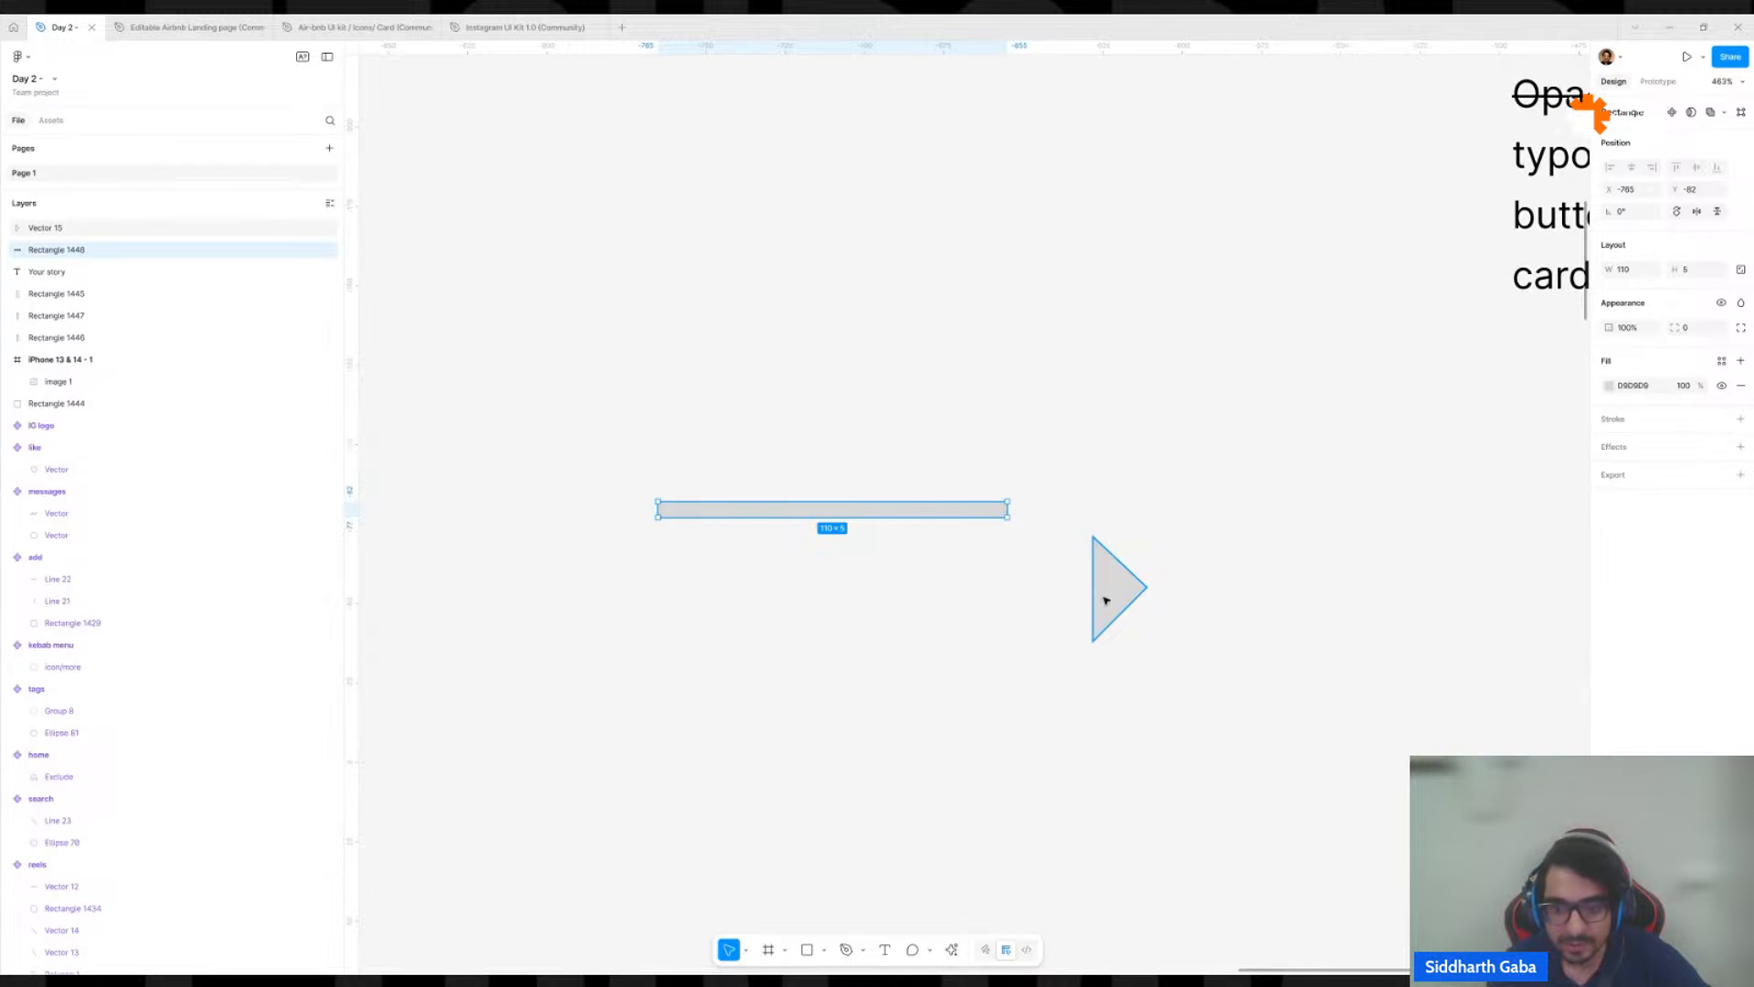
Move the grey triangle against the right end of the thin bar to form an arrow.
left_click_drag(1106, 601, 1026, 493)
scroll(1037, 523, "up", 5)
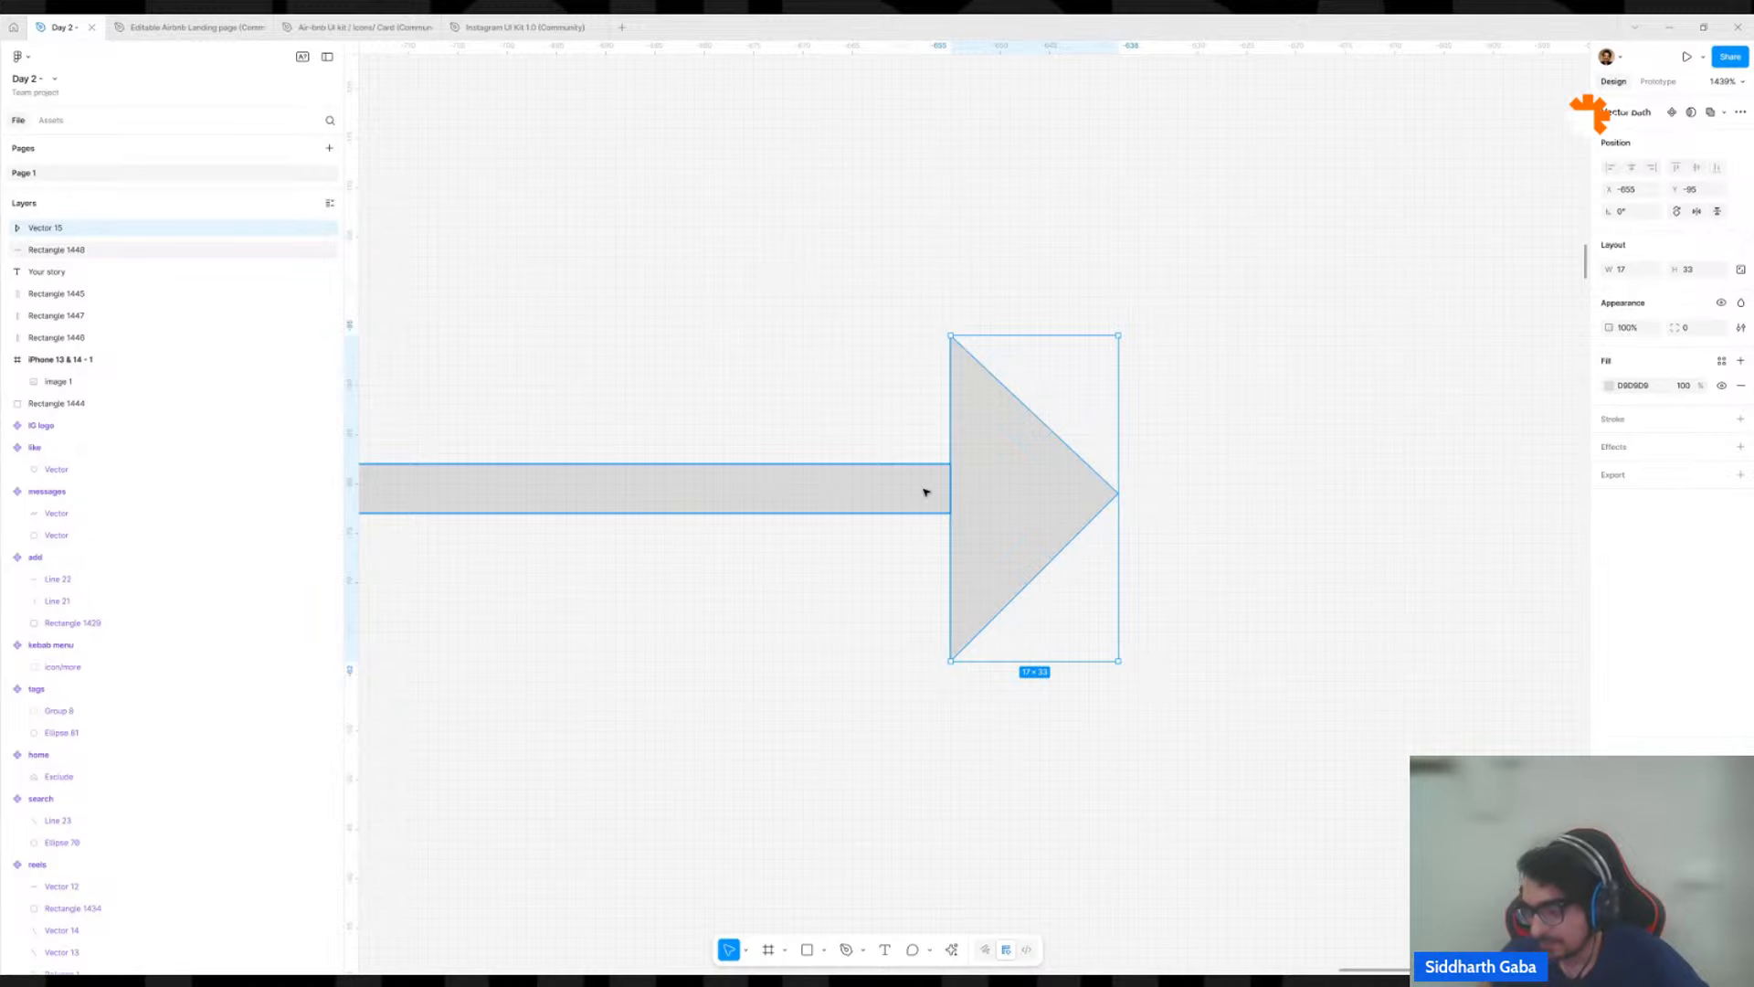
left_click(889, 372)
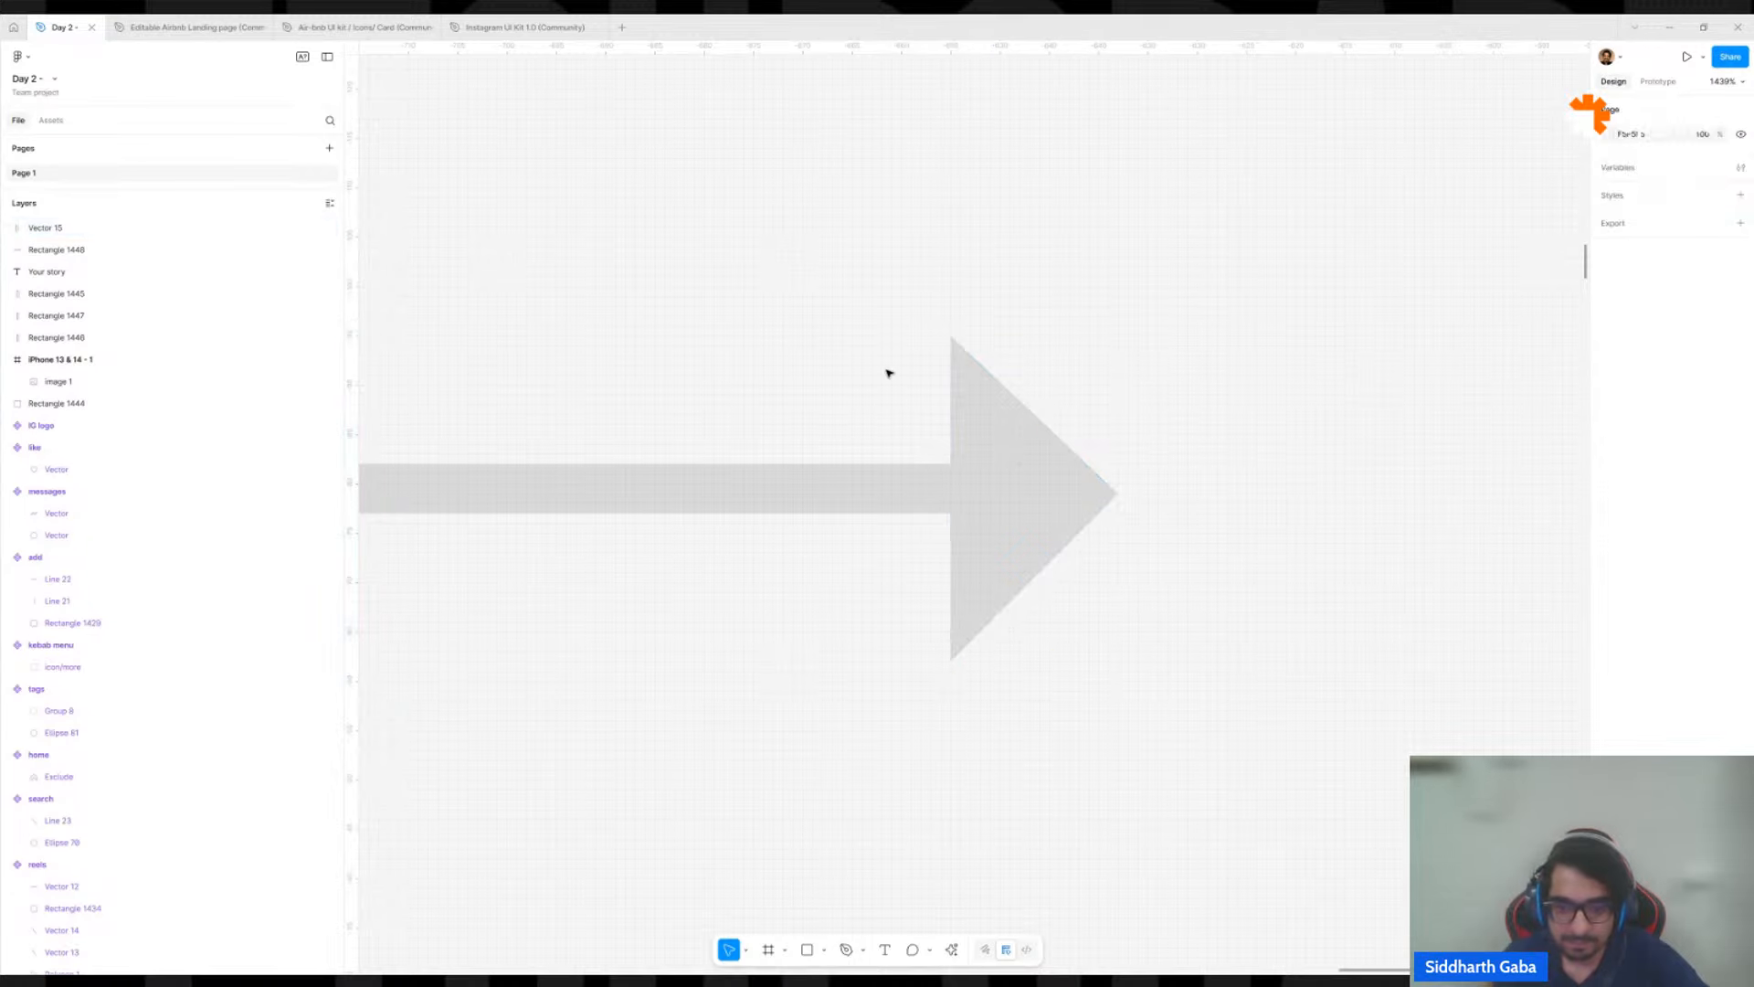
Merge the bar and the triangle into a single arrow shape with the Shape builder, then finish vector editing.
double_click(868, 492)
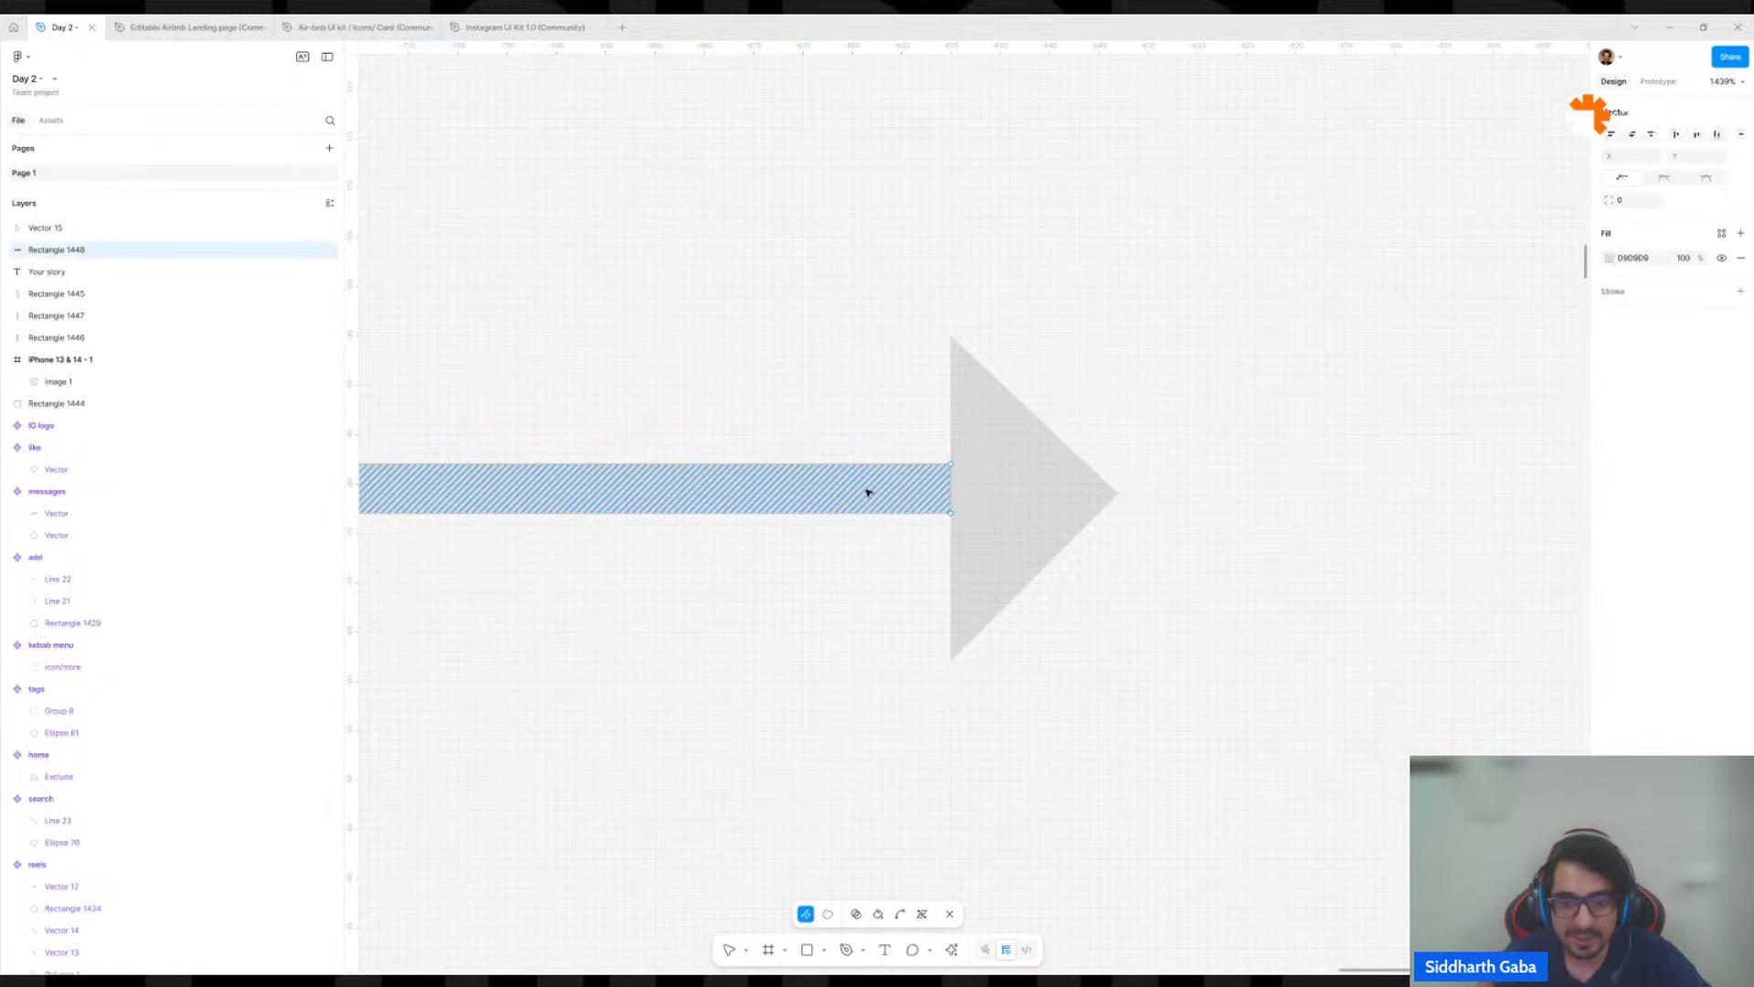
left_click(977, 480, "shift")
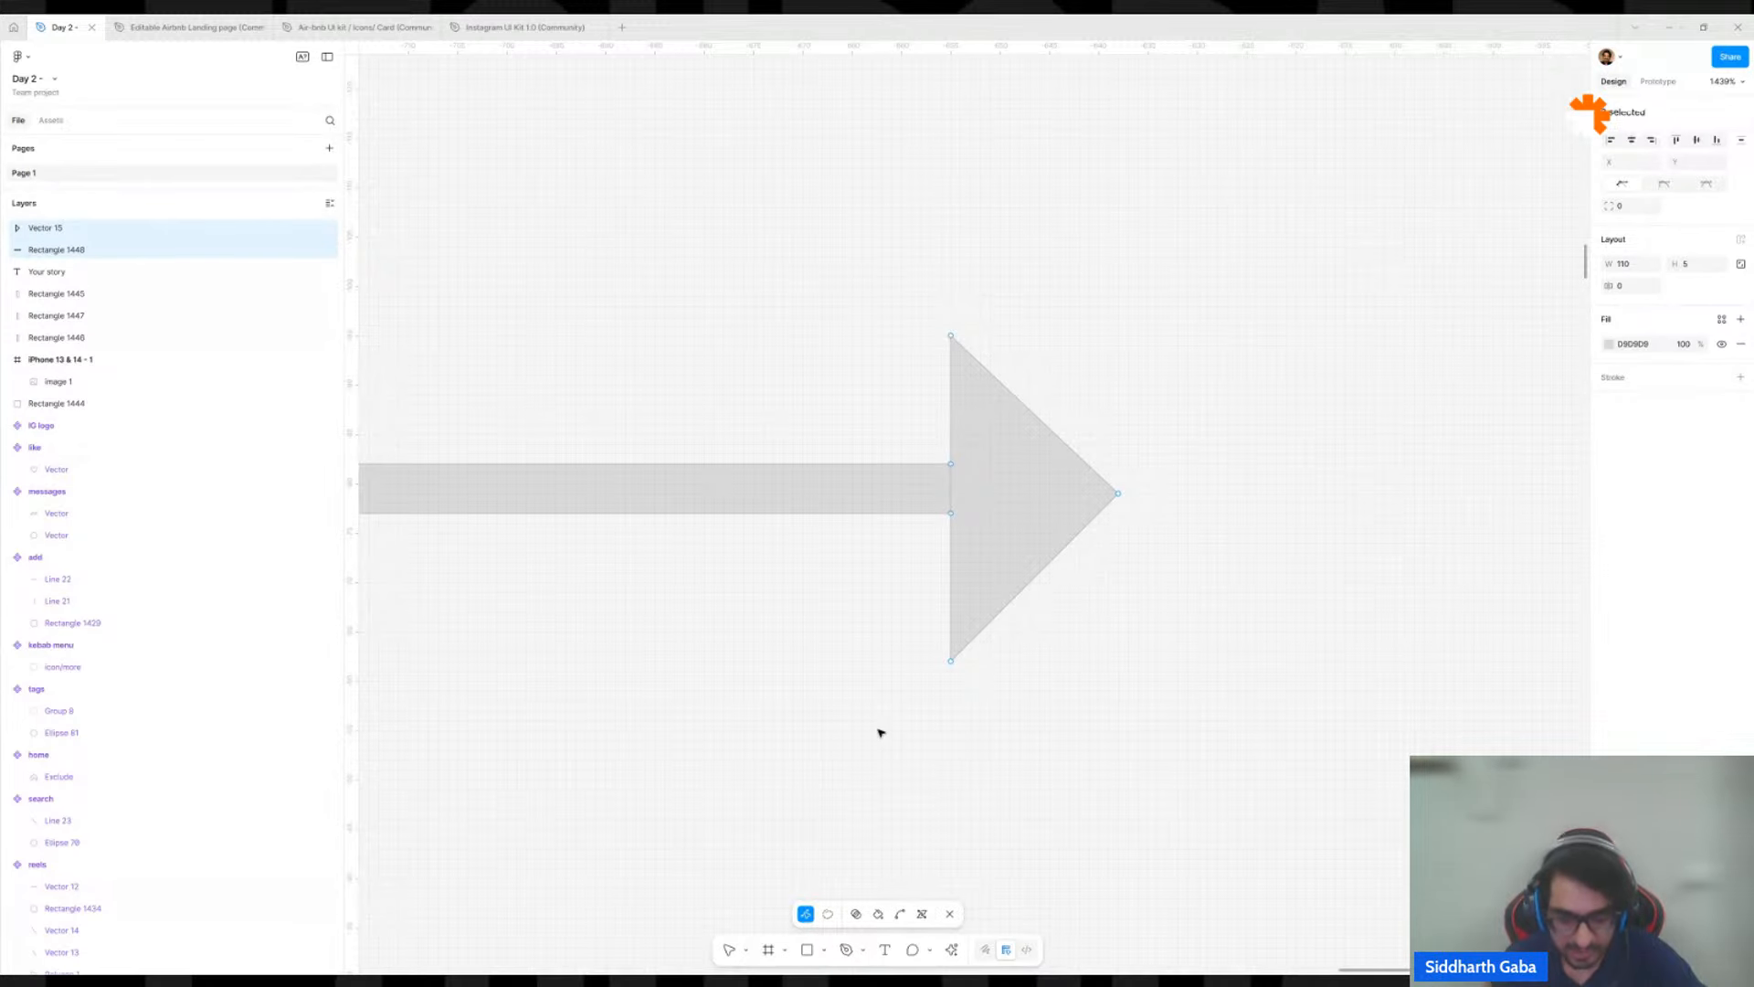
key("m")
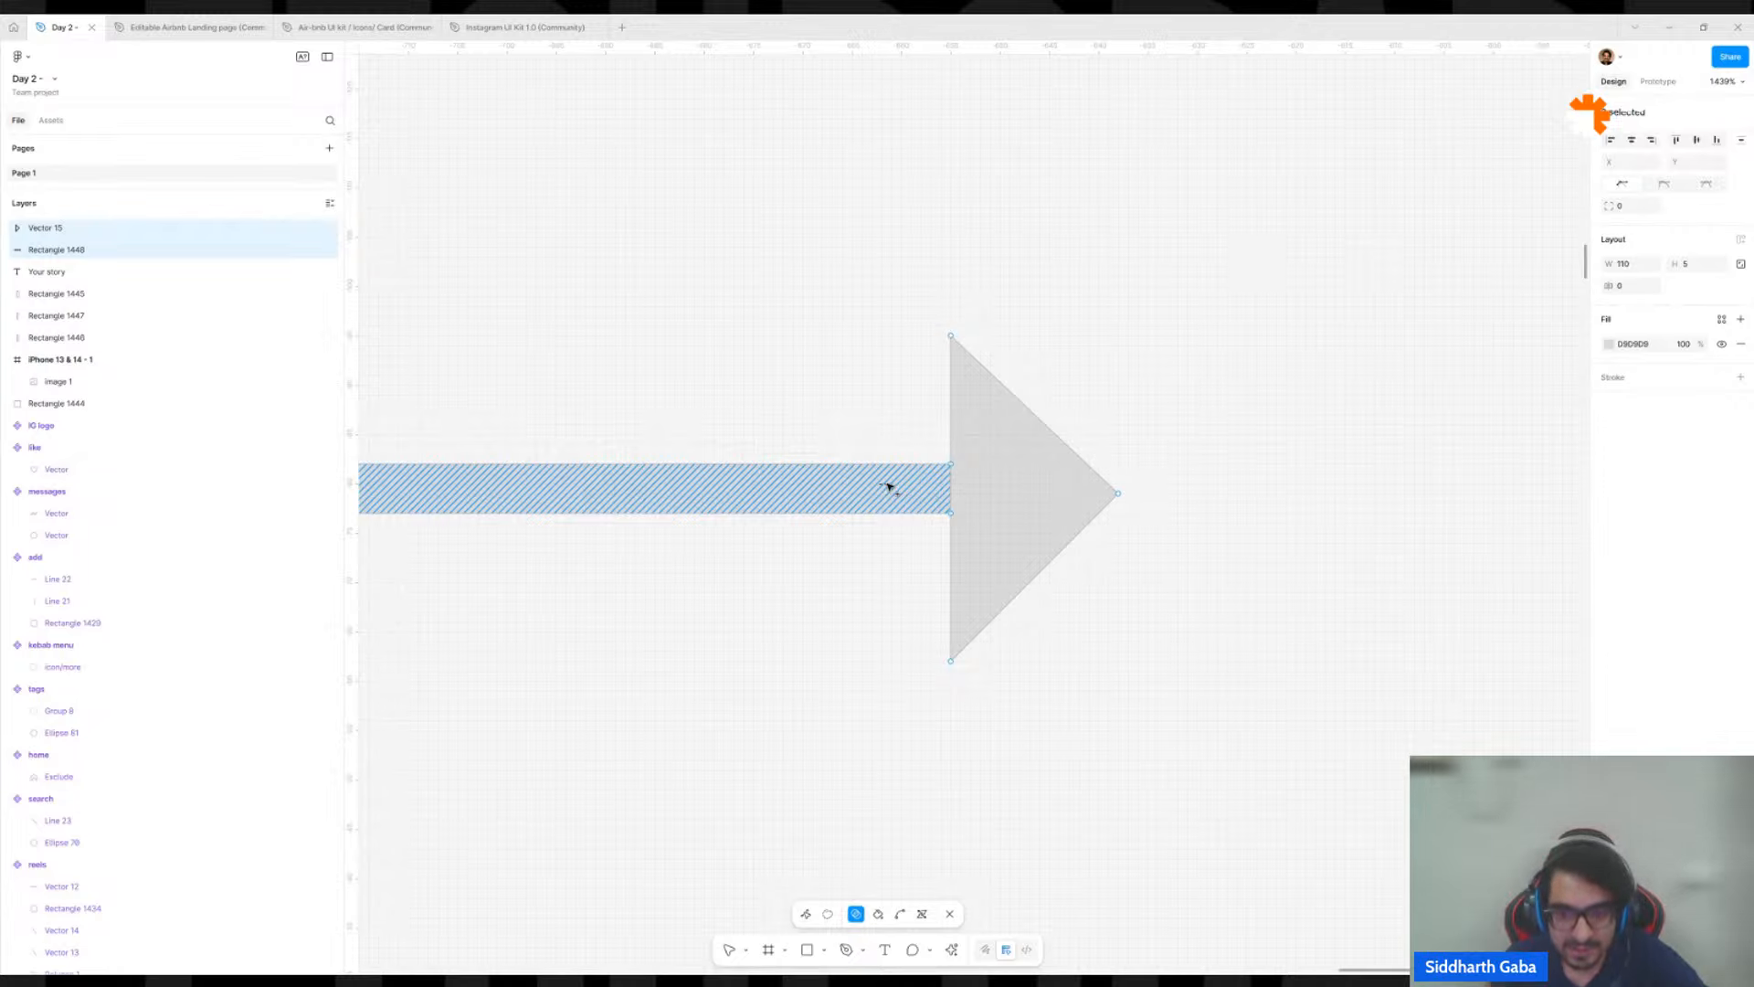
left_click_drag(936, 493, 1032, 495)
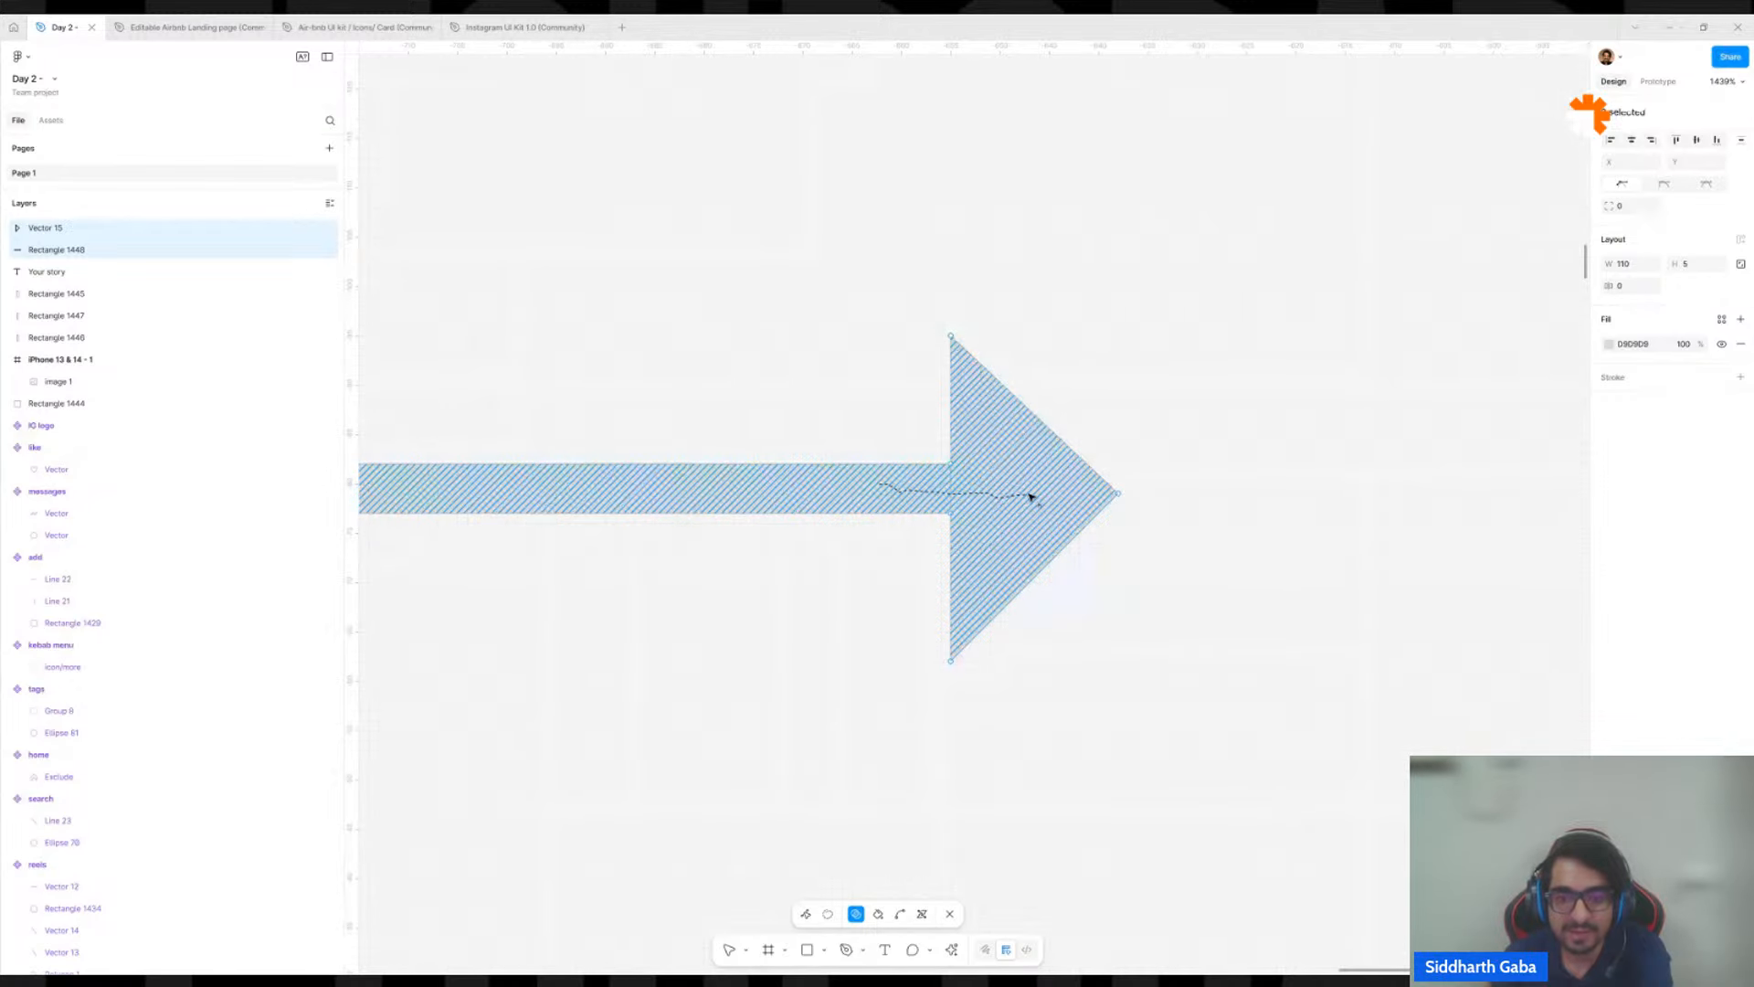
left_click_drag(1029, 496, 1030, 495)
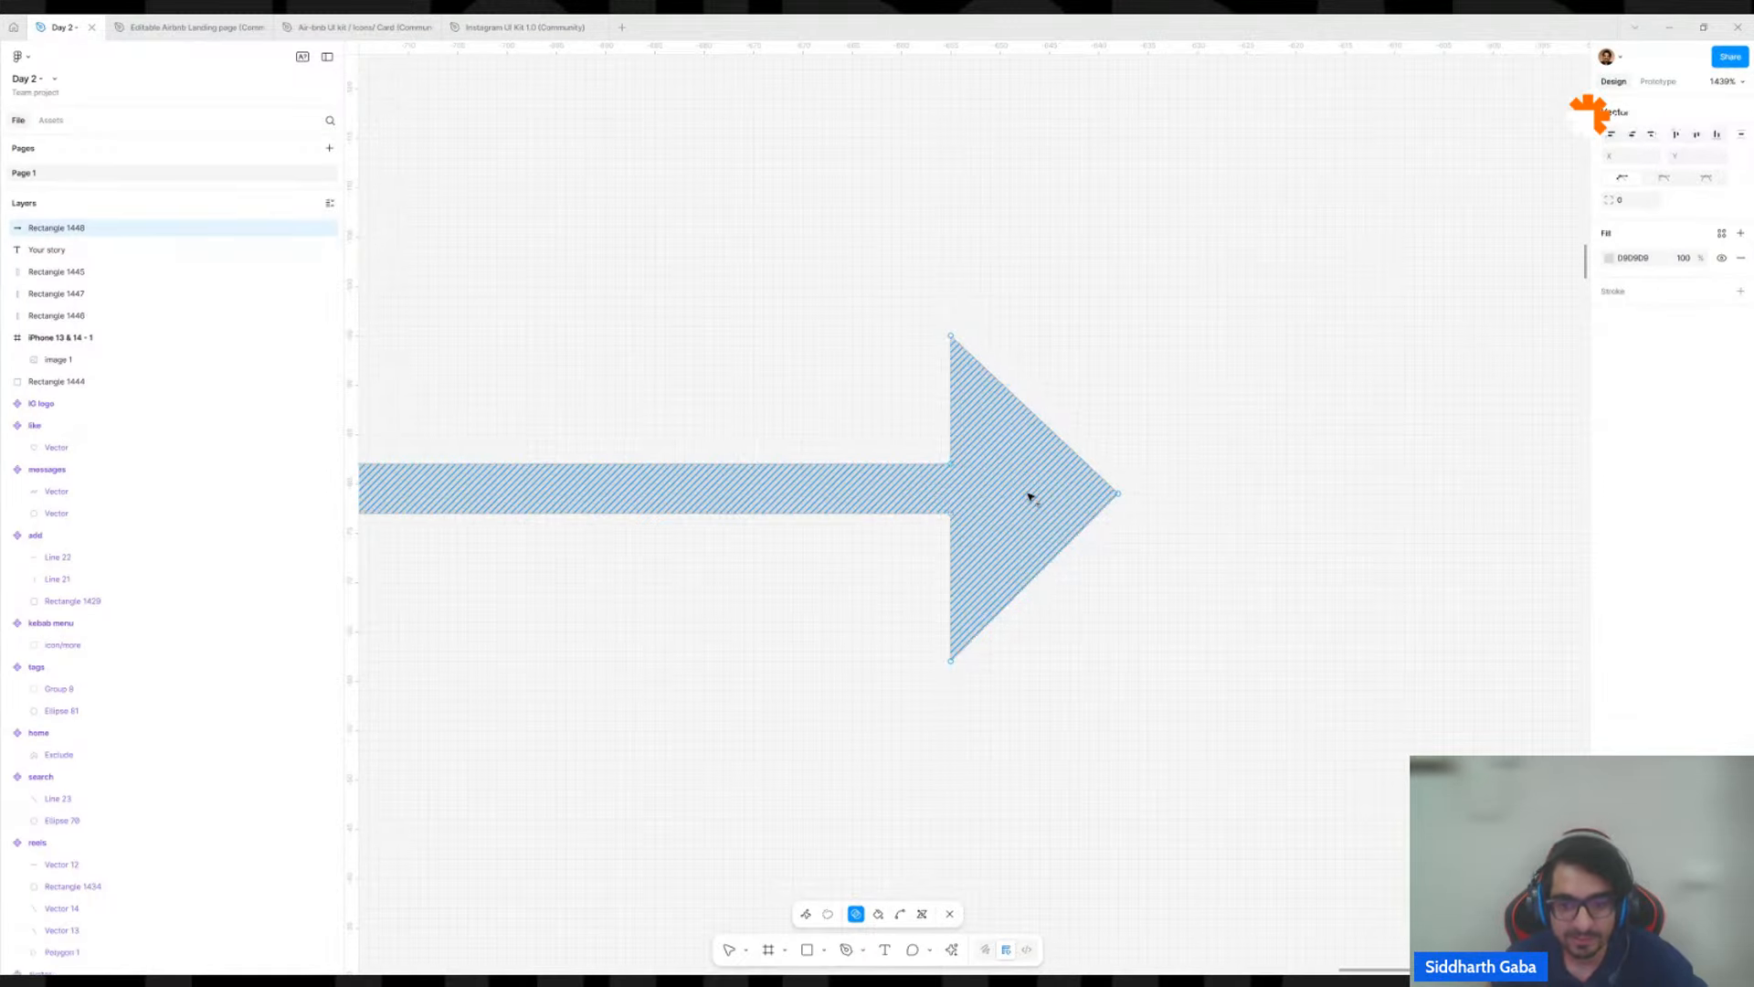
key("Escape")
key("Escape")
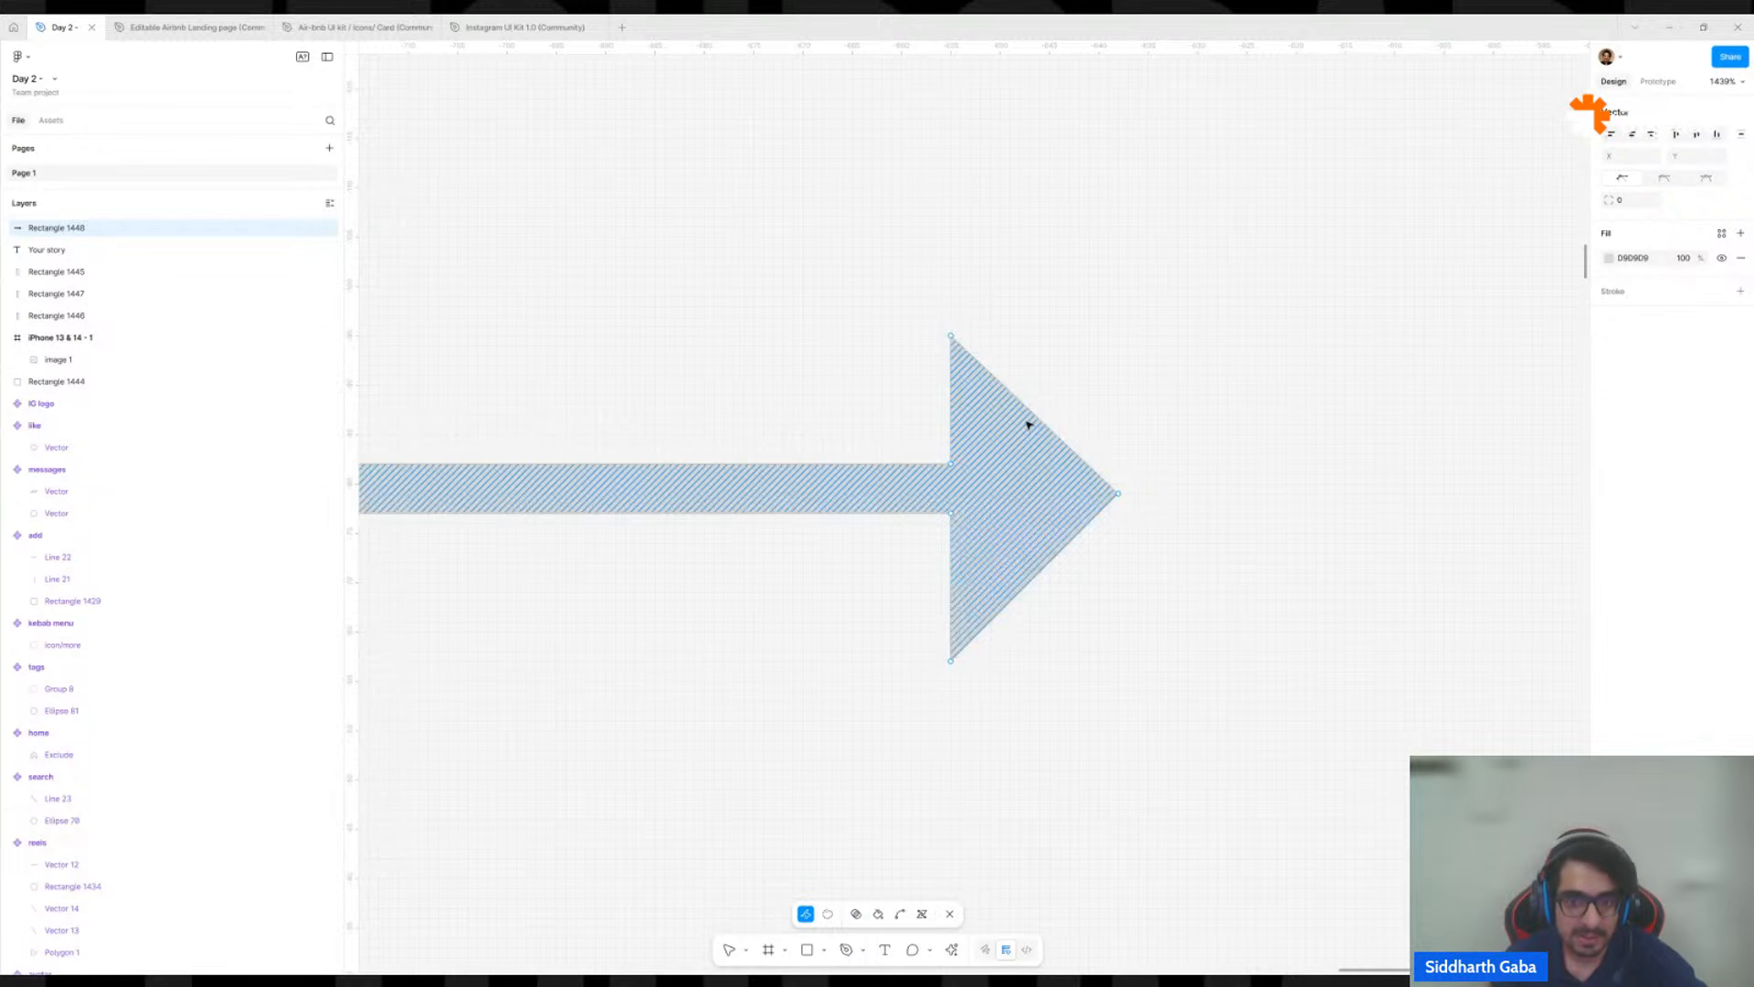
Move the merged arrow about 26 px to the right and deselect it.
left_click_drag(1019, 487, 1285, 490)
scroll(1285, 490, "down", 5)
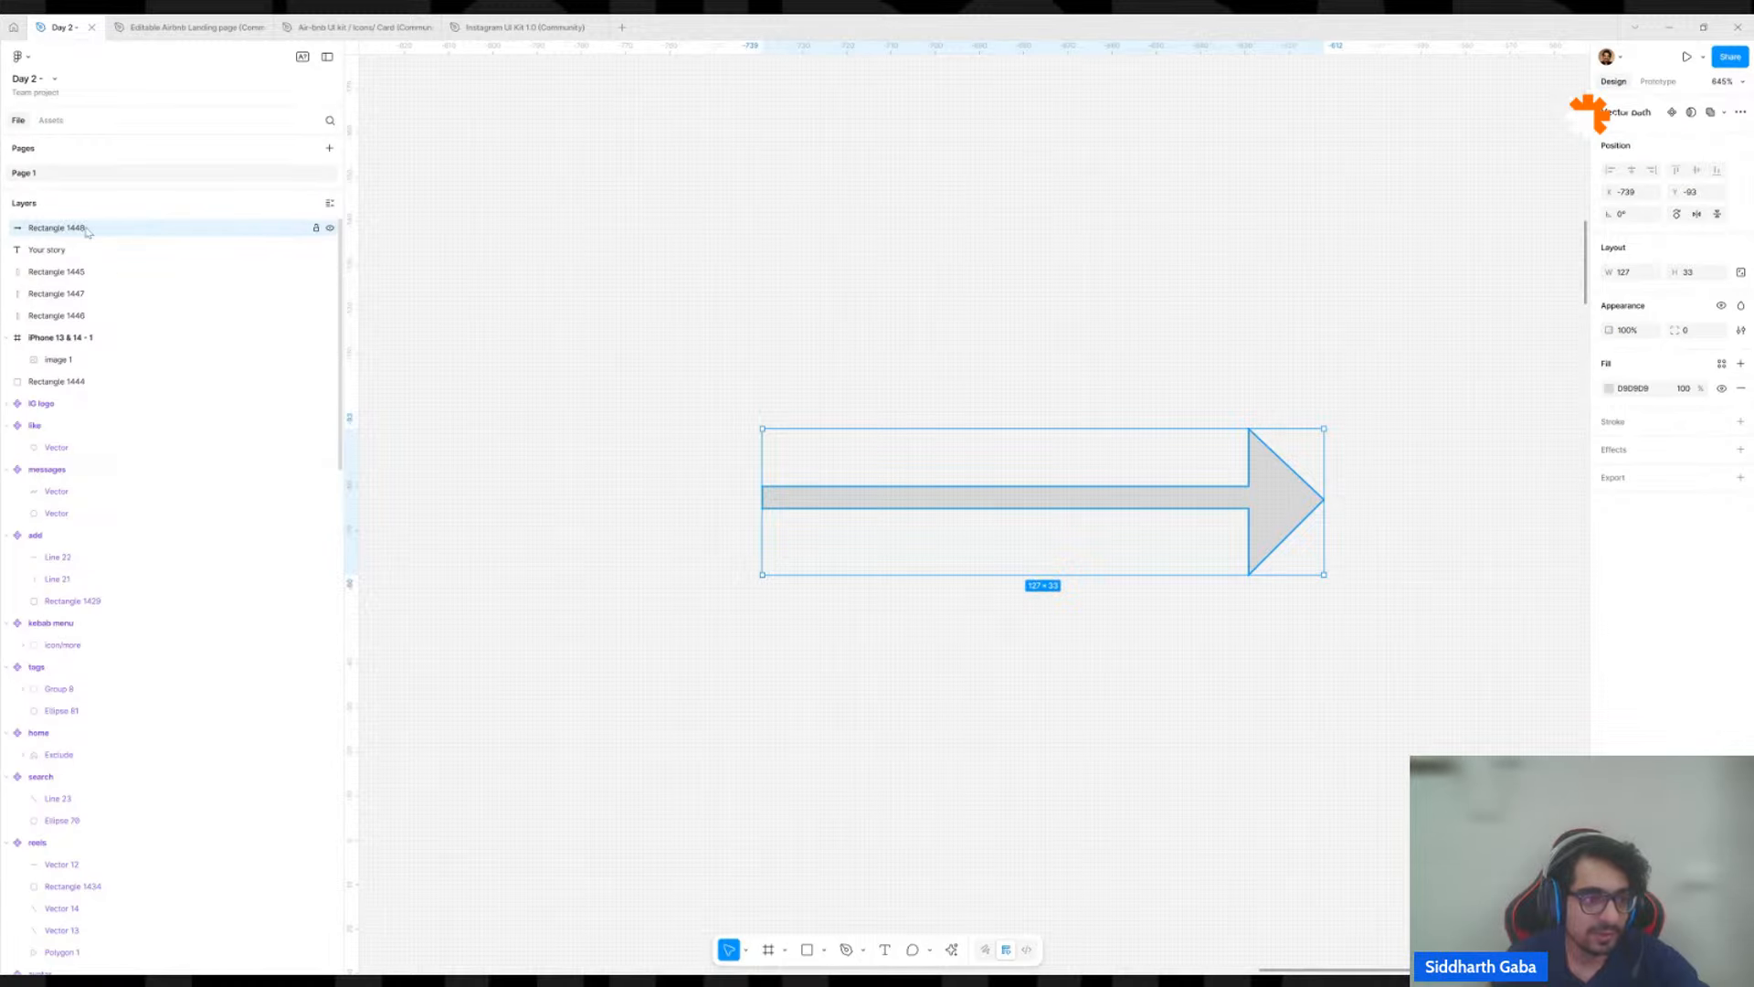
scroll(681, 408, "down", 5)
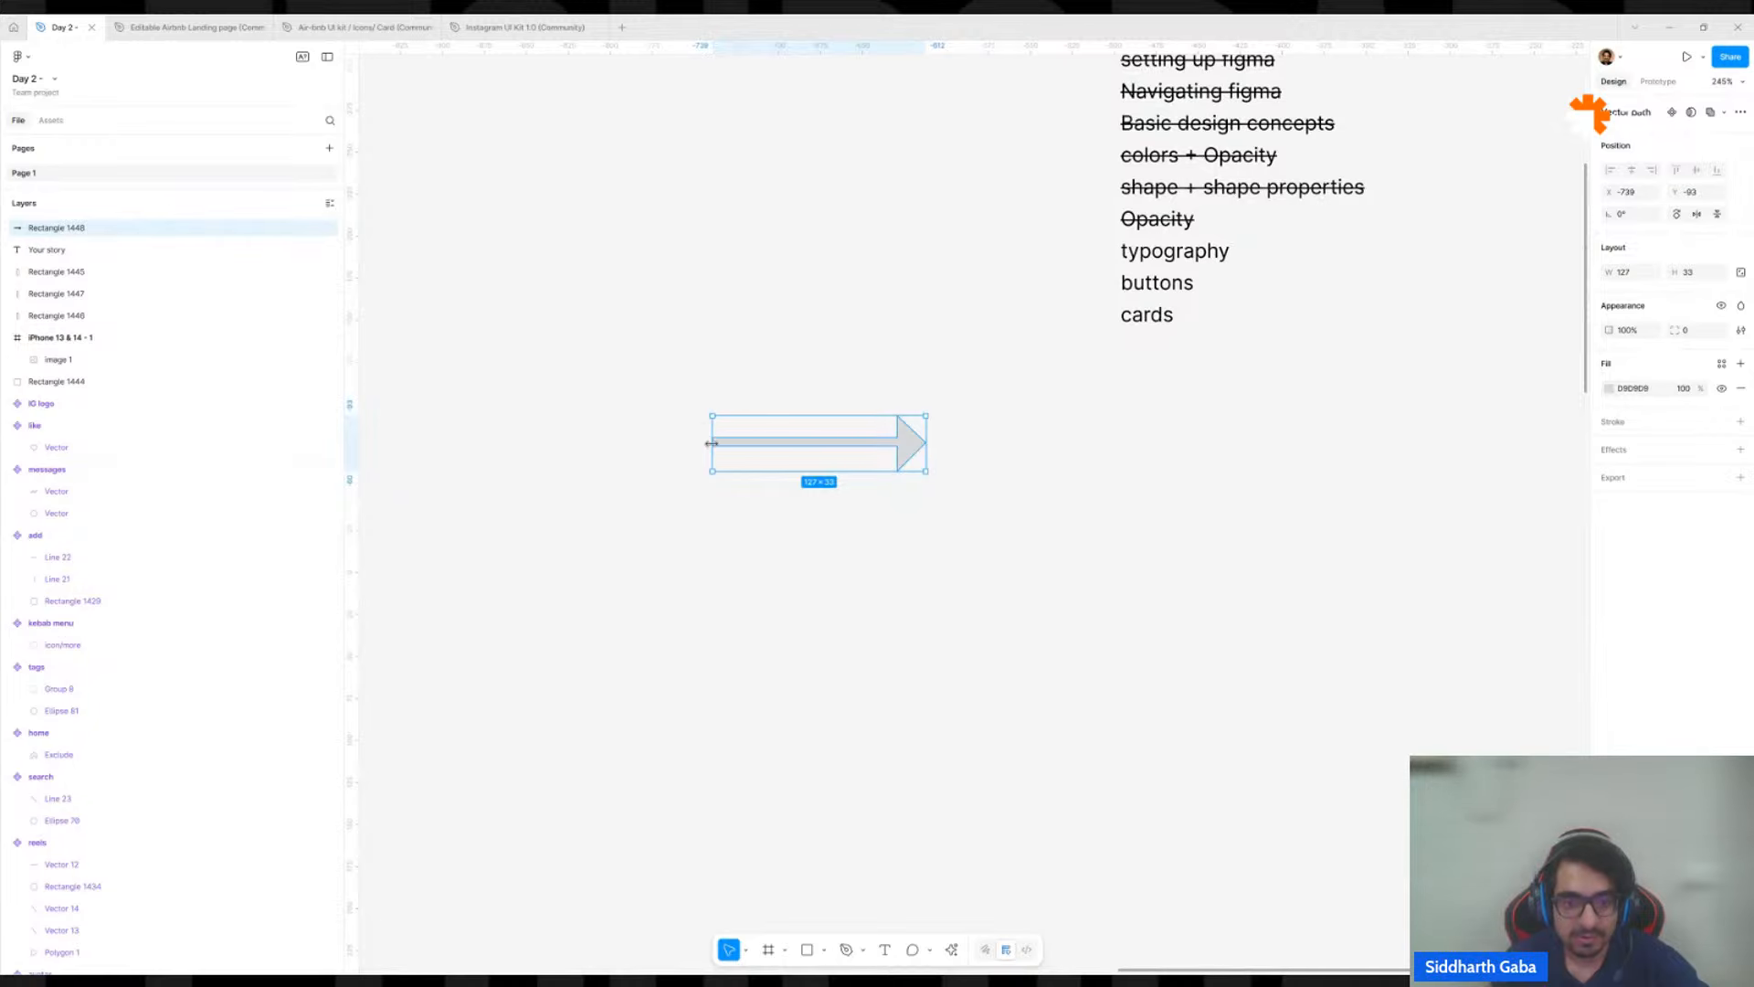
left_click(850, 314)
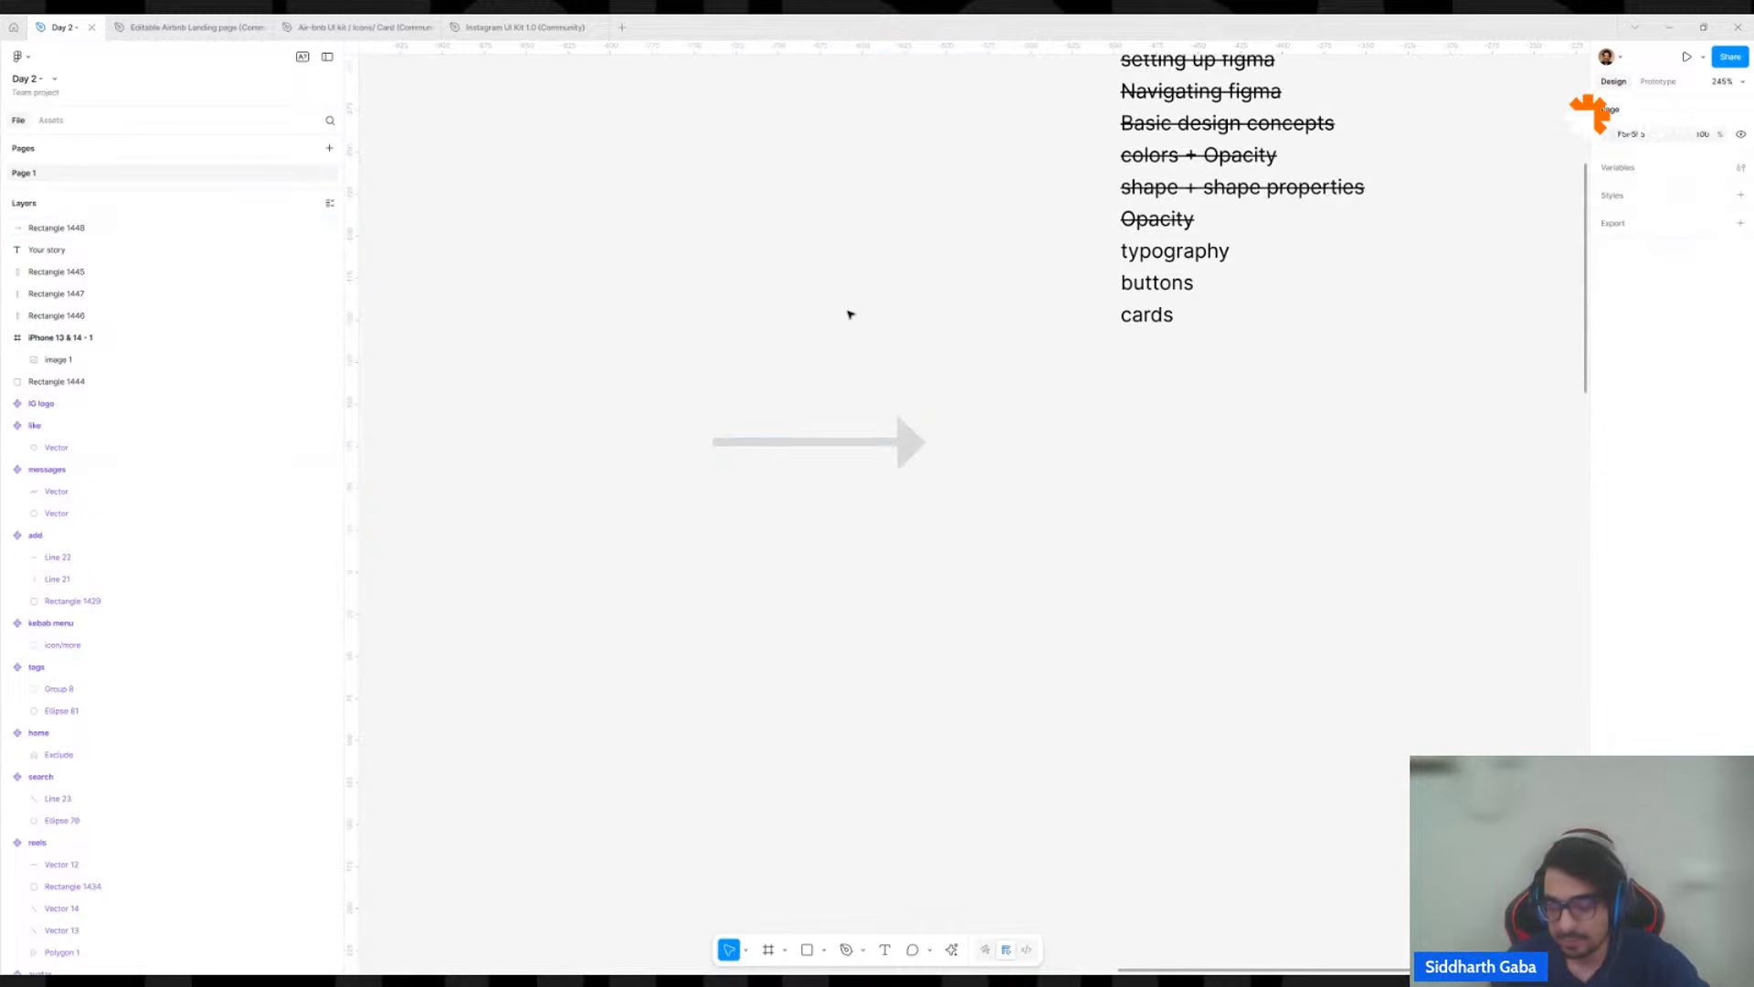
Move the arrow below the topic list and left-align it with the "cards" text.
scroll(863, 379, "down", 5)
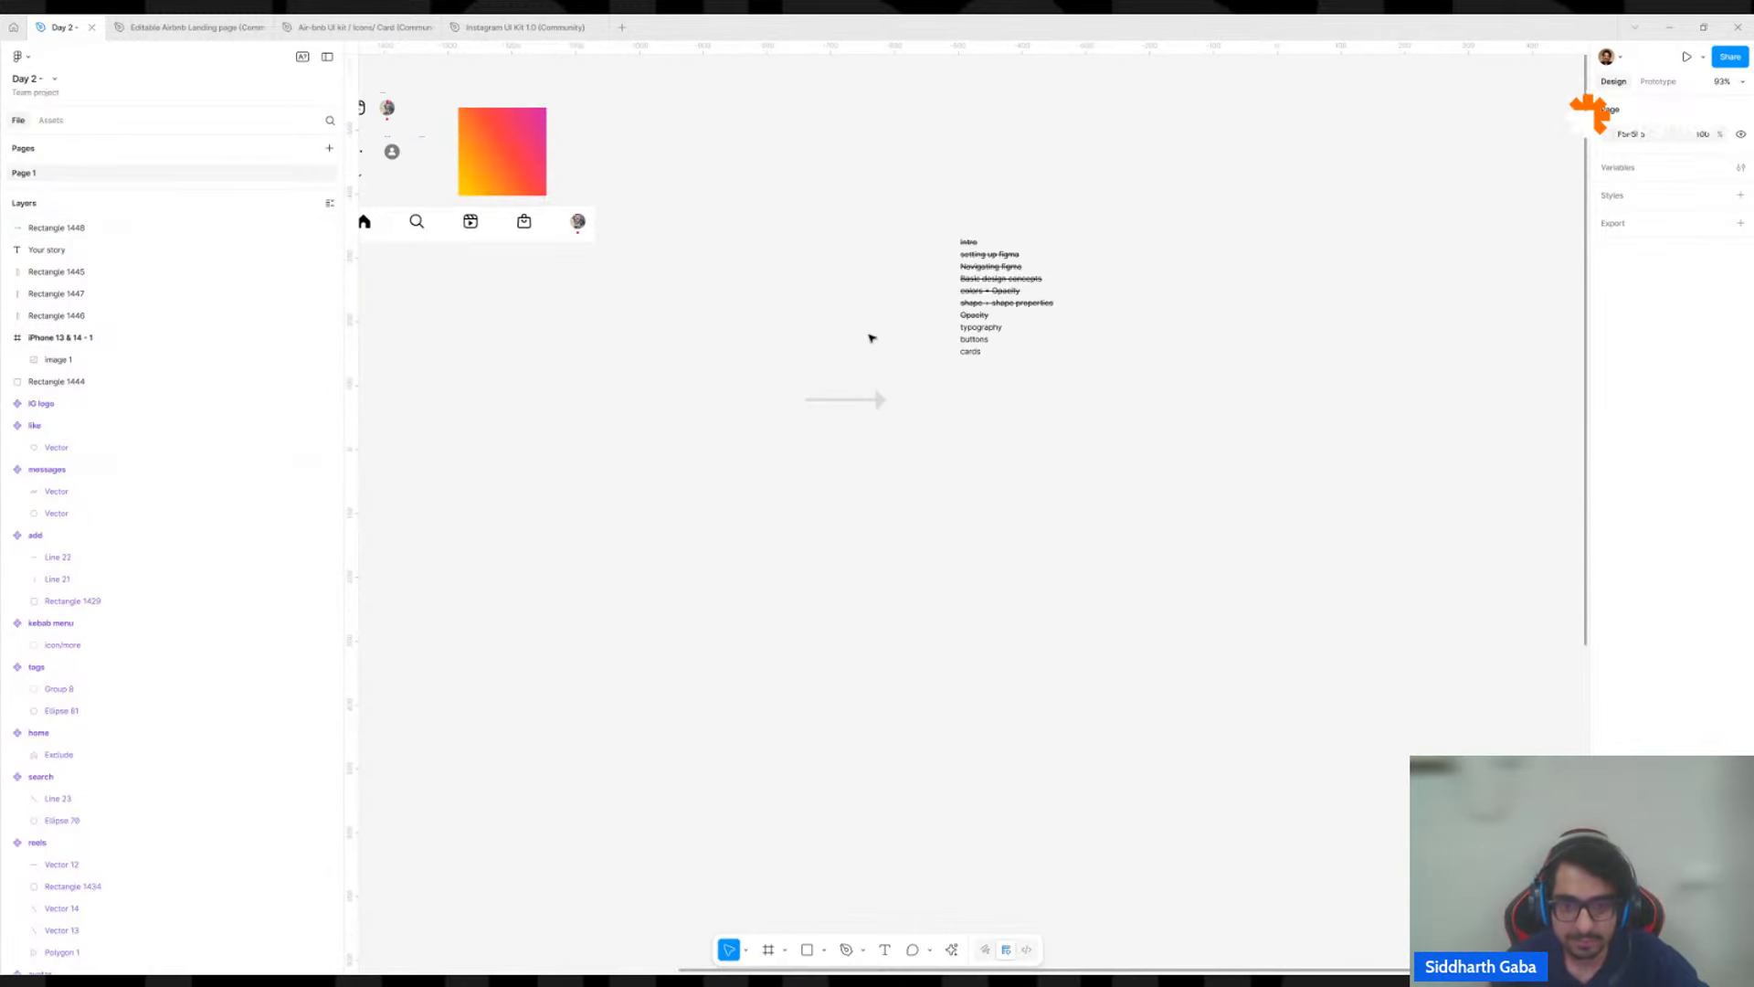
left_click_drag(874, 337, 925, 491)
left_click_drag(932, 552, 1105, 540)
left_click(1027, 508, "shift")
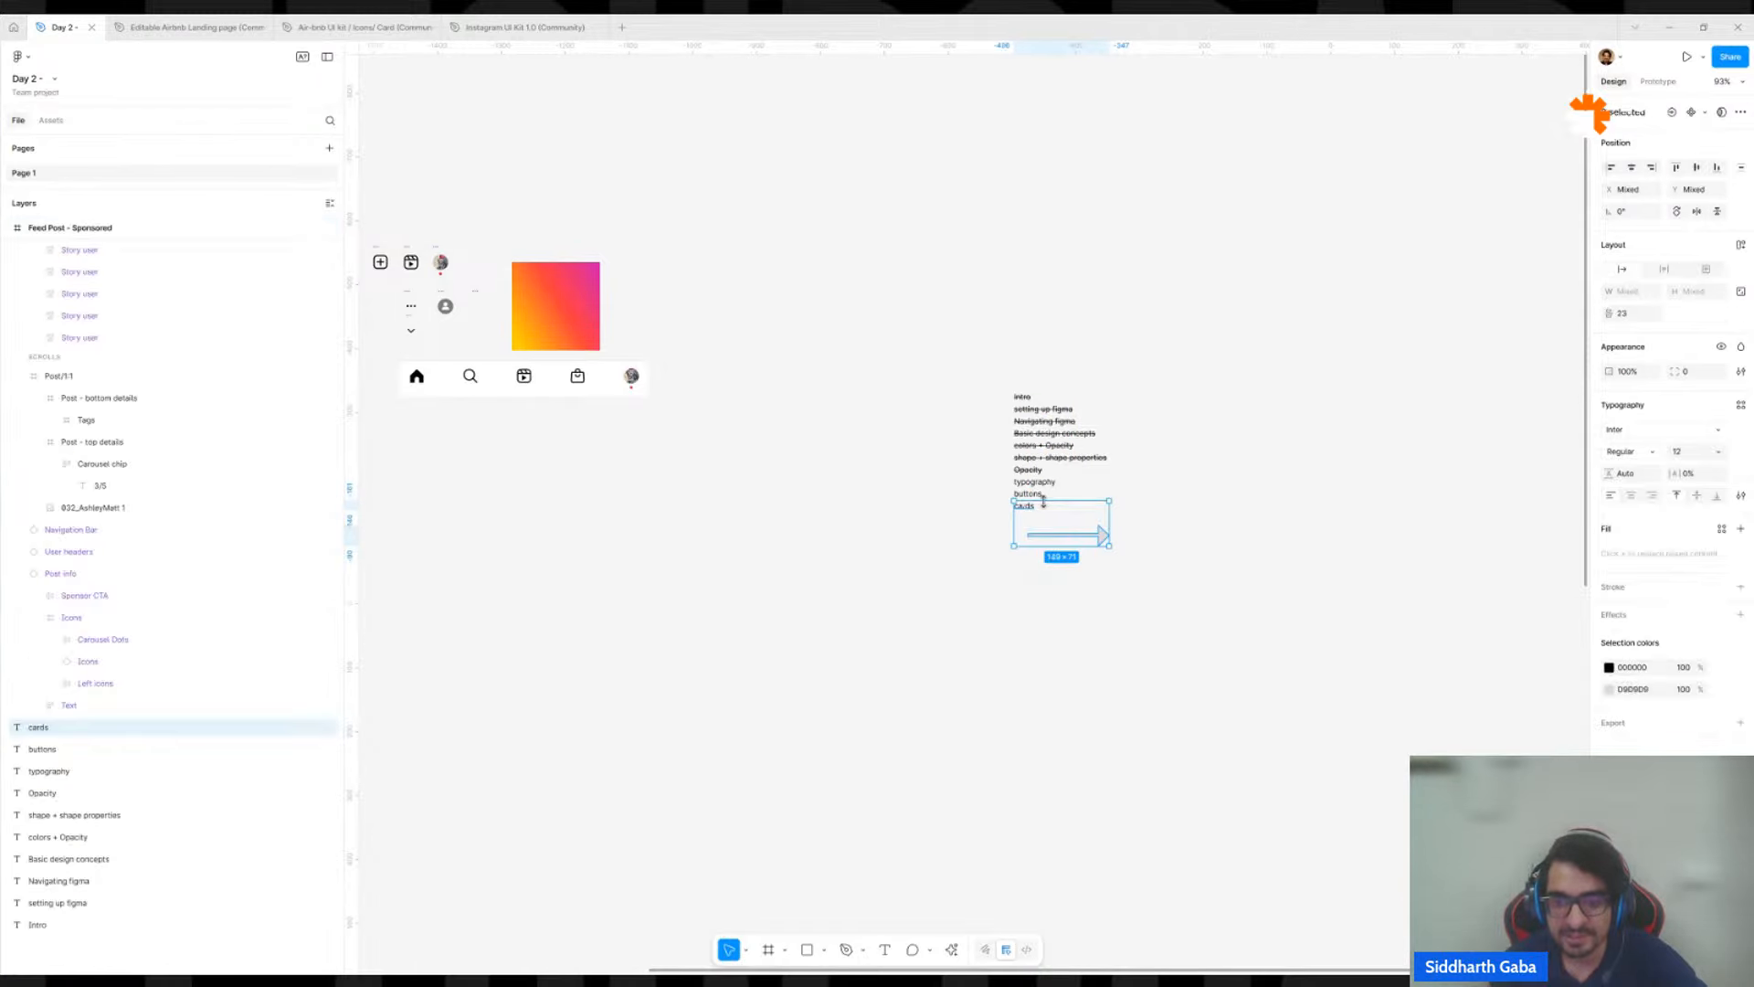
key("alt+a")
left_click(1113, 538)
scroll(1113, 537, "up", 5)
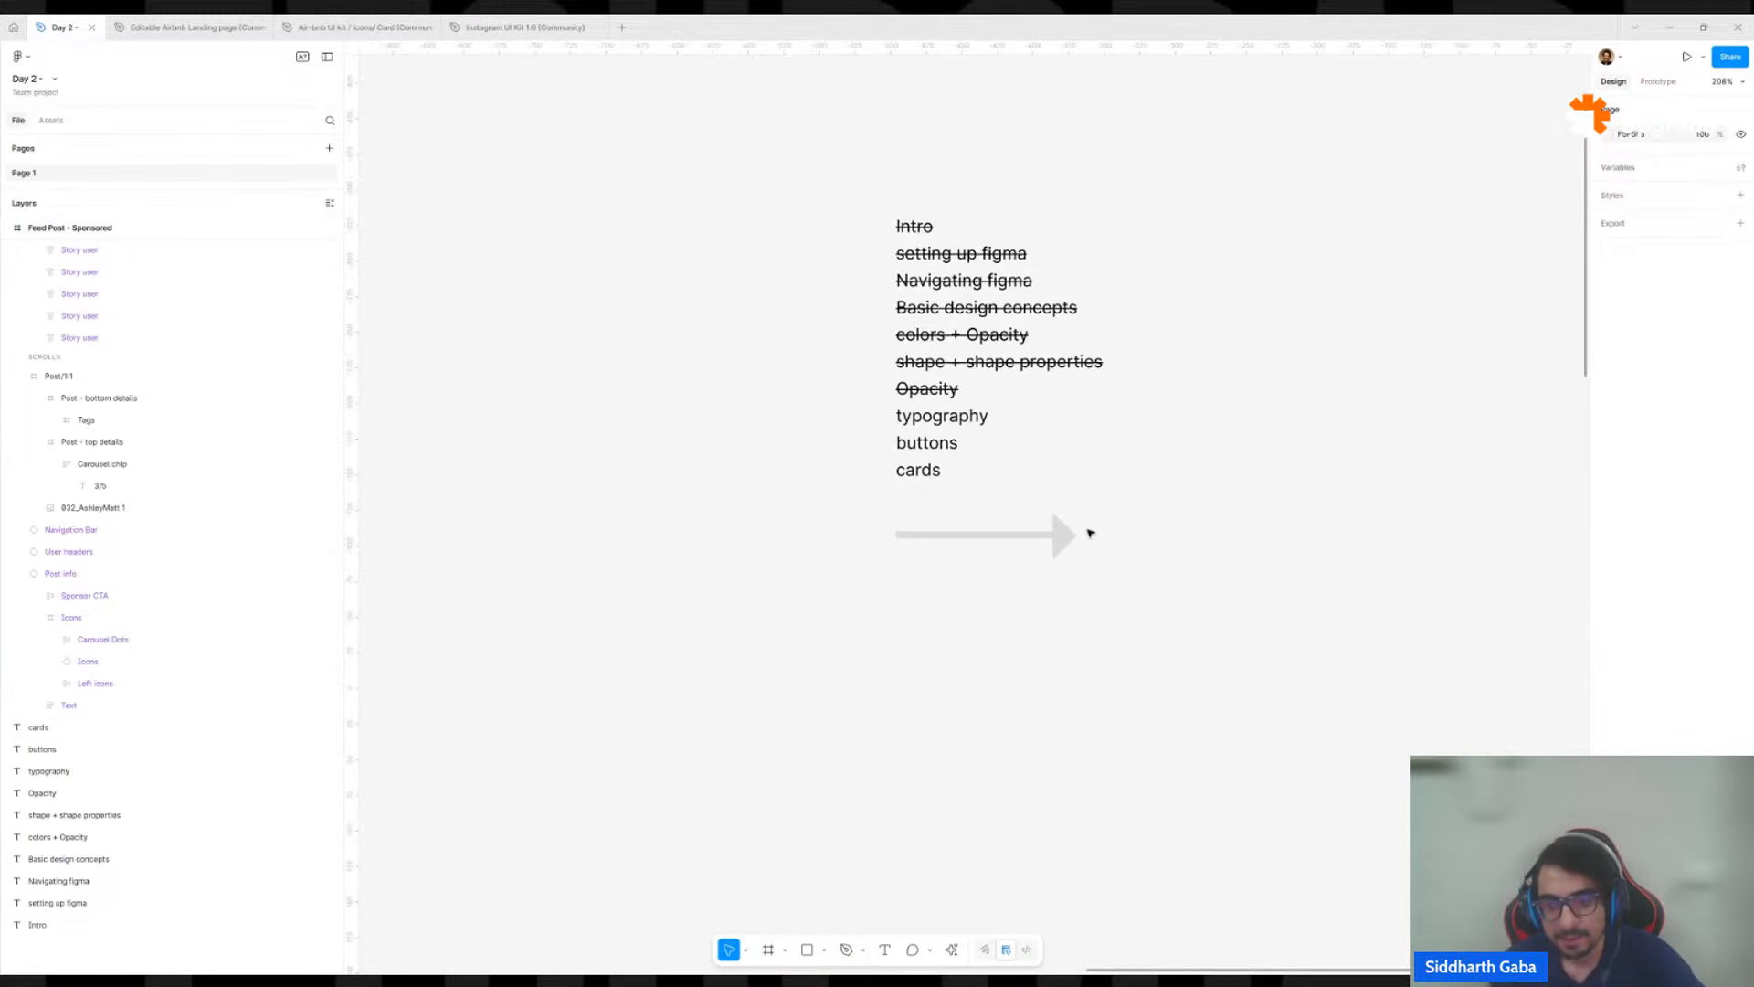
Delete the arrow below the topic list.
left_click(1065, 538)
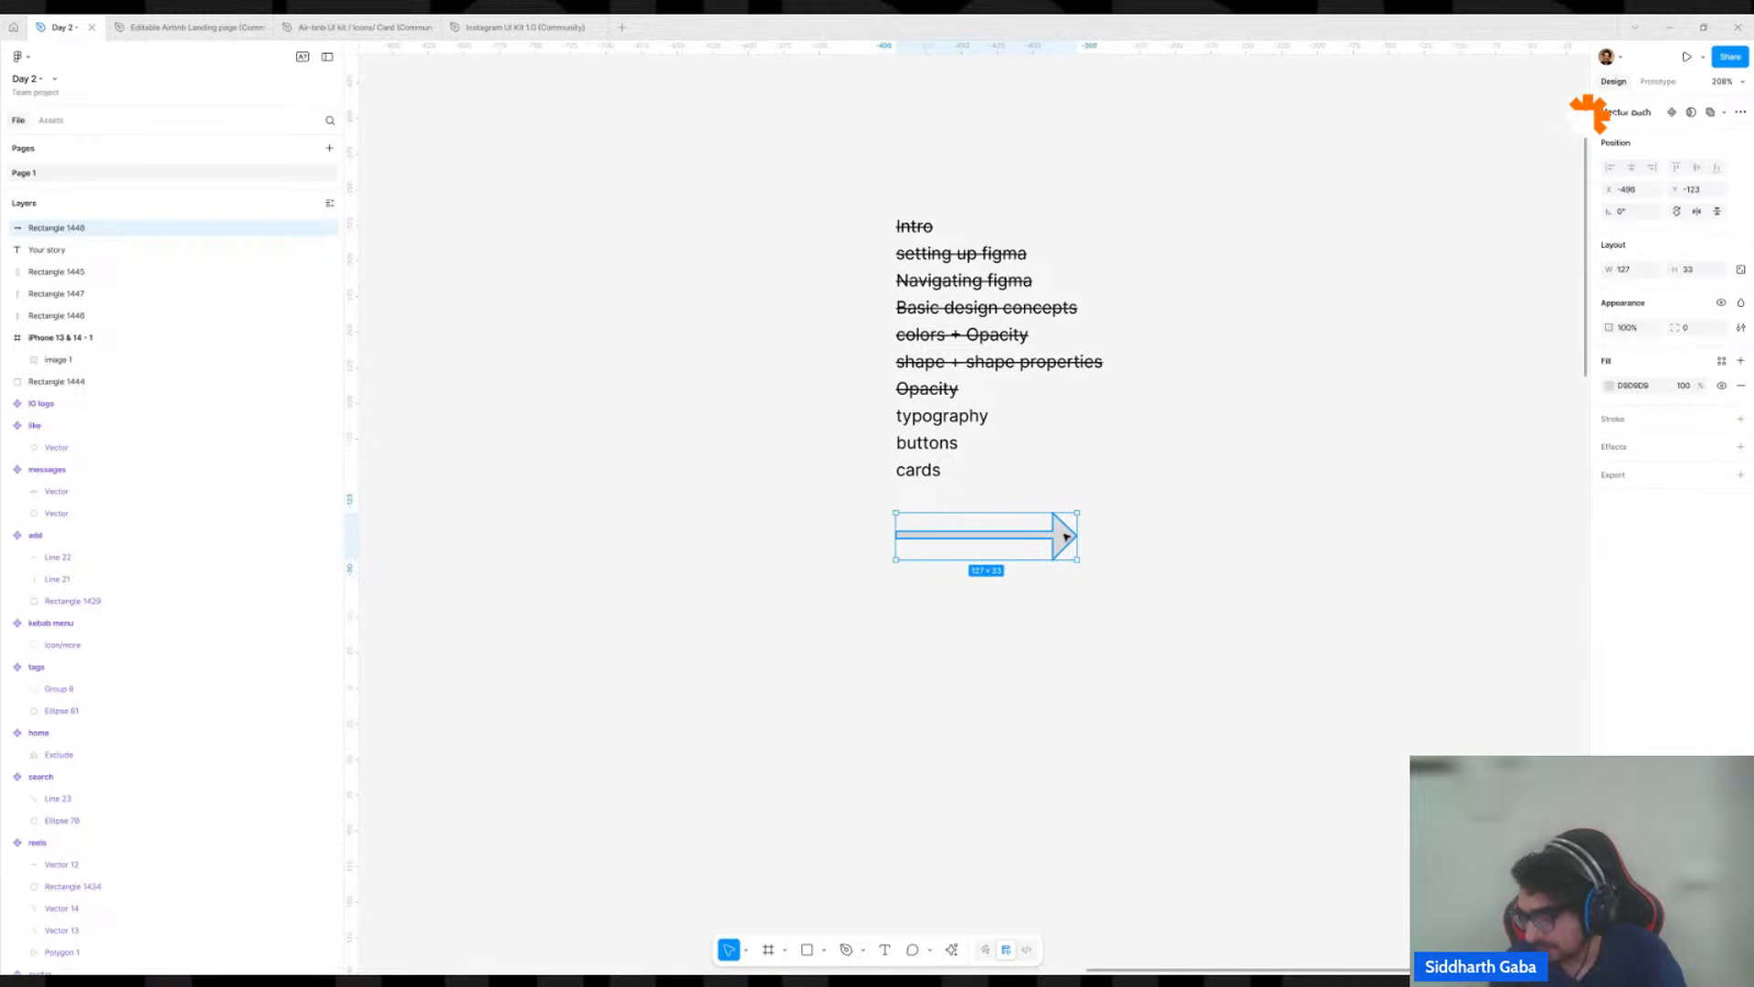
key("Delete")
scroll(1066, 537, "down", 10)
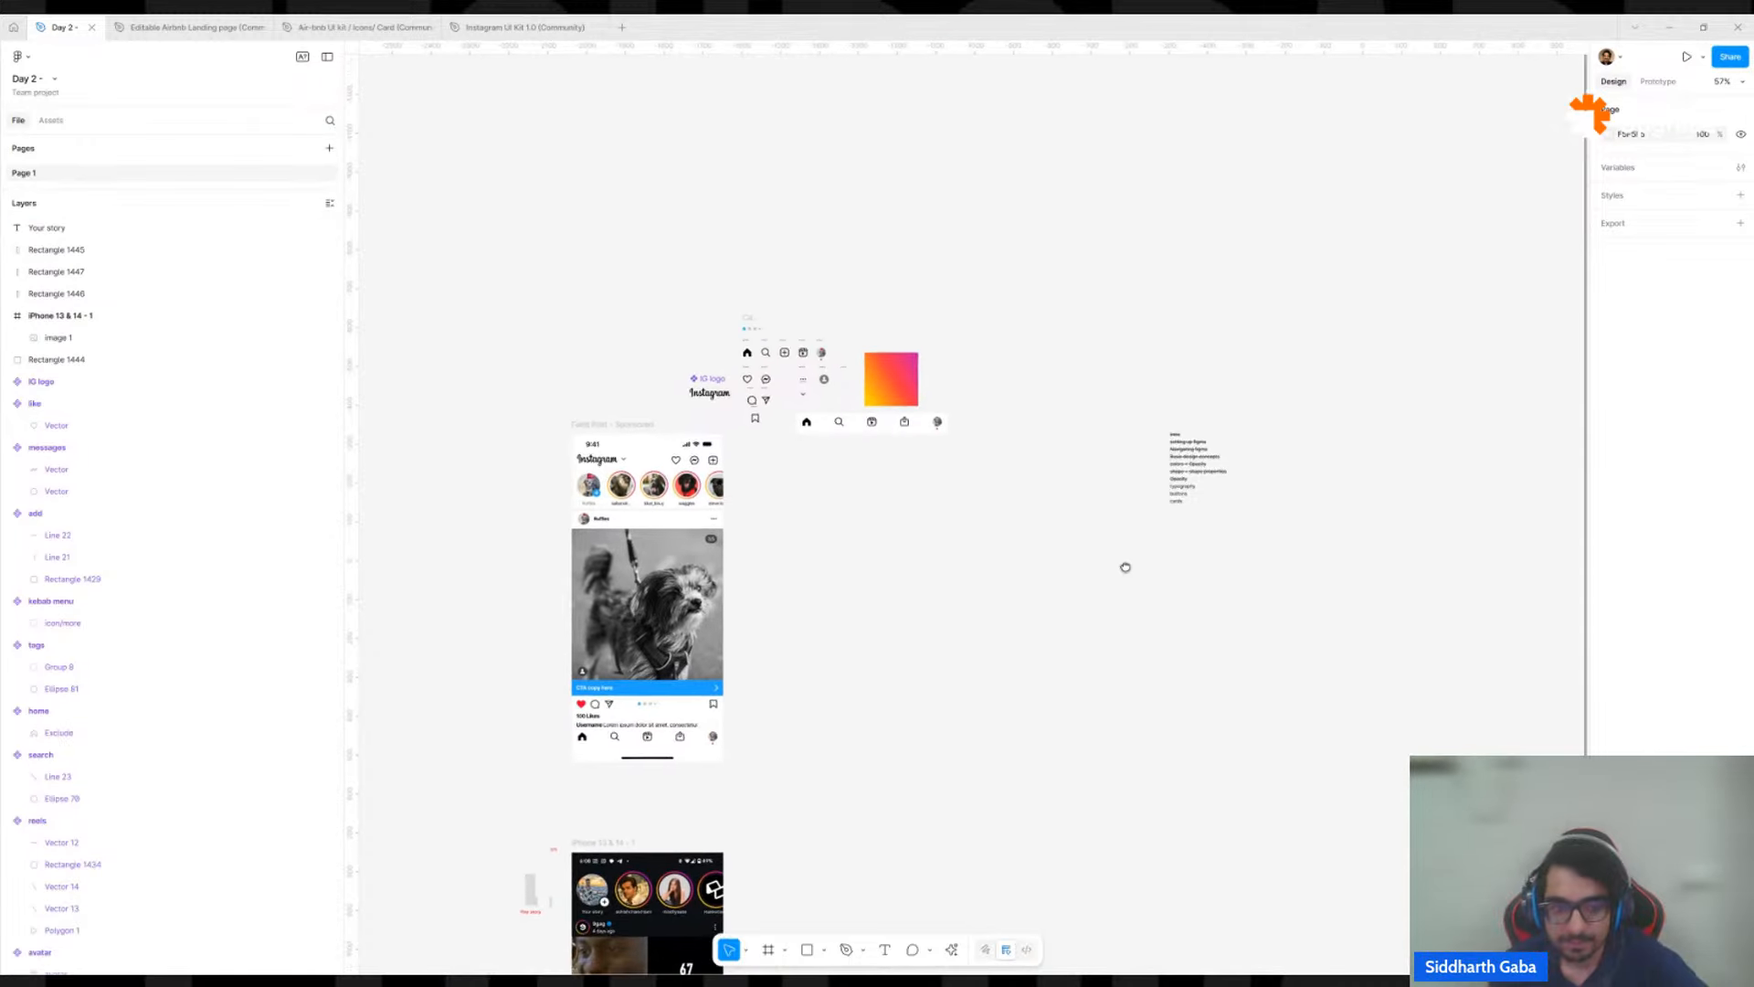
left_click_drag(1125, 568, 1157, 565)
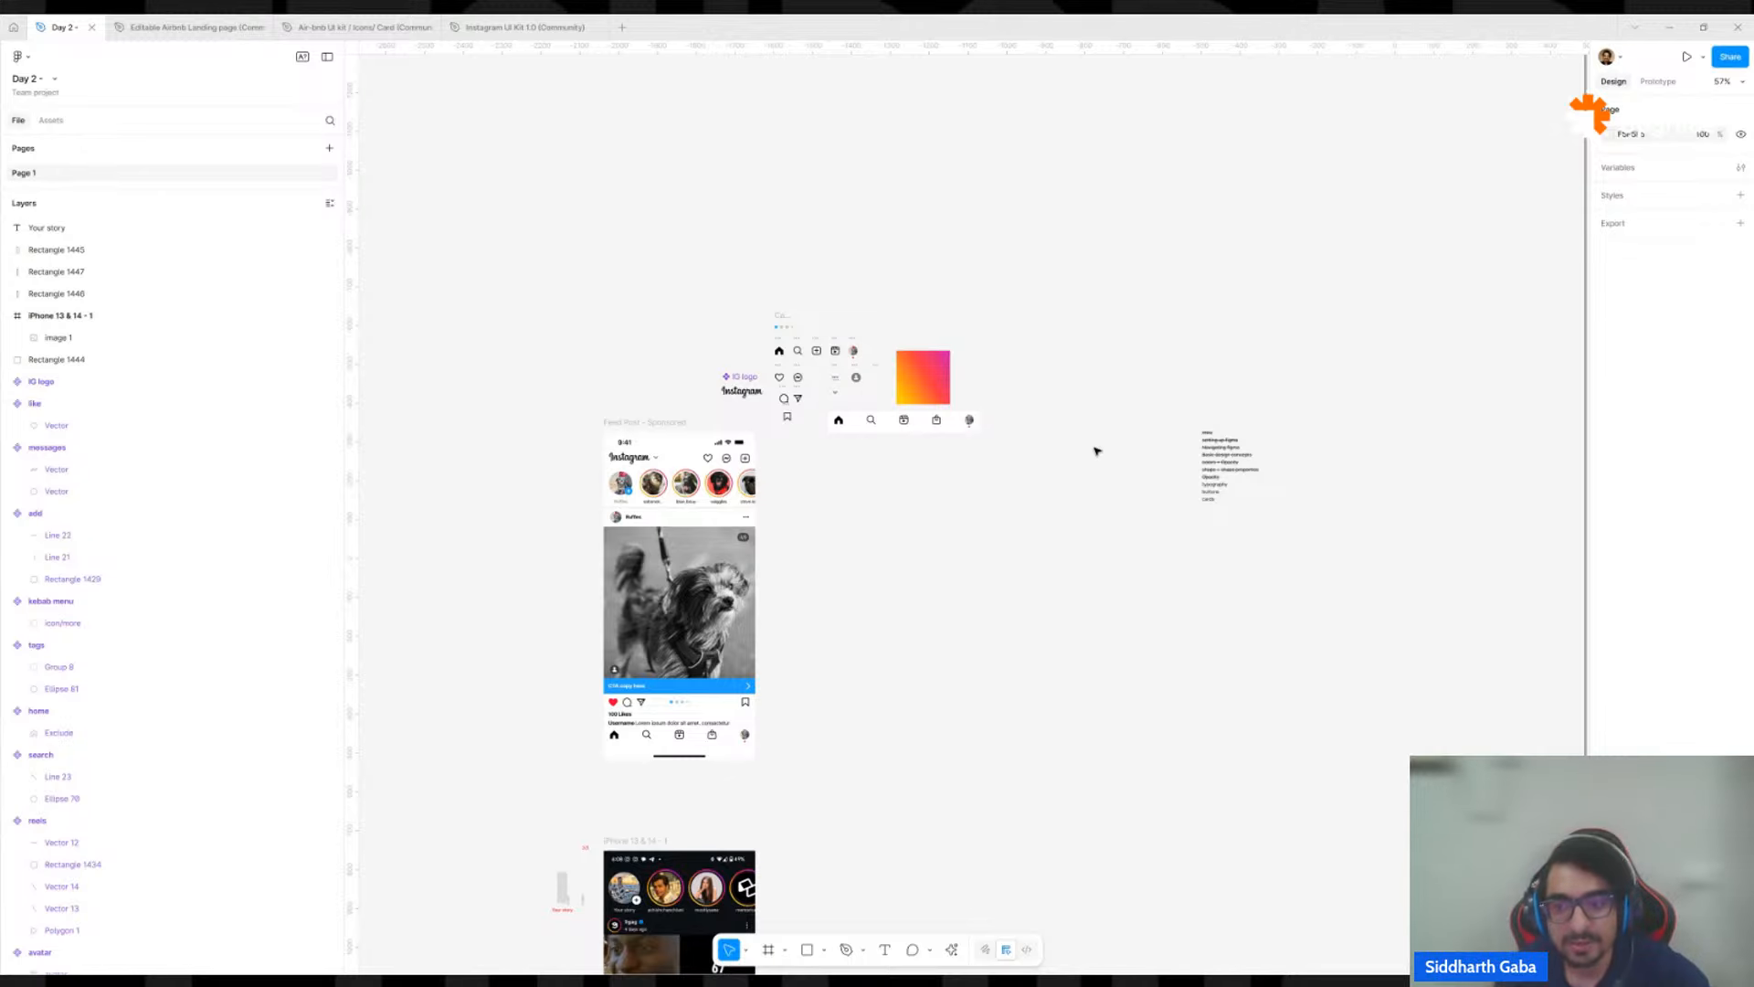
Duplicate the "buttons" text from the topic list onto the empty canvas at about X -788, Y 50.
scroll(1198, 516, "up", 5)
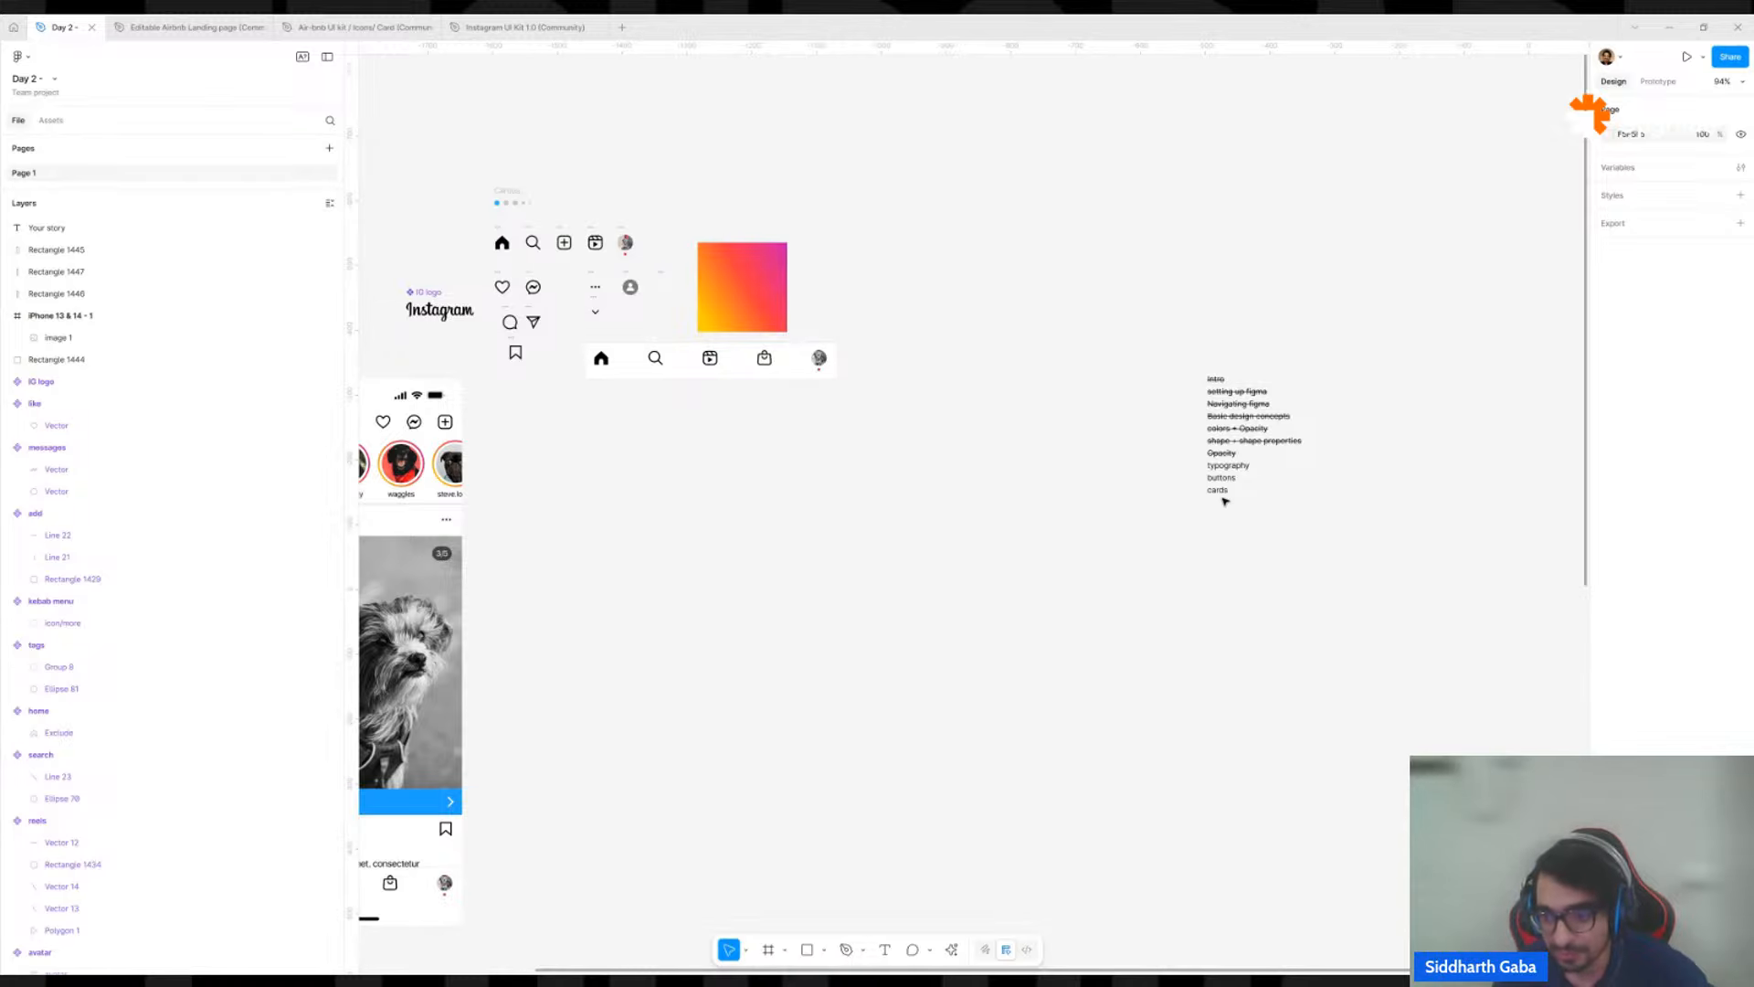
left_click(1229, 491)
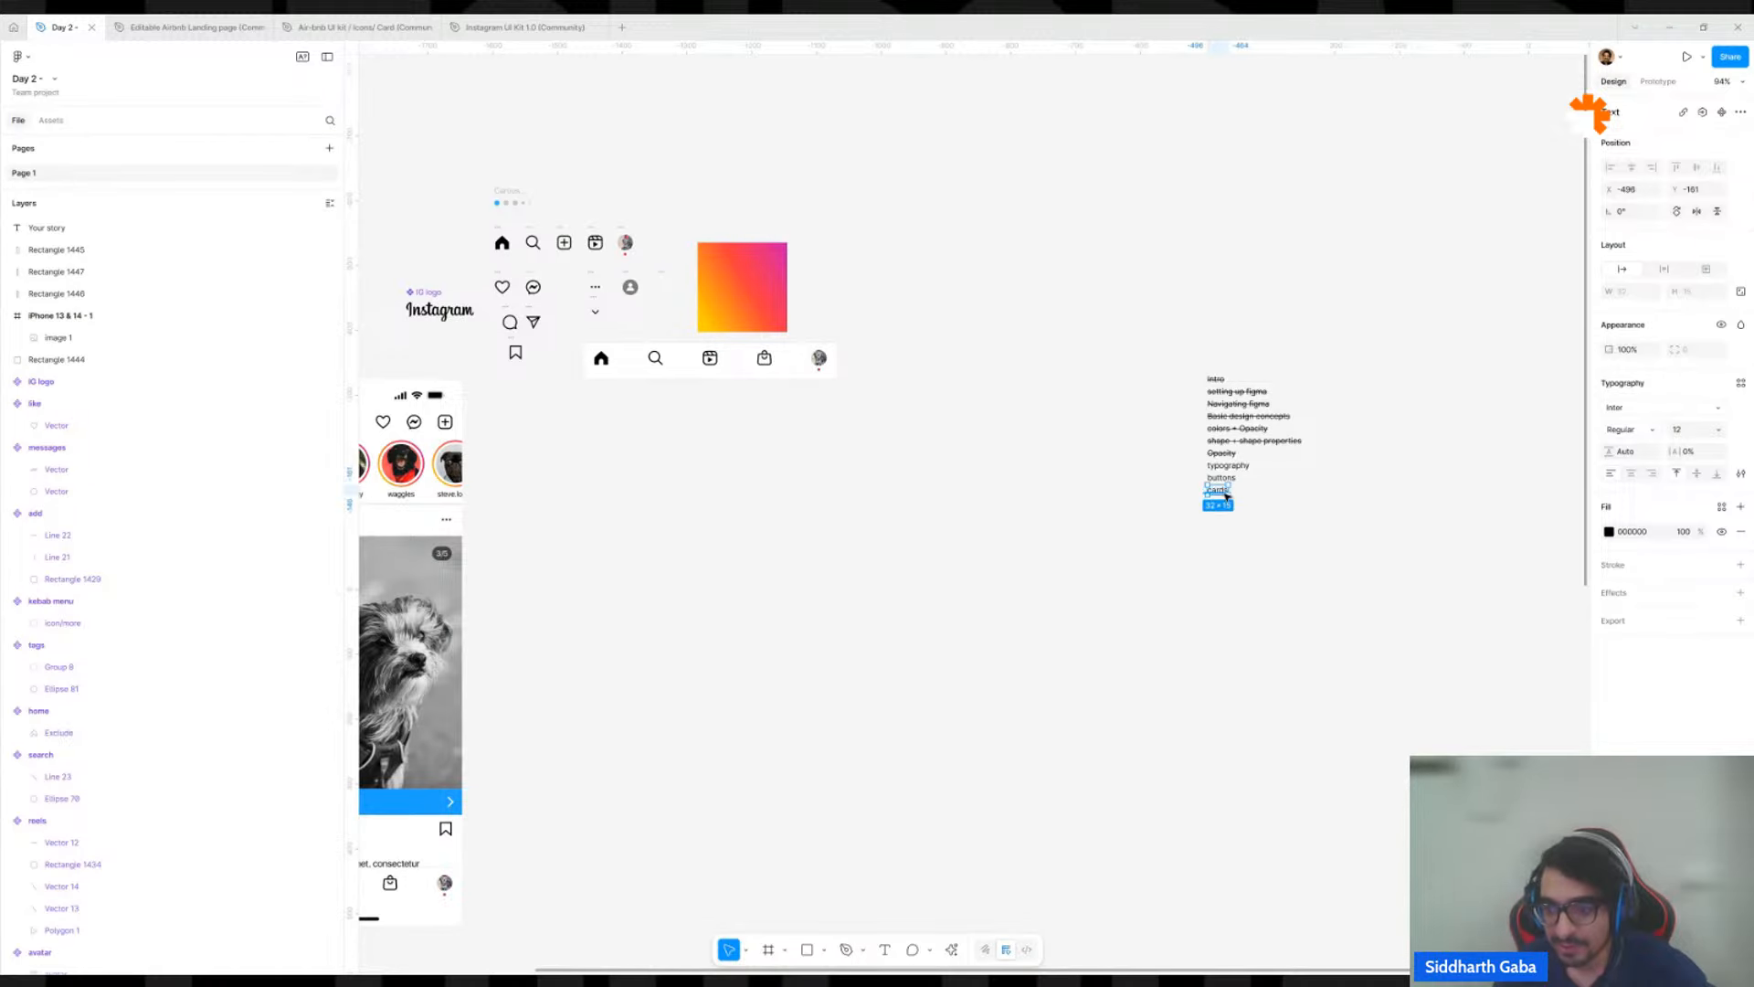
left_click(1252, 599)
scroll(1225, 496, "up", 4)
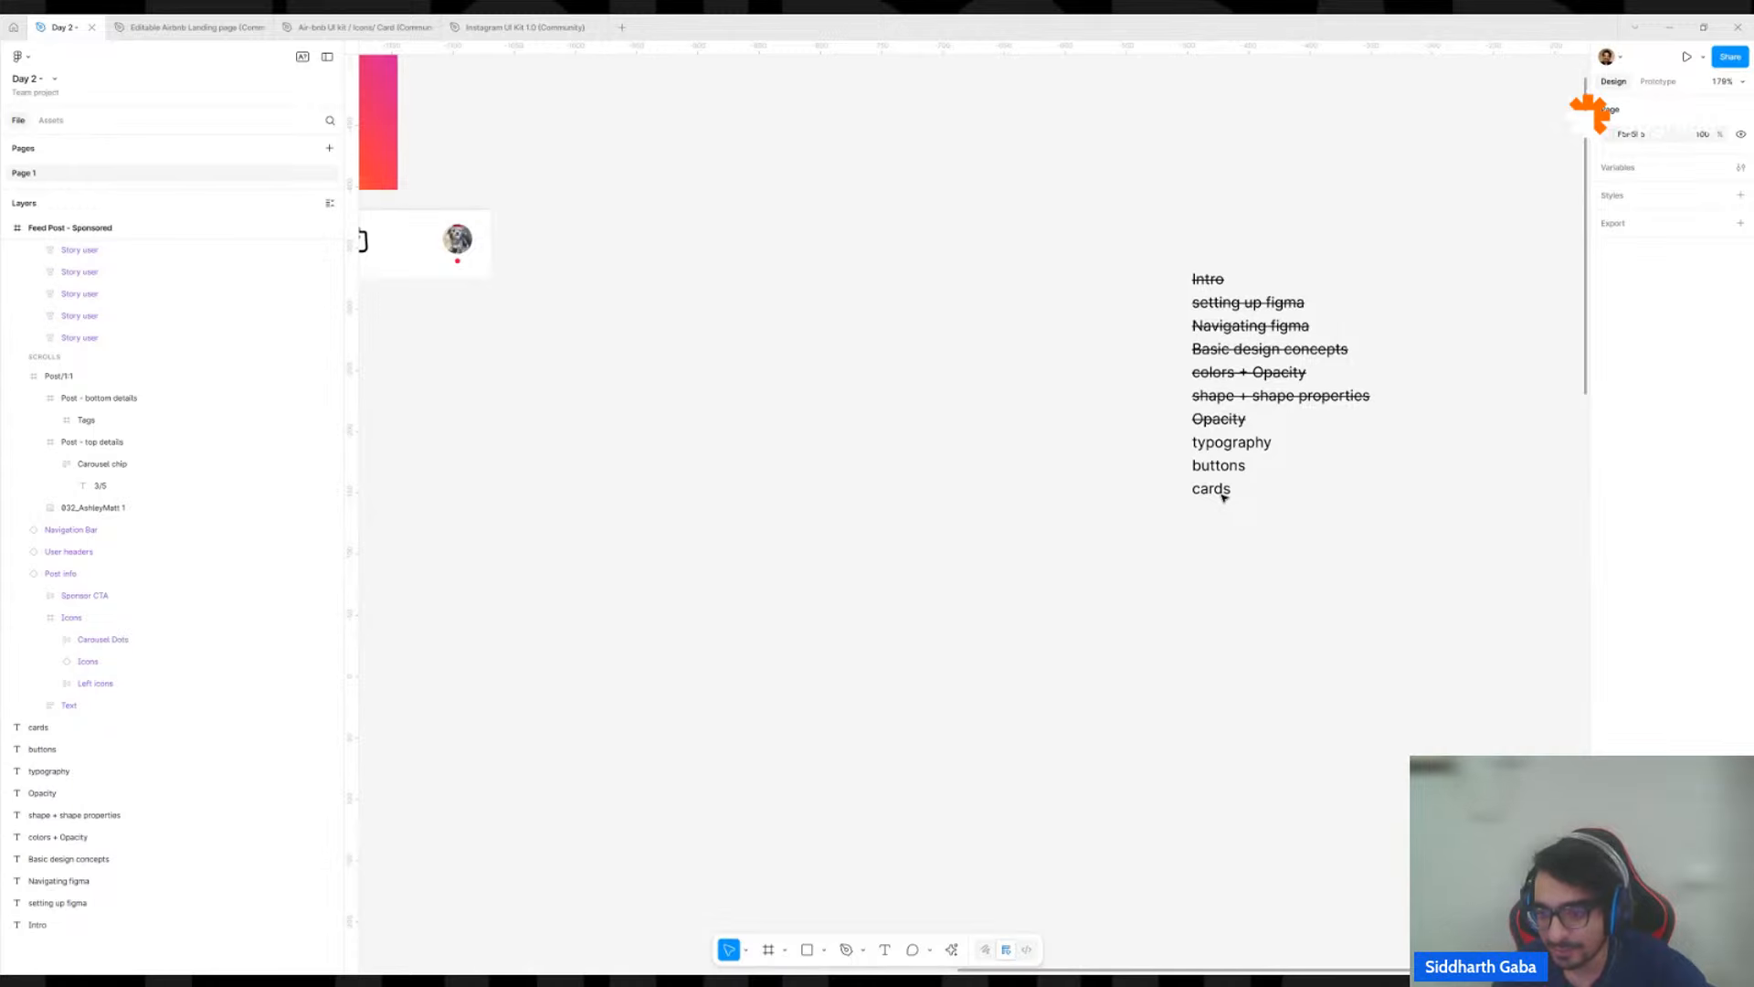
left_click(1229, 468)
left_click_drag(1229, 468, 813, 784)
left_click(886, 718)
Change the duplicated text to "button".
double_click(849, 749)
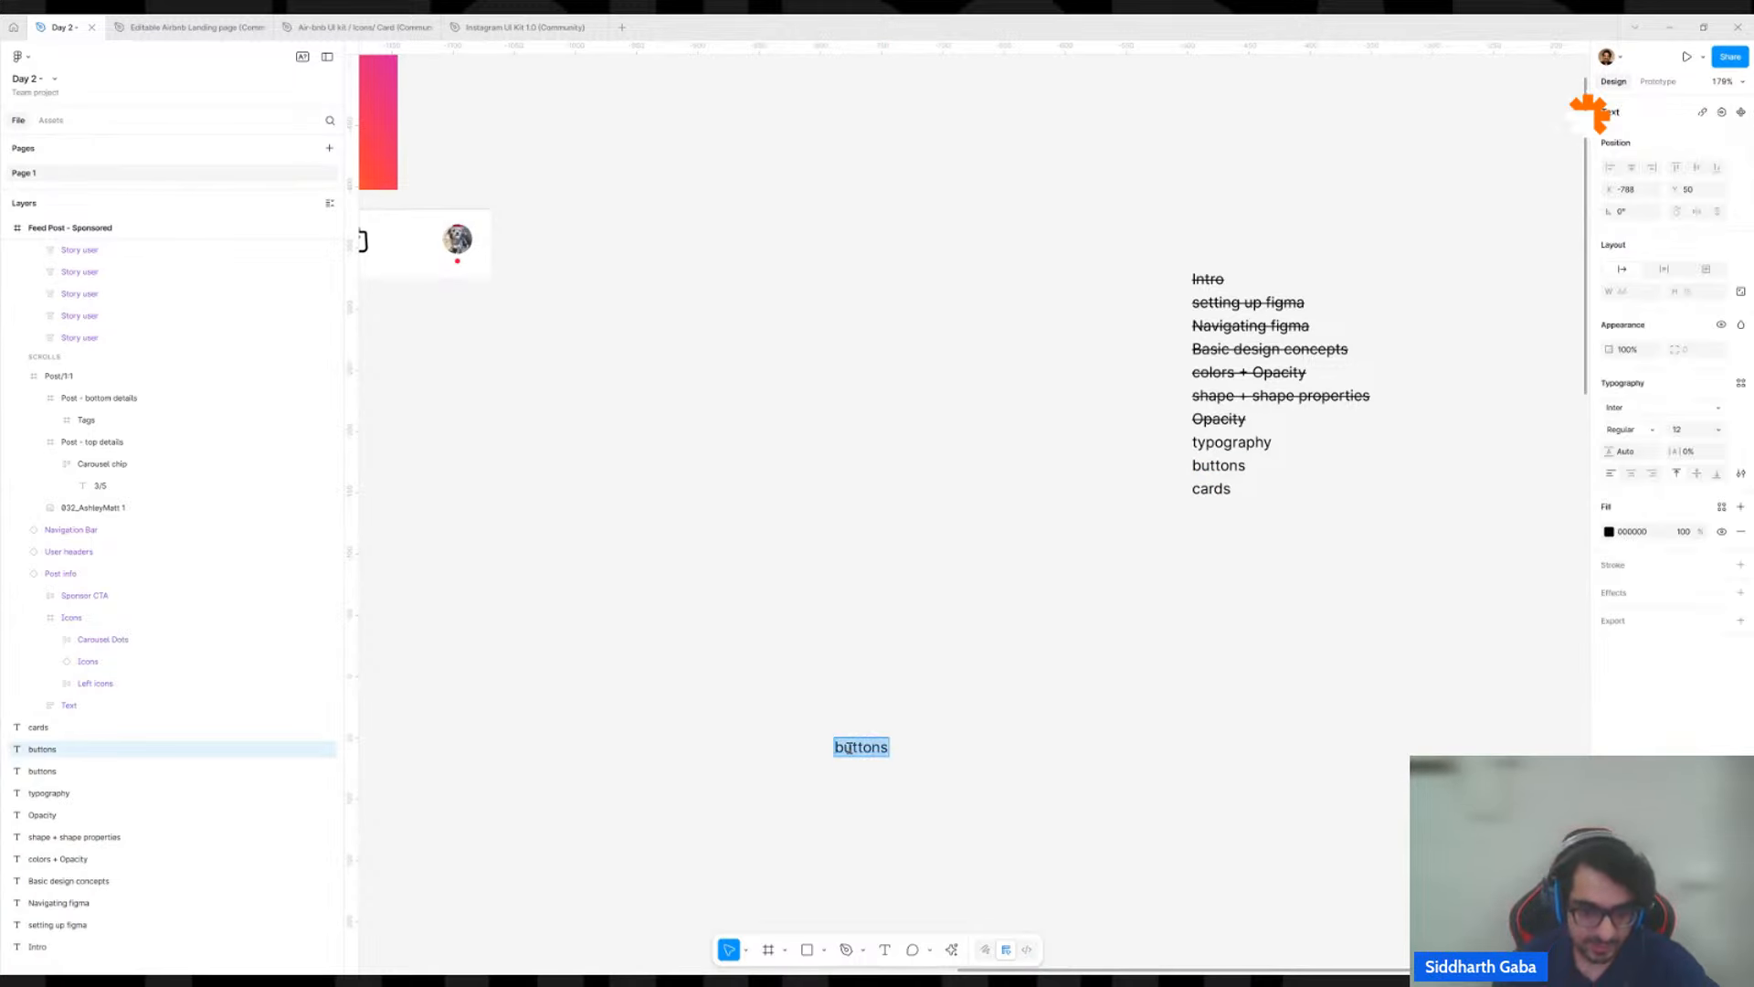
type("butt")
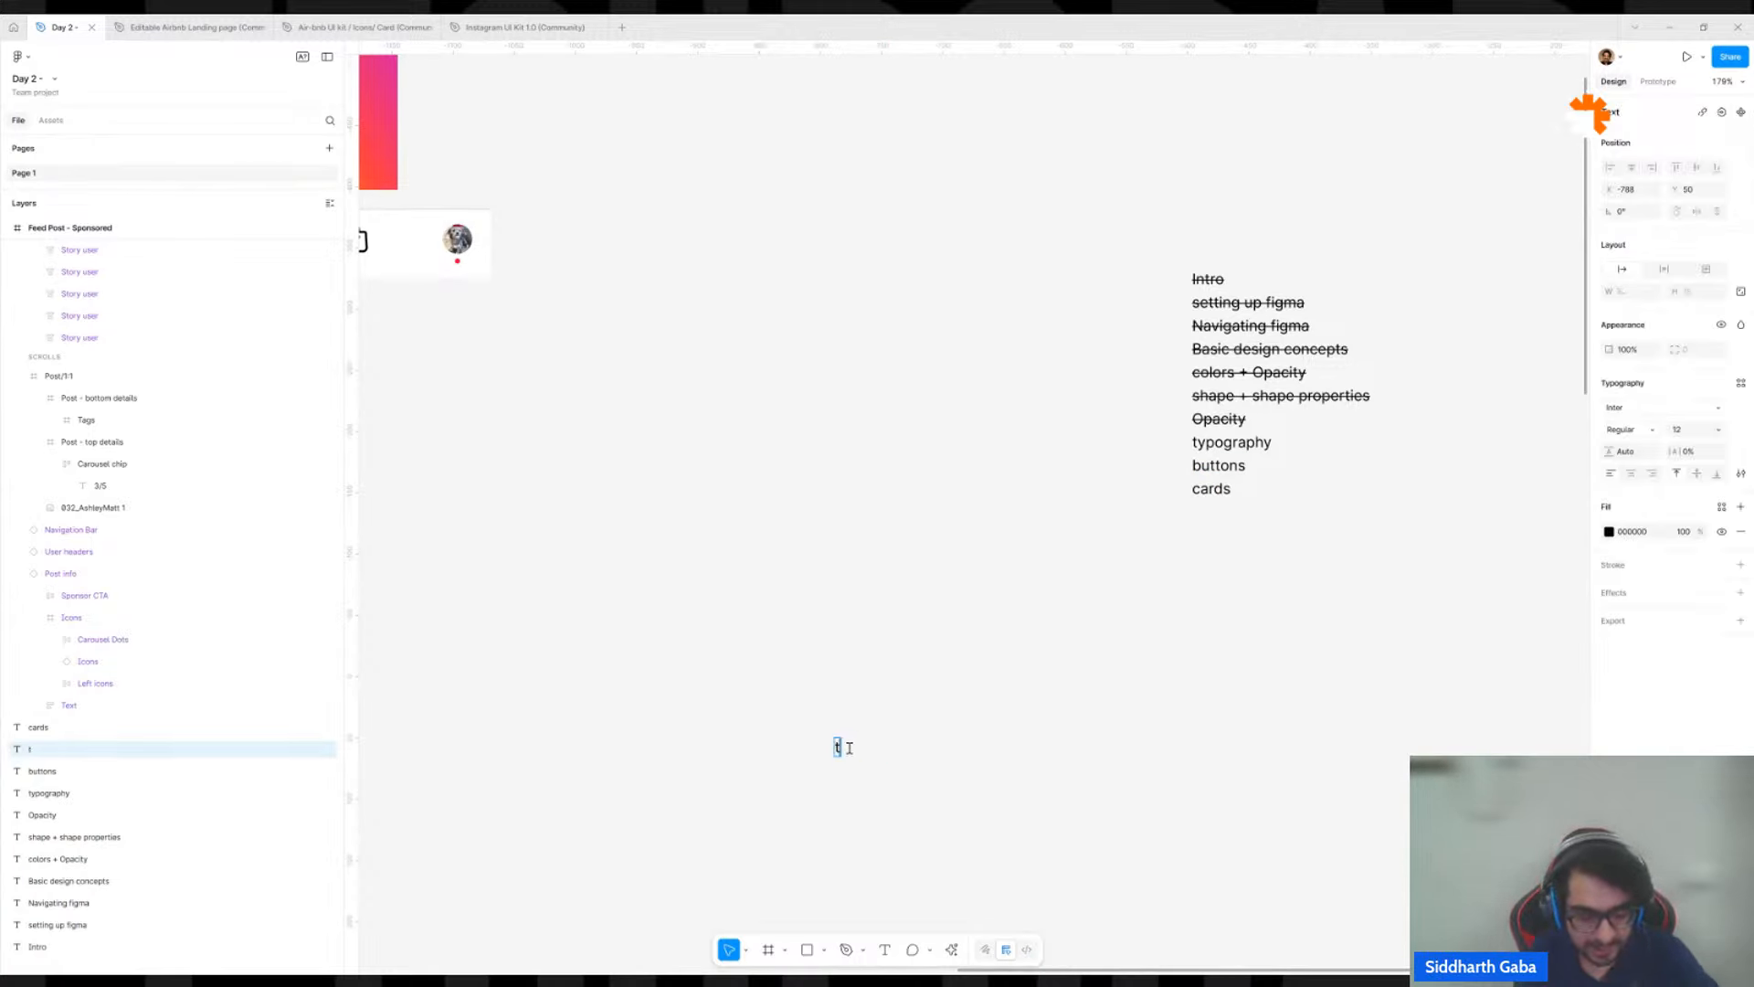
type("on")
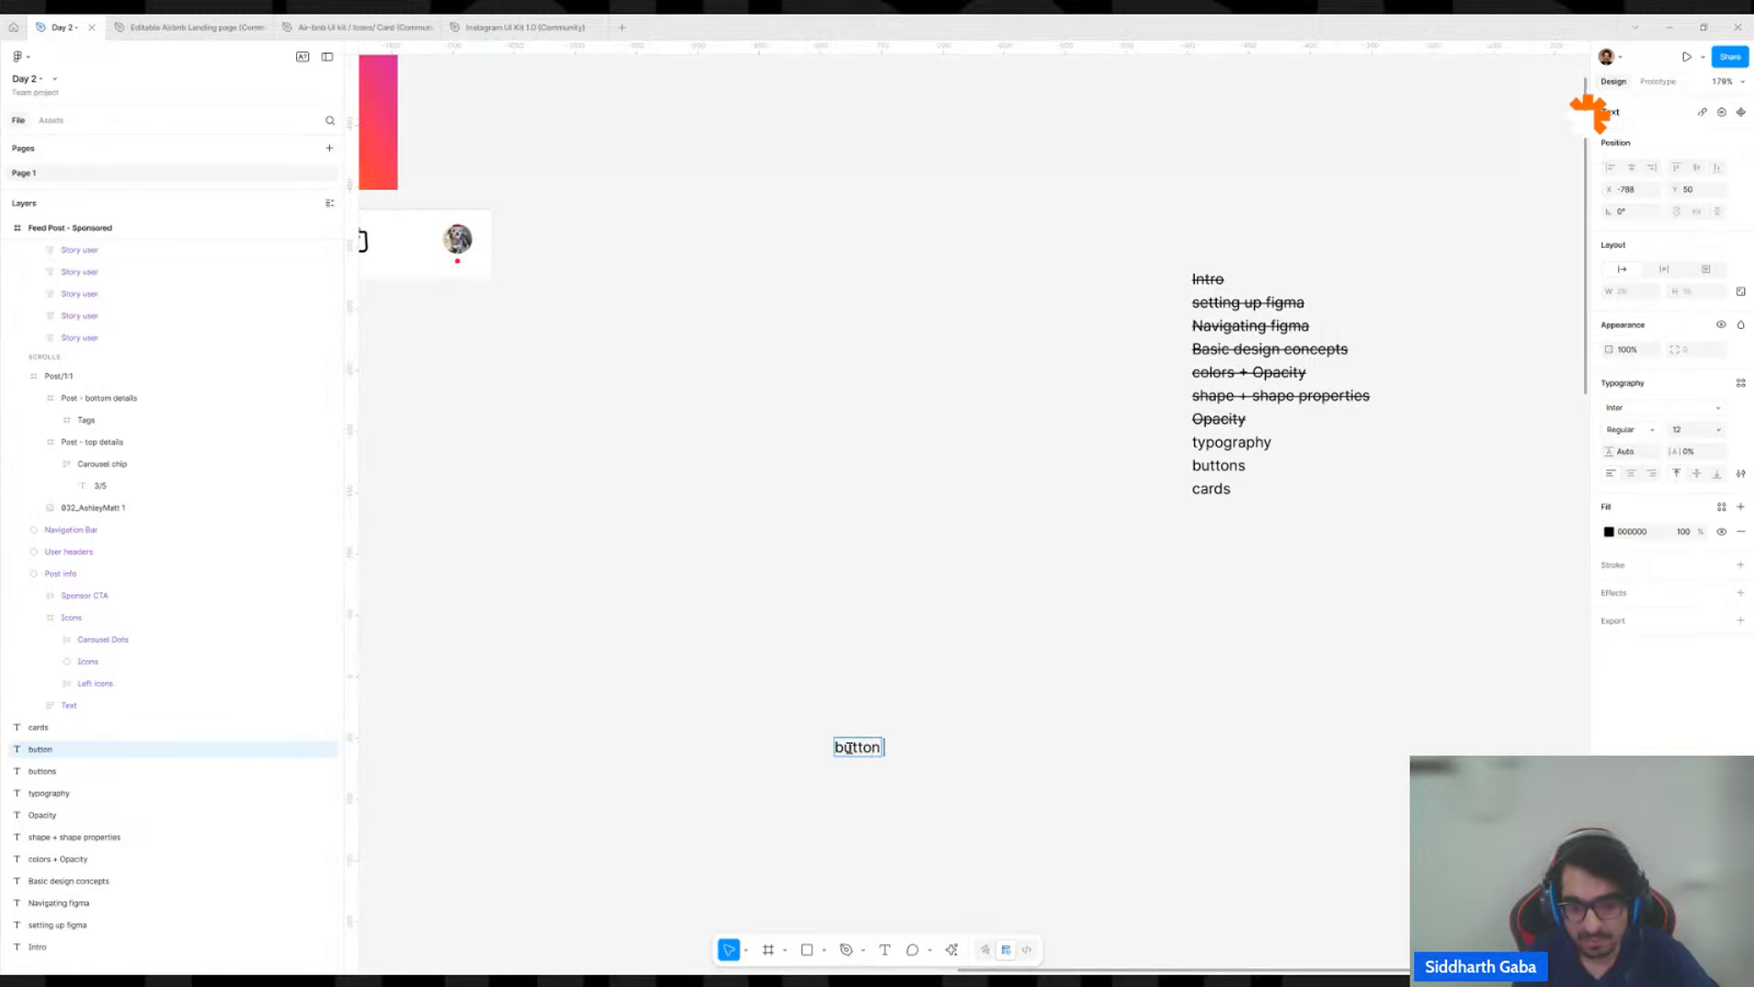
key("Escape")
scroll(877, 731, "up", 4, "ctrl")
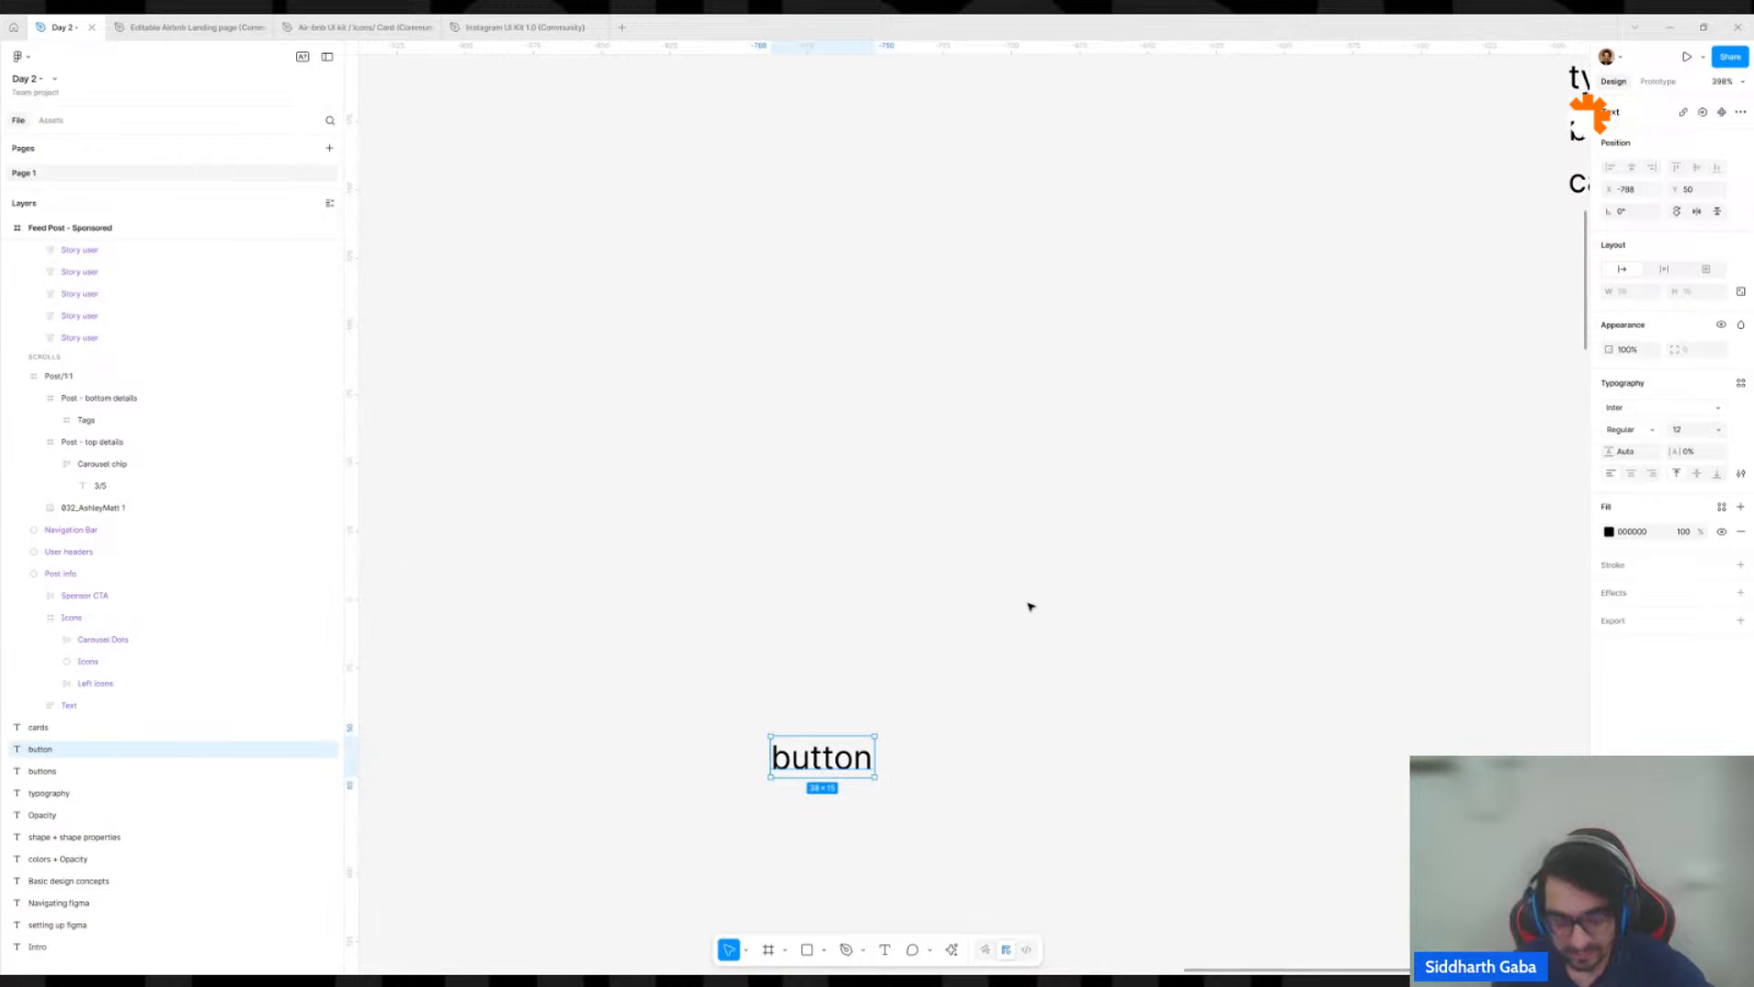
Wrap the "button" text in an auto layout frame and select the text layer nested inside it.
key("shift+a")
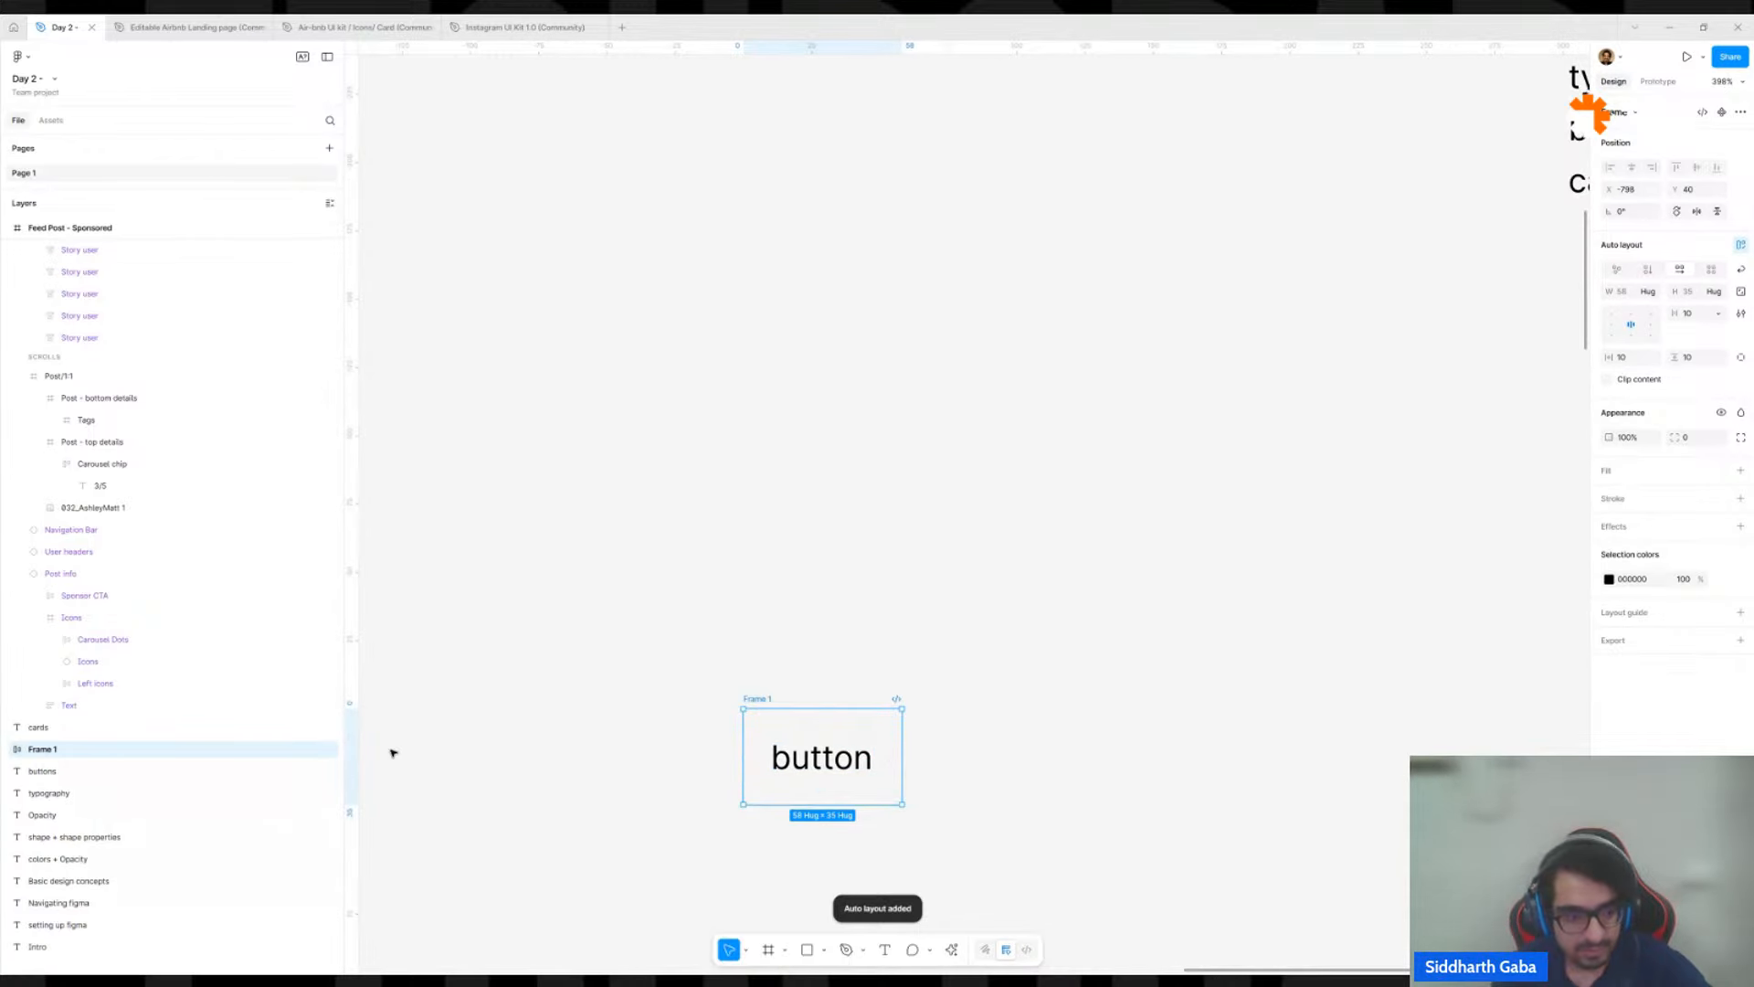
left_click(8, 749)
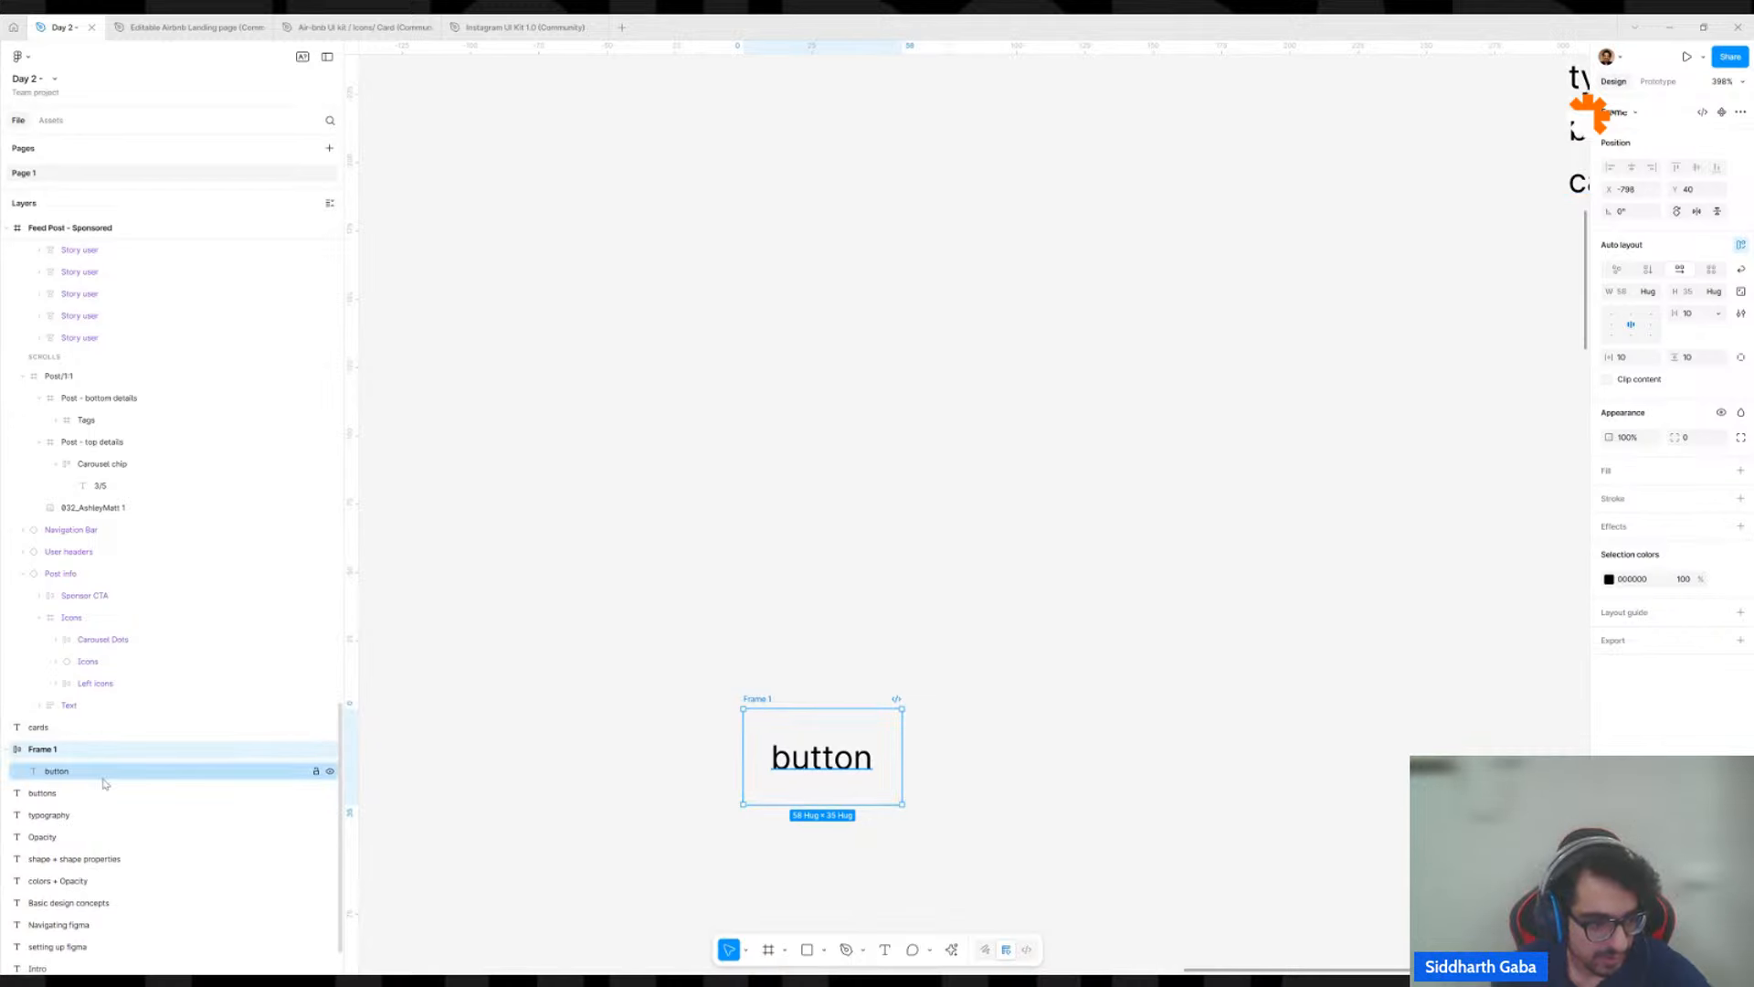
left_click(47, 772)
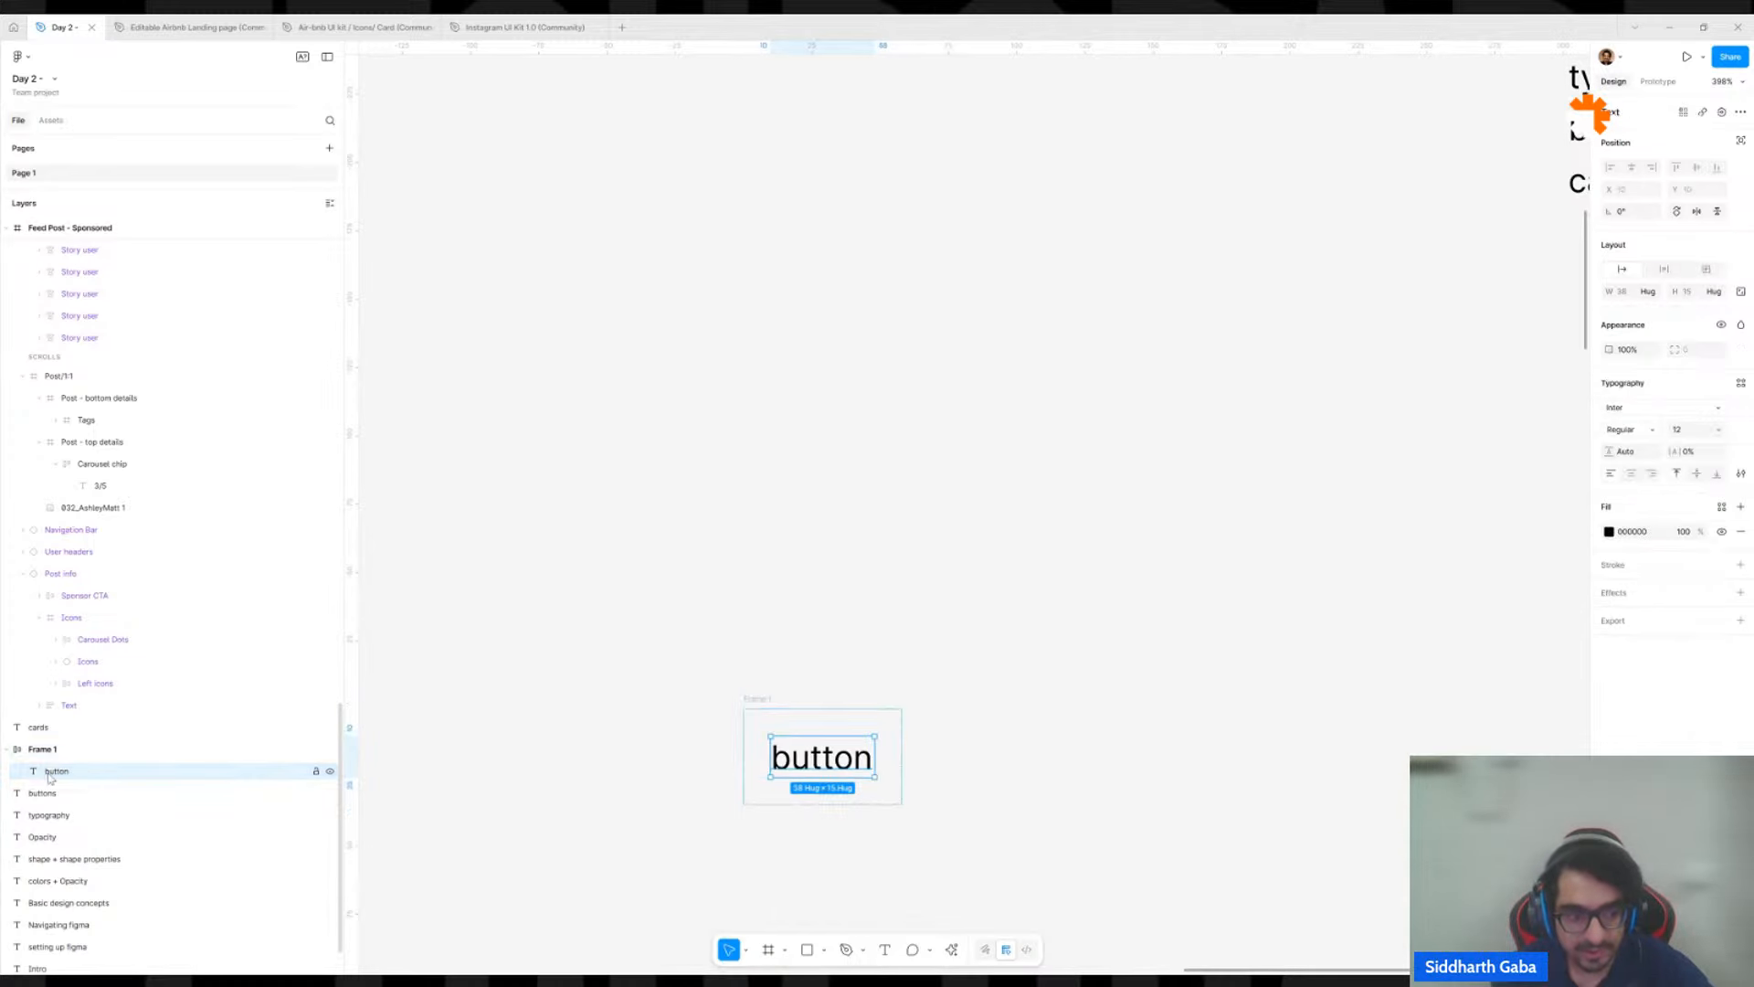
Add a muted red BE6464 fill to the auto layout frame around the "button" text.
left_click(88, 751)
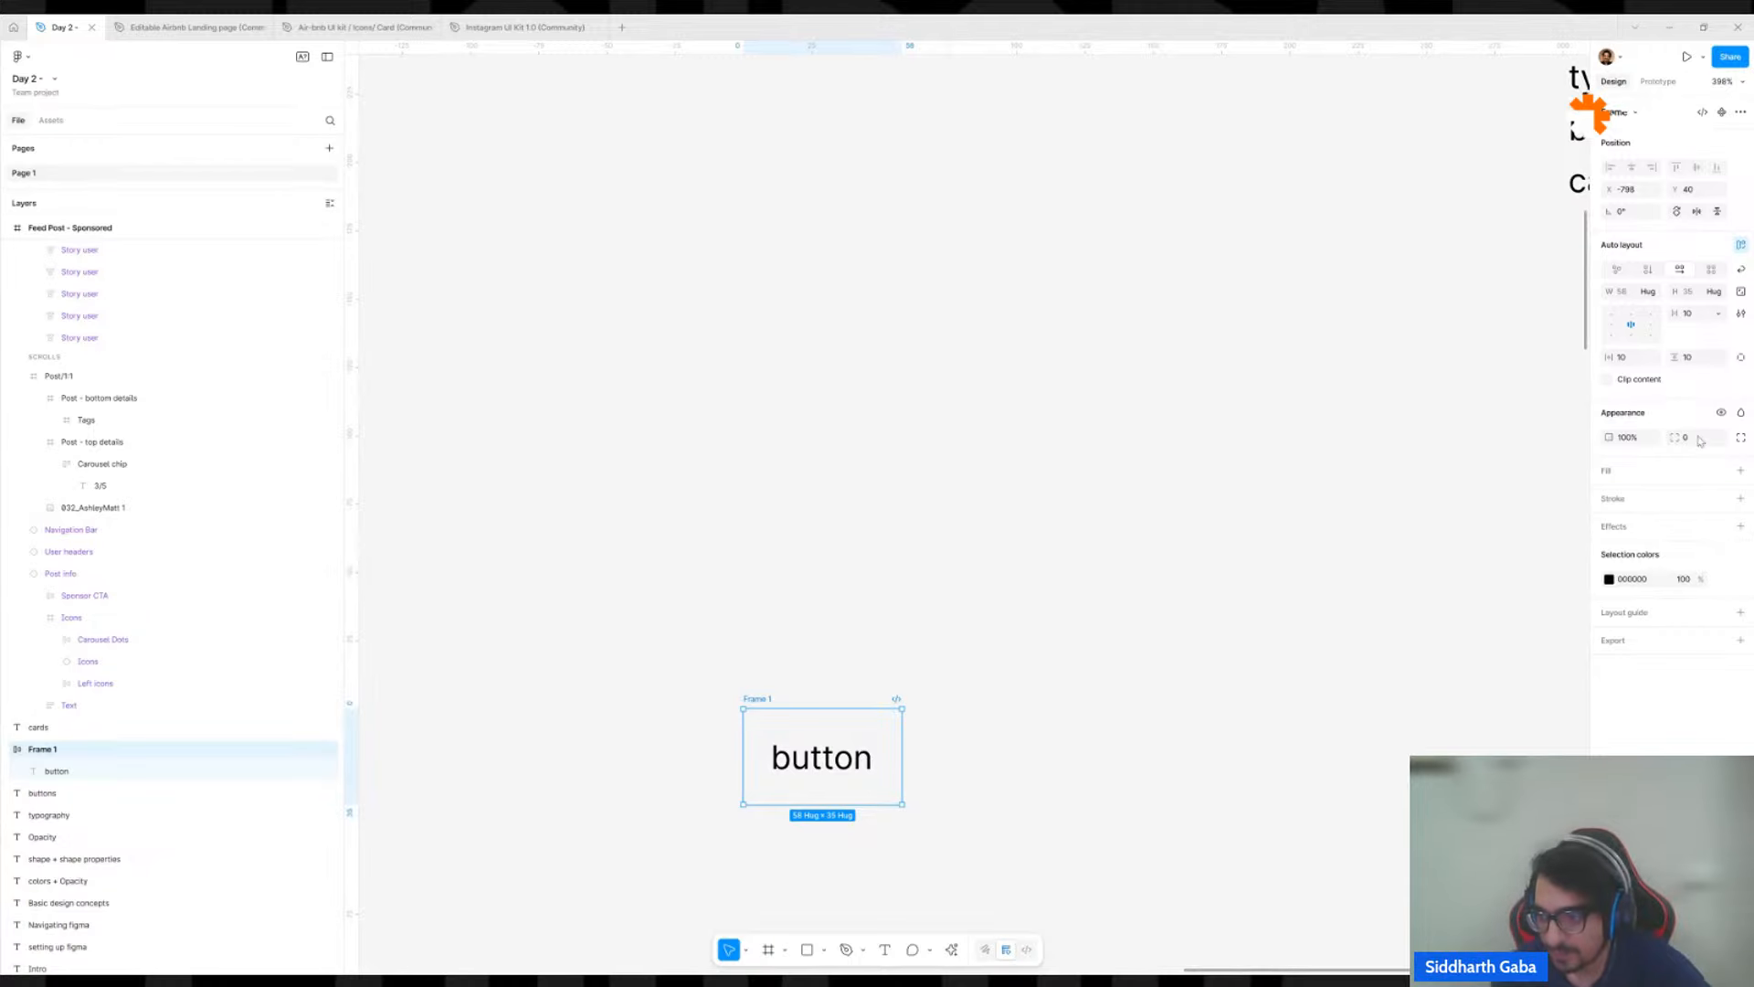
left_click(1740, 472)
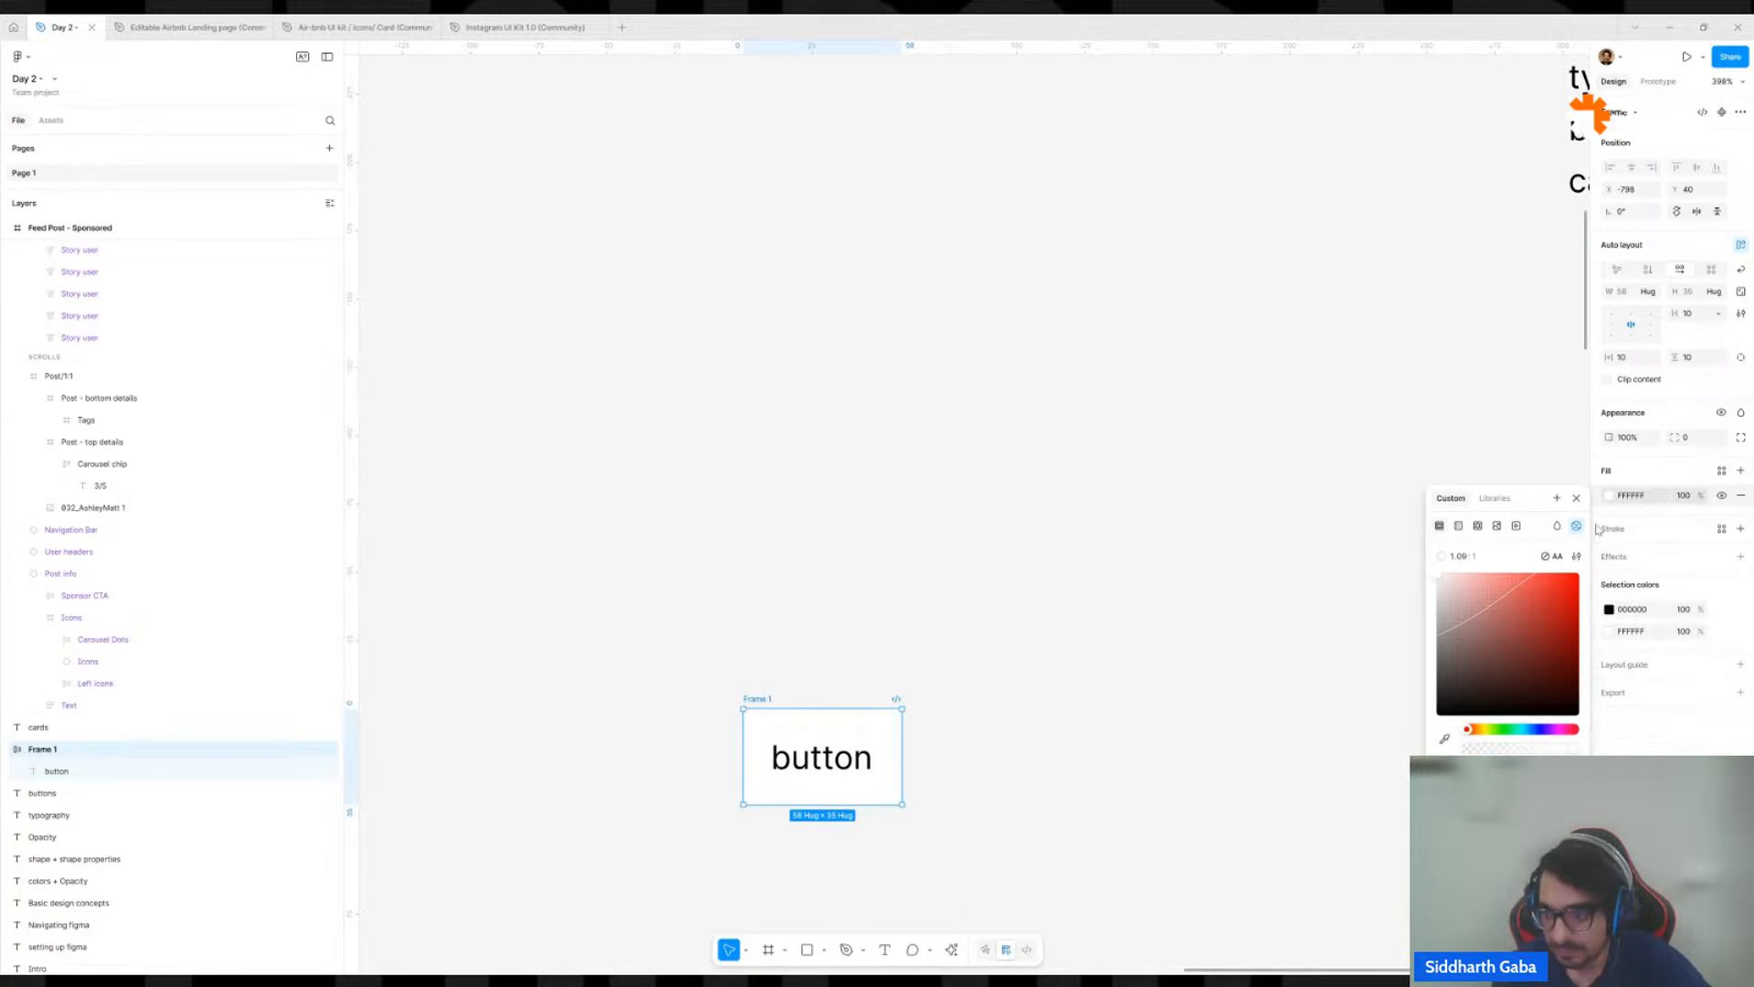
left_click(1505, 610)
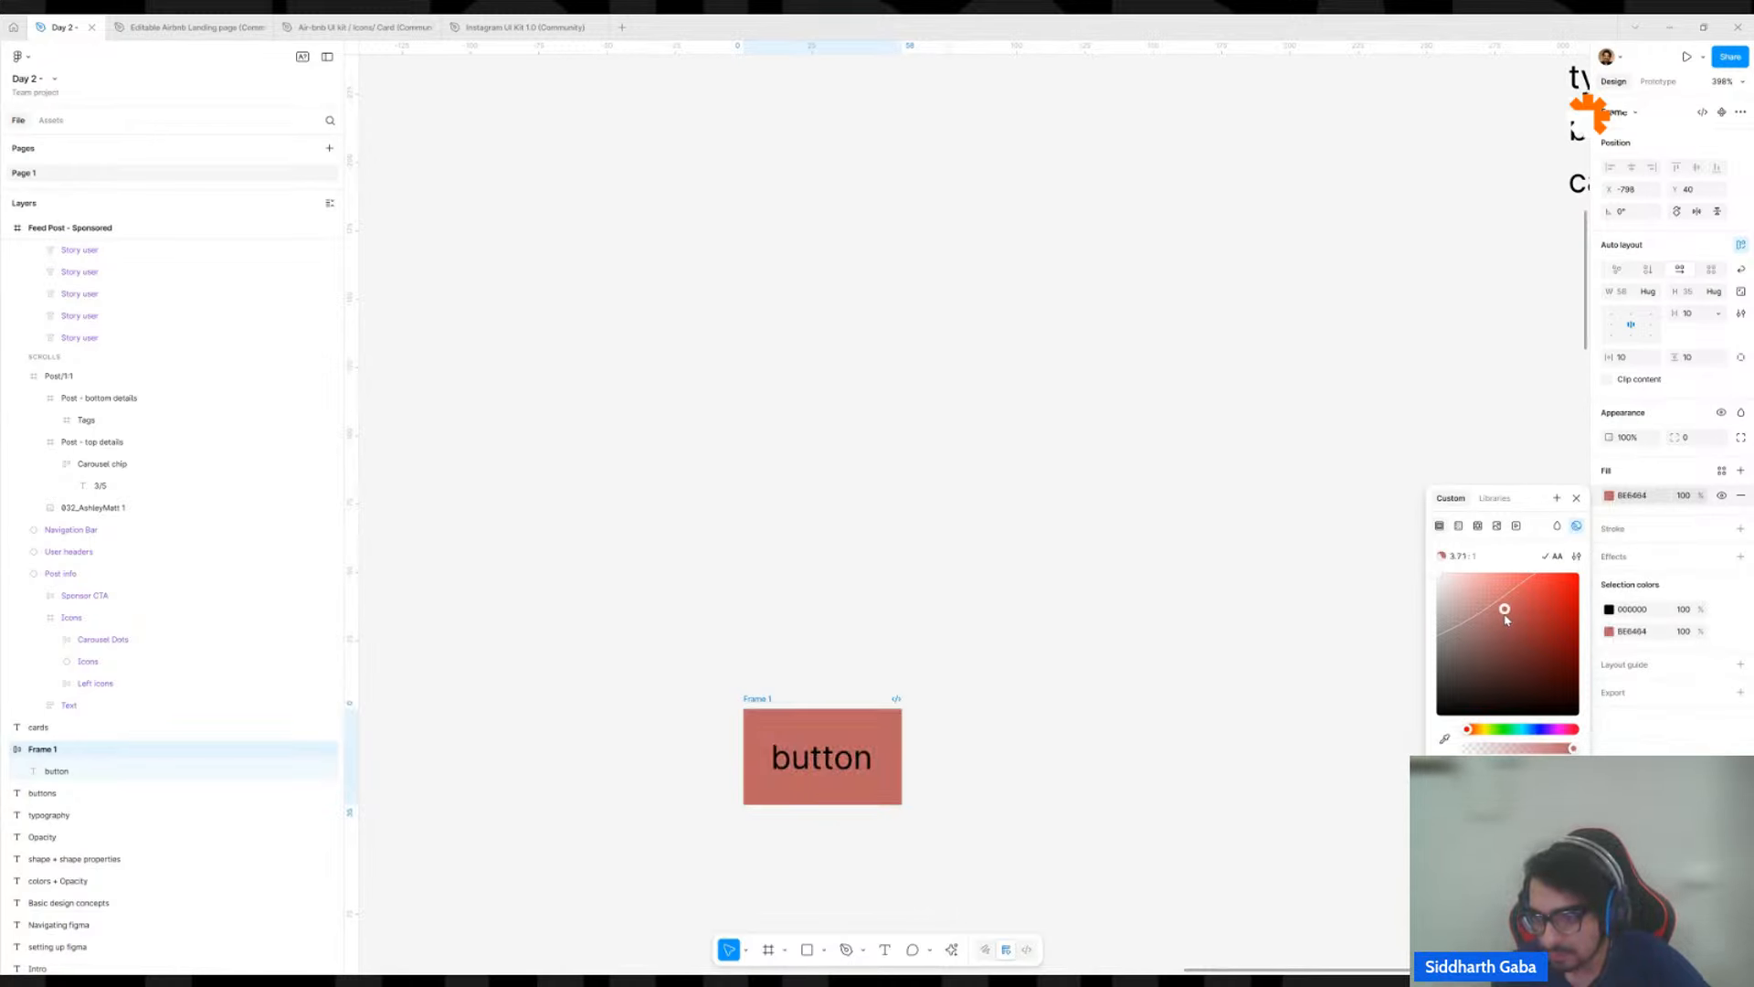
left_click(1104, 630)
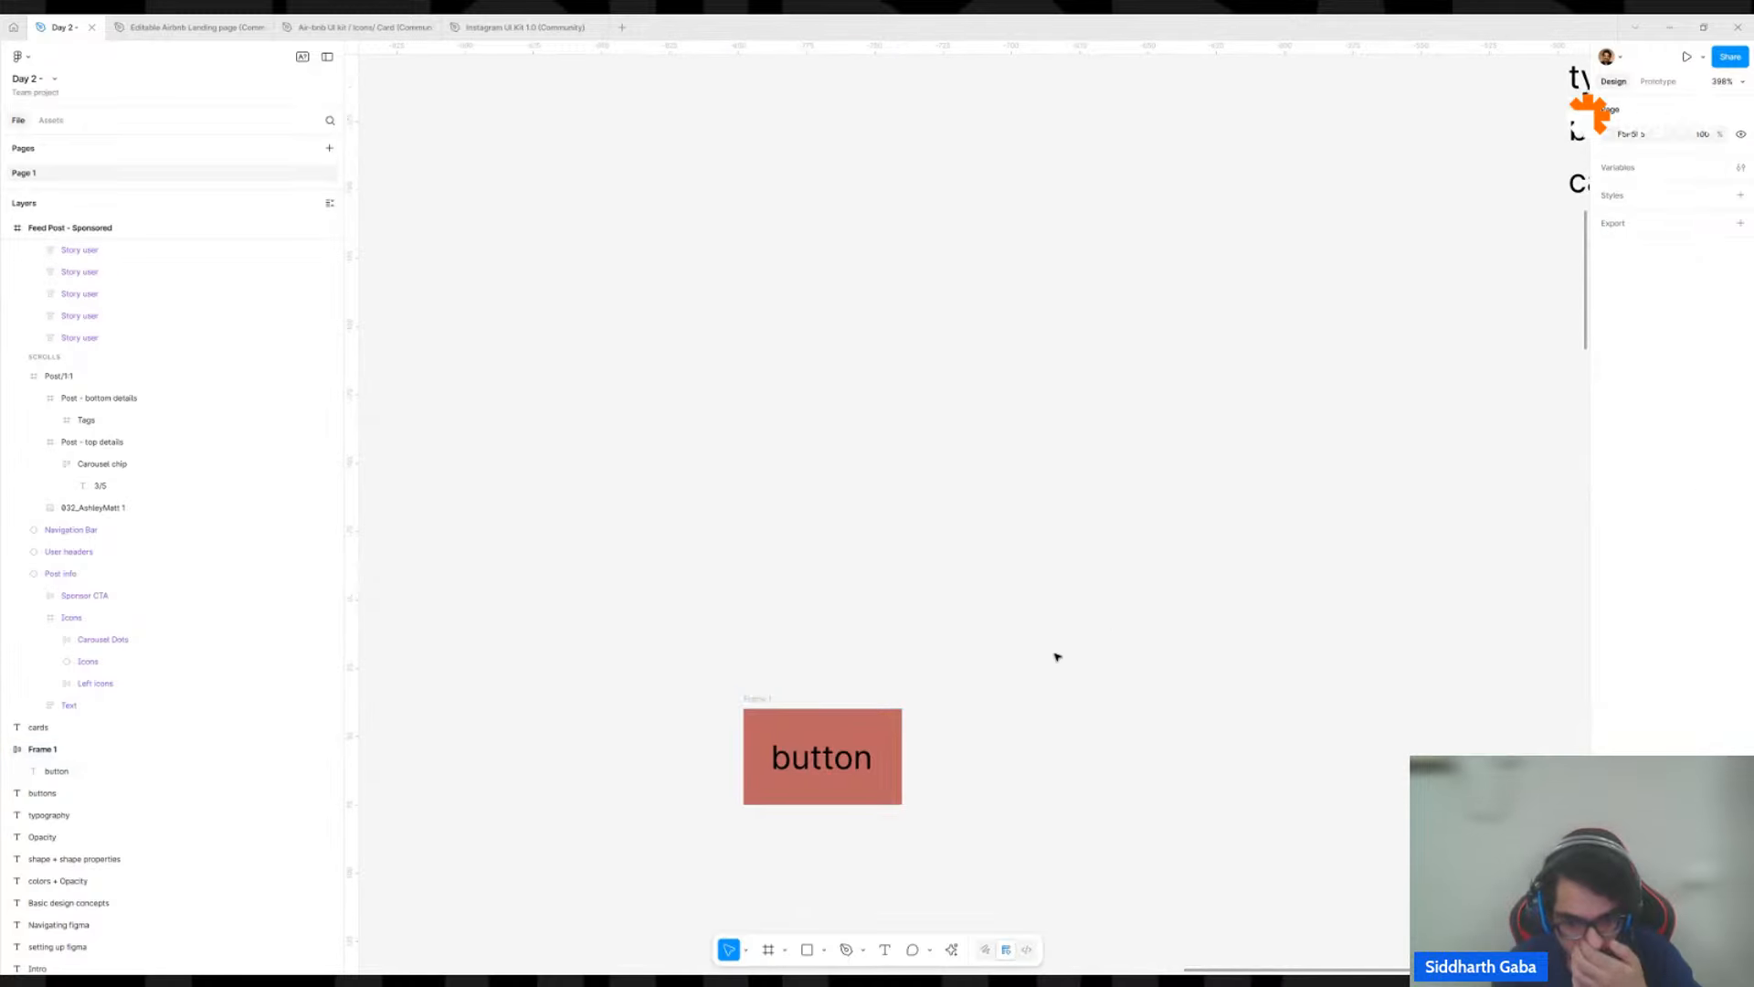
Inspect the fill colour of the button frame, then close its colour settings and deselect the frame.
left_click(772, 700)
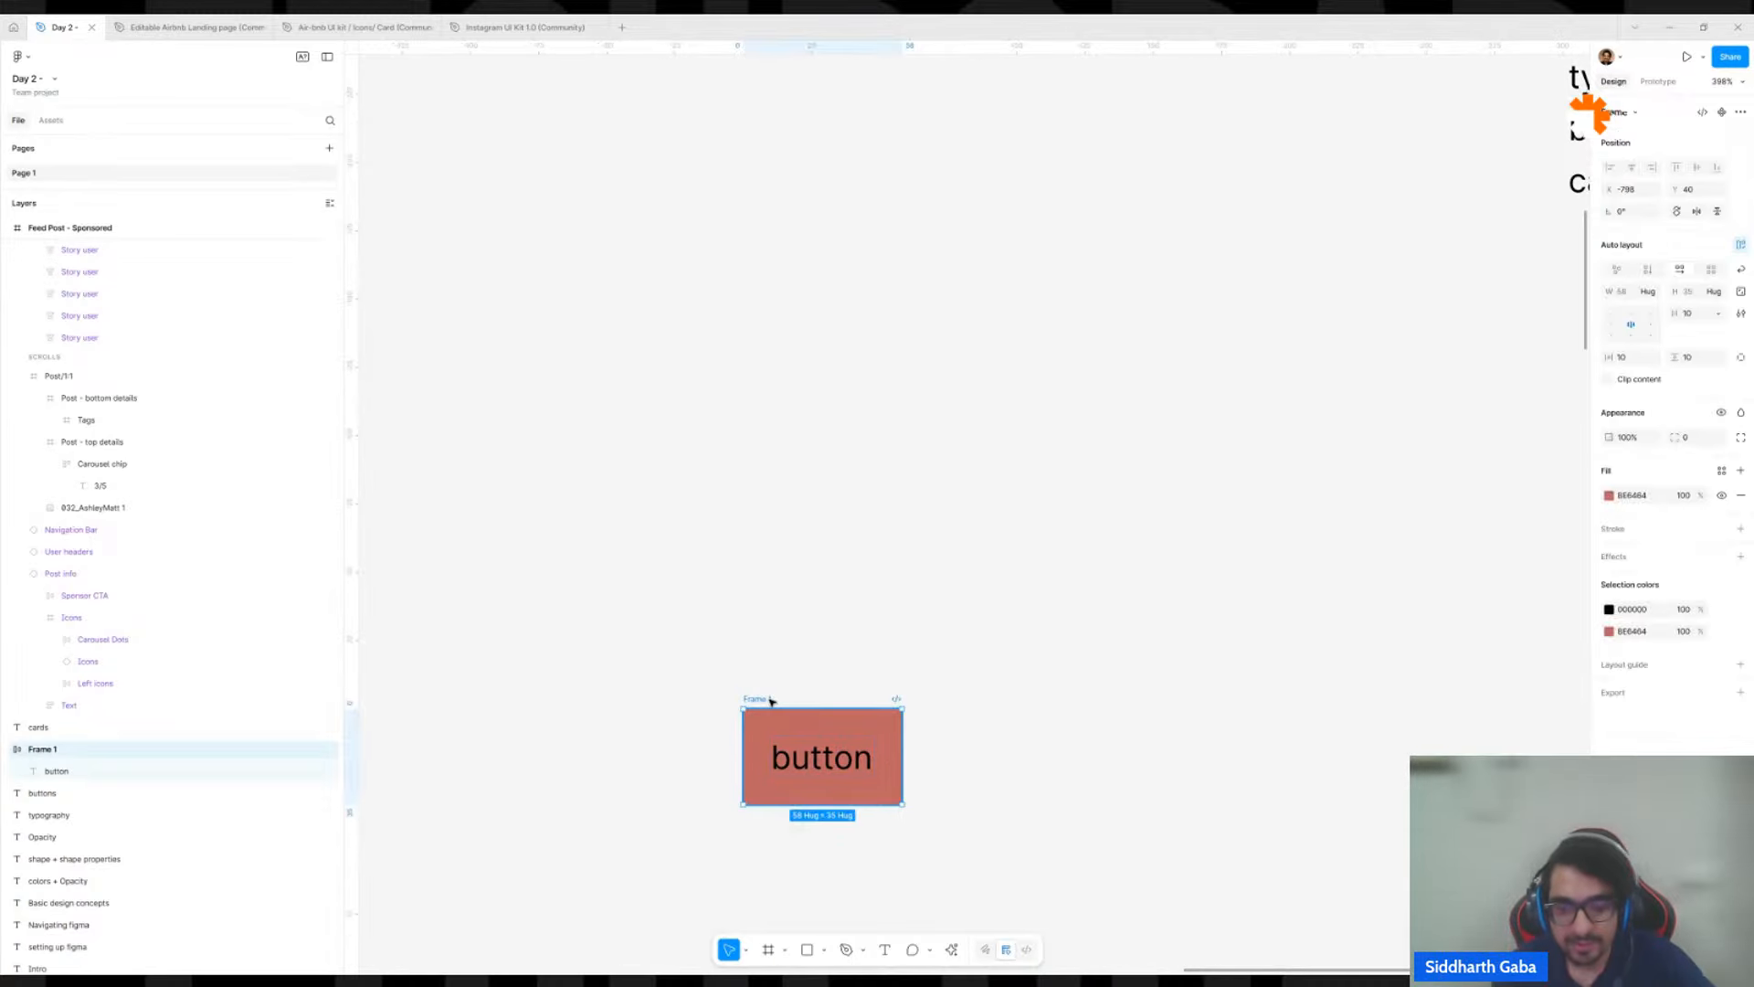
scroll(900, 635, "up", 2)
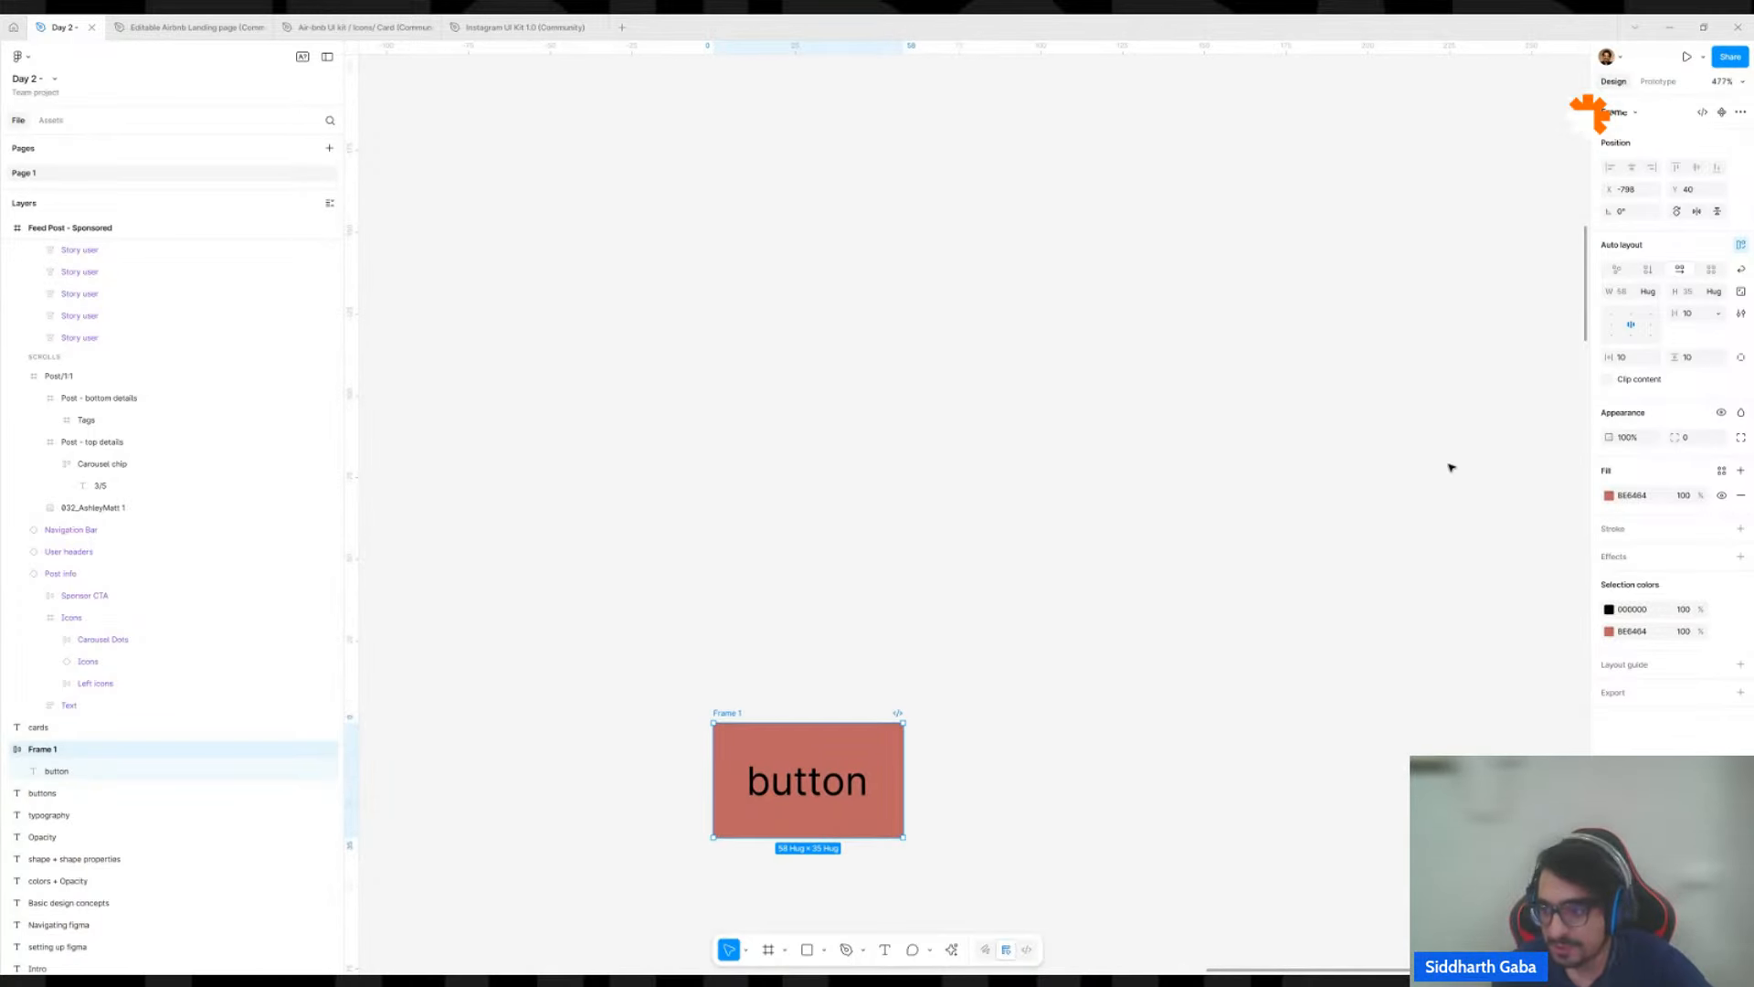
left_click(1610, 496)
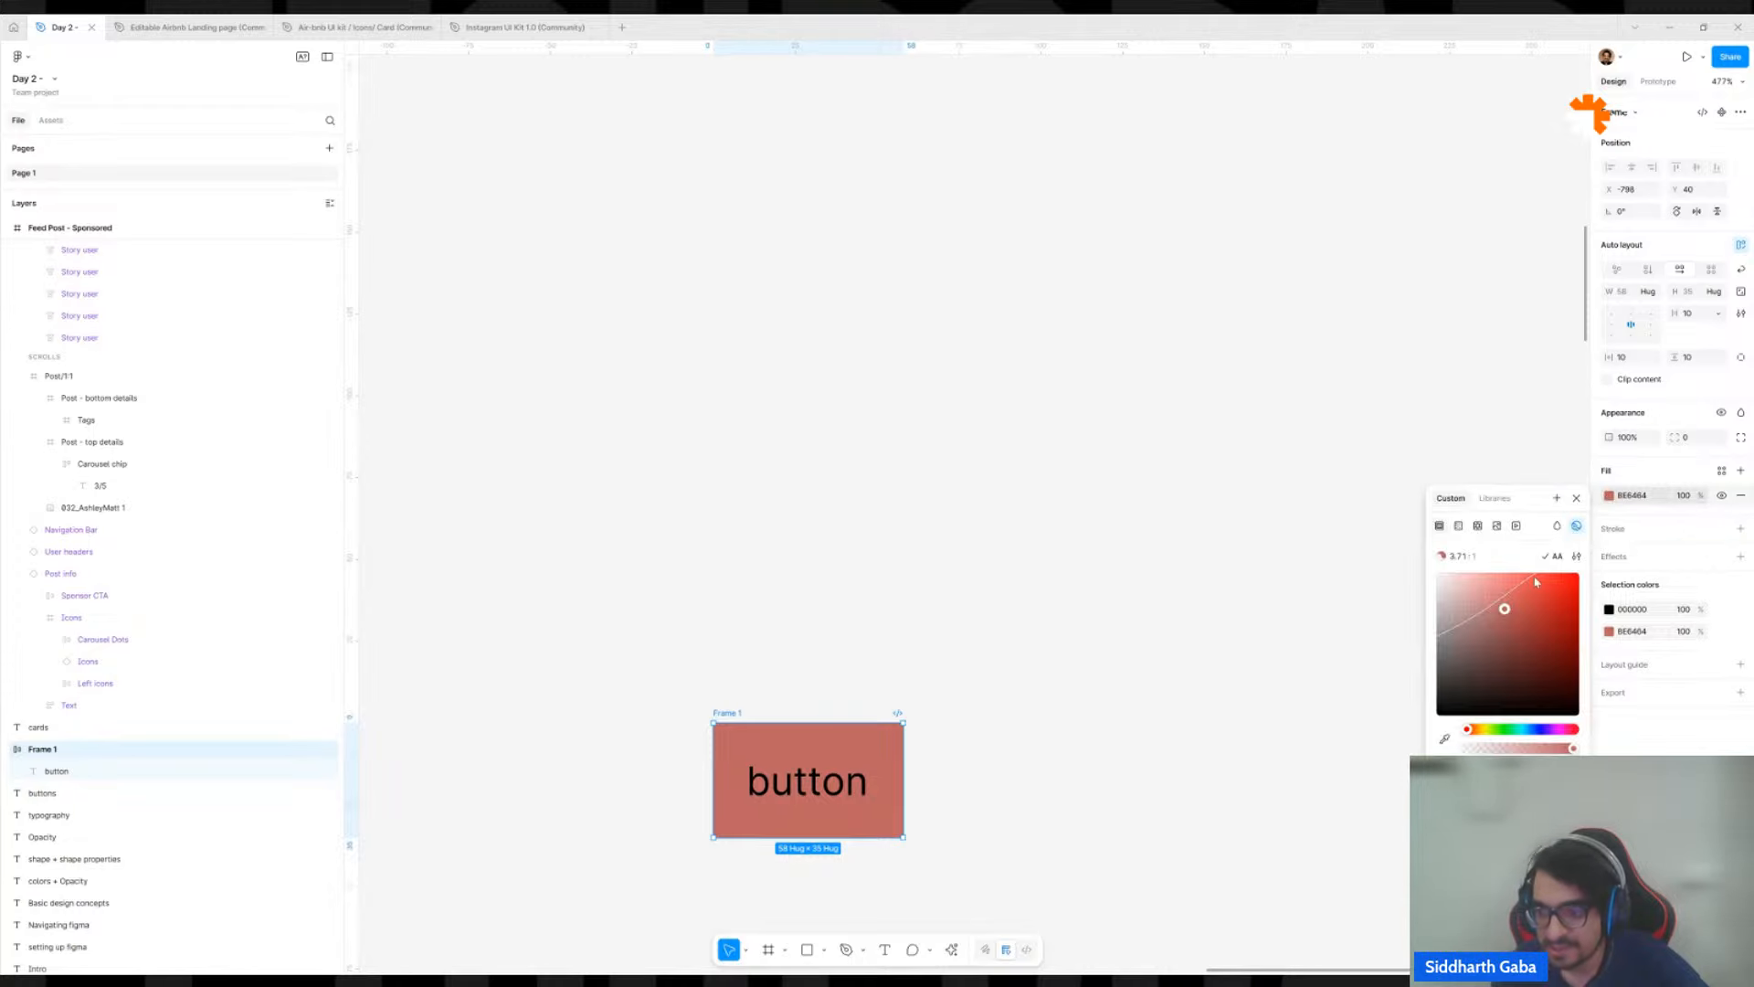
left_click(1234, 583)
scroll(1098, 586, "down", 5)
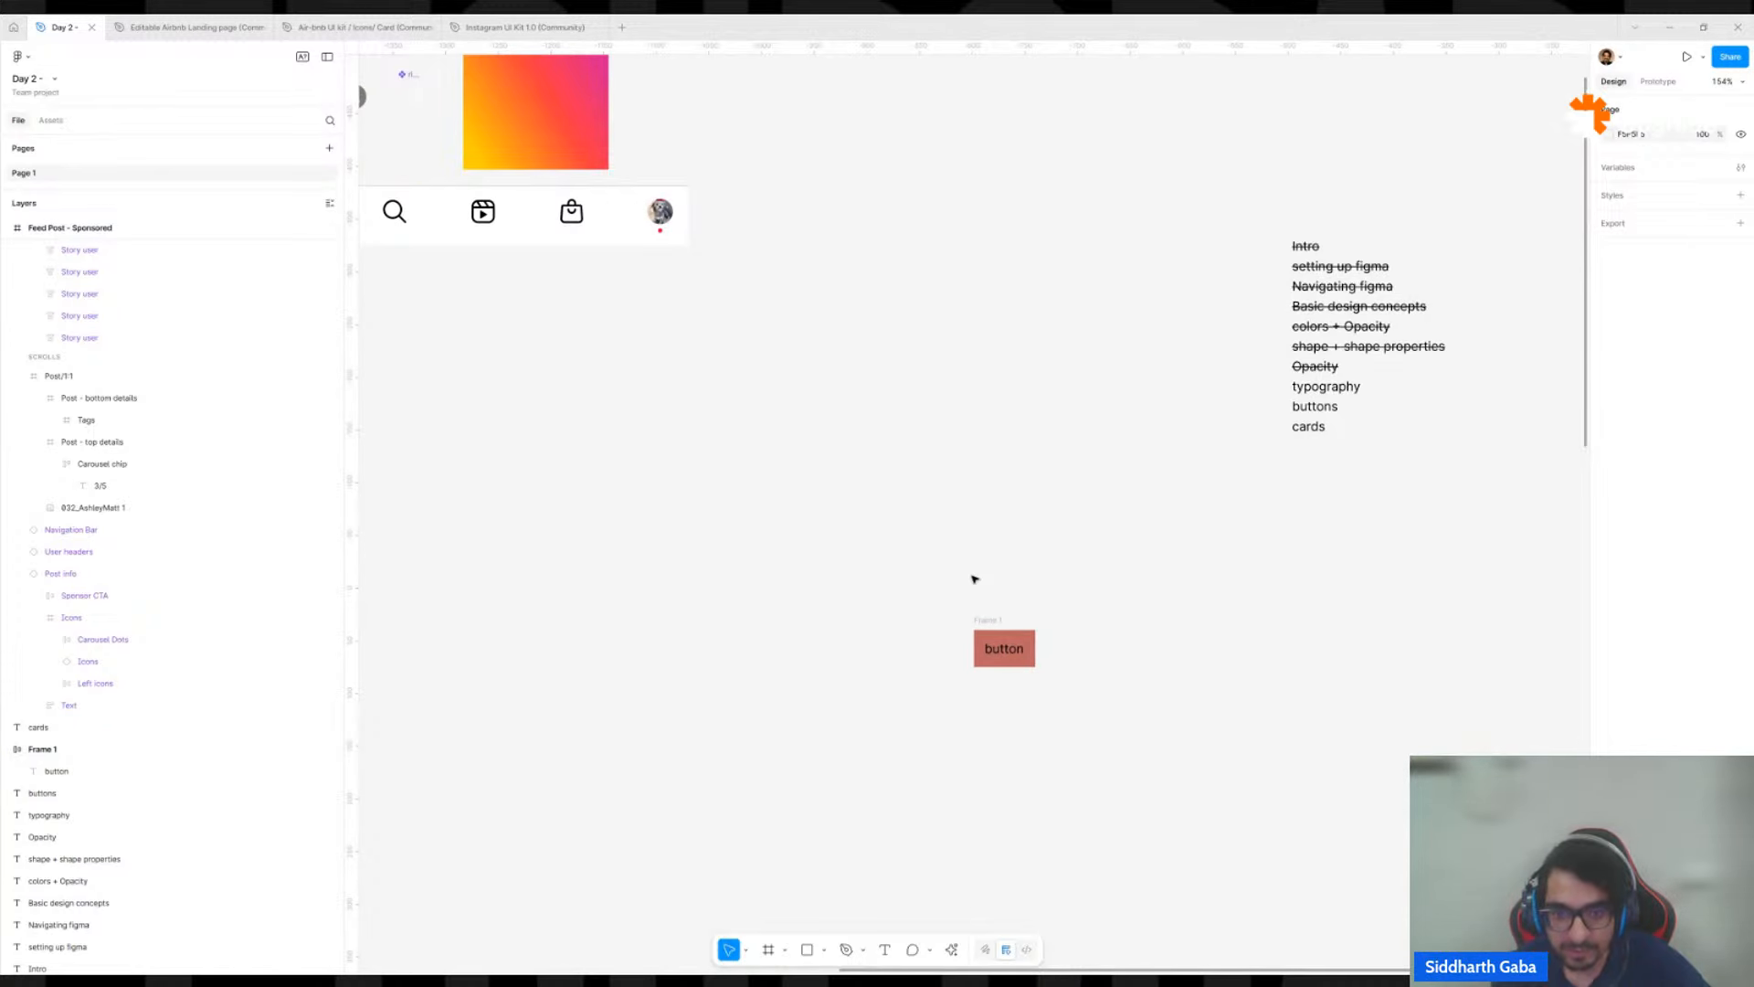
Move the red button frame up and slightly left on the canvas, to about X -866, Y -178.
left_click_drag(987, 618, 916, 387)
scroll(888, 369, "up", 3)
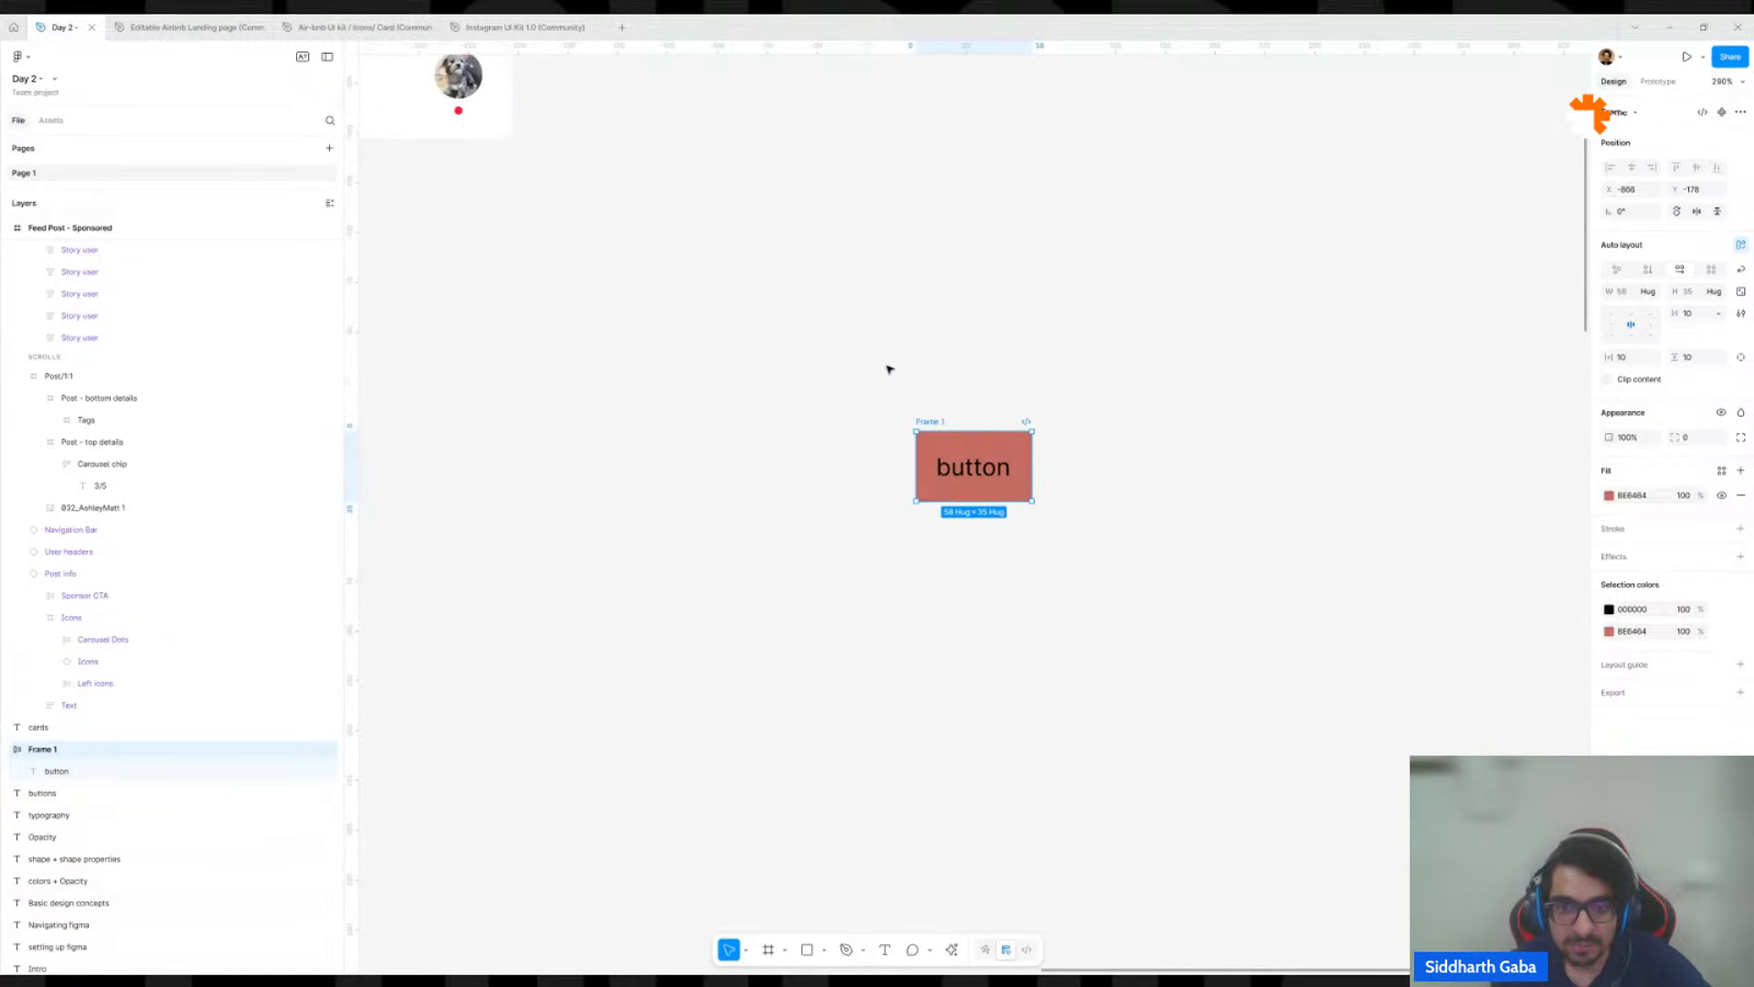
scroll(888, 369, "down", 5)
left_click_drag(674, 377, 818, 517)
scroll(1033, 477, "up", 5)
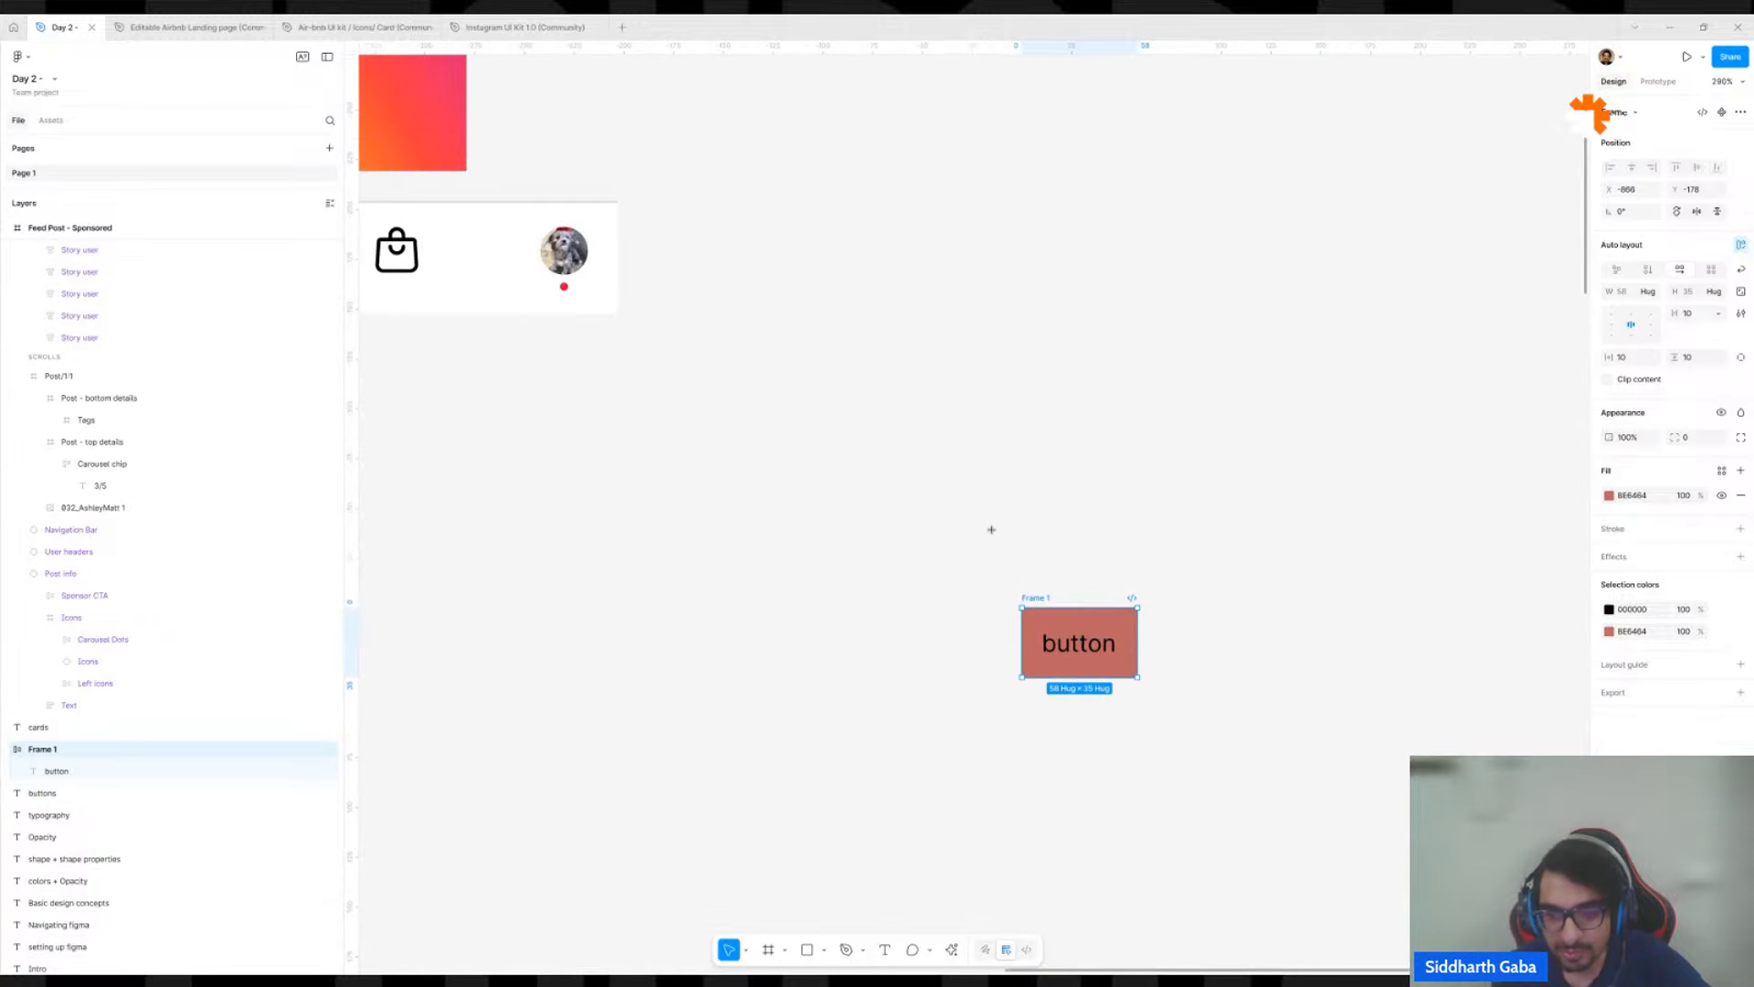
Draw a grey rectangle about 167 by 139 behind the button, and reposition the button frame near the rectangle's centre.
key("r")
left_click_drag(990, 535, 1323, 813)
key("ctrl+shift+[")
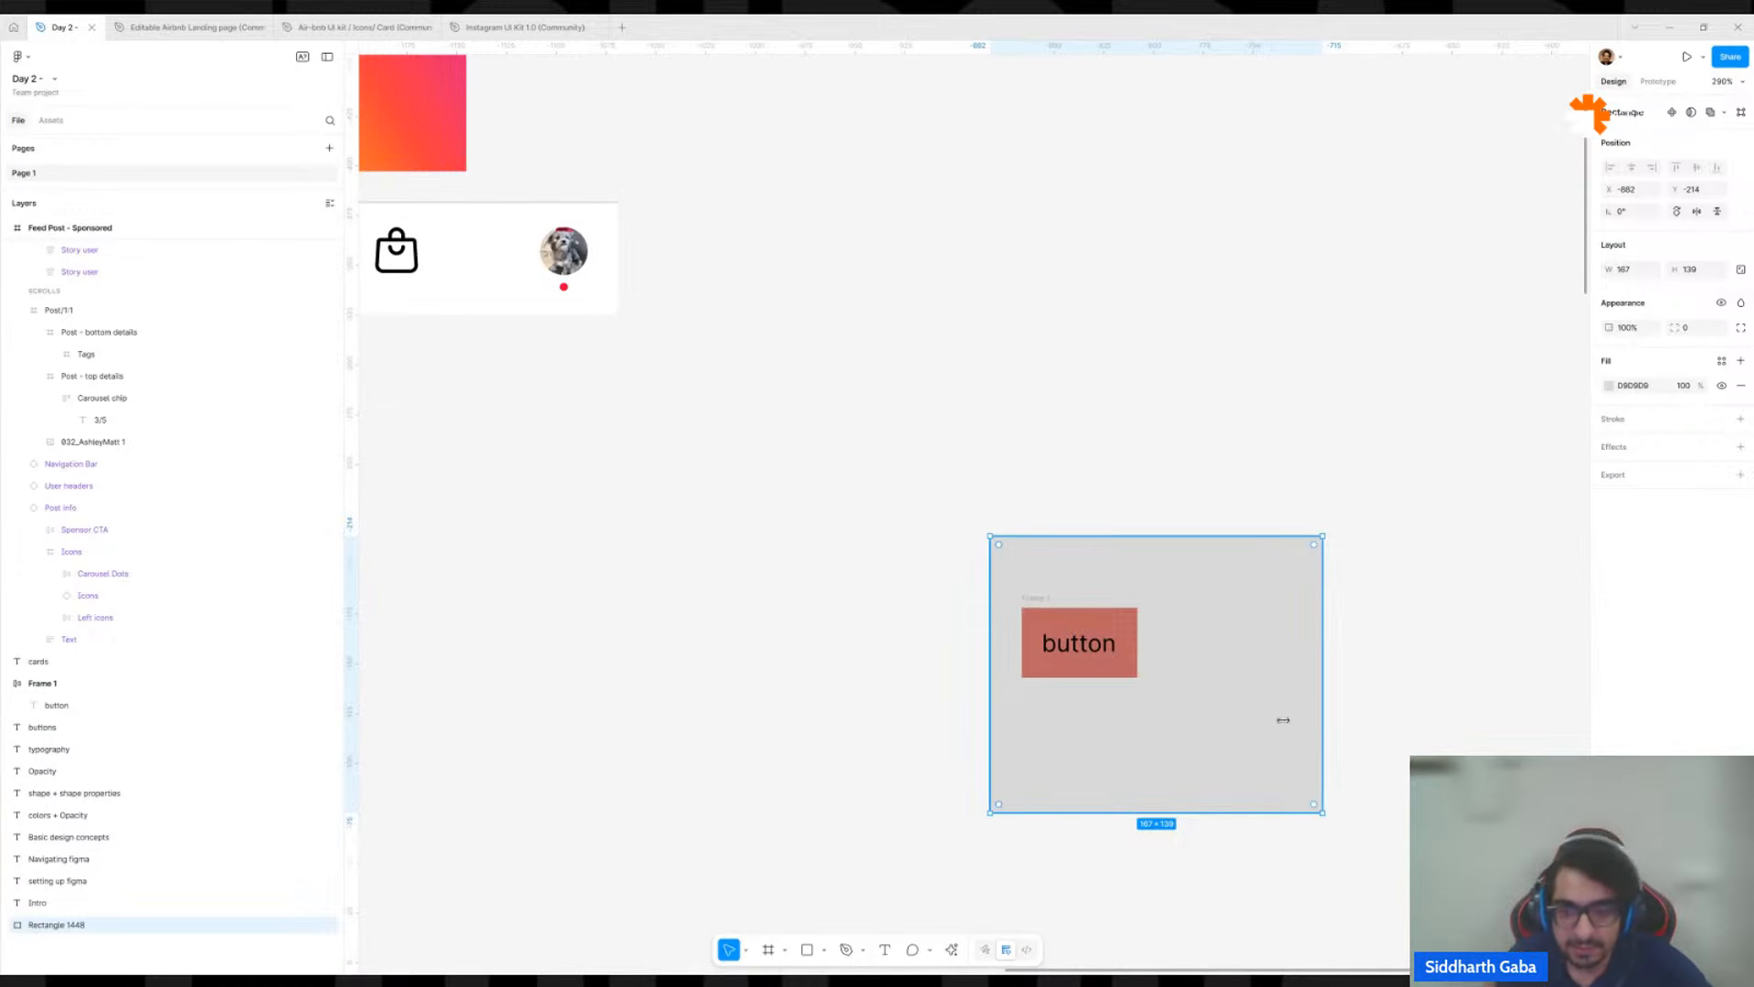
left_click(1216, 457)
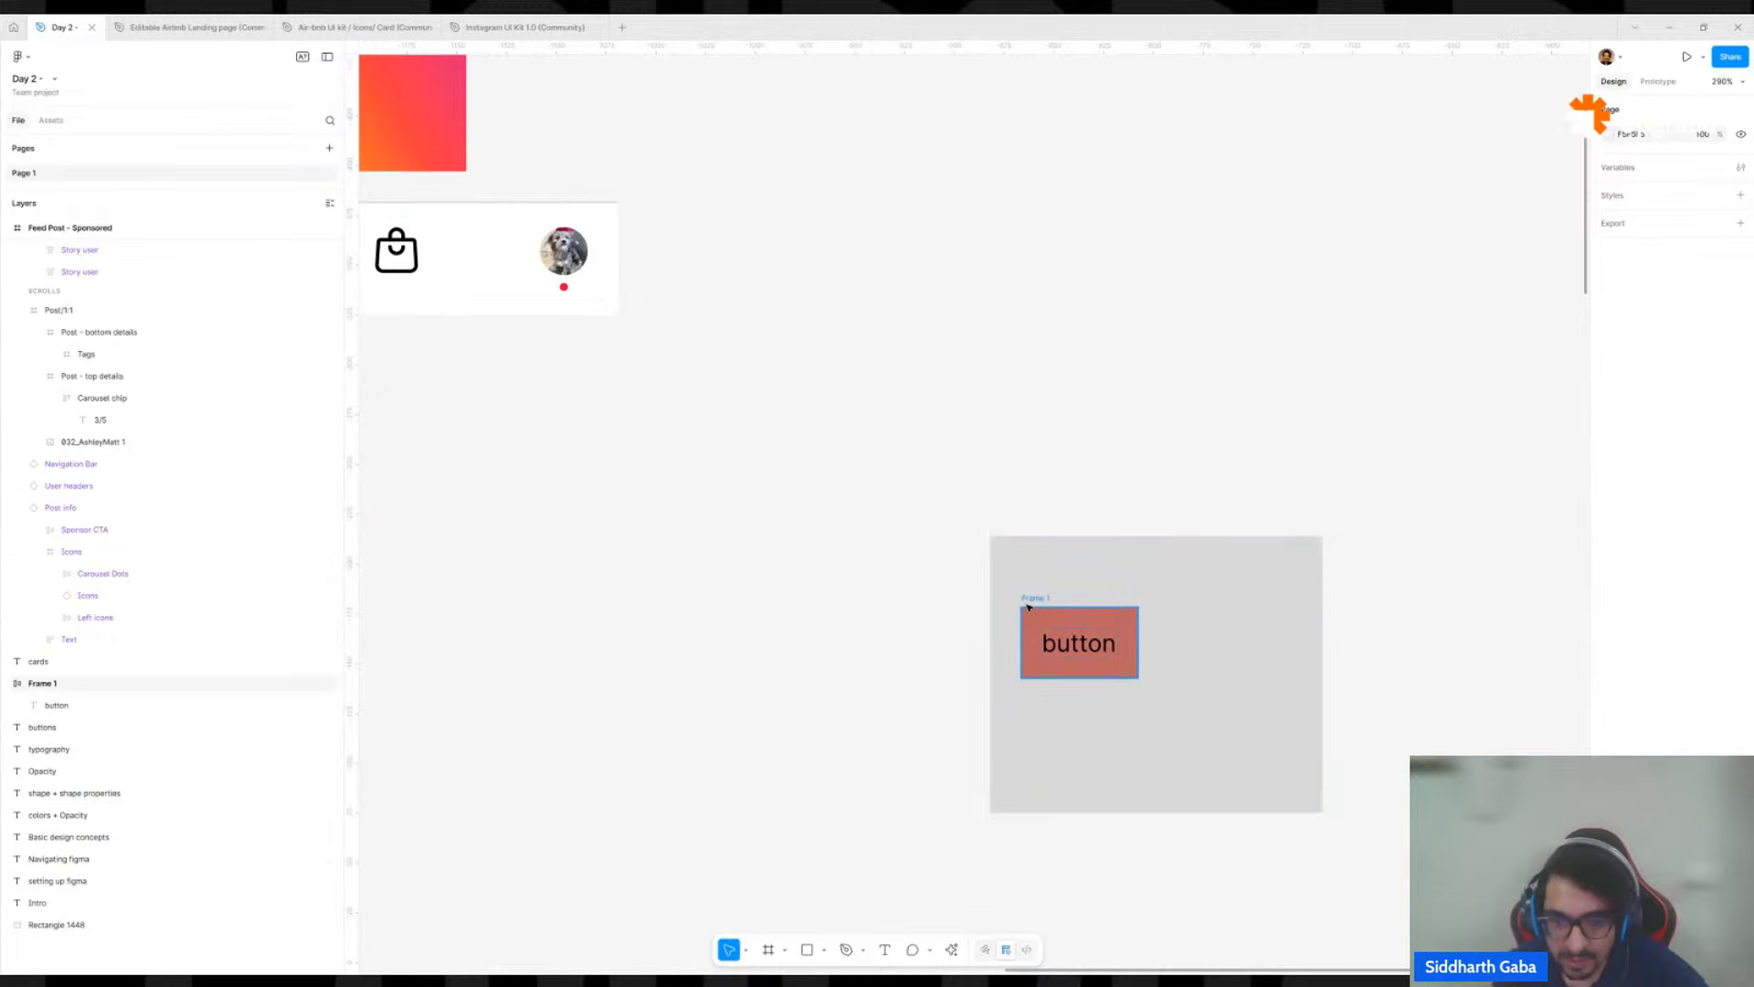
left_click_drag(1028, 606, 1112, 615)
scroll(1245, 621, "up", 3)
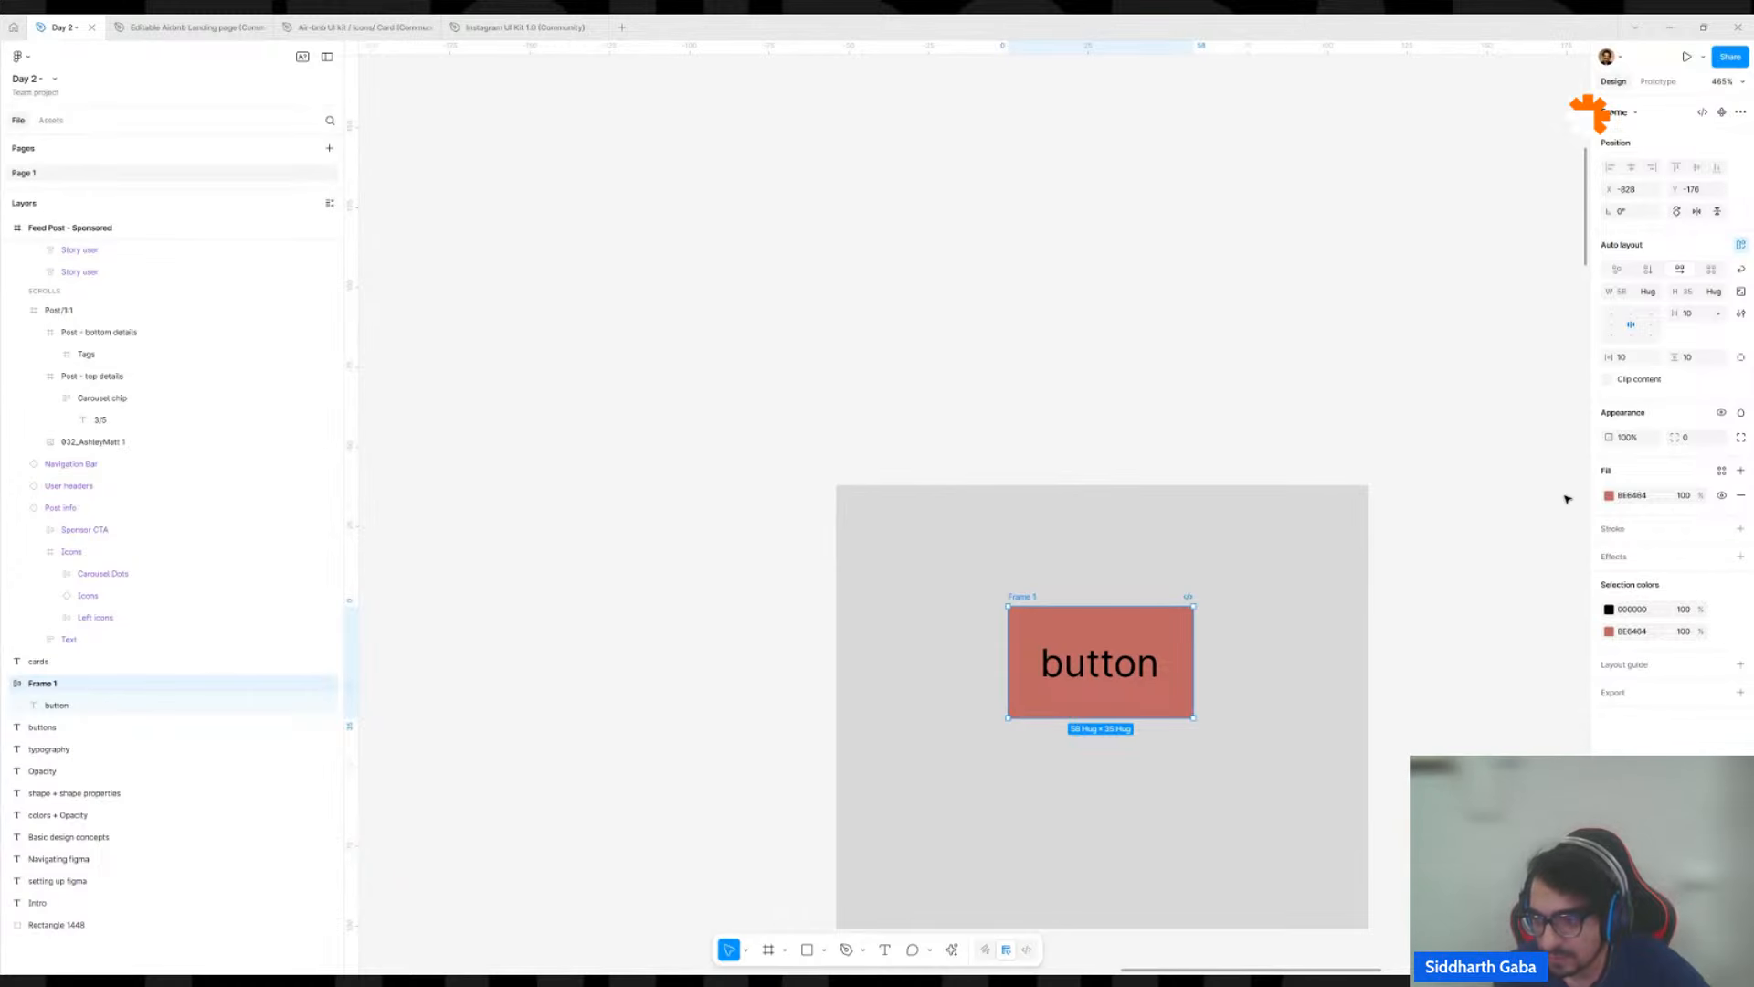
Try a pale pink fill and AA contrast corrections on the button frame, settling on bright red E22D2D.
left_click(1610, 496)
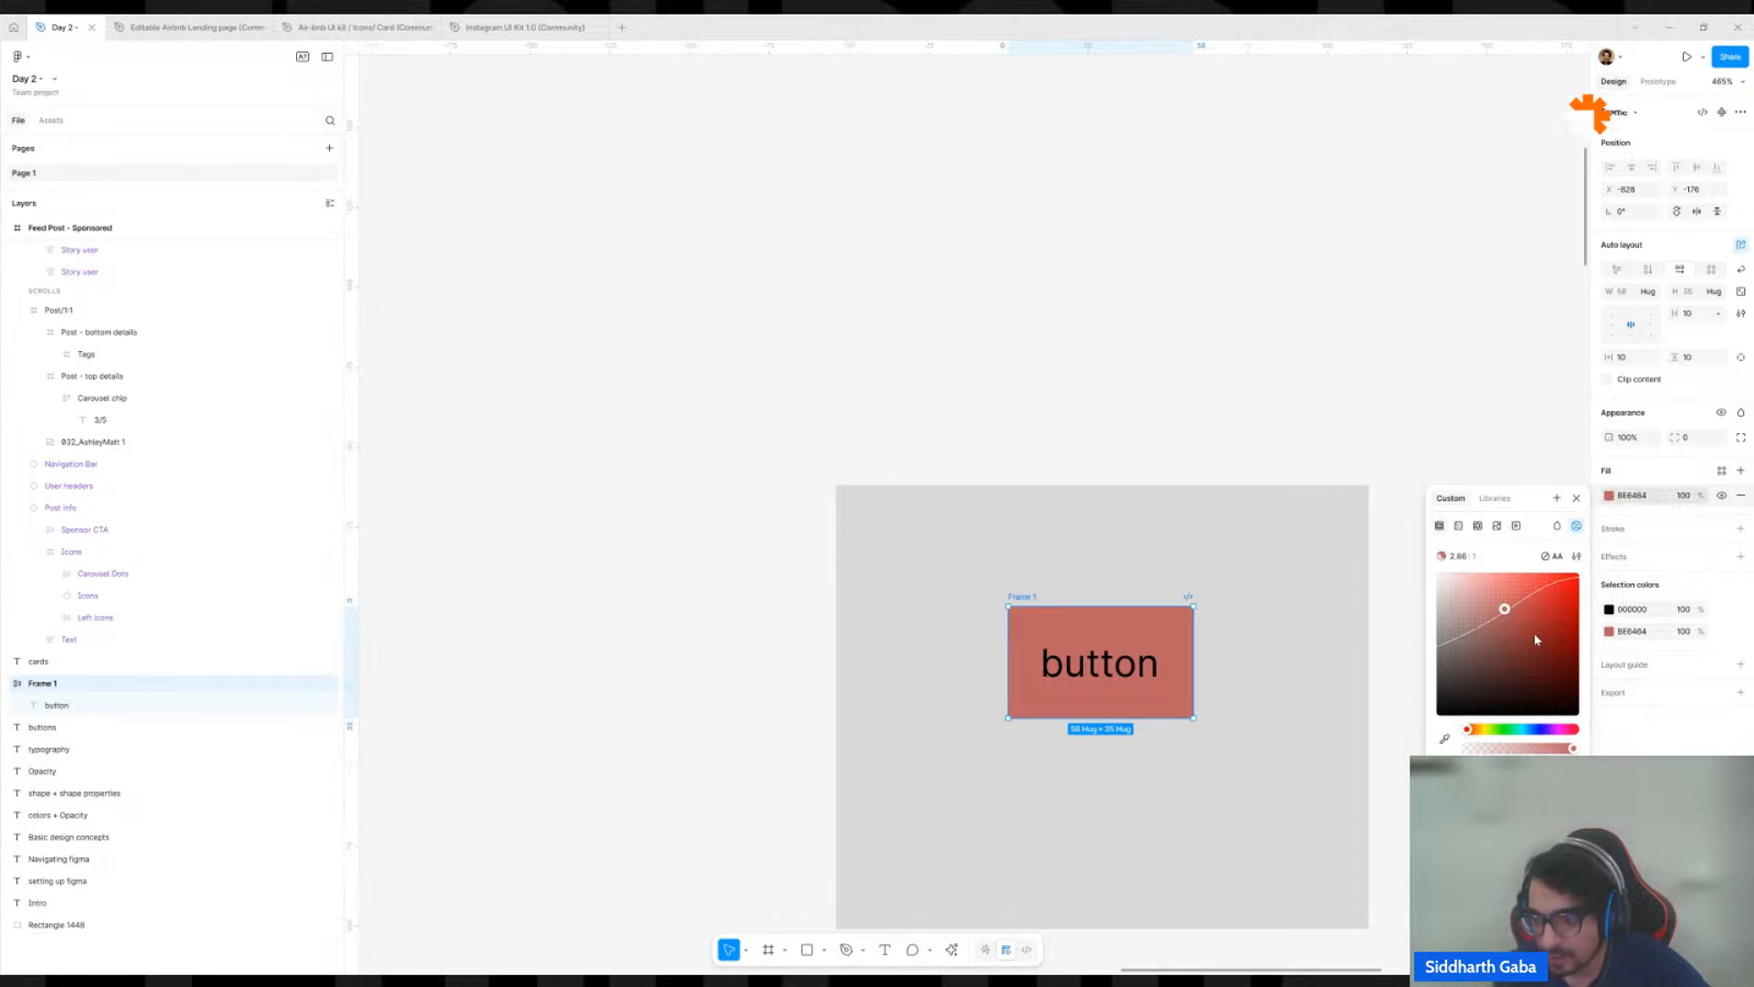
left_click(1546, 558)
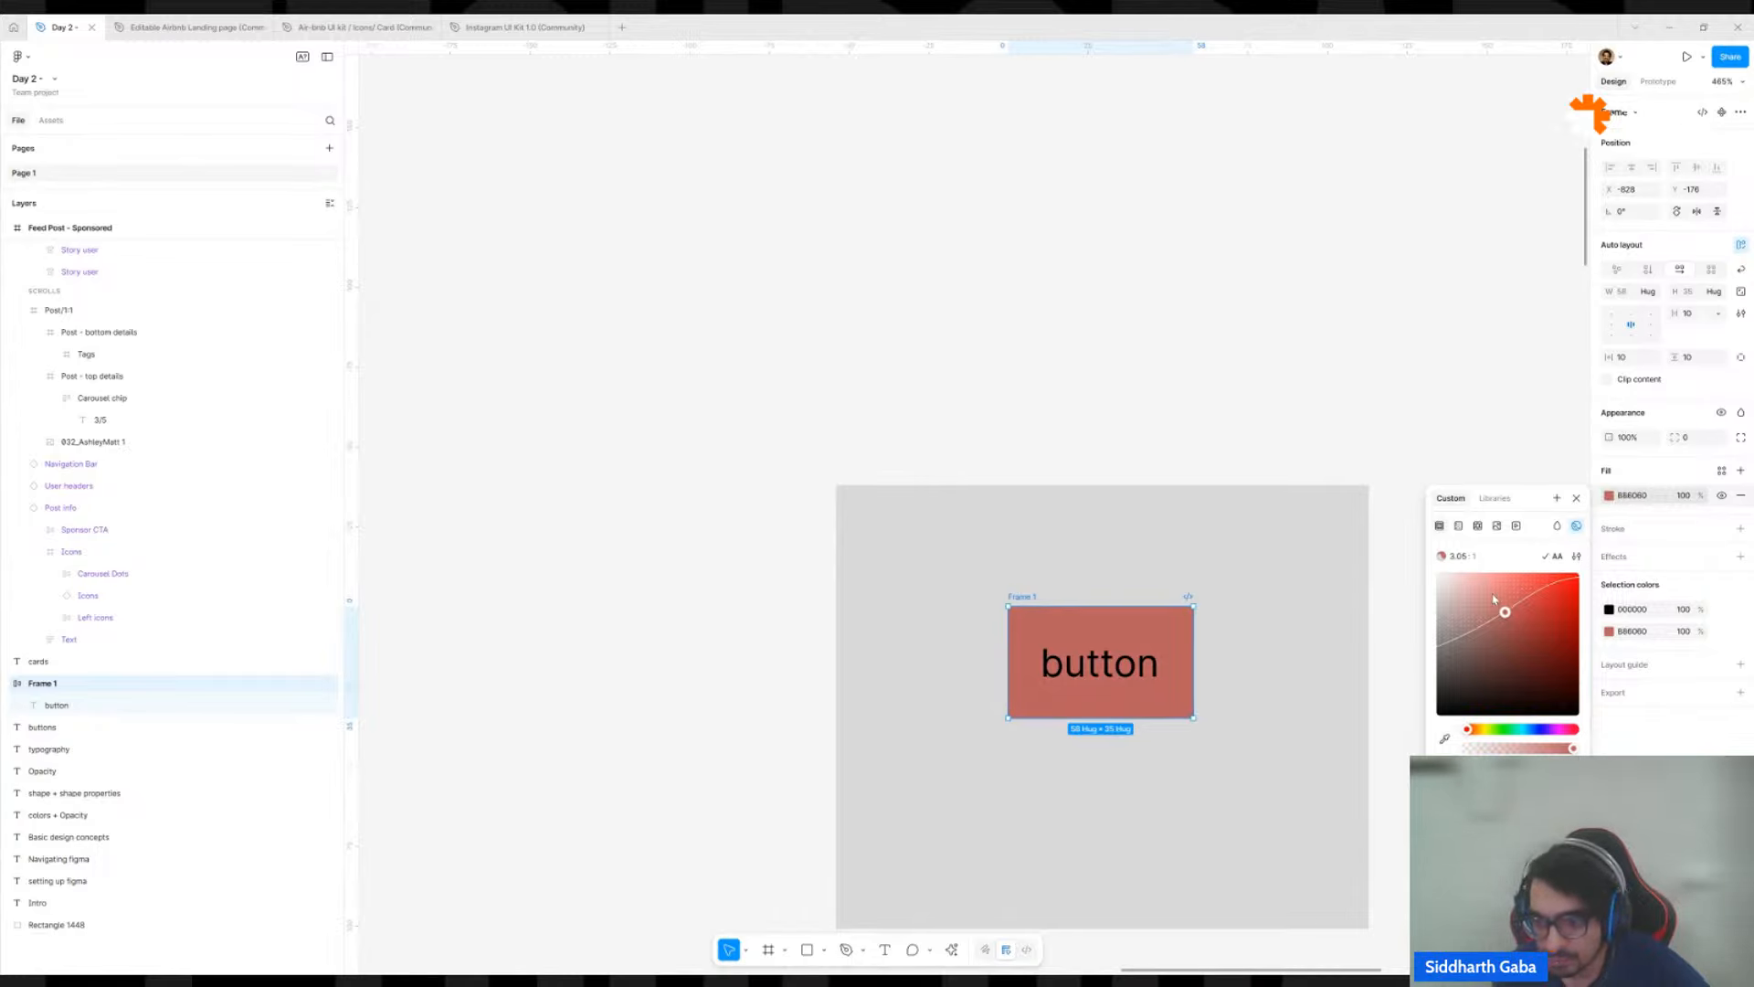
left_click_drag(1494, 599, 1468, 581)
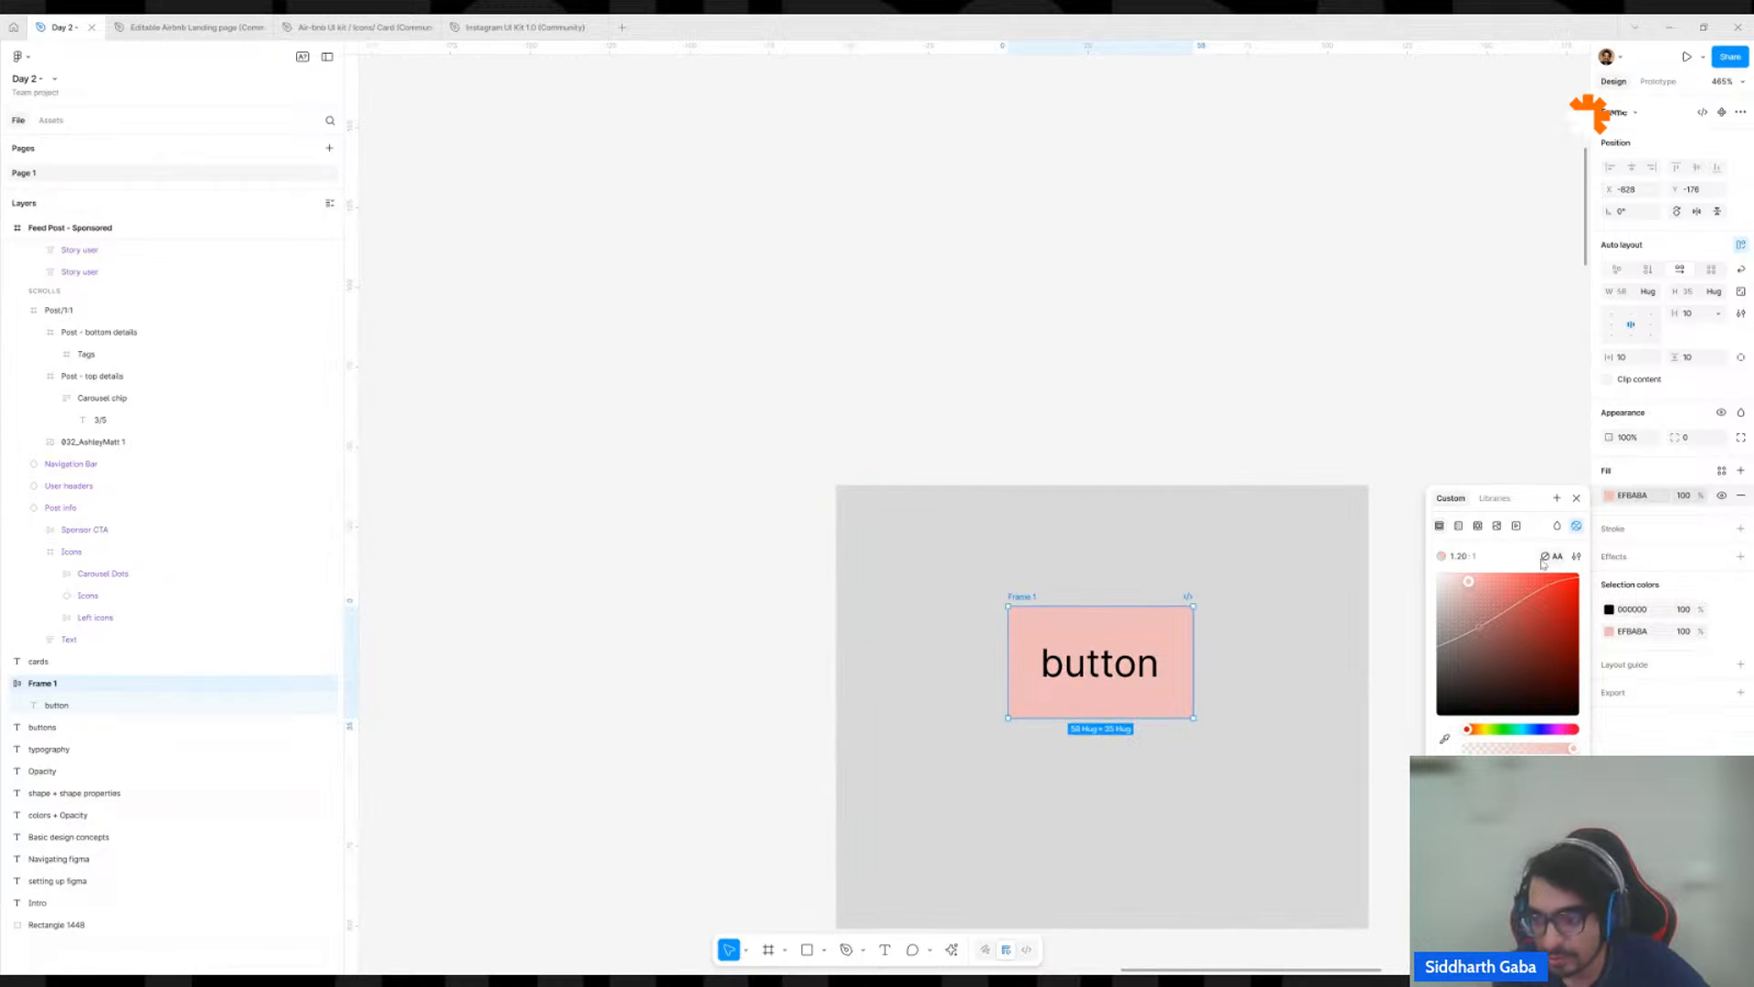
mouse_move(1550, 559)
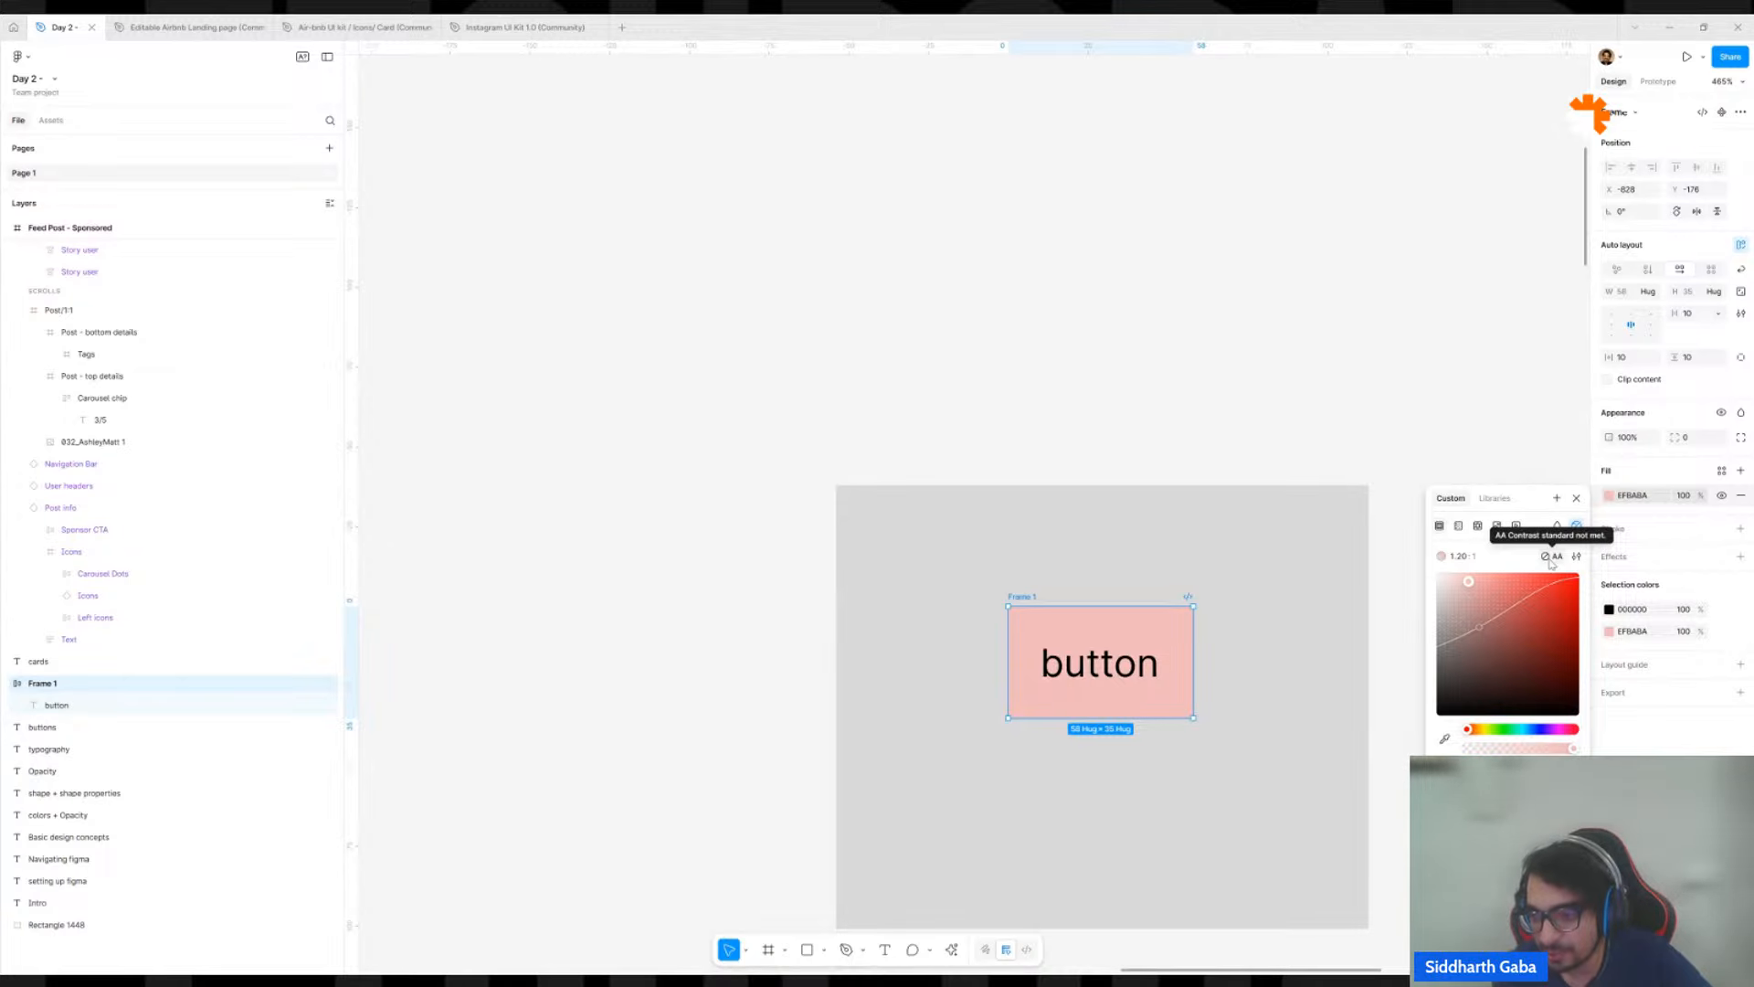
left_click(1558, 559)
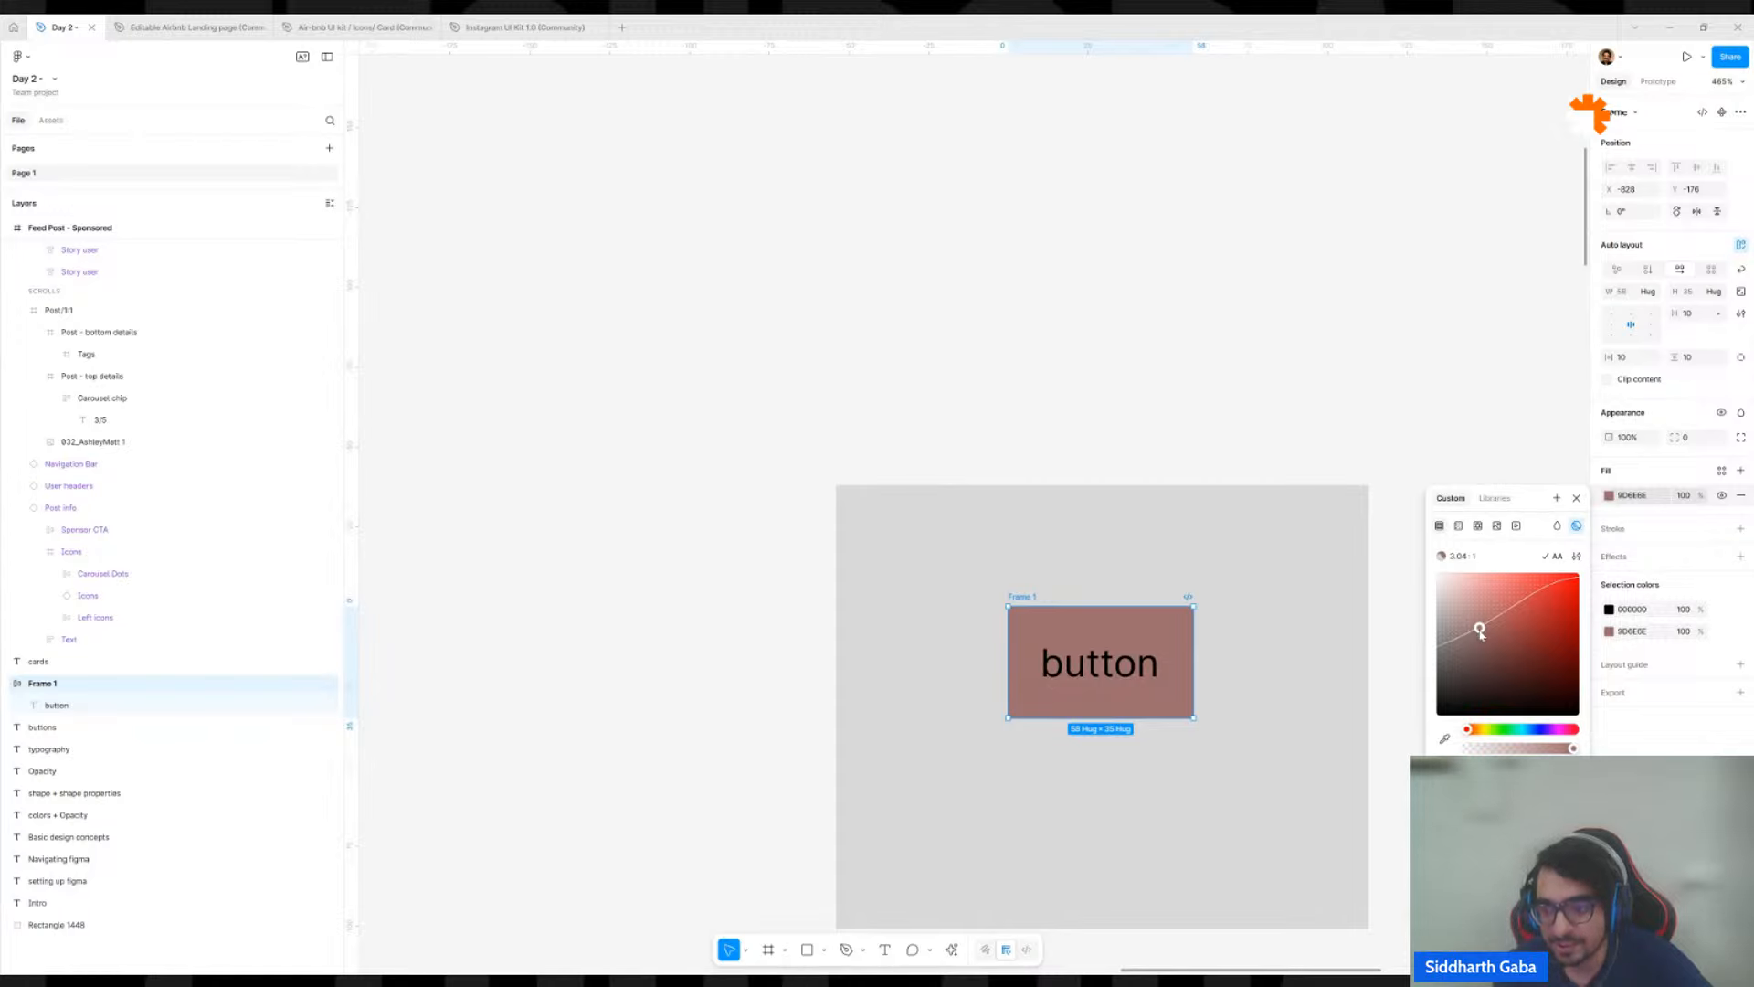
left_click_drag(1480, 631, 1550, 601)
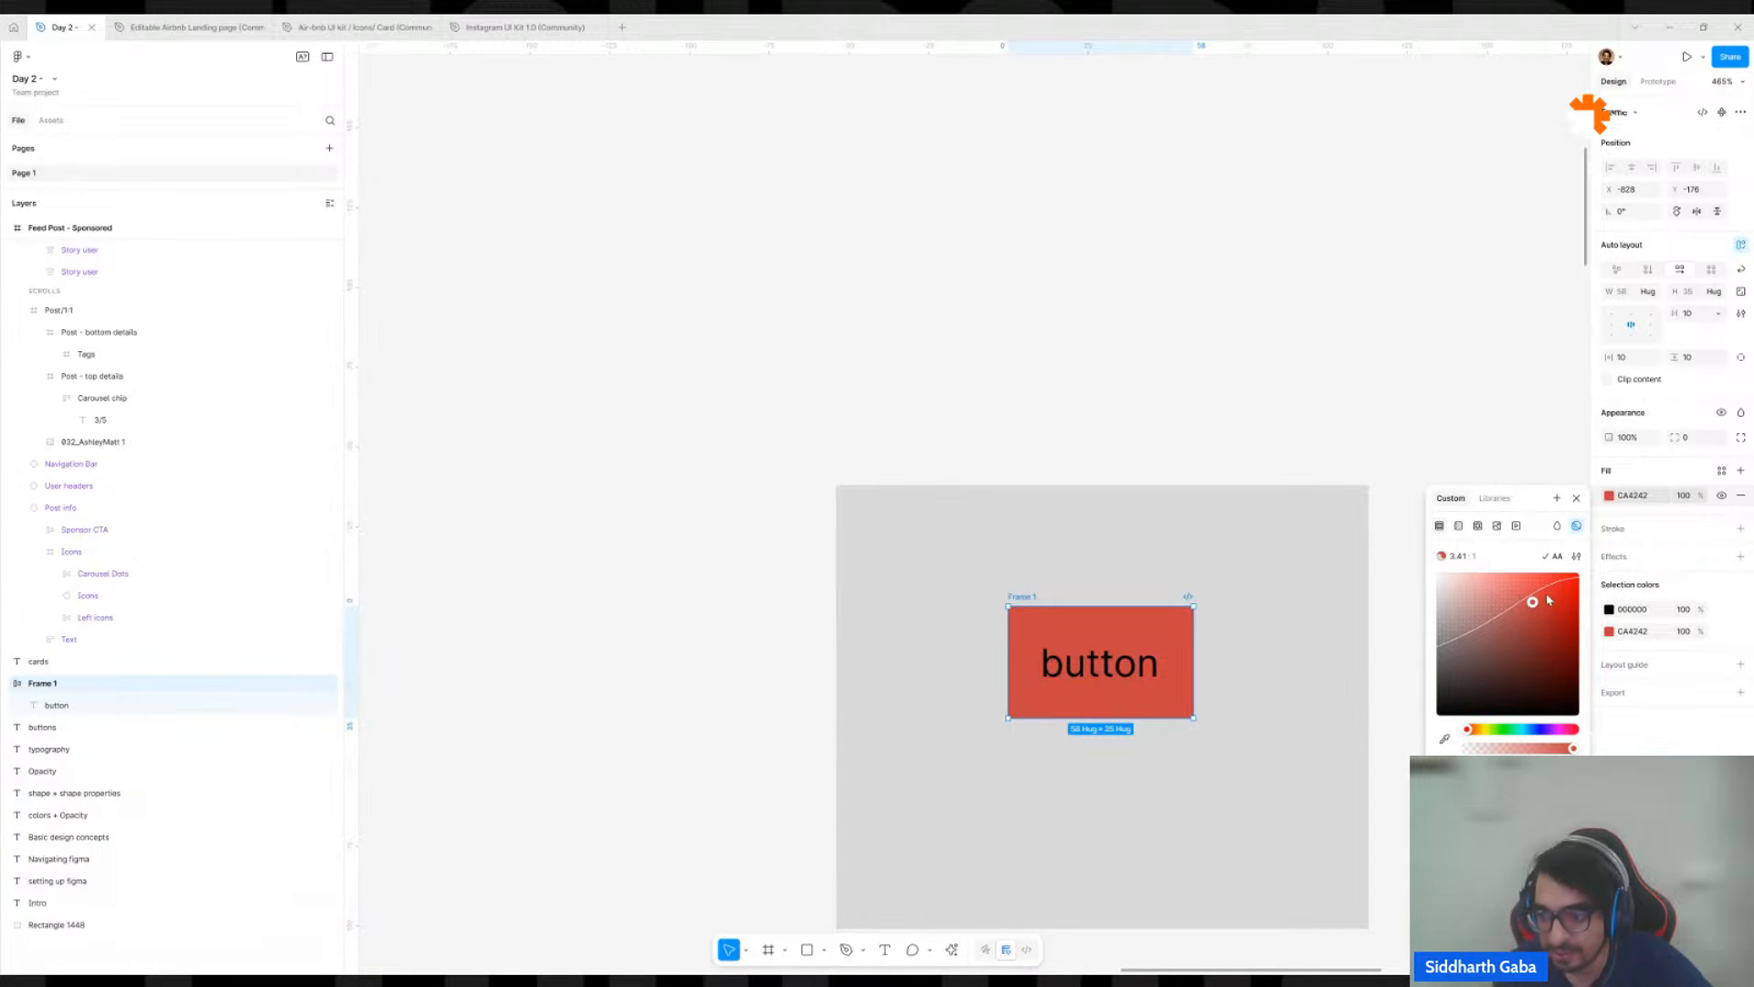
mouse_move(1549, 599)
left_mouse_down()
mouse_move(1568, 583)
mouse_move(1553, 594)
left_mouse_up()
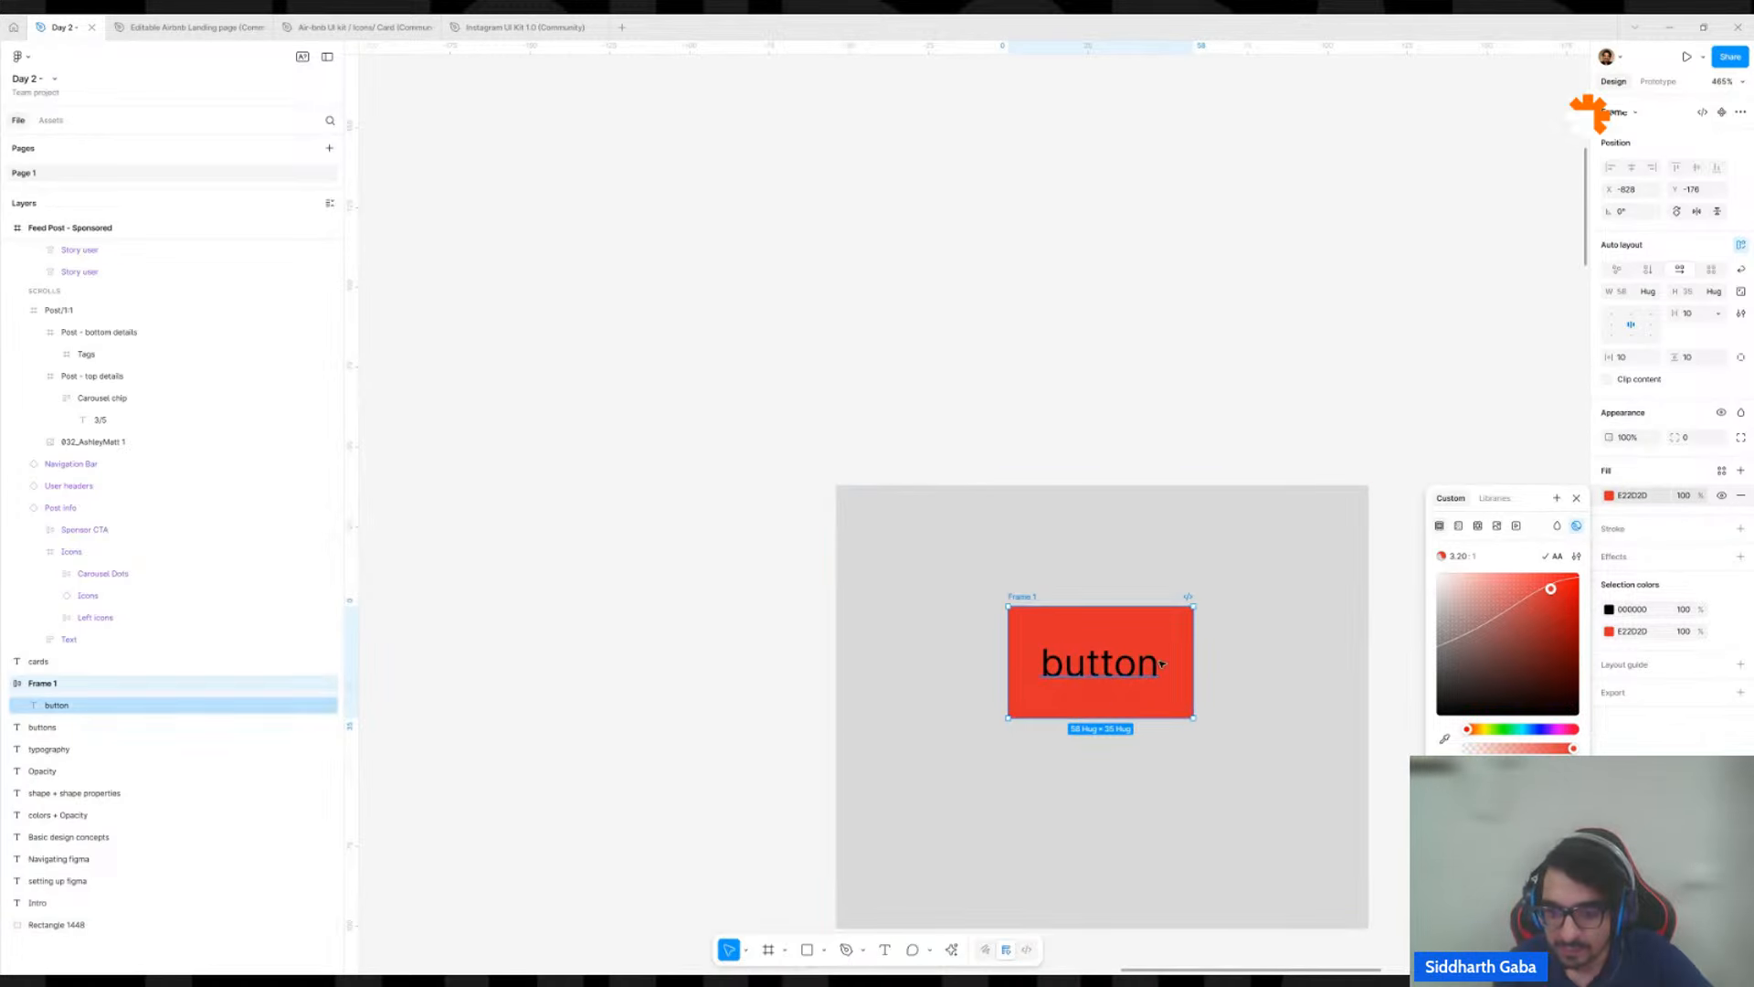
Check the contrast of the black "button" text fill against its red background, and close the colour settings.
left_click(1120, 682)
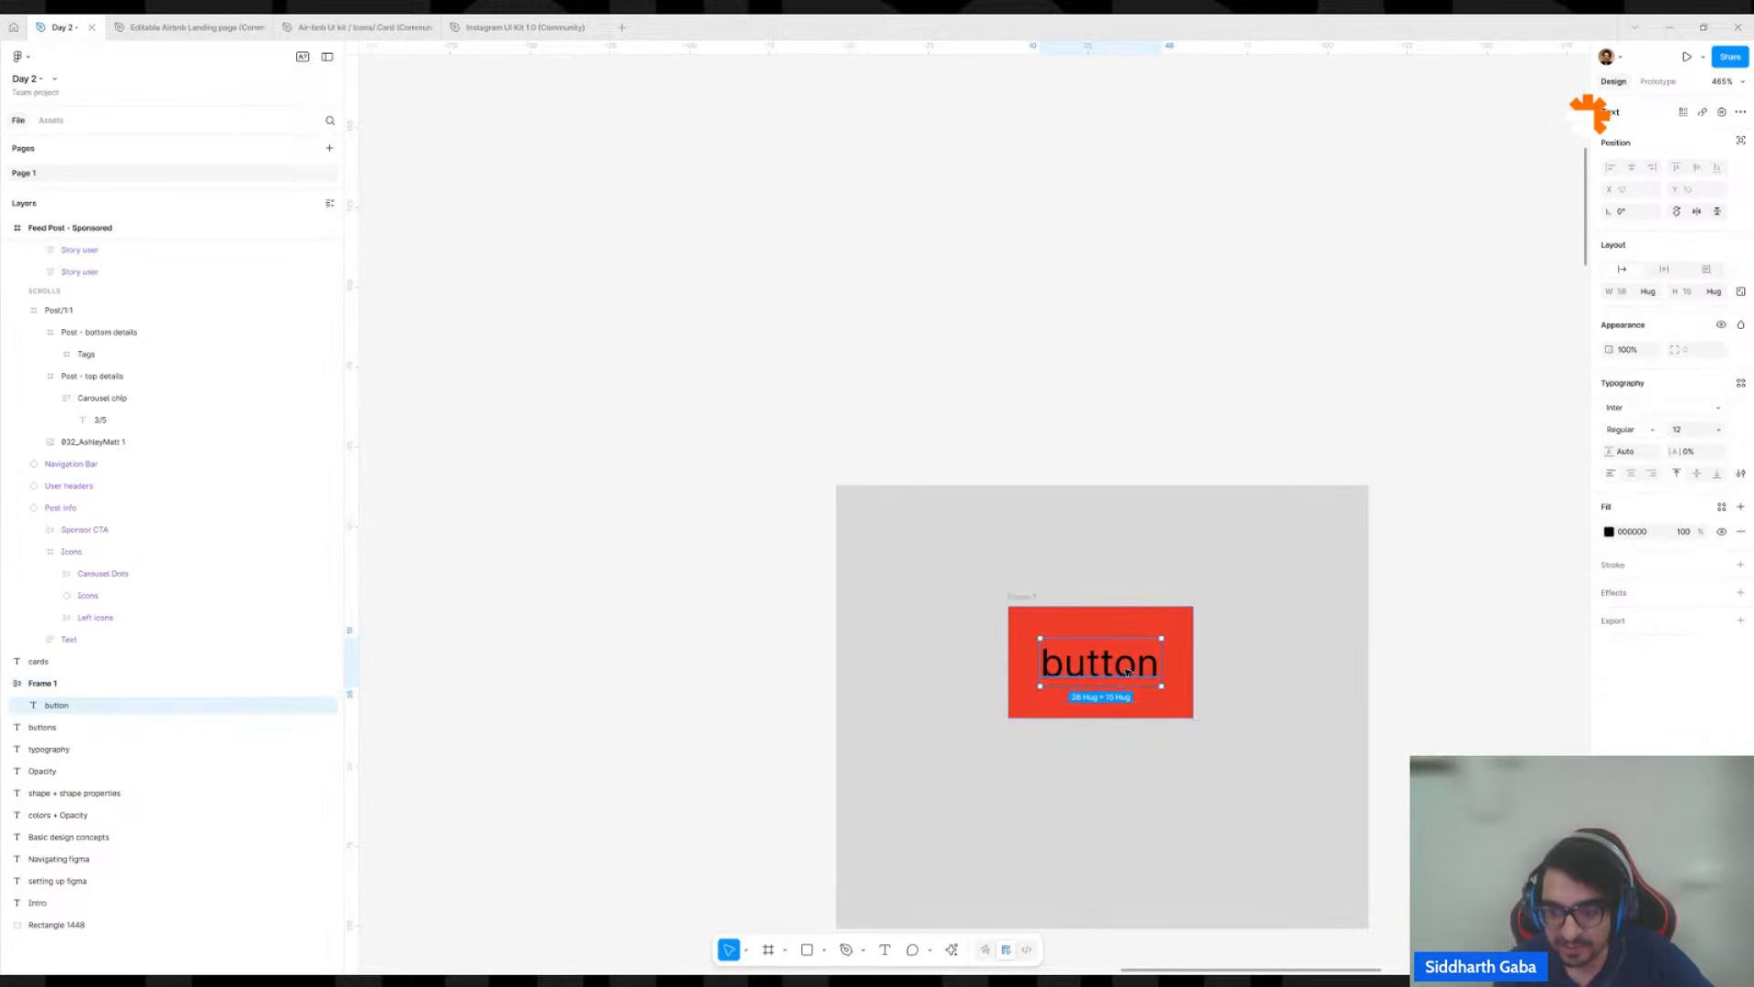
left_click(1608, 532)
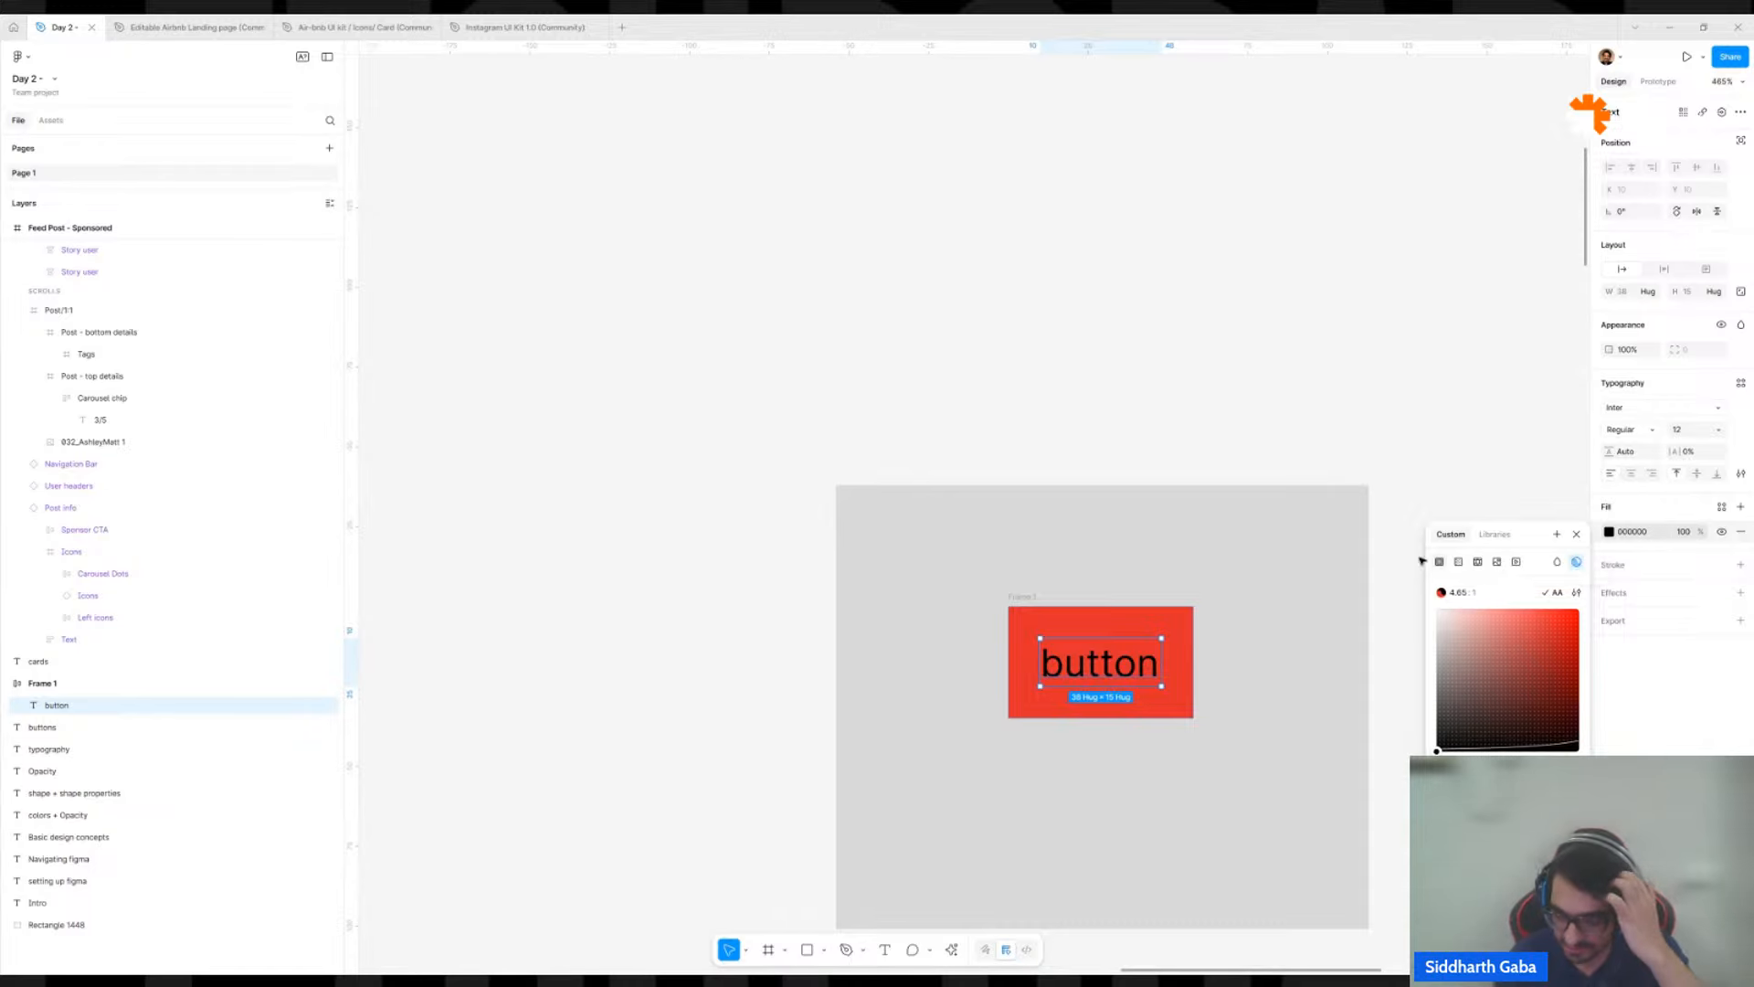
left_click(1300, 329)
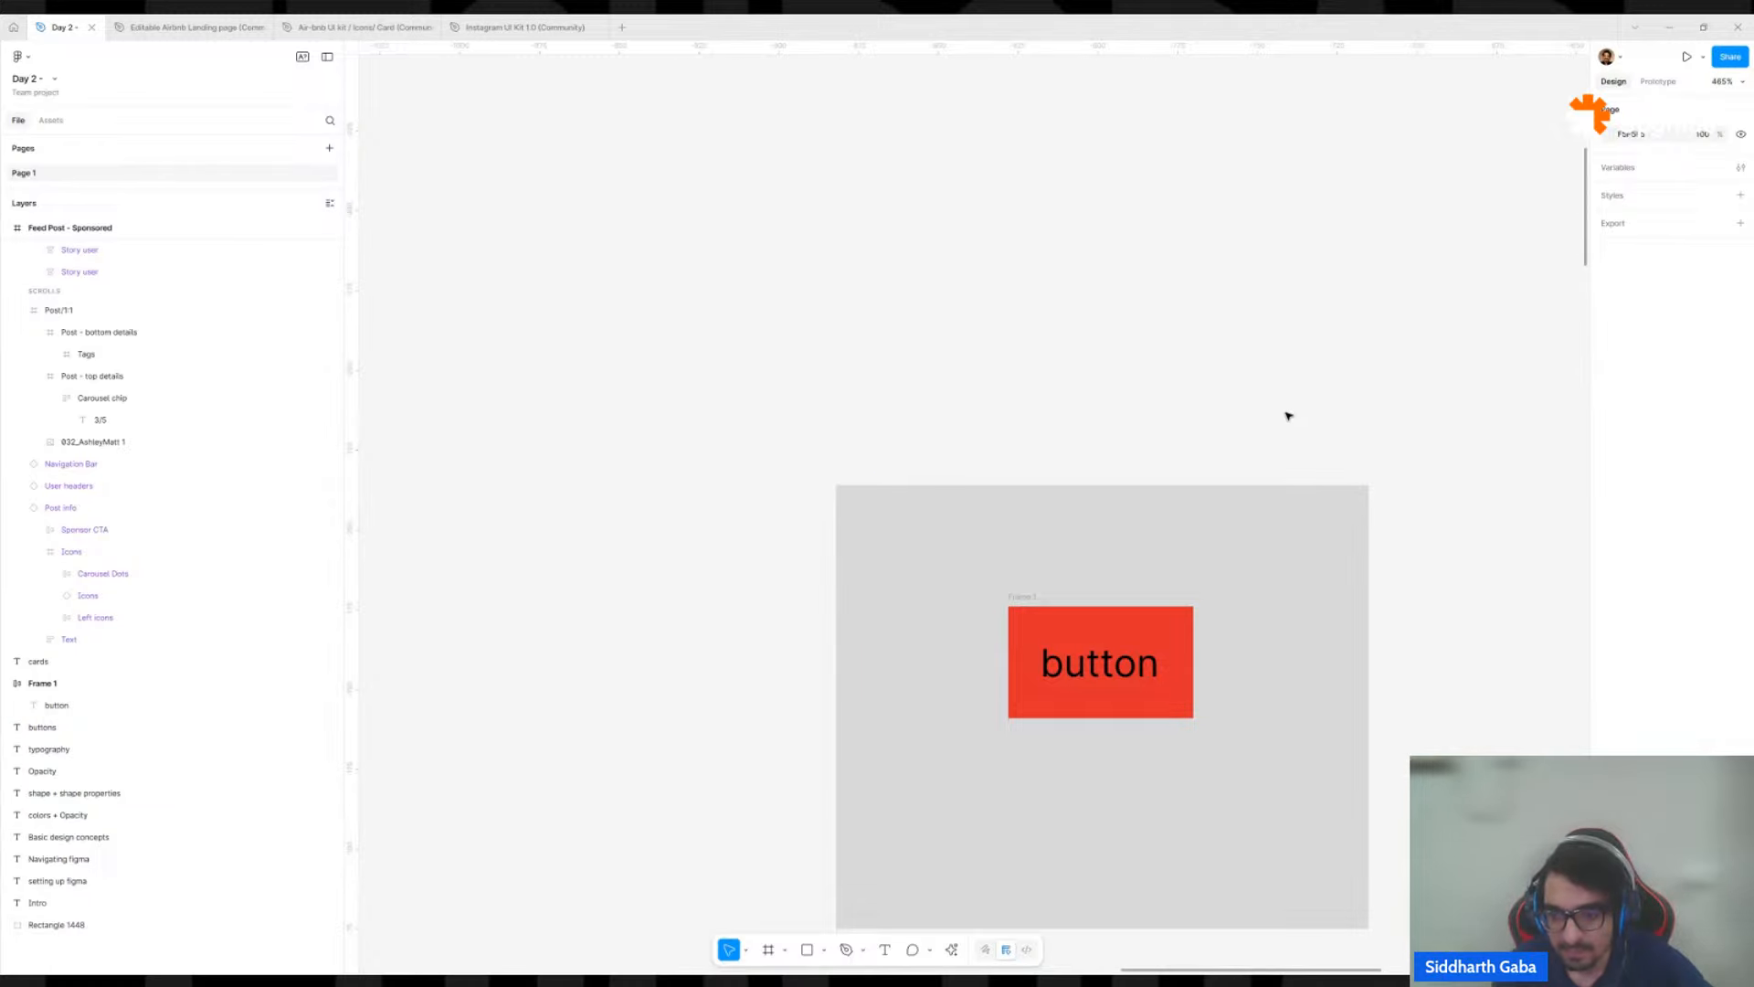
scroll(1288, 411, "down", 5)
scroll(1194, 483, "down", 4)
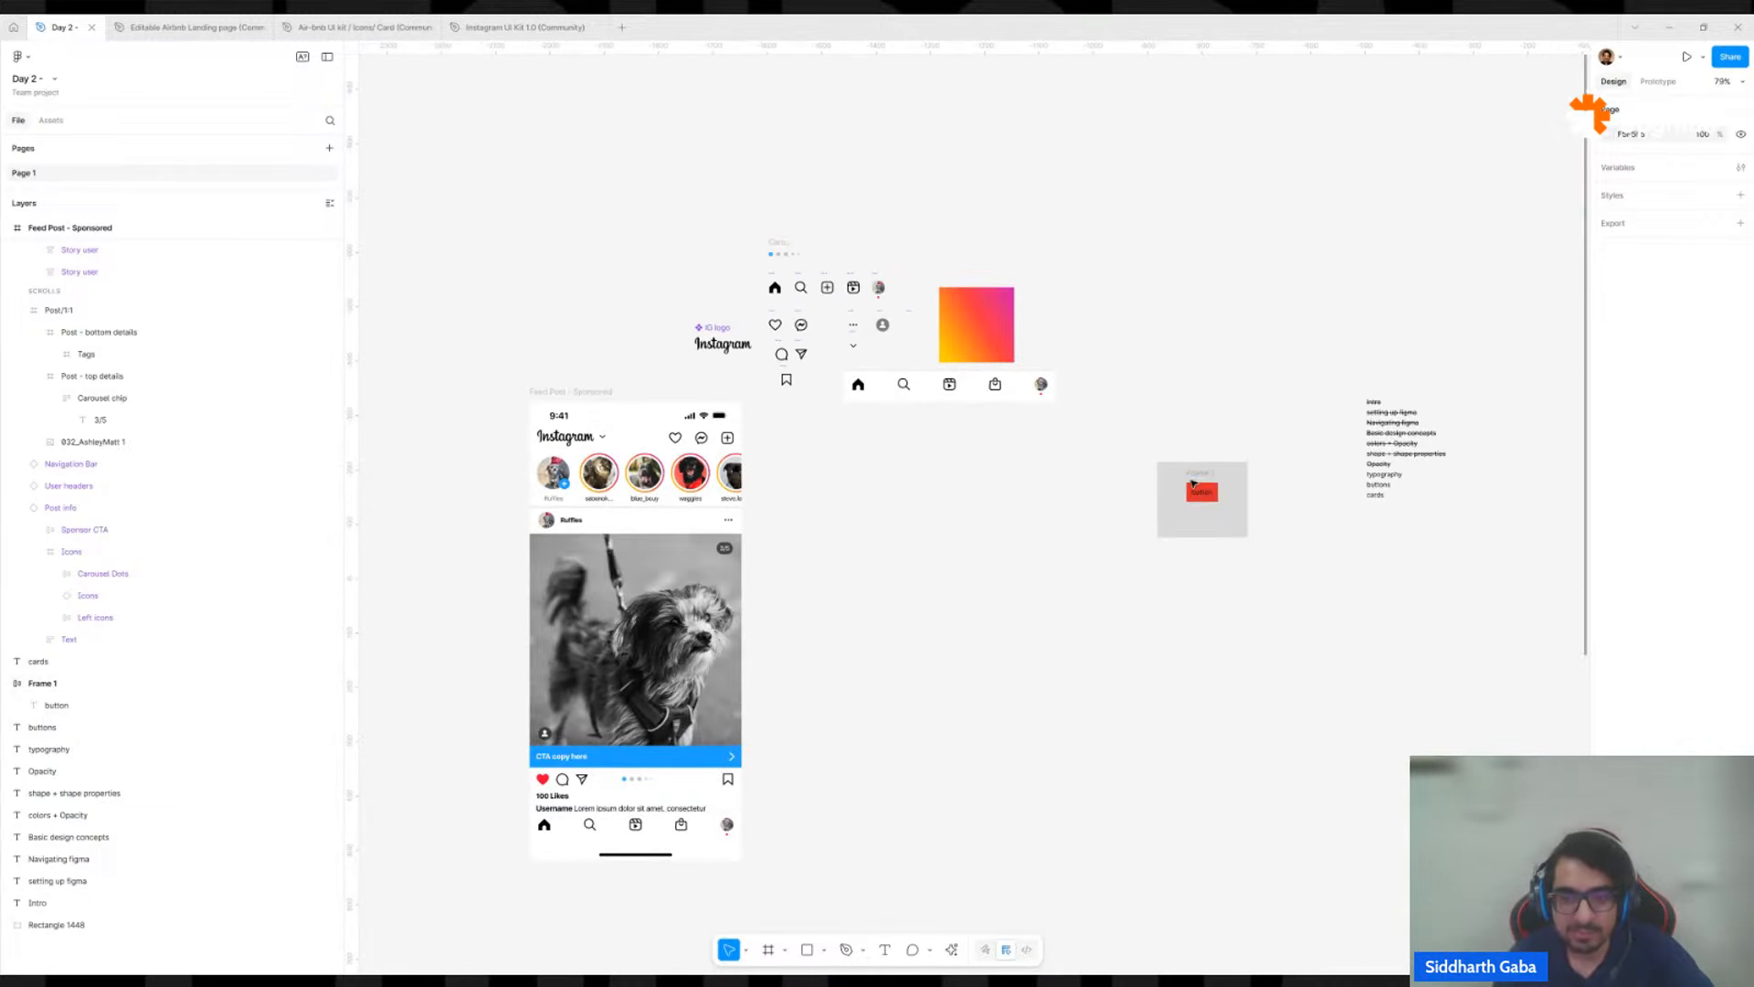
scroll(1202, 480, "up", 1)
left_click(1202, 477)
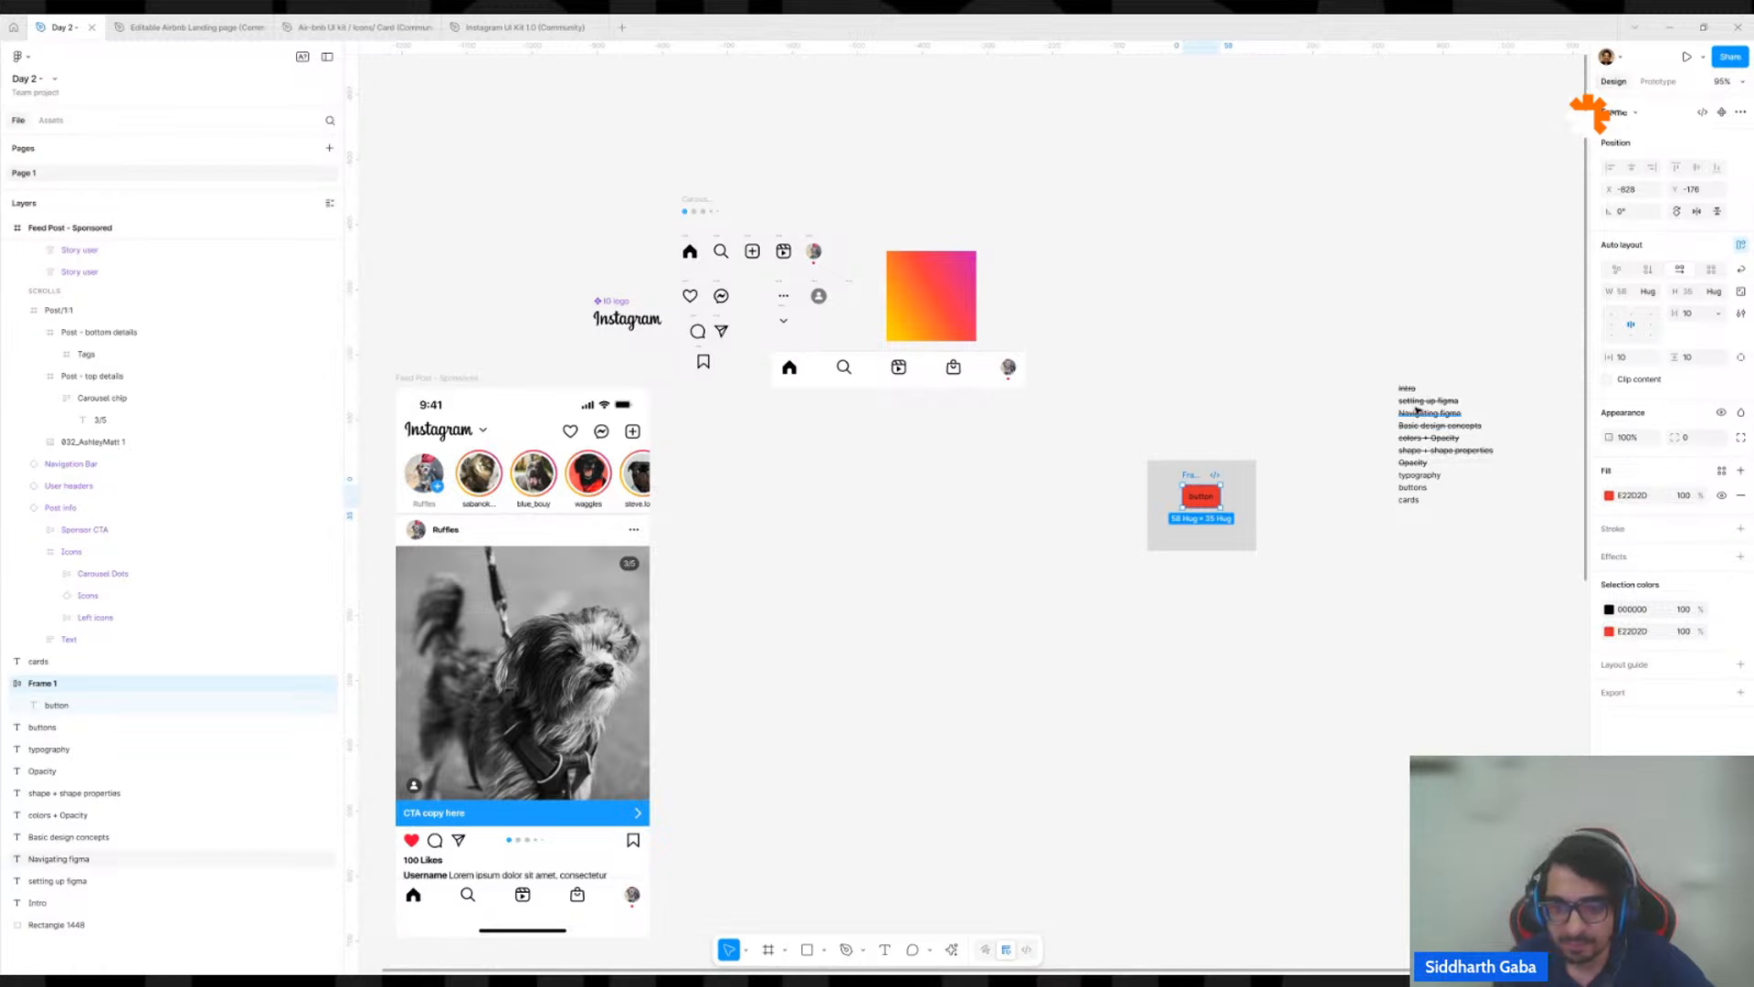
left_click(1303, 440)
scroll(1292, 470, "up", 5)
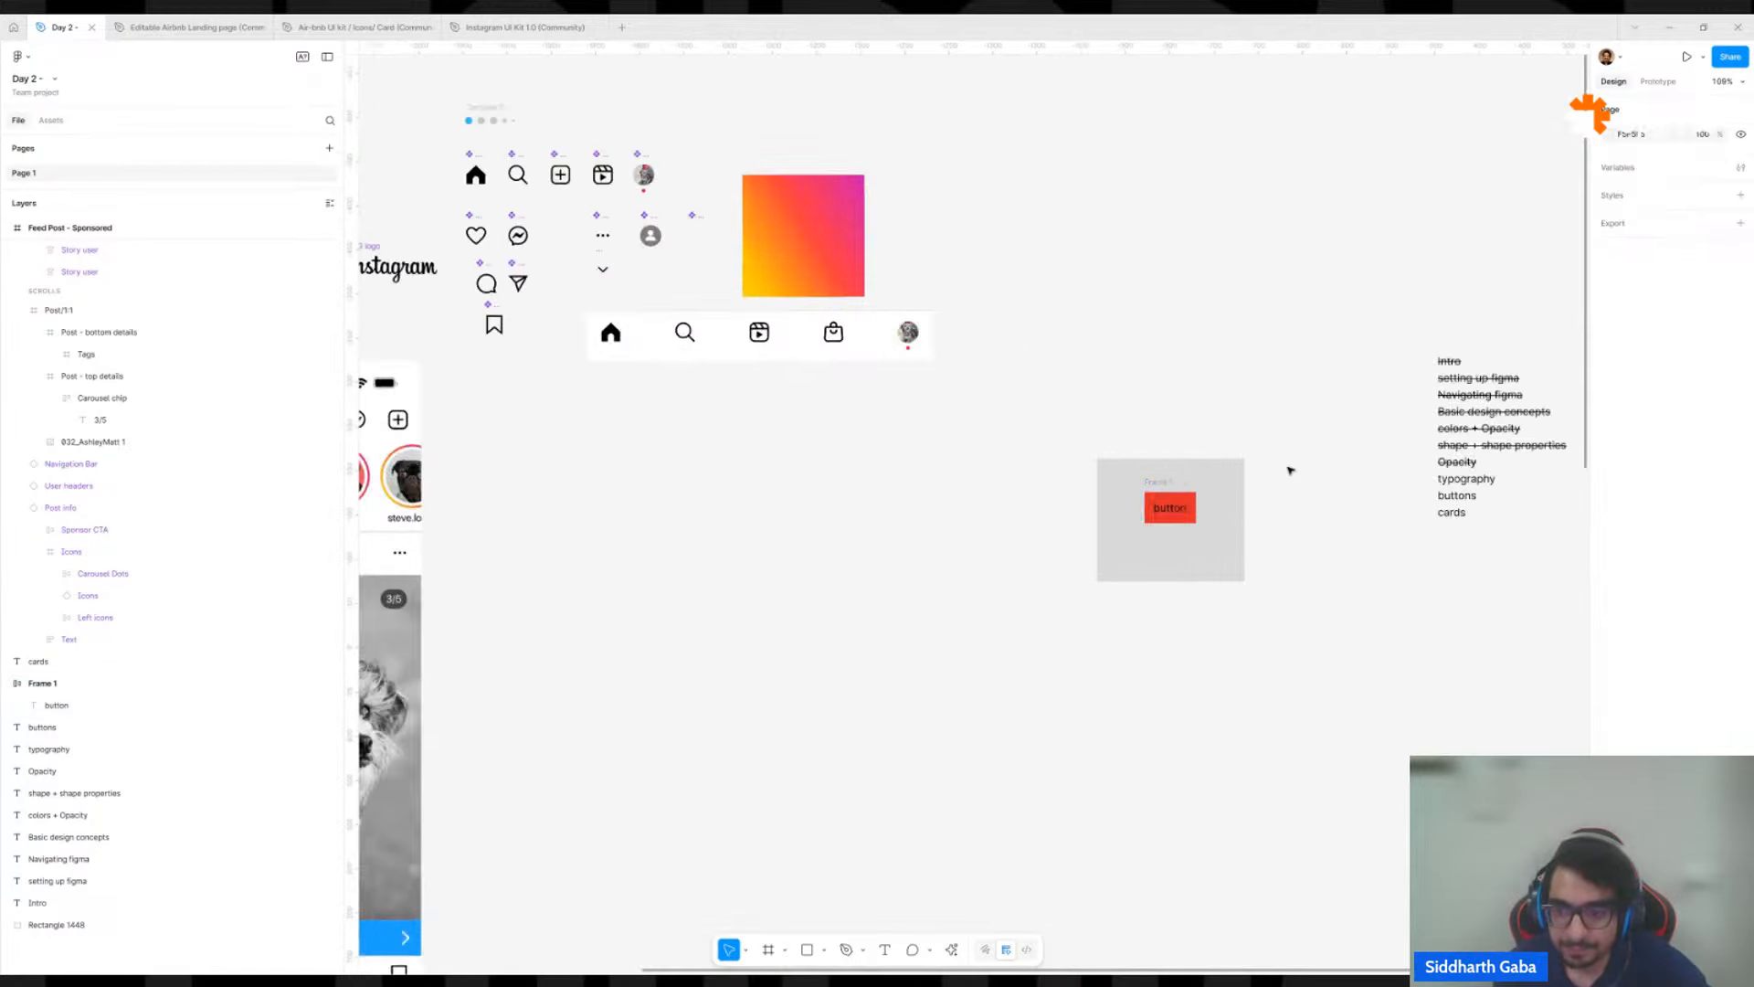
Set the button frame's horizontal padding to 24 and its vertical padding to 12.
left_click(1024, 508)
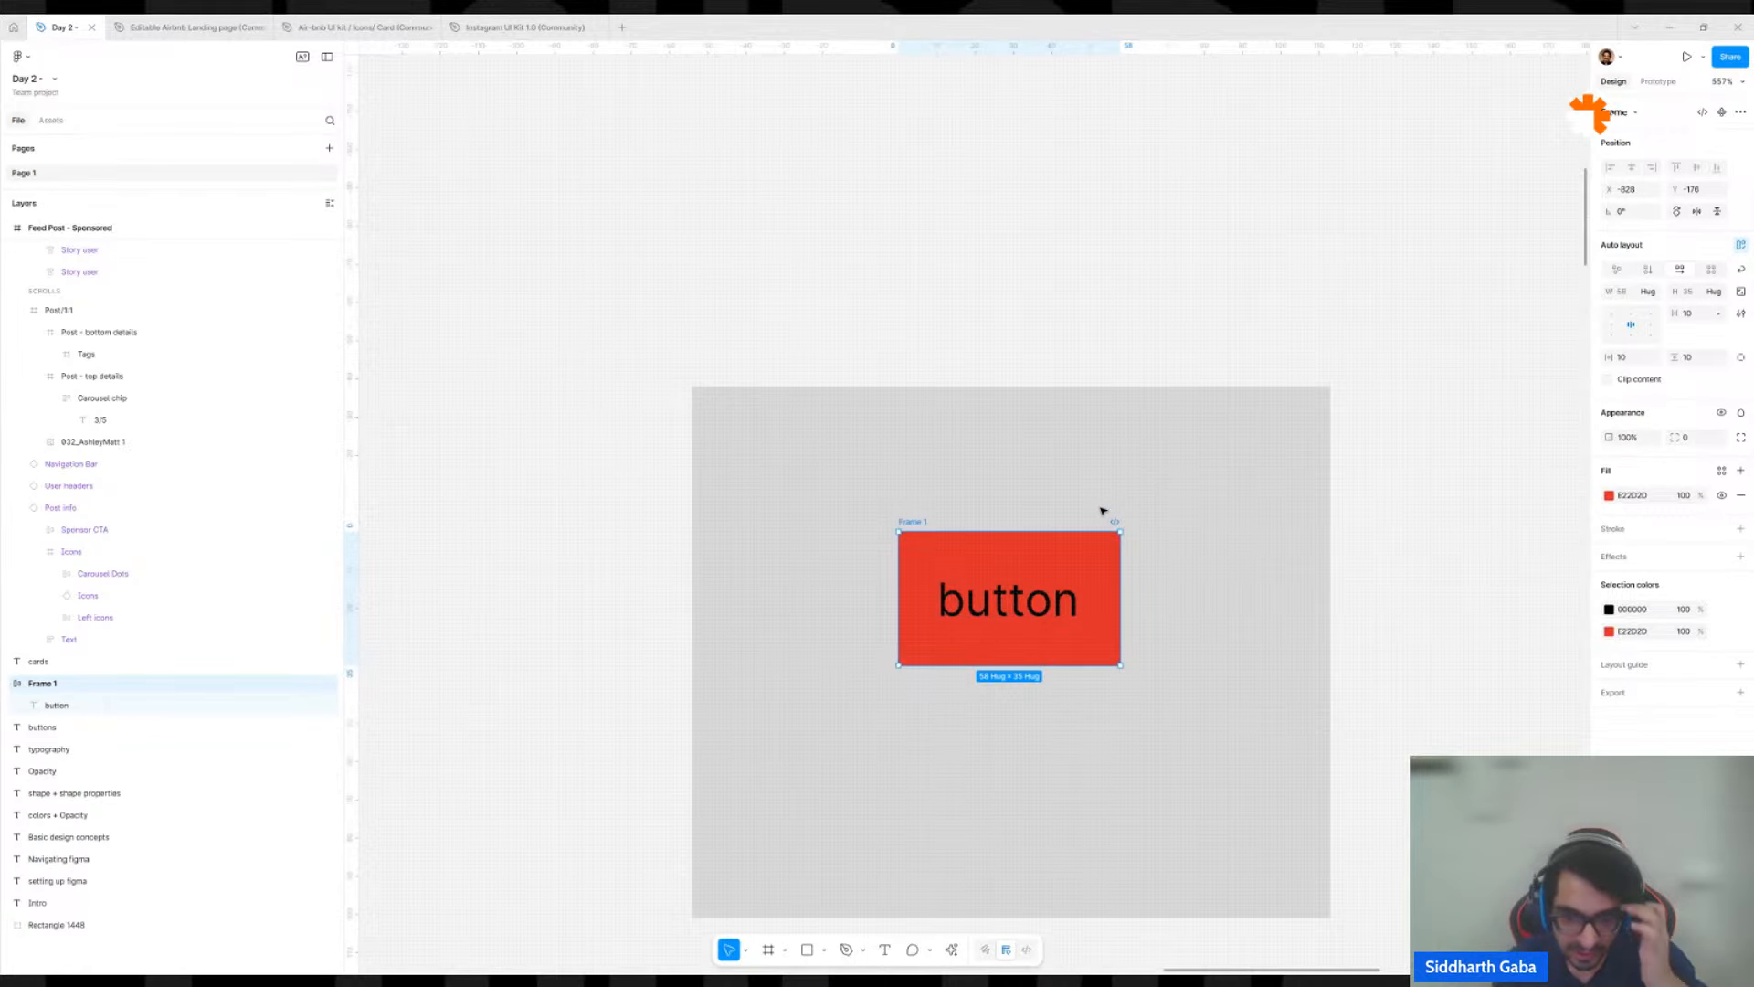
scroll(1105, 567, "up", 3)
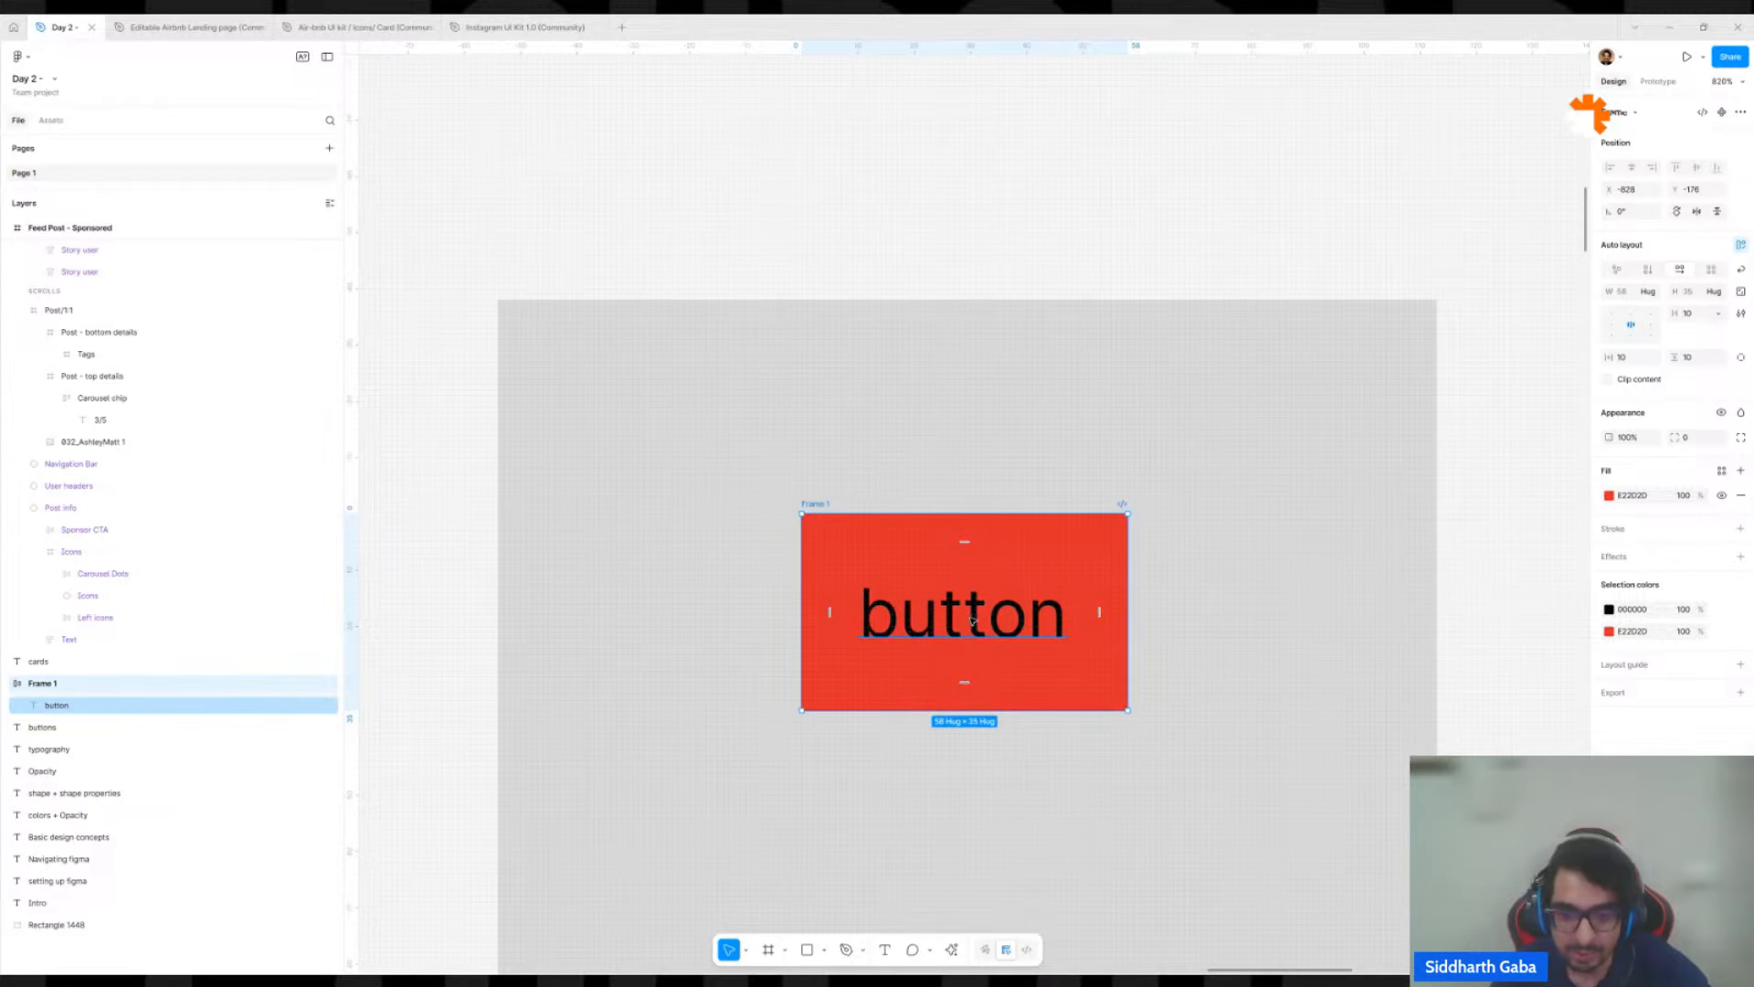
left_click(1625, 362)
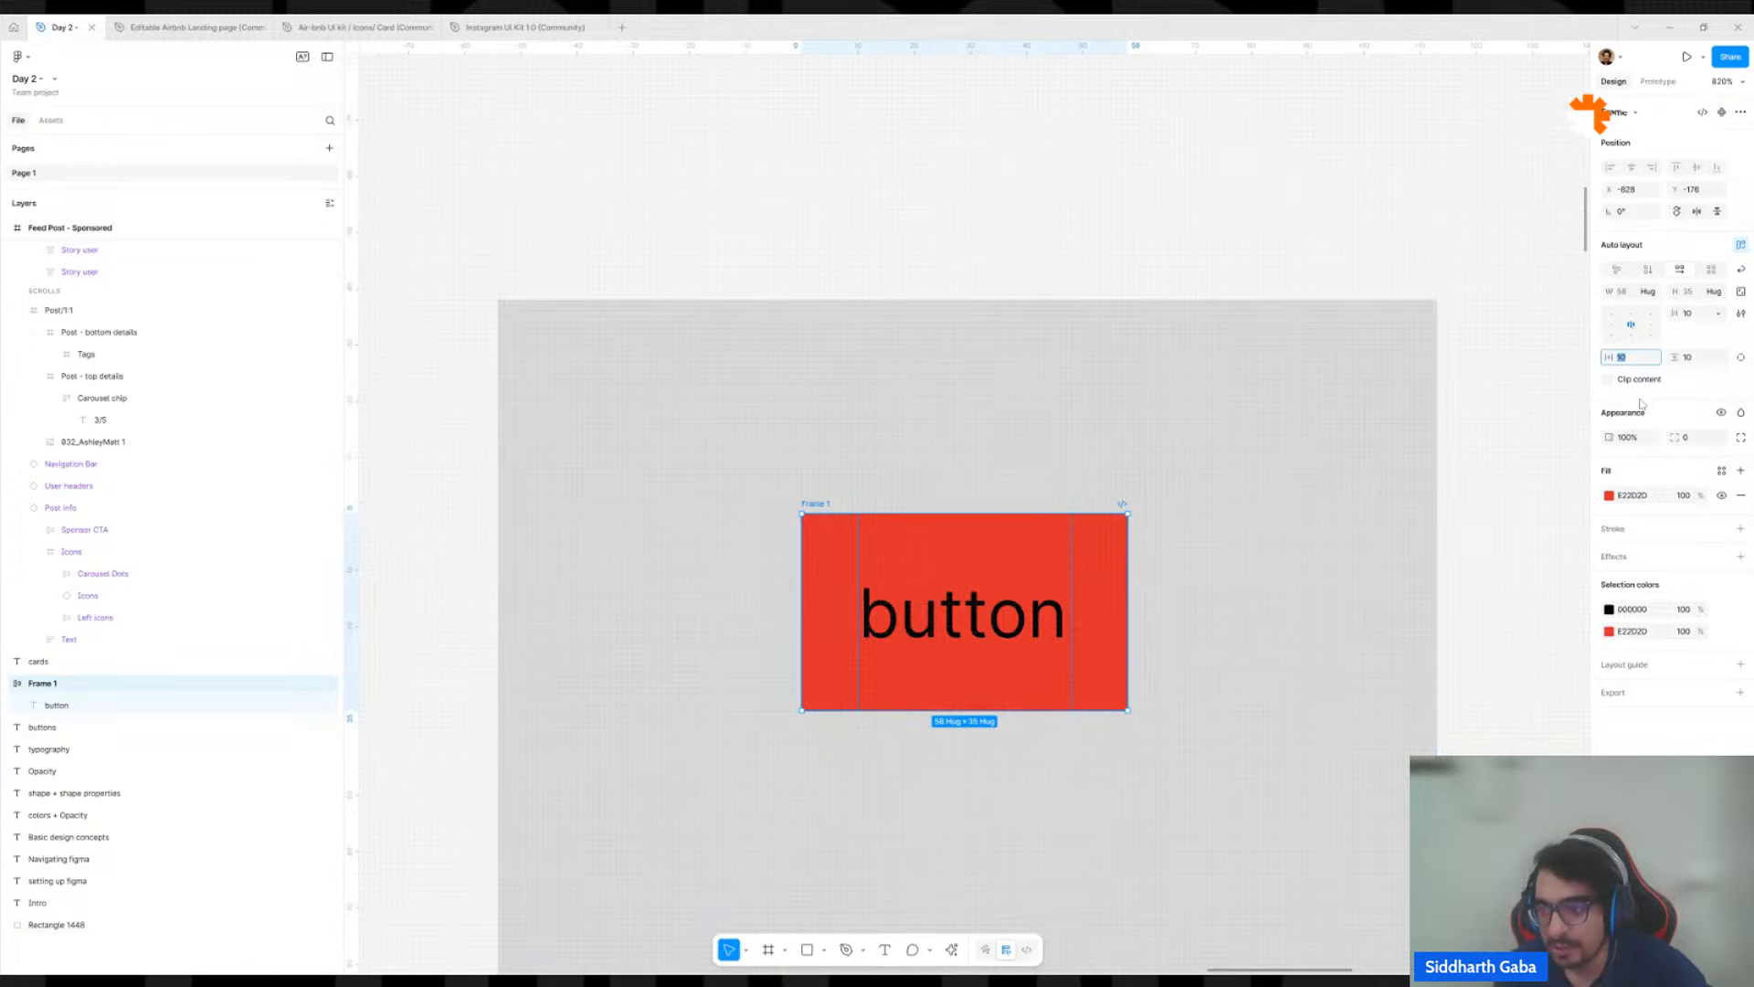
left_click(1657, 361)
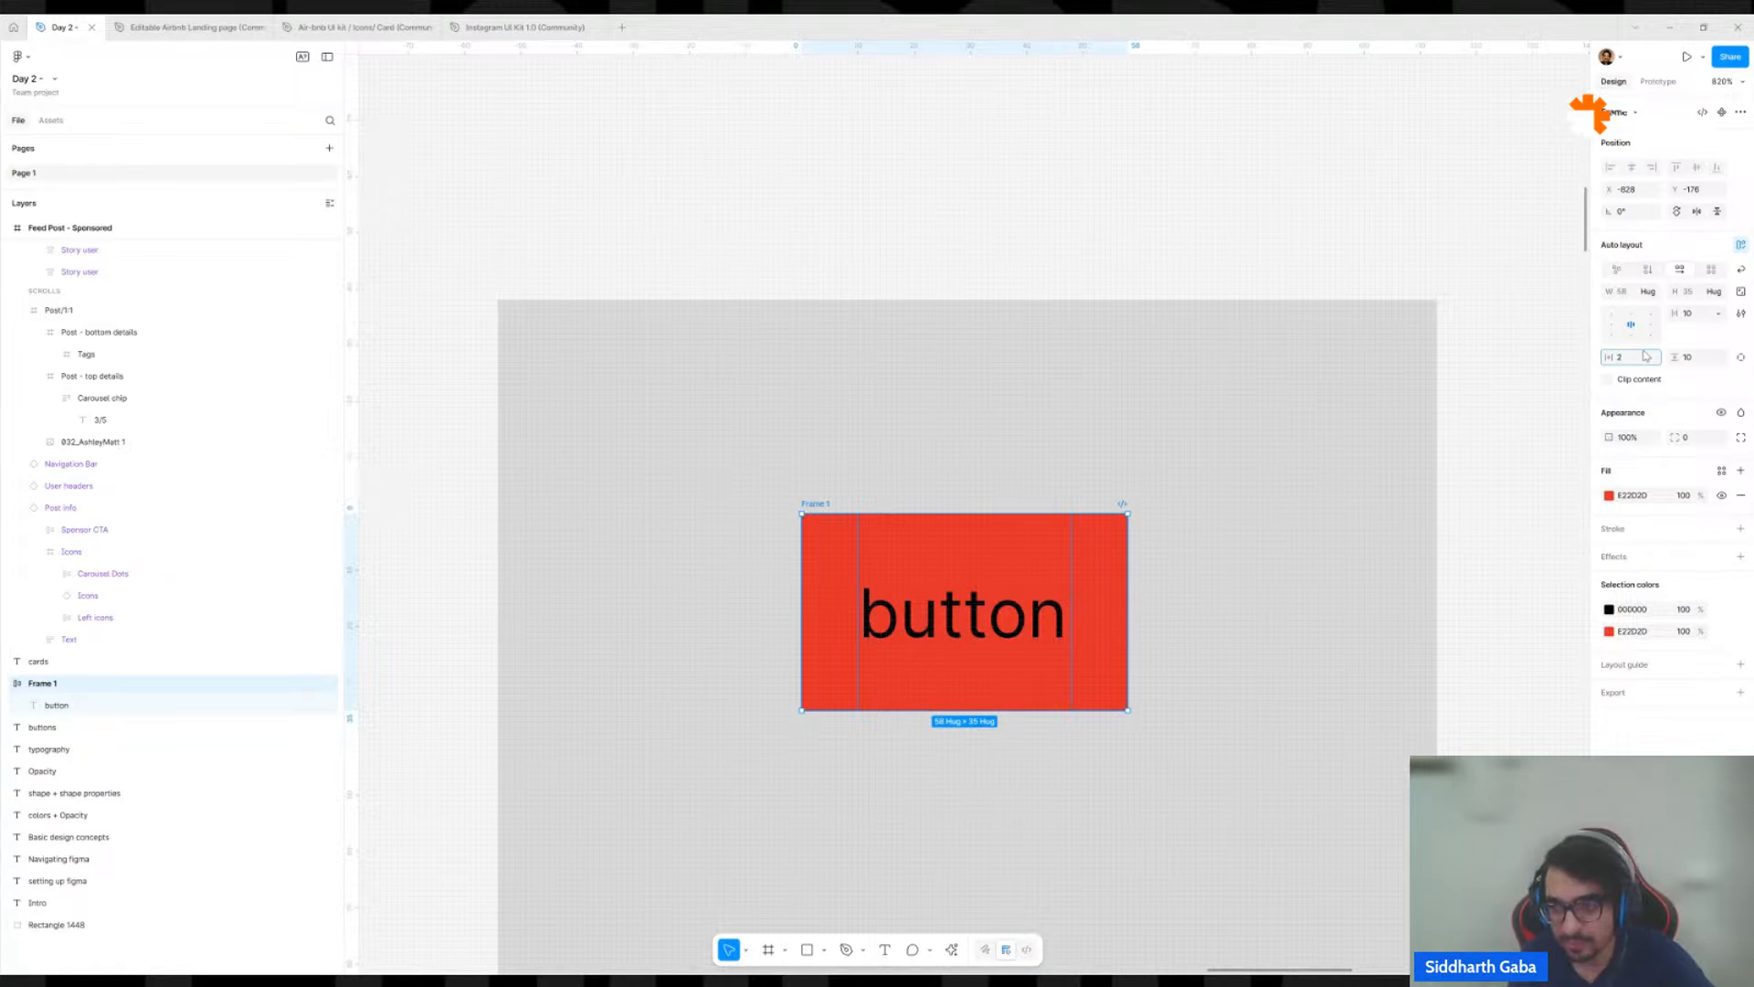
key("Return")
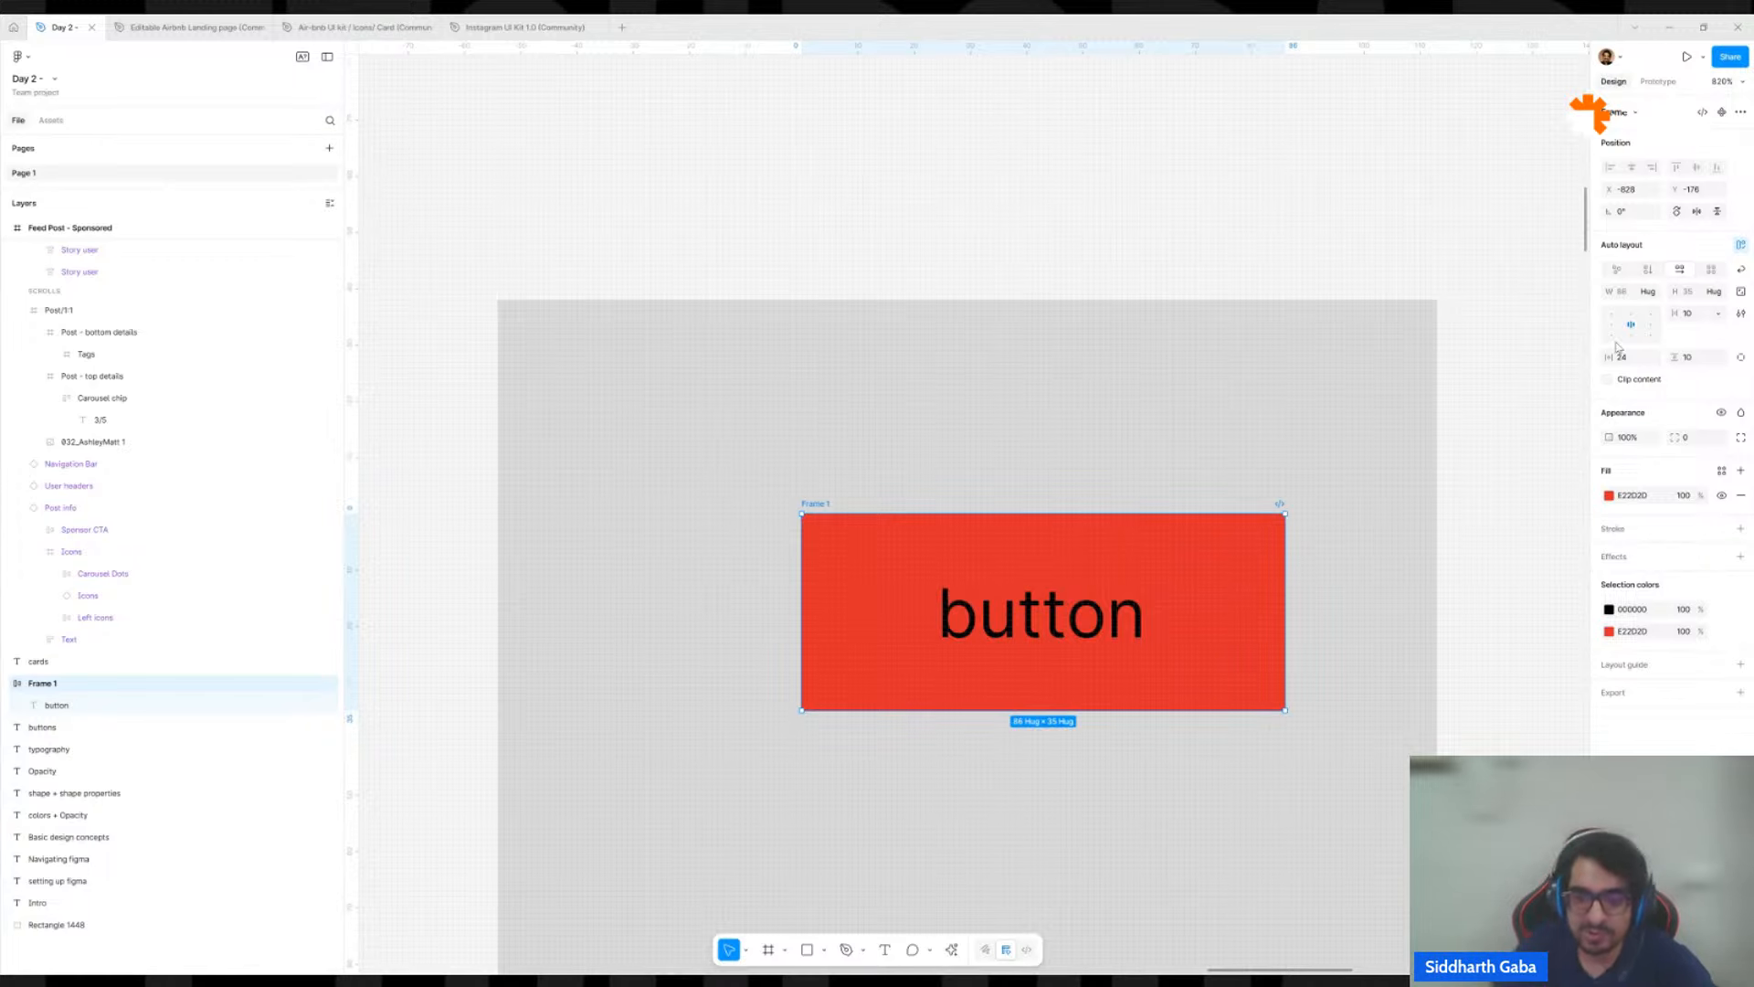
left_click(1695, 358)
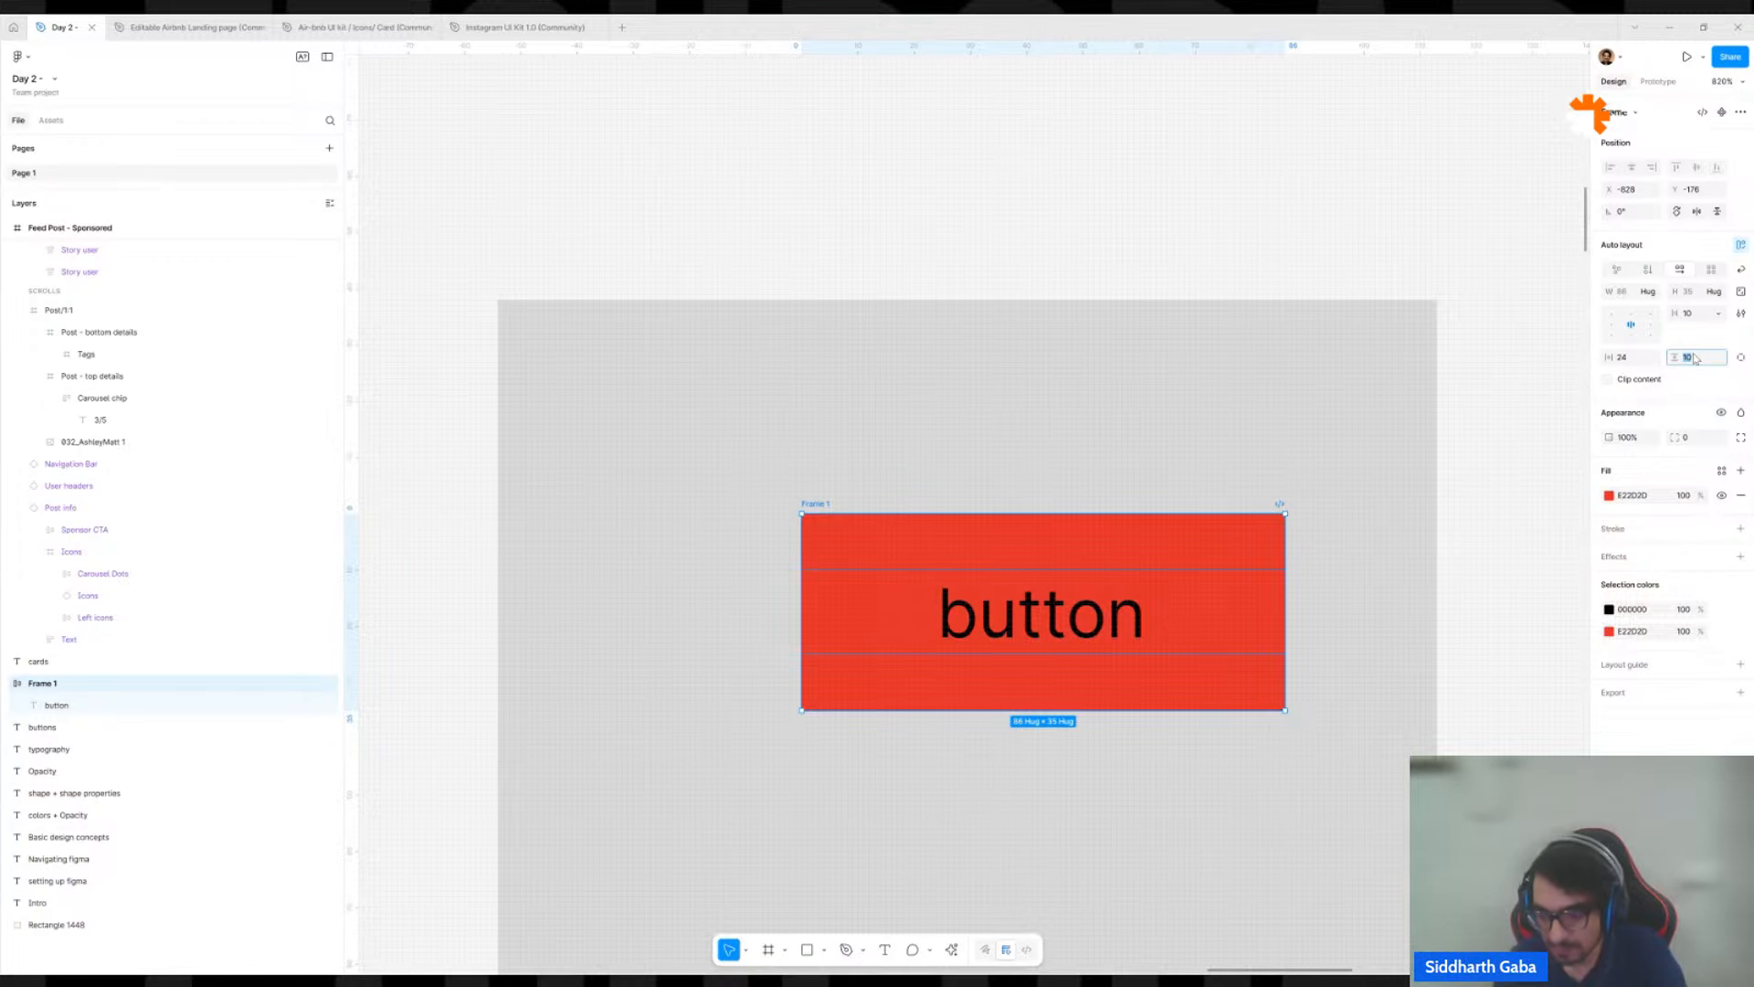
type("12")
key("Return")
left_click(1526, 493)
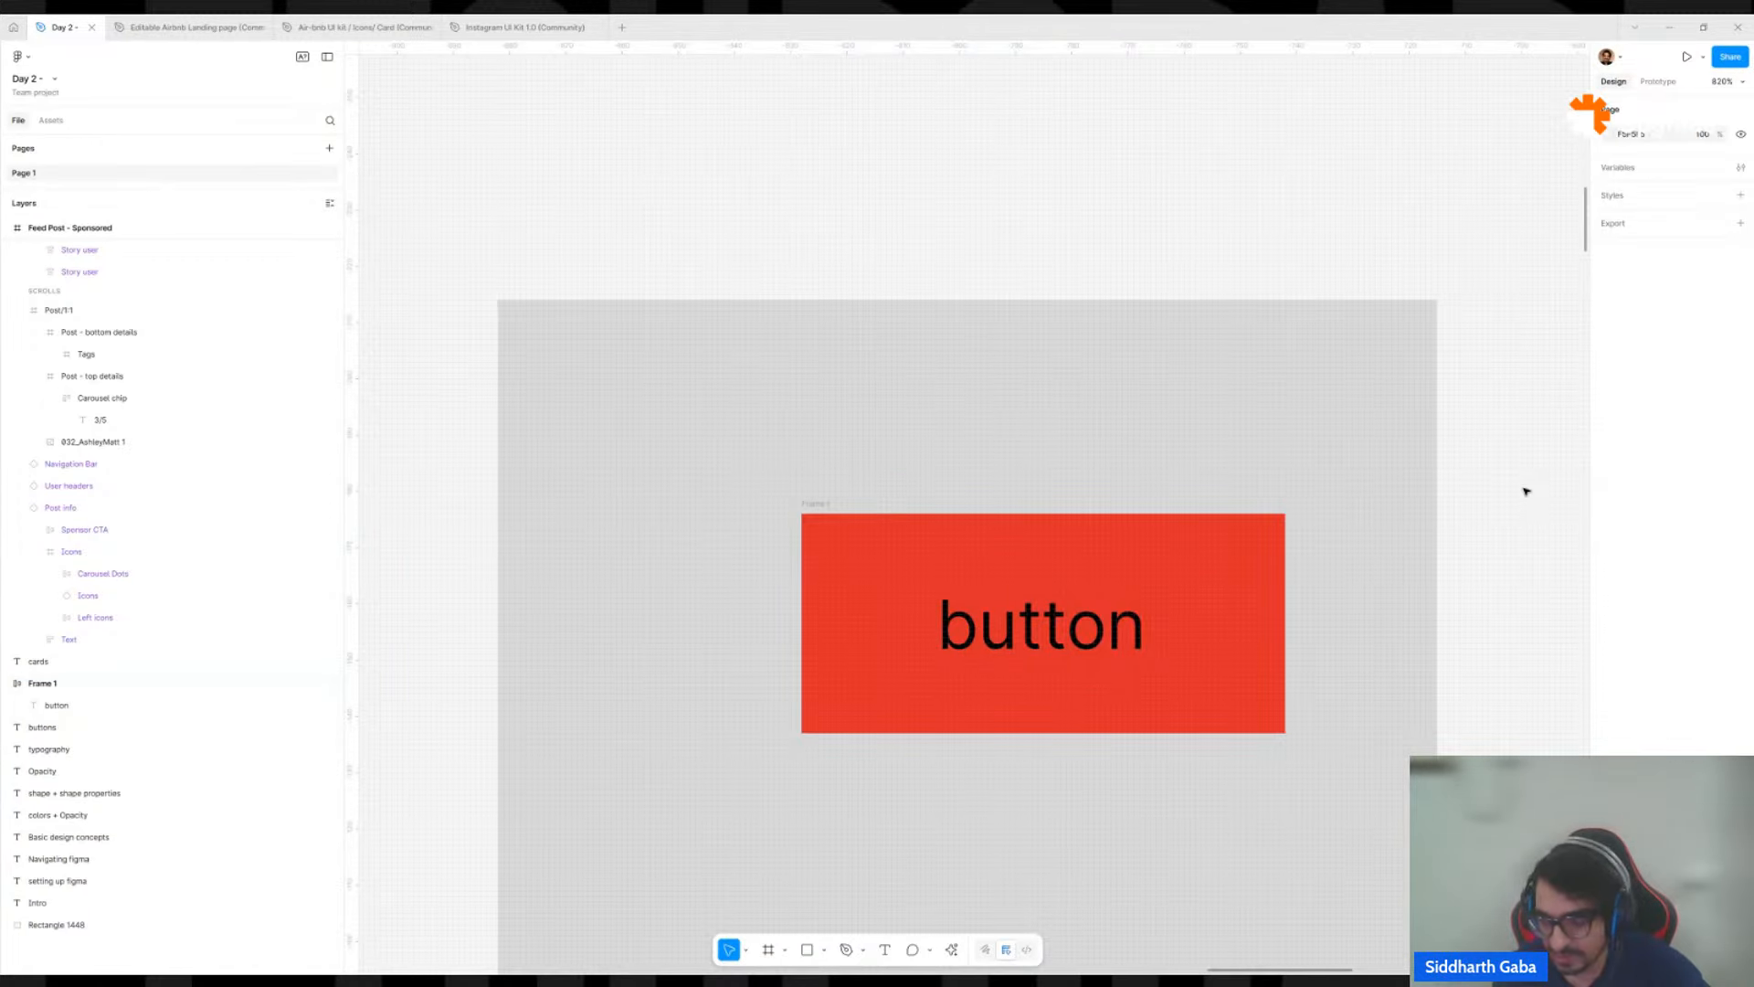
Round the corners of the red button frame, trying a radius of 4 and settling on 8.
left_click(1247, 592)
scroll(1247, 591, "down", 6)
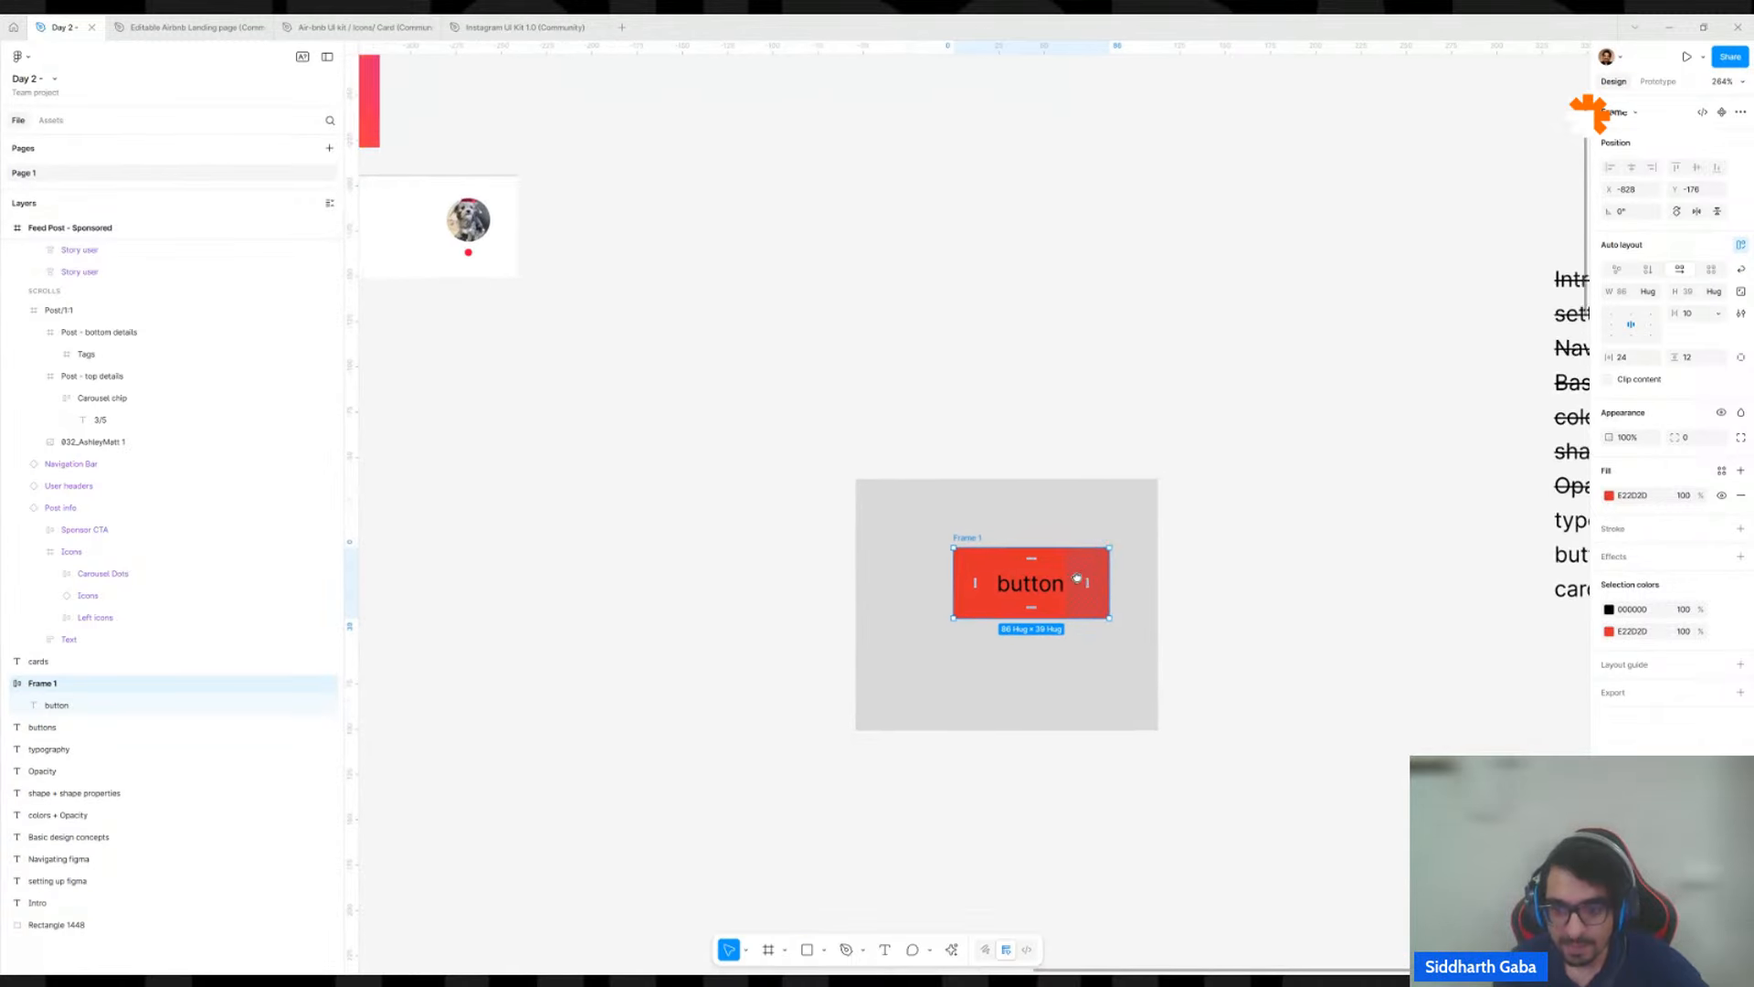
left_click(1256, 537)
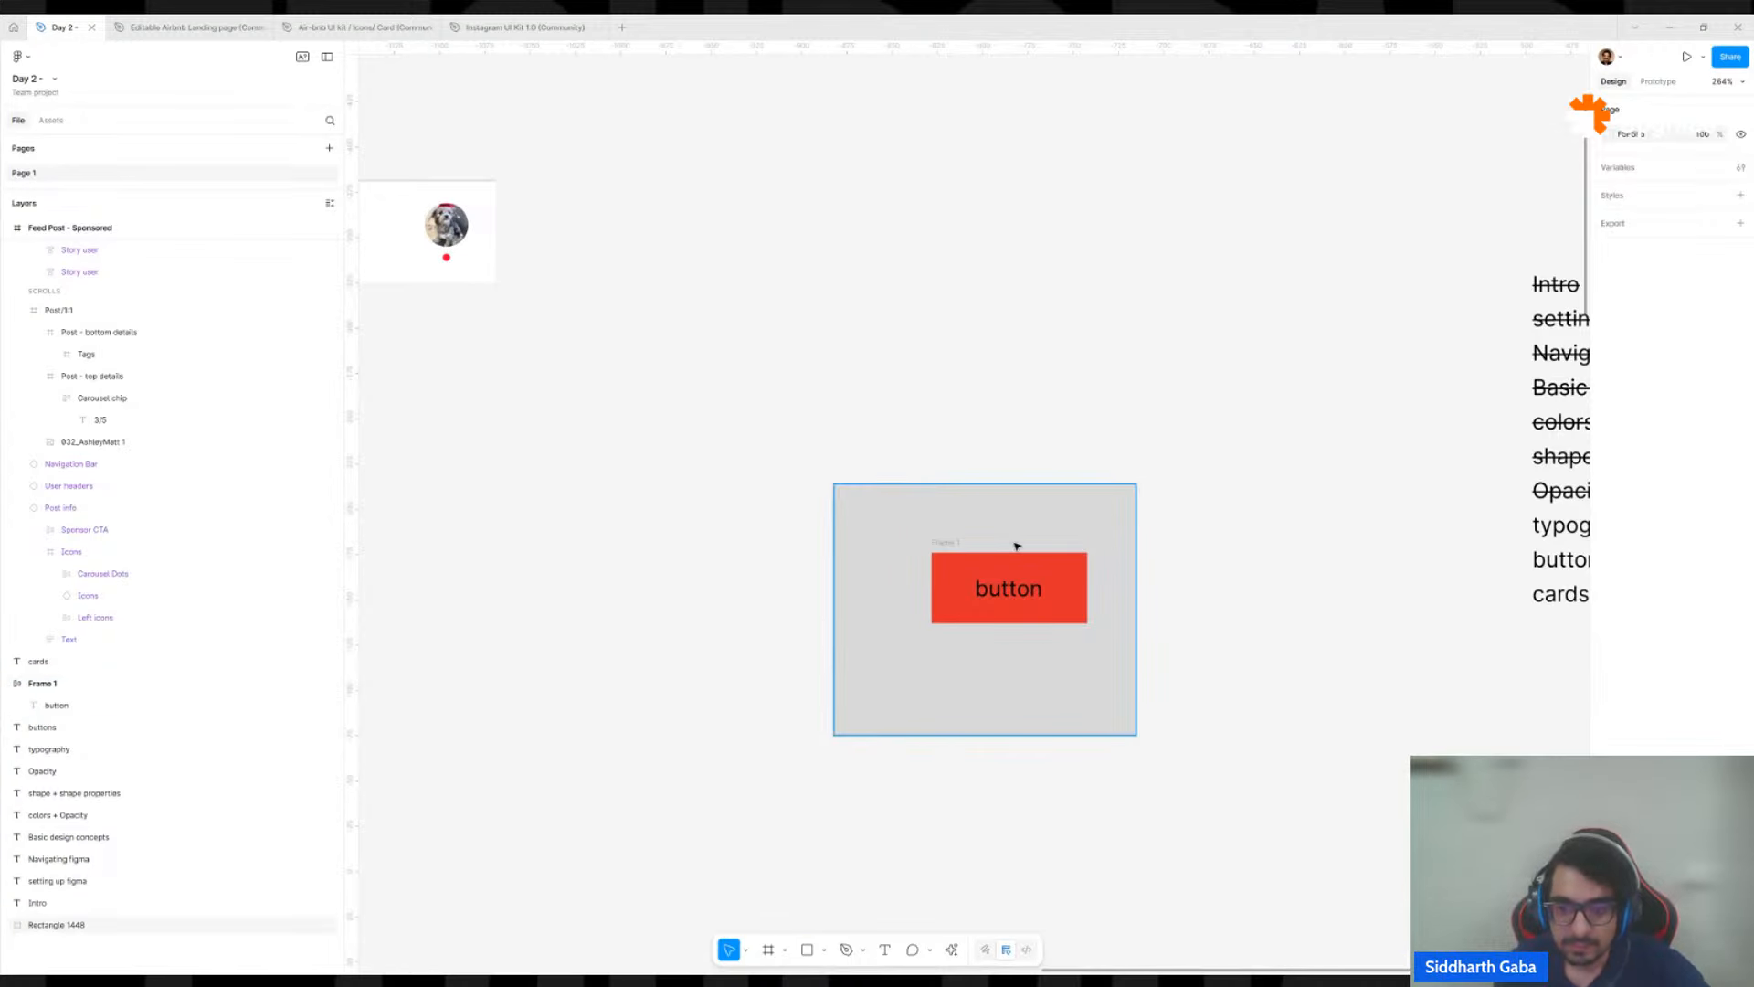
left_click(941, 543)
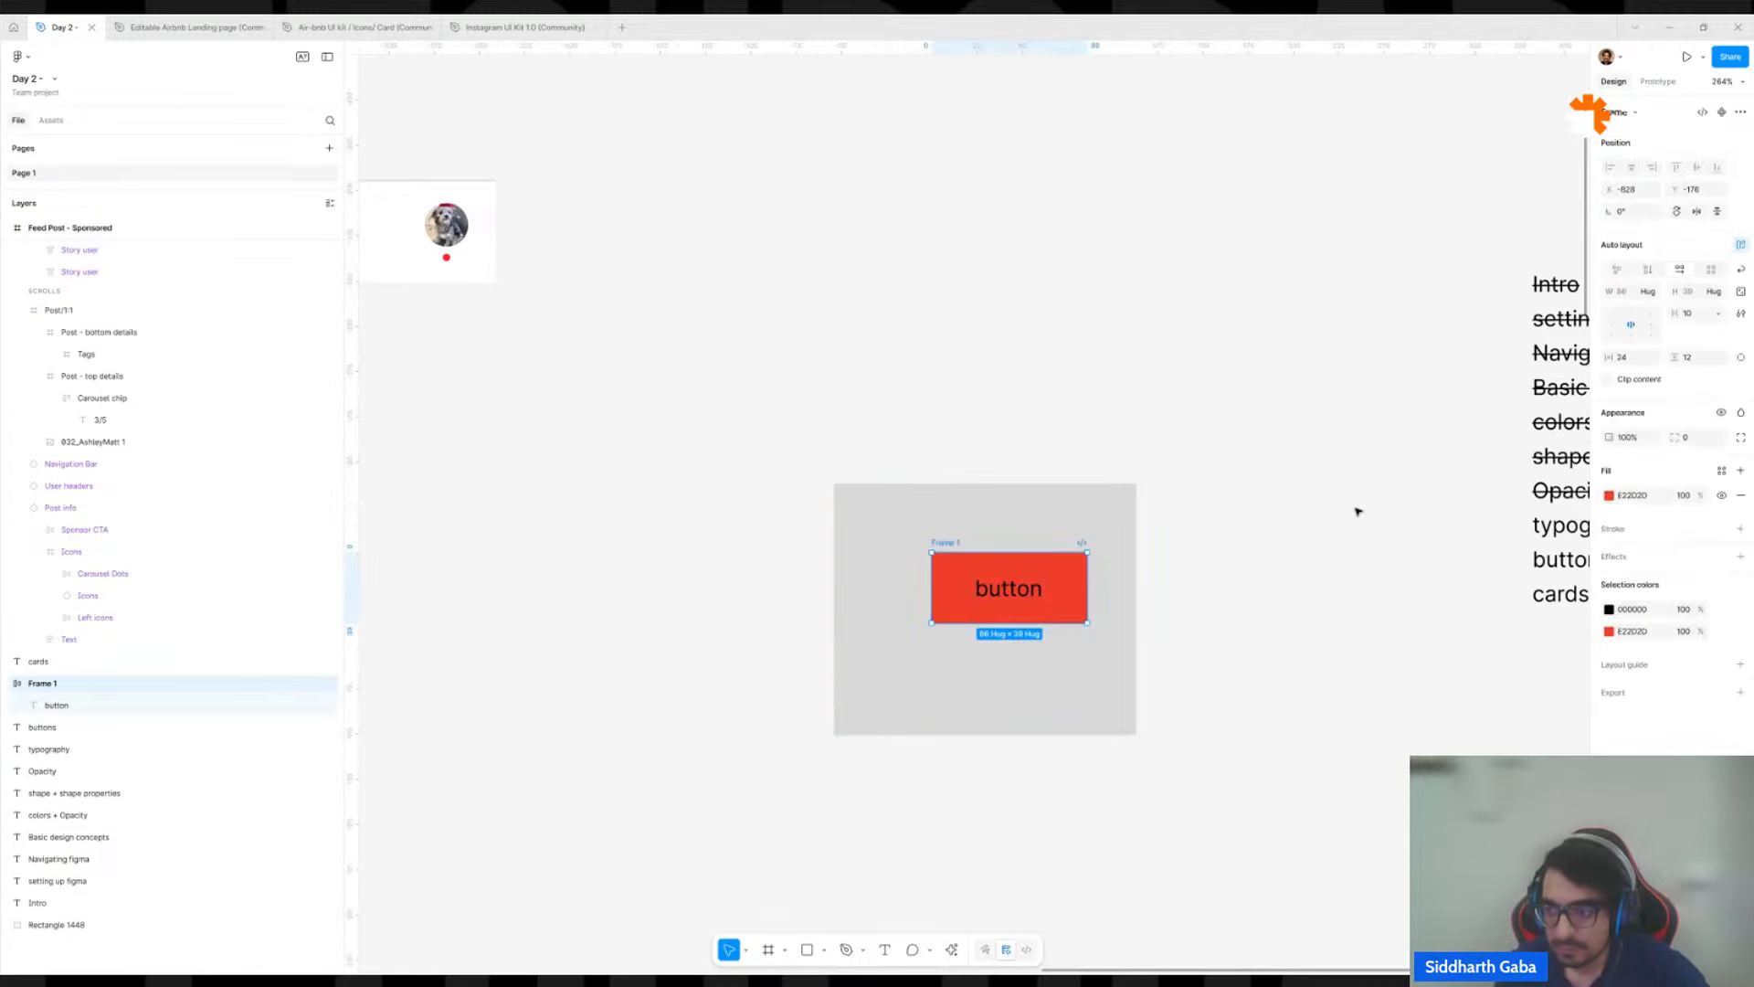
left_click(1704, 443)
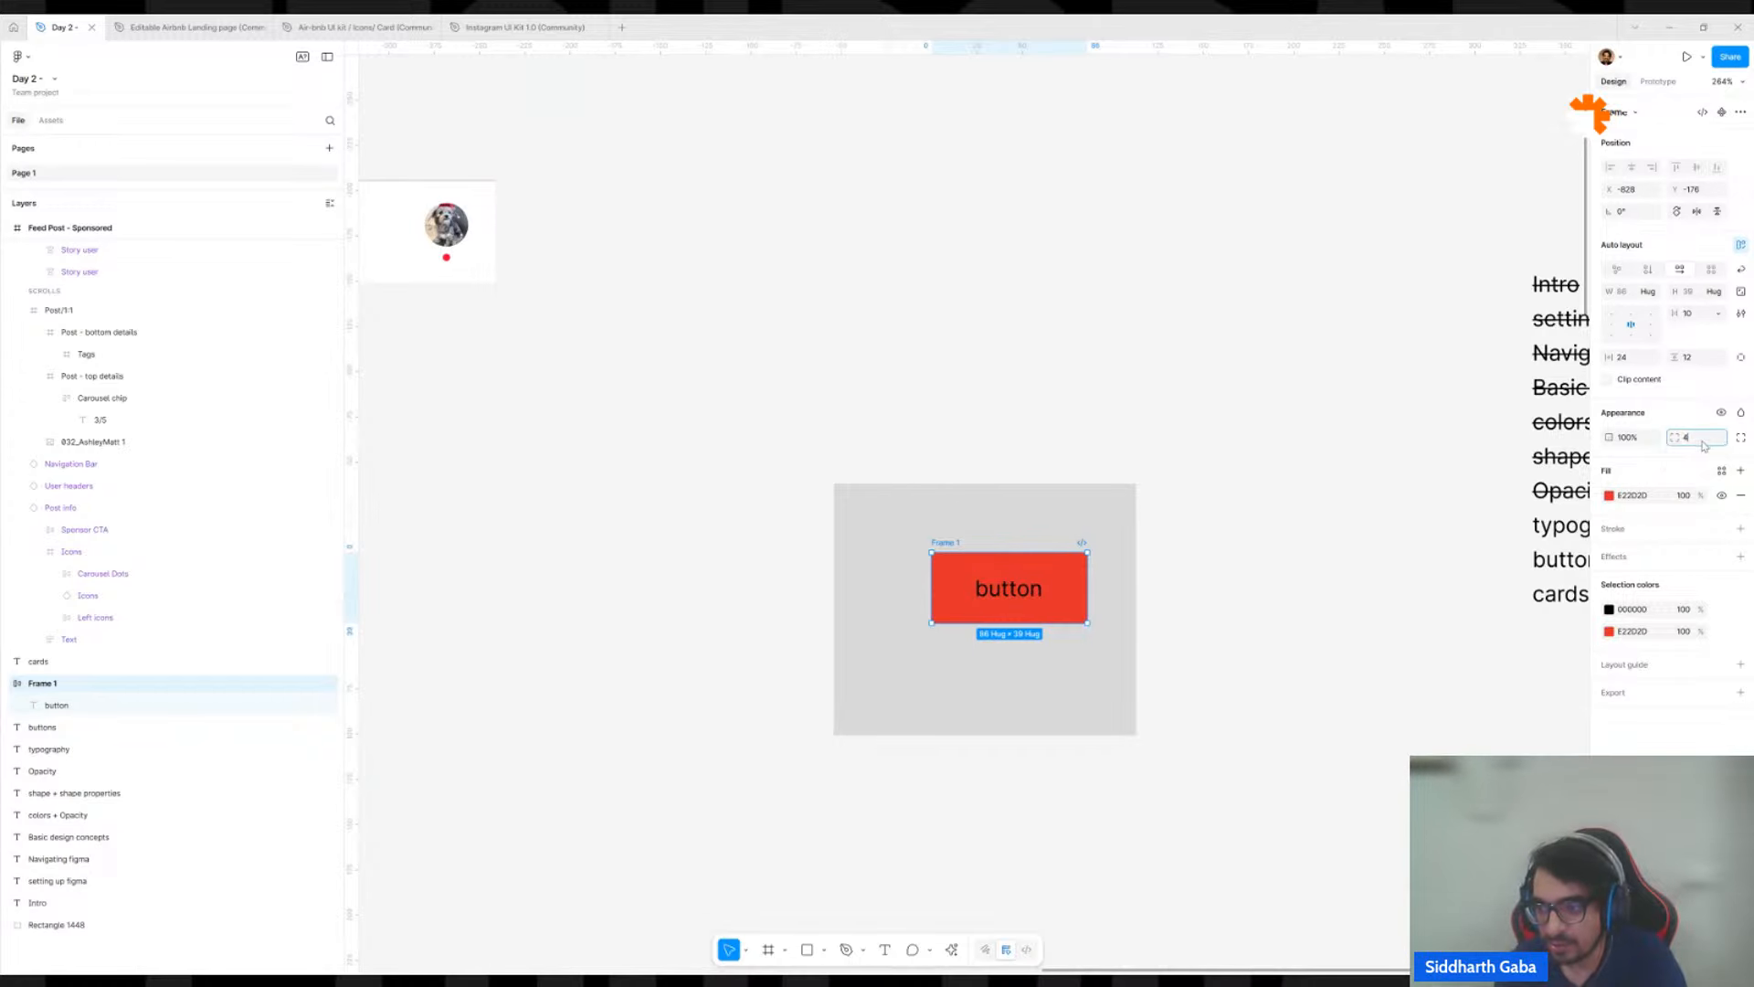
type("4")
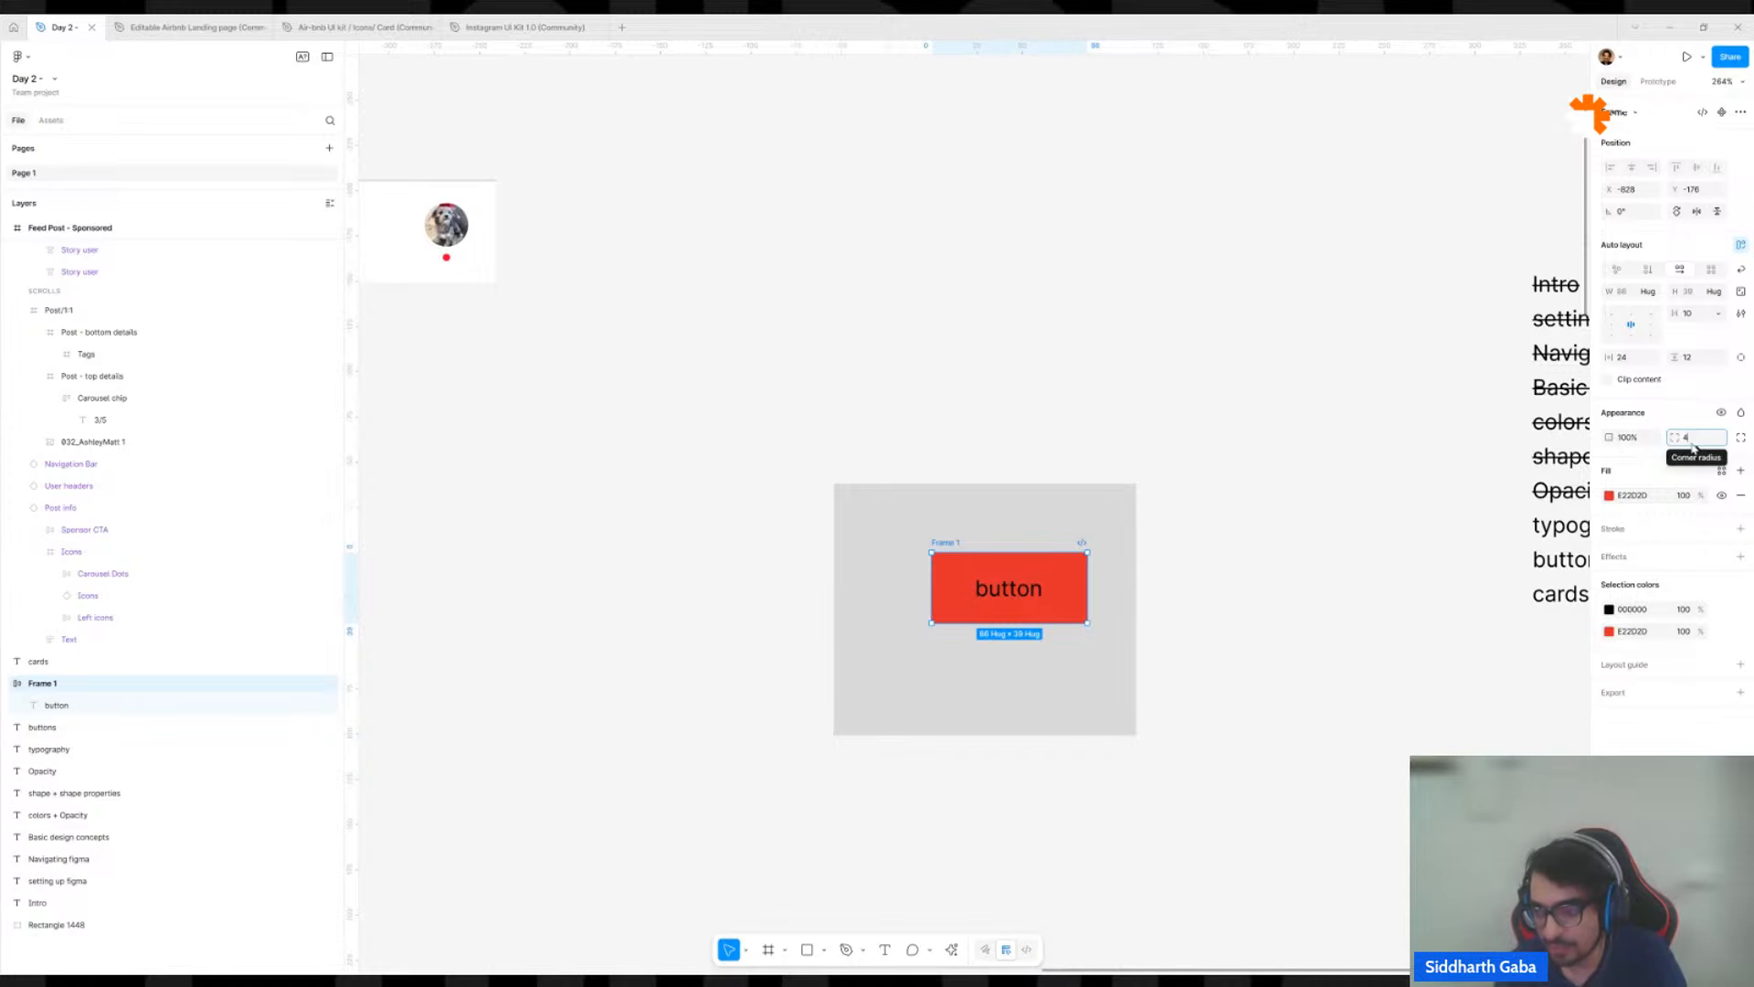
key("Return")
type("8")
key("Return")
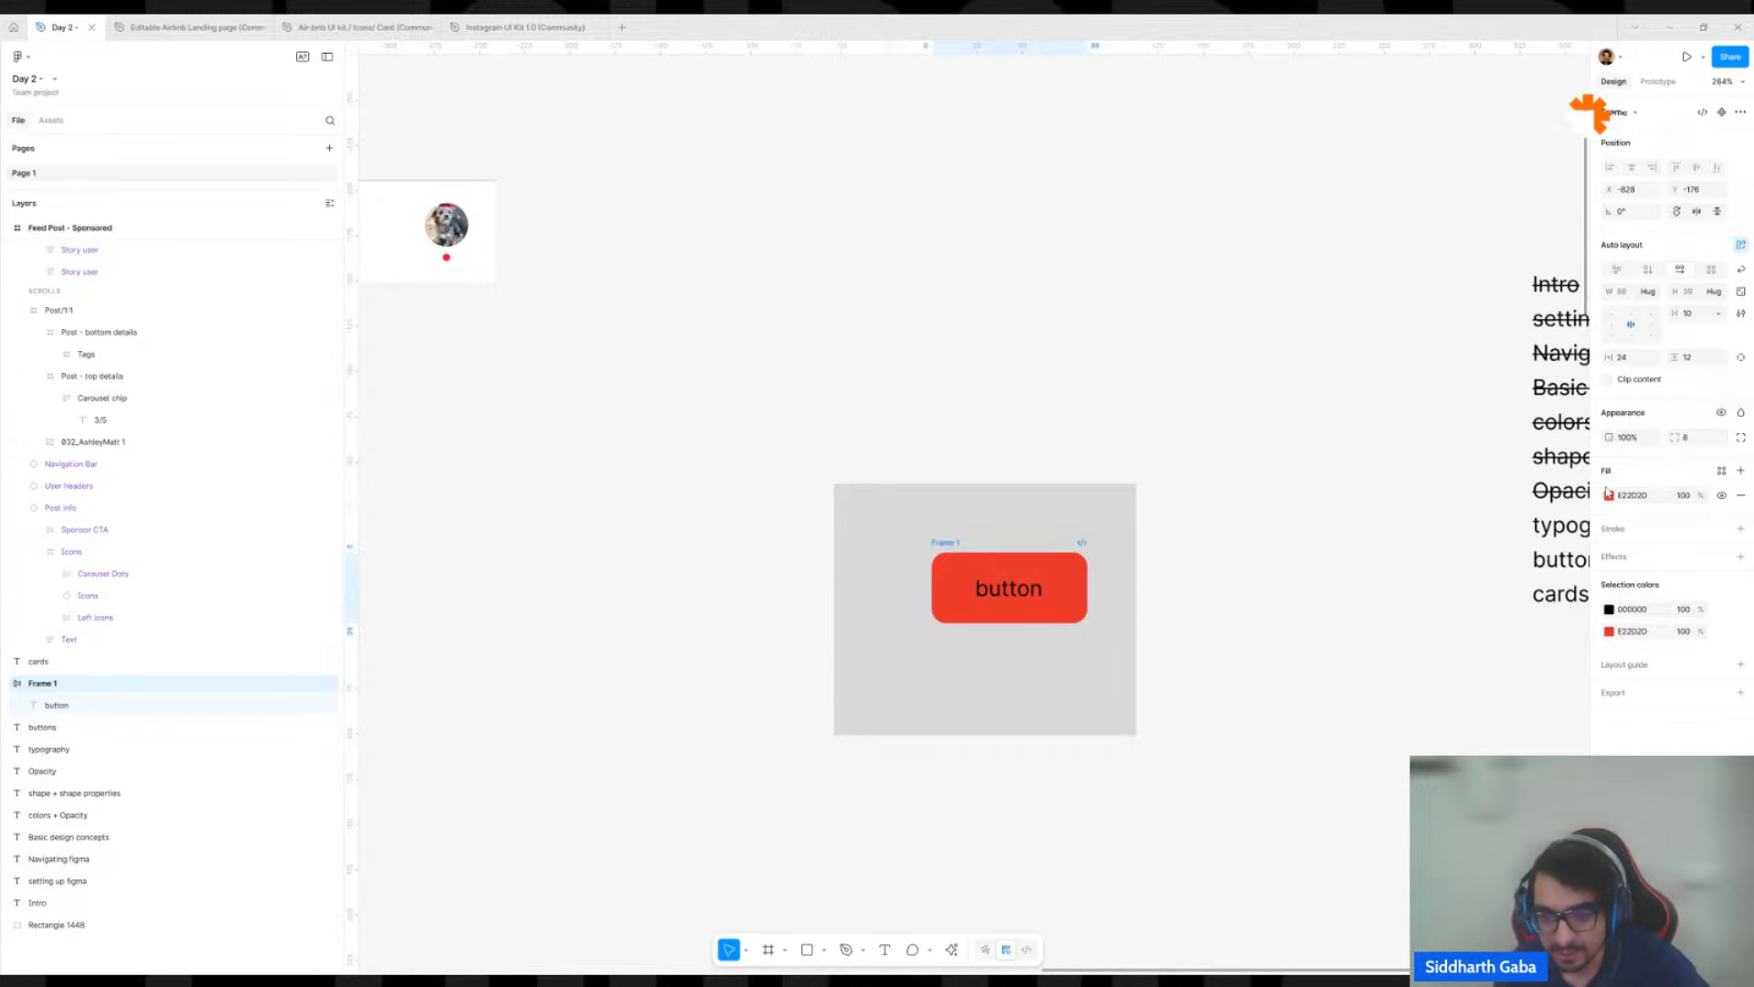
left_click(1251, 592)
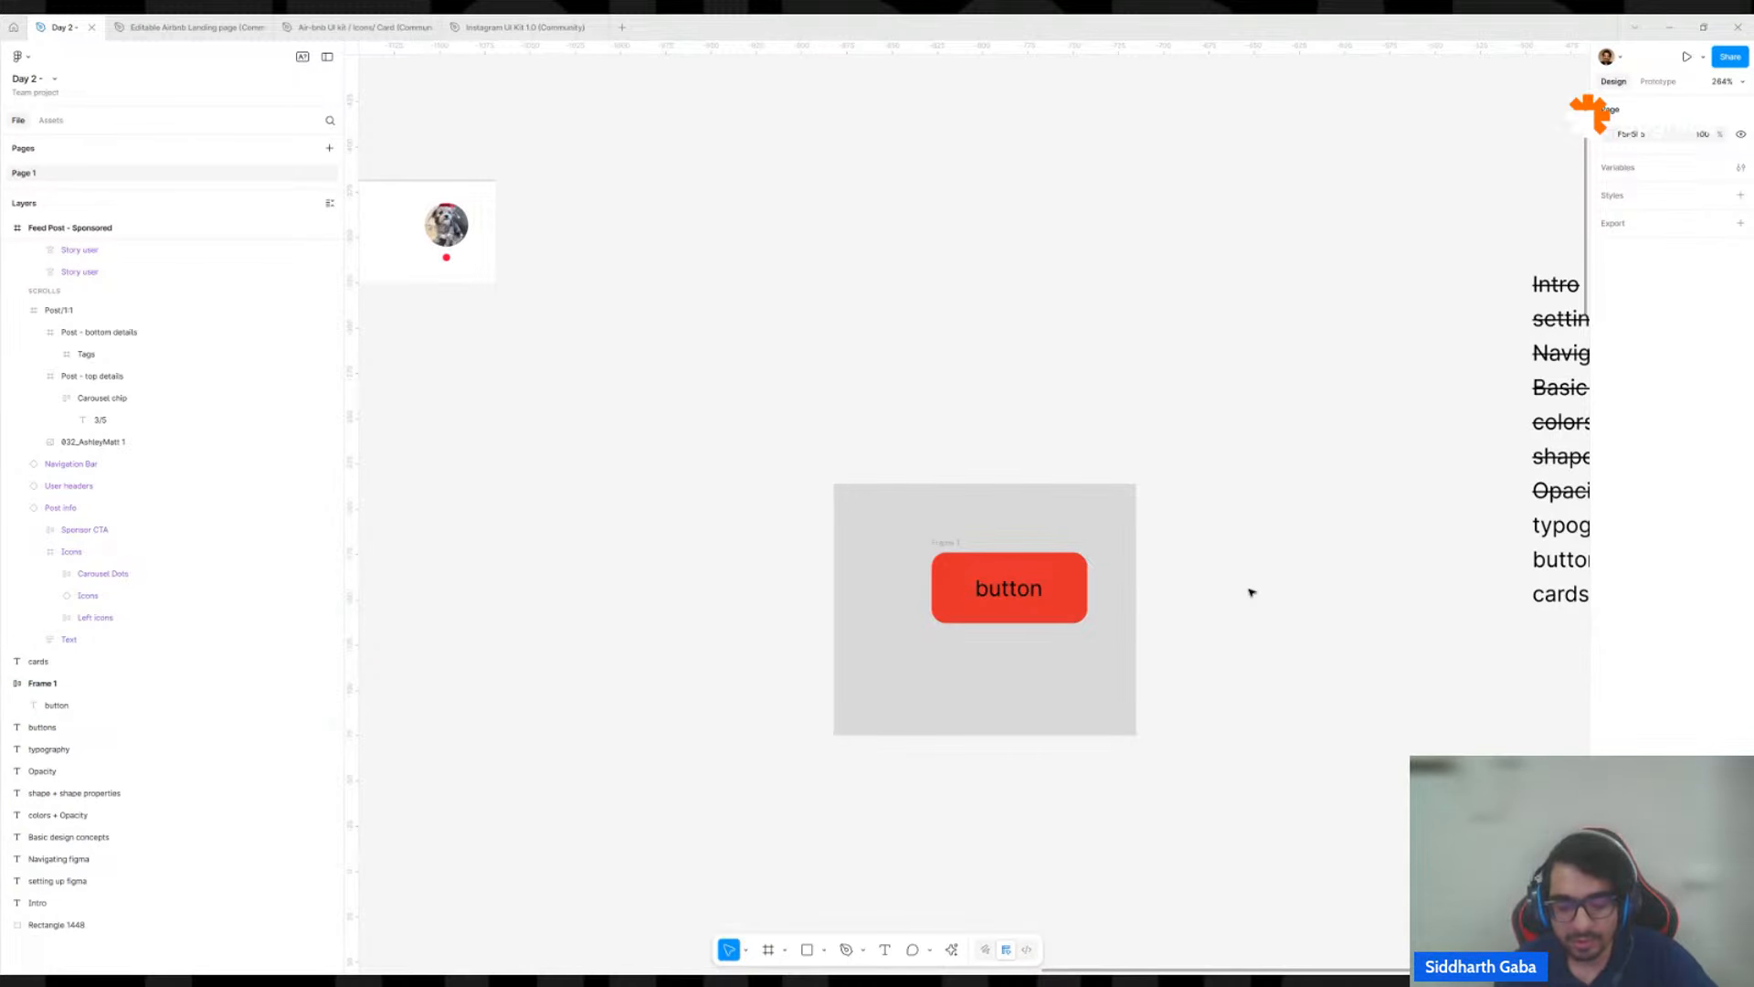
Examine the red button frame and the grey rectangle behind it.
scroll(1243, 612, "down", 5)
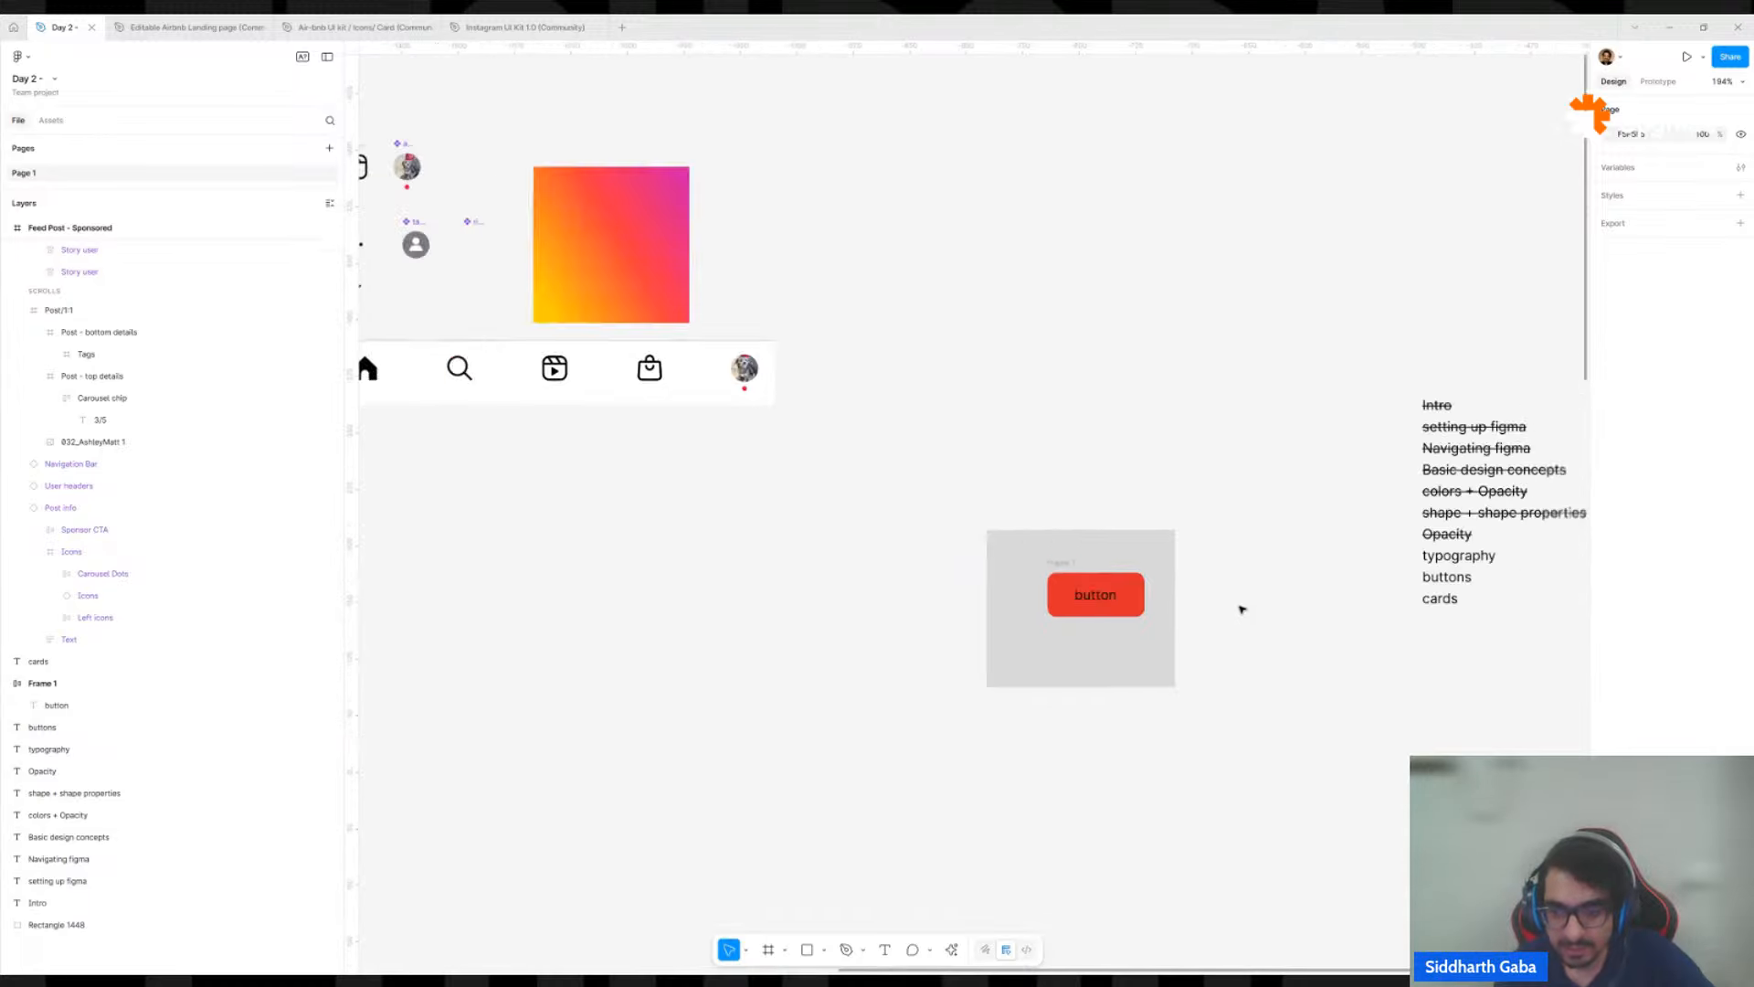
scroll(1244, 598, "up", 5)
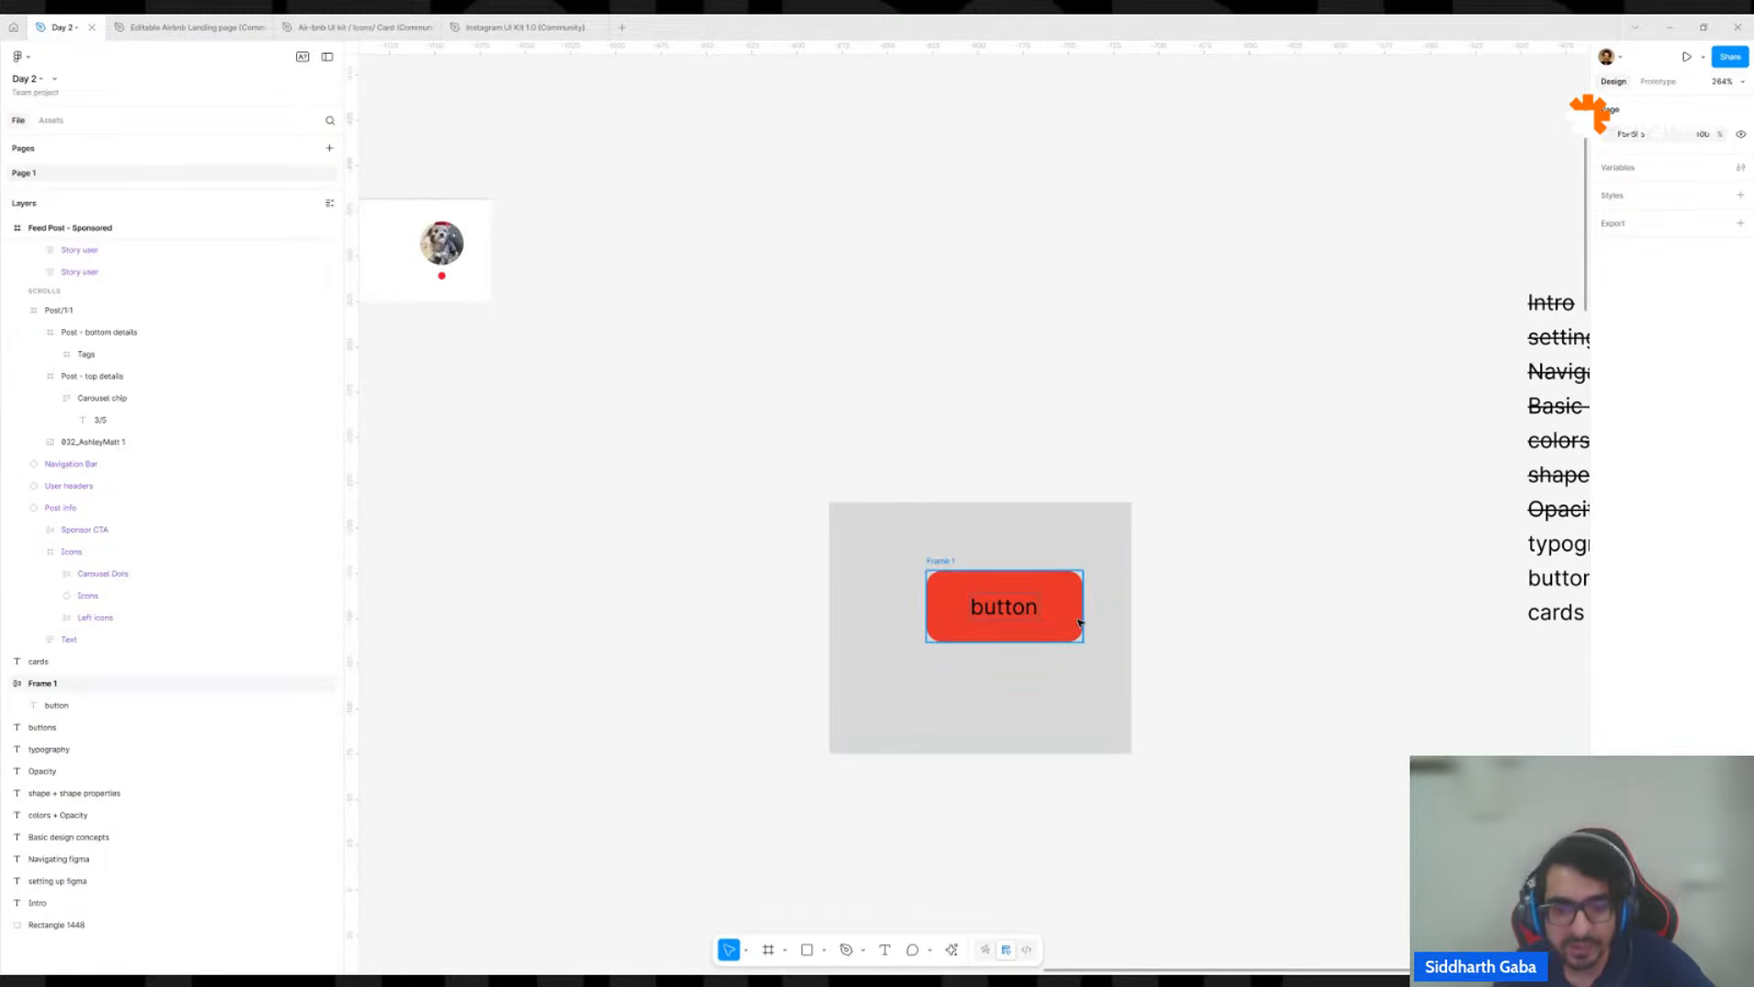
left_click(1065, 569)
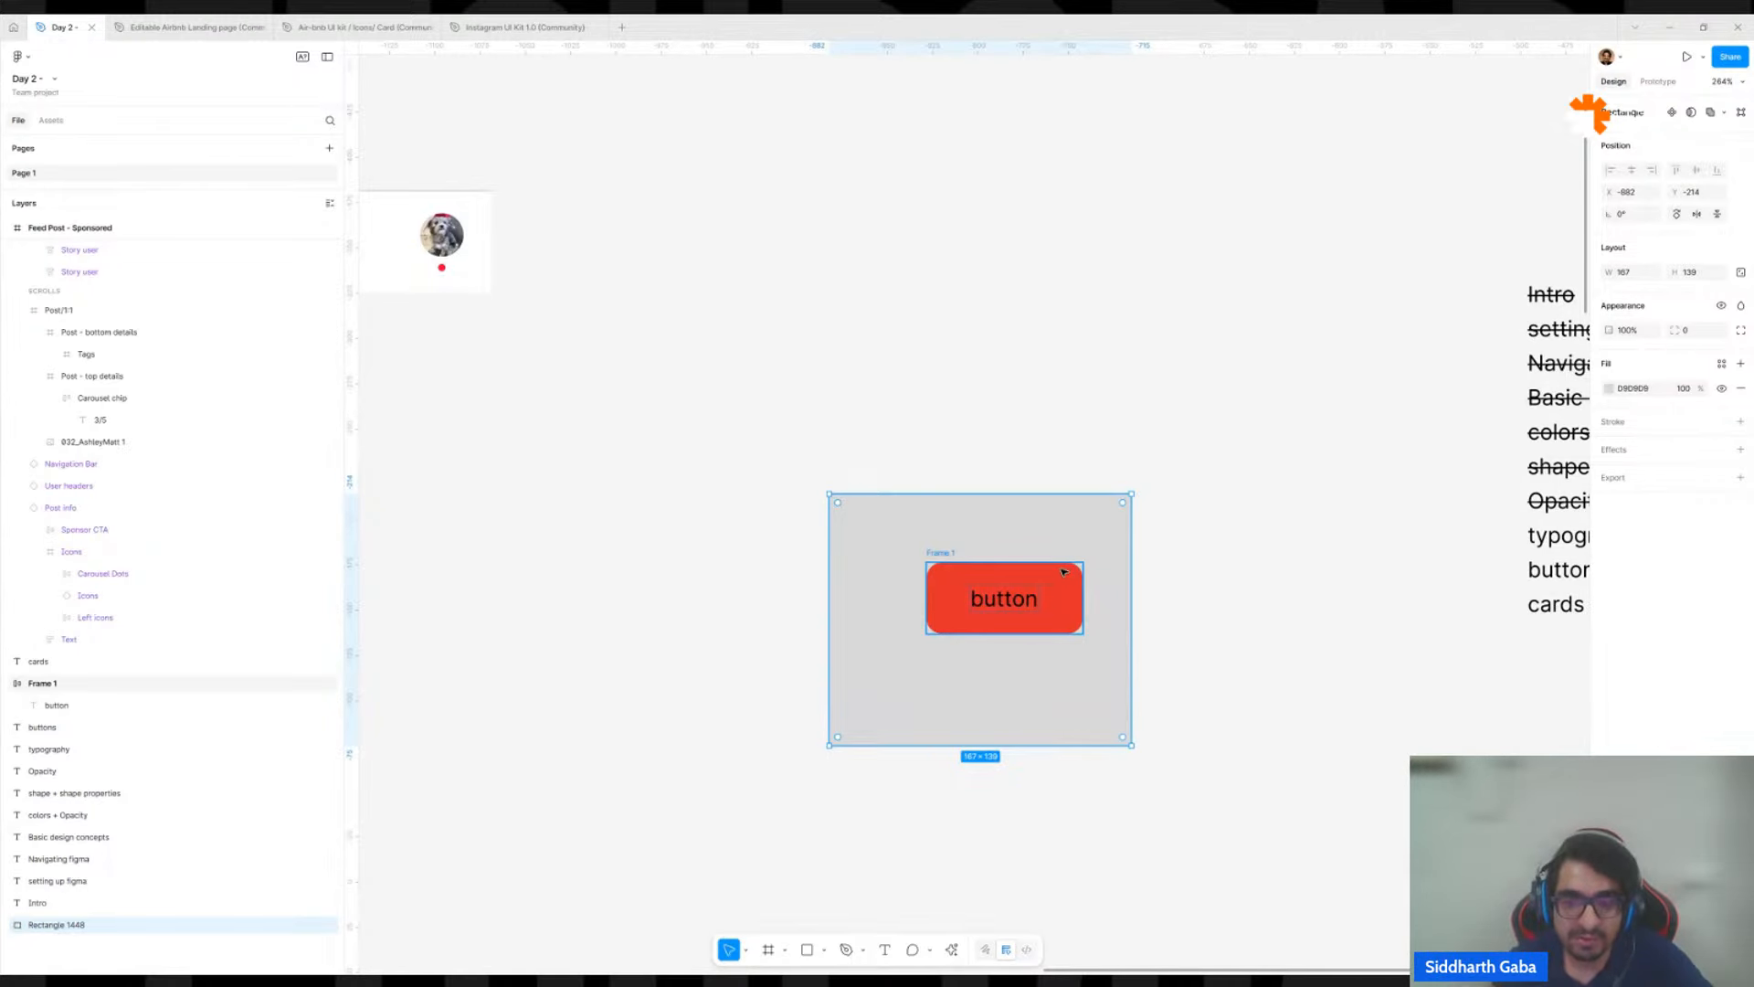
scroll(1063, 571, "up", 5)
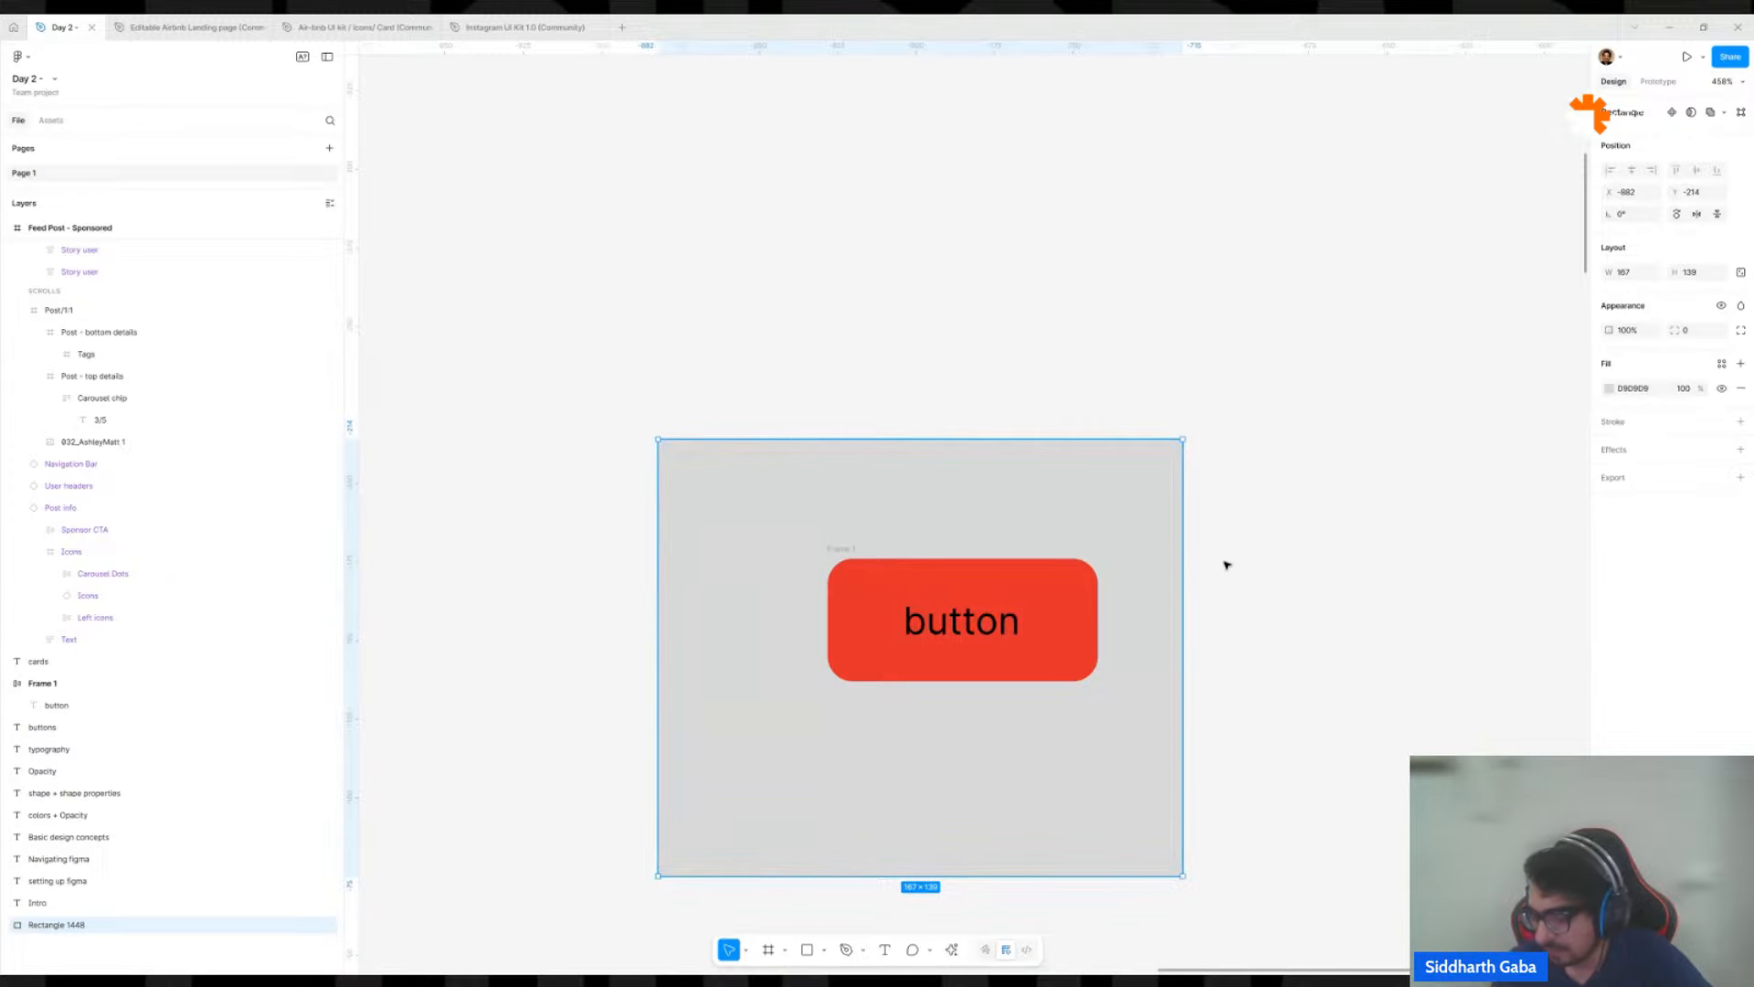
left_click(1071, 625)
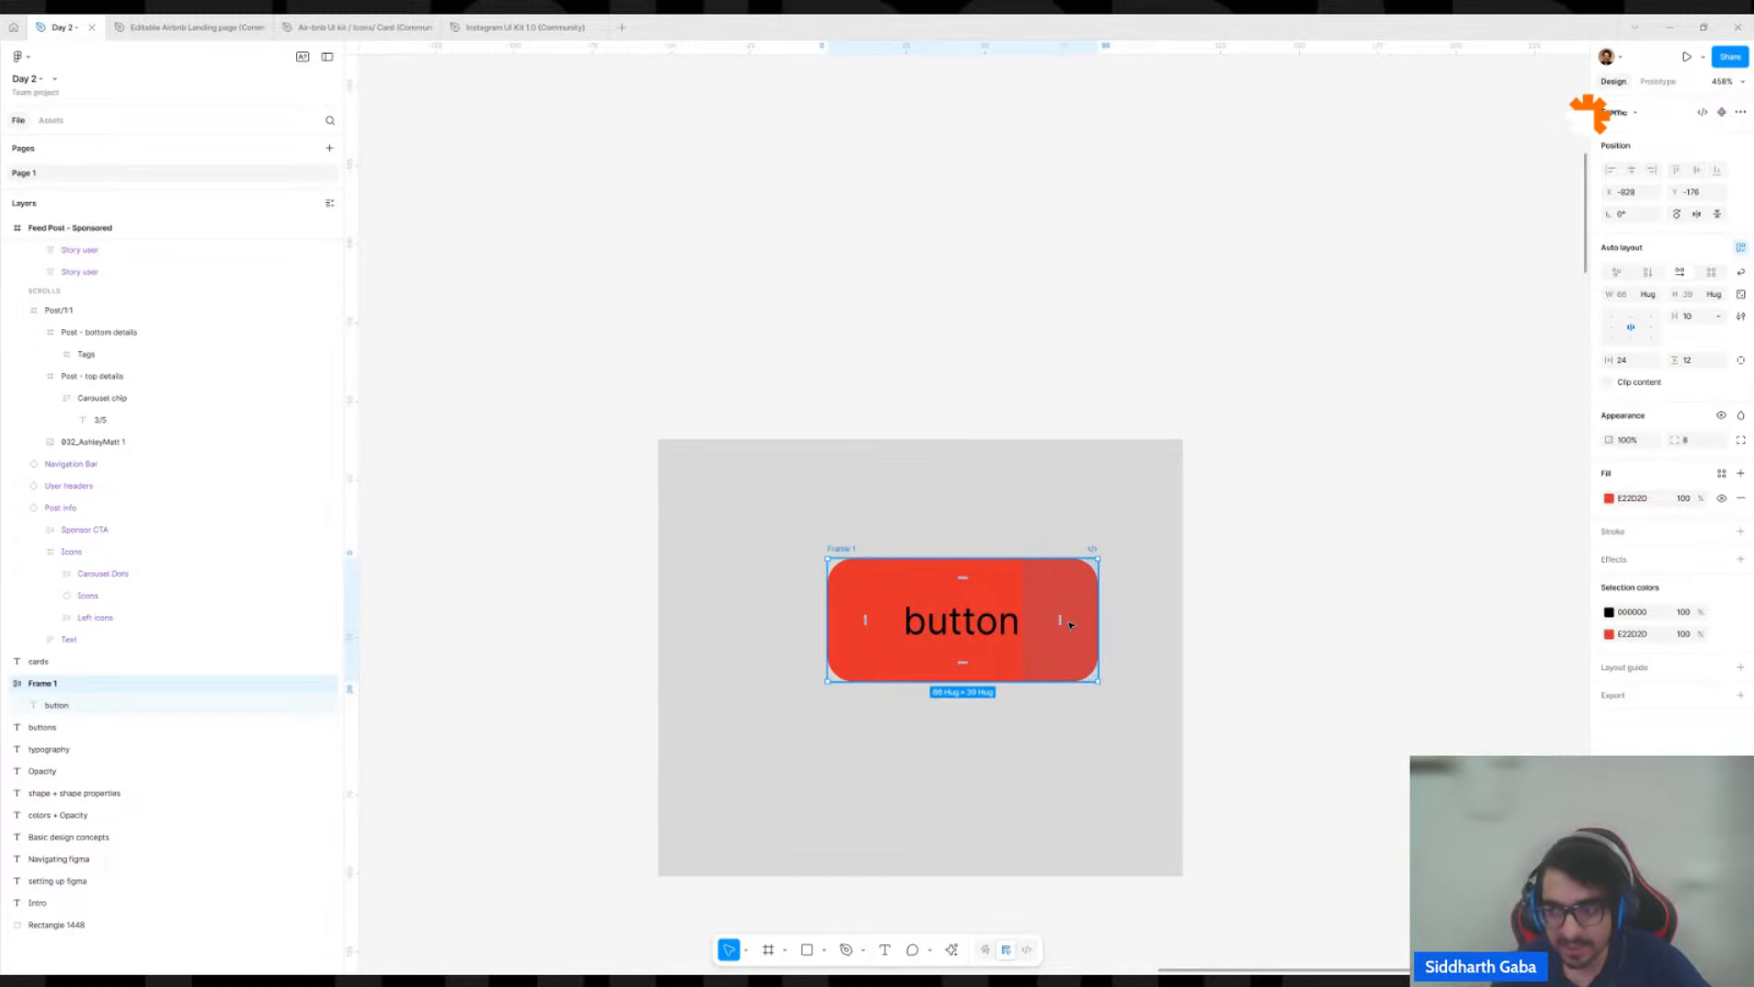
scroll(1147, 572, "down", 5)
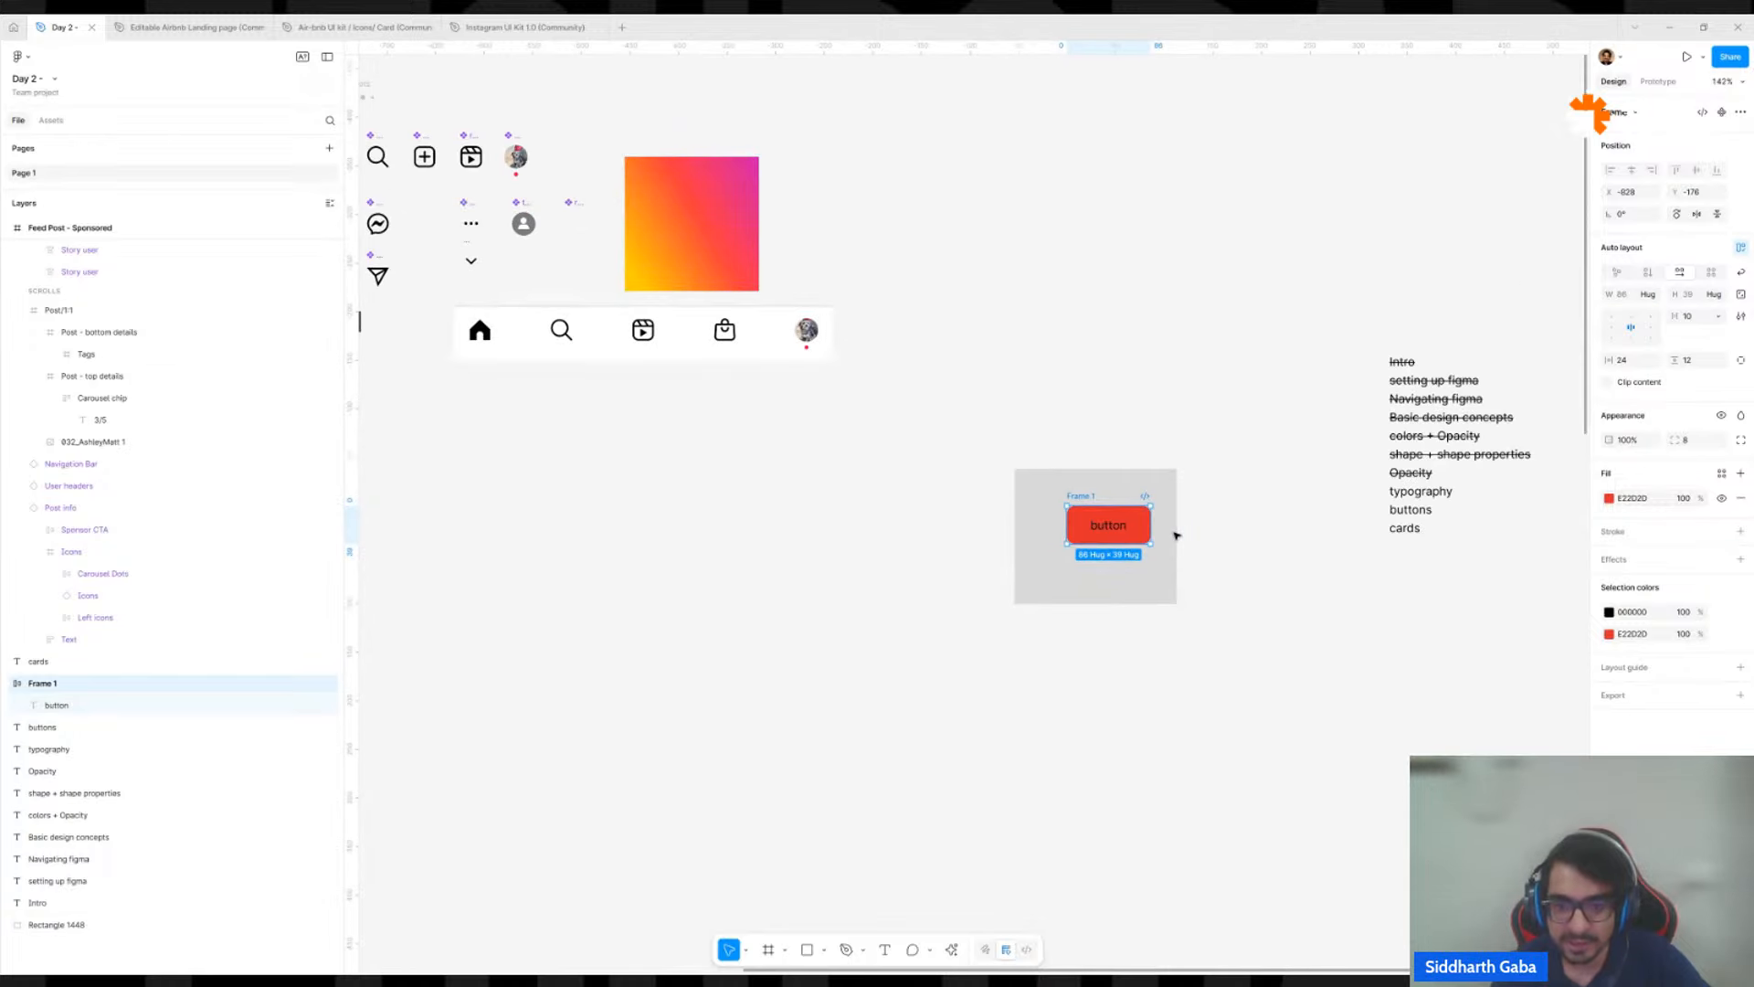
scroll(1177, 535, "down", 5)
left_click(1188, 527)
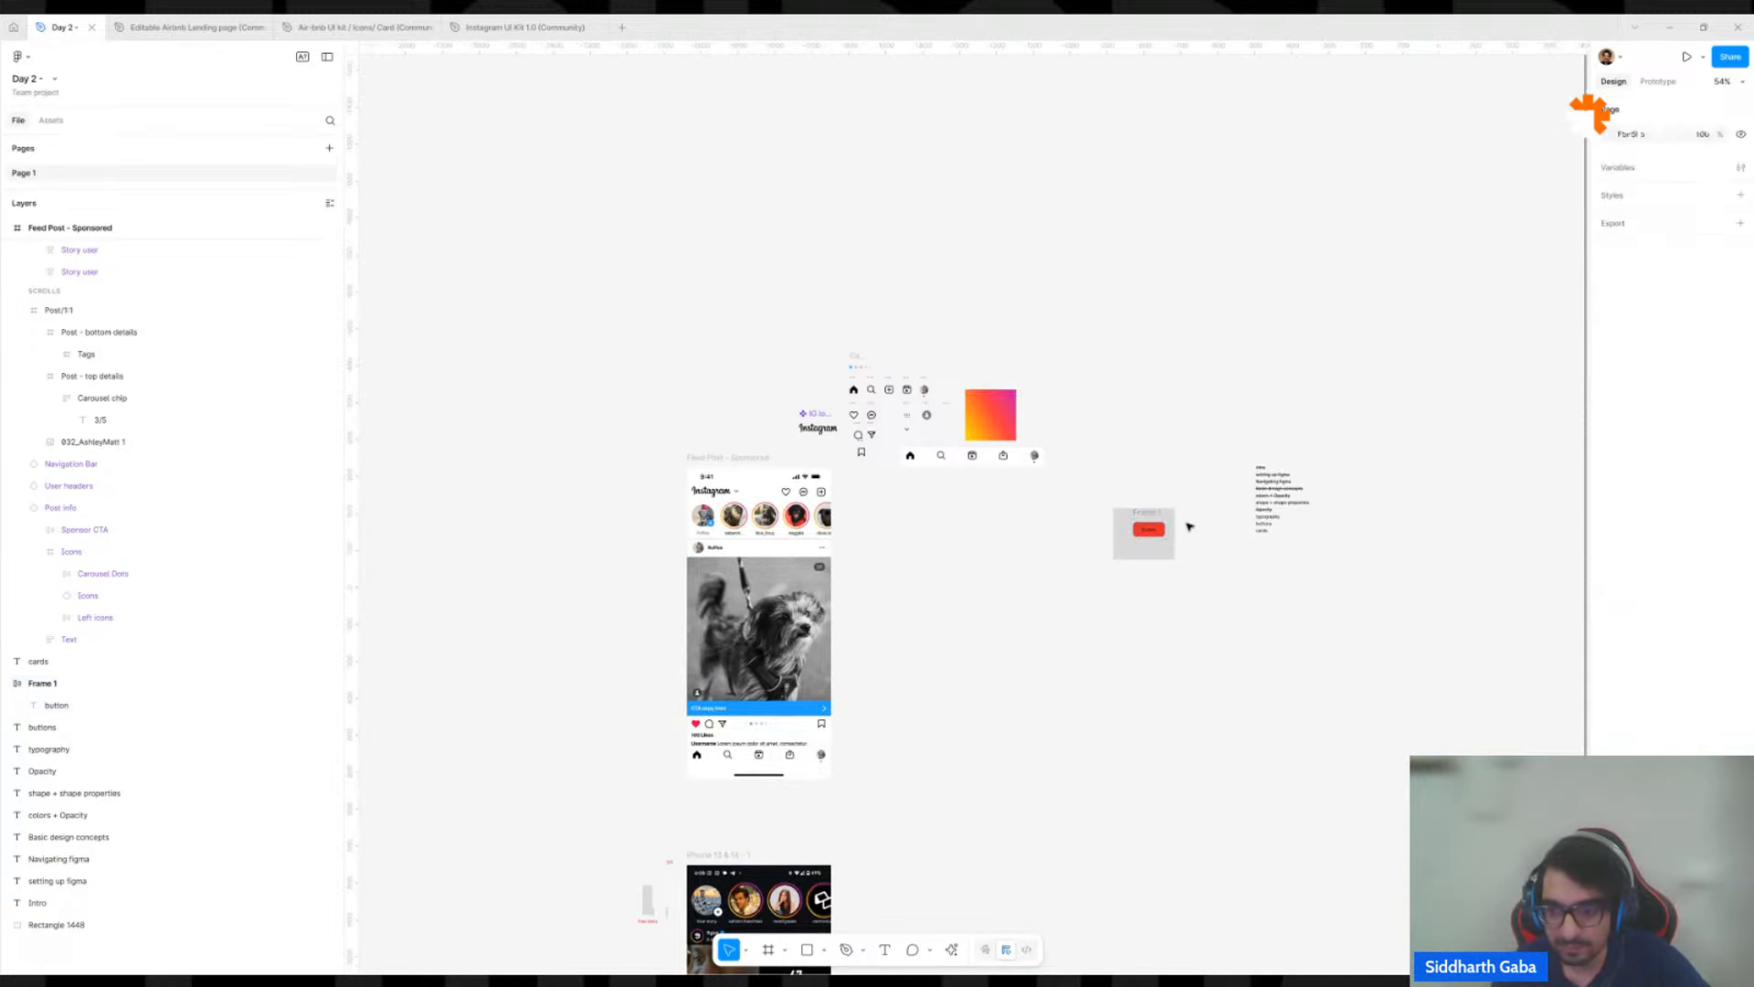
scroll(1187, 582, "up", 5)
scroll(1187, 582, "up", 4)
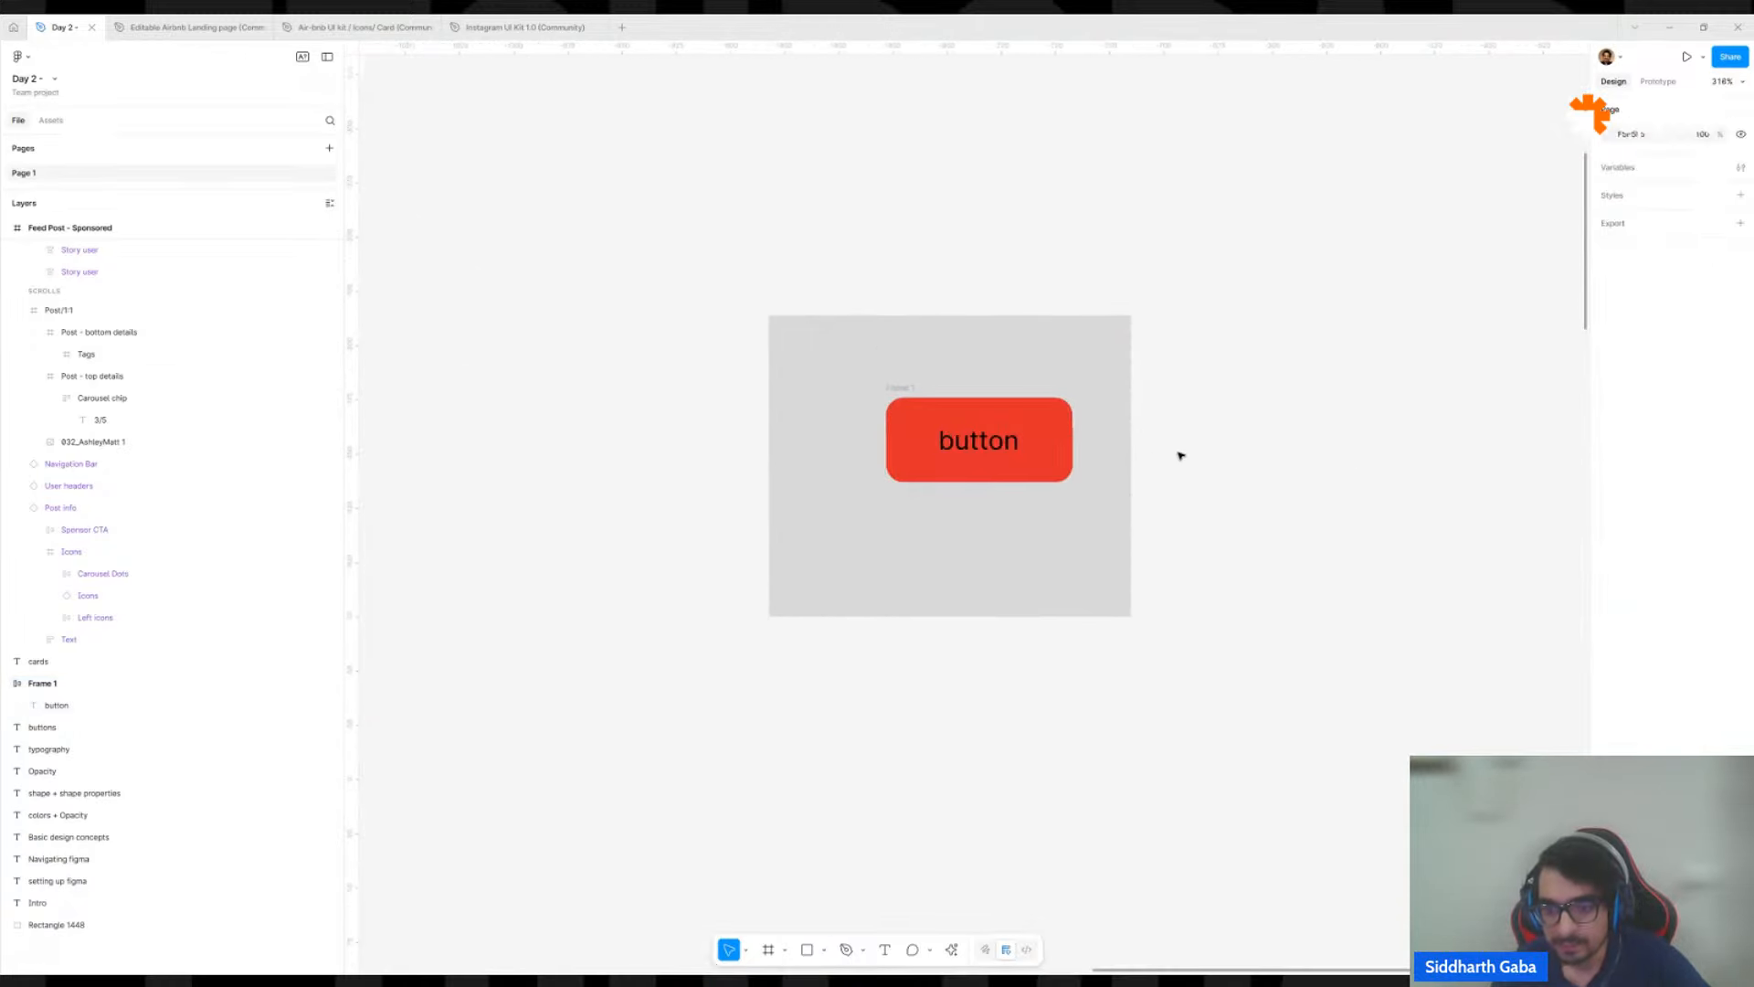
left_click(1037, 429)
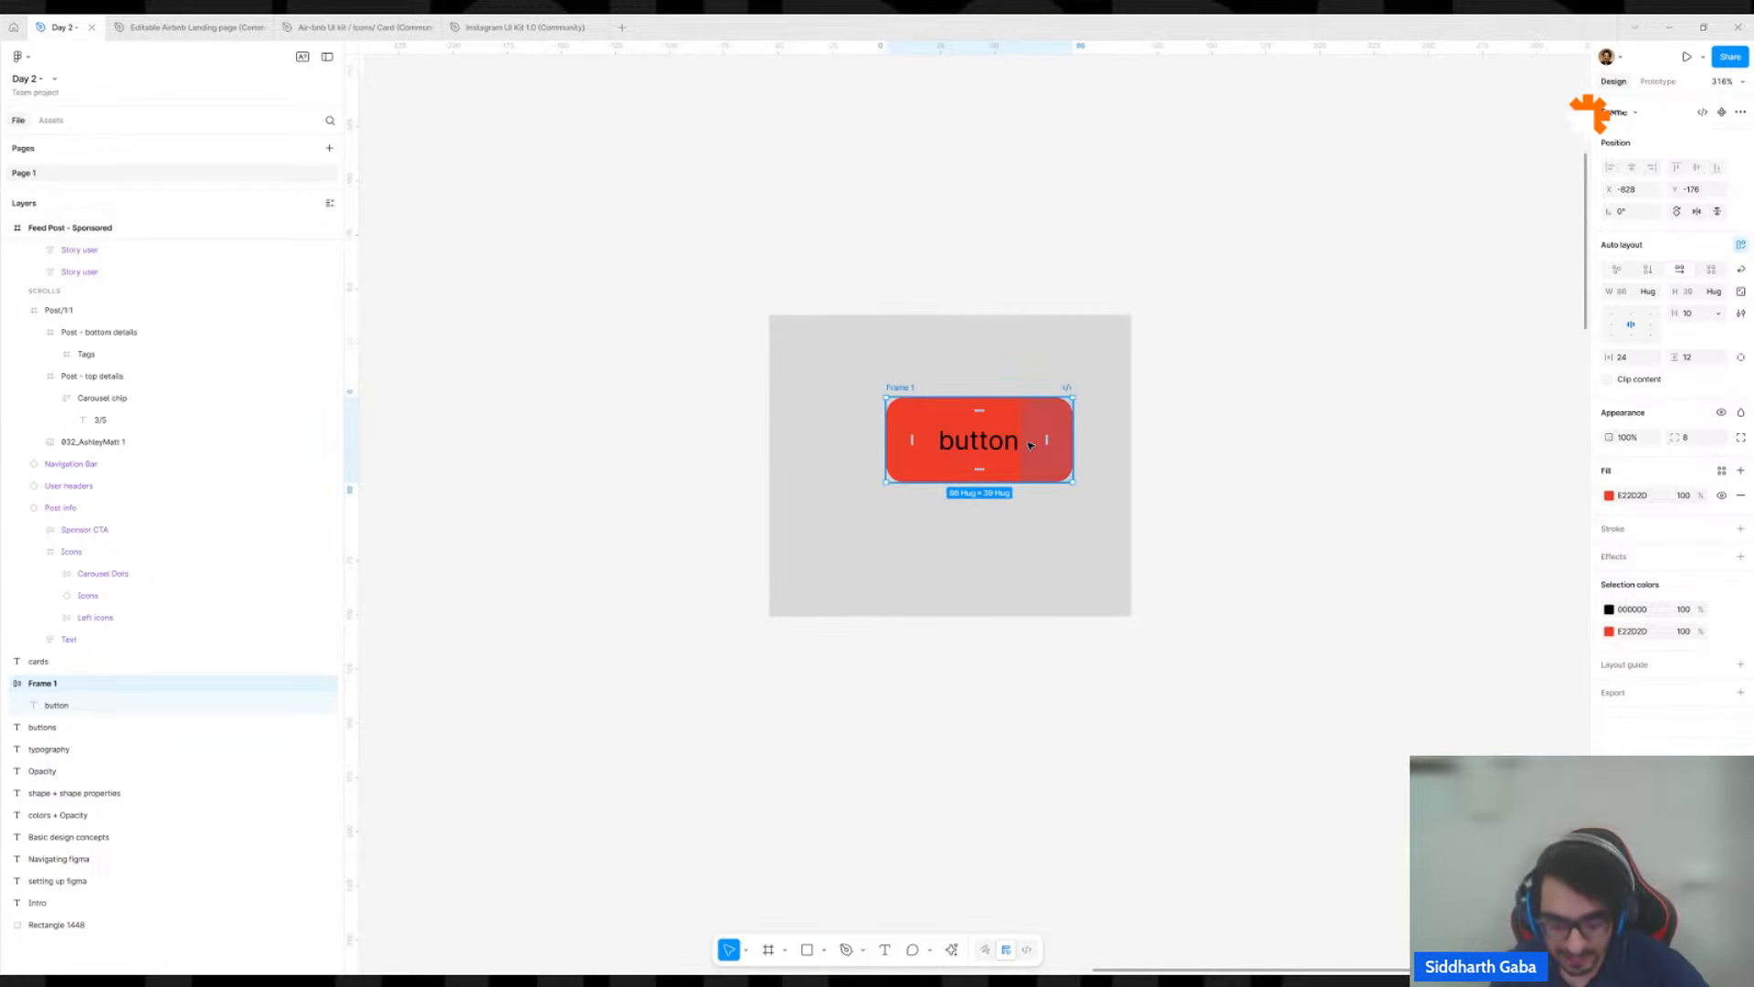
left_click(1175, 490)
scroll(1175, 490, "down", 5)
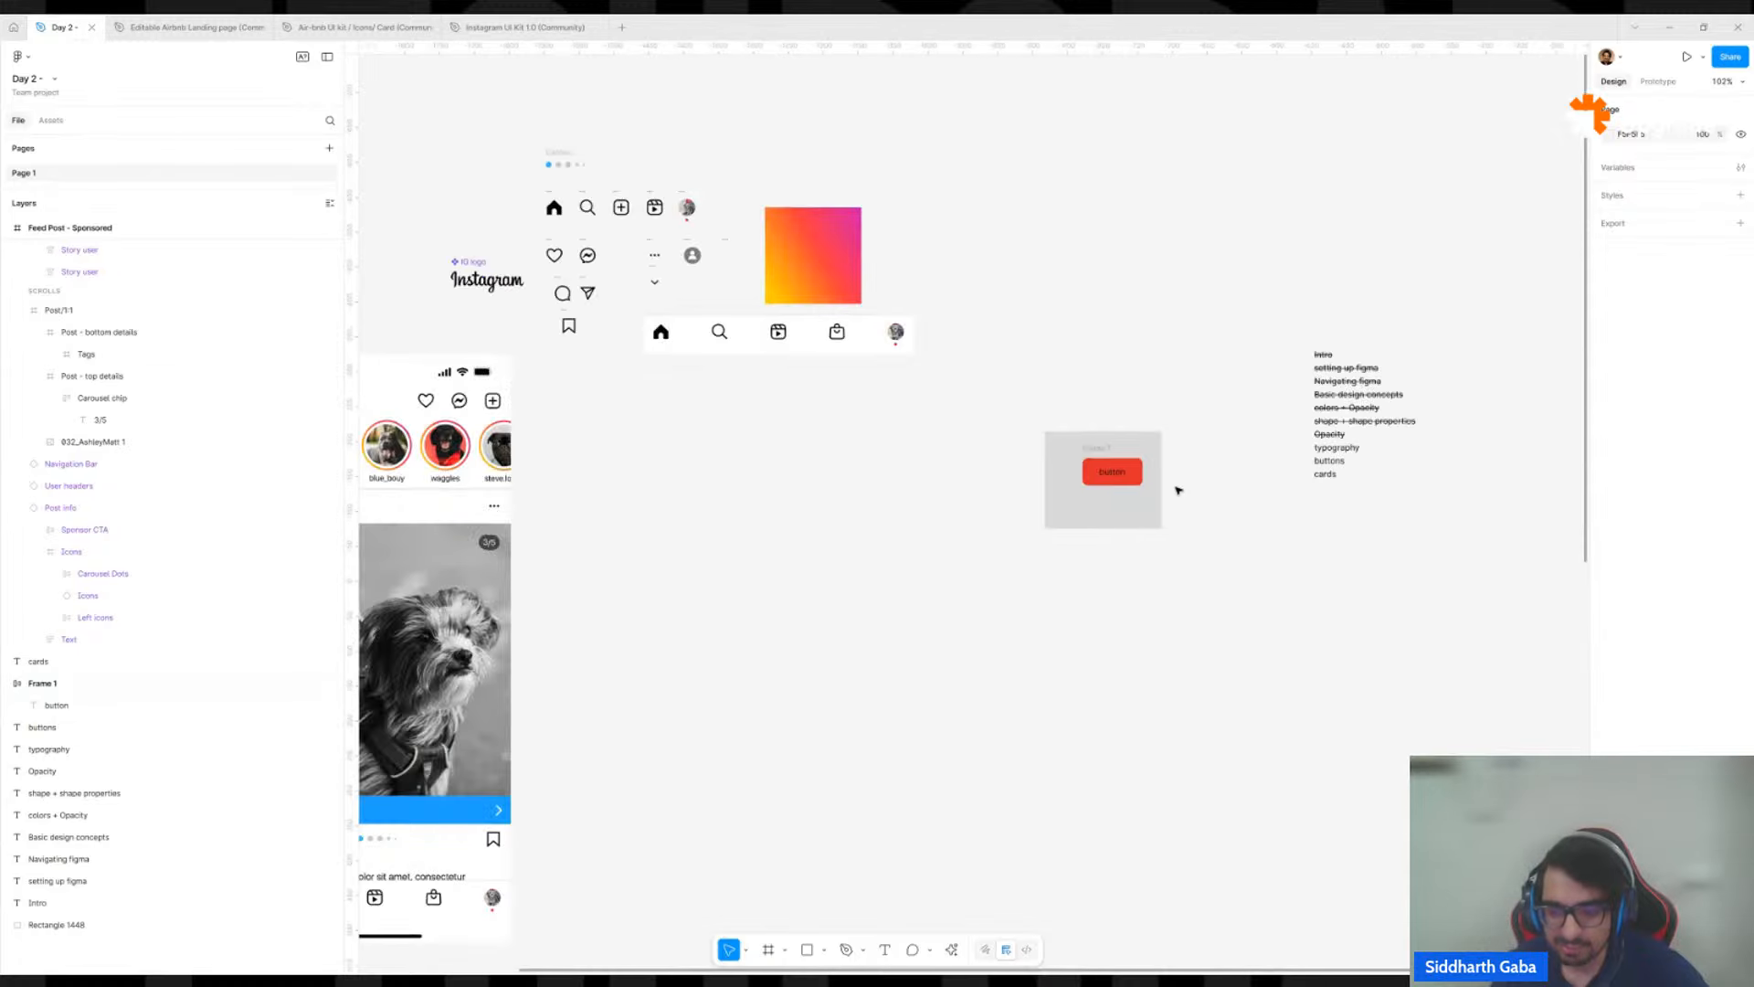
Draw a rectangle about 148 × 105 on the empty canvas below the button's grey background.
key("r")
mouse_move(1094, 616)
left_mouse_down()
mouse_move(1187, 693)
mouse_move(1143, 823)
mouse_move(1198, 692)
left_mouse_up()
scroll(1242, 632, "up", 5)
scroll(991, 653, "down", 2)
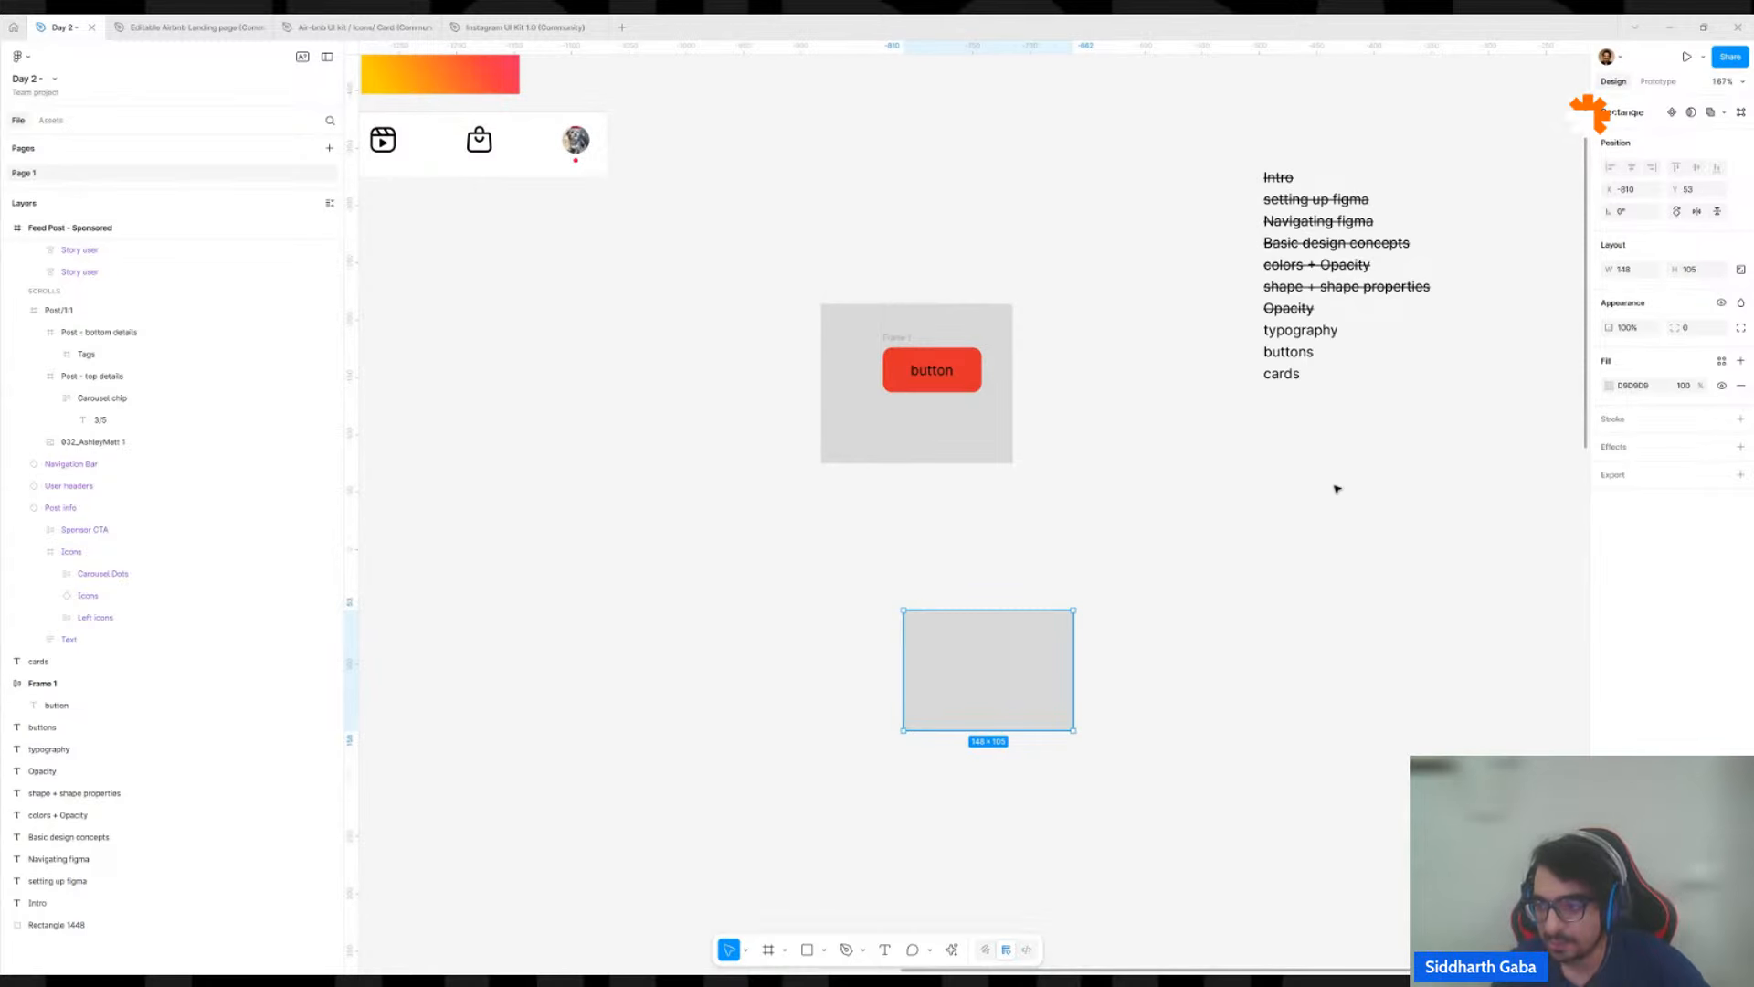
Switch the new rectangle's fill to an image and generate it with AI from the prompt "dog playing".
left_click(1610, 386)
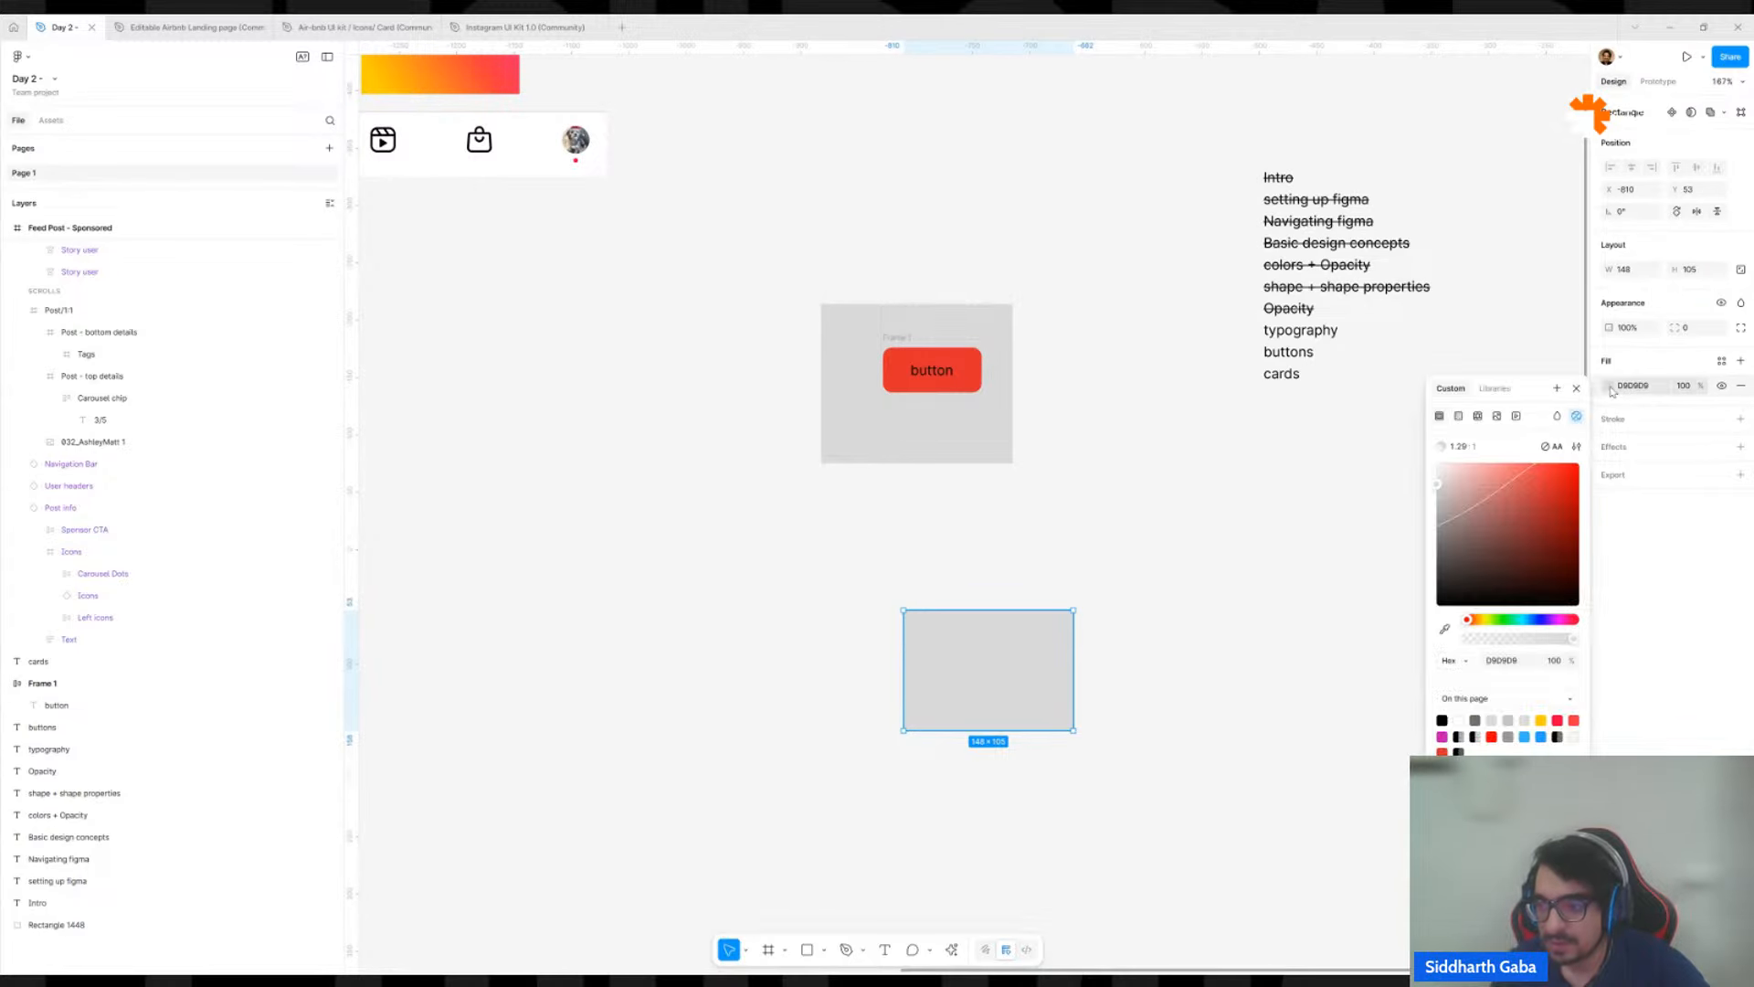
left_click(1498, 417)
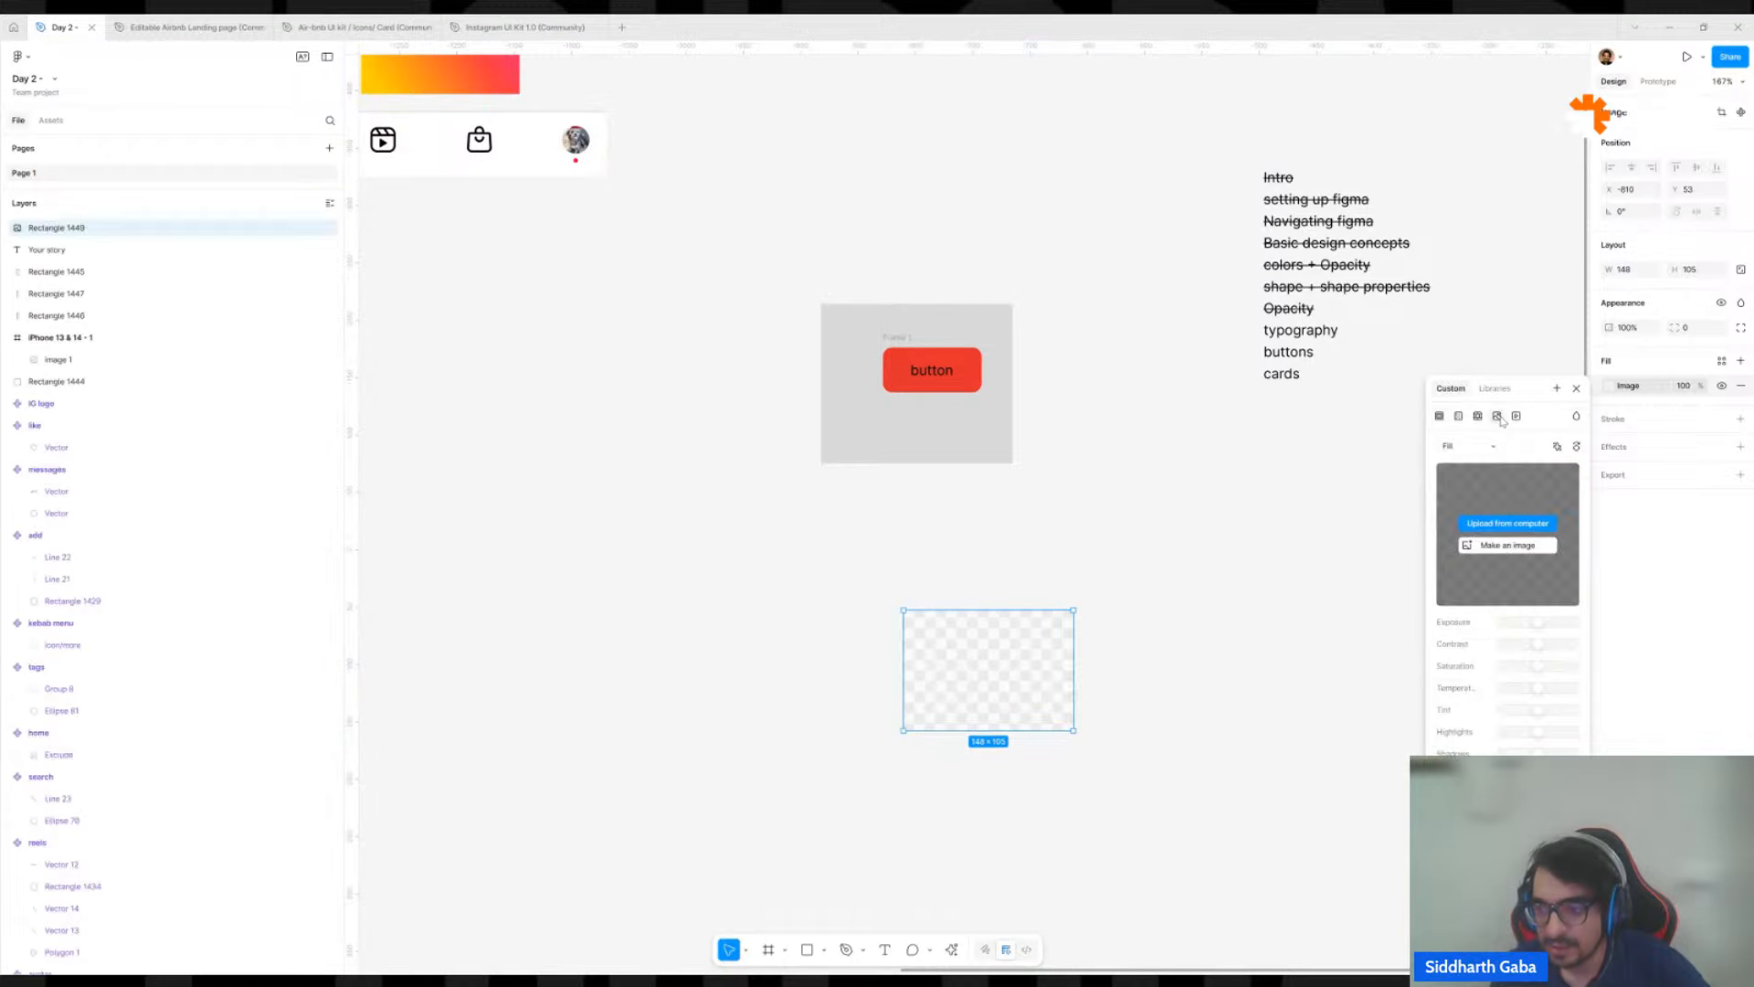
left_click(1487, 546)
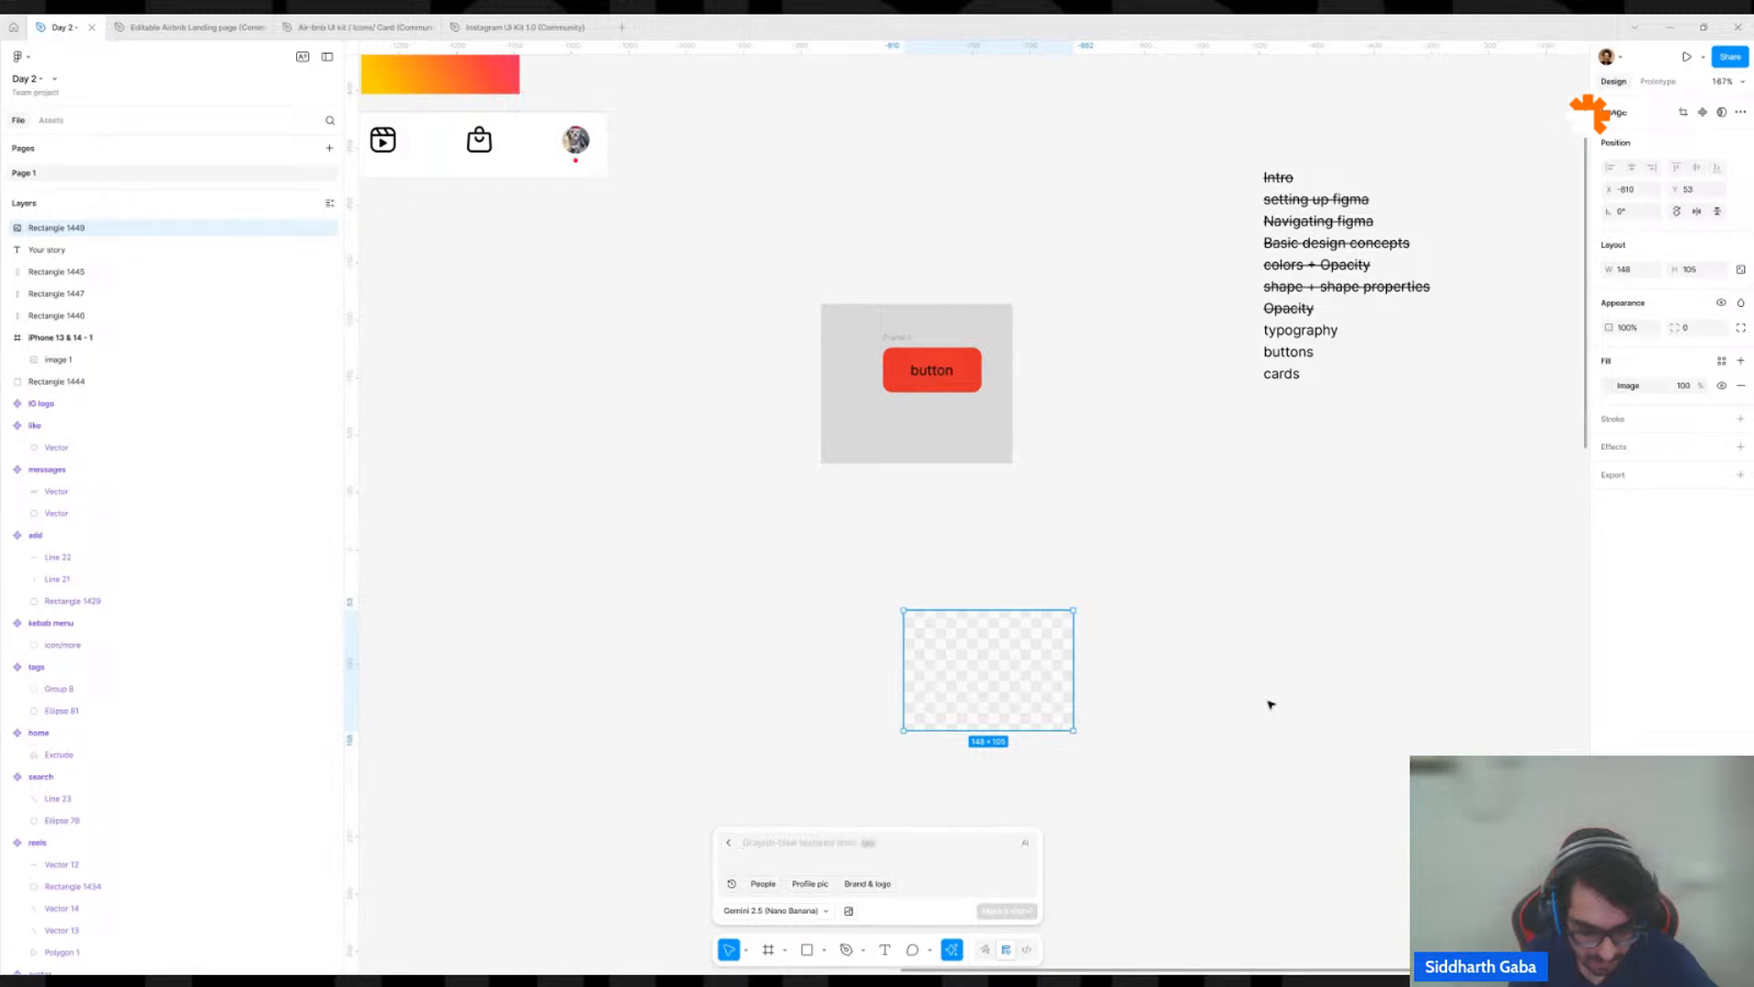
type("dog playing")
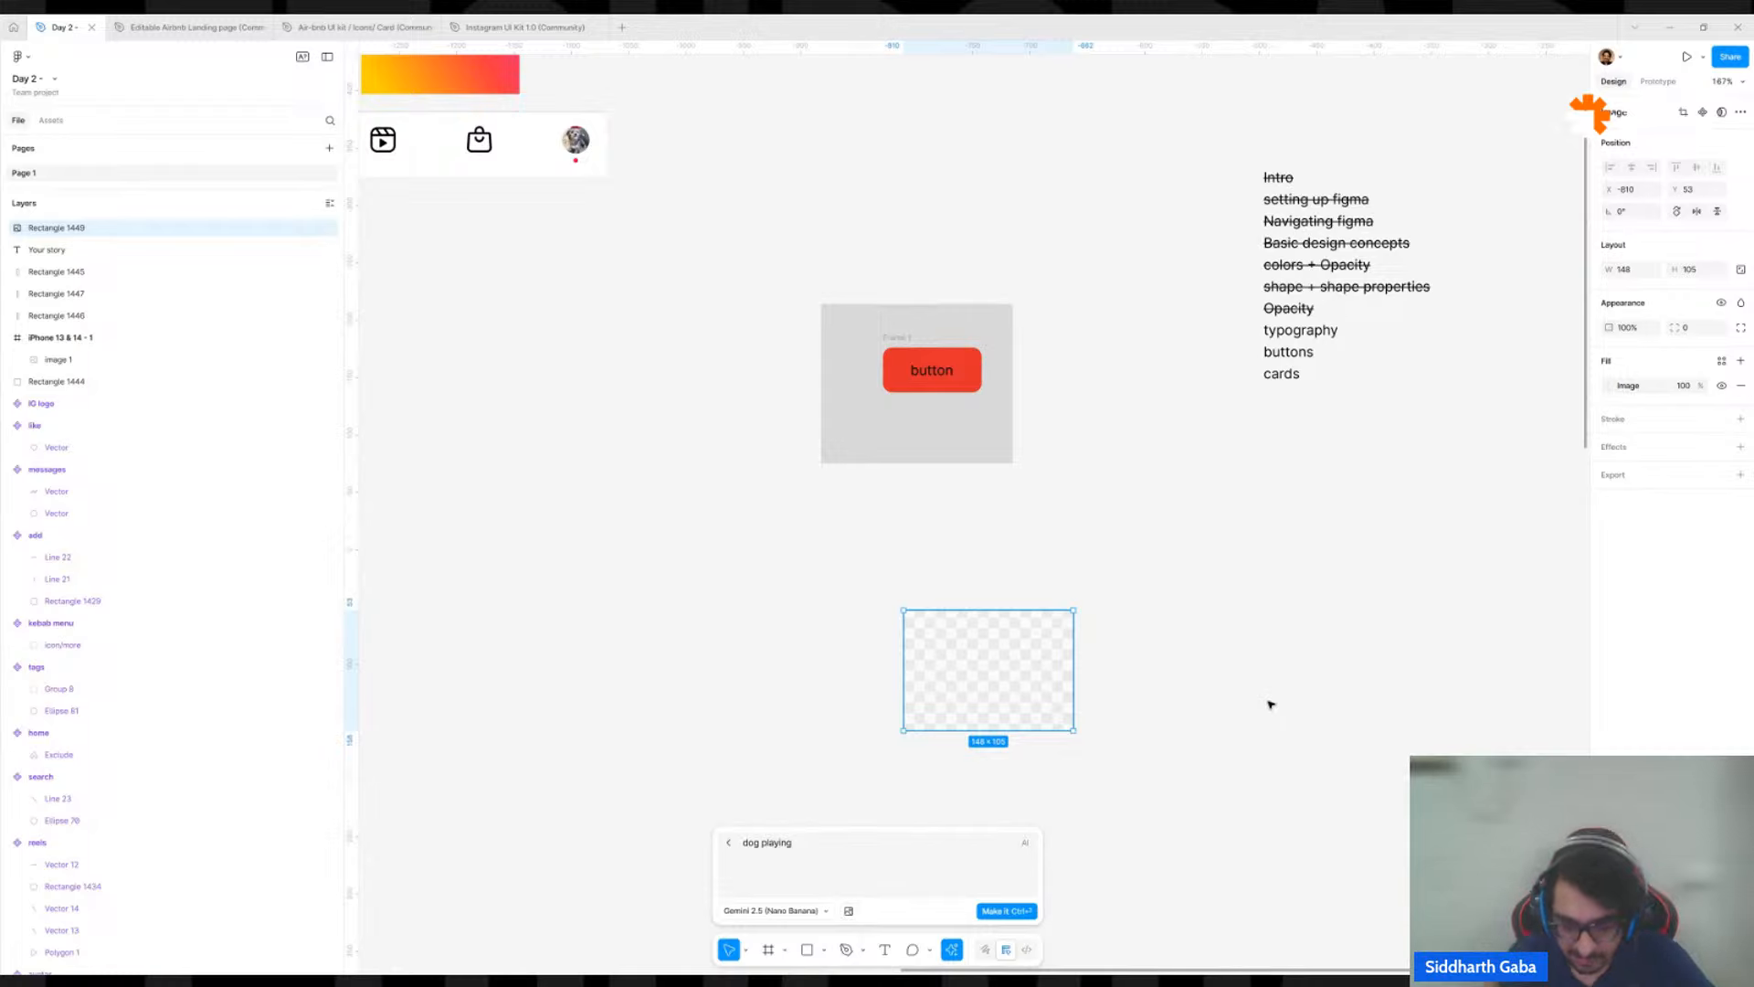
left_click(998, 914)
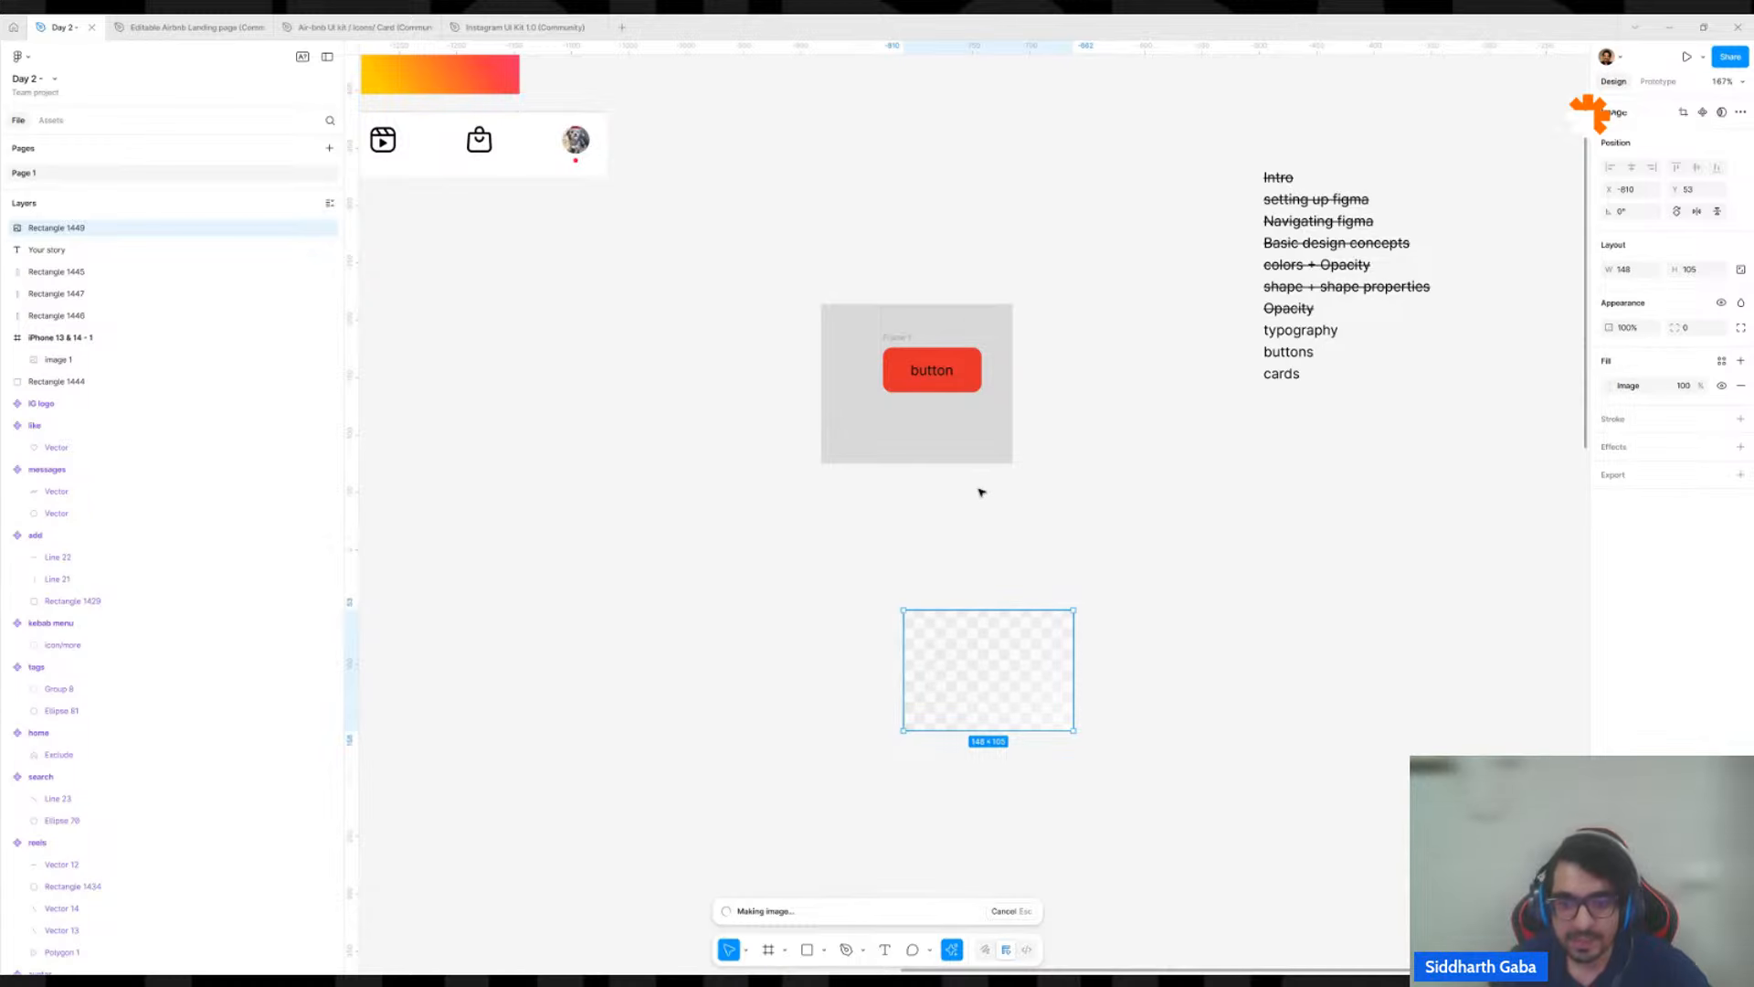
Duplicate the "cards" text from the topic list and place it directly under the image rectangle, aligned with its left edge.
scroll(978, 487, "down", 5)
scroll(853, 445, "up", 3)
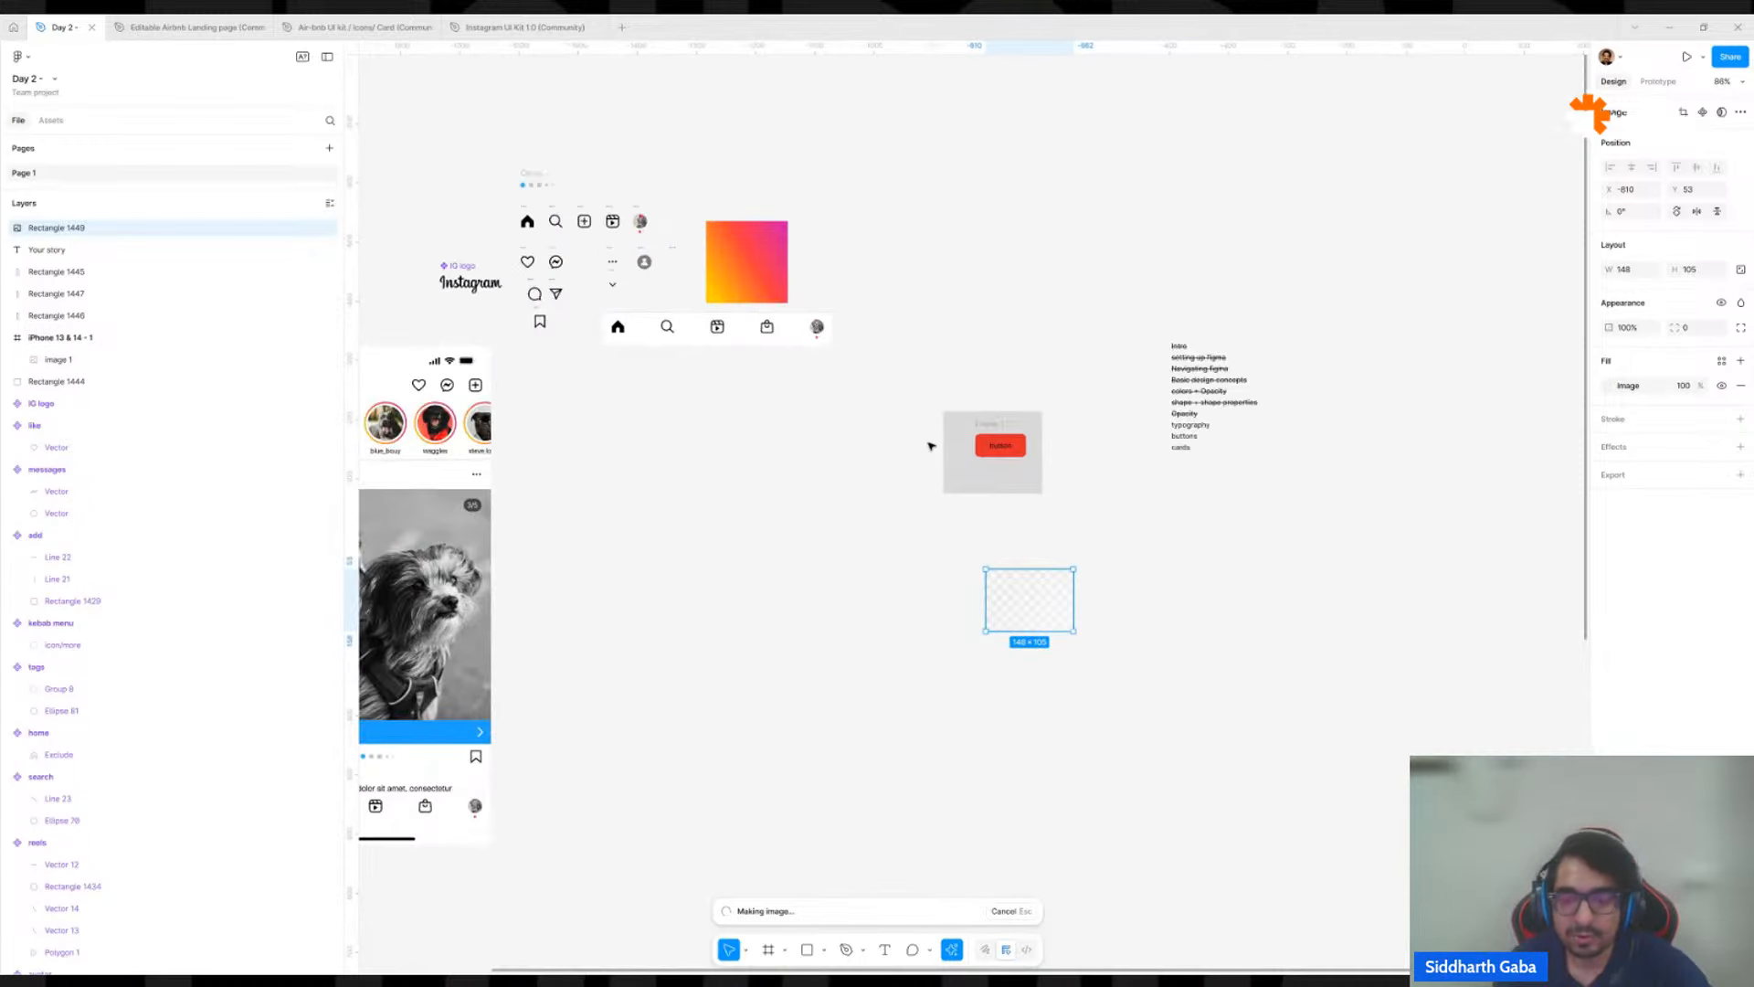
scroll(1209, 457, "up", 3)
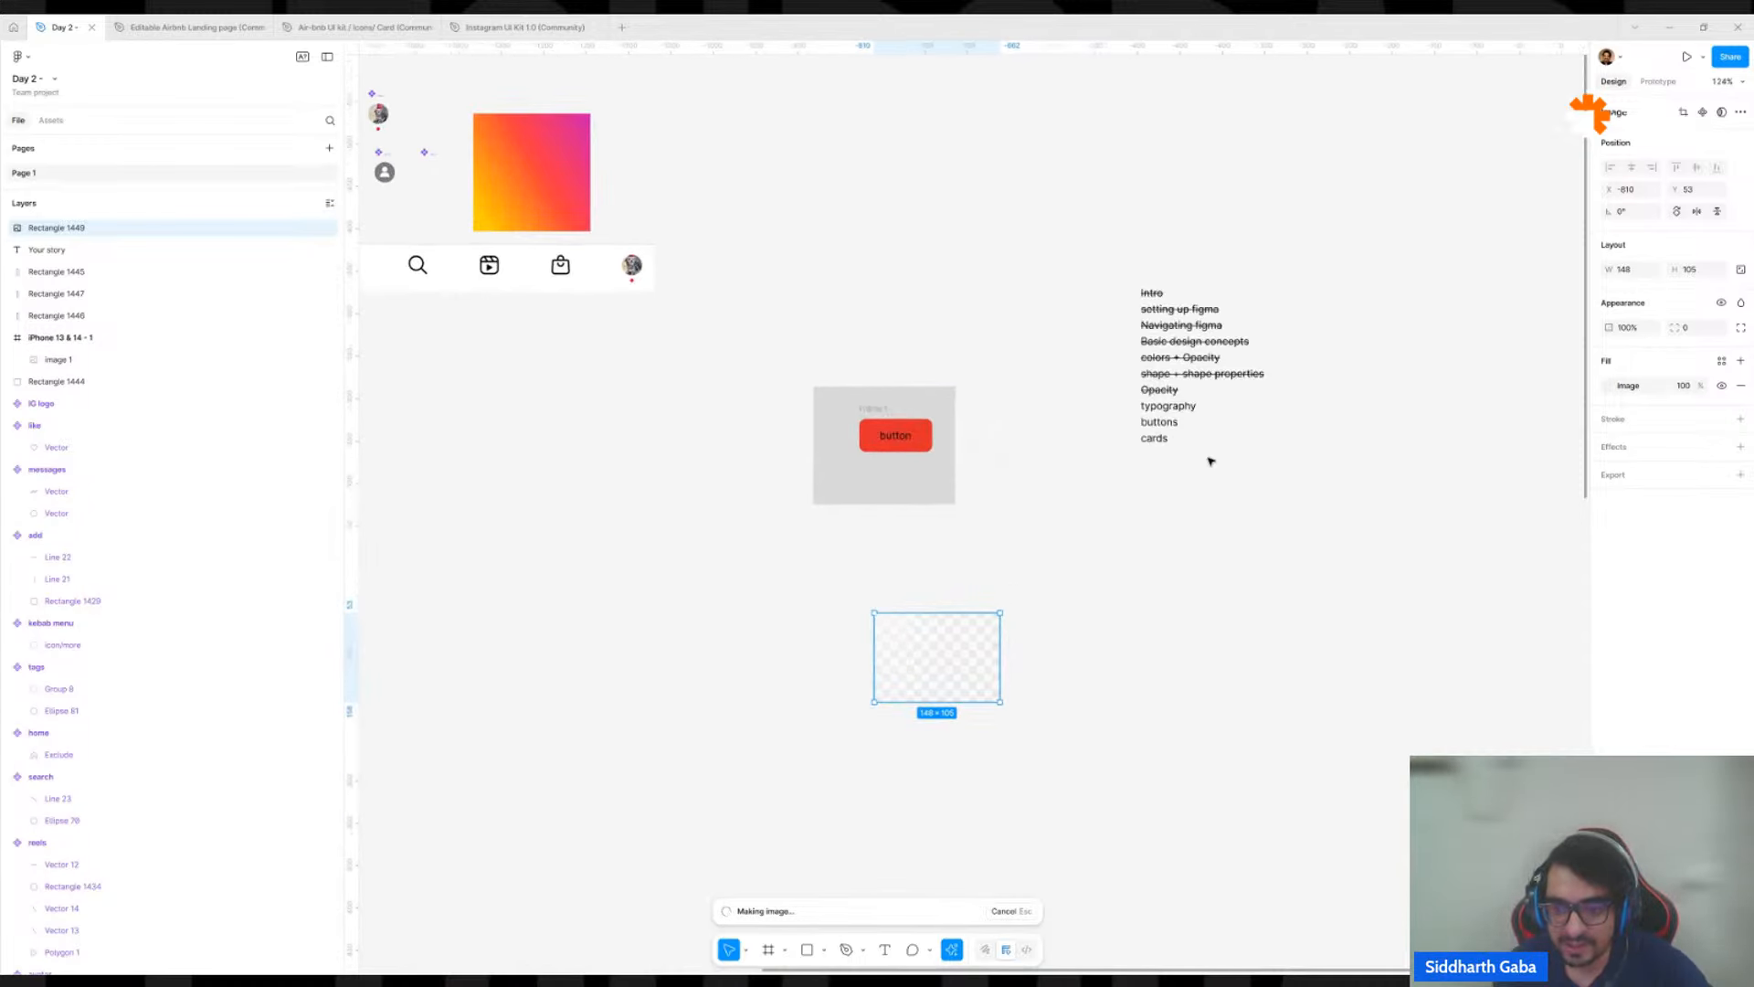
left_click(1155, 437)
left_click_drag(1141, 816, 990, 806)
scroll(981, 797, "up", 6)
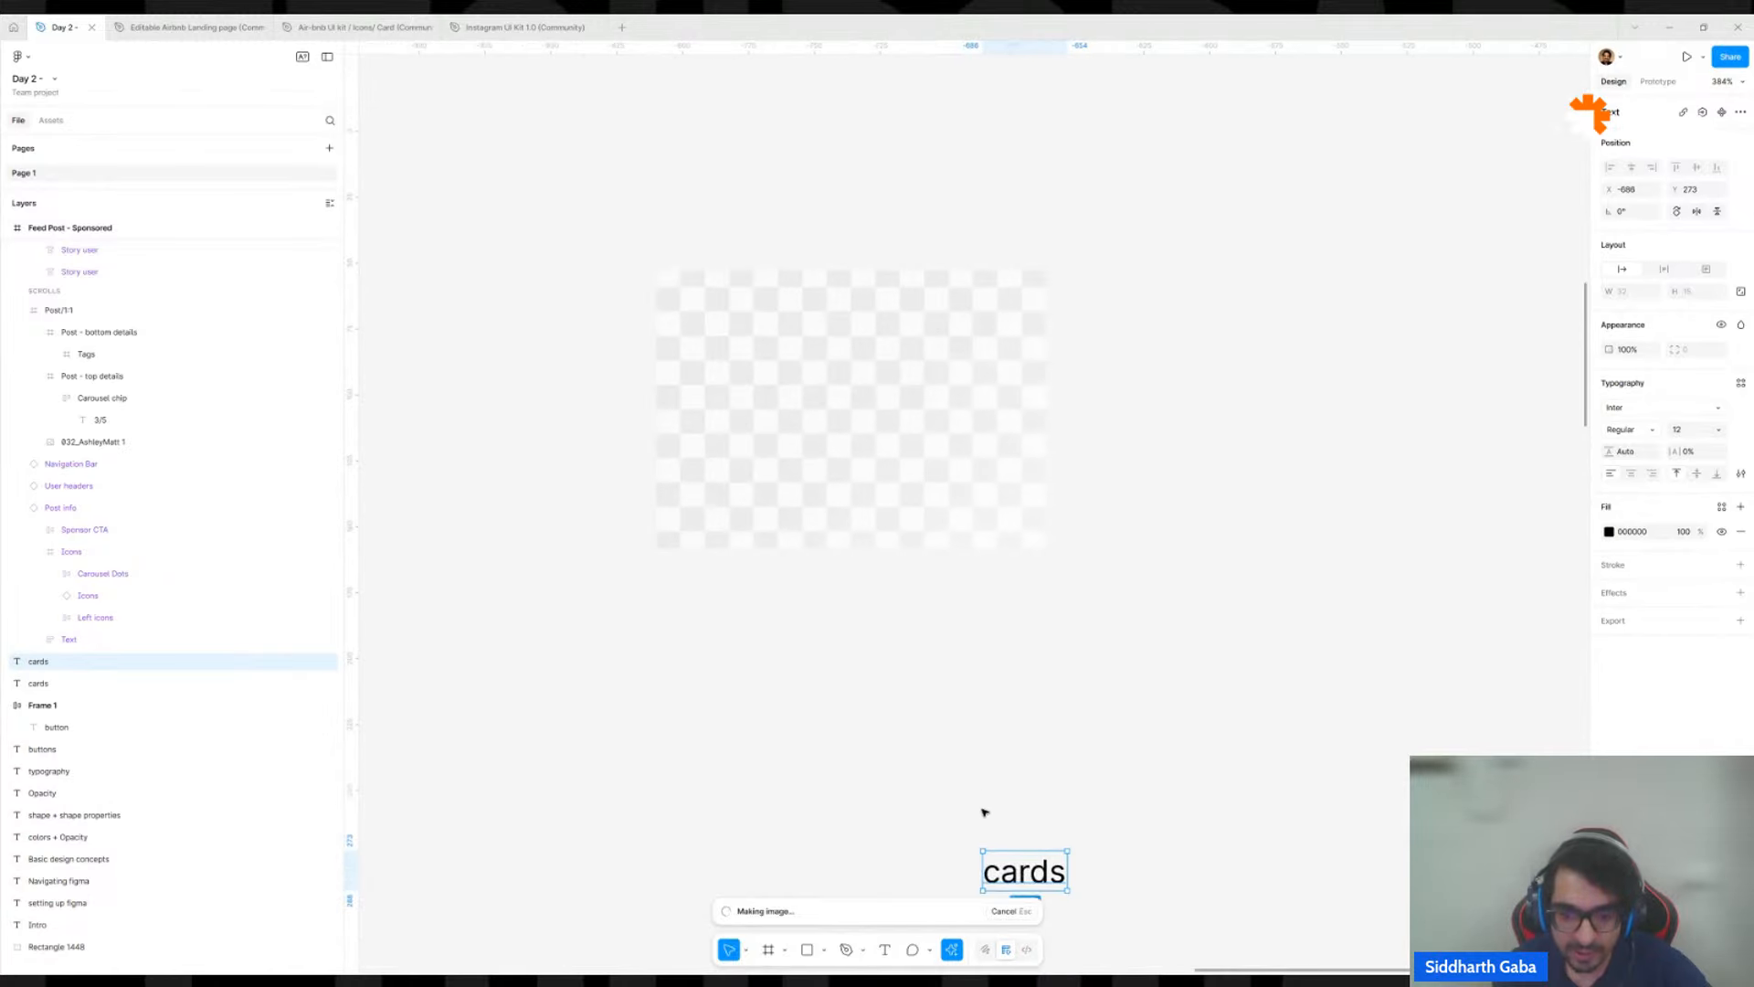
left_click_drag(1024, 866, 690, 582)
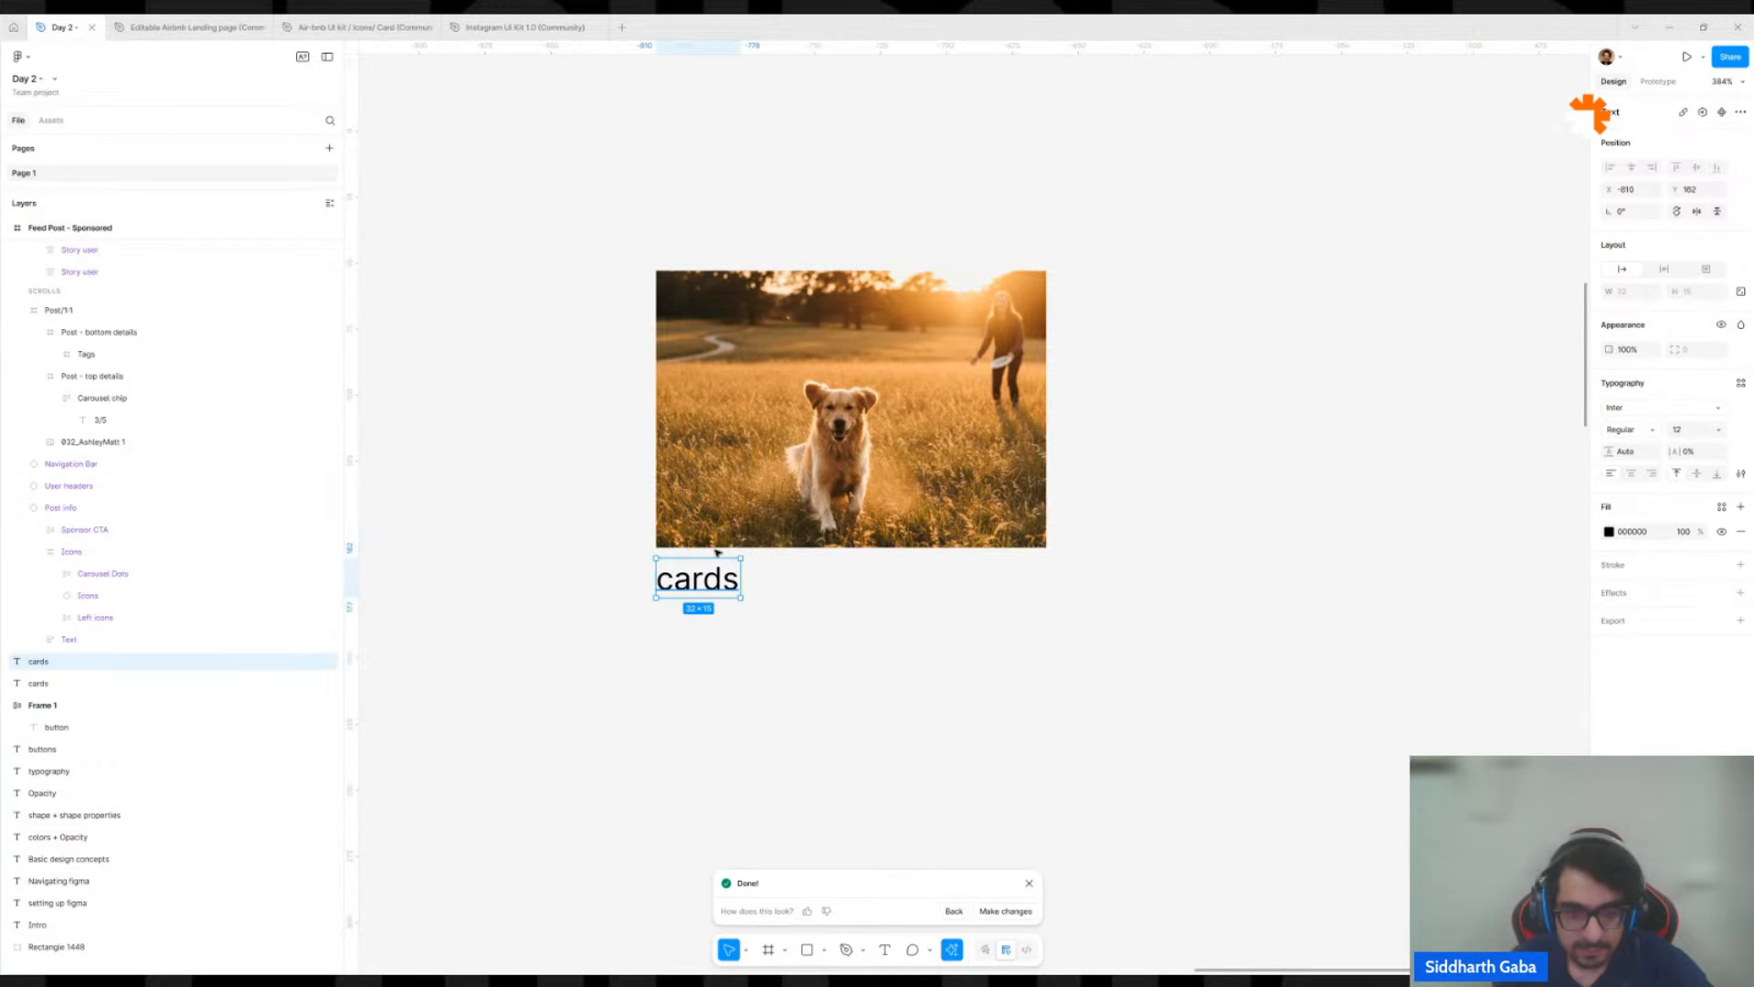
Replace the rectangle's image fill with an AI-generated one from the prompt "house in mountain".
left_click(718, 549)
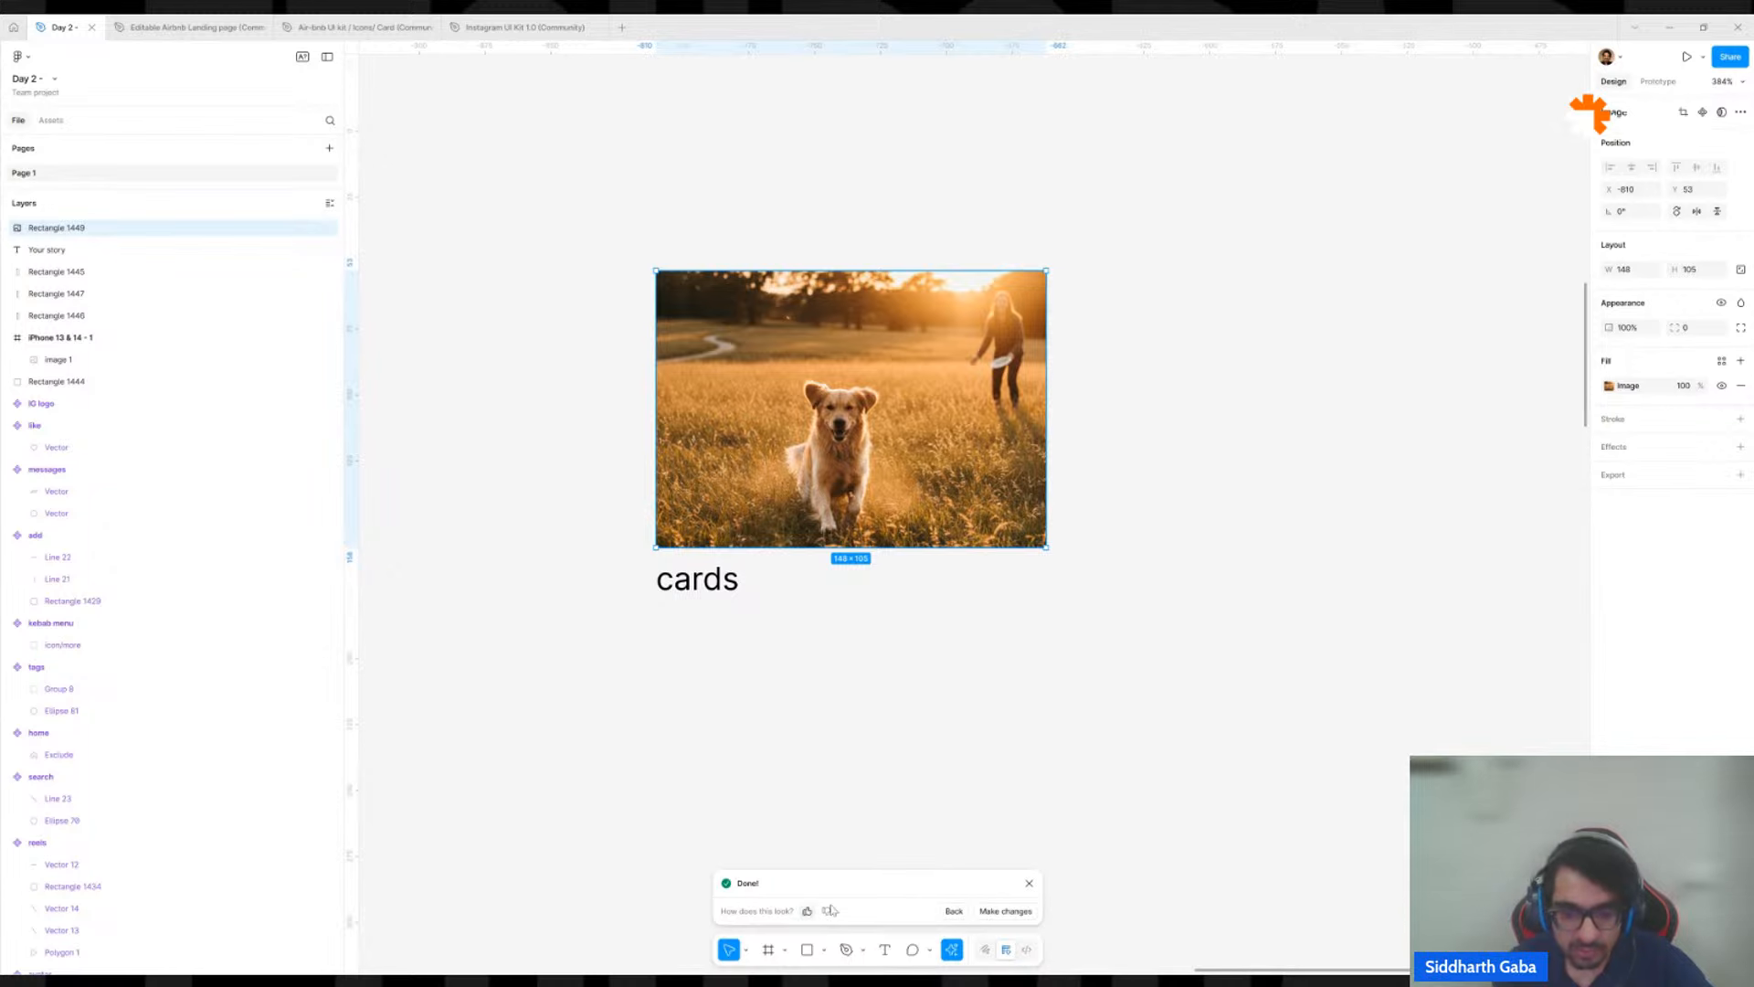
left_click(1029, 882)
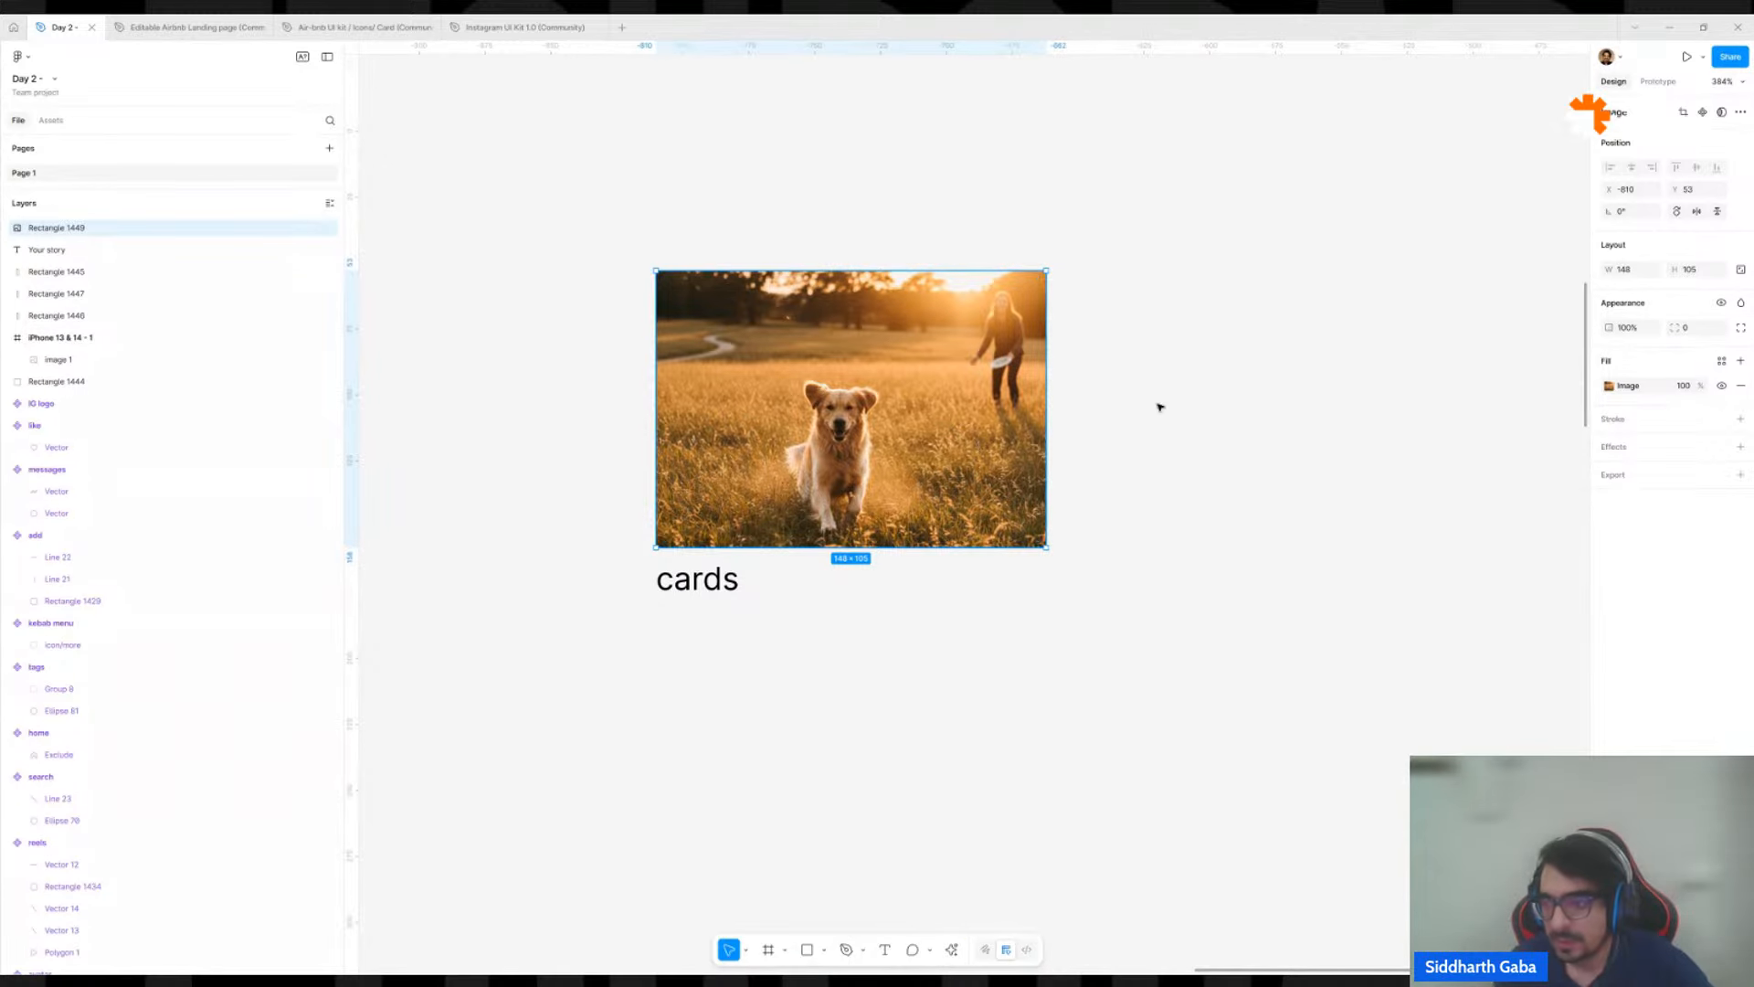
left_click(1611, 387)
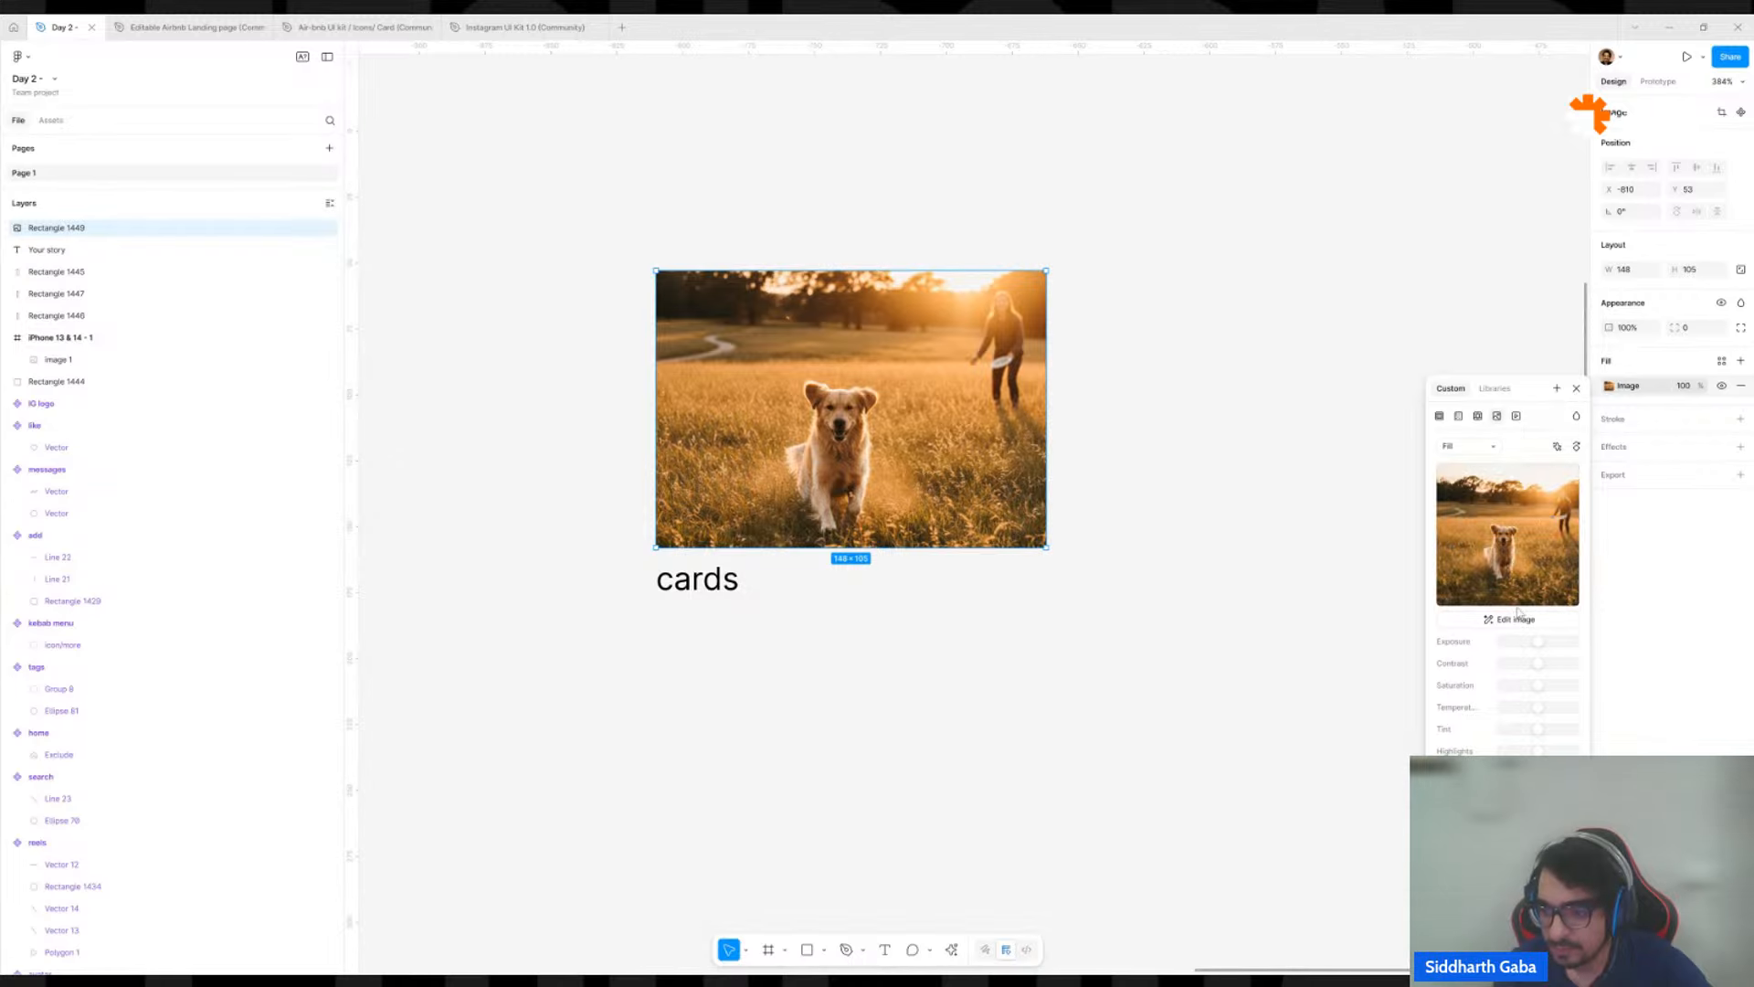
left_click(1504, 552)
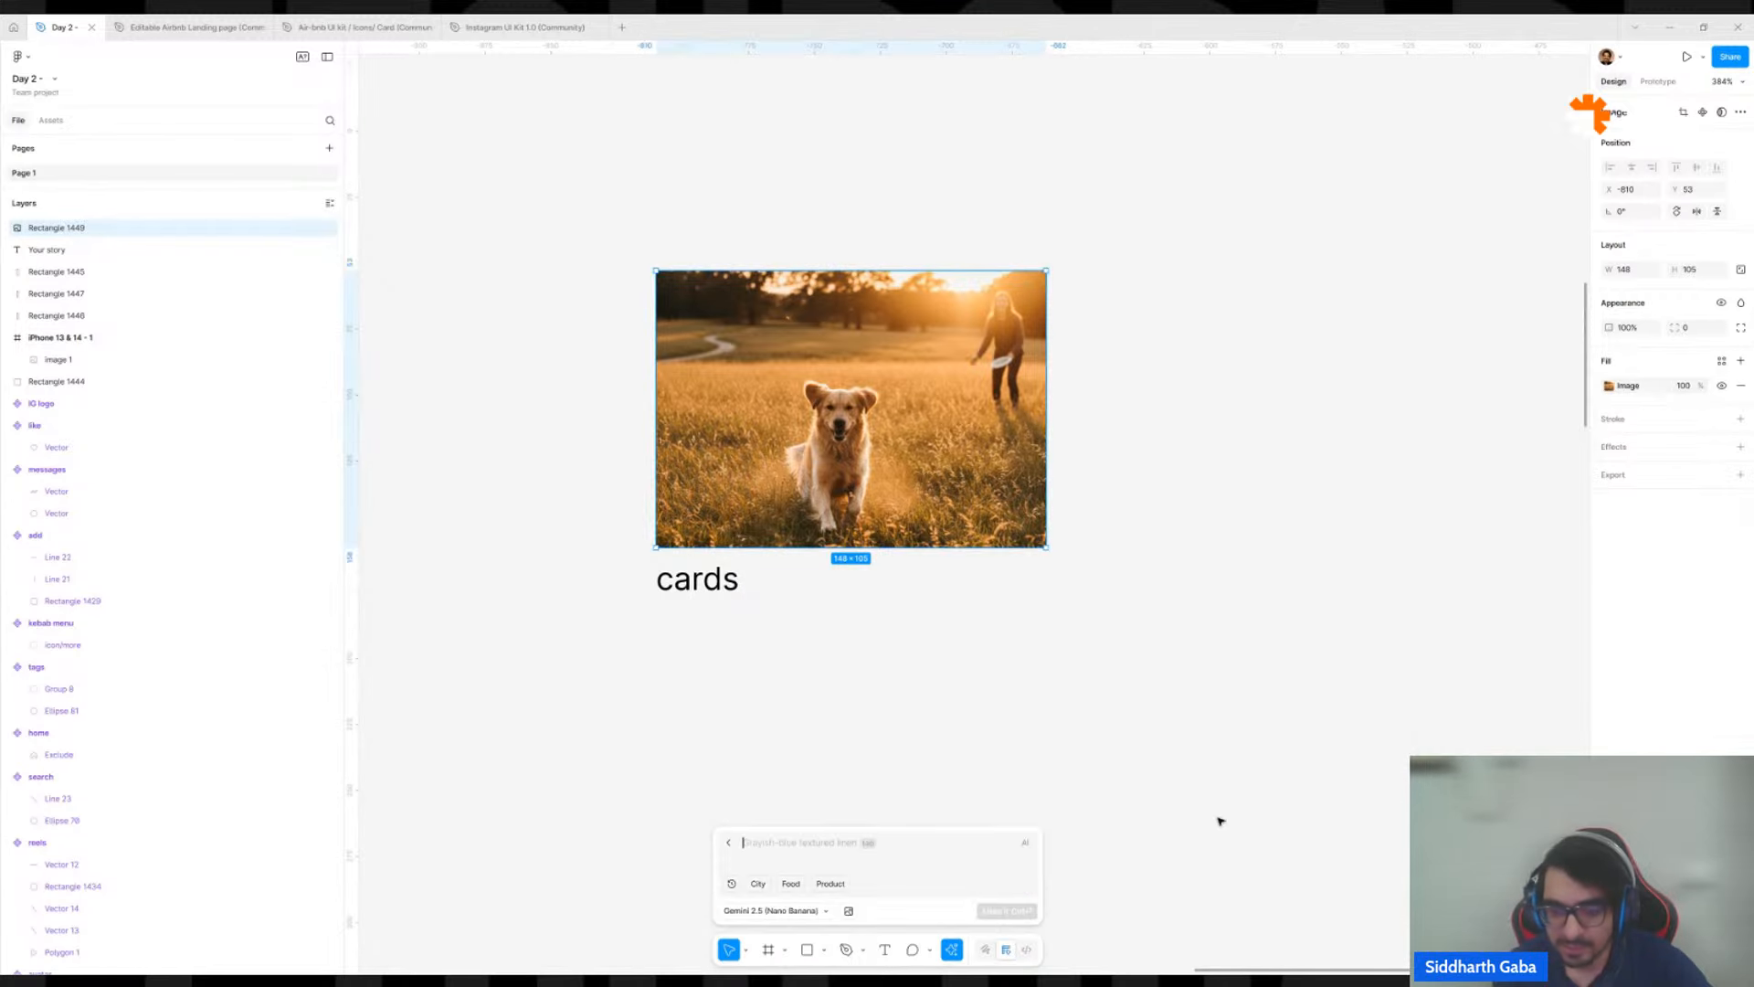
type("house")
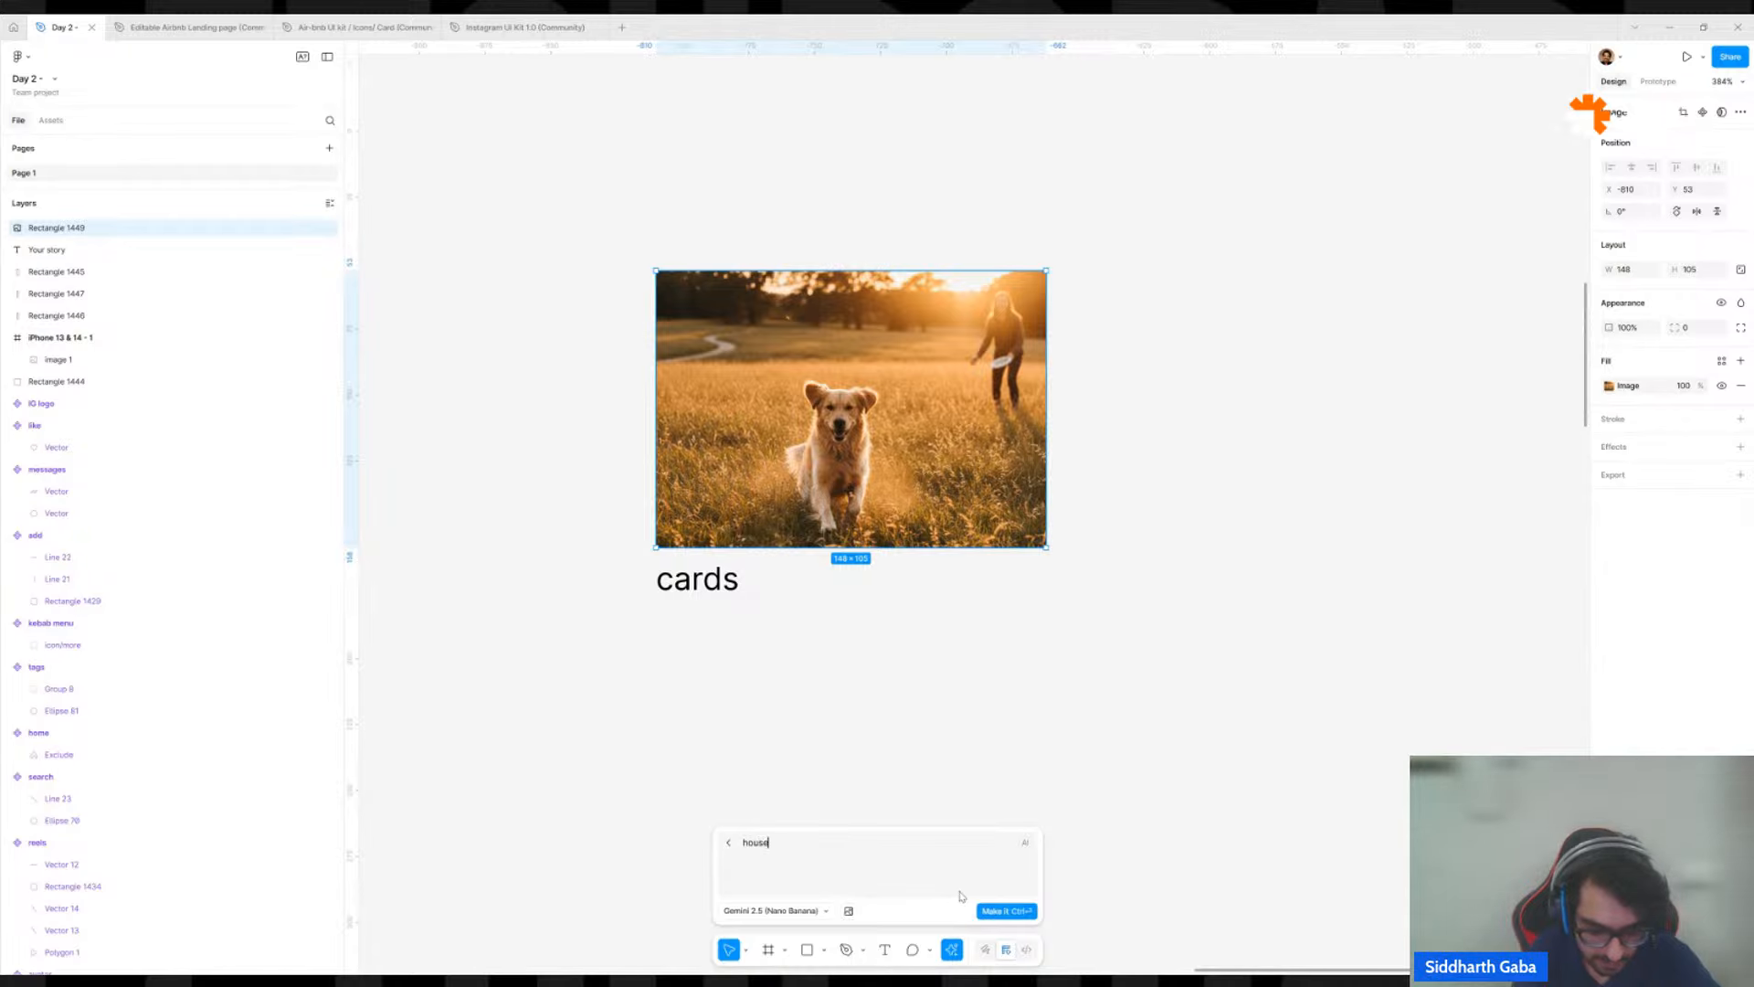
type(" in mountain")
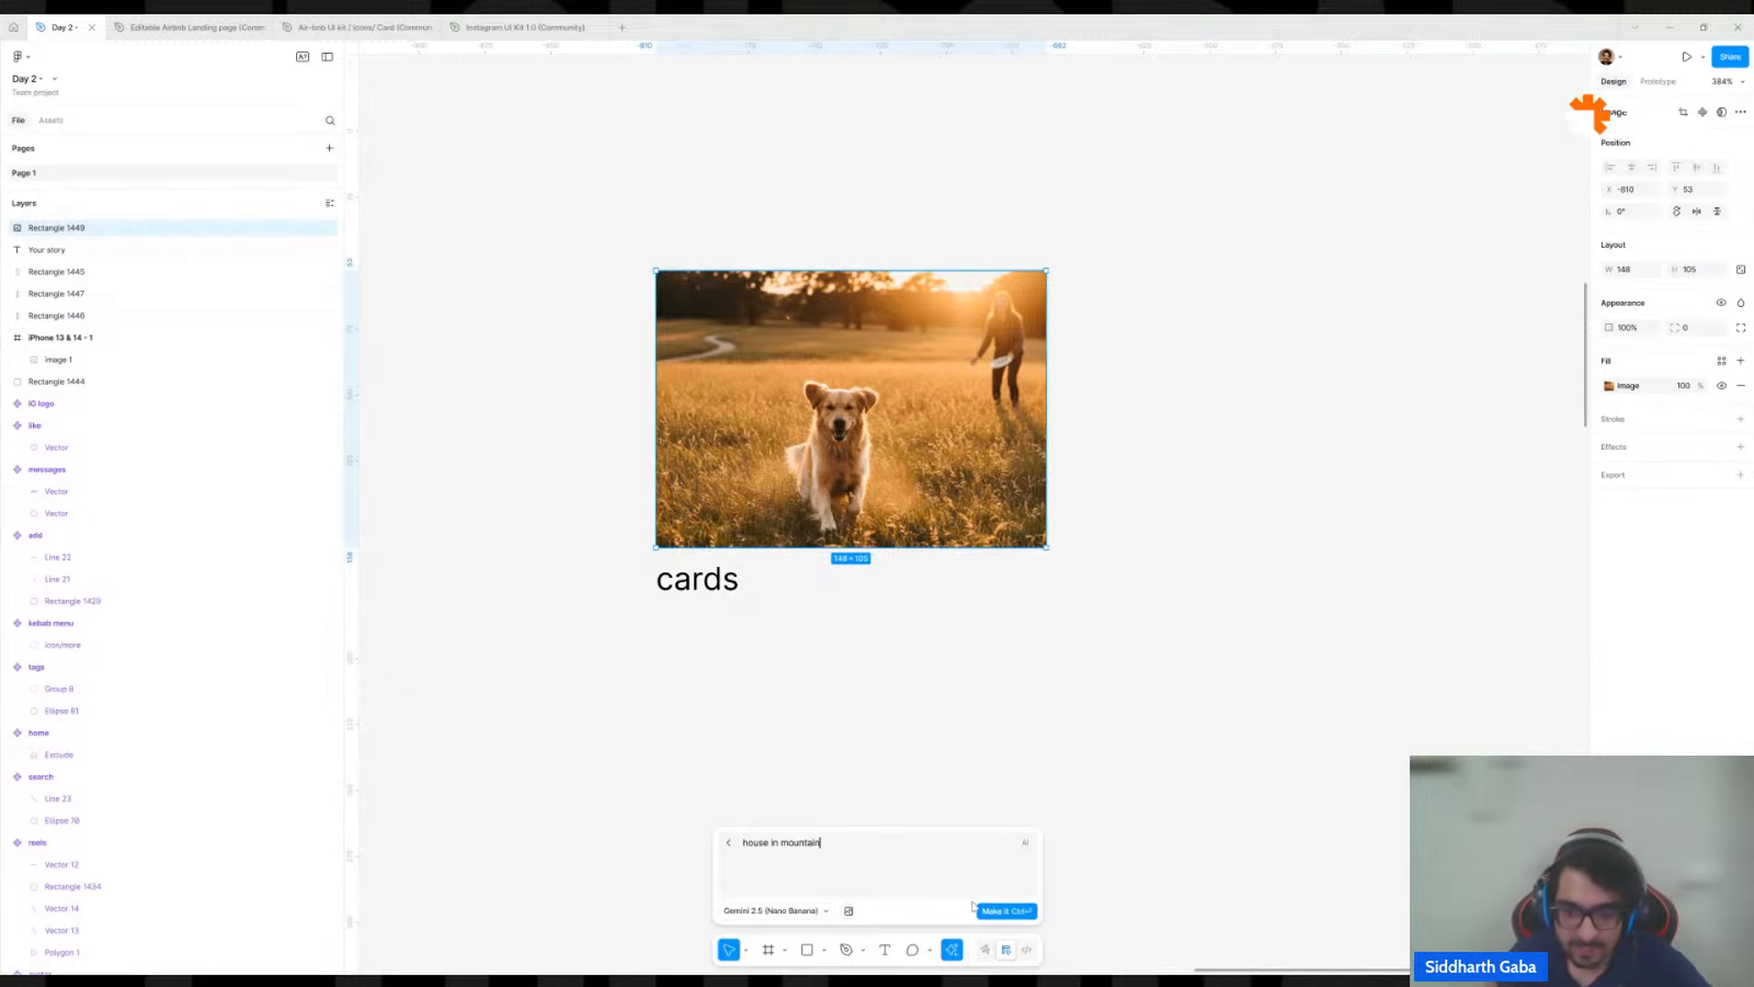
left_click(1004, 909)
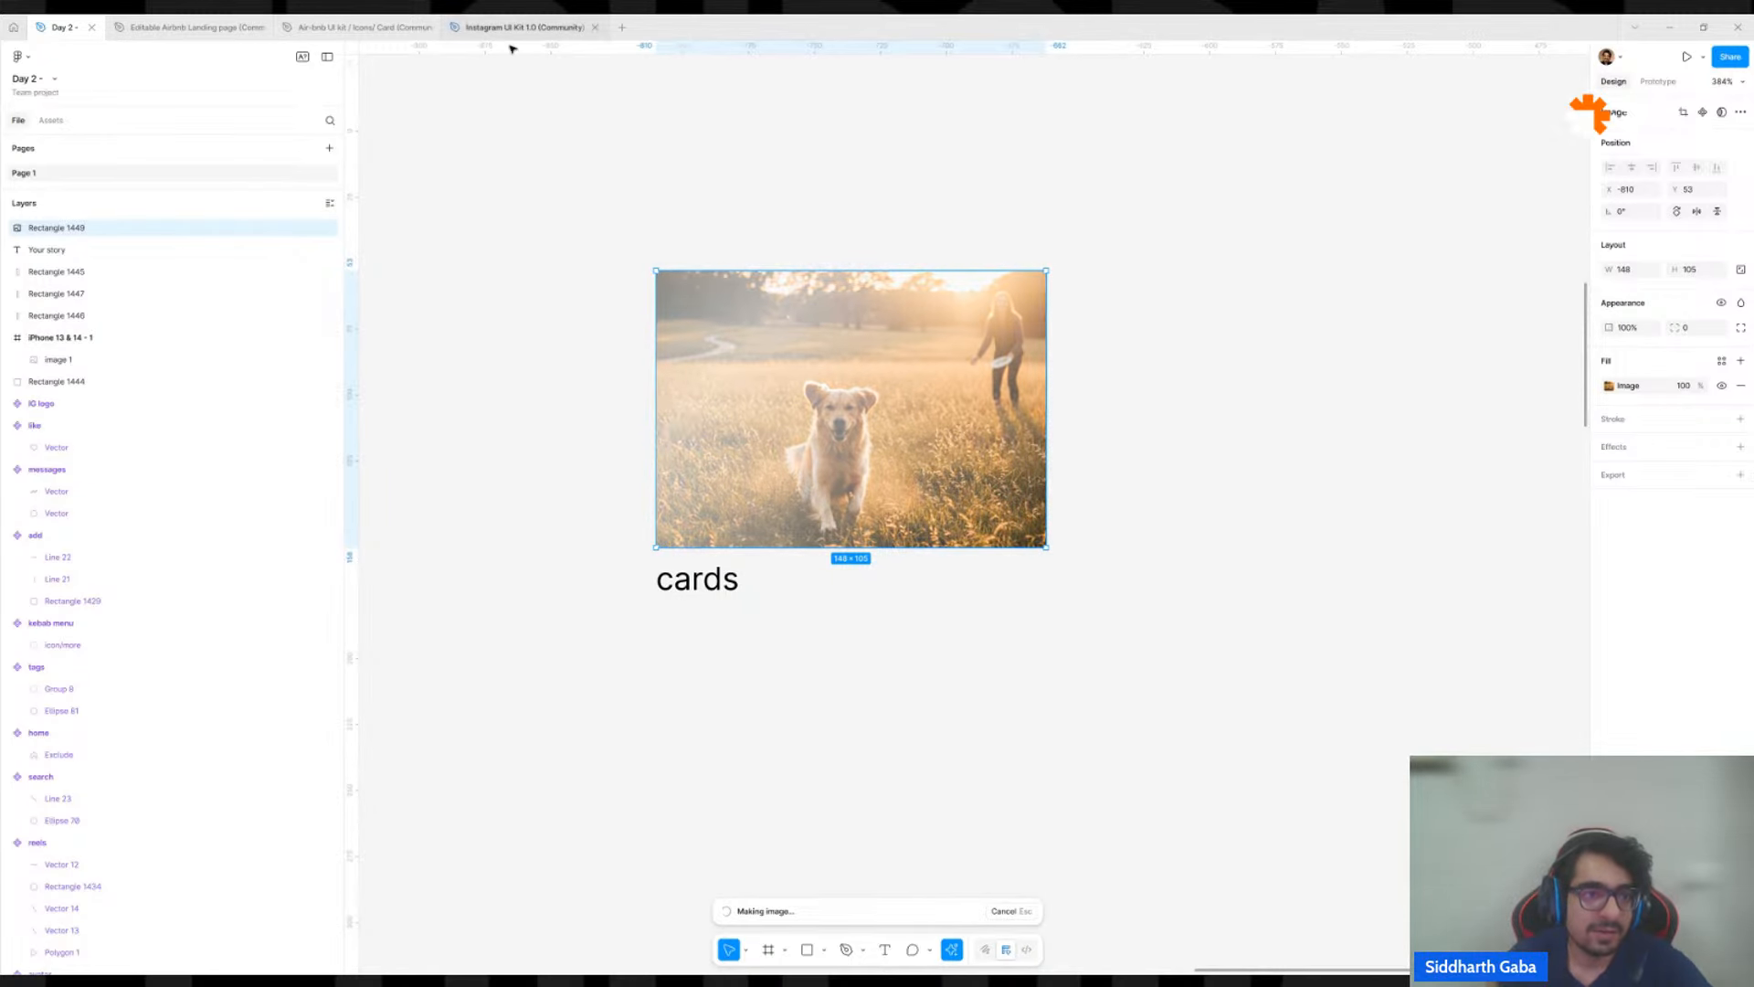
Copy the "Mondim de basto, Portugal" card from the Air-bnb UI kit file into the Day 2 file, beside the house image.
left_click(321, 26)
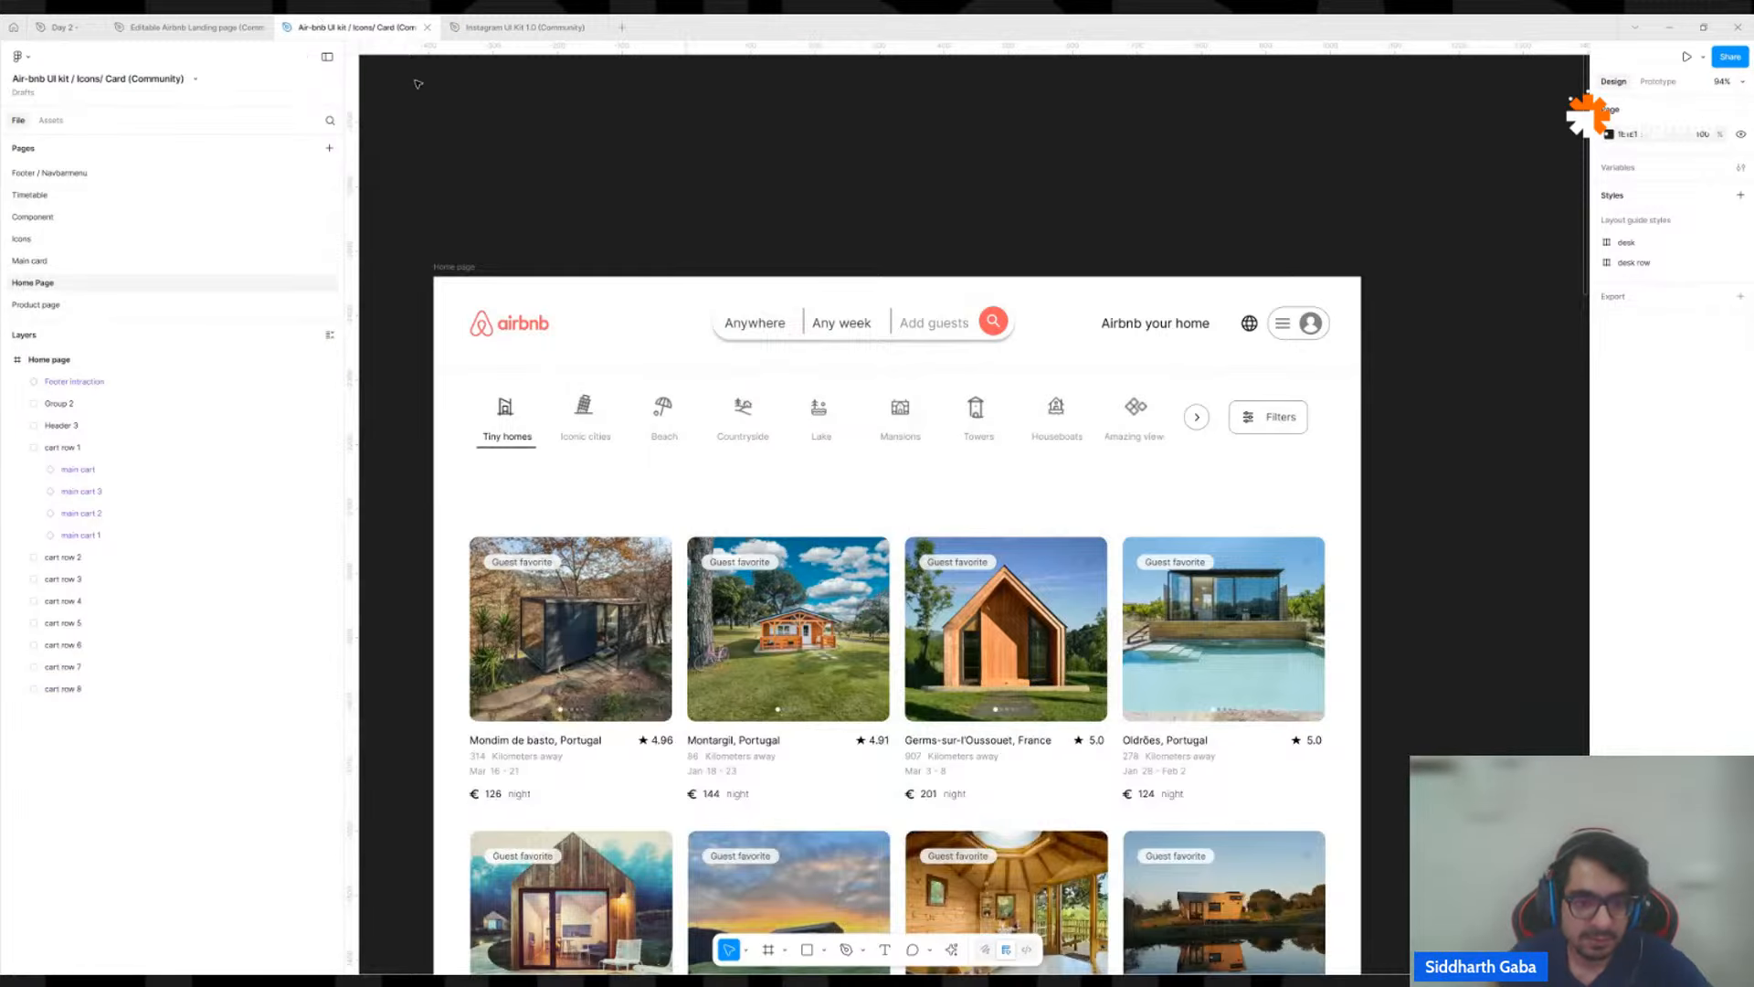
left_click(624, 711)
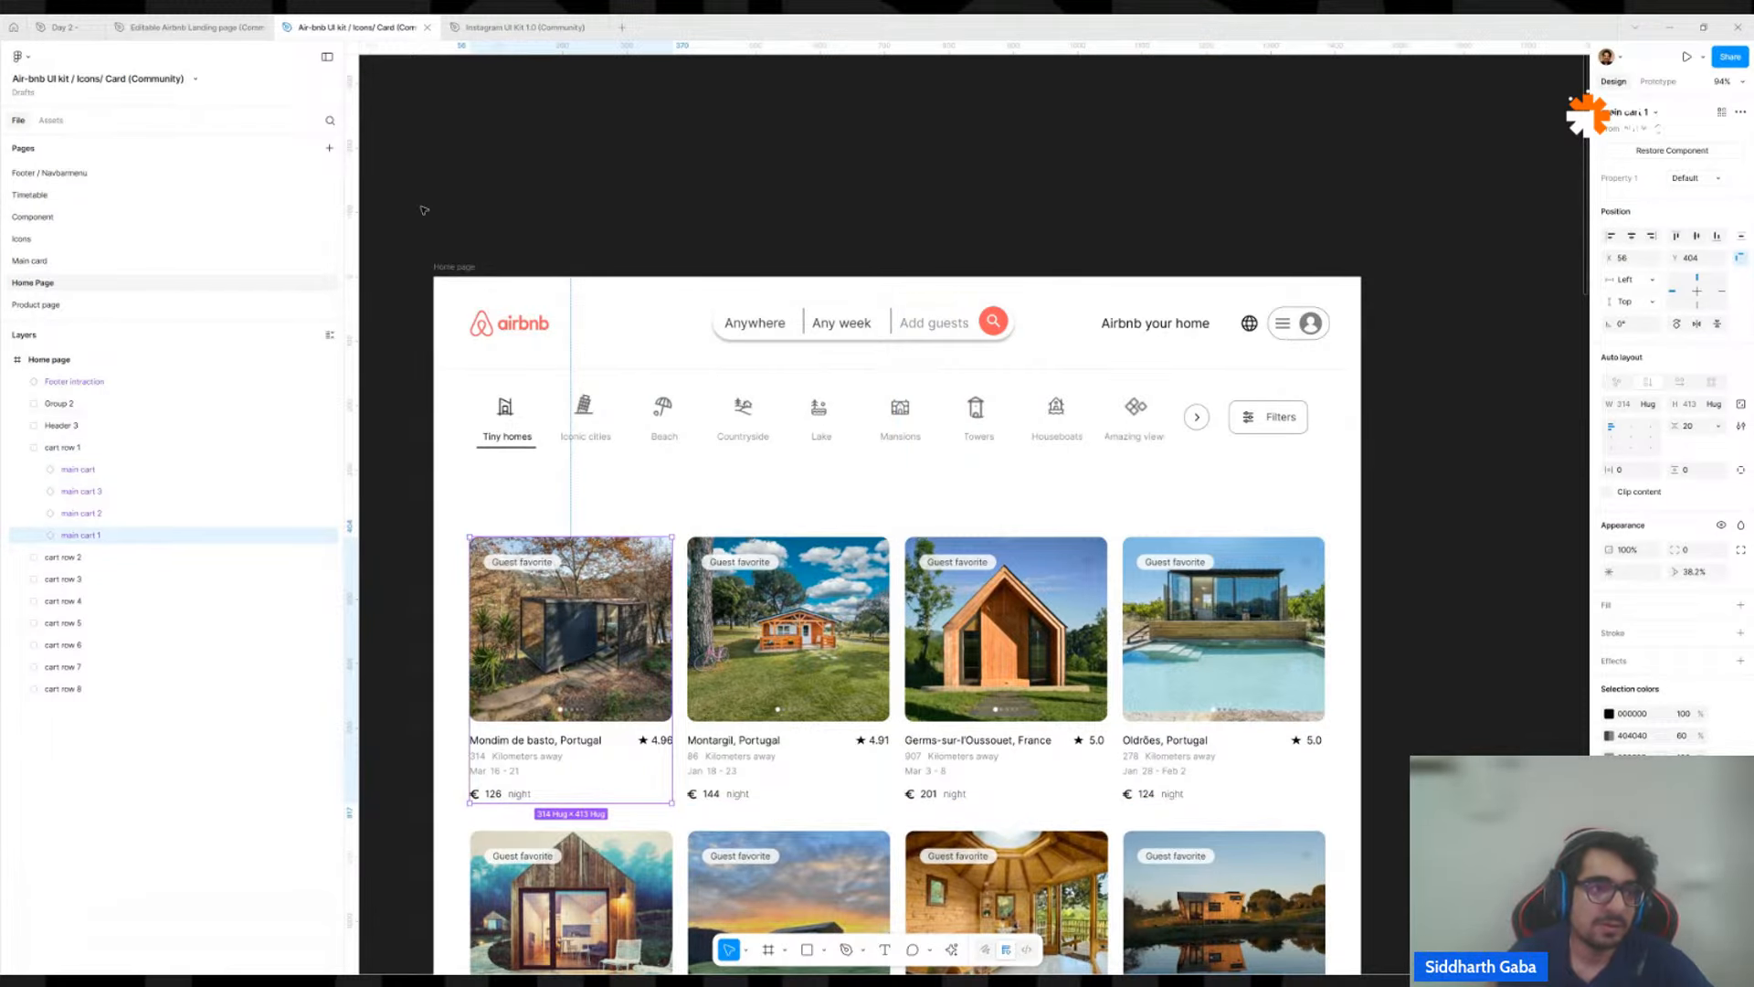
left_click(63, 28)
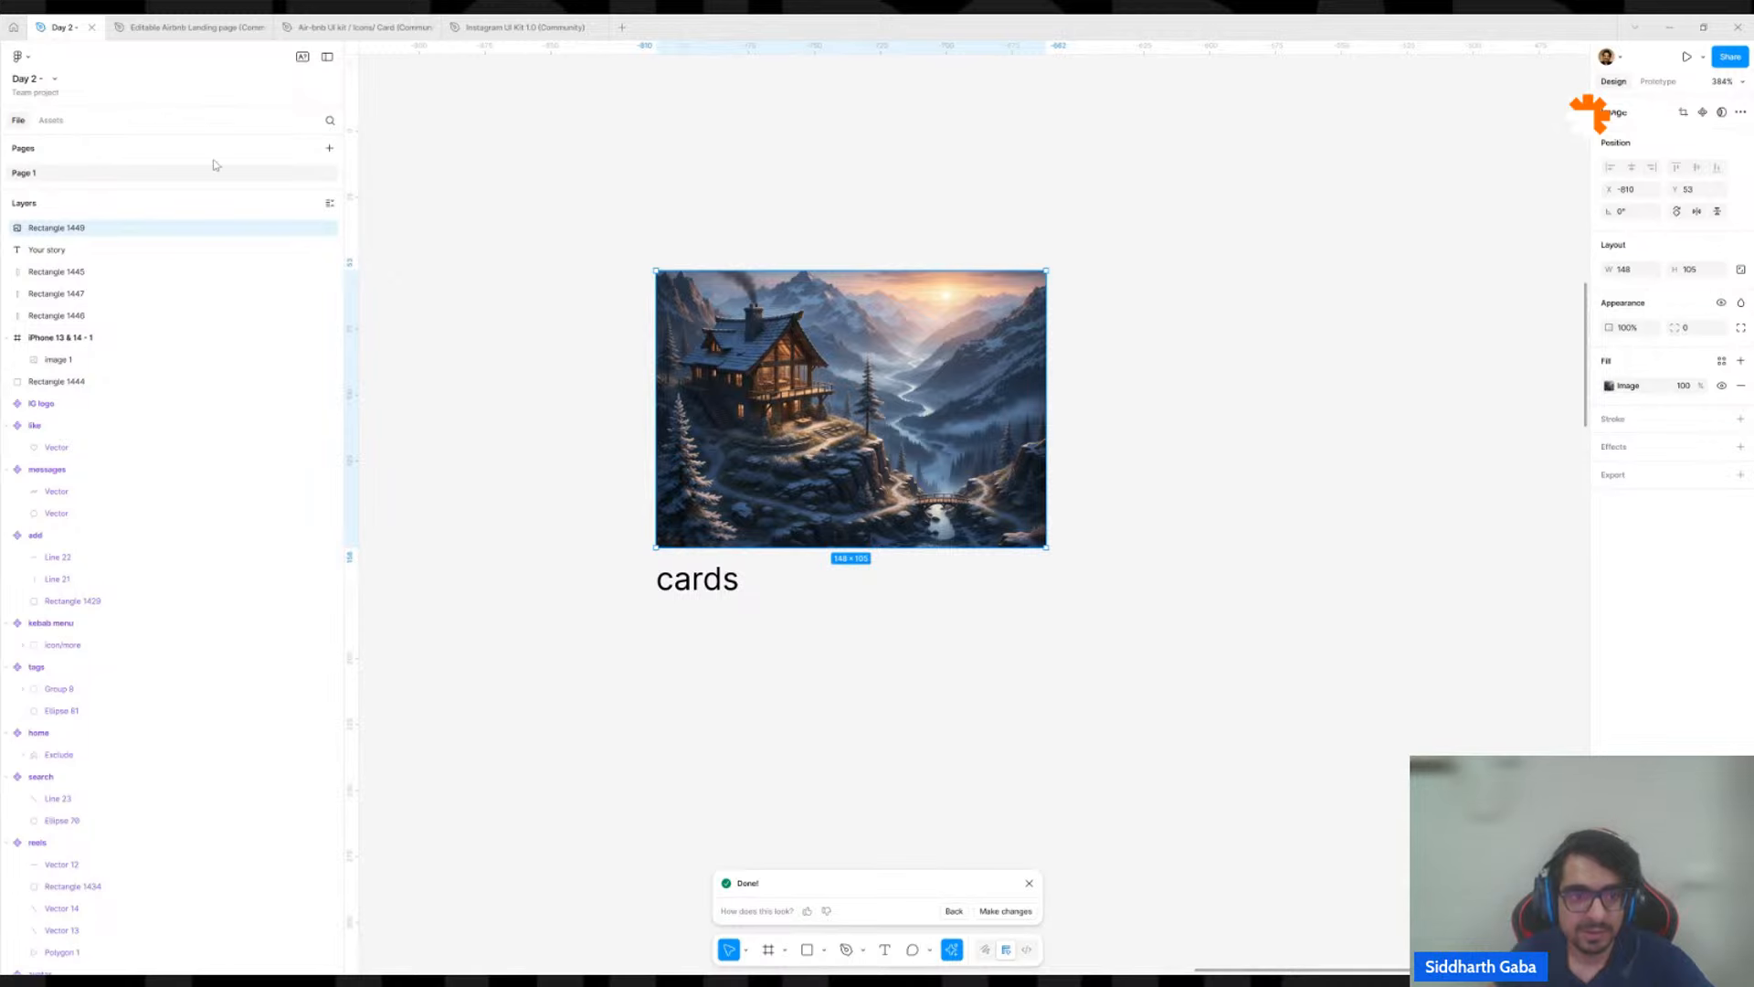
left_click(578, 192)
scroll(660, 201, "down", 5)
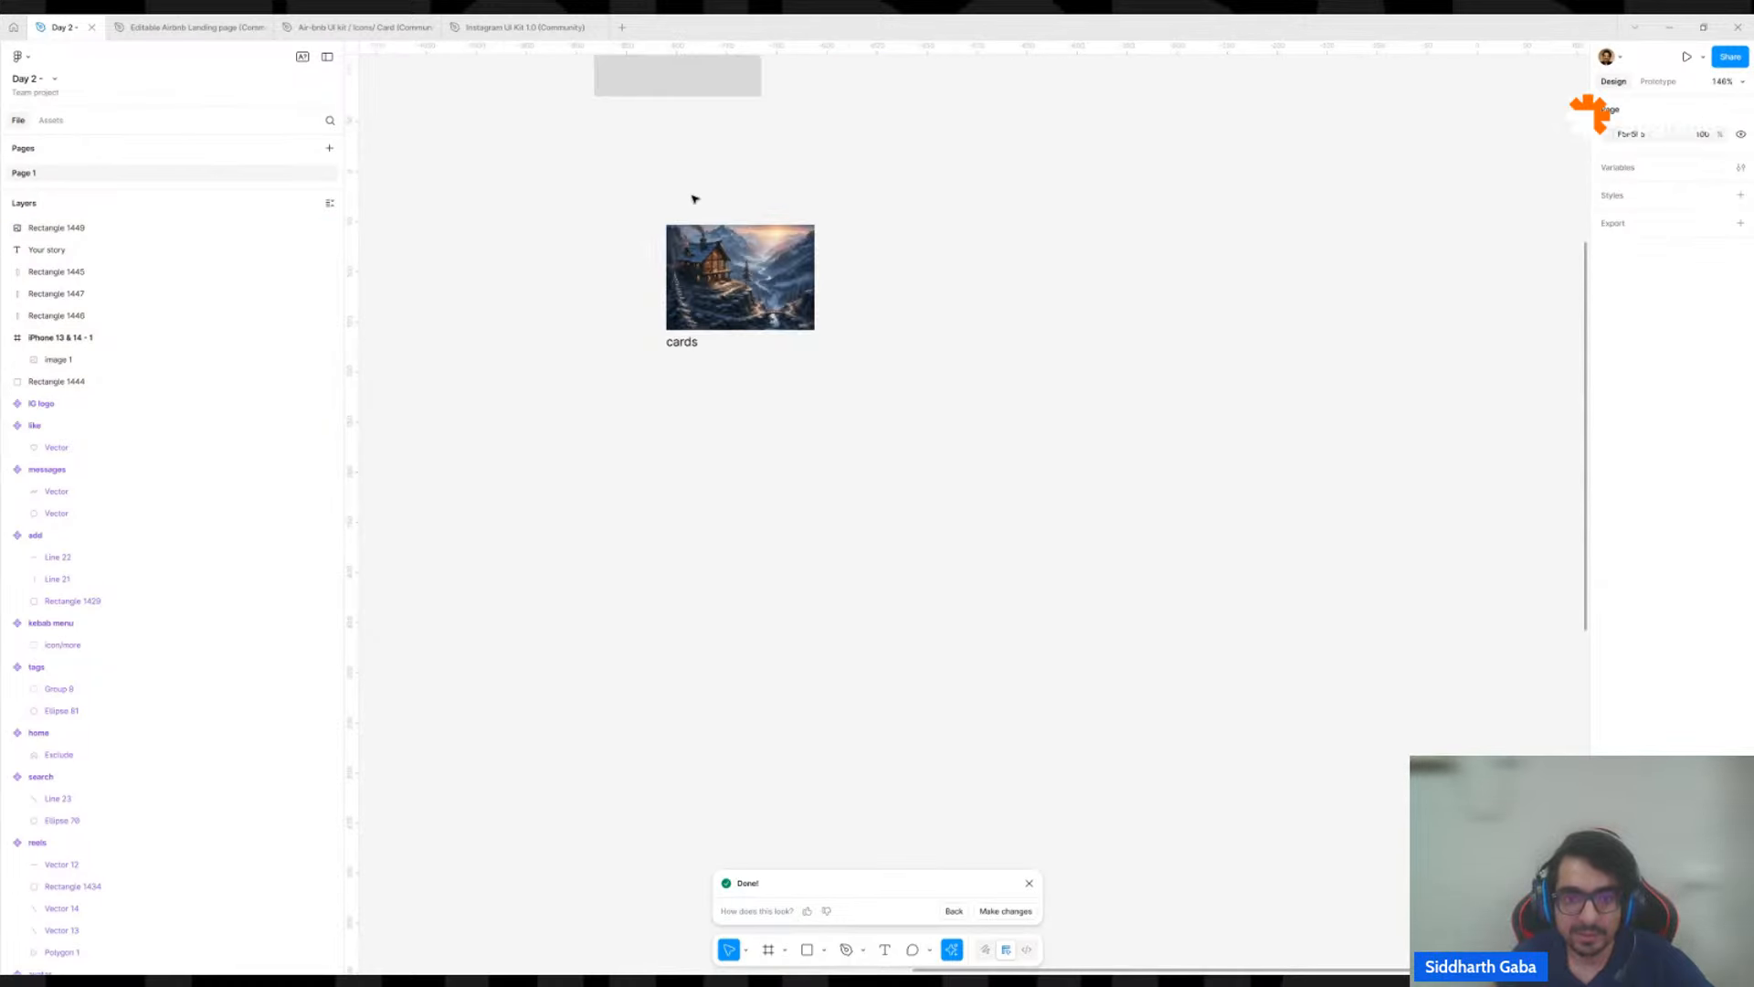
left_click_drag(921, 469, 1084, 356)
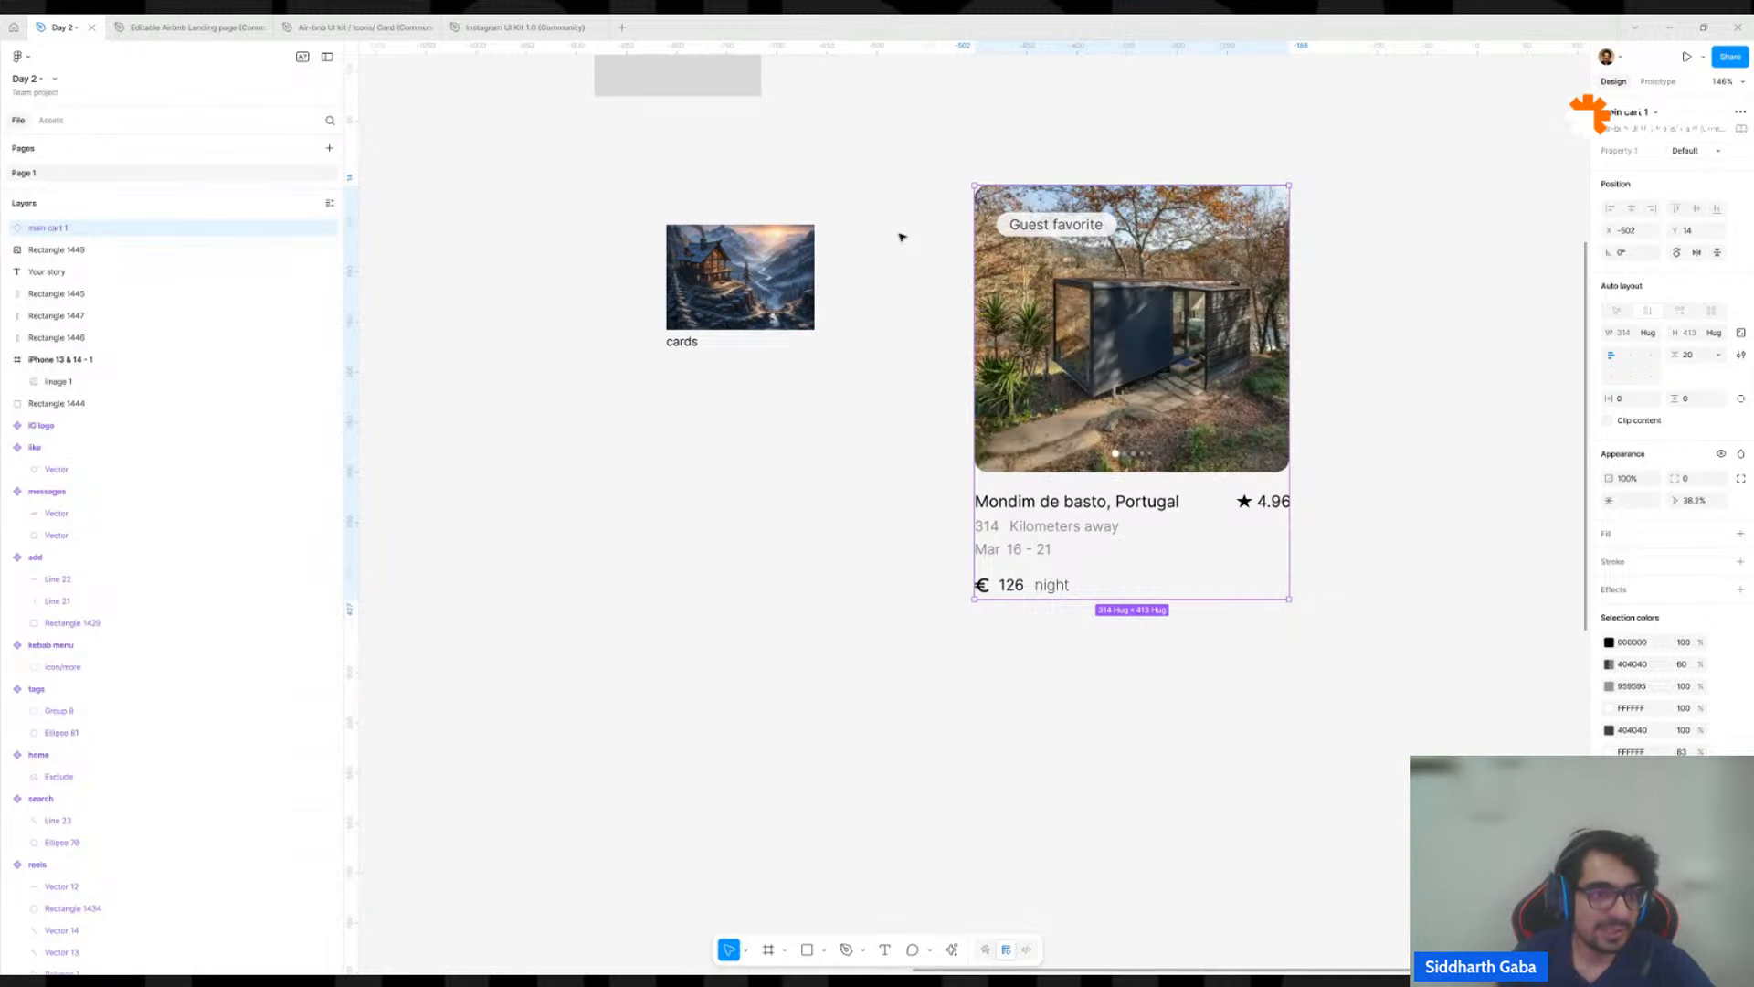
Search the Figma Community for "air bnb", view the Air-bnb UI kit file's home page, and return to the Day 2 file.
left_click(14, 27)
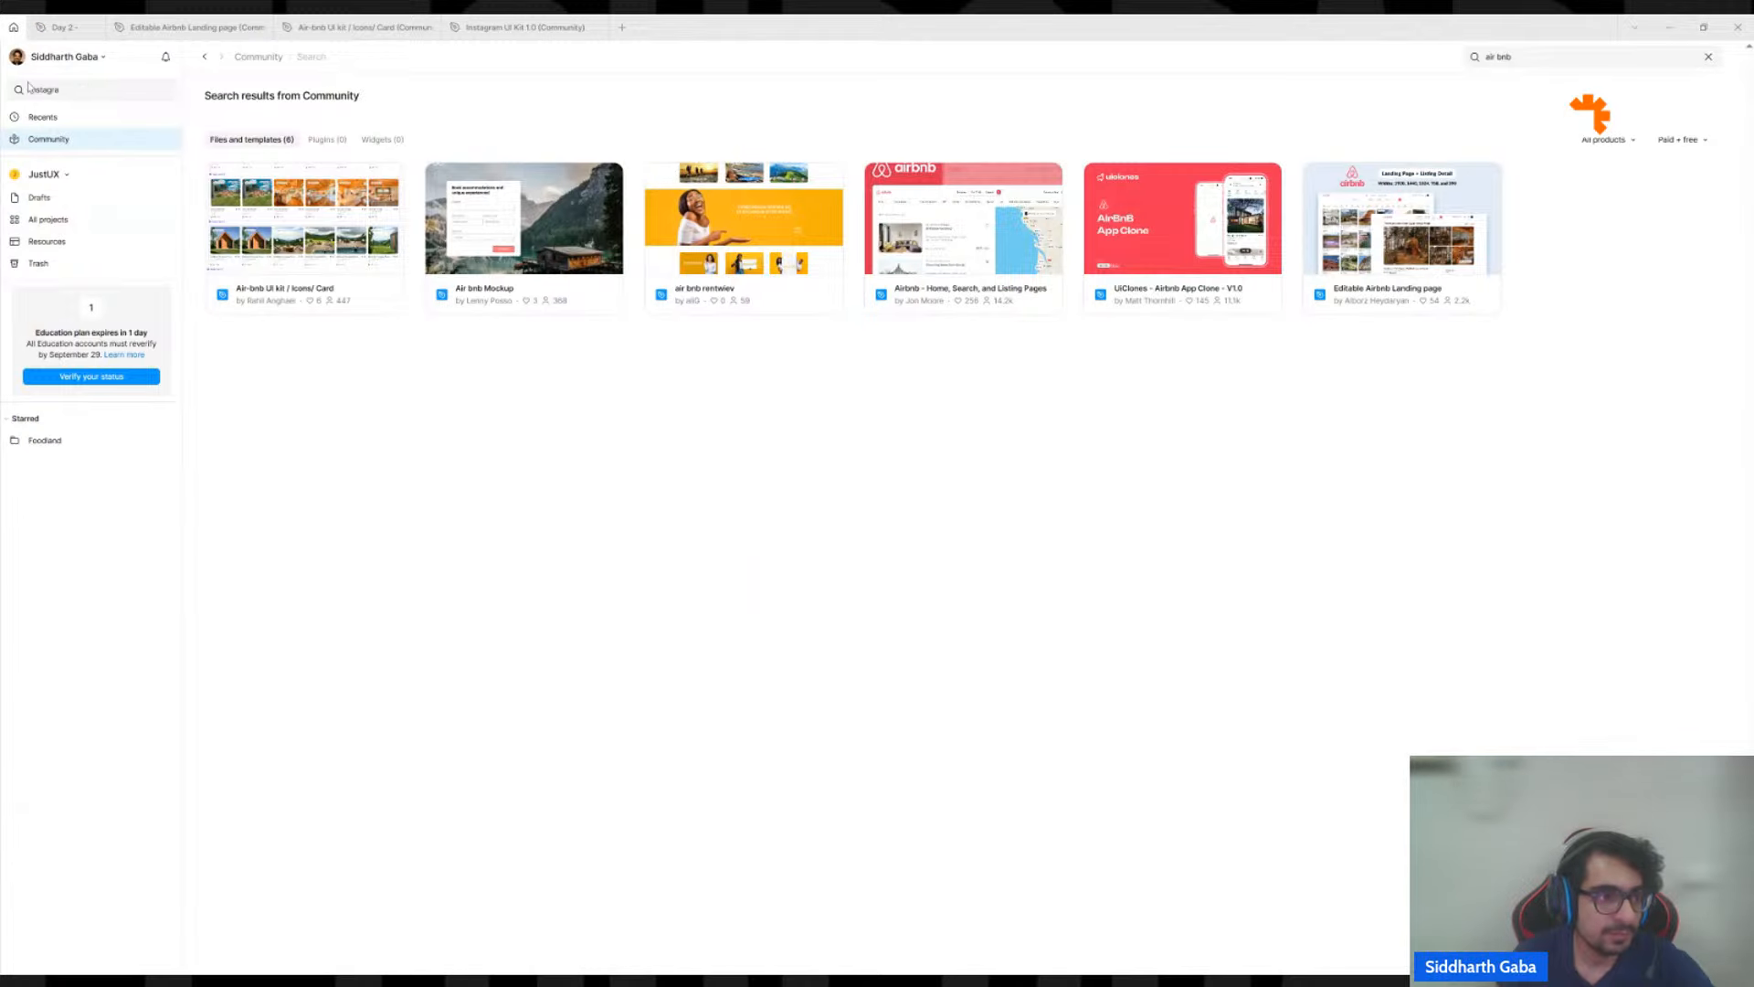
left_click(33, 143)
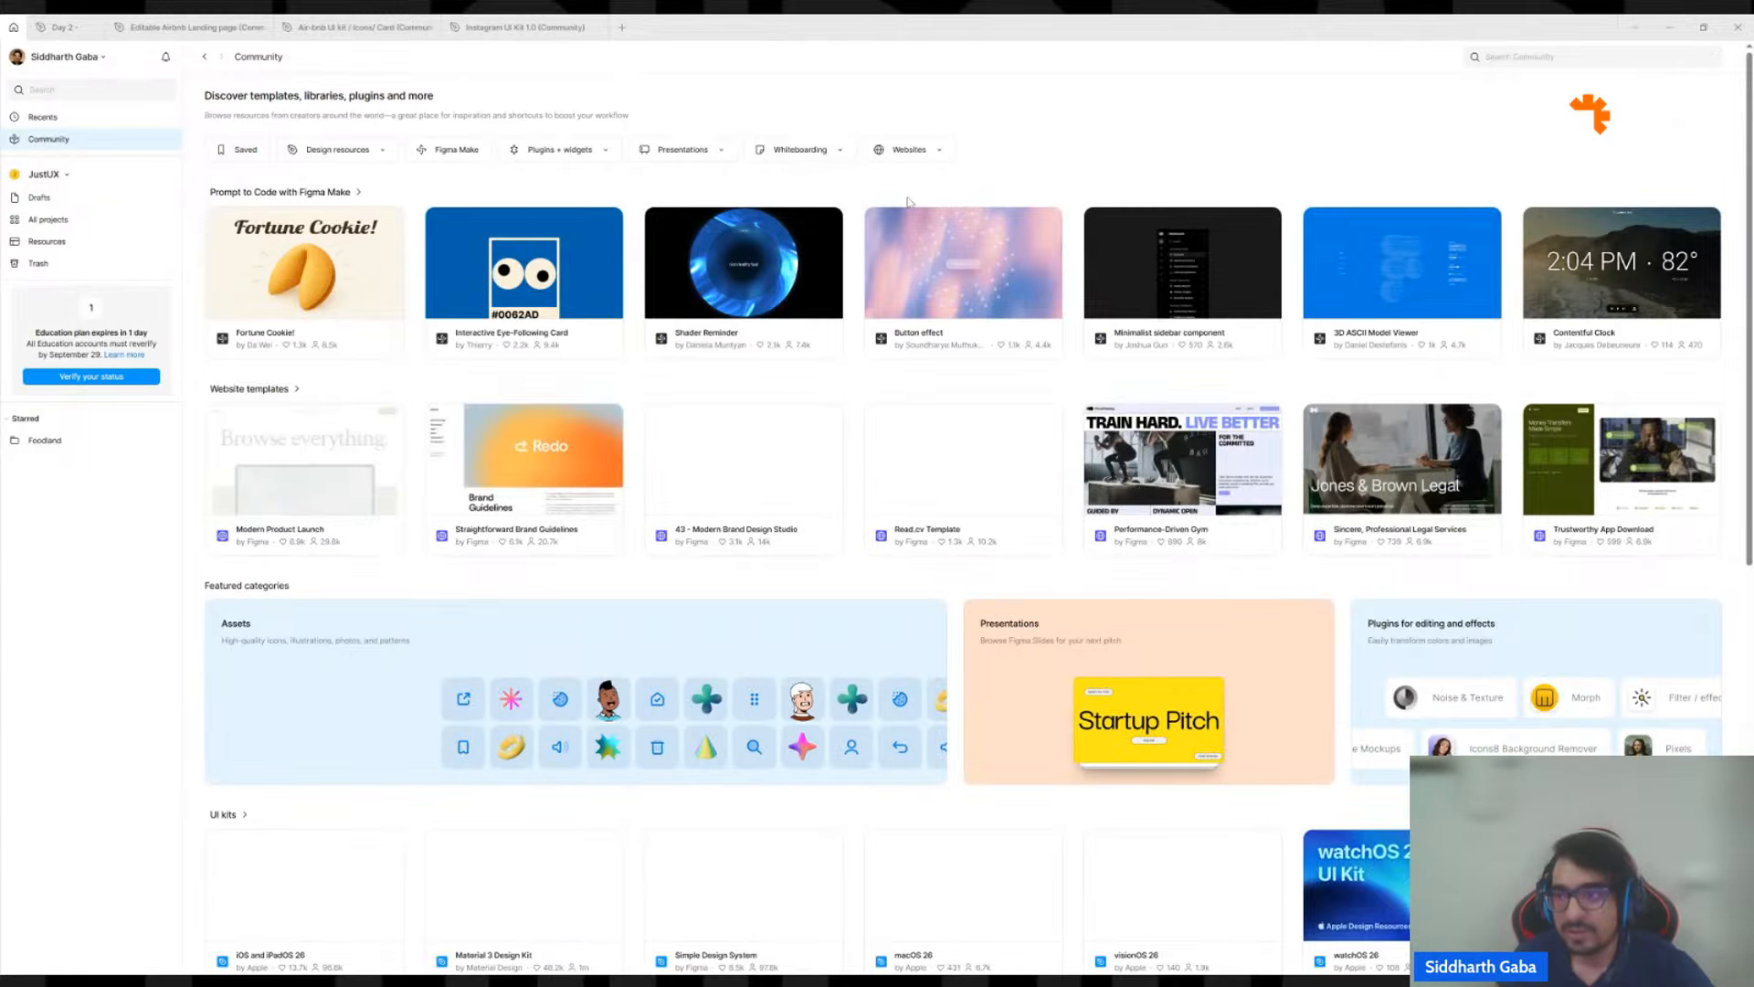
left_click(1603, 54)
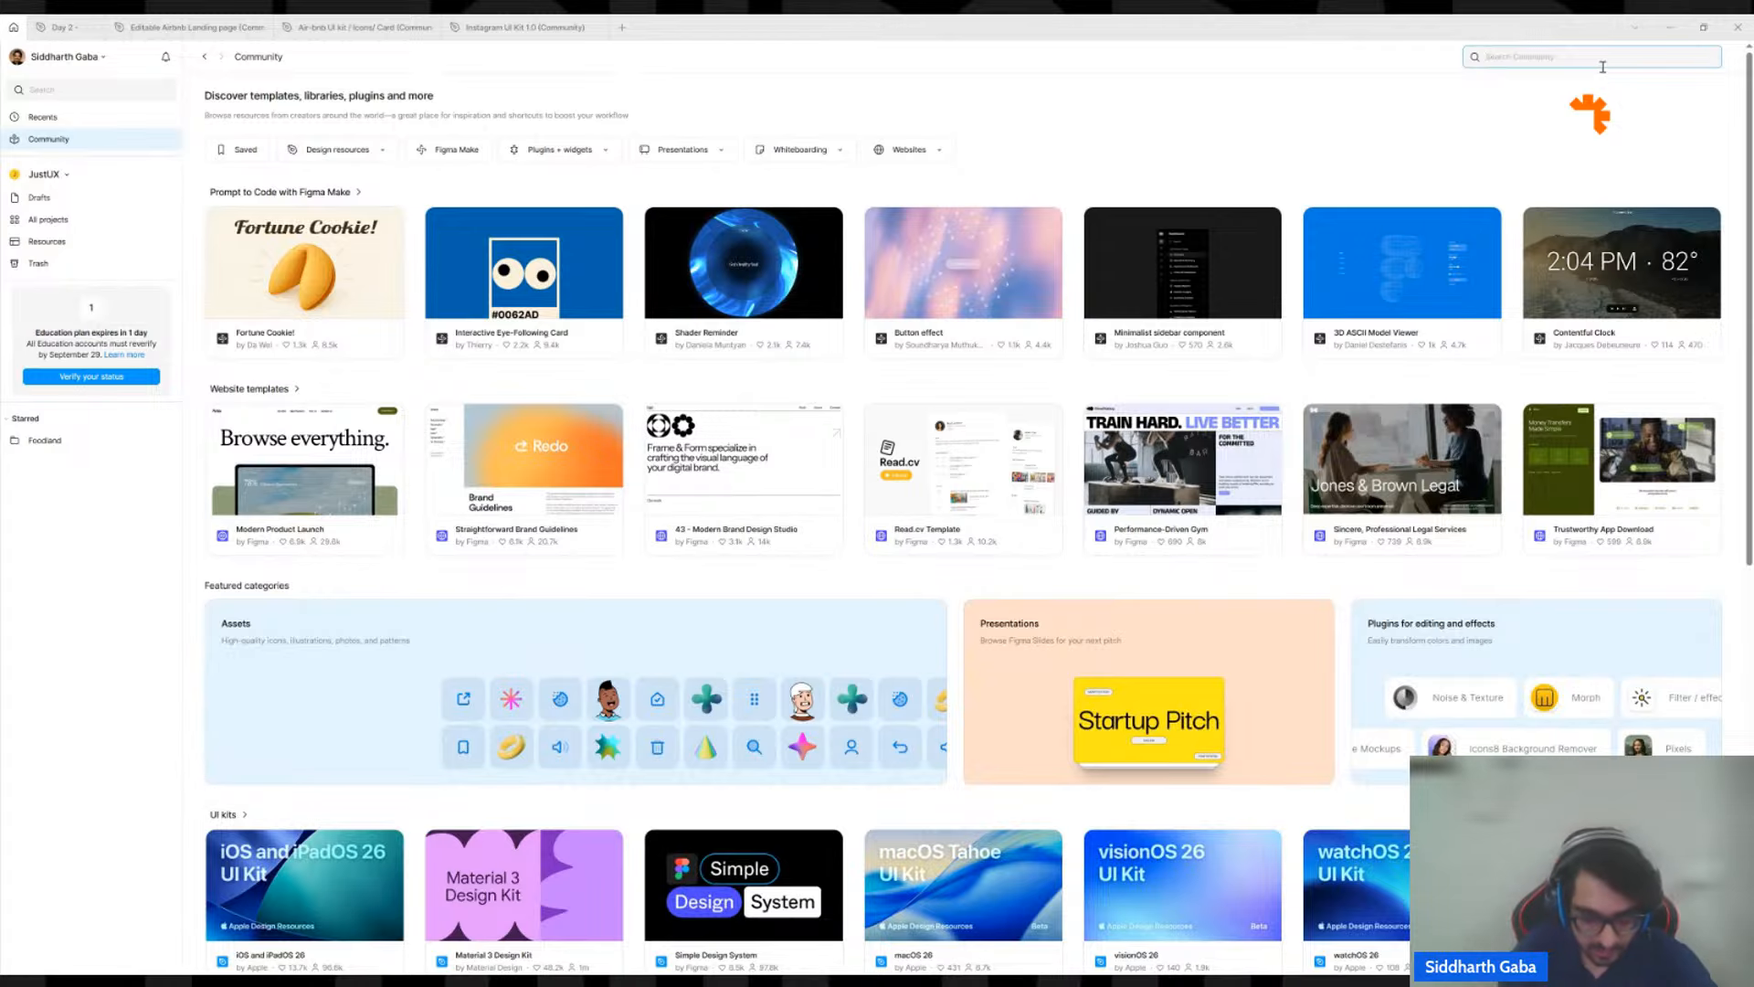
type("air")
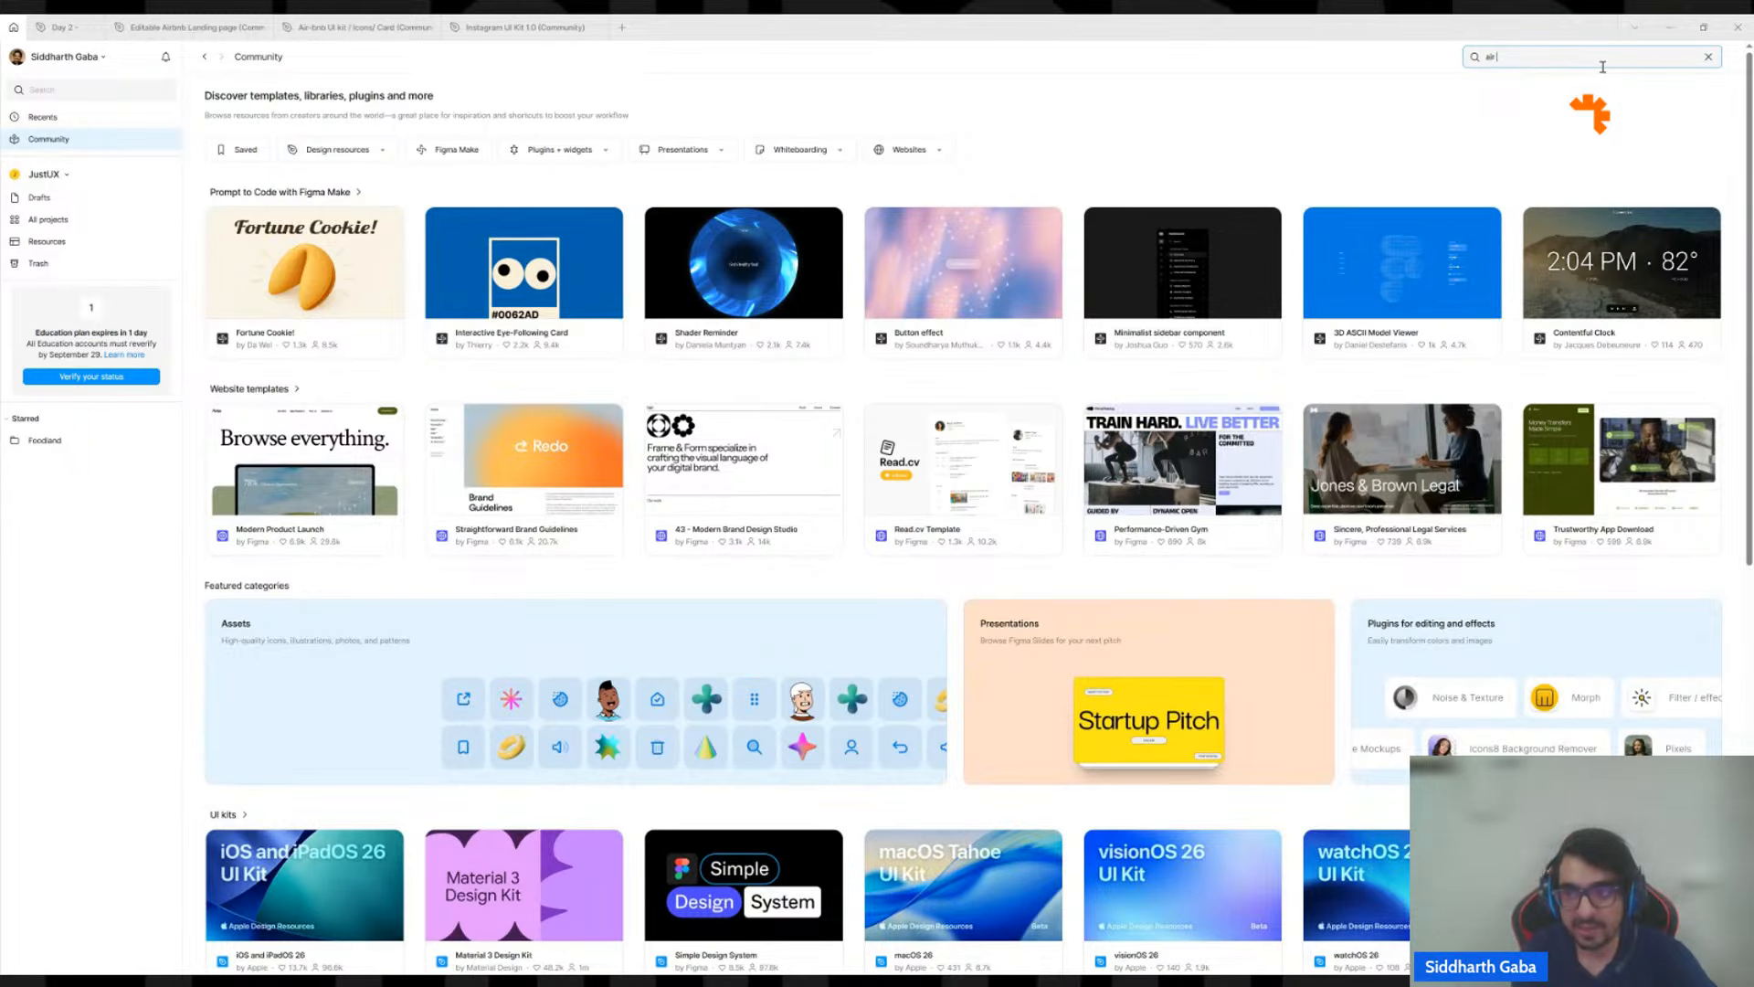
type(" bnb")
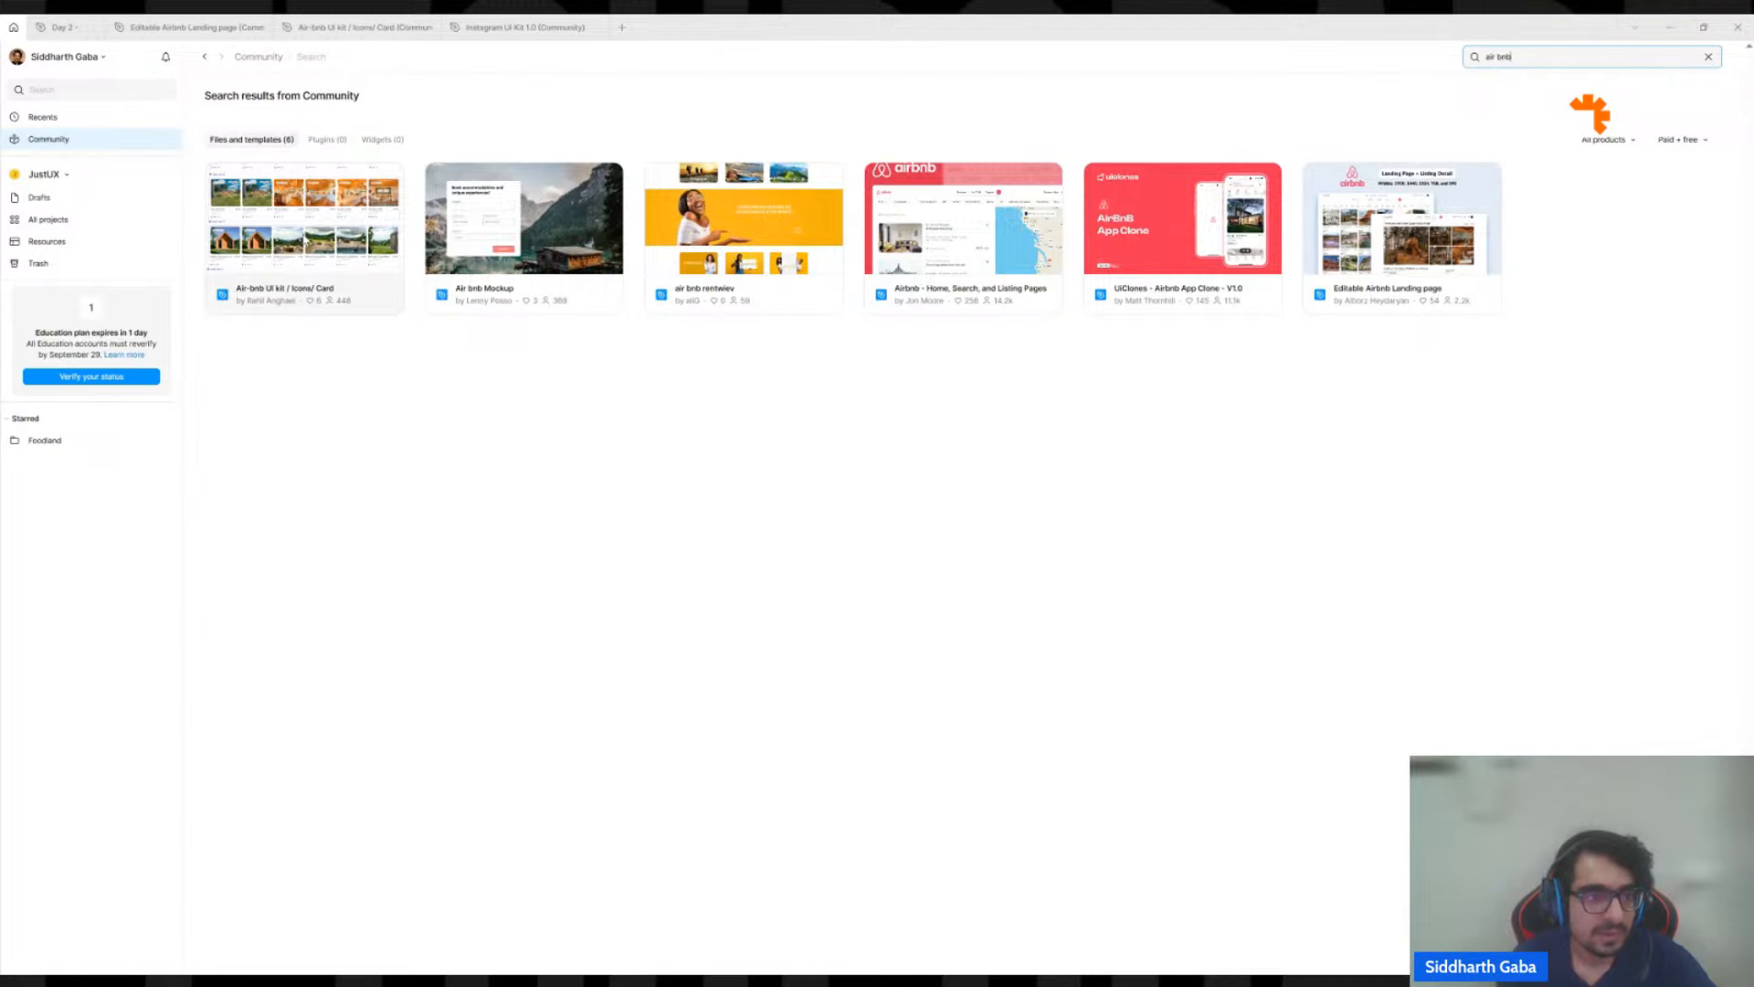
left_click(330, 27)
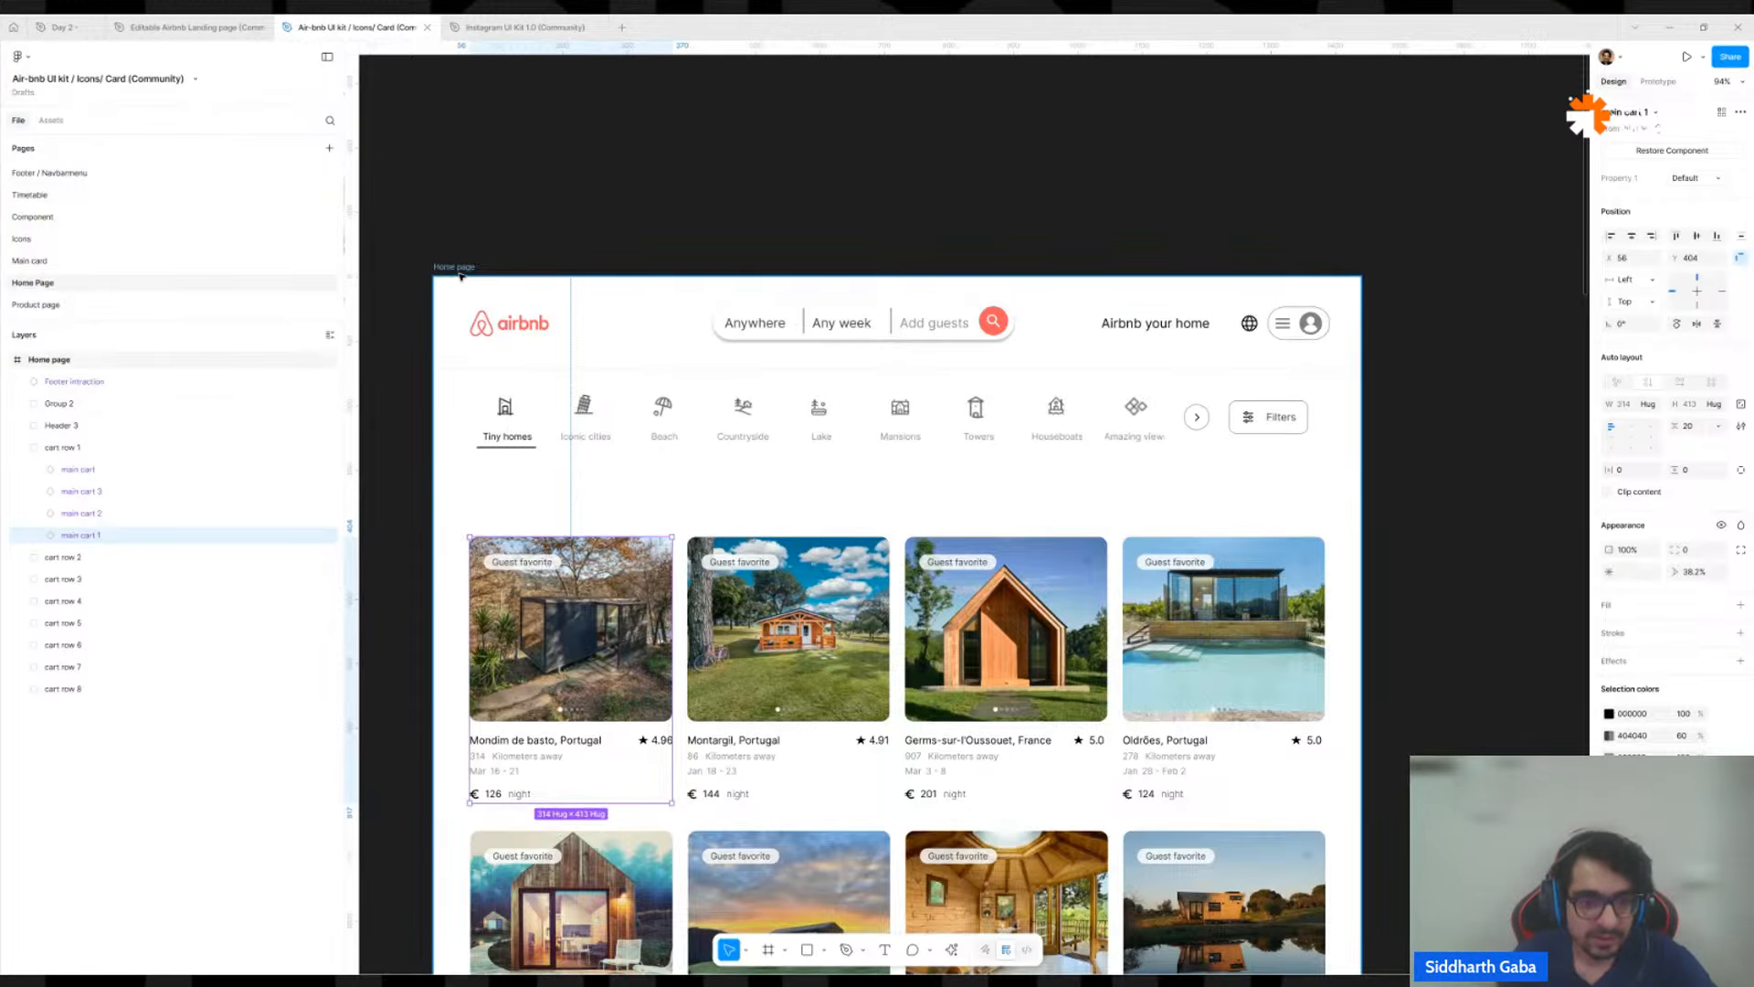
left_click(64, 28)
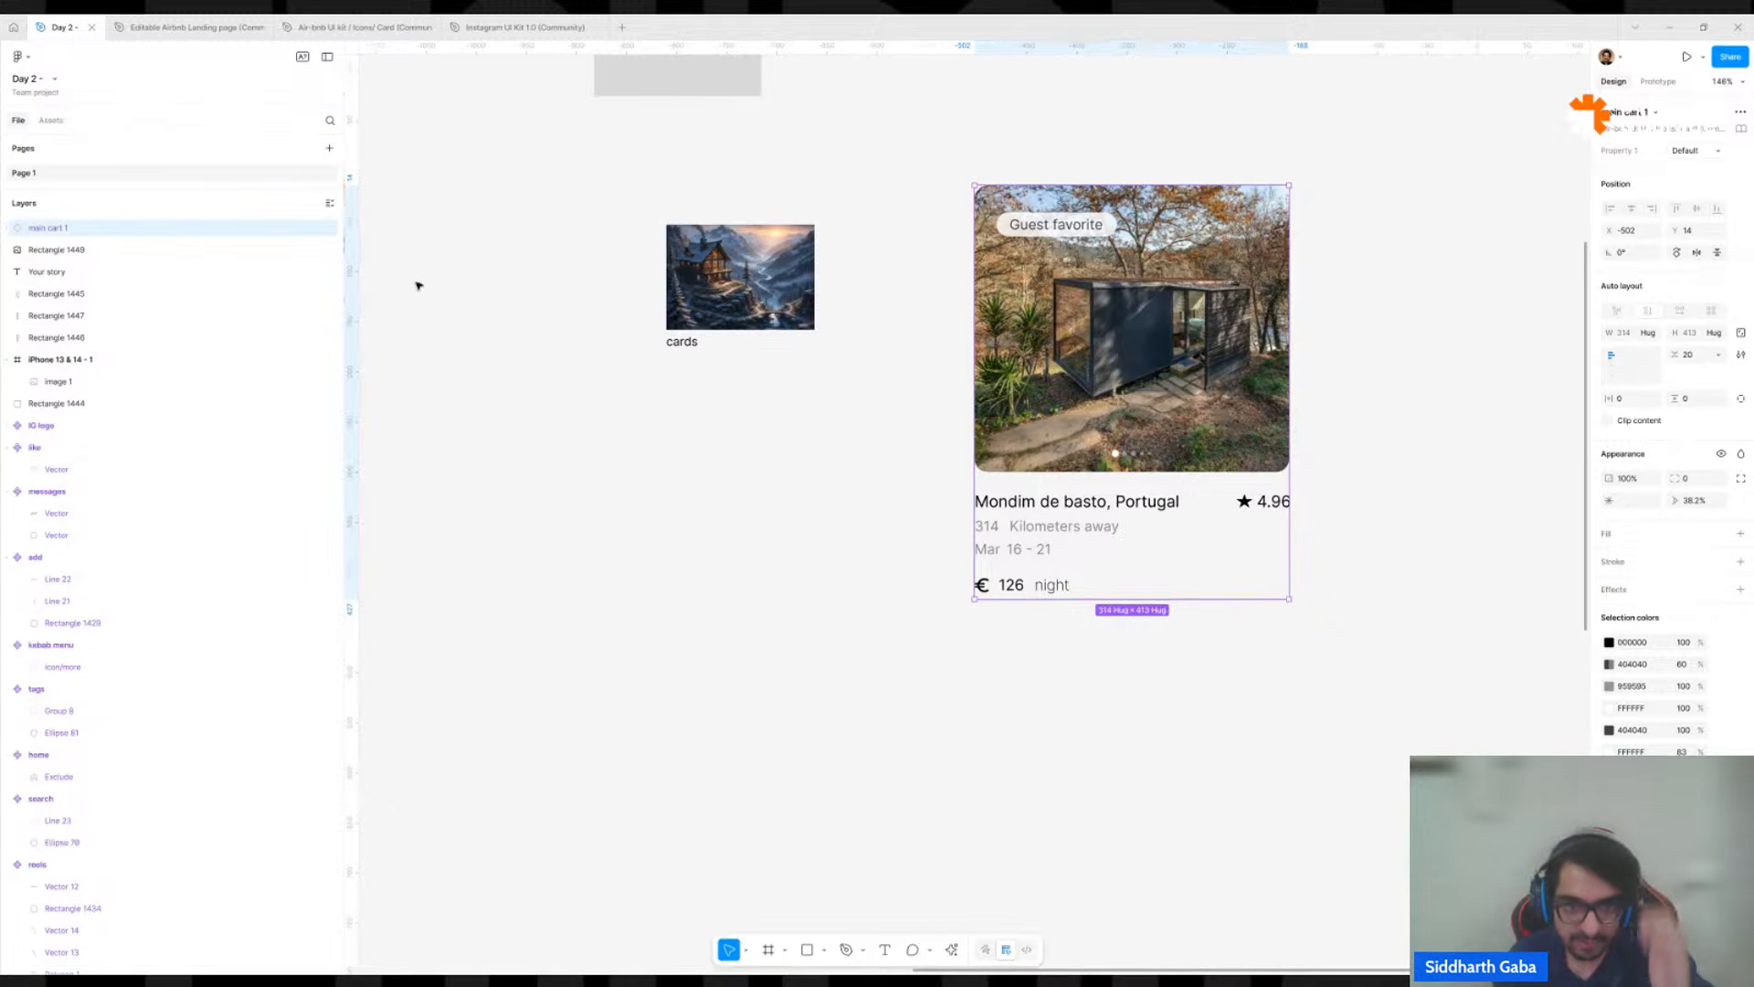
Enlarge the house image rectangle to about 253 × 179, keeping its lower-left corner in place.
left_click(548, 380)
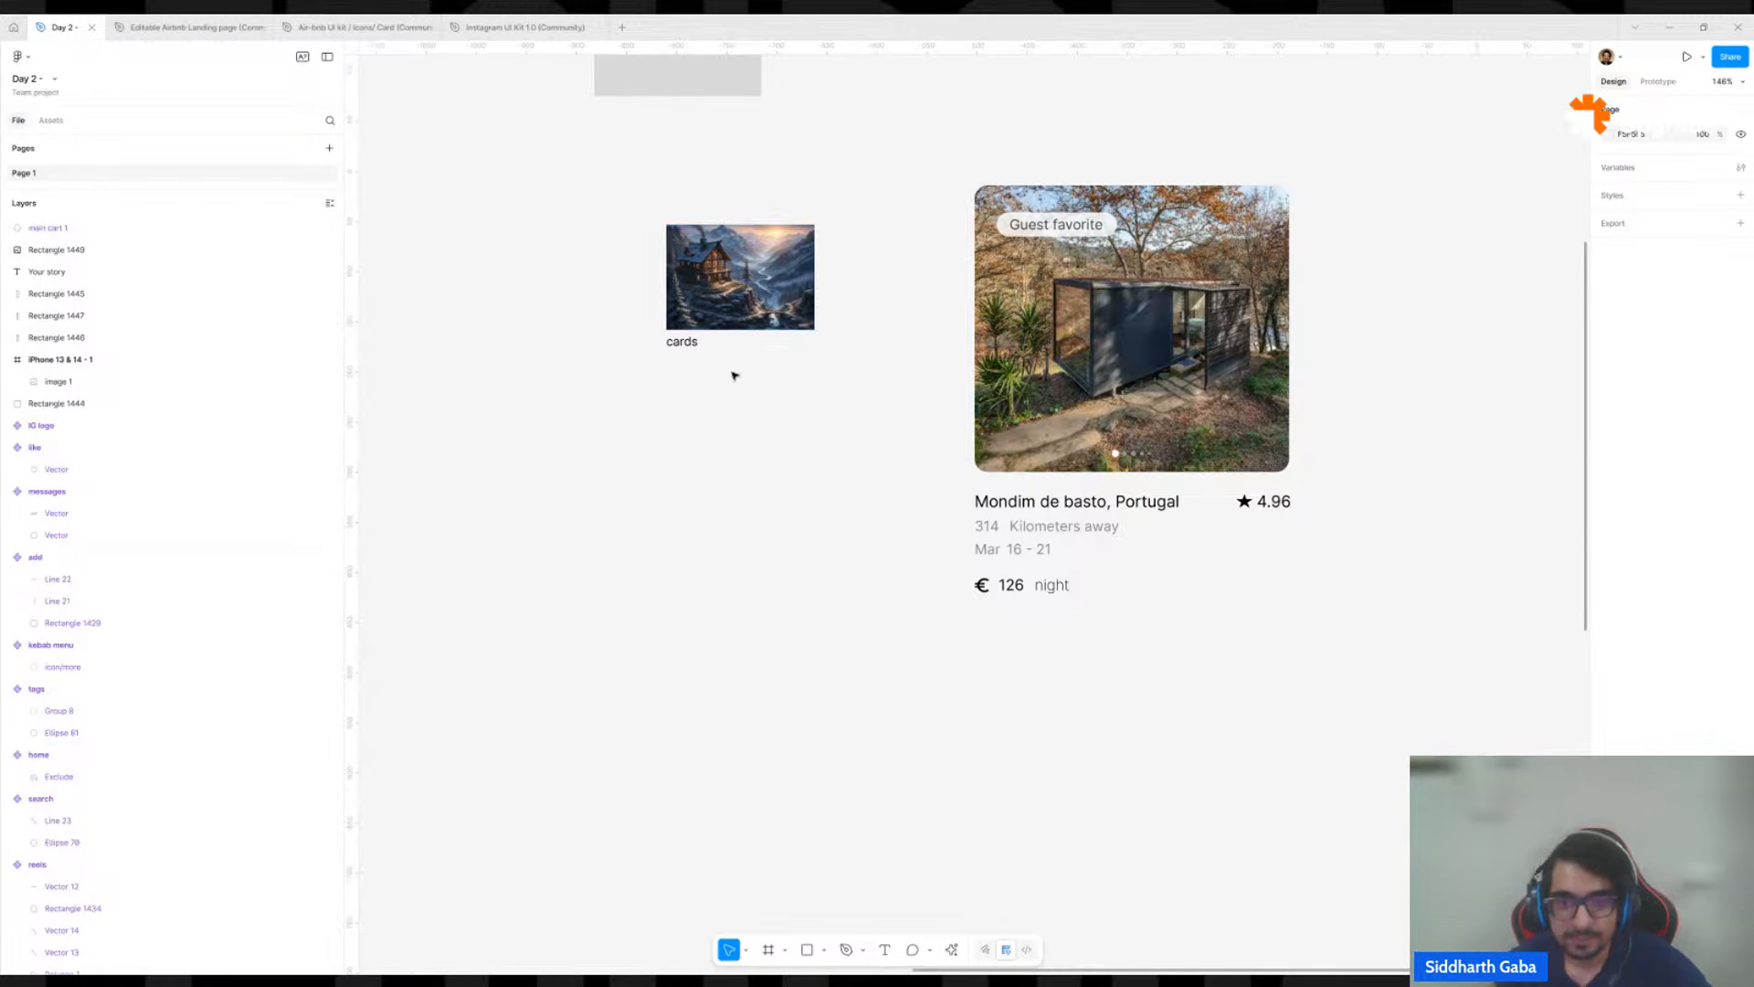
left_click(707, 325)
left_click_drag(729, 253, 919, 246)
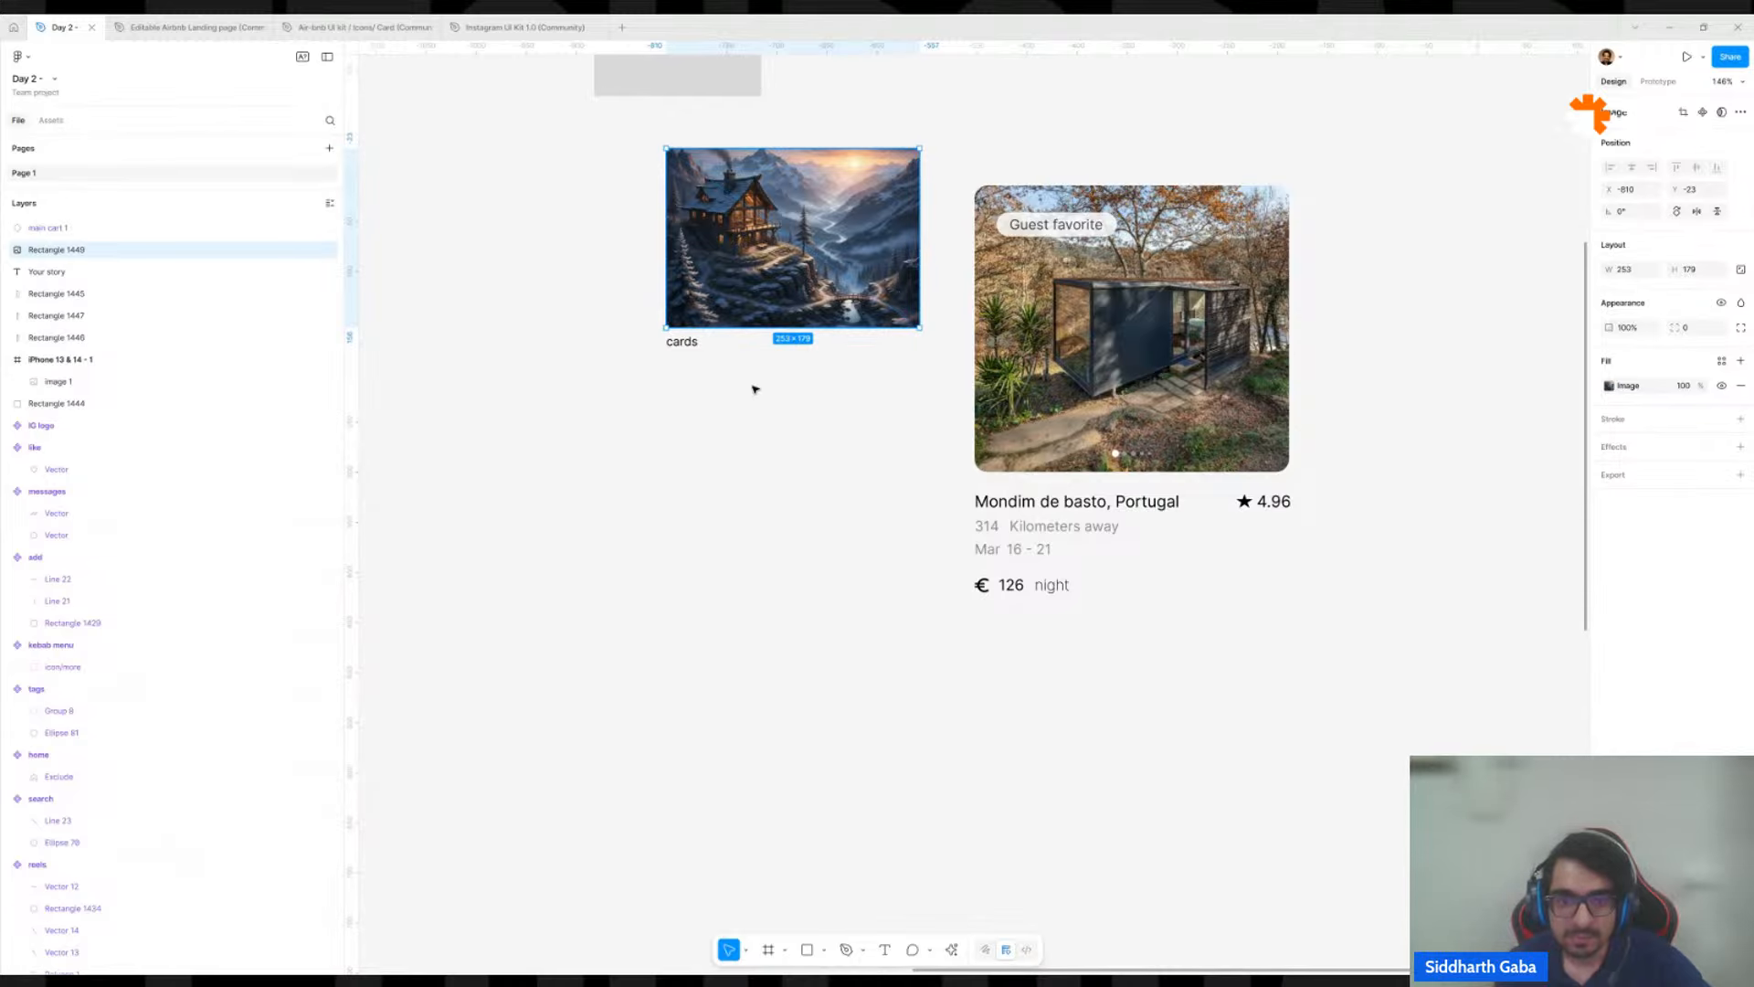
Change the "cards" text under the house image to "Listing Name" and place it just below the image, aligned with its left edge.
left_click_drag(677, 343, 676, 416)
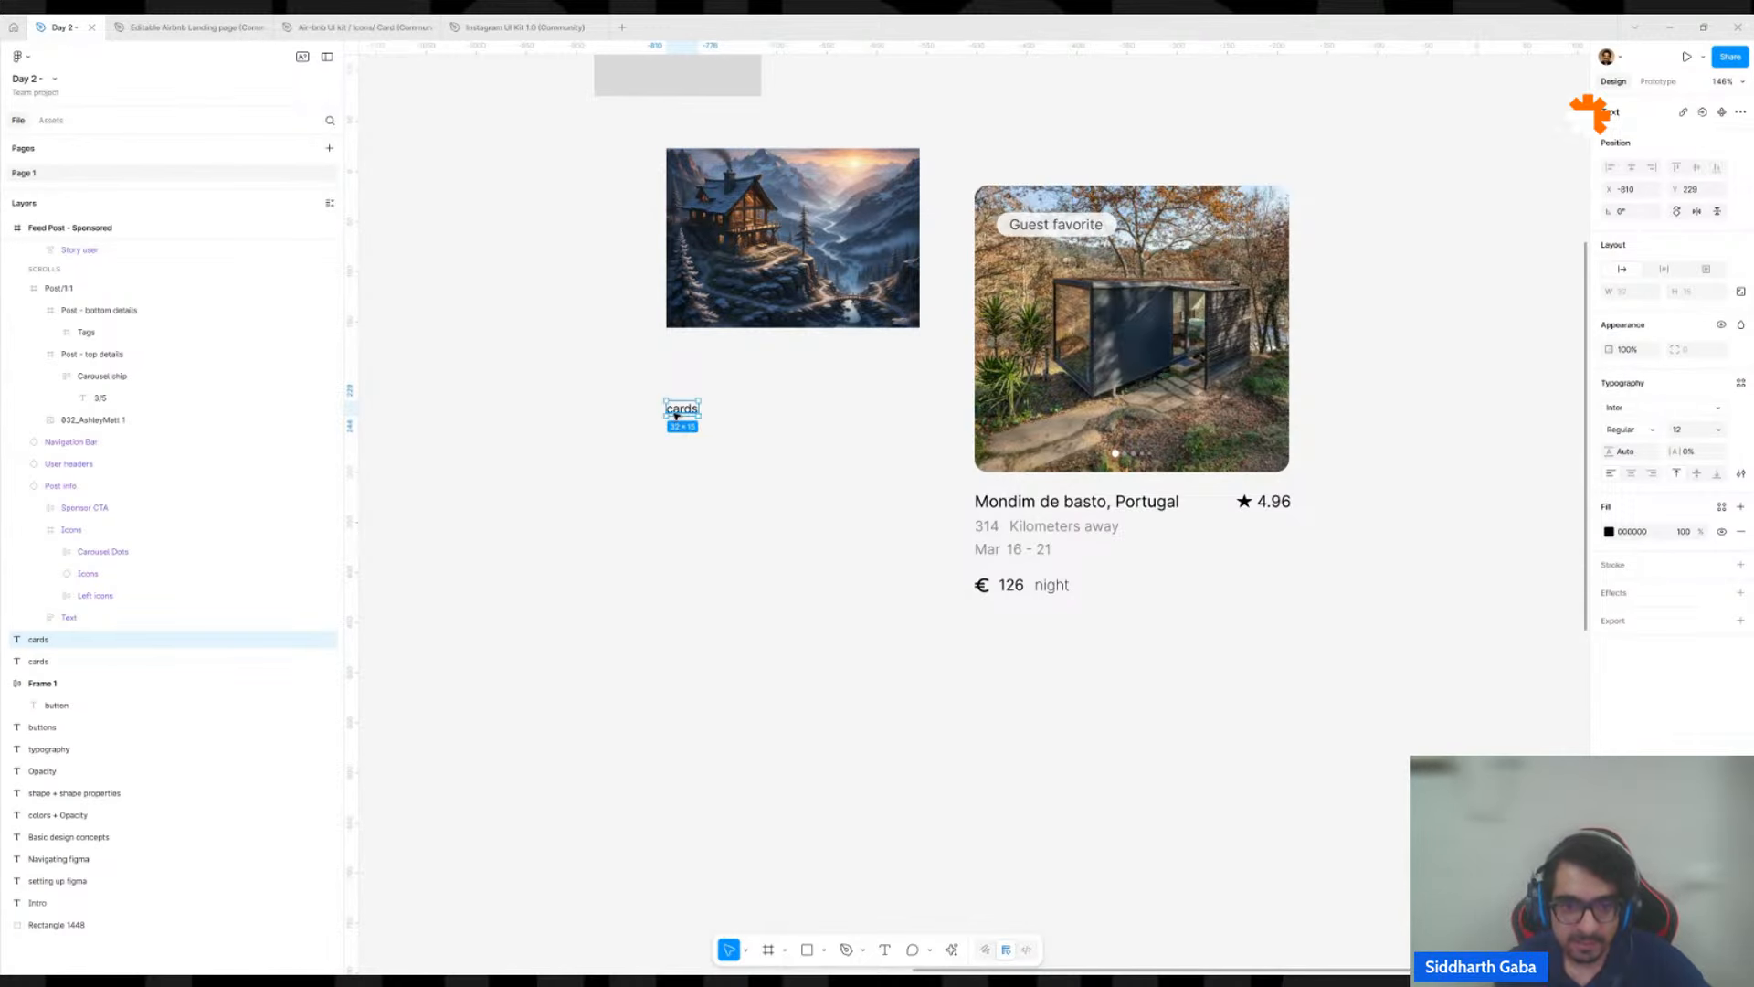
double_click(676, 415)
type("Listing")
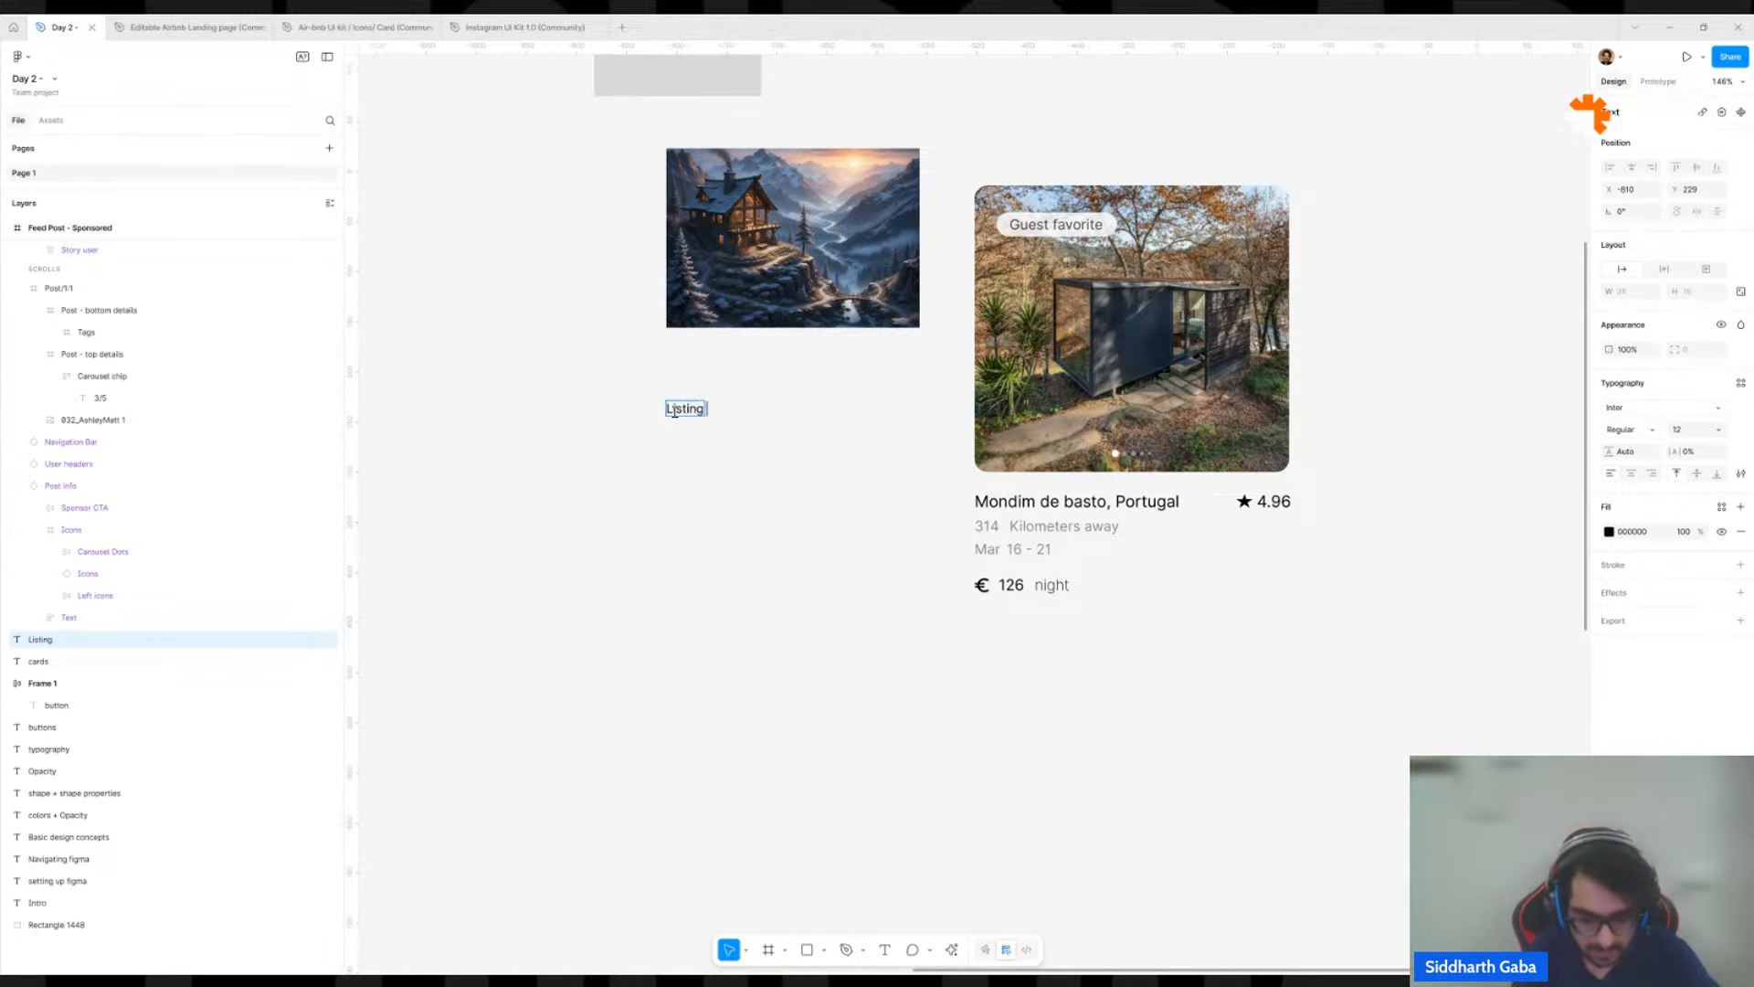
type(" Name")
key("Escape")
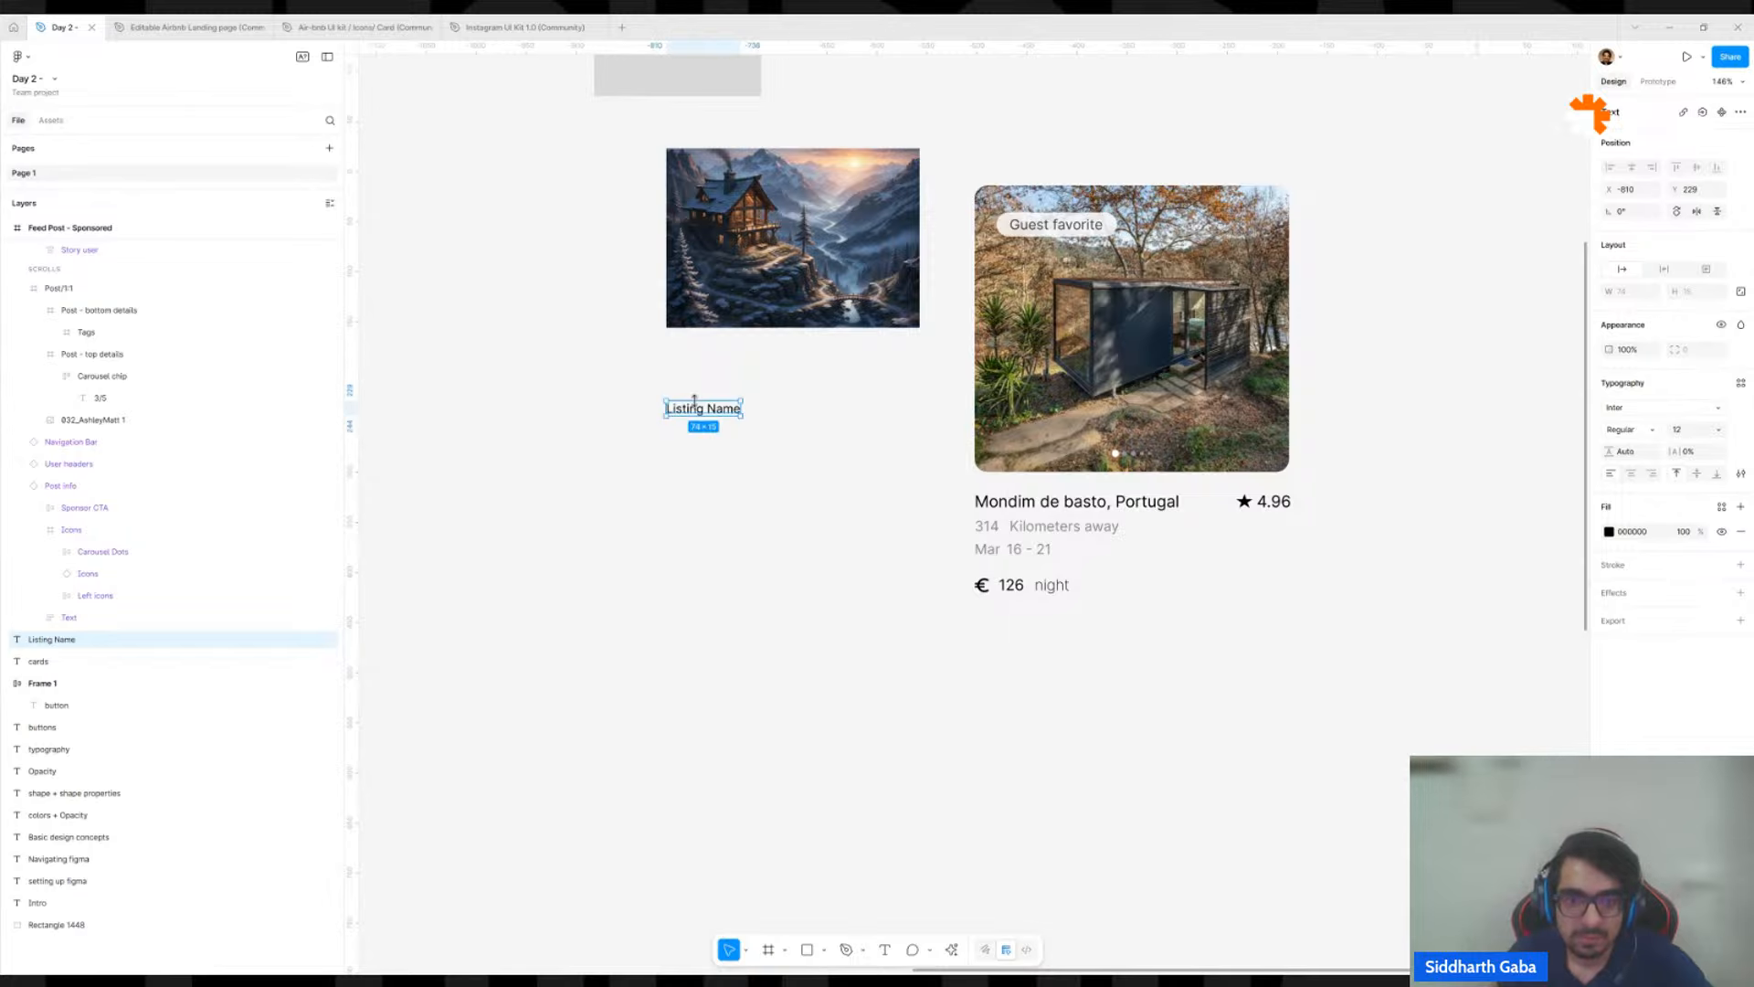
left_click_drag(696, 411, 700, 356)
left_click(812, 440)
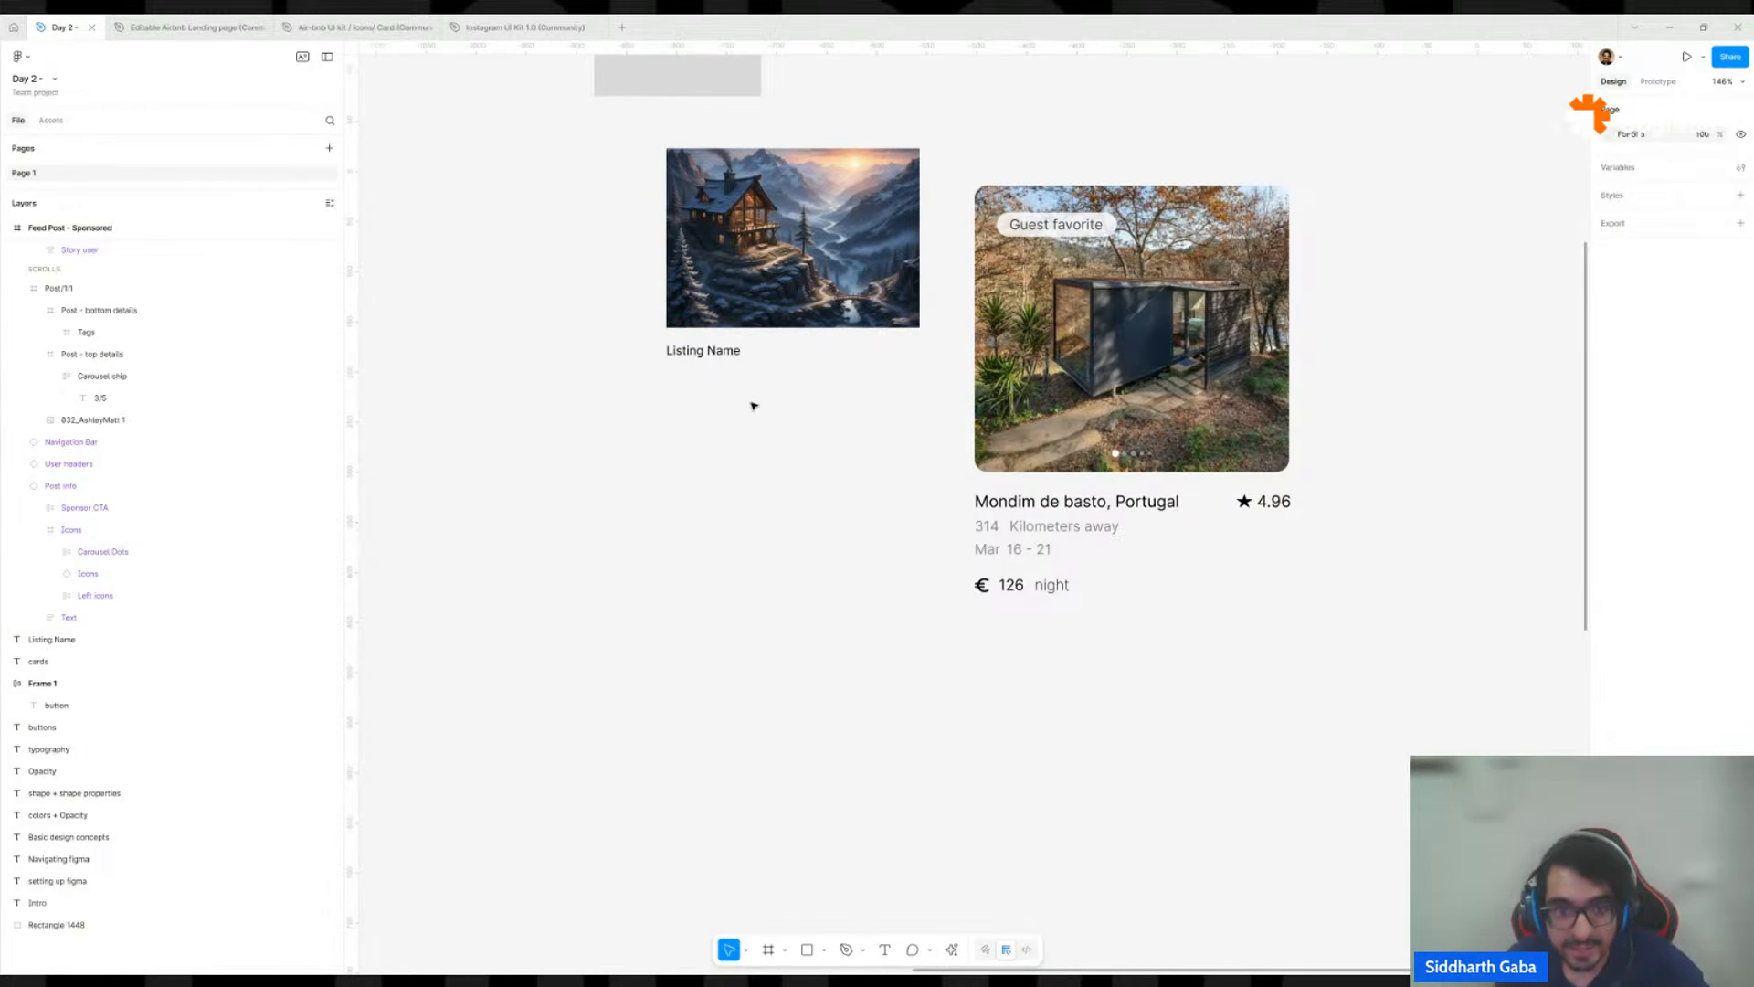
Duplicate the "Listing Name" text on the same line, change the copy to "4.6" and align it with the image's right edge.
left_click_drag(705, 356, 887, 365)
double_click(888, 351)
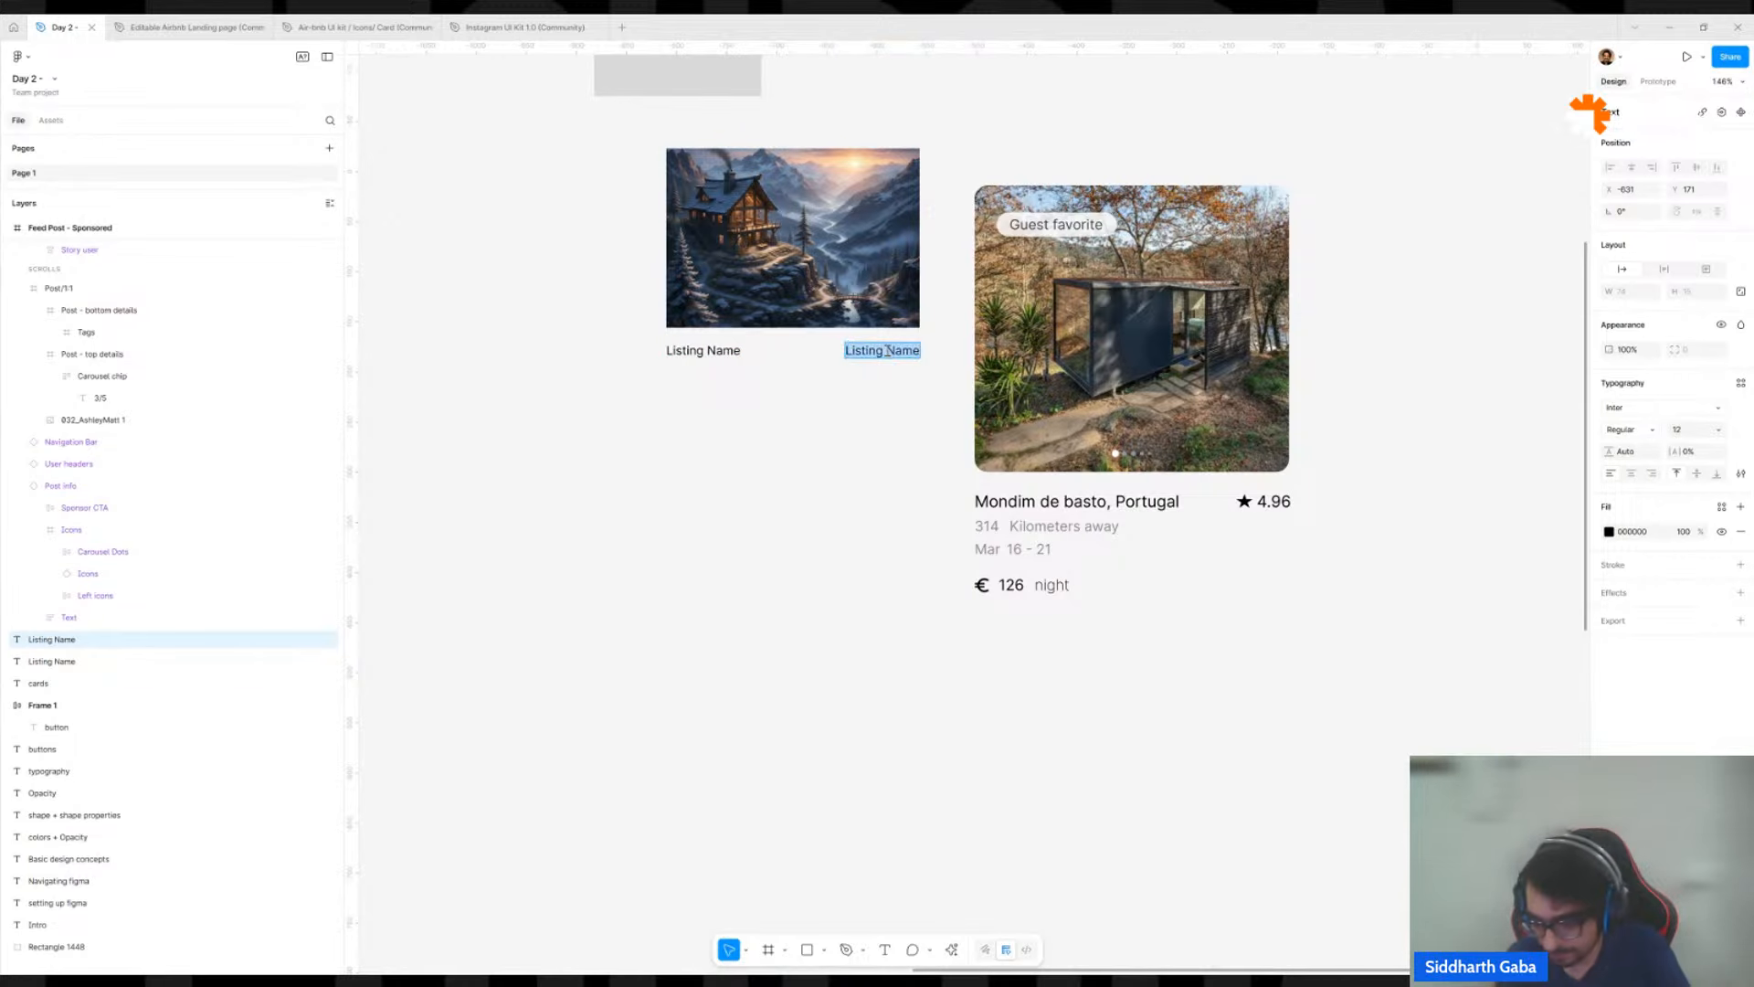
type("4.6")
key("Escape")
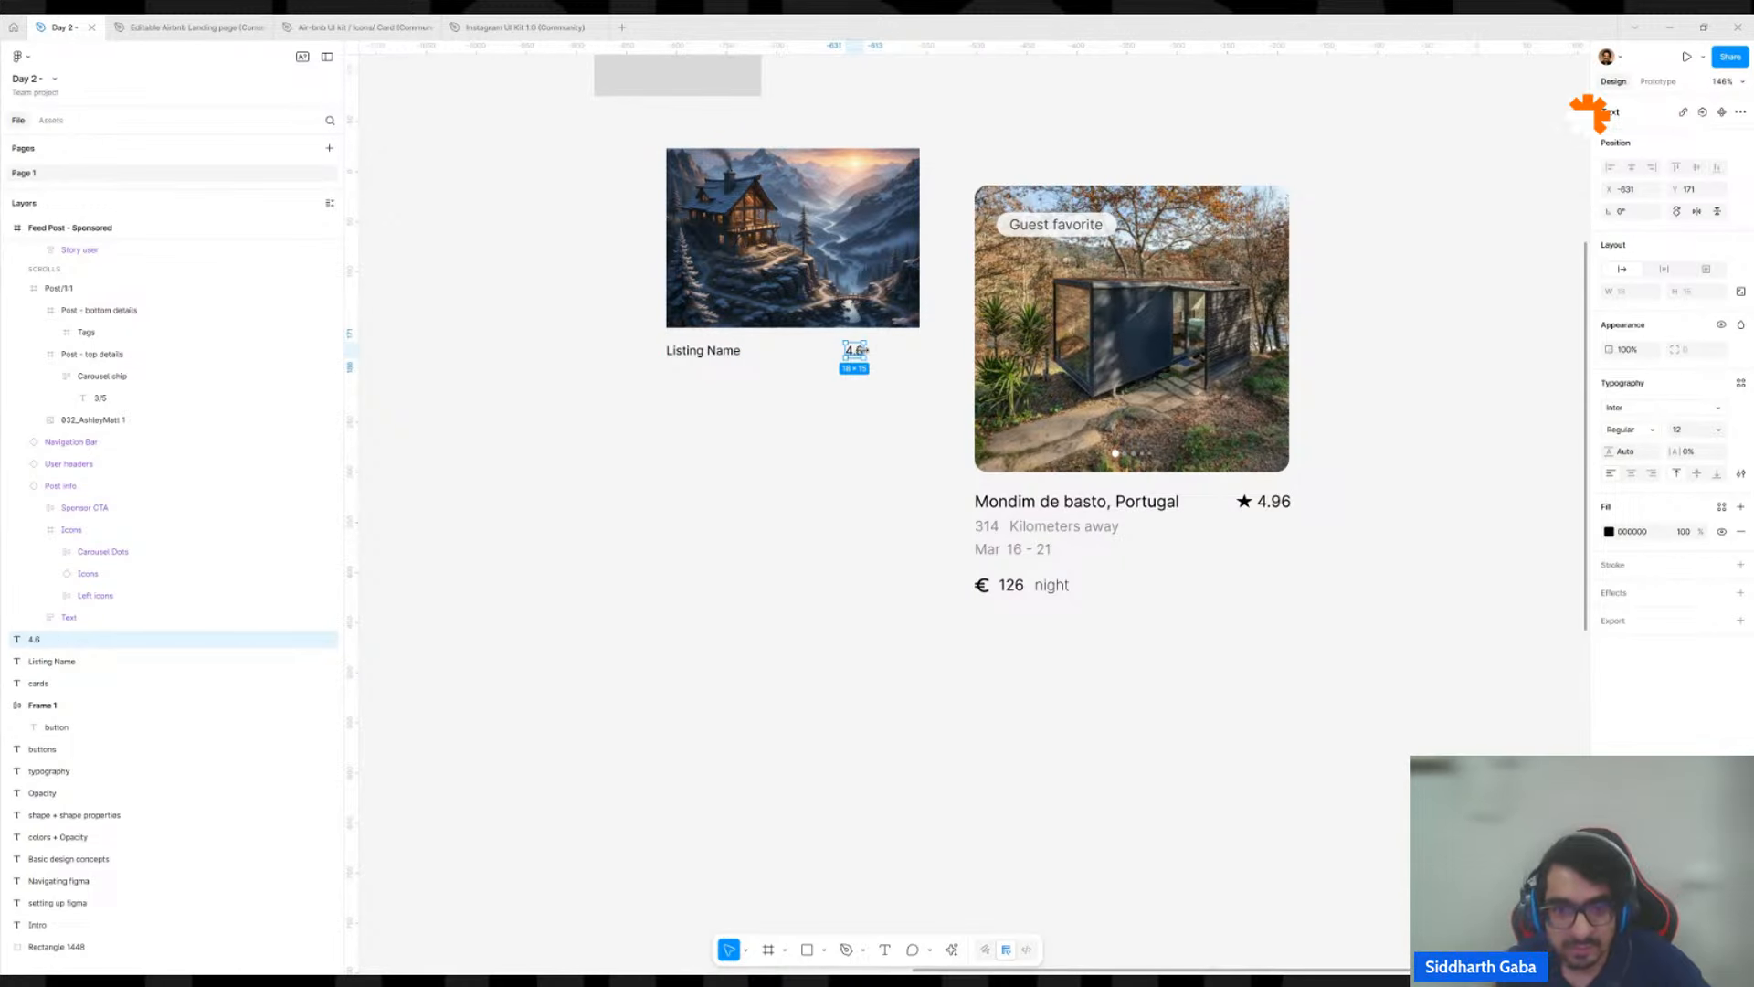
left_click_drag(864, 349, 918, 345)
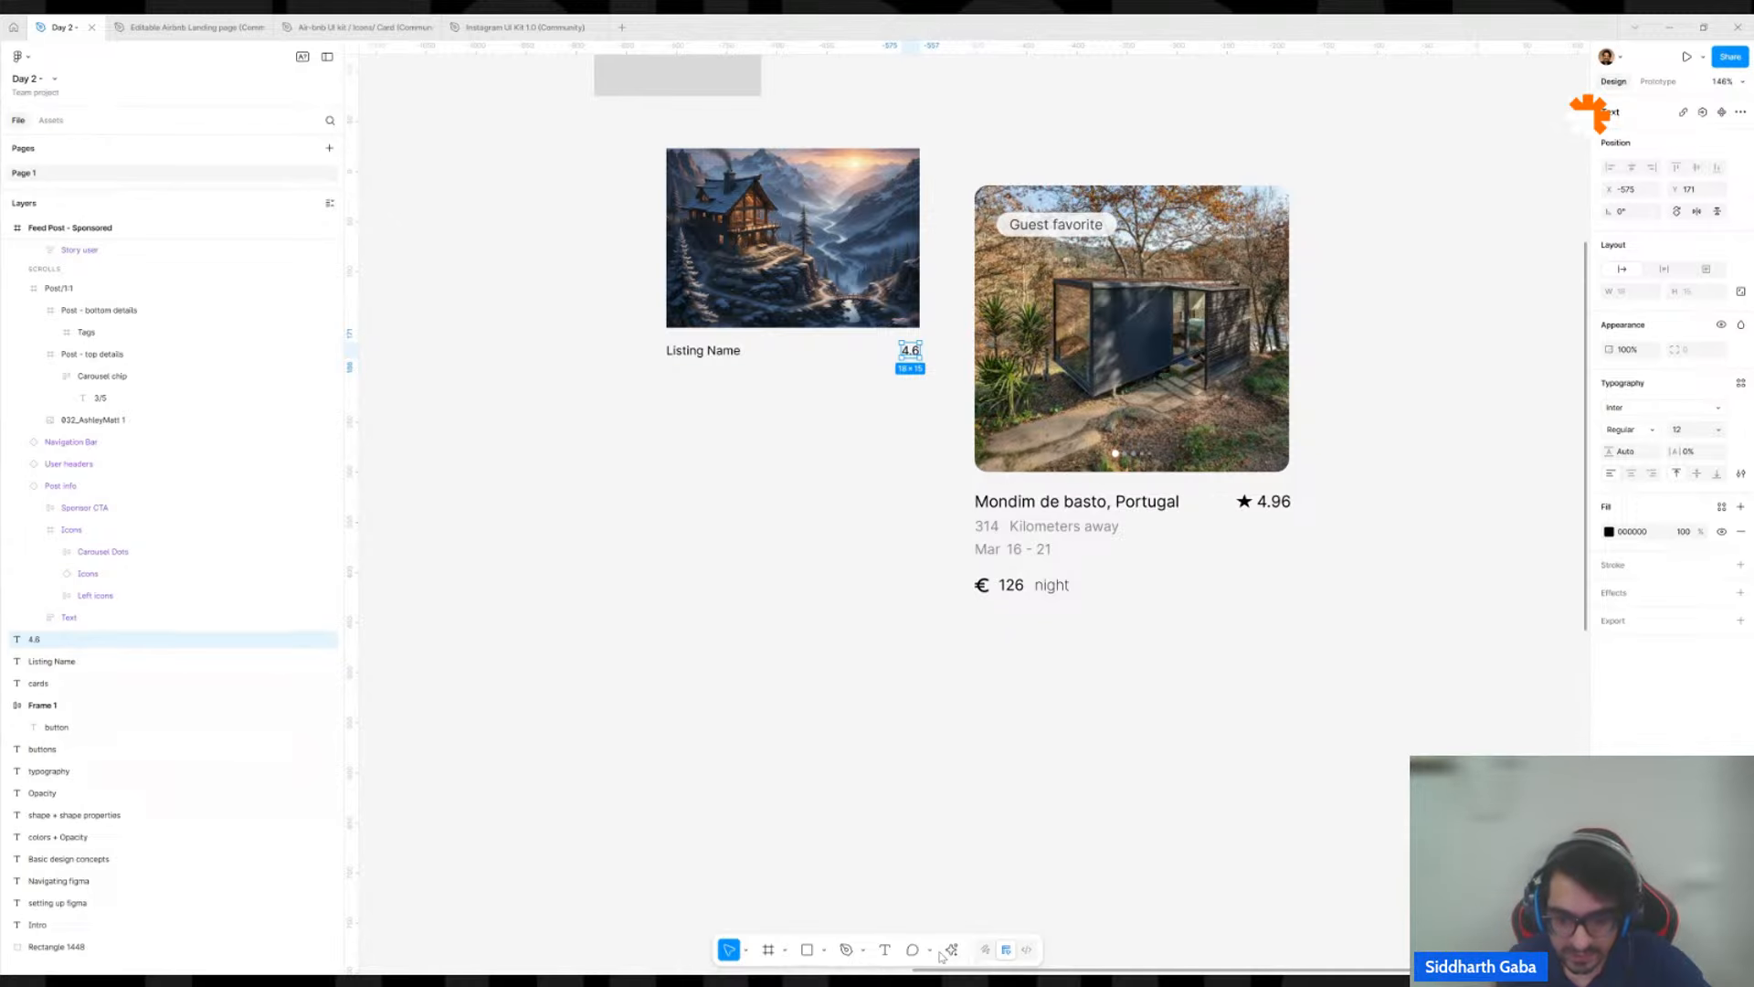
Draw a star about 12 × 12 just left of the 4.6 rating and fill it with black sampled from the reference card's euro sign.
left_click(825, 955)
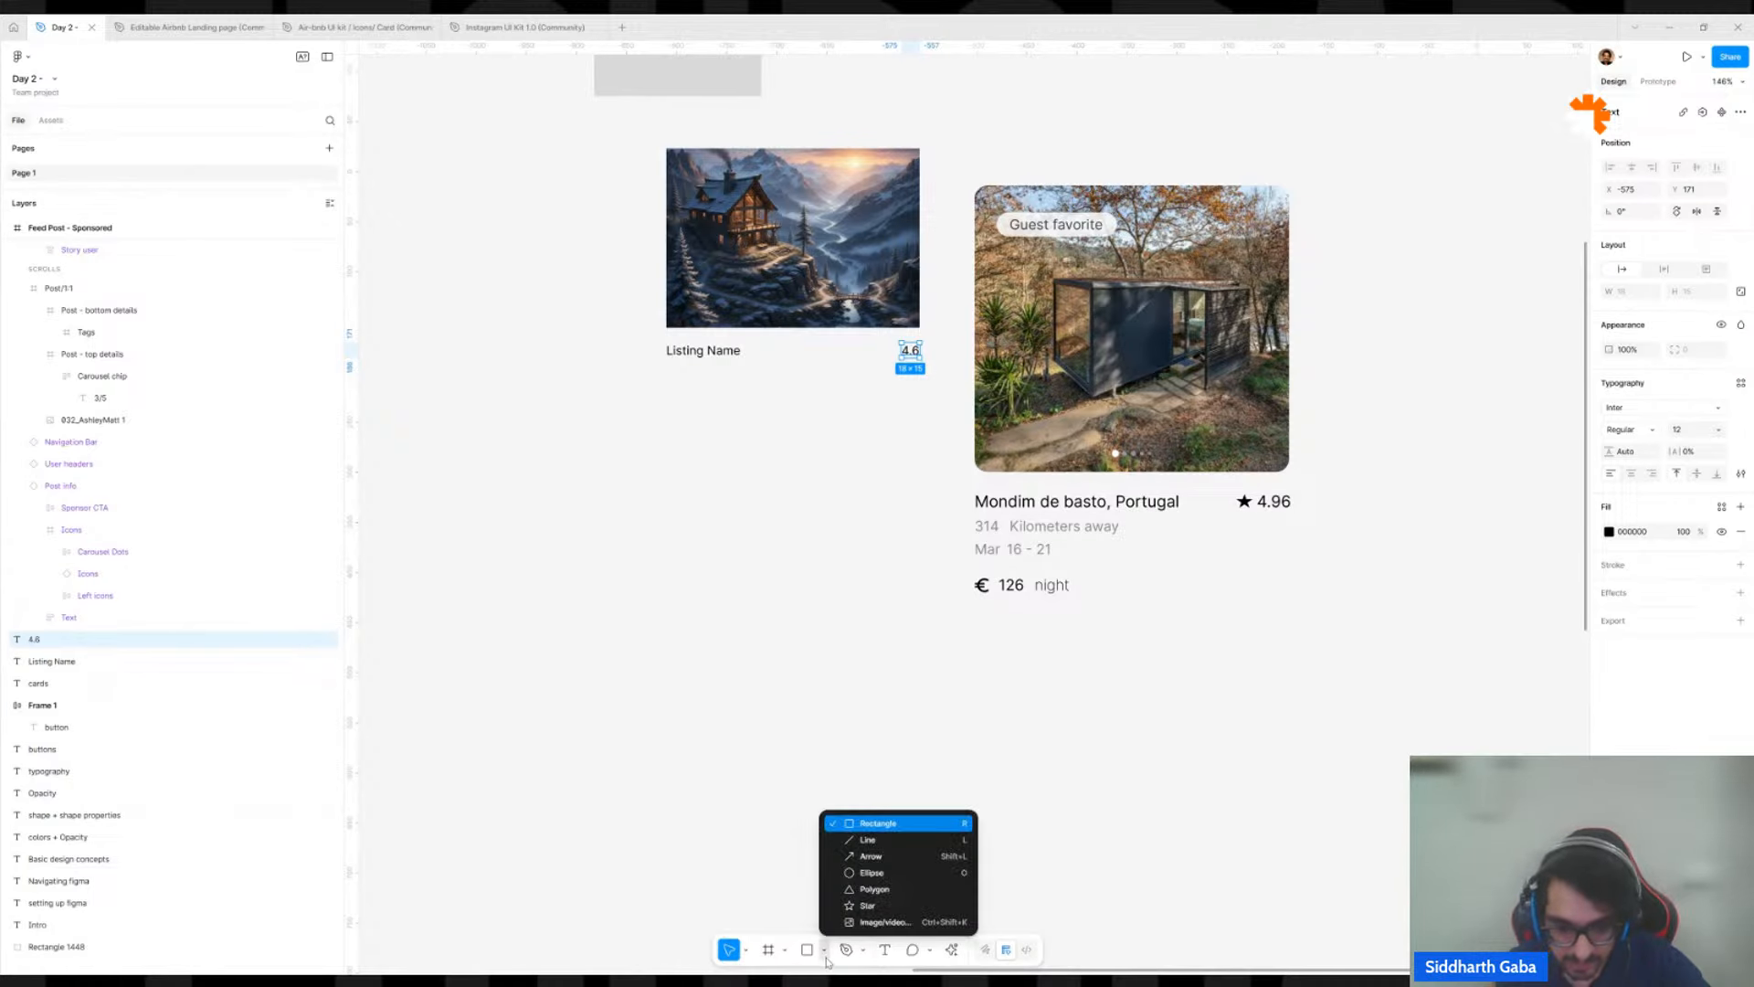
left_click(866, 906)
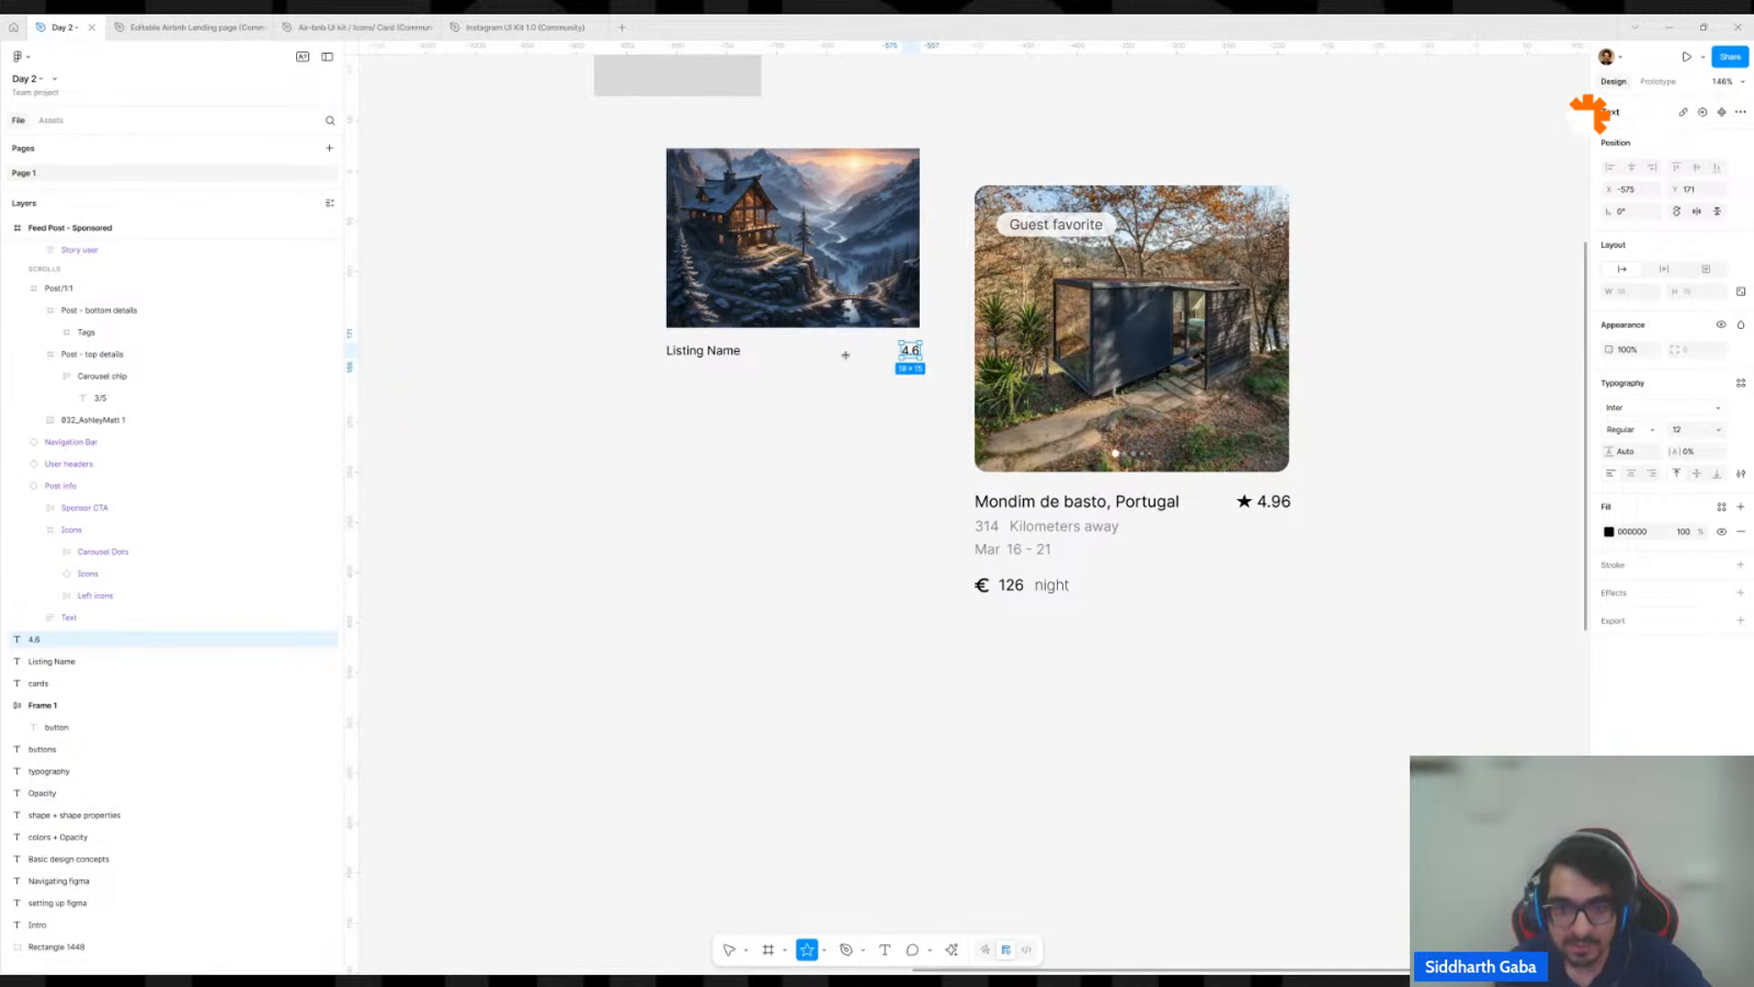
scroll(885, 348, "up", 5)
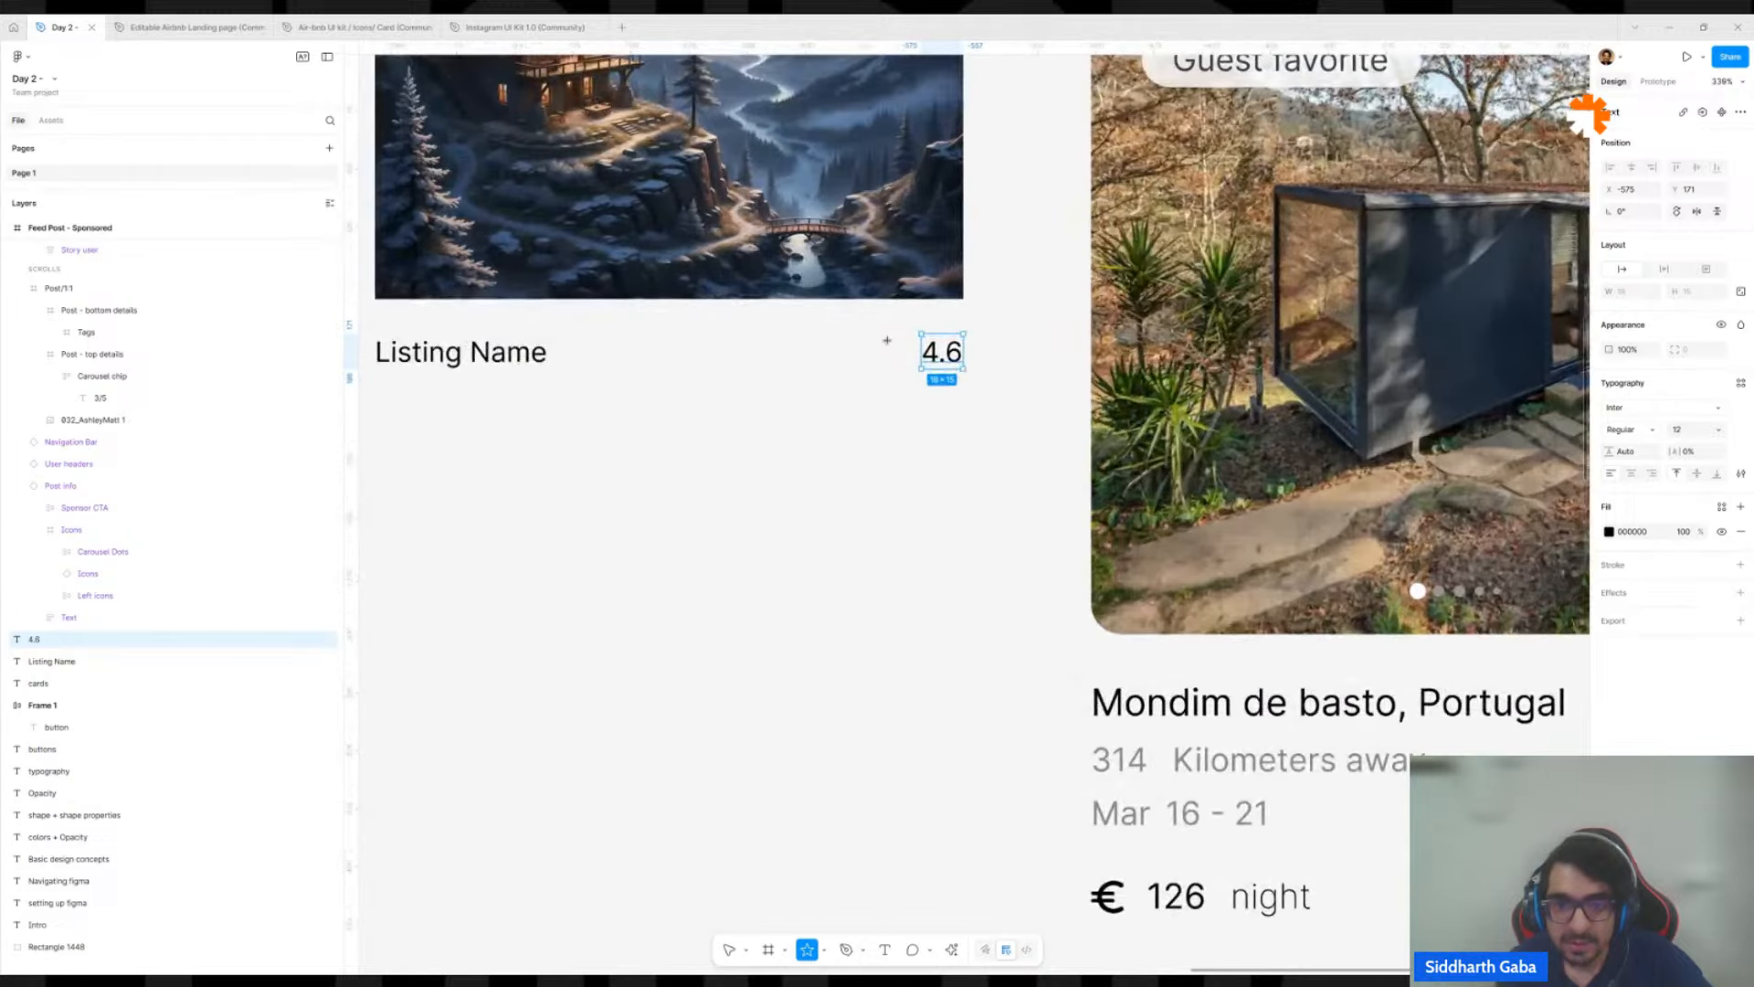
mouse_move(886, 339)
left_mouse_down()
mouse_move(916, 369)
mouse_move(889, 354)
left_mouse_up()
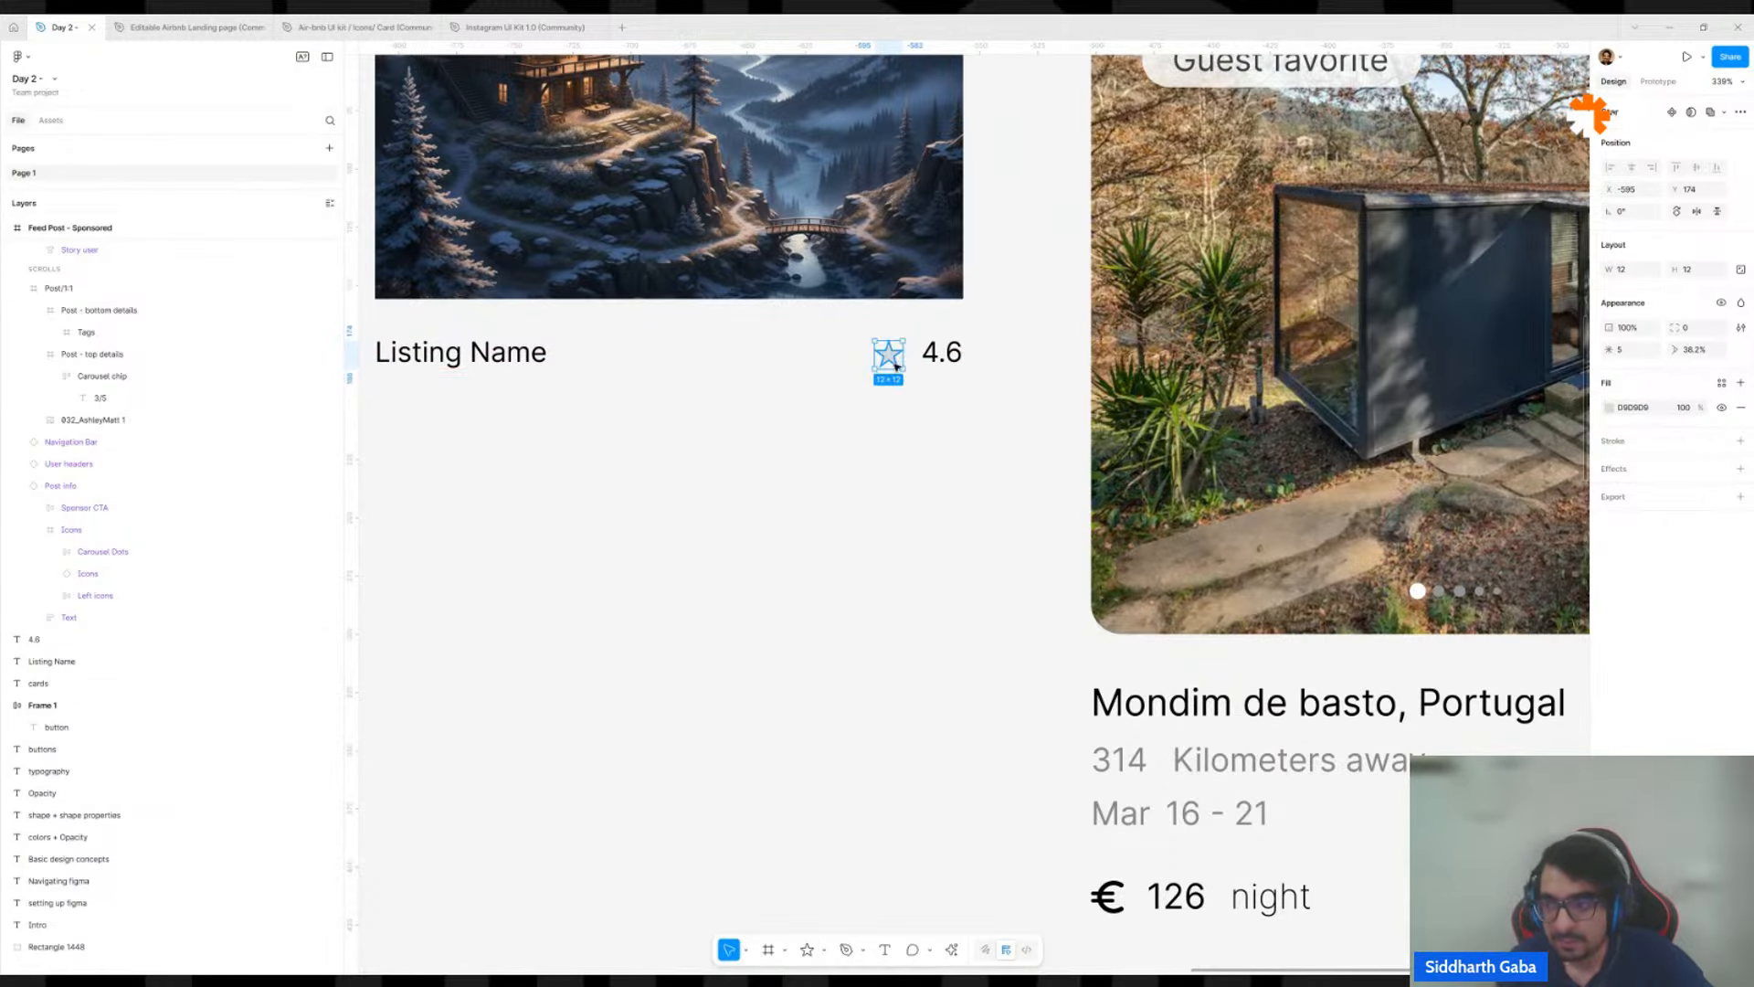
key("i")
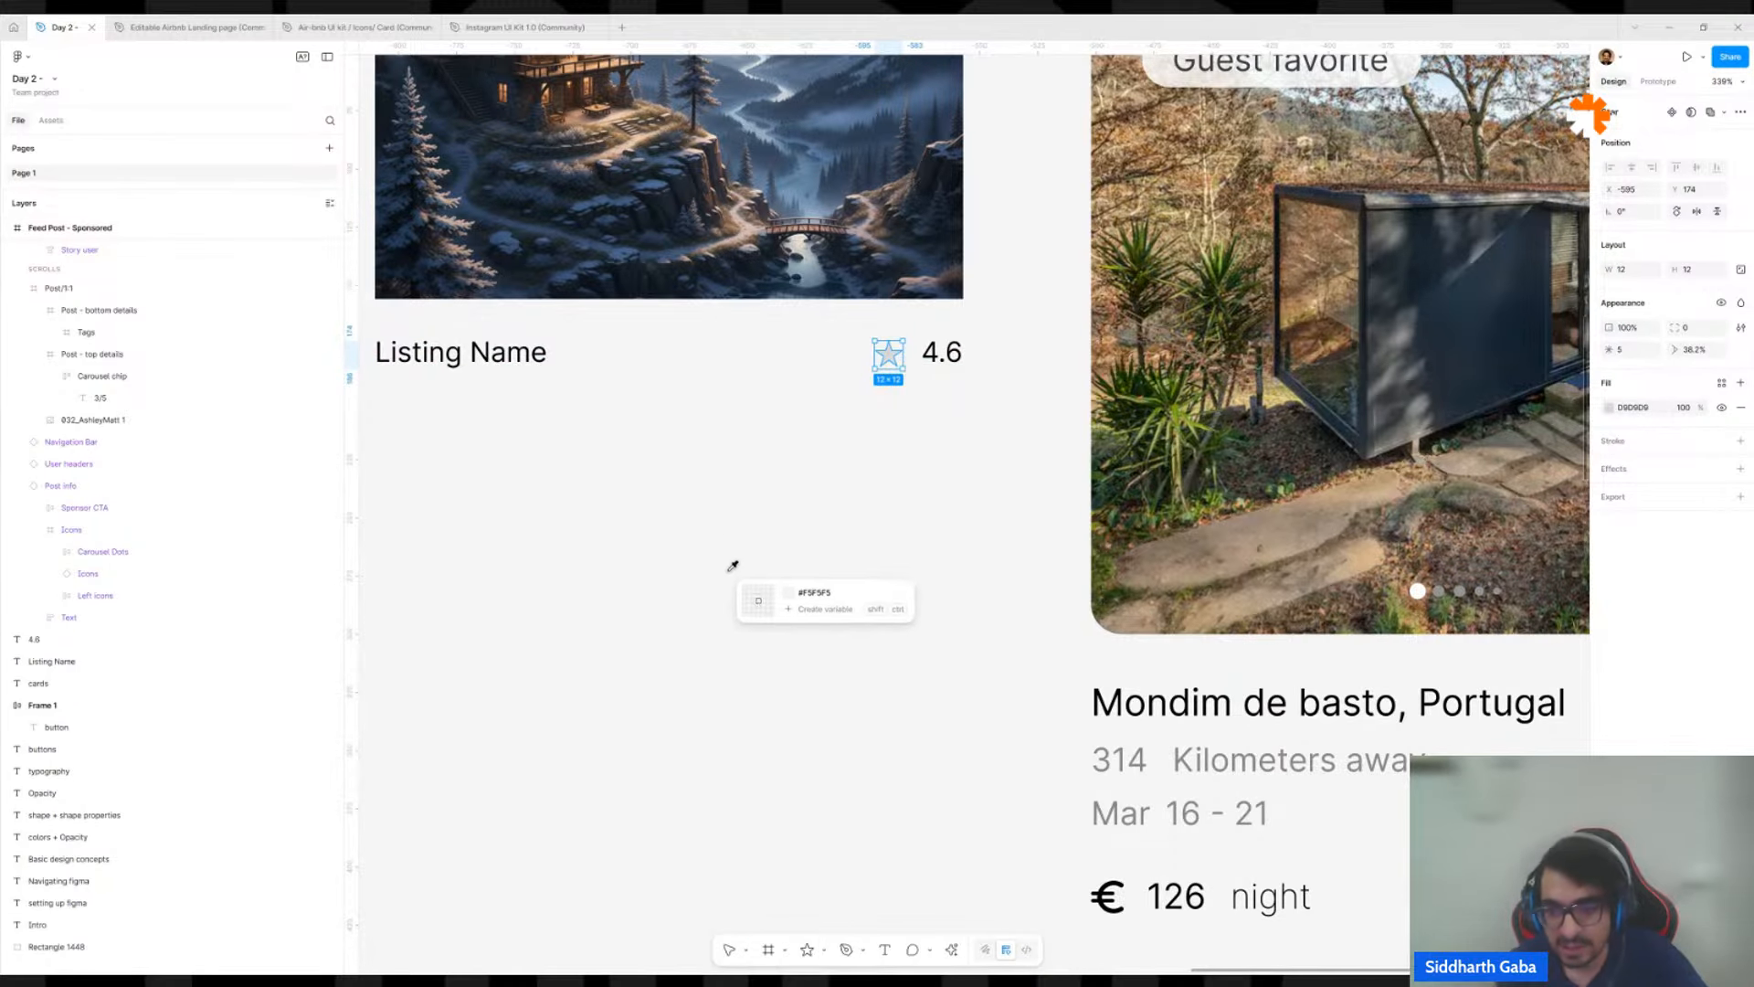
left_click(1107, 888)
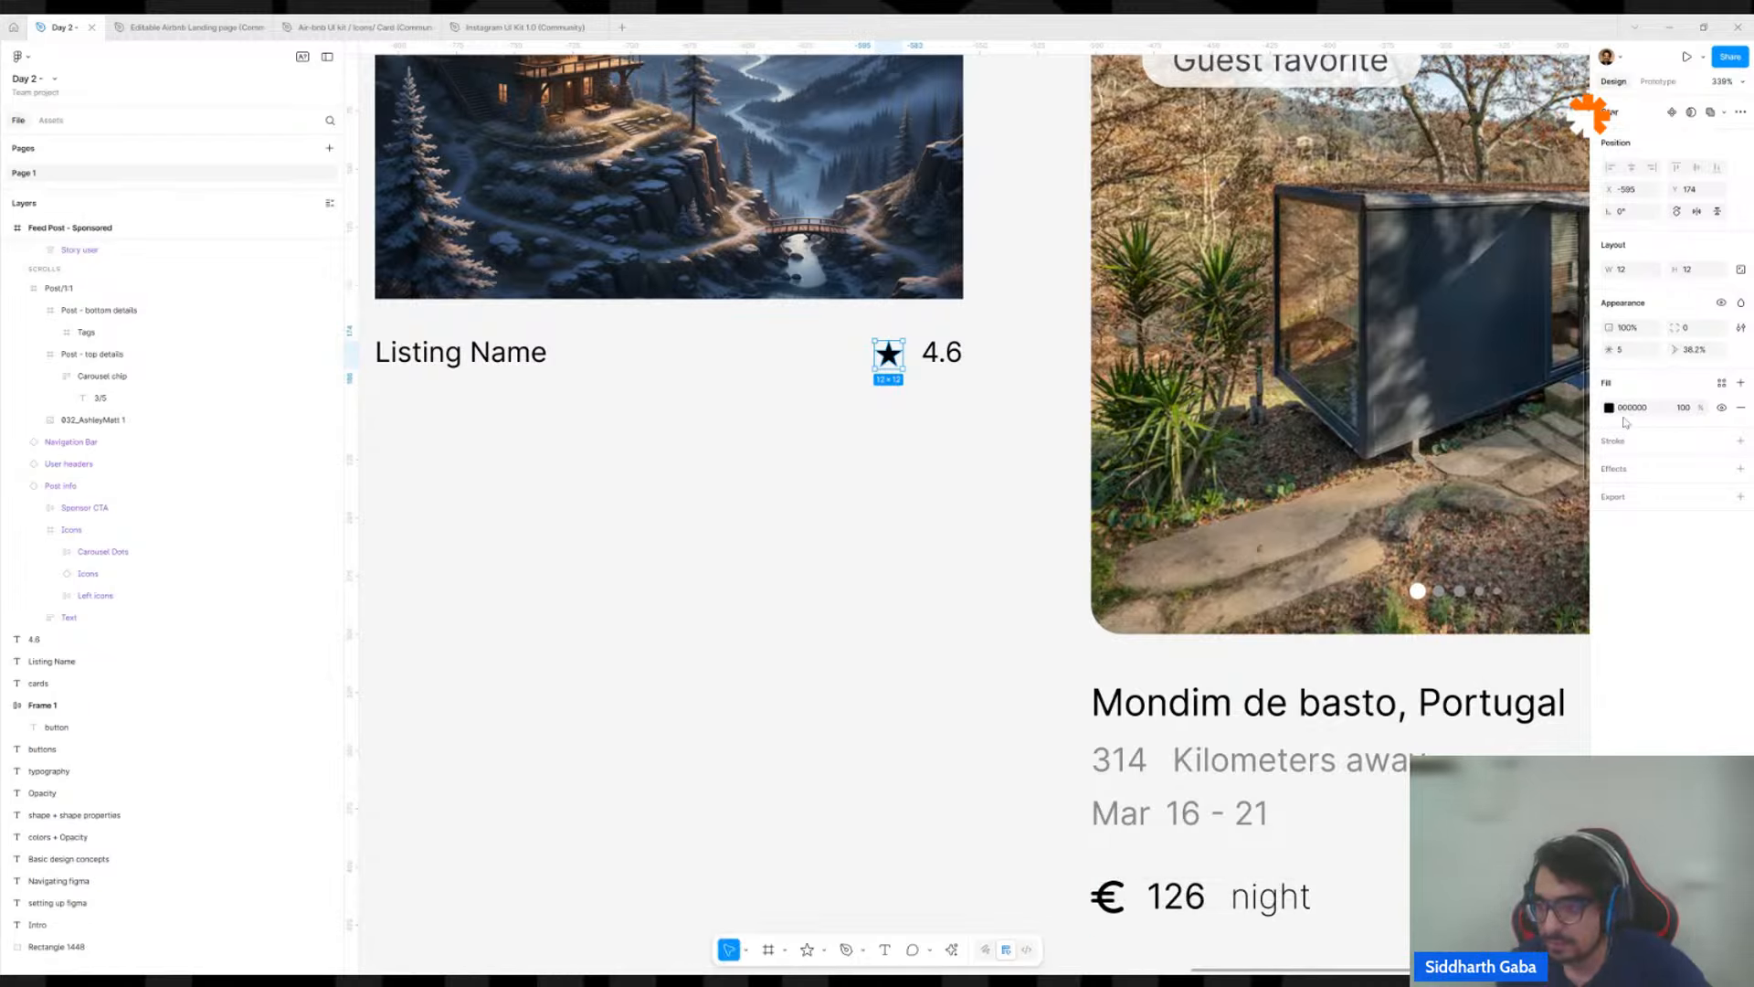
Make the star fuller by raising its inner ratio to about 65% with five points.
left_click_drag(1610, 348, 1531, 342)
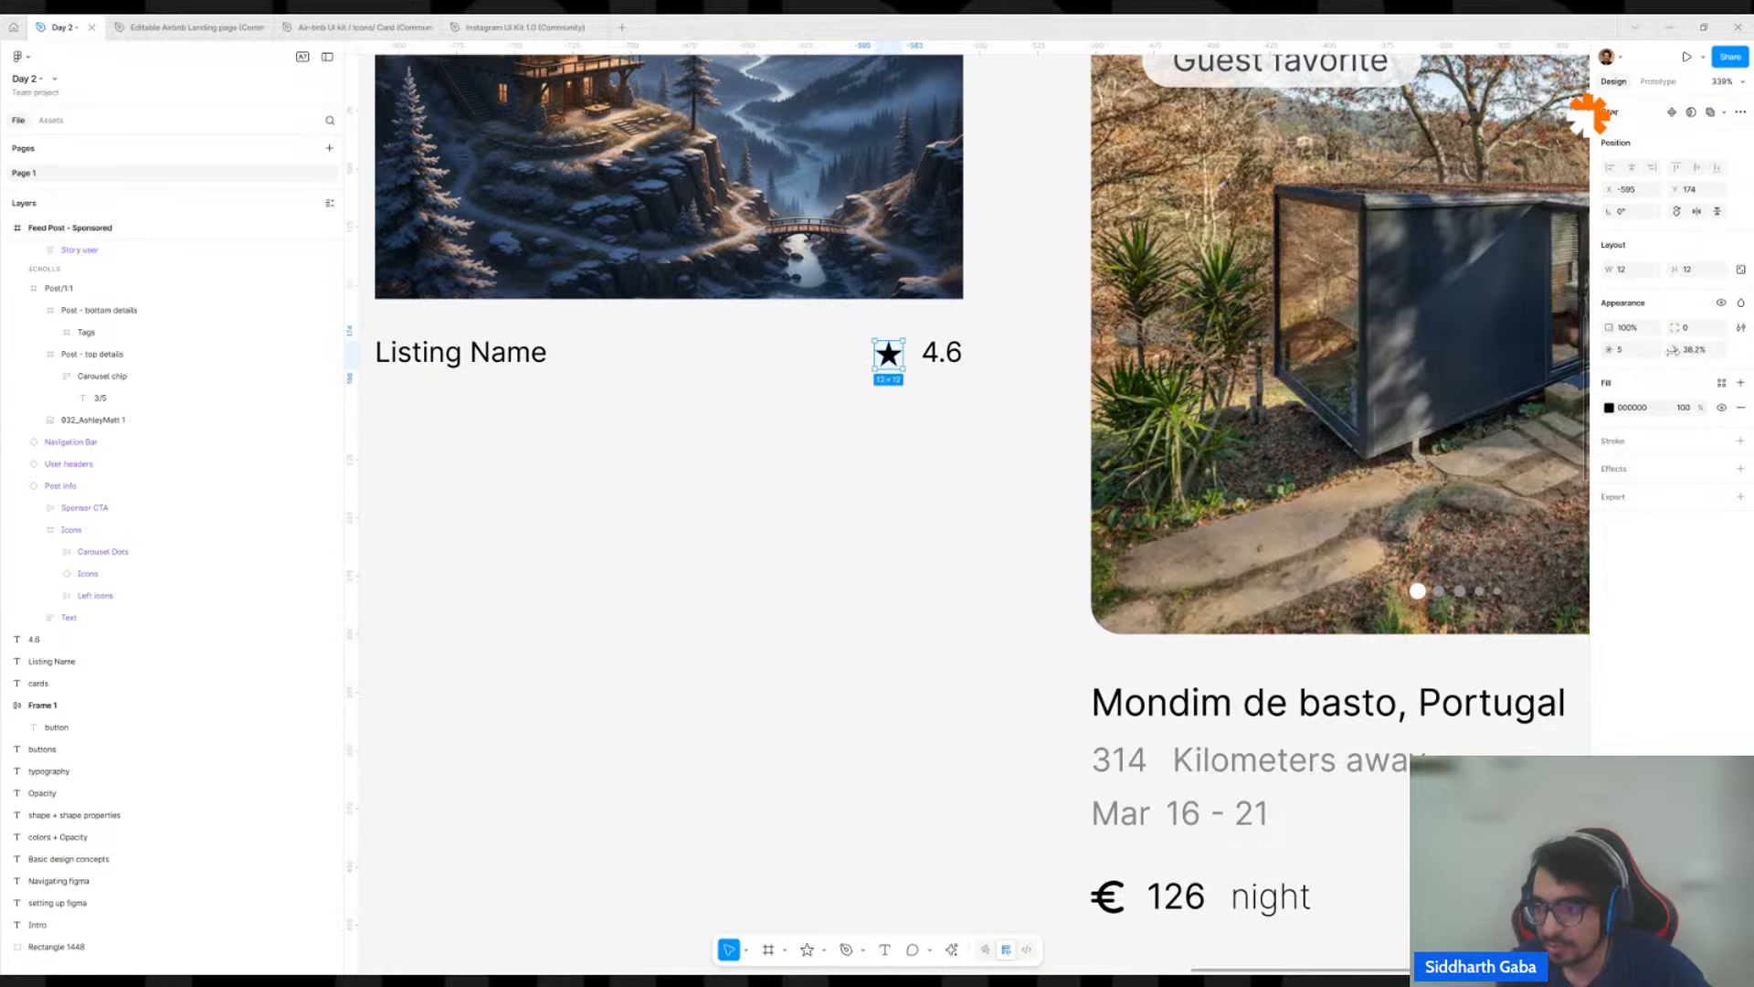
left_click_drag(1673, 350, 85, 352)
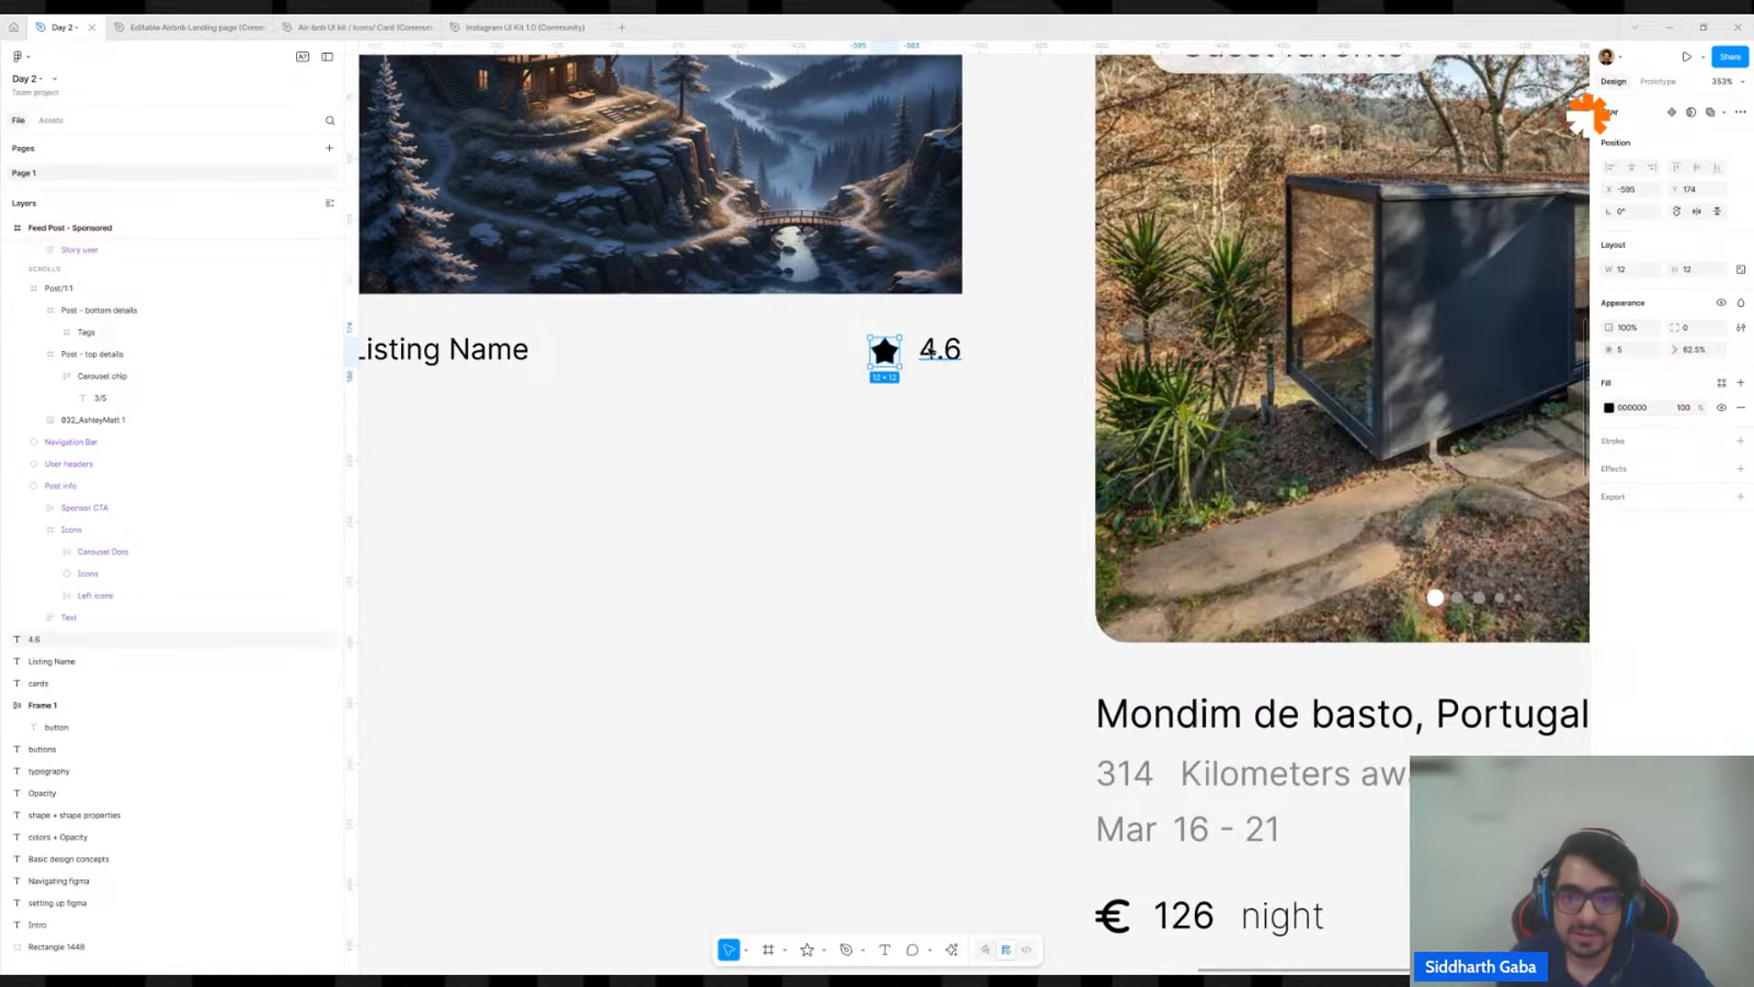
scroll(914, 357, "up", 10)
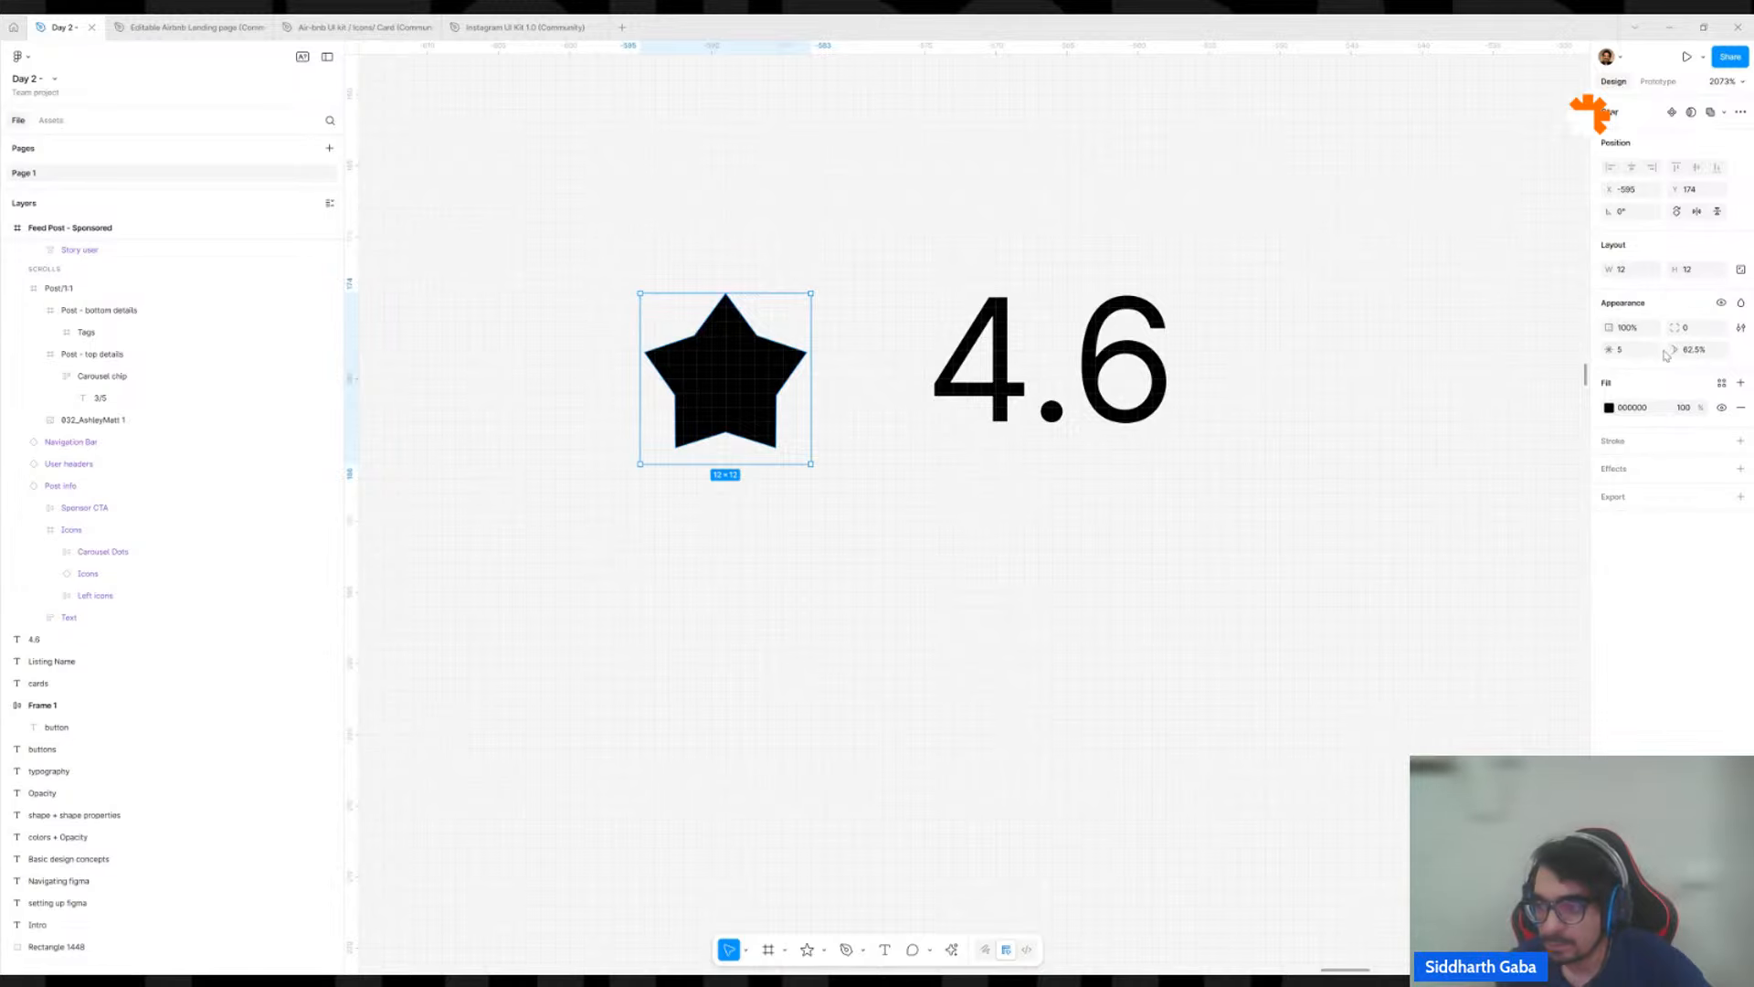
mouse_move(1672, 351)
left_mouse_down()
mouse_move(1753, 328)
mouse_move(1682, 329)
left_mouse_up()
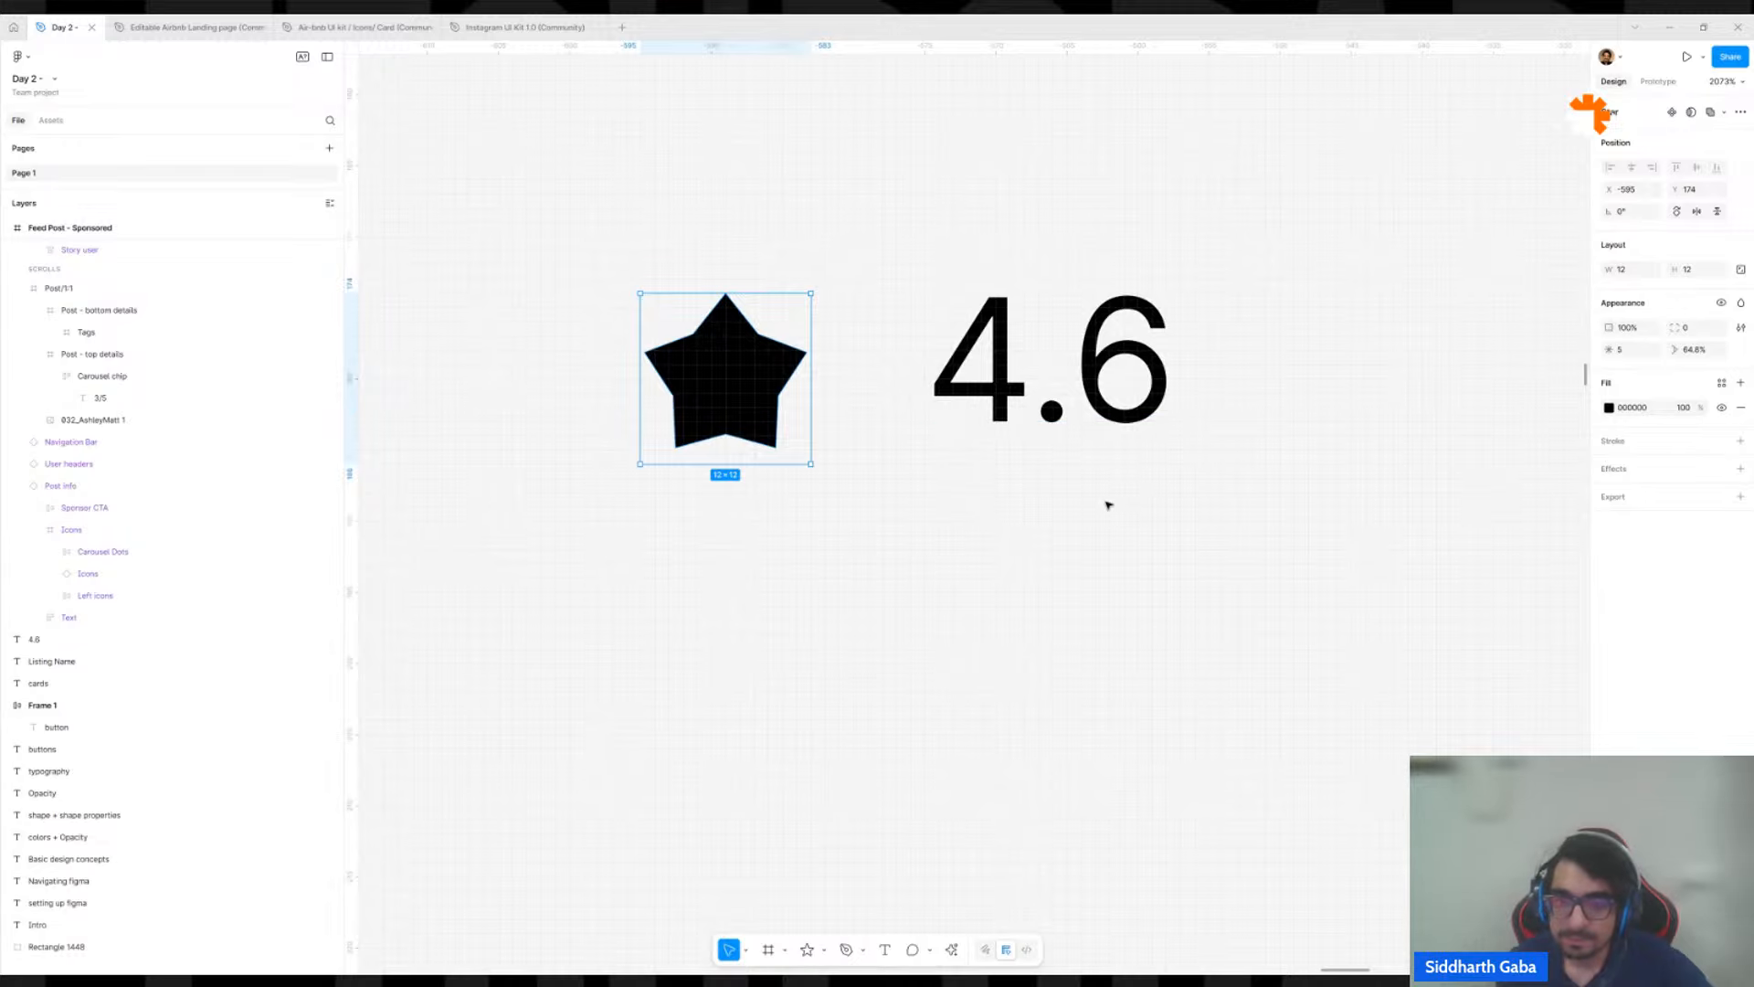
Duplicate the "Listing Name" text directly below itself and change the copy to "214 km away".
scroll(1108, 506, "down", 10)
scroll(1131, 423, "right", 2)
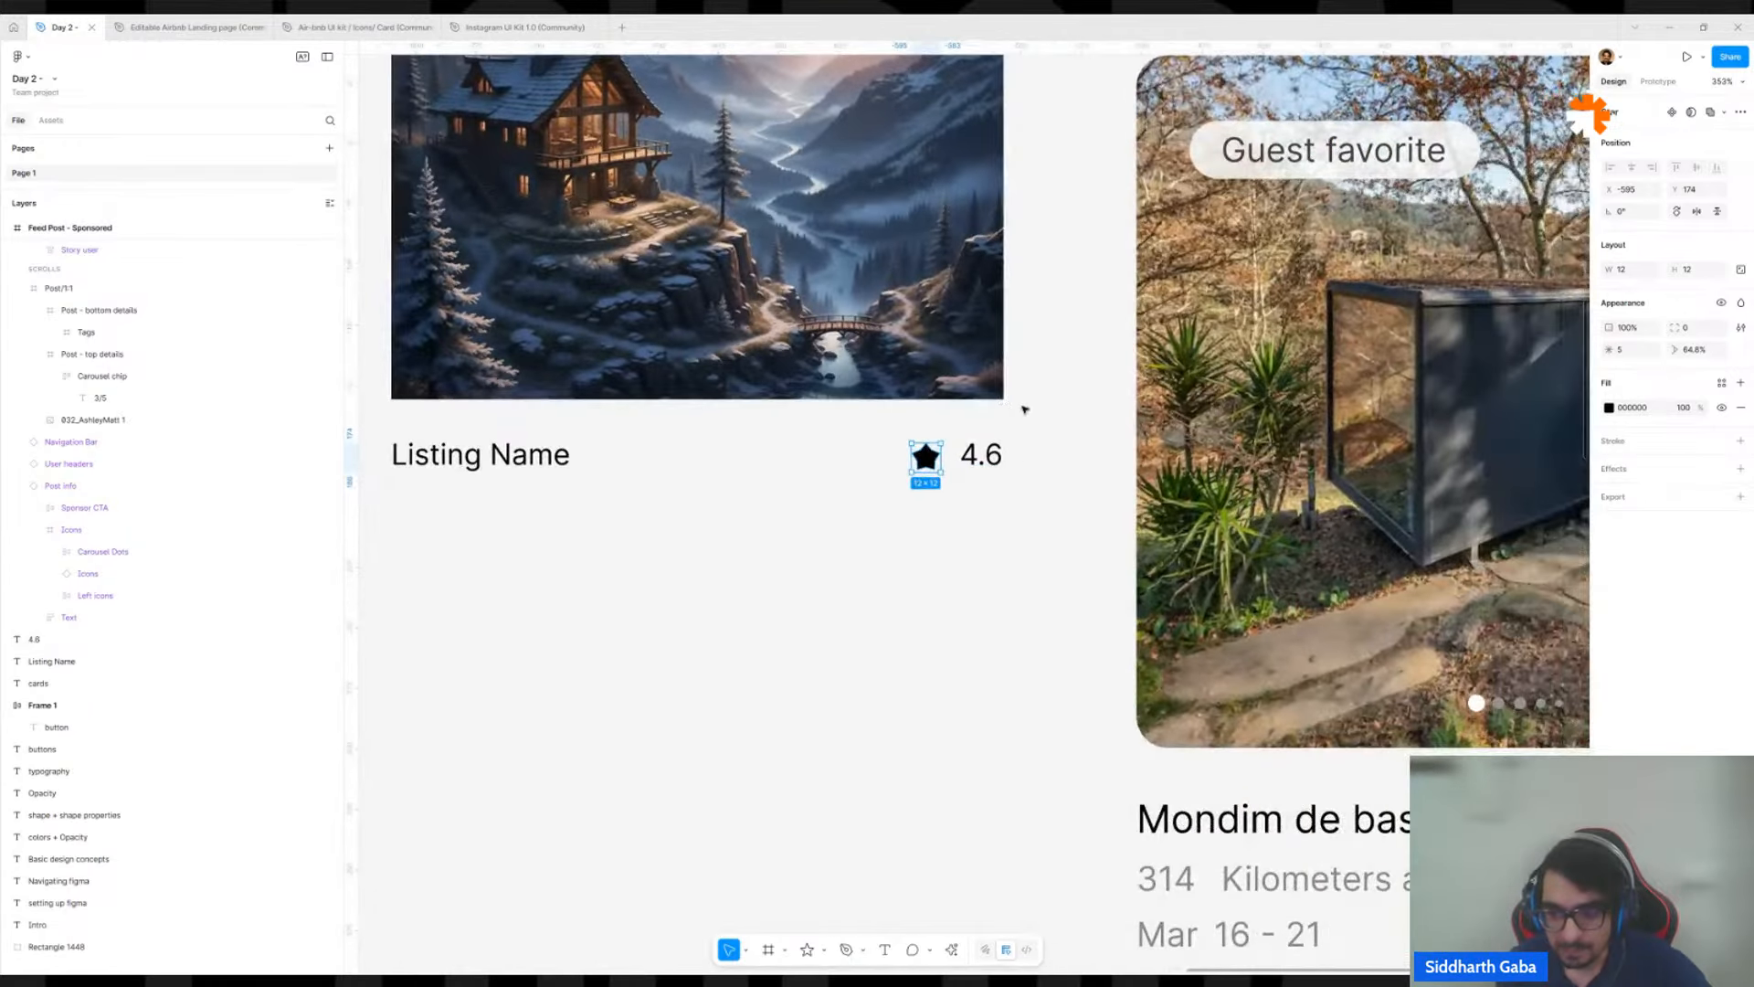
scroll(1024, 410, "down", 3)
left_click(689, 442)
left_click_drag(689, 442, 694, 470)
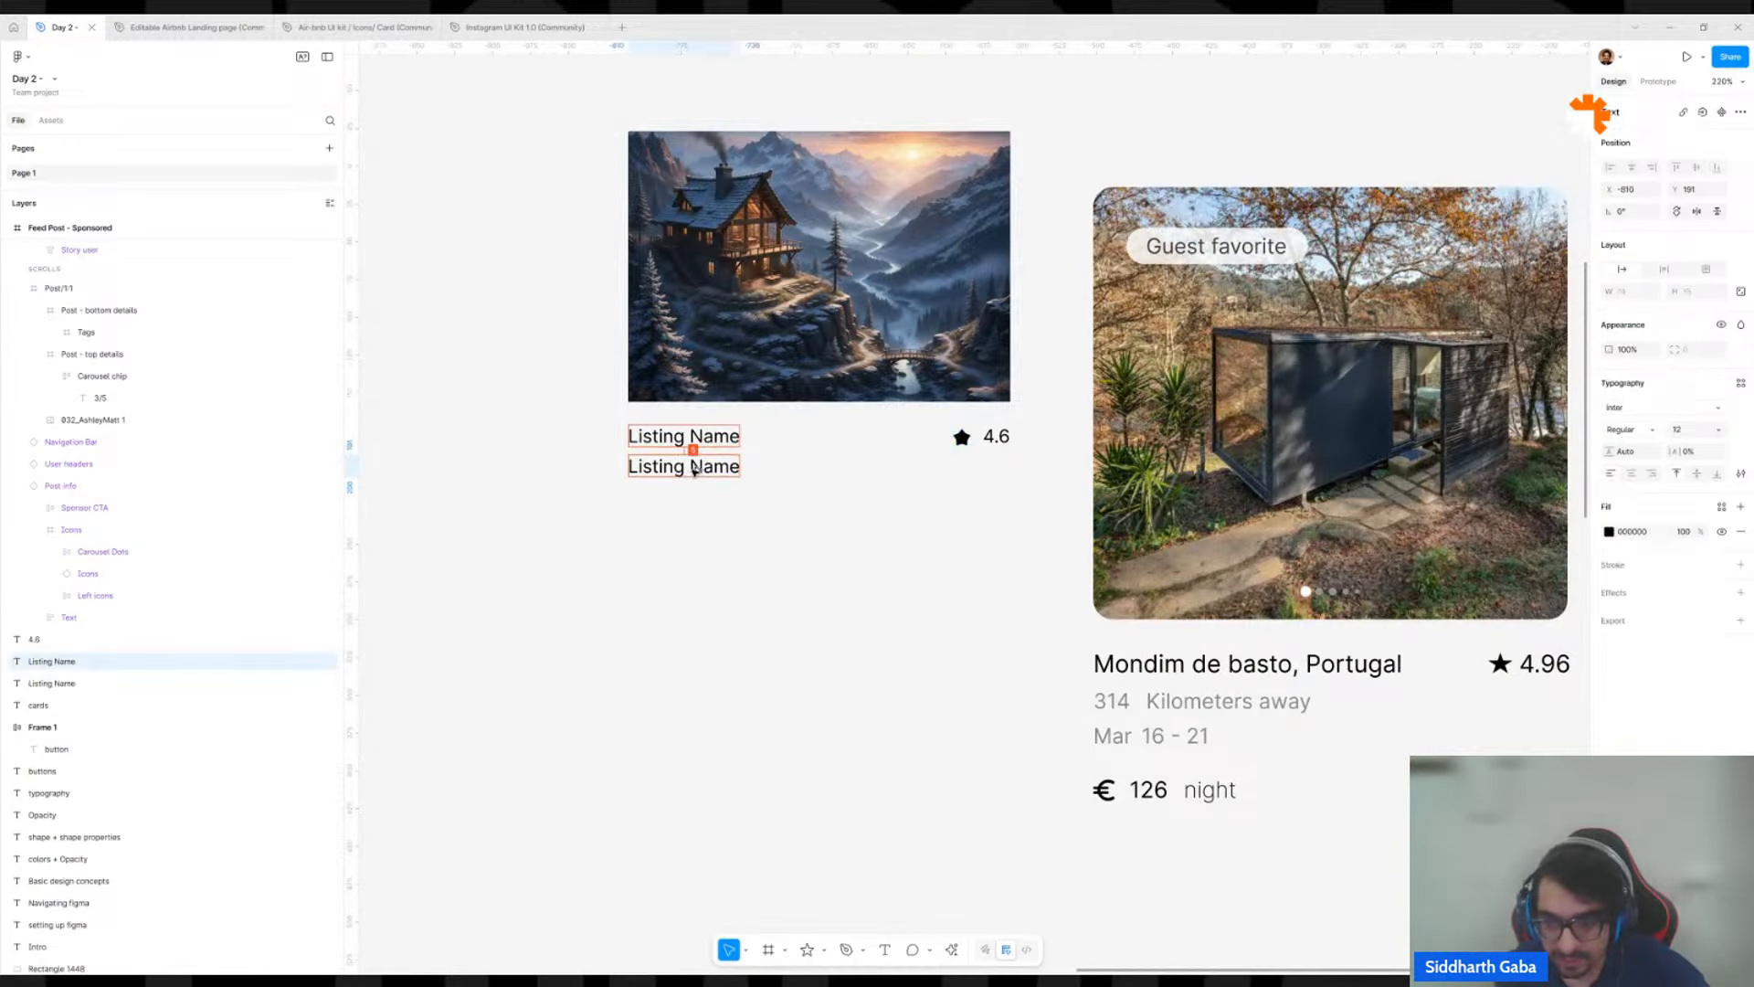
double_click(694, 469)
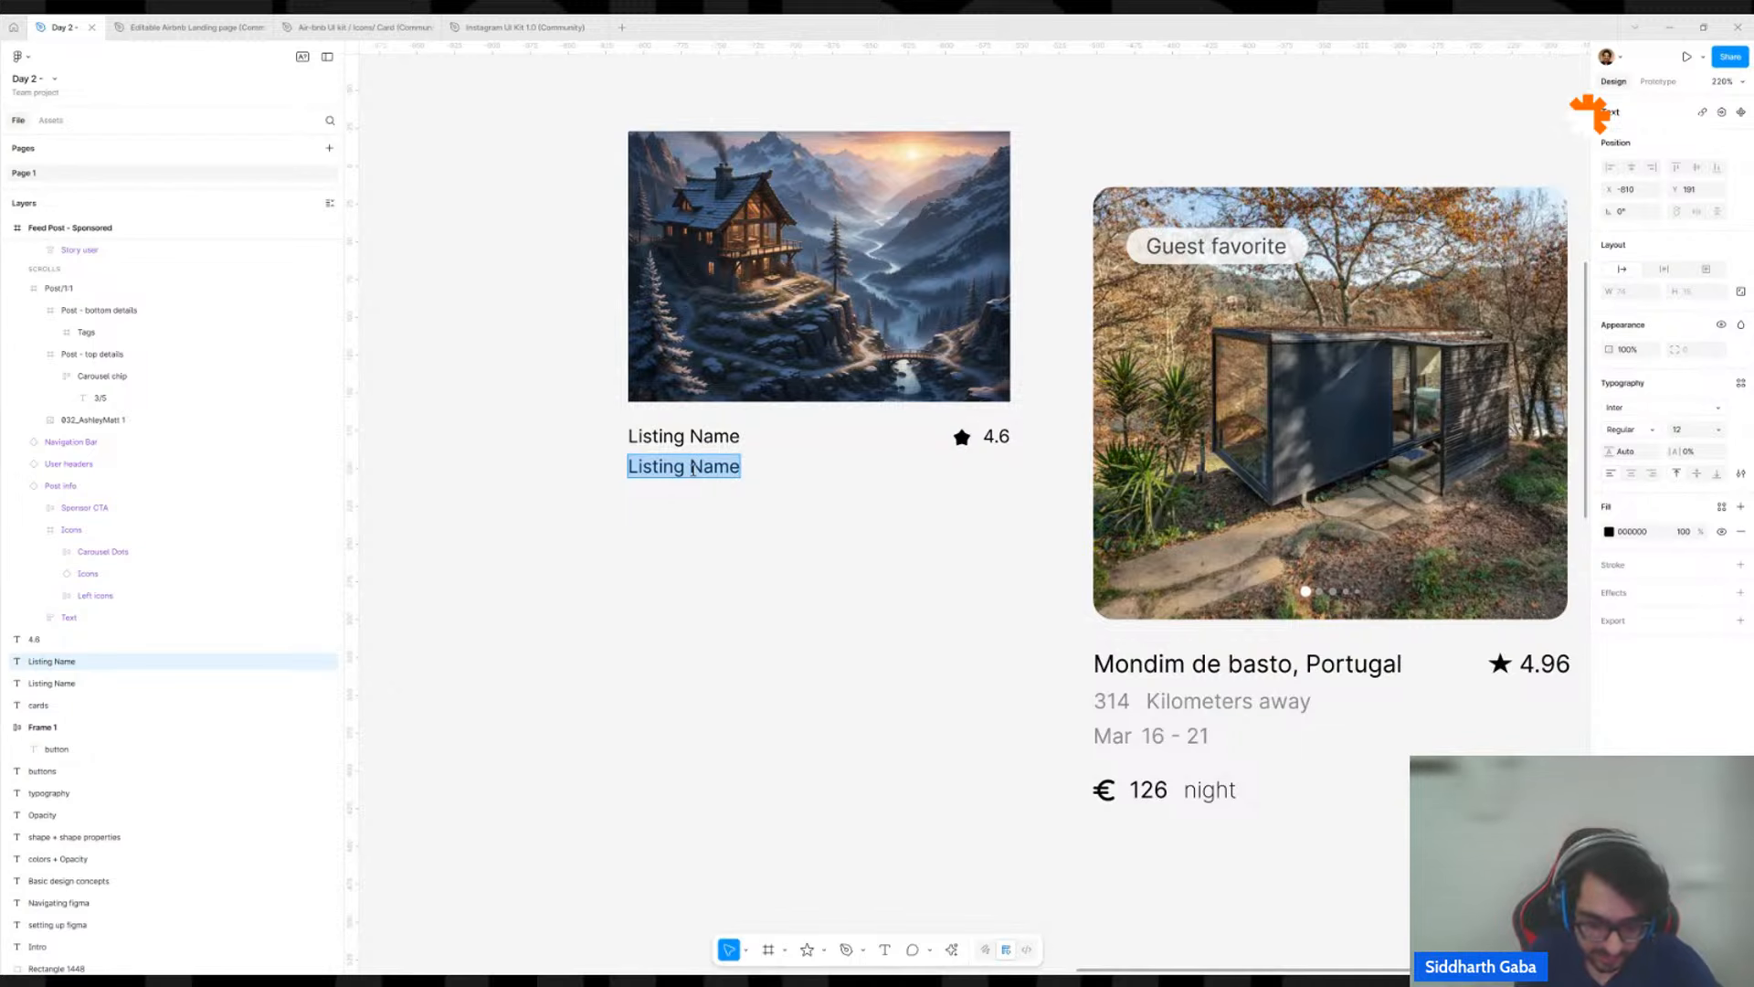
type("214")
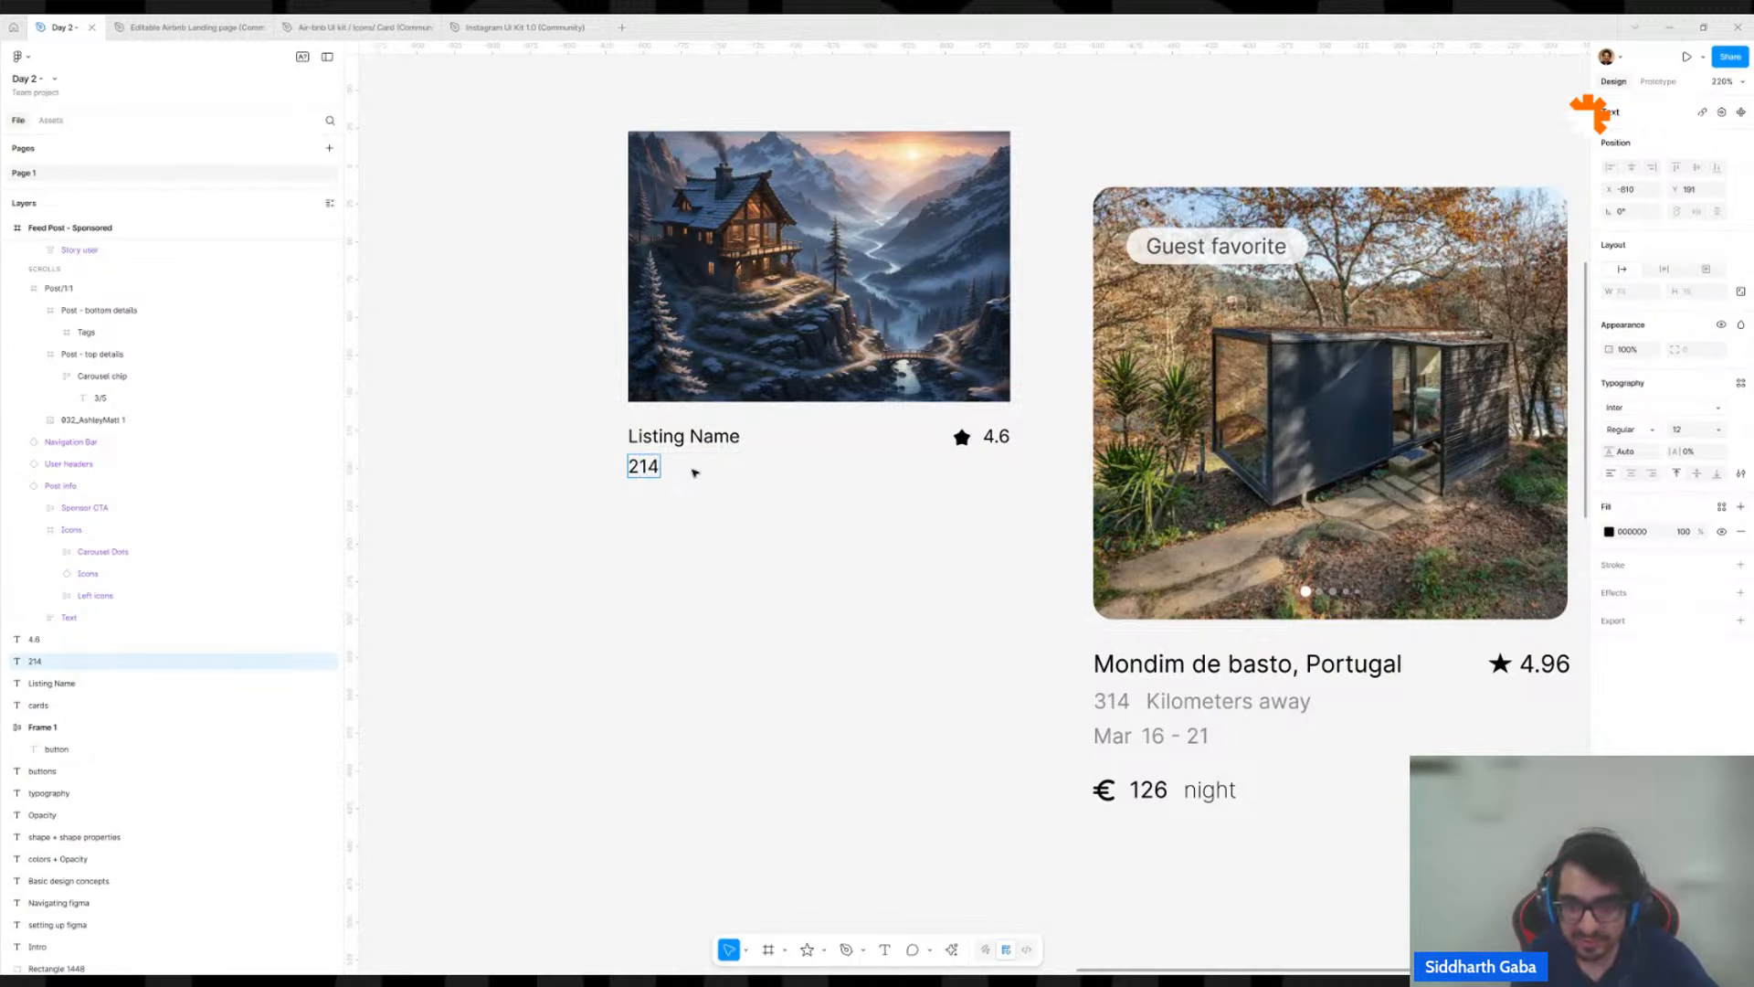
type(" k")
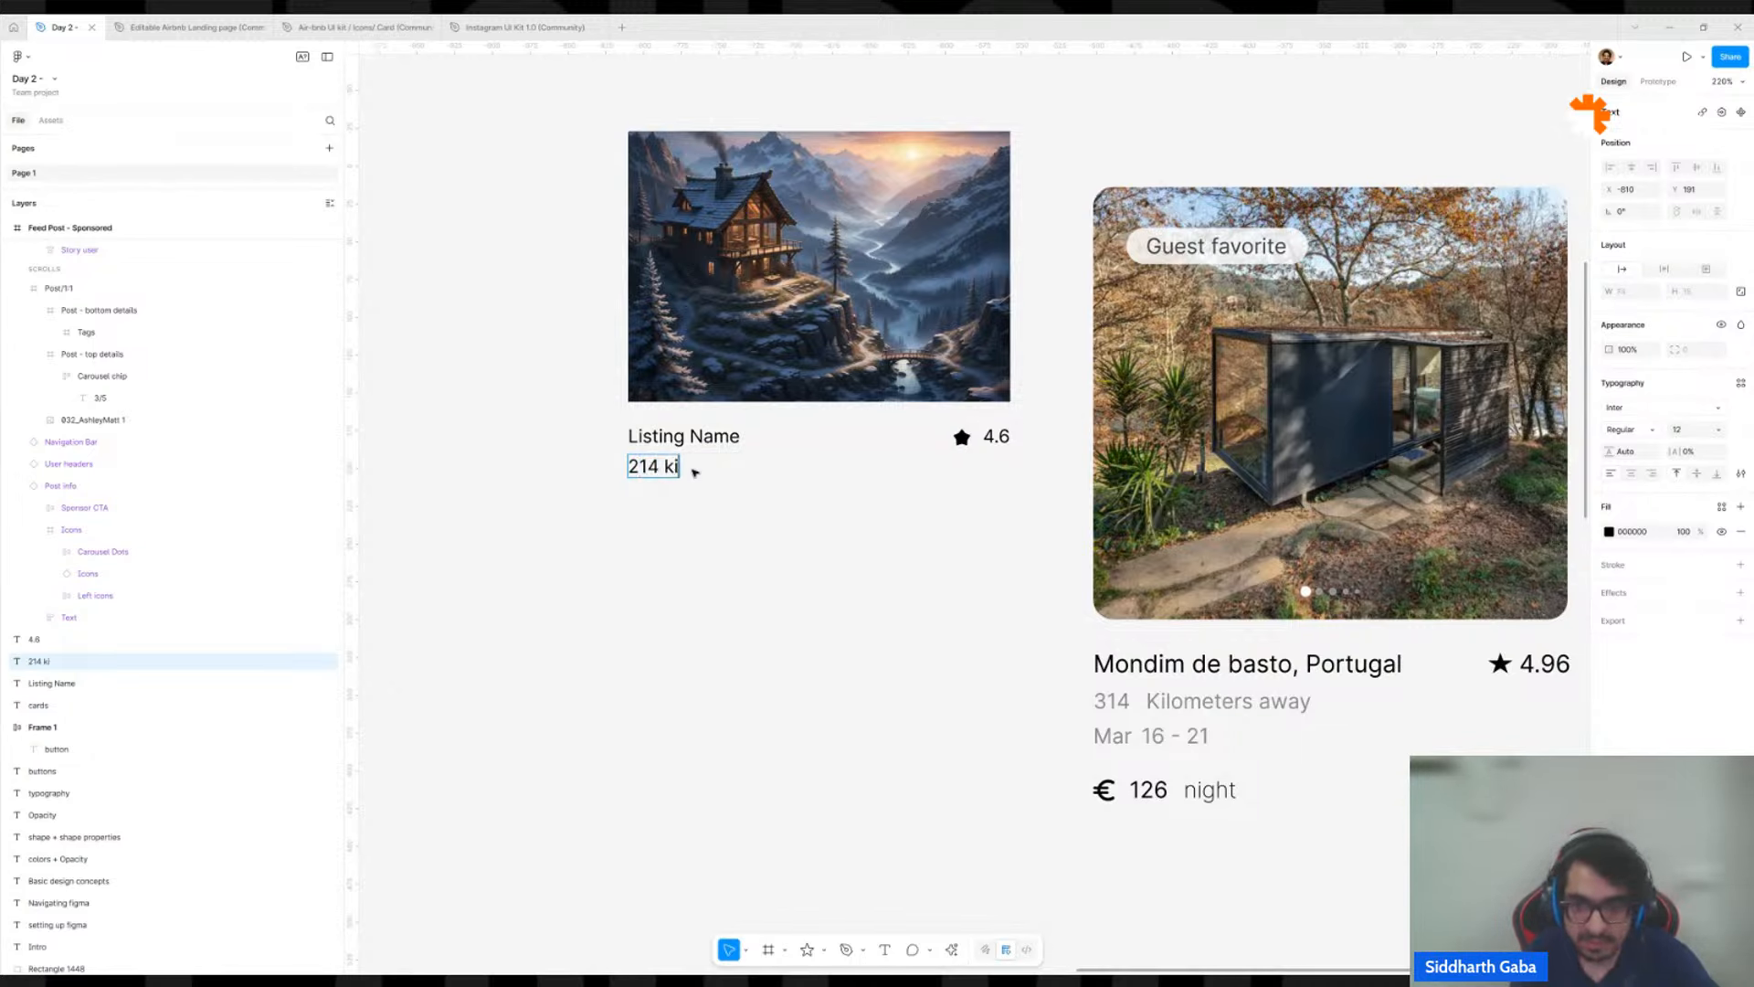
type("m aaway")
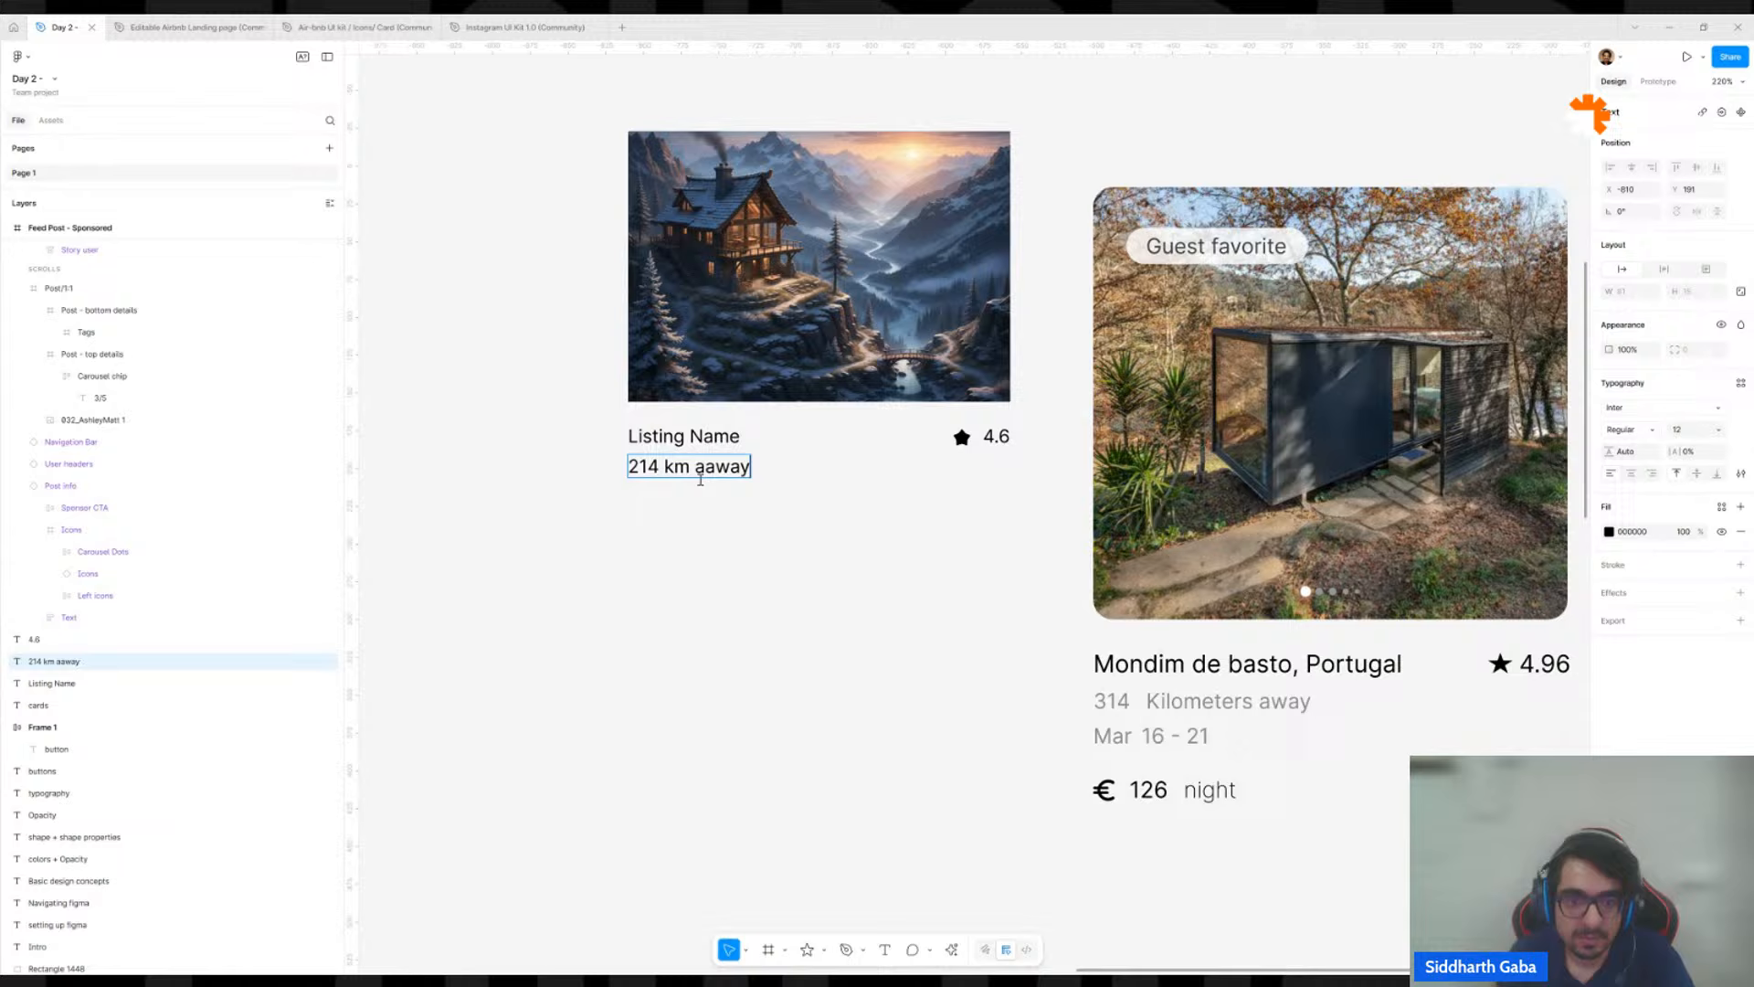
left_click(701, 478)
key("BackSpace")
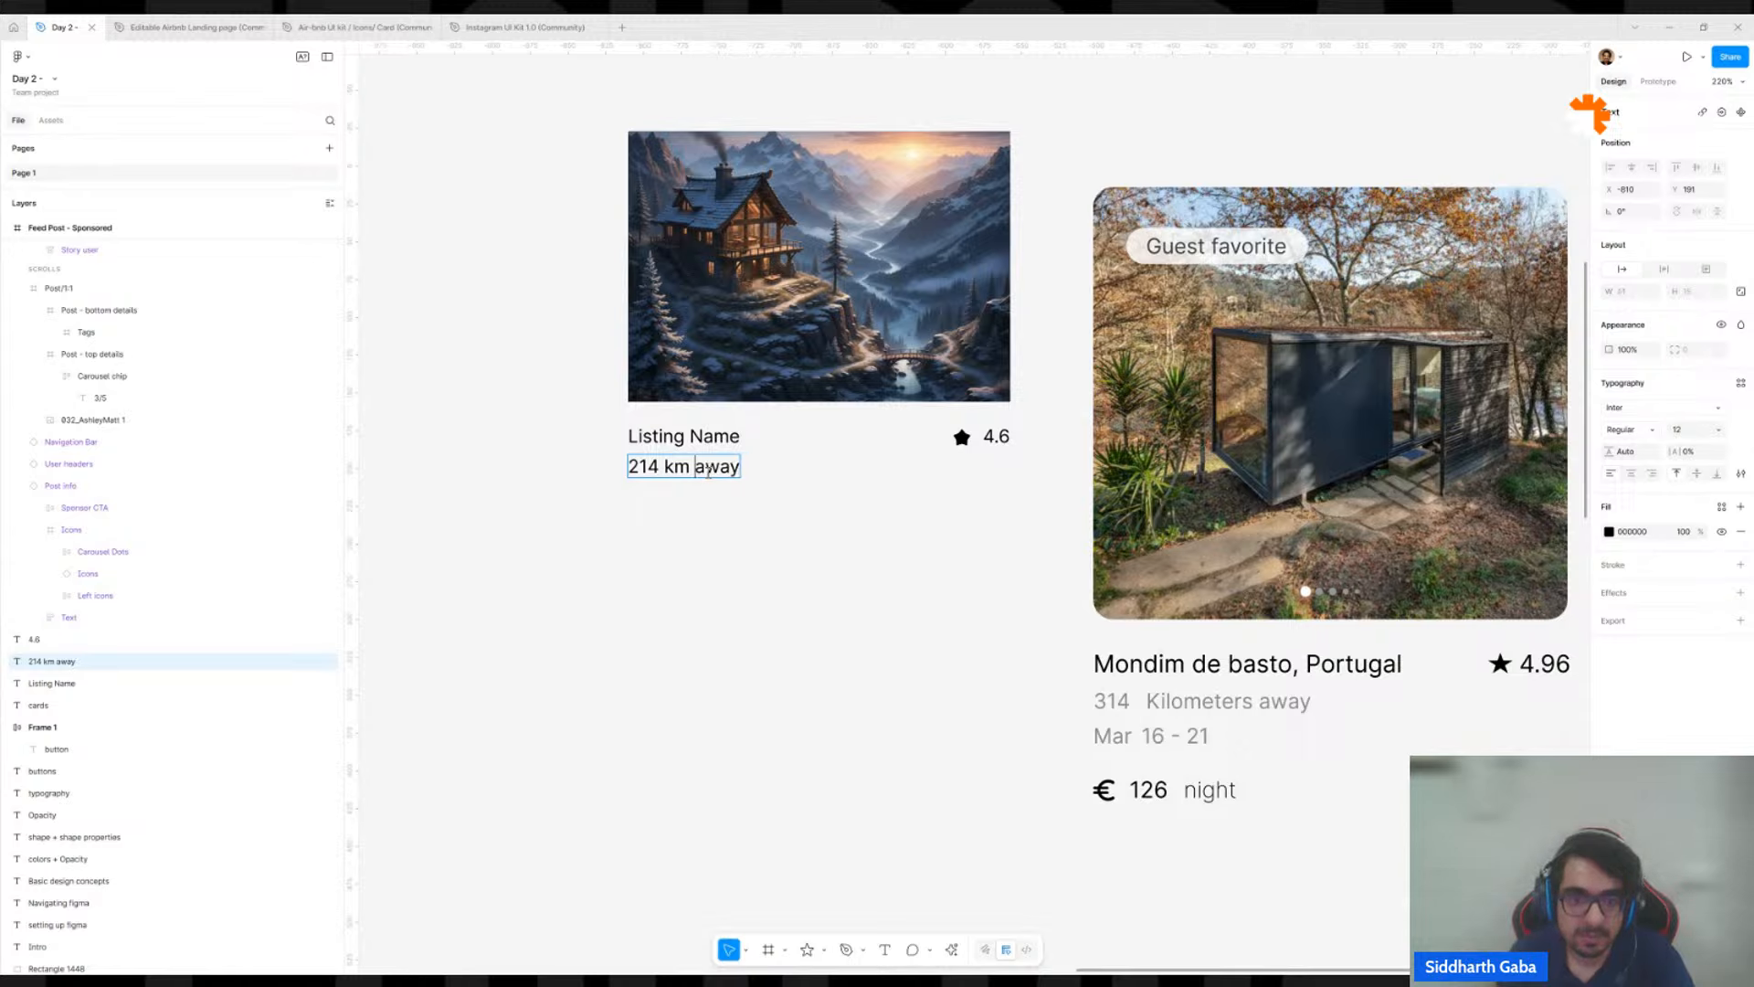
key("Escape")
Duplicate the "214 km away" text directly below itself and change the copy to "Mar 16 - 21".
left_click_drag(691, 468, 690, 494)
double_click(691, 493)
type("Mar ")
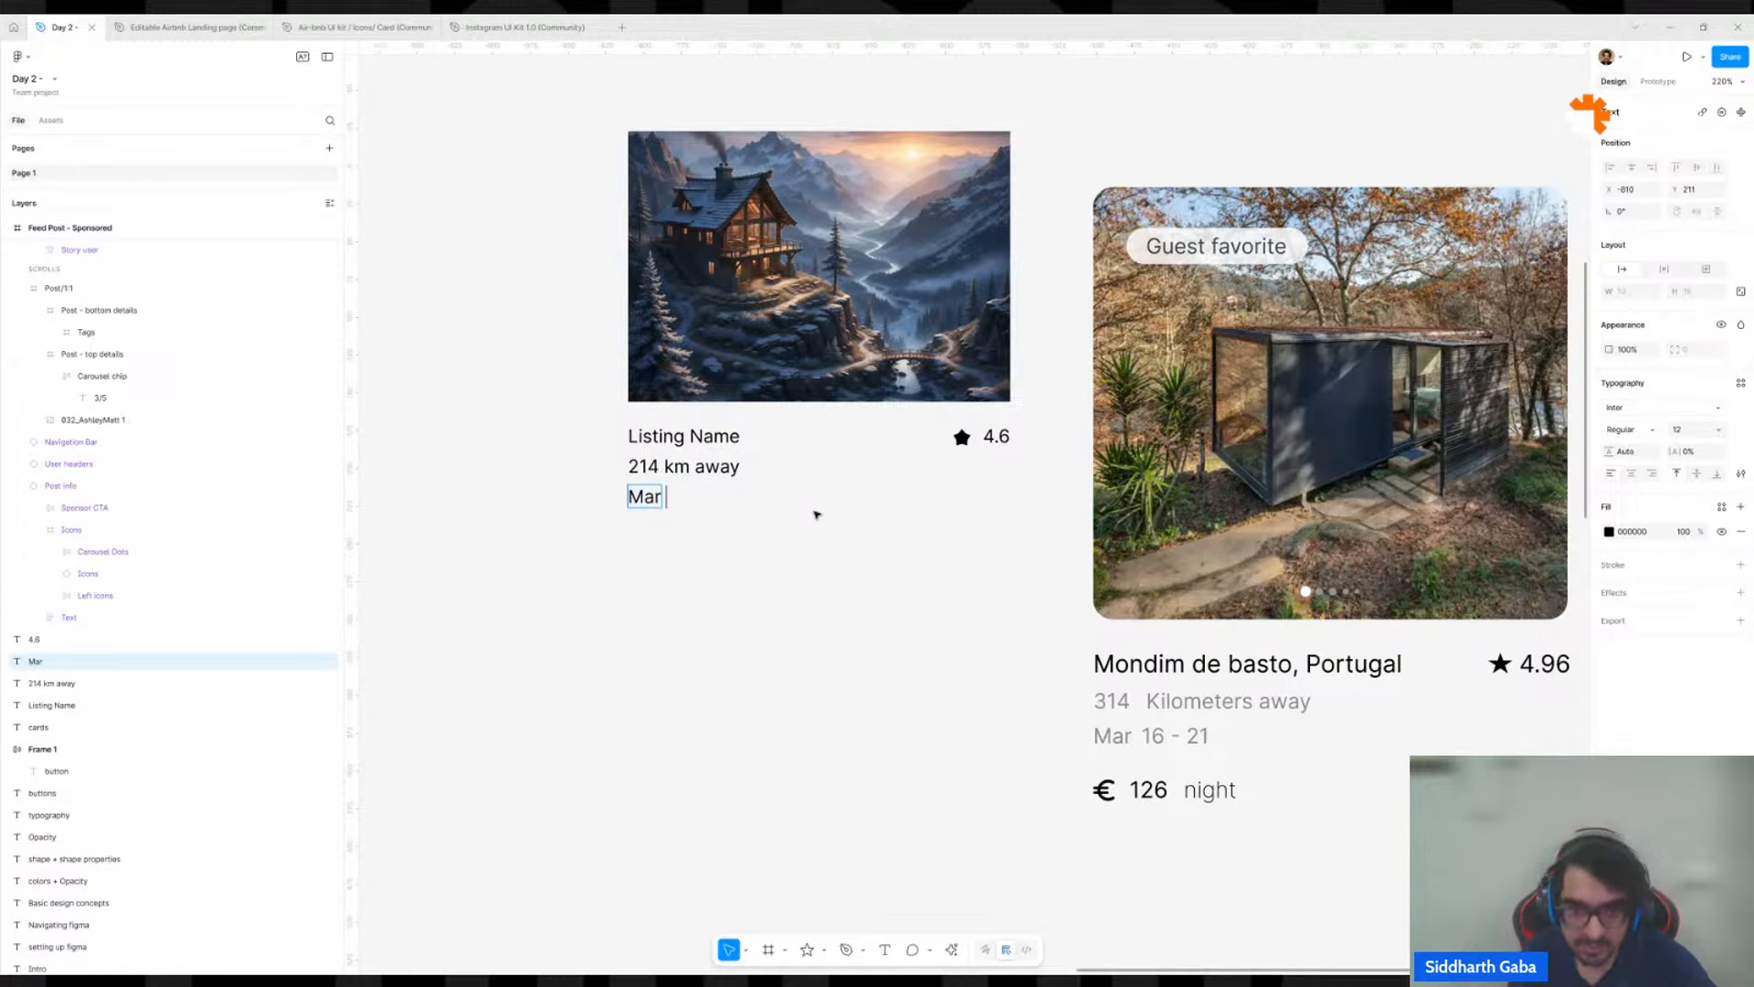
type("16-")
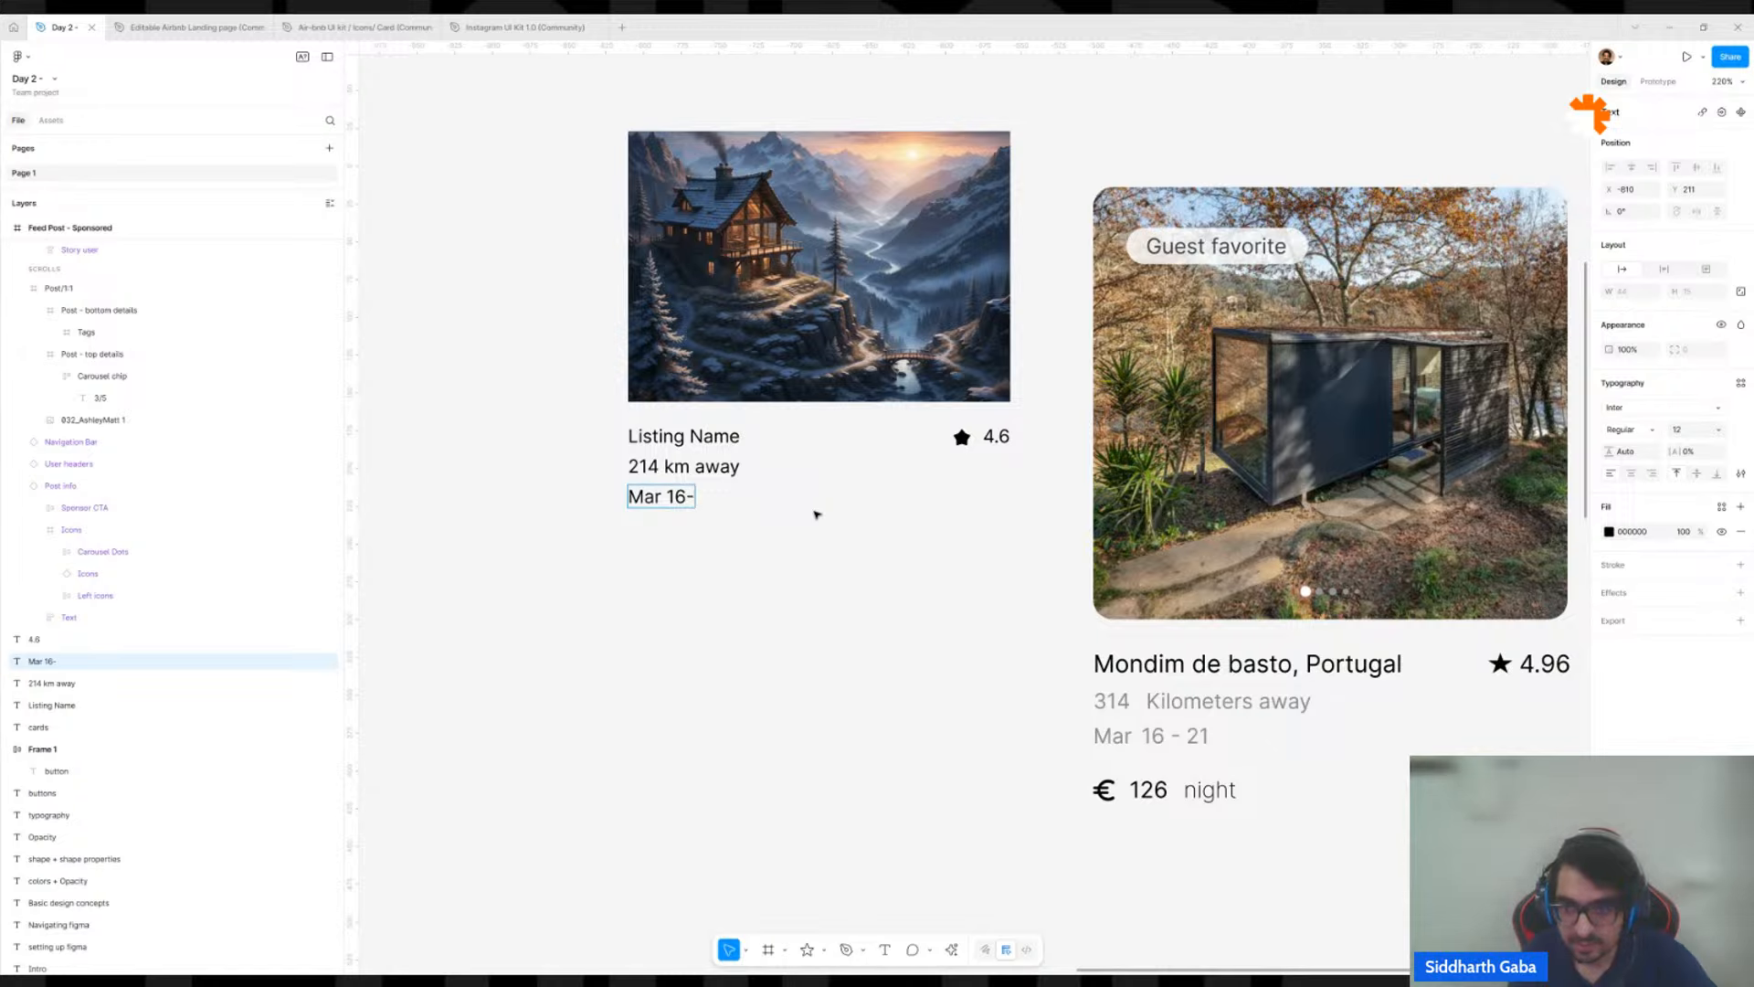
type("21")
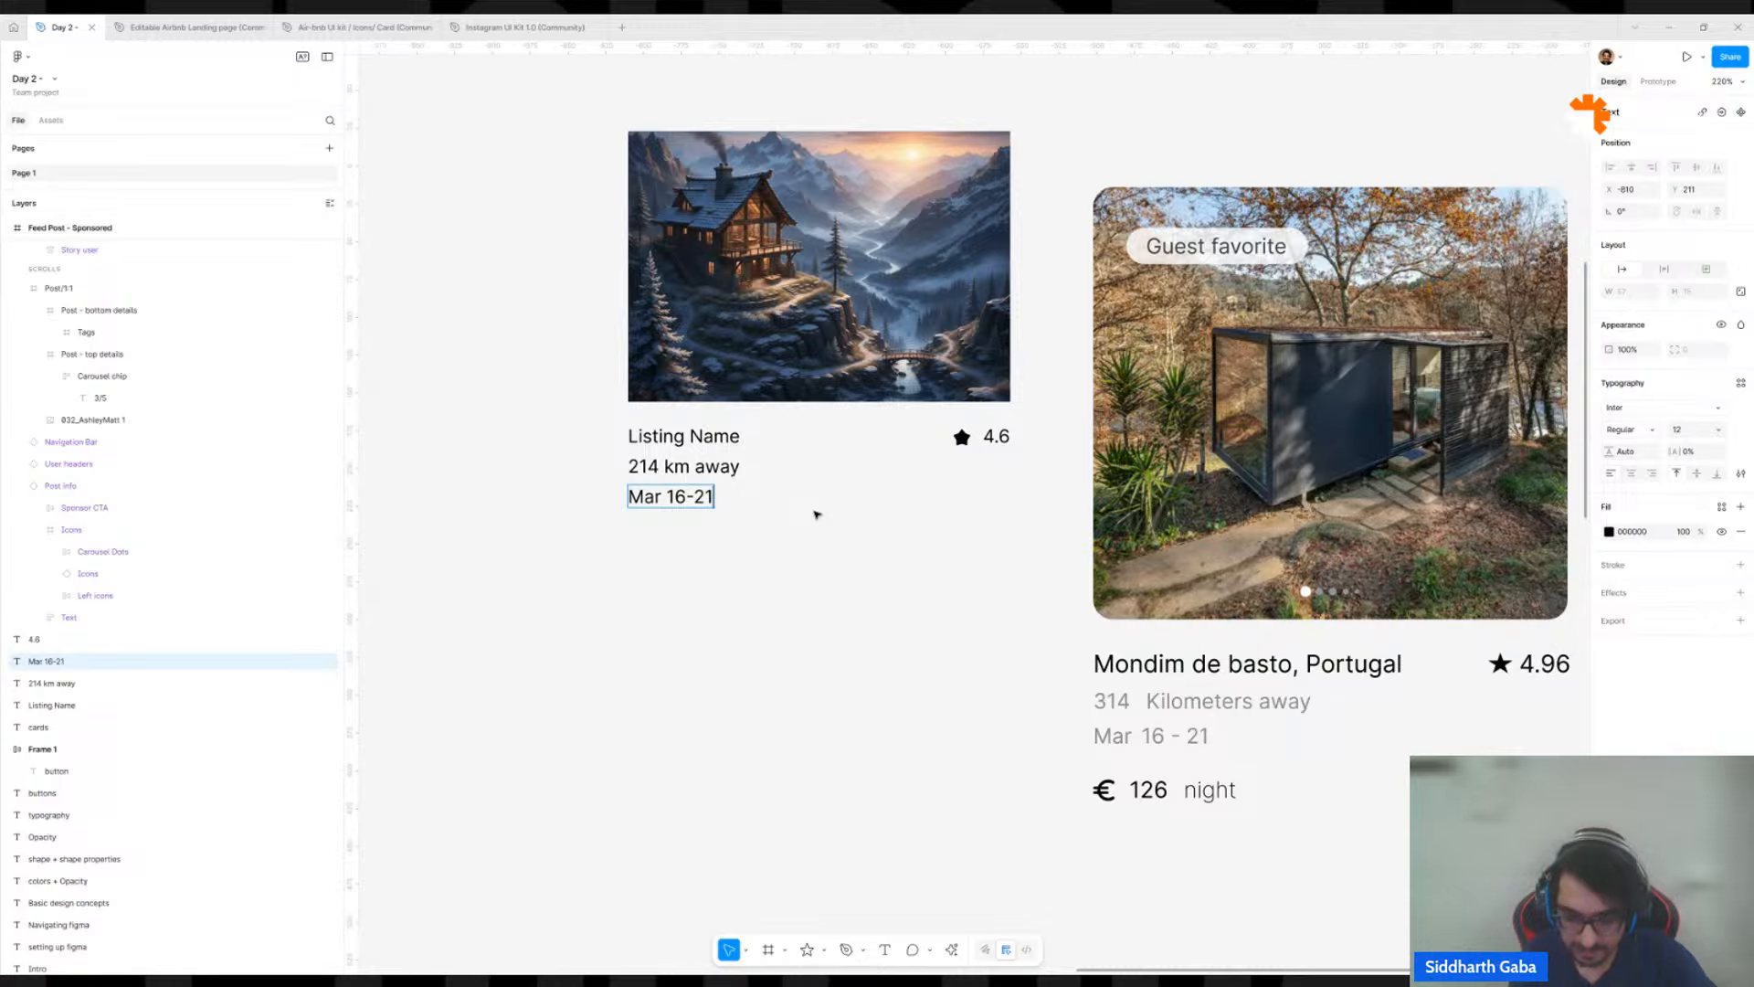
key("Left")
key("Left")
key("Left")
key("Left")
key("Right")
key("Right")
key("Right")
key("Right")
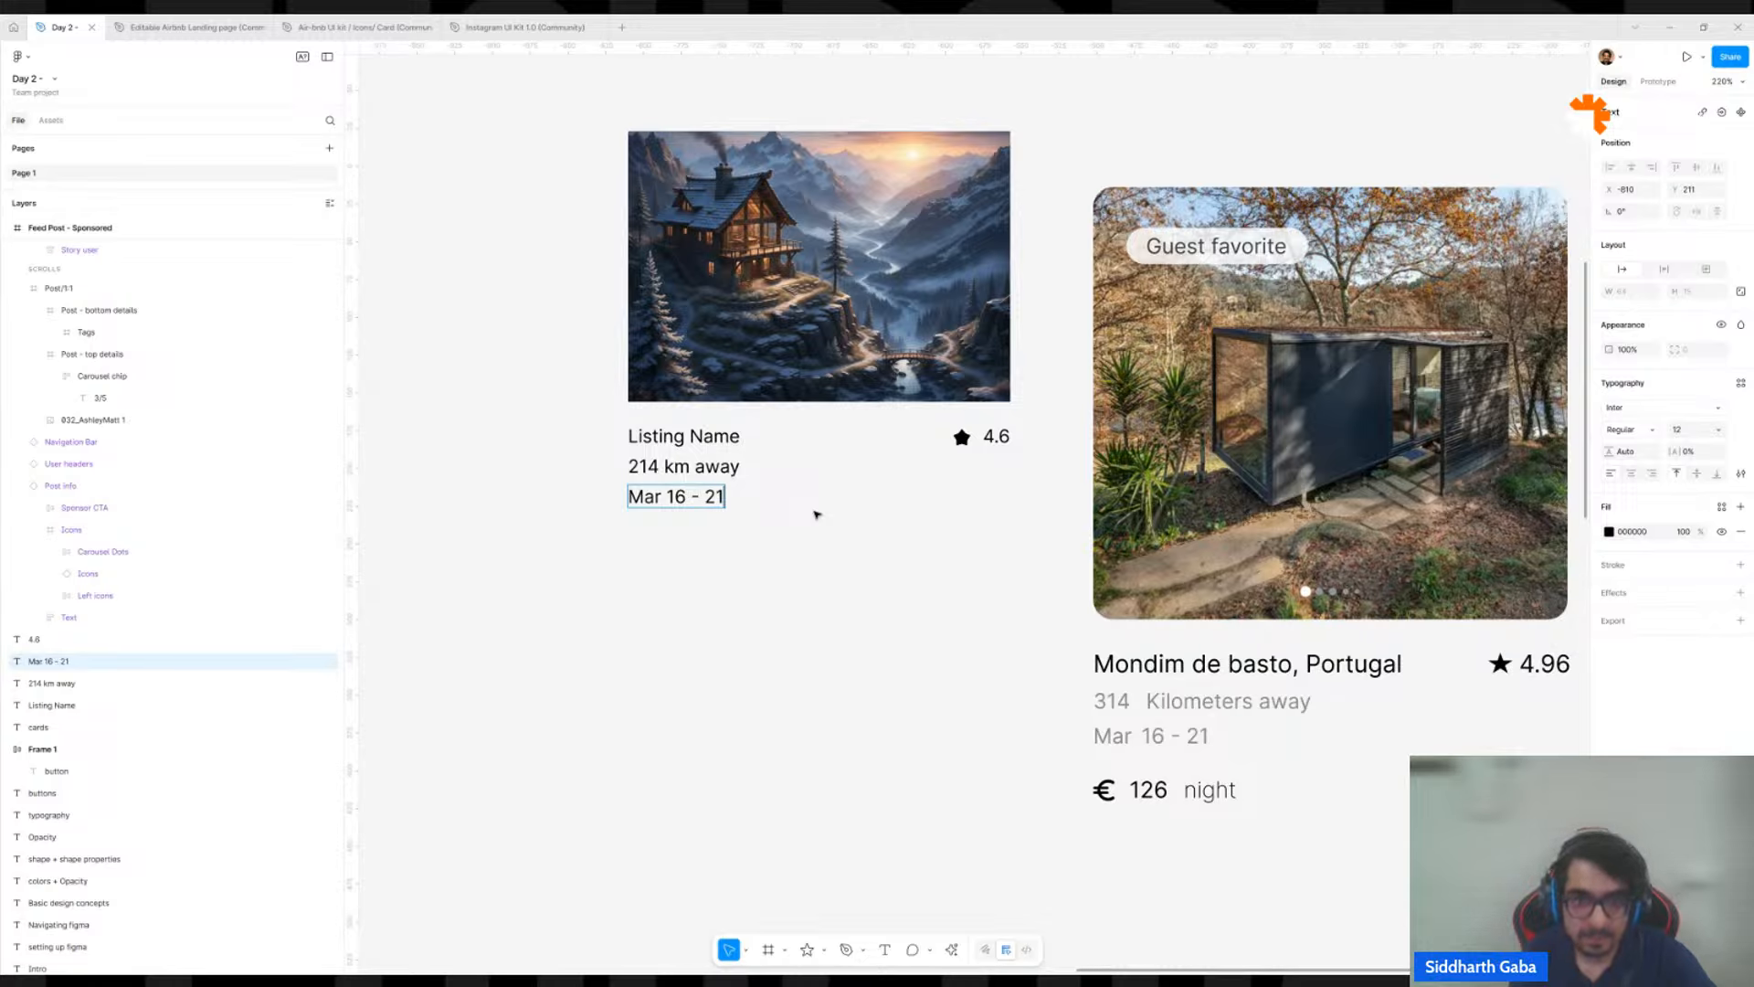
key("Escape")
Duplicate the "Mar 16 - 21" text below itself with a slightly larger gap and change the copy to "₹2400".
mouse_move(716, 501)
left_mouse_down()
mouse_move(714, 557)
mouse_move(712, 535)
left_mouse_up()
double_click(712, 534)
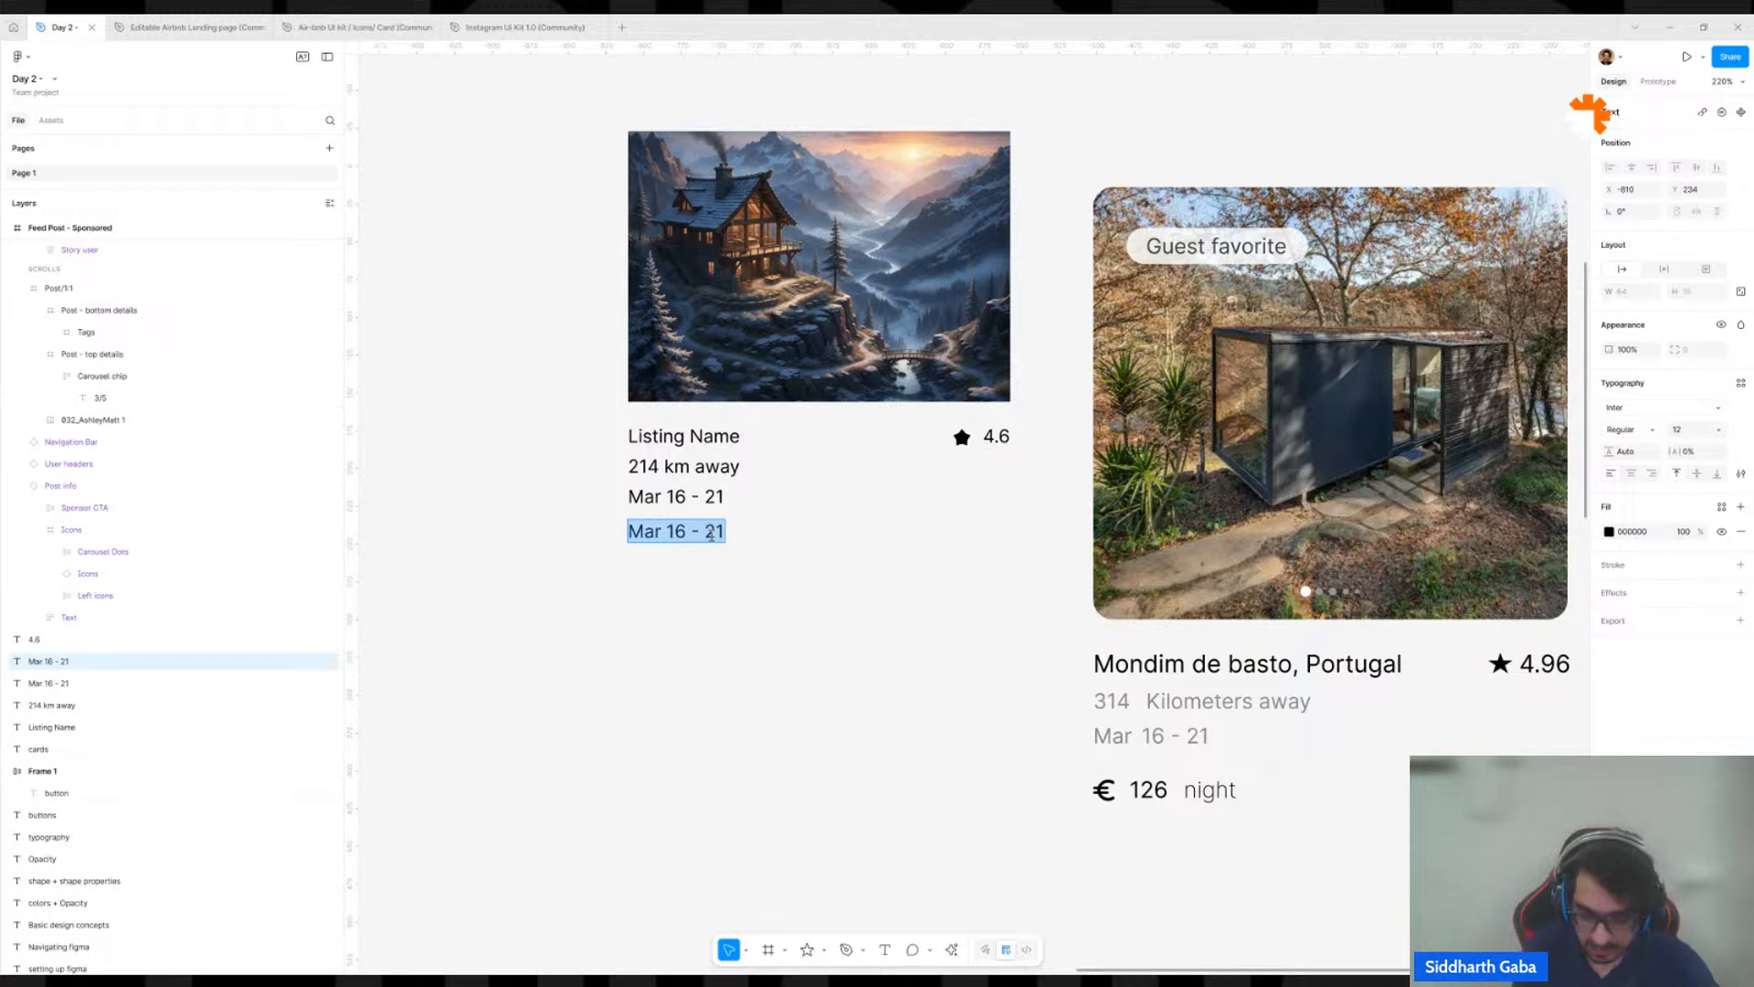
type("₹")
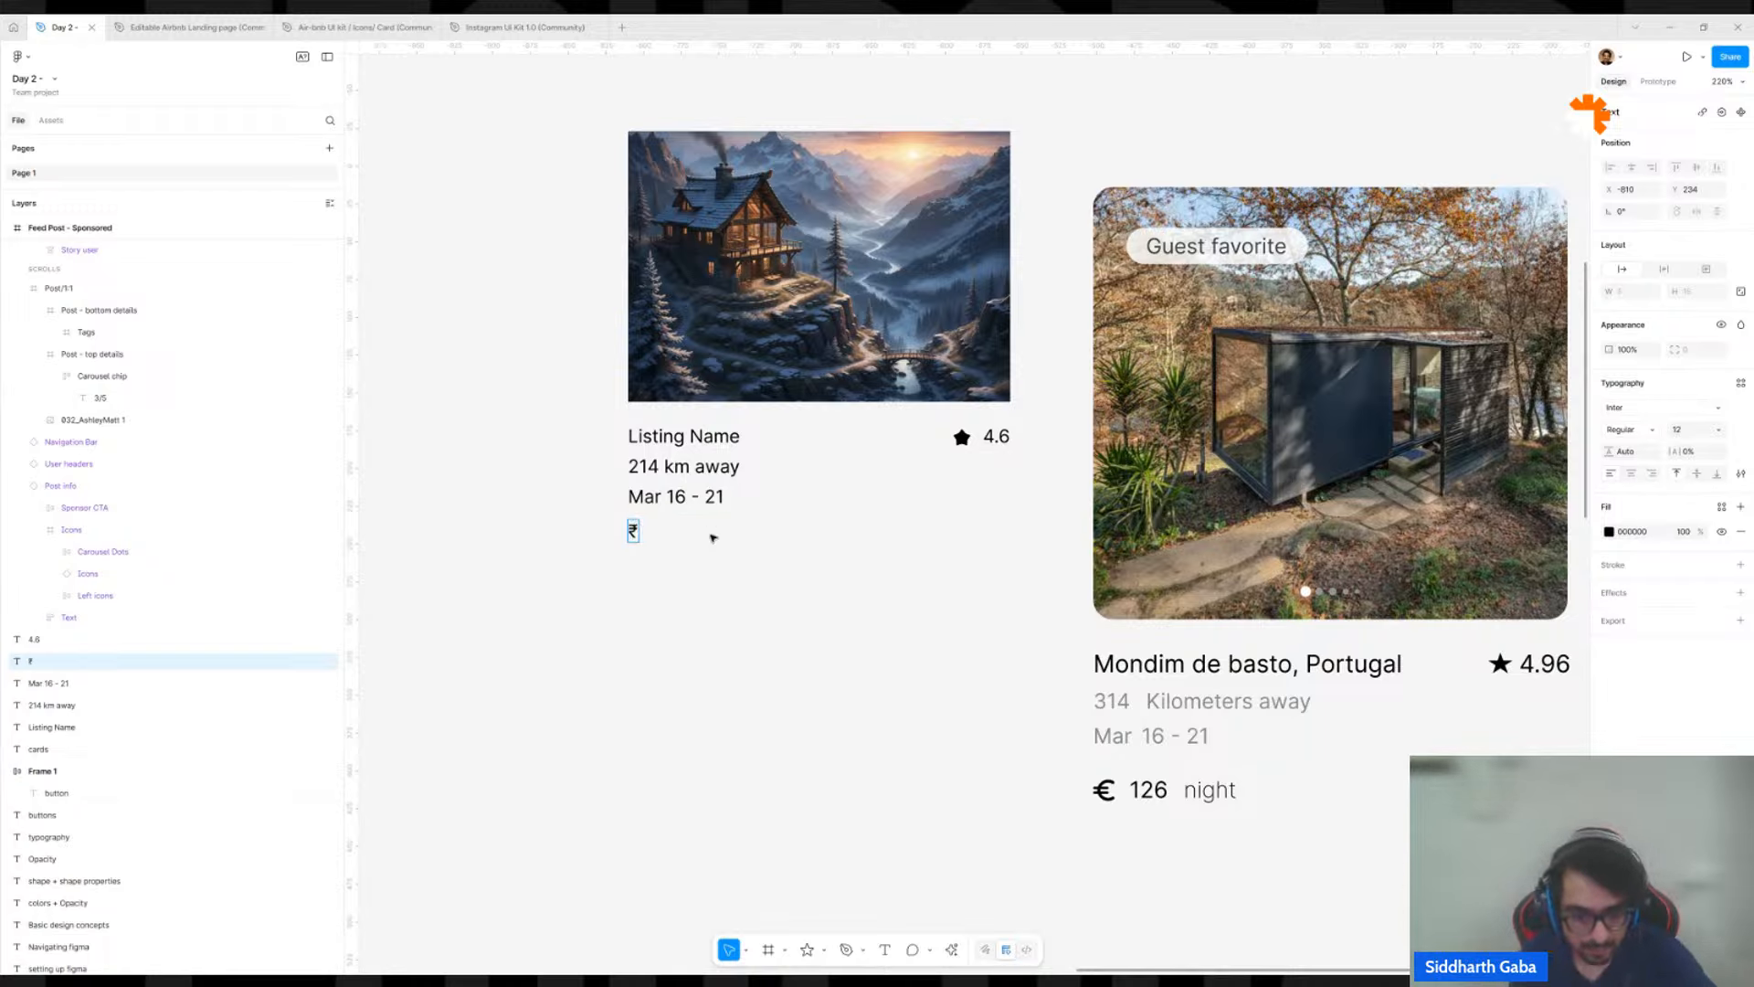
type("2400")
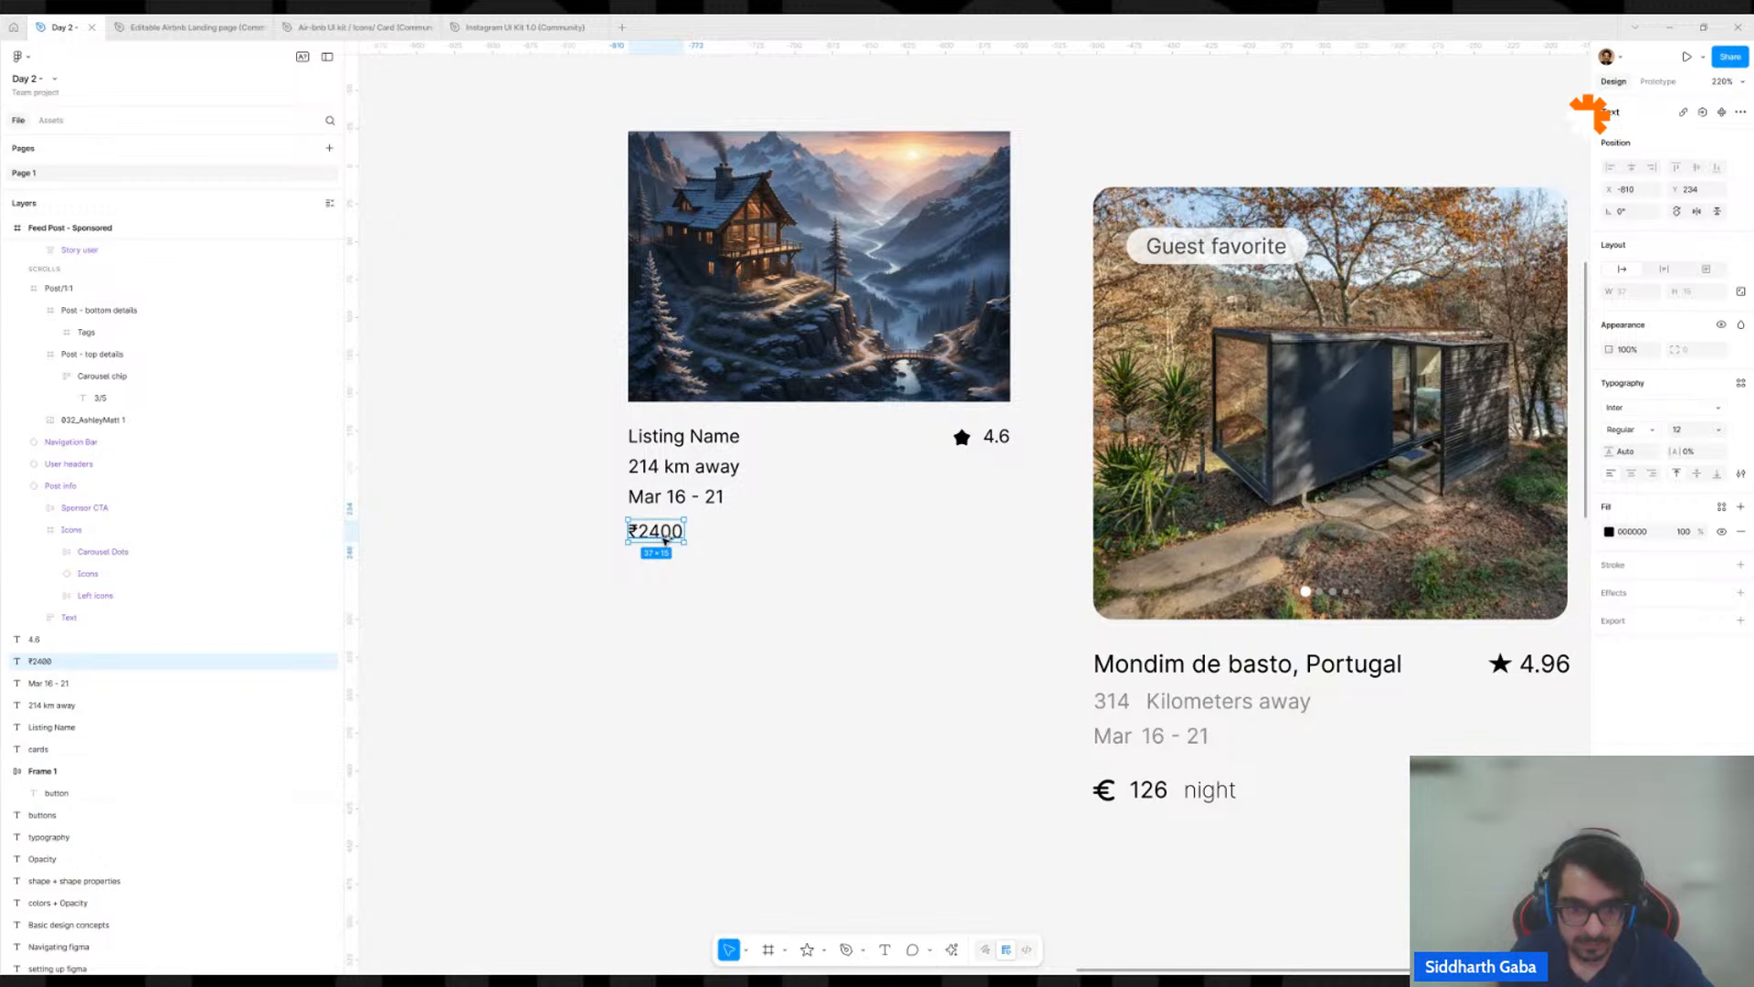
Duplicate the "₹2400" price on the same line, just right of it, and change the copy to "night".
left_click_drag(665, 539, 716, 531)
double_click(715, 530)
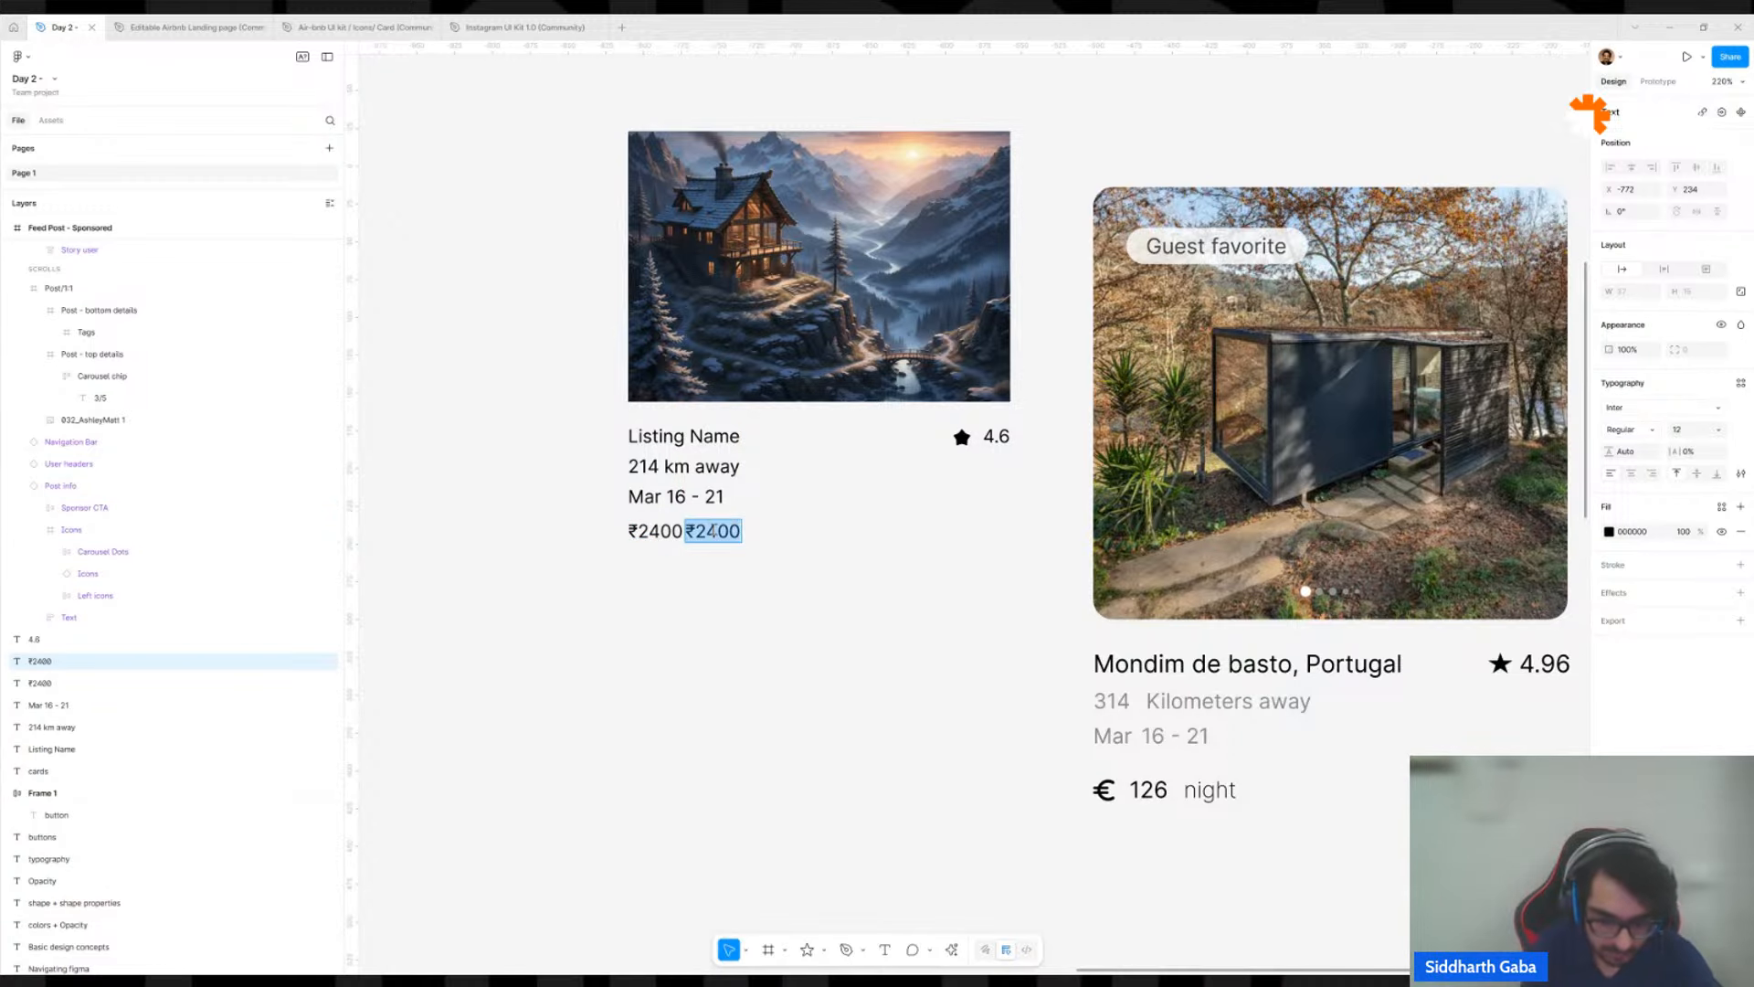
type("night")
key("Escape")
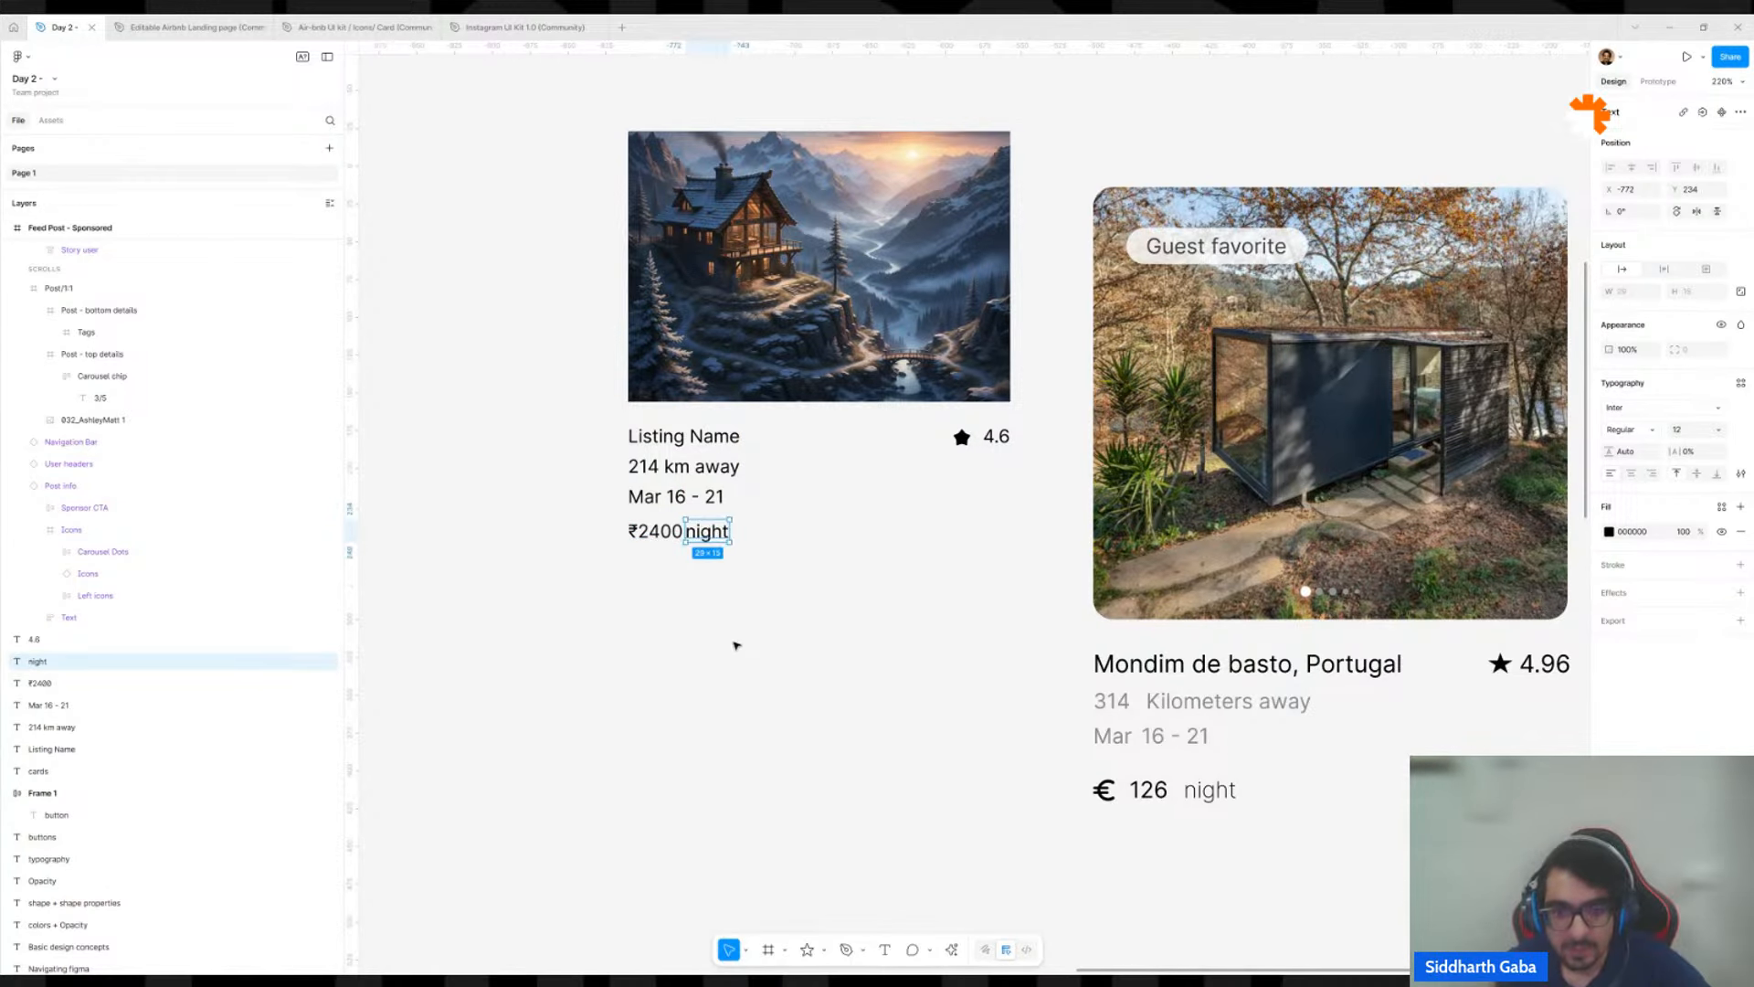
Duplicate the "214 km away" text onto the upper part of the house image and bring the copy to the front.
scroll(736, 645, "down", 5)
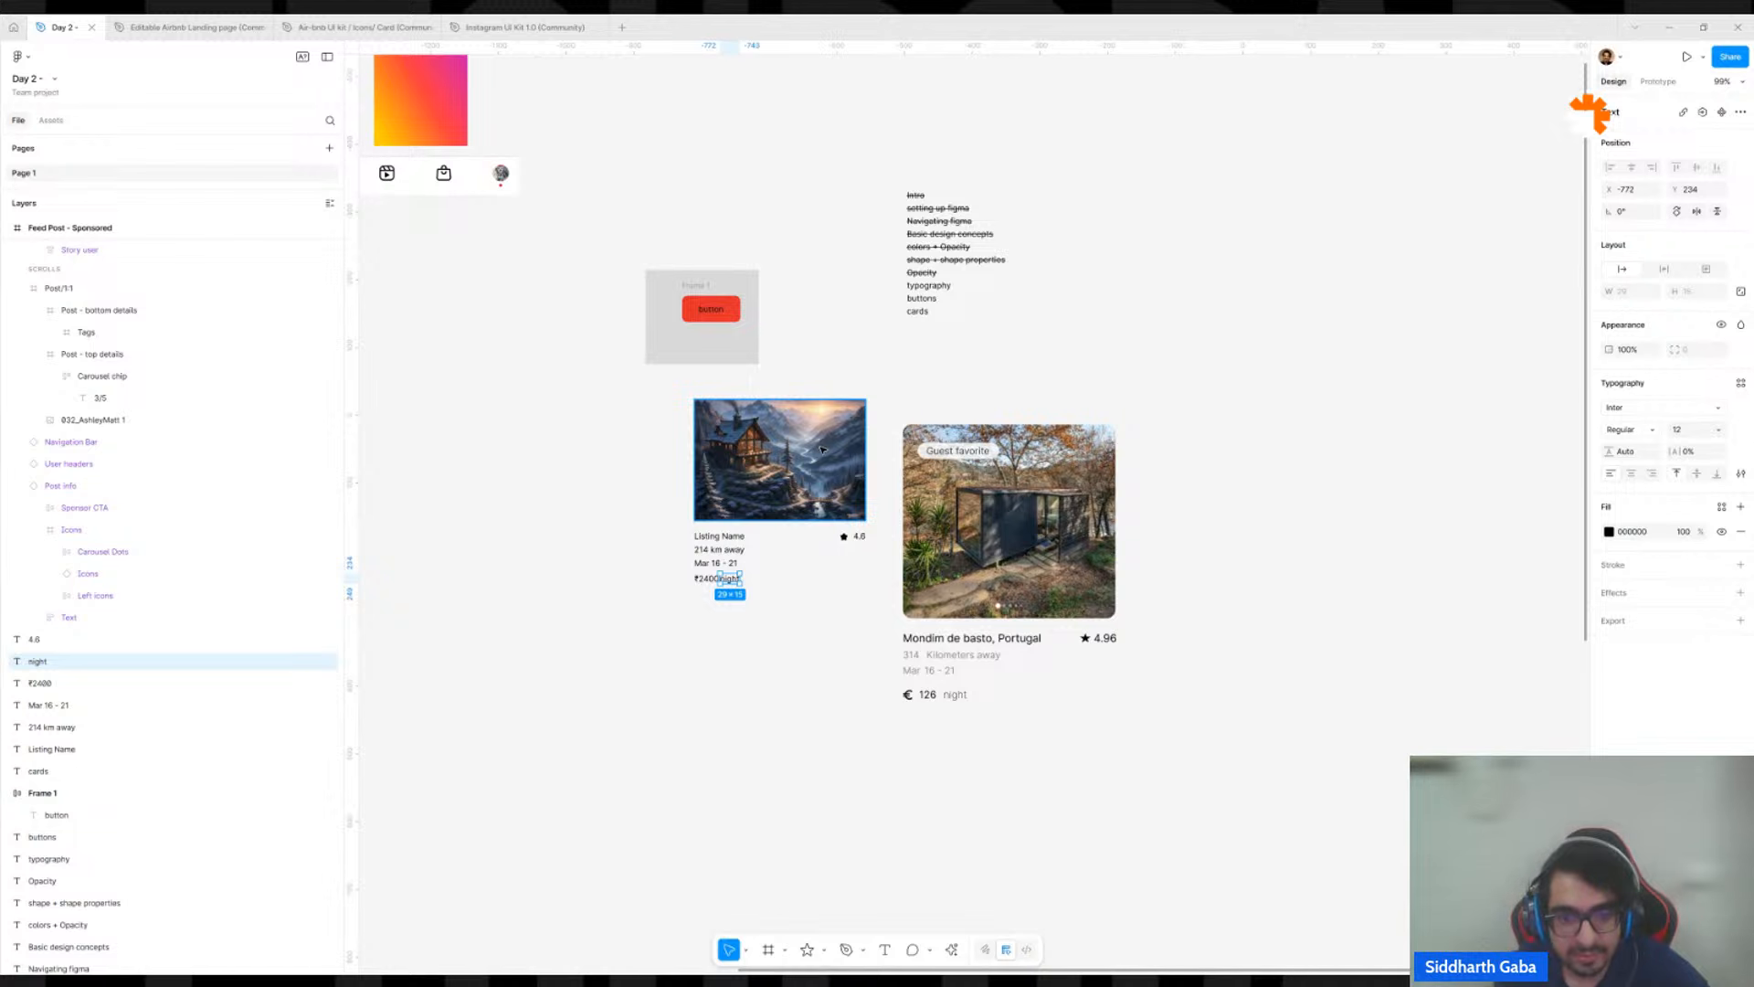
scroll(754, 521, "up", 5)
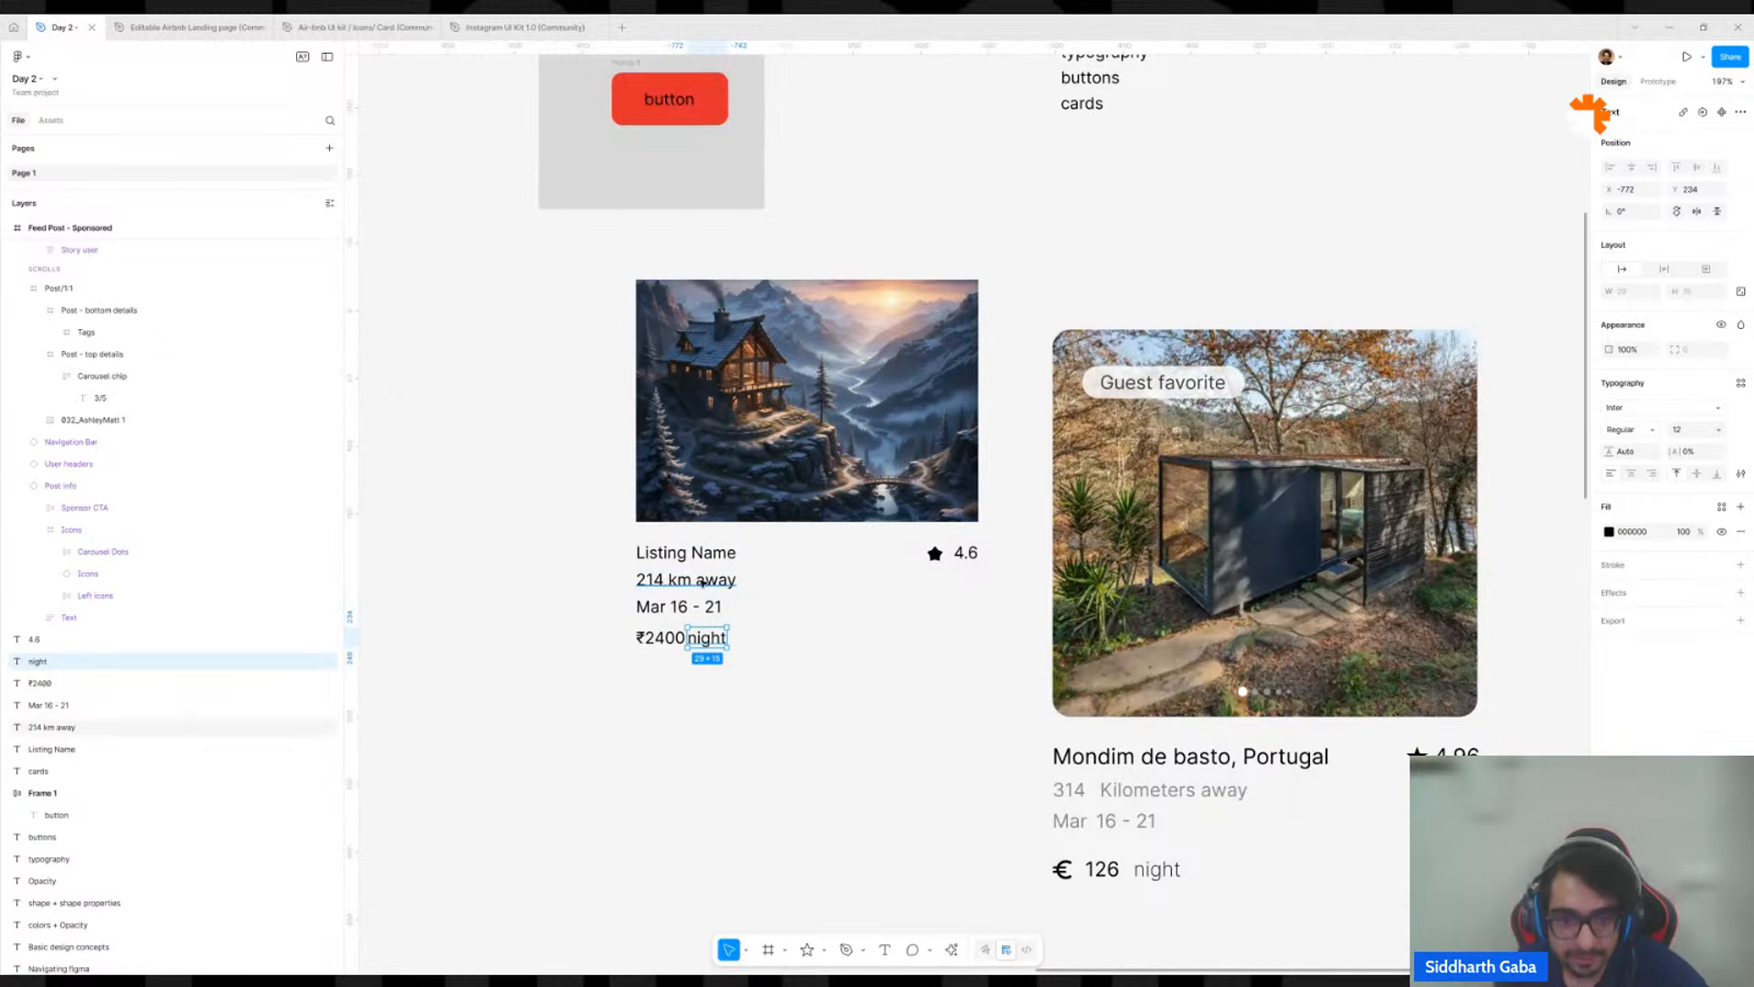
left_click(703, 582)
left_click_drag(702, 582, 760, 348)
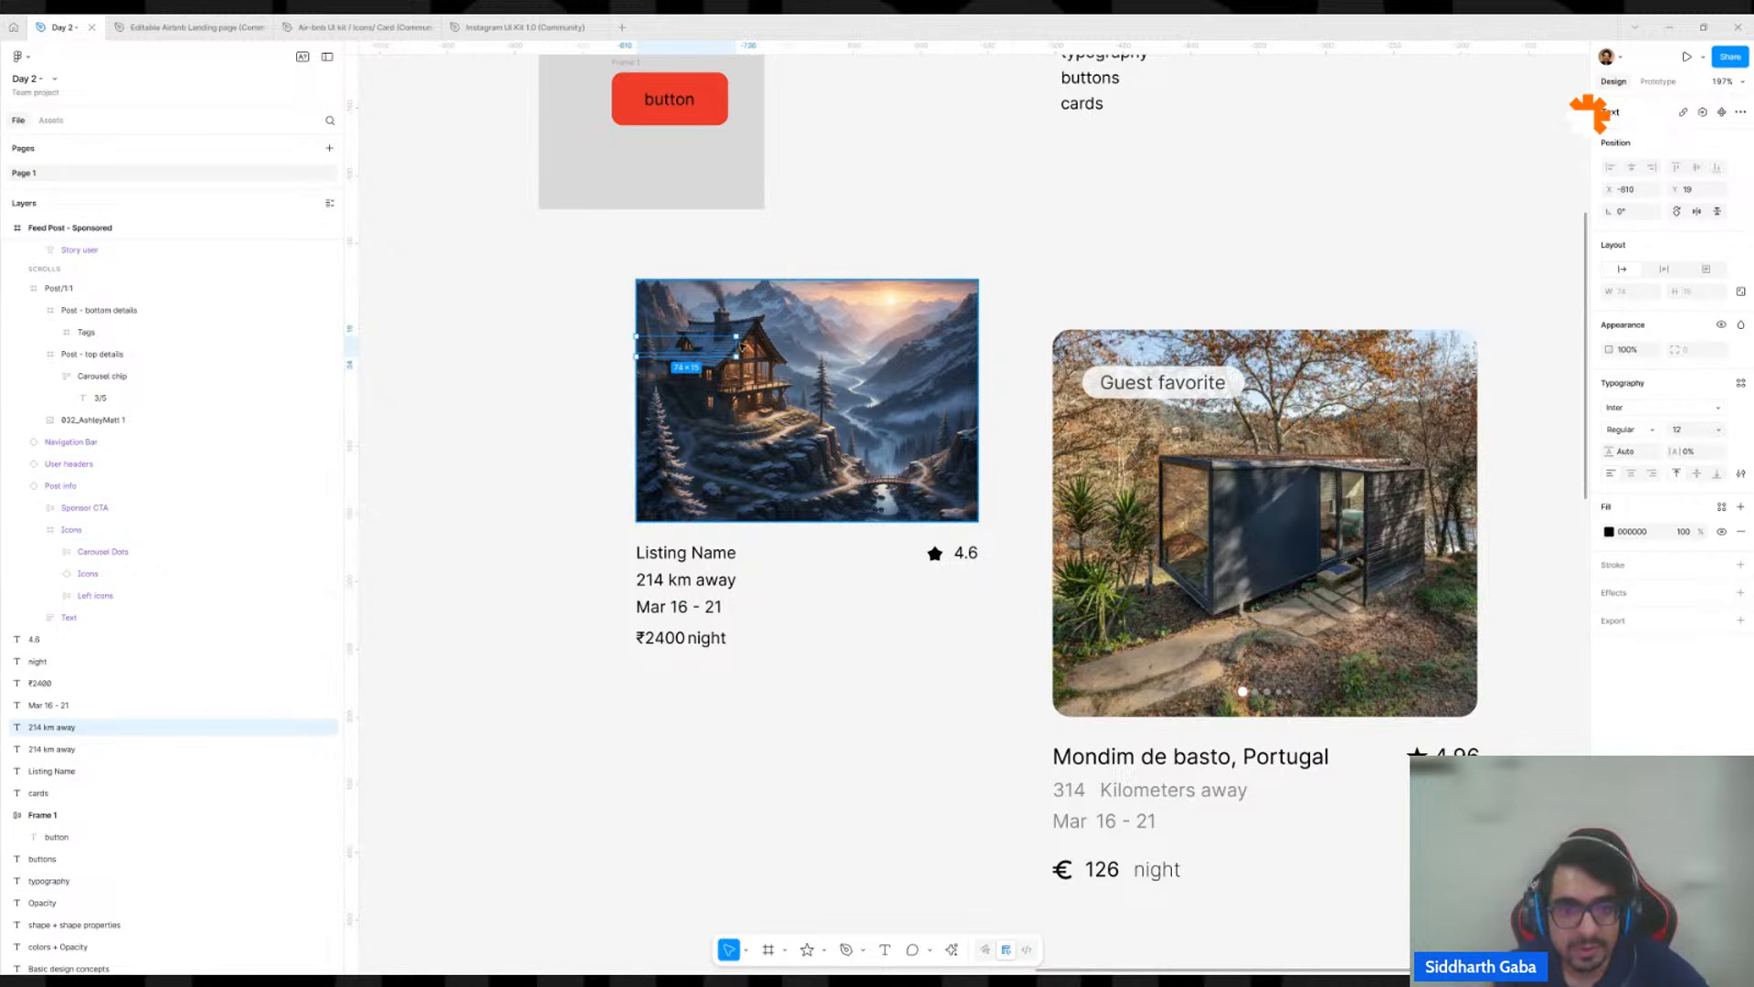
scroll(742, 347, "up", 2)
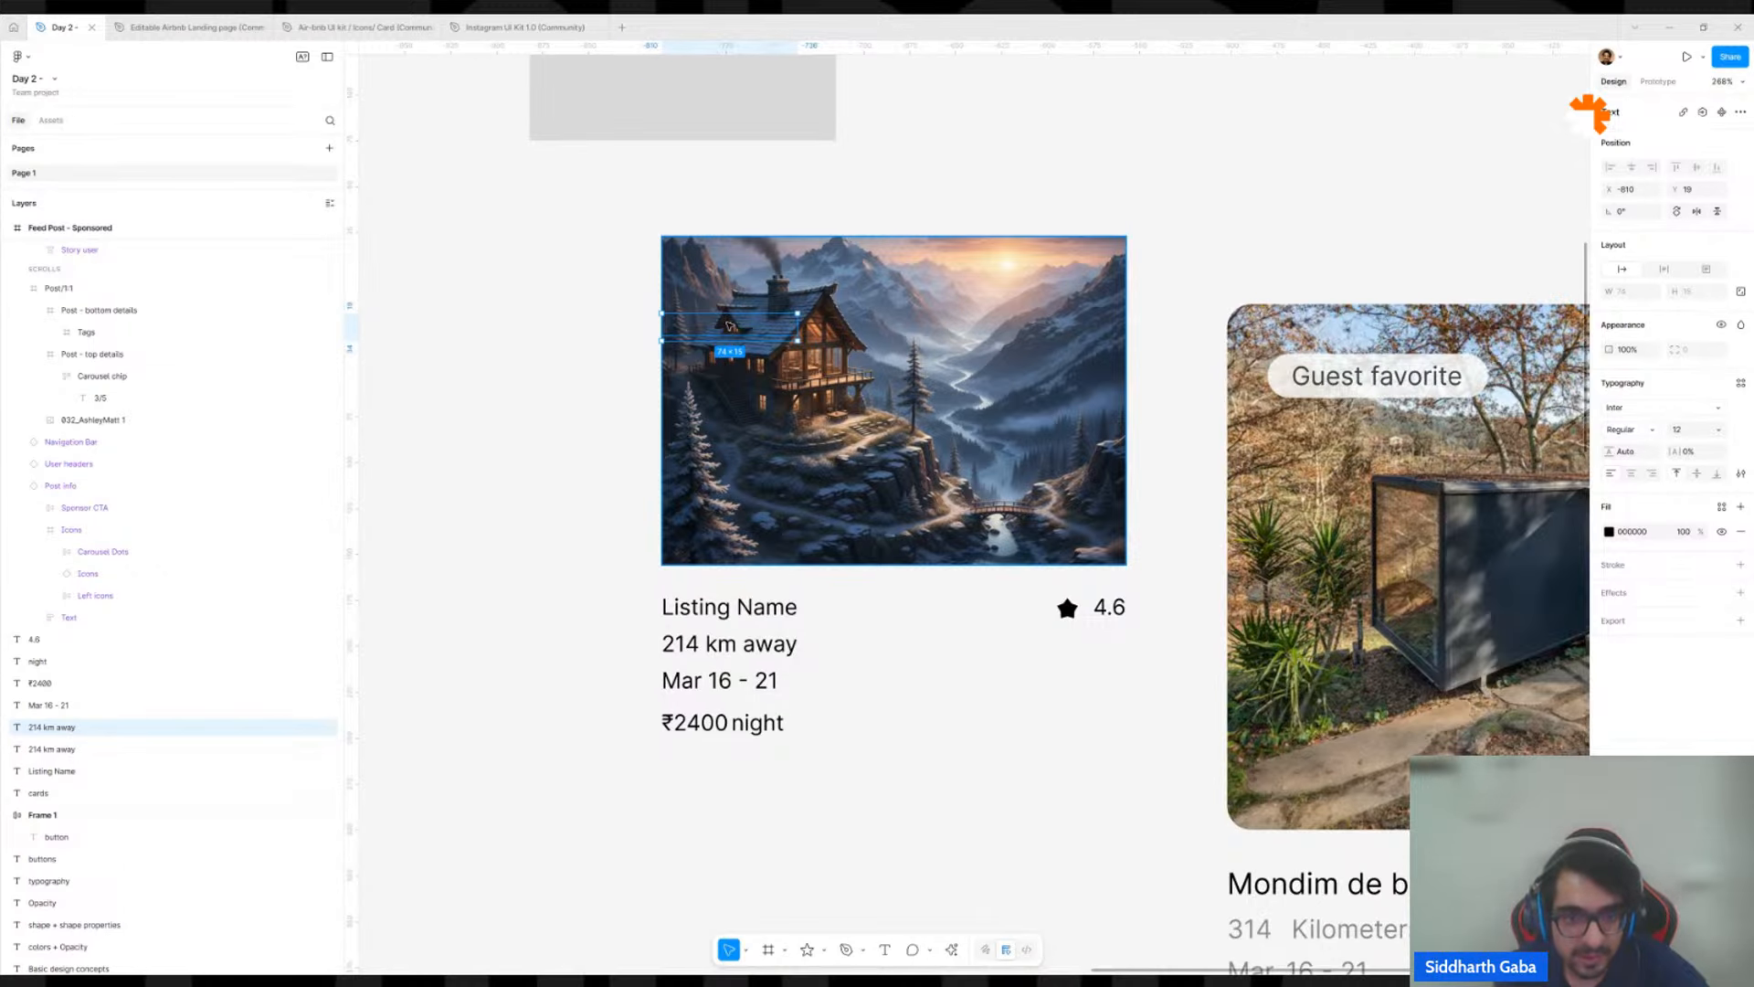
left_click_drag(729, 325, 727, 308)
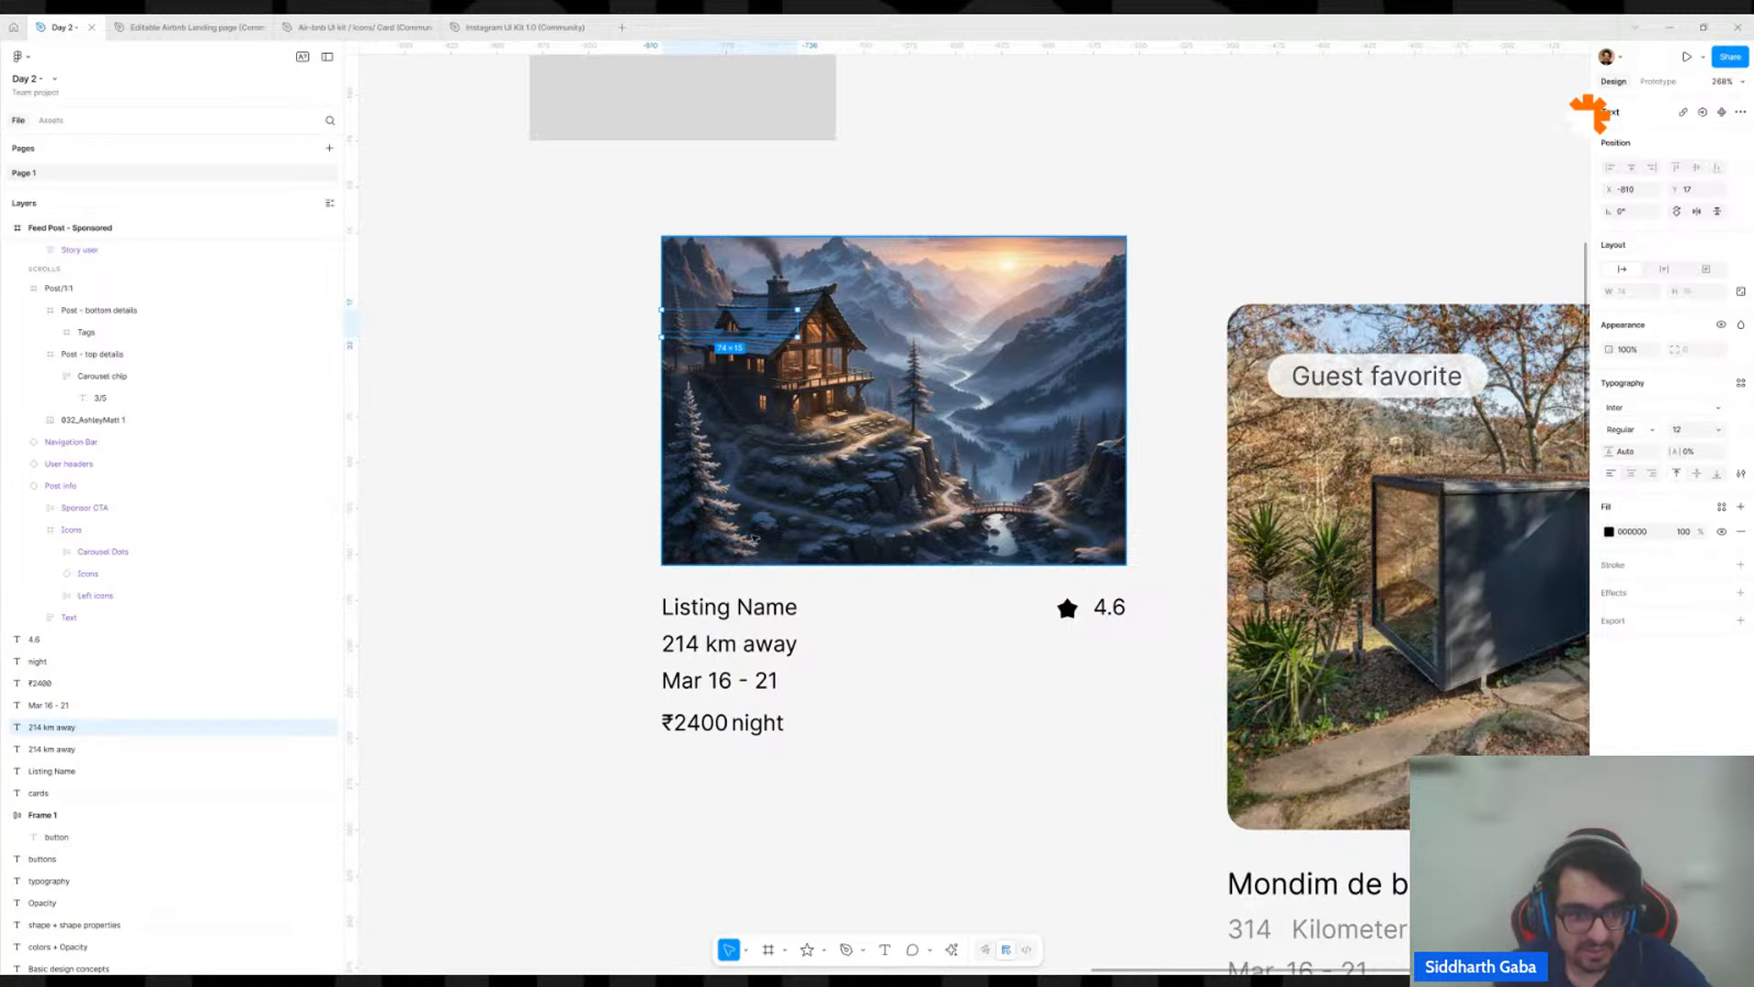
left_click(754, 539)
left_click(680, 317)
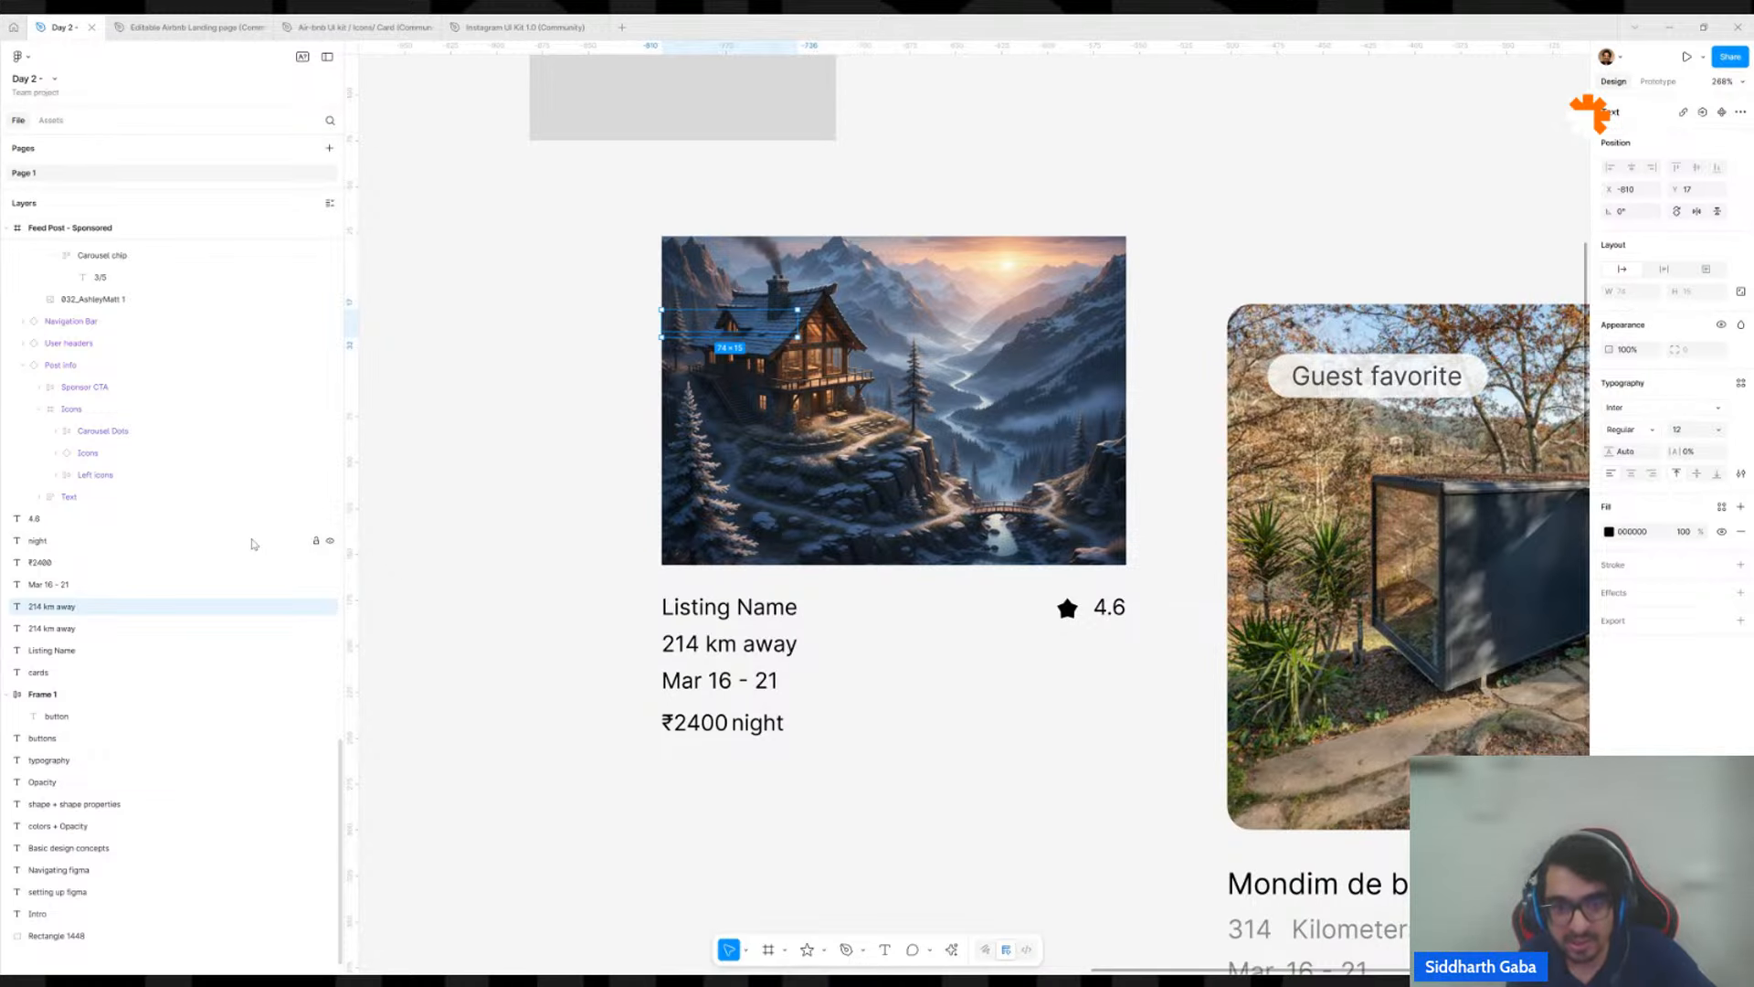
key("ctrl+shift+]")
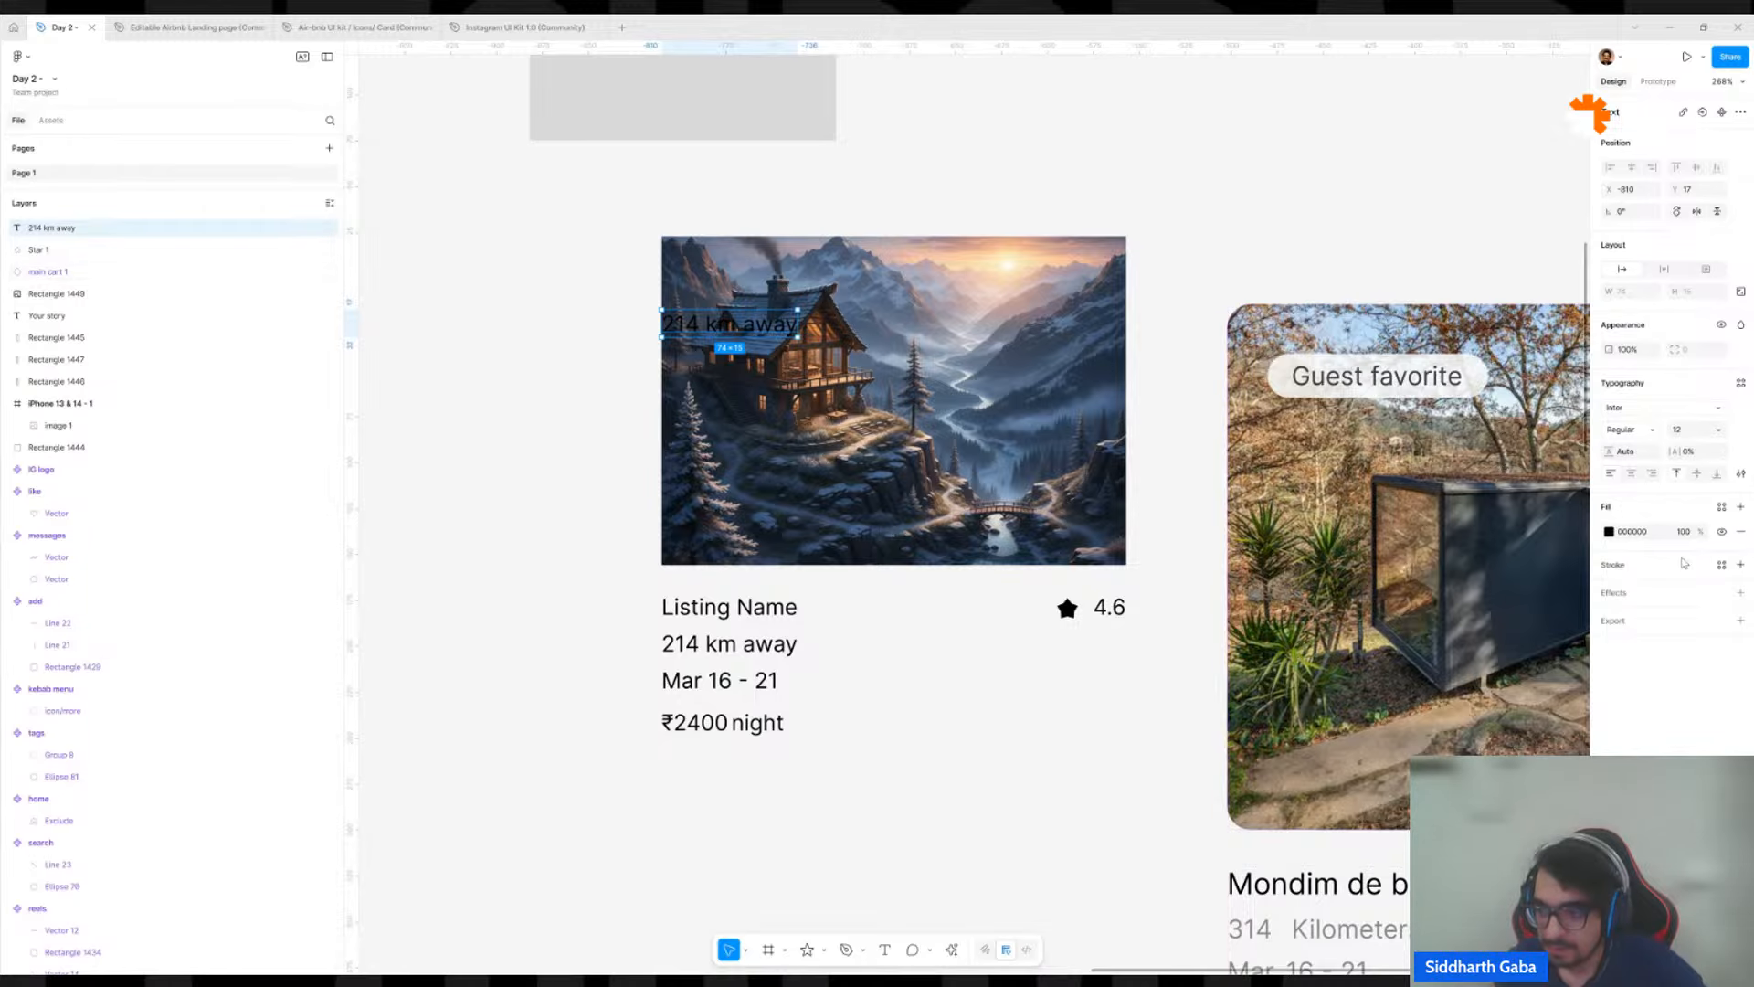
Try a white FFFFFF fill on the "214 km away" copy over the house image, and undo it.
left_click(1632, 538)
type("ff")
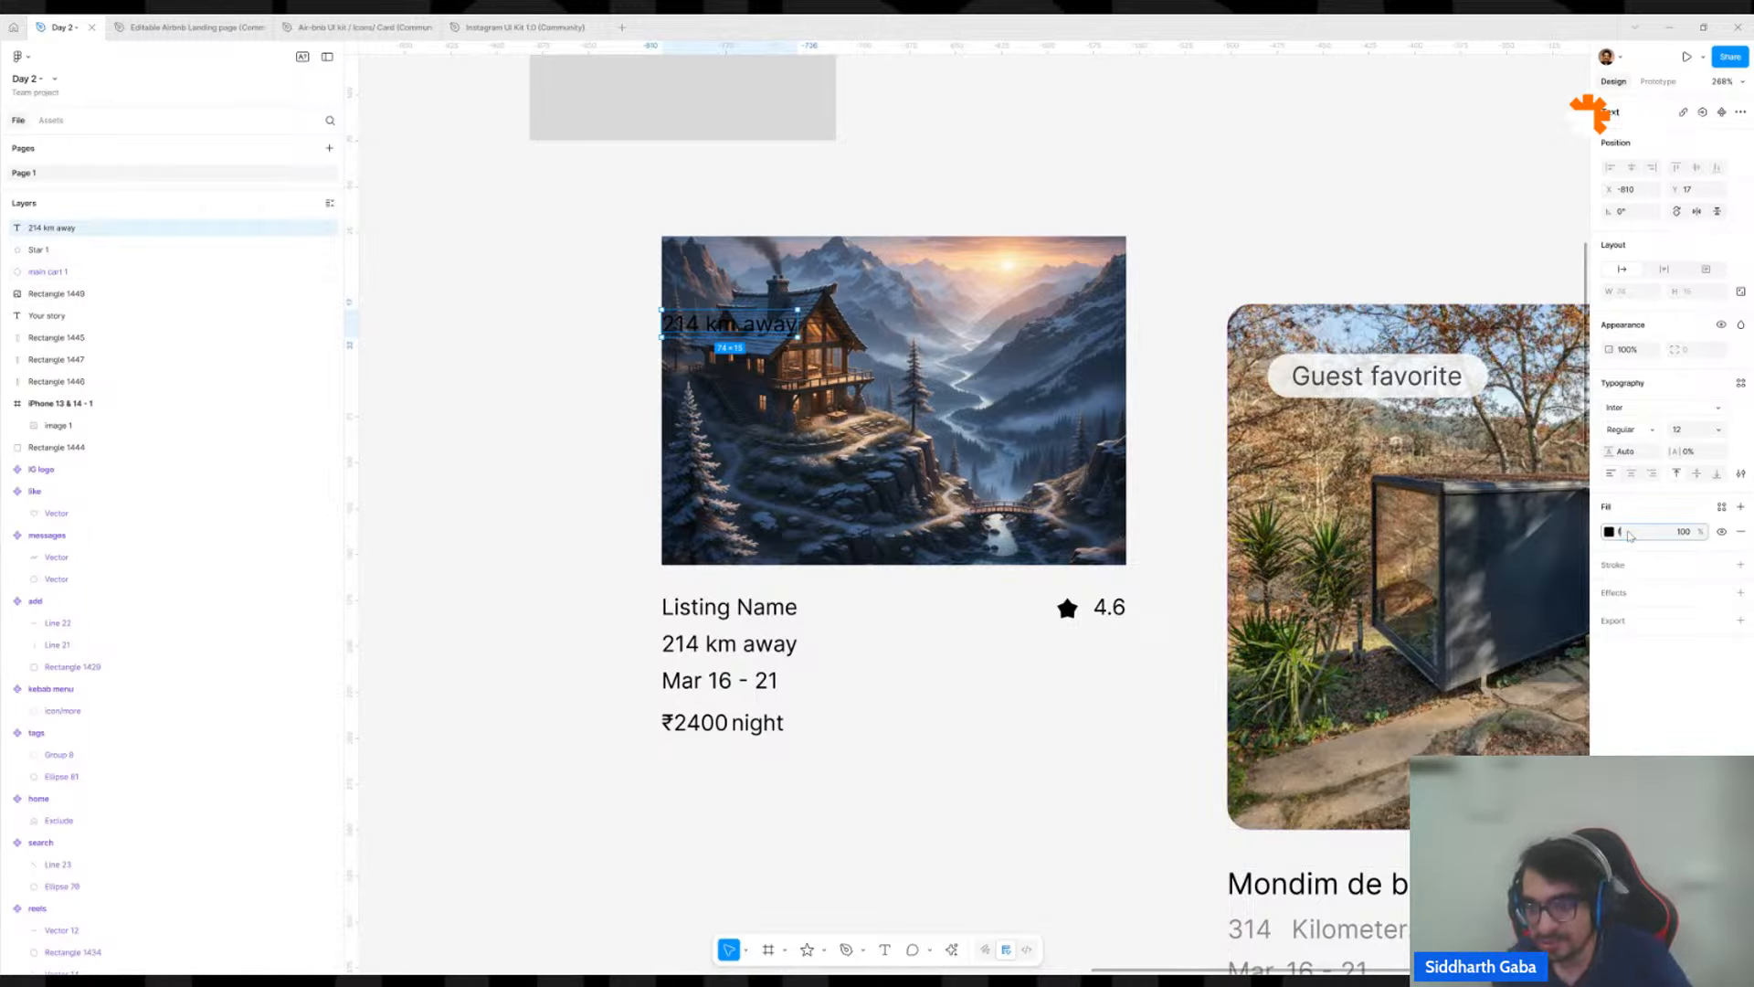
key("Return")
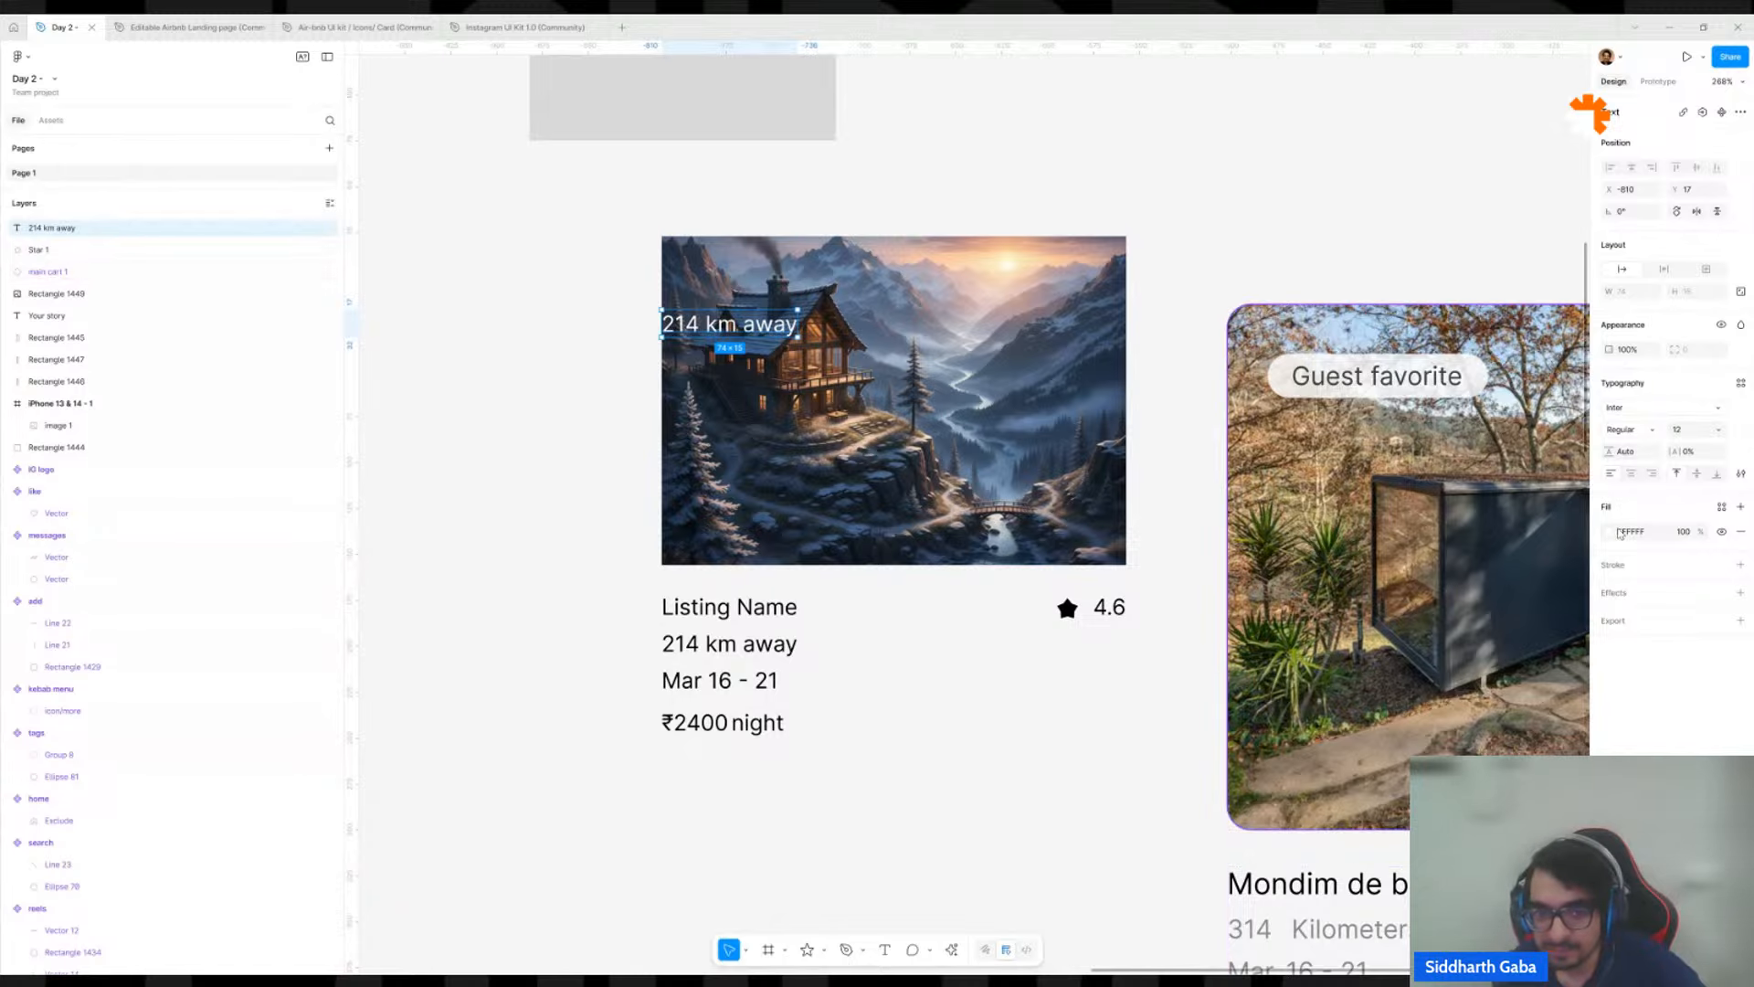
key("ctrl+z")
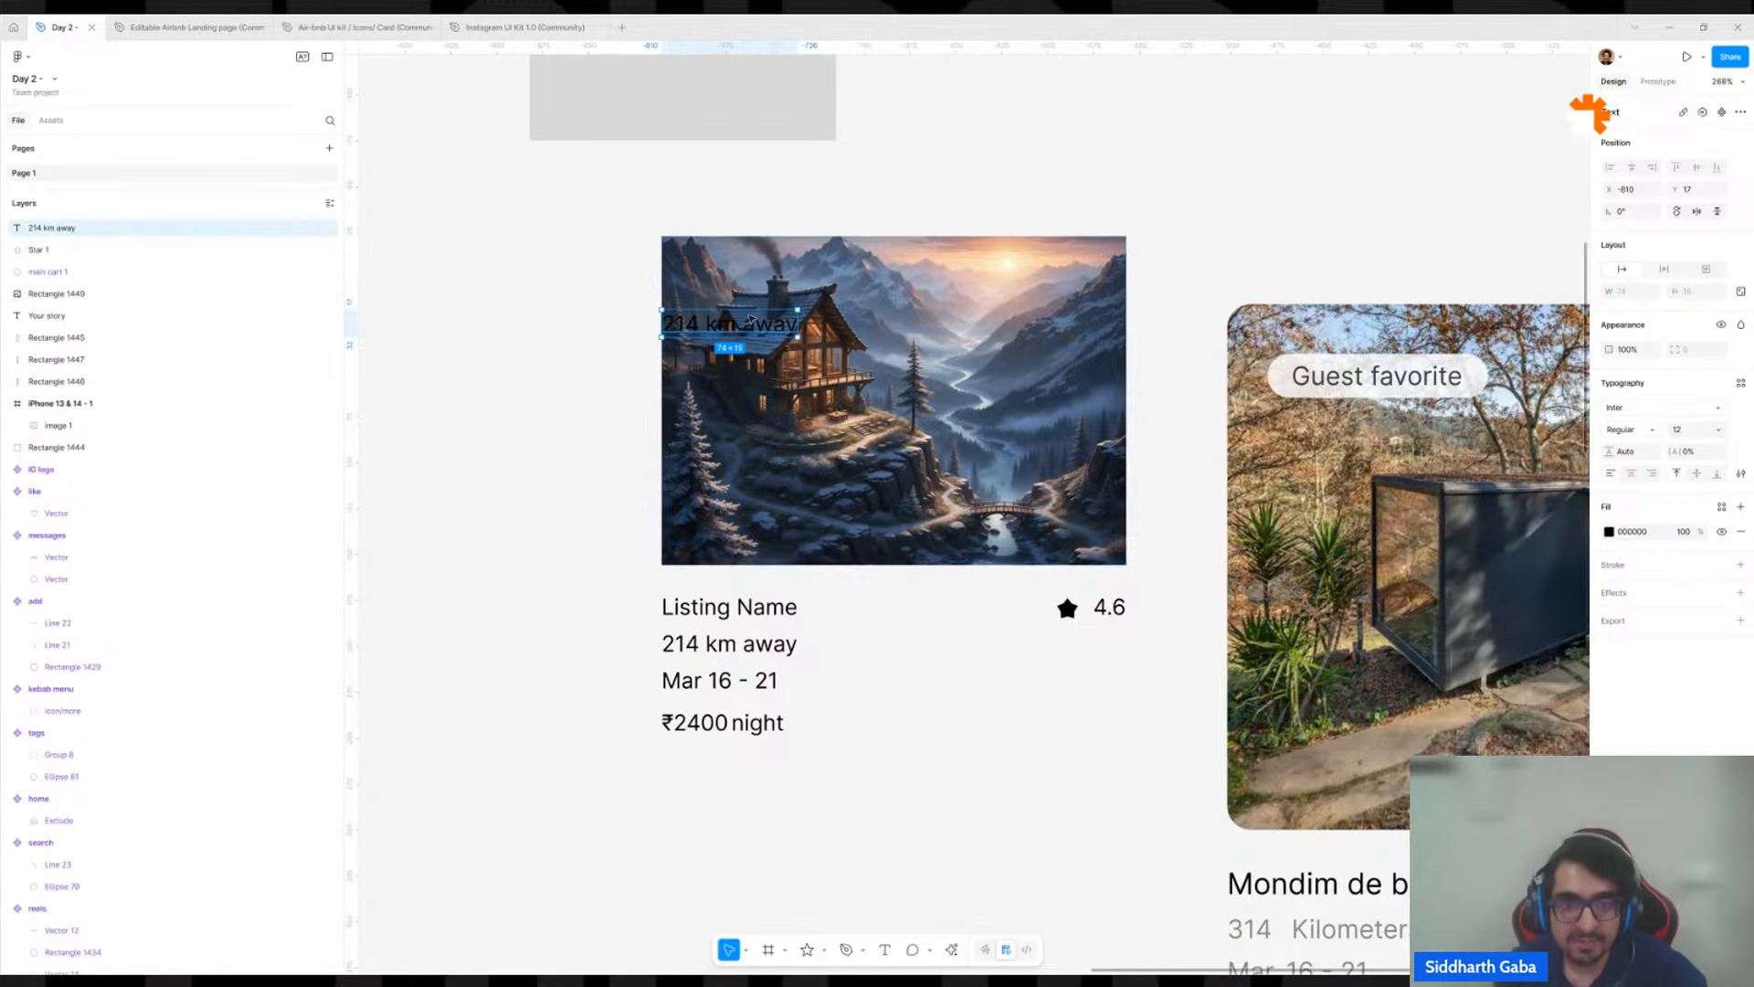
Move the "214 km away" copy into the house image's upper-left corner, slightly inset from the edges.
left_click_drag(775, 323, 606, 323)
scroll(667, 346, "down", 5)
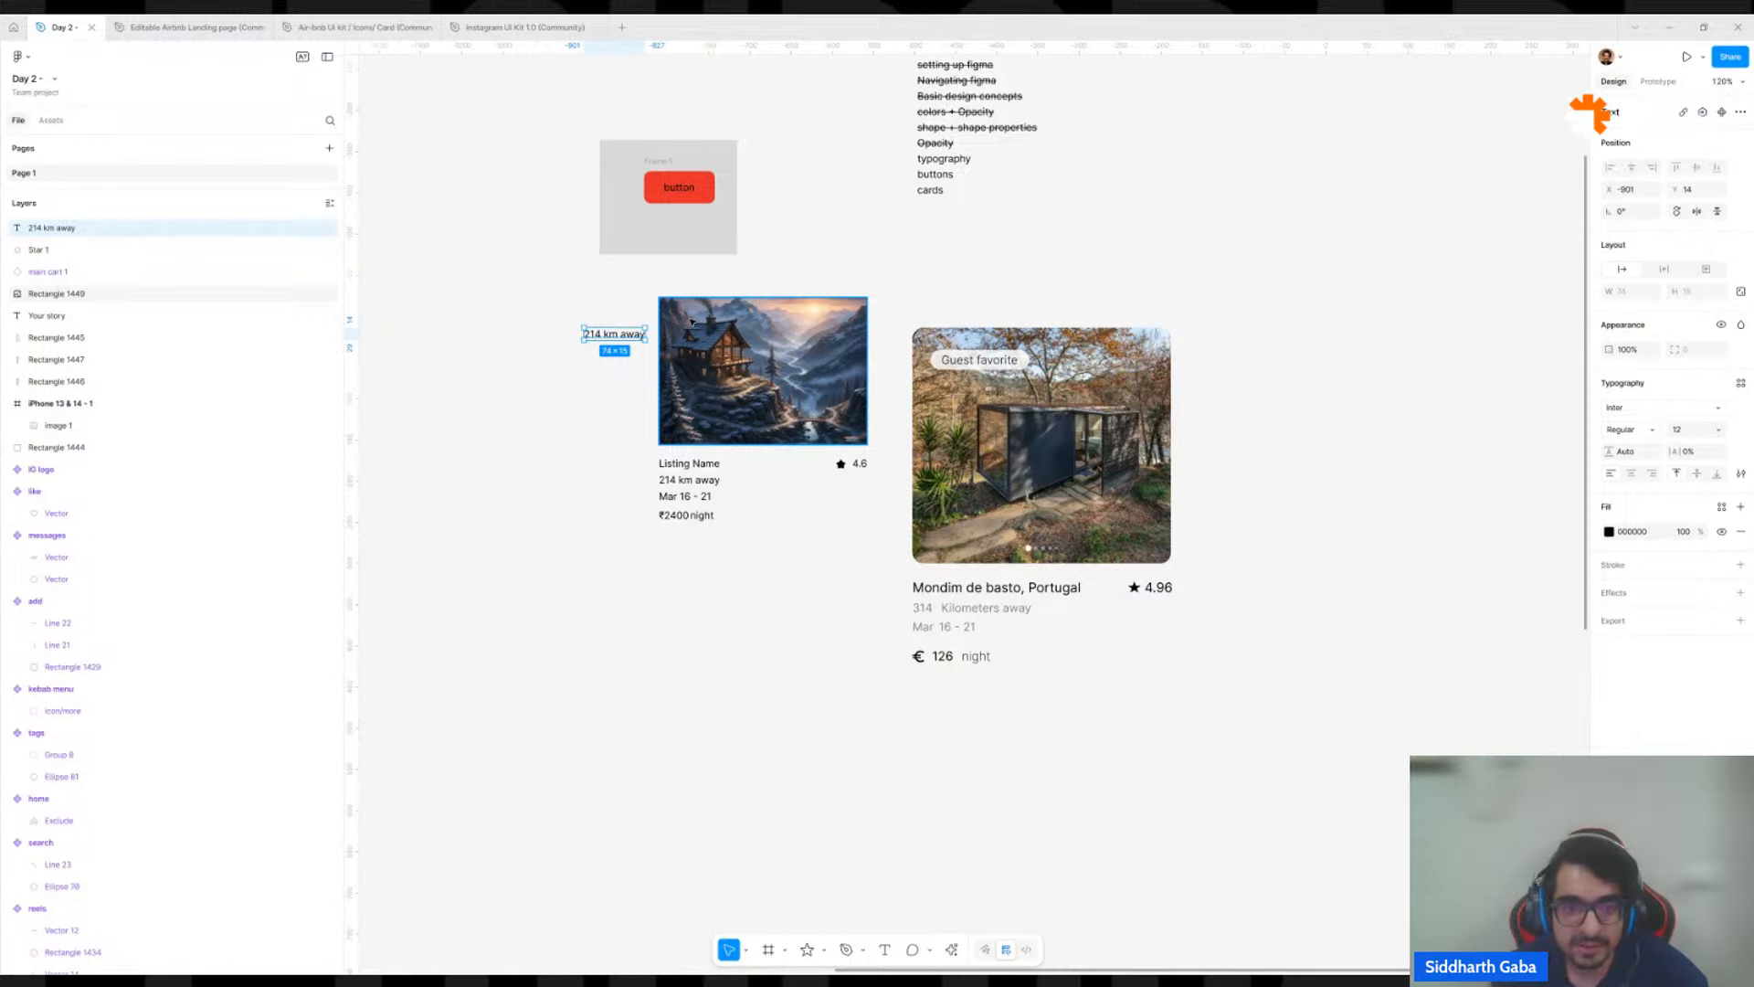
left_click(630, 313)
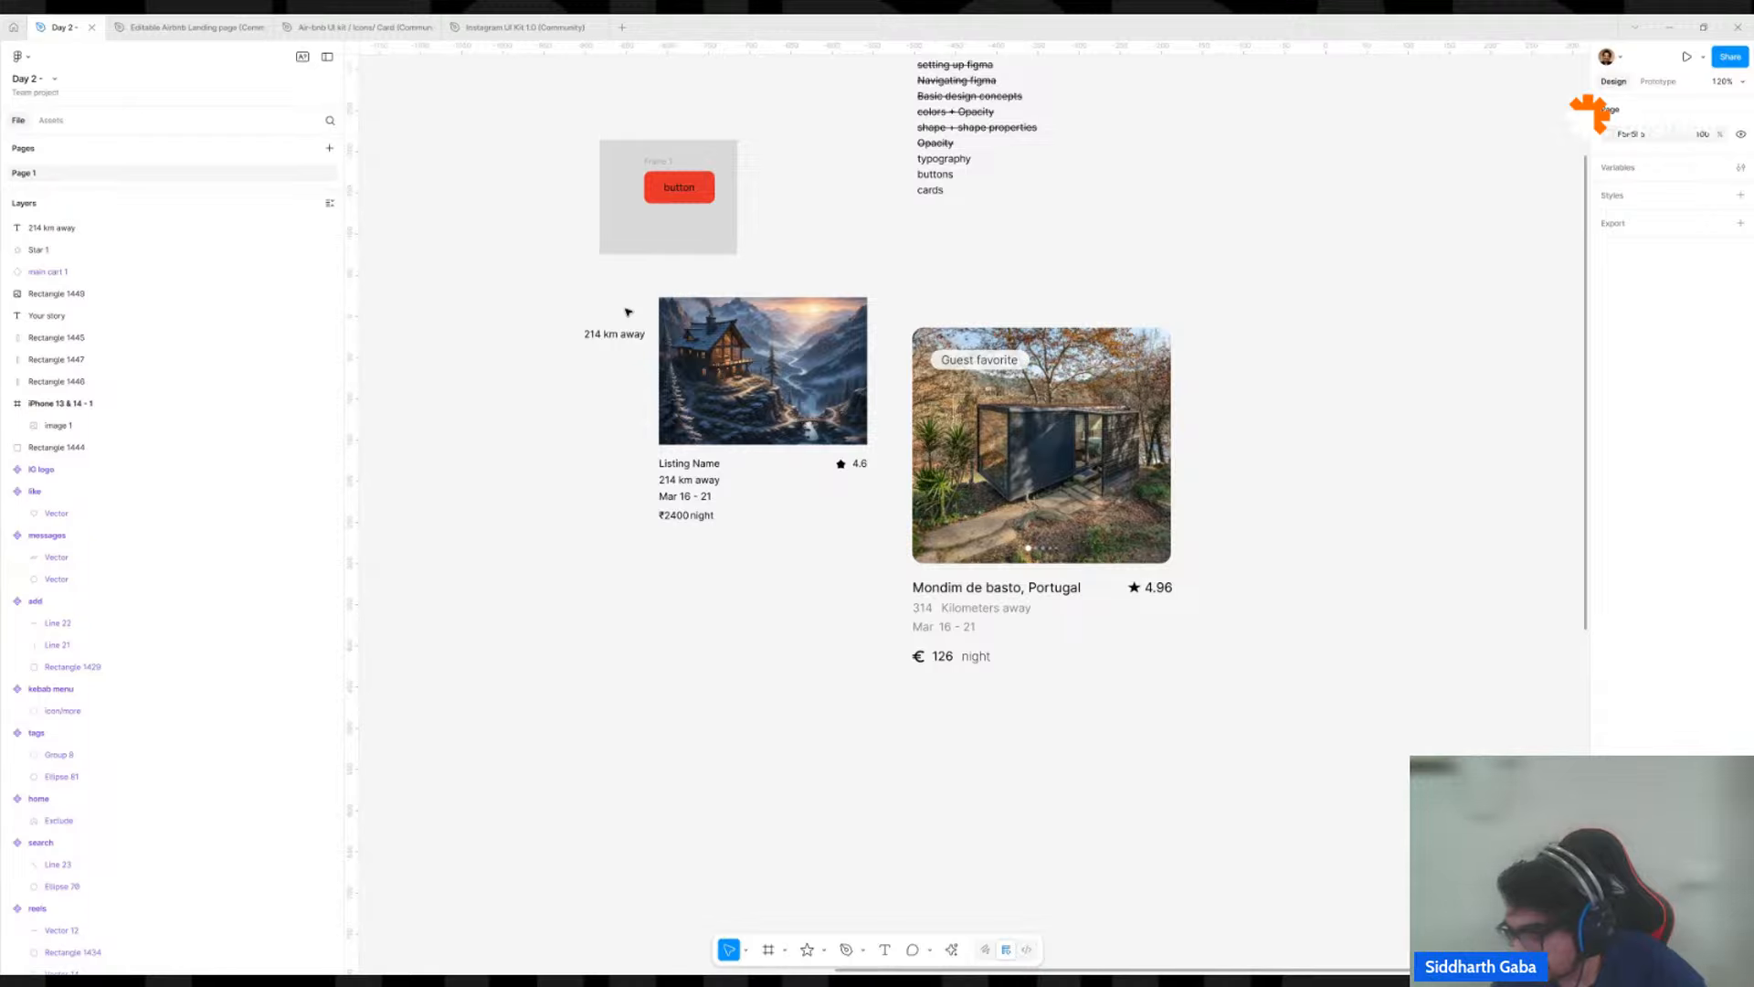
left_click_drag(616, 326, 685, 309)
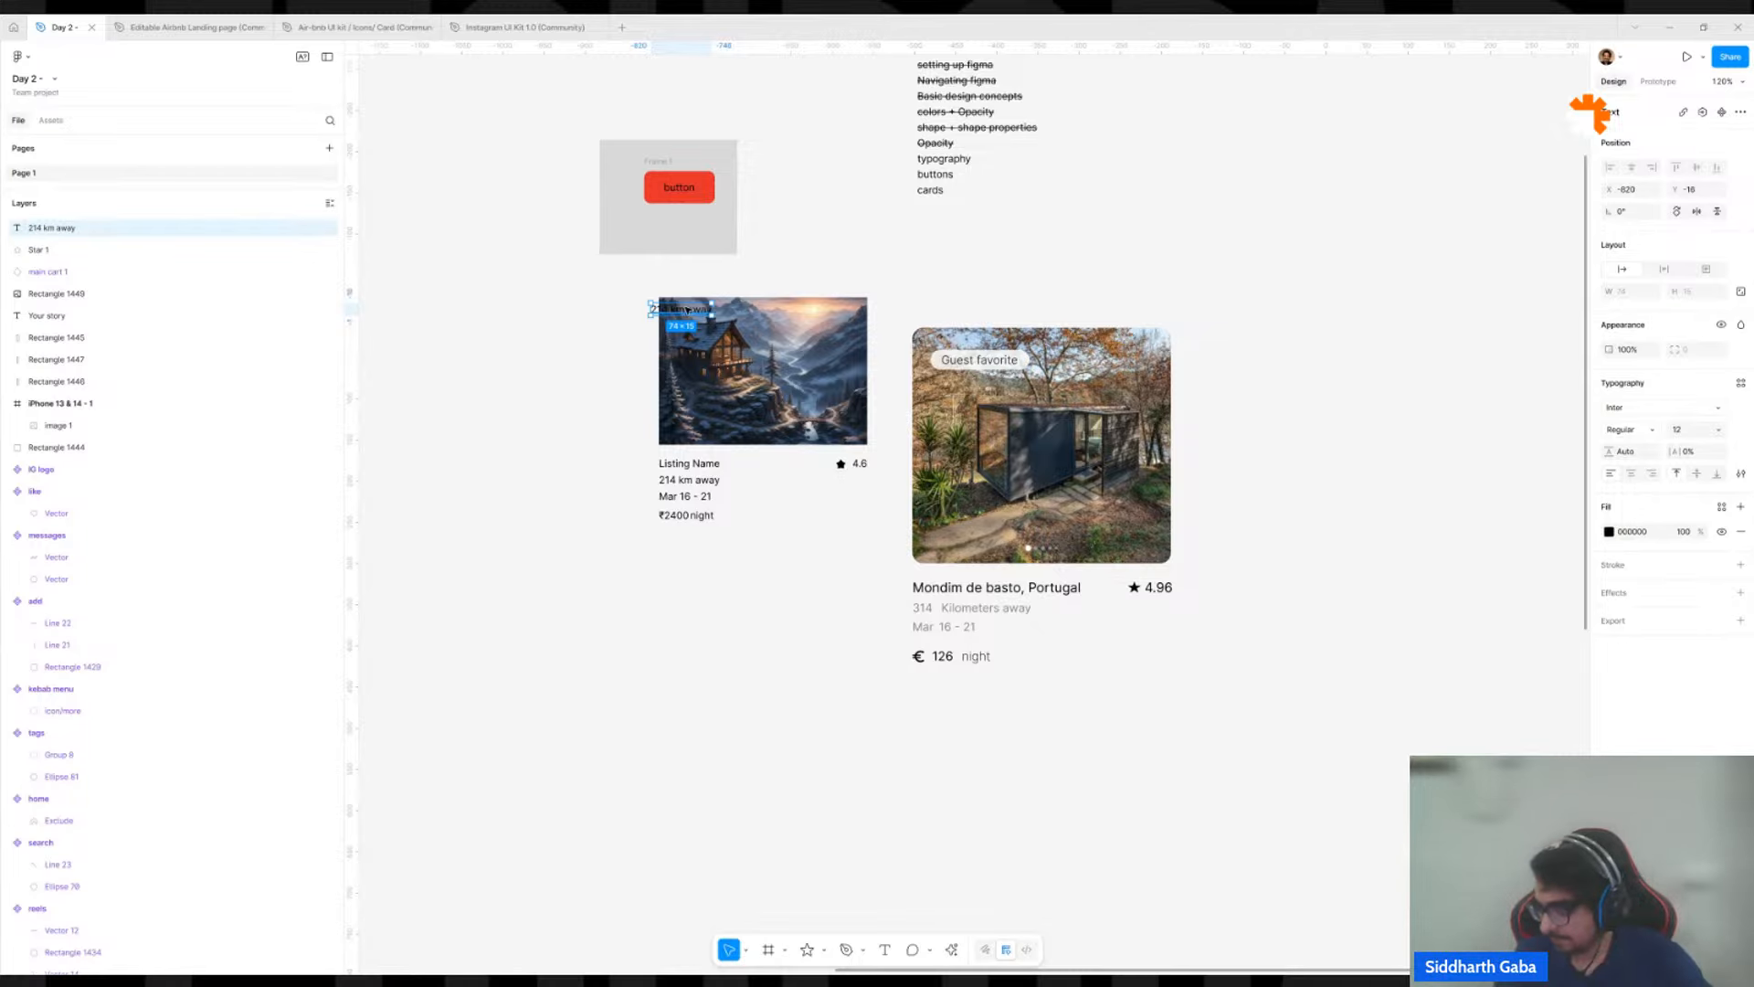
scroll(647, 294, "up", 3)
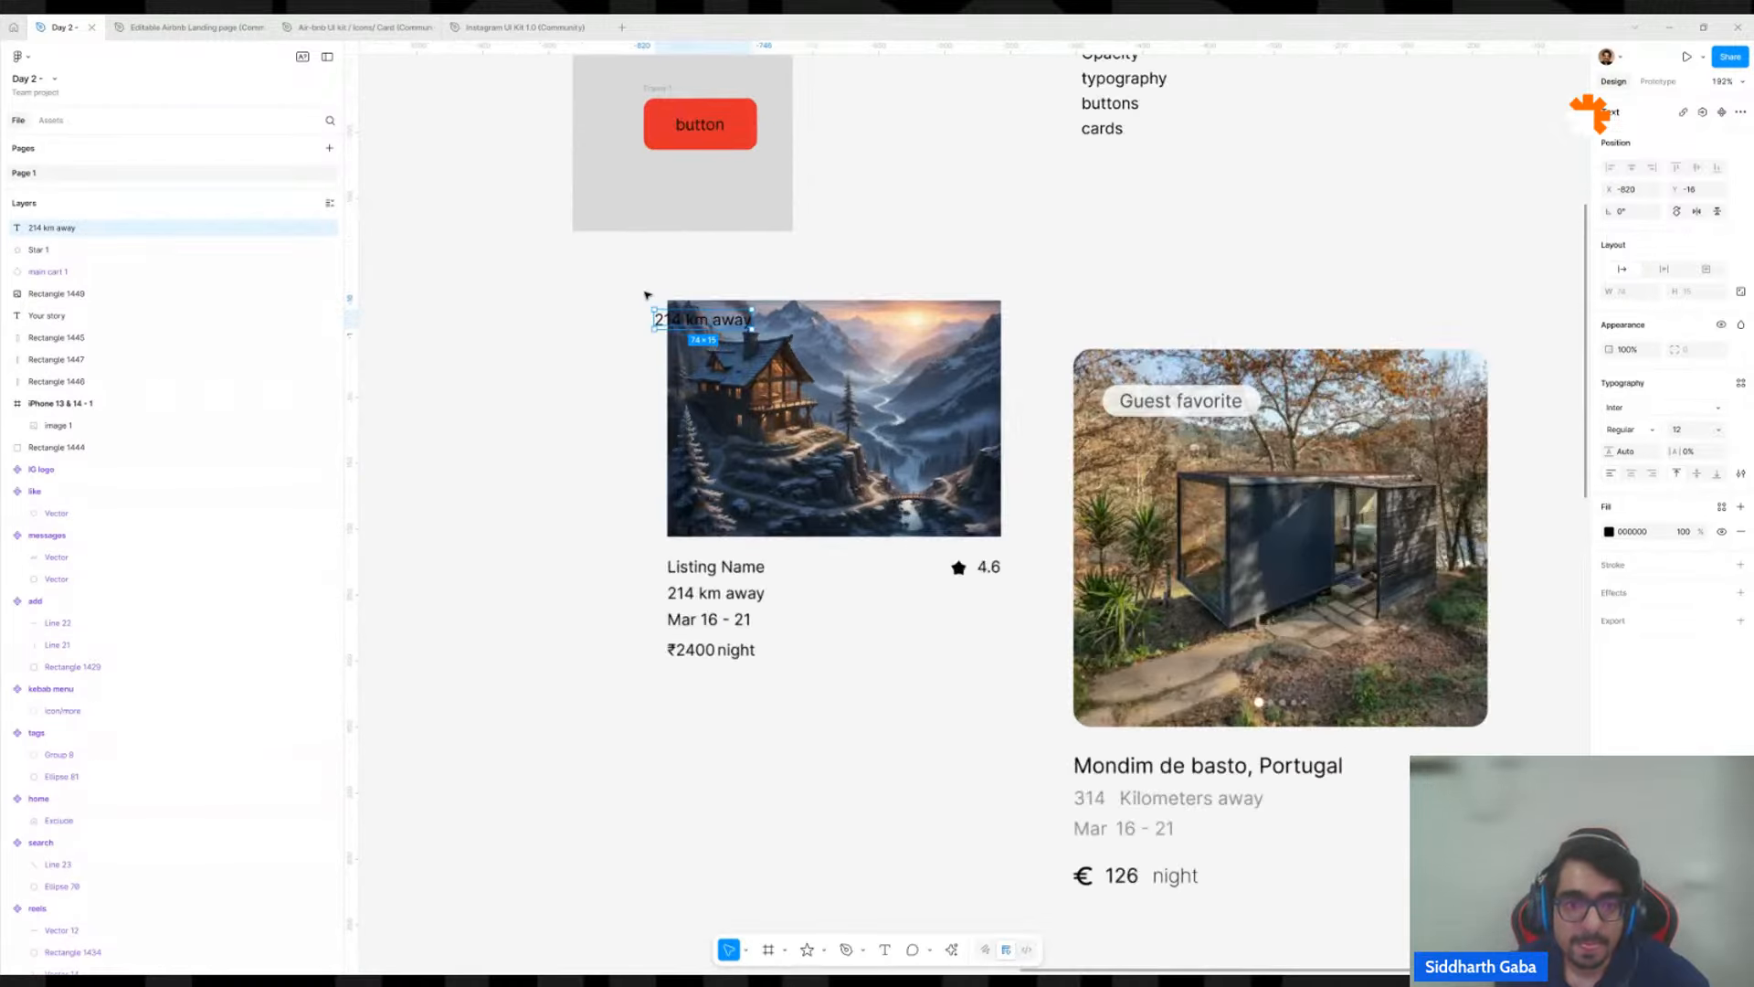
scroll(647, 294, "up", 2)
mouse_move(715, 335)
left_mouse_down()
mouse_move(656, 361)
mouse_move(747, 348)
mouse_move(749, 331)
left_mouse_up()
scroll(887, 327, "down", 6)
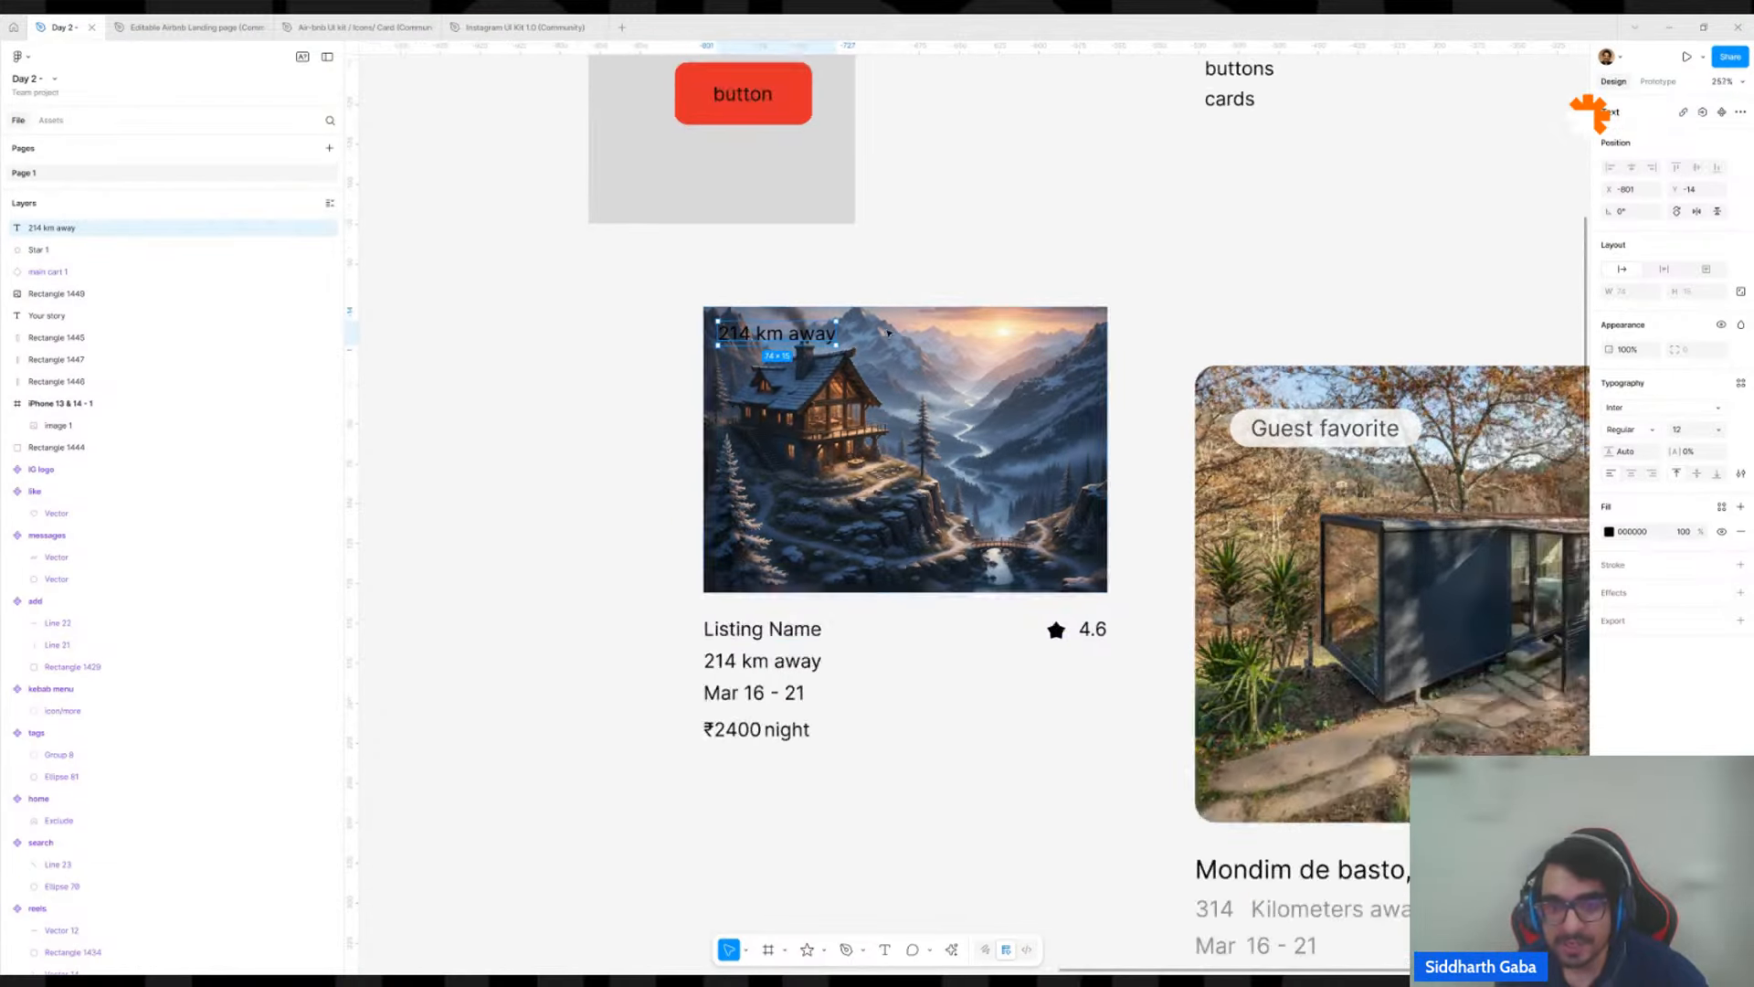
scroll(857, 348, "up", 5)
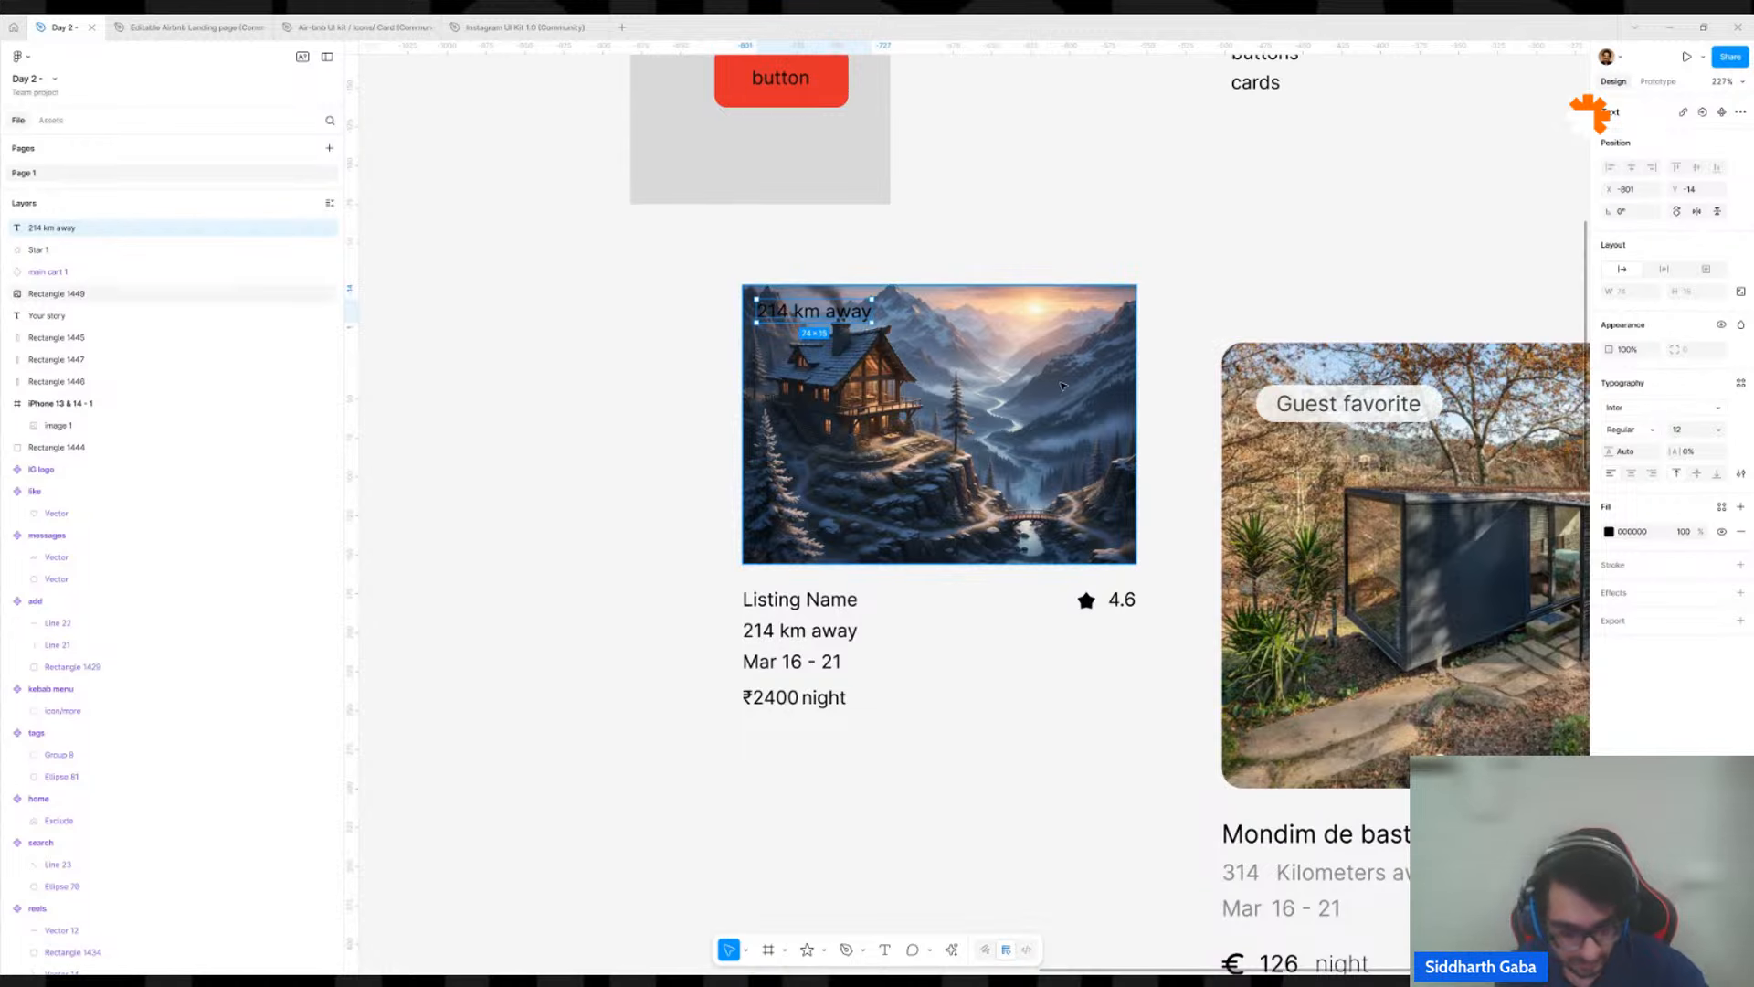
Change the text in the house image's upper-left corner to "Guest Favorite".
double_click(847, 319)
type("Guest Fav")
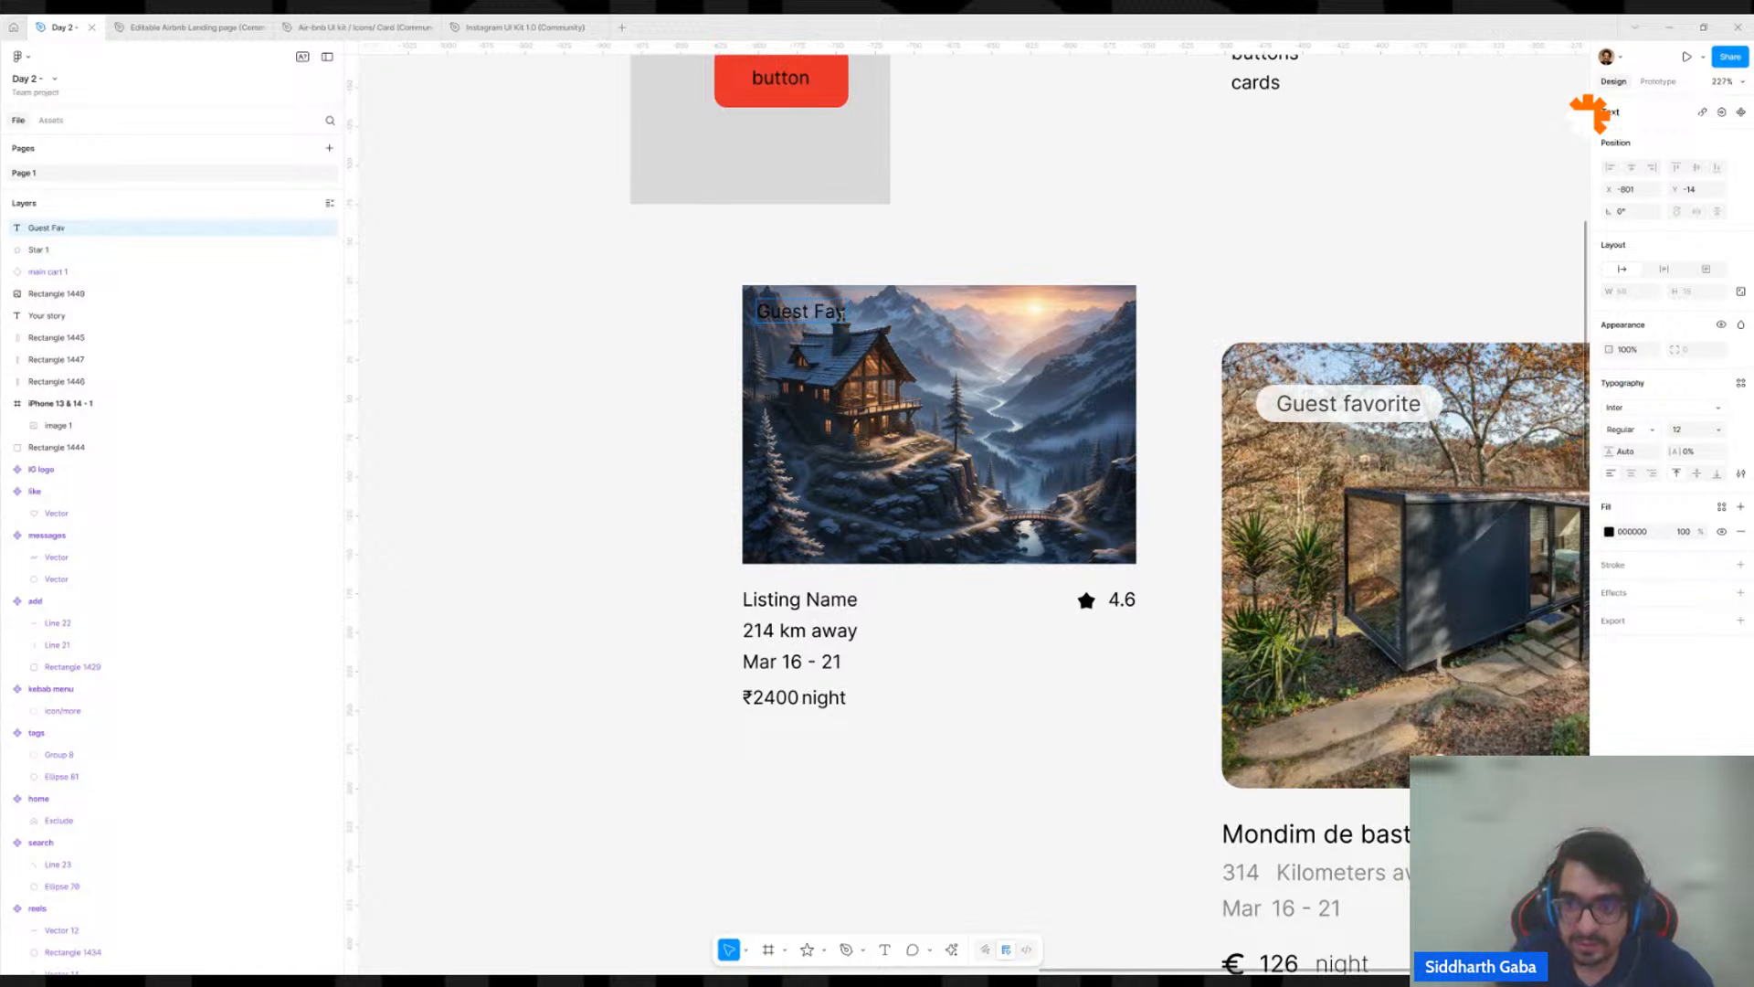
type("orite")
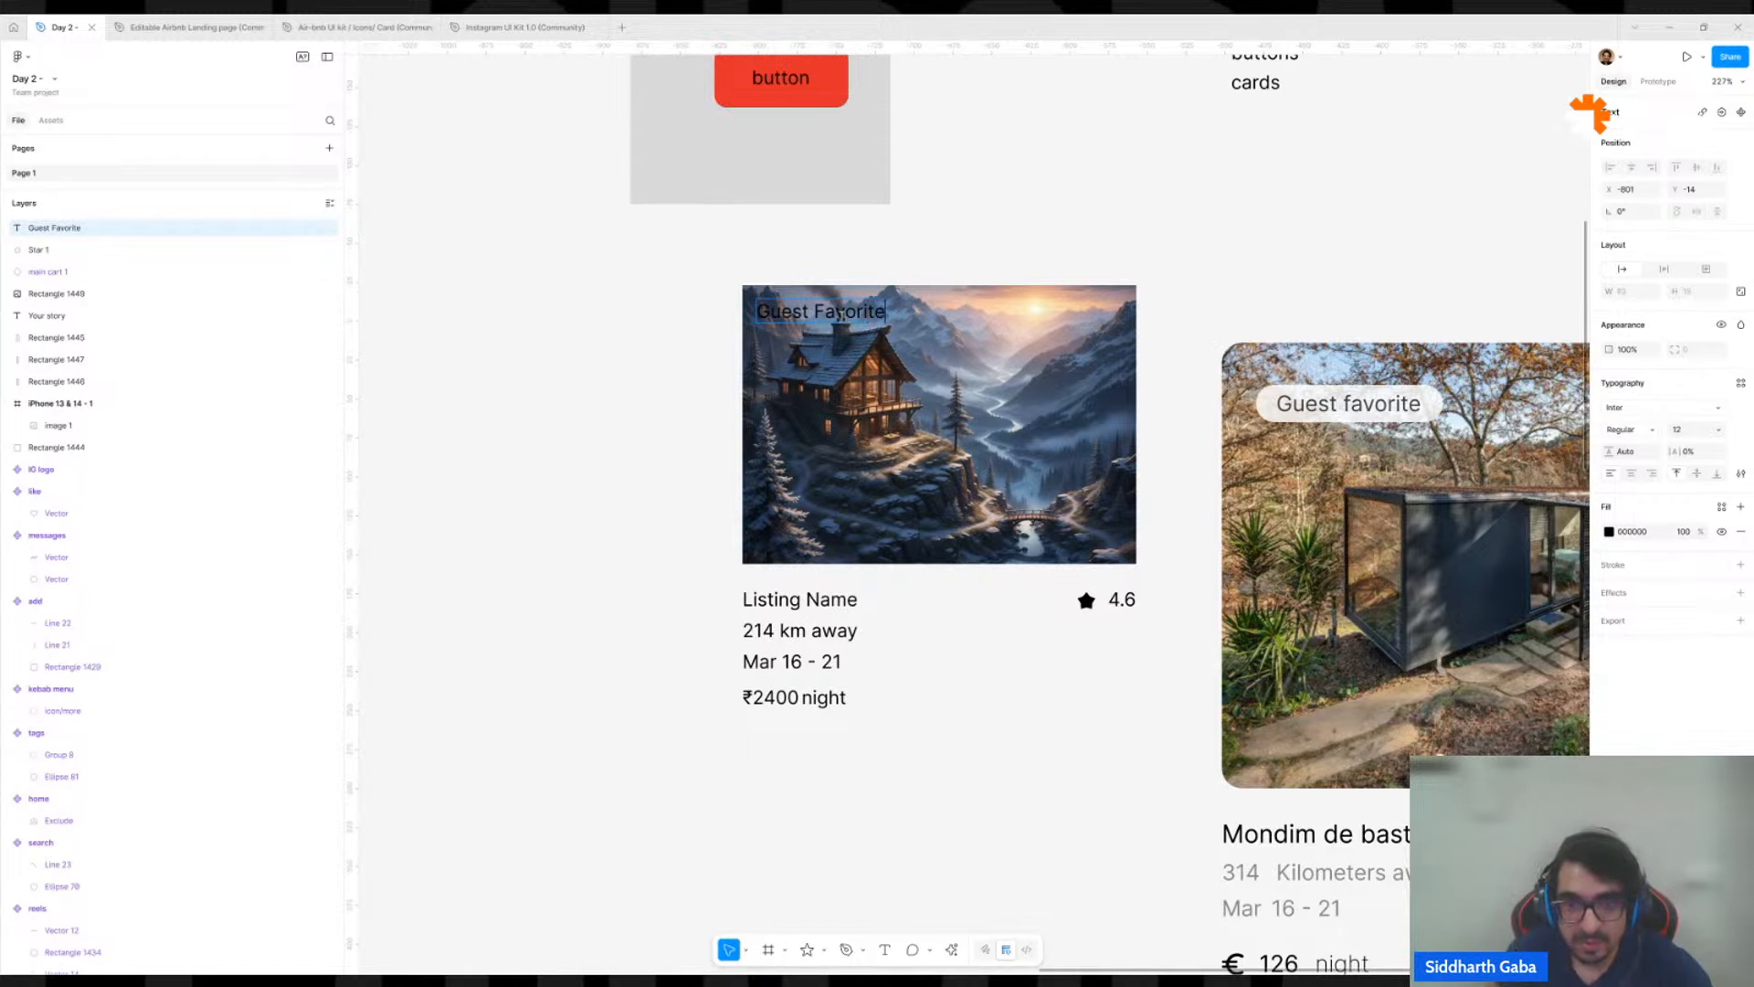
key("Escape")
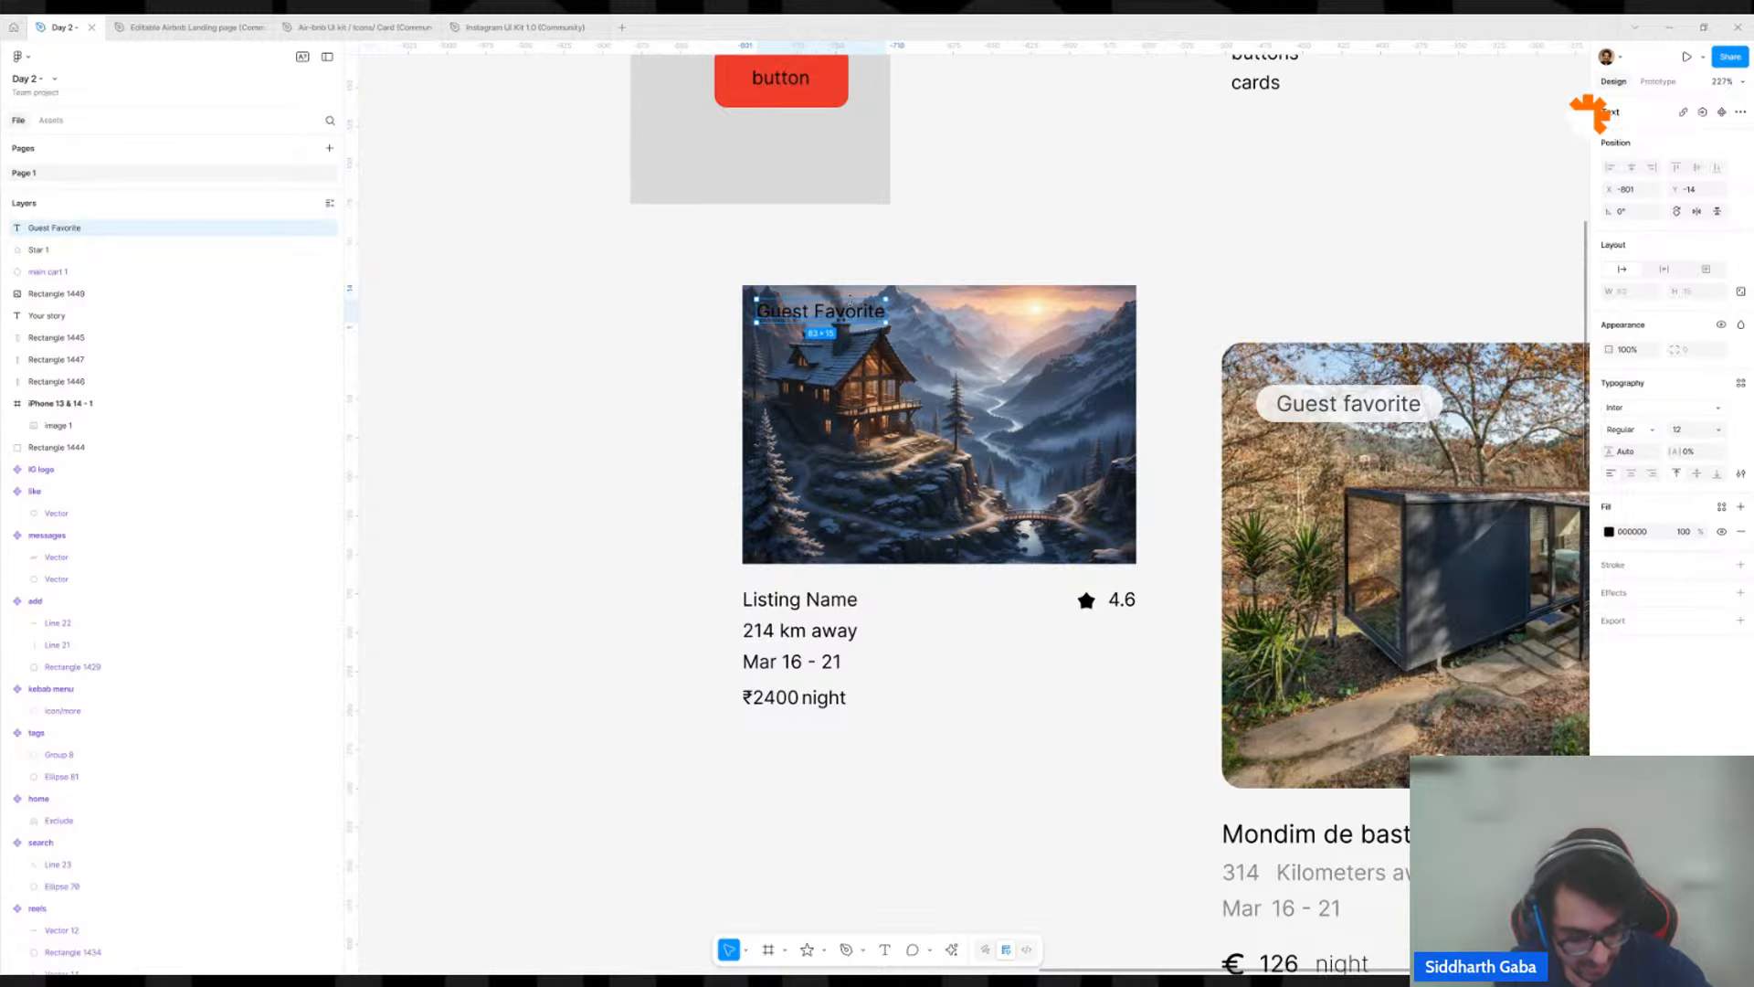
Wrap the "Guest Favorite" text in an auto layout frame and move it across the house image's left edge.
key("shift+a")
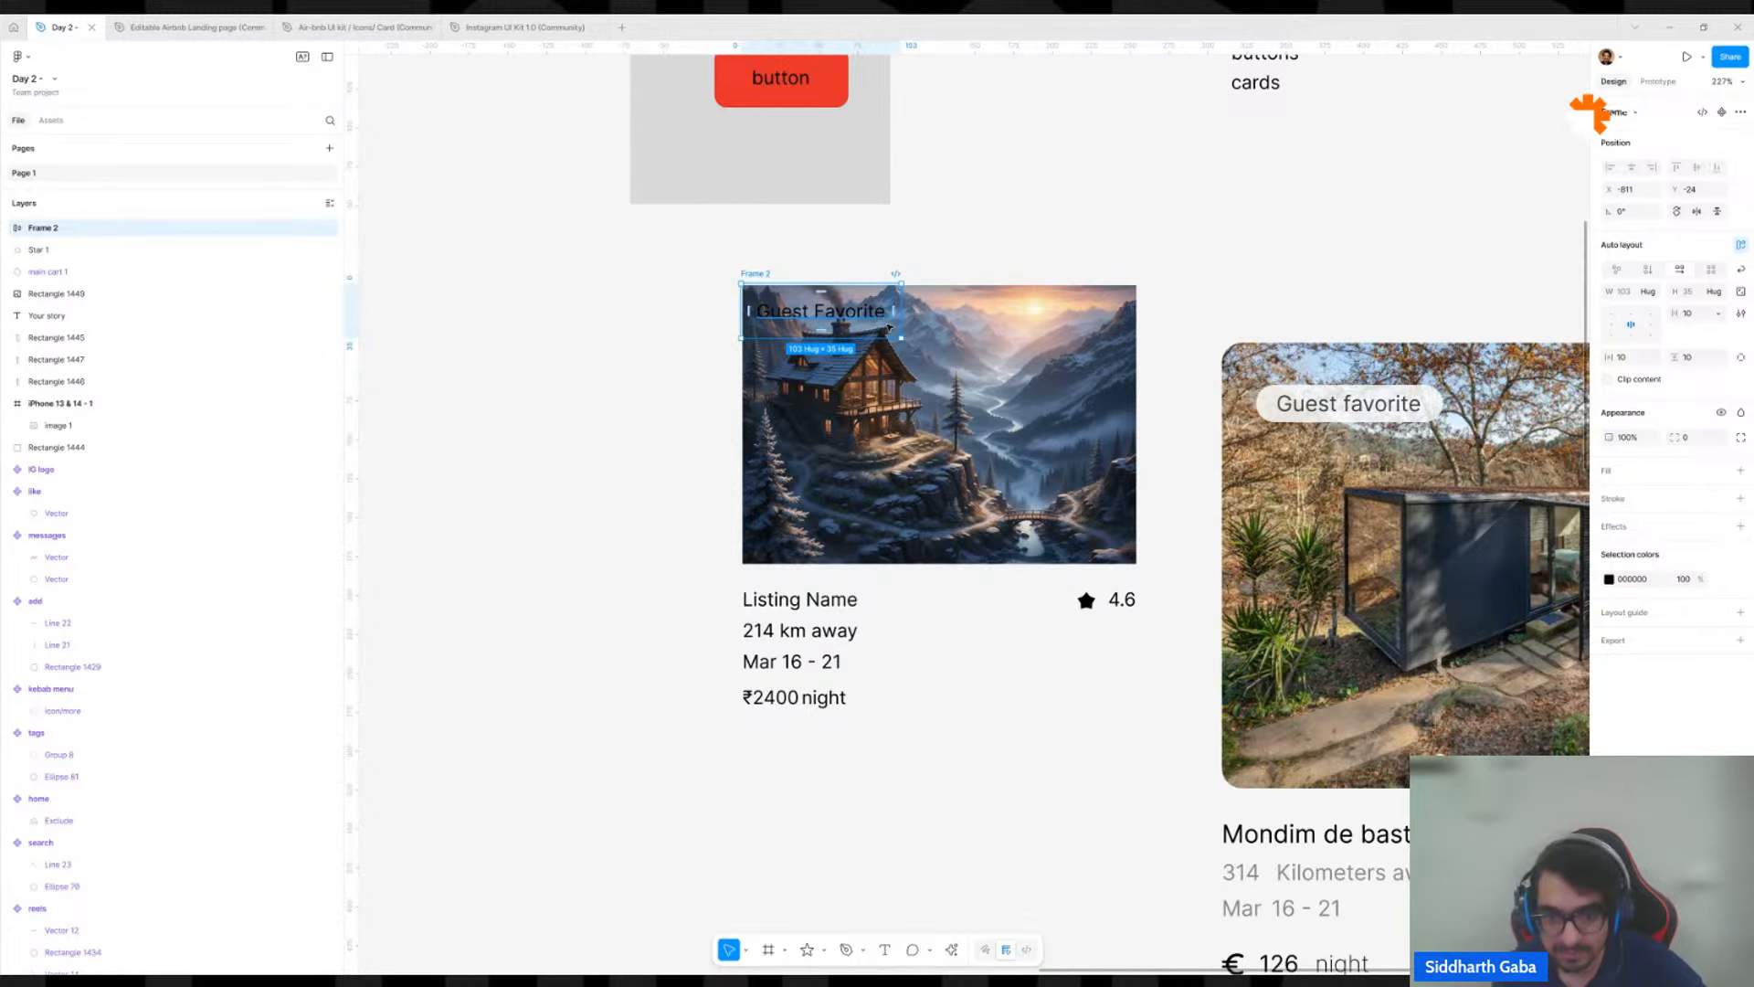
left_click_drag(853, 324, 889, 464)
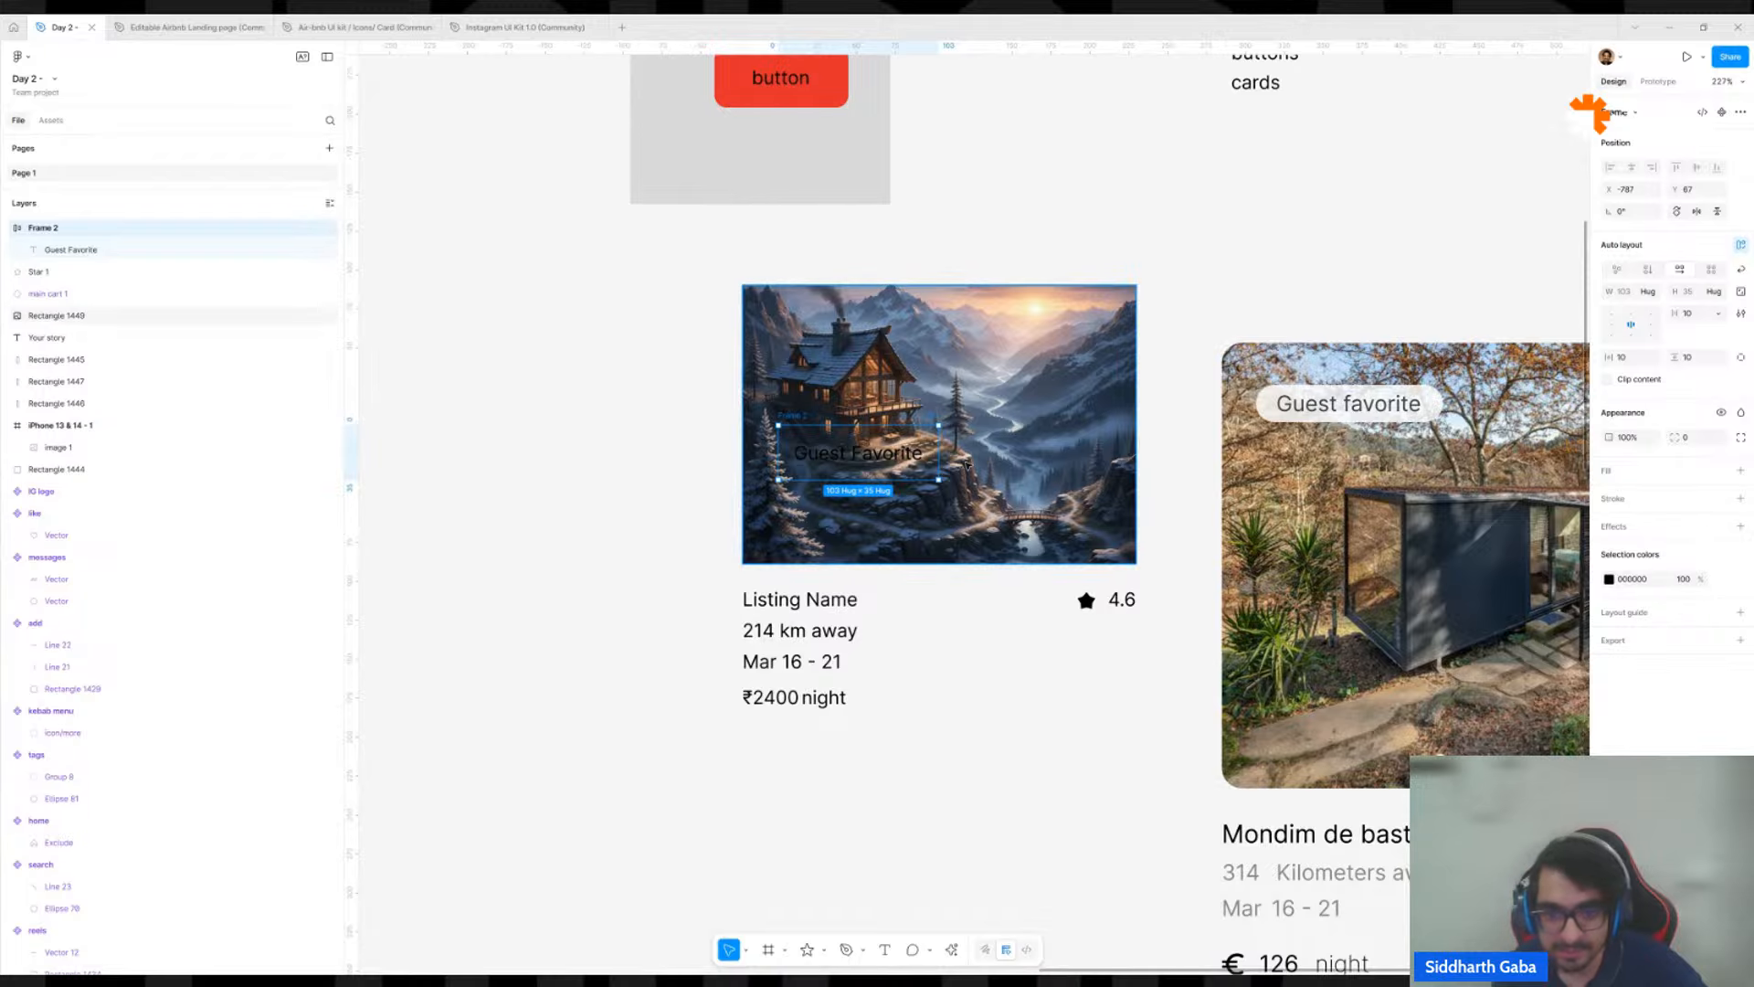
left_click_drag(930, 462, 762, 495)
Round the house image's corners with a radius of 16.
left_click(901, 439)
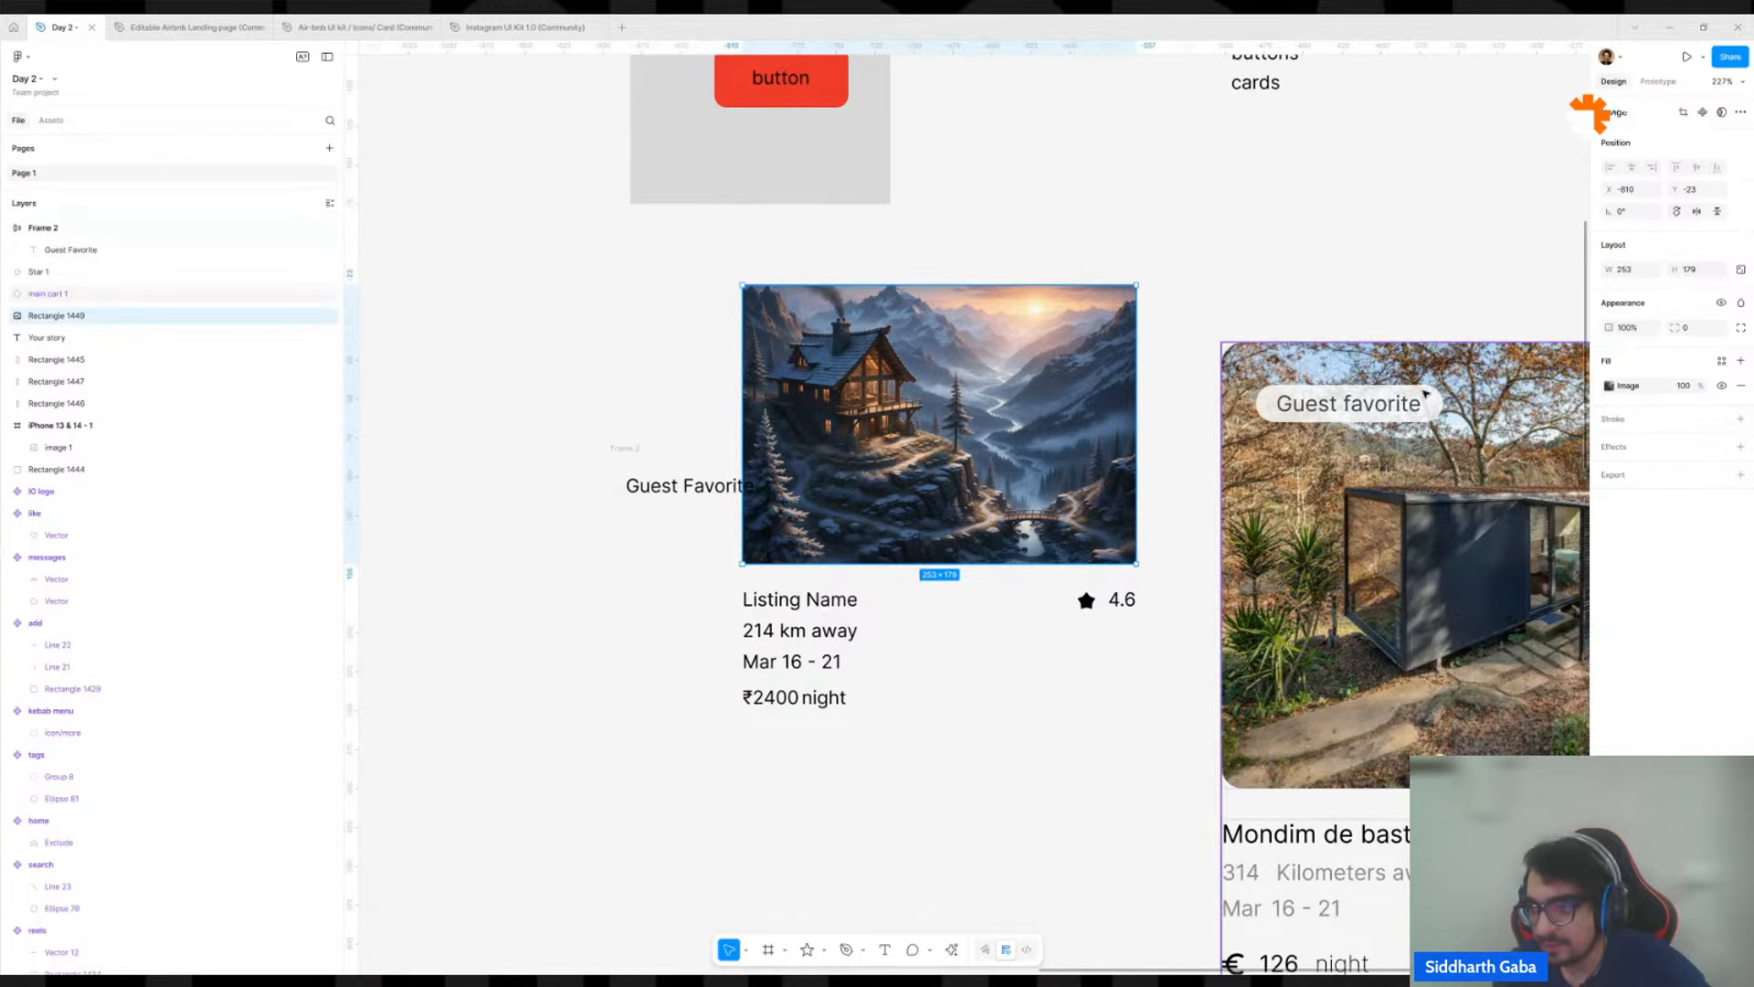
left_click(1697, 331)
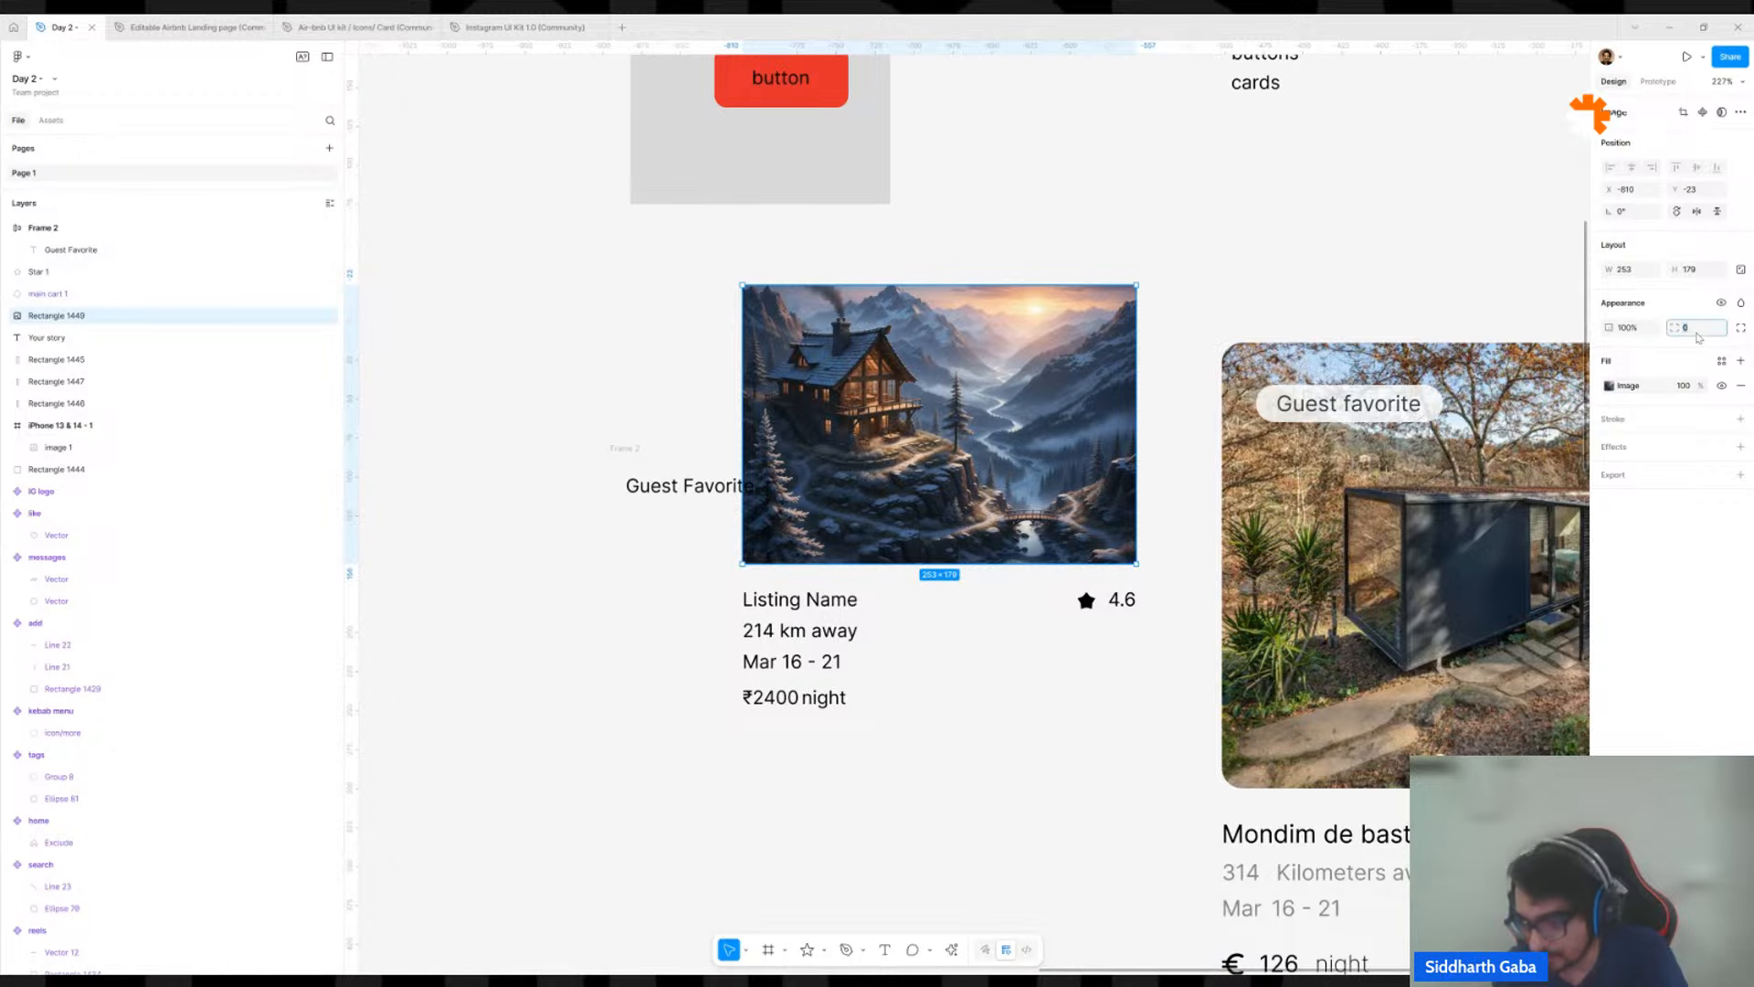
type("24")
key("Return")
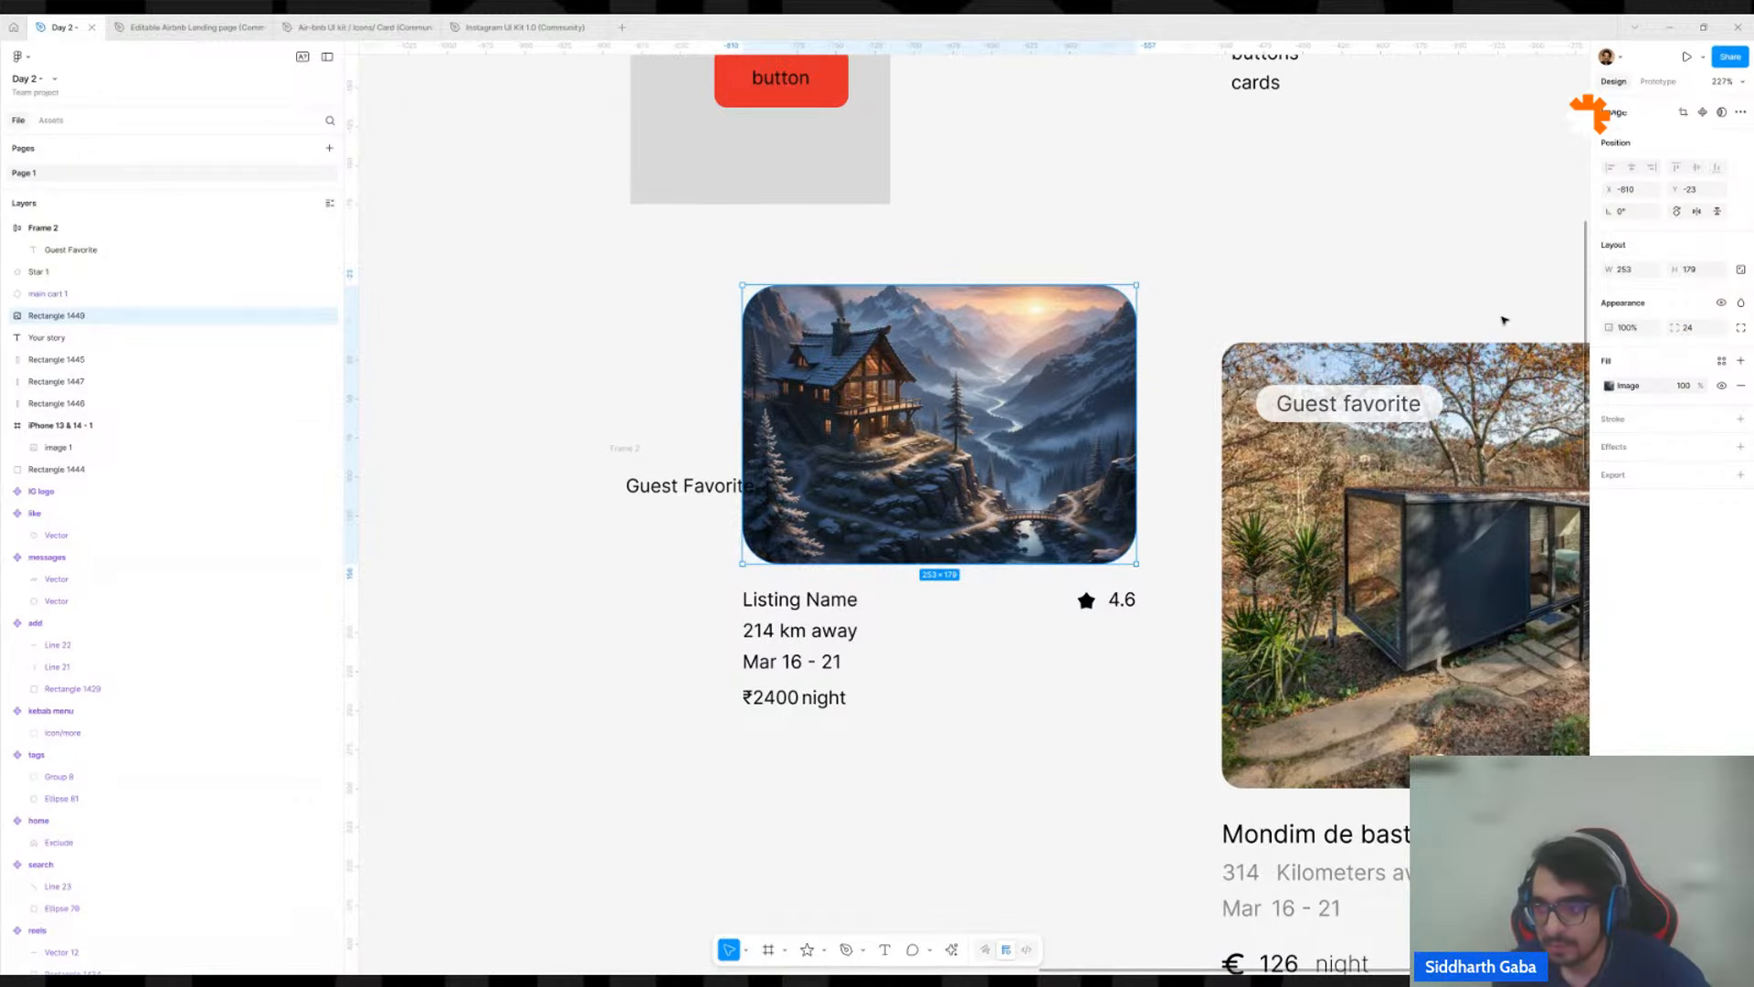
left_click(1237, 287)
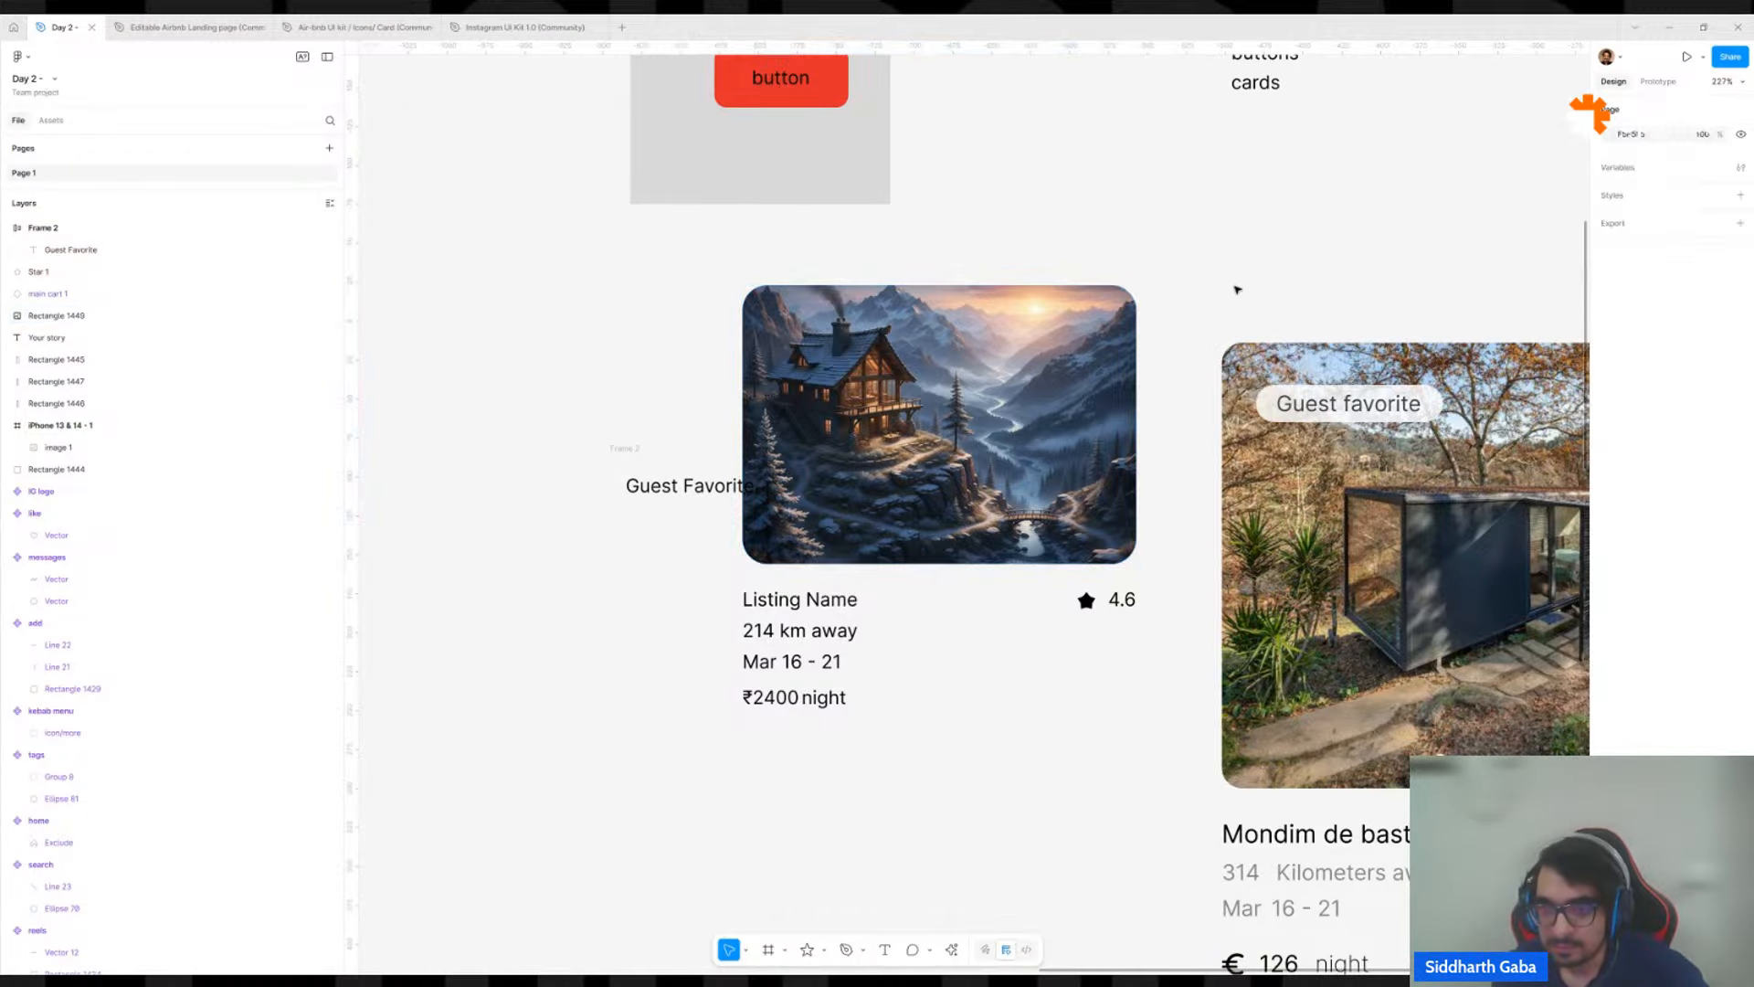
Move the "Guest Favorite" frame back onto the upper-left area of the house image.
left_click(624, 449)
left_click_drag(624, 451, 783, 302)
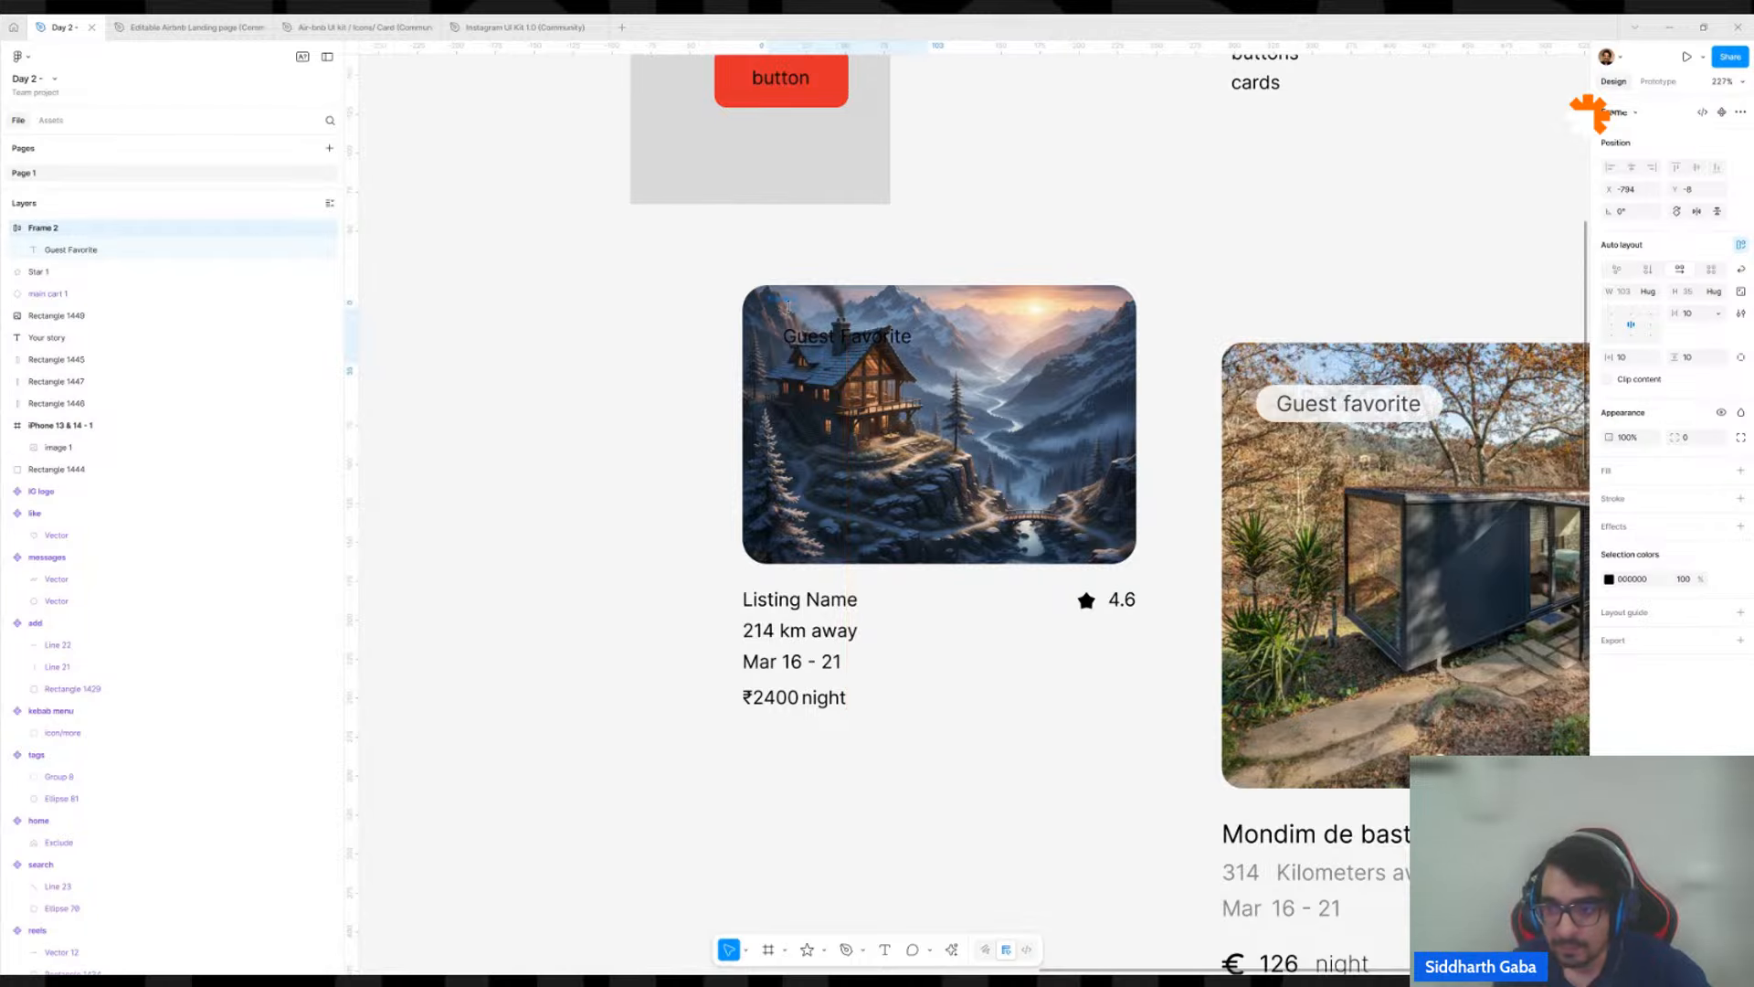
Give the "Guest Favorite" frame on the house image a white FFFFFF fill at 80% opacity, matching the reference card's badge.
scroll(1462, 392, "up", 8)
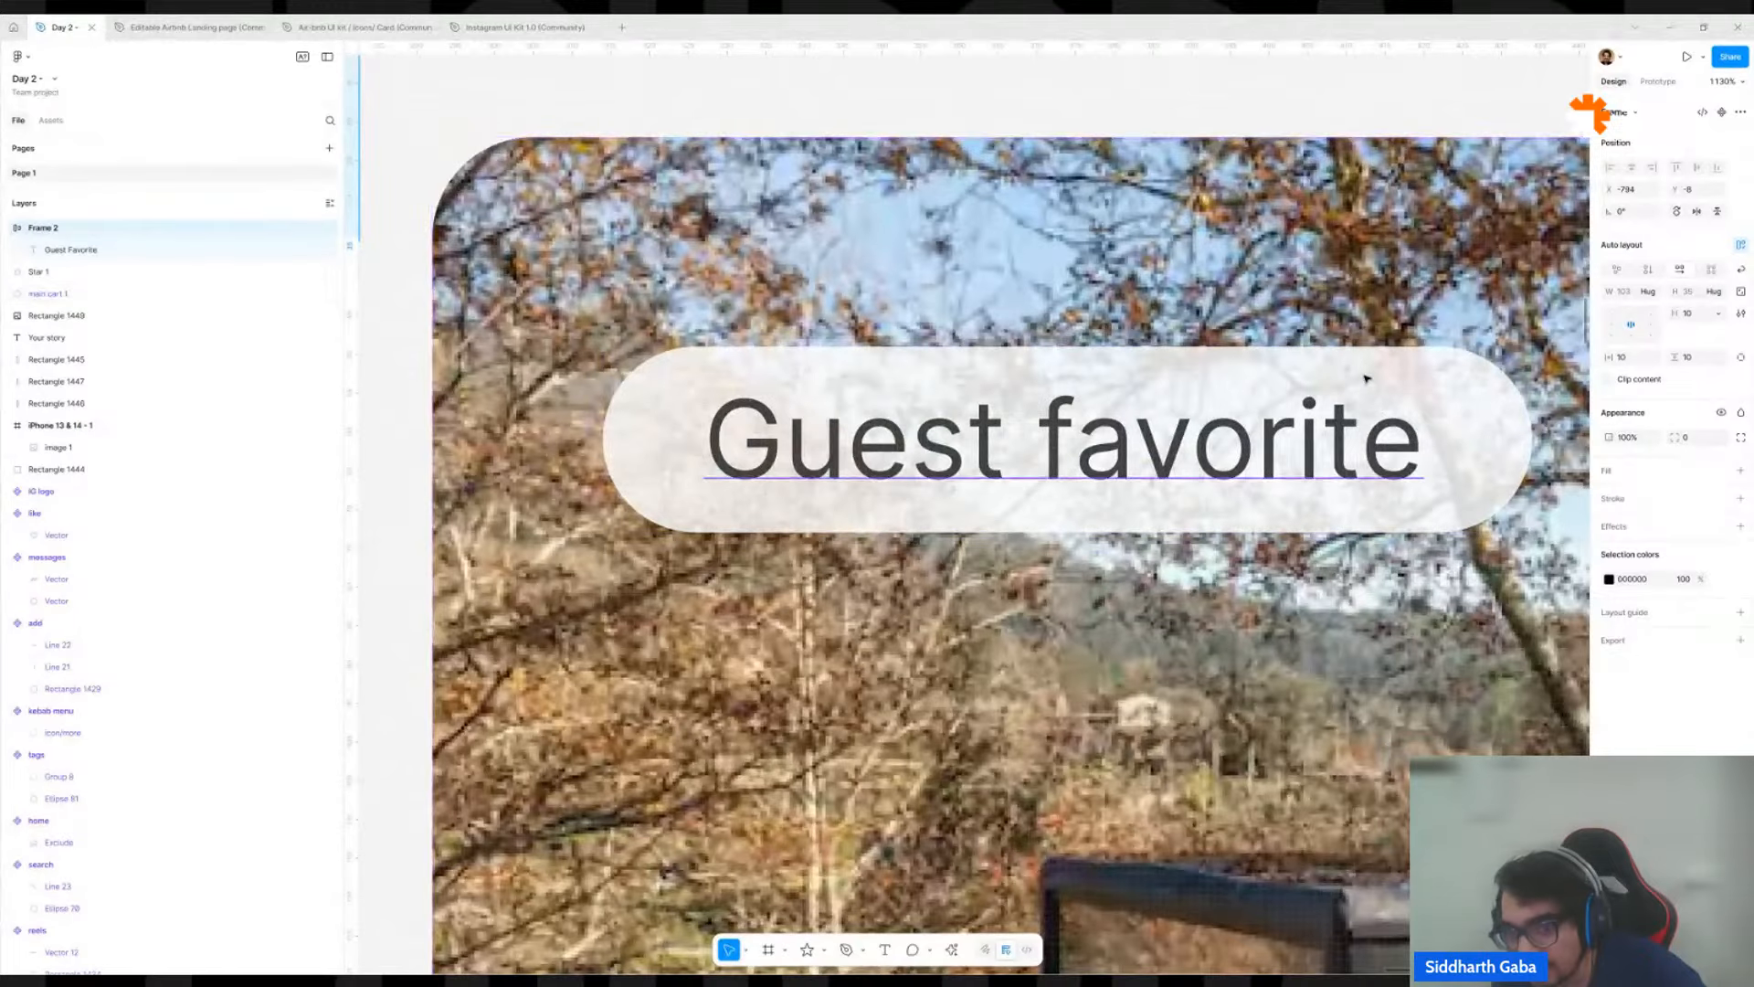
scroll(1366, 374, "down", 1)
left_click(1430, 364)
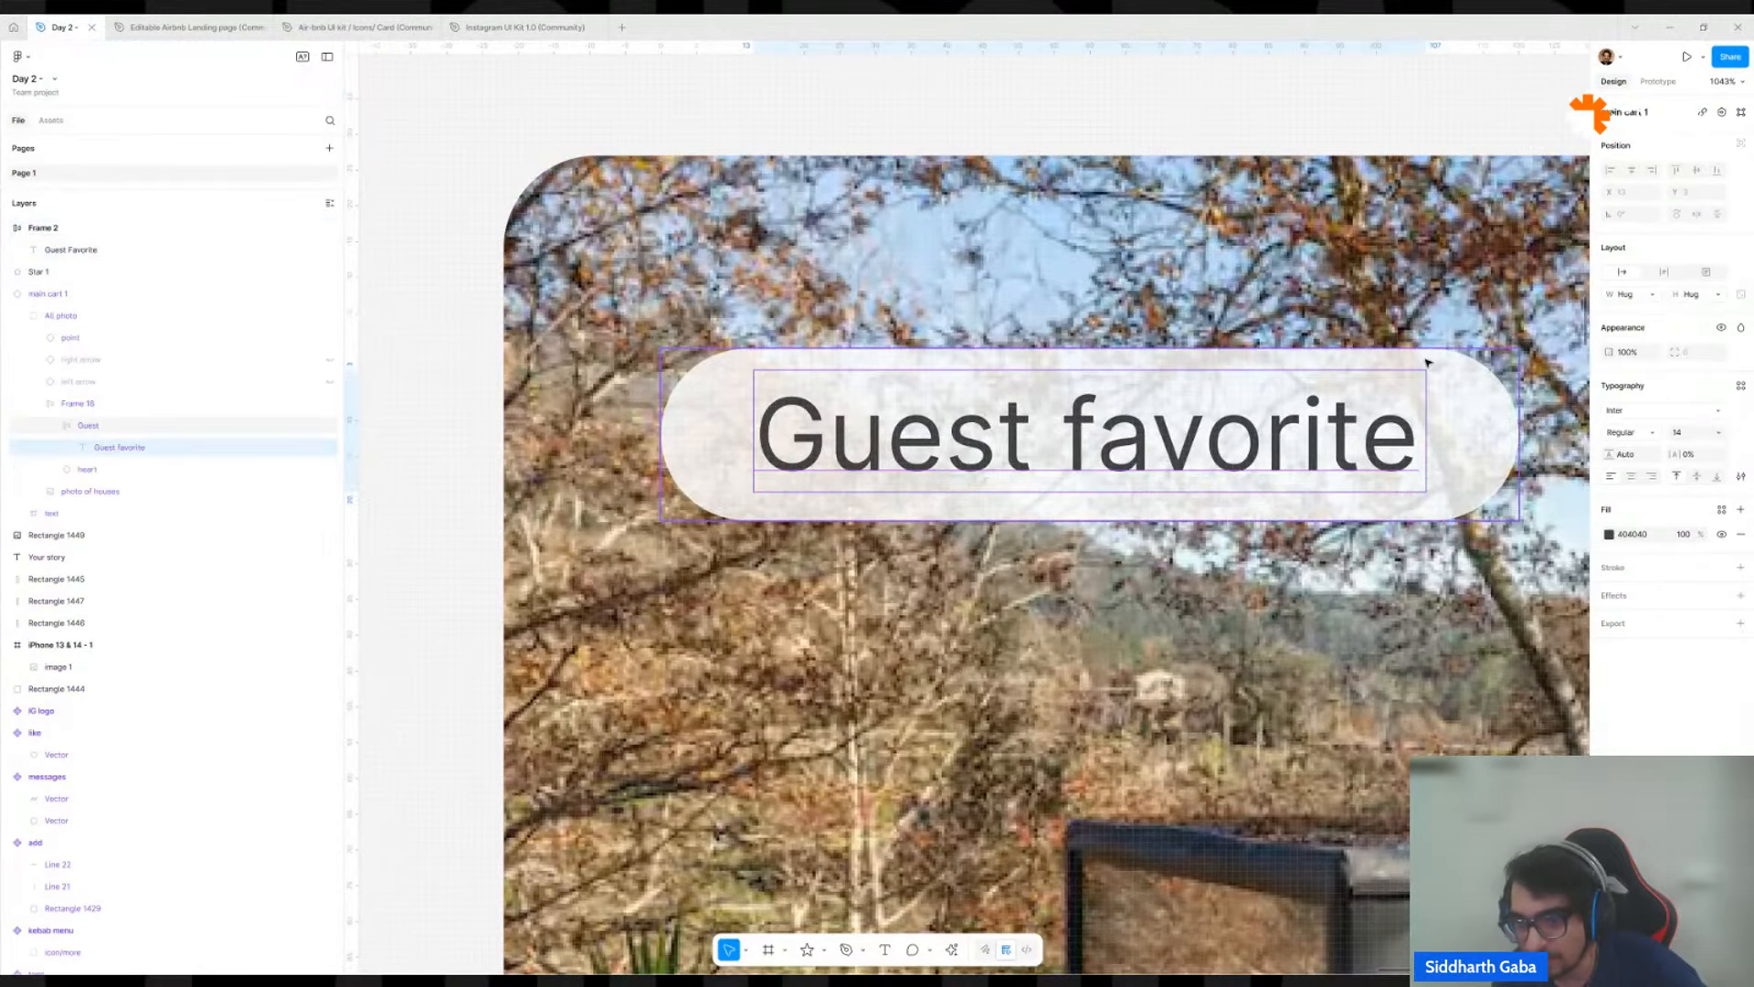
scroll(1447, 364, "down", 10)
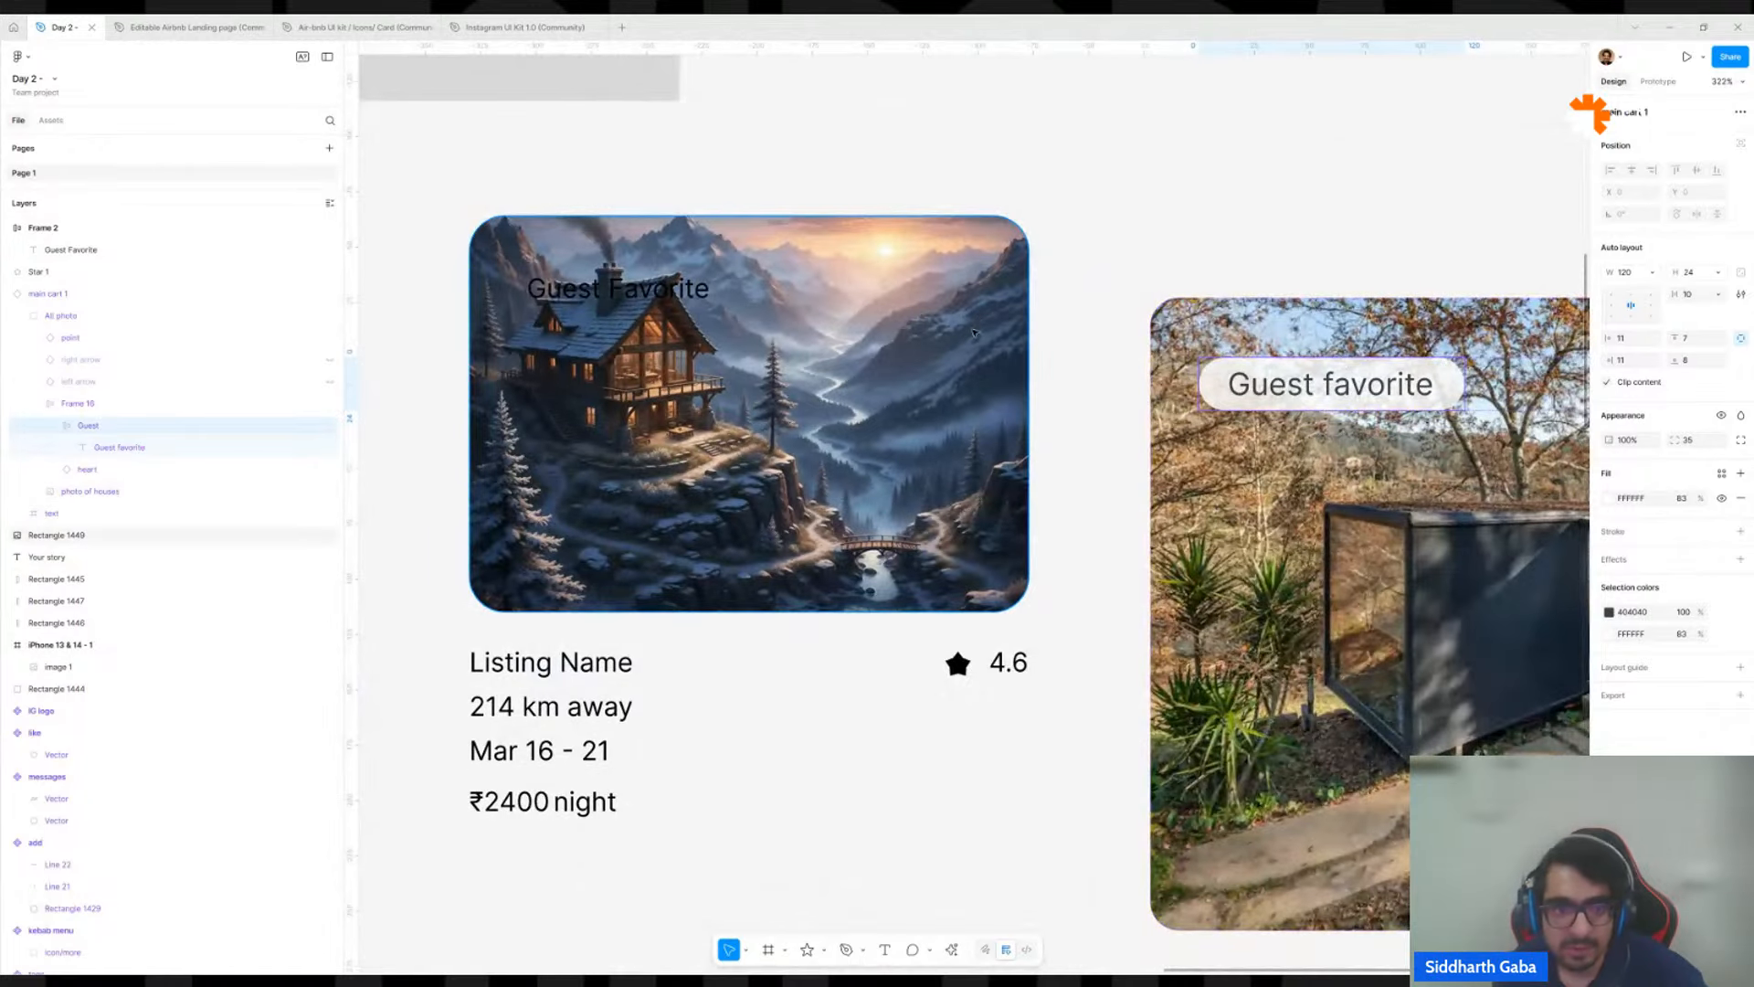
left_click(681, 302)
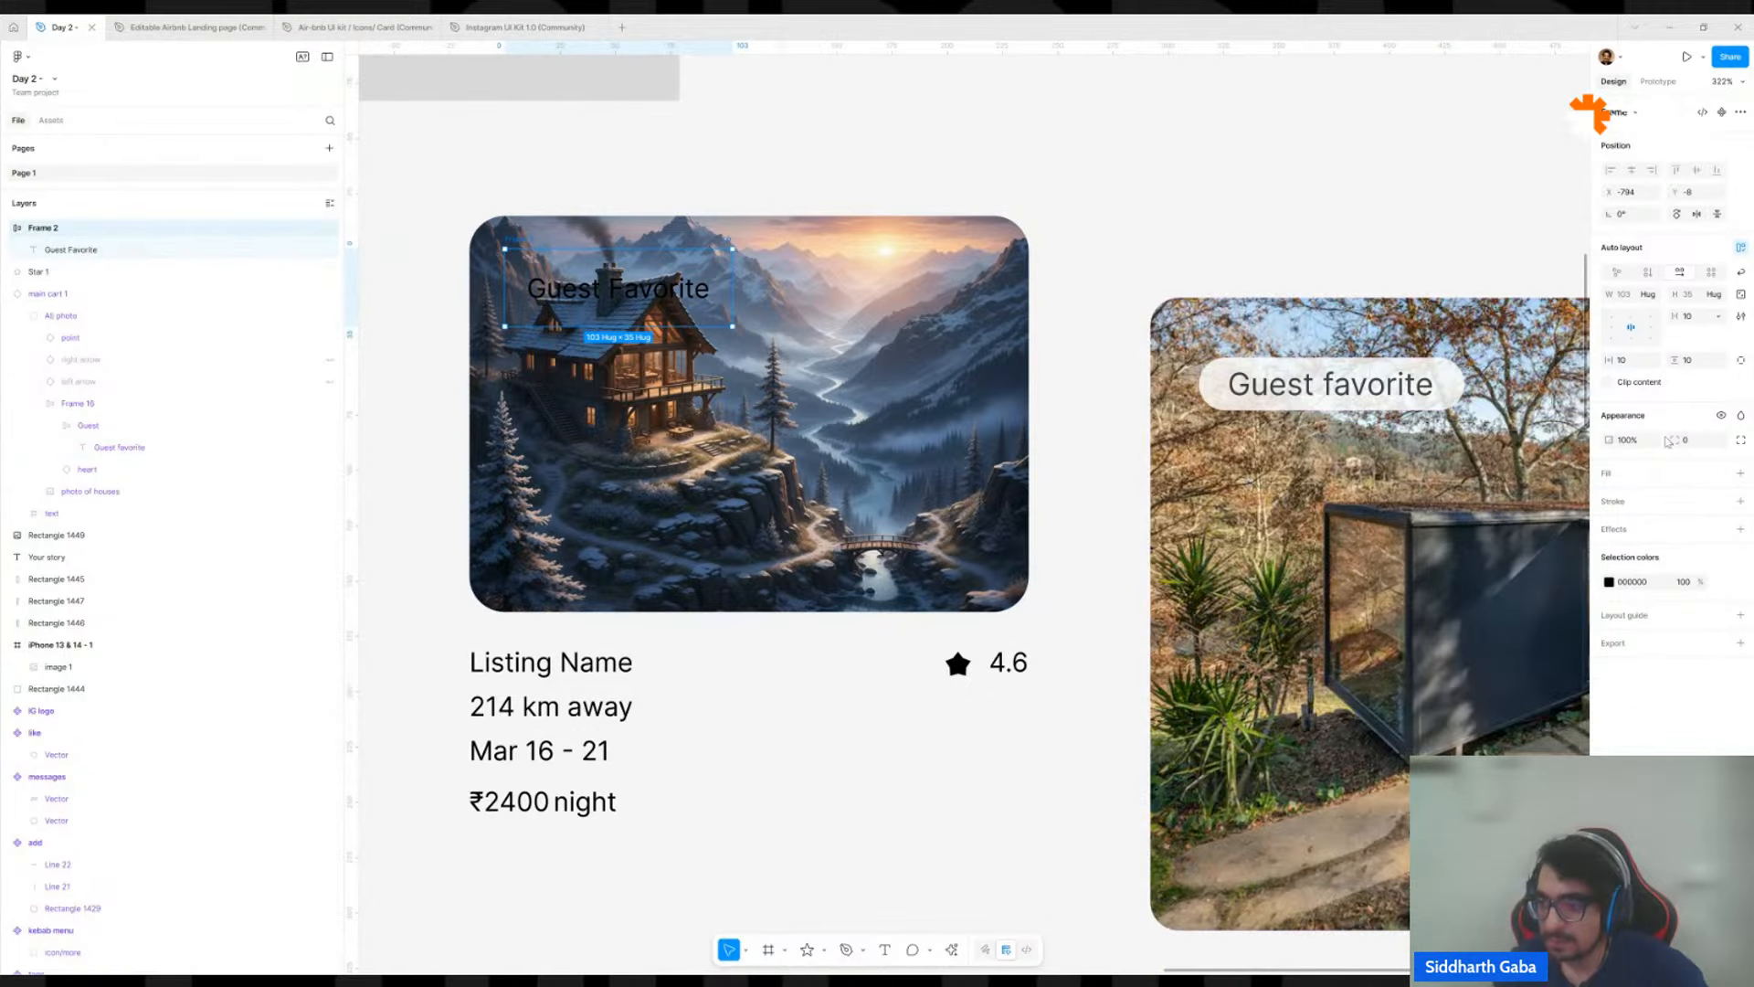
left_click(1741, 473)
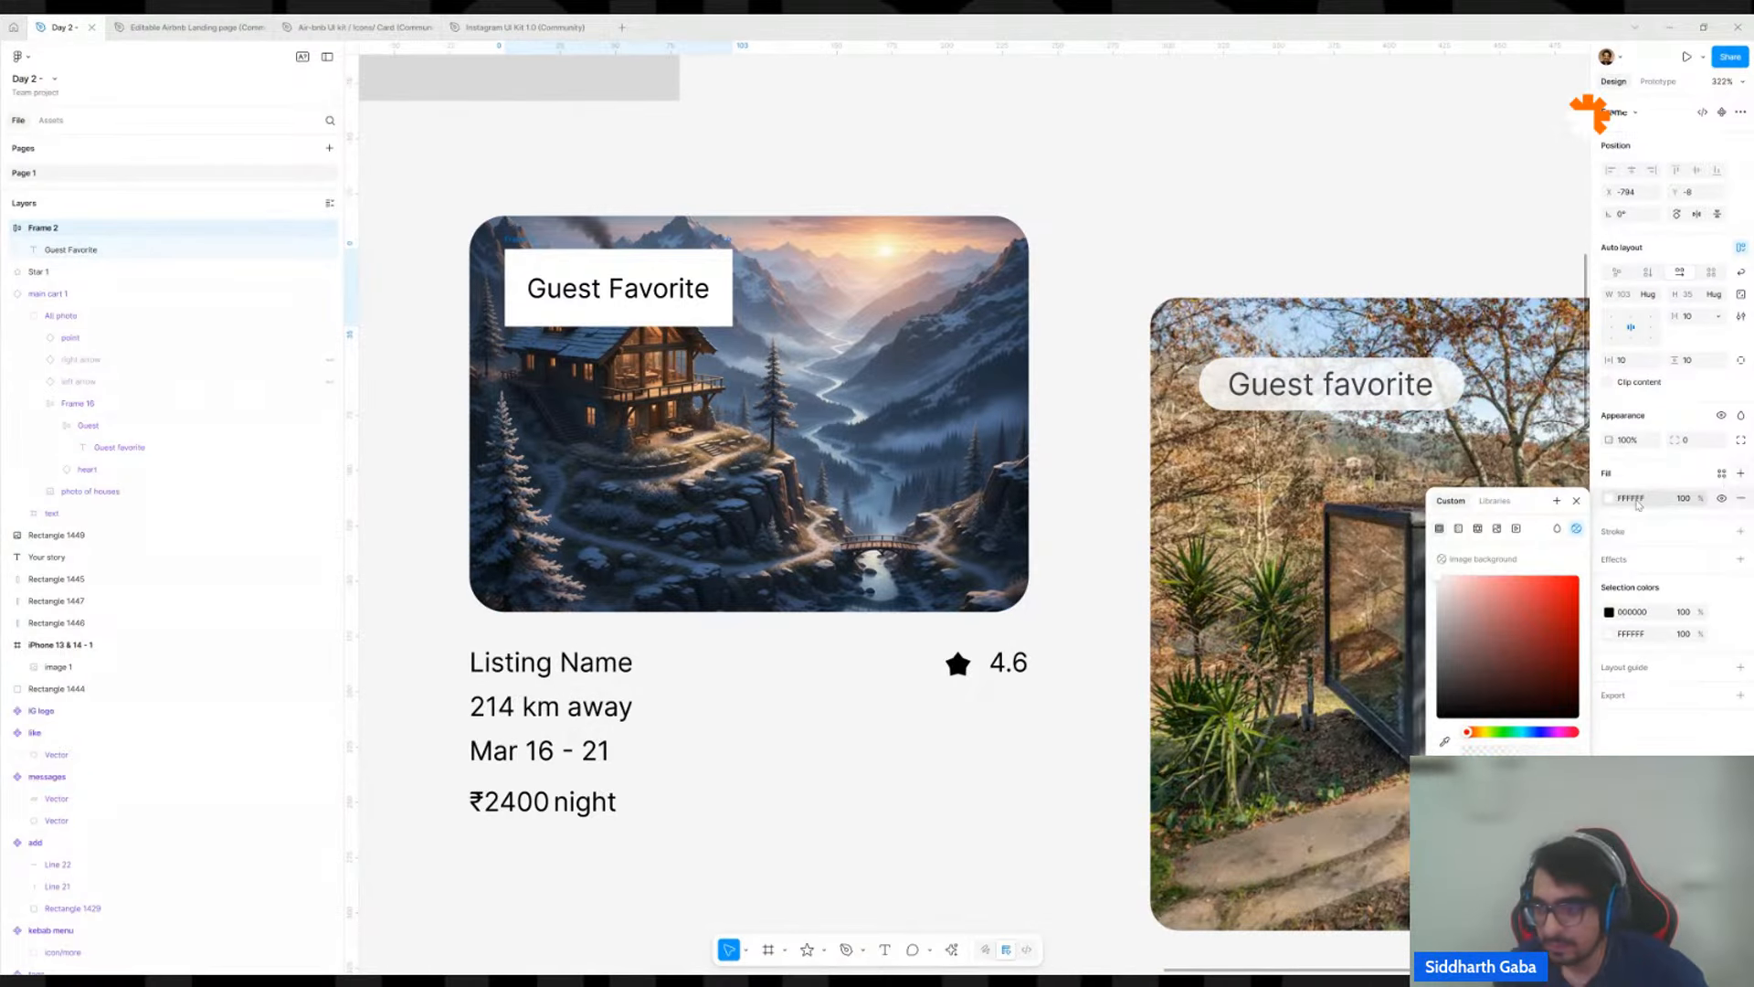
left_click(1695, 498)
type("80")
key("Return")
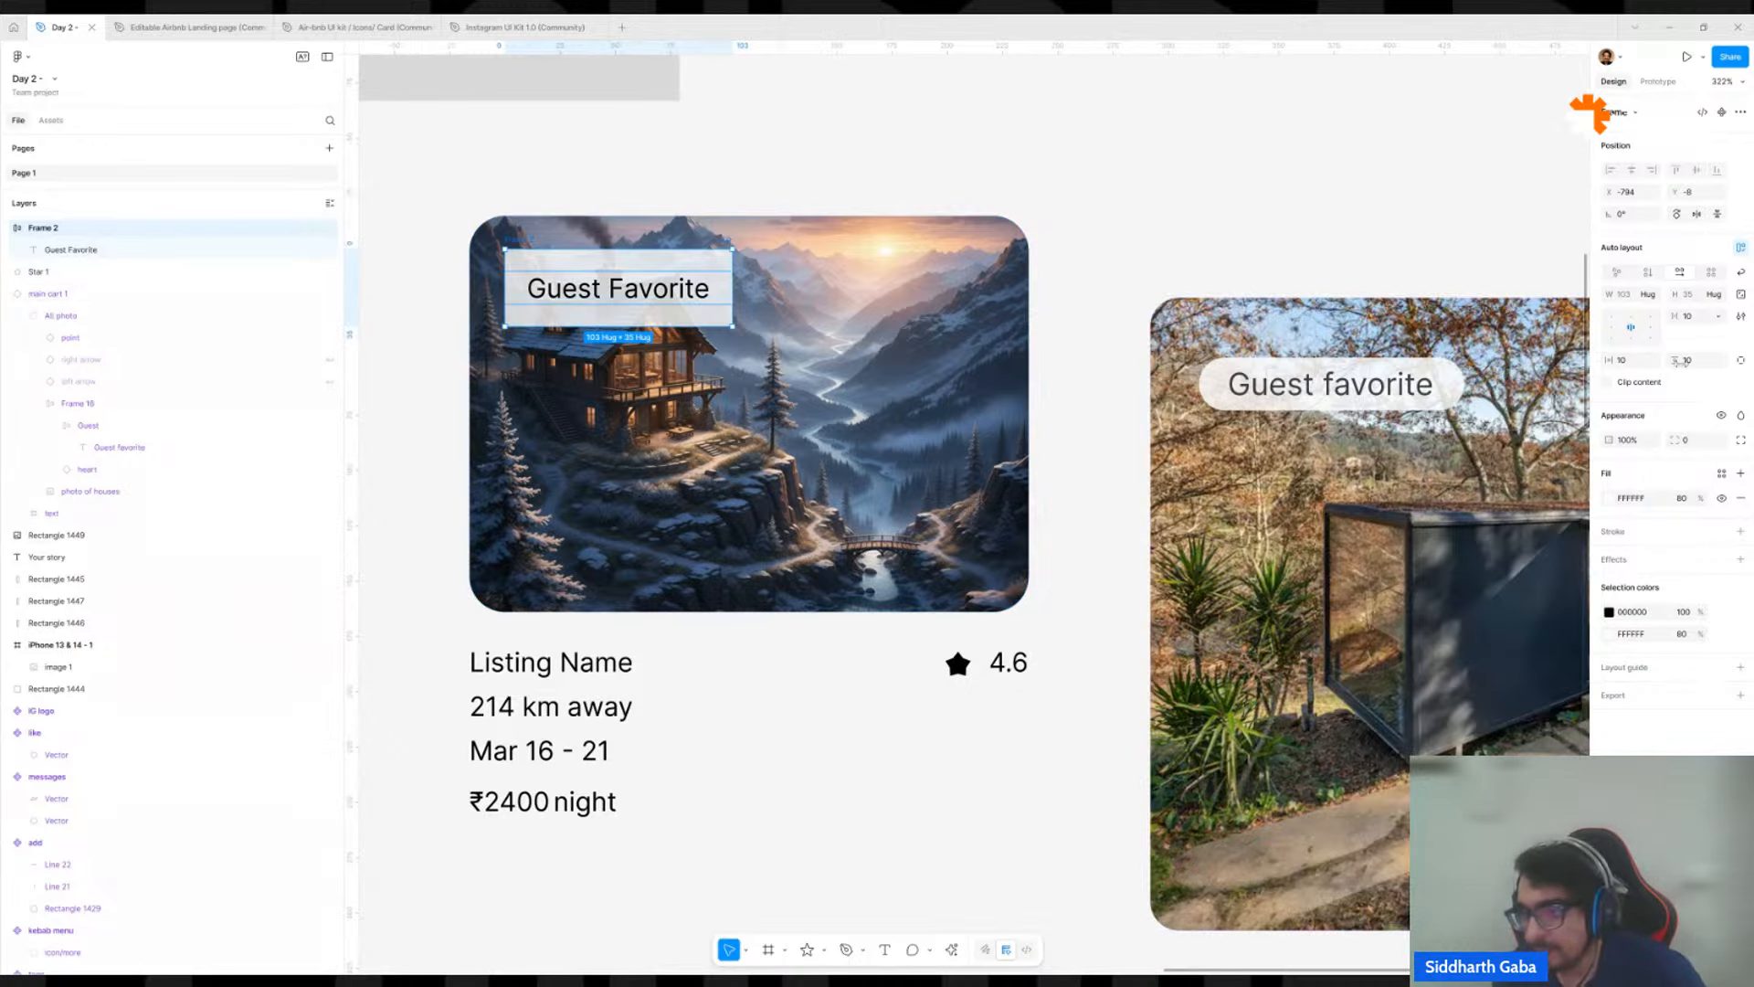
Set the "Guest Favorite" frame's vertical padding to 4 and its corner radius to 99.
left_click(1686, 361)
type("4")
key("Return")
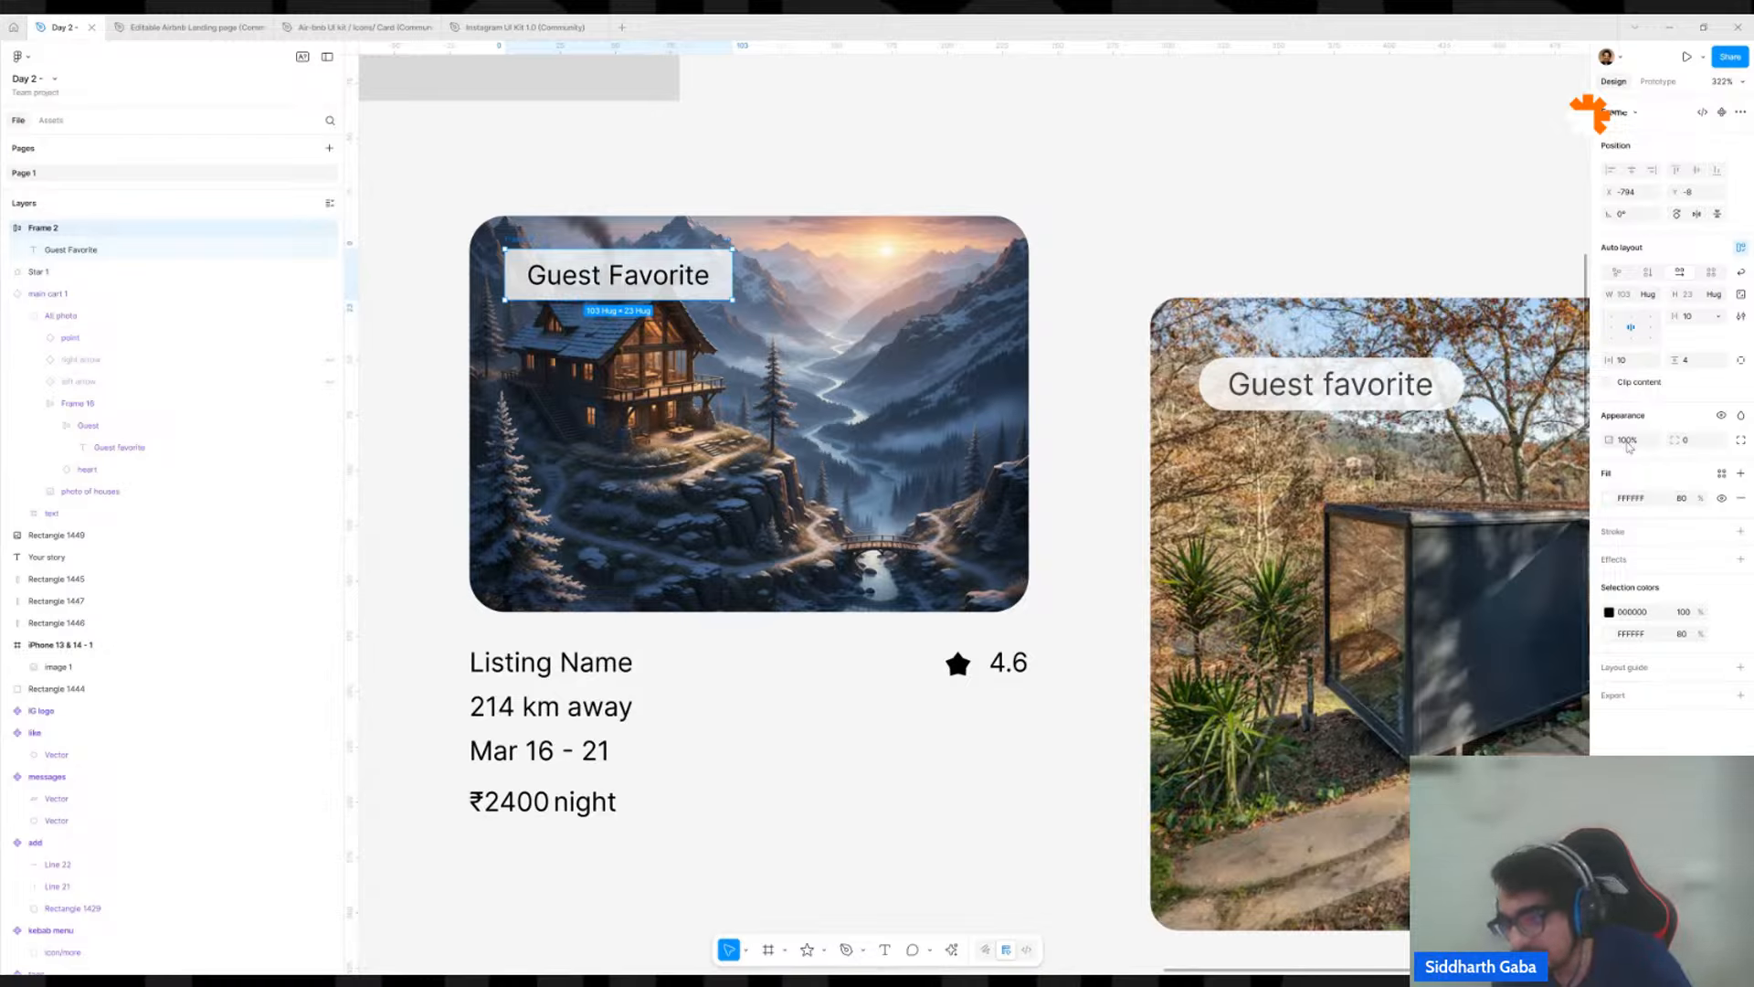
left_click(1700, 442)
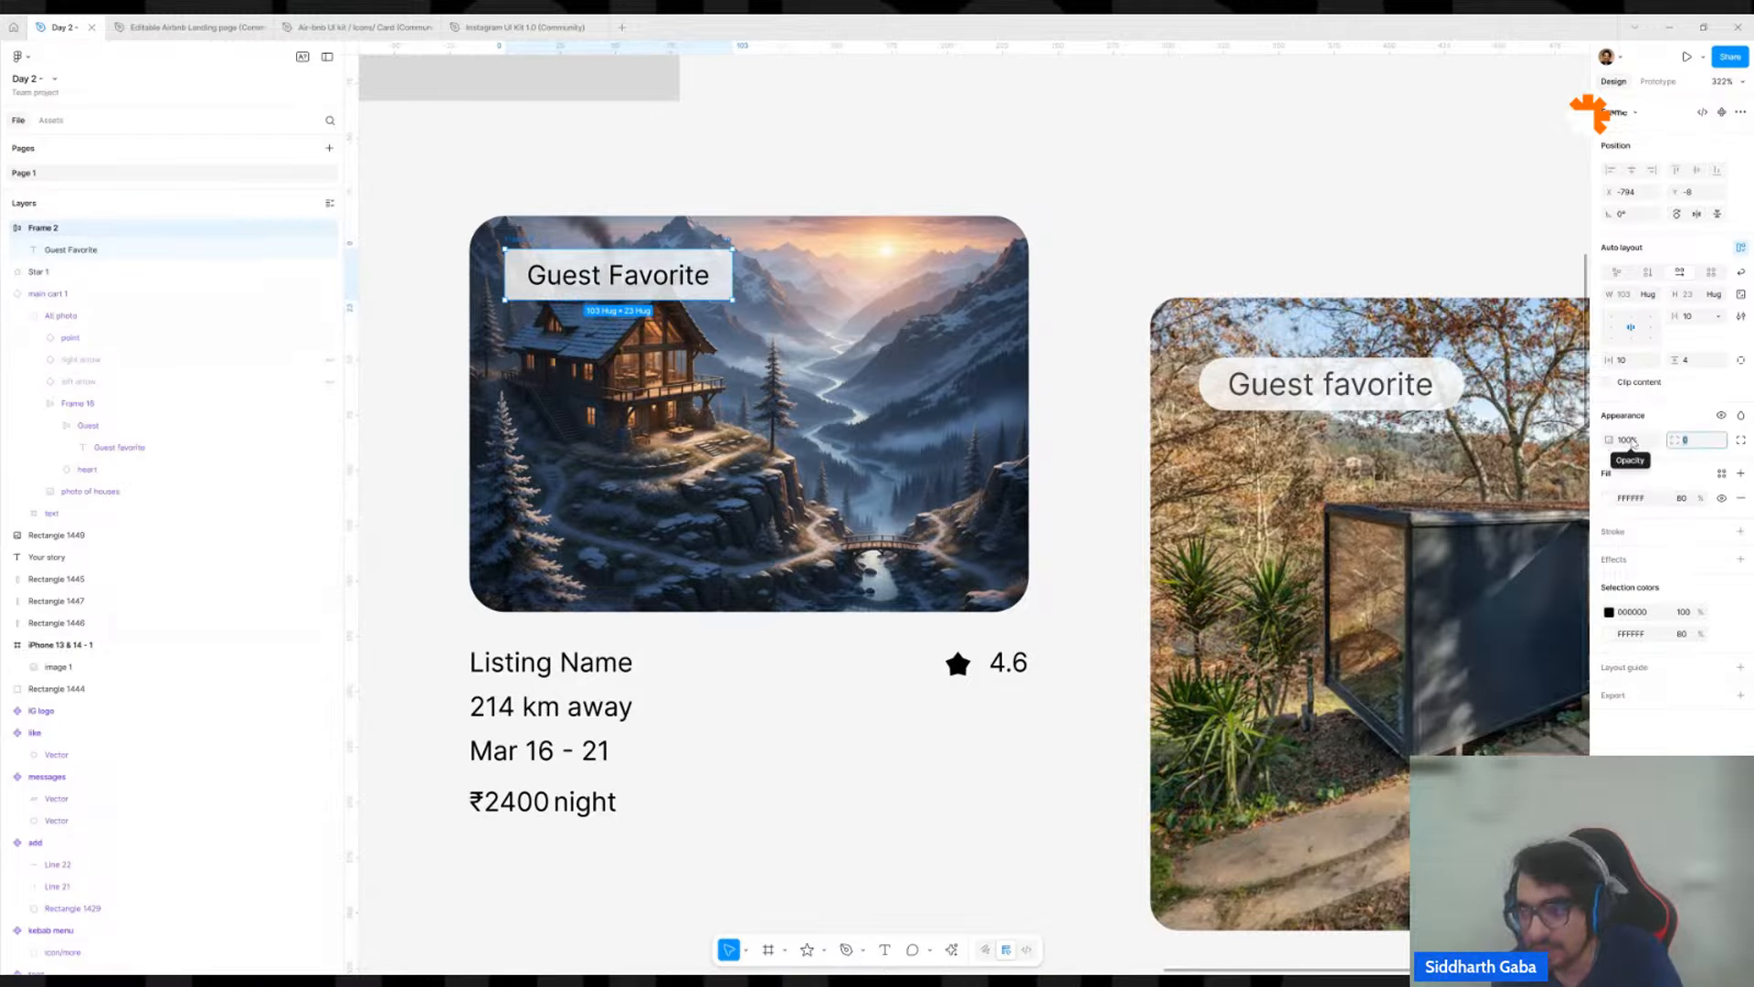
type("99")
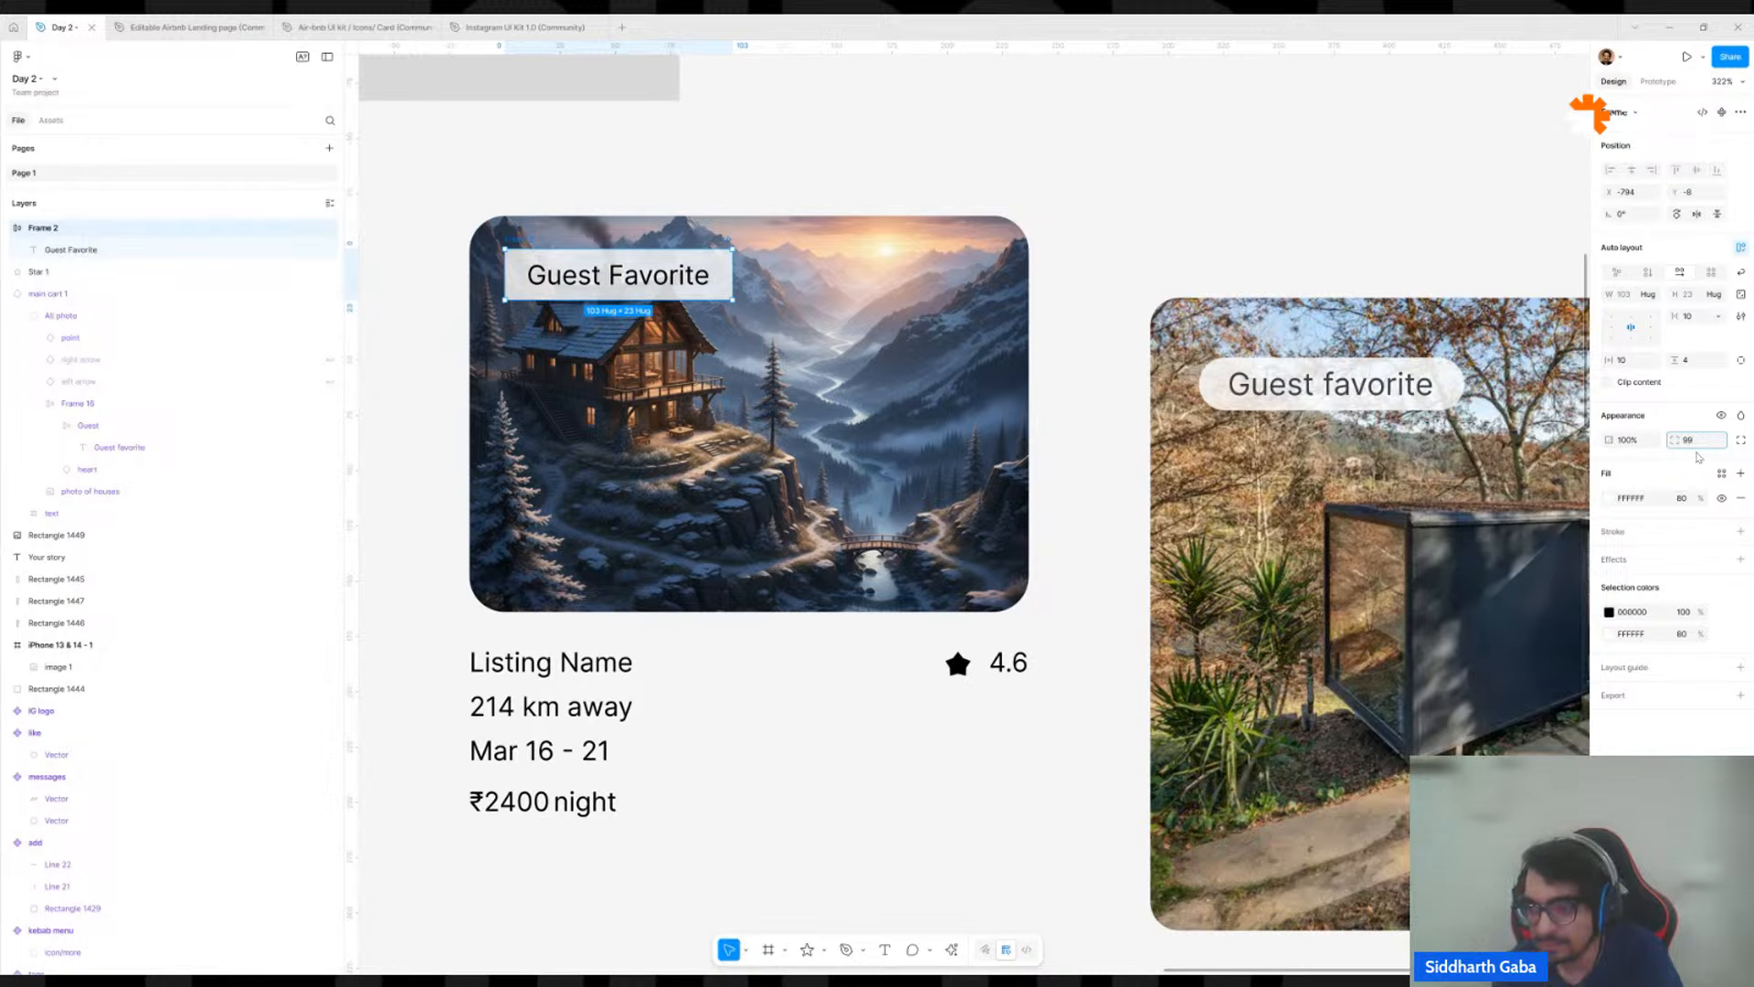
key("Return")
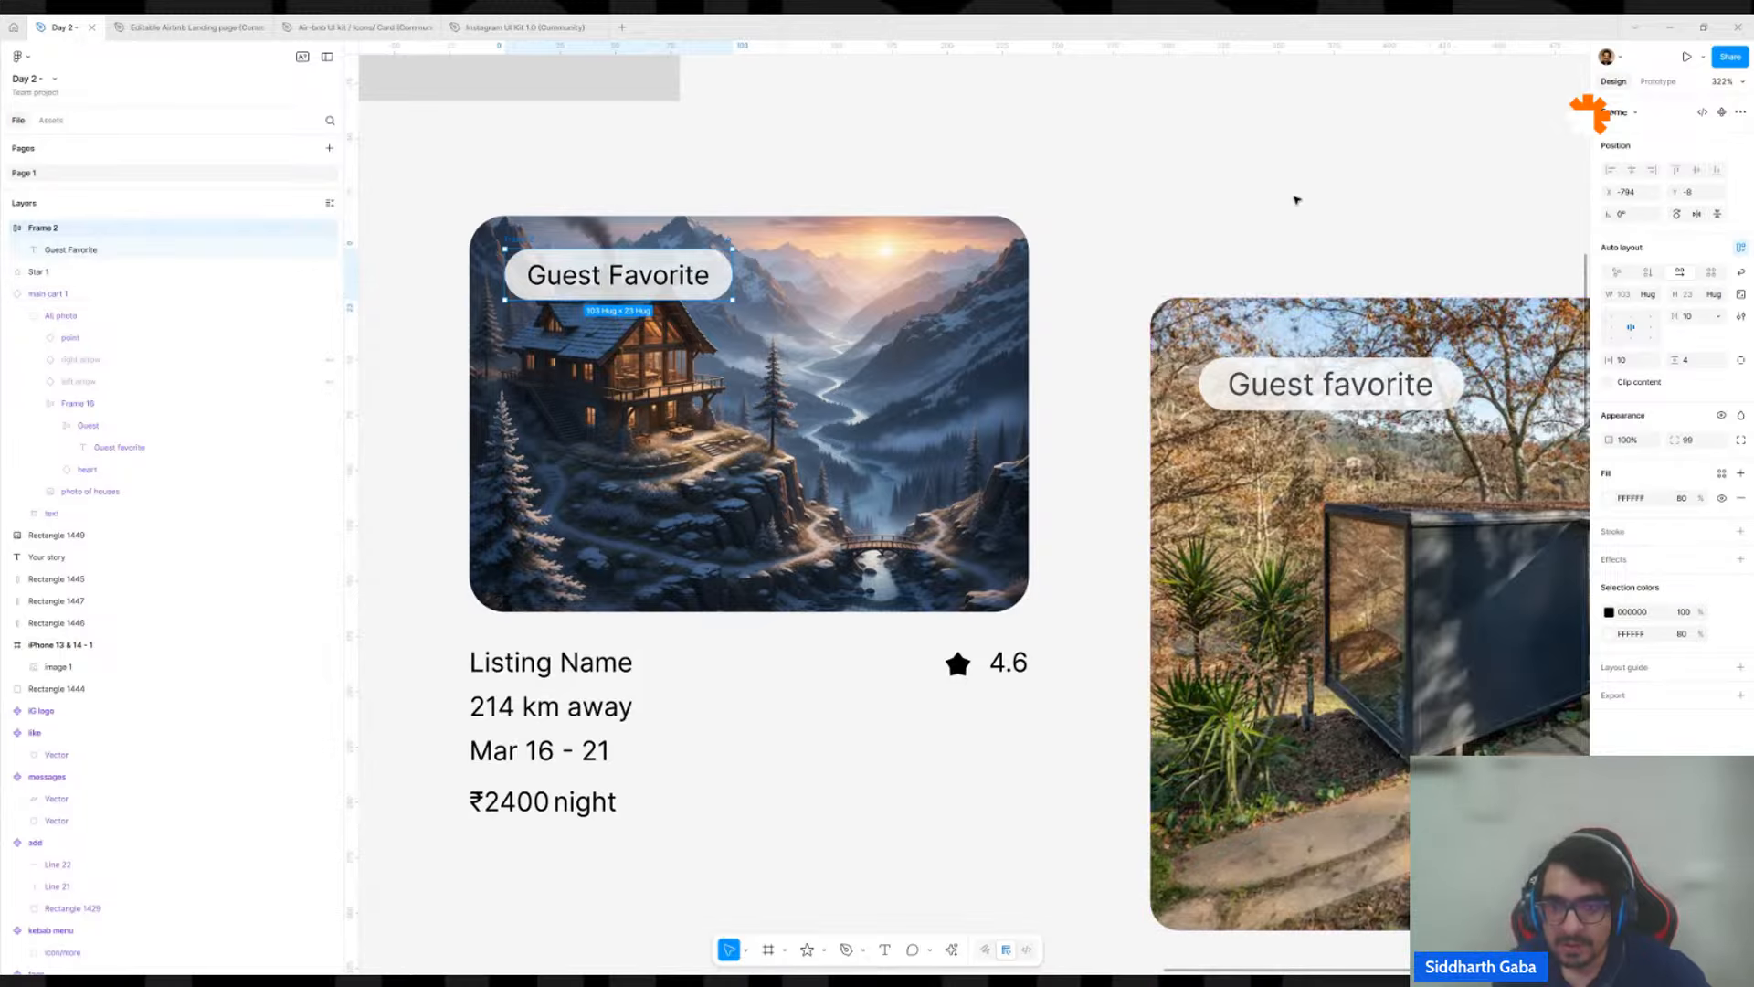
Draw a rectangle about 55 by 40 above the gap between the two cards and set its width to 40.
left_click(1279, 216)
key("r")
left_click_drag(1078, 154, 1198, 242)
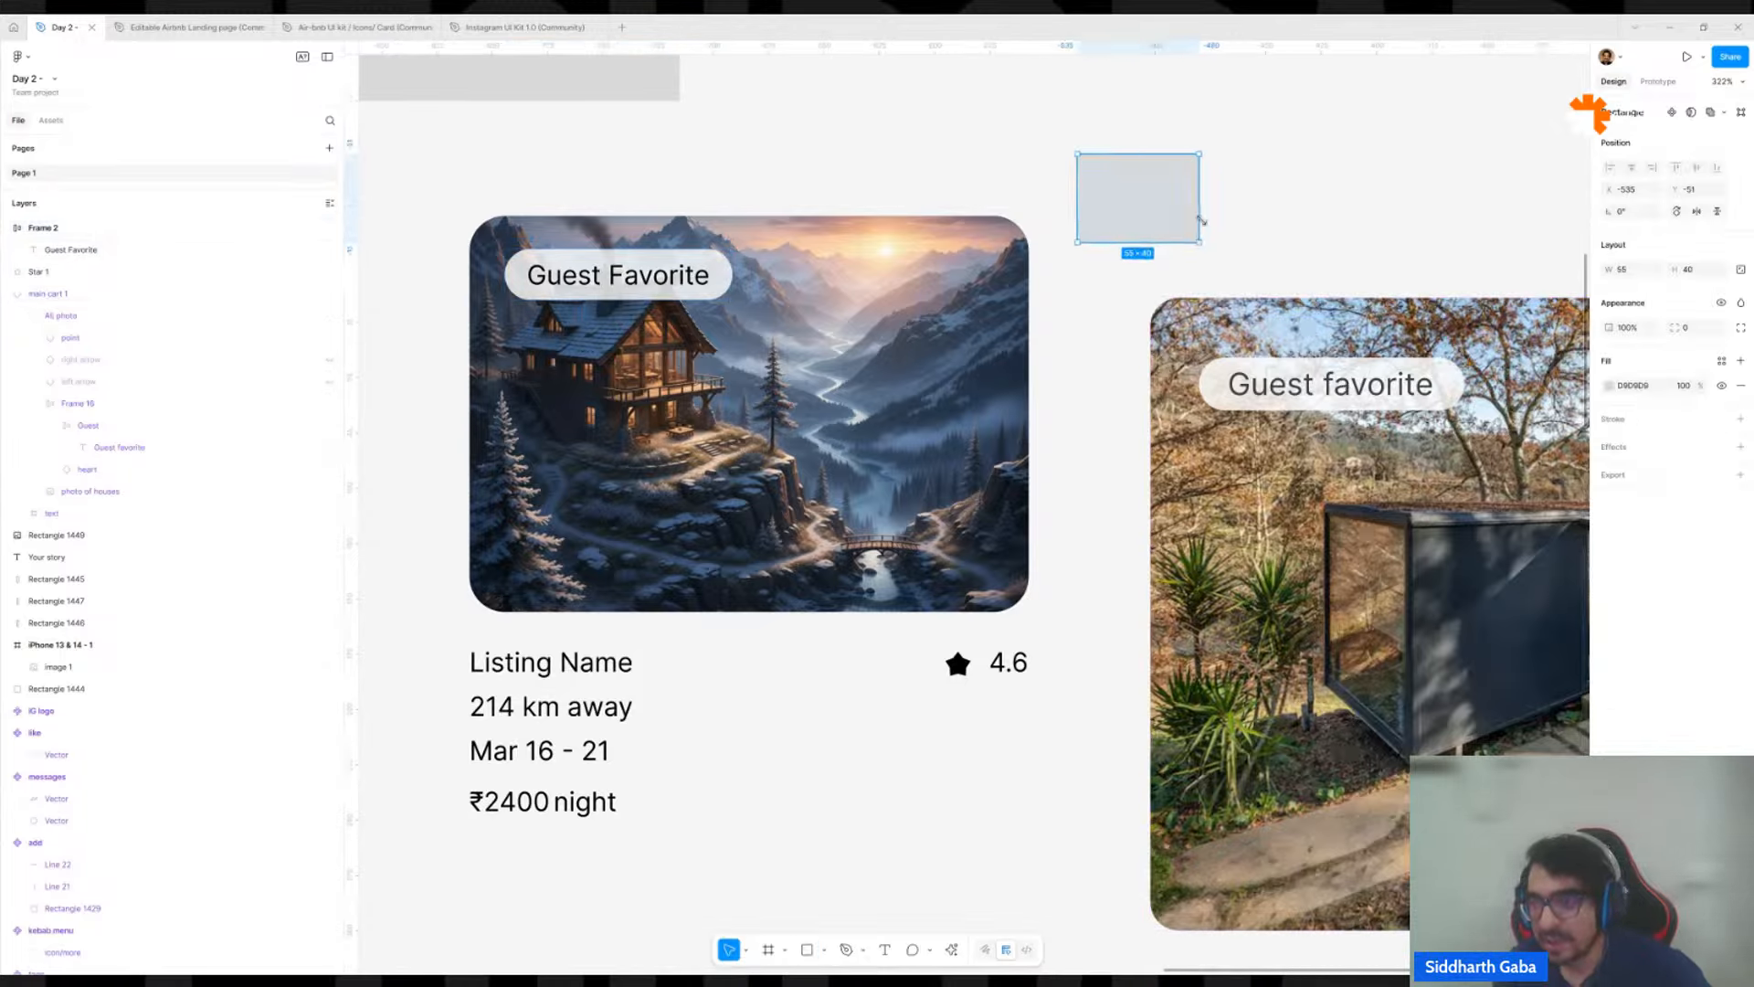
left_click(1636, 270)
type("40")
key("Return")
left_click(1246, 200)
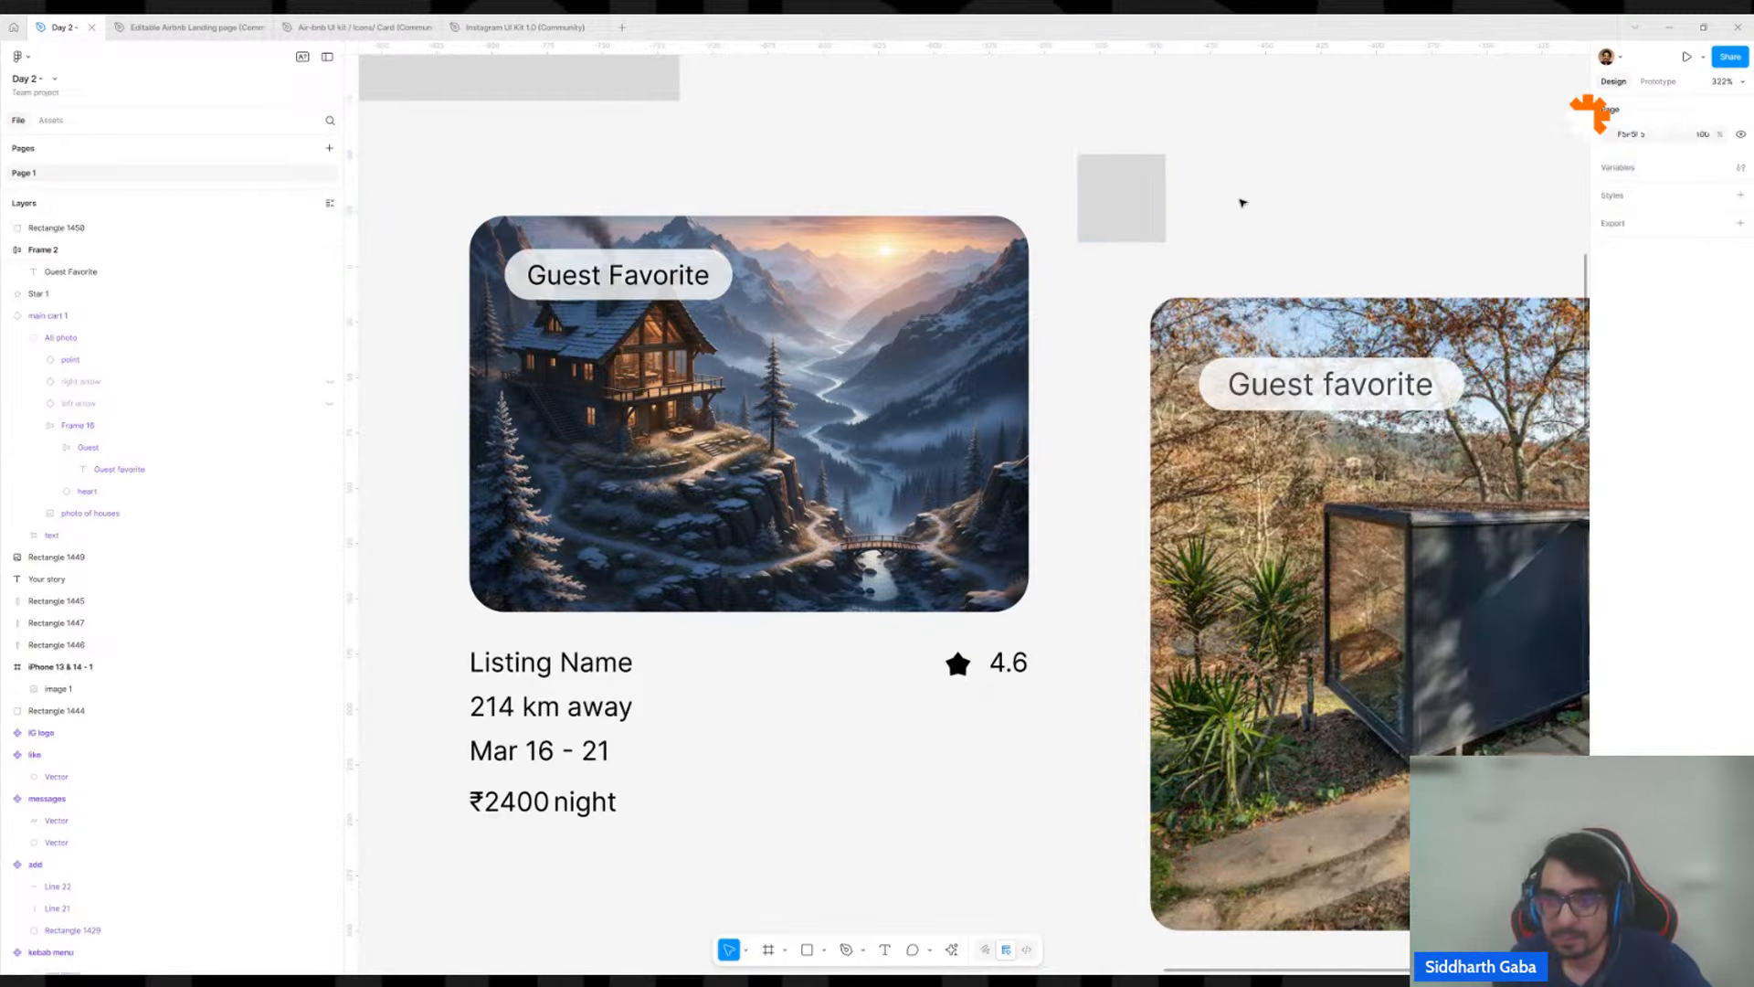
Switch the gray square to individual corner radii and set its bottom-right corner radius to 20.
left_click(1165, 198)
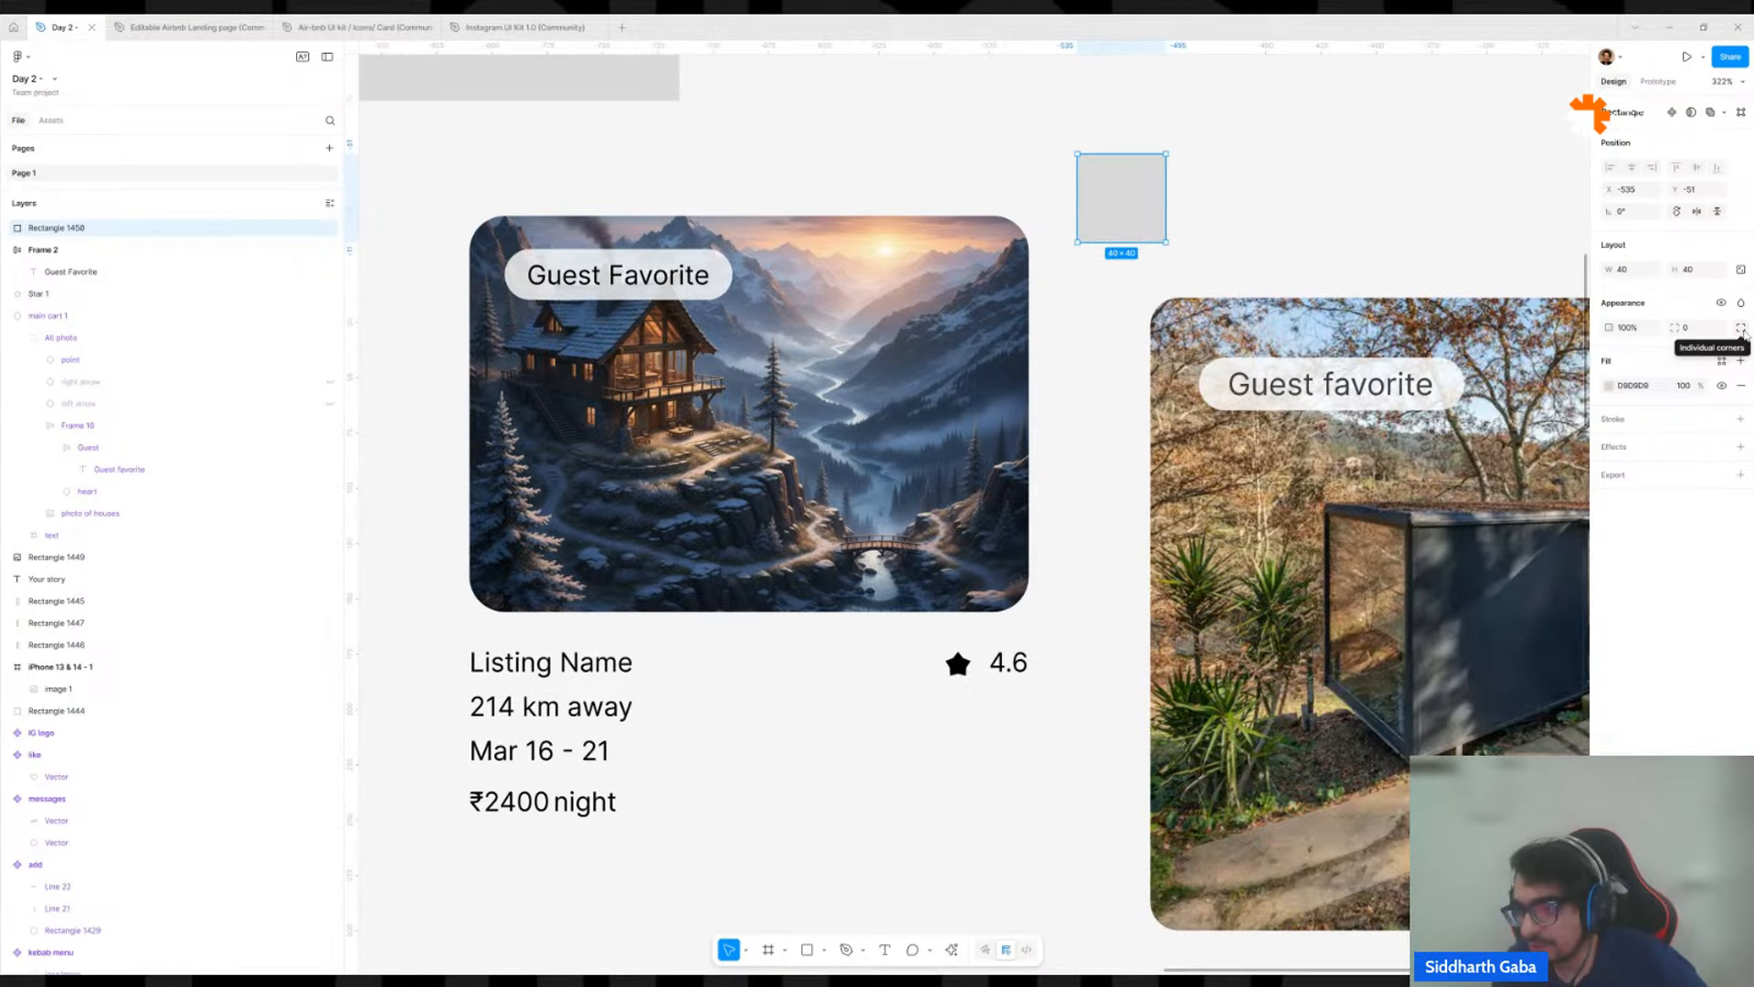
left_click(1743, 334)
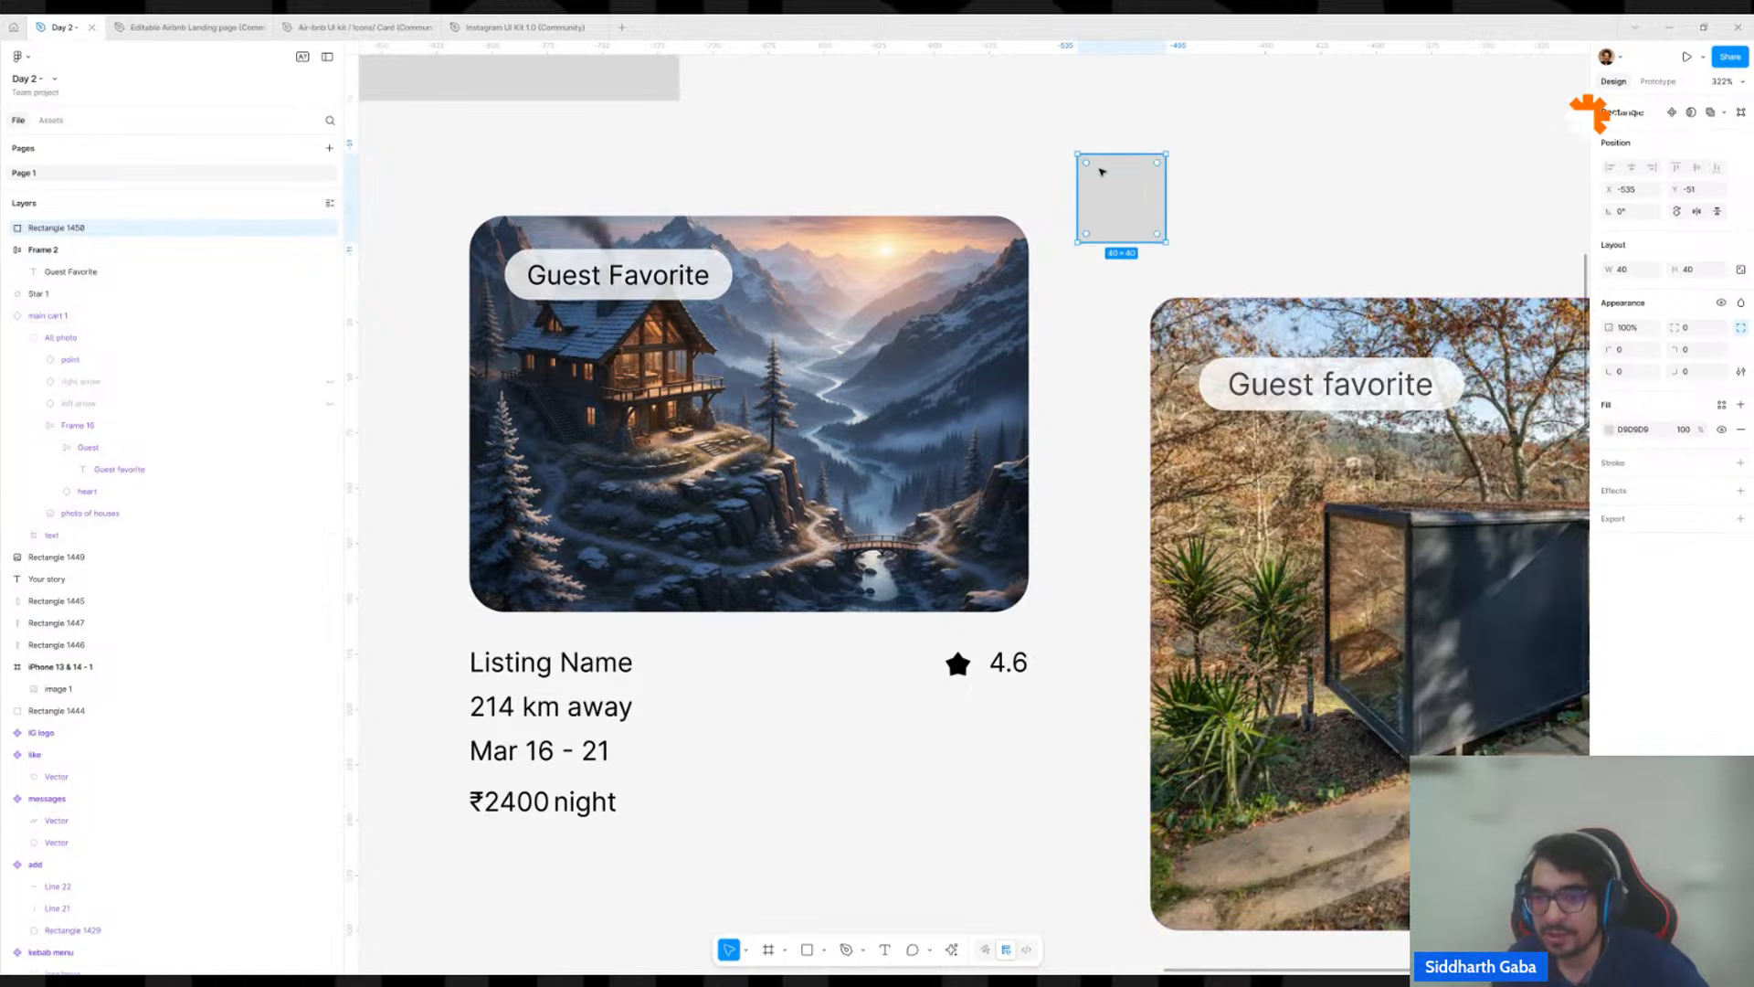
scroll(1116, 173, "up", 5)
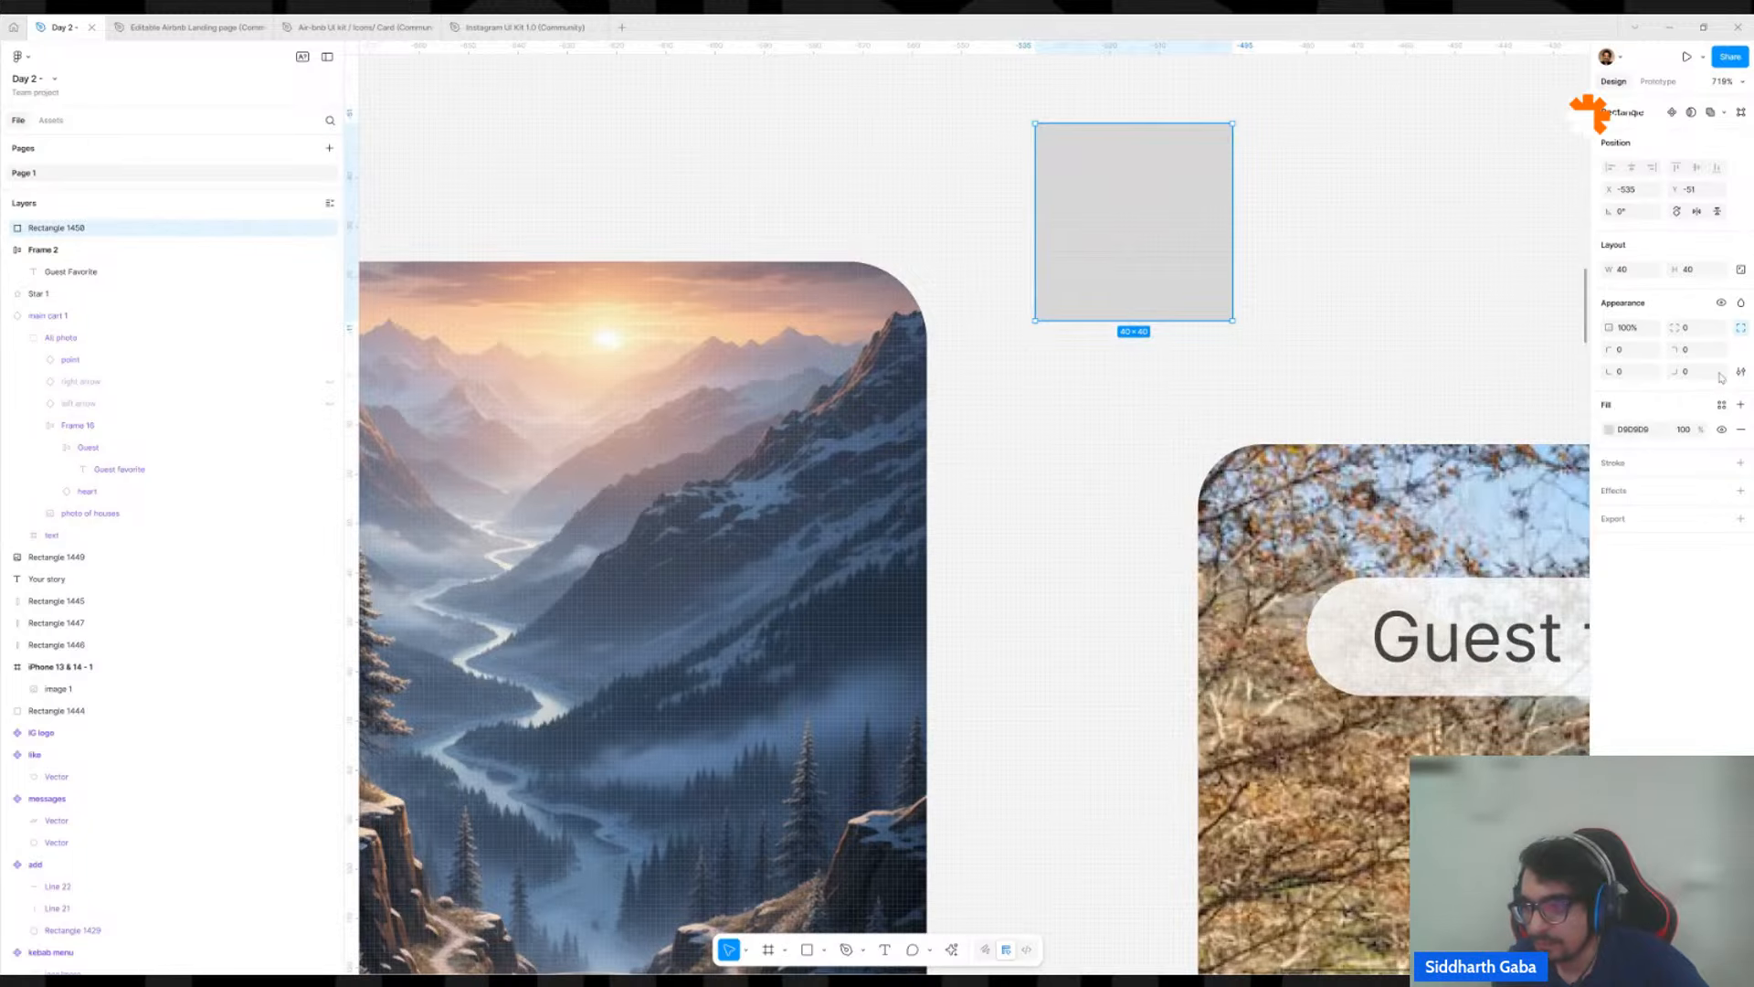
mouse_move(1212, 190)
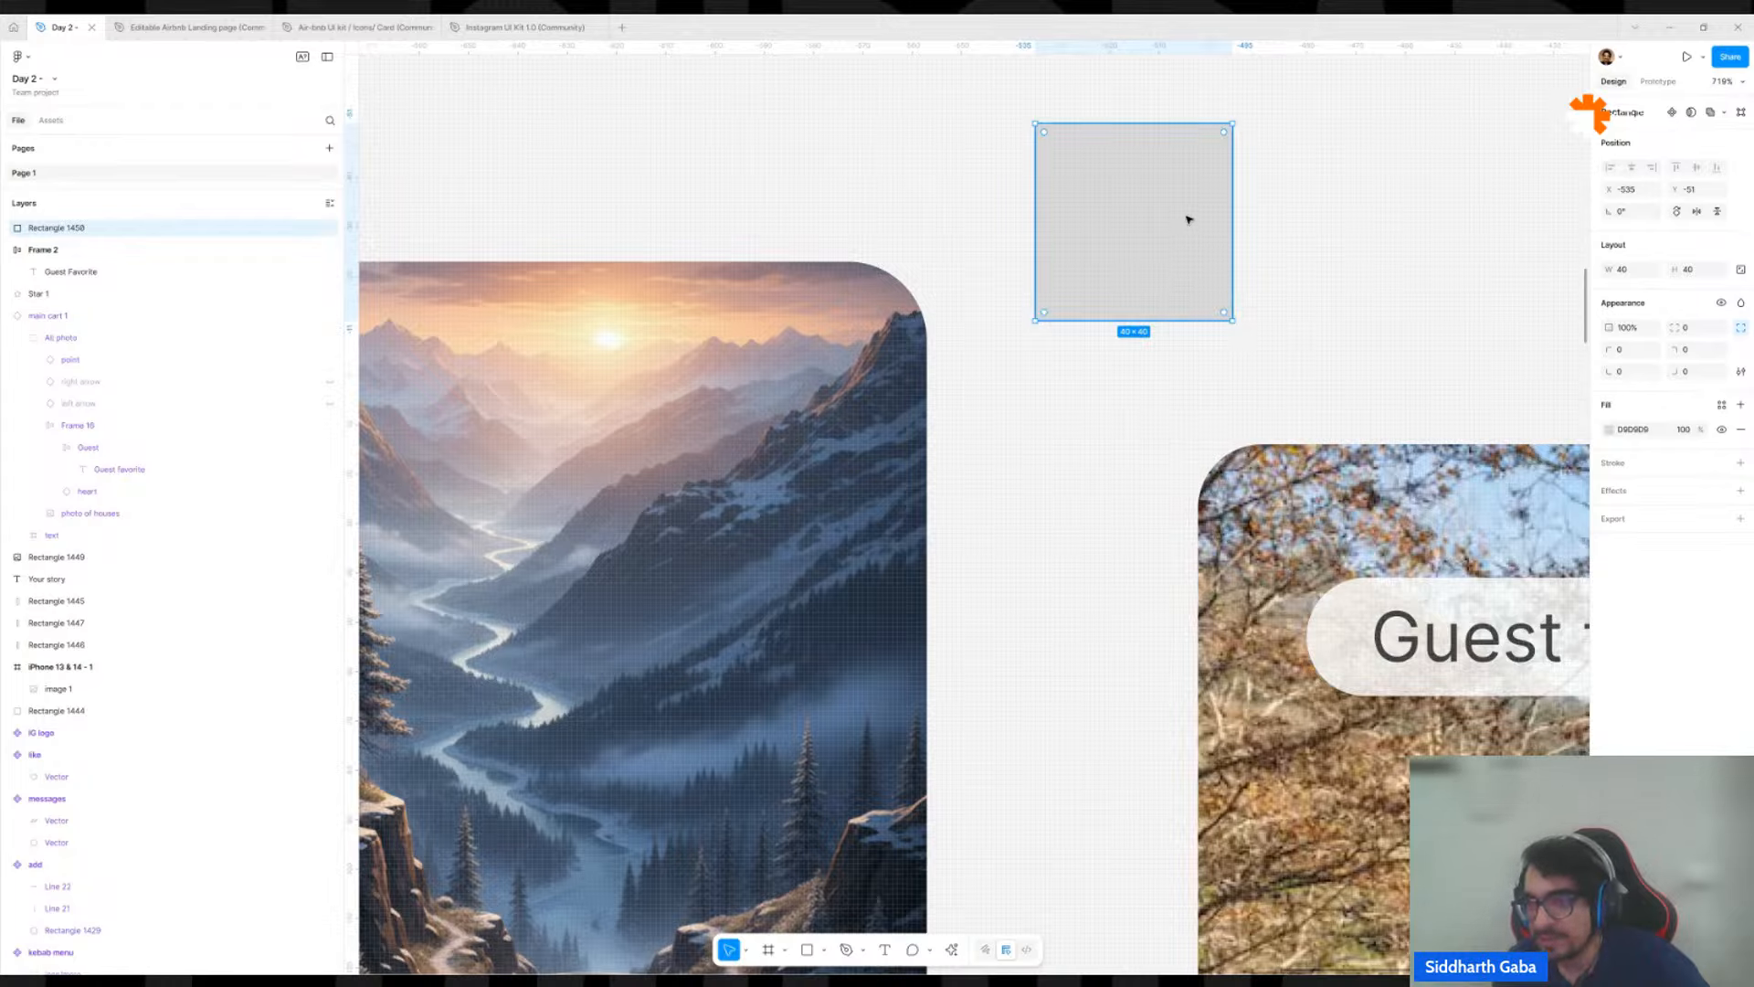
left_click(1705, 376)
type("20")
key("Return")
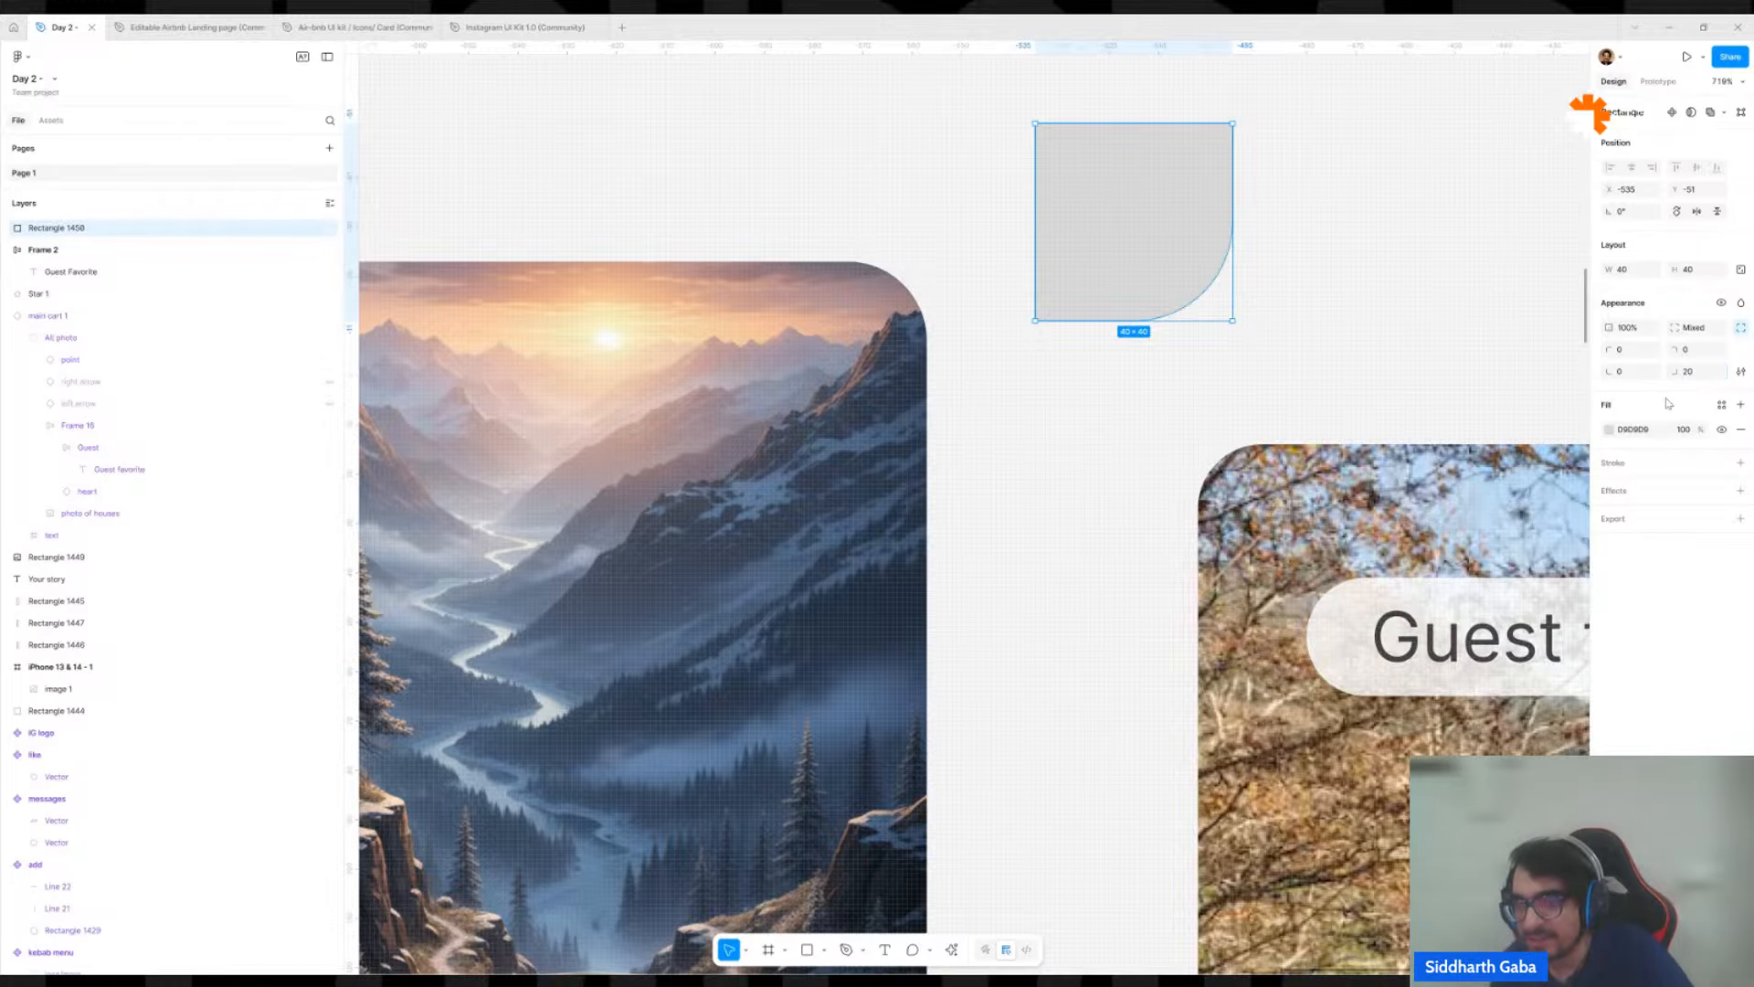
Draw a rectangle about 7 by 20 against the square's right edge, alongside the rounded corner.
scroll(1245, 223, "up", 5)
key("r")
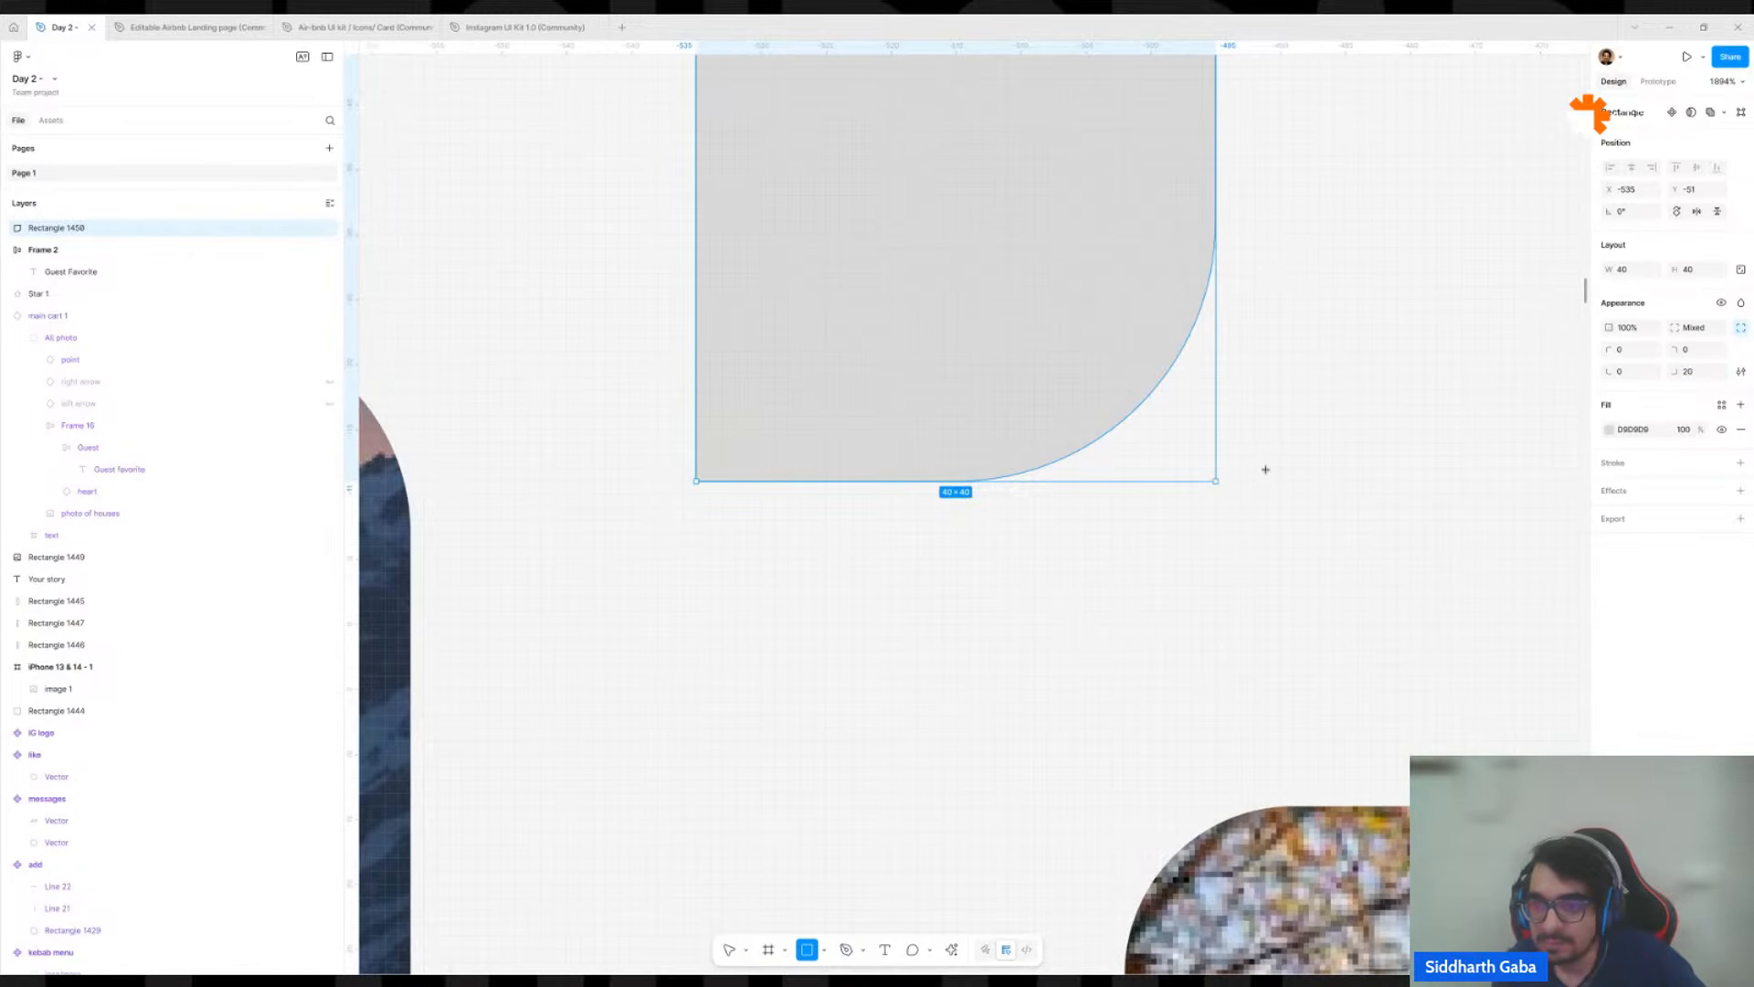
mouse_move(1255, 482)
left_mouse_down()
mouse_move(1306, 442)
mouse_move(1278, 125)
mouse_move(1272, 222)
mouse_move(1211, 251)
left_mouse_up()
scroll(1216, 222, "up", 5)
scroll(1216, 222, "up", 5)
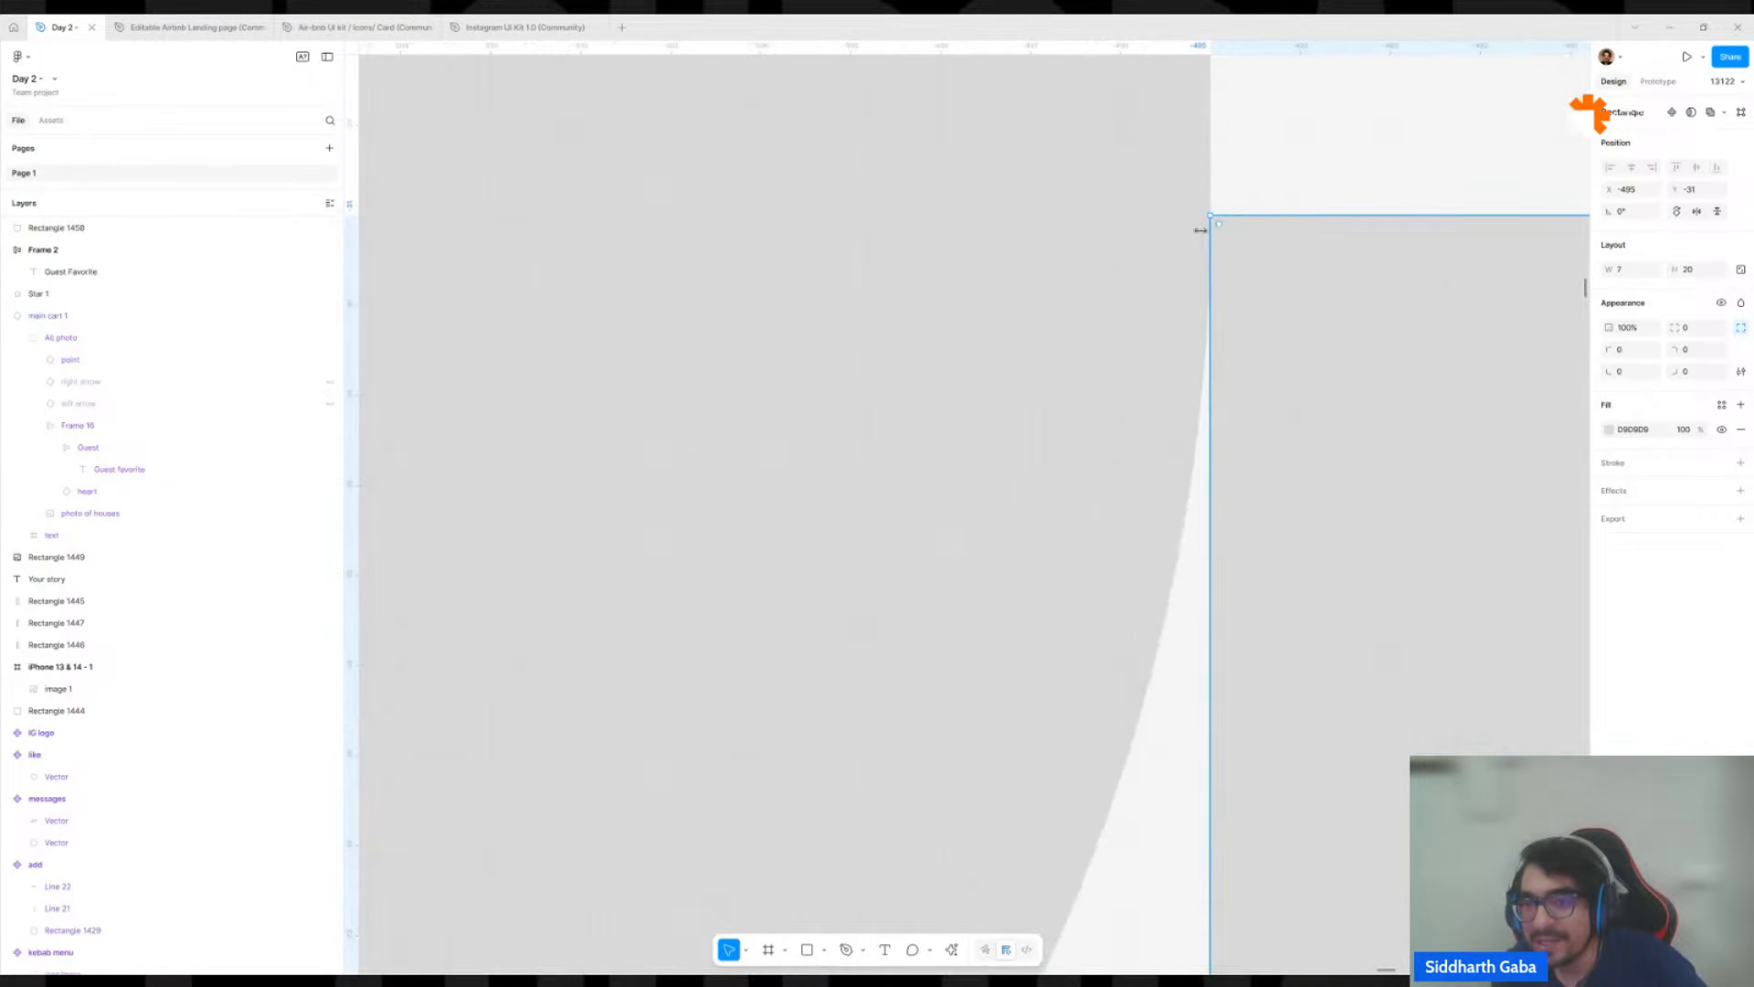
Try bottom-right corner radii of 19 and 21 on the gray square, returning the radius to 20.
left_click(1185, 374)
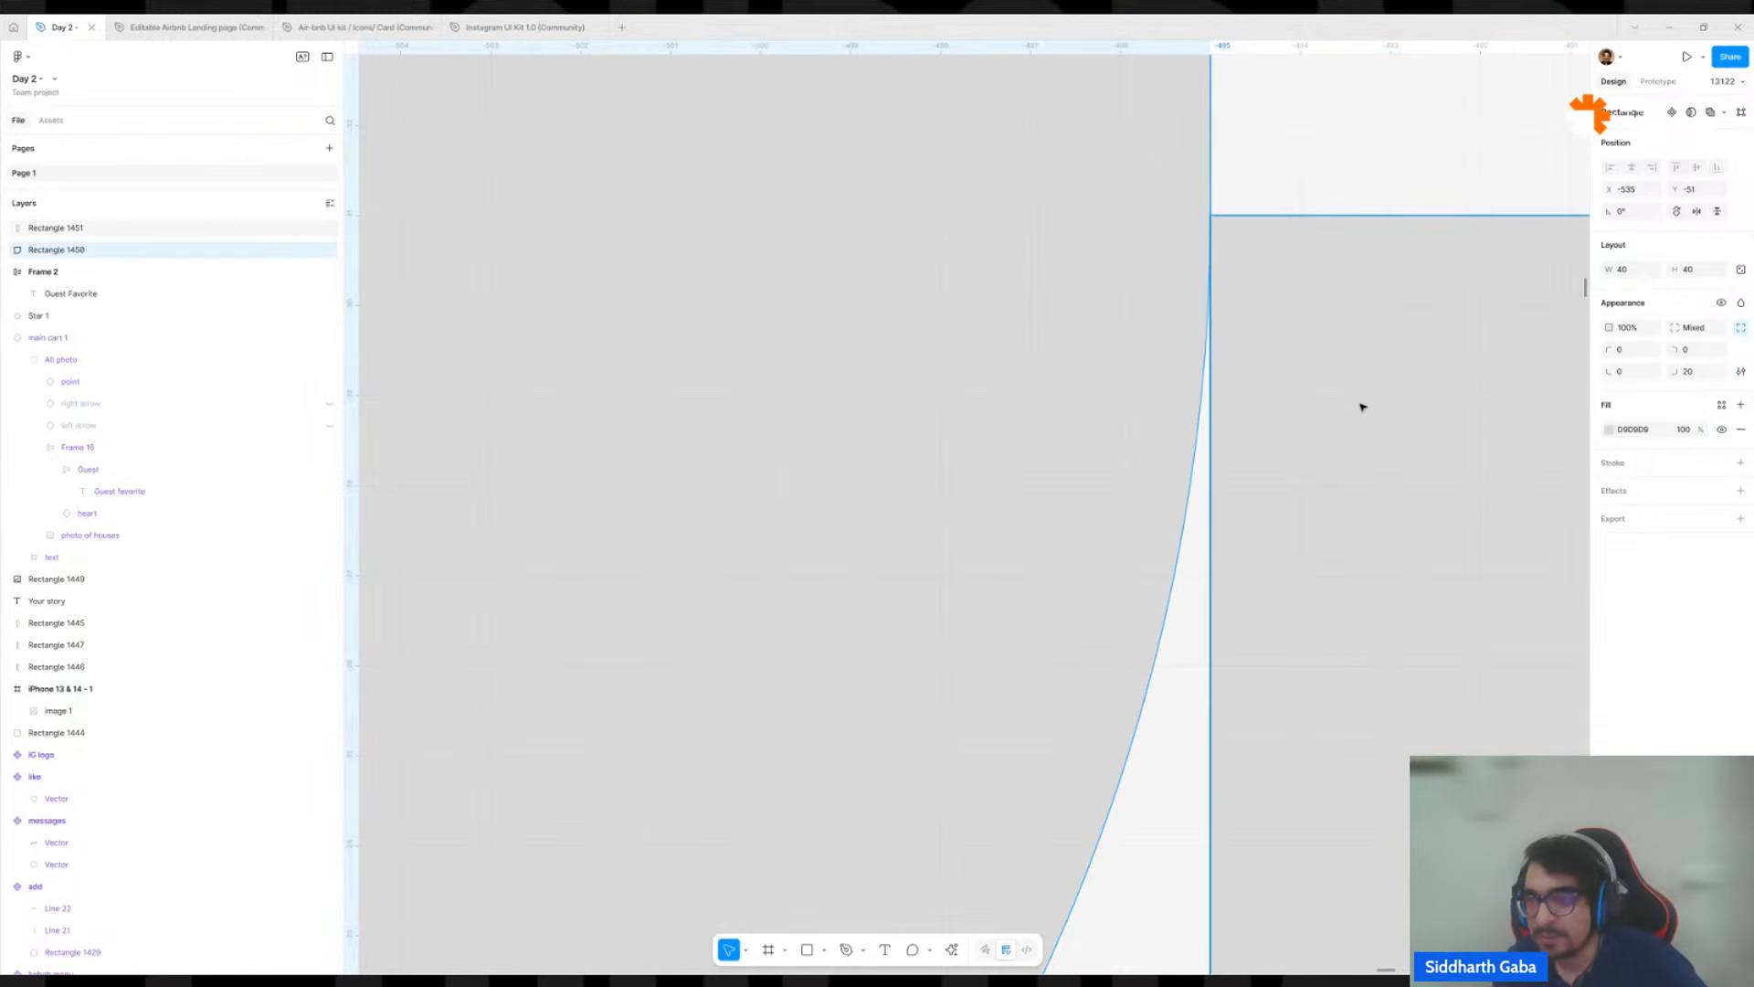
left_click(1697, 371)
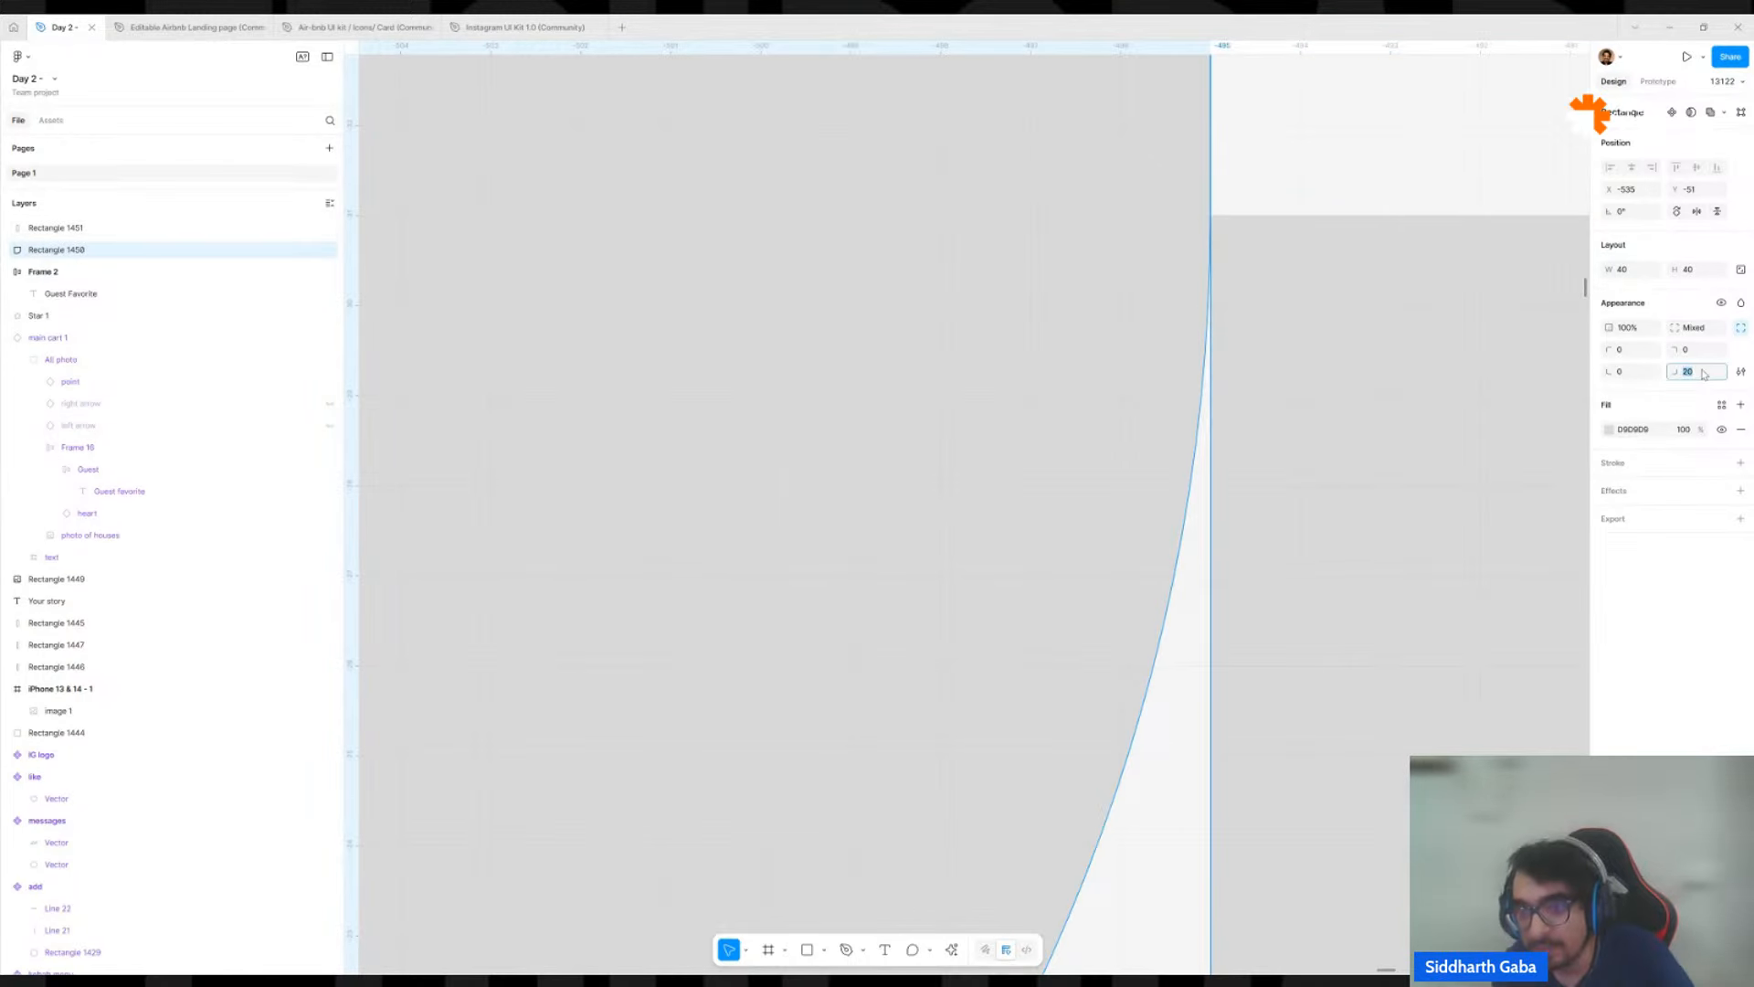
type("10")
key("Return")
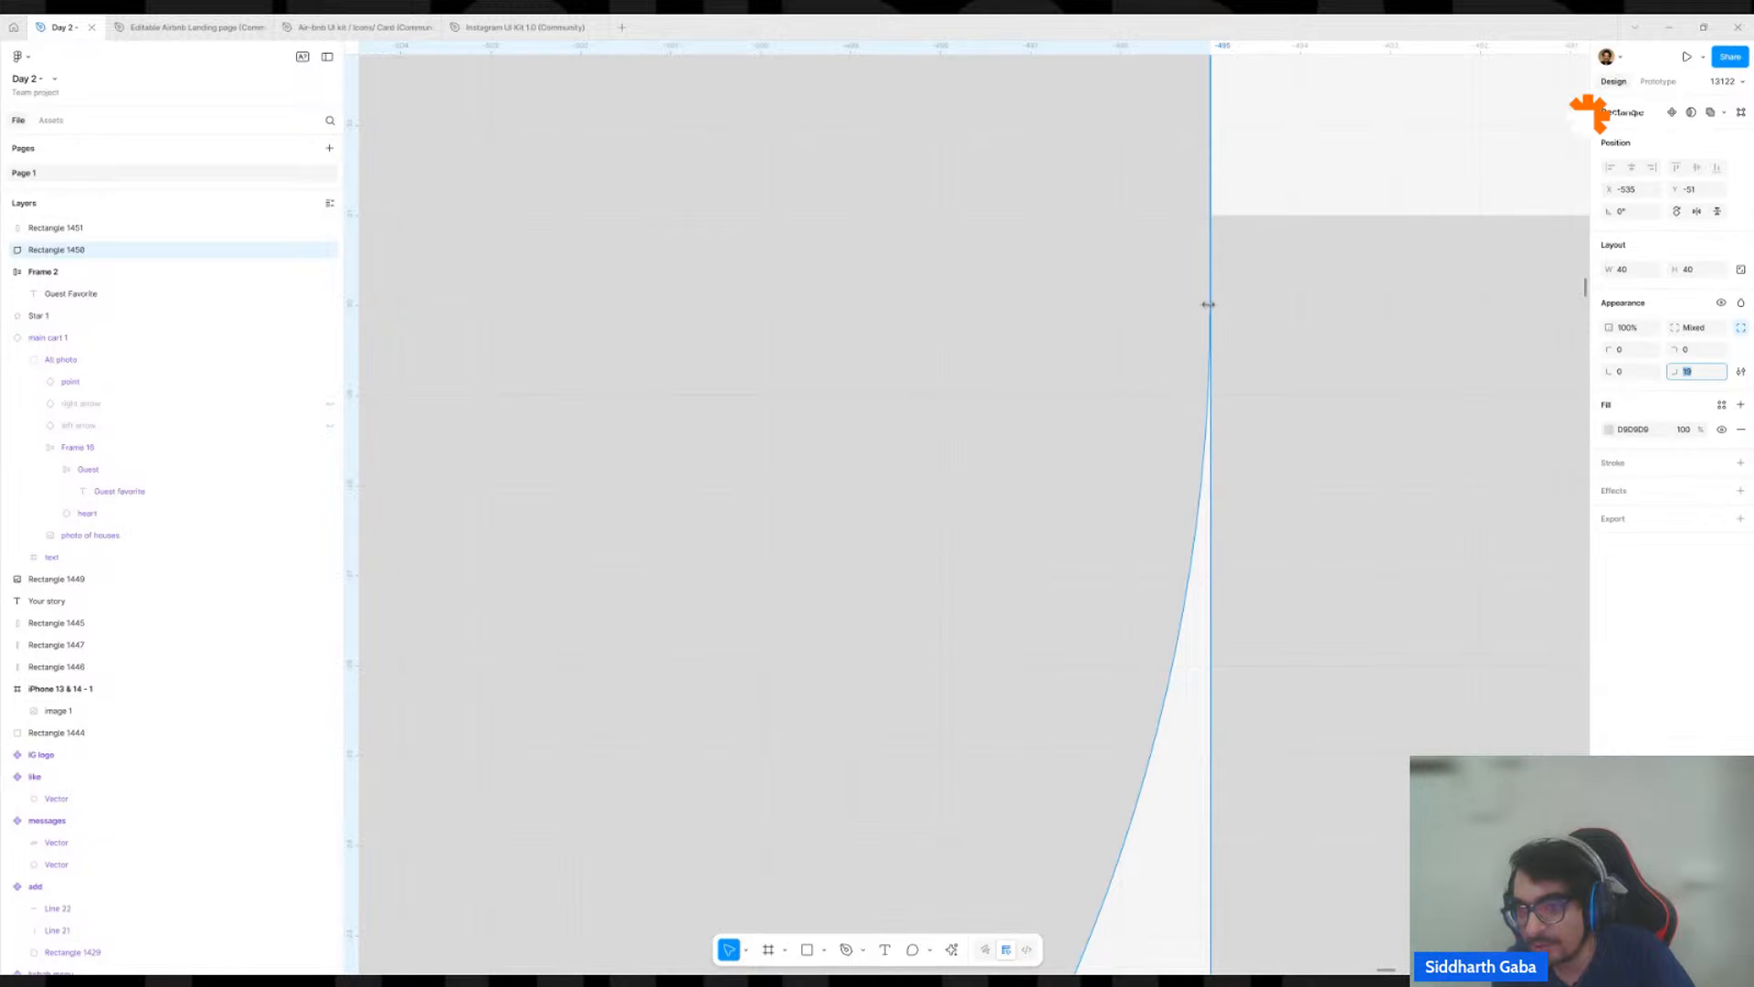
key("ctrl+z")
key("Up")
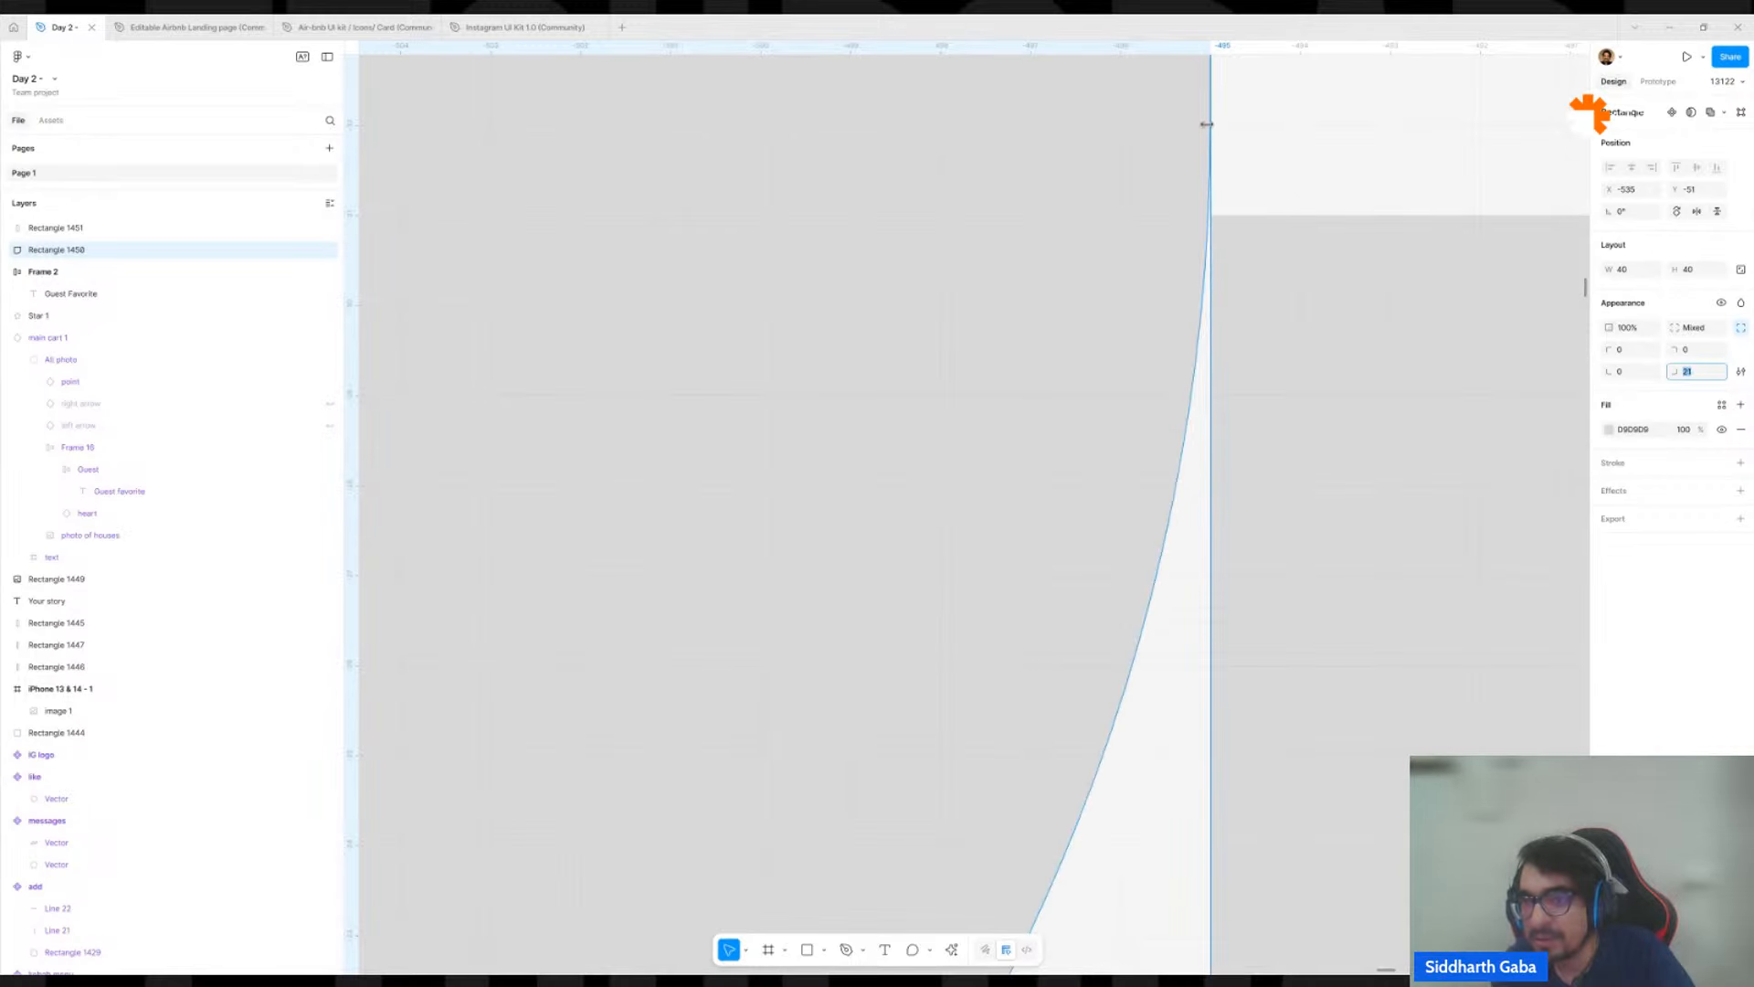
key("Down")
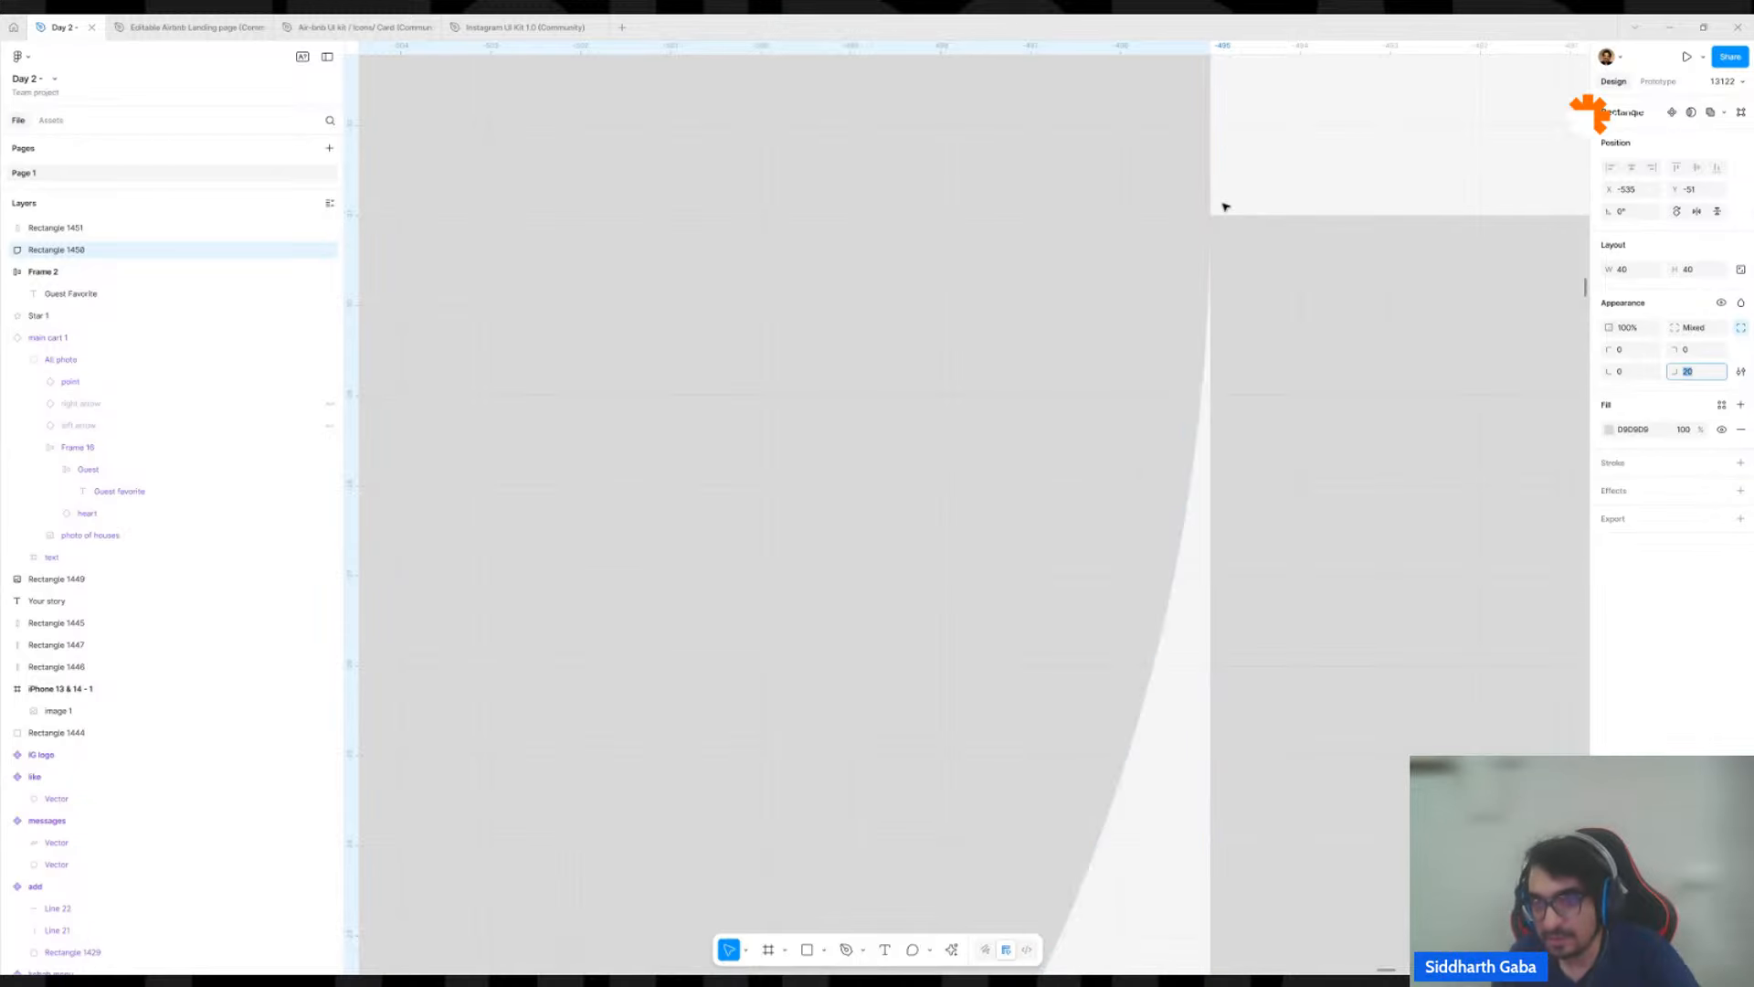
Delete the narrow rectangle beside the gray square's rounded corner.
scroll(1225, 212, "down", 6)
left_click(1282, 248)
key("Delete")
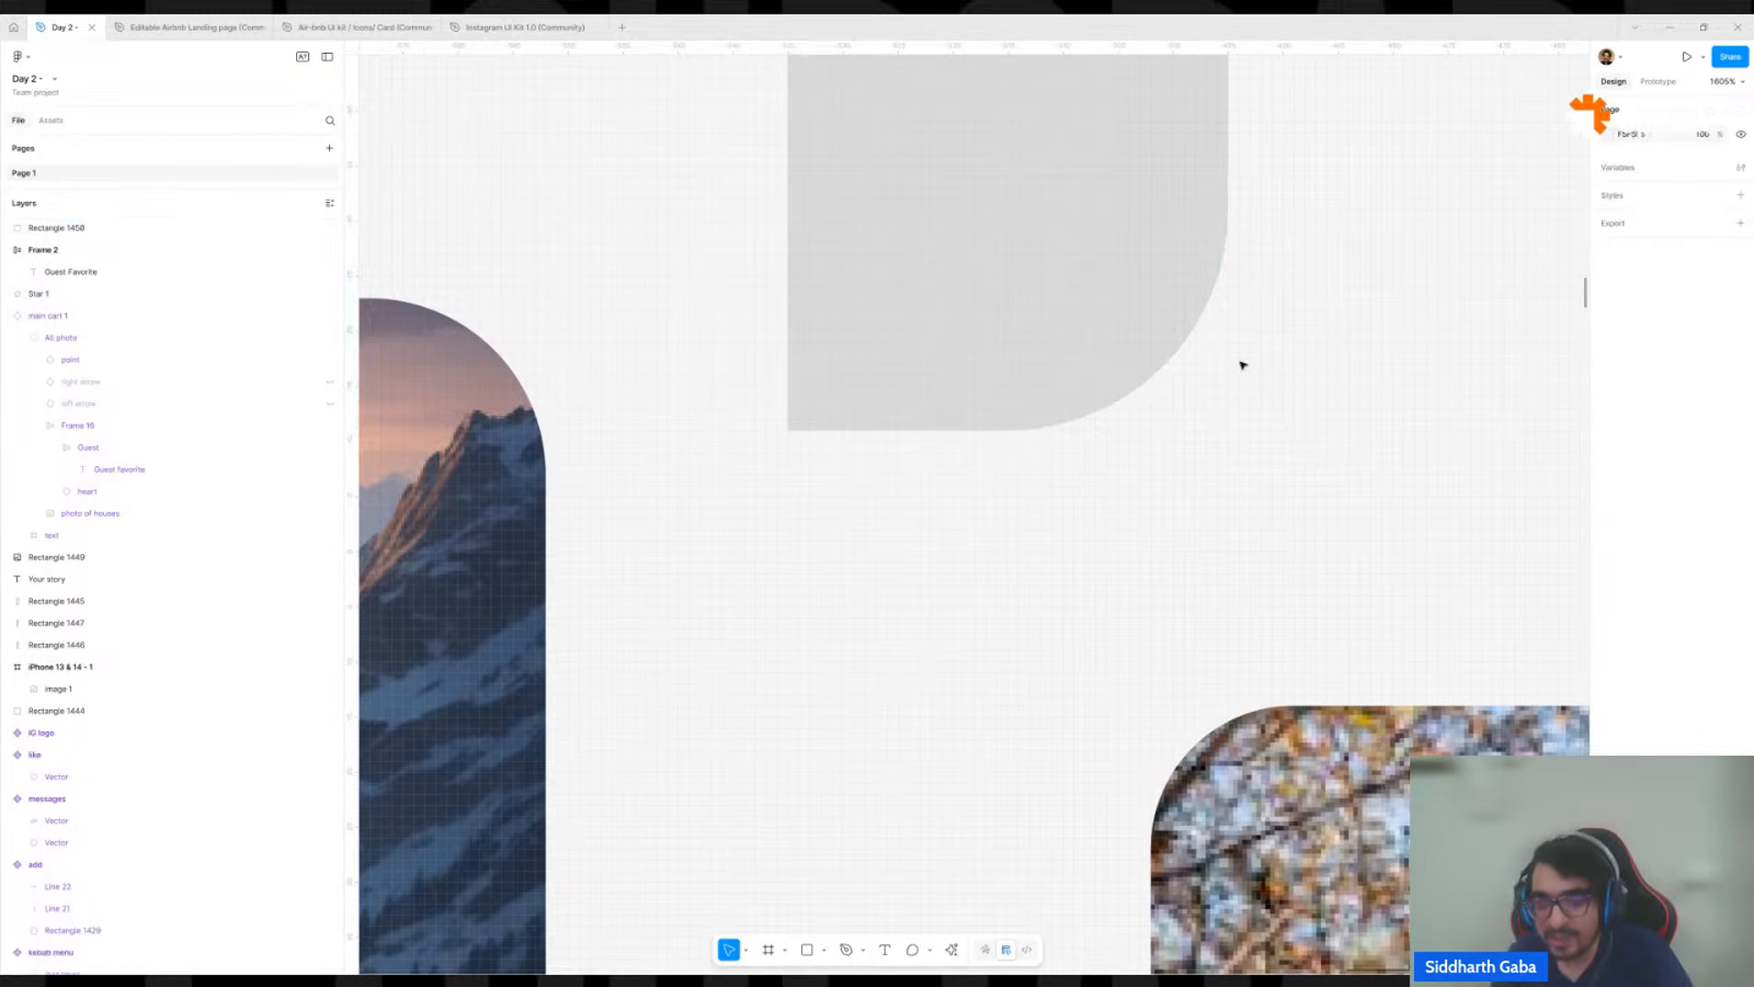
Select the "Guest Favorite" badge on the house image and inspect its individual corner radii.
scroll(1178, 580, "down", 8)
scroll(835, 553, "up", 4)
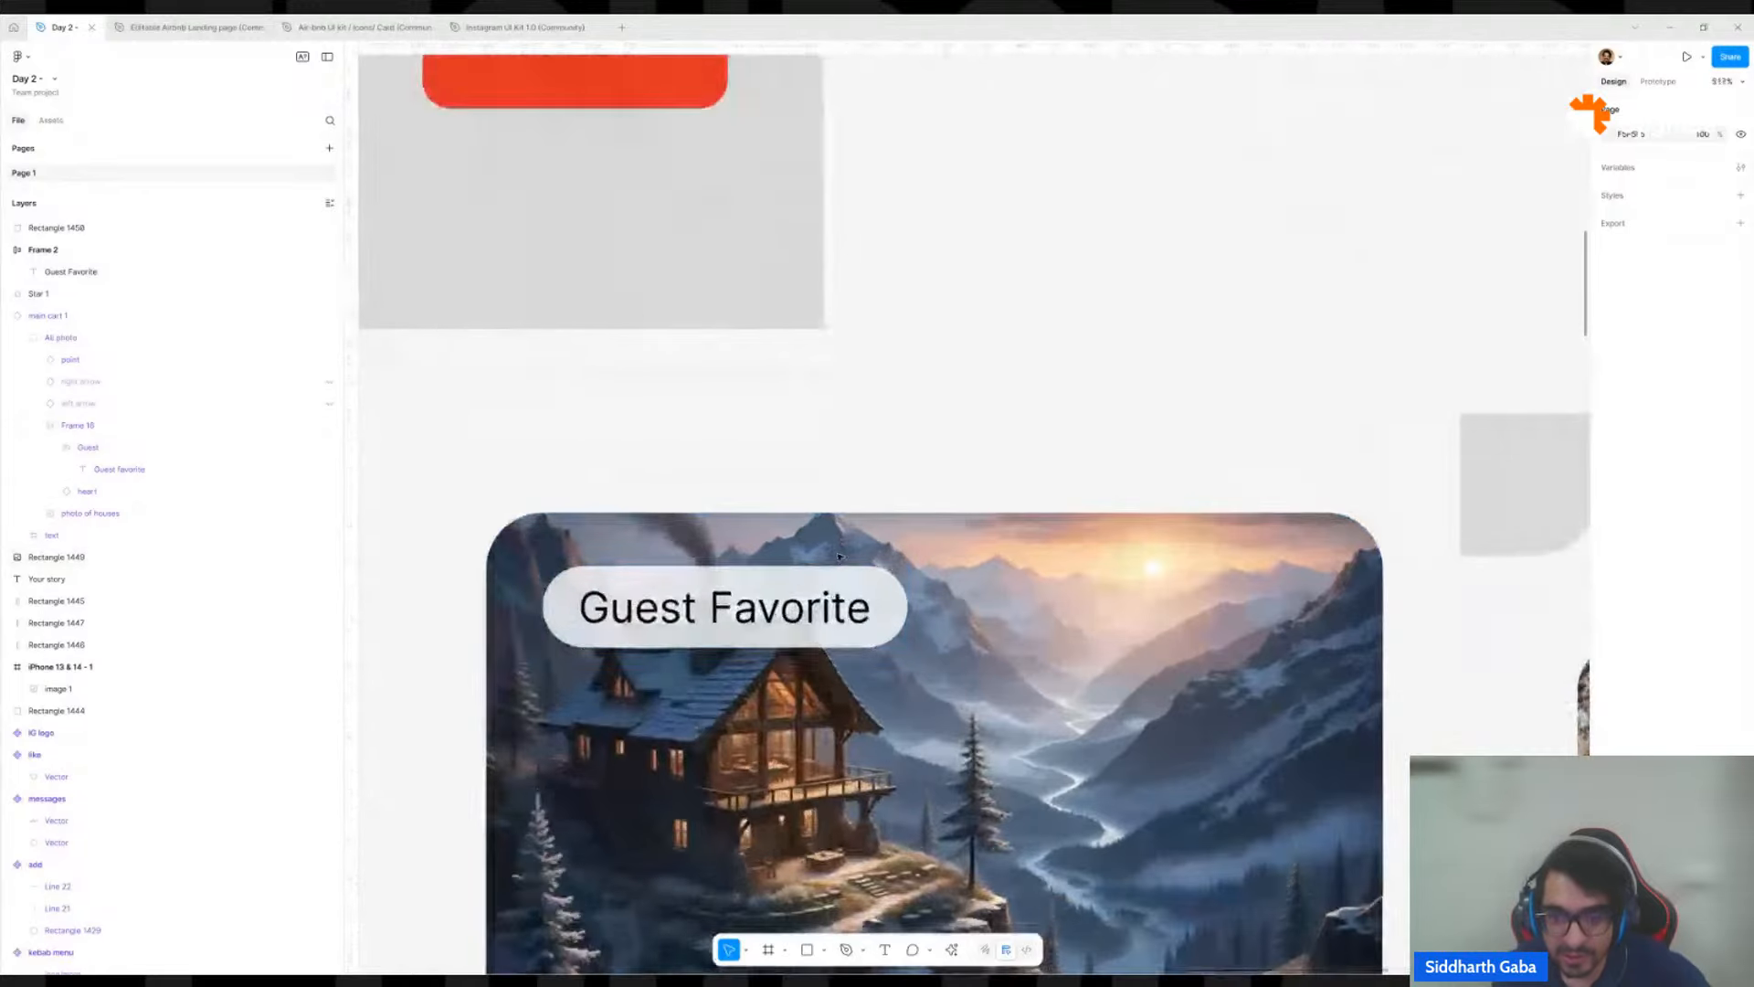
left_click(903, 594)
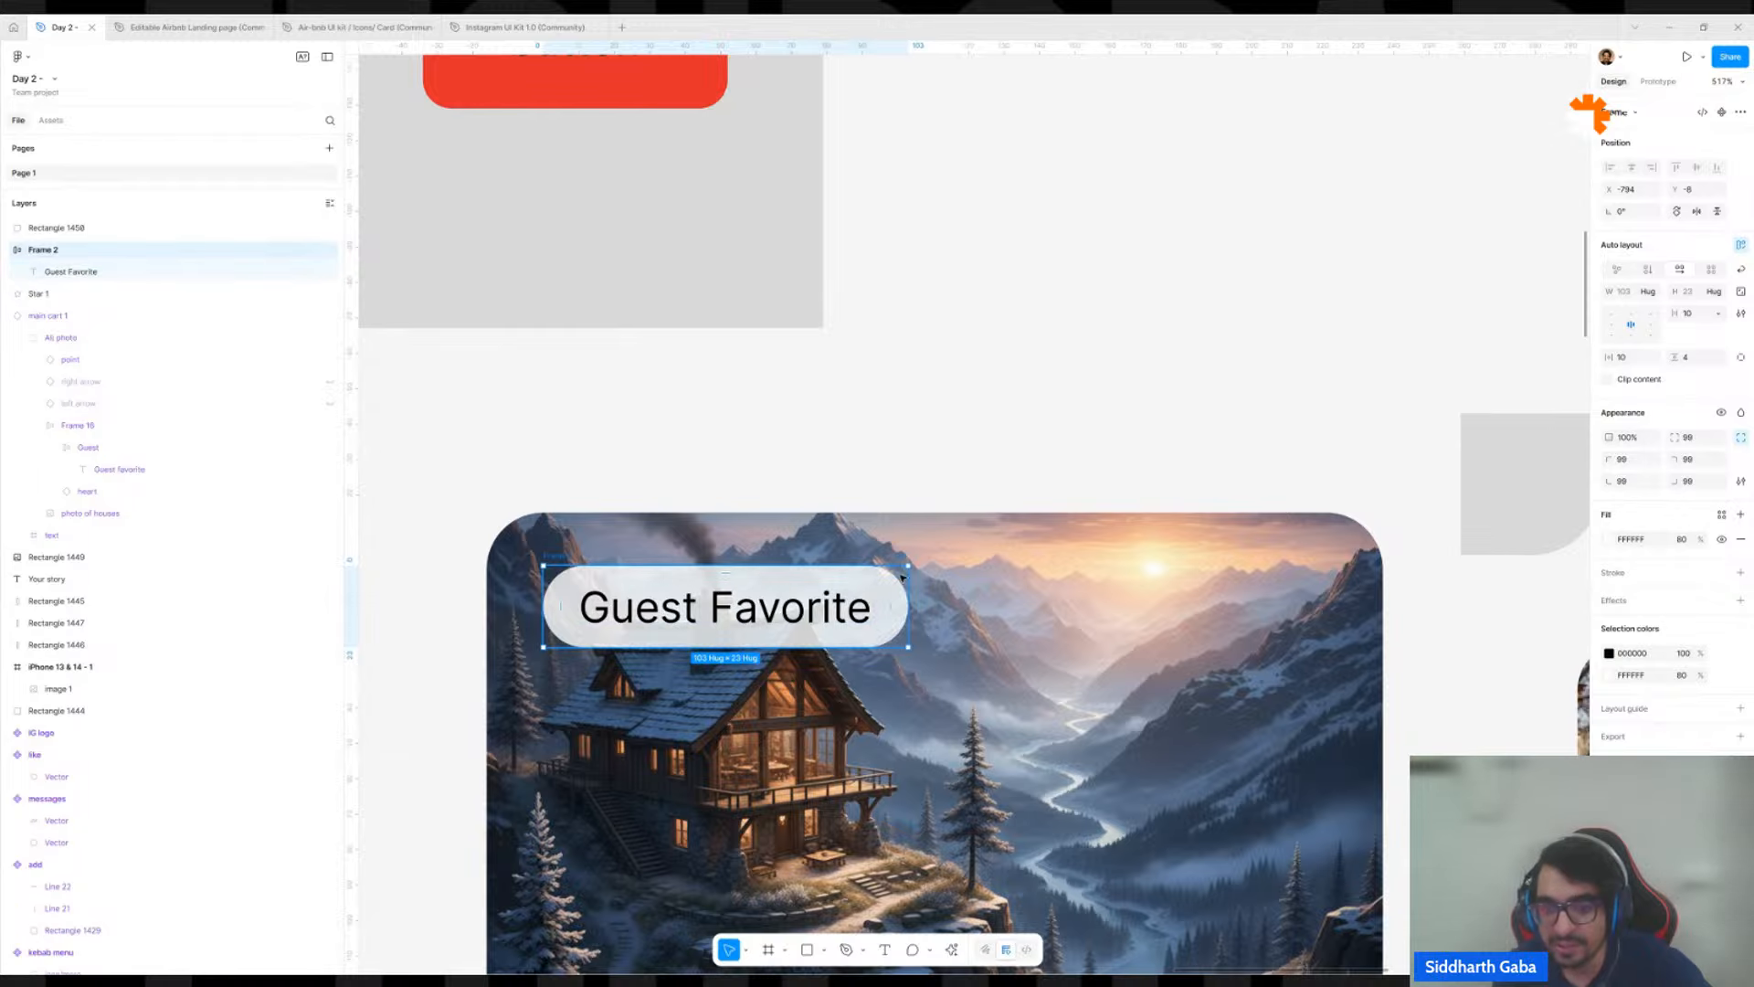
scroll(1122, 611, "down", 5)
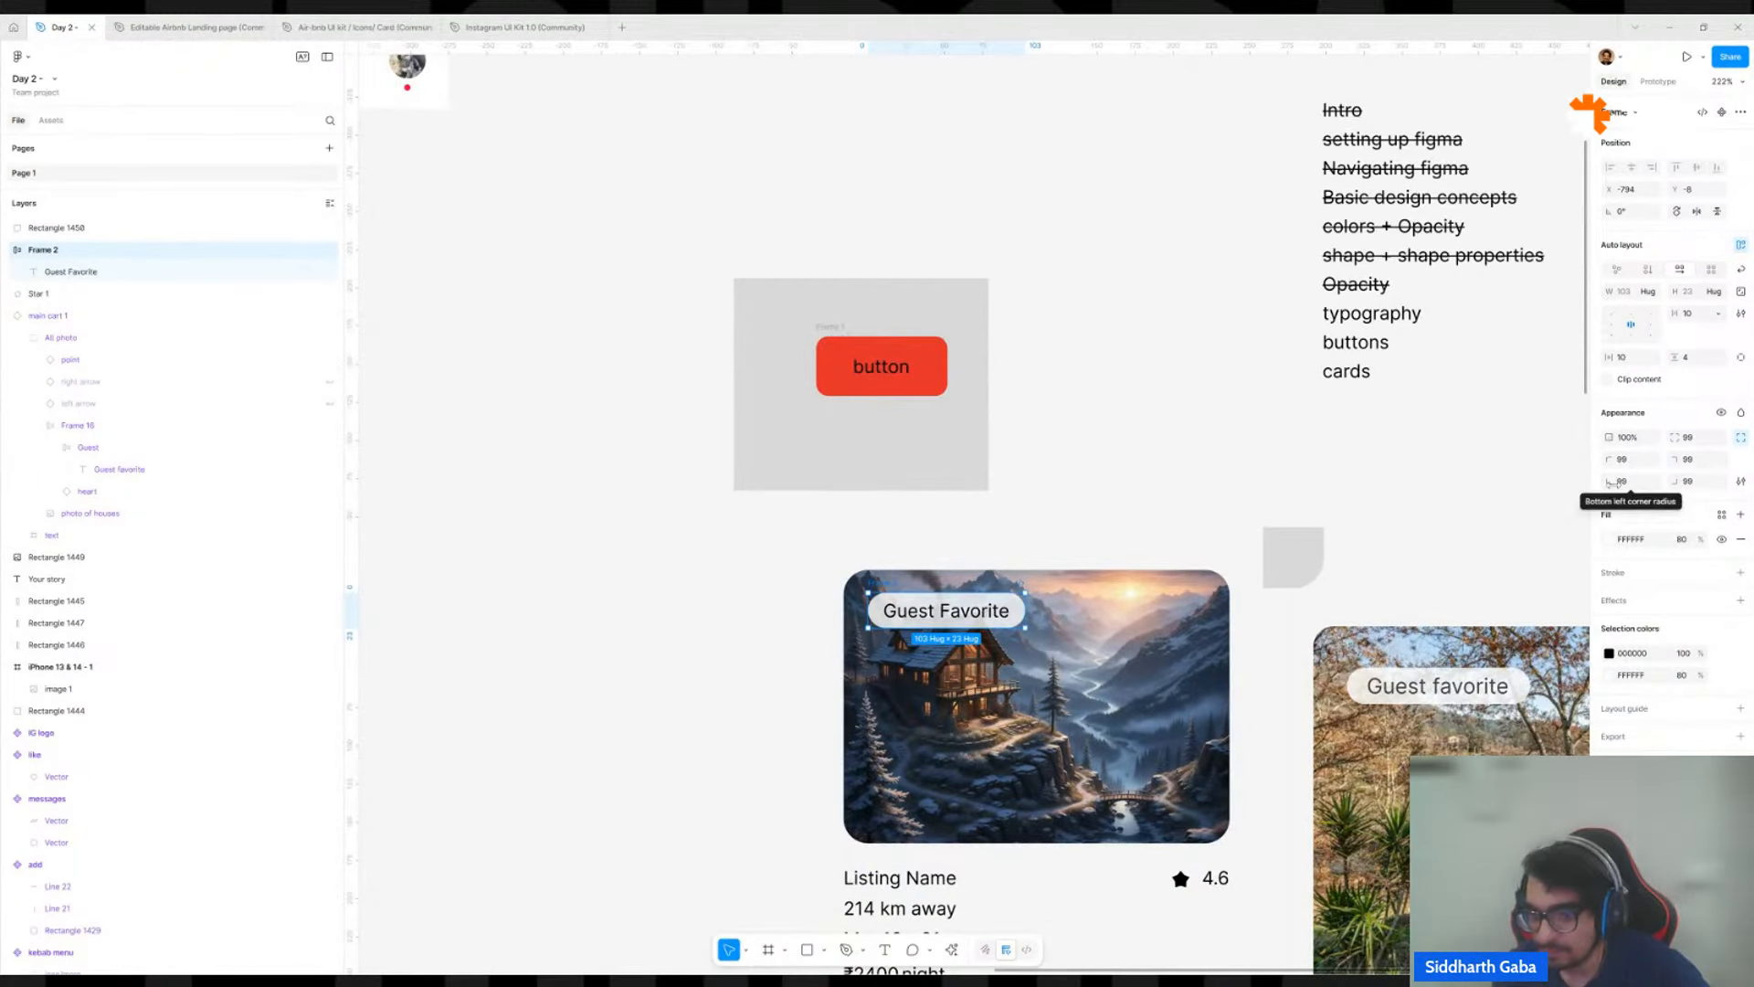
Widen the gray square leftward to 80 and move it up and right, clear of the house image.
left_click(1284, 554)
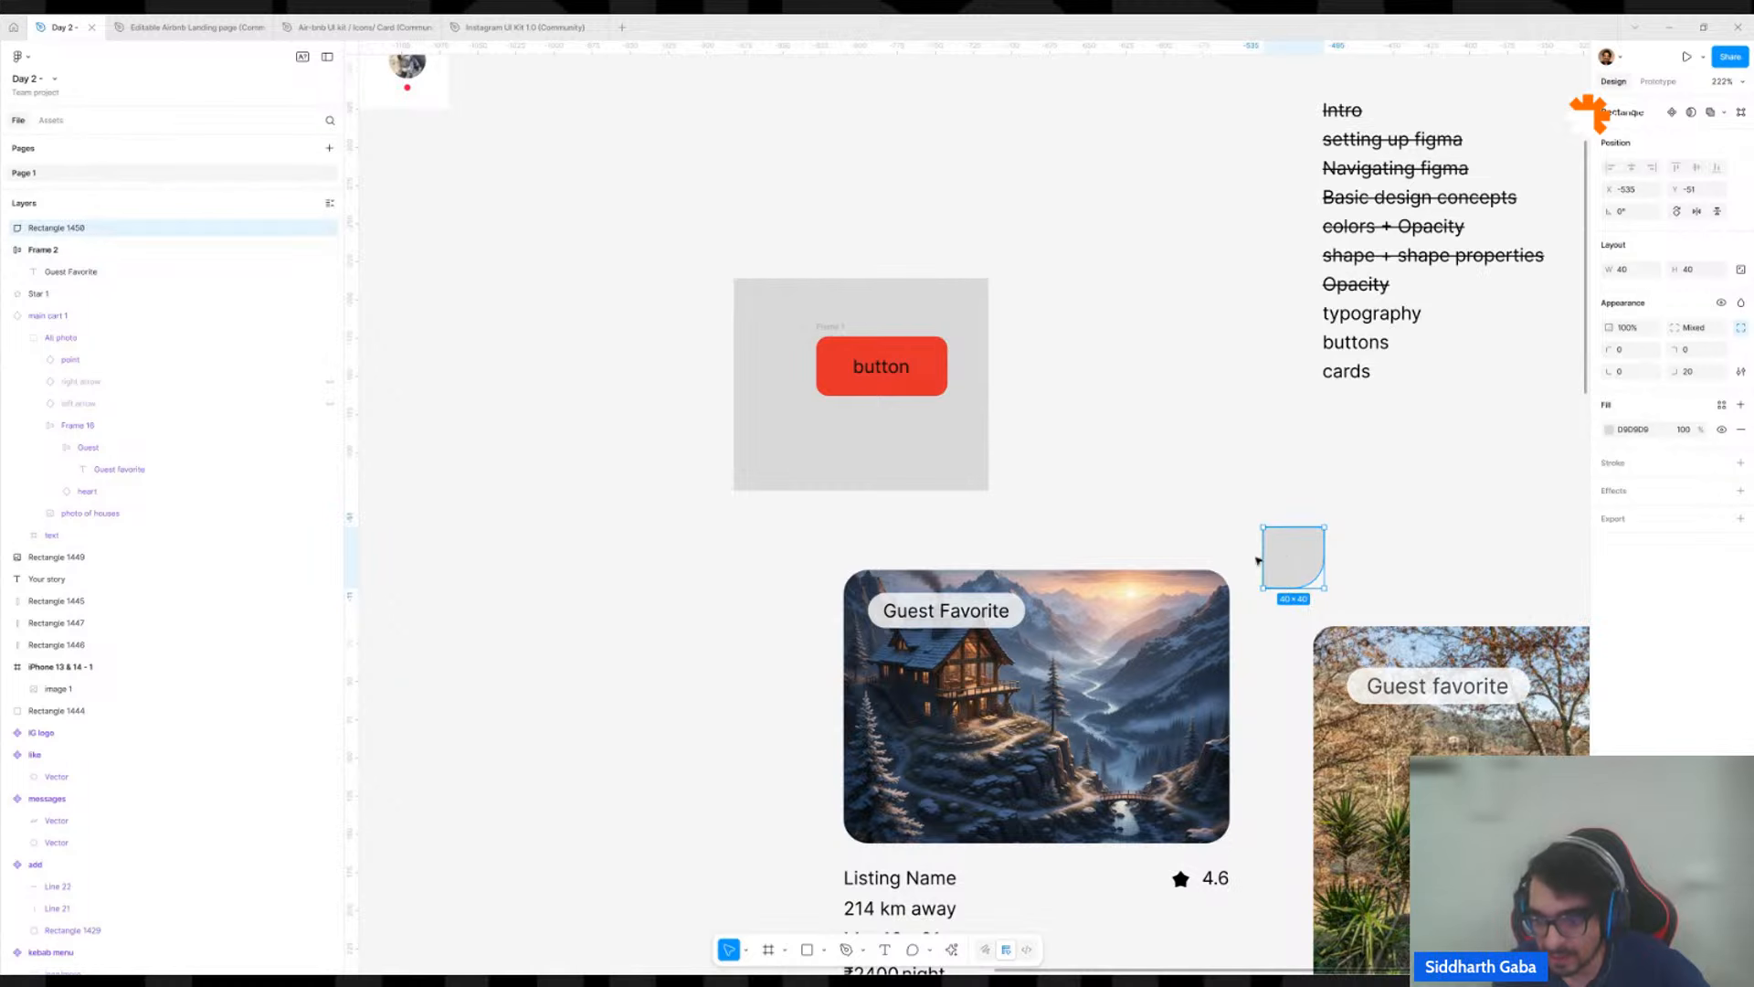
left_click_drag(1263, 557, 1201, 557)
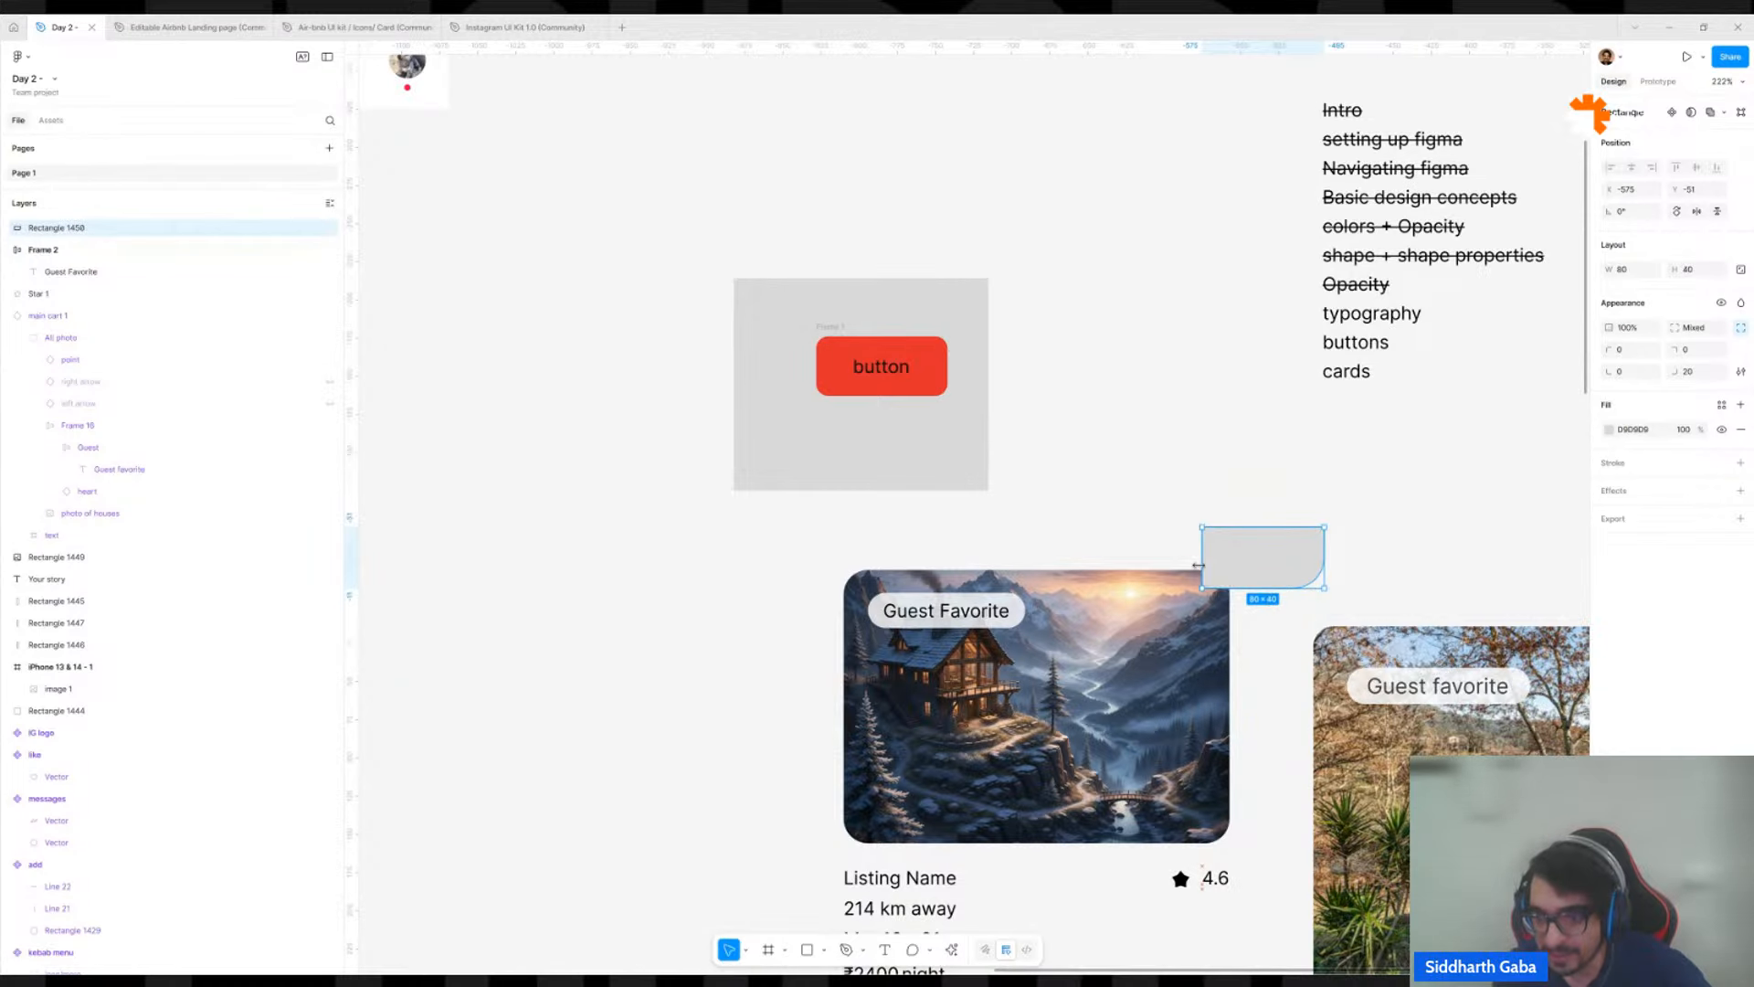
left_click_drag(1309, 529, 1376, 504)
Set the gray rectangle's top-right corner radius to 20.
scroll(1396, 530, "up", 10)
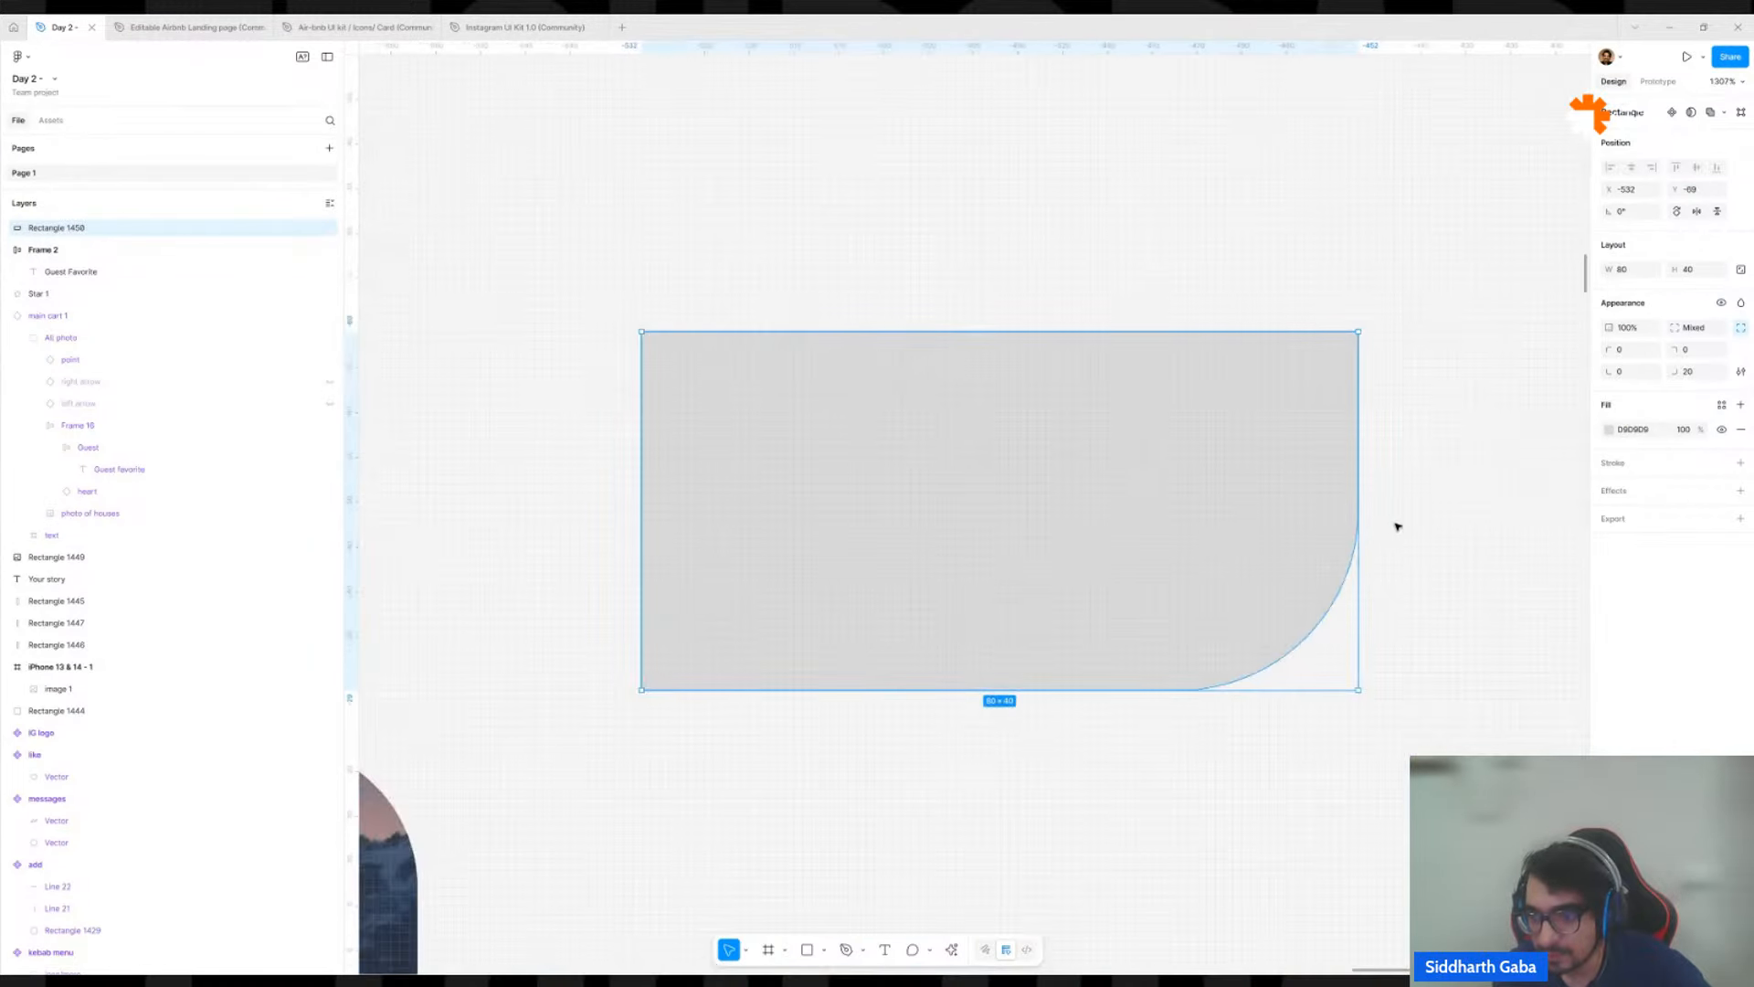
left_click(1709, 350)
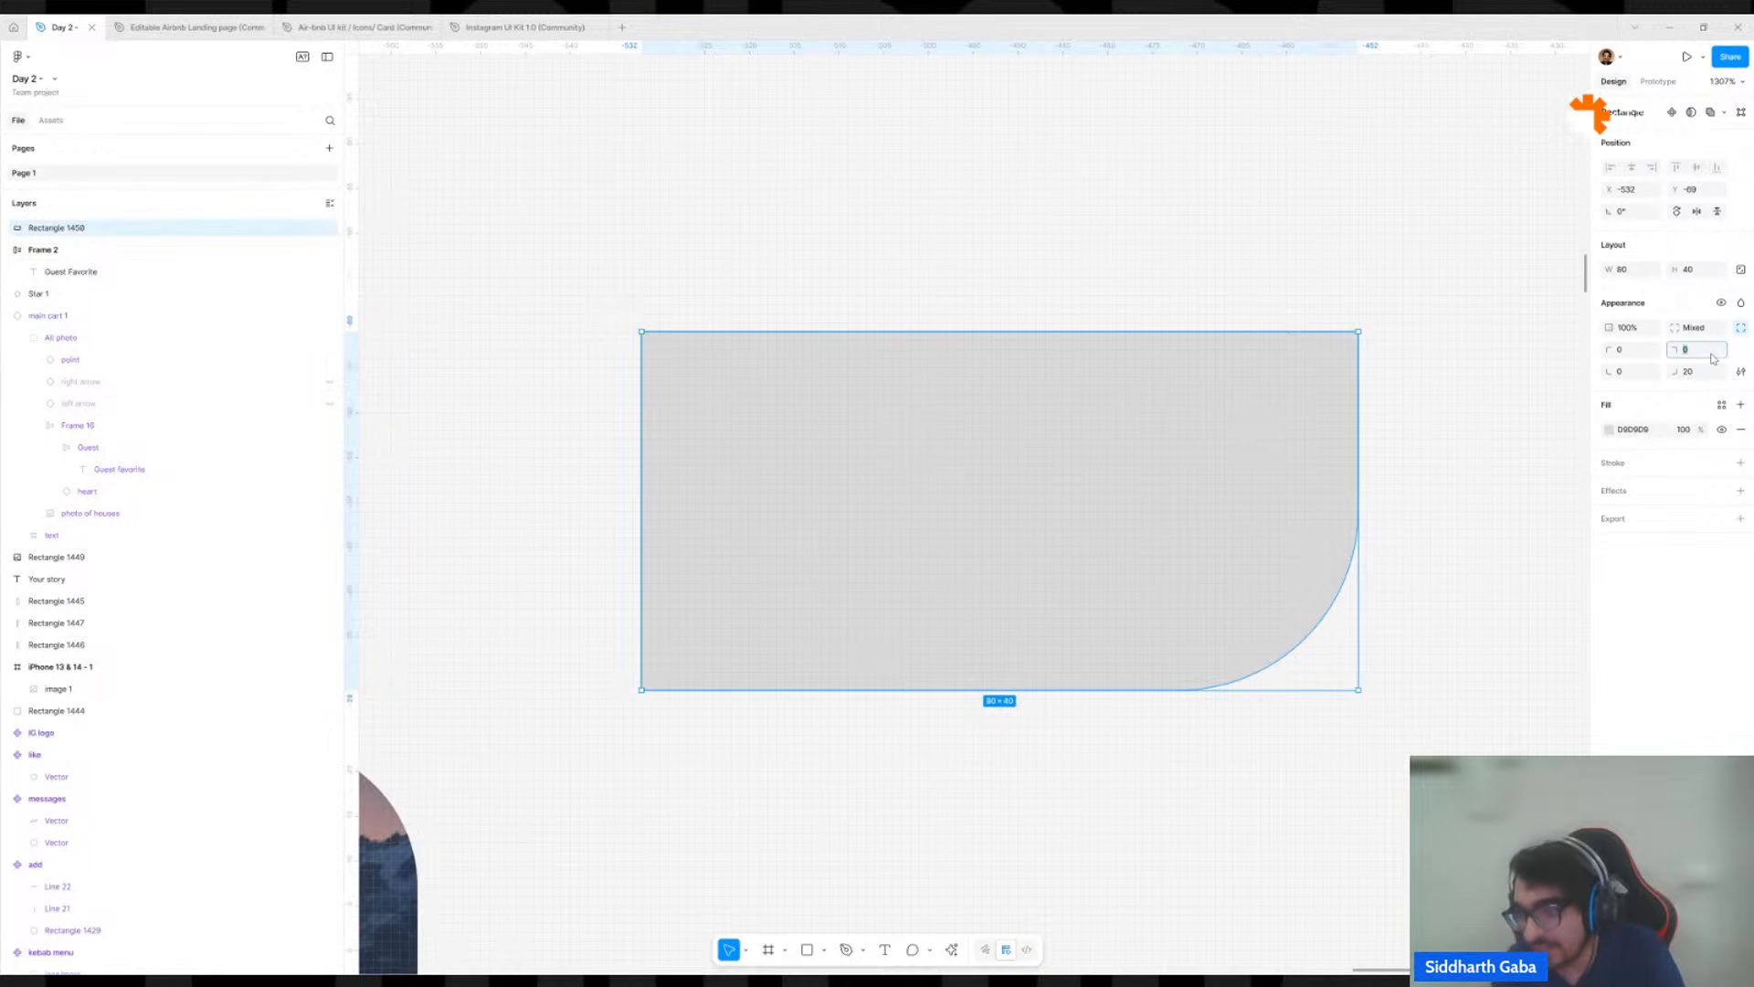
type("20")
key("Return")
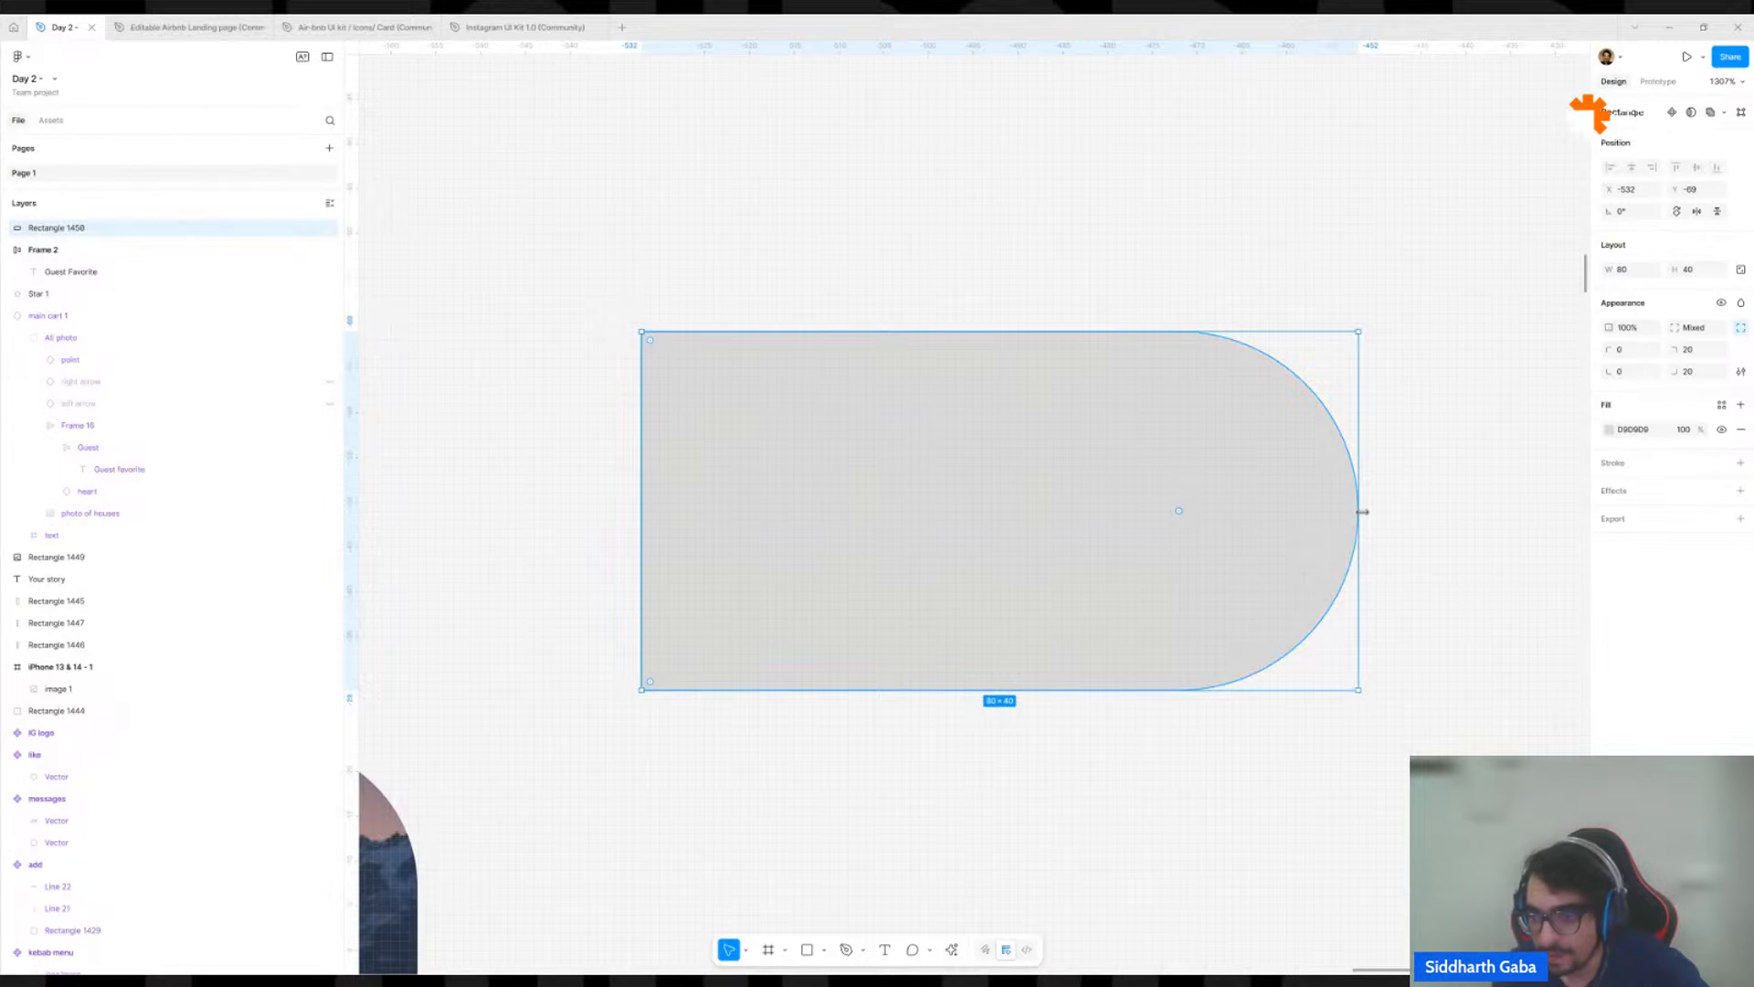
Set the gray rectangle's bottom-right corner radius to 22, then raise it gradually to 28.
scroll(1378, 530, "up", 1)
scroll(1378, 530, "up", 3)
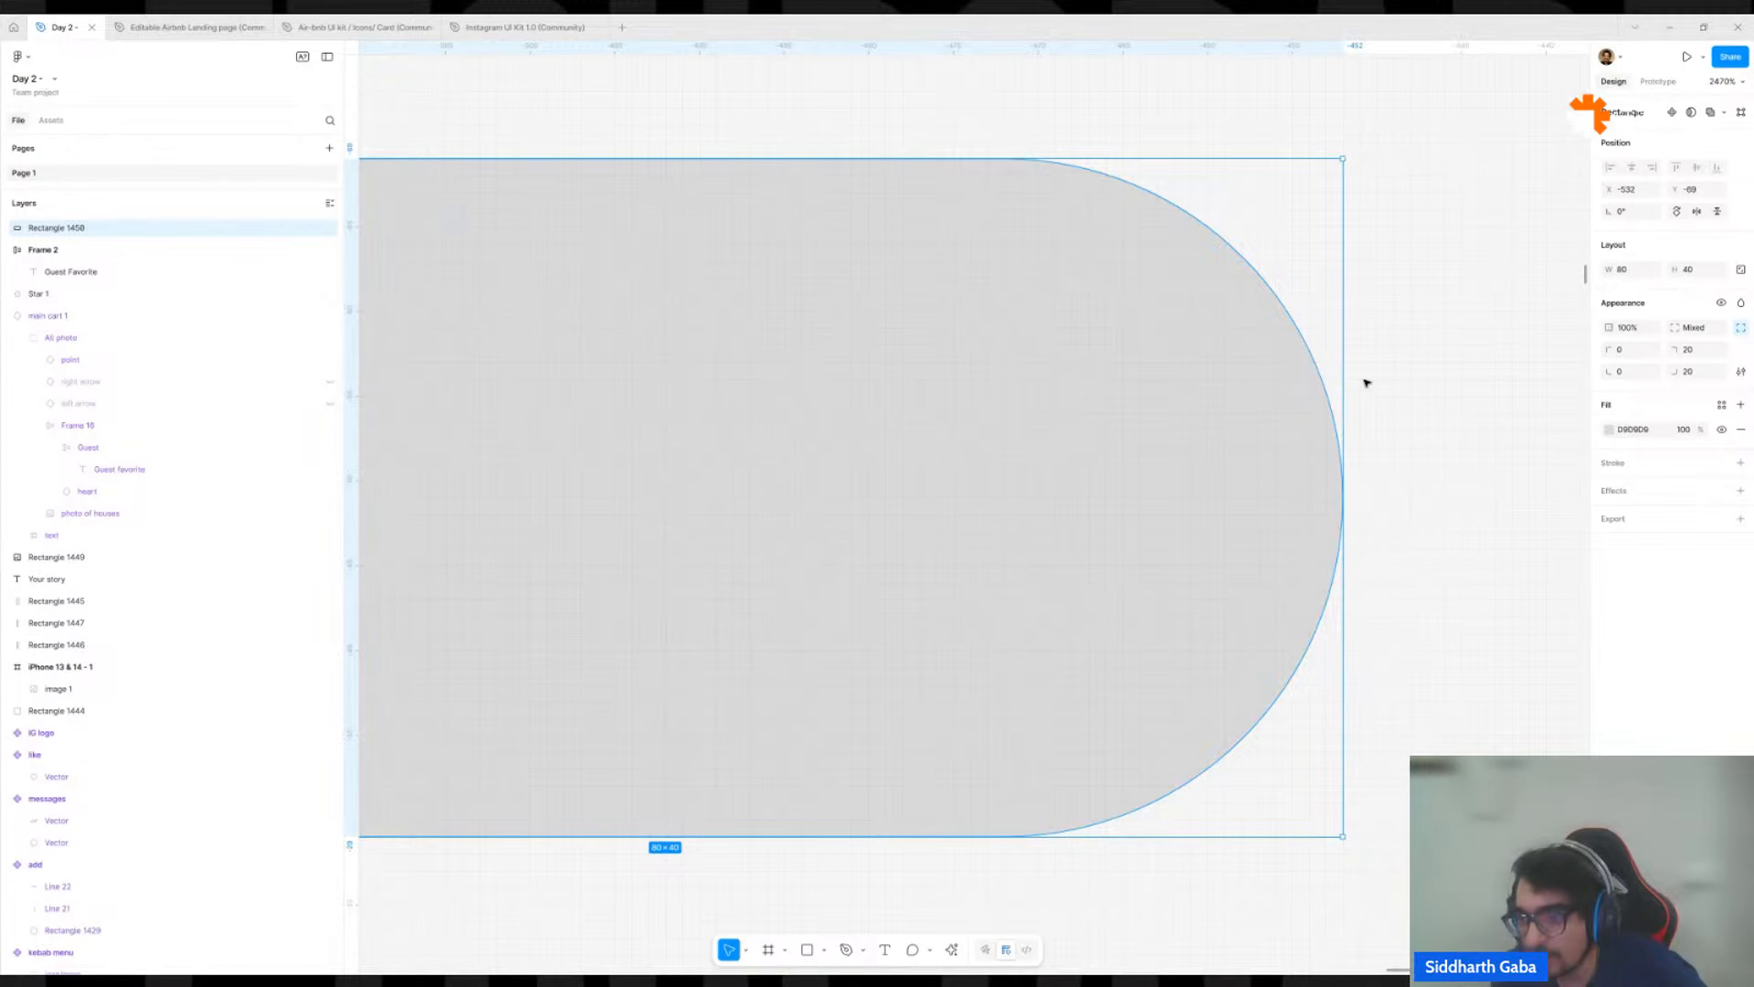
left_click(1714, 373)
type("22")
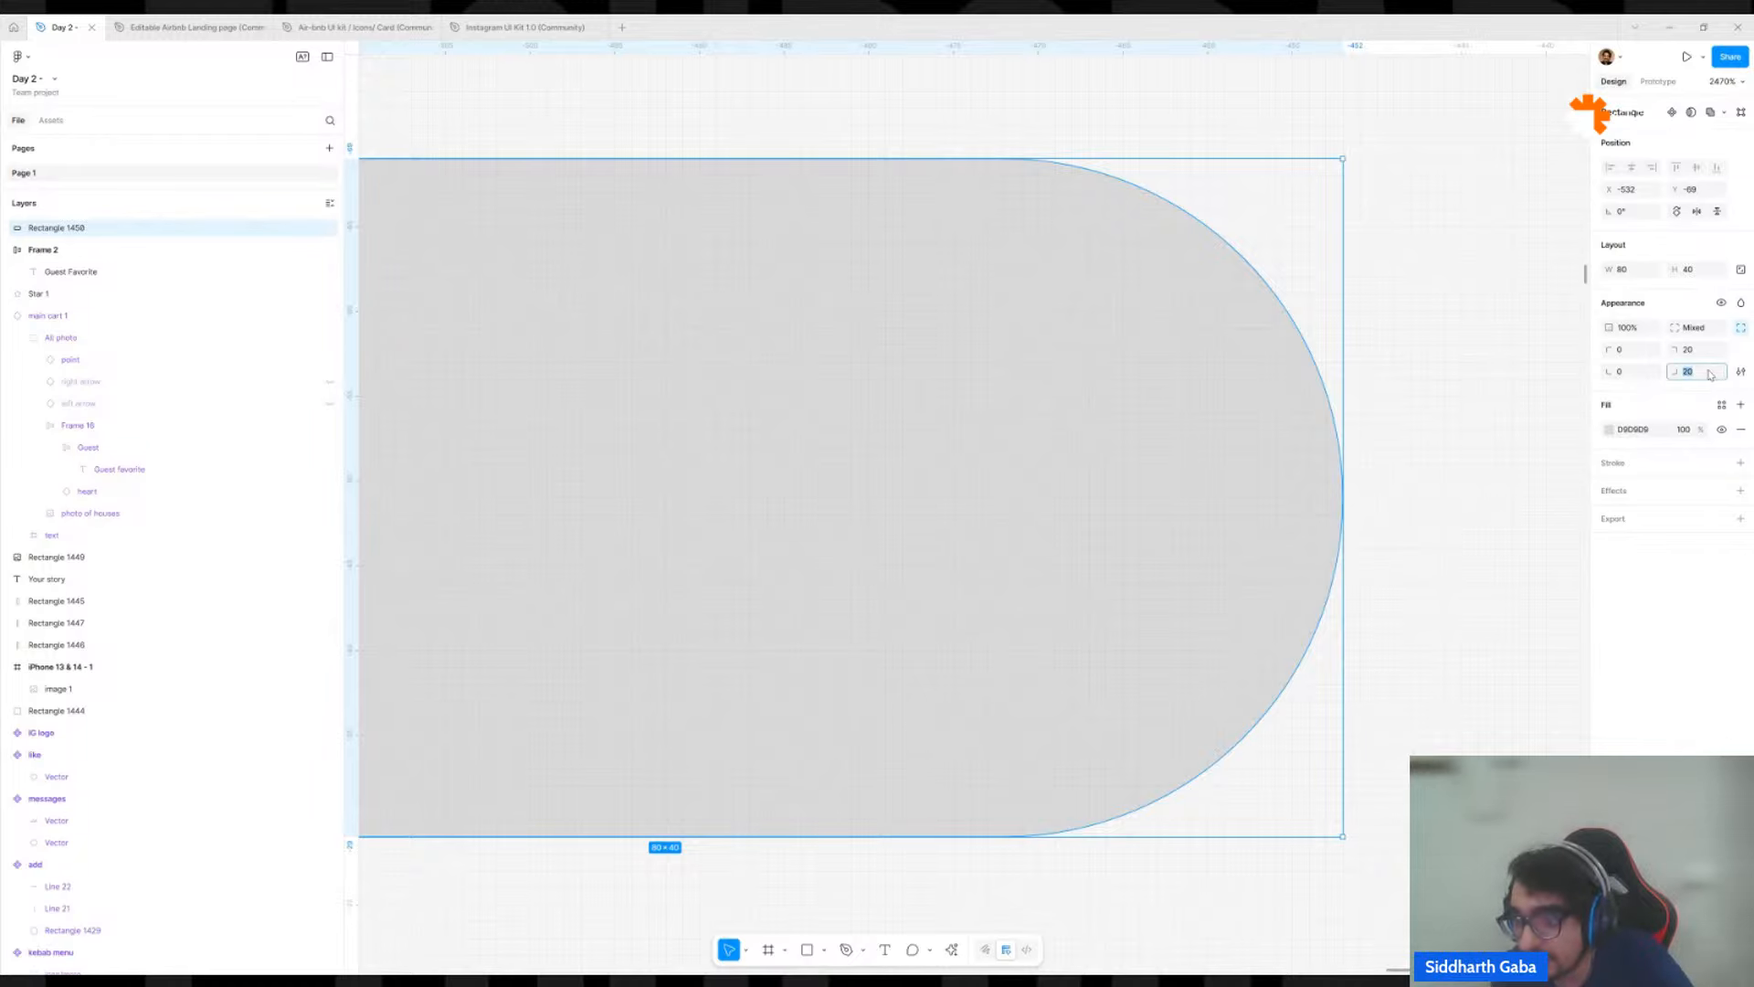
key("Return")
key("Down")
key("Up")
key("Up")
key("Up")
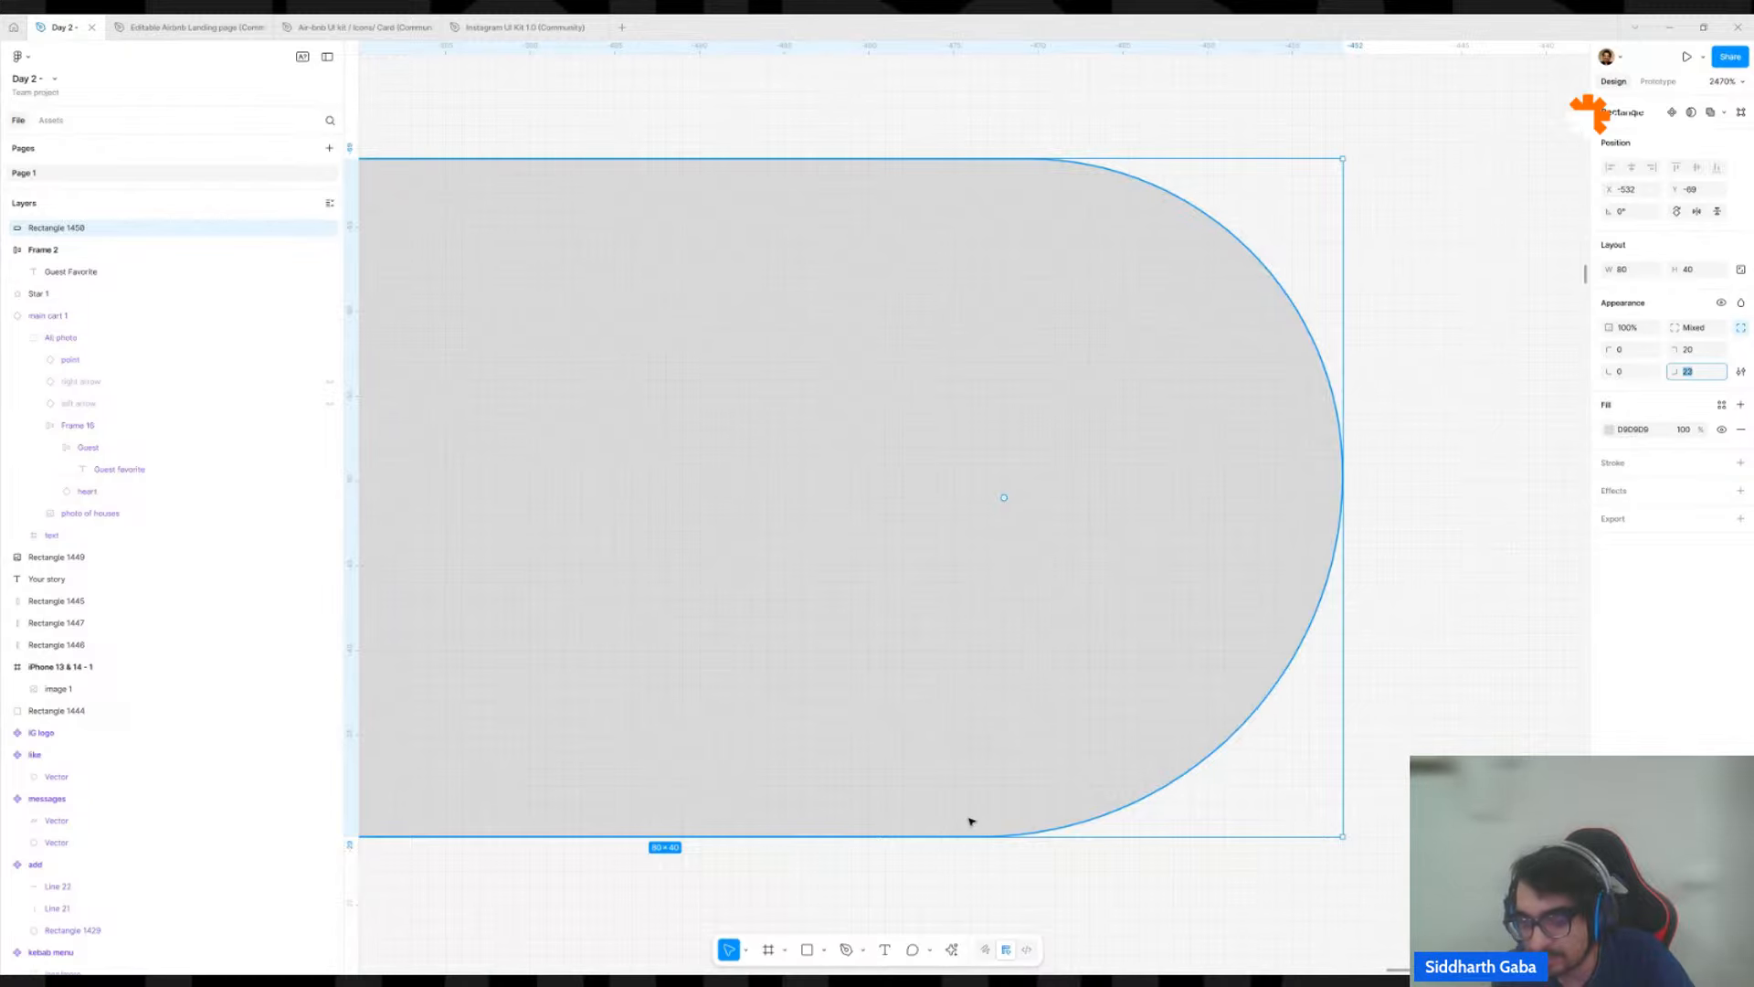
key("Up")
key("Up")
key("Up")
key("Up")
key("Up")
key("Up")
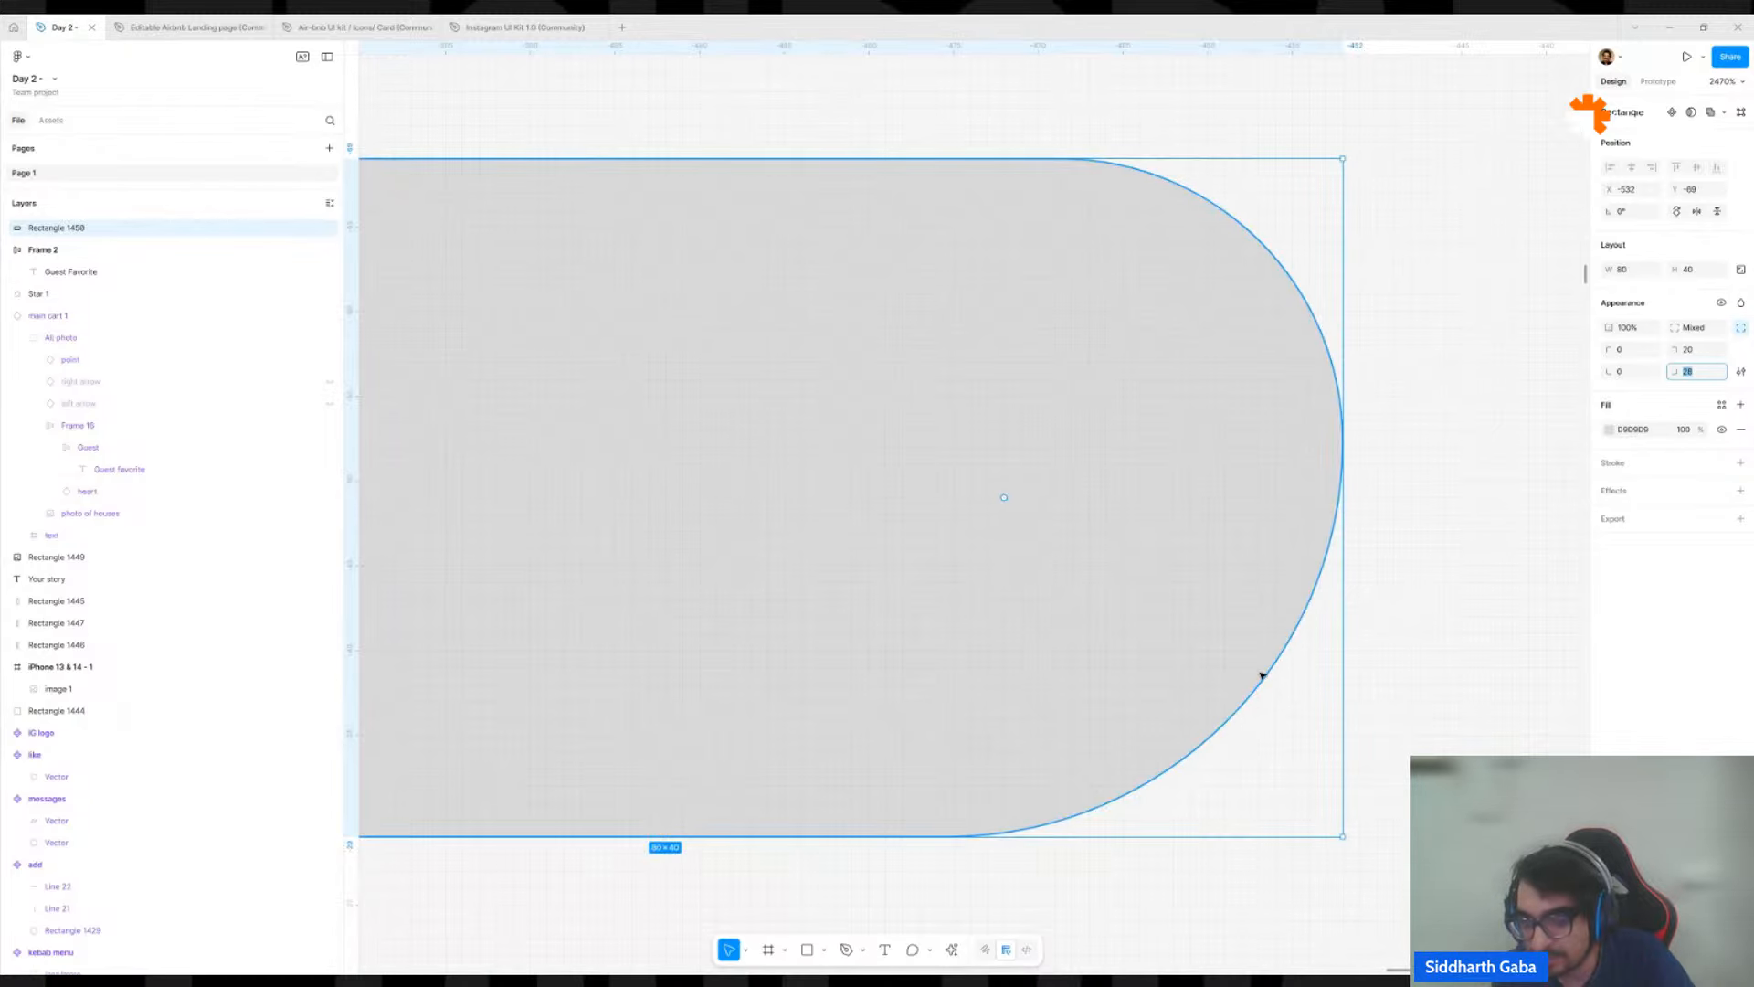
Match the gray rectangle's top-right corner radius to the lower one by setting it to 28.
left_click(1692, 350)
type("28")
key("Return")
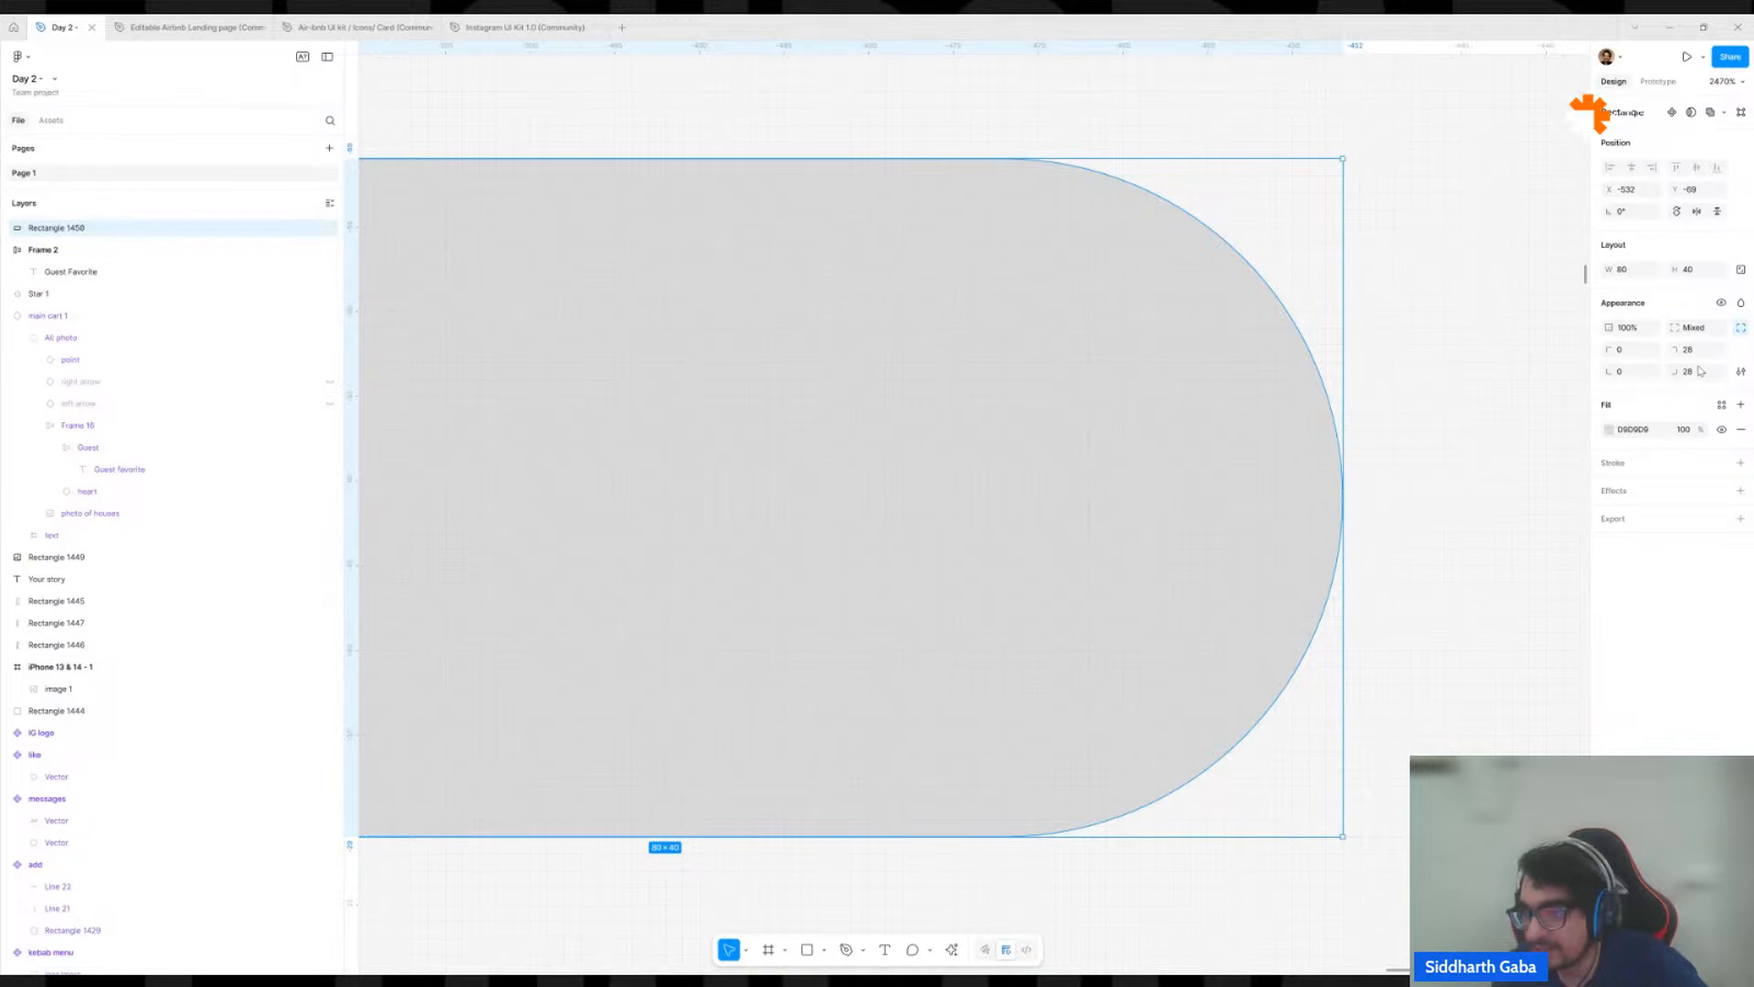
scroll(1343, 568, "down", 3)
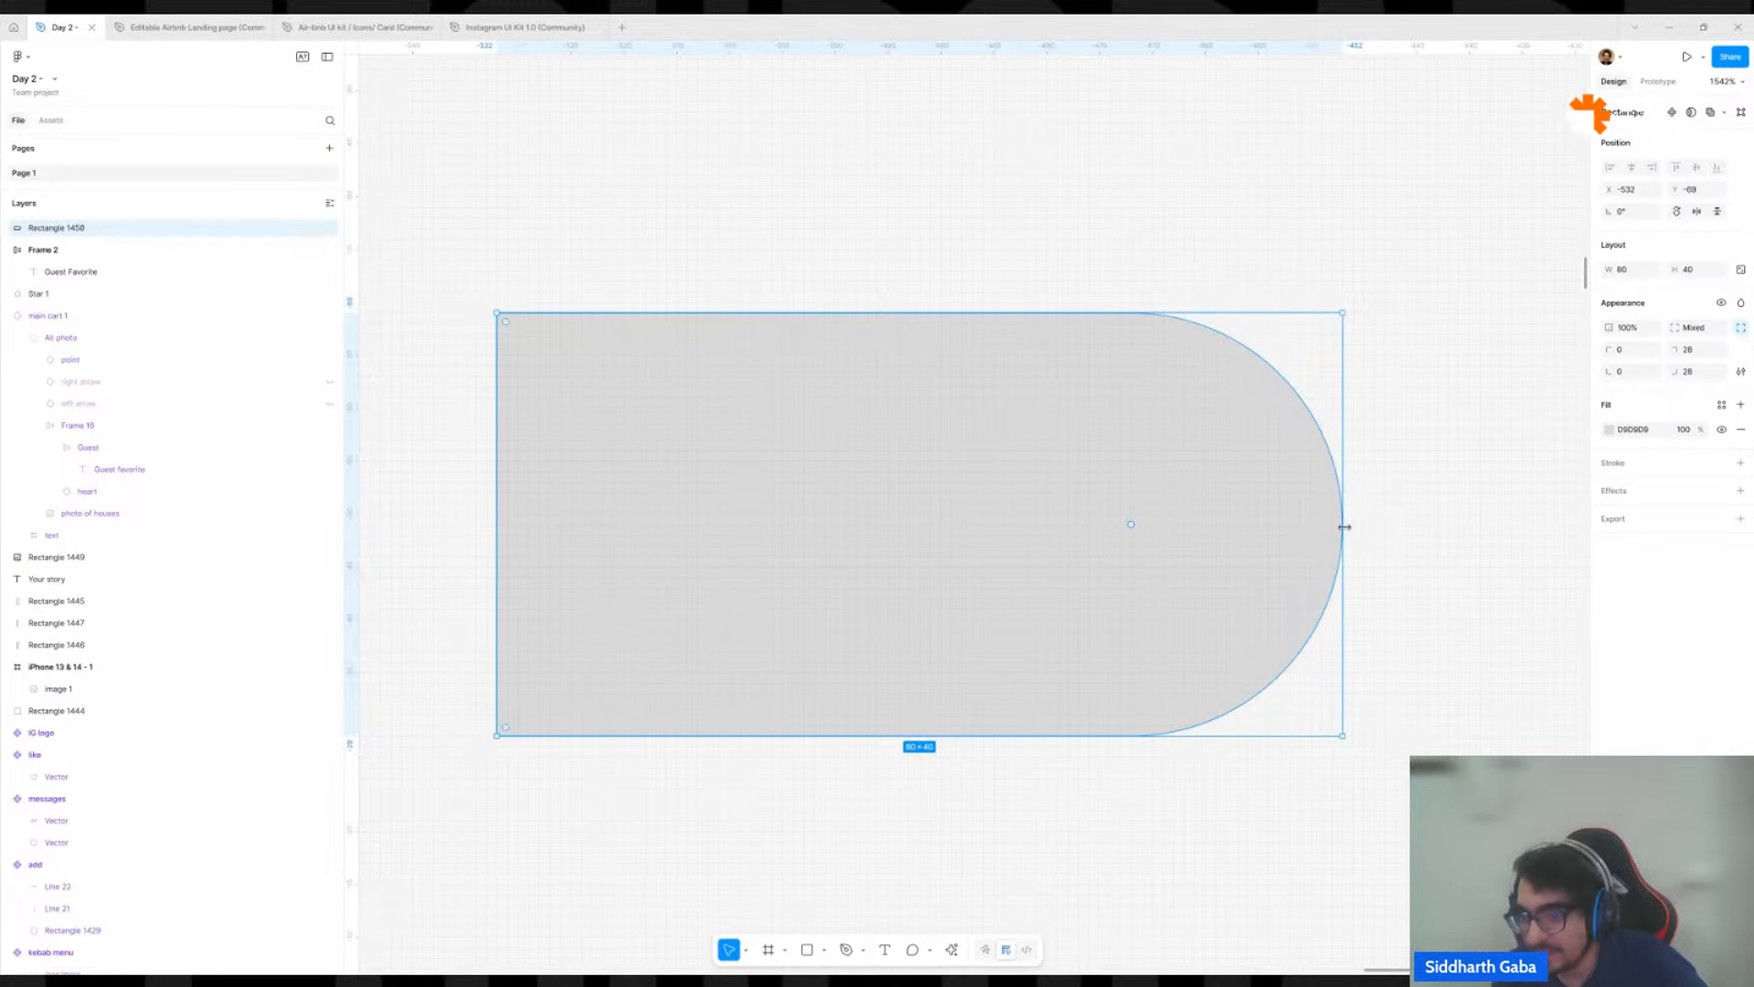
scroll(1460, 486, "down", 3)
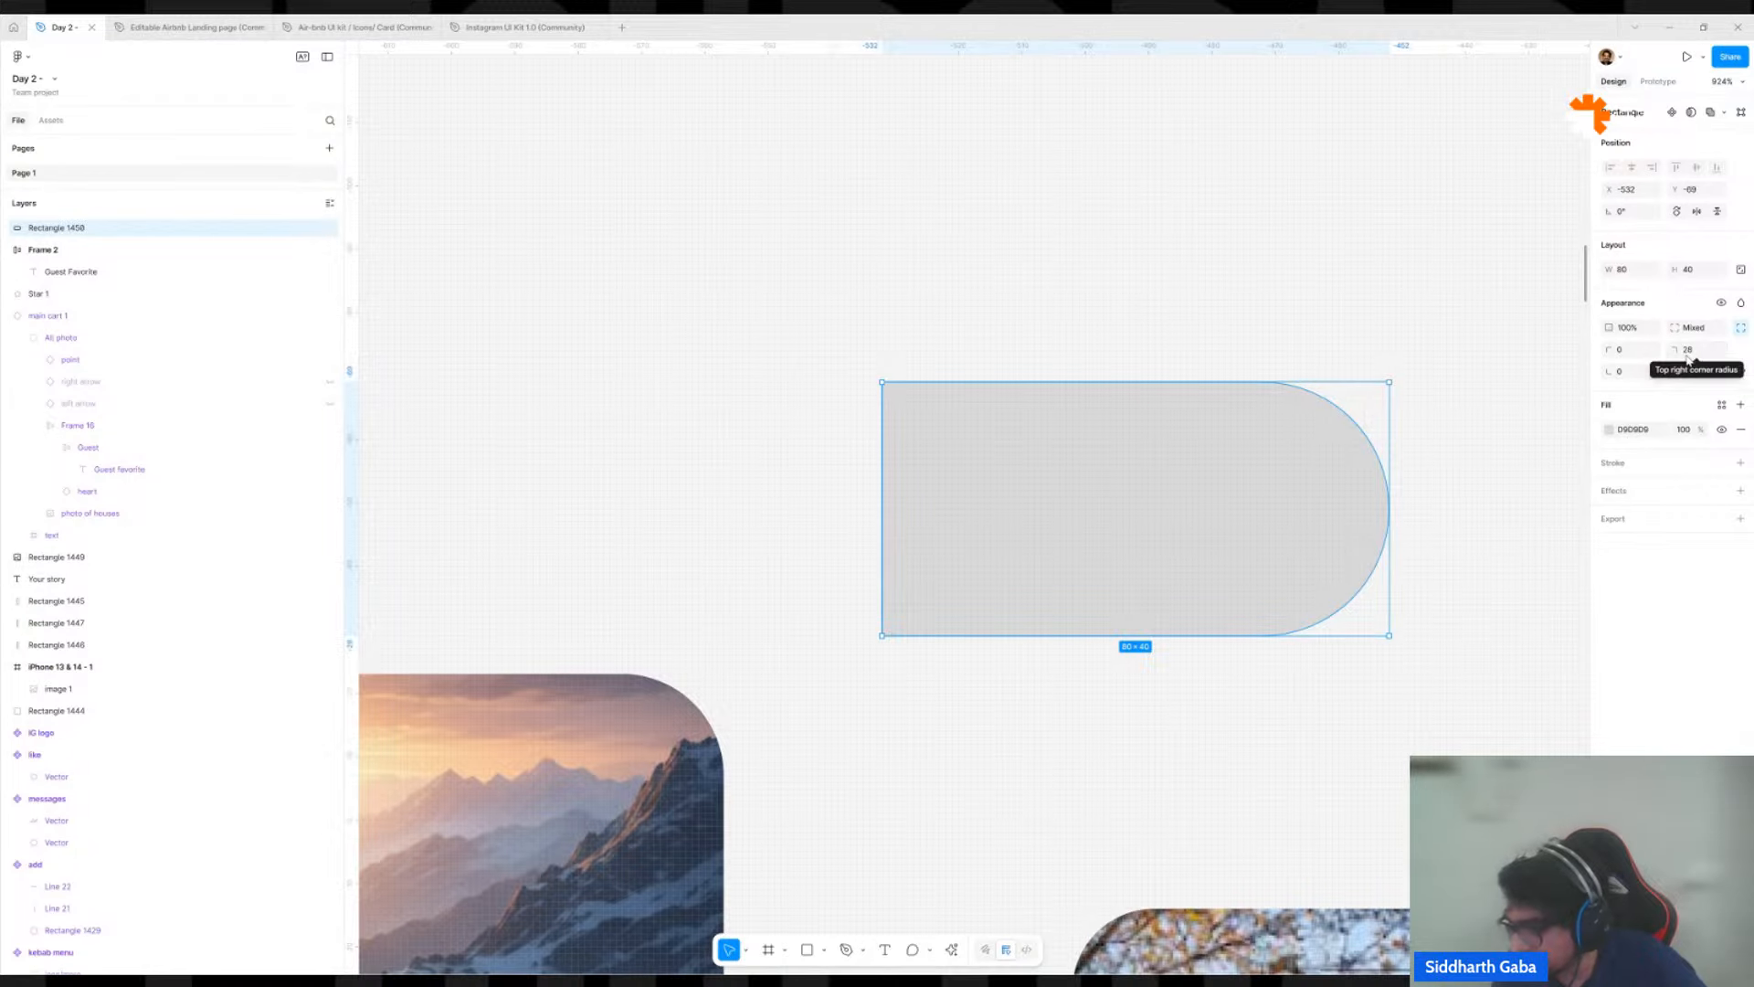
Set both the top-right and bottom-right corner radii of the gray rectangle to 500.
scroll(1325, 528, "down", 3)
scroll(1325, 528, "down", 2)
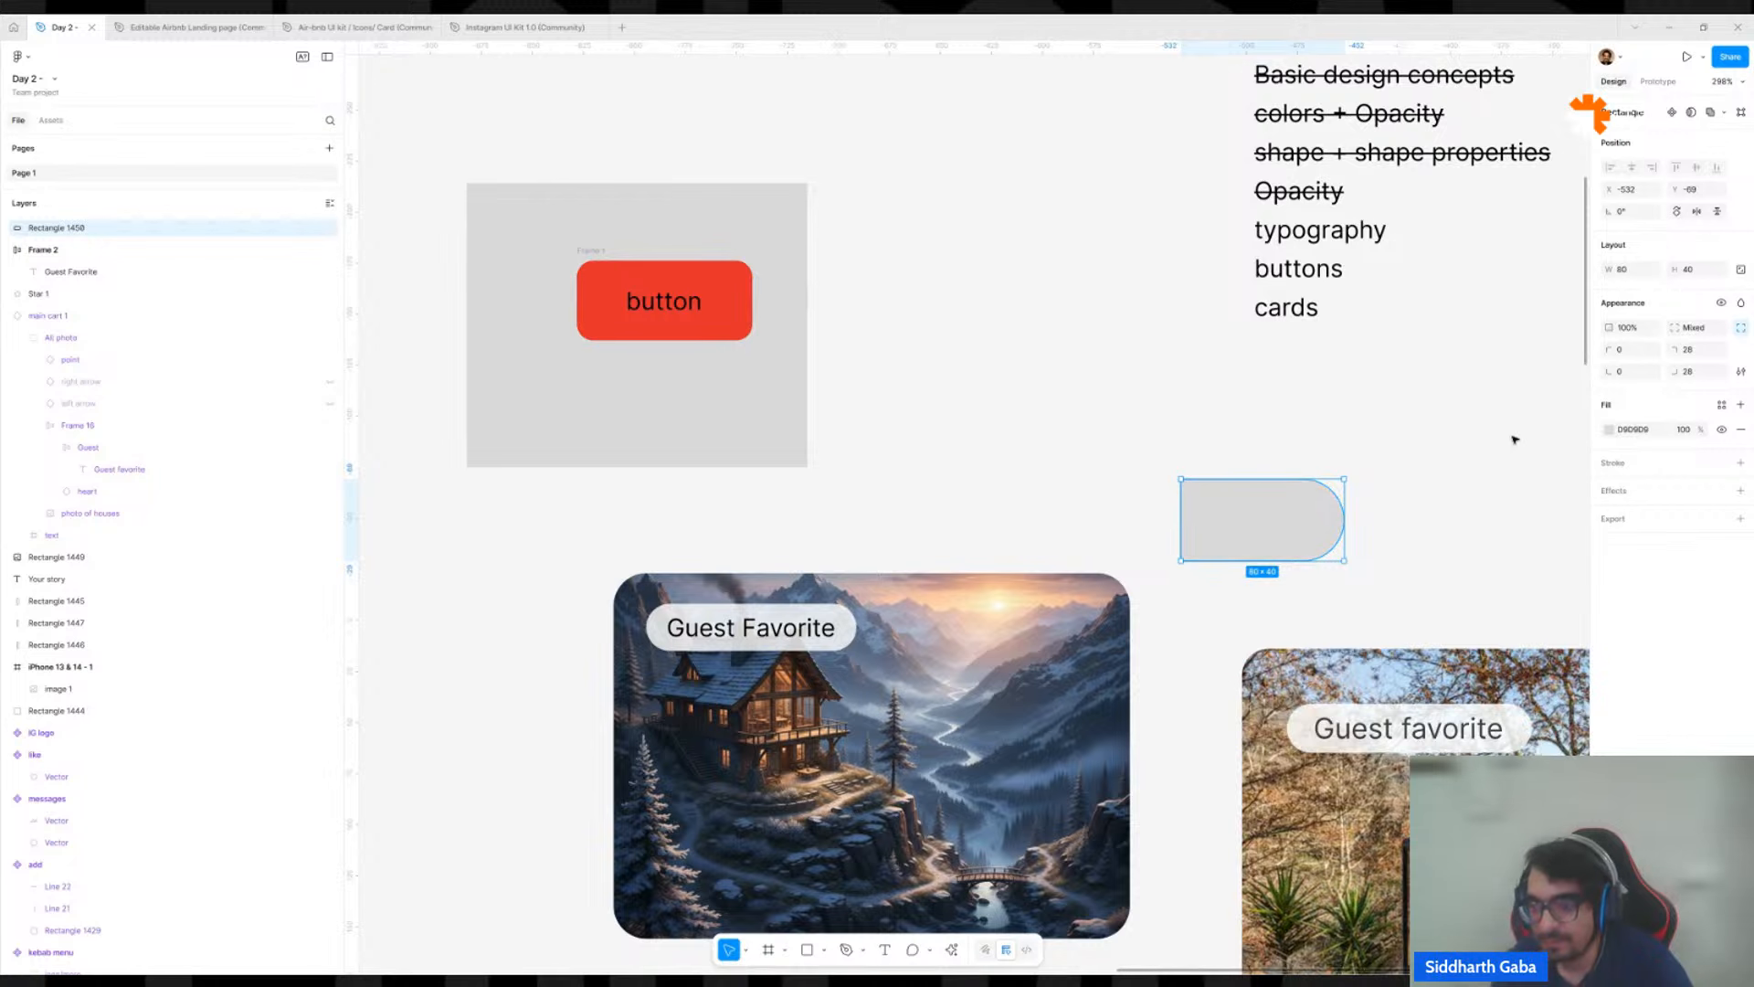
left_click(1701, 356)
type("500")
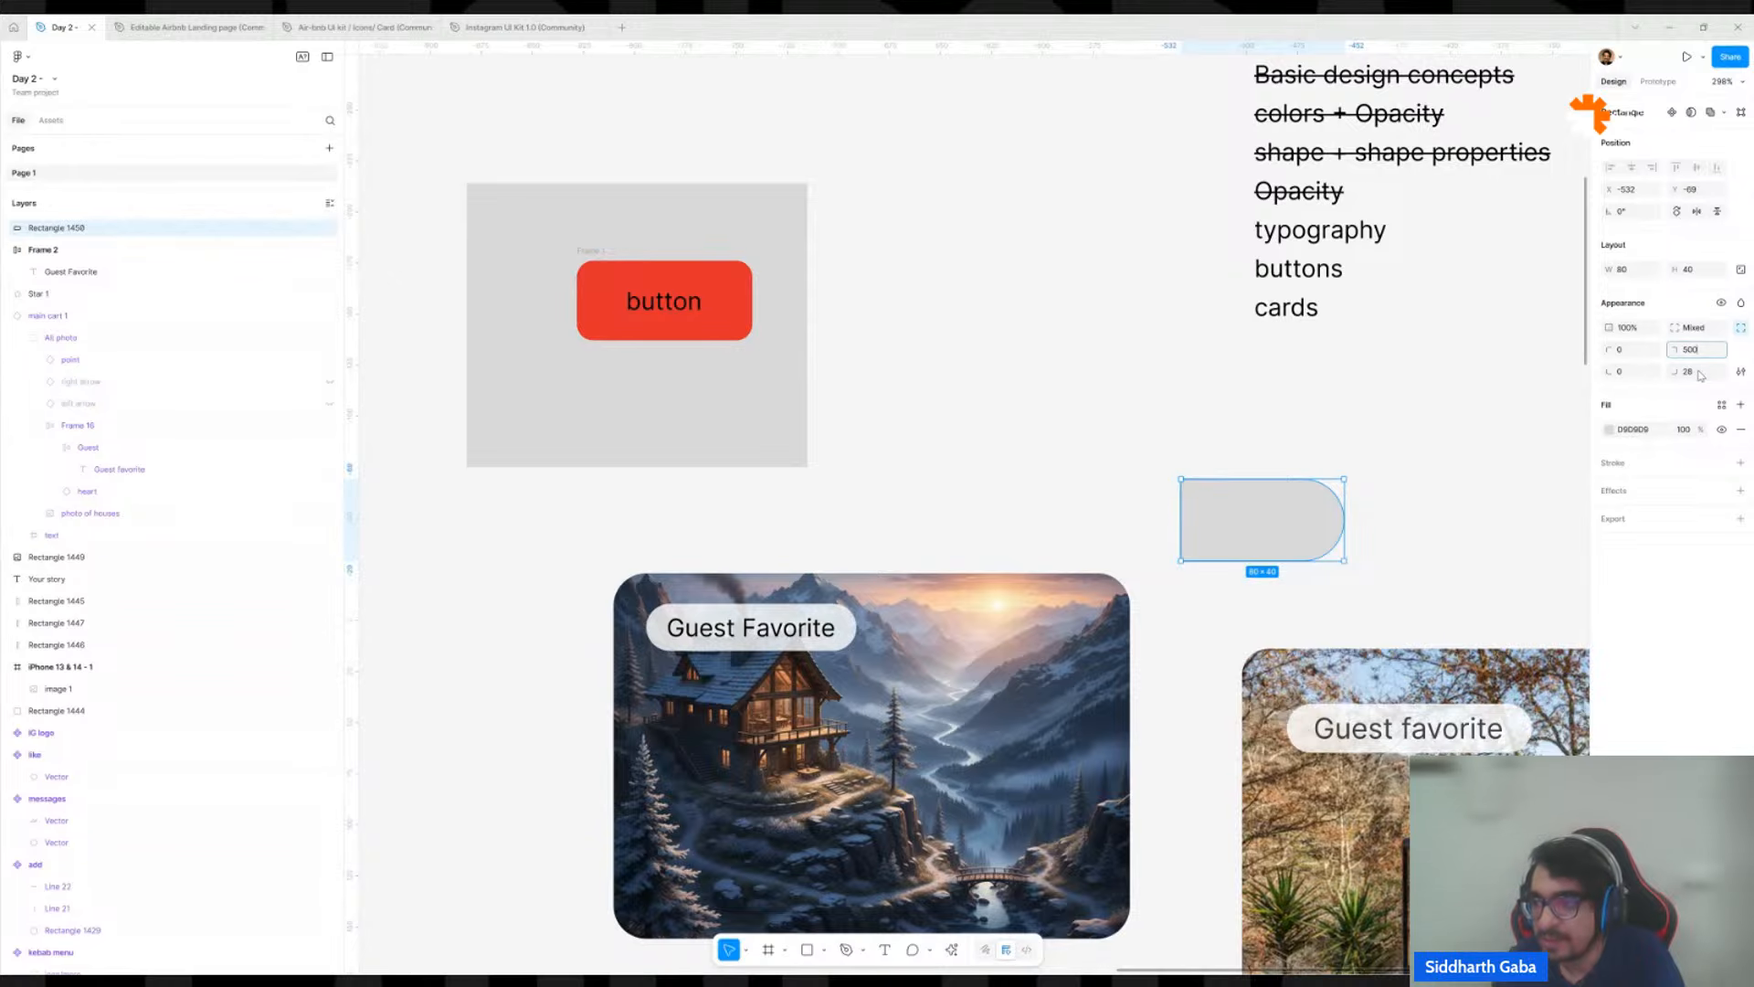
left_click(1701, 372)
type("500")
key("Return")
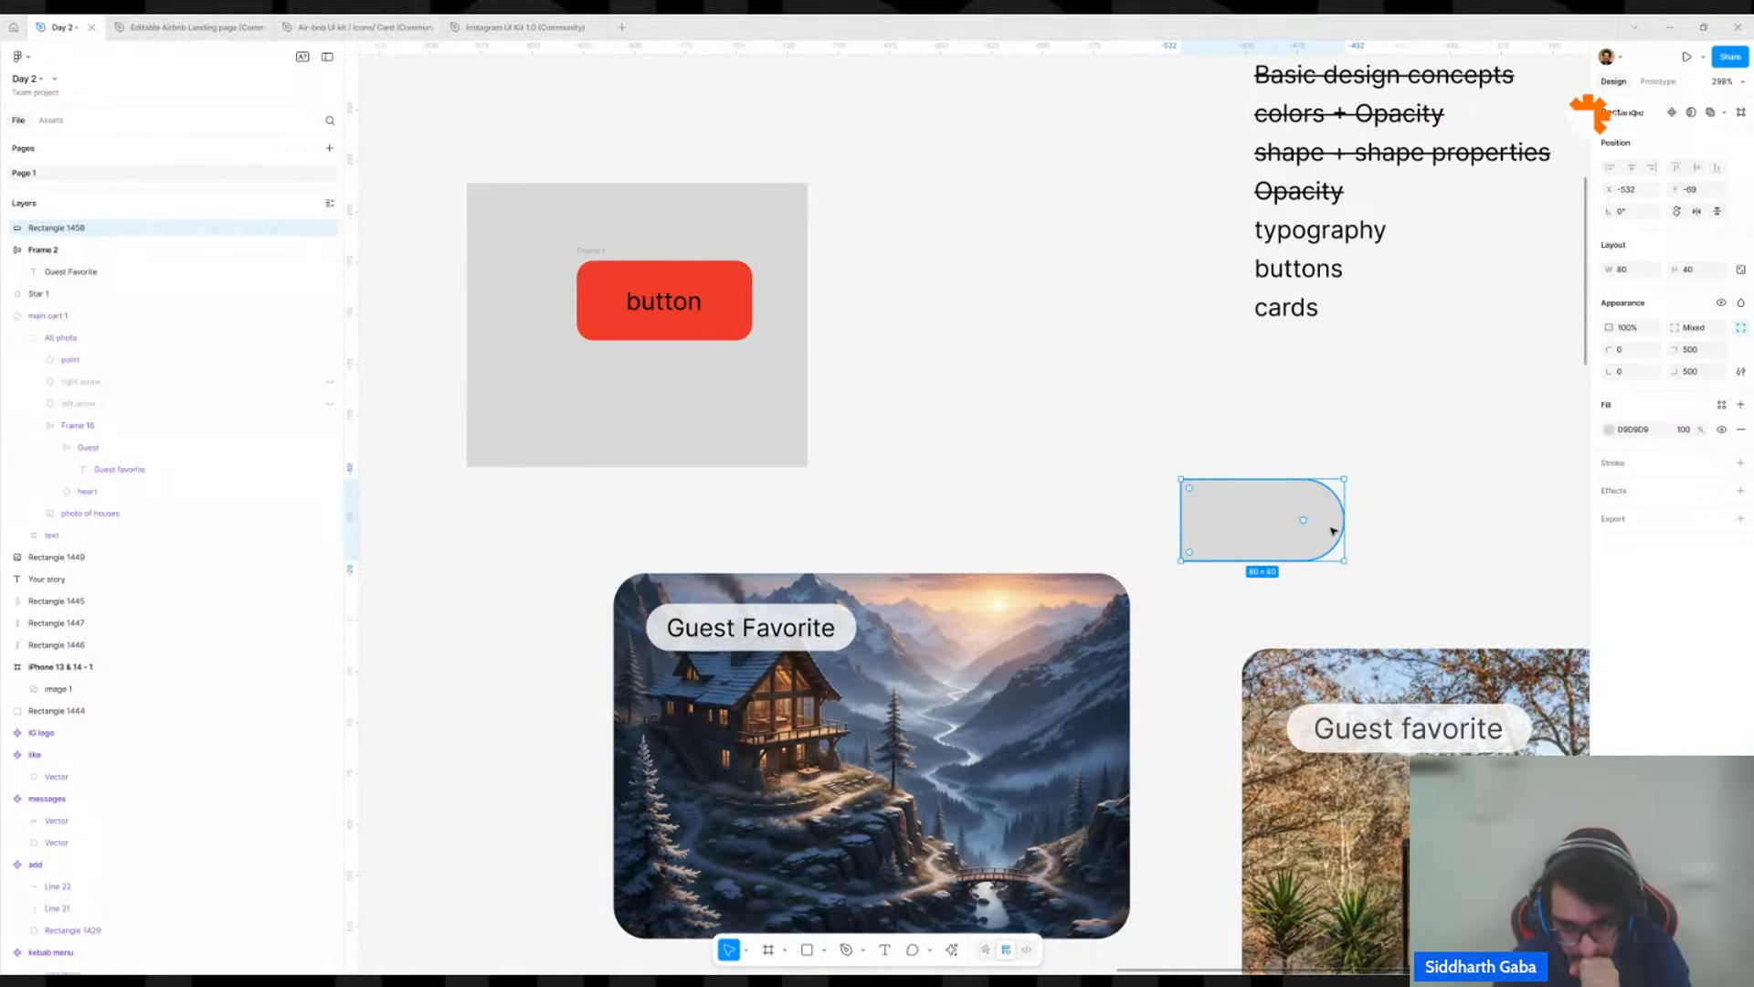
Delete the gray demonstration rectangle above the listing cards.
scroll(1333, 519, "up", 3)
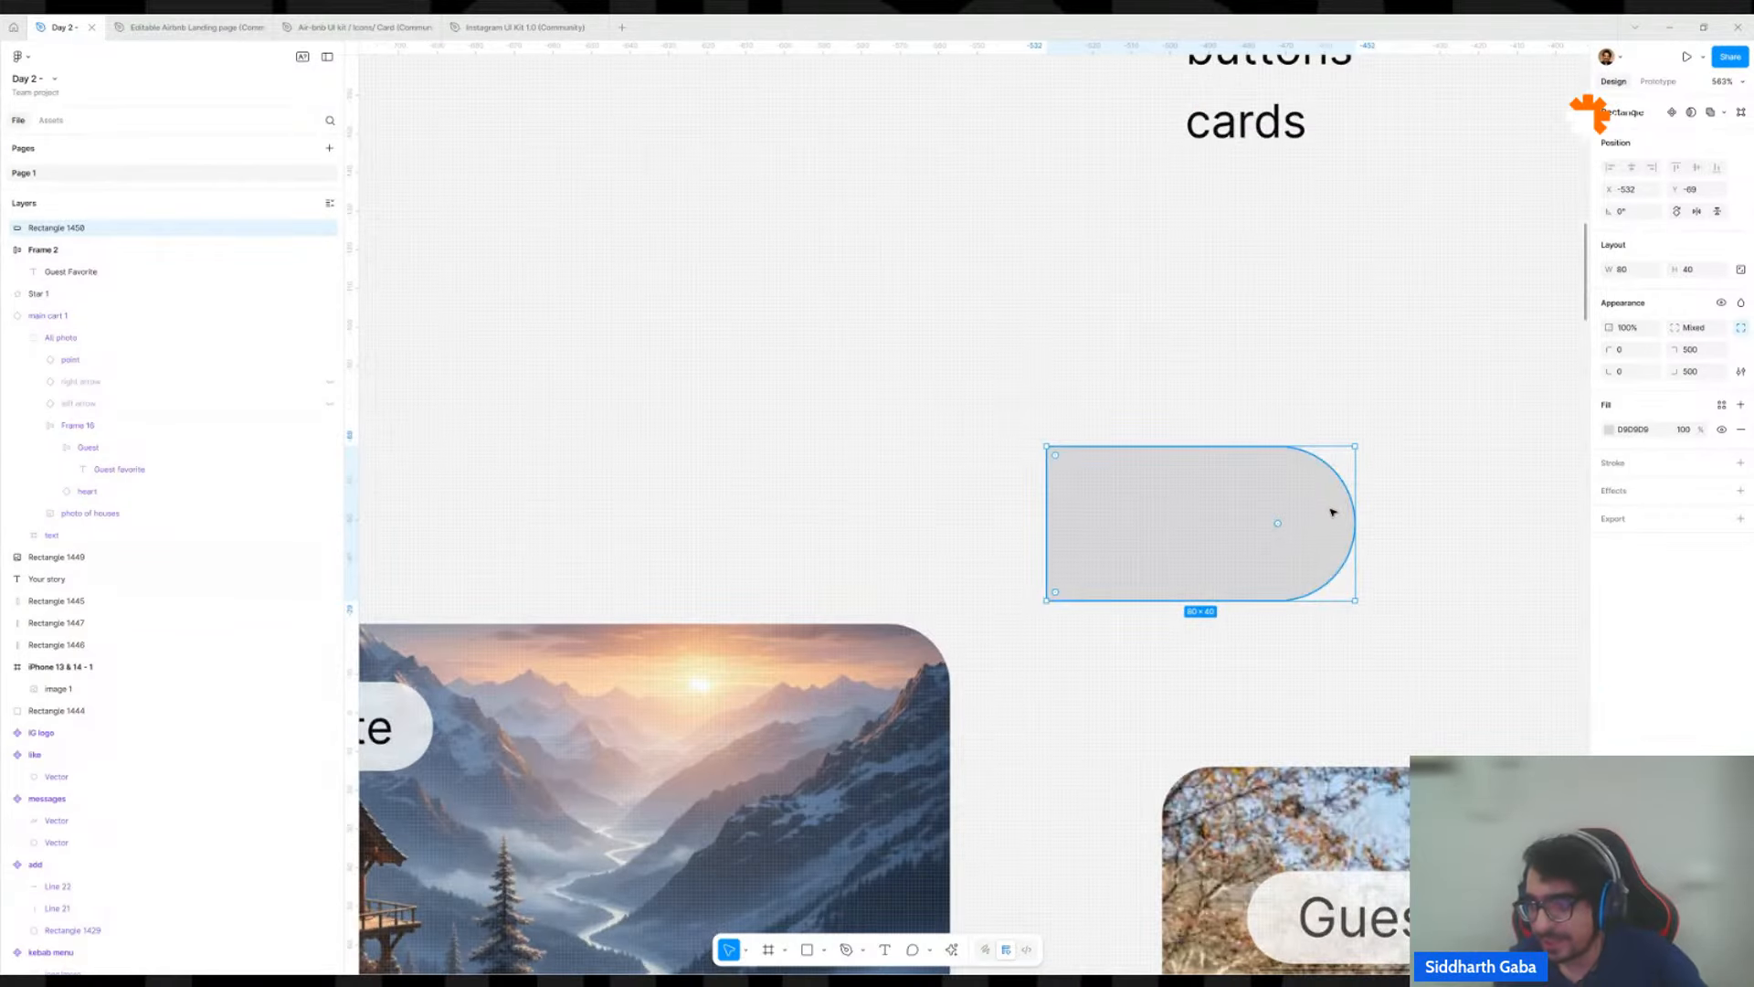
key("Delete")
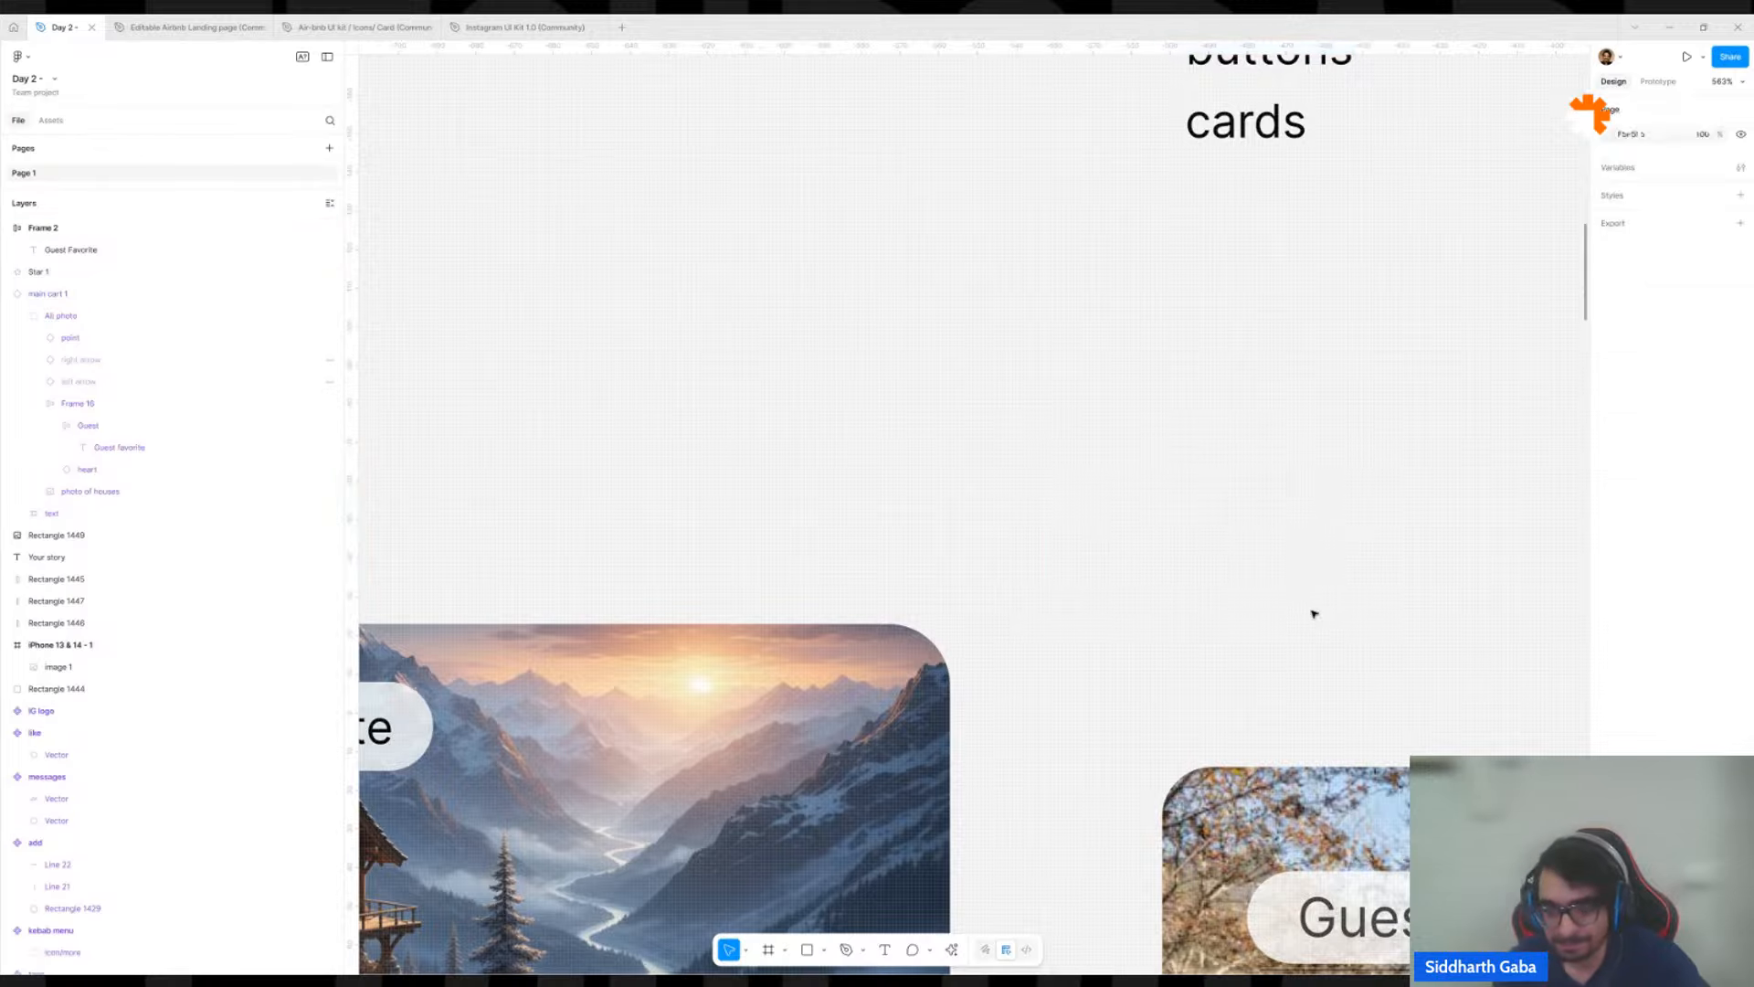
Compare the corner radii of the Guest Favorite badge, the mountain house image and the reference card's photo.
scroll(1312, 611, "down", 5)
scroll(1073, 700, "down", 5)
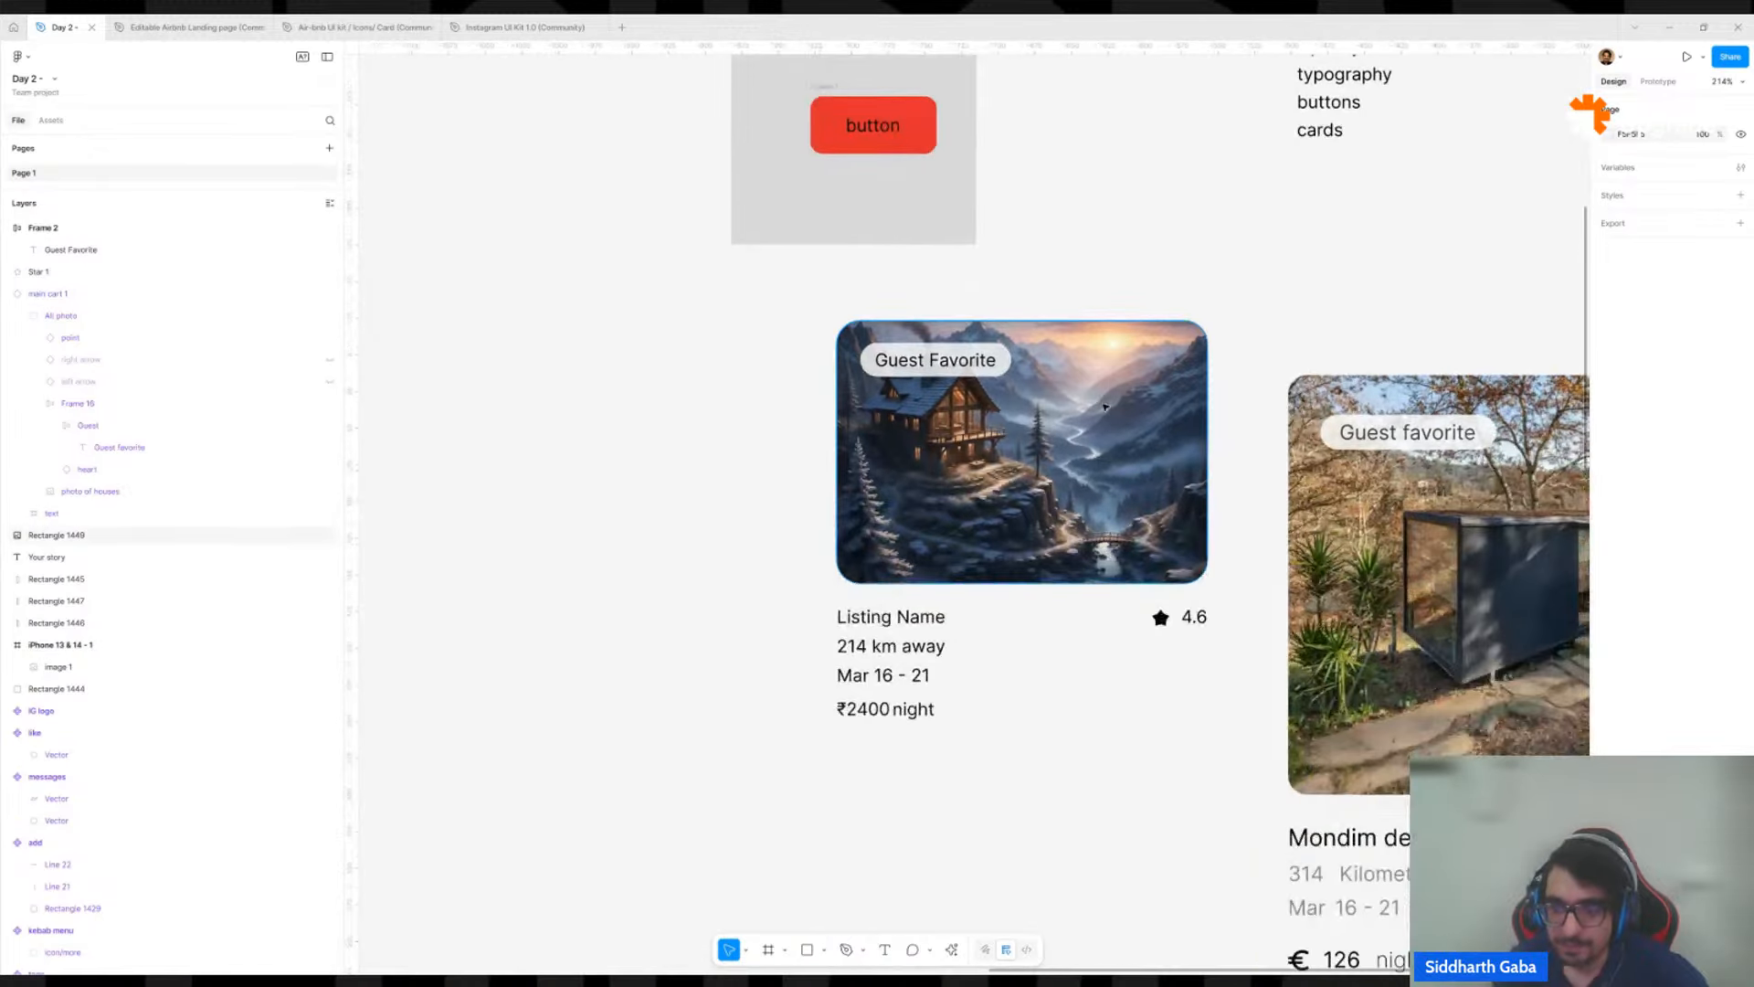
scroll(963, 349, "right", 2)
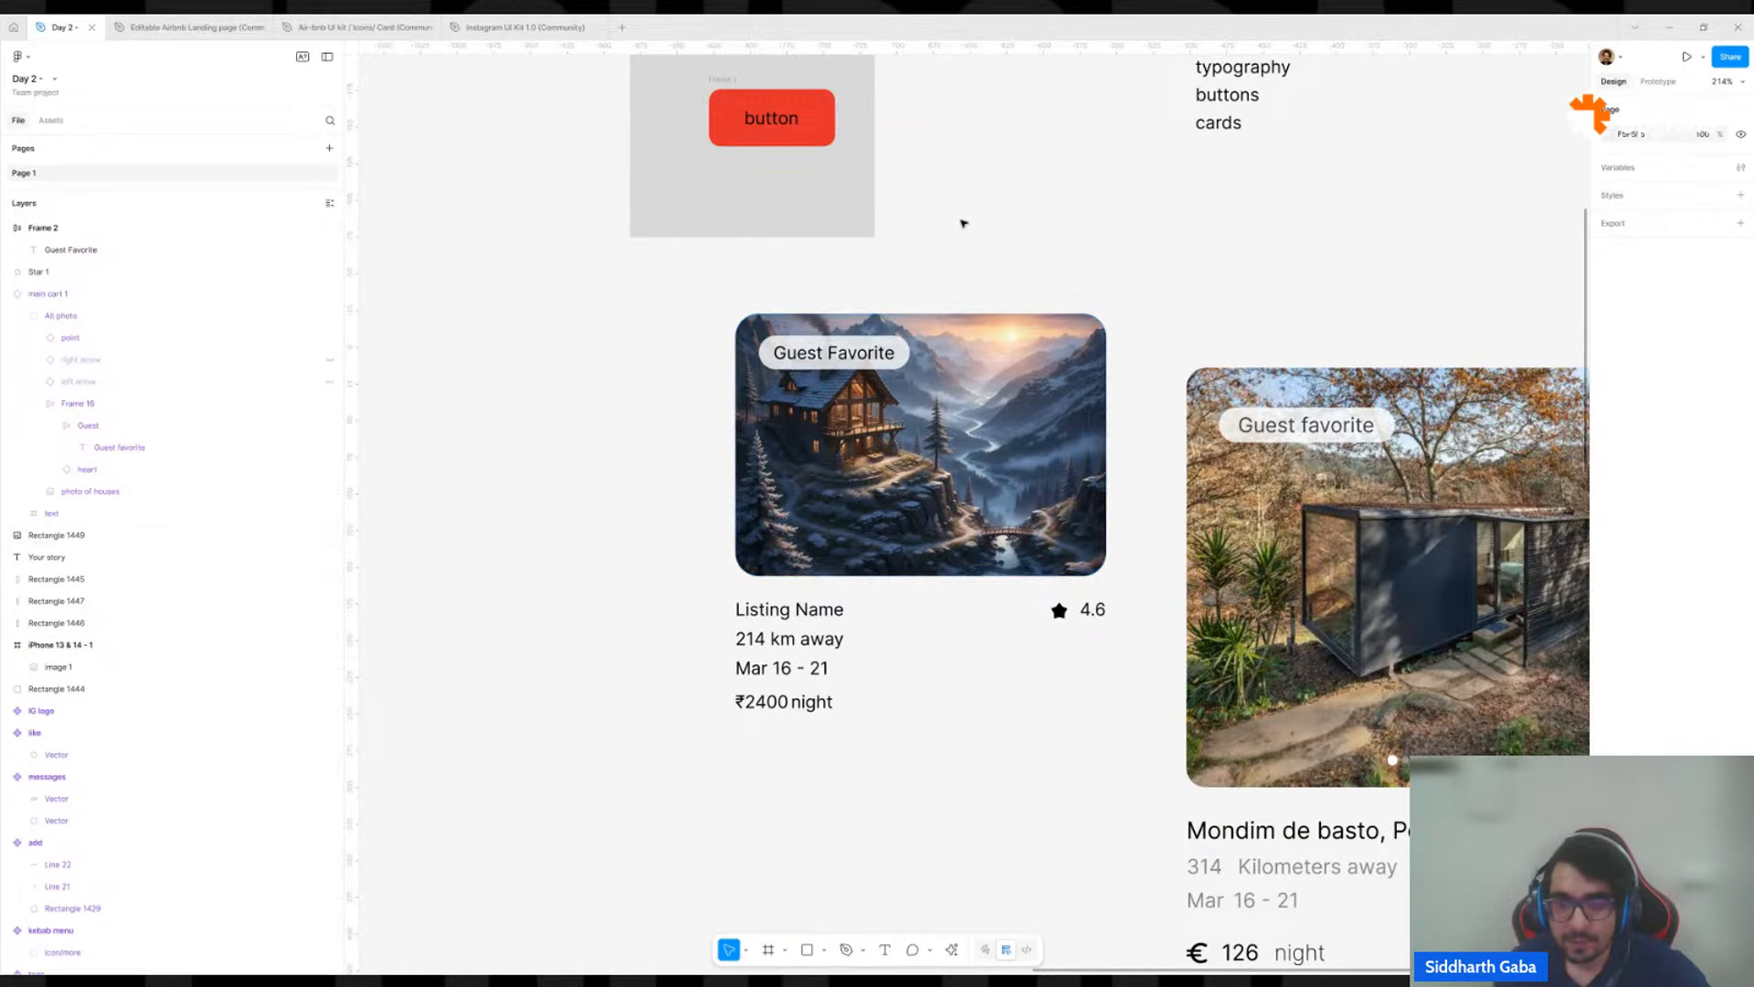
left_click(901, 349)
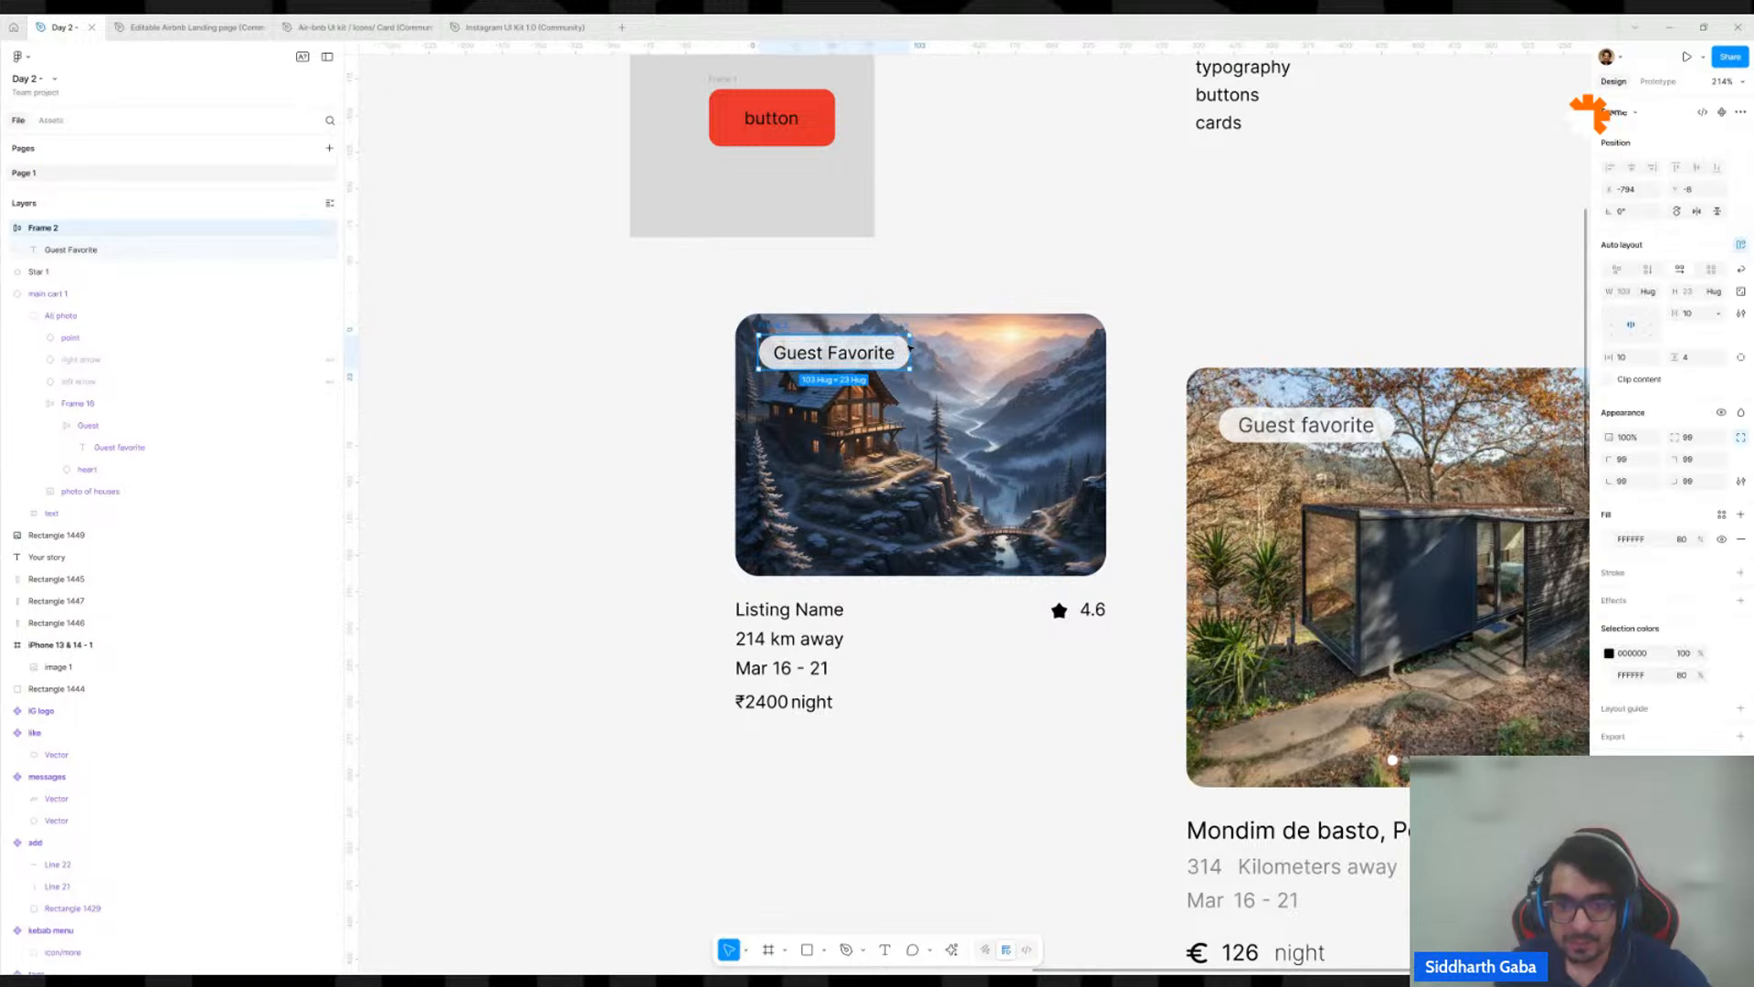
left_click(951, 336, "shift")
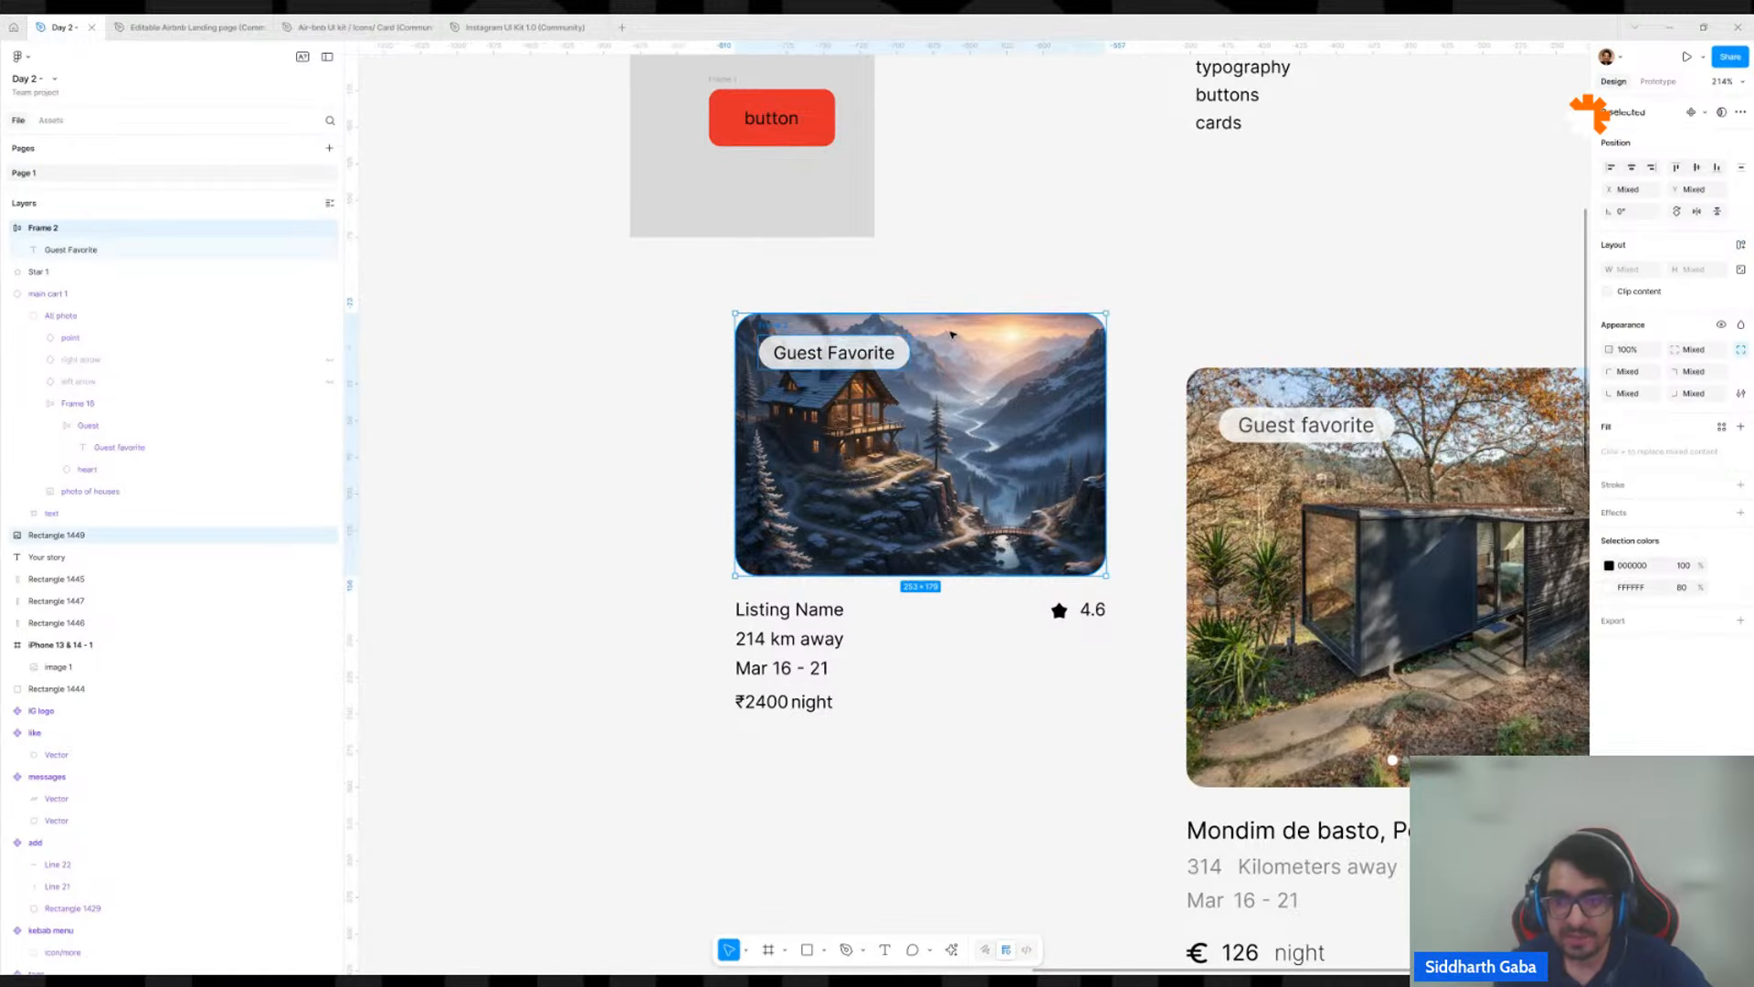
left_click(971, 344)
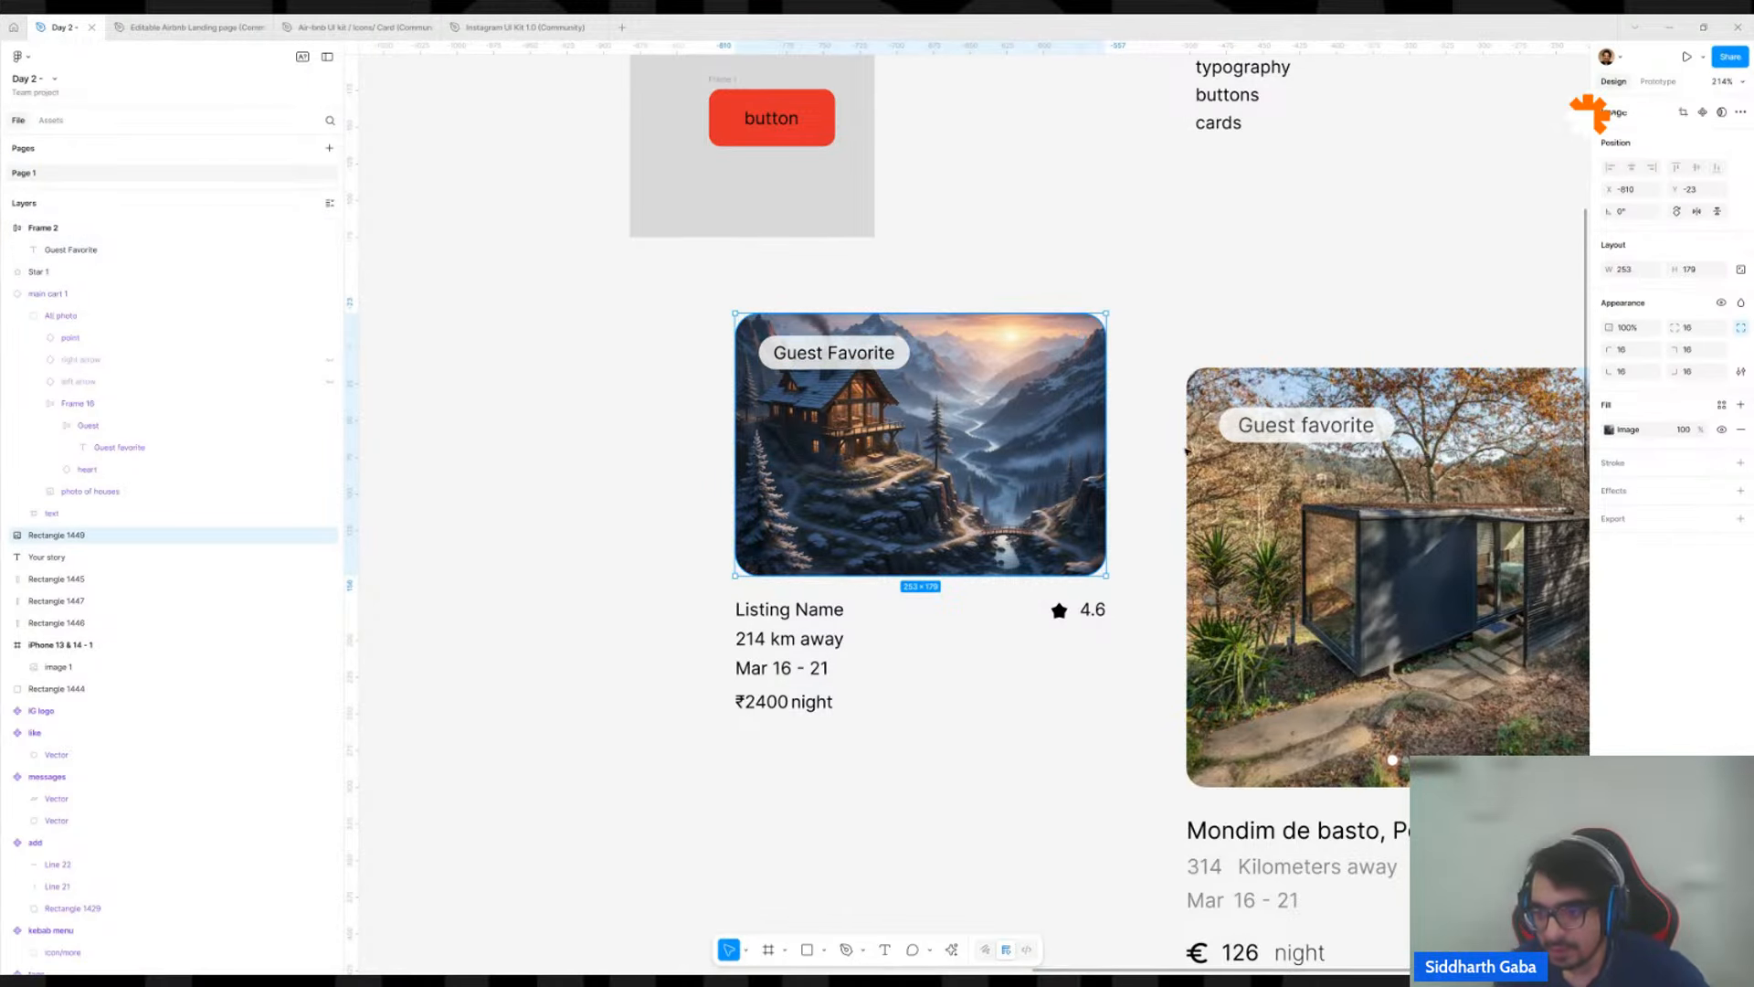
left_click(1267, 521)
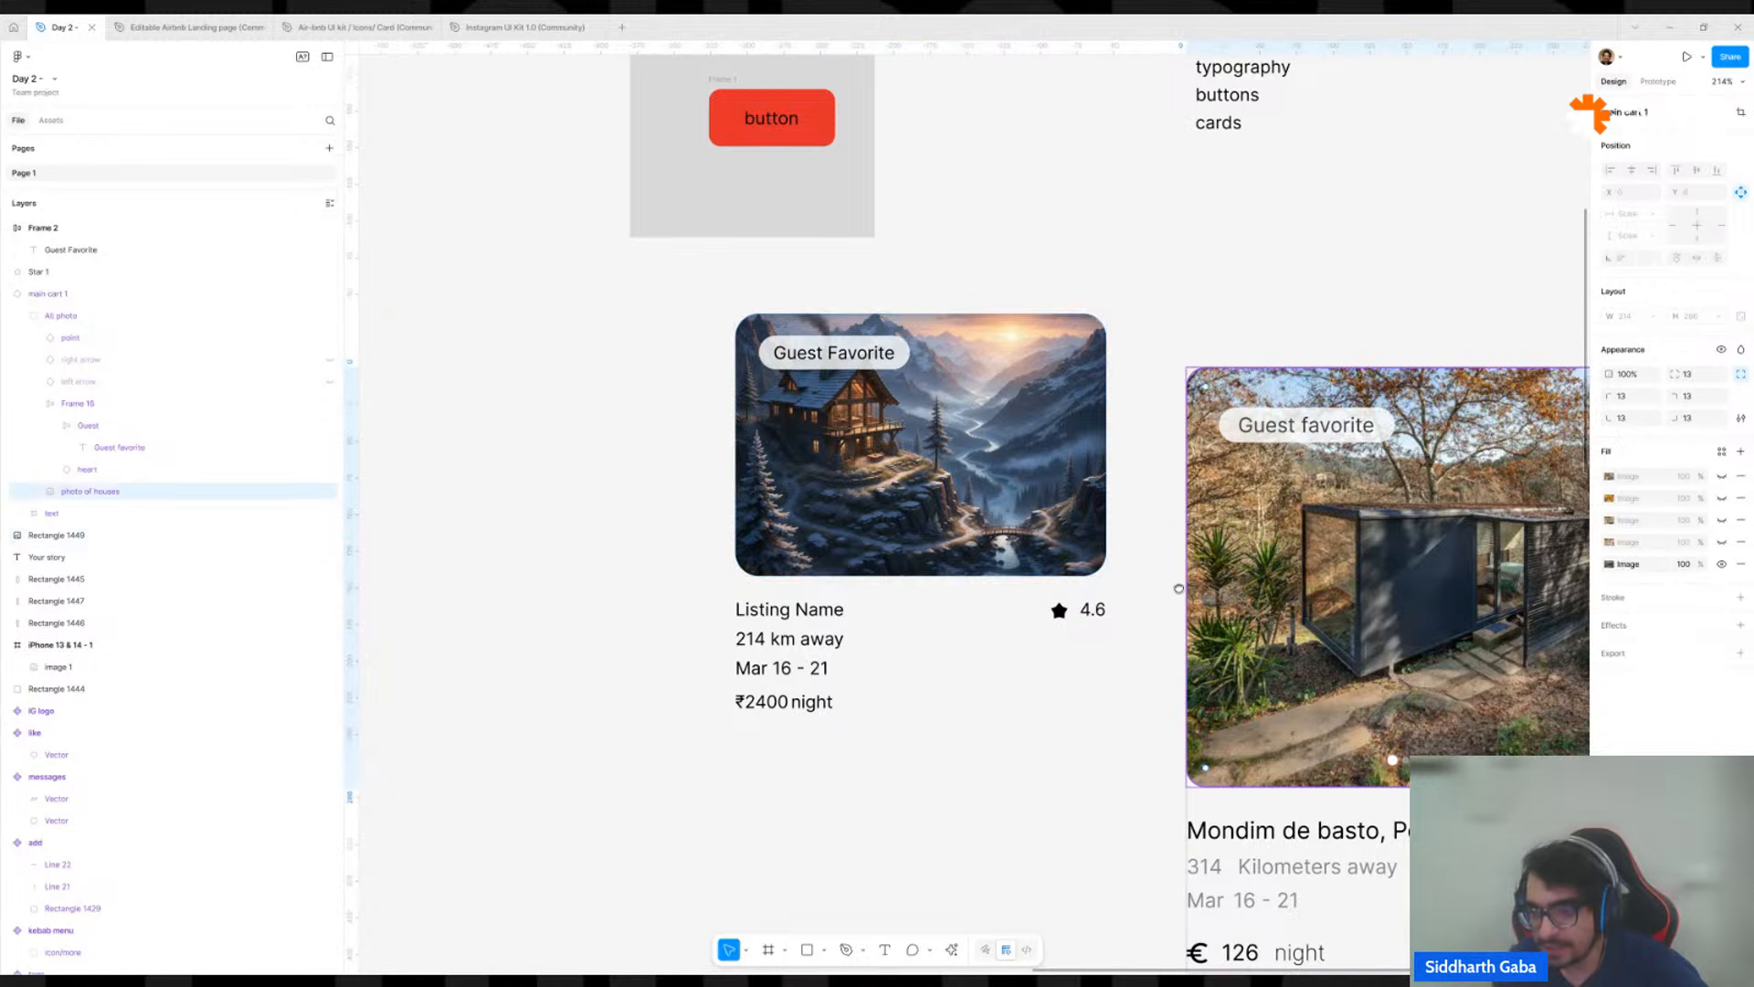
scroll(1179, 590, "right", 5)
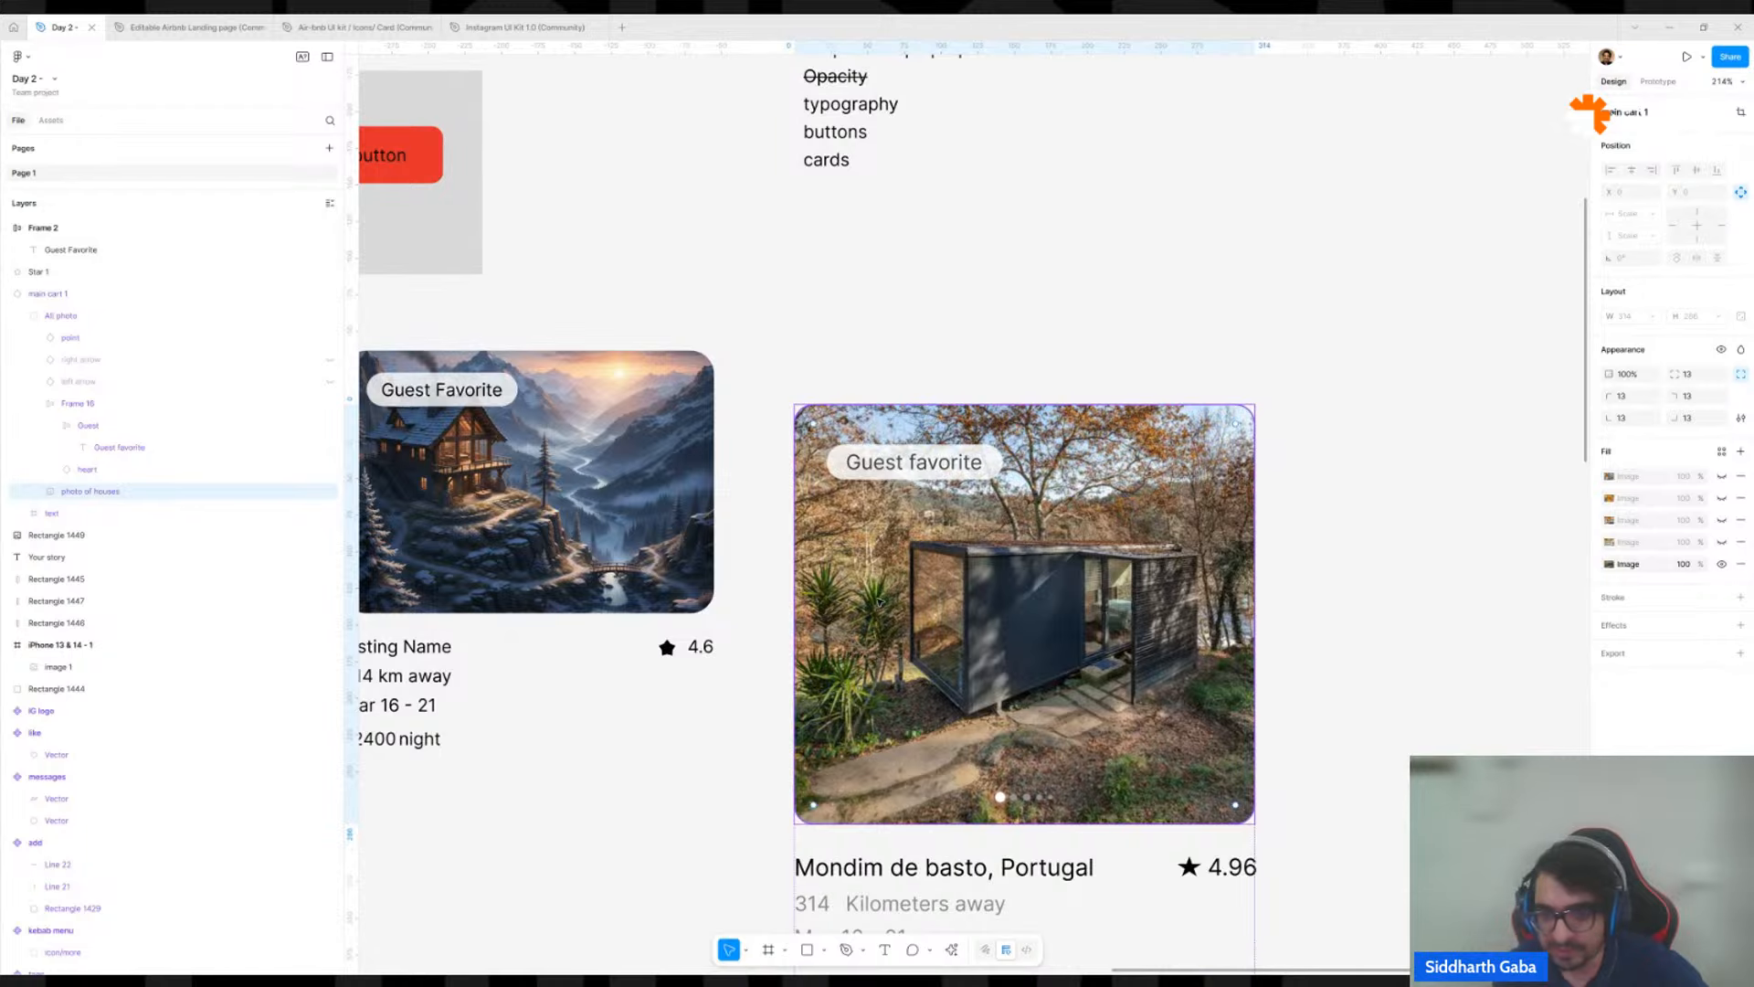
scroll(875, 598, "down", 3)
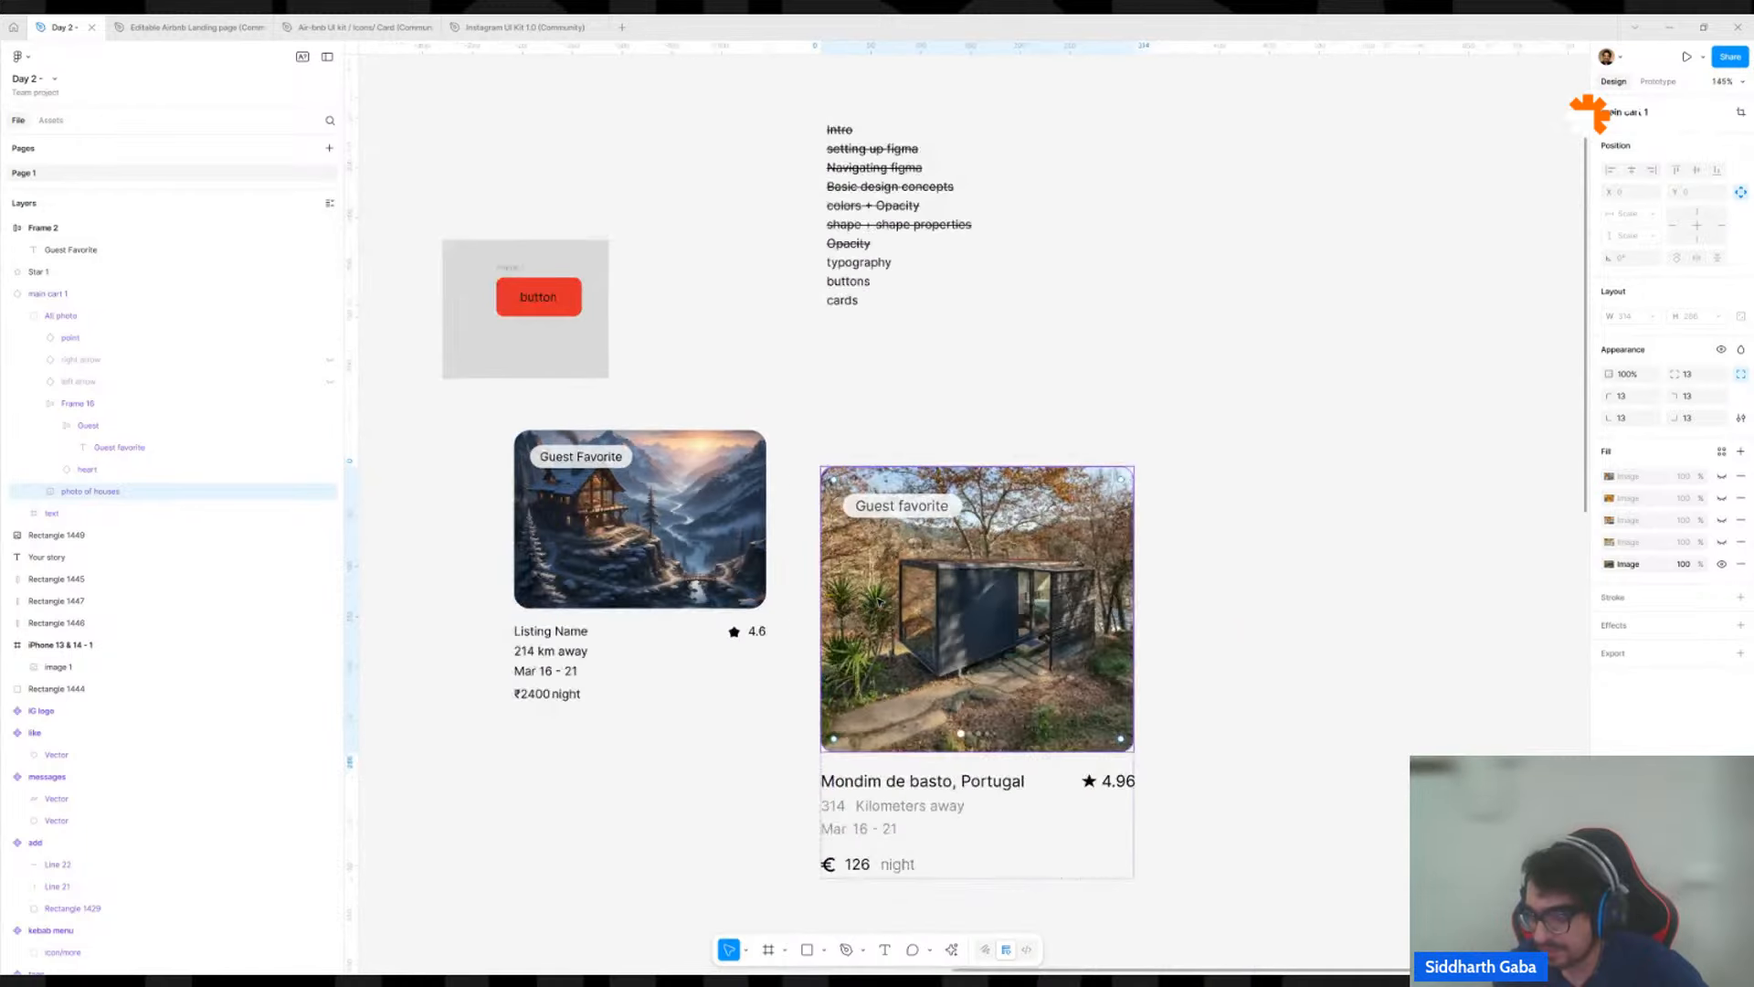
Select the mountain house image and its Guest Favorite badge together.
left_click(626, 505)
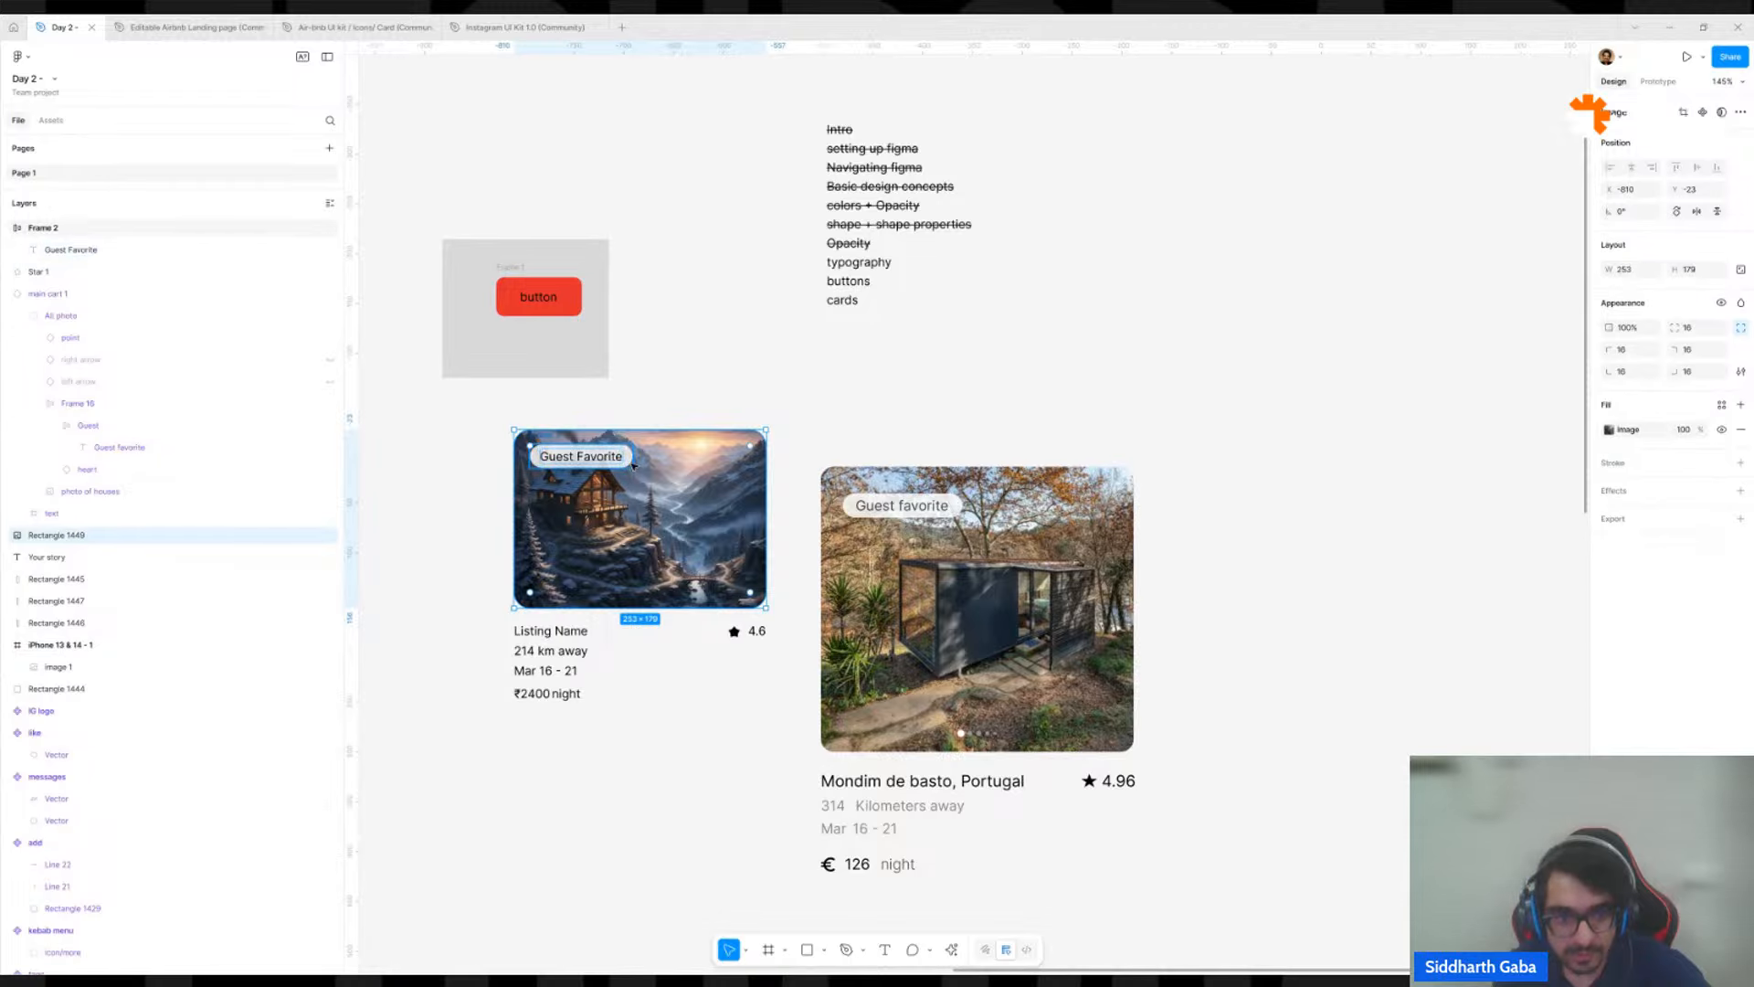
left_click(634, 461, "shift")
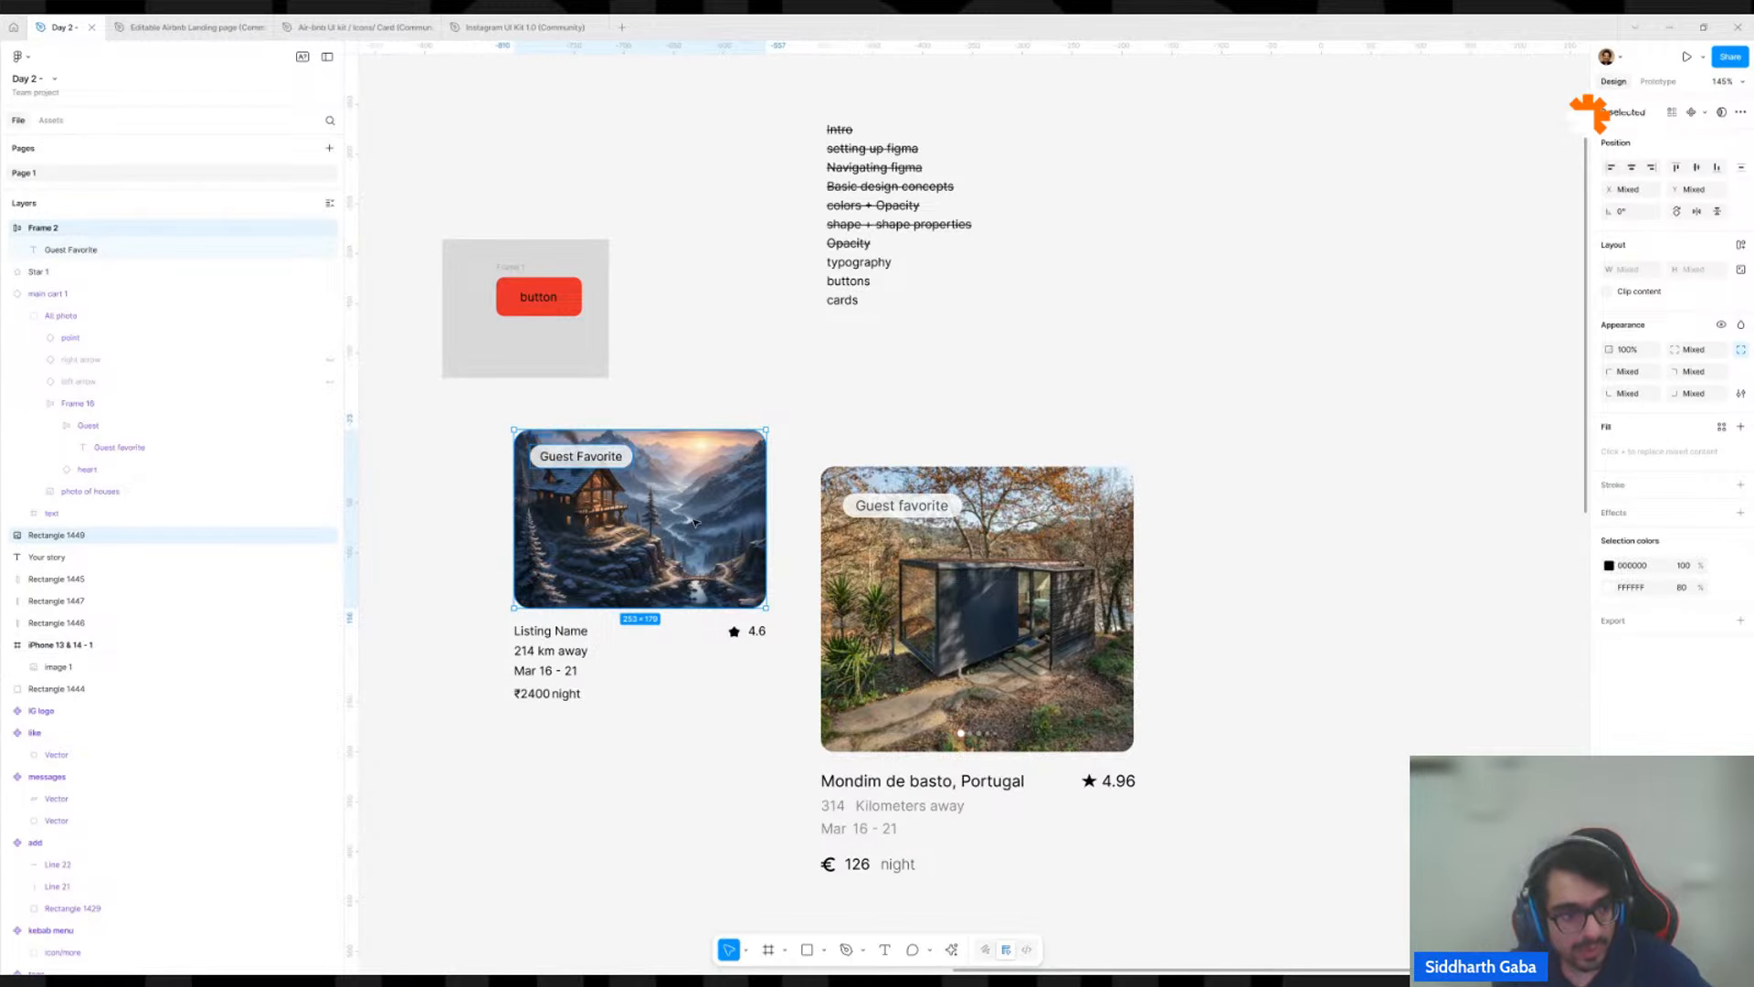
left_click(728, 507)
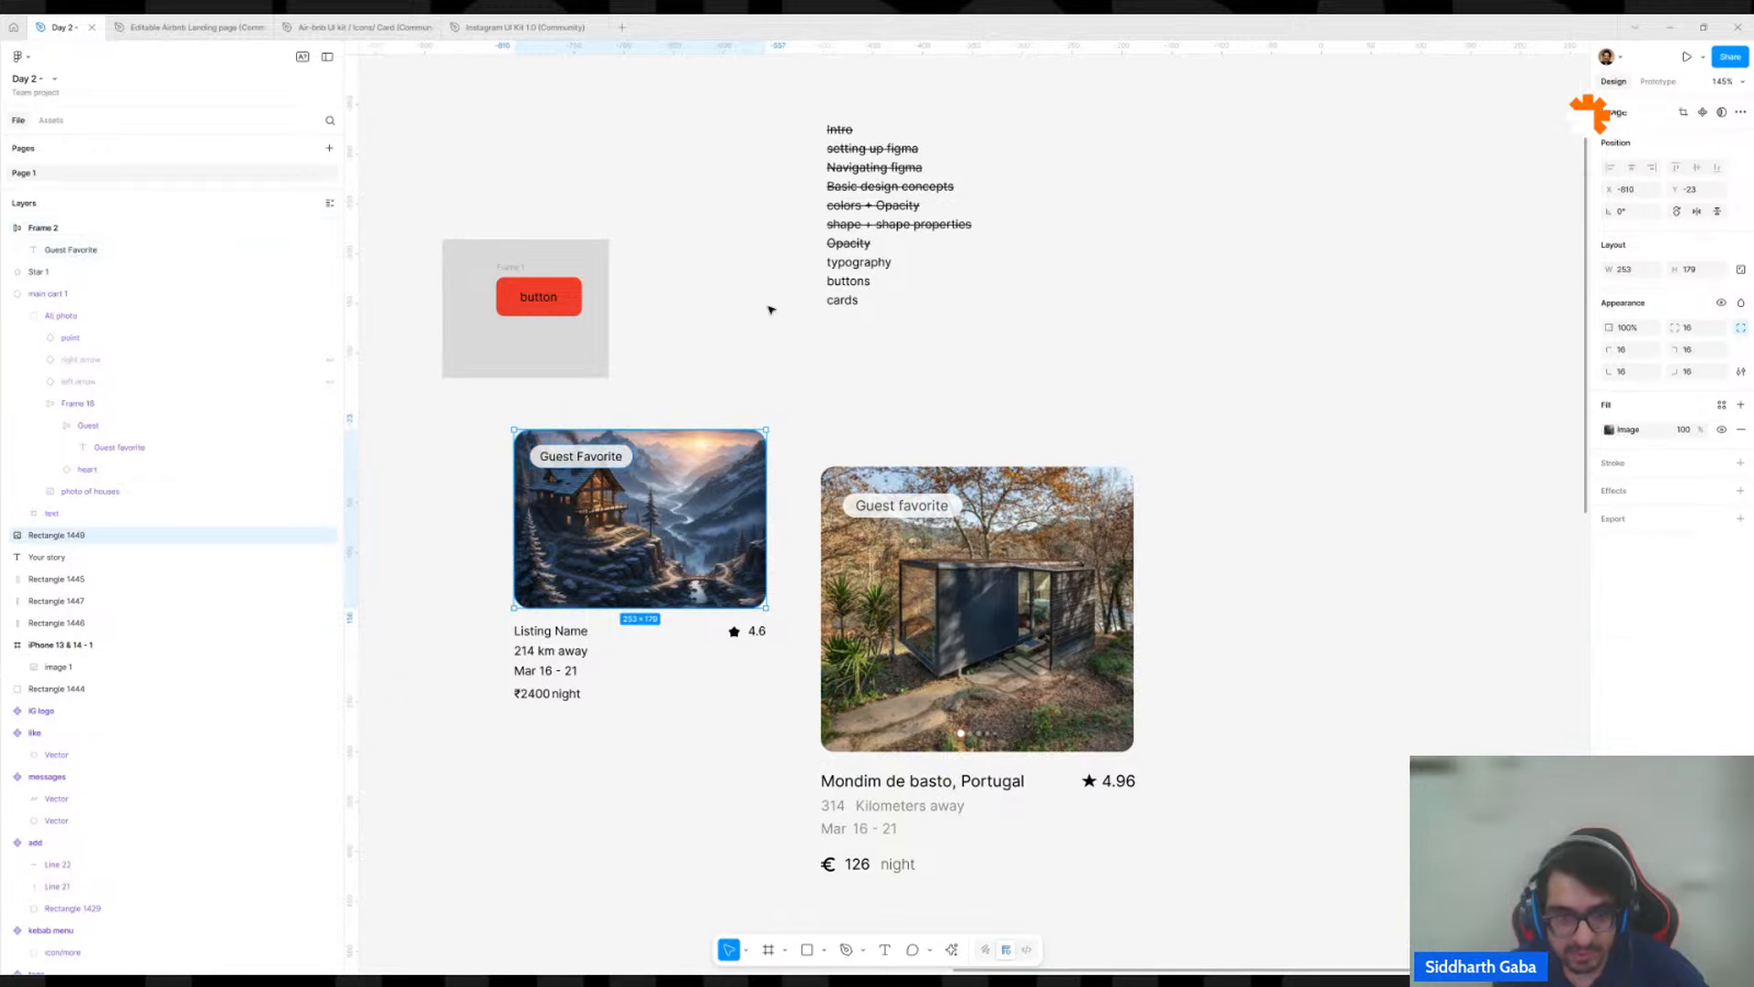
left_click(552, 439, "shift")
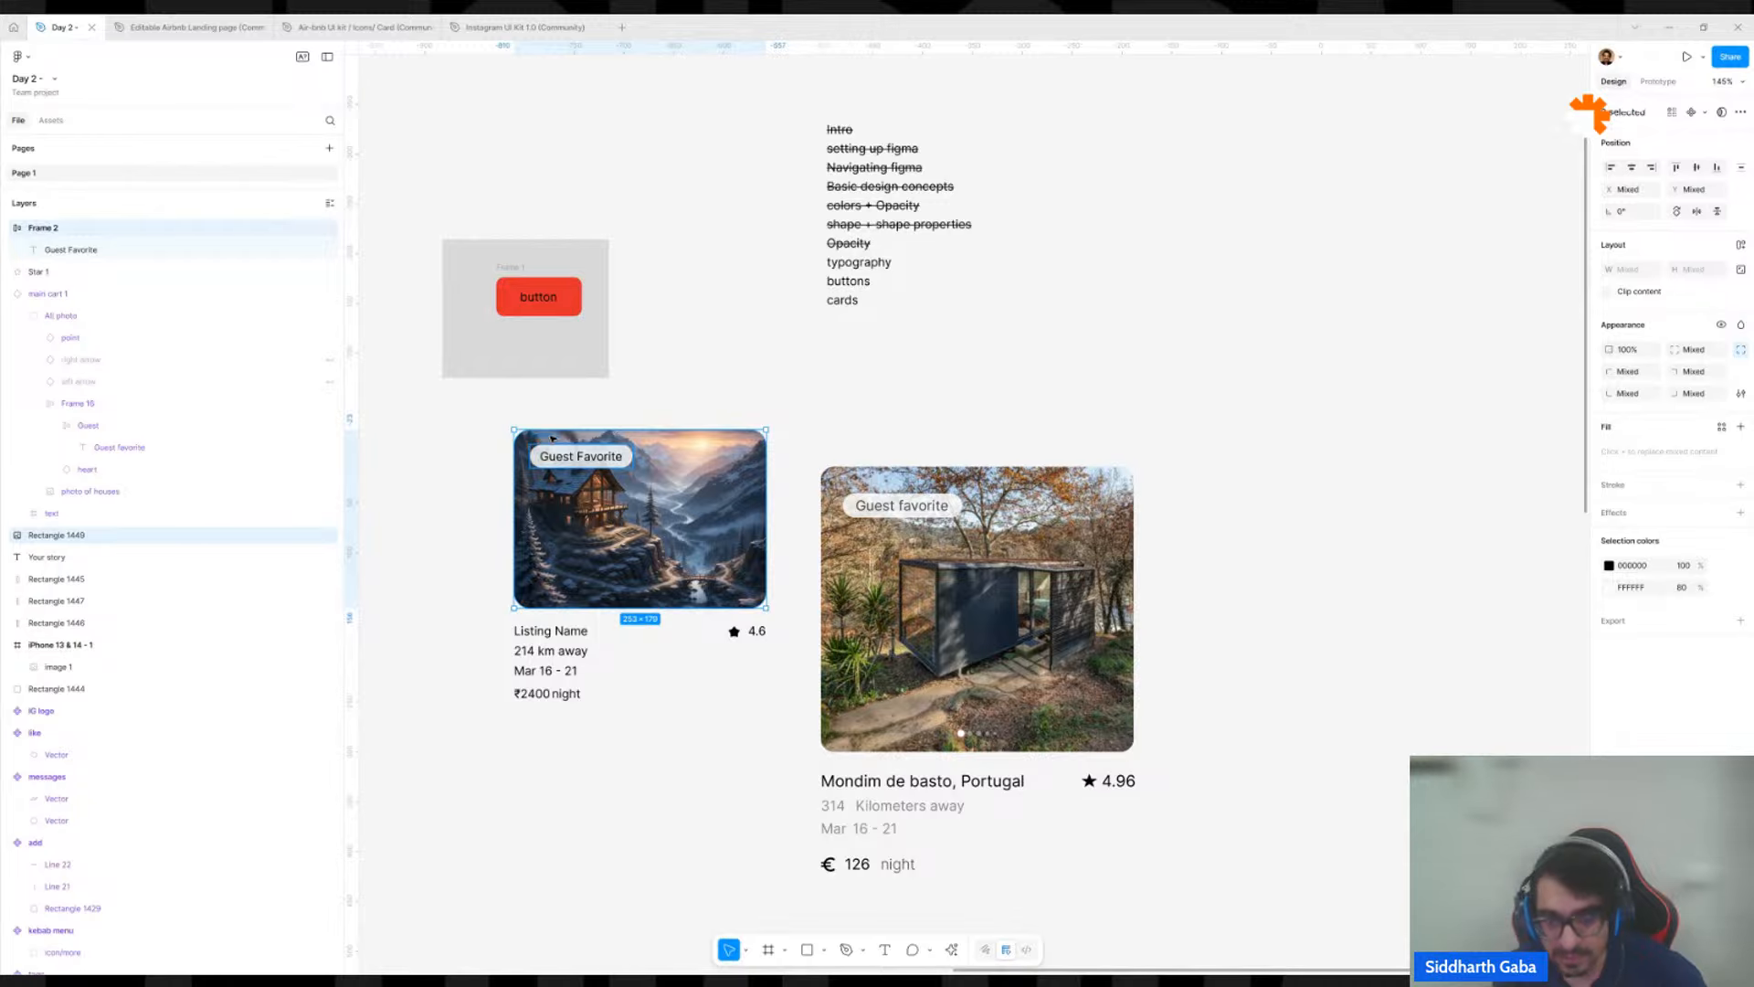
scroll(549, 430, "up", 5)
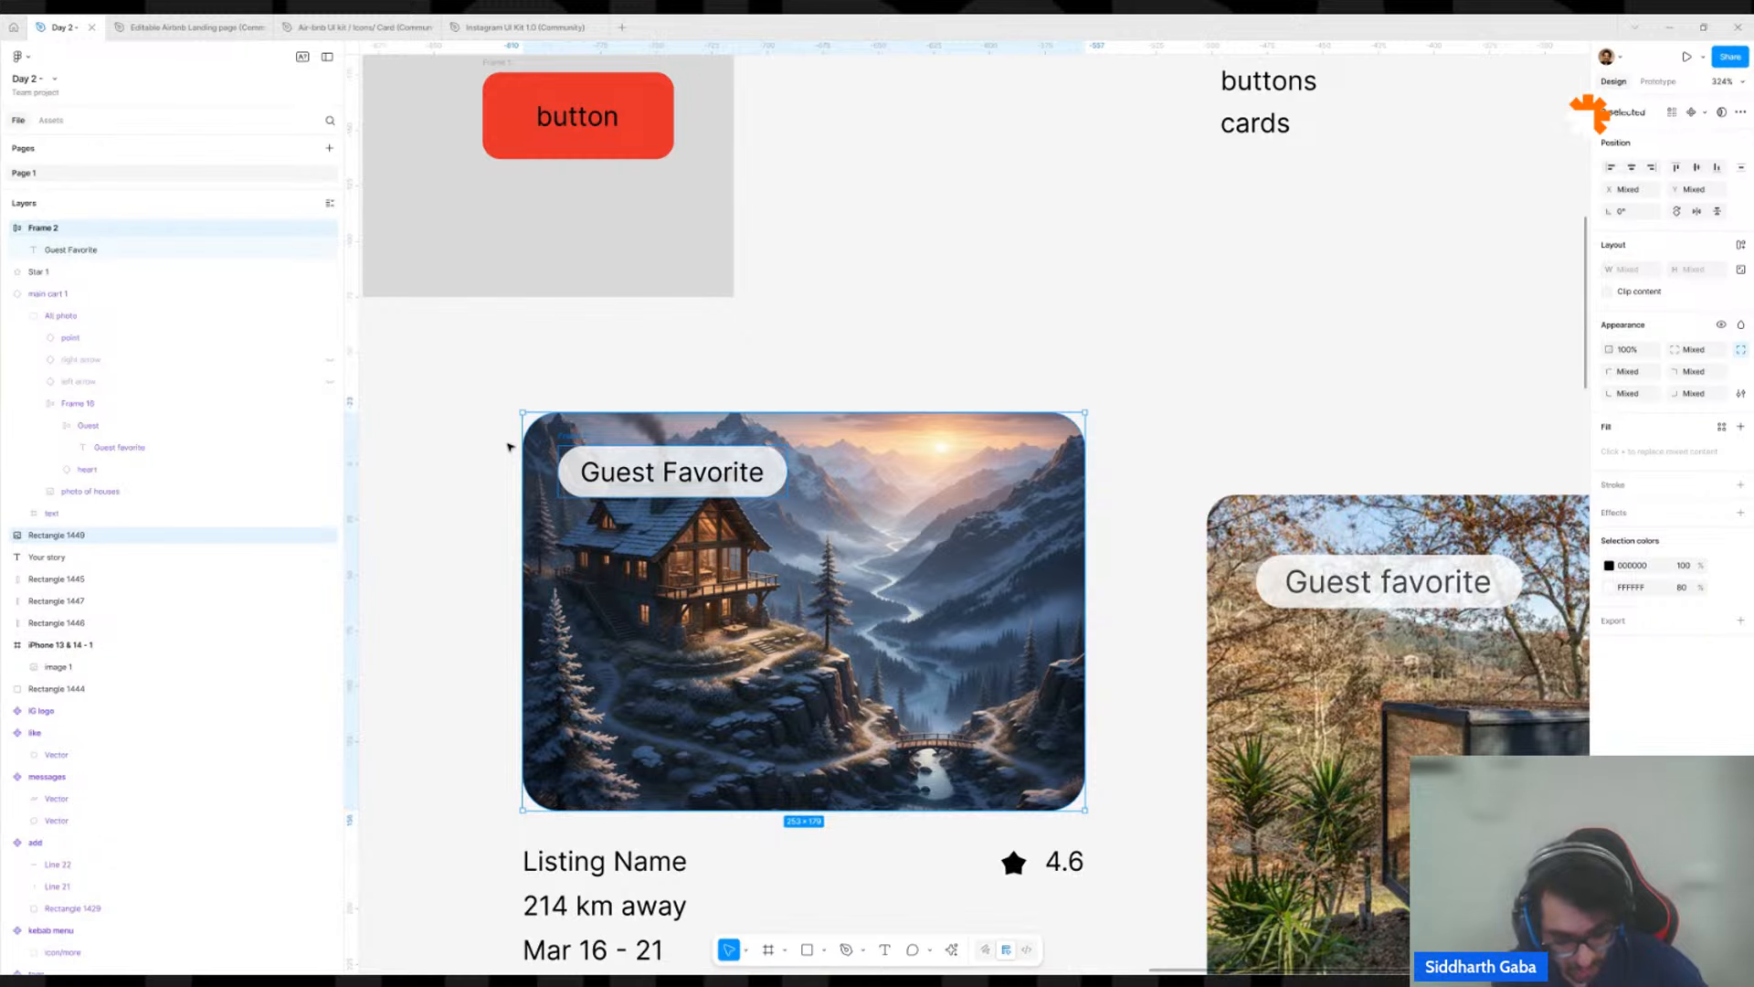
Try wrapping the selected badge and house image in a plain frame, undoing it each time.
key("ctrl+alt+g")
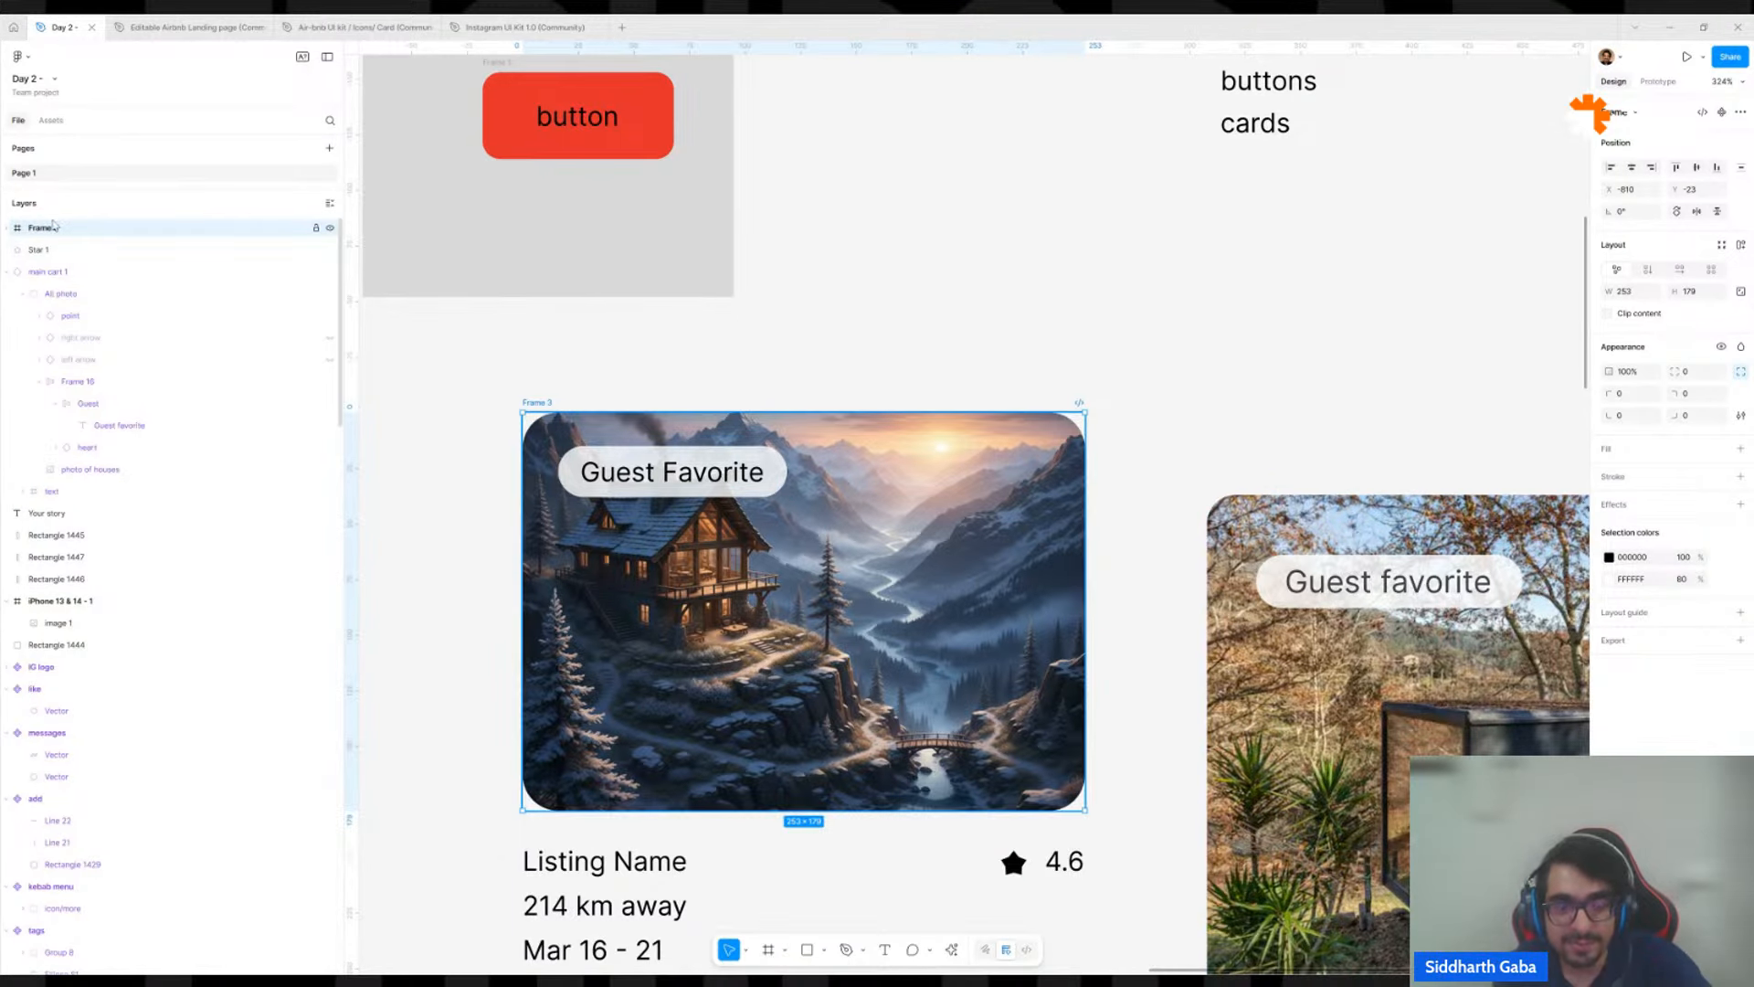
key("ctrl+z")
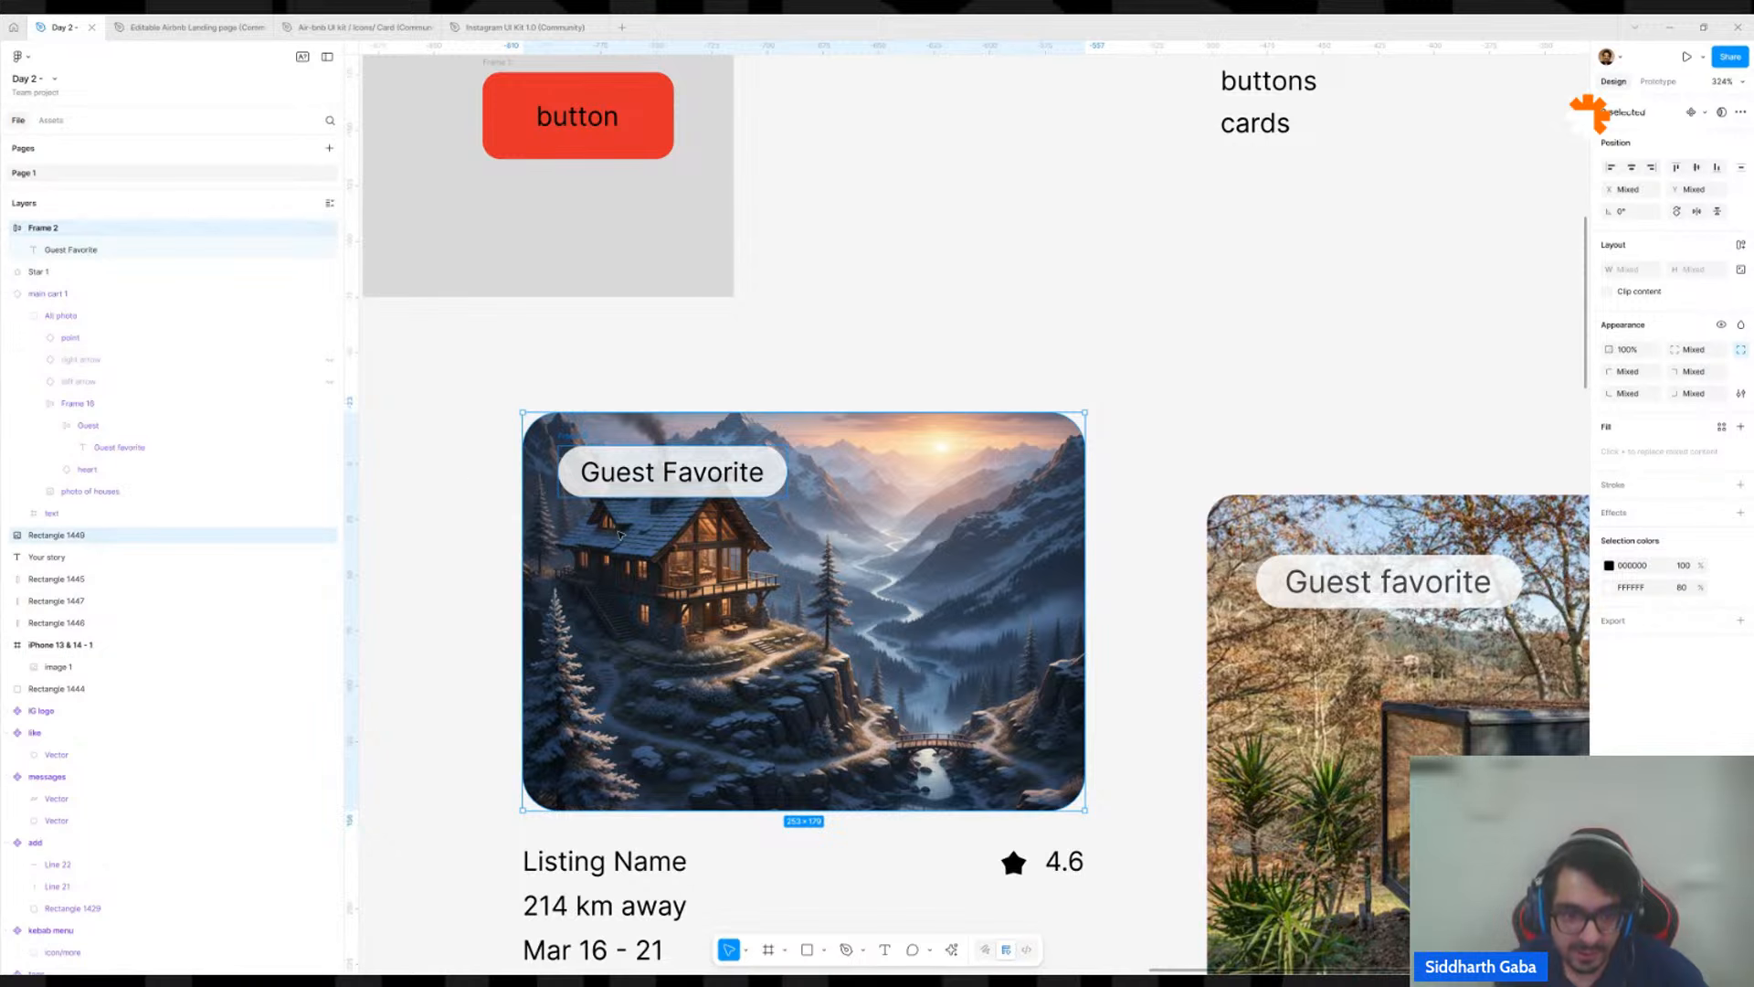
right_click(626, 535)
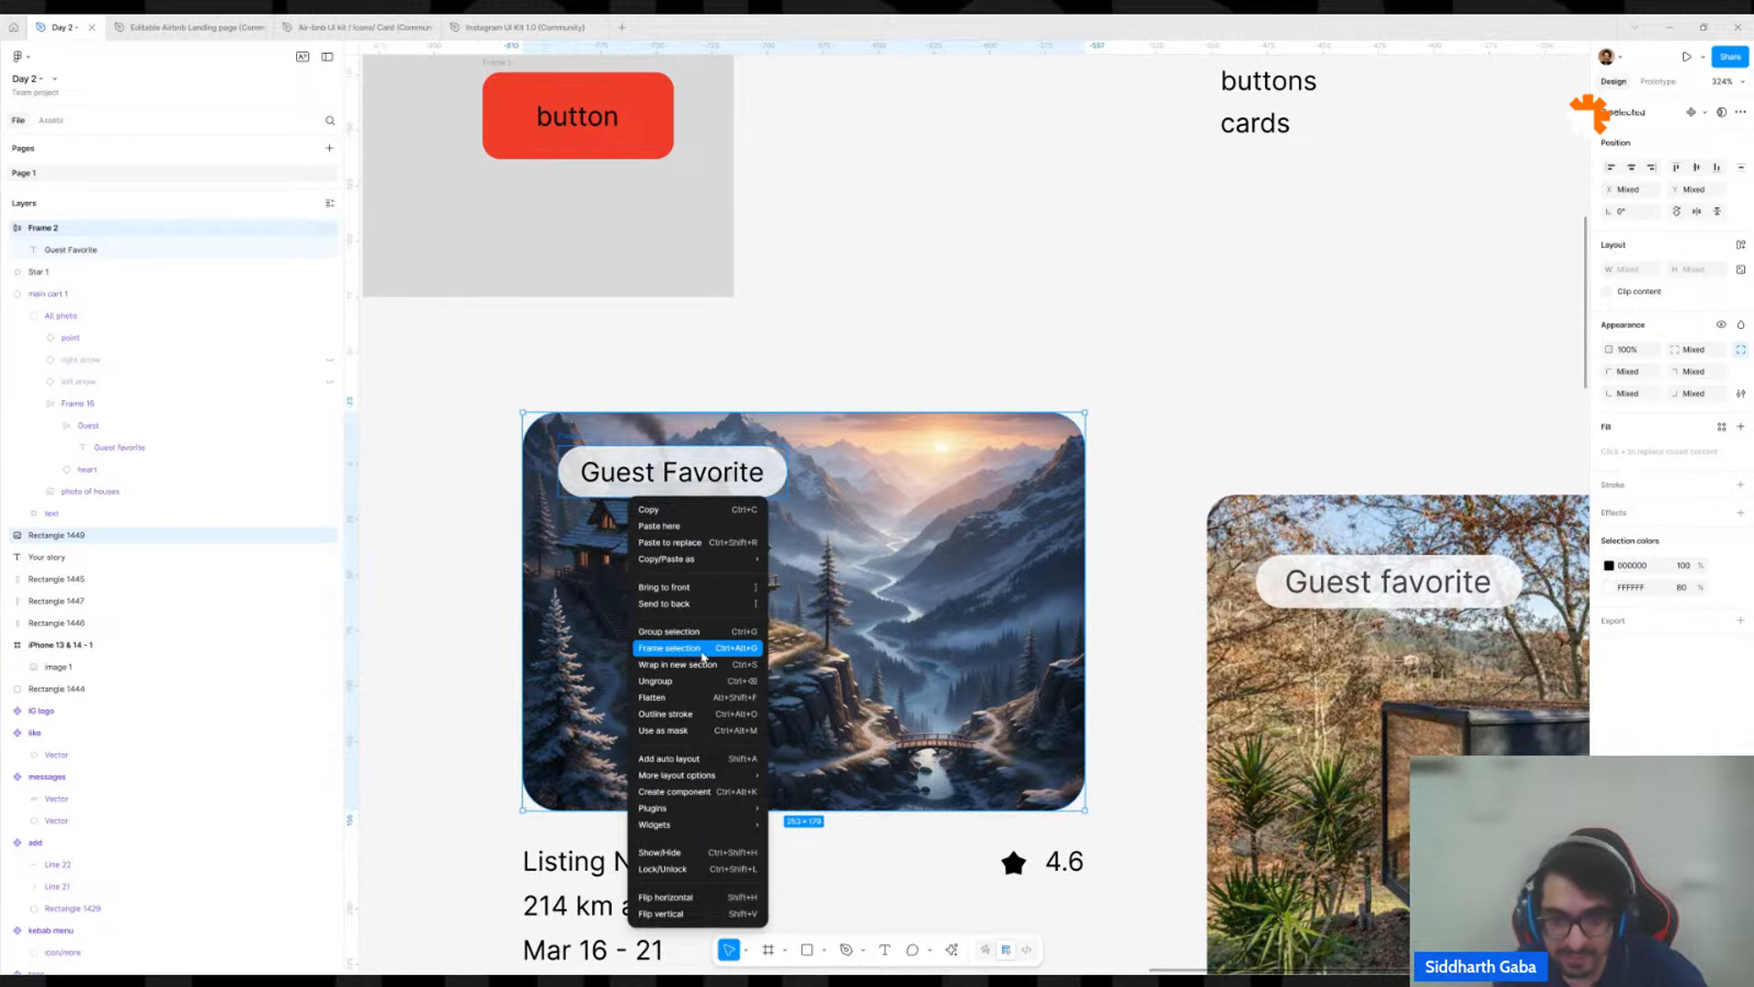
left_click(670, 648)
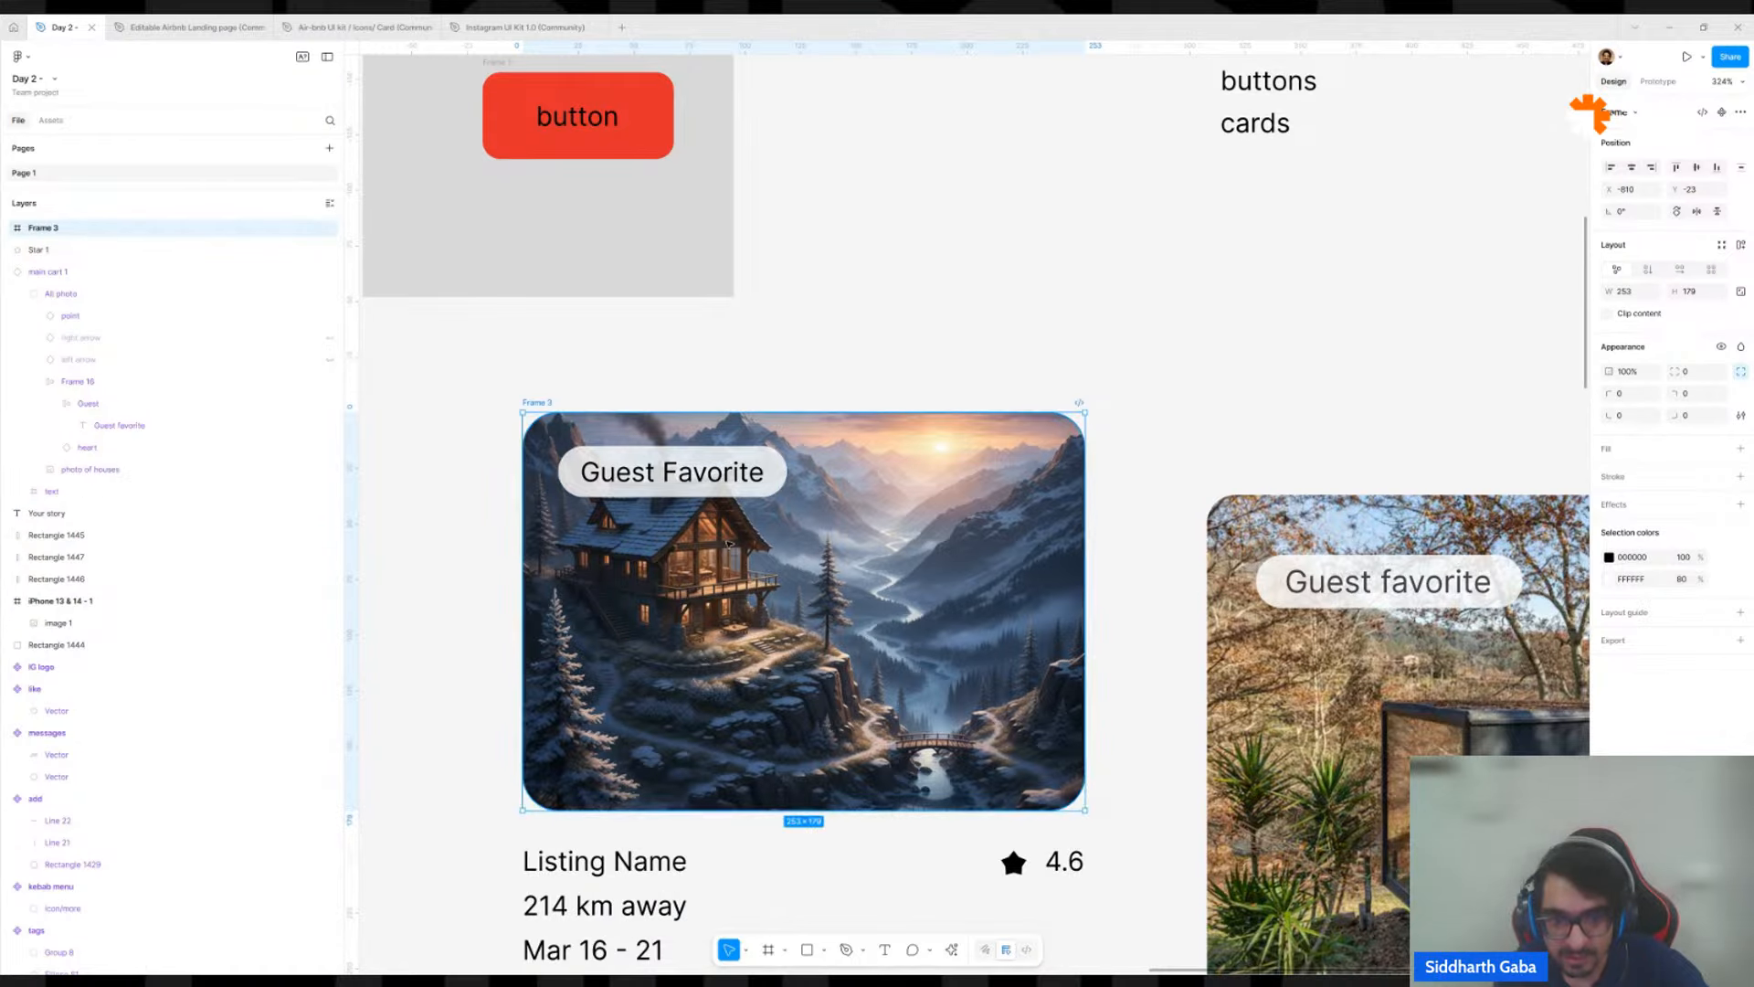
key("ctrl+z")
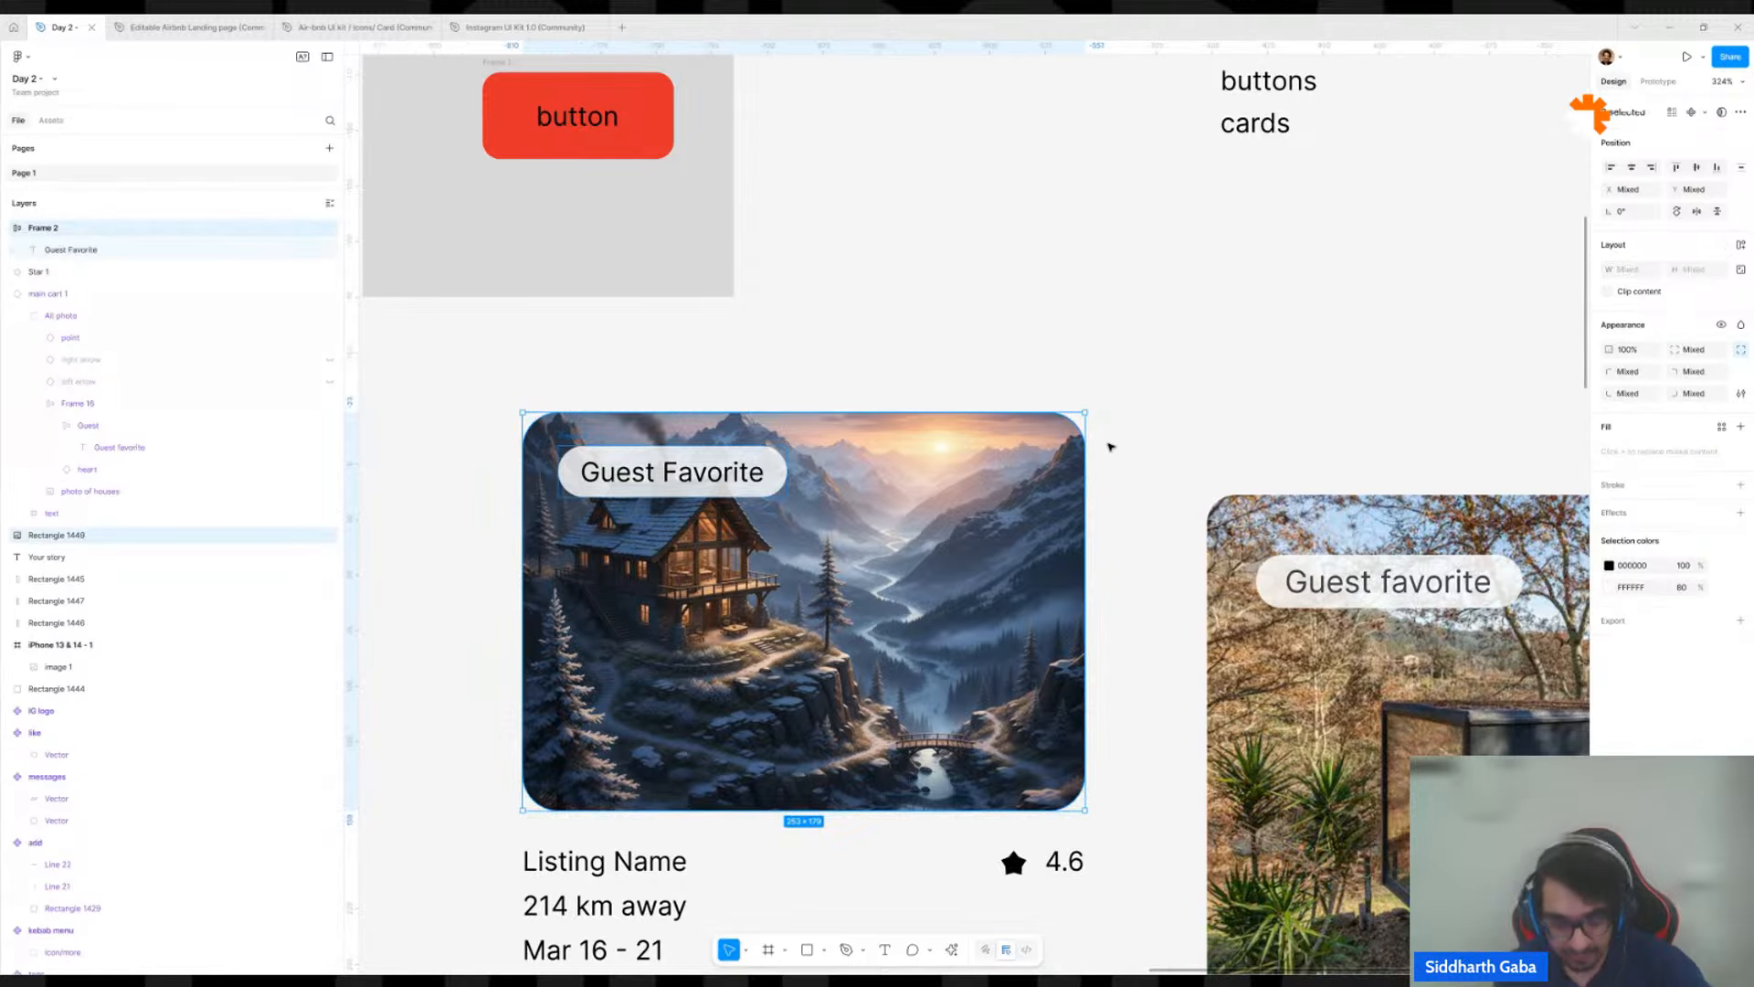
Try auto layout on the badge and house image, examine the nested layers, and ungroup the frame.
key("shift+a")
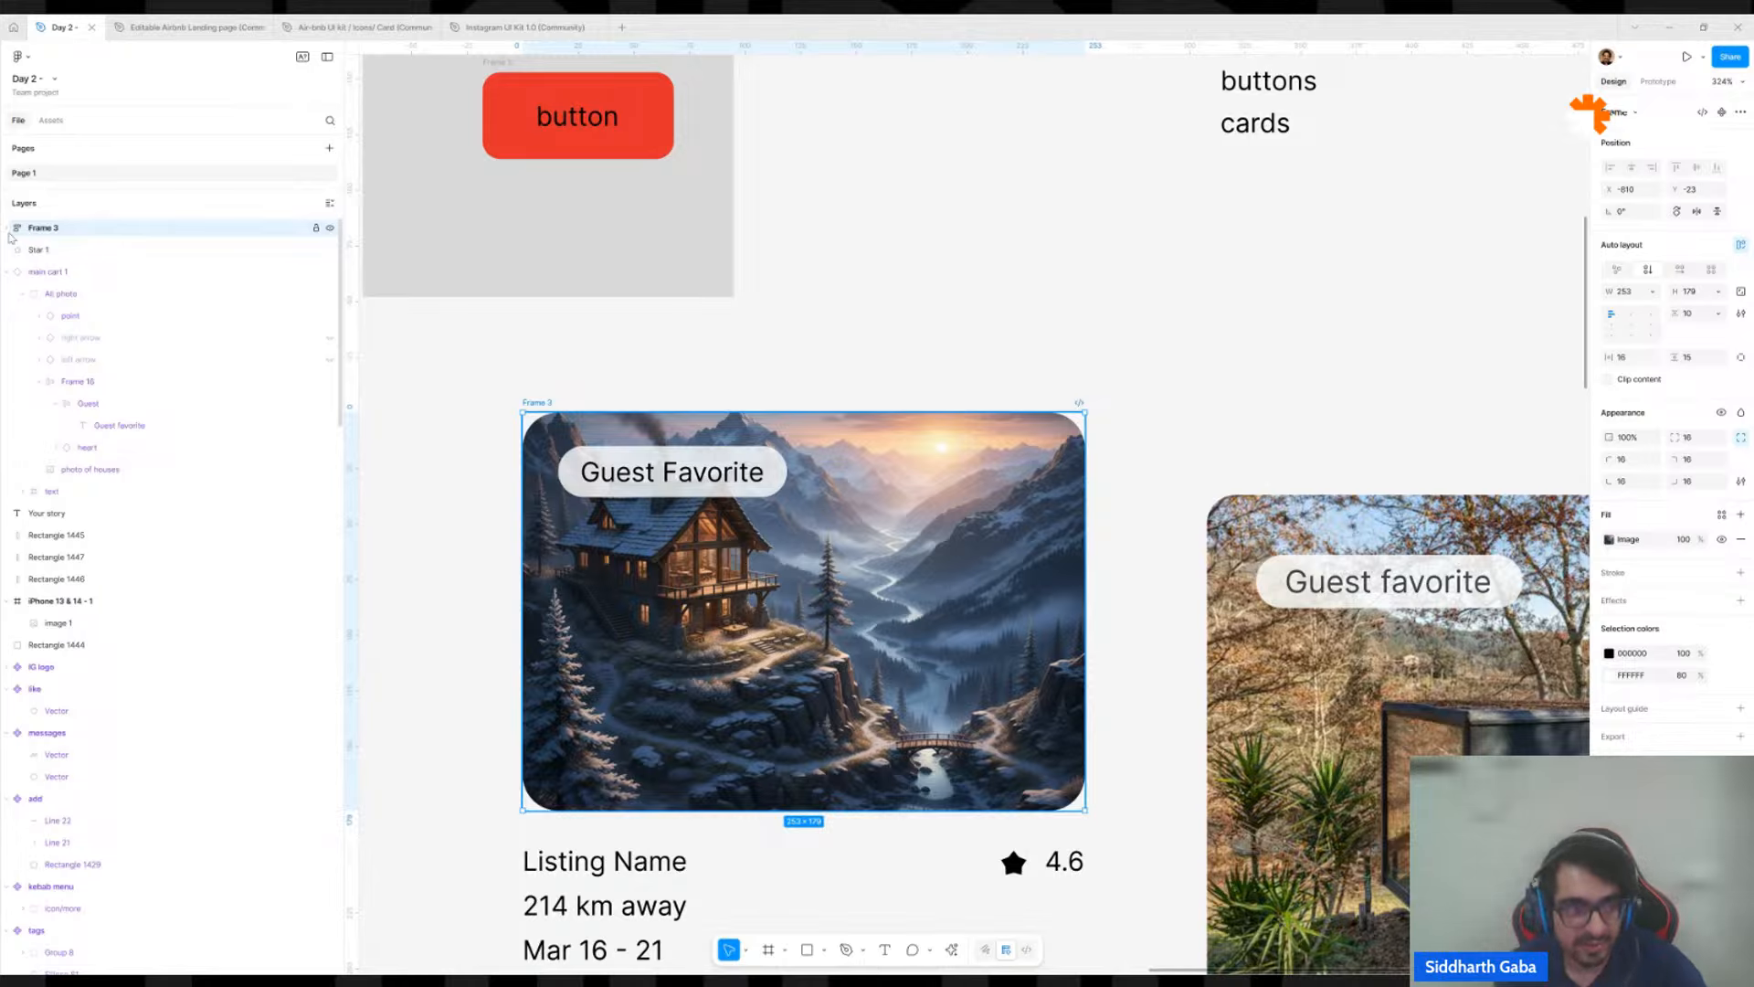
left_click(8, 233)
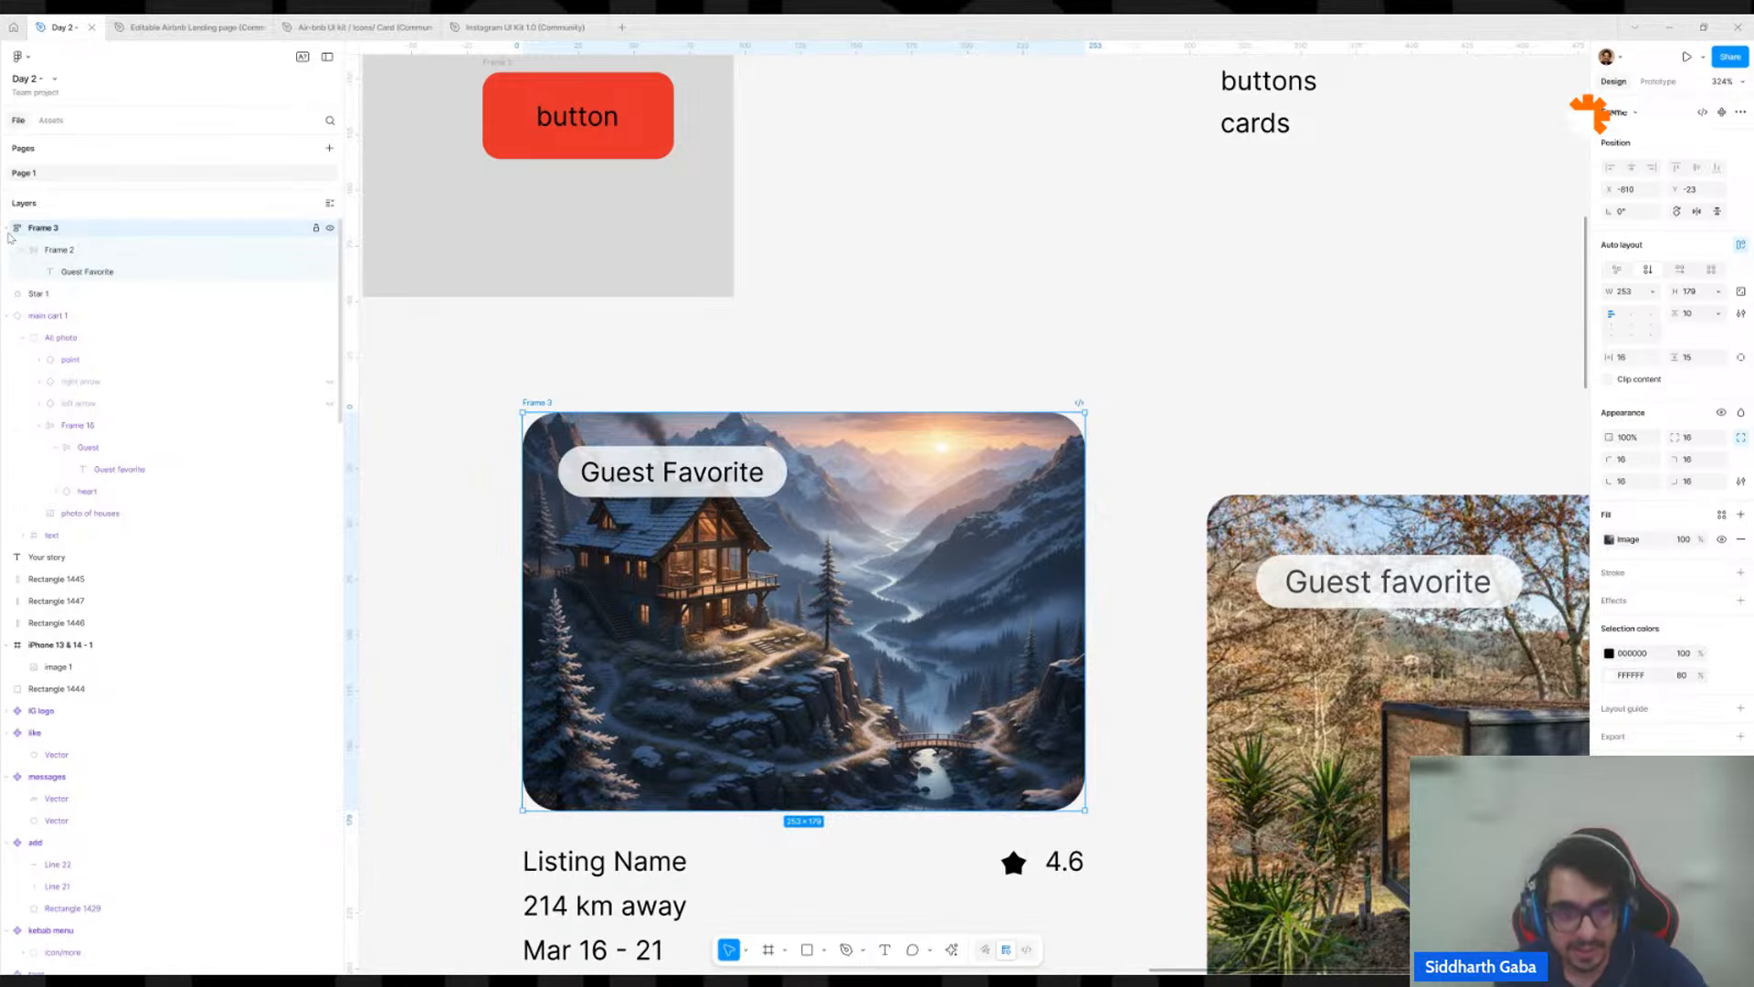
left_click(25, 251)
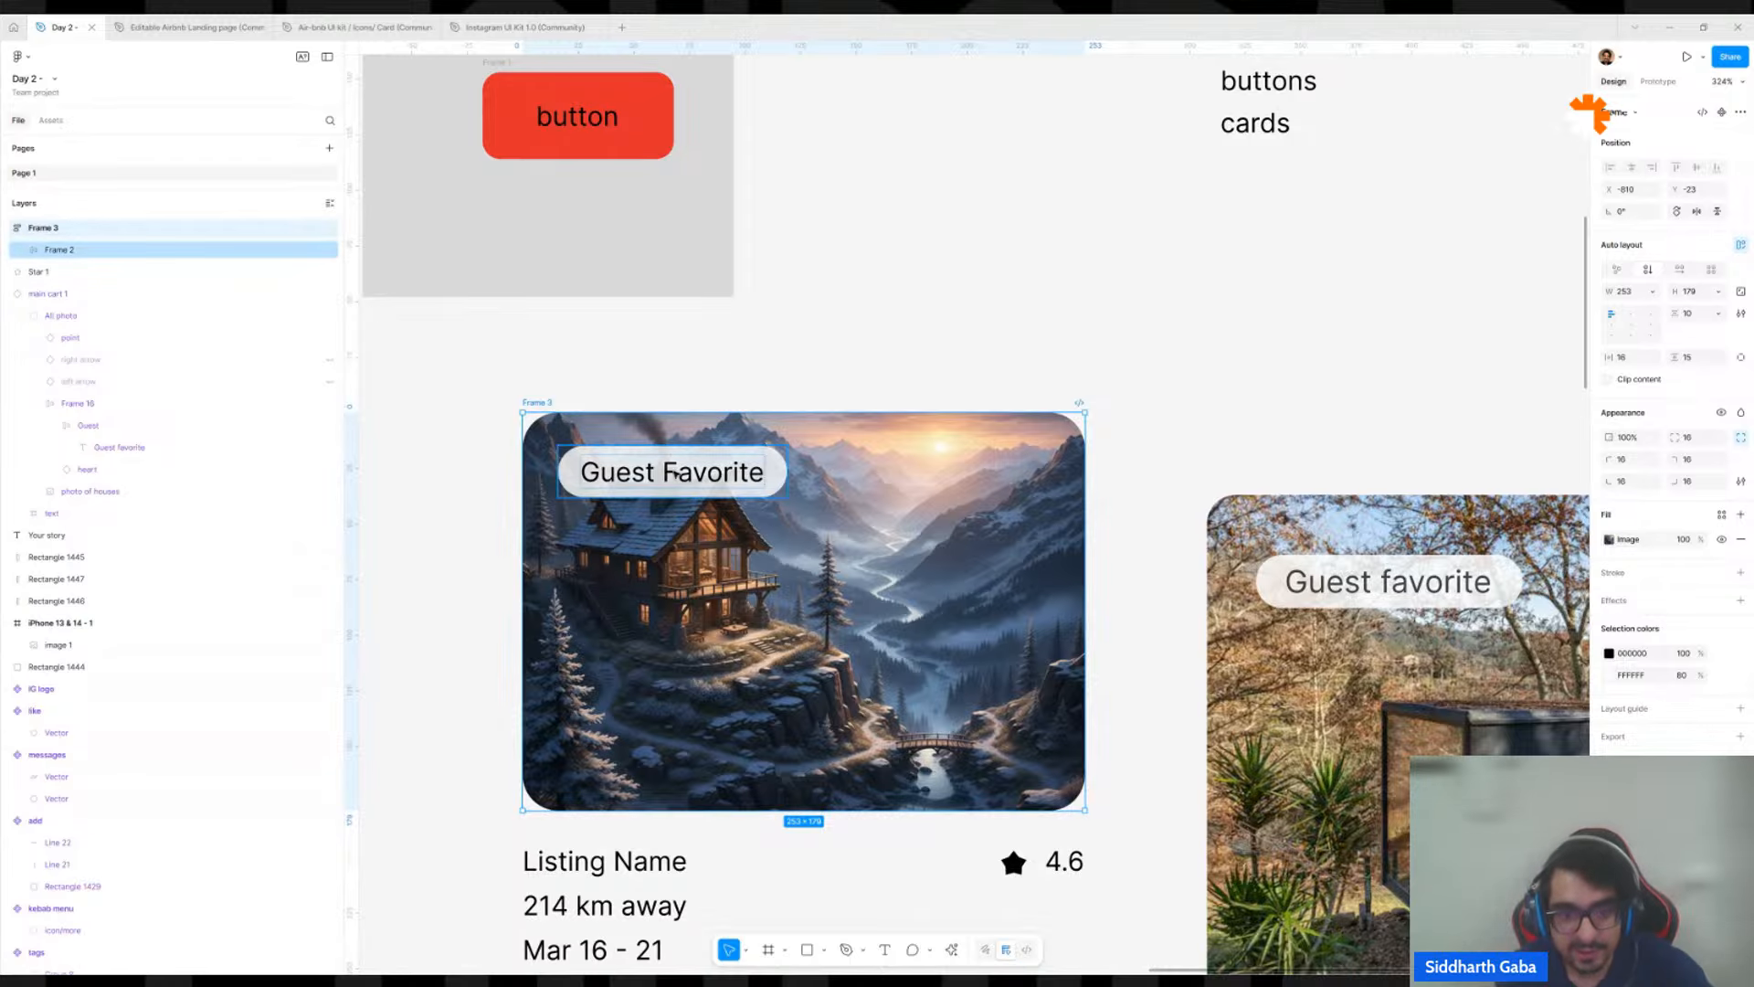
key("ctrl+shift+g")
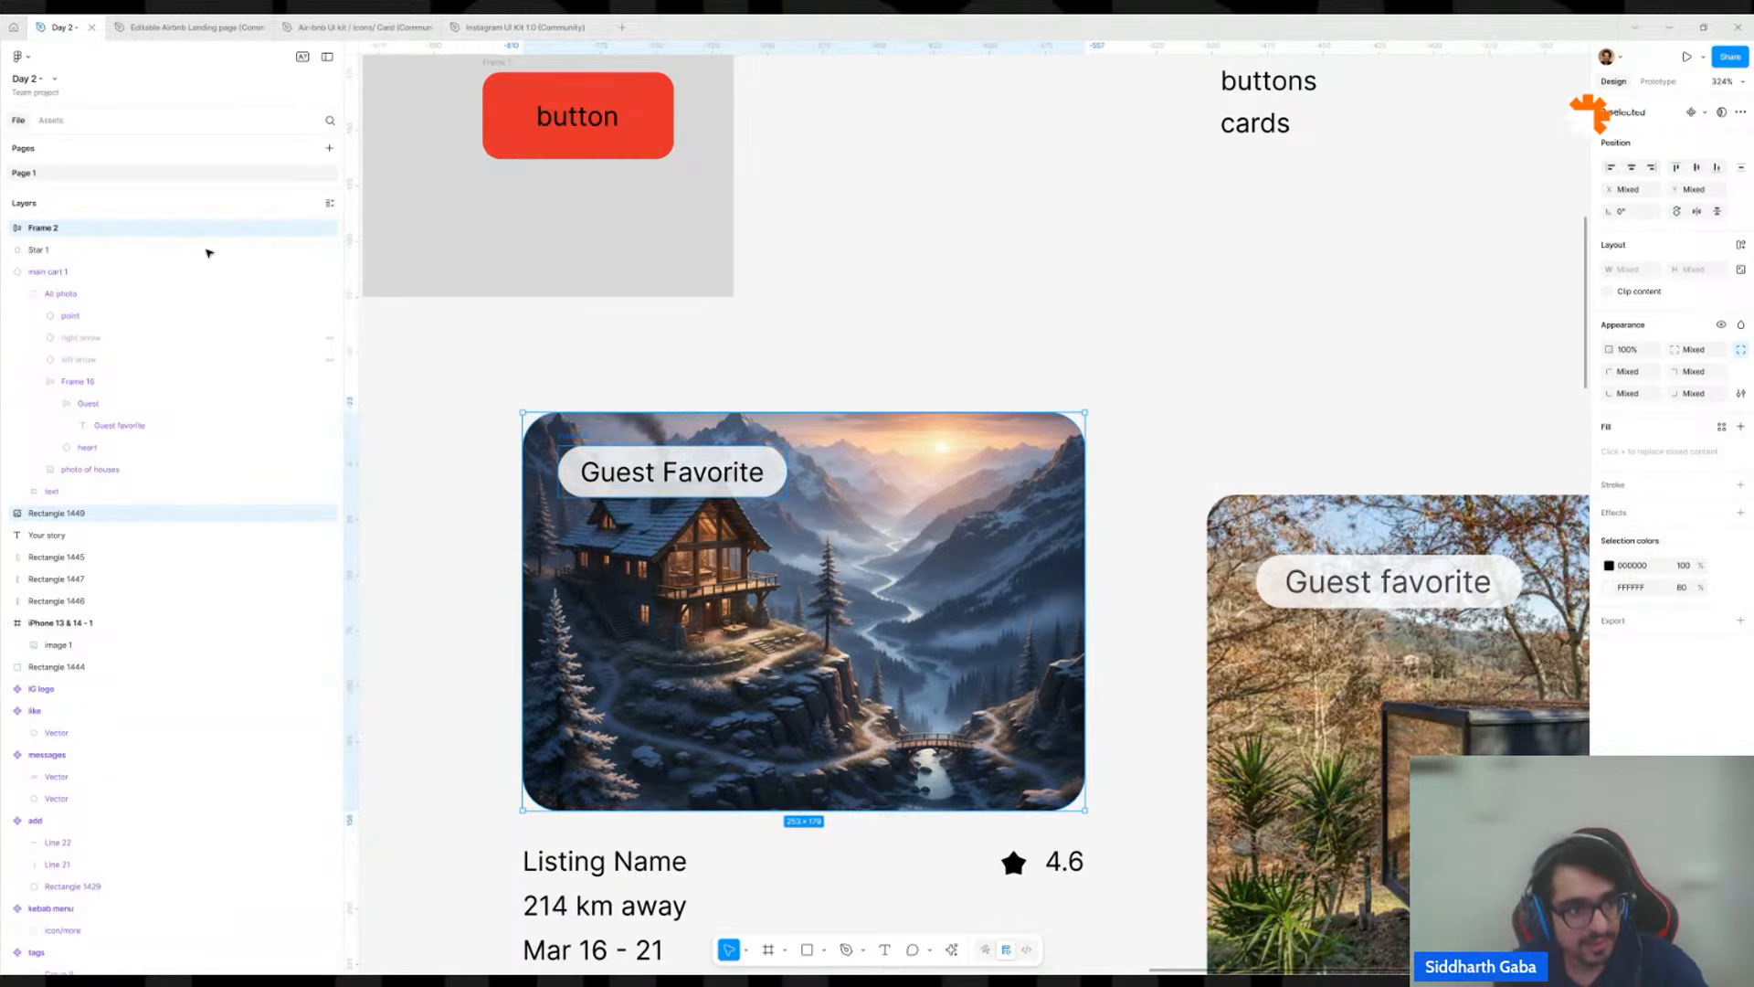
Add auto layout to the selected Guest Favorite badge and house image, and expand the new frame's layers.
key("shift+a")
left_click(7, 228)
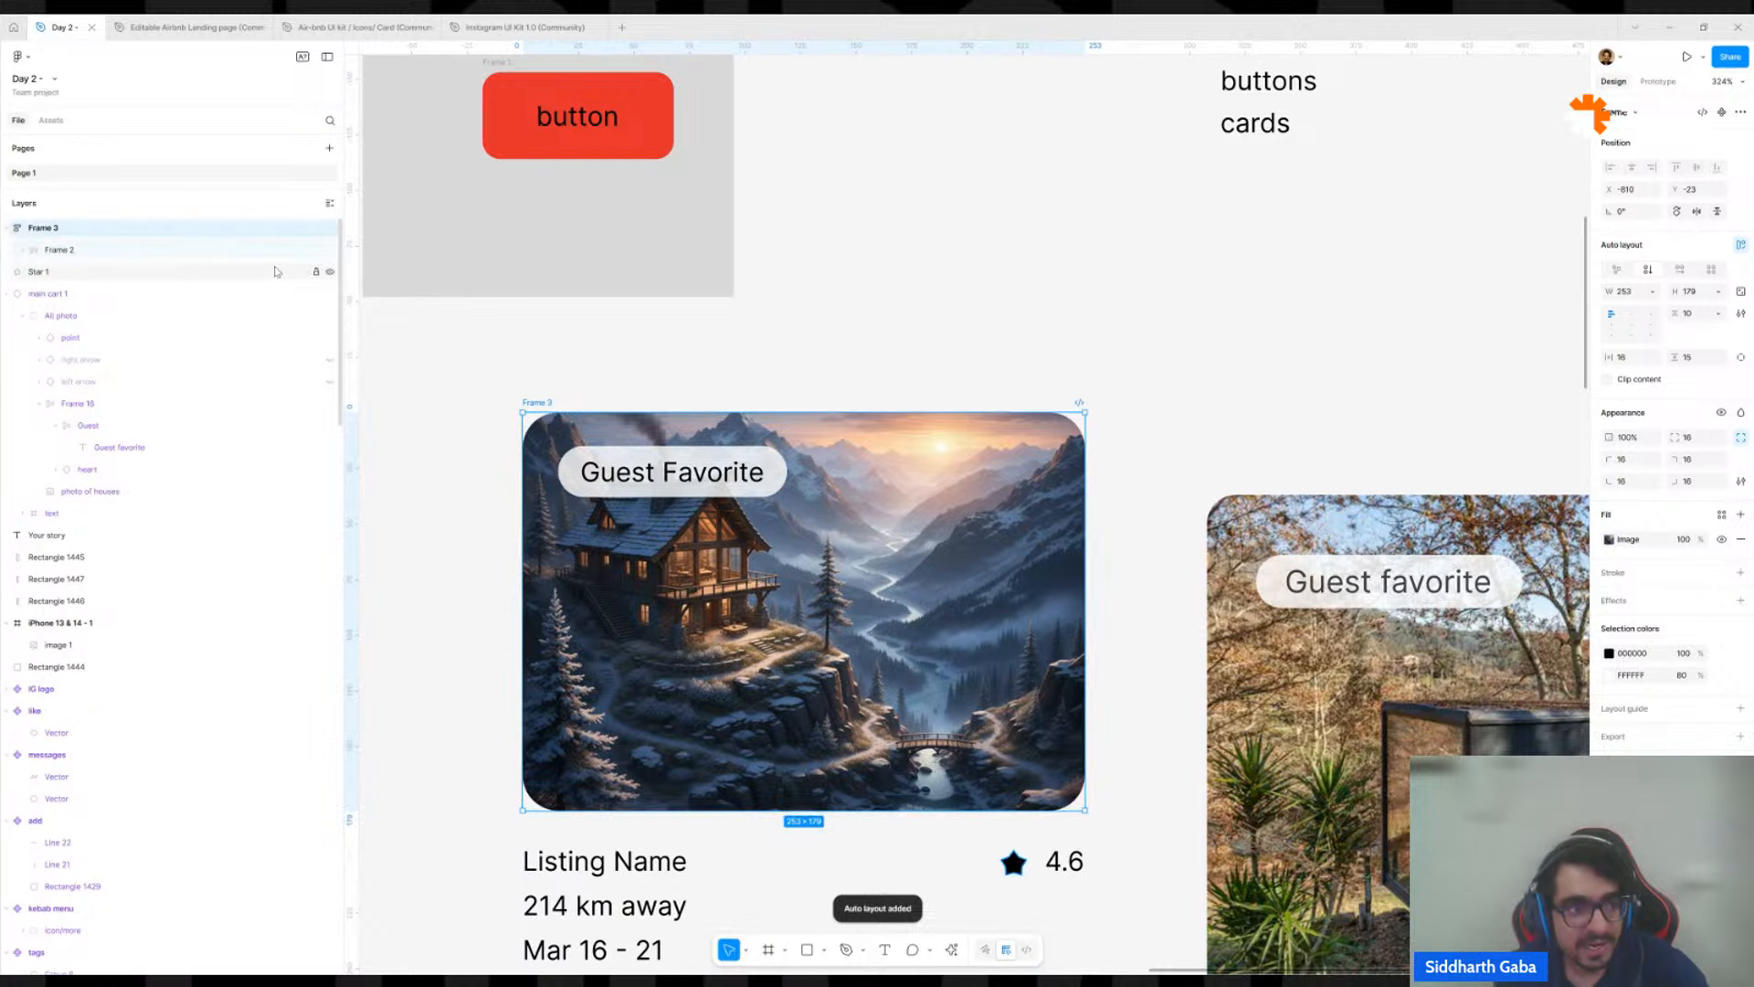
Ungroup the auto layout frame around the badge and house image, wrap both in a plain frame, and expand its layers.
left_click(24, 250)
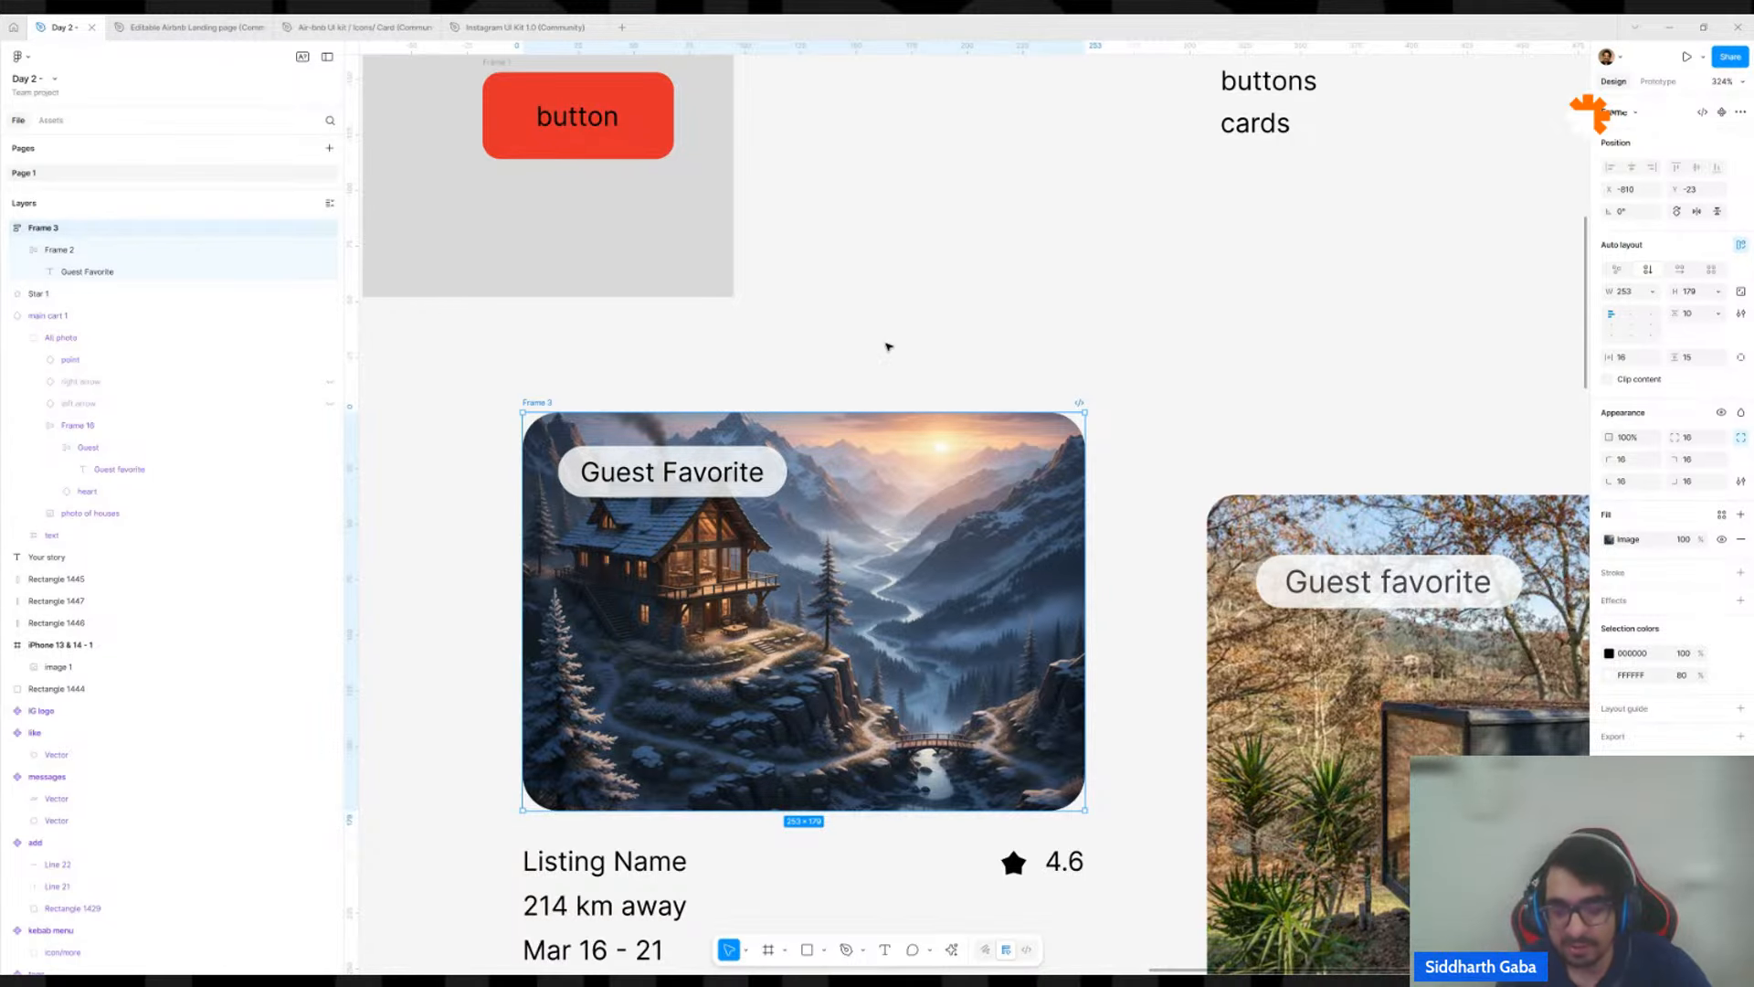
key("ctrl+shift+g")
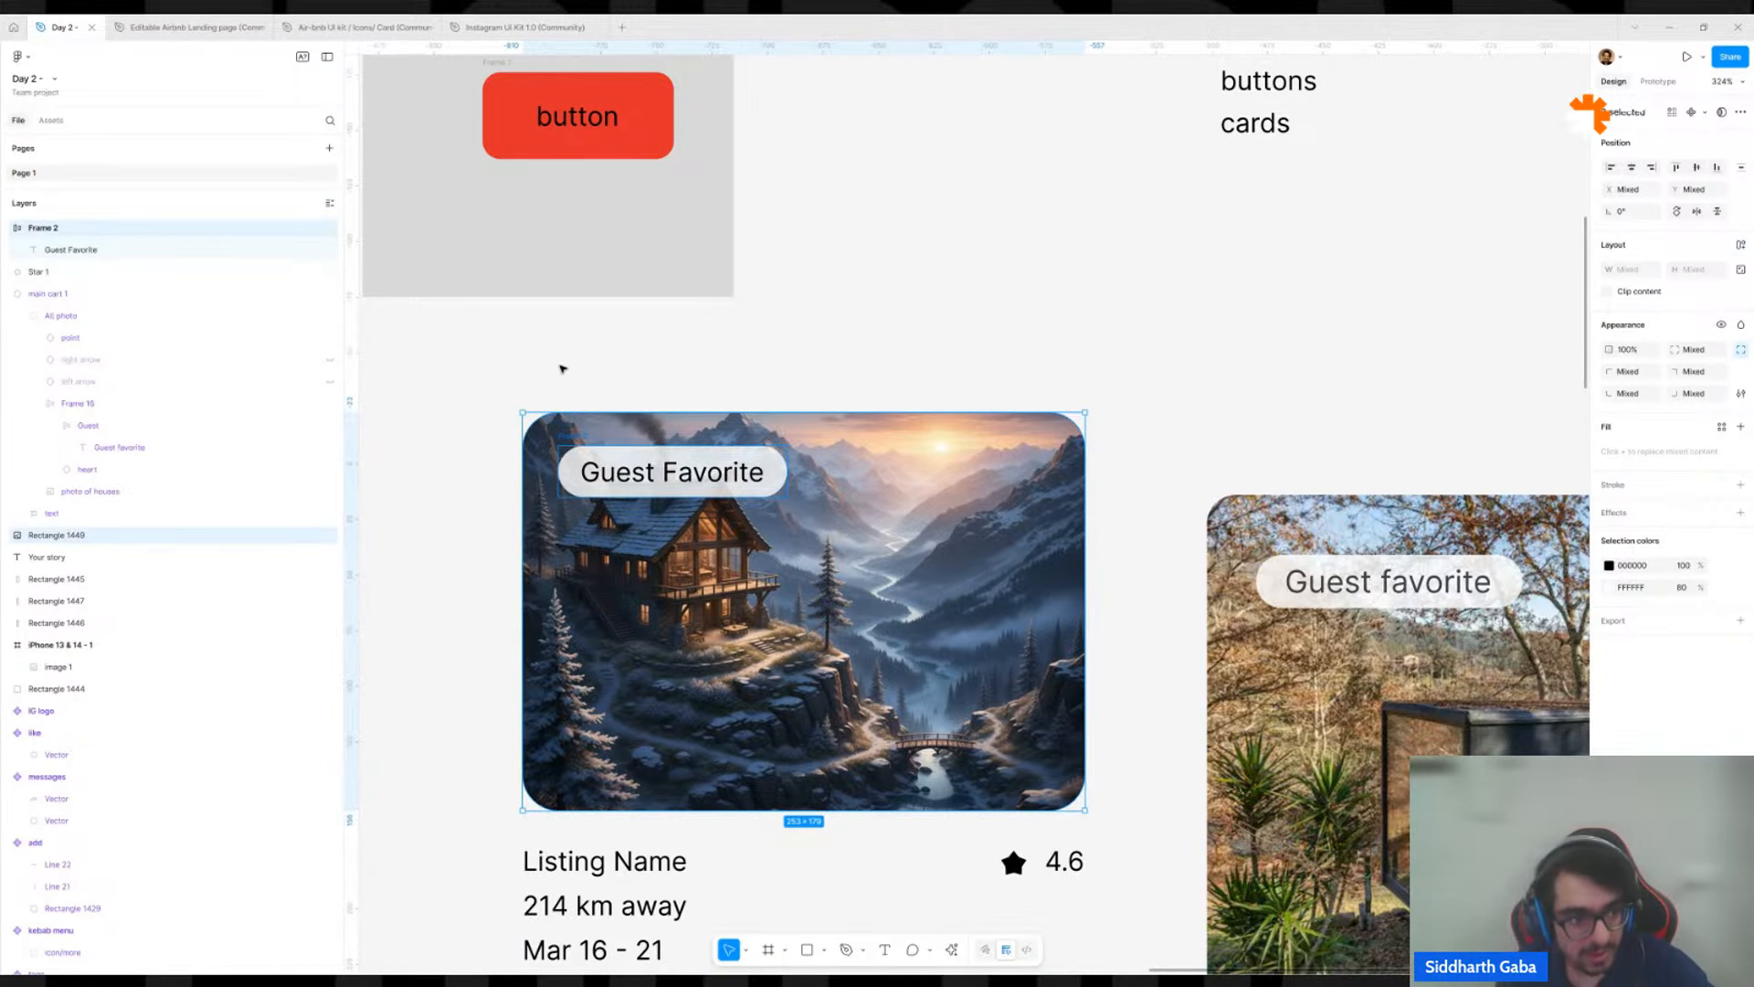
key("ctrl+z")
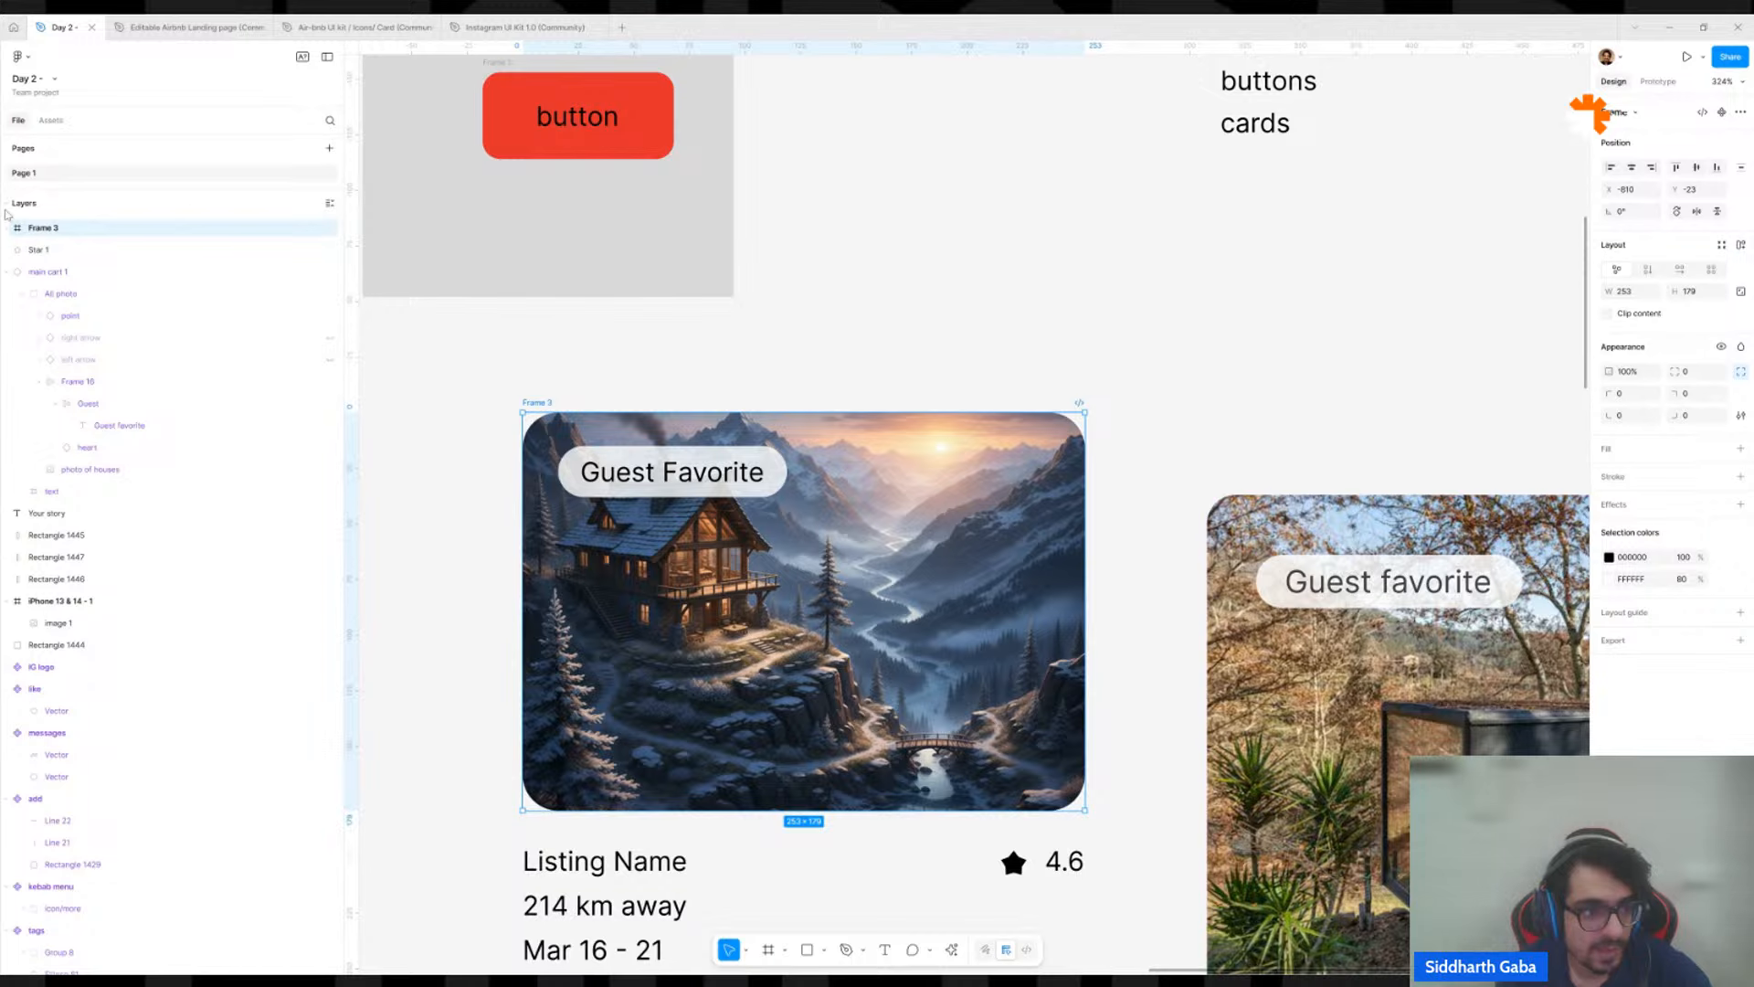
left_click(8, 228)
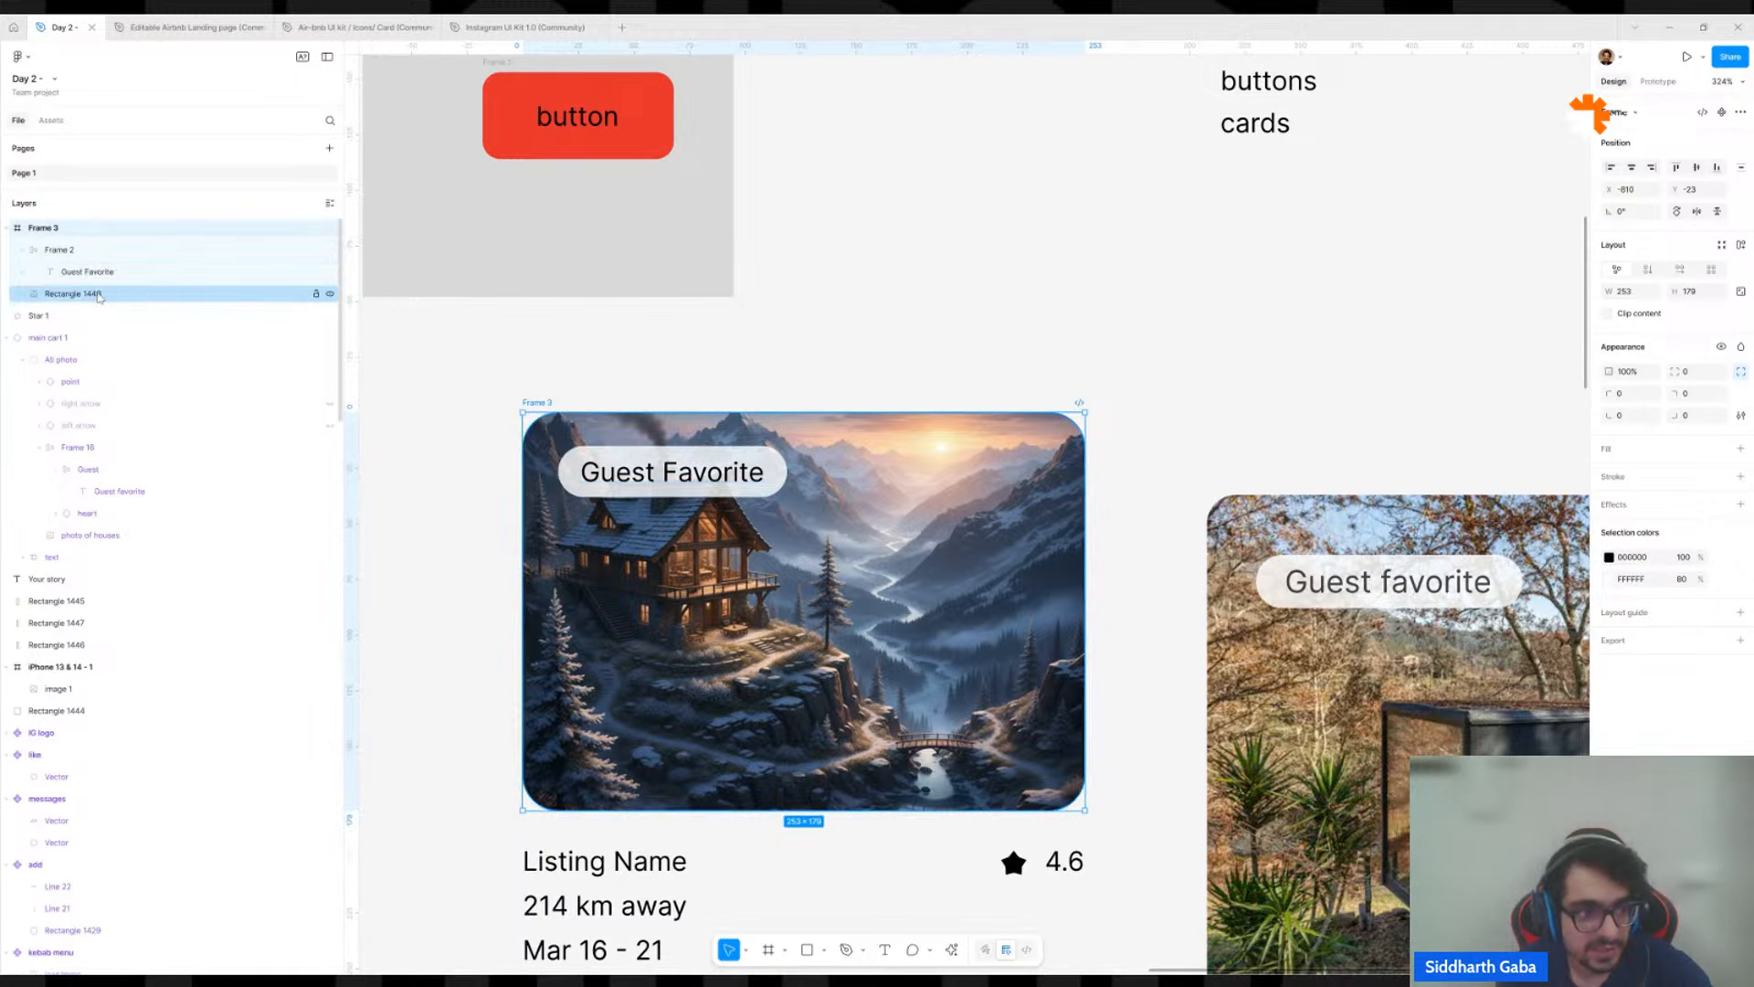
Try applying auto layout to the plain frame holding the badge and house image, and undo it.
left_click(71, 251)
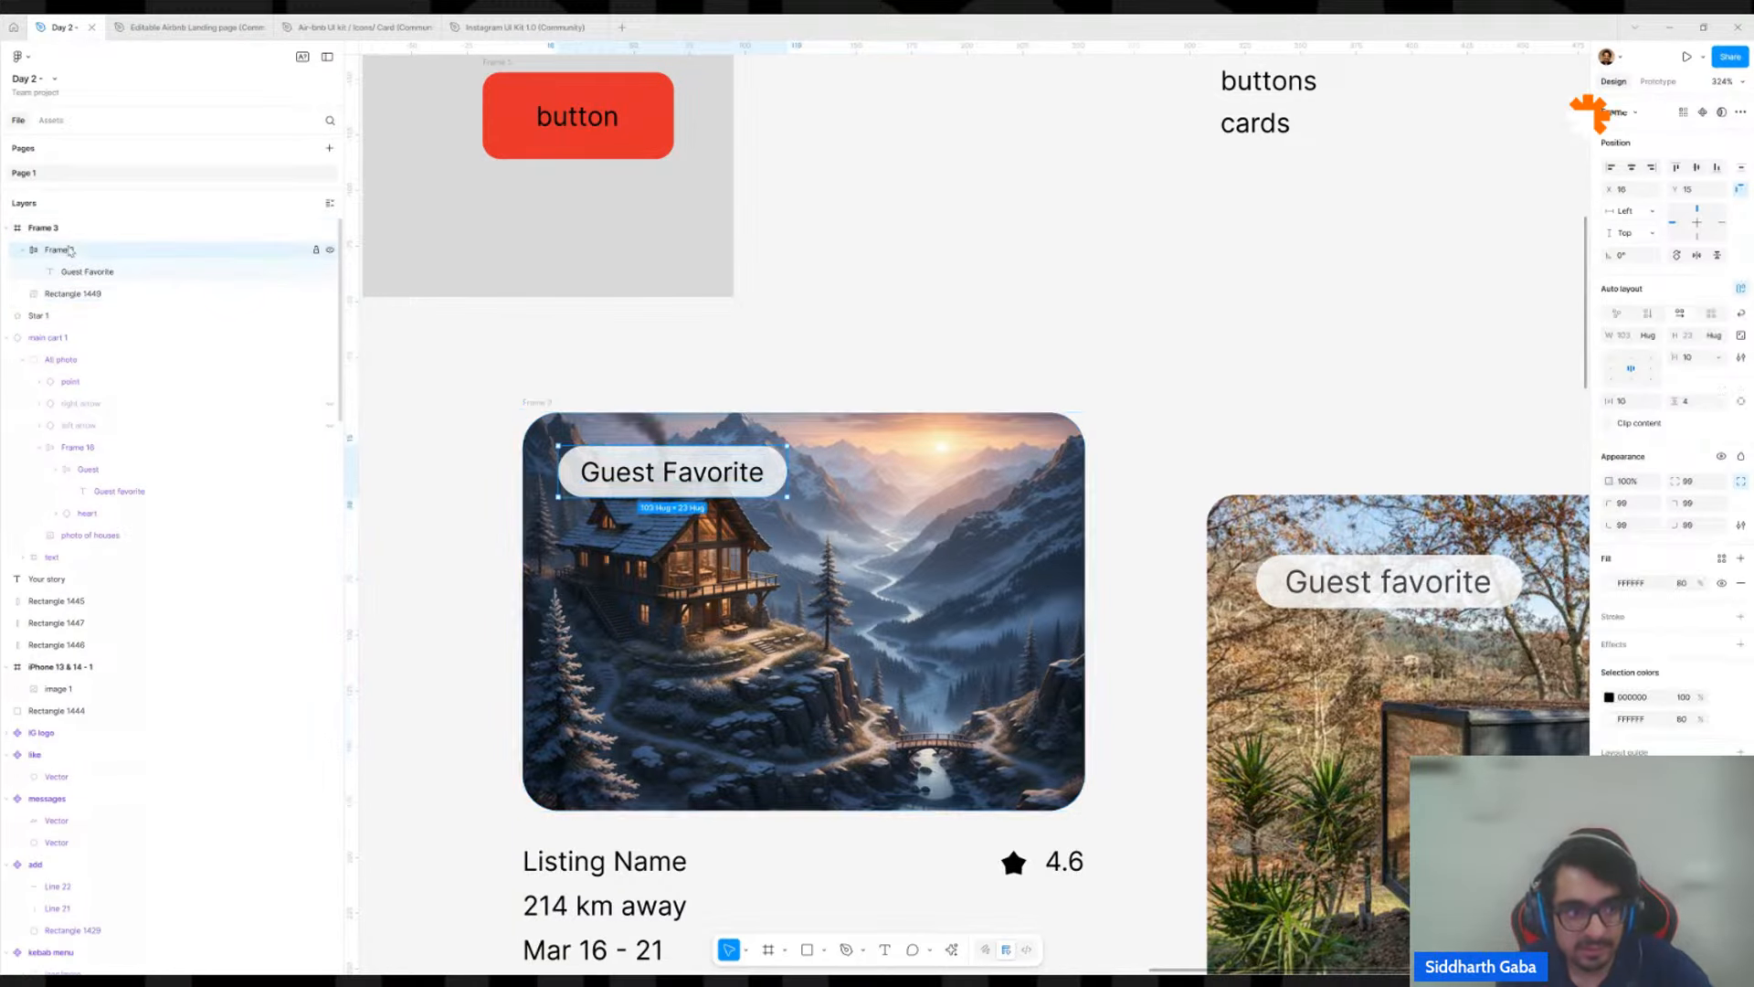
left_click(70, 229)
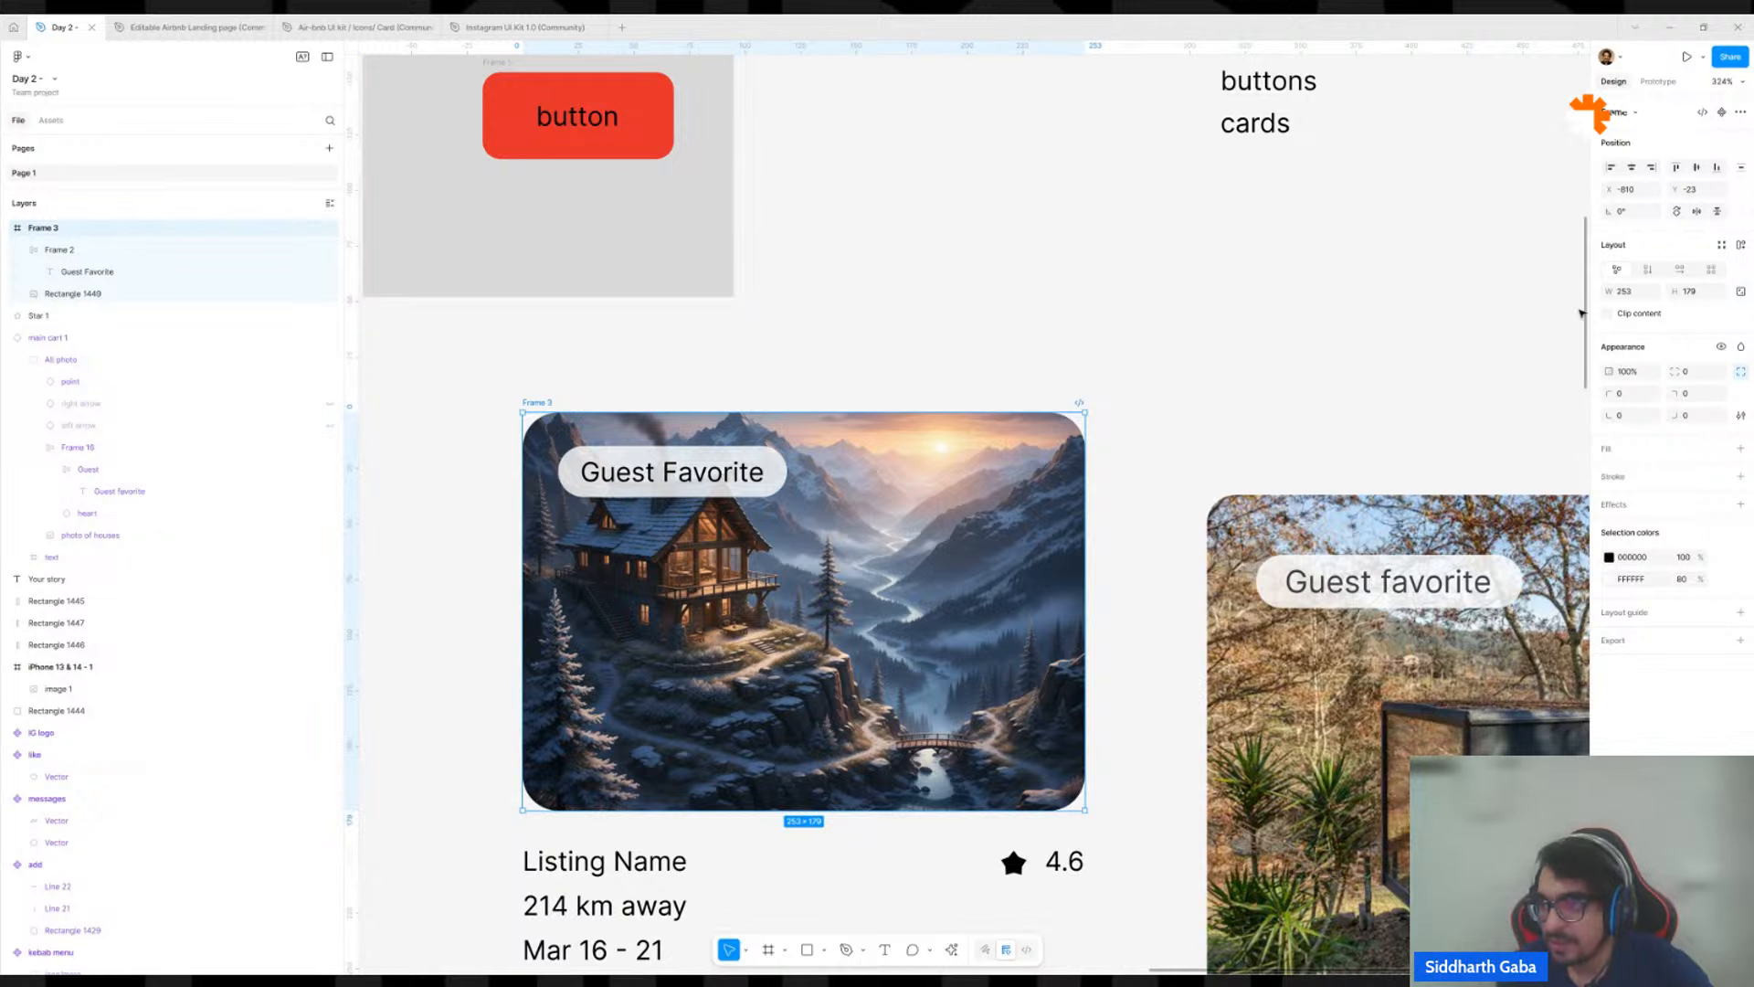
left_click(1742, 246)
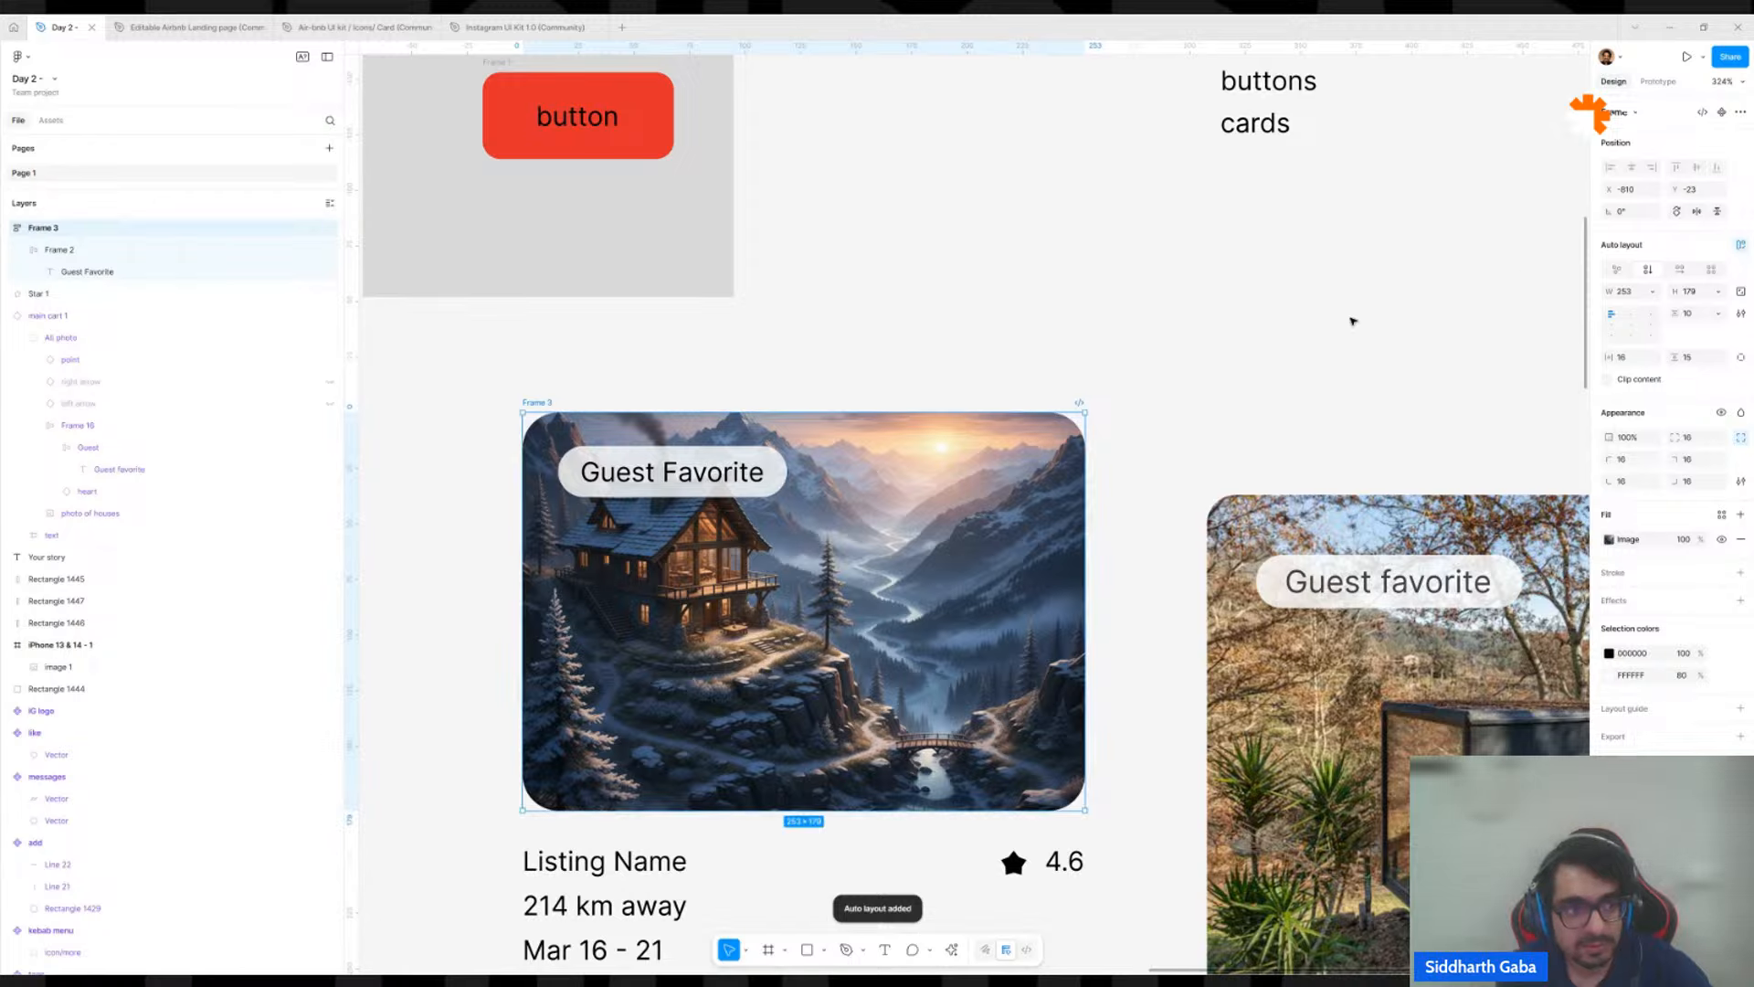
key("ctrl+z")
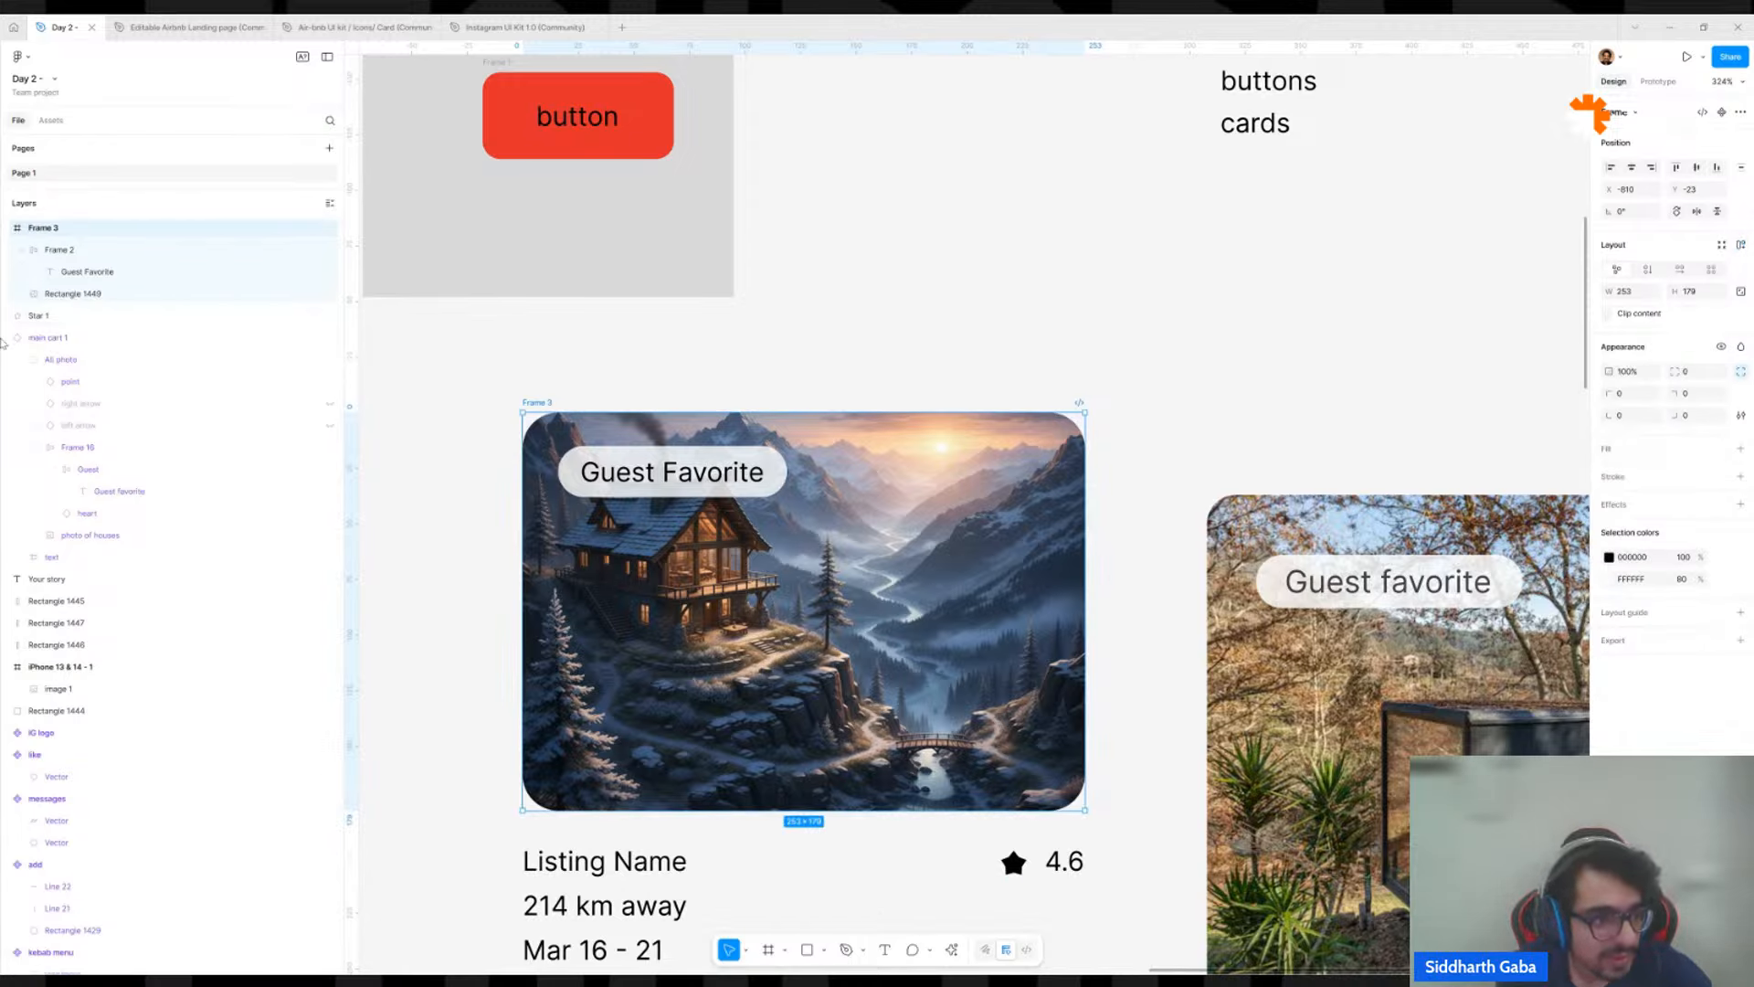
Examine the house image layer, its enclosing frame and the nested Guest Favorite badge one after another.
left_click(137, 293)
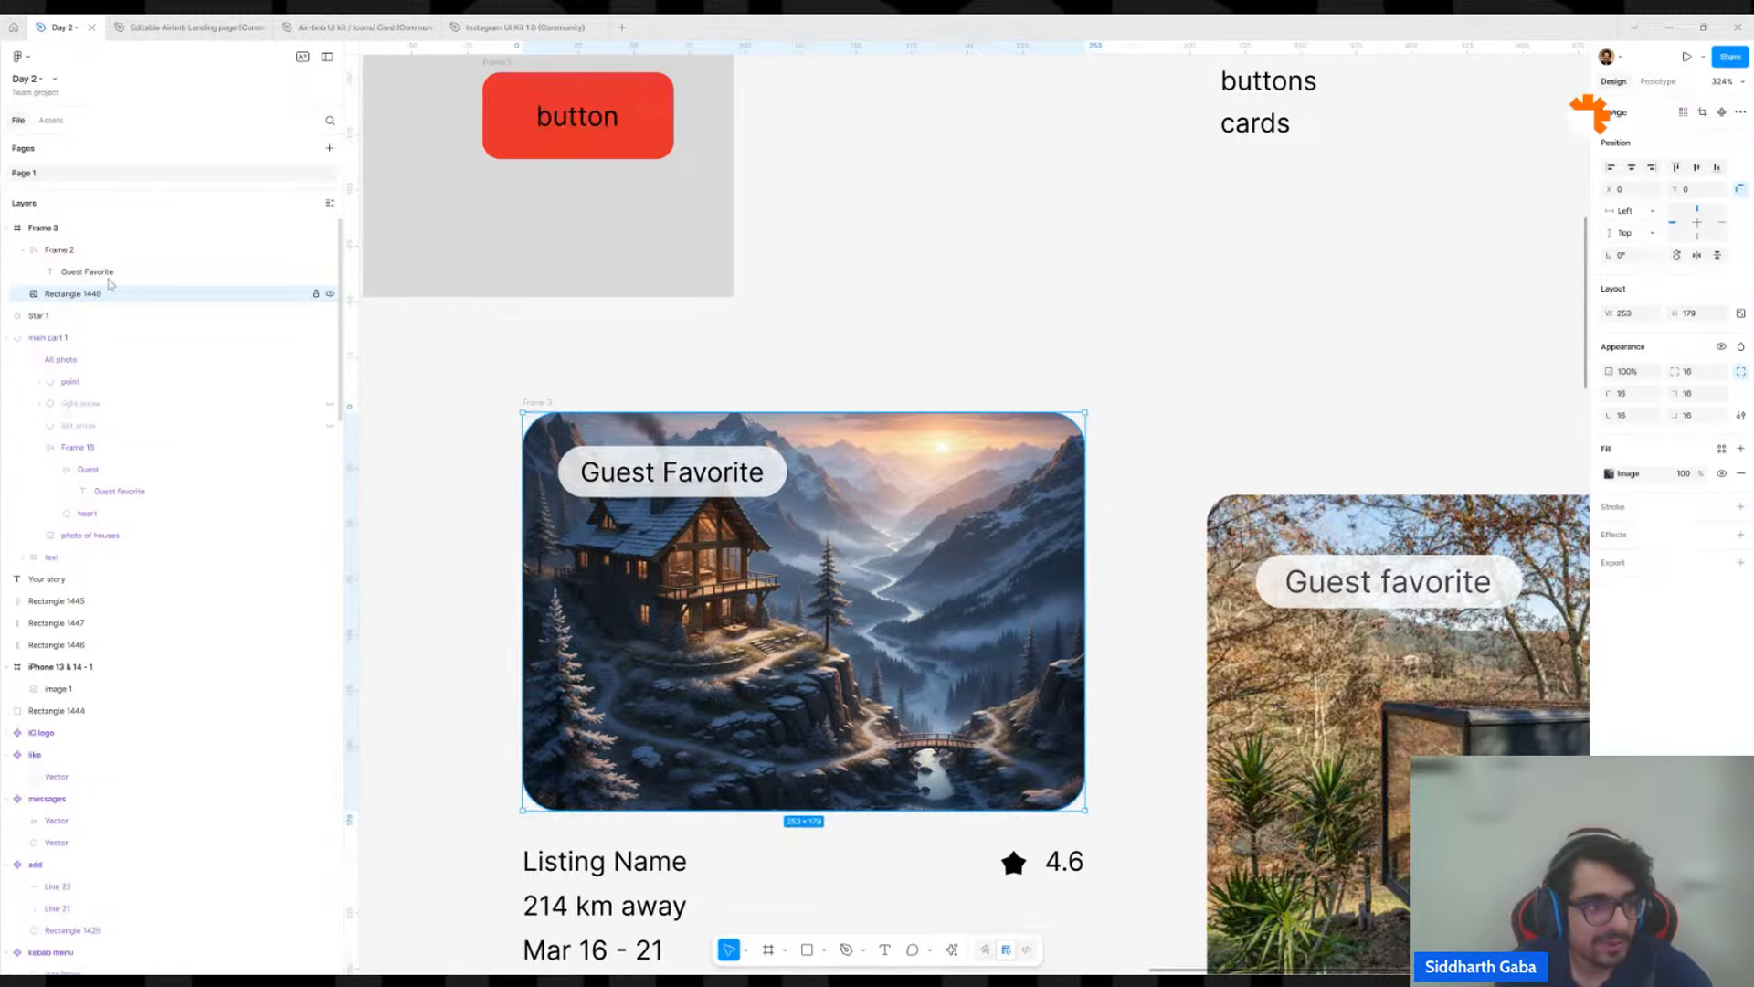
left_click(54, 228)
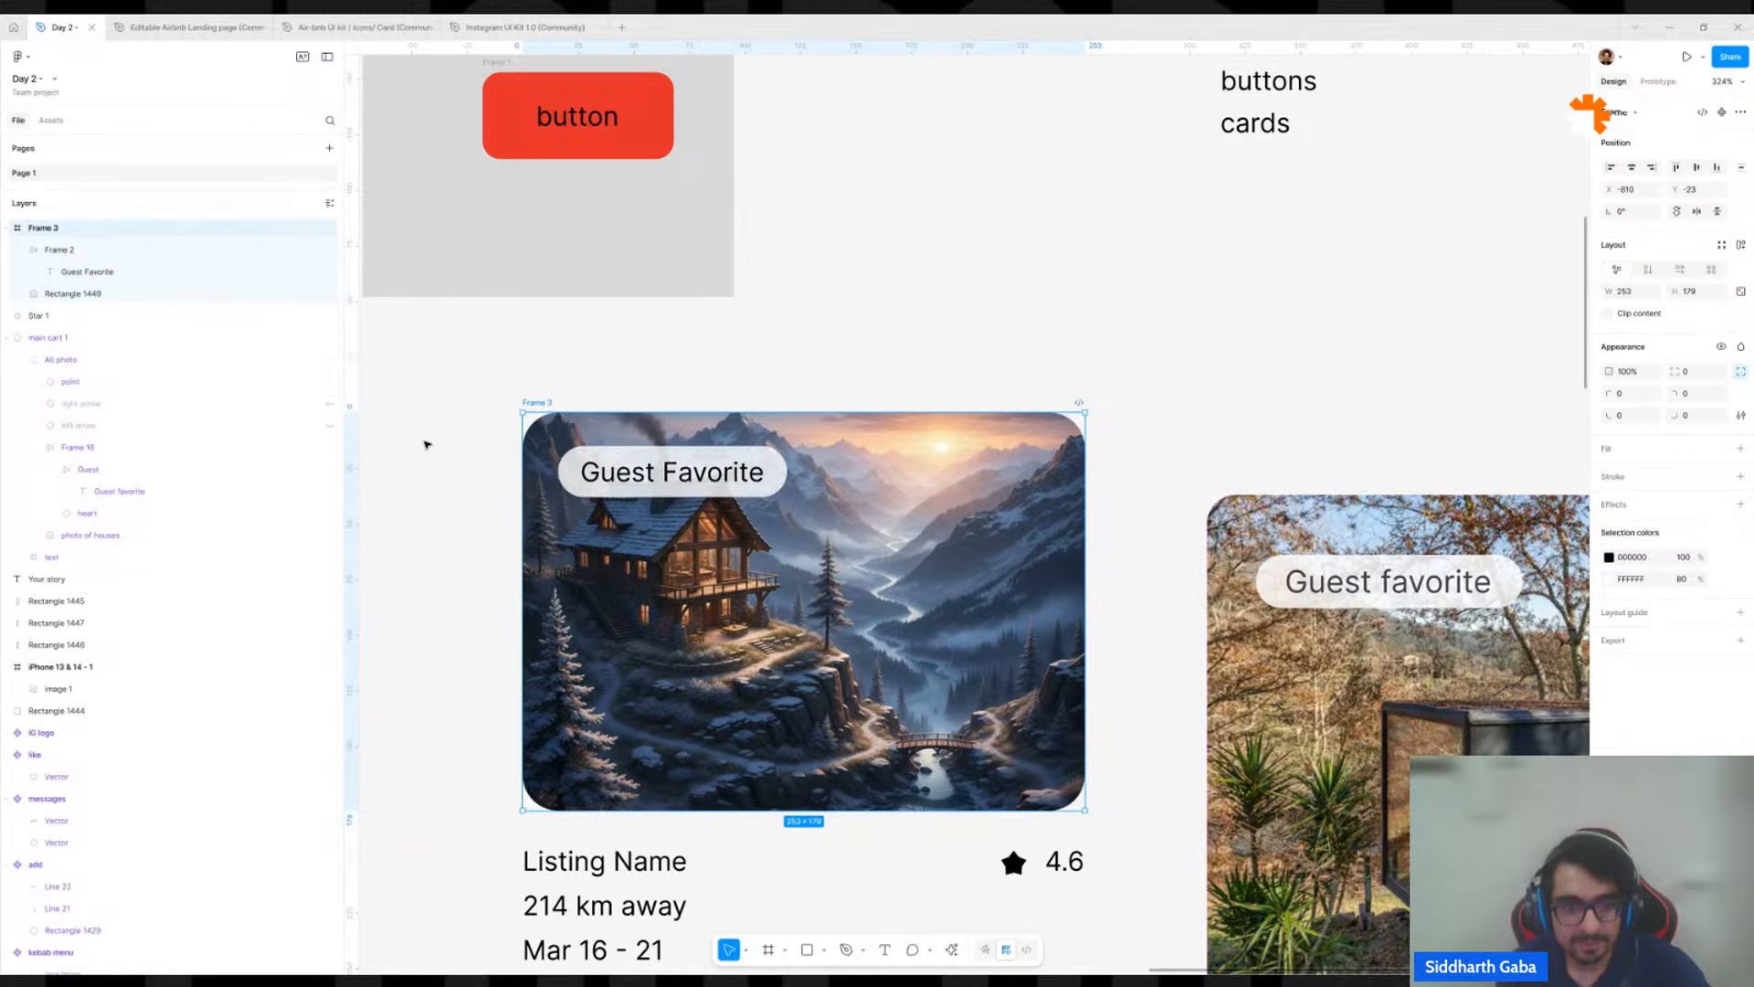
left_click(740, 494)
scroll(731, 494, "down", 5, "ctrl")
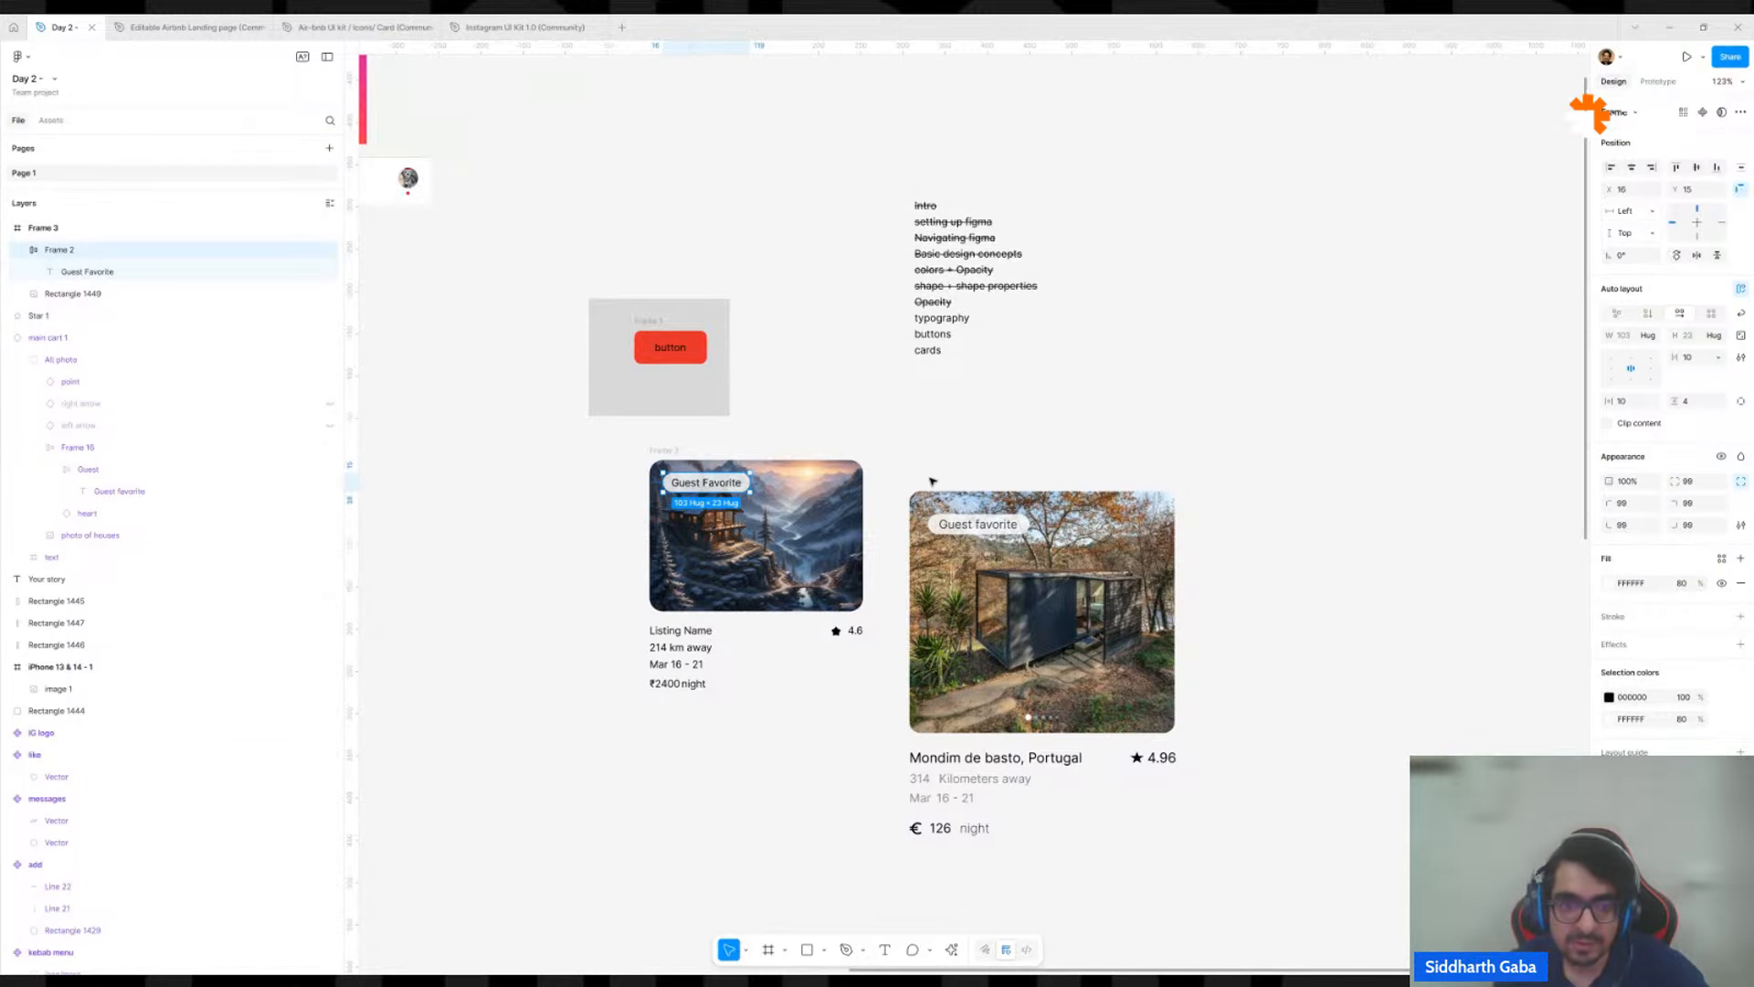
scroll(931, 482, "up", 3)
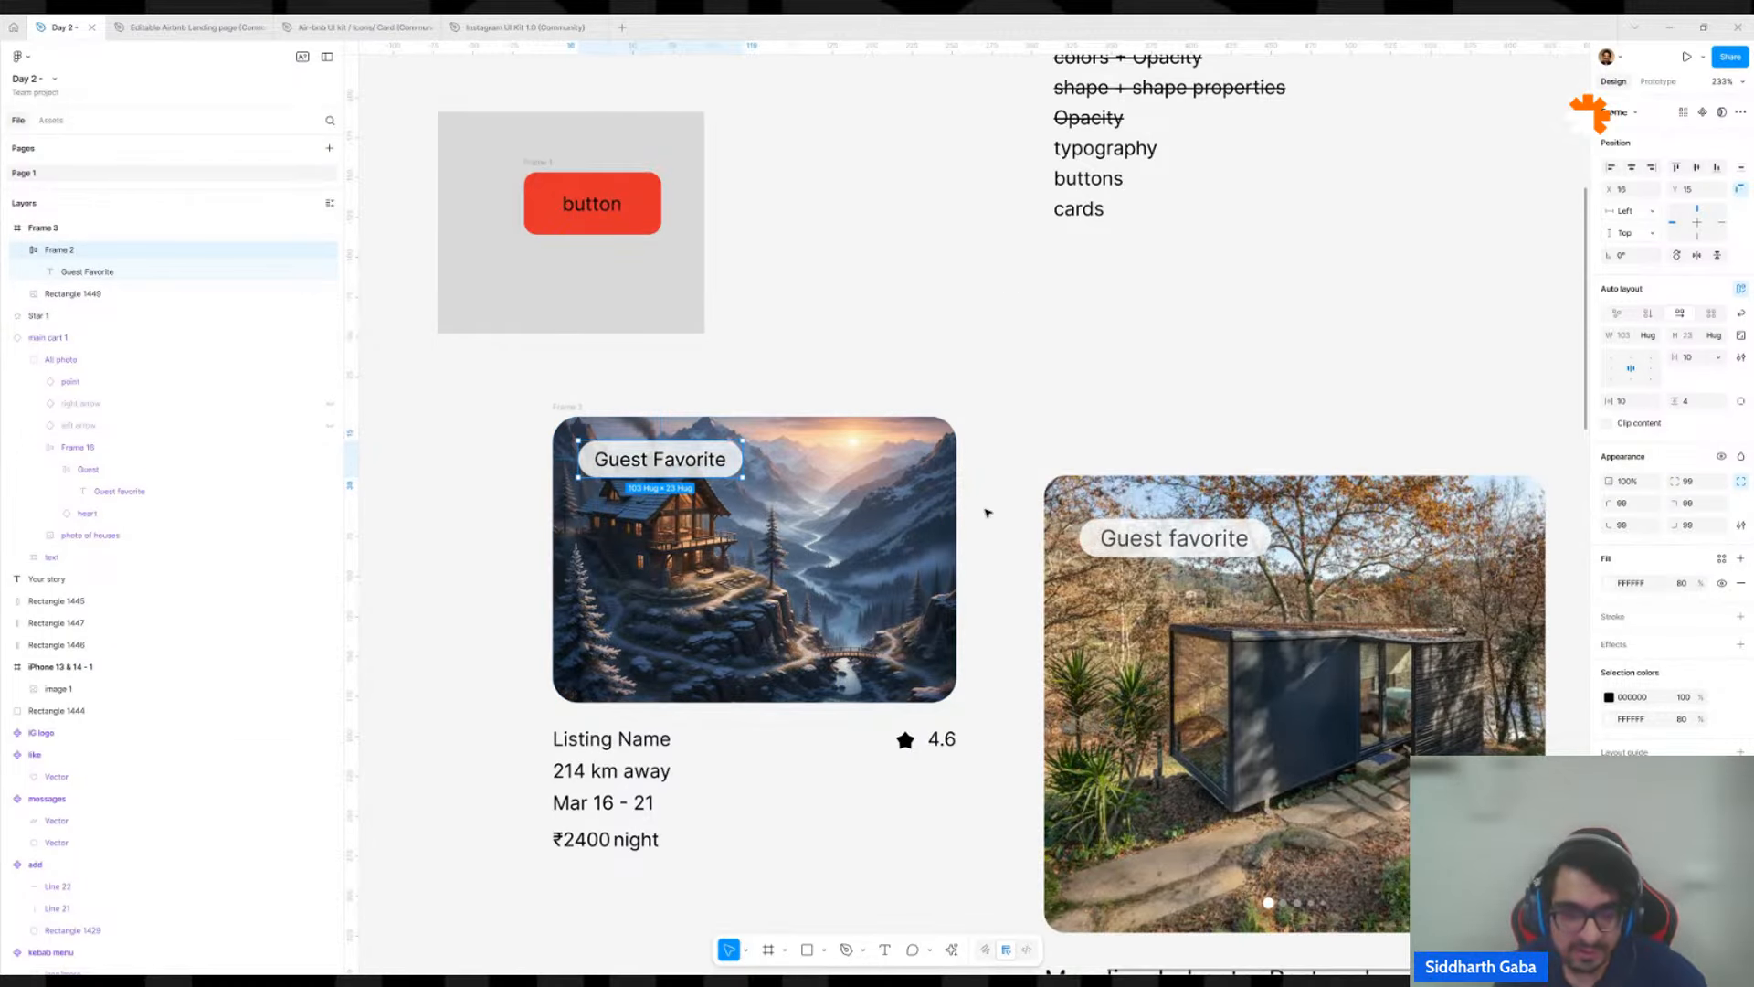
Combine the Listing Name text, the star and the 4.6 rating under the house image into an auto layout row.
left_click(700, 781)
left_click_drag(700, 781, 585, 581)
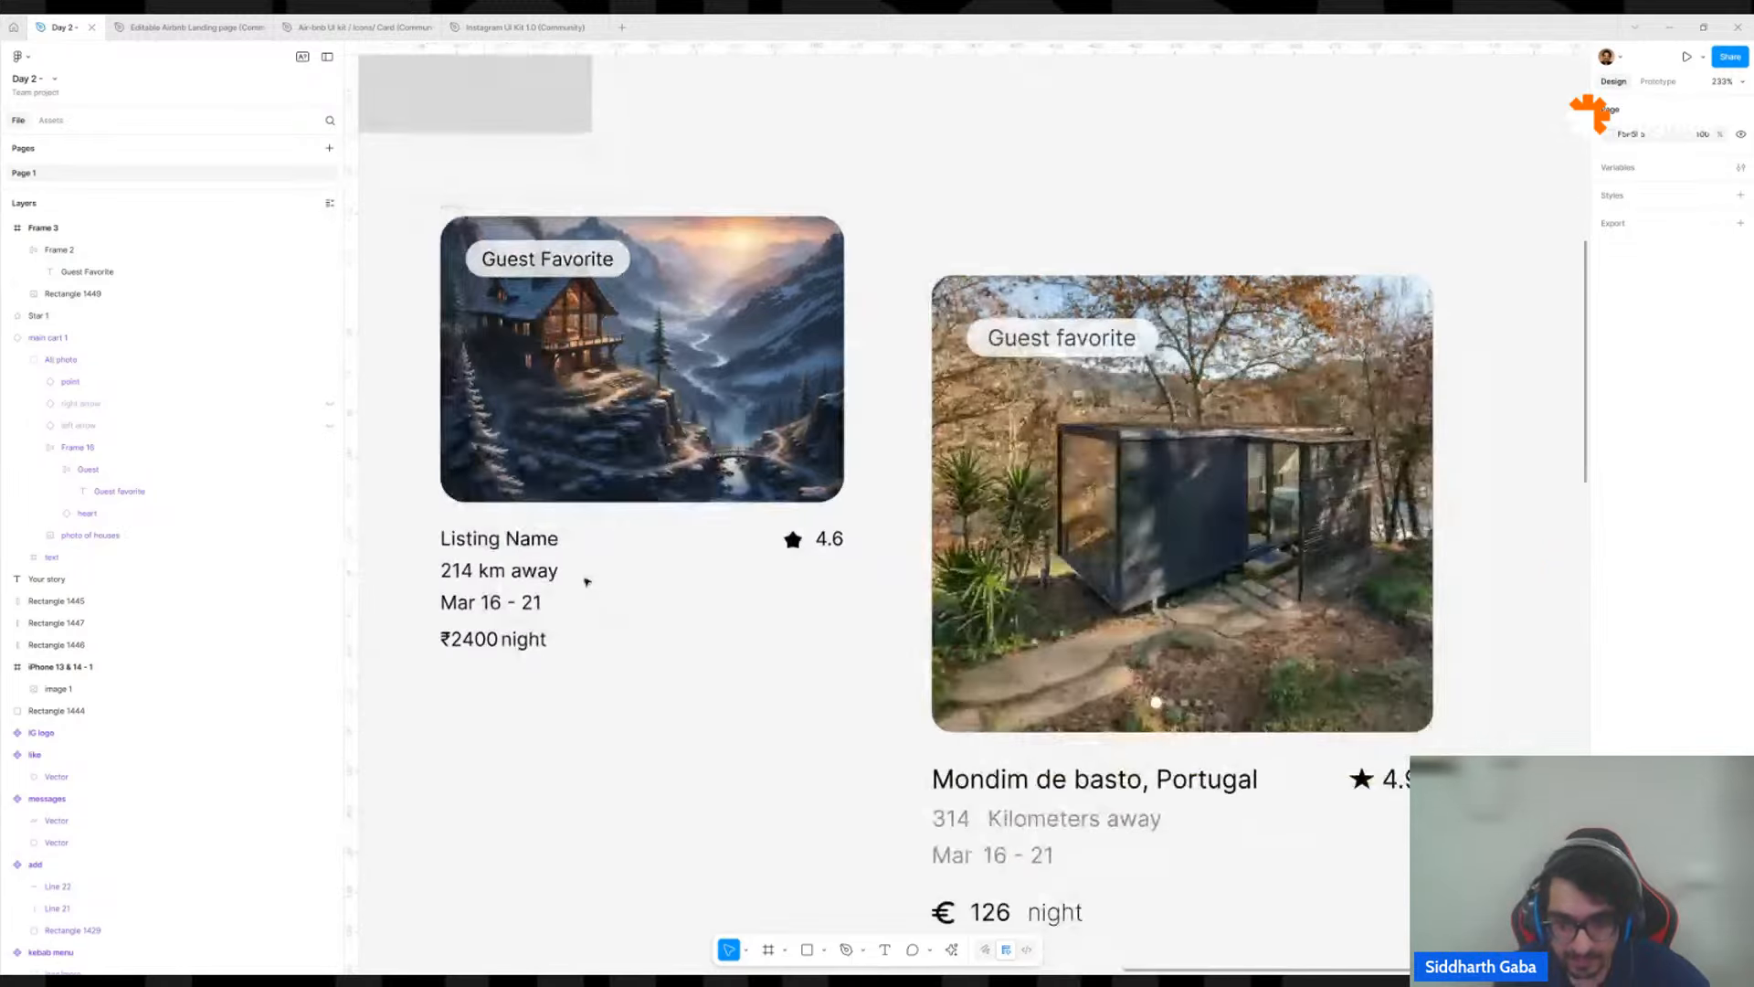
scroll(586, 580, "down", 2)
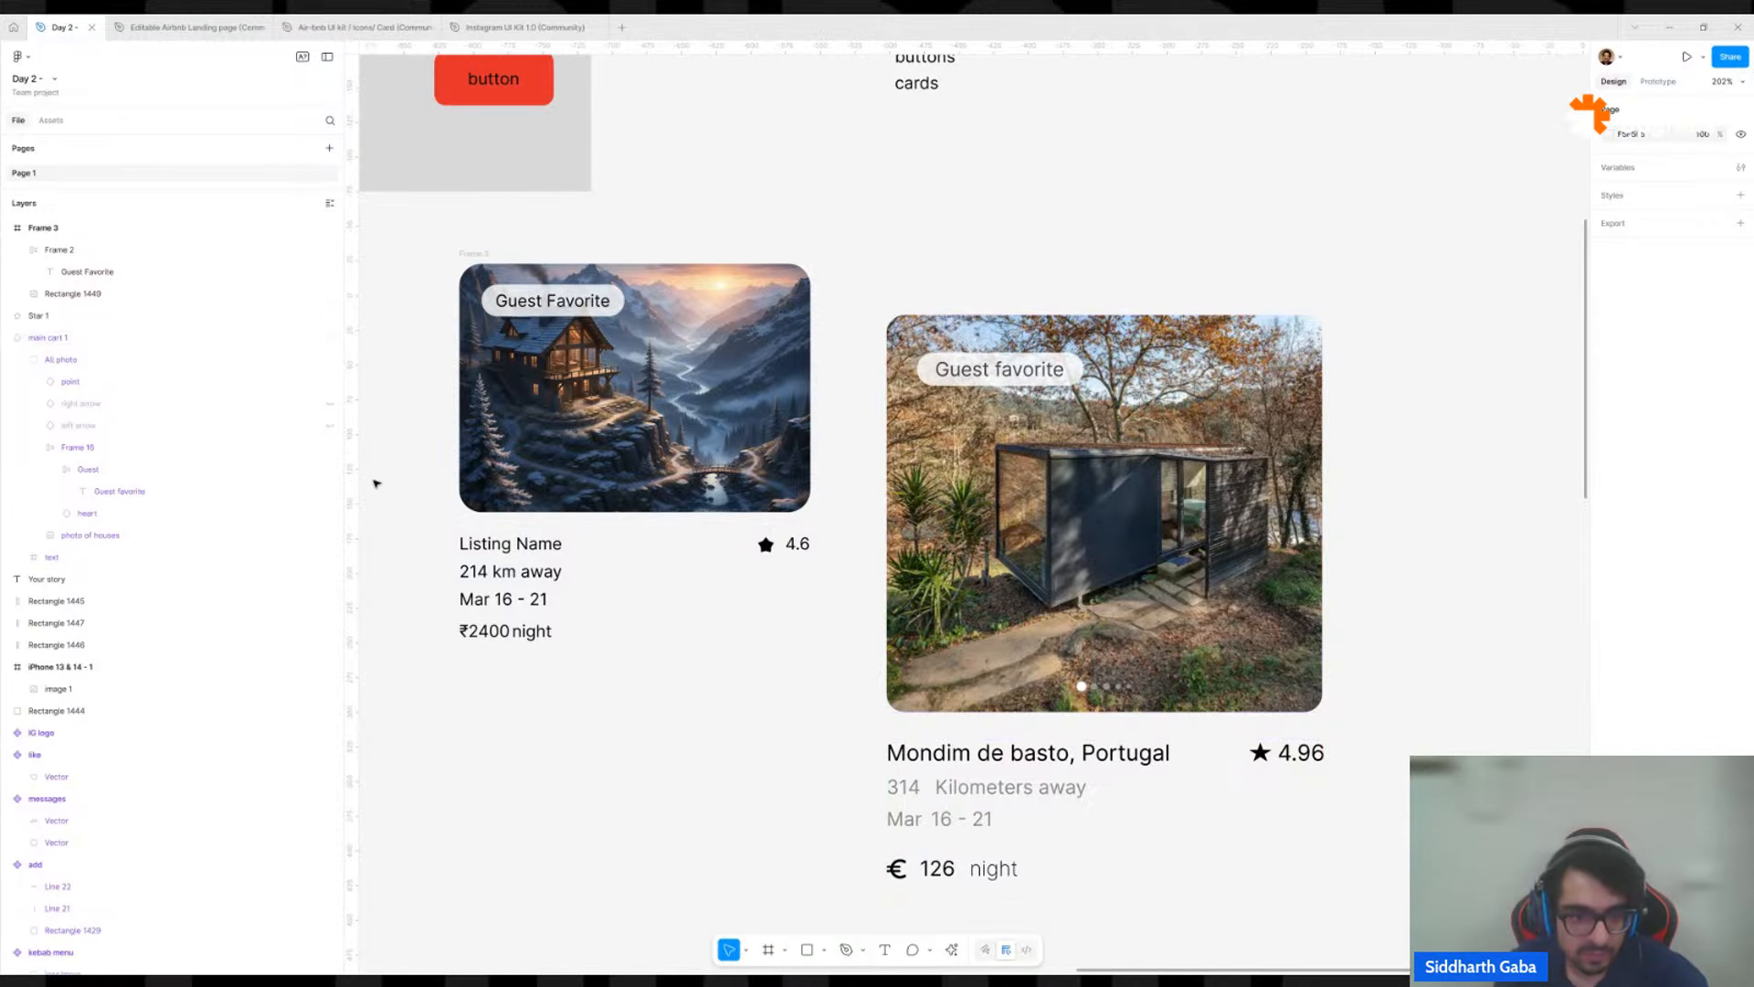
left_click(468, 550)
scroll(468, 549, "up", 3)
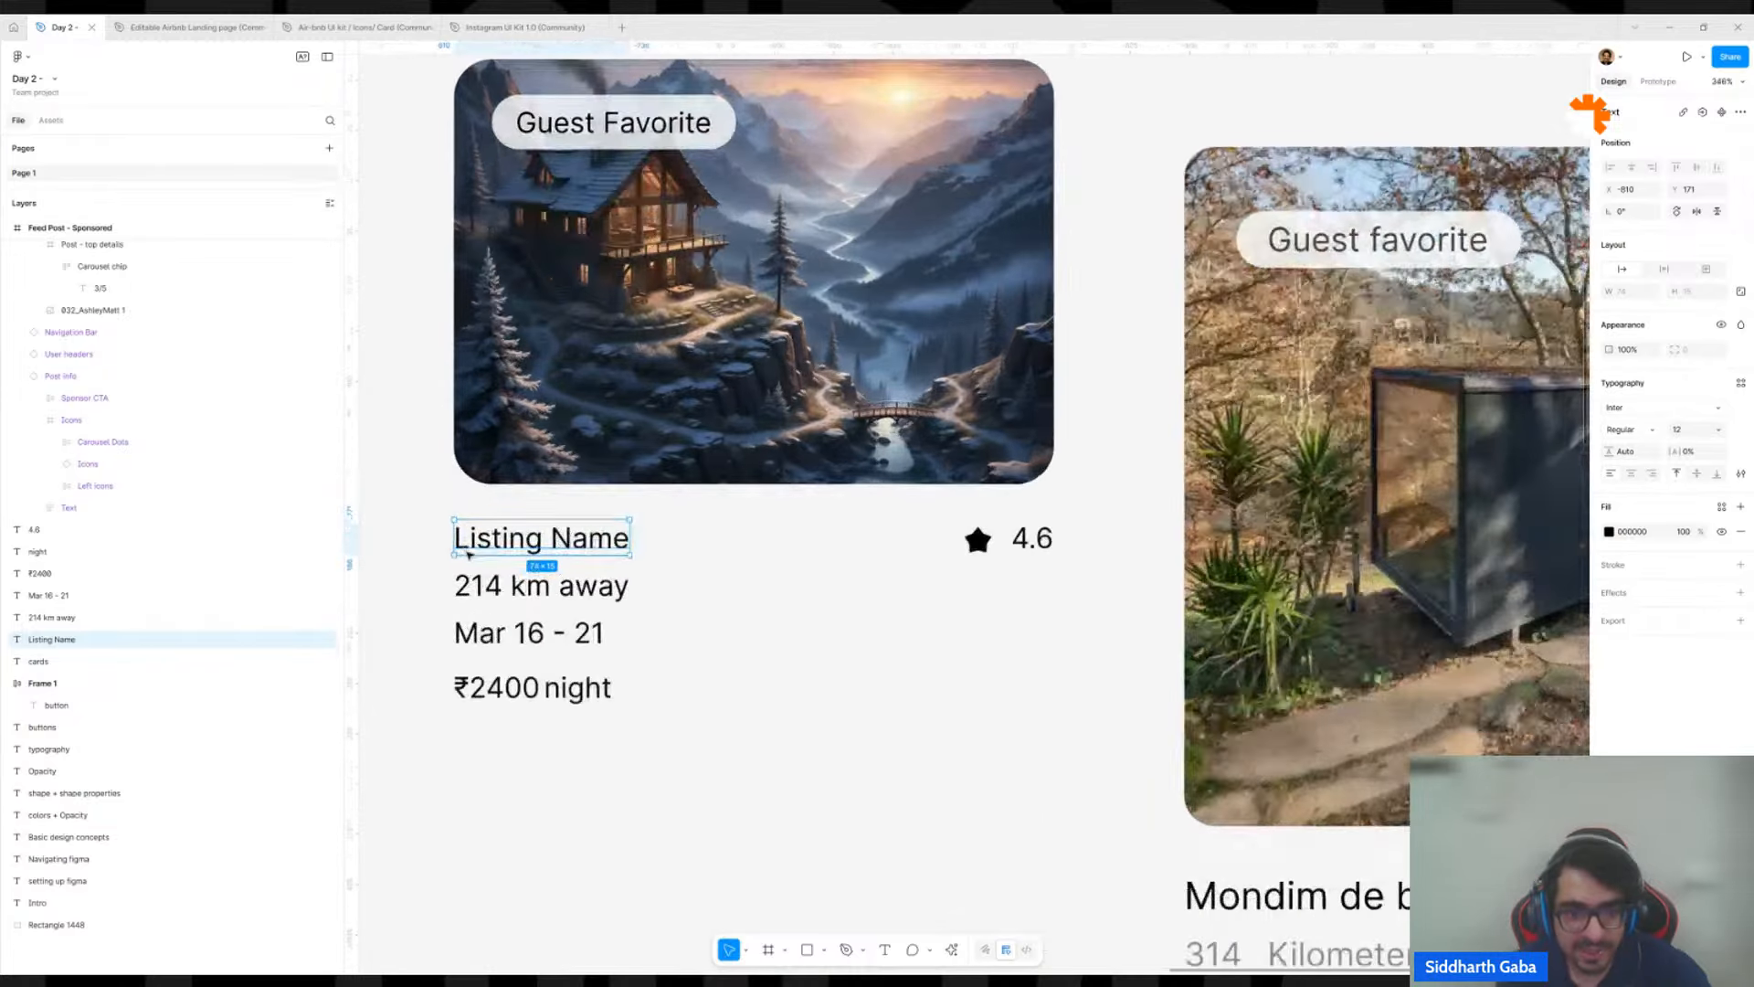
left_click(1014, 544, "shift")
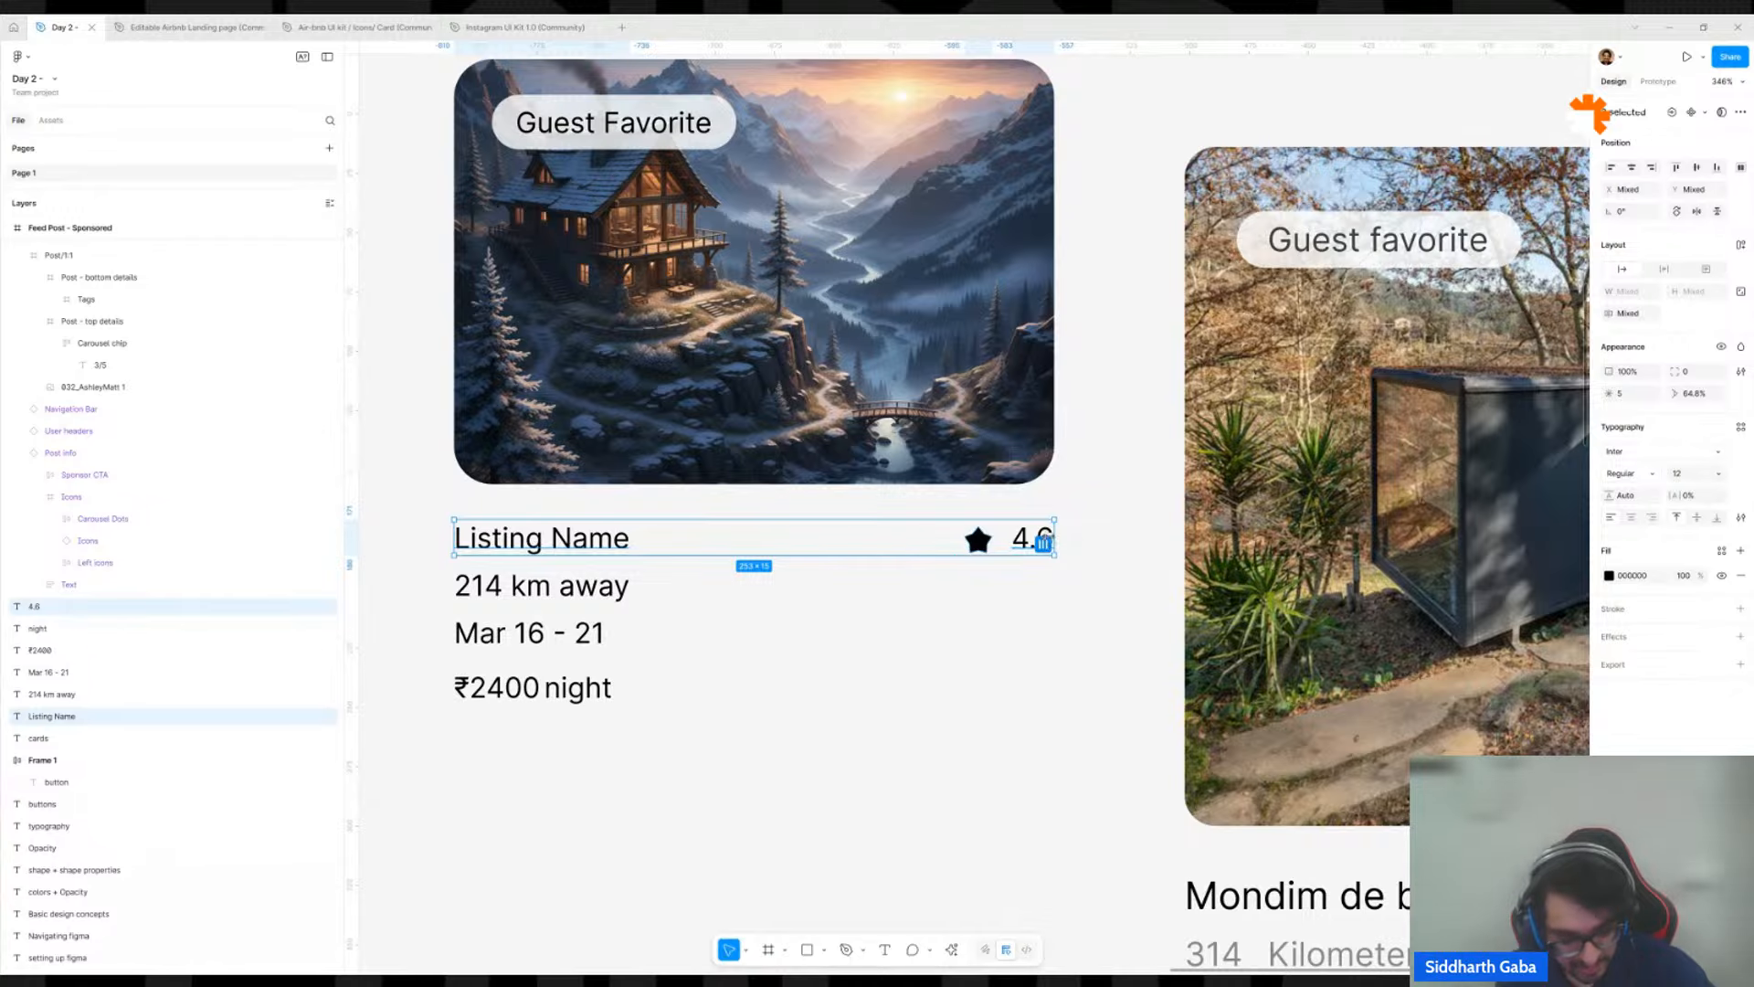
key("shift+a")
Align the contents of the Listing Name and rating row to the centre.
scroll(1086, 519, "down", 5)
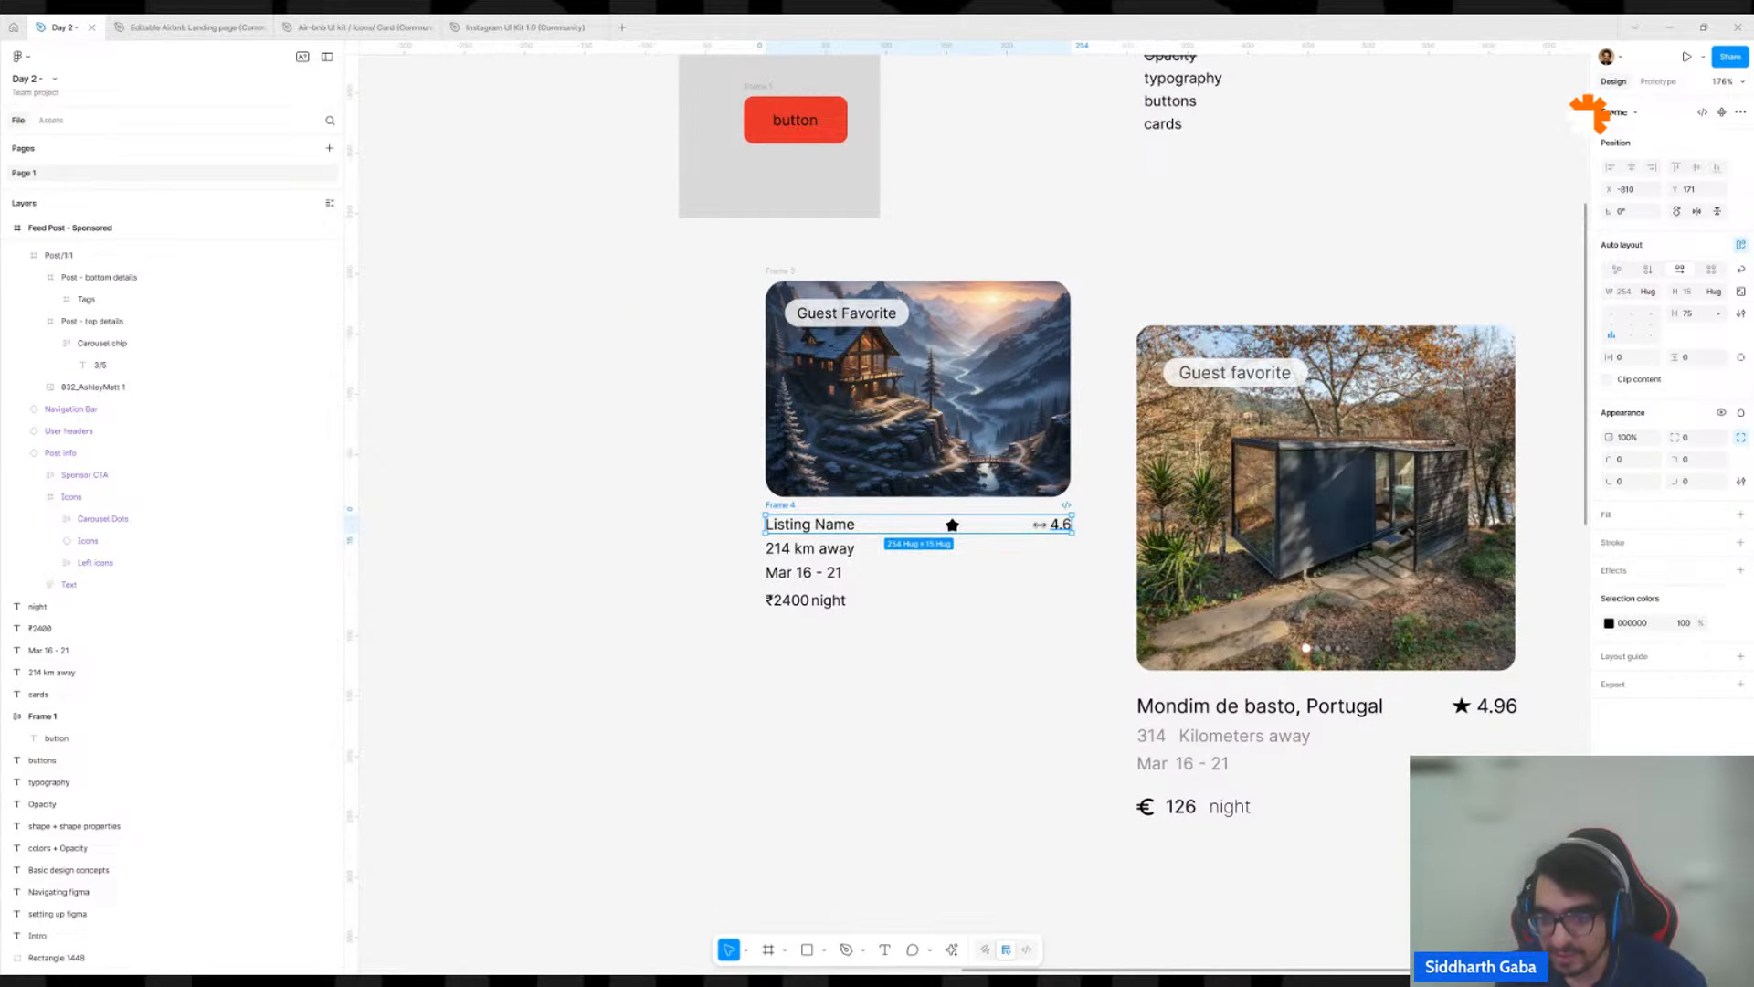
scroll(983, 541, "up", 5)
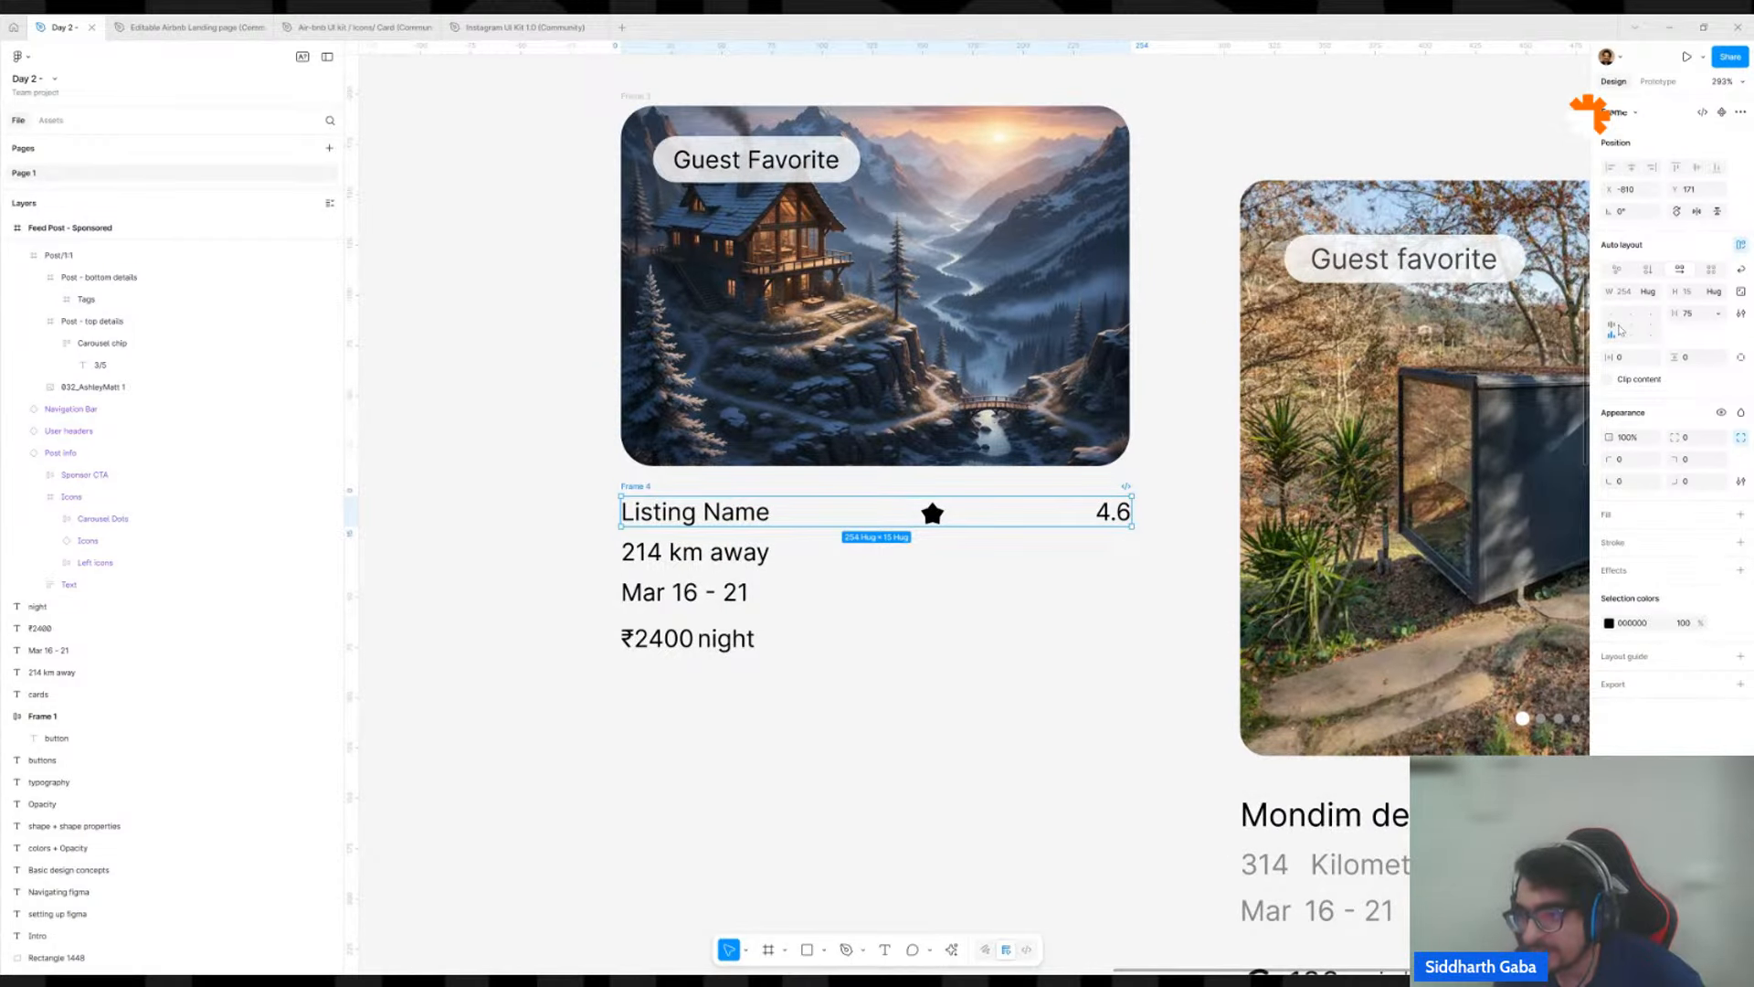
left_click(1651, 329)
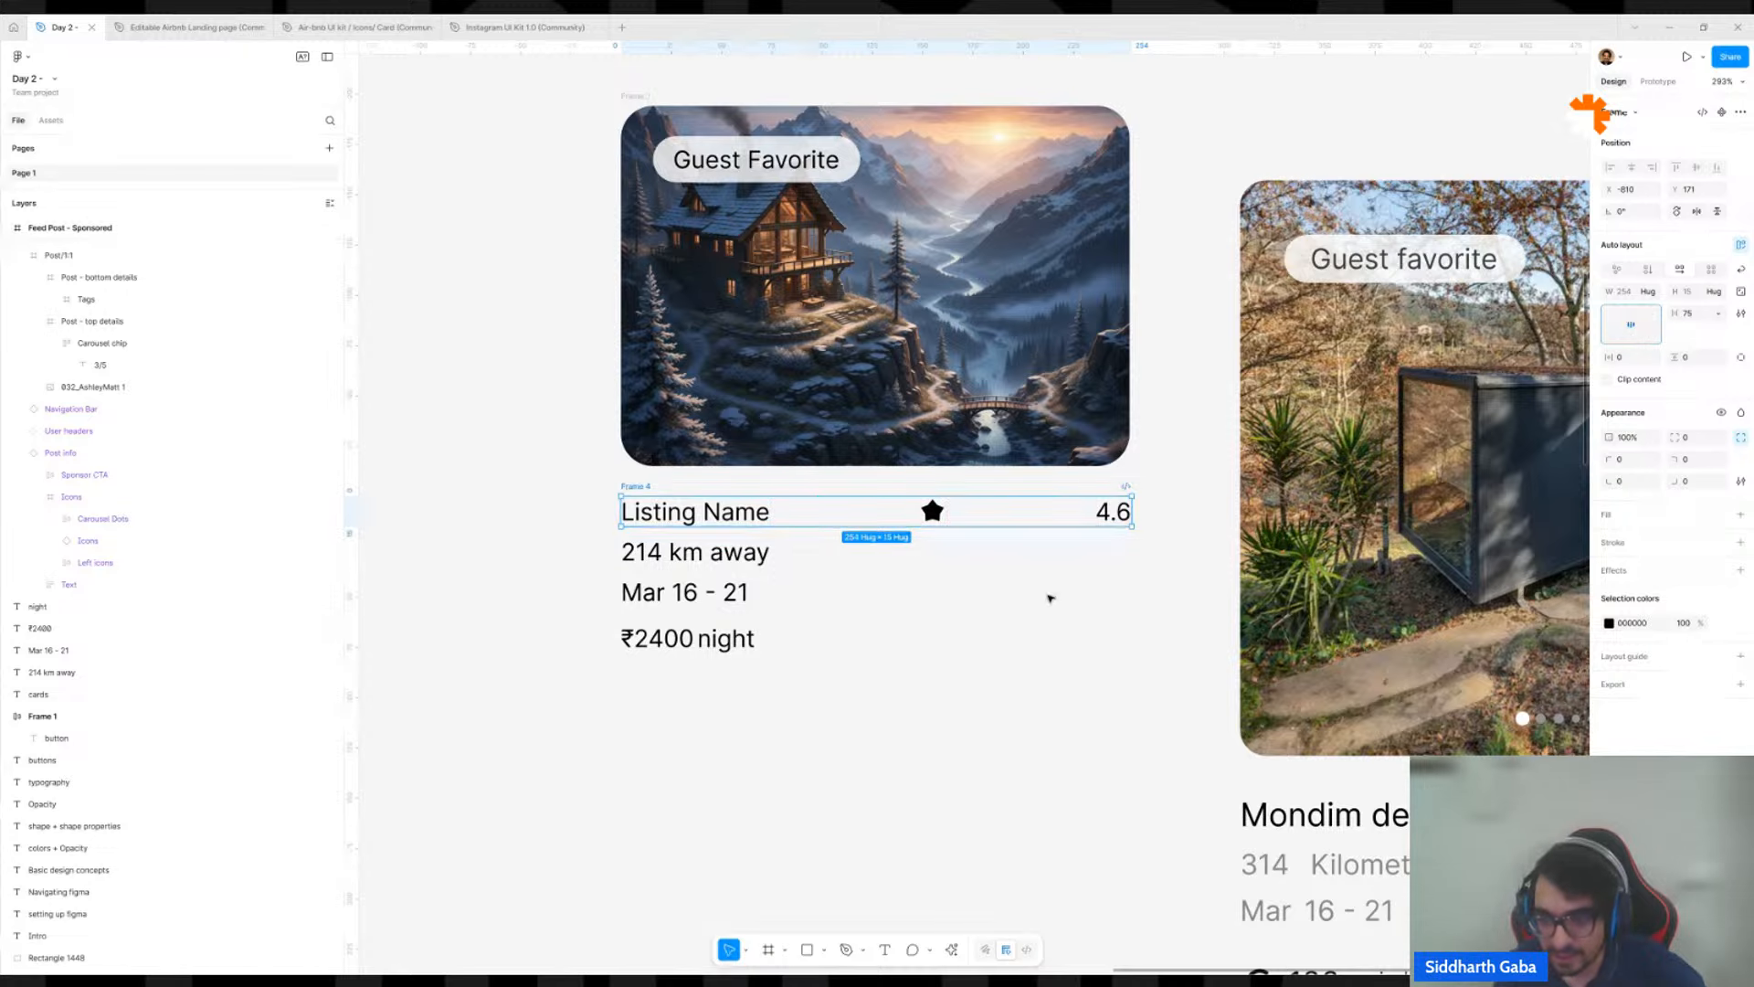
scroll(1049, 599, "down", 5, "ctrl")
scroll(934, 556, "up", 5, "ctrl")
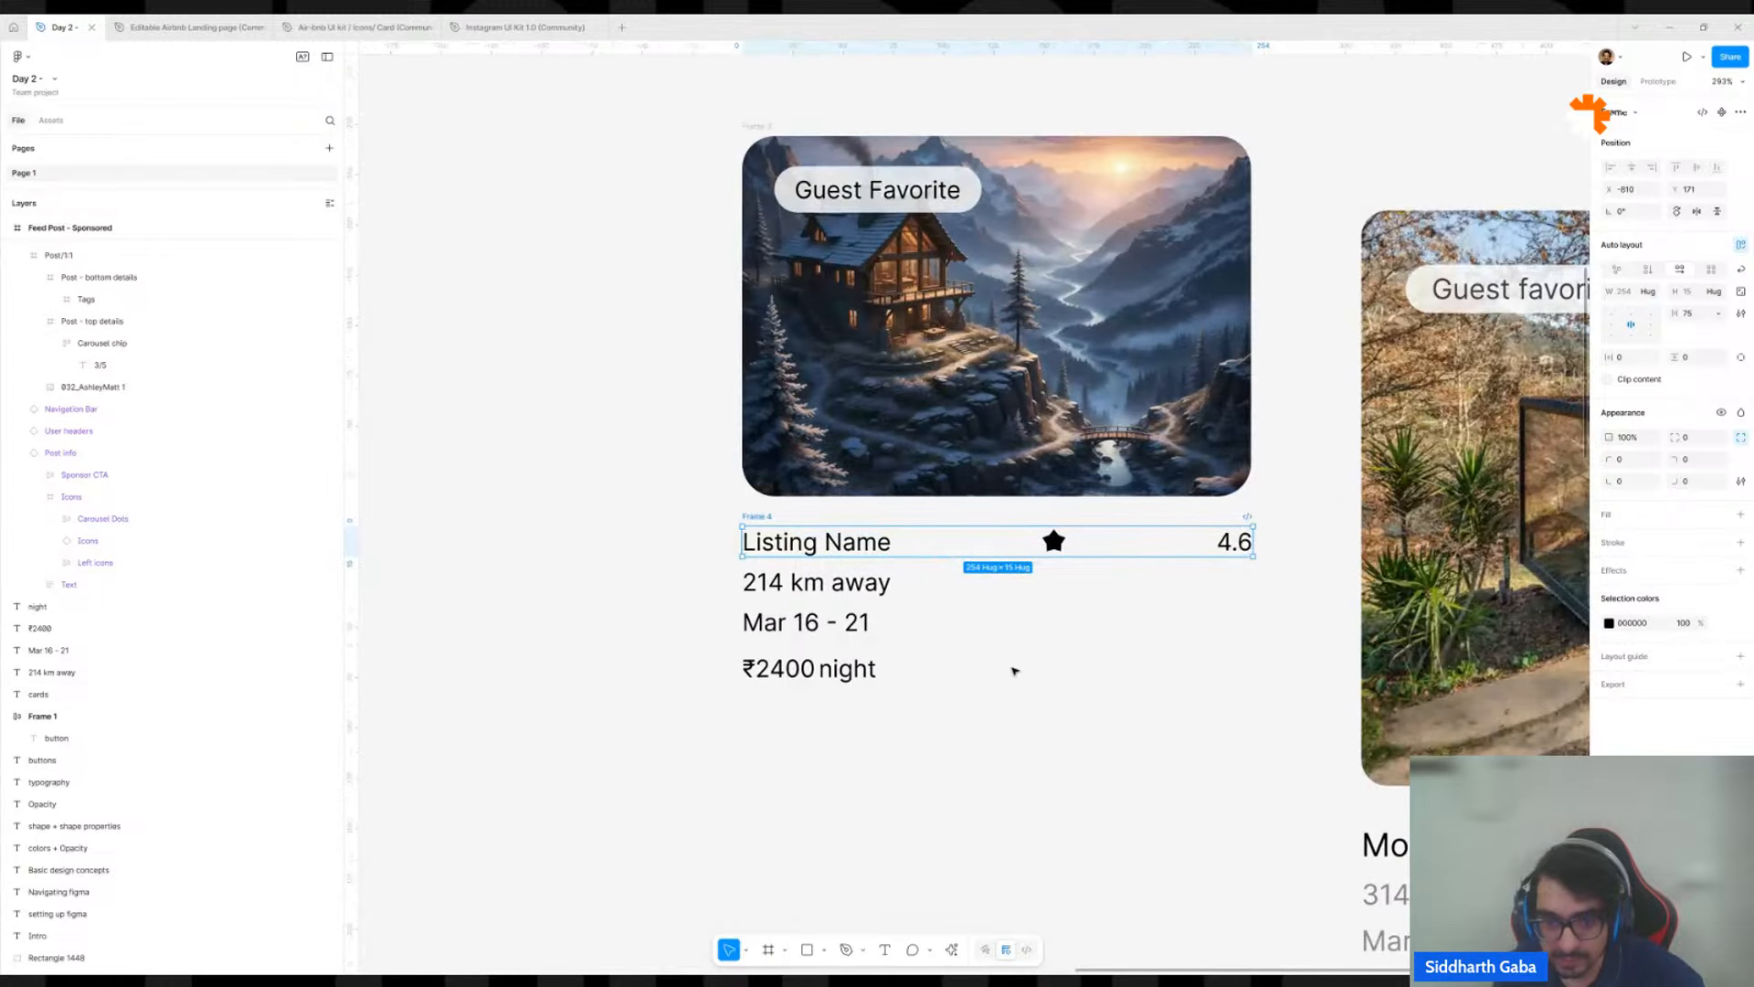
Examine how the star and 4.96 rating are placed in the Mondim de basto reference card.
left_click_drag(1014, 670, 687, 550)
scroll(687, 551, "down", 5, "ctrl")
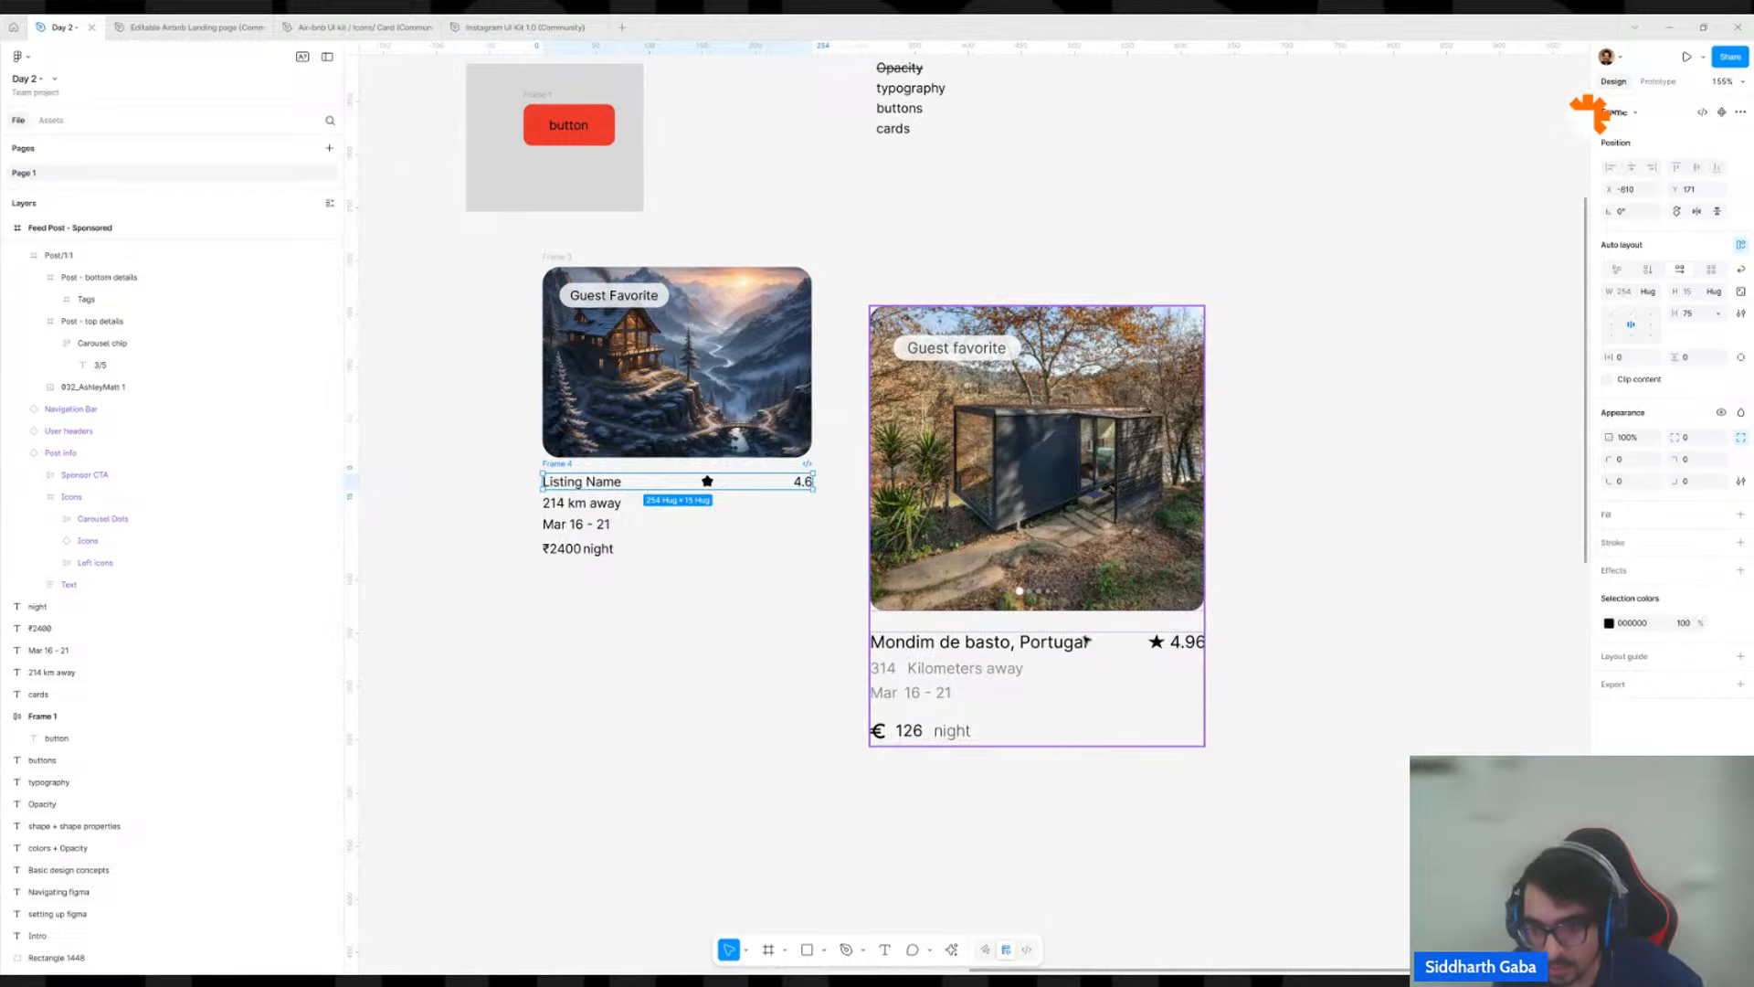
scroll(1175, 649, "up", 5, "ctrl")
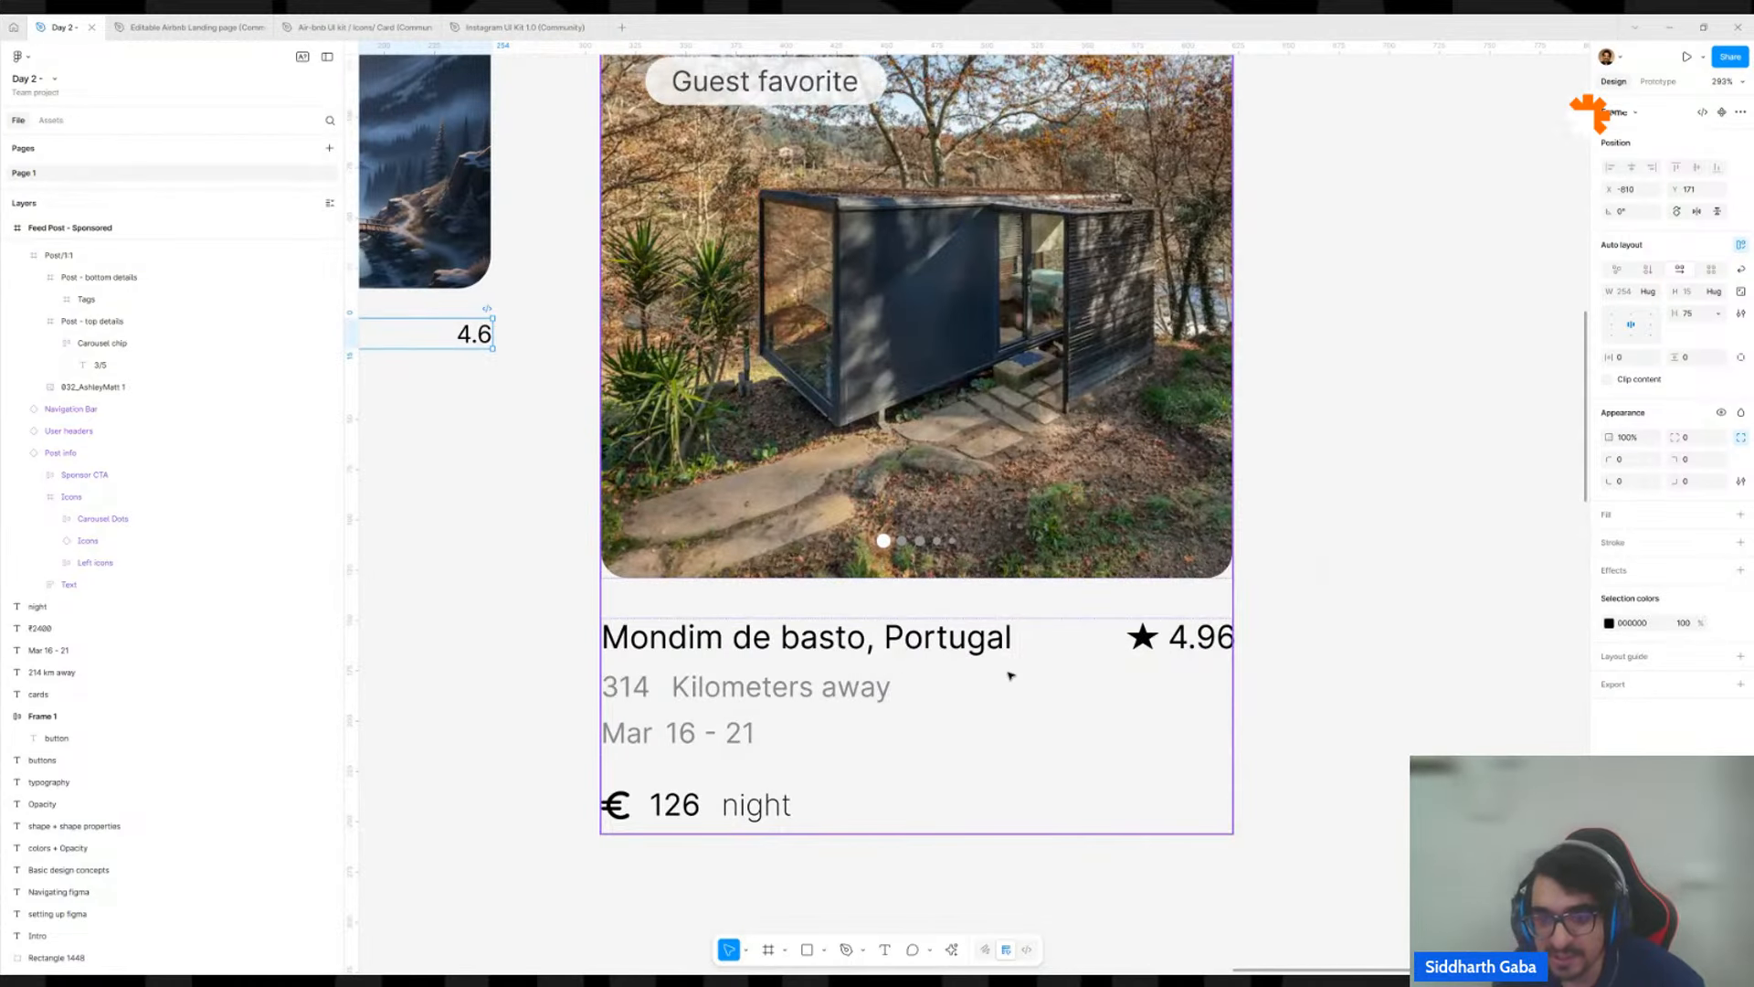
left_click(1142, 640)
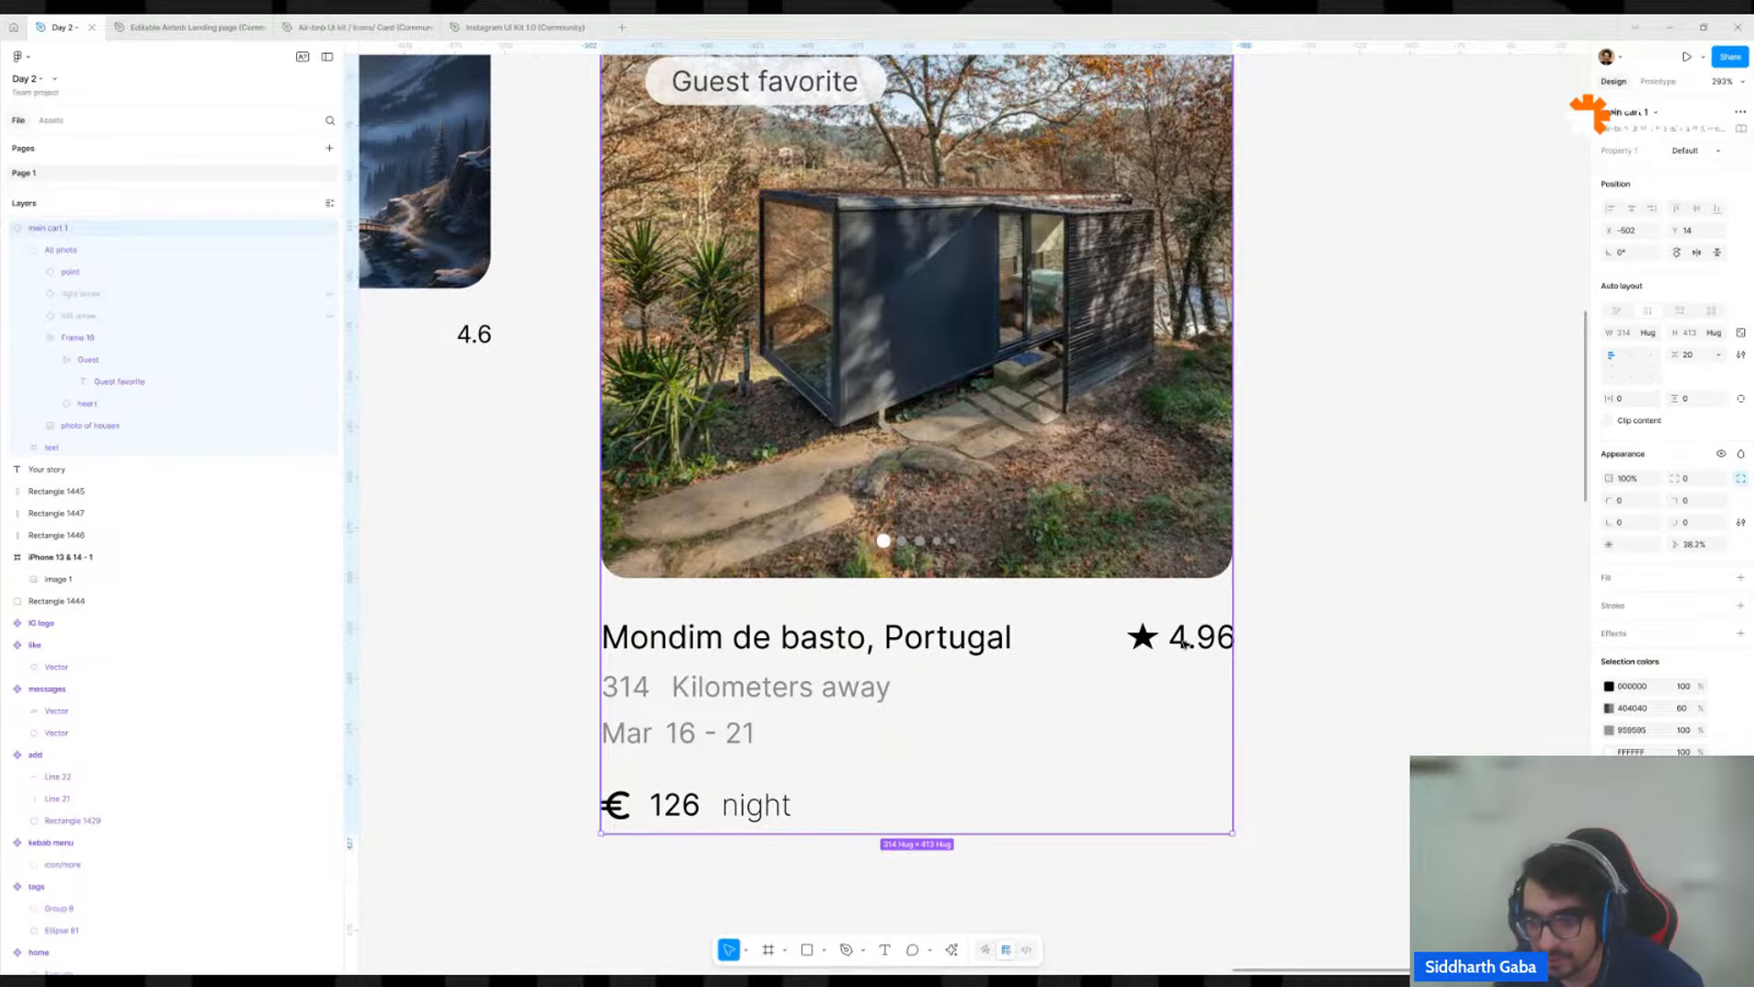
scroll(1148, 643, "down", 5)
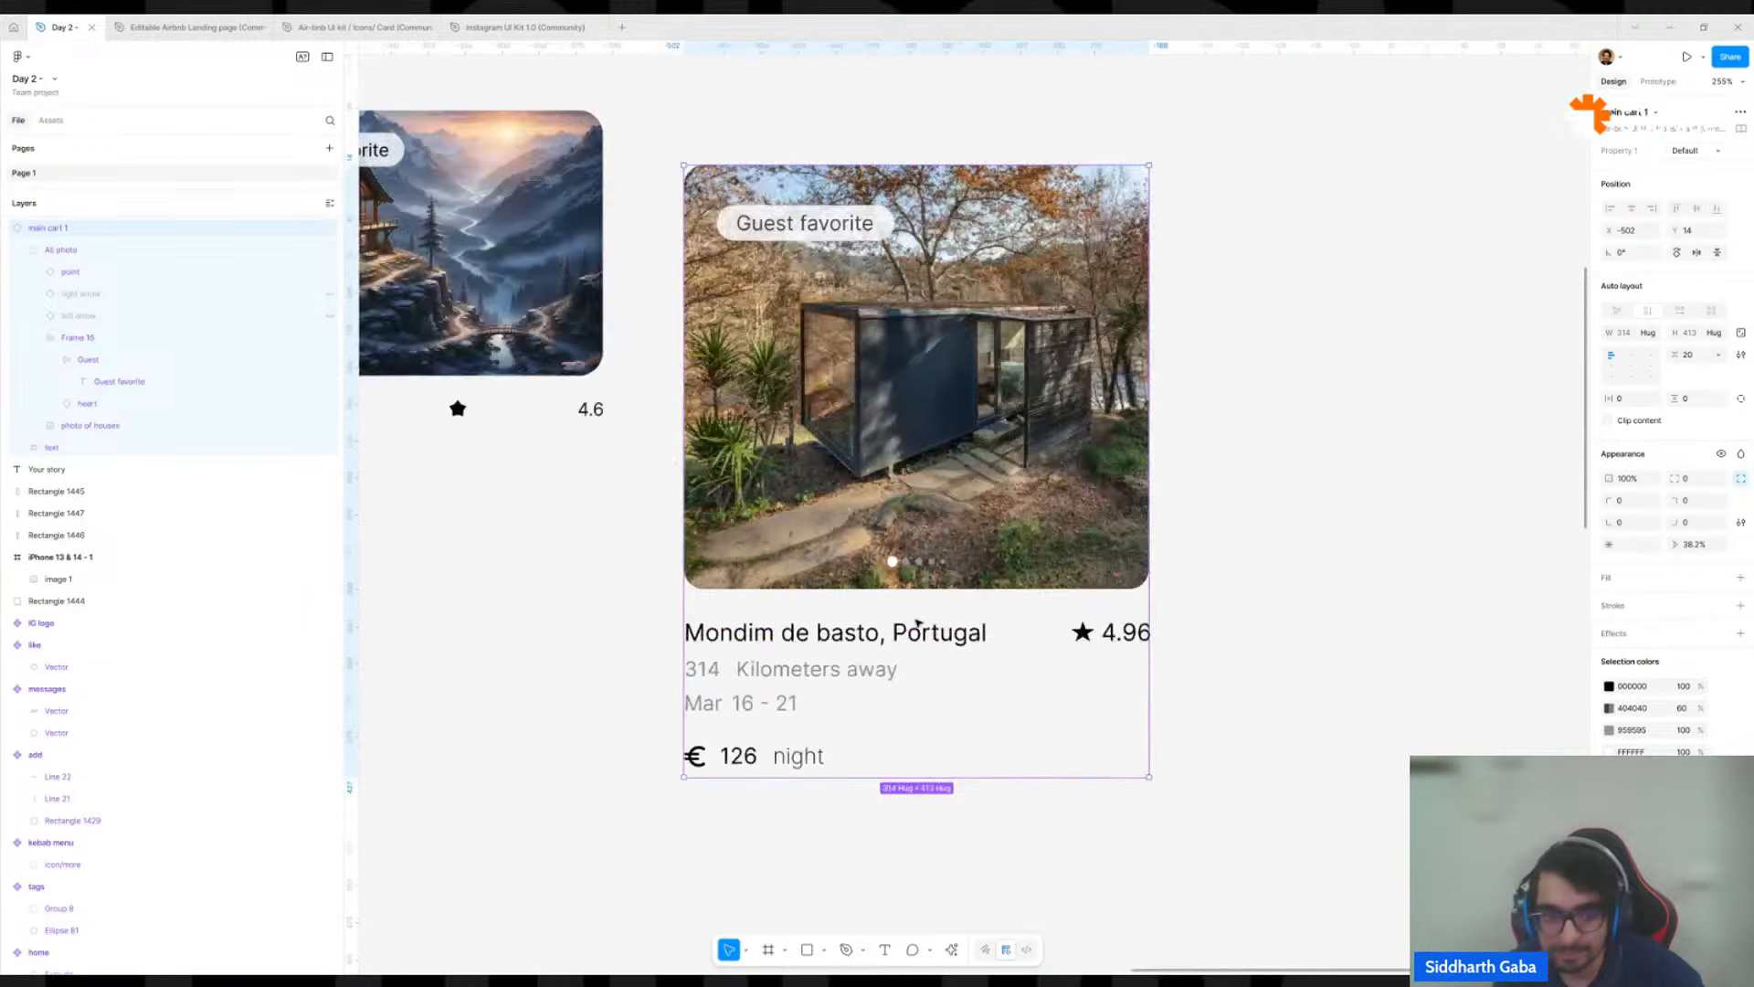
scroll(640, 502, "up", 5)
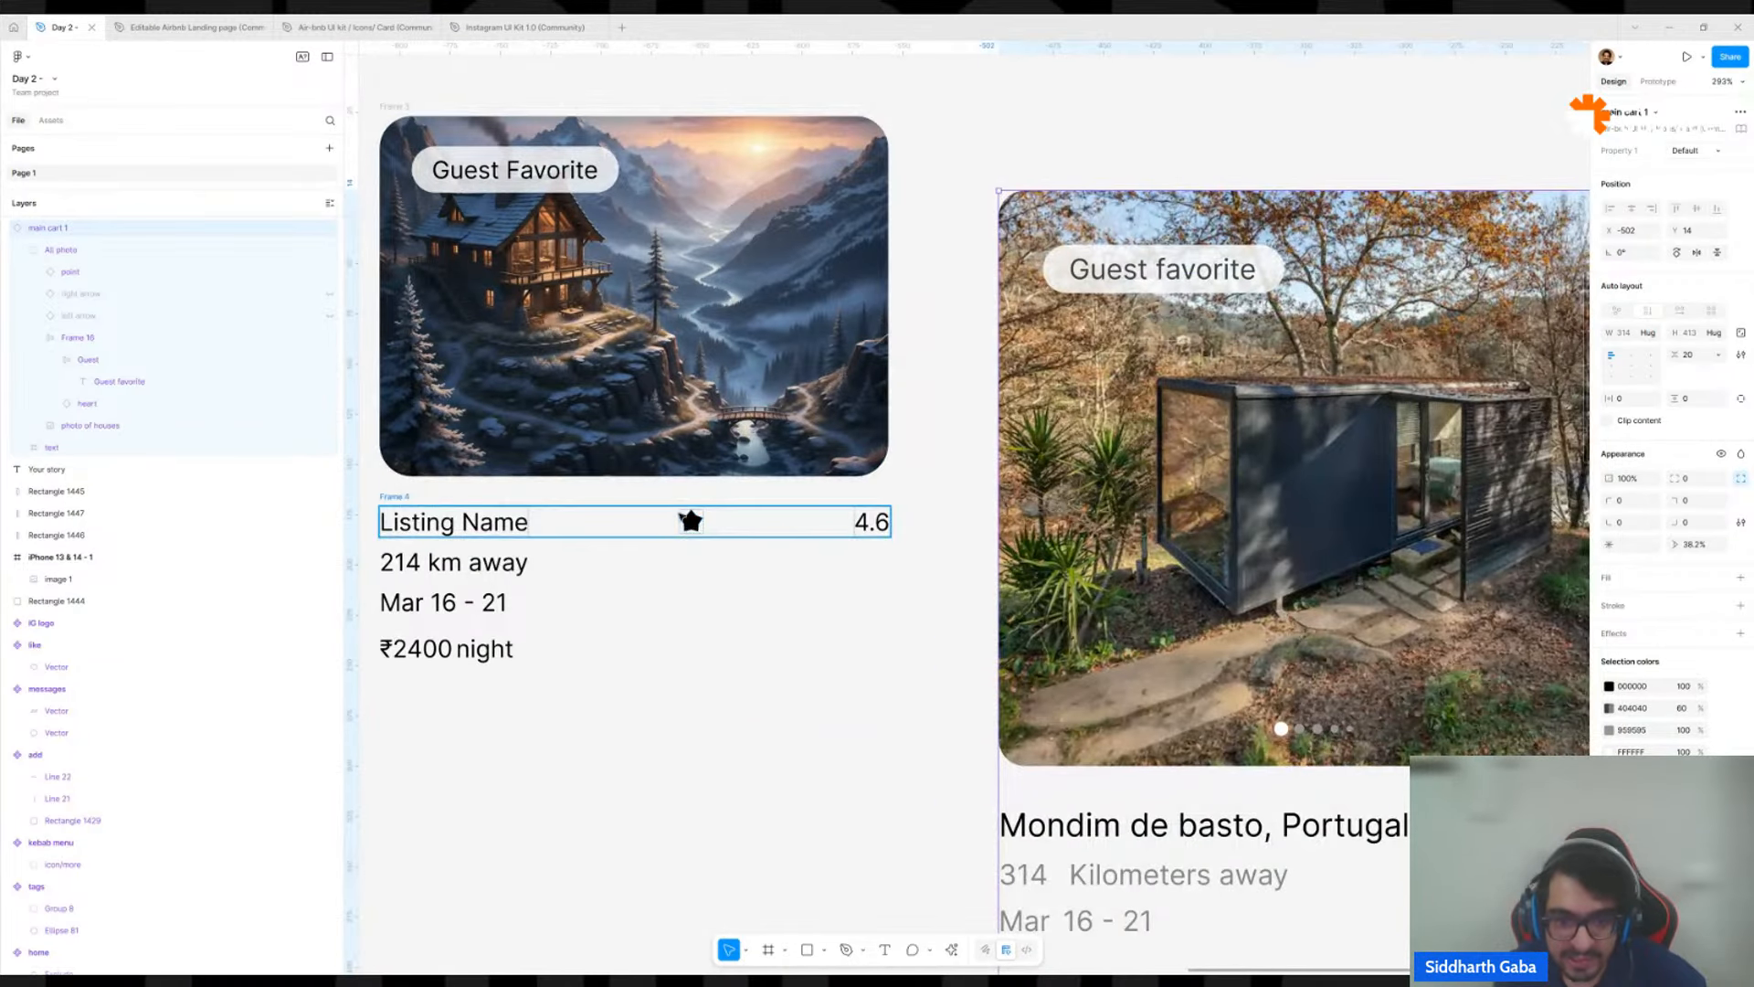
Nest the star and 4.6 rating in their own auto layout frame inside the row, keeping Fixed width.
left_click(690, 521)
left_click(864, 526, "shift")
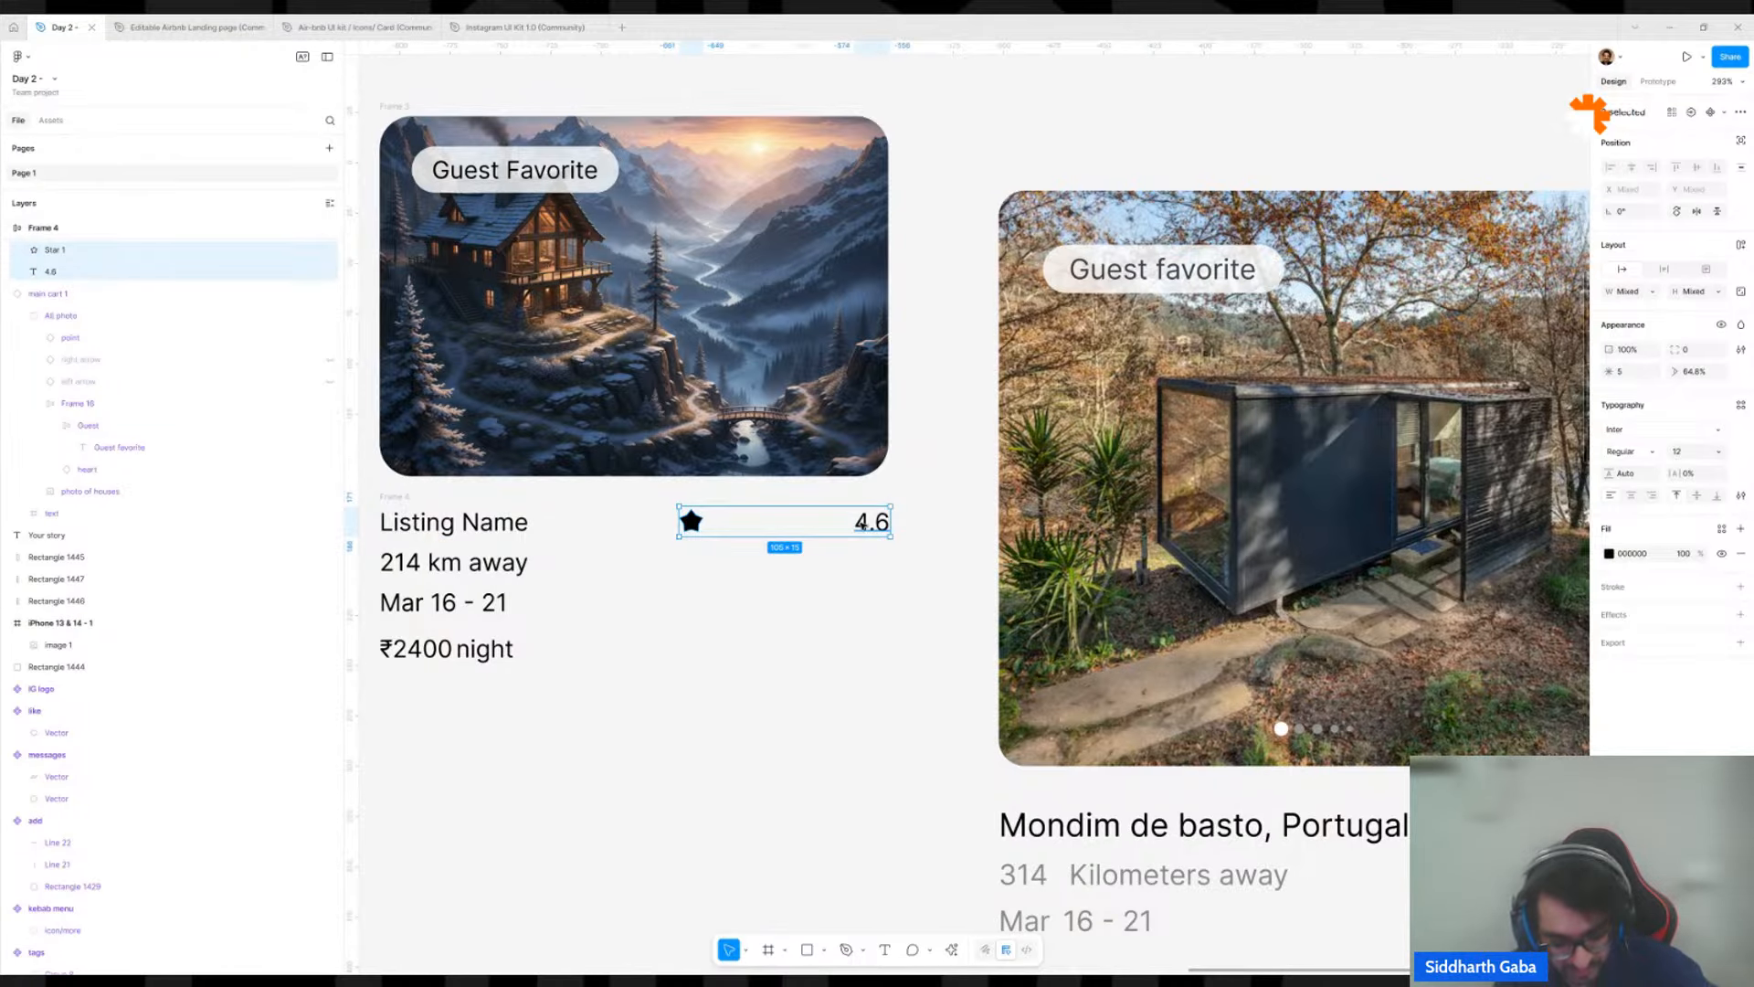
key("shift+a")
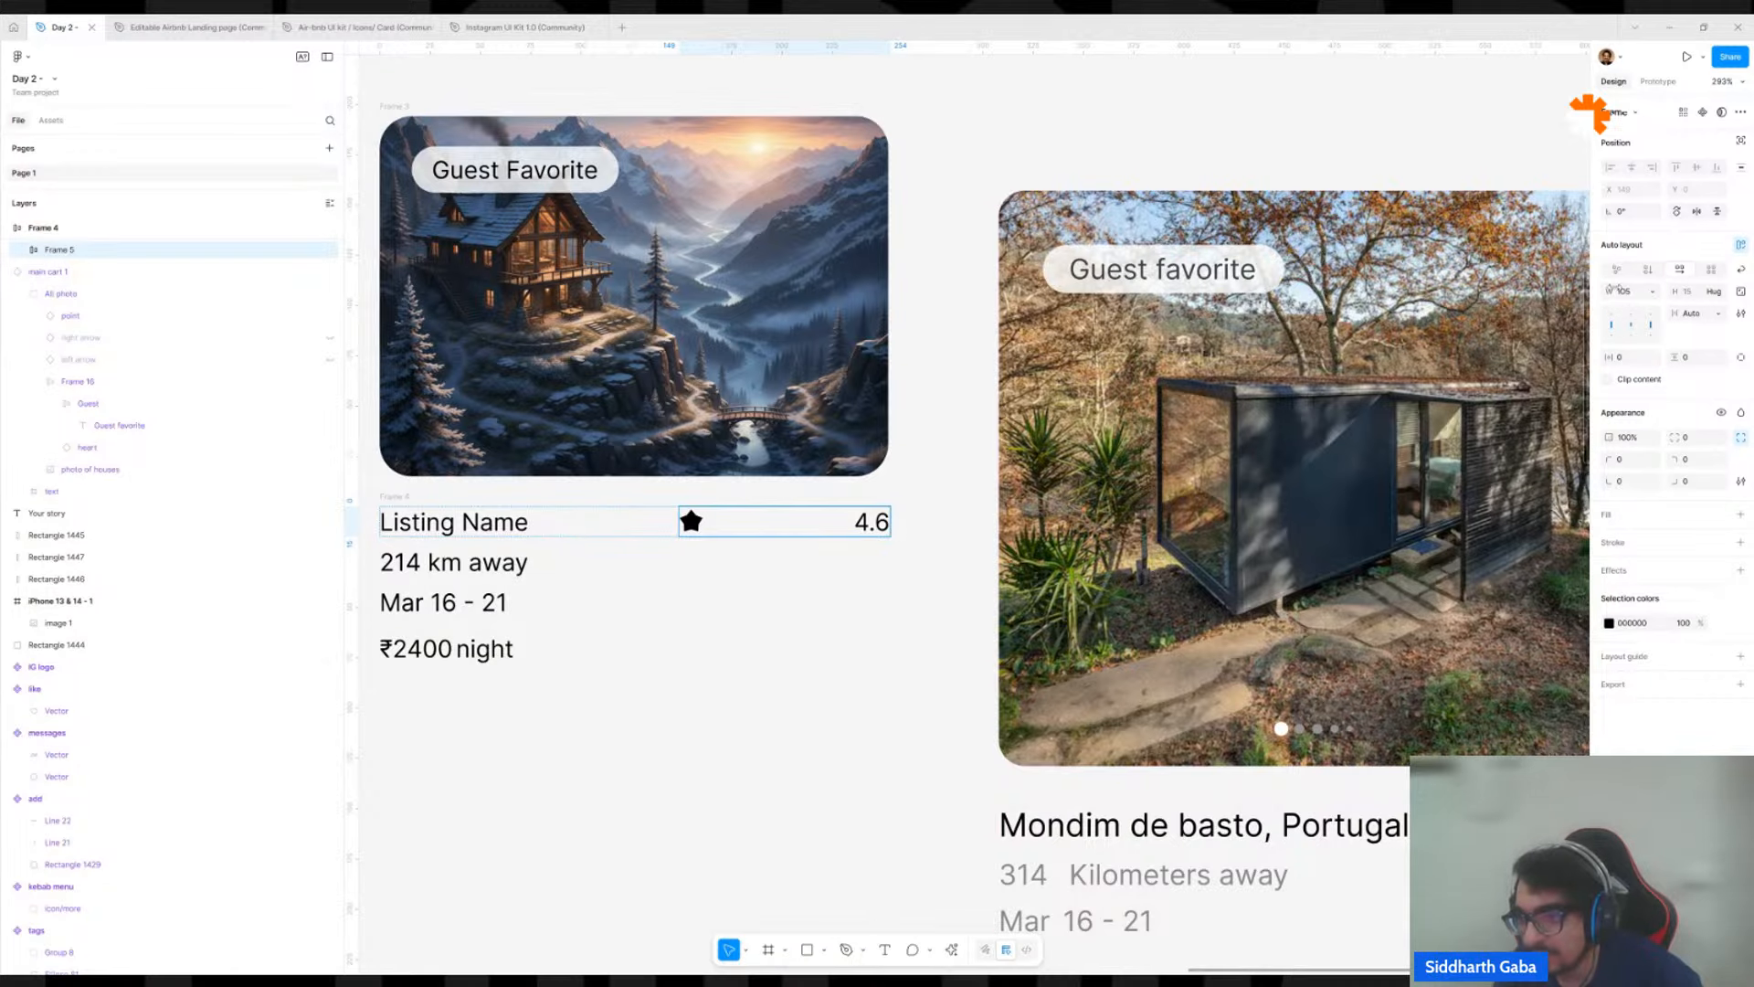
left_click(1651, 293)
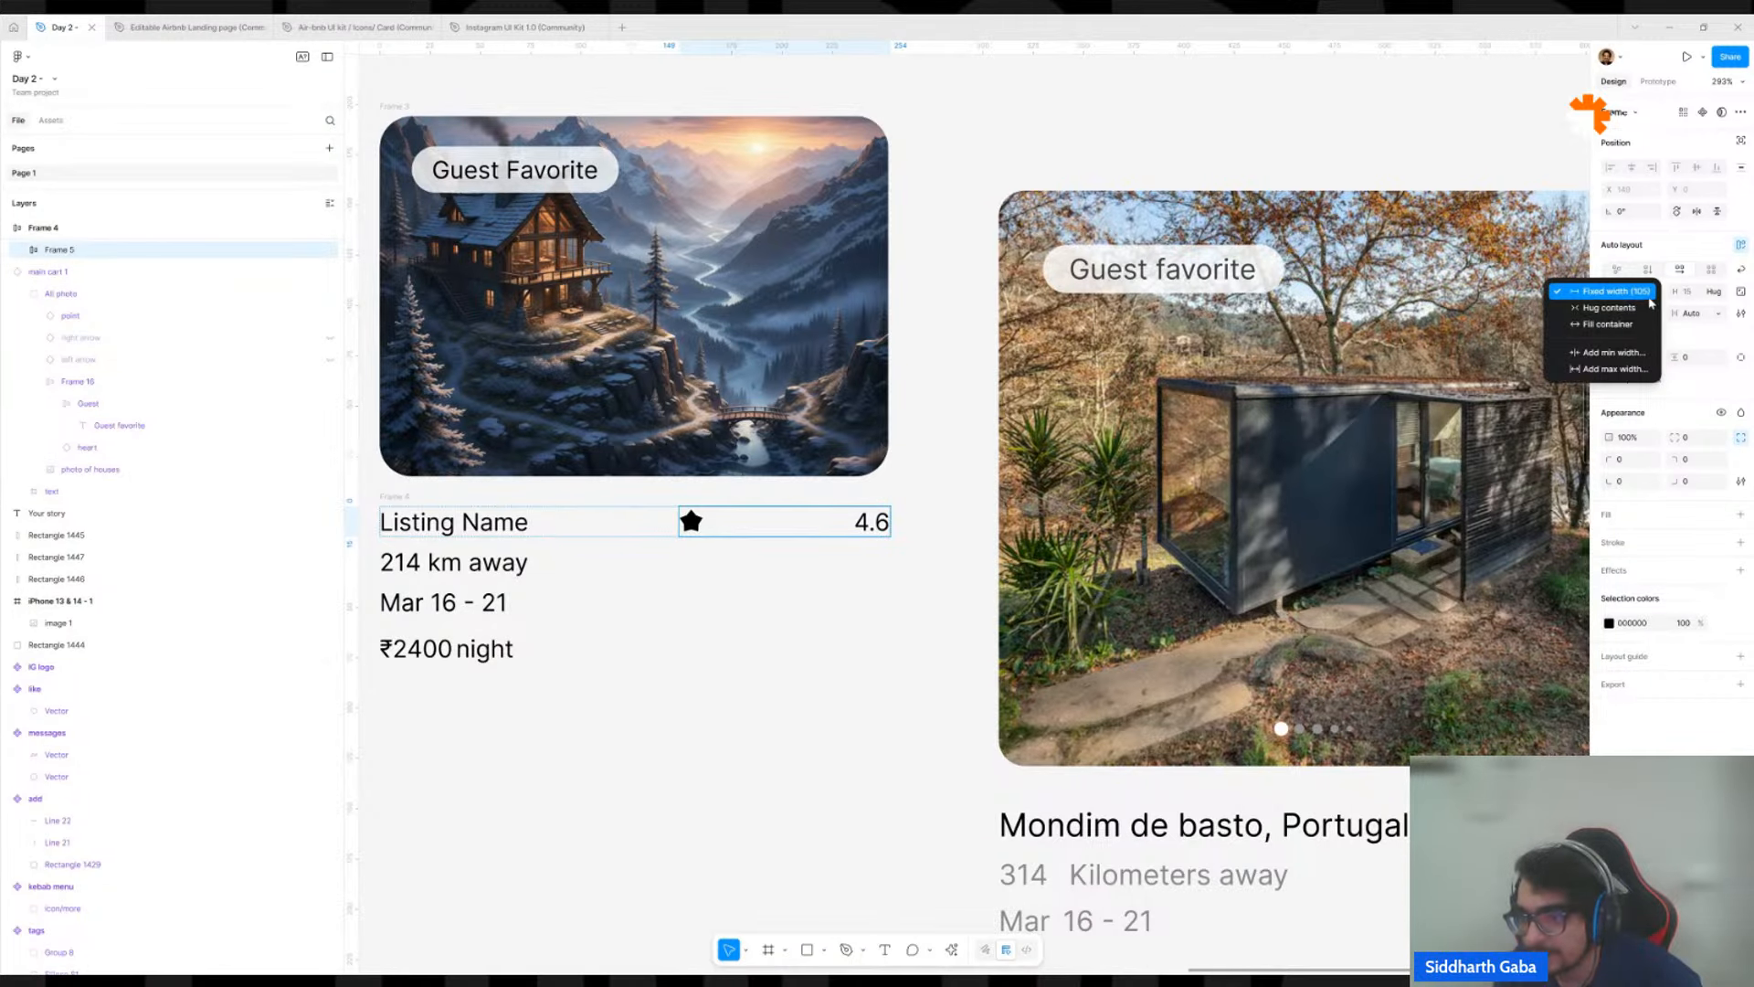
left_click(1651, 297)
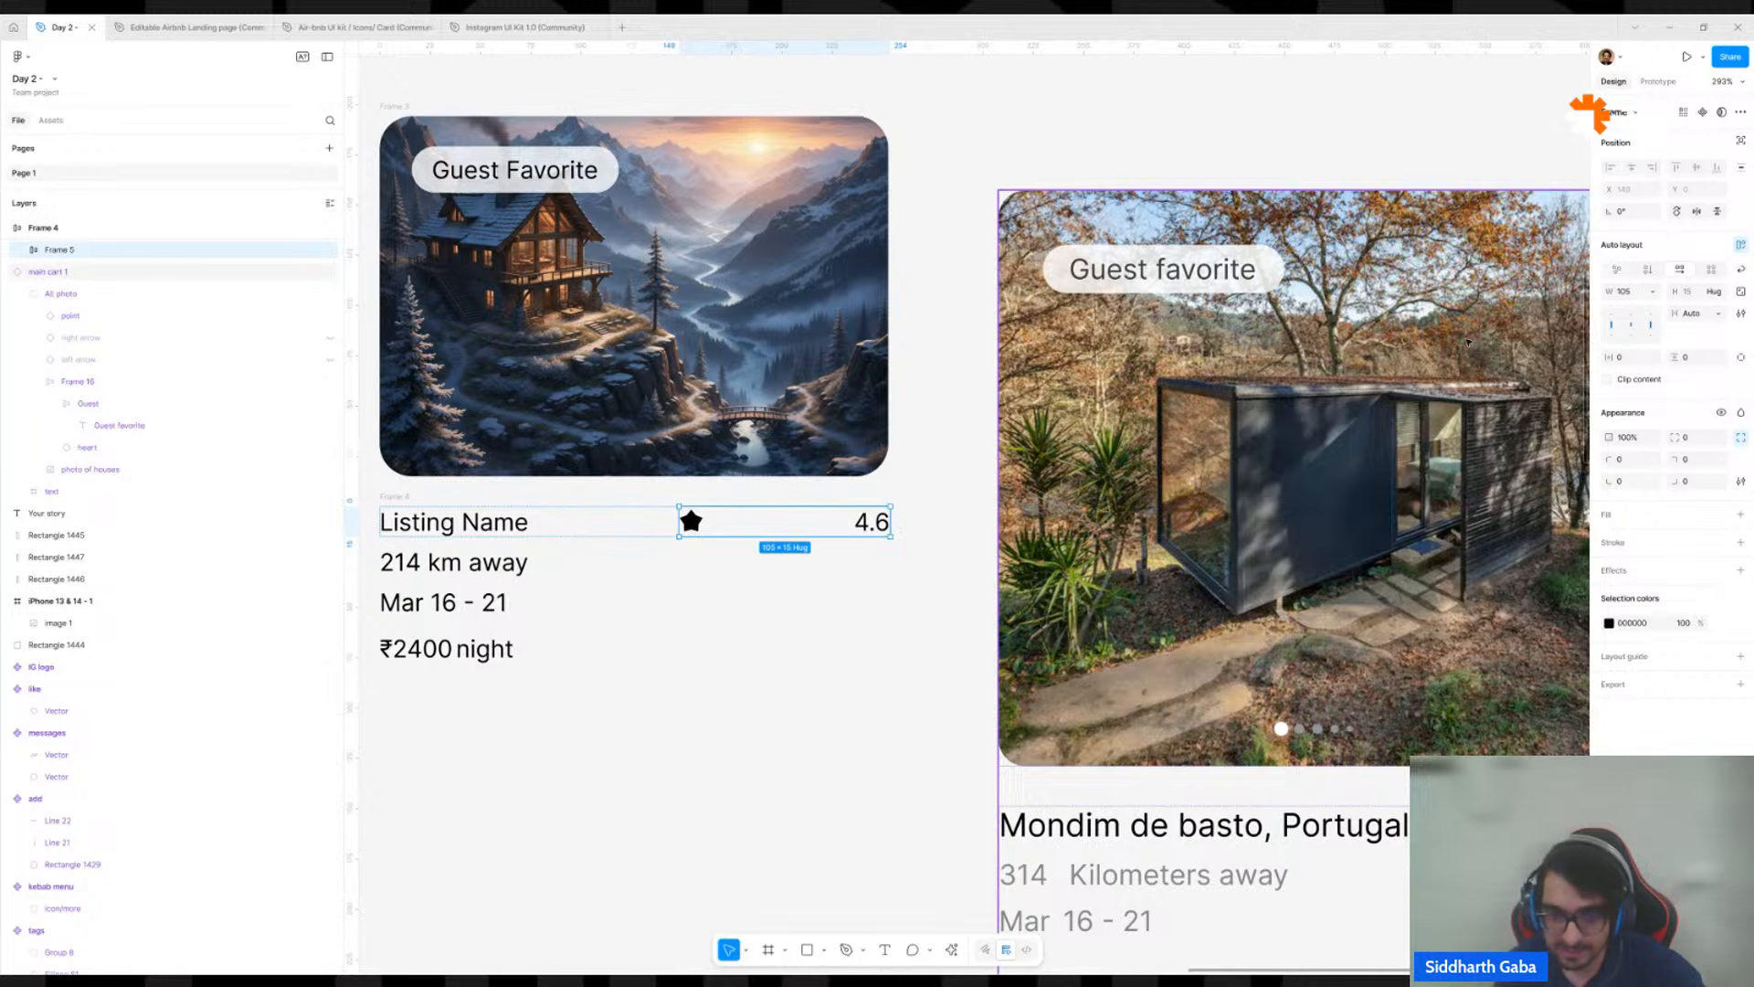
Place a copy of the red button on the empty canvas below and beside the mountain house card.
scroll(1240, 417, "down", 5, "ctrl")
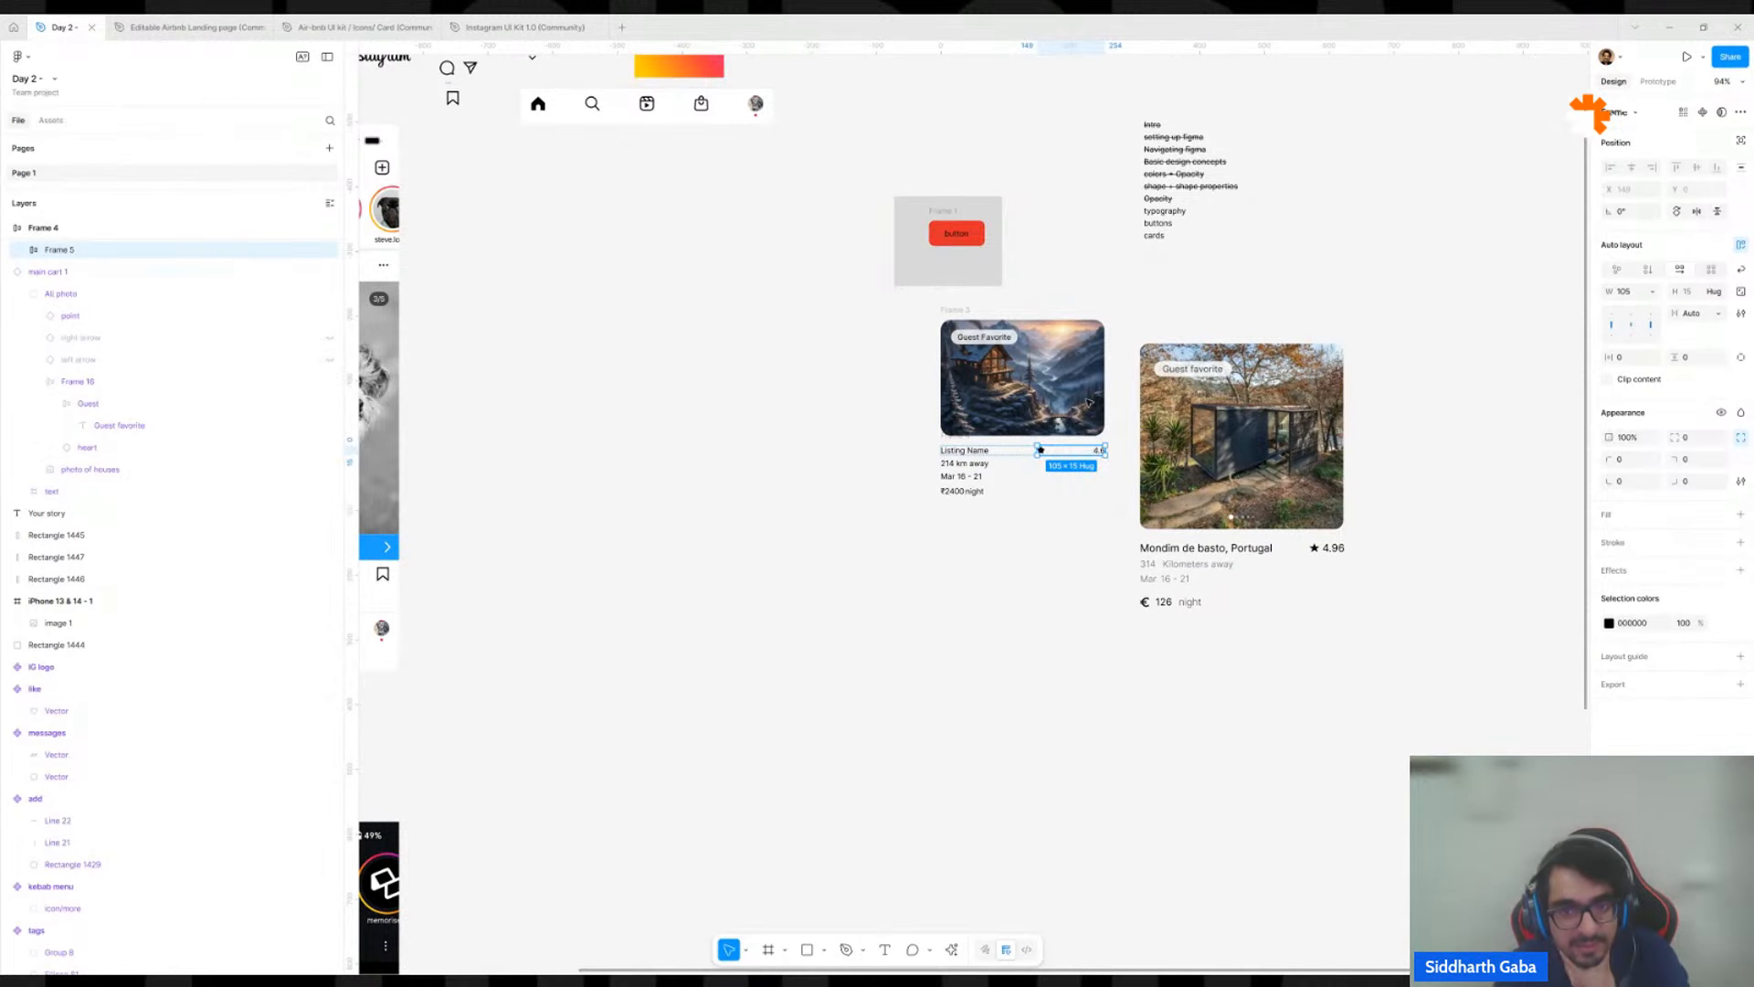
left_click_drag(942, 232, 779, 599, "alt")
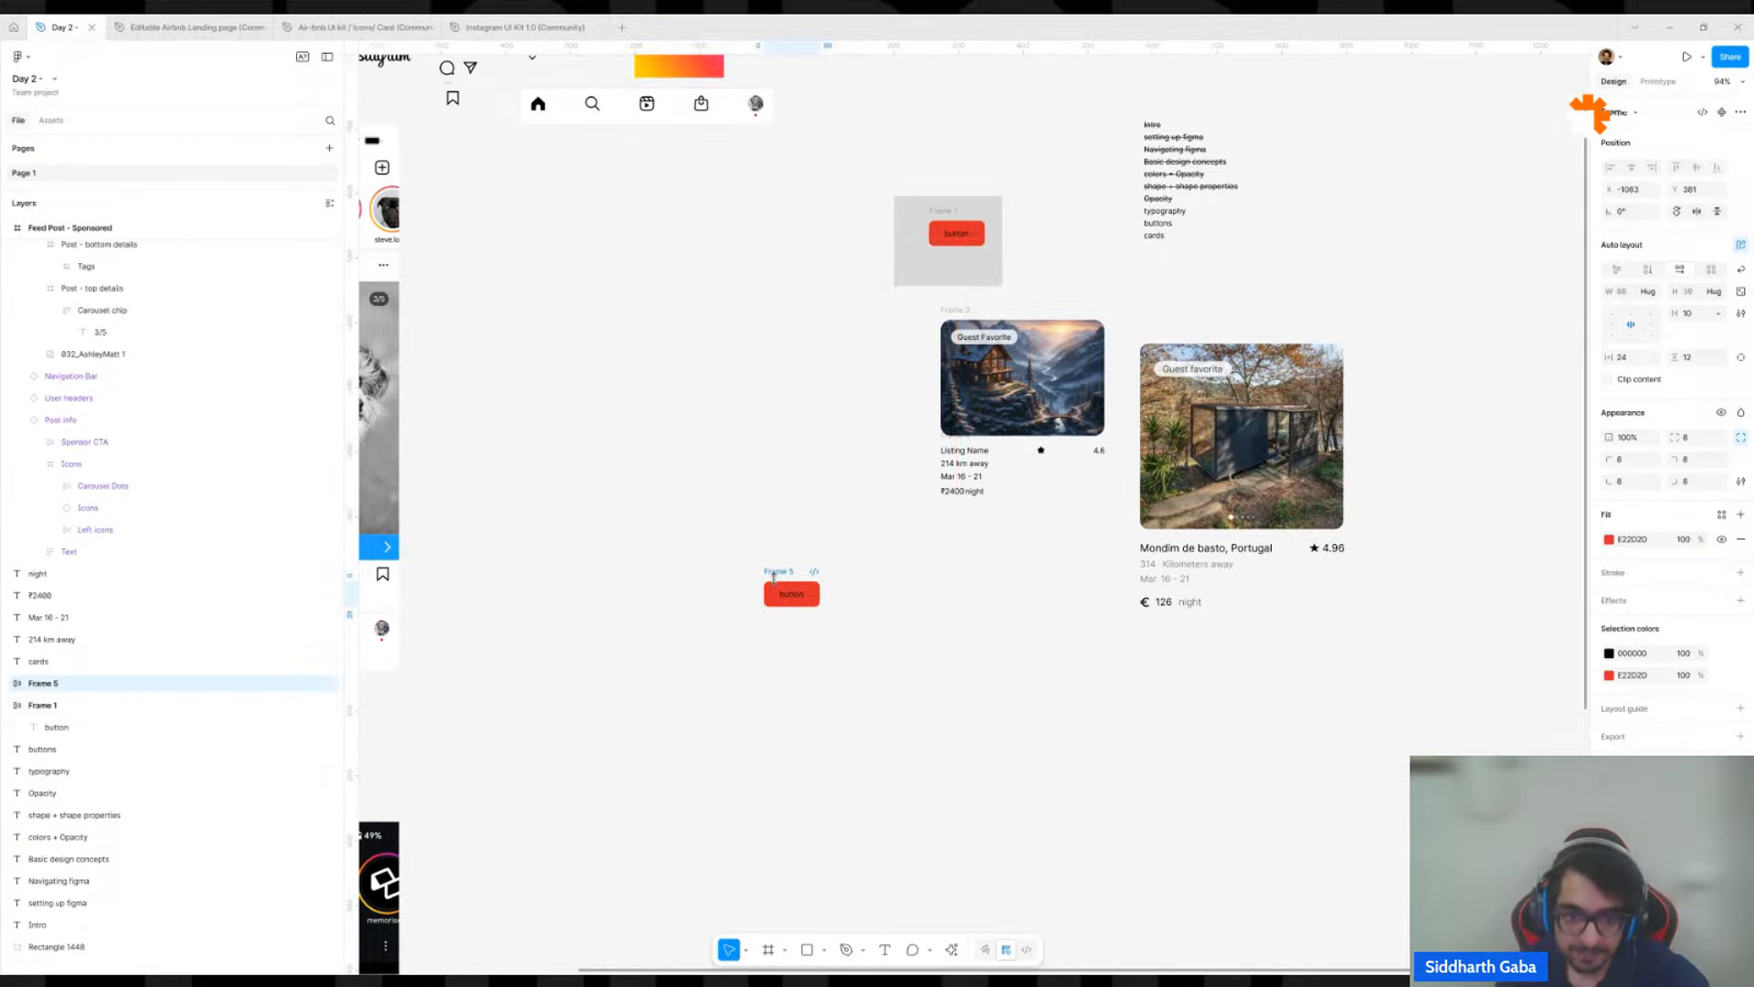
scroll(779, 598, "up", 5, "ctrl")
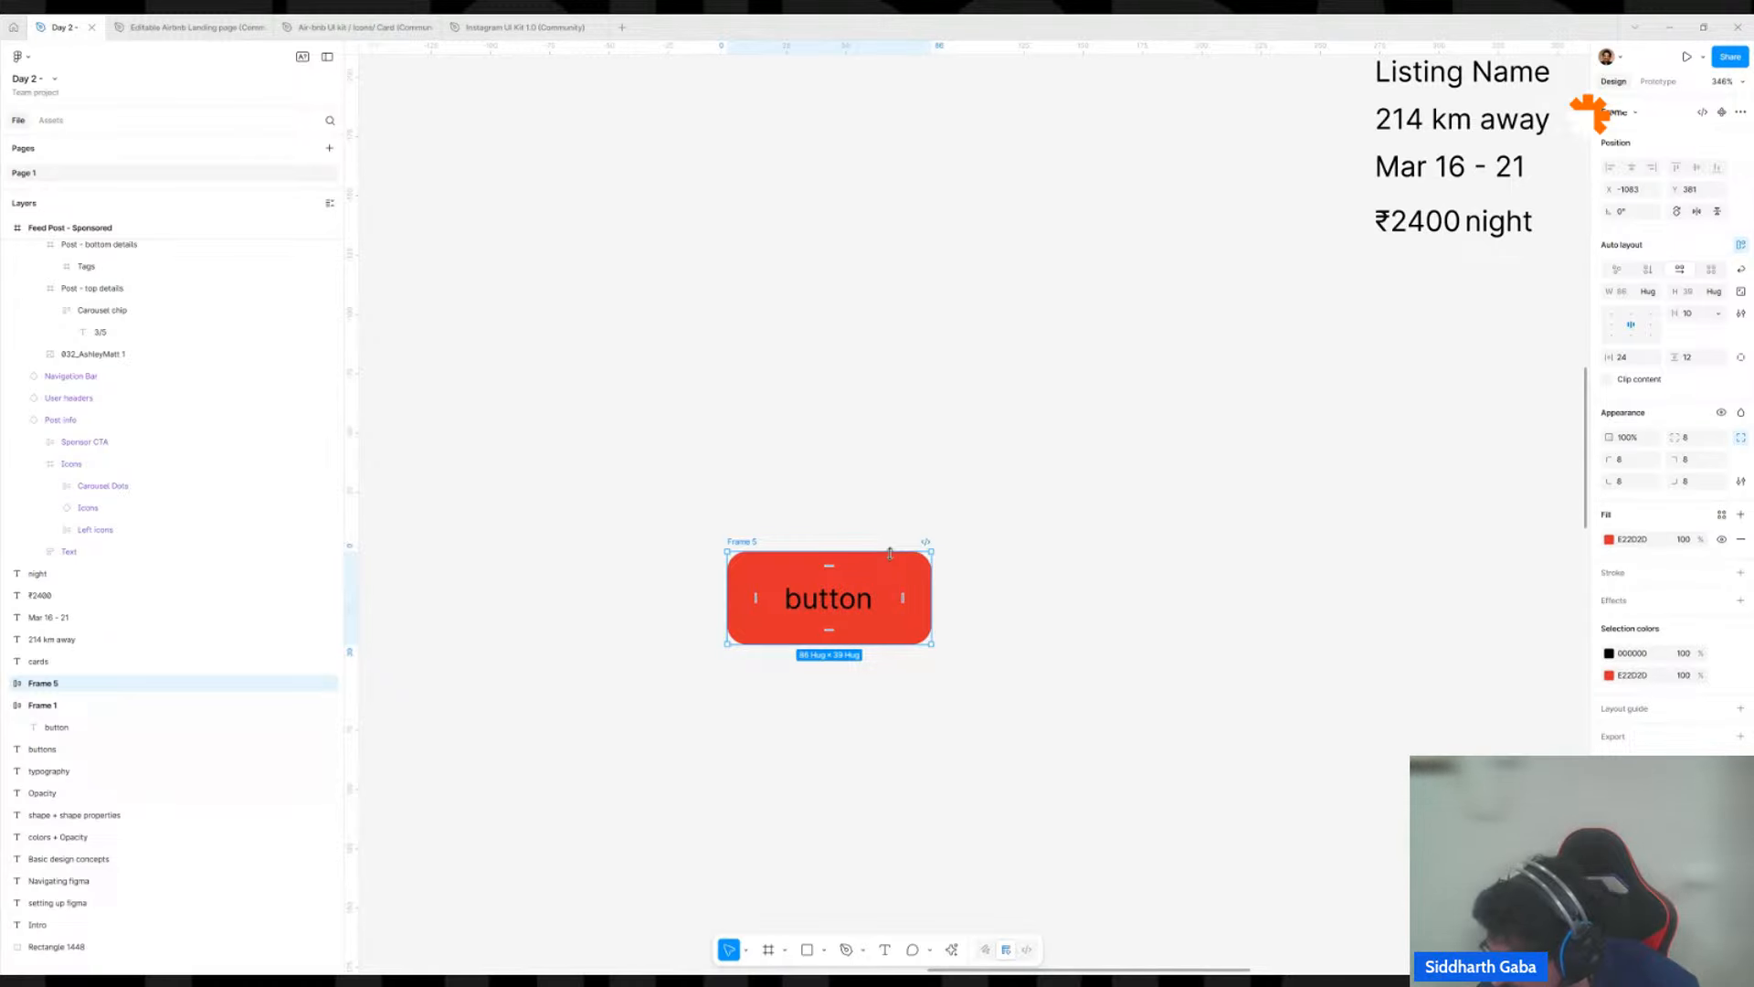
left_click(951, 644)
scroll(800, 573, "down", 2)
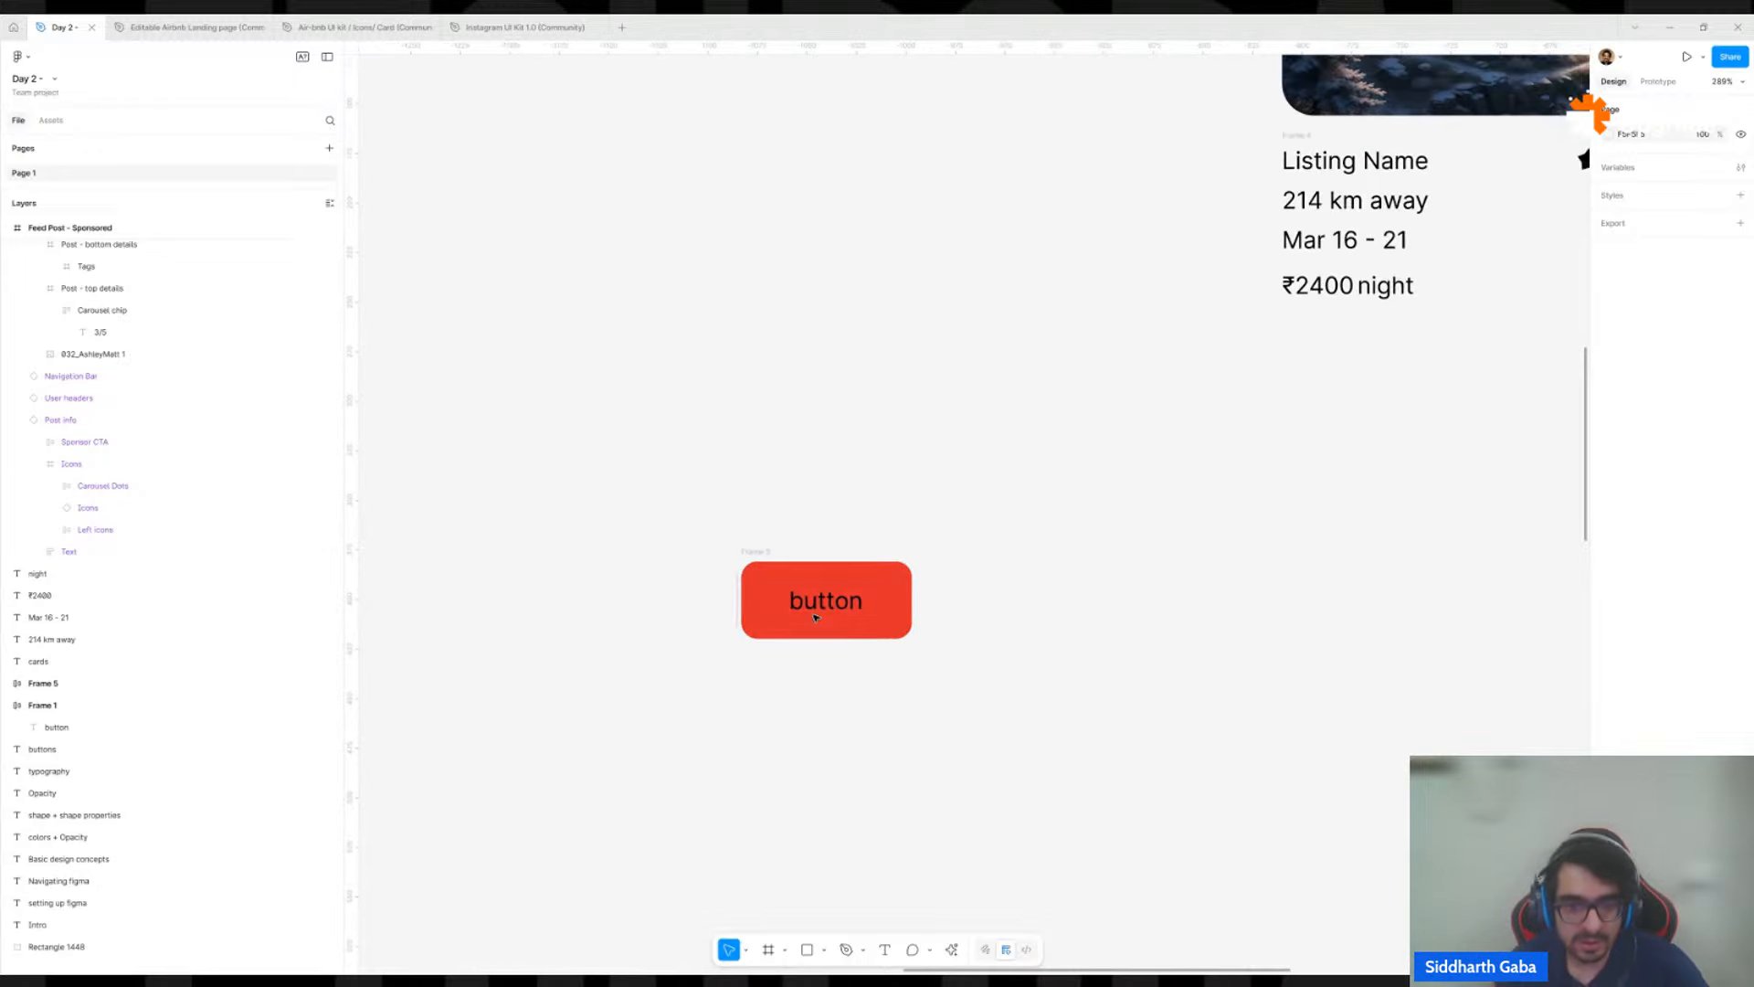
Try moving the label out of the copied red button, and undo the move.
double_click(822, 600)
left_click_drag(823, 601, 861, 828)
key("ctrl+z")
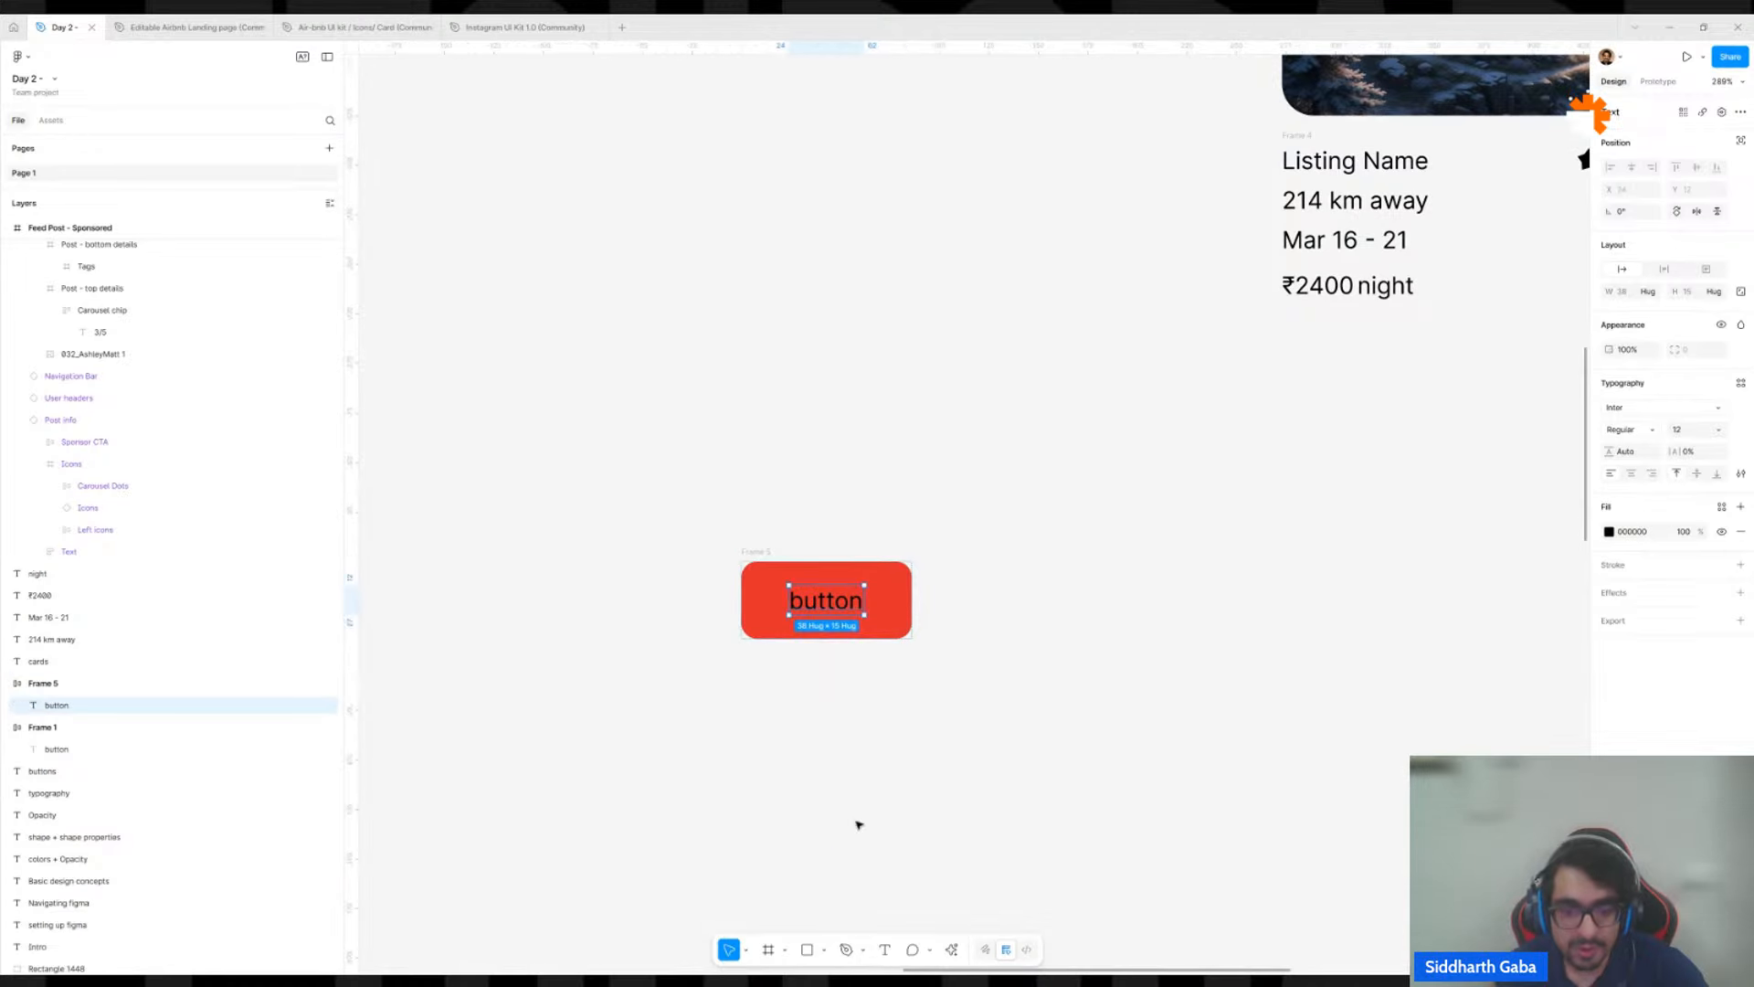
Try stretching the label downward inside the copied red button, and undo the resize.
left_click(831, 595)
left_click(832, 595)
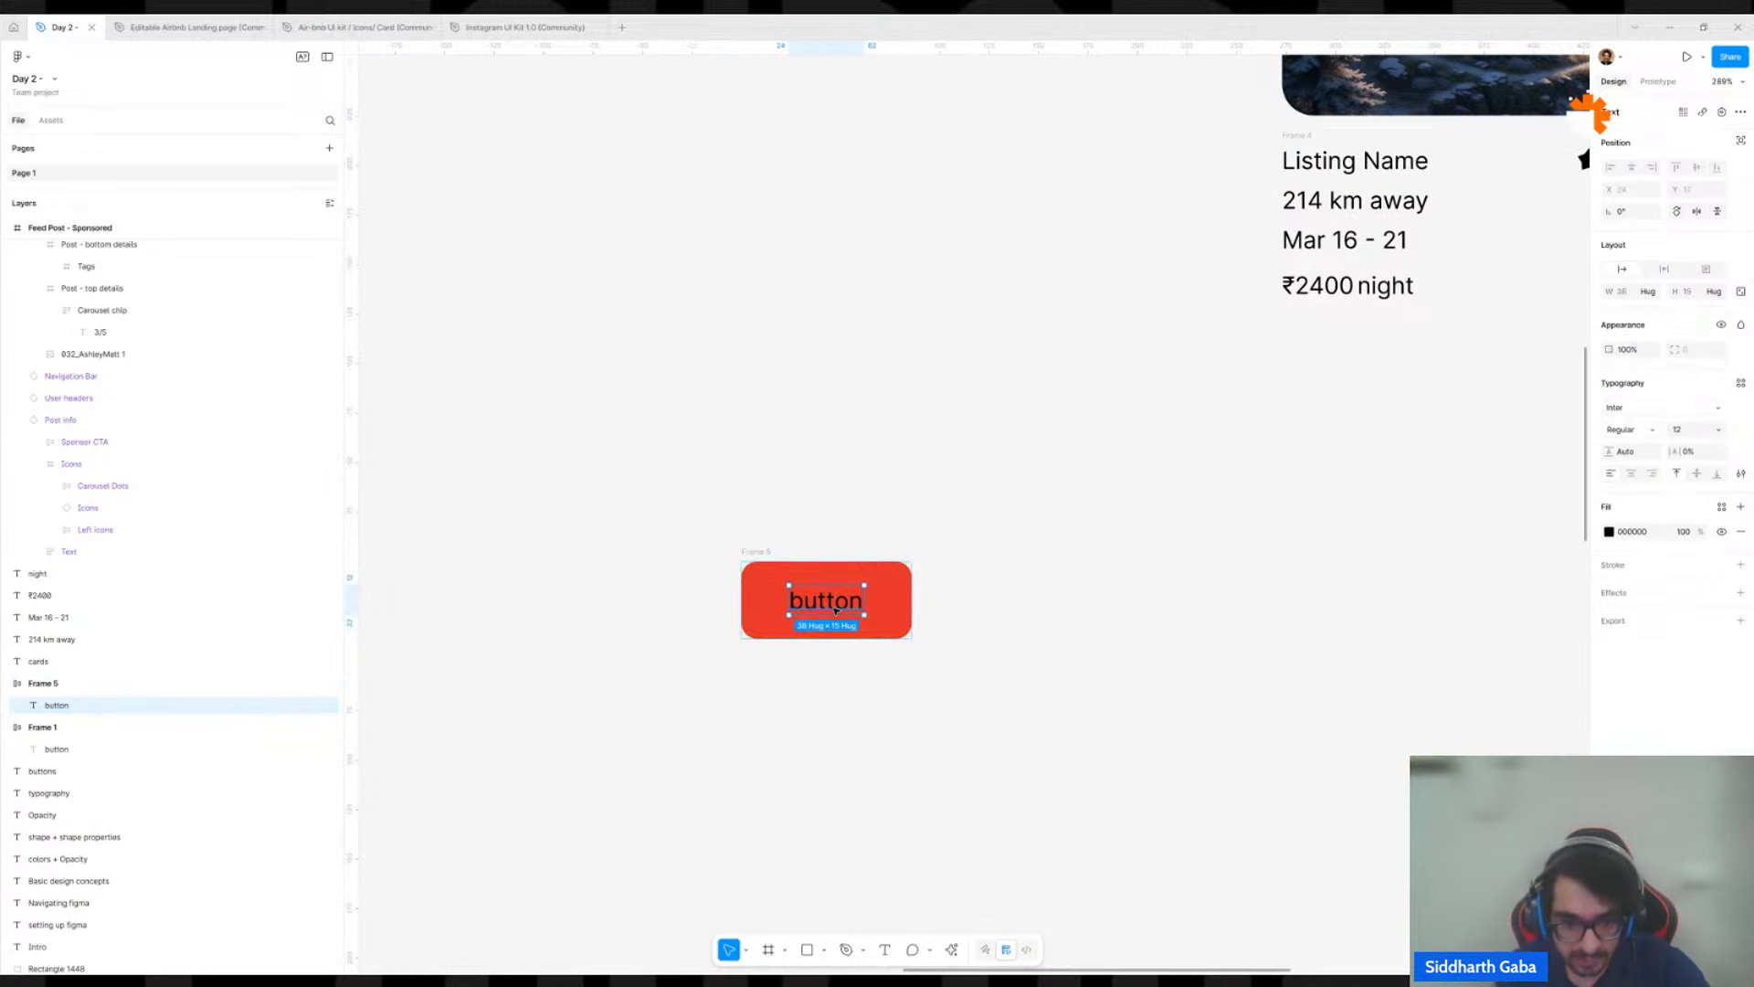
left_click_drag(833, 634, 818, 875)
left_click_drag(844, 616, 839, 912)
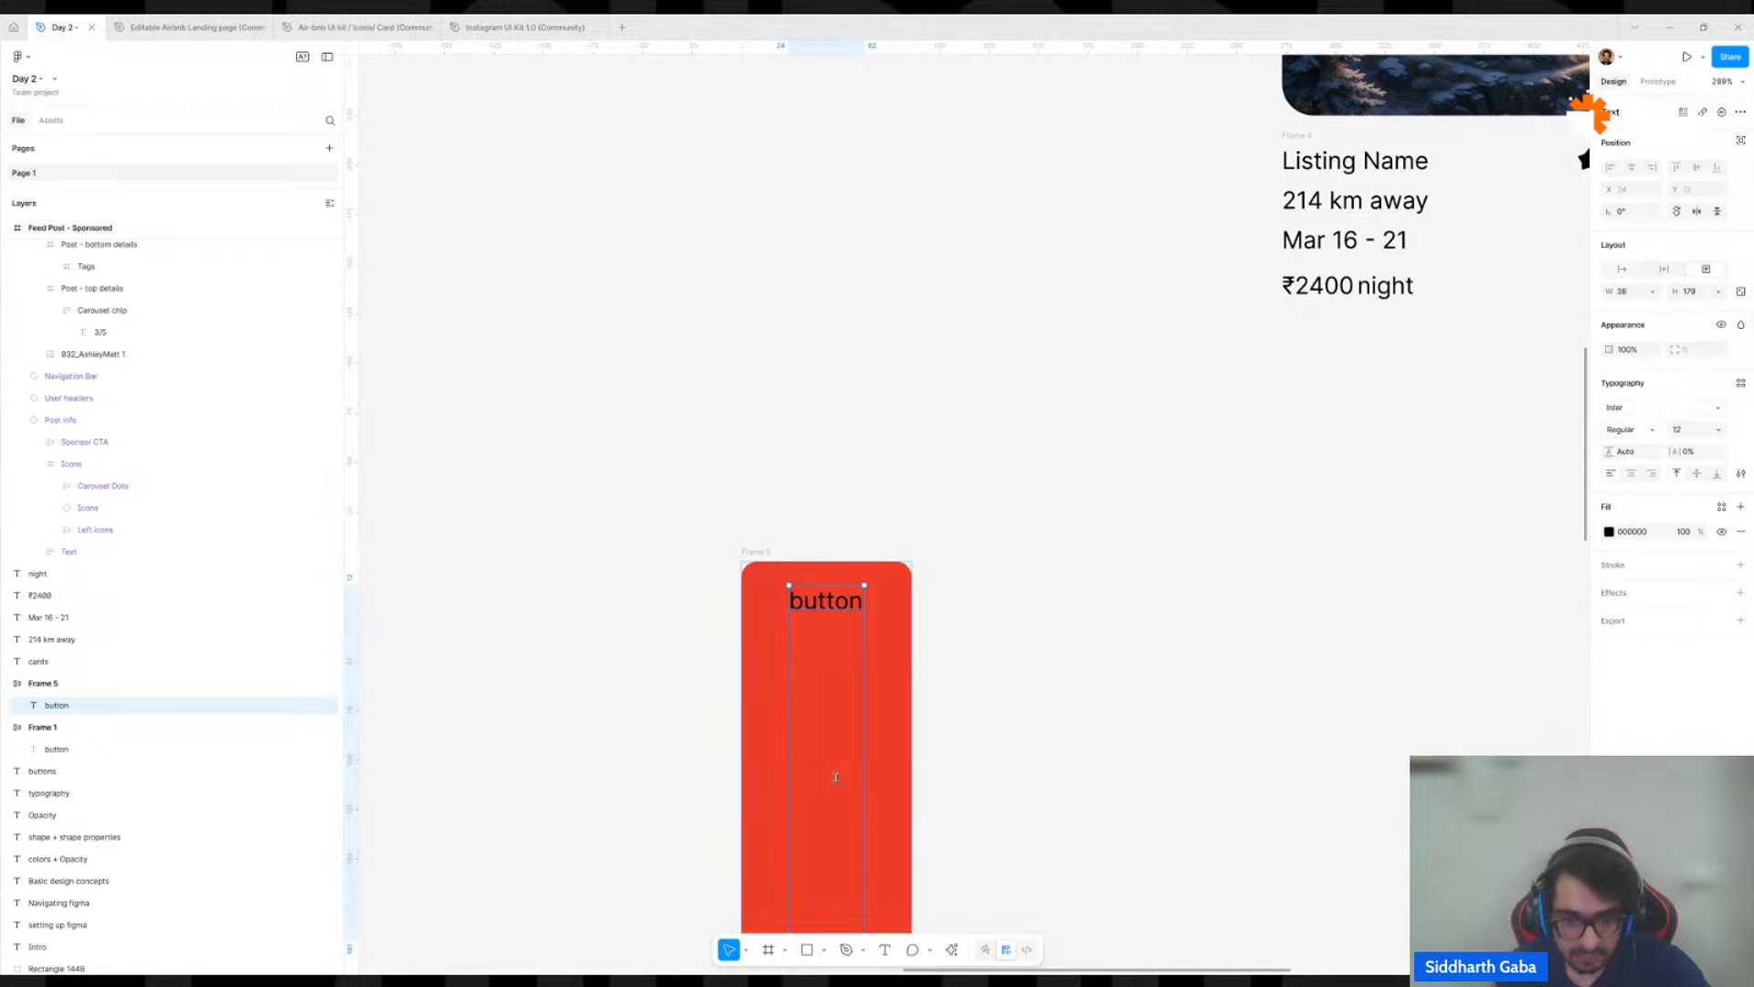
key("ctrl+z")
Place two copies of the label on the canvas below the red button, and remove the extra label inside the button.
left_click_drag(848, 603, 807, 812)
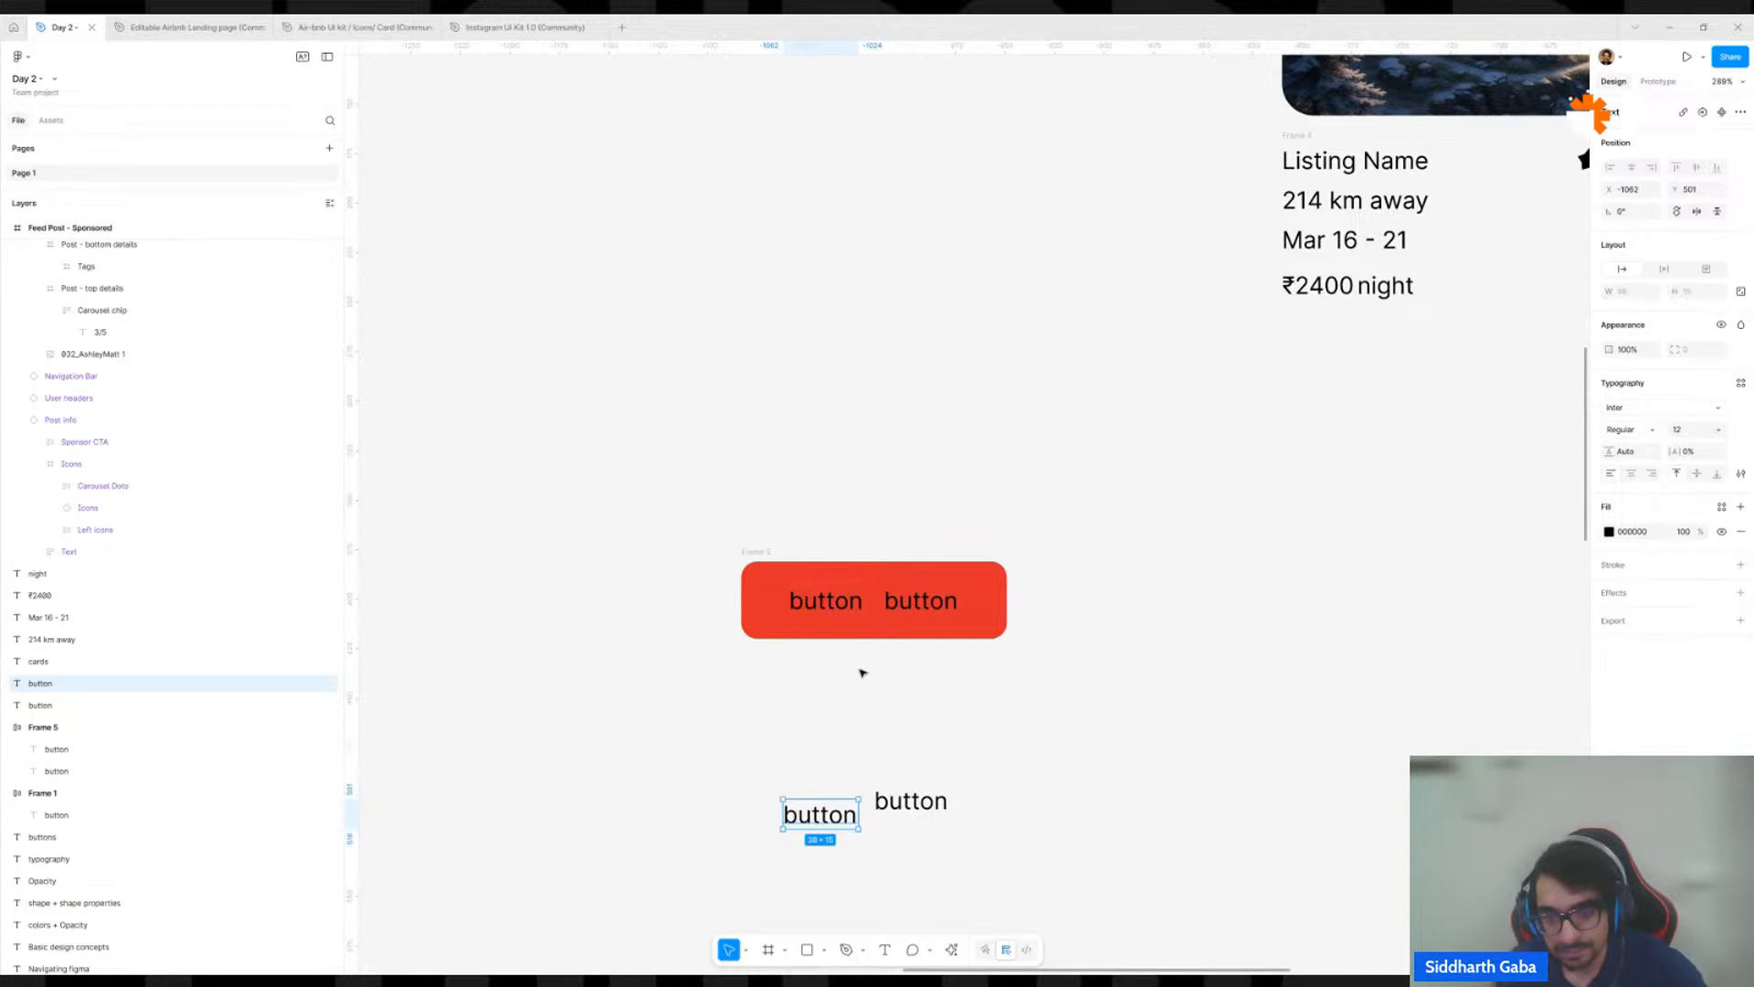
left_click(921, 600)
key("Delete")
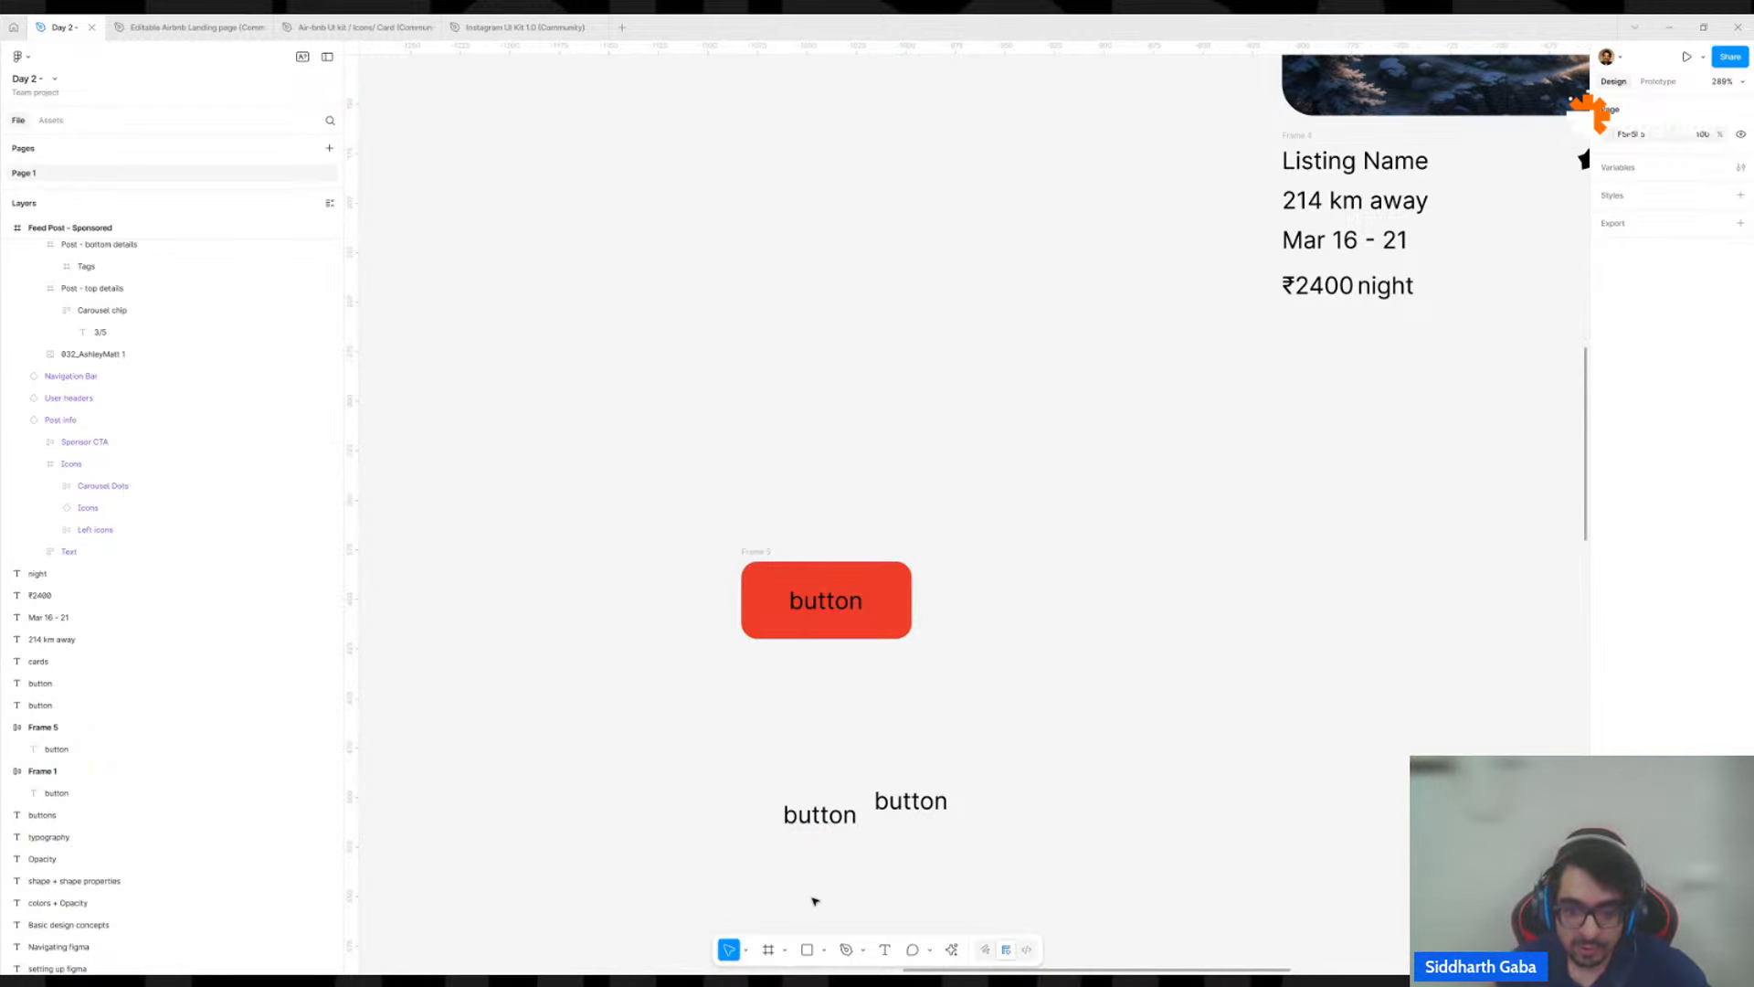
Group the two loose labels below the red button, and ungroup them again.
left_click_drag(799, 893, 988, 725)
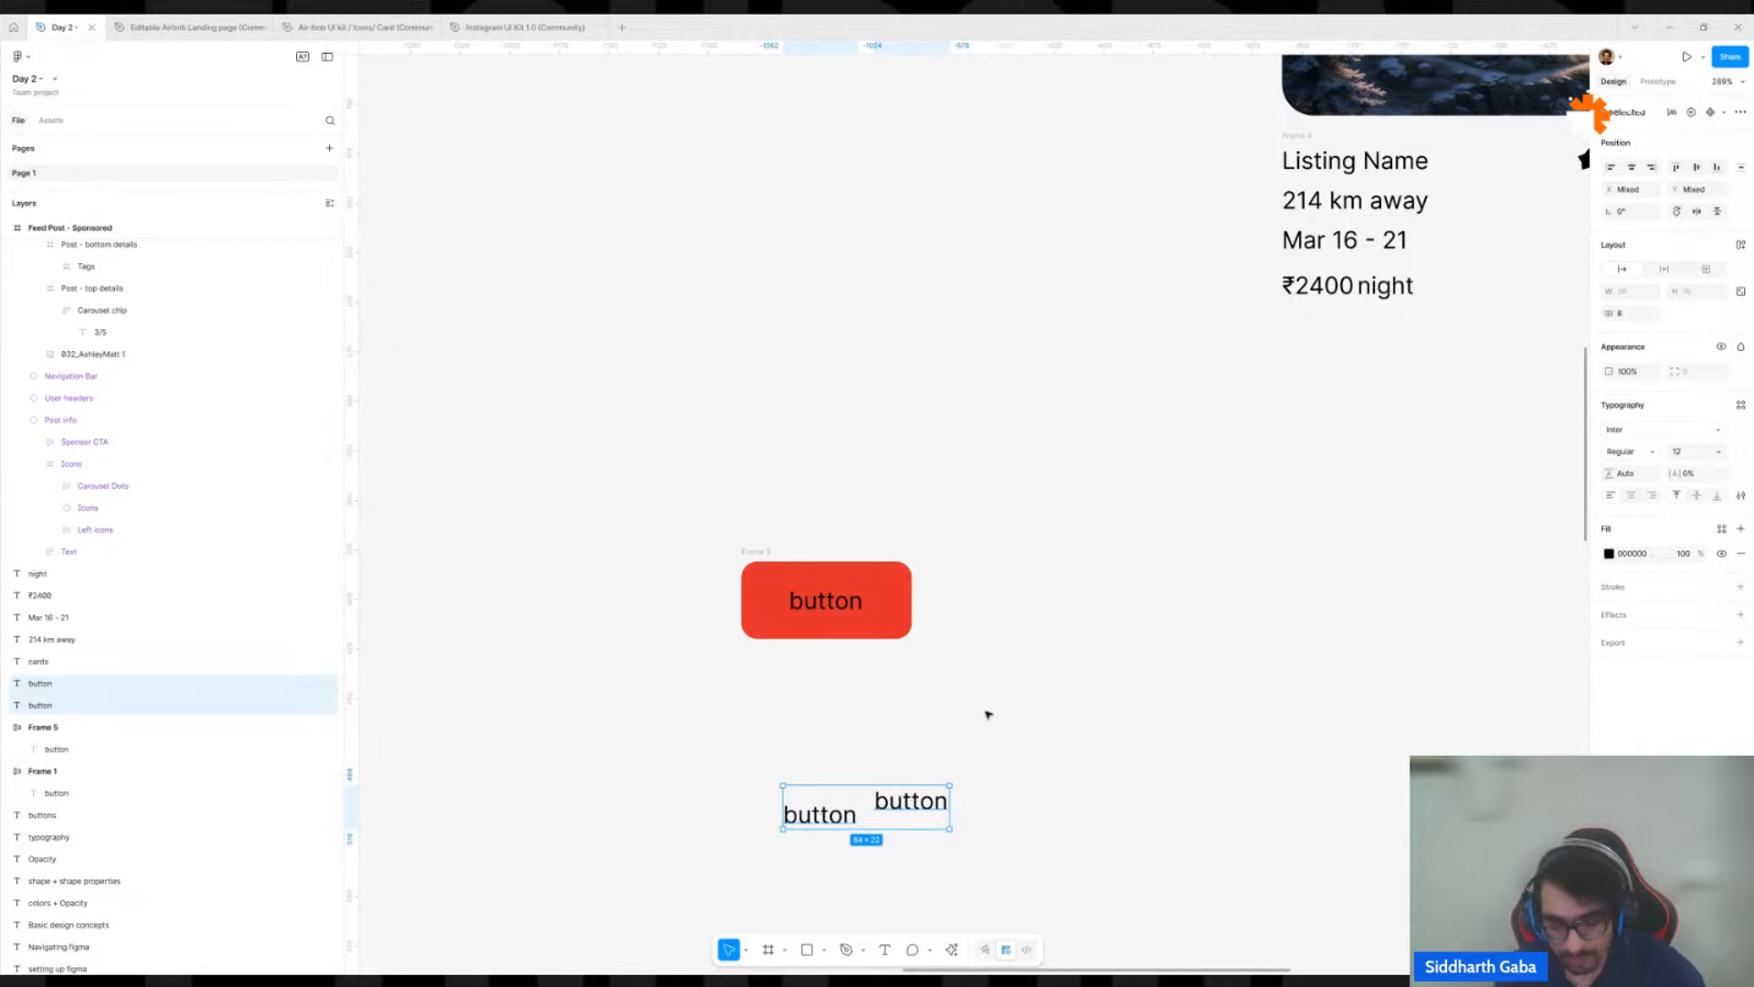
key("ctrl+g")
left_click_drag(994, 817, 984, 744)
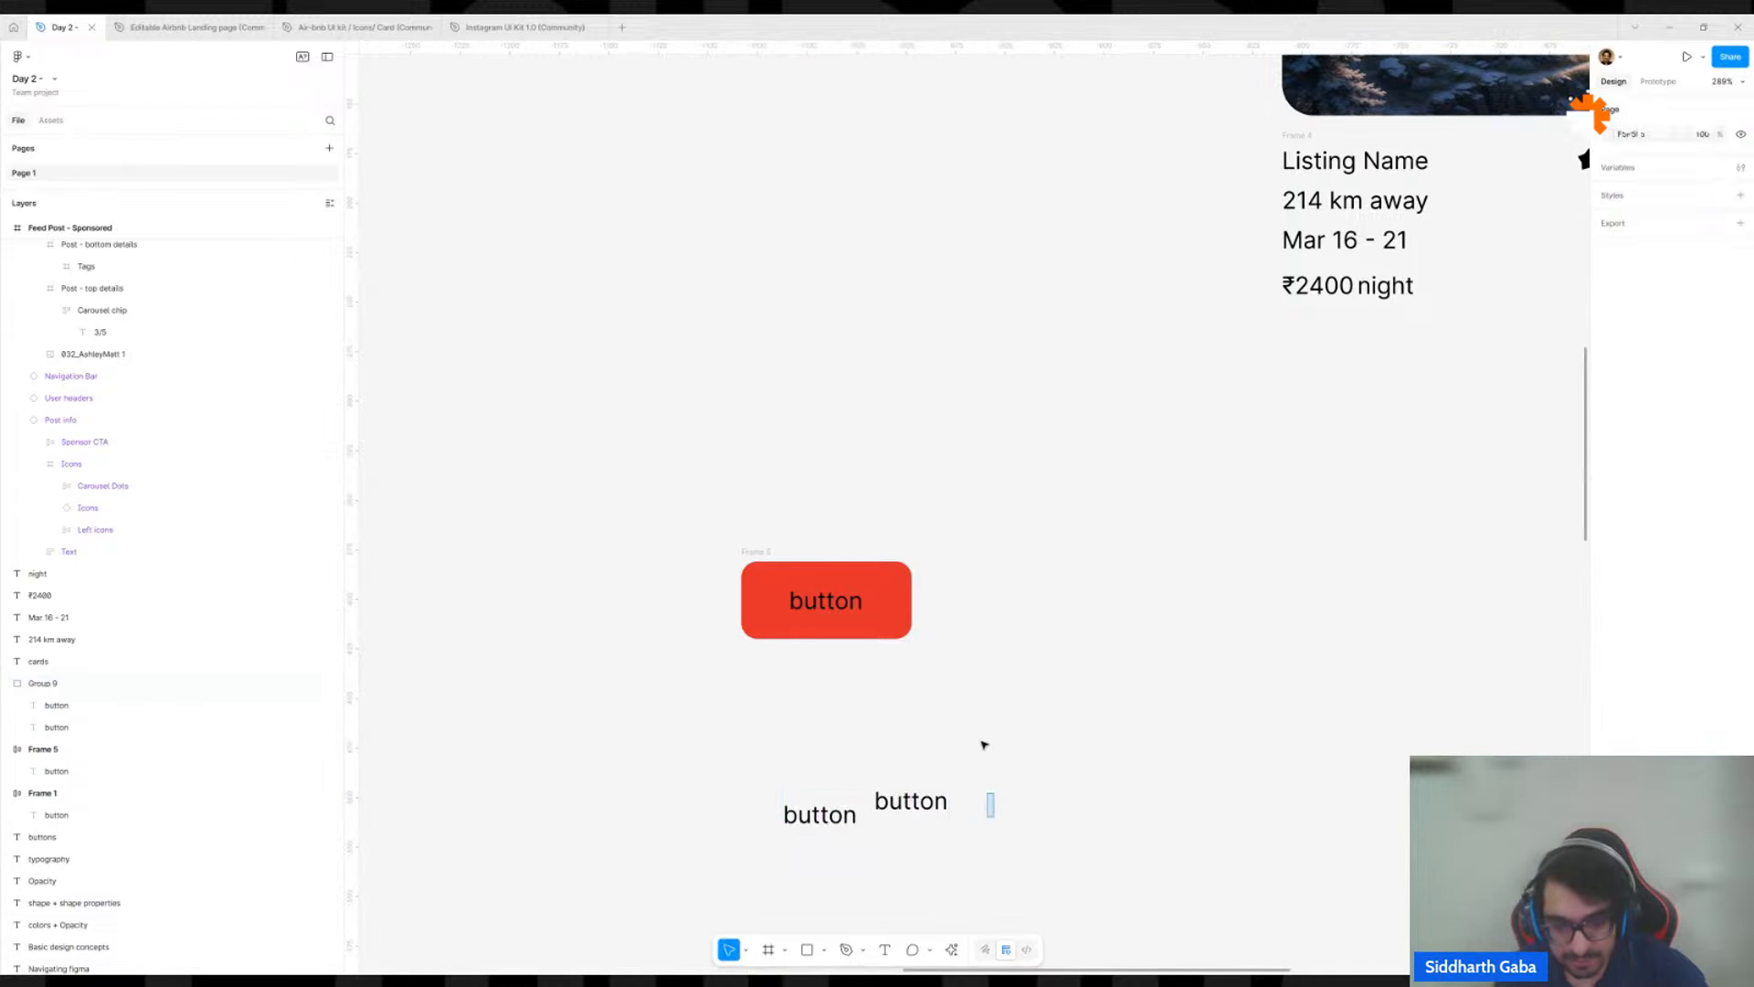
left_click(905, 809)
key("ctrl+shift+g")
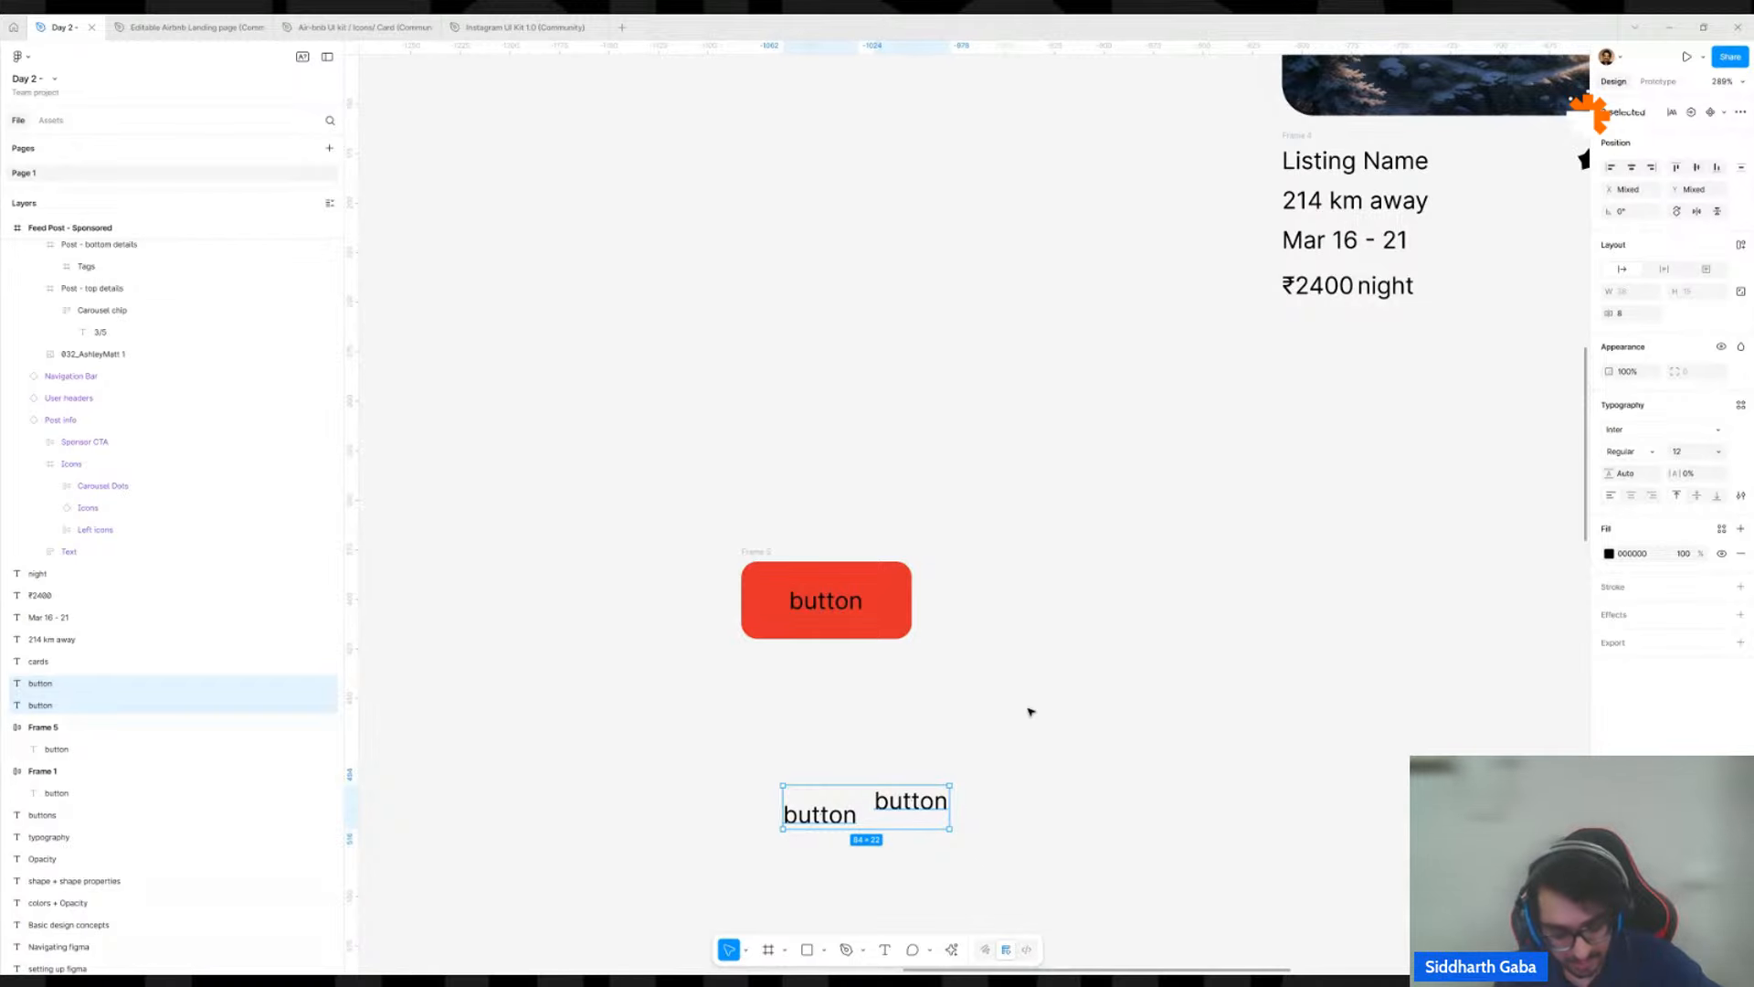
Wrap the two loose labels in a plain frame, try moving it, and undo the framing.
key("ctrl+alt+g")
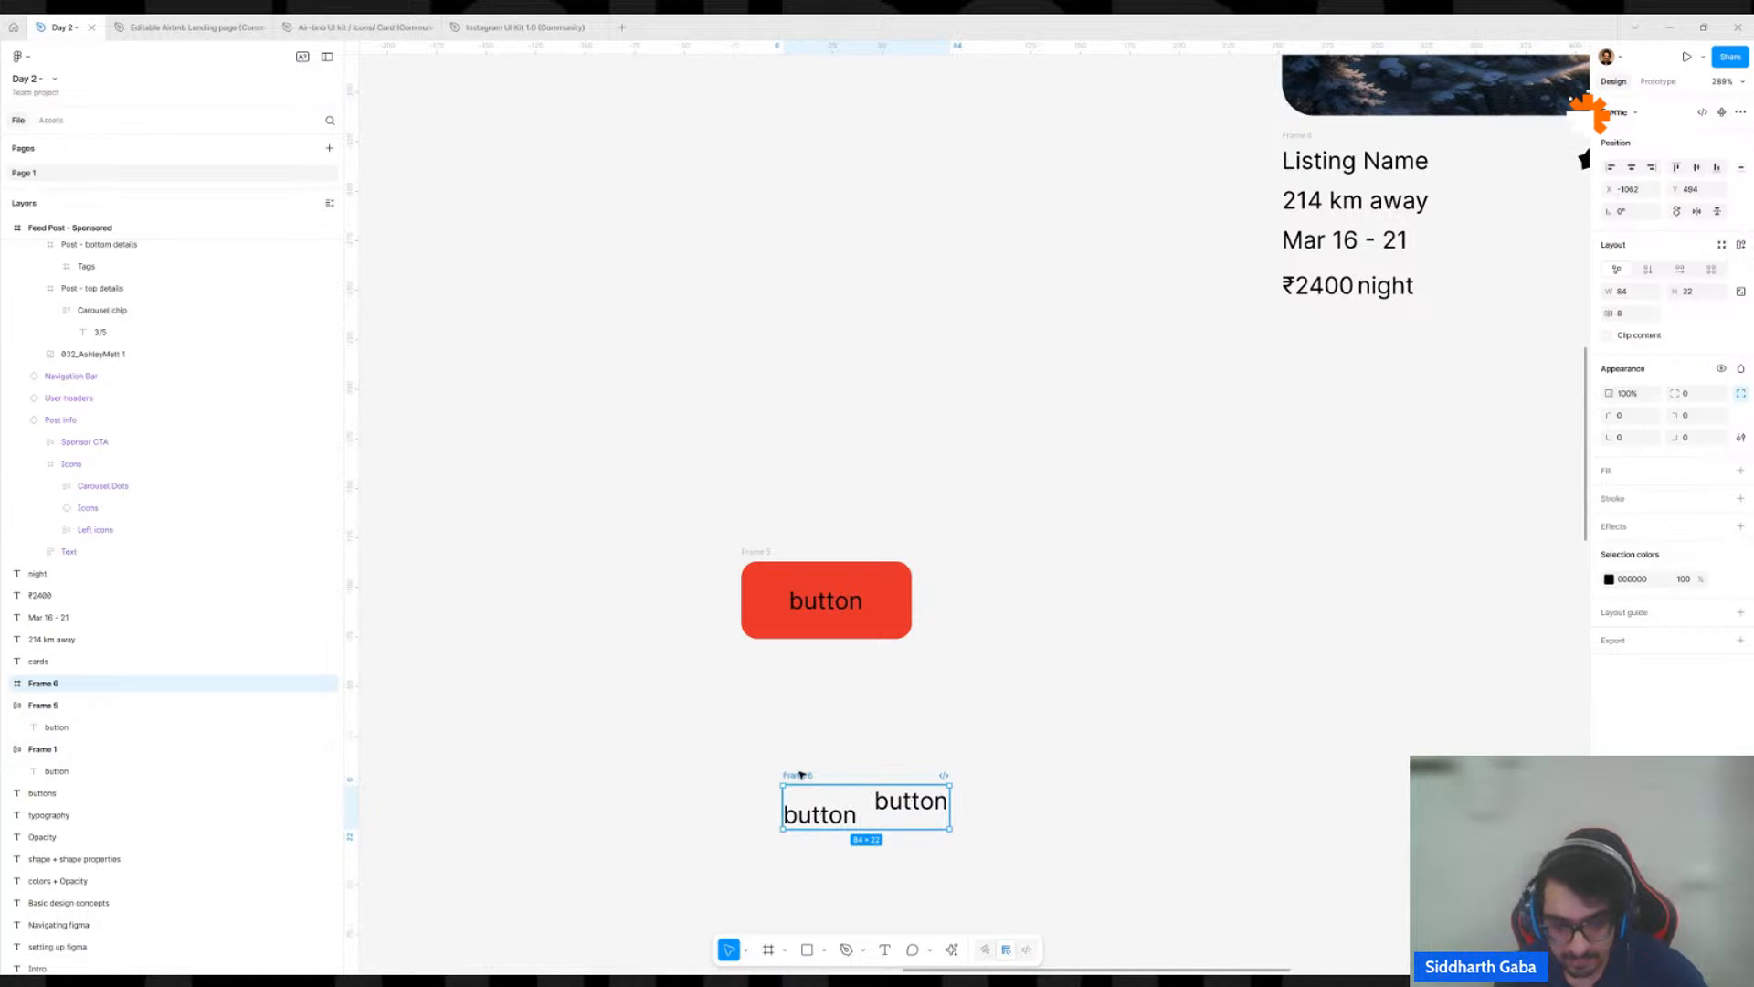
left_click_drag(801, 776, 751, 738)
key("ctrl+z")
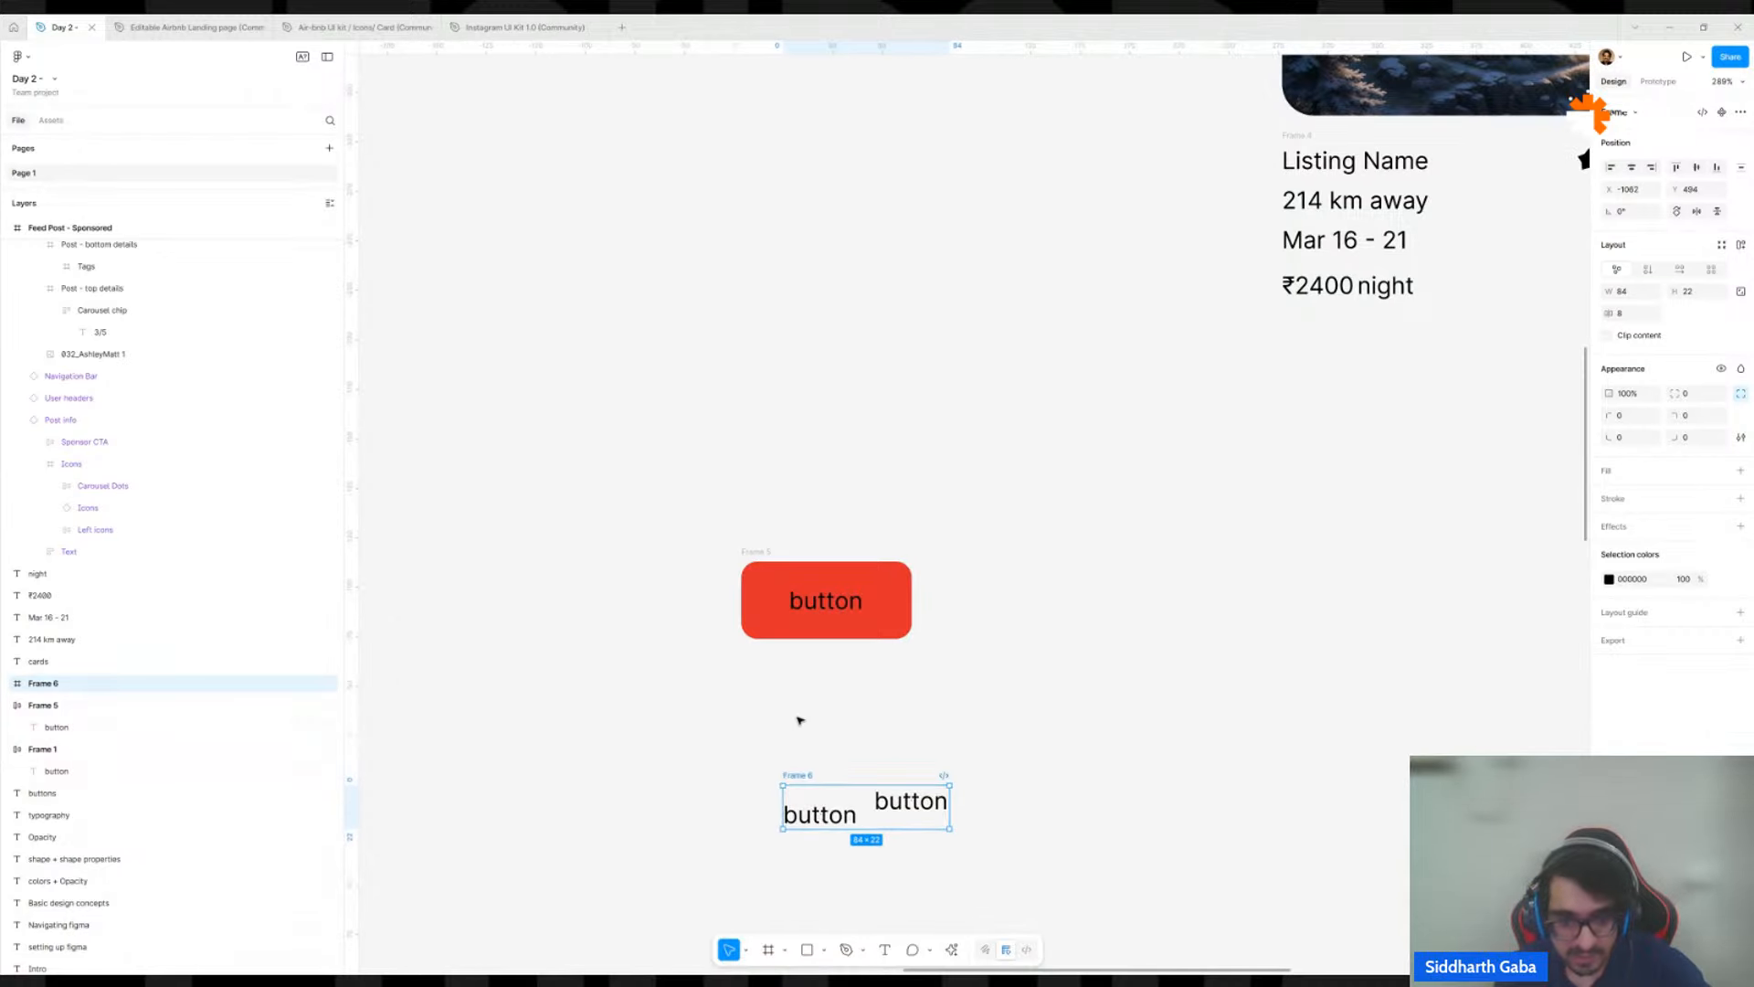
key("ctrl+z")
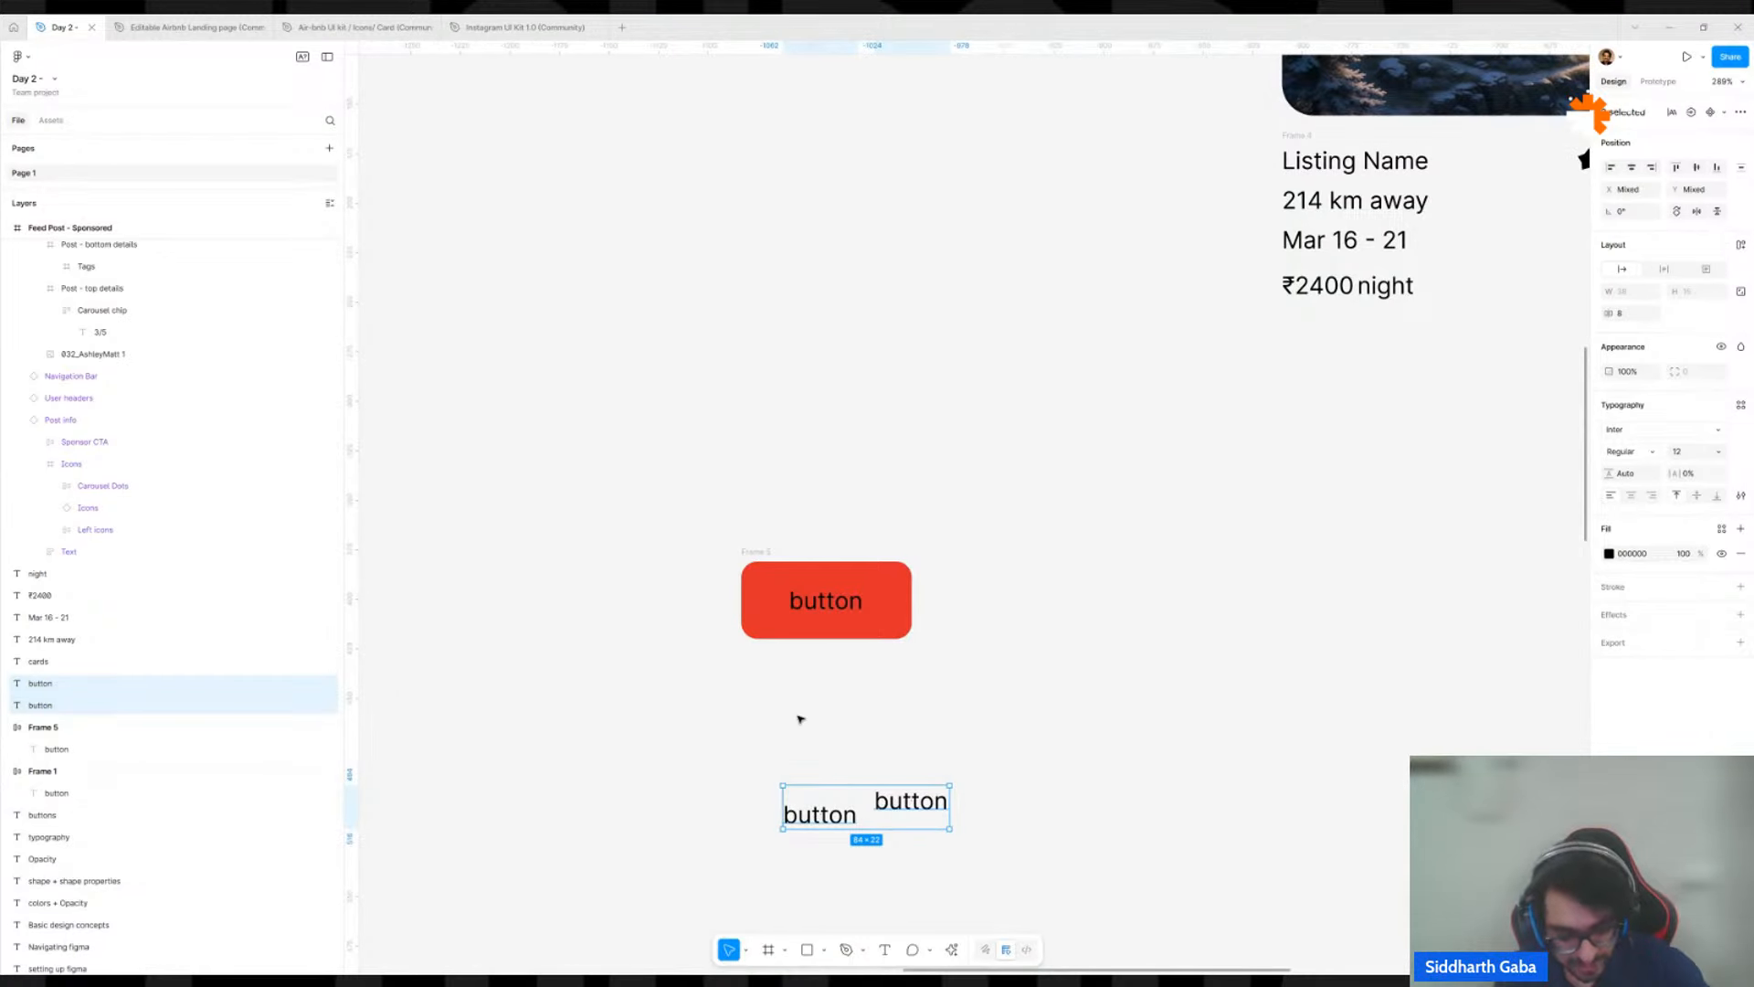
Apply auto layout to the two loose labels, and delete the resulting frame.
key("shift+a")
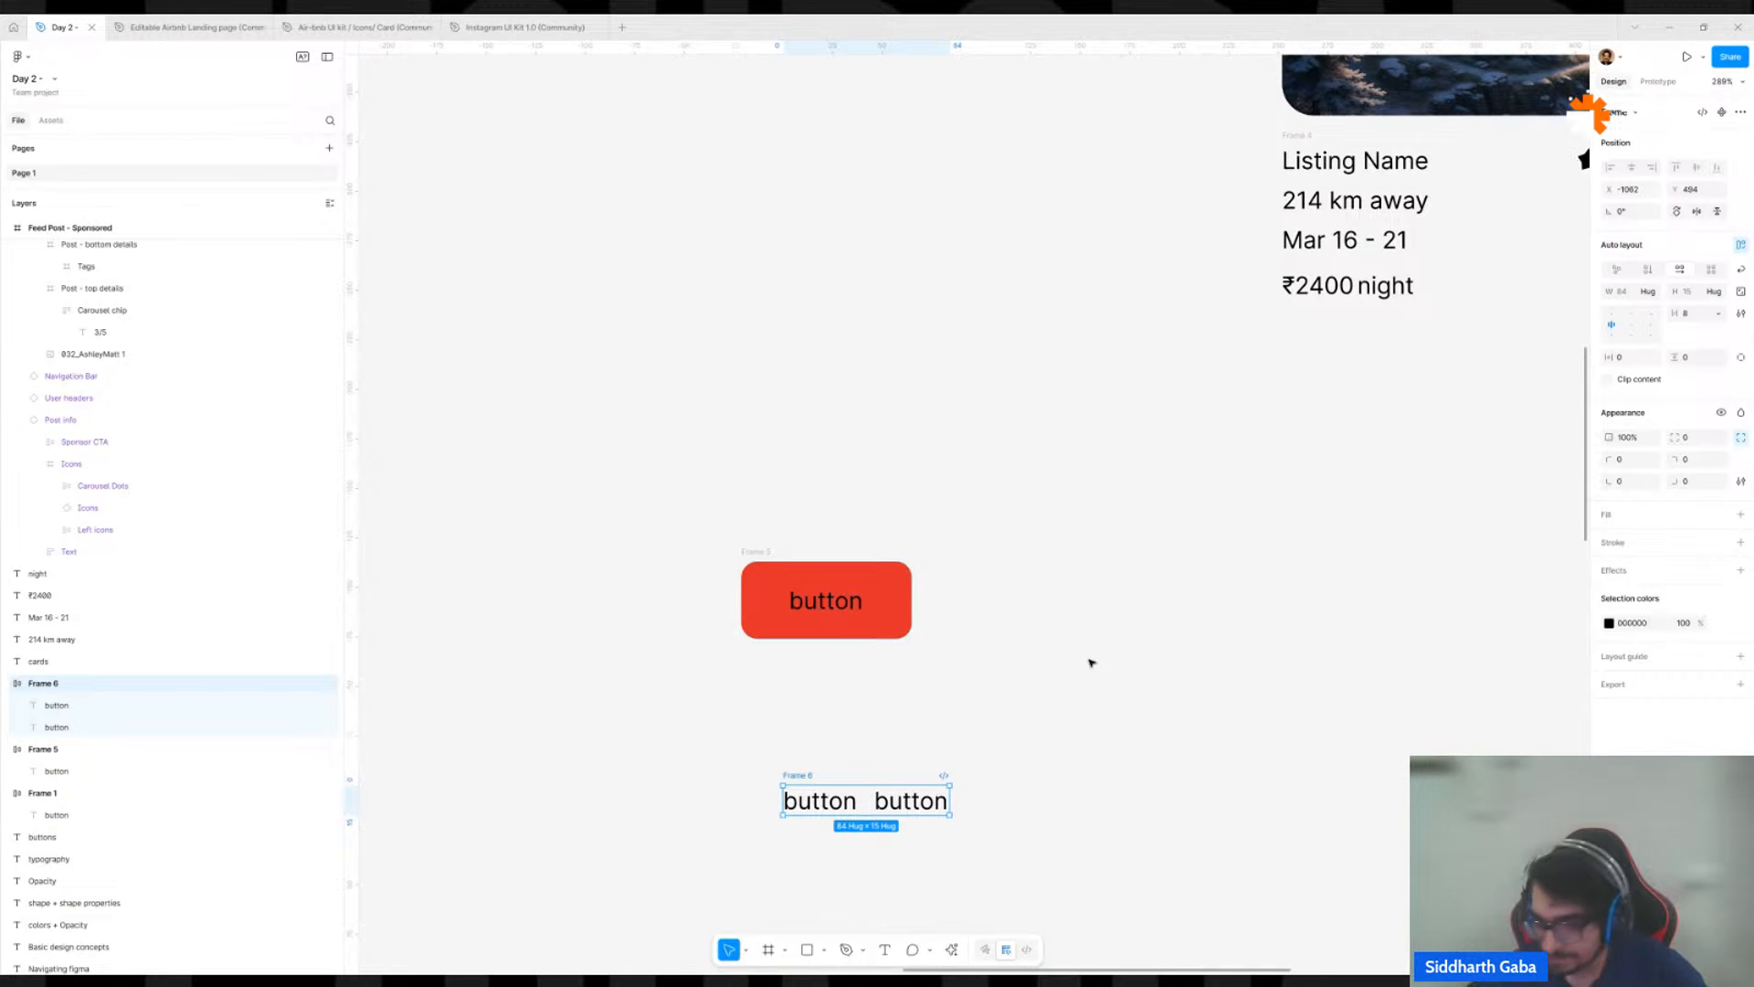
left_click(1085, 660)
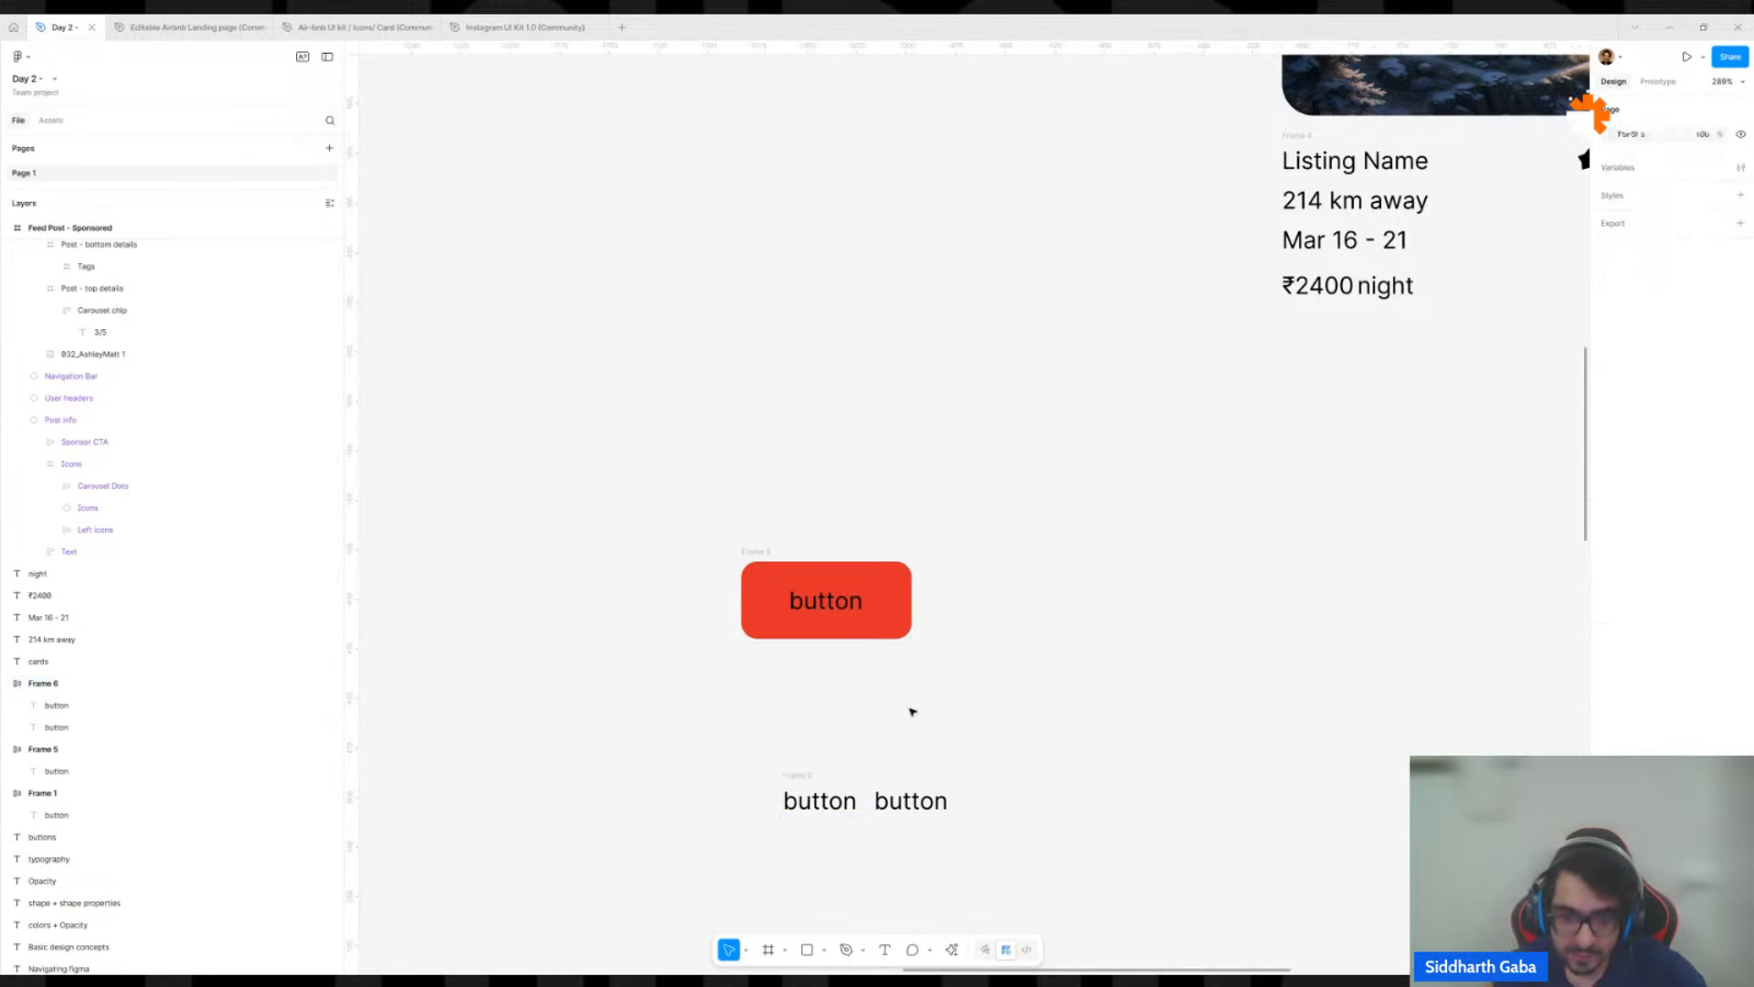
left_click(799, 788)
left_click(809, 769)
left_click(808, 774)
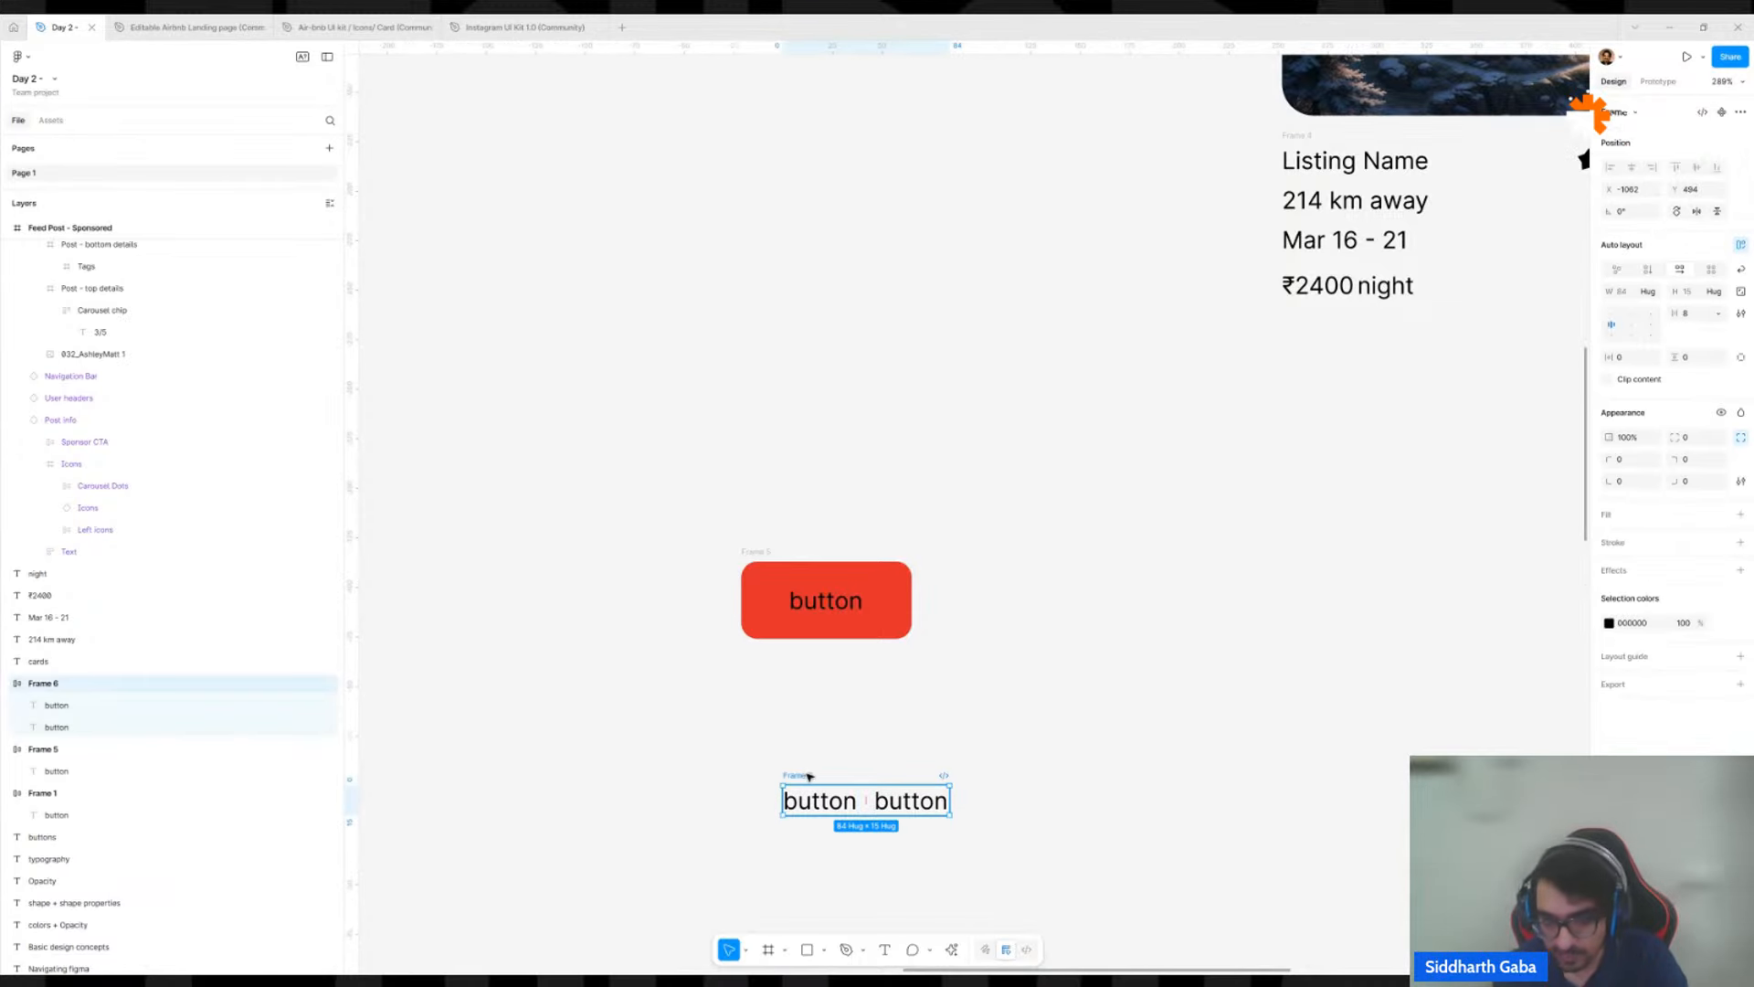
key("Delete")
Shift the red button to X -1022, Y 411 and draw a frame about 177 × 138 around it.
left_click(829, 610)
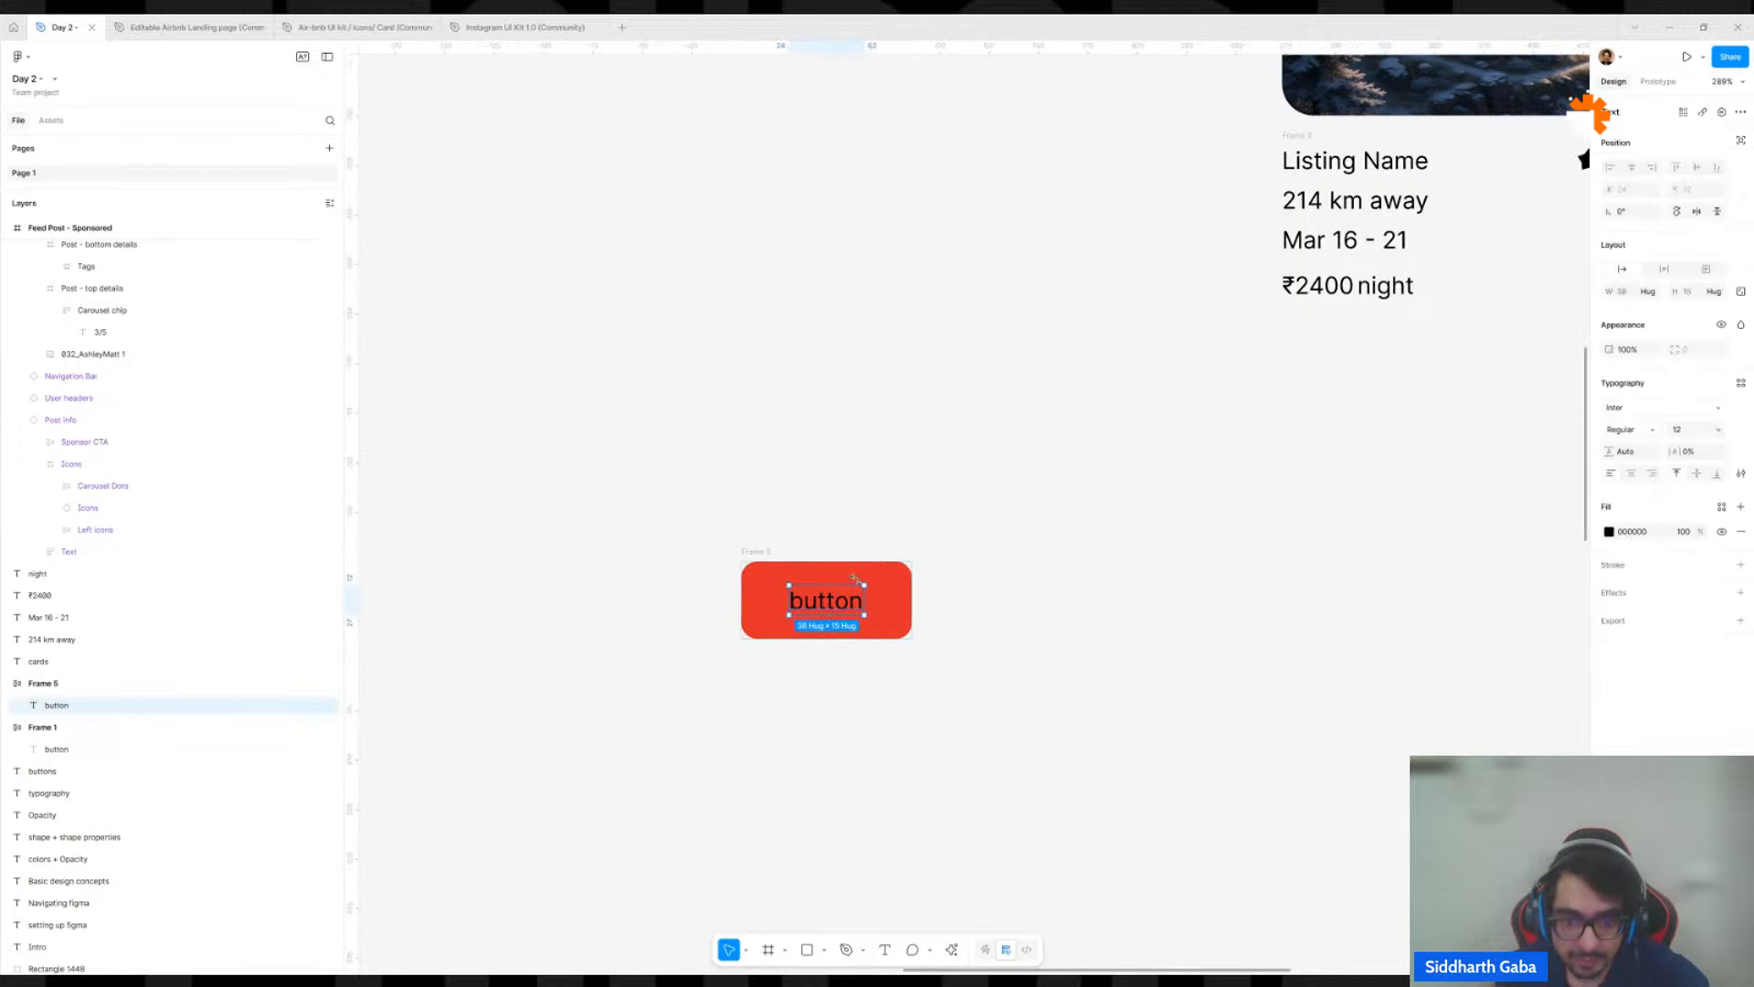
key("Escape")
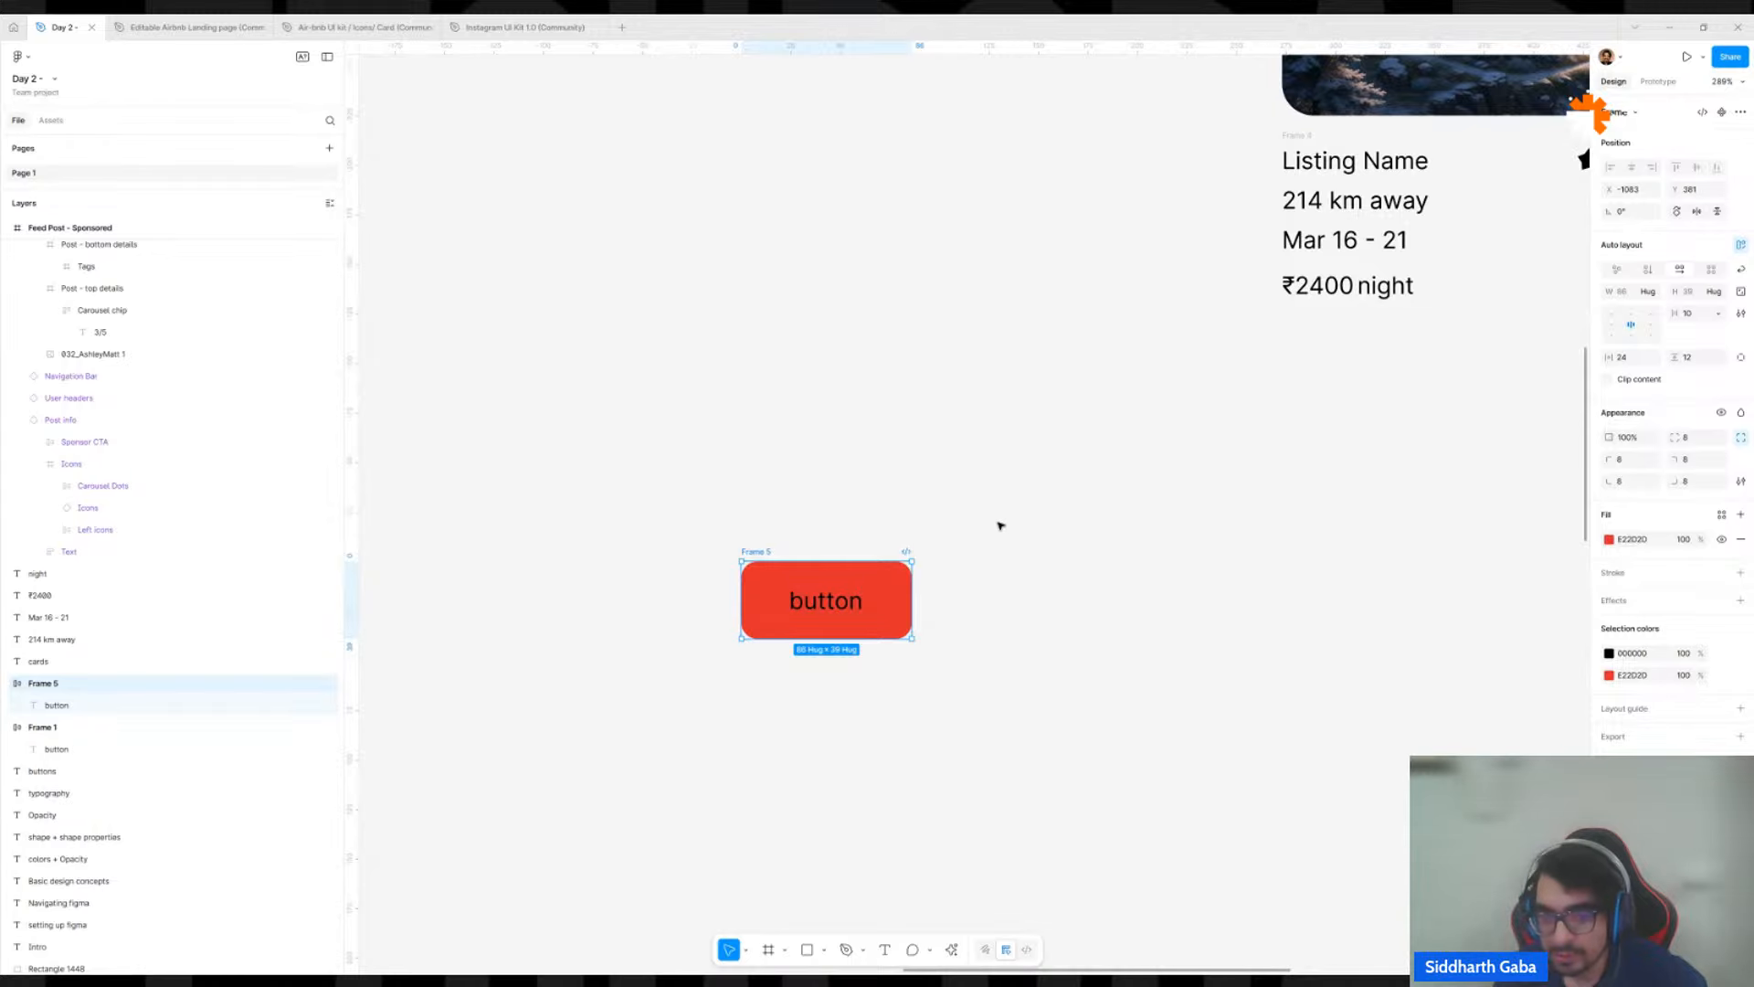
left_click_drag(769, 552, 889, 612)
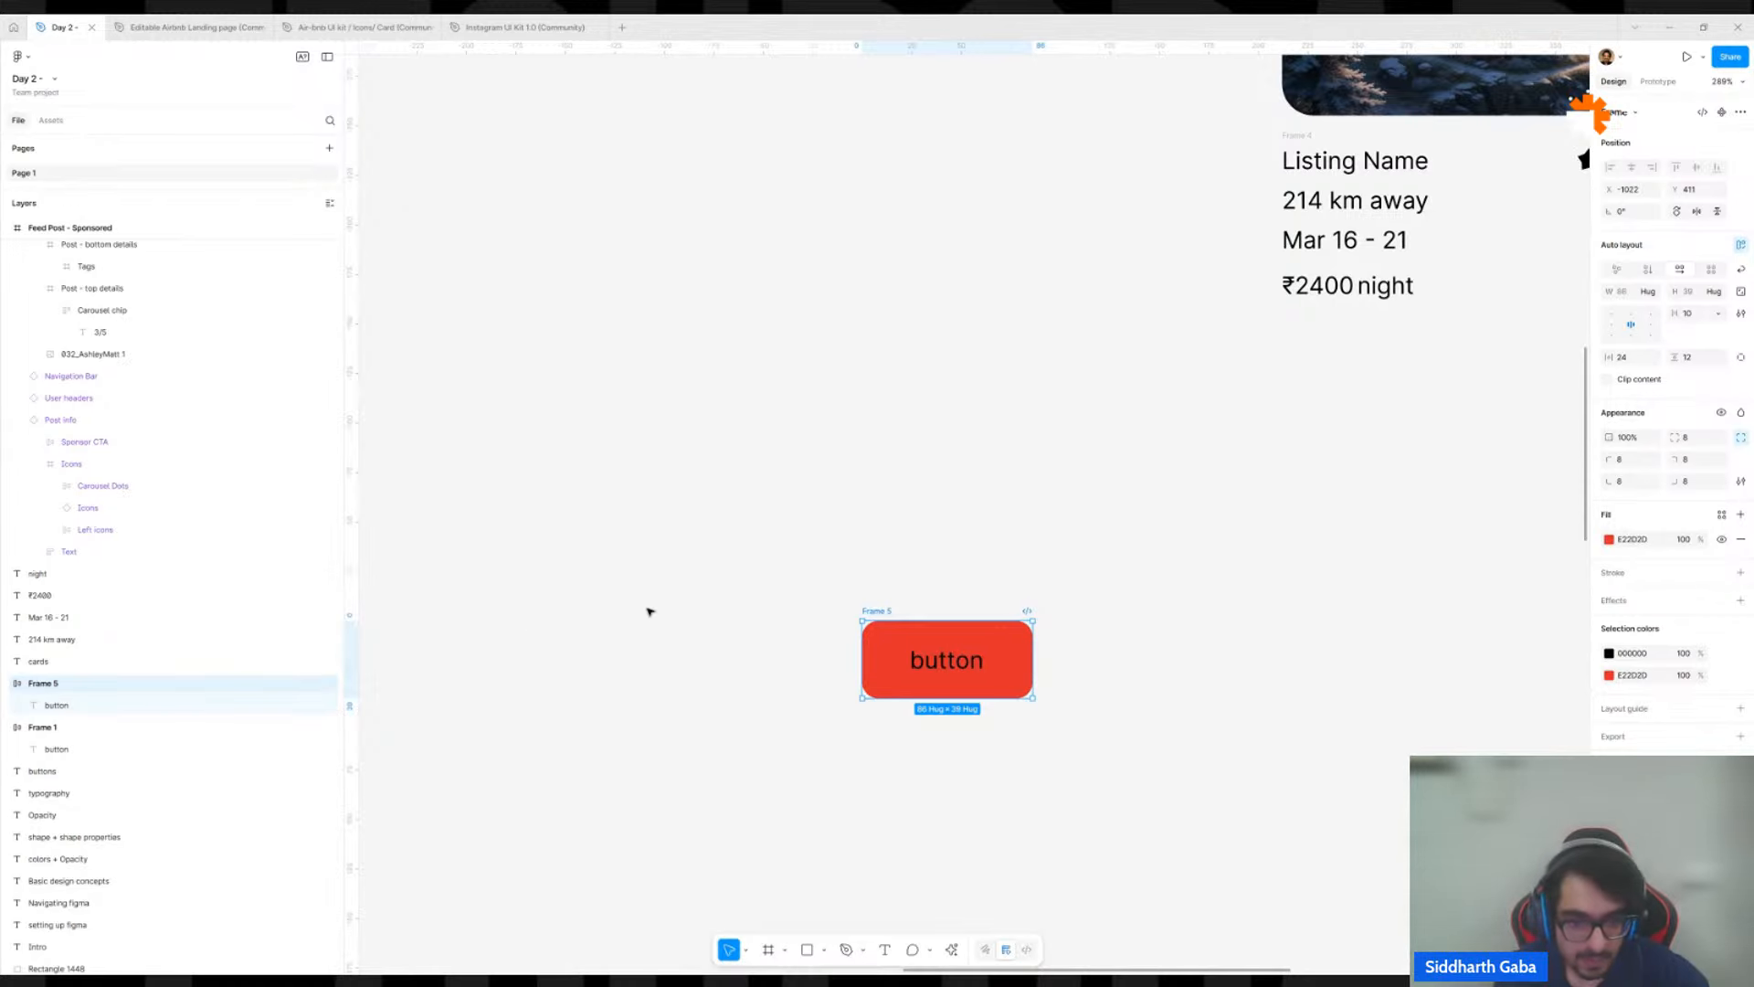
left_click(796, 538)
key("f")
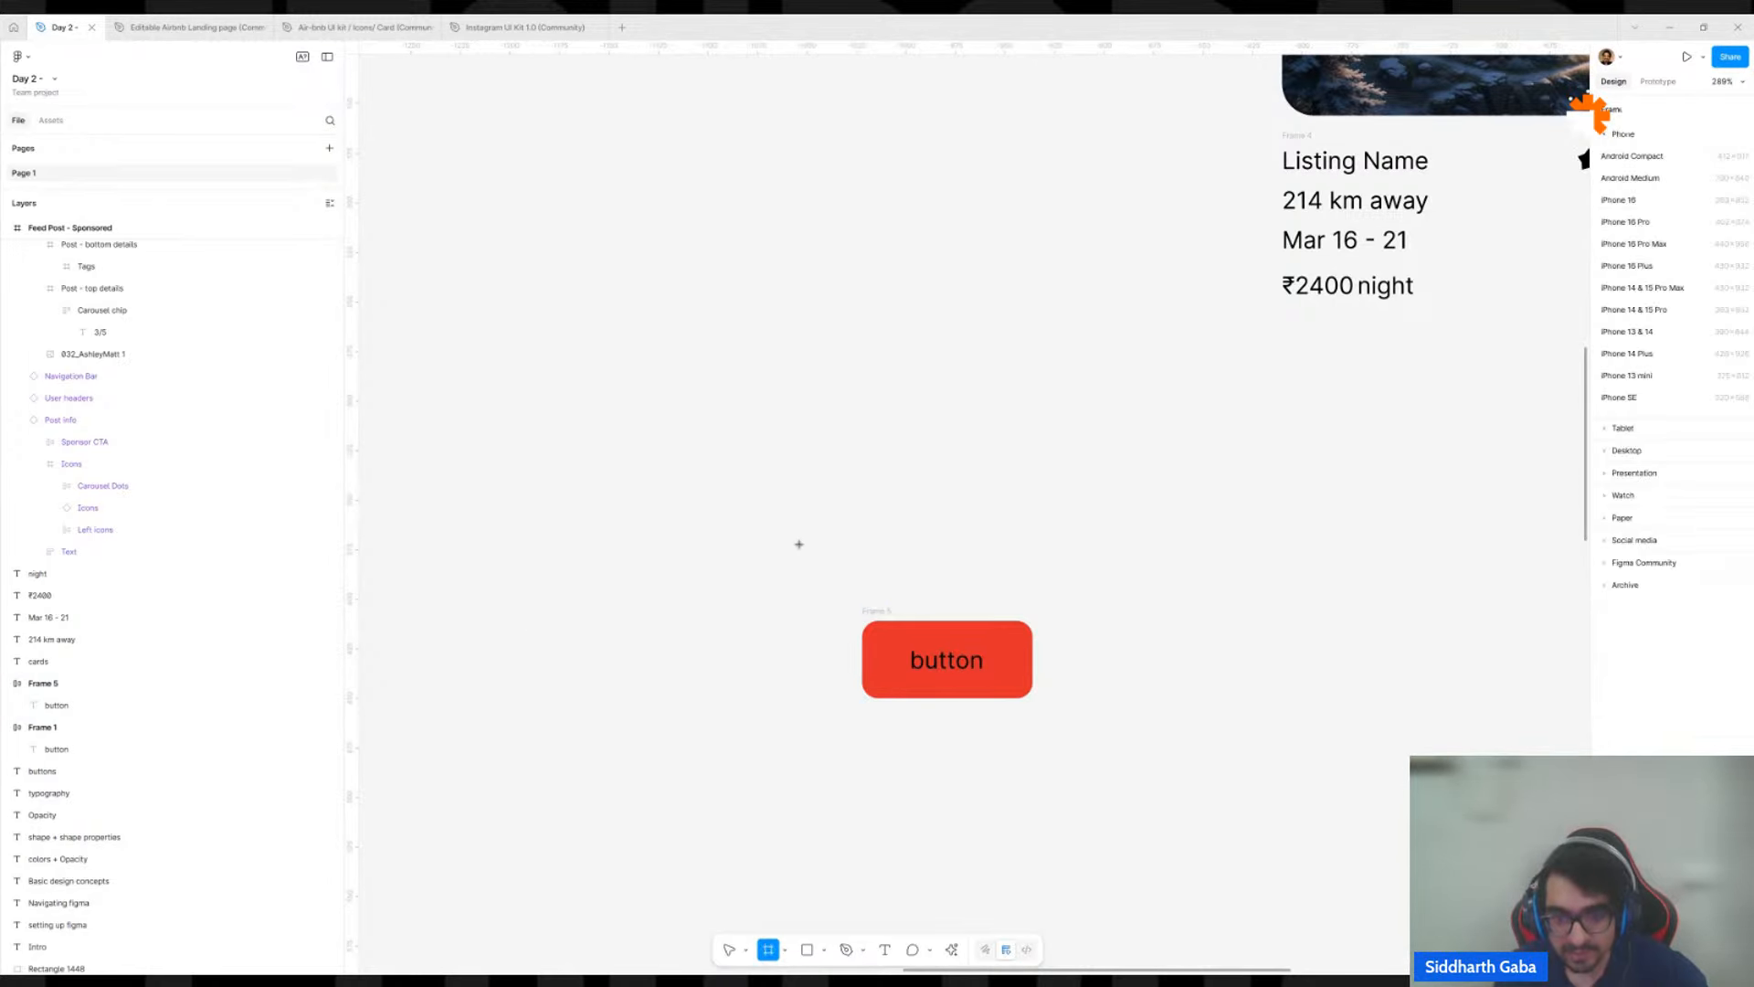
left_click_drag(781, 528, 1131, 801)
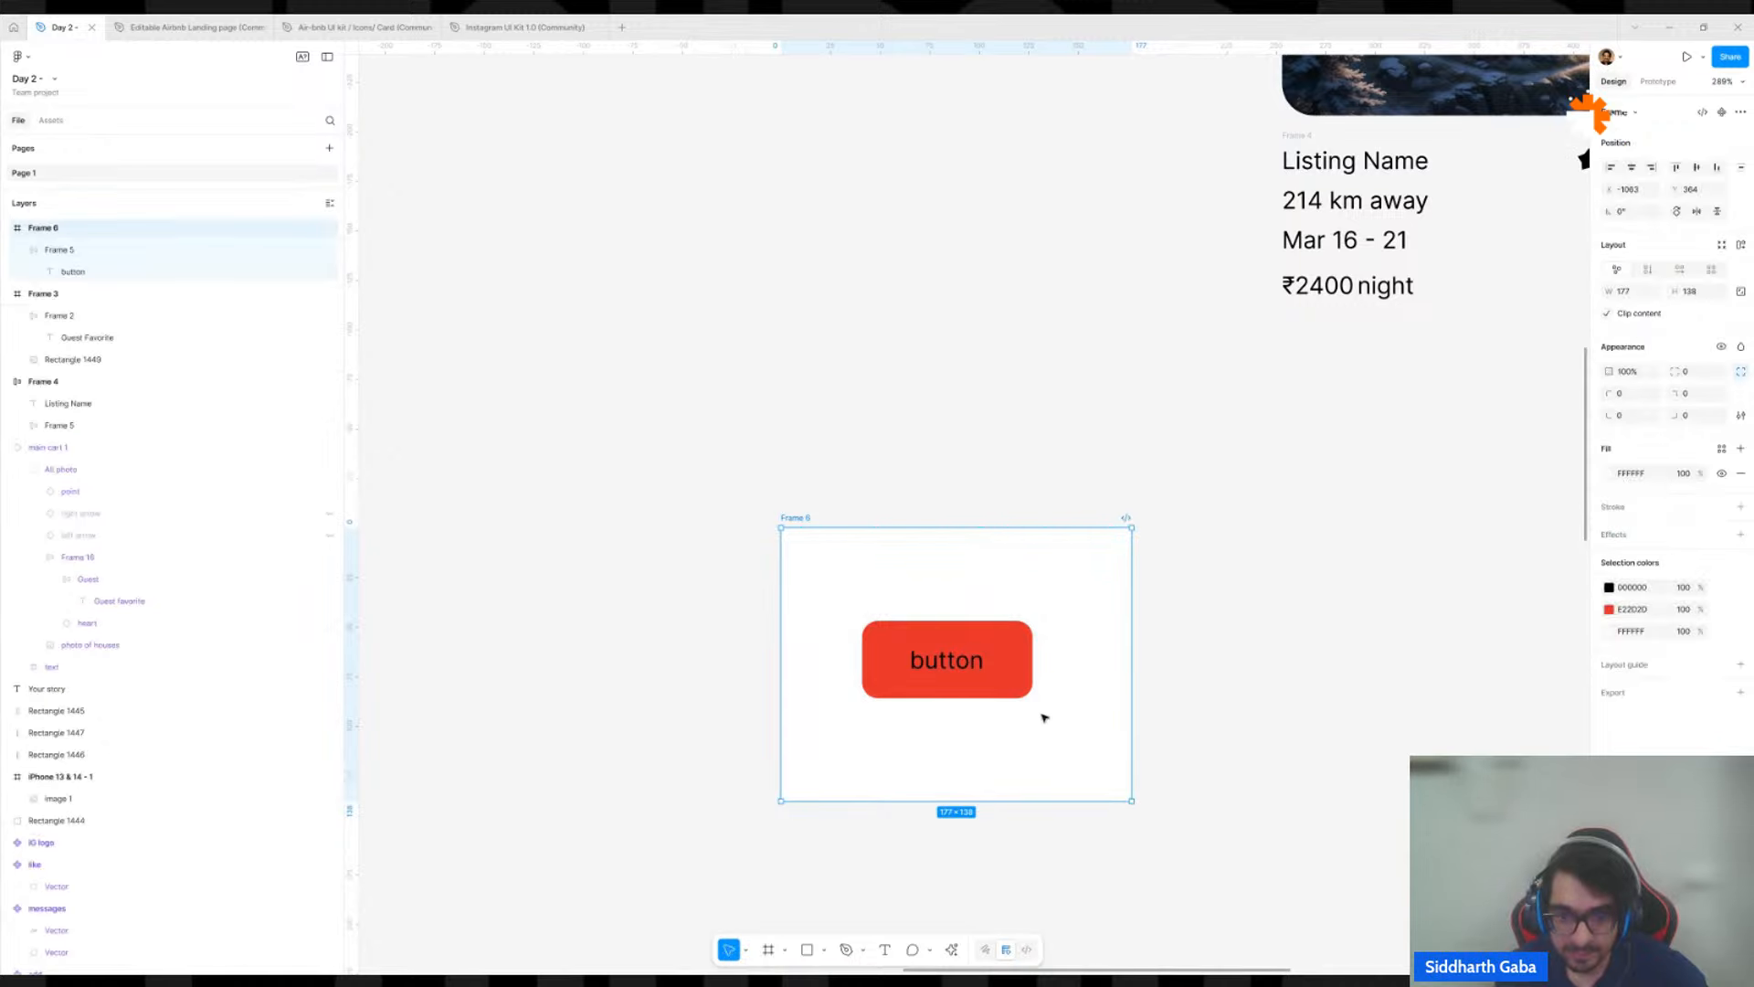
Rename the new white frame around the red button as "parent frame".
double_click(799, 518)
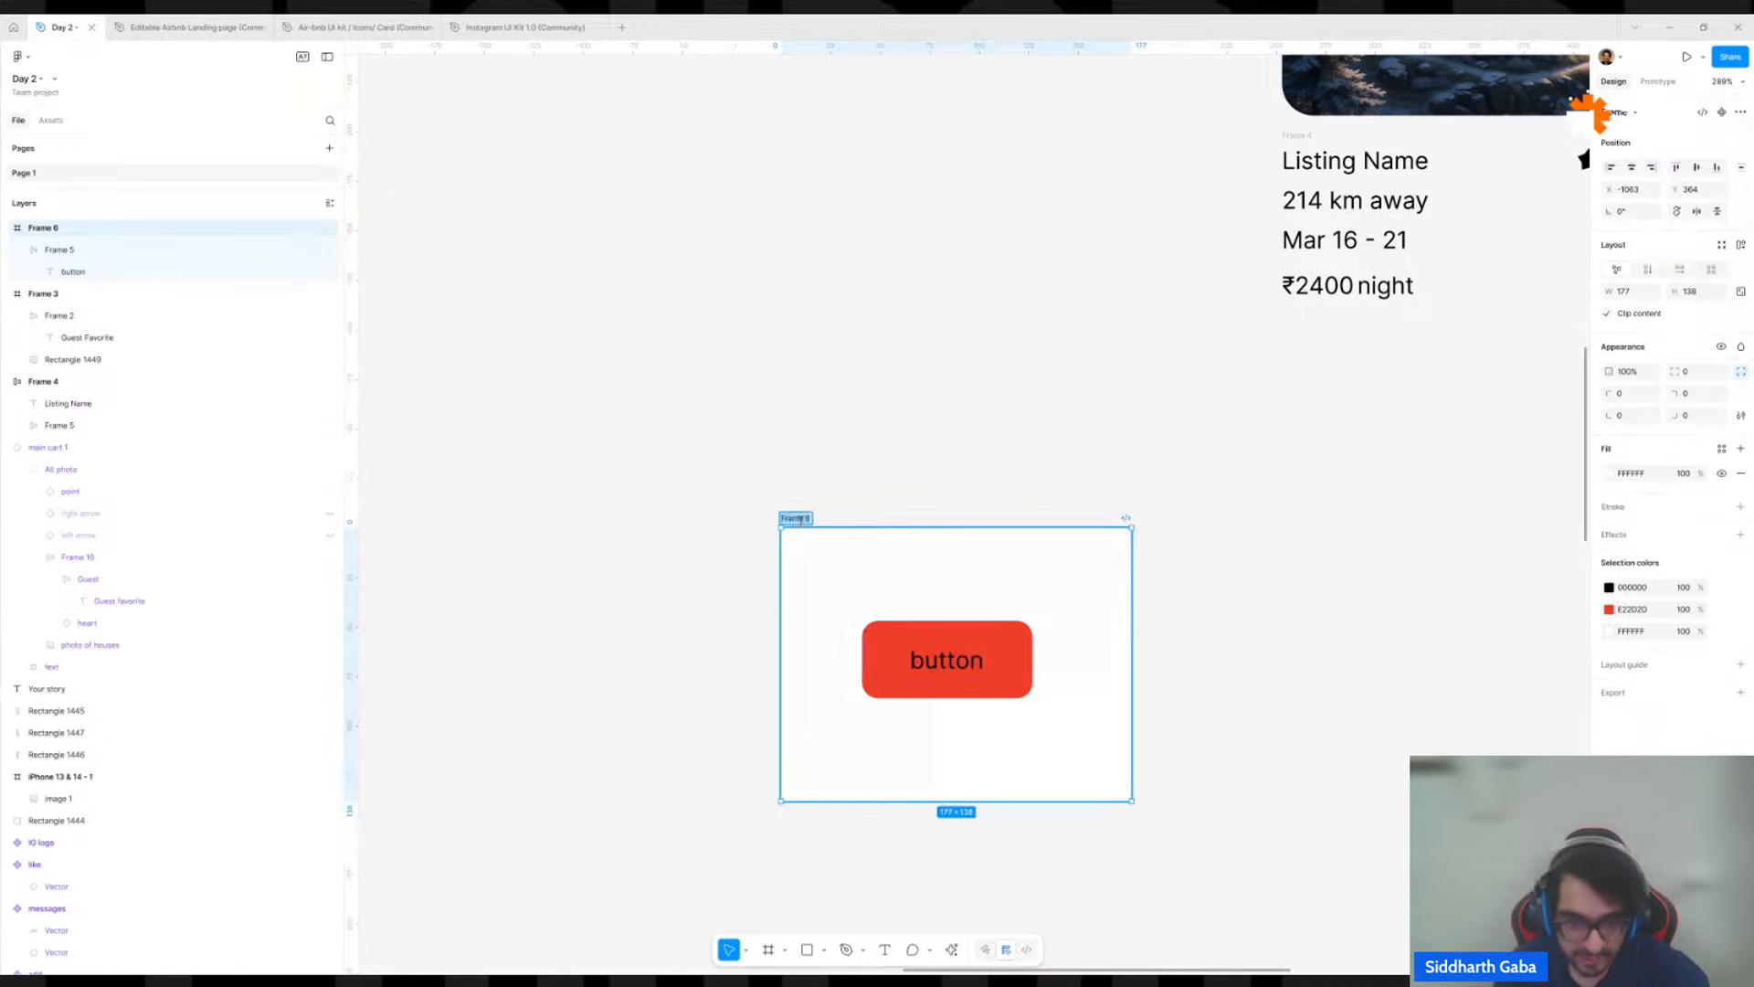
type("parent")
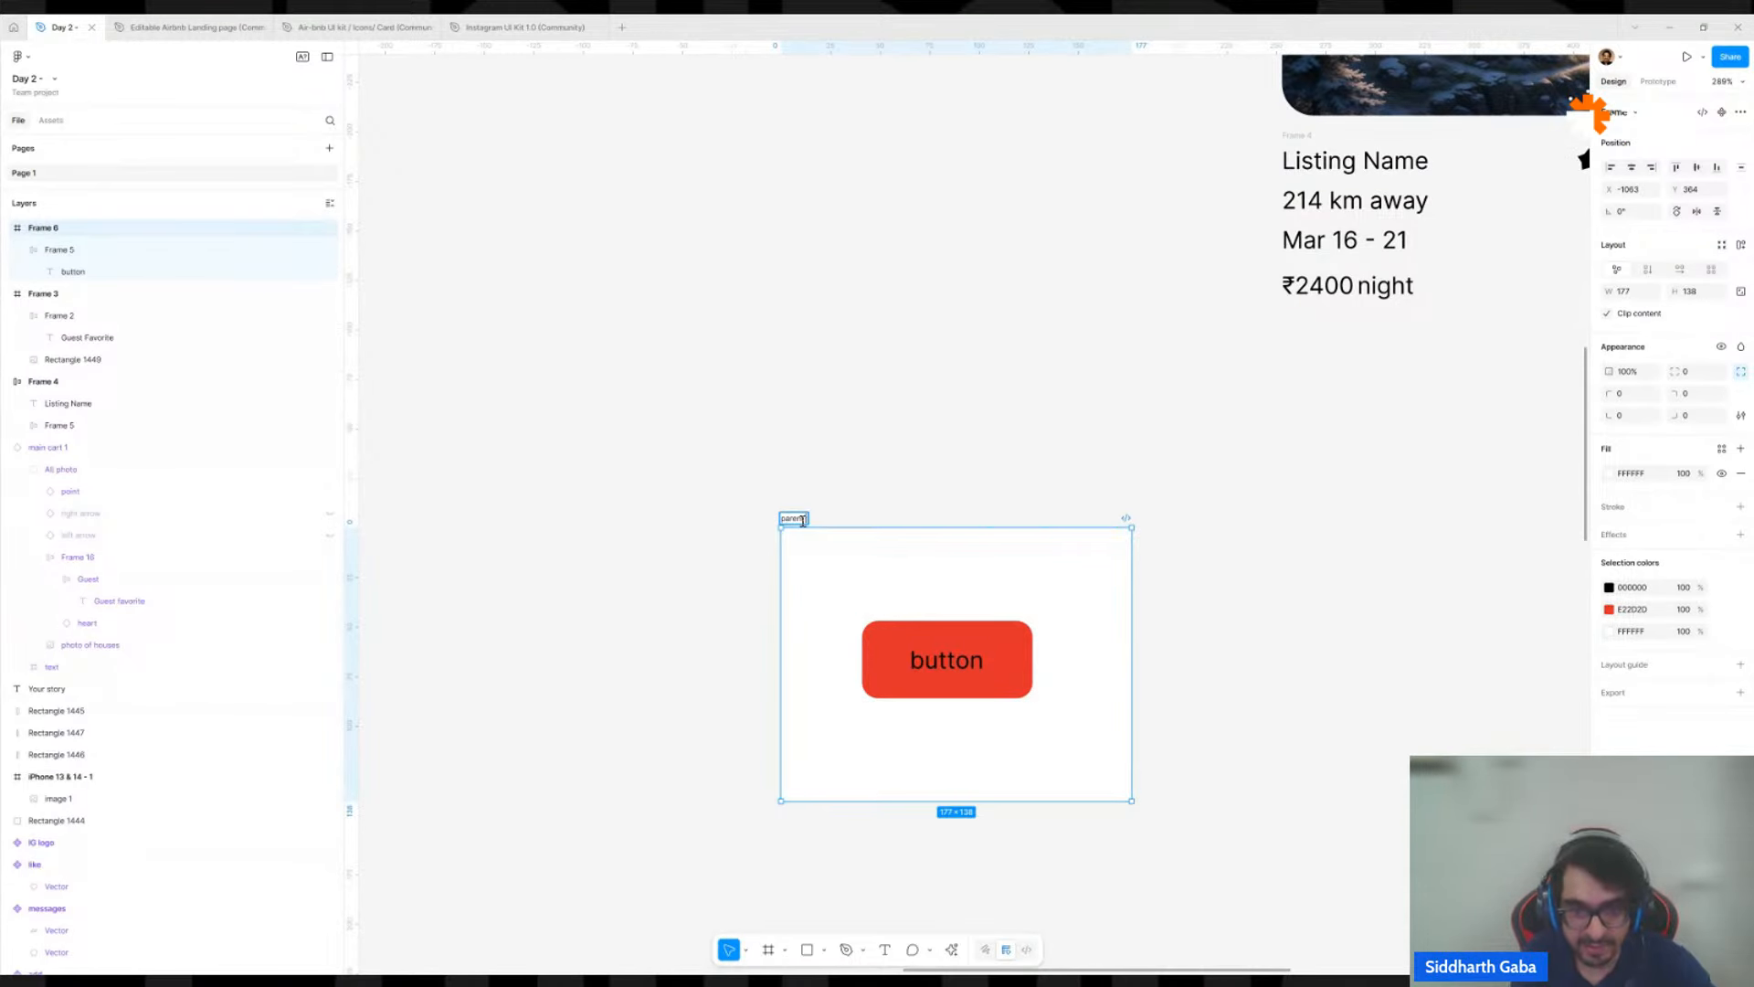
type(" frame")
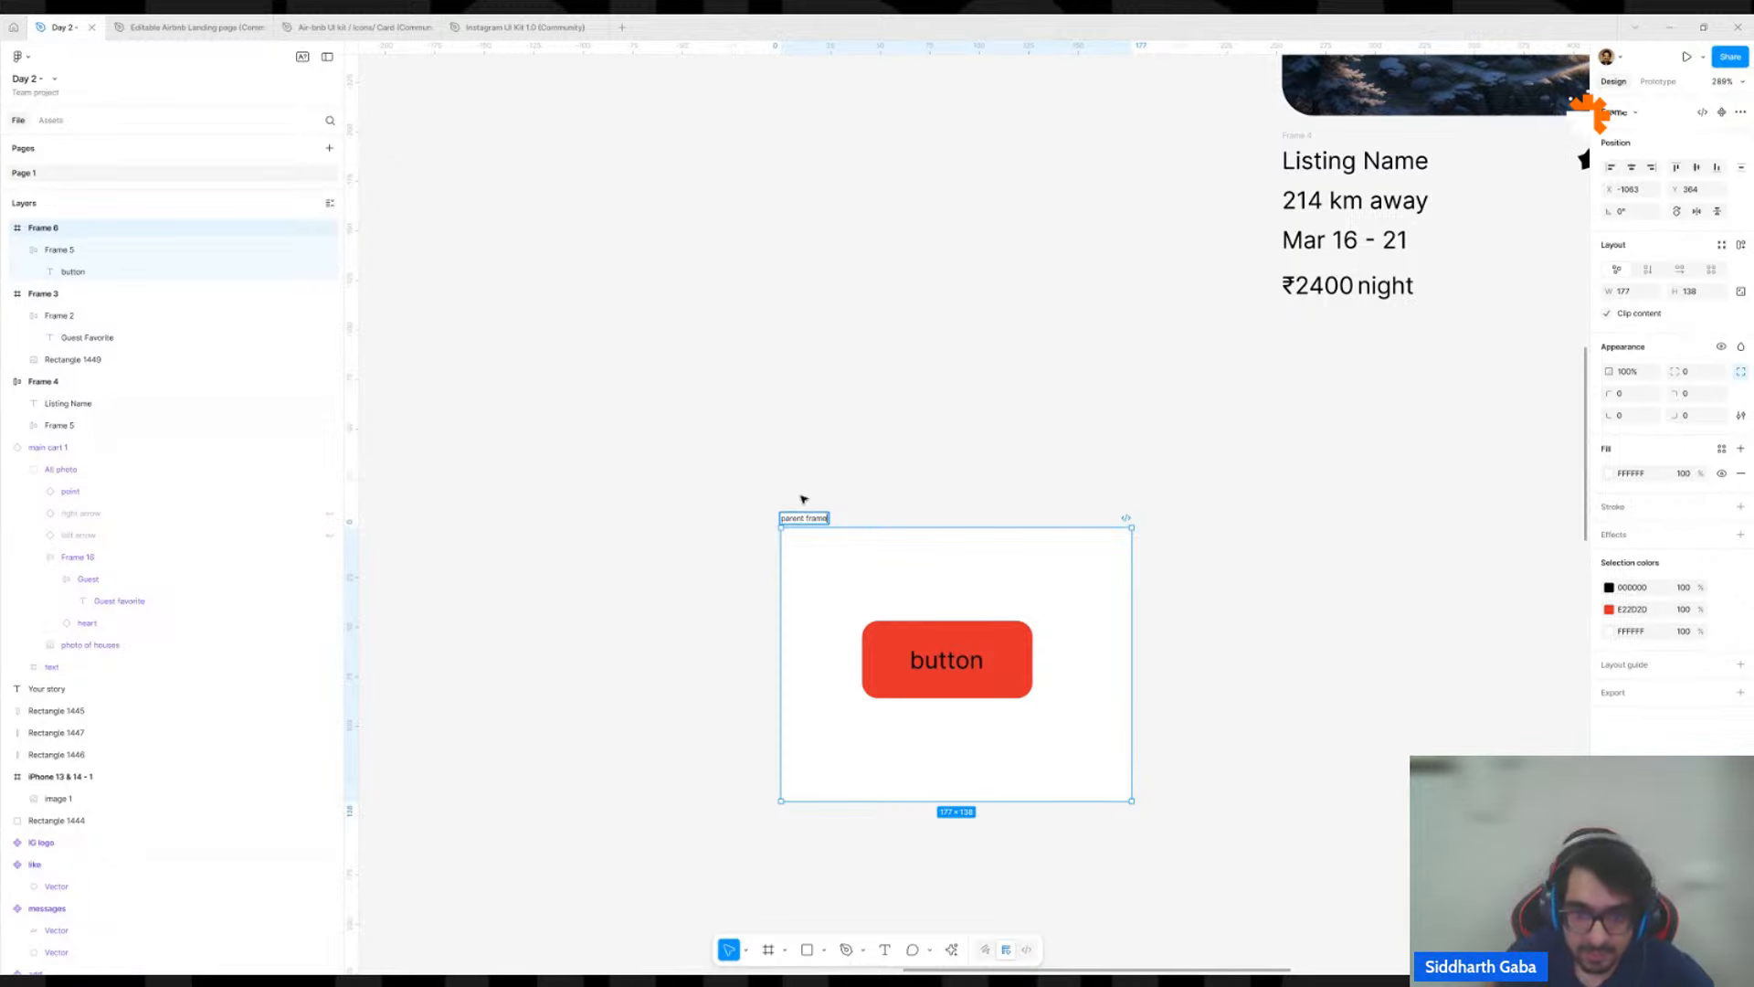
left_click(842, 480)
Rename the red button's auto layout frame inside the parent frame as "button 1".
left_click(911, 642)
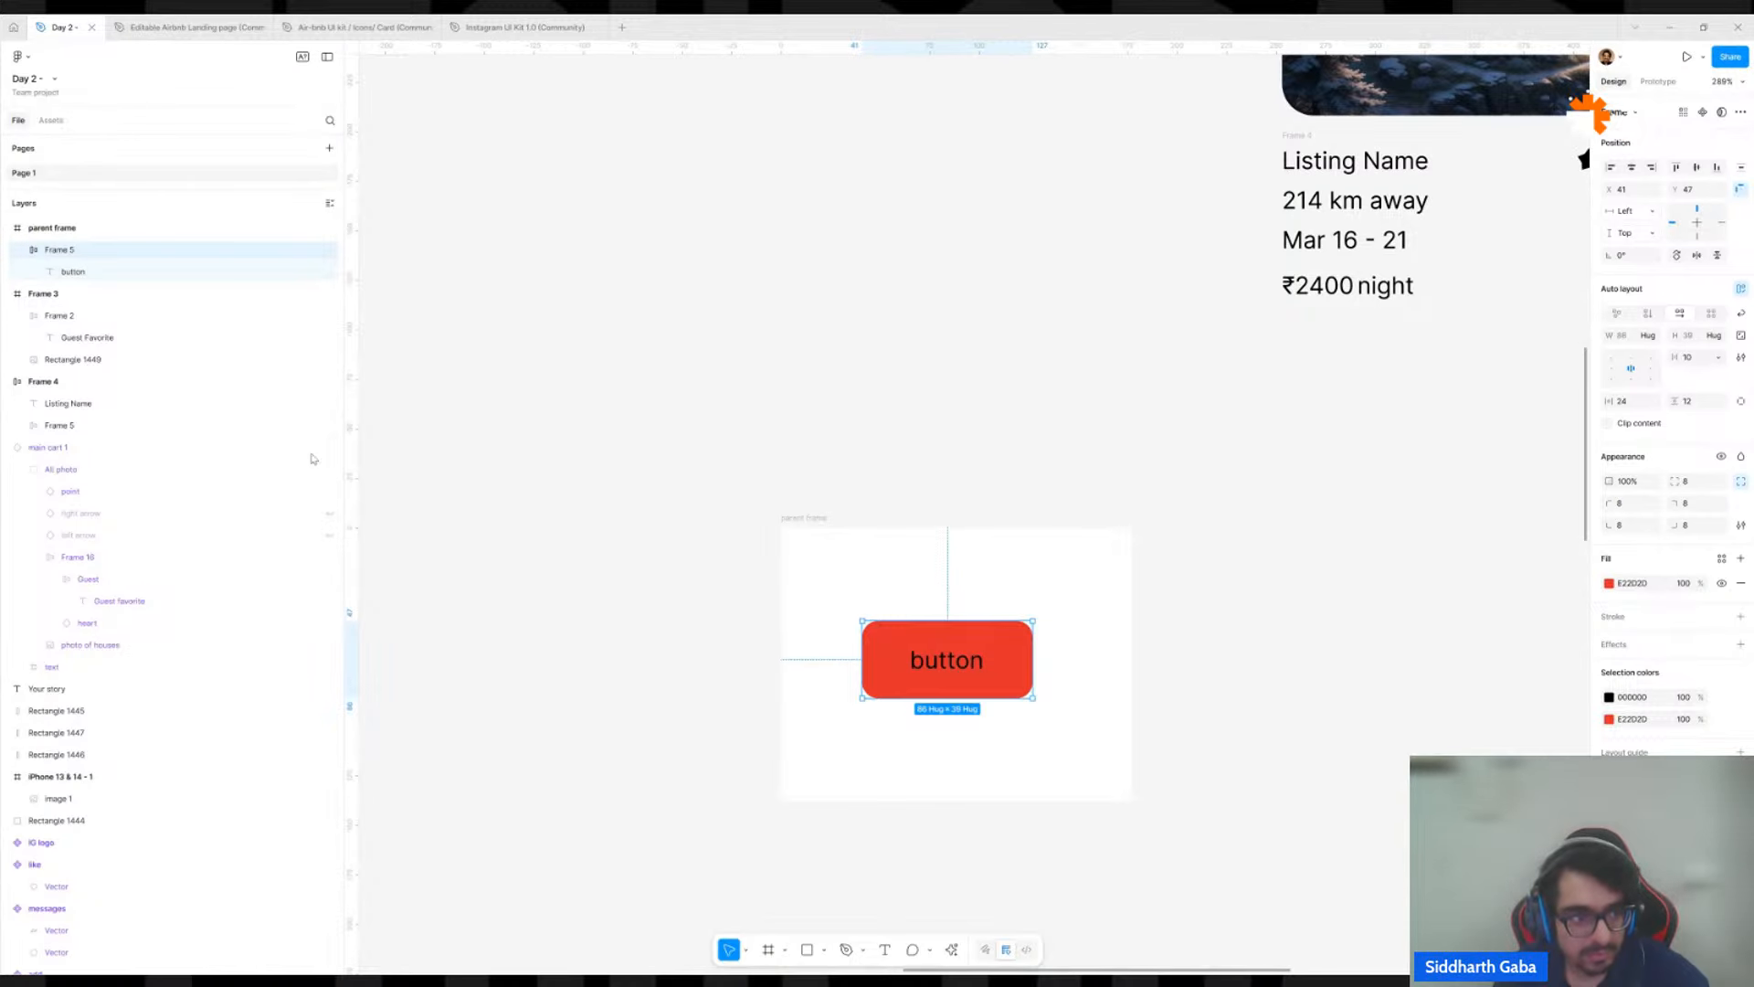
left_click(53, 268)
left_click(57, 252)
double_click(57, 252)
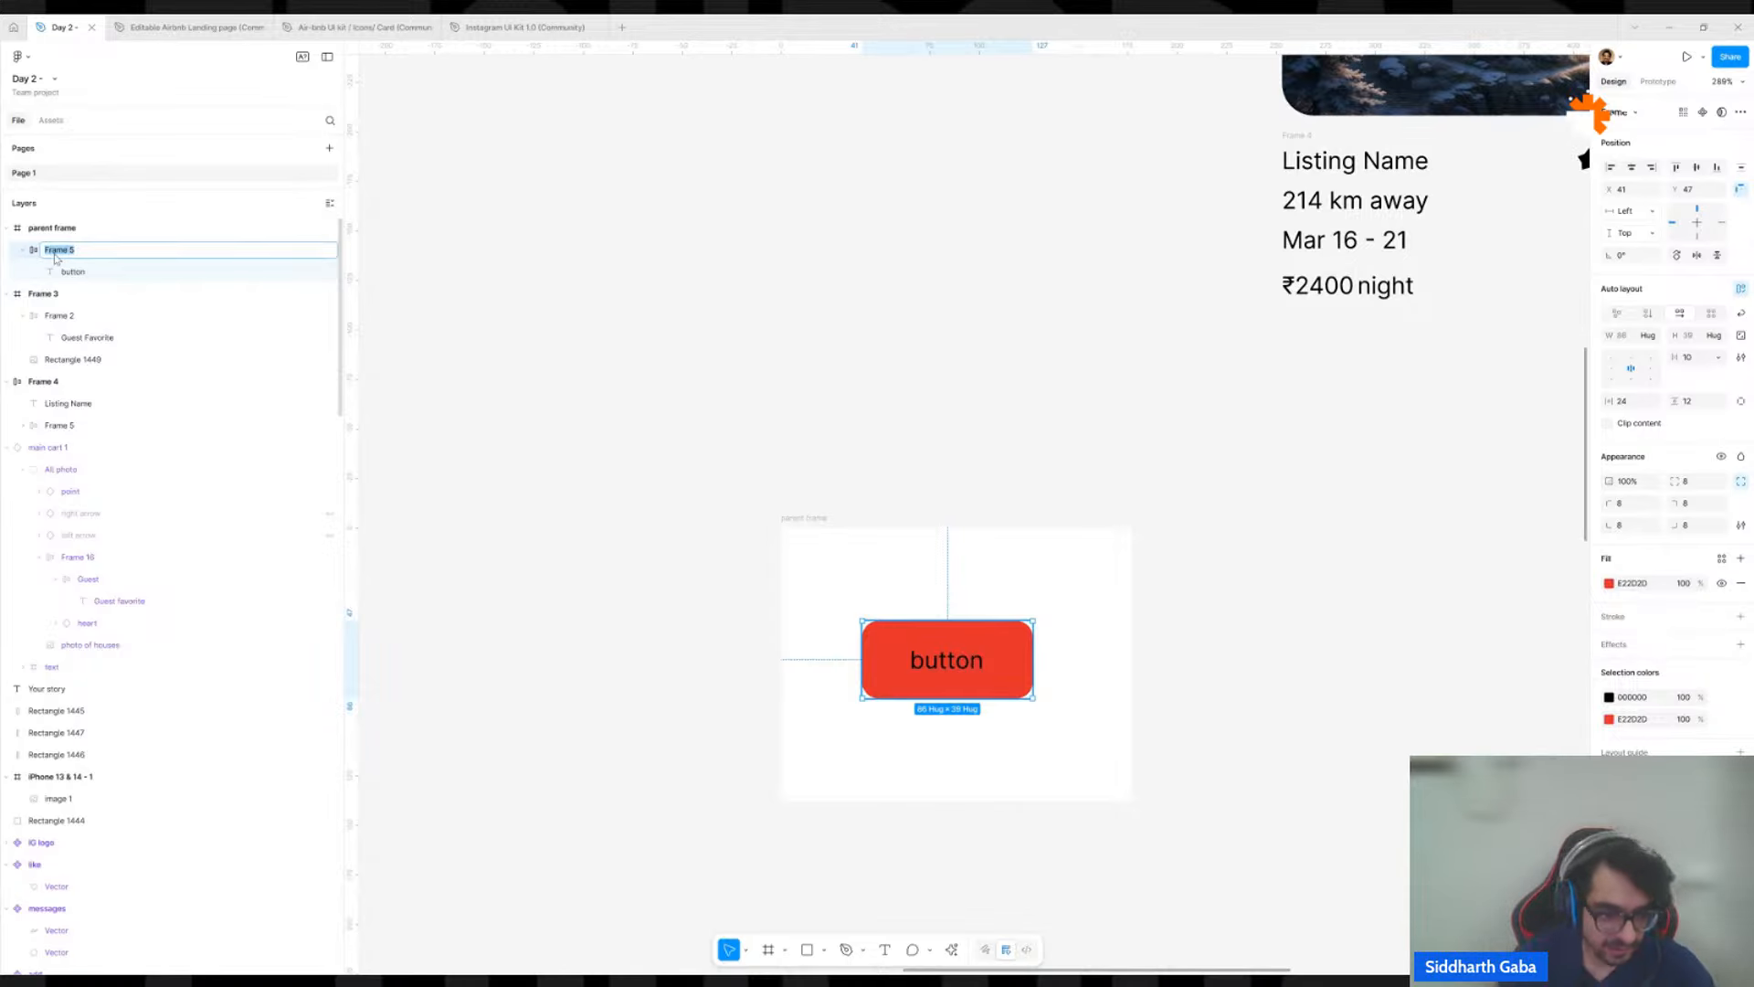
type("bu")
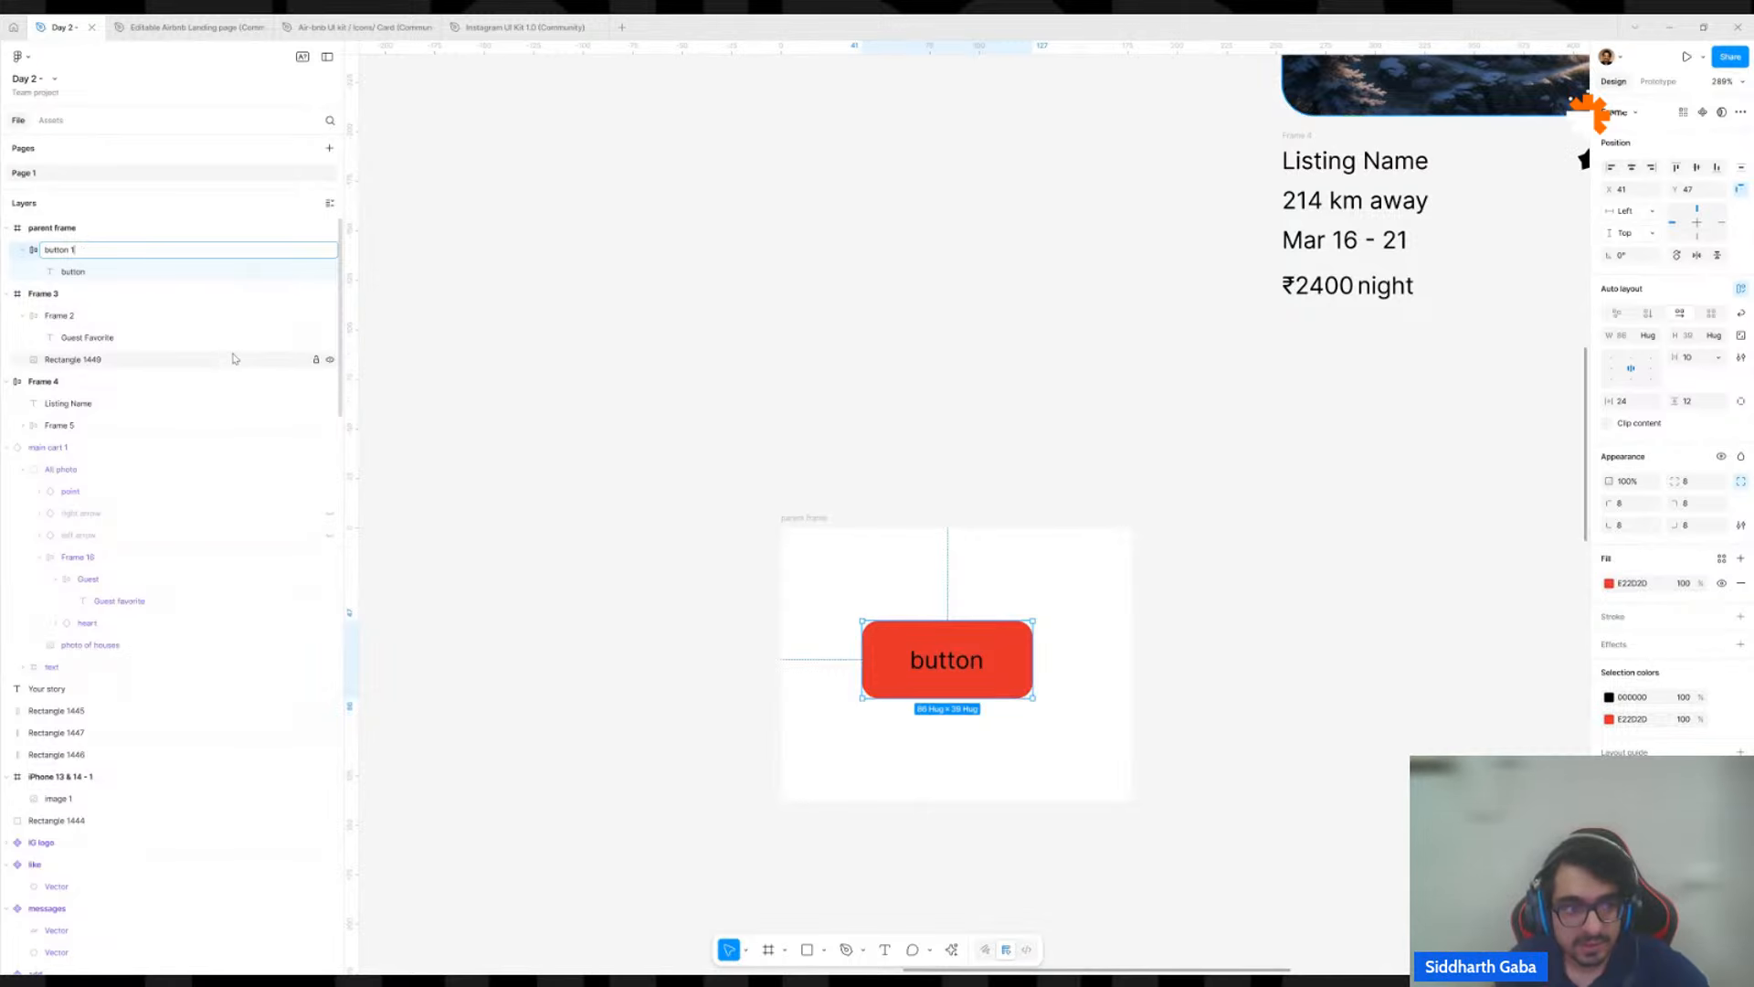
type("tton 1")
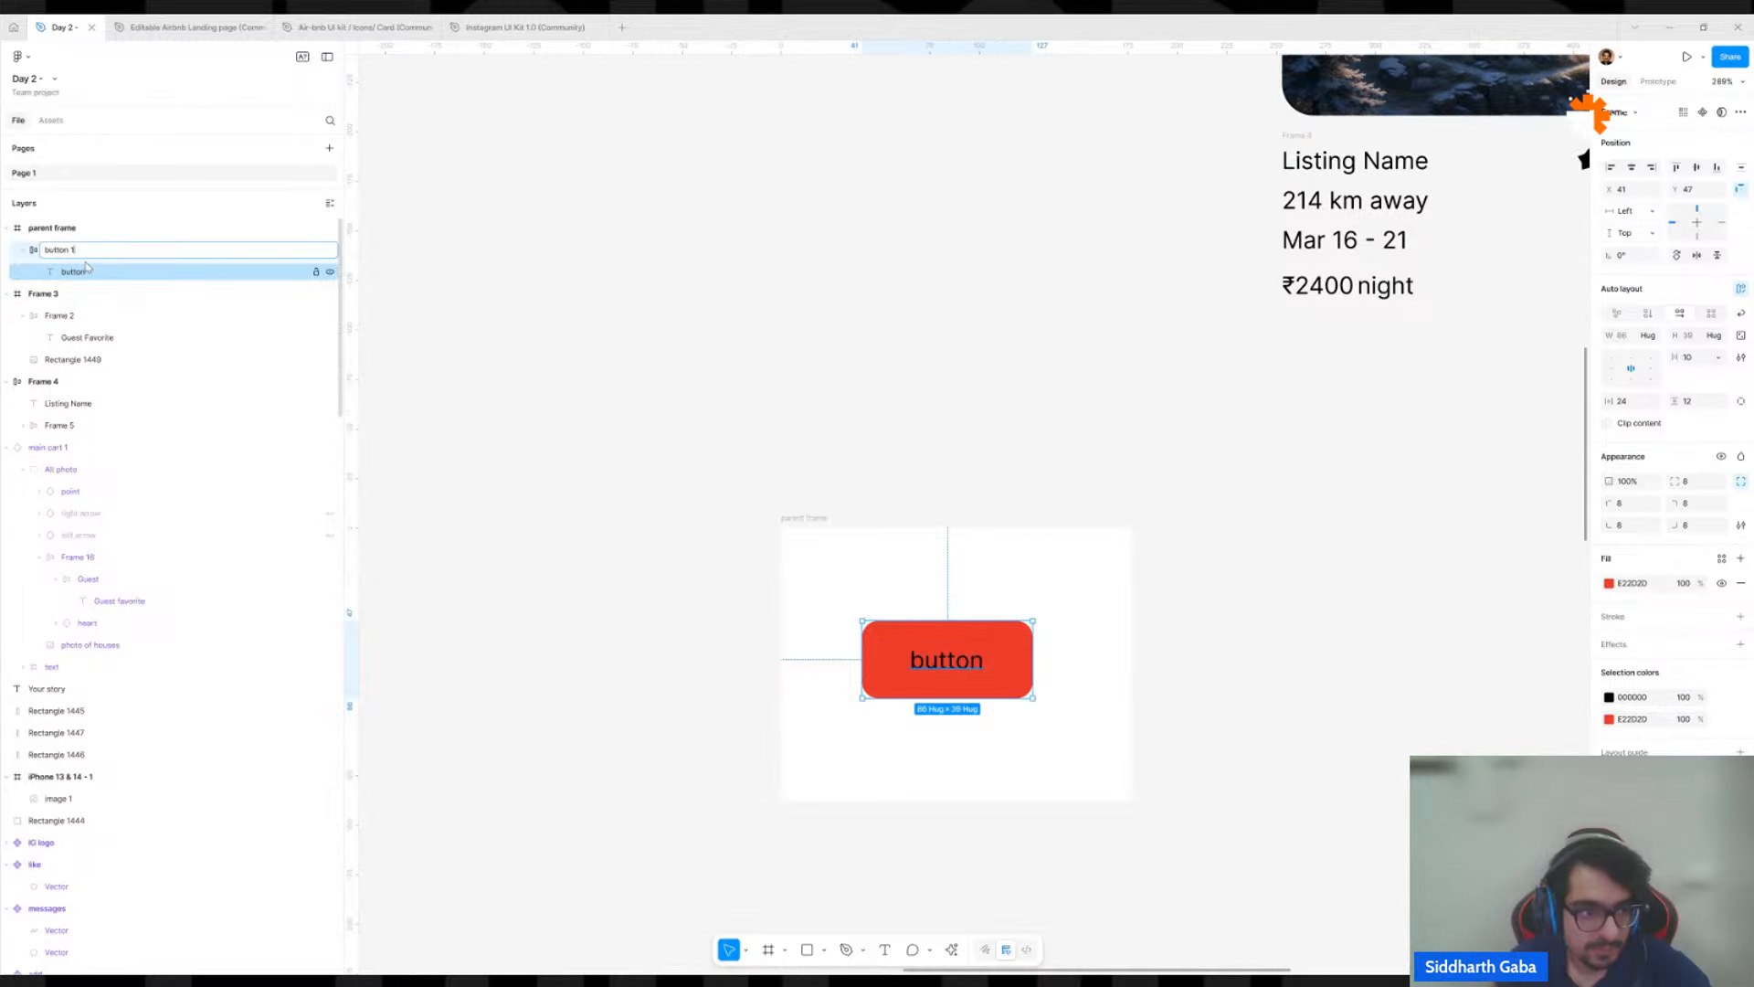
Rename the text inside button 1 as "text layer".
double_click(83, 272)
type("te")
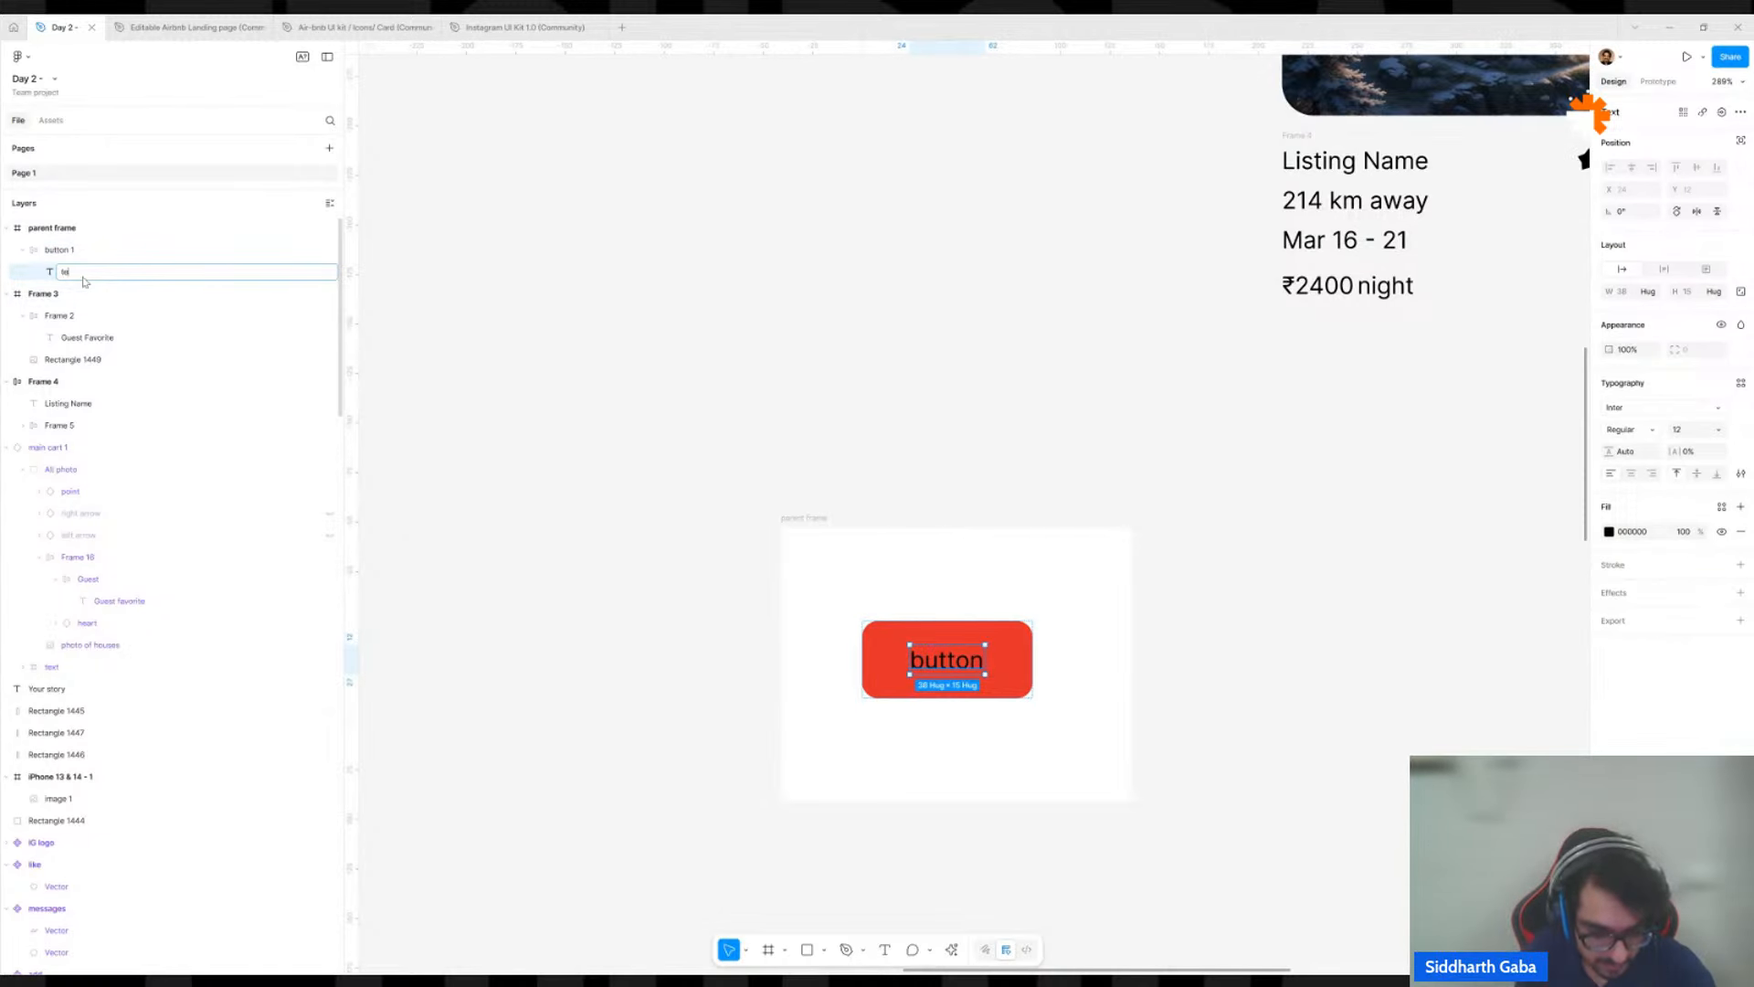
type("xt layer")
left_click(181, 231)
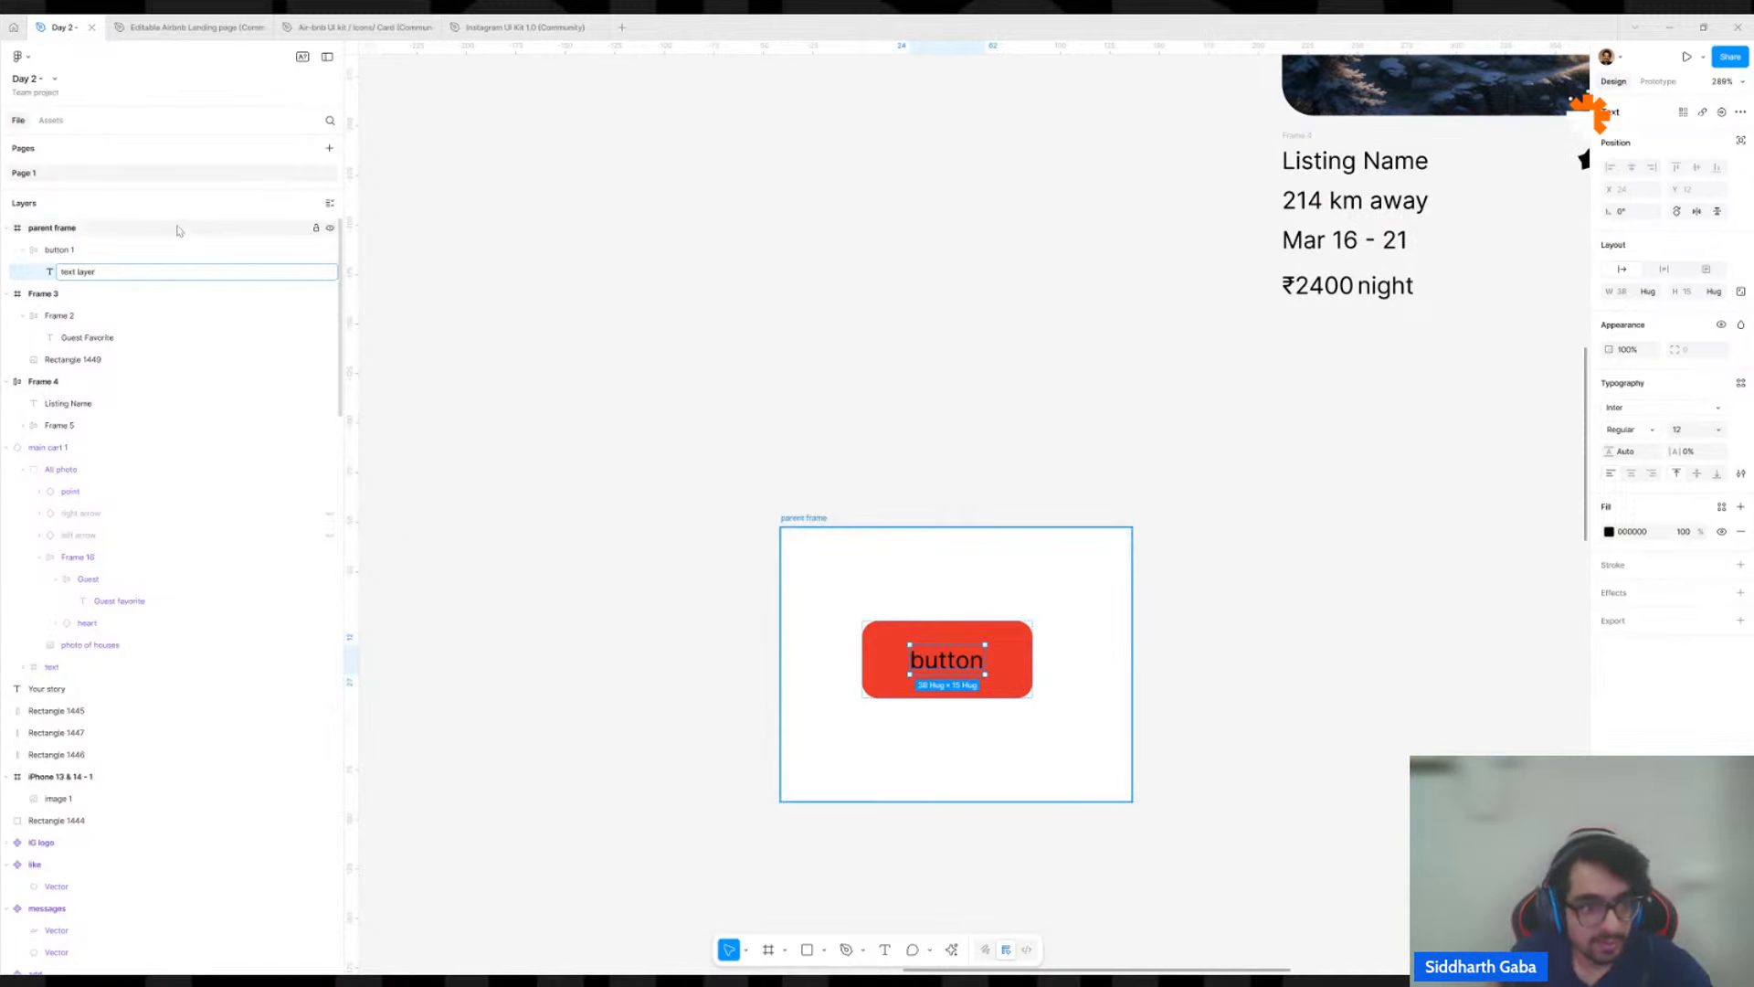
left_click(277, 255)
left_click(531, 322)
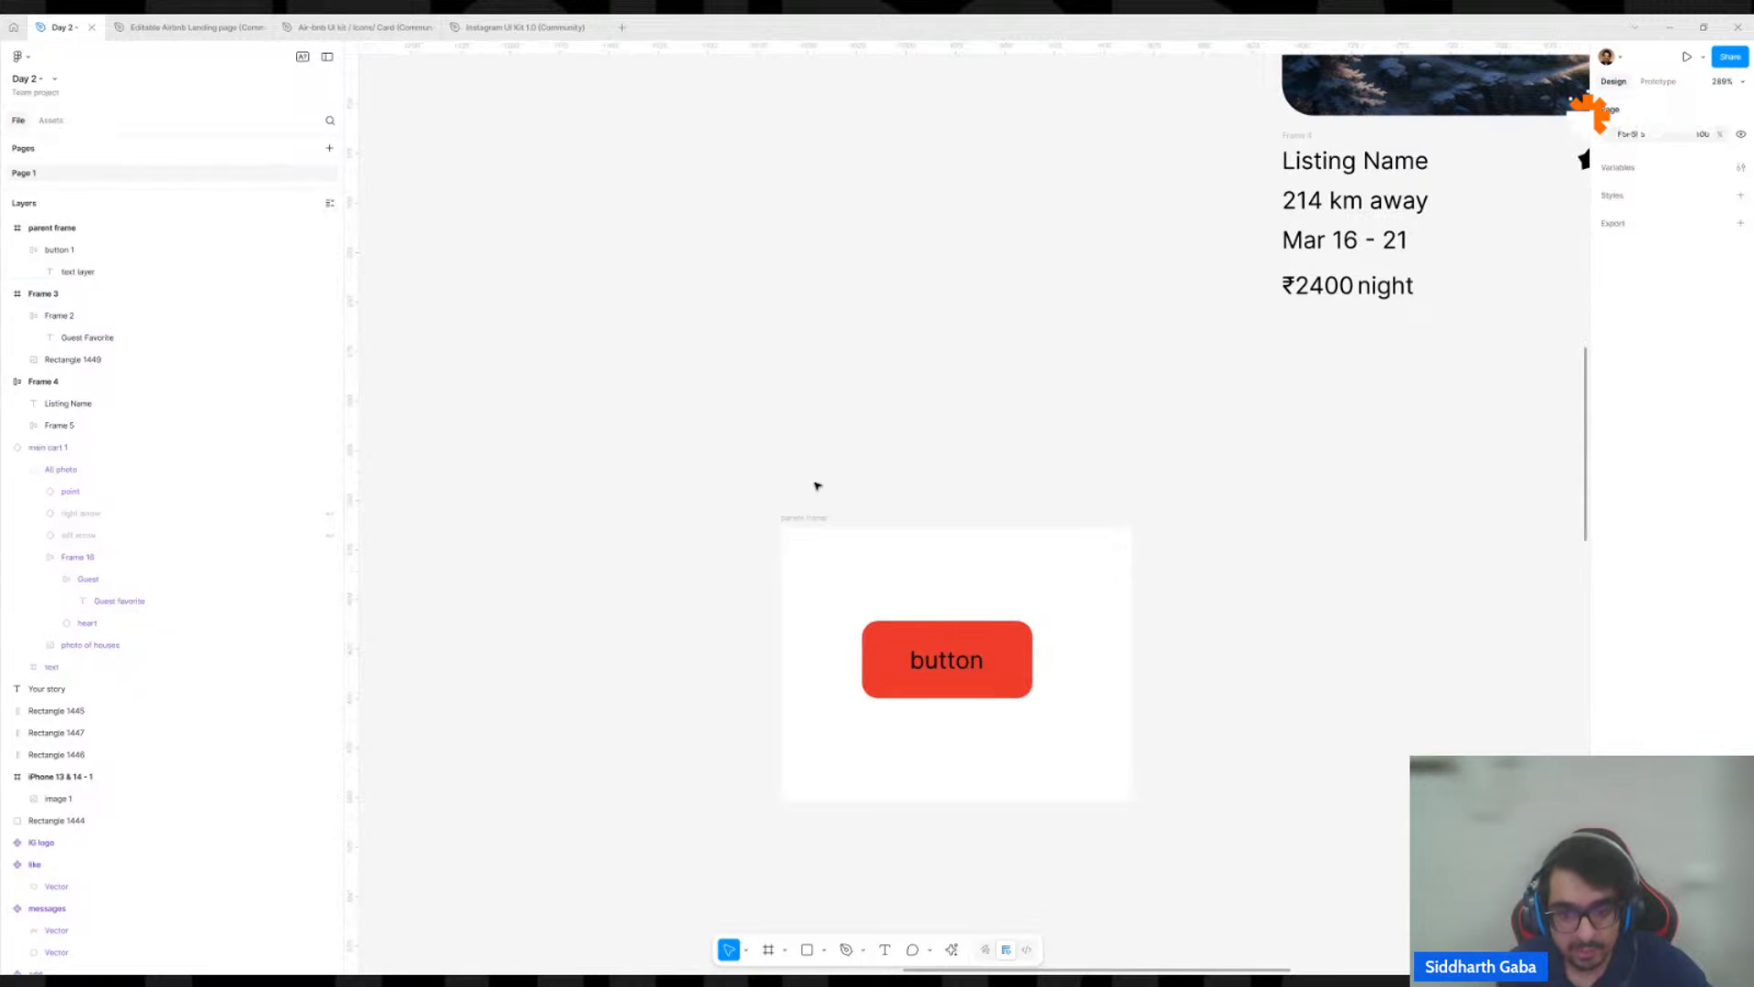
double_click(933, 664)
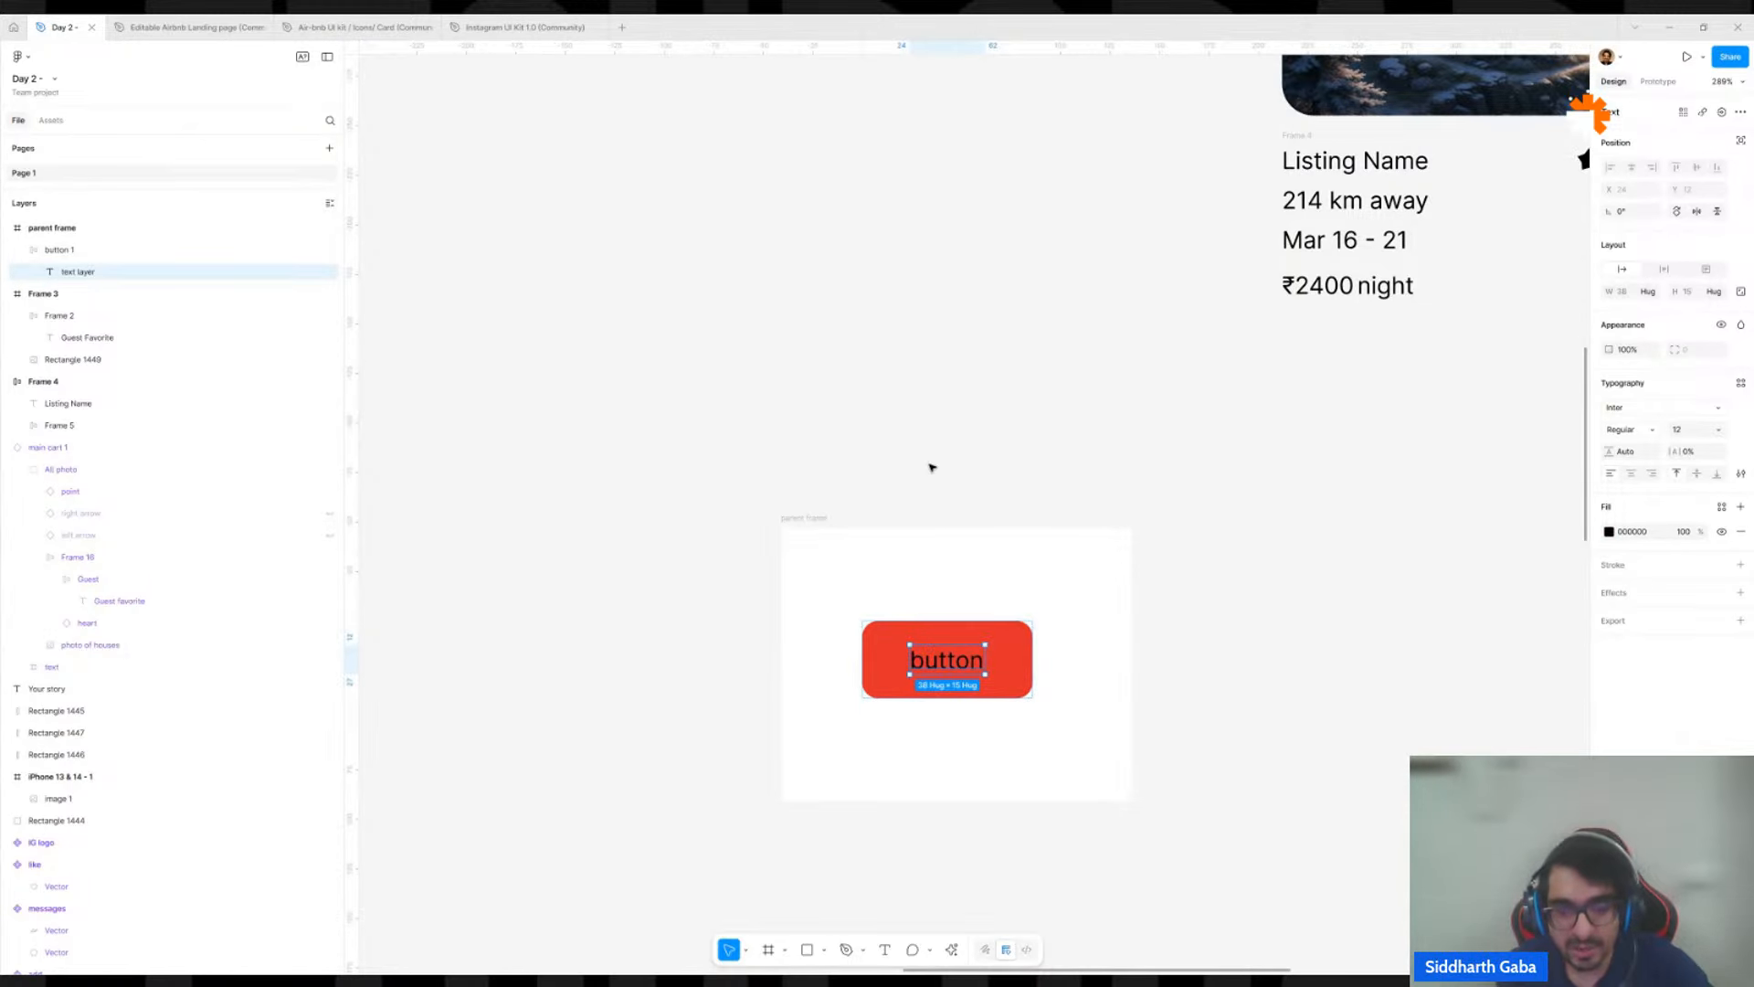
left_click(980, 595)
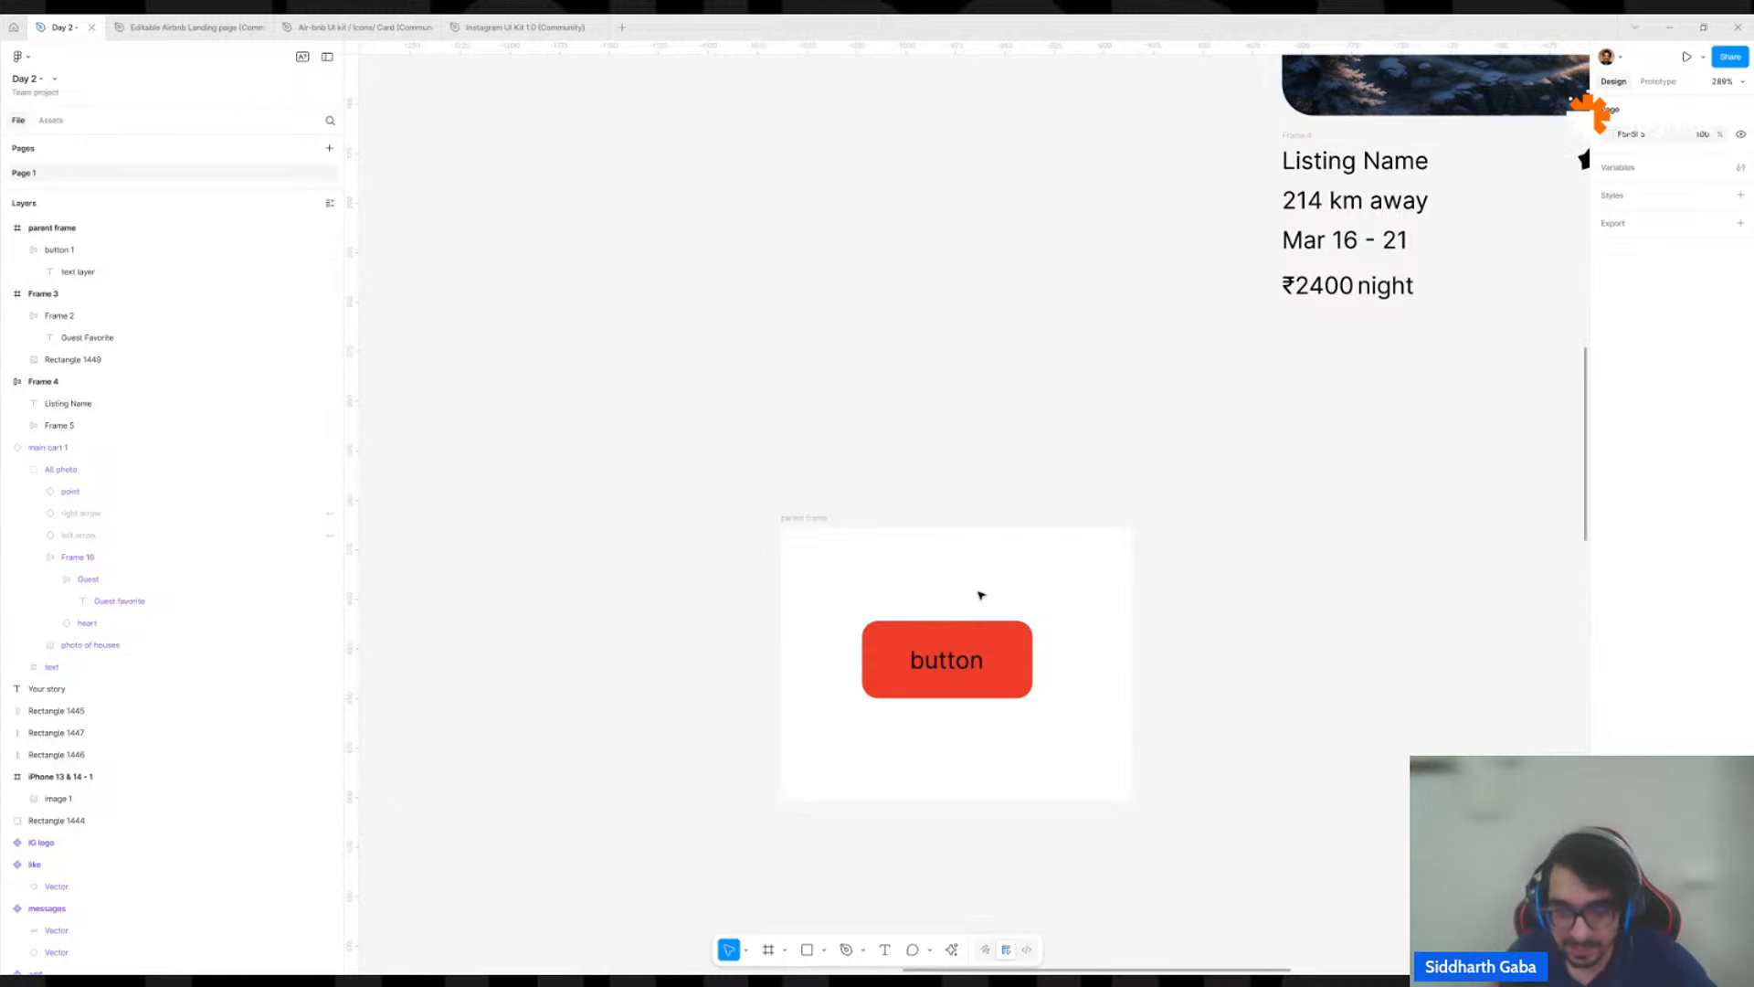
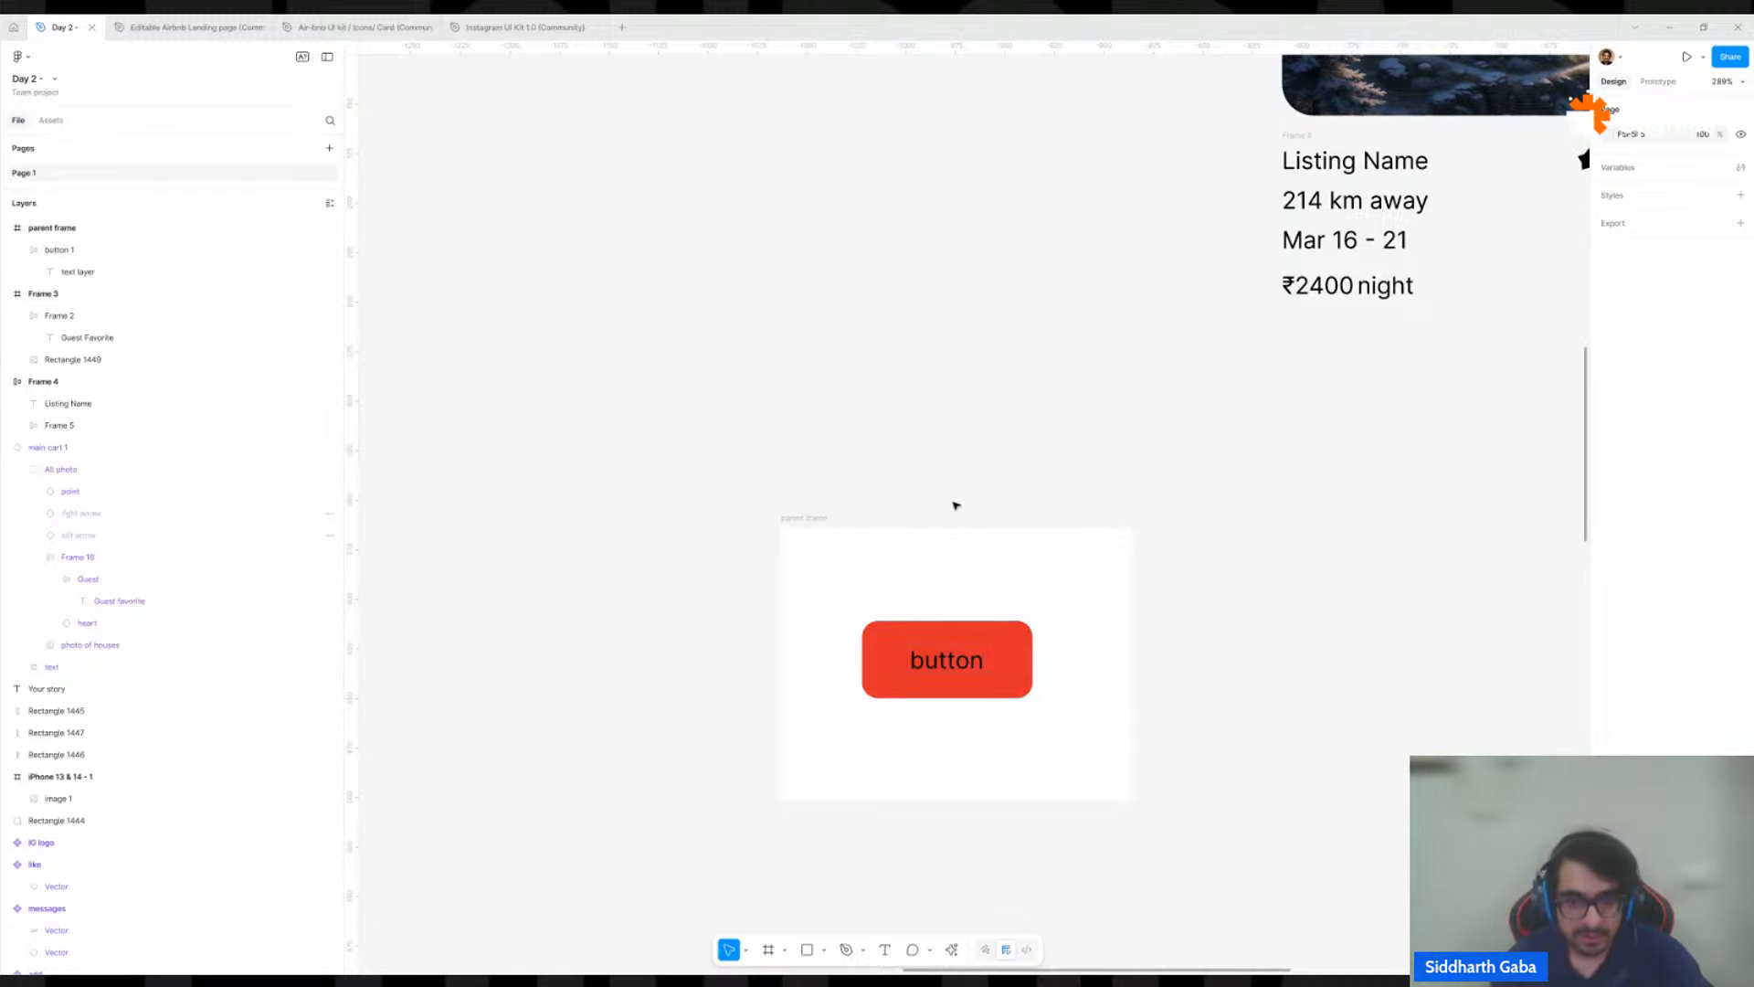
Widen button 1 to about 130 and centre it horizontally and vertically within the parent frame.
left_click(812, 519)
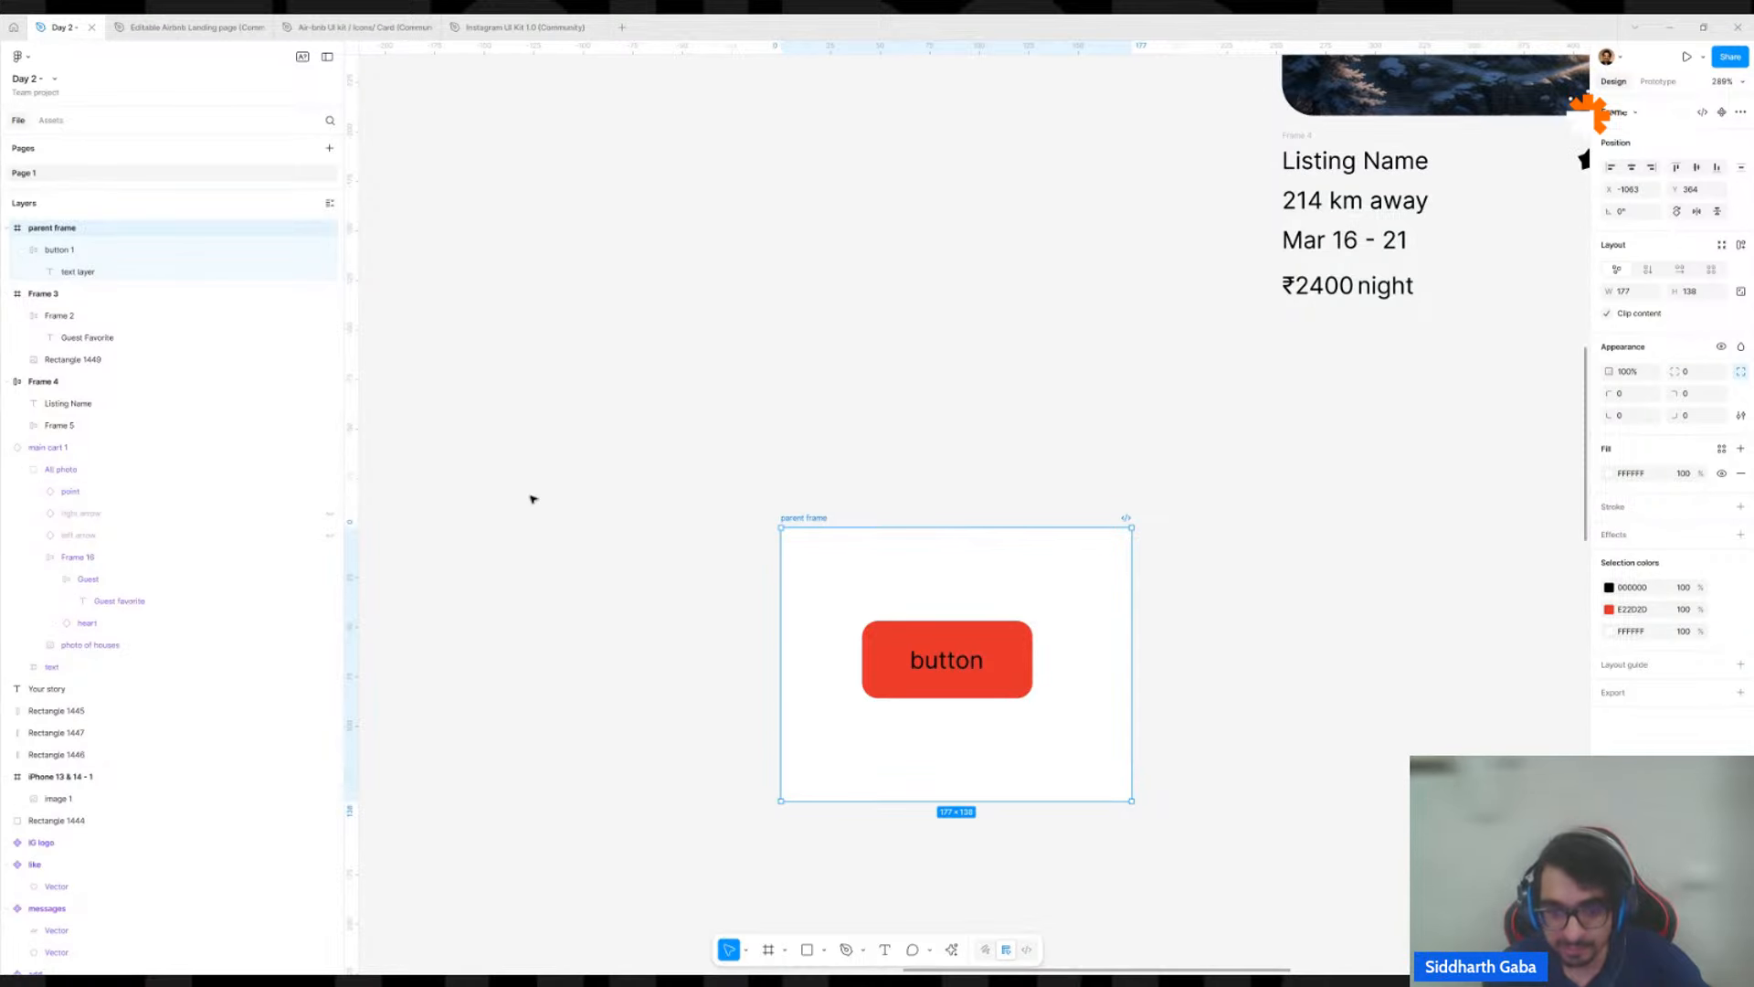
left_click(1057, 517)
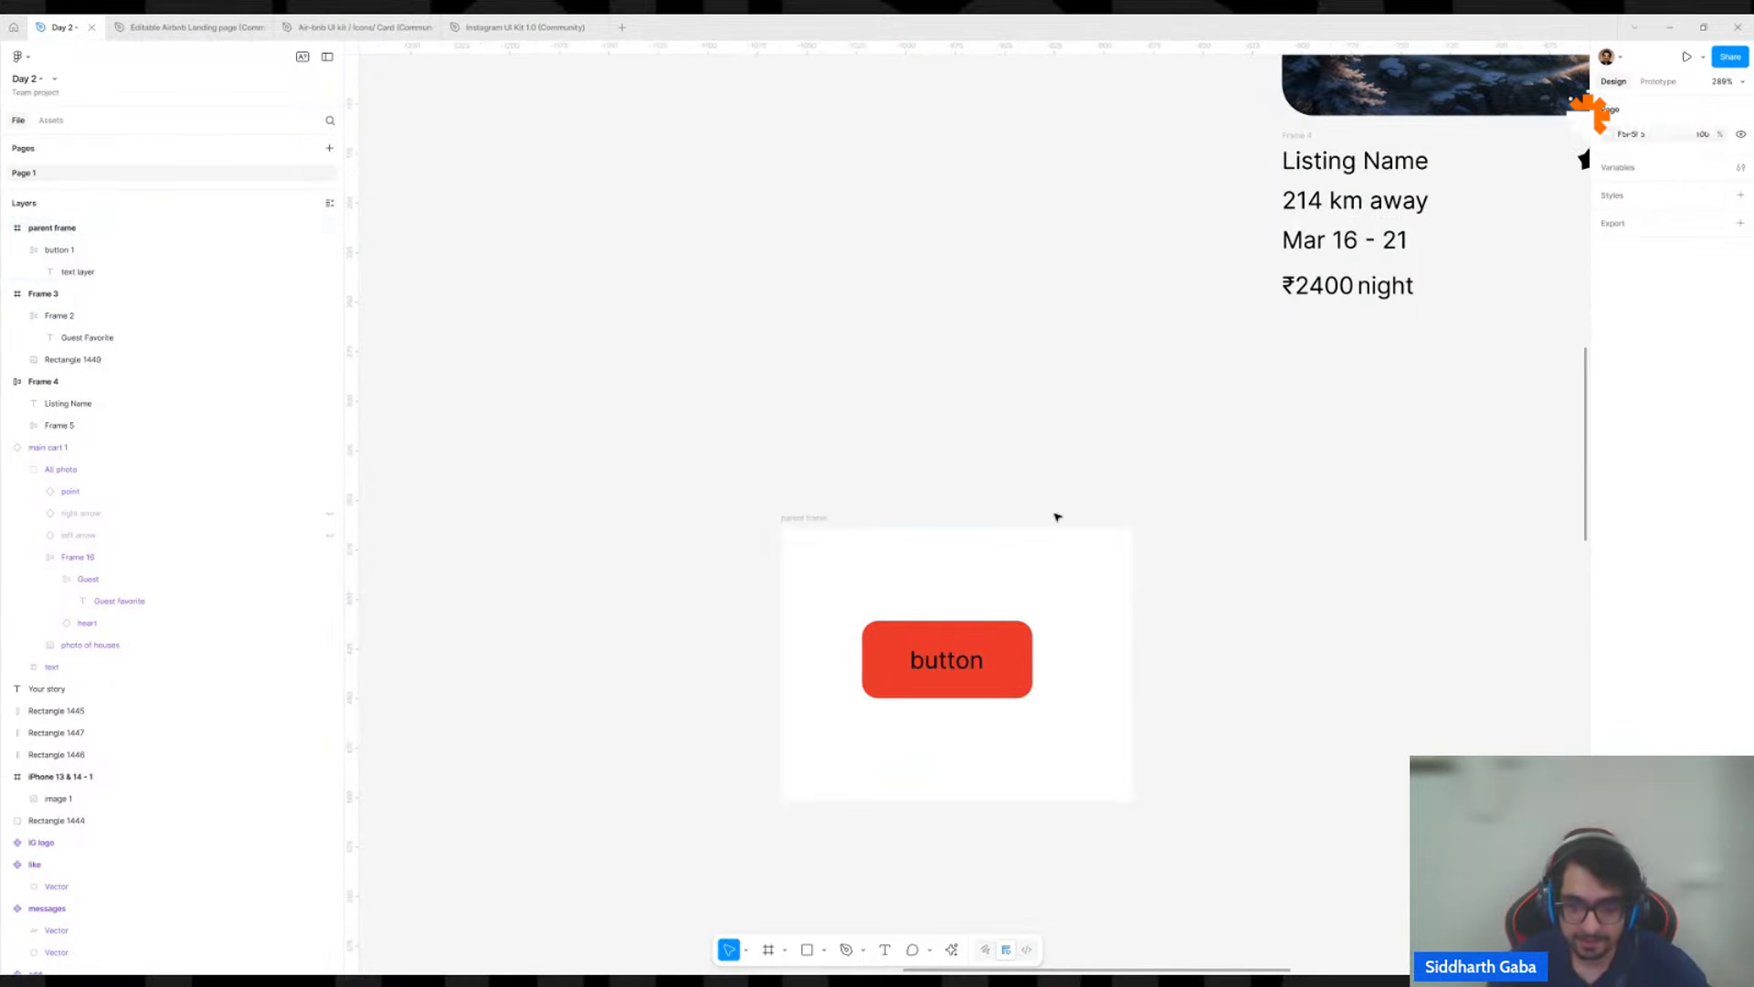
scroll(1032, 684, "up", 3)
left_click(1025, 643)
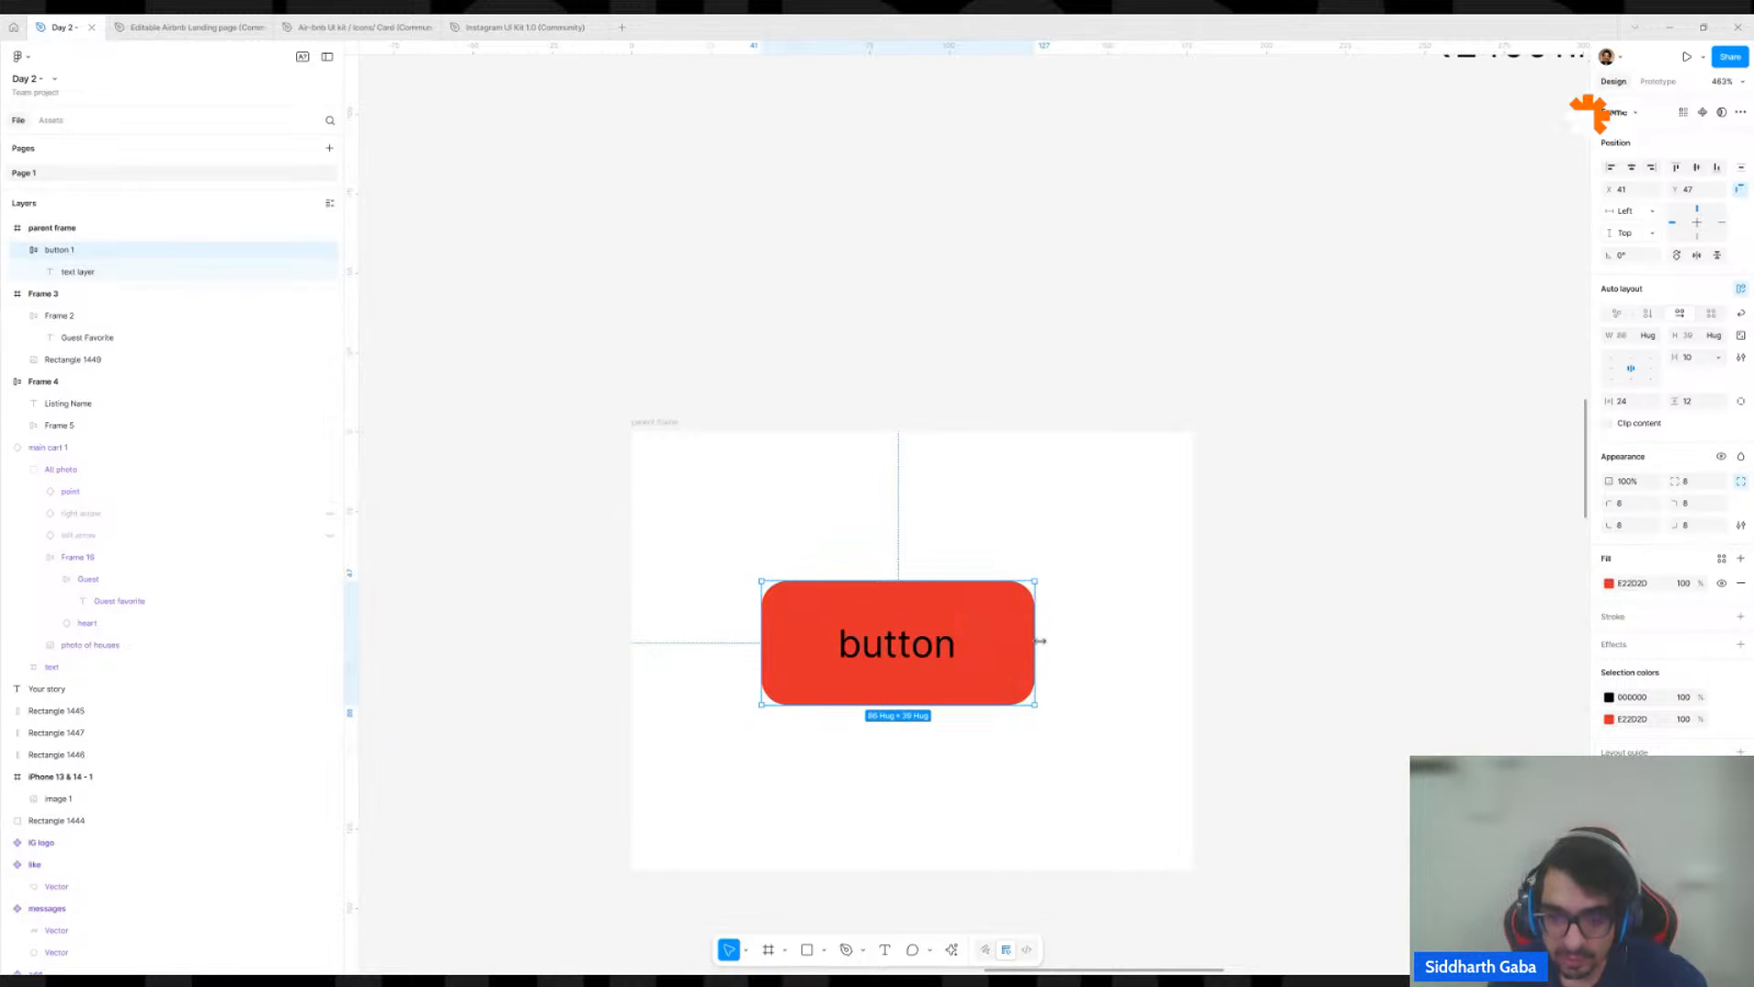
left_click_drag(1038, 643, 1225, 606)
left_click(1021, 670)
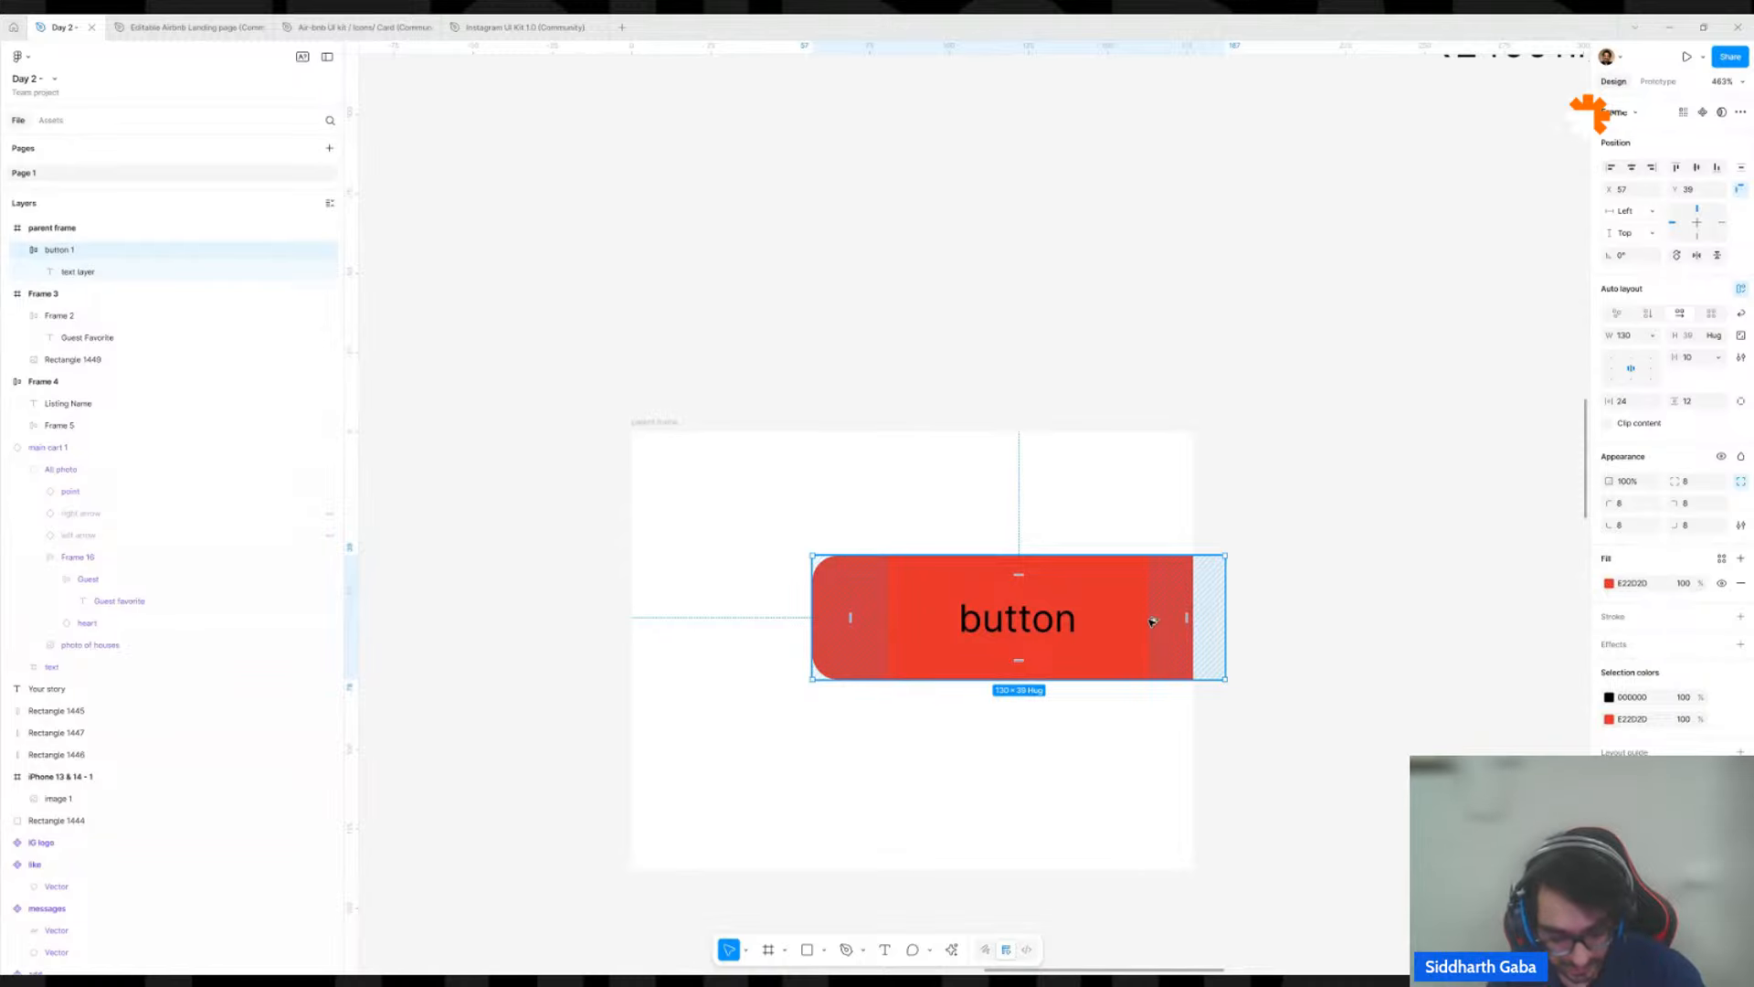
key("alt+h")
key("alt+v")
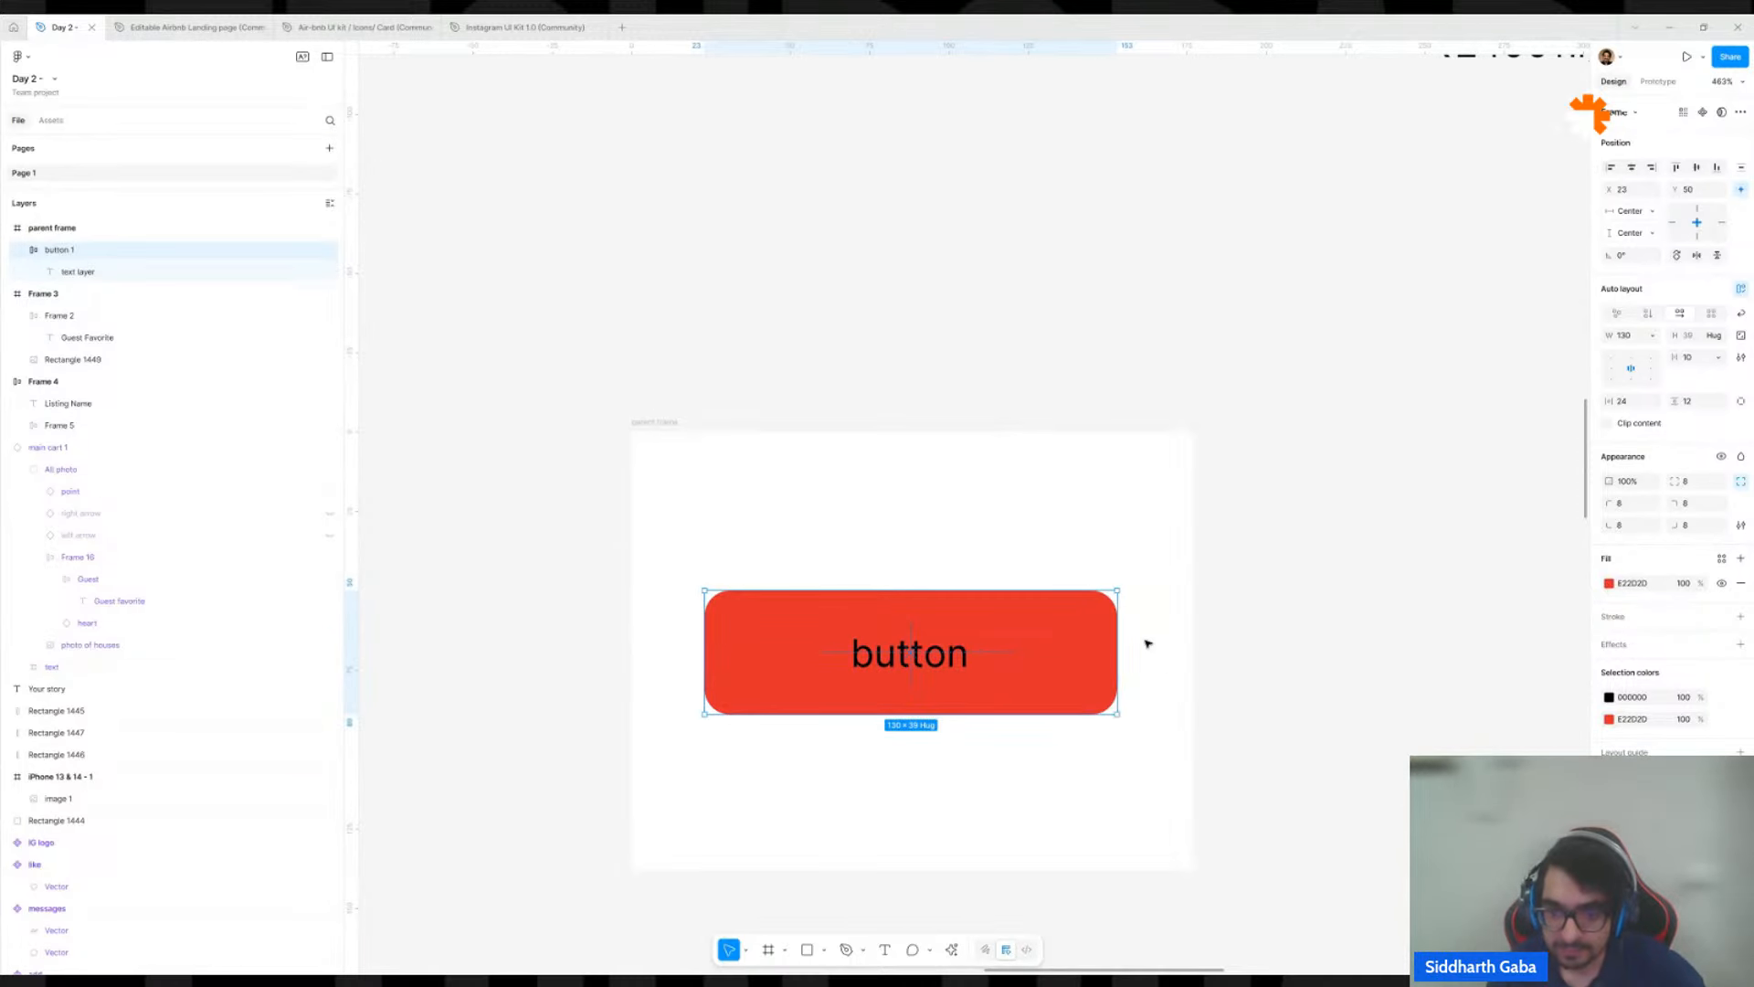
Check the text layer inside button 1 and the button's width sizing option.
left_click(1077, 653)
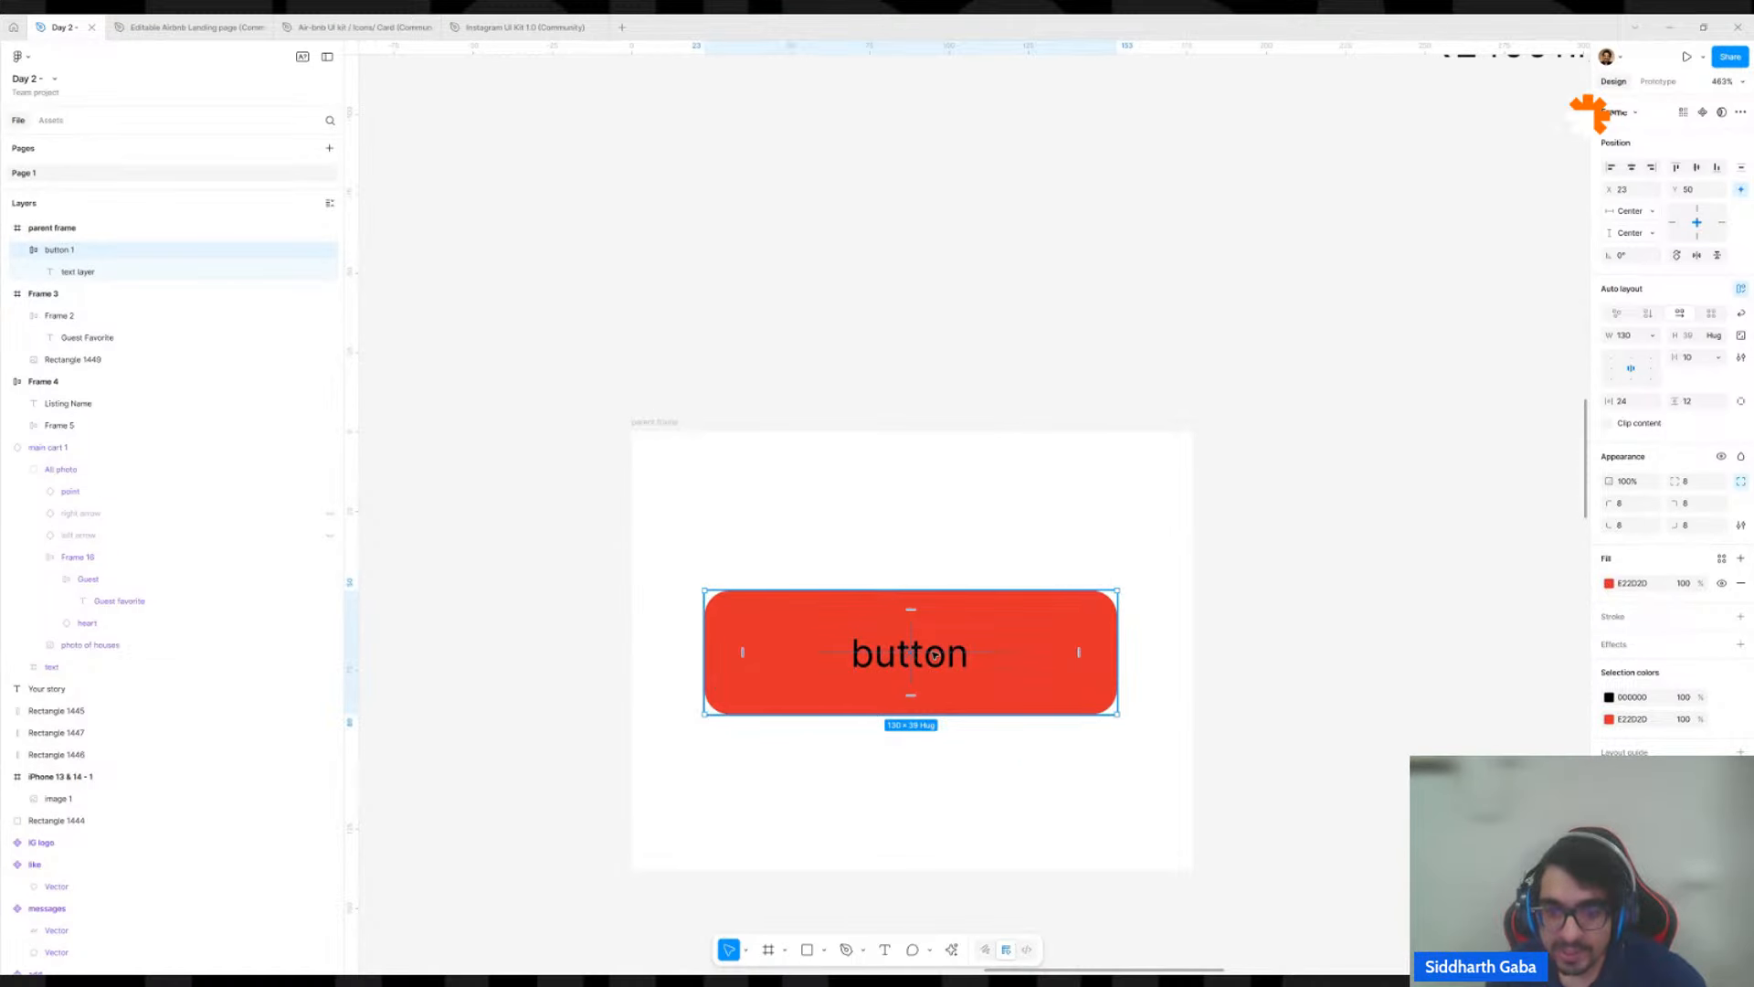
double_click(923, 662)
left_click(1030, 647)
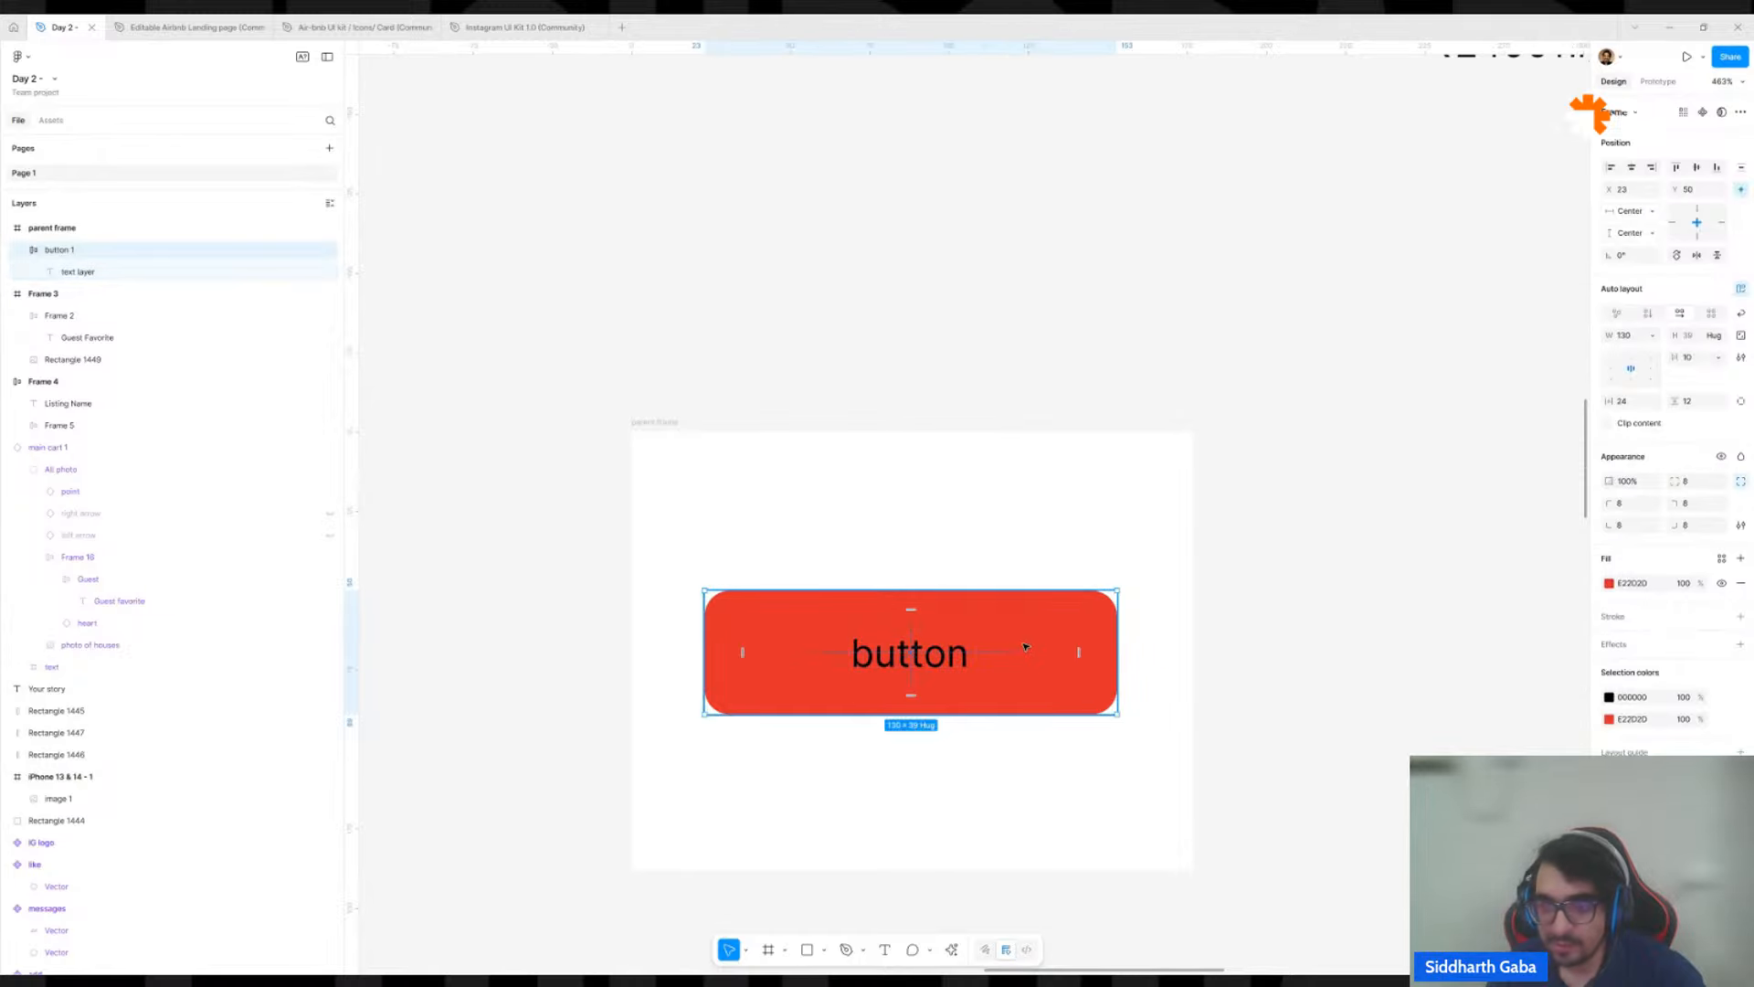
left_click(1655, 336)
left_click(1590, 338)
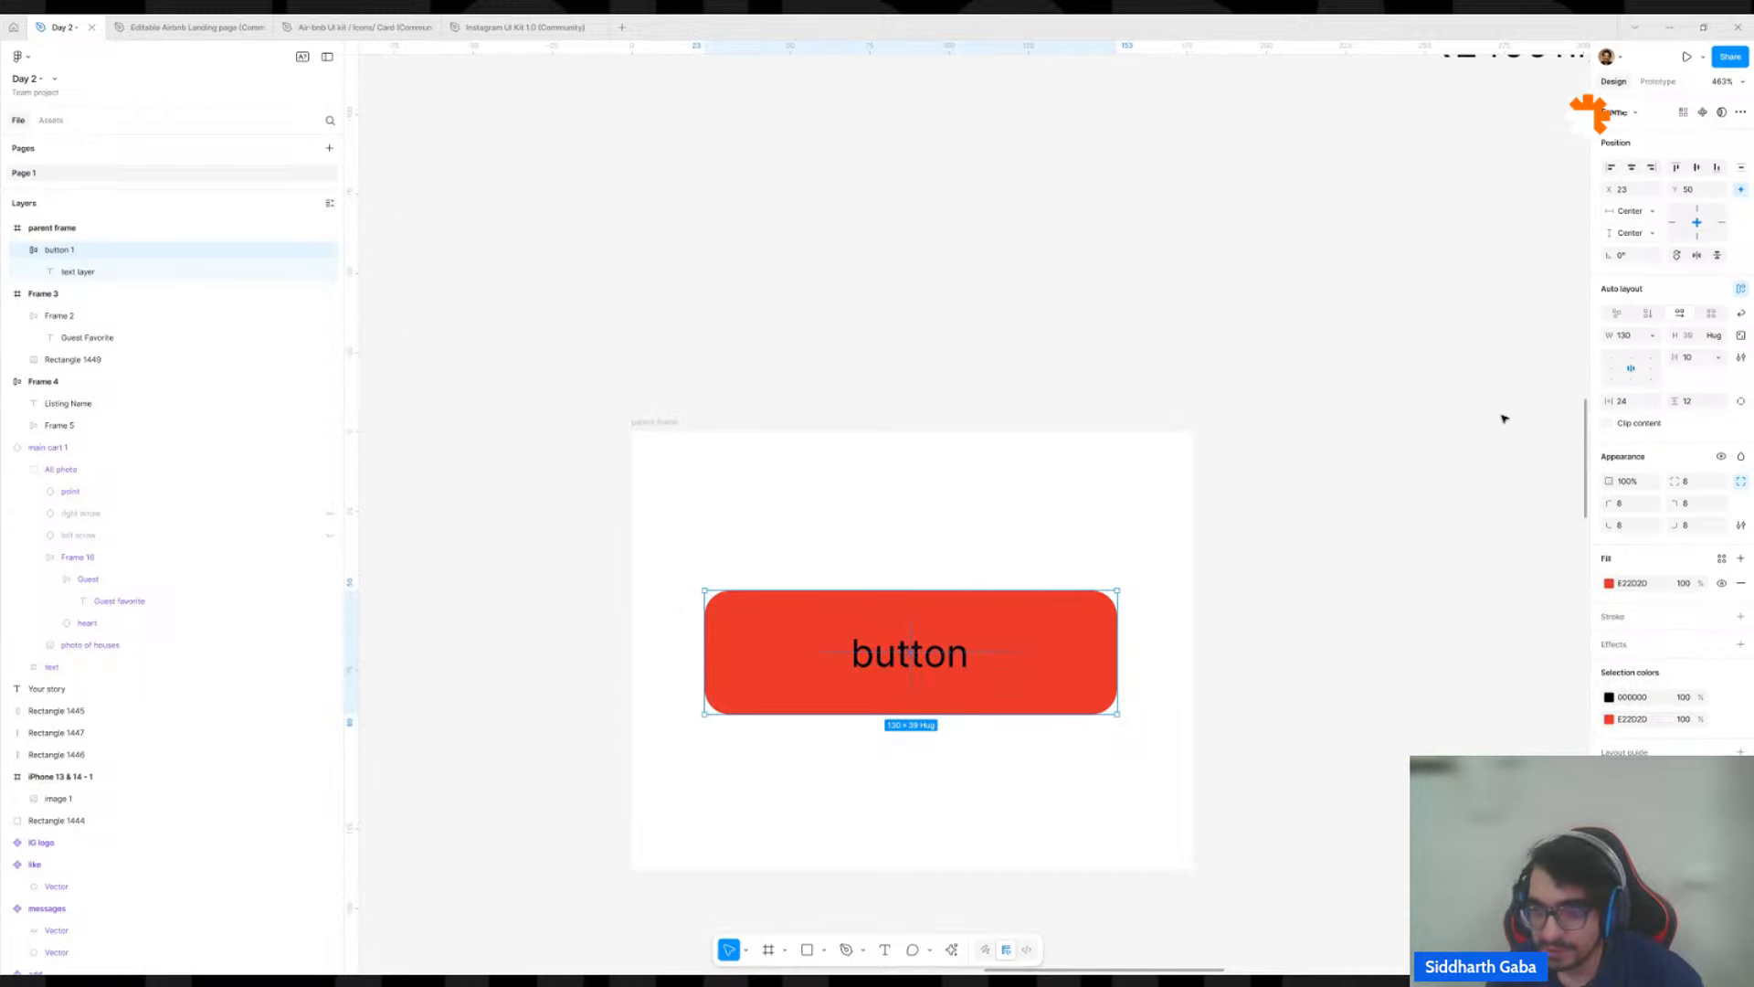
Replace the text inside button 1 with "asdfsadfsadf sadkfasdfsdafad".
double_click(883, 670)
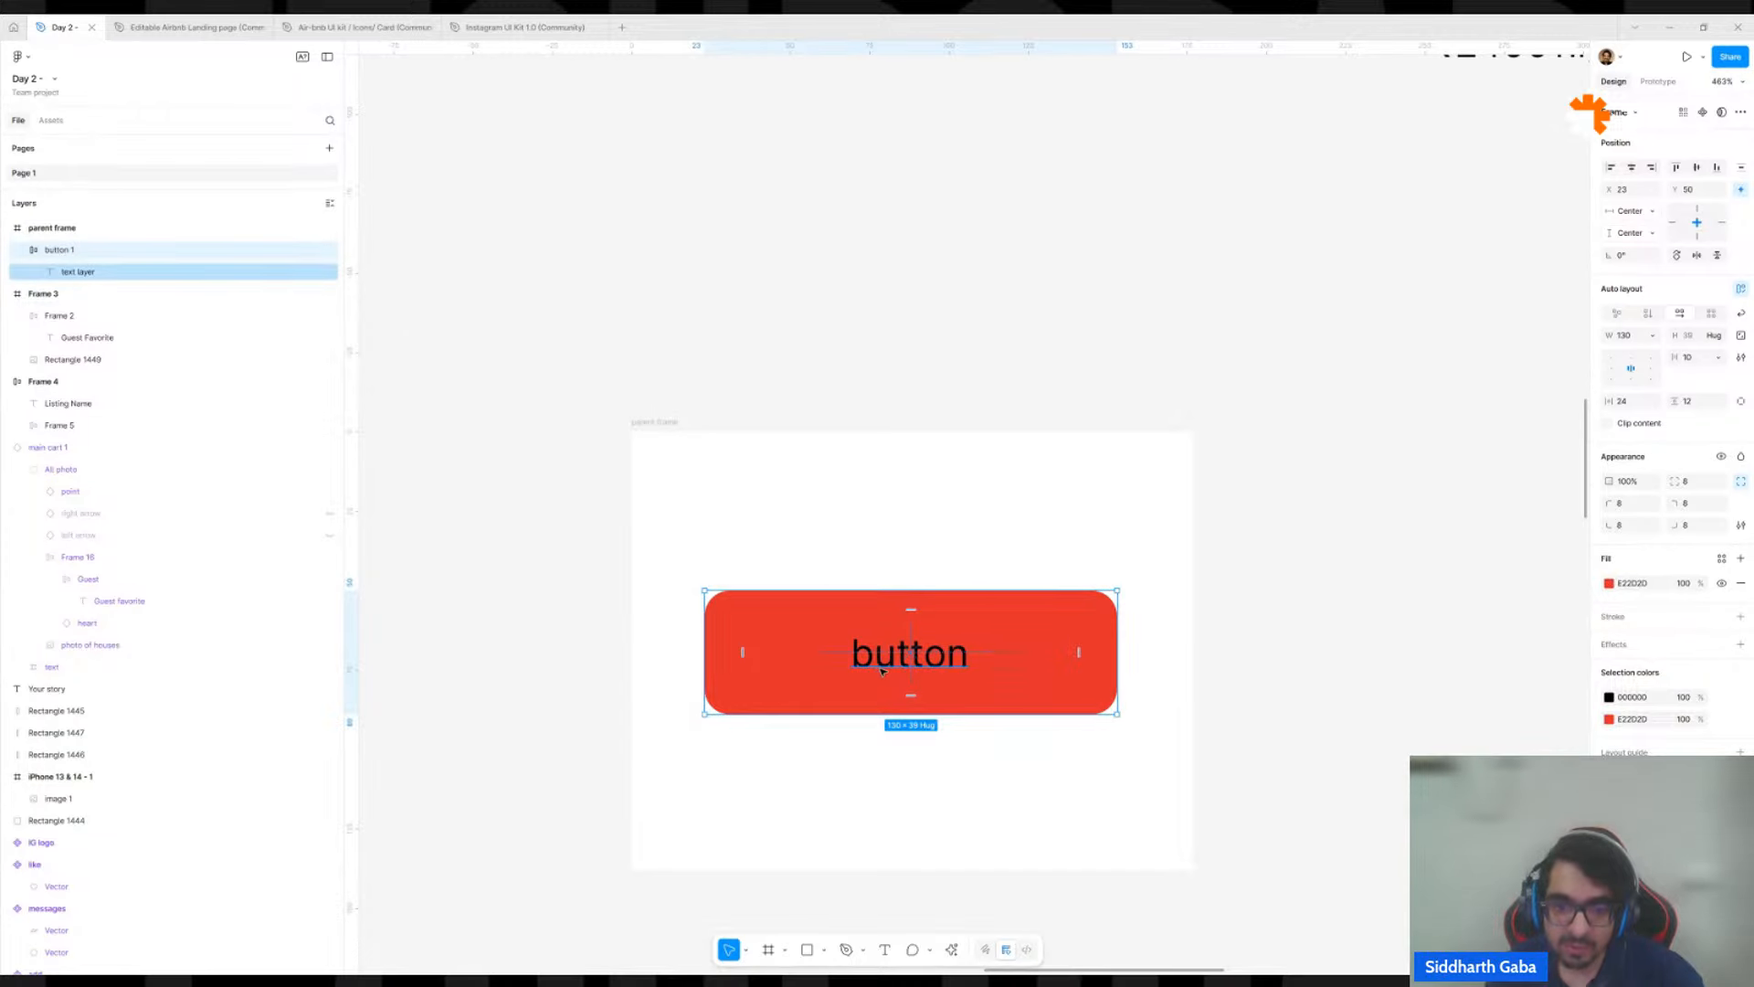
double_click(883, 670)
type("asdfsadfsadf")
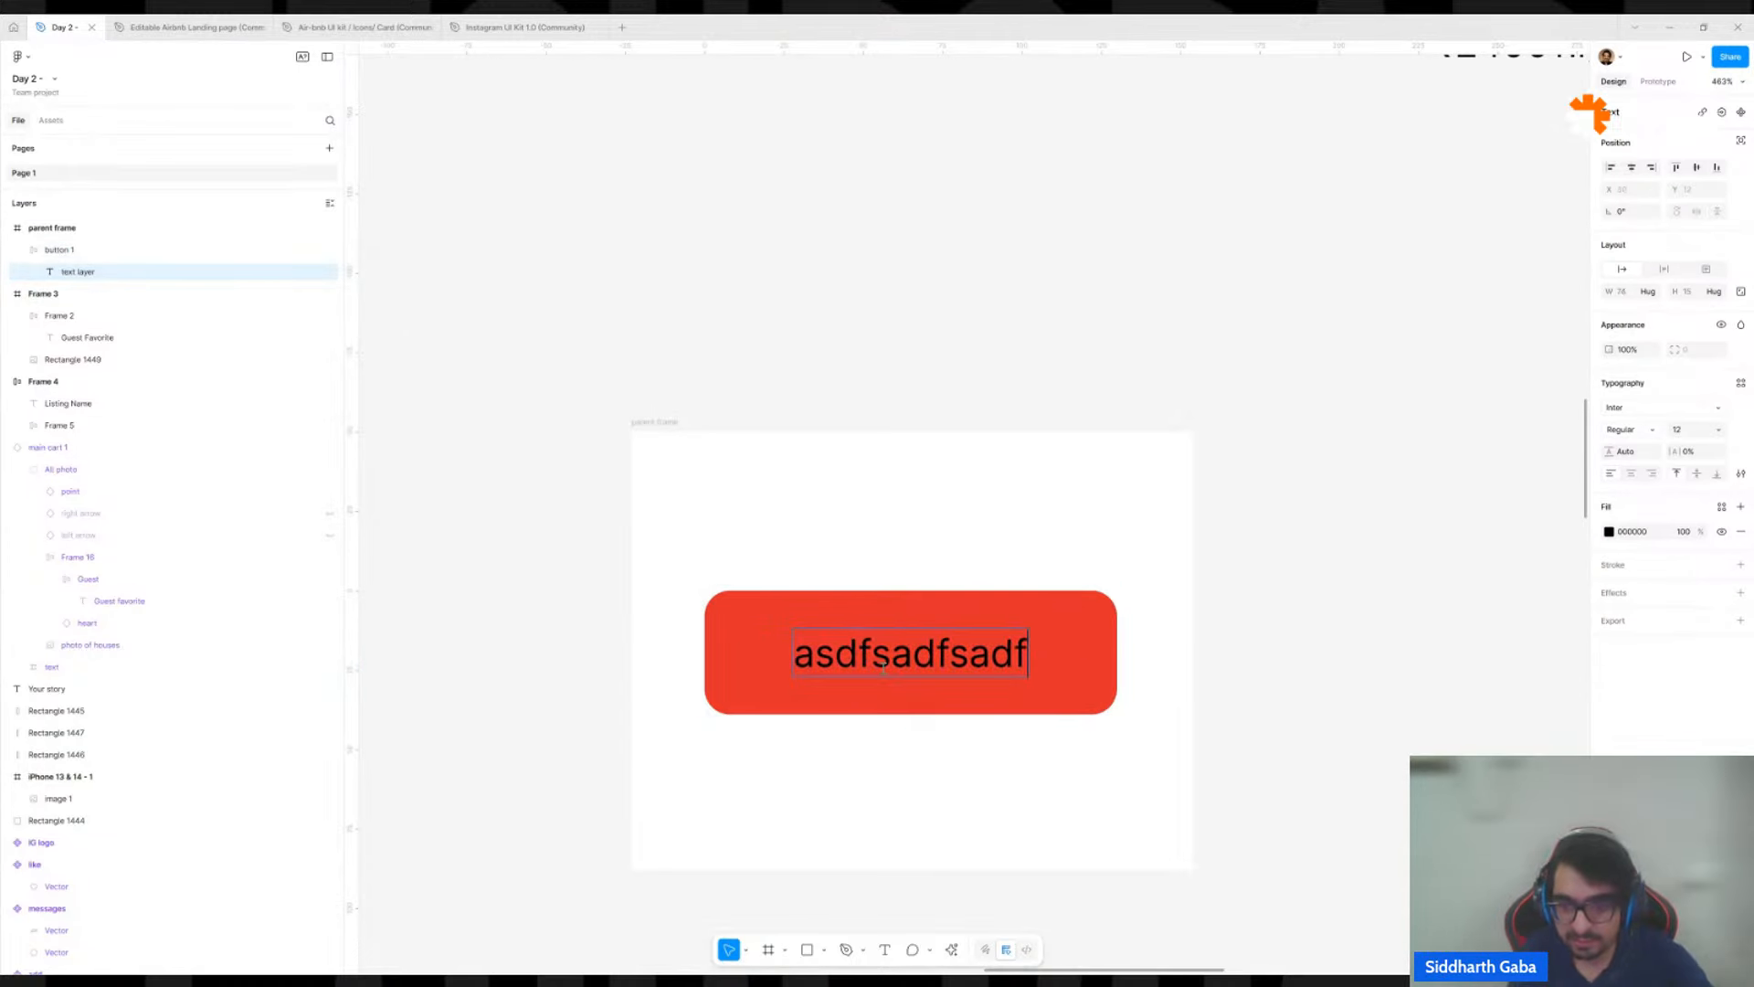
type(" sadkfasdfsdafad")
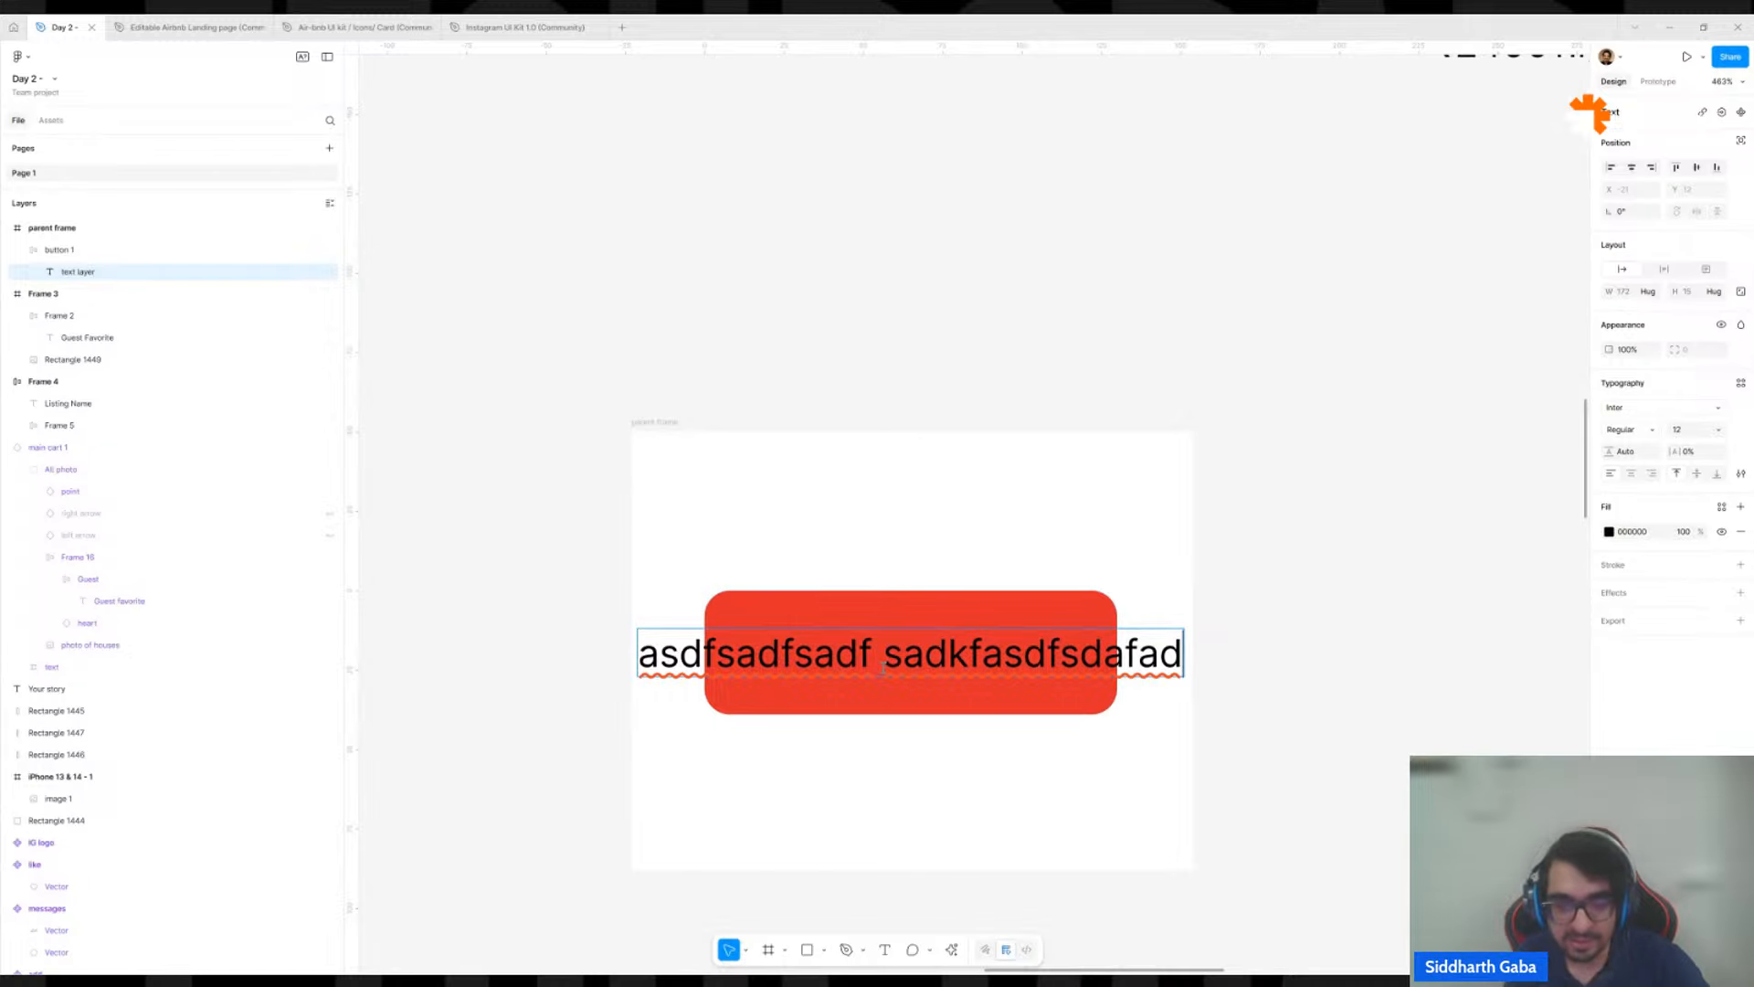
Clear the long test text from button 1 and undo the edit to restore the original label.
key("BackSpace")
key("BackSpace")
key("BackSpace")
key("BackSpace")
key("BackSpace")
key("BackSpace")
key("BackSpace")
key("BackSpace")
key("BackSpace")
key("BackSpace")
key("BackSpace")
key("BackSpace")
key("BackSpace")
key("BackSpace")
key("BackSpace")
key("BackSpace")
key("BackSpace")
key("BackSpace")
key("BackSpace")
key("BackSpace")
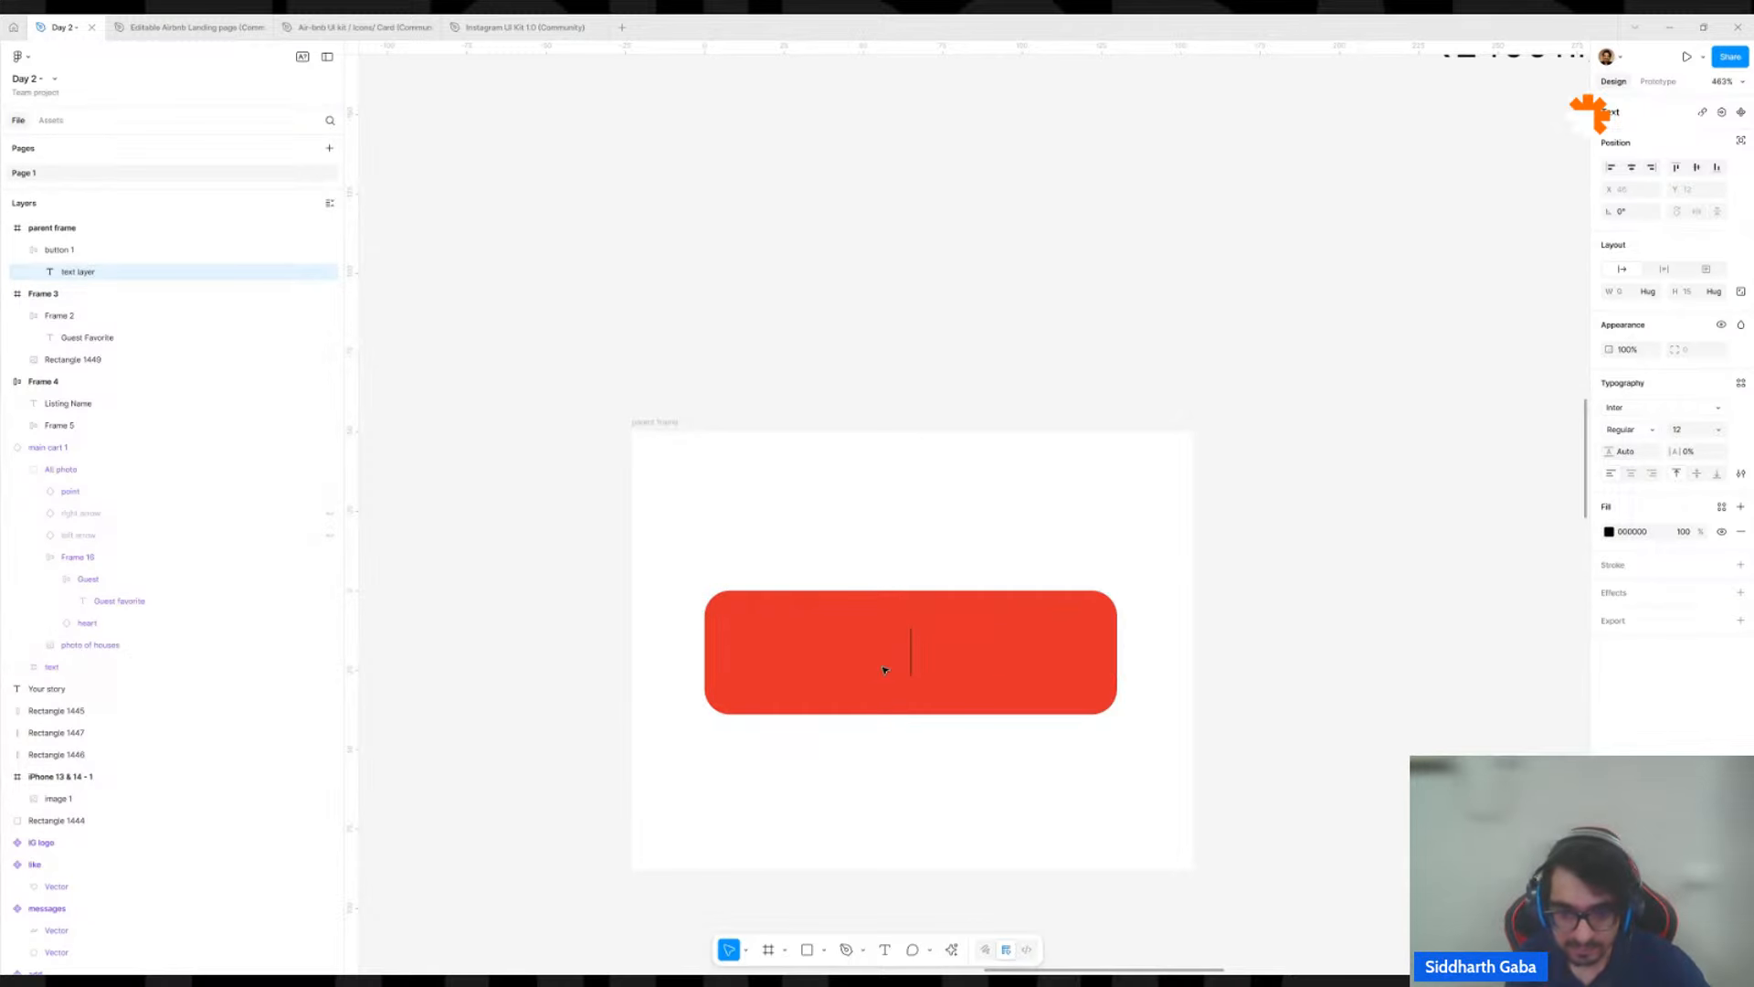
key("ctrl+z")
key("Escape")
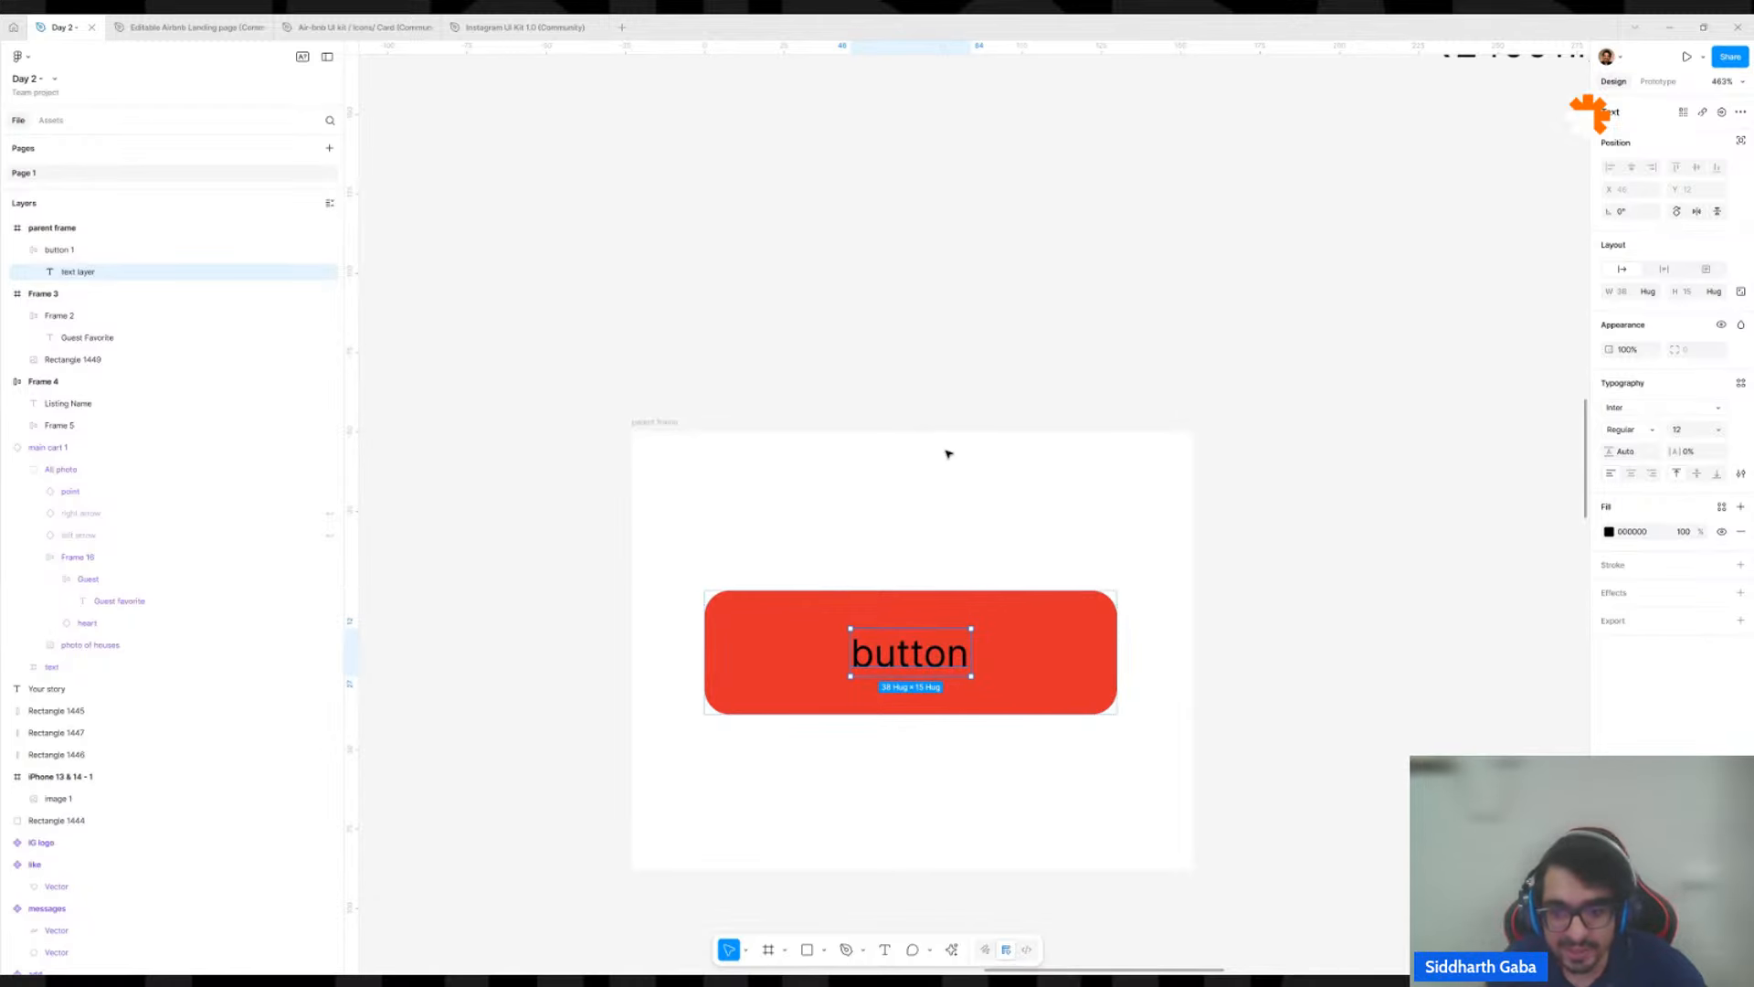
left_click(947, 480)
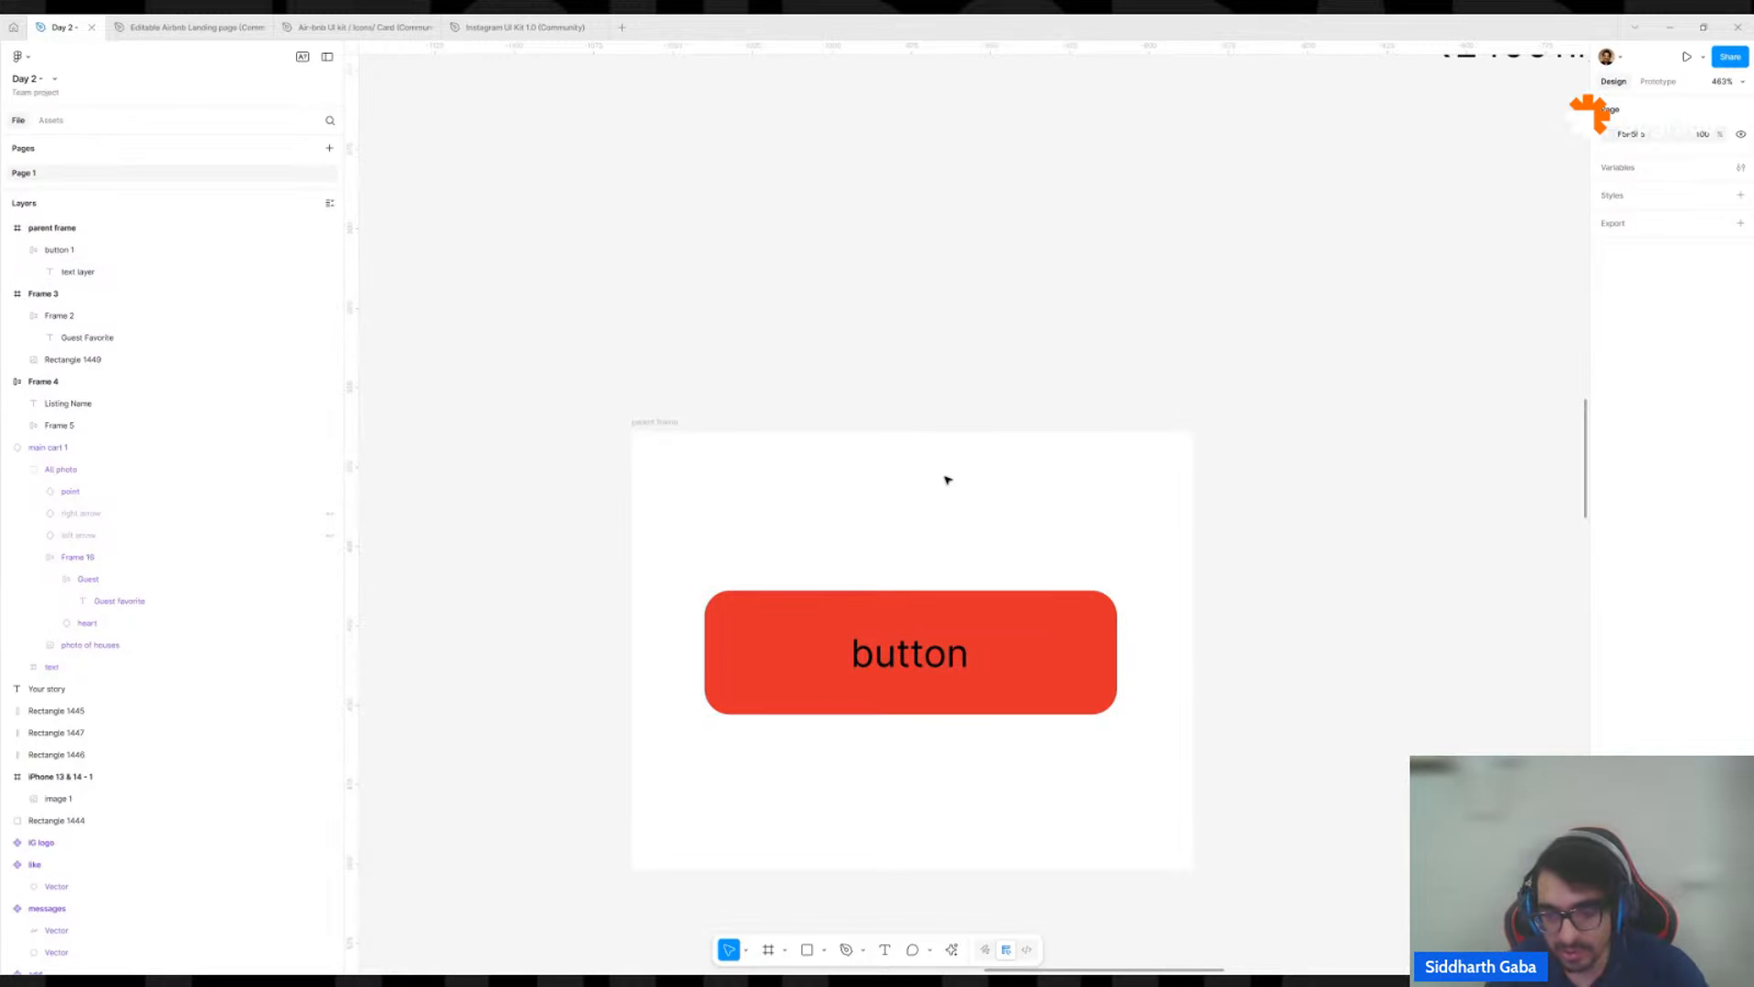
Examine button 1 and its text layer inside the parent frame, and the nearby listing card.
left_click(998, 632)
scroll(999, 633, "down", 1)
scroll(999, 633, "down", 2)
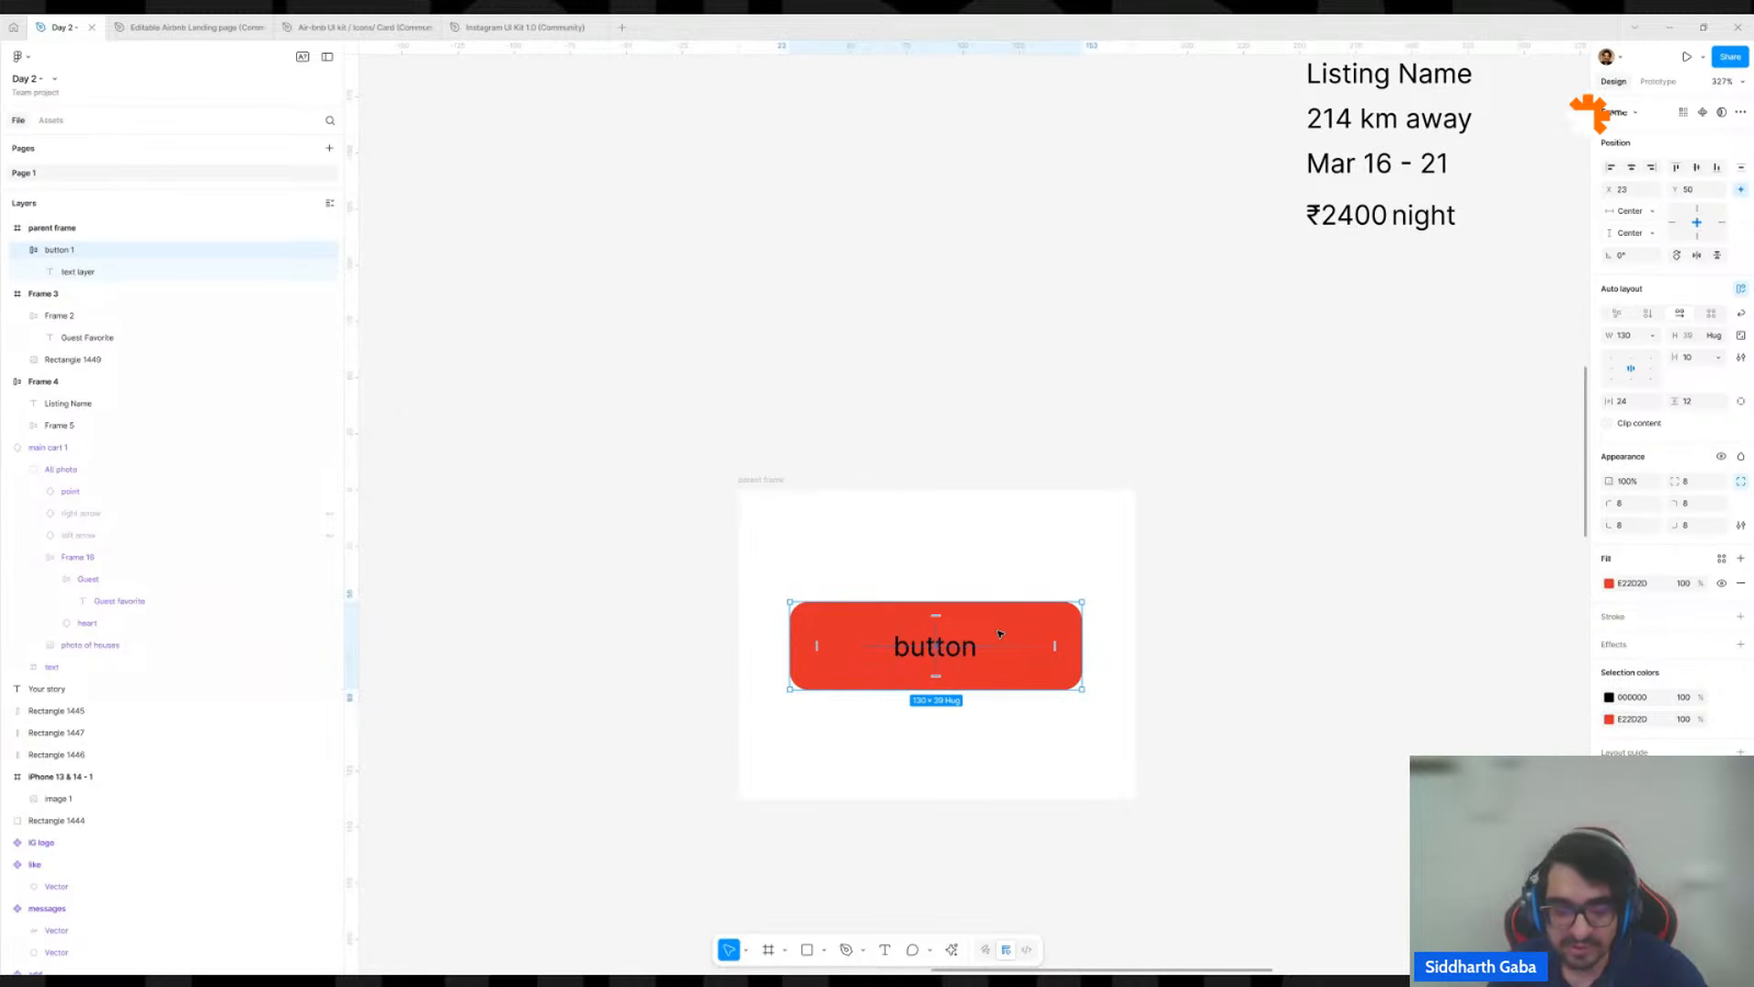
double_click(948, 657)
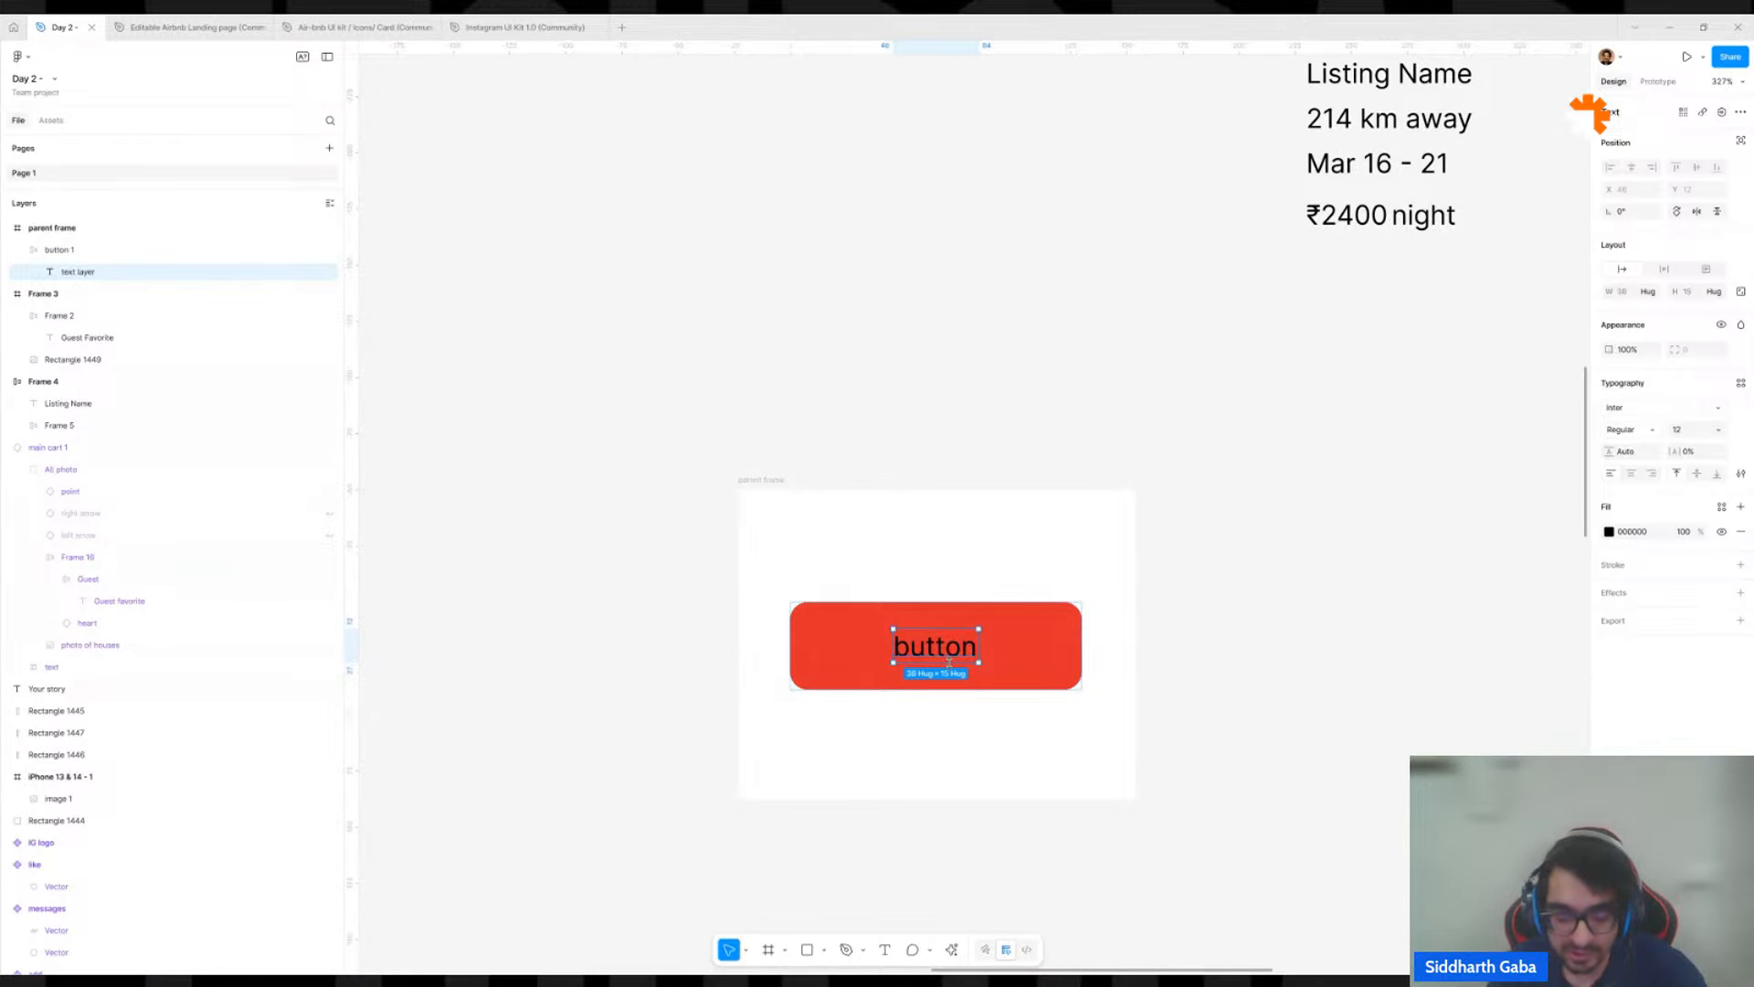
key("Escape")
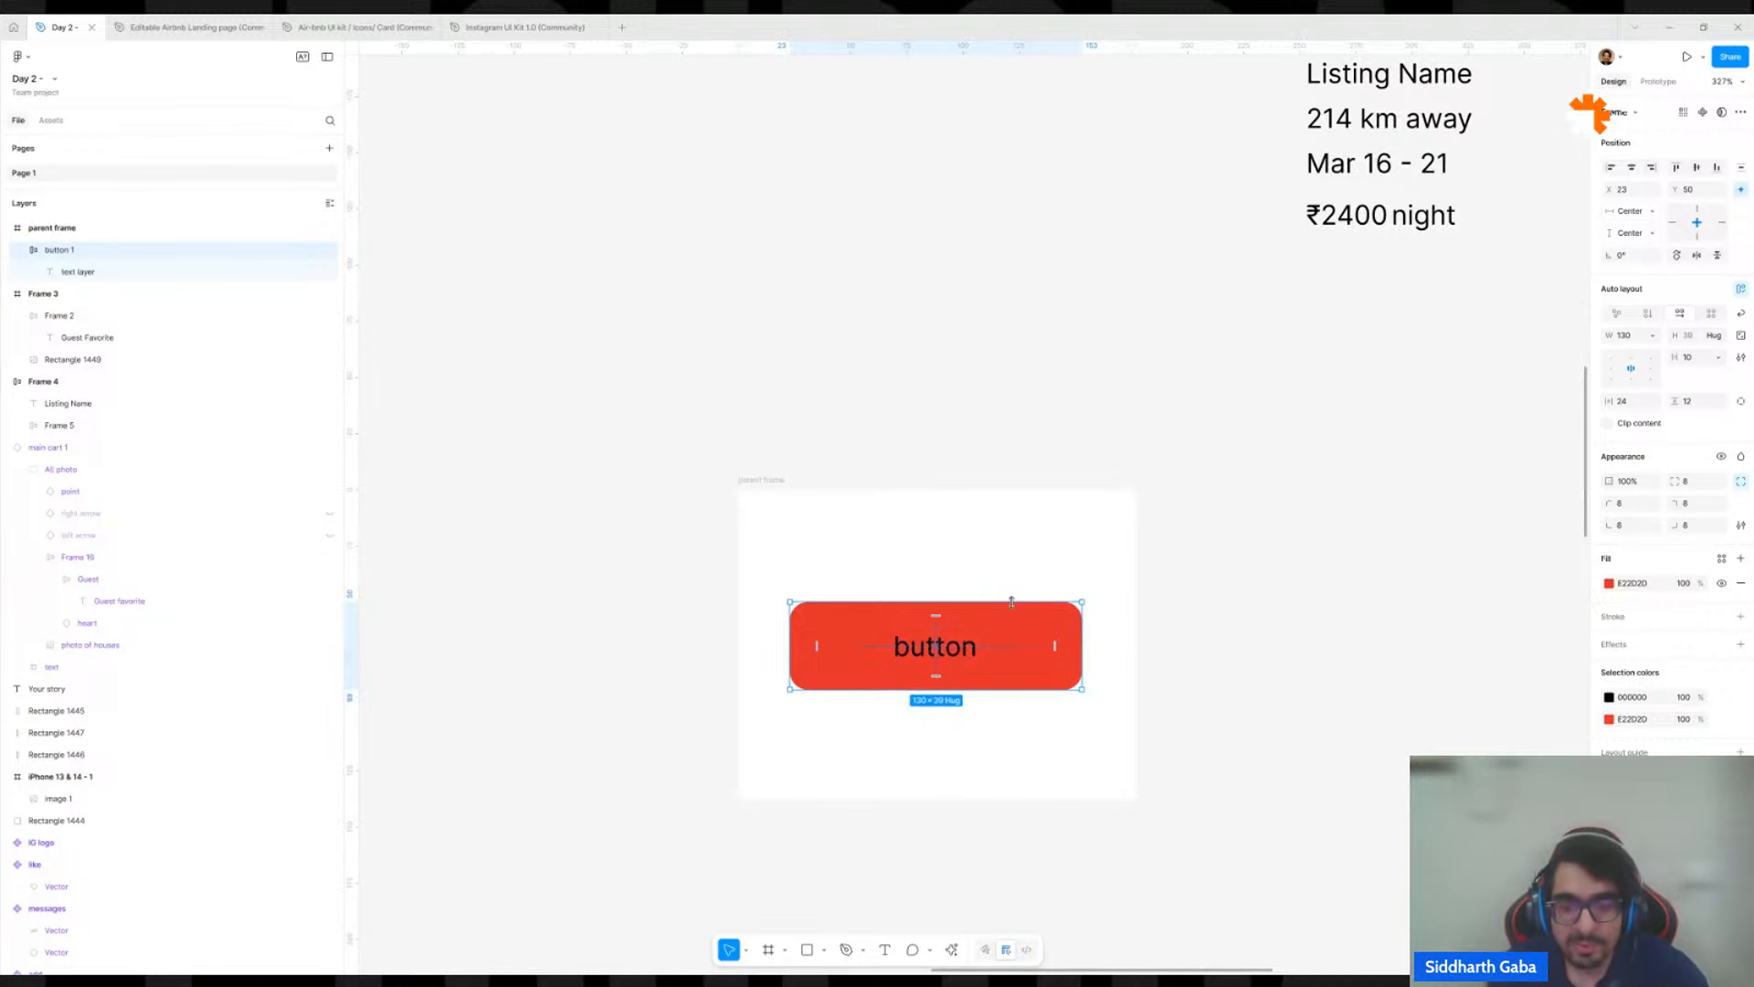
left_click(1060, 539)
scroll(1015, 676, "up", 5)
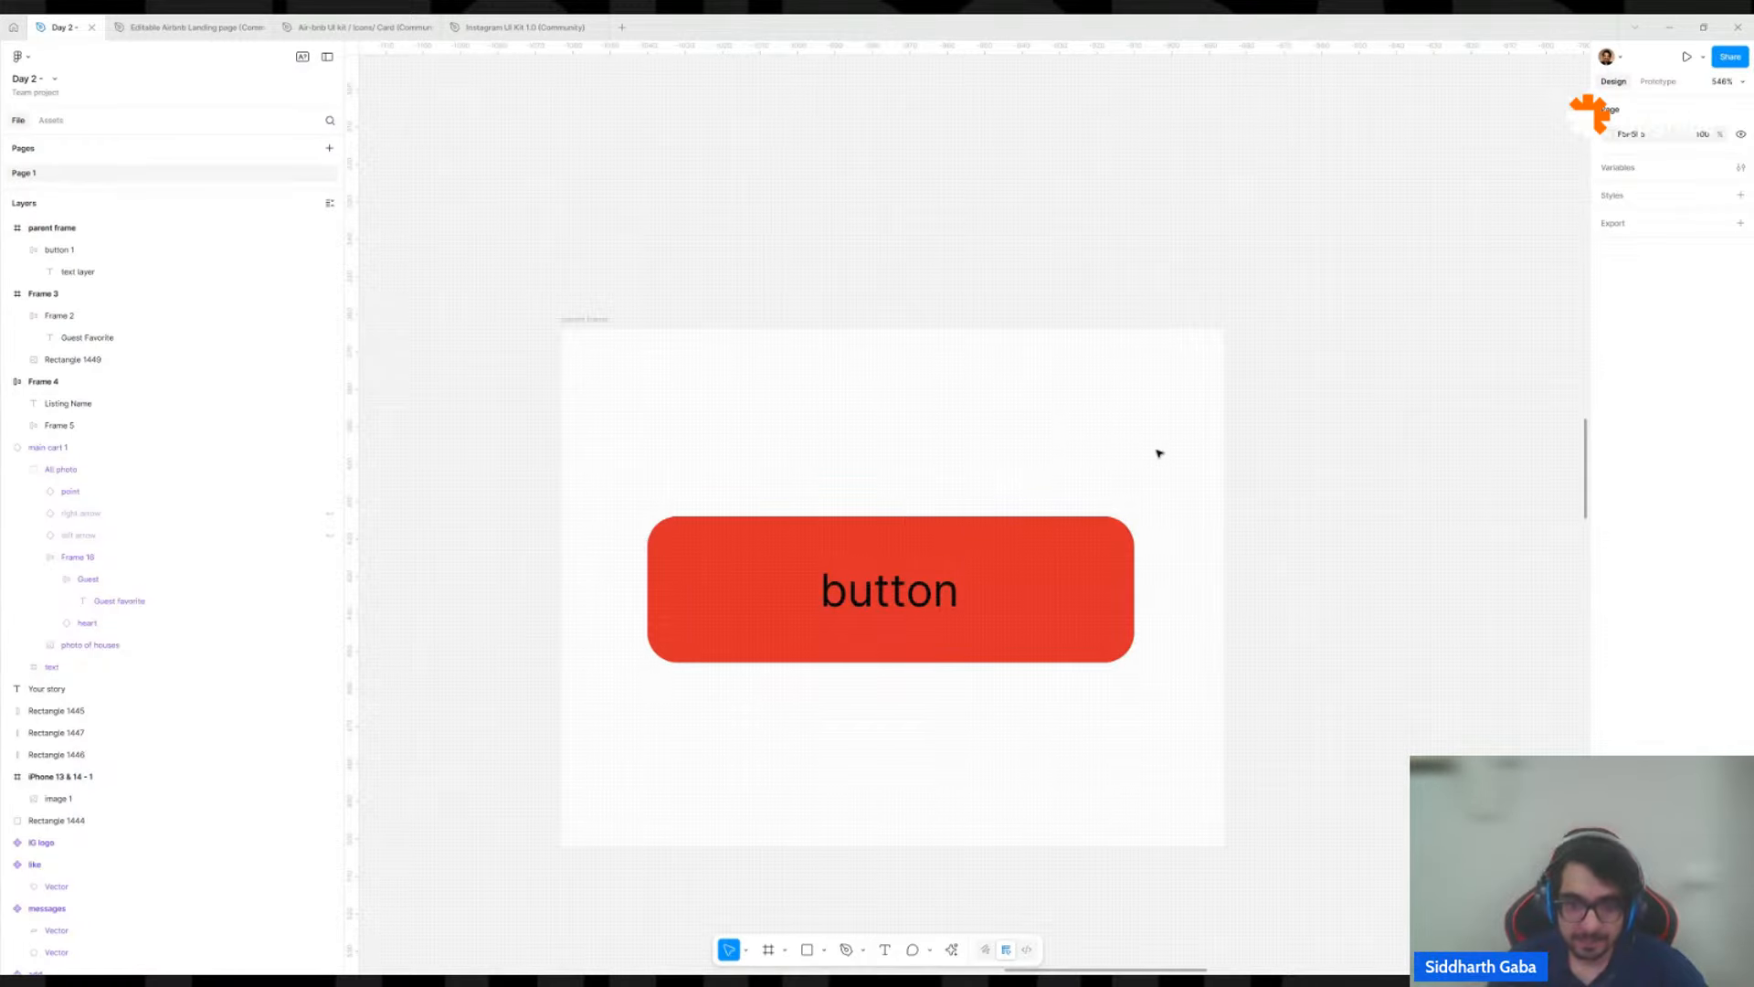
left_click(990, 597)
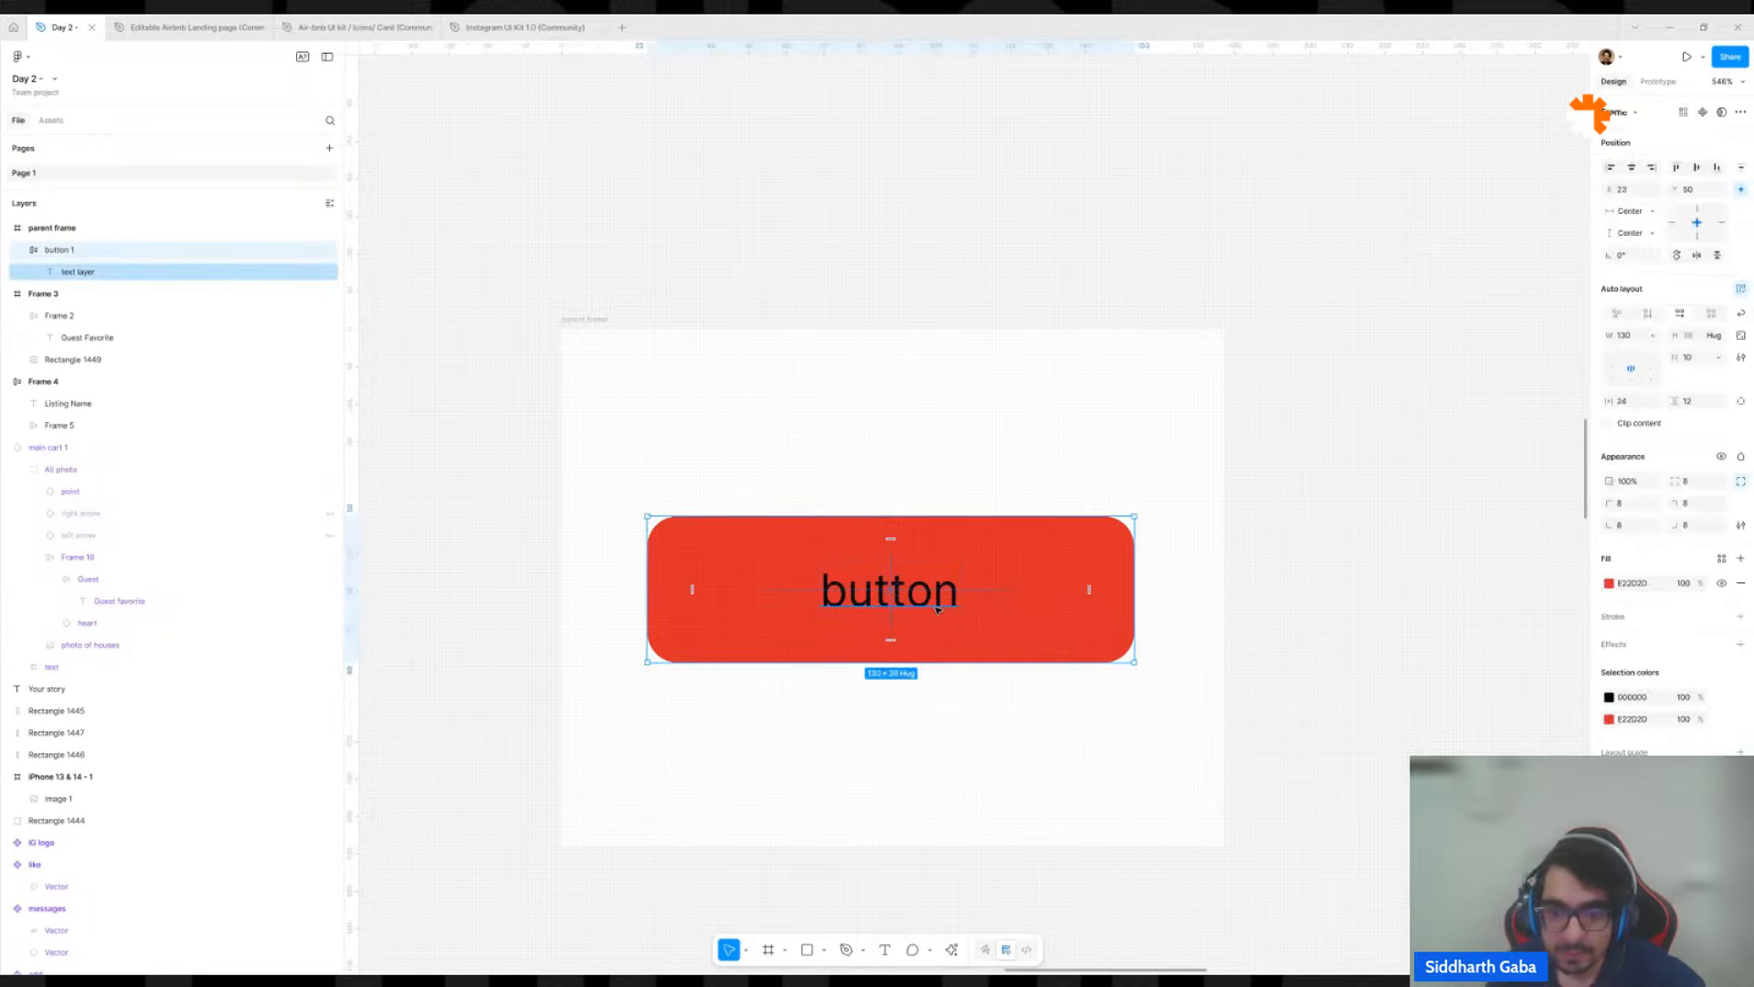
key("Return")
left_click(1118, 585)
scroll(1119, 585, "down", 6)
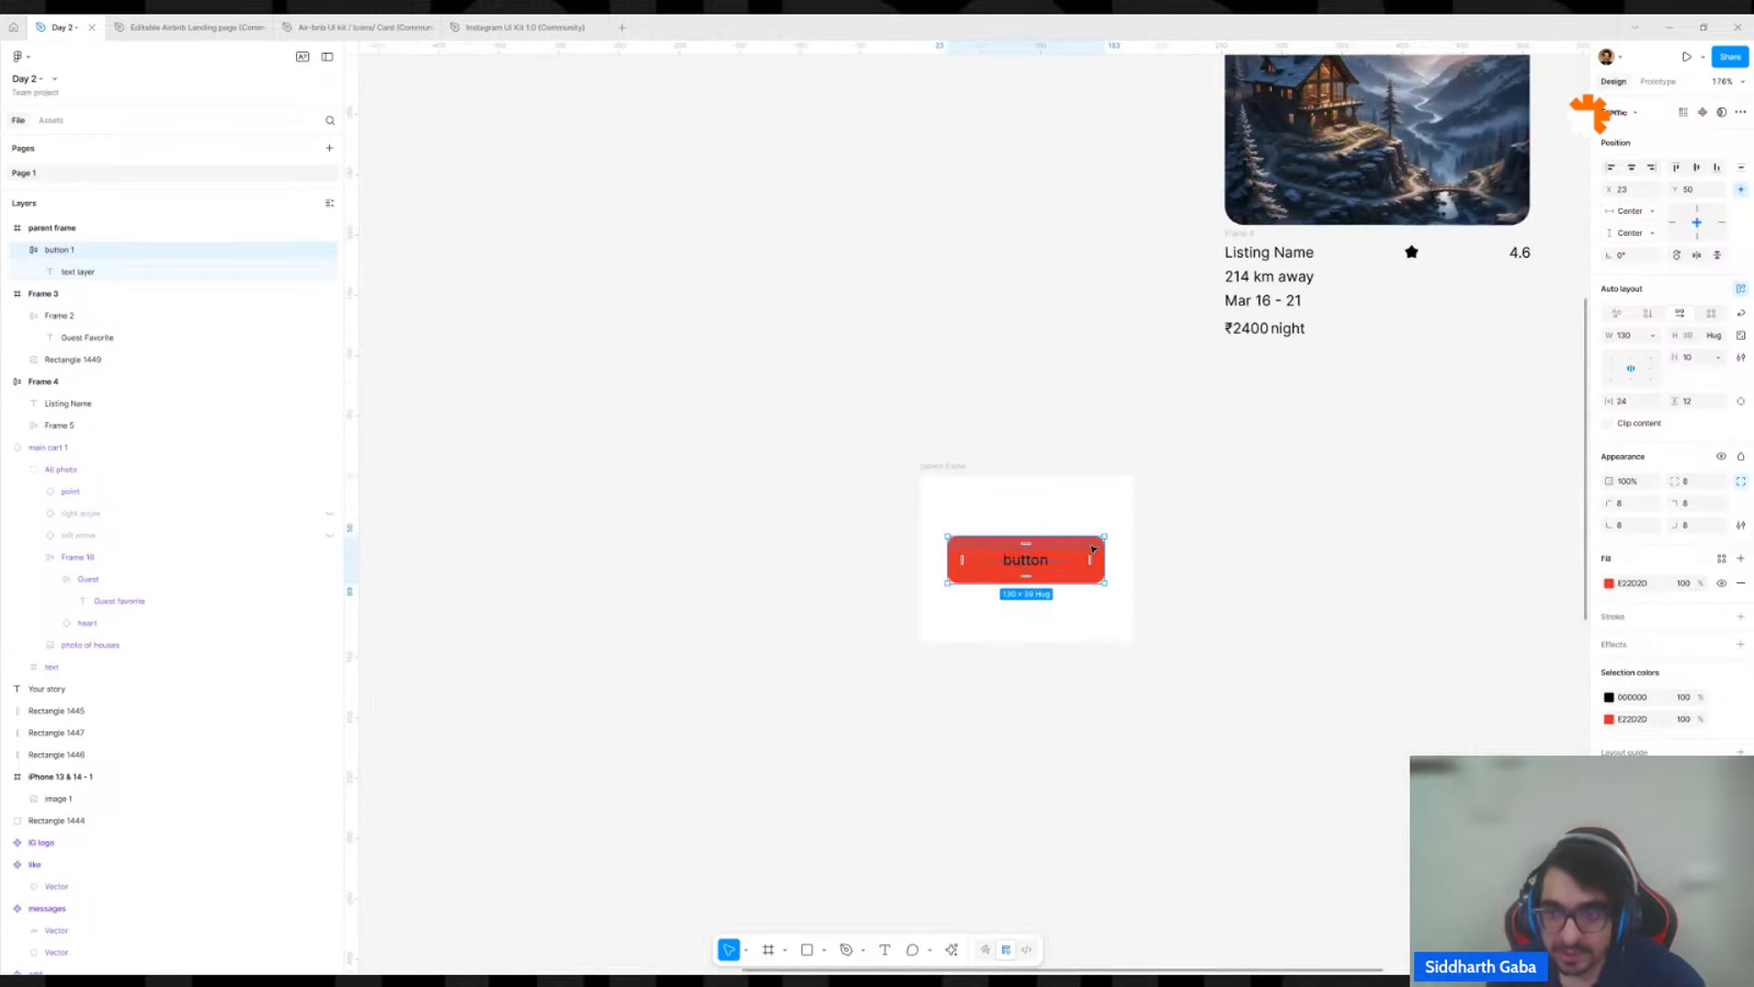
scroll(833, 772, "up", 2)
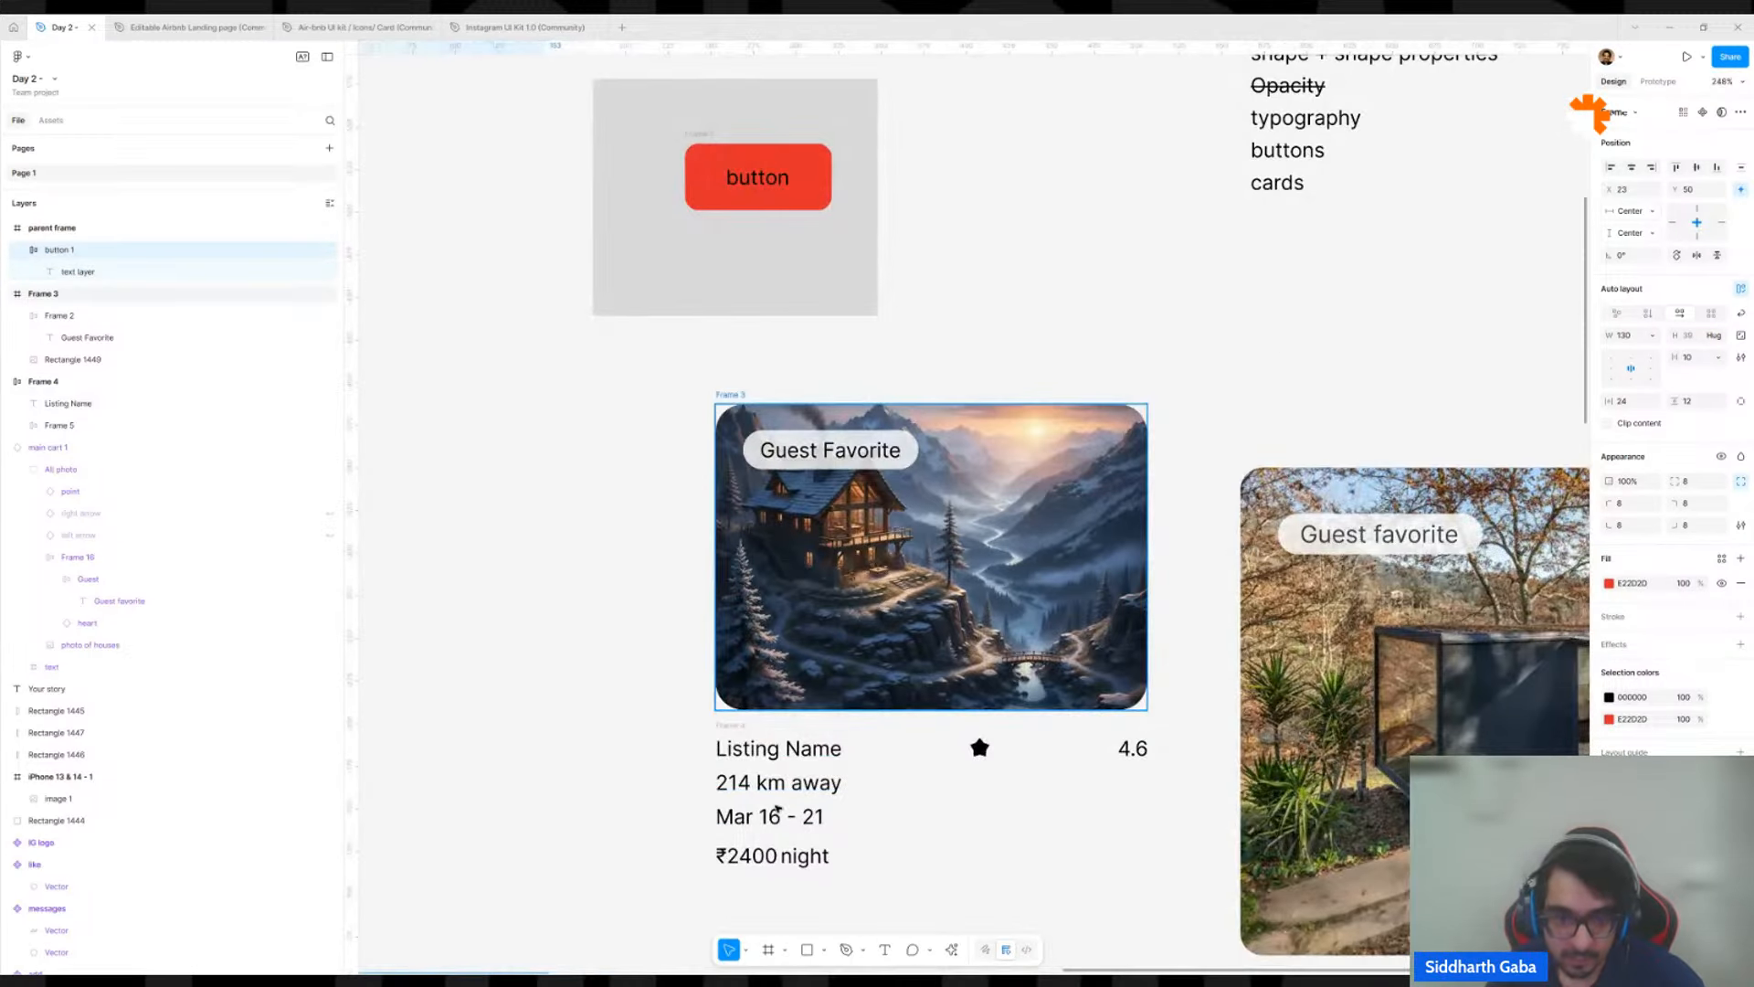
scroll(793, 813, "down", 4)
left_click_drag(803, 819, 1018, 609)
scroll(848, 764, "up", 1)
scroll(849, 764, "up", 3)
Set the width of button 1 to hug its contents.
left_click(830, 696)
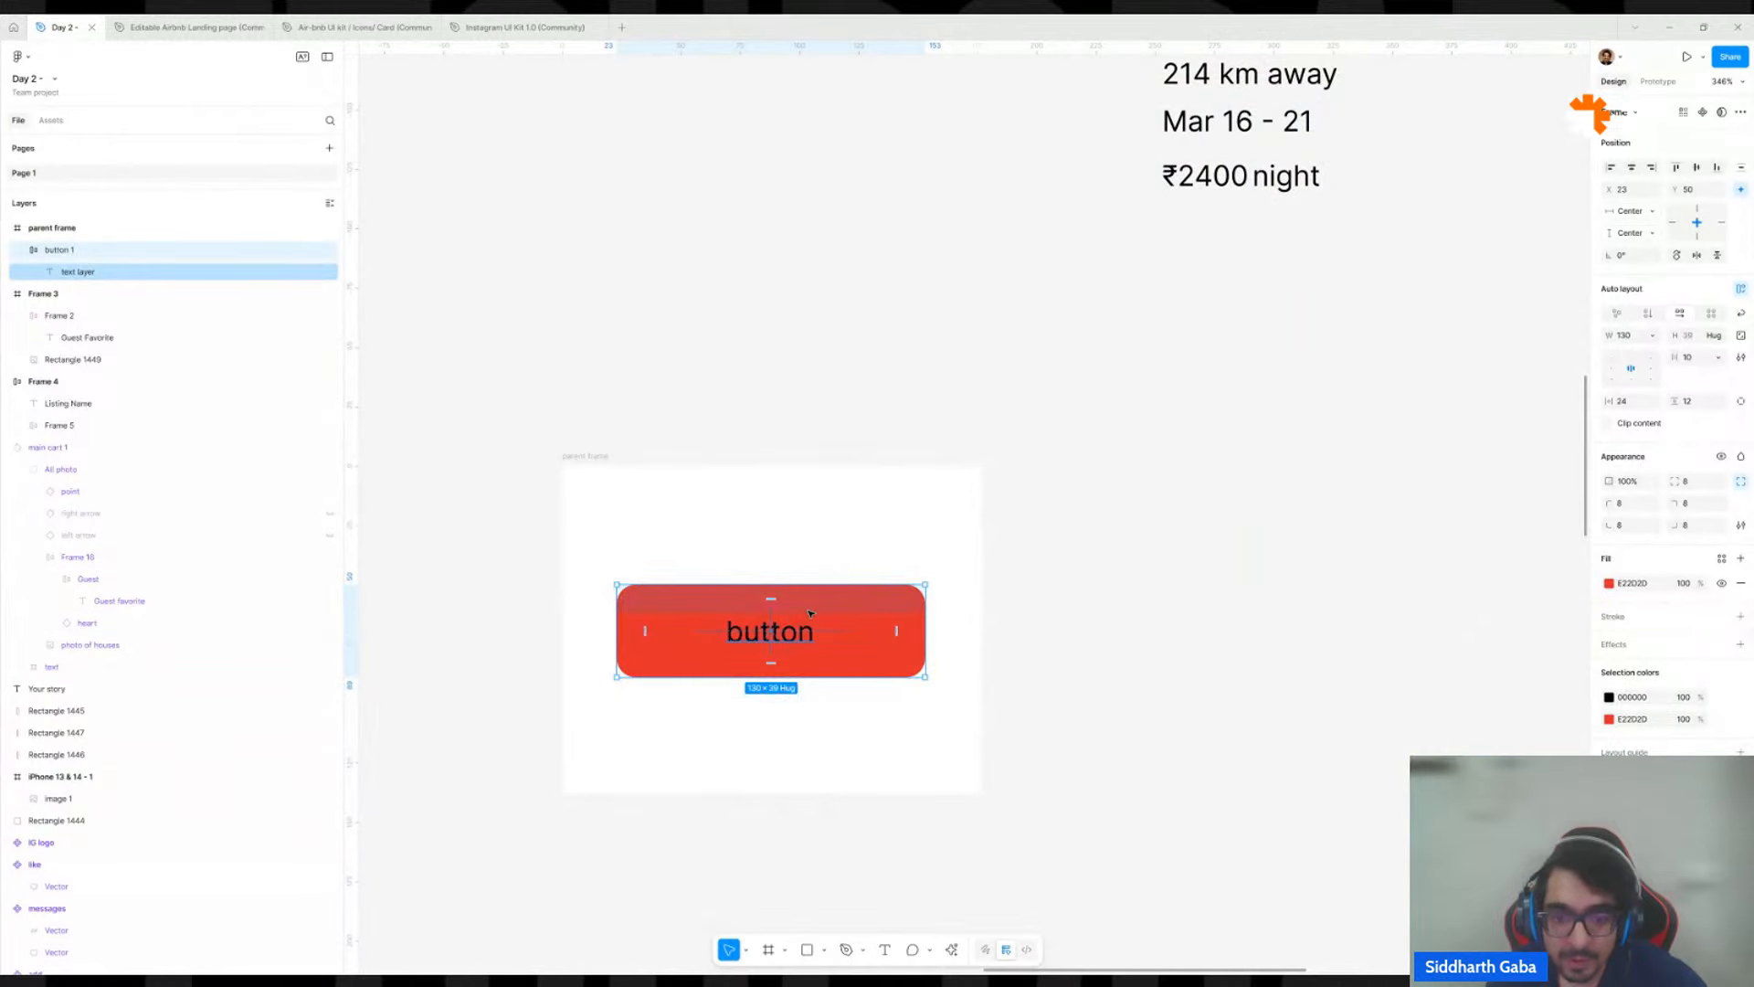
left_click(812, 636)
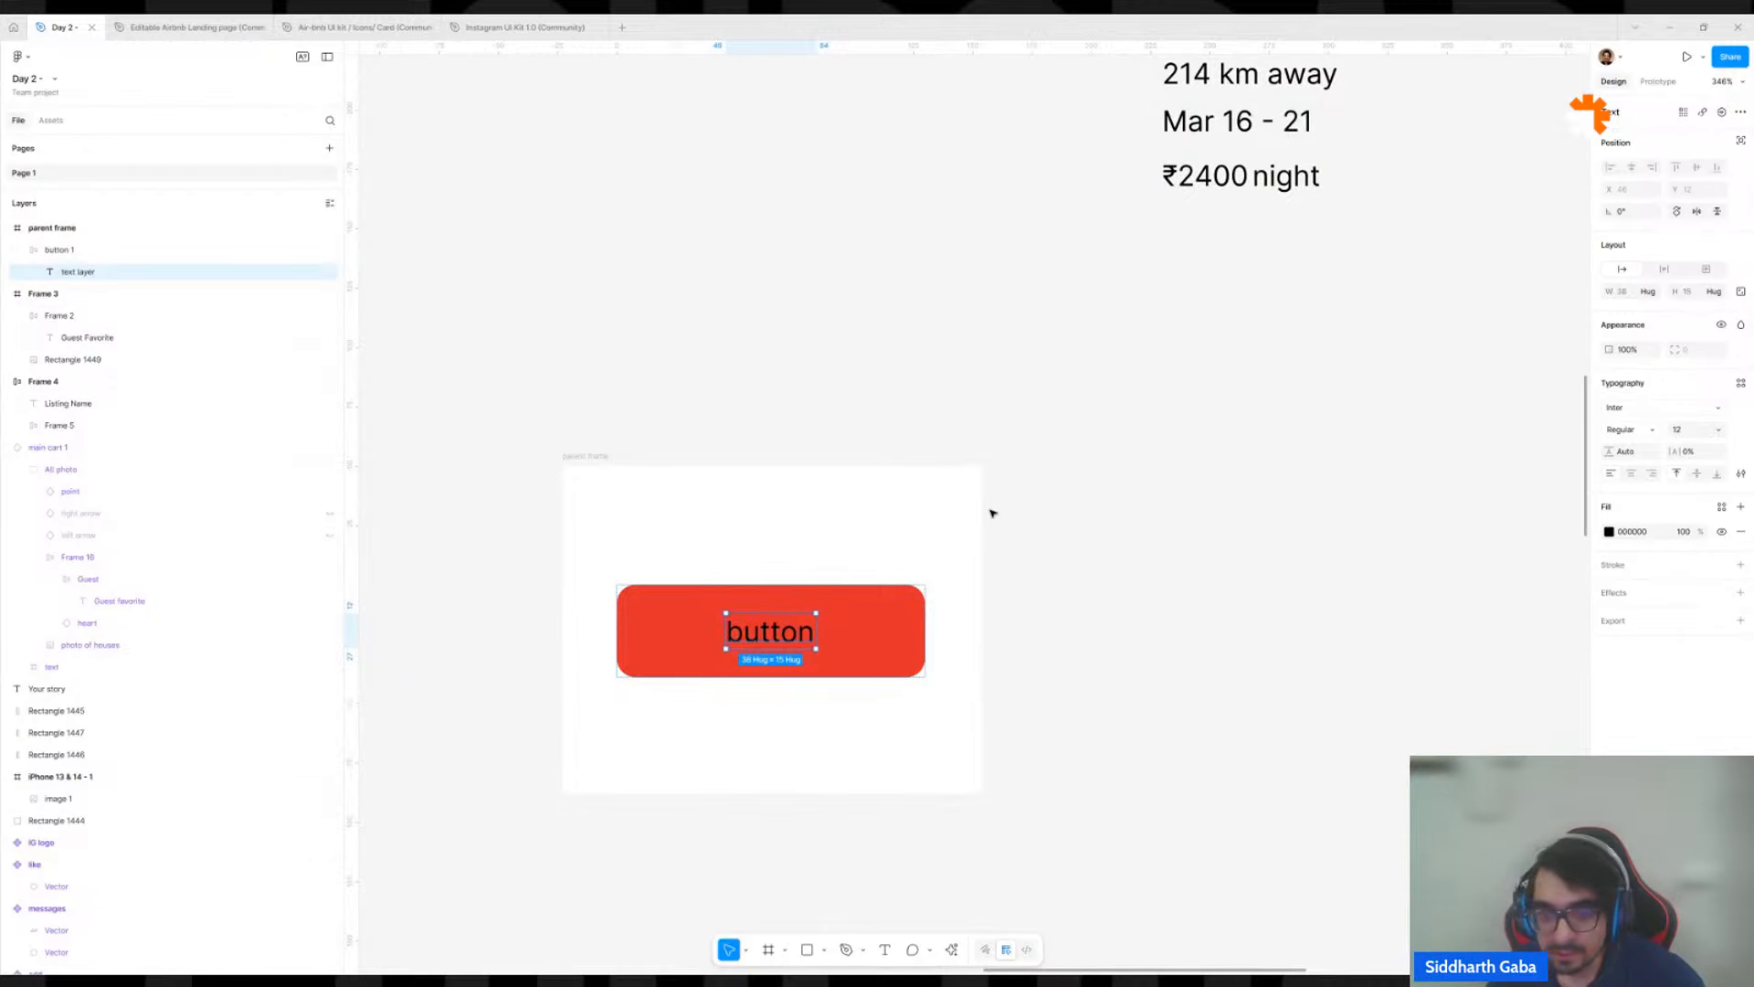
key("Escape")
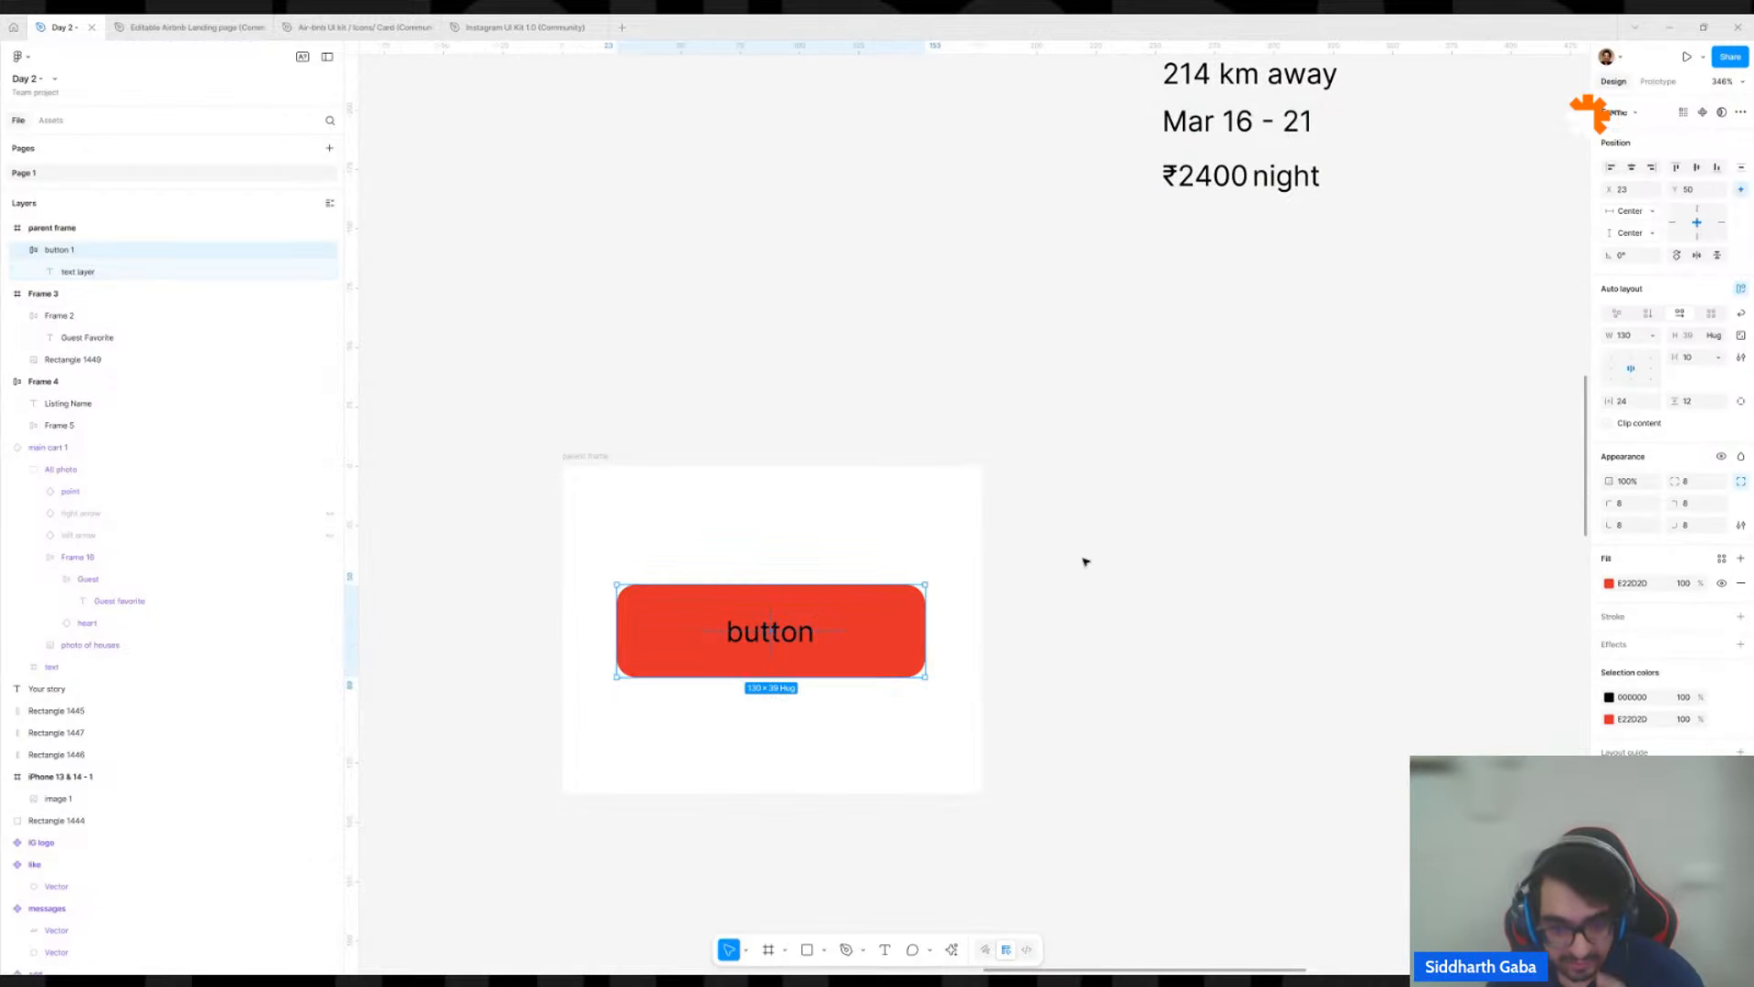
left_click(1655, 337)
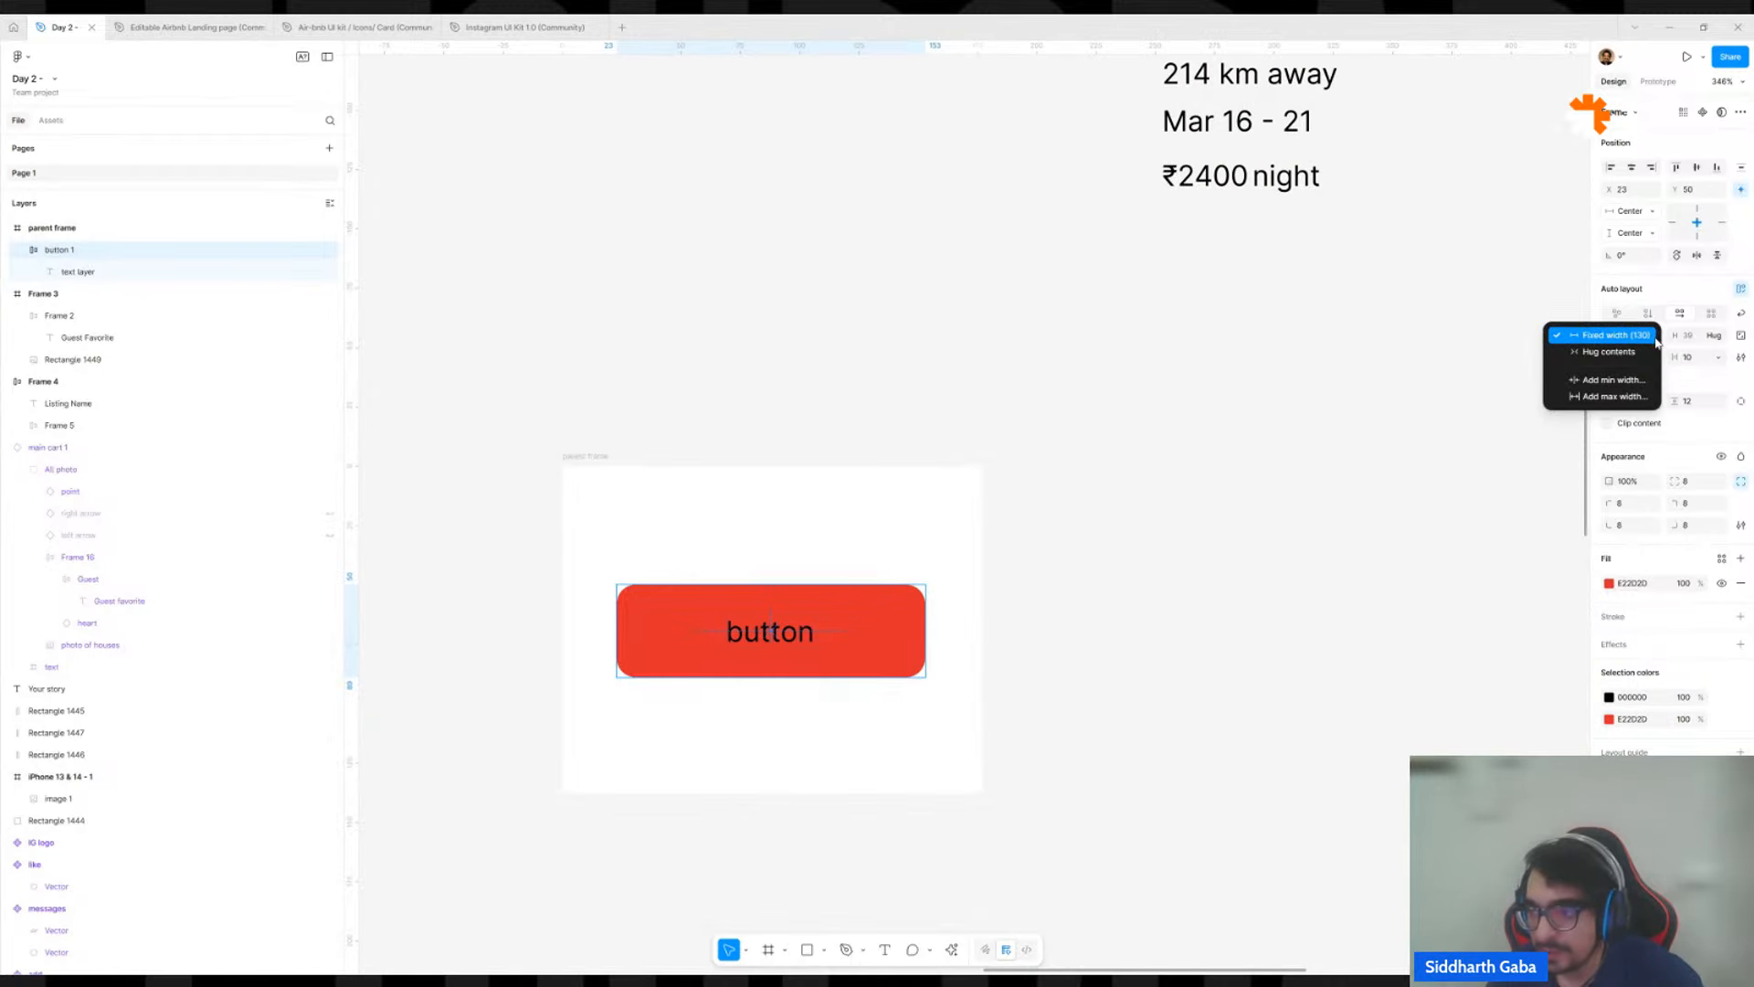
left_click(1652, 349)
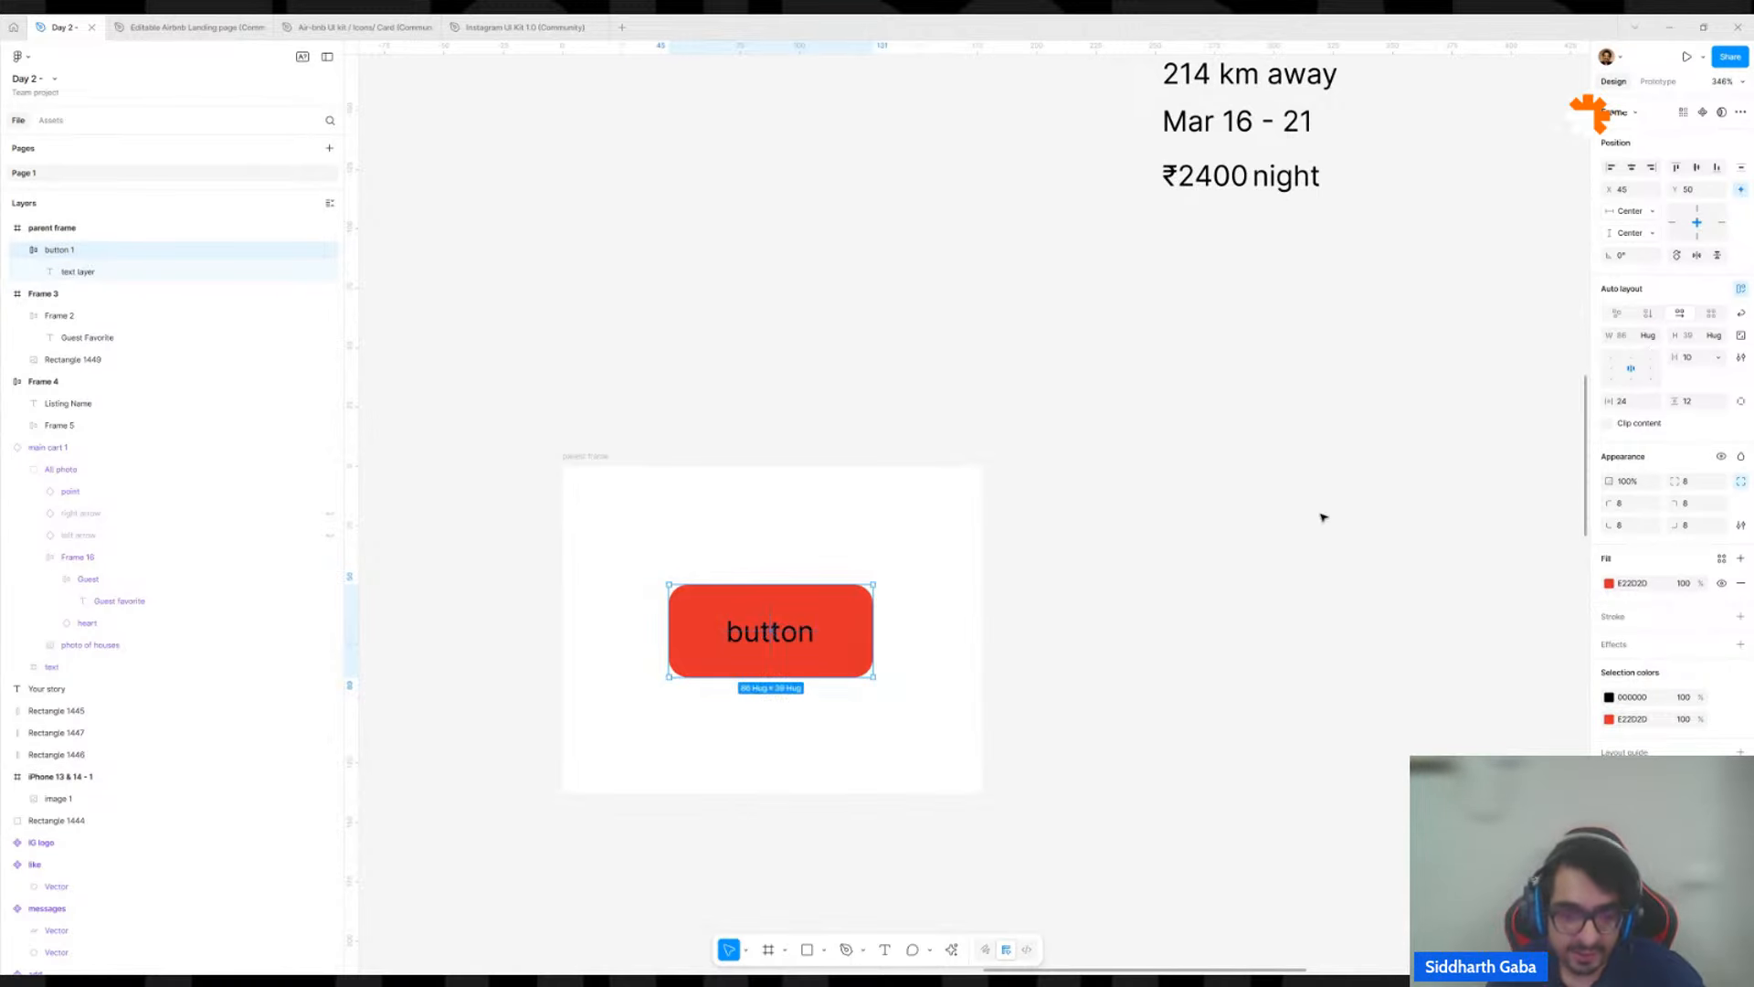
Keep button 1's width on hug contents and set its horizontal padding to 16.
left_click(1651, 338)
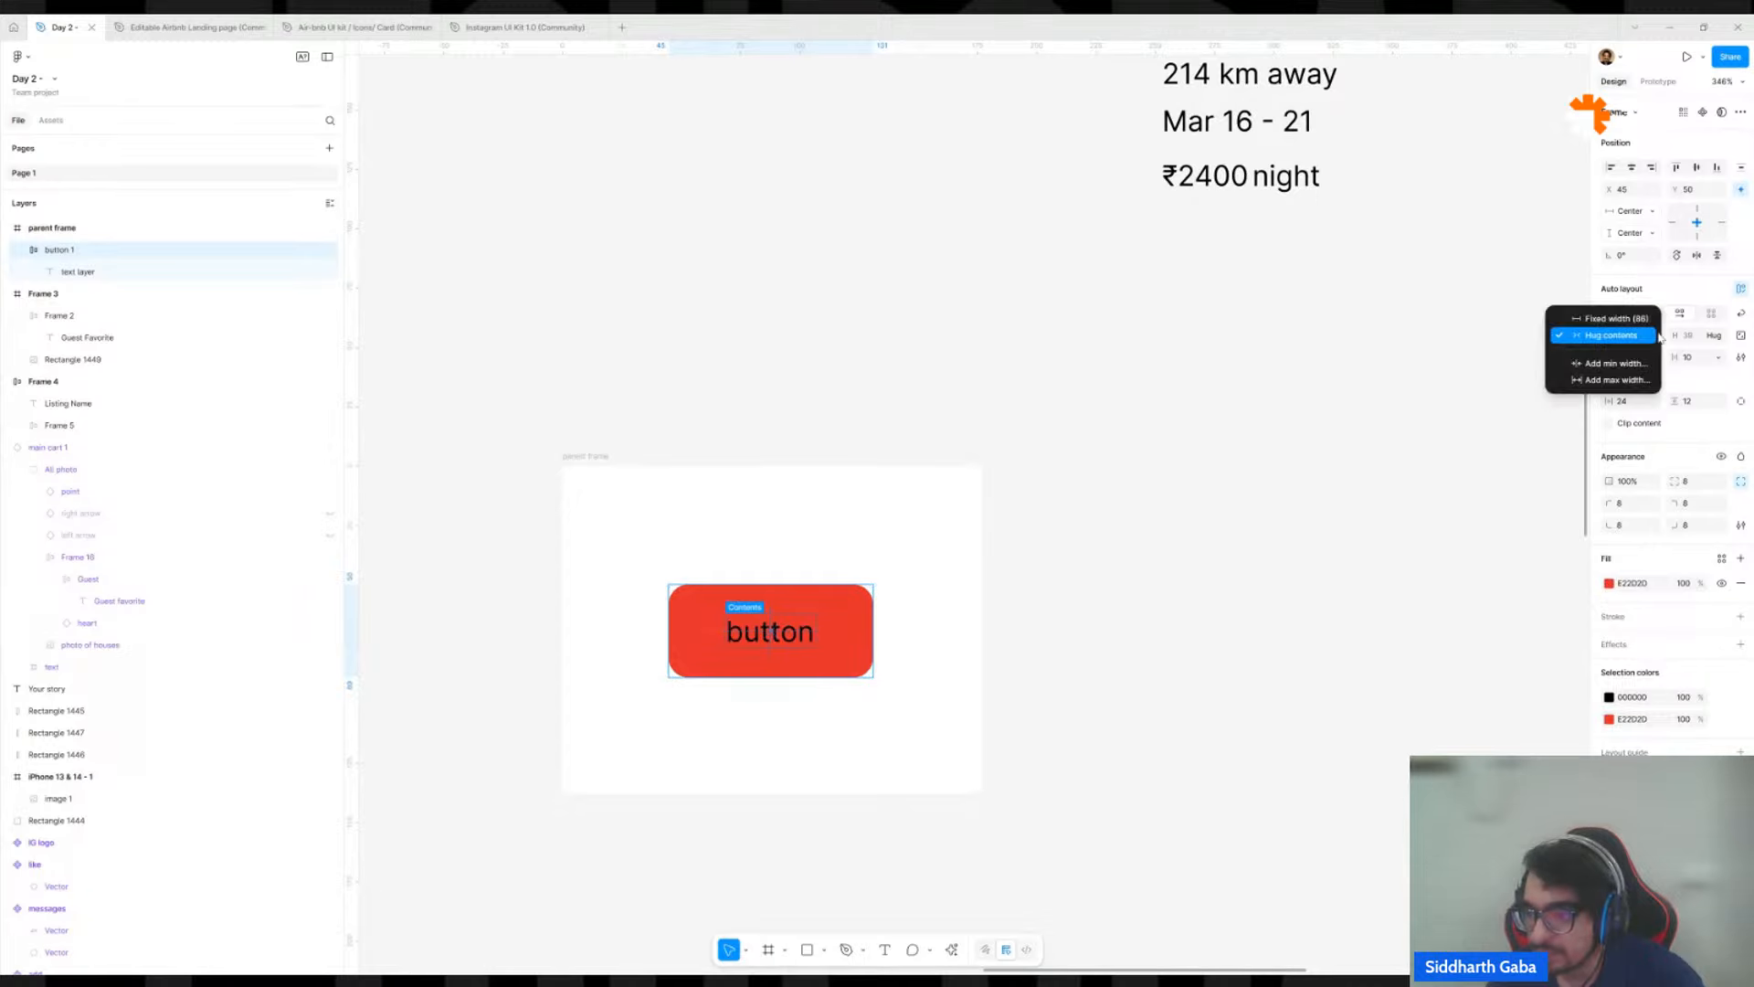
left_click(1652, 339)
left_click(1627, 401)
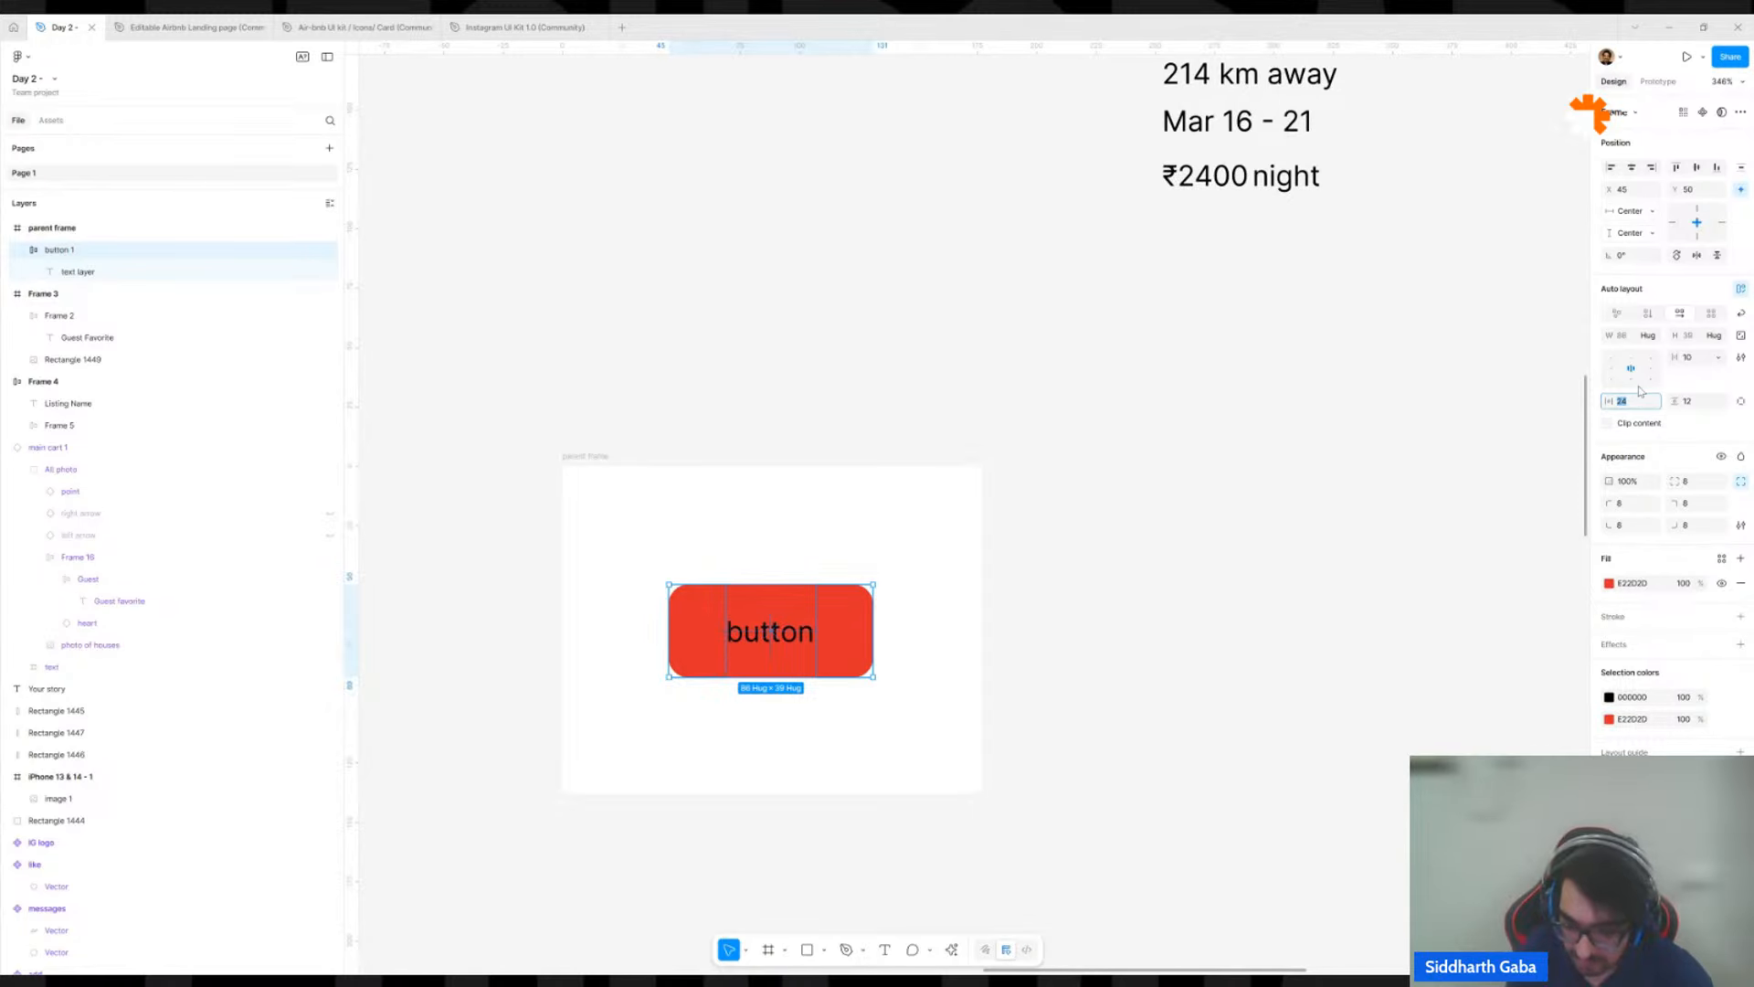
key("Return")
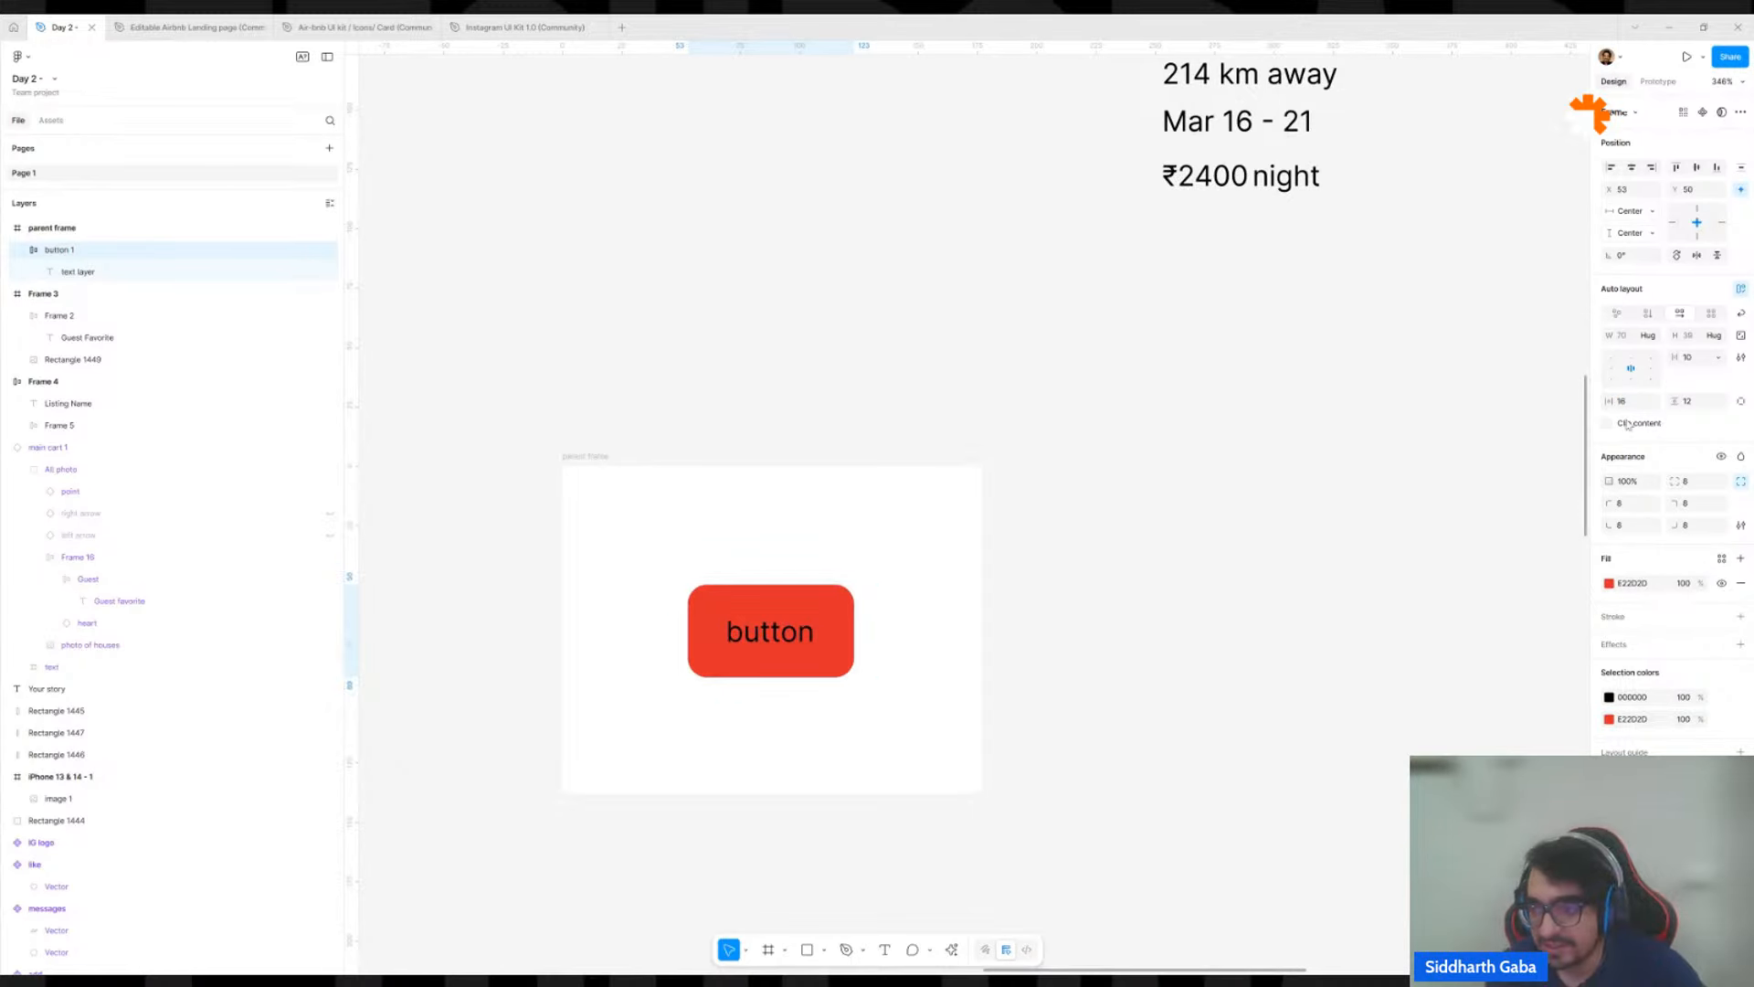
Replace button 1's label with four lines: "asdfasdfasdhfasdf", "dsafsadfjasdf", "asdfsadhfasdf" and "sadfasdf".
double_click(750, 634)
double_click(750, 633)
type("asdfasdfasdhfasdf")
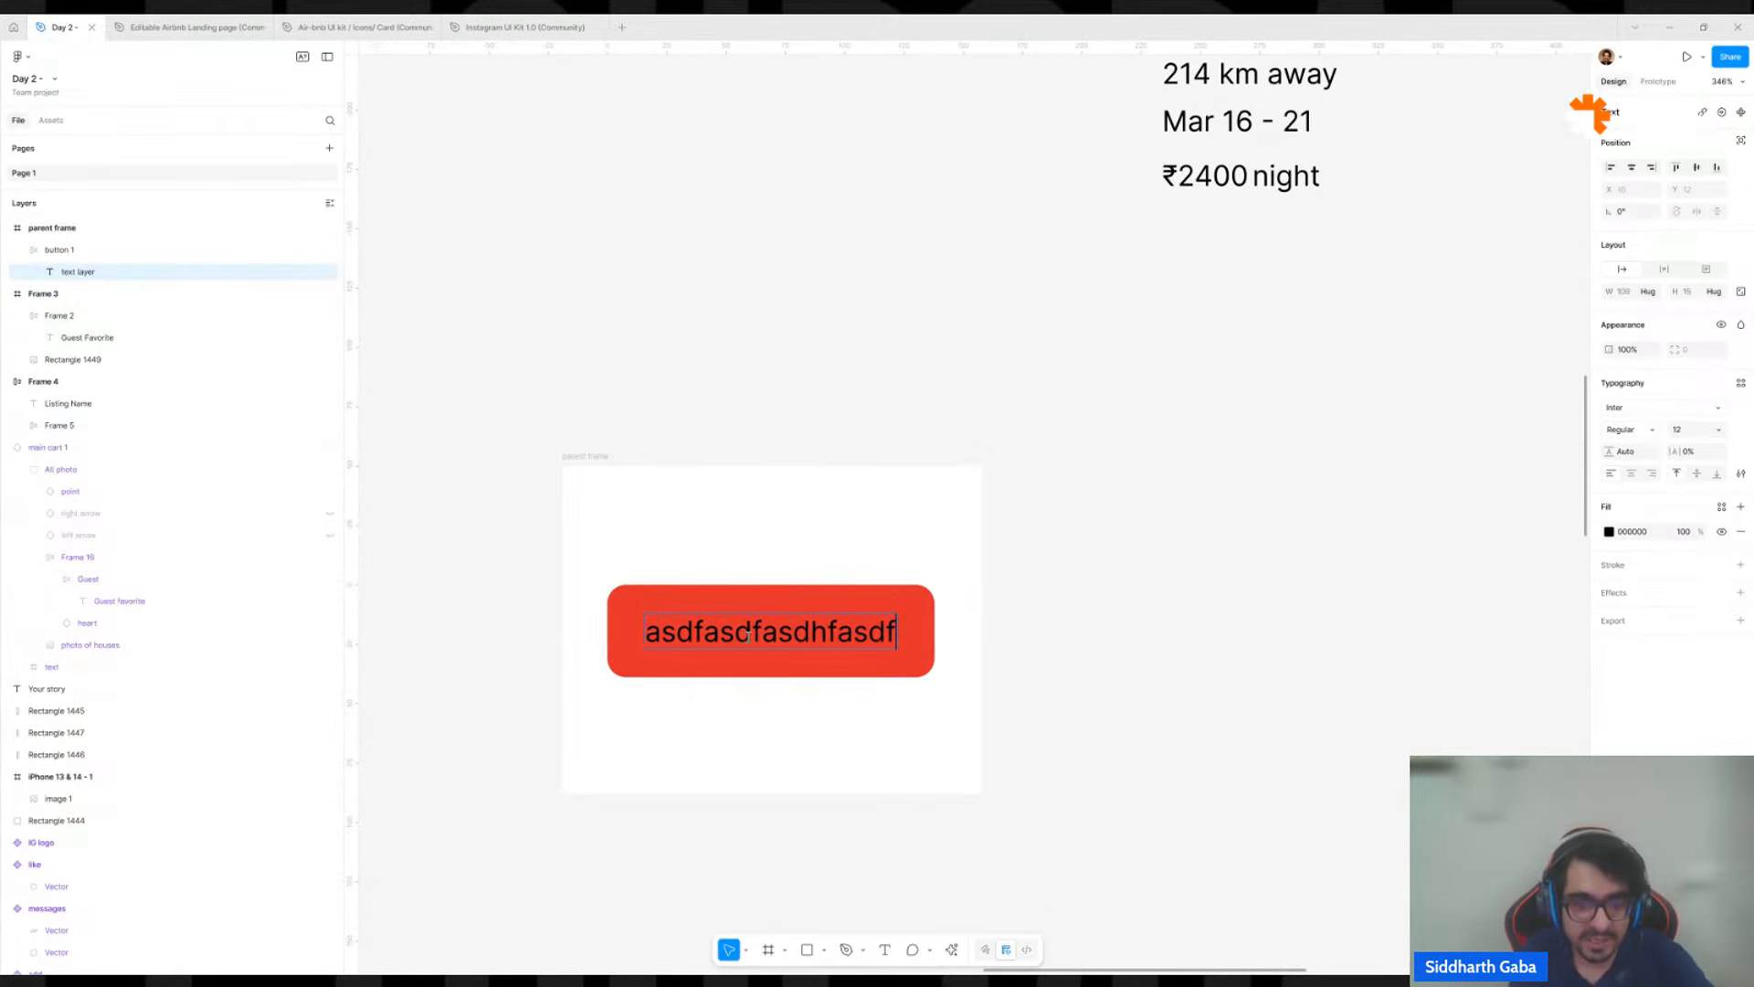
key("Return")
type("dsafsadfjasdf")
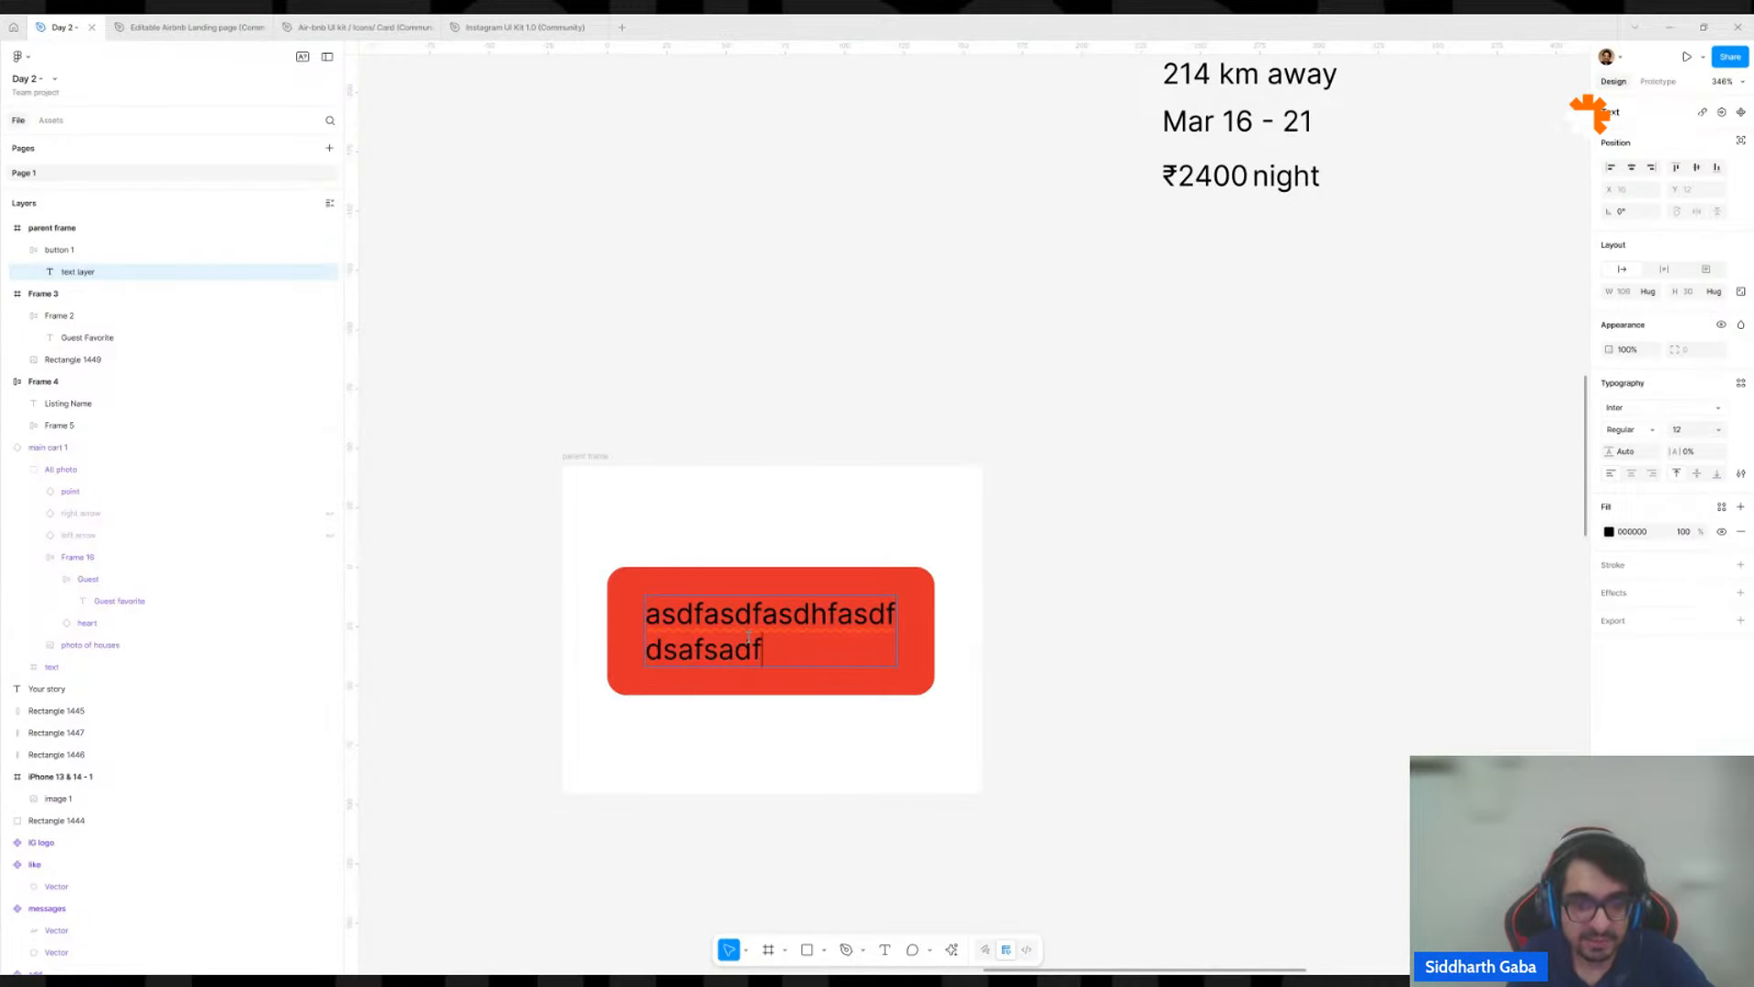
key("Return")
type("asdfsadhfasdf")
key("Return")
type("sadfasdf")
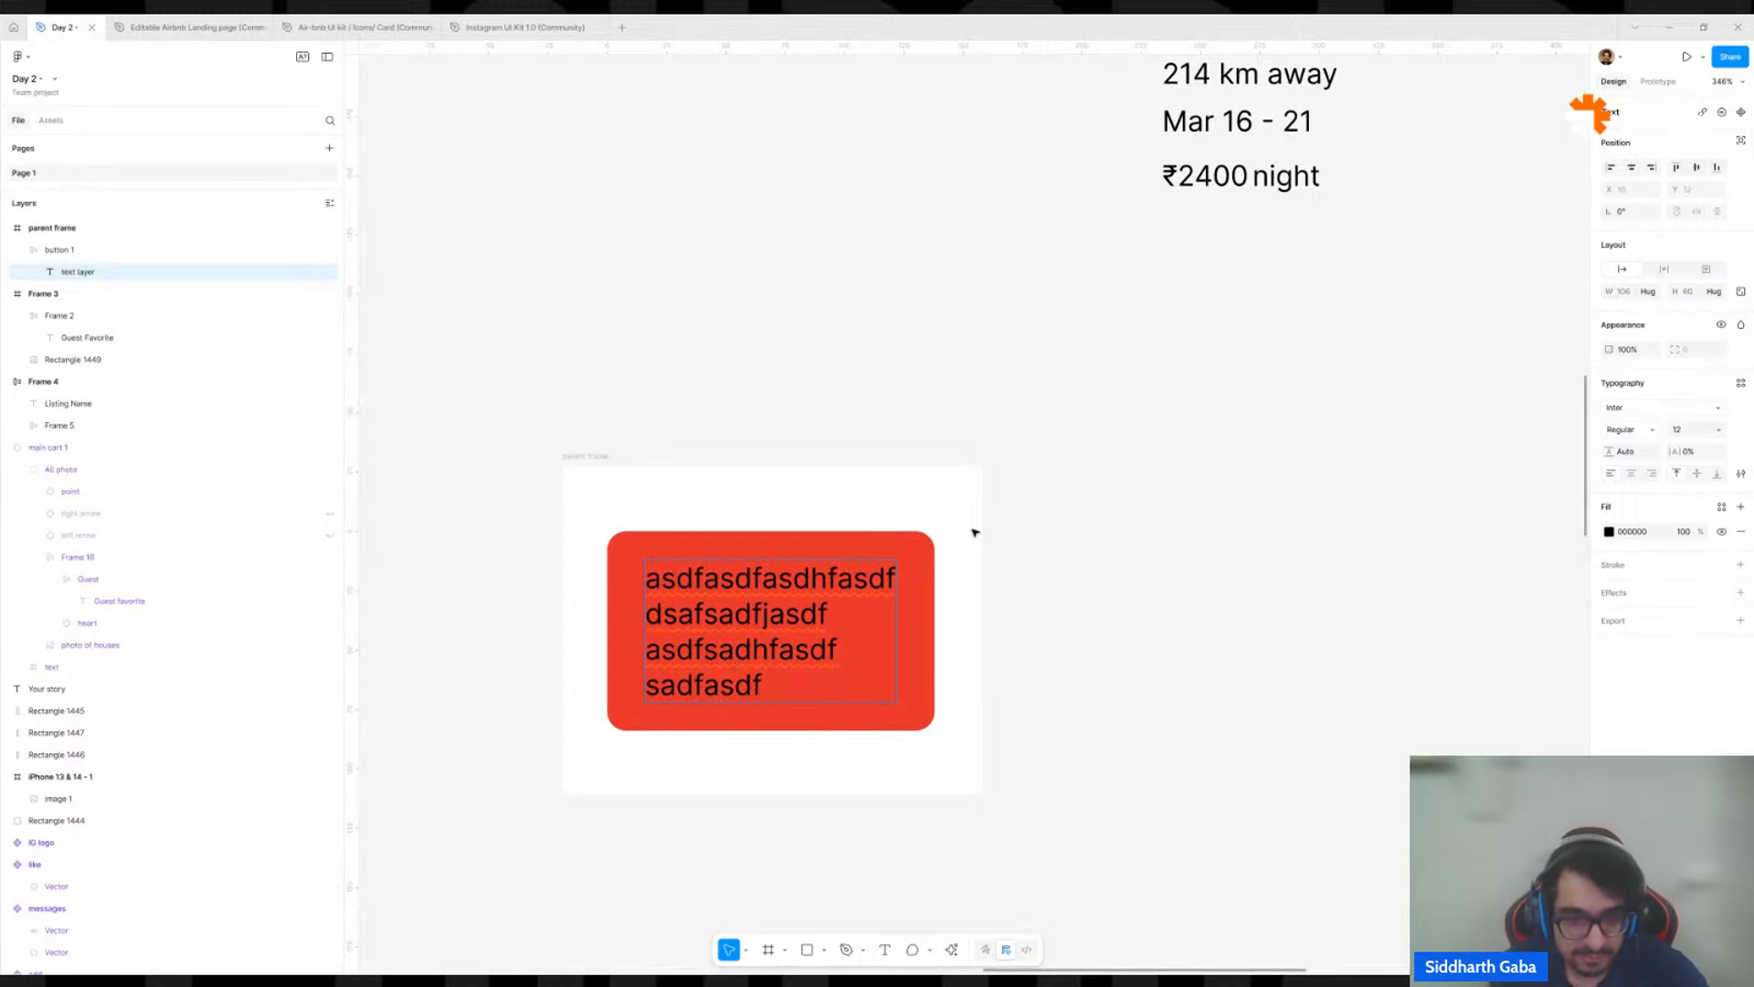
Delete the last three lines of the button label, keeping only "asdfasdfasdhfasdf".
key("BackSpace")
key("BackSpace")
key("BackSpace")
key("BackSpace")
key("BackSpace")
key("BackSpace")
key("BackSpace")
key("BackSpace")
key("BackSpace")
key("BackSpace")
key("BackSpace")
key("BackSpace")
key("BackSpace")
key("BackSpace")
key("BackSpace")
key("BackSpace")
key("BackSpace")
key("BackSpace")
key("BackSpace")
key("BackSpace")
key("BackSpace")
key("BackSpace")
key("BackSpace")
key("BackSpace")
key("BackSpace")
key("BackSpace")
key("BackSpace")
key("BackSpace")
key("BackSpace")
key("BackSpace")
key("BackSpace")
key("BackSpace")
key("BackSpace")
key("BackSpace")
key("BackSpace")
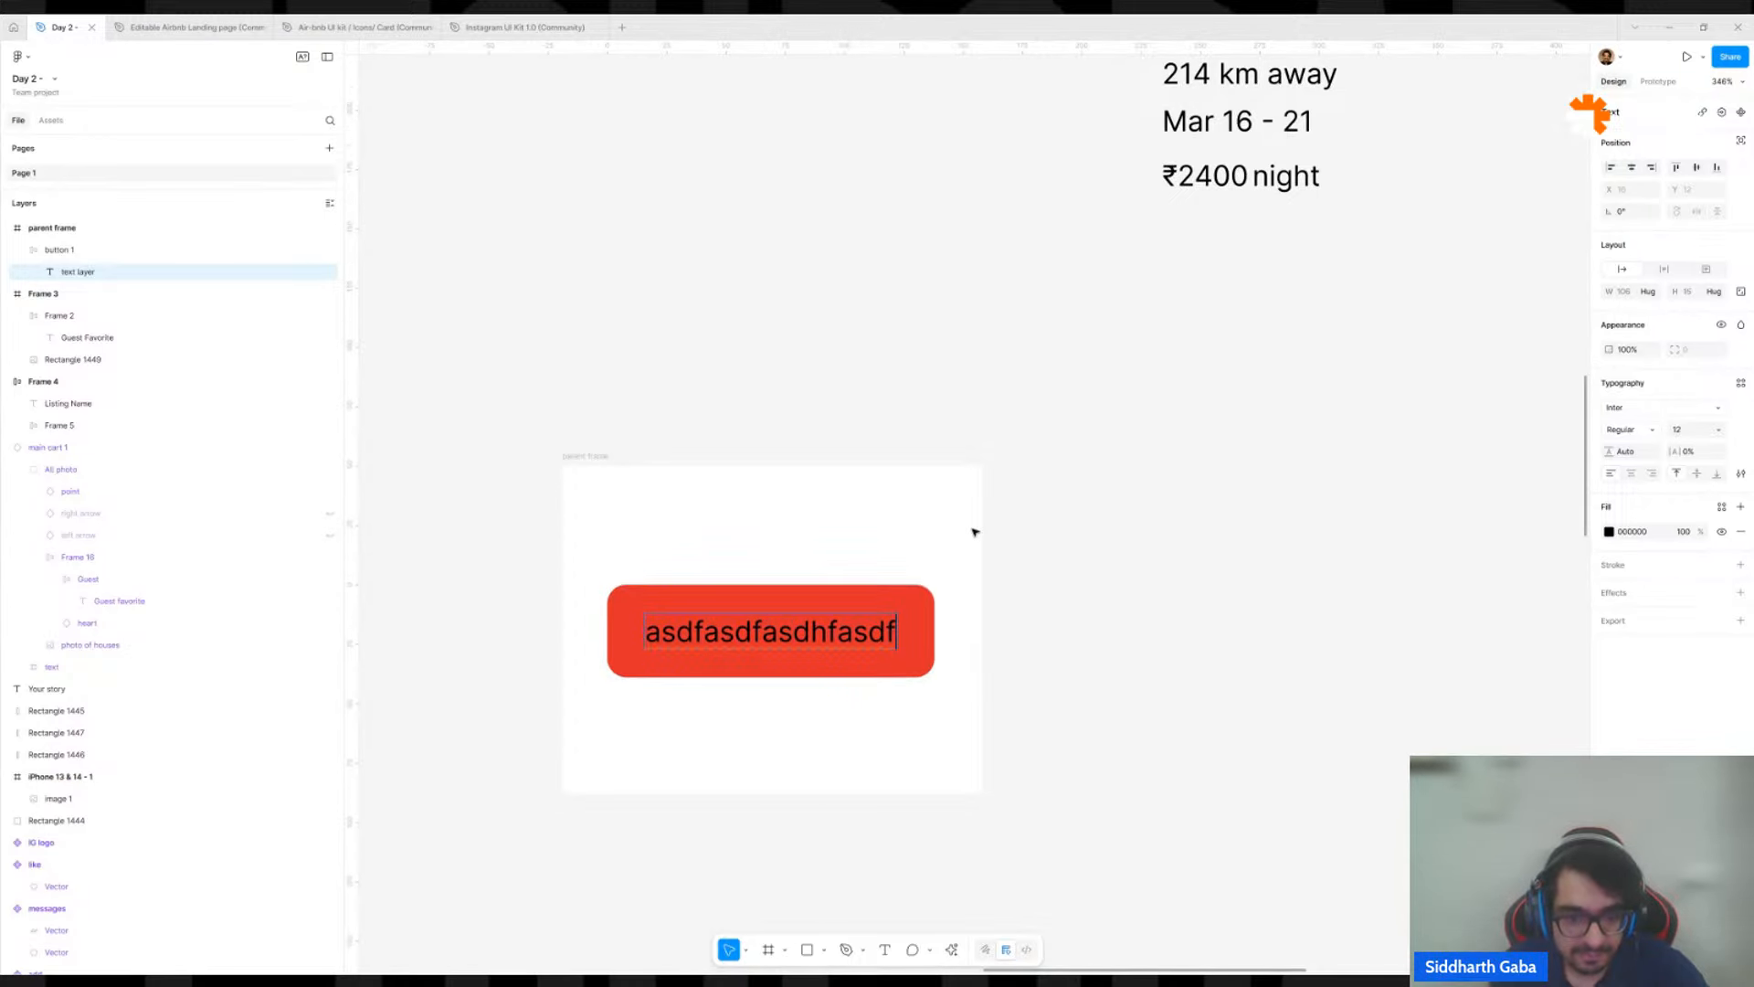
key("Escape")
left_click(919, 612)
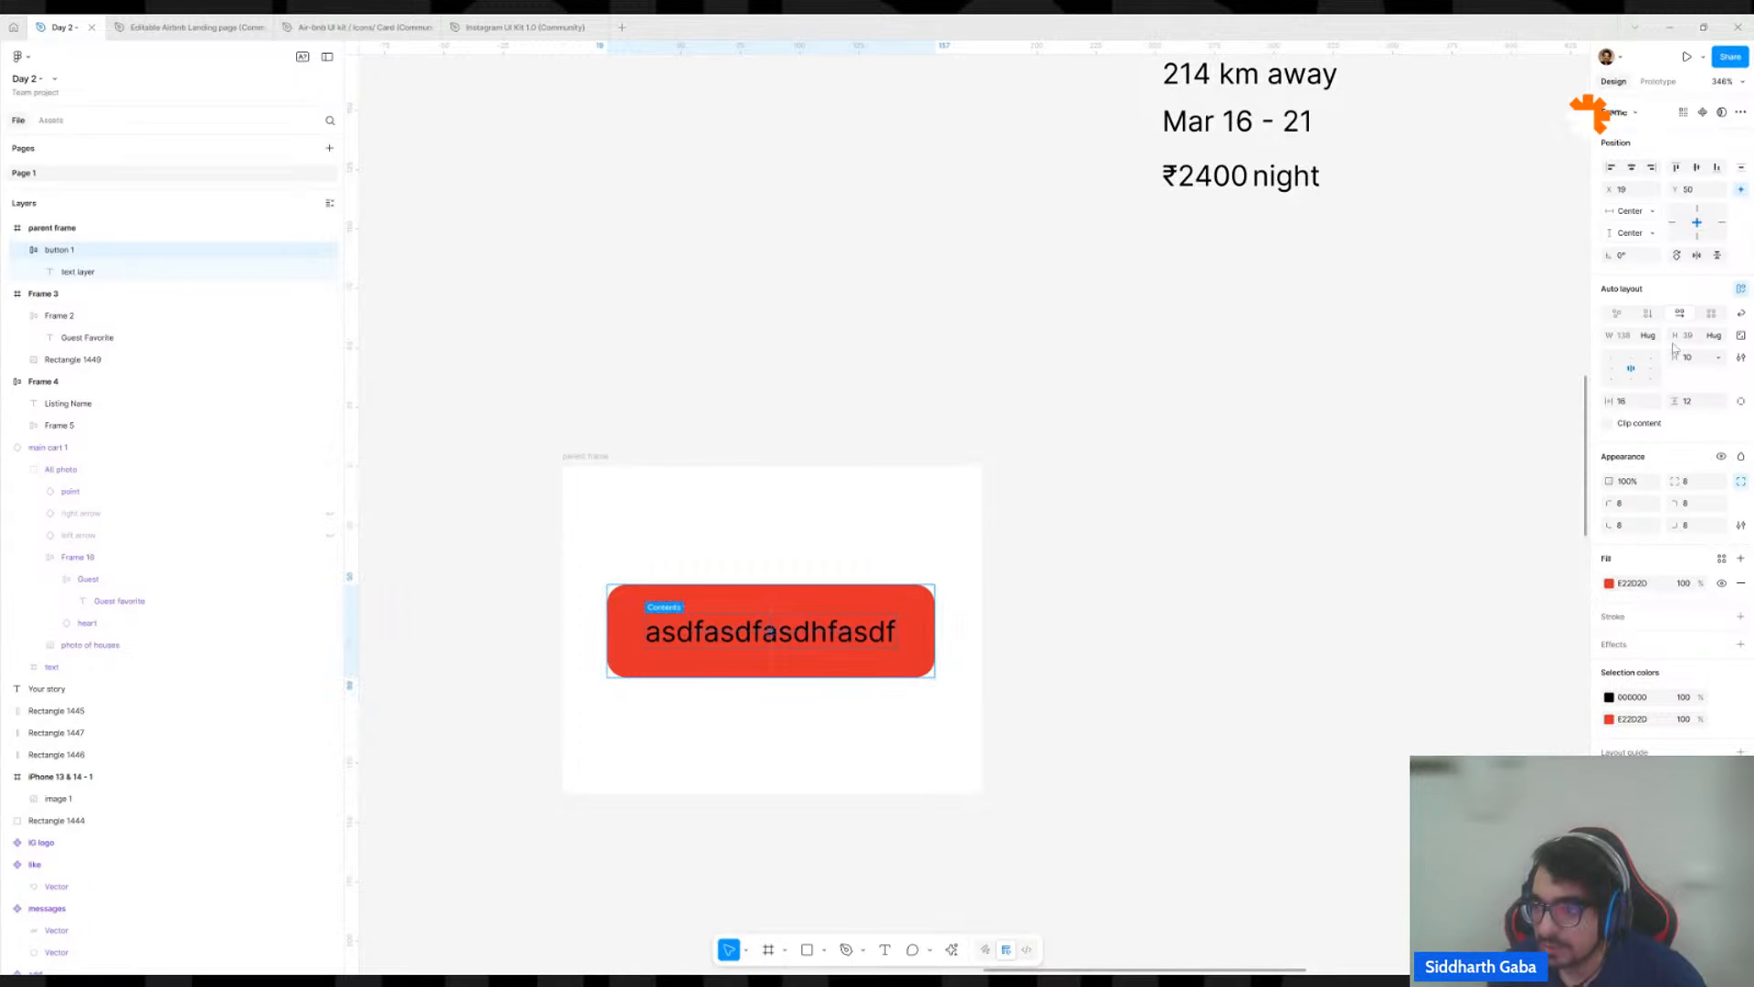
left_click(1656, 338)
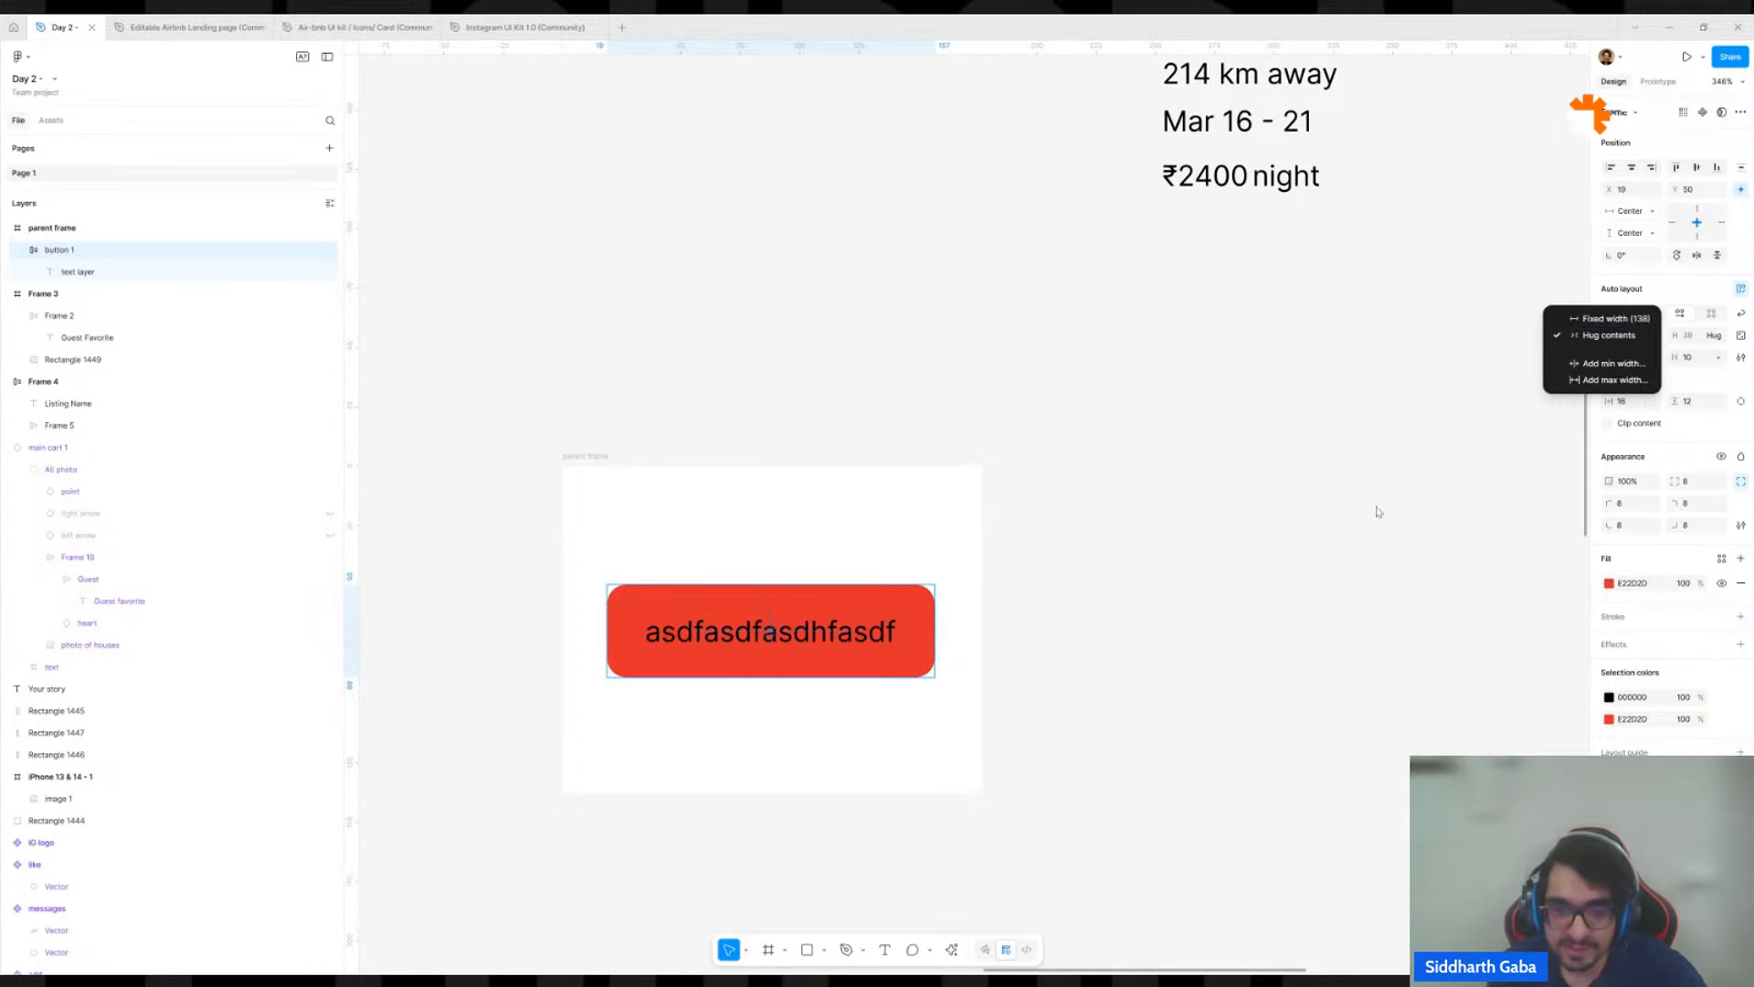
left_click(866, 637)
double_click(867, 637)
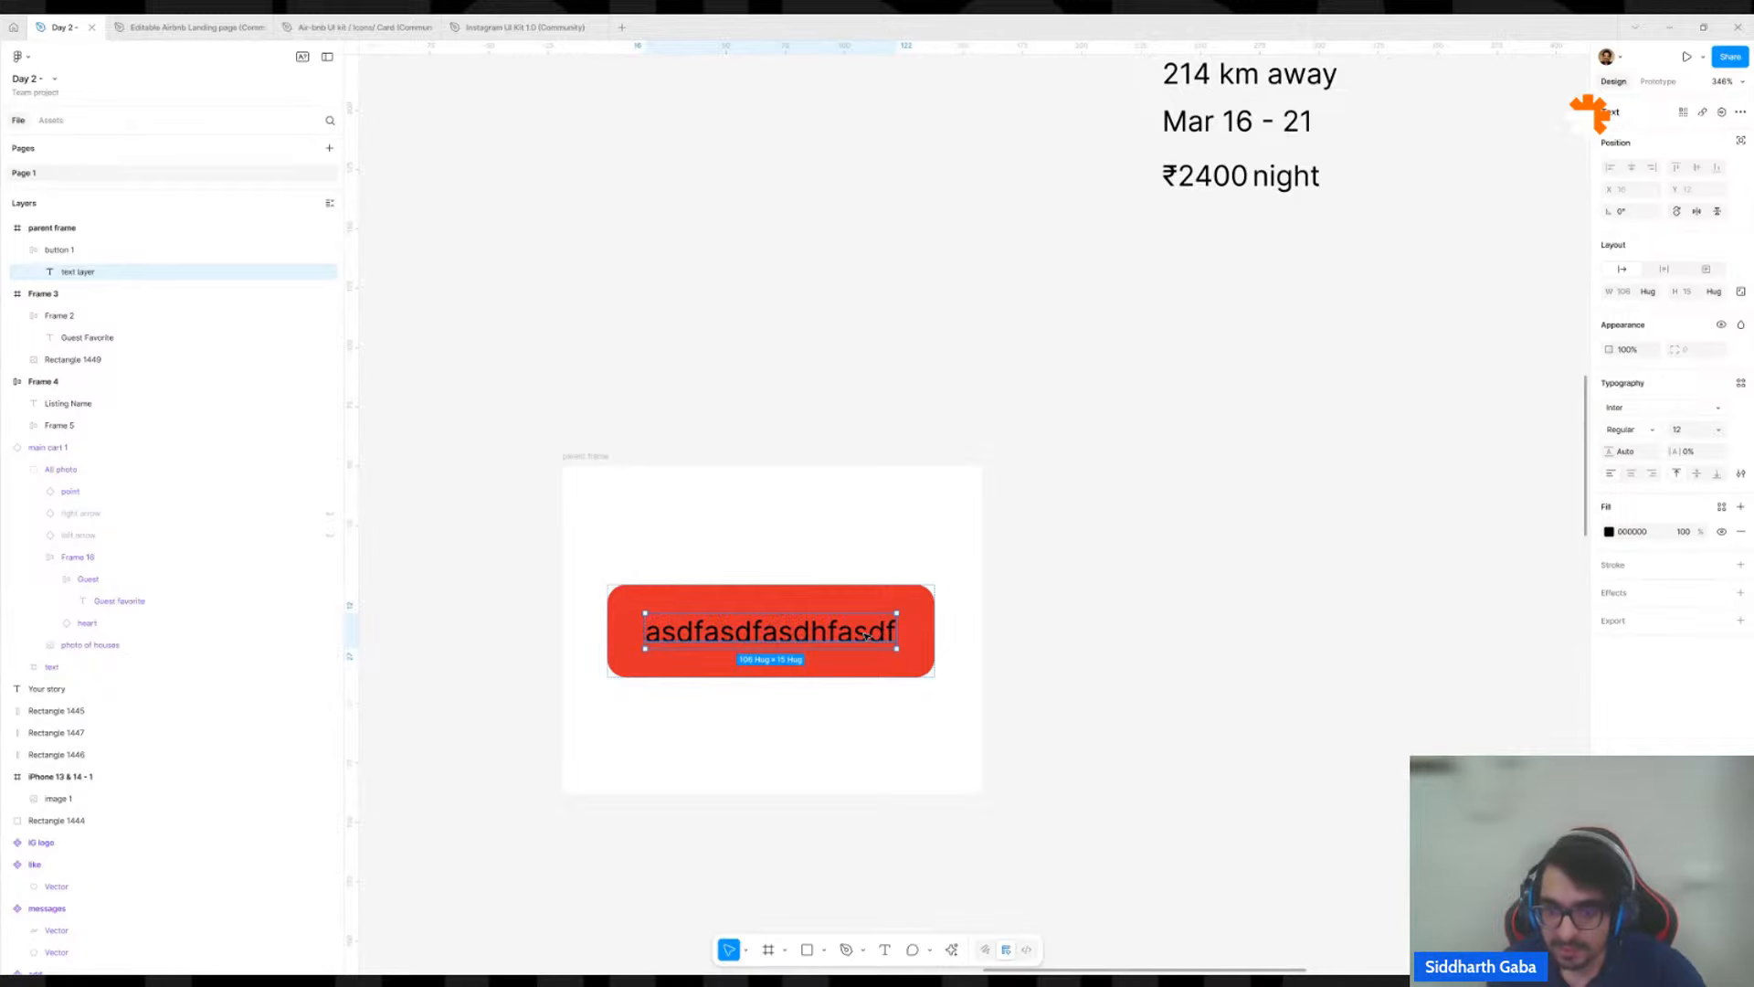
double_click(863, 635)
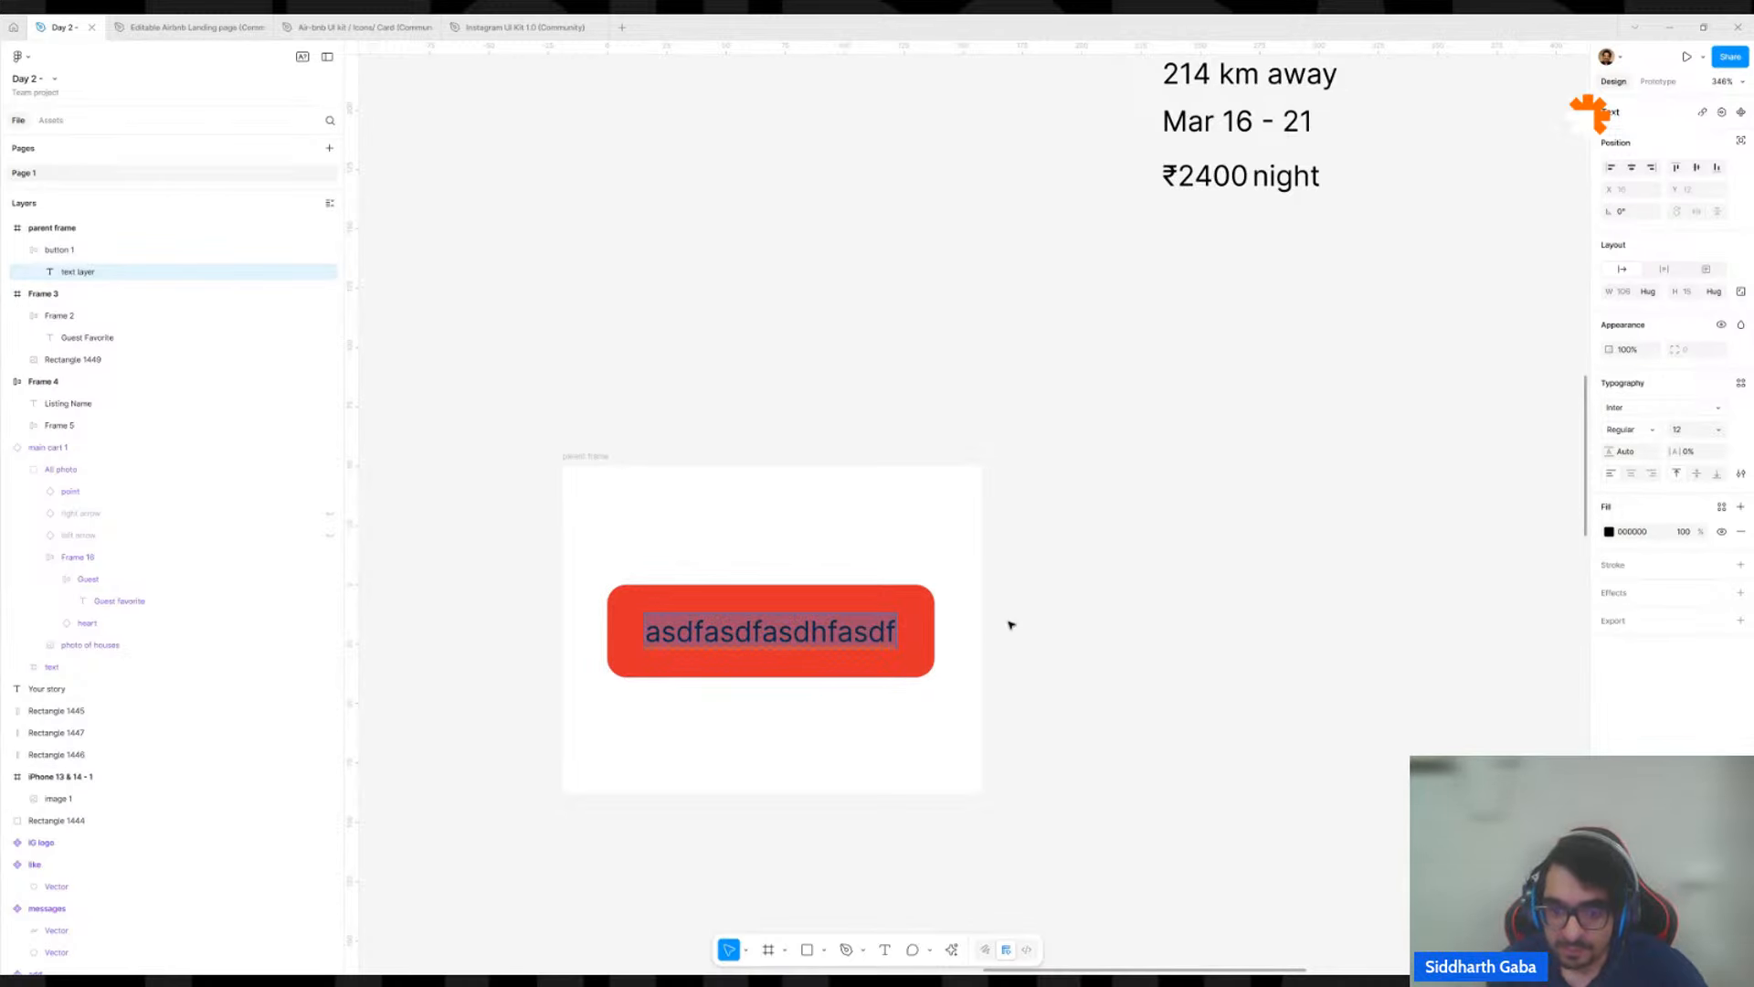
key("Escape")
key("Escape")
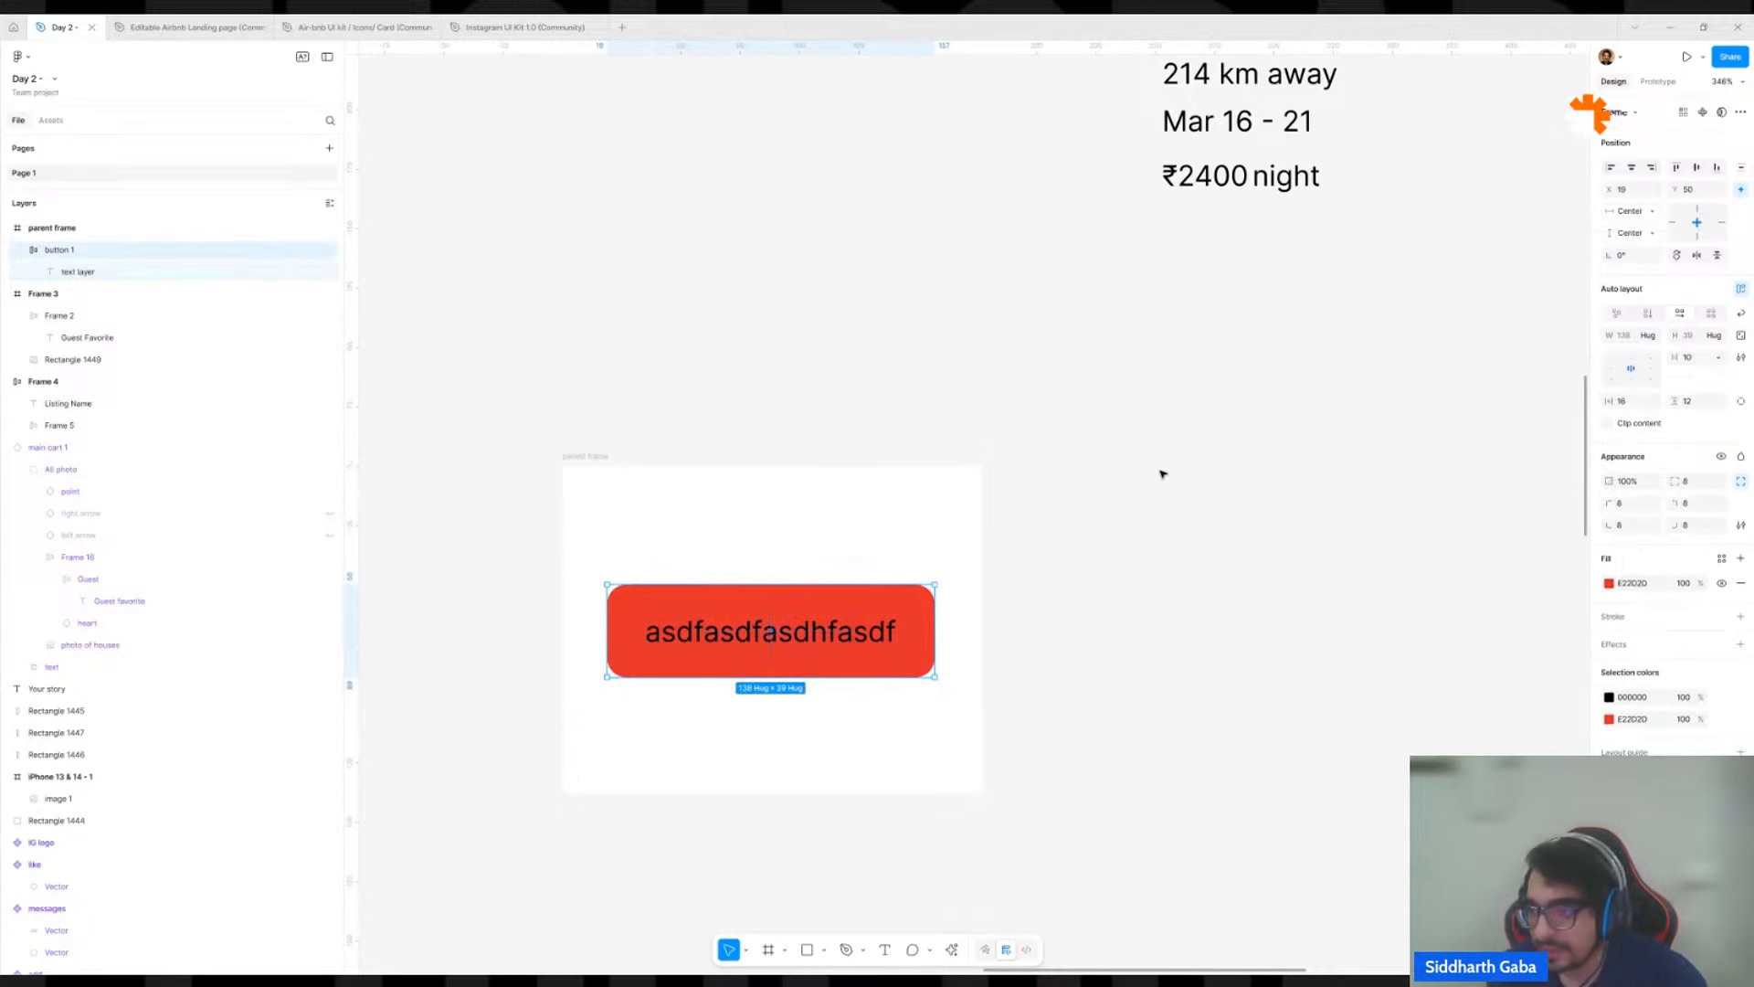
Change button 1 to fixed width and append "sadfsadfasdfasdfasdfa" to the end of its label.
left_click(1651, 341)
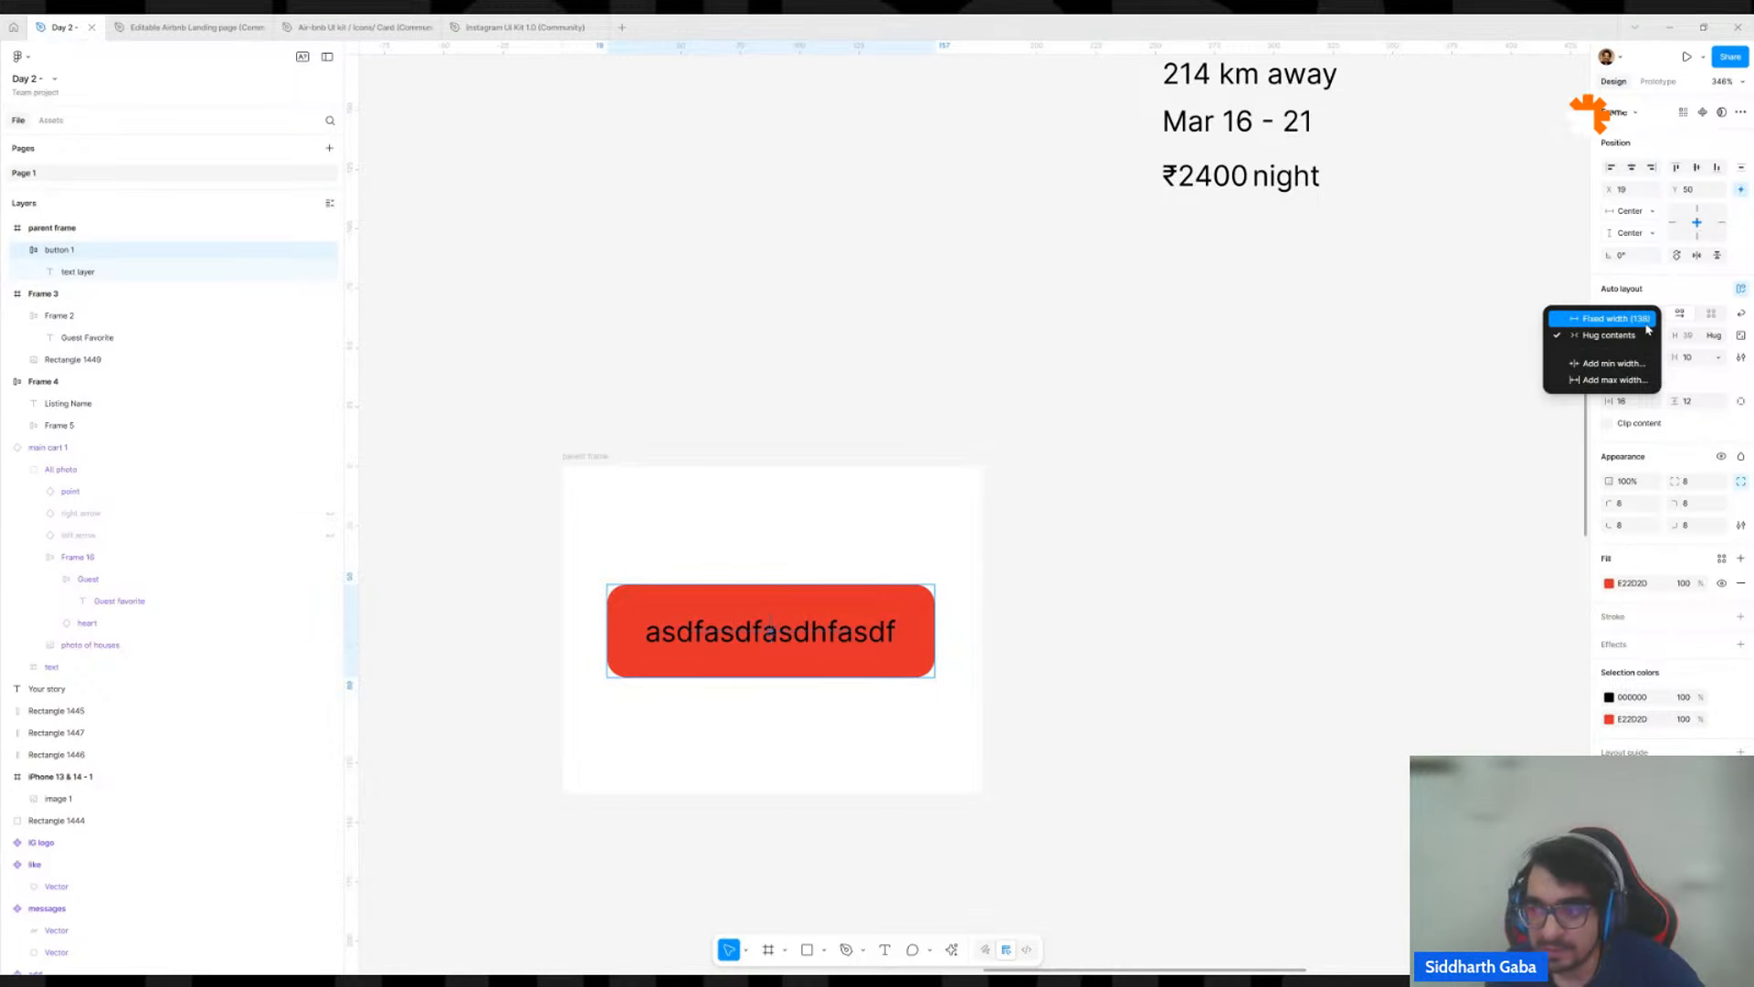
left_click(1648, 320)
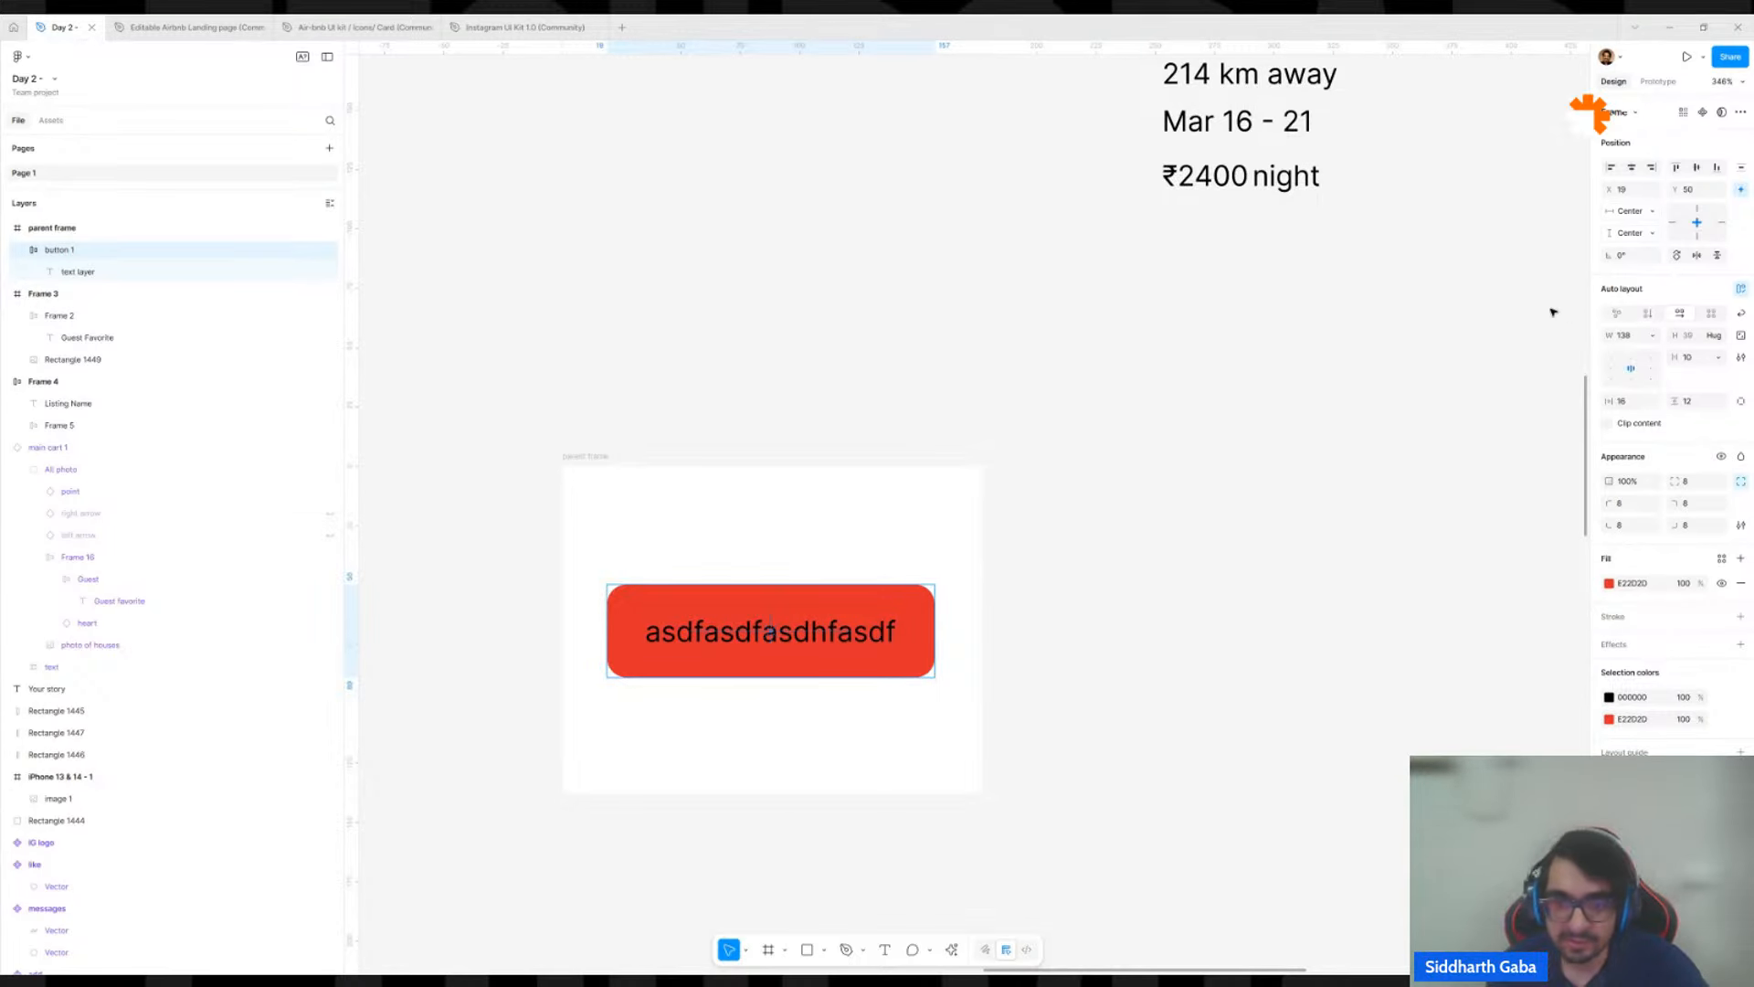
left_click(841, 638)
double_click(881, 638)
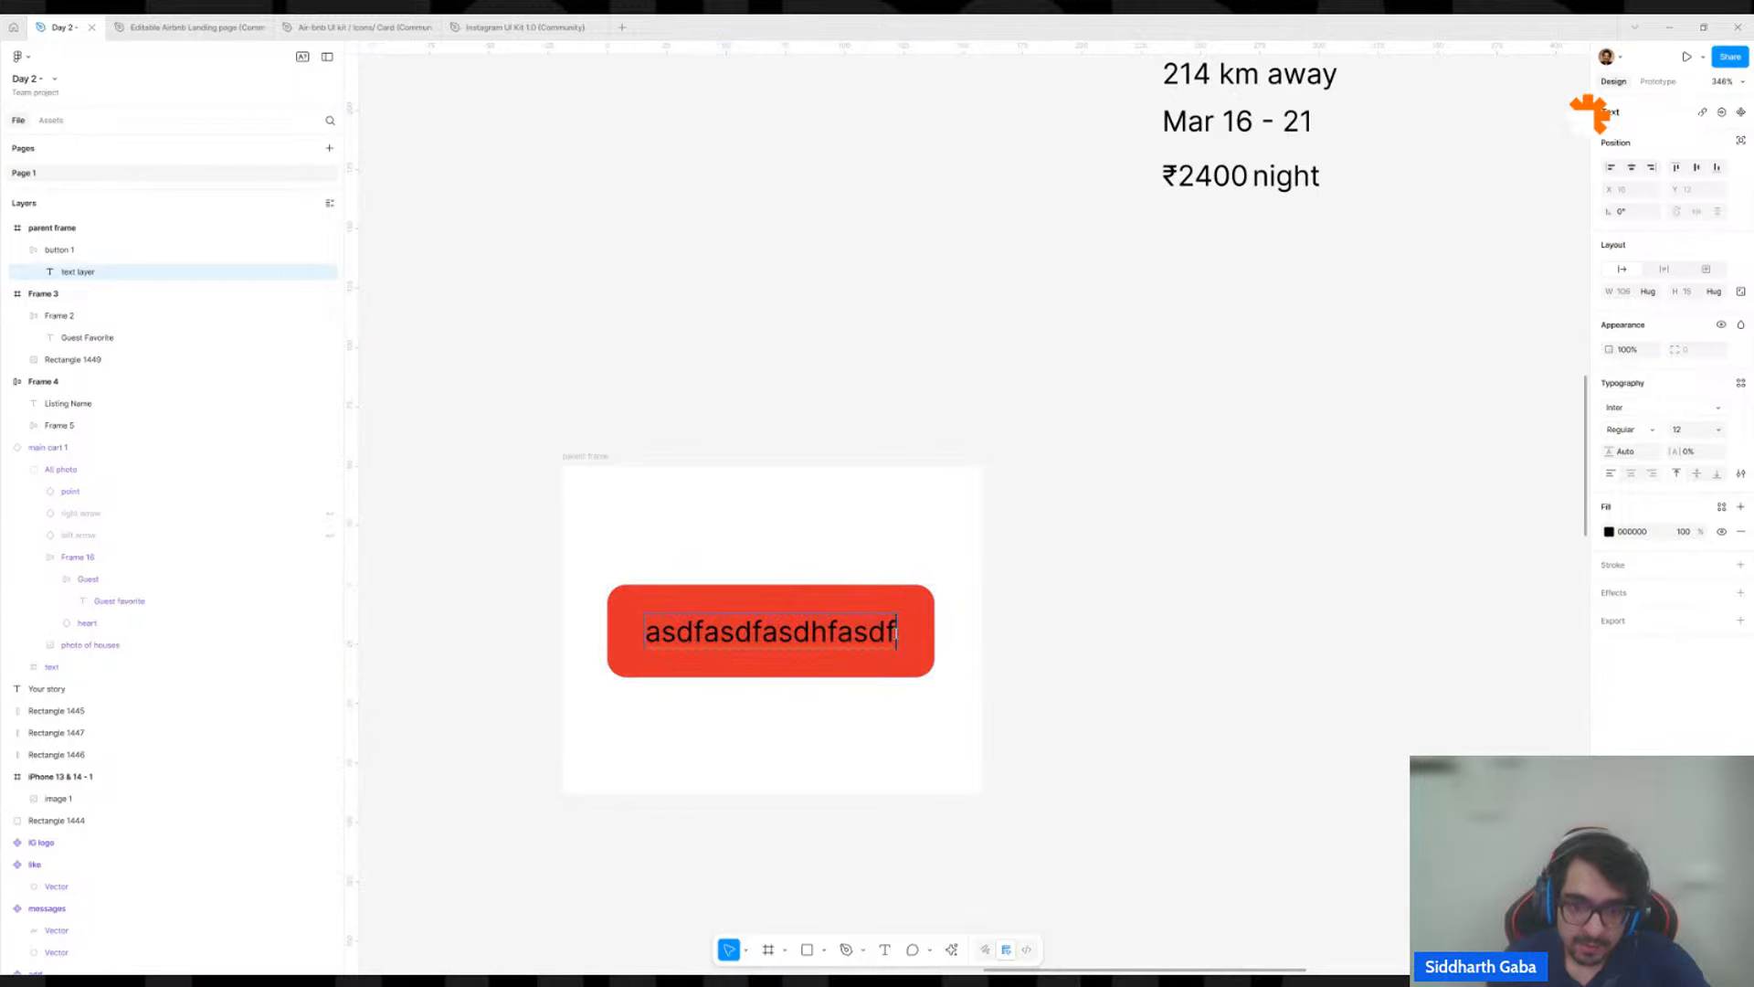
type("sadfsadfasdfascdfa")
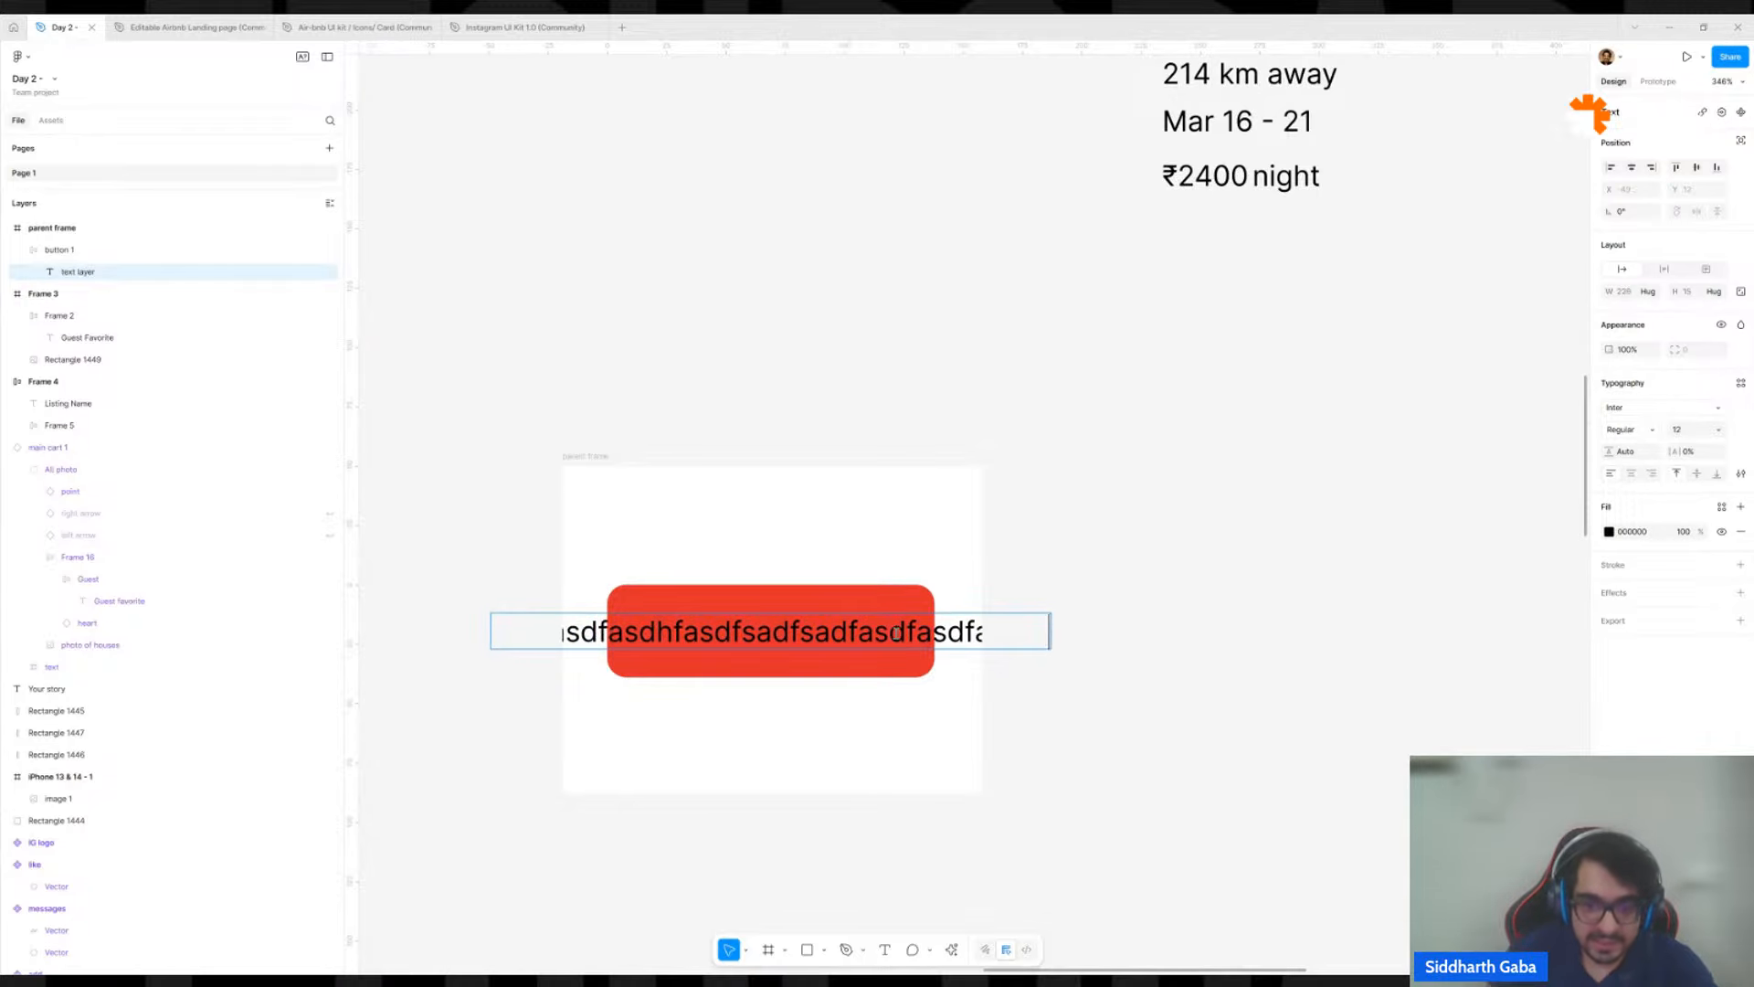
key("Escape")
Turn off clip content for the parent frame around button 1.
left_click(915, 485)
left_click(931, 498)
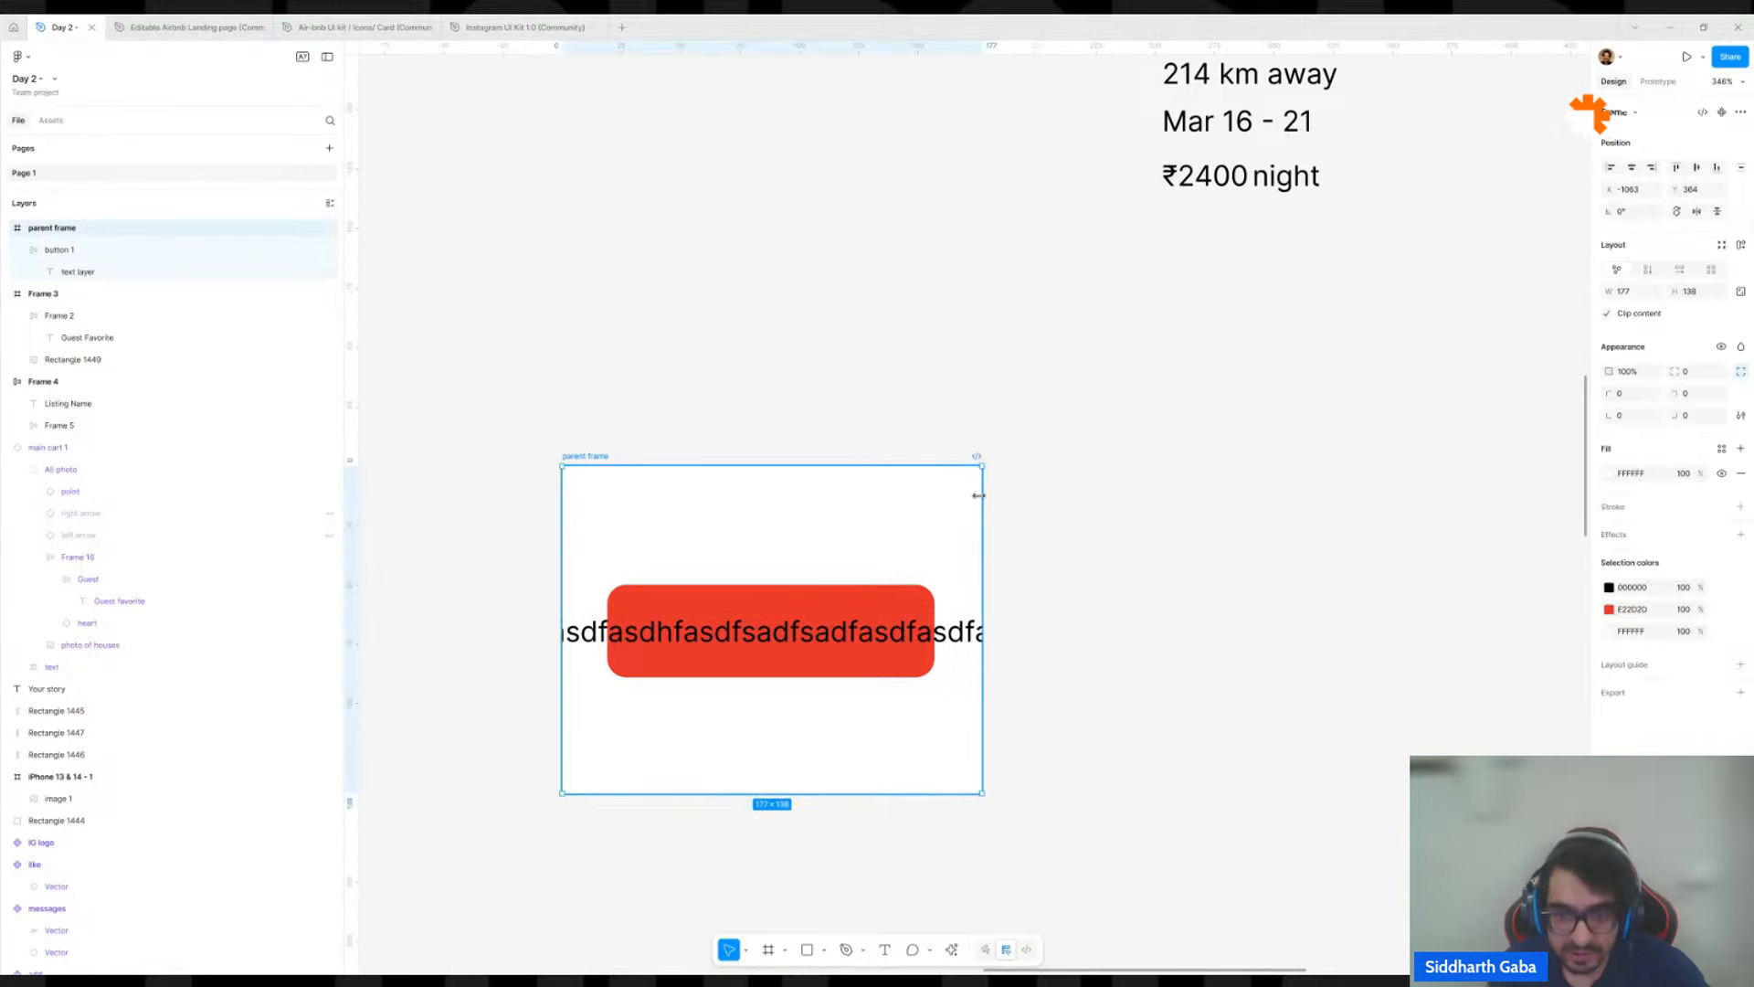
left_click(1607, 313)
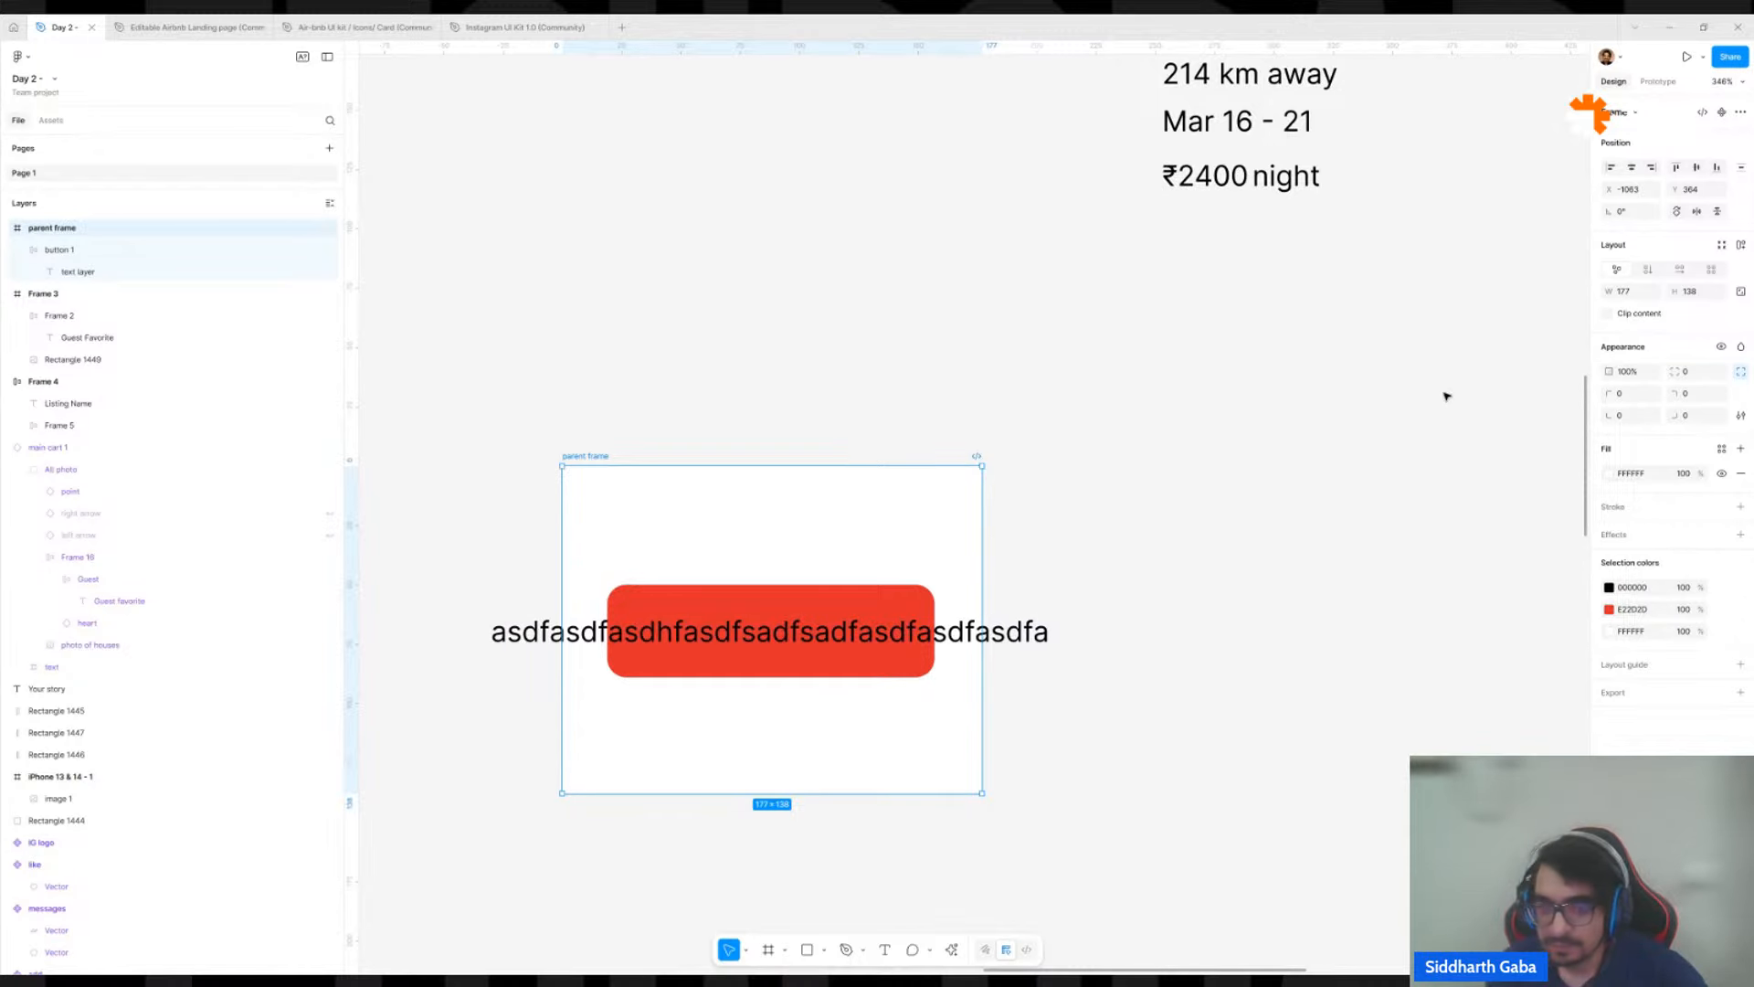
left_click(1024, 630, "ctrl")
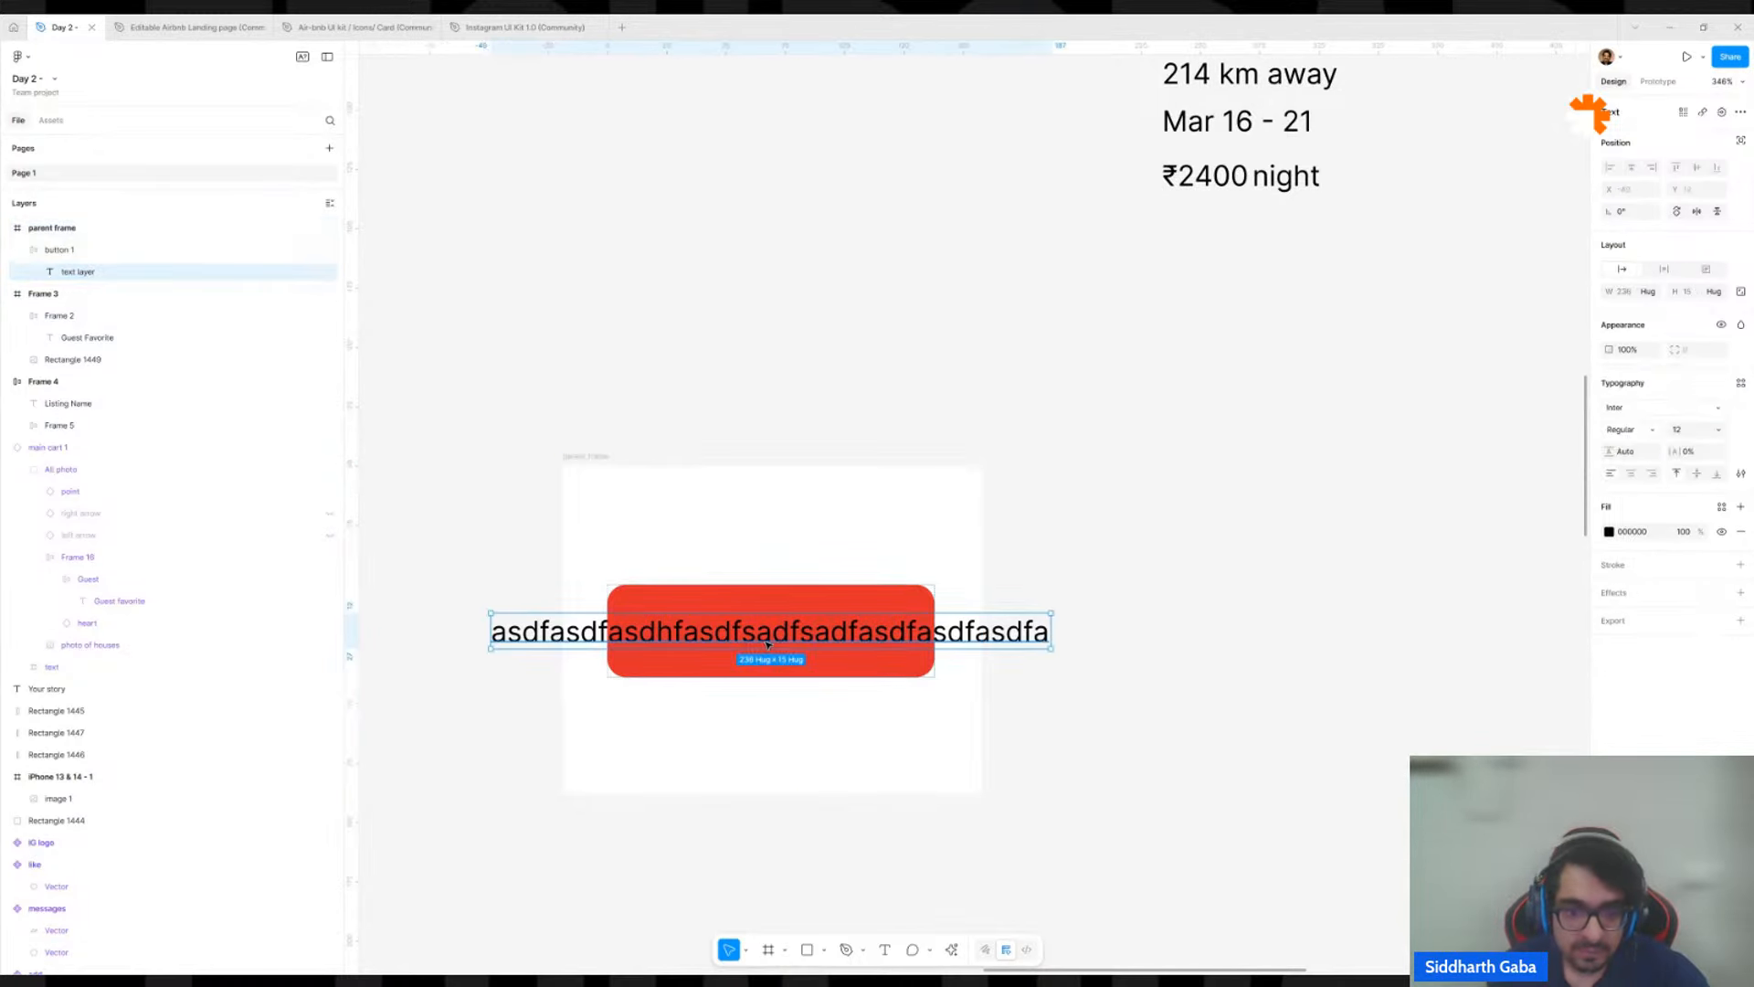
left_click(906, 594)
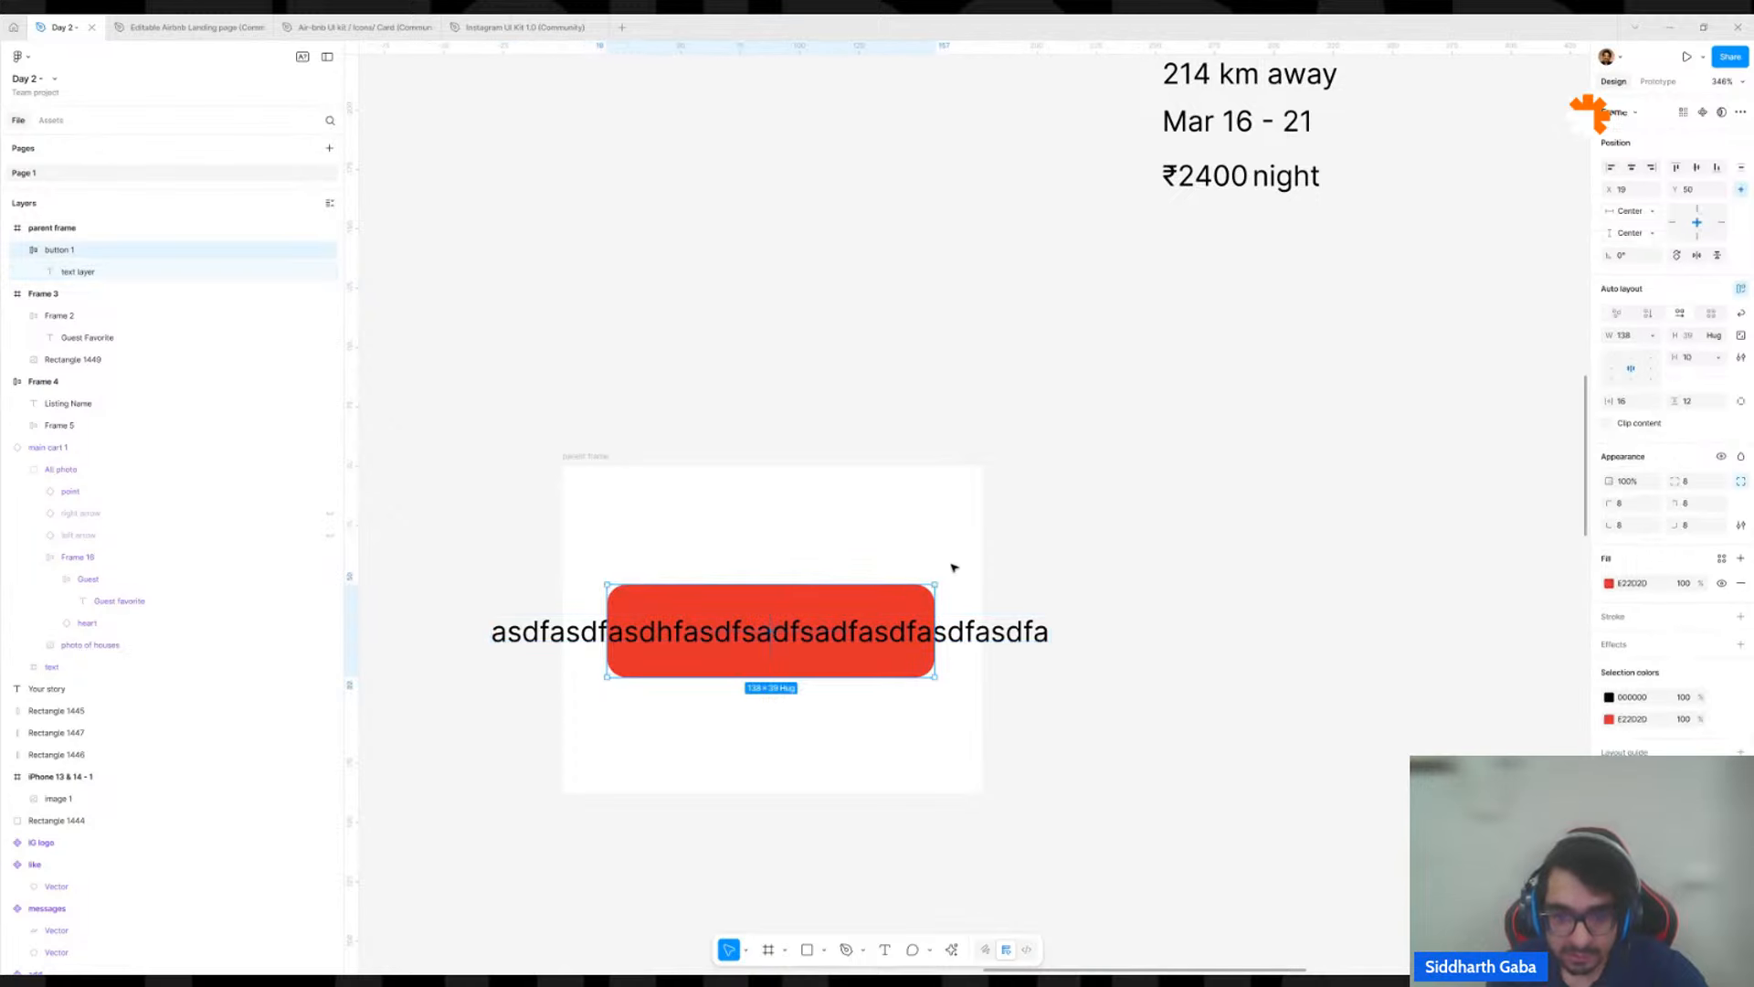
left_click(963, 639)
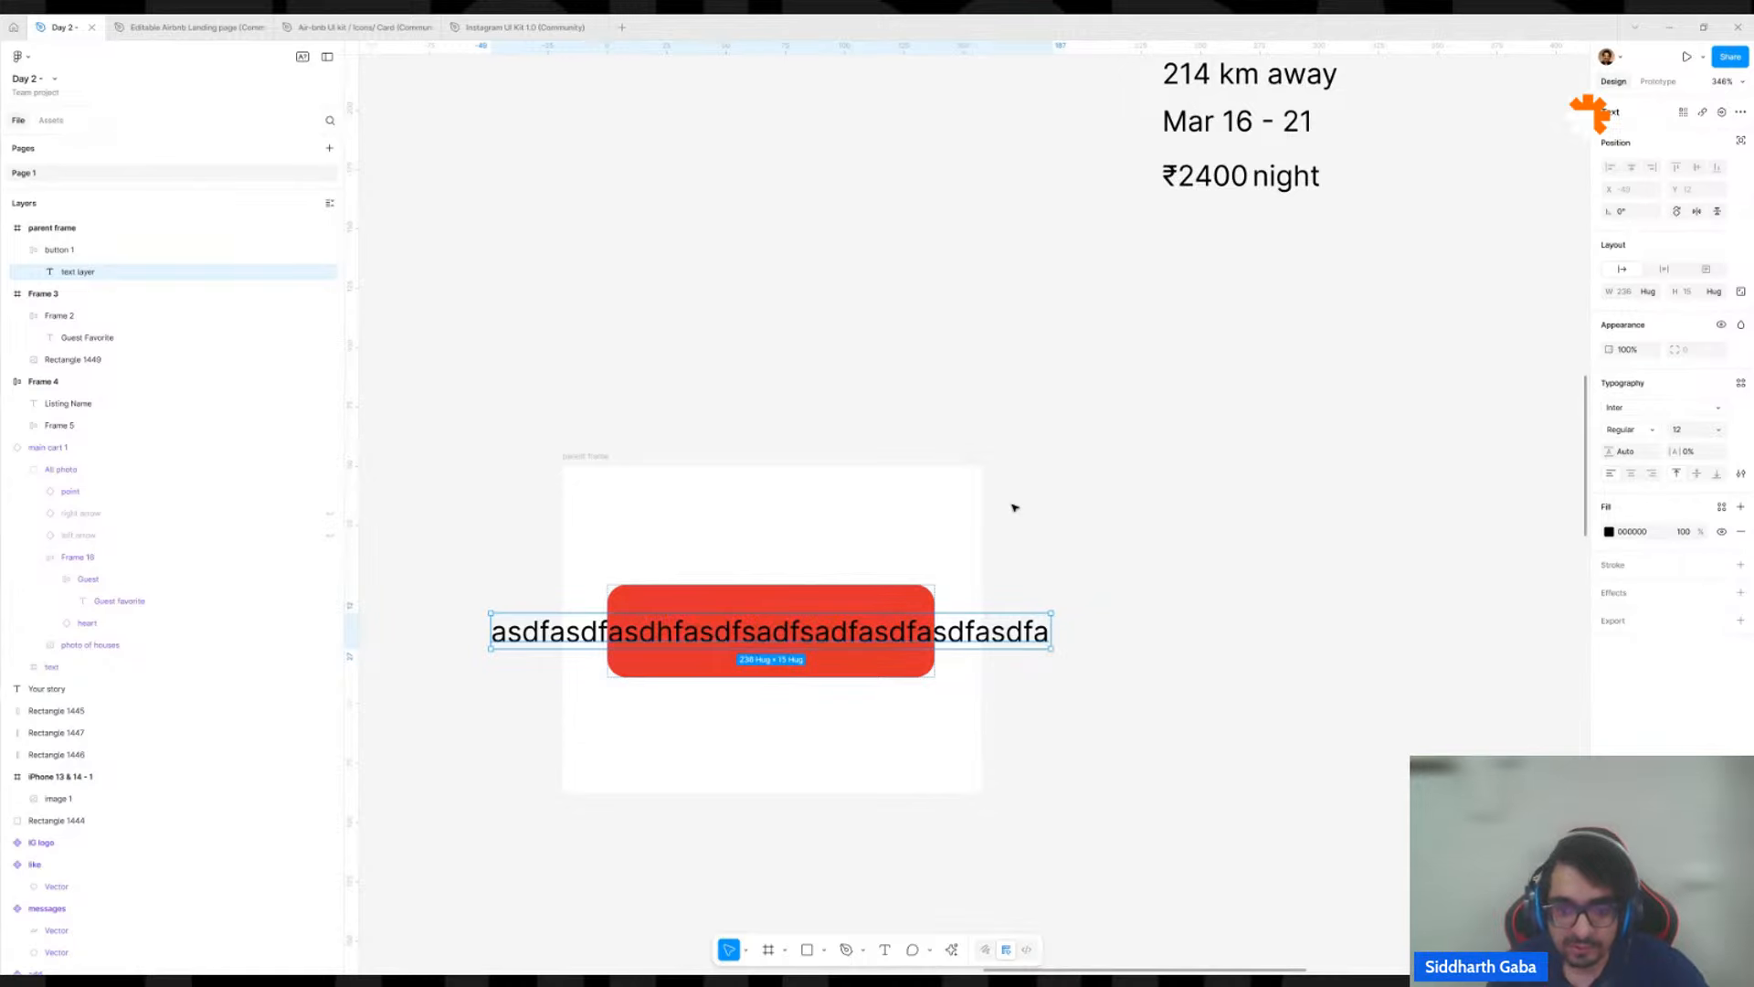
Draw a rectangle about 85 × 32, place it inside button 1 ahead of the label, and make the button's auto layout vertical.
key("r")
left_click_drag(785, 760, 775, 620)
left_click(775, 619)
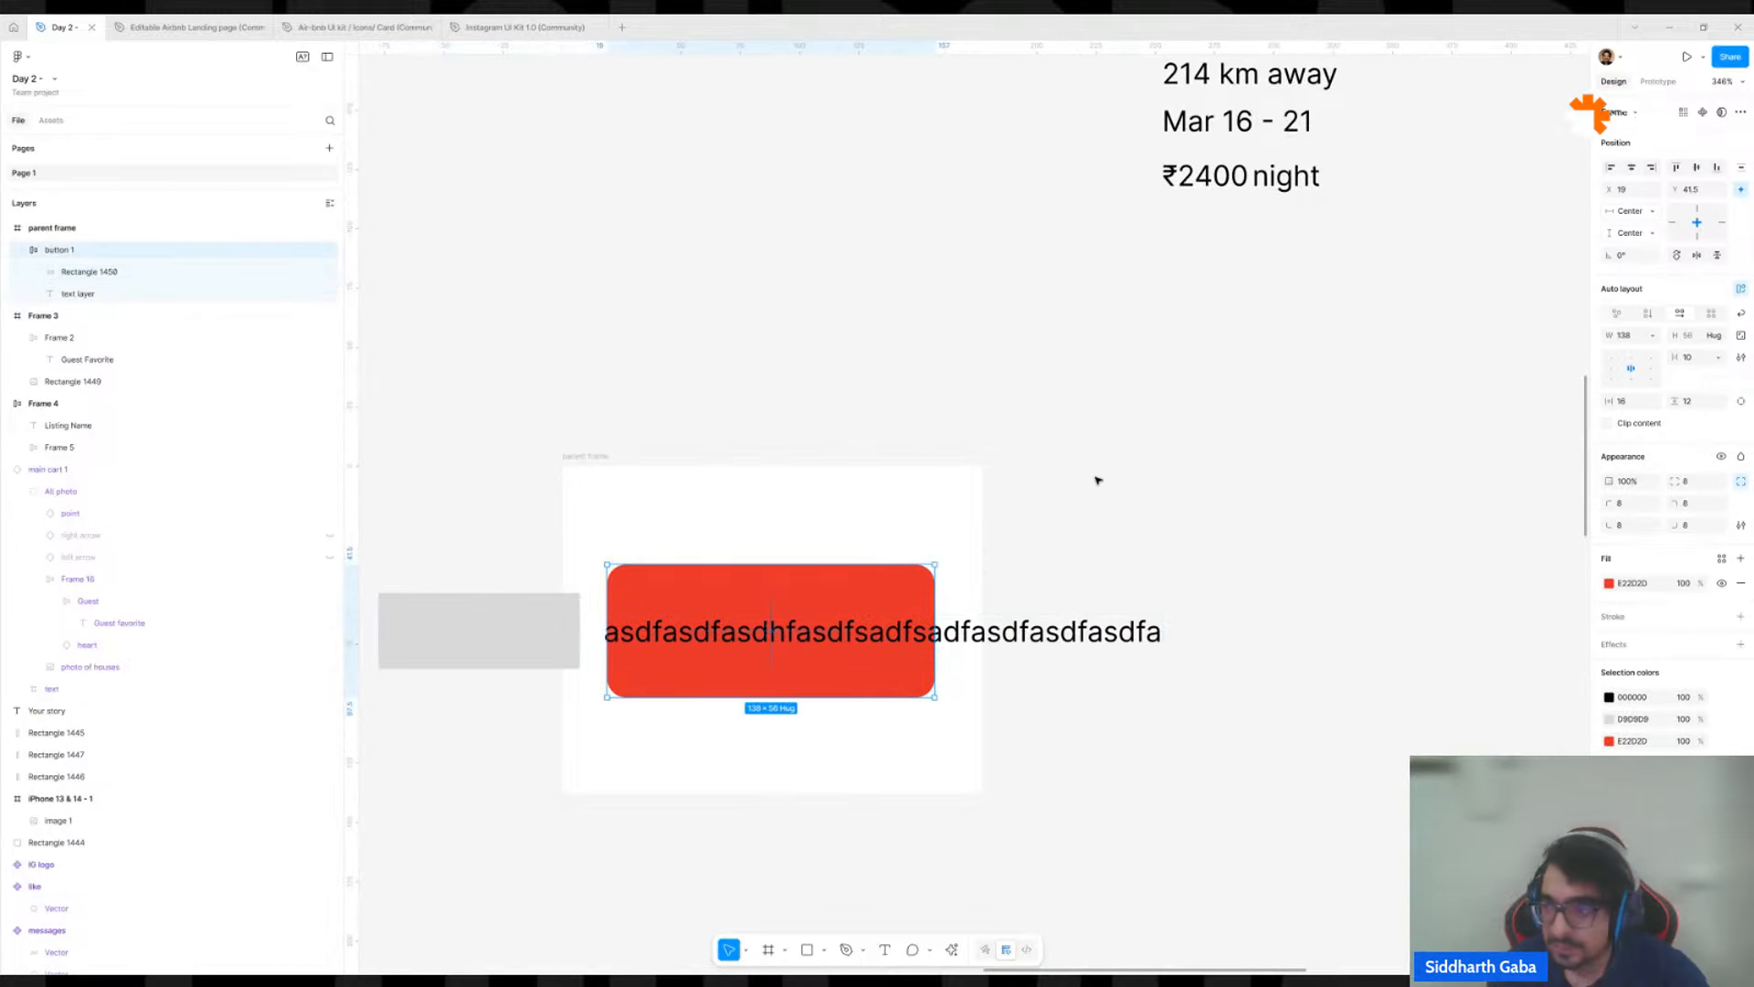
left_click(1646, 319)
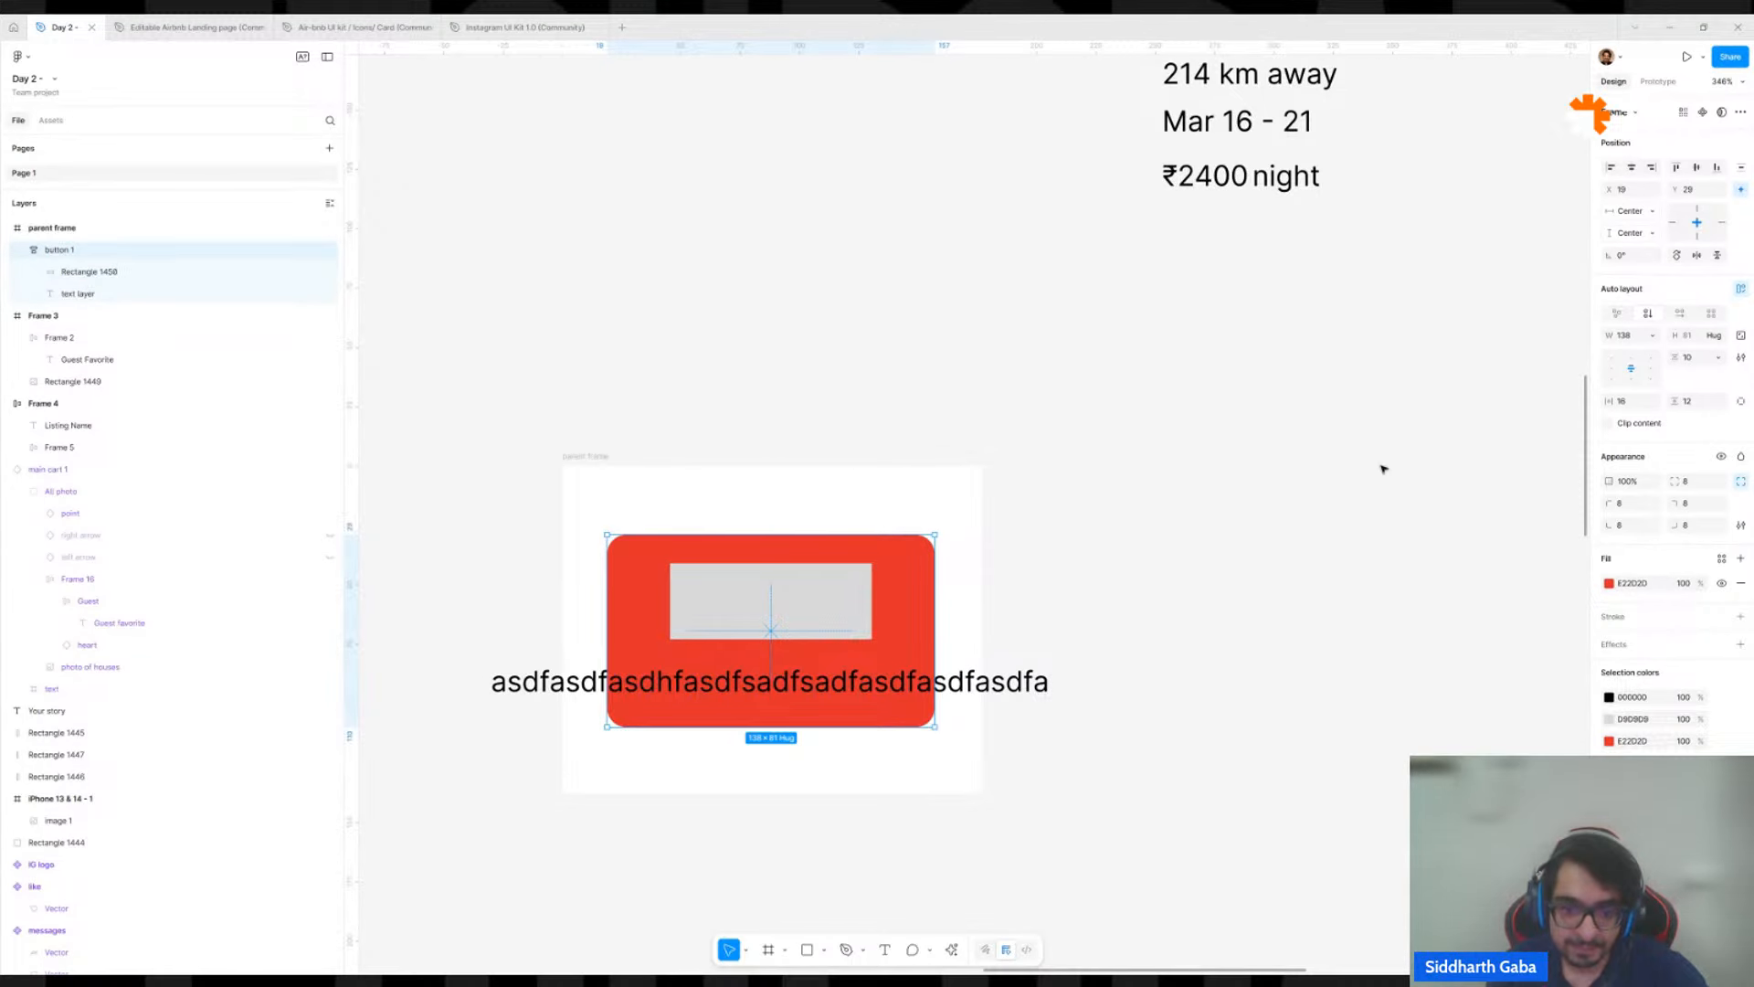
left_click(1190, 566)
Copy the image fill from the listing card's mountain cabin photo.
left_click(853, 618, "ctrl")
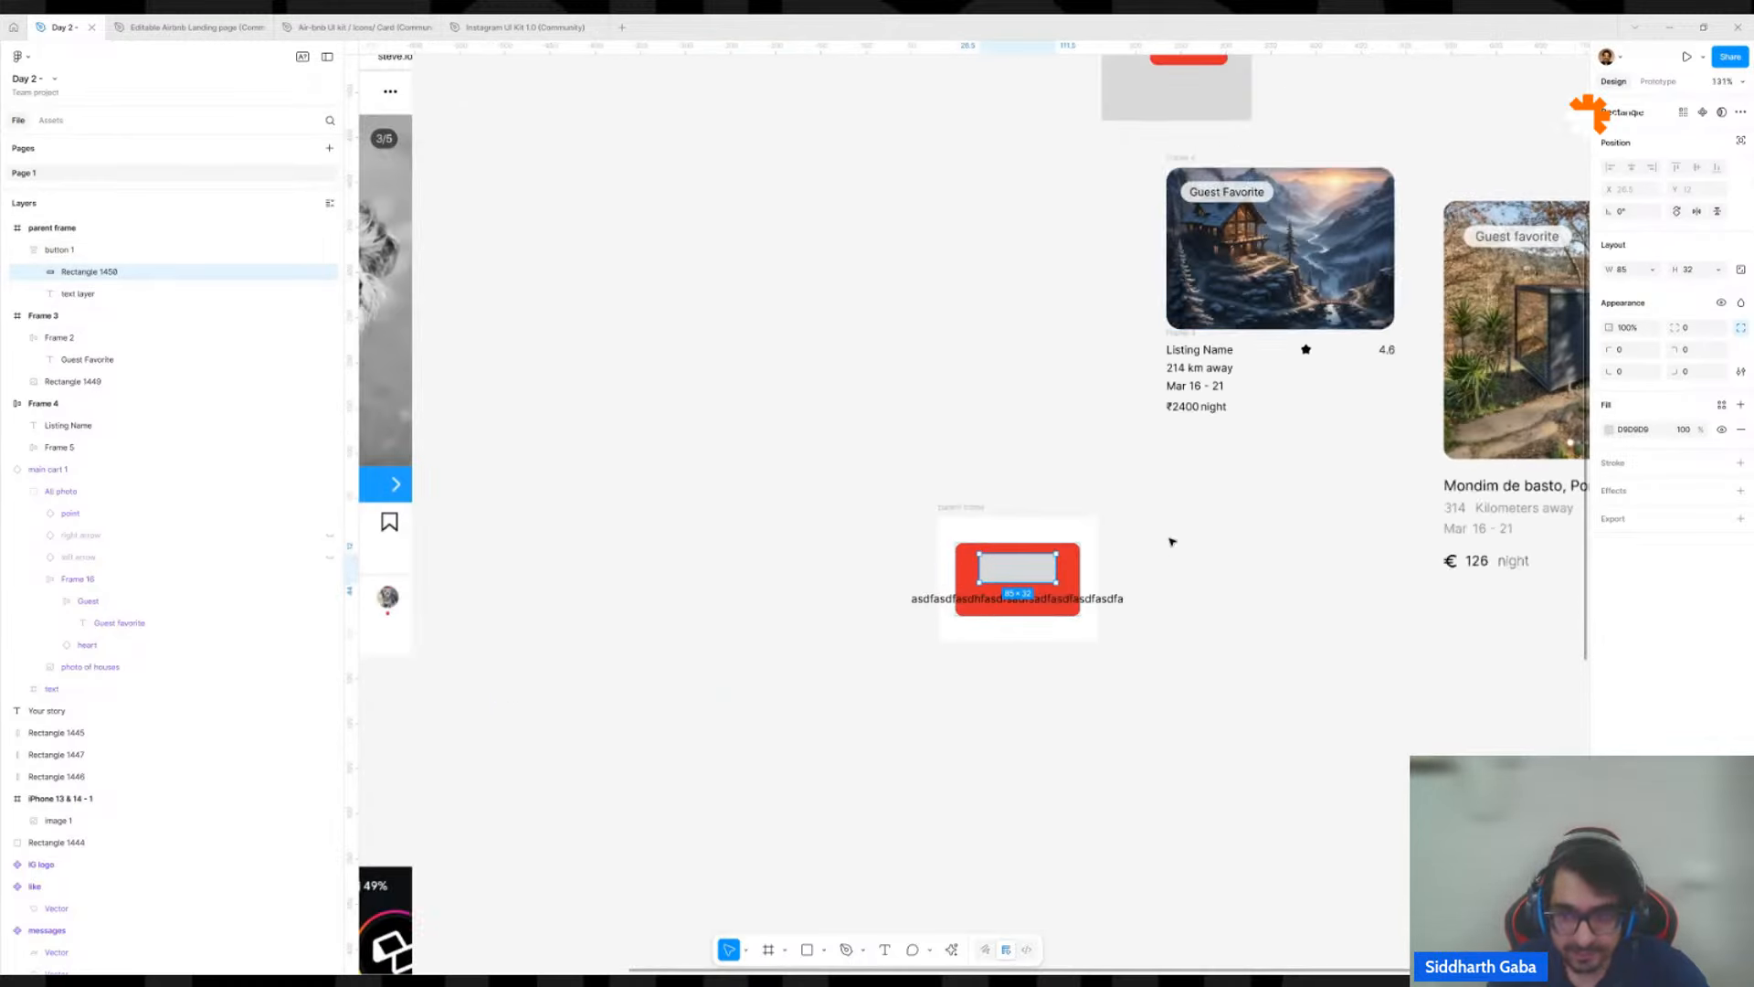
scroll(1168, 548, "down", 5)
left_click(1332, 233)
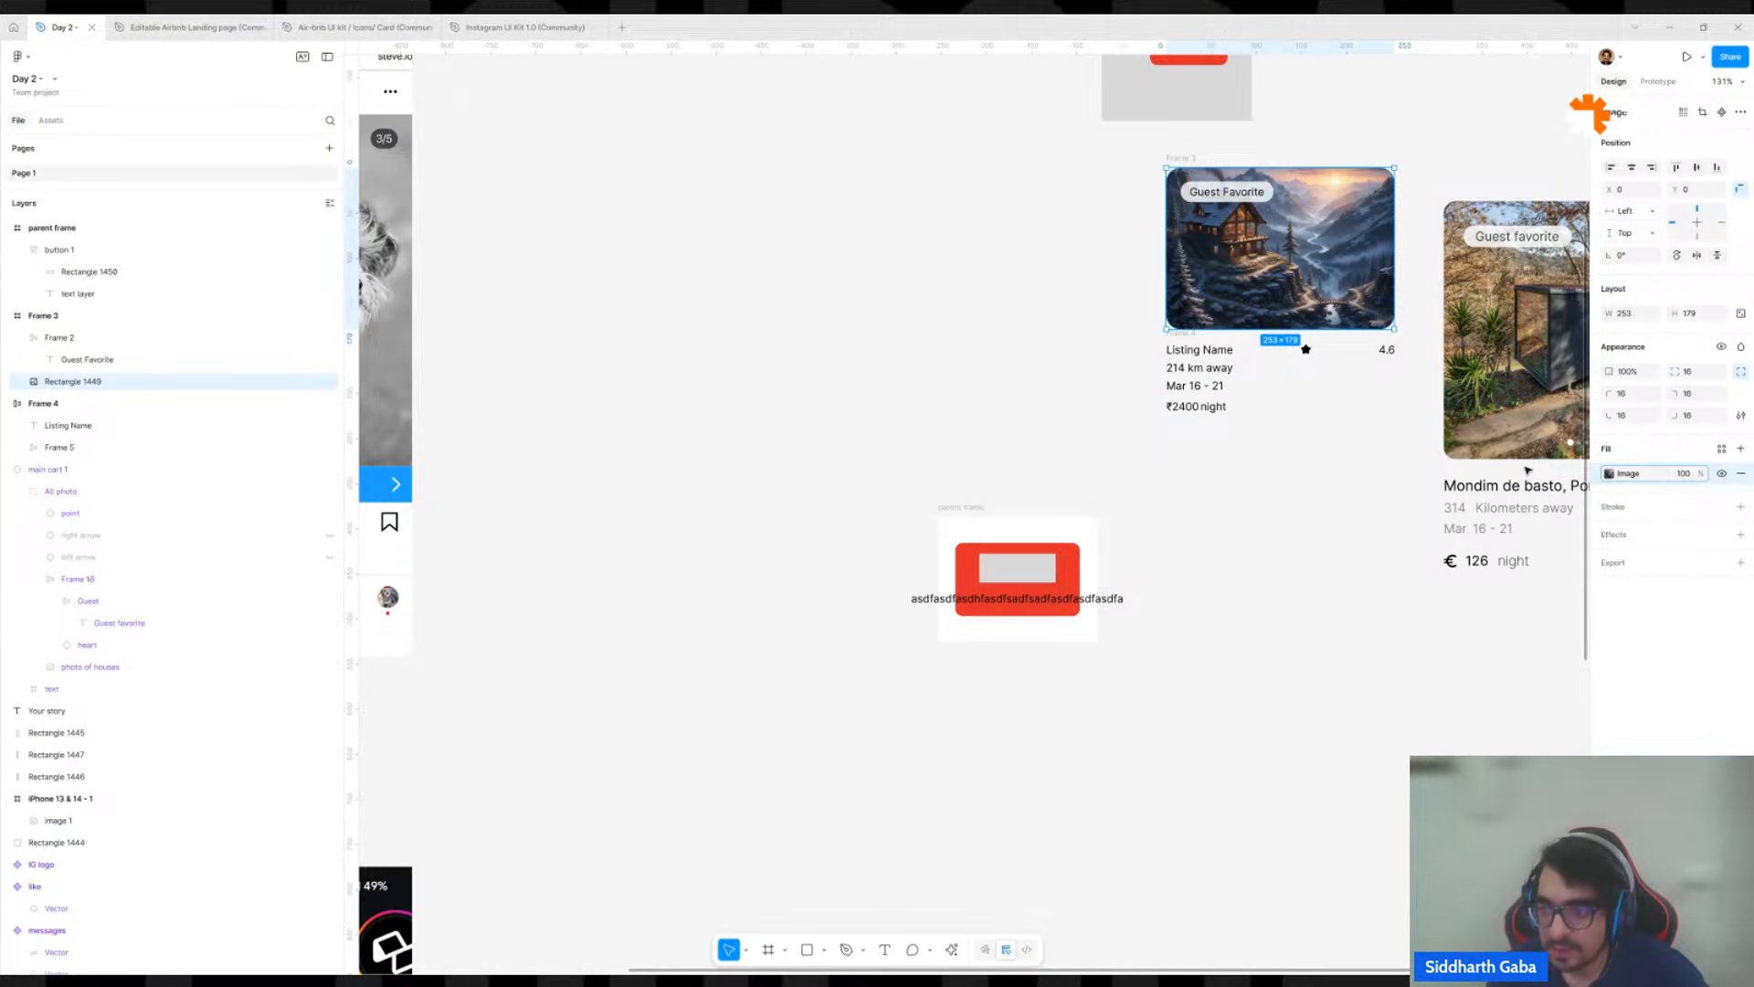
left_click(1373, 454)
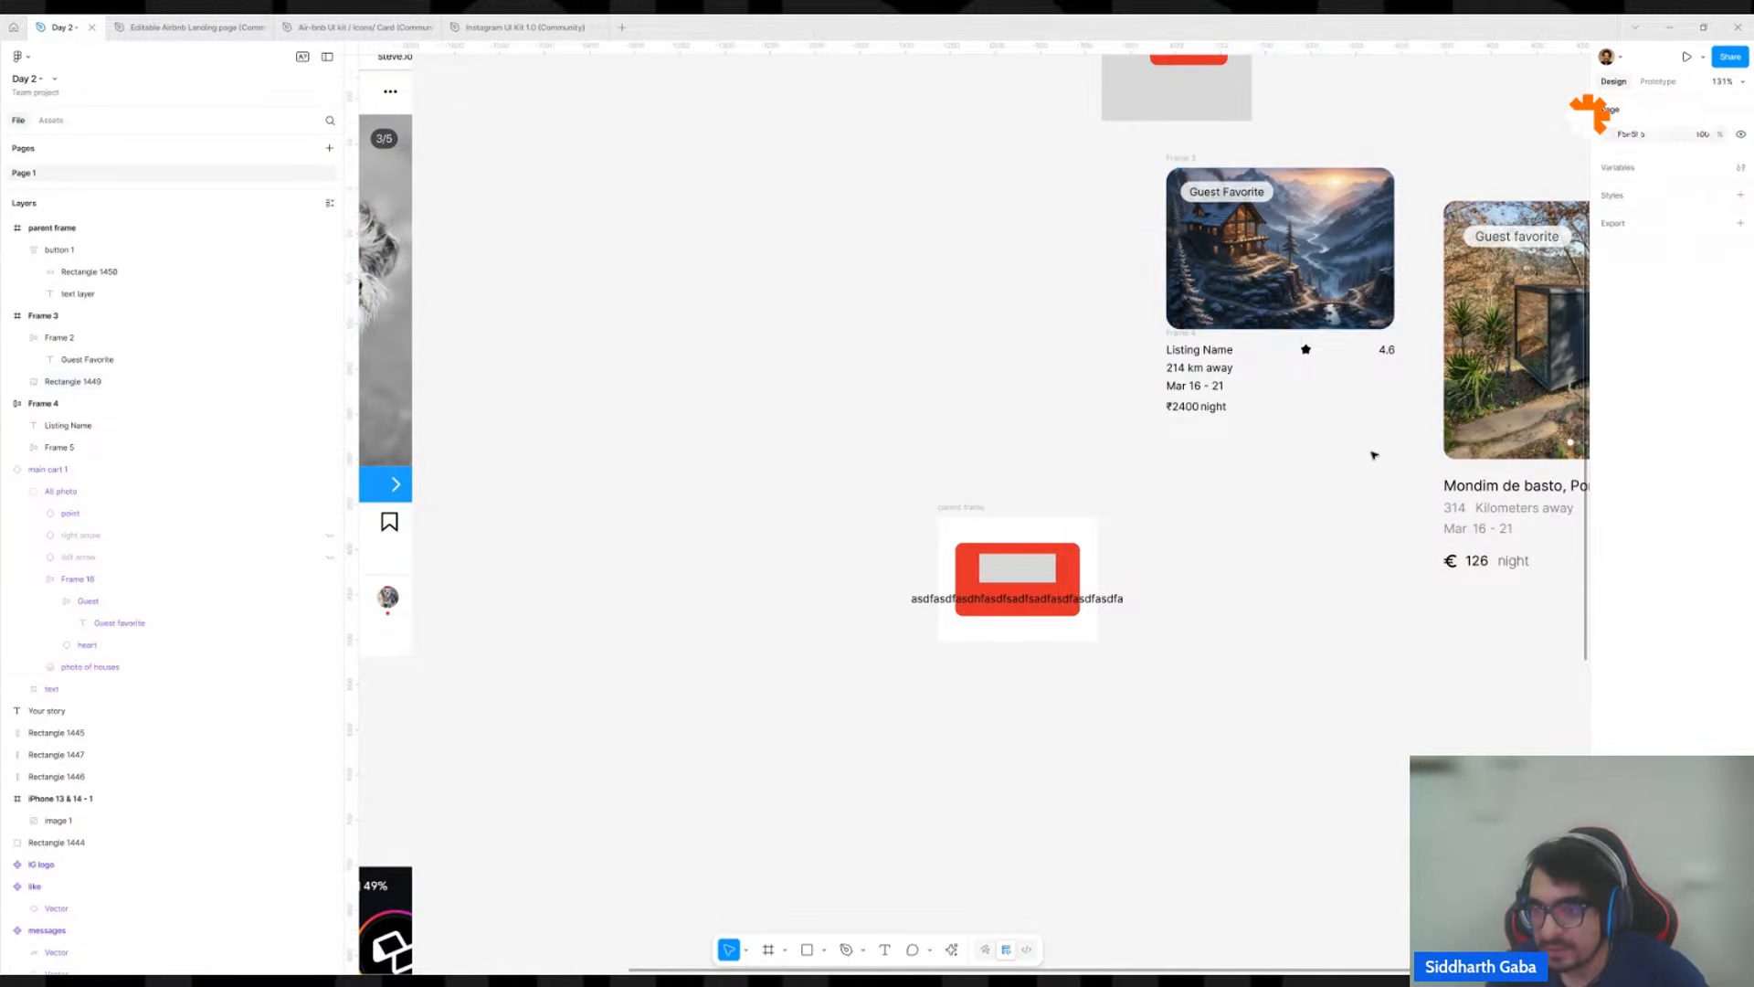
scroll(1334, 269, "up", 5, "ctrl")
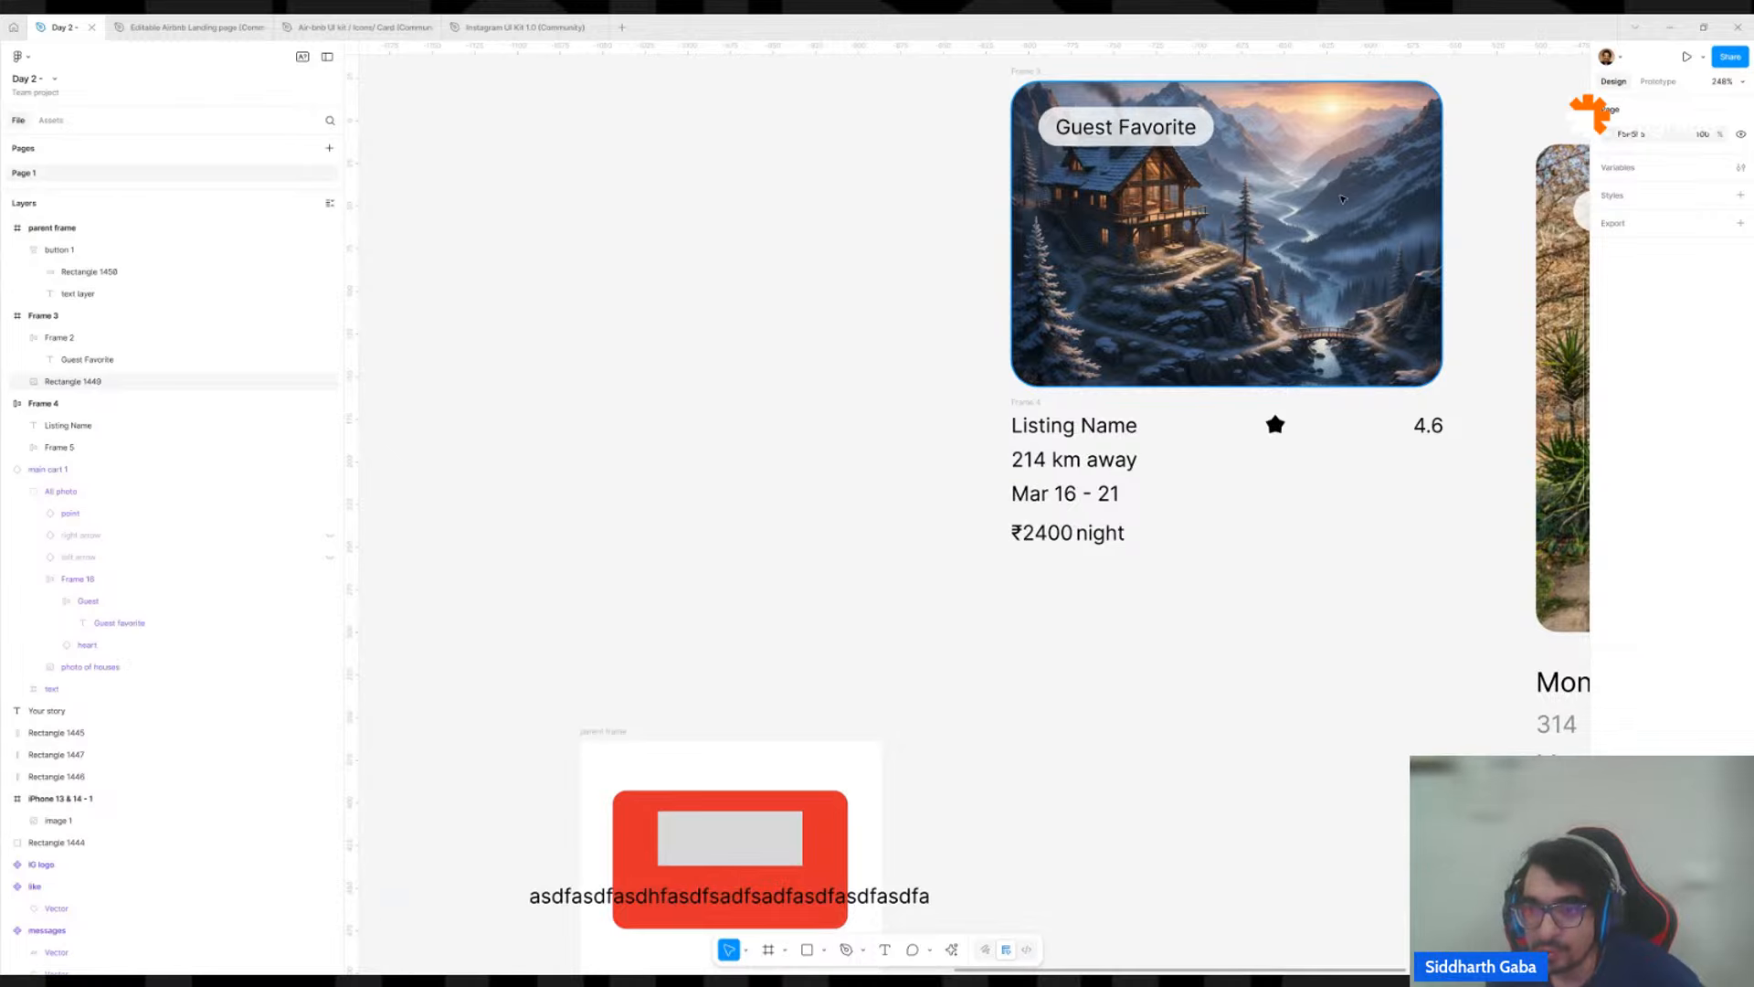
left_click(1342, 198)
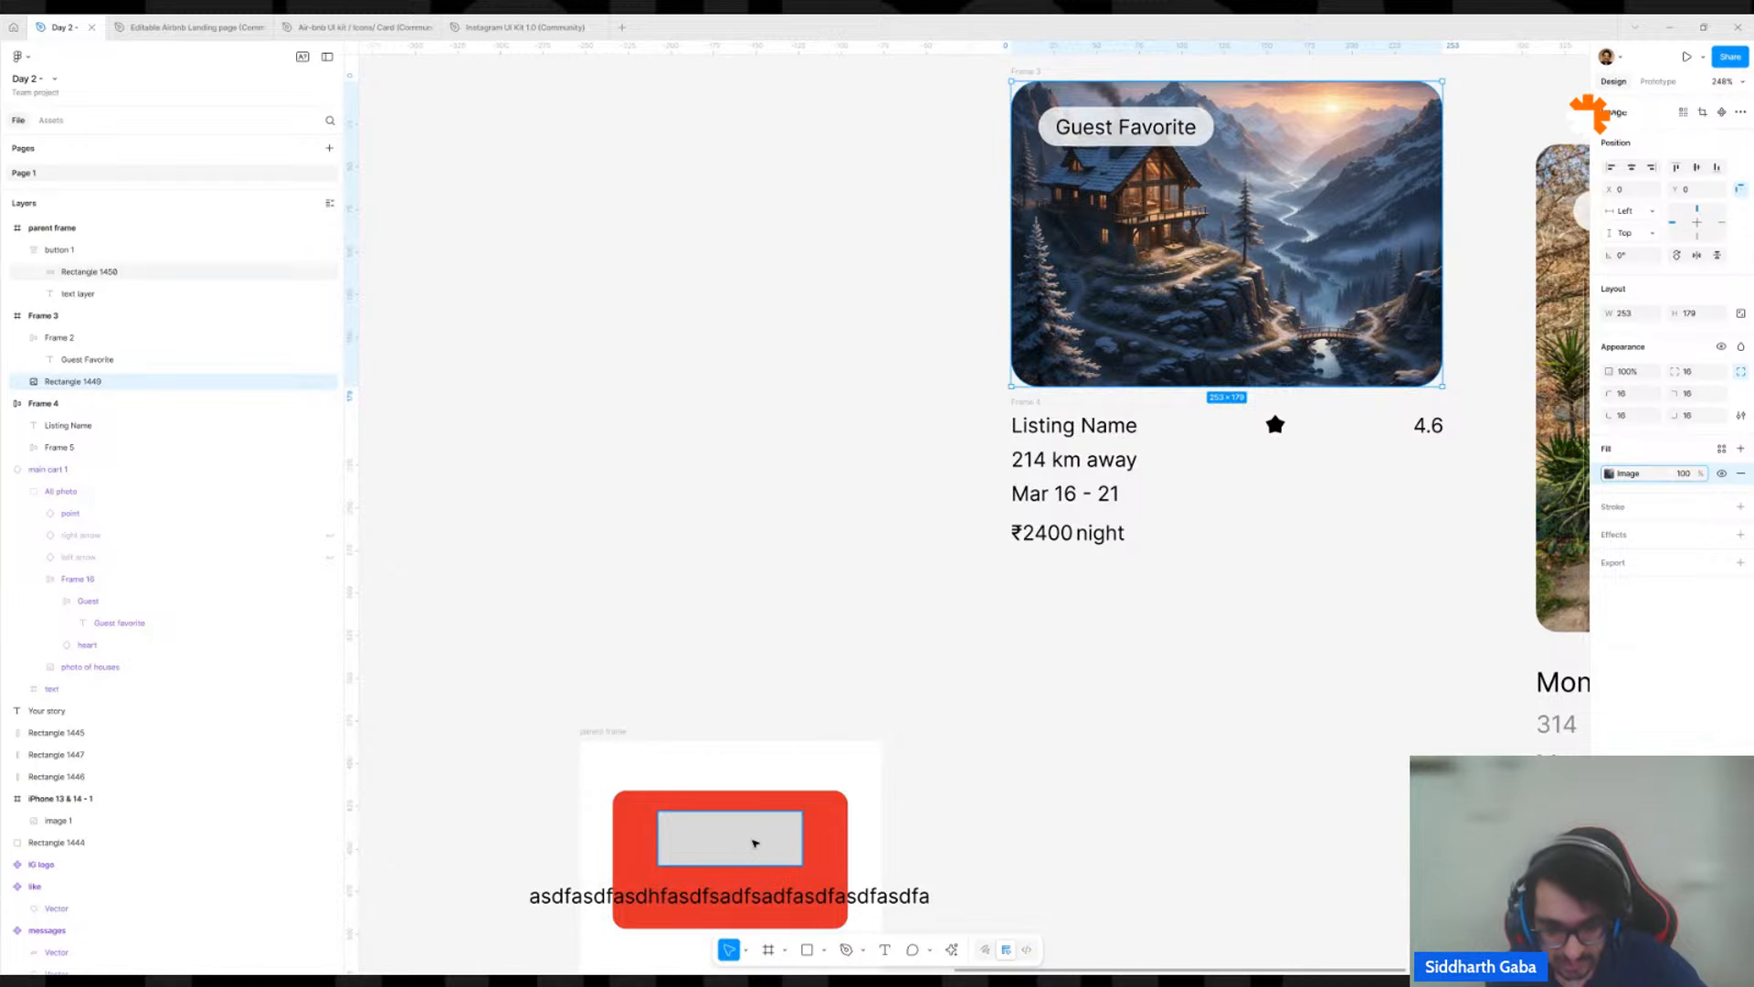
Paste the copied image fill onto the grey rectangle in button 1 and remove its solid grey fill.
left_click(755, 842)
left_click(935, 804)
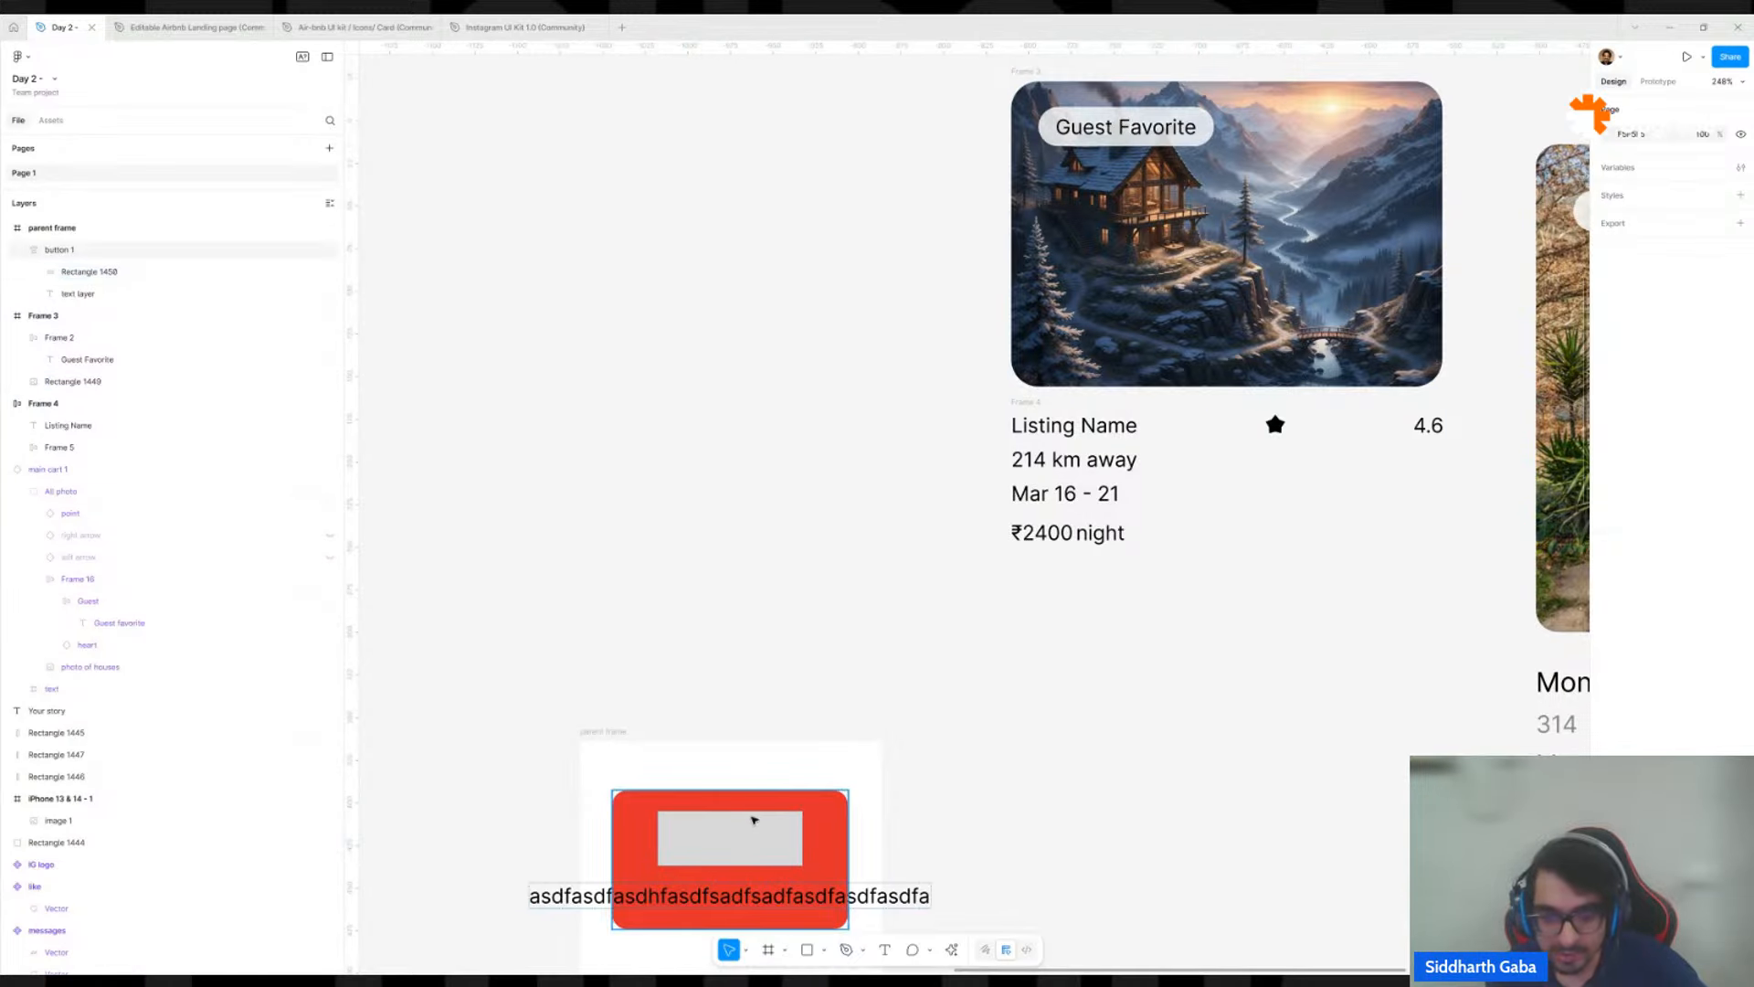
scroll(960, 639, "down", 4)
scroll(959, 640, "left", 2)
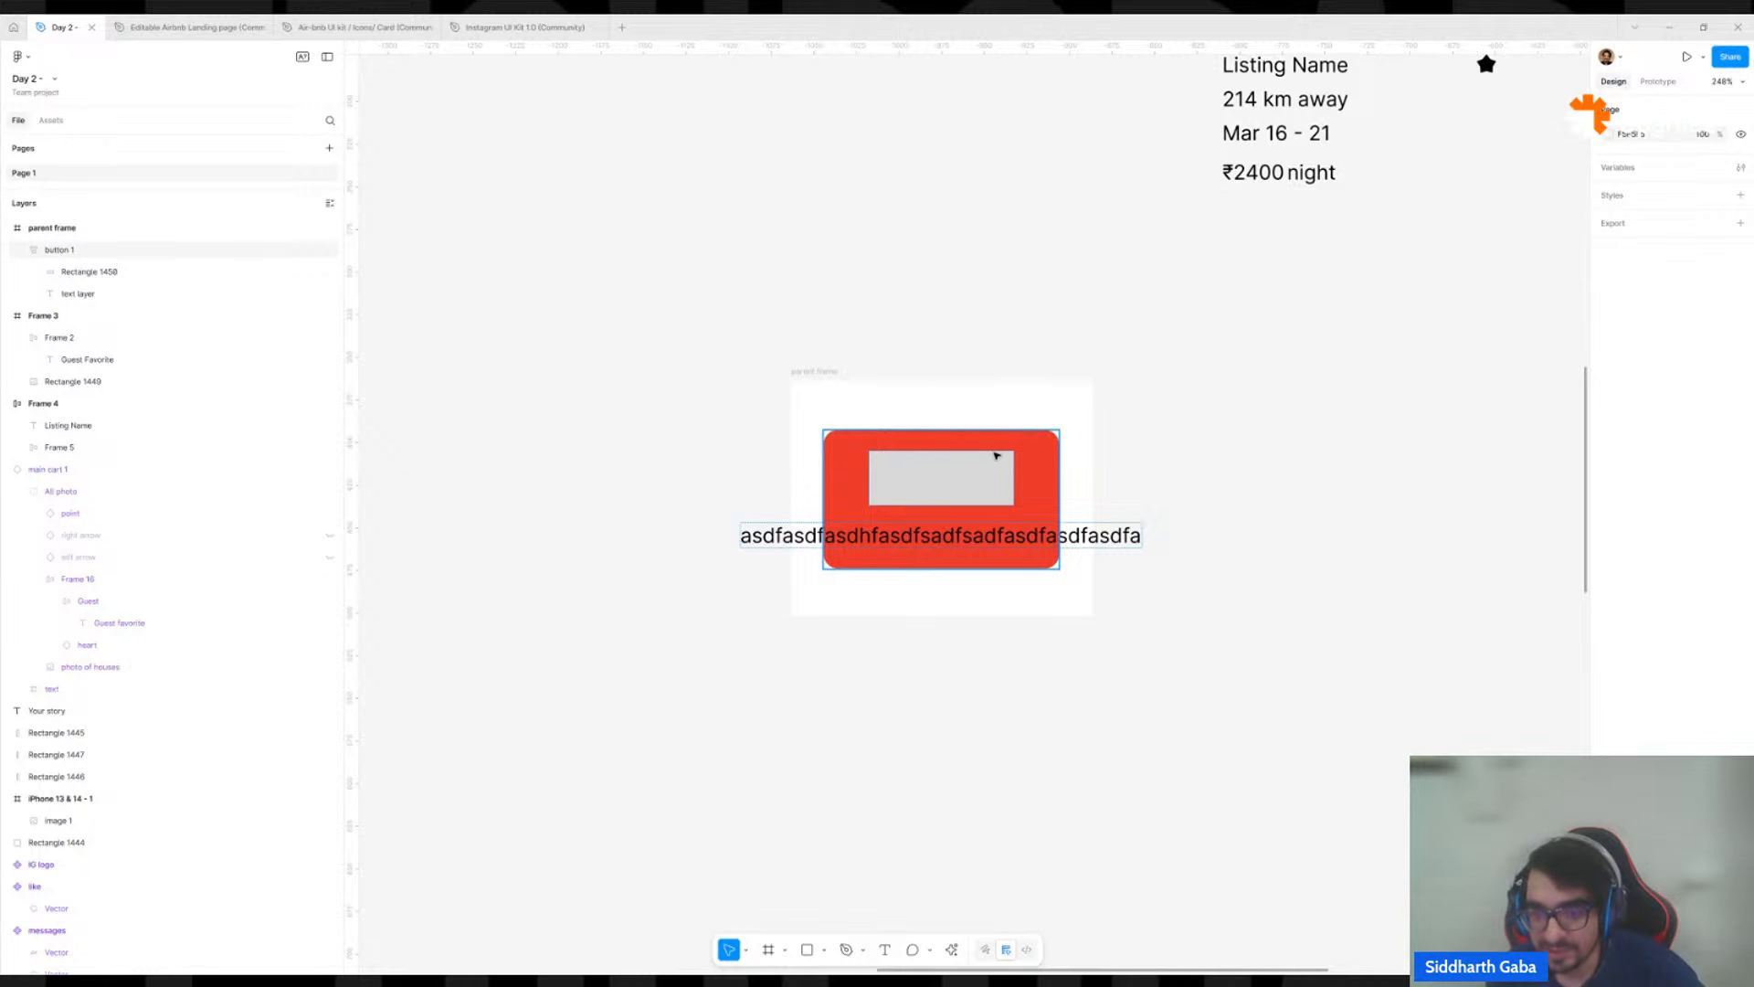
left_click(983, 461)
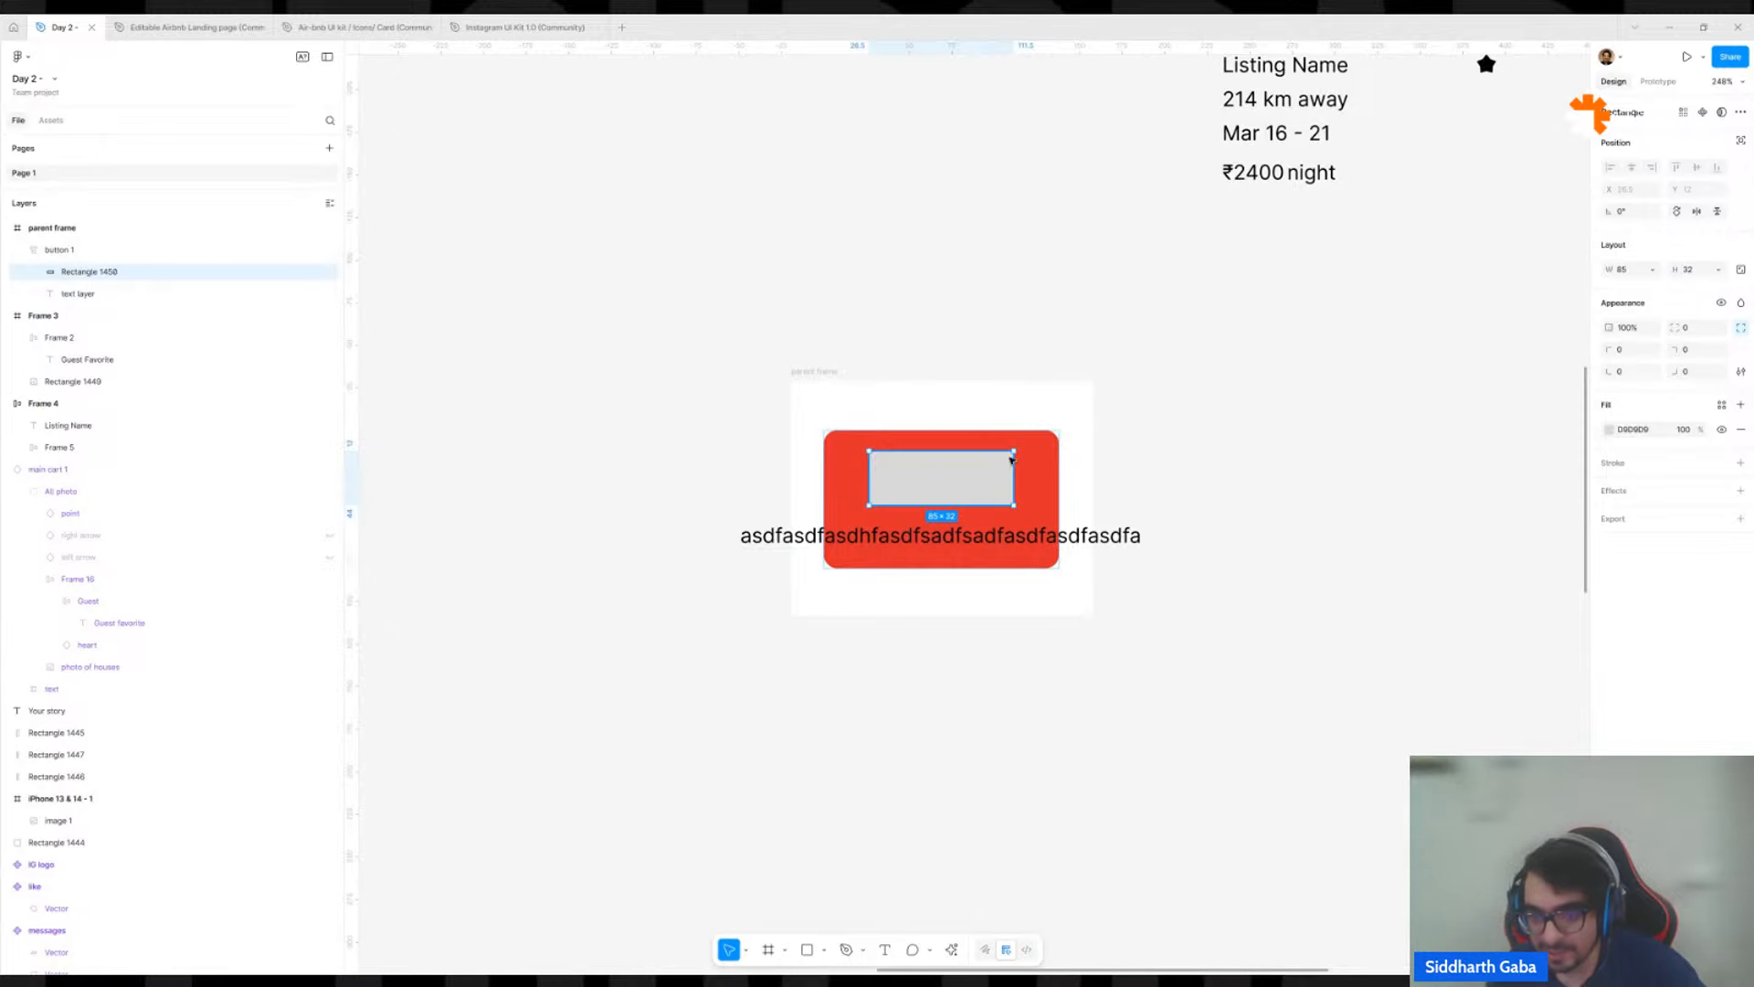
left_click(1158, 421)
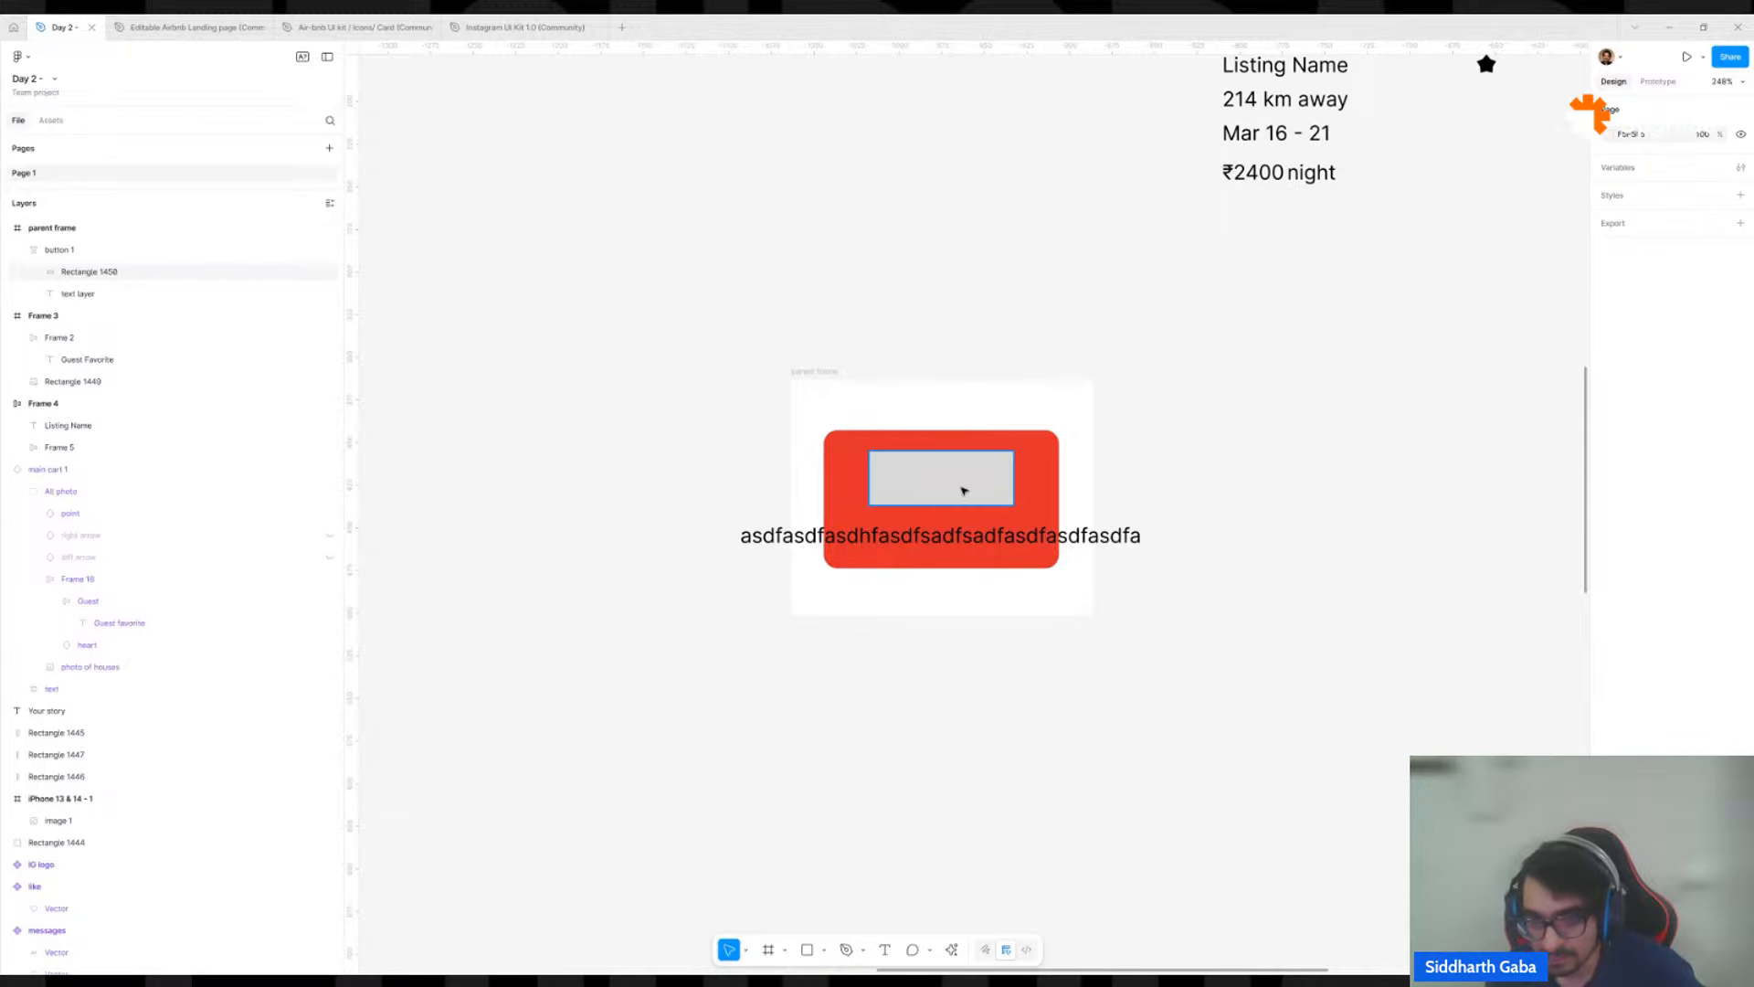
left_click(964, 491)
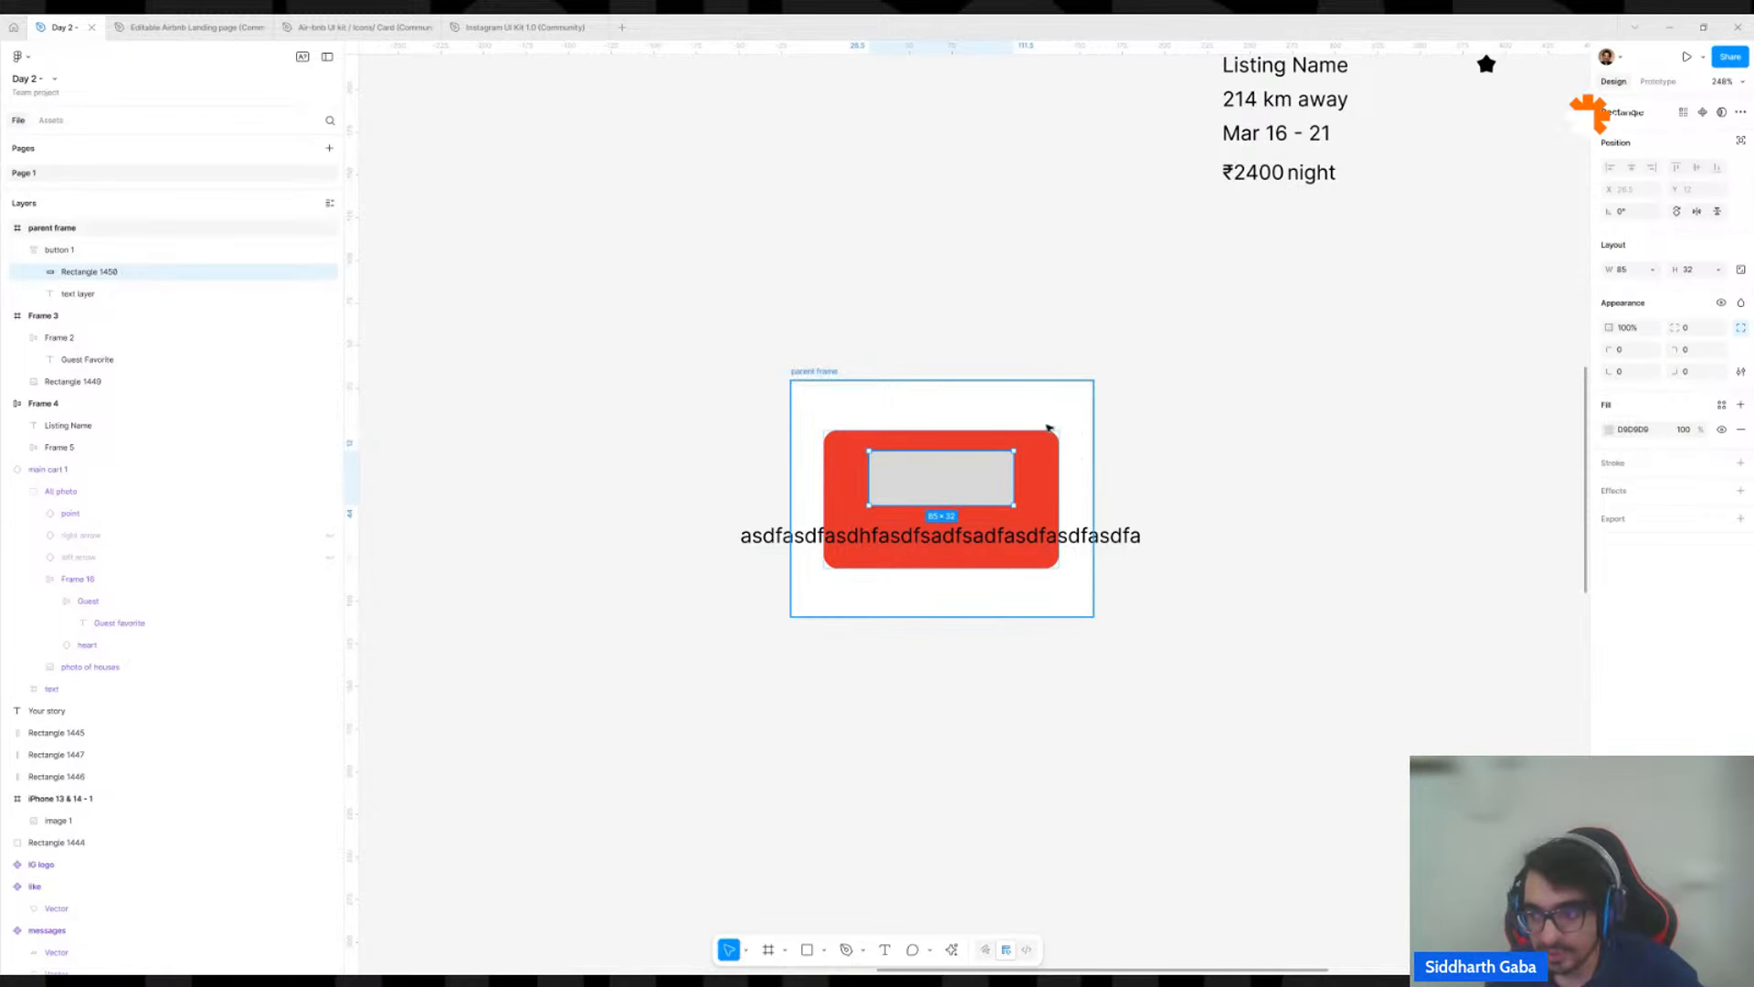
key("ctrl+v")
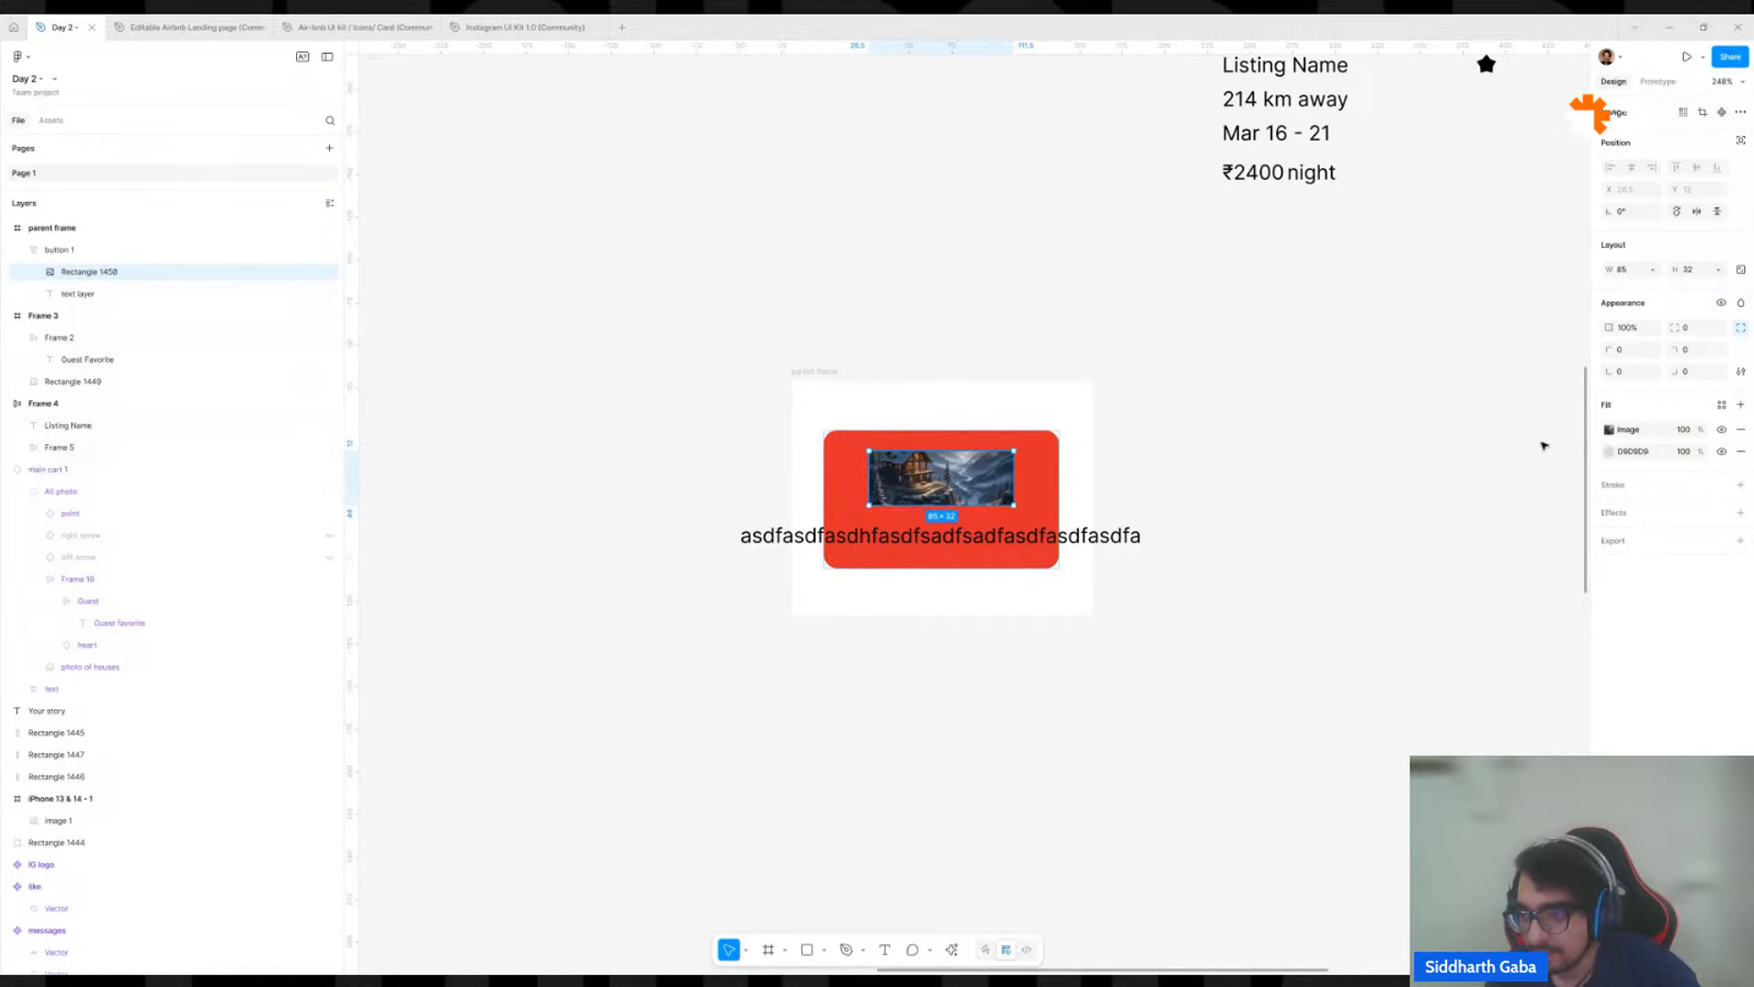
left_click(1740, 451)
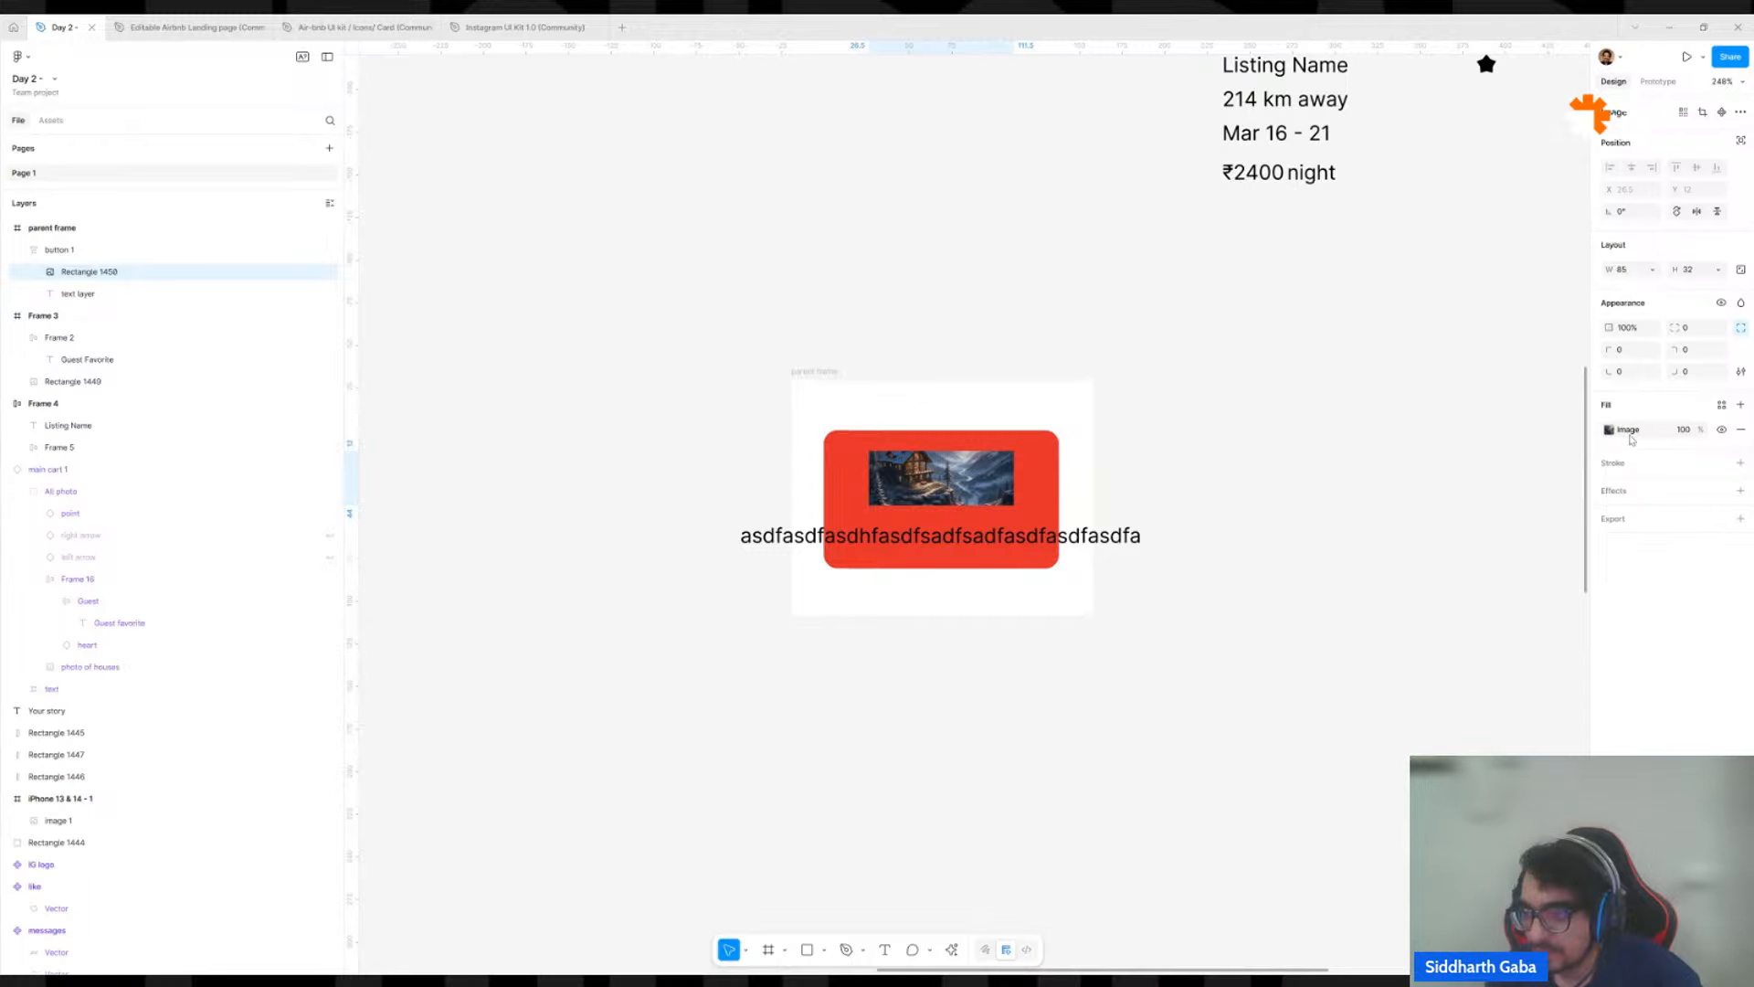
Widen button 1 to about 170 by extending its edge past the parent frame.
scroll(1014, 464, "up", 5)
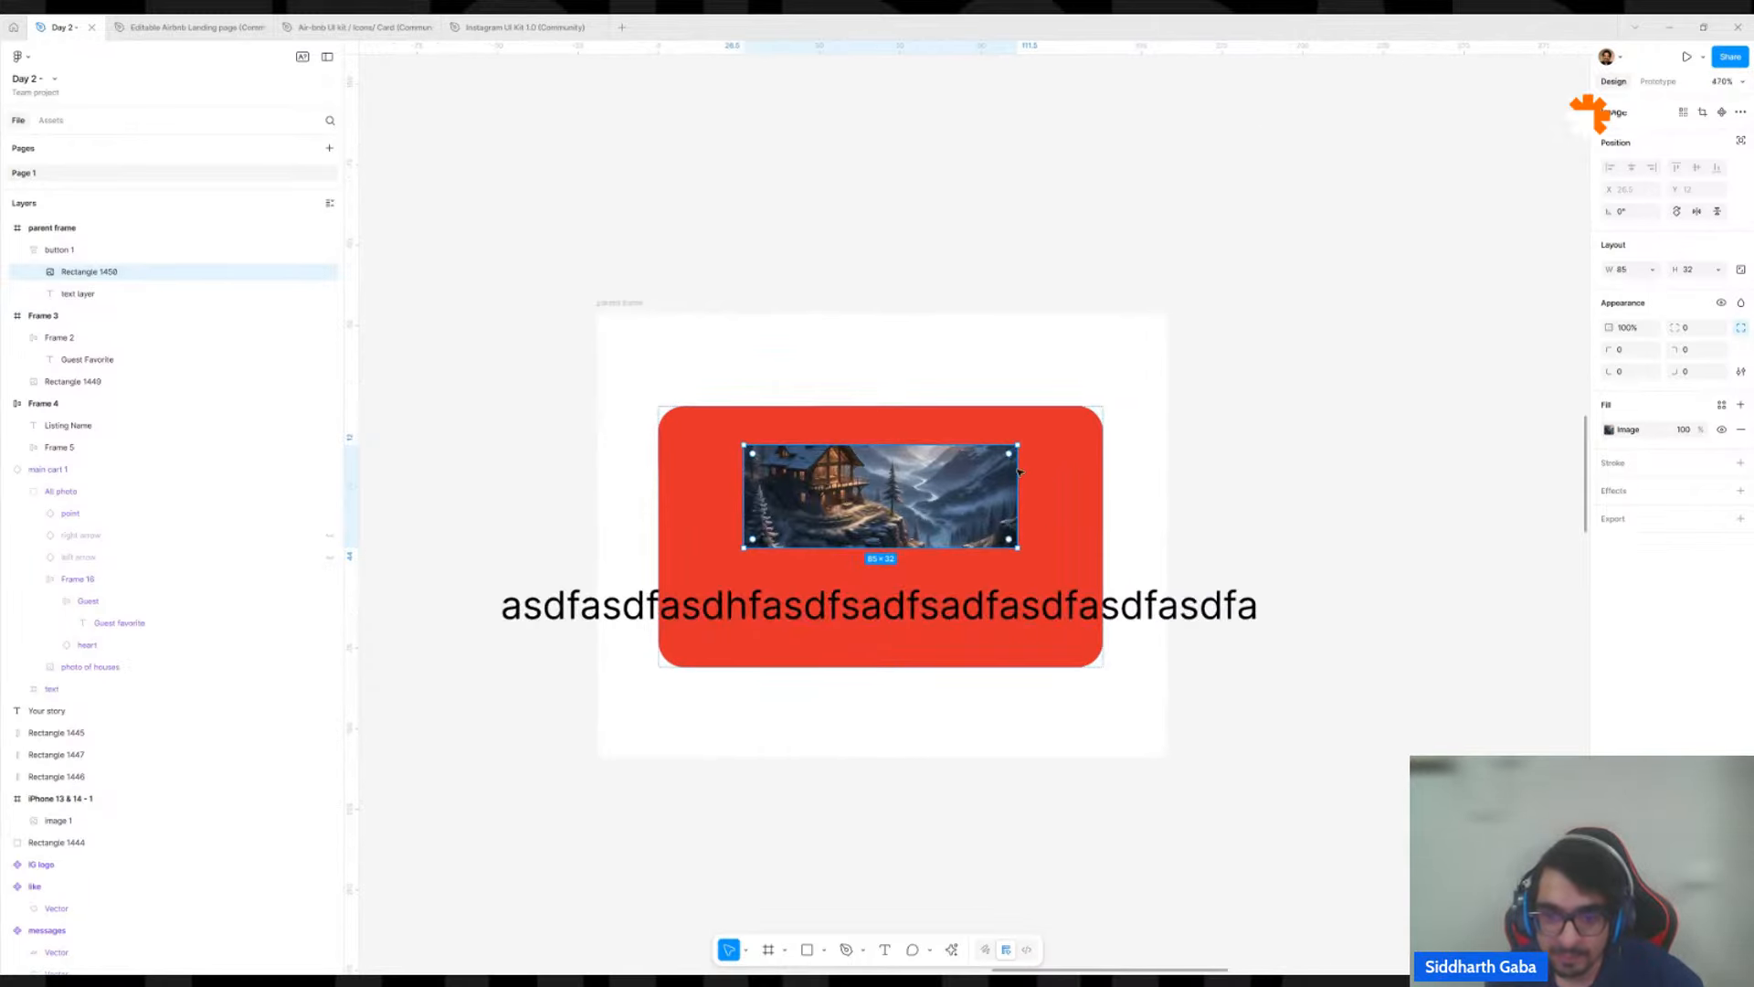
left_click(1064, 489)
left_click_drag(1098, 486, 1205, 495)
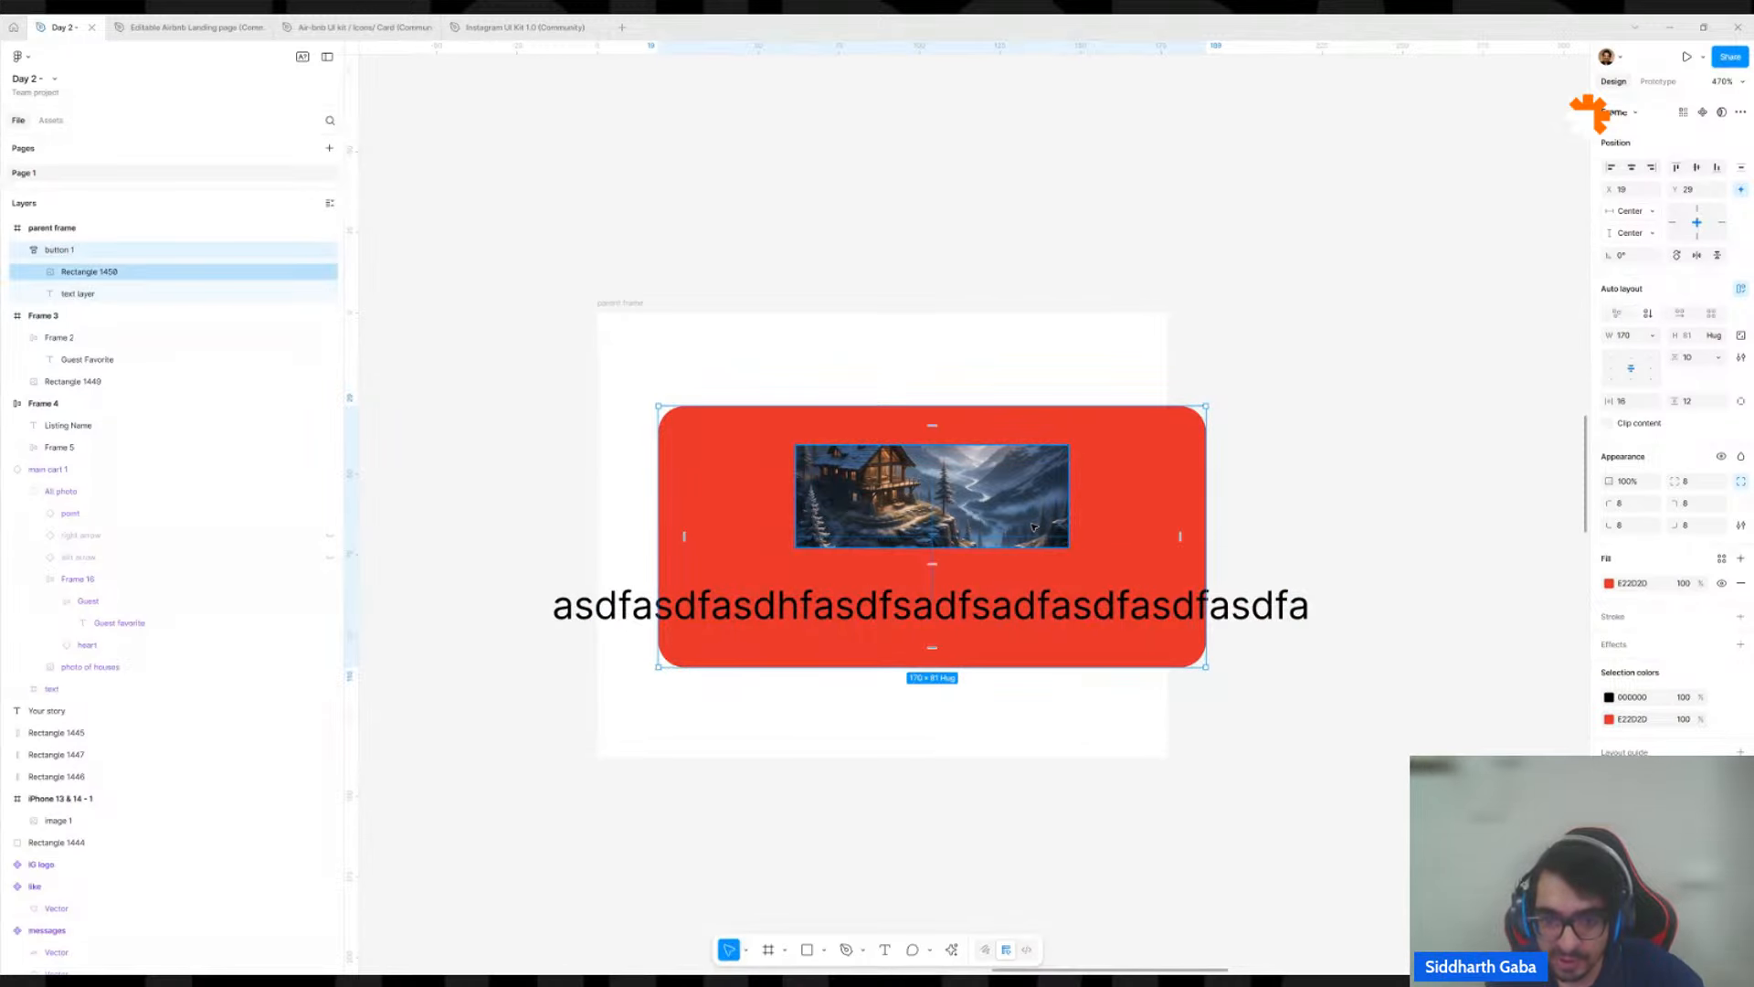
left_click(1006, 481)
left_click(1176, 498)
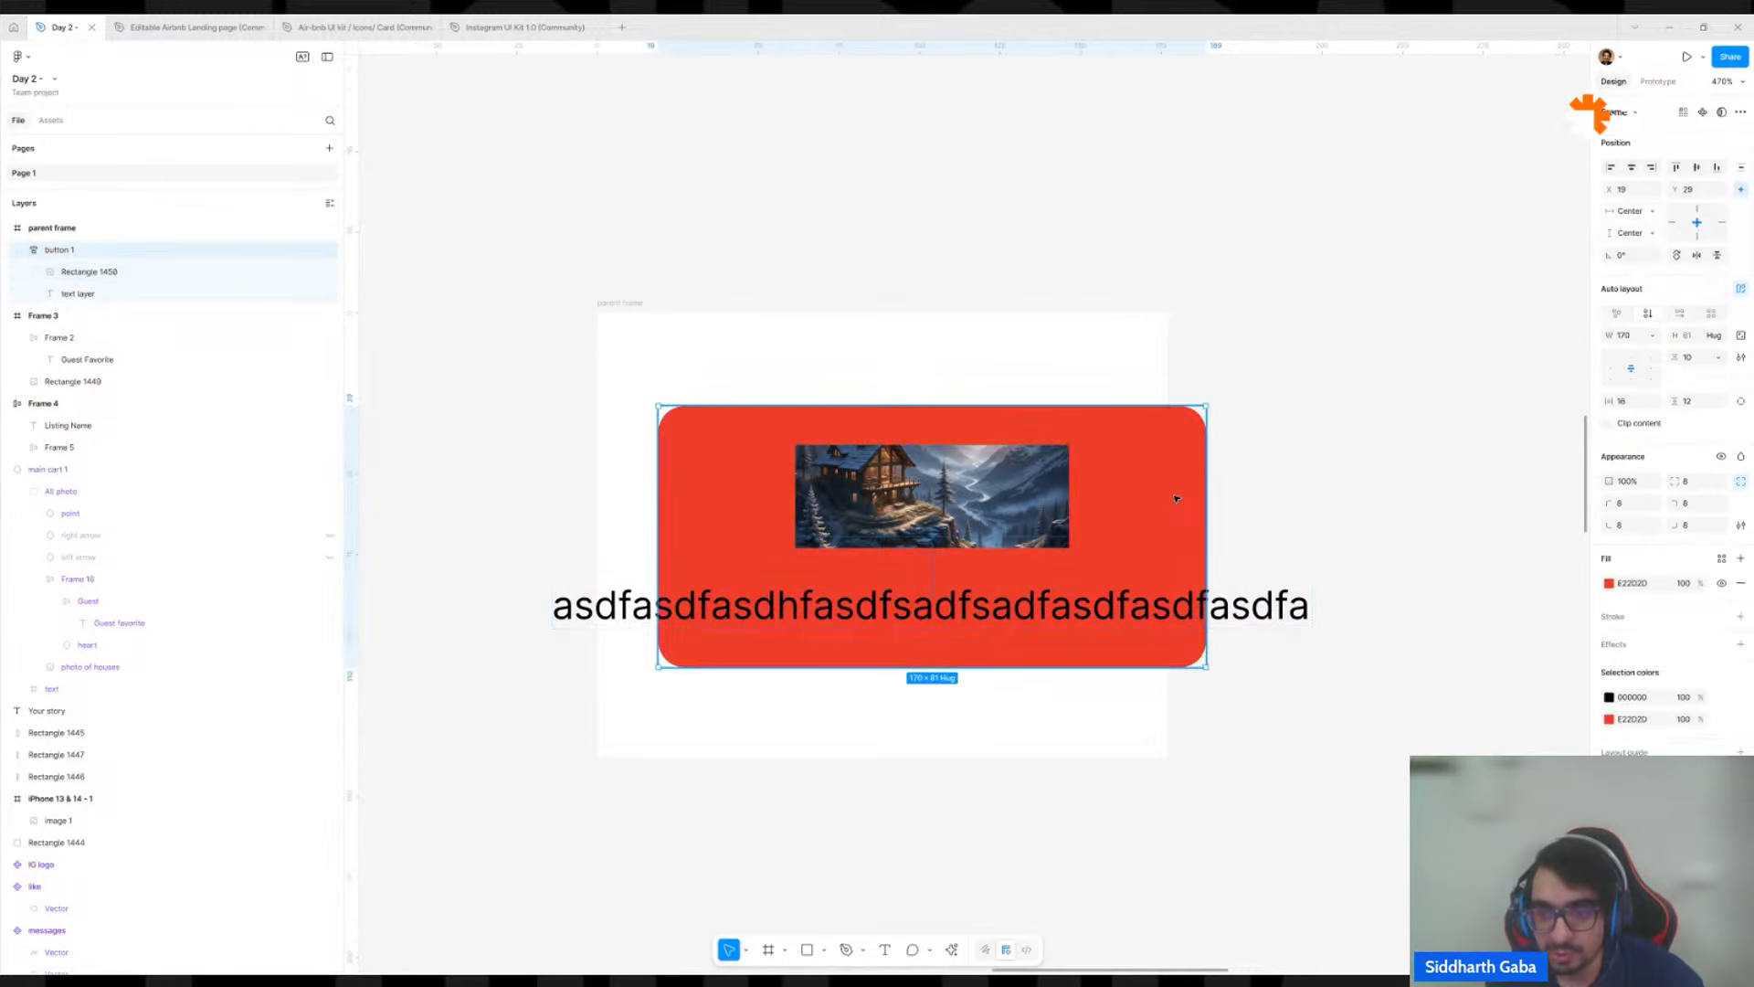
Set the image rectangle's width to Fill container inside button 1 and narrow the button to about 168.
left_click(1024, 508)
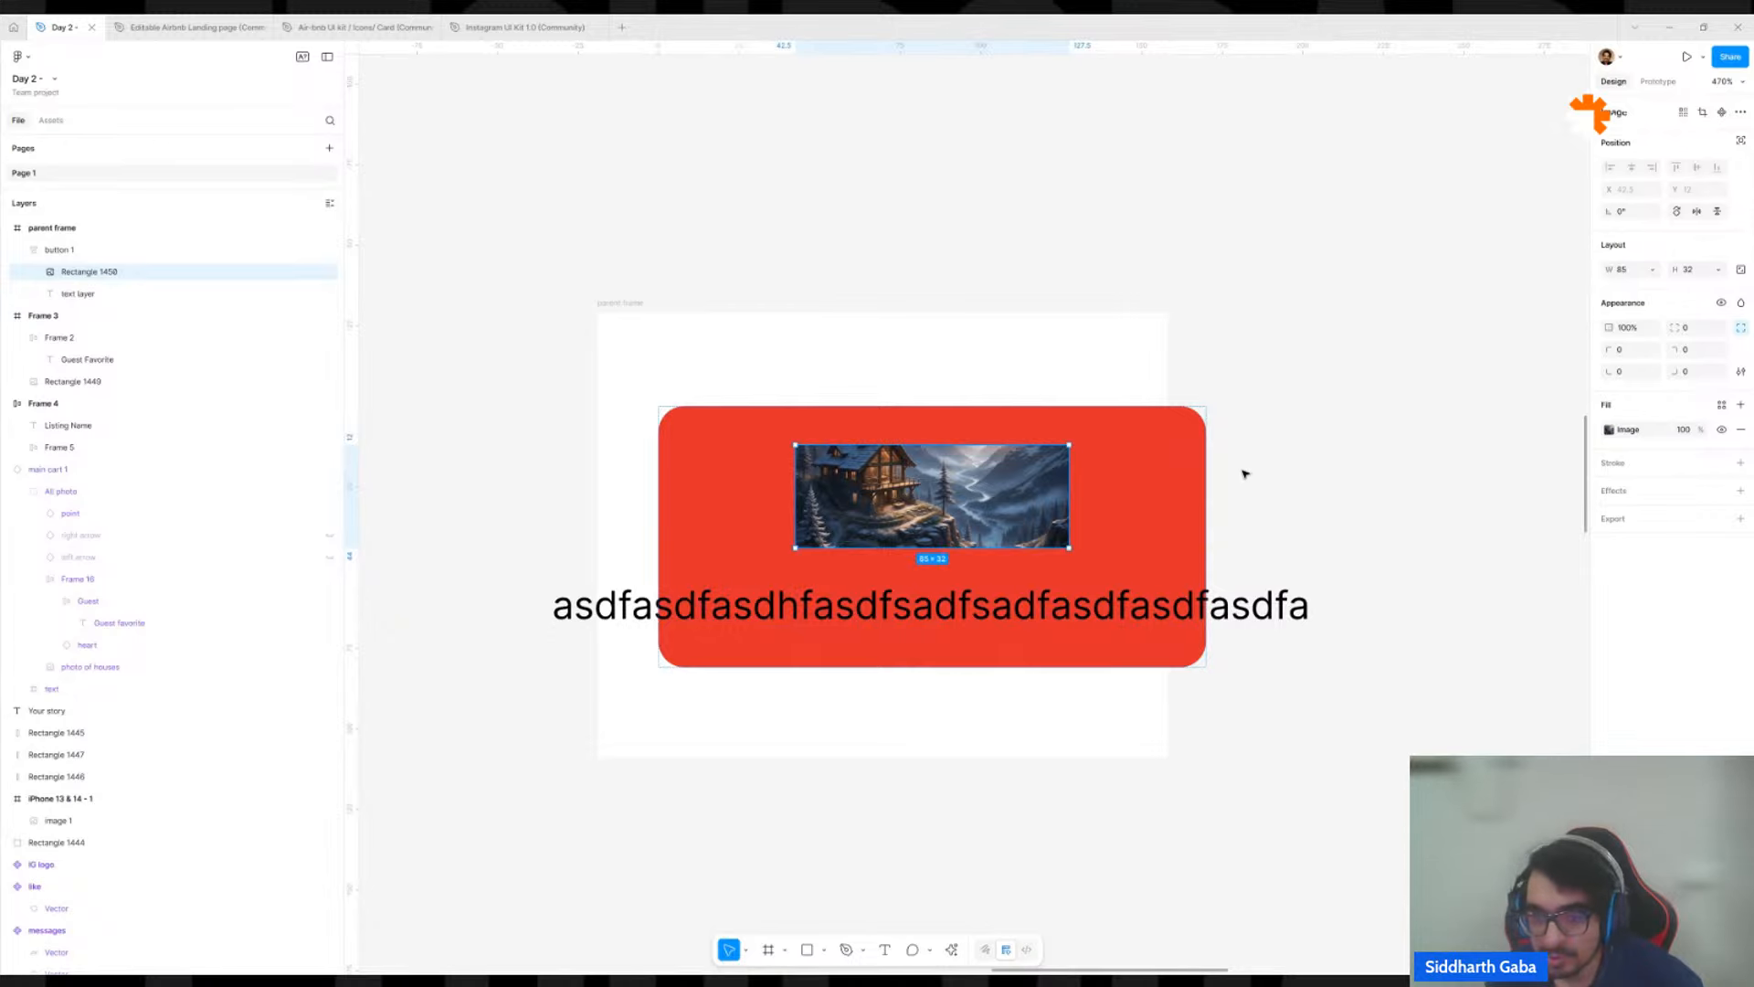
left_click(1653, 271)
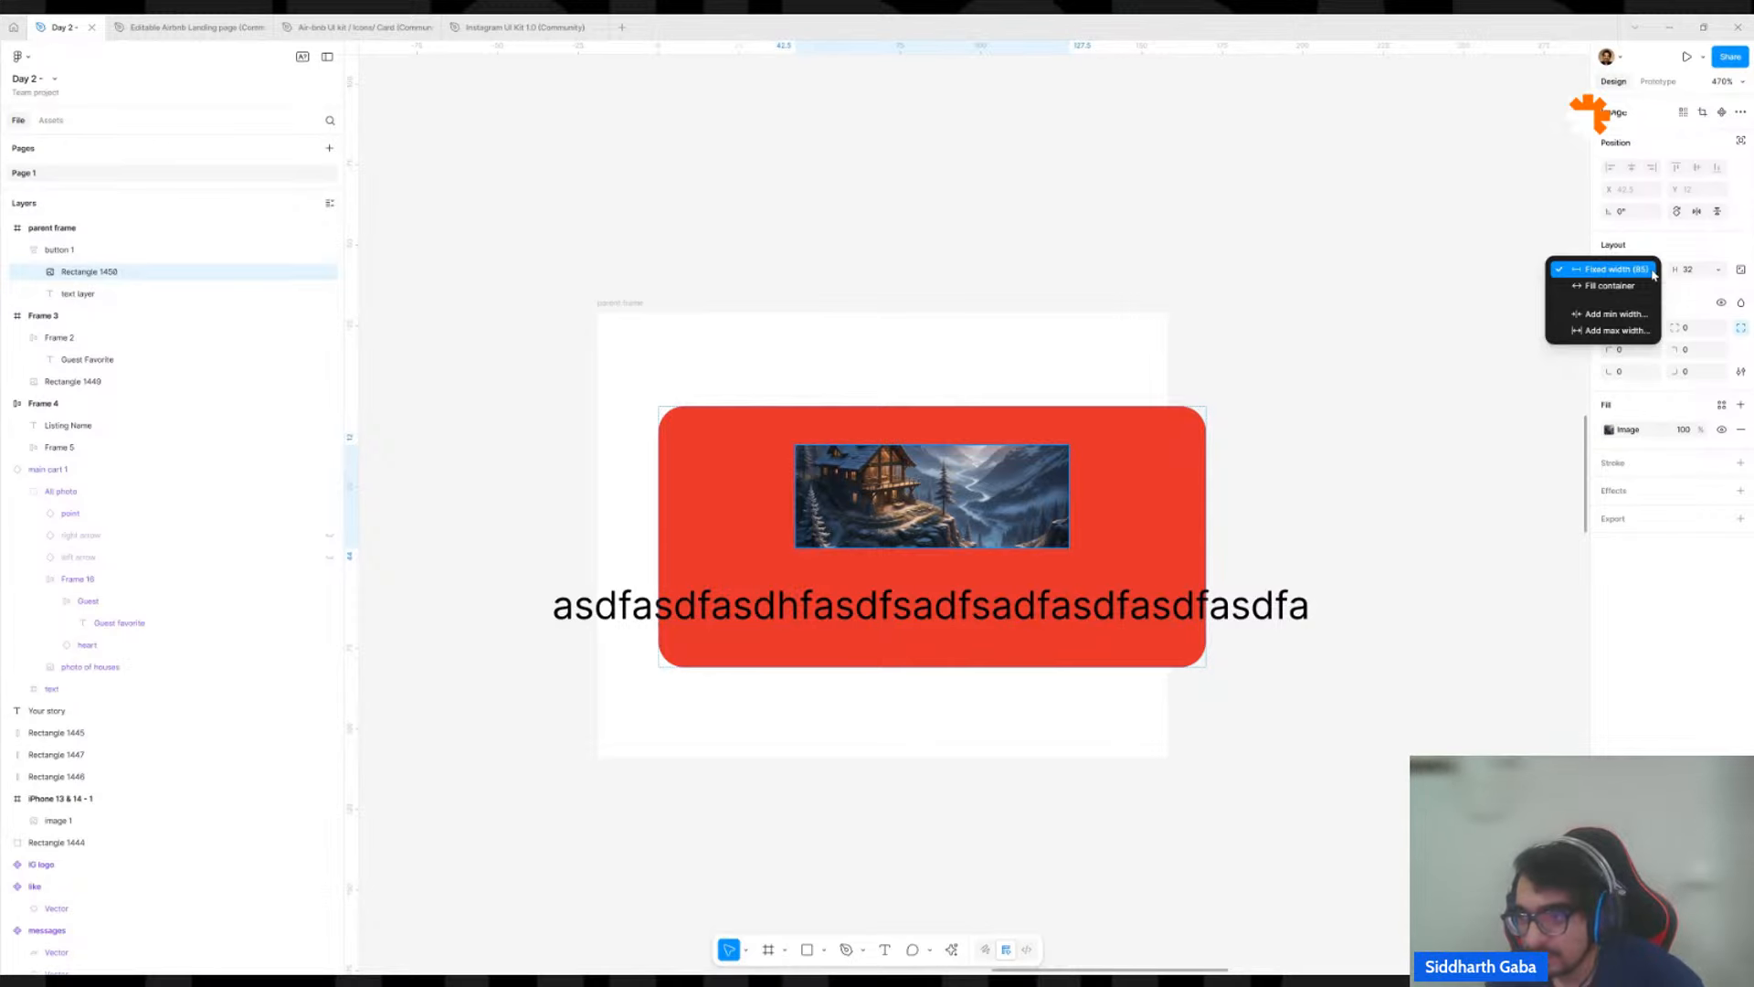
left_click(1682, 289)
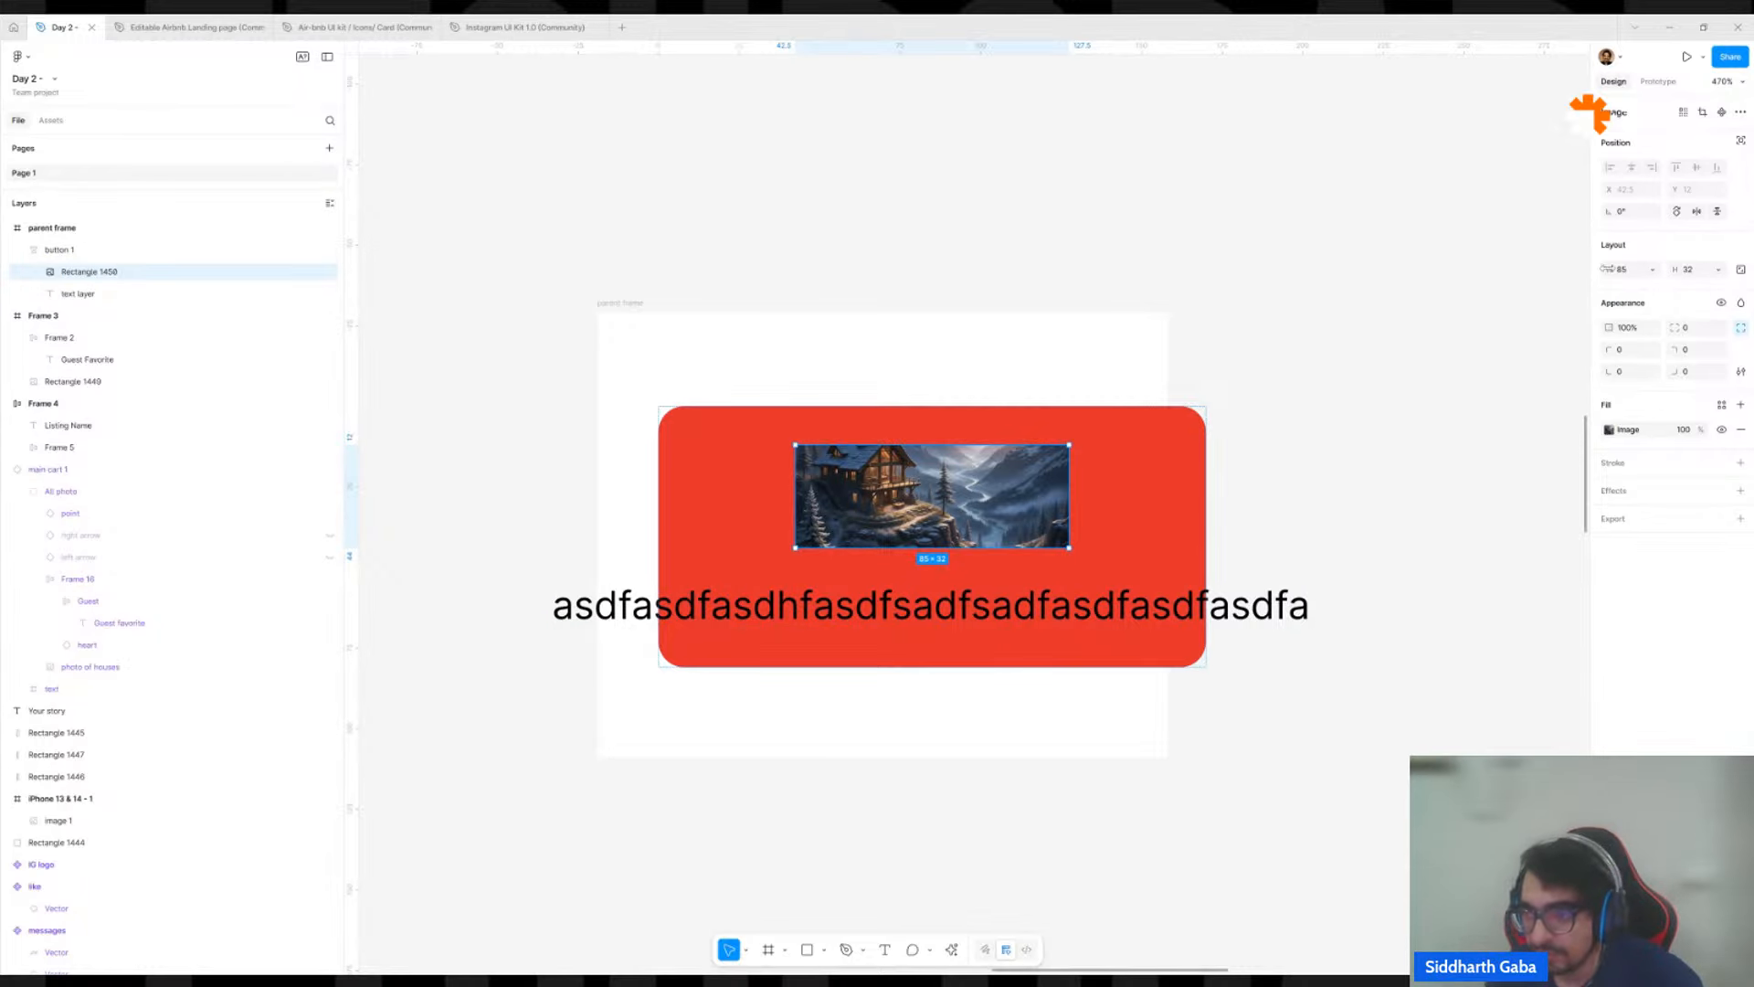
left_click(1652, 270)
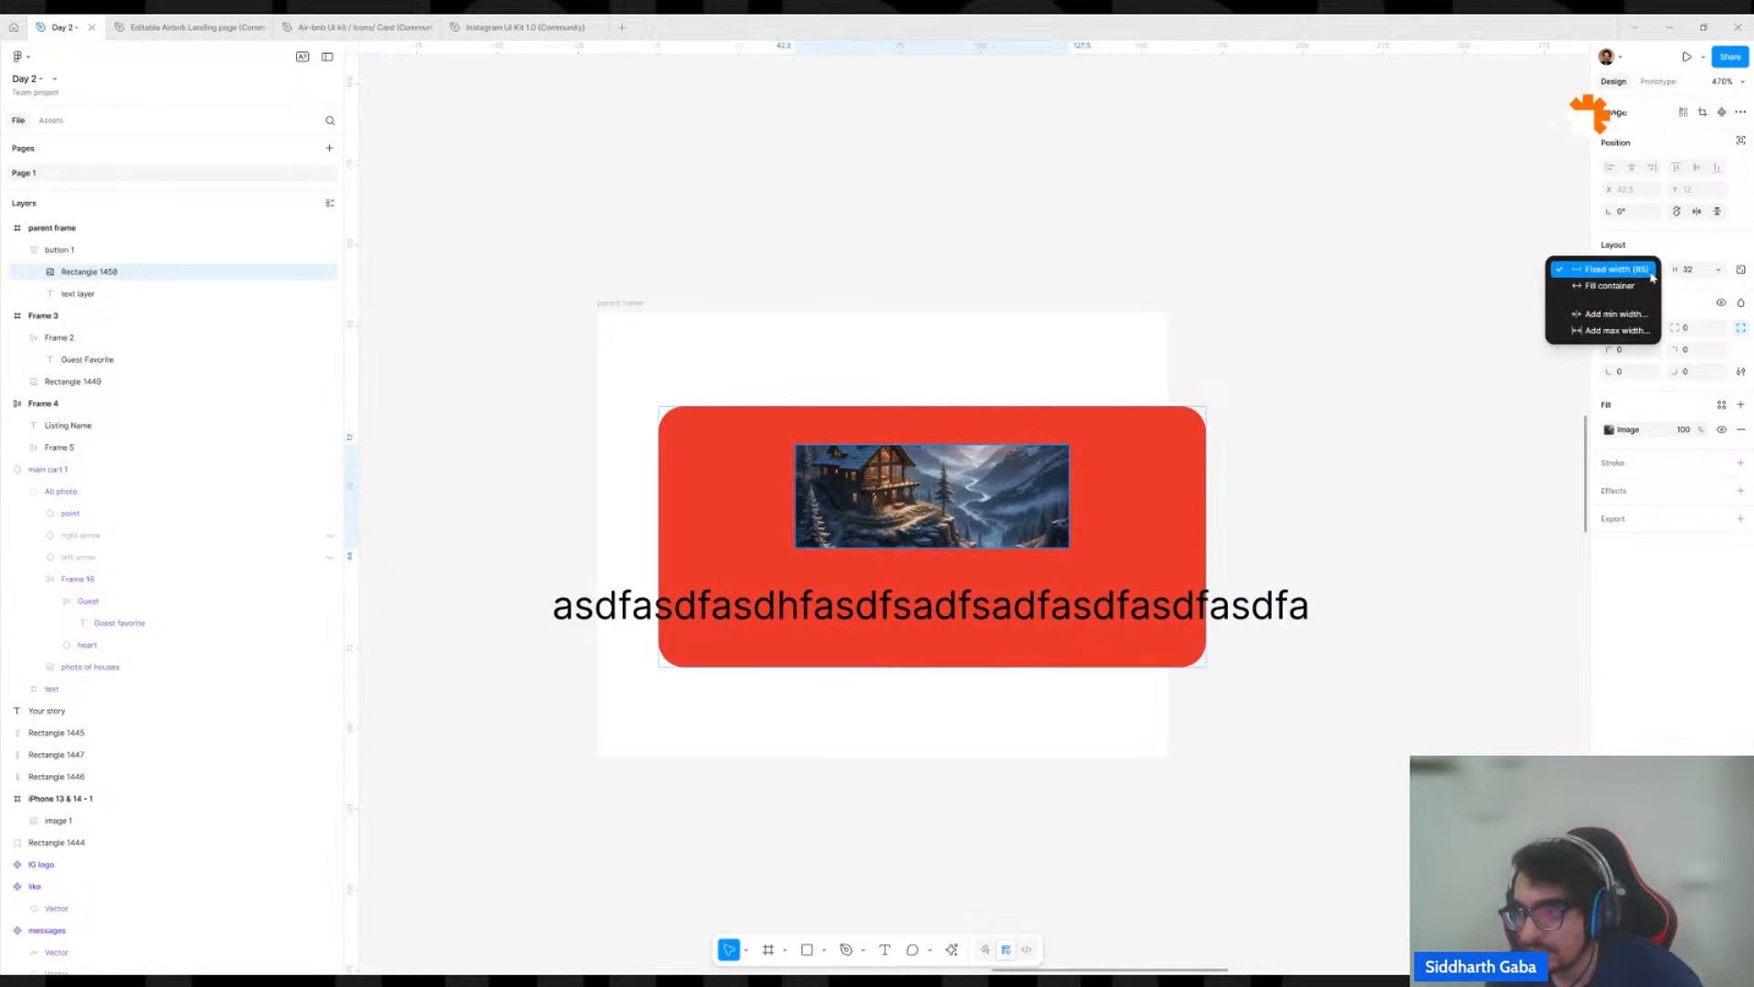
left_click(1598, 287)
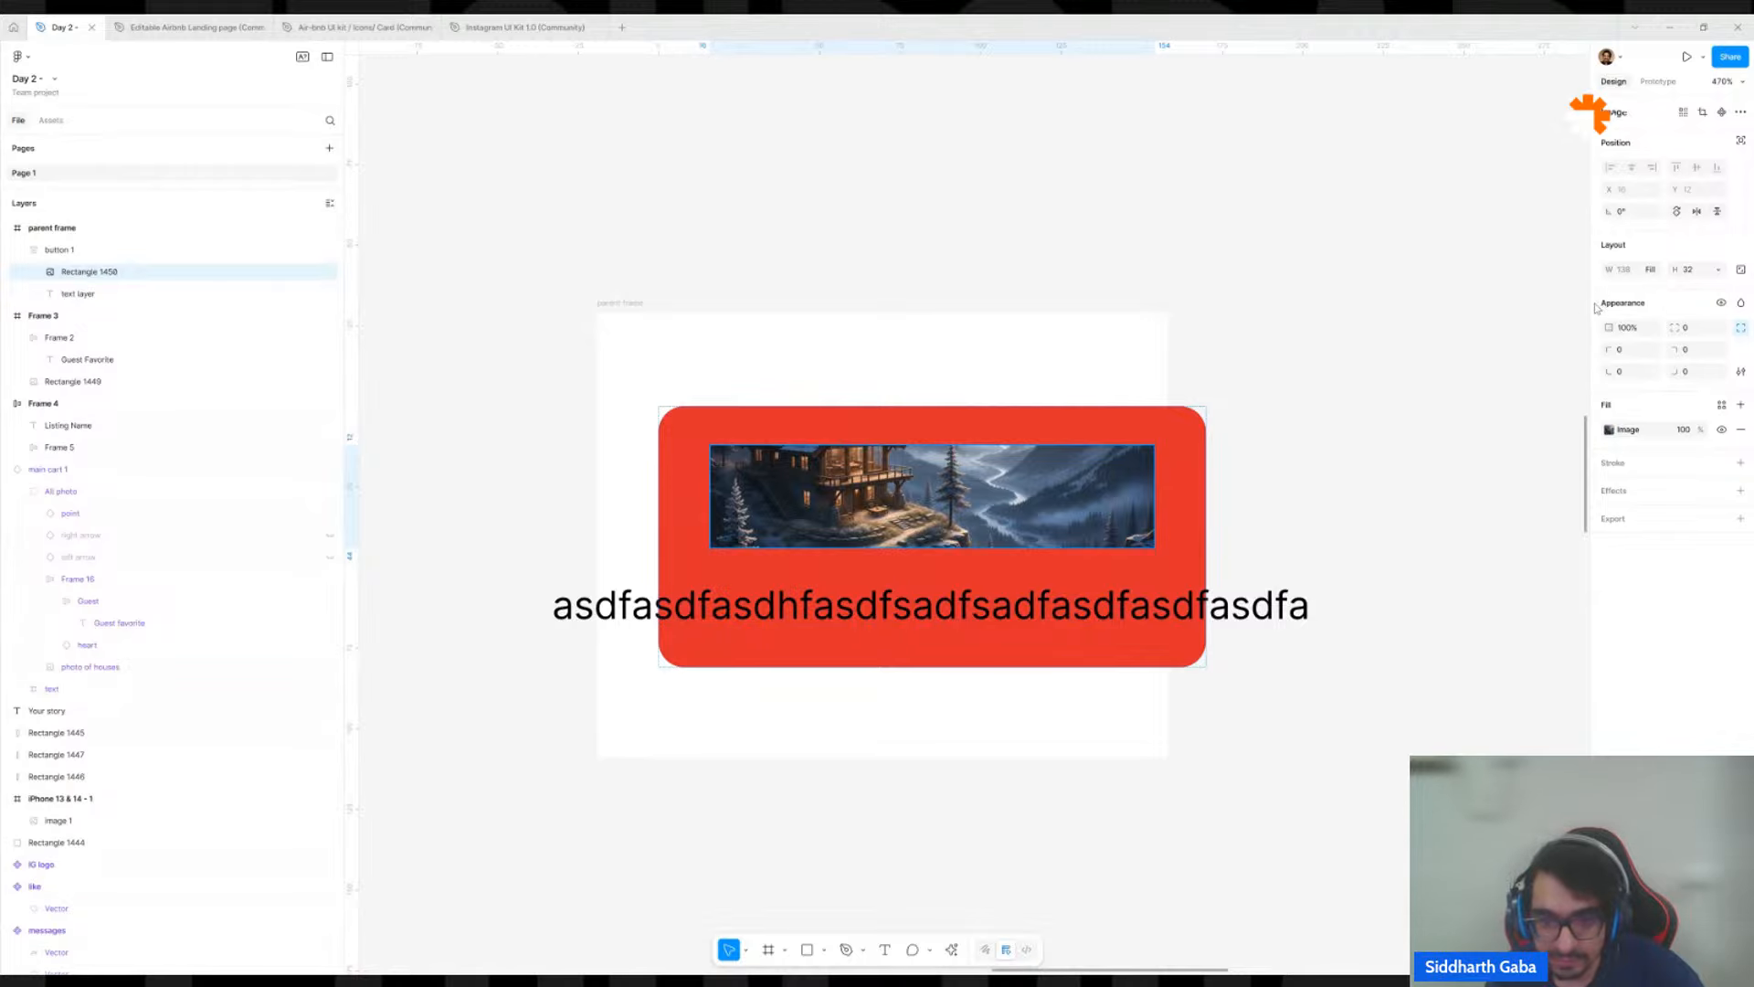
left_click(1200, 525)
left_click_drag(1206, 531, 1199, 583)
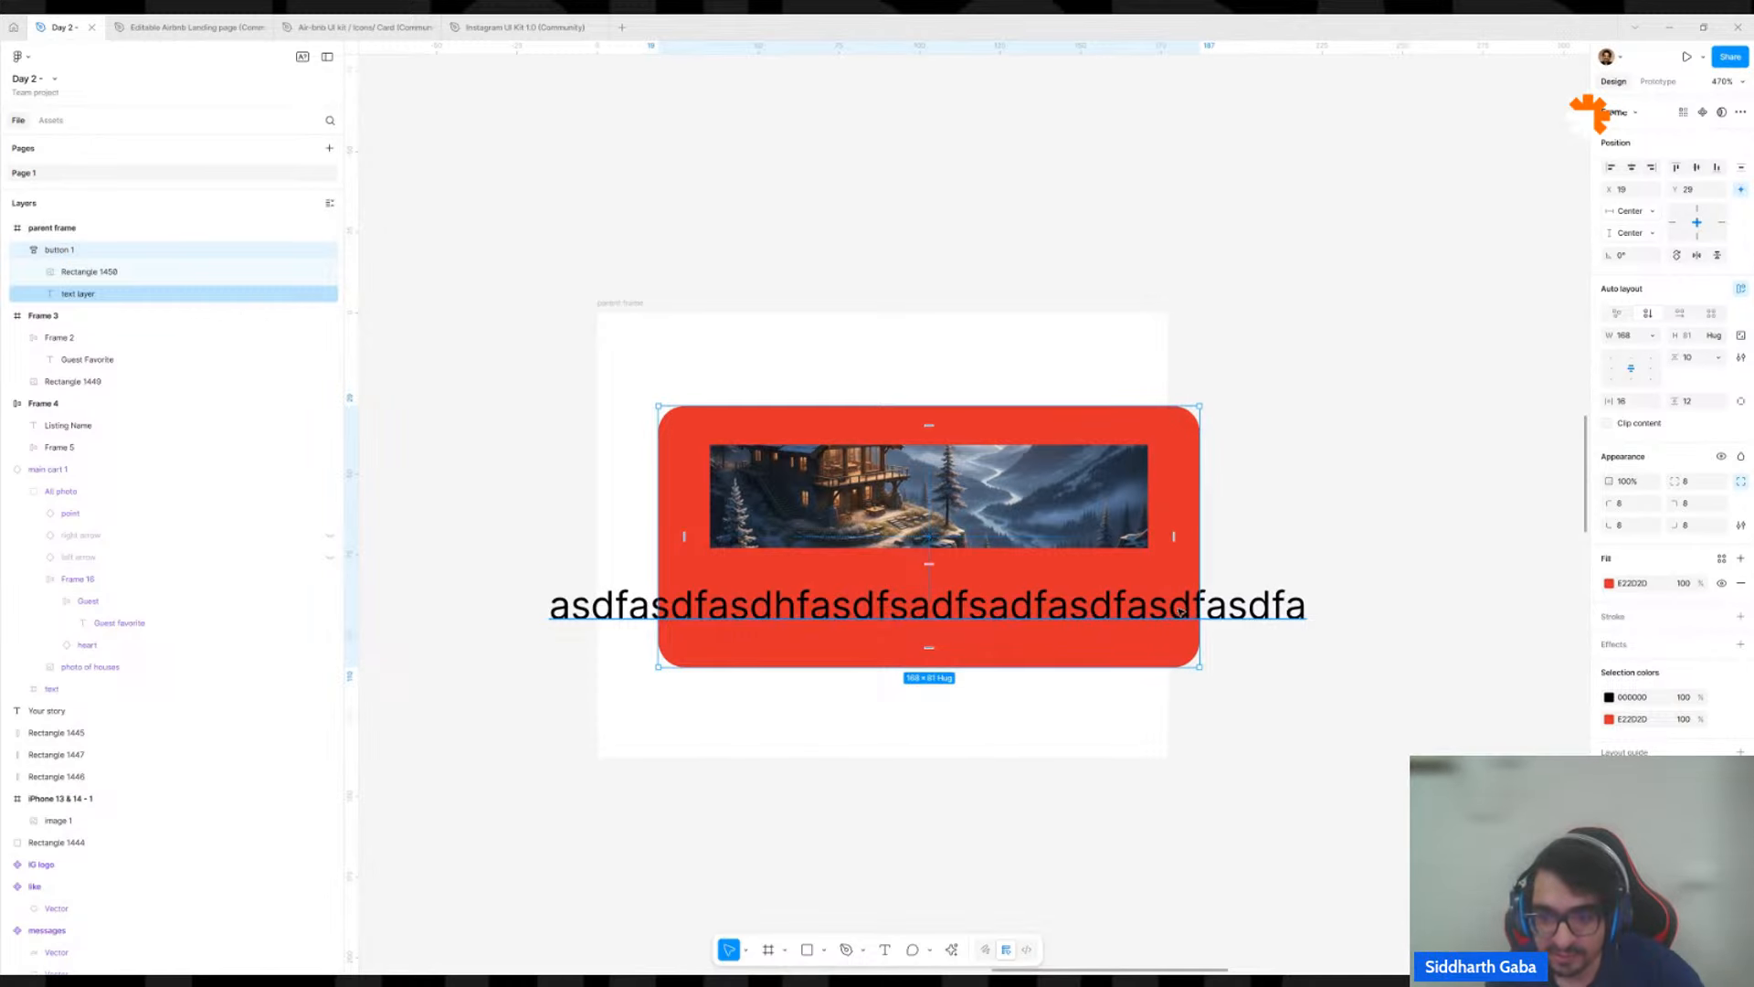
Set the text layer's width to Fill container and narrow button 1 to about 127 to wrap the text.
left_click(1082, 614)
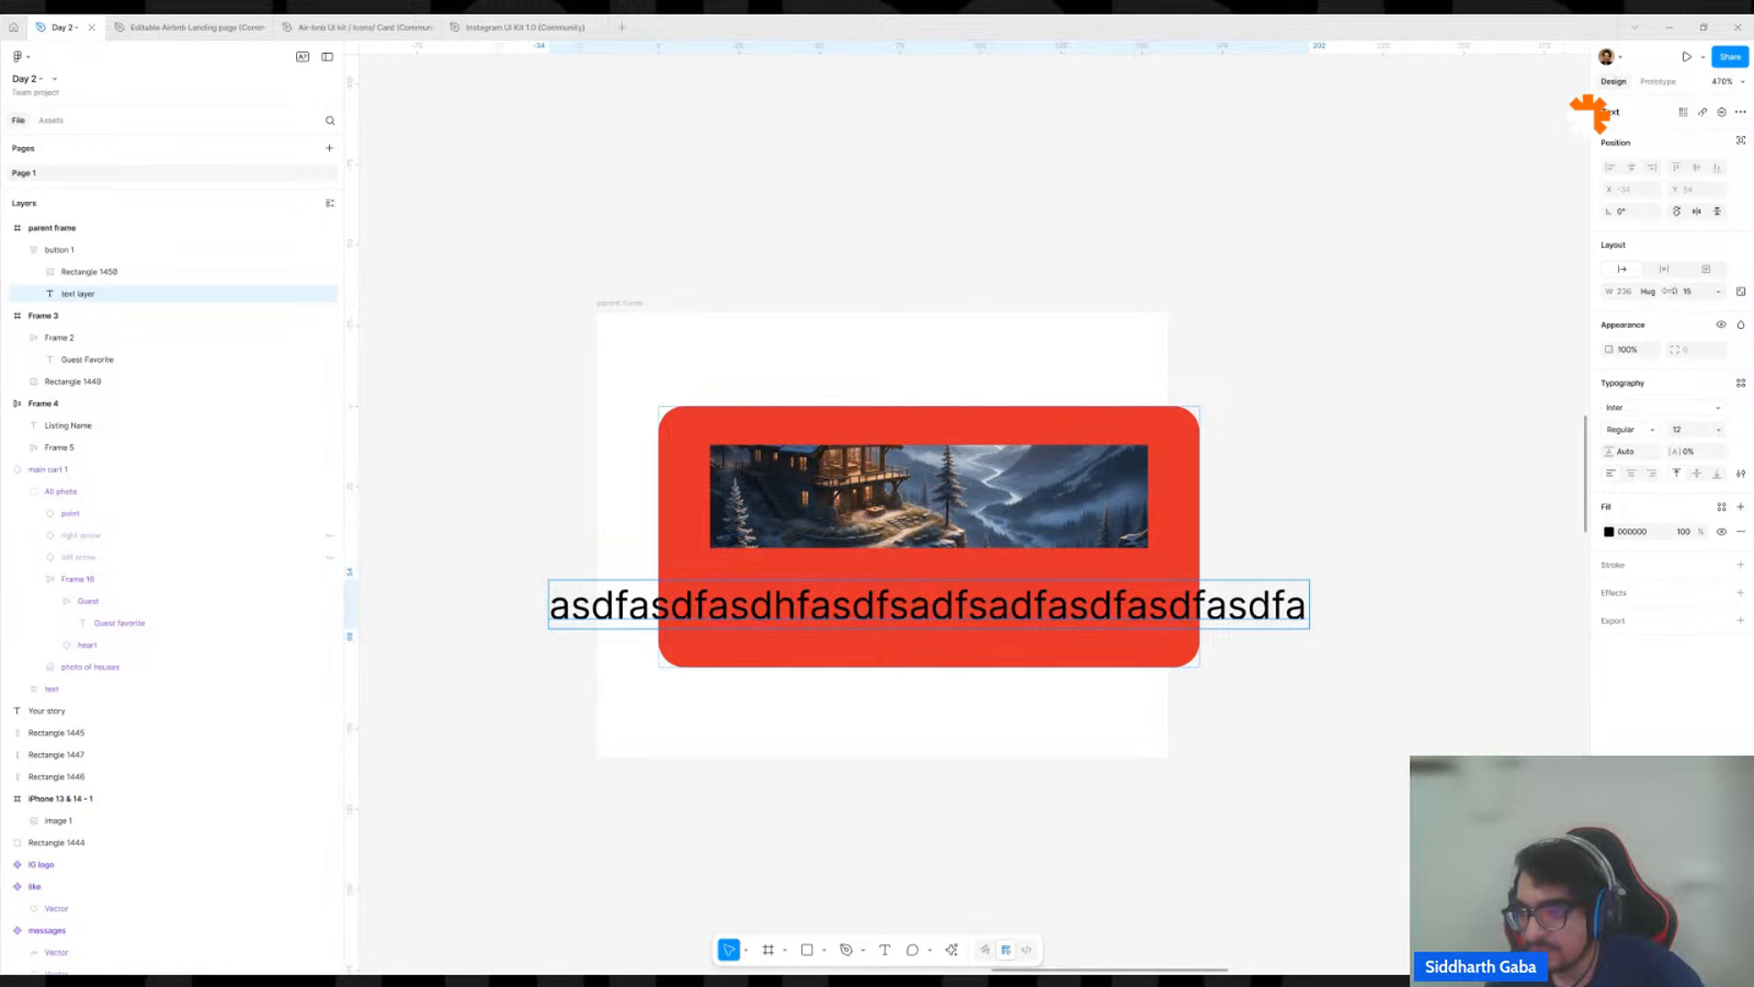
left_click(1649, 291)
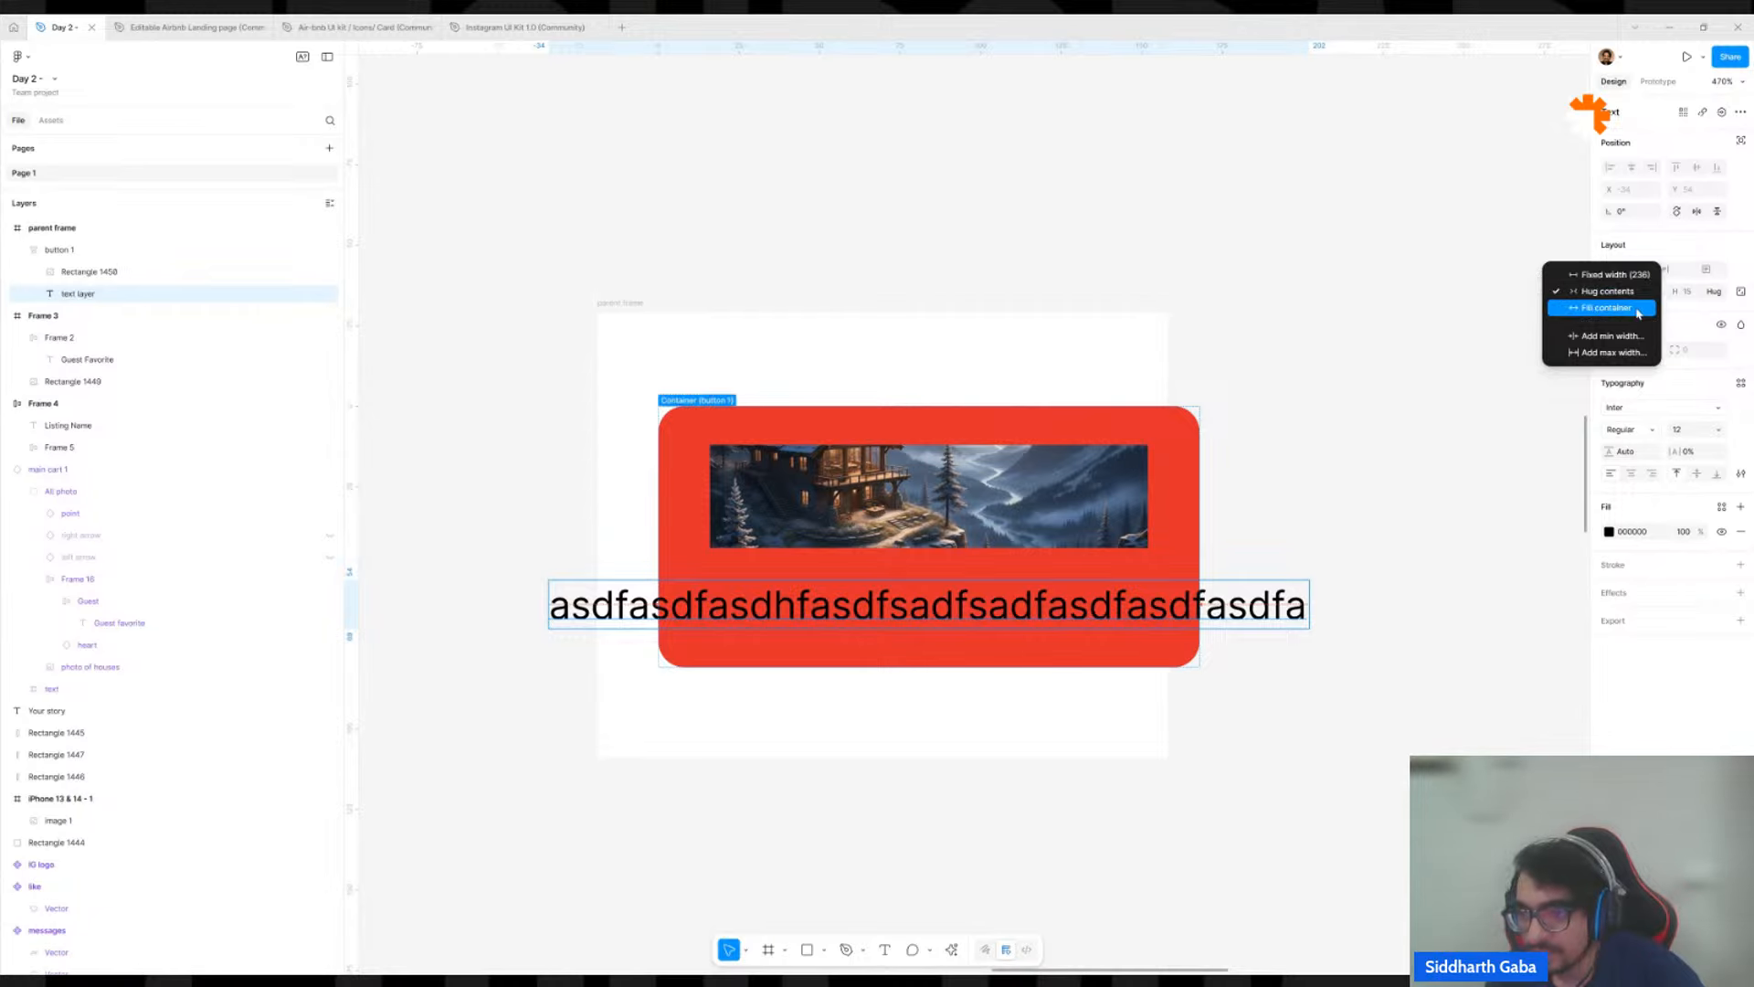
left_click(1637, 308)
left_click(1170, 514)
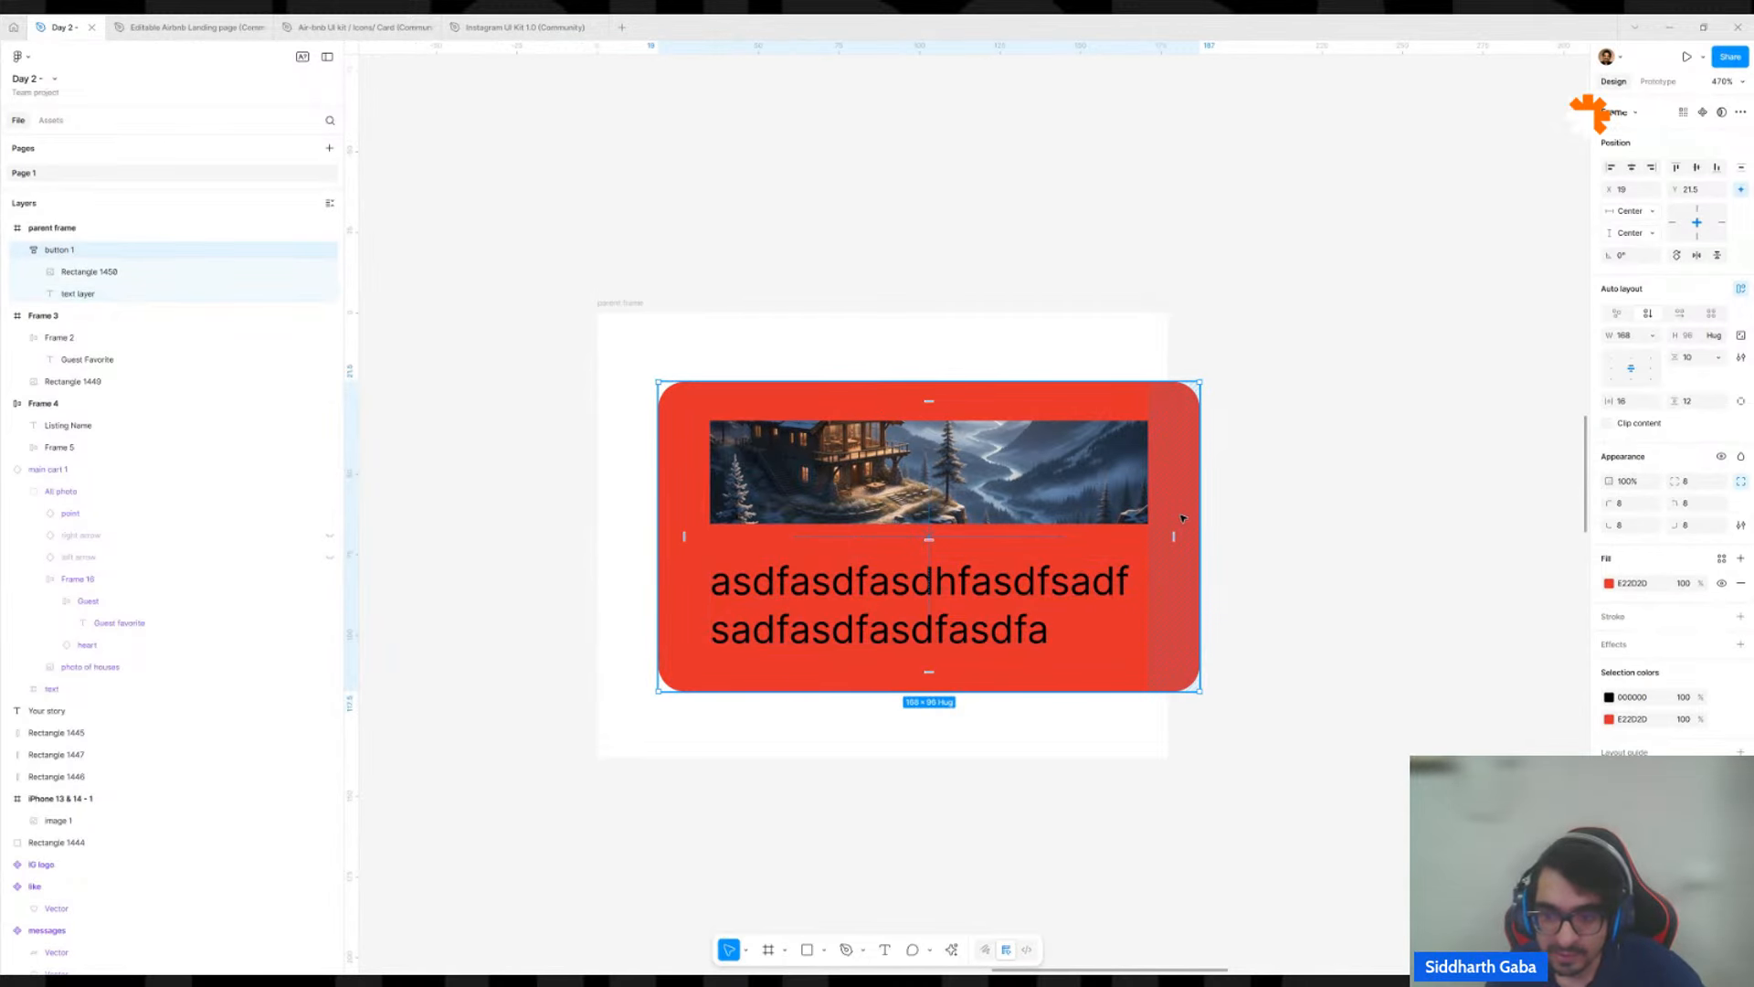
left_click_drag(1200, 536, 1070, 537)
double_click(982, 559)
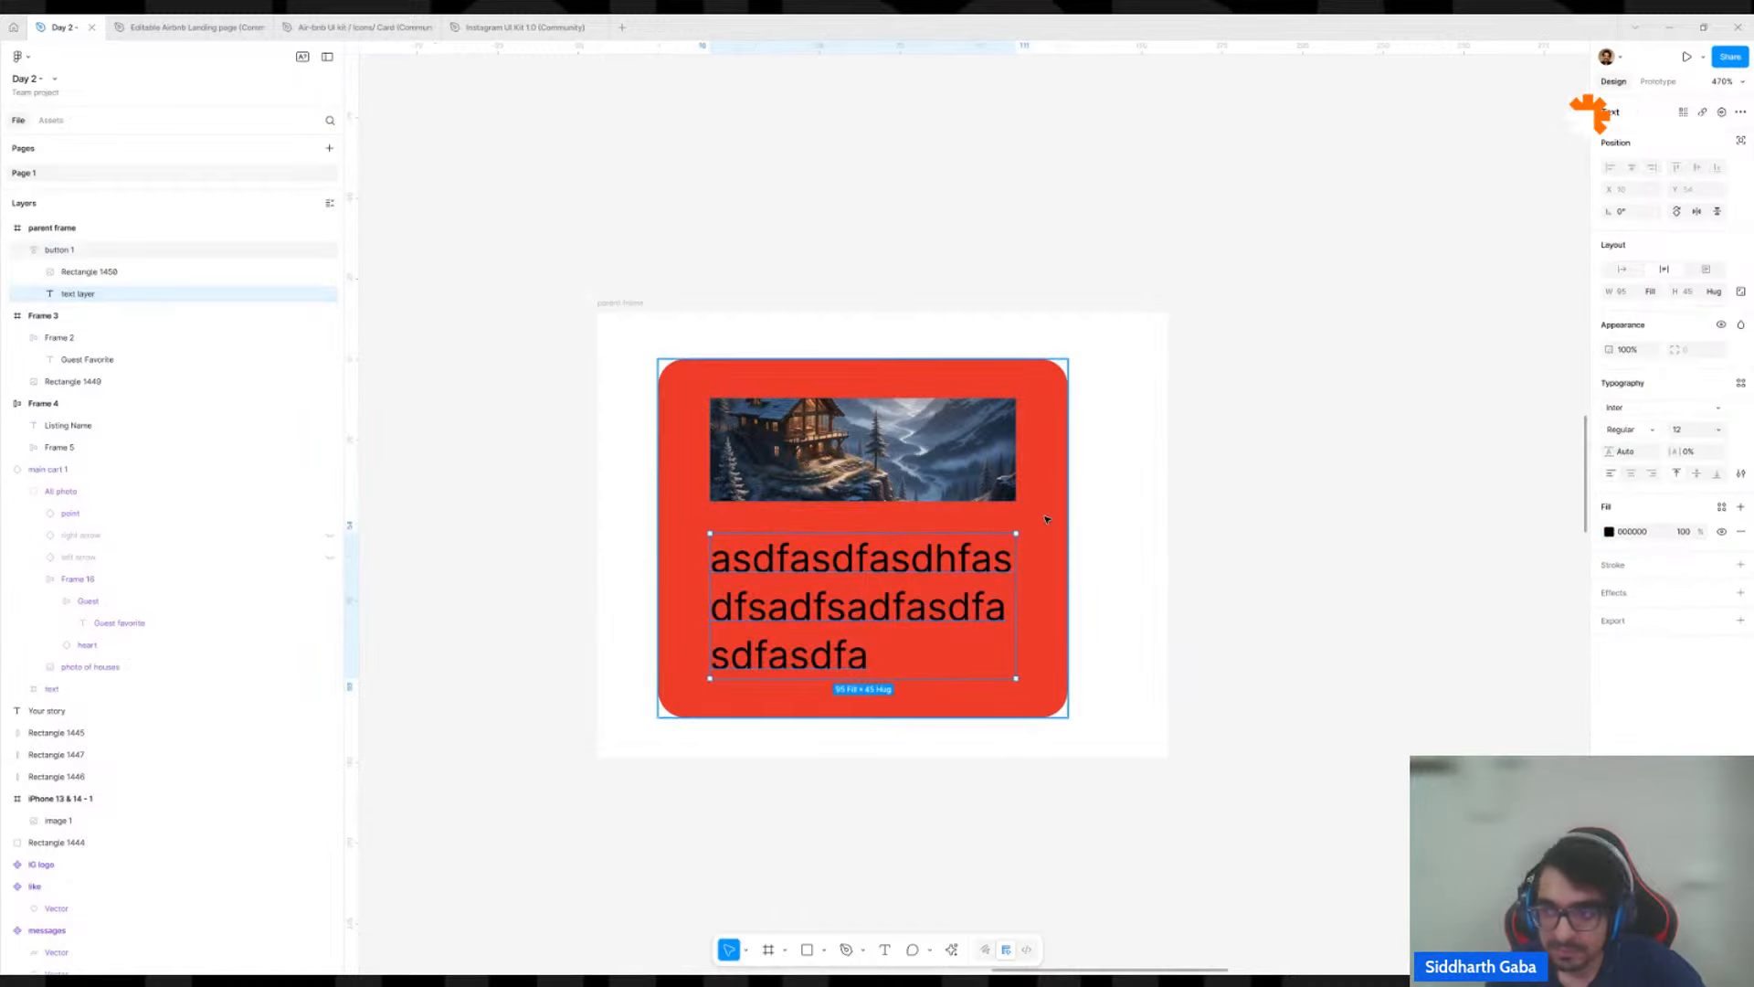
Check the height sizing options of button 1, keeping Hug contents, and inspect its text layer's sizing.
left_click(1065, 458)
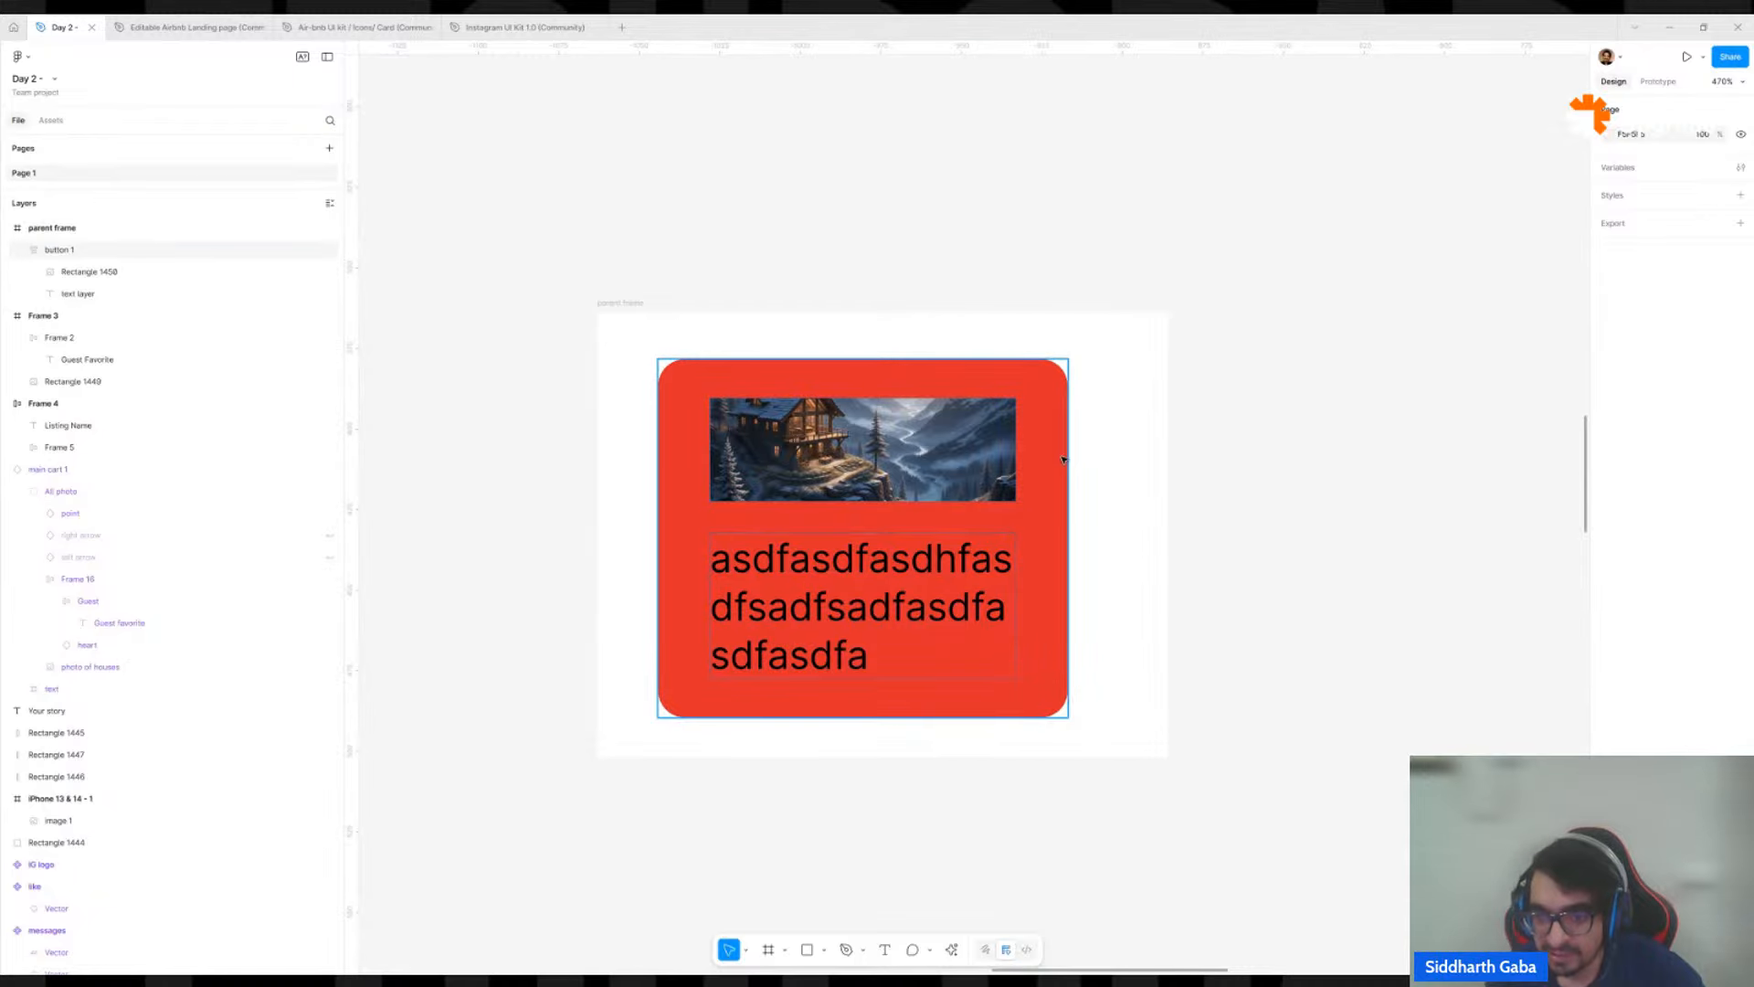
left_click(1063, 458)
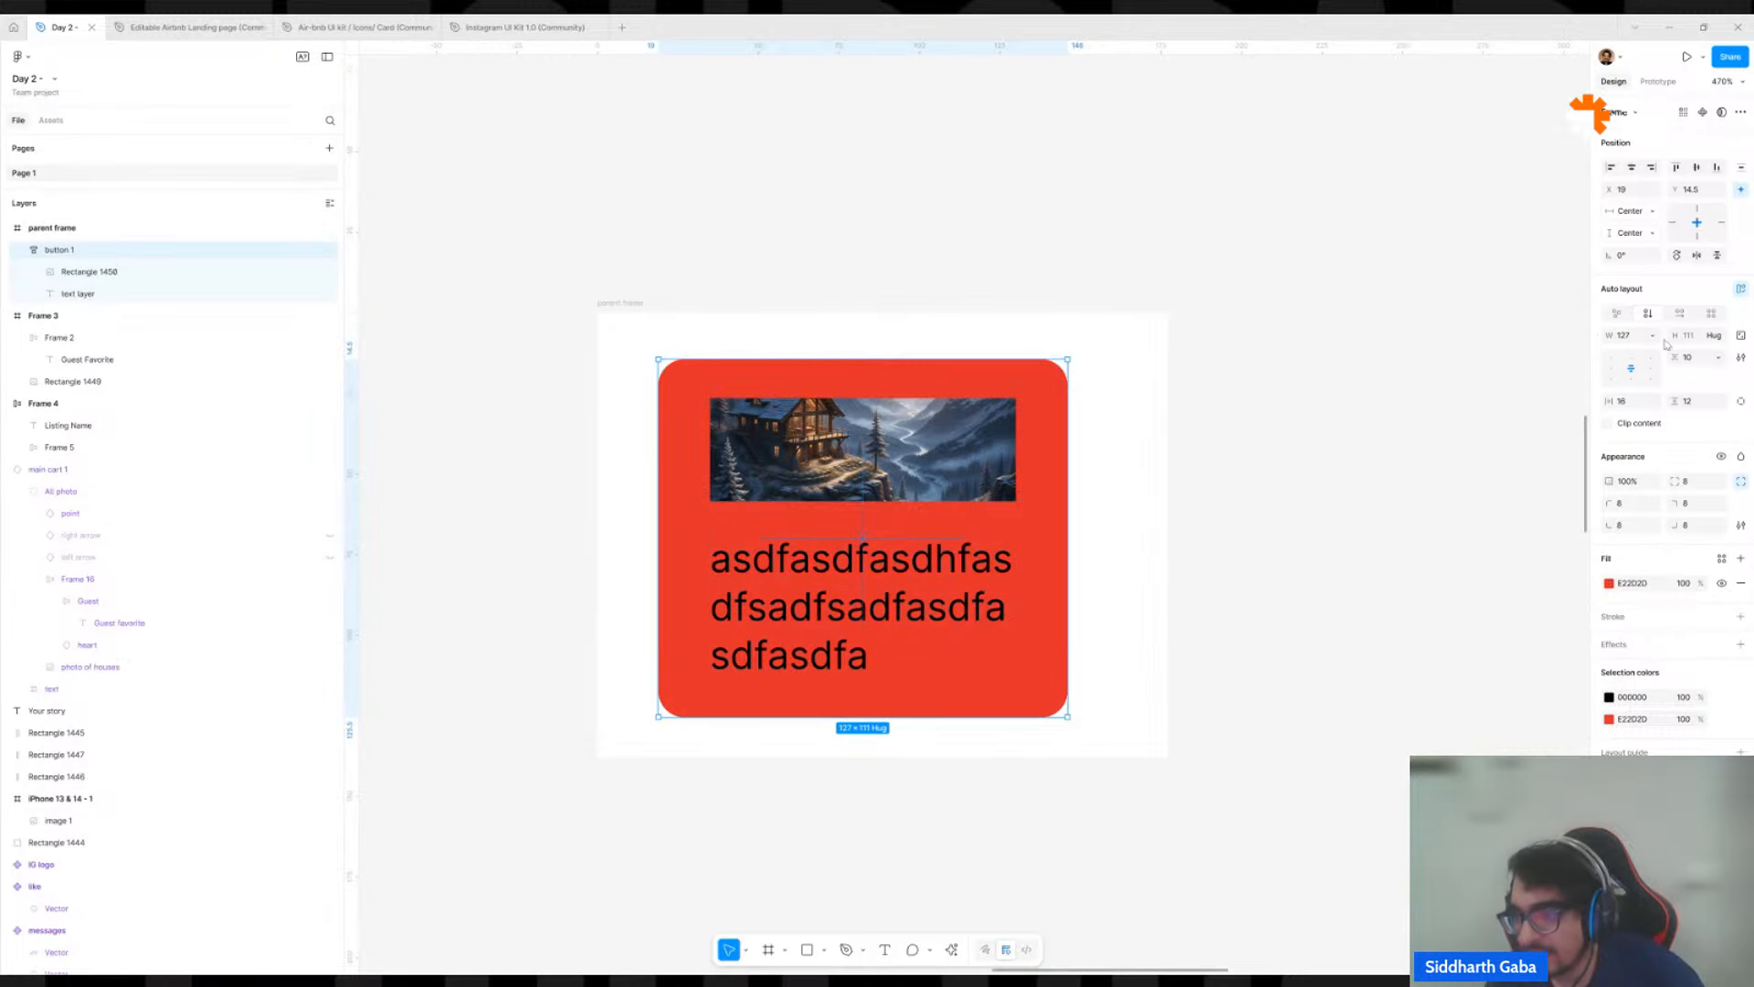
left_click(1715, 337)
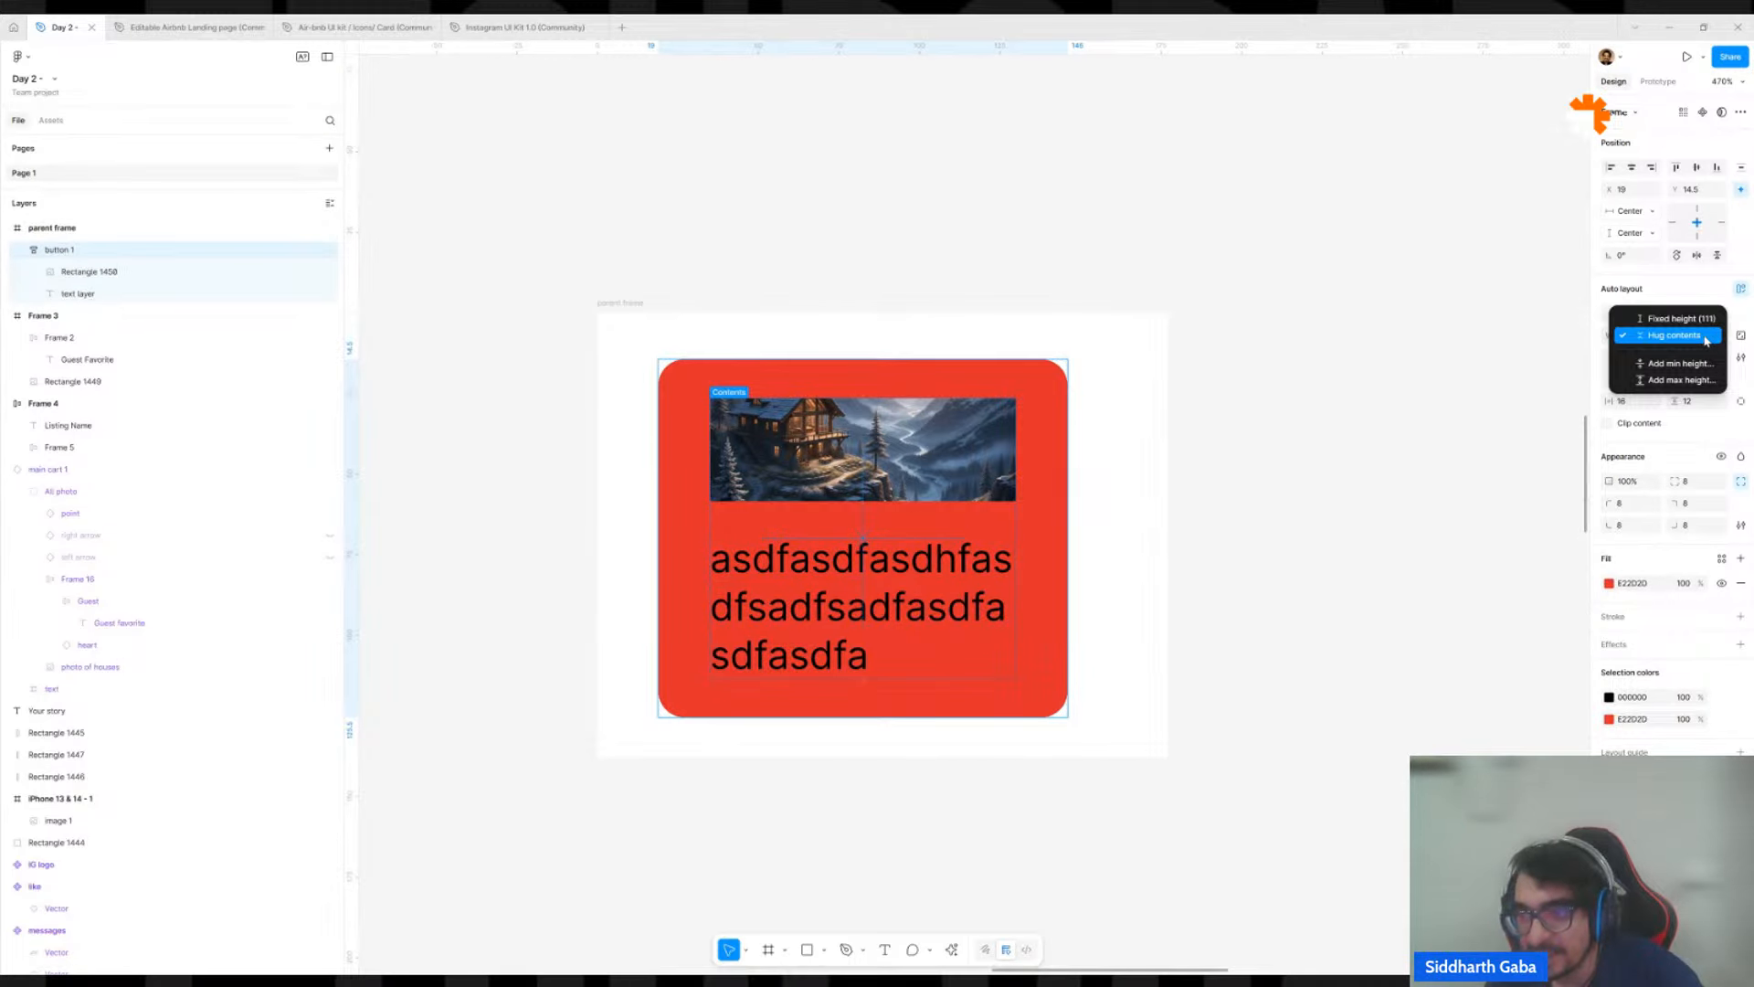
left_click(1707, 341)
left_click(891, 590)
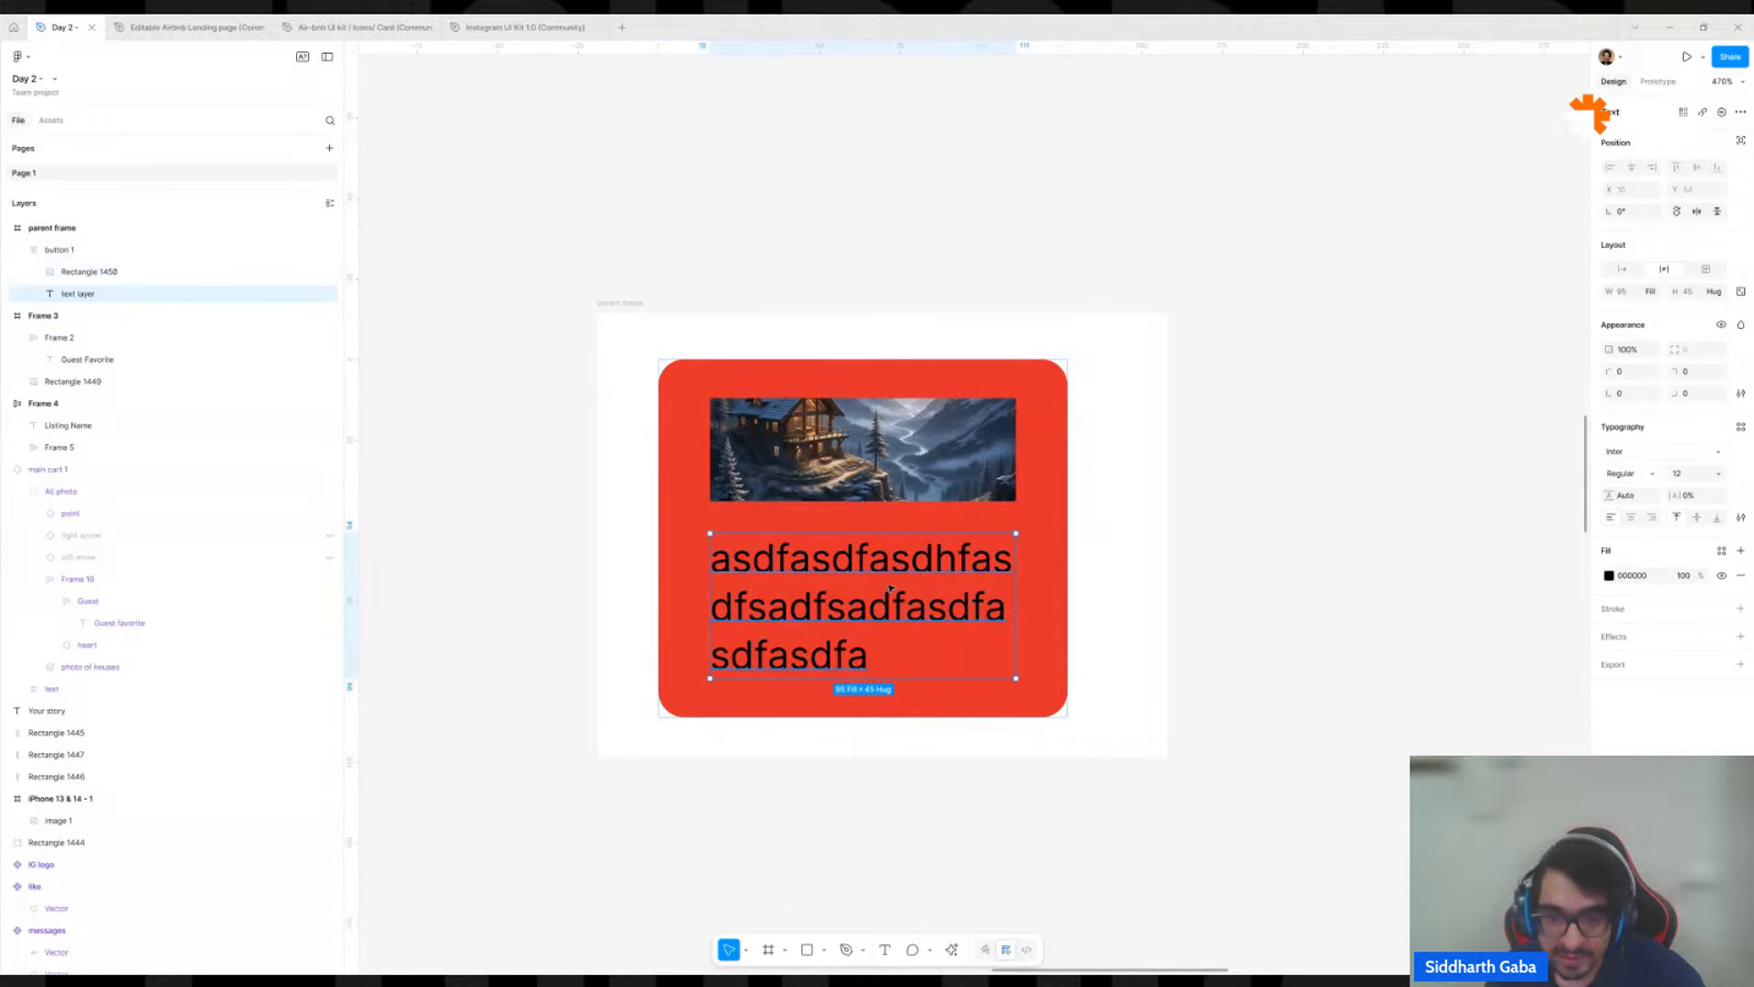
left_click(1048, 609)
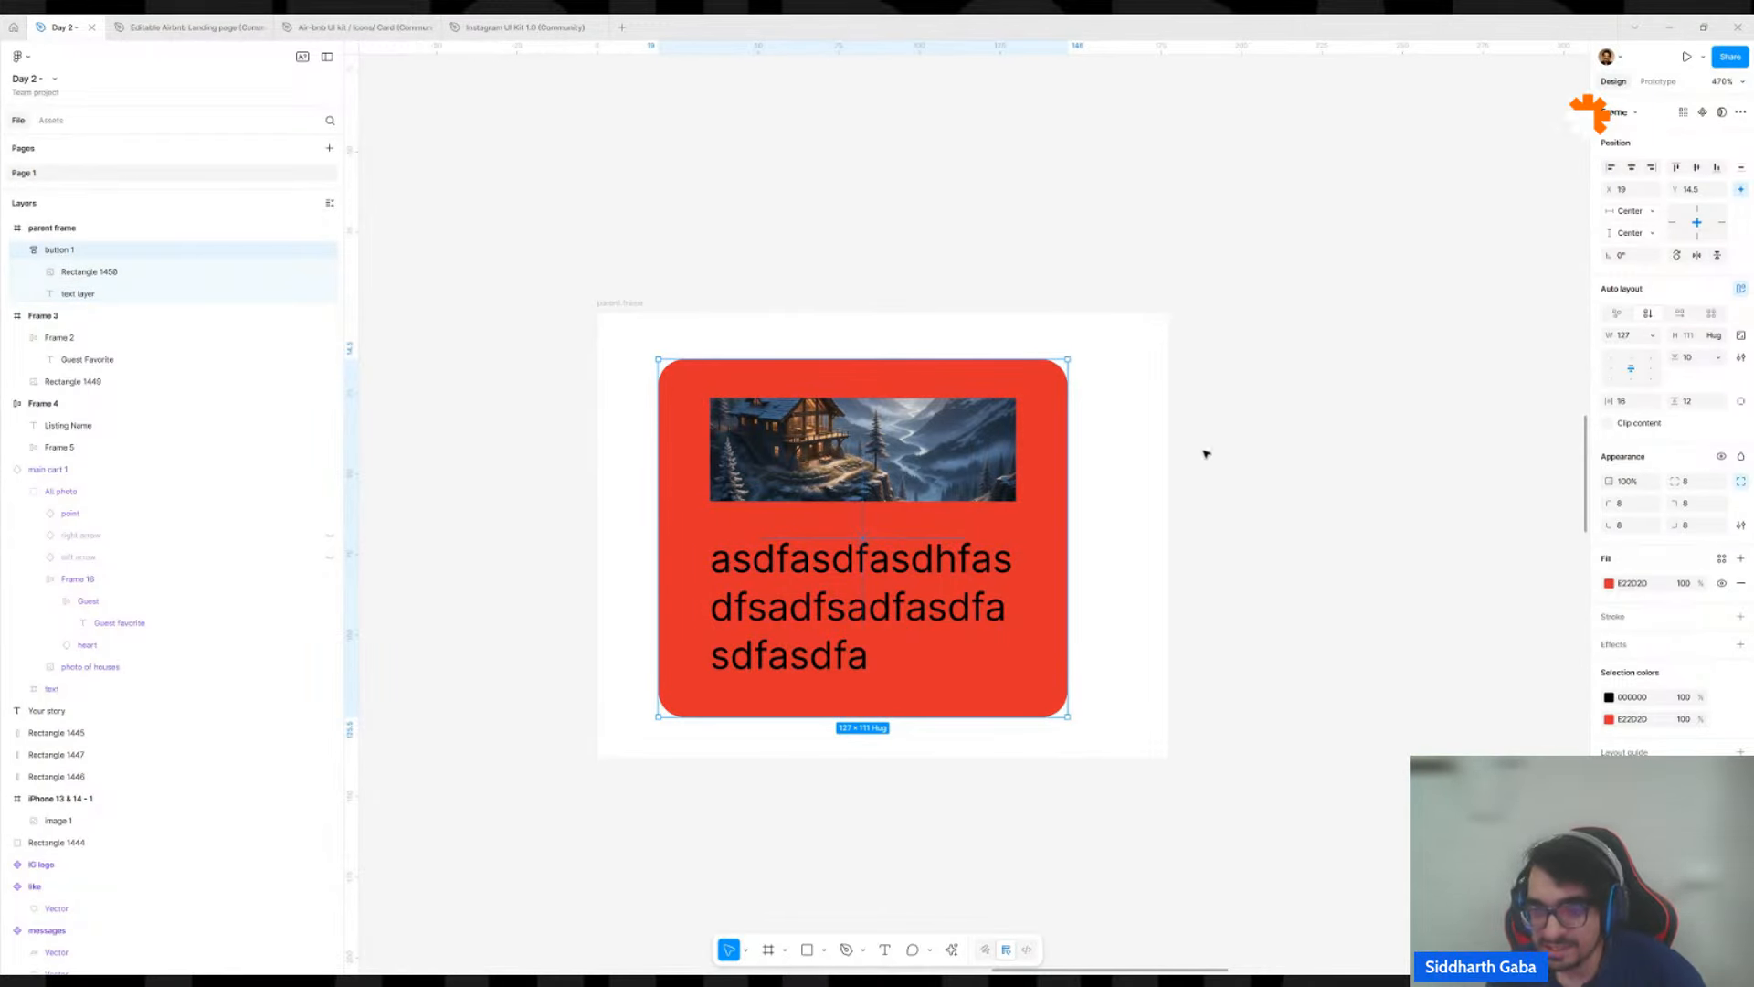
Try widening button 1 to about 227 to test its fill contents, and undo that resize.
left_click_drag(1068, 501, 1389, 448)
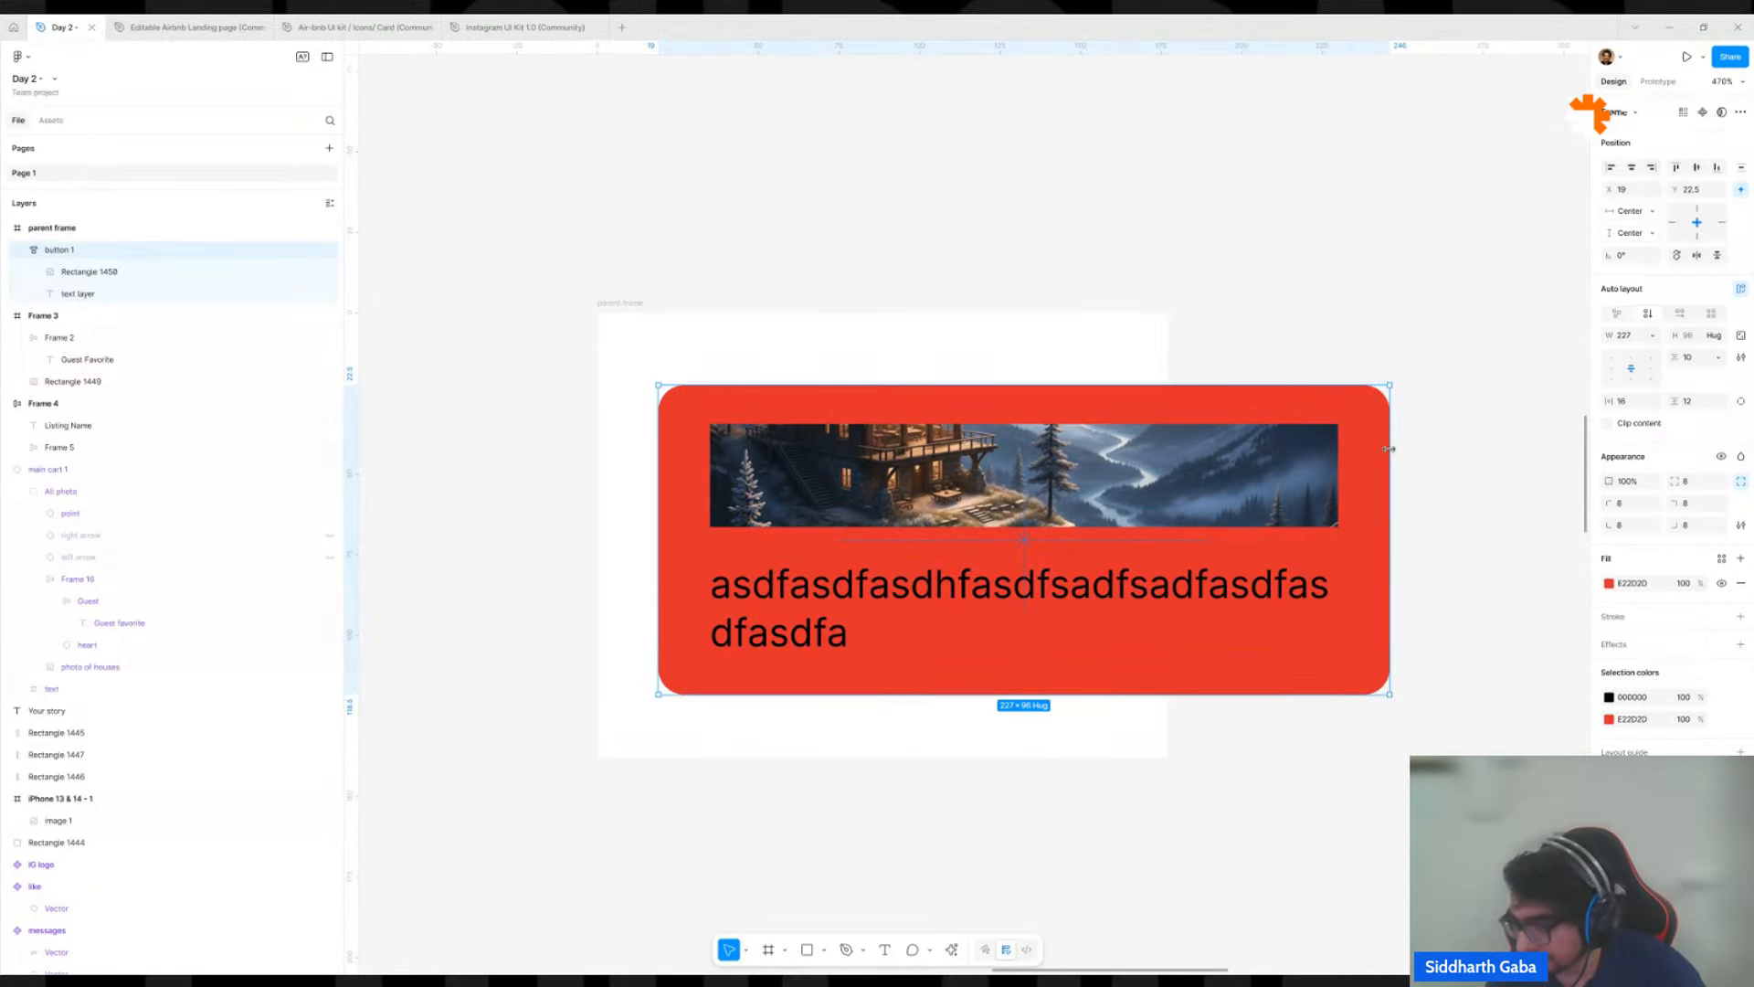
key("ctrl+z")
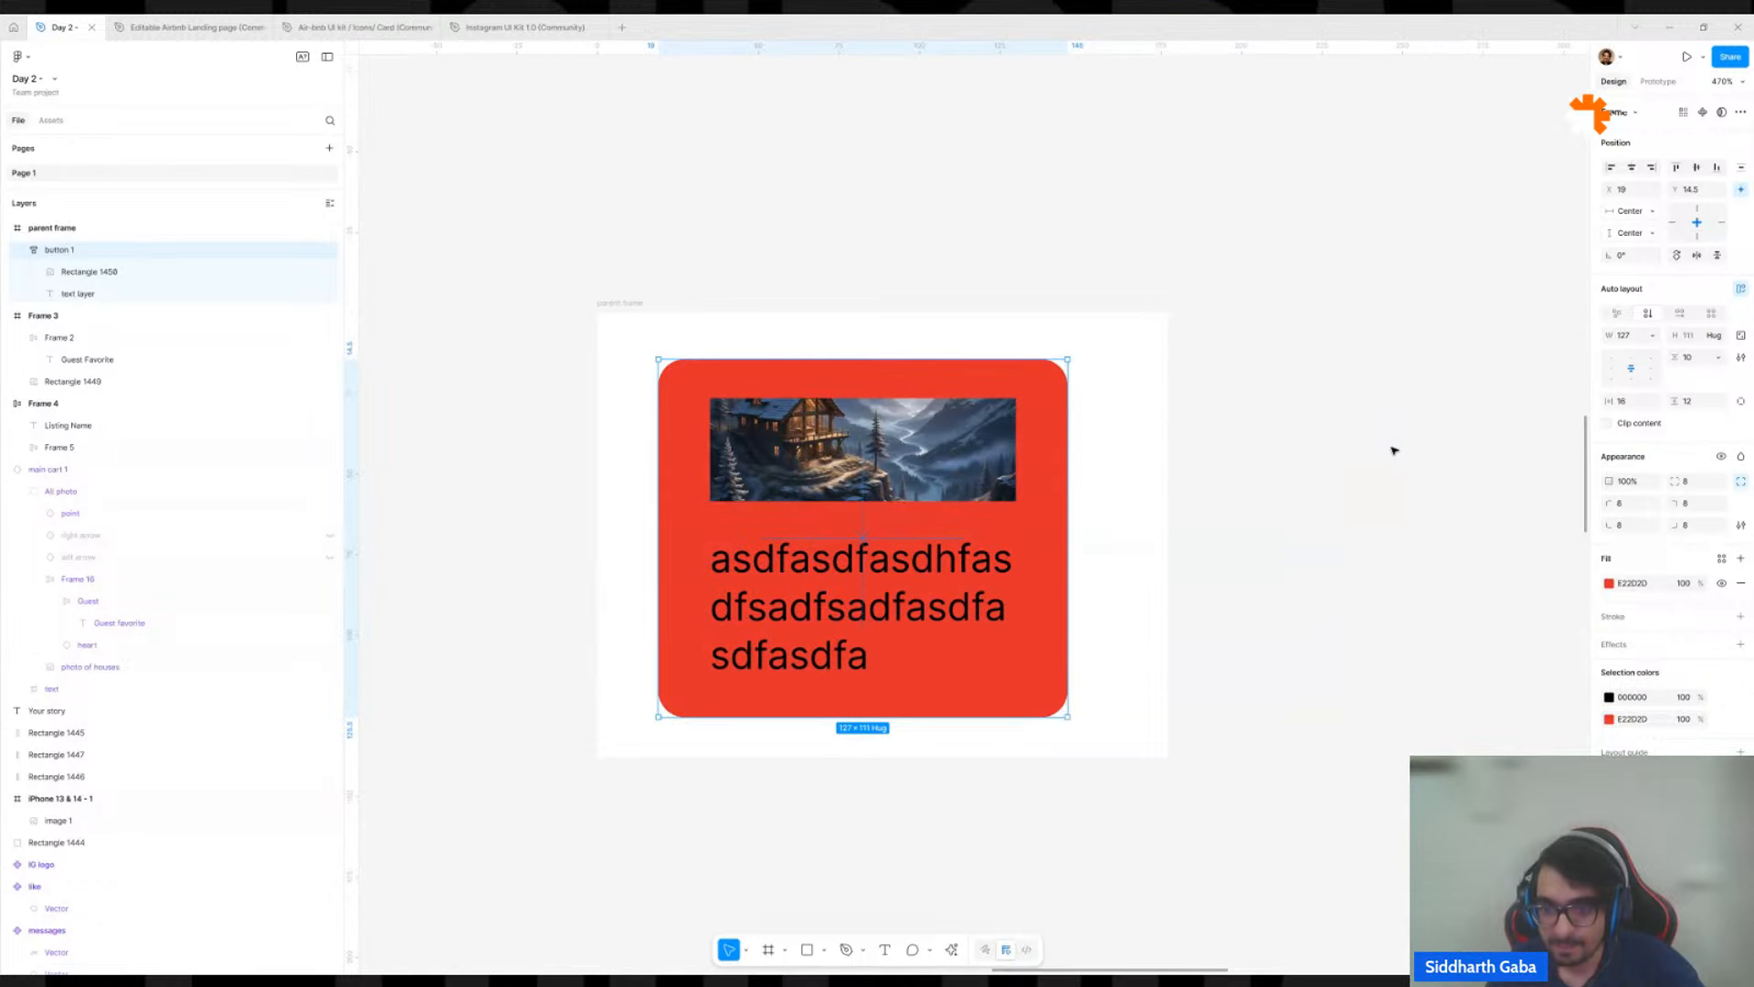
left_click(1393, 450)
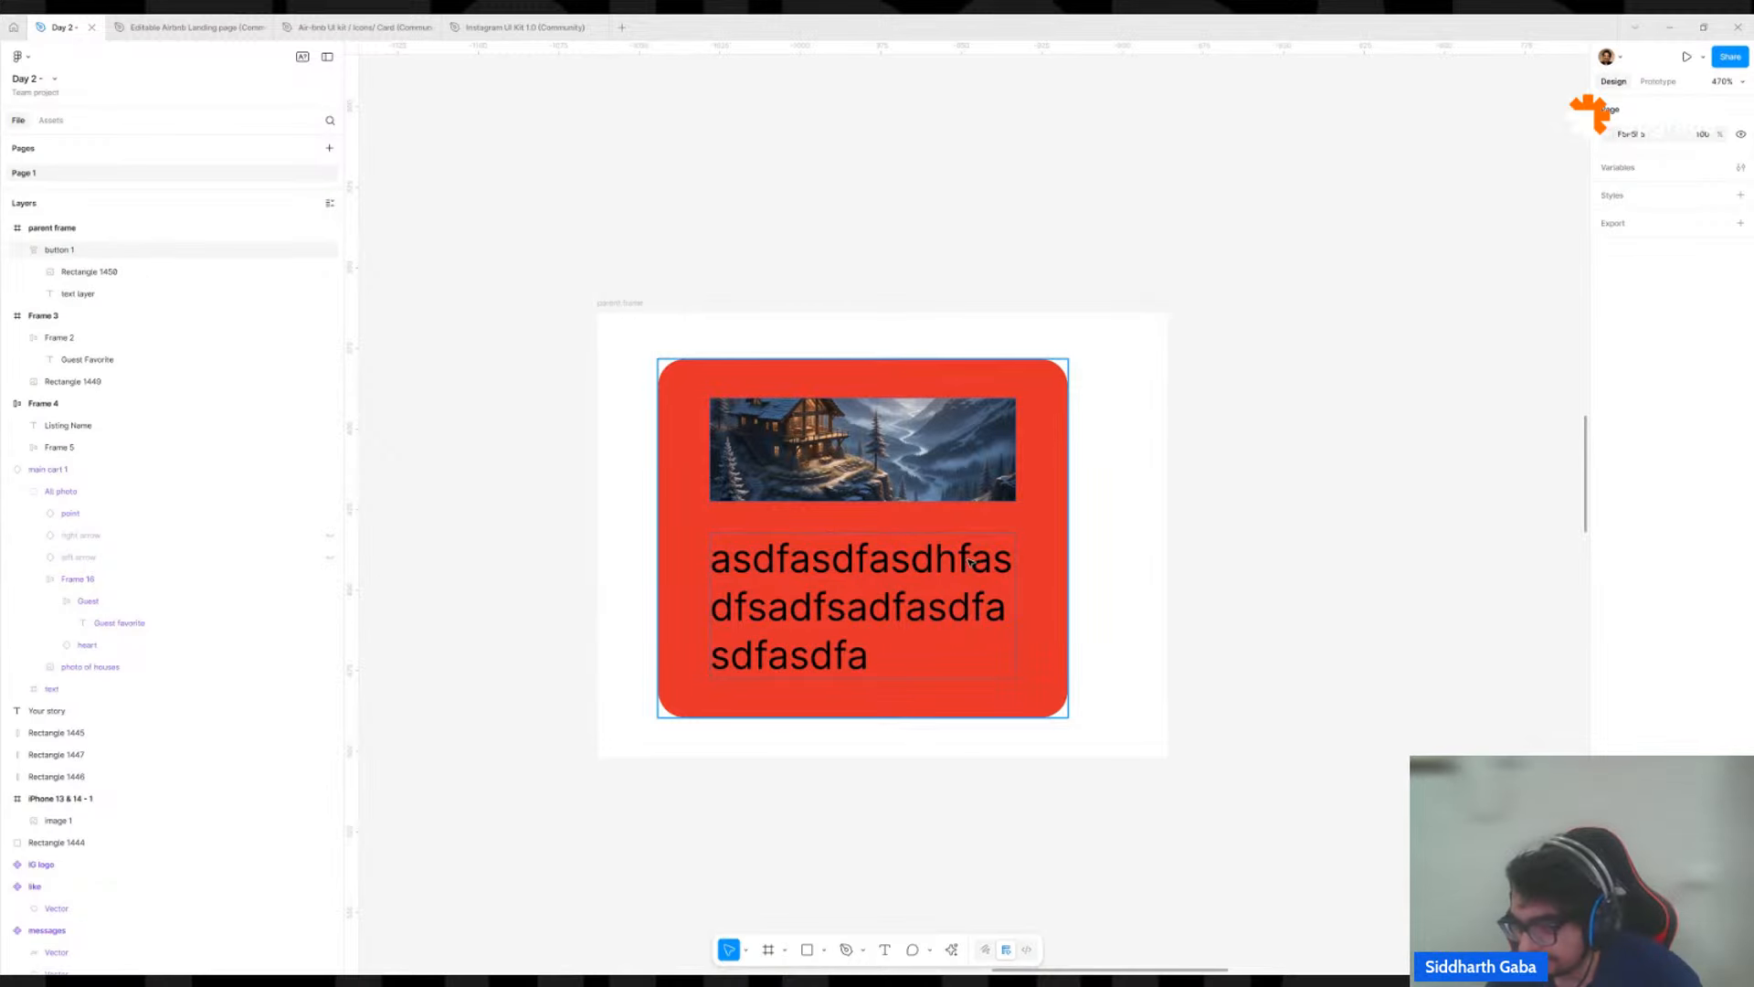
Delete button 1 with its image and text from the parent frame.
scroll(970, 559, "down", 5)
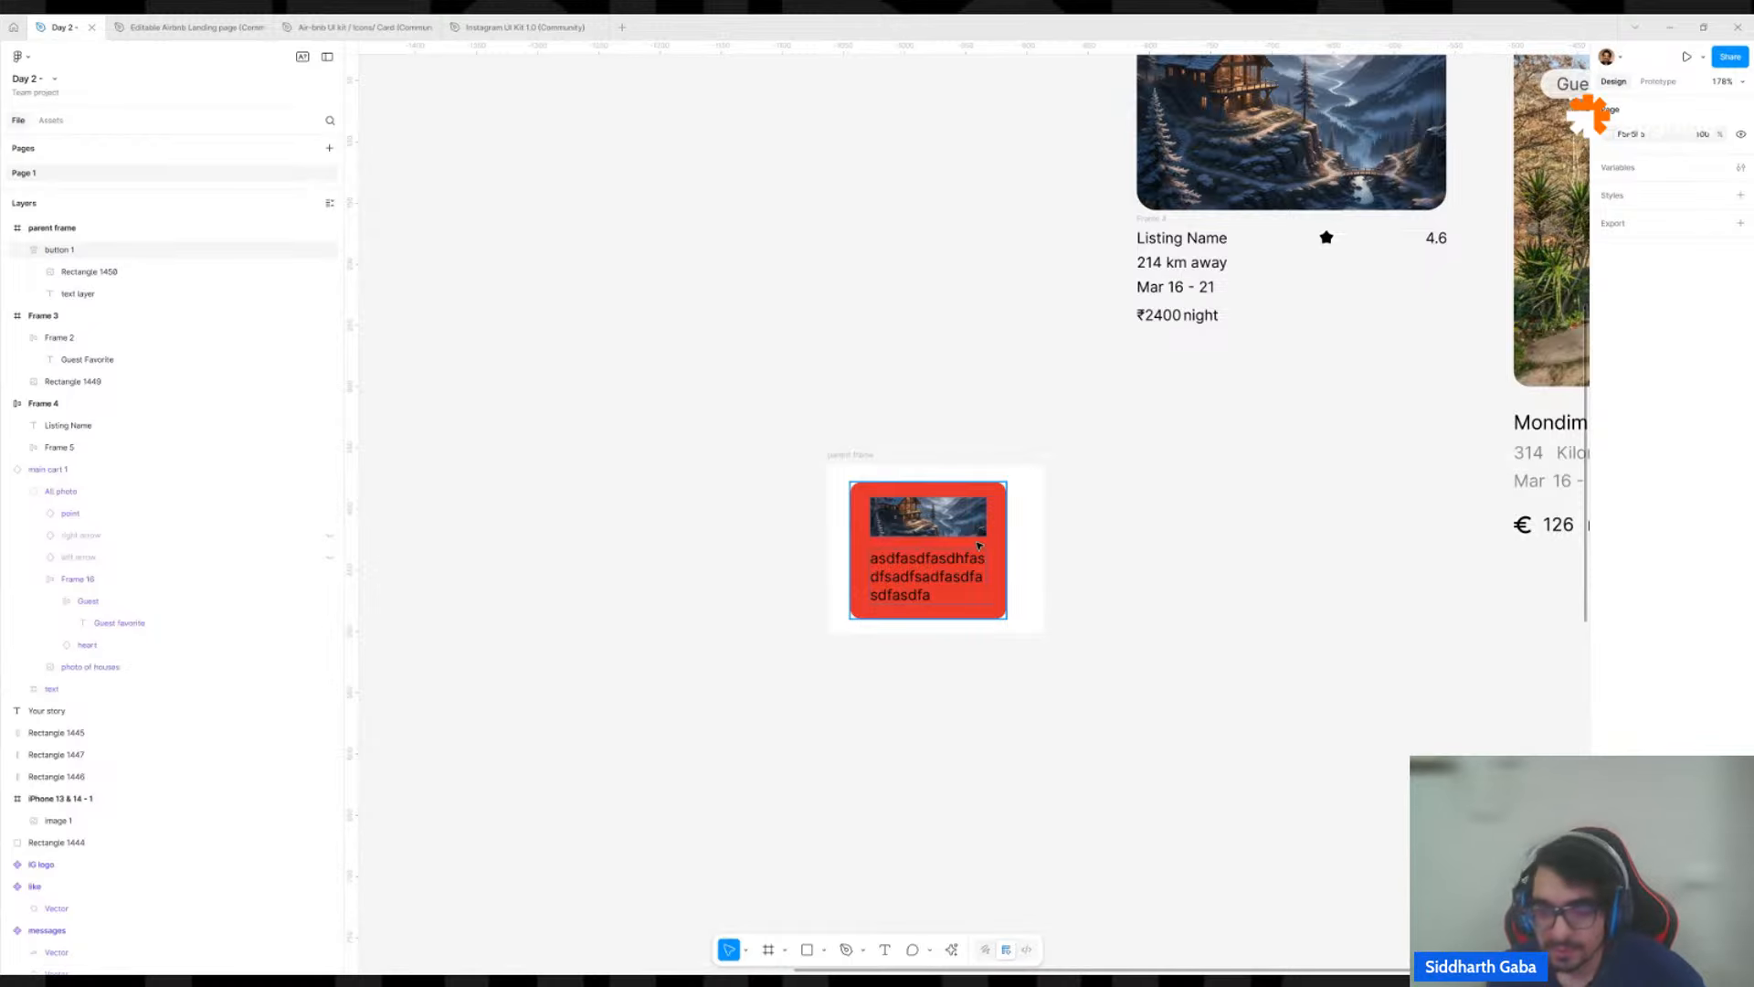
left_click(978, 545)
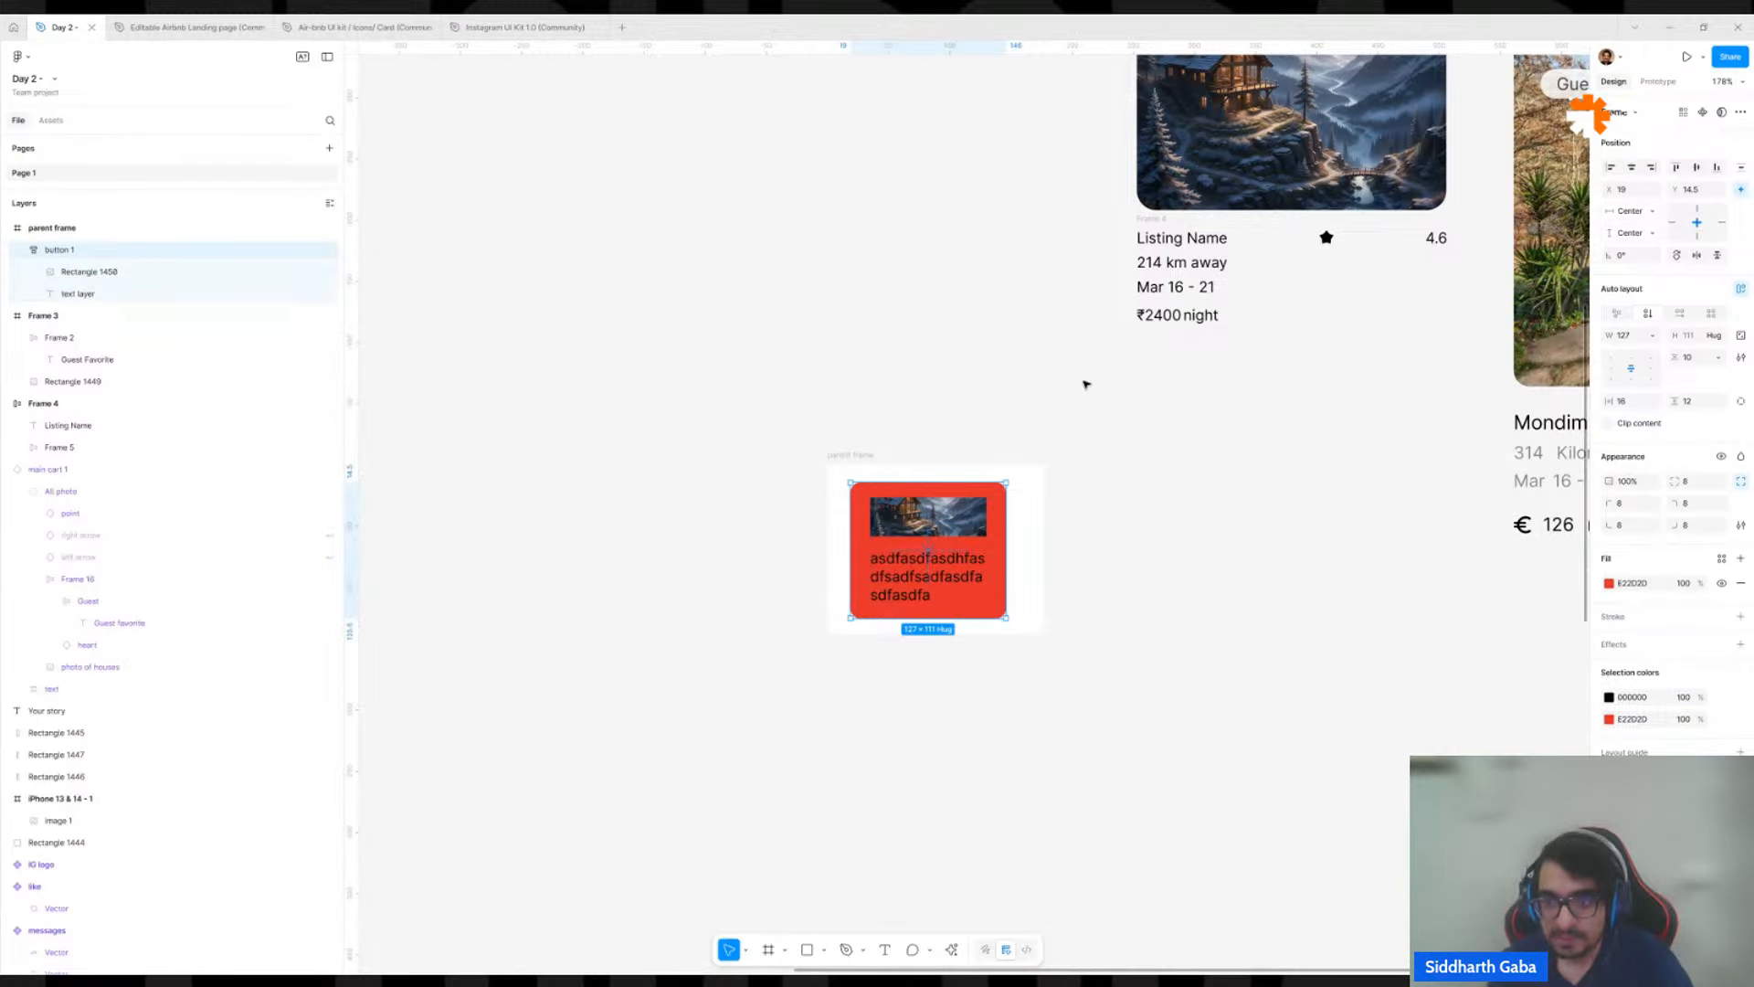
key("Delete")
Ungroup the frame holding the star and 4.6 rating in the mountain cabin card's listing name row.
scroll(944, 501, "up", 5)
scroll(944, 502, "right", 5)
scroll(981, 449, "up", 2, "ctrl")
scroll(980, 449, "up", 3, "ctrl")
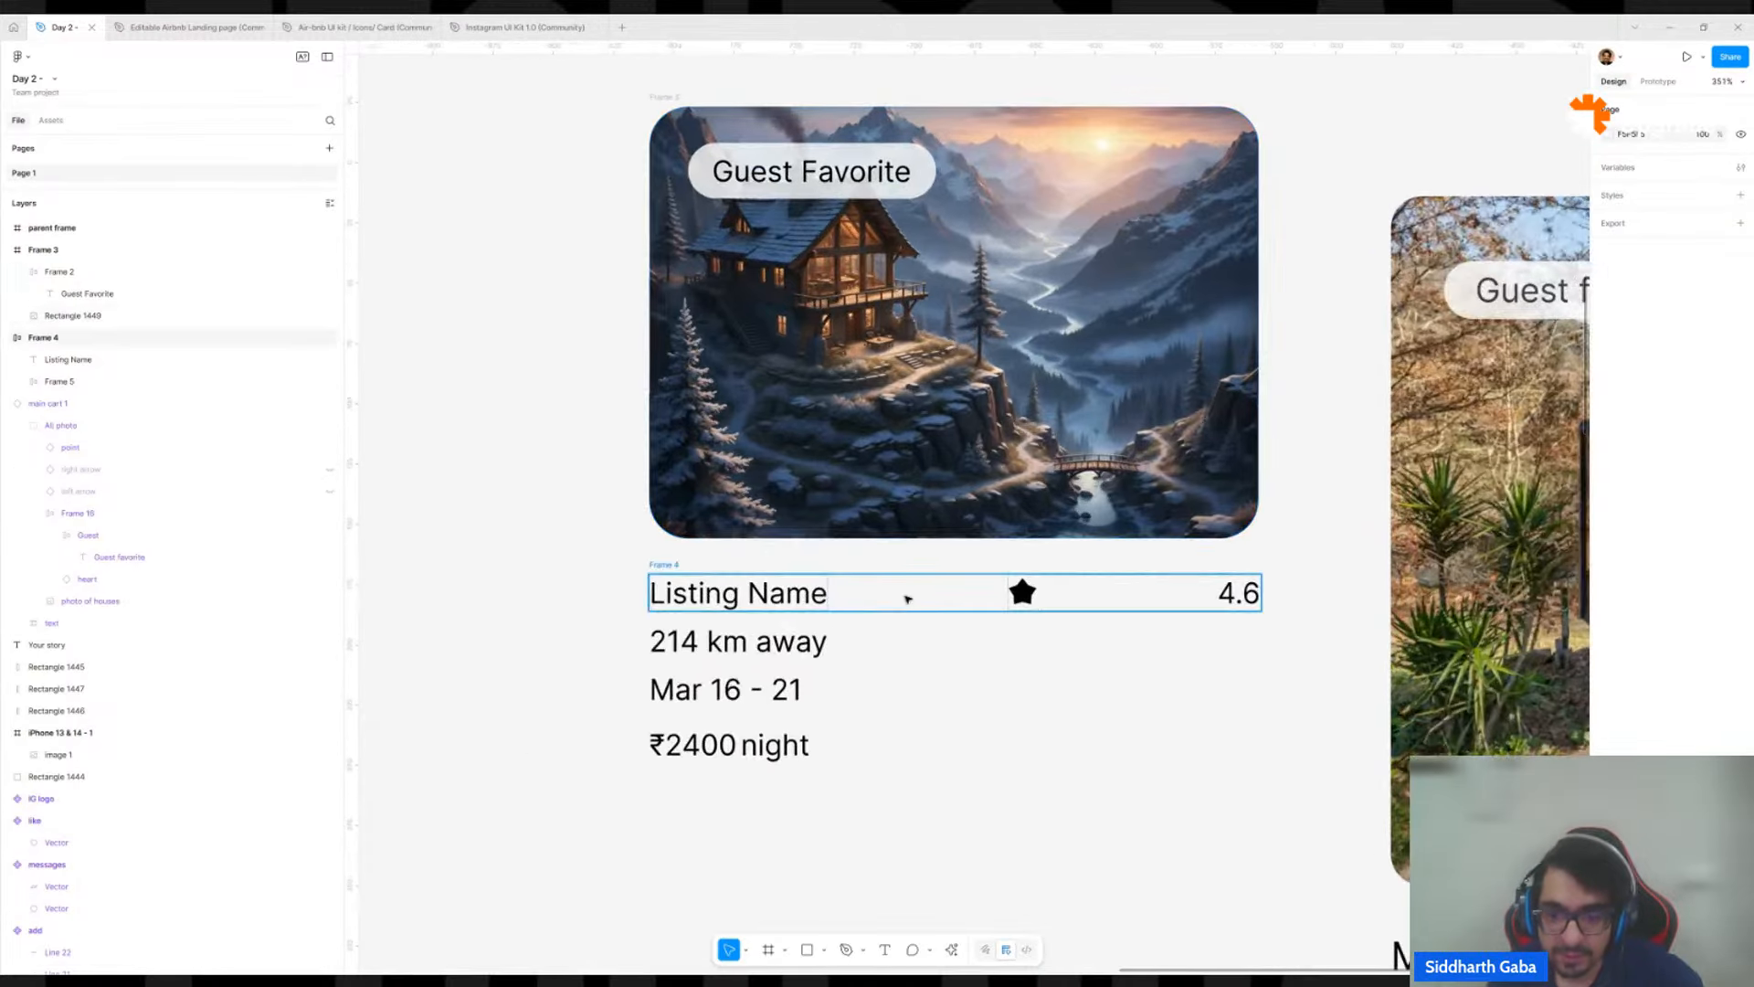
left_click(923, 595)
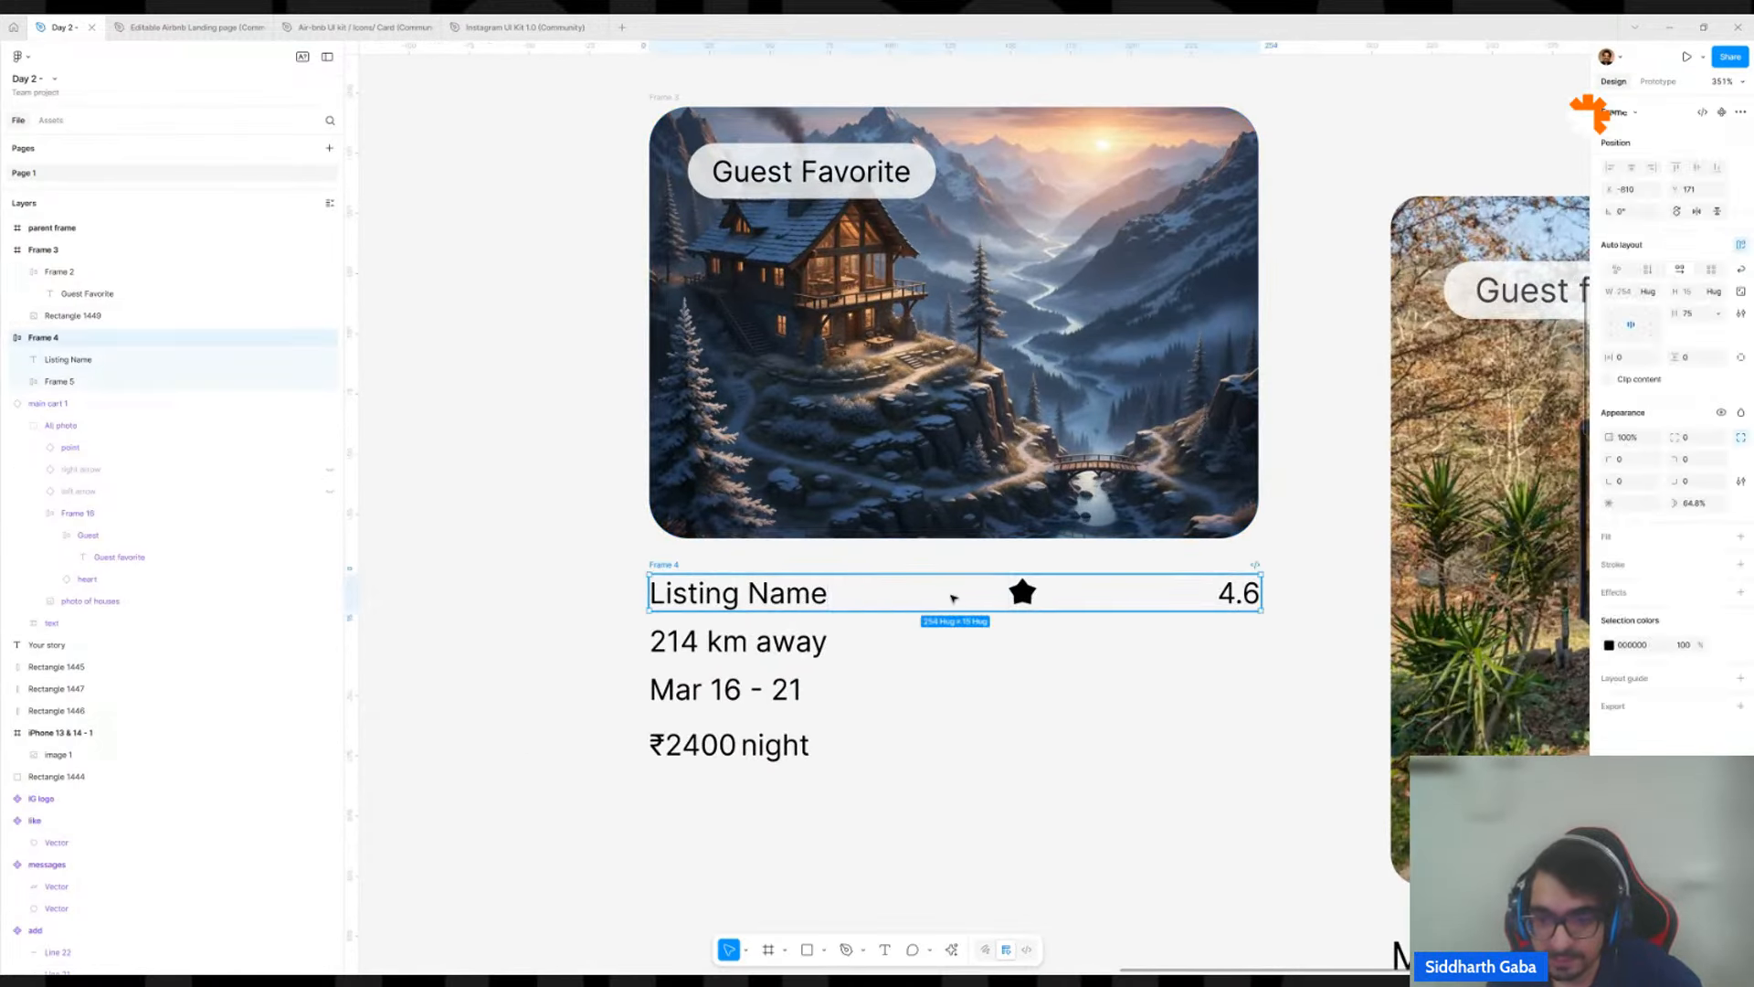
left_click(1142, 604)
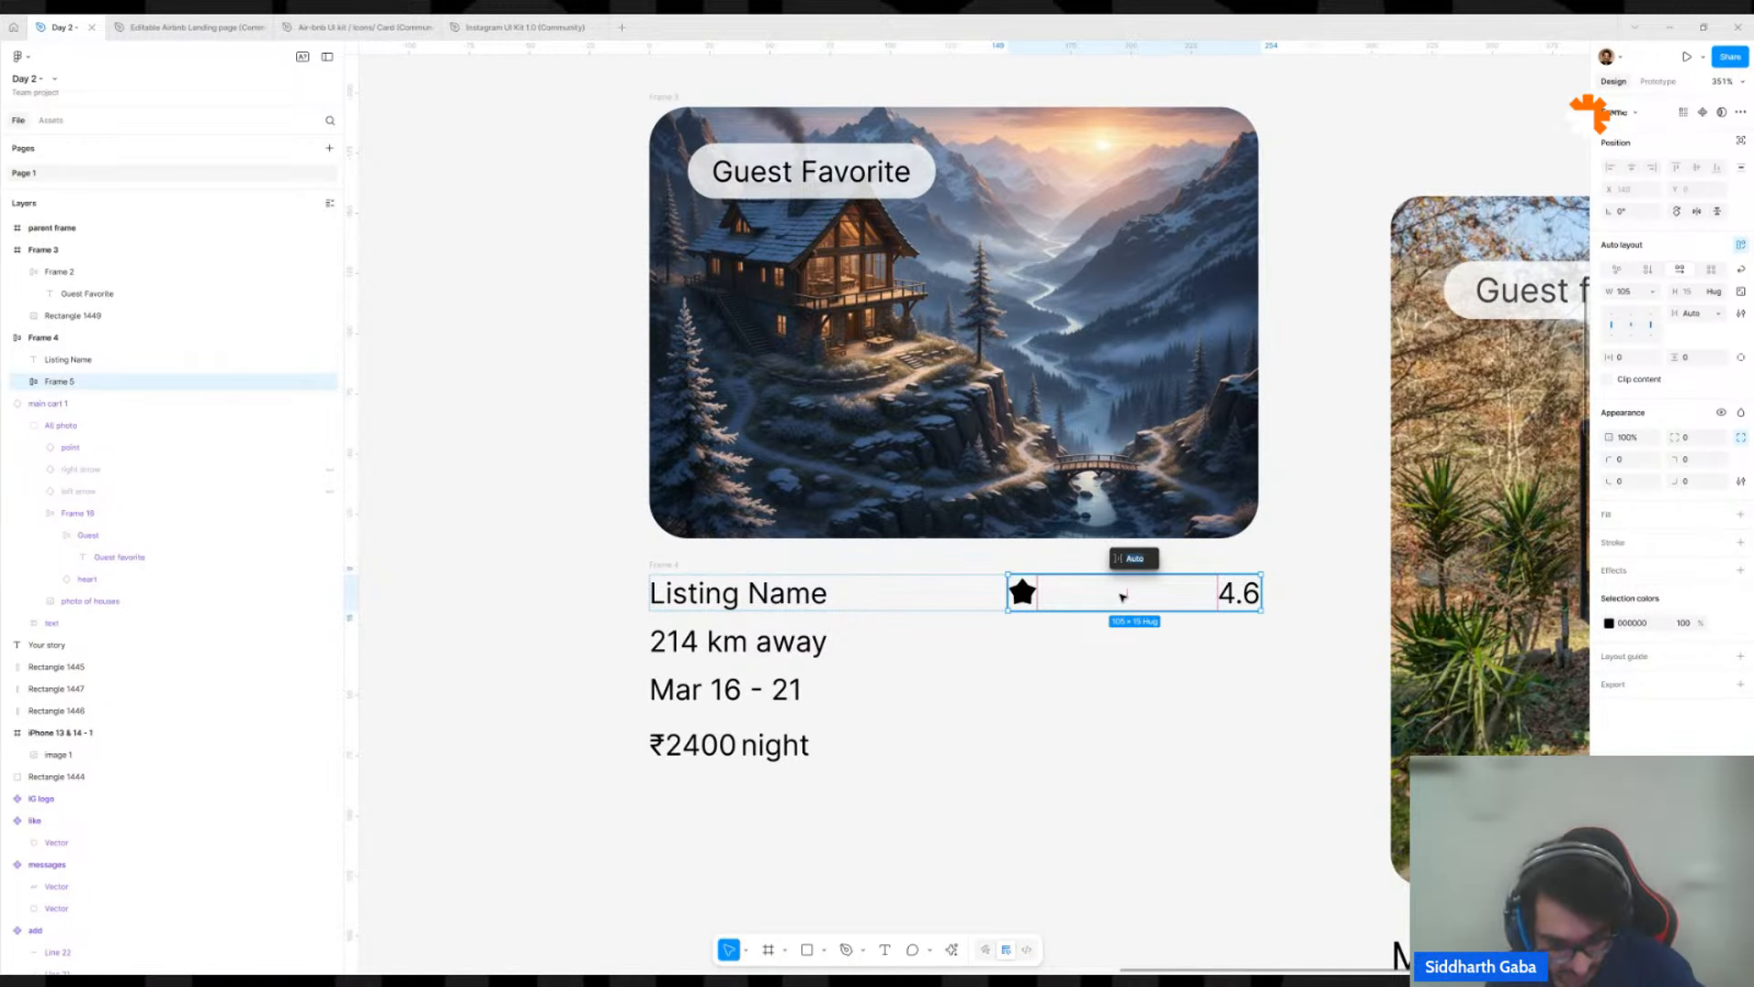
key("ctrl+shift+g")
left_click(1115, 666)
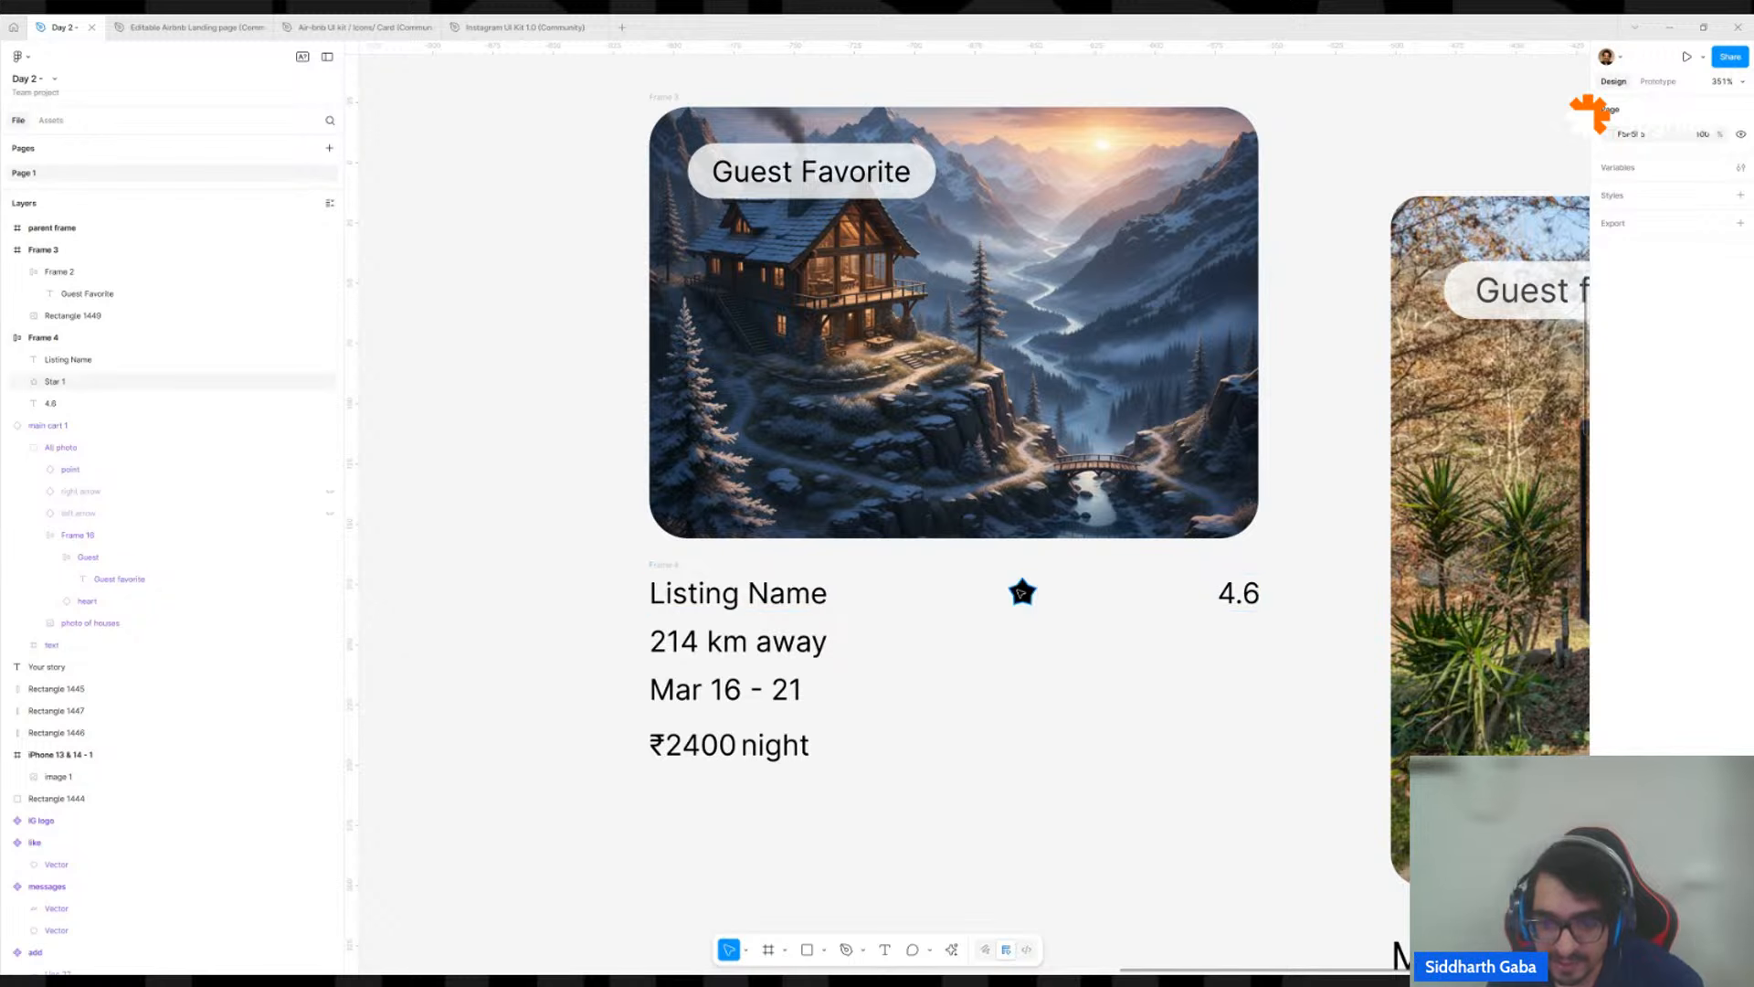
Wrap the star and the 4.6 rating together in a new auto layout frame within the listing name row.
left_click(1020, 593)
left_click(1252, 599, "shift")
left_click_drag(1251, 705, 590, 664)
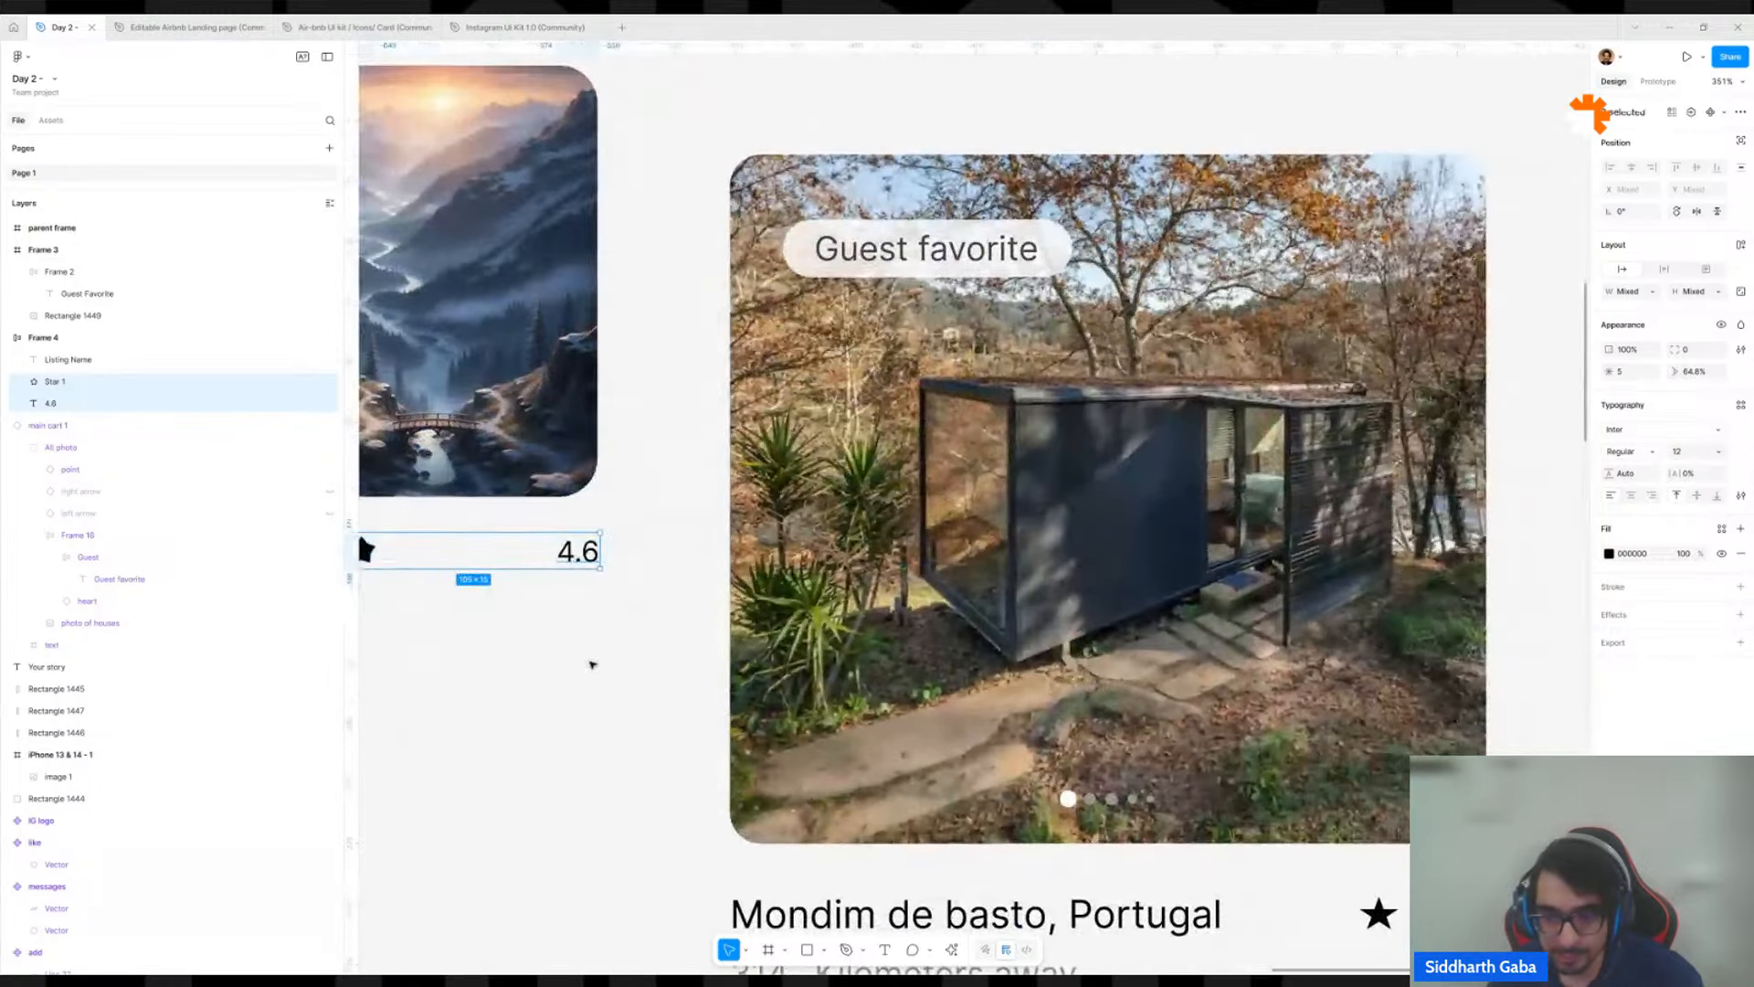
scroll(592, 664, "down", 3)
key("shift+a")
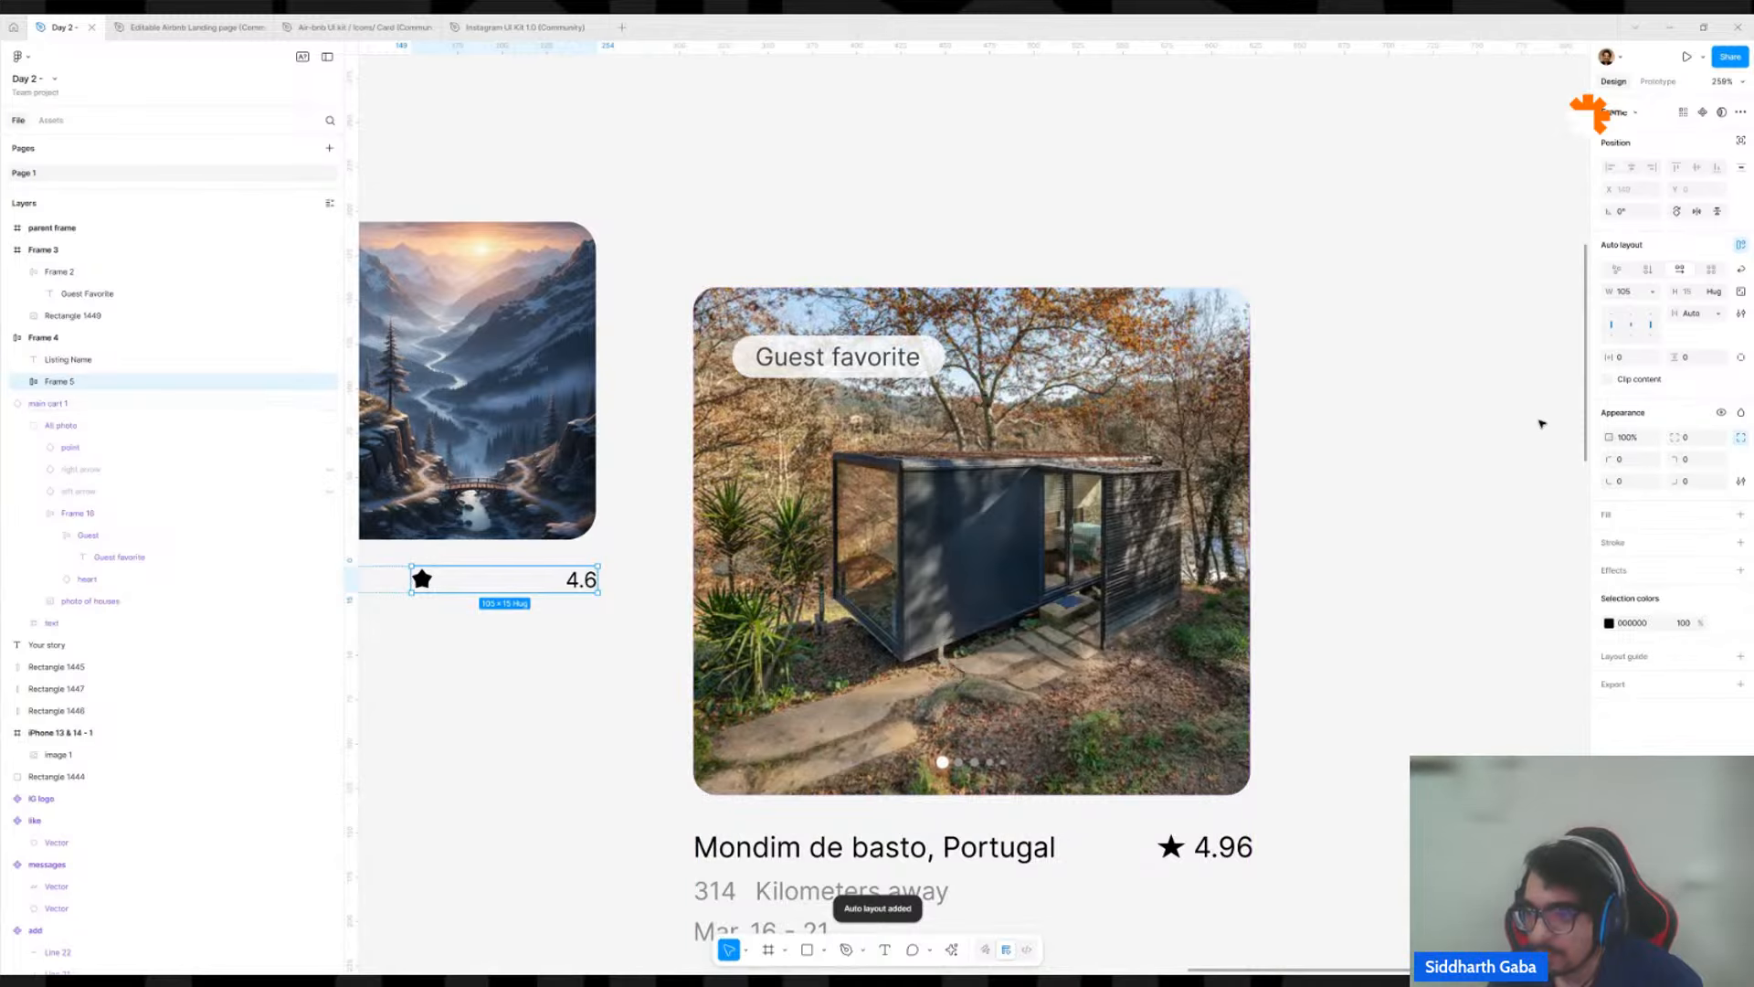
Set the star and rating frame's width to Hug contents and its item gap to 4.
left_click(1655, 296)
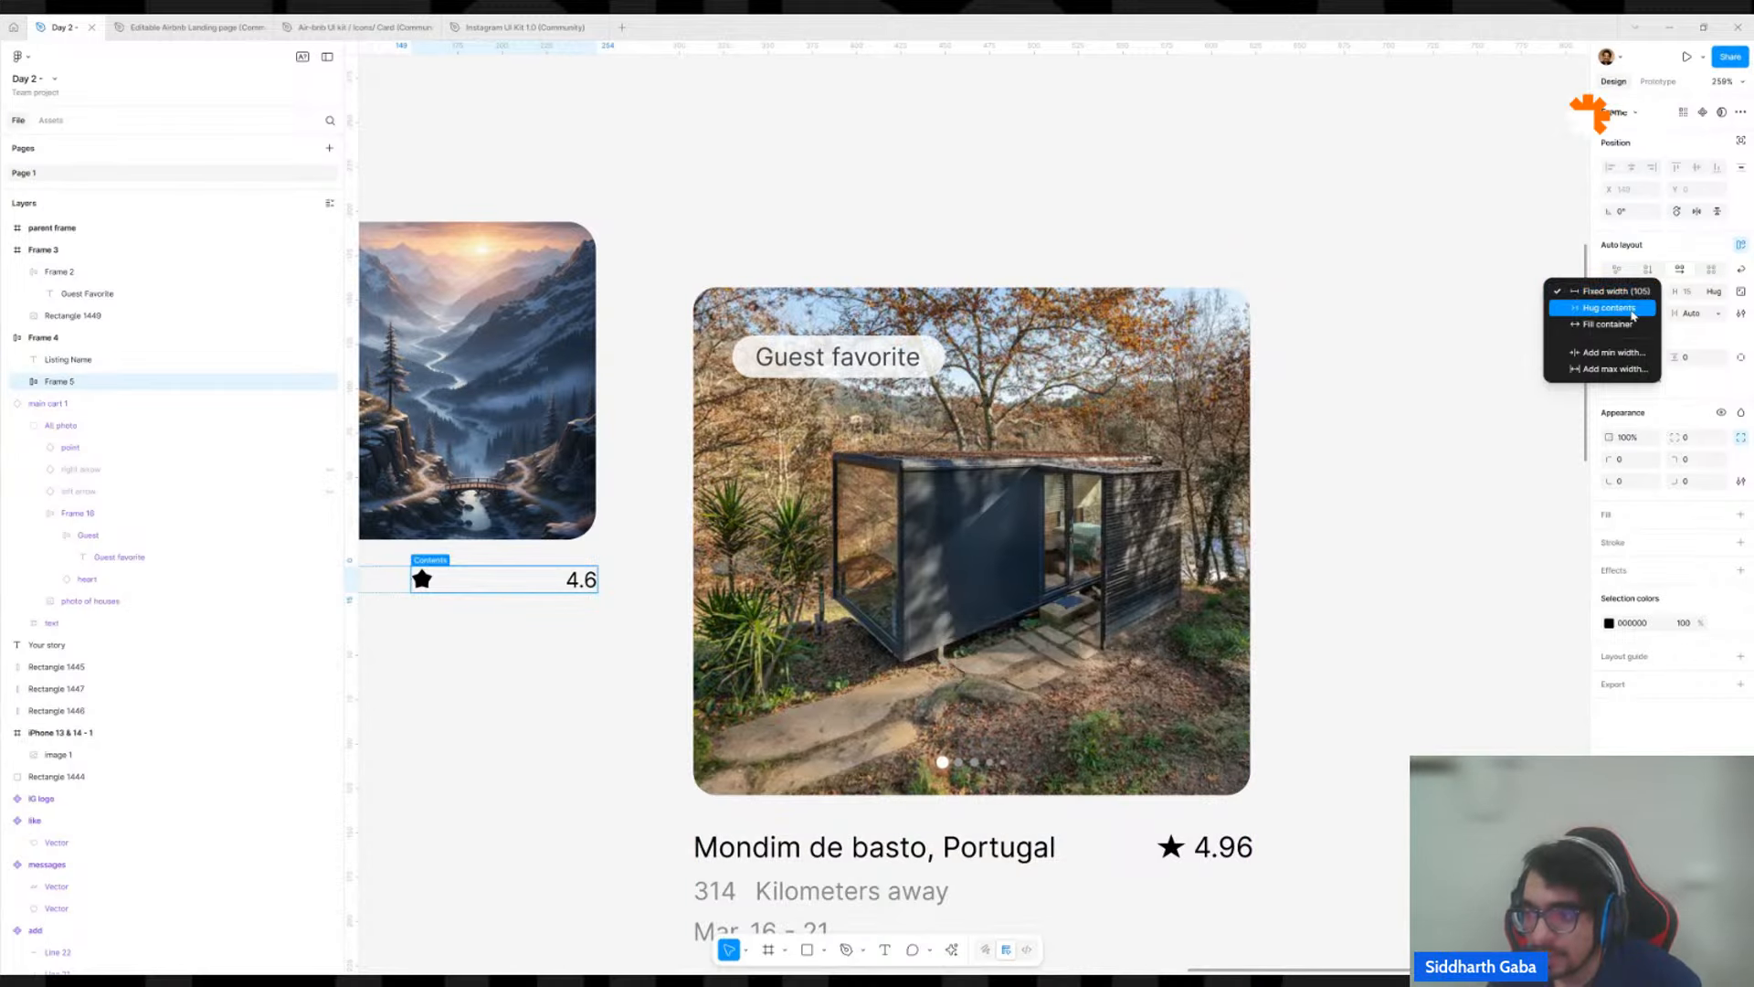
left_click(1632, 311)
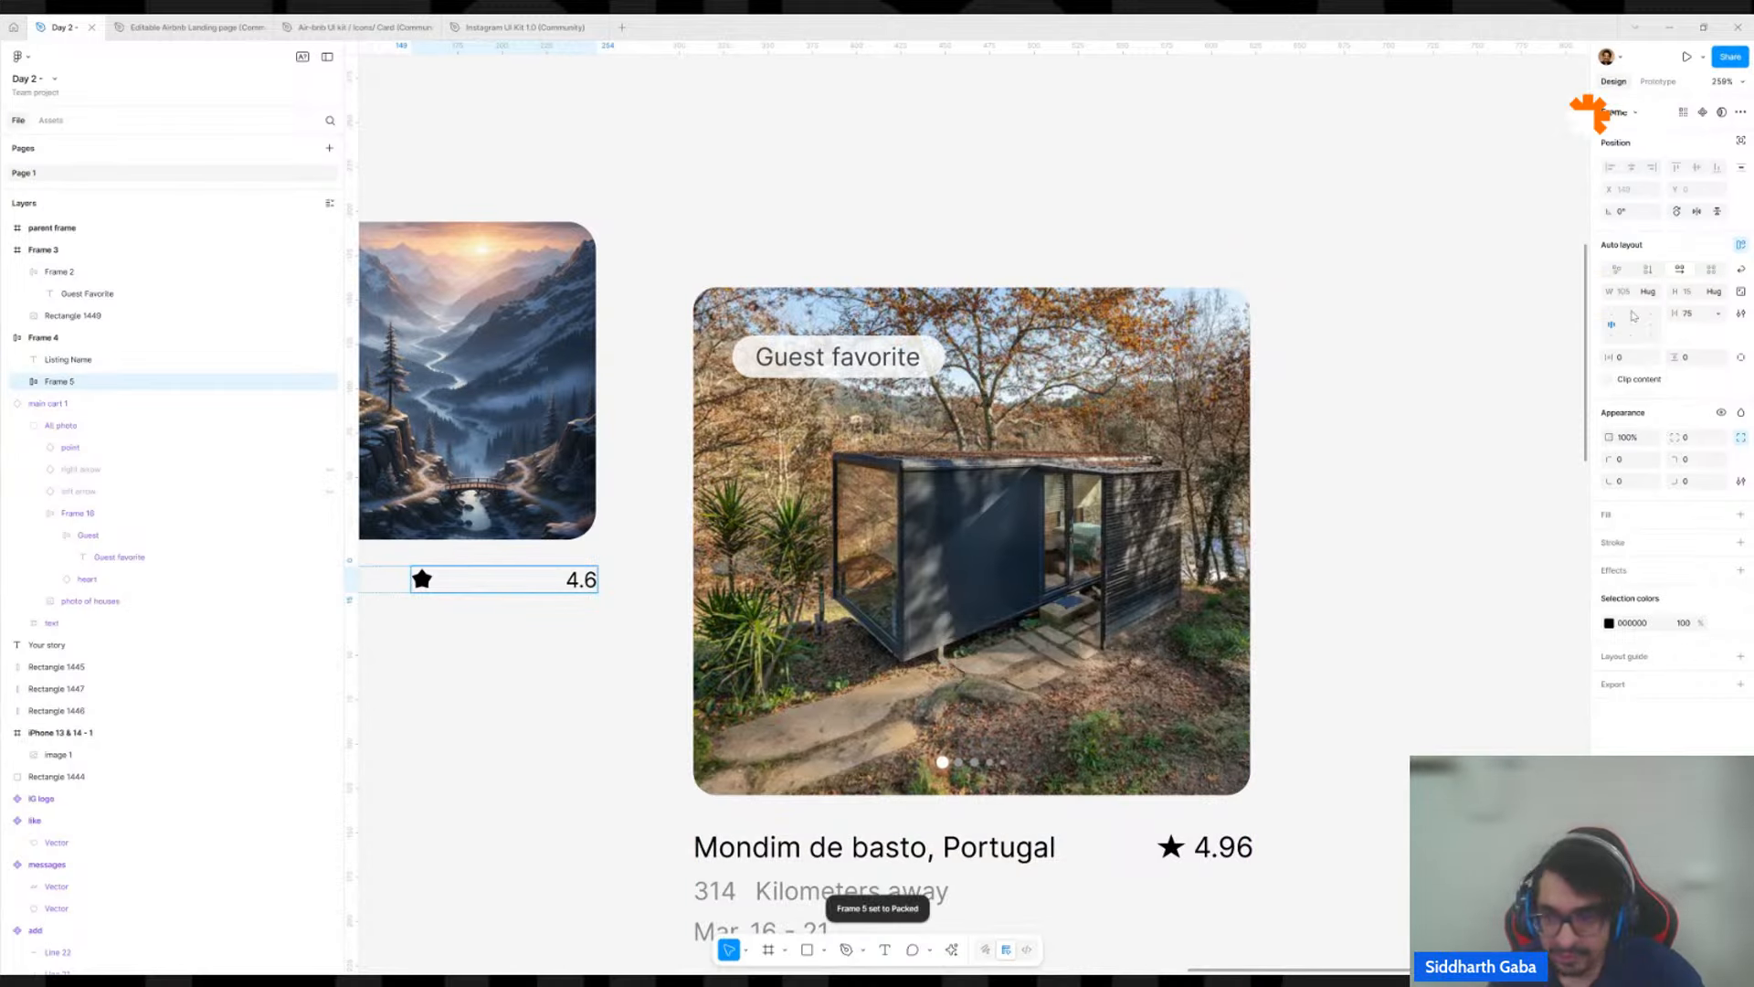
left_click(1687, 314)
type("4")
key("Return")
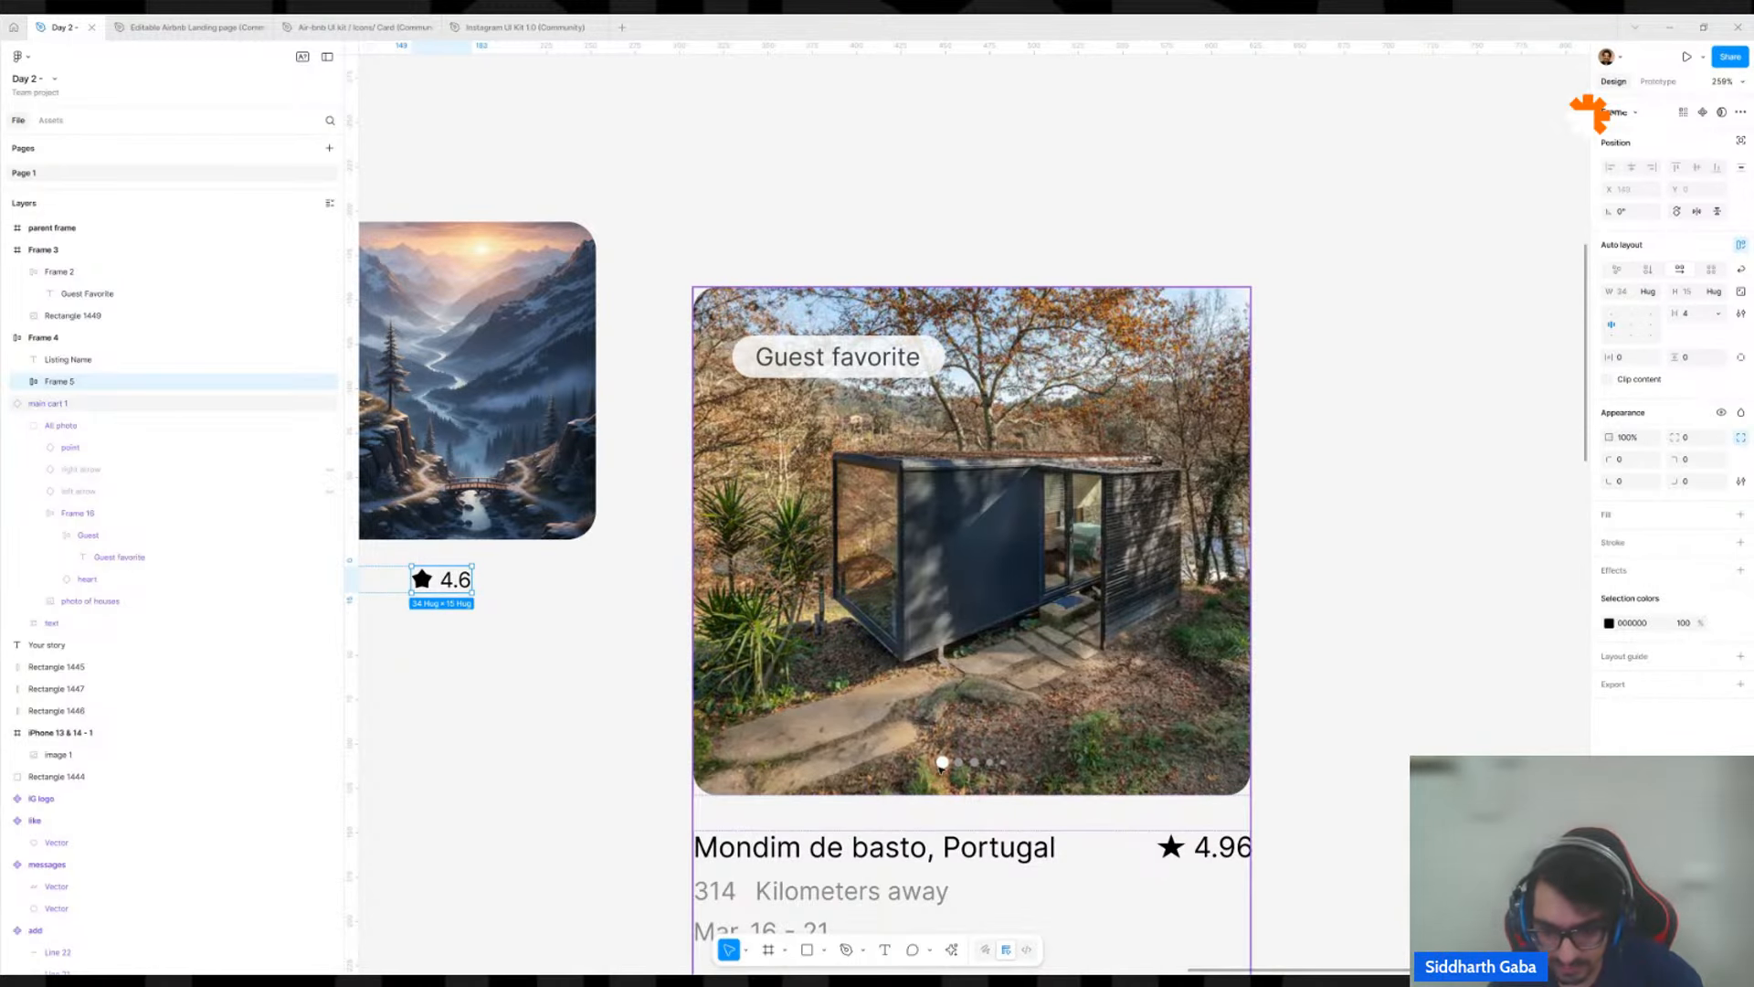
scroll(1031, 878, "down", 5)
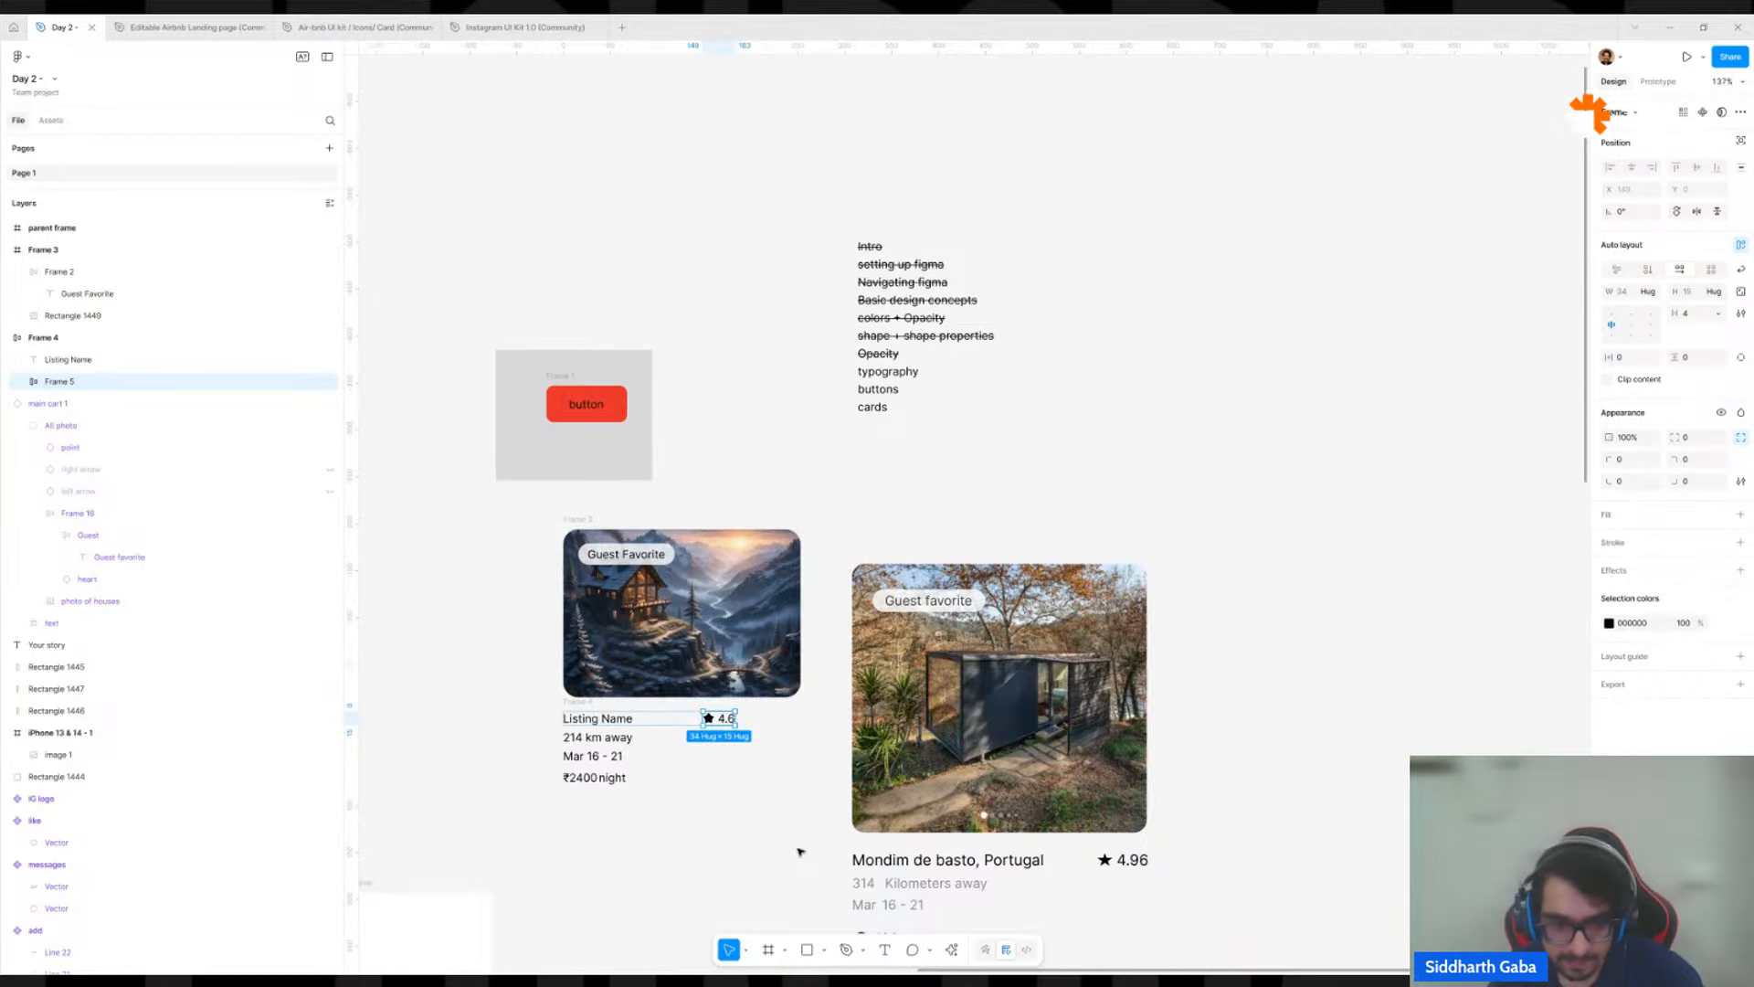
left_click(654, 786)
scroll(619, 738, "up", 4)
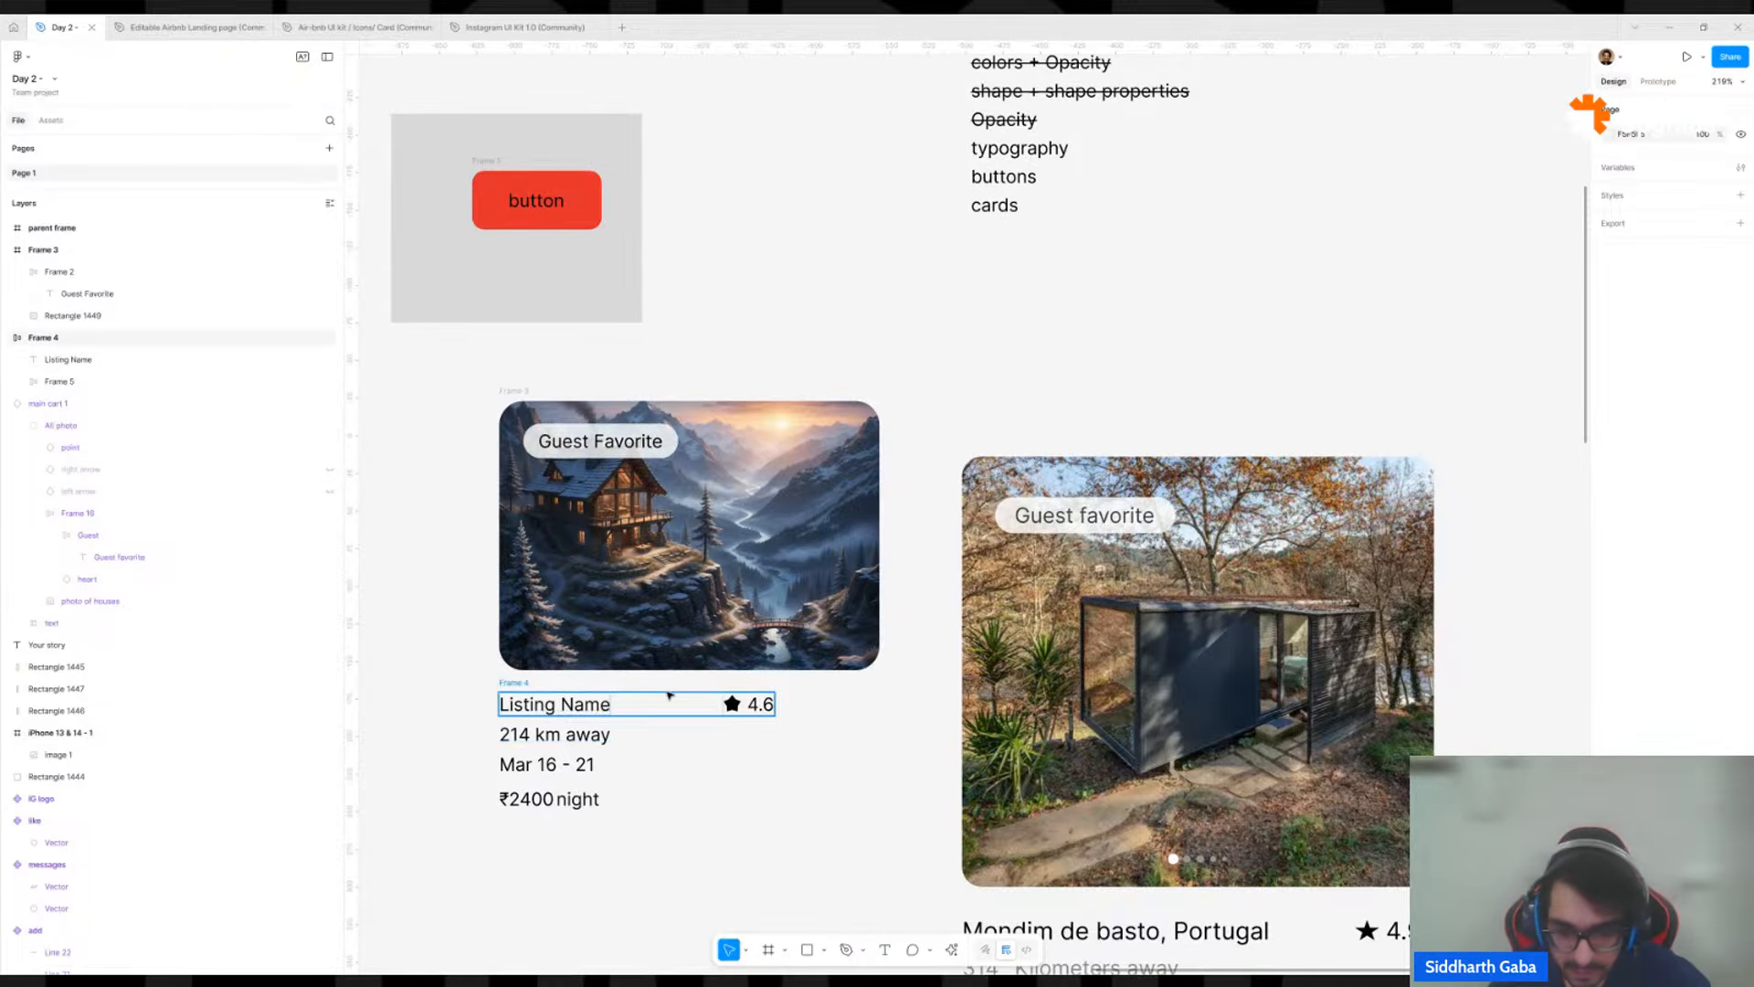
scroll(889, 666, "down", 5)
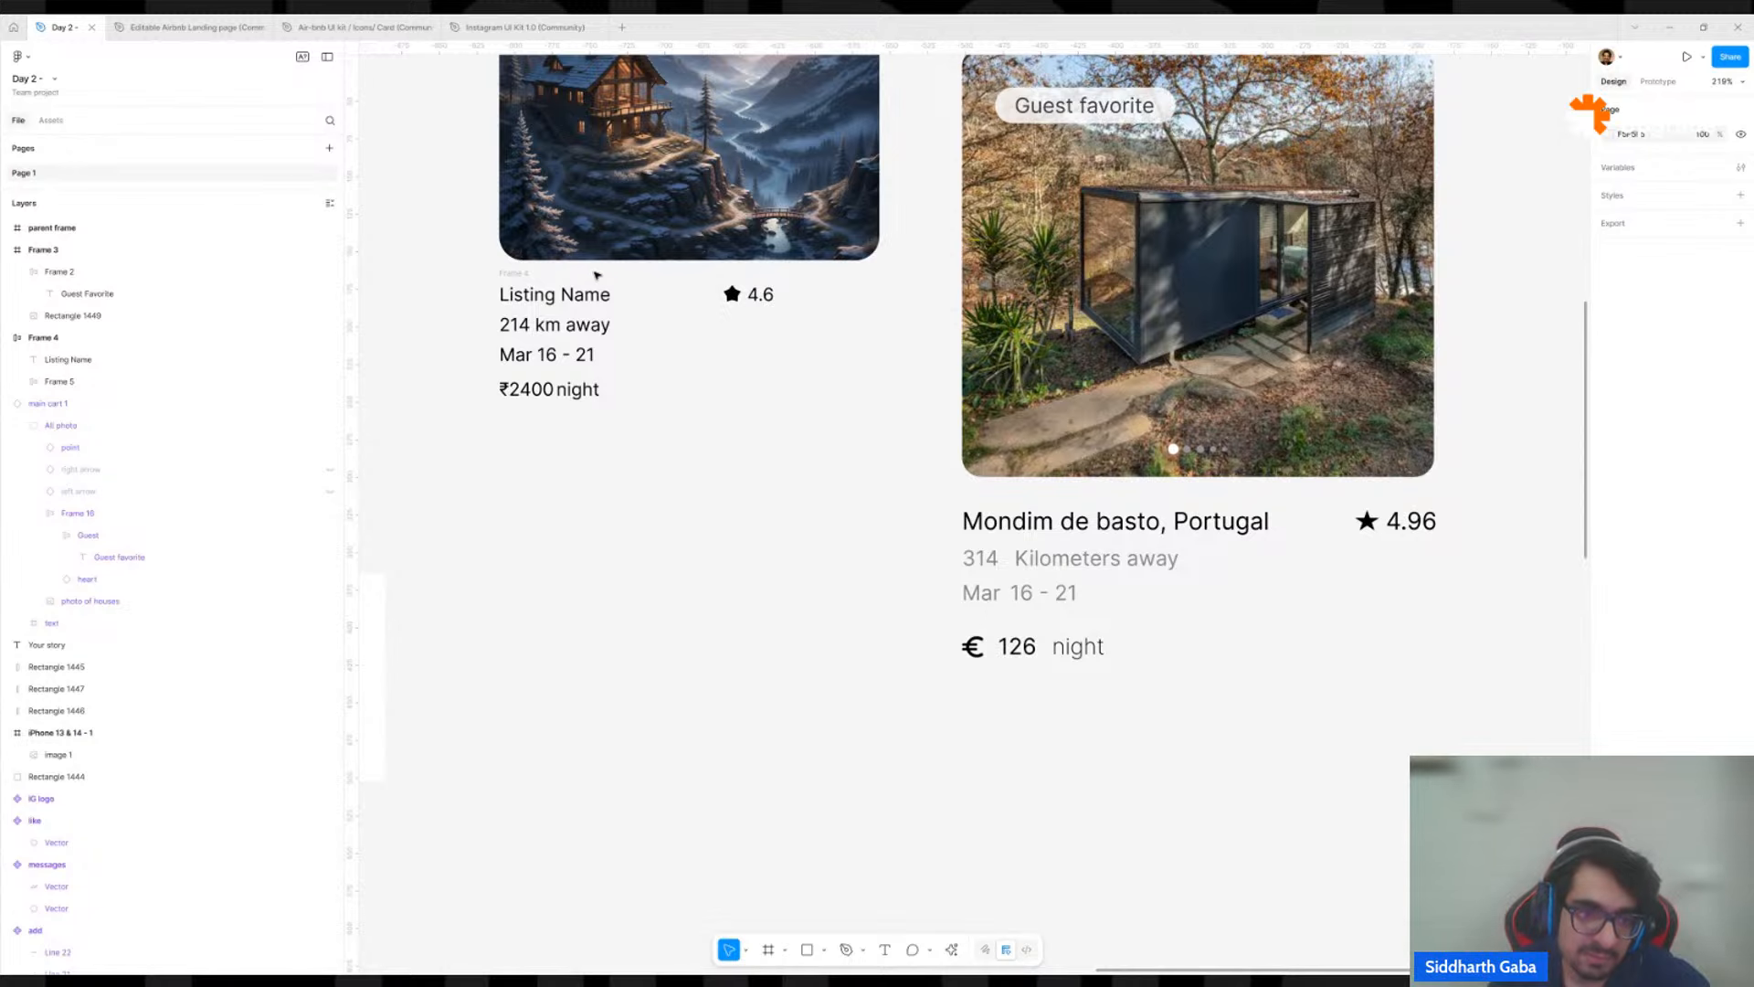
left_click(526, 275)
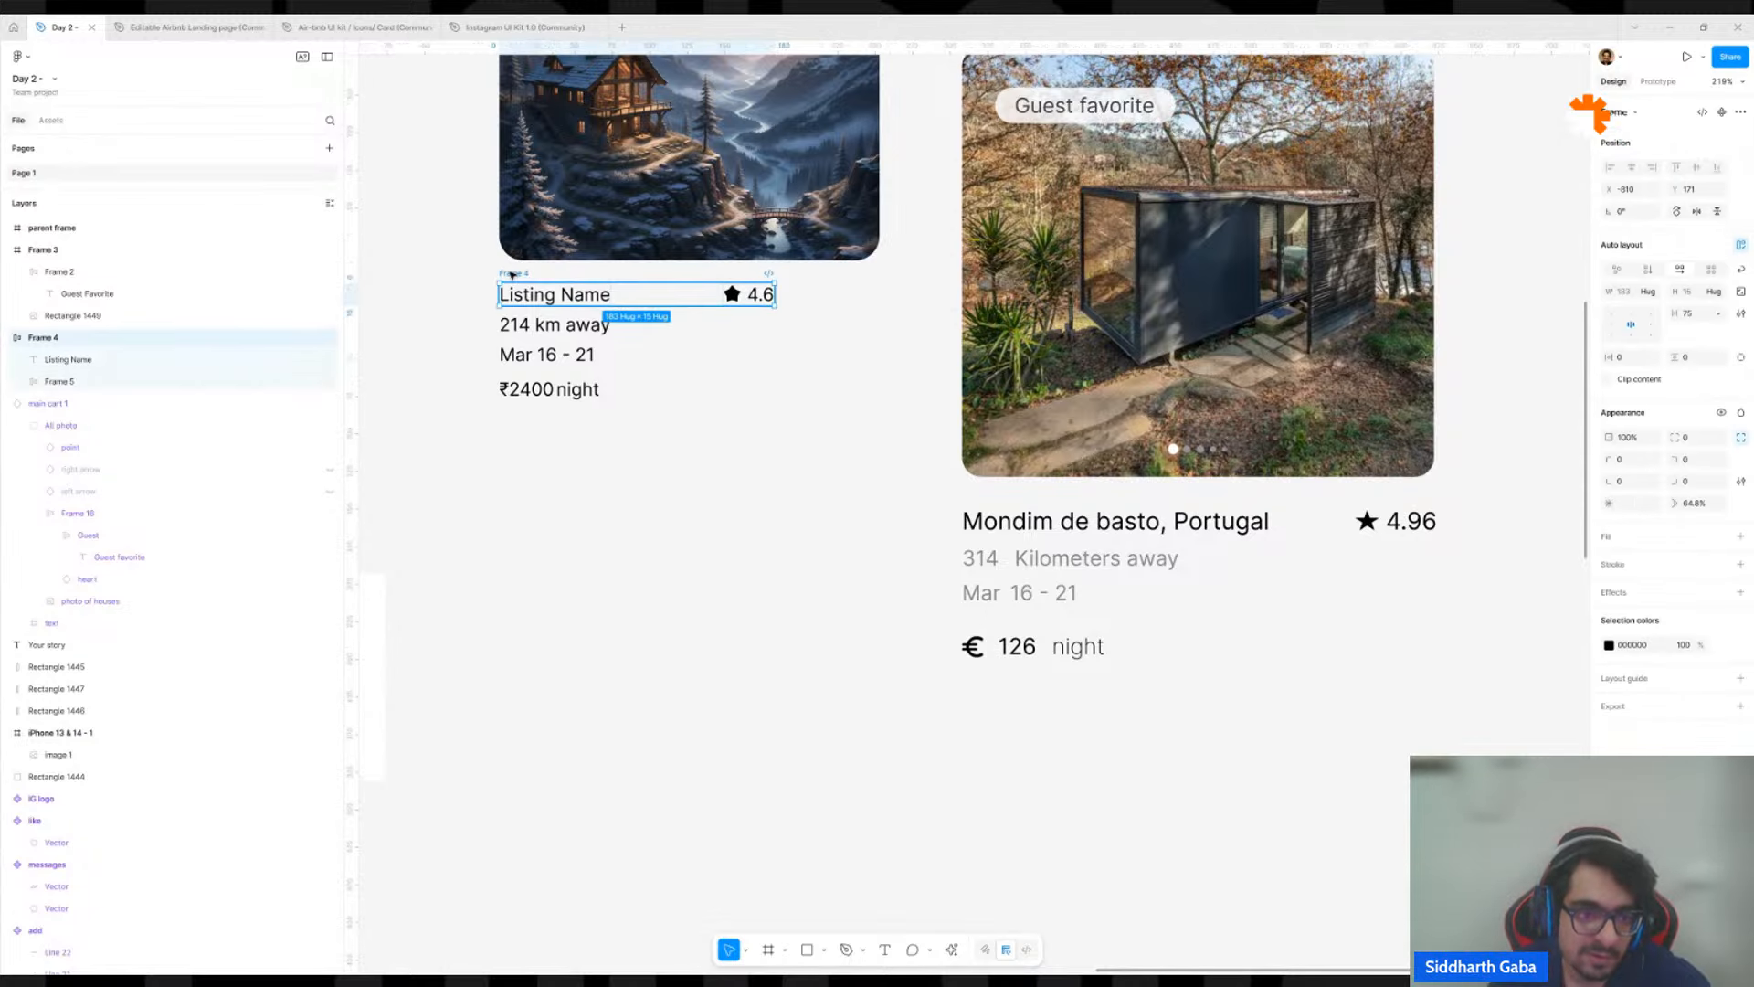
left_click(554, 327, "shift")
left_click(555, 354, "shift")
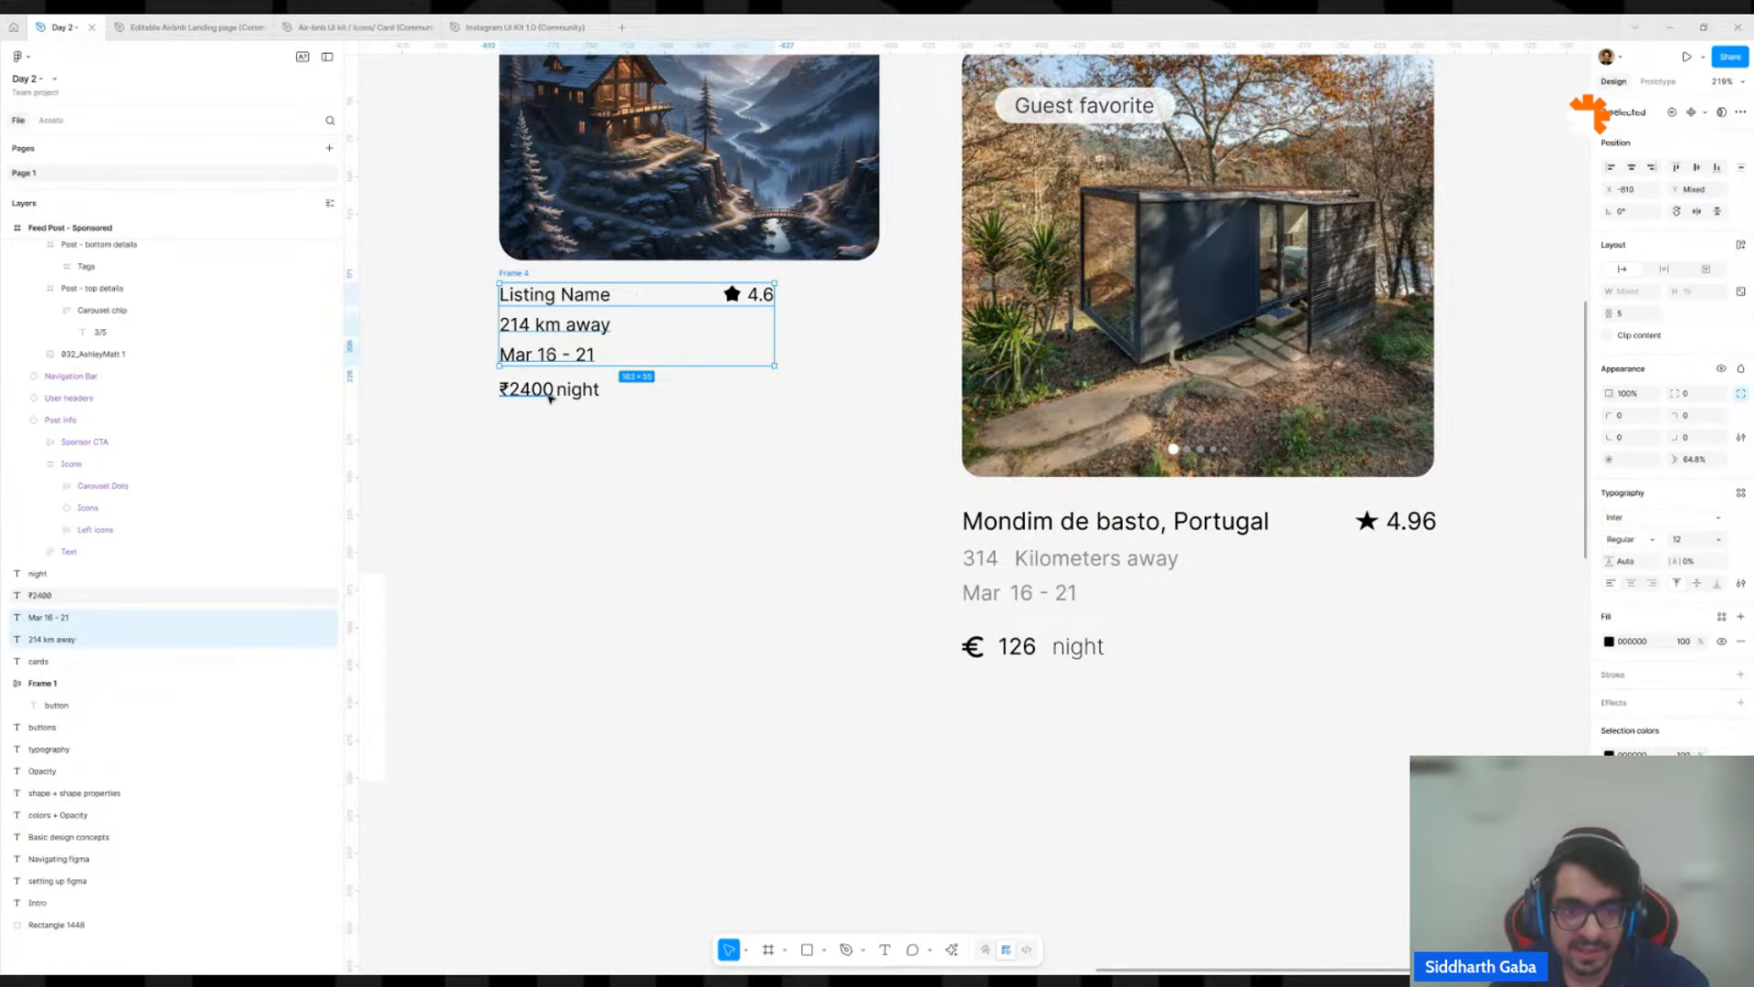
left_click(546, 391)
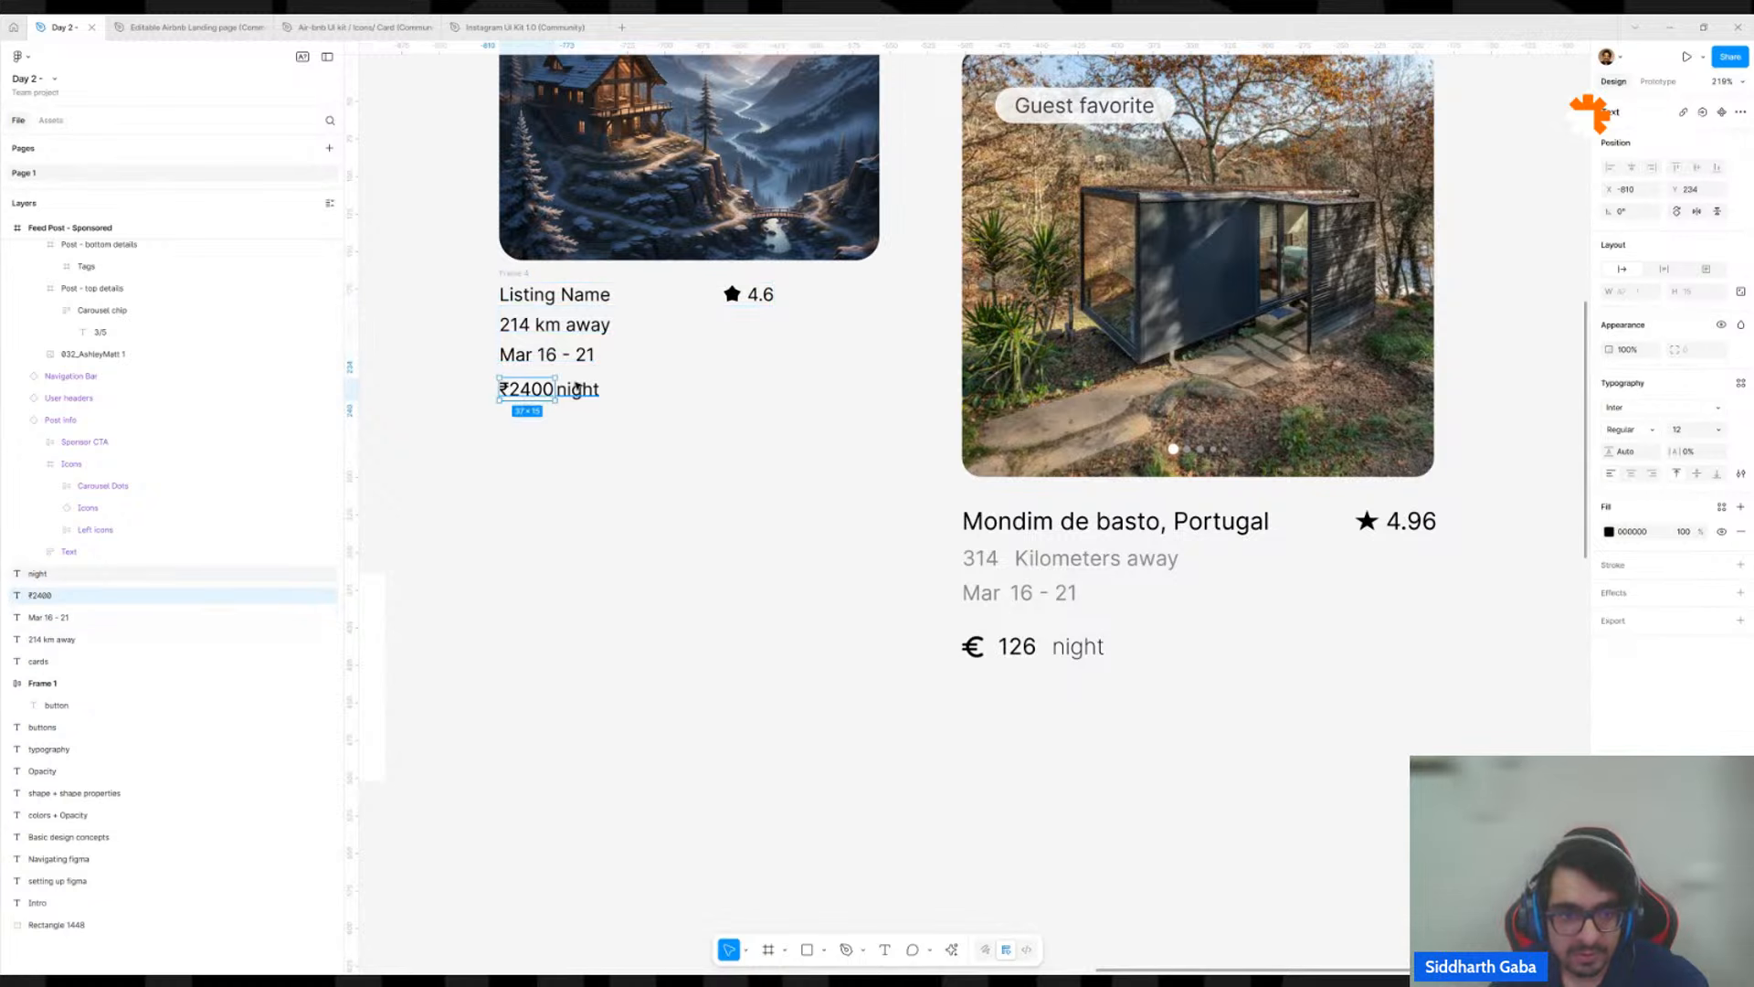
left_click(577, 389)
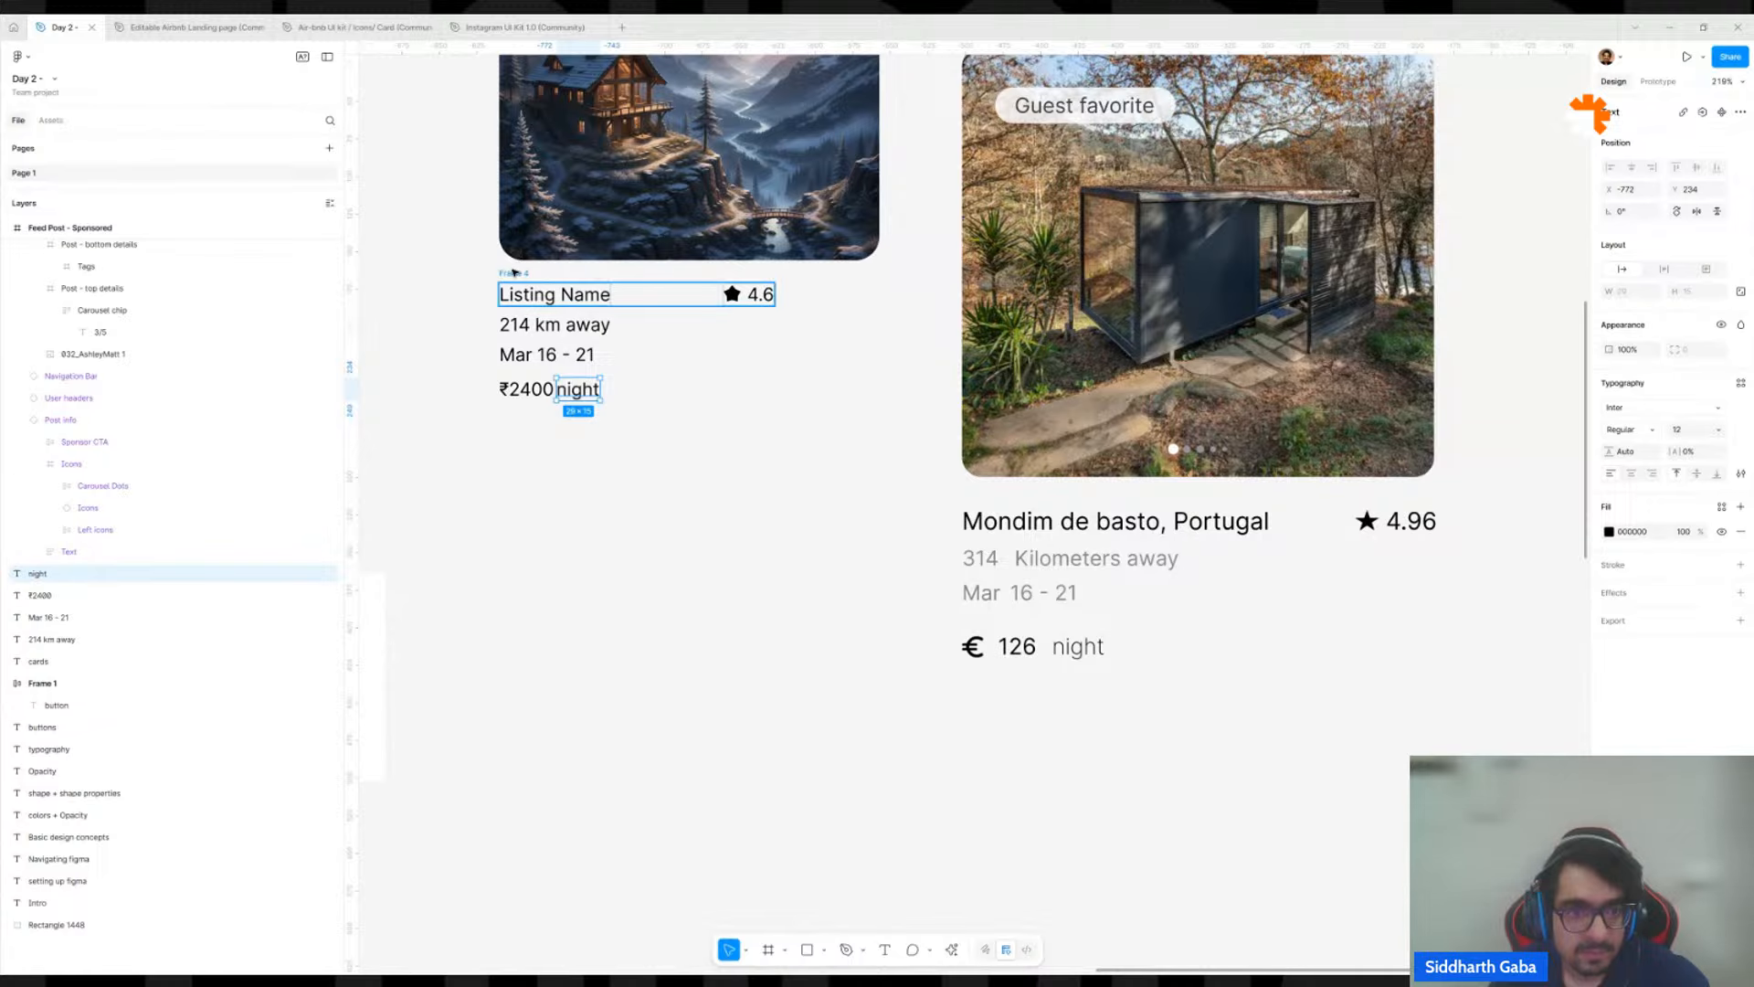
Wrap the listing name row and the distance, date, ₹2400 and night texts together in a new auto layout frame.
left_click(516, 273)
left_click(518, 326, "shift")
left_click(519, 355, "shift")
left_click(549, 390, "shift")
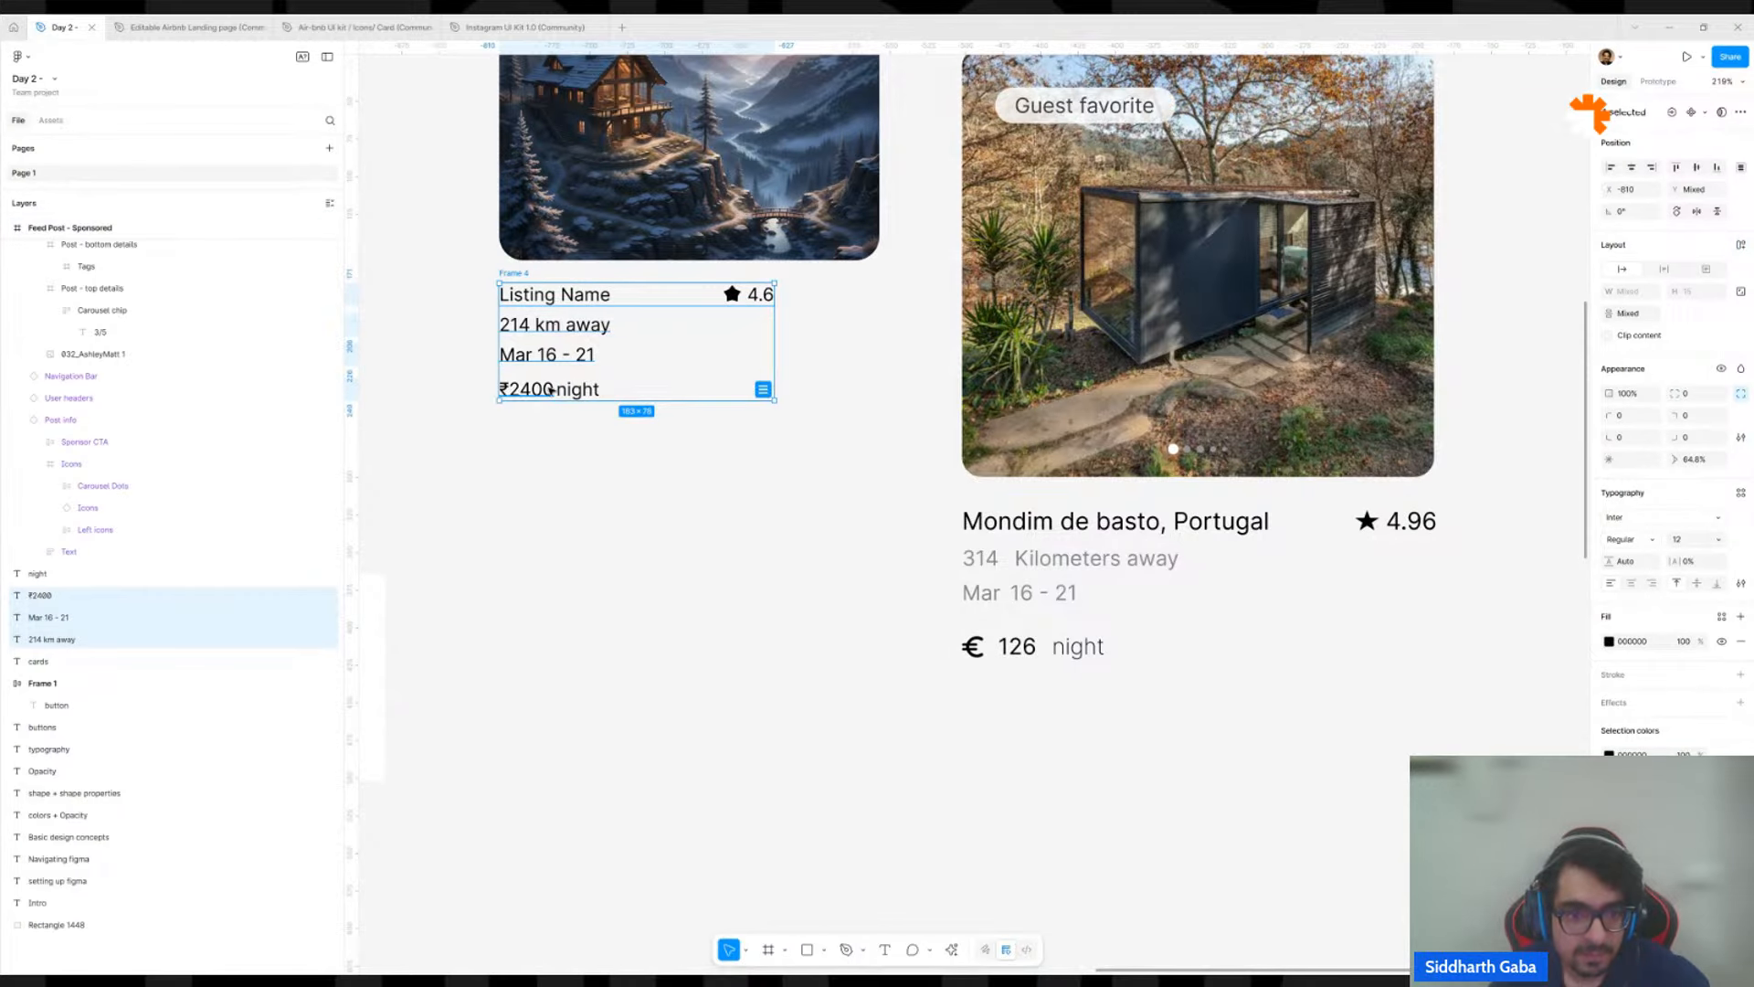
left_click(557, 387, "shift")
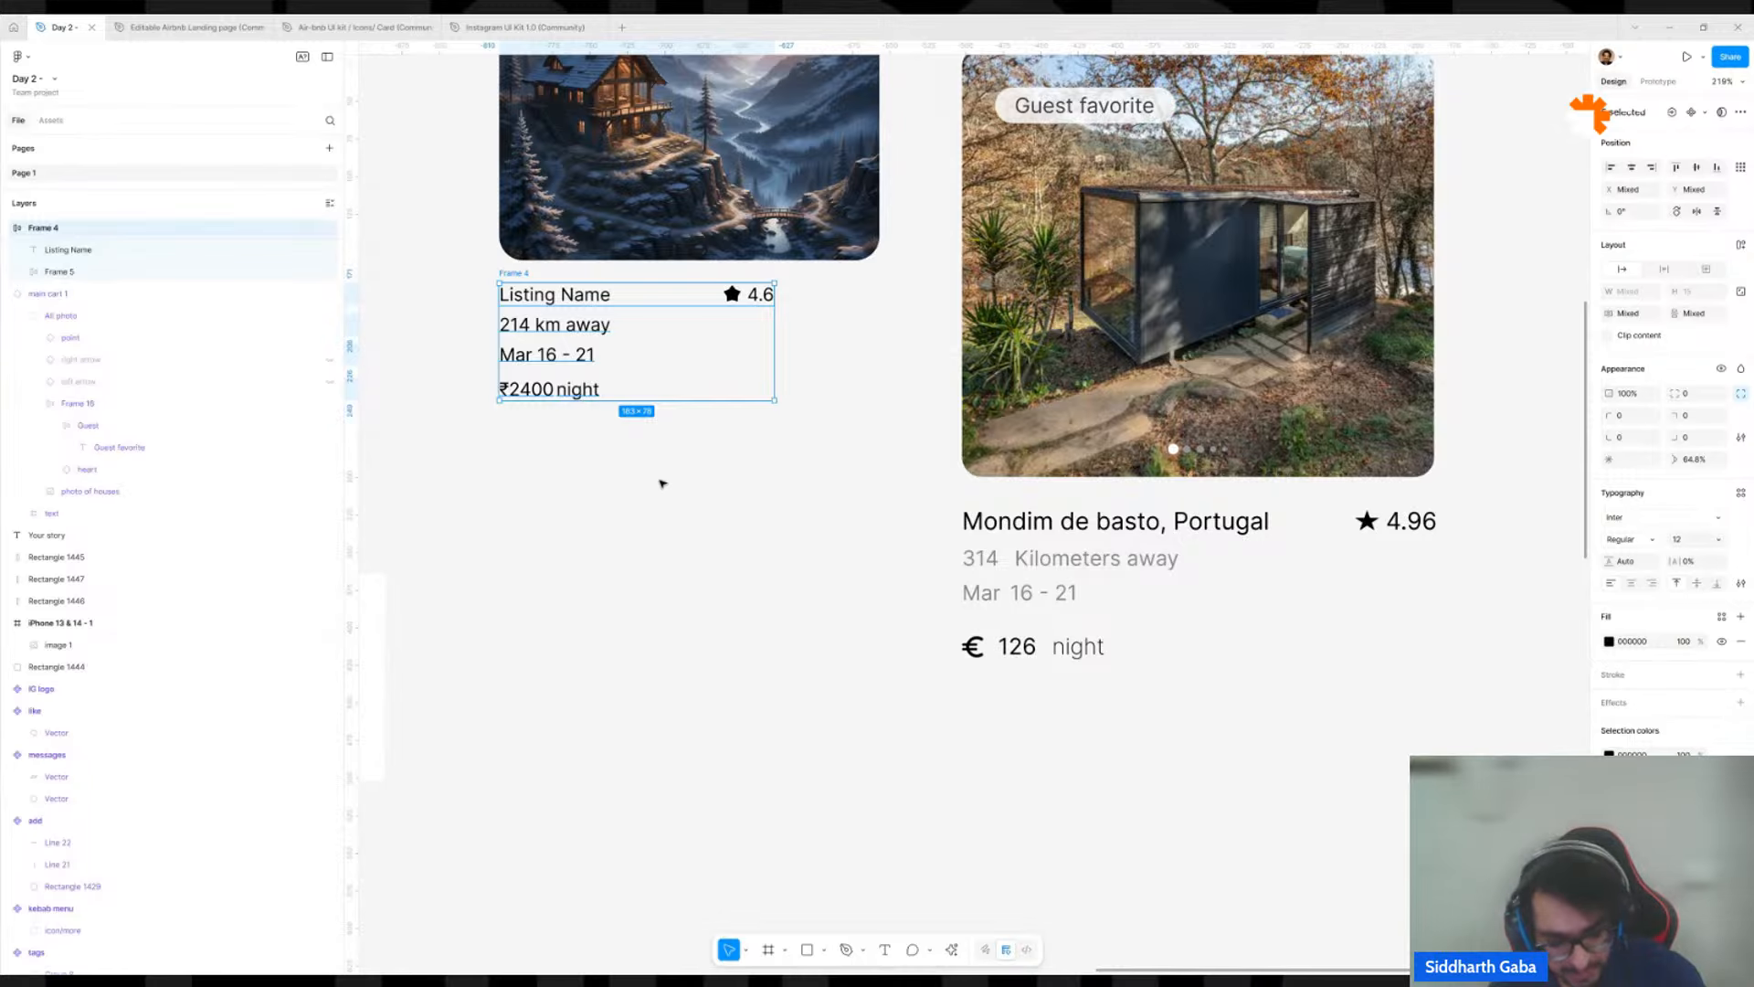
key("shift+a")
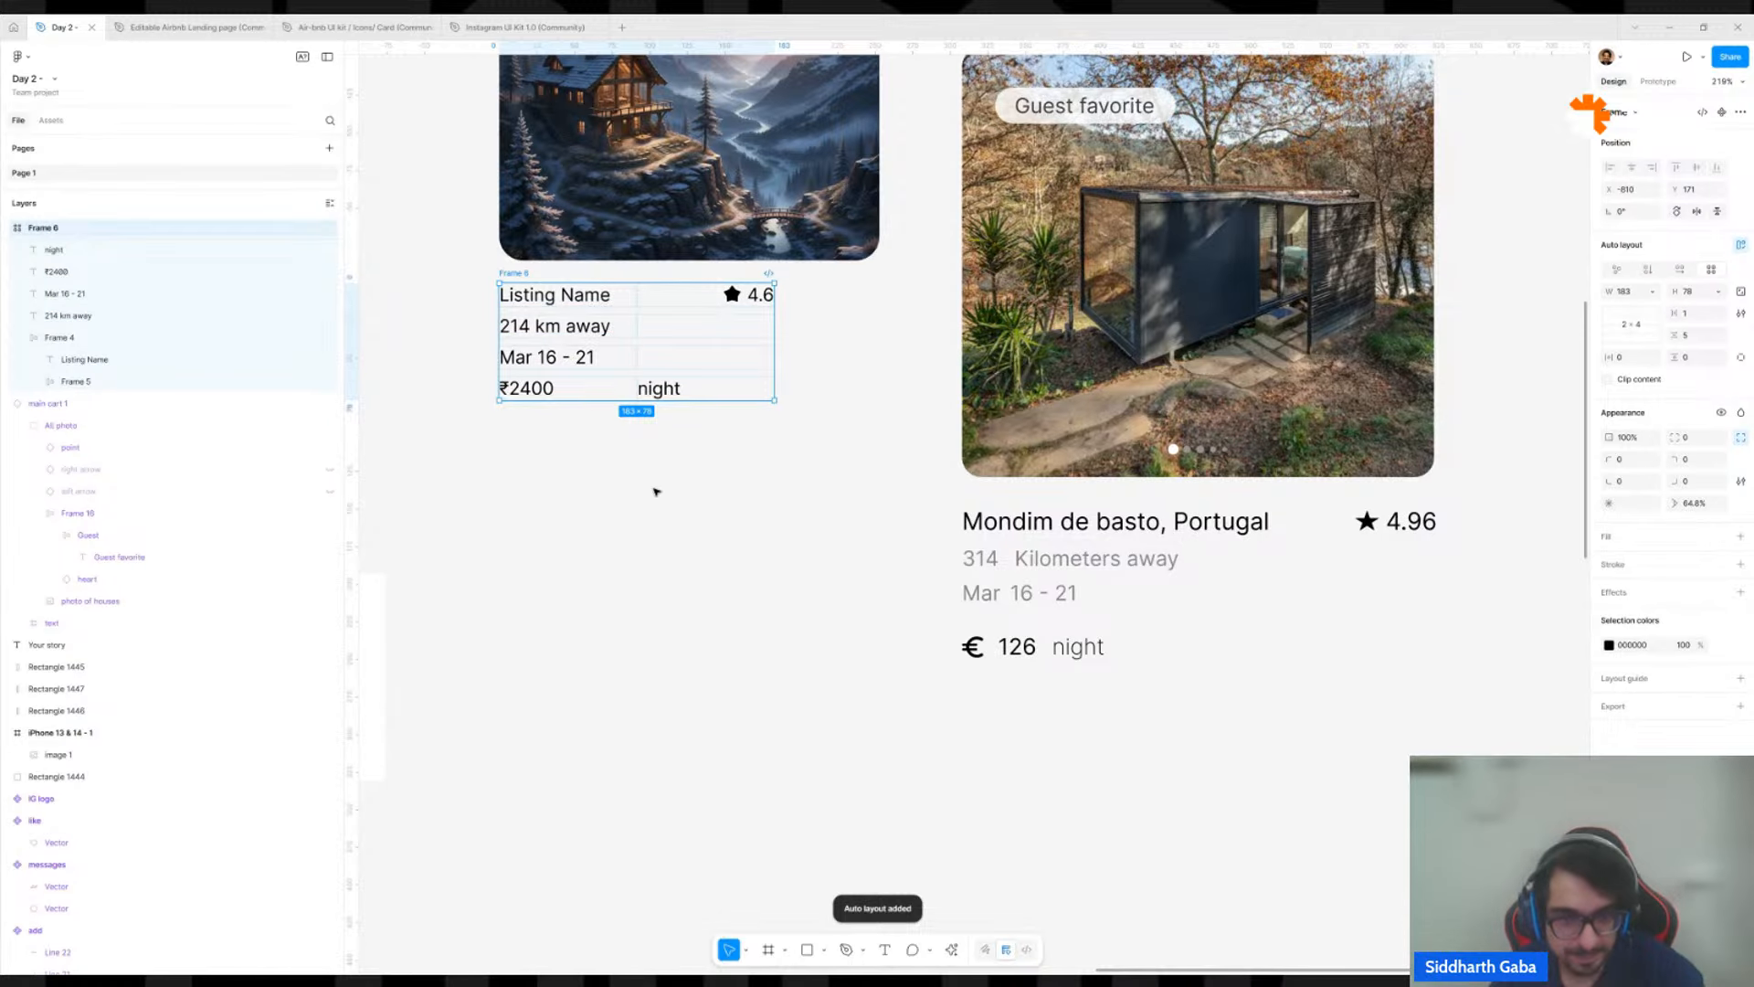
left_click(656, 490)
left_click(709, 363)
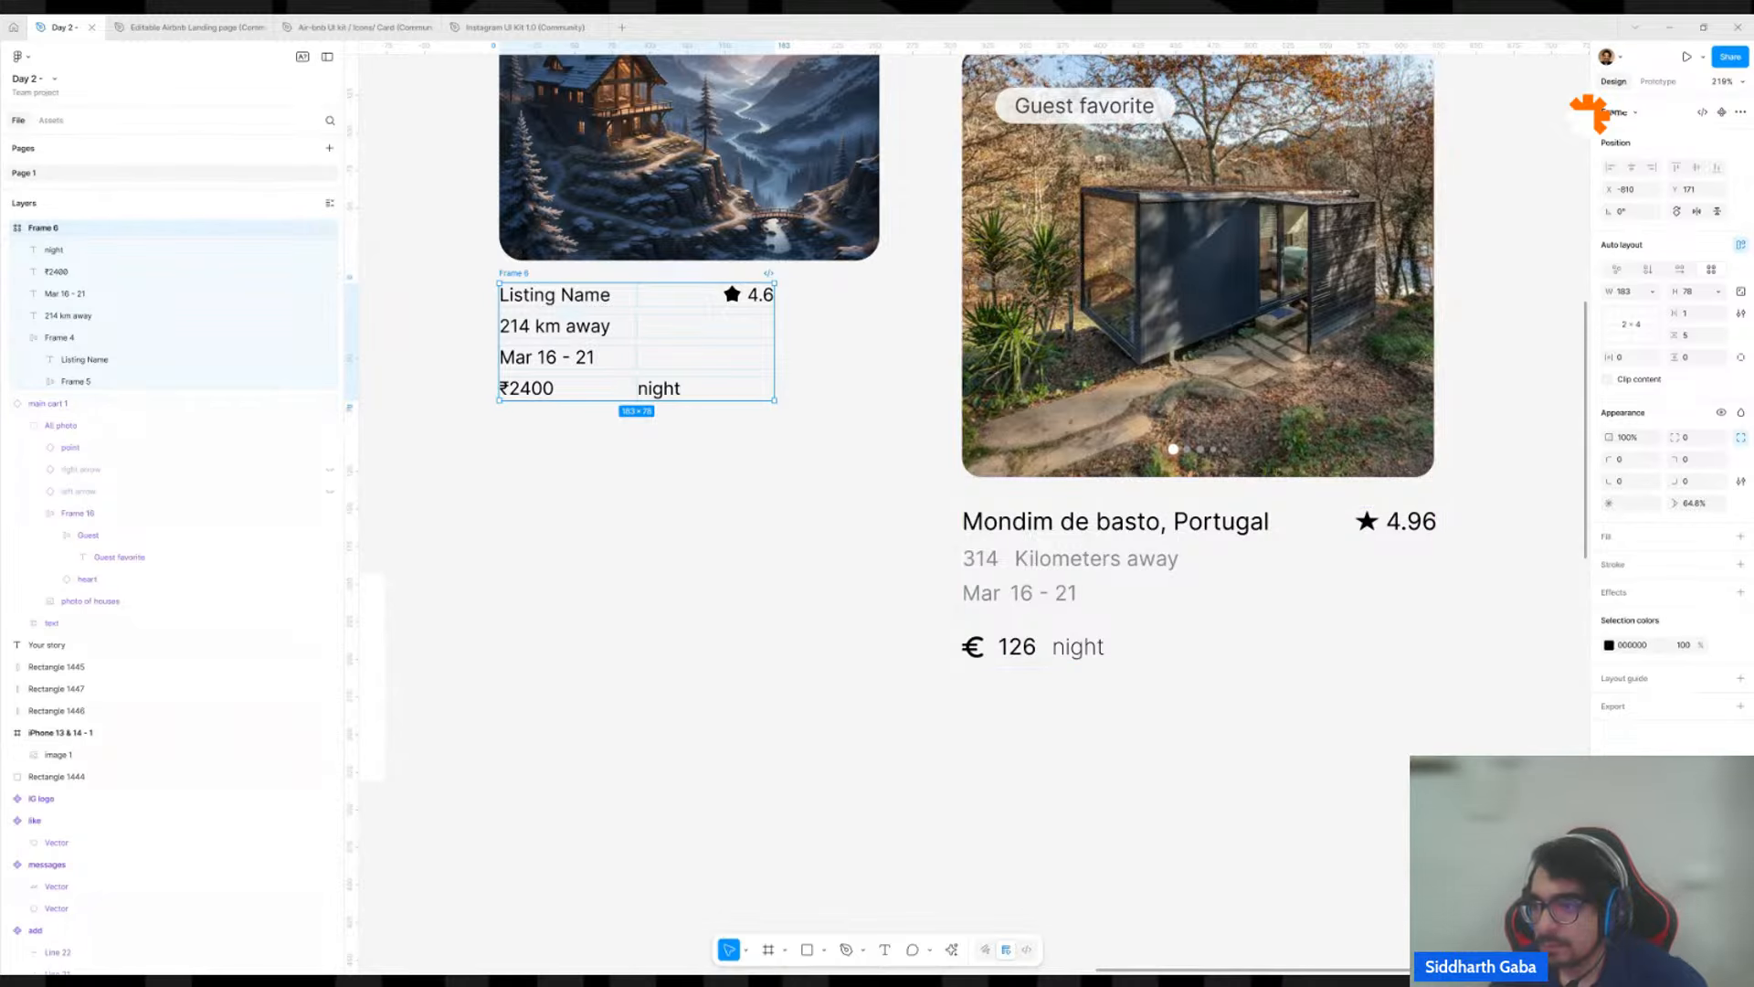
Make the text rows' frame flow vertically and set both its height and width to Hug contents.
left_click(1648, 271)
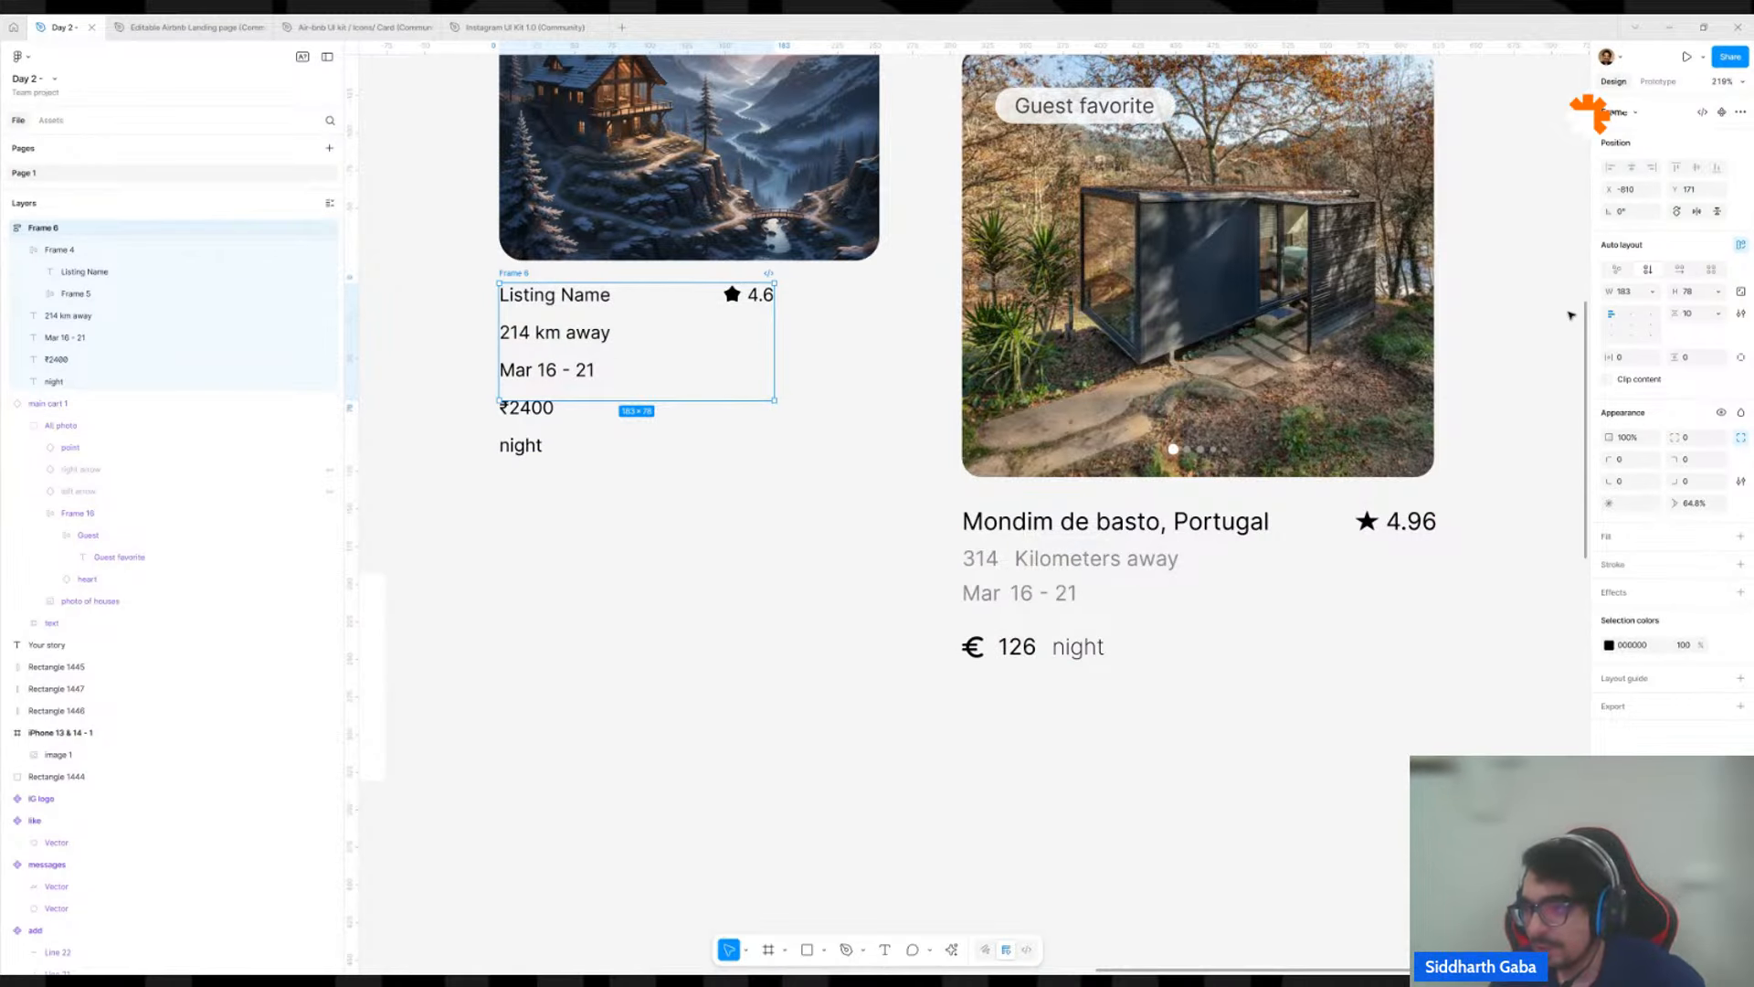
left_click(1719, 290)
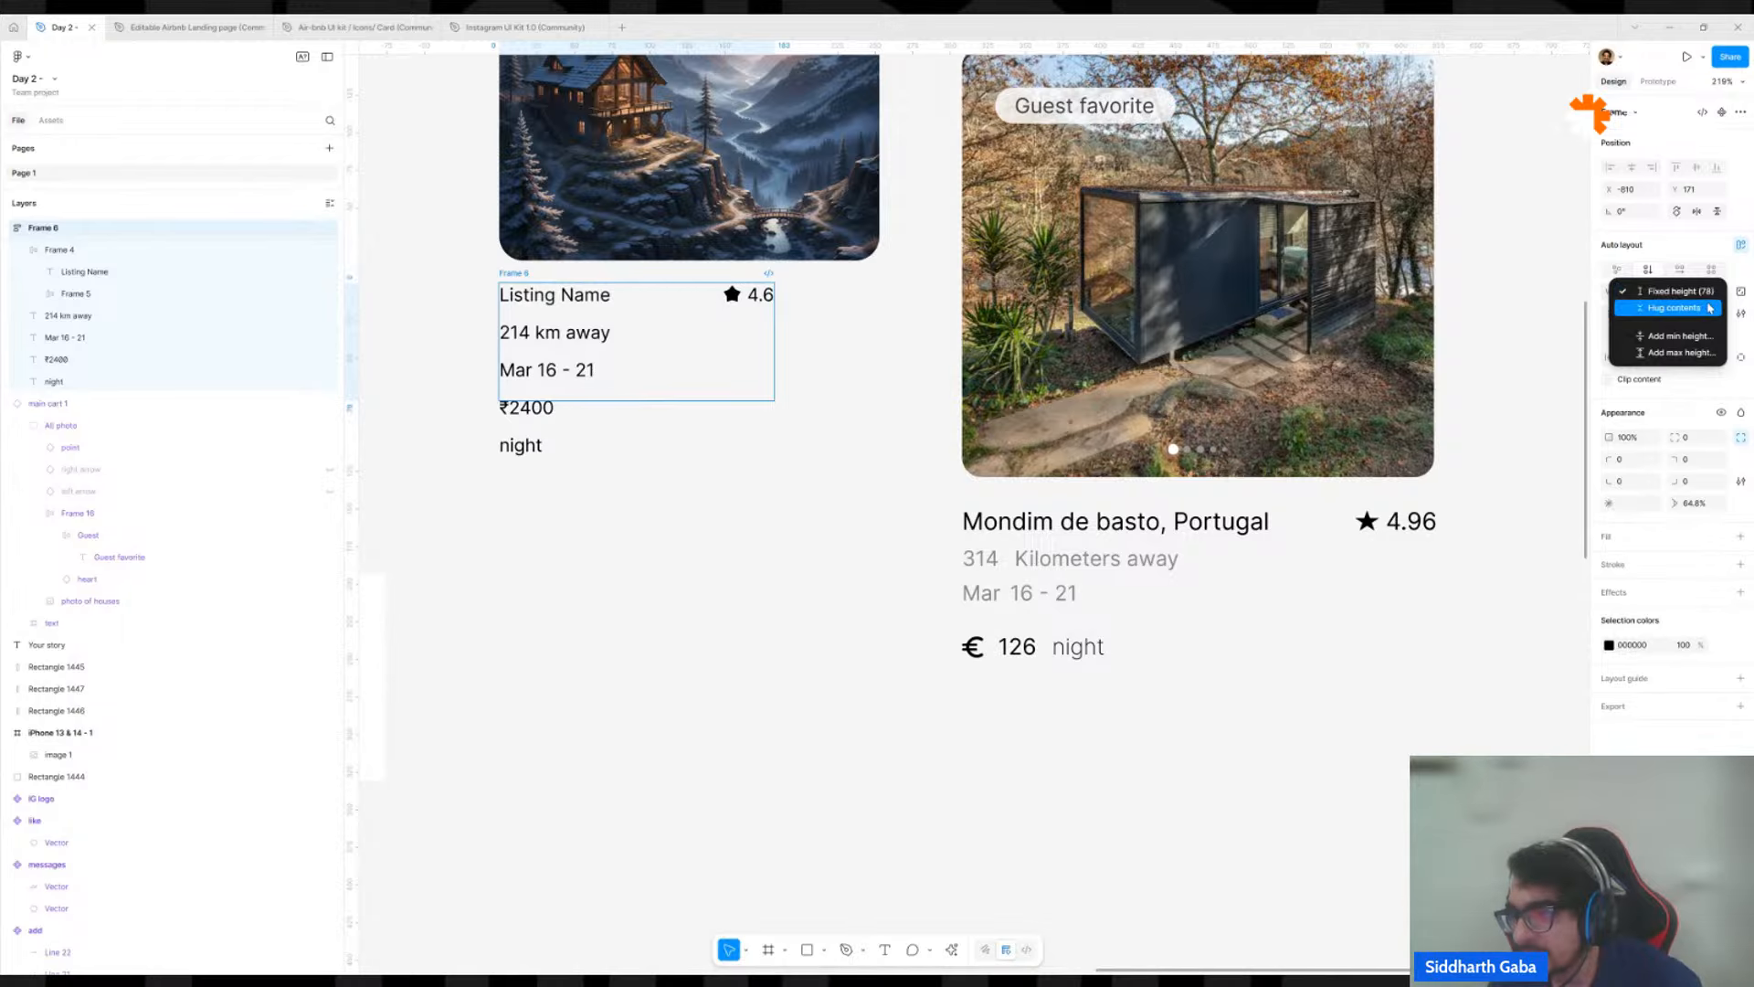
left_click(1711, 308)
left_click(1652, 291)
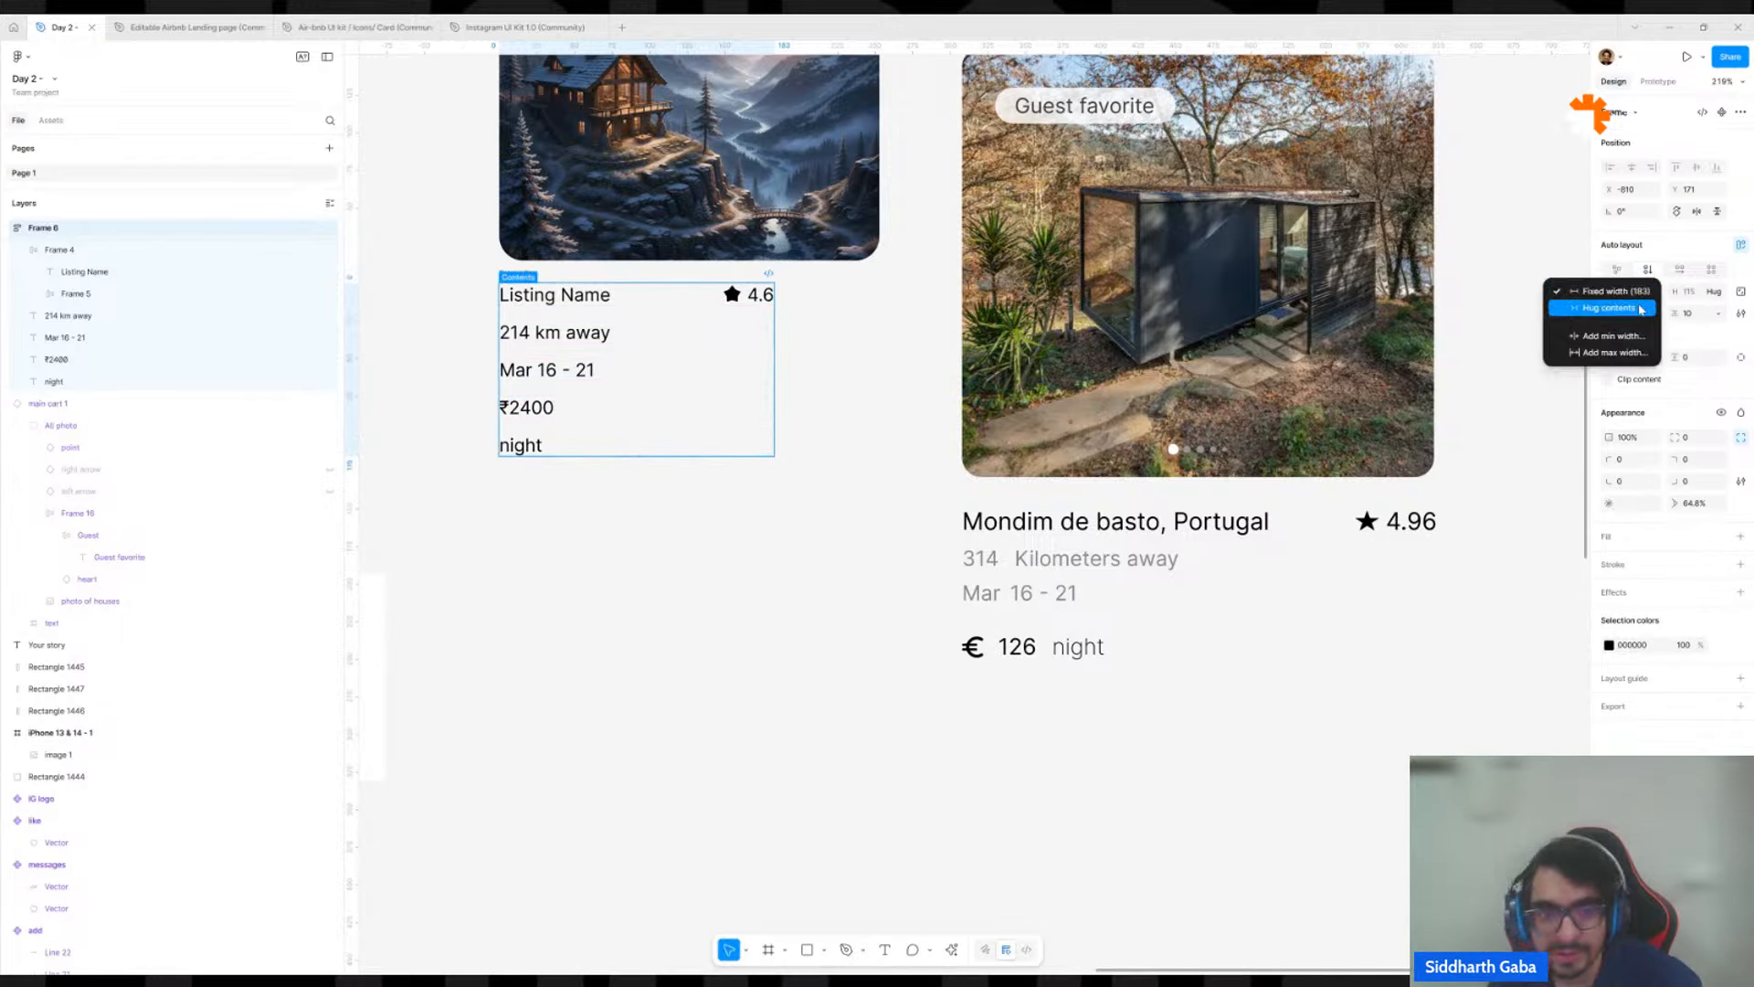
left_click(1642, 312)
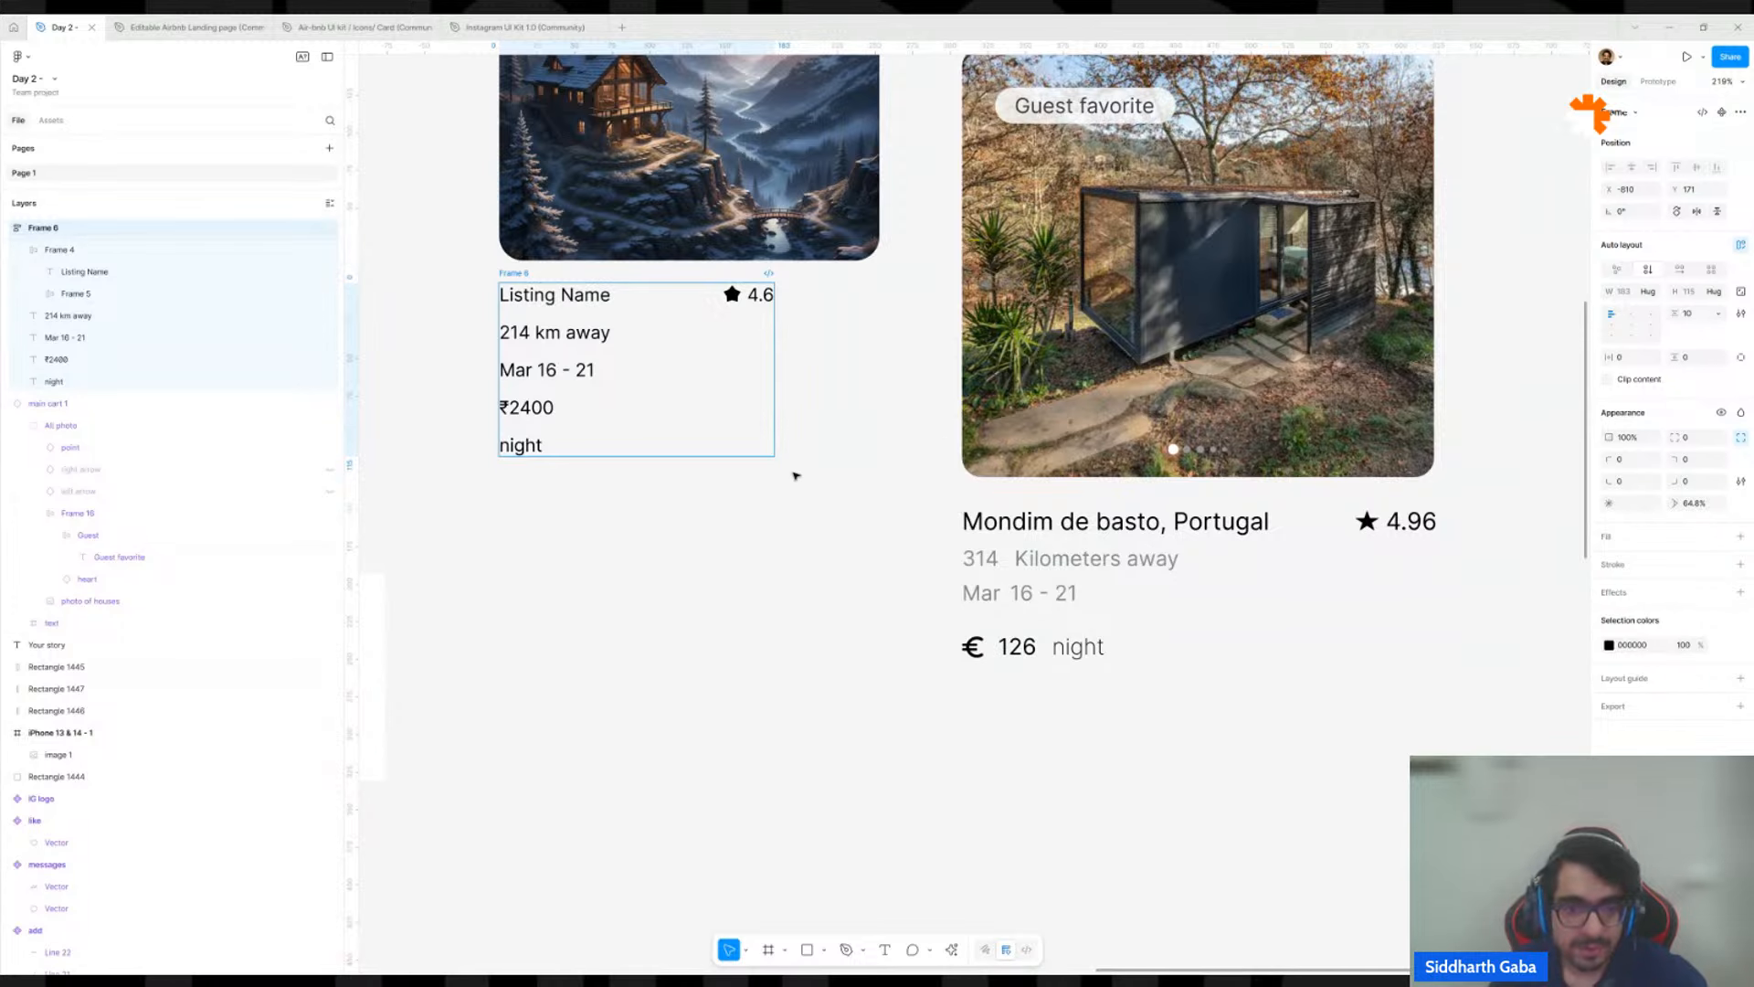
left_click(602, 536)
scroll(578, 491, "down", 1)
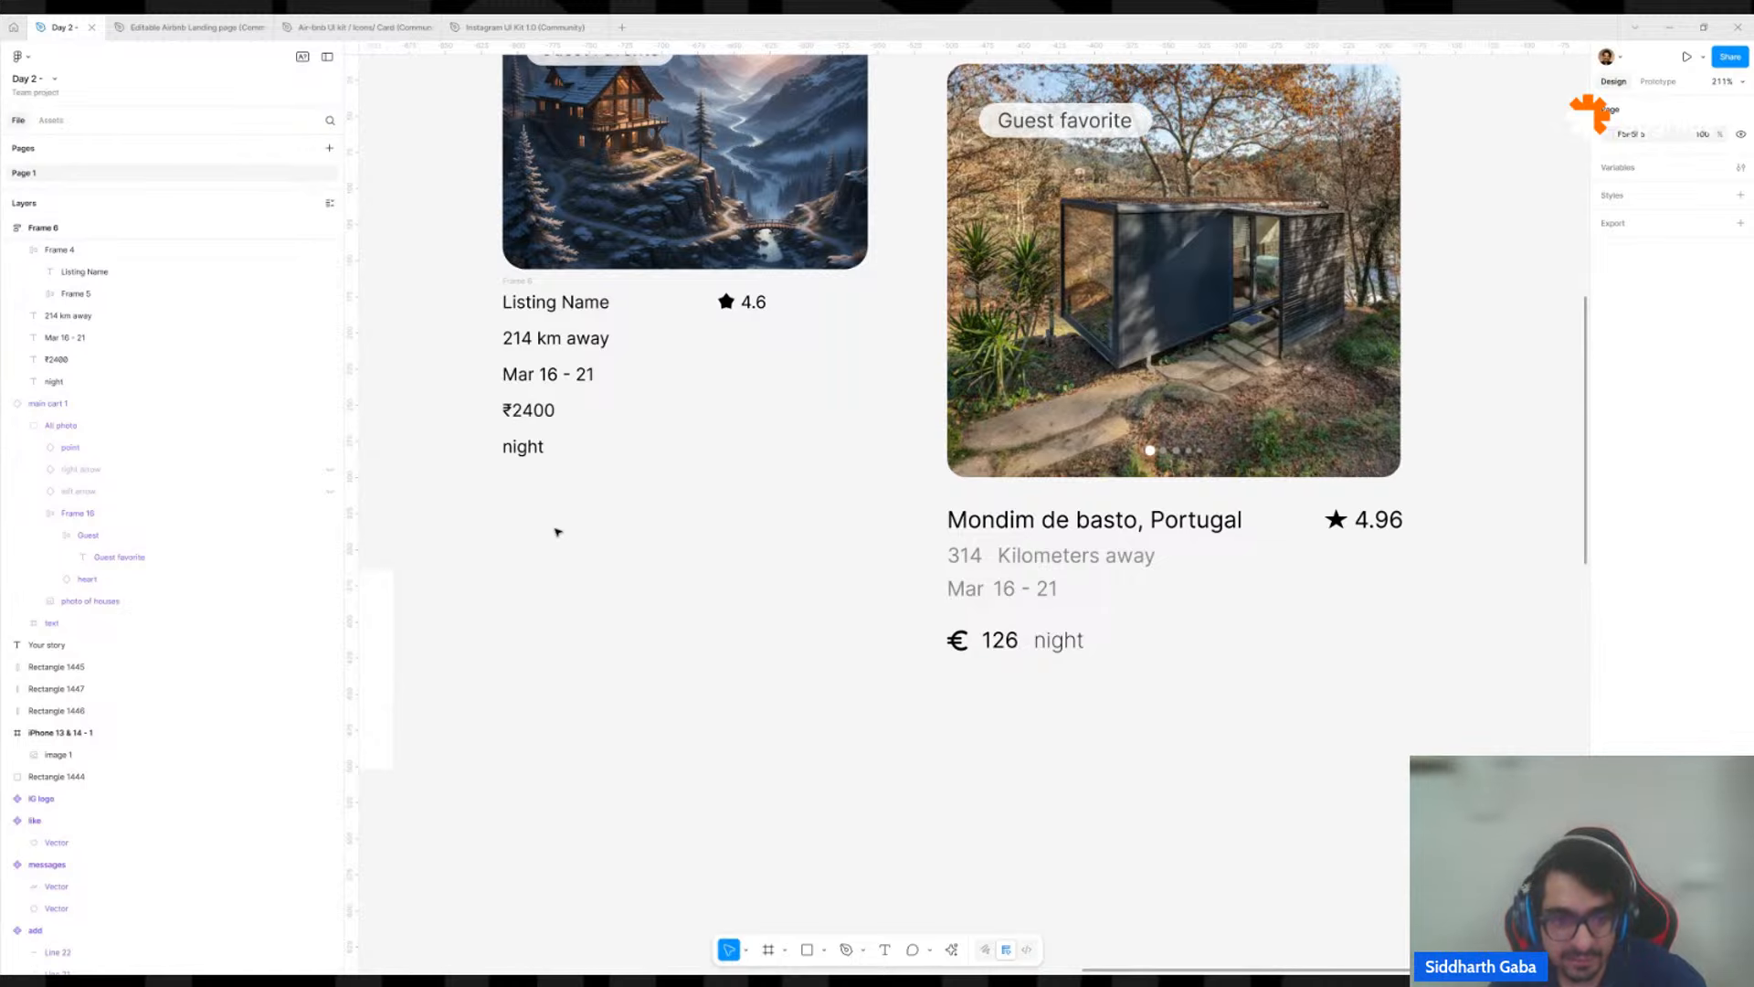
Wrap the ₹2400 and night texts in a nested auto layout frame with horizontal flow.
left_click(539, 454)
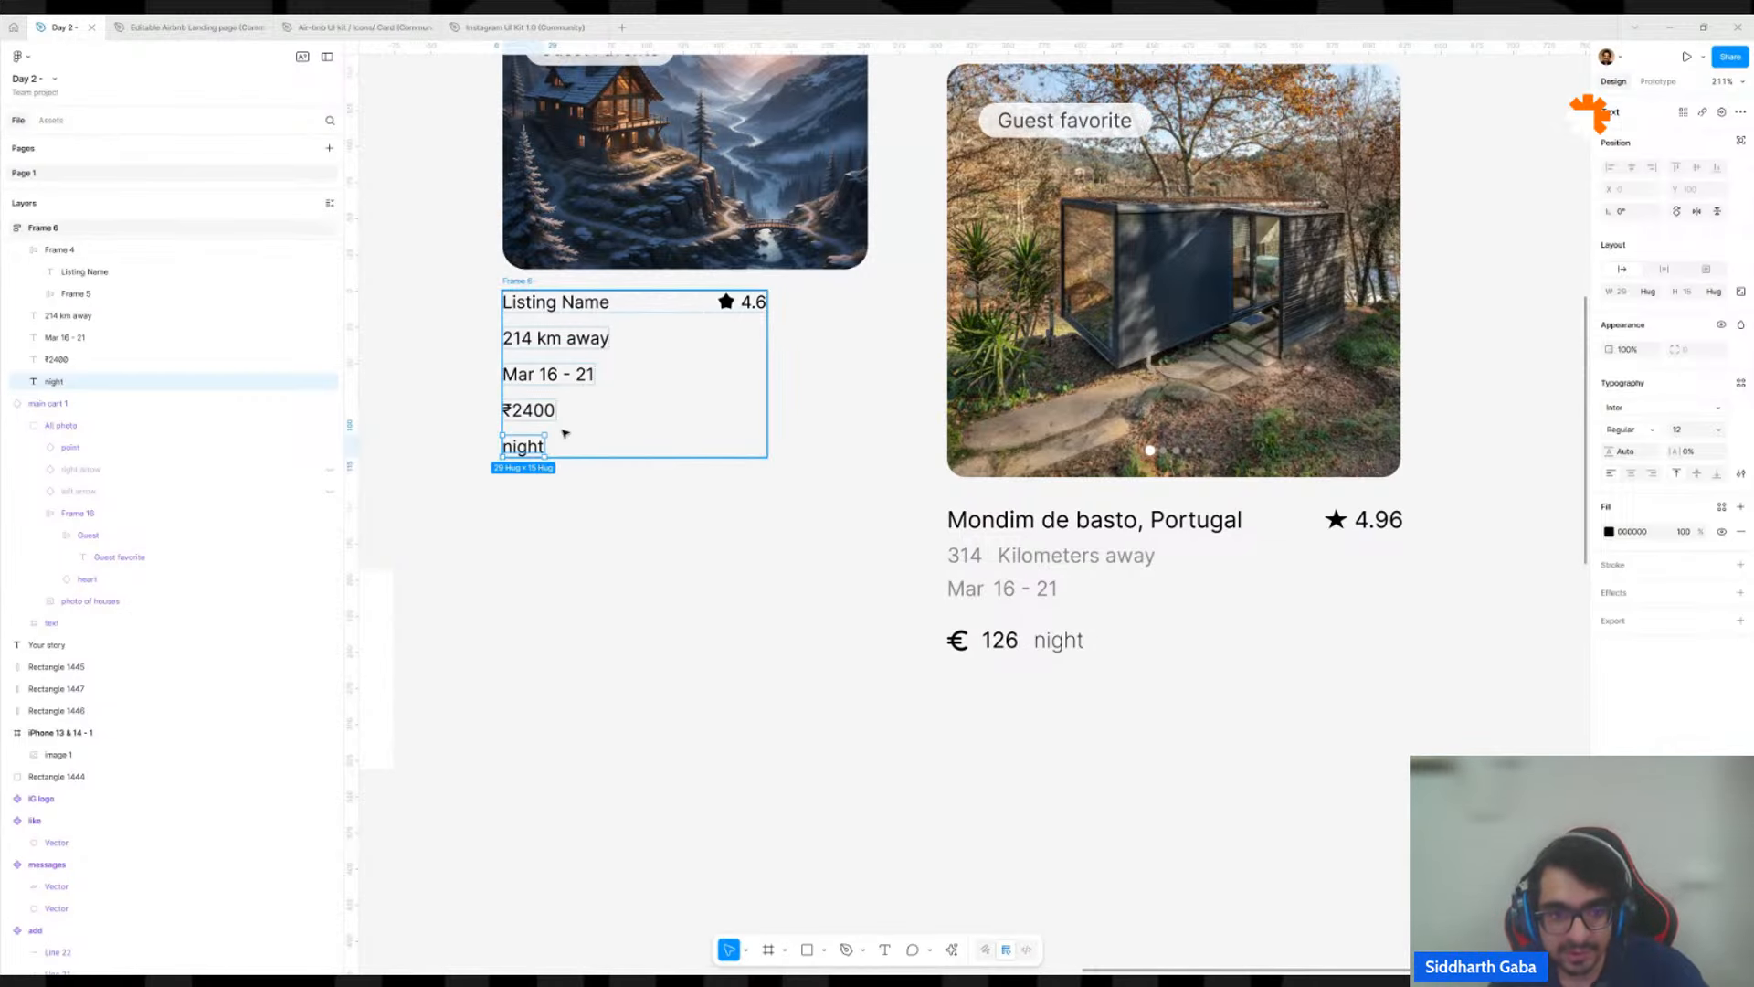
left_click(536, 421)
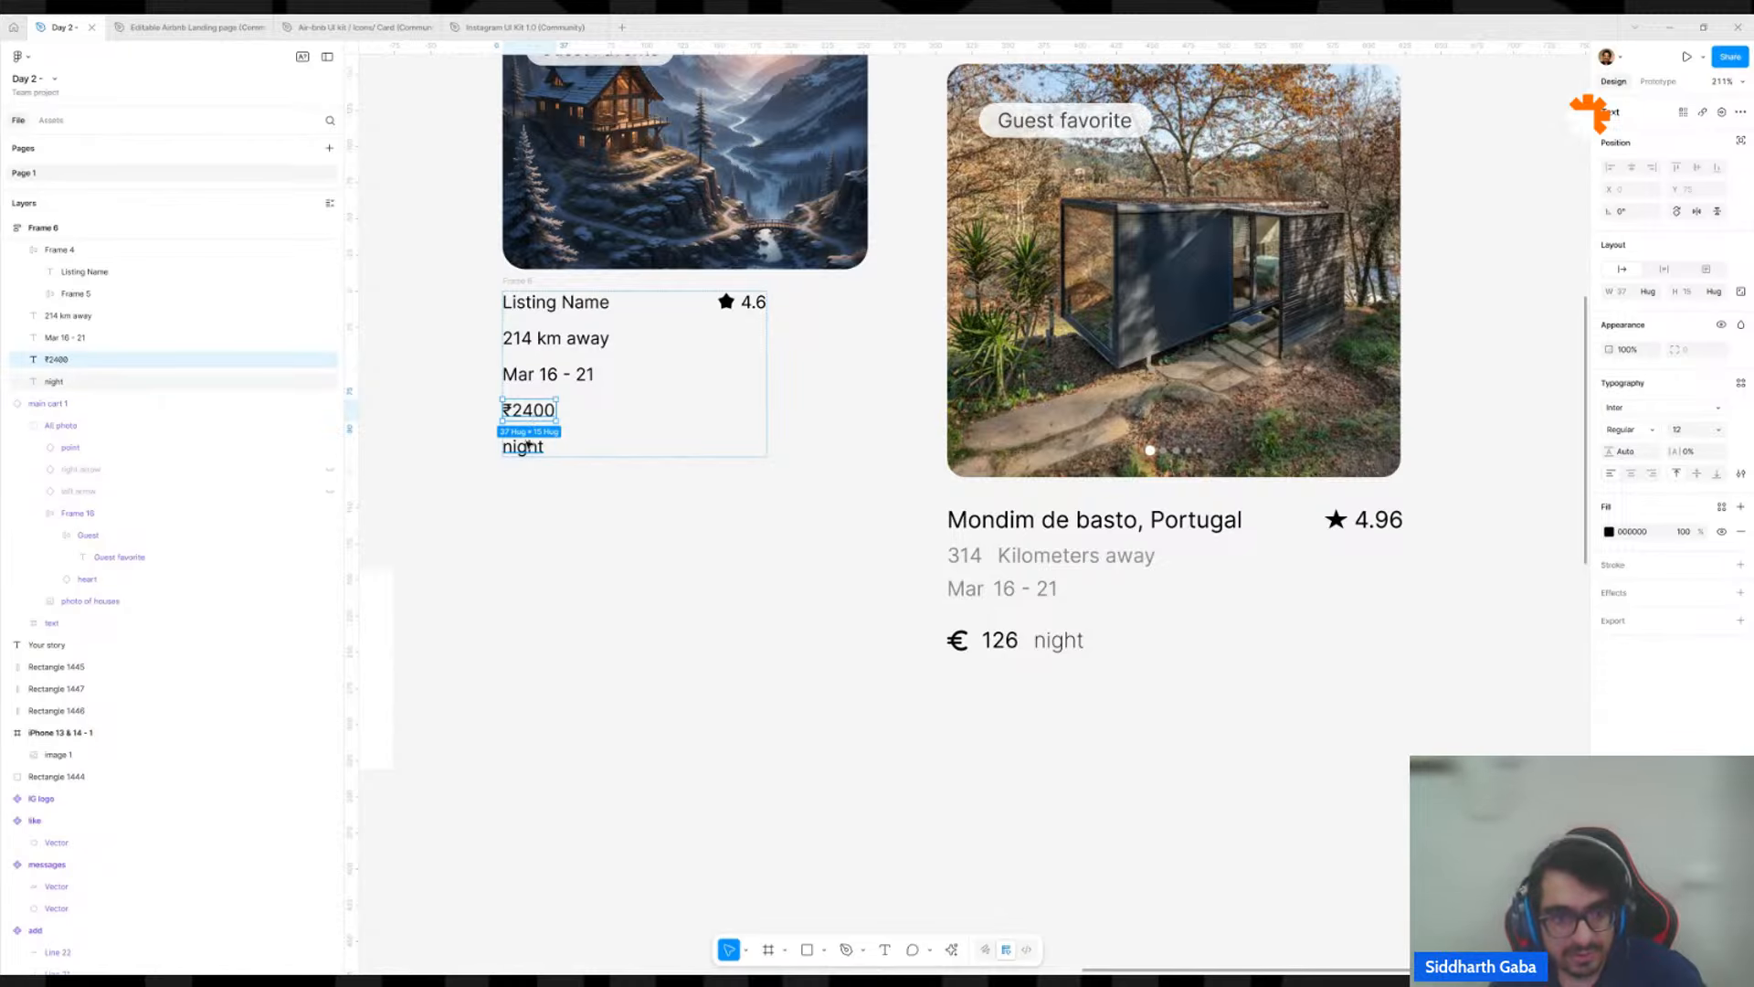
left_click(528, 445, "shift")
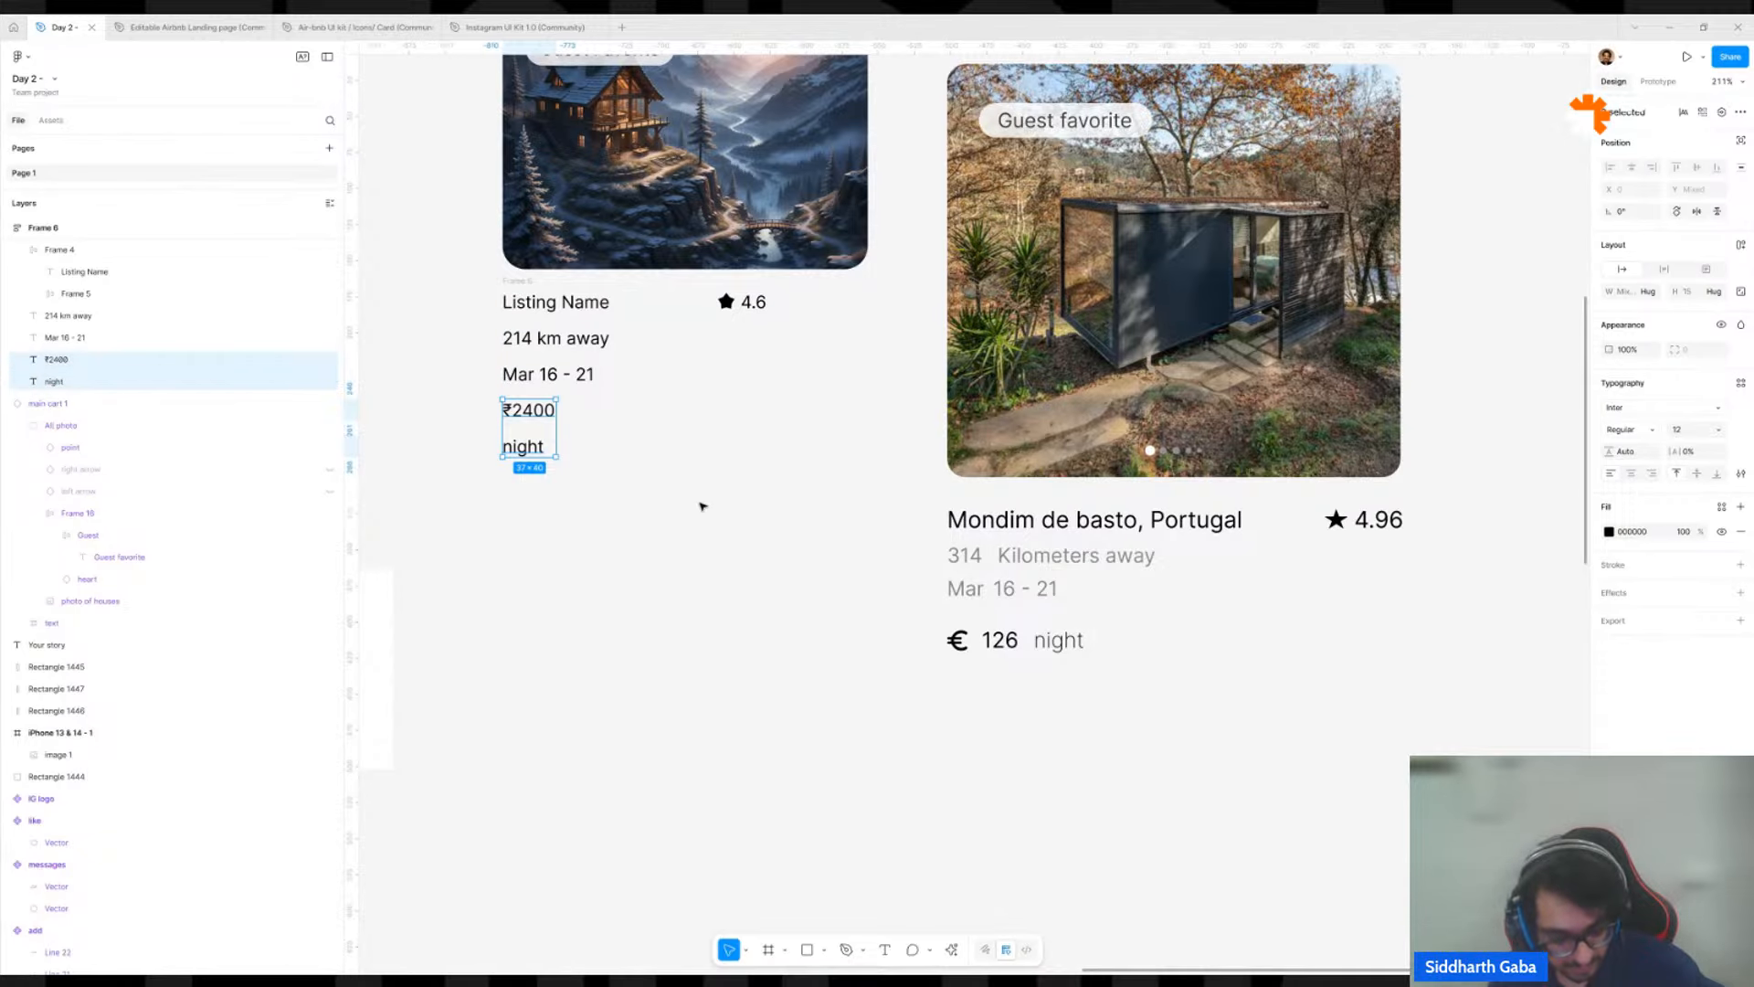
key("shift+a")
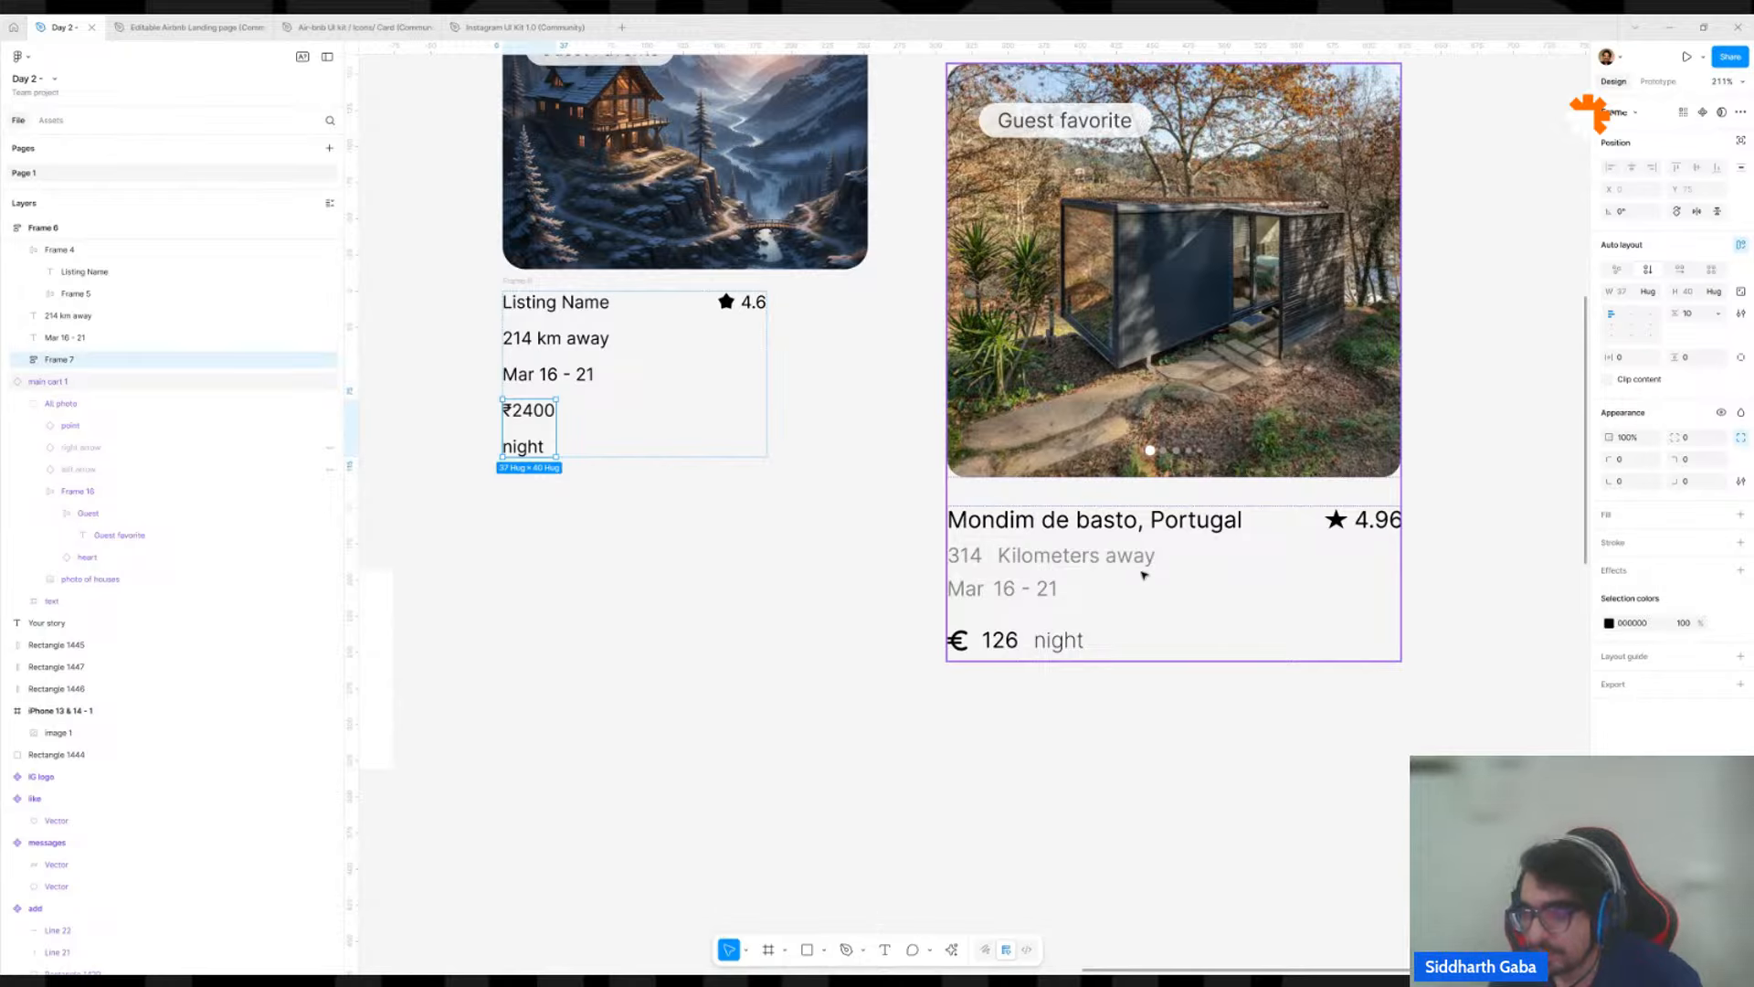
left_click(1680, 270)
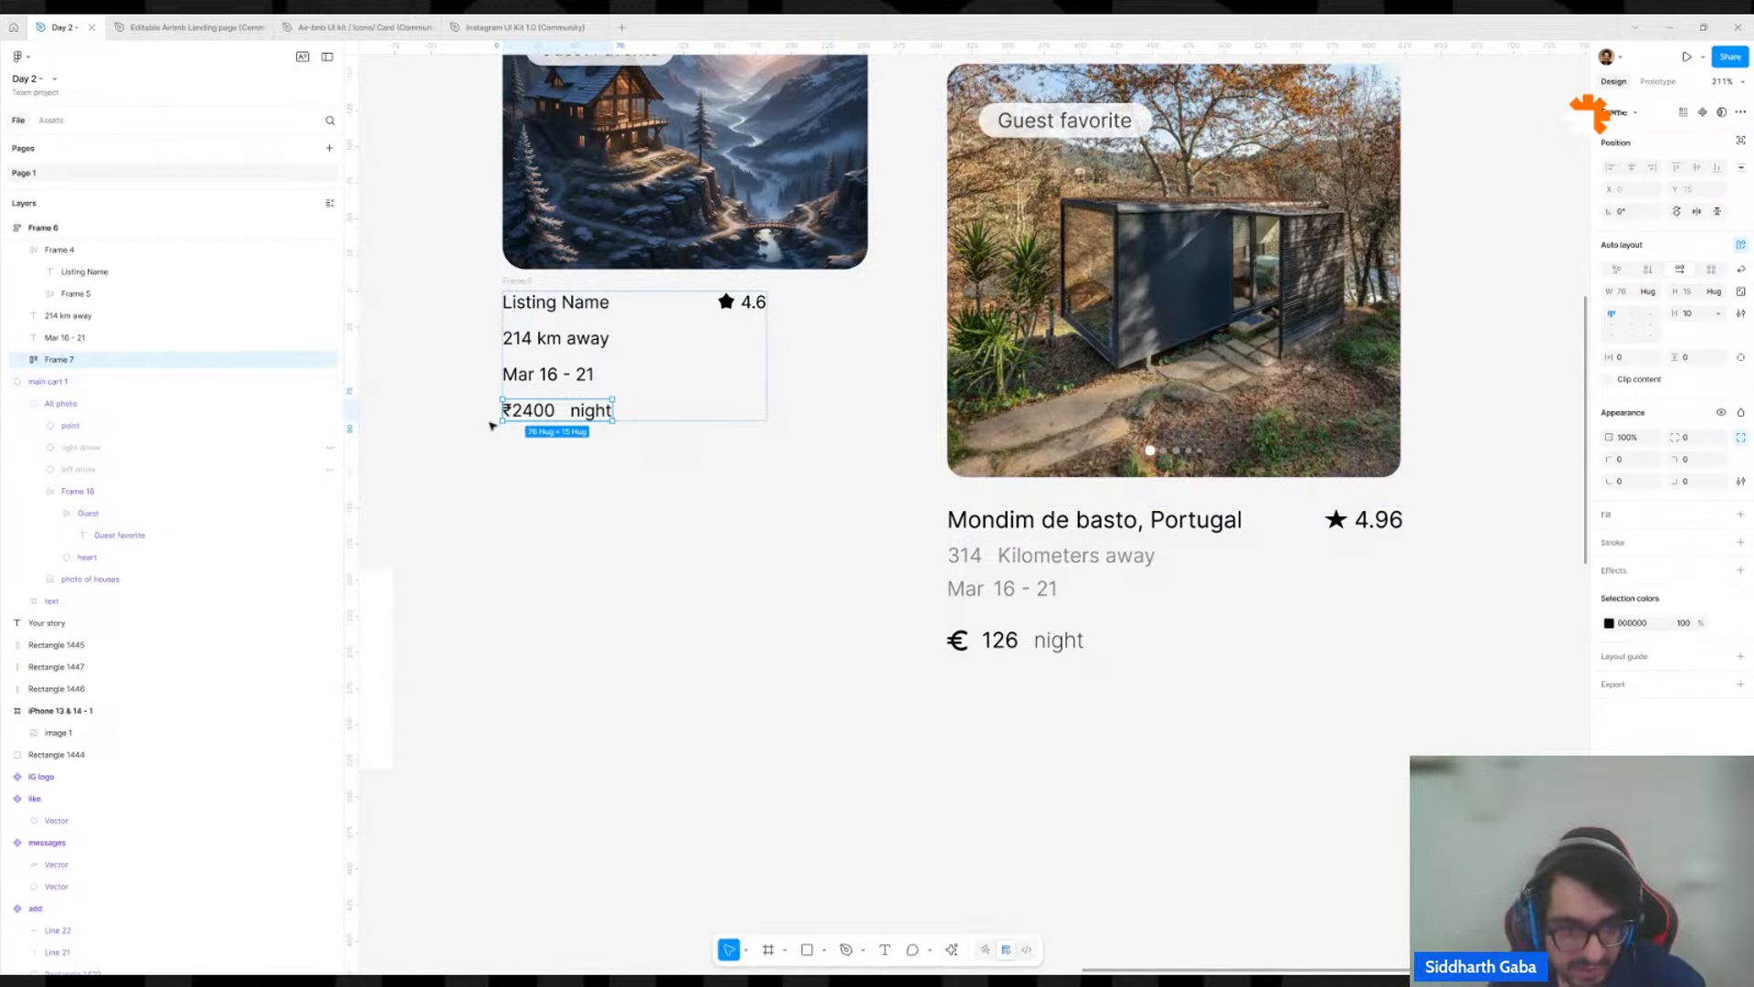
Set the ₹2400 price text to font size 14 and Semi Bold weight.
left_click(516, 413)
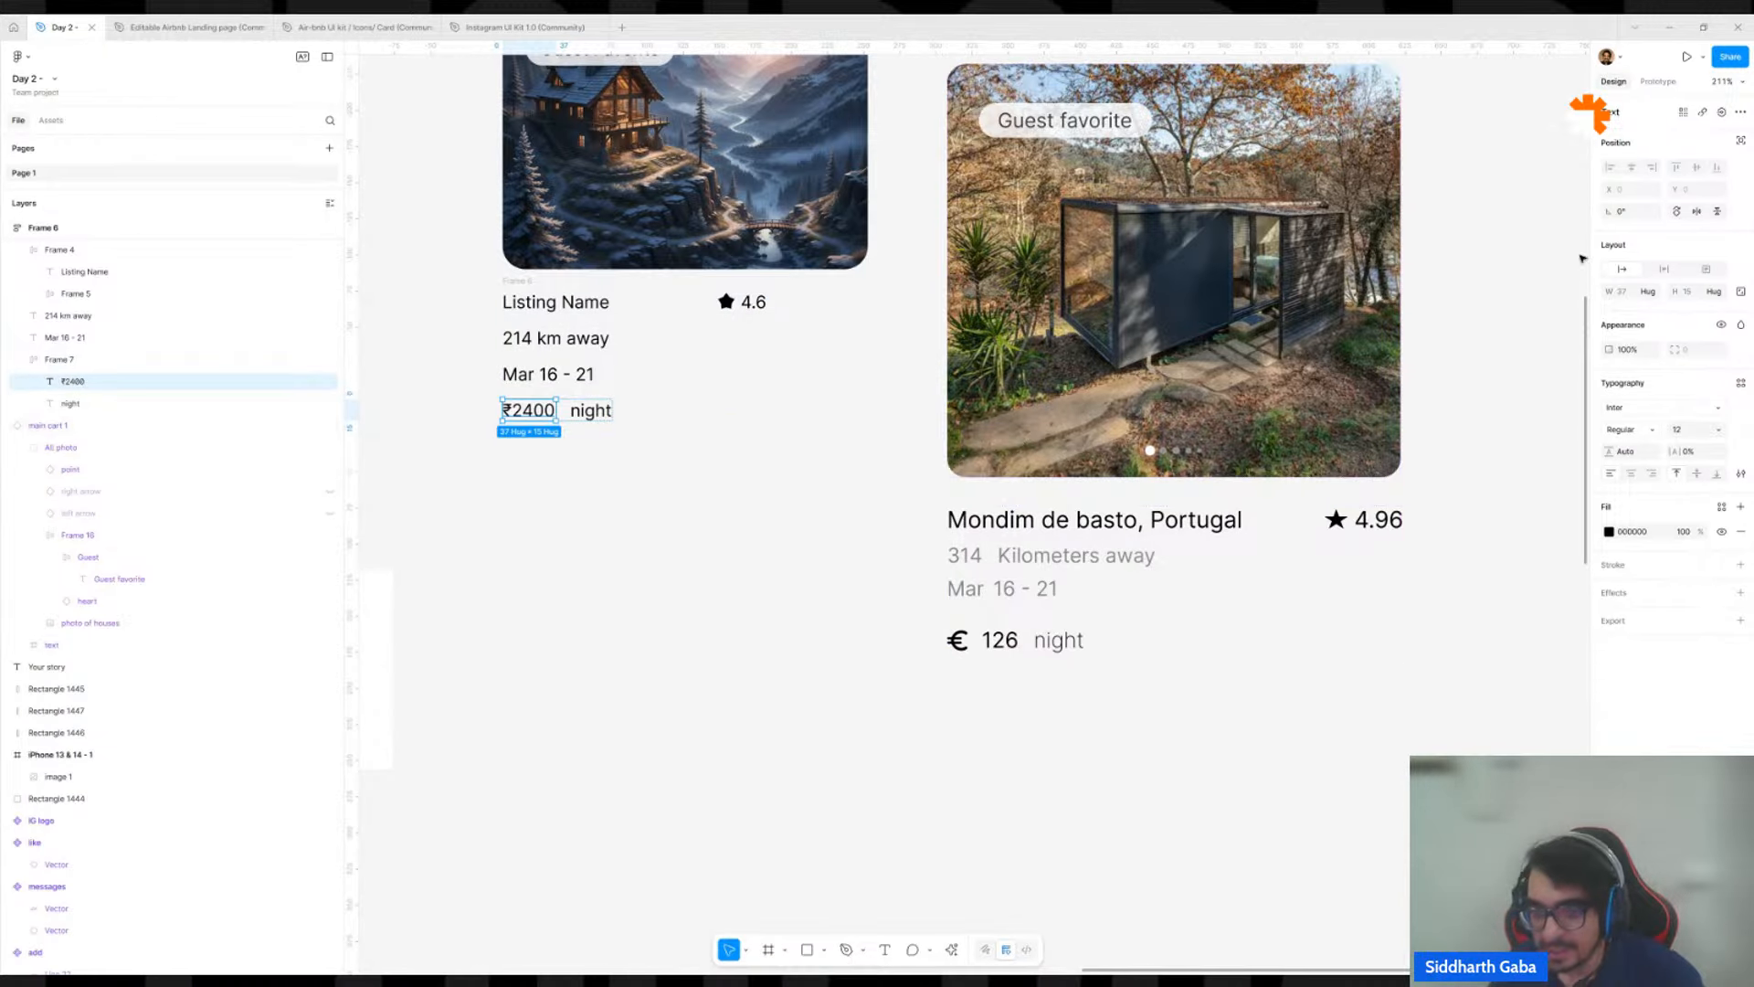
left_click(1691, 430)
key("Return")
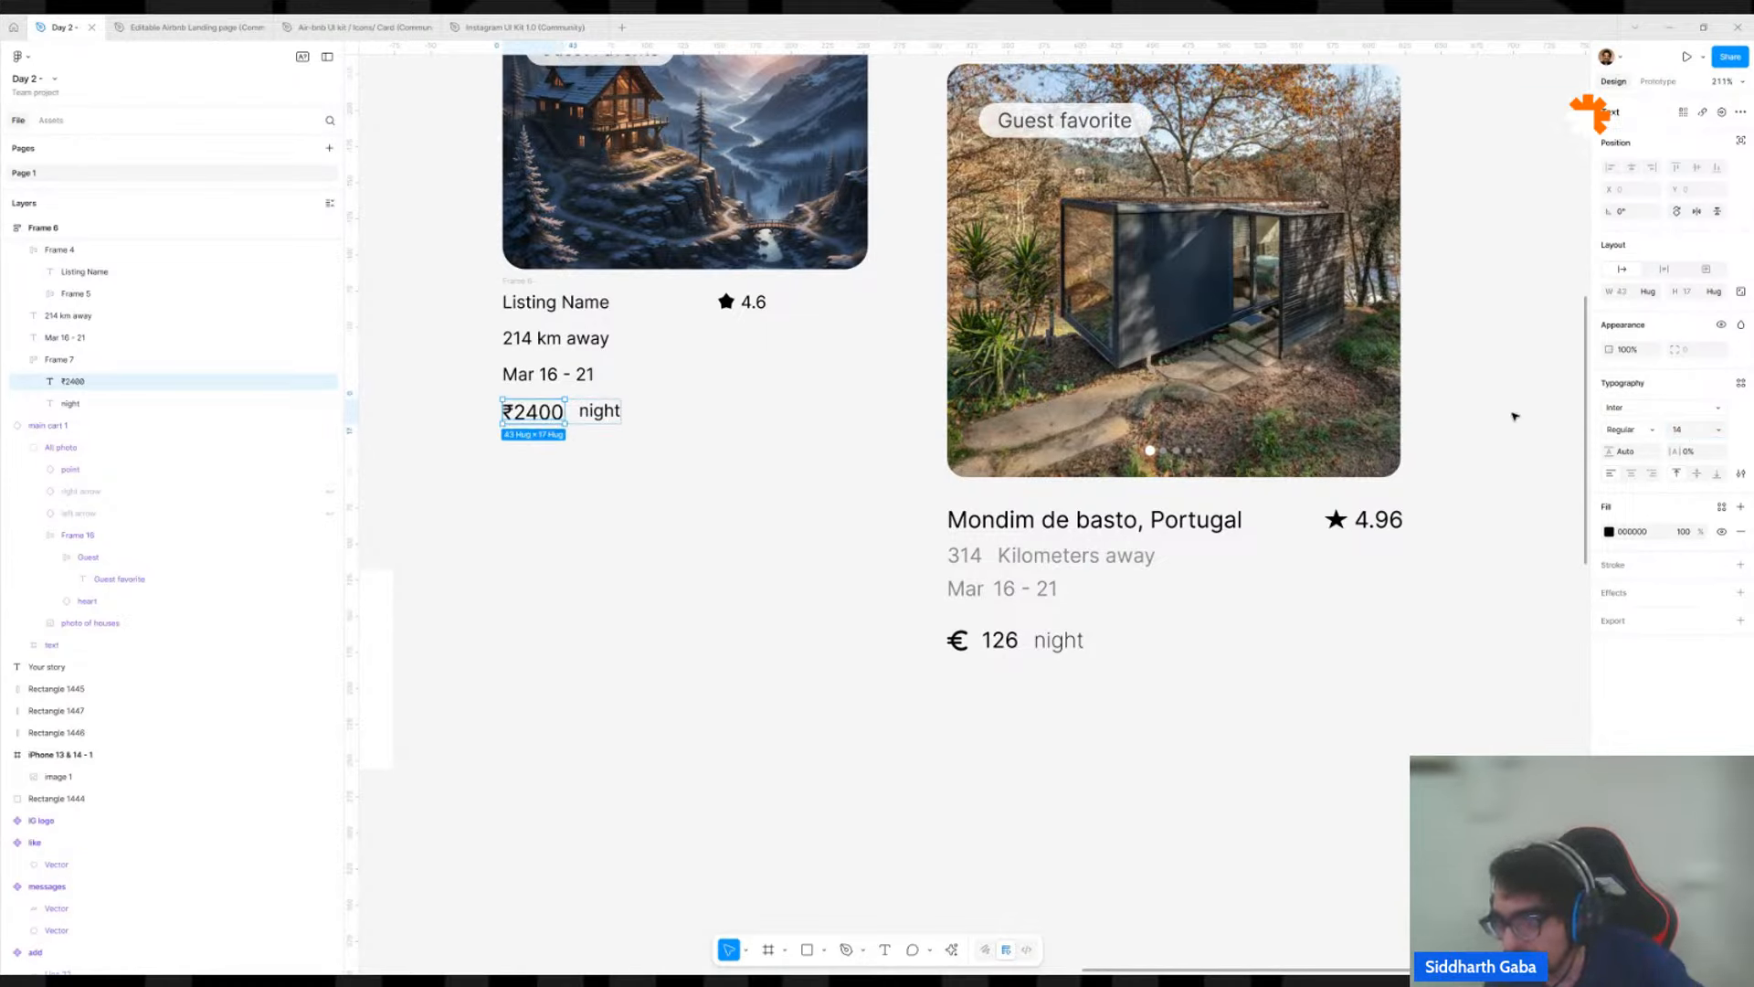
left_click(1636, 425)
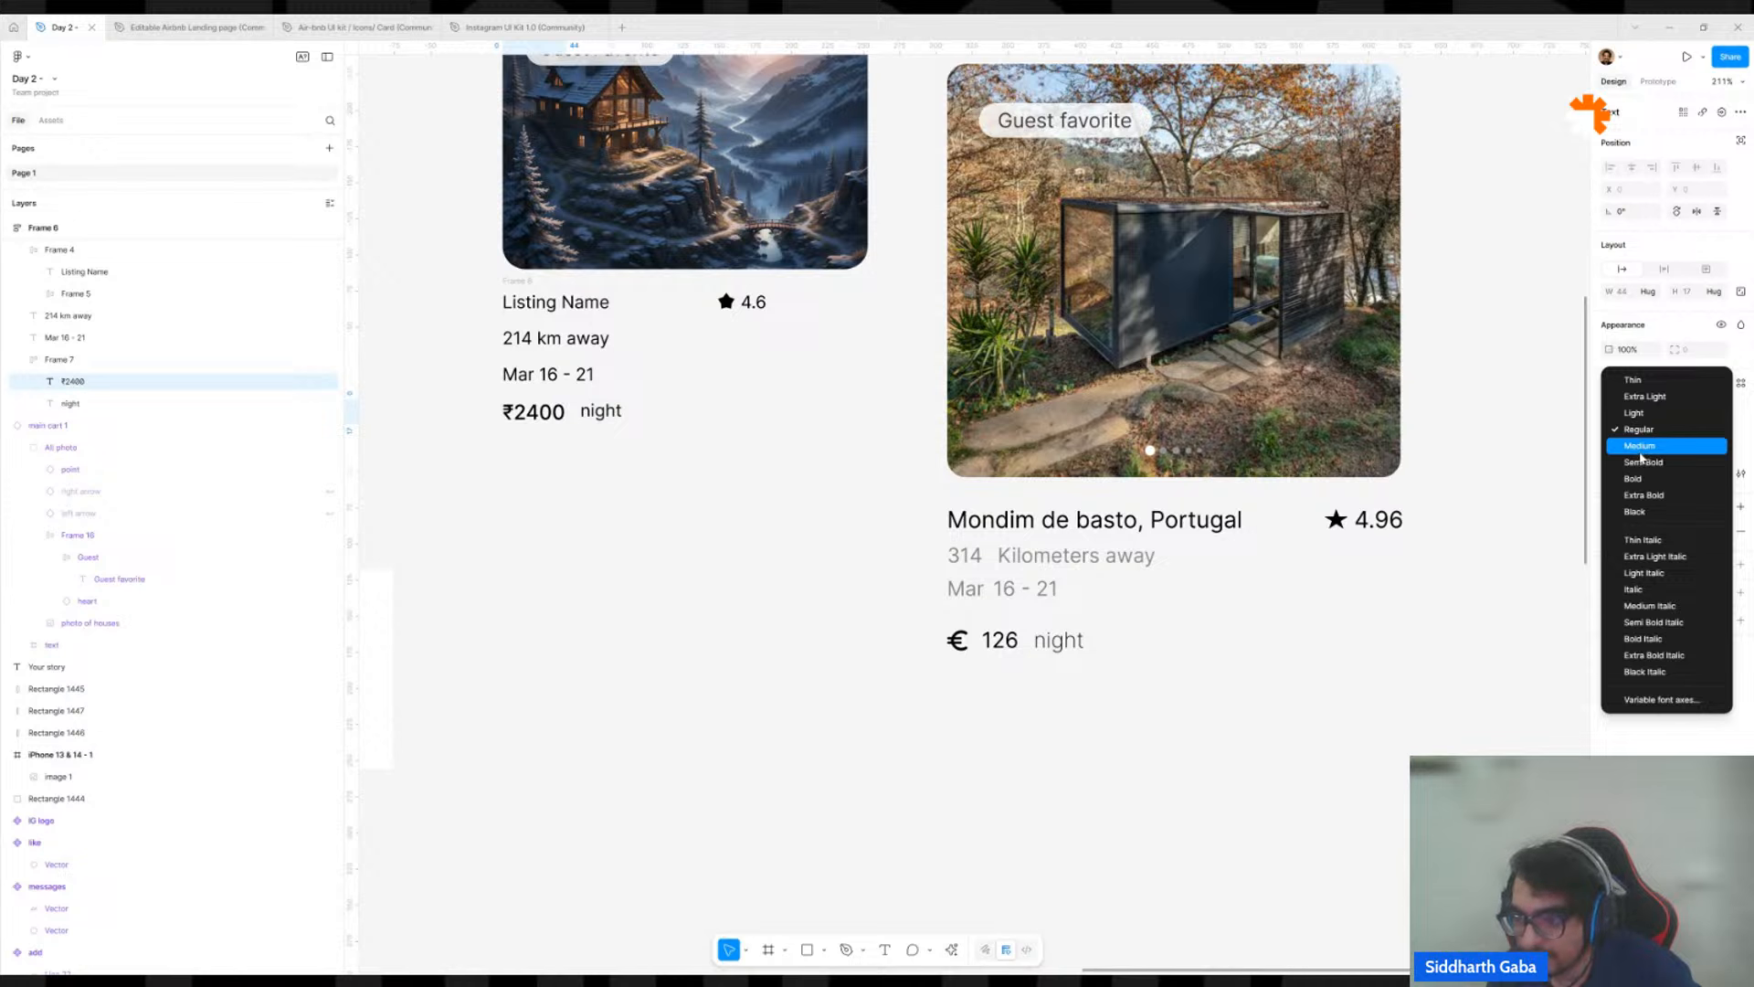
left_click(1642, 463)
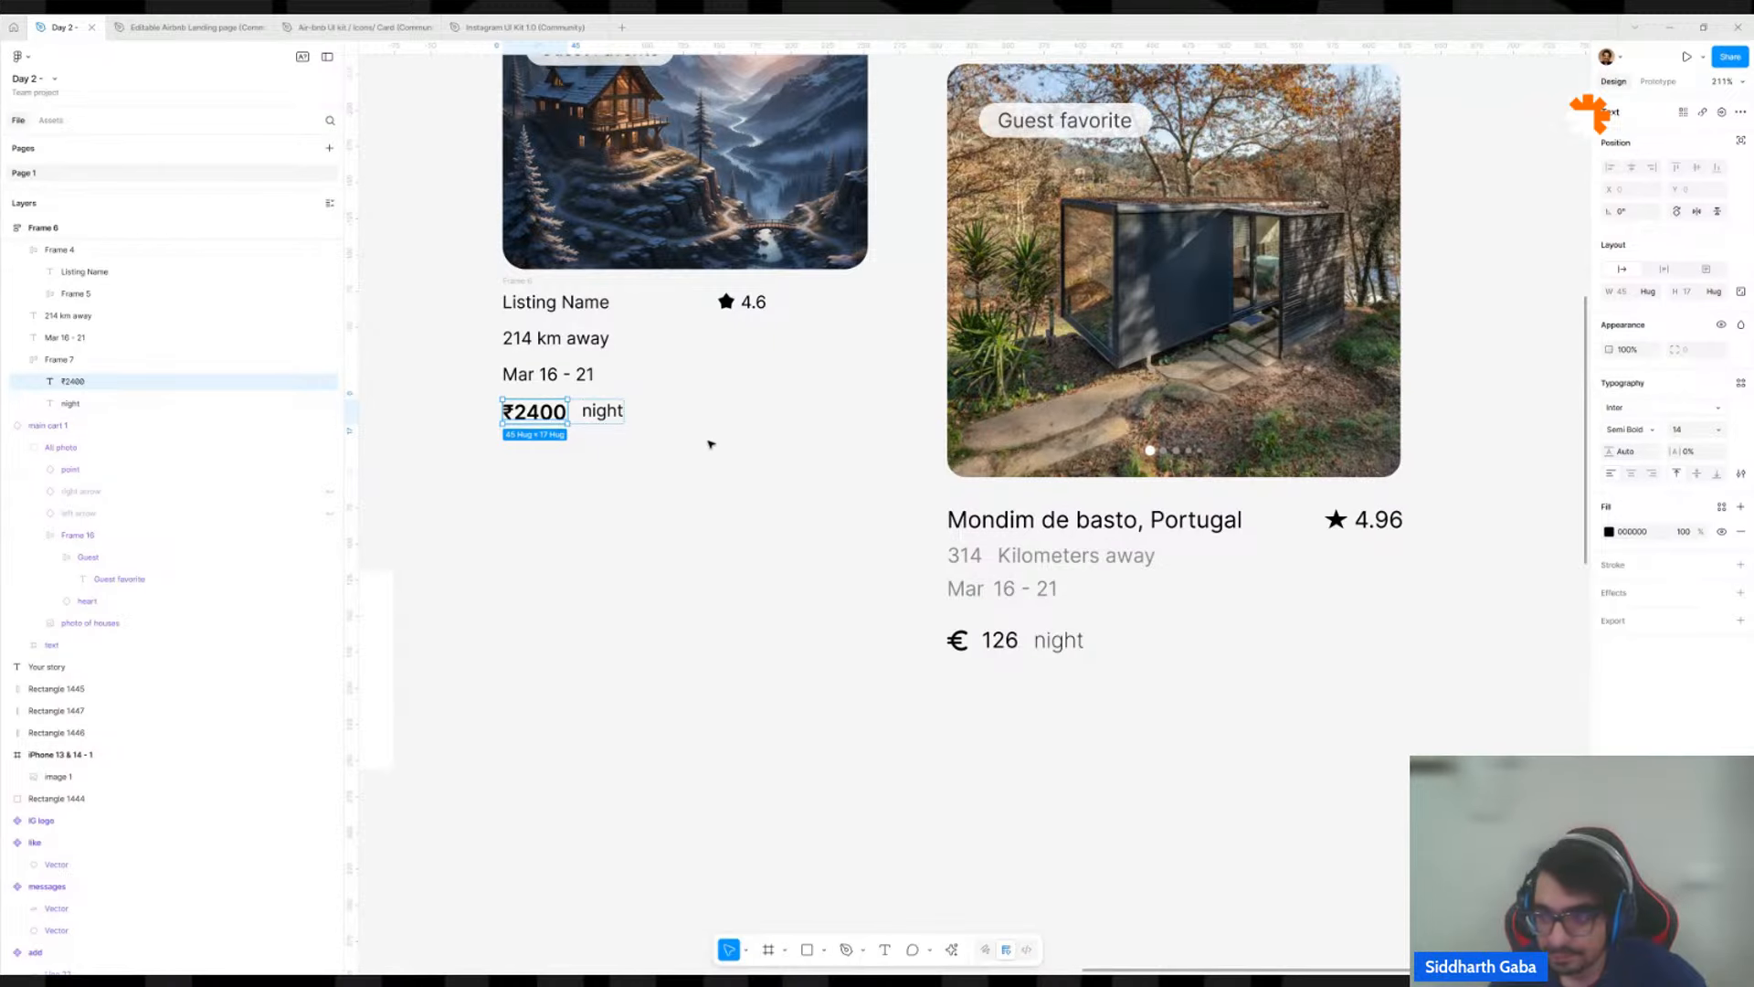
left_click(523, 508)
Enable text baseline alignment on the auto layout frame holding the ₹2400 and night texts.
scroll(512, 475, "up", 5)
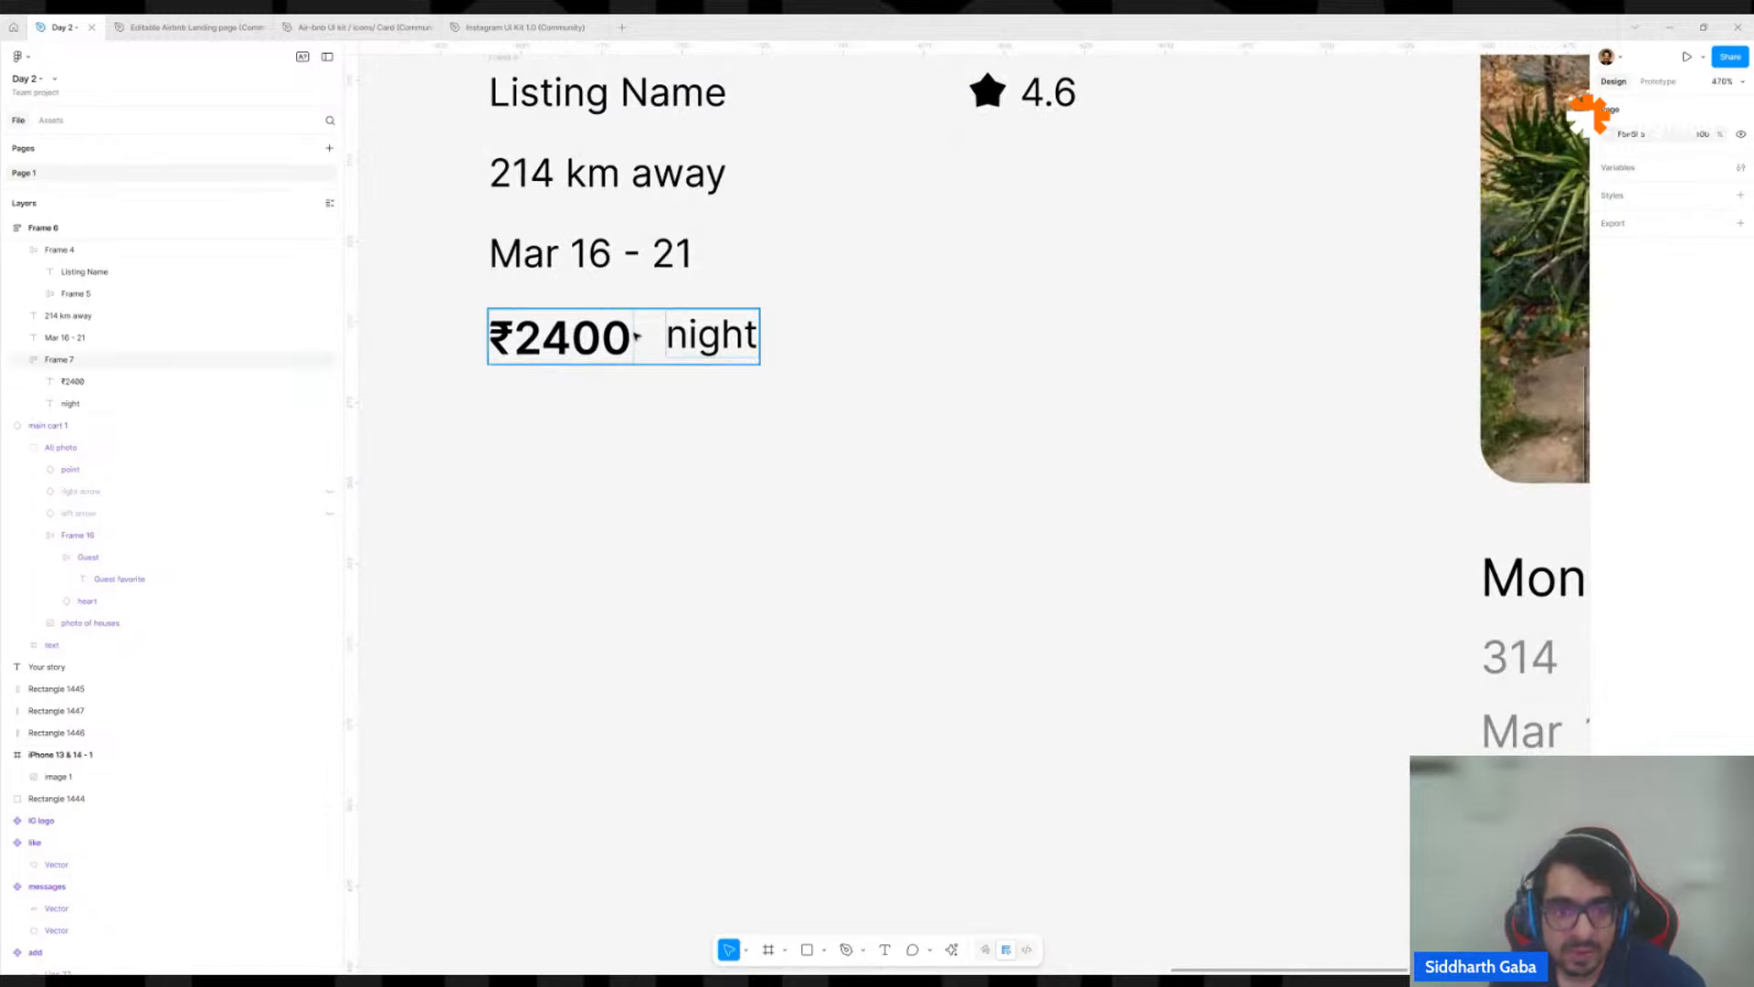
left_click(640, 336)
scroll(644, 331, "up", 4)
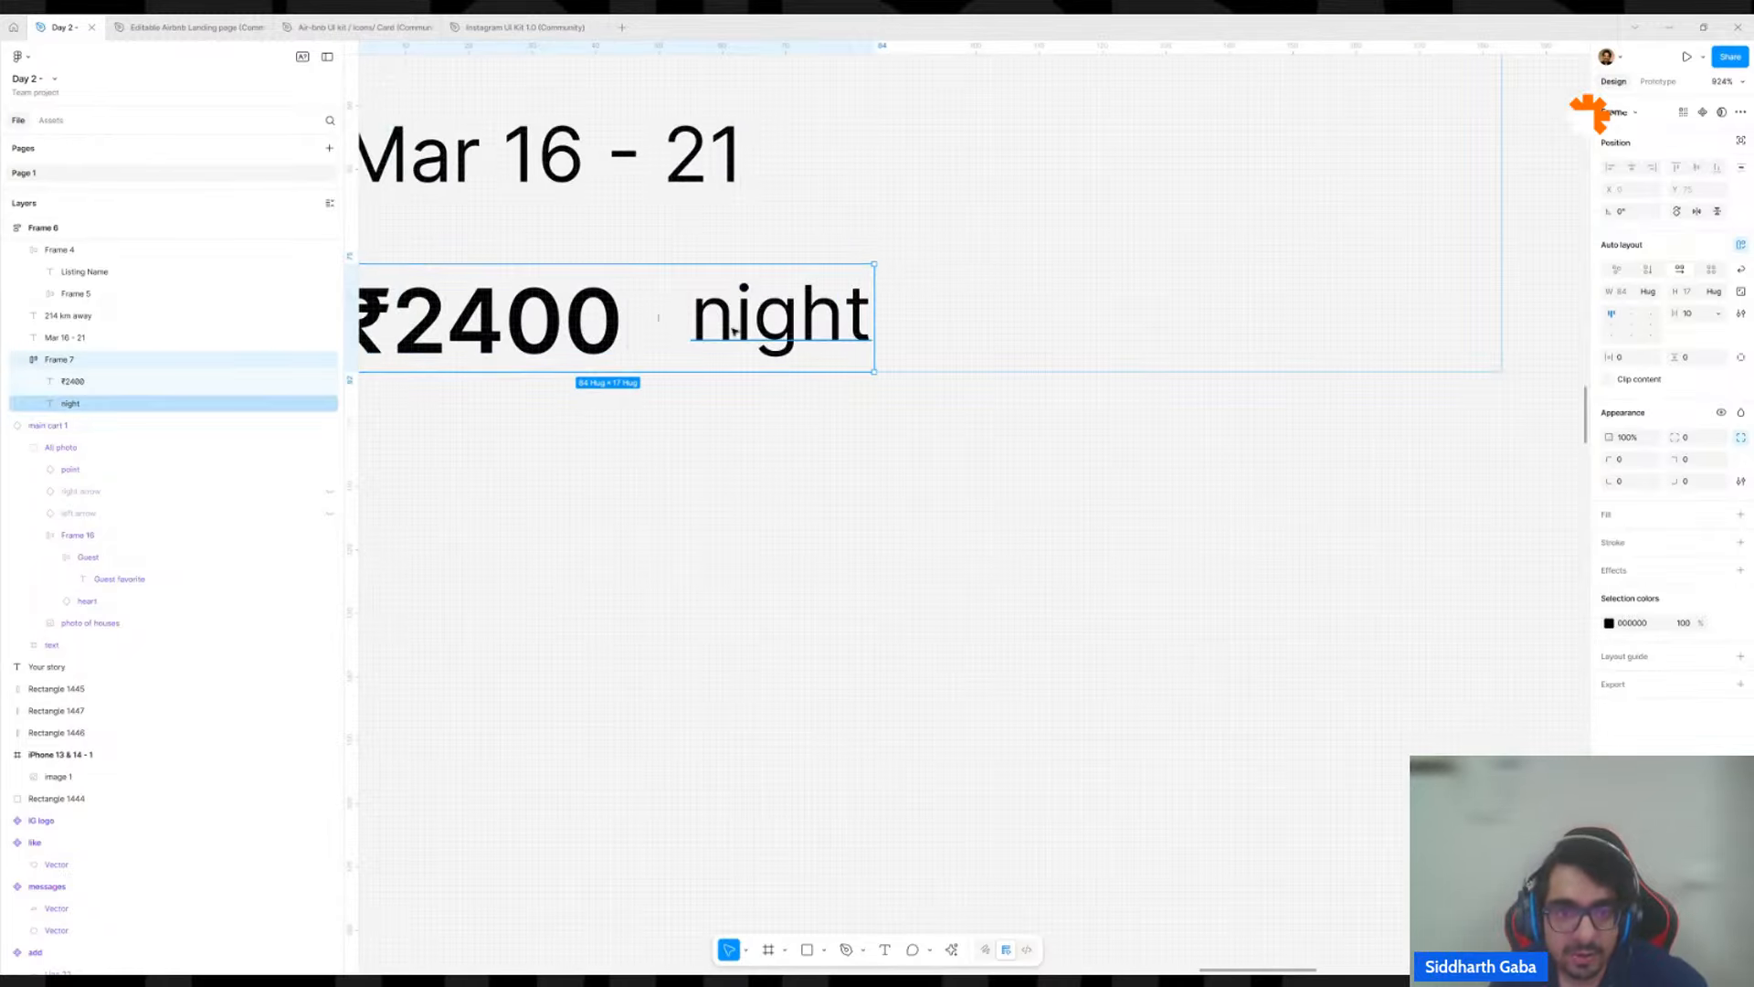
left_click(734, 331)
left_click(627, 474)
scroll(627, 473, "down", 6)
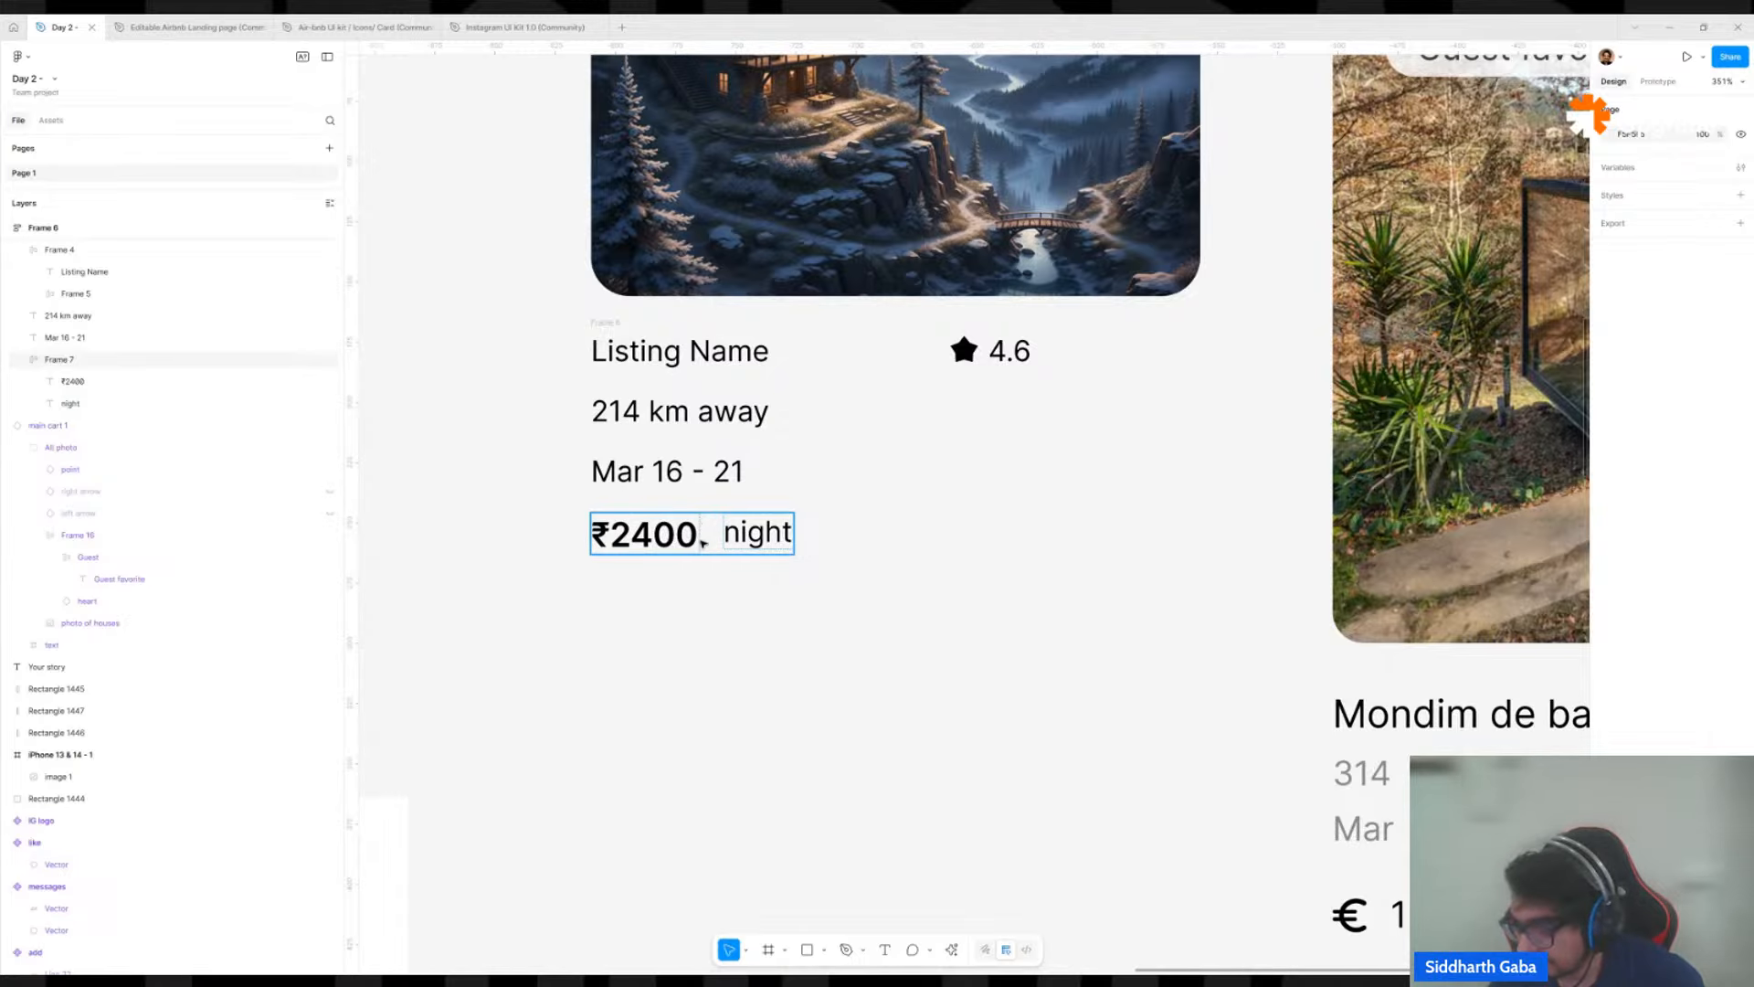
left_click(707, 549)
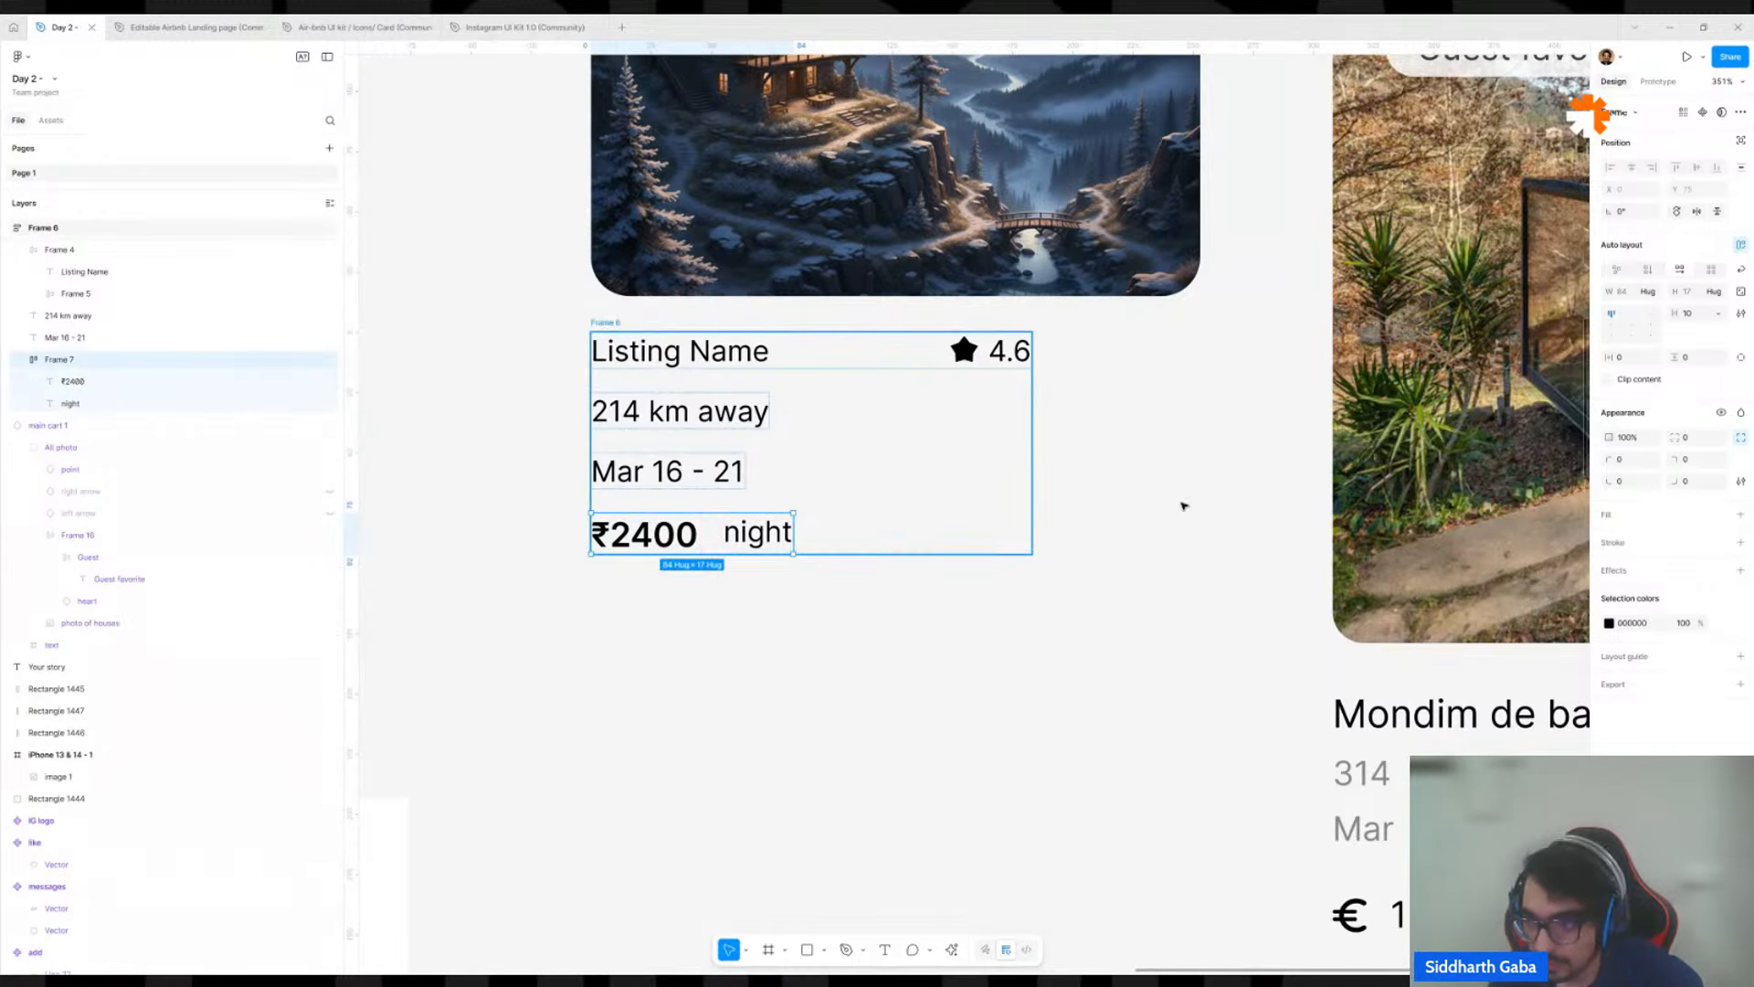
left_click(1743, 314)
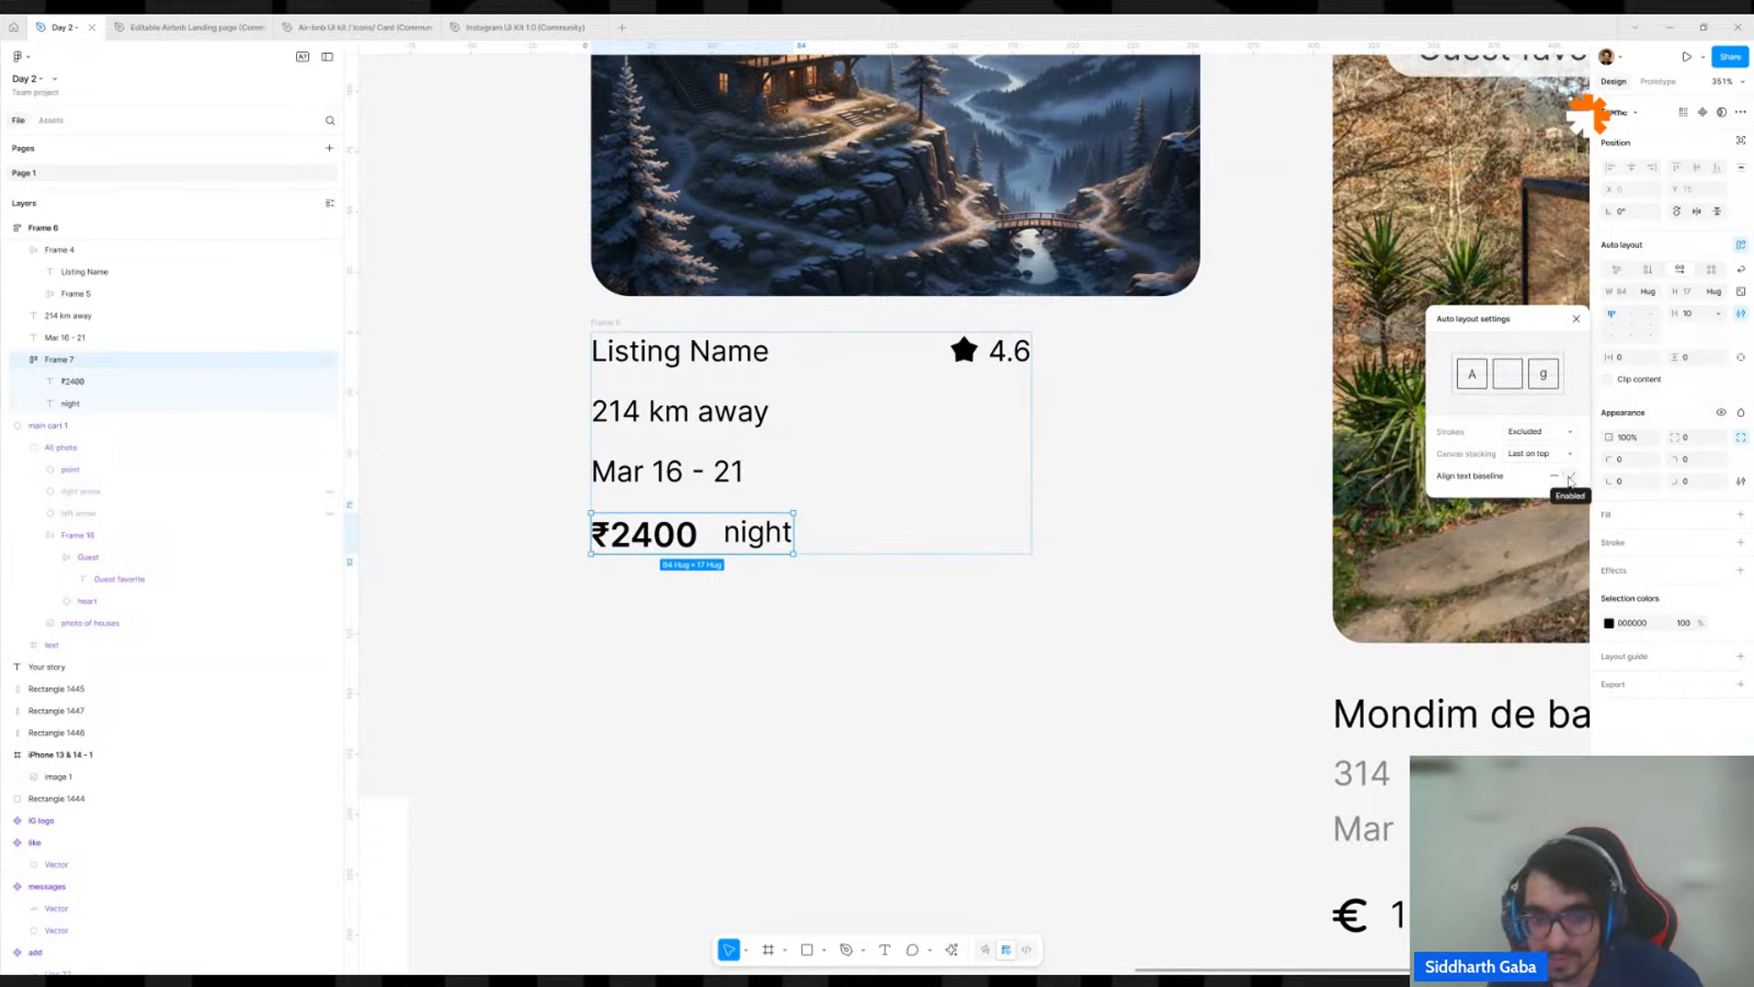
left_click(1571, 480)
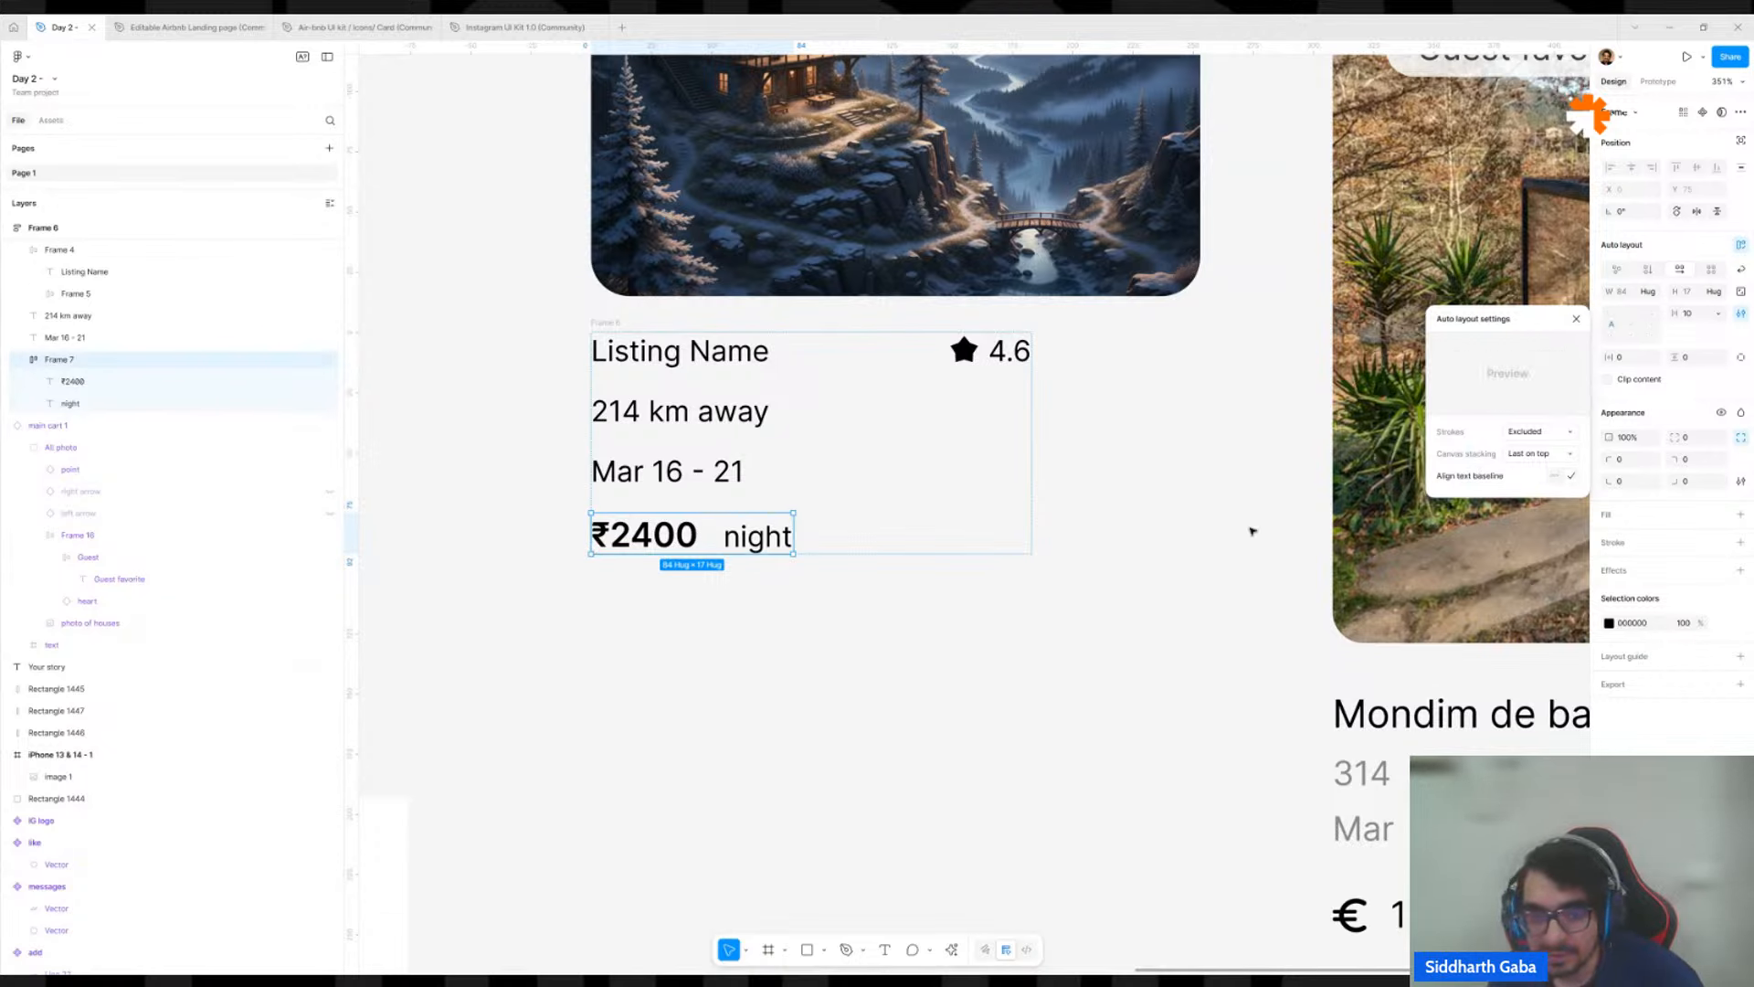
left_click(1553, 477)
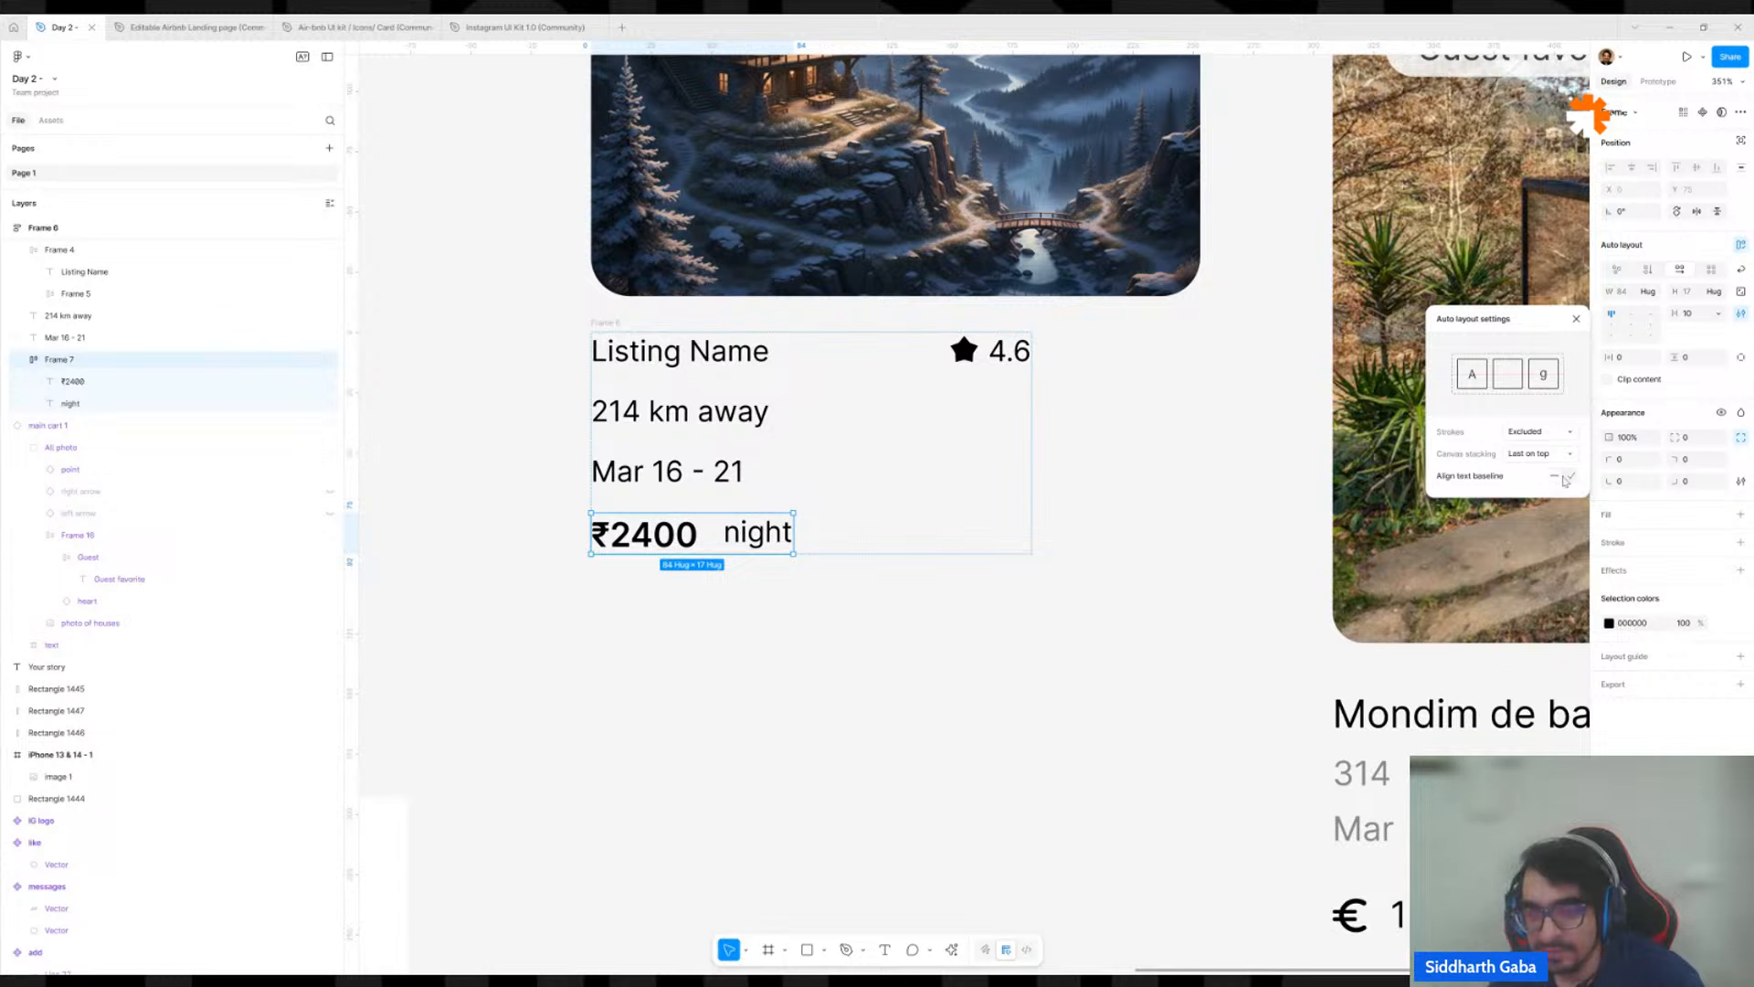
left_click(1566, 478)
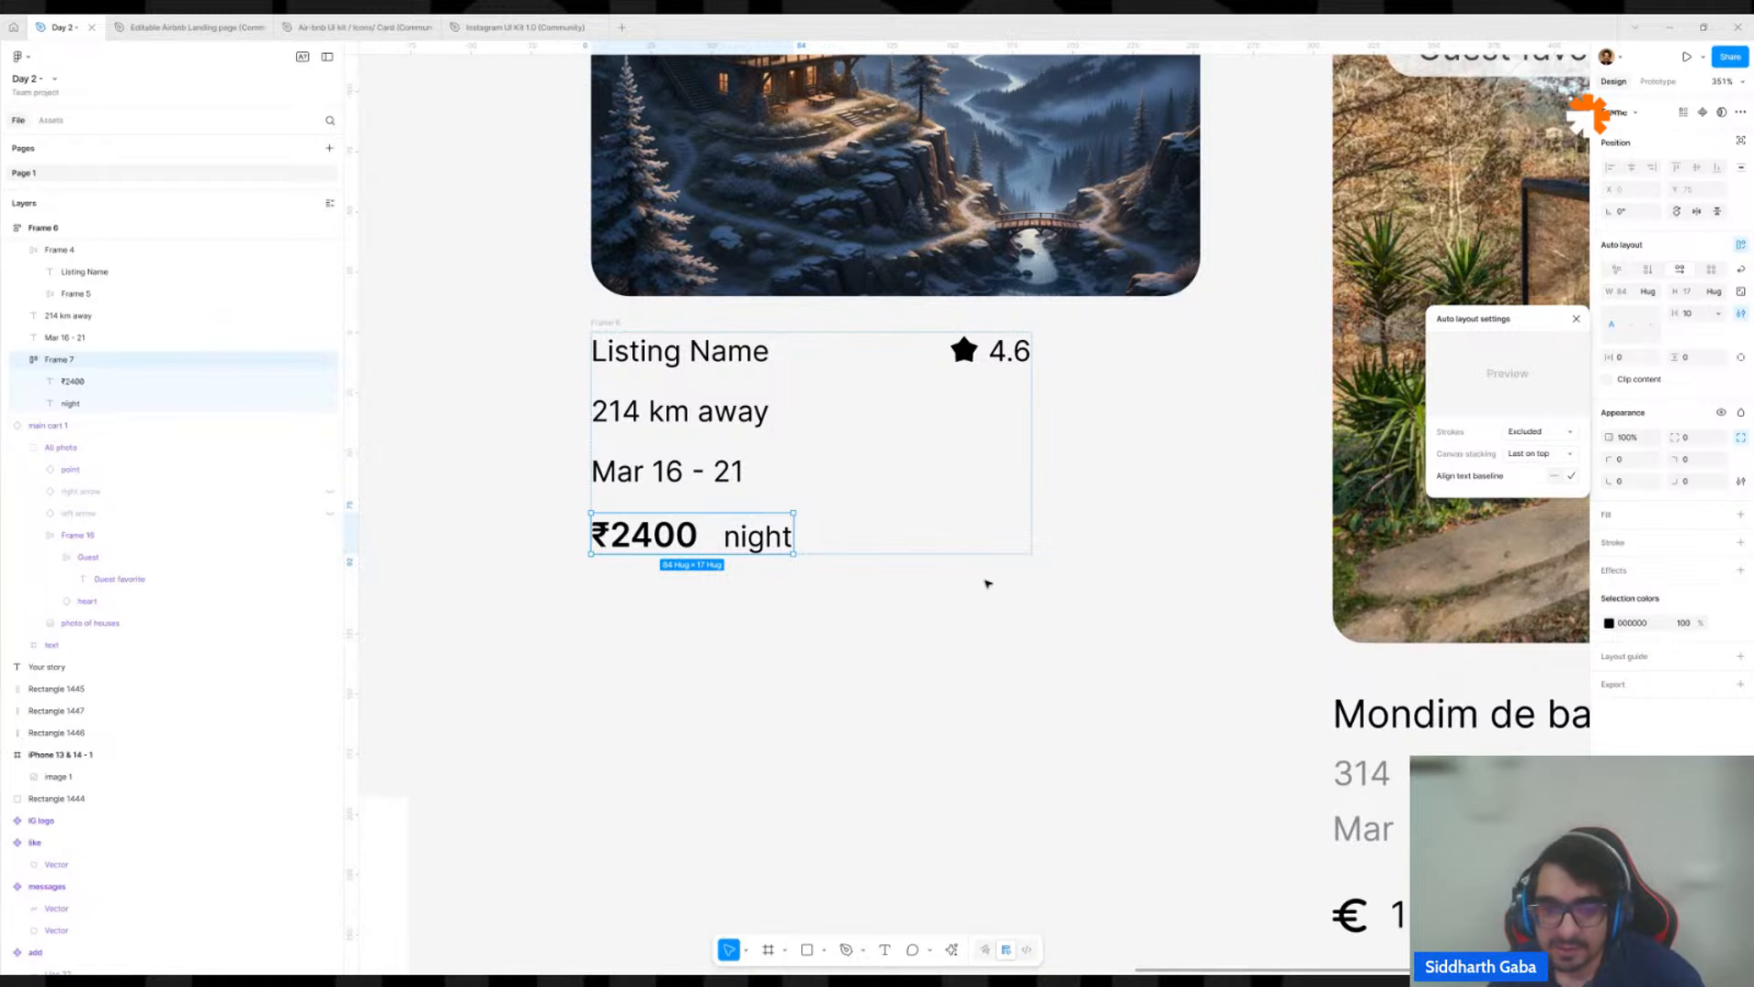
Inspect how the ₹2400 and night texts share a baseline inside their auto layout frame.
left_click(750, 578)
left_click(646, 537, "ctrl")
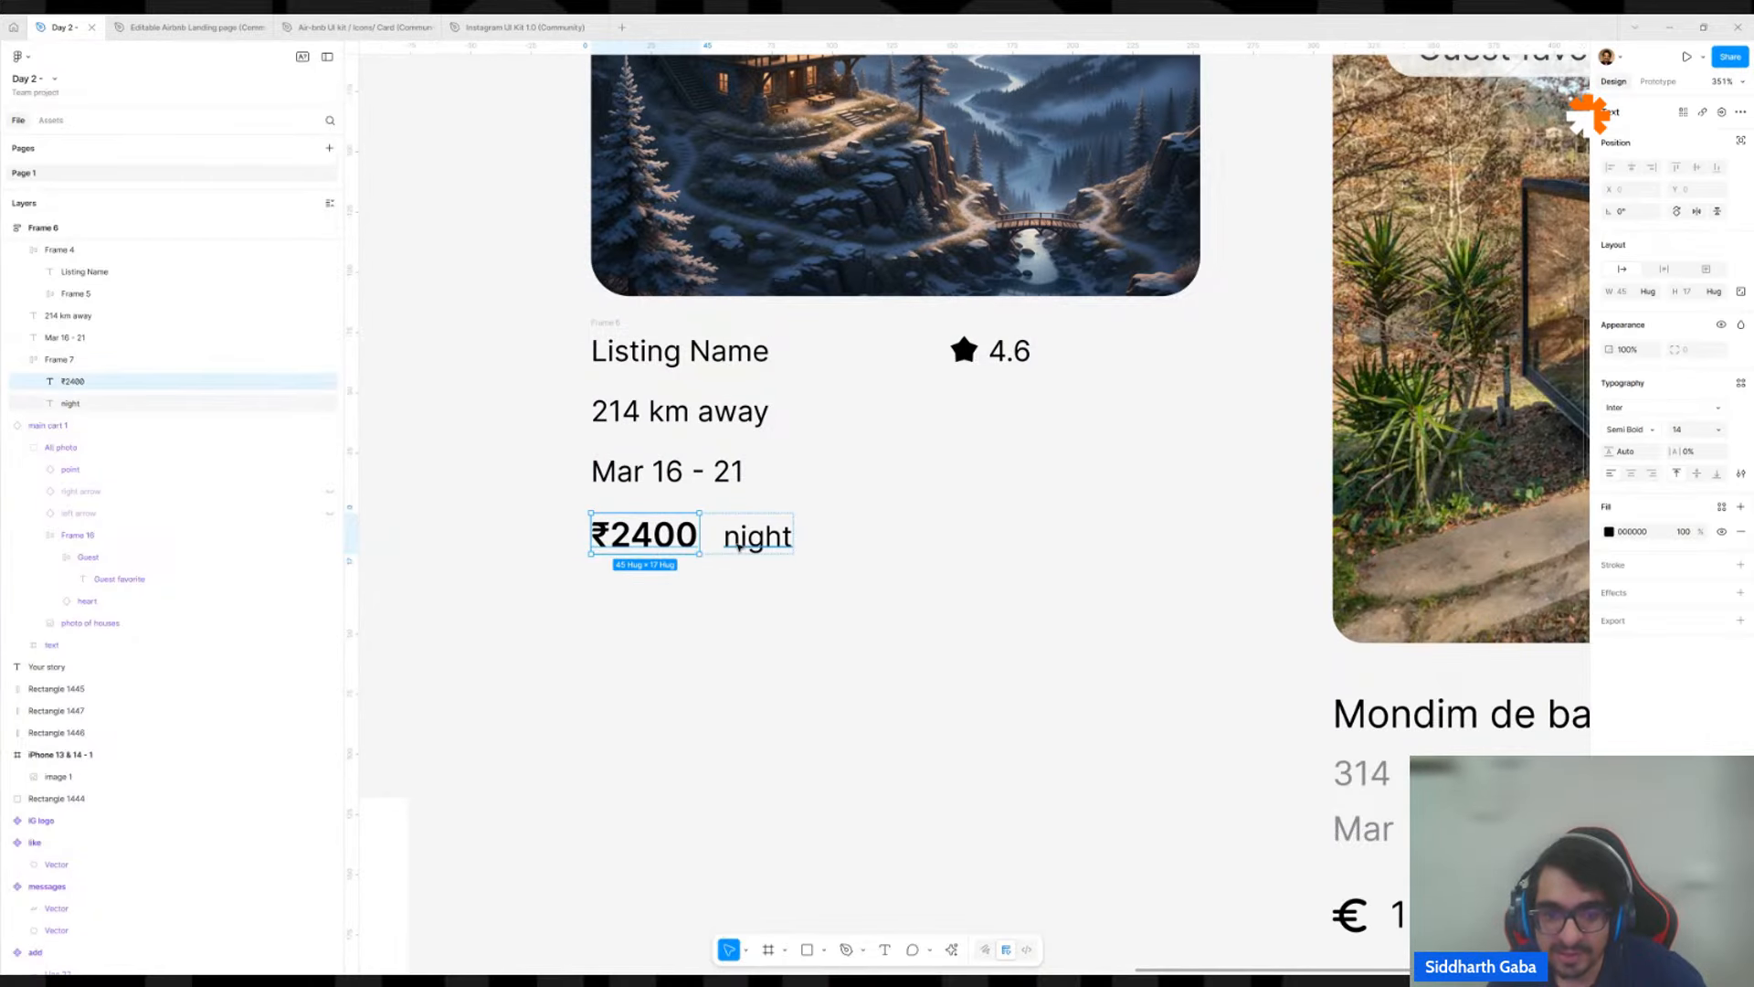
scroll(686, 546, "up", 5)
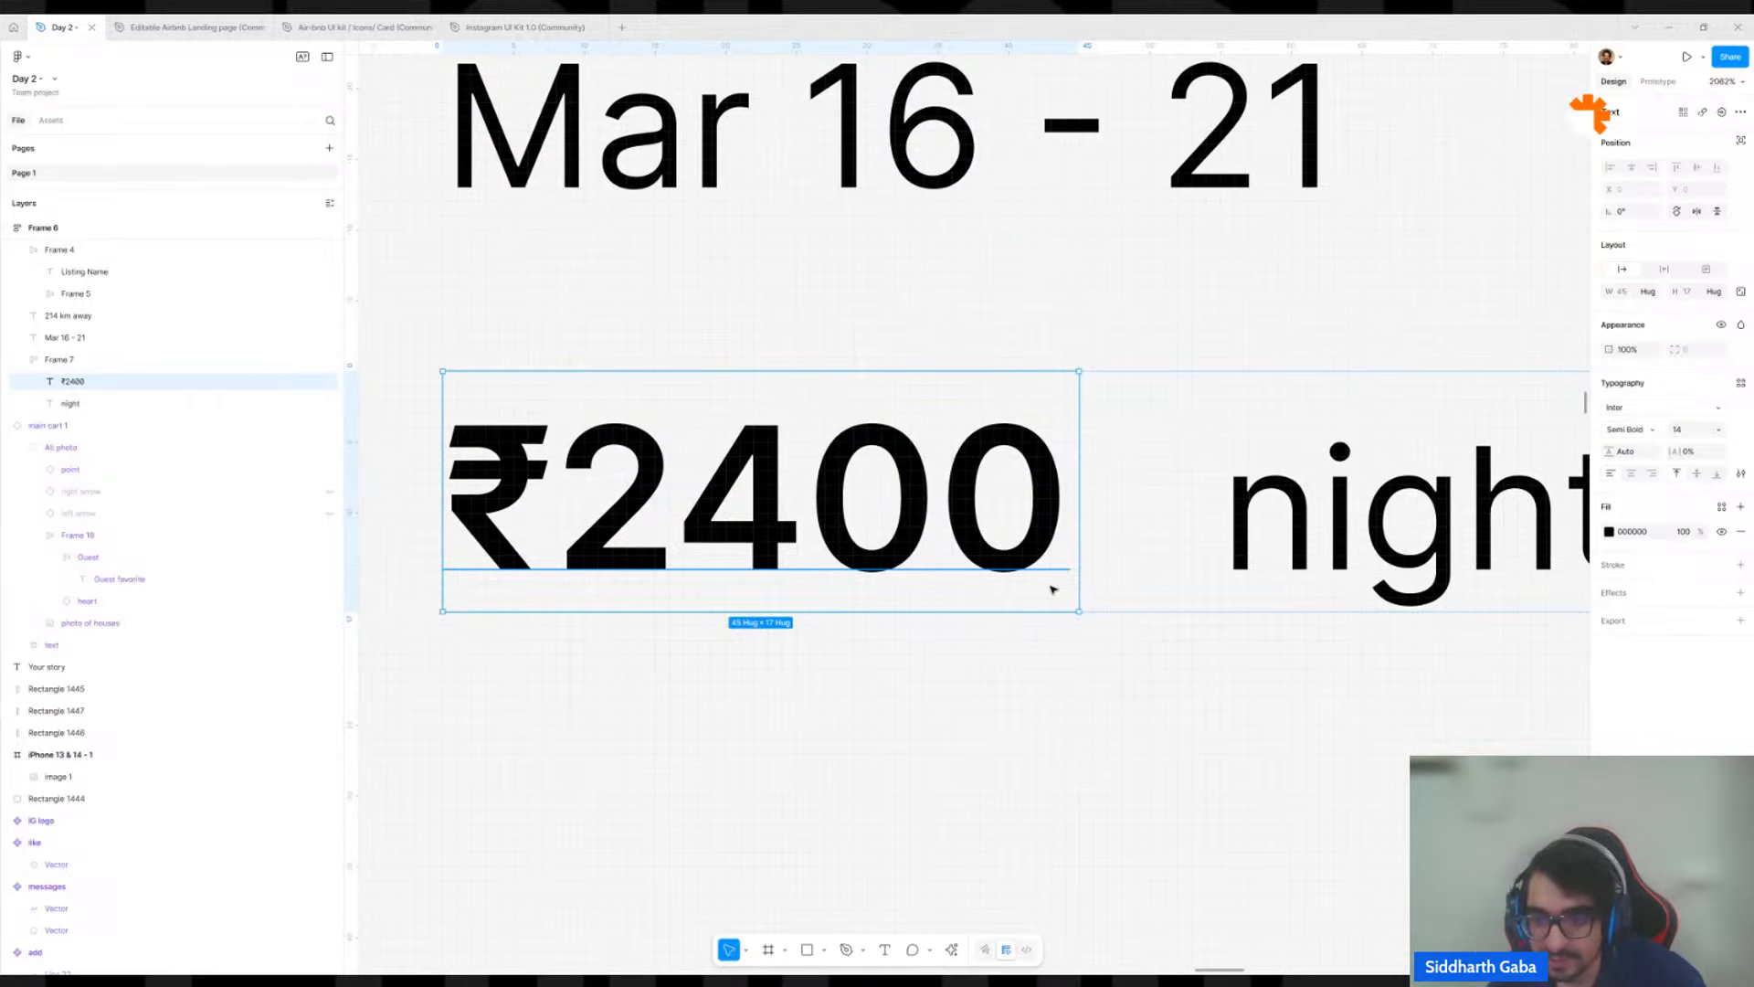
left_click(1290, 537, "shift")
left_click(1290, 536, "shift")
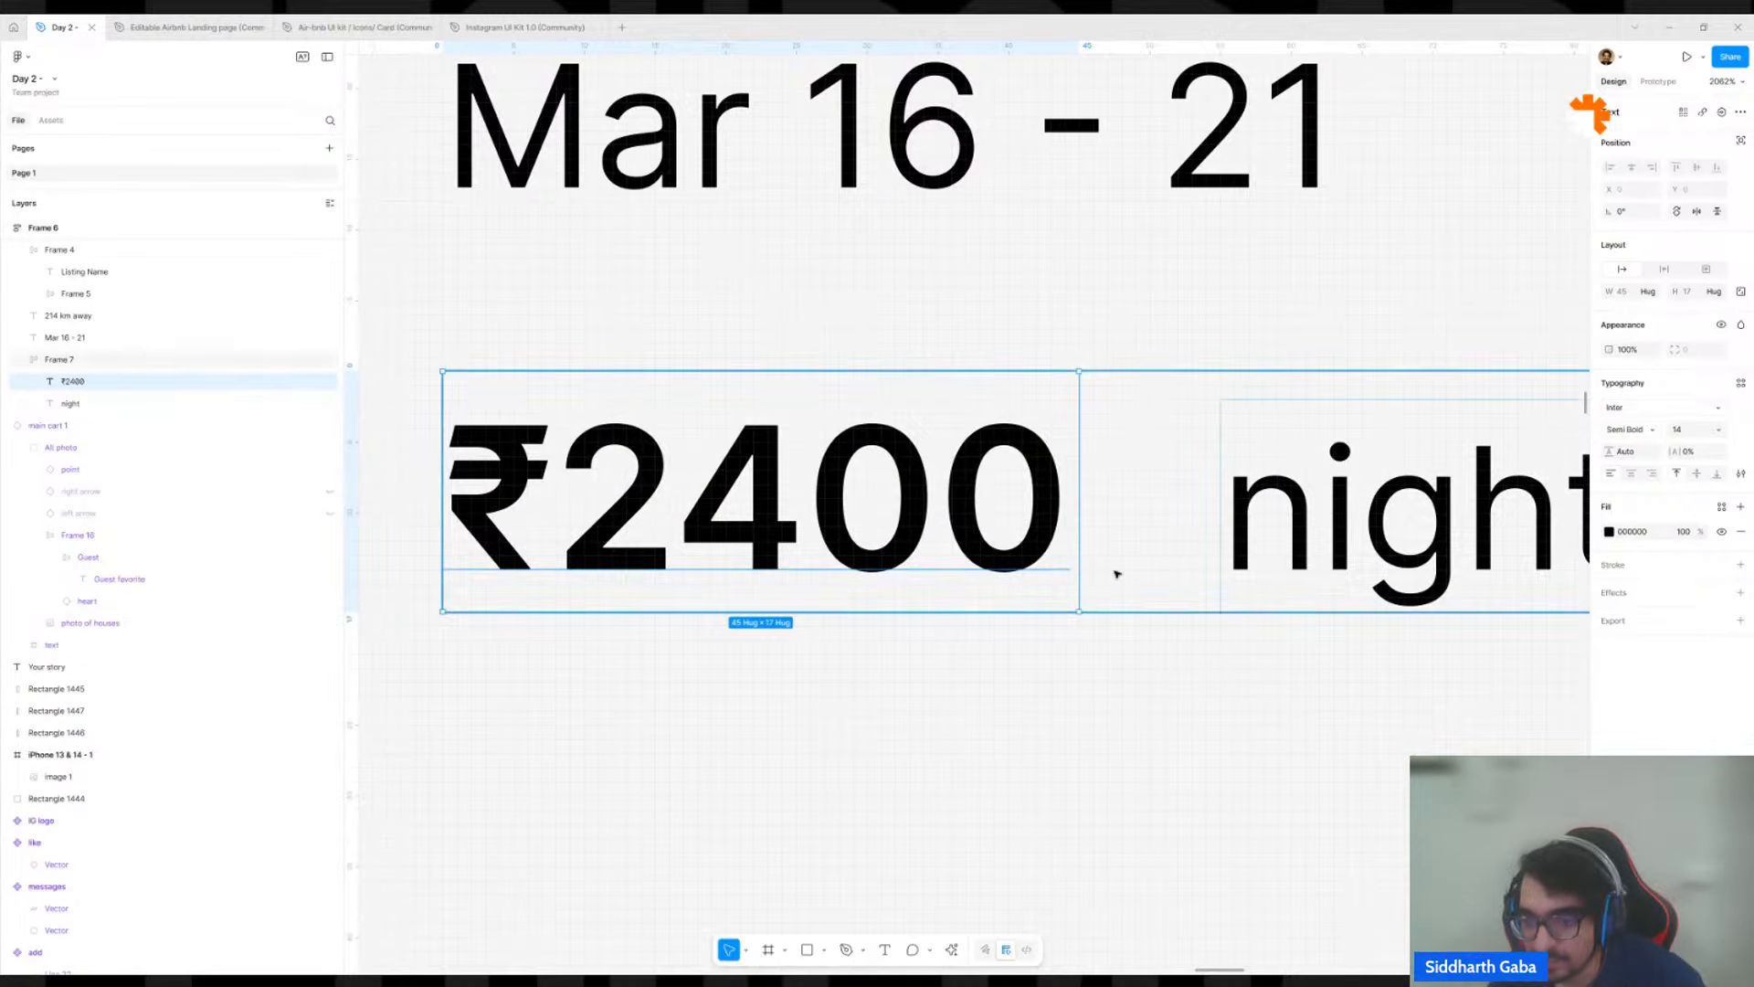
left_click(1263, 564, "shift")
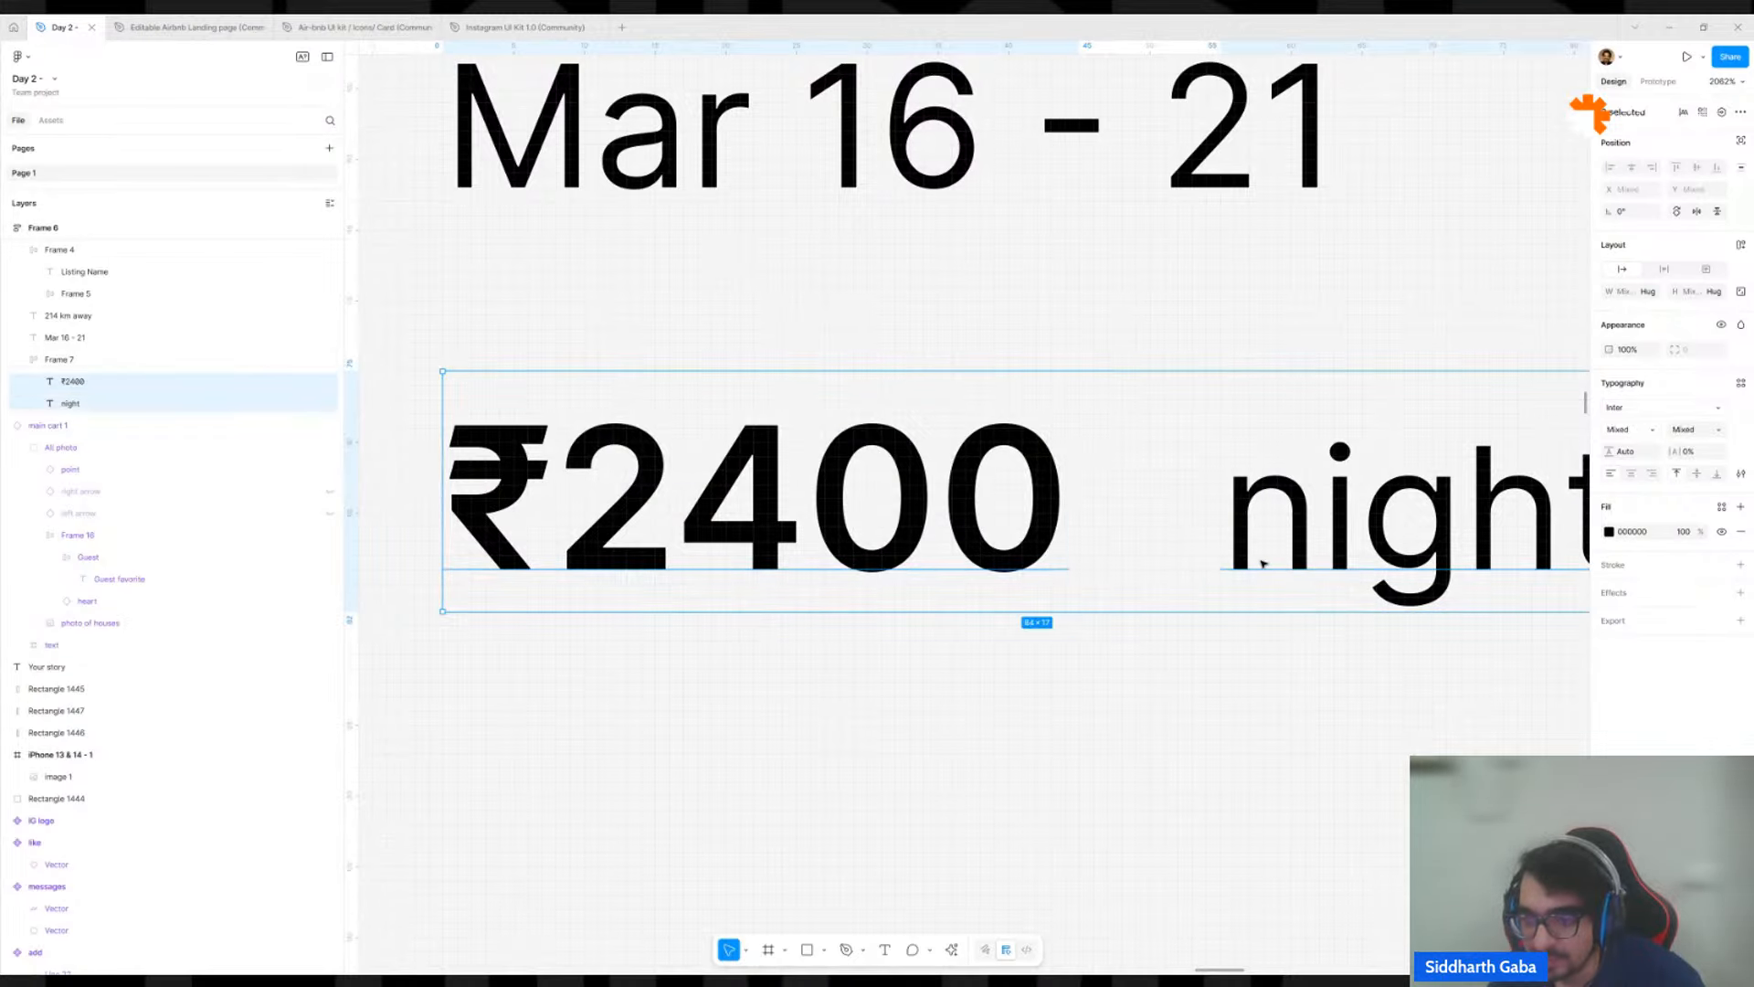
left_click(1187, 485)
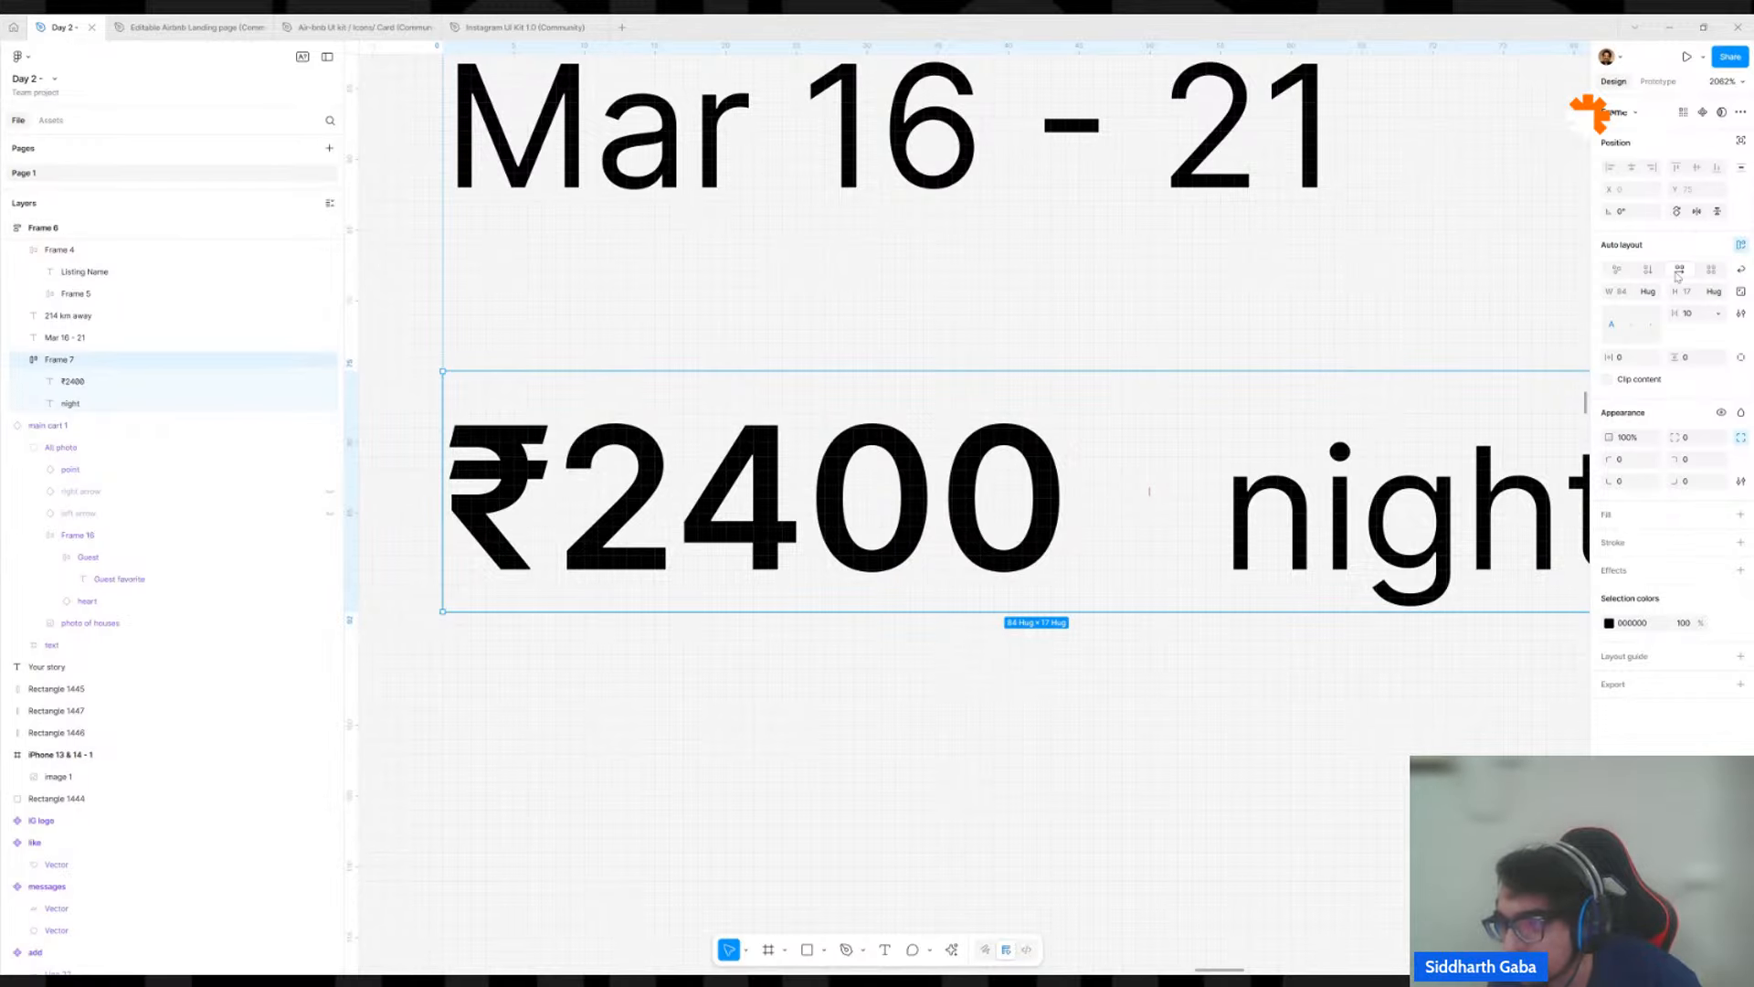
Try vertical flow on a duplicate of the ₹2400 night frame, check its auto layout settings, and delete the duplicate.
scroll(1352, 531, "down", 5, "ctrl")
left_click_drag(1349, 532, 1326, 709, "alt")
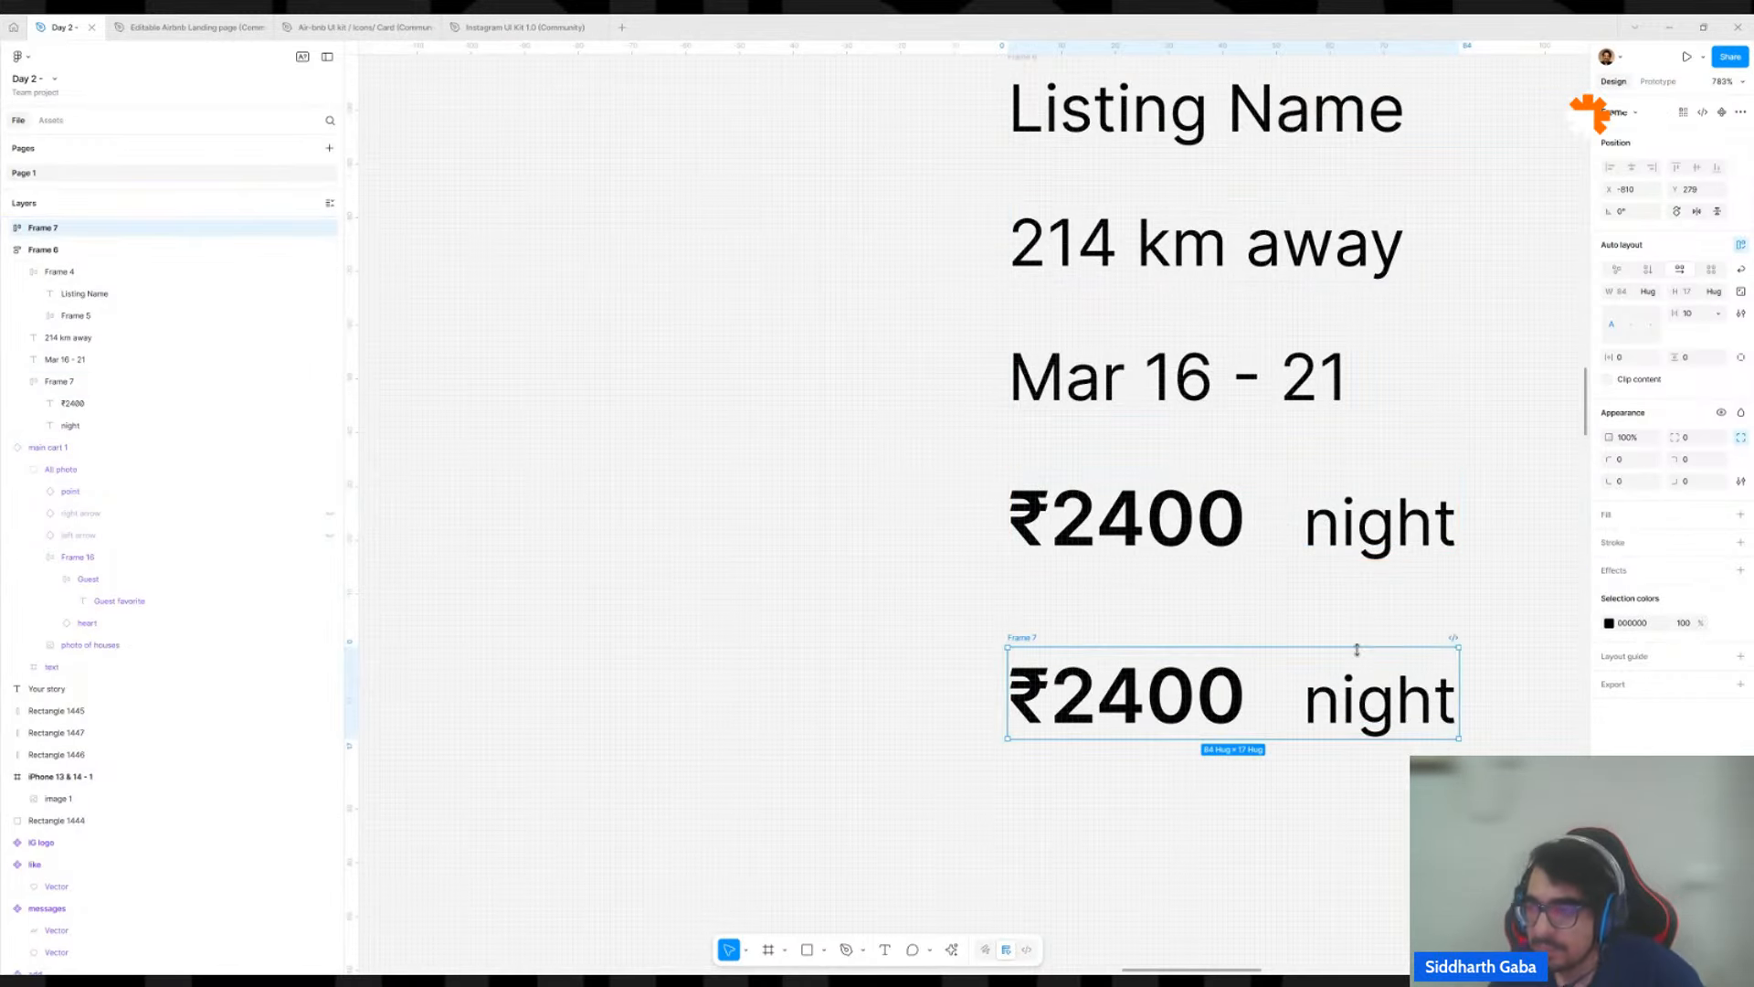
left_click(1649, 271)
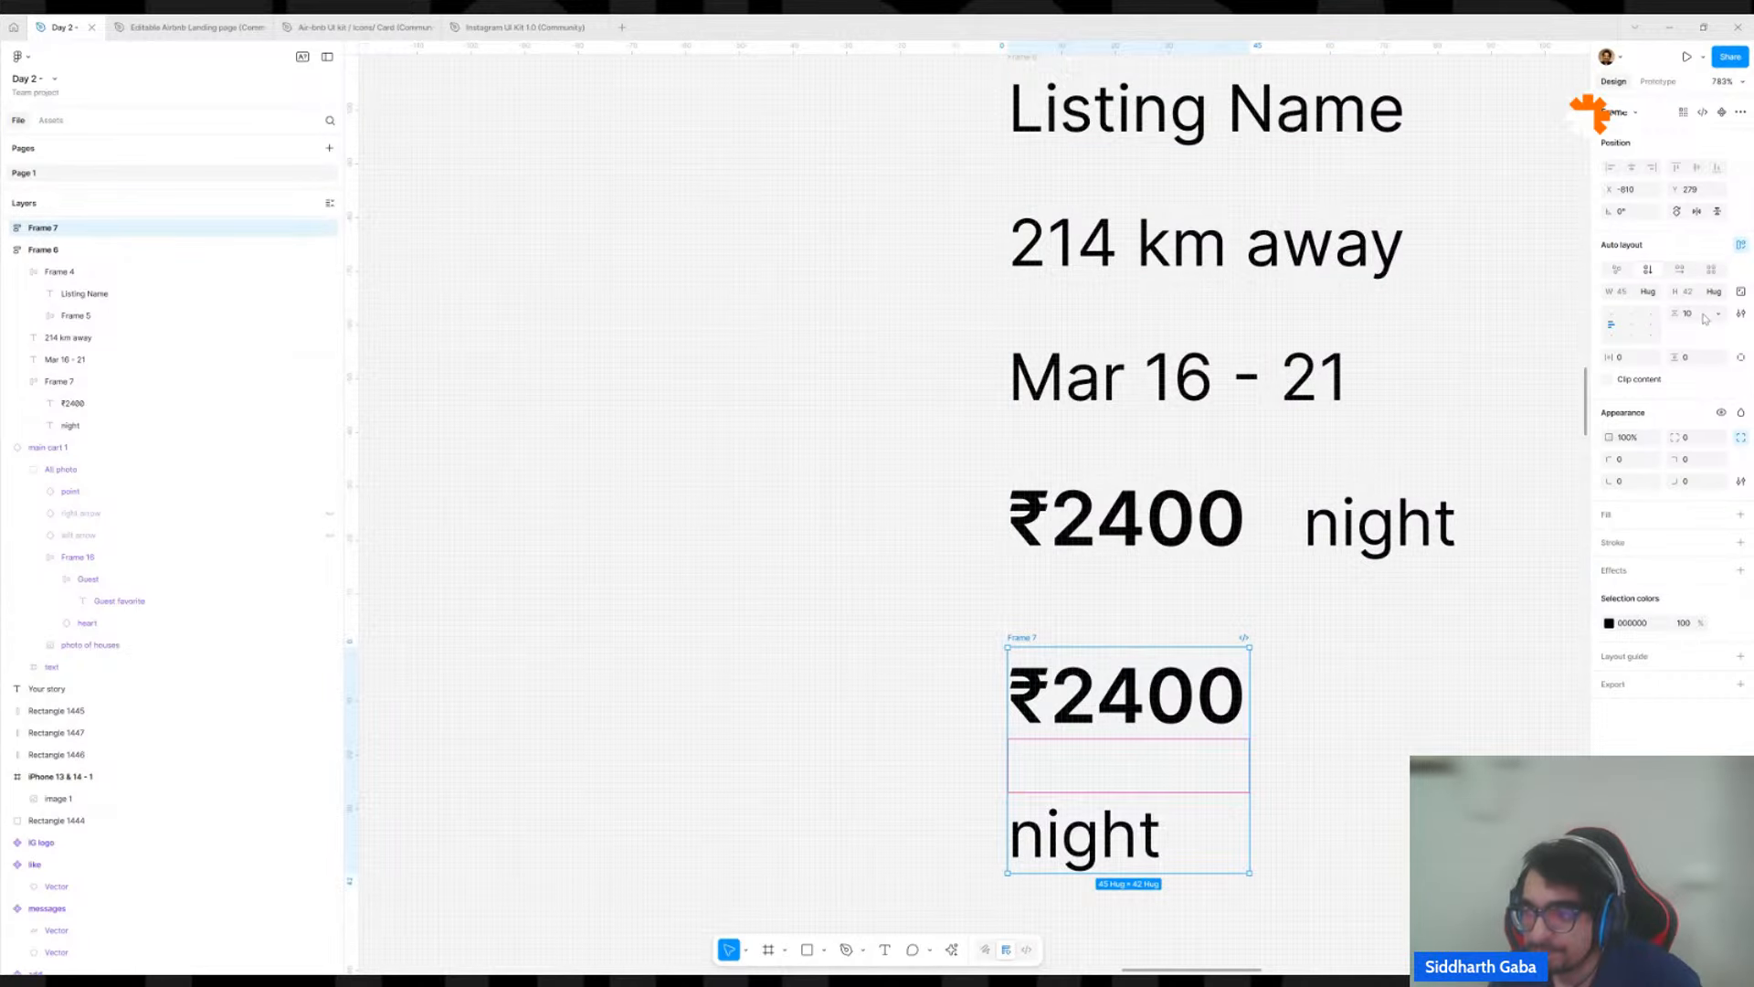
left_click(1741, 313)
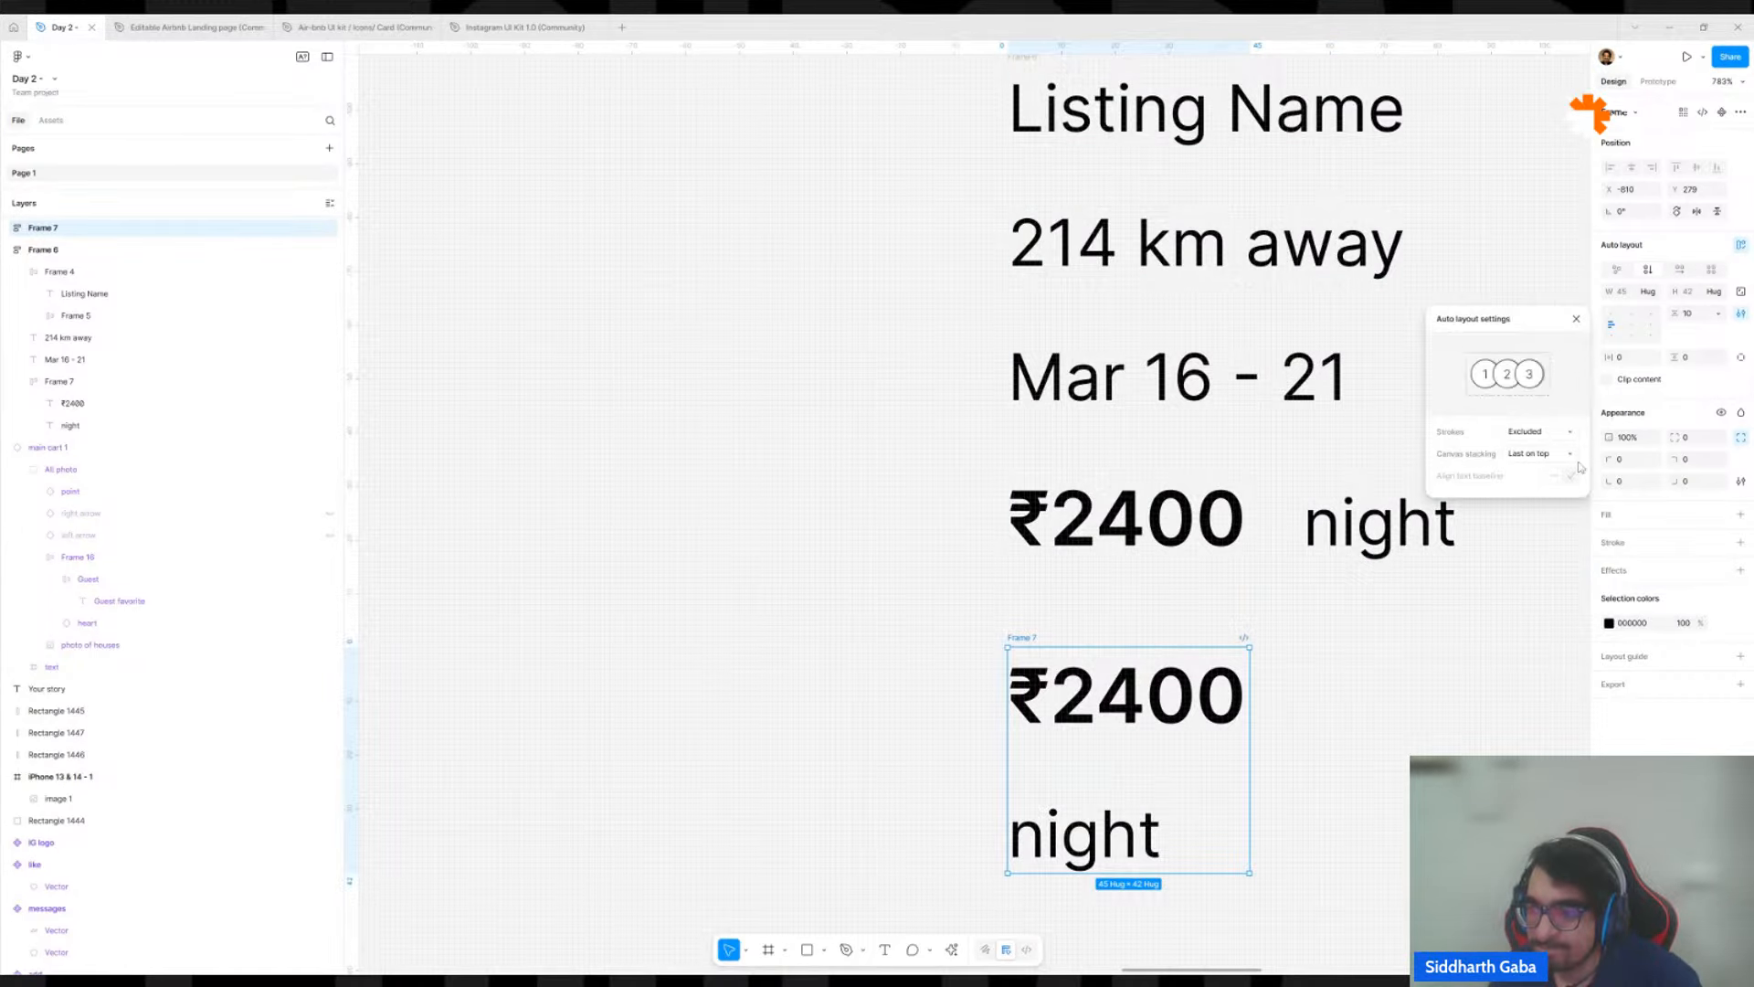
left_click(1390, 704)
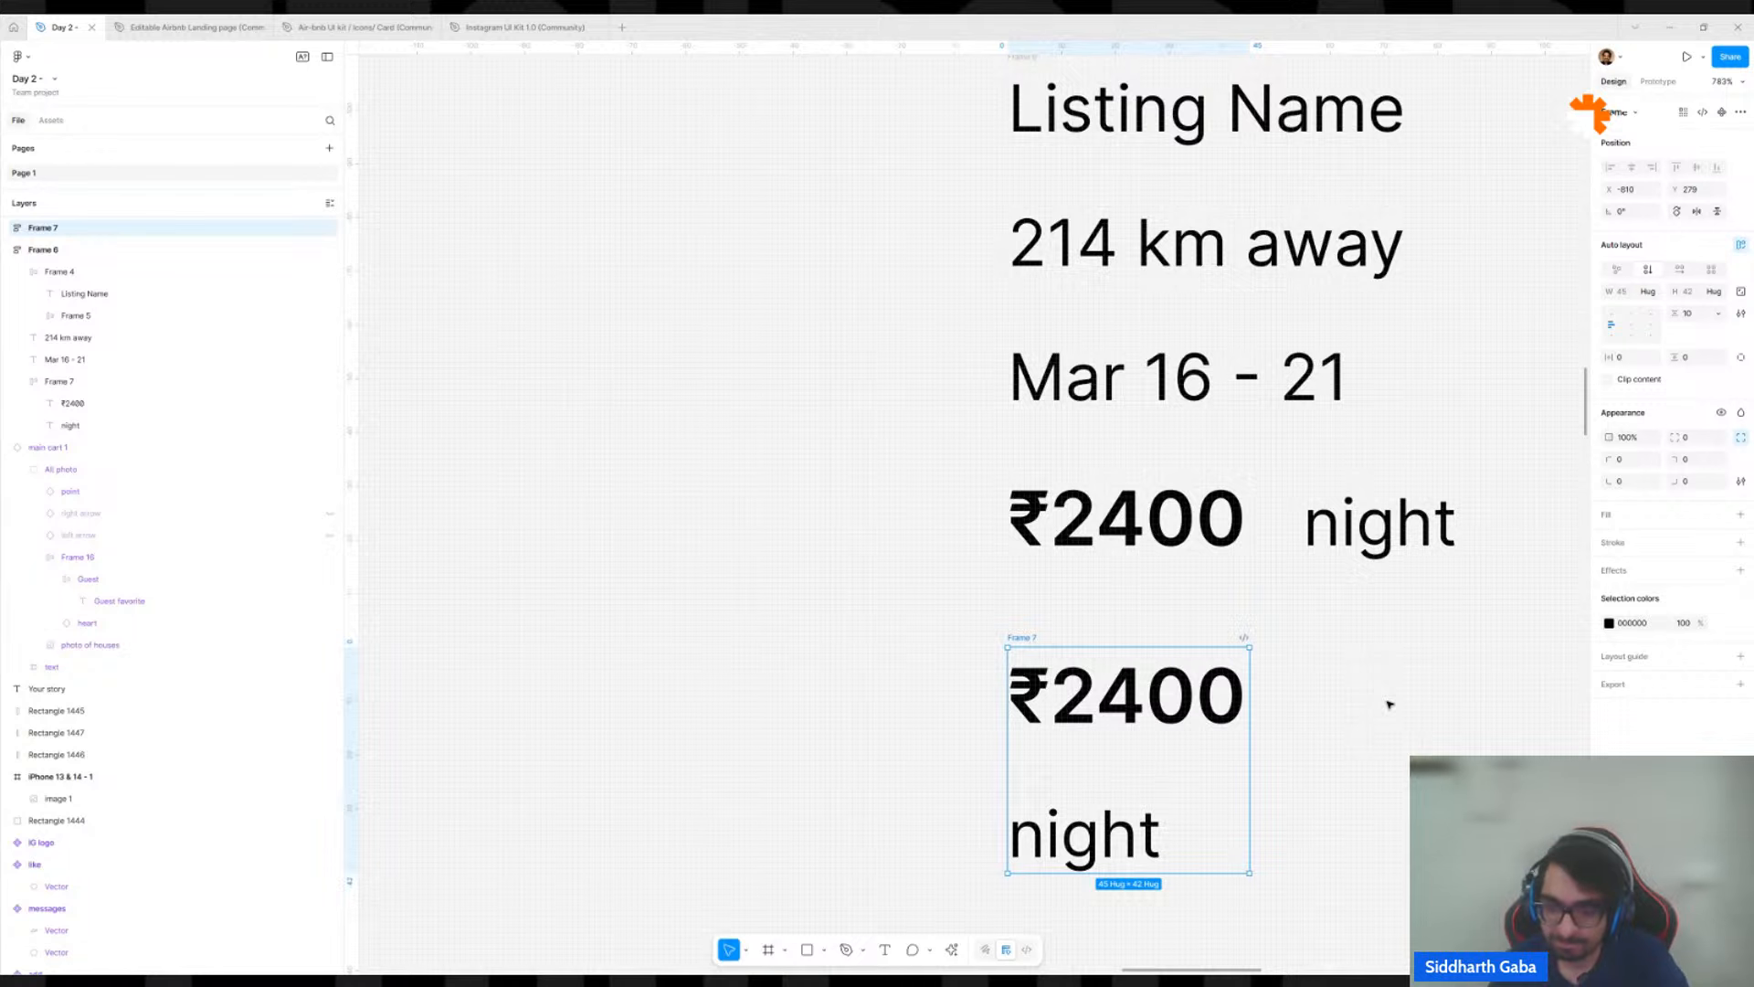
key("Delete")
scroll(1159, 627, "down", 10)
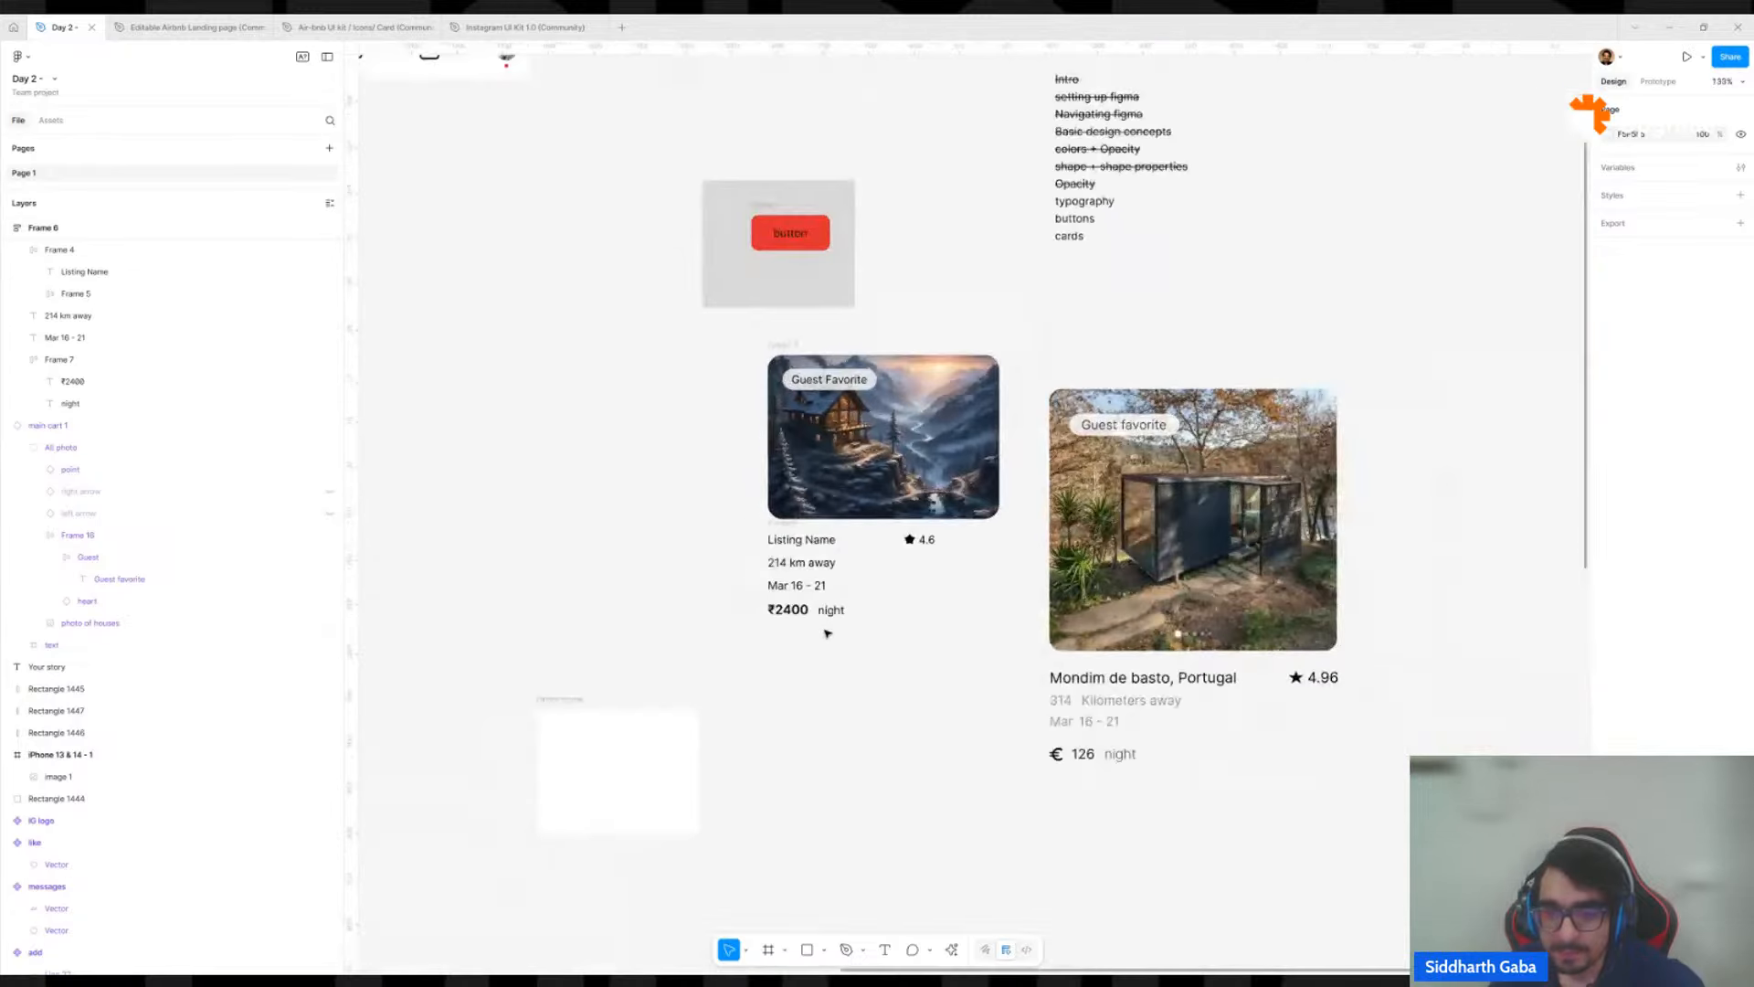
Wrap the Listing Name row, 214 km away and Mar 16 - 21 texts in a nested vertical auto layout frame.
scroll(1006, 798, "up", 5)
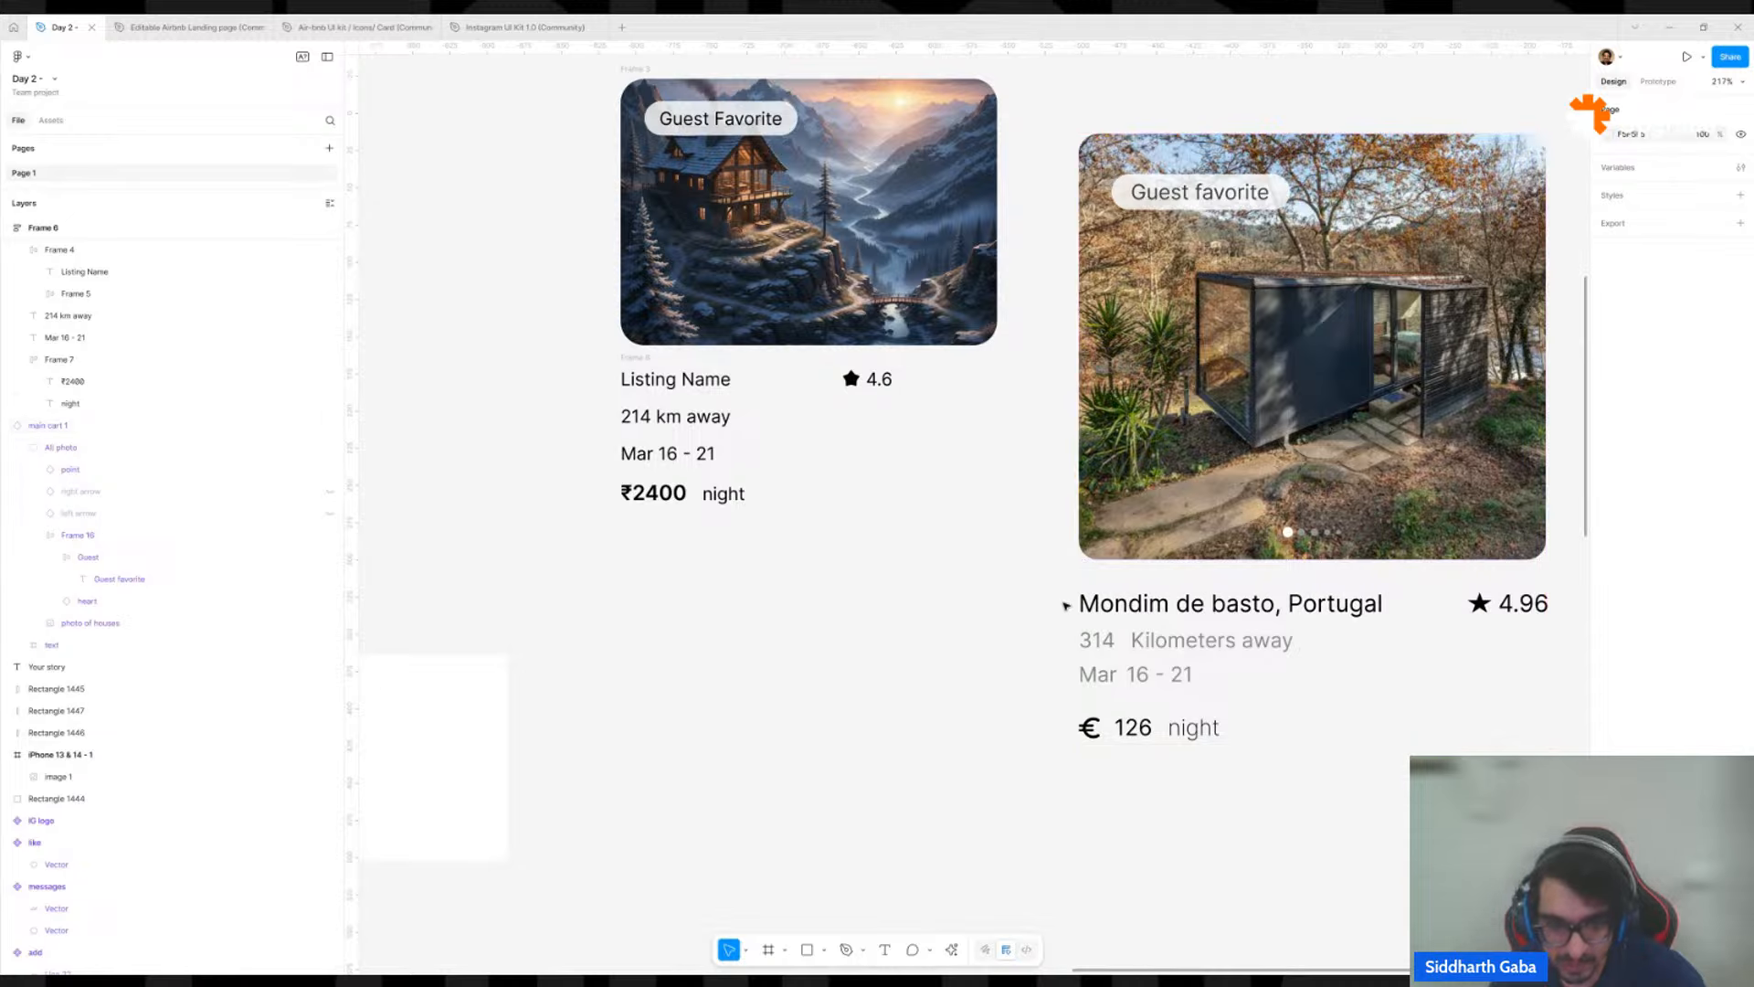
left_click(702, 455)
left_click(702, 455)
left_click(708, 406, "shift")
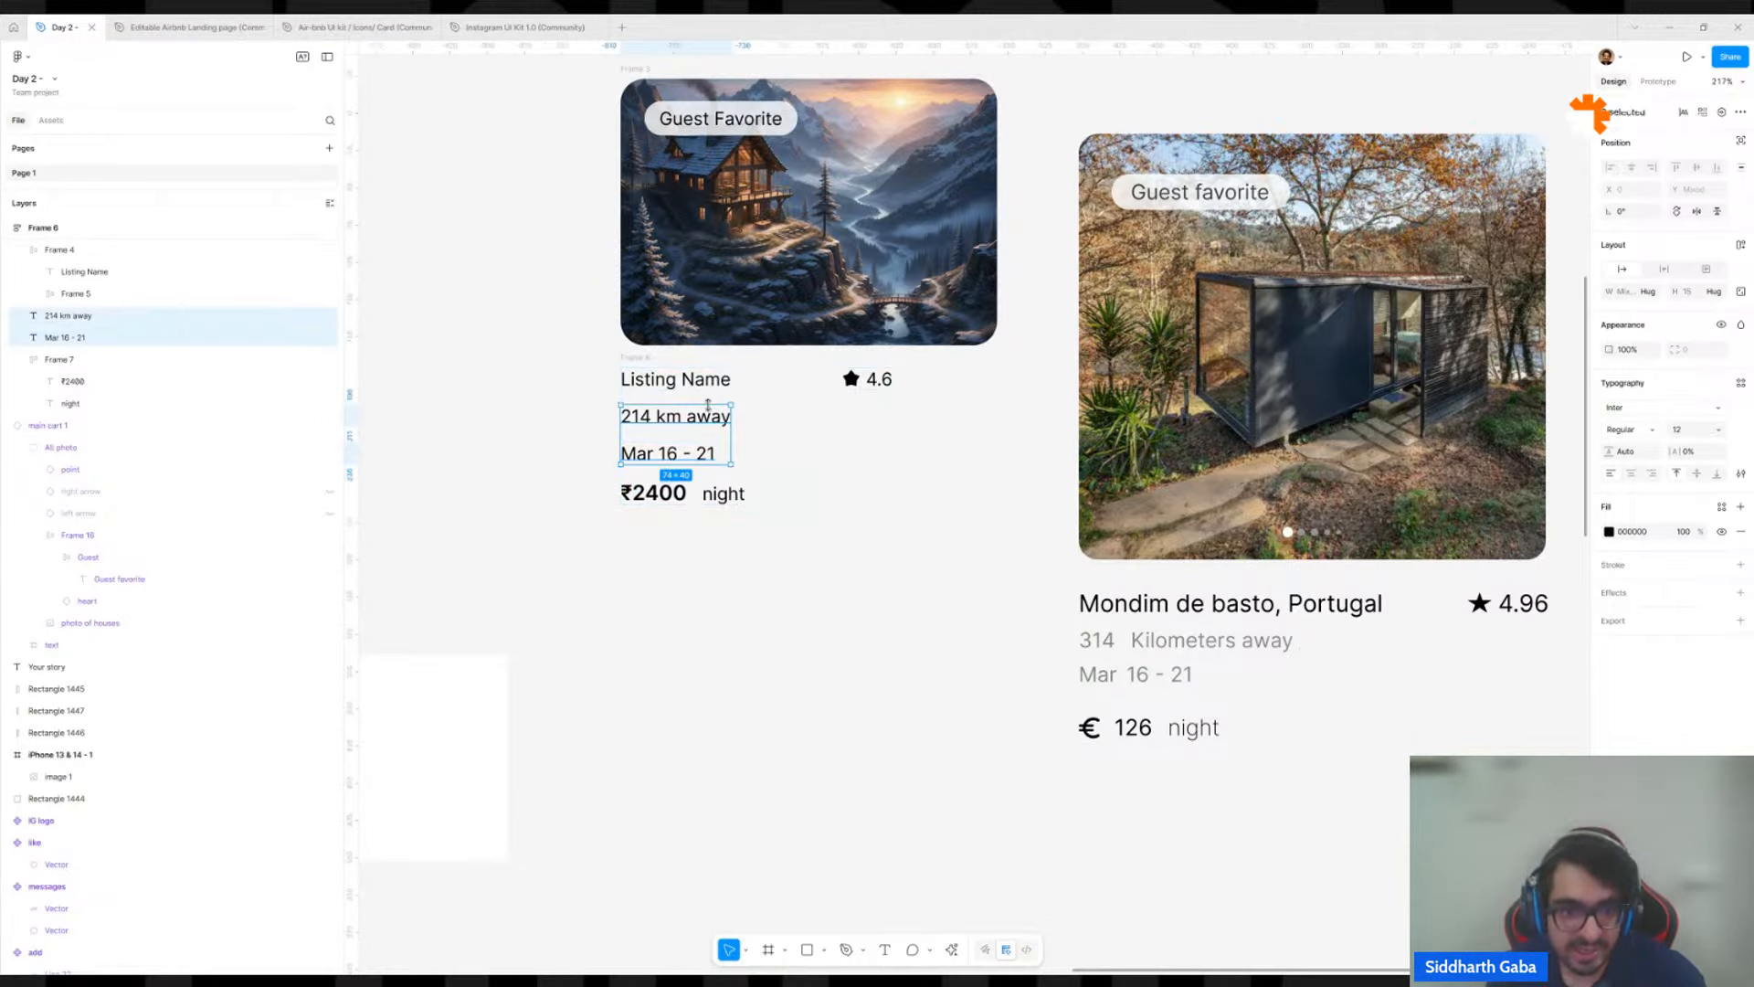
left_click(719, 379, "shift")
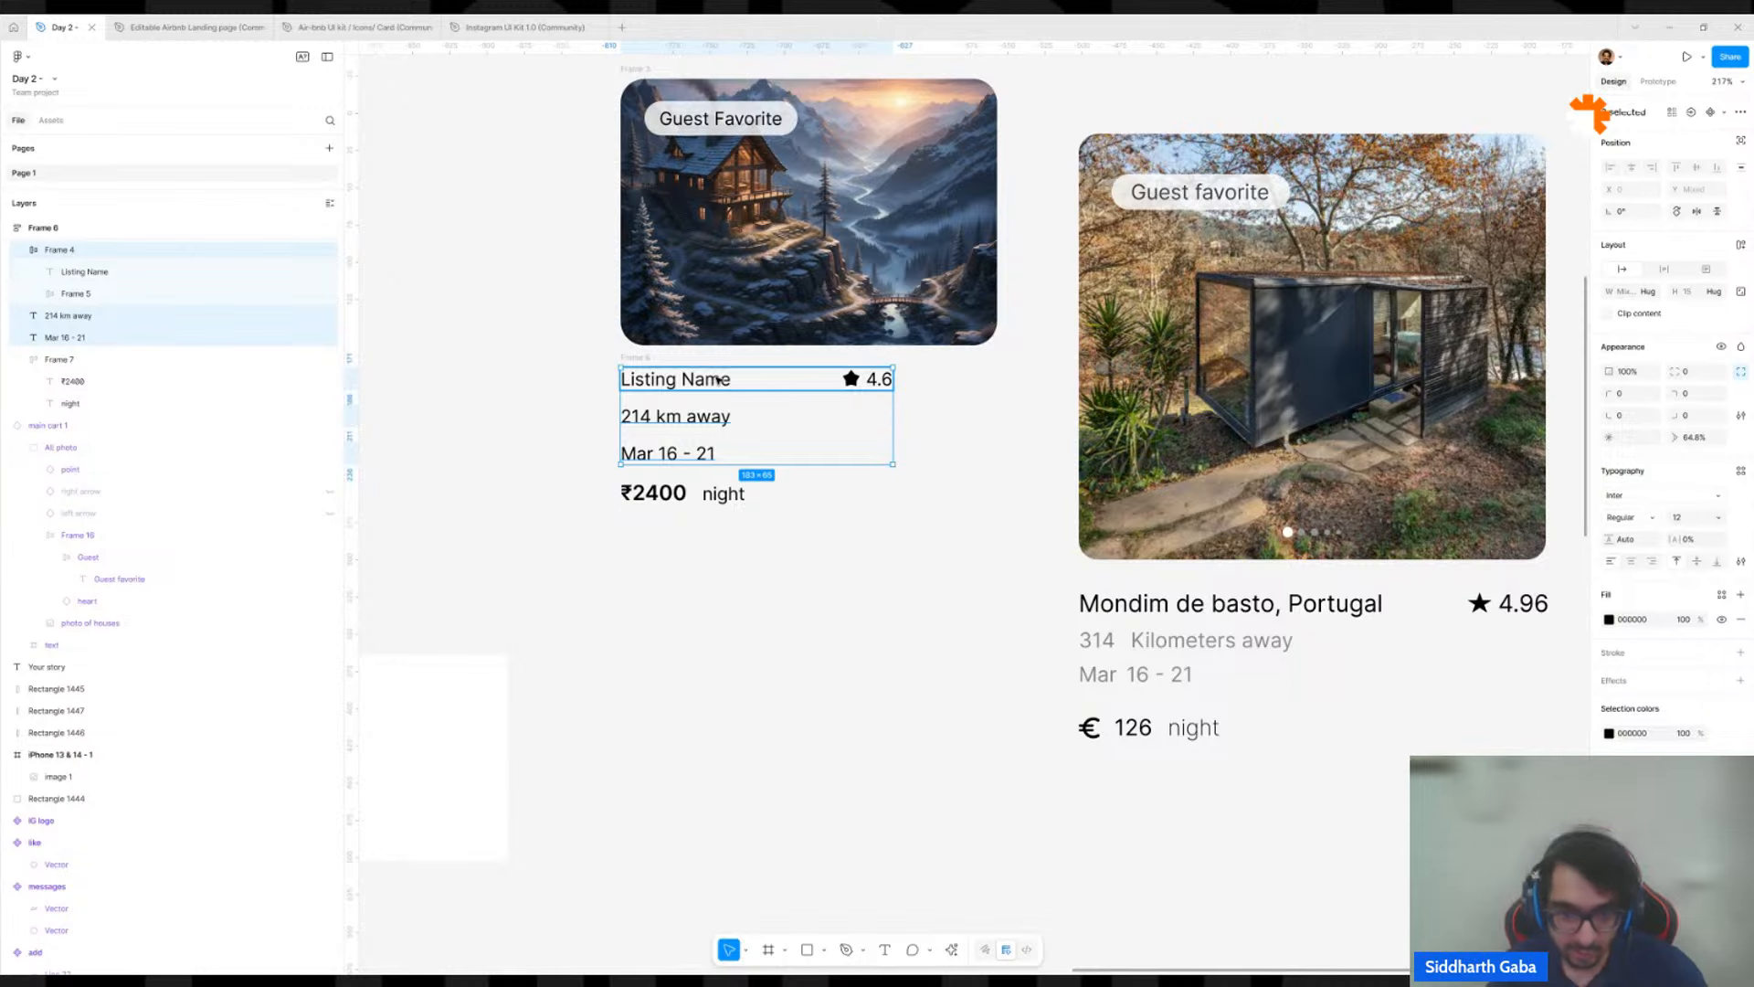
key("shift+a")
key("ctrl+z")
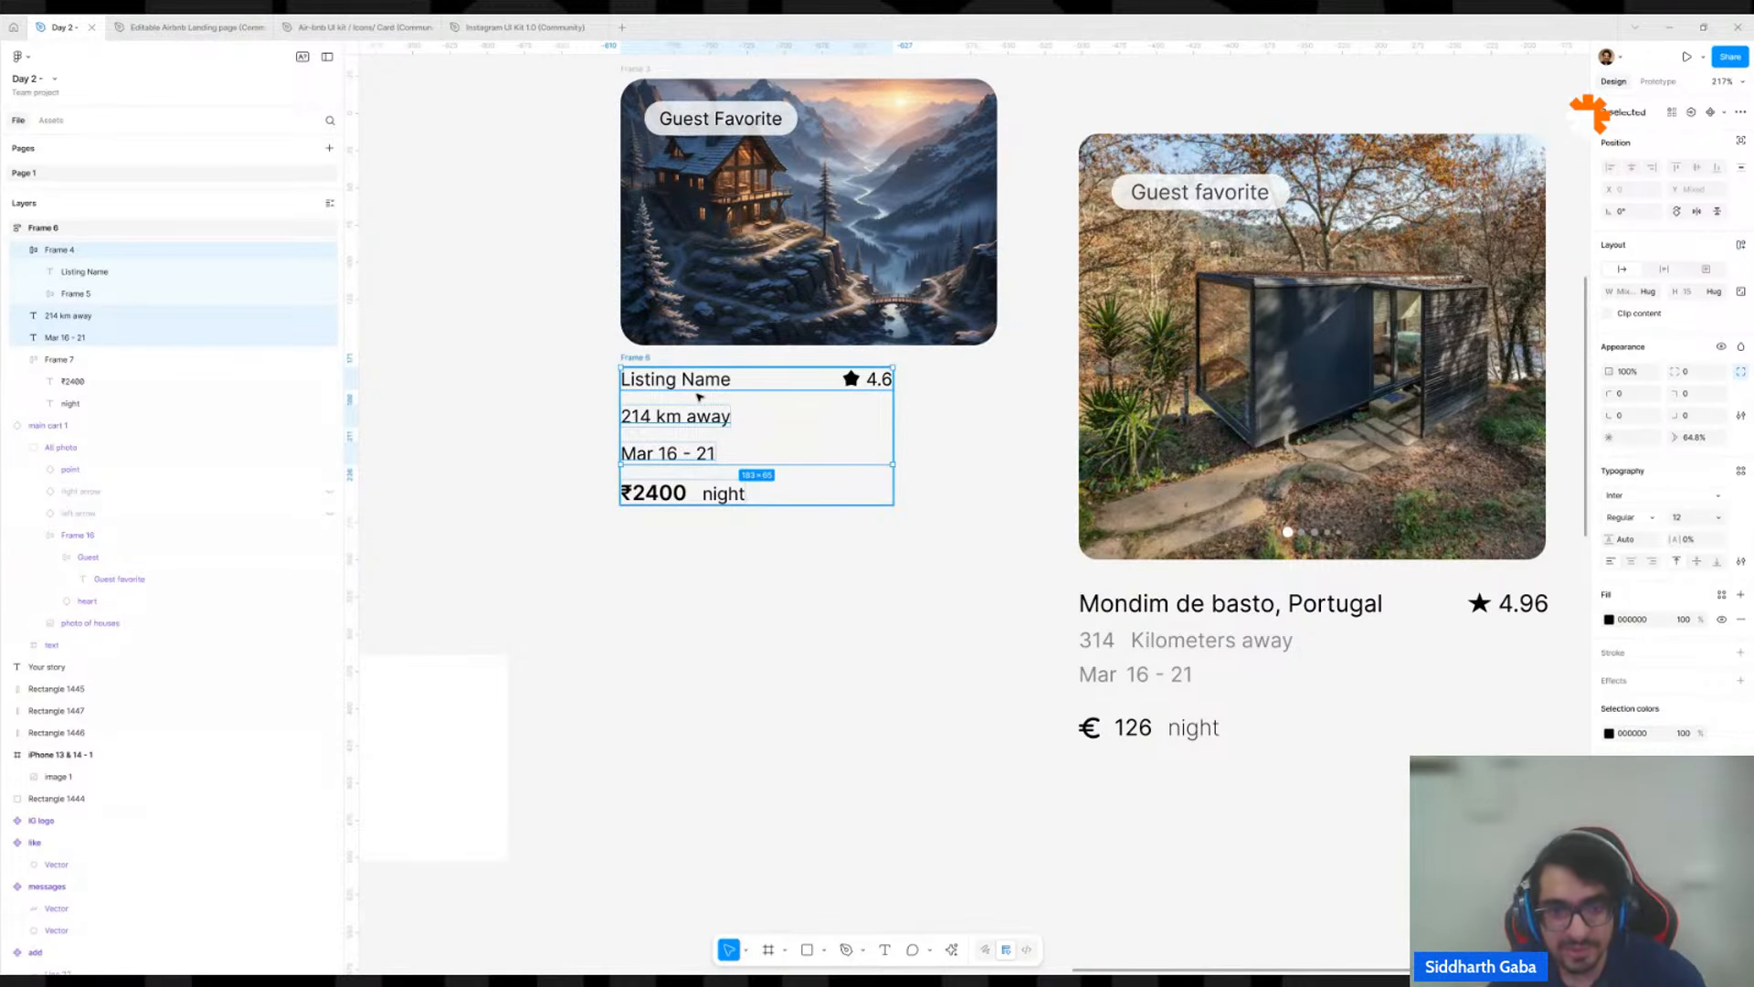
key("shift+a")
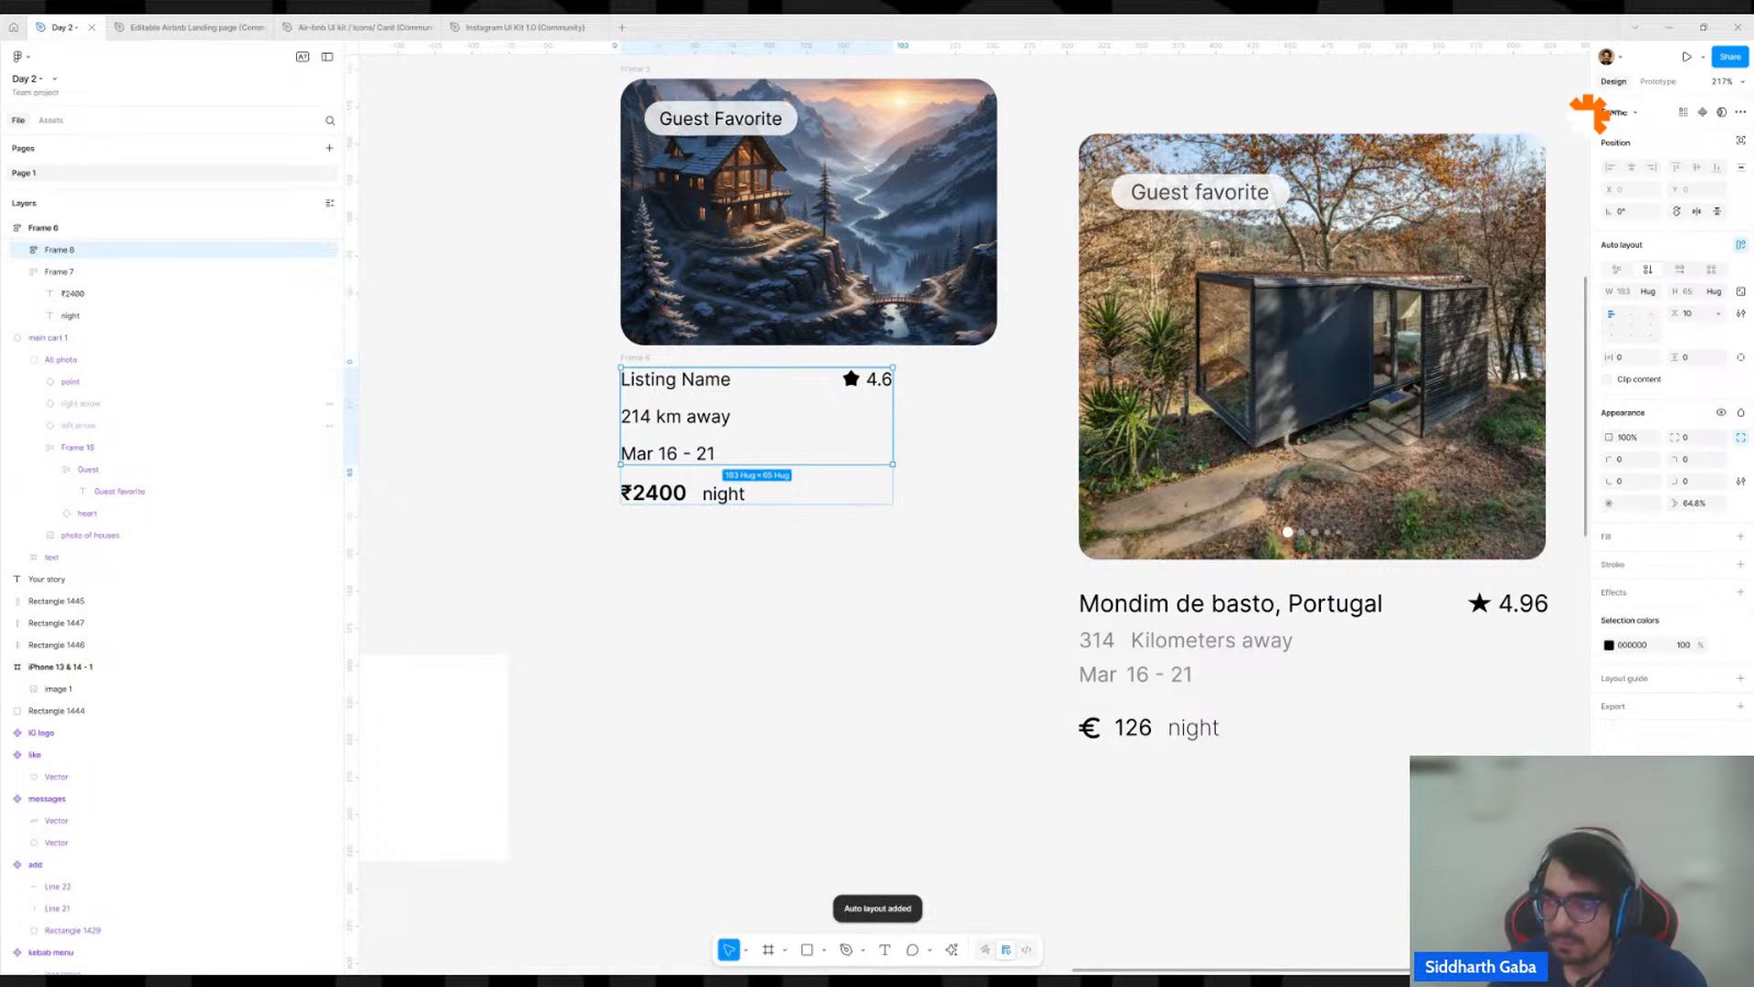
Set the vertical gap of the nested frame holding the listing name, distance and date rows to 4.
left_click(1697, 316)
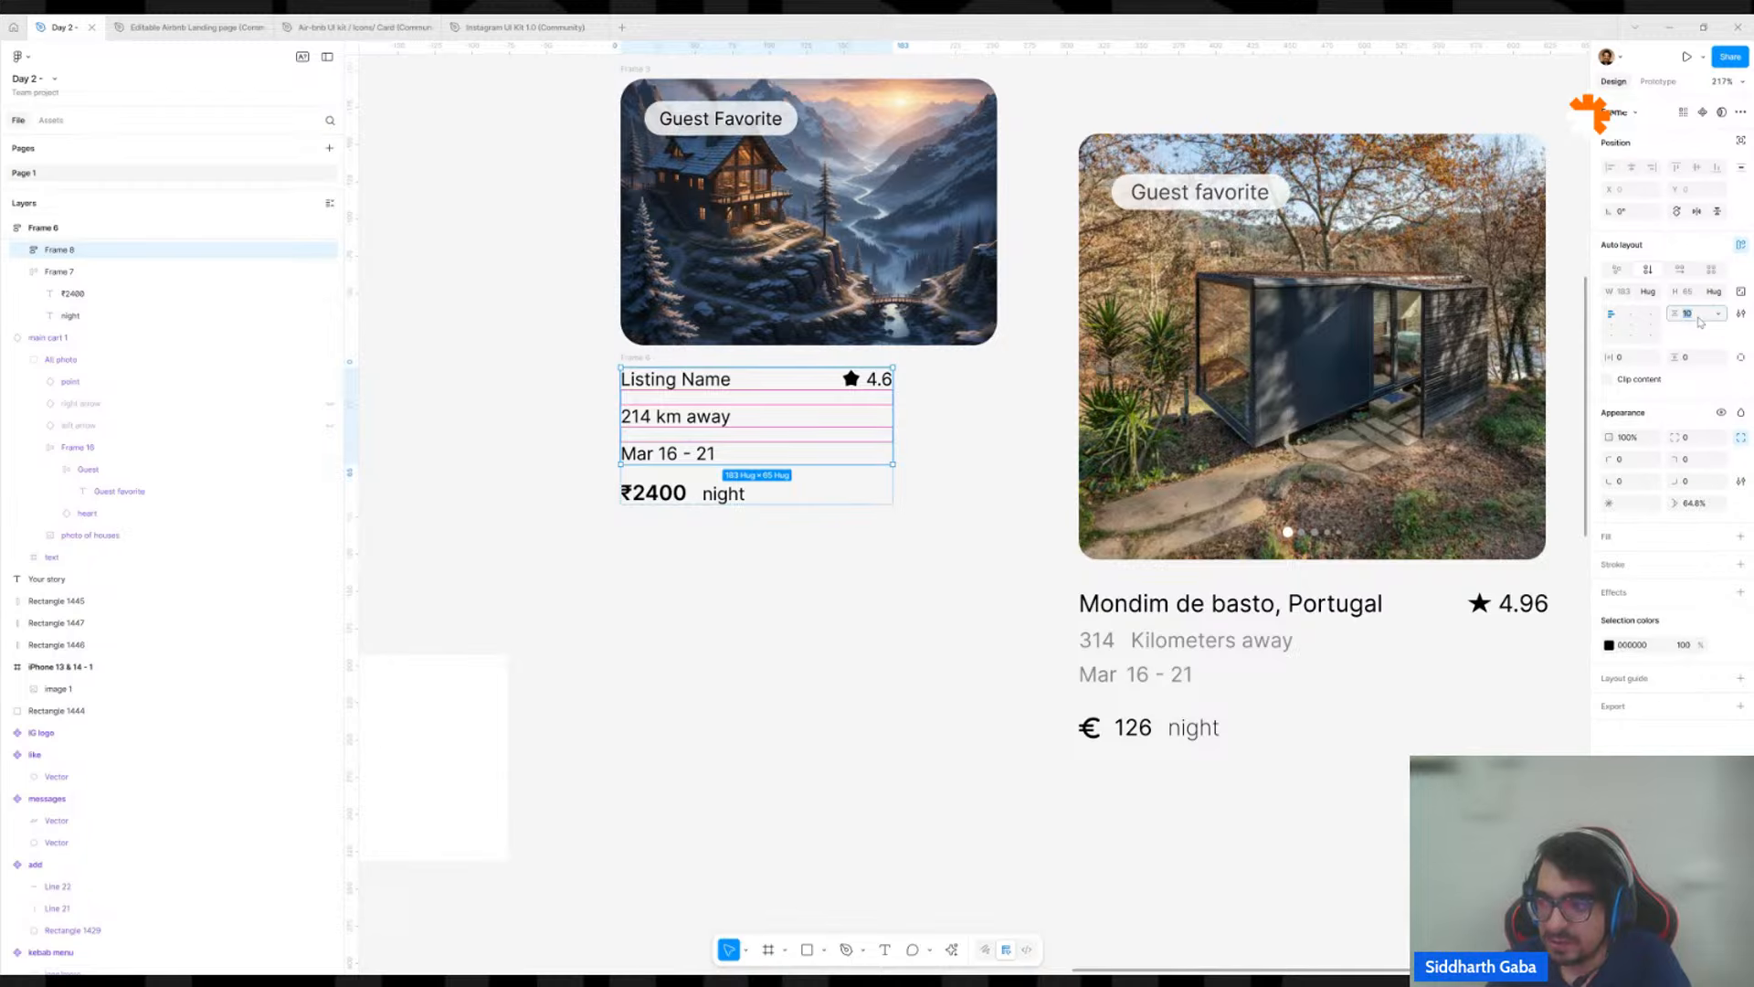
type("4")
key("Return")
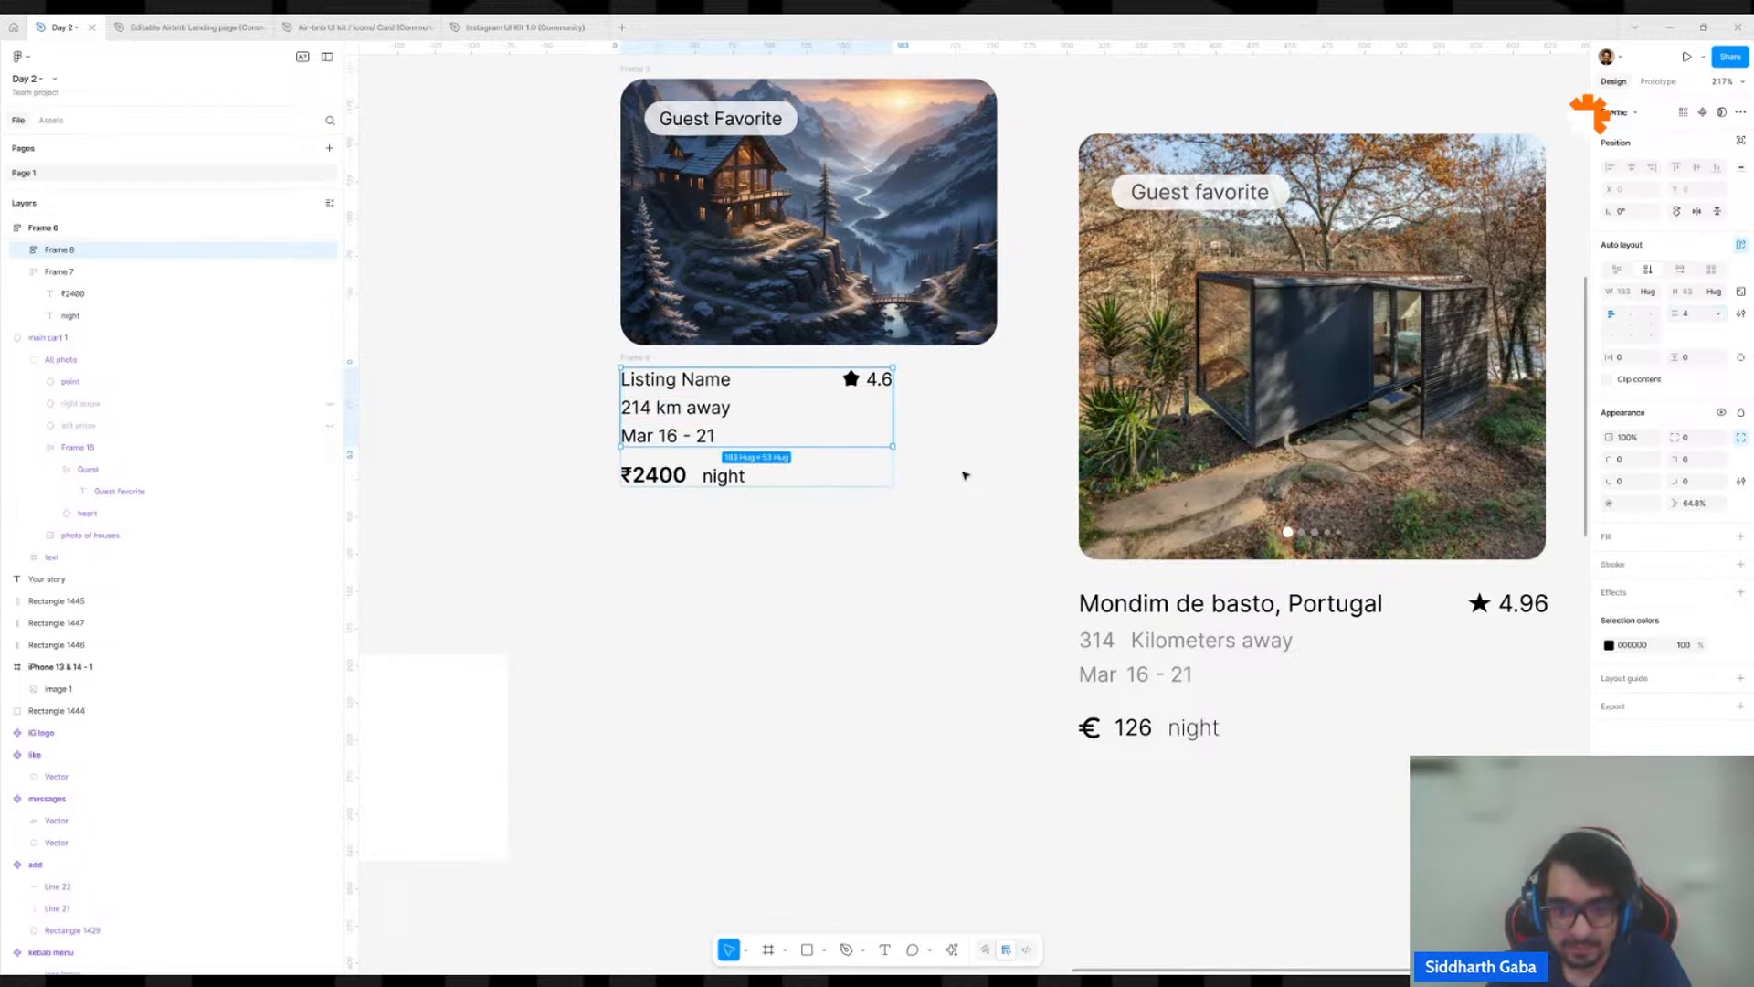
Set the parent text frame's vertical gap between the details block and the price row to 8.
key("shift+Return")
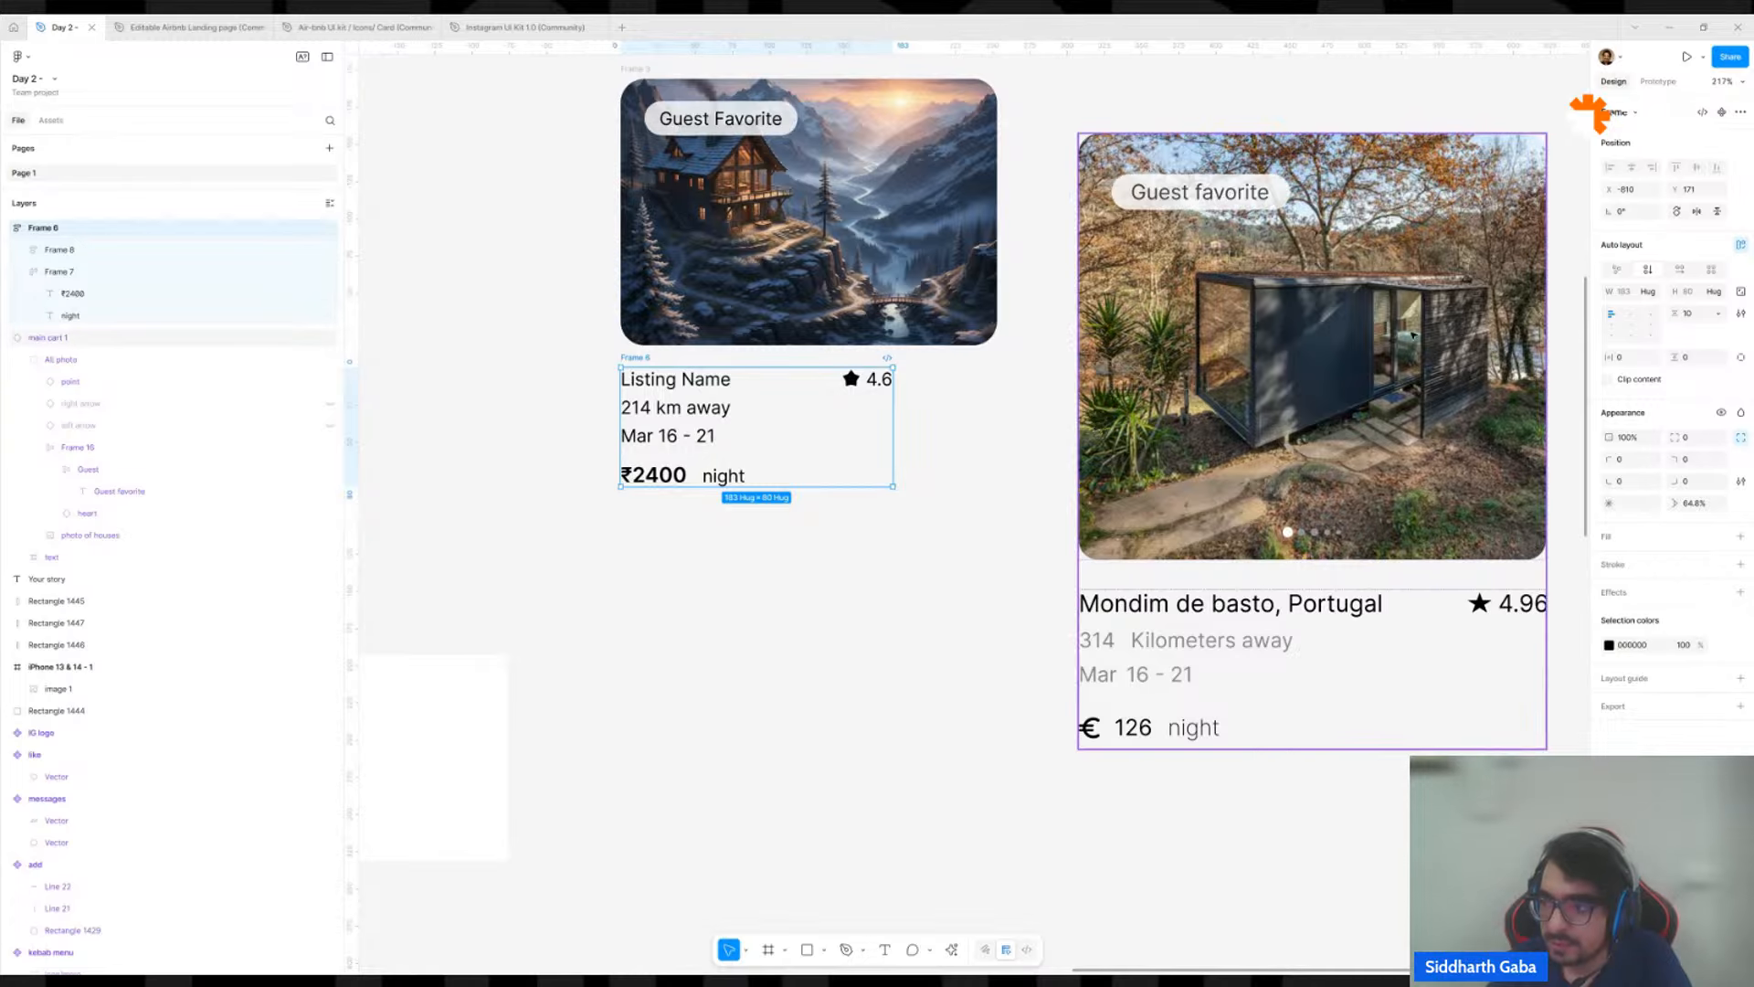
left_click(1697, 315)
type("12")
key("Return")
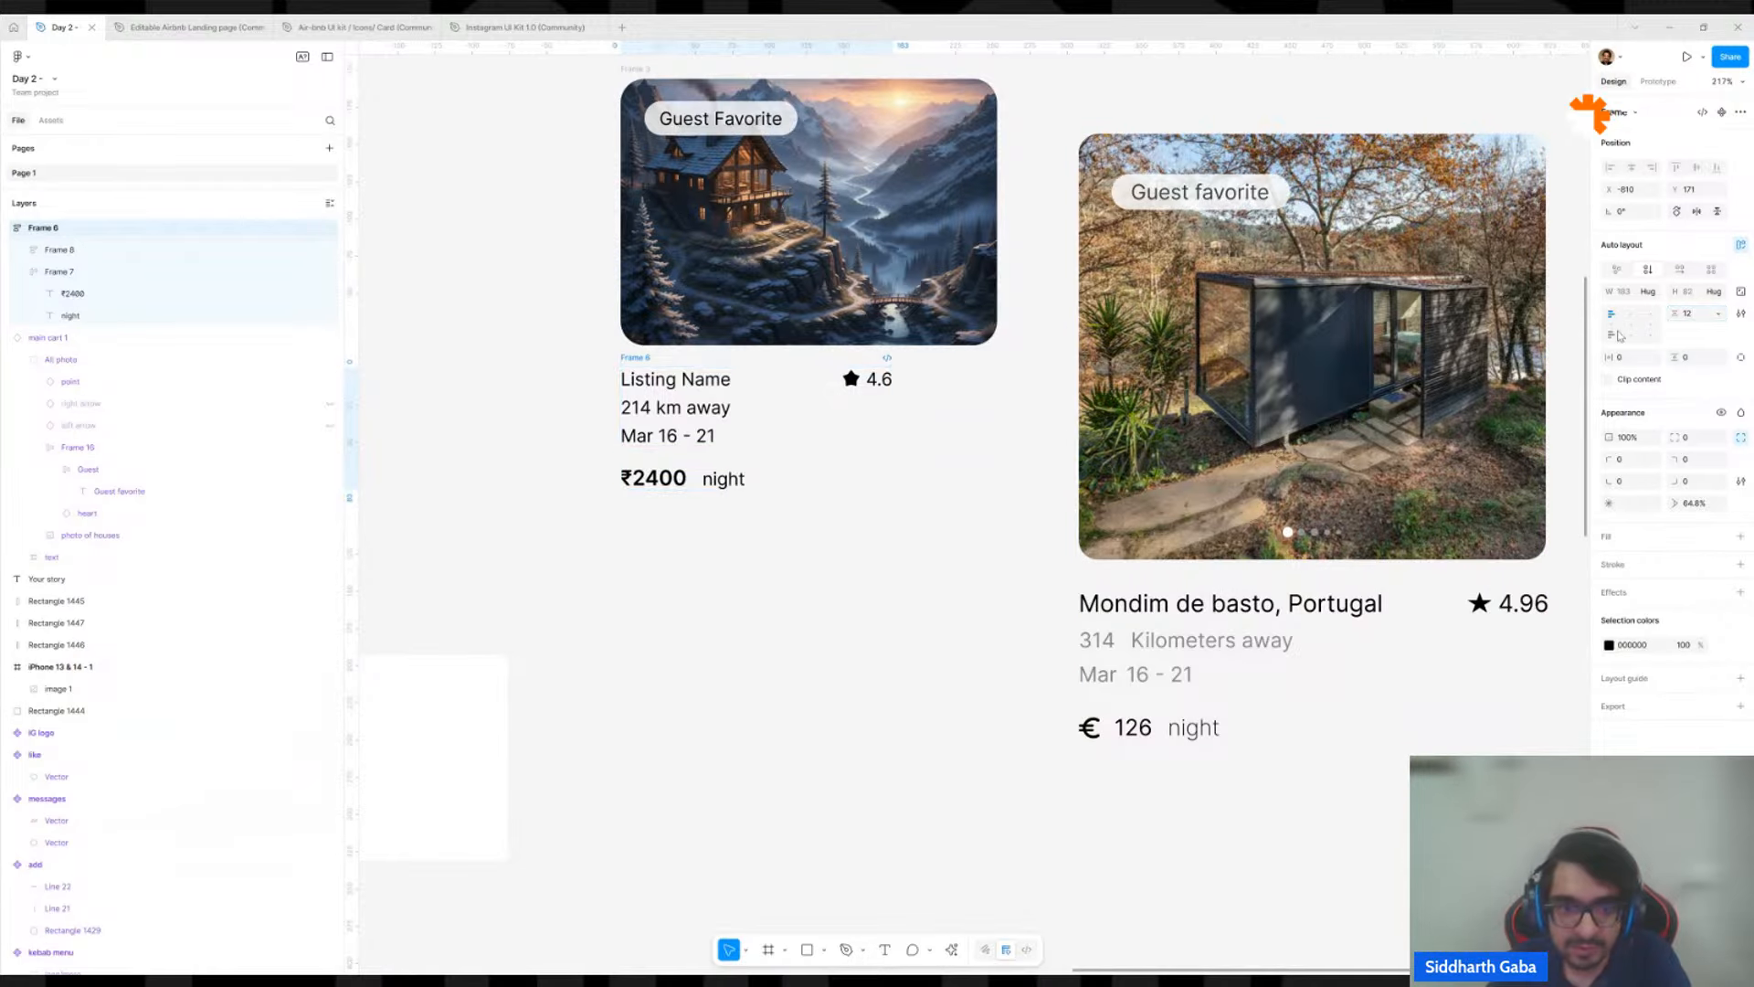
left_click(1688, 316)
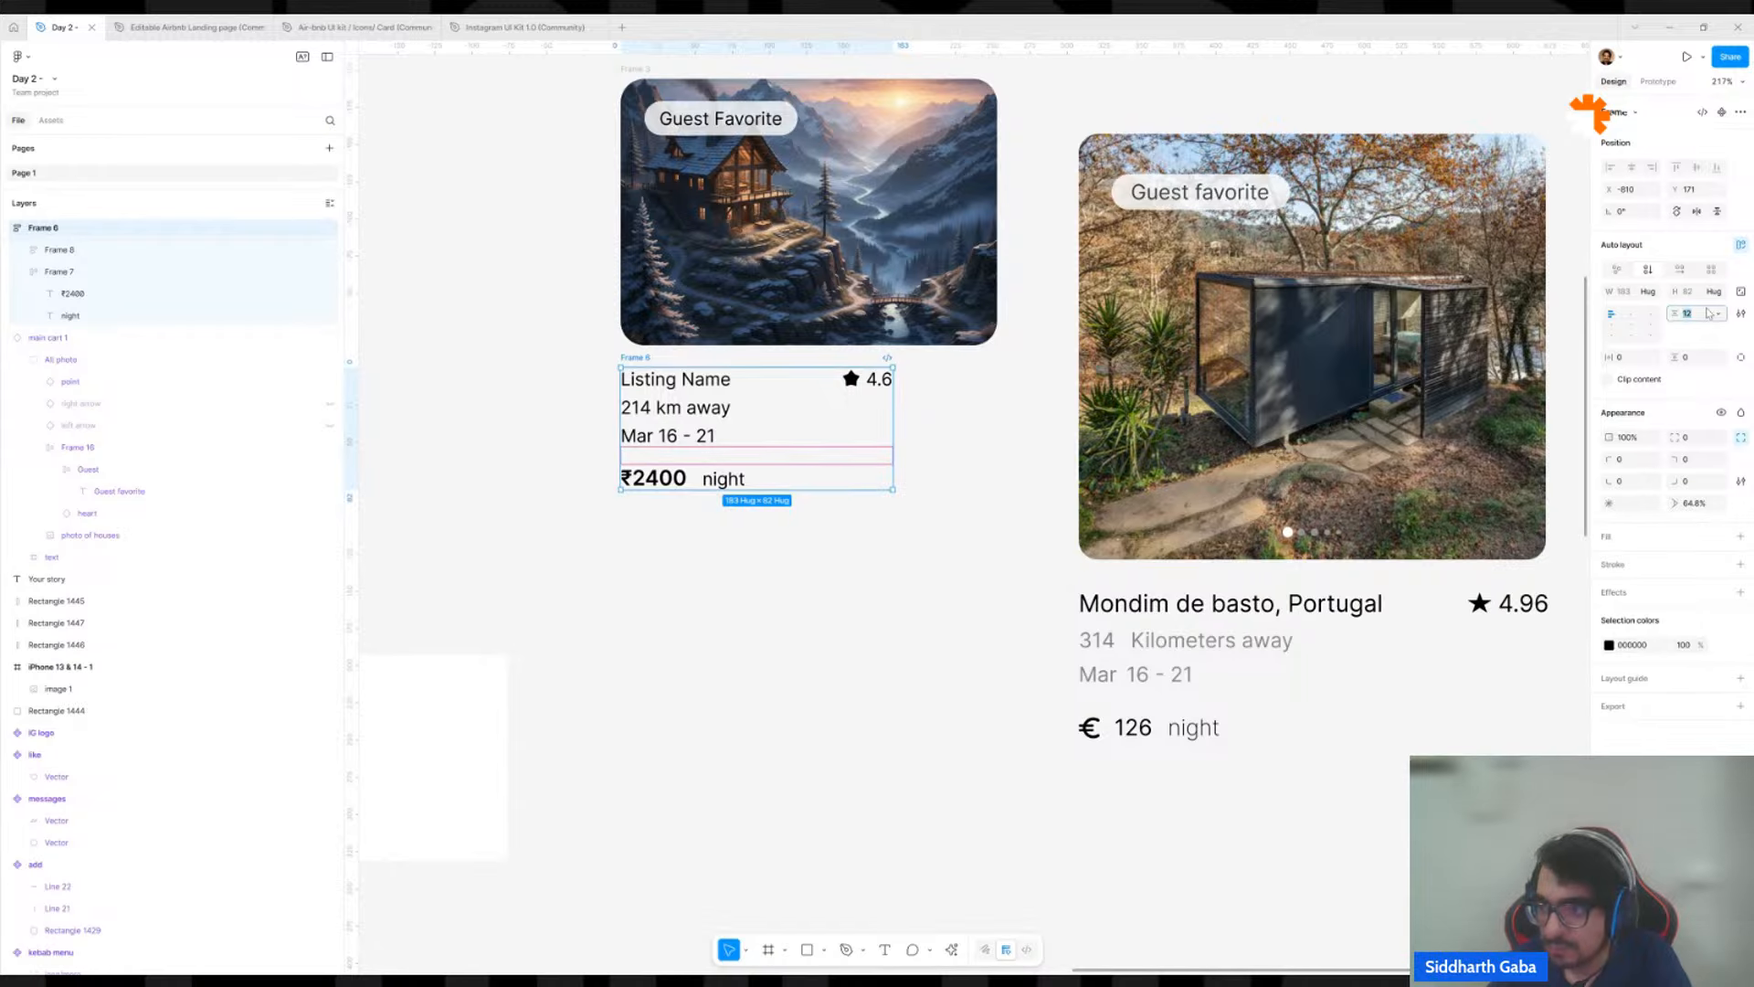
type("8")
key("Return")
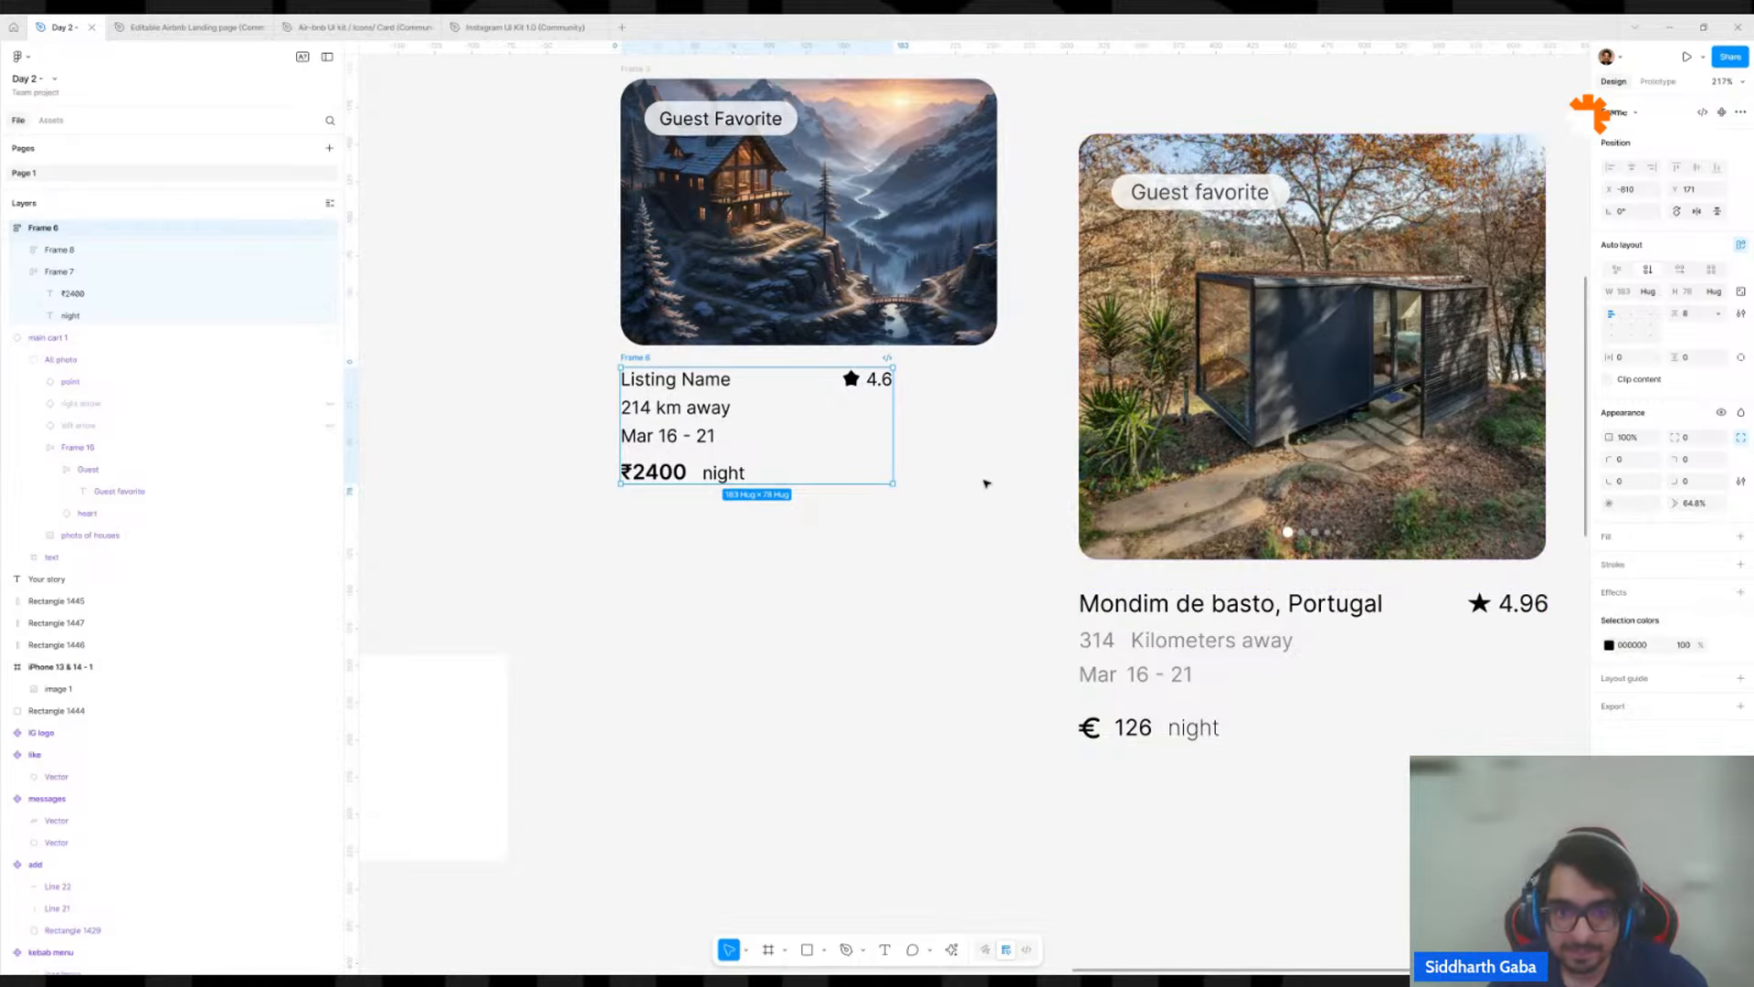
left_click(928, 474)
Combine the cabin photo frame and the text frame below it into one vertical auto layout card frame.
left_click(820, 458)
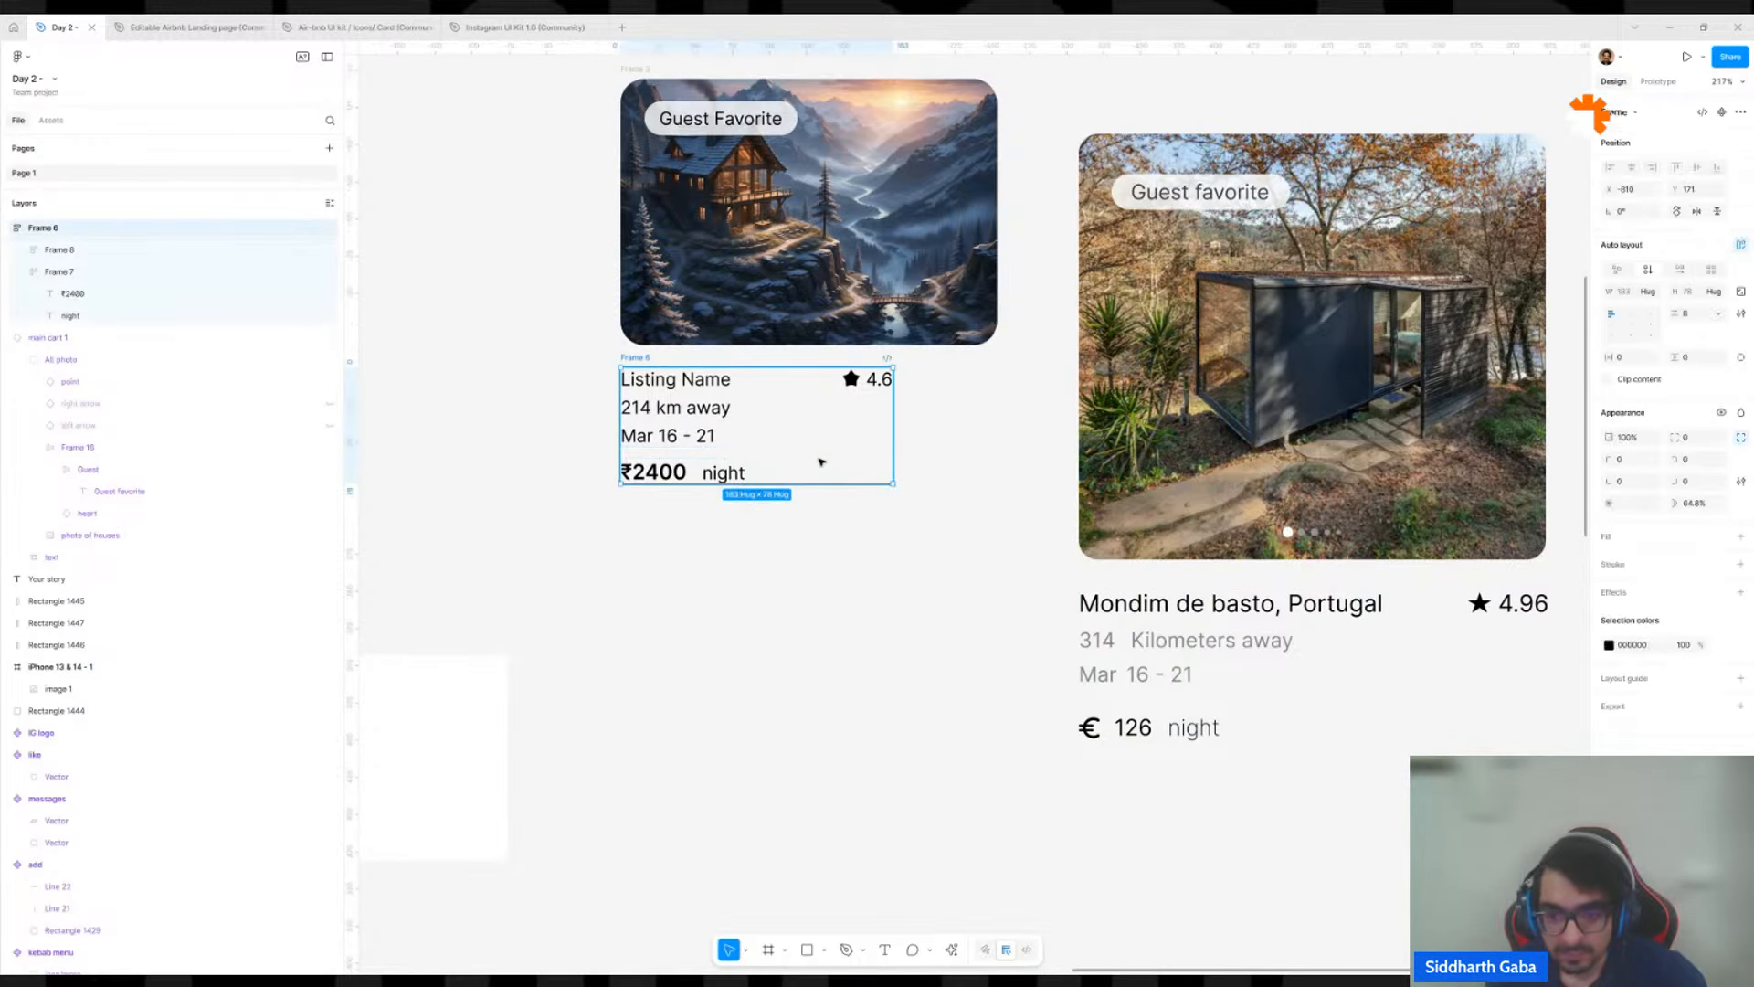
left_click(1211, 610)
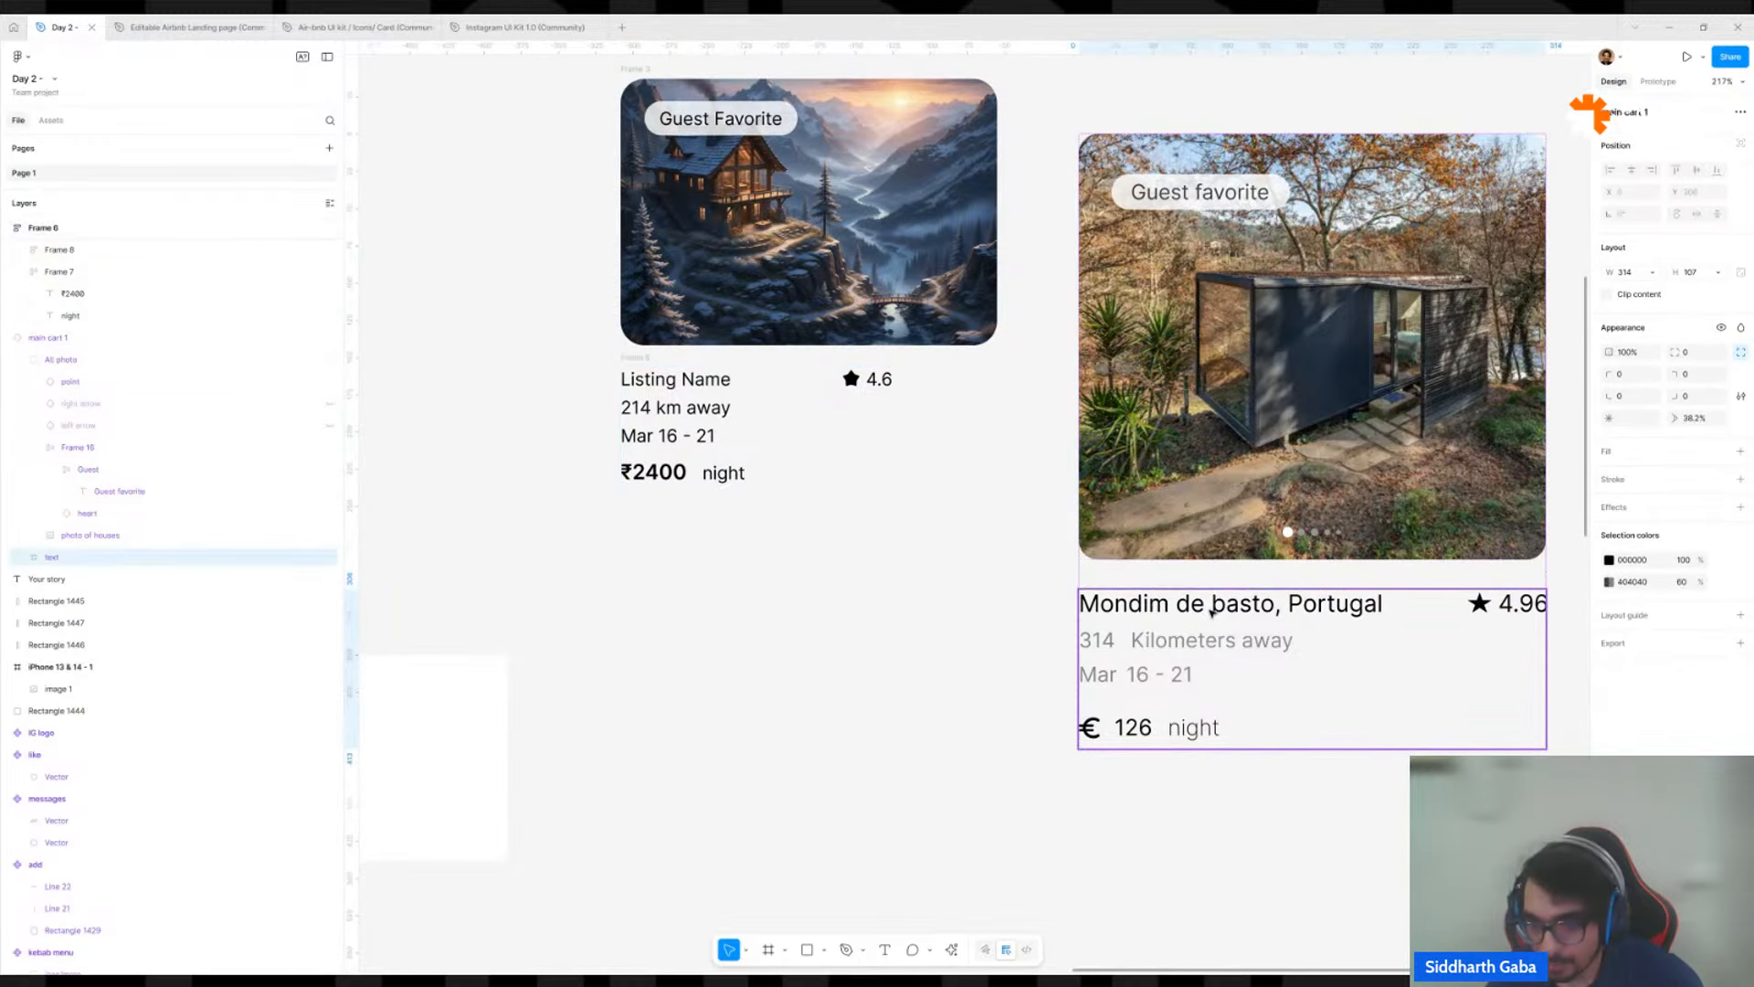
scroll(1313, 670, "down", 5)
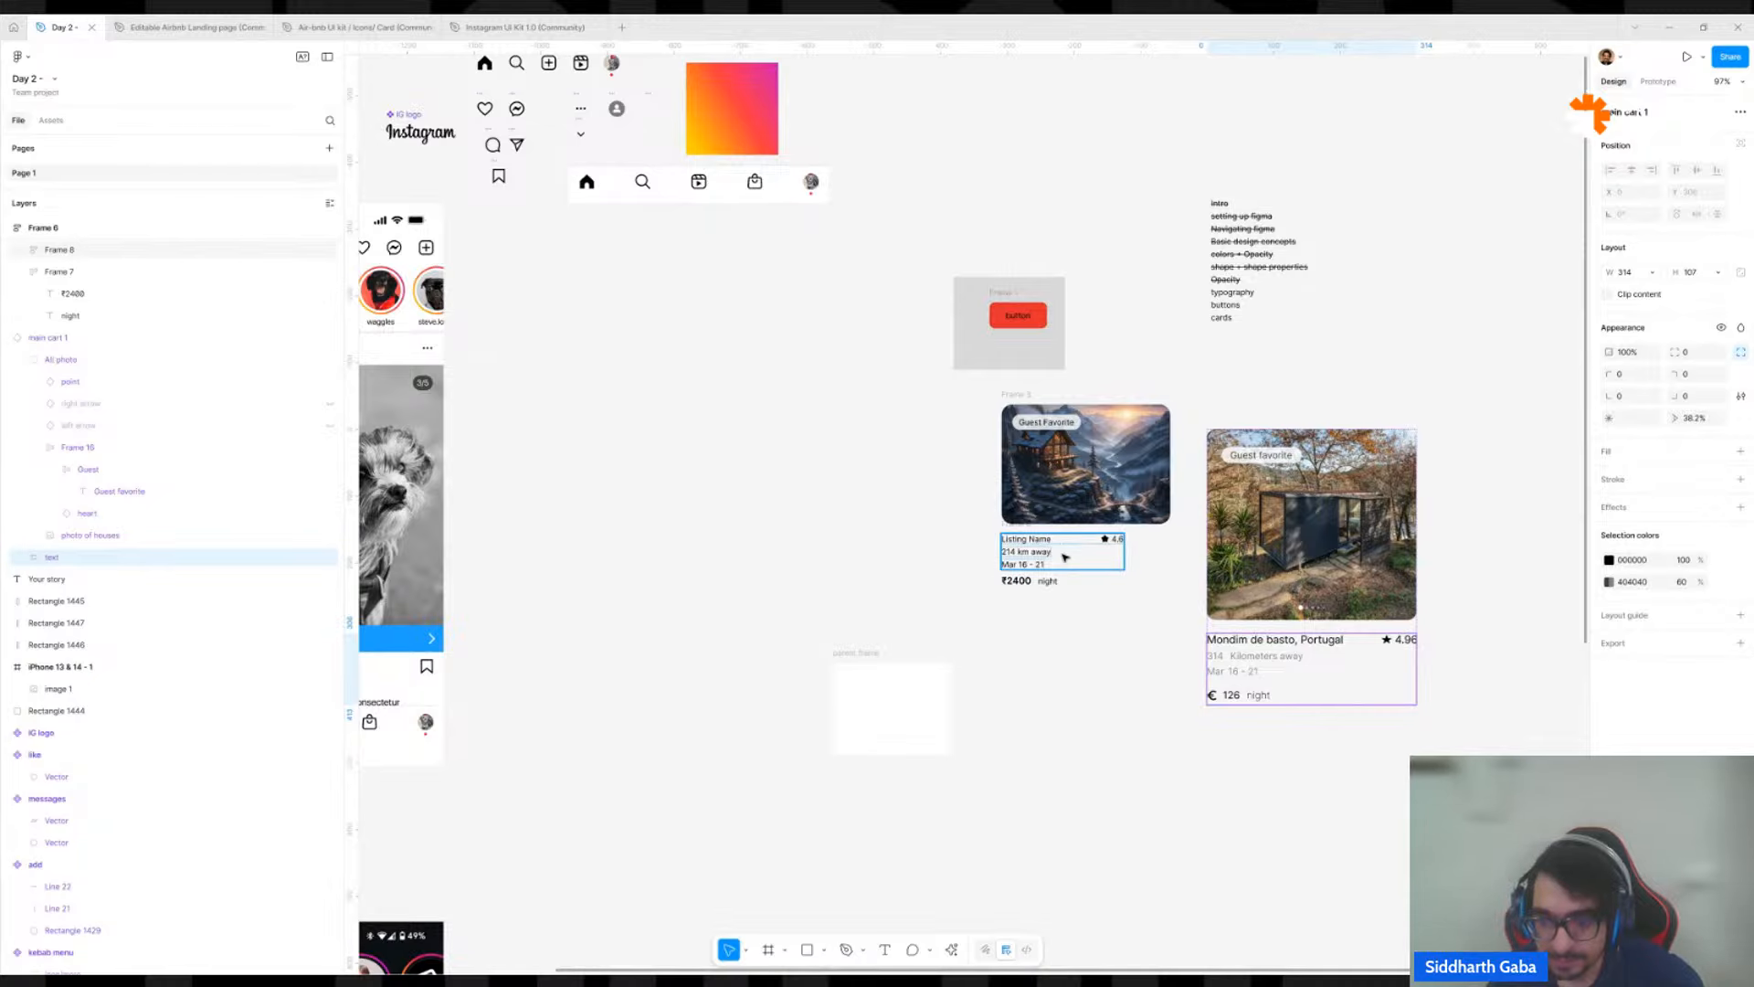
left_click(1020, 531)
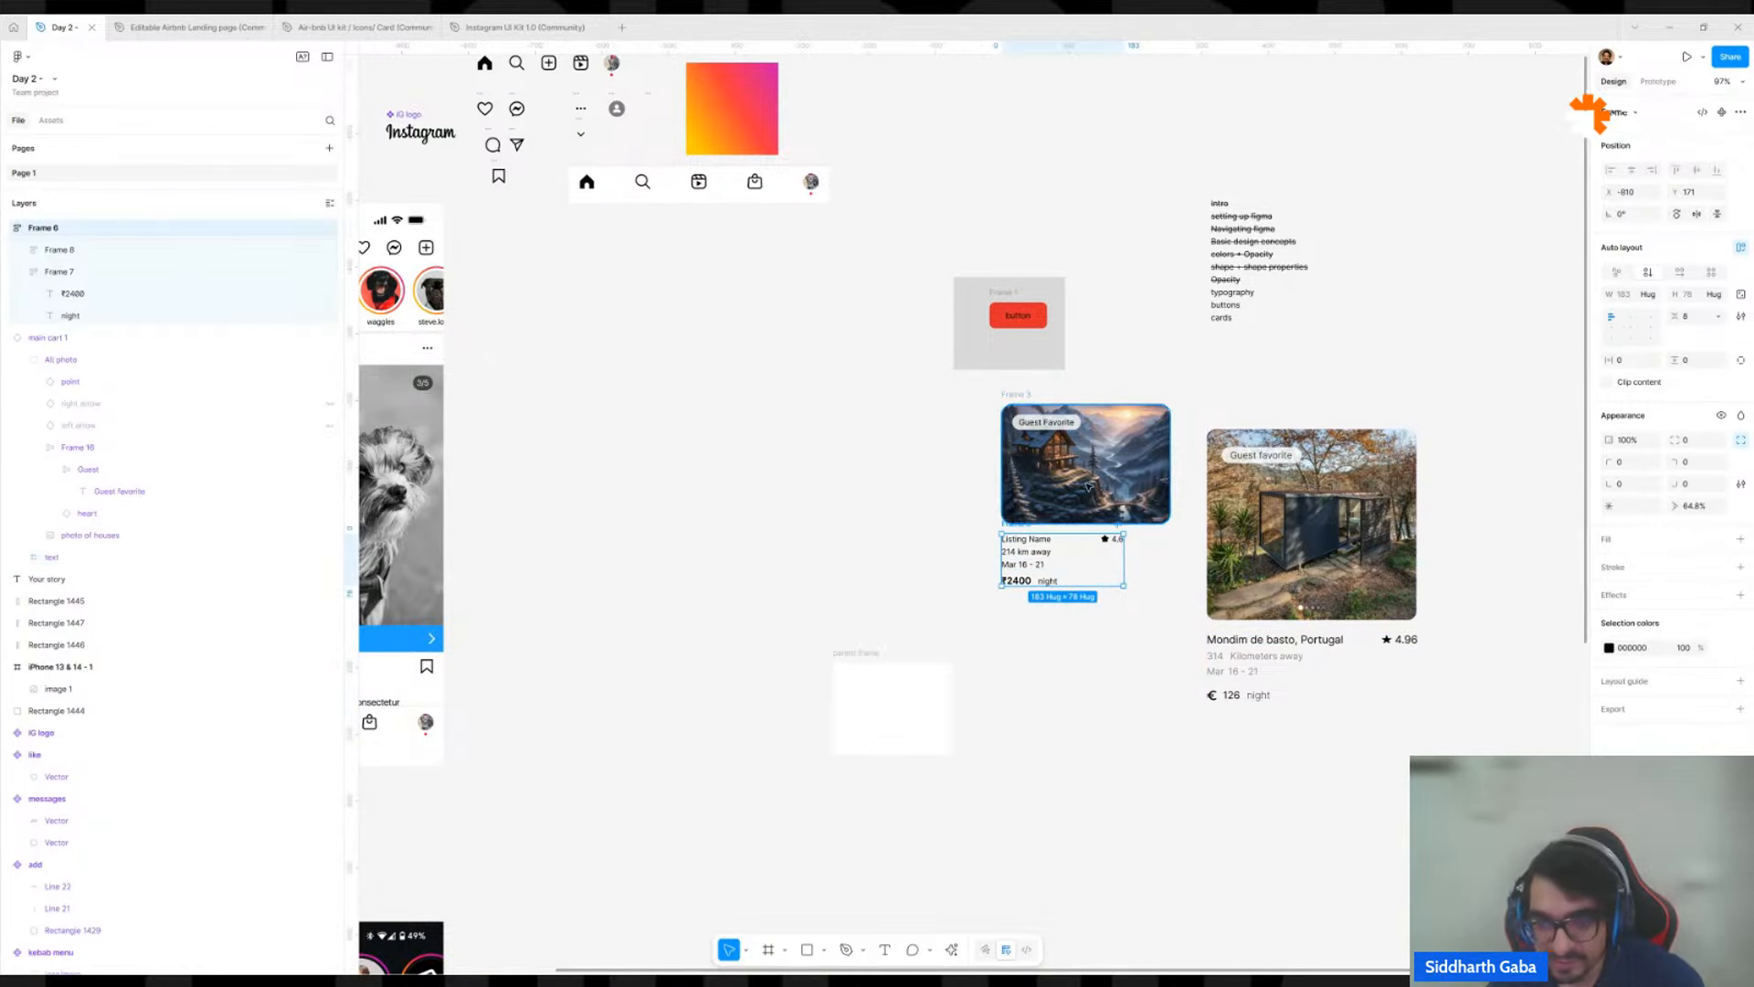
scroll(1133, 461, "up", 5)
left_click(1179, 473, "shift")
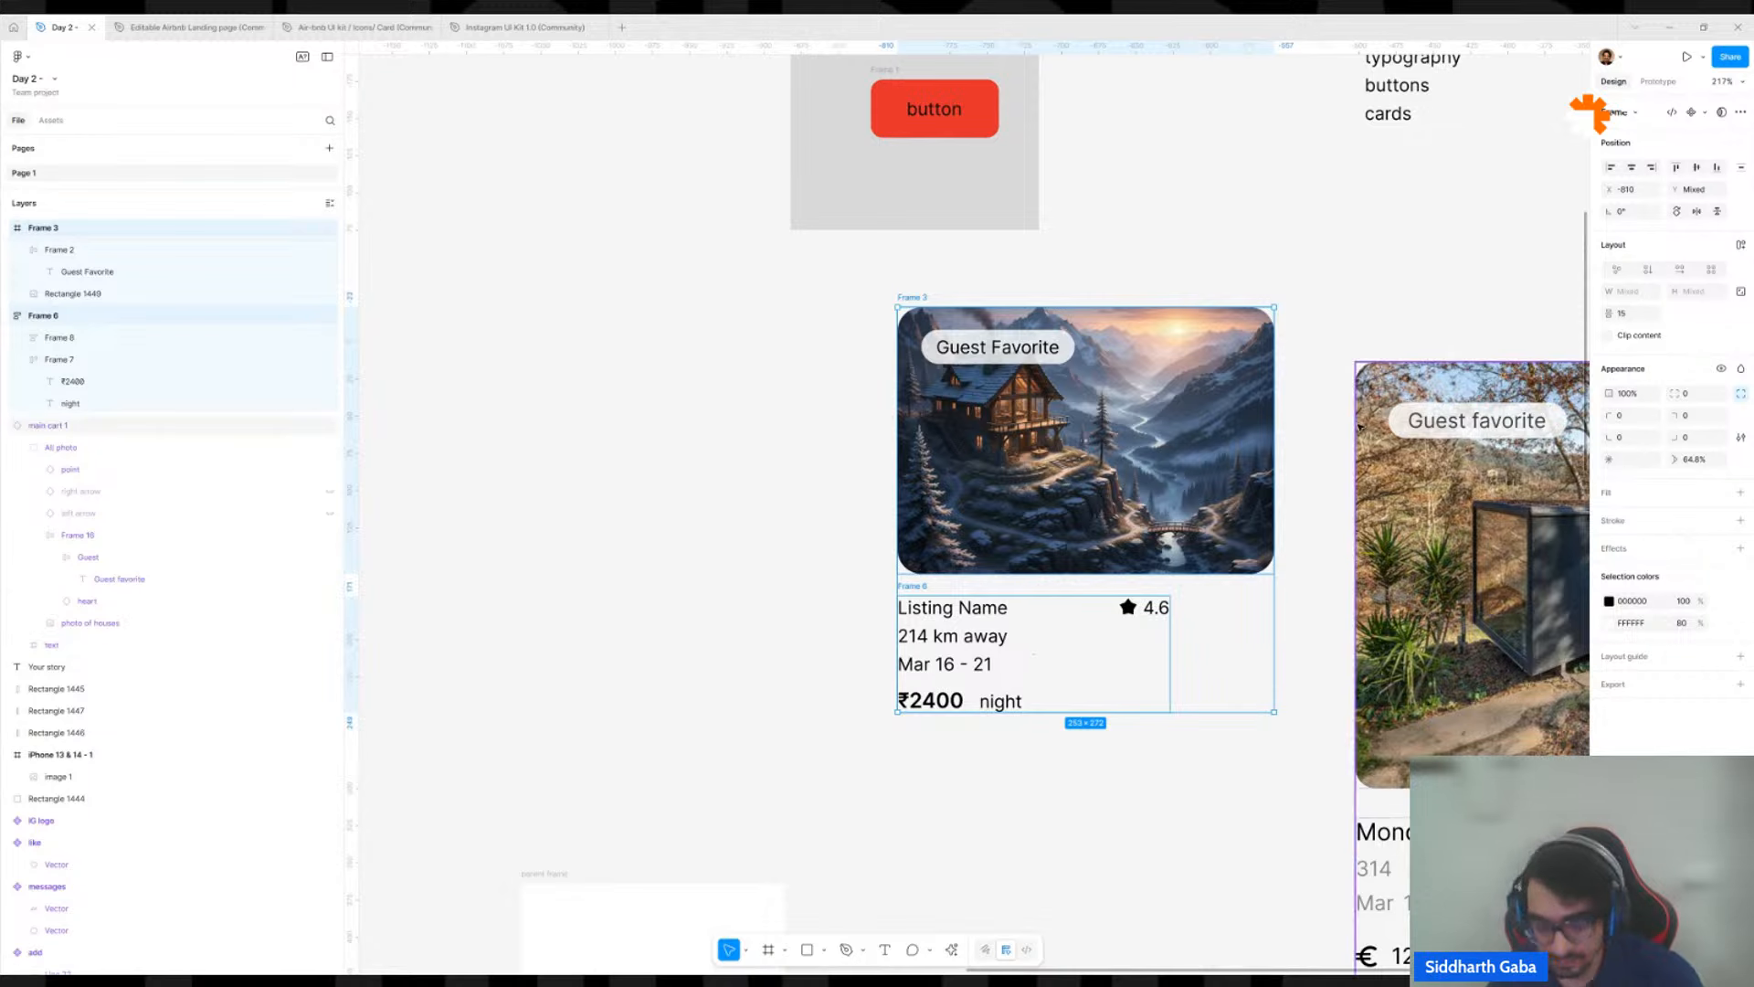
key("shift+a")
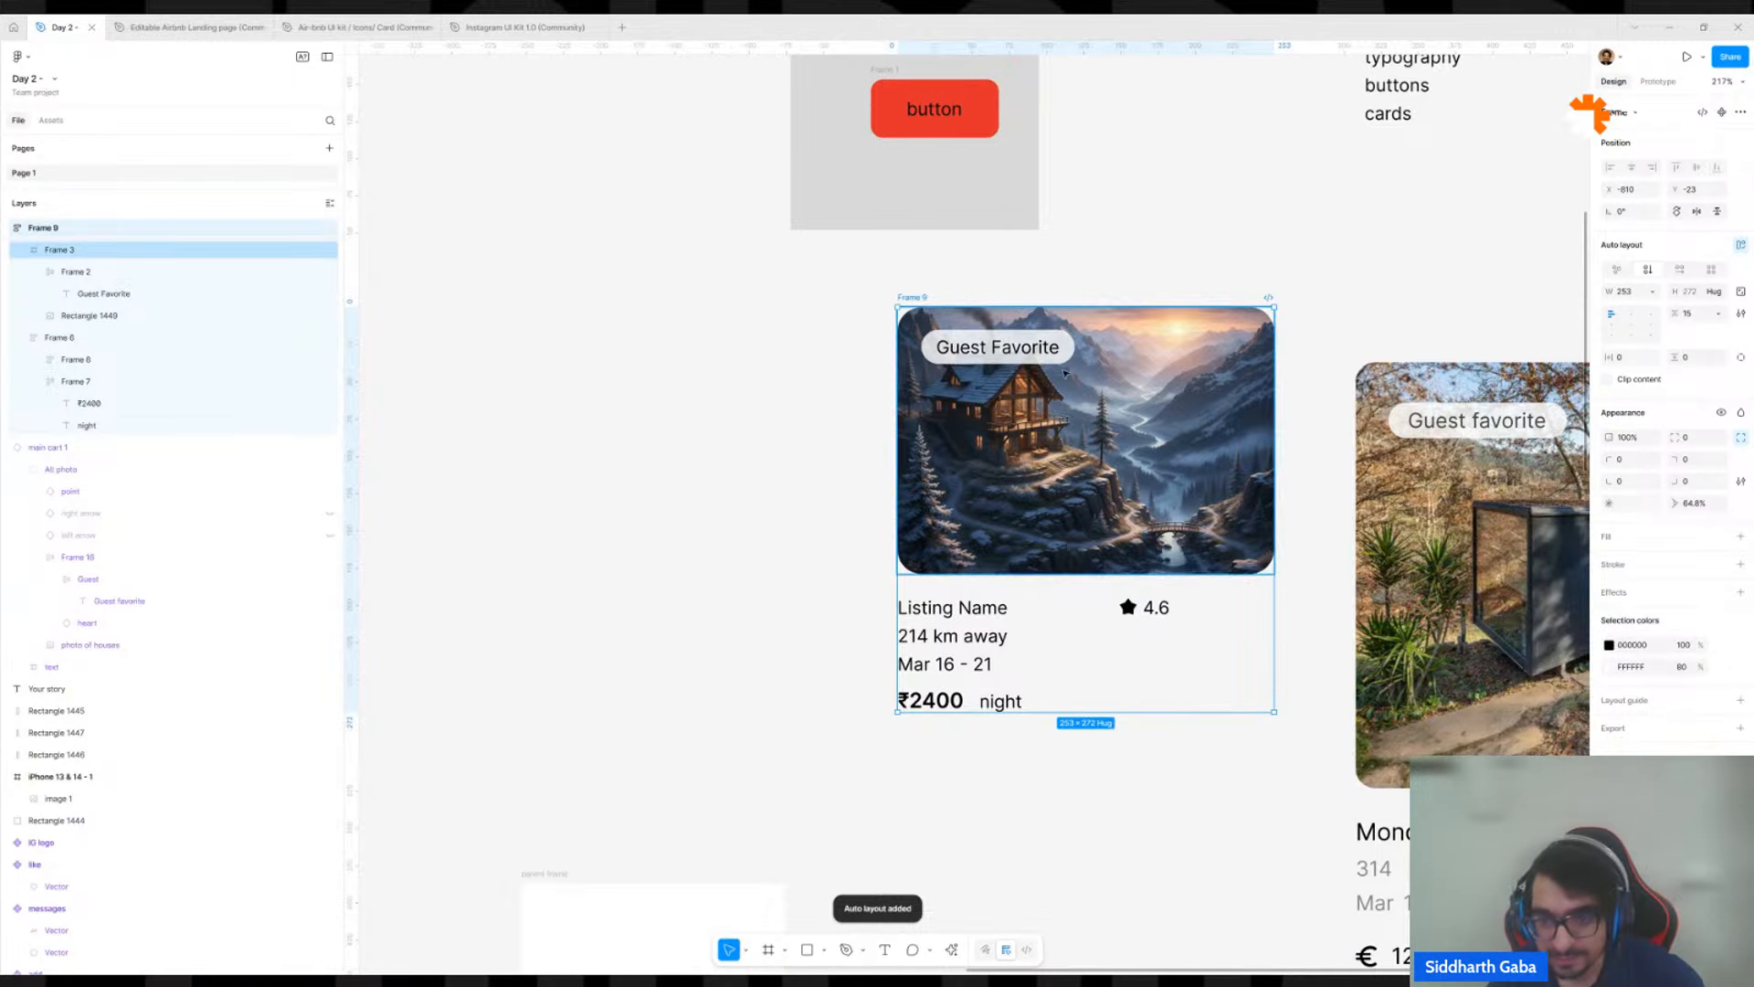
Move the combined listing card frame to about X -811, Y 21, level with the reference card.
scroll(1074, 368, "down", 5)
left_click_drag(1074, 368, 1032, 395)
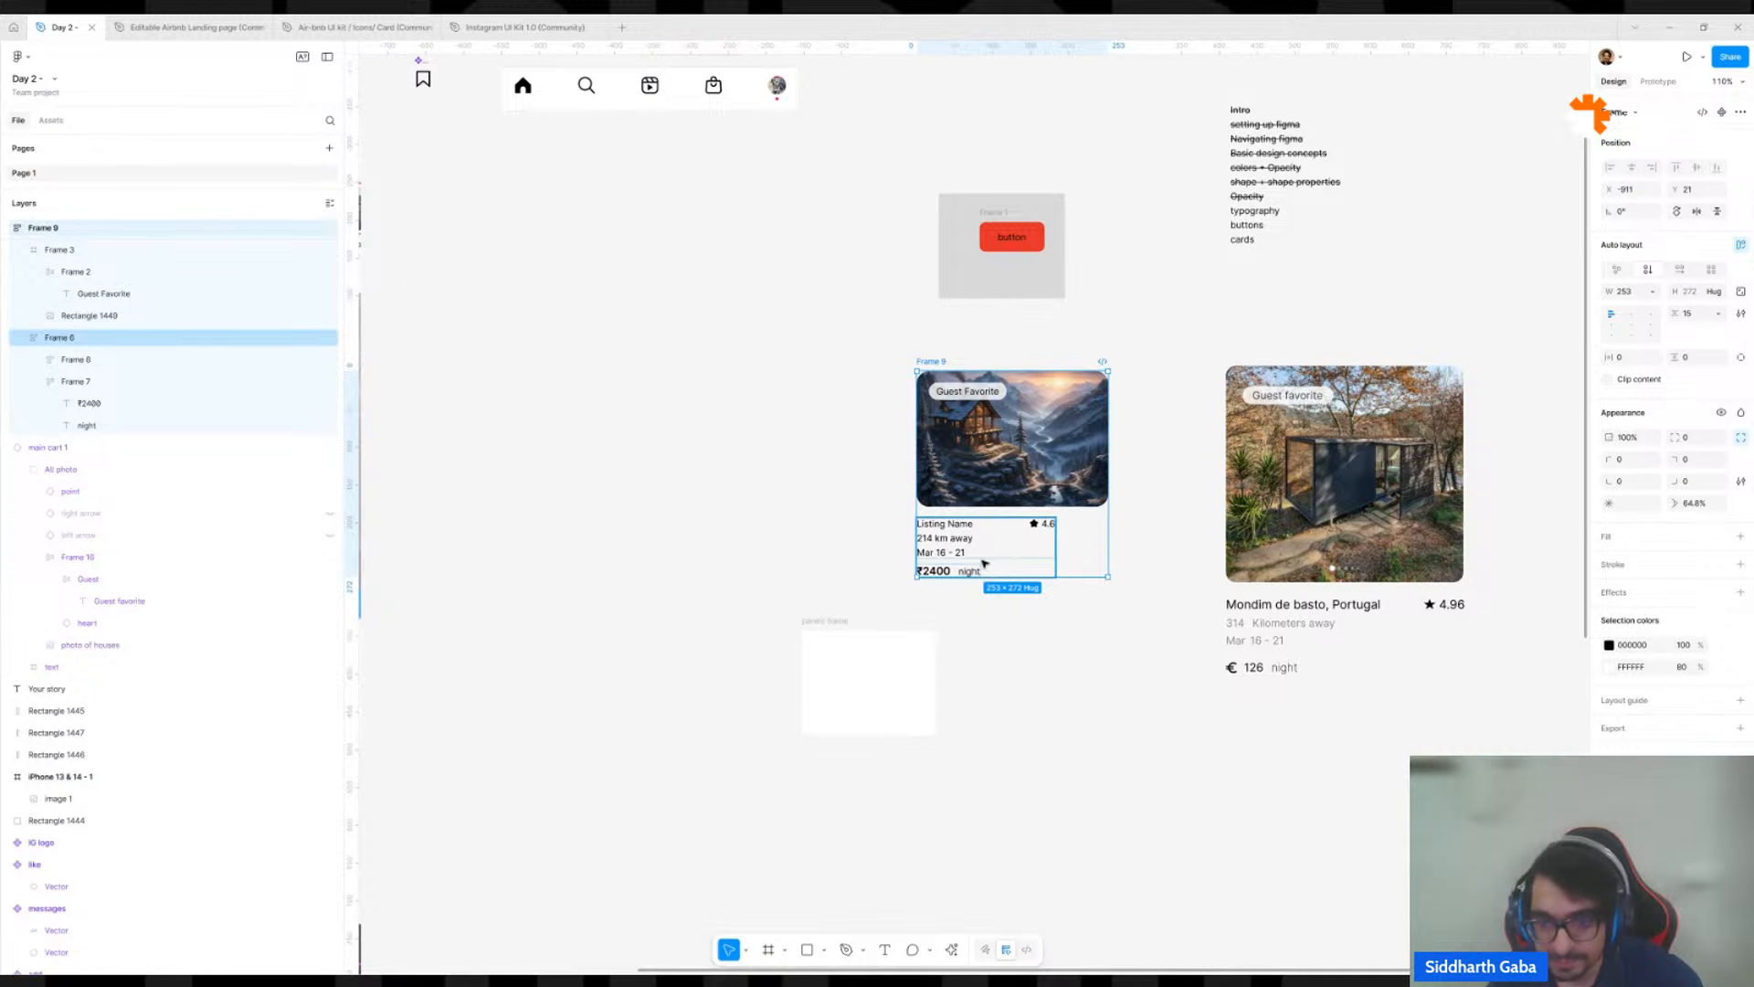
left_click(1003, 360)
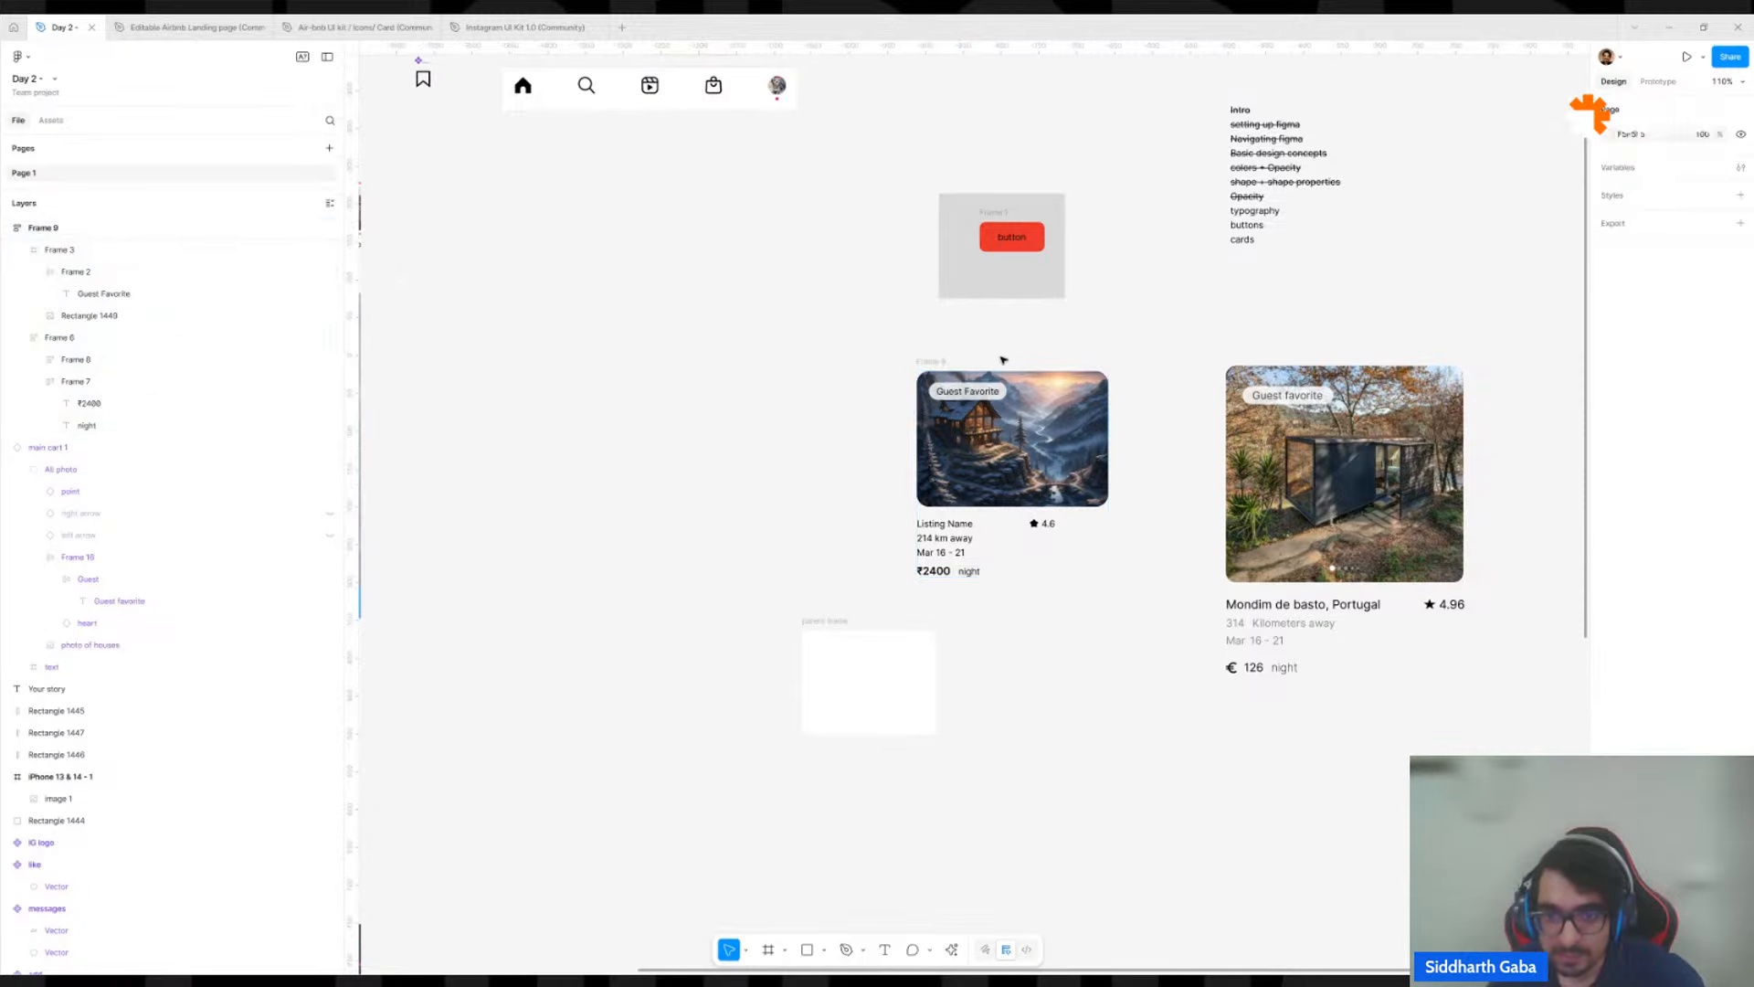
left_click(927, 362)
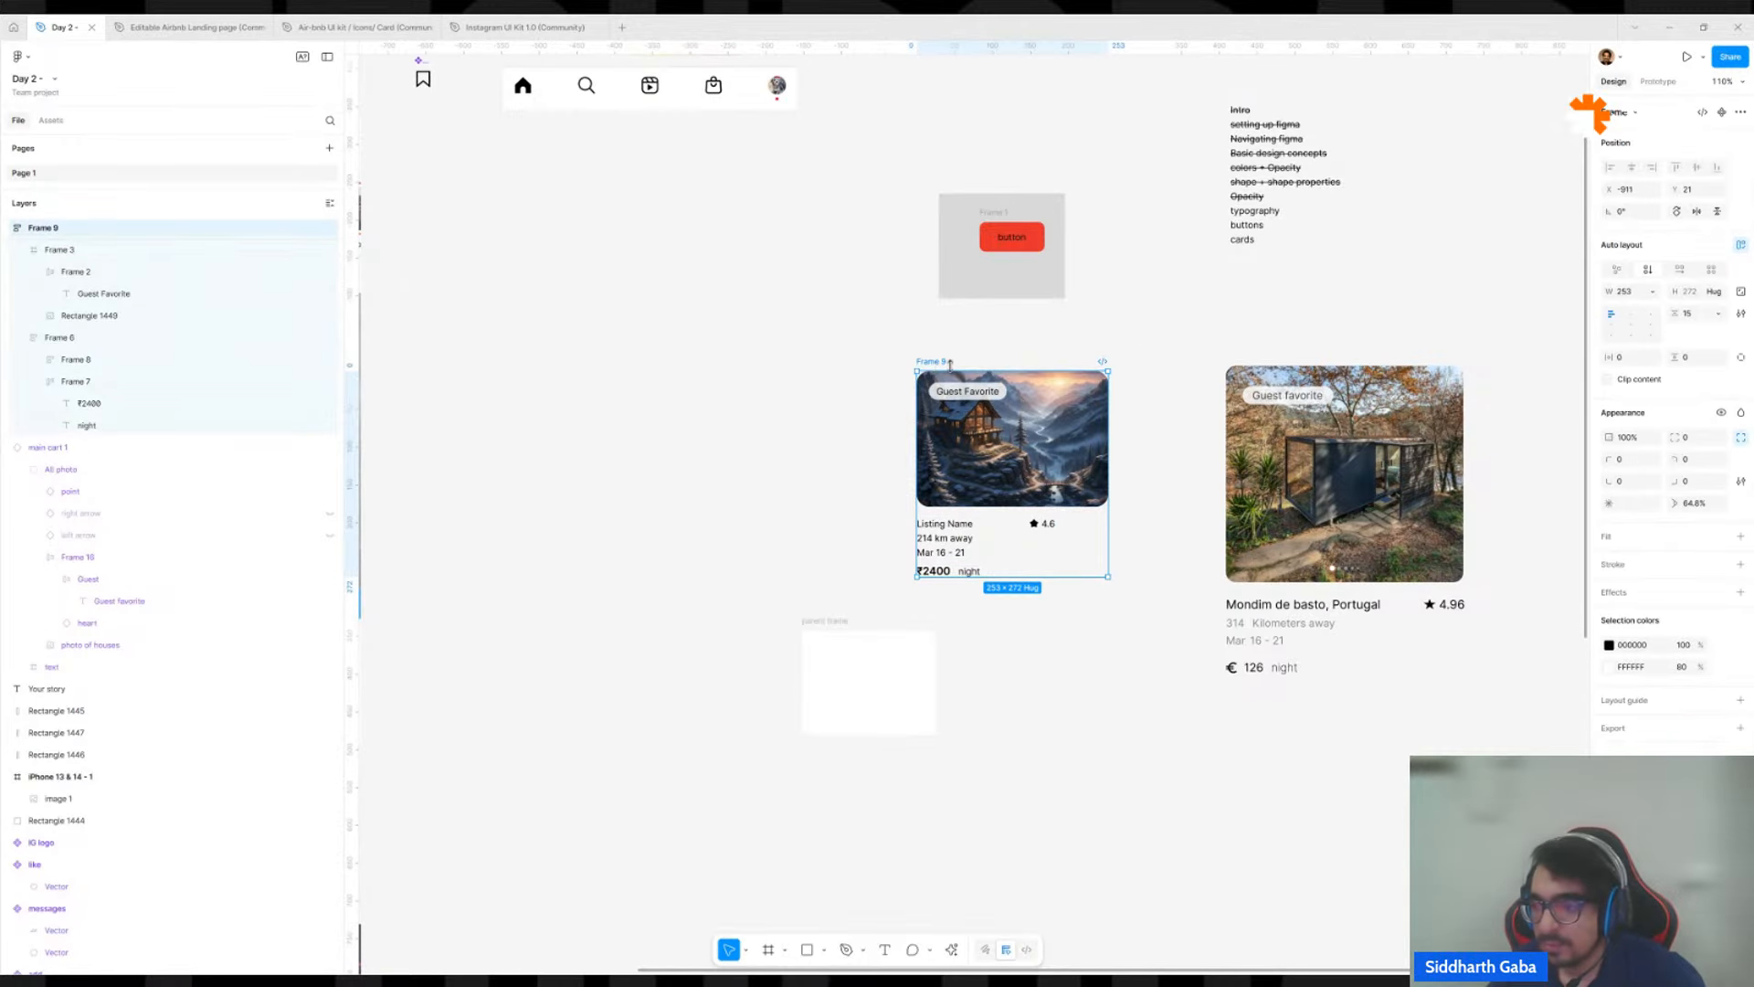
Check the reference card's width and try widening the combined listing card frame to about 682.
scroll(1229, 322, "down", 5)
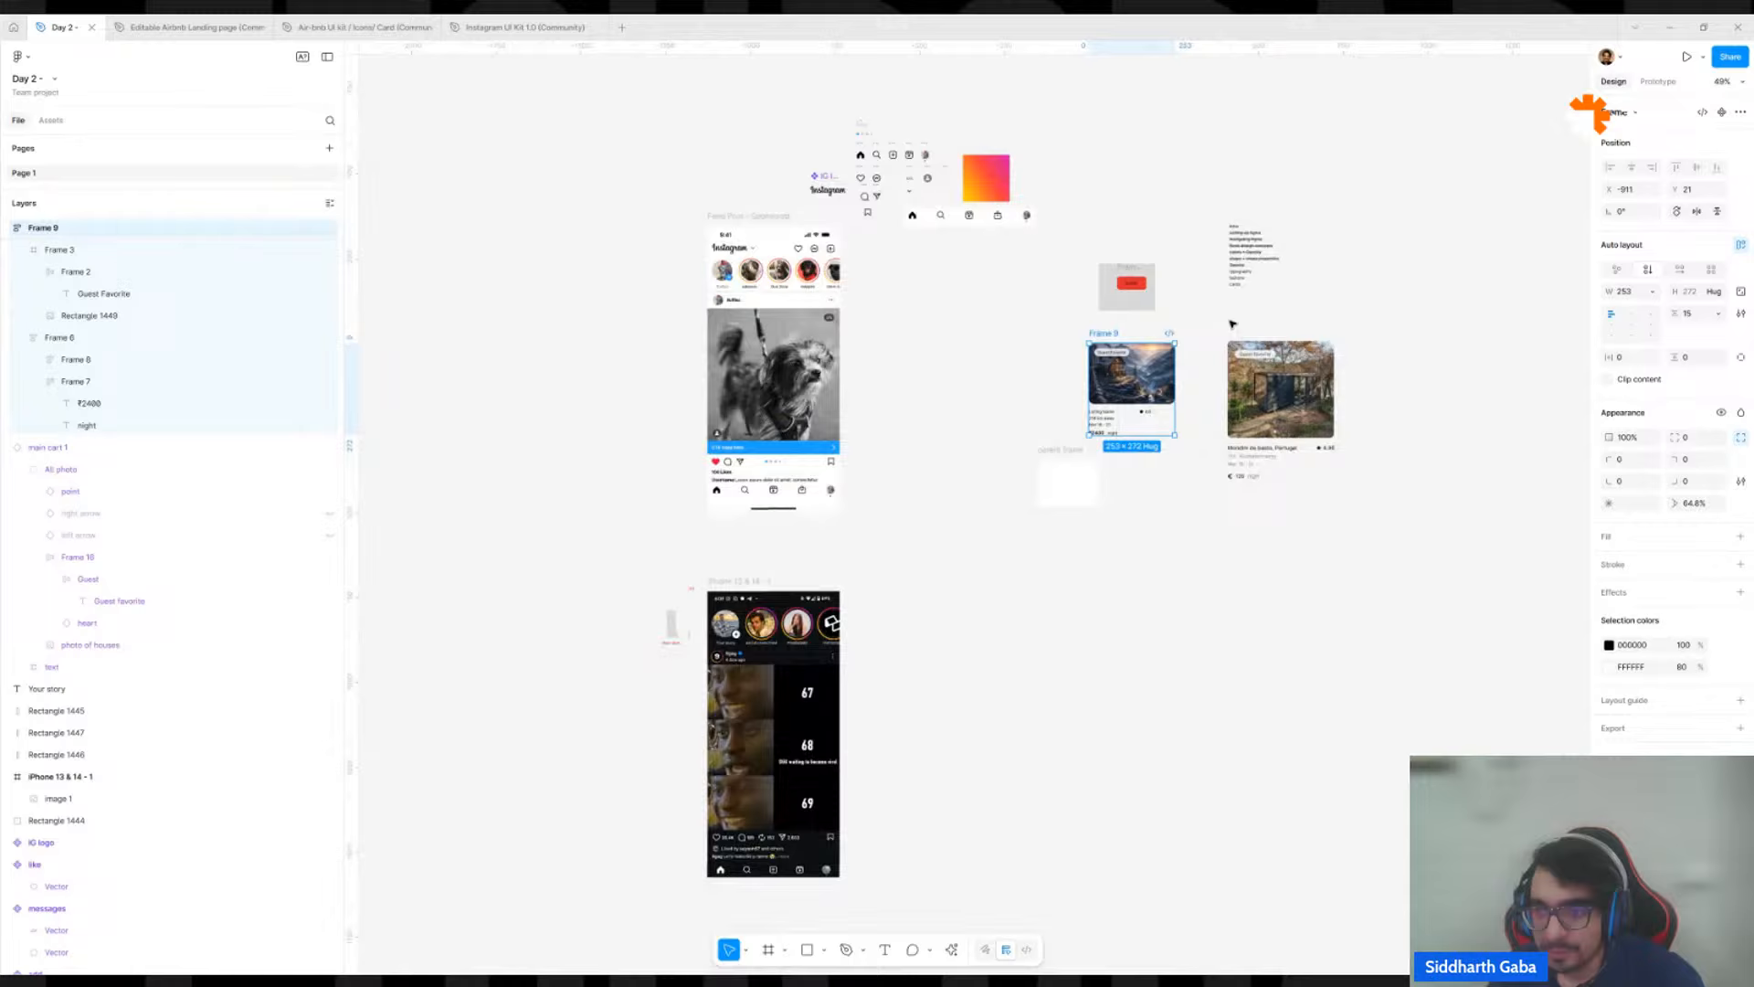
left_click(1290, 344)
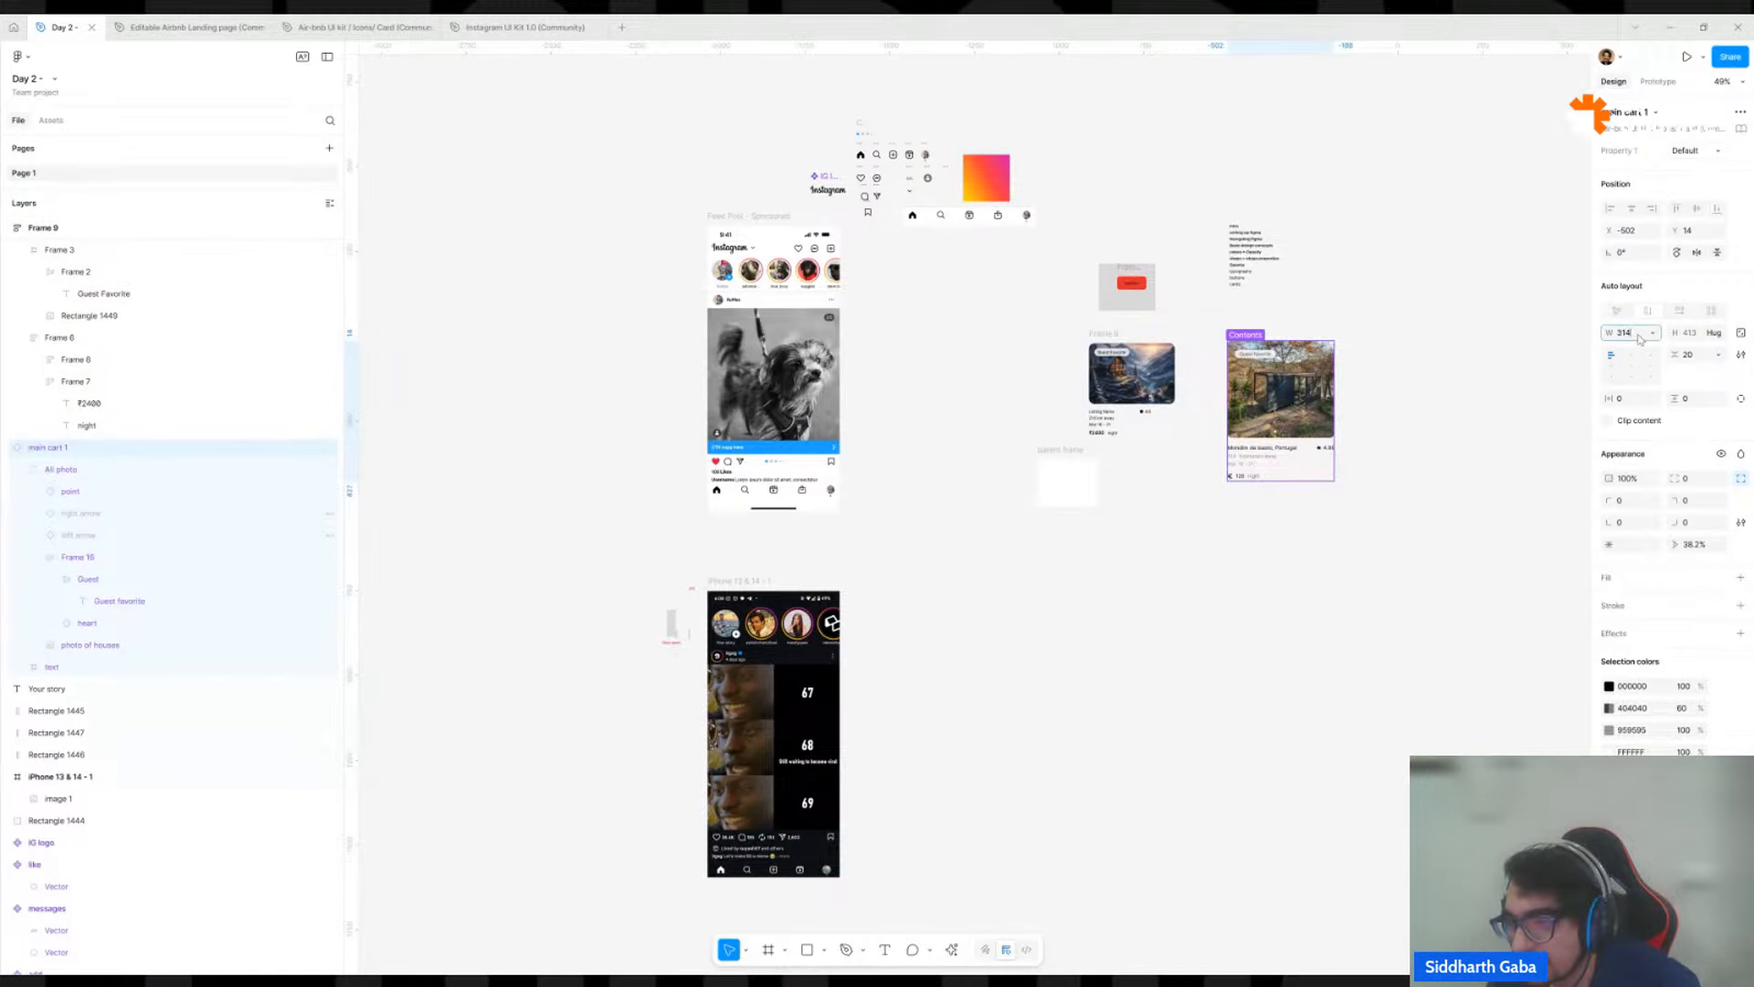
left_click(1371, 338)
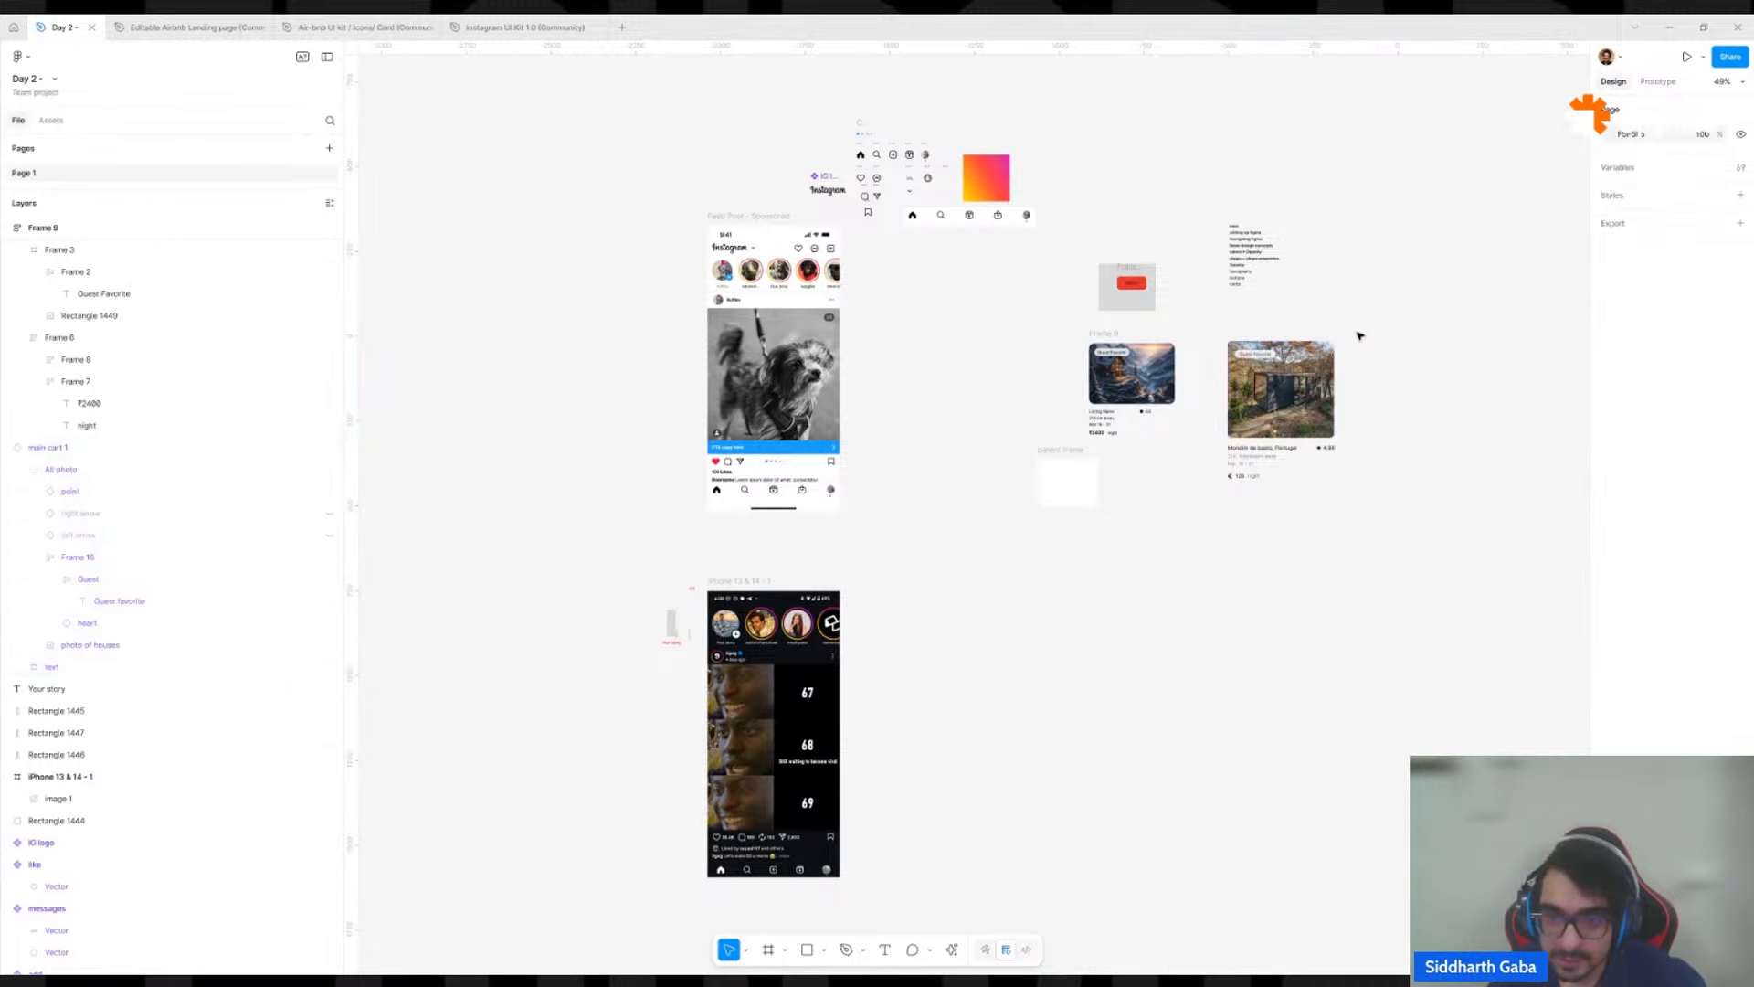
left_click(1122, 335)
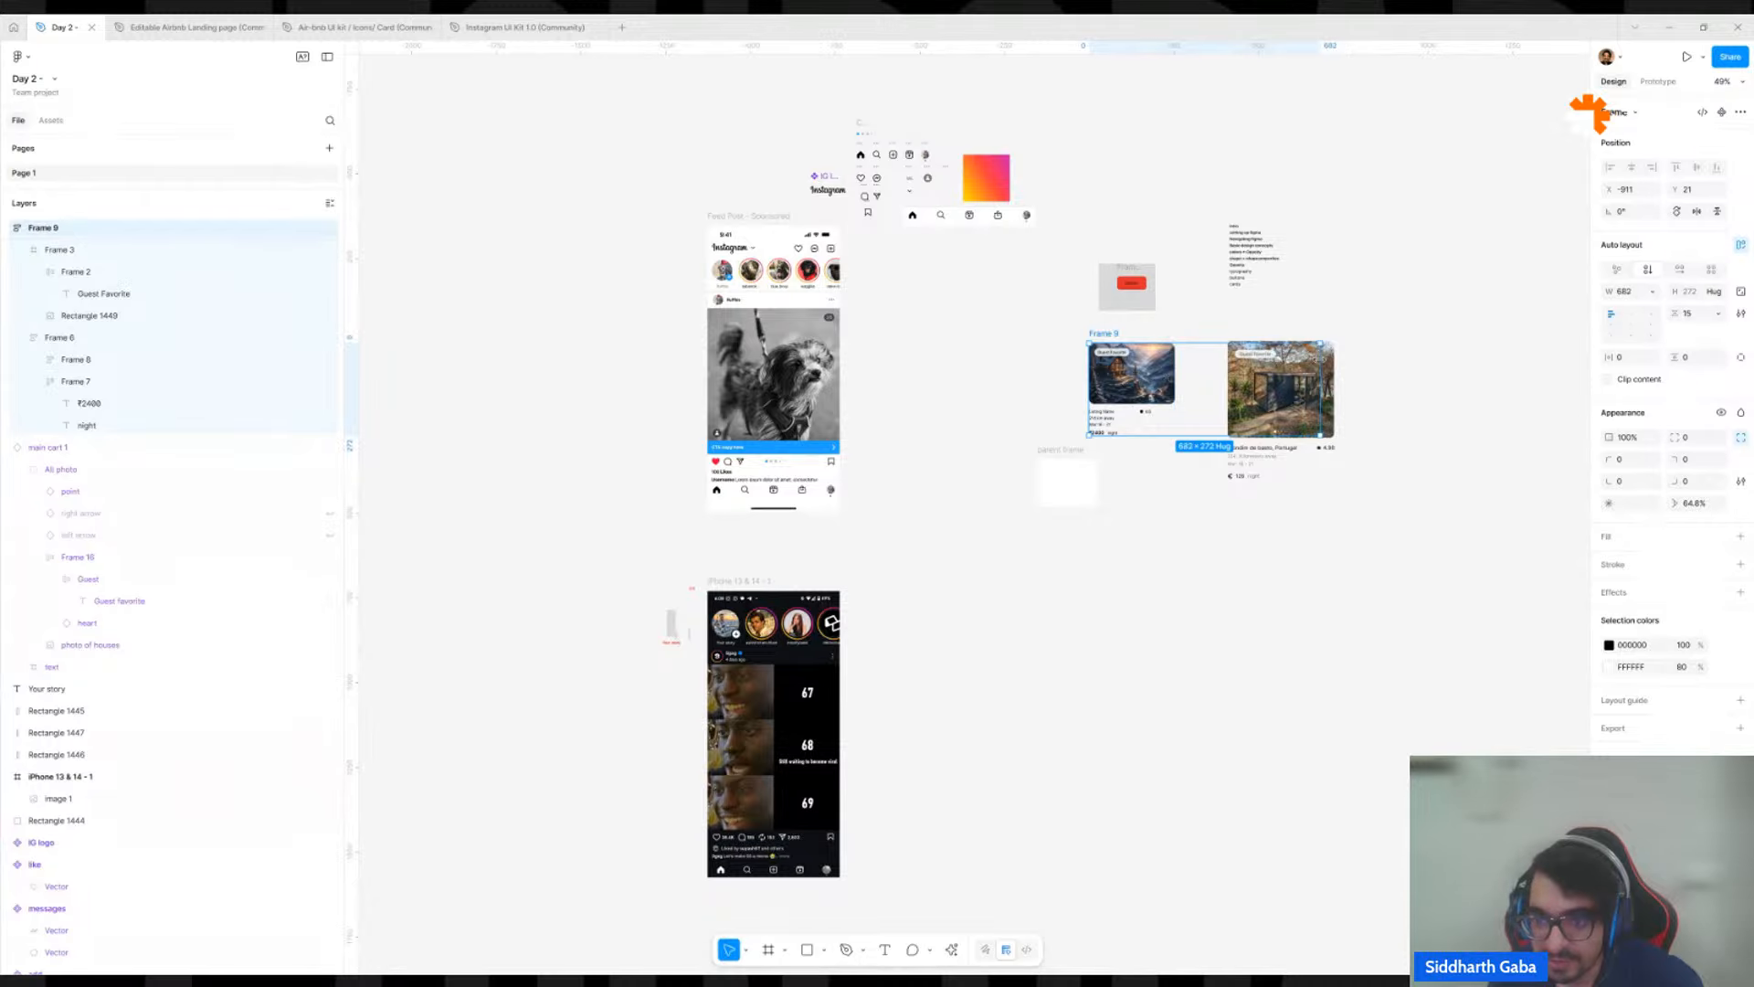
Move the combined listing card frame into the empty canvas area below the parent frame, at about X -841, Y 625.
left_click_drag(1154, 376, 1295, 577)
scroll(1188, 568, "up", 2)
scroll(1178, 567, "up", 4)
scroll(1216, 580, "down", 5)
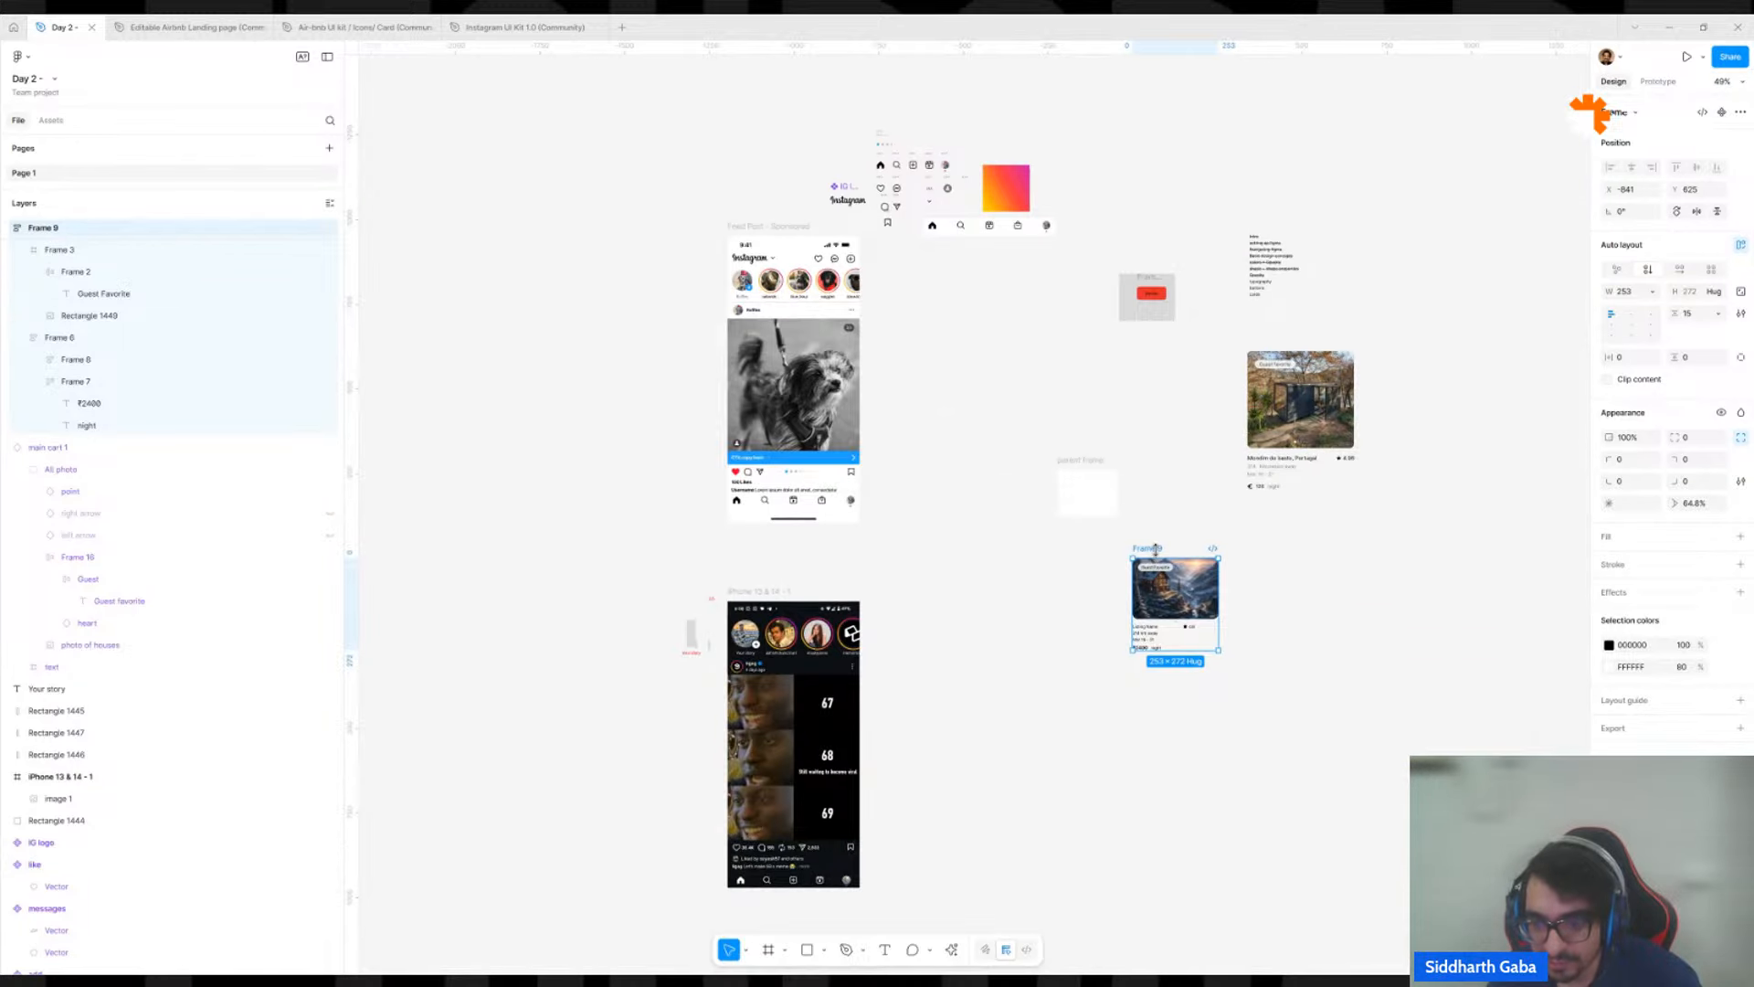
Duplicate the listing card twice into an evenly spaced row and wrap all three cards in a horizontal auto layout frame with 14 spacing.
left_click_drag(1154, 554, 1338, 551)
left_click(1302, 549, "shift")
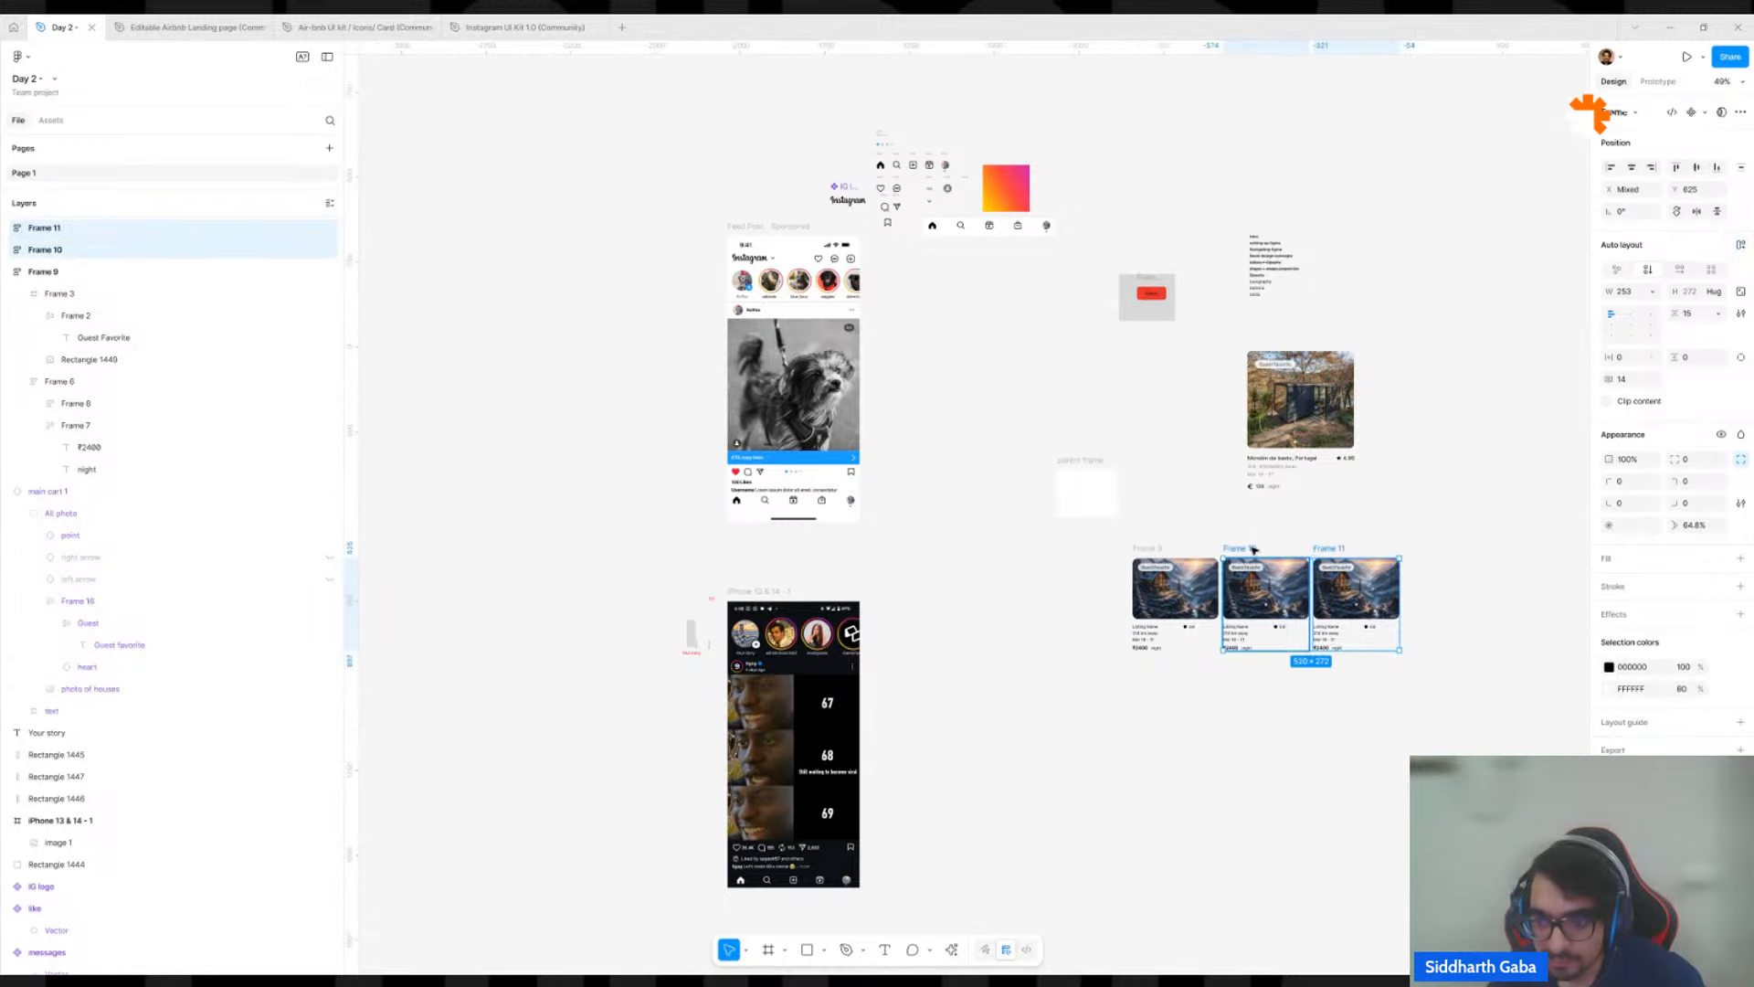
left_click(1165, 549, "shift")
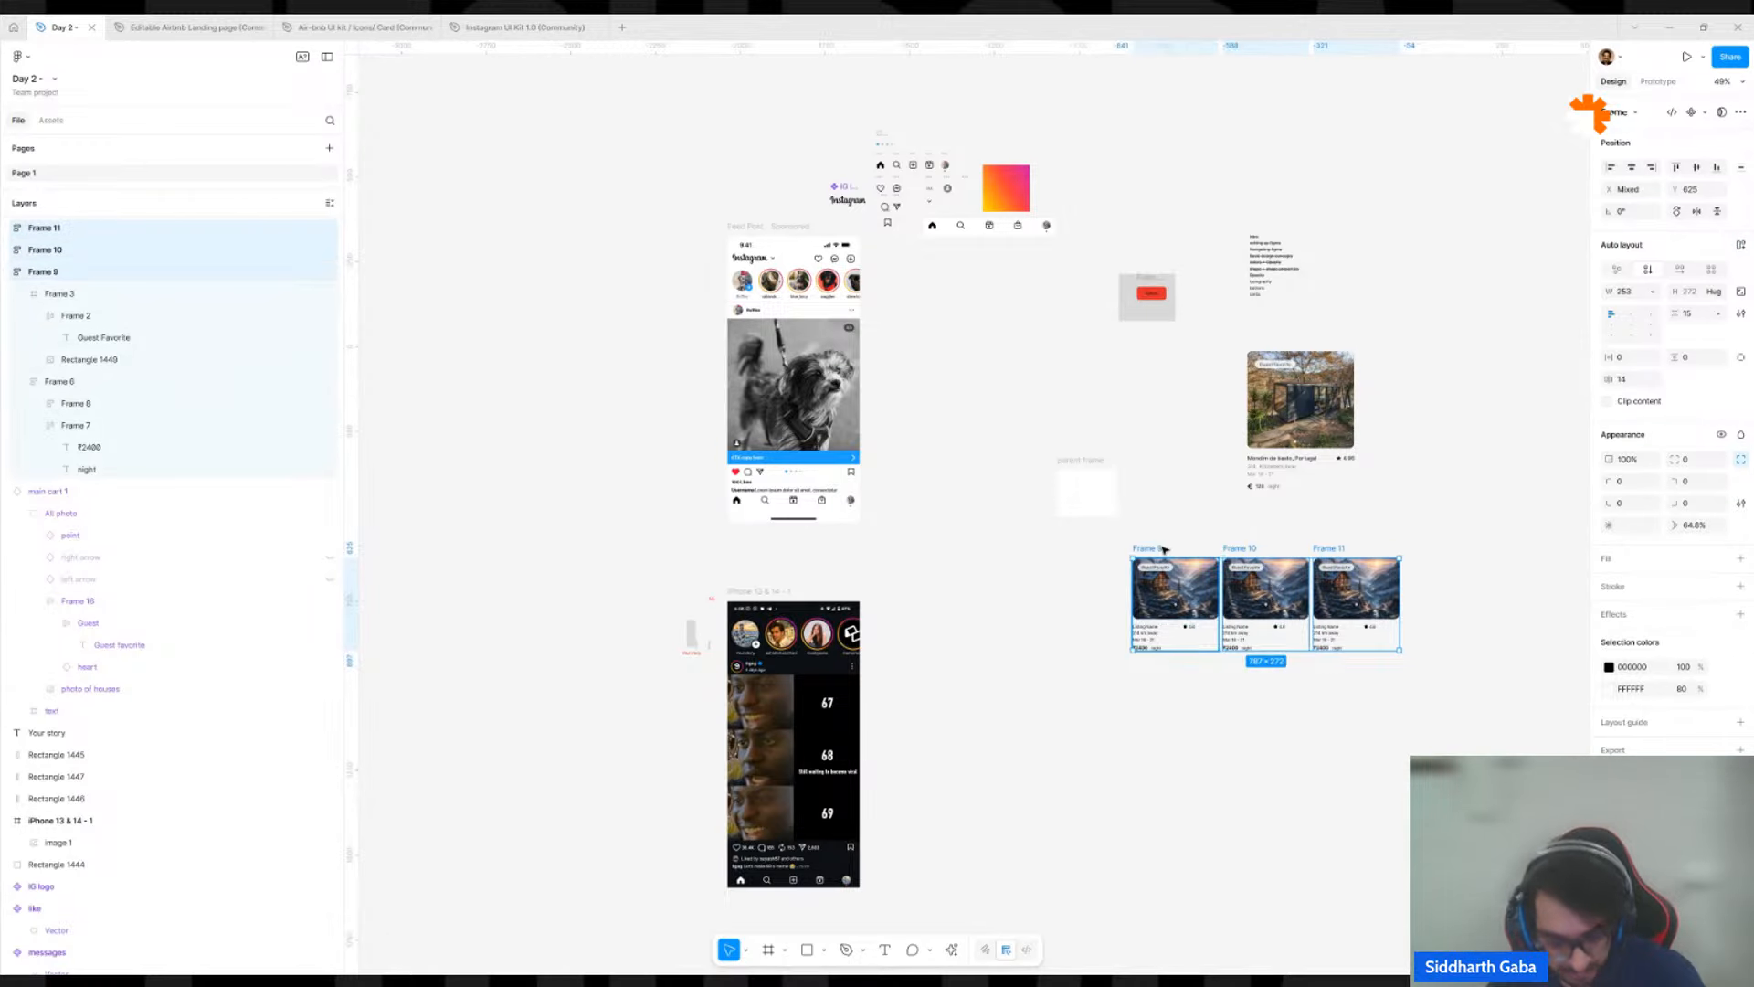
key("shift+a")
Move the three-card row frame to about X -1039, Y 633 and widen it to about 1220.
left_click_drag(1141, 548, 850, 305)
scroll(923, 426, "up", 4)
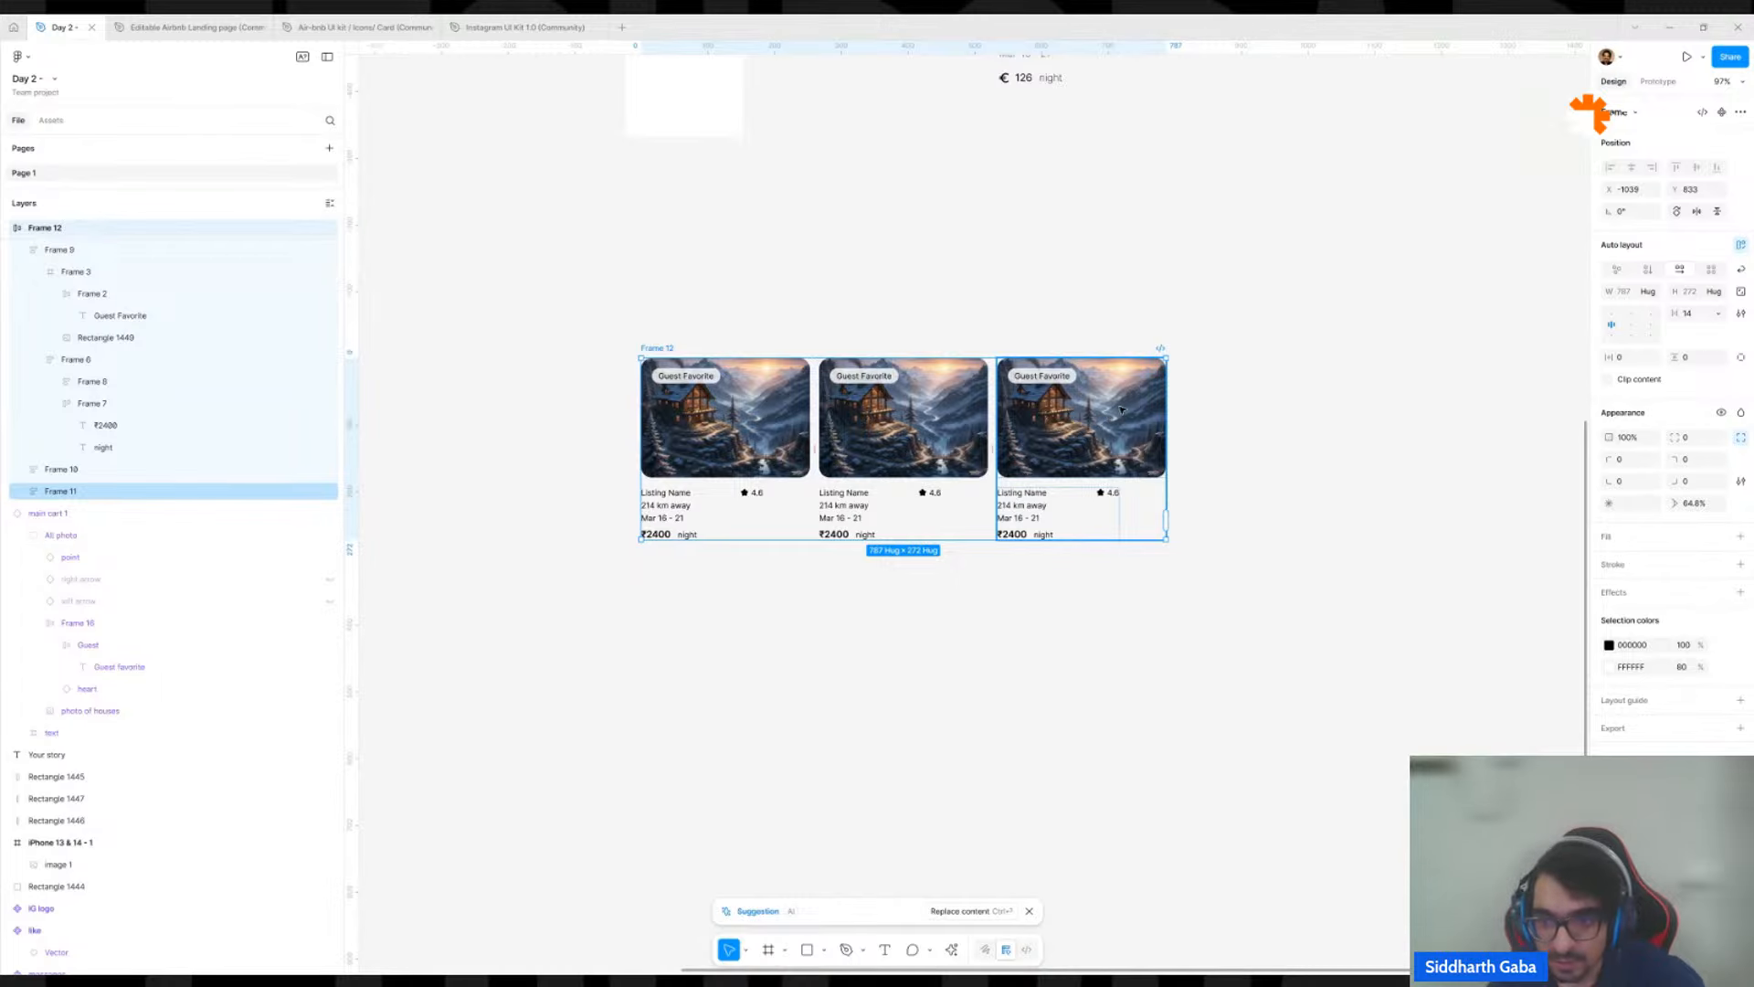
left_click_drag(1167, 400, 1454, 406)
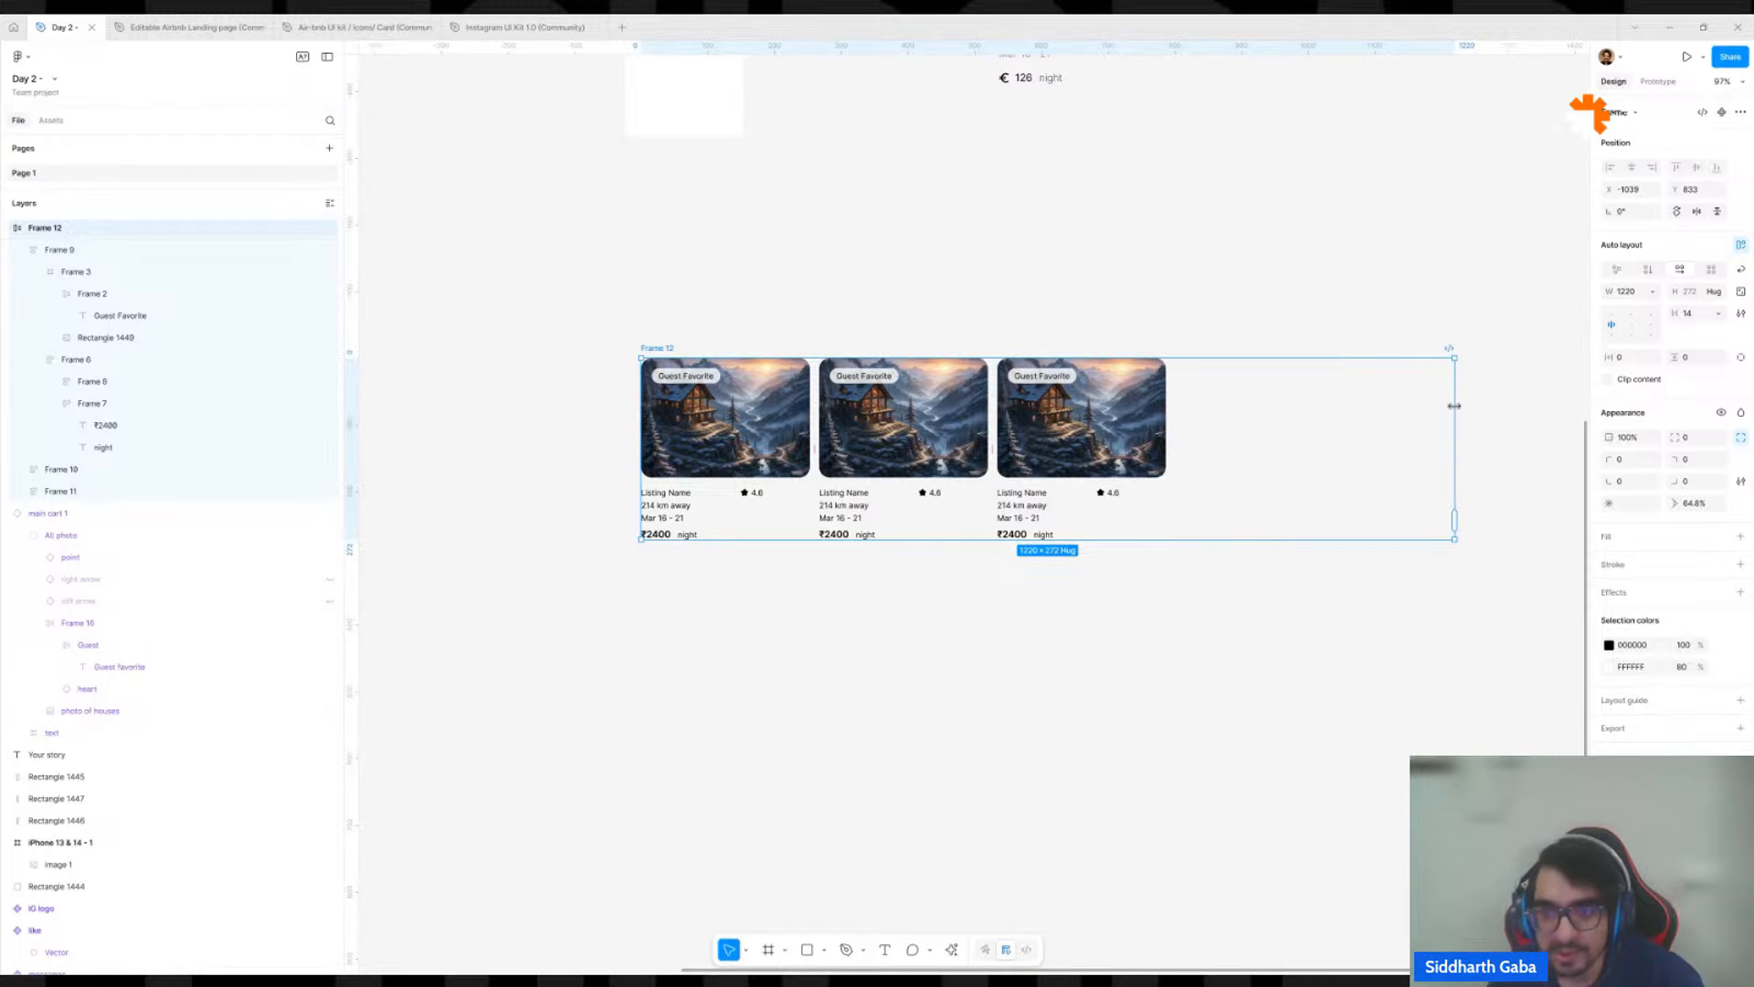
Set the width of all three listing cards in the row to Fill container.
left_click(1011, 467)
left_click(905, 459, "shift")
left_click(827, 659)
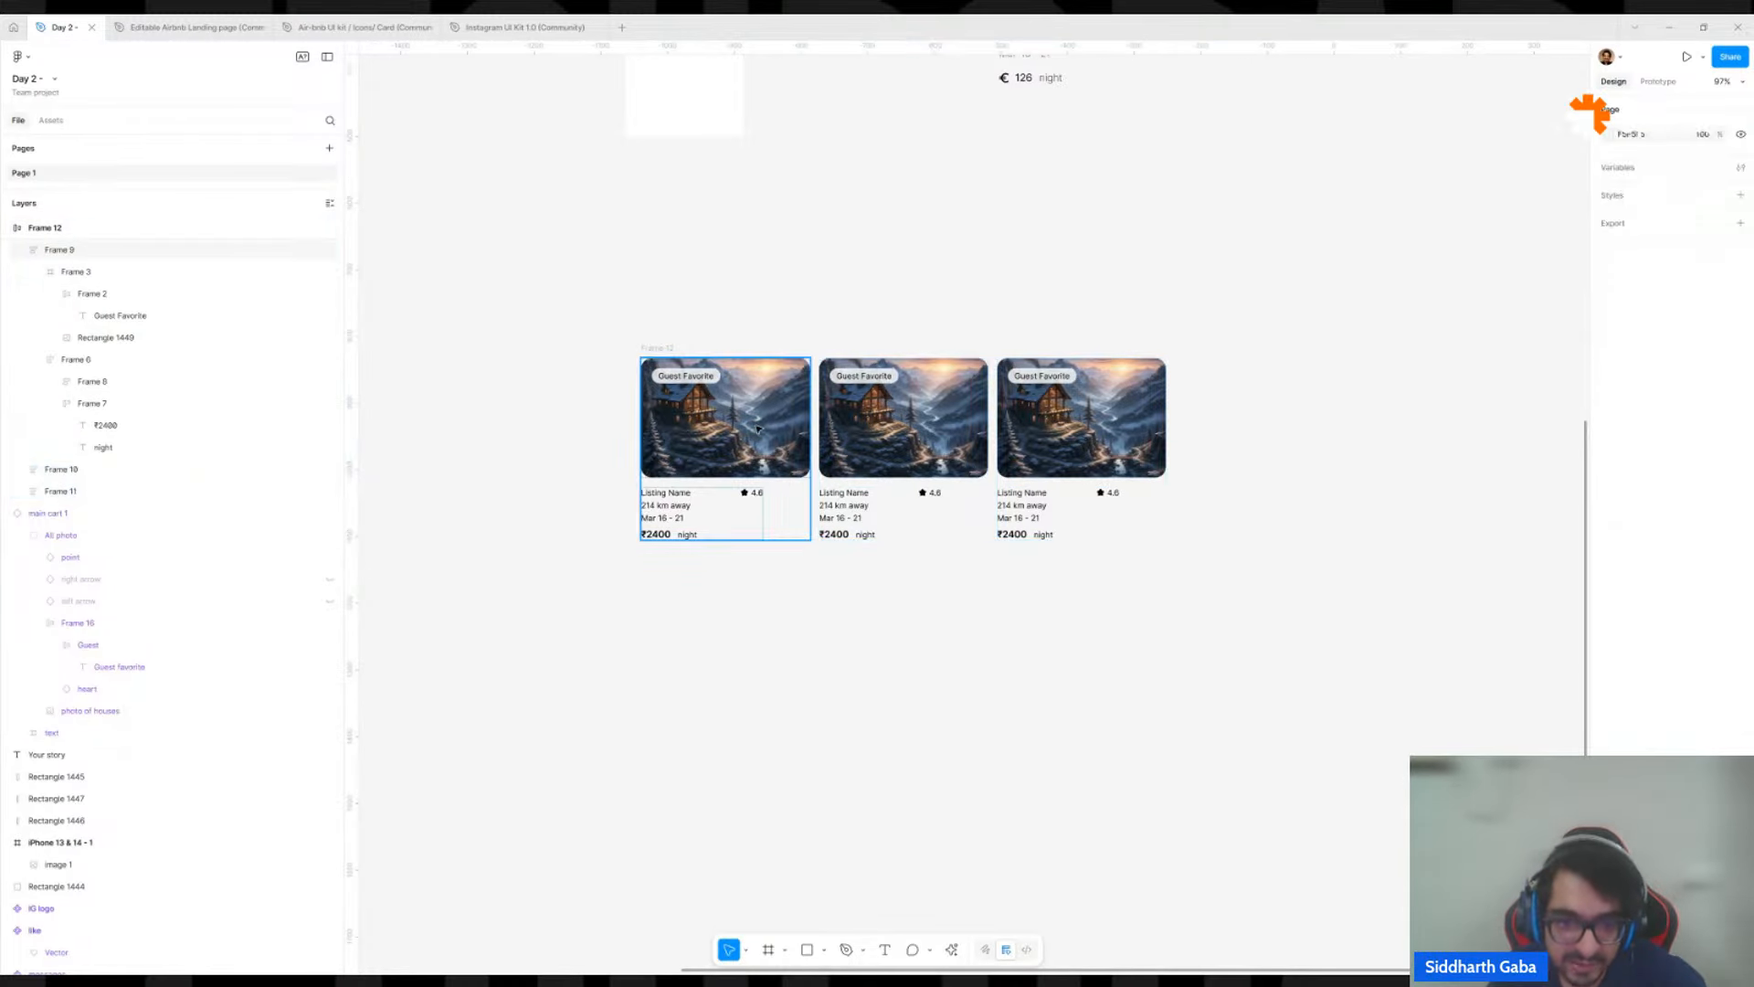
left_click(757, 429)
left_click(904, 439, "shift")
left_click(1062, 447, "shift")
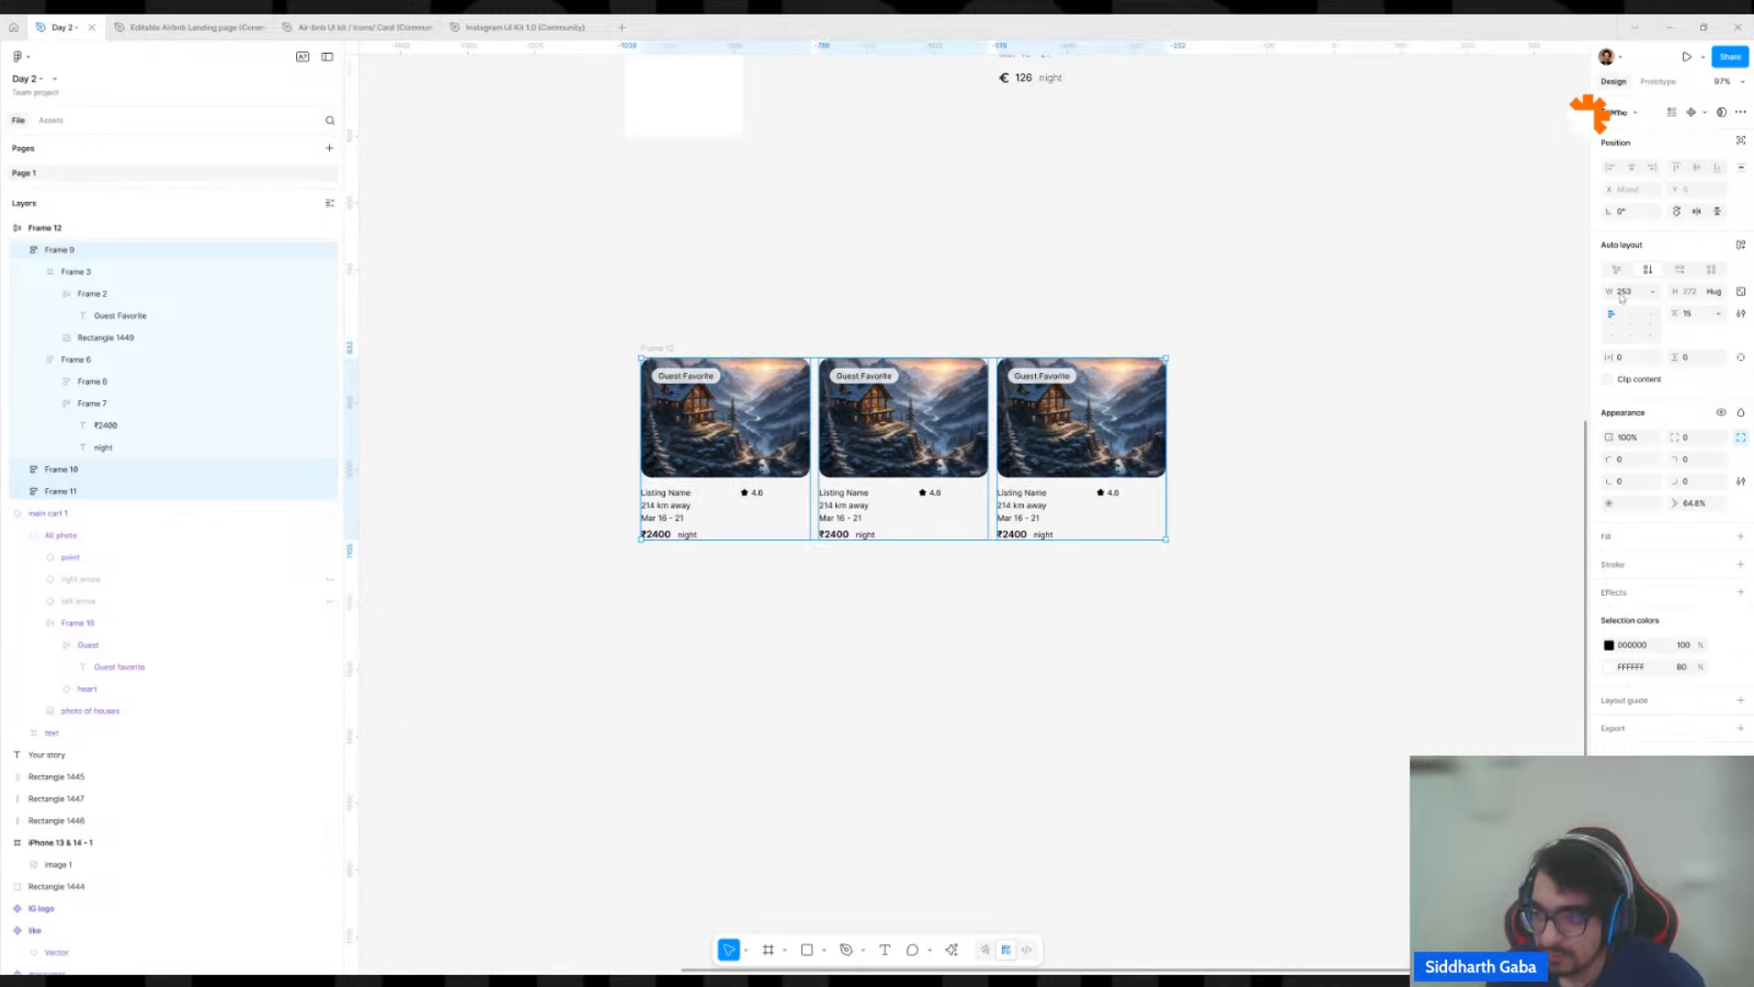
left_click(1650, 294)
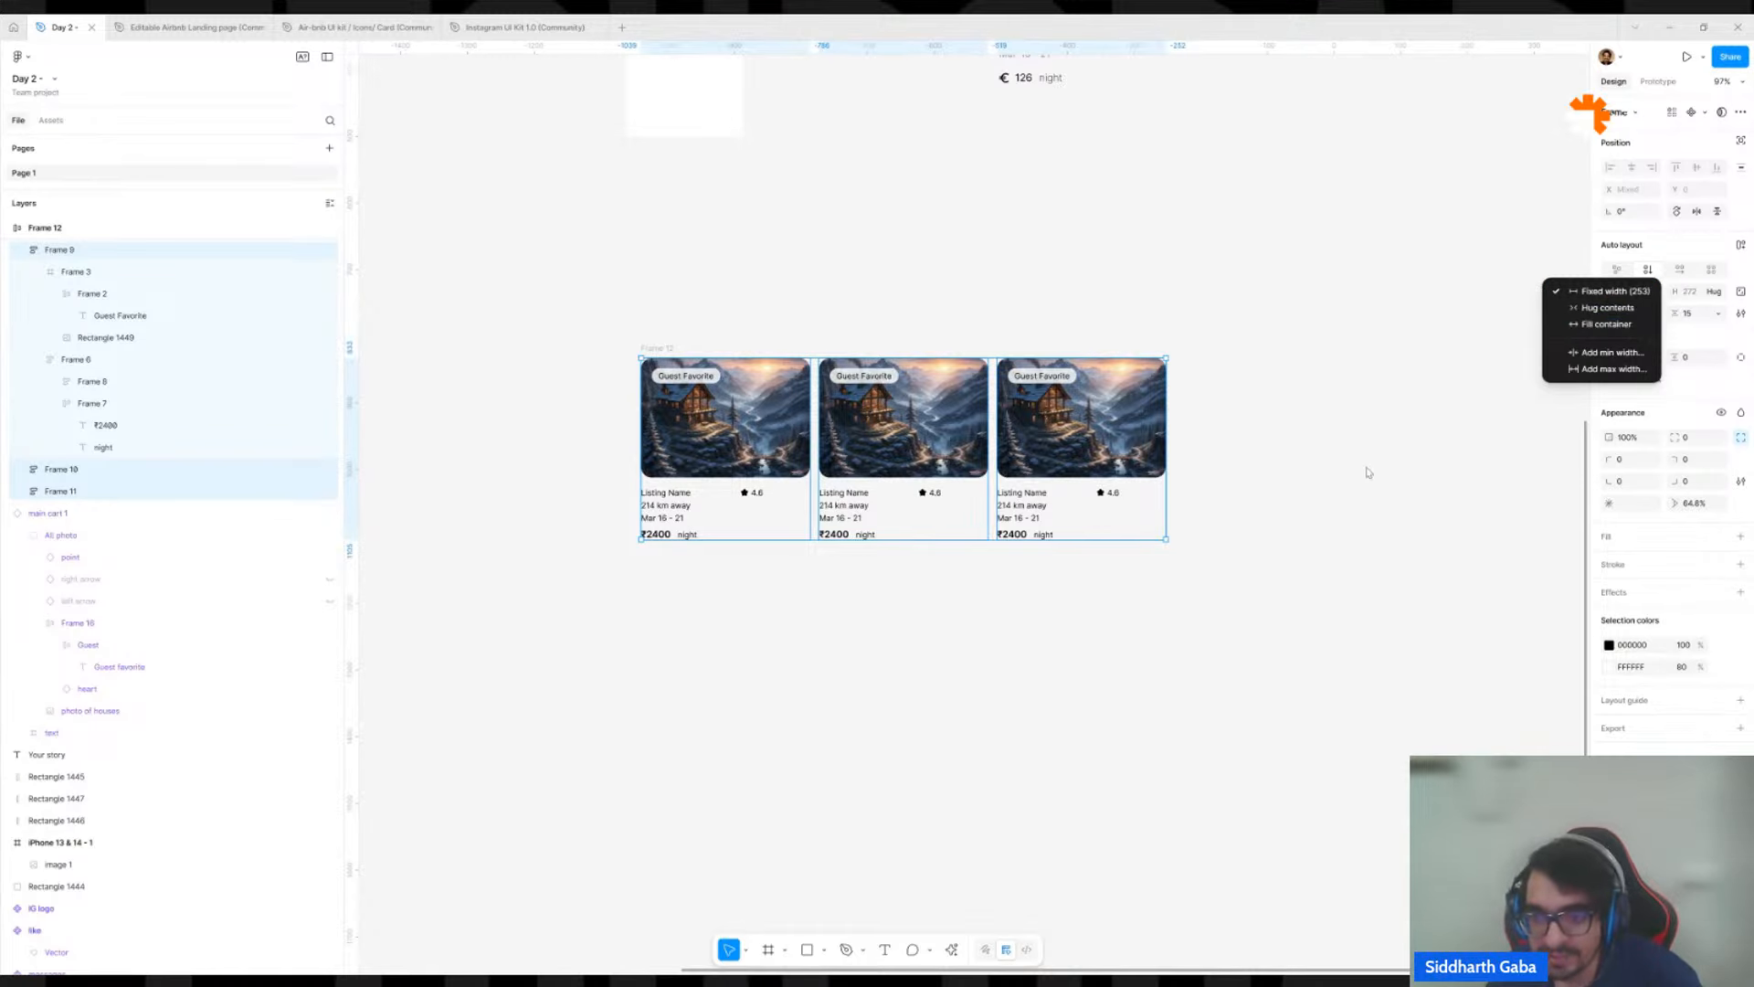
left_click(1269, 435)
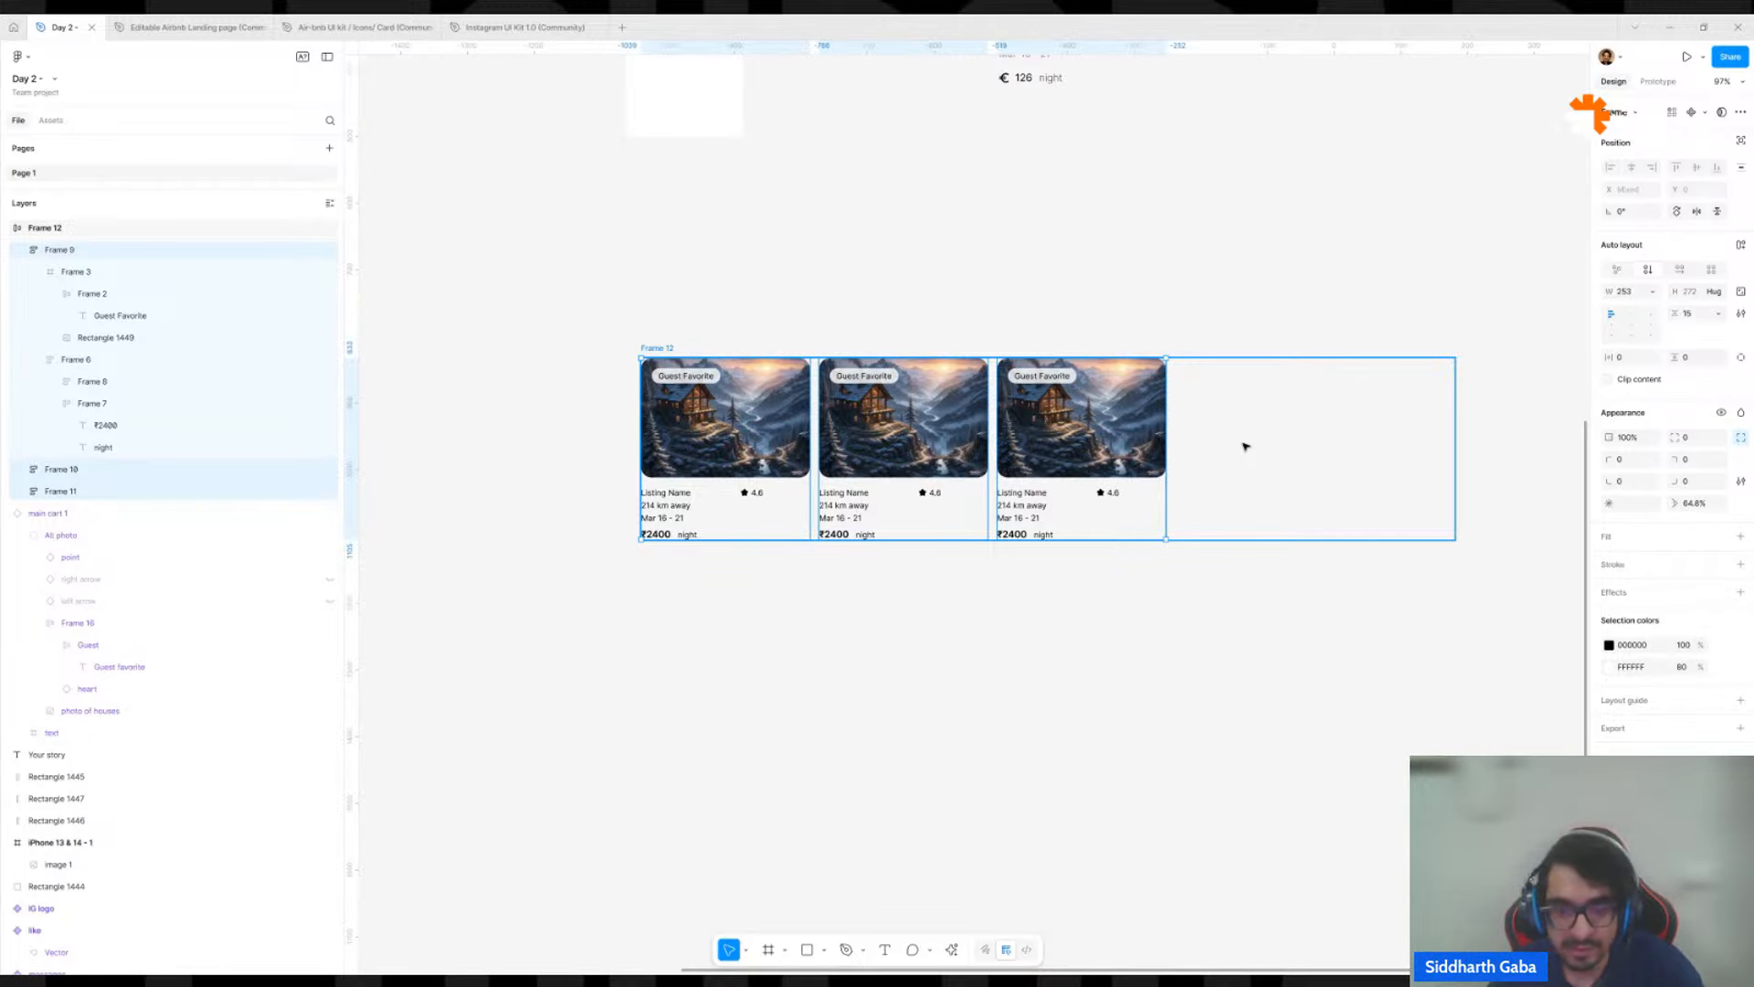
left_click(1652, 296)
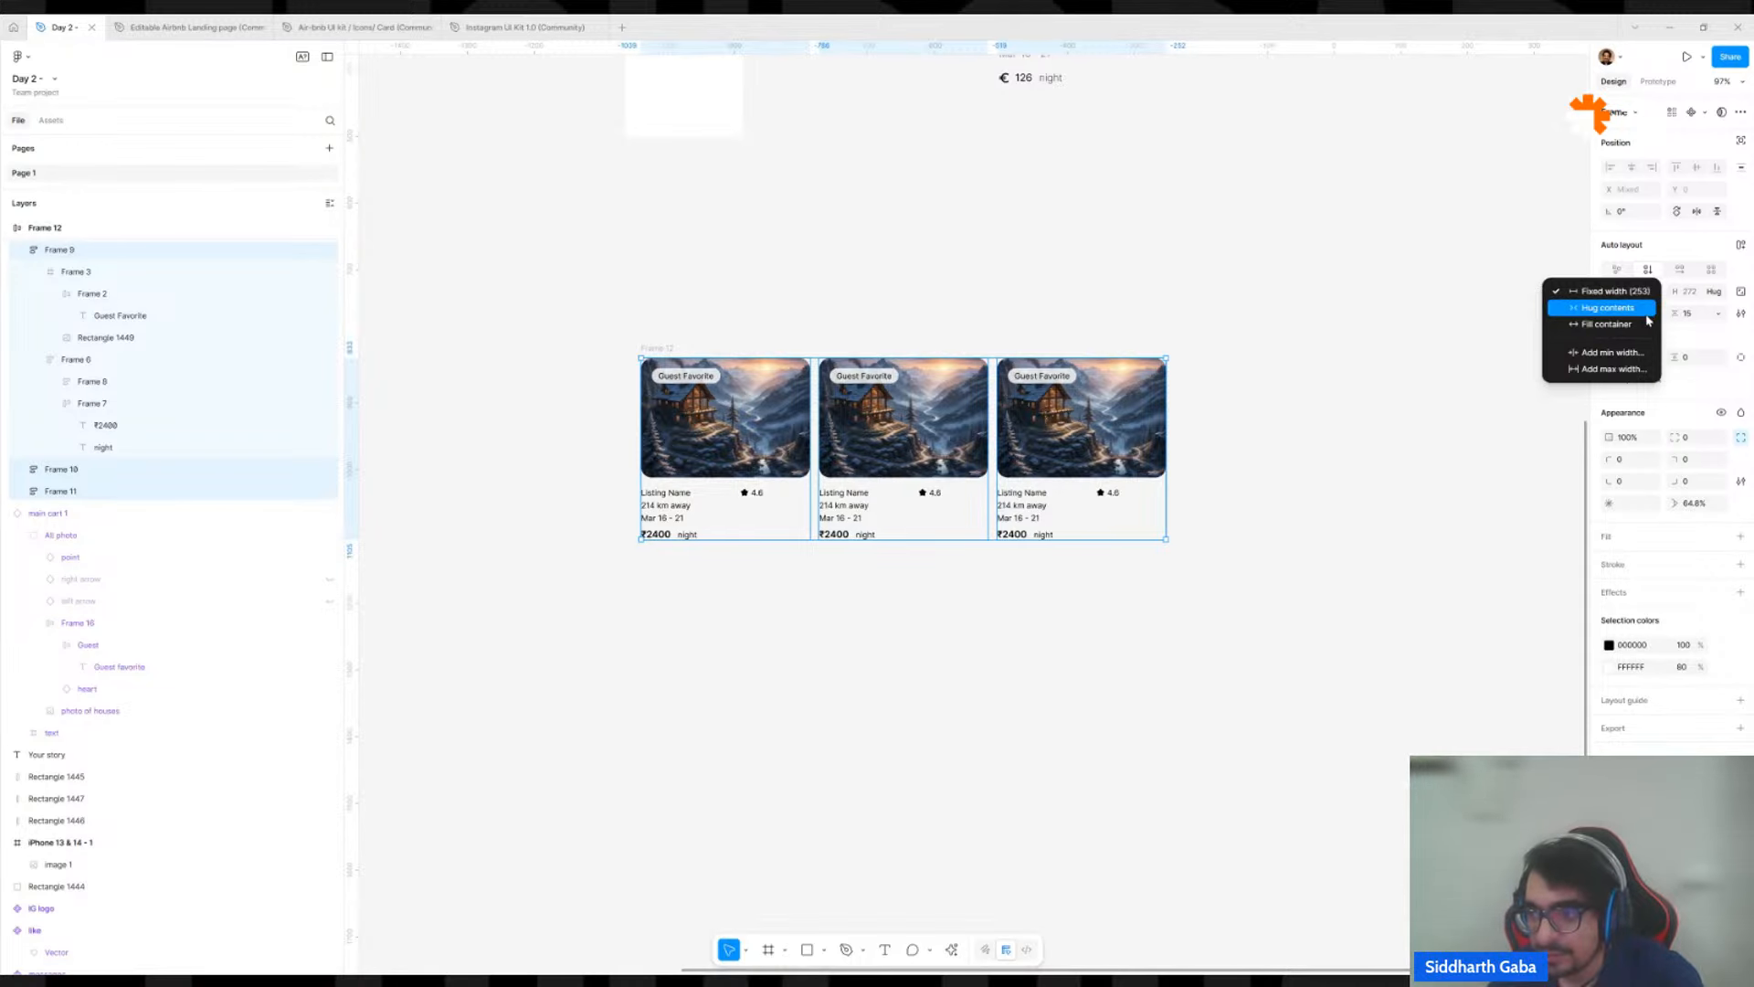
left_click(1642, 327)
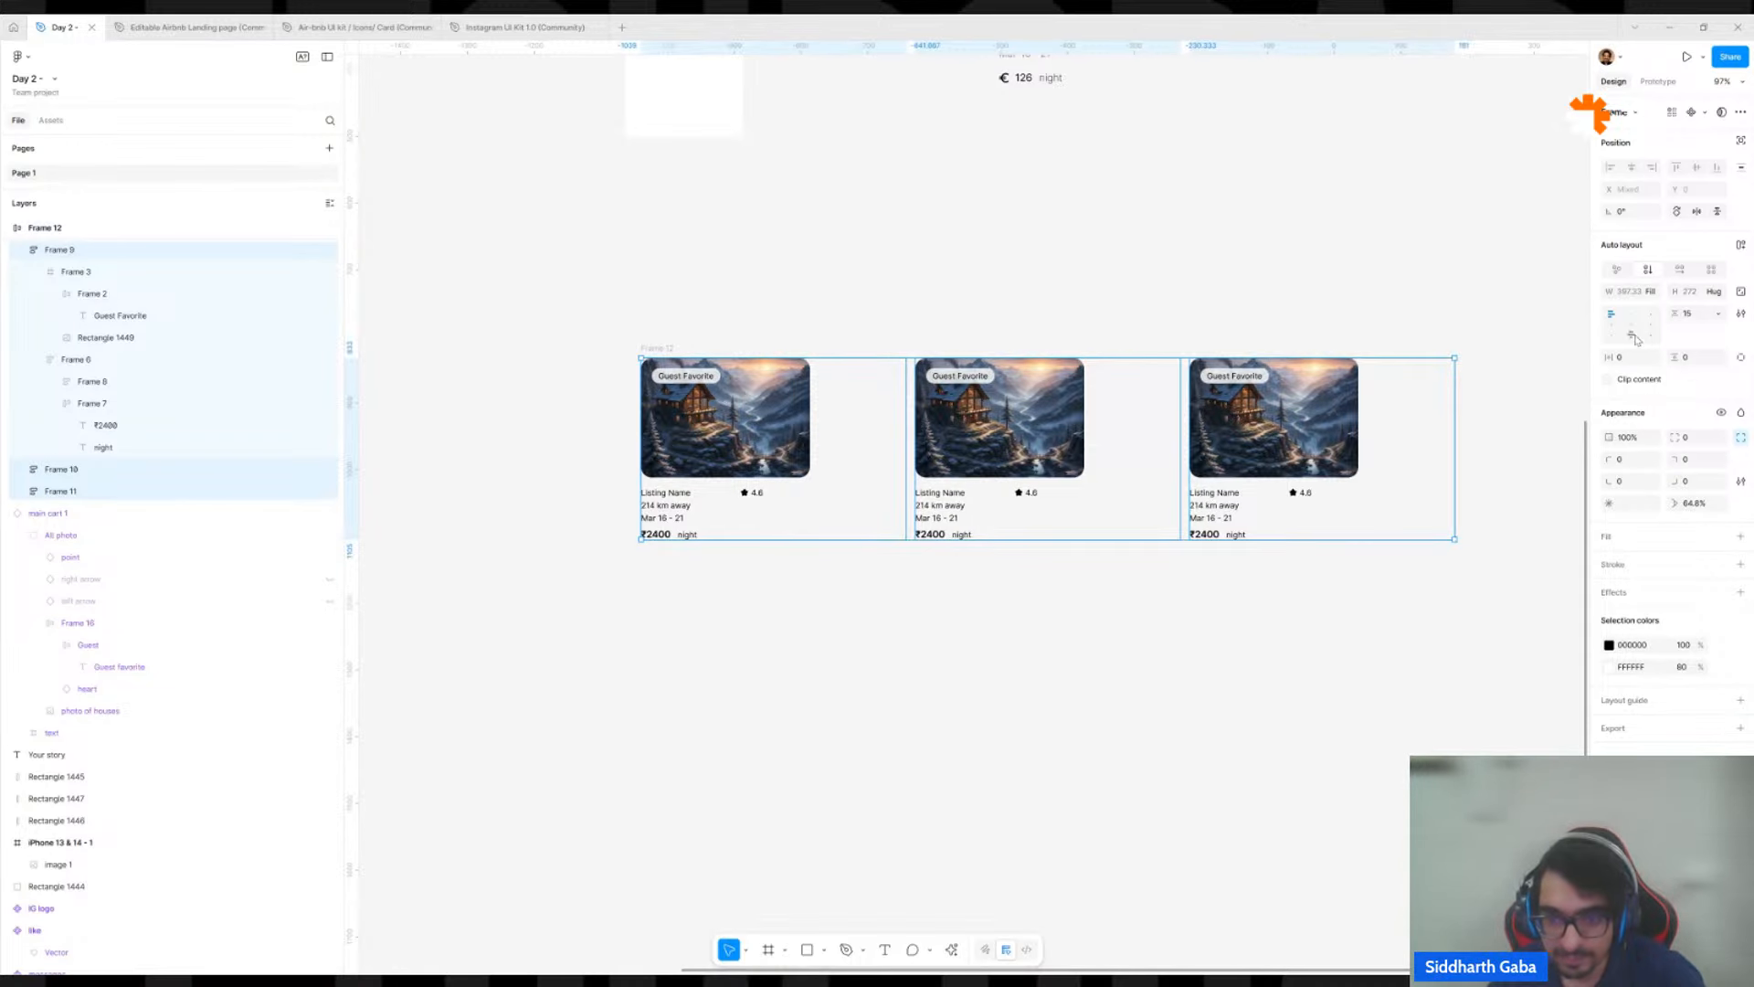
left_click(1081, 755)
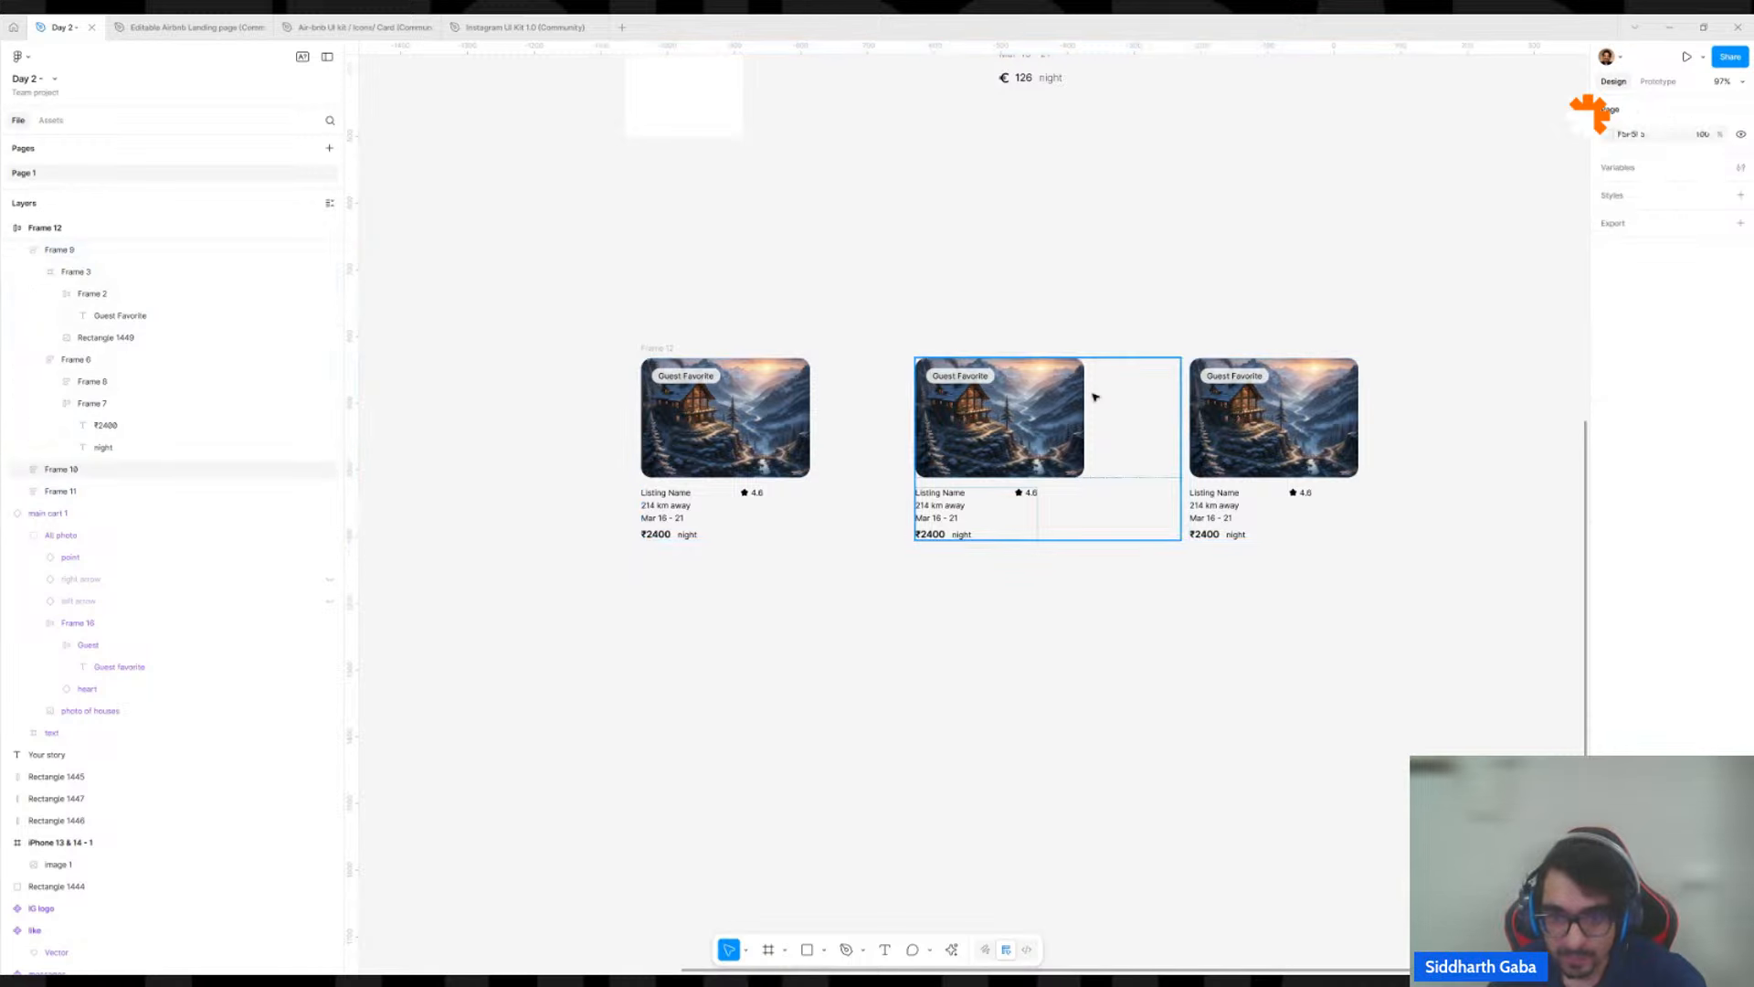
Examine the sizing of the cards and the horizontal constraint of the cabin photo in the first card.
left_click(1093, 395)
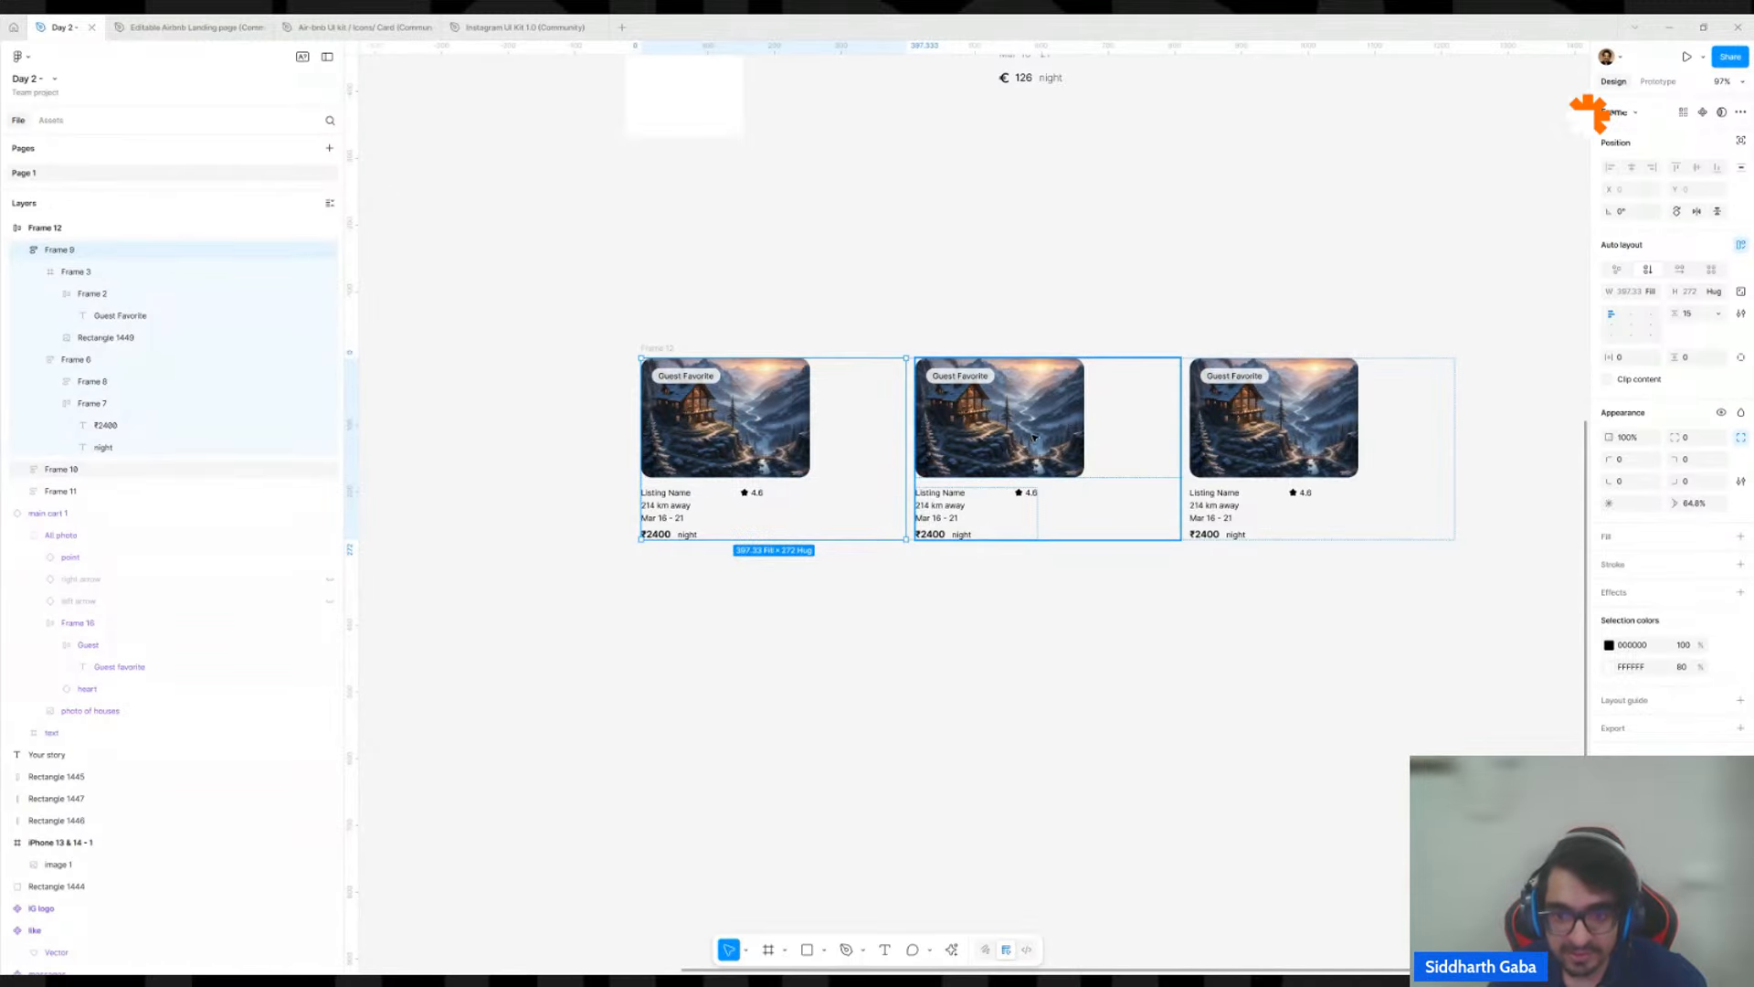
left_click(1324, 445)
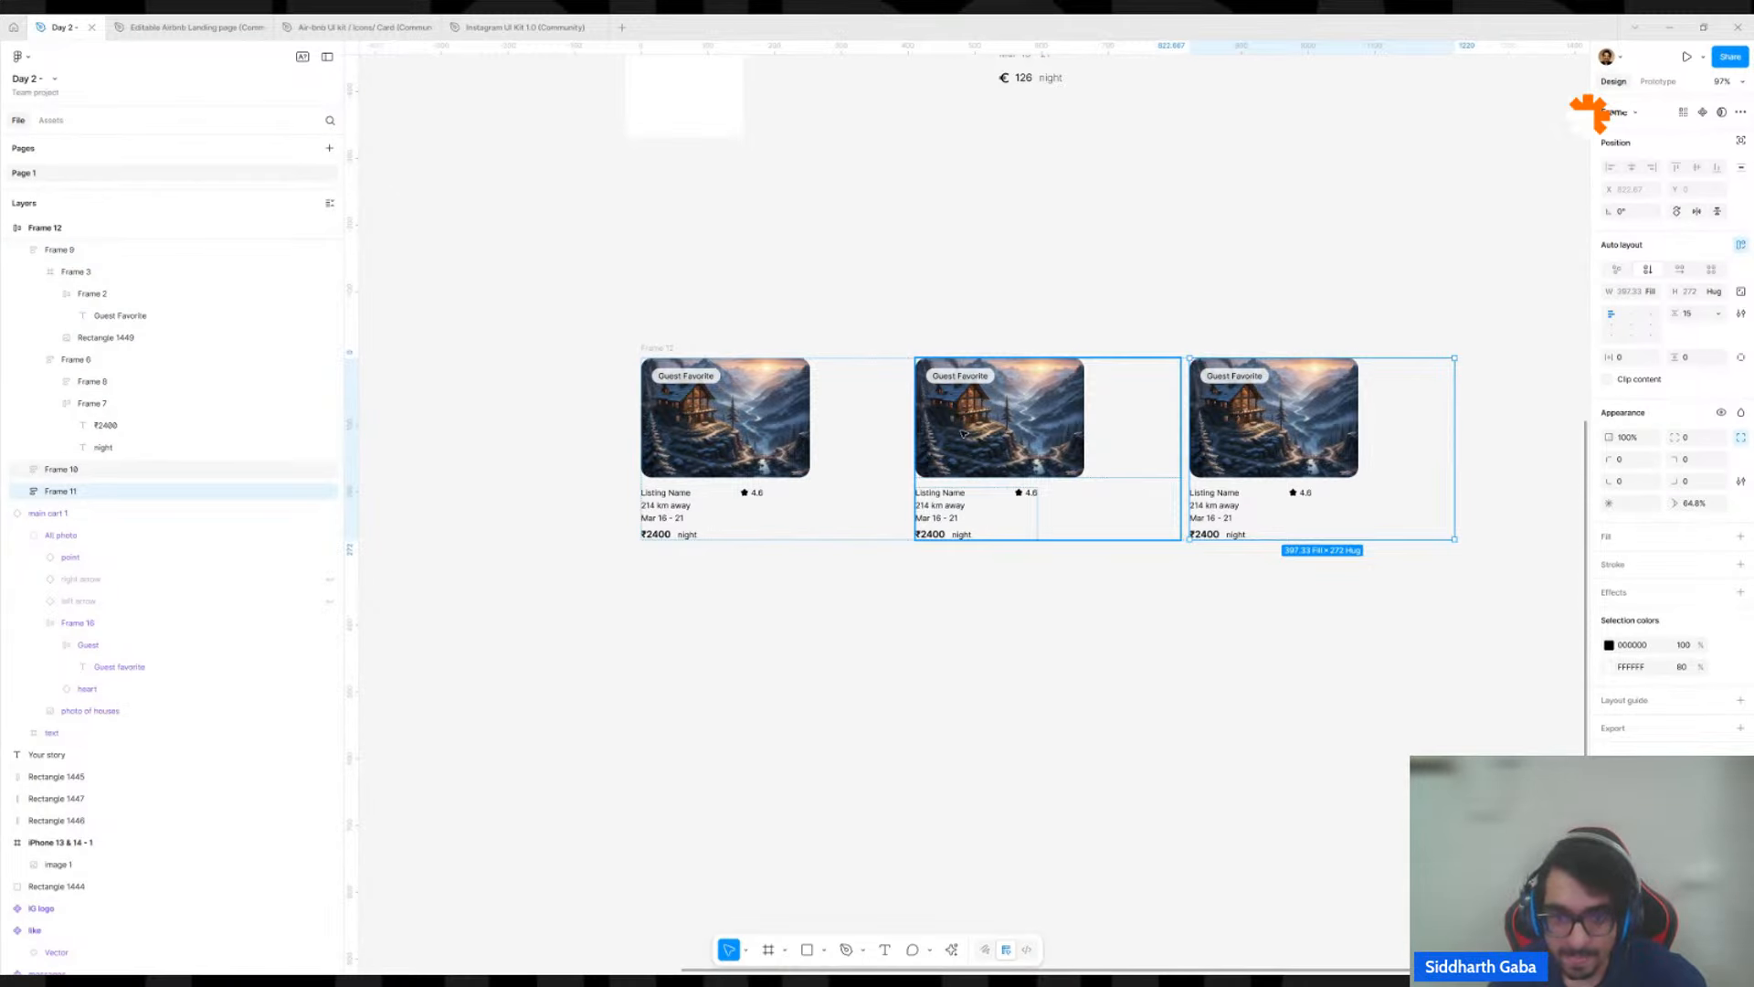
left_click(759, 434)
double_click(764, 421)
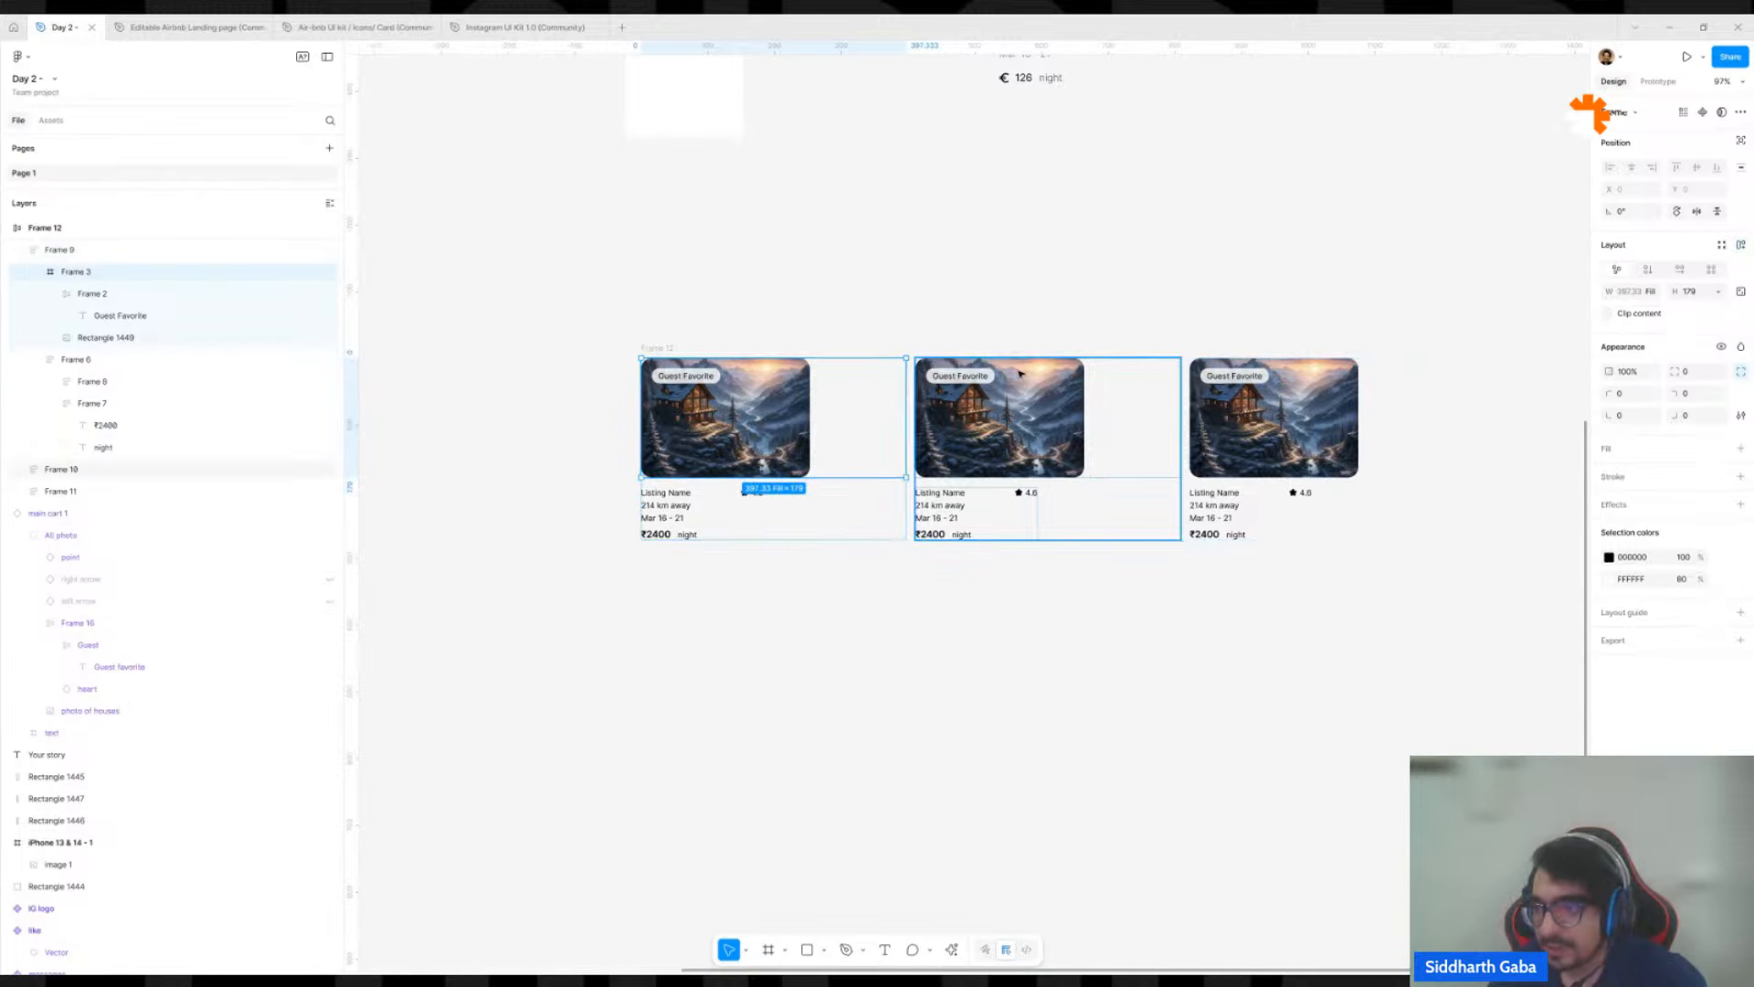
left_click(790, 430)
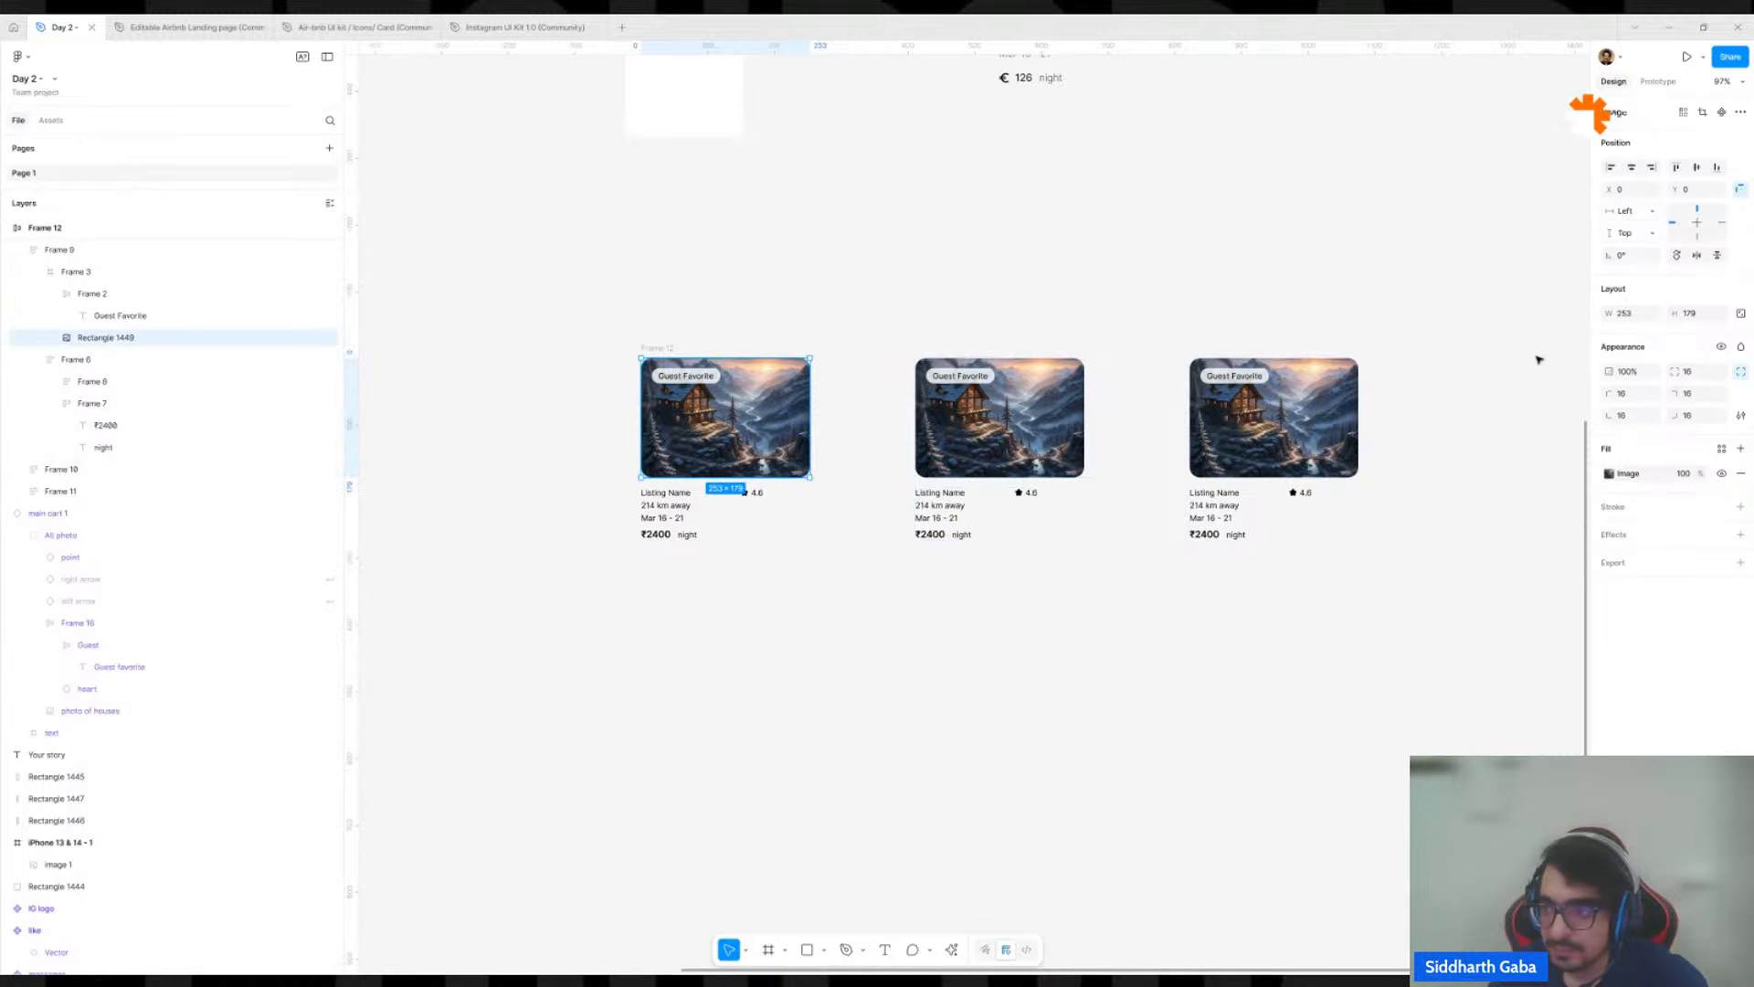
left_click(1658, 216)
key("Escape")
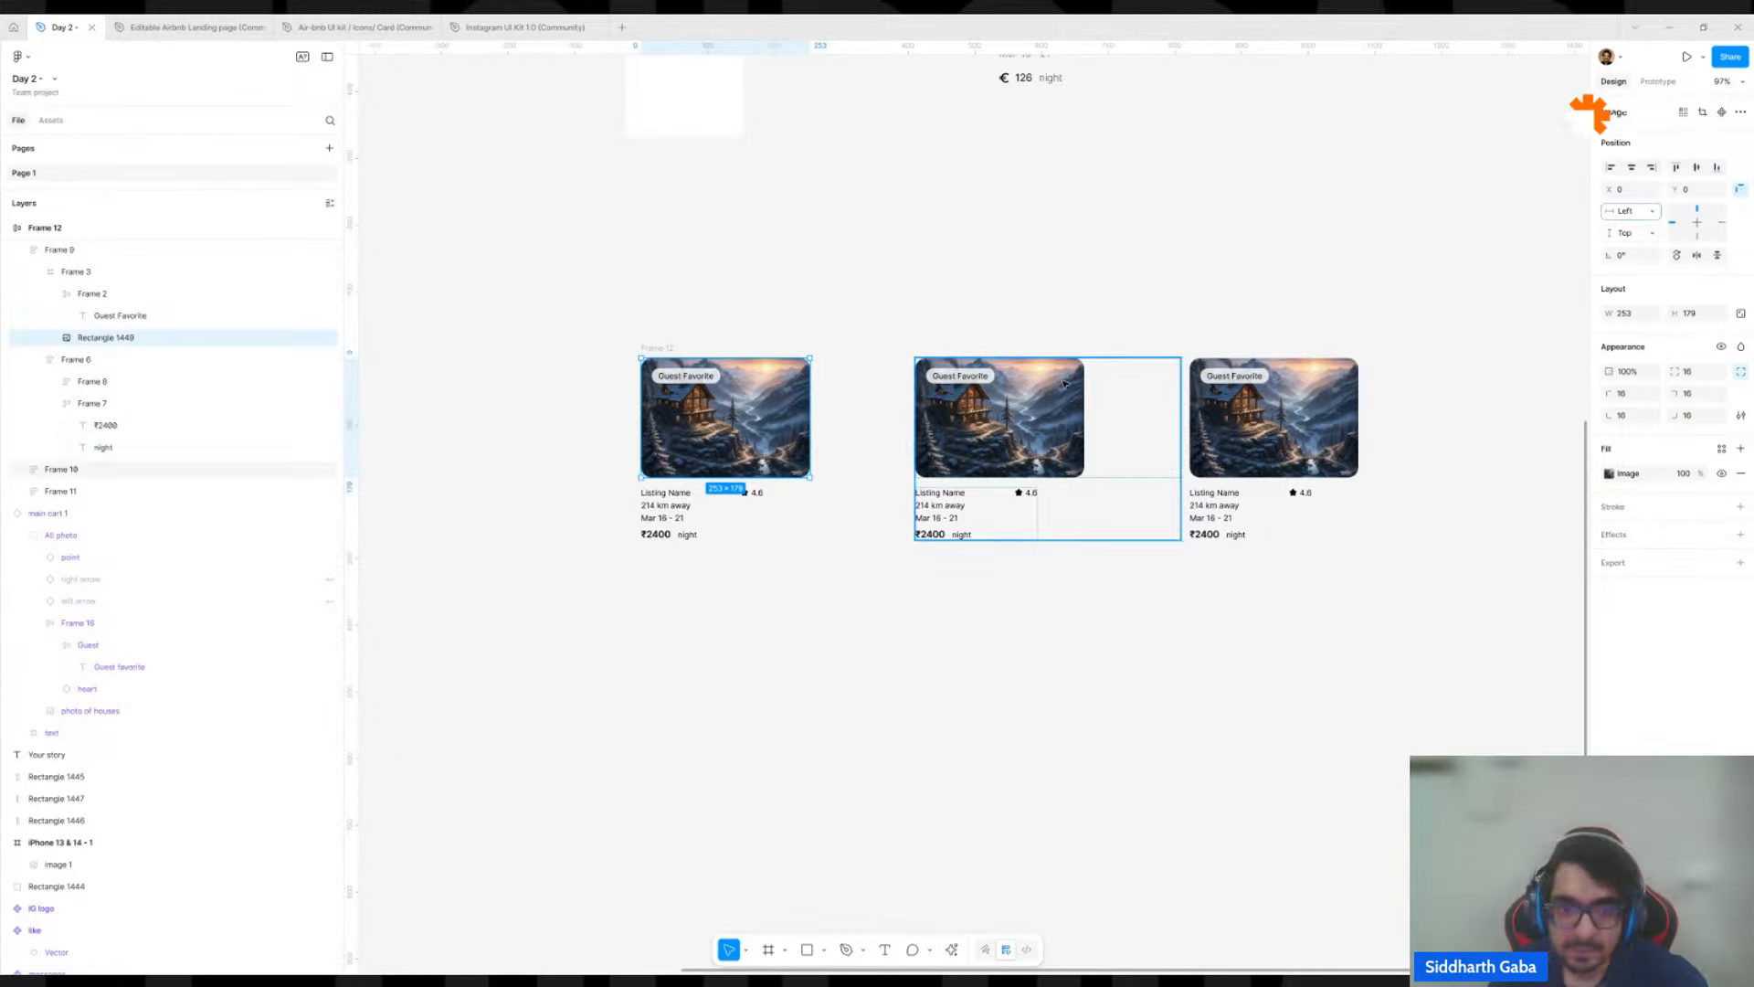
Apply auto layout to the cabin photo frame in each of the three listing cards.
key("Escape")
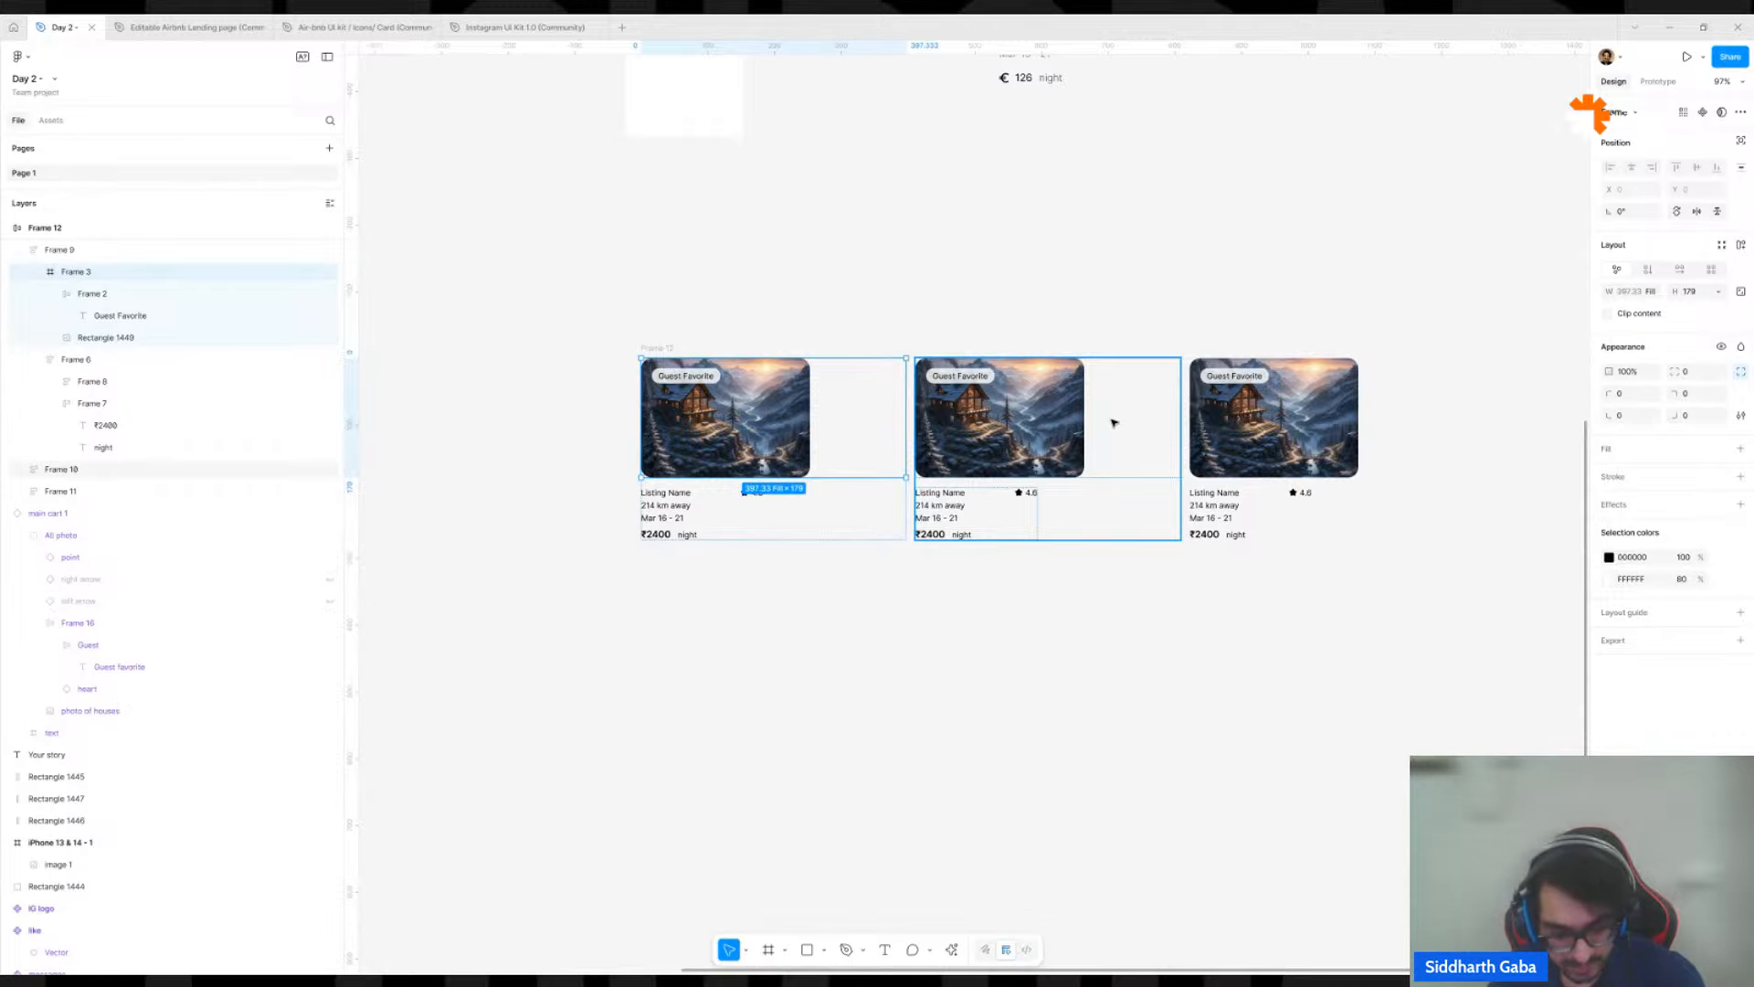
key("shift+a")
left_click(1142, 419)
double_click(1142, 419)
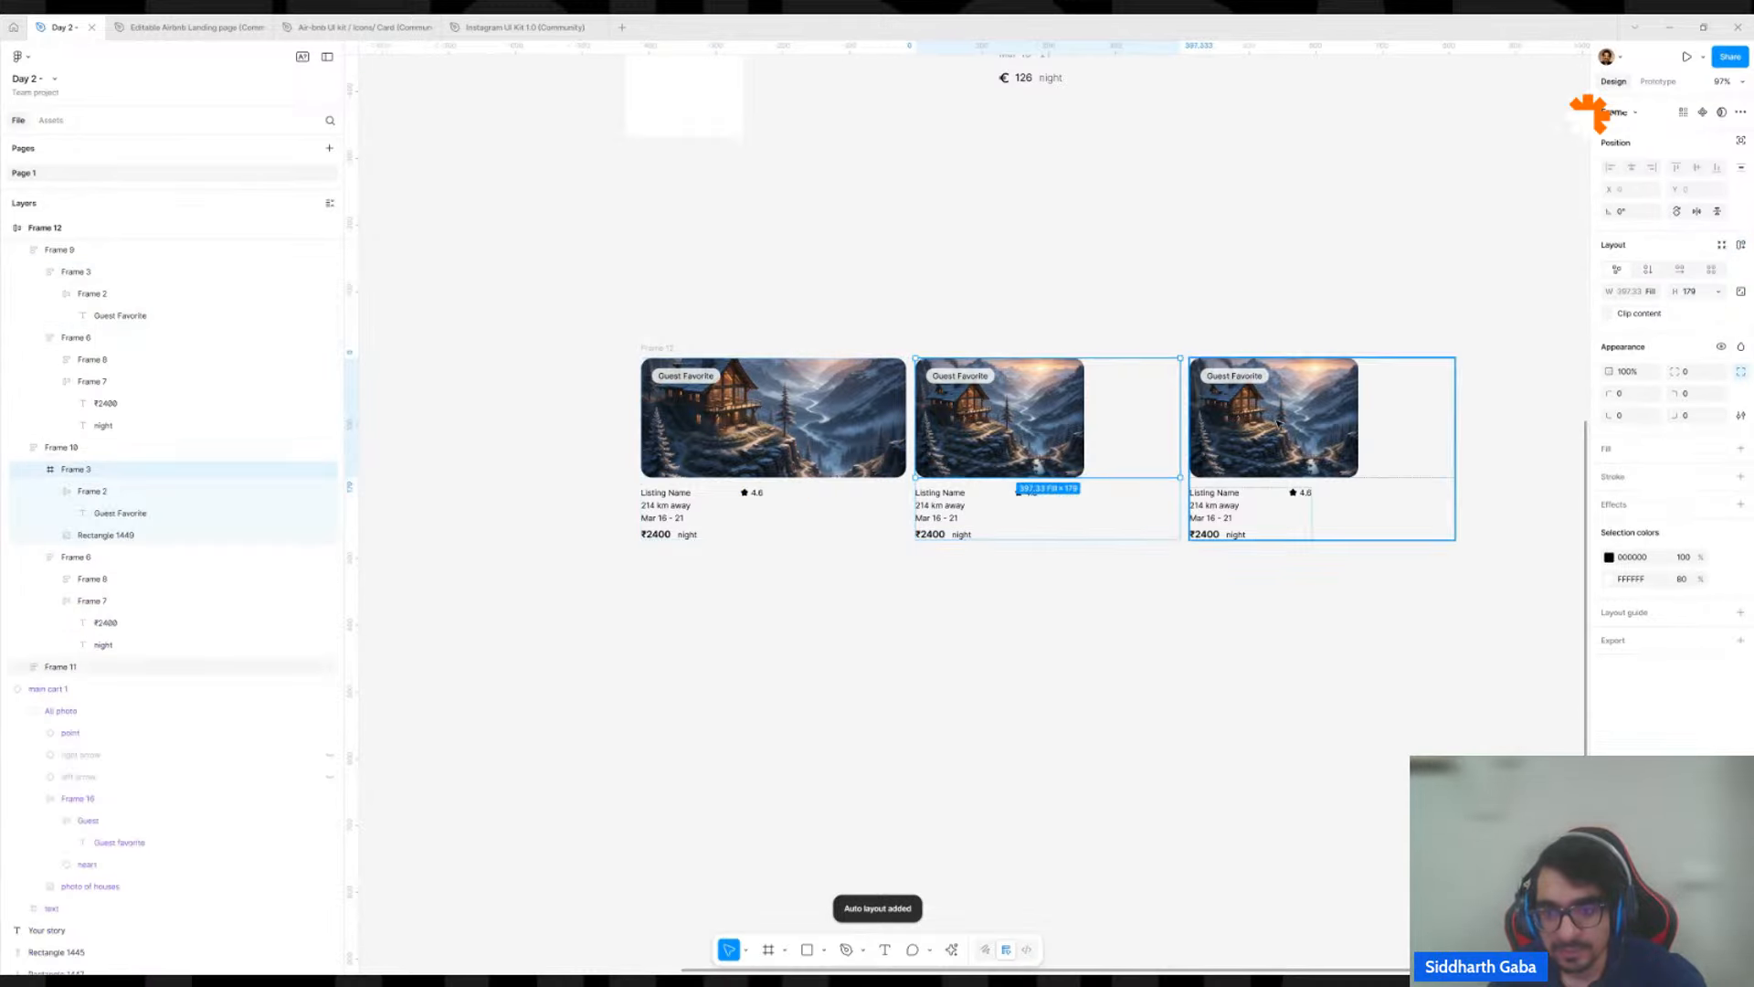
key("shift+a")
left_click(1278, 420)
key("shift+a")
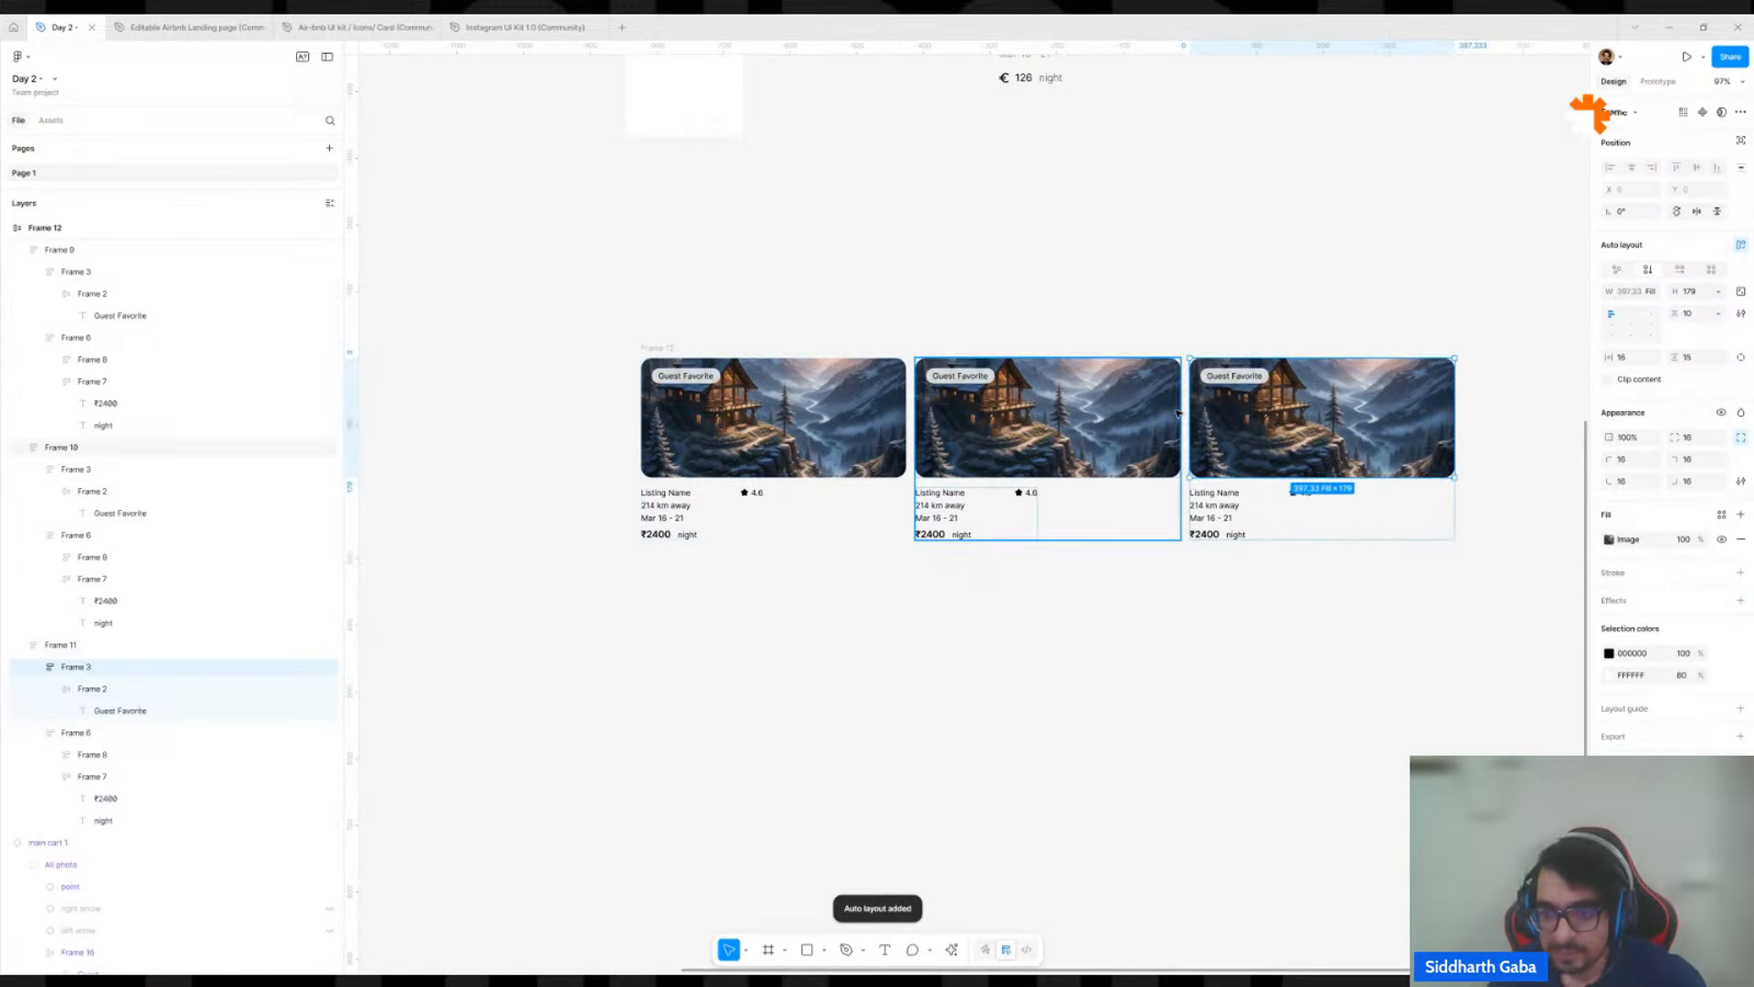
left_click(1115, 414)
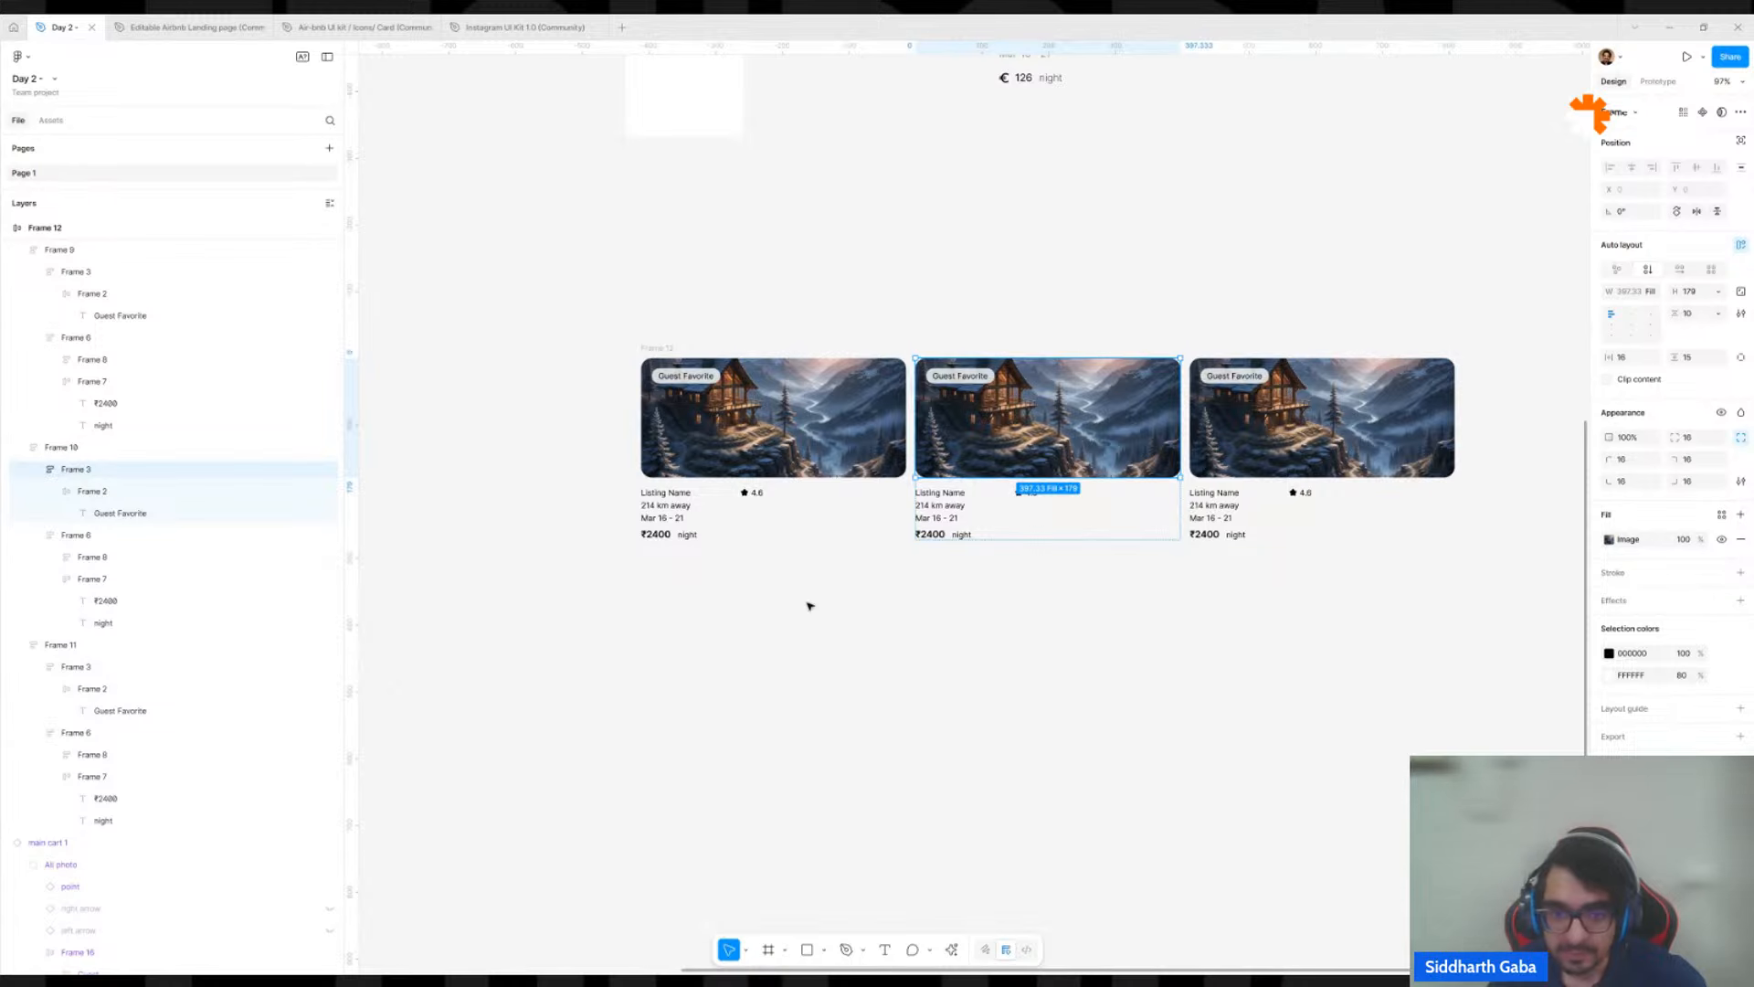
left_click(819, 411)
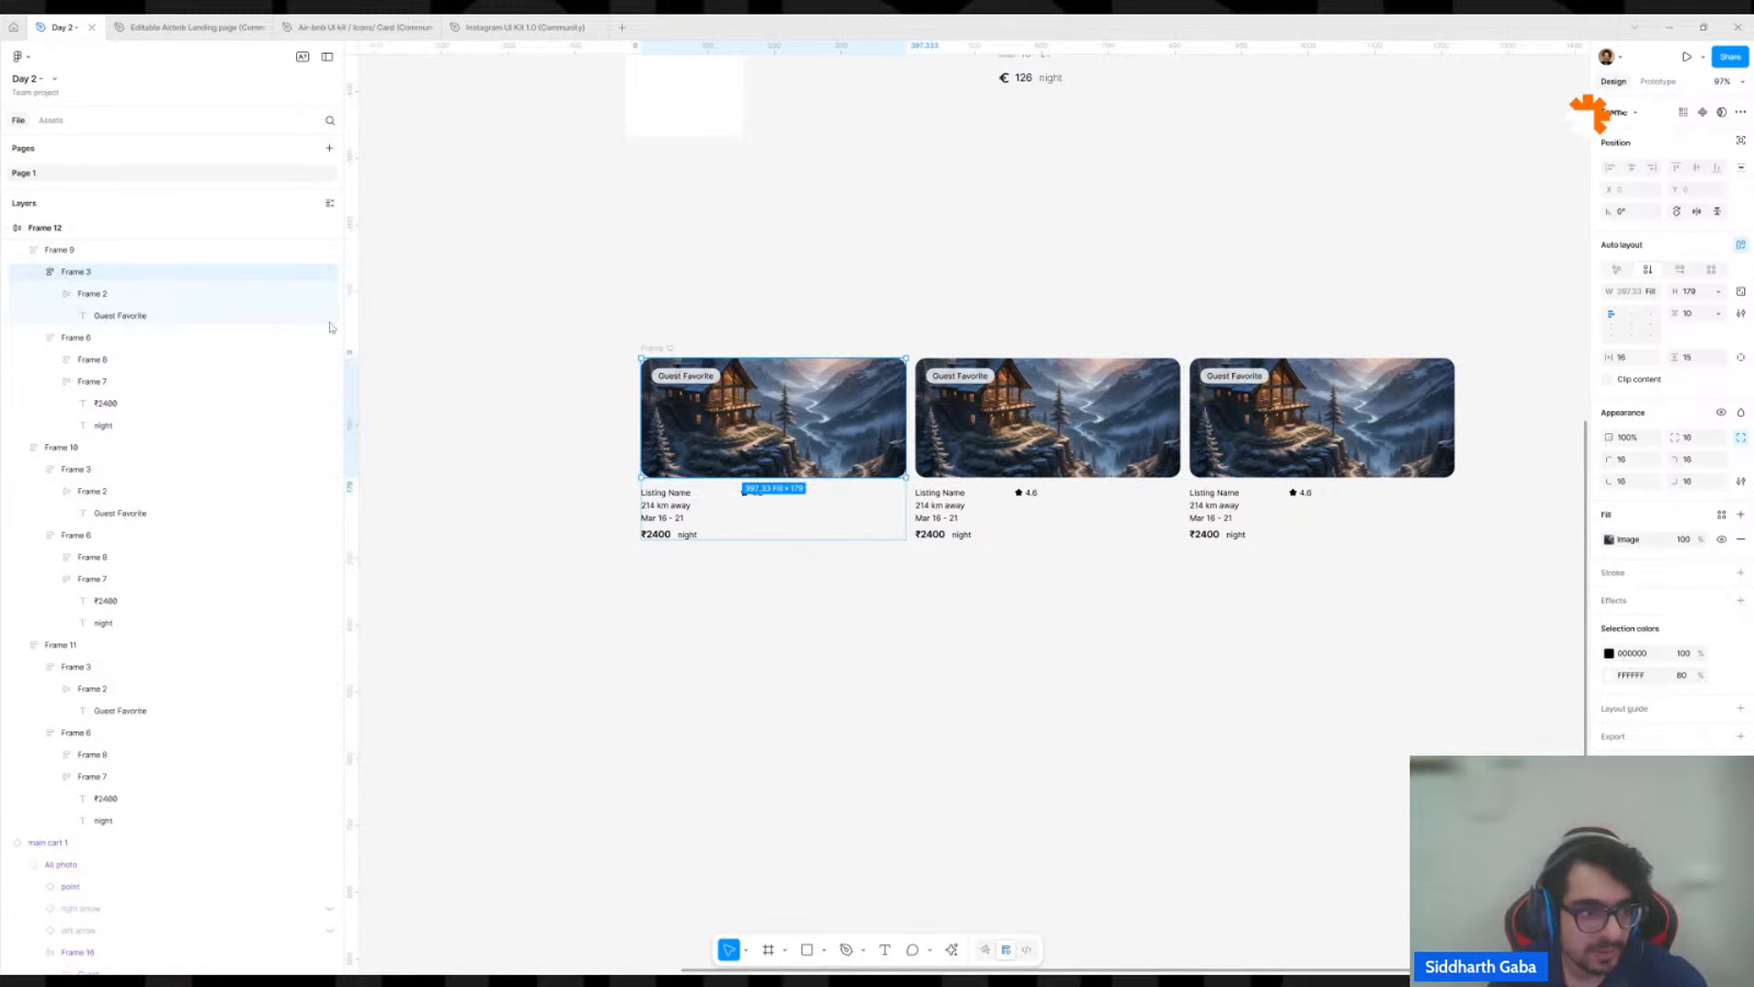
key("shift+Return")
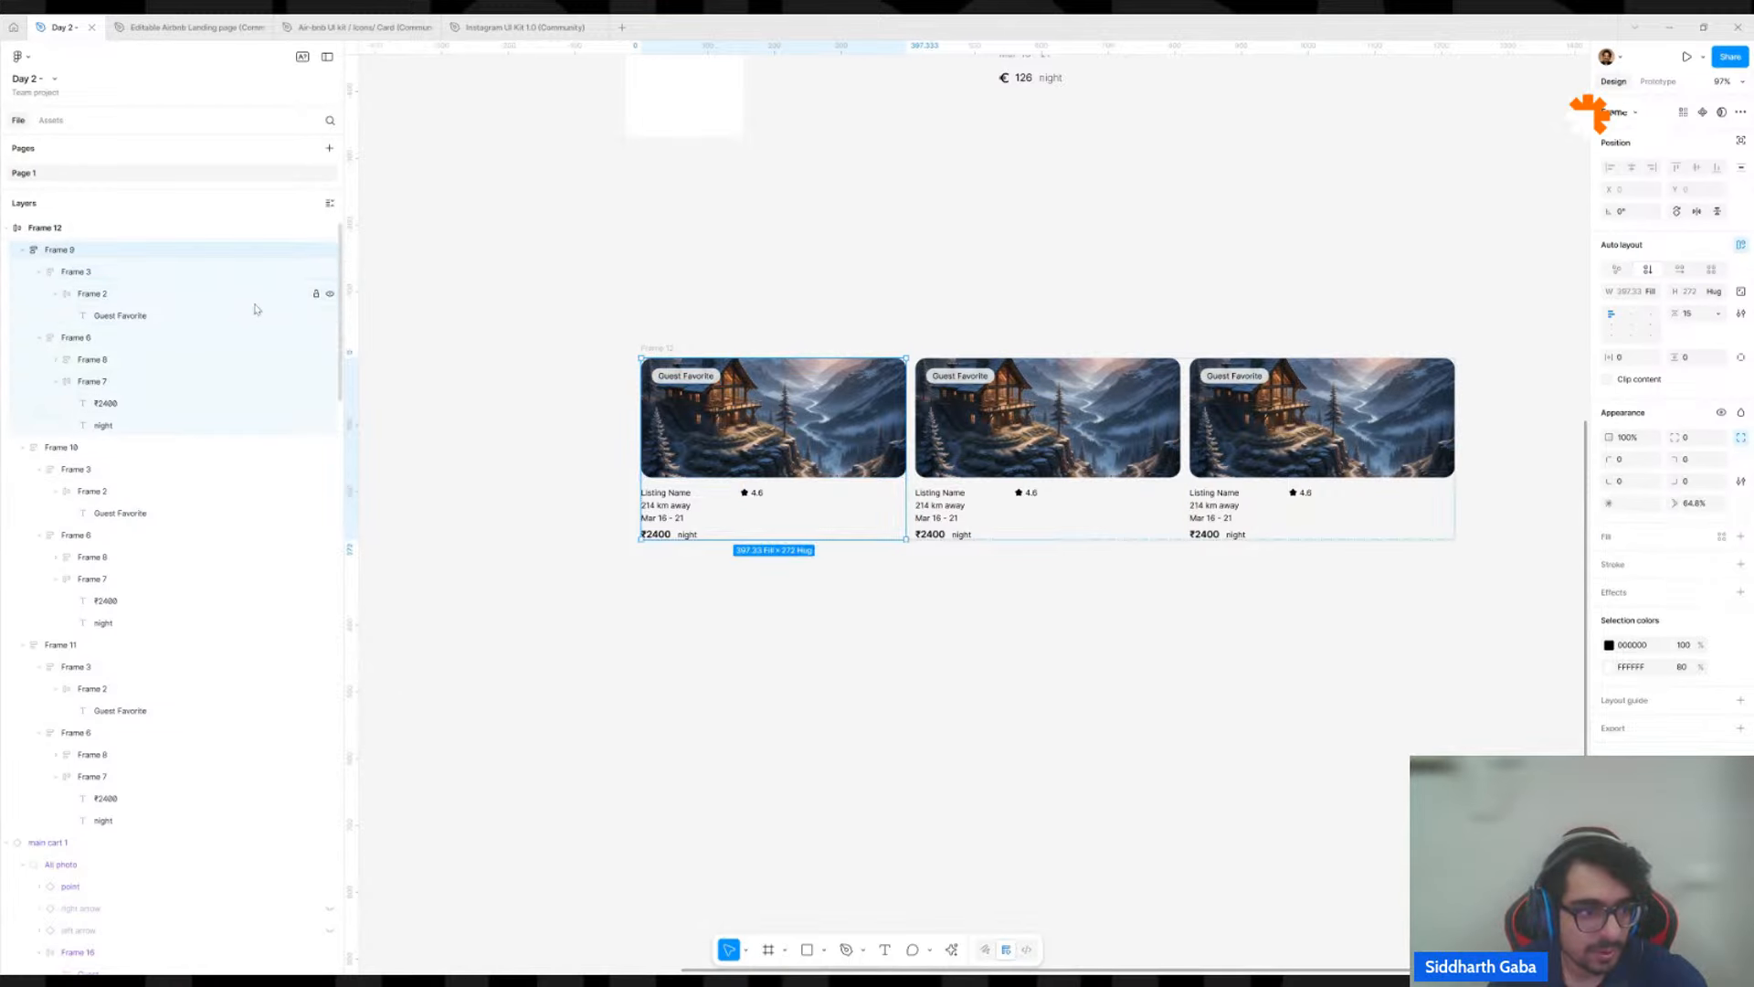
left_click(707, 437)
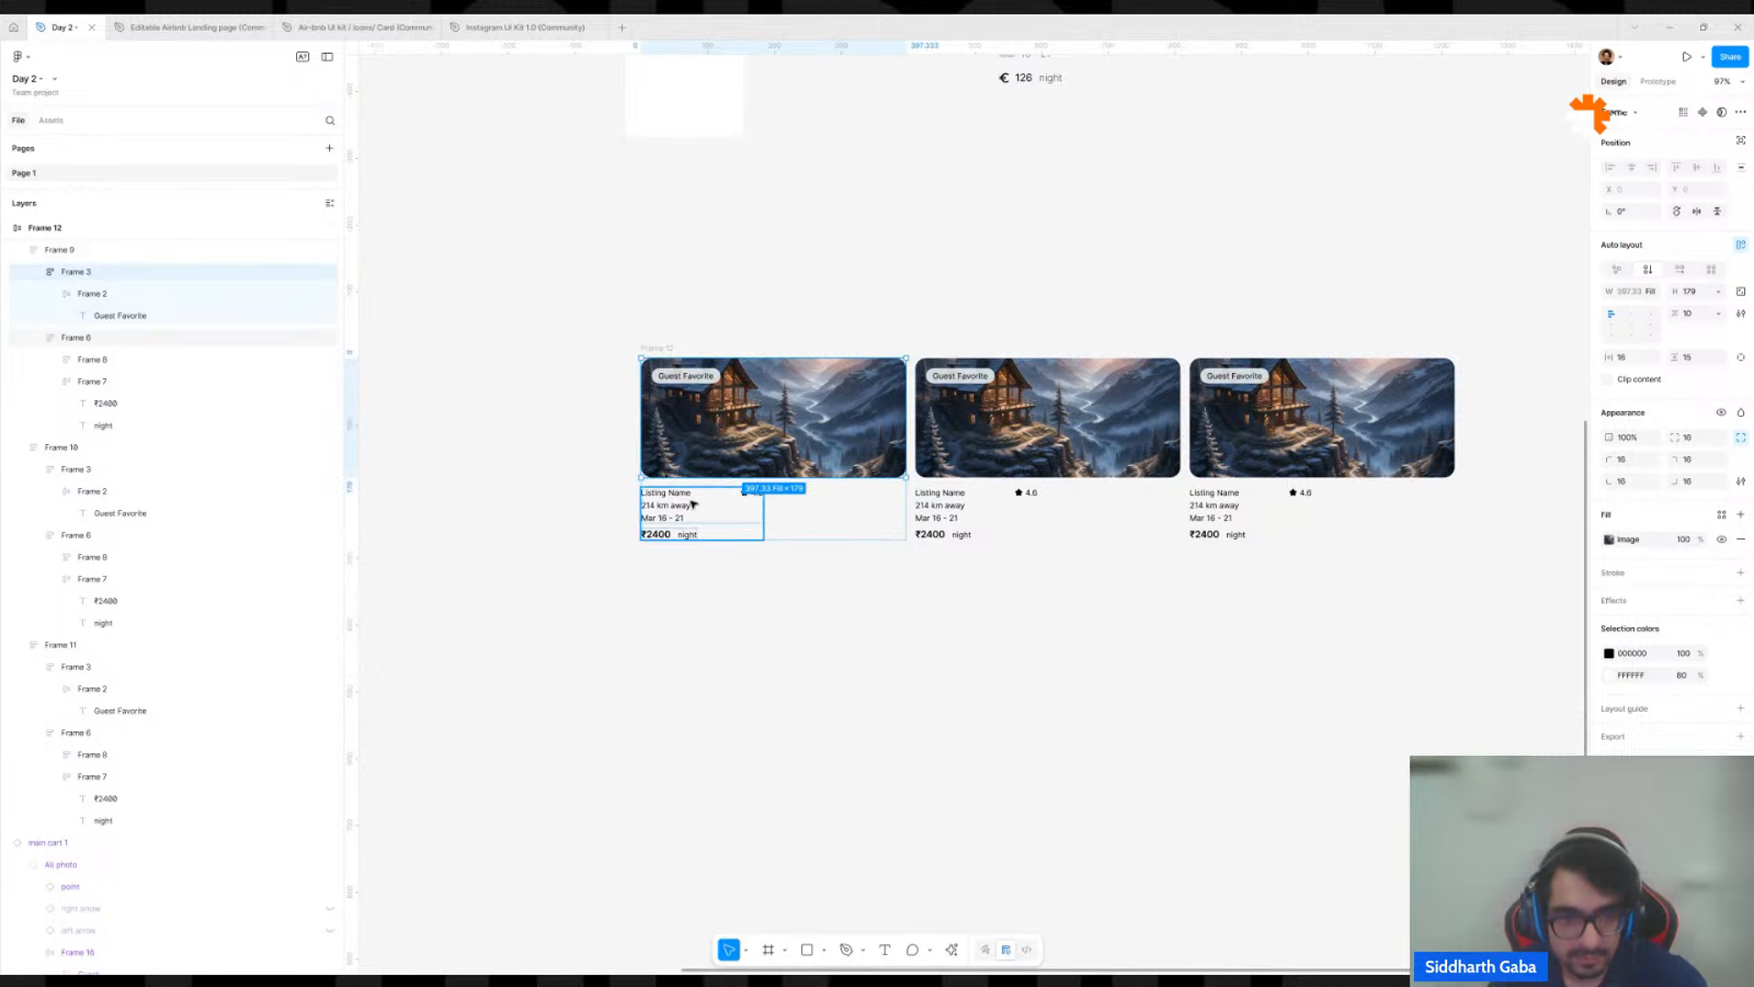
left_click(850, 677)
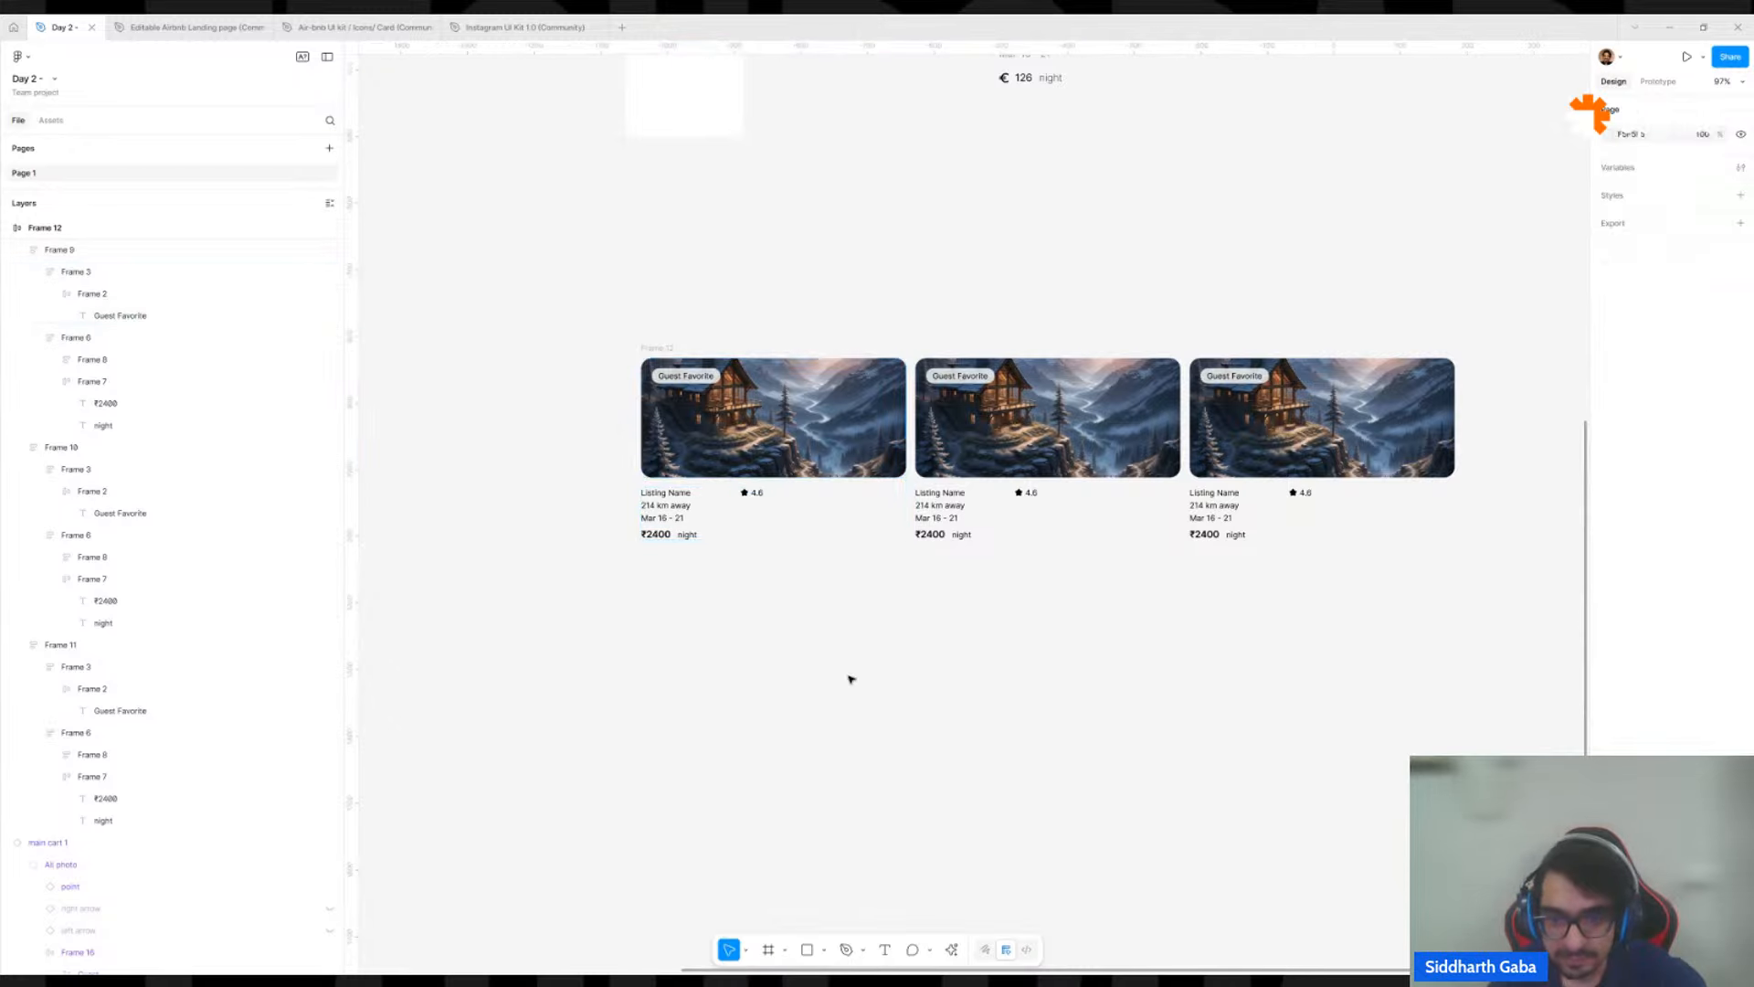
Set the width of the text frame below the photo to Fill container in all three cards.
left_click(820, 516)
left_click(743, 527)
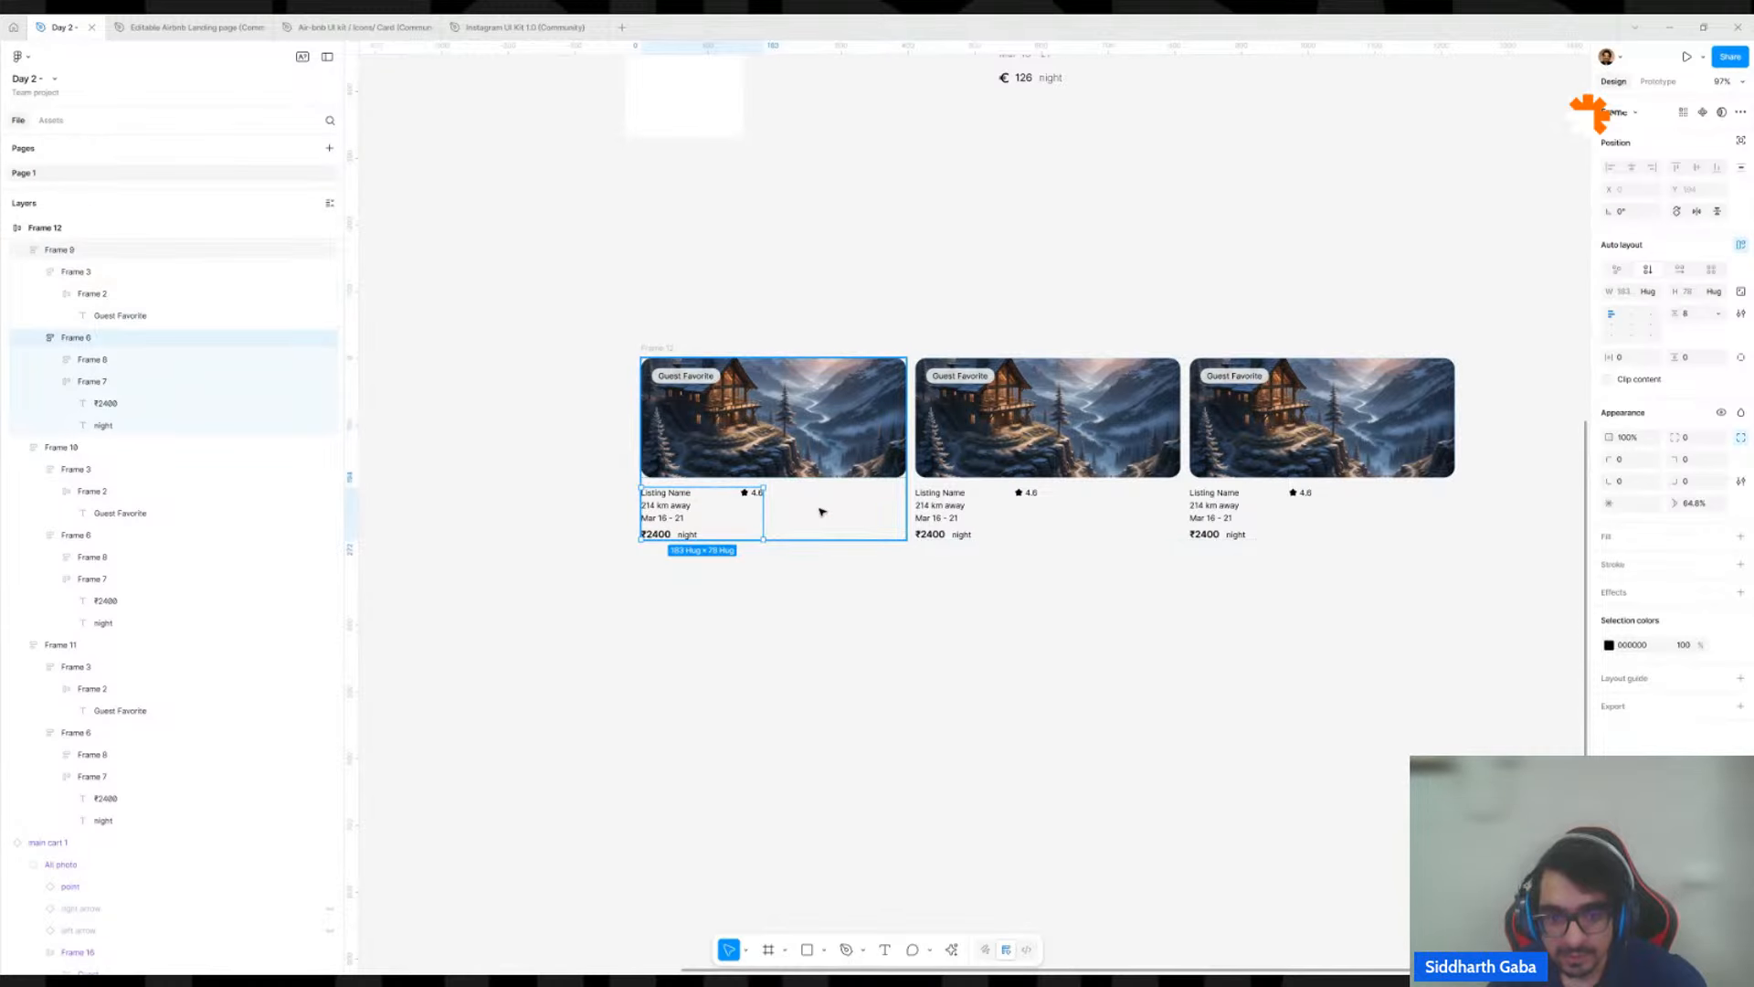
scroll(717, 510, "up", 5)
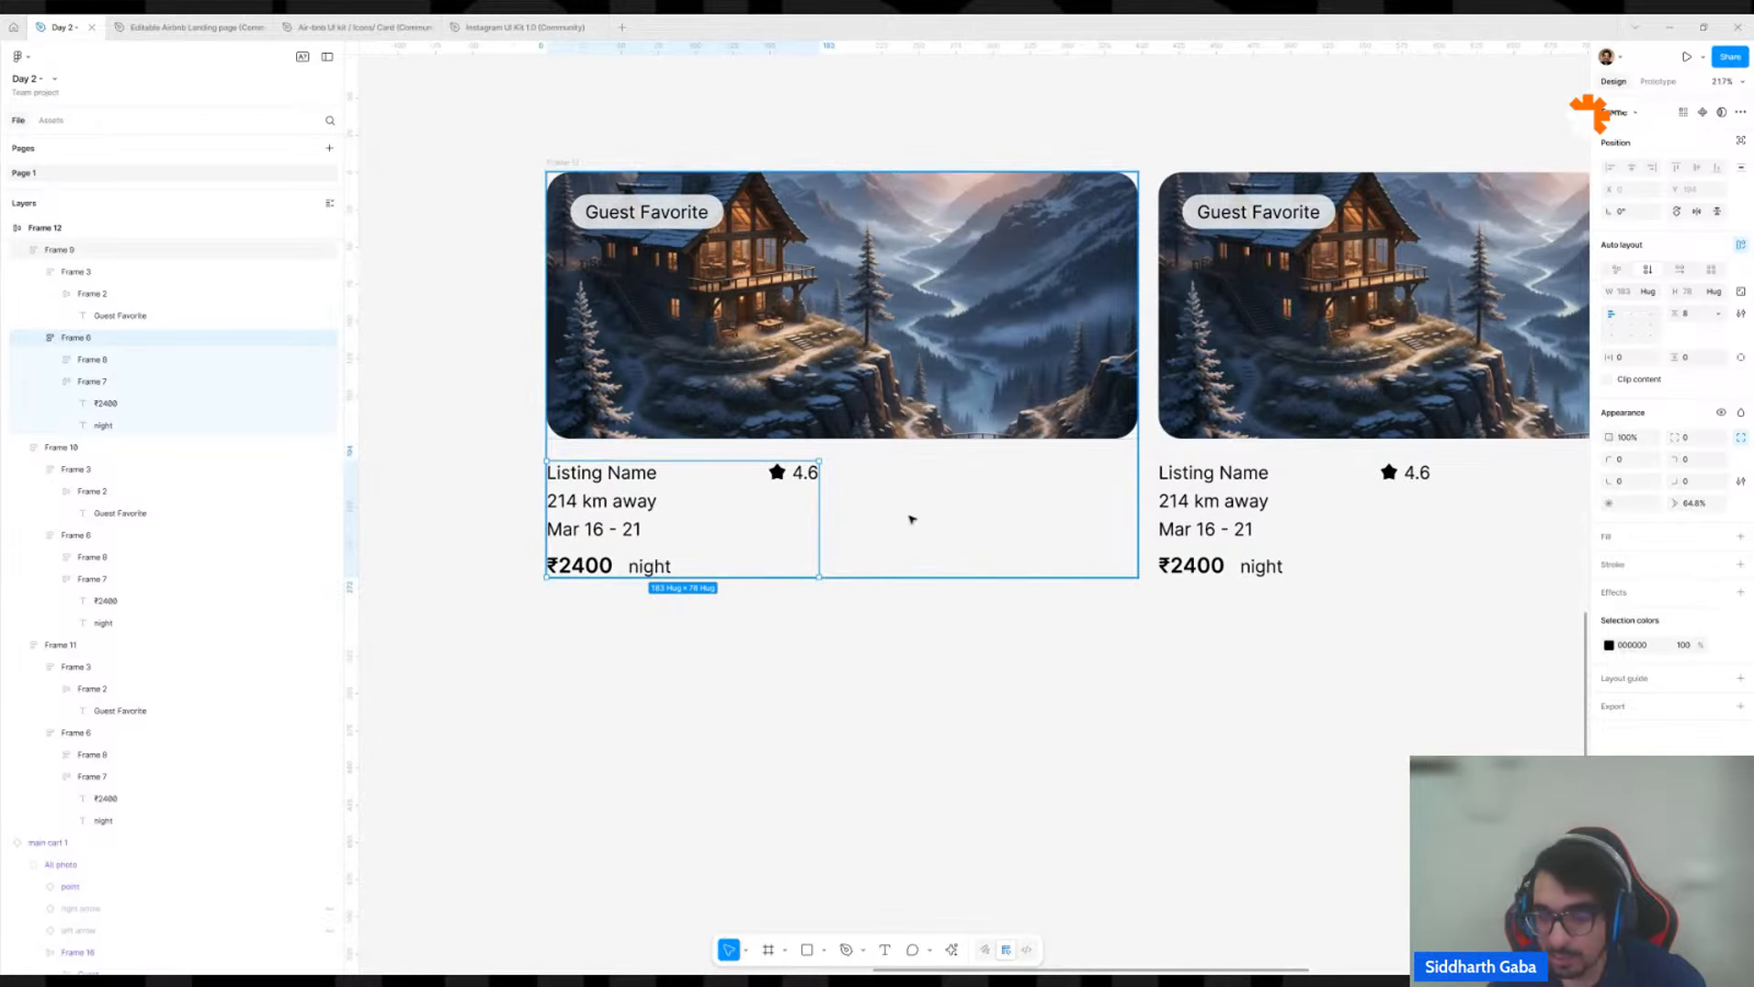
left_click(1253, 500, "shift")
scroll(1252, 499, "down", 5)
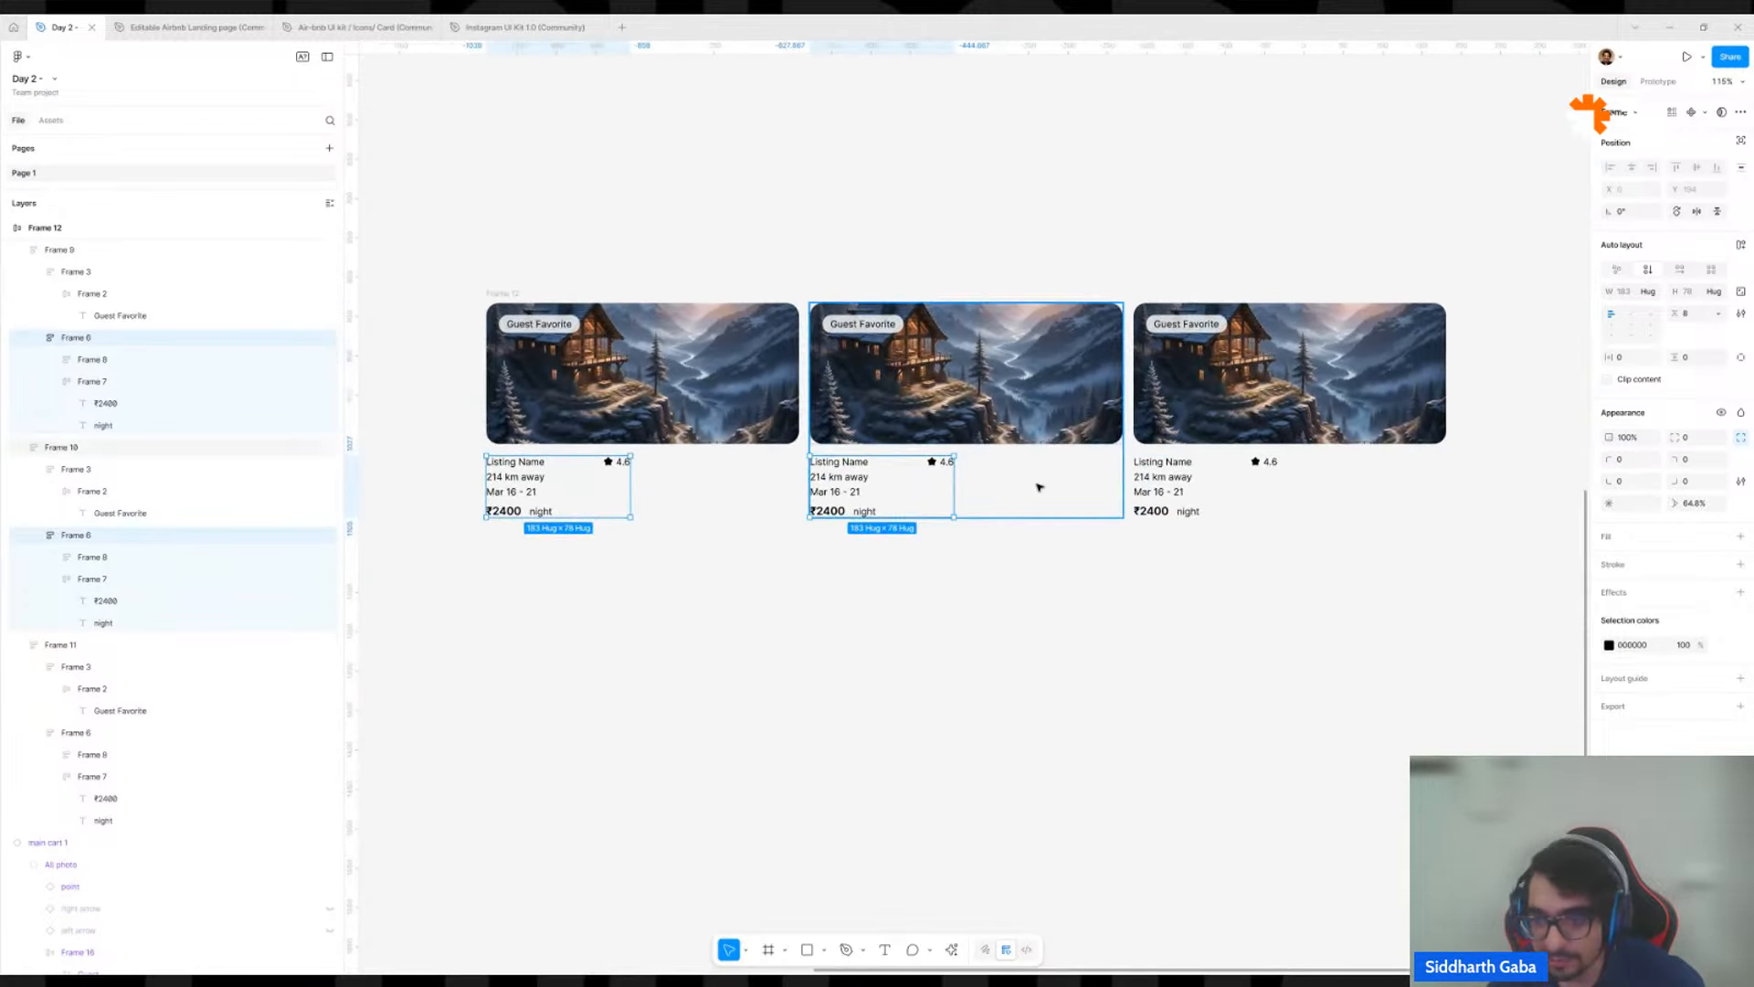
left_click(1202, 498, "shift")
left_click(1648, 292)
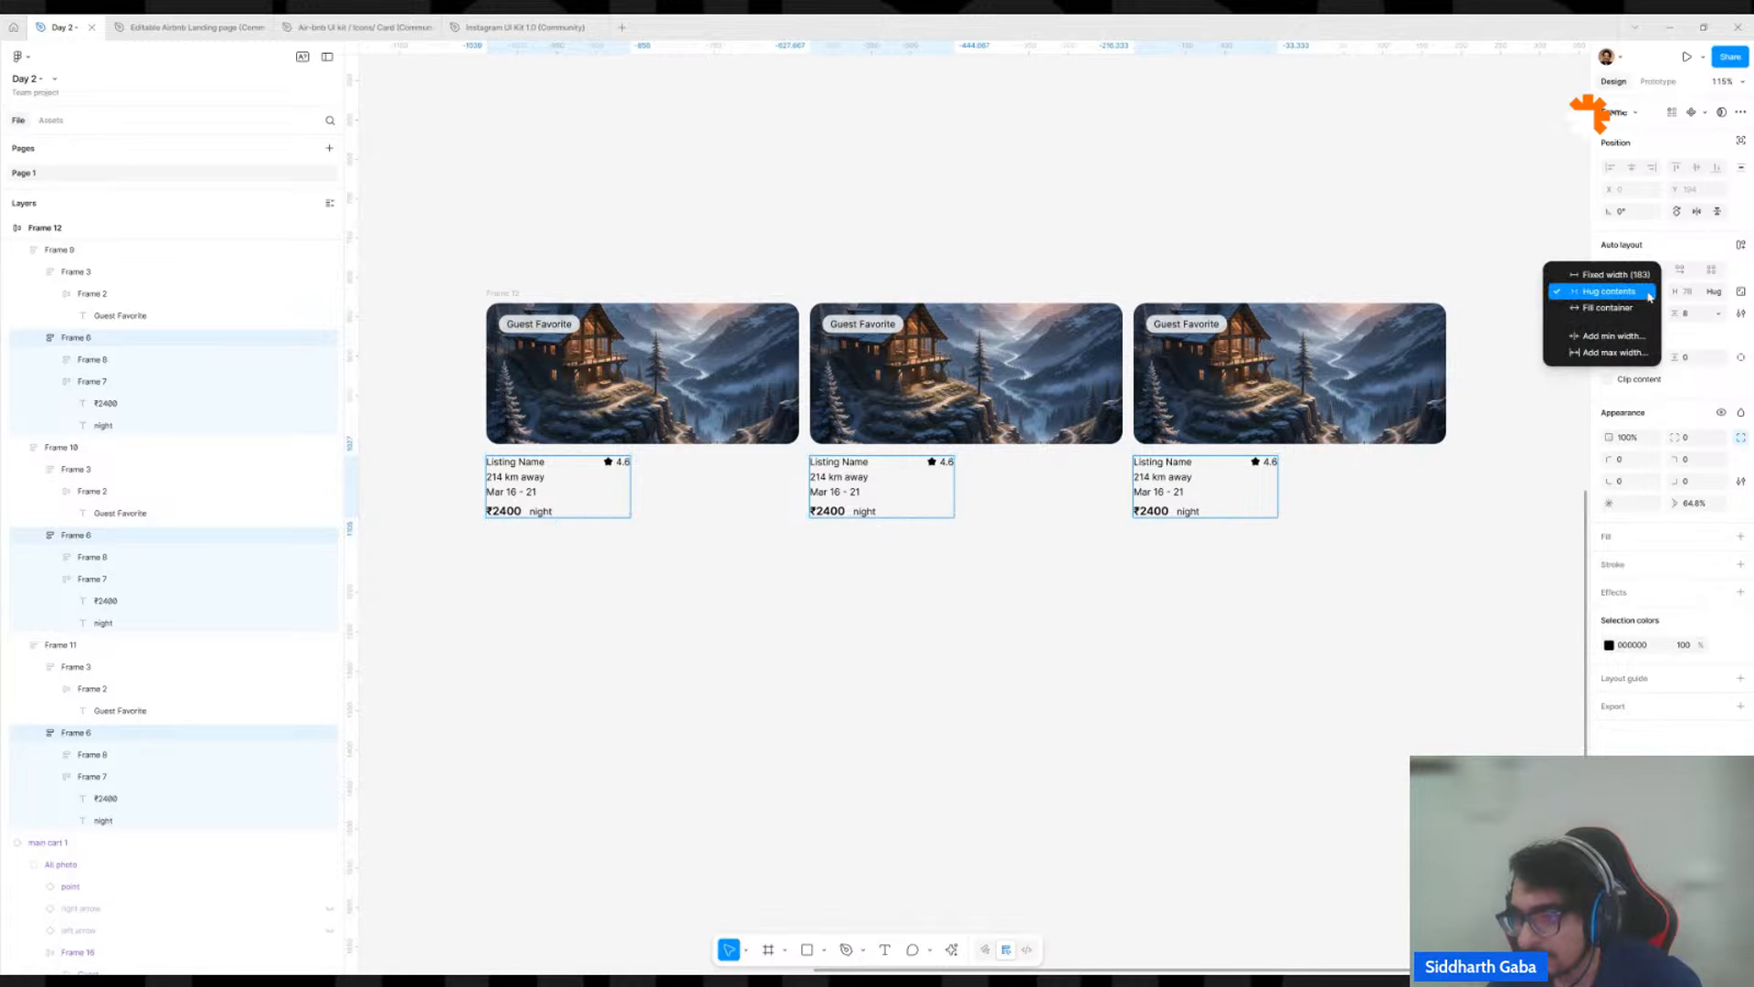
left_click(1643, 318)
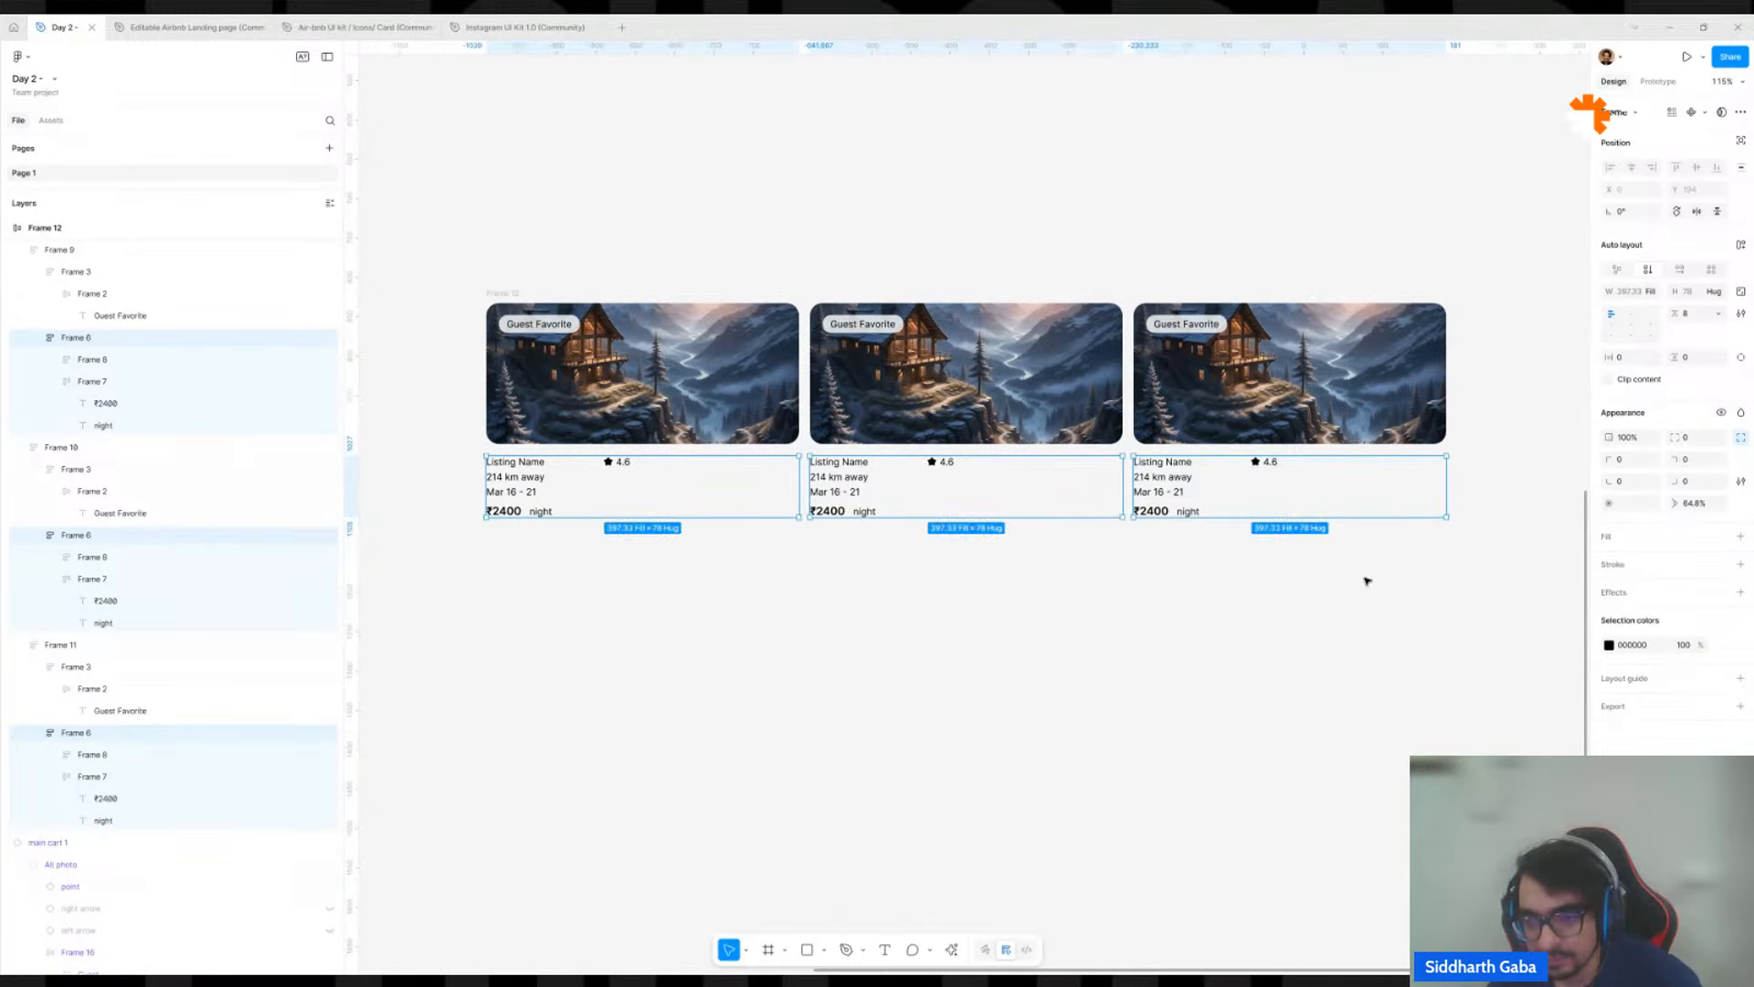
left_click(1112, 604)
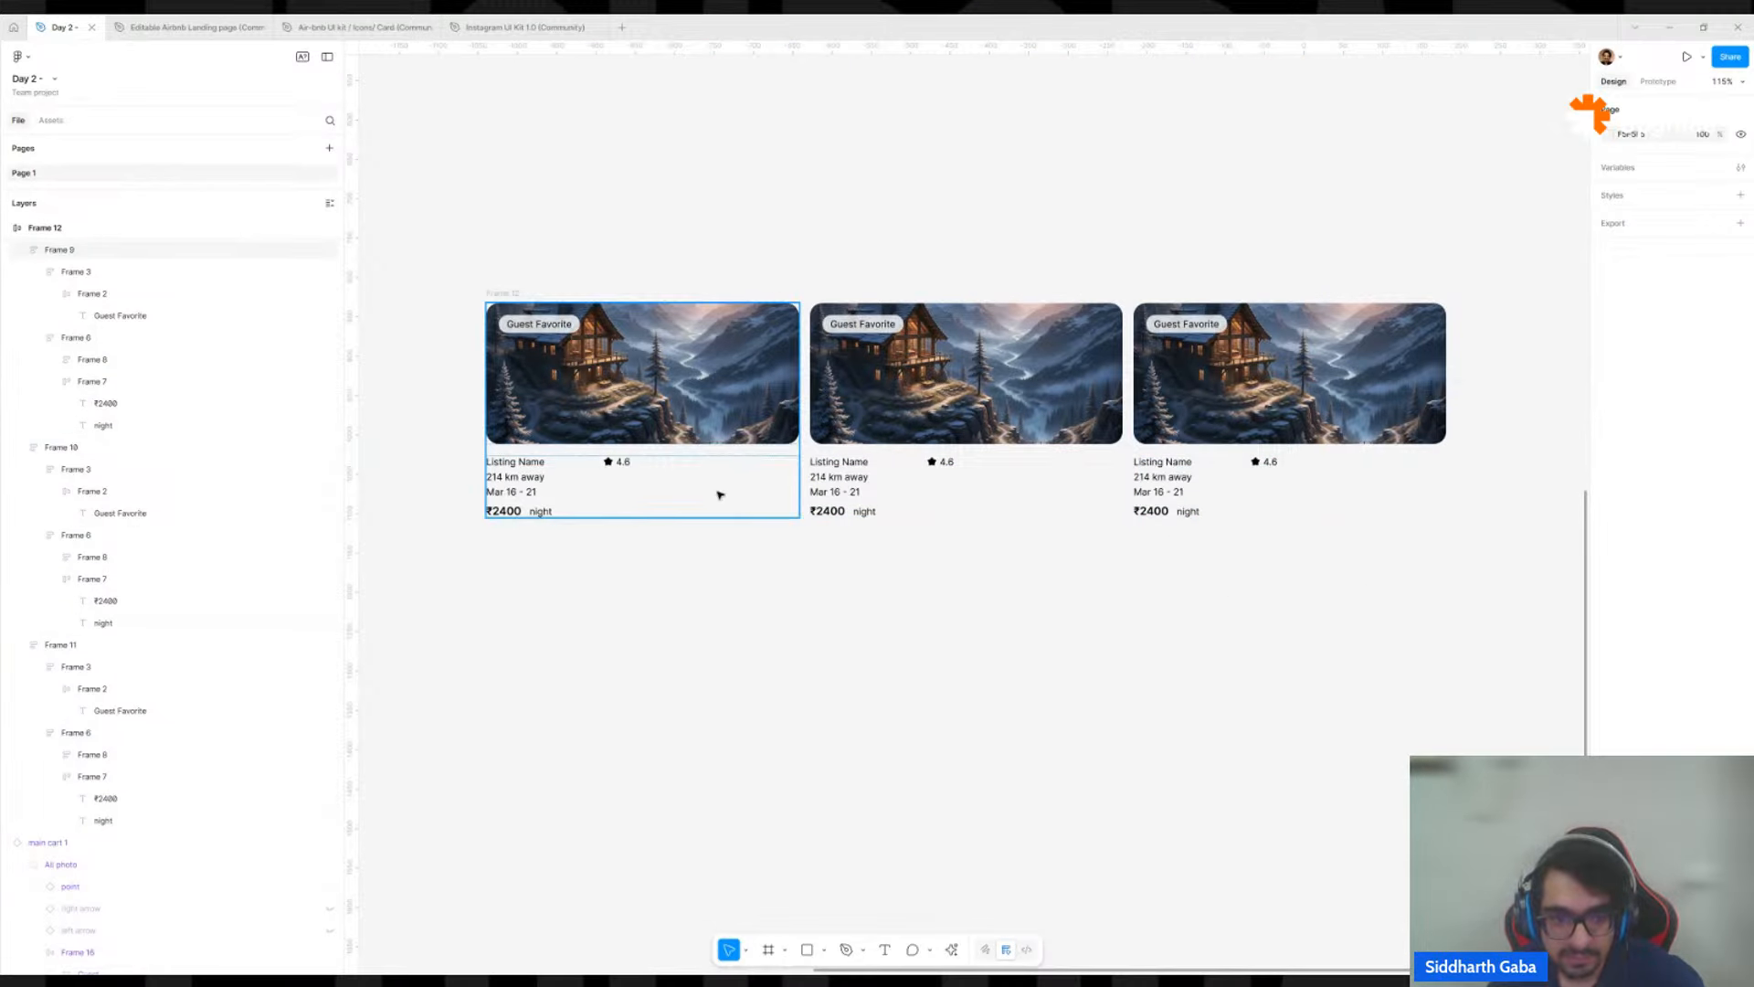
Set the width of the frame holding the listing name, distance and dates to Fill container in all three cards.
left_click(795, 429)
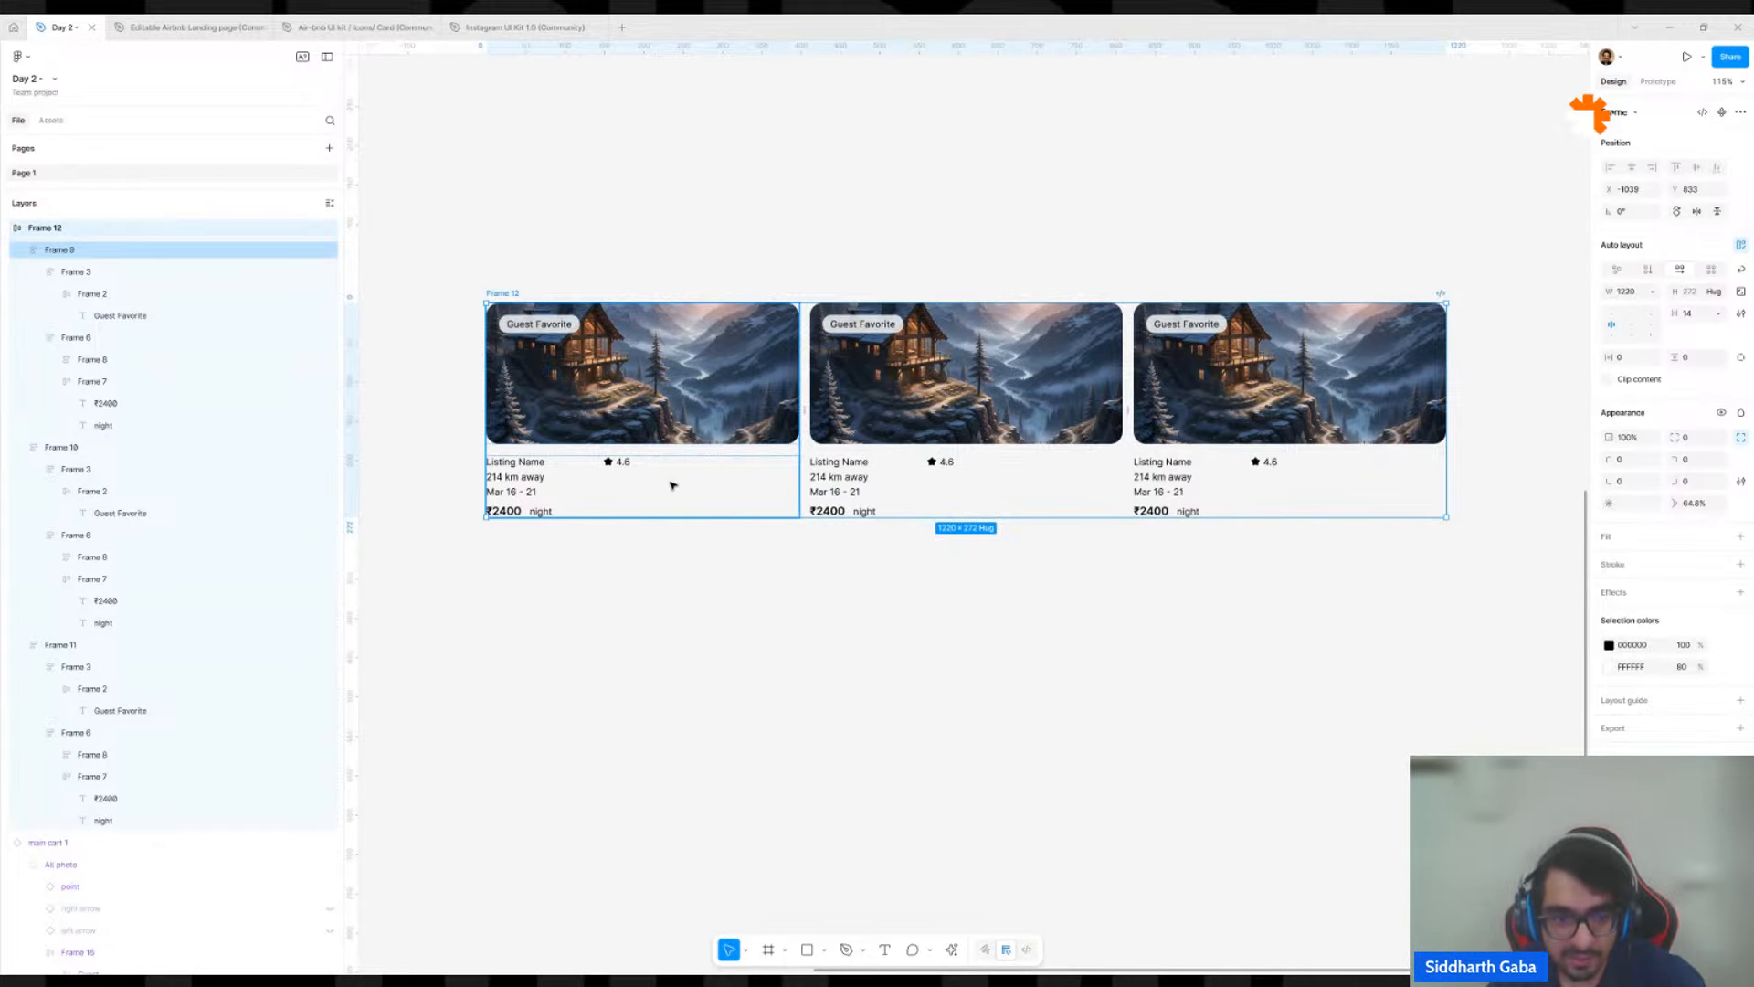
double_click(590, 473)
scroll(582, 466, "up", 5)
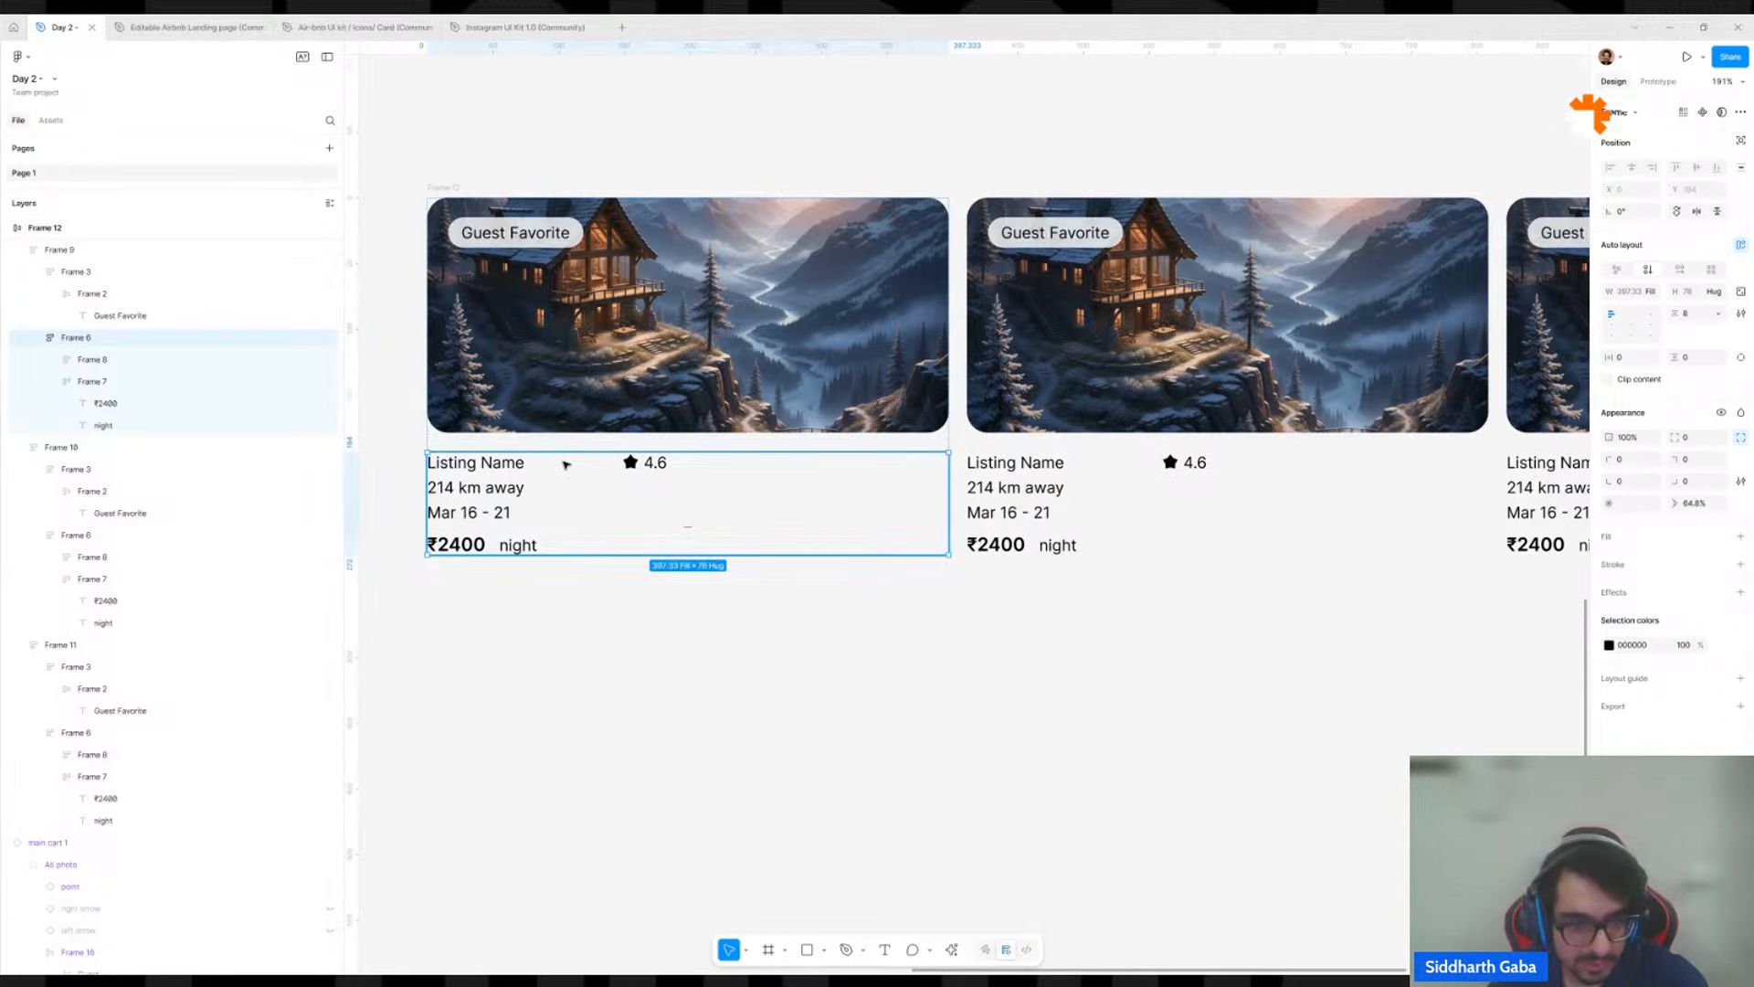
left_click(513, 447)
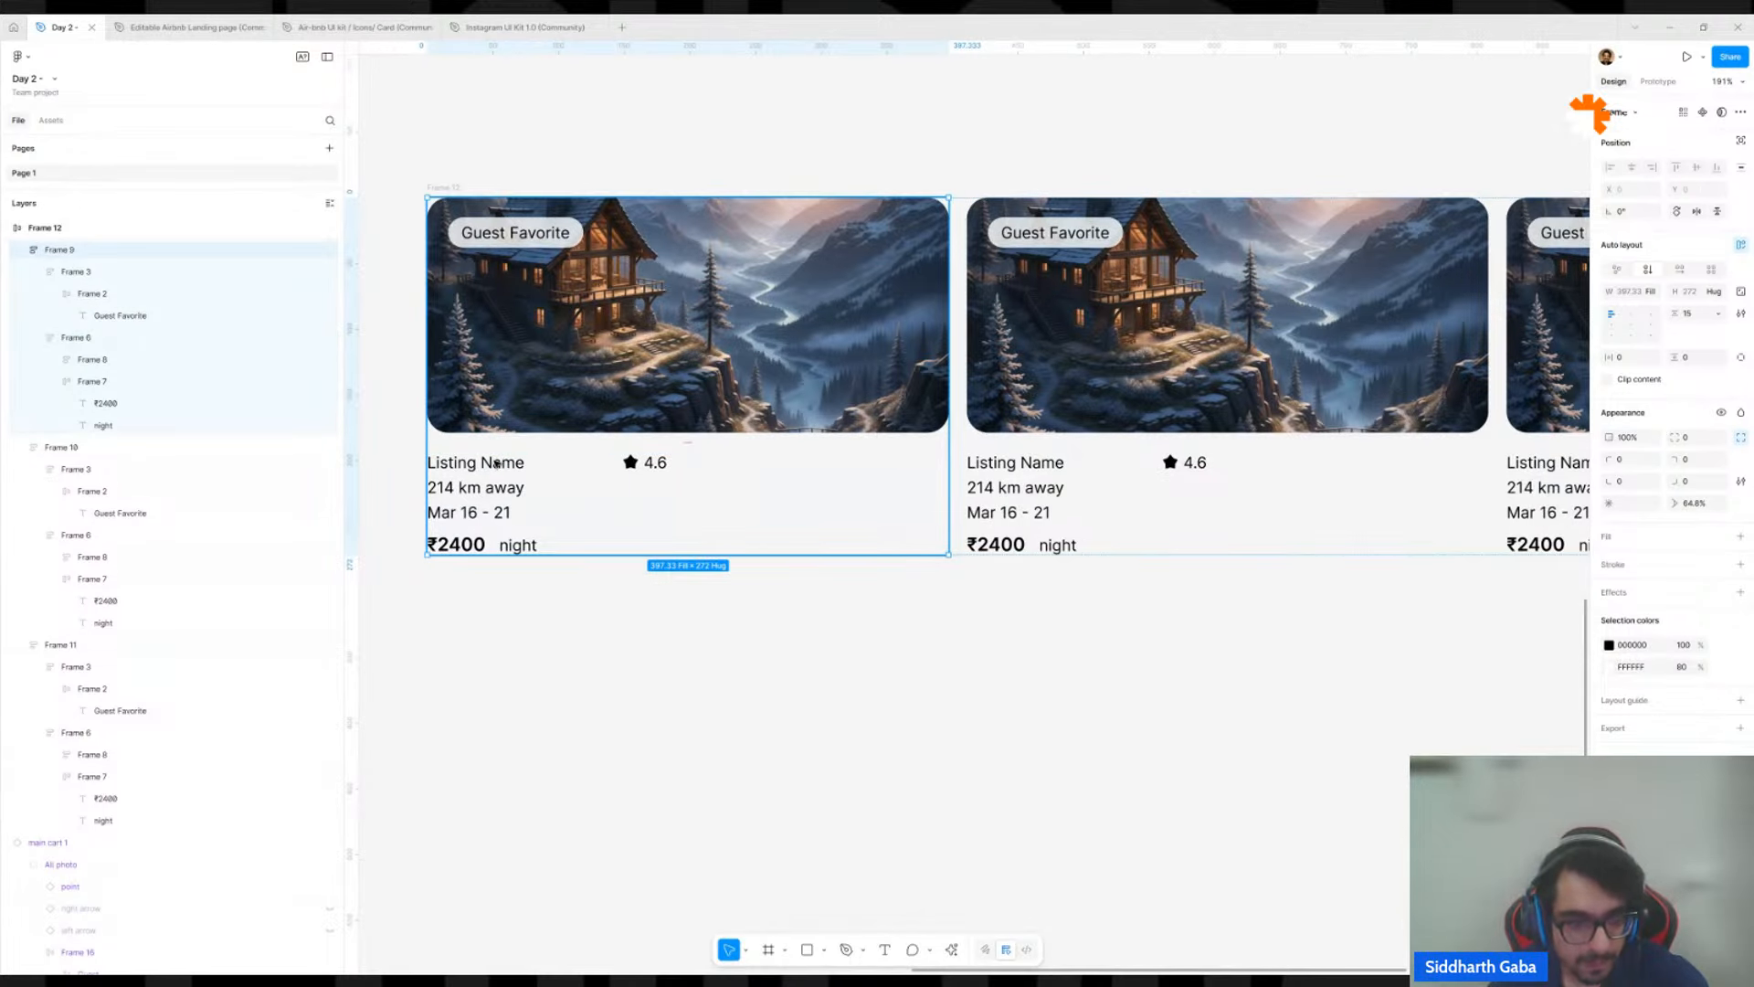
double_click(496, 463)
double_click(625, 469)
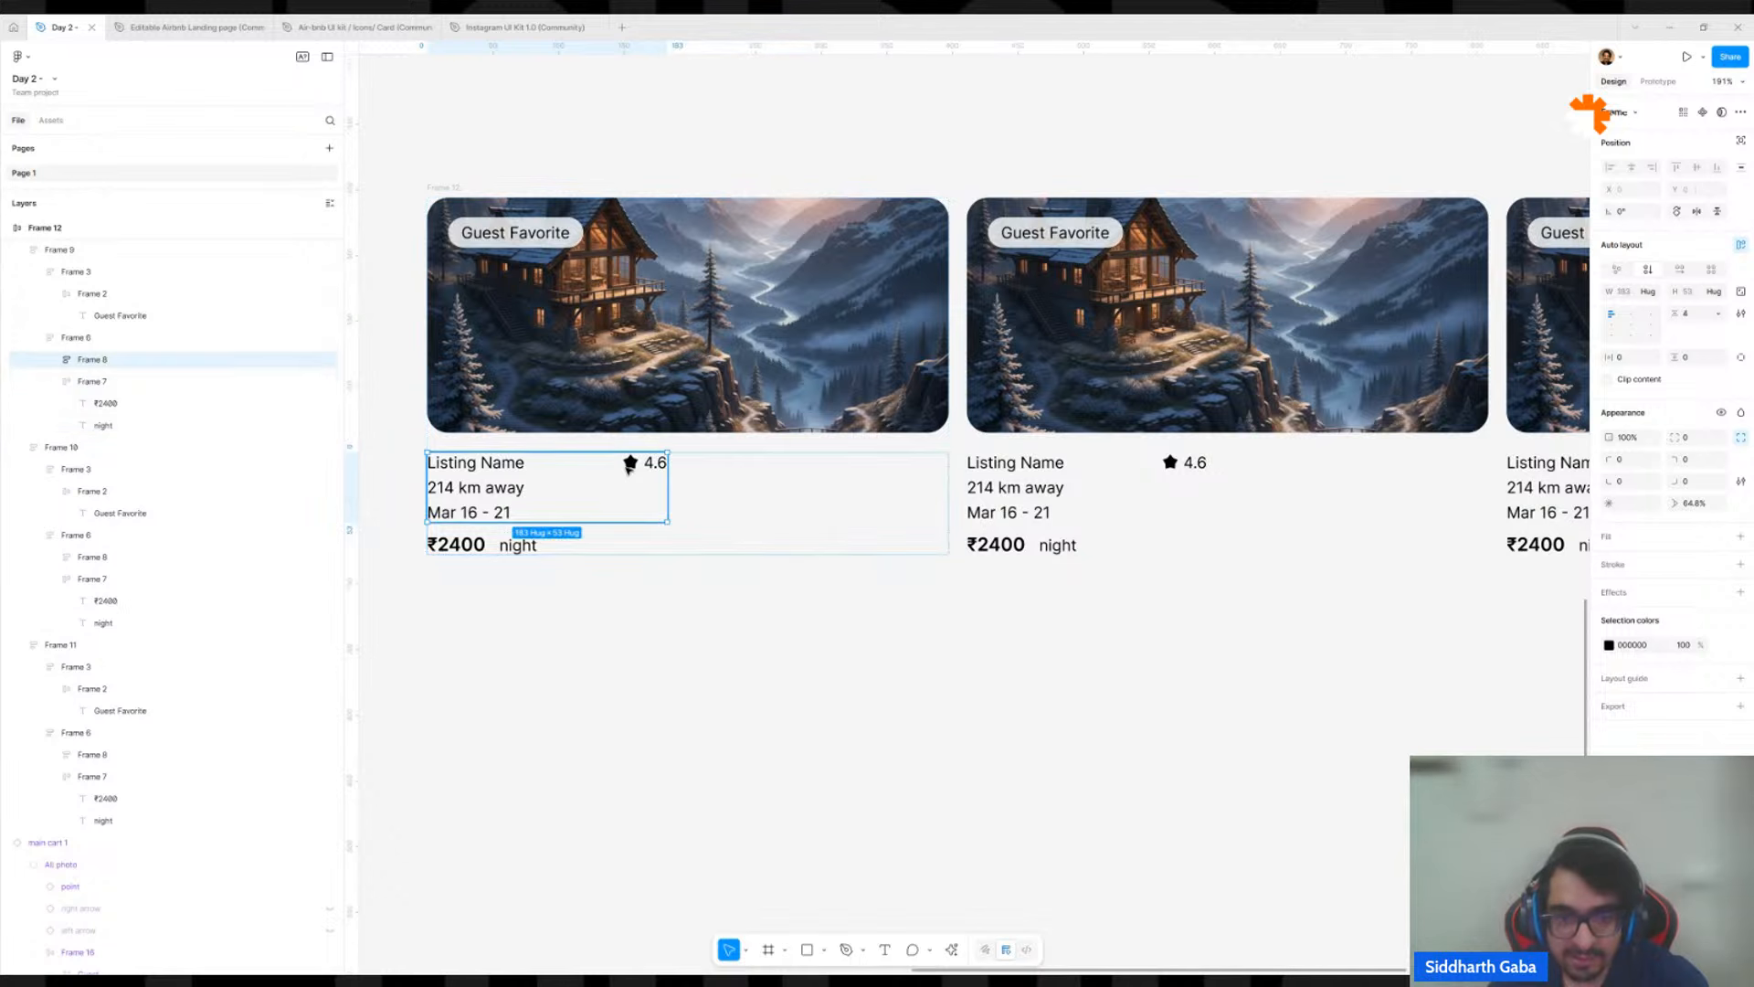
left_click(1051, 468, "shift")
double_click(1040, 477, "shift")
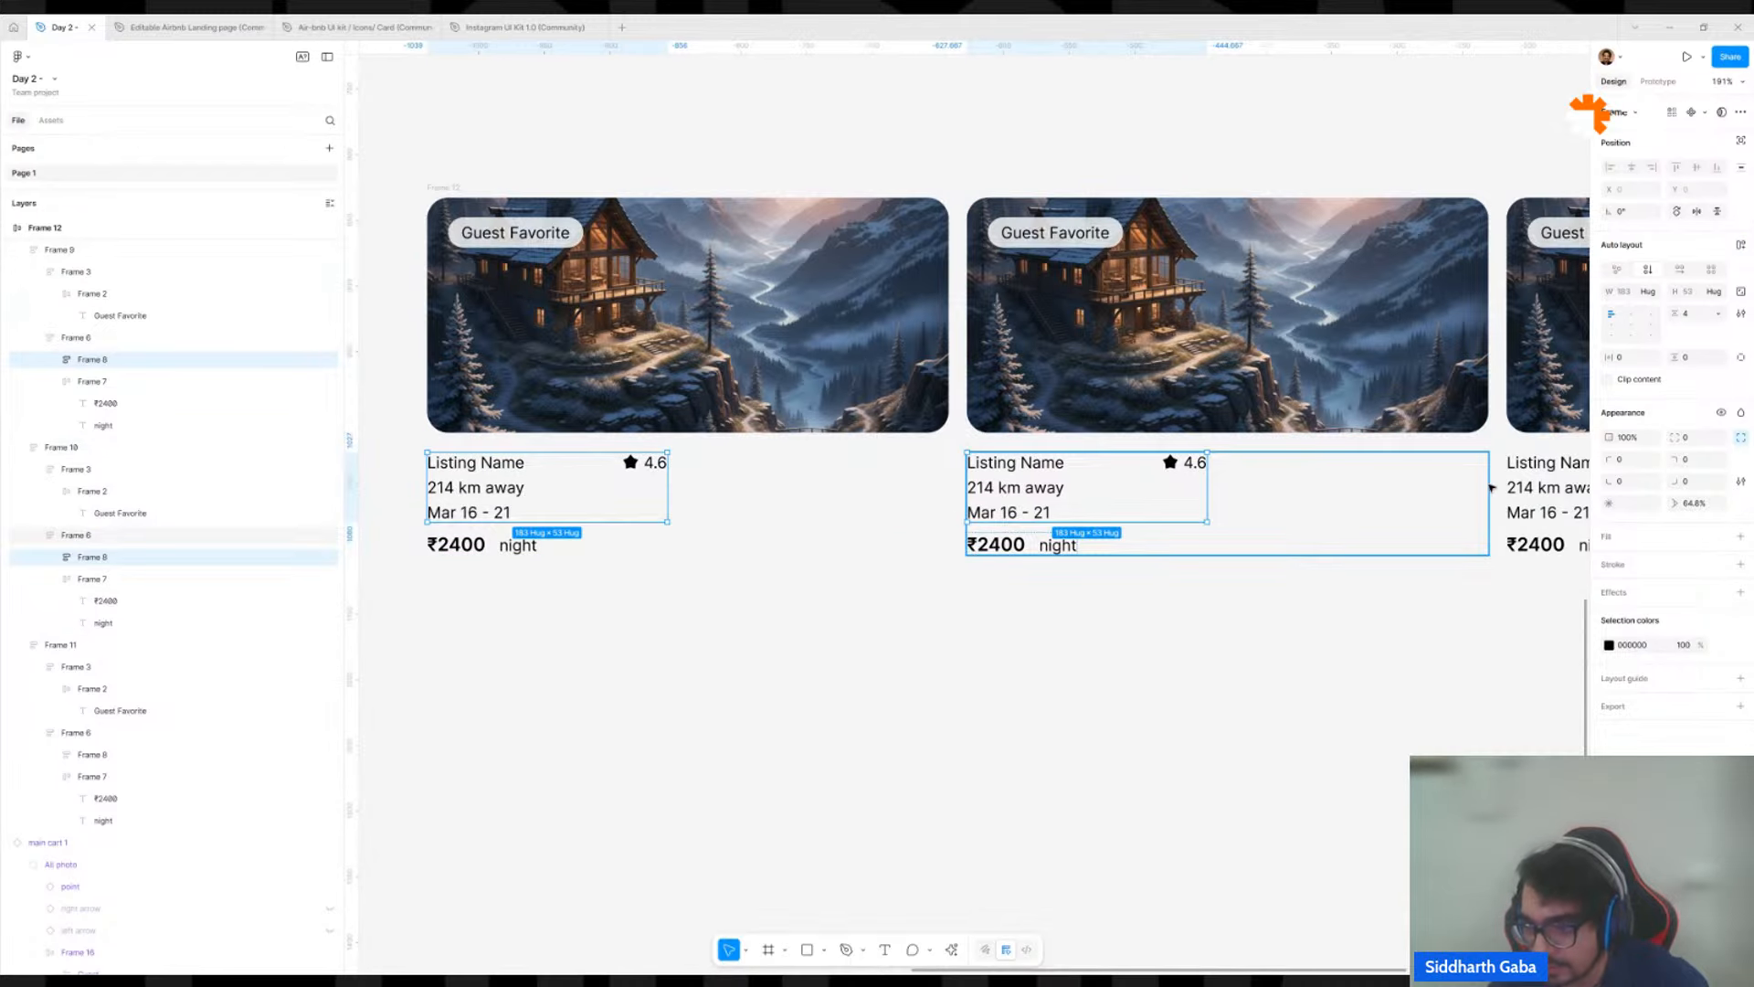
left_click(1541, 489, "shift")
double_click(1541, 489, "shift")
left_click_drag(1541, 488, 1370, 490)
left_click(1370, 491, "shift")
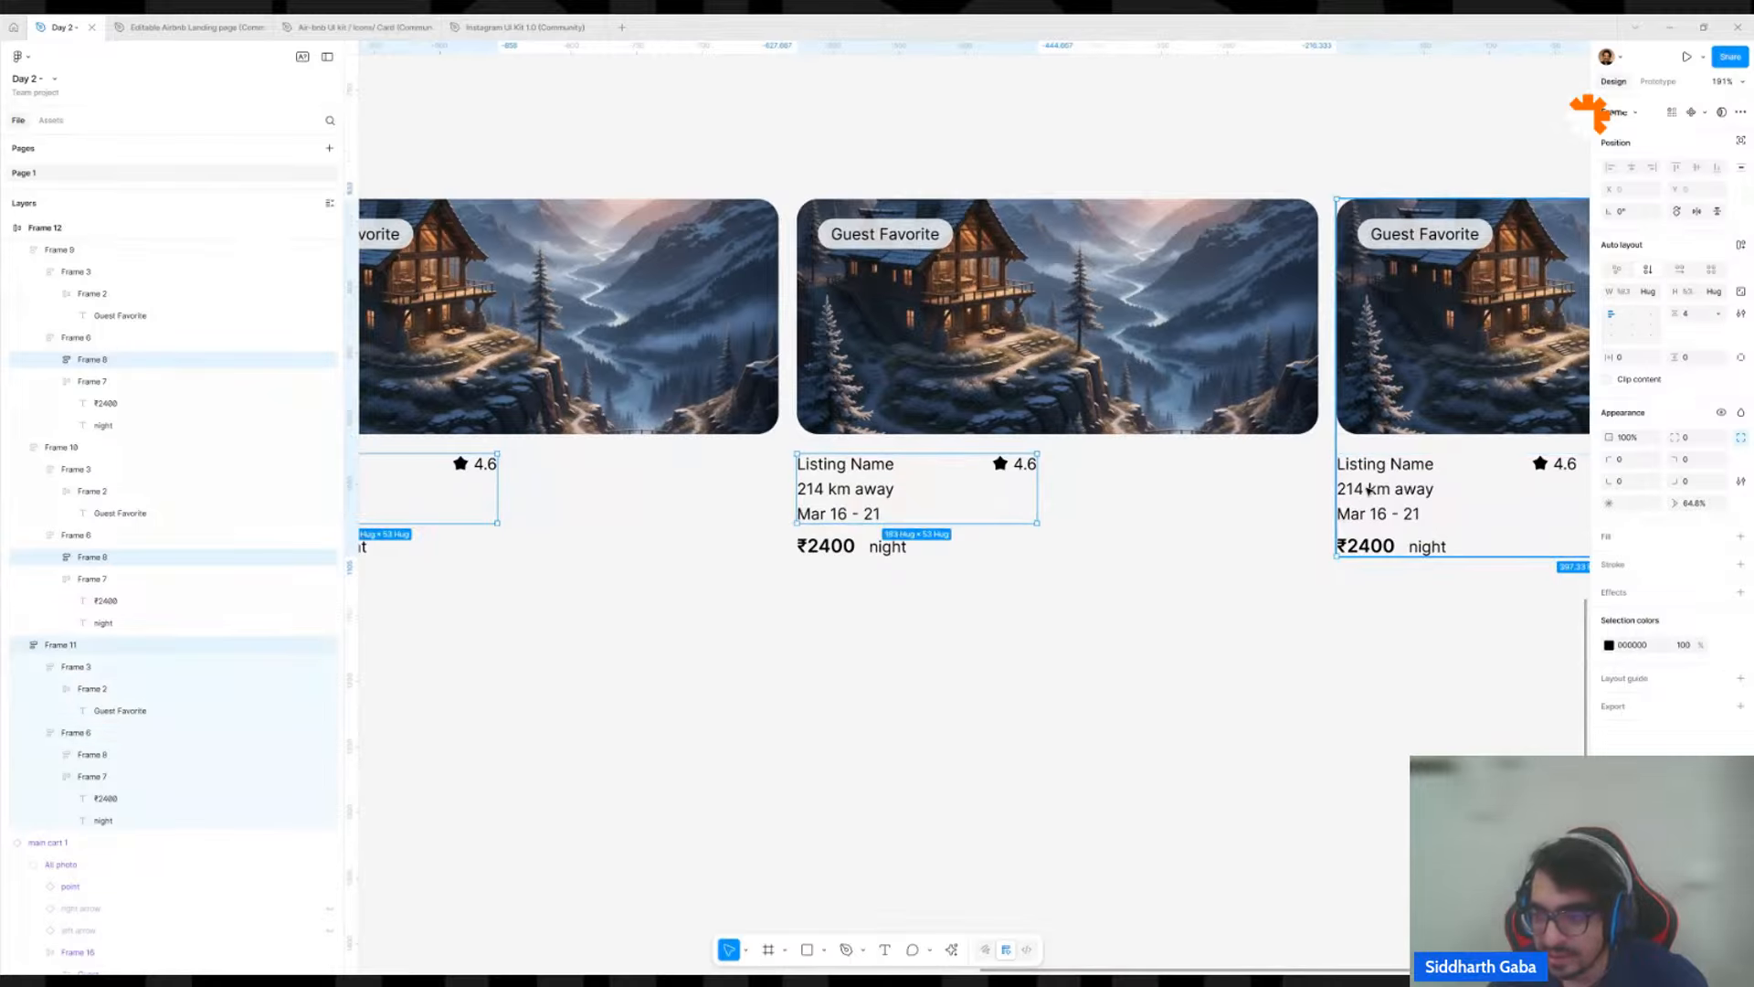
double_click(1369, 491, "shift")
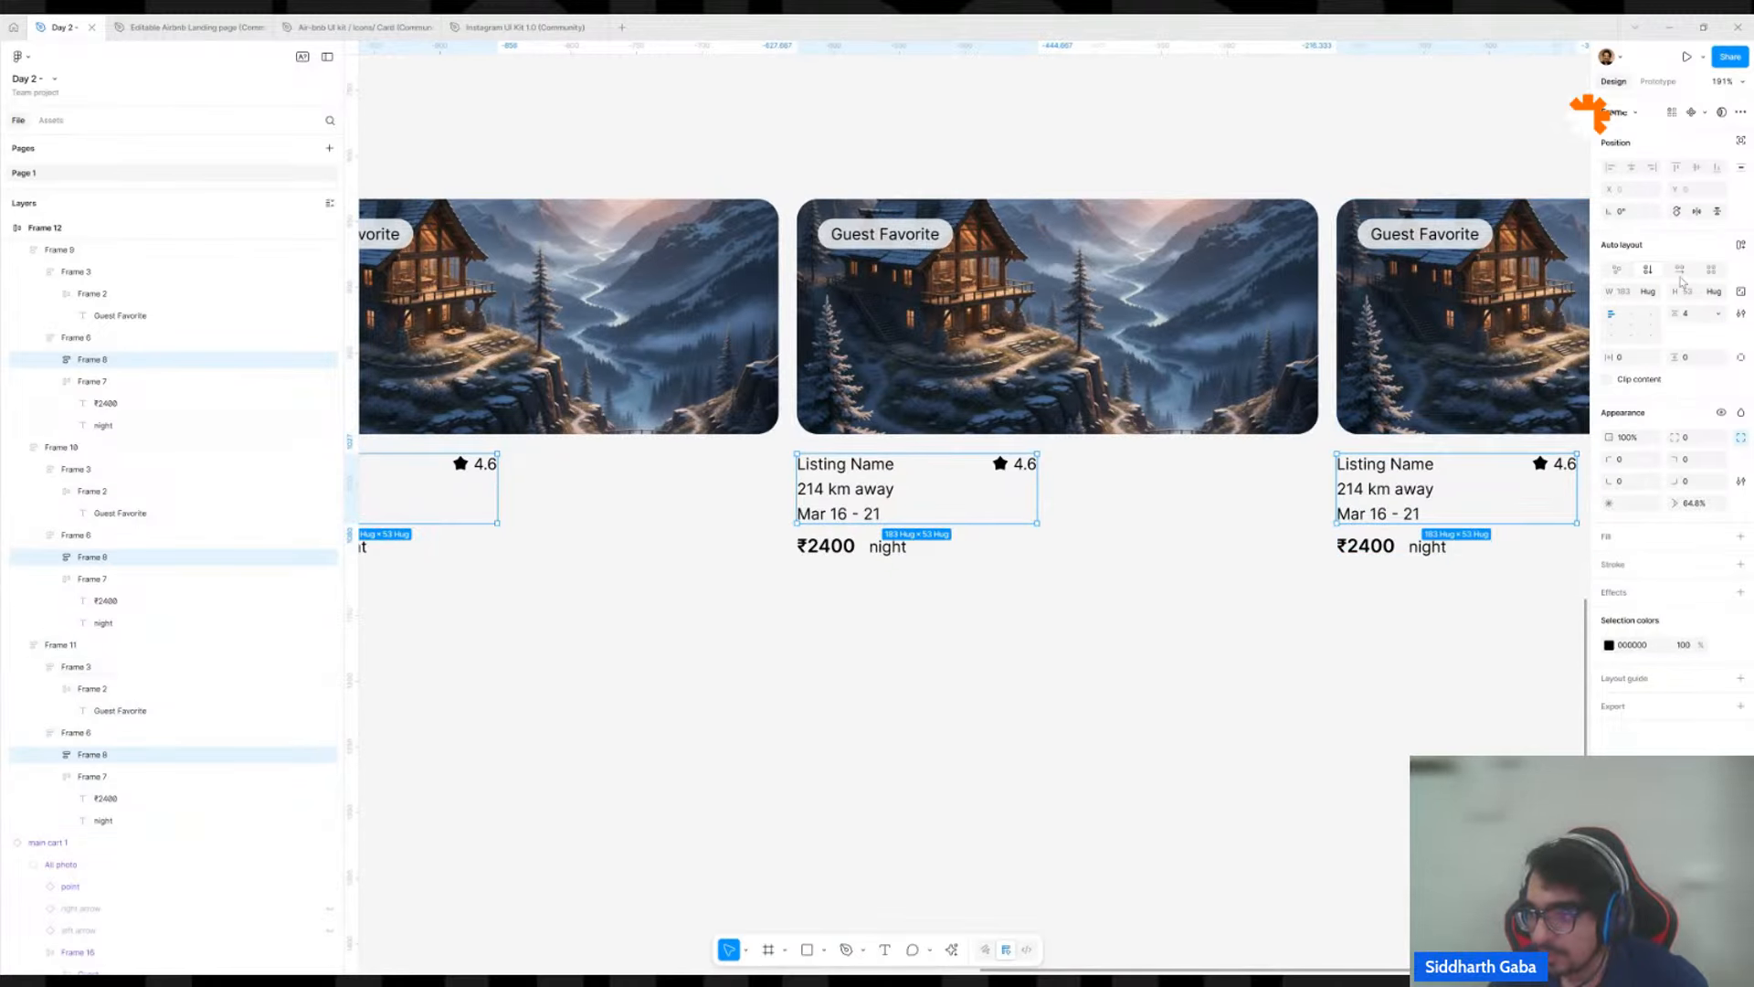
left_click(1652, 294)
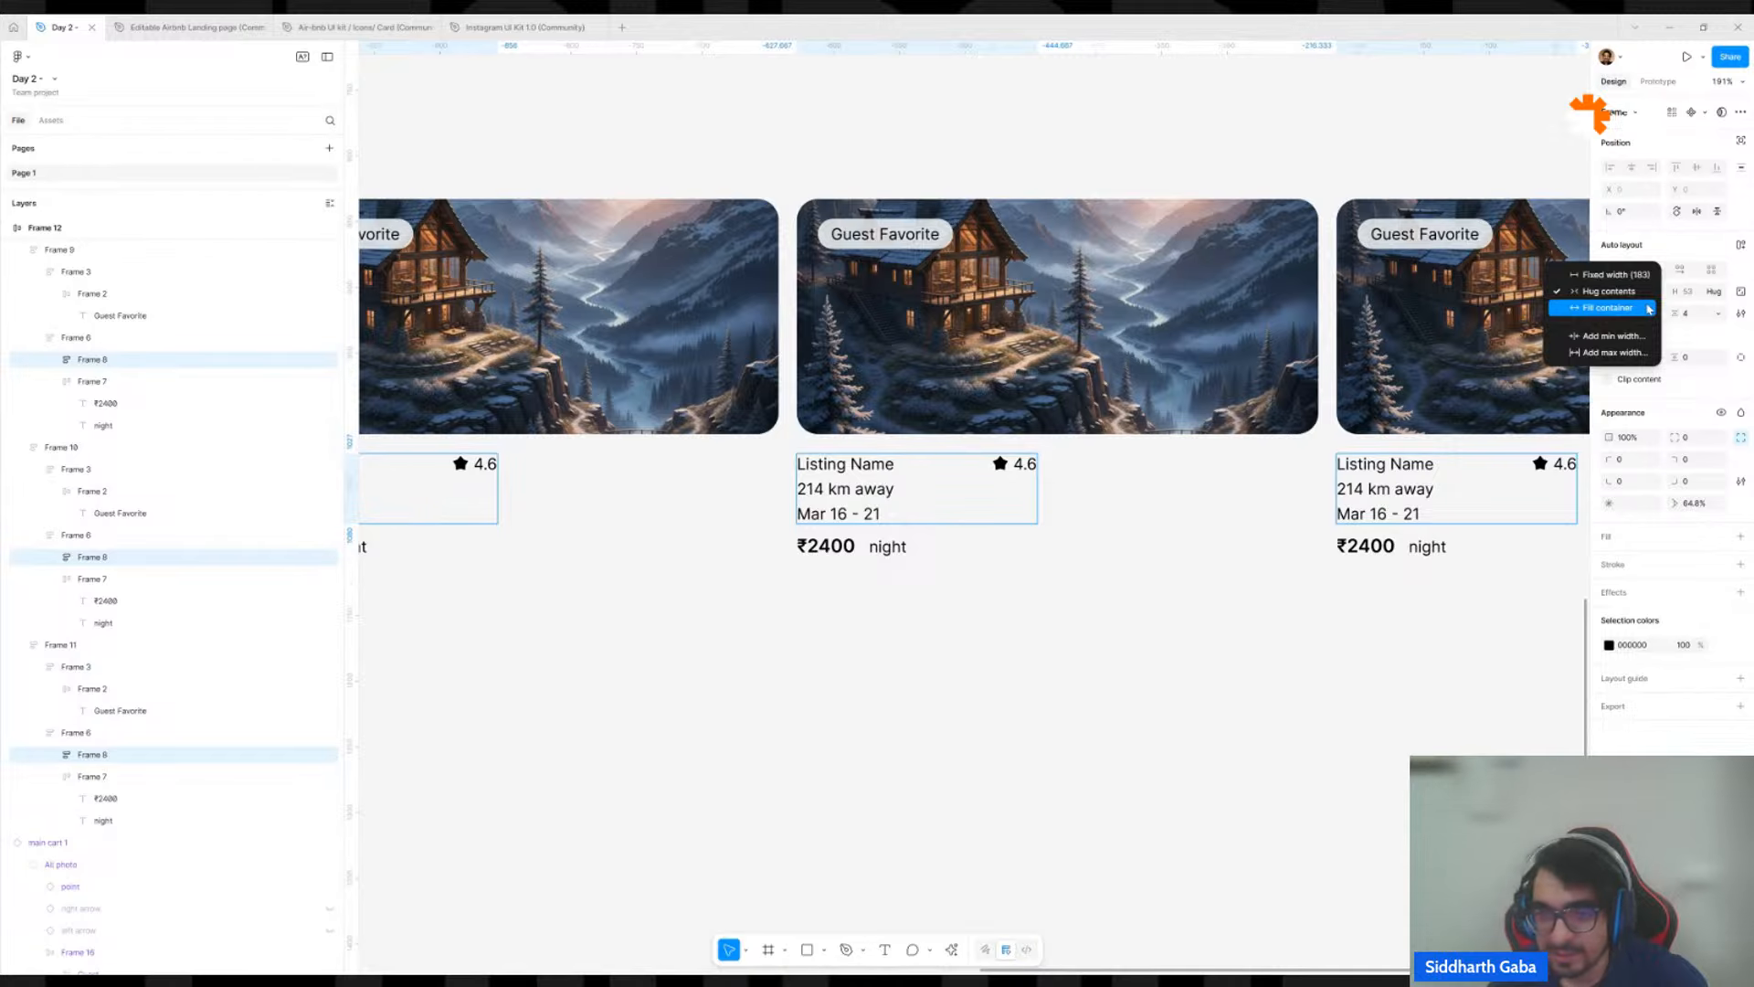
left_click(1650, 309)
scroll(1014, 509, "down", 3)
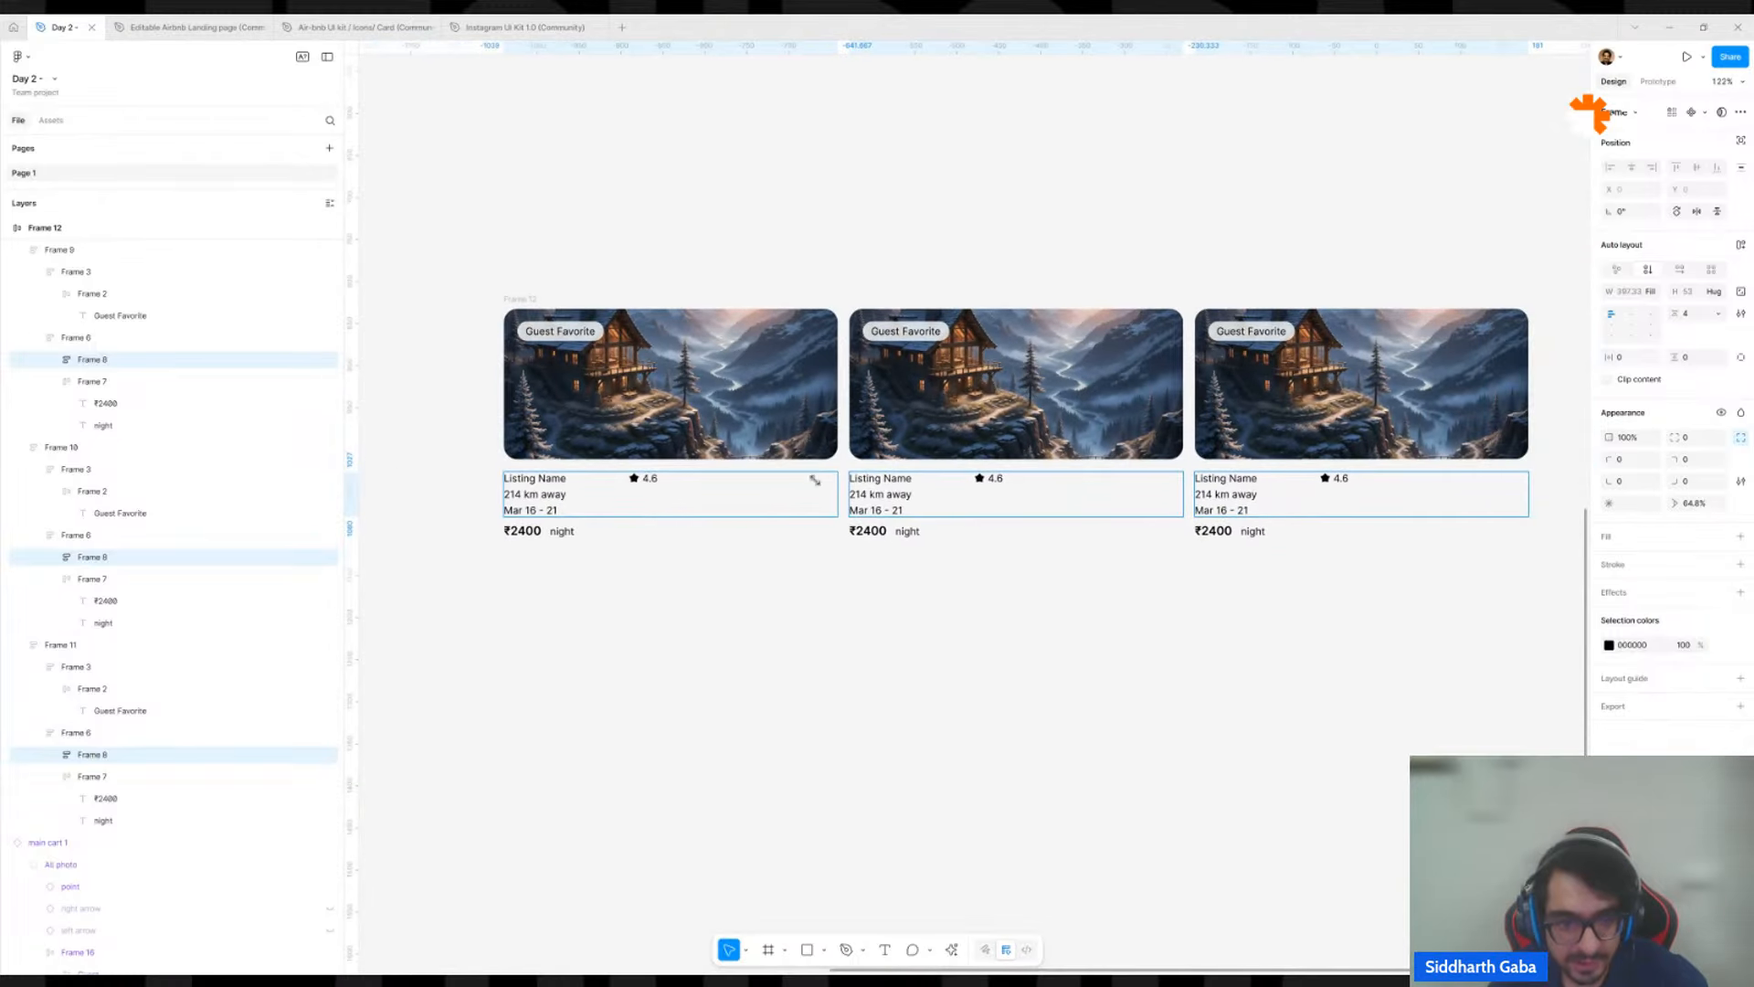
double_click(548, 483)
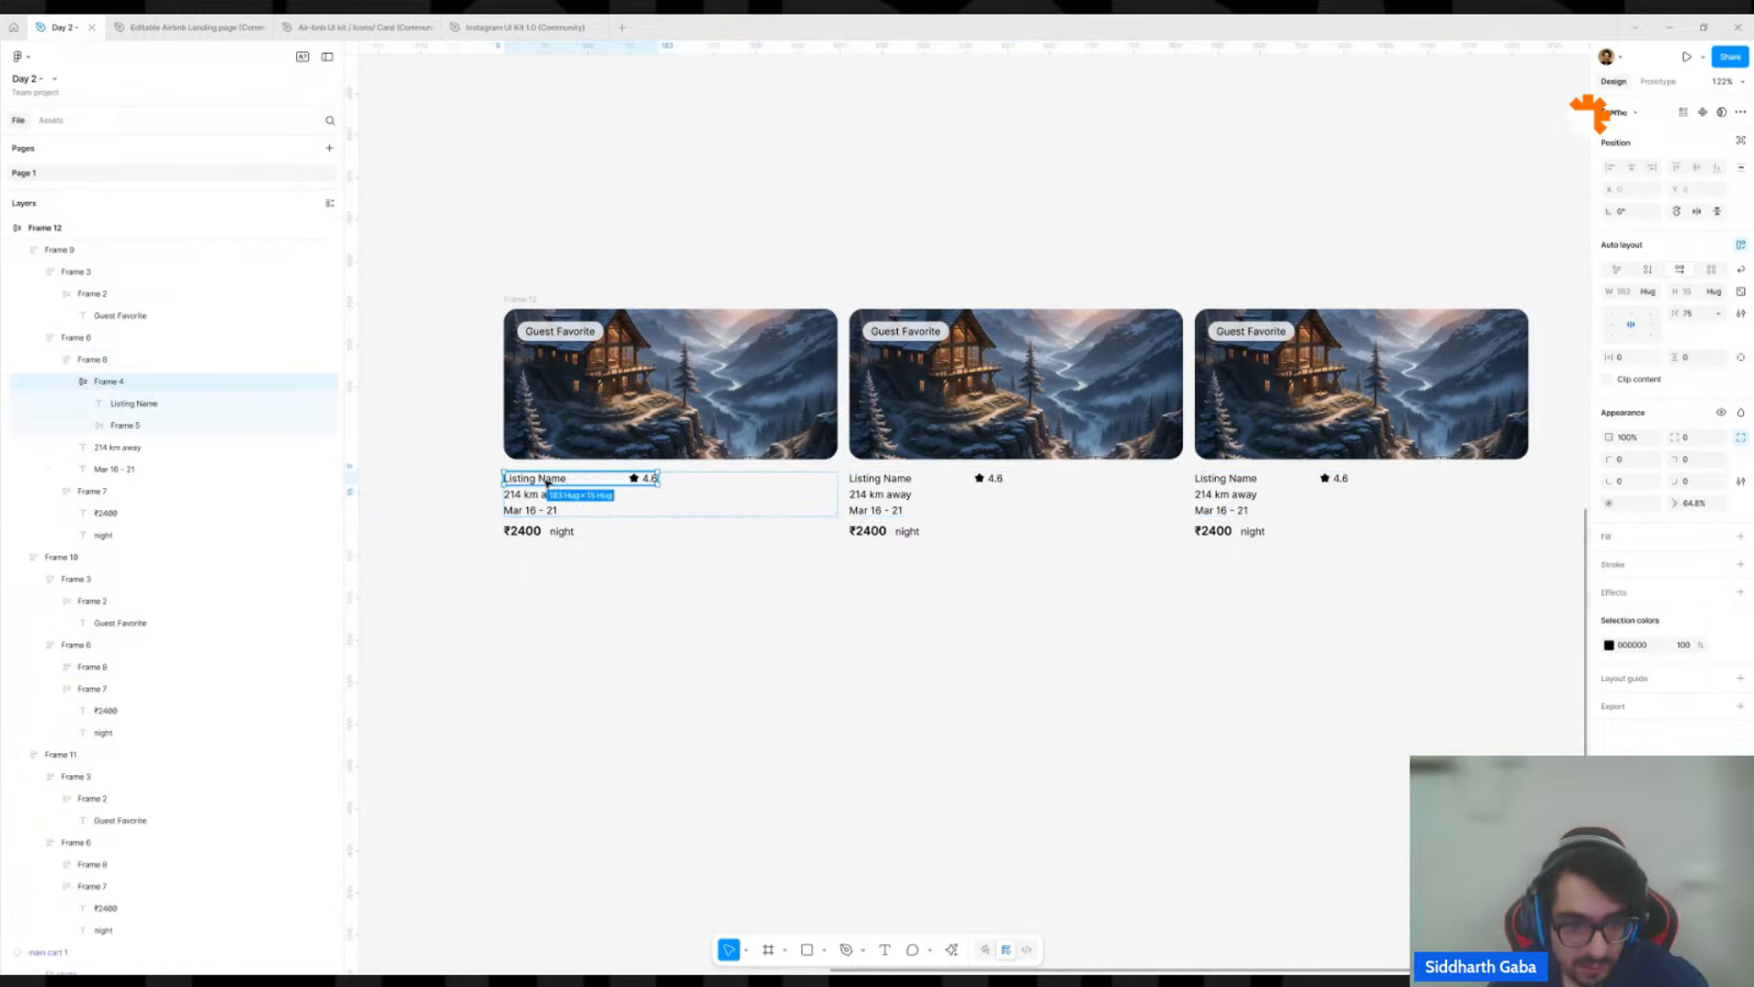
left_click(881, 477, "shift")
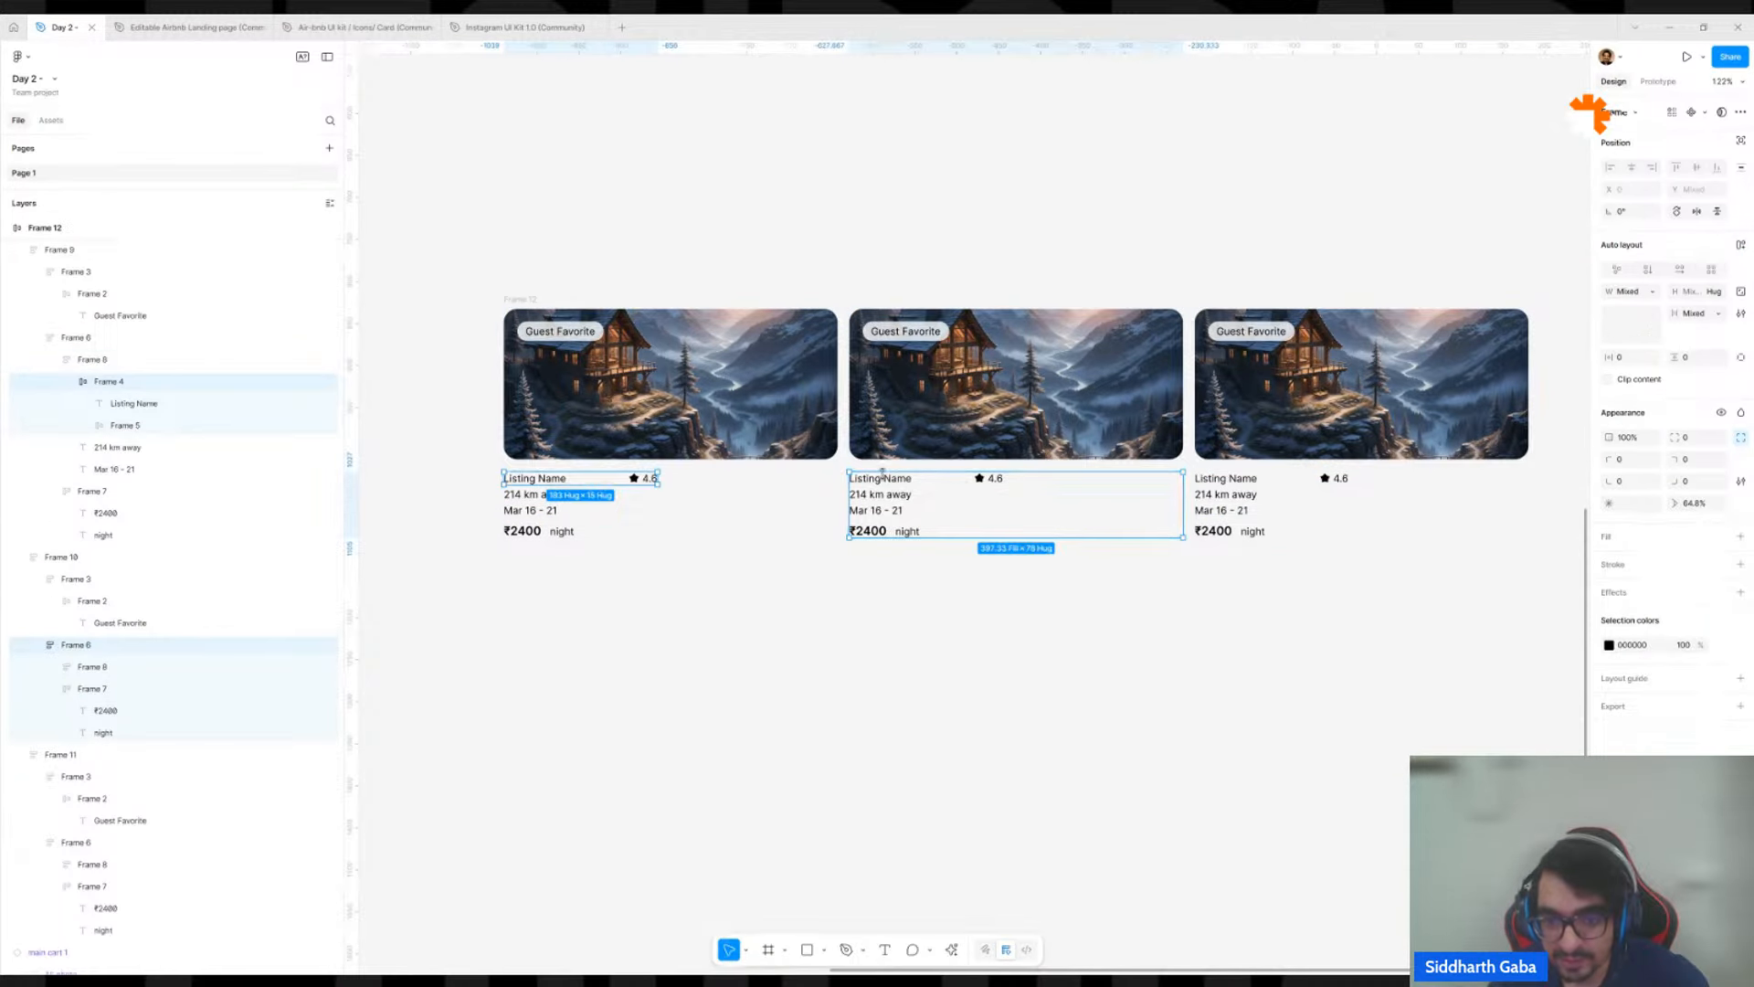
double_click(884, 477, "shift")
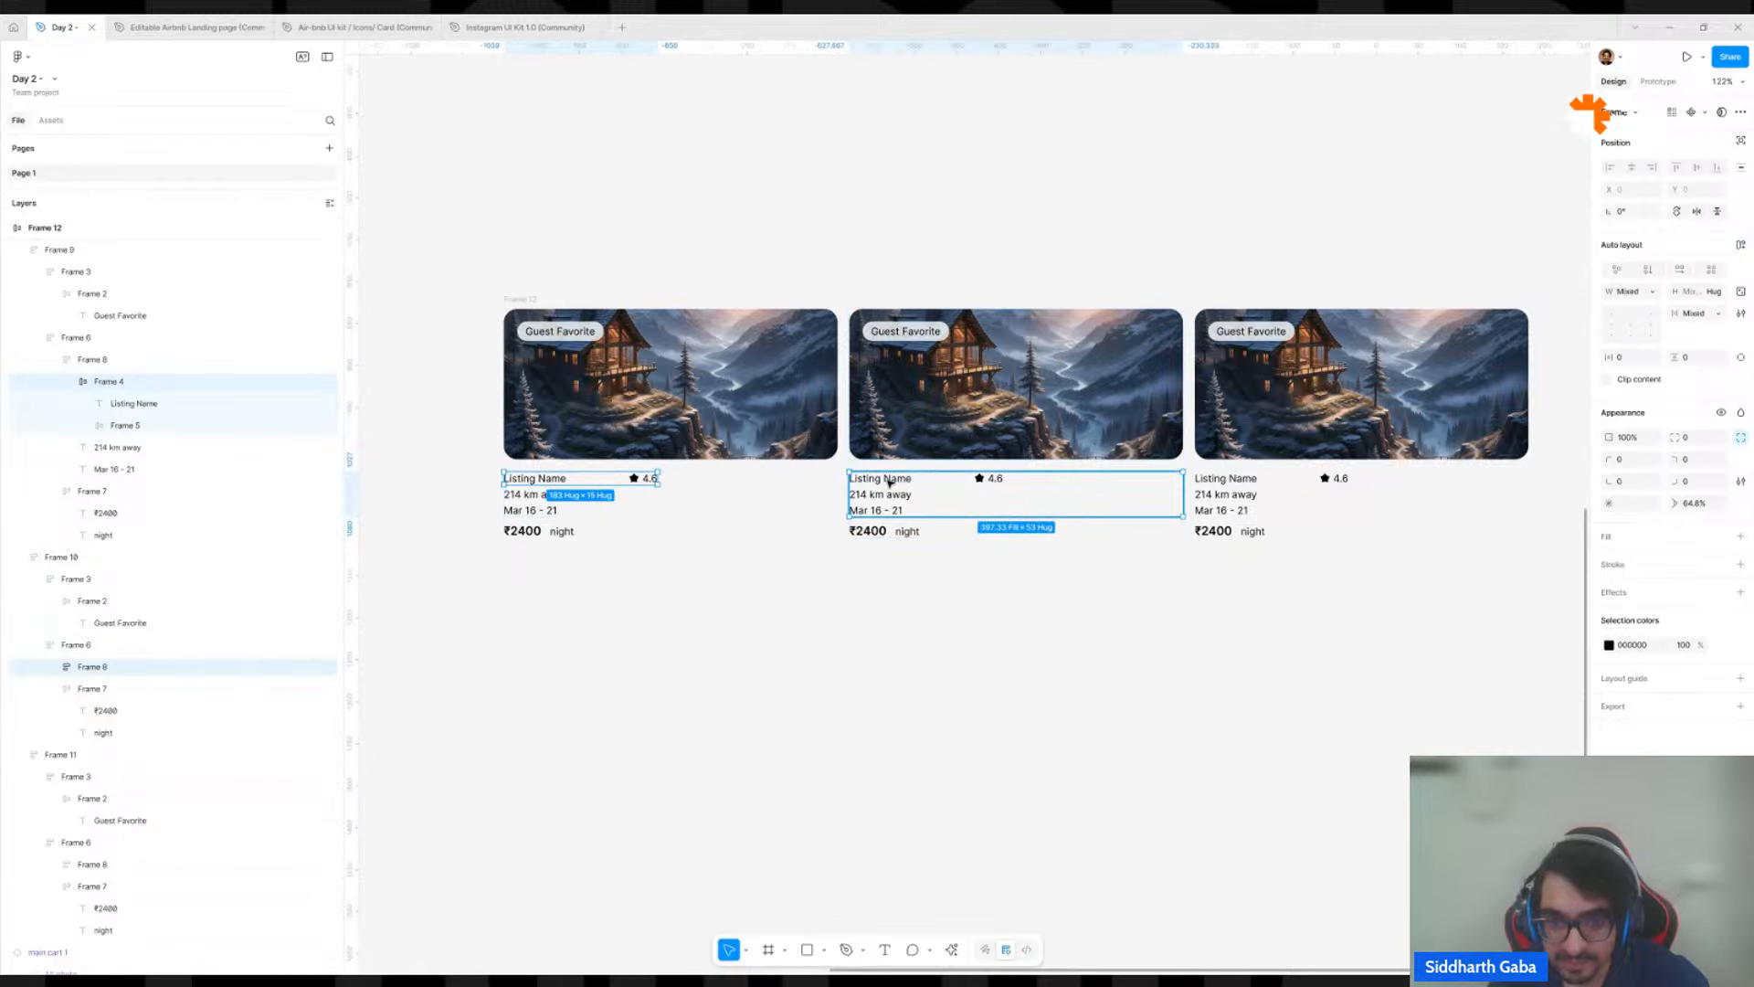
double_click(885, 478, "shift")
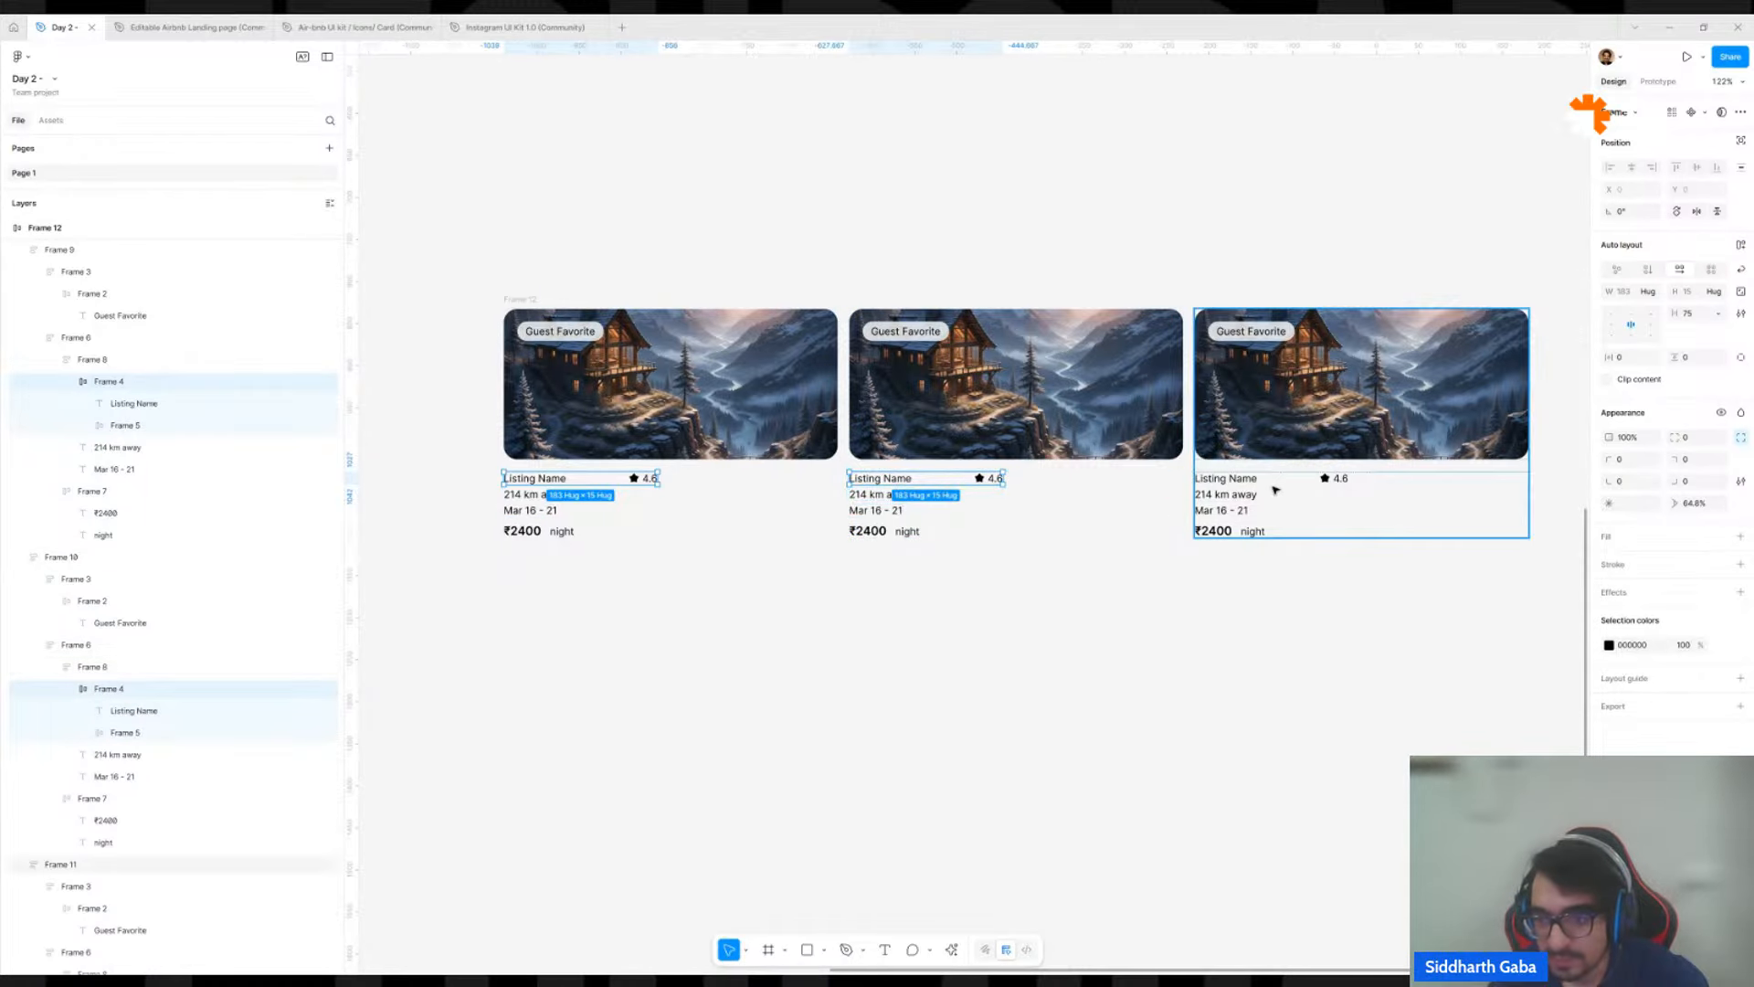
double_click(1243, 481, "shift")
double_click(1239, 478, "shift")
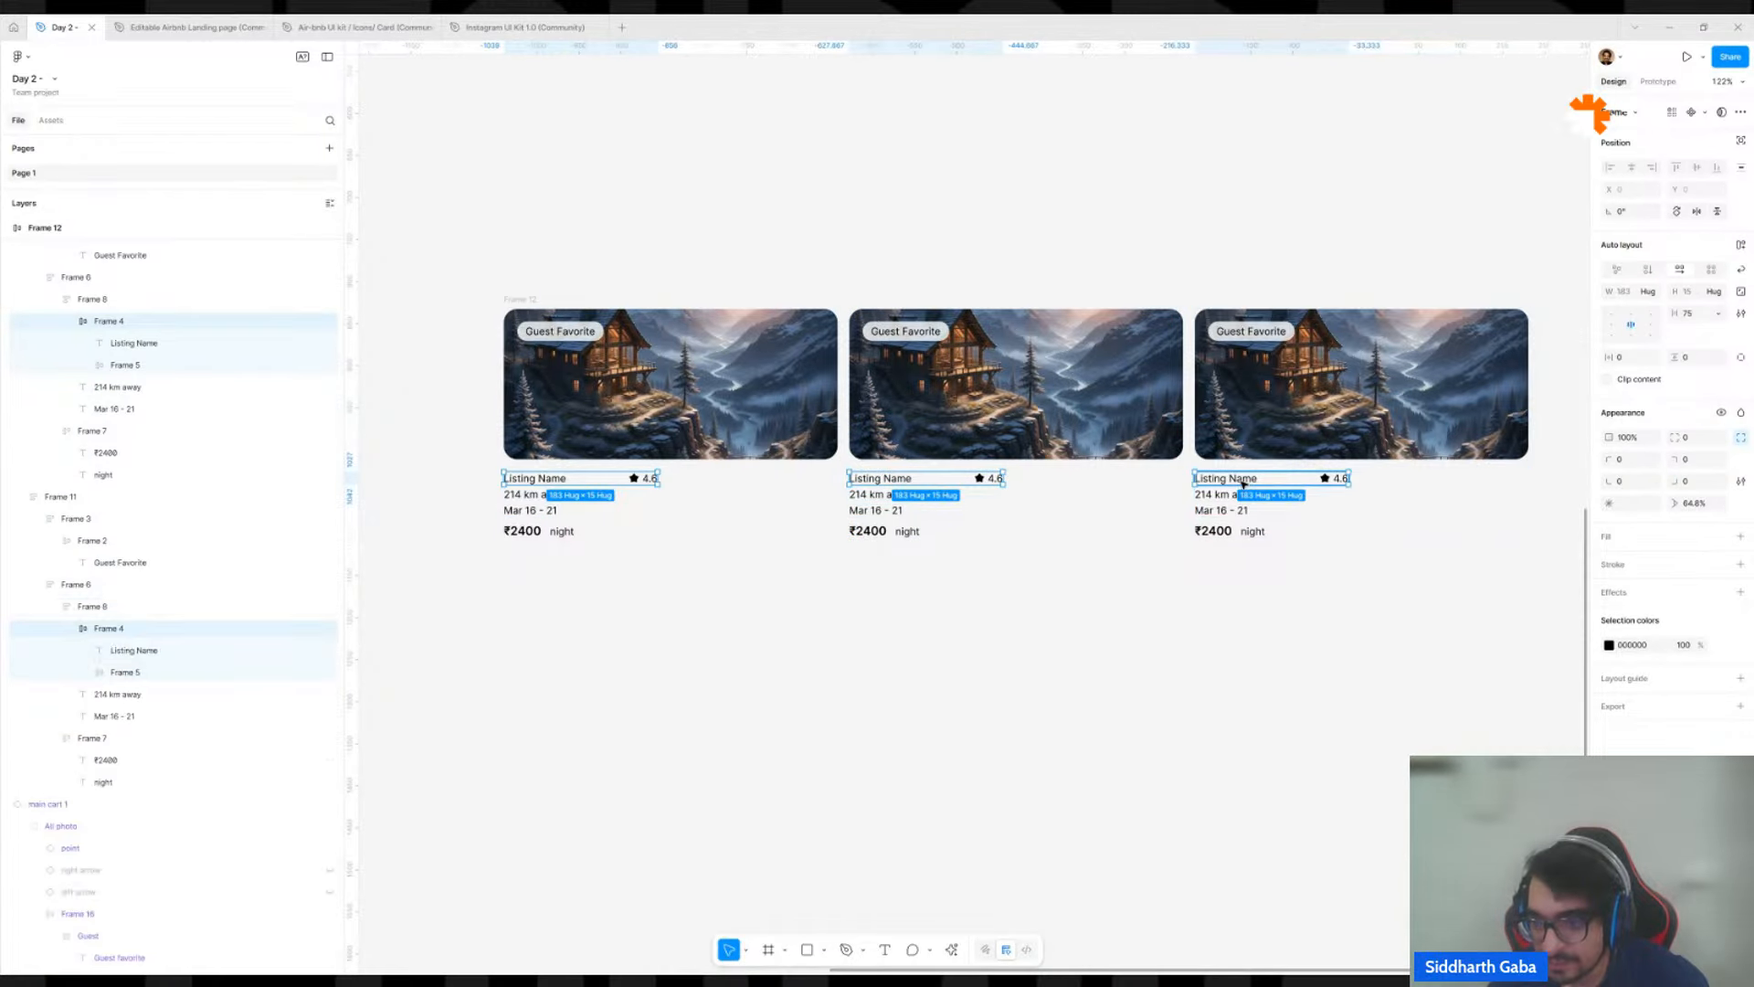
left_click(1655, 295)
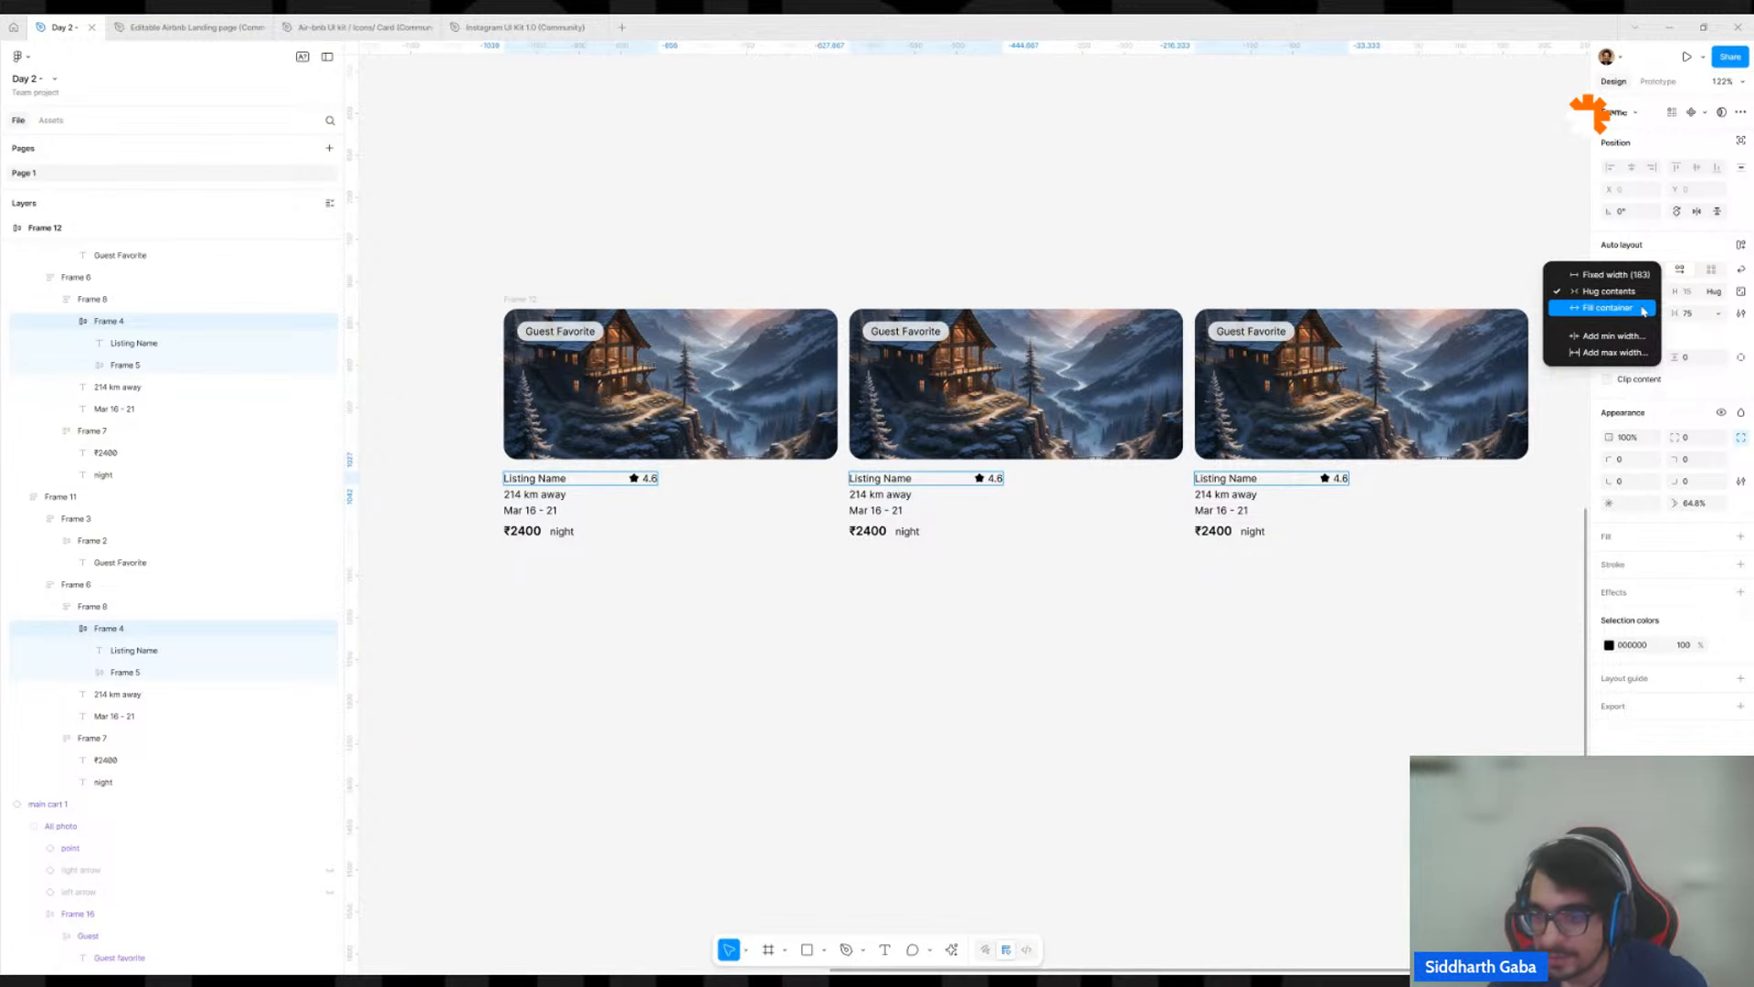
left_click(1283, 746)
left_click(905, 575)
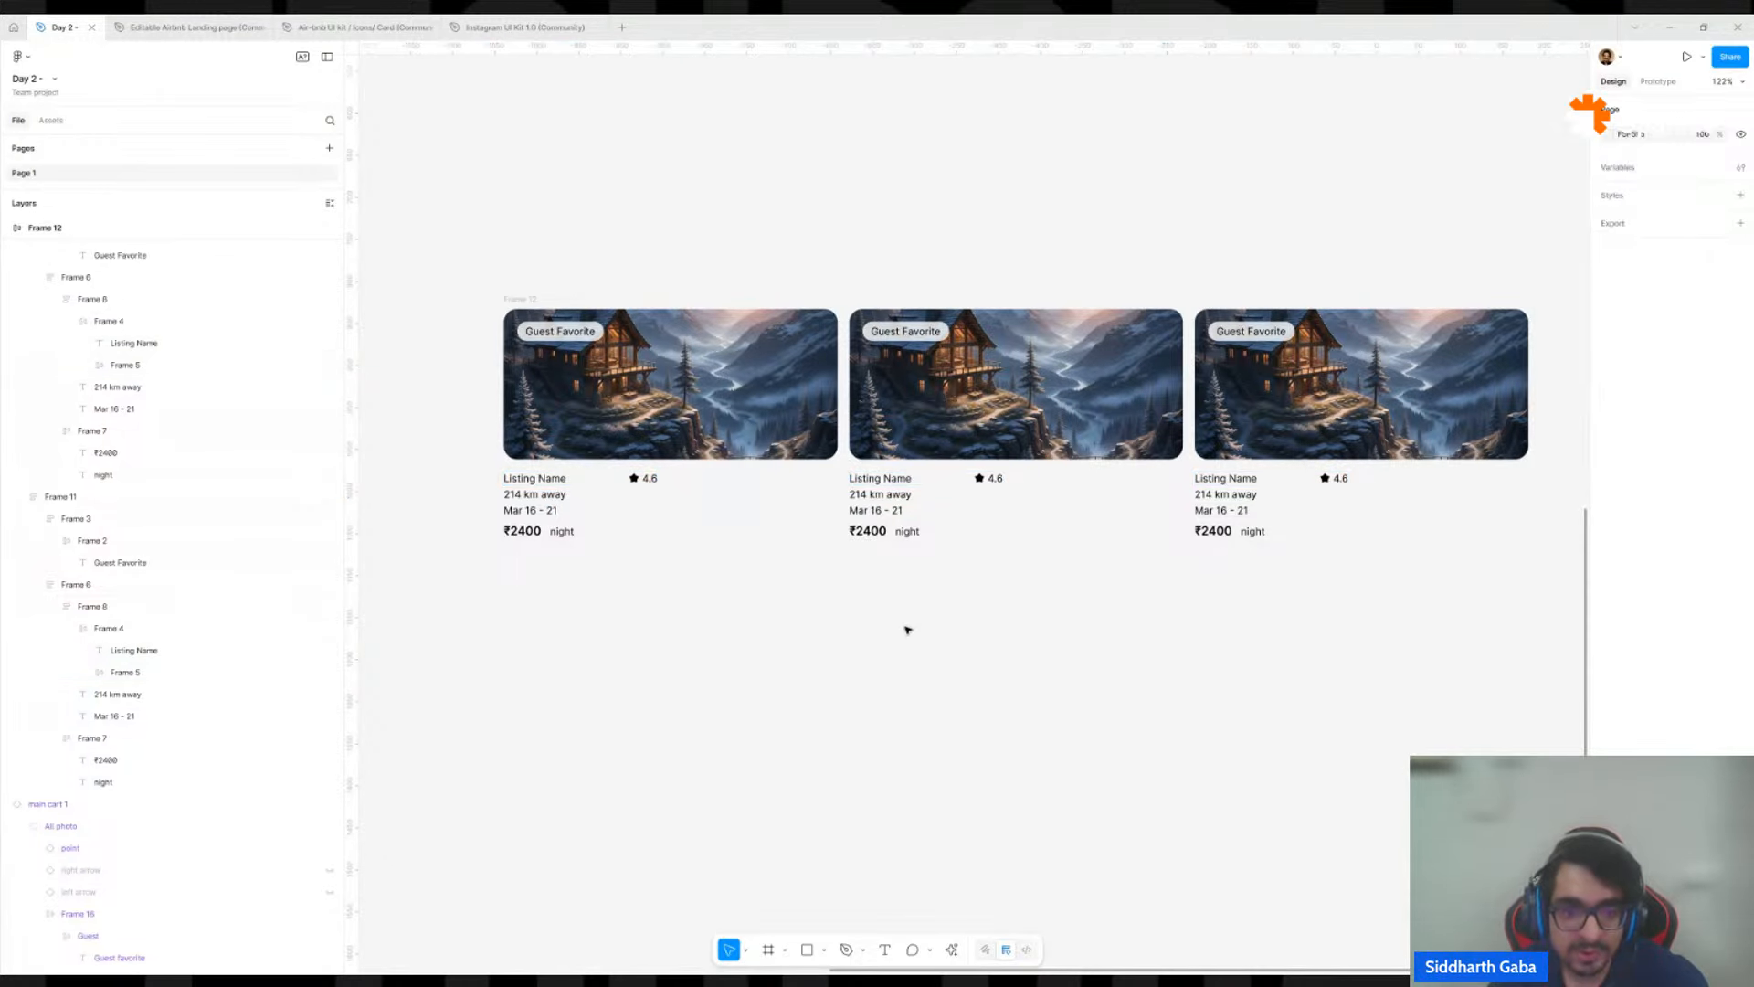
left_click(560, 486)
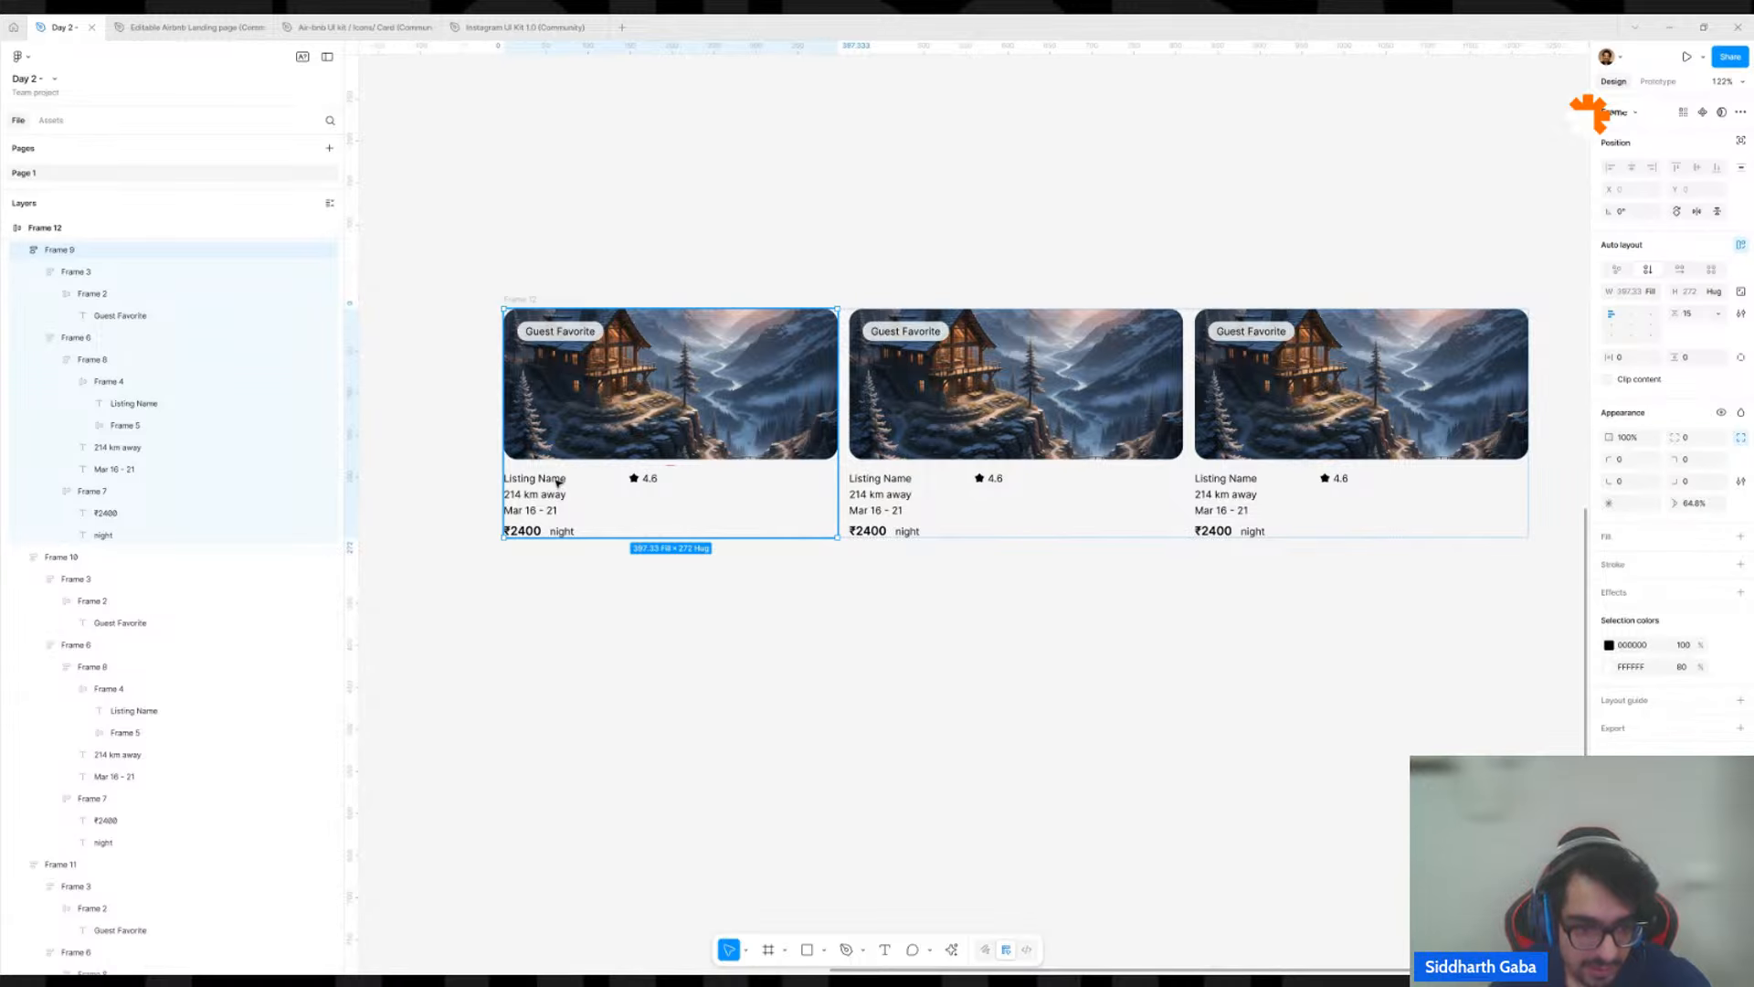
left_click(550, 630)
left_click(556, 477)
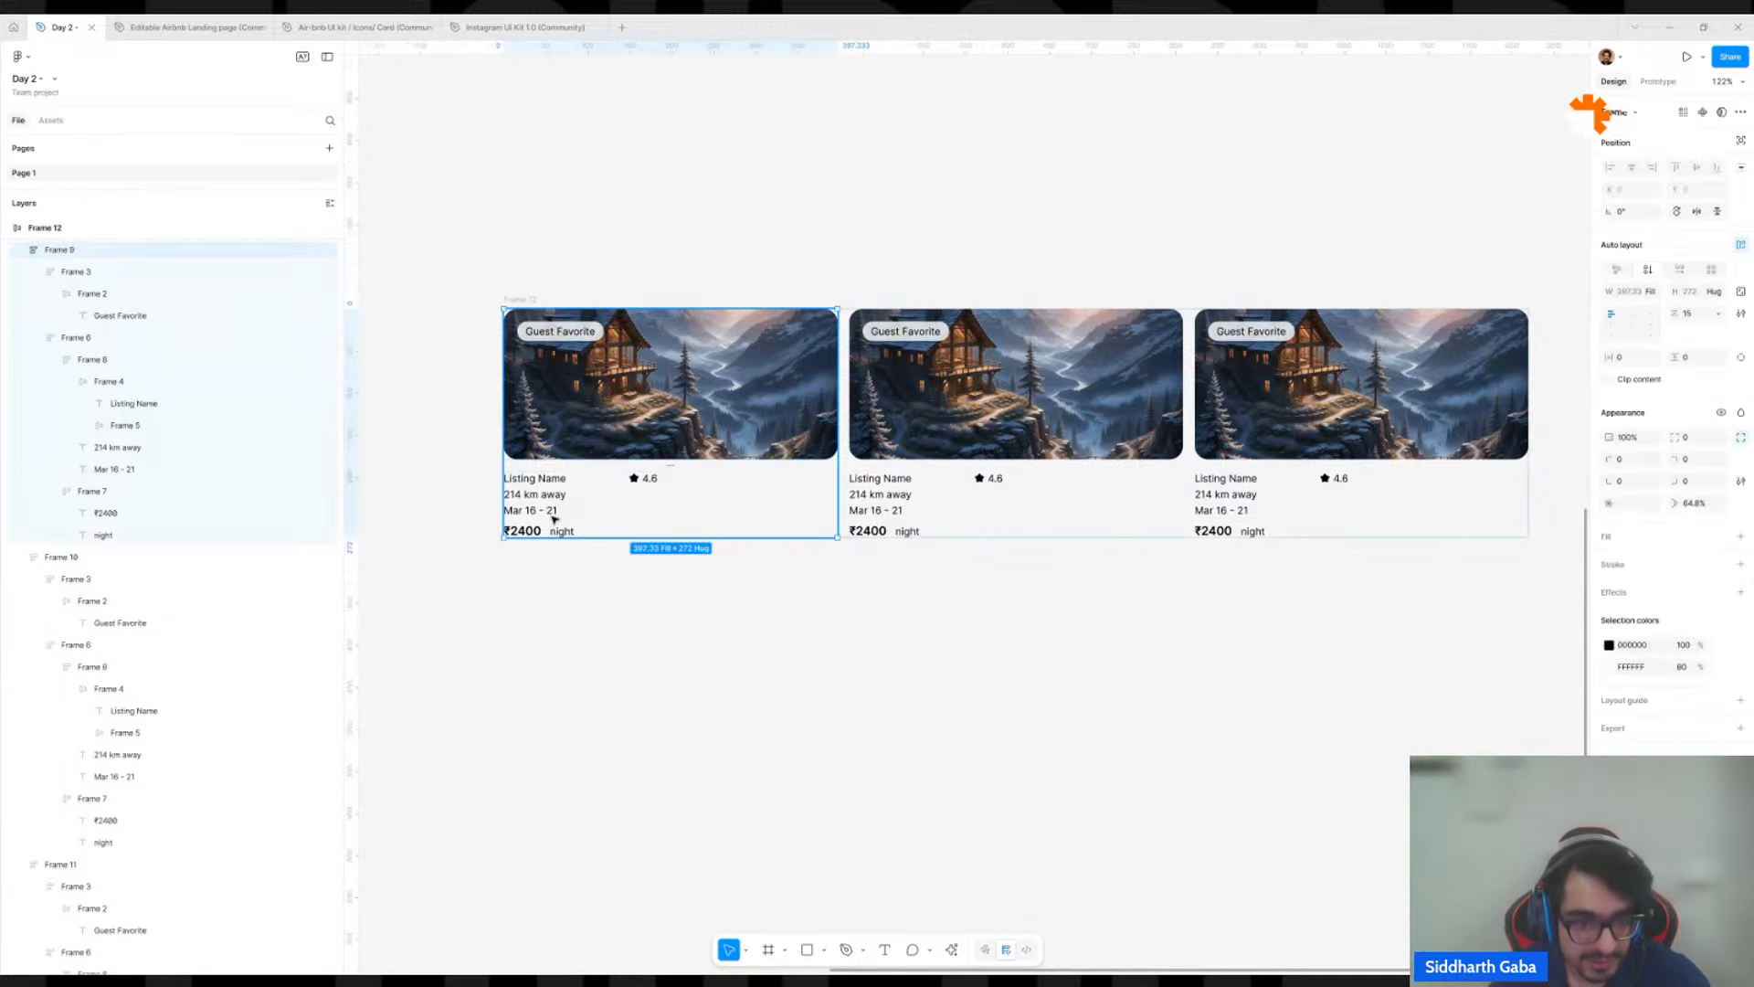
left_click(552, 560)
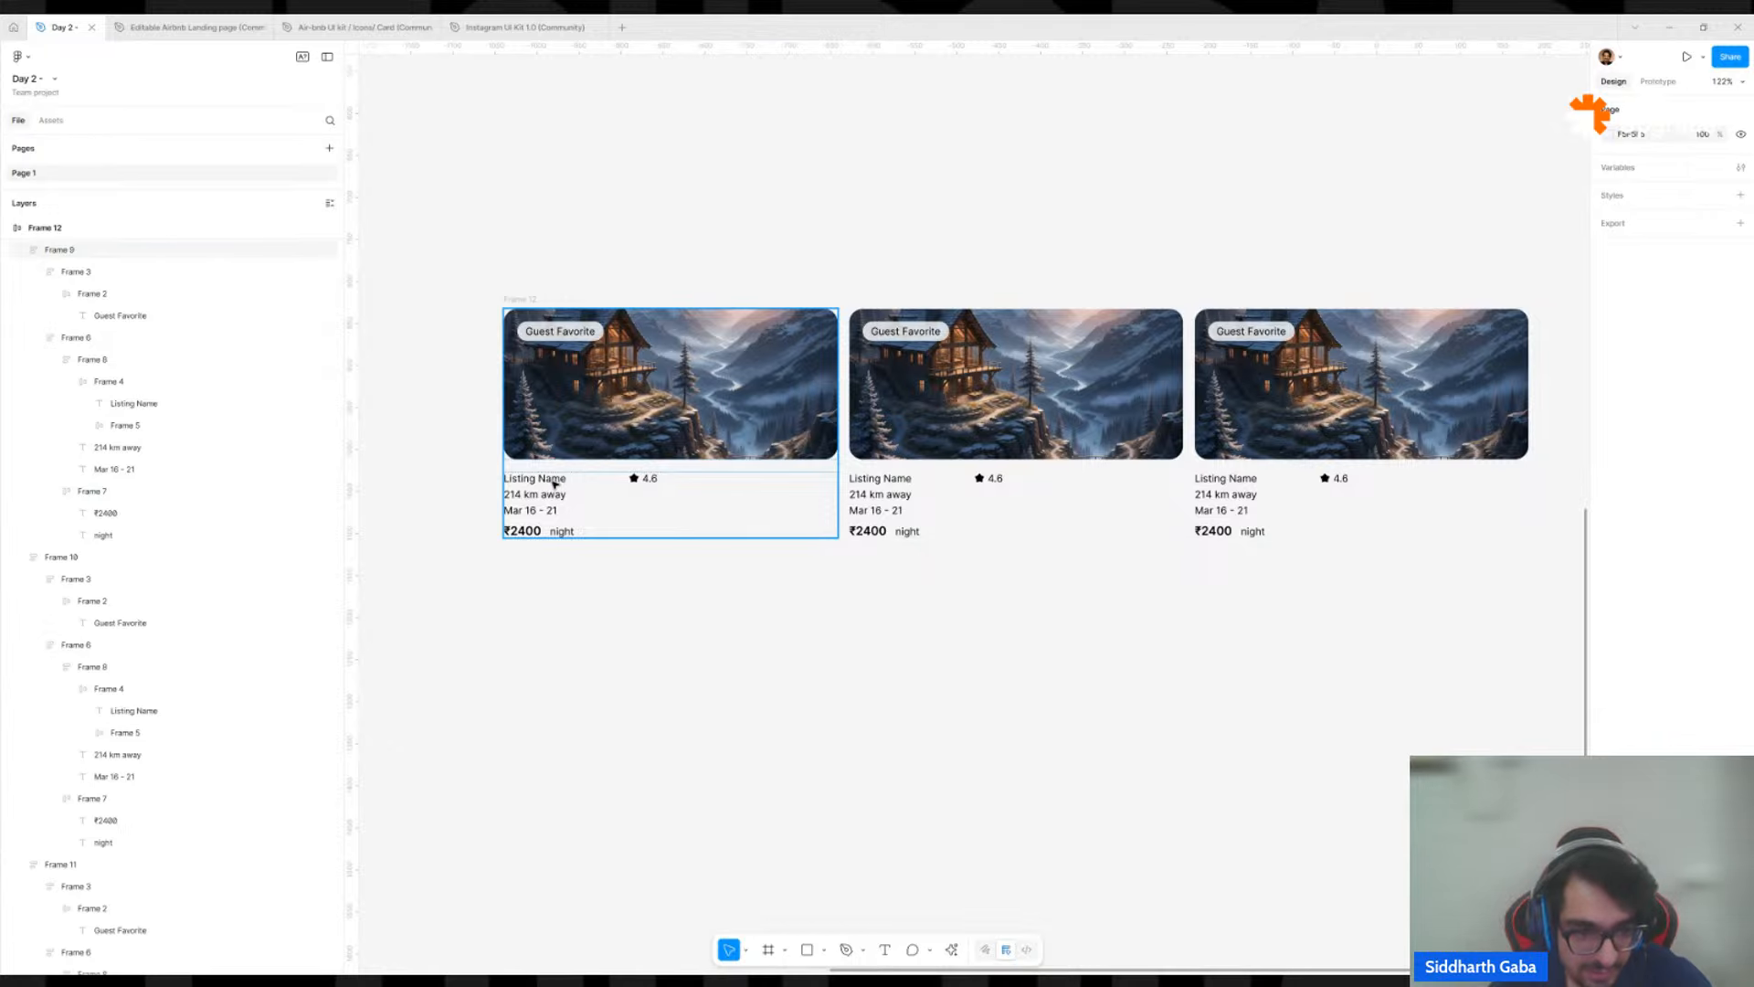
Set the width of the row with the listing name and star rating to Fill container in all three cards.
double_click(554, 484)
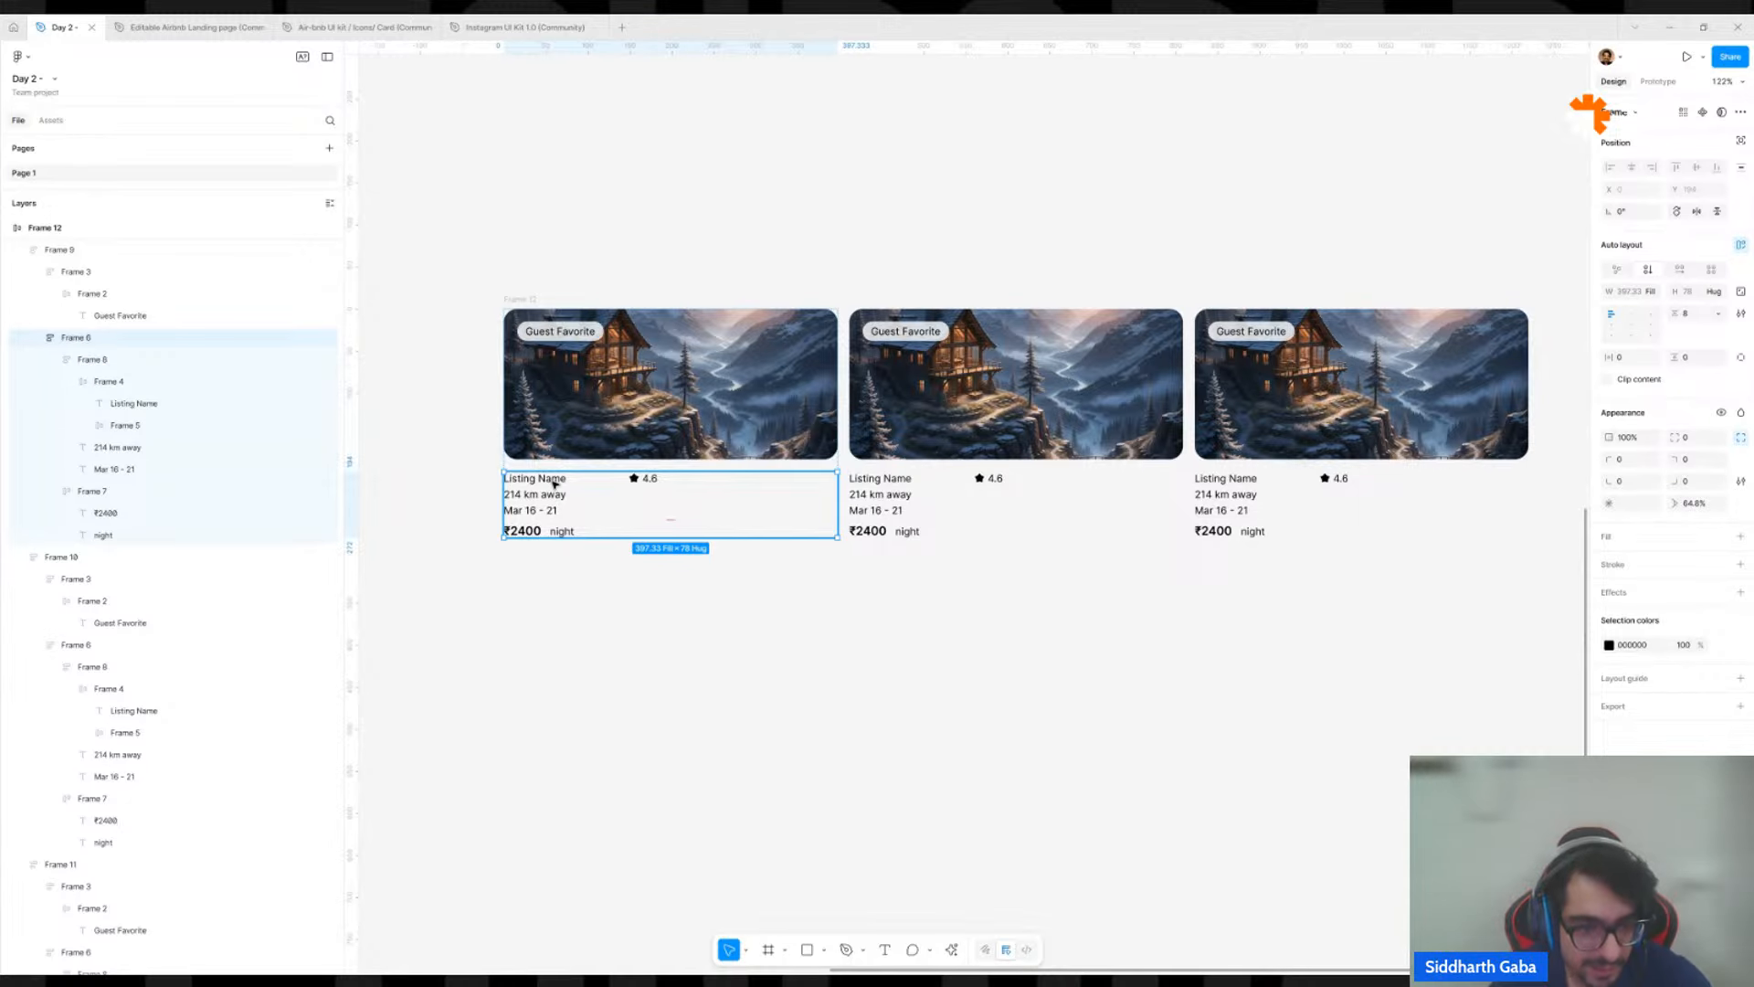
left_click(554, 485)
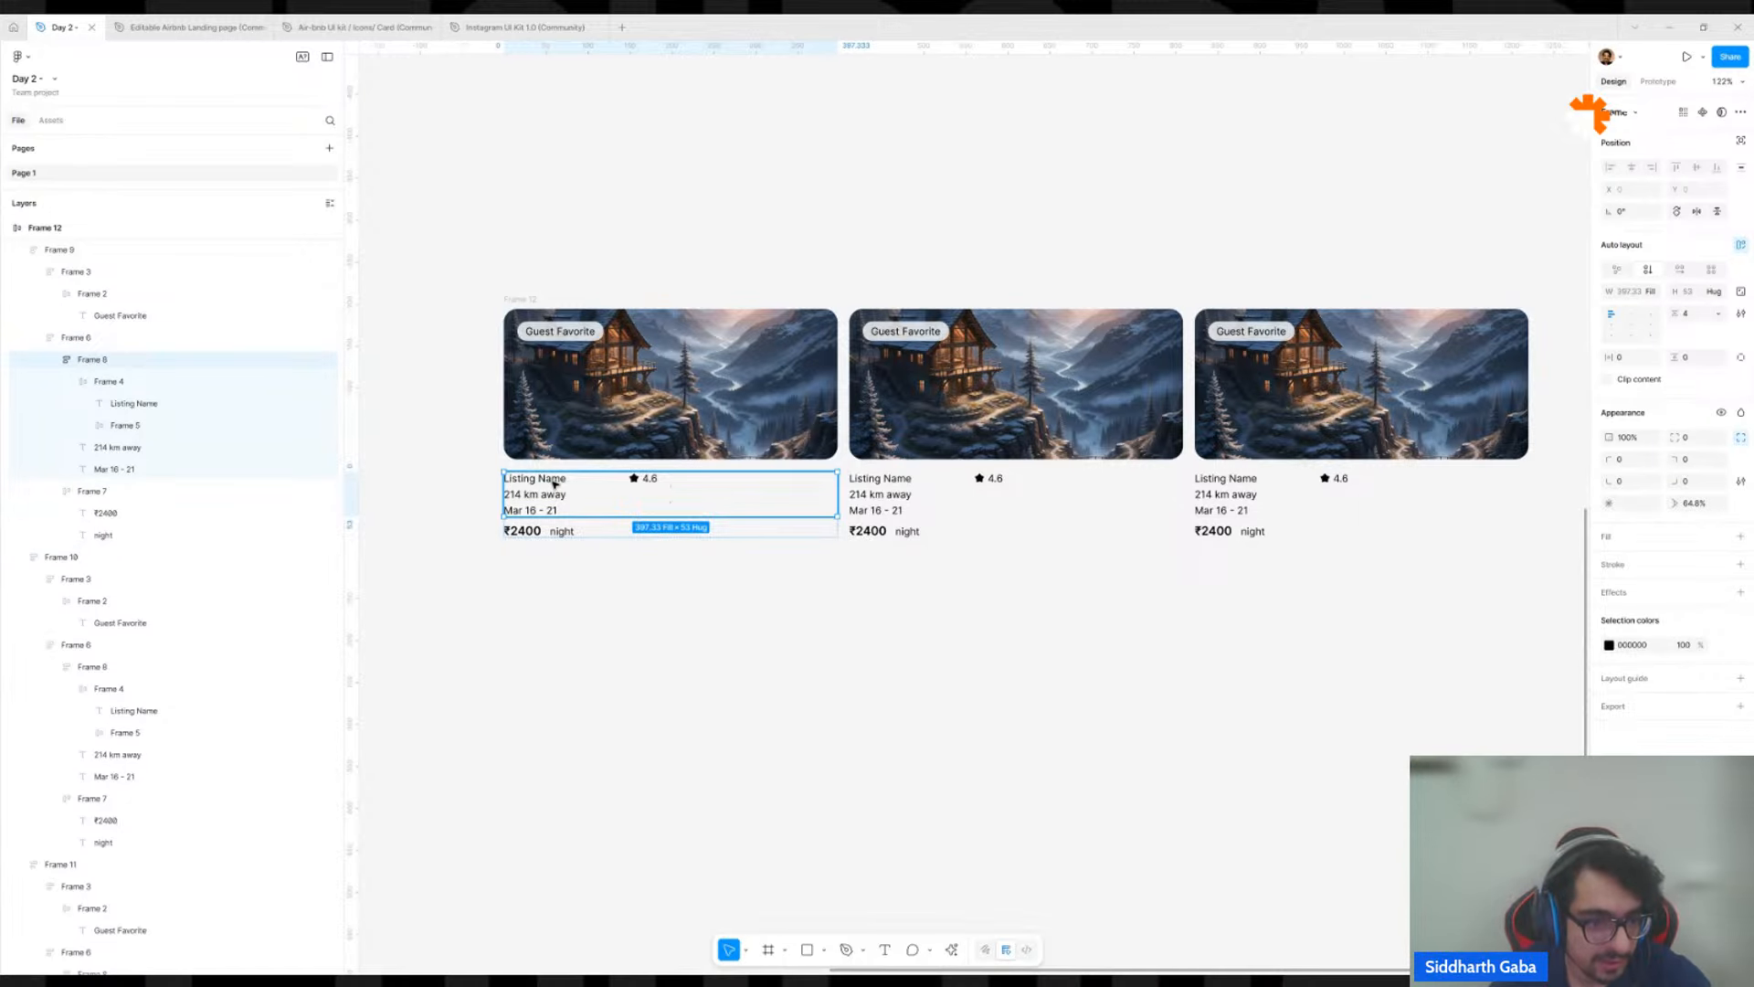
left_click(555, 484)
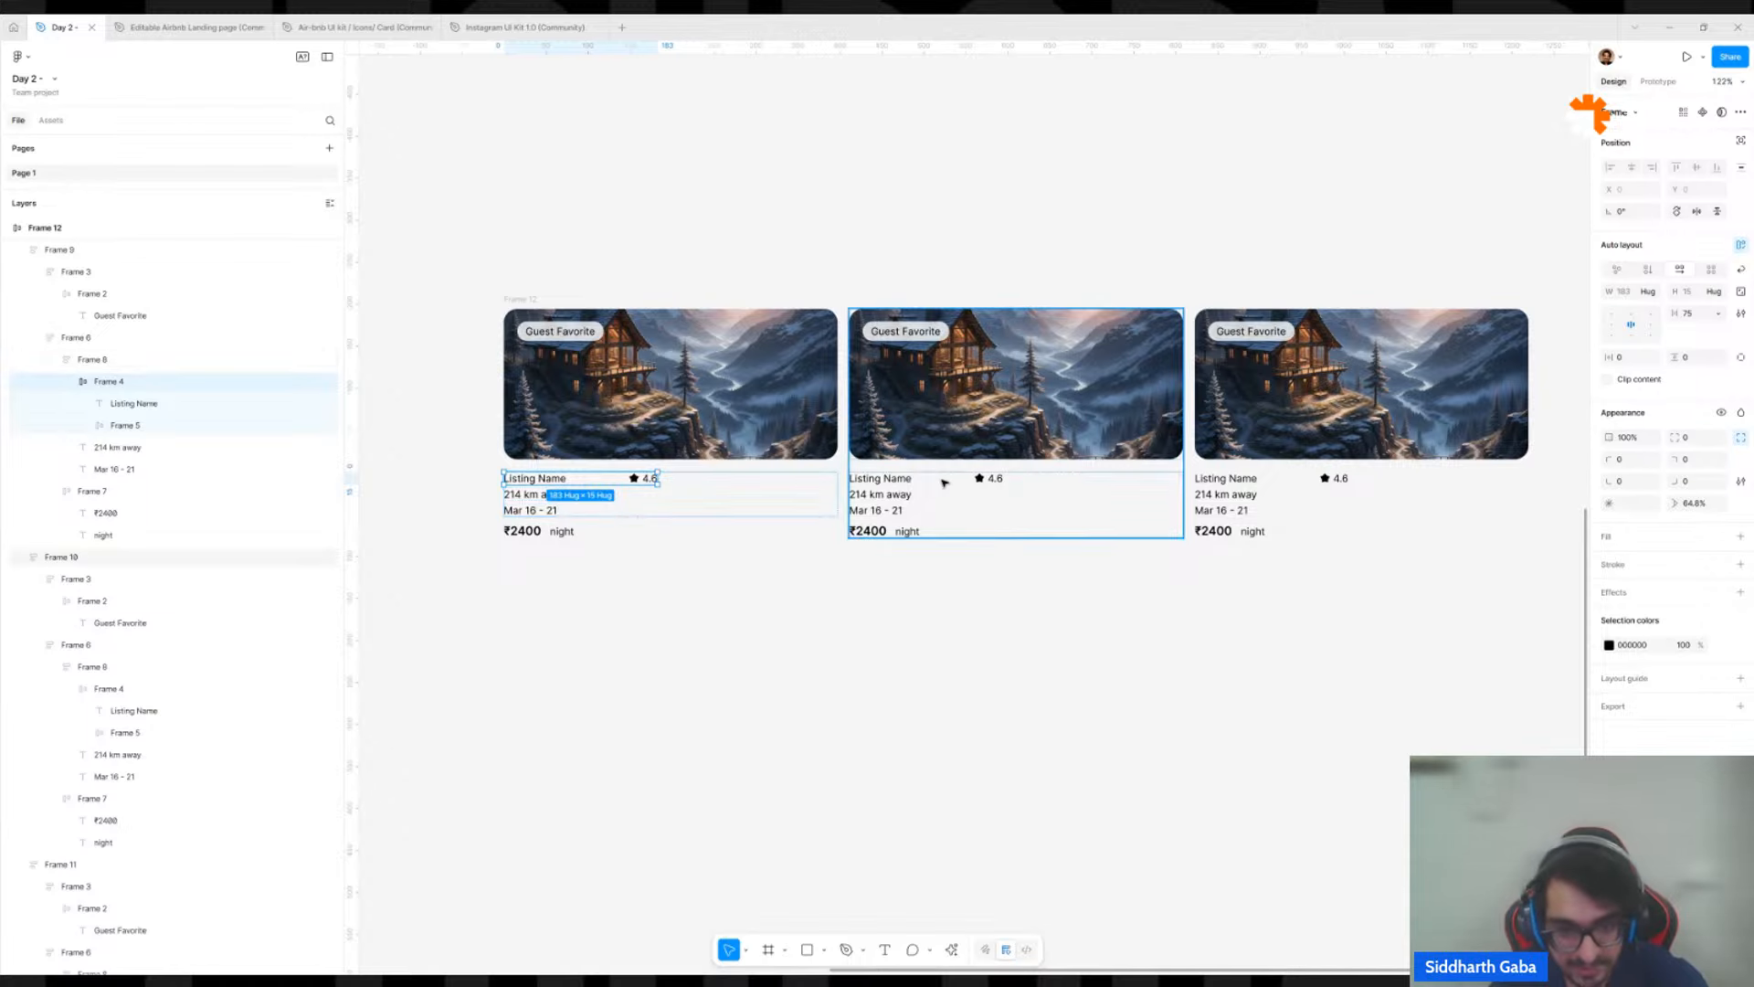
left_click(877, 480, "shift")
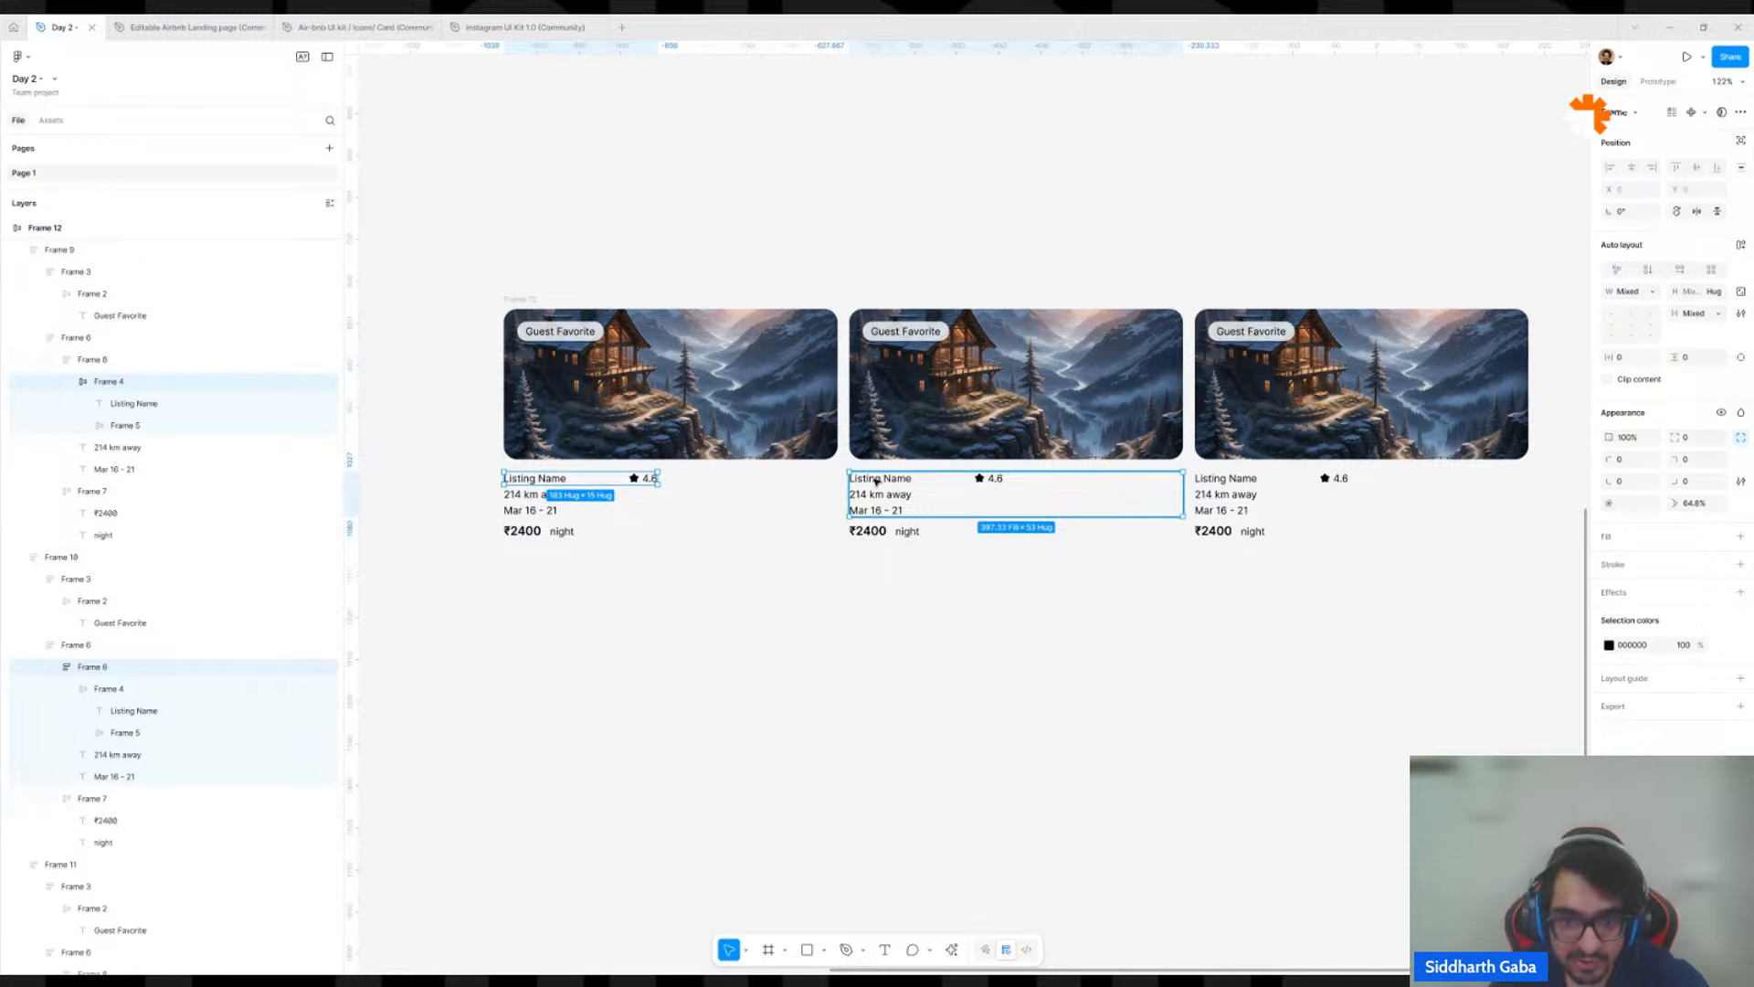
left_click(875, 481, "shift")
double_click(875, 480, "shift")
double_click(876, 480, "shift")
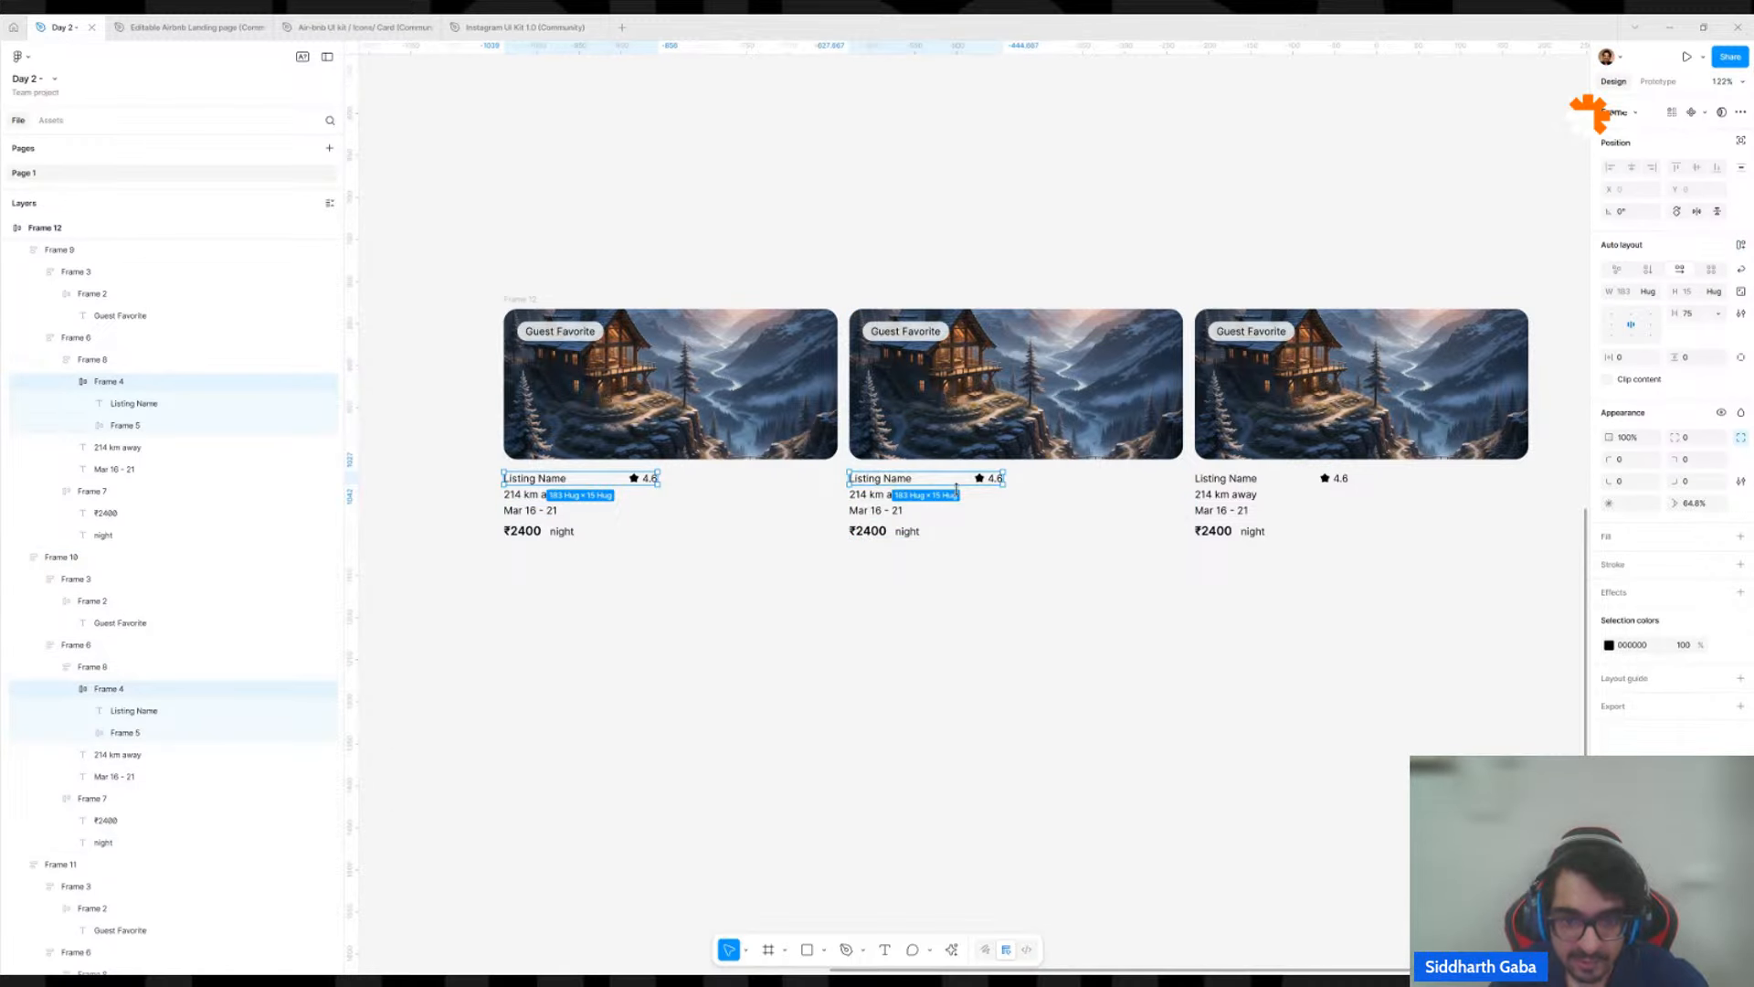
left_click(1234, 482, "shift")
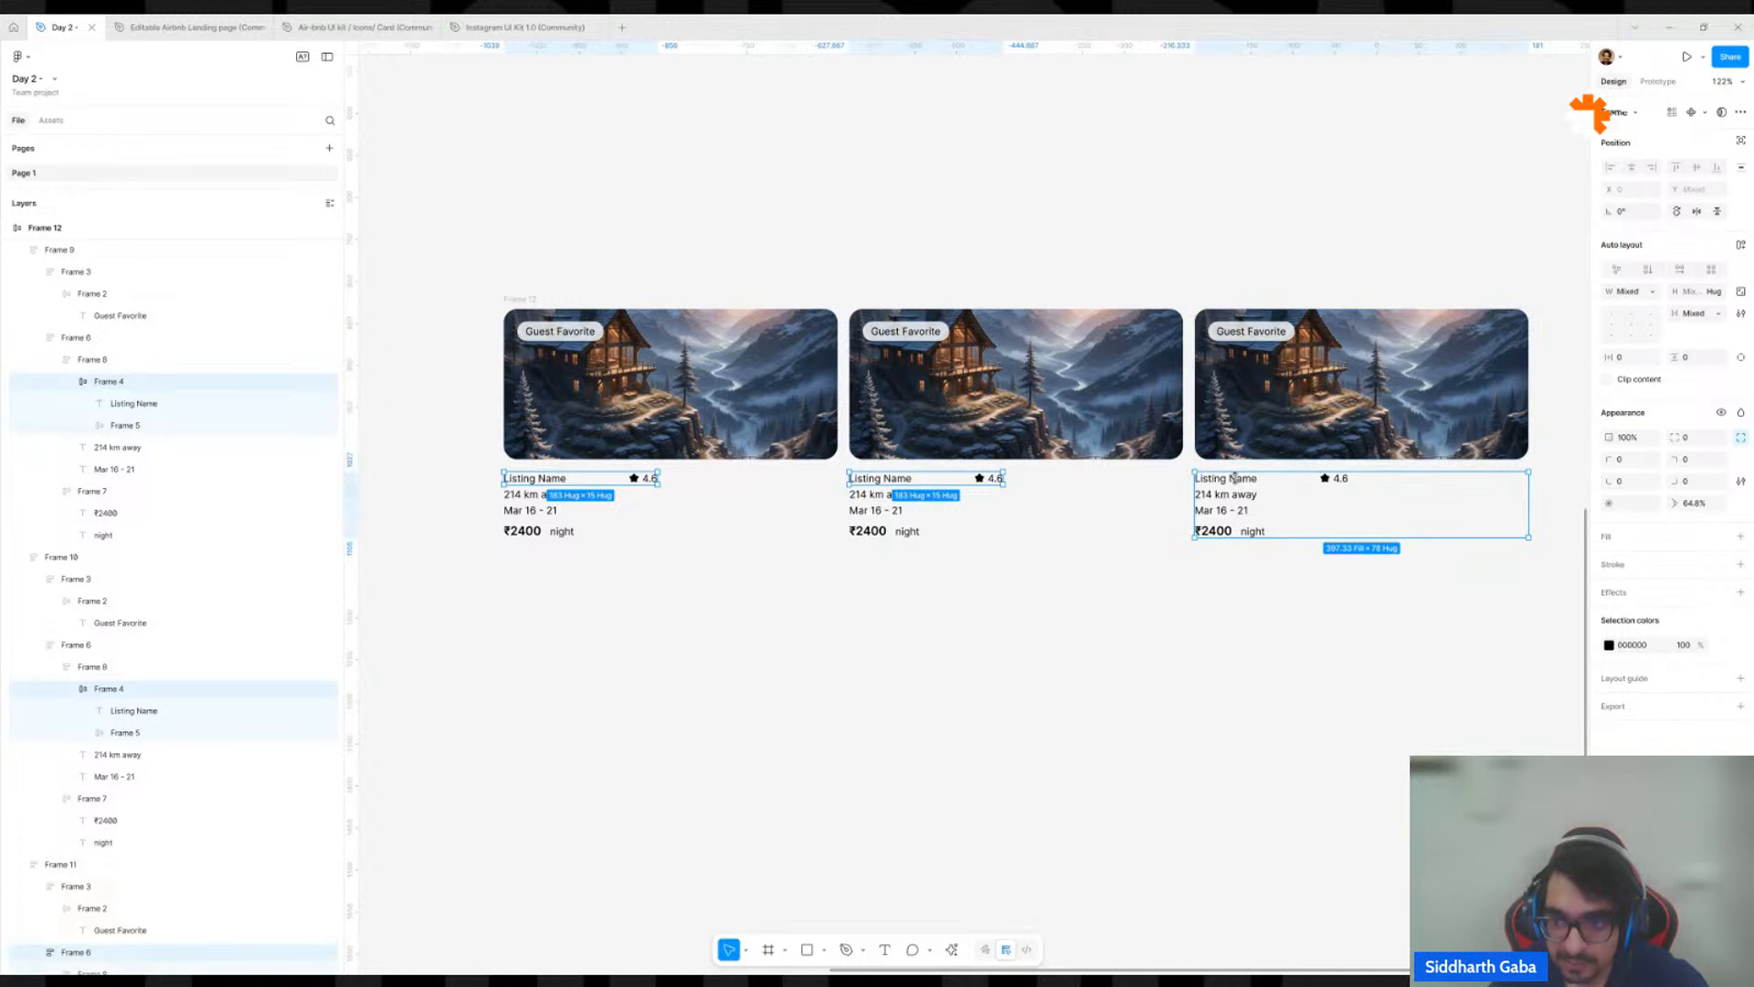
double_click(1236, 480, "shift")
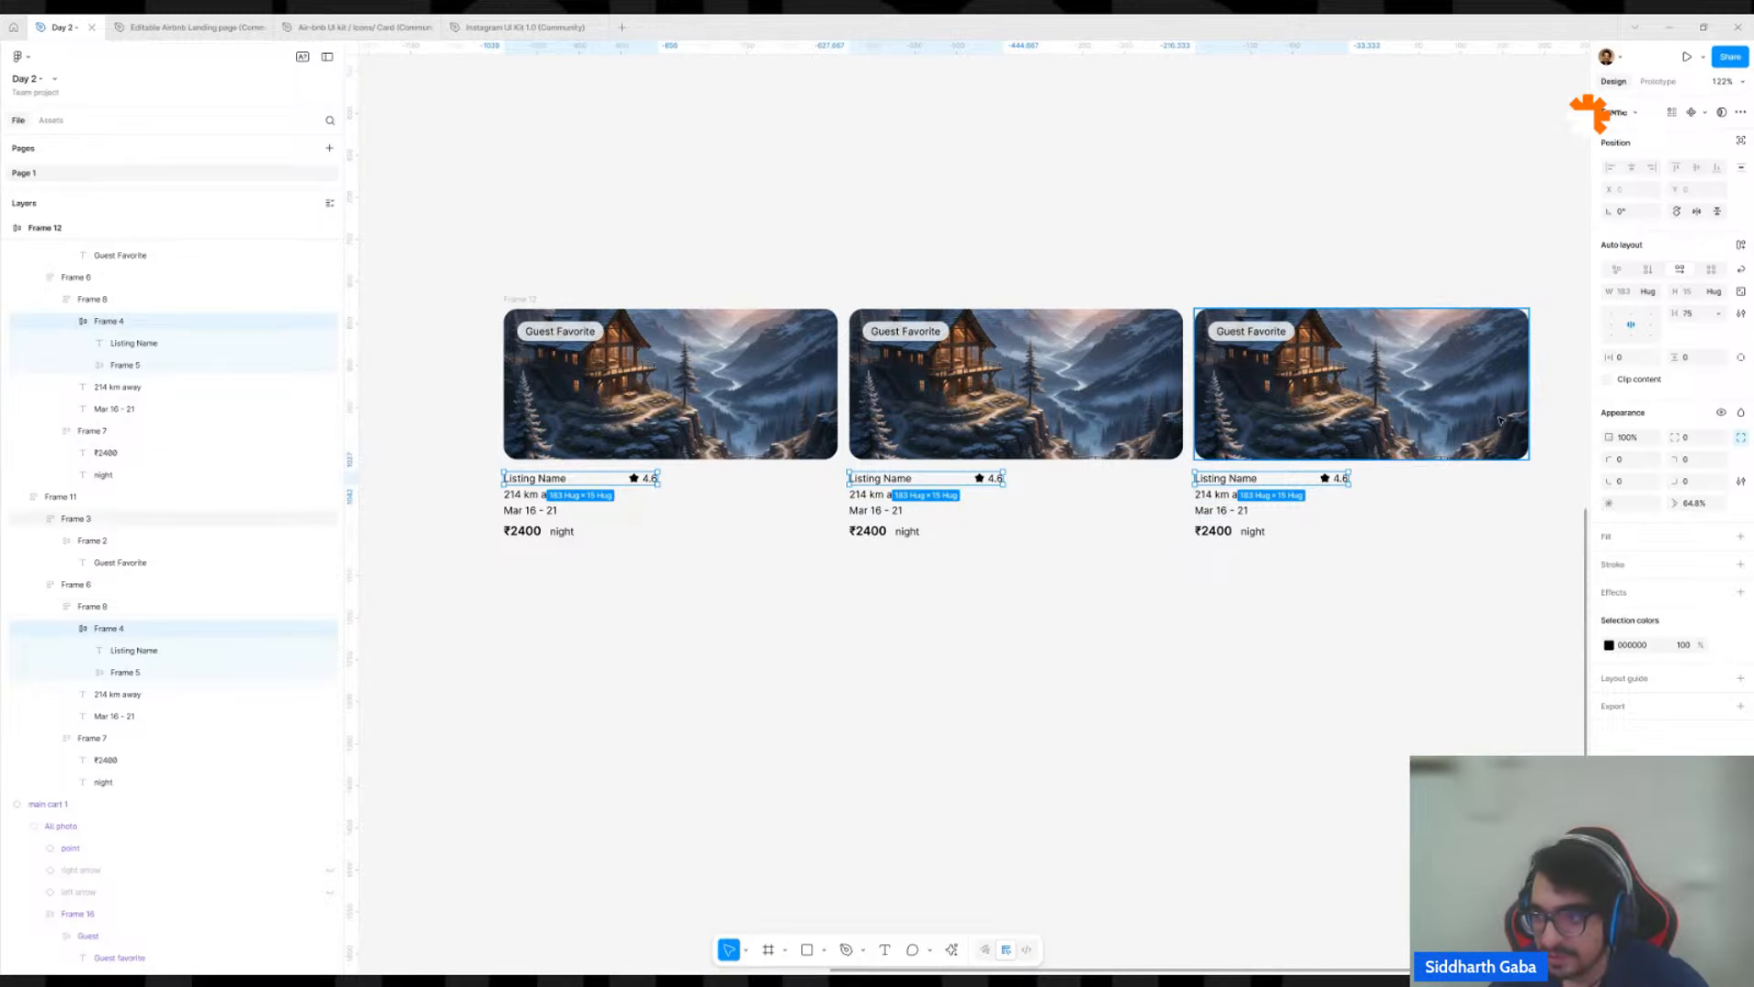
left_click(1656, 293)
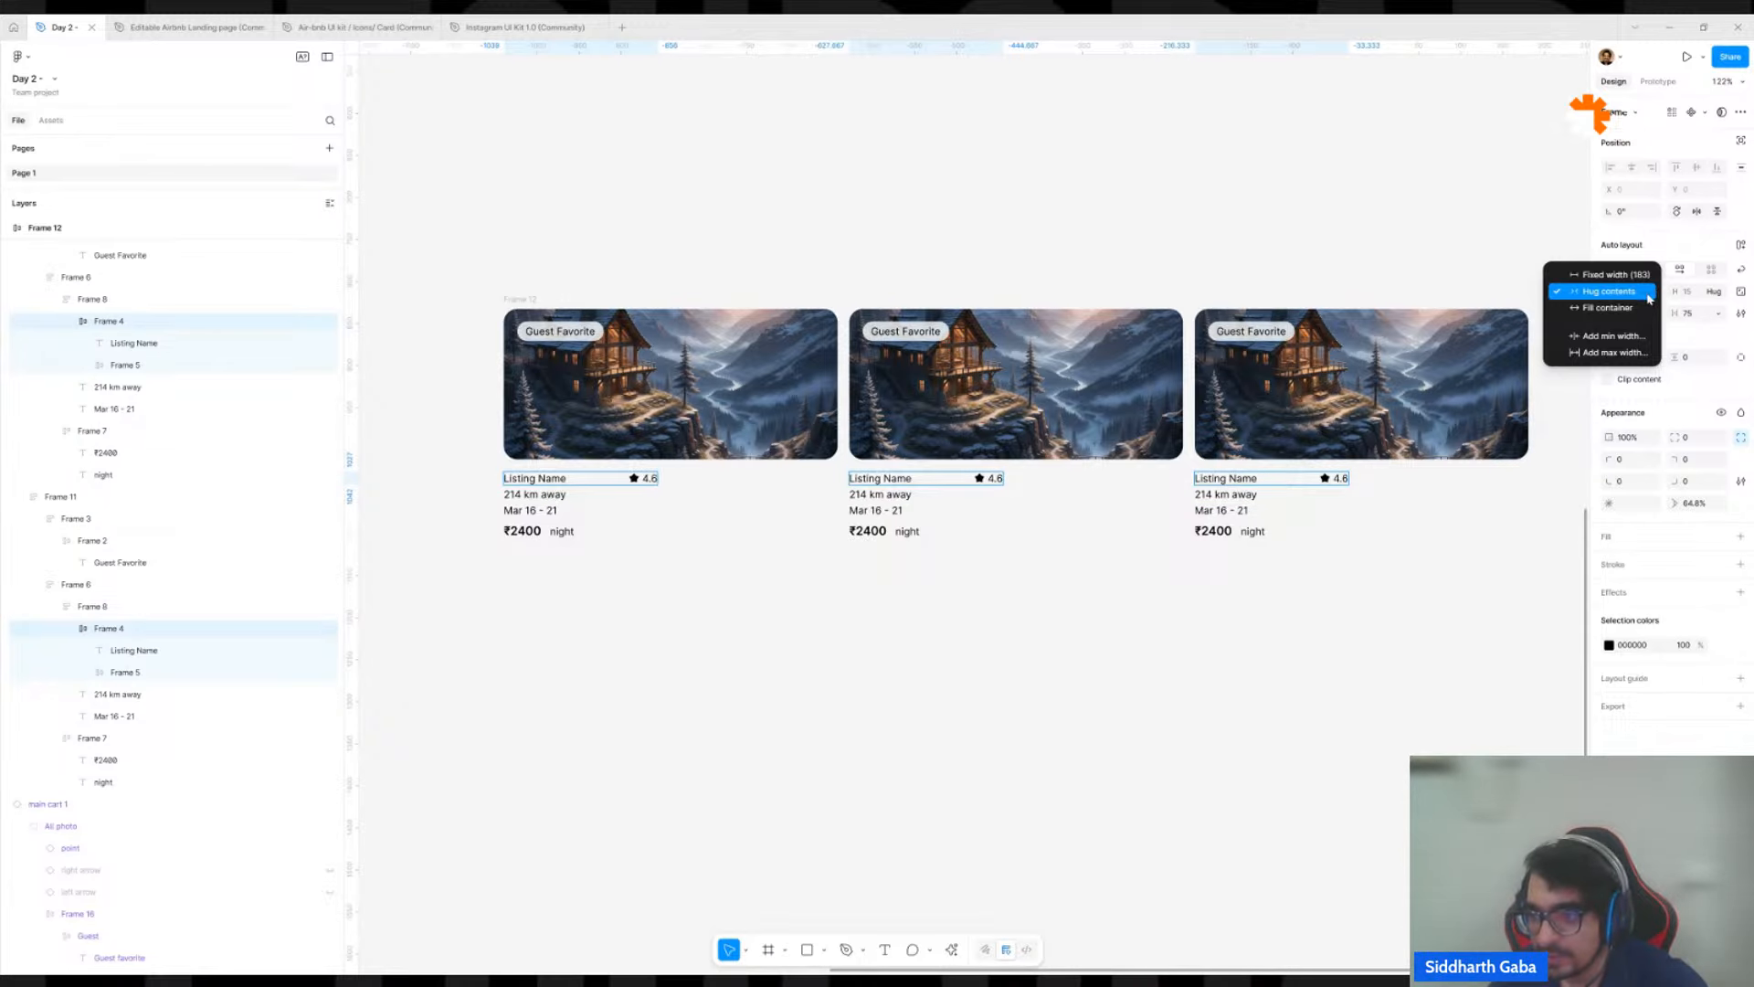
left_click(1638, 309)
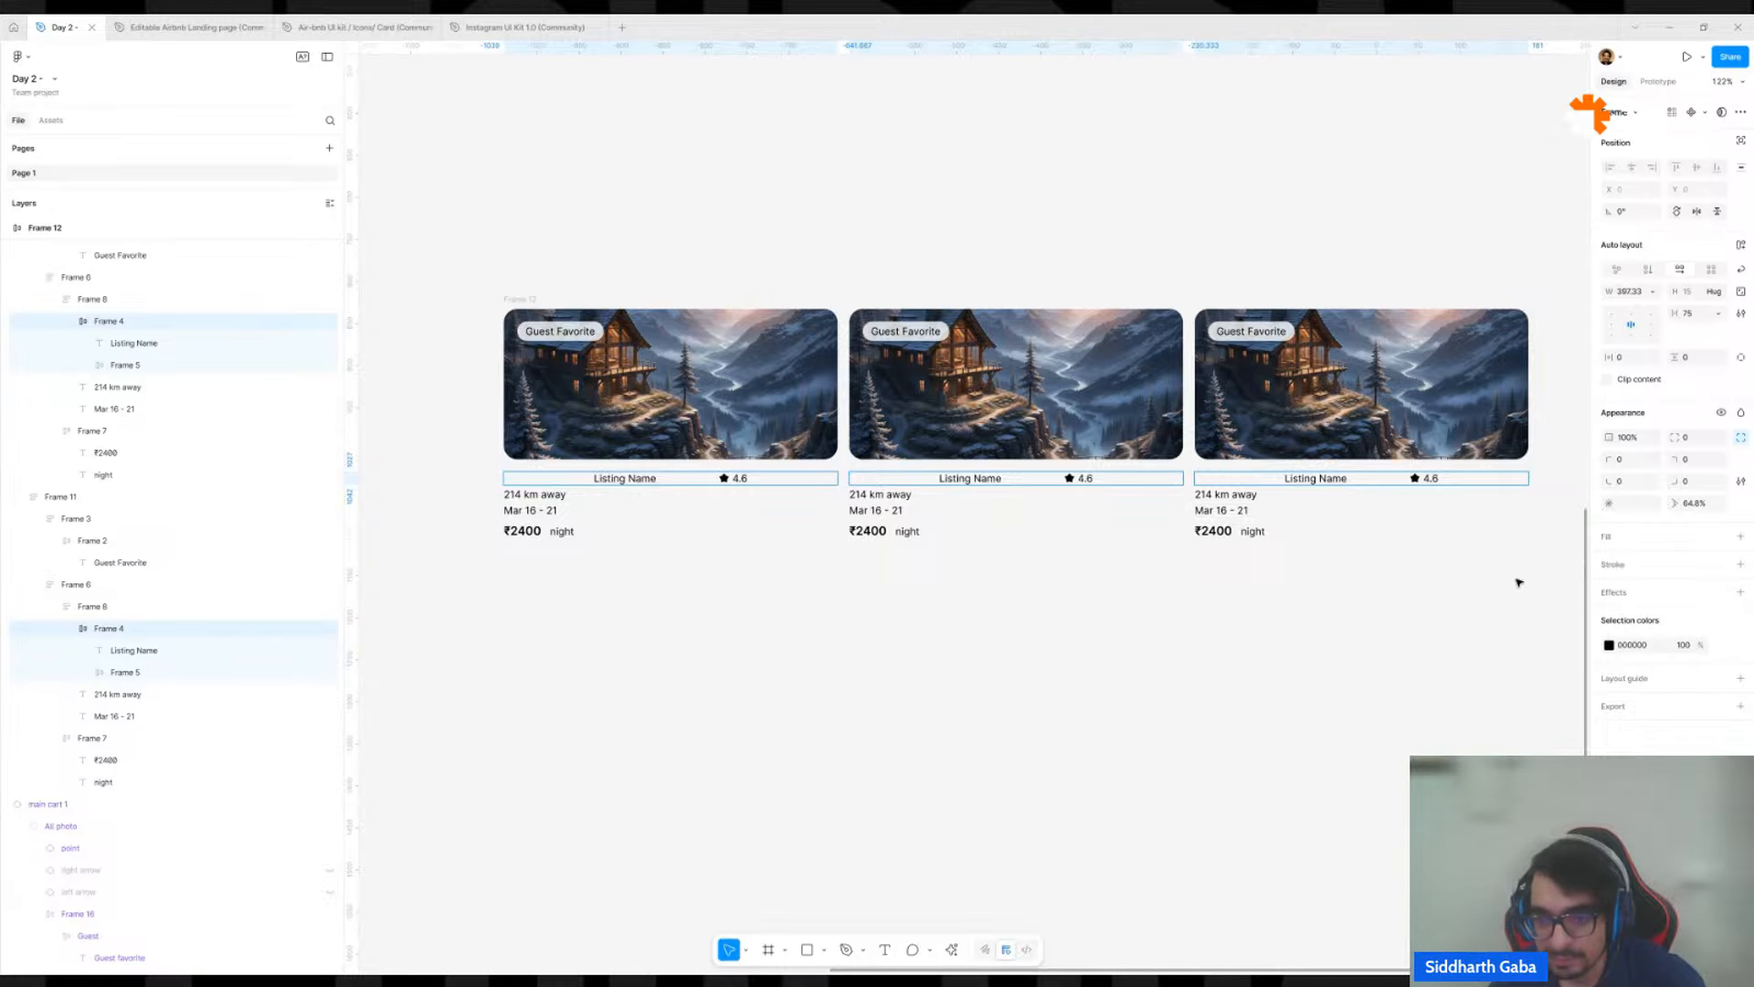
key("ctrl+z")
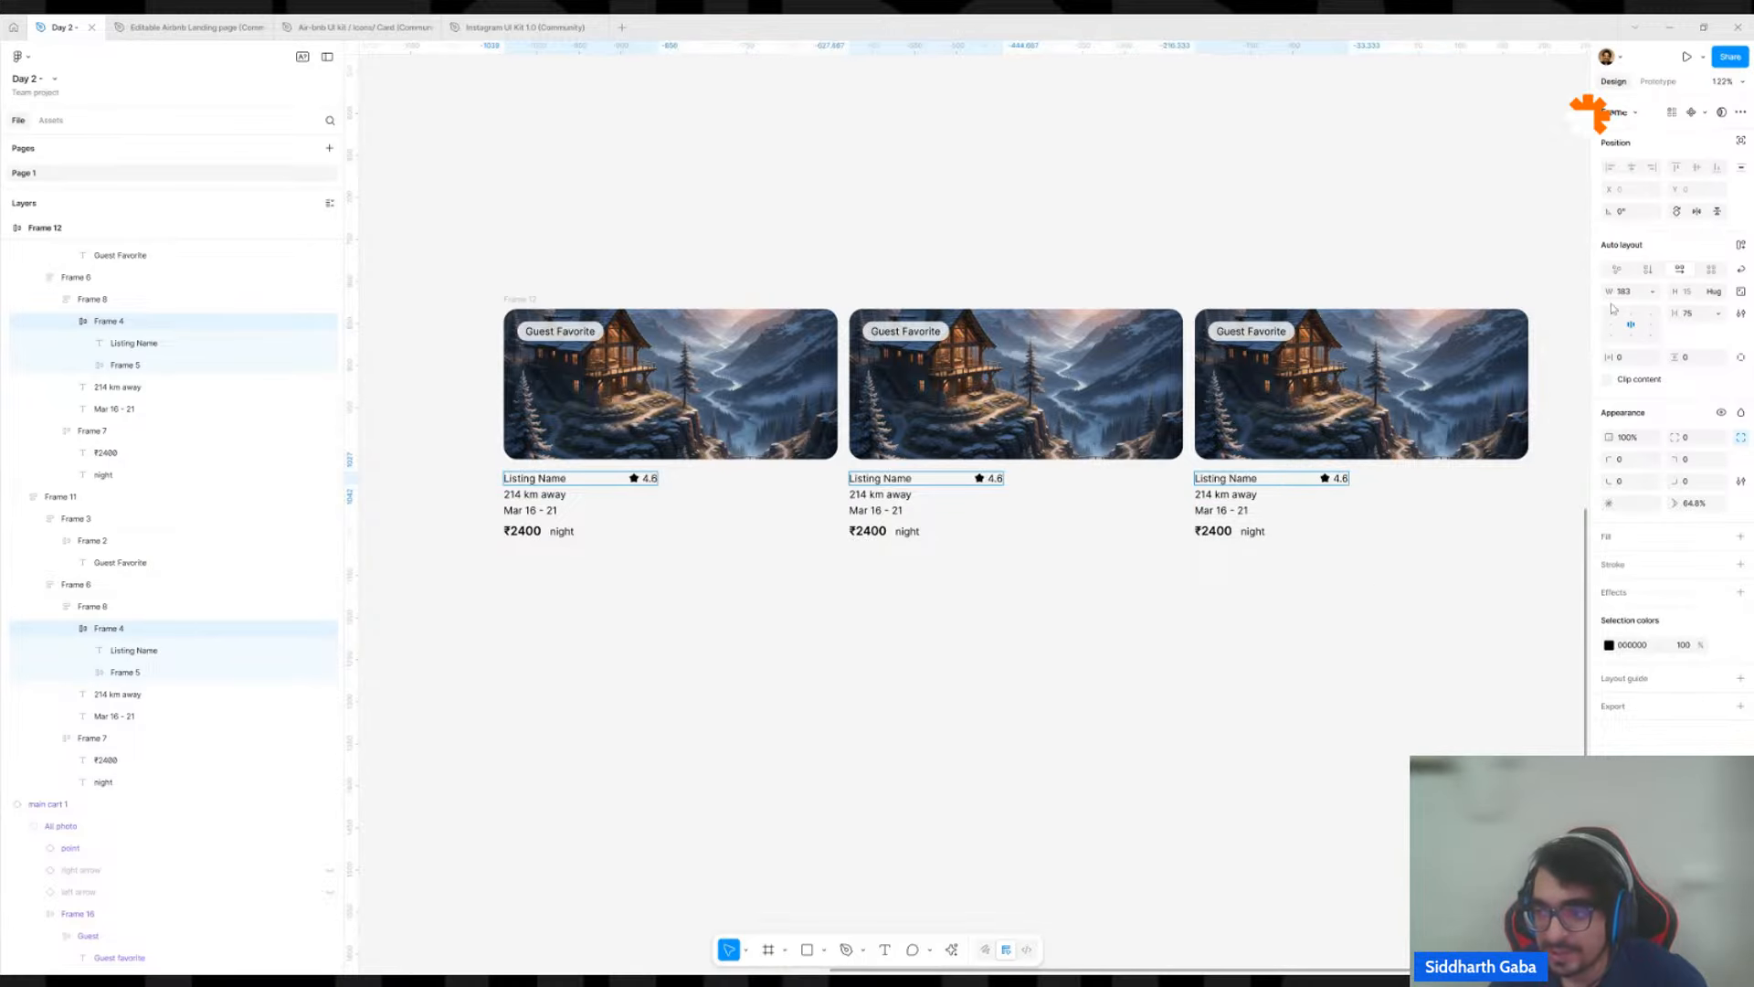
left_click(1652, 292)
left_click(1631, 310)
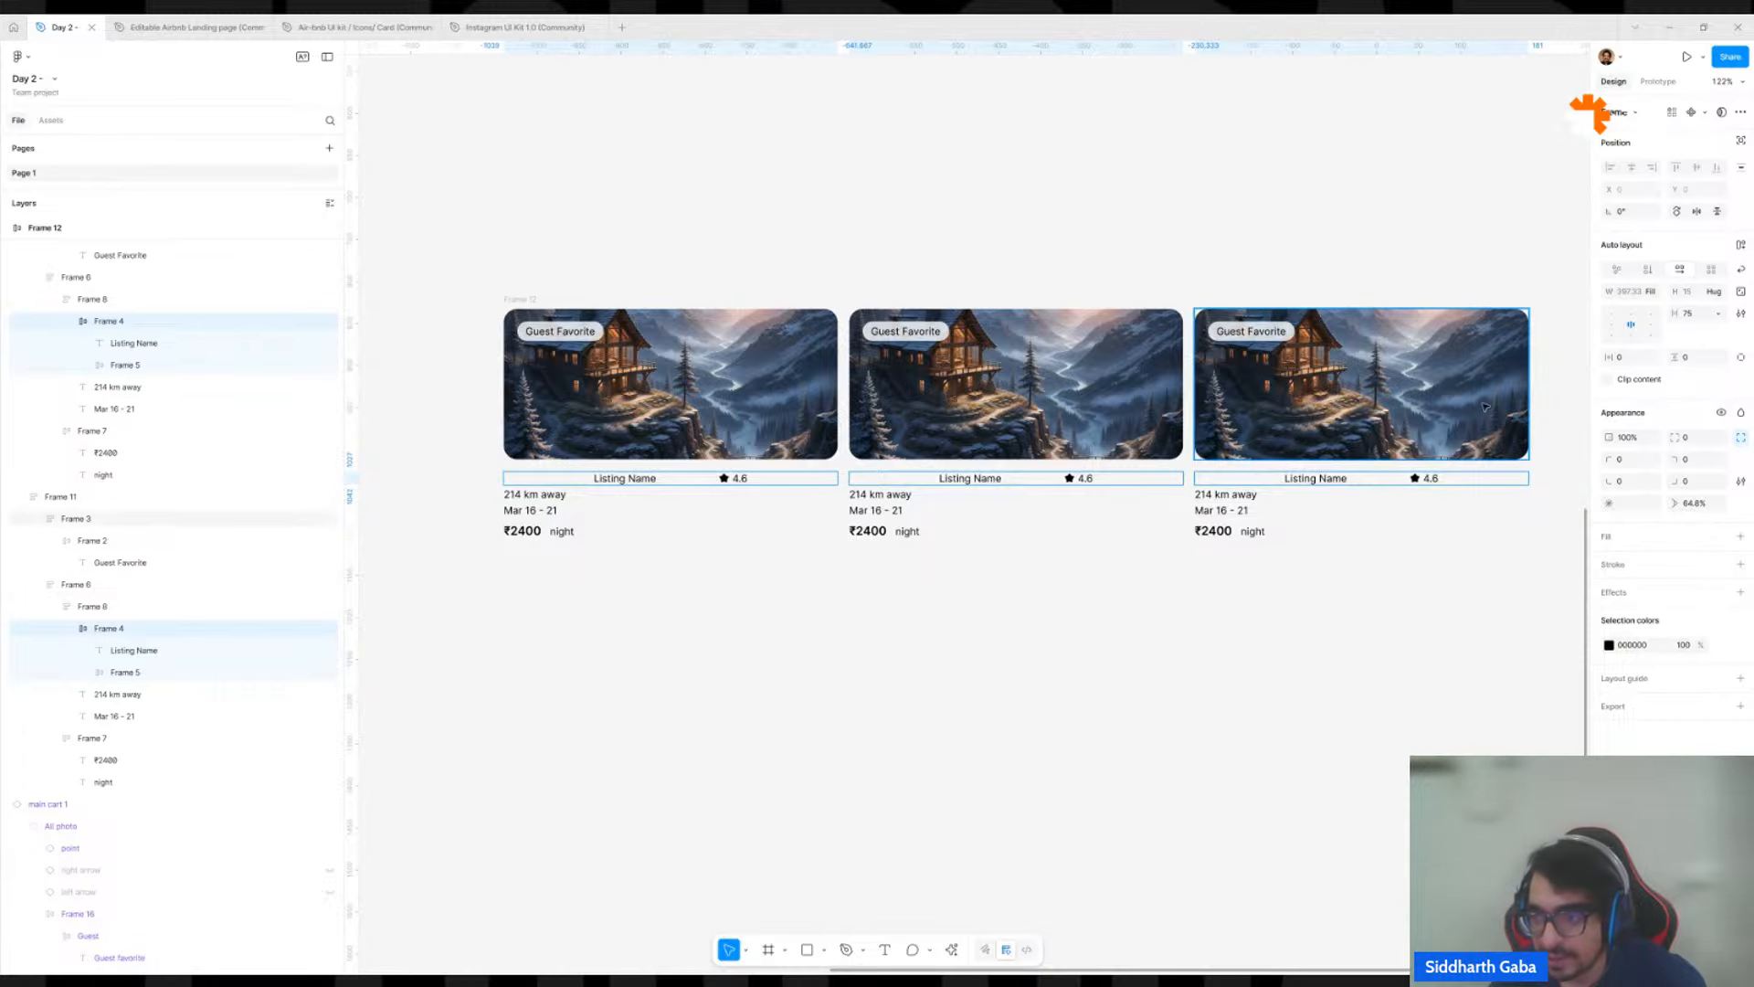
Left-align the name and rating rows in all three cards and set the gap between their items to Auto.
left_click(1612, 325)
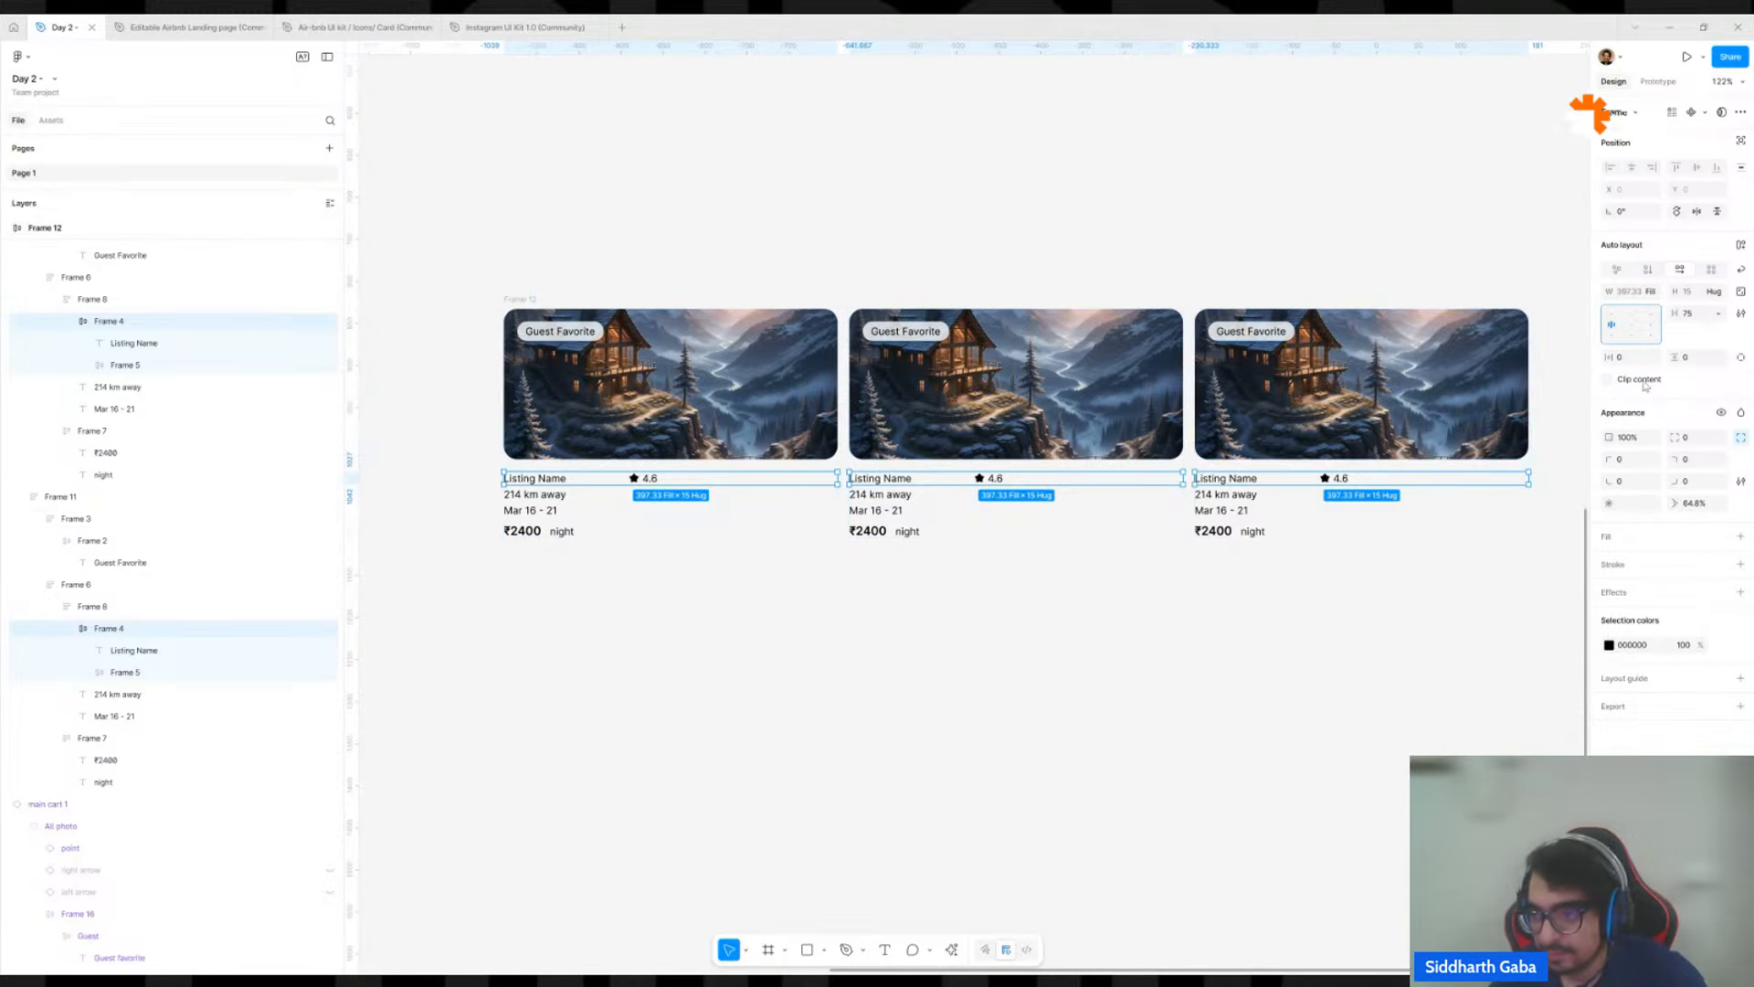
left_click(1722, 314)
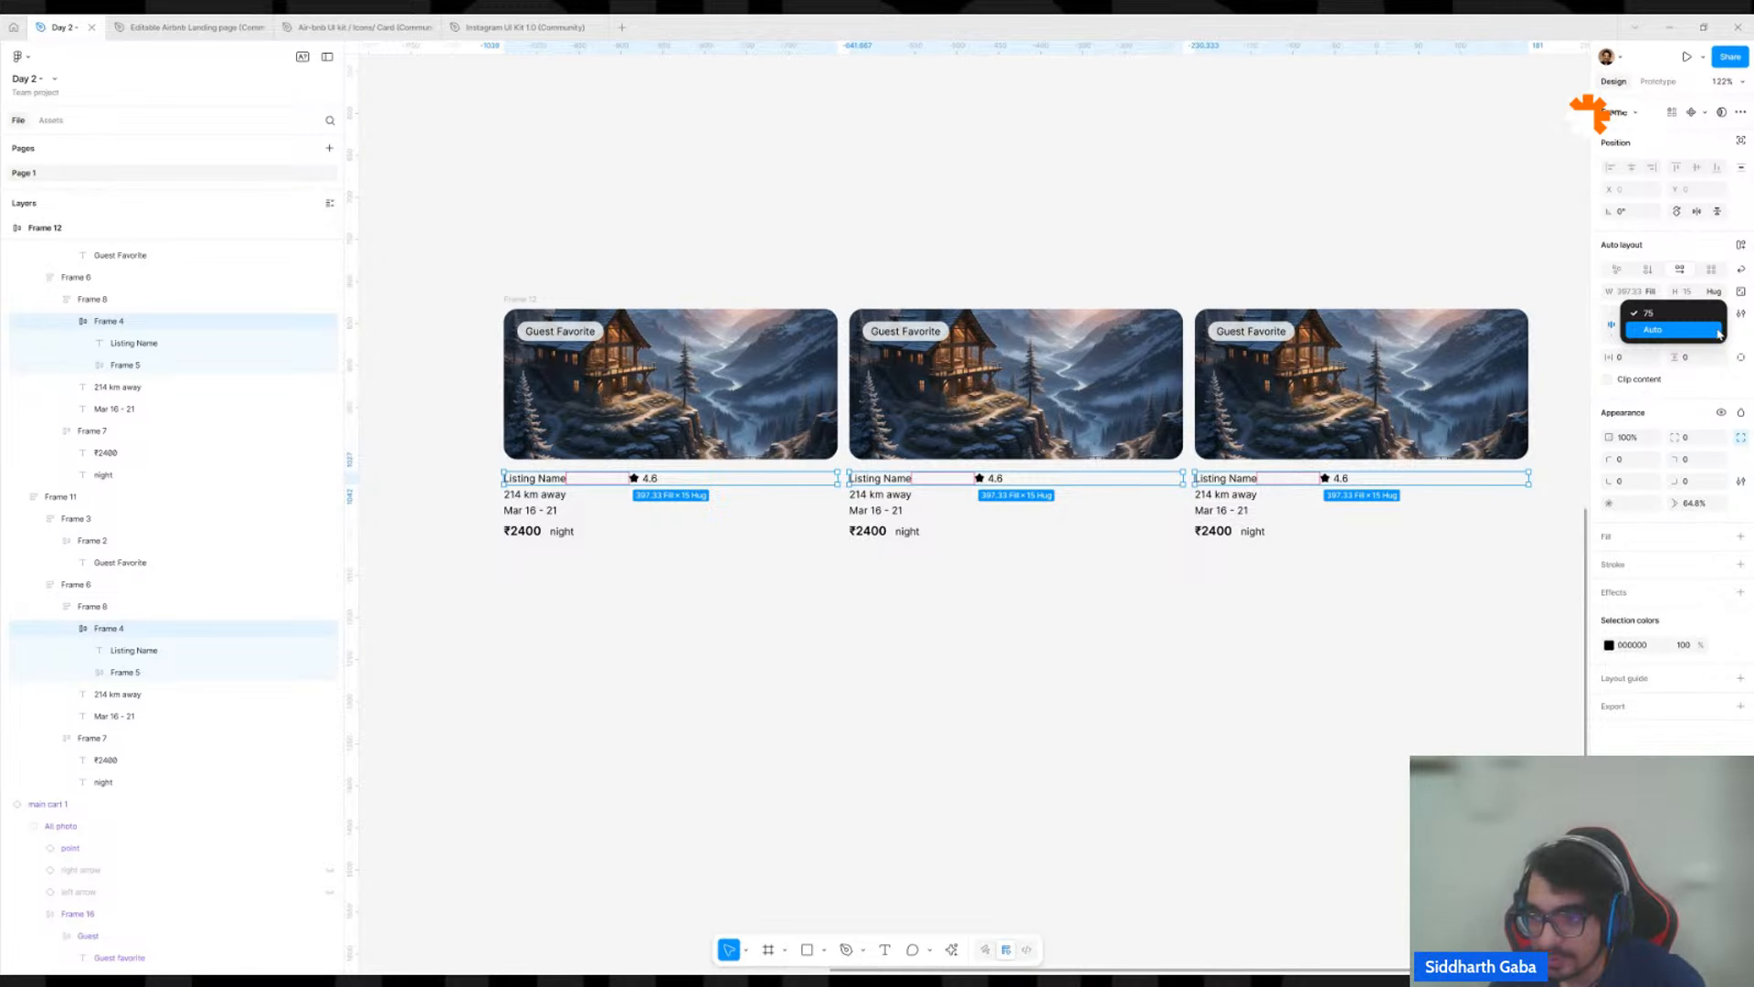
left_click(1744, 337)
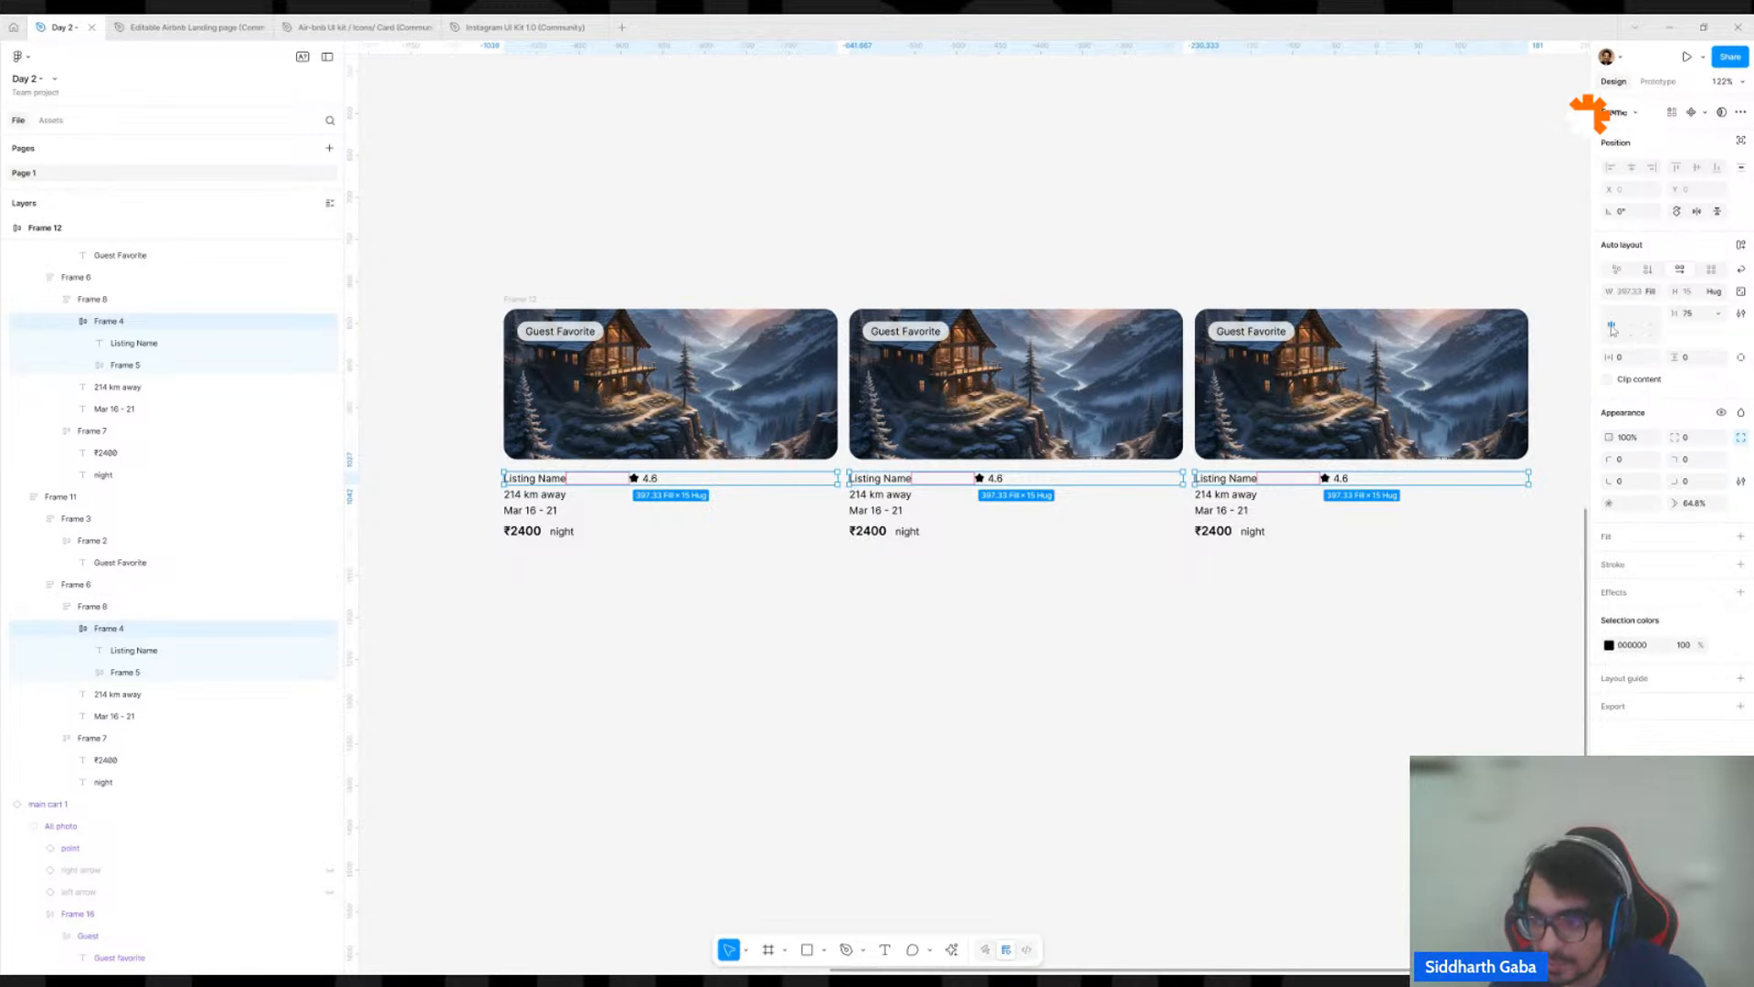
double_click(1613, 327)
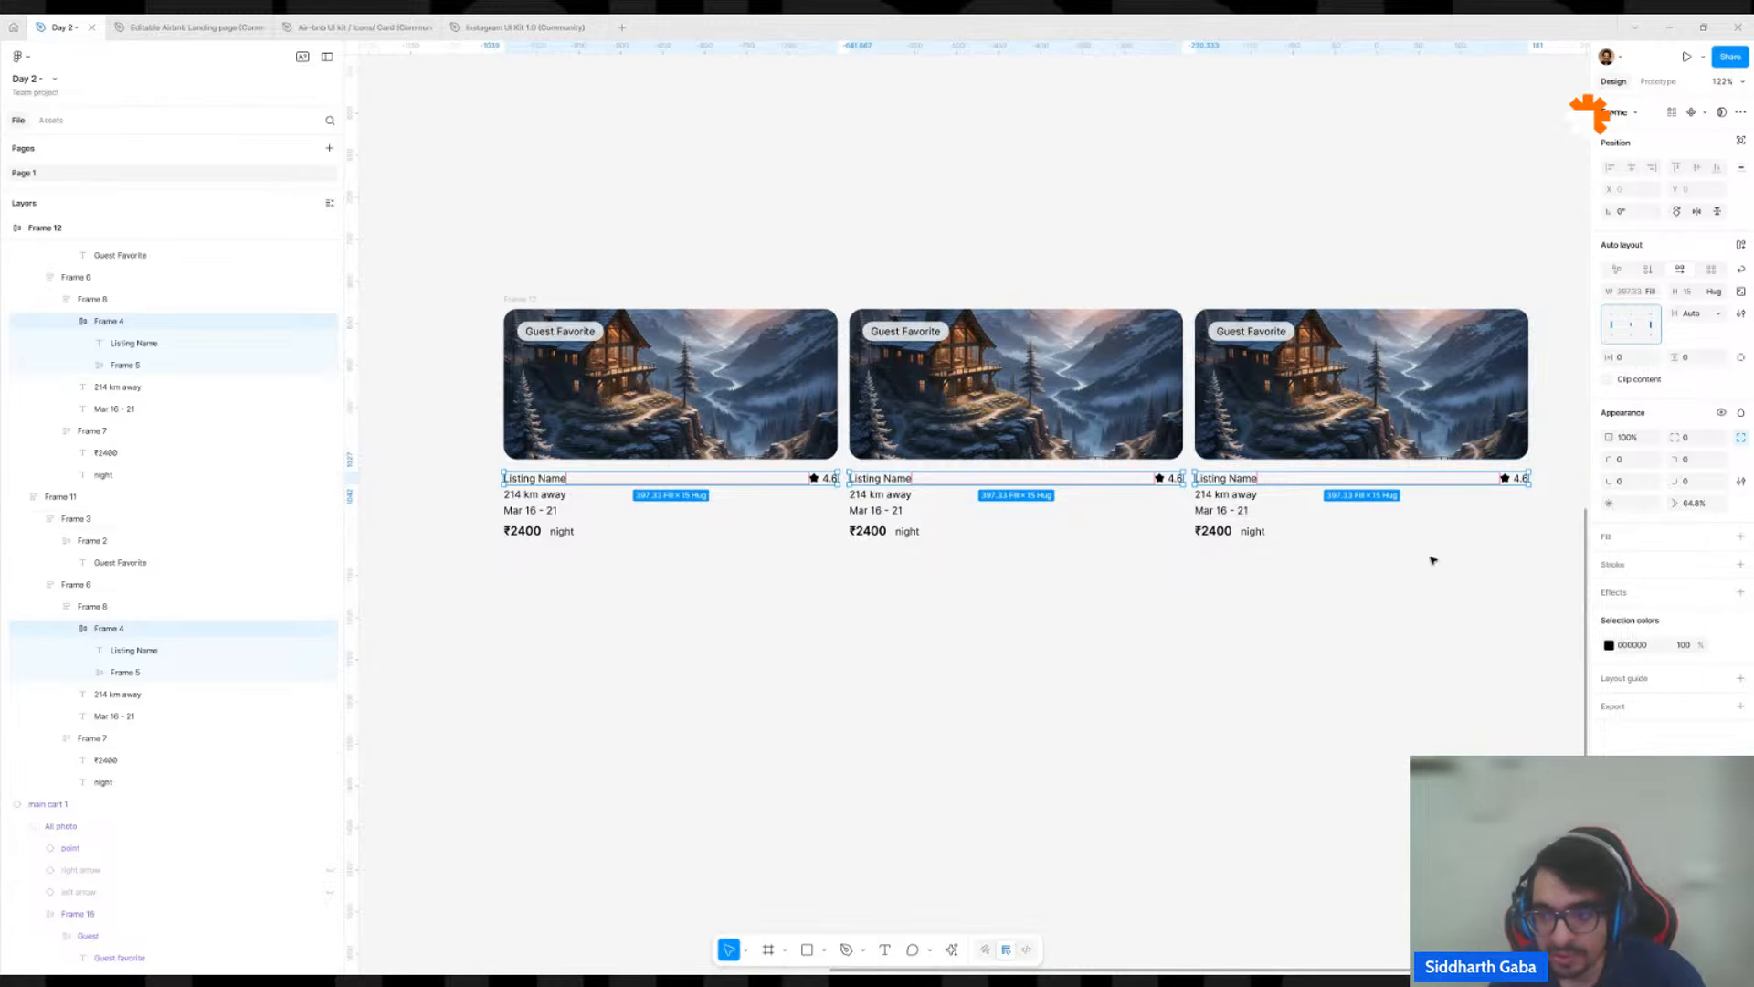
left_click(1718, 316)
left_click(1718, 316)
left_click(1703, 327)
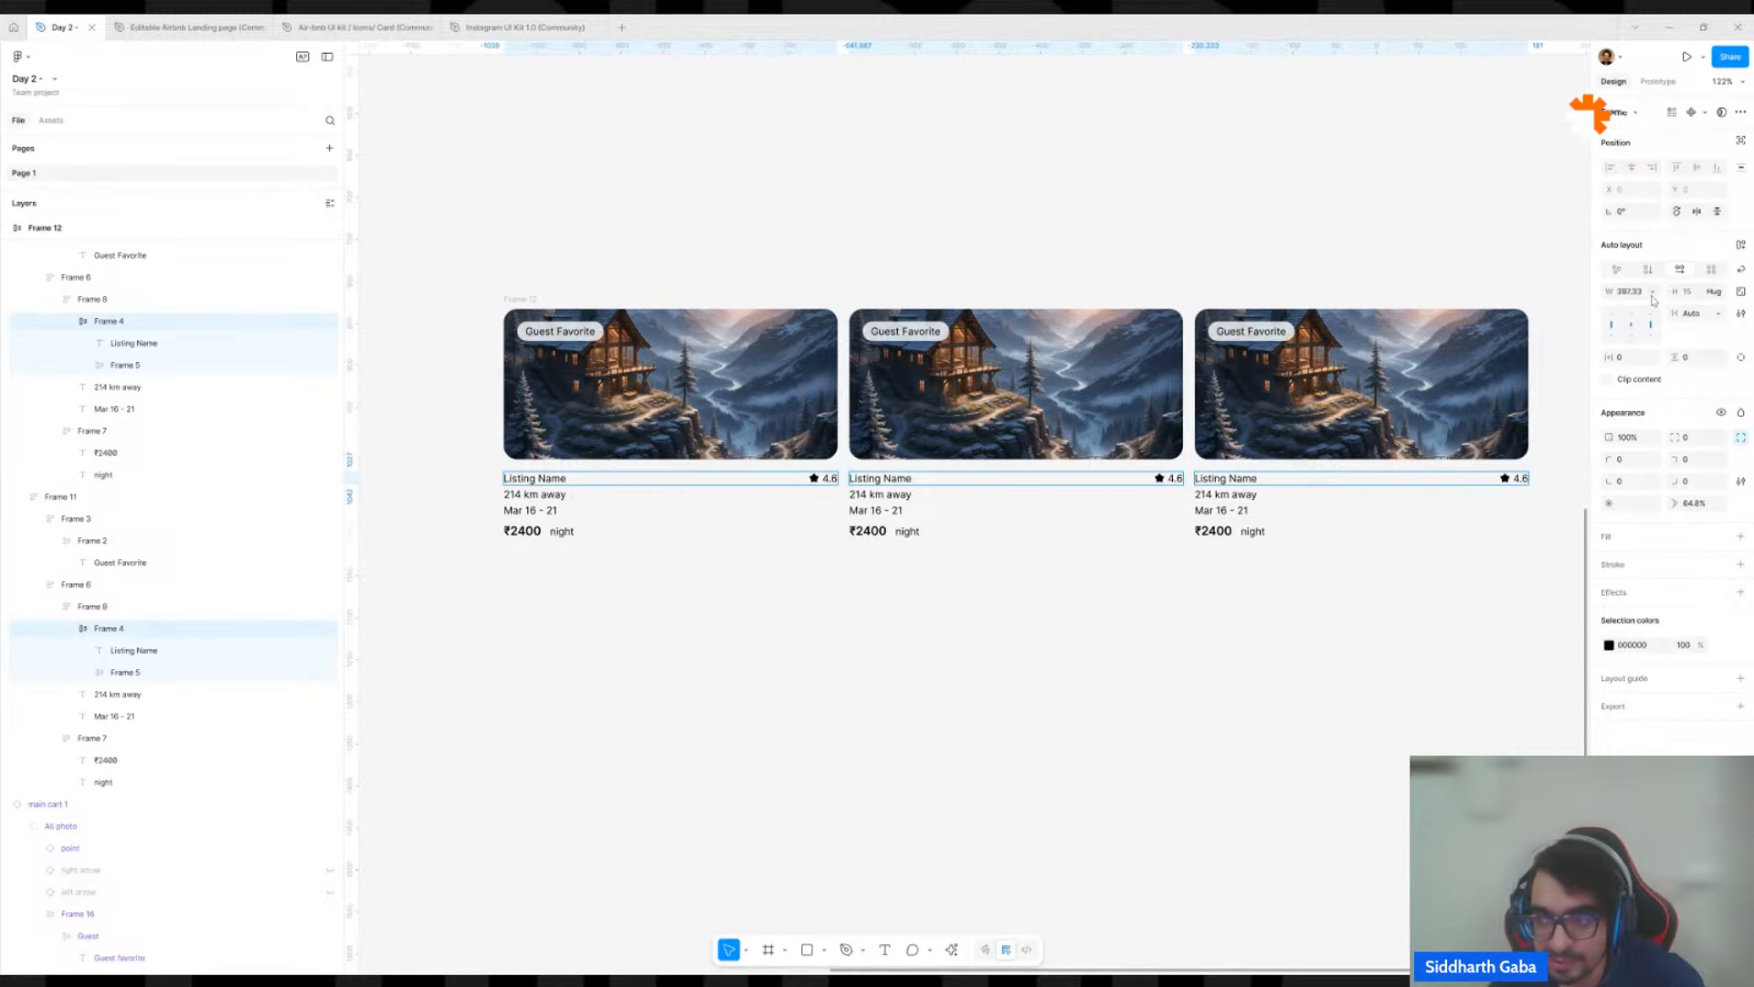
Try a 45 × 14 rectangle between the listing name and the star rating in the third card, and remove it.
key("r")
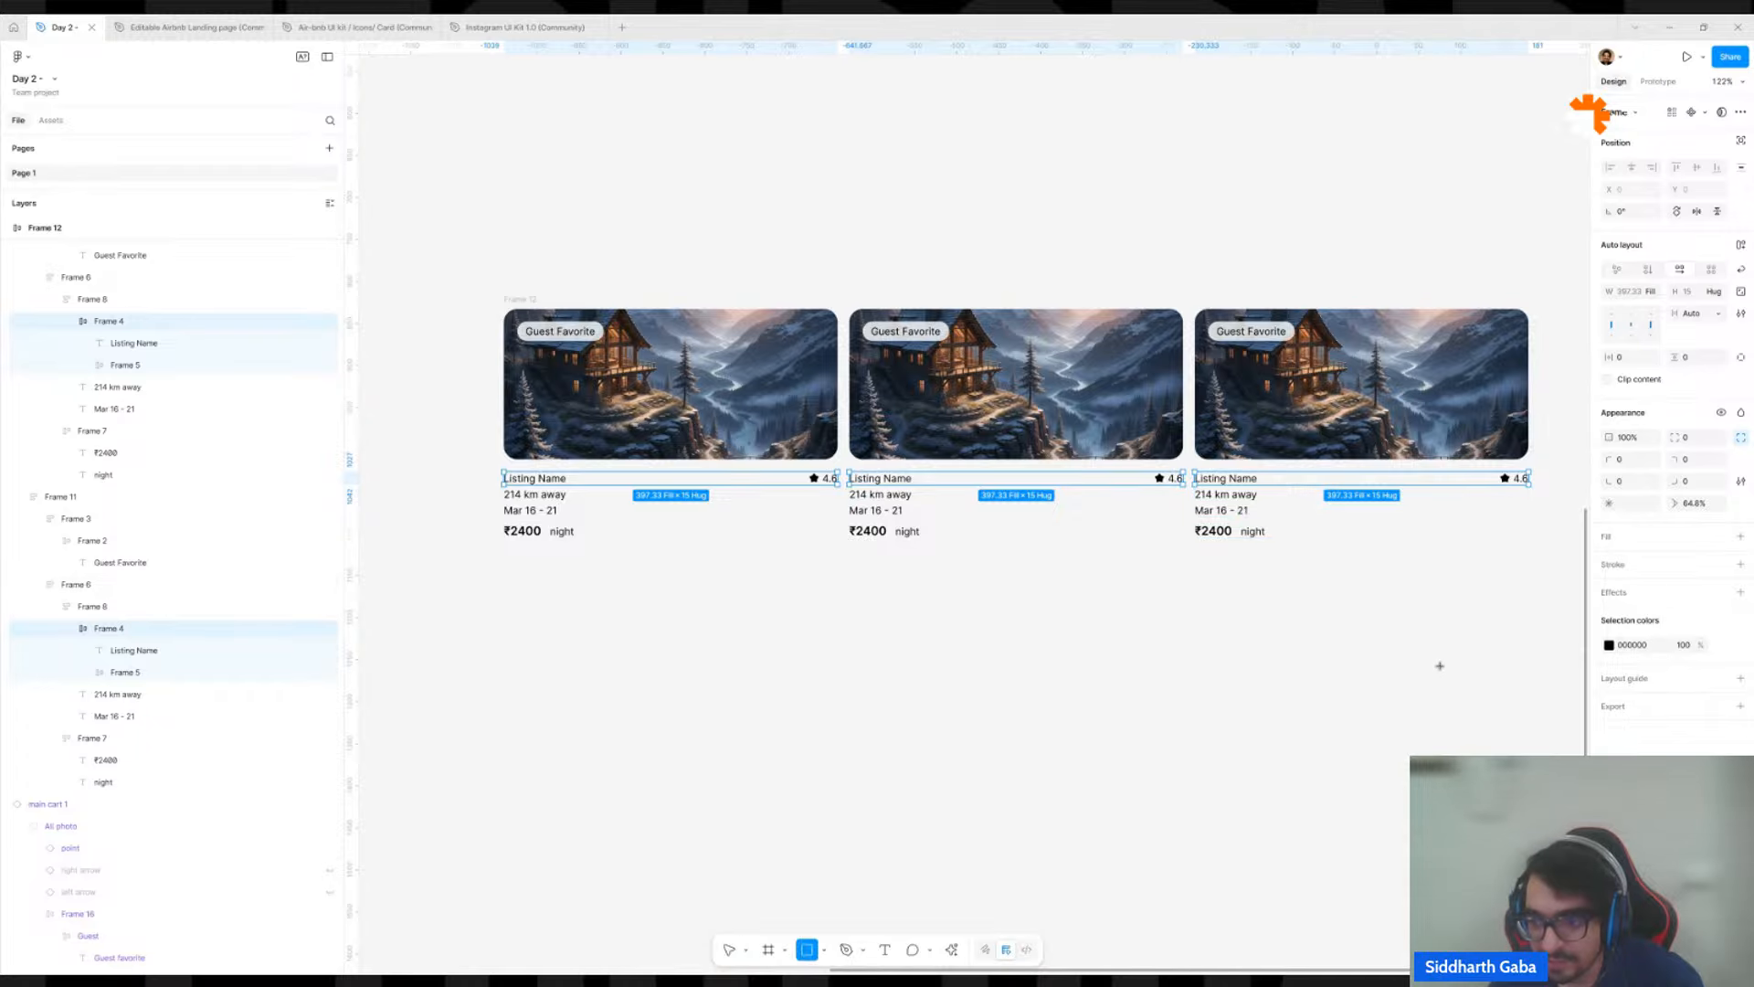
mouse_move(1438, 628)
left_mouse_down()
mouse_move(1480, 657)
mouse_move(1419, 612)
mouse_move(1432, 258)
mouse_move(1144, 287)
mouse_move(1124, 521)
mouse_move(1100, 509)
mouse_move(1117, 507)
mouse_move(1112, 557)
mouse_move(1363, 466)
mouse_move(1093, 512)
mouse_move(962, 511)
mouse_move(1154, 513)
left_mouse_up()
left_click_drag(1155, 518, 1119, 505)
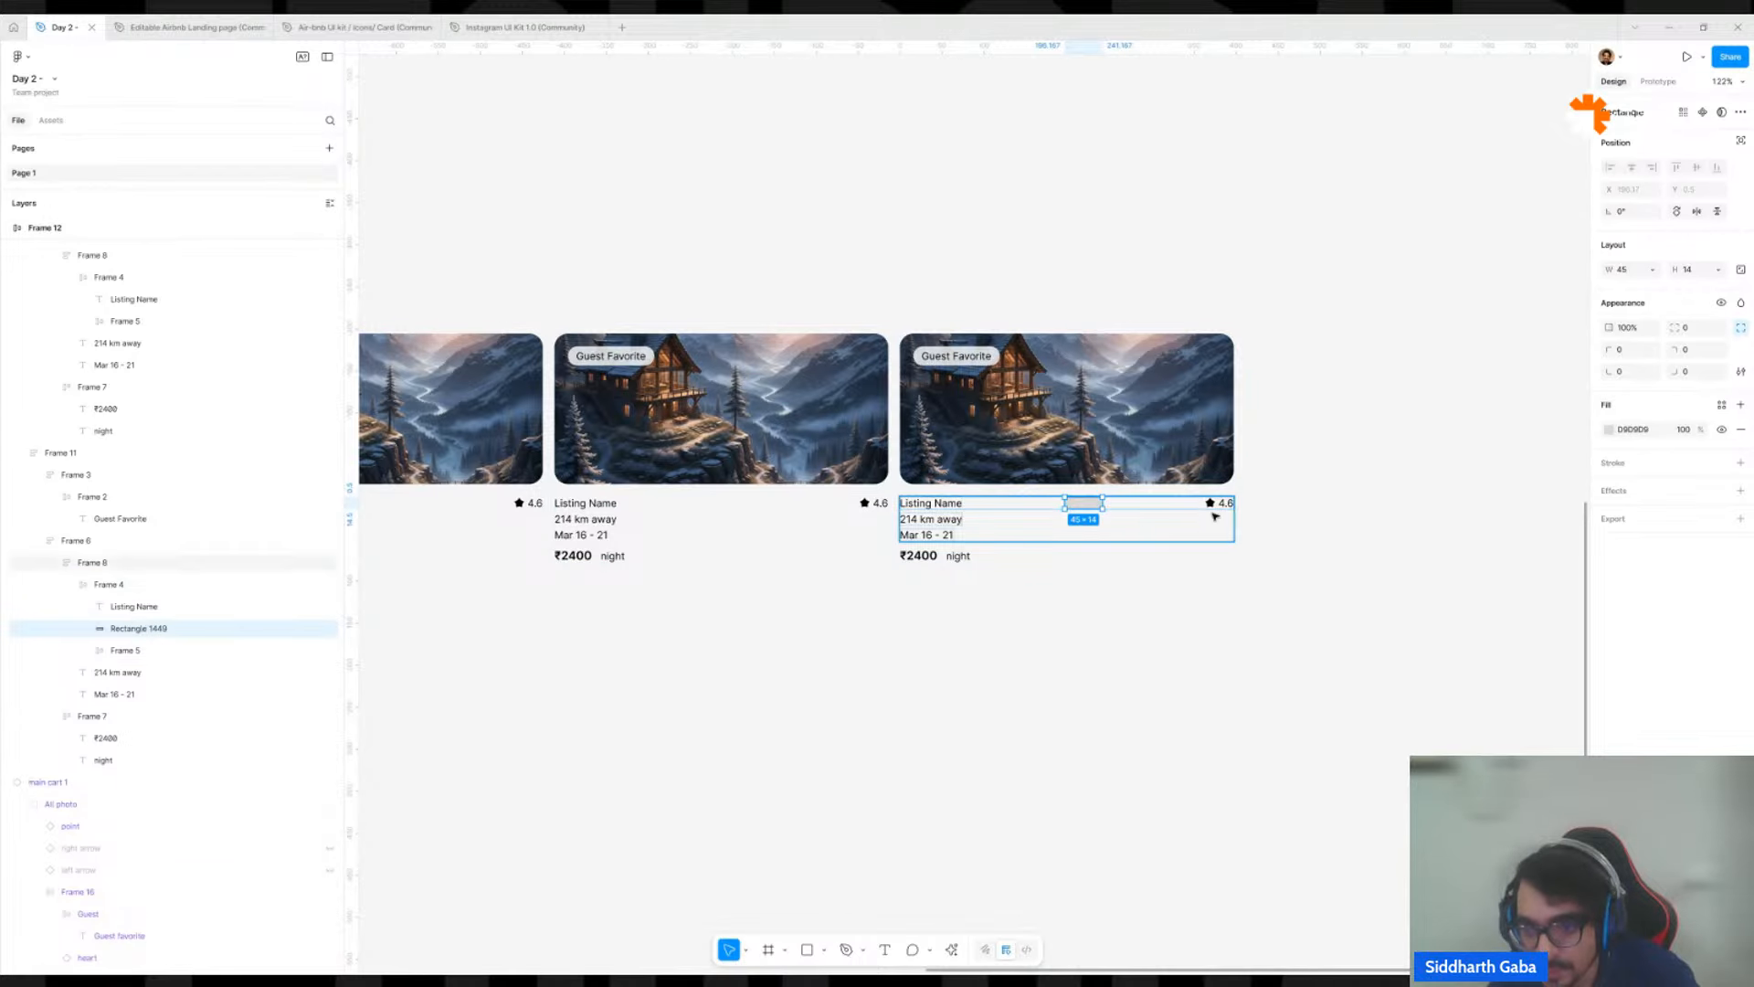
left_click(1381, 500)
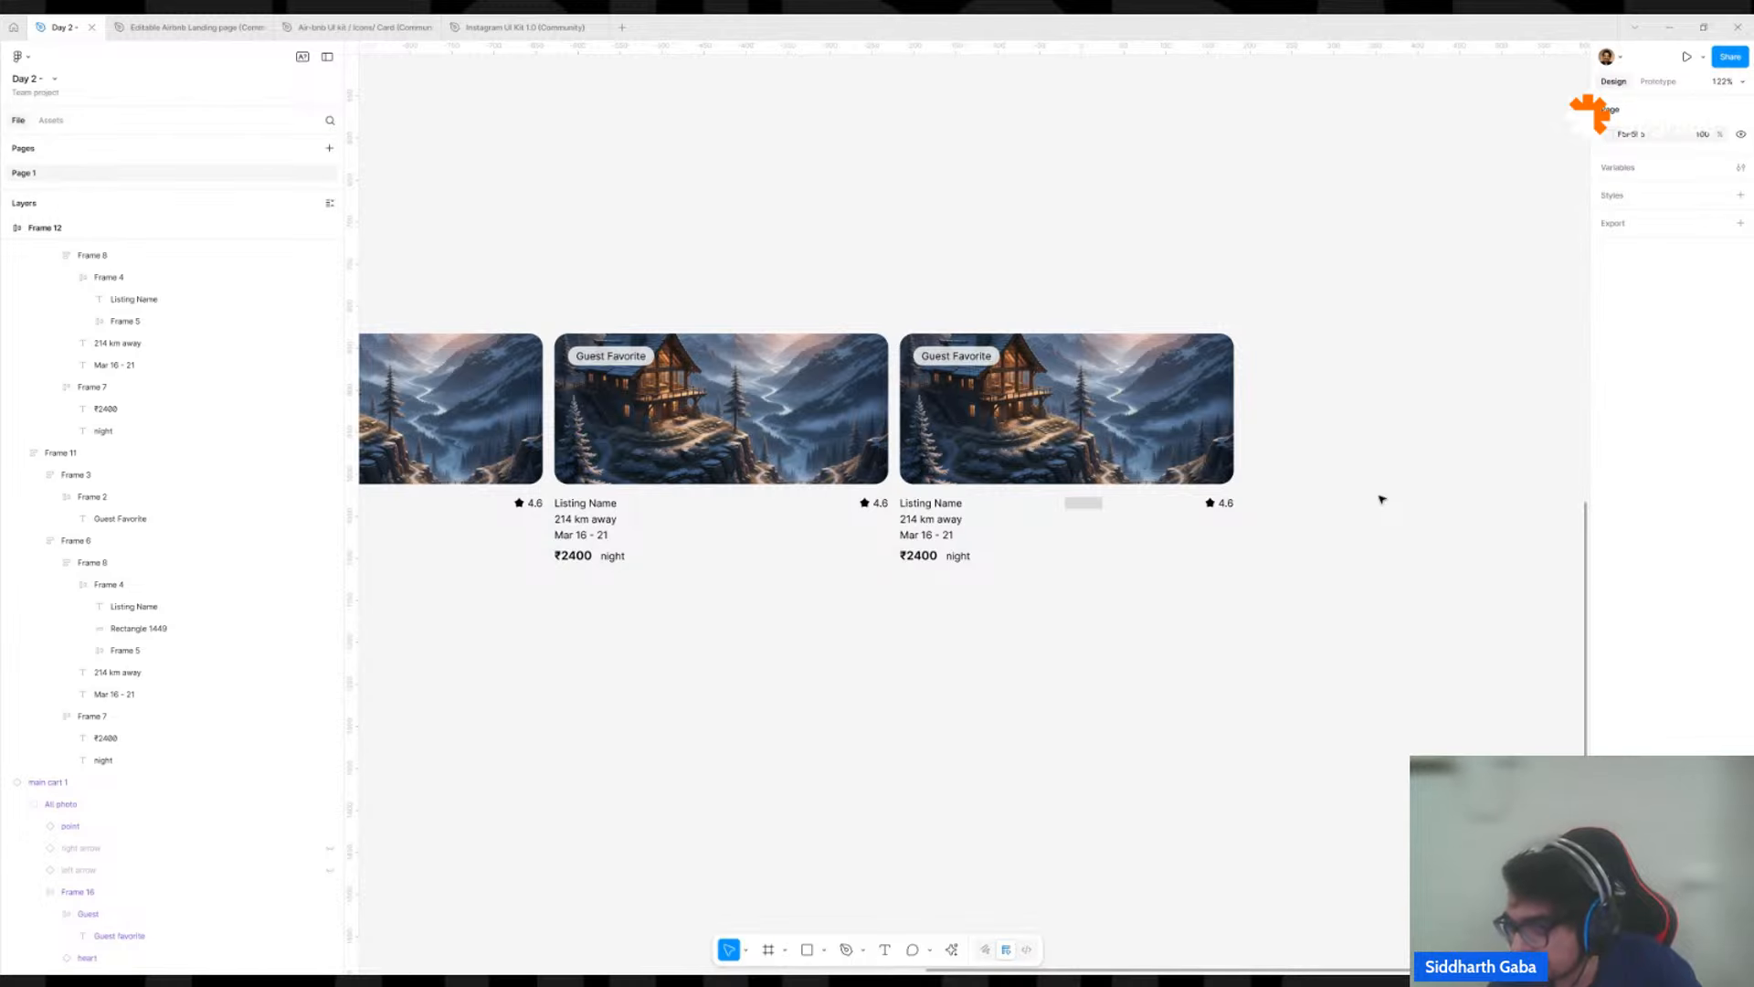
scroll(1078, 504, "up", 5)
left_click(1086, 509)
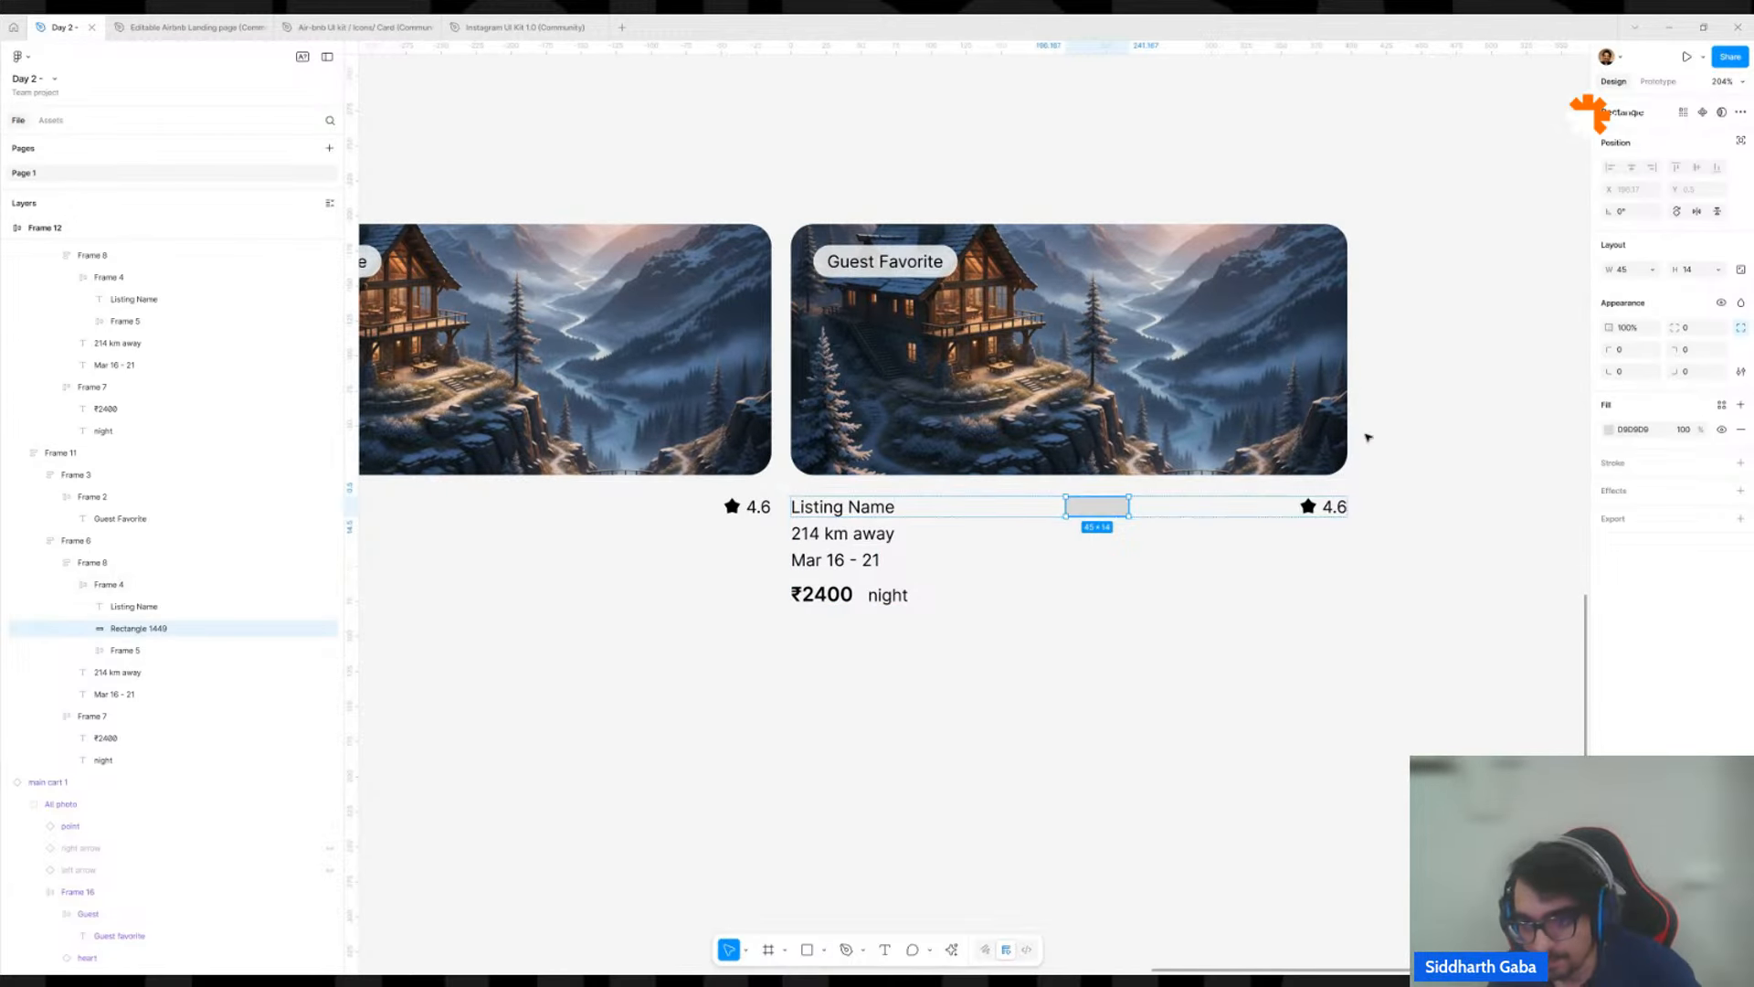
left_click(1415, 430)
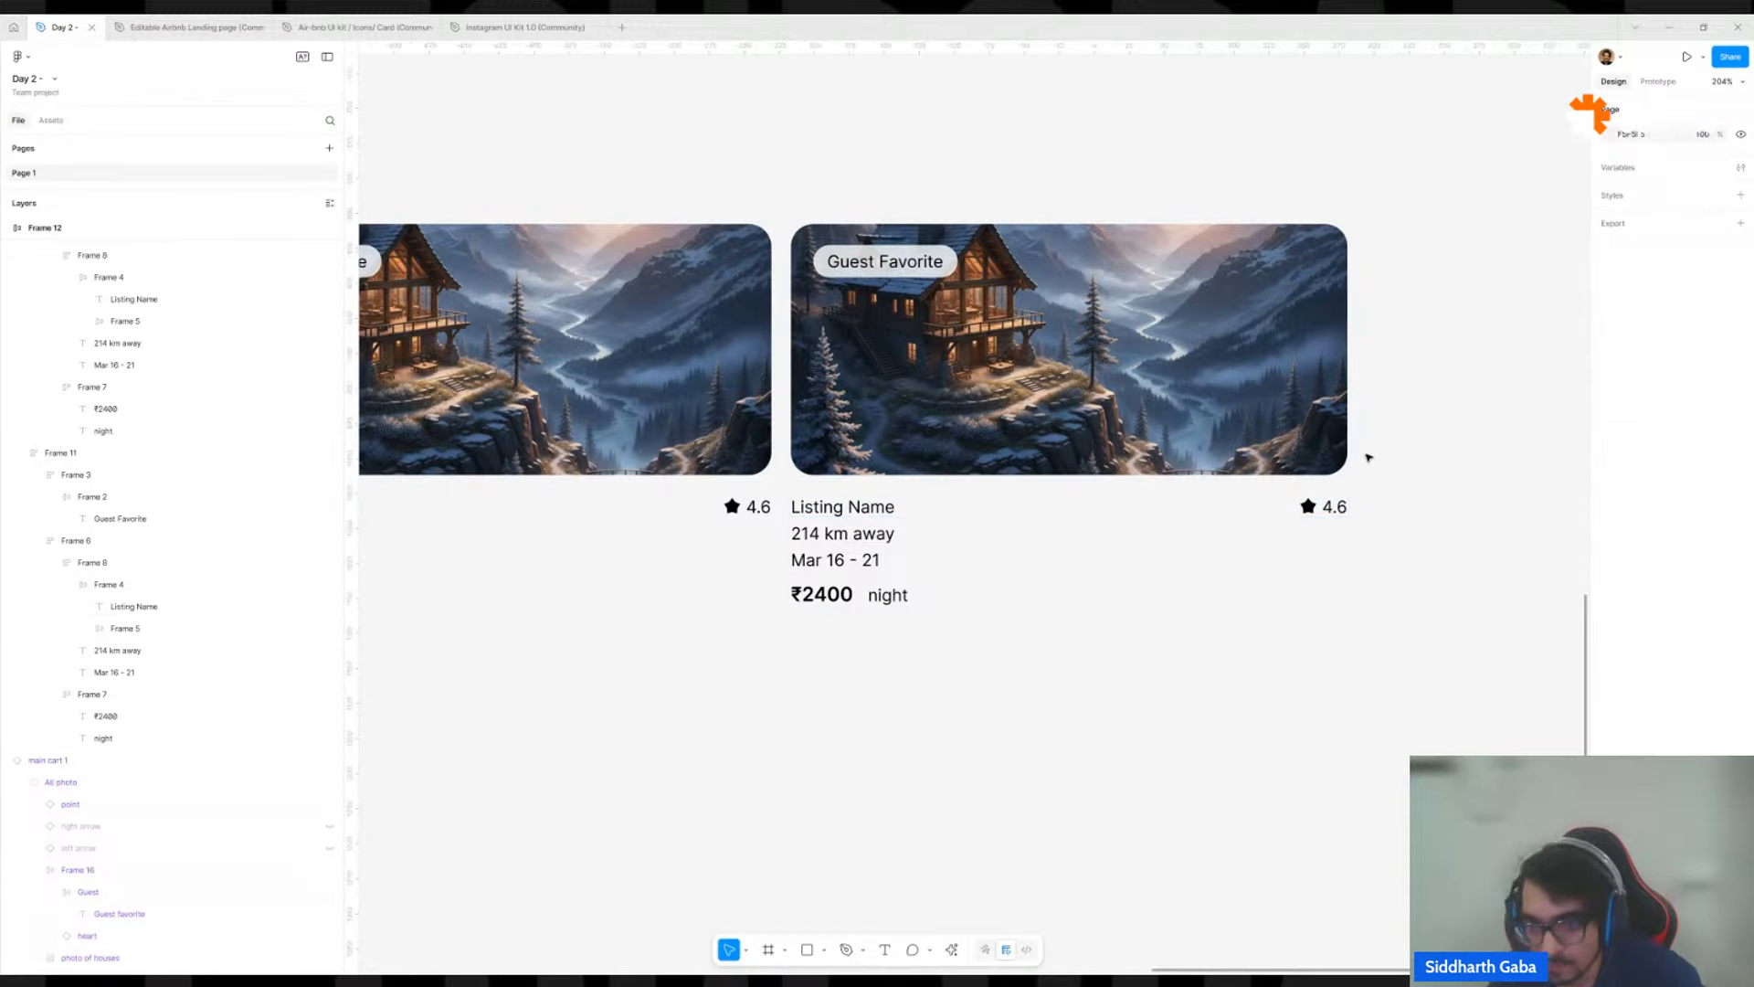
Narrow the frame holding the three listing cards to a width of about 586.
scroll(1389, 448, "down", 10)
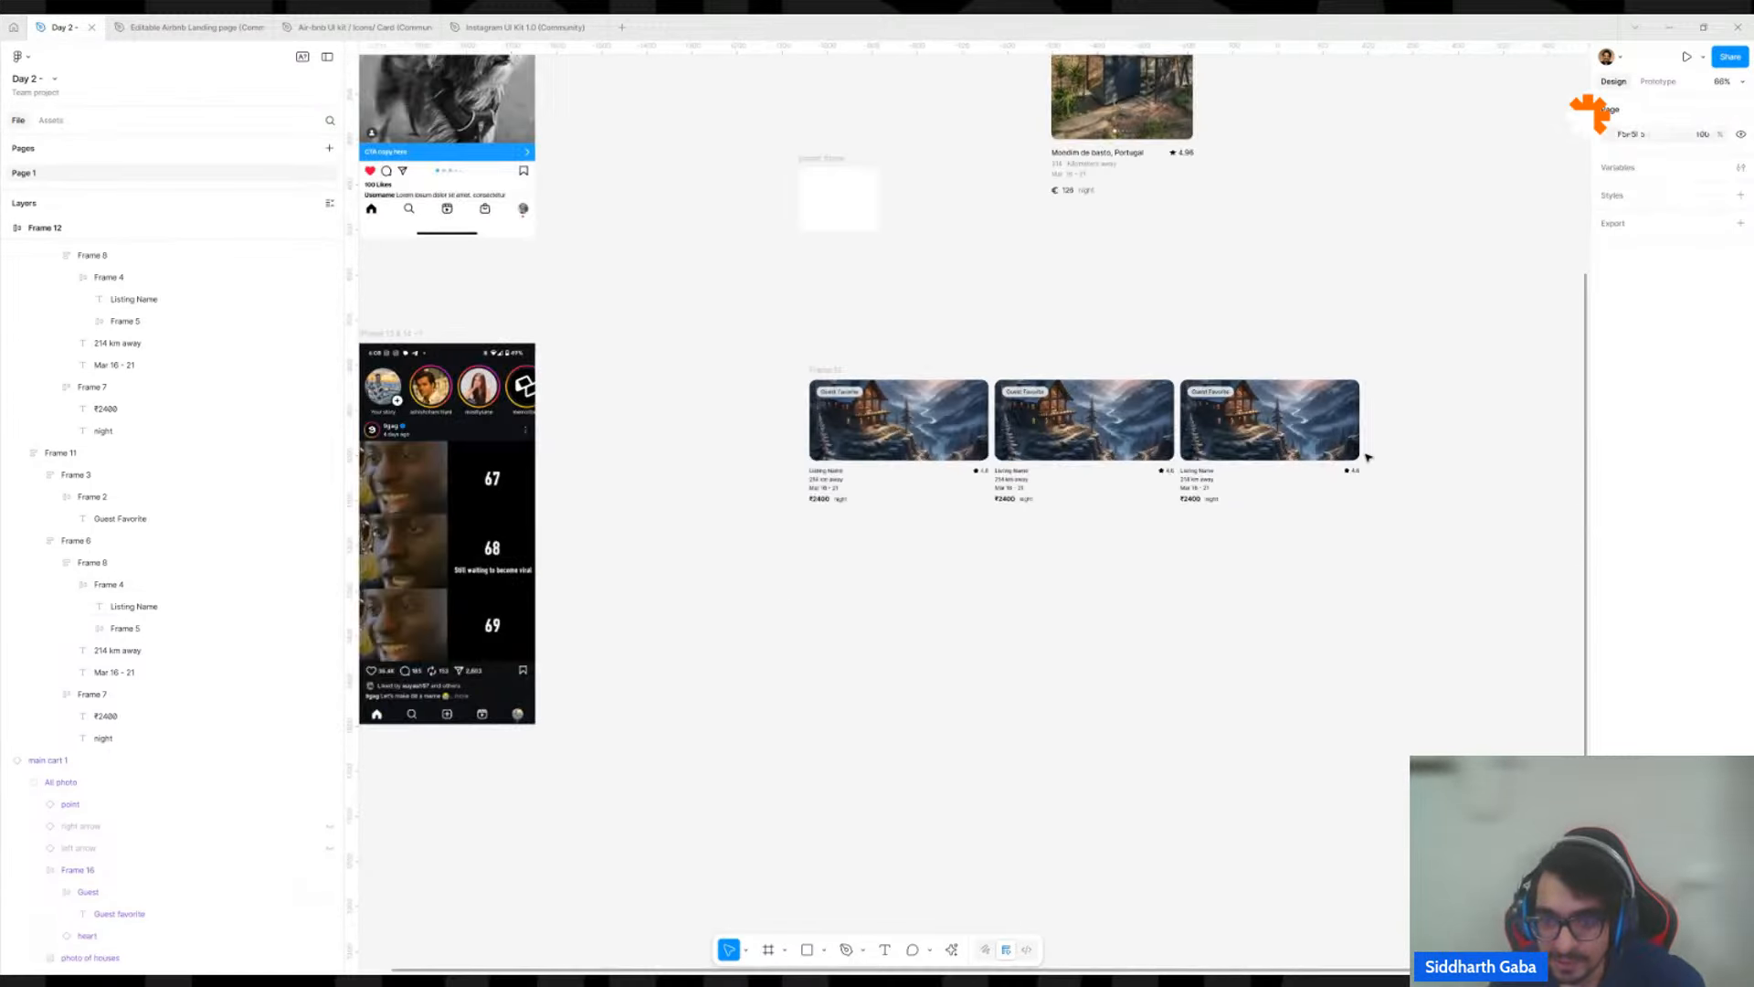
left_click(830, 369)
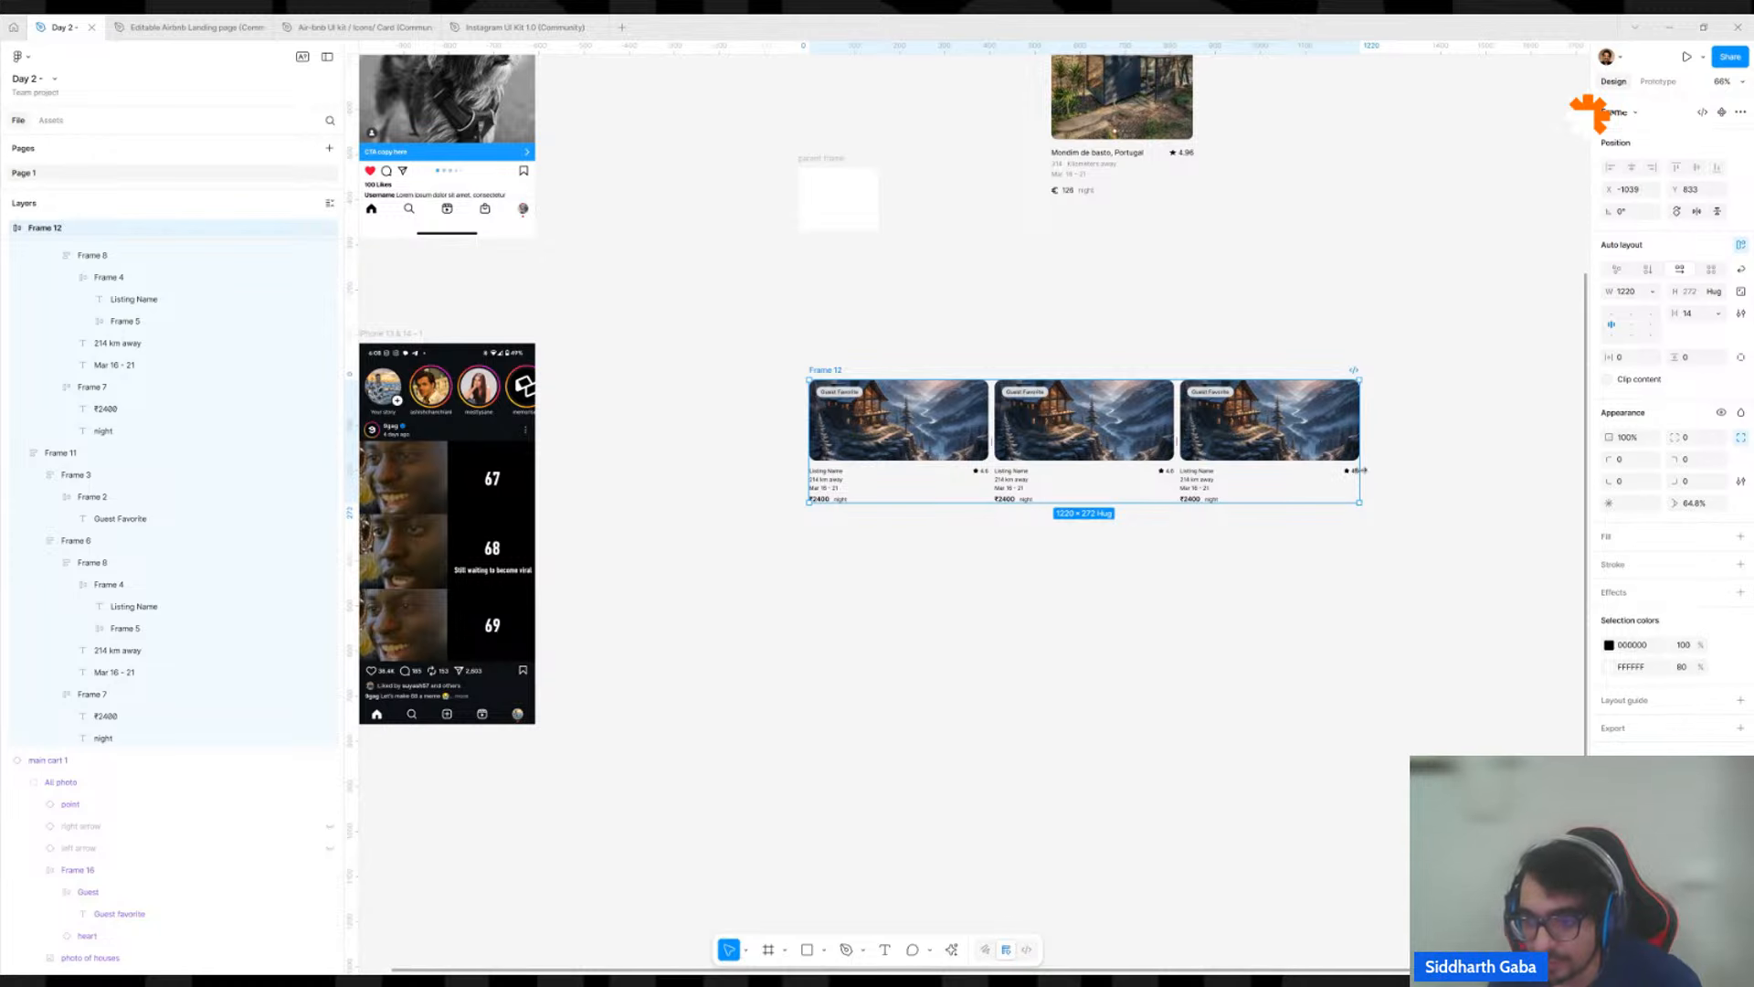
left_click_drag(1360, 469, 1340, 476)
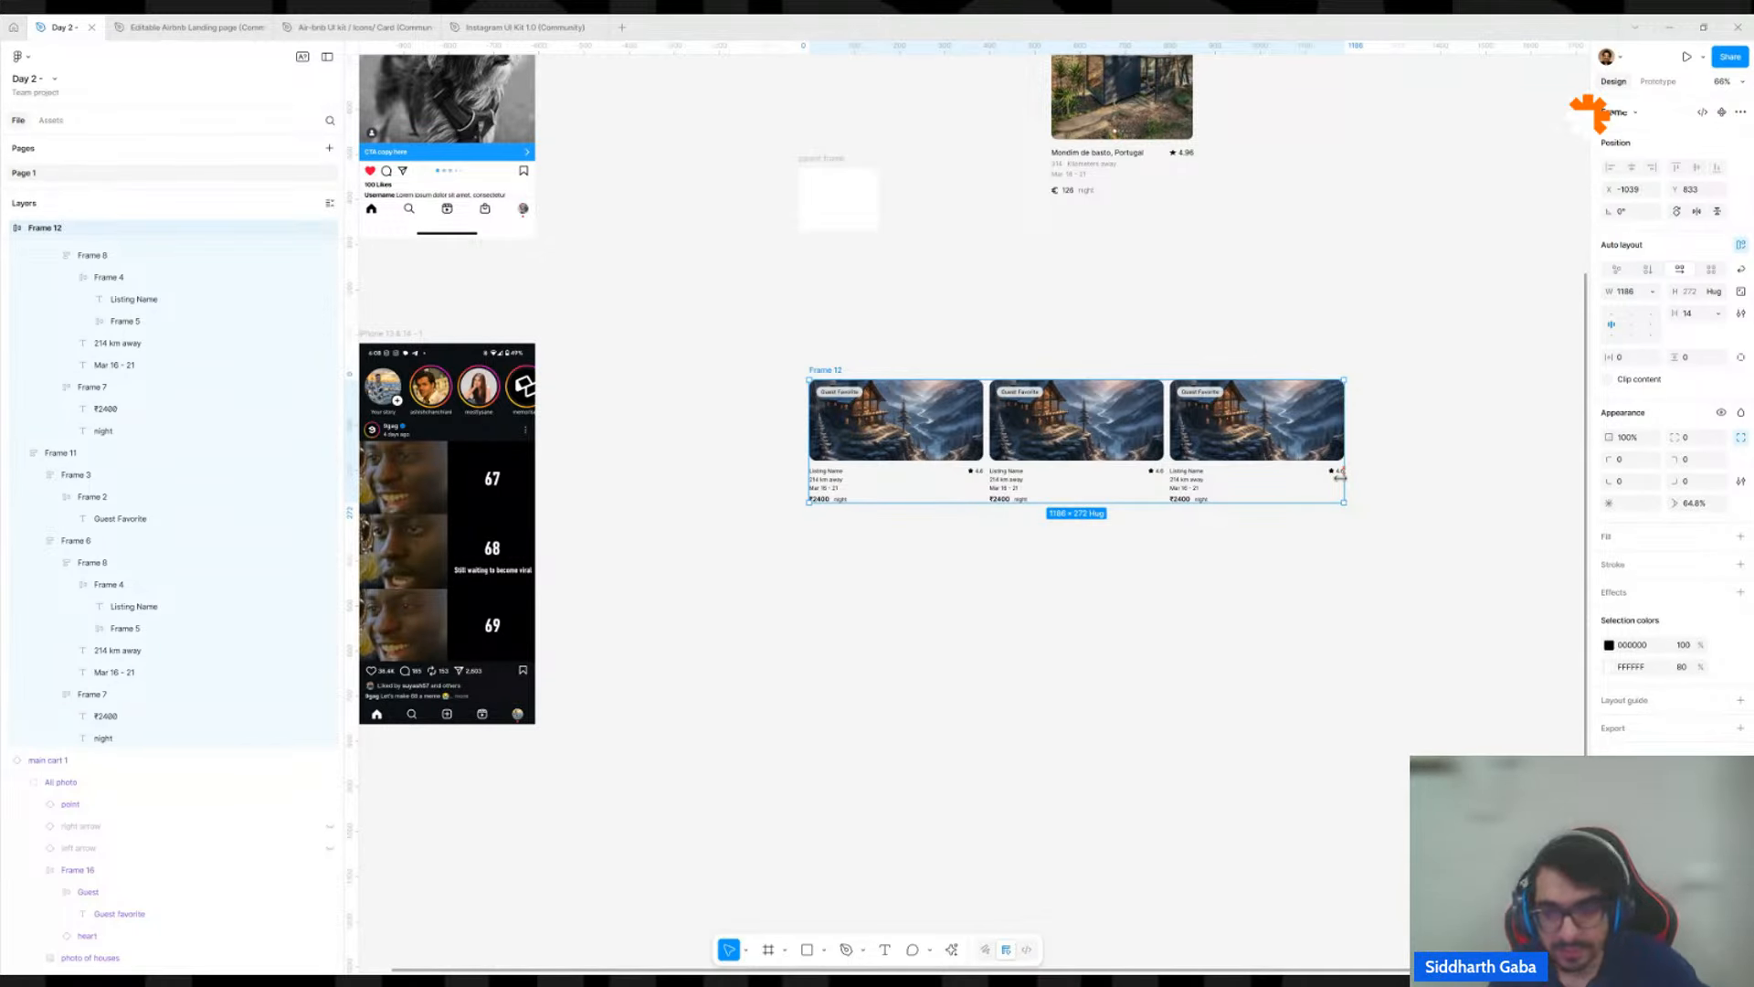
left_click_drag(1341, 476, 1072, 530)
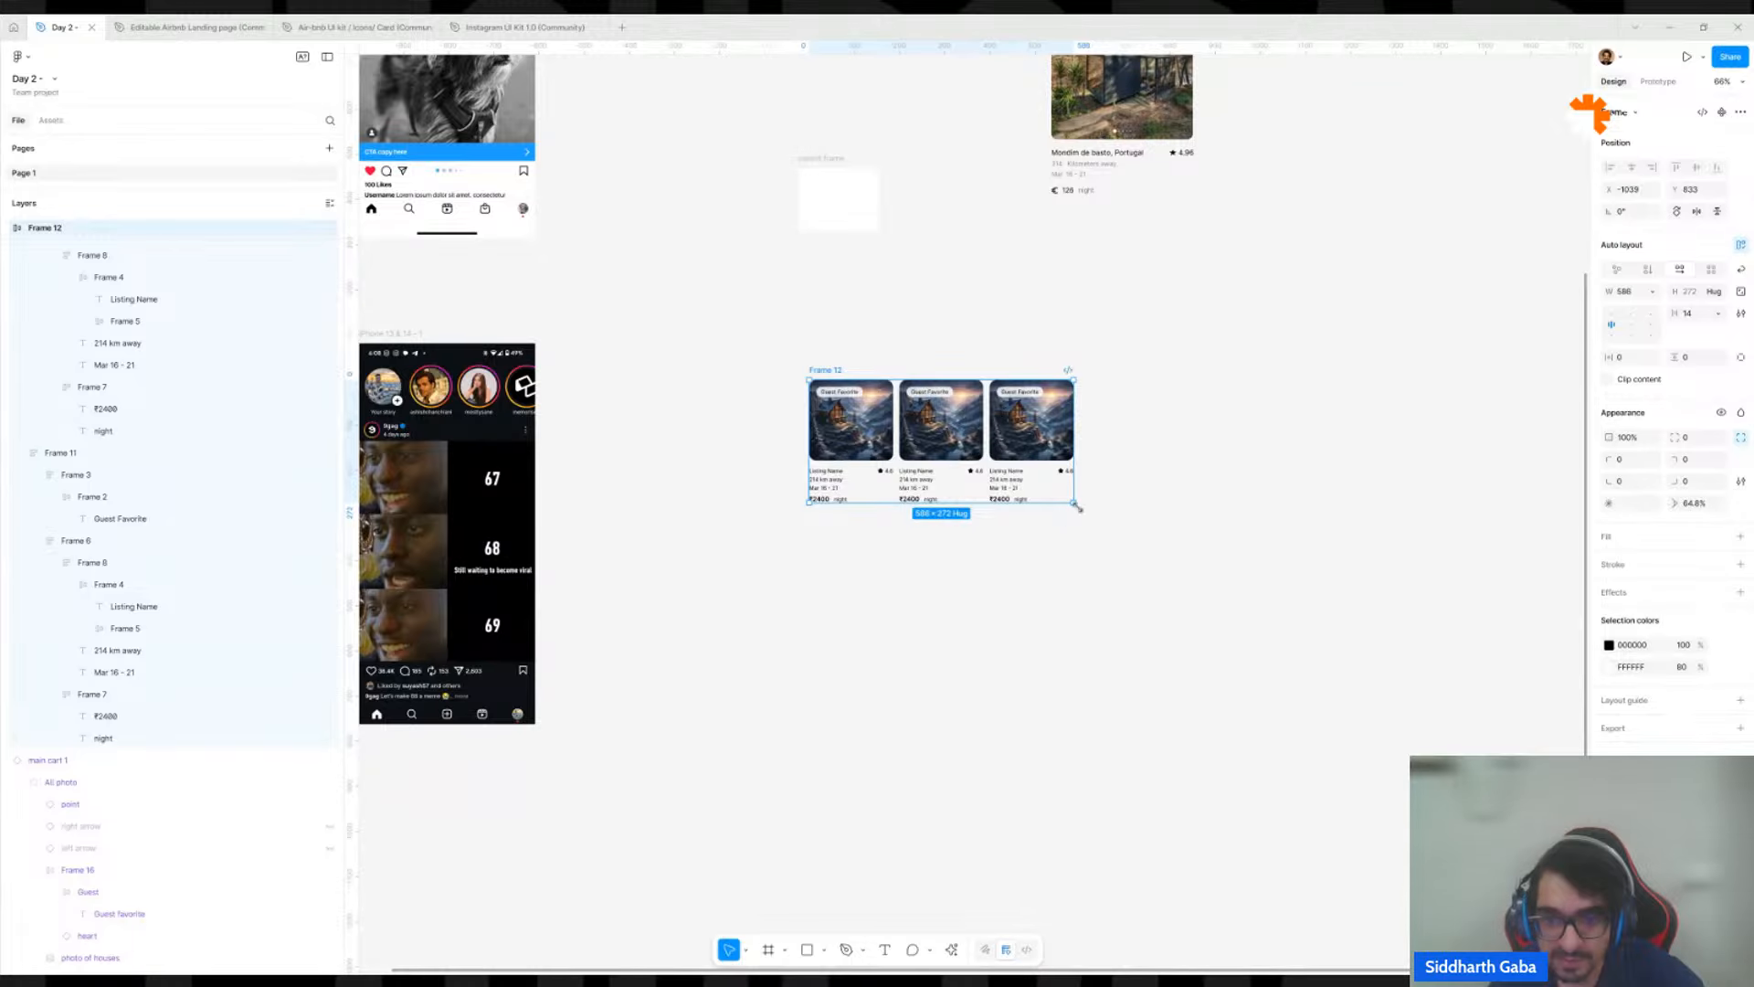
scroll(1086, 448, "up", 3)
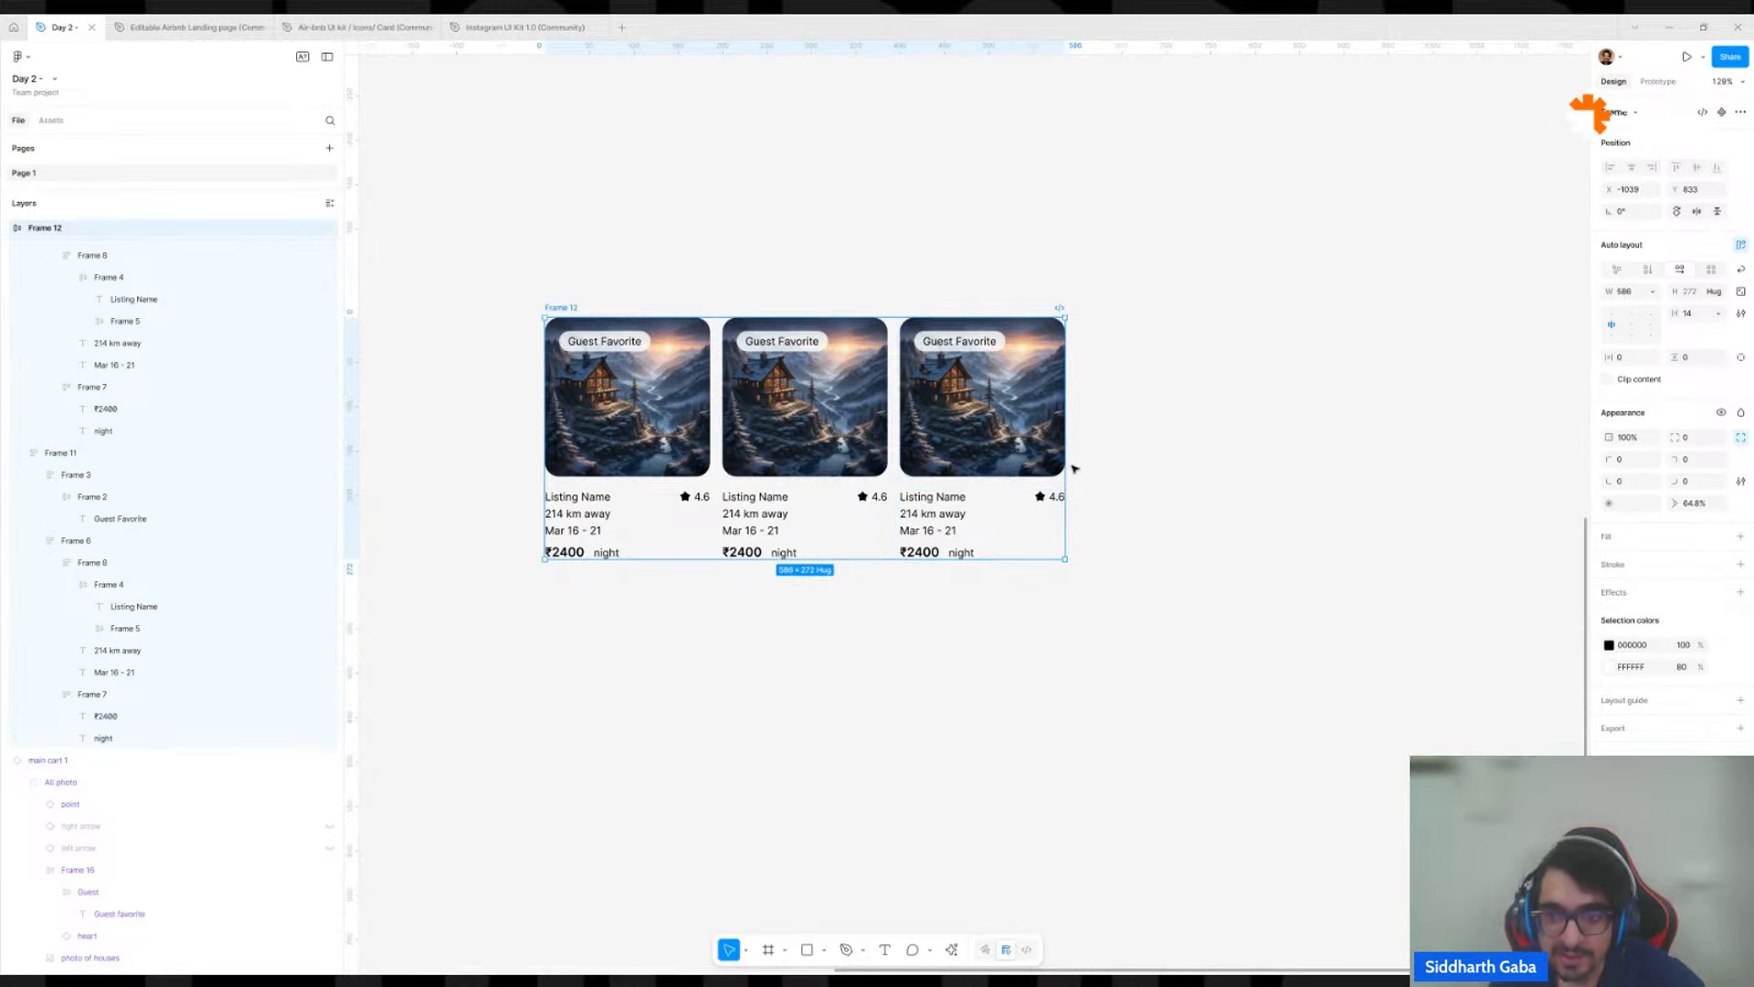
Widen the frame holding the three listing cards to about 861.
left_click_drag(1058, 468, 1308, 520)
scroll(1311, 517, "down", 5)
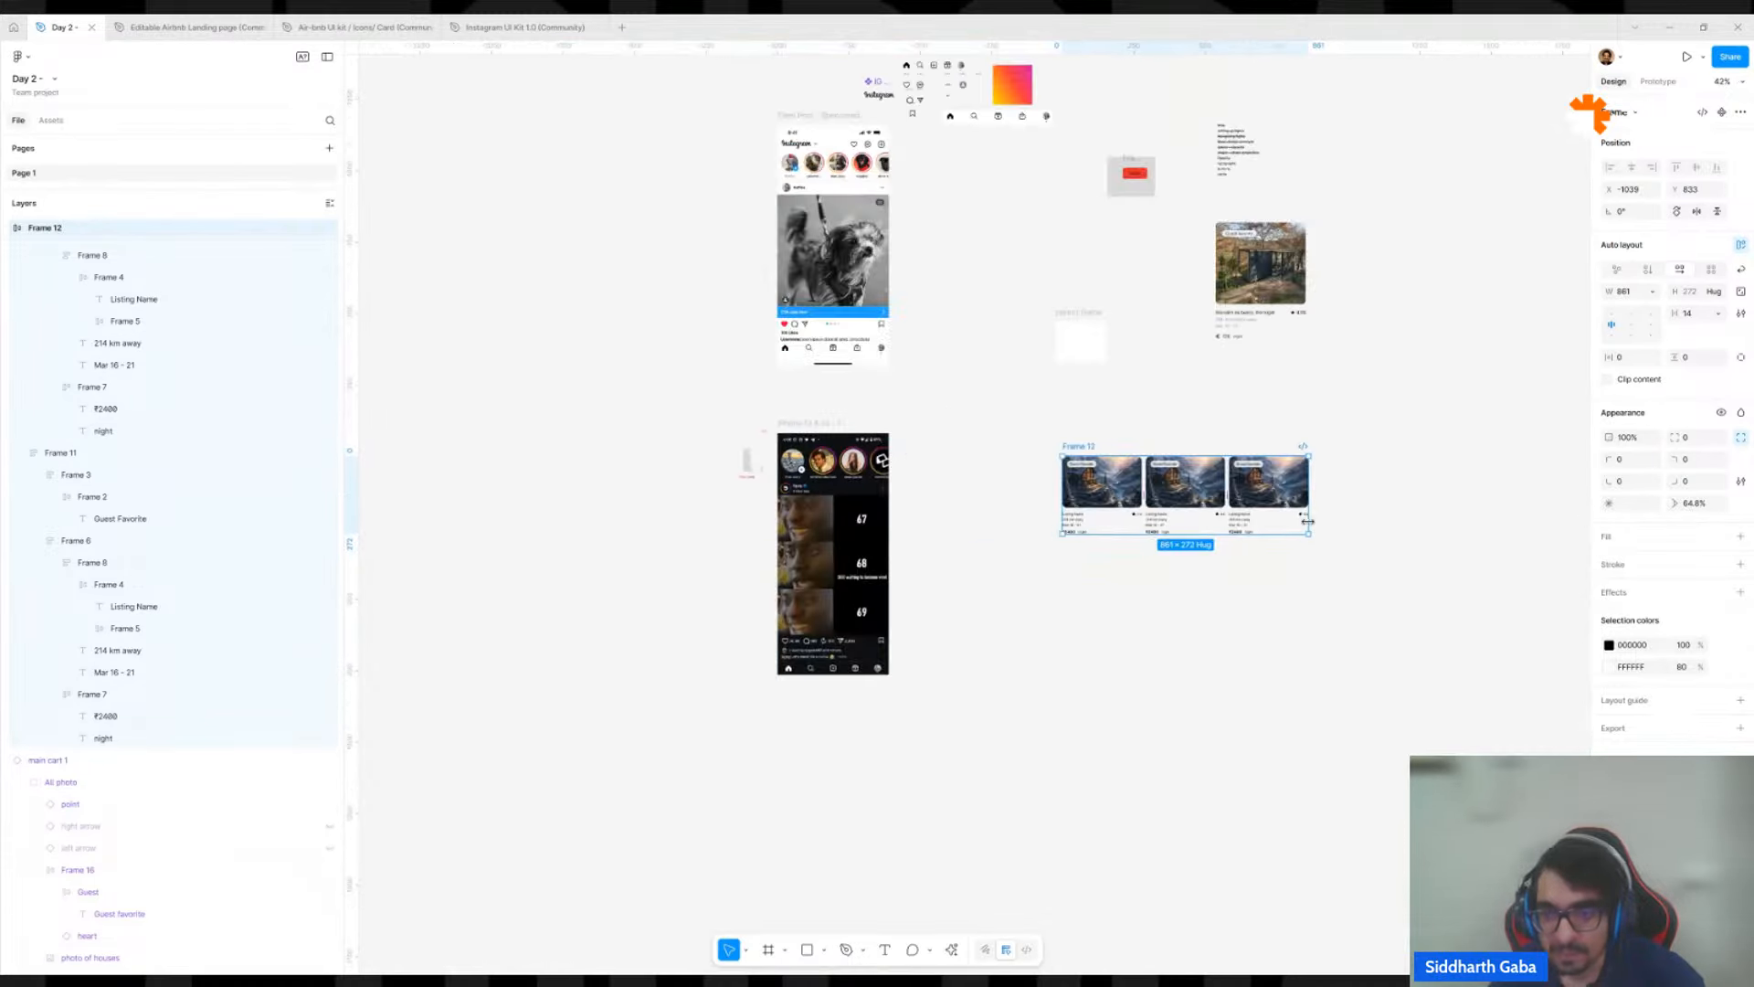
scroll(1188, 493, "right", 3)
left_click(1069, 408)
Make the listing name text bold in all three cards.
scroll(788, 572, "up", 5)
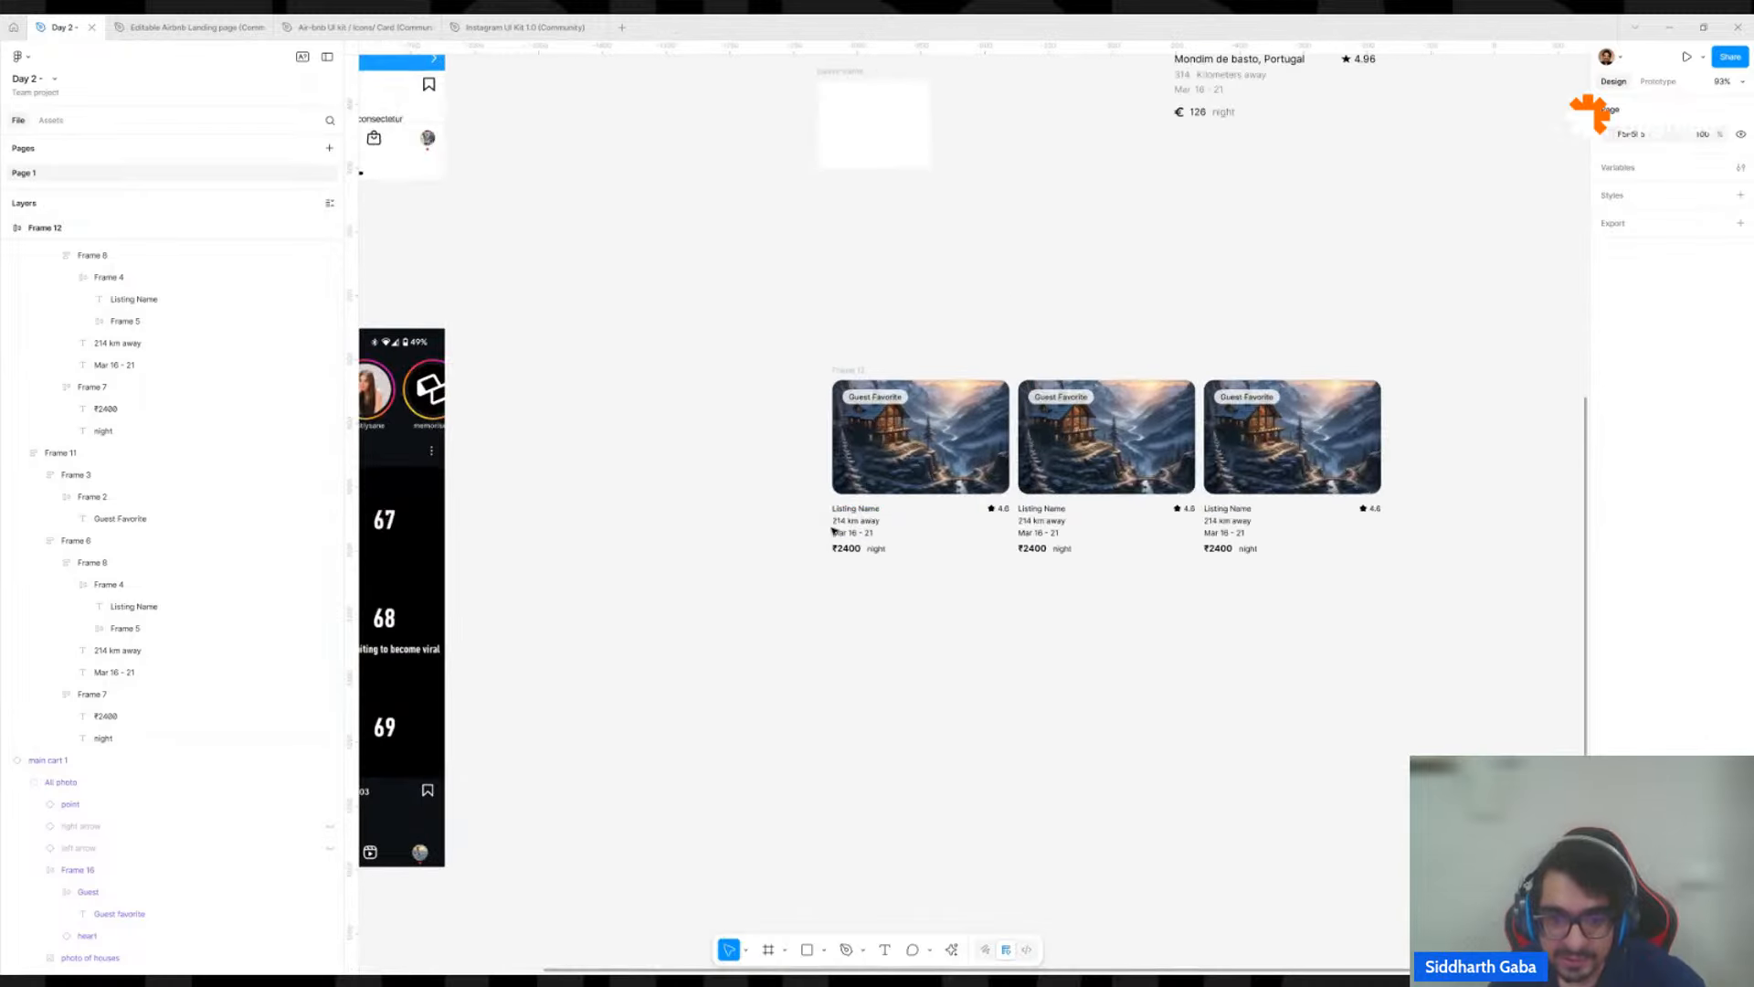
left_click(851, 510, "ctrl")
left_click(1043, 508, "ctrl+shift")
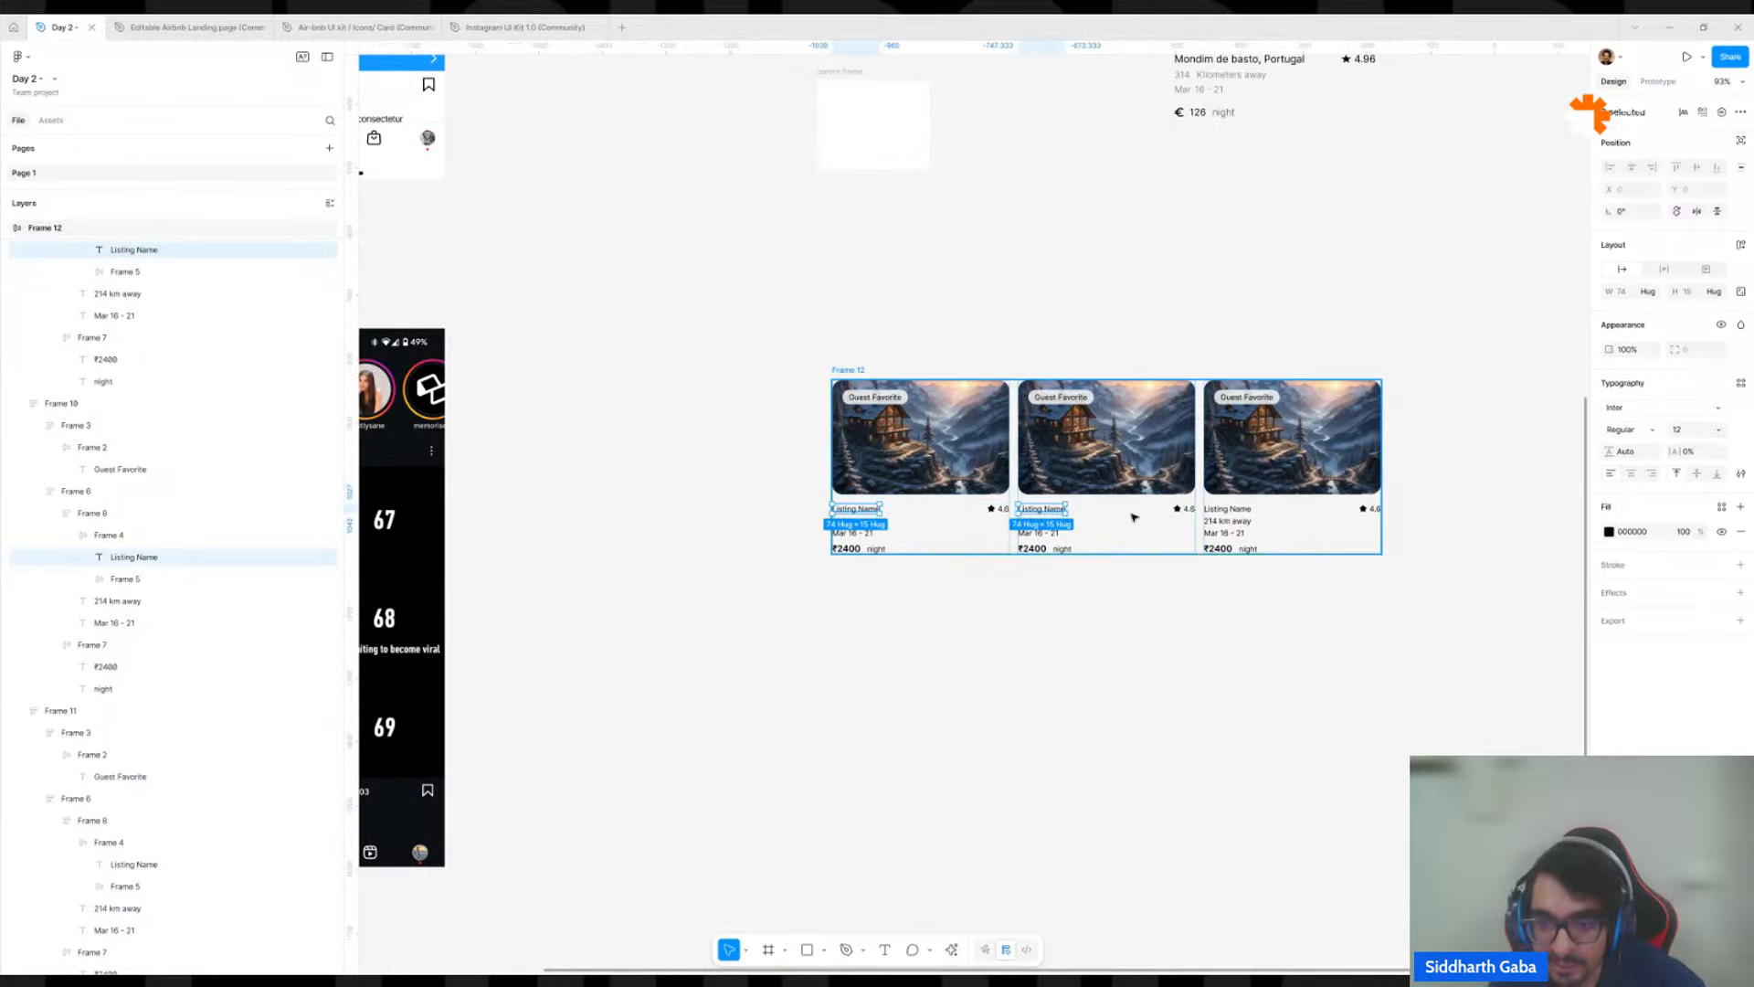
left_click(1248, 509, "ctrl+shift")
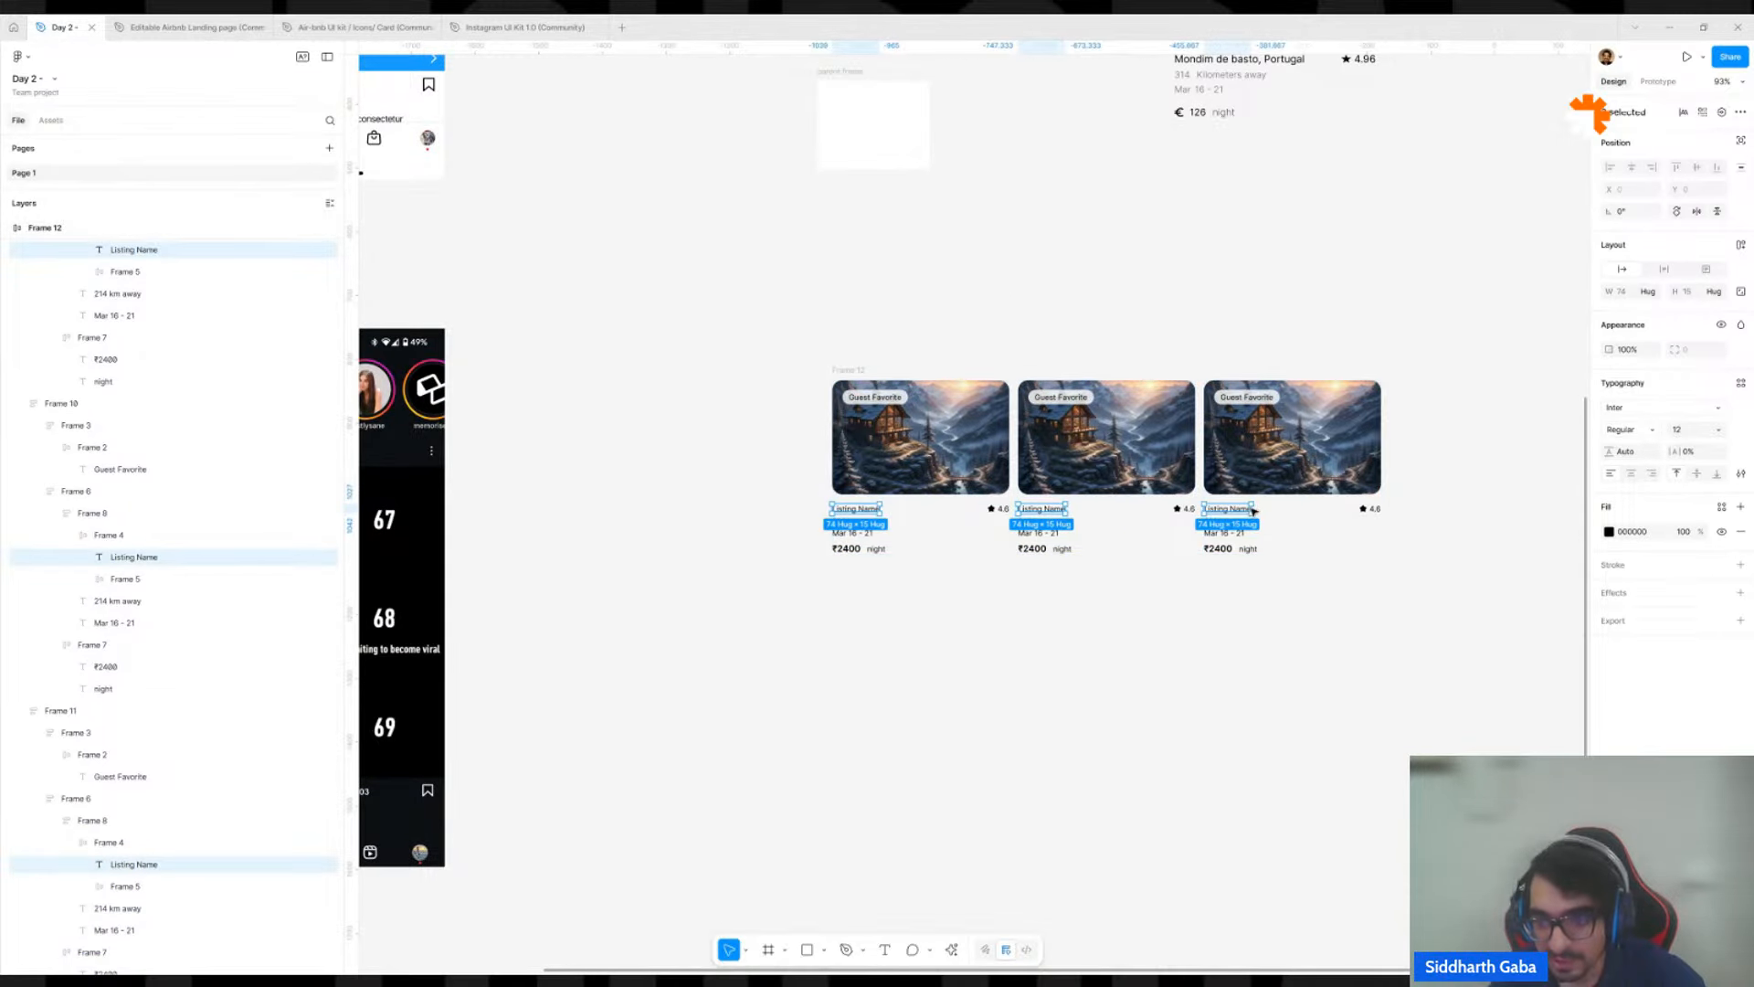
key("ctrl+b")
left_click(1424, 612)
scroll(1424, 610, "up", 1)
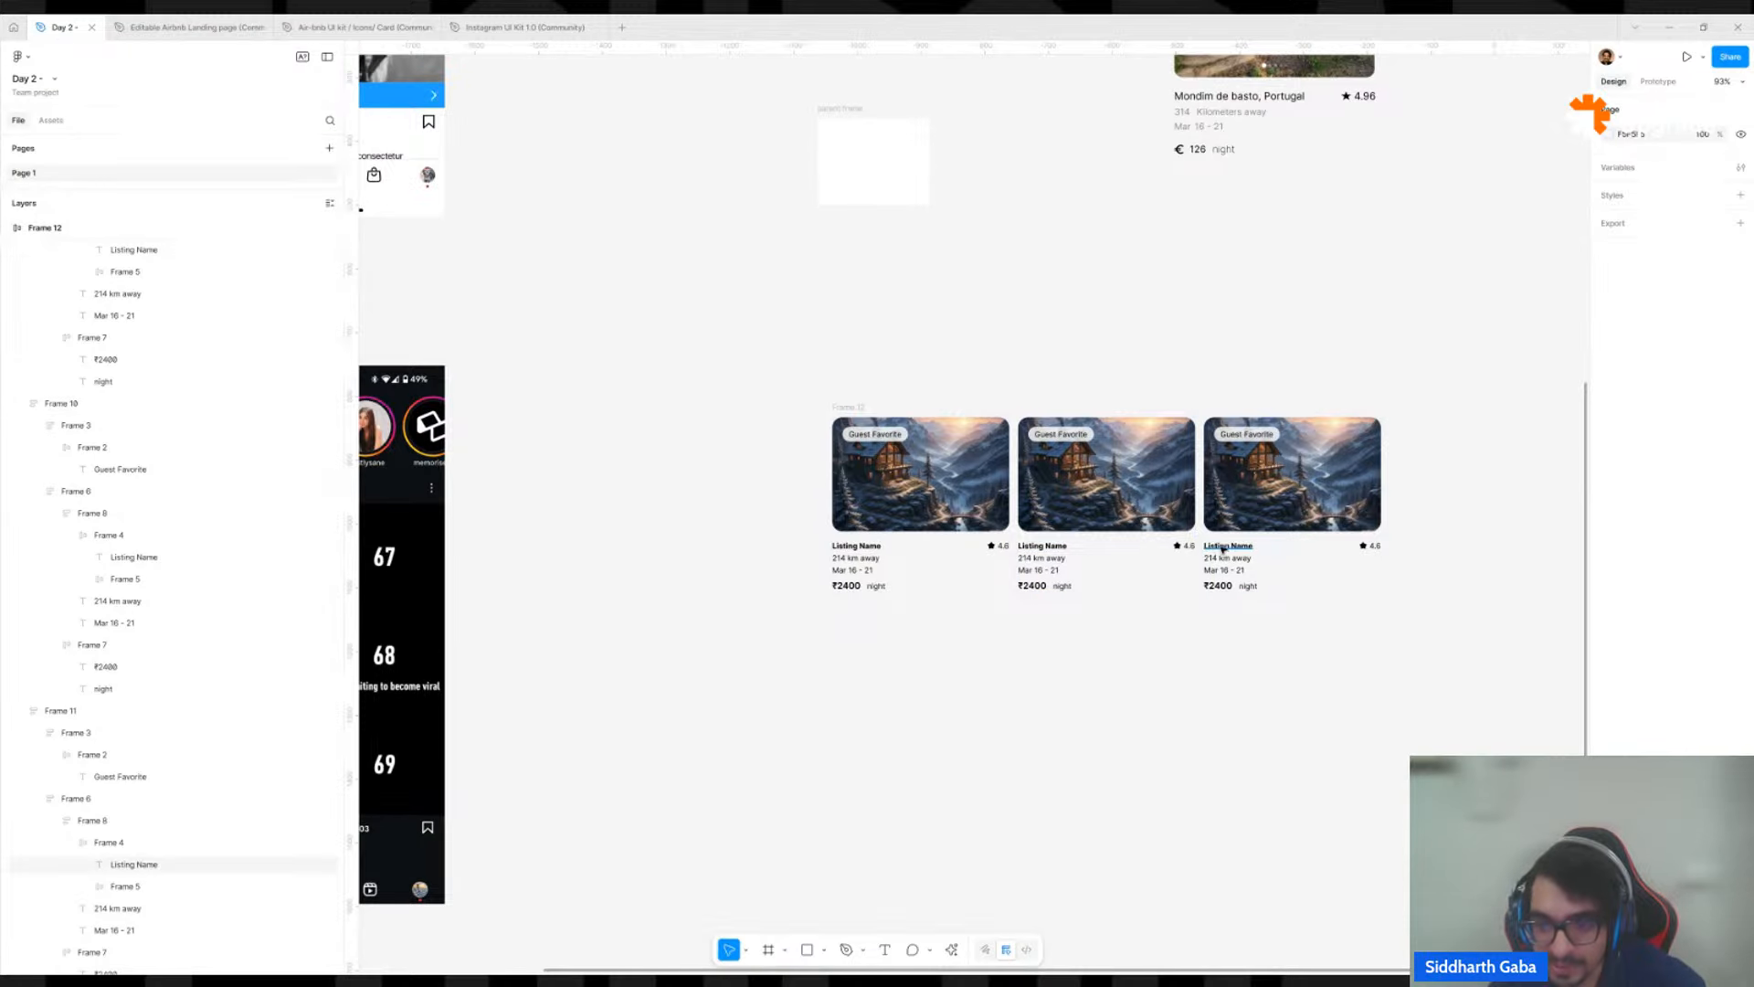
Set the font size of the listing name to 14 in all three cards.
key("ctrl+z")
left_click(1687, 431)
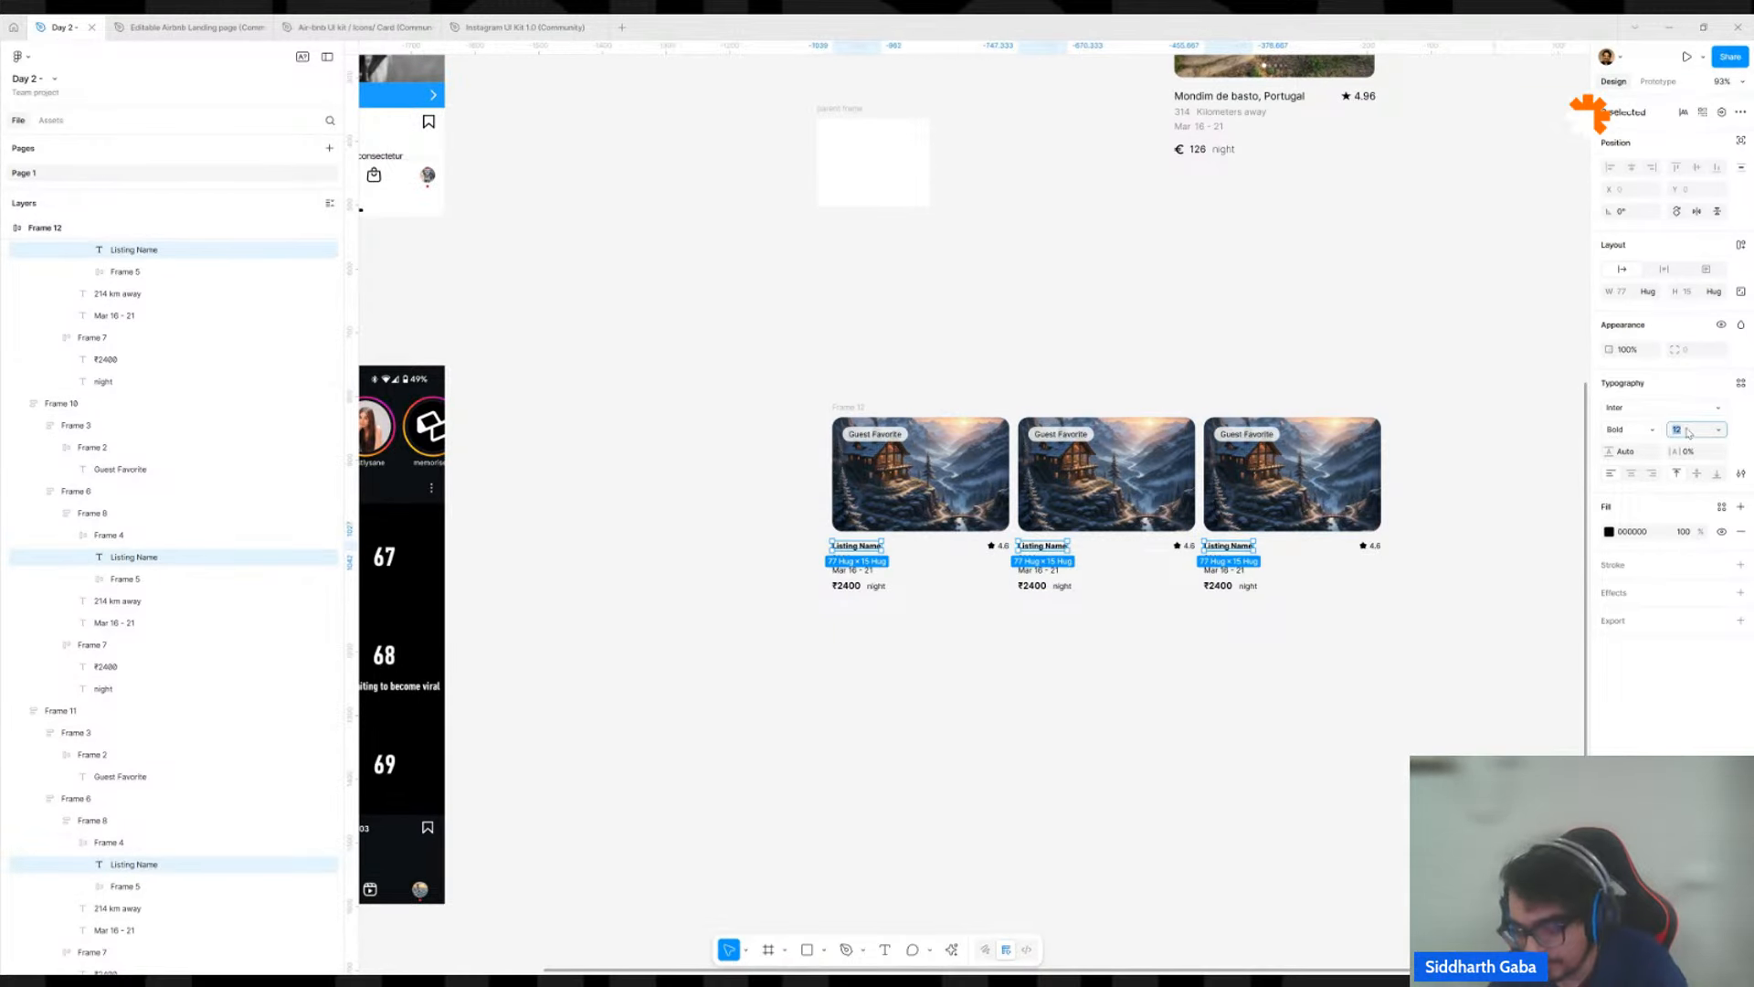
type("13")
key("Return")
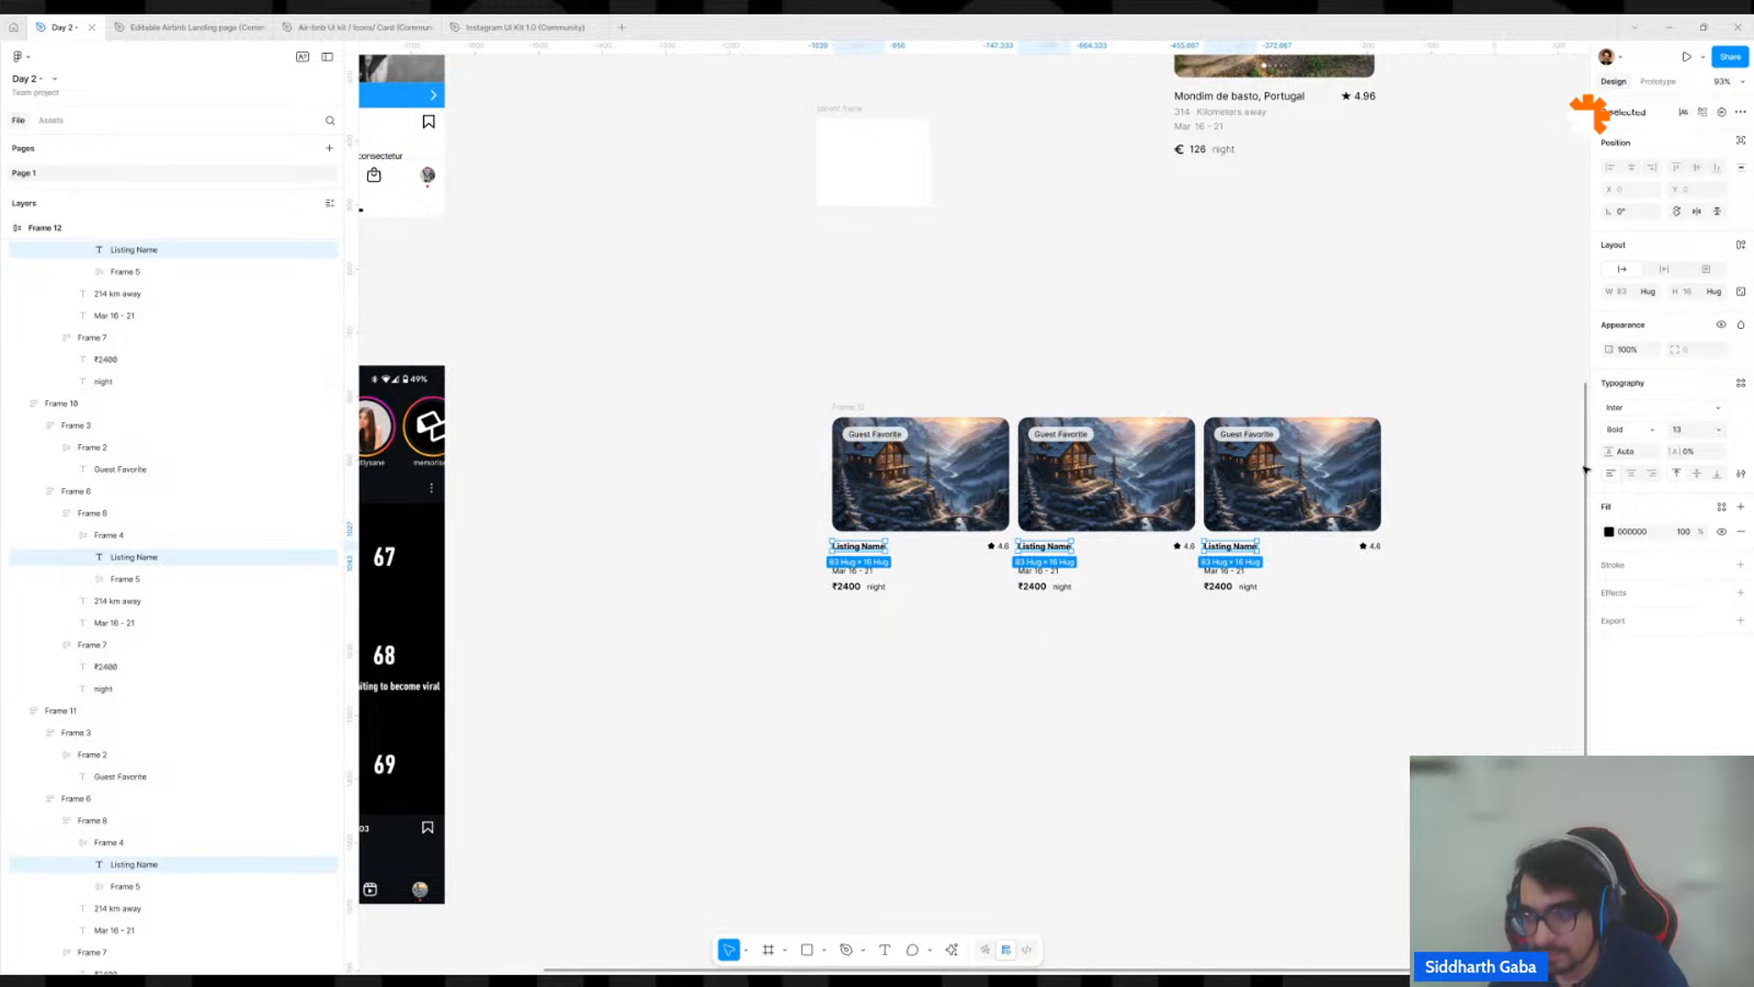
type("14")
key("Return")
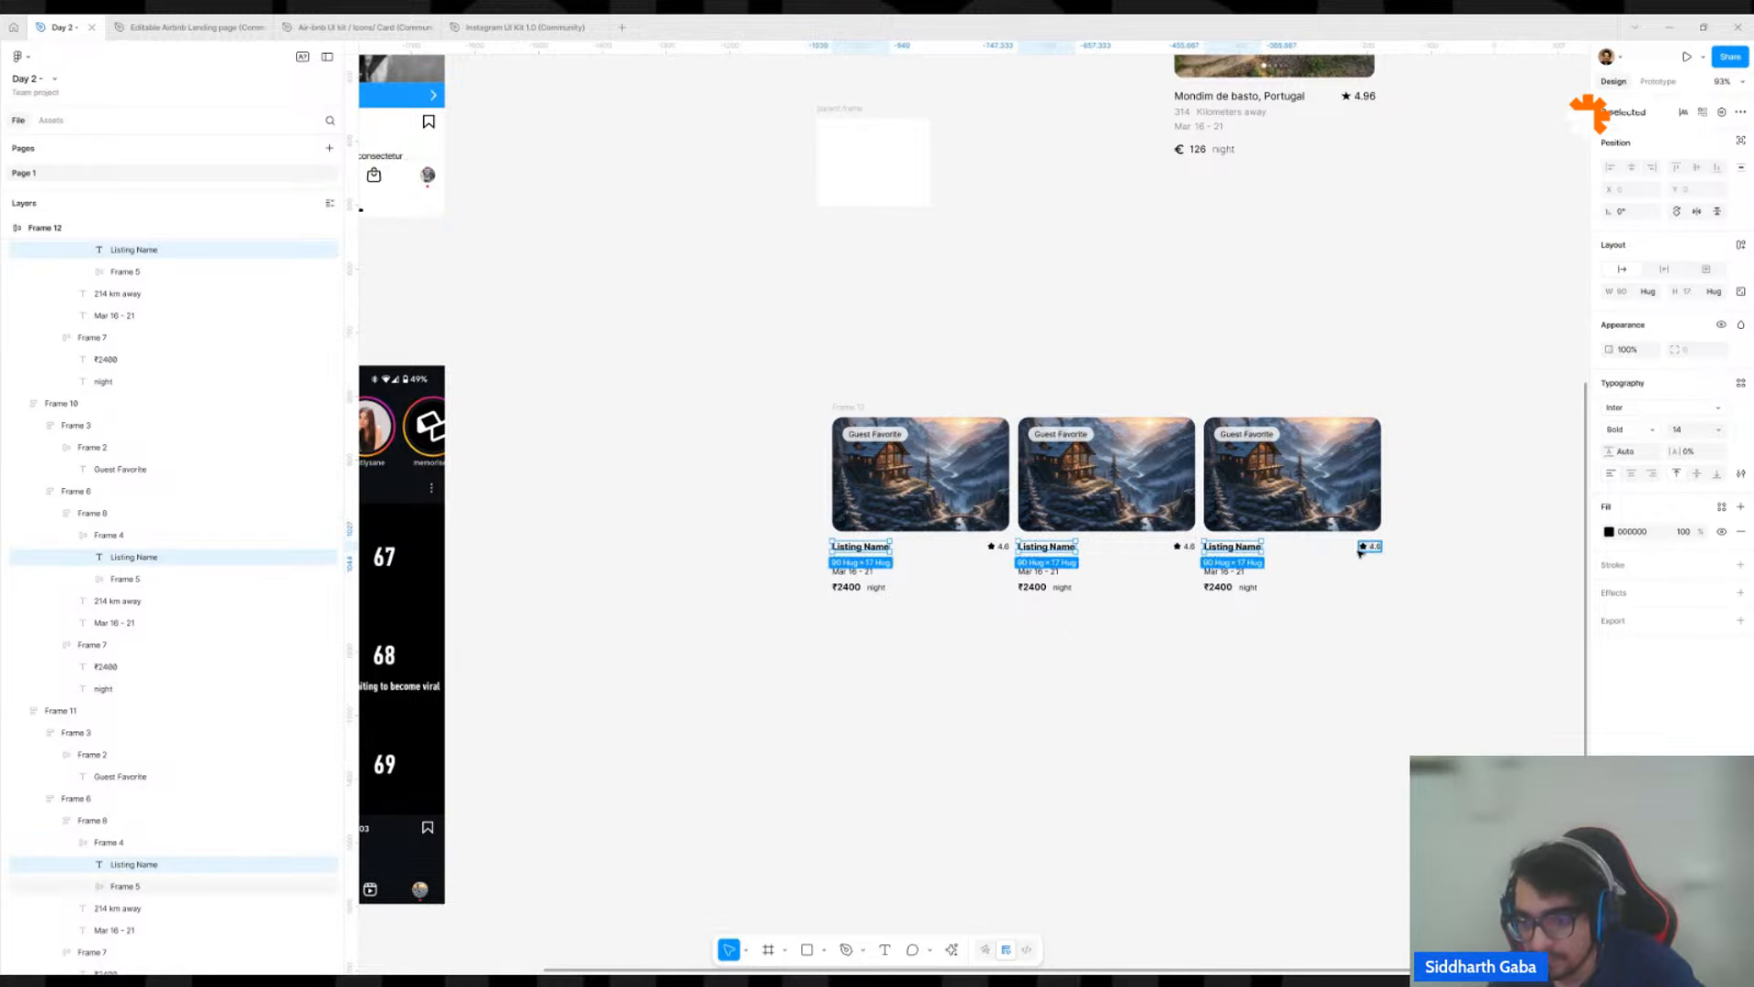
Turn on text baseline alignment for the rows with the listing name and star rating in all three cards.
left_click(1311, 549)
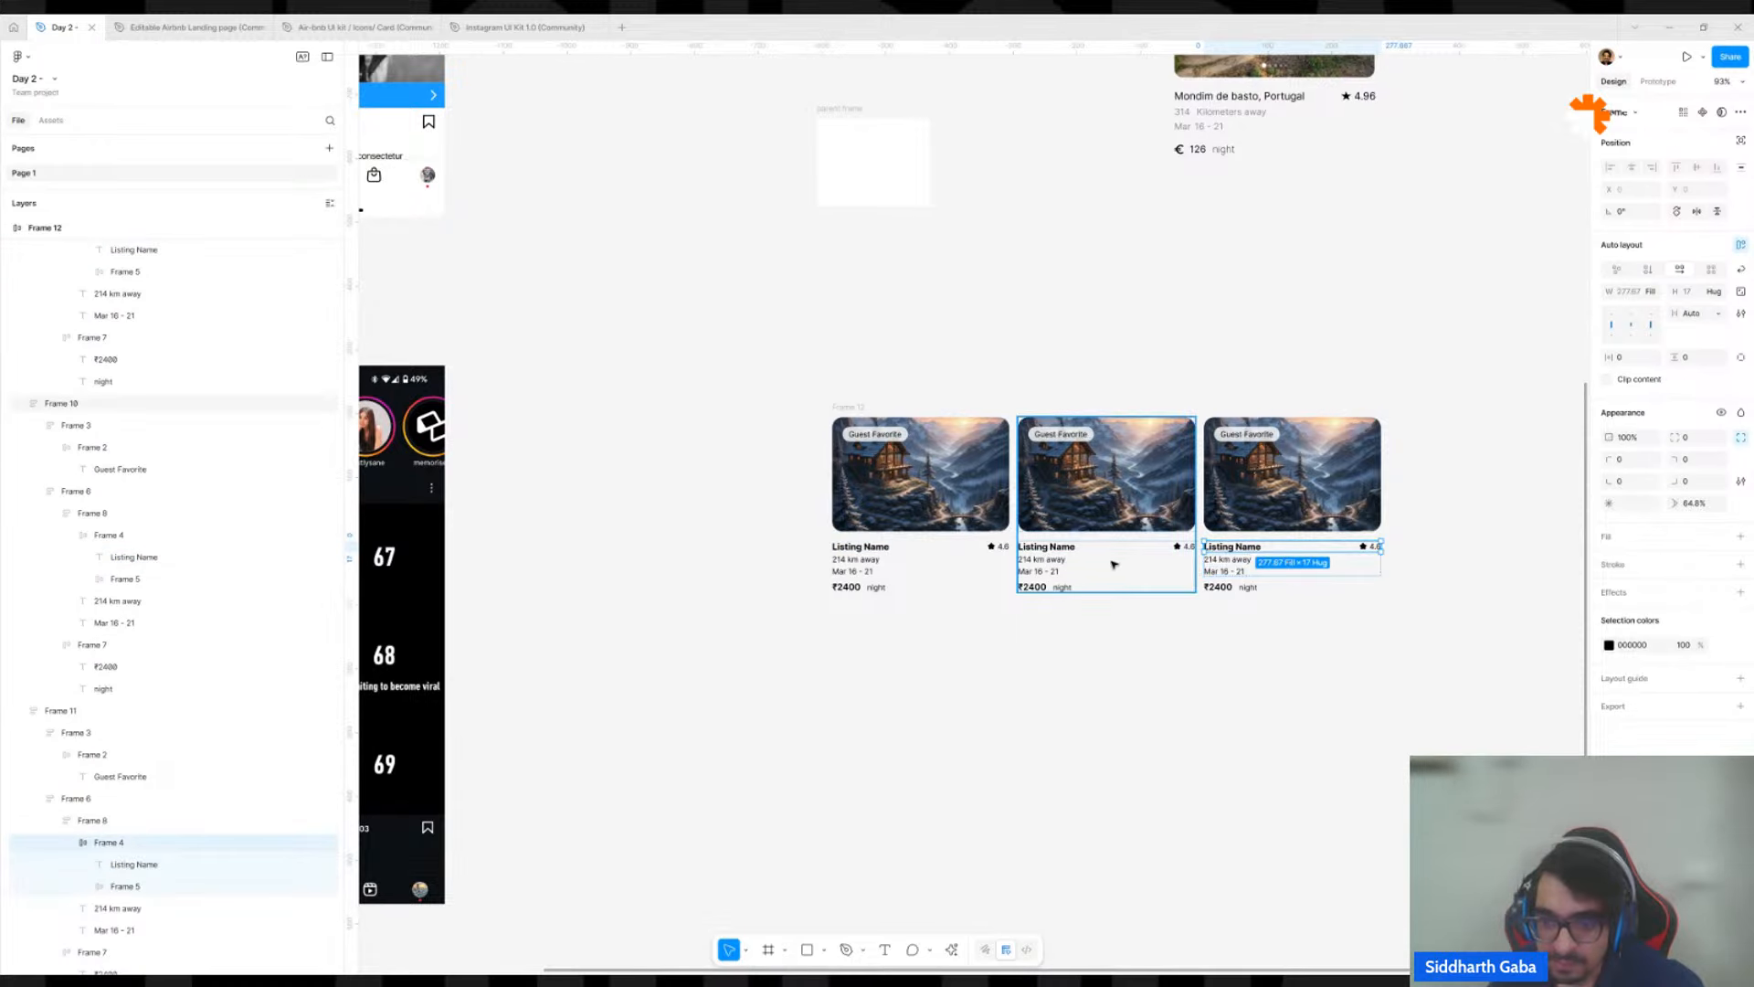
left_click(1117, 549, "shift")
left_click(1116, 549, "shift")
left_click(1116, 550, "shift")
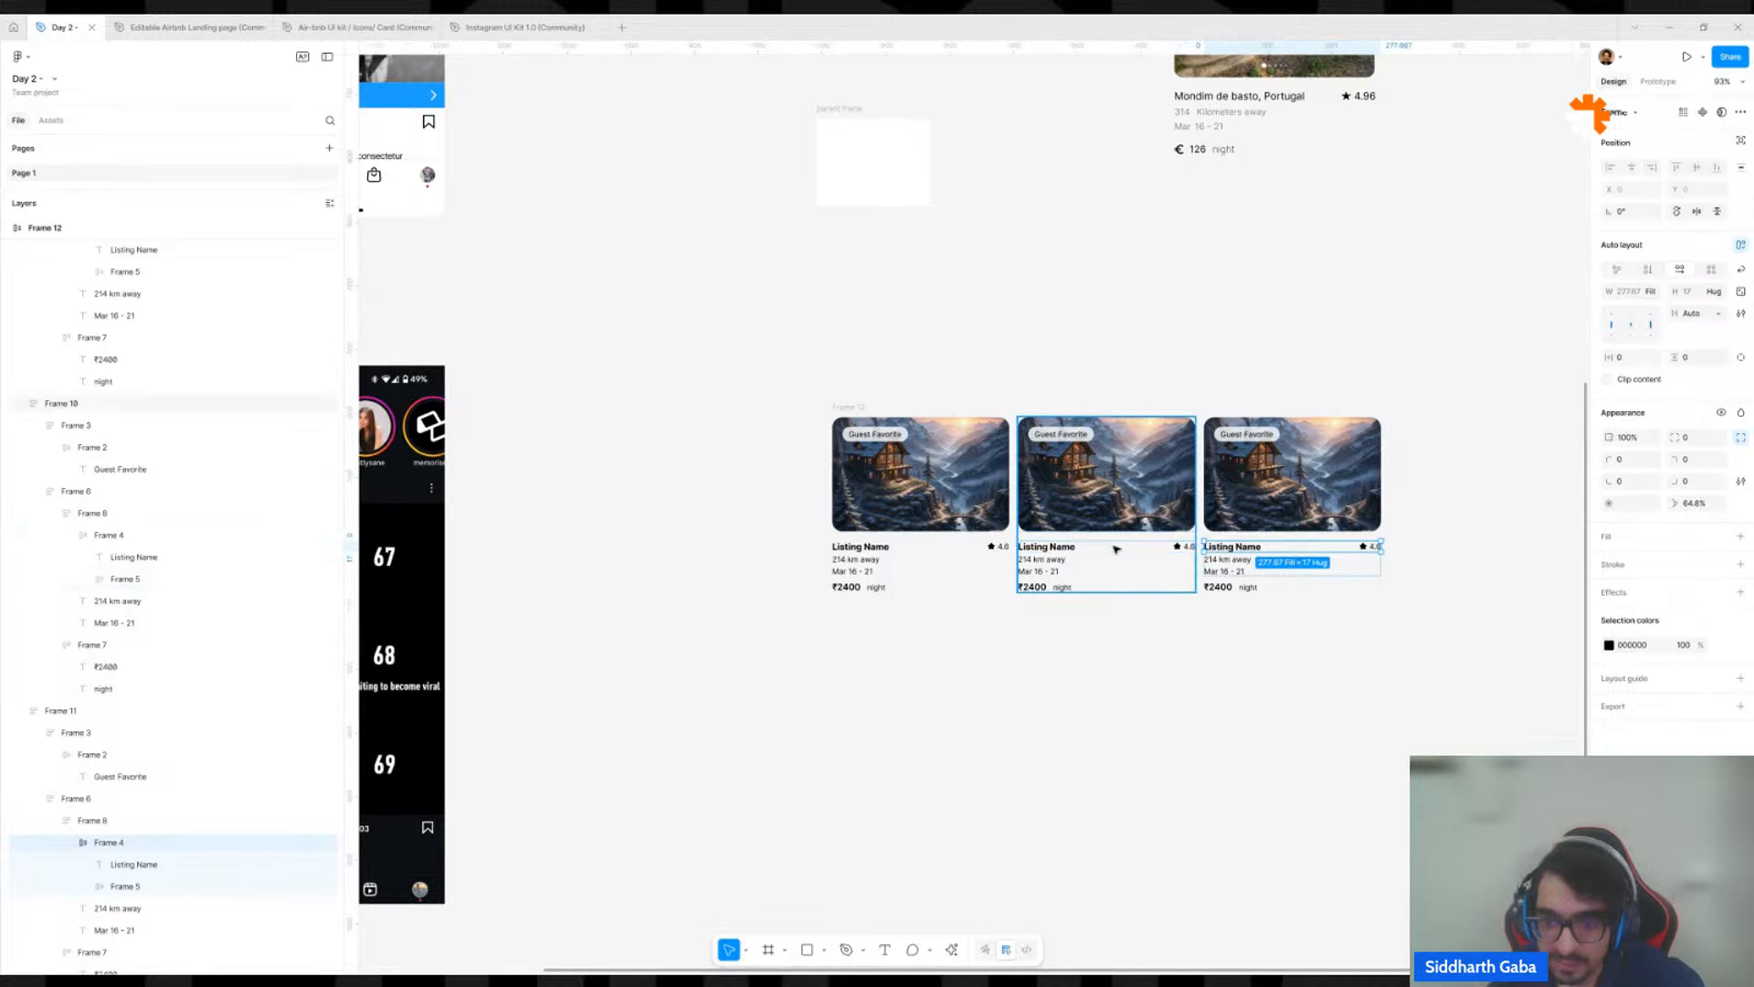
key("ctrl+z")
left_click(970, 552, "shift")
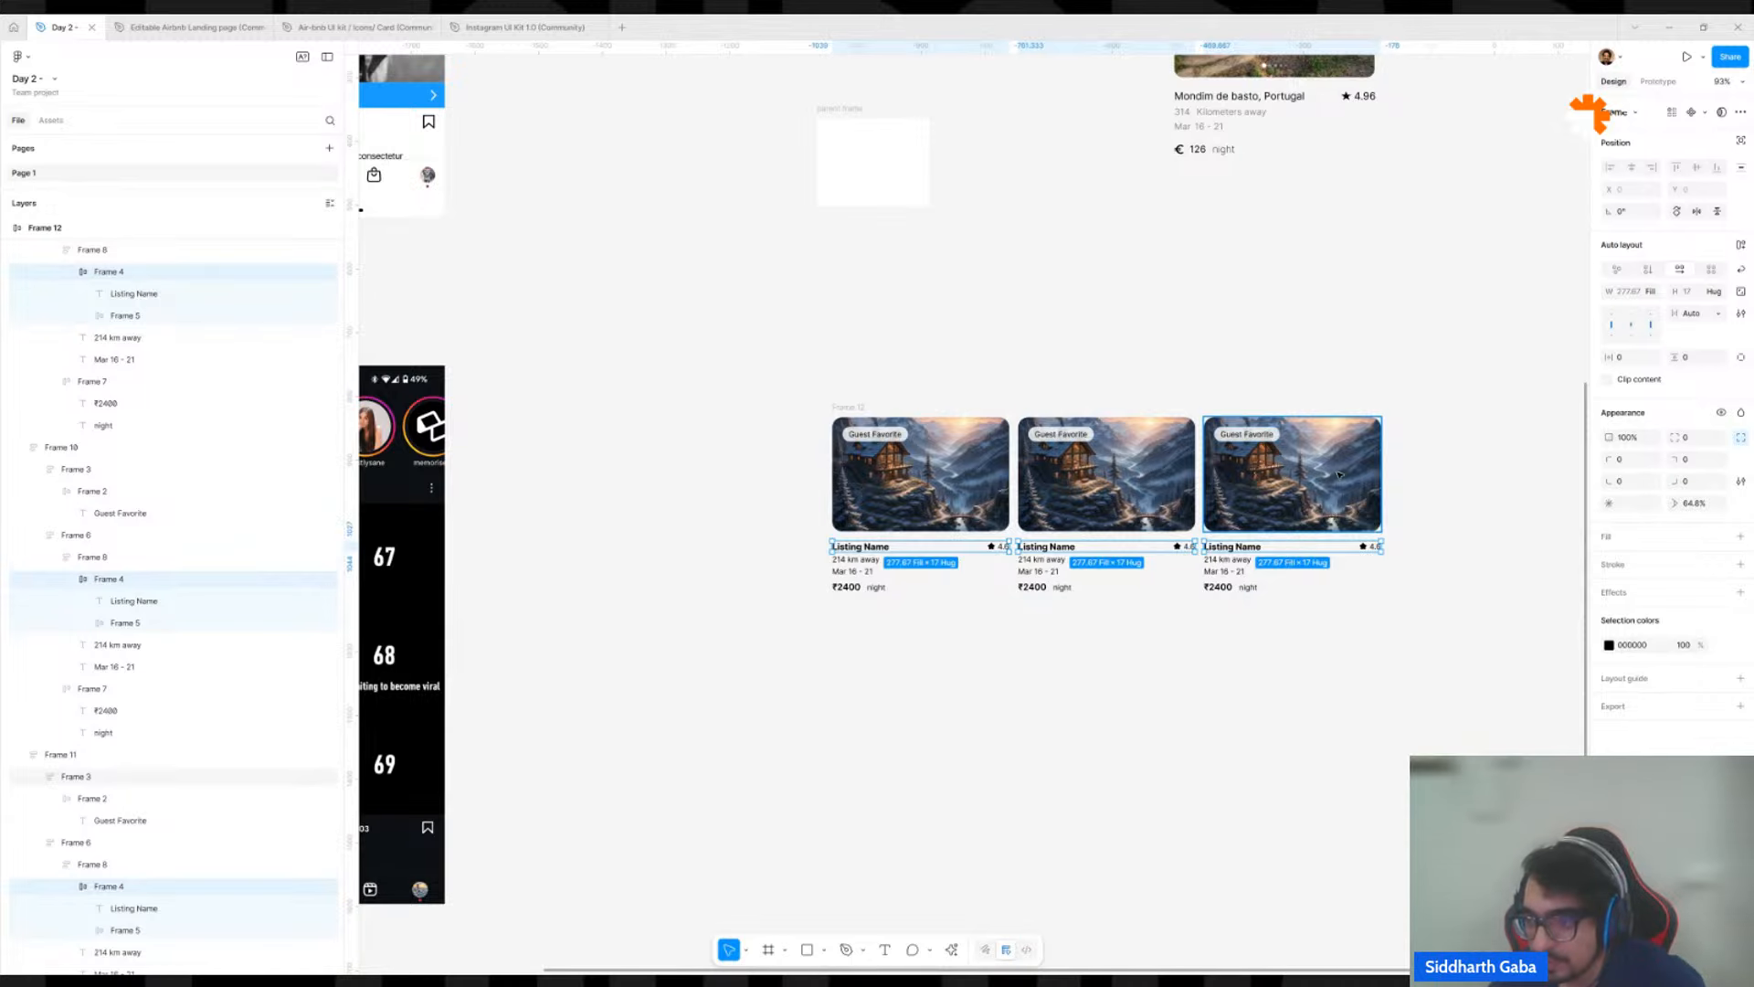
scroll(1250, 527, "up", 5)
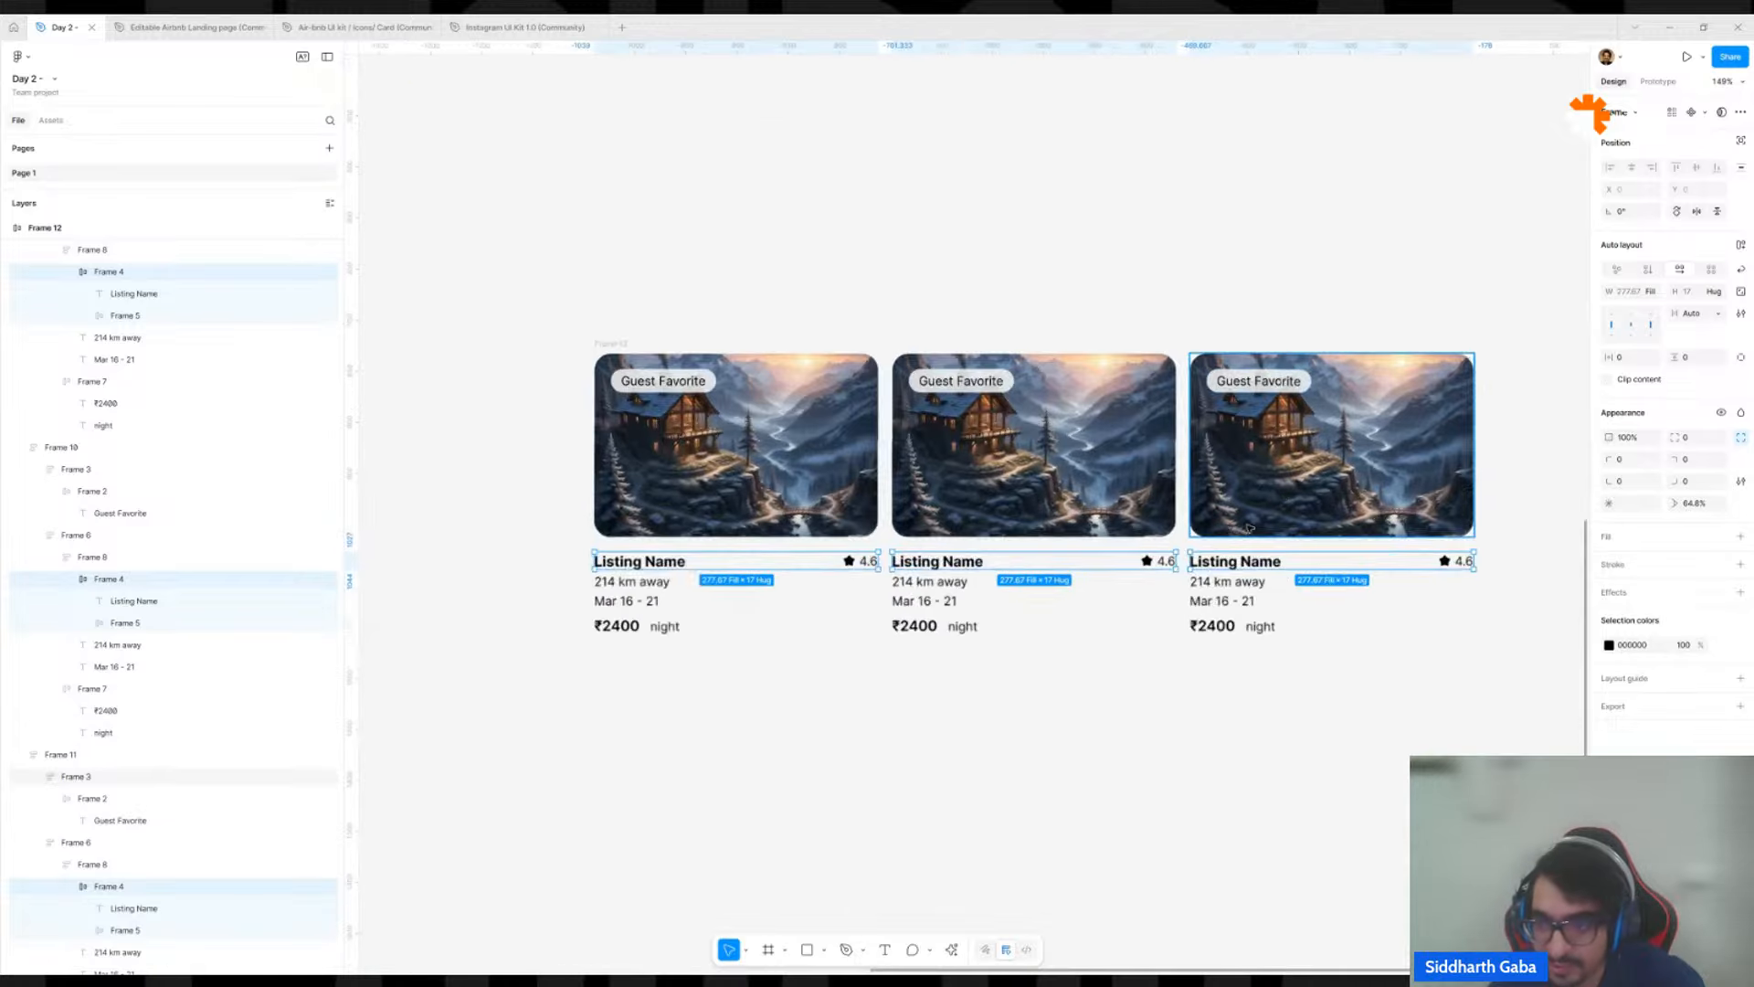
left_click(1741, 313)
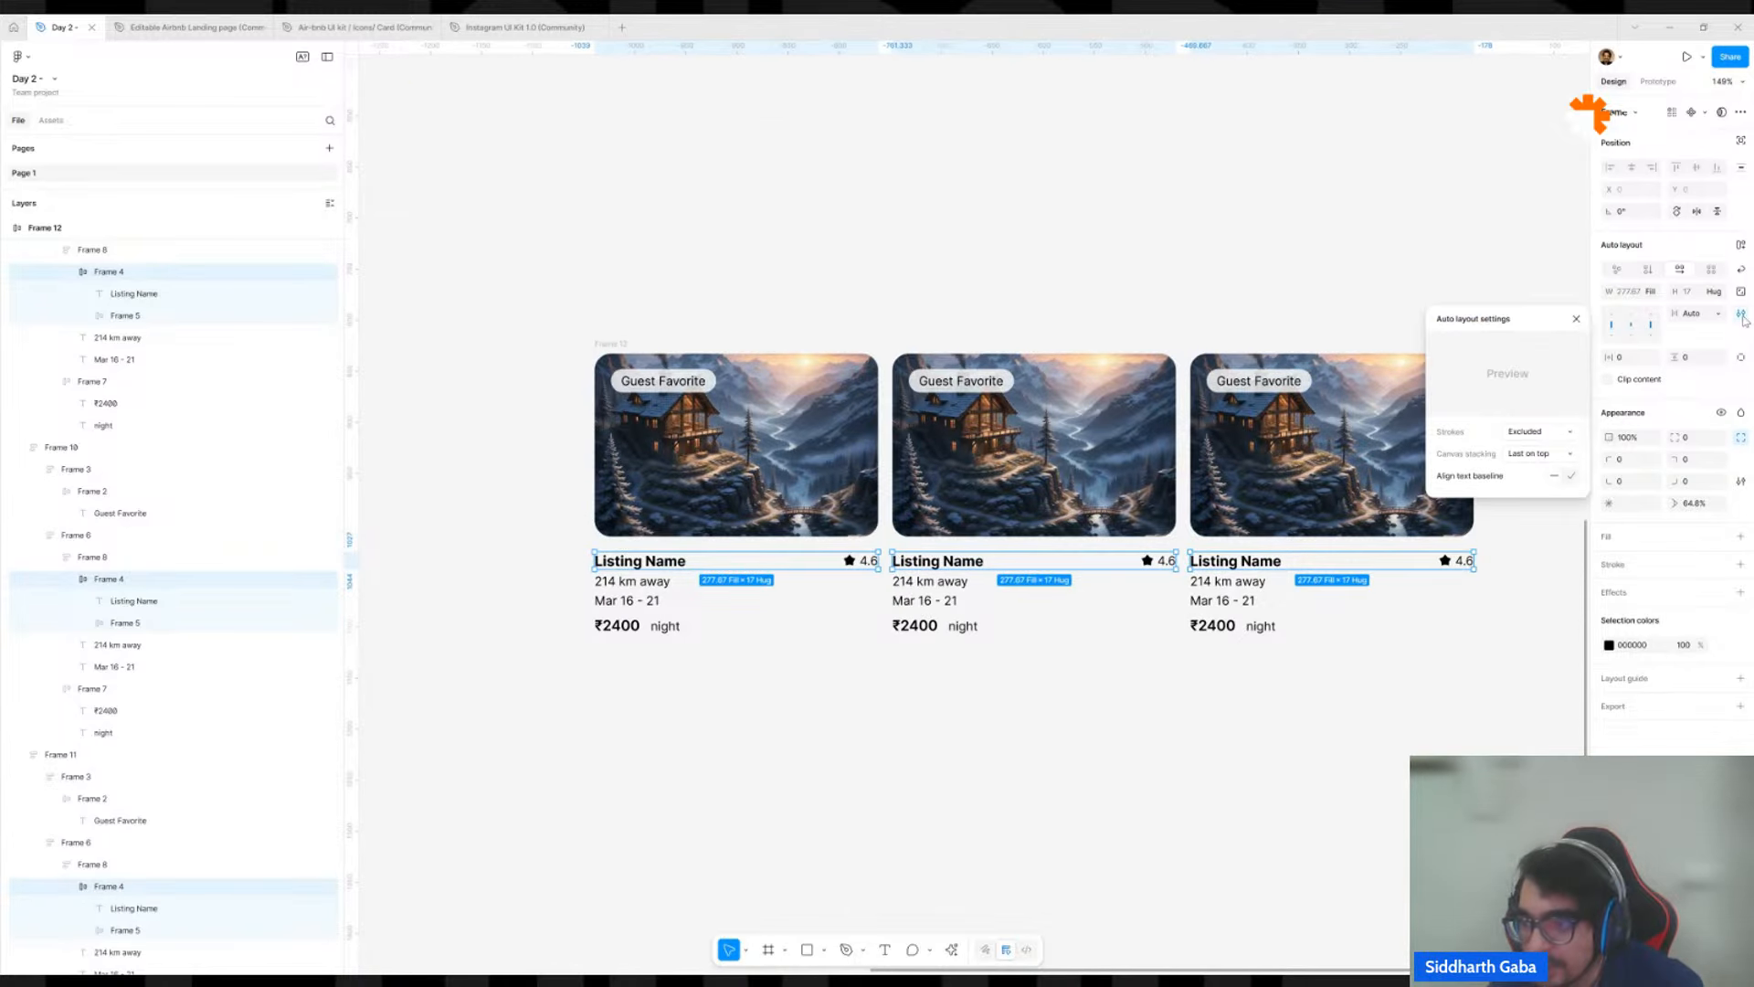
left_click(1570, 478)
scroll(1455, 594, "up", 5)
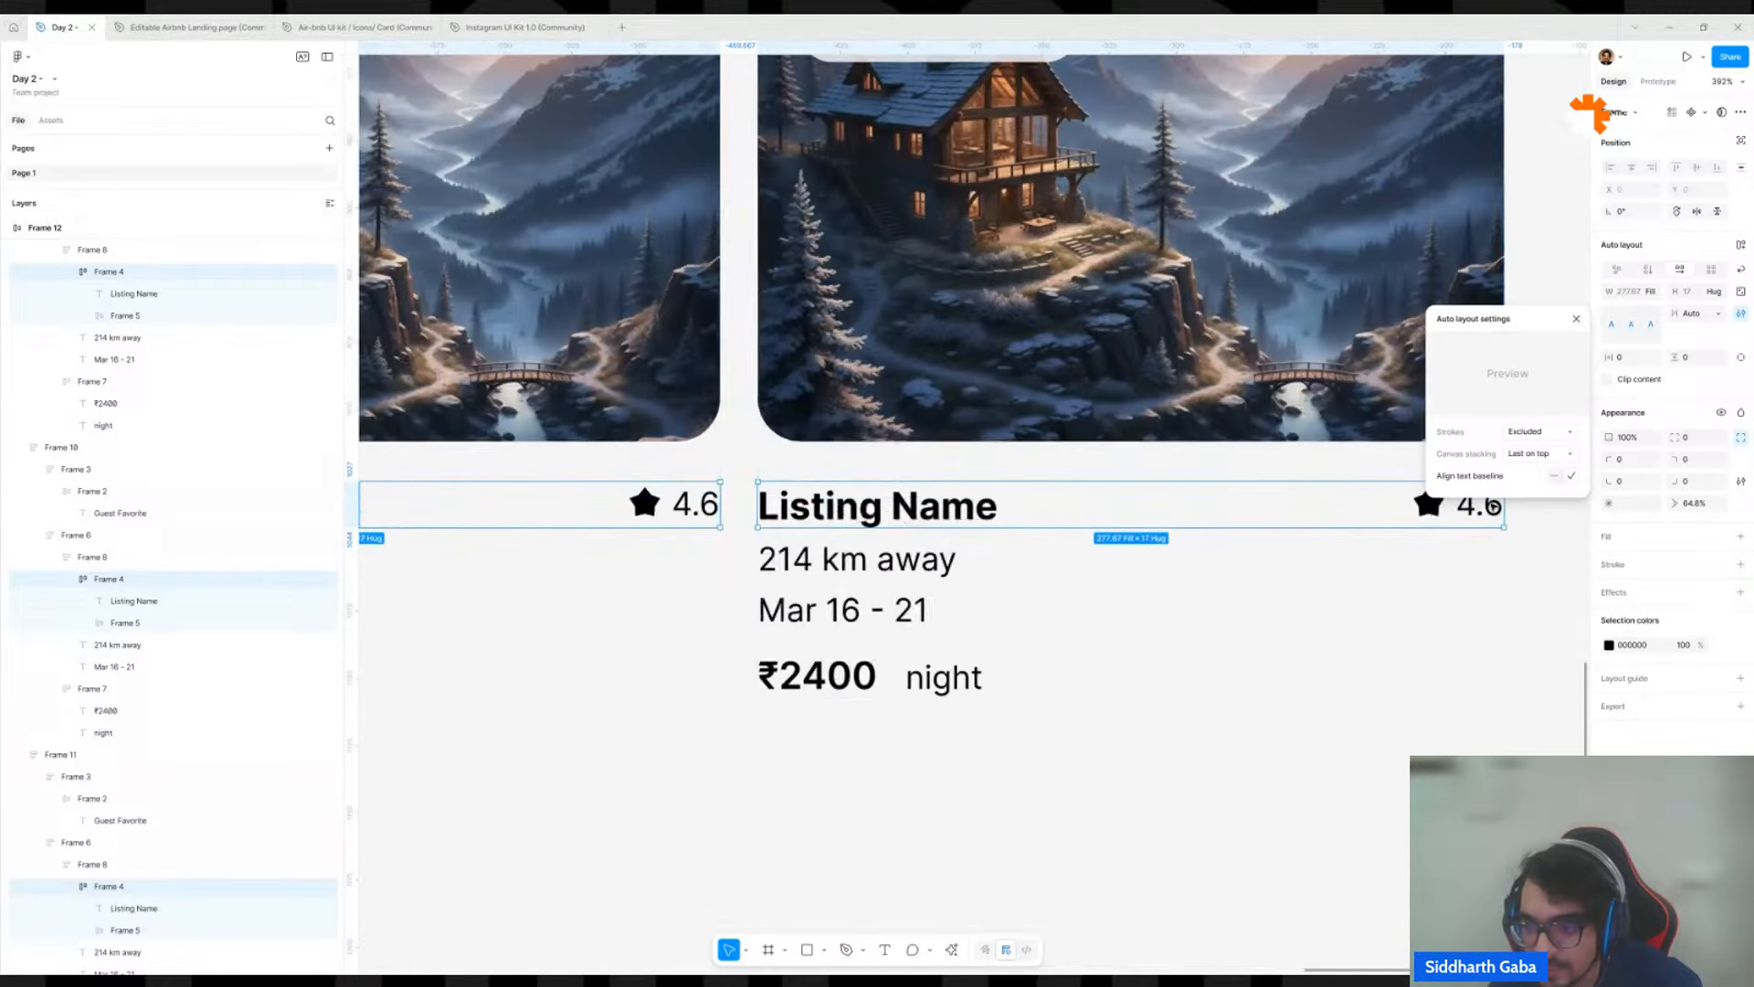
Check how the rating text lines up with the listing name in the third card and review the whole card row.
left_click(1490, 508, "ctrl")
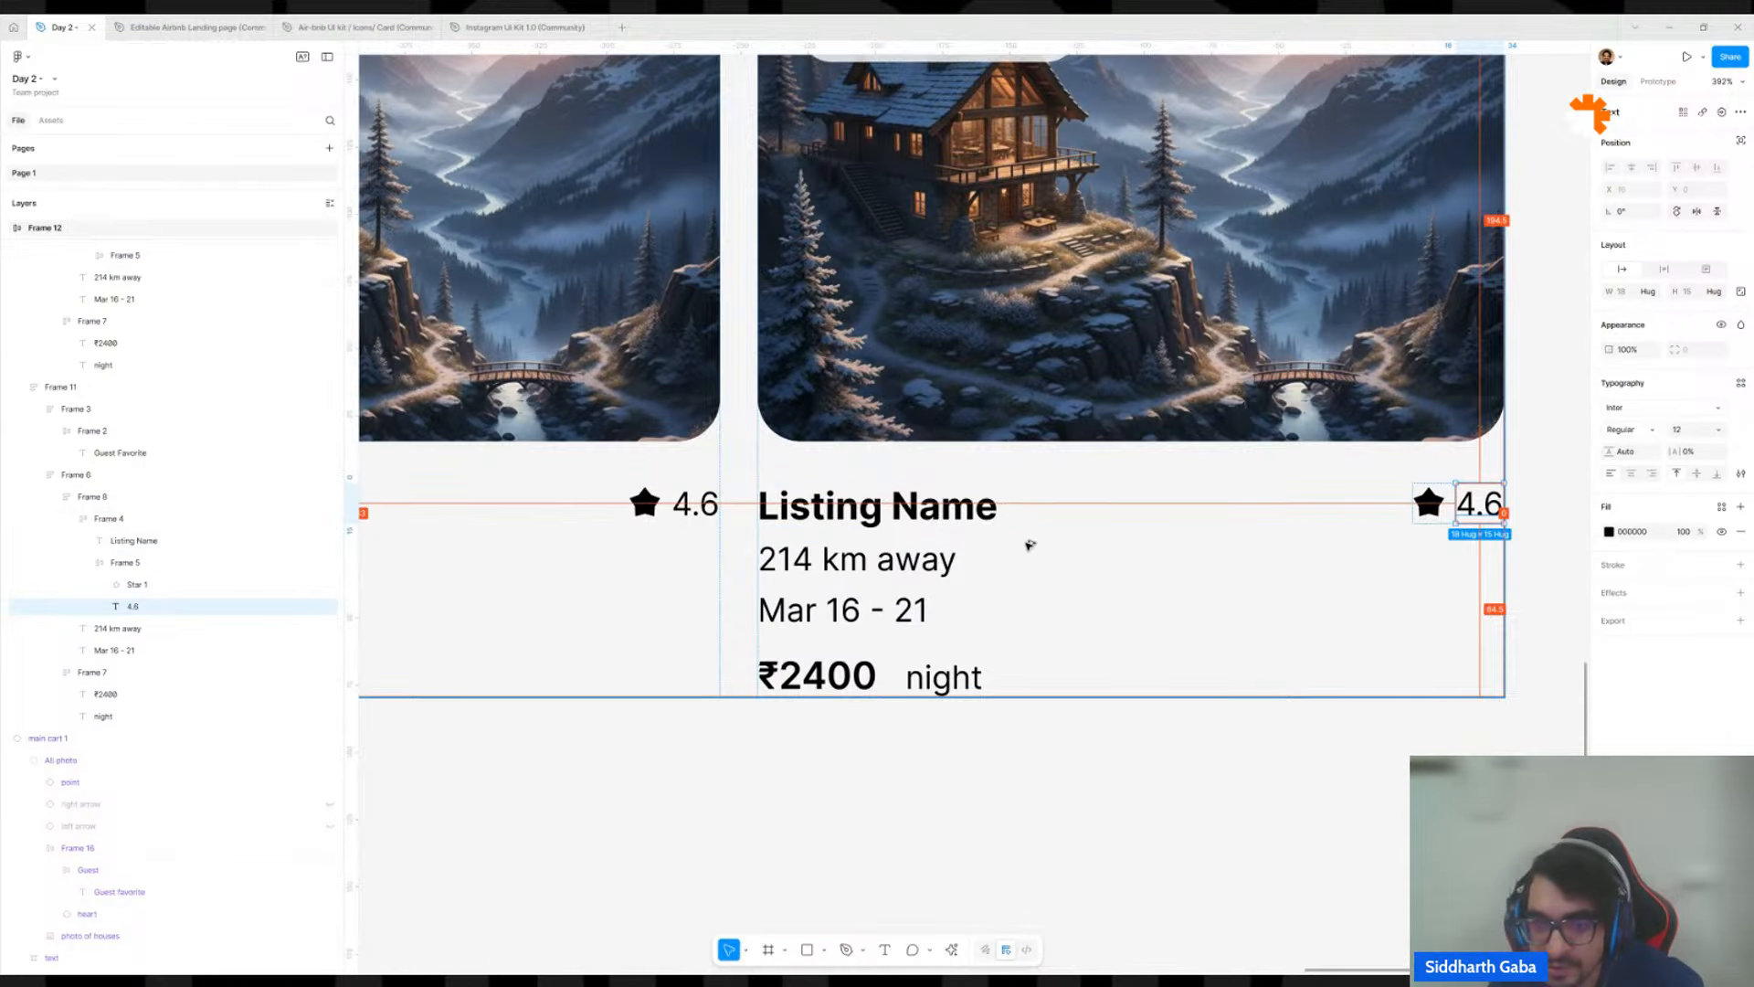
left_click(979, 517, "ctrl")
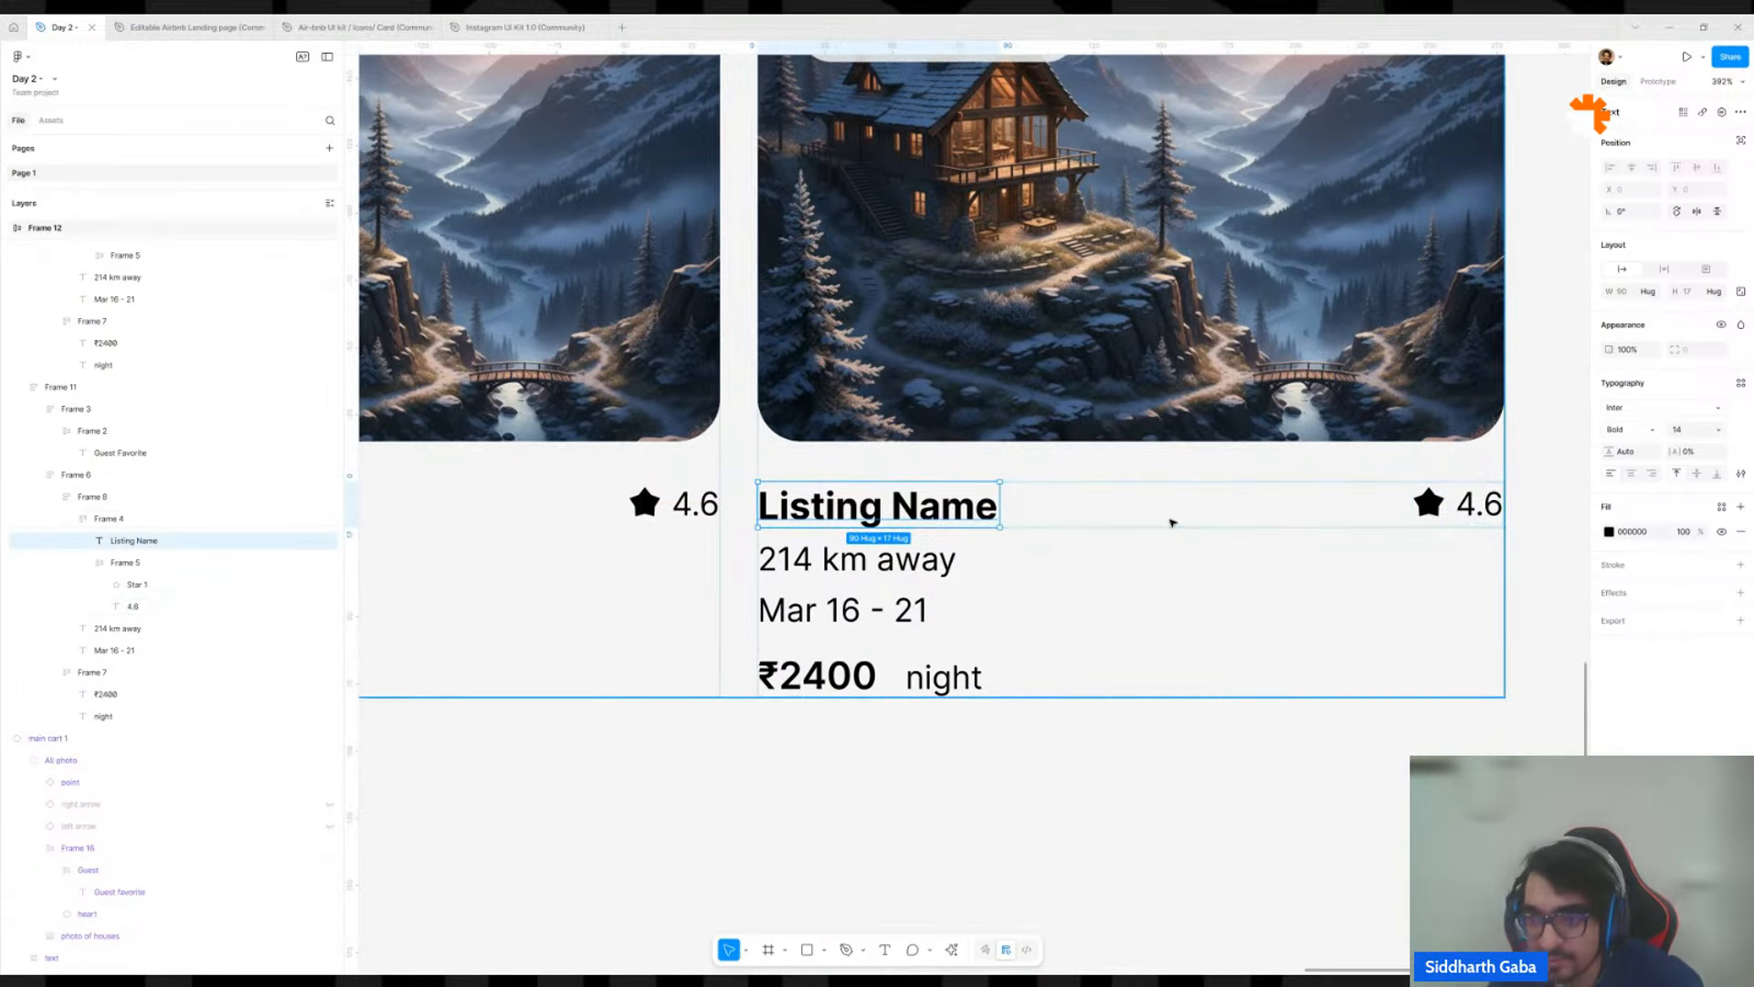
scroll(1307, 523, "down", 5)
left_click(1369, 530)
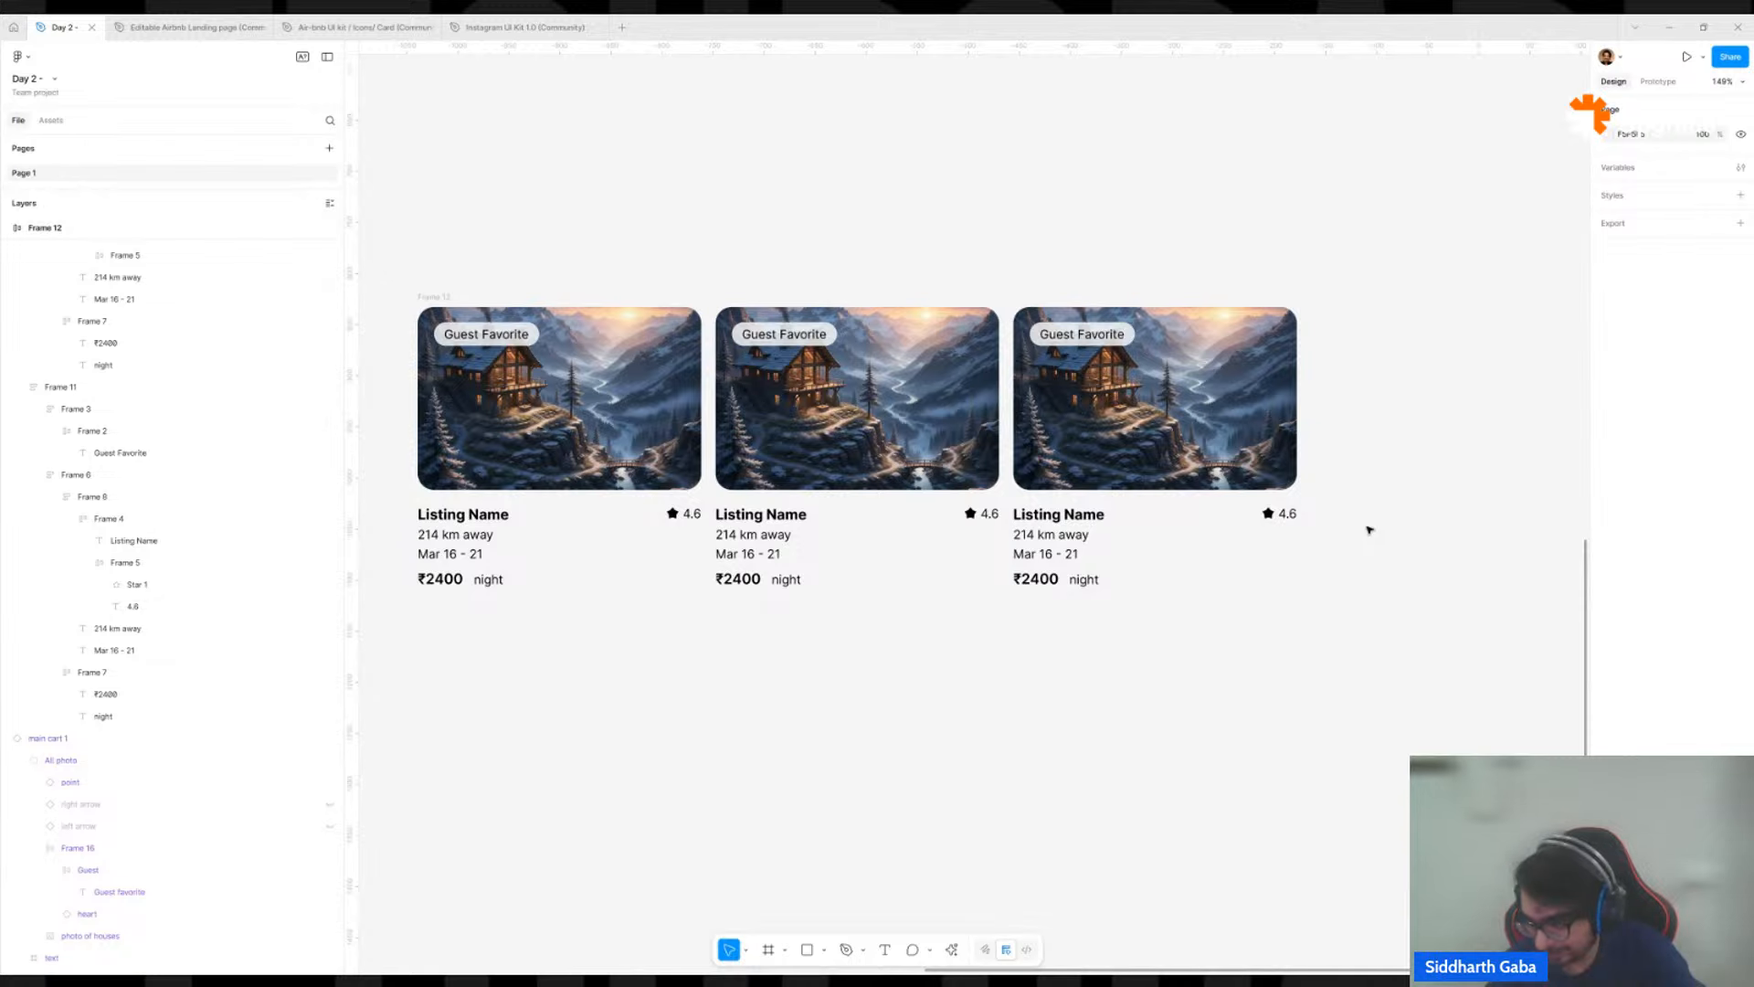
scroll(1371, 507, "down", 4)
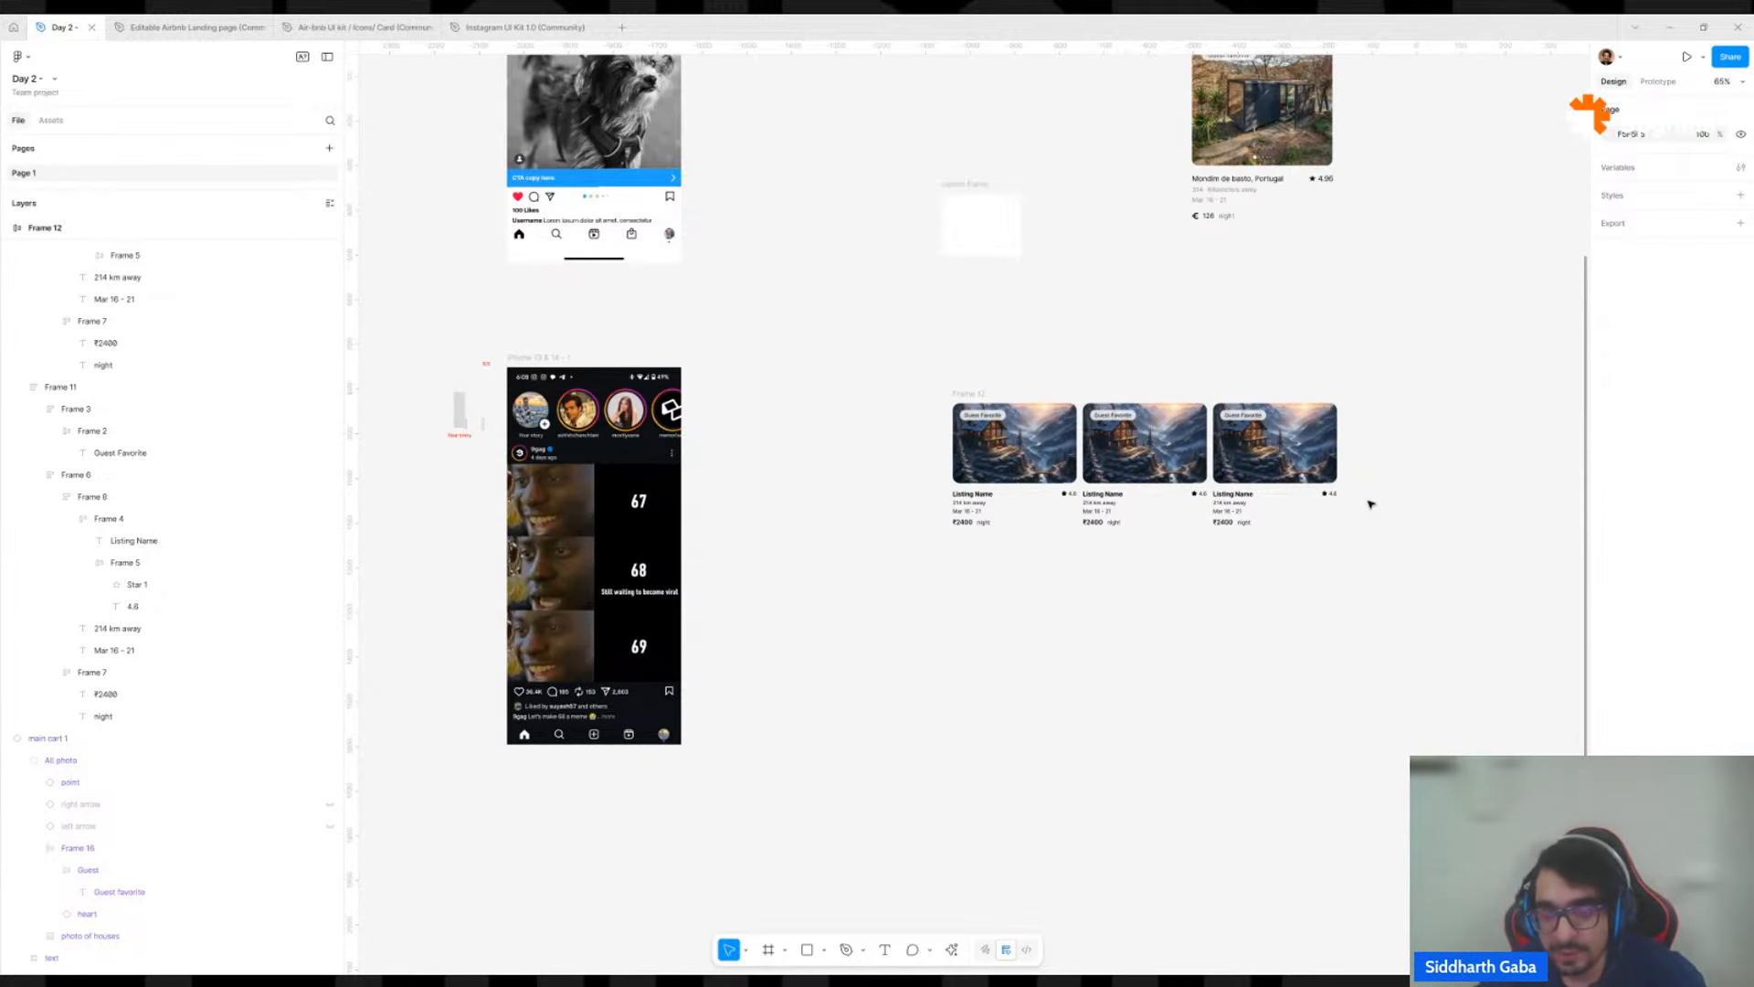
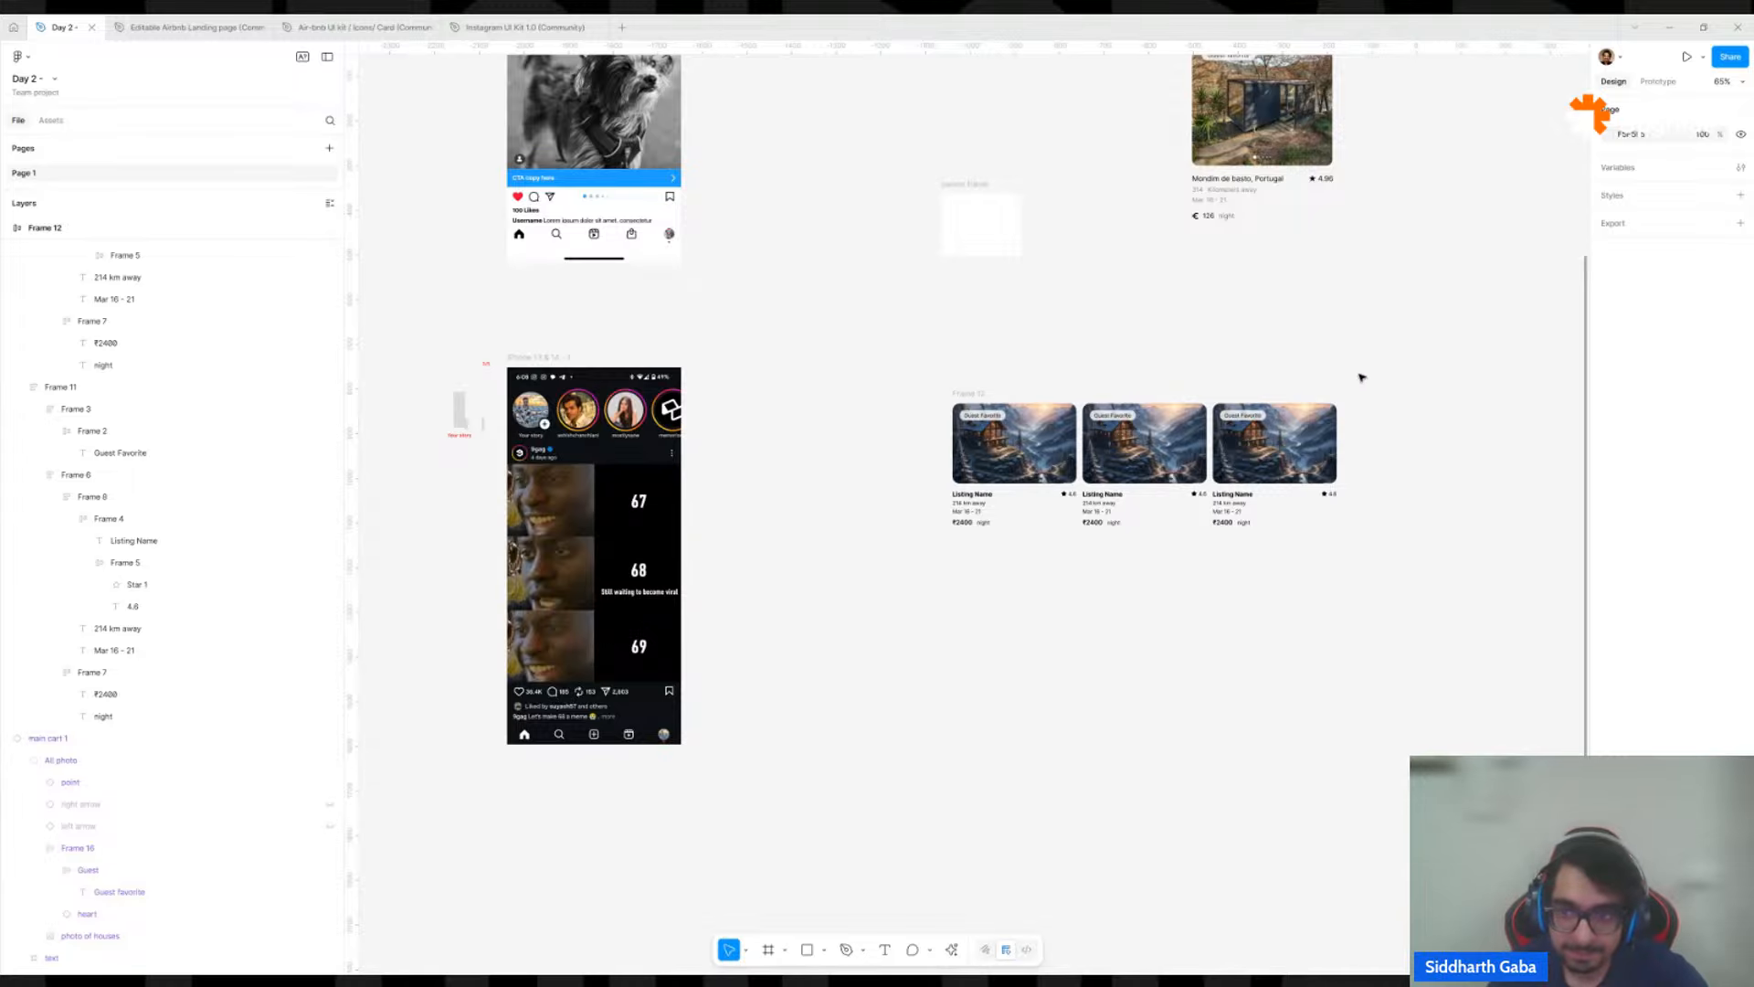
Place a copy of the first listing card on the empty canvas beside the three-card row.
left_click_drag(1360, 377, 1121, 454)
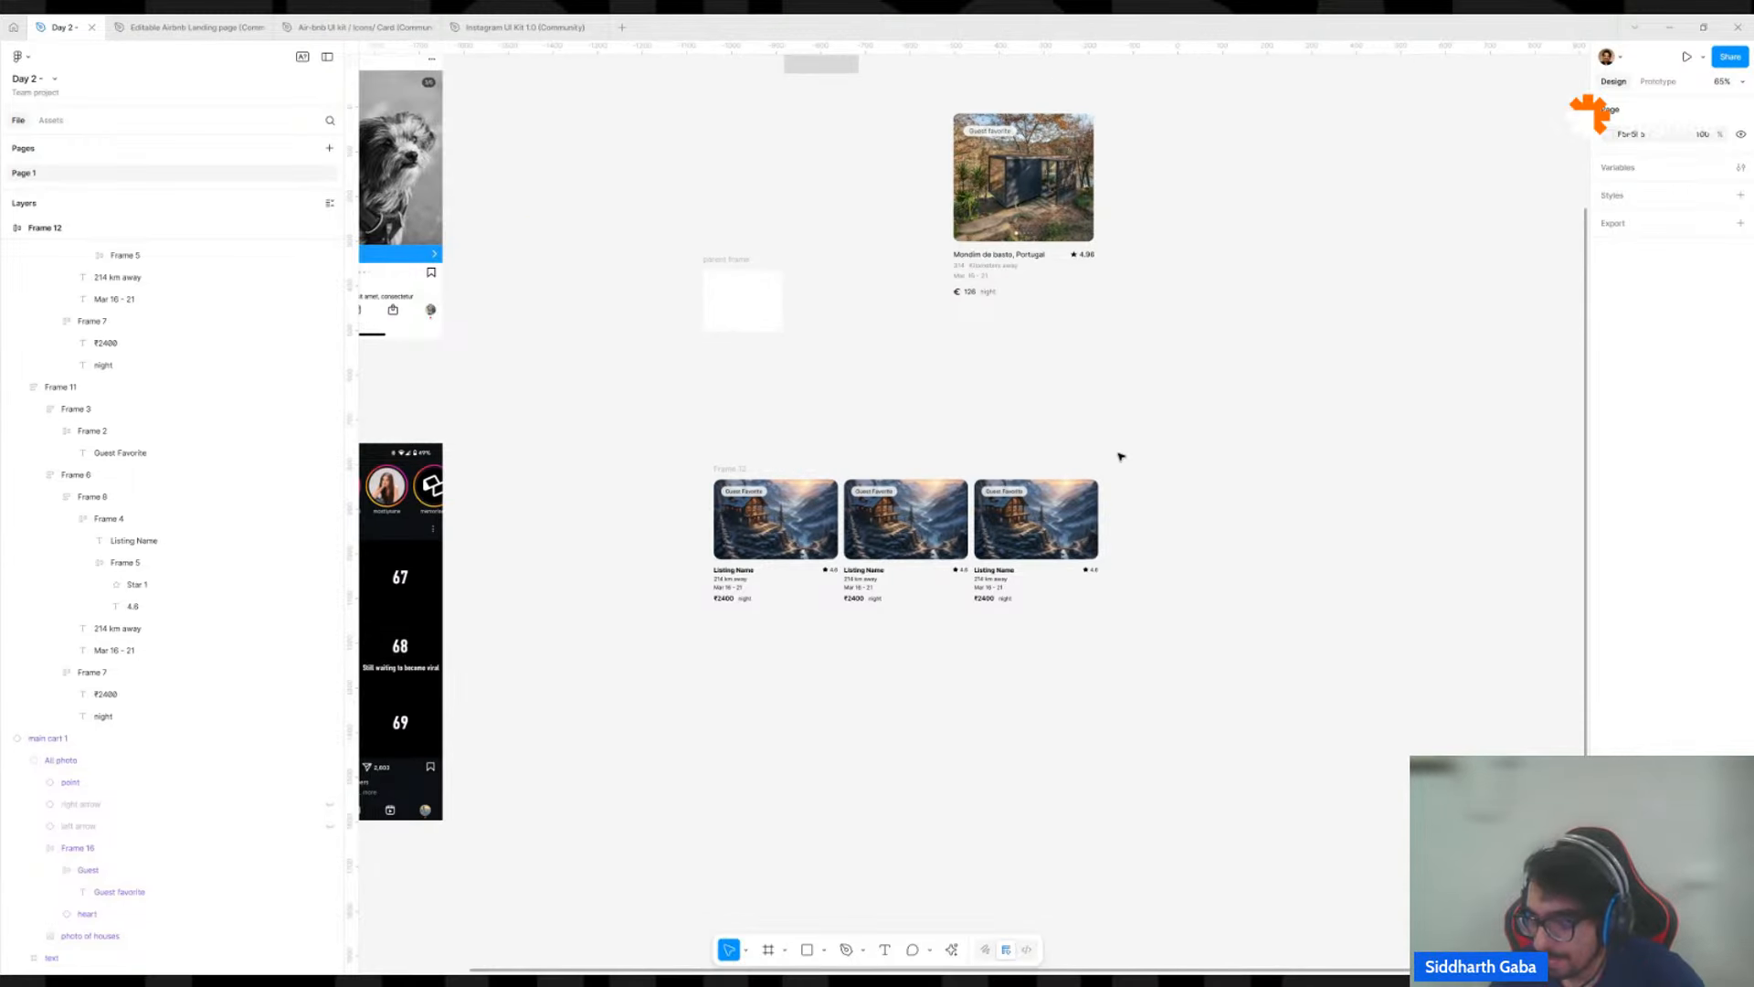
scroll(1121, 454, "down", 3)
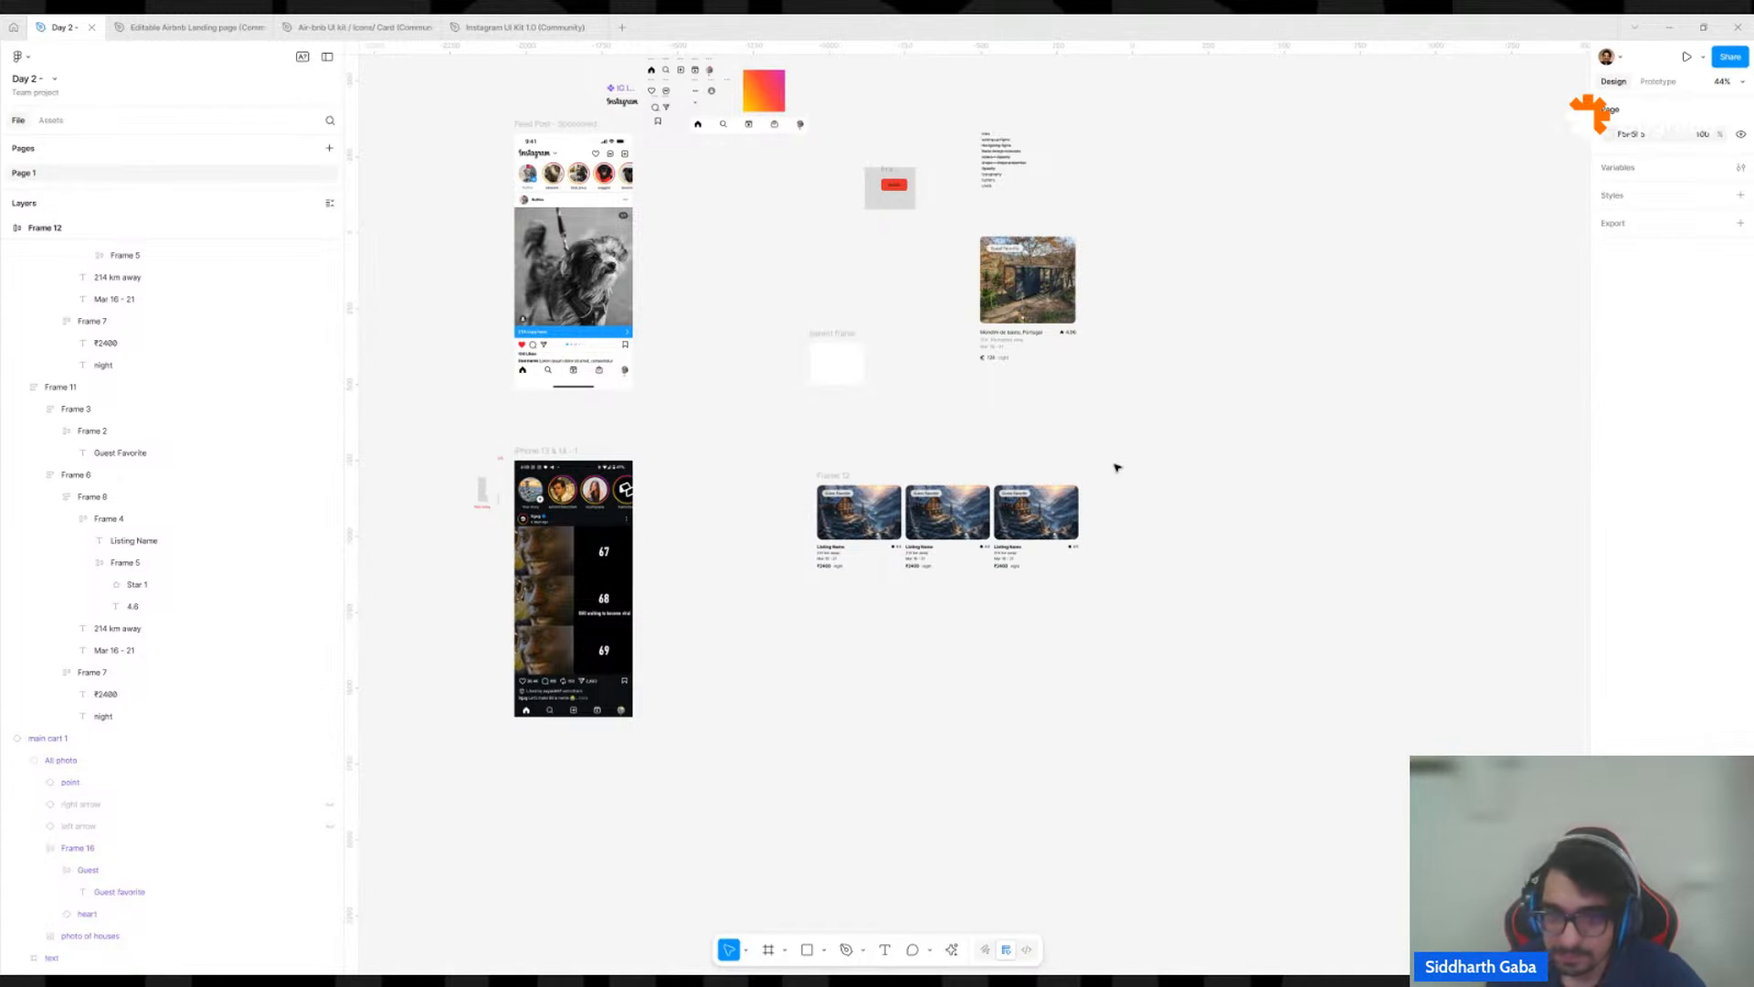
scroll(868, 500, "up", 5)
left_click_drag(709, 442, 1123, 716)
left_click(1069, 756)
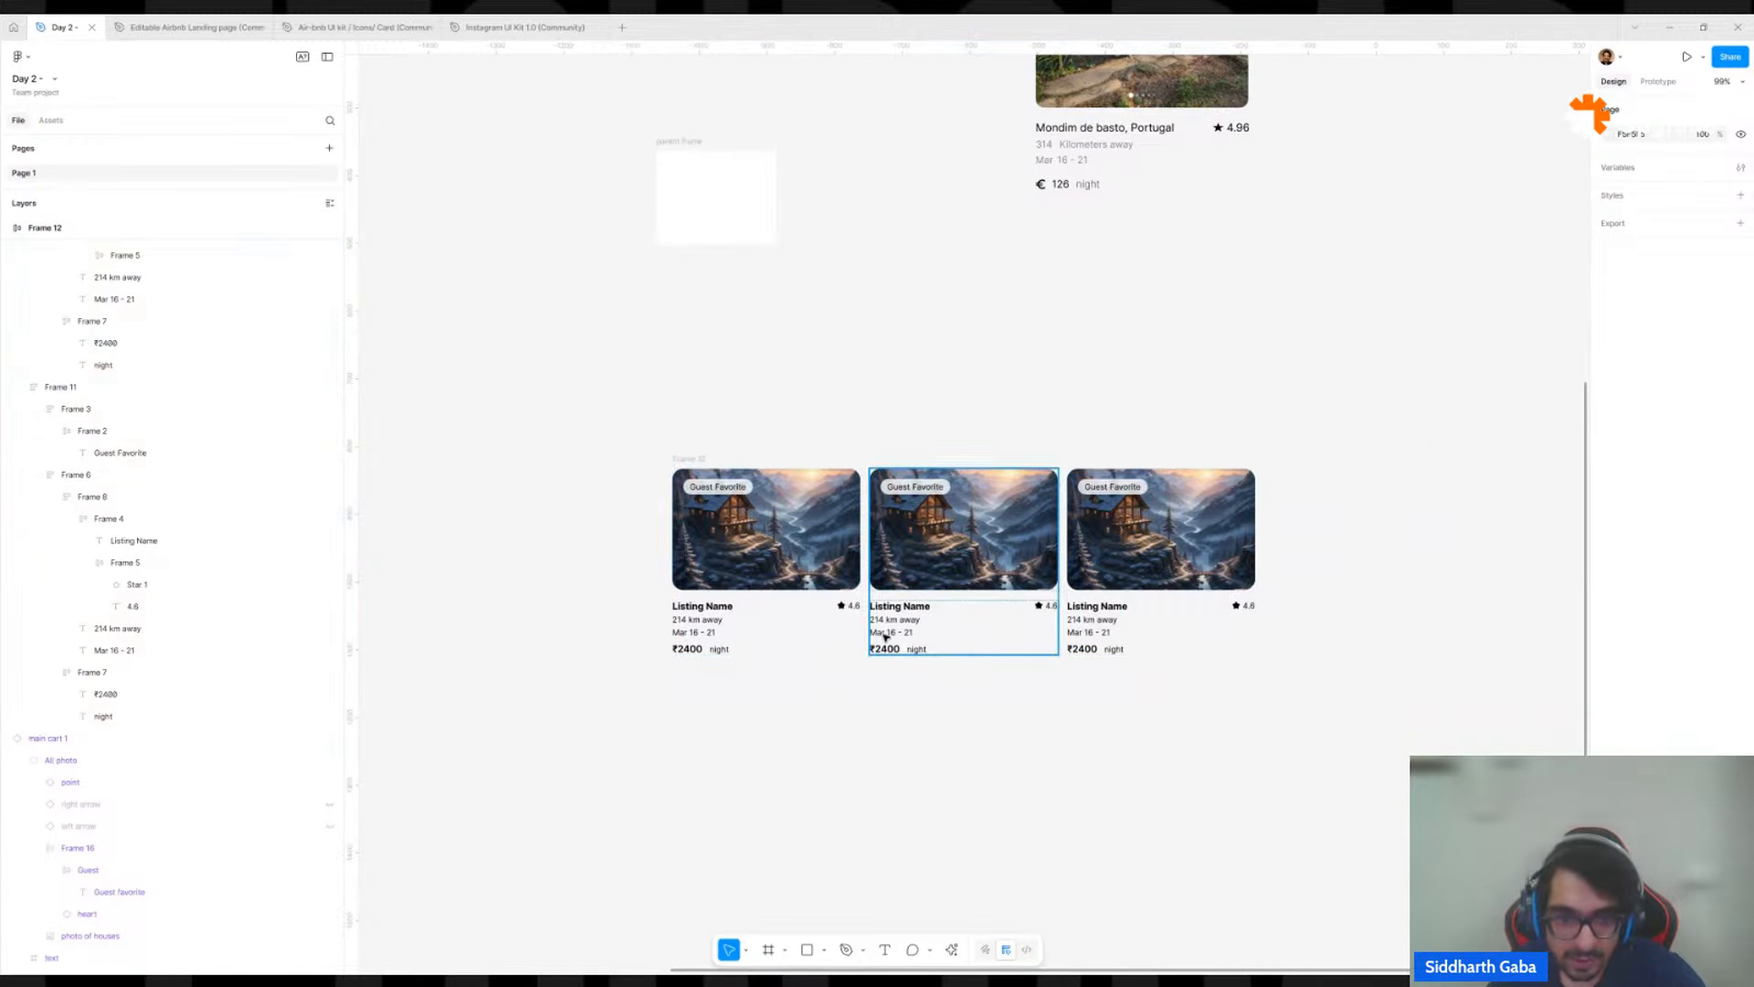
left_click(812, 617)
scroll(812, 616, "down", 5)
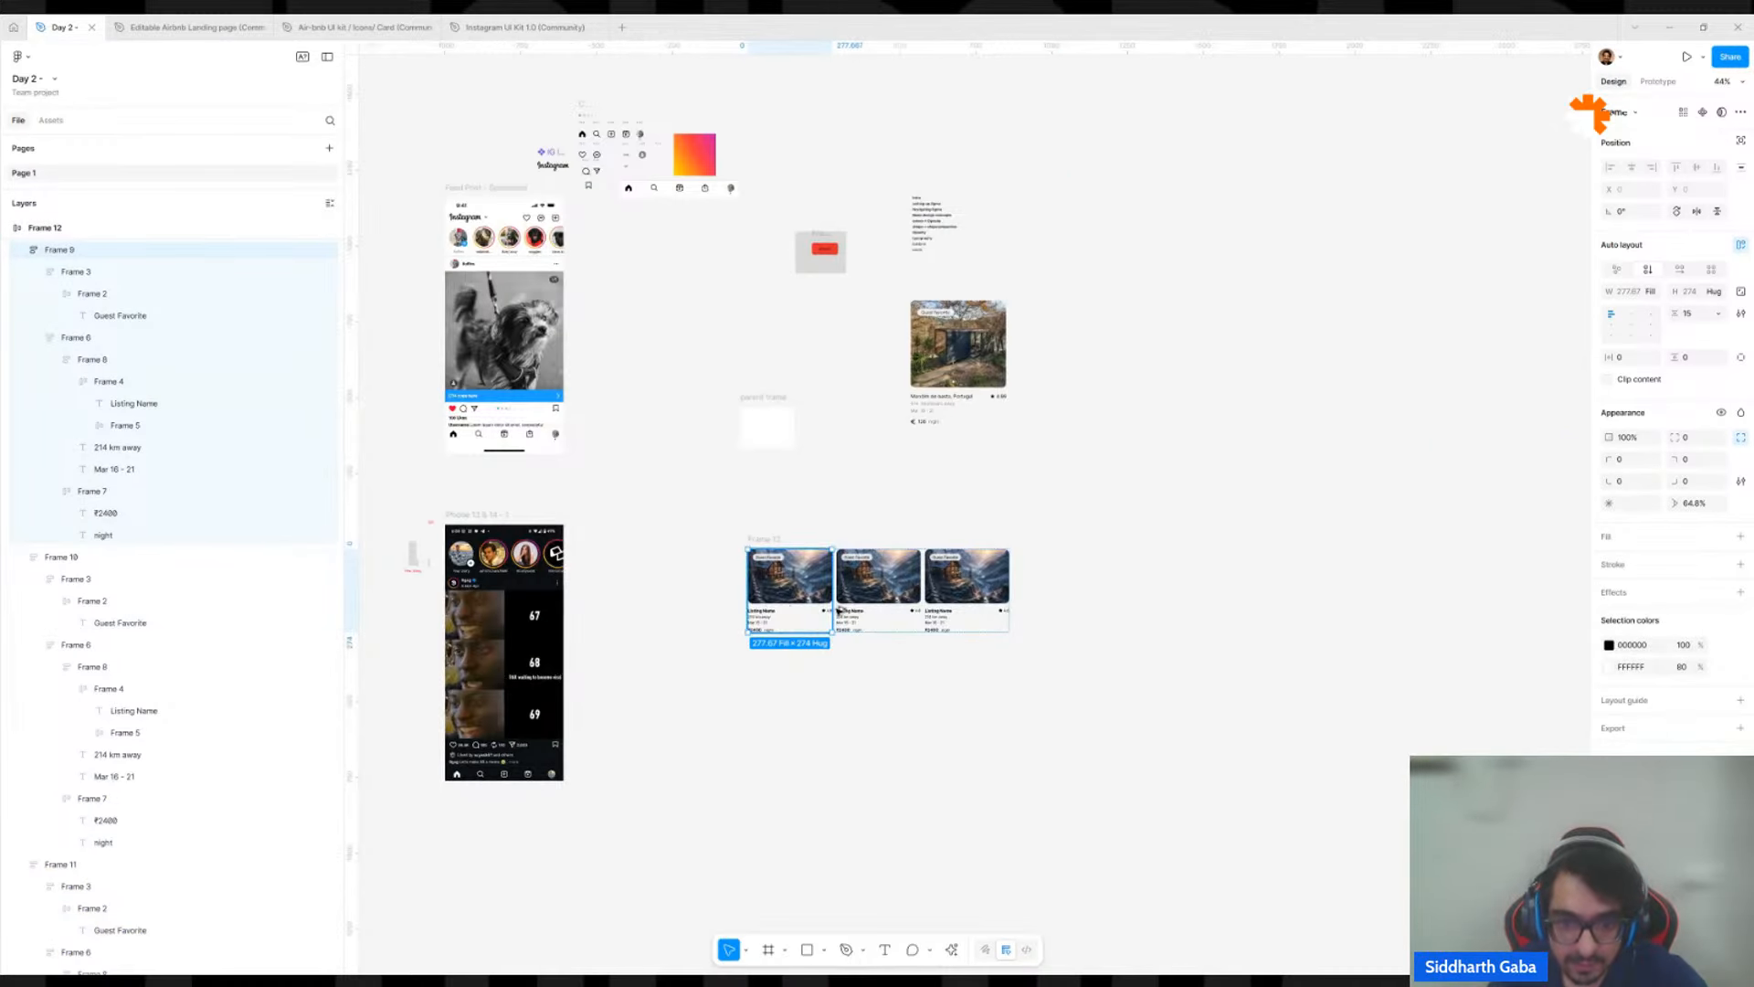
left_click_drag(839, 610, 1260, 578)
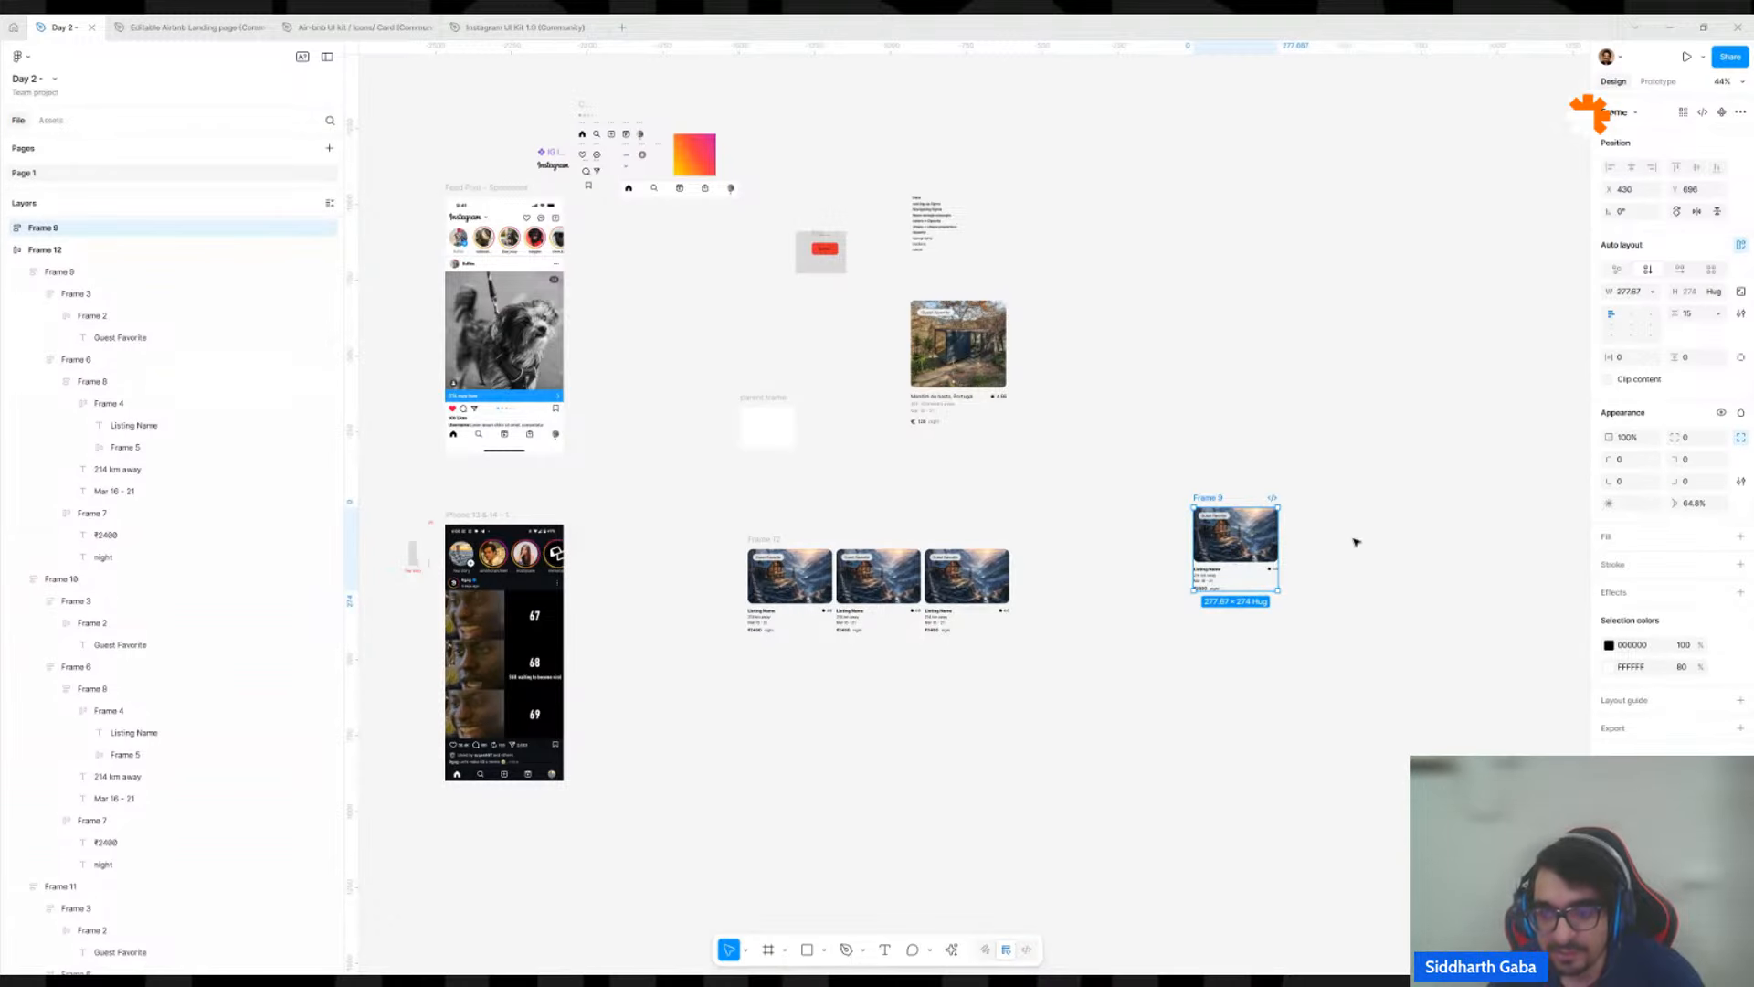
Duplicate the standalone card three times to make a horizontal line of four cards.
scroll(1355, 541, "up", 2)
left_click(1331, 877)
scroll(1284, 812, "up", 4)
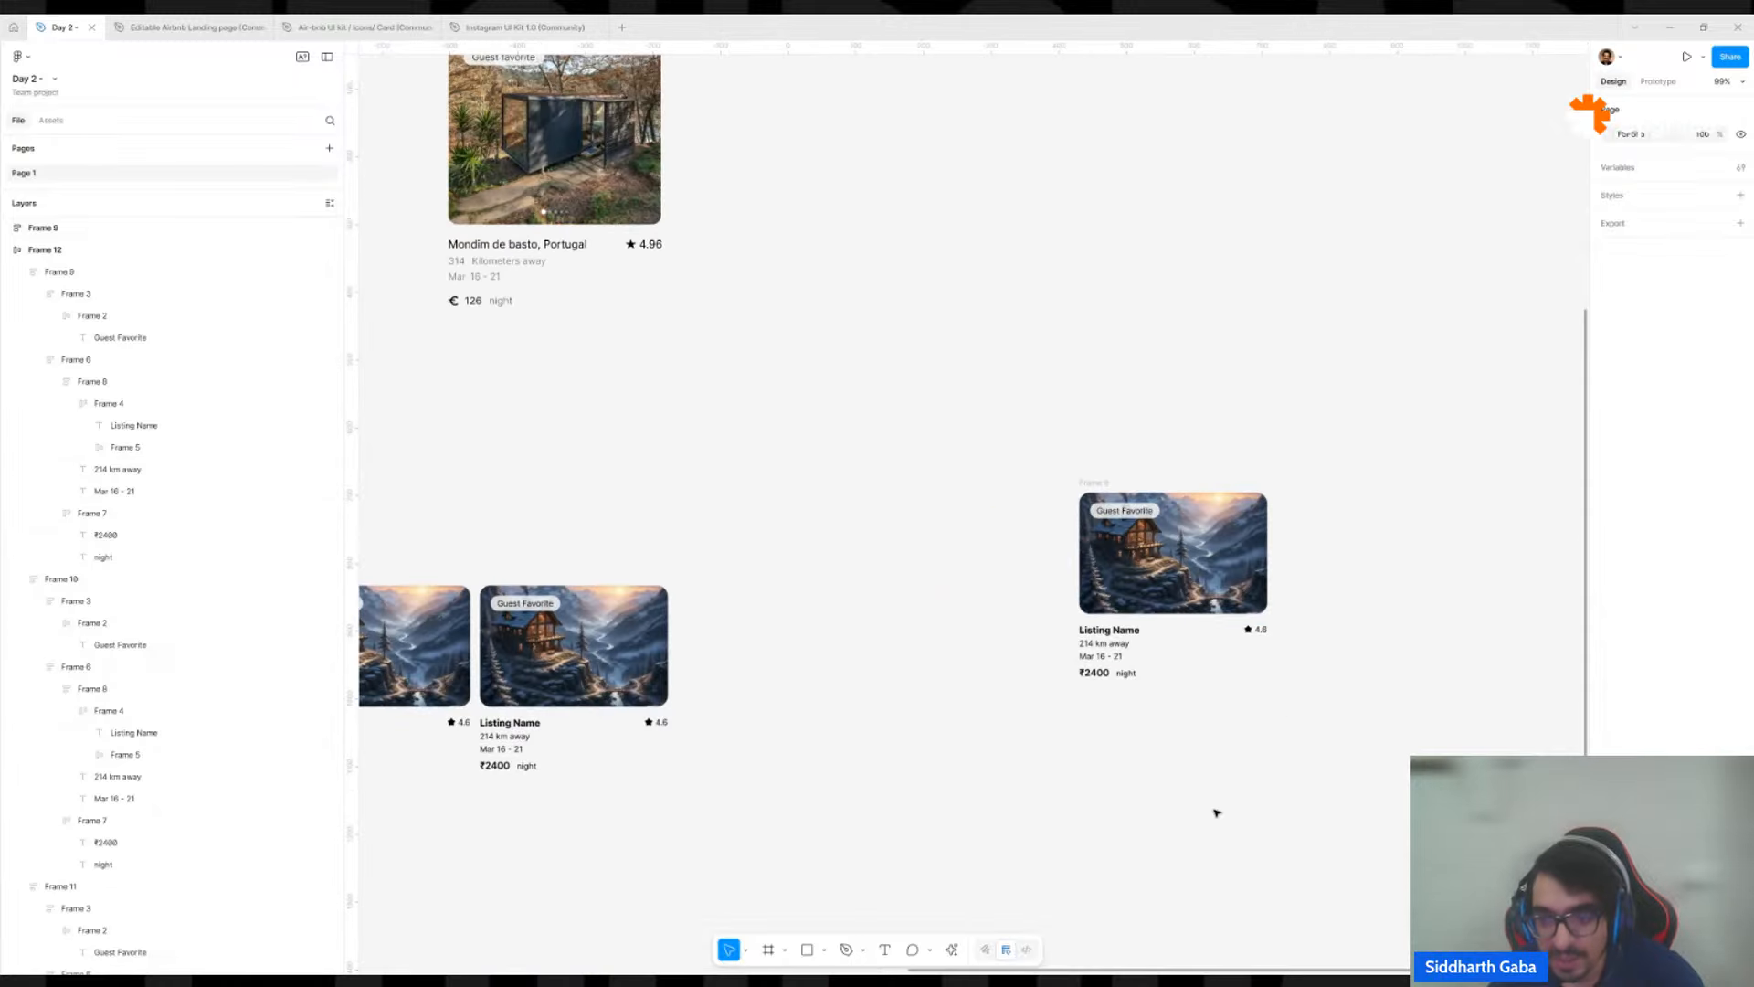
left_click_drag(1199, 718, 721, 741)
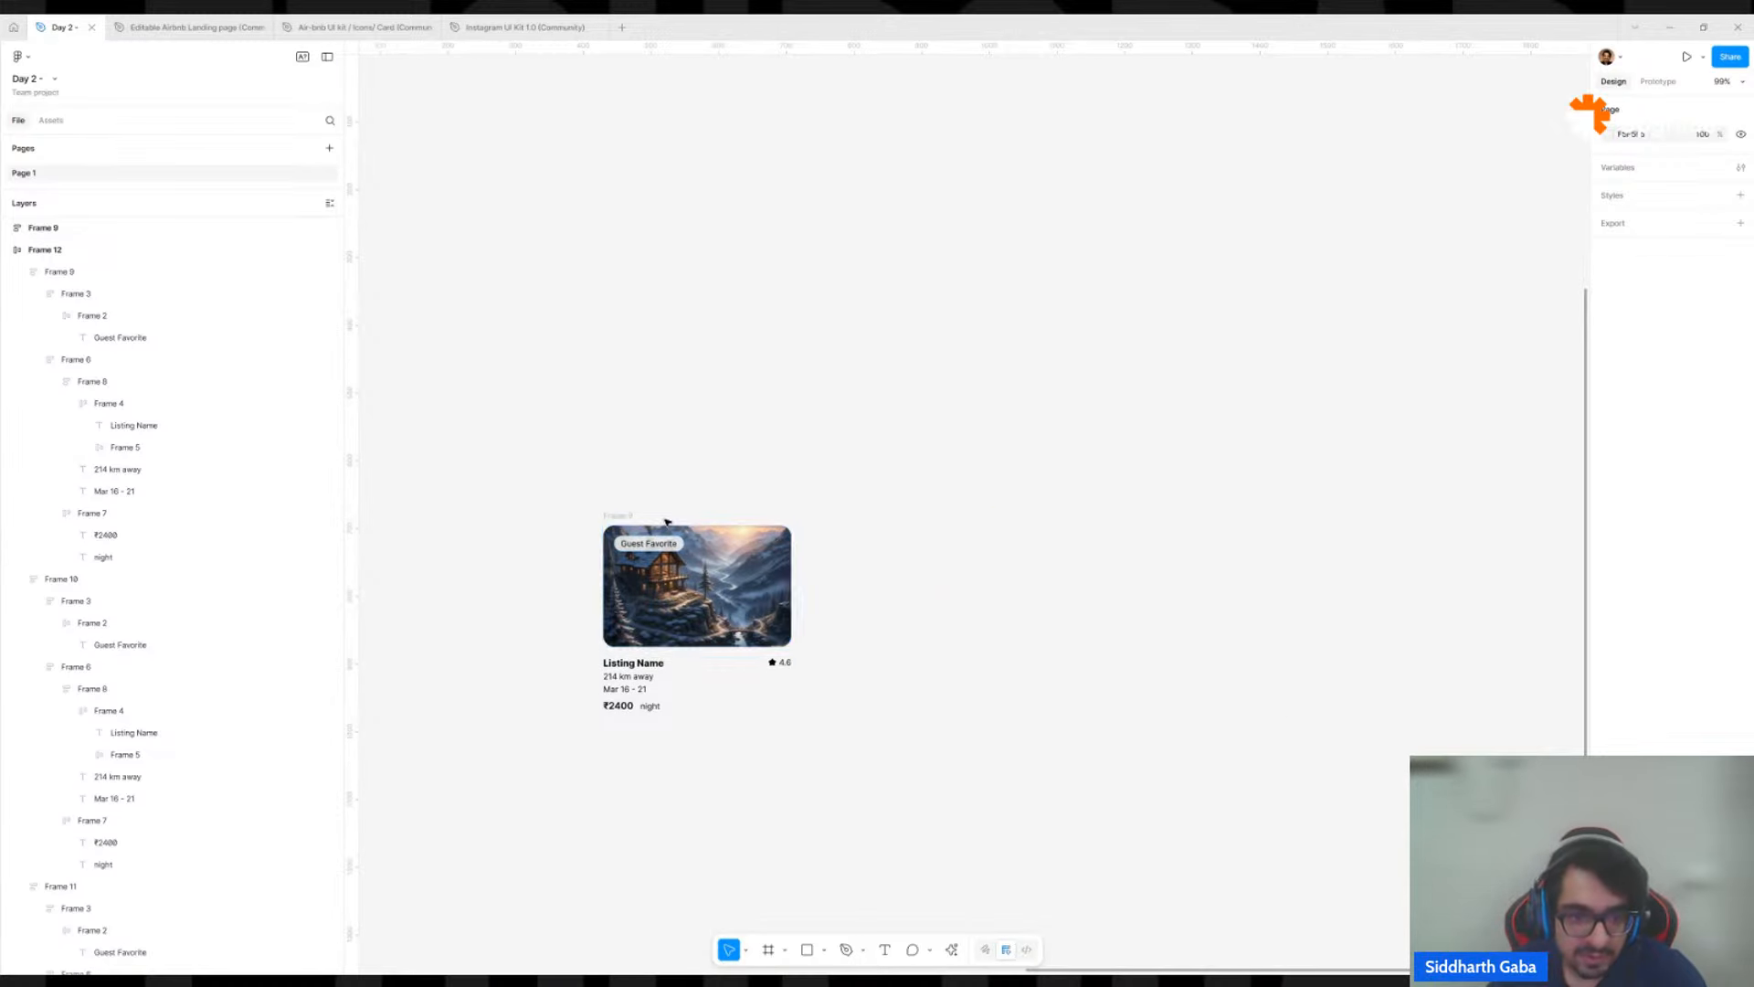
left_click_drag(630, 518, 1255, 517)
Try to replace the content of the three duplicated cards with AI using the prompt "realistic house listing".
left_click(1039, 516, "shift")
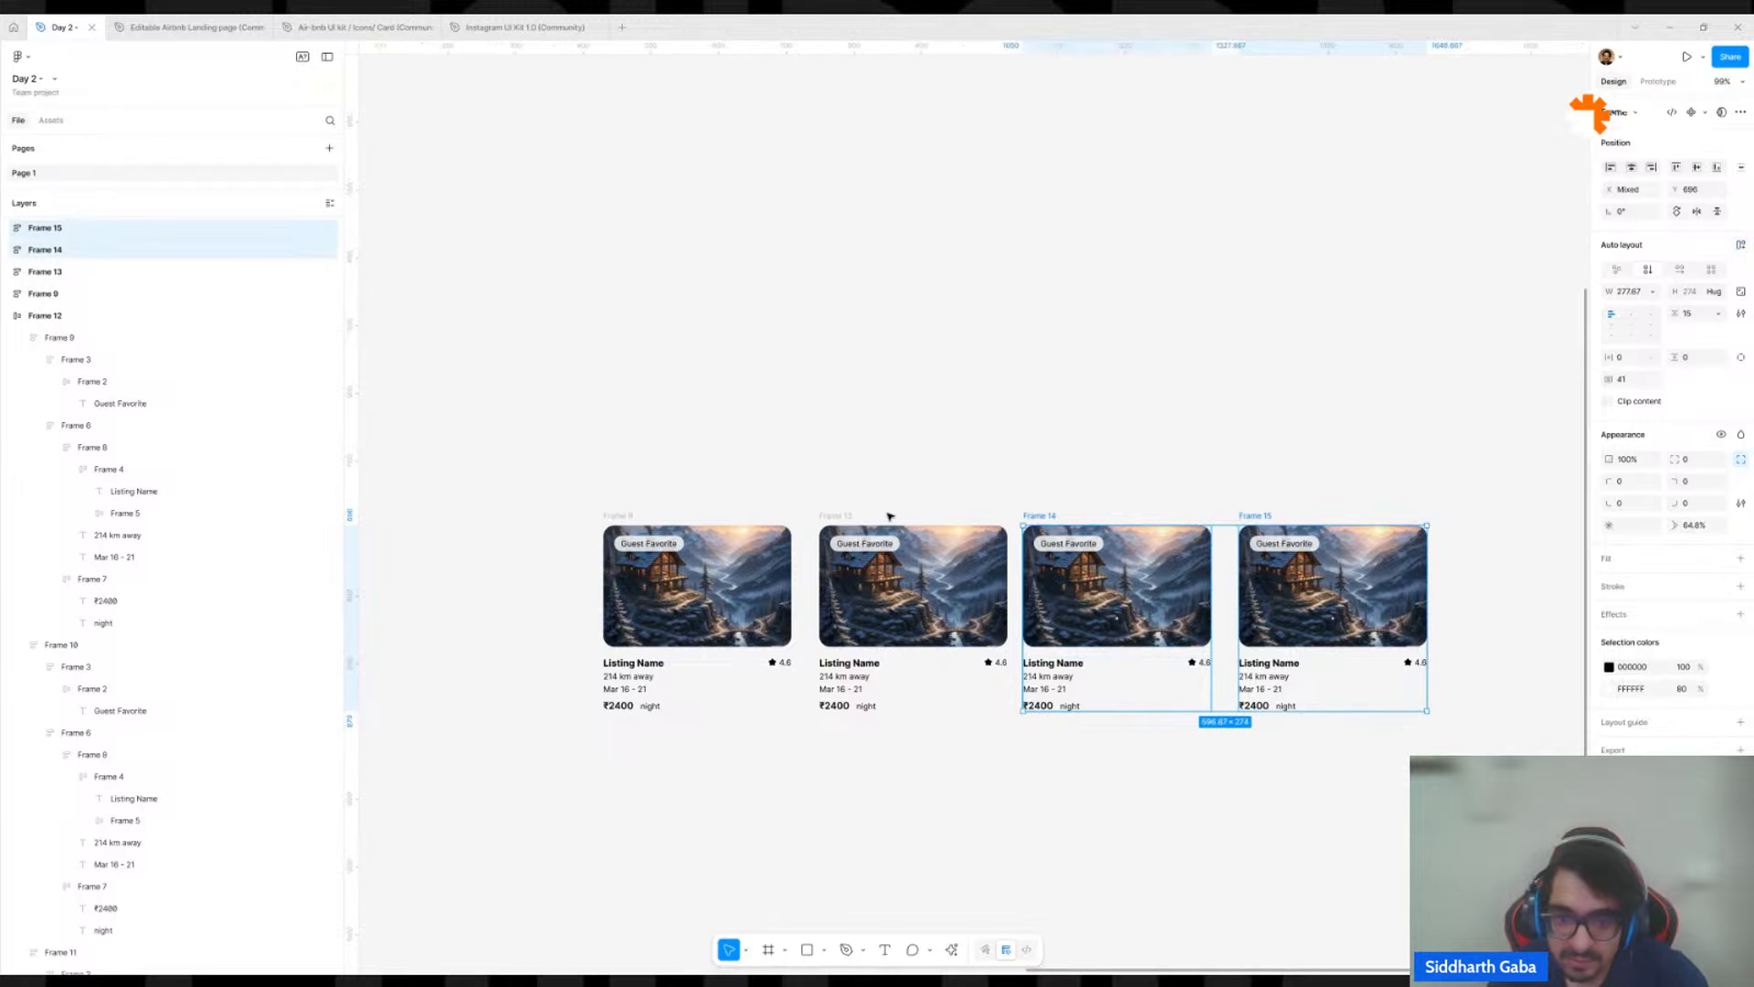
left_click(850, 518, "shift")
left_click(851, 517, "shift")
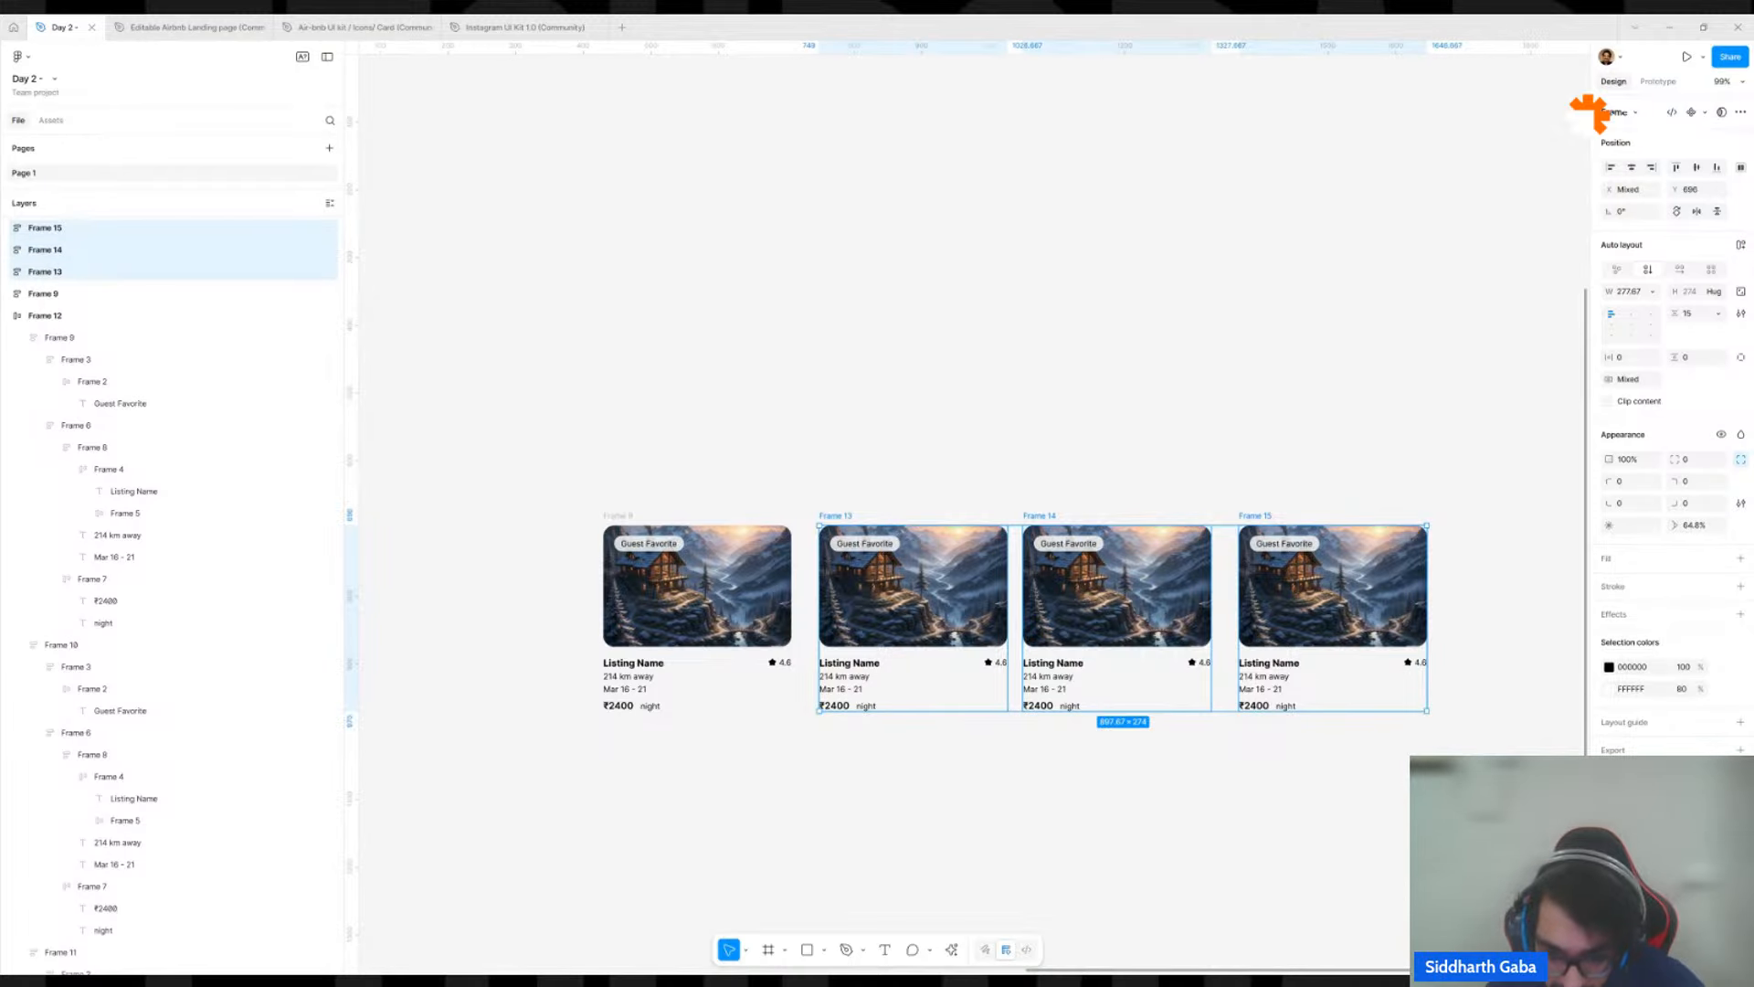
left_click(953, 951)
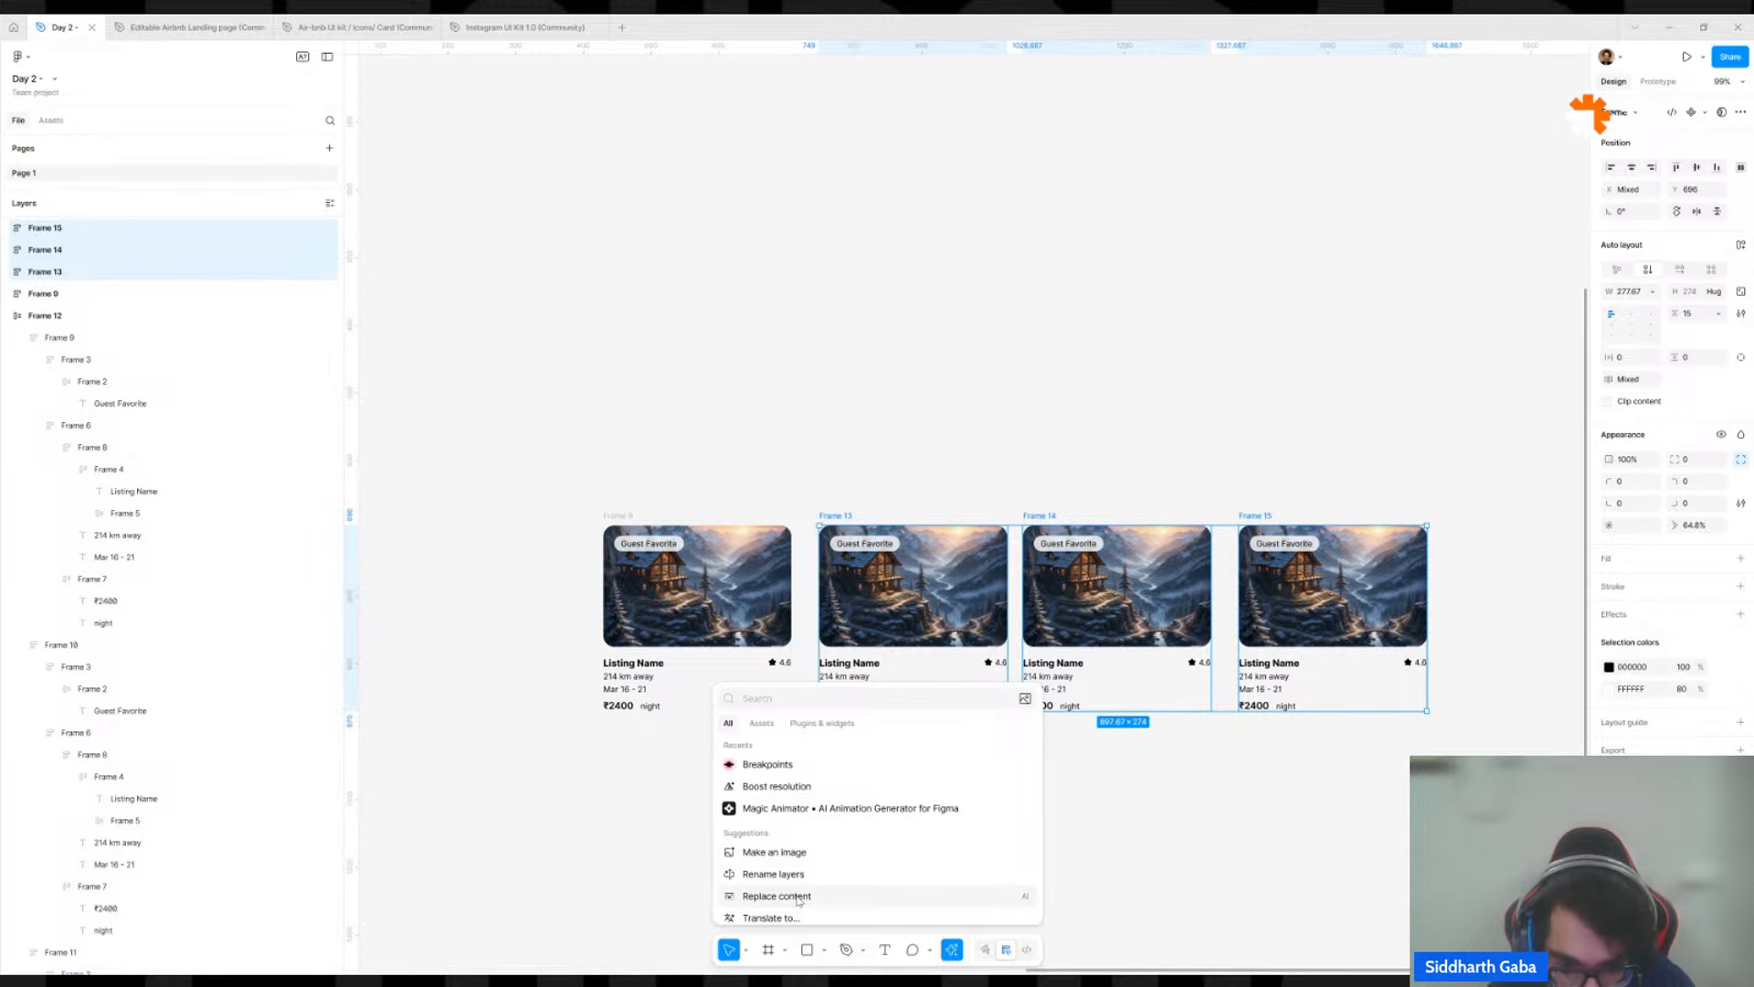
left_click(800, 899)
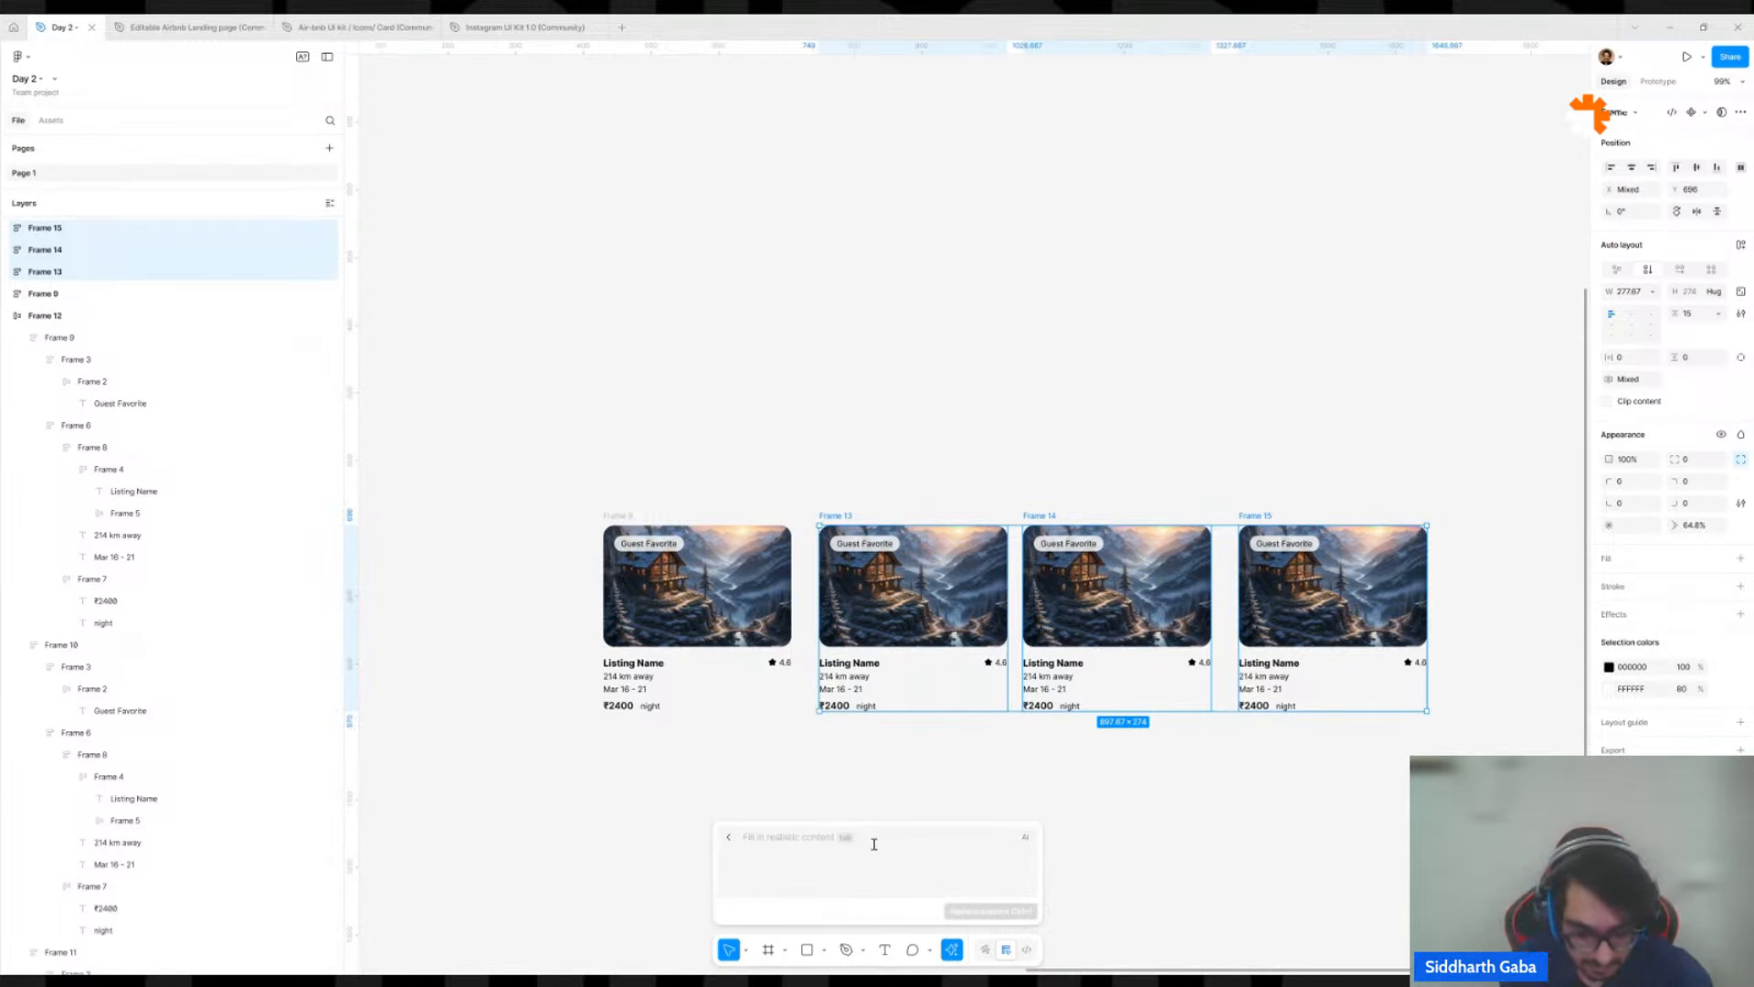
type("realistic house listing")
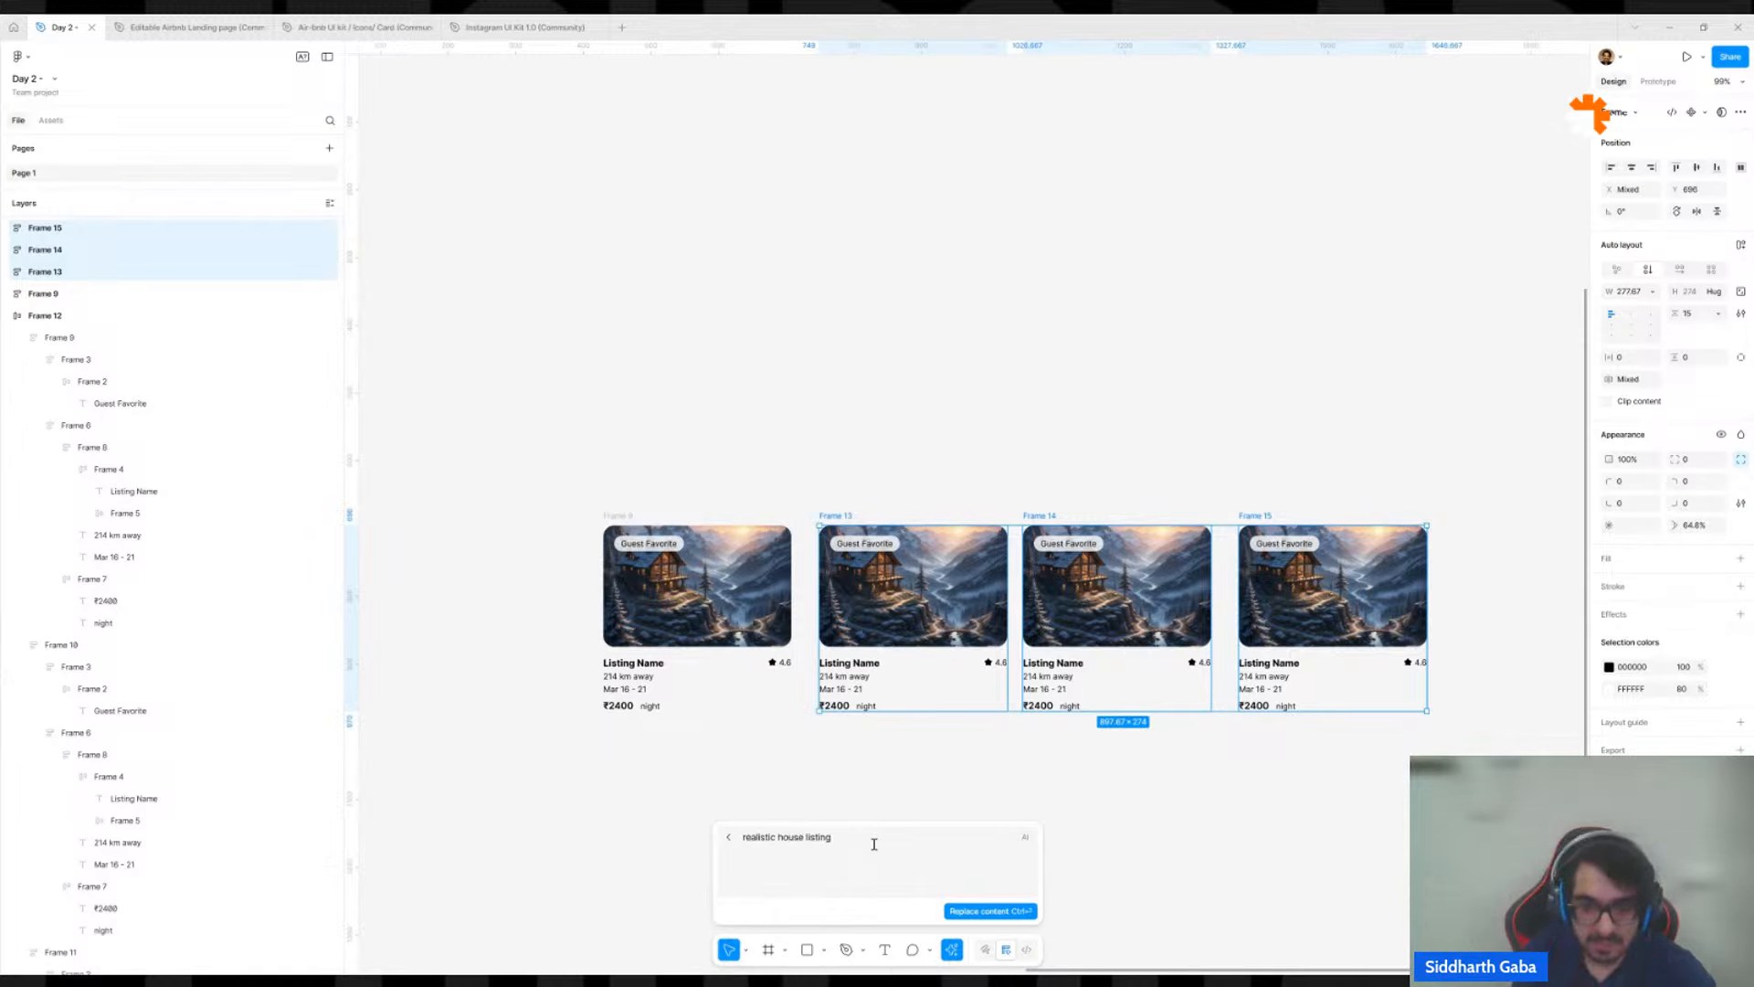
left_click(974, 910)
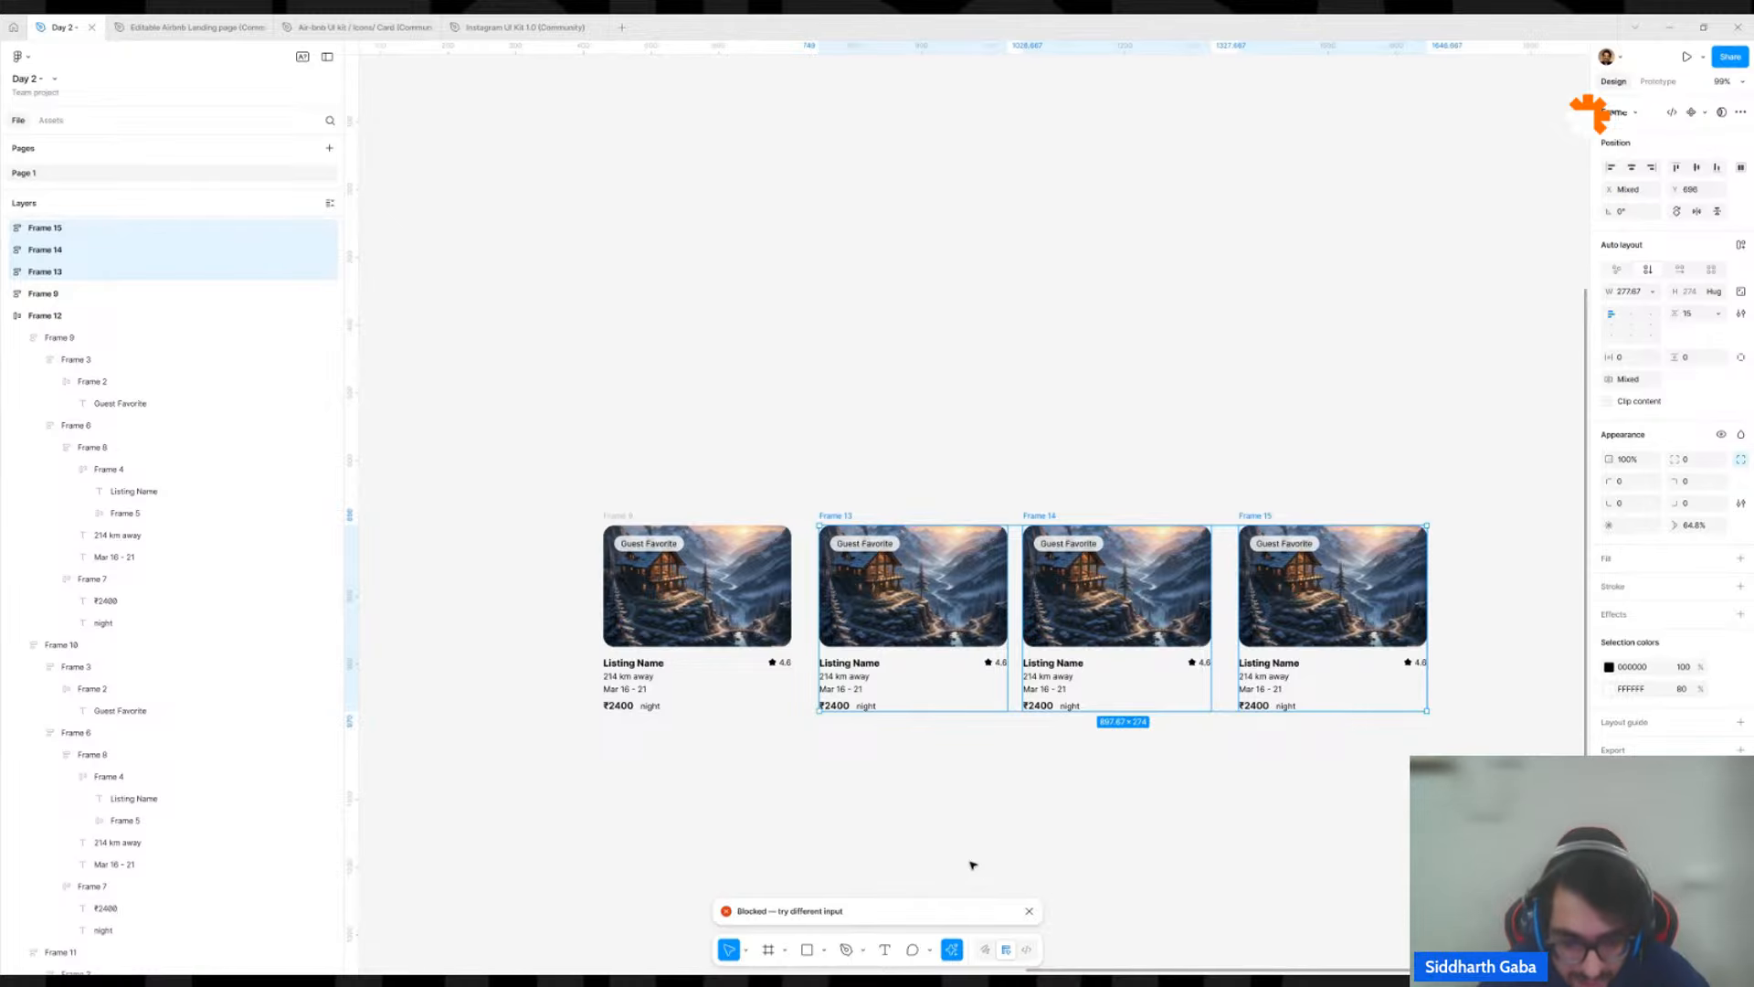
left_click(1030, 911)
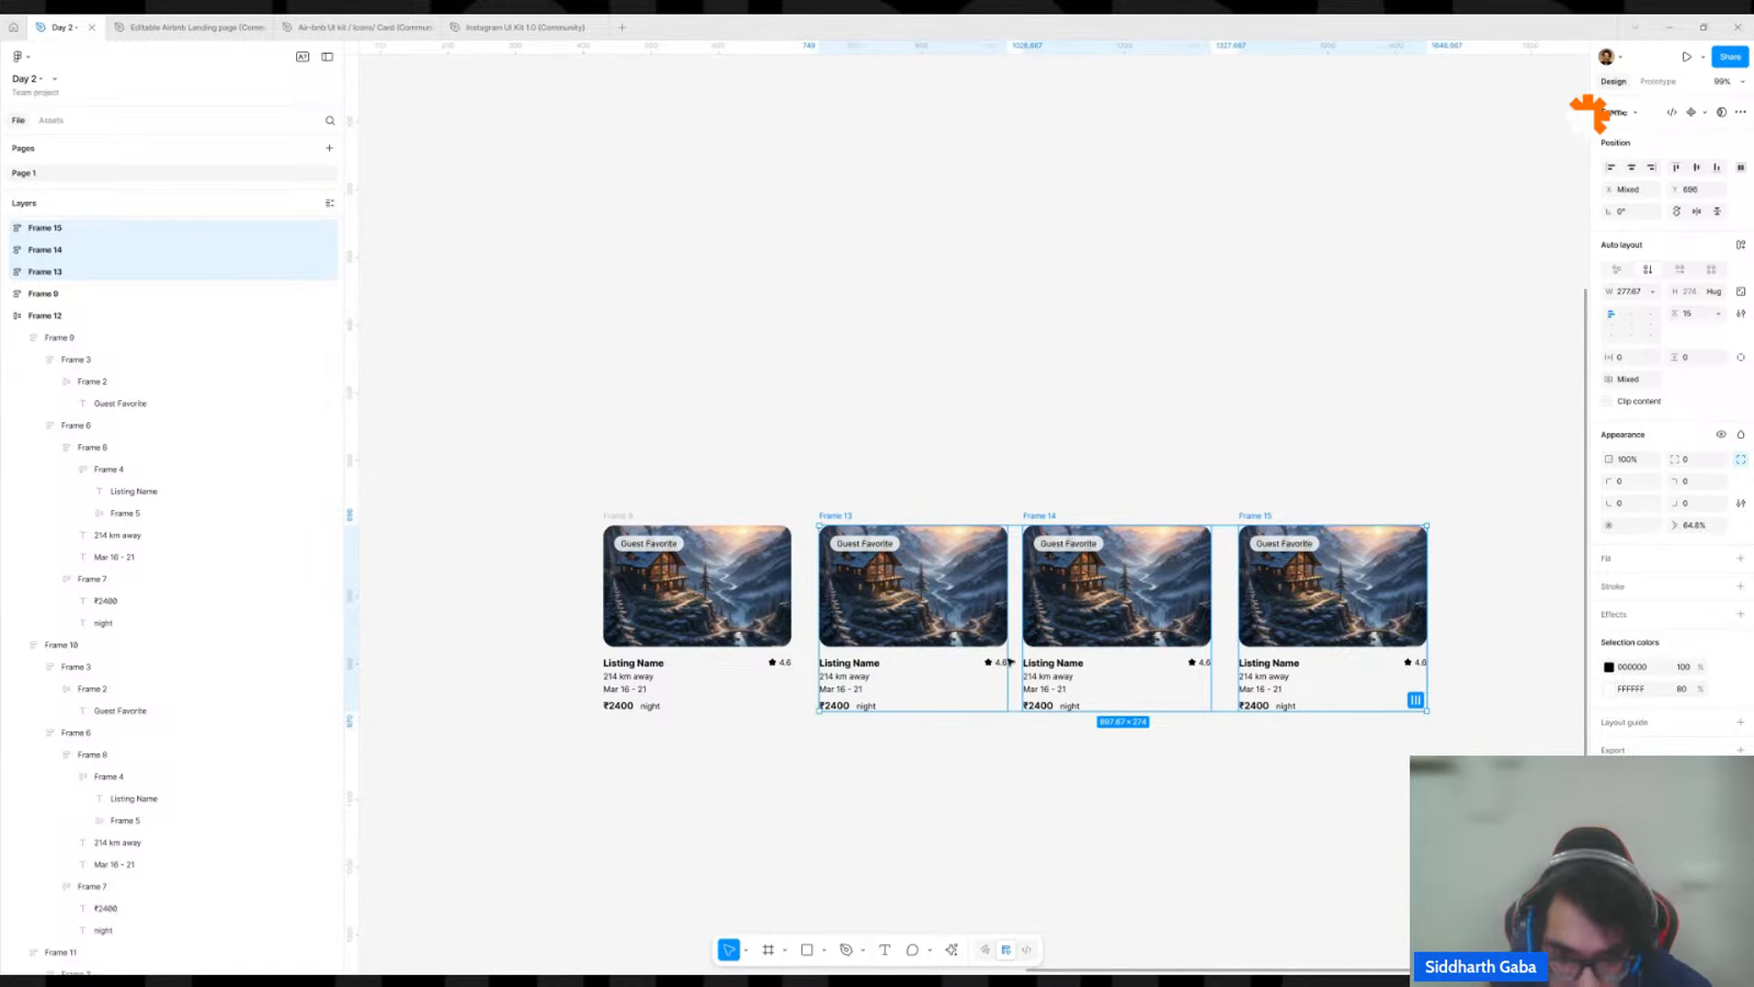
Delete the three duplicated cards, keeping only the first standalone card.
left_click(852, 485)
left_click(842, 513)
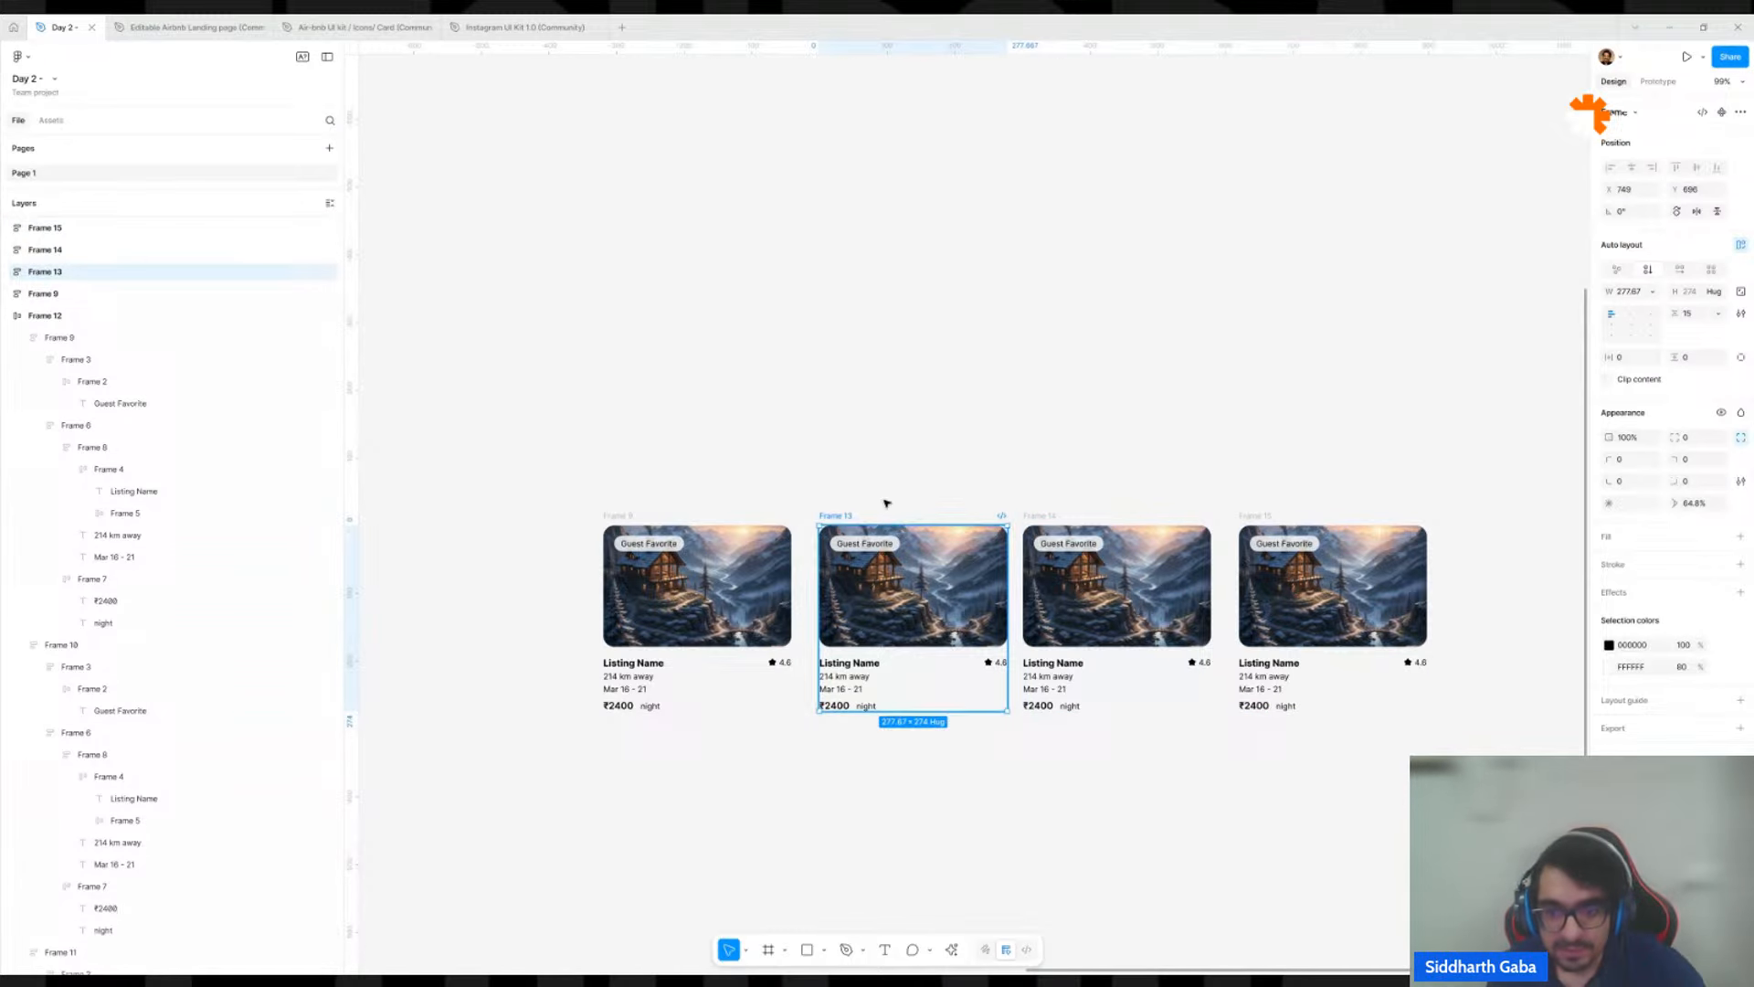
key("Delete")
left_click(1038, 513)
left_click(1259, 516, "shift")
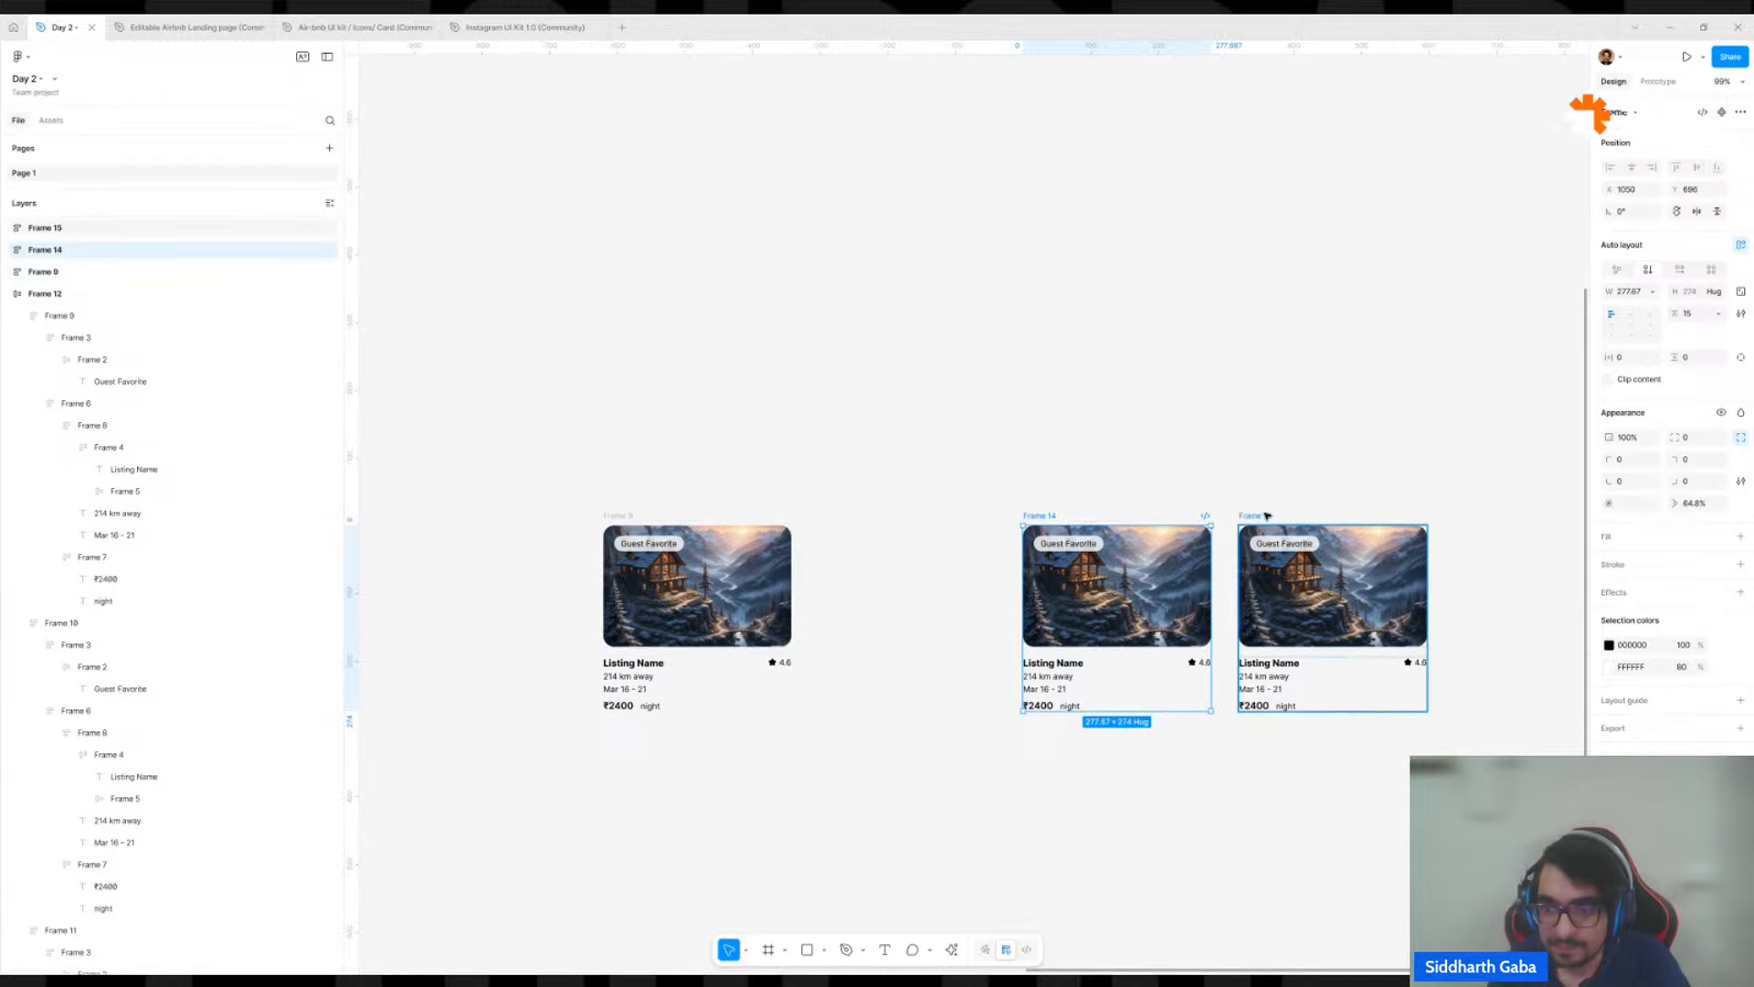
key("Delete")
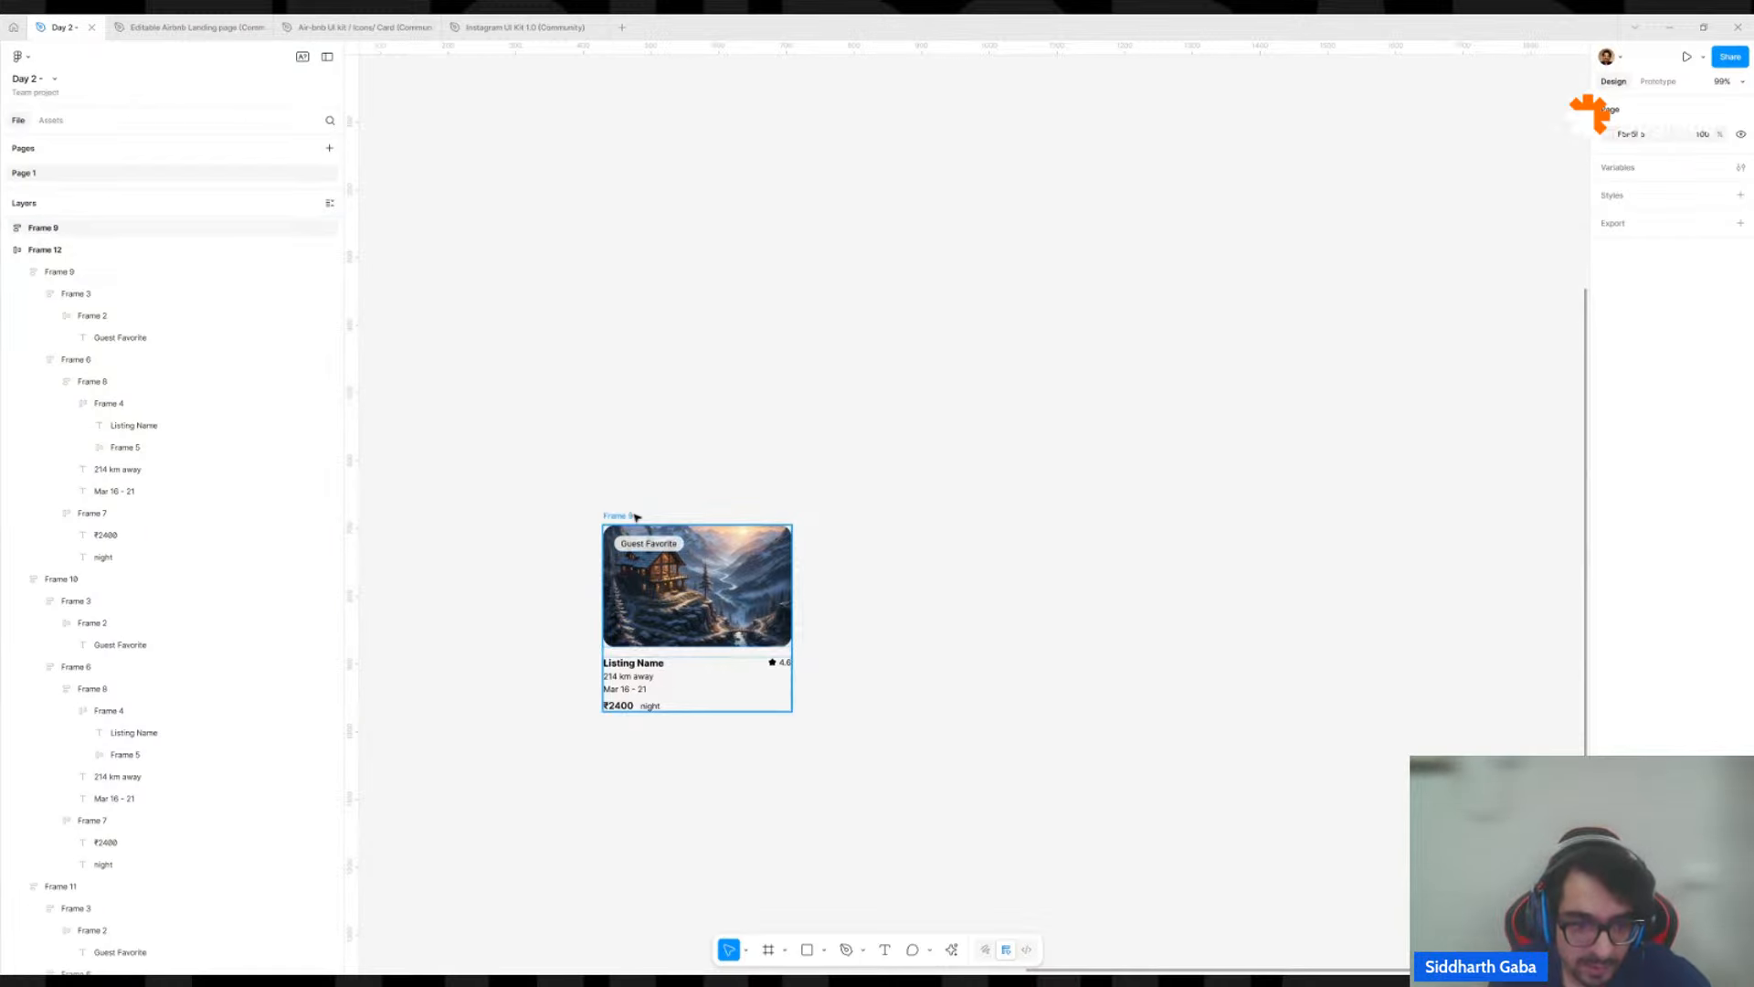
Duplicate the standalone card beside the original and replace the copy's text details with AI content using the prompt "house listing".
left_click(636, 515)
key("ctrl+d")
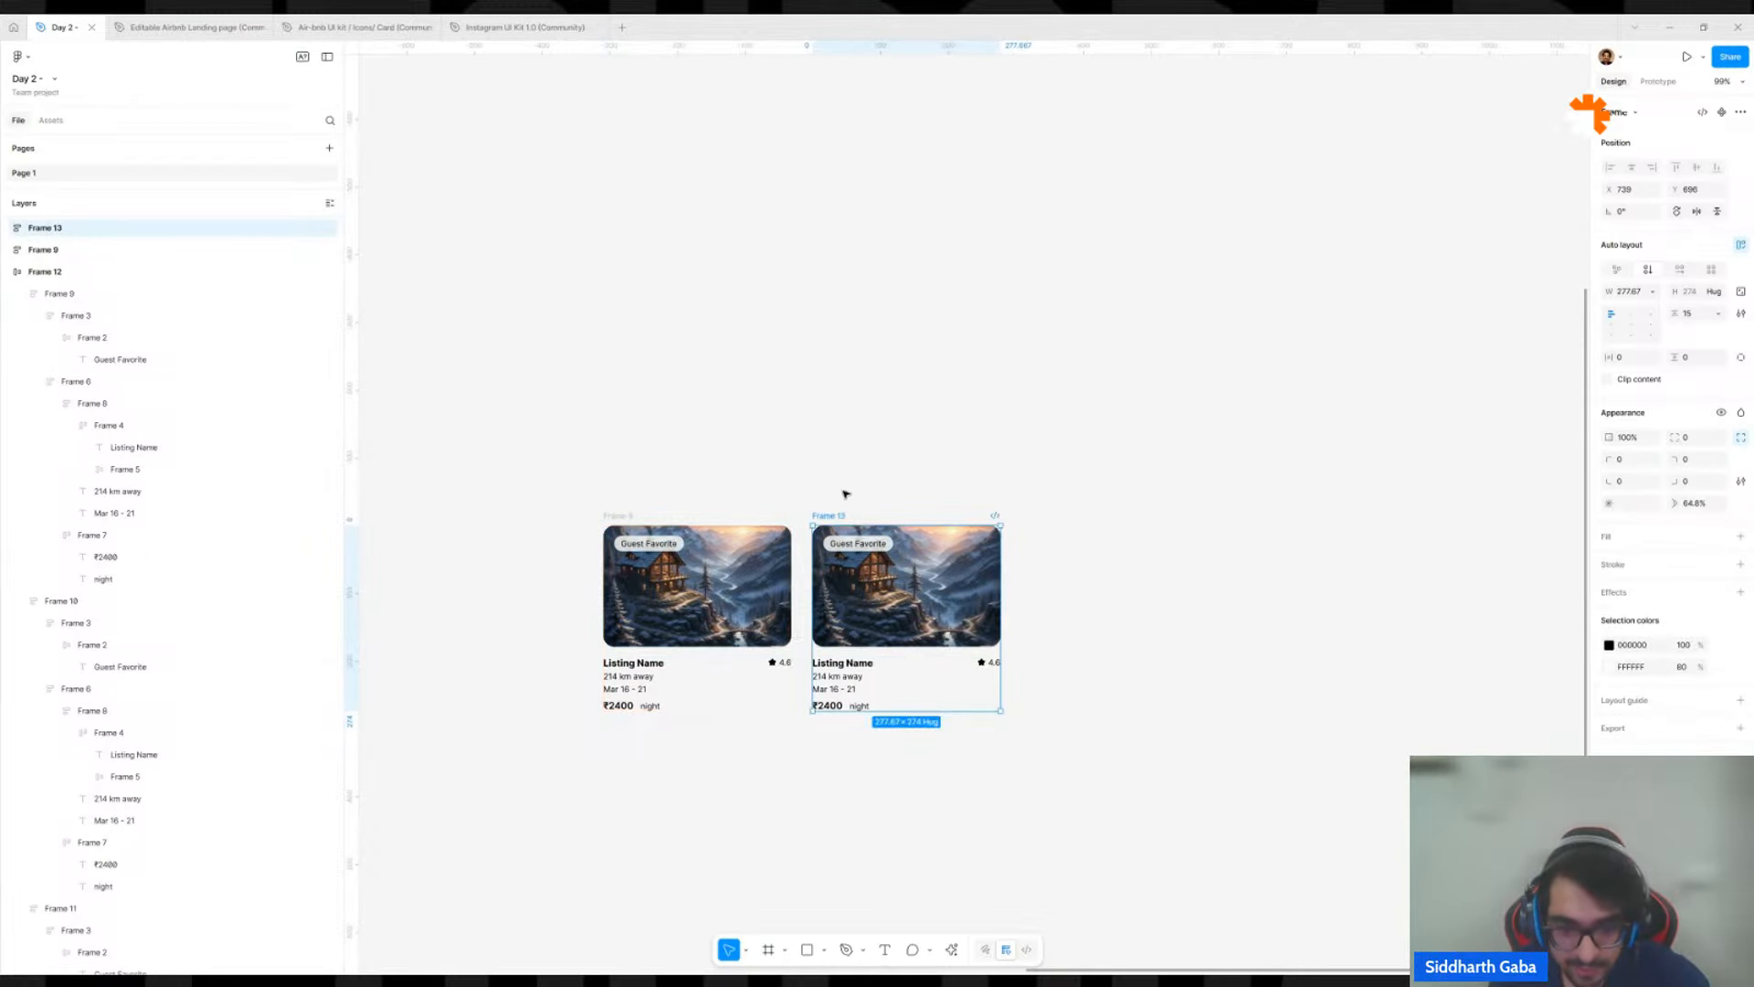
left_click_drag(846, 489, 961, 242)
scroll(961, 243, "up", 5)
left_click(958, 471)
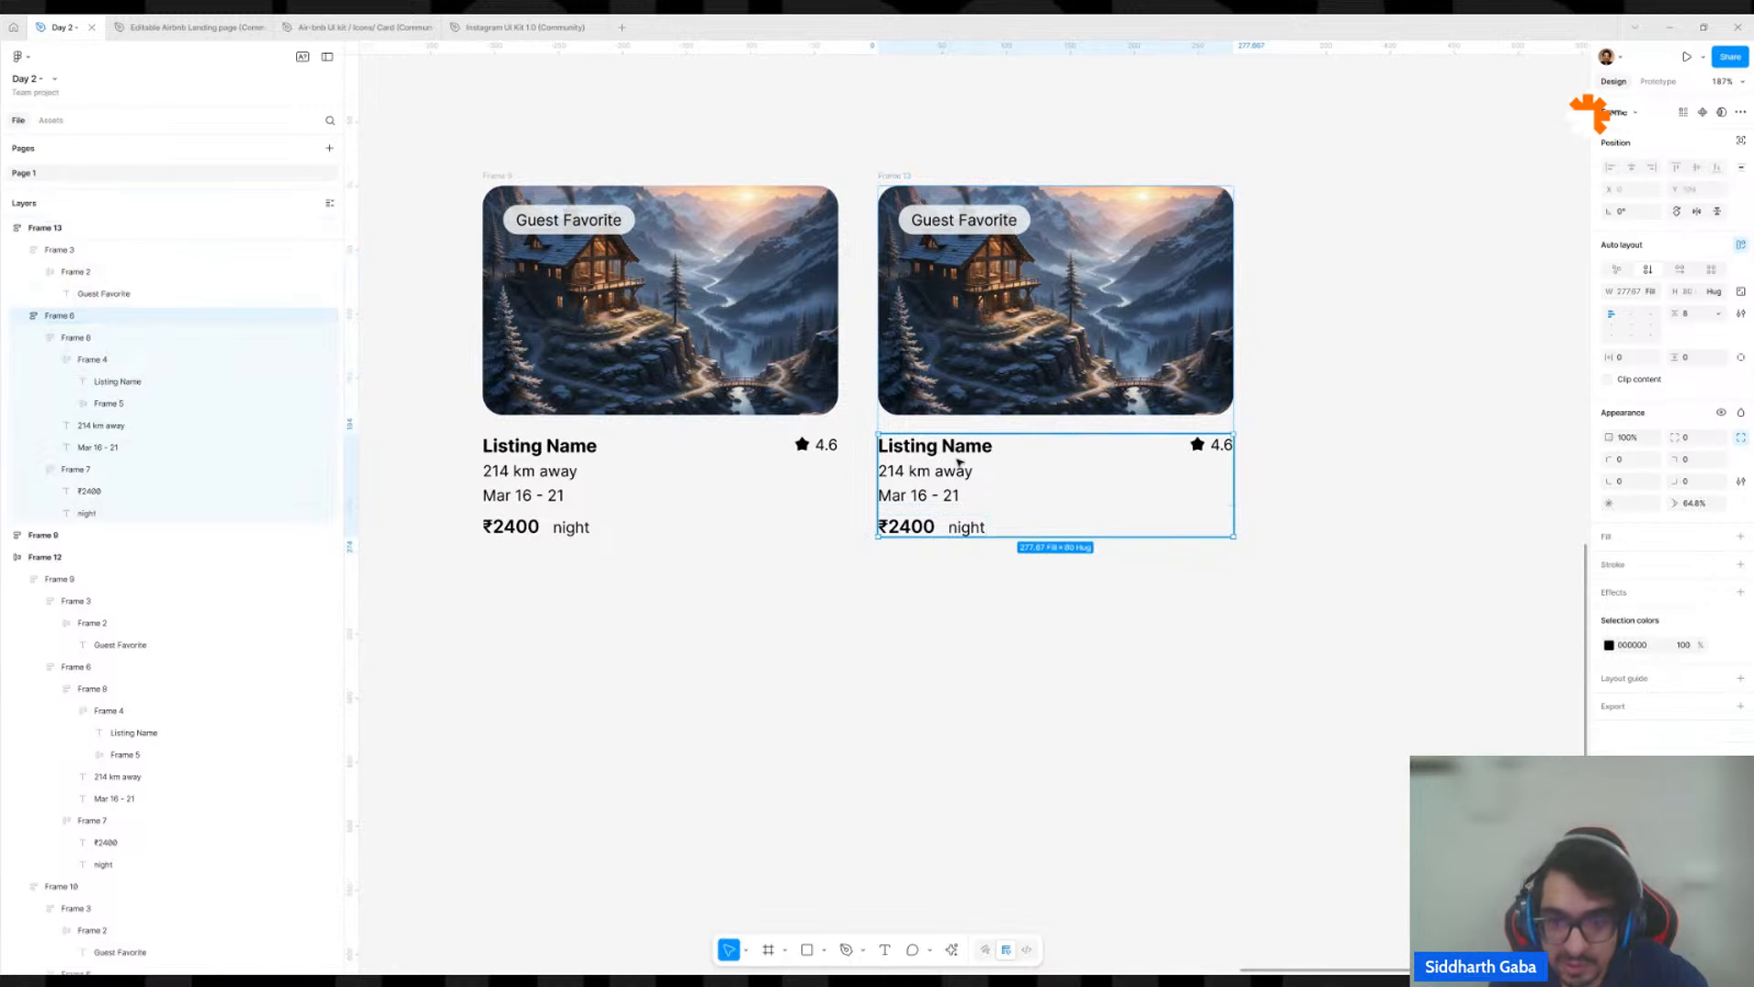
left_click(953, 949)
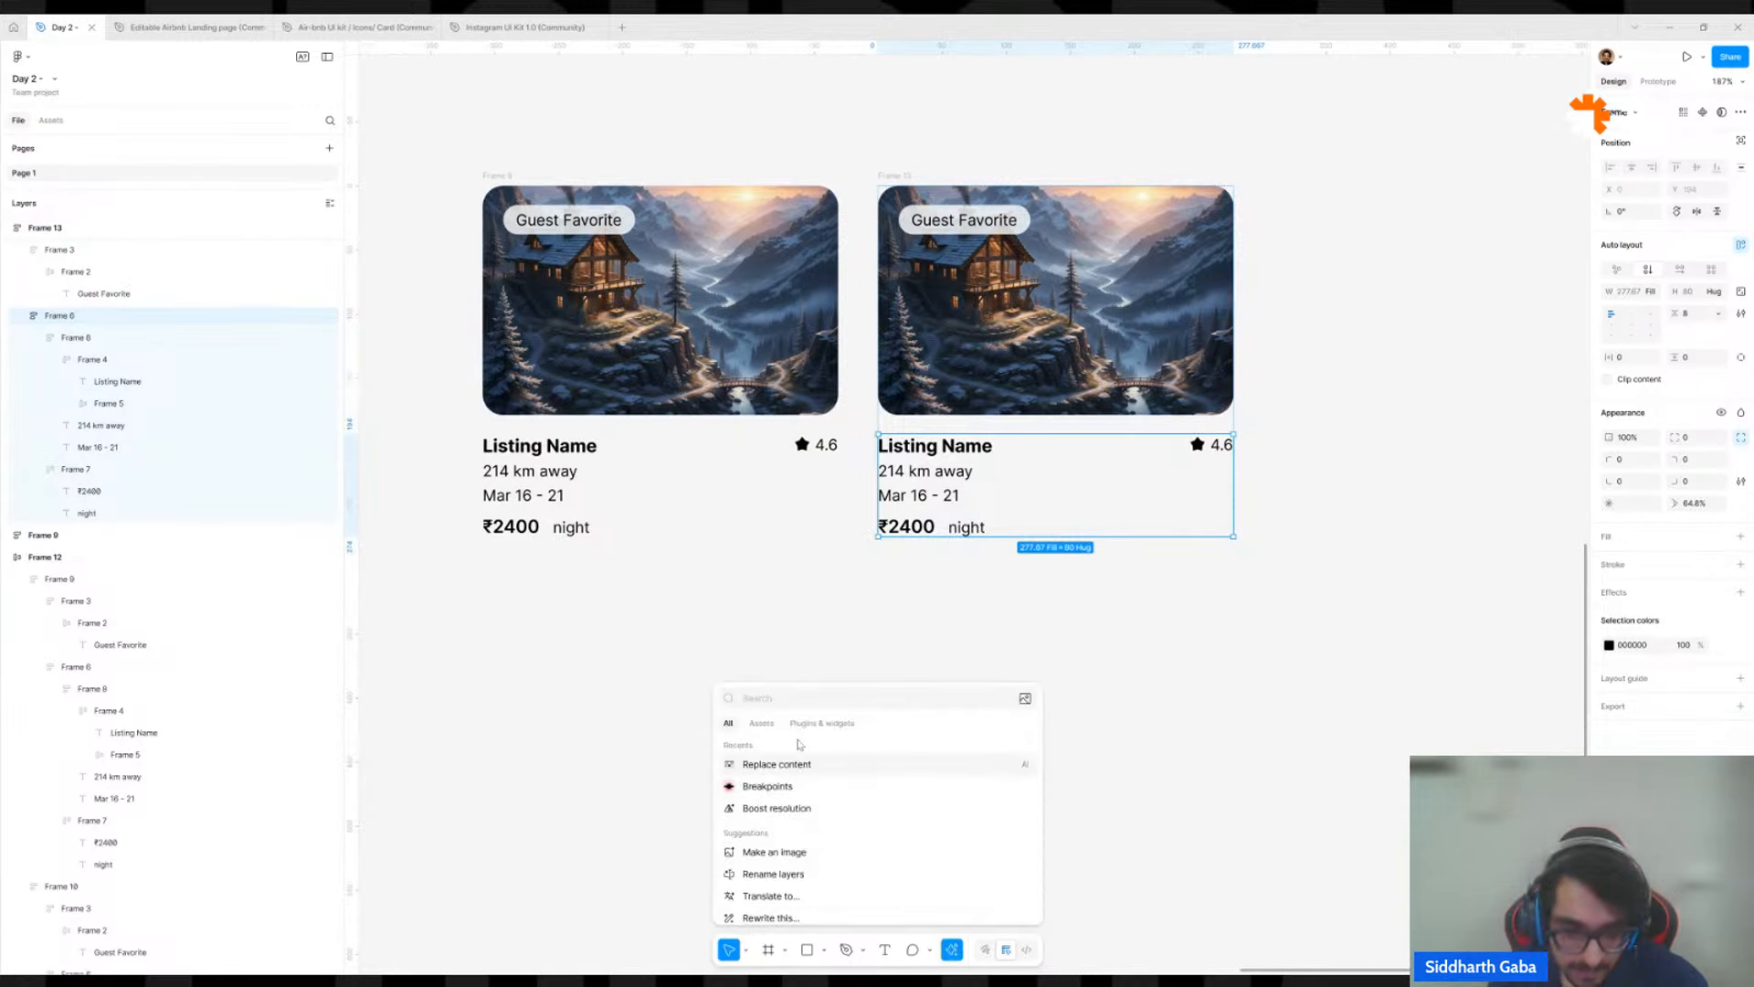
left_click(804, 775)
type("house listing")
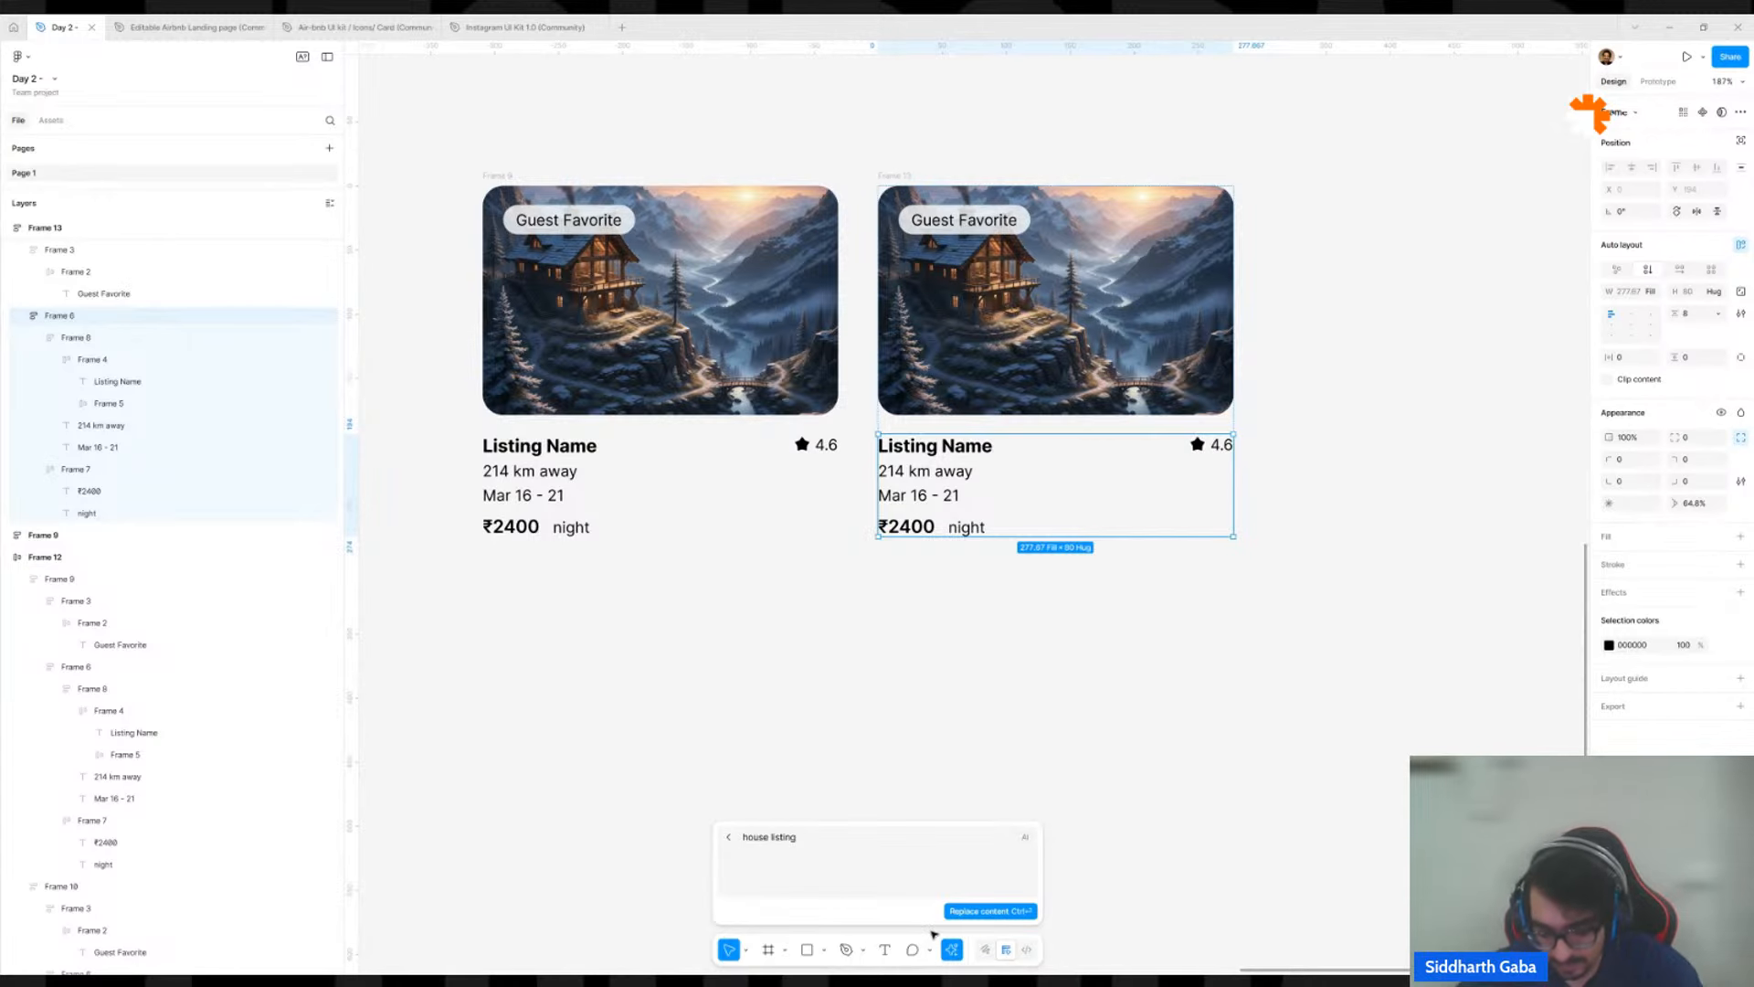
key("ctrl+Return")
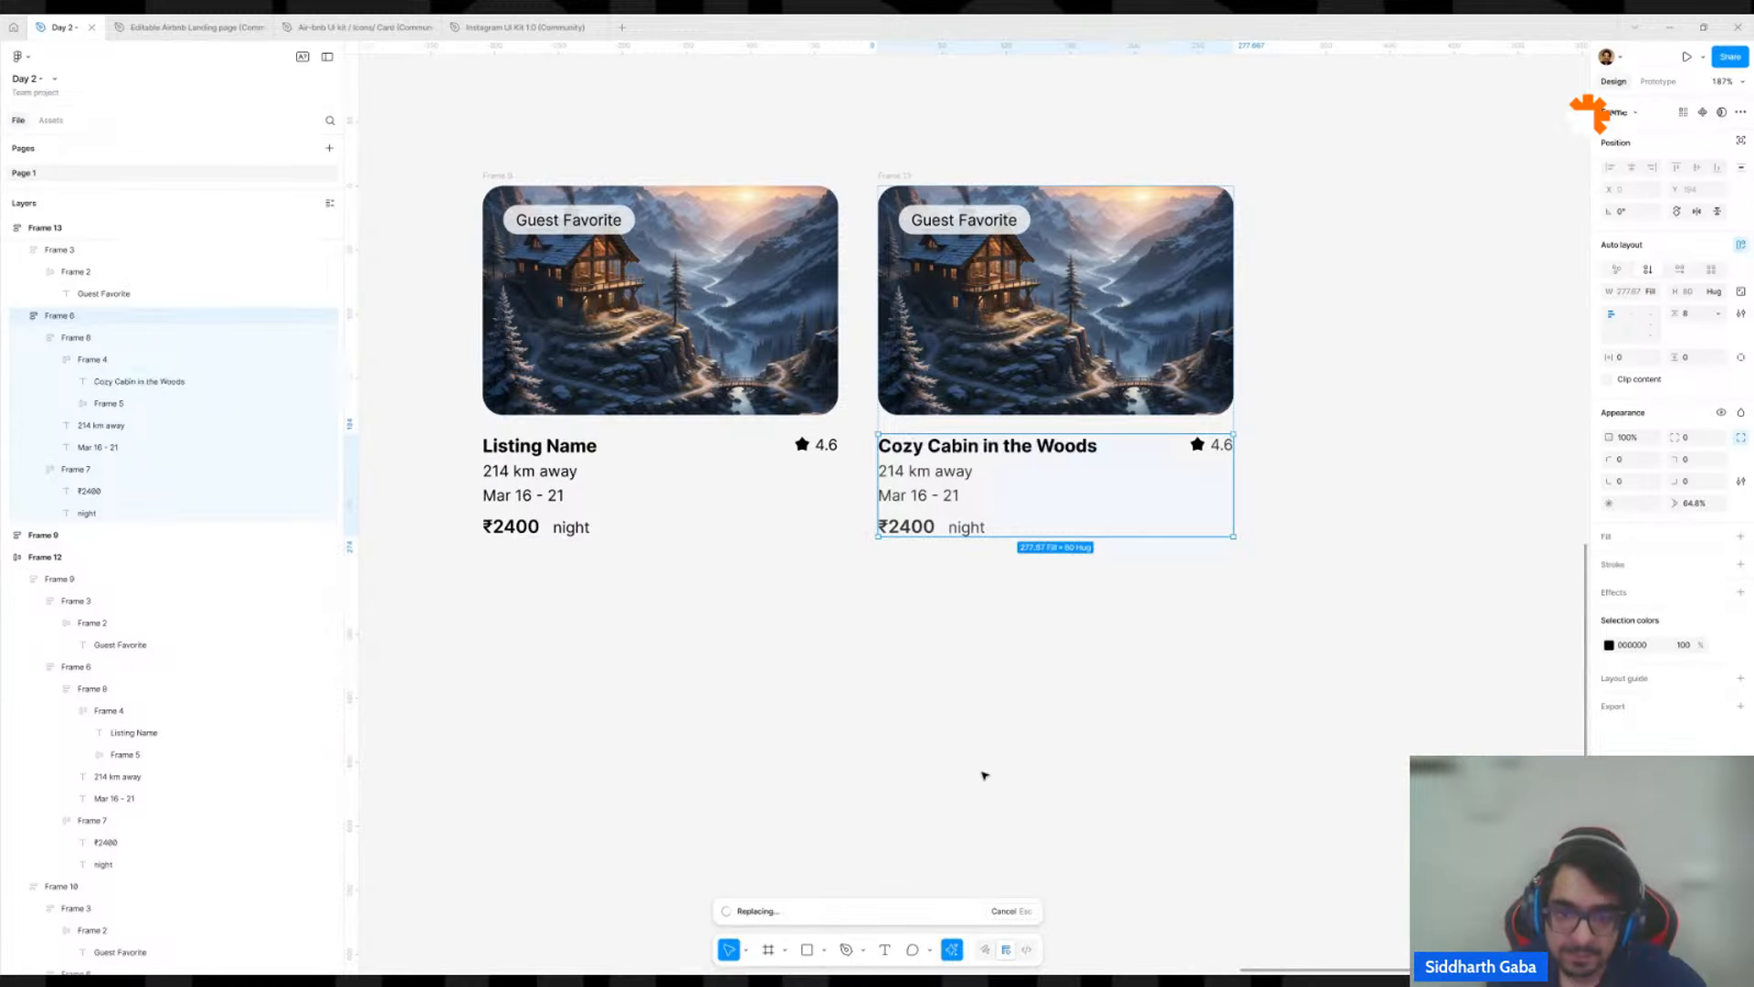
left_click(1331, 484)
Add a third card by duplicating the "Cozy Cabin in the Woods" card and regenerate its text details from the prompt "house listing".
scroll(1331, 484, "down", 4)
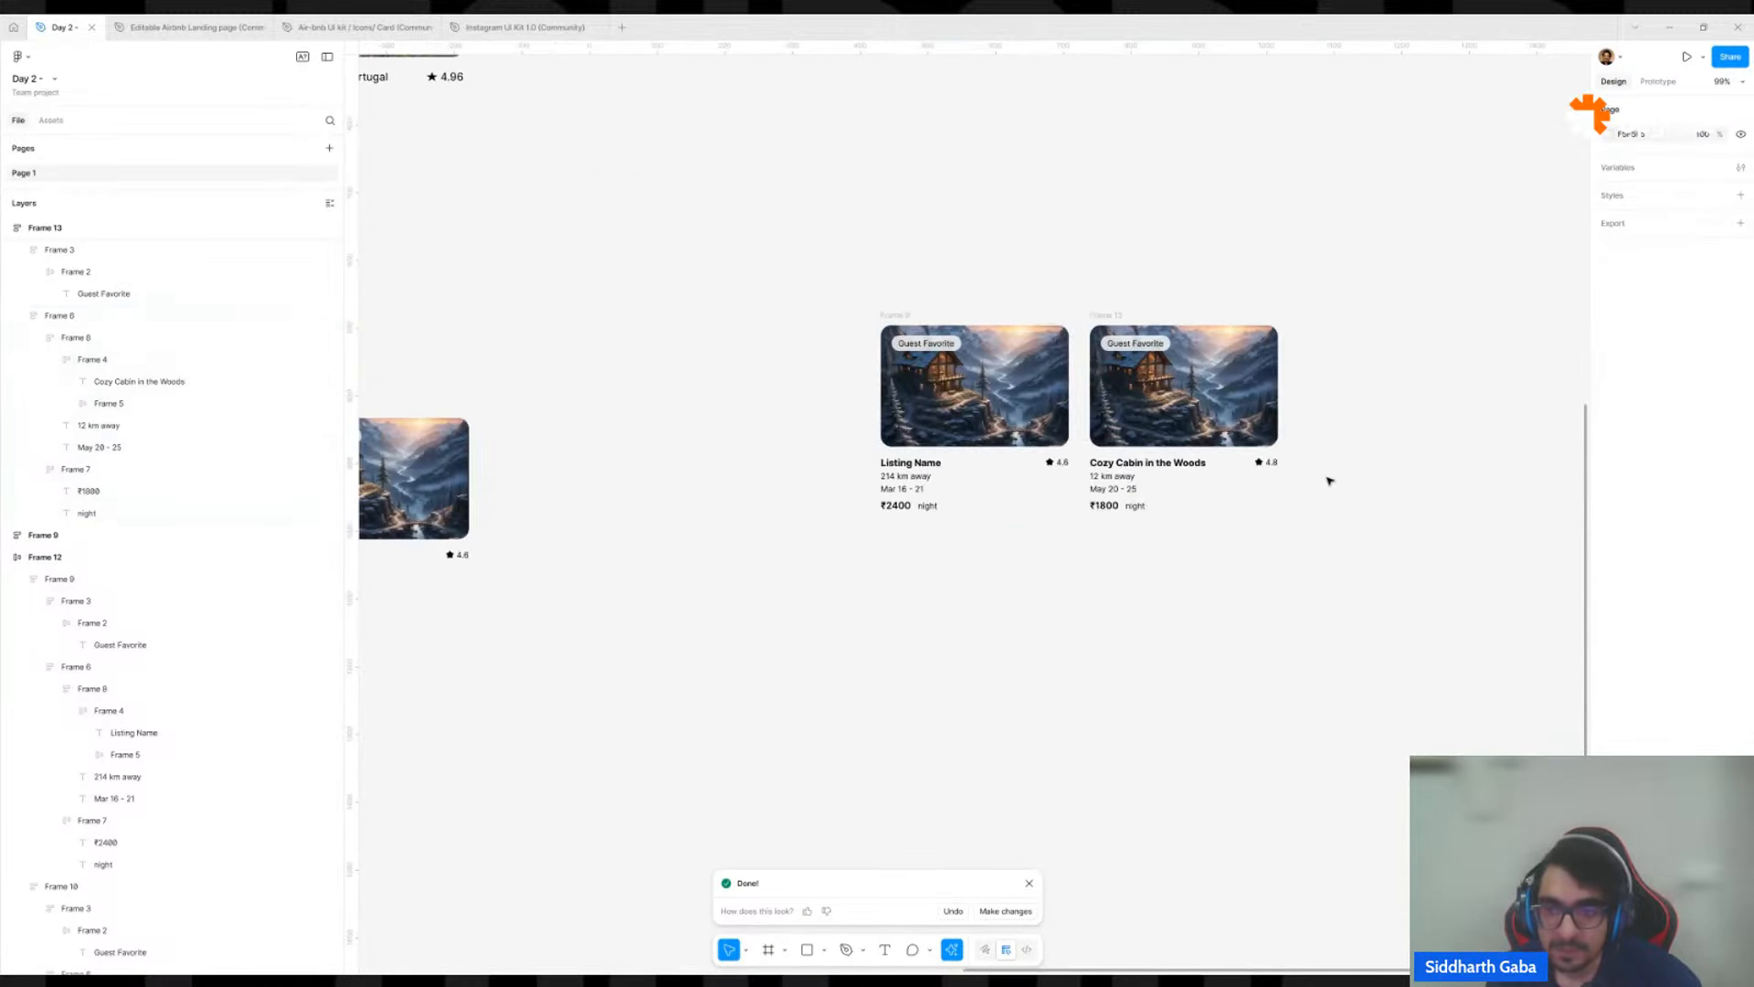
left_click_drag(1330, 483, 1034, 554)
left_click_drag(827, 400, 1035, 389)
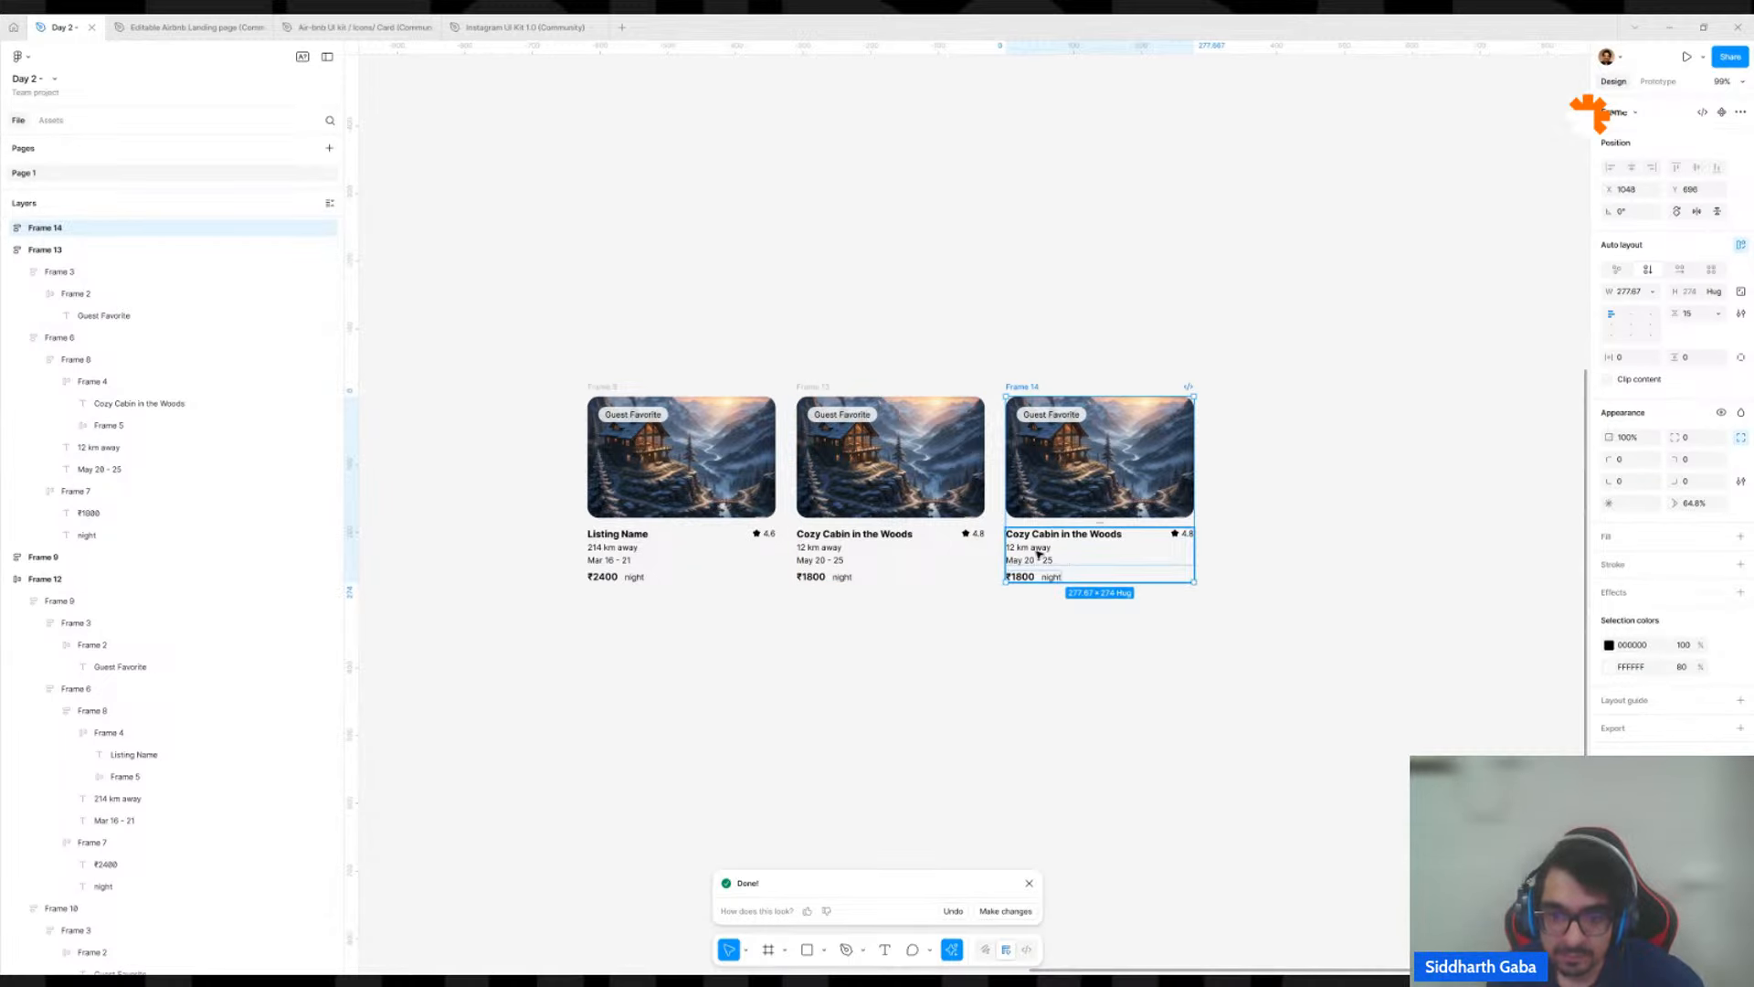
left_click(1038, 560)
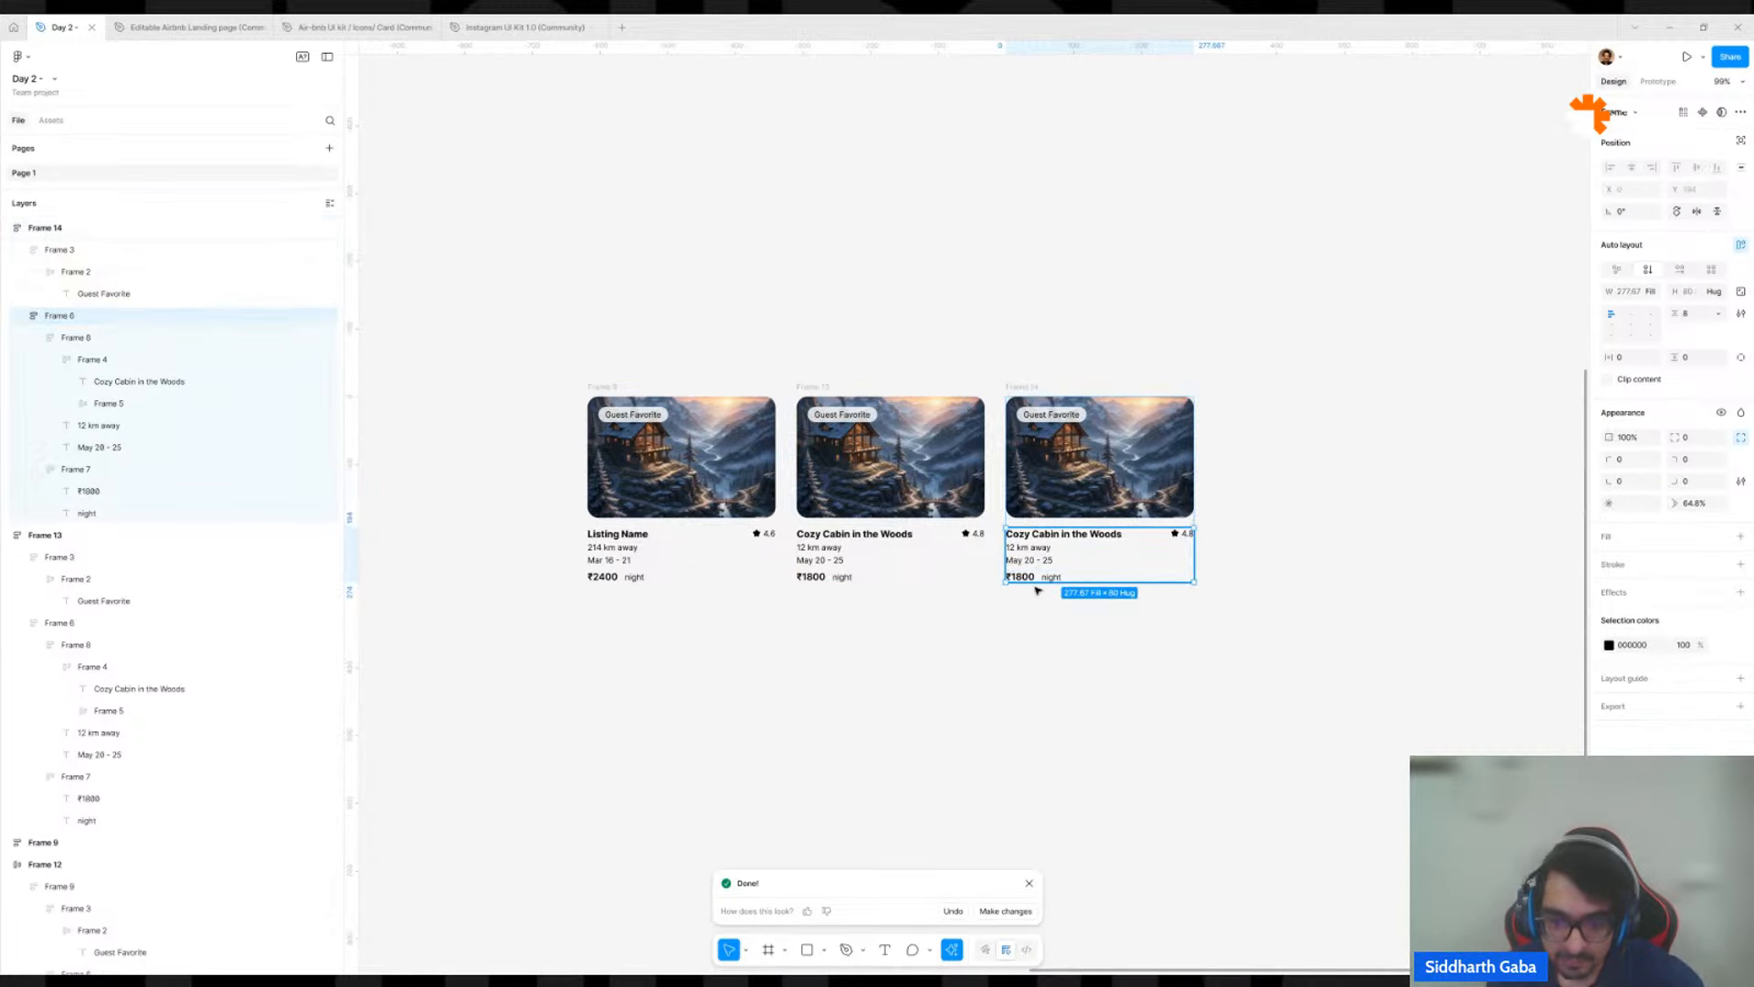
left_click(953, 948)
left_click(918, 773)
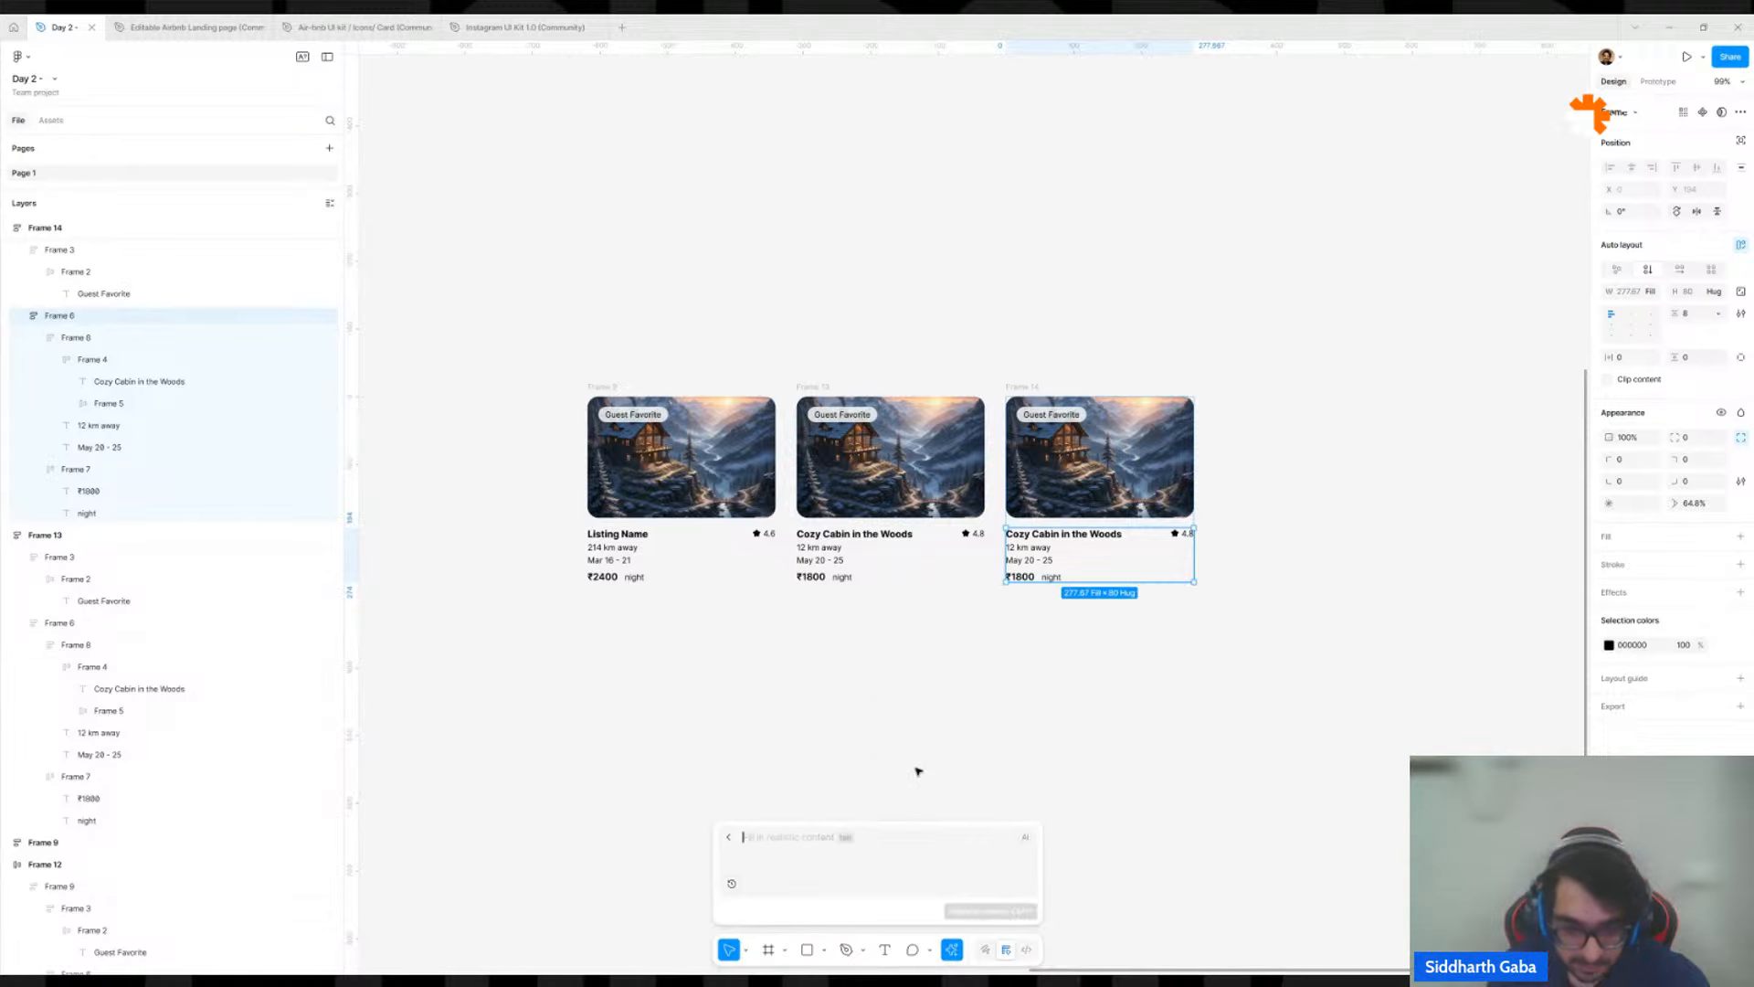
type("house listing")
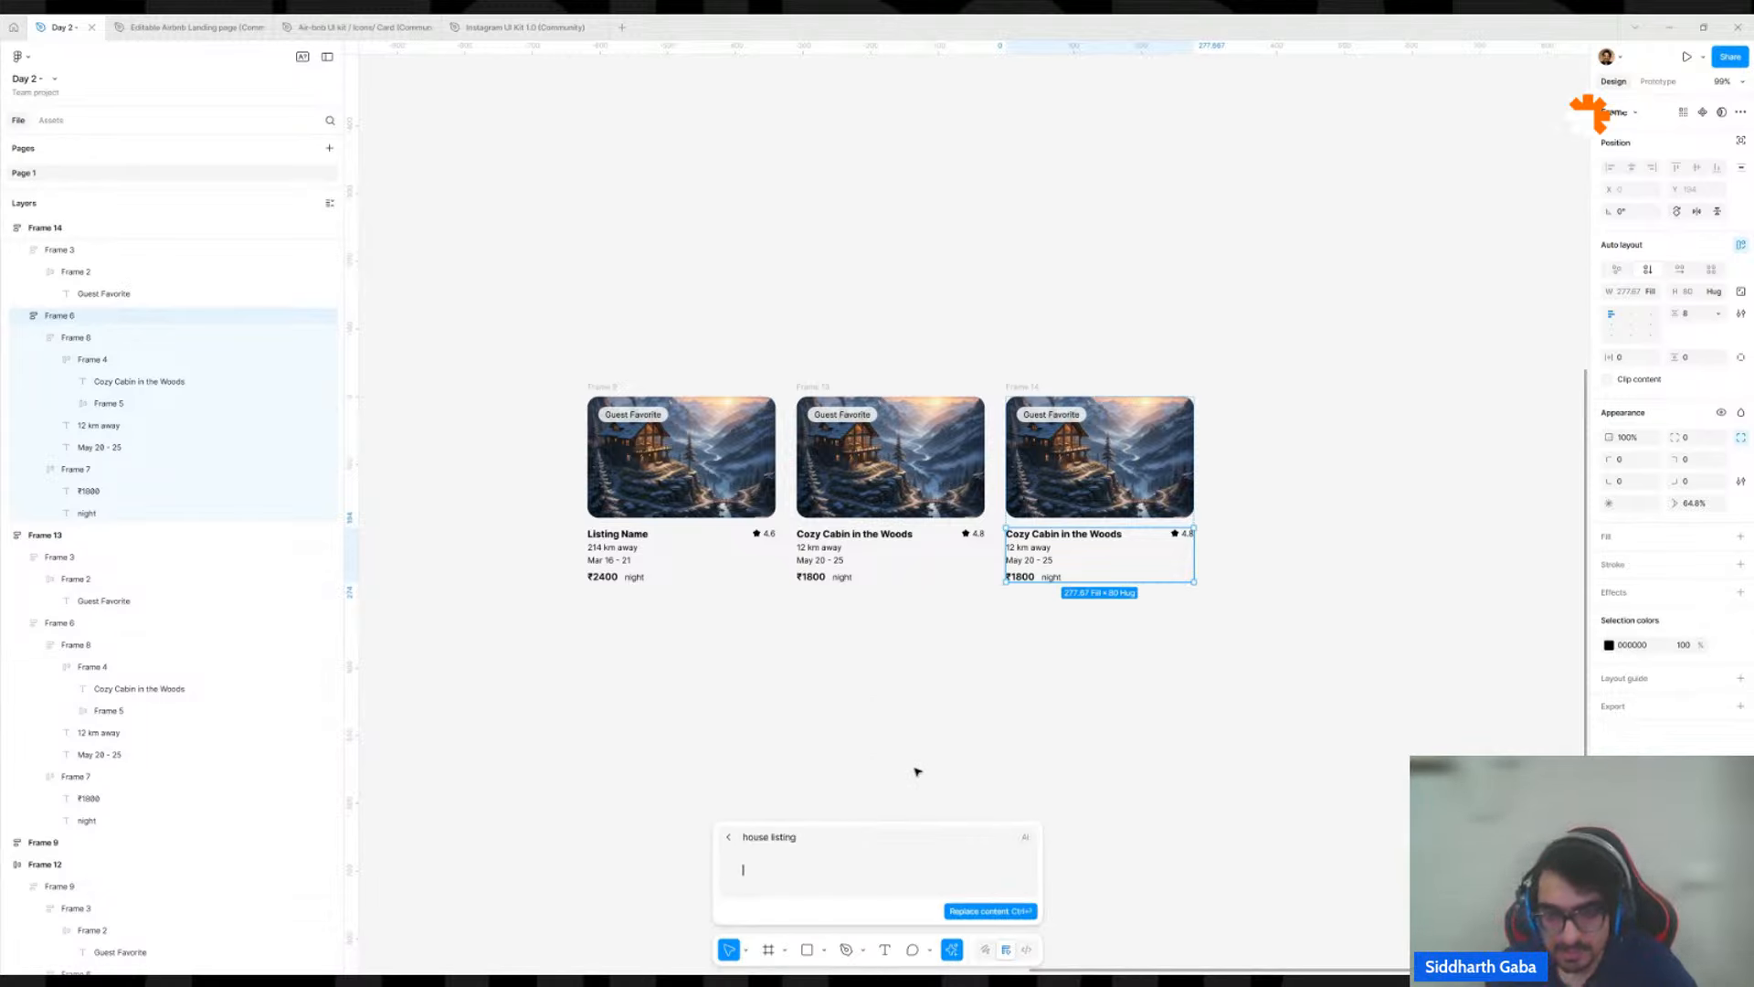
left_click(970, 916)
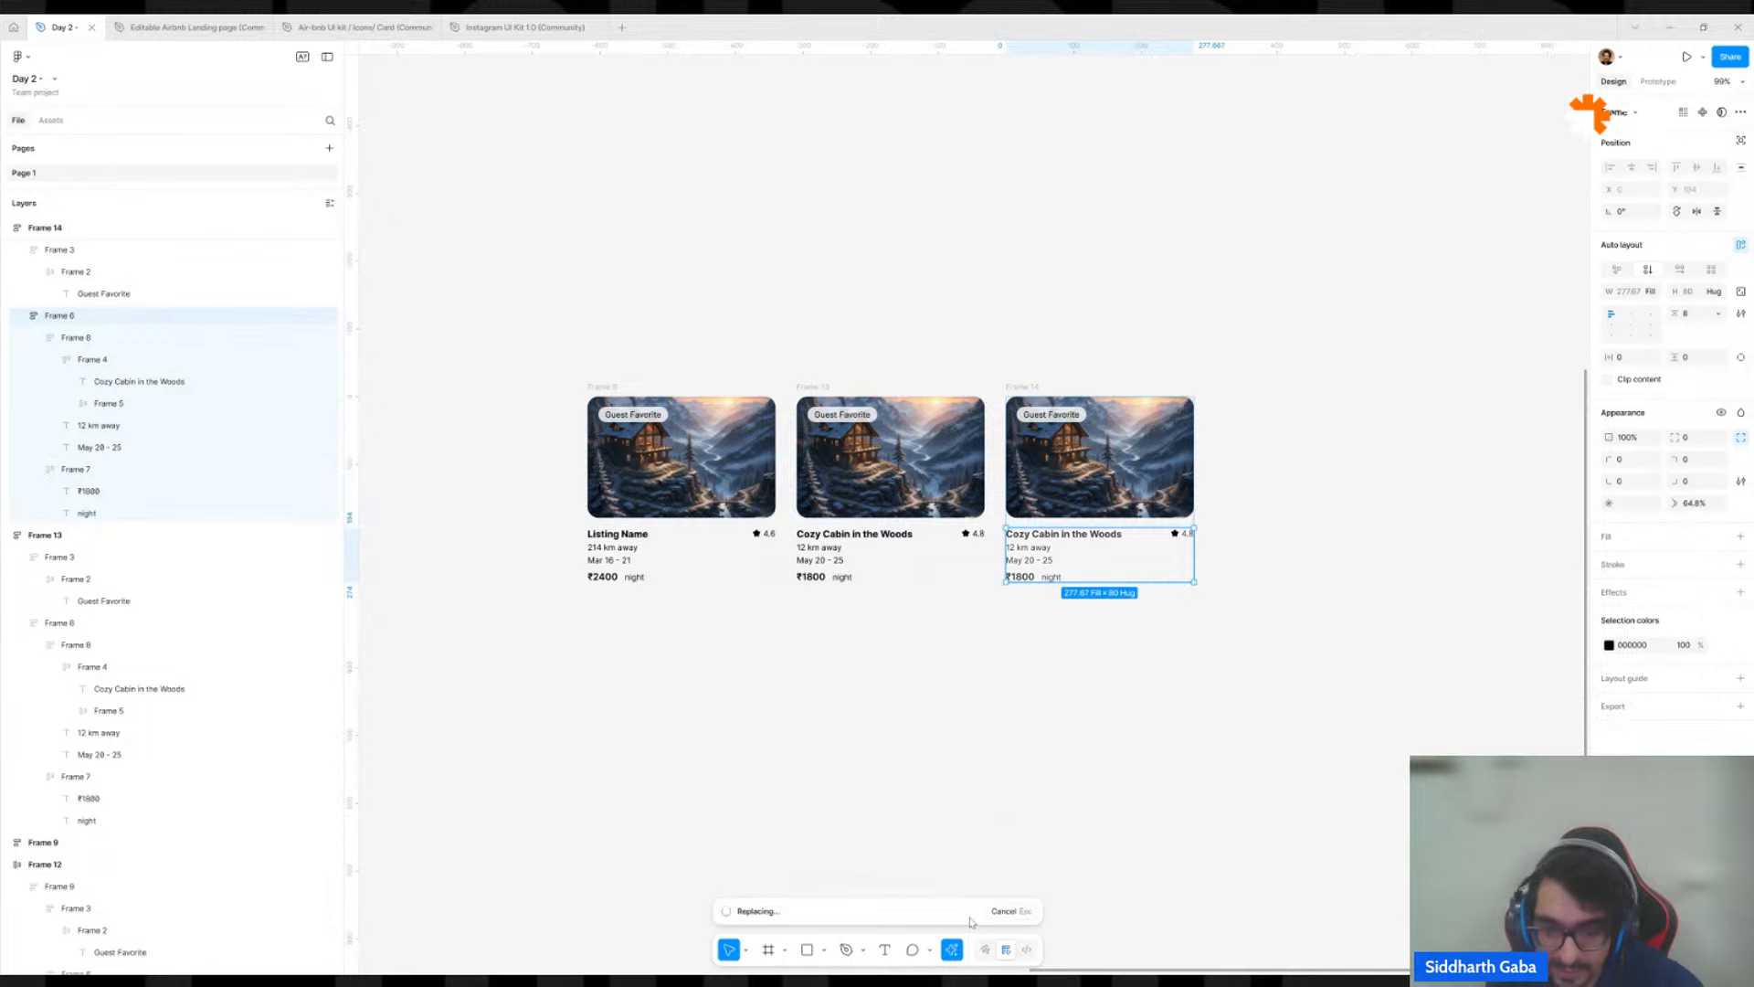
Generate an AI image for the second card's photo frame using its listing name, "Cozy Cabin in the Woods", as the prompt.
left_click(959, 481)
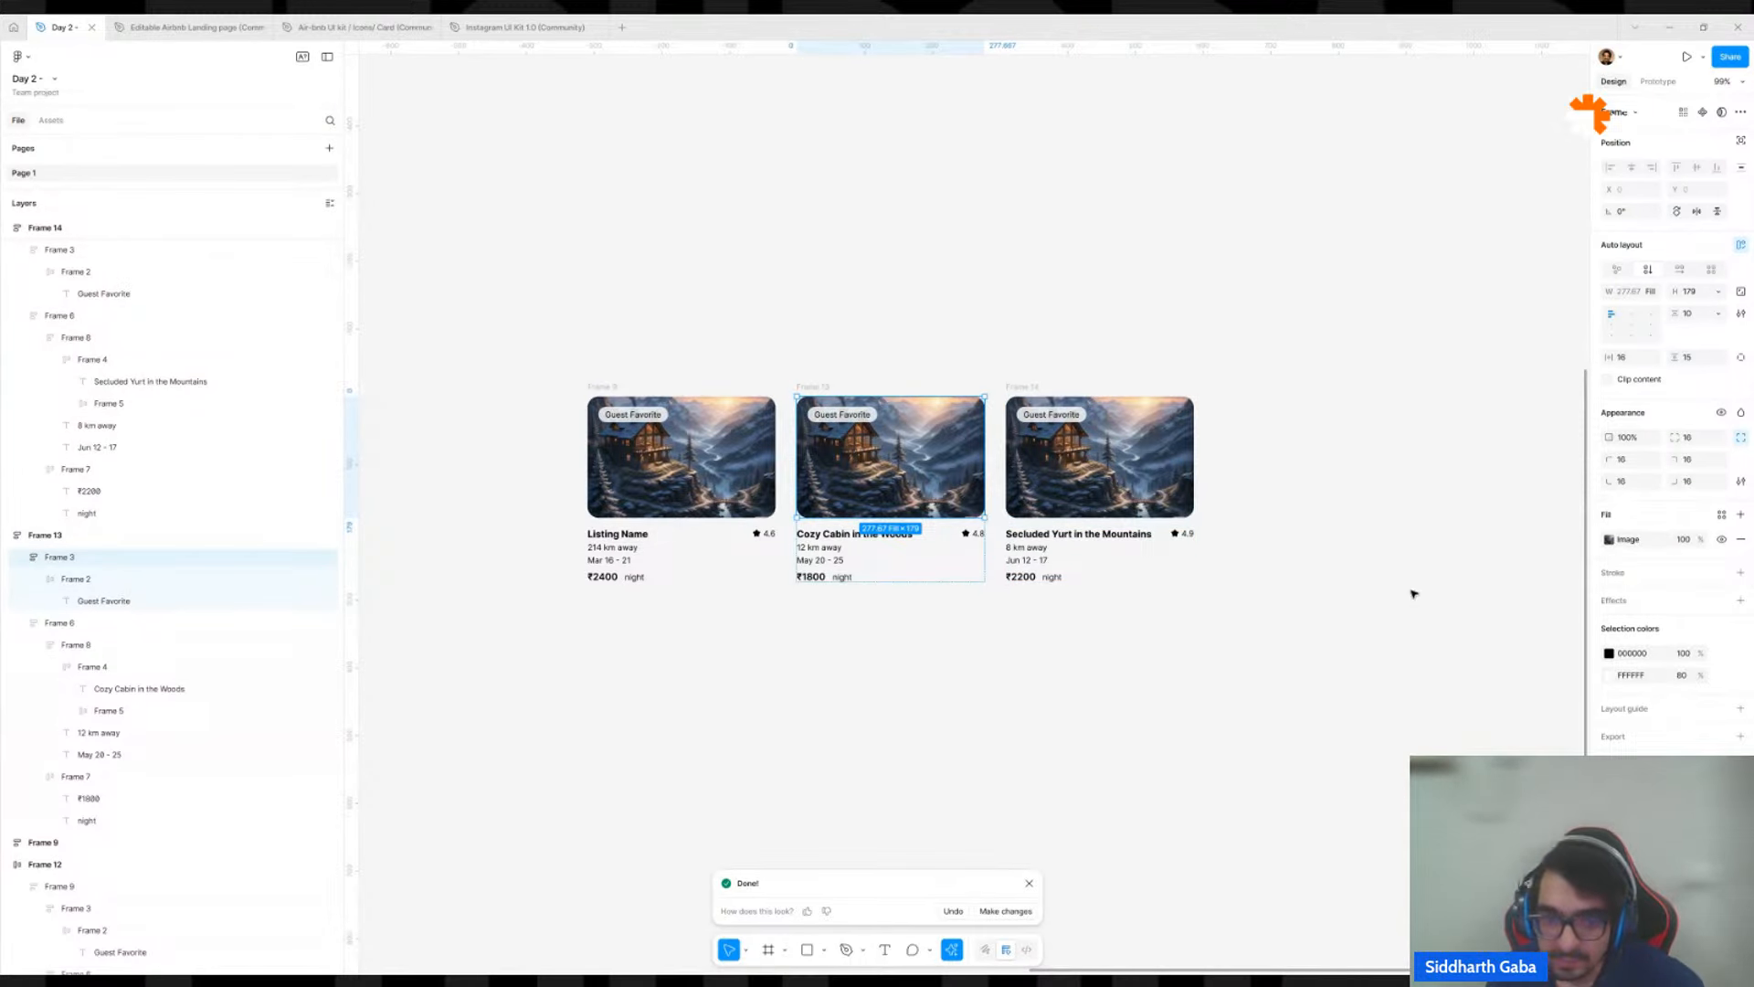
double_click(810, 534)
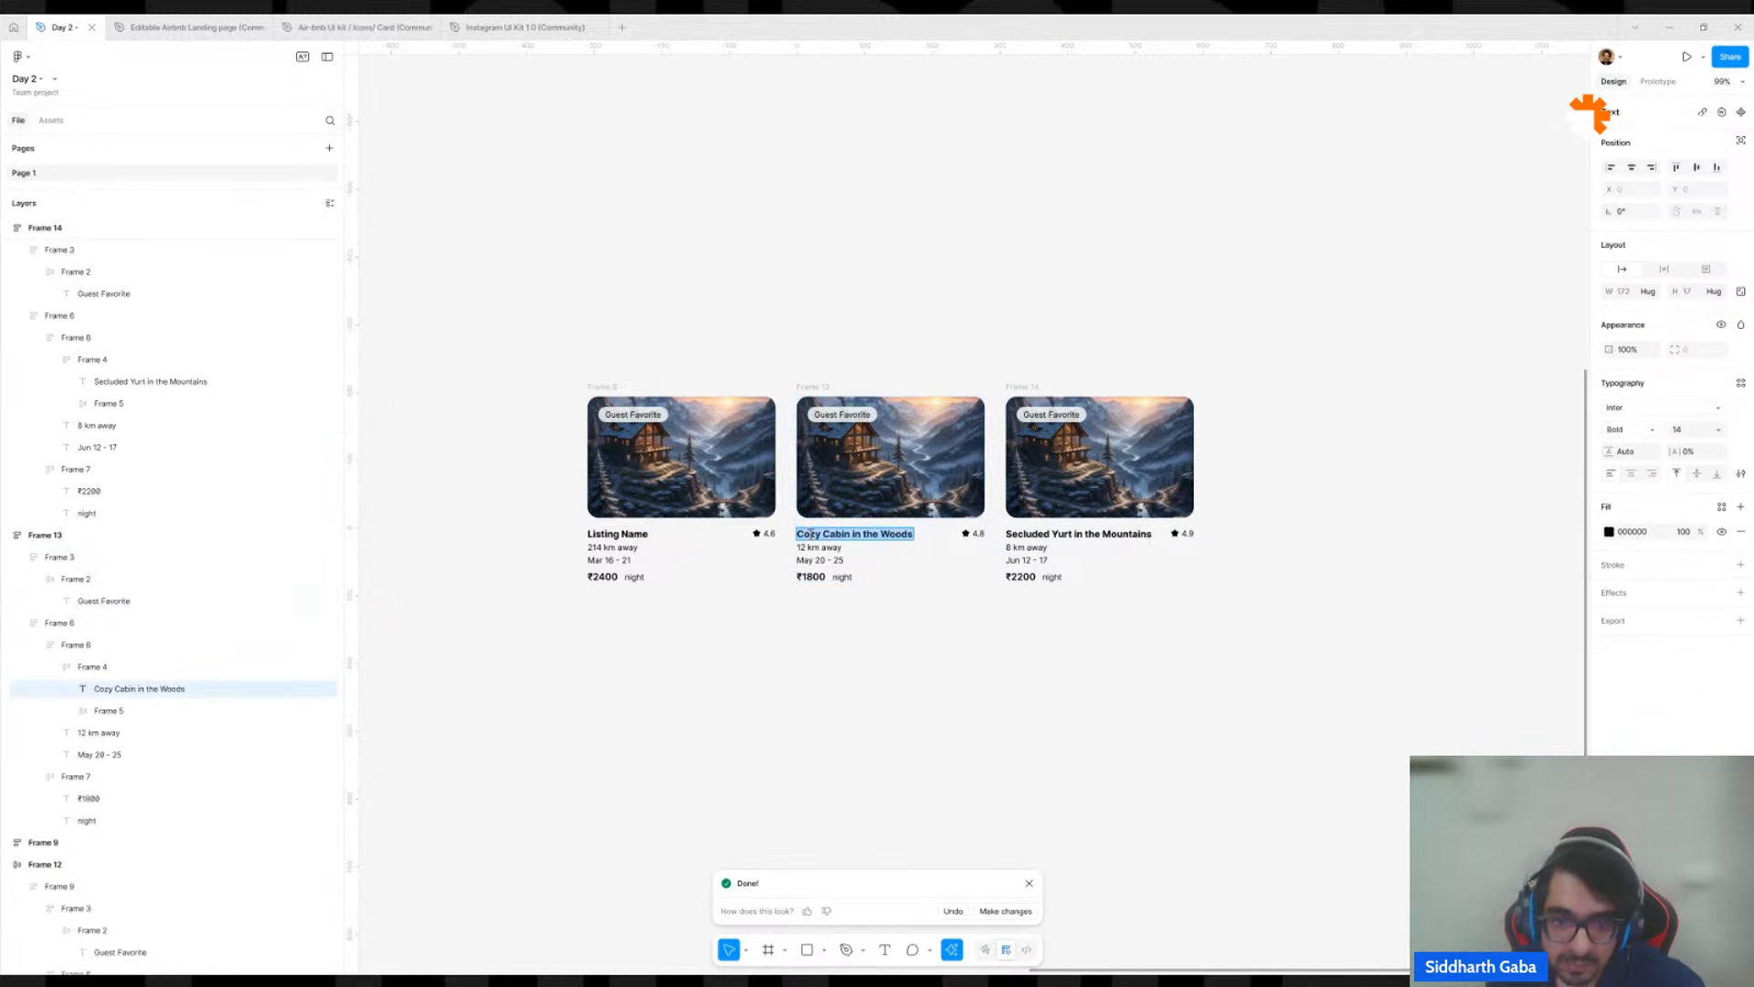
left_click(939, 440)
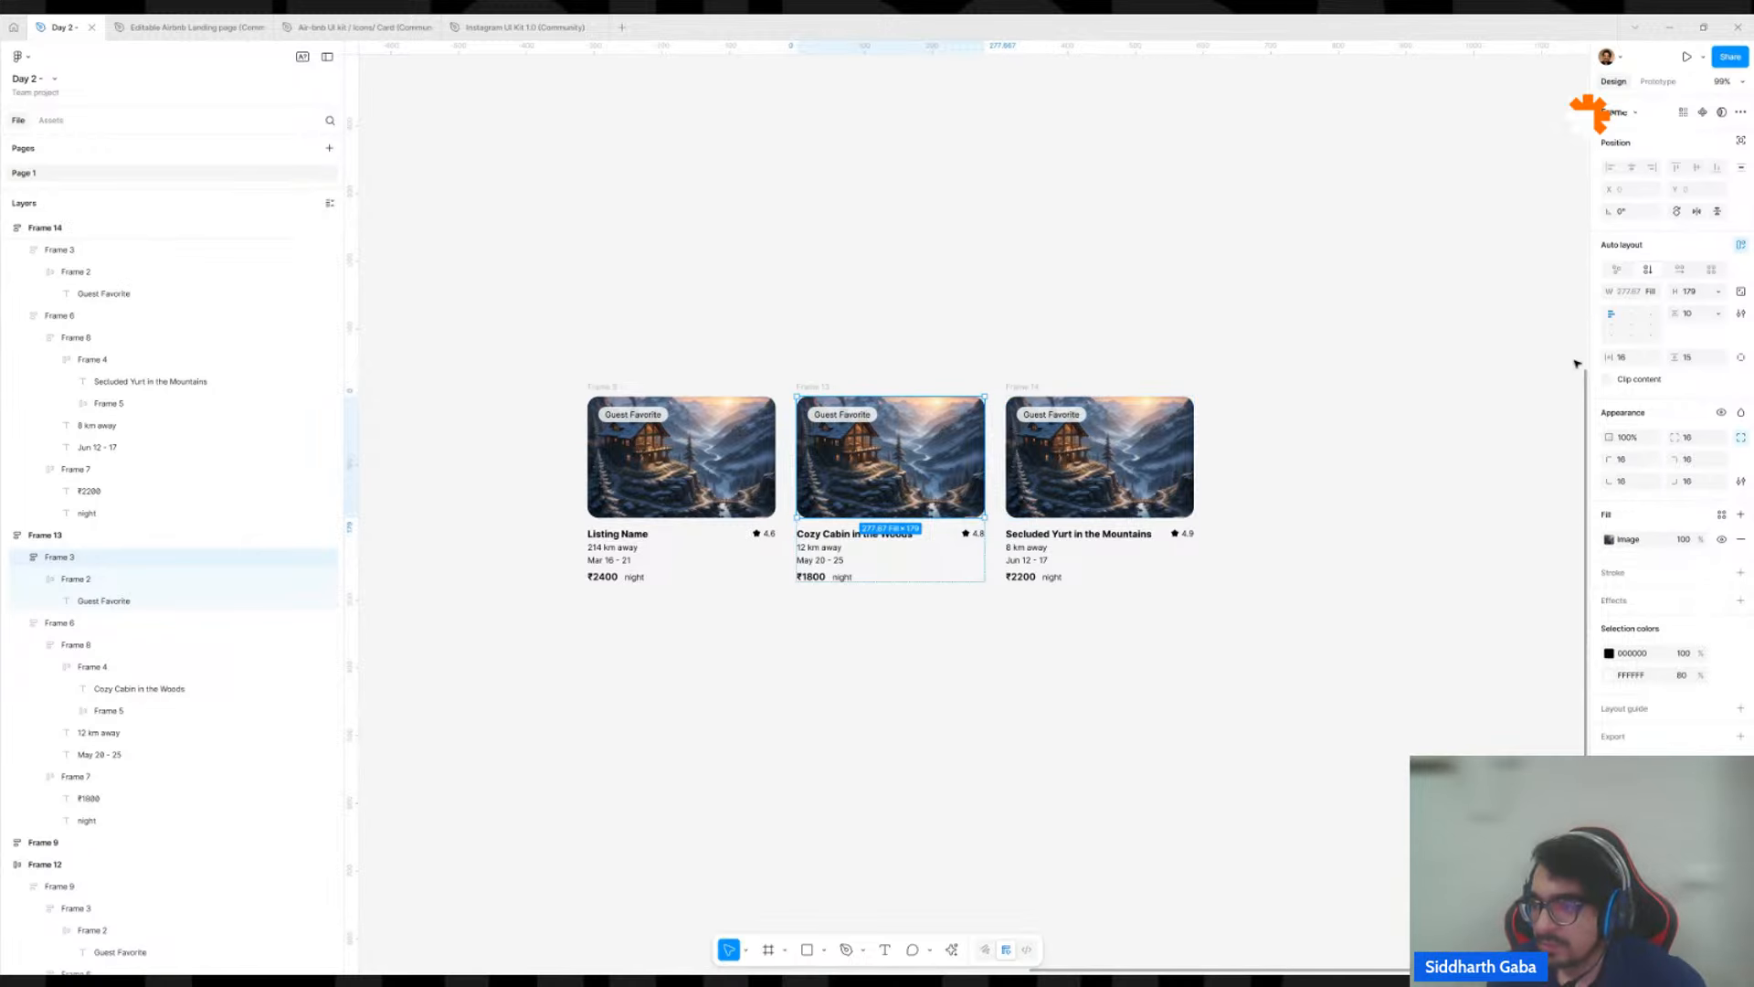
left_click(1611, 539)
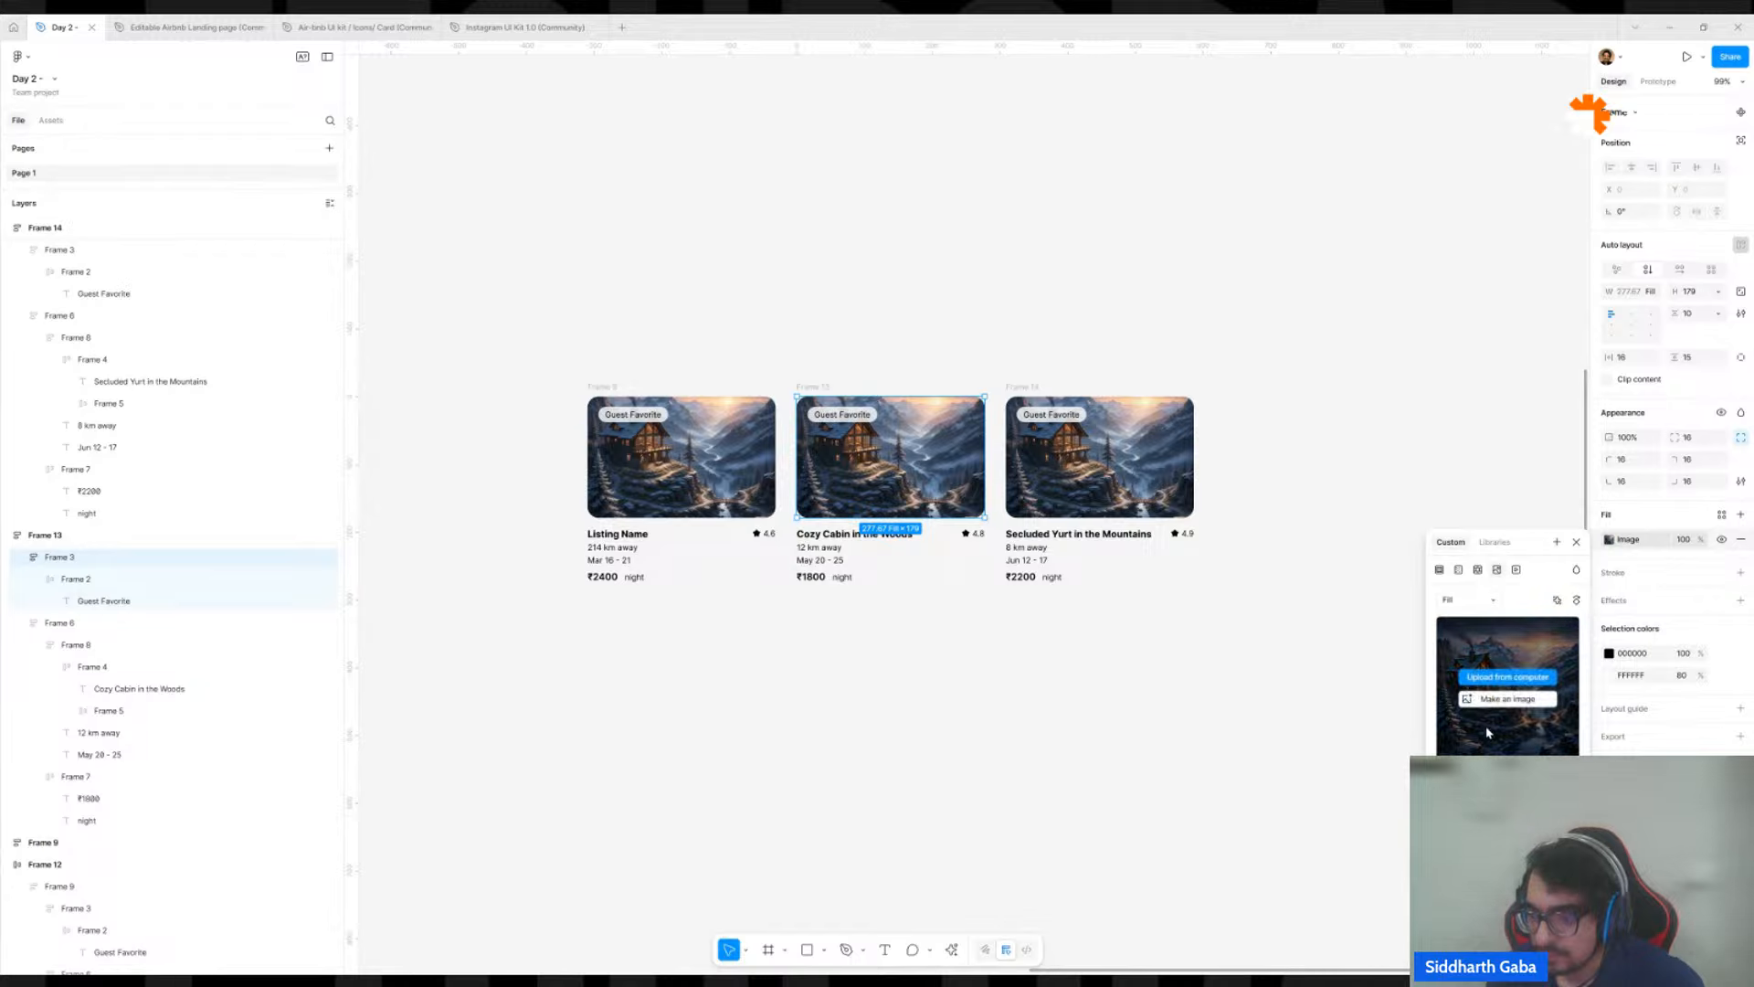
left_click(1496, 699)
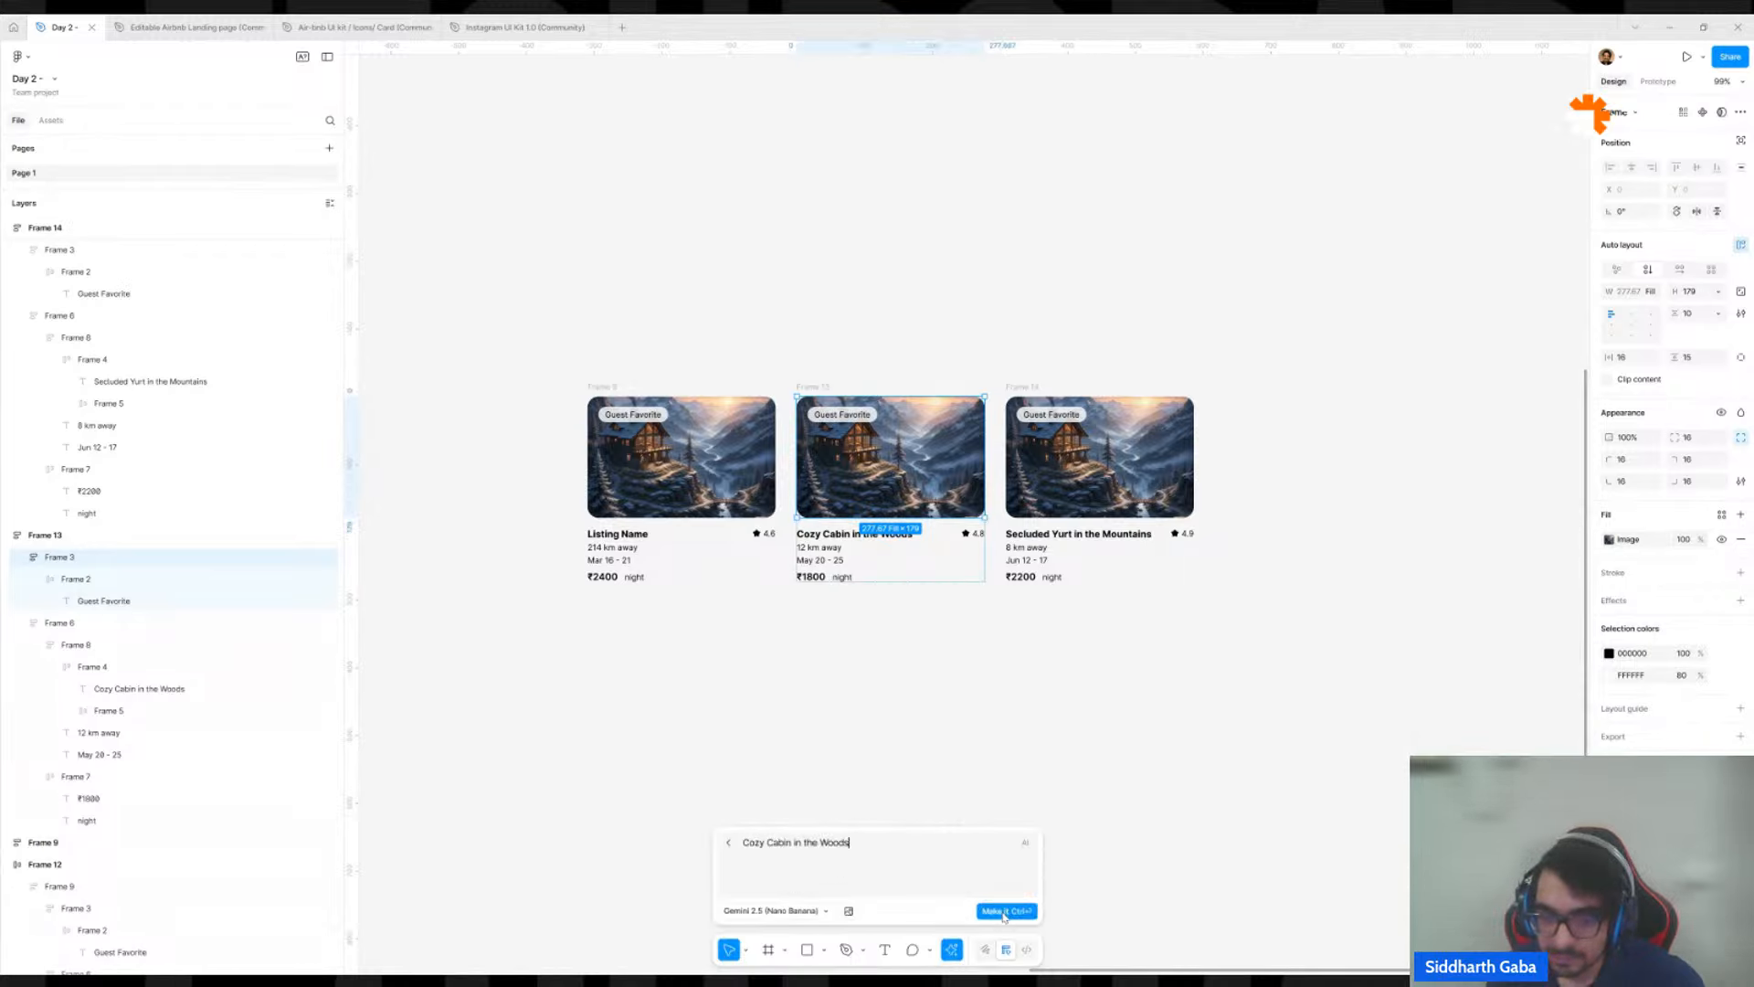
key("Return")
Generate an AI image for the third card's photo frame using its listing name, "Secluded Yurt in the Mountains", as the prompt.
double_click(1132, 530)
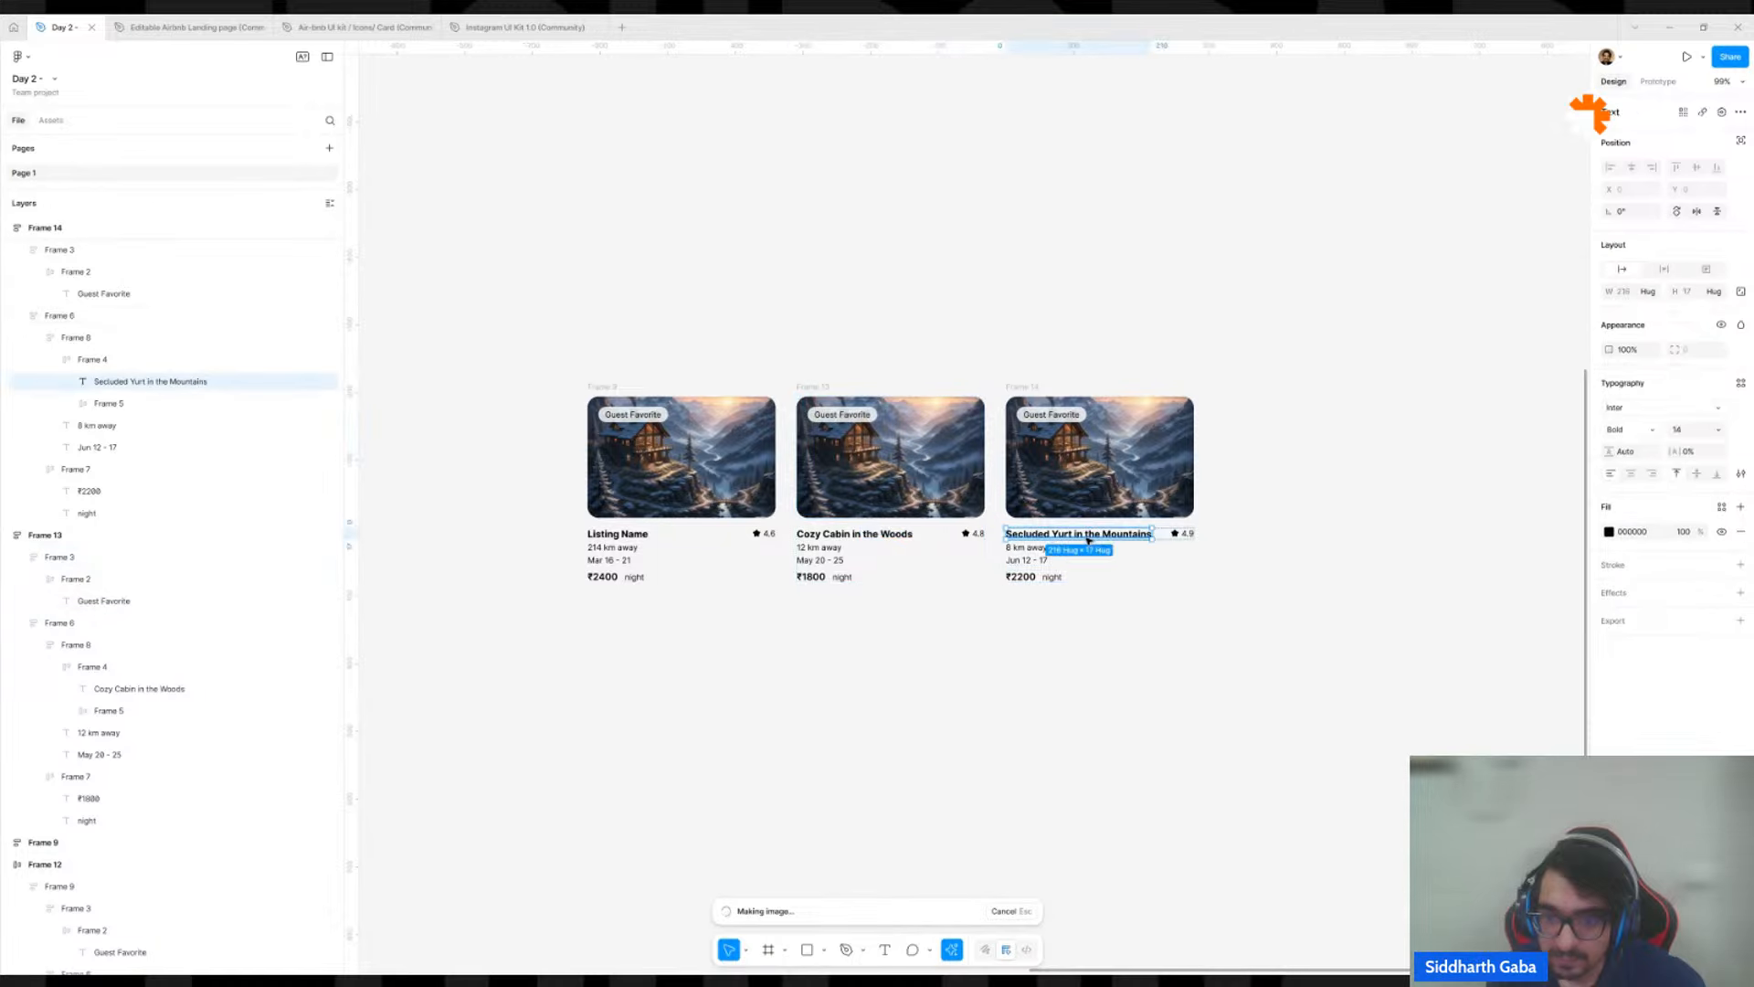
left_click(1153, 477)
left_click(1153, 477)
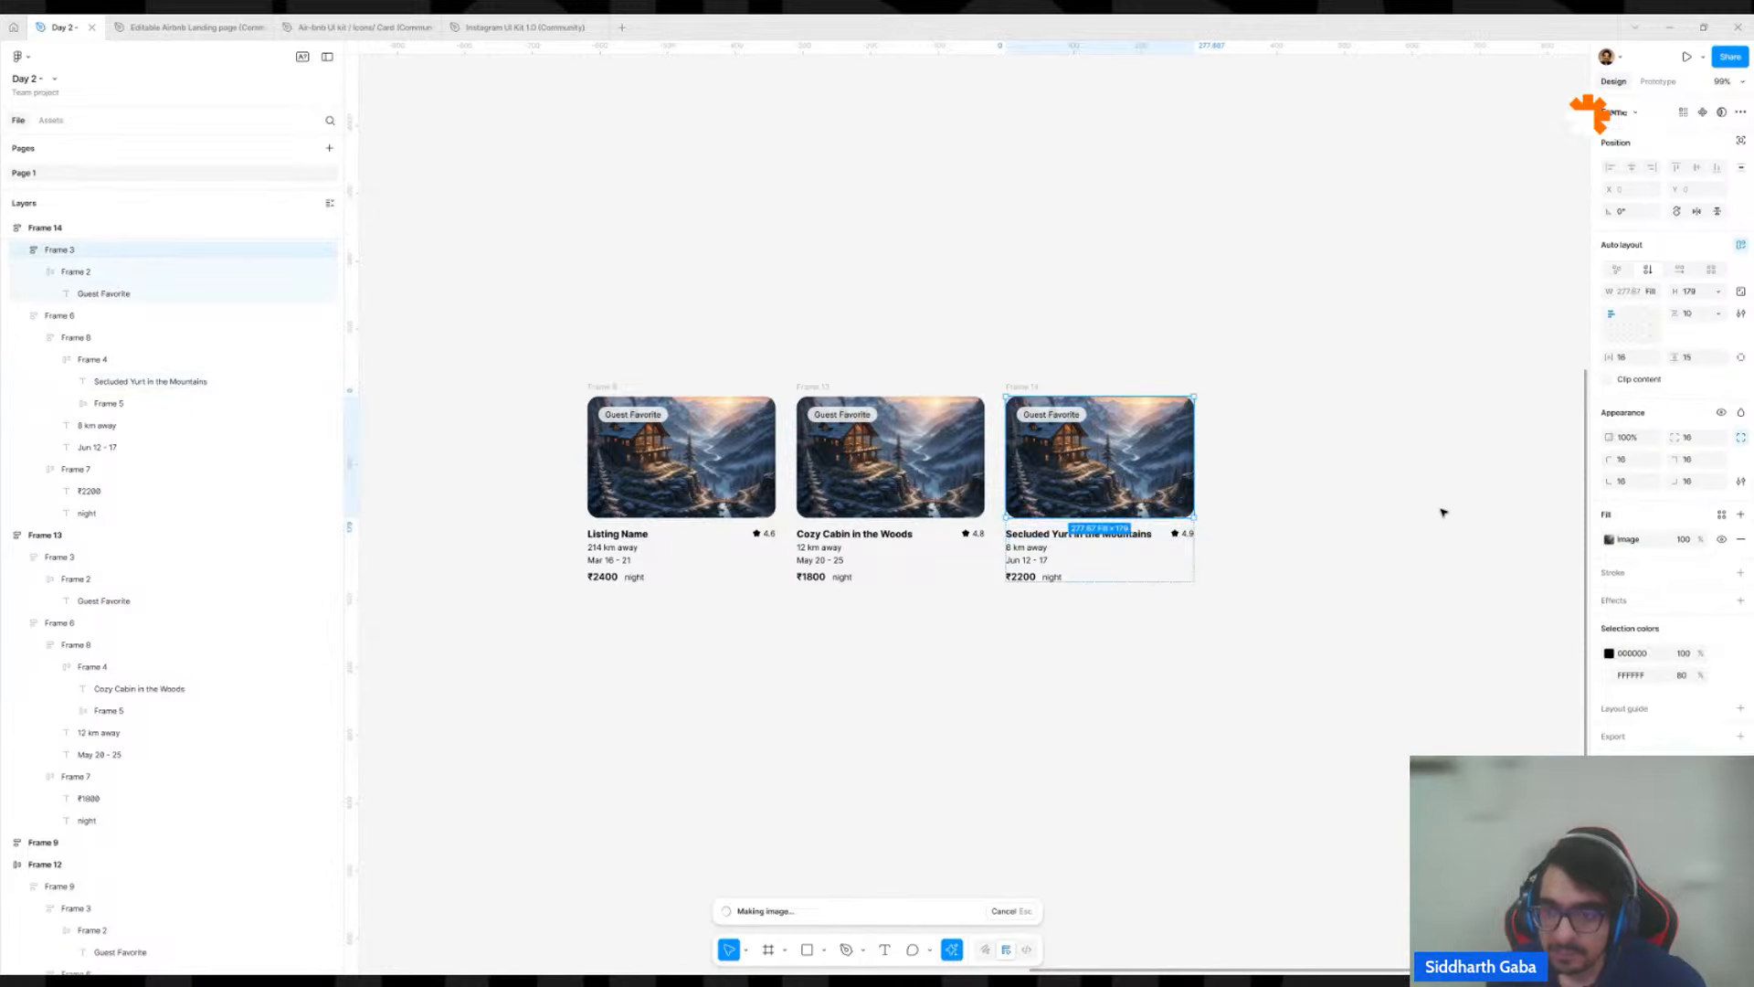
left_click(1610, 539)
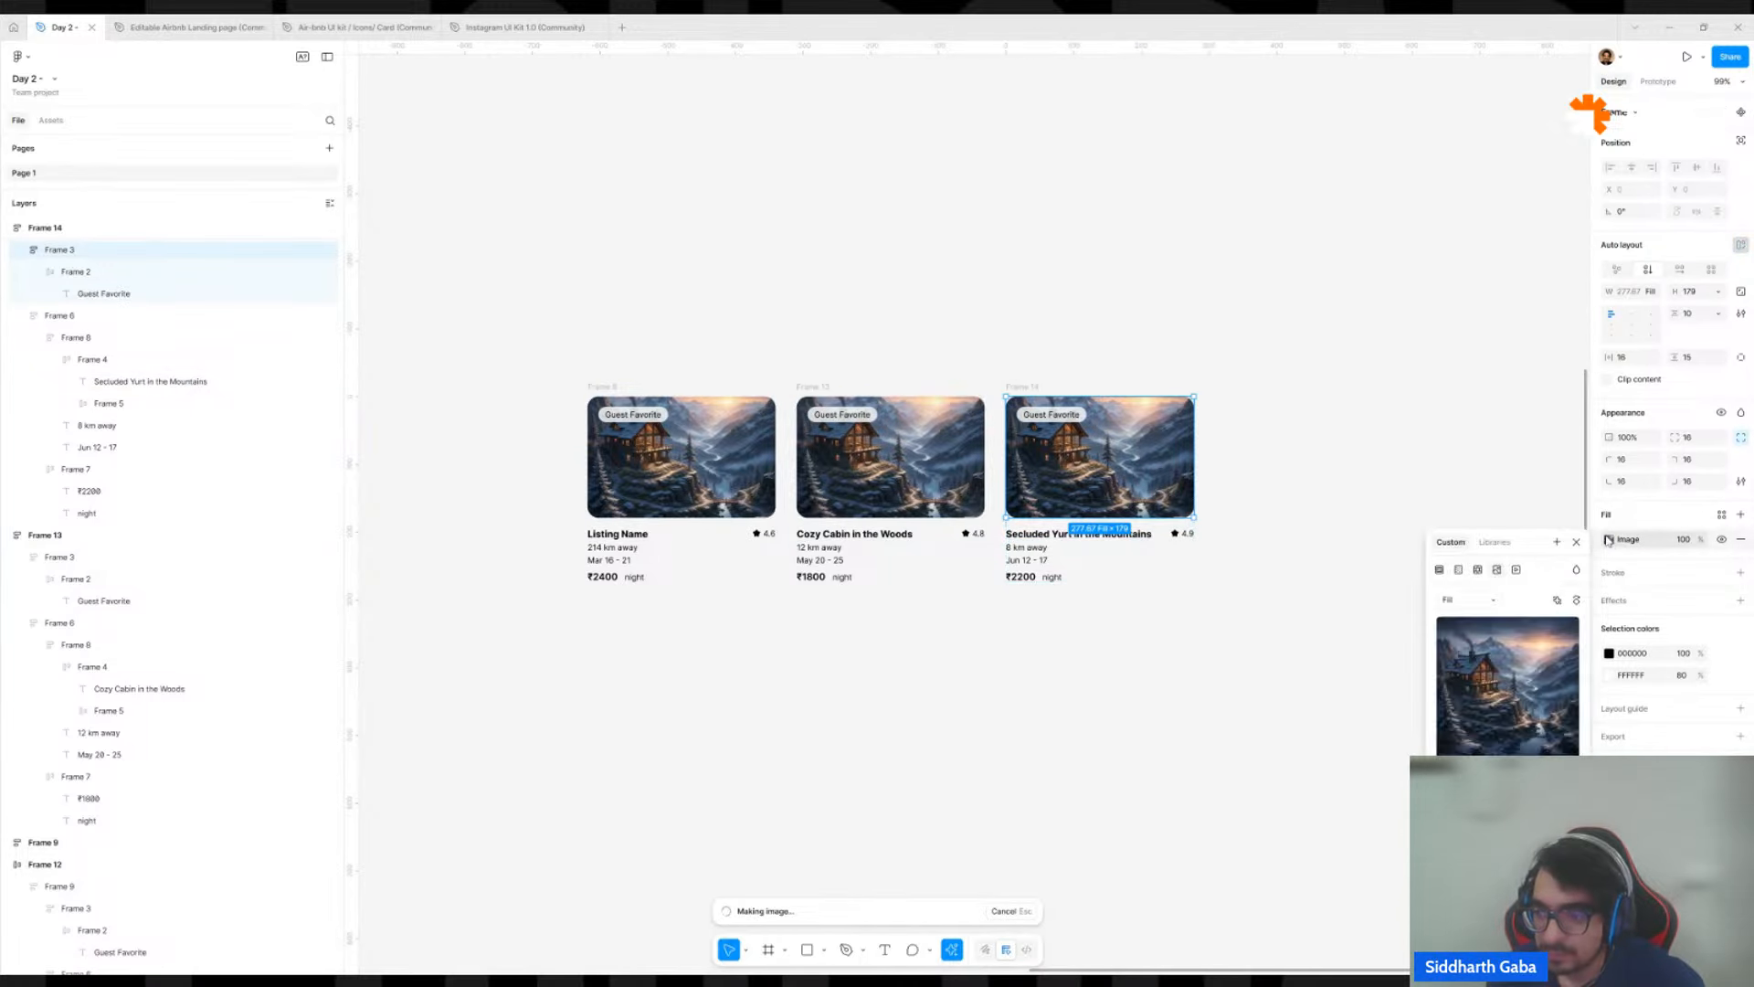
mouse_move(1500, 705)
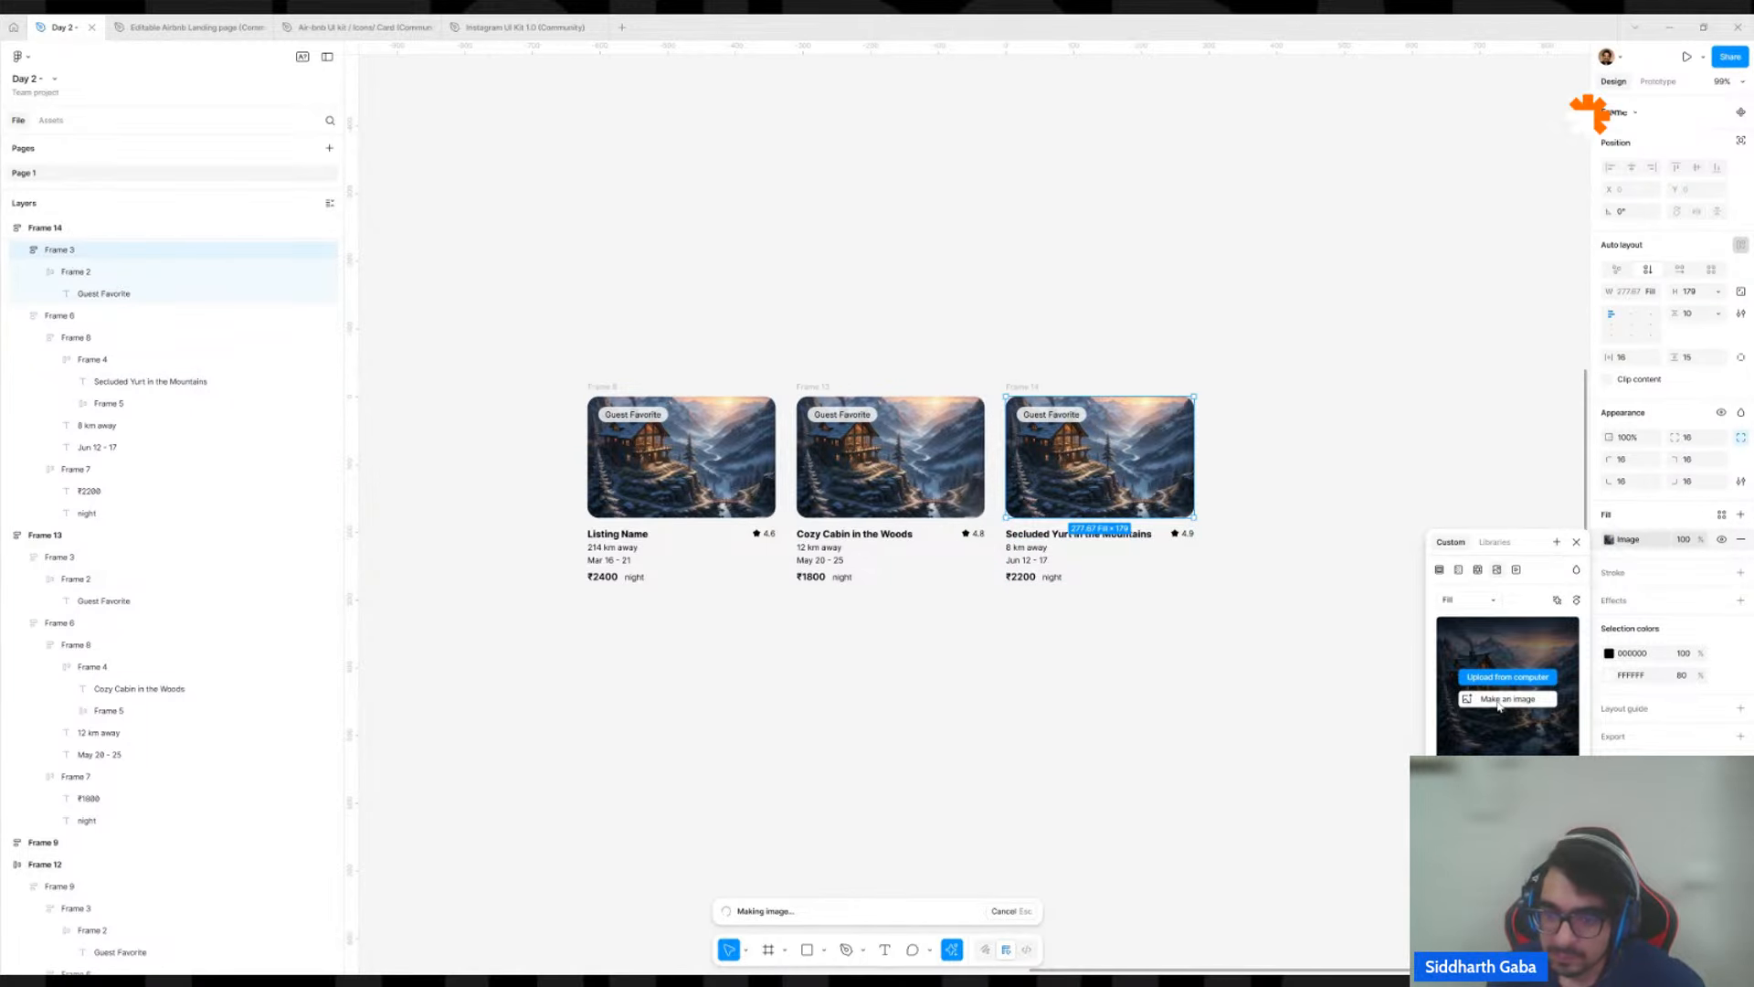
left_click(1499, 704)
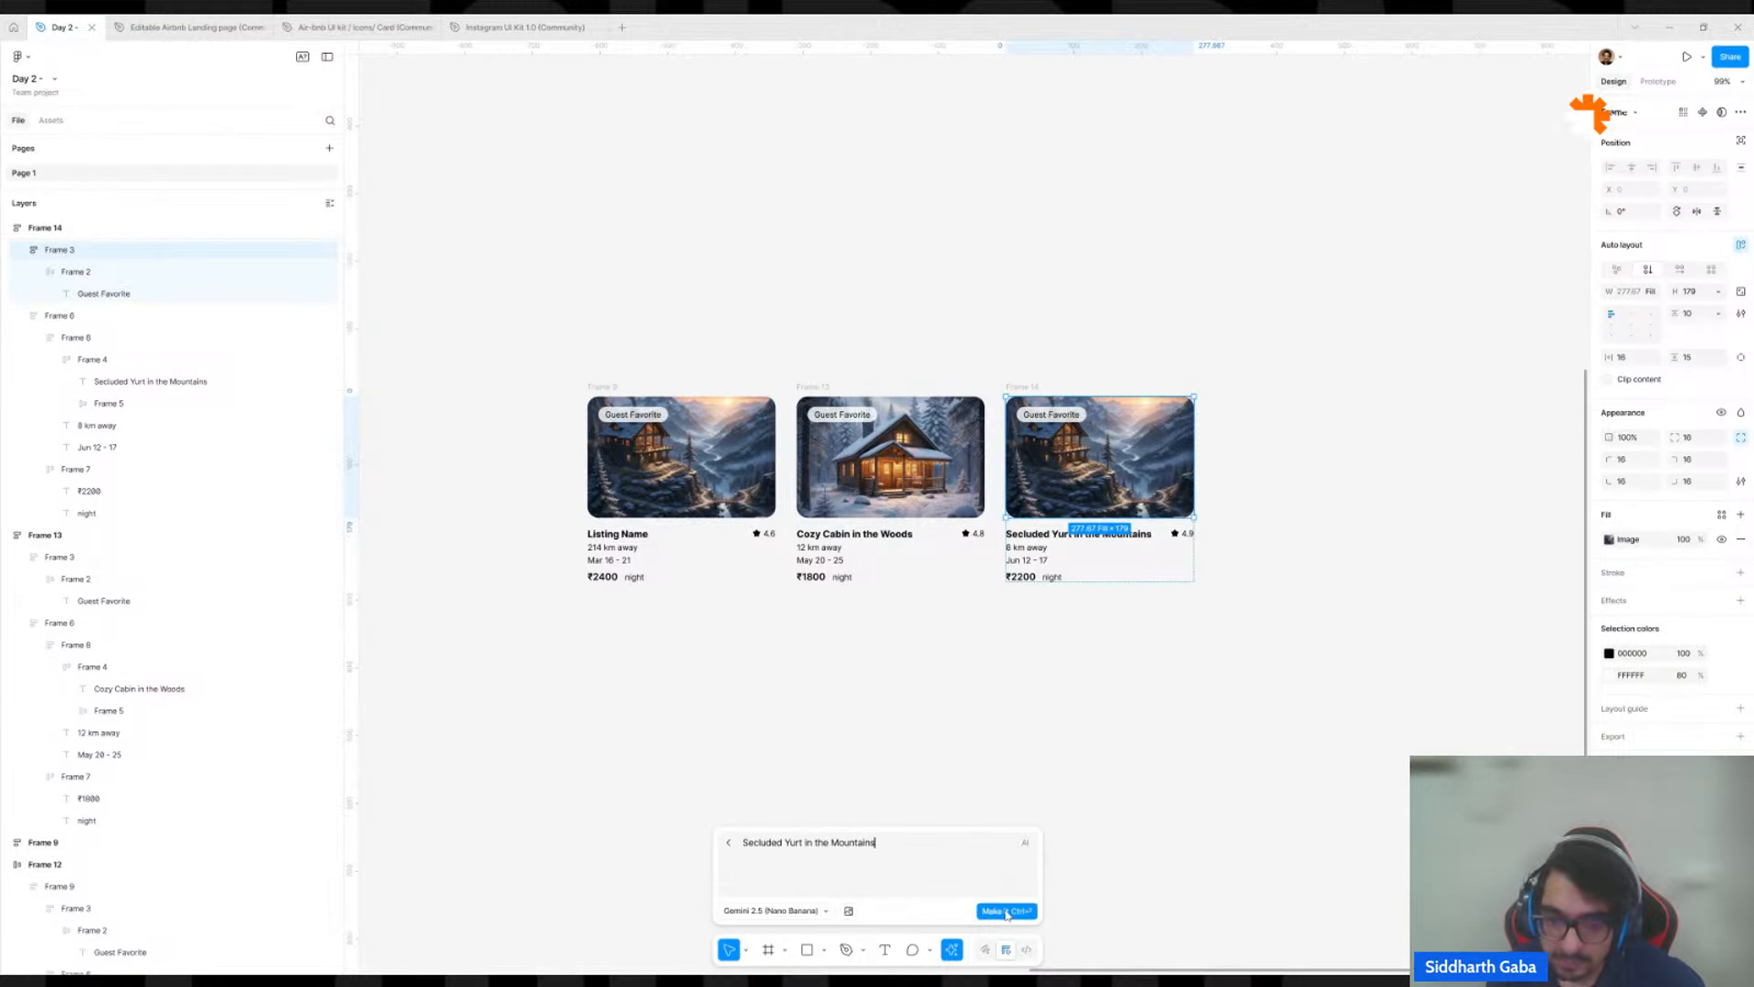
left_click(1006, 911)
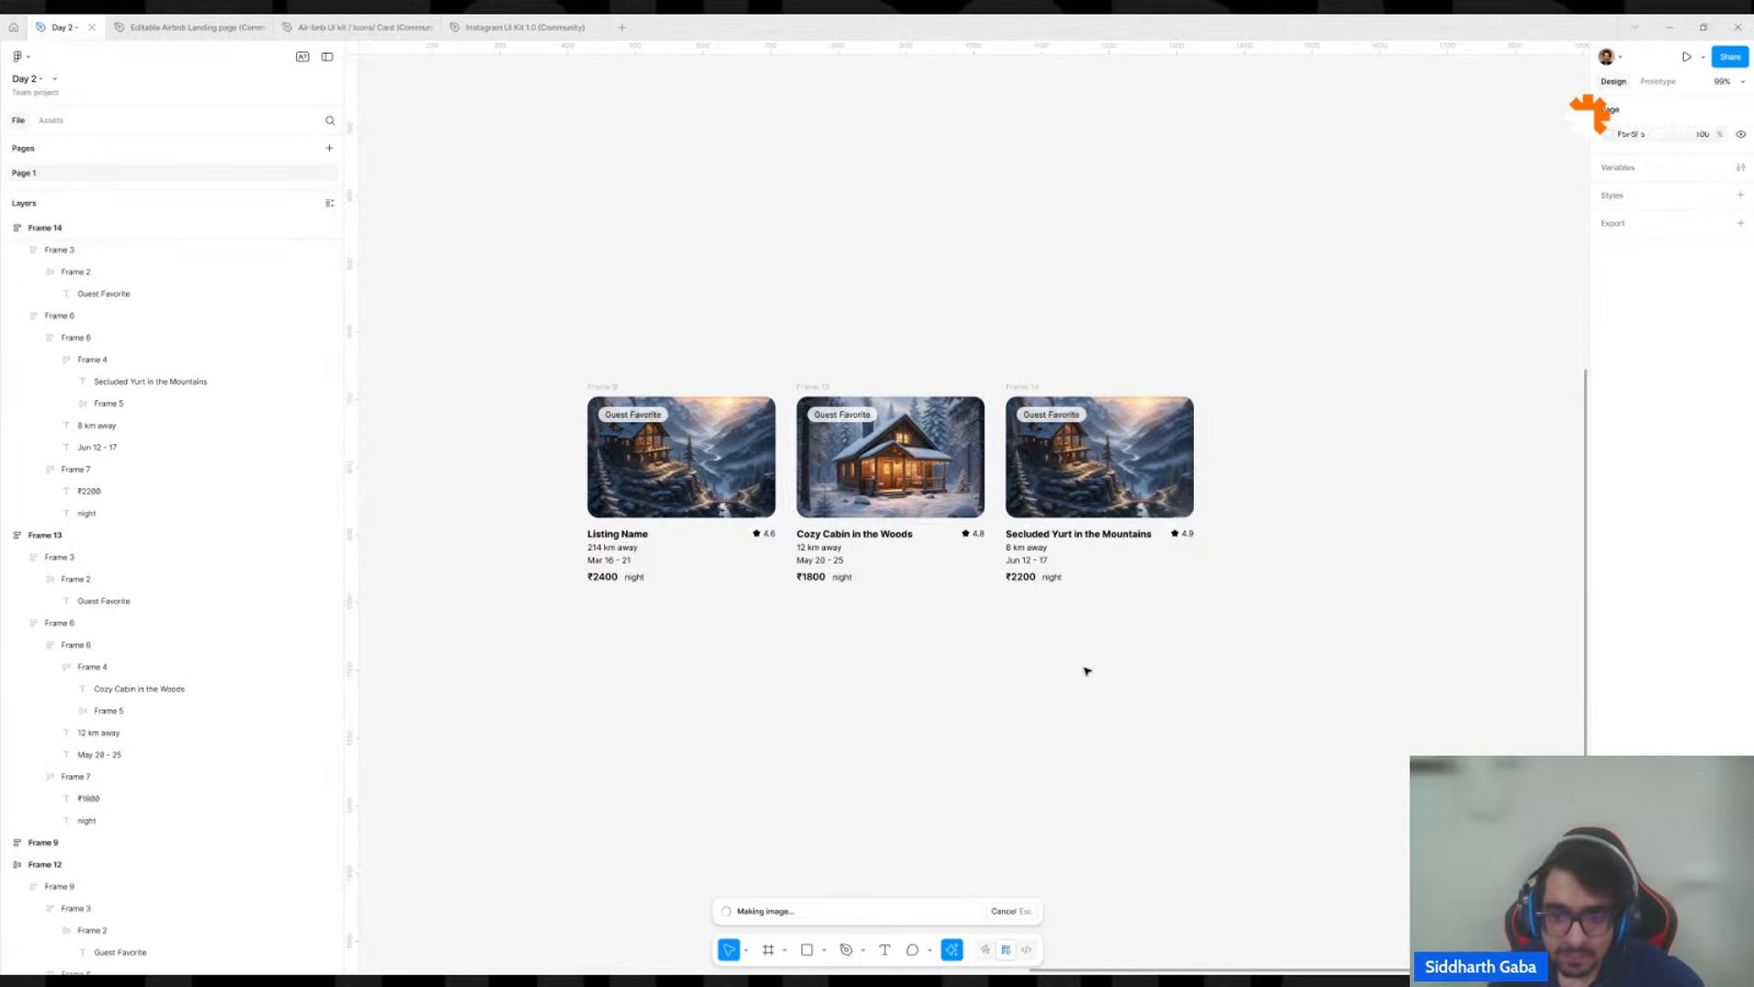
Wrap the three standalone listing cards together in one auto layout frame.
scroll(744, 682, "up", 2)
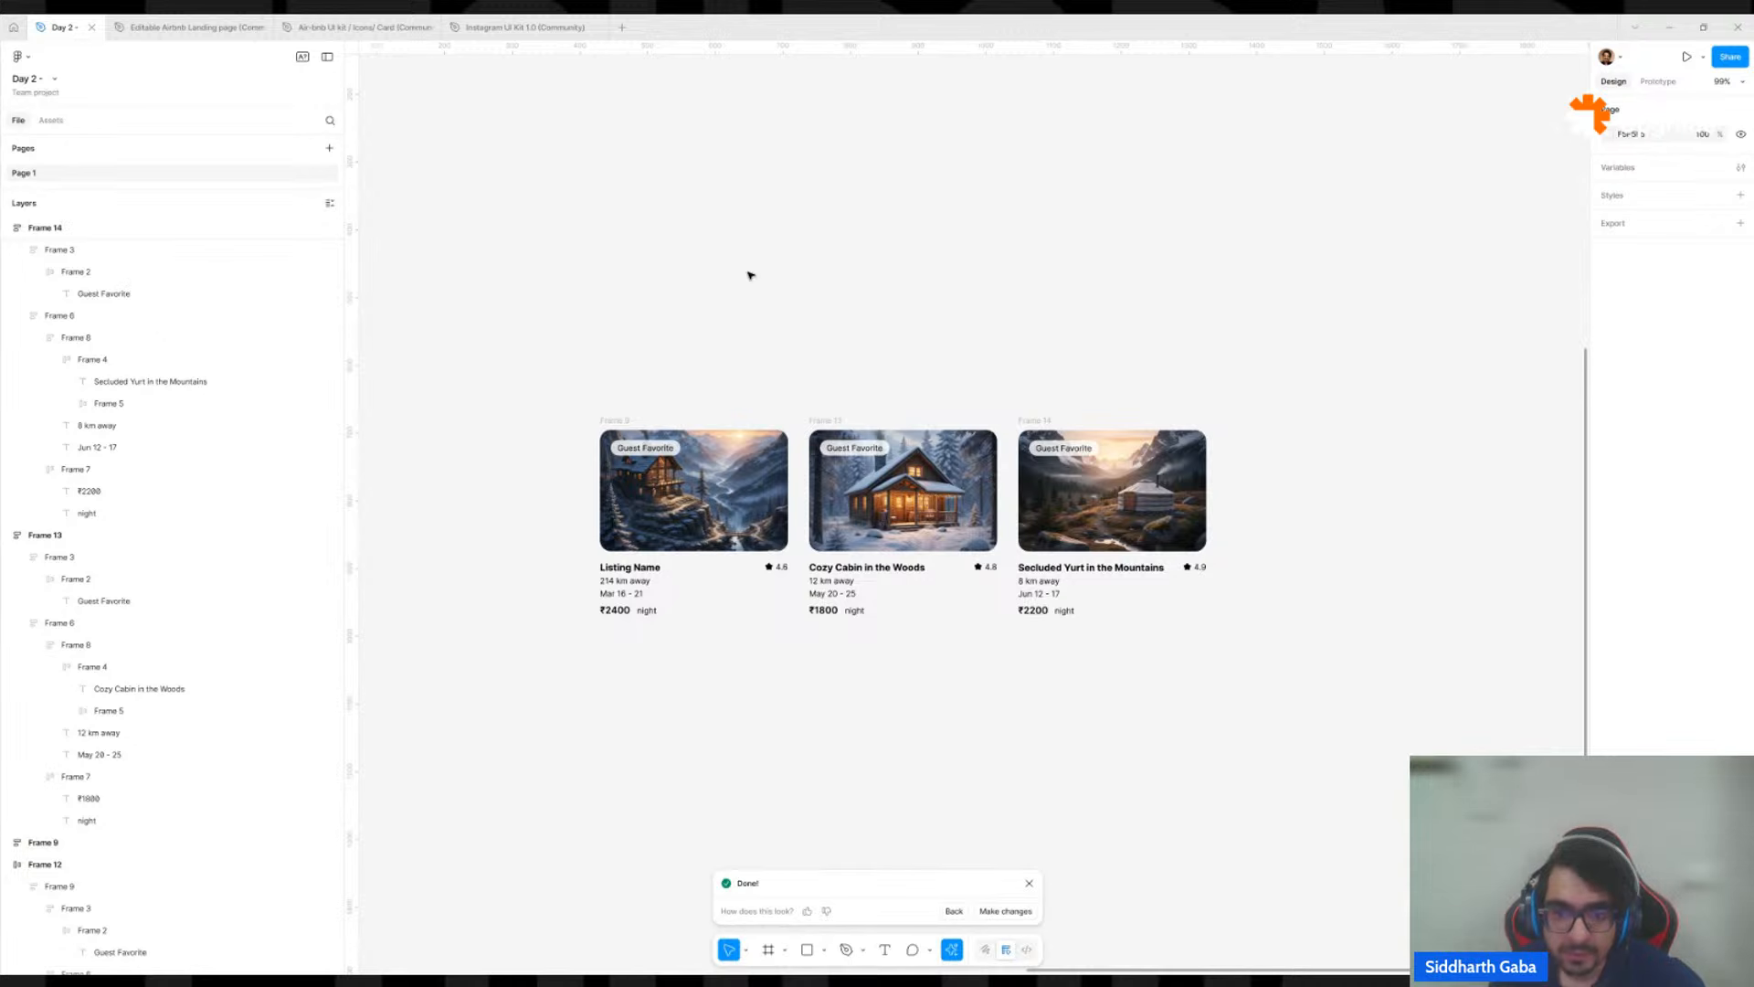
left_click(614, 421)
left_click(827, 421, "shift")
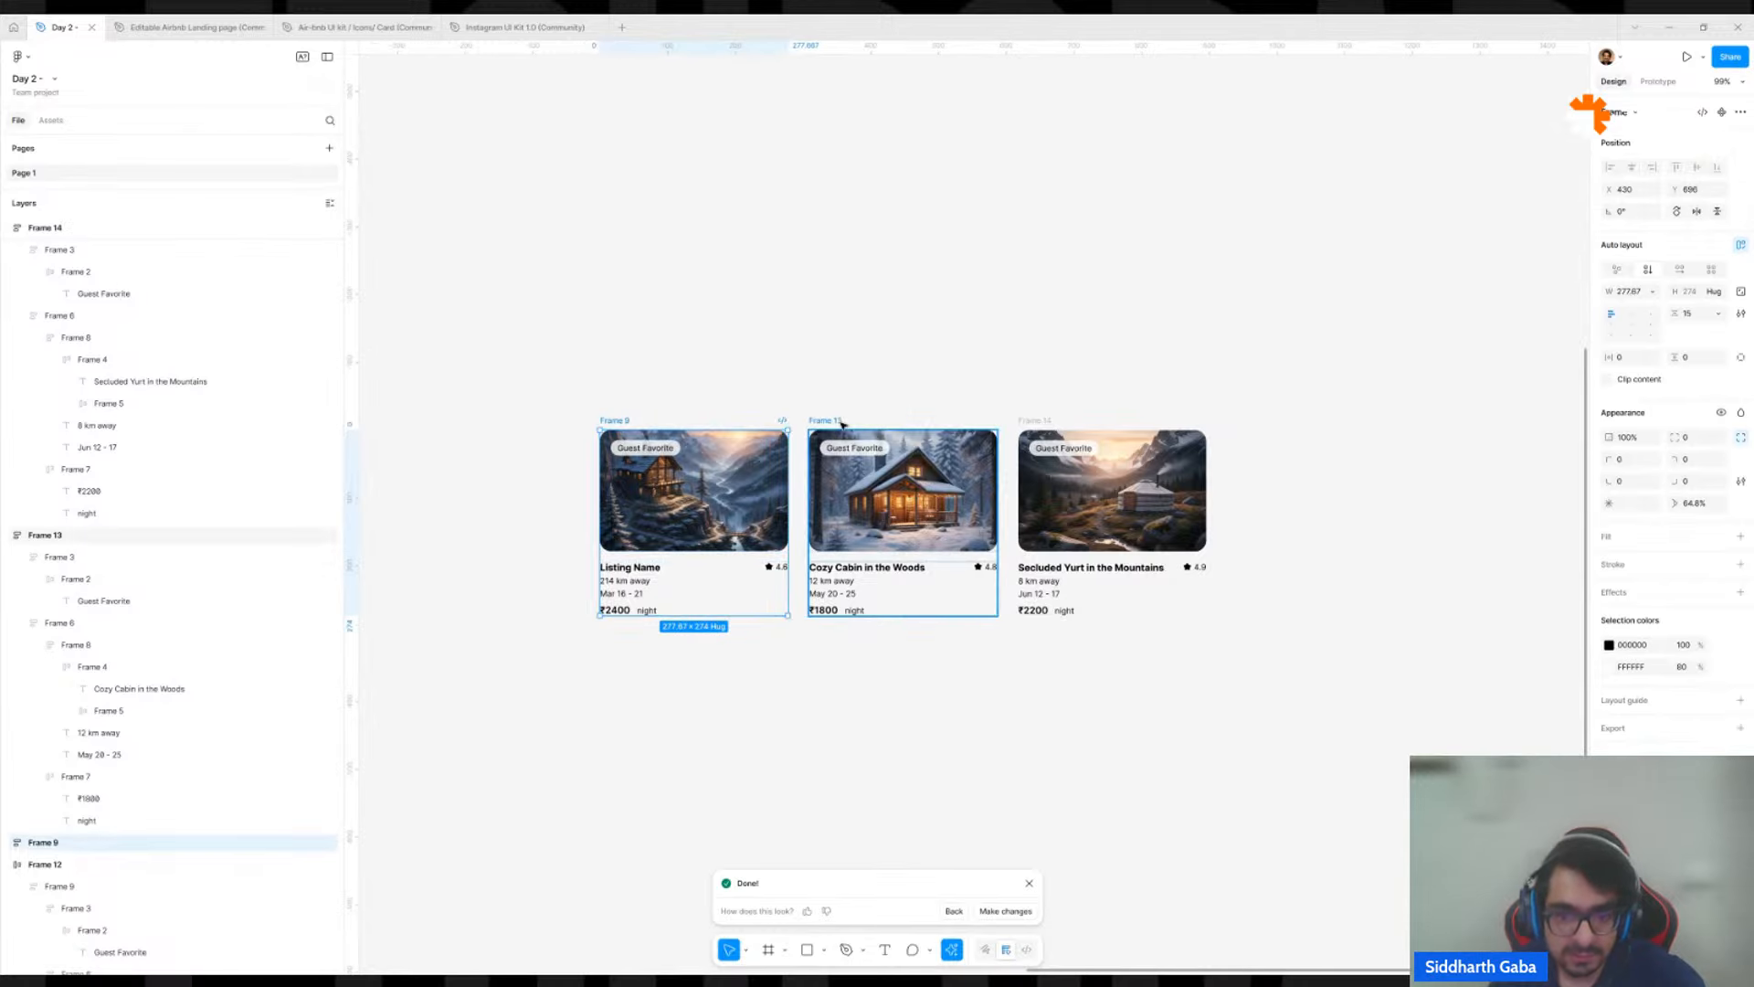
left_click(1027, 416, "shift")
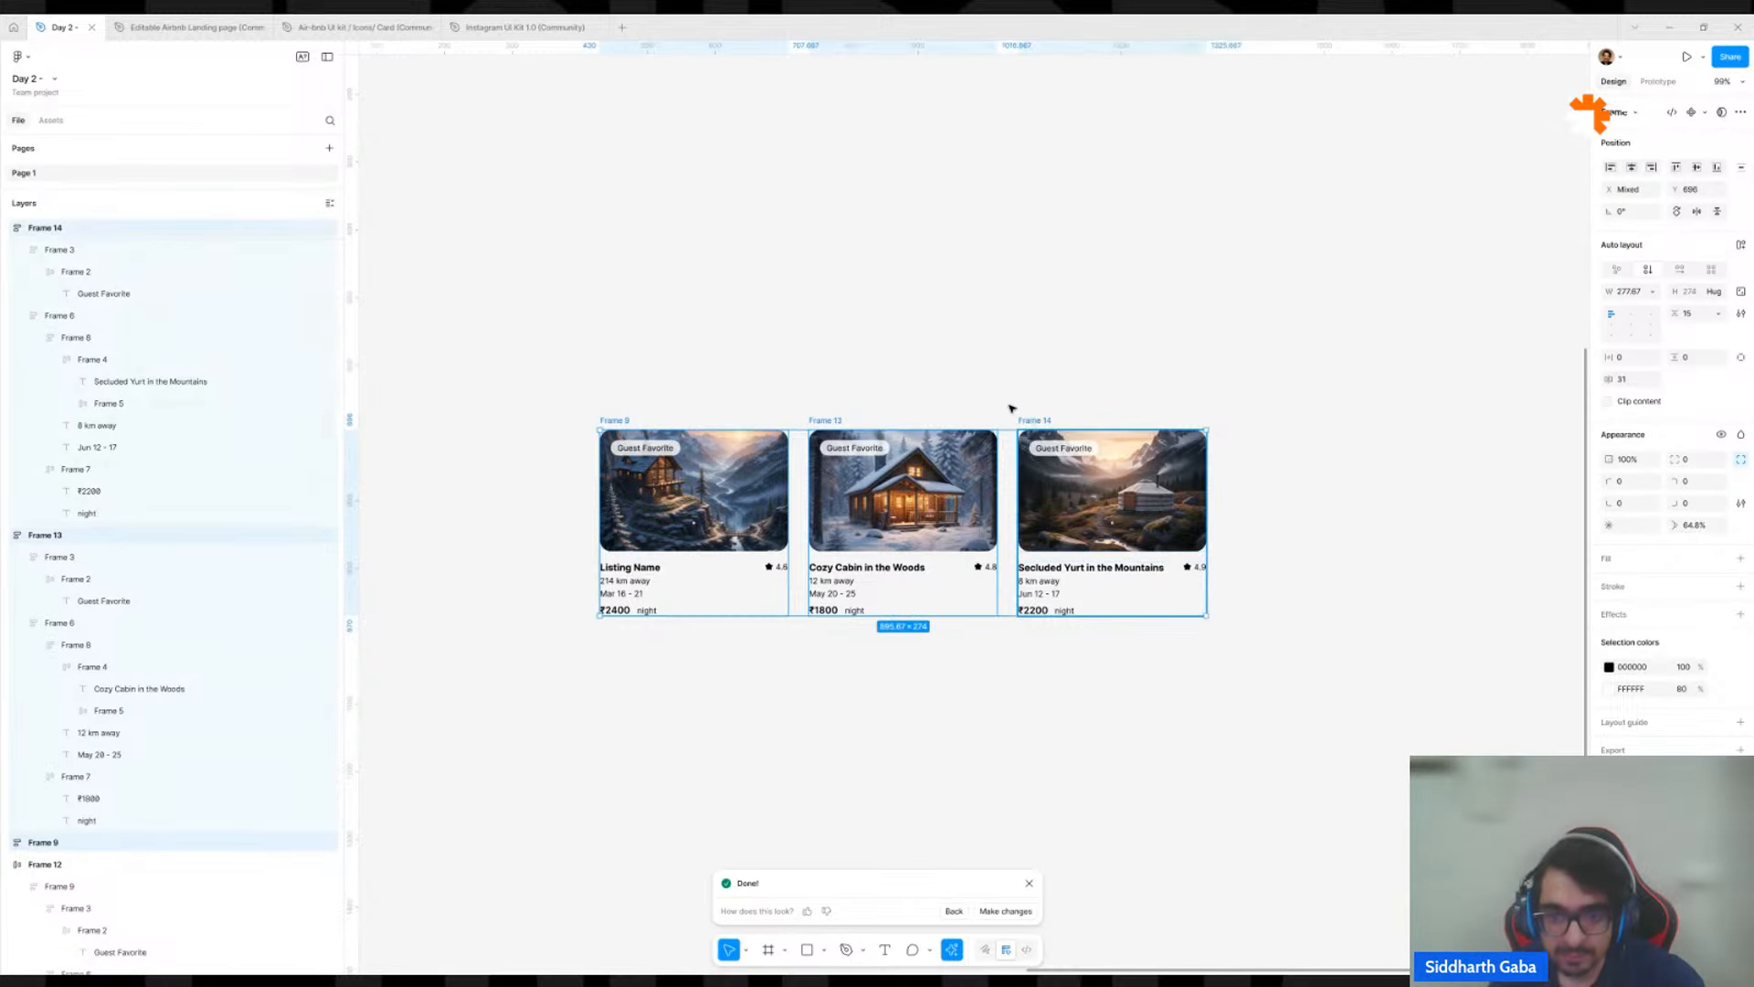
key("shift+a")
left_click(717, 501)
scroll(686, 617, "up", 5)
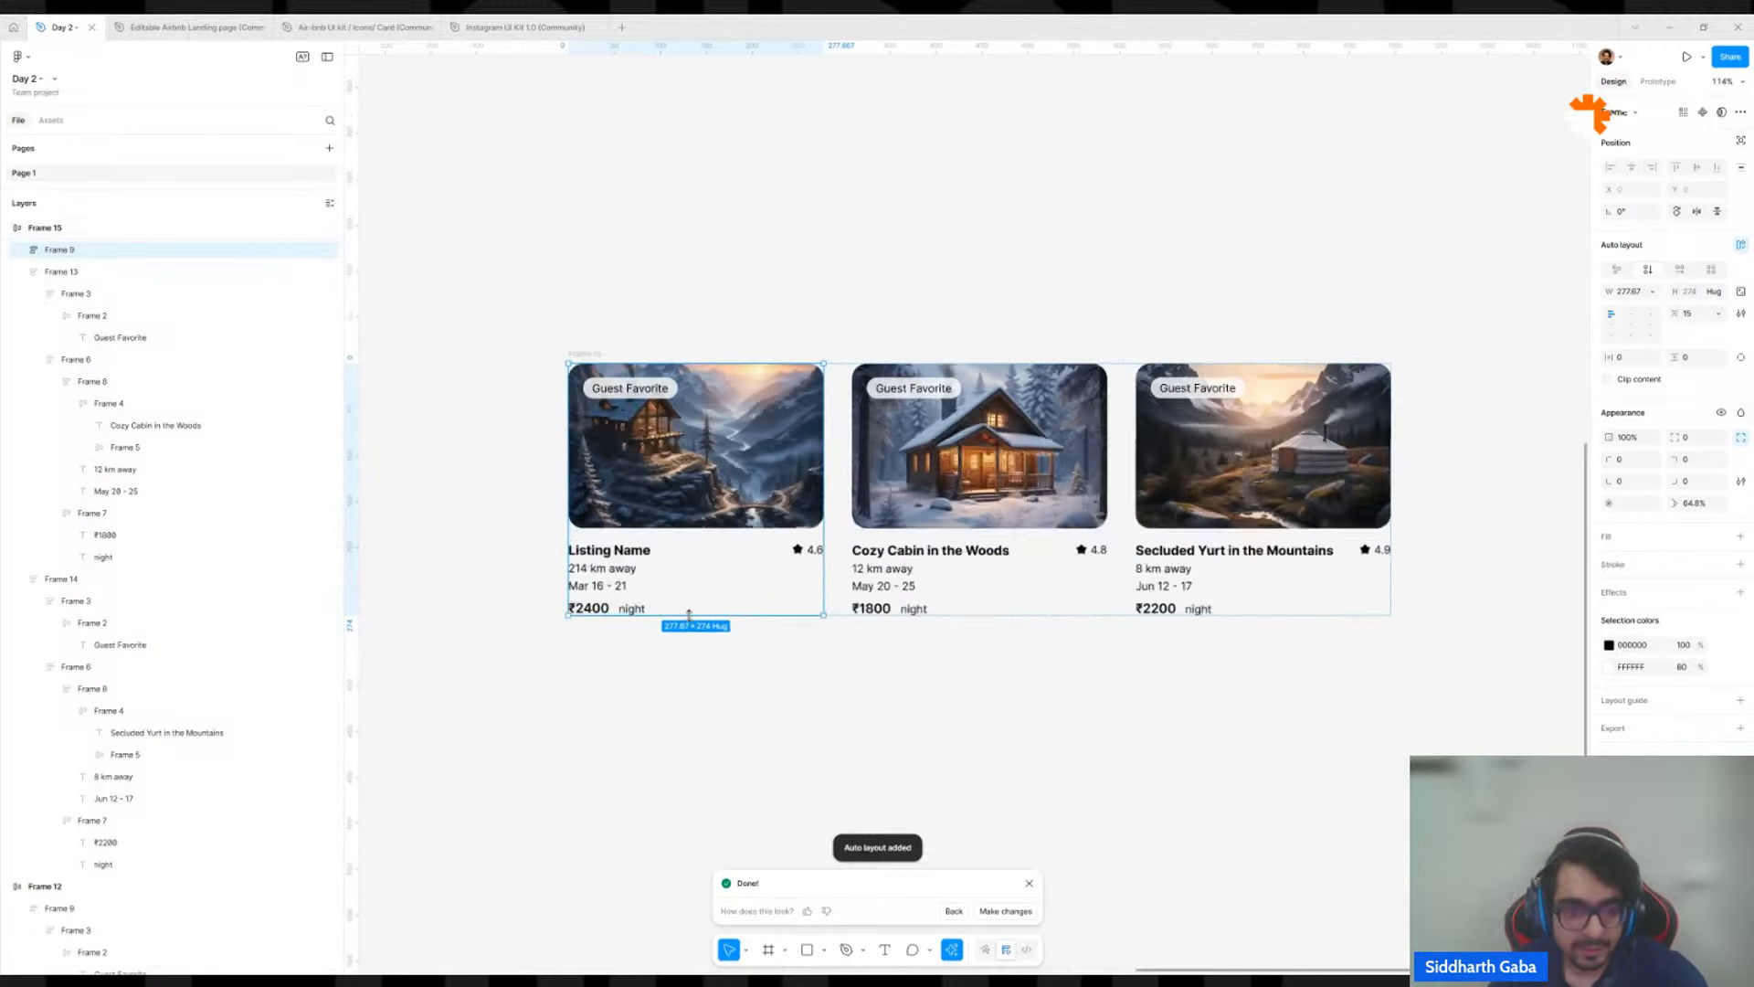
left_click(627, 761)
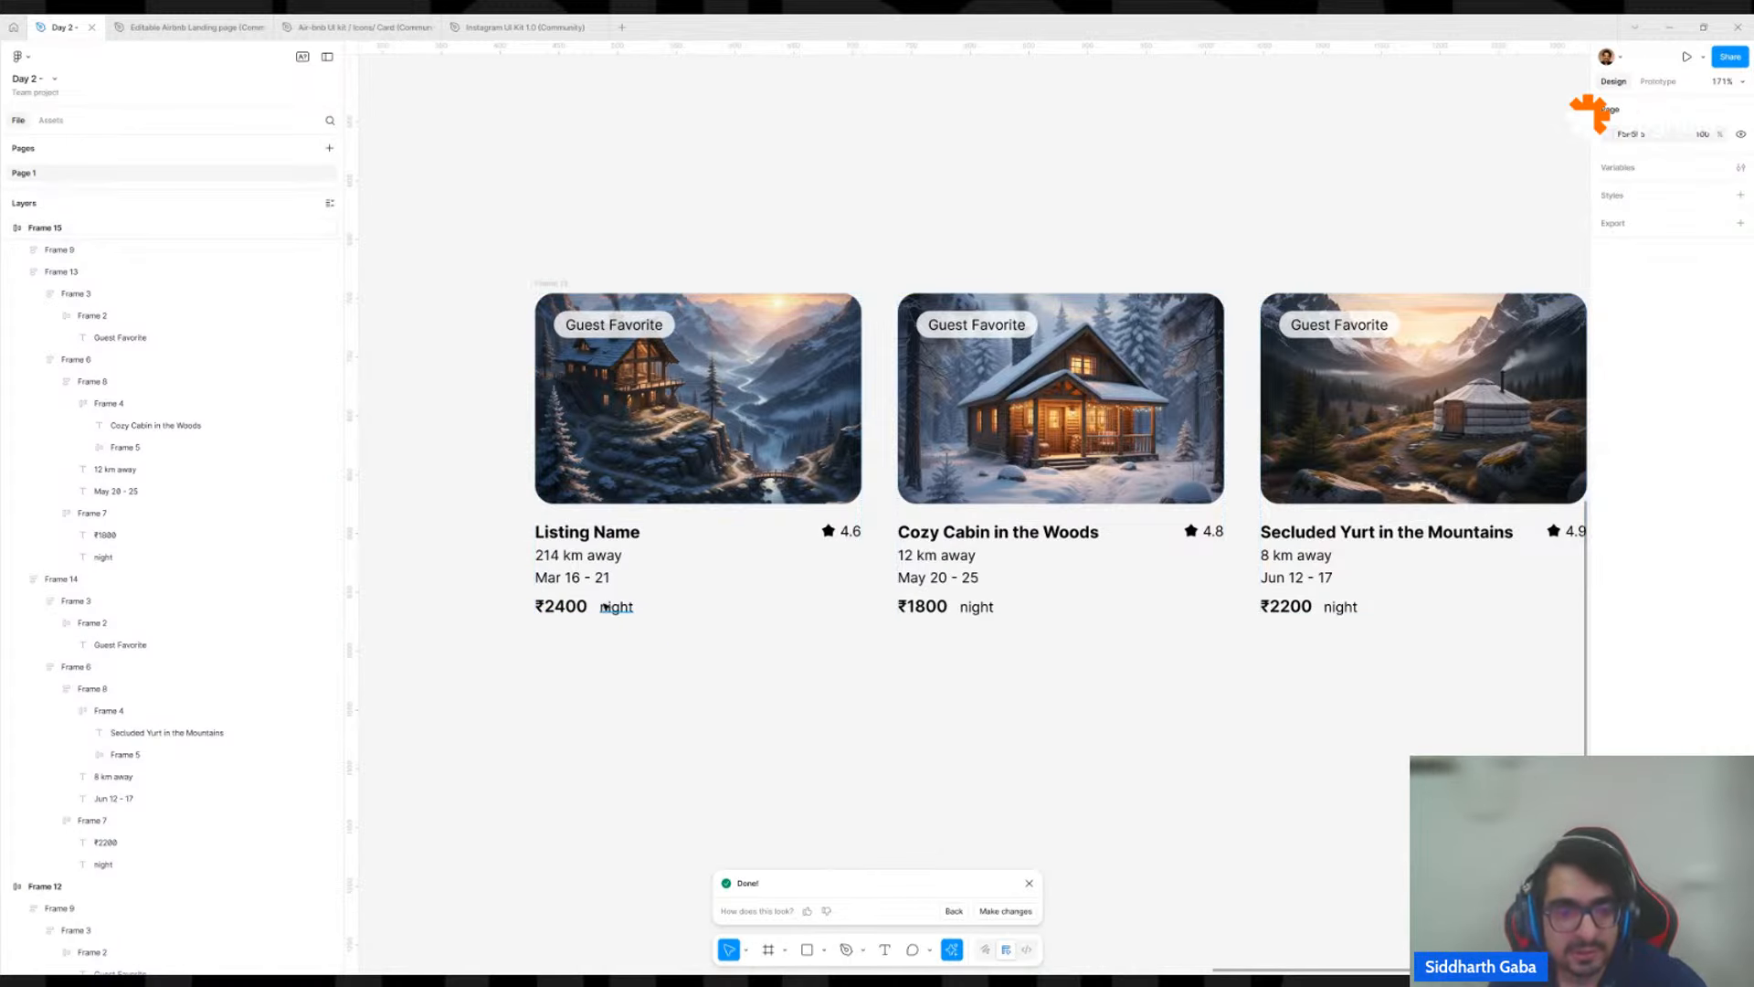
left_click(572, 613, "ctrl")
left_click(618, 608, "ctrl")
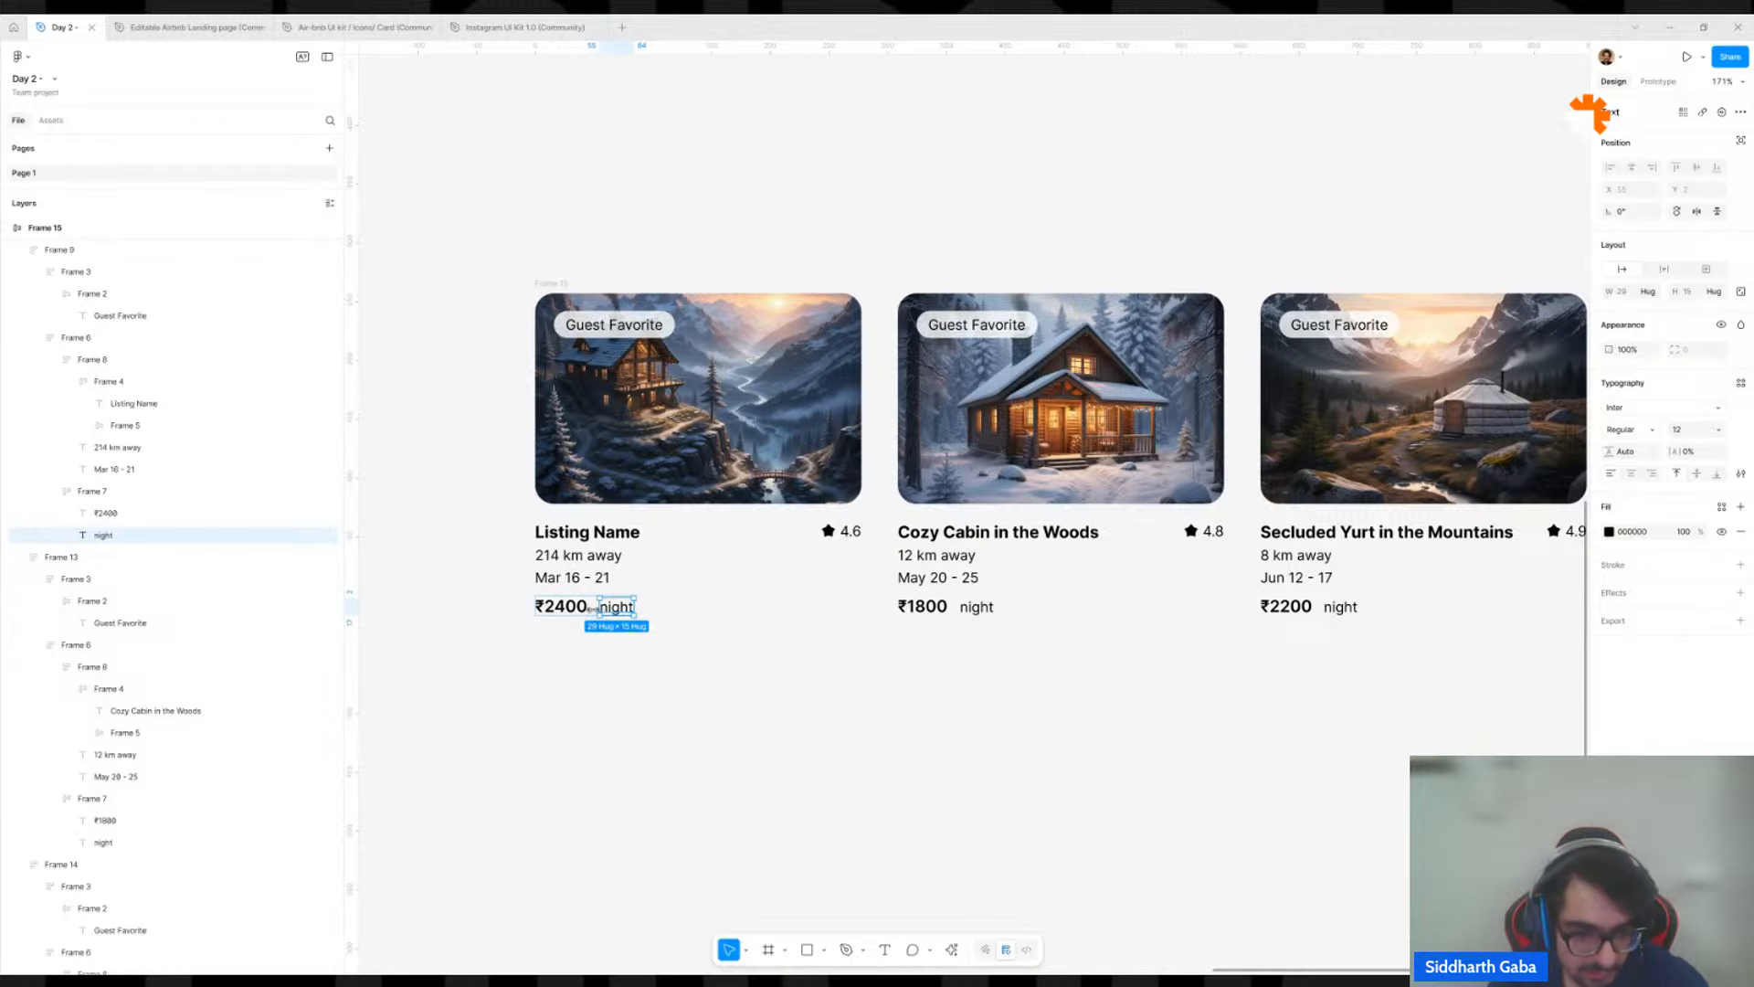
left_click(588, 683)
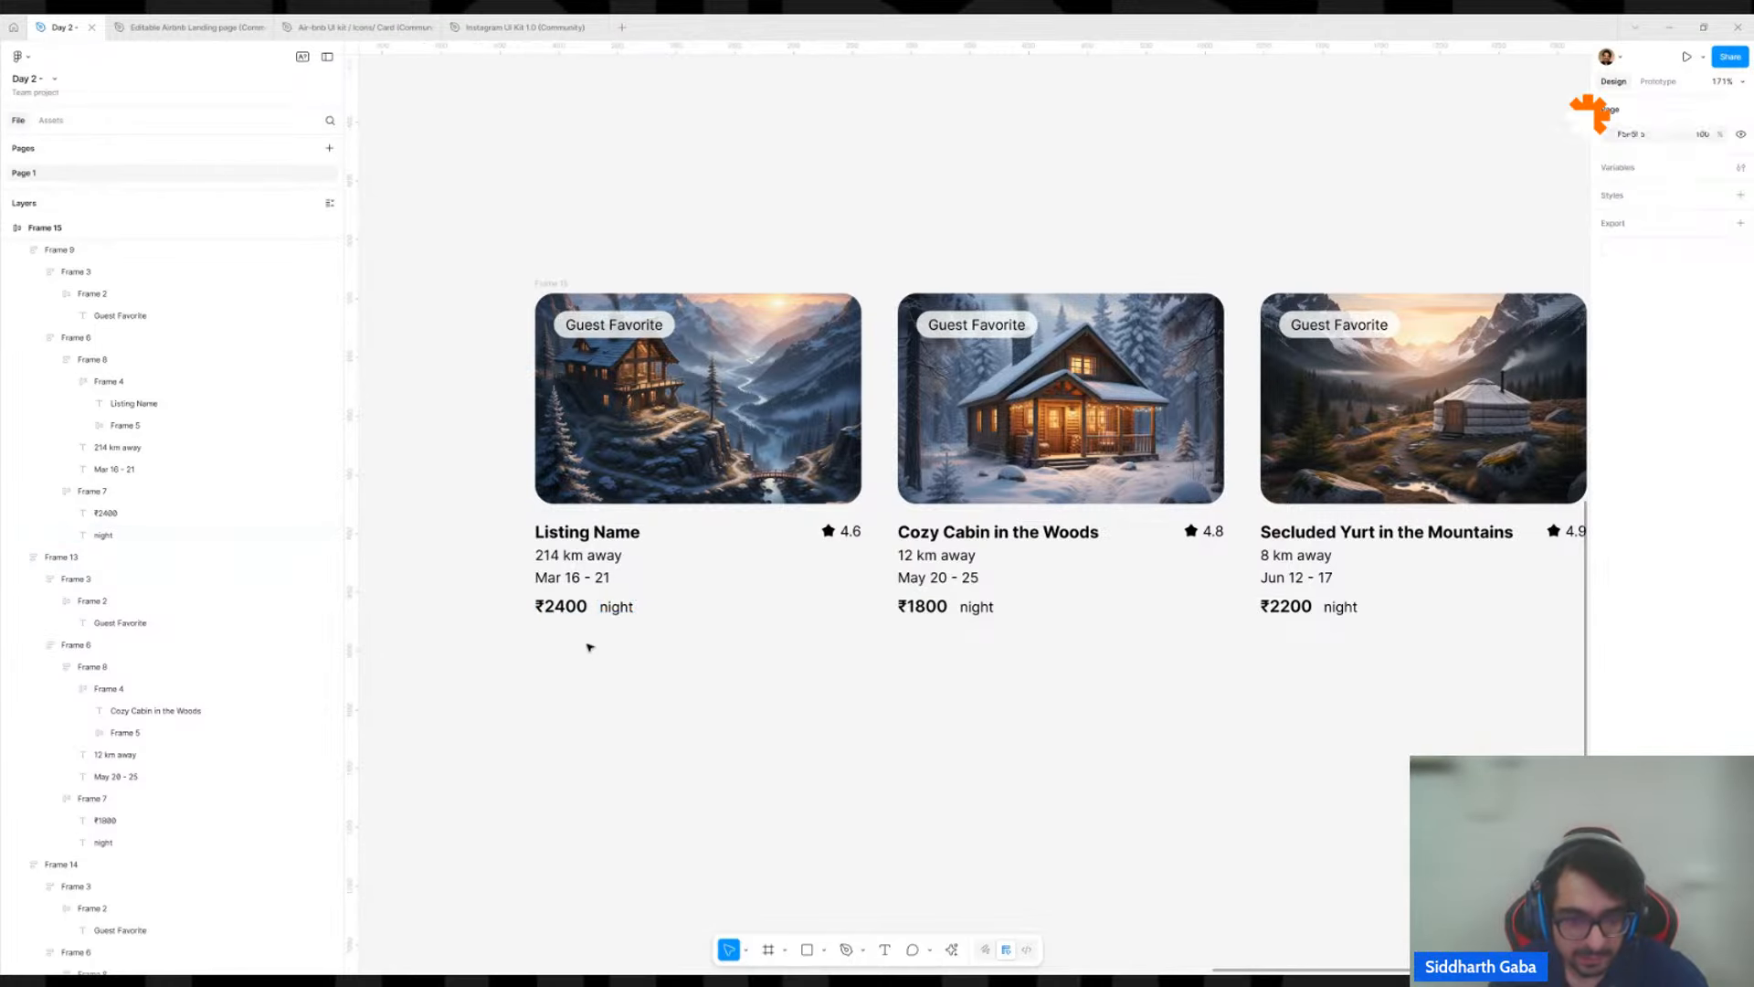
scroll(586, 645, "down", 5)
Duplicate the first card out of the row, place the copy on empty canvas, and convert it into a component.
left_click(603, 615)
left_click(603, 615)
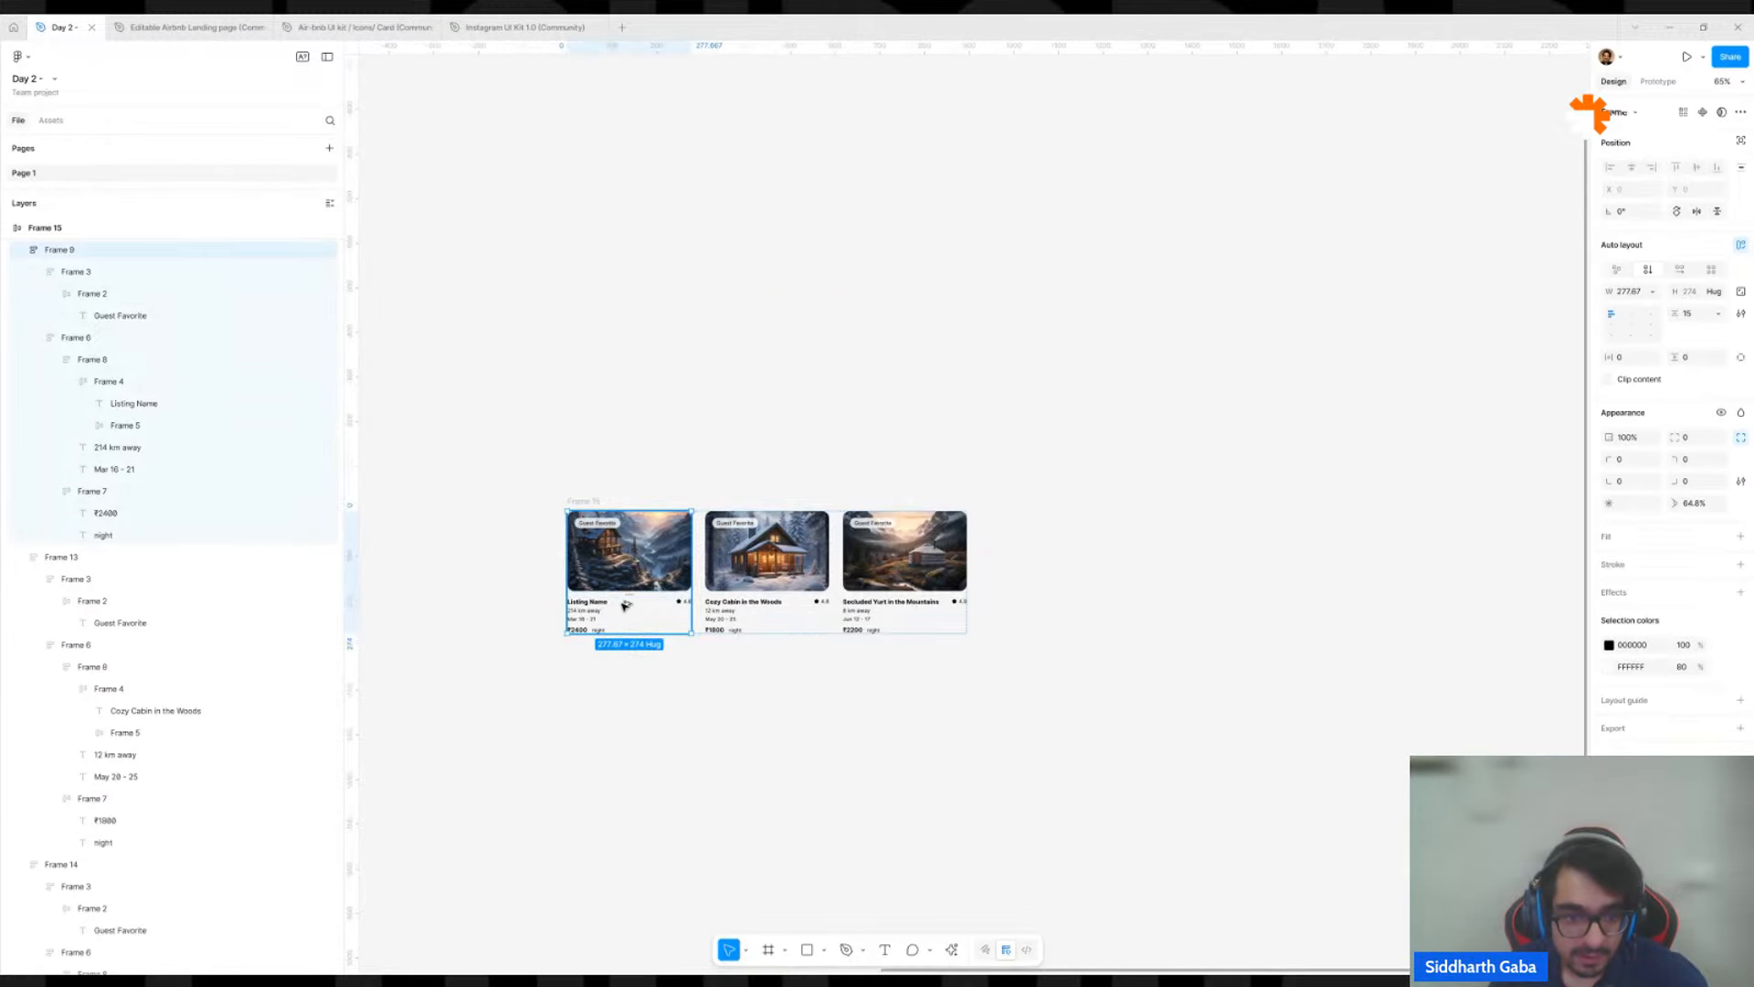
left_click_drag(696, 457, 779, 353)
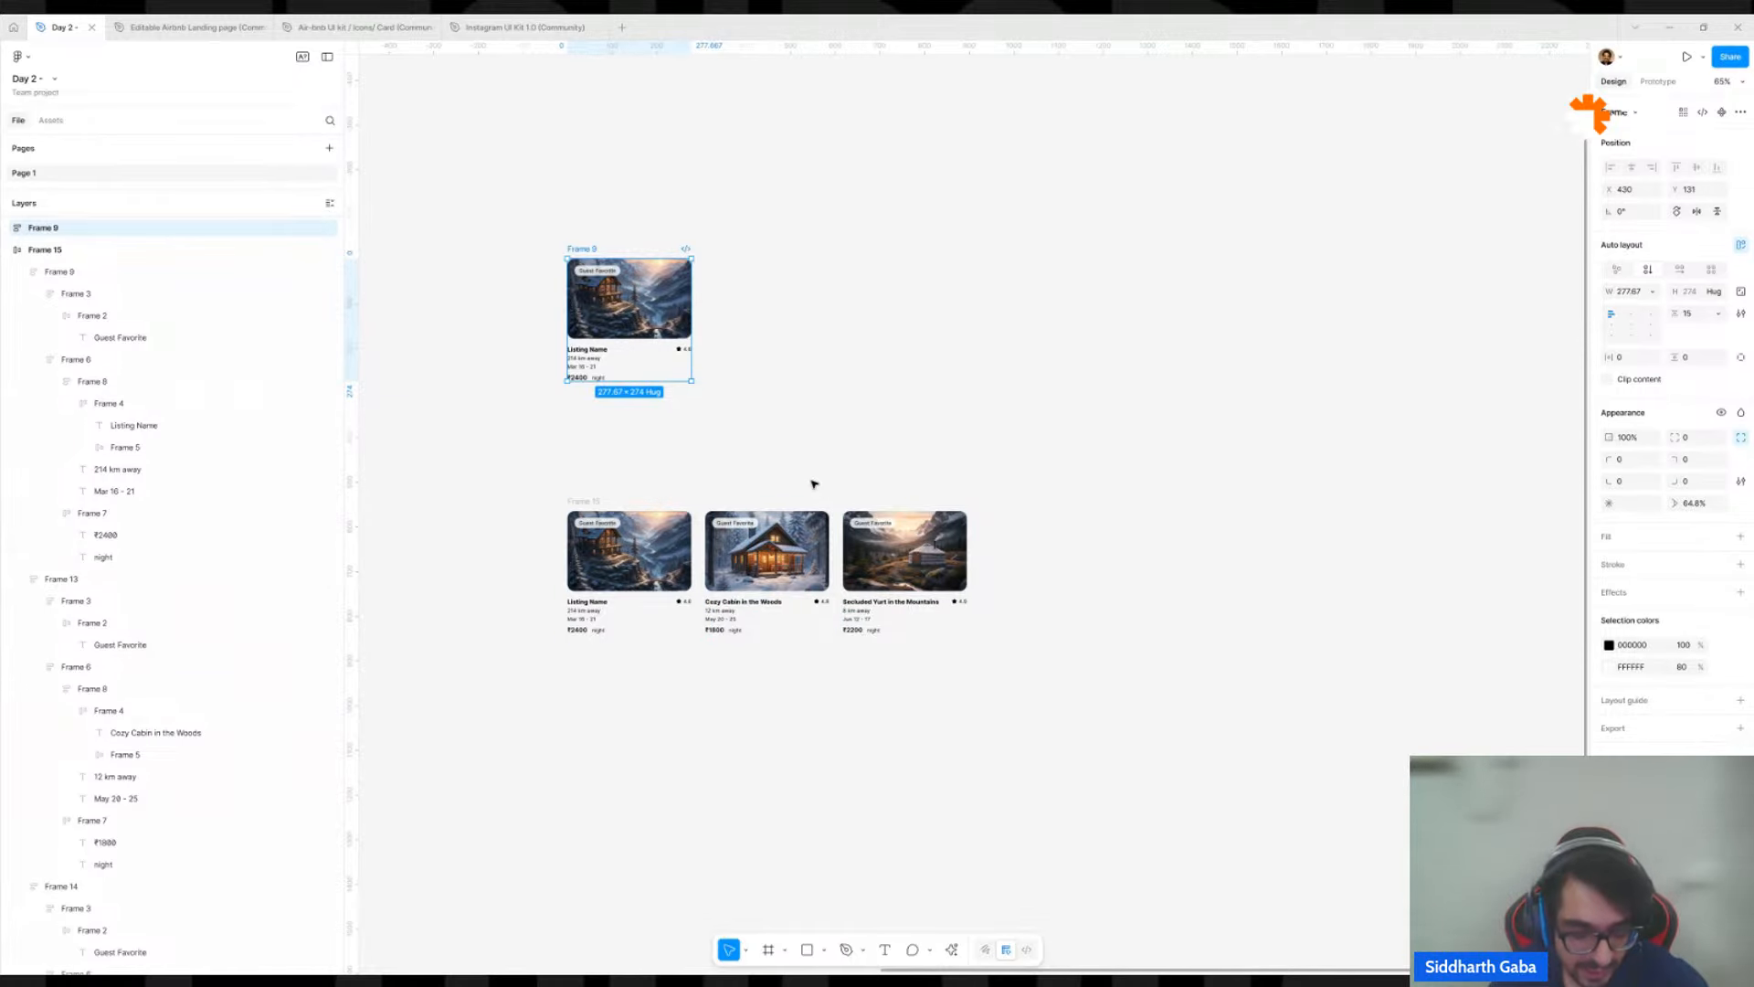
left_click(919, 393)
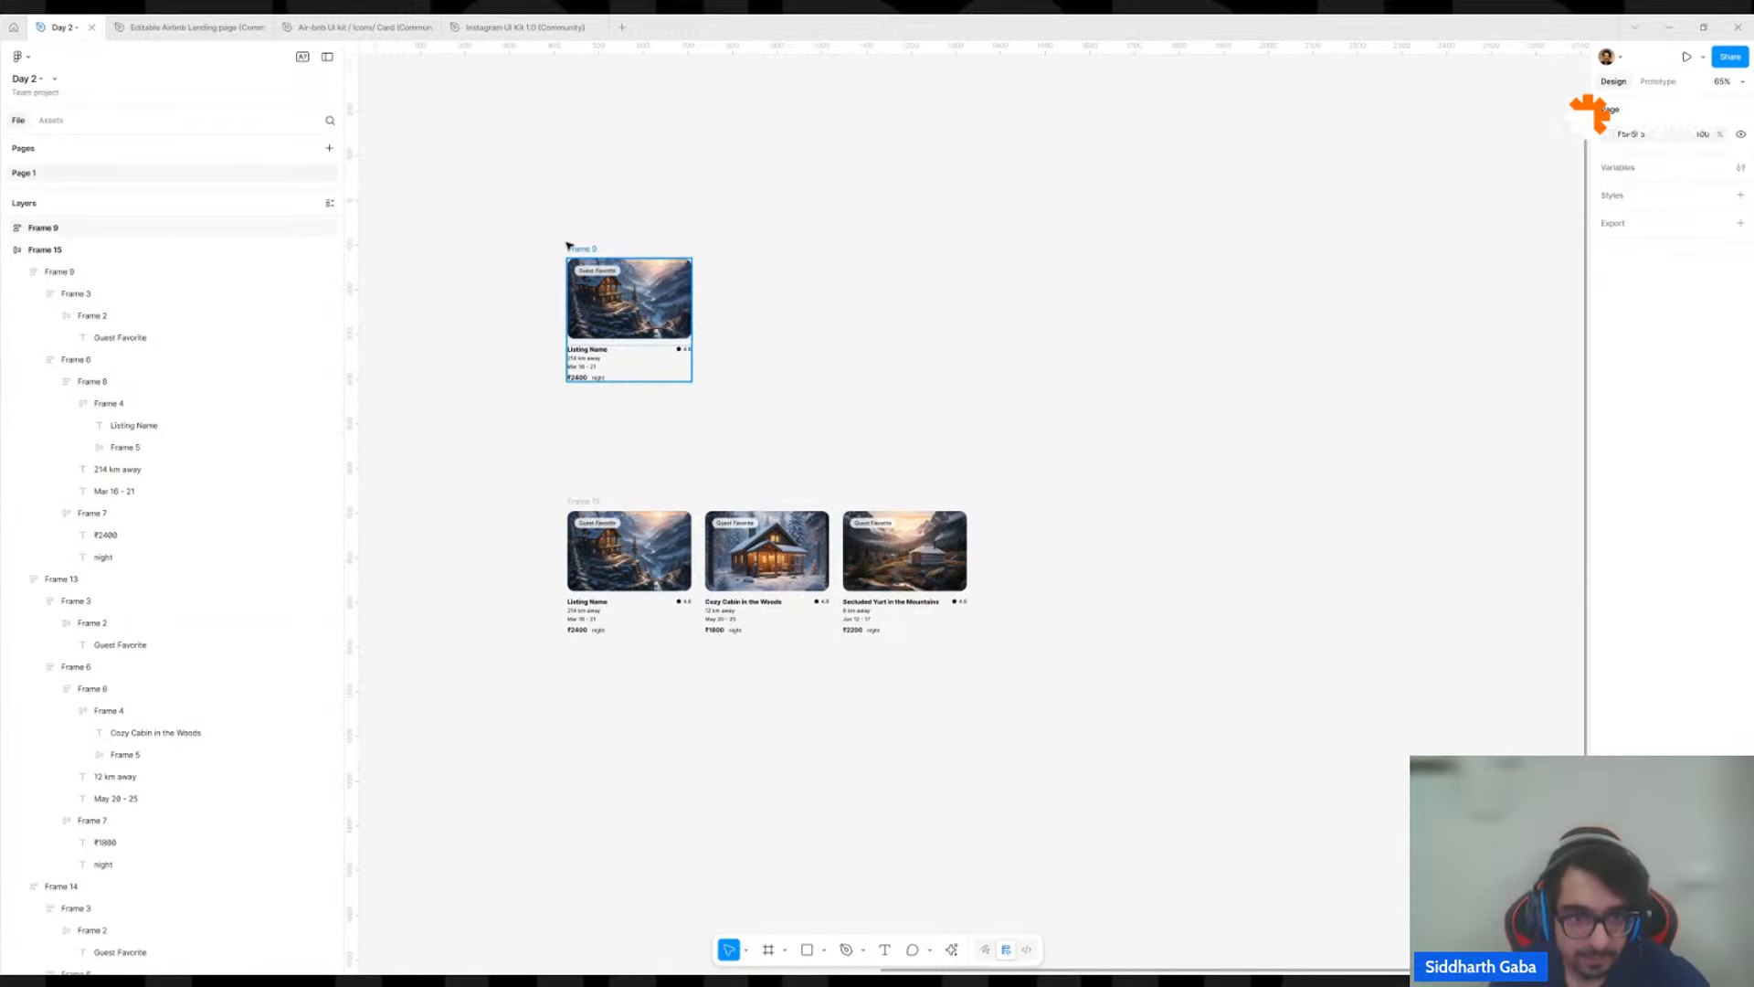
left_click_drag(576, 252, 809, 233)
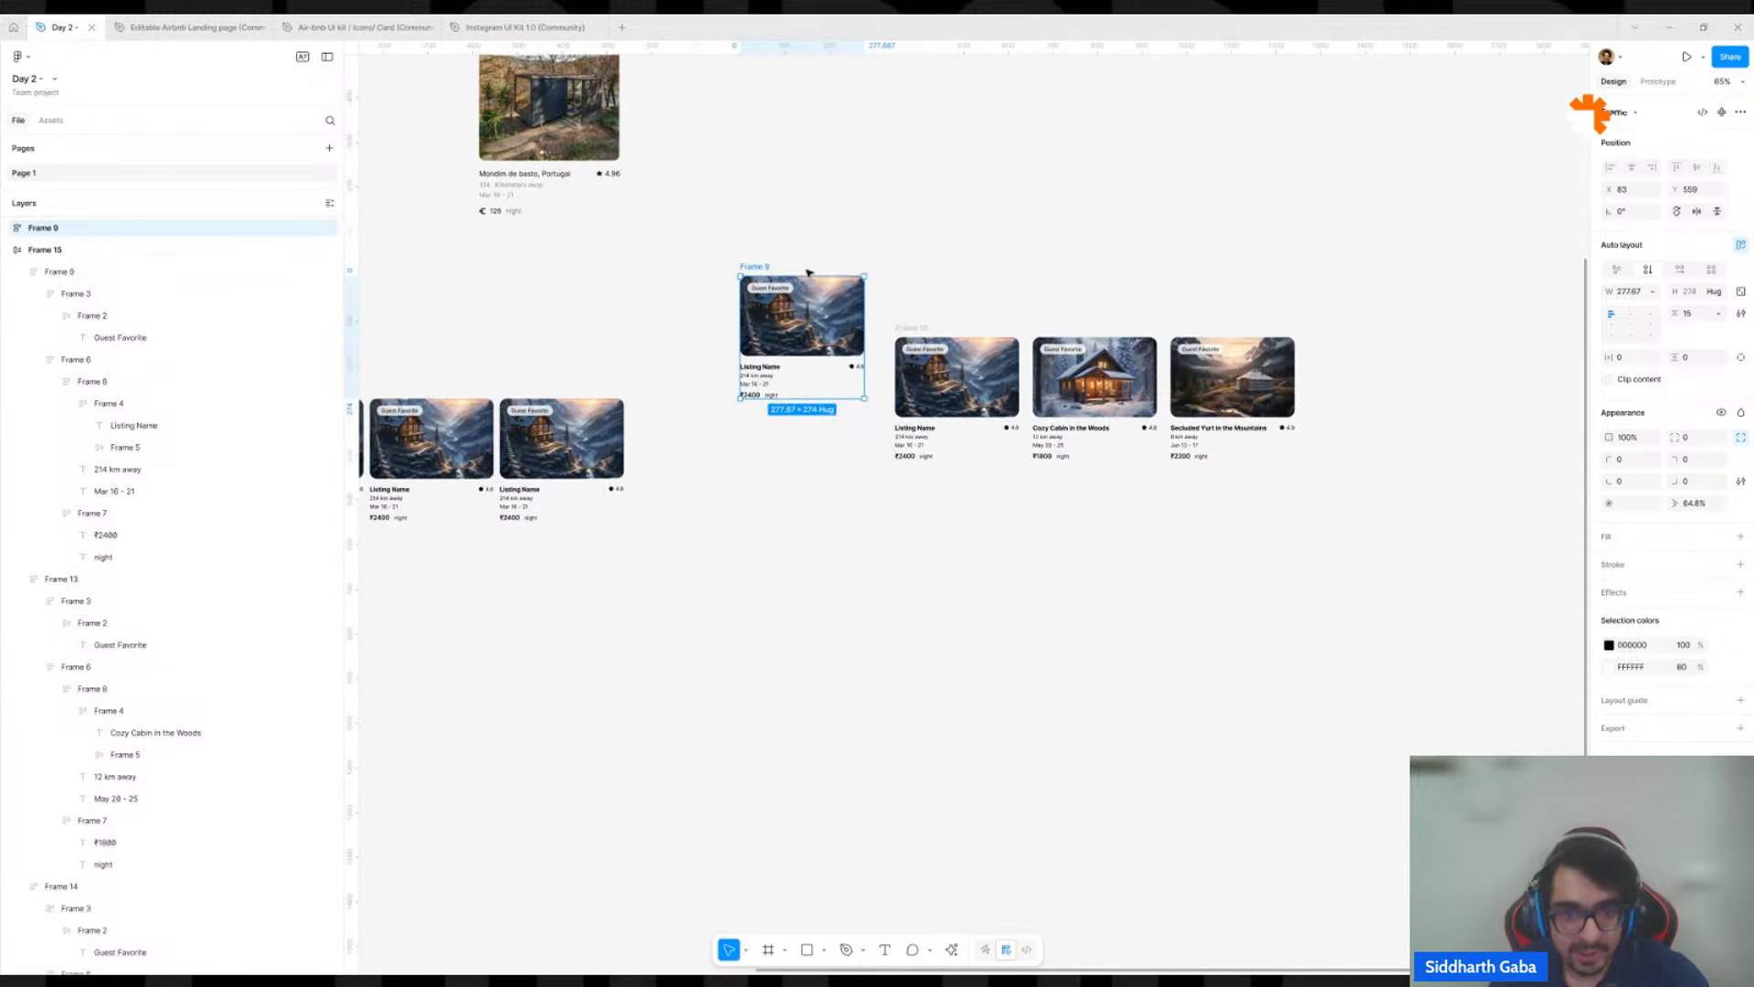
left_click_drag(809, 301, 806, 664)
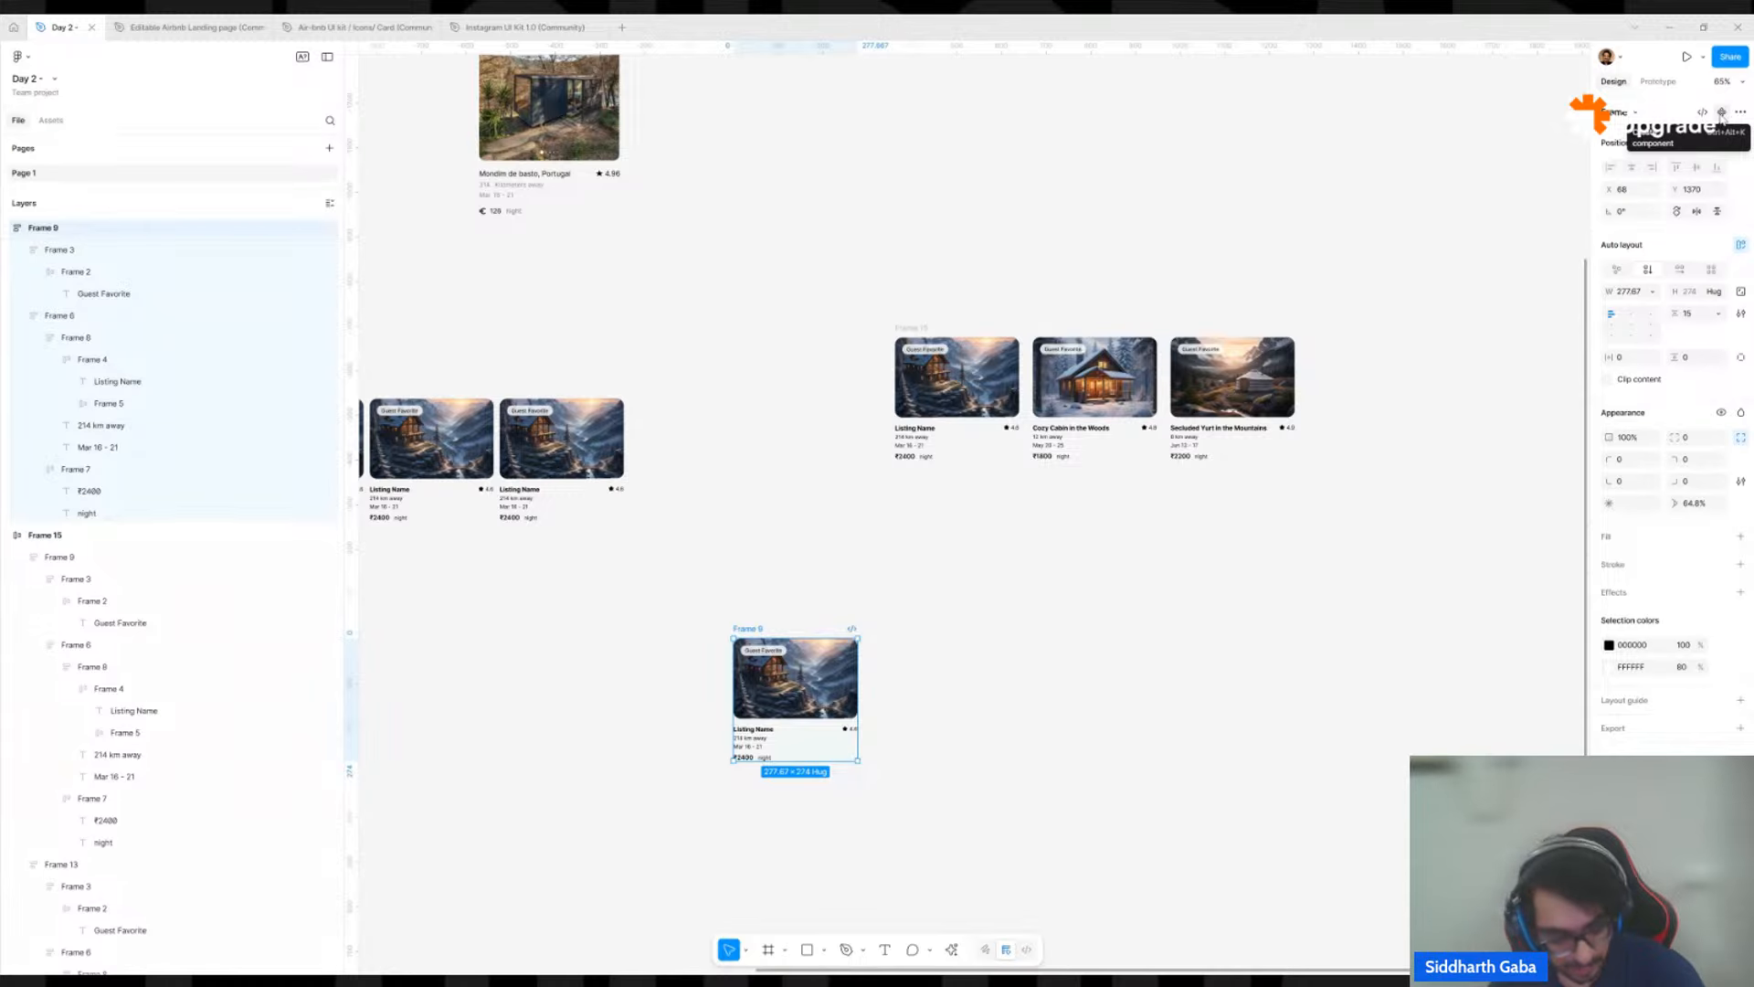
left_click(1721, 113)
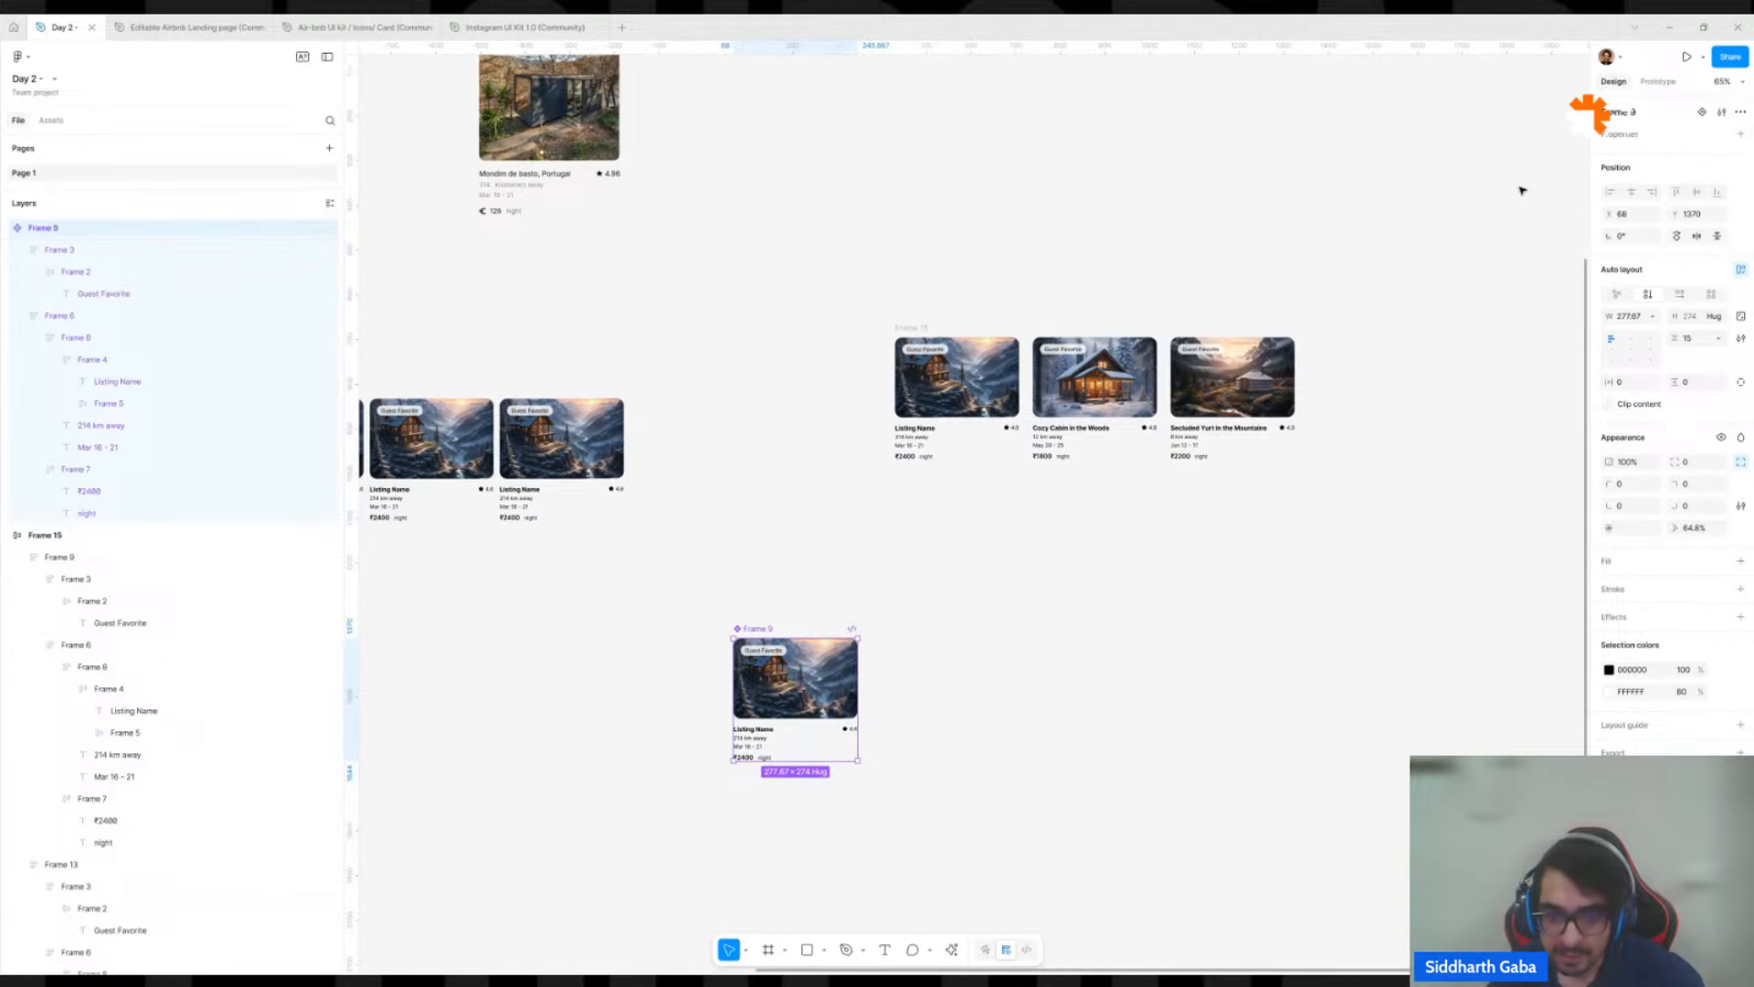
Create three side-by-side instances of the card component and set the main component apart from them.
scroll(837, 312, "down", 5)
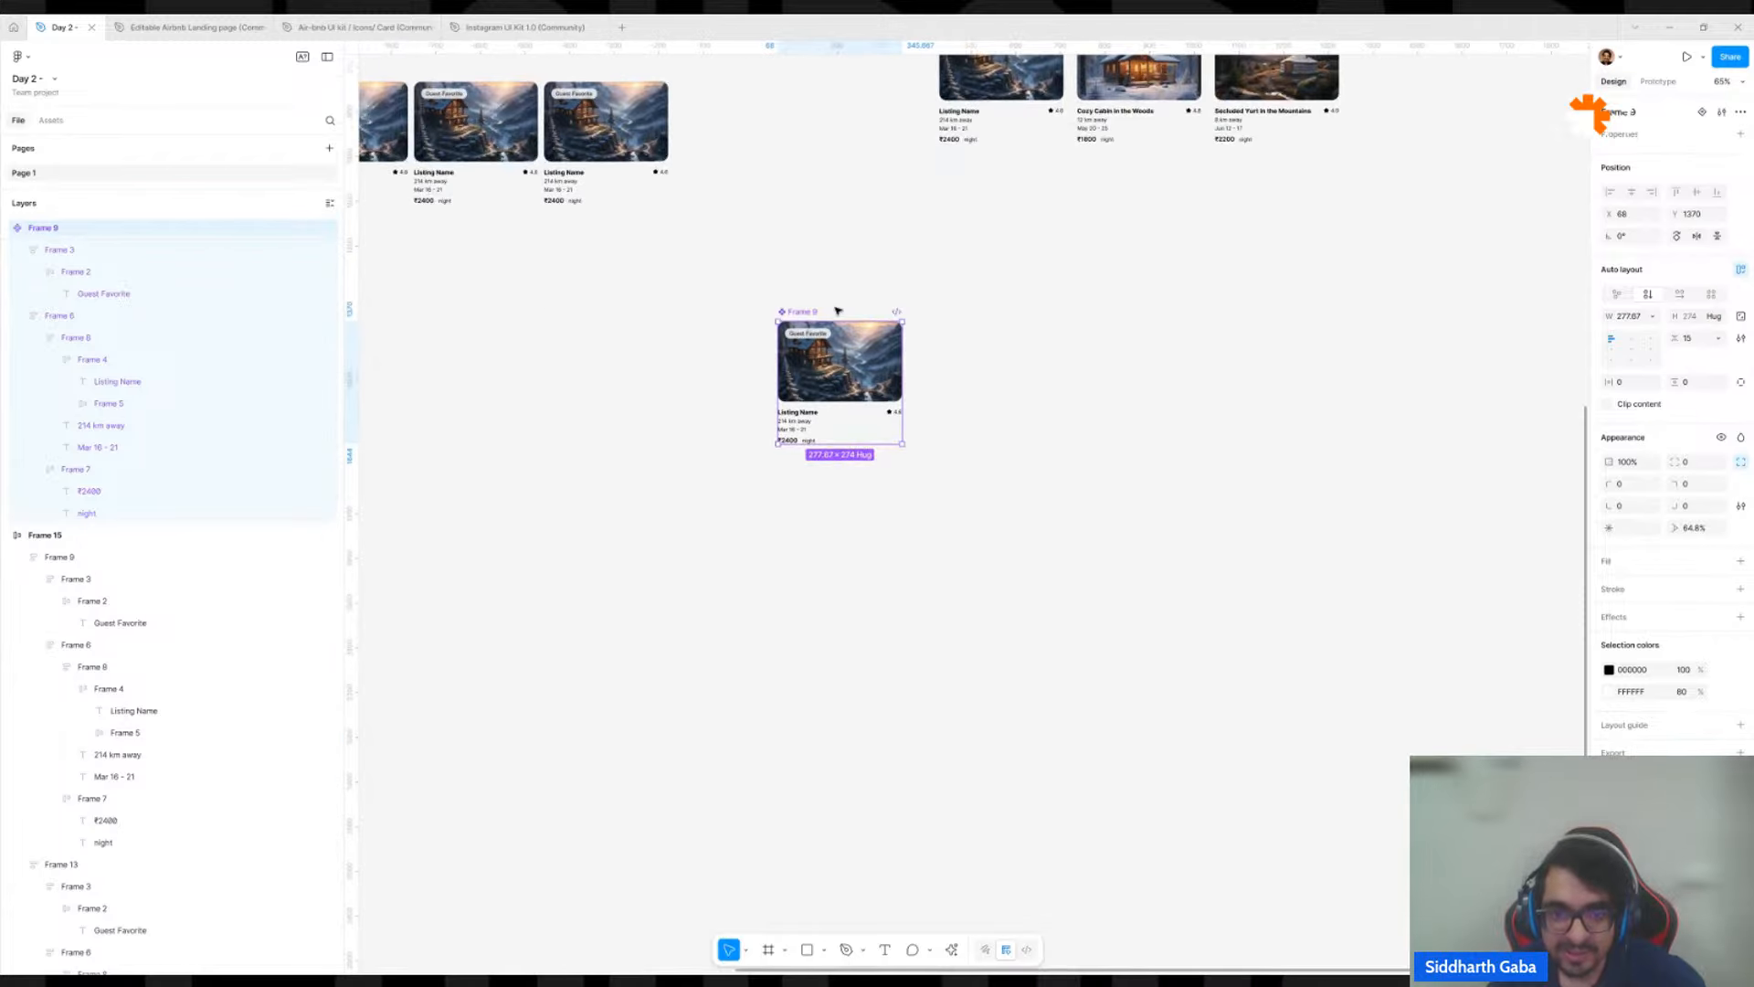
scroll(838, 312, "up", 5)
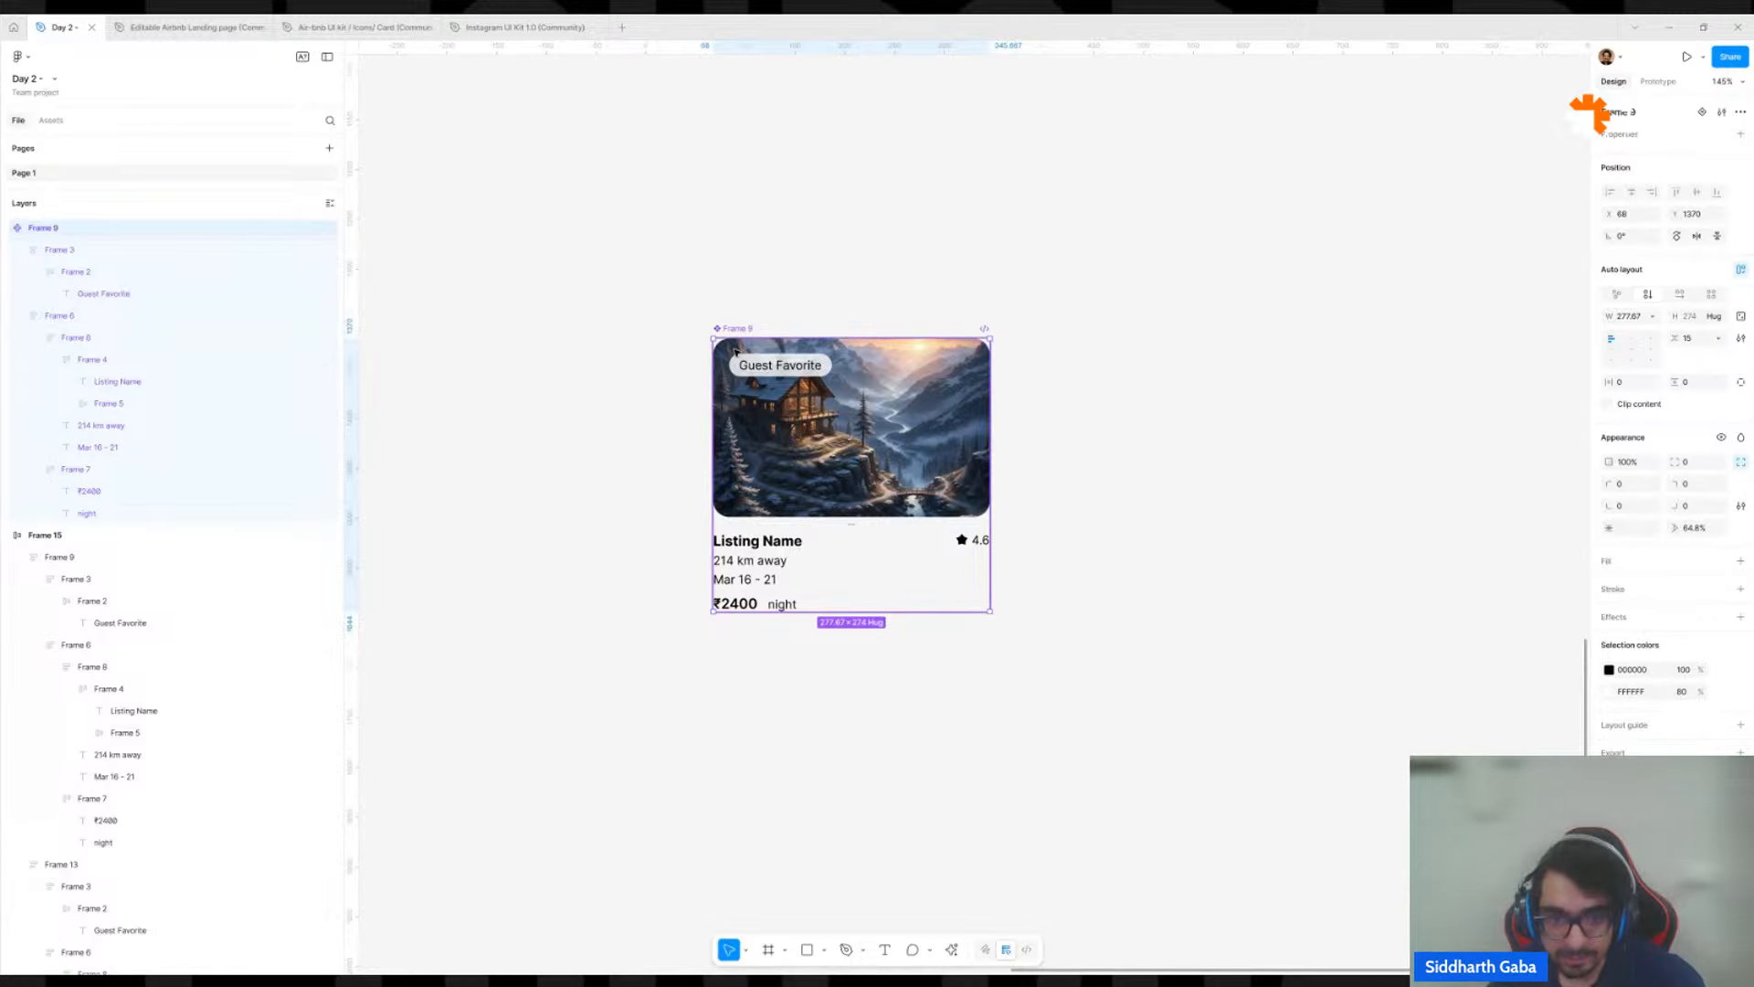
scroll(735, 350, "down", 4)
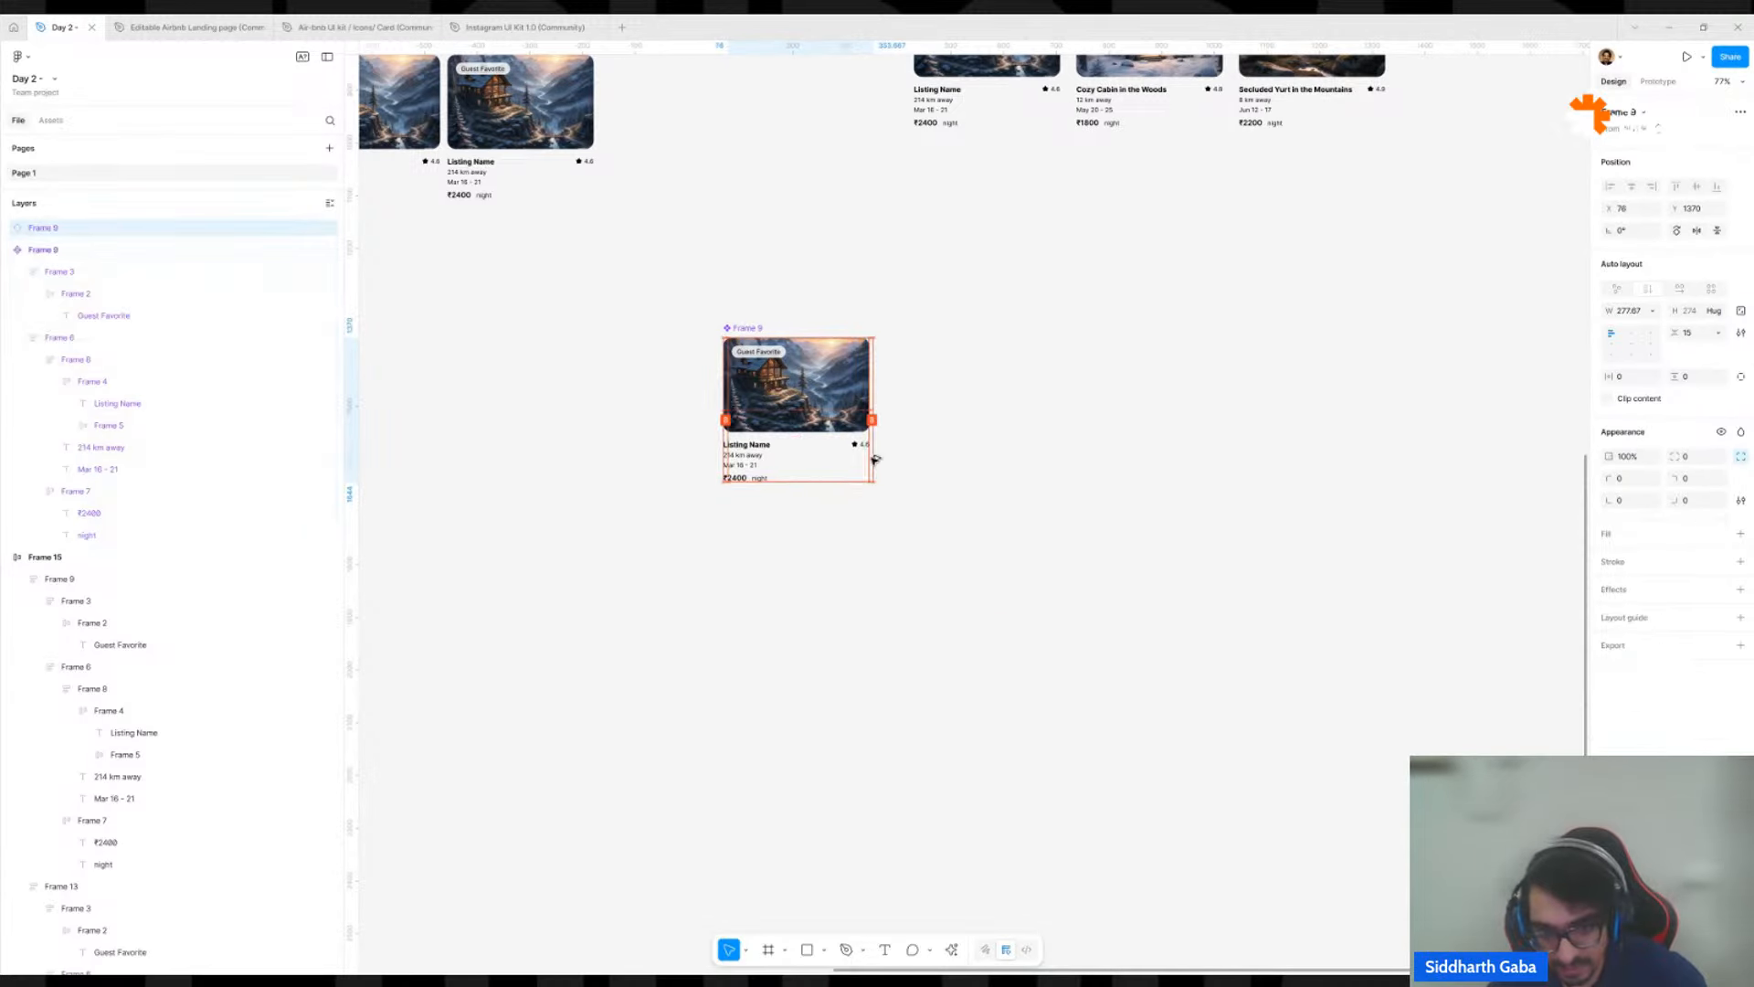
left_click_drag(746, 328, 1063, 375)
left_click(845, 405)
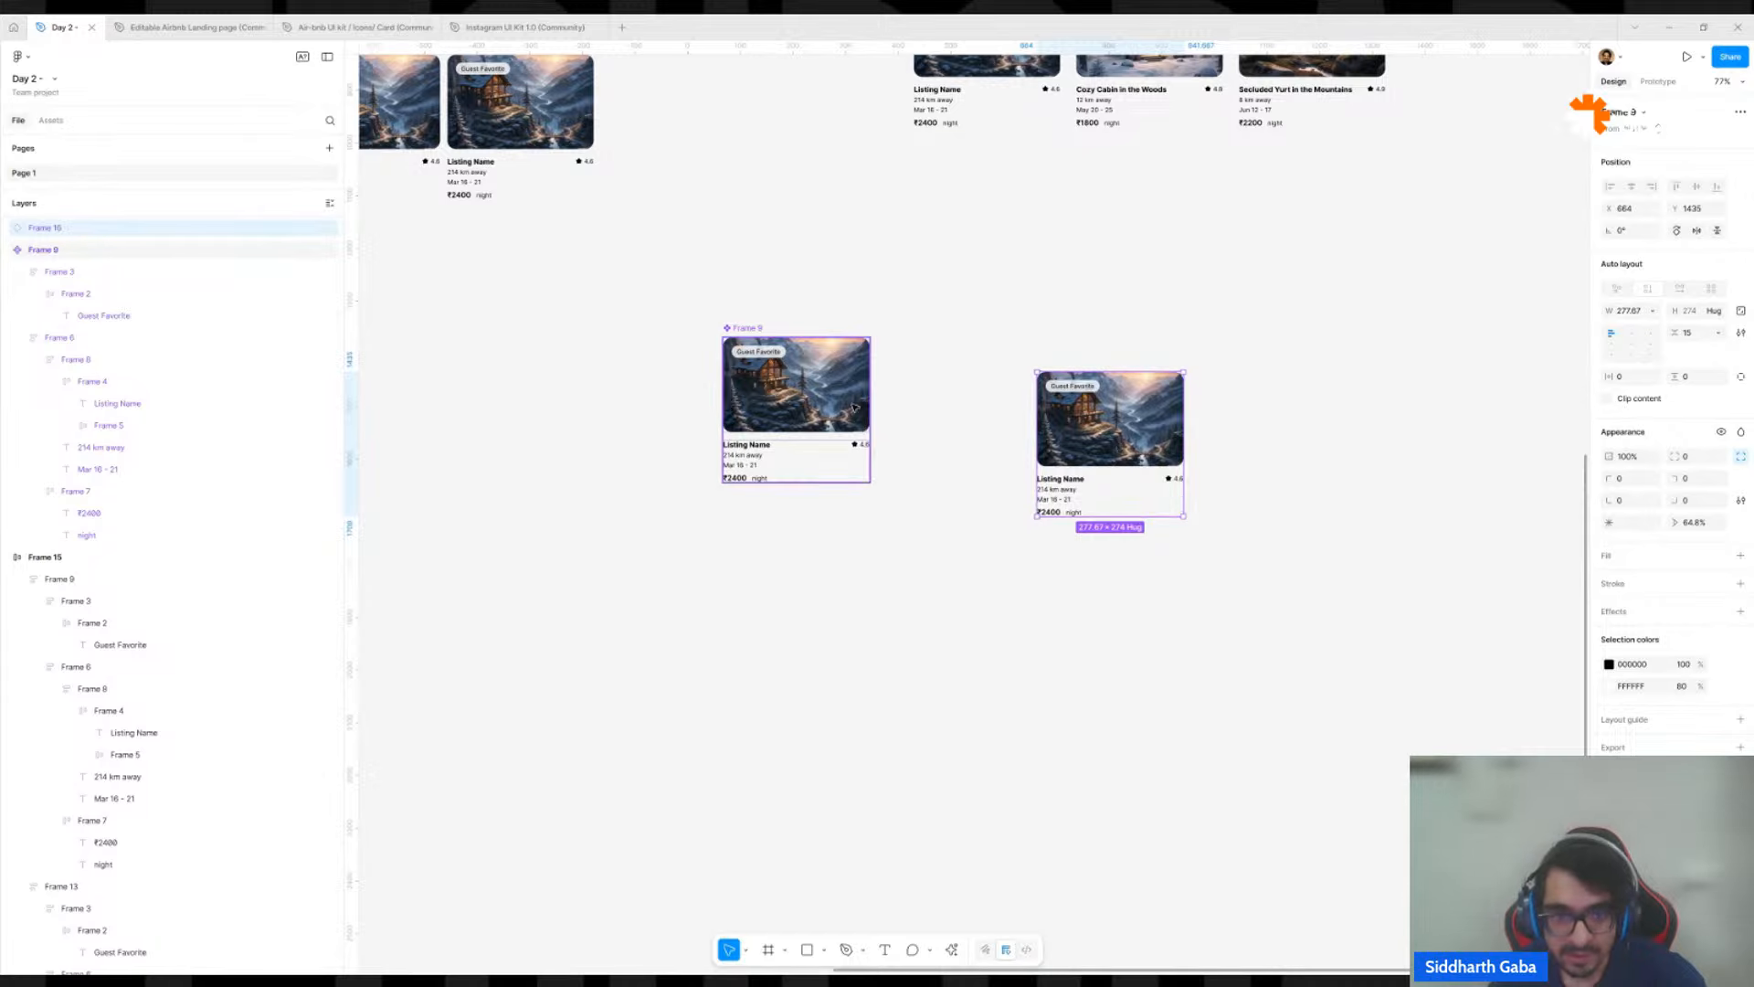
left_click_drag(845, 406, 611, 489)
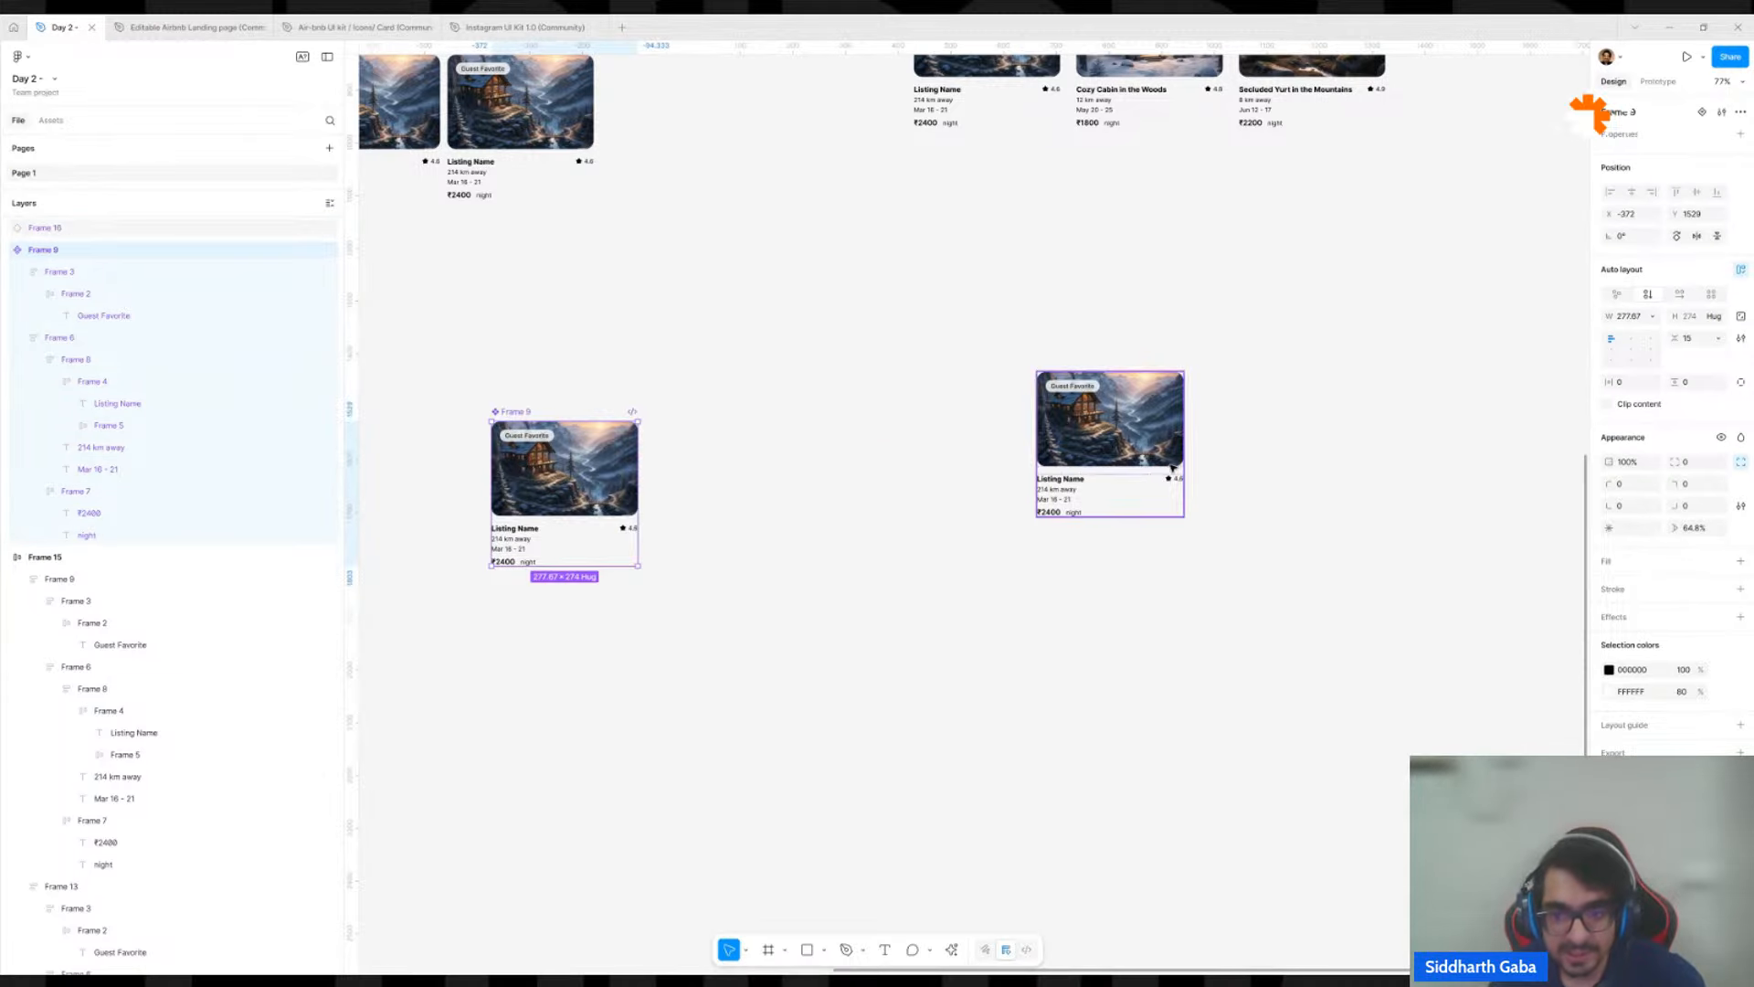
left_click_drag(1161, 435, 1178, 509)
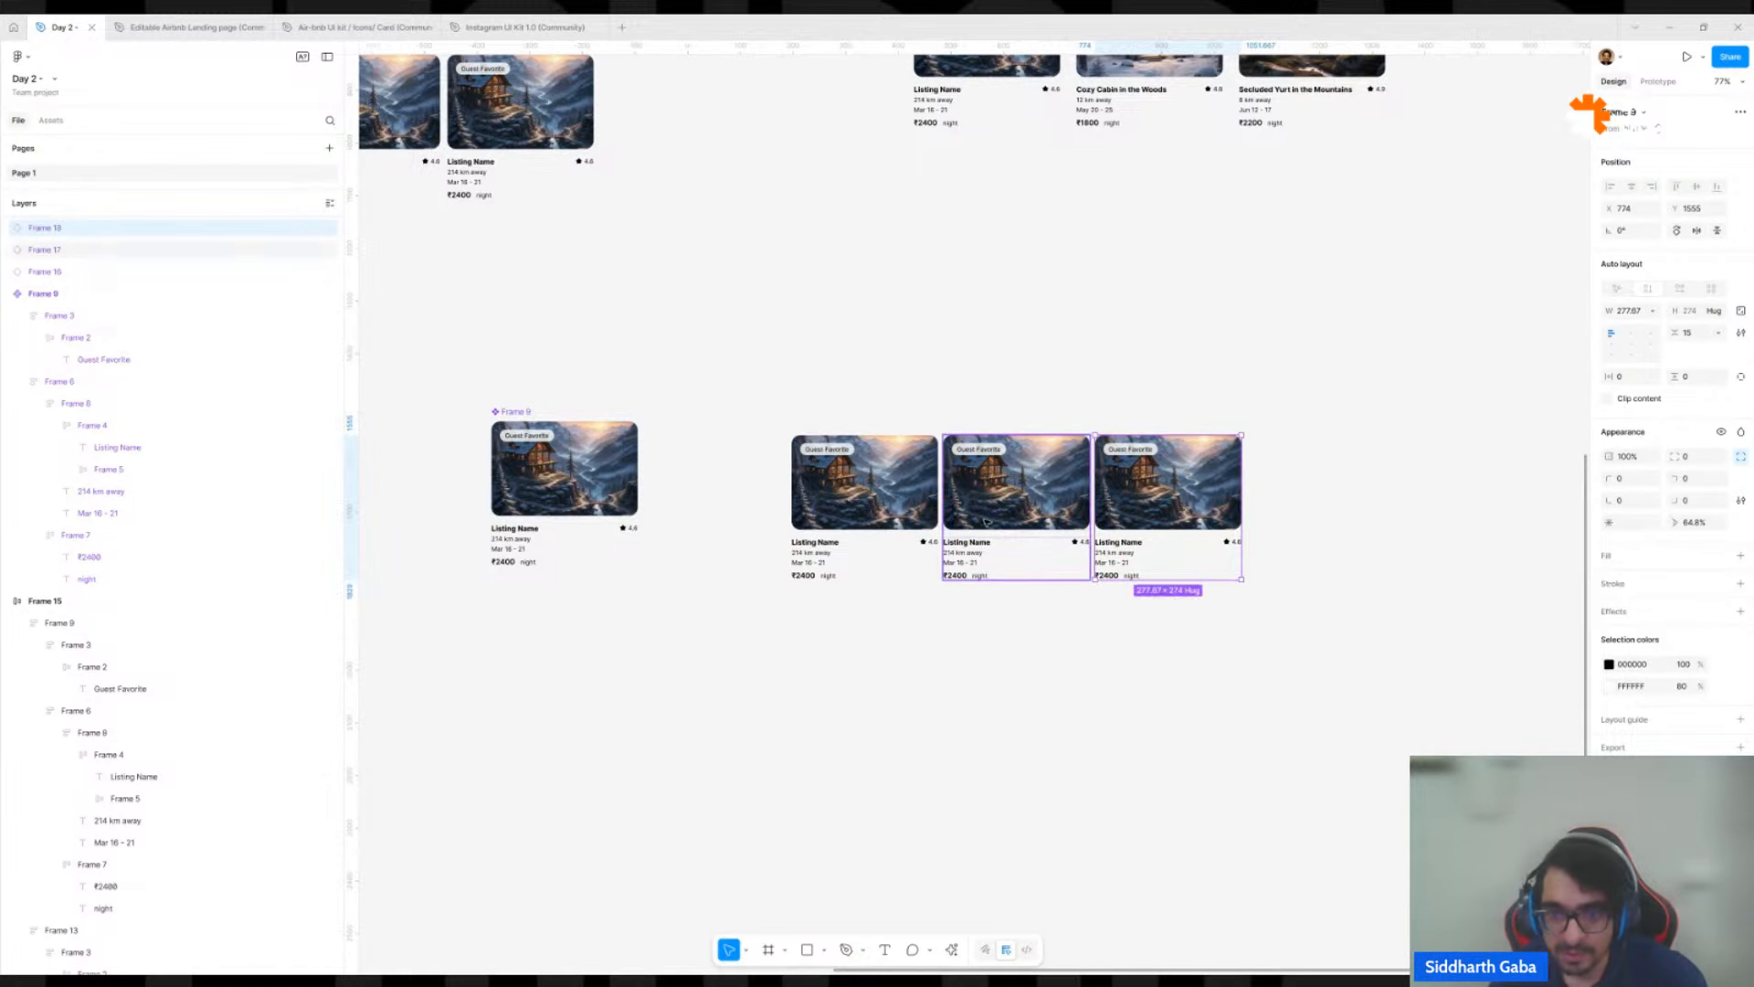
Wrap the three card instances in an auto layout frame and place it directly below the original card row, aligned with its left edge.
left_click(1033, 505, "shift")
left_click(923, 498, "shift")
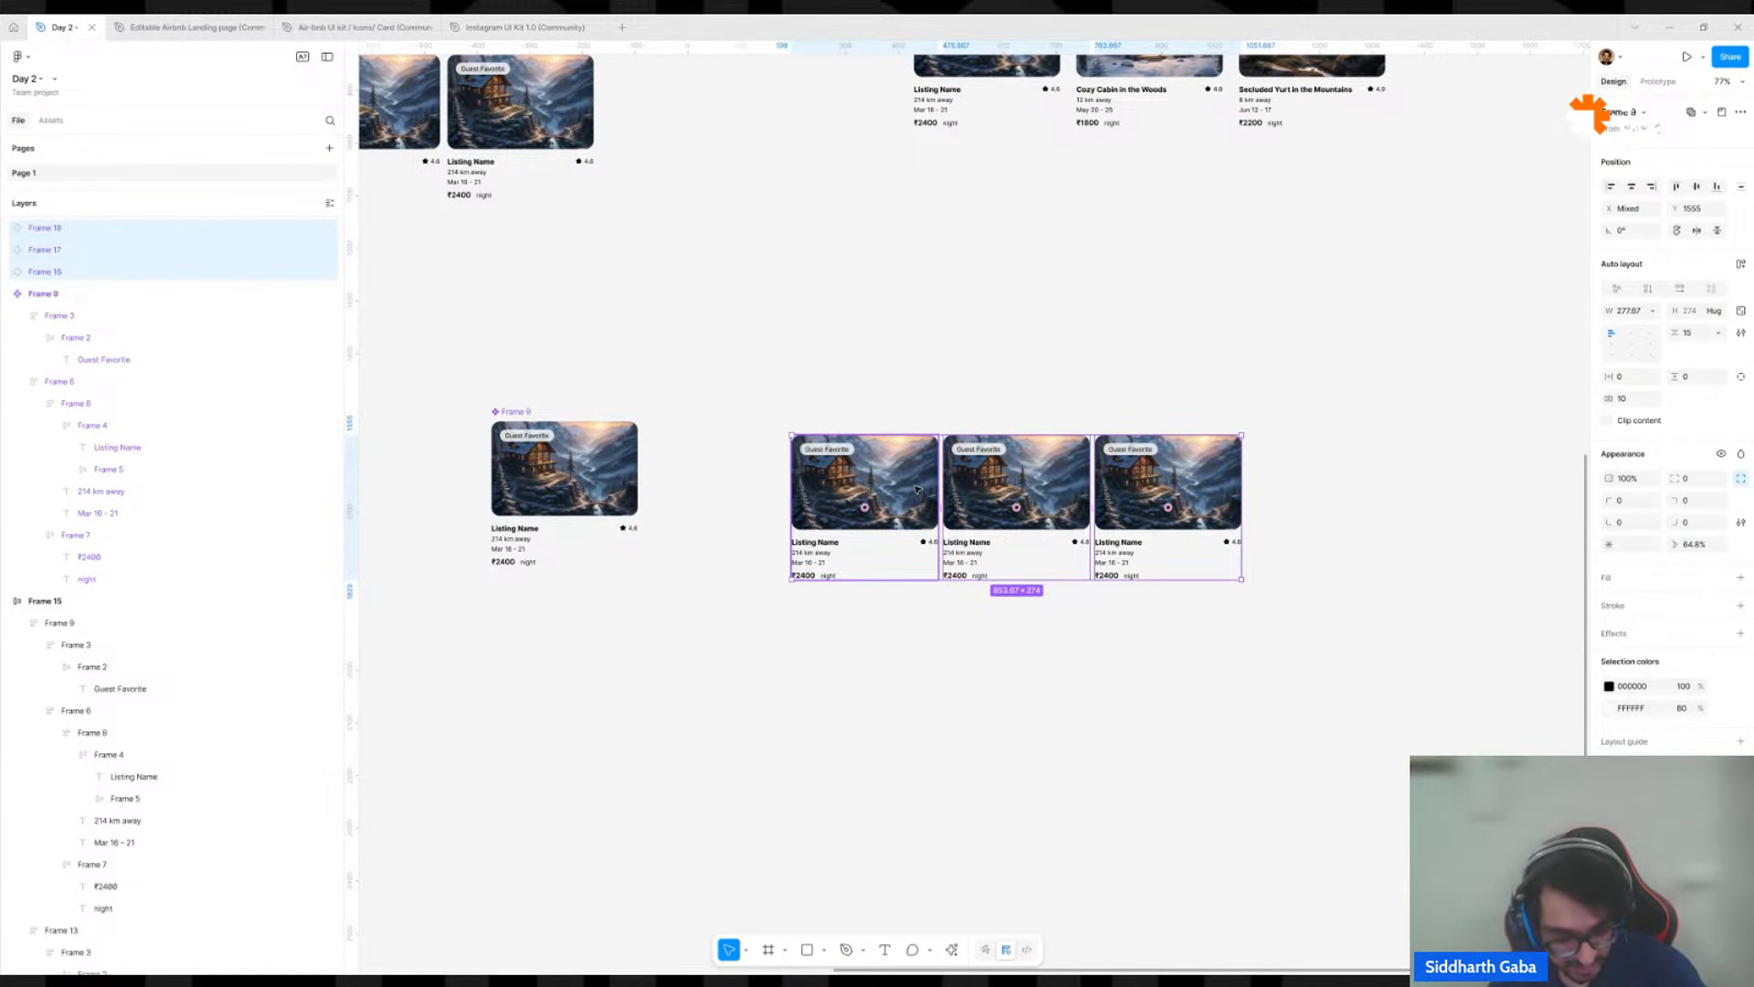
key("shift+a")
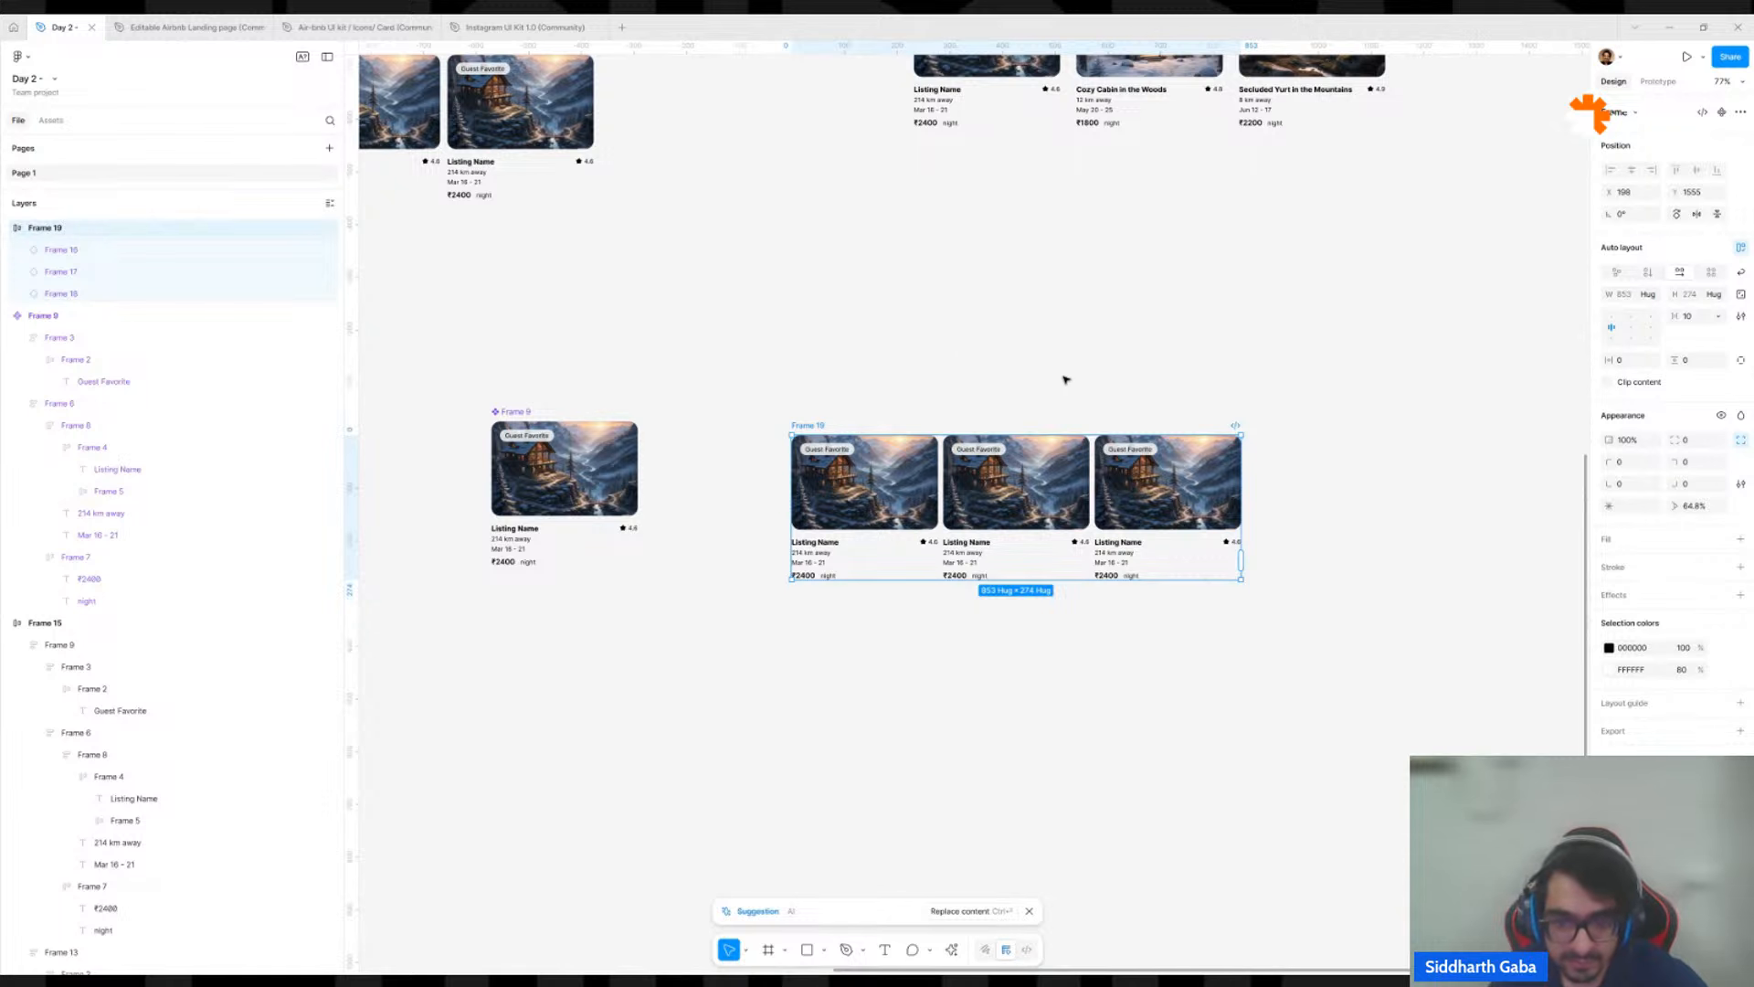
left_click_drag(1030, 440, 1156, 264)
Set the middle instance's name, distance and dates to "Cozy Cabin in the Woods", "12 km away" and "May 20 - 25", copied from the cabin card above.
scroll(1156, 265, "up", 3)
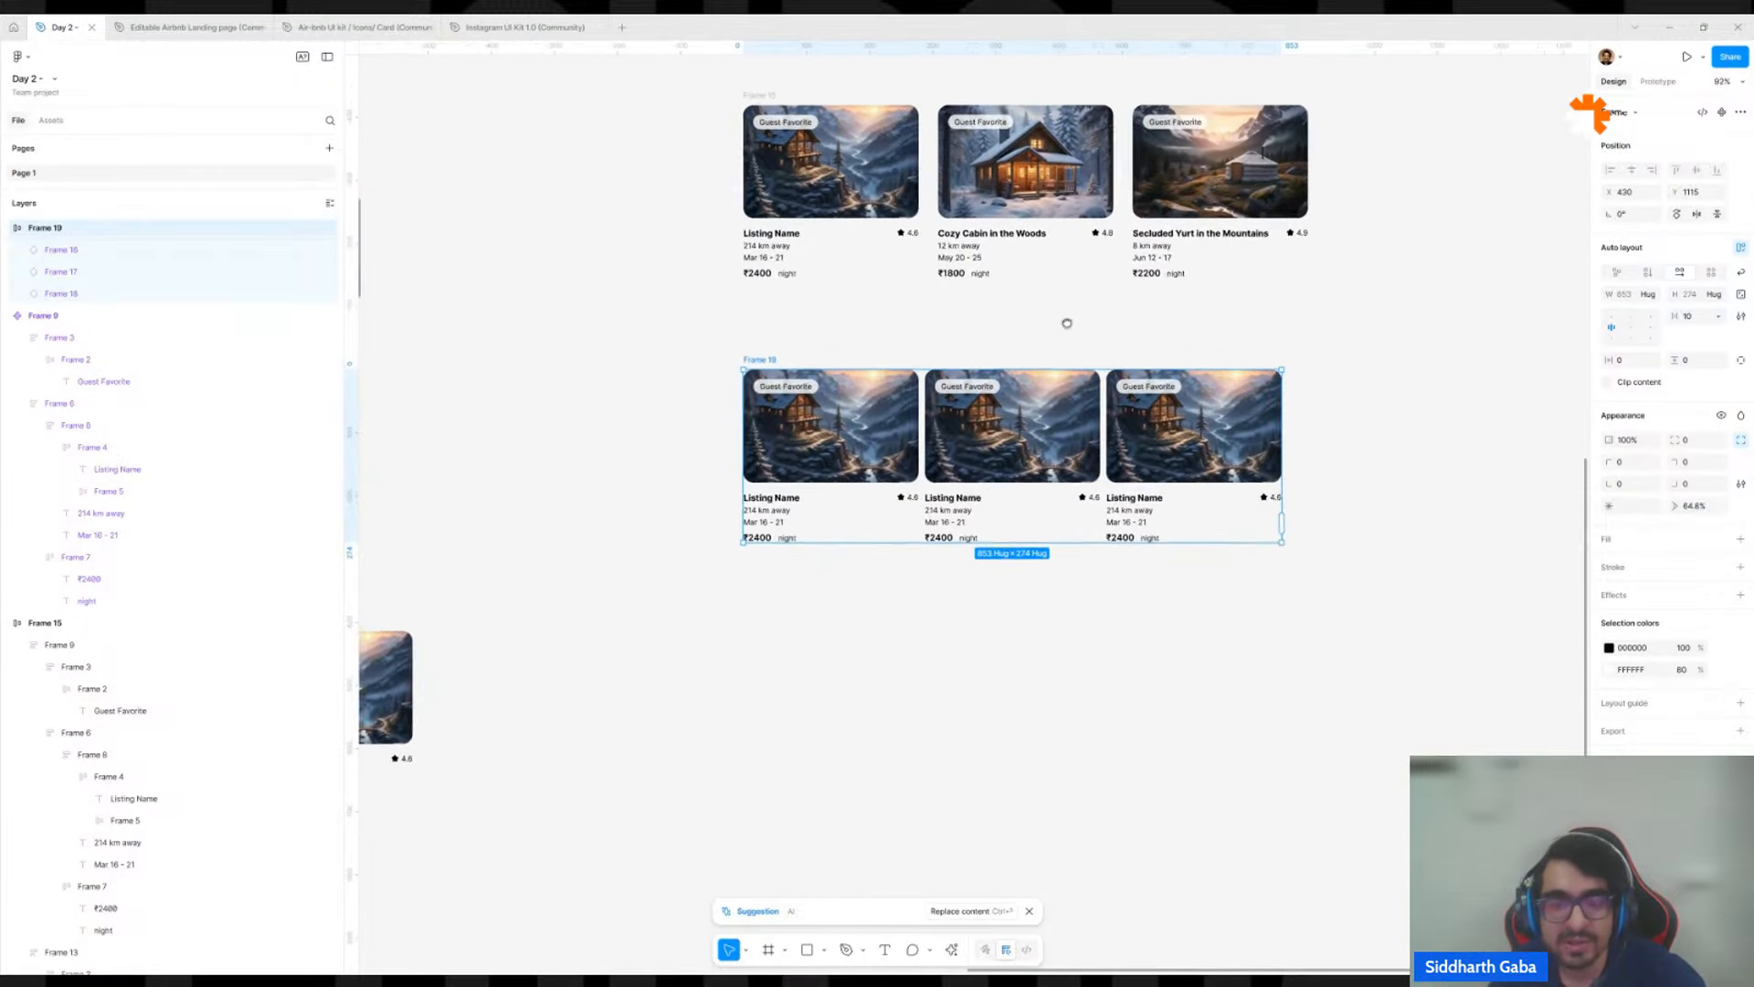
scroll(1063, 323, "up", 4)
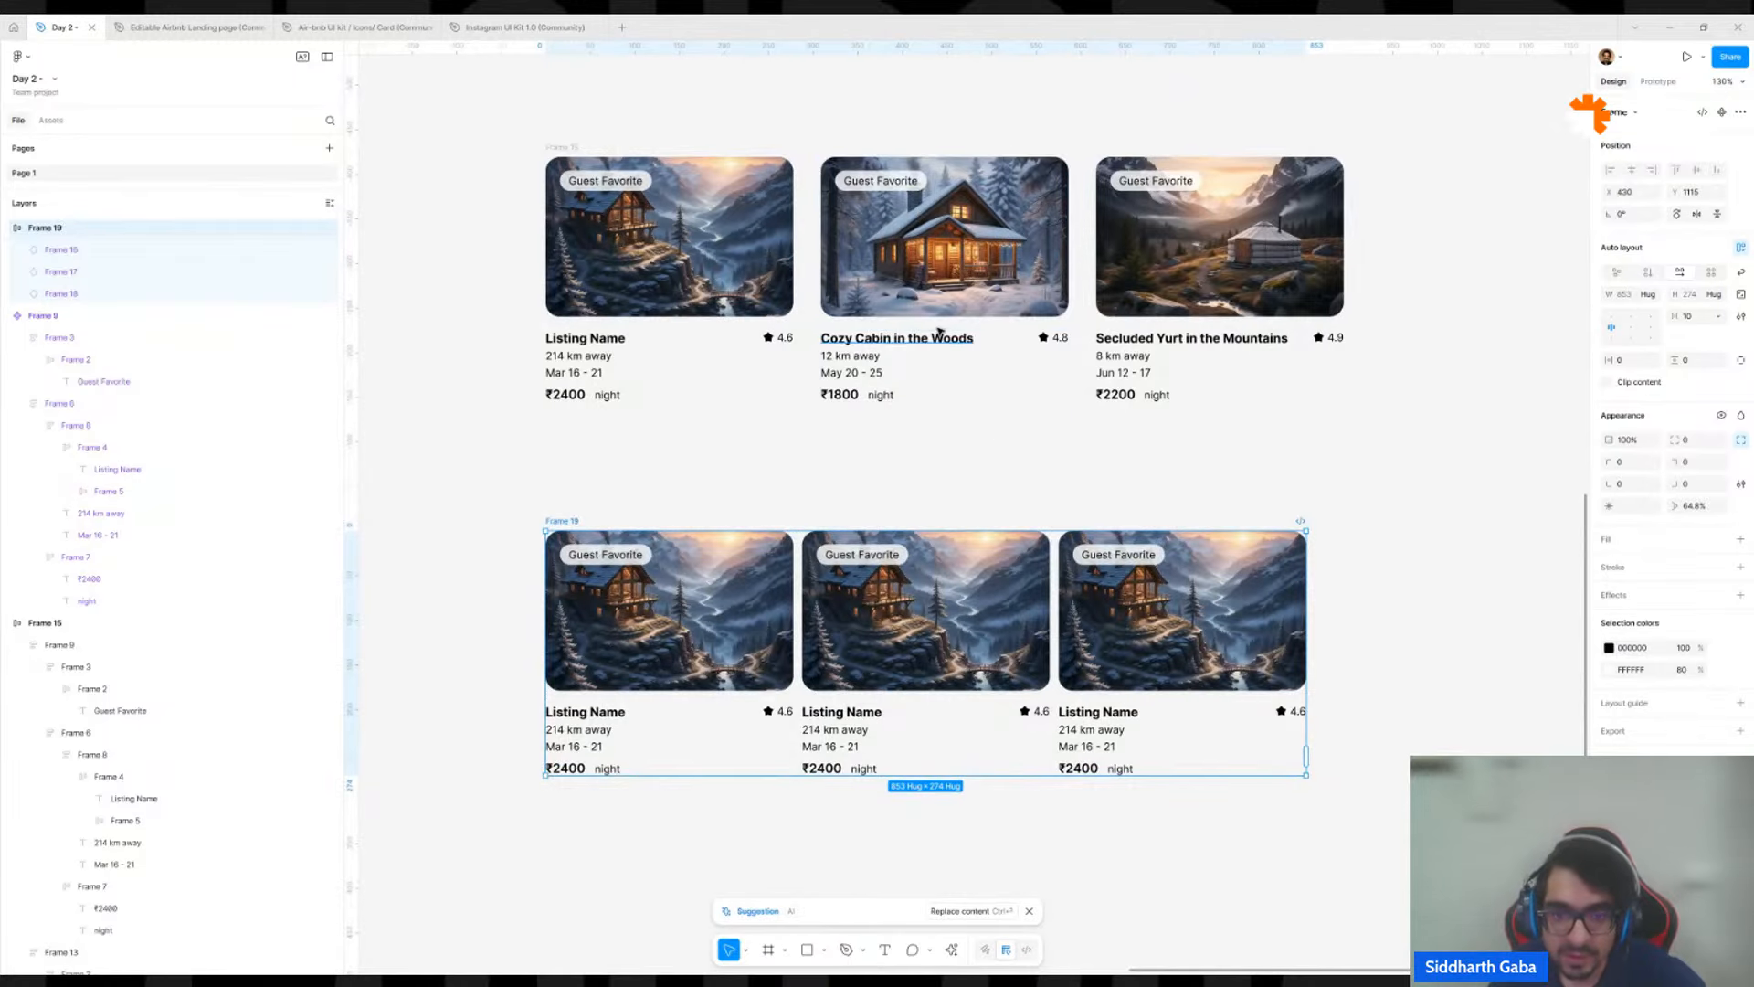
double_click(937, 342, "ctrl")
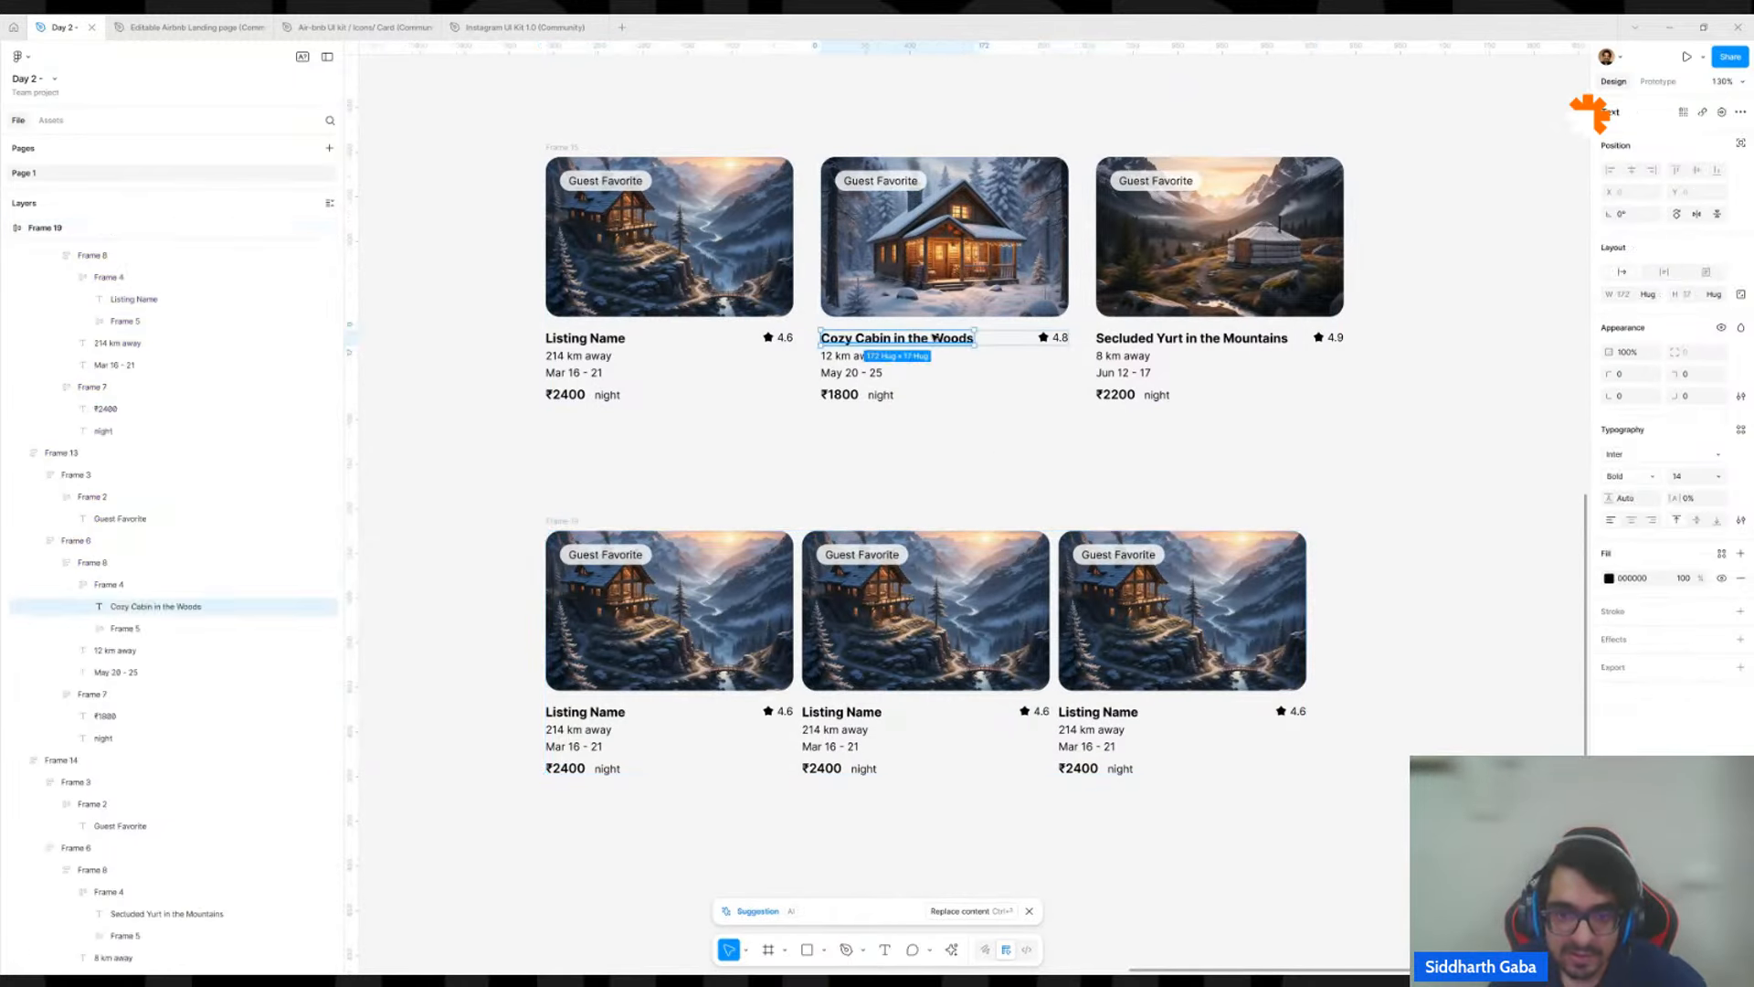
double_click(848, 715, "ctrl")
key("ctrl+v")
double_click(850, 356, "ctrl")
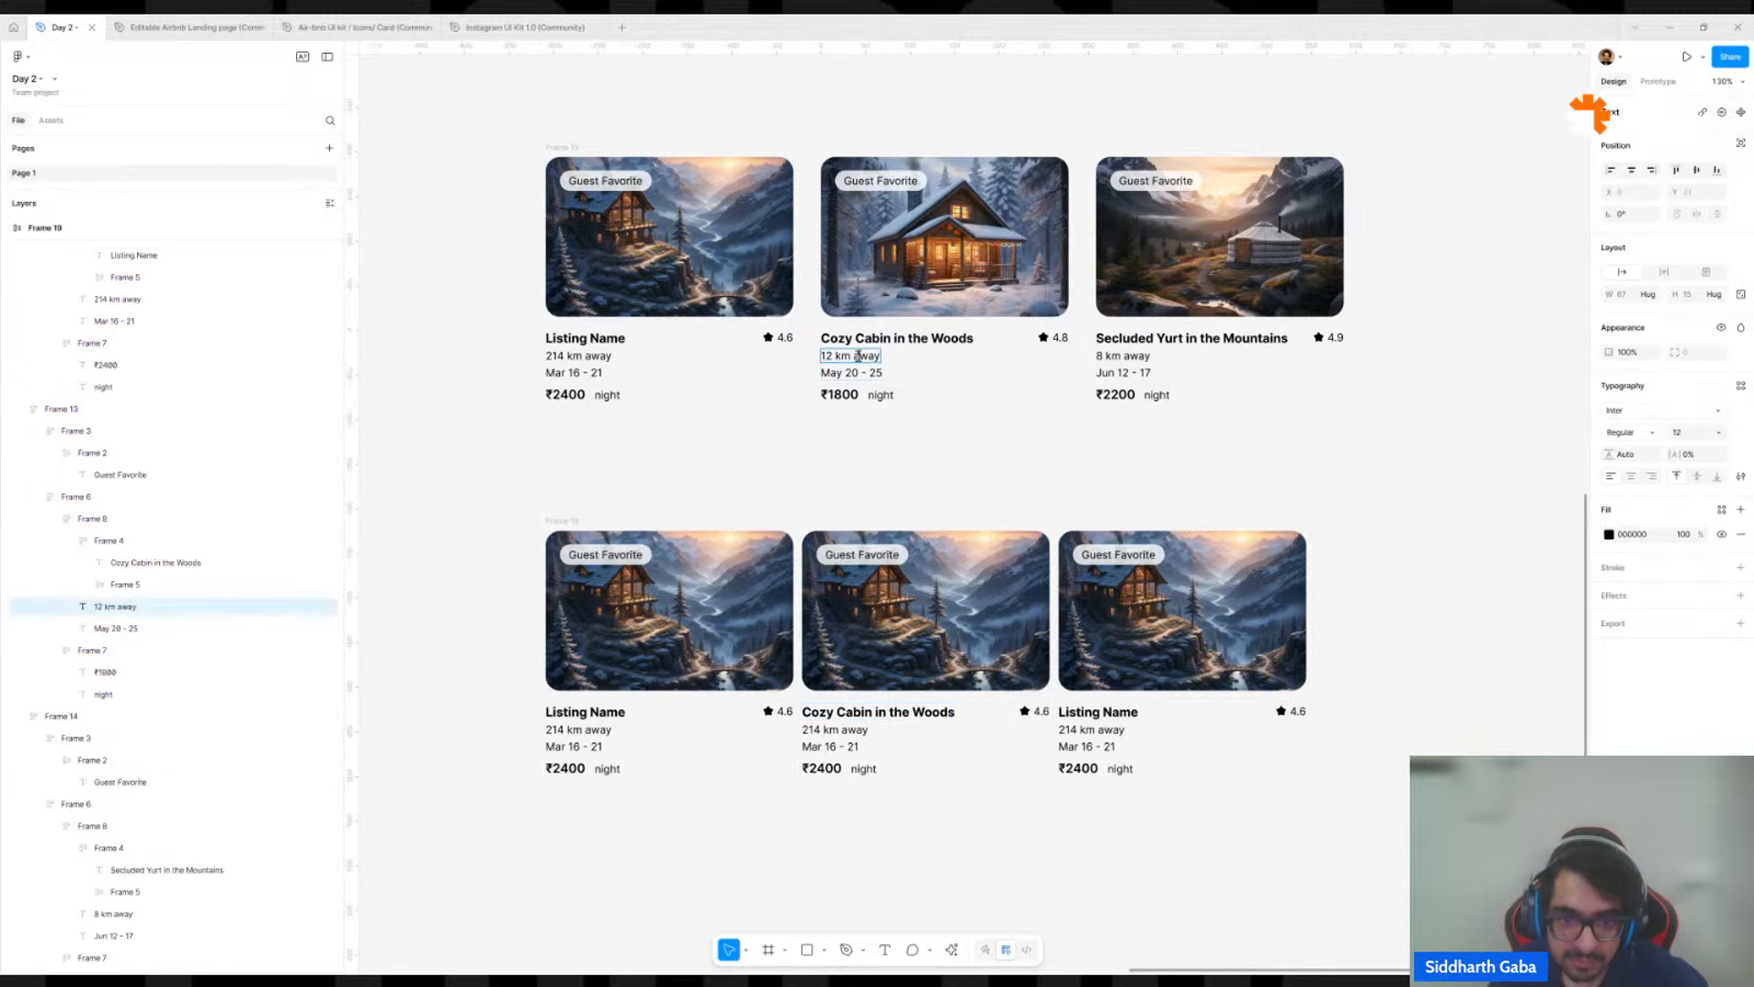
double_click(850, 730, "ctrl")
key("ctrl+v")
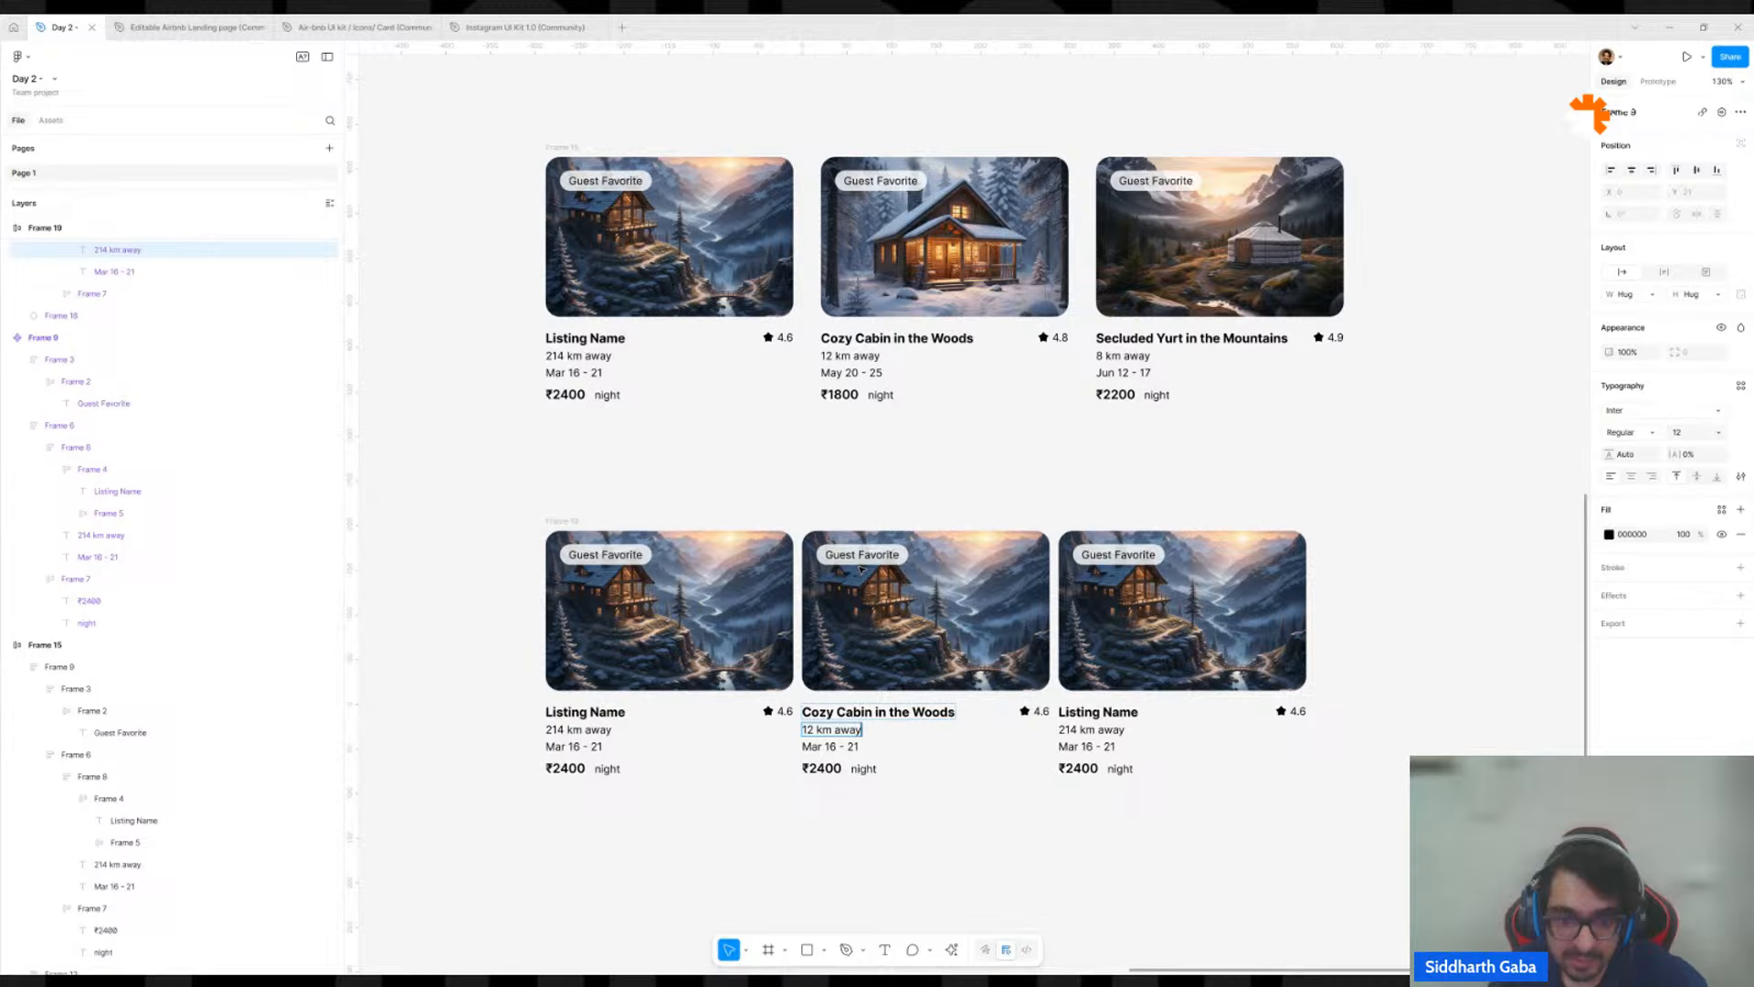
double_click(881, 374, "ctrl")
key("ctrl+c")
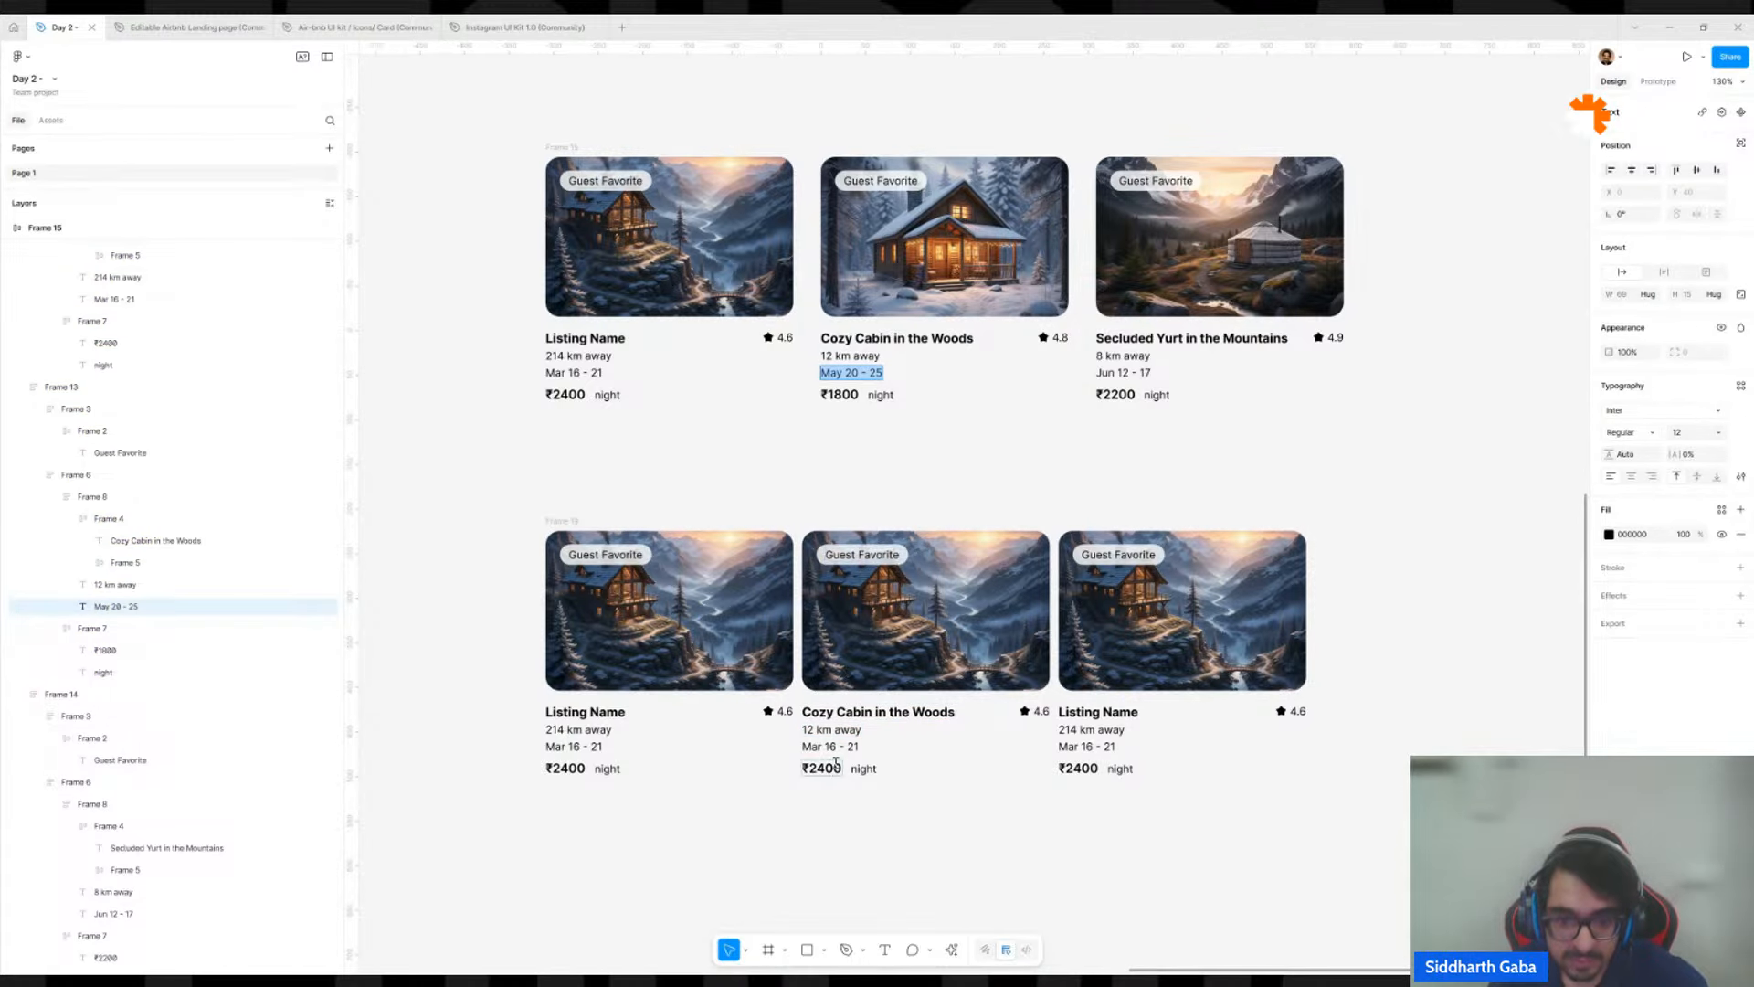
double_click(831, 746, "ctrl")
key("ctrl+v")
Set the middle instance's price to "₹1800", copied from the cabin card above.
double_click(853, 404, "ctrl")
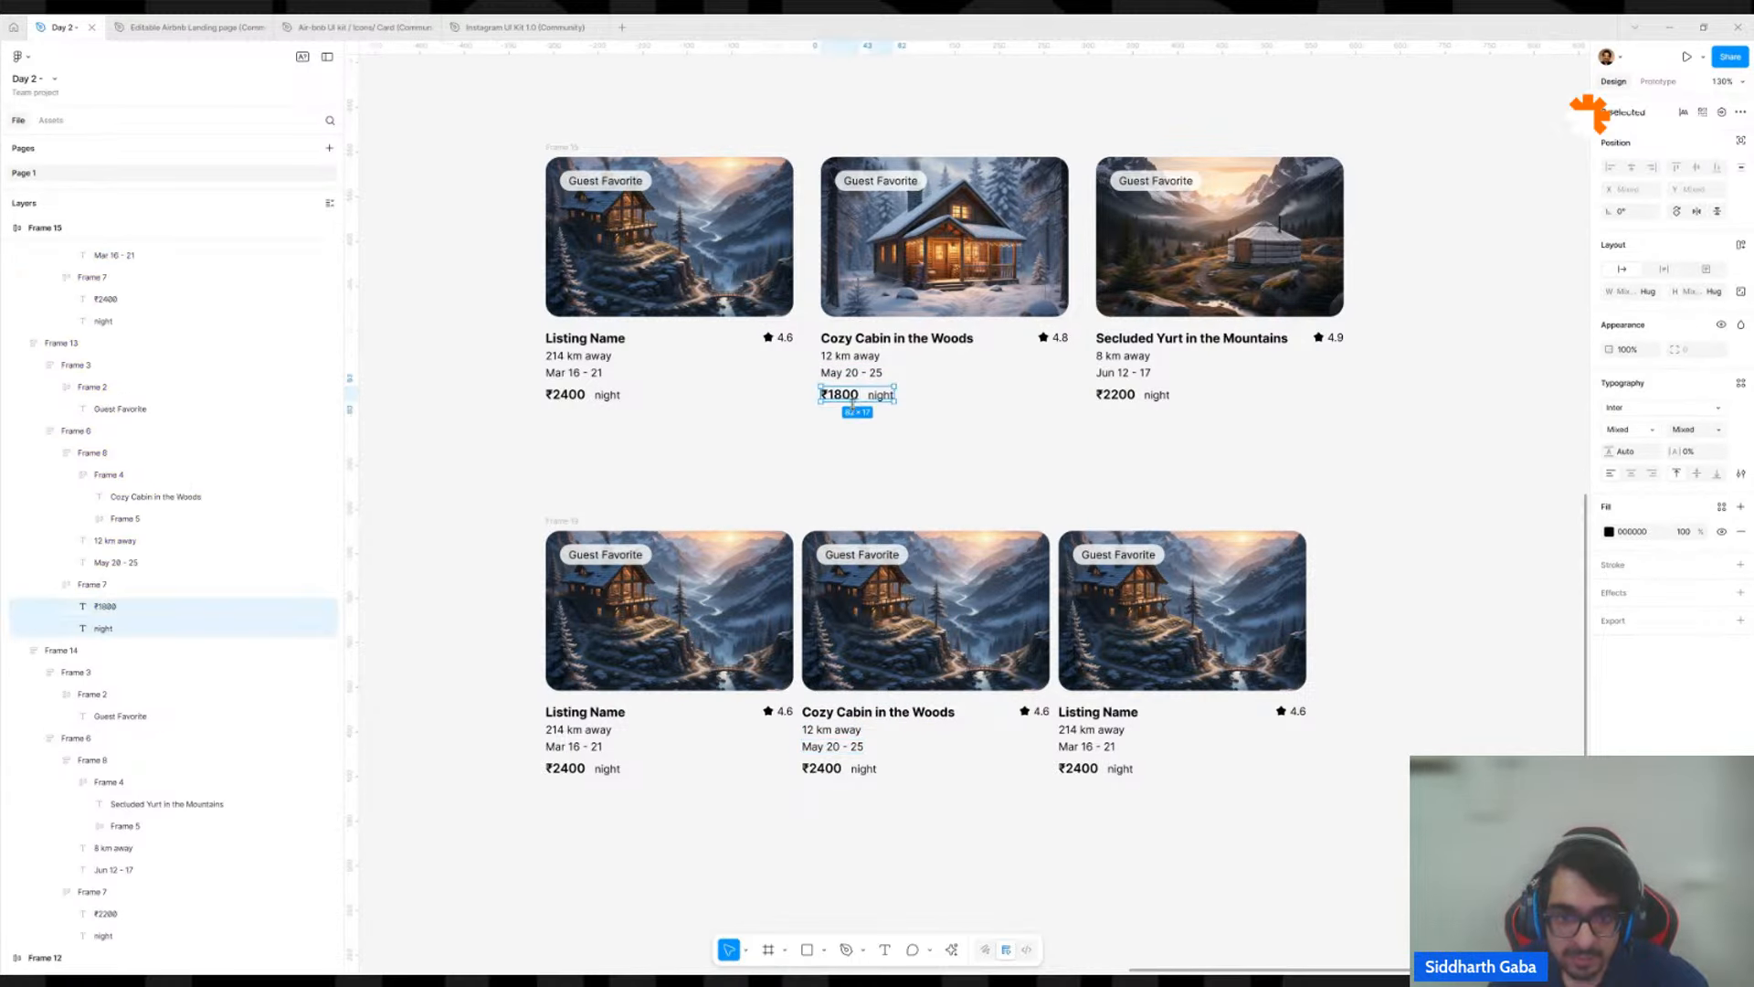
left_click(853, 394)
double_click(854, 393)
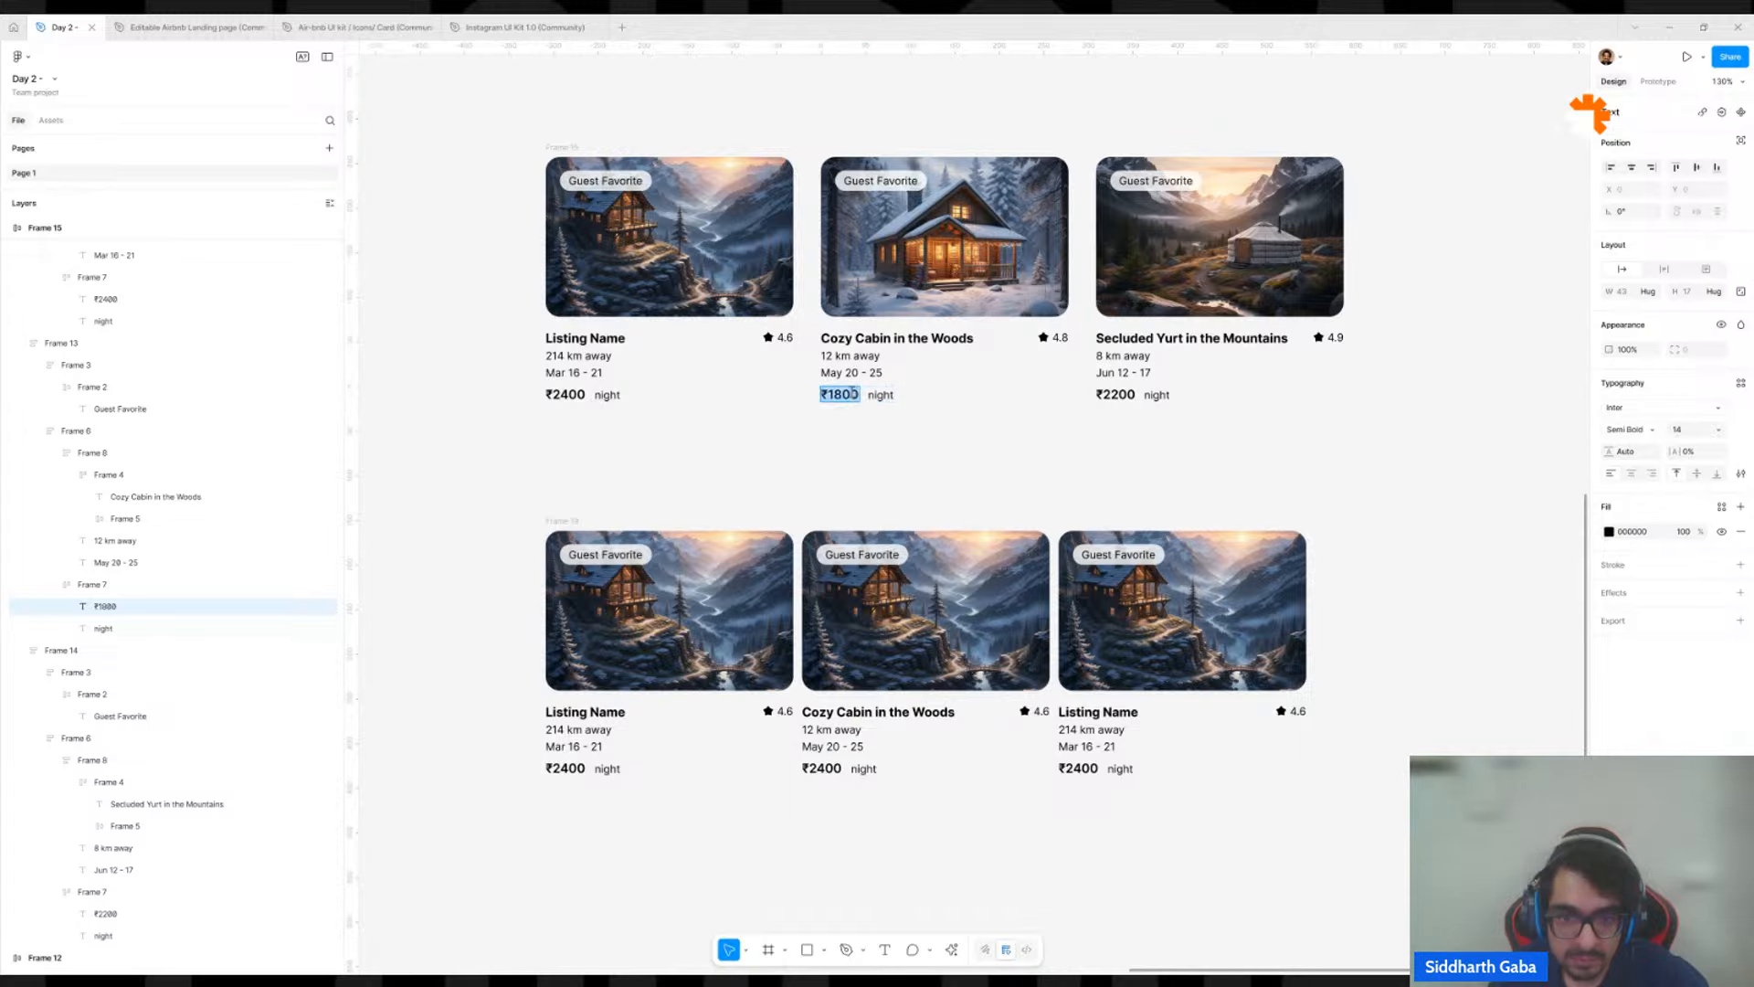
double_click(832, 770)
key("ctrl+v")
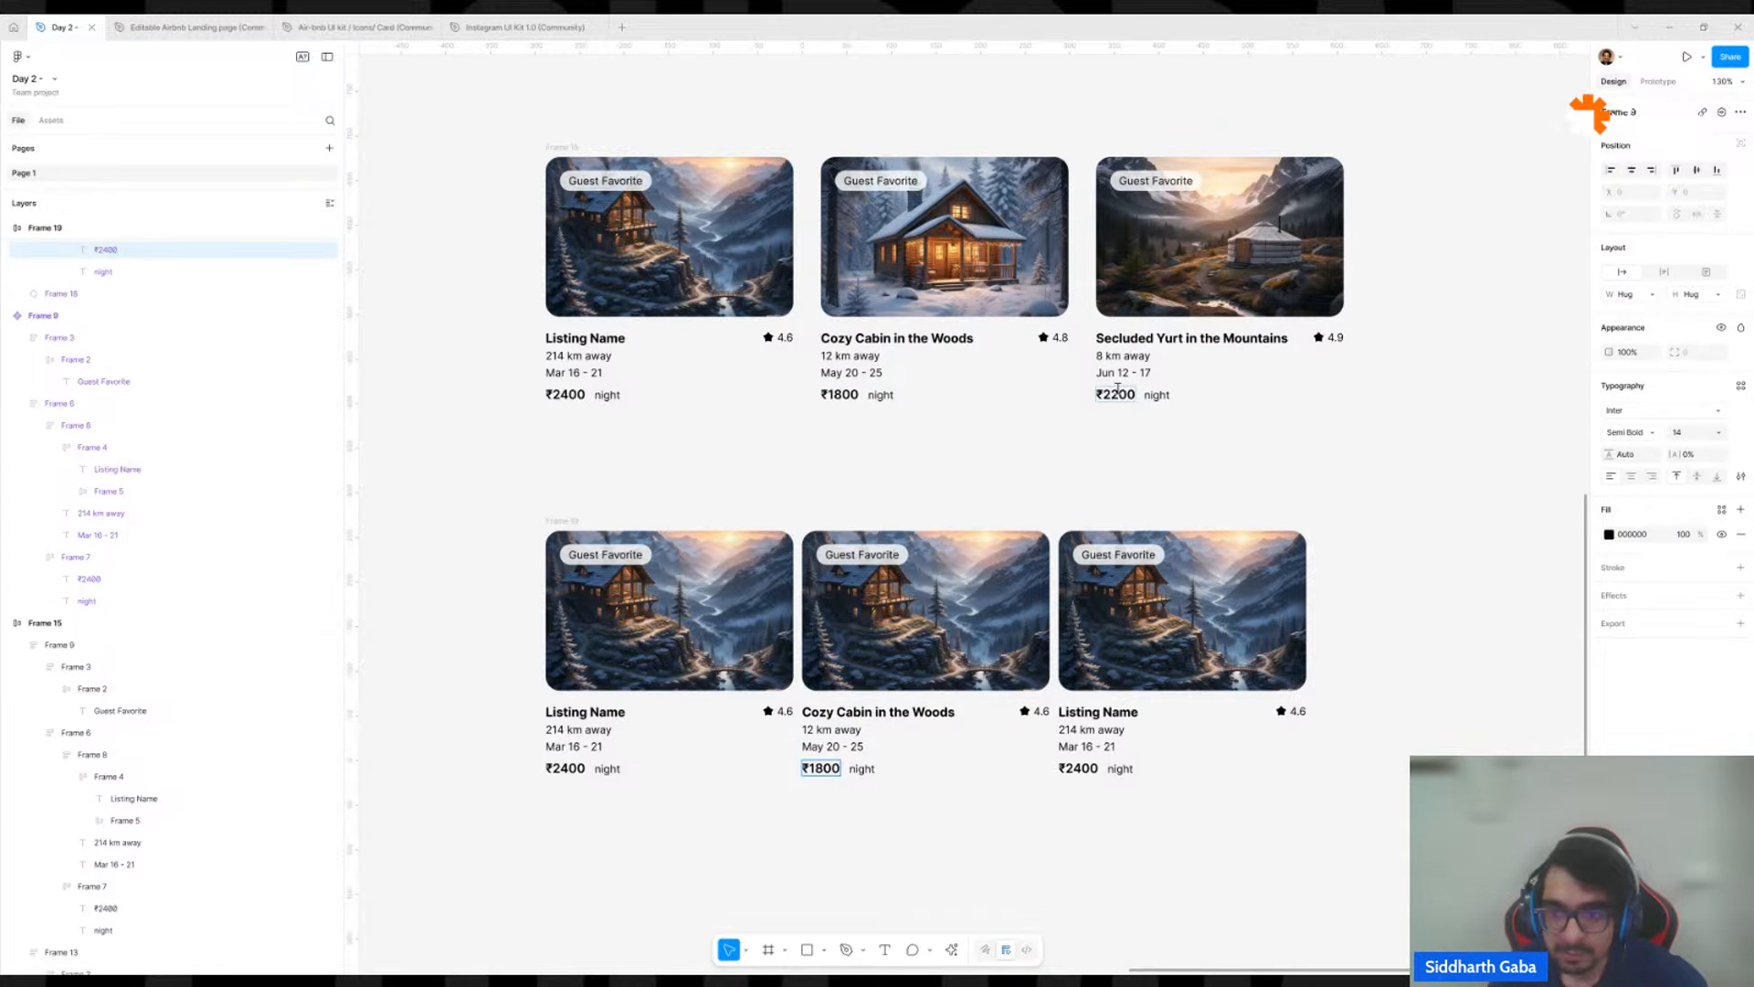
Set the third instance's name, distance and dates to "Secluded Yurt in the Mountains", "8 km away" and "Jun 12 - 17", copied from the yurt card above.
double_click(1119, 338)
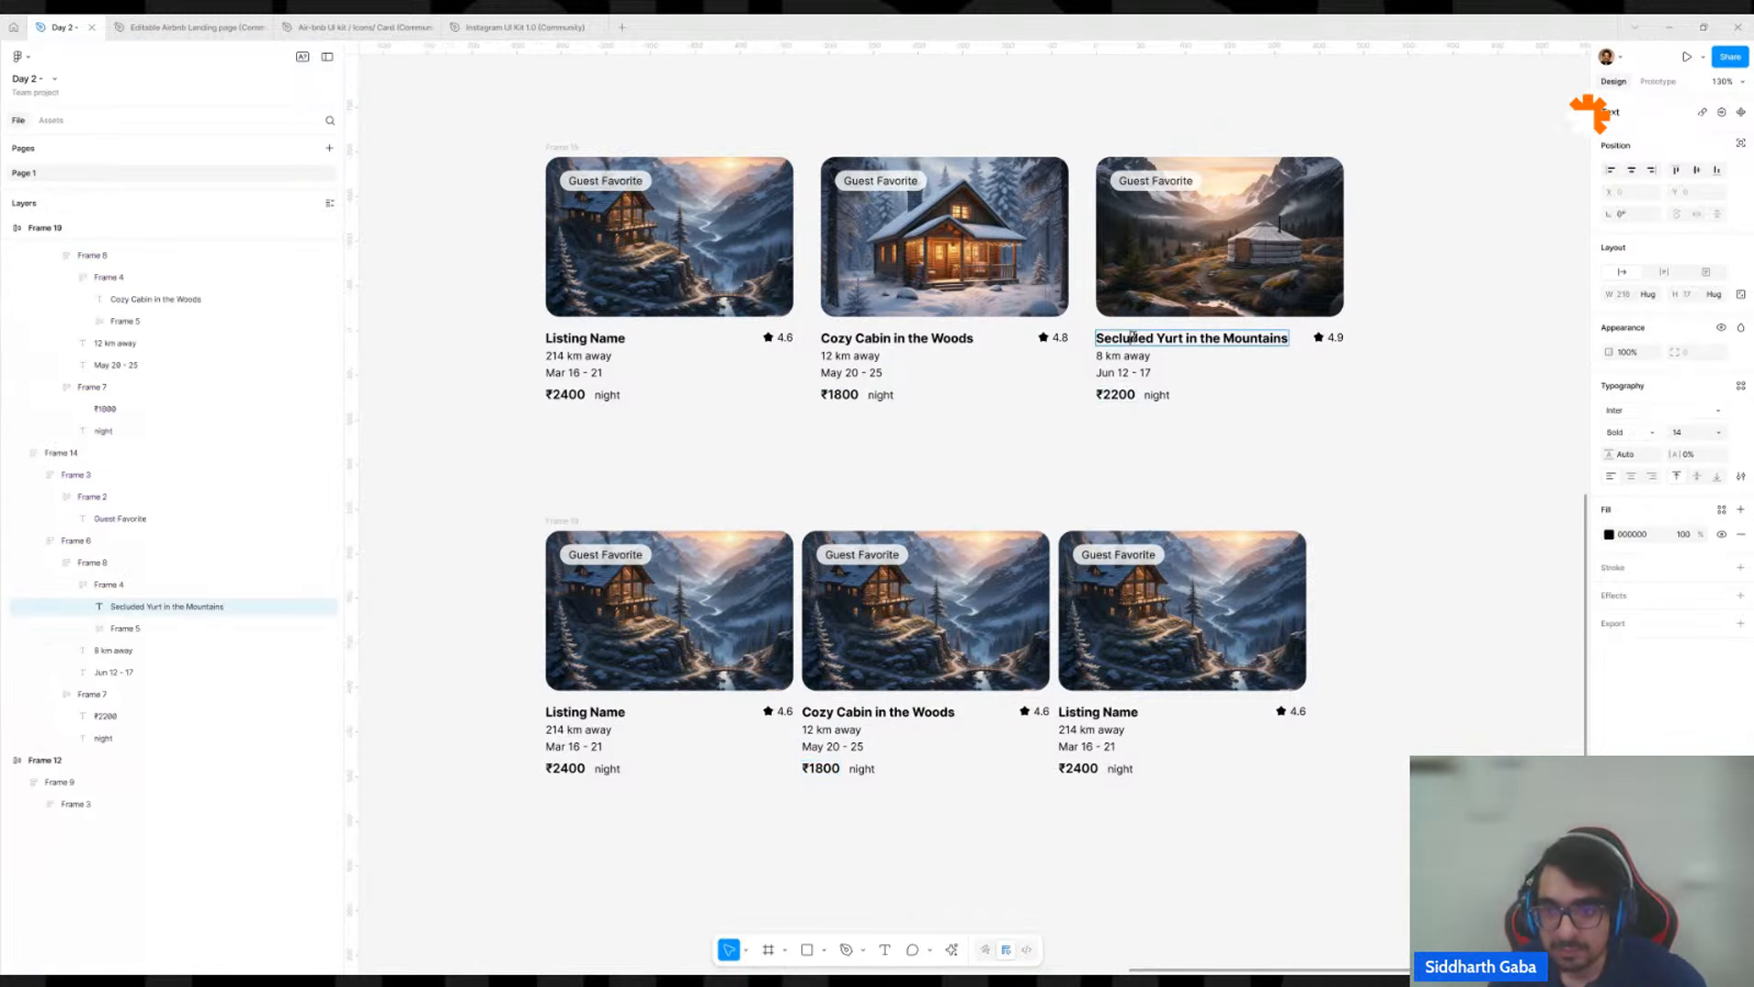
double_click(1090, 714)
key("ctrl+v")
double_click(1124, 356)
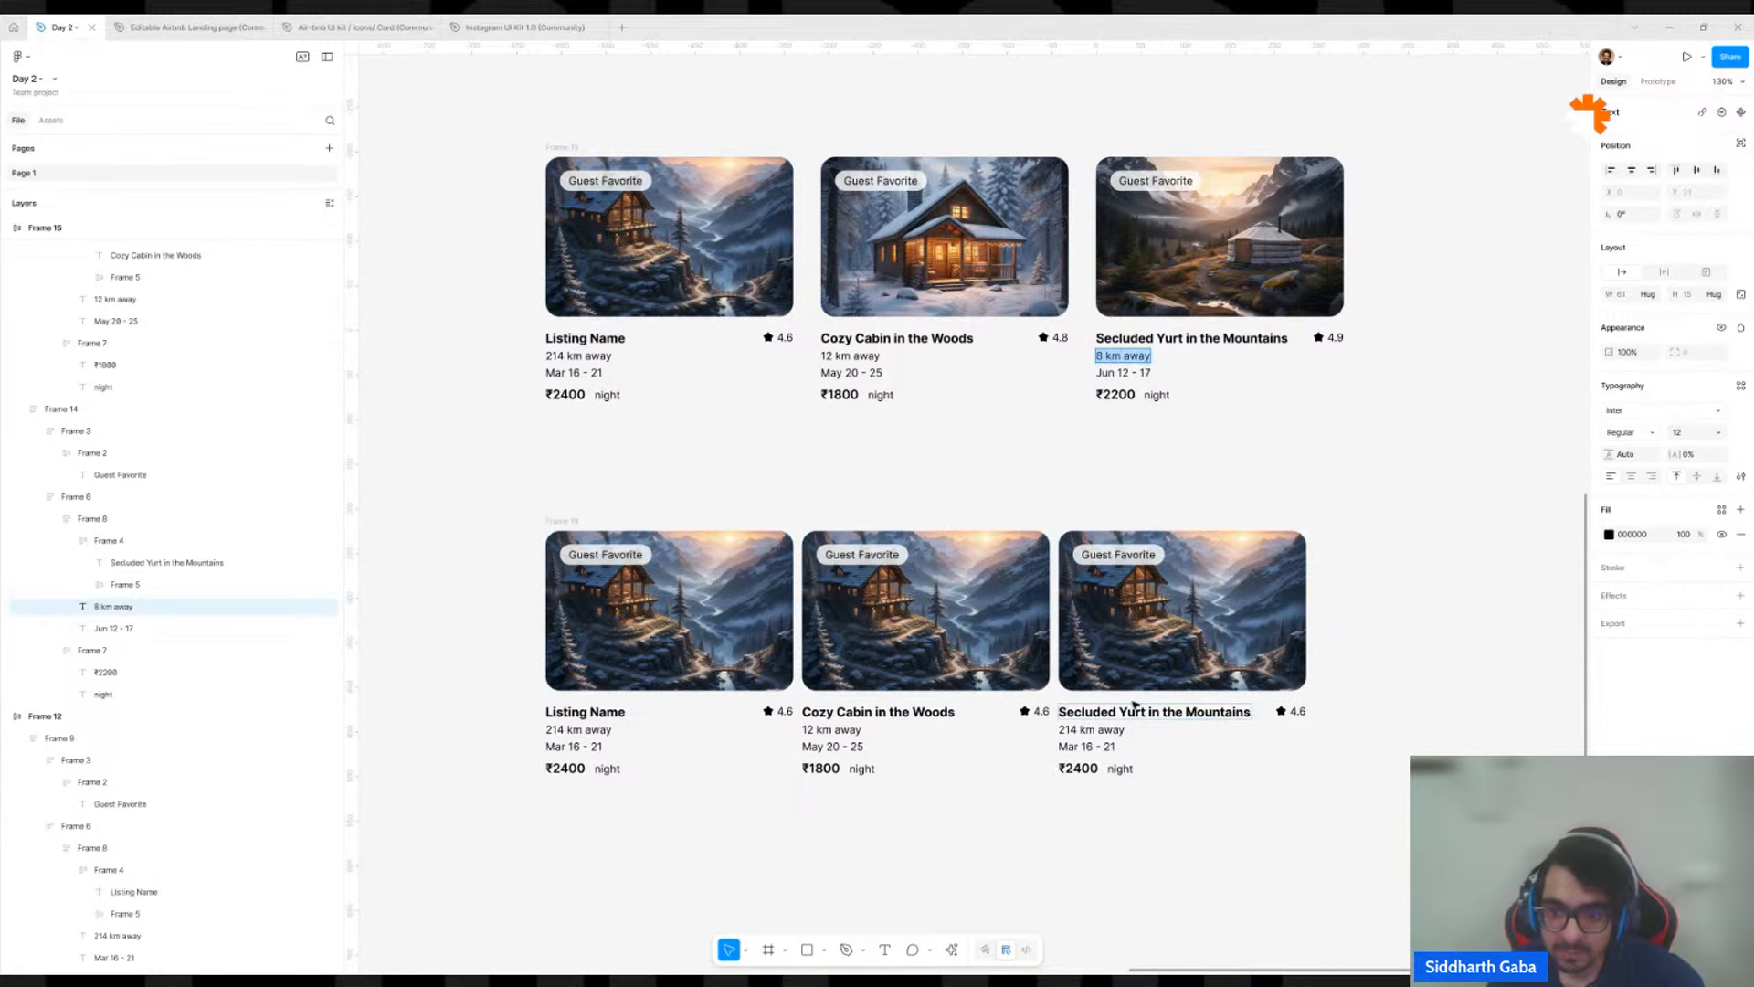
left_click(1121, 729)
key("ctrl+v")
double_click(1124, 373)
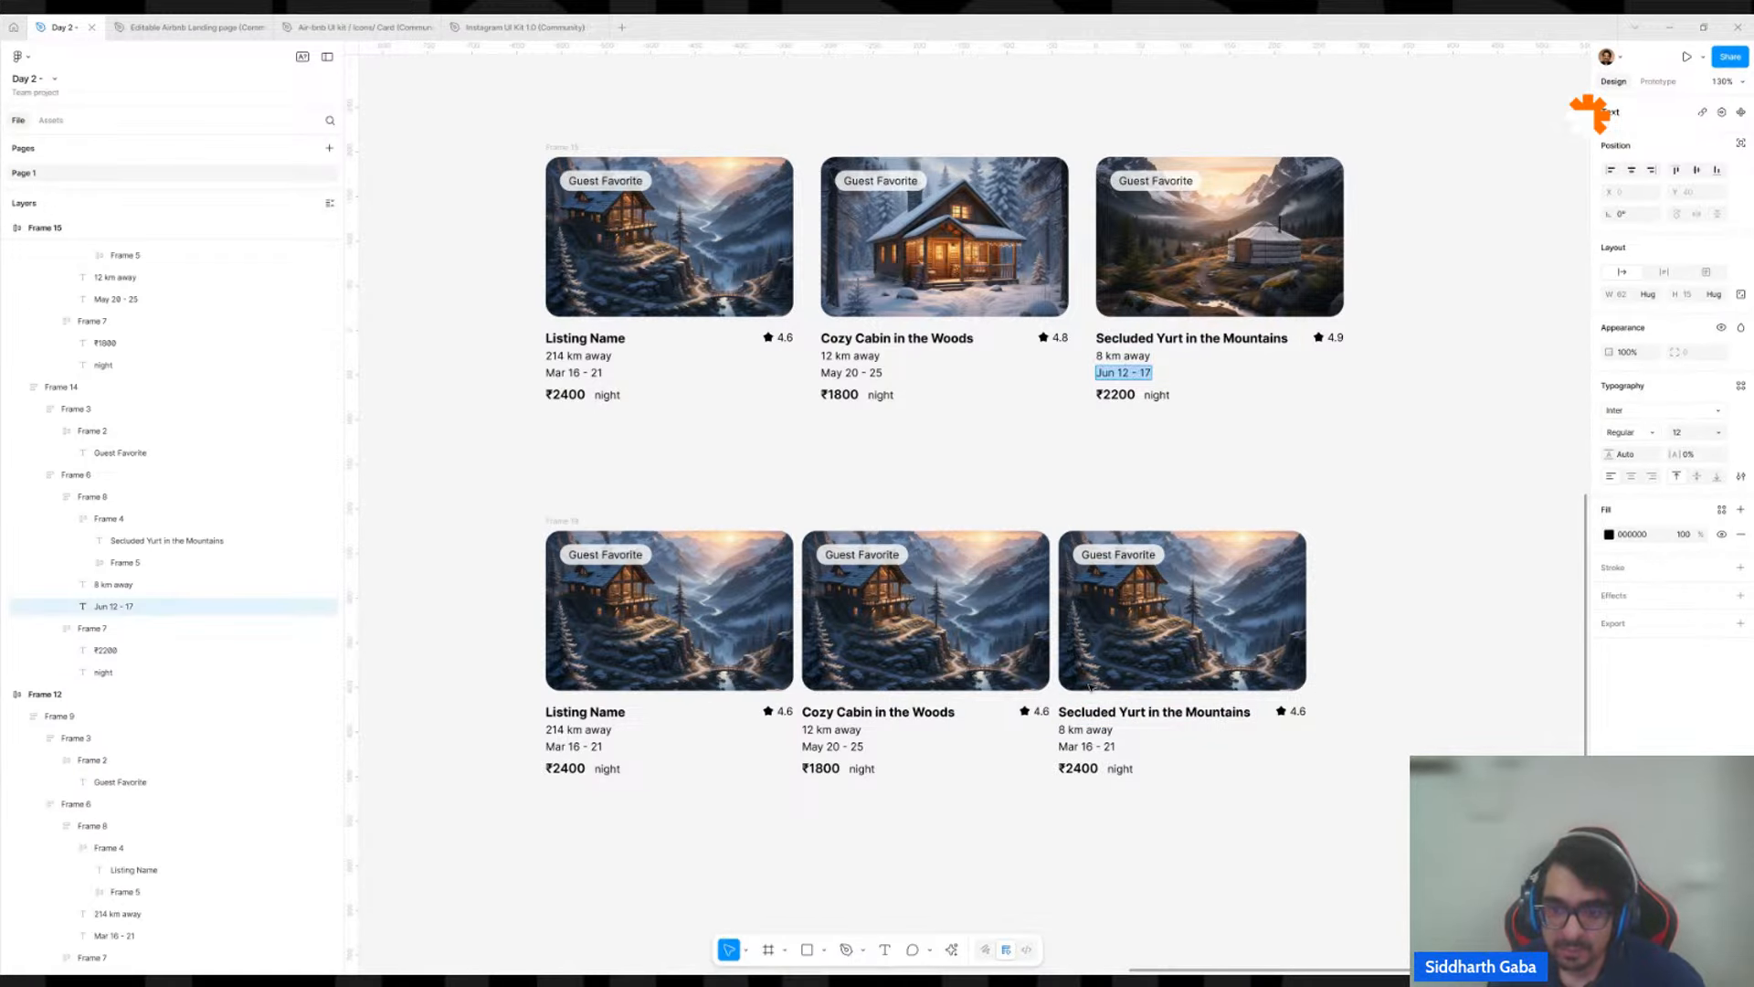
key("ctrl+c")
left_click(1069, 747)
key("ctrl+v")
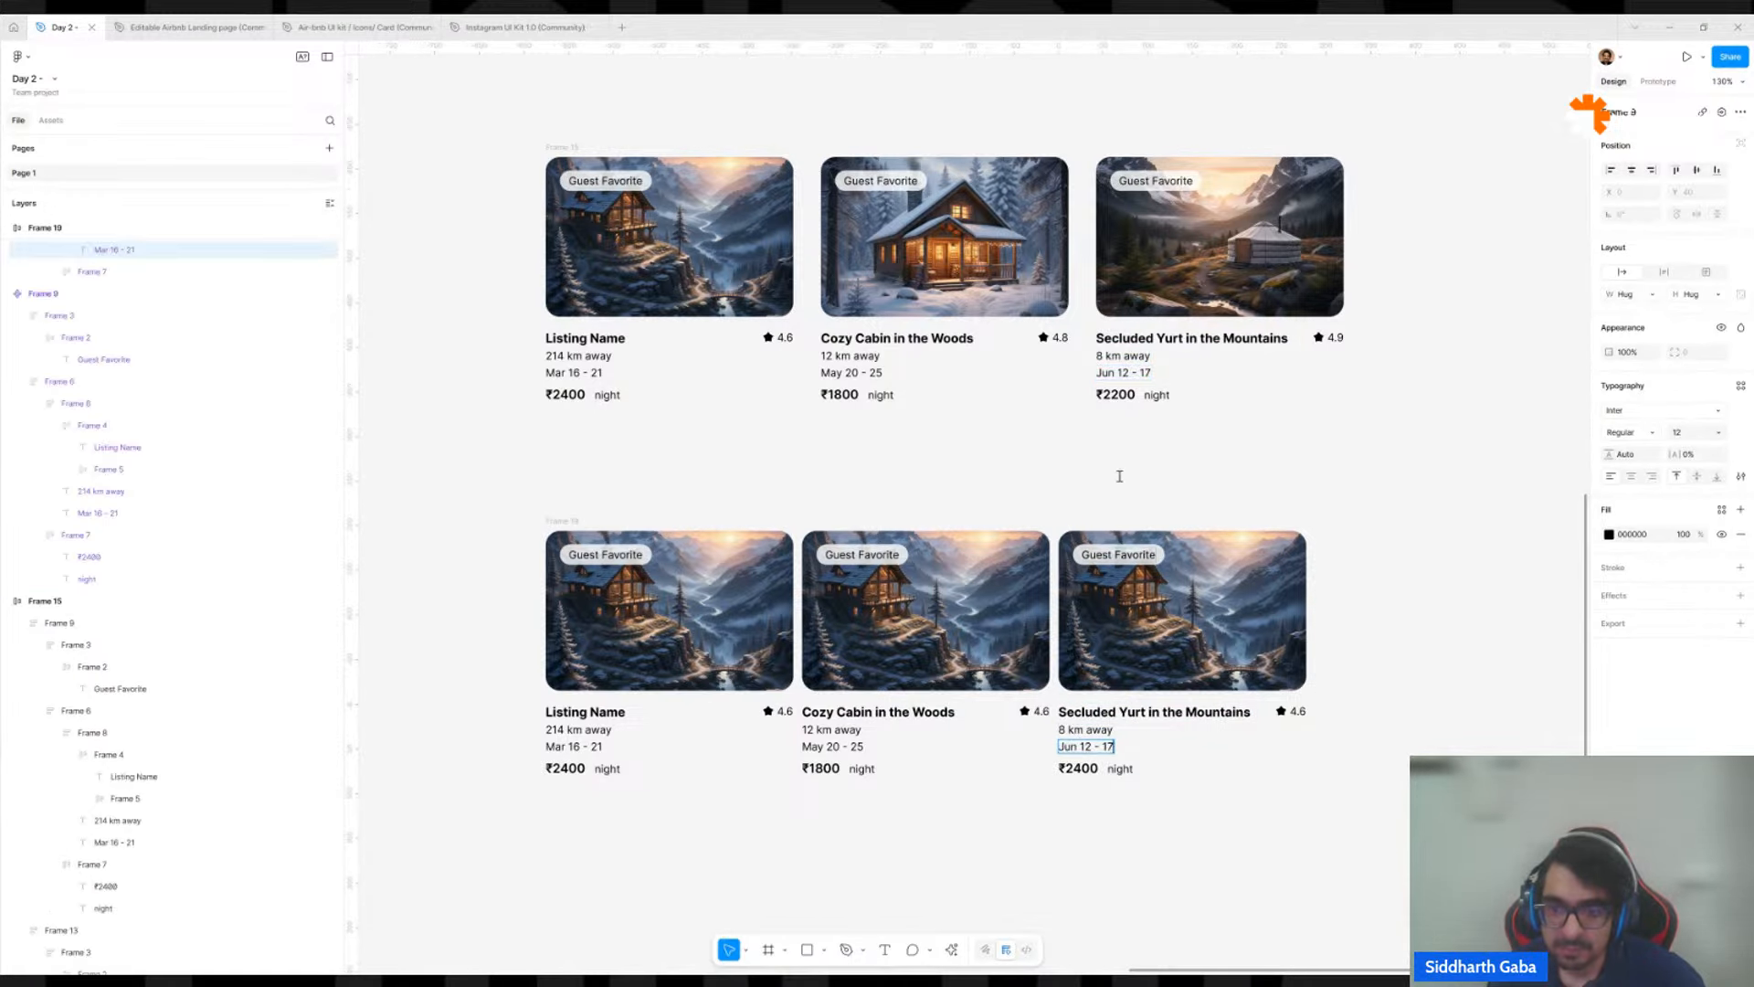
Set the third instance's price to "₹2200", copied from the yurt card above.
double_click(1111, 395)
key("ctrl+c")
left_click(1084, 777)
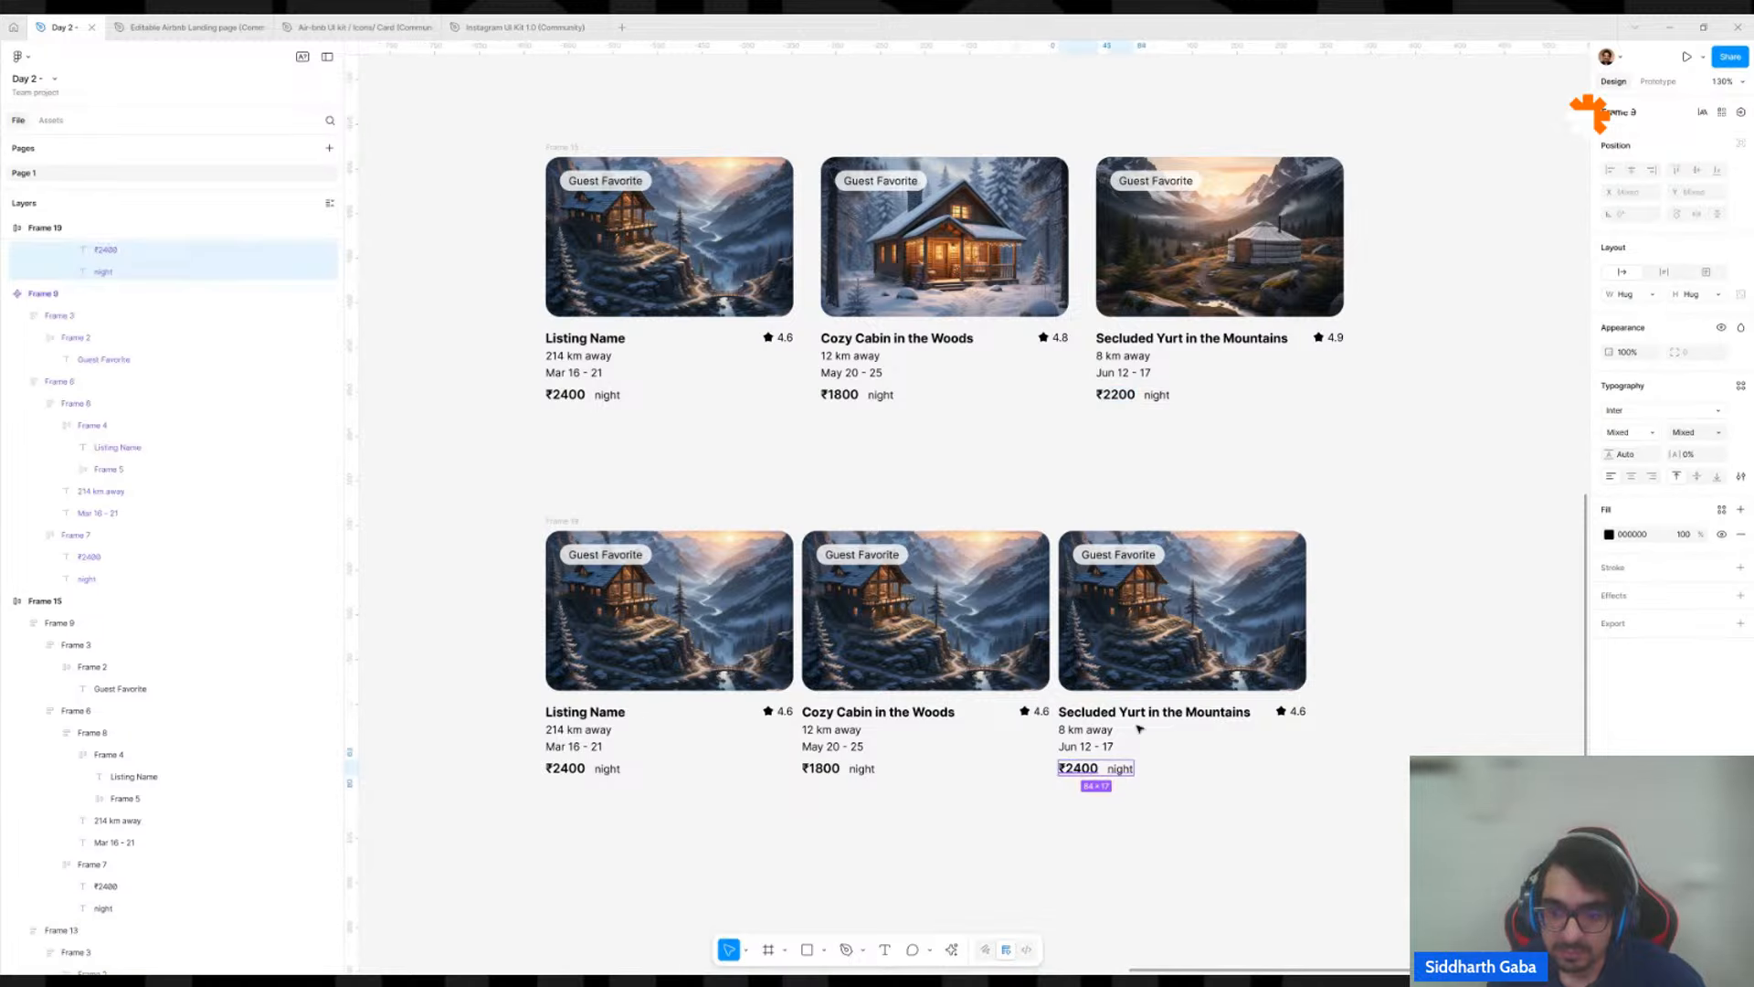
key("ctrl+v")
key("ctrl+z")
double_click(1084, 770)
key("ctrl+v")
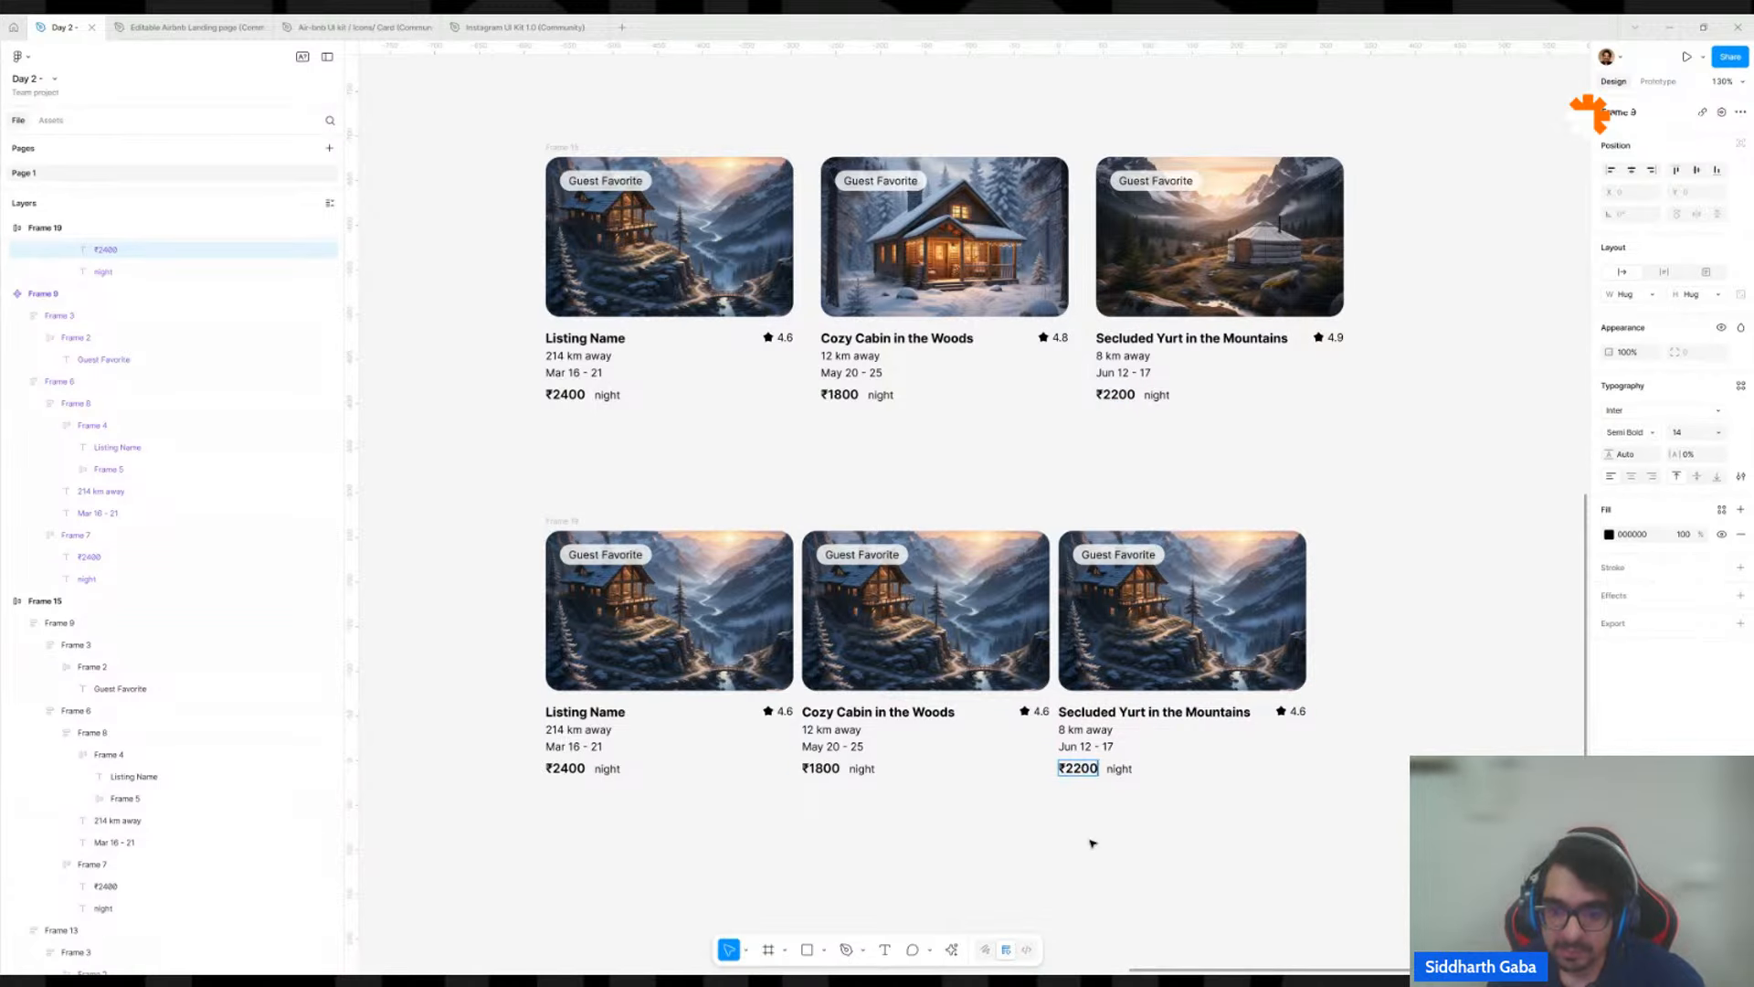
key("Escape")
Copy the image fill of the original cabin card onto the middle instance's picture frame.
left_click(1039, 270)
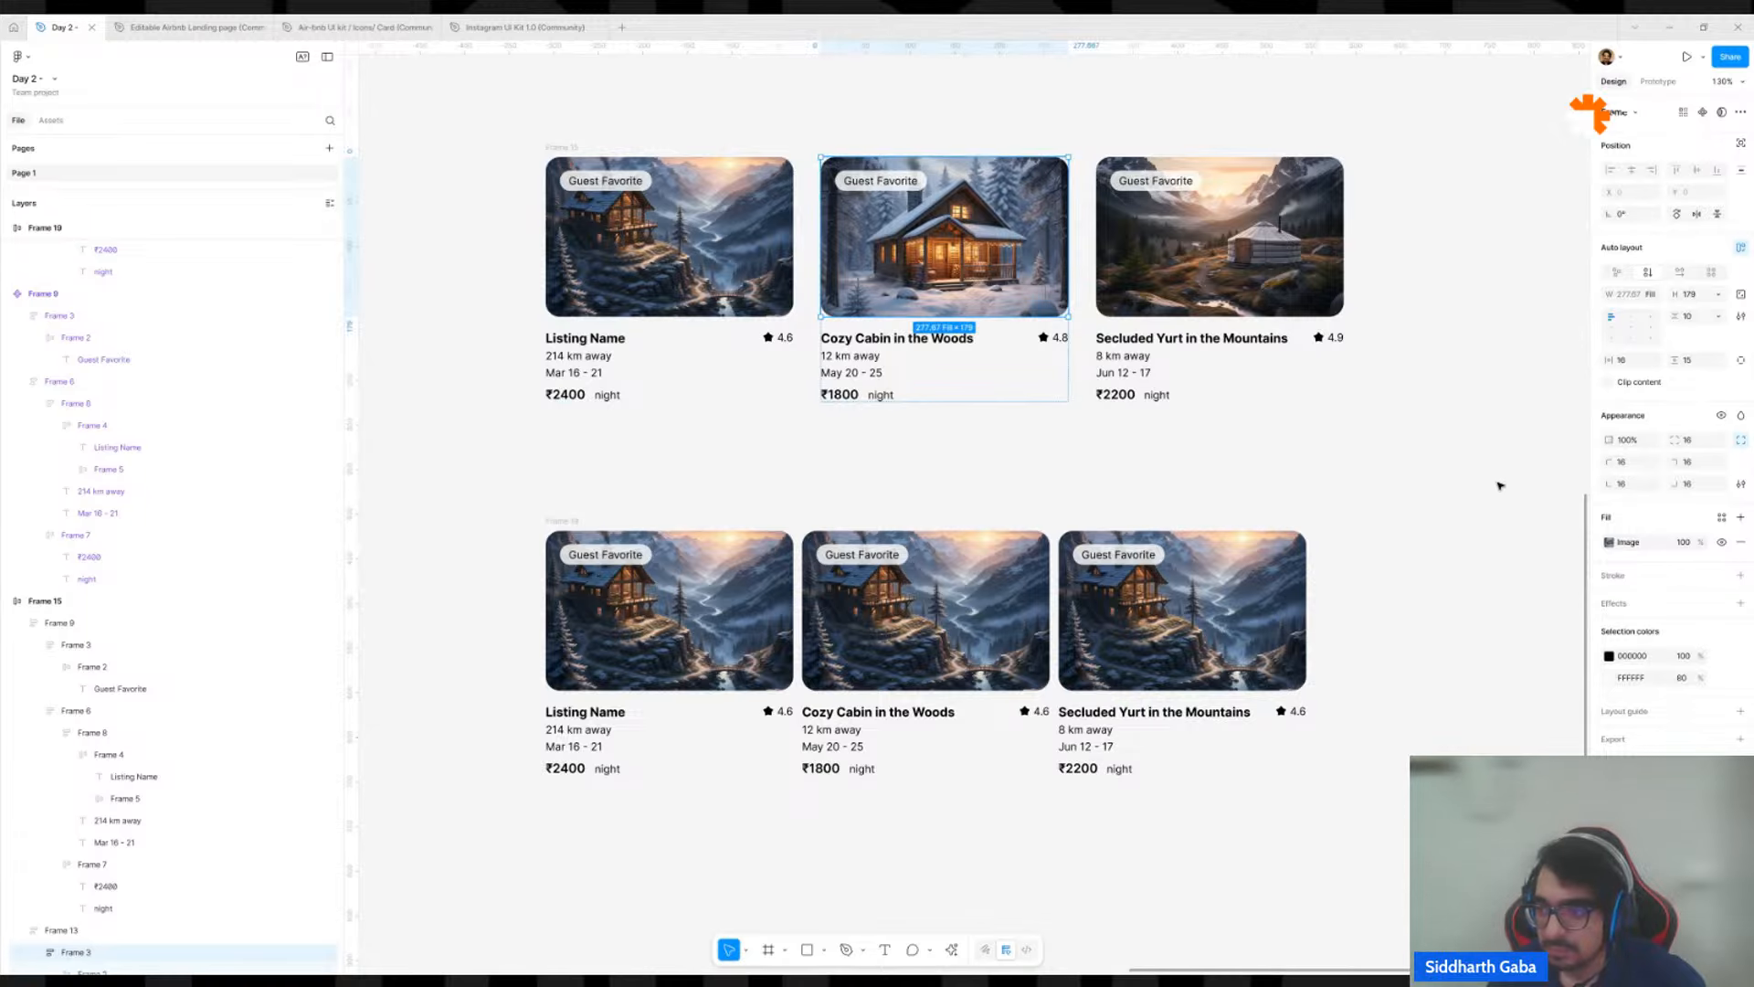
left_click(1610, 541)
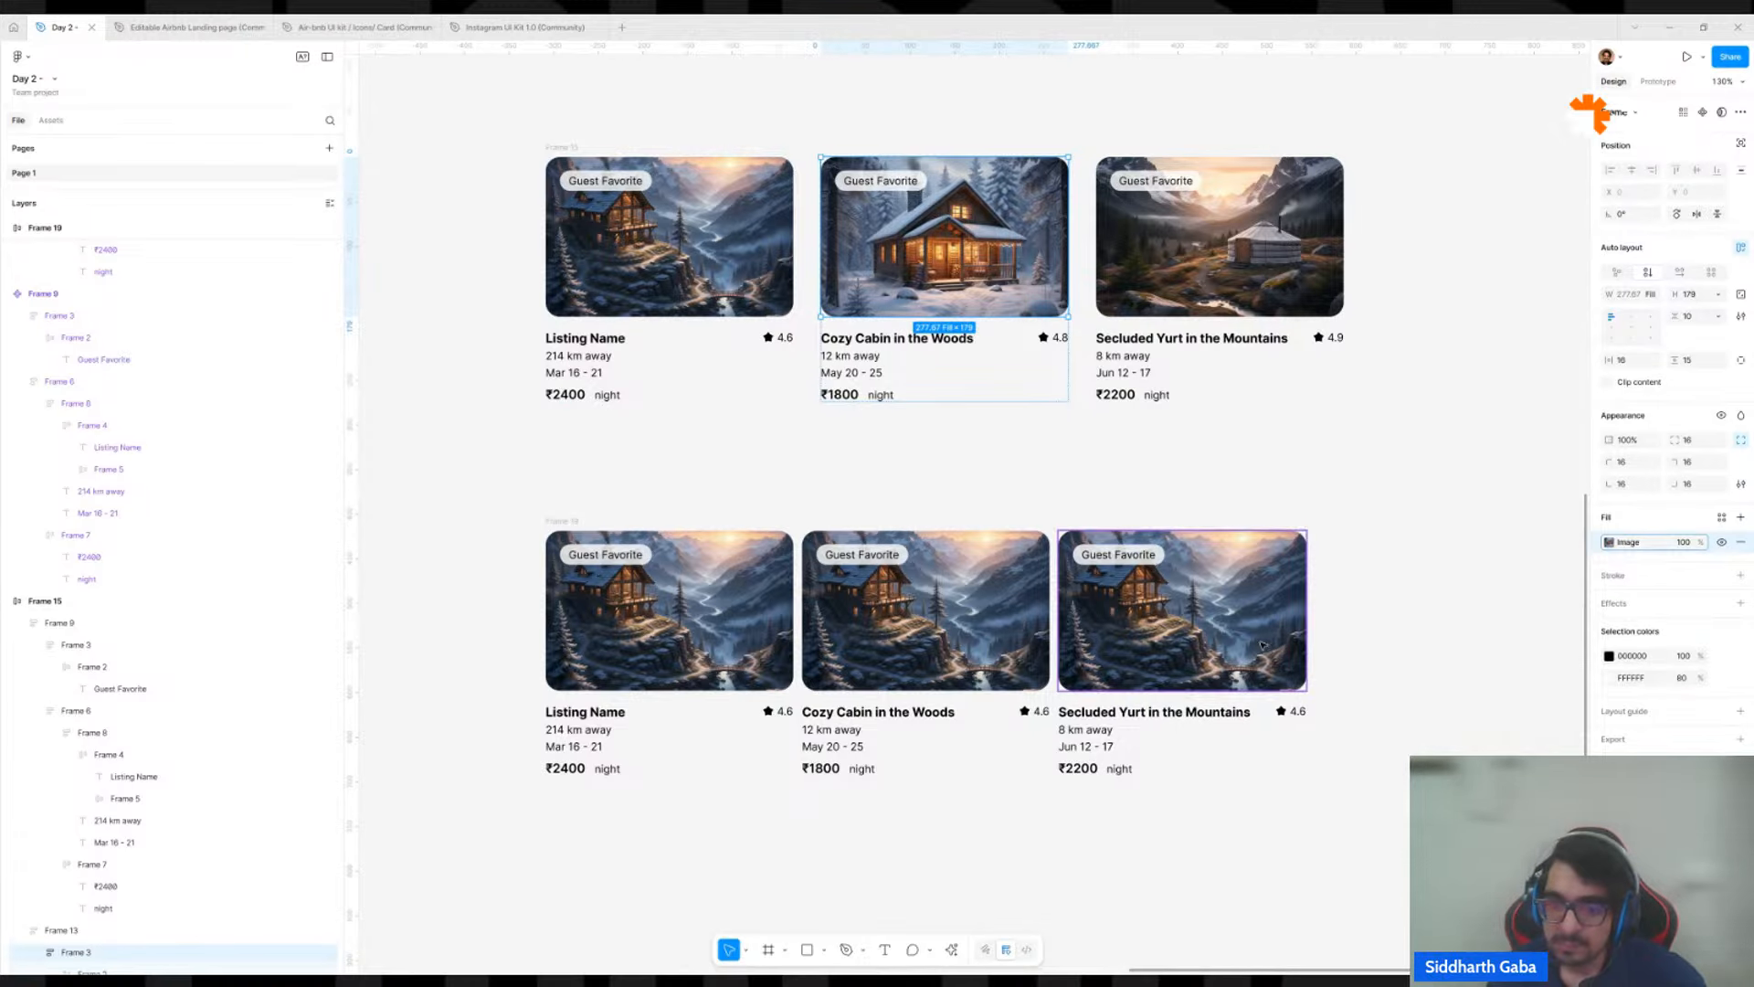
left_click(863, 609, "ctrl")
key("ctrl+v")
Copy the image fill of the original yurt card onto the third instance's picture frame.
left_click(1211, 266, "ctrl")
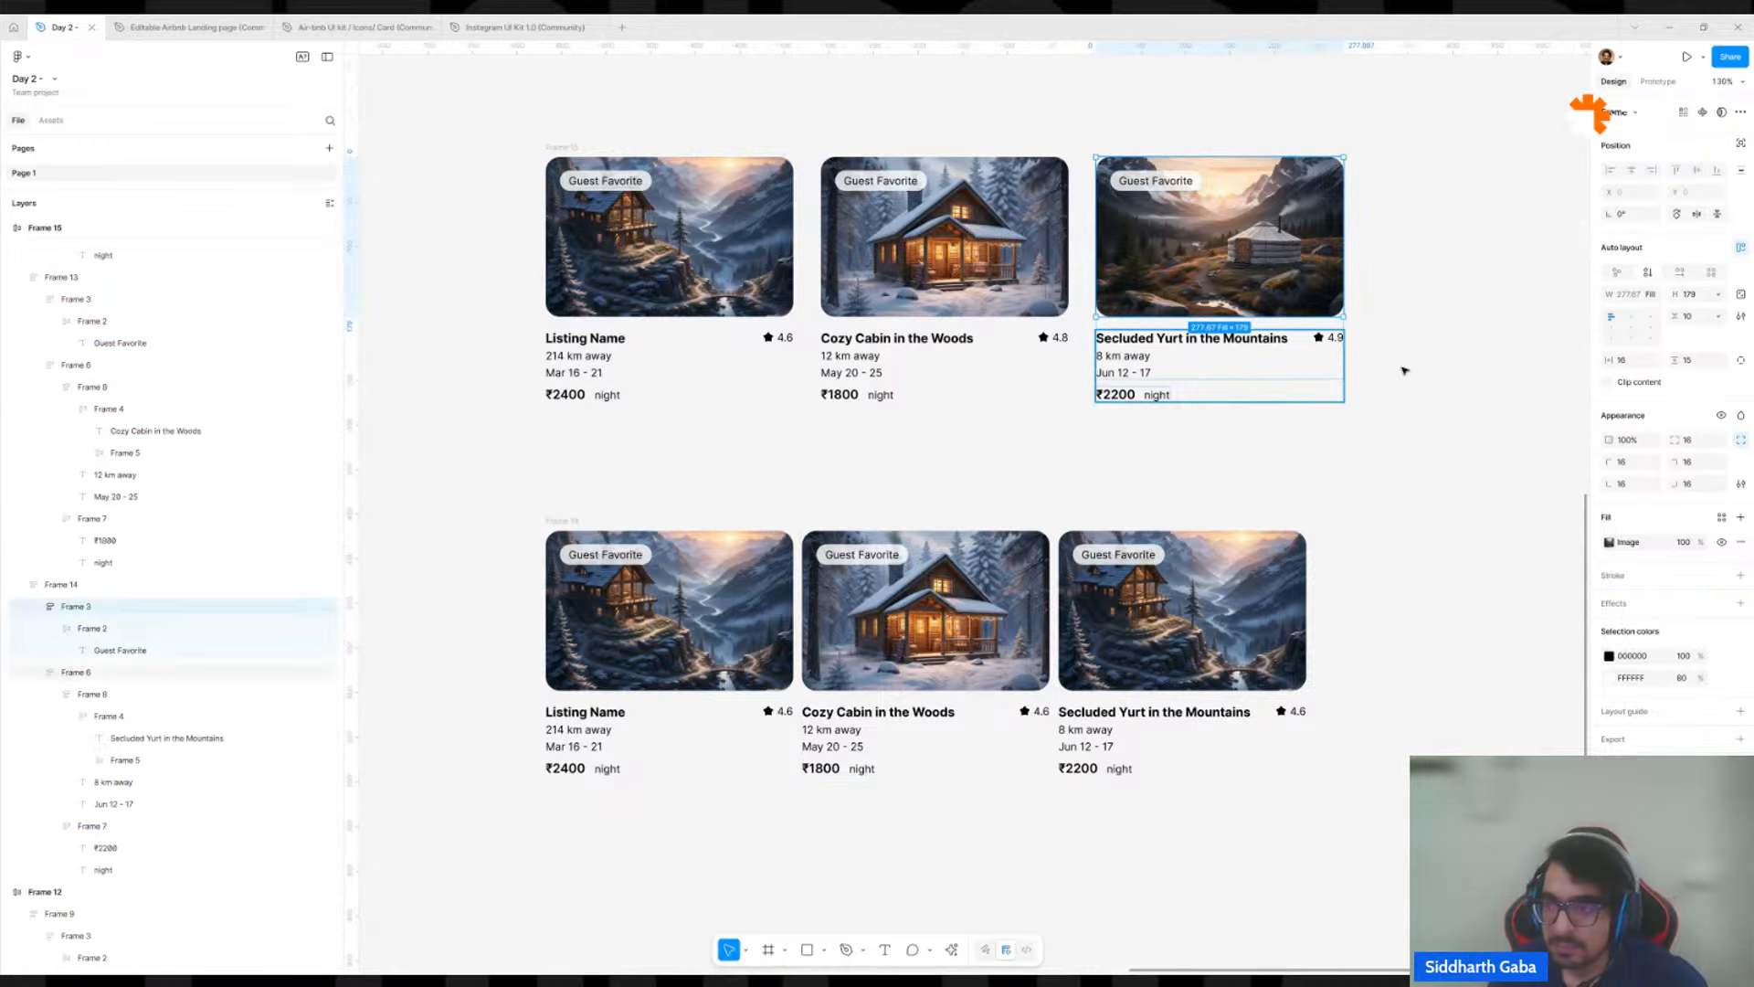
left_click(1608, 543)
key("ctrl+c")
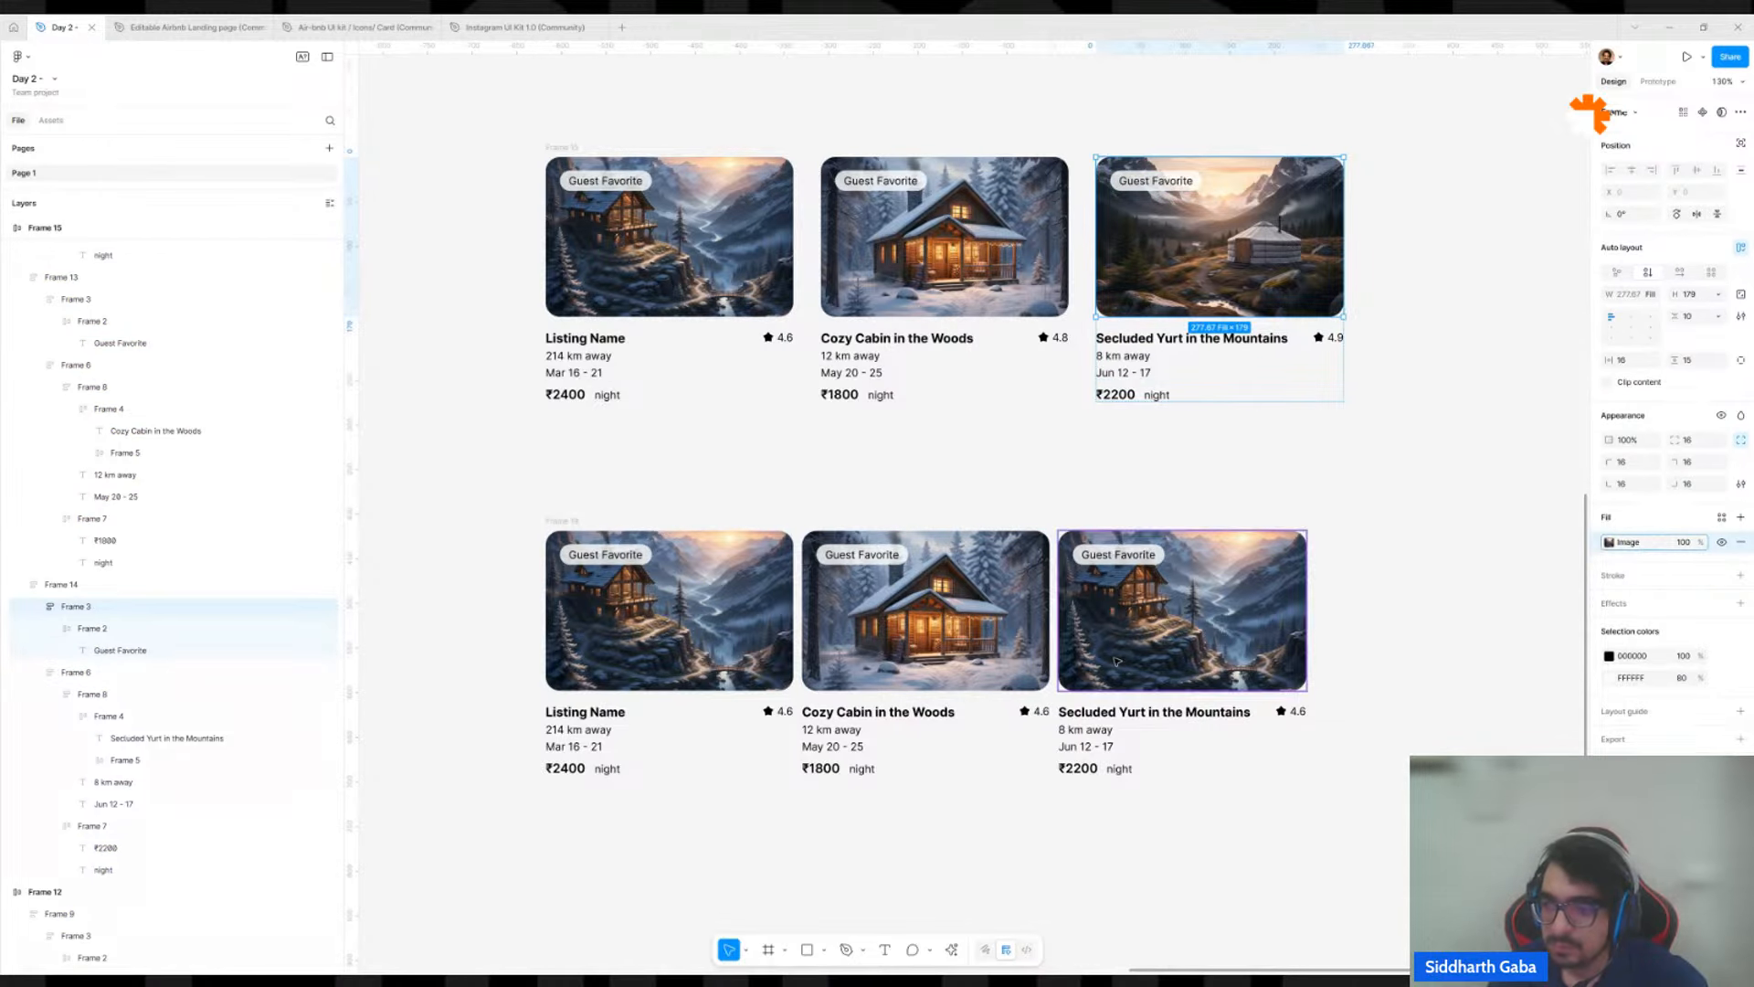
left_click(1183, 609, "ctrl")
key("ctrl+v")
left_click(1411, 557)
Duplicate the star rating group of the main component and place the copy on empty canvas above the card.
scroll(1413, 551, "down", 5)
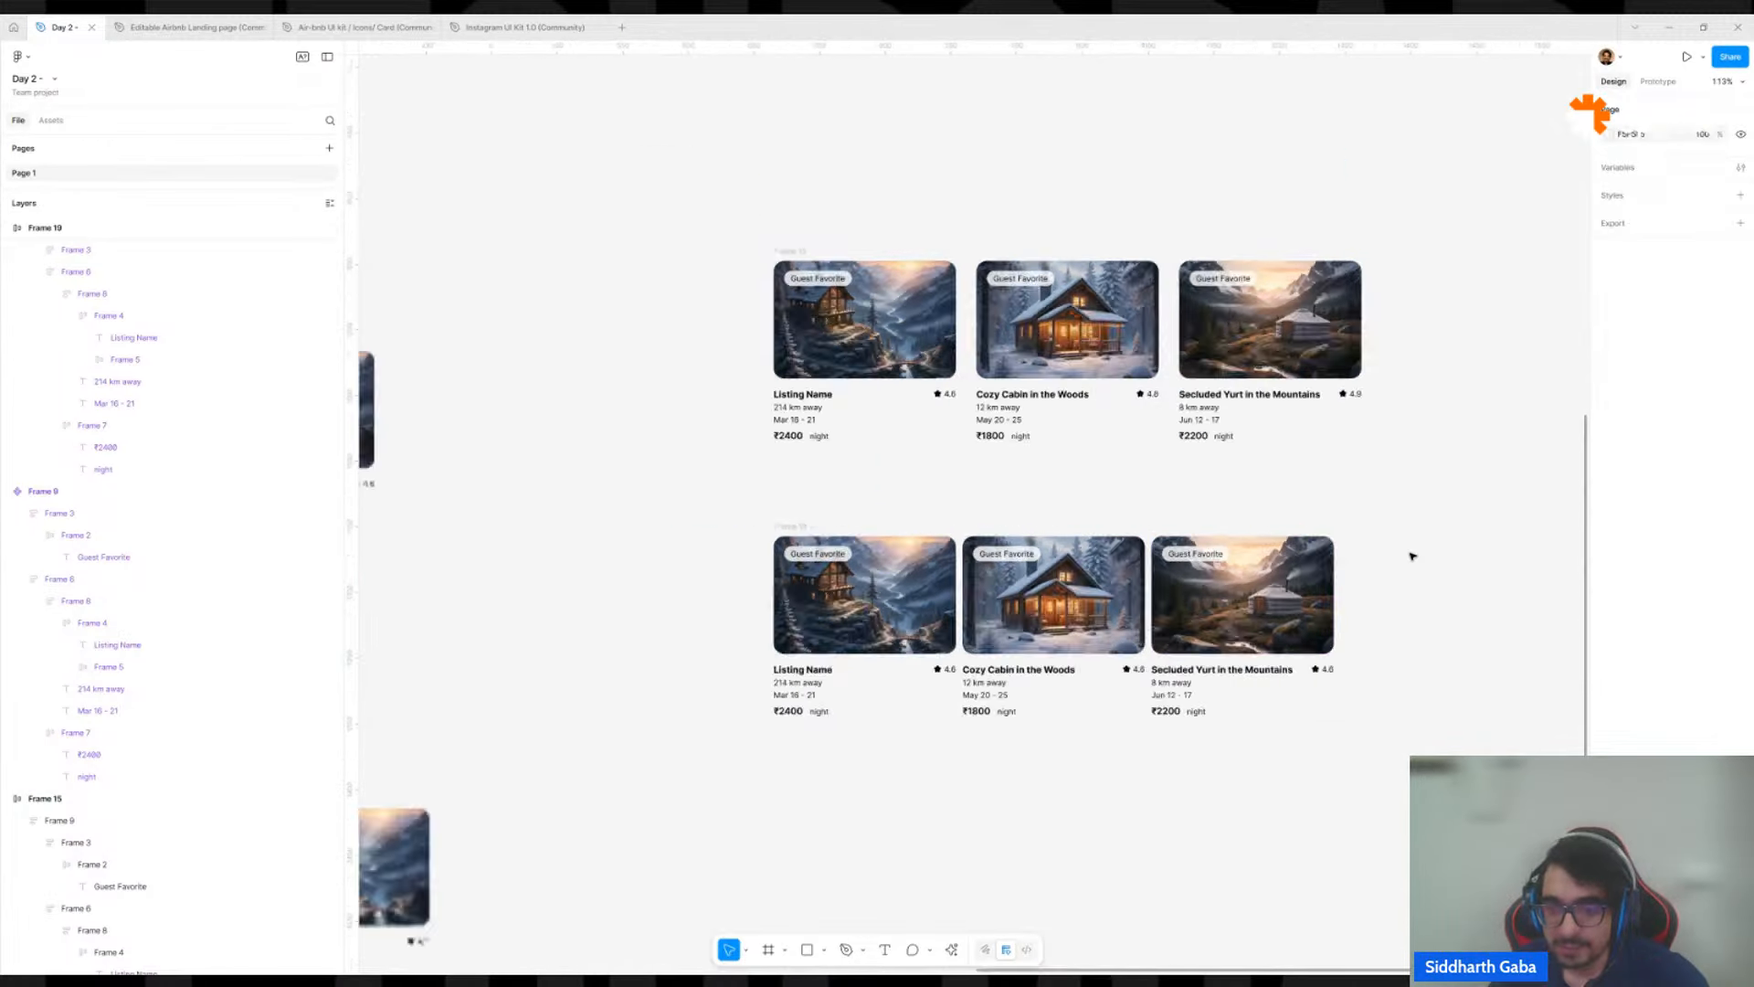
left_click_drag(828, 686, 980, 544)
scroll(1035, 645, "up", 1)
scroll(1035, 645, "up", 5)
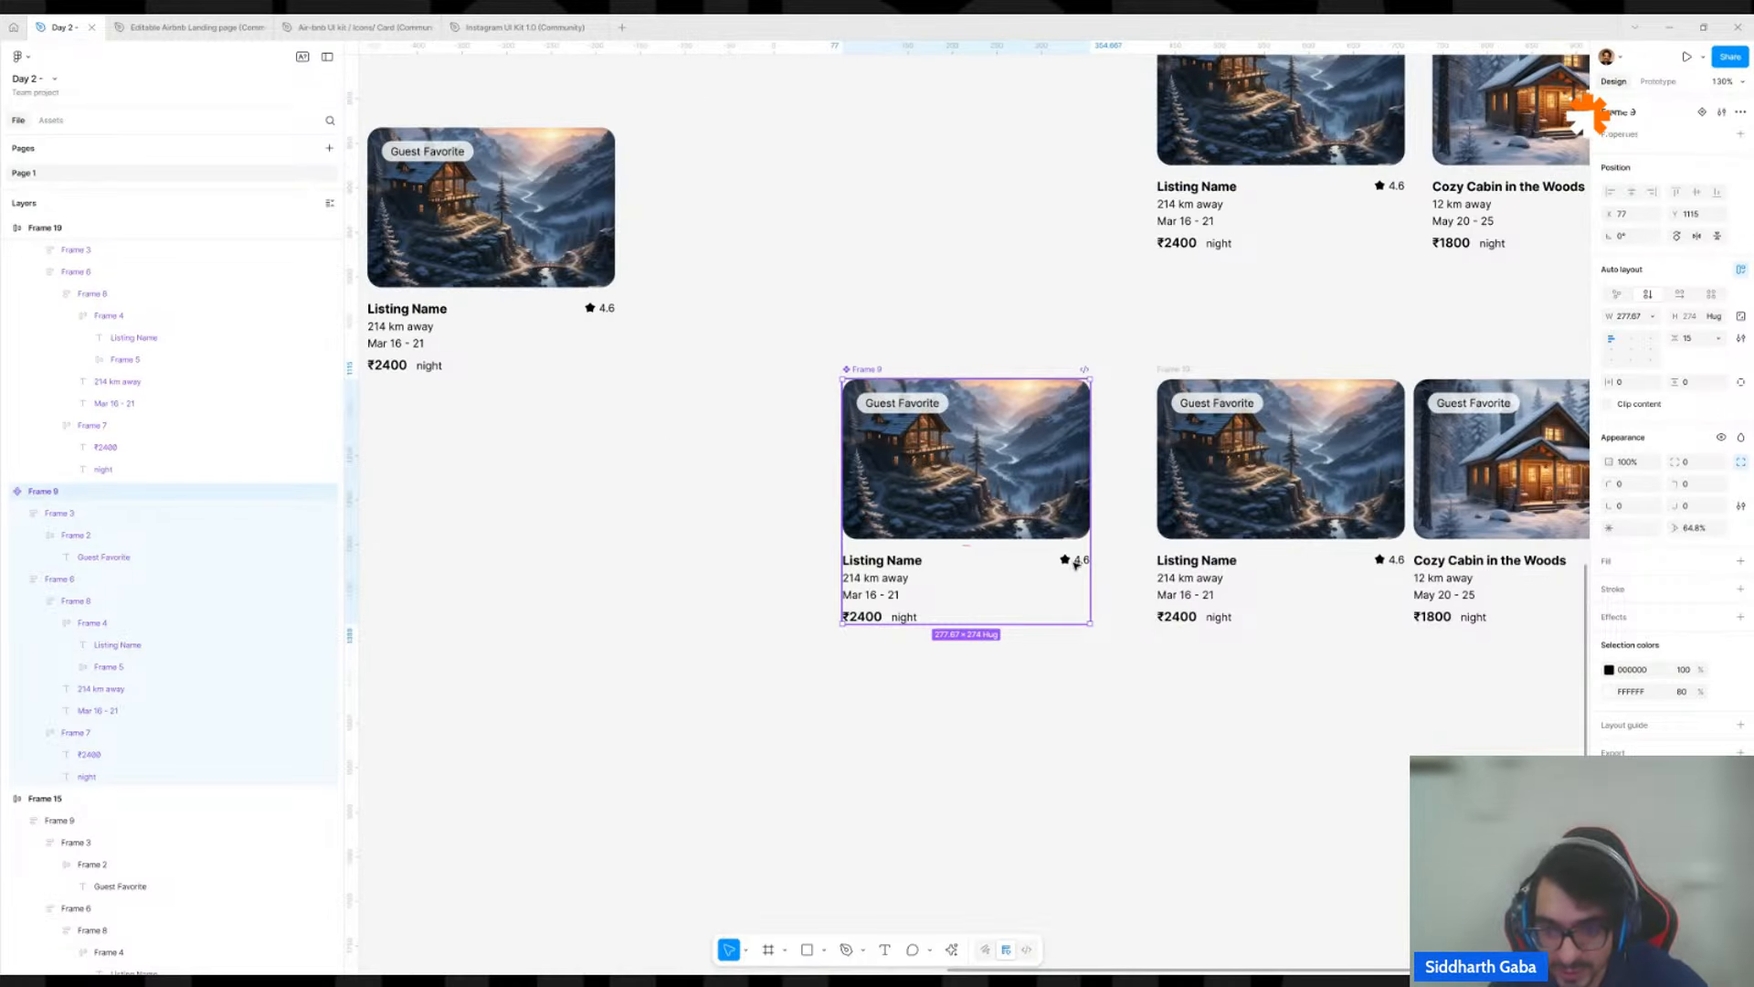
double_click(1077, 564)
double_click(1076, 564)
double_click(1076, 564)
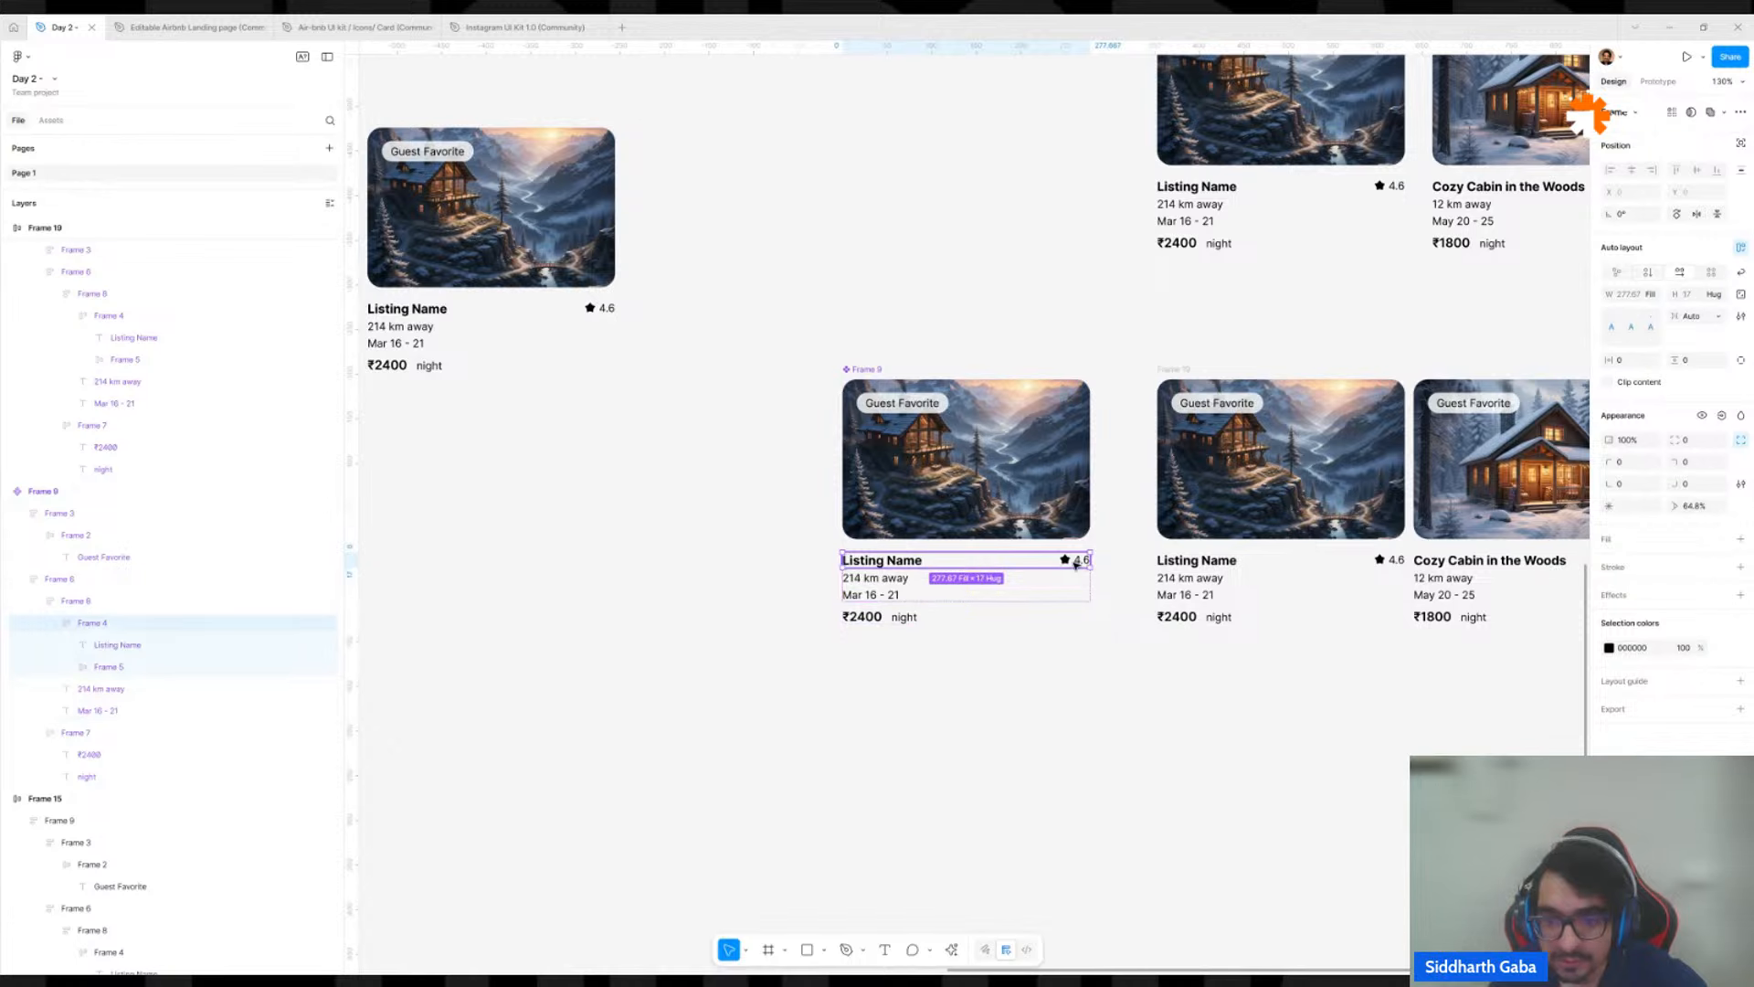
double_click(1076, 564)
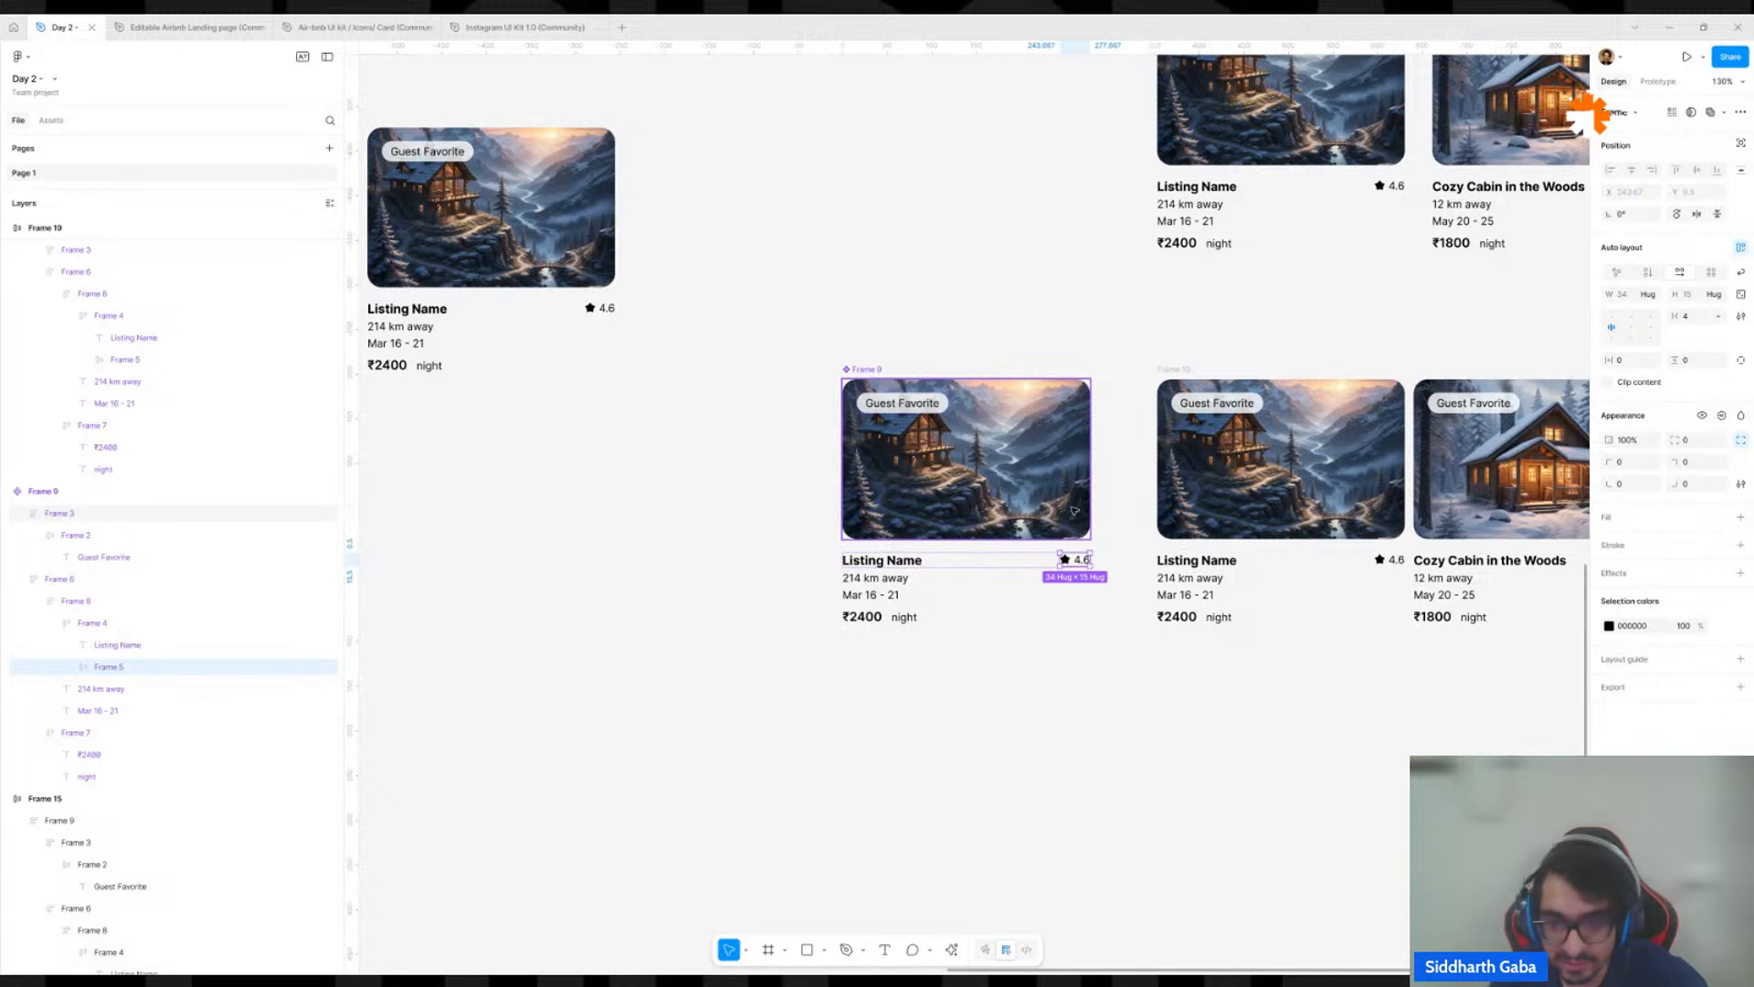
scroll(1074, 509, "up", 5)
left_click_drag(1081, 625, 1005, 530)
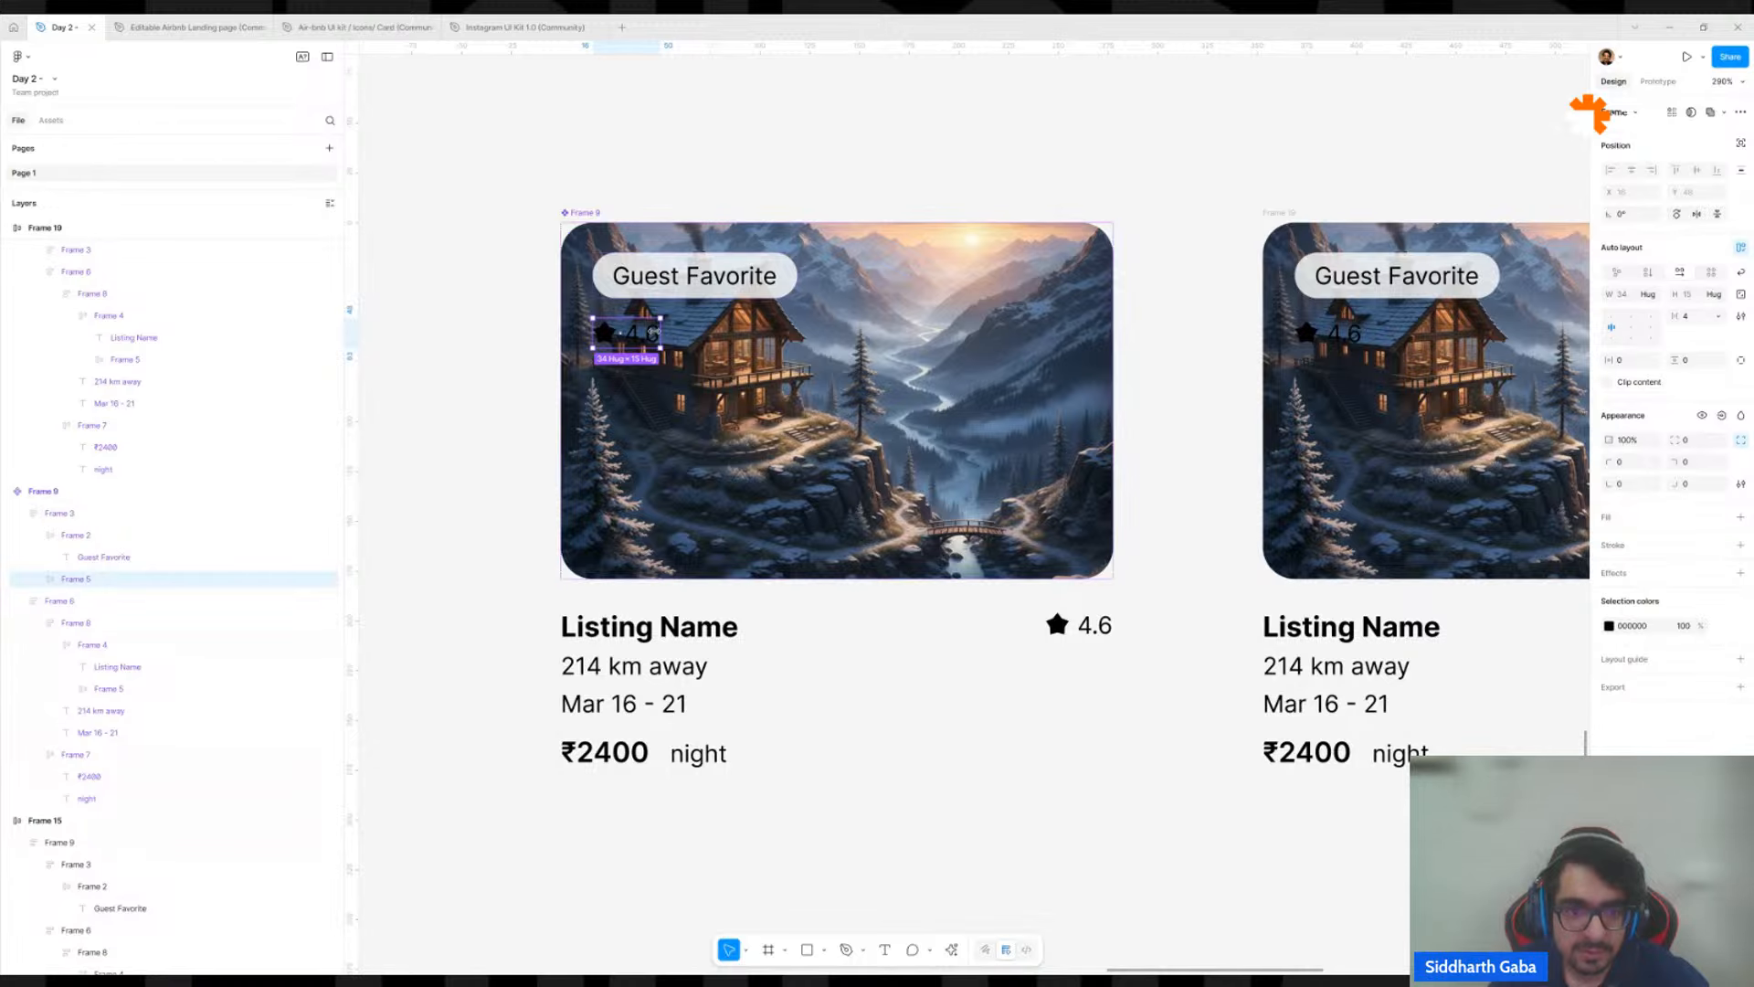
left_click_drag(647, 343, 1065, 163)
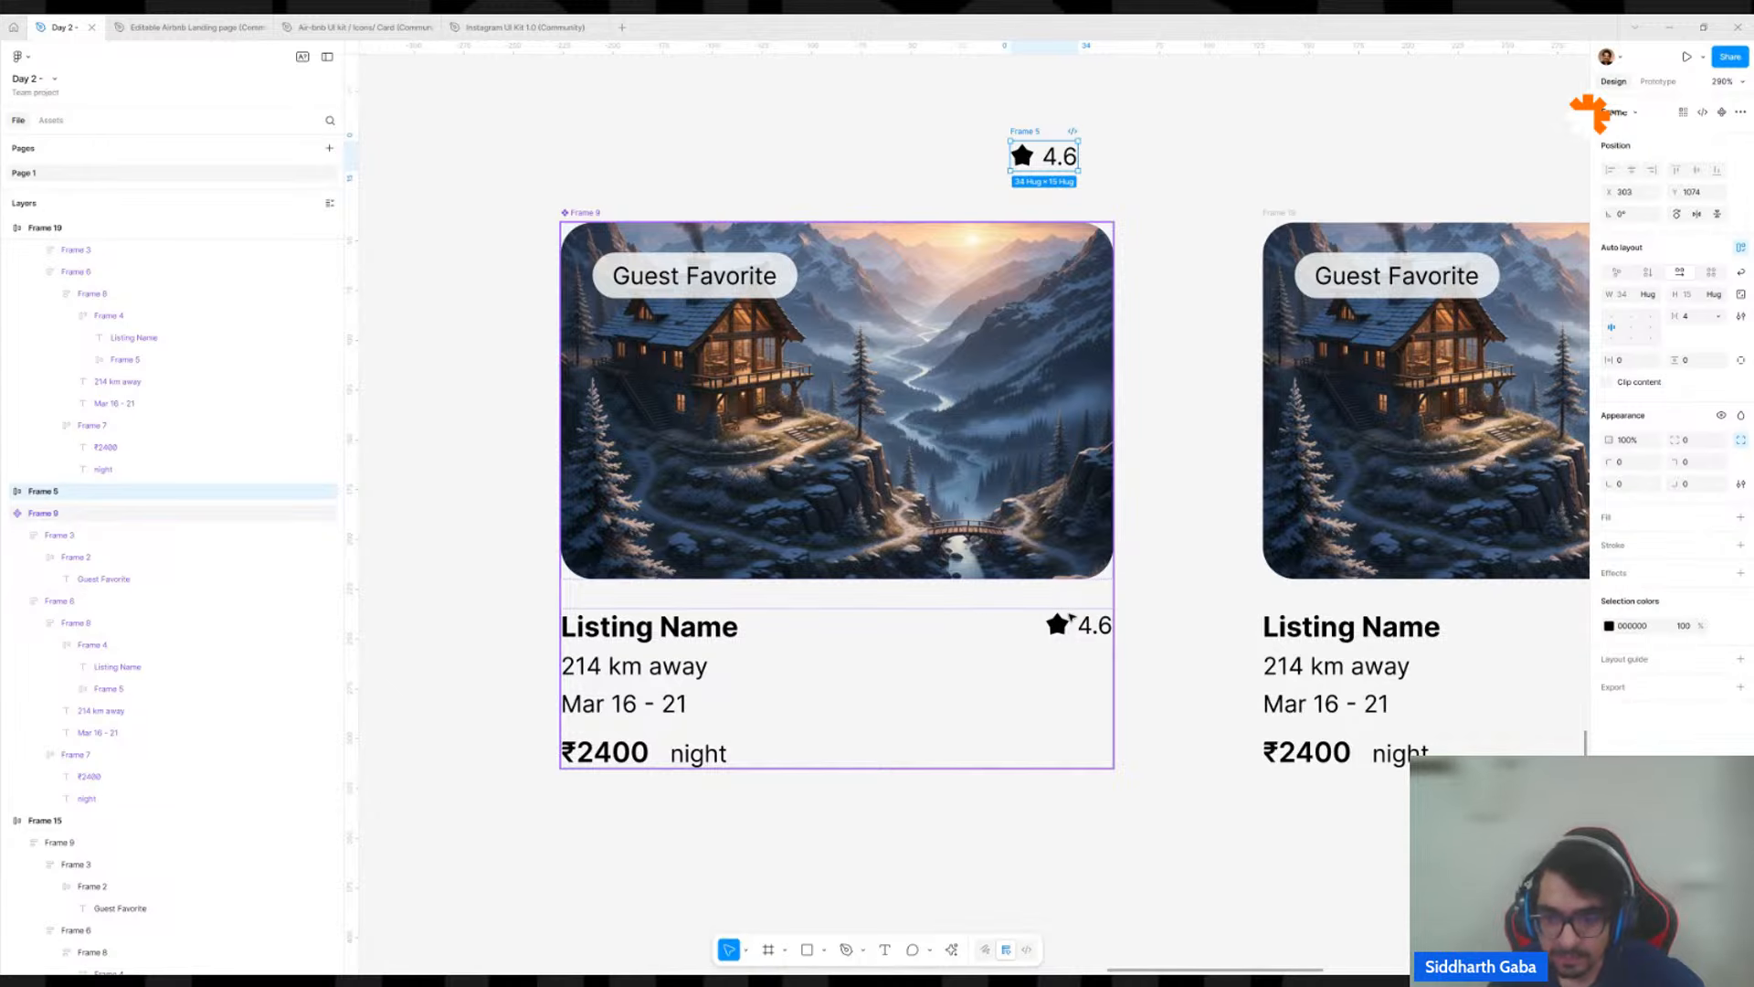
Try hiding the rating beside the main component's listing name and left-aligning the name row.
double_click(1074, 621)
double_click(1074, 621)
double_click(1074, 621)
double_click(1073, 621)
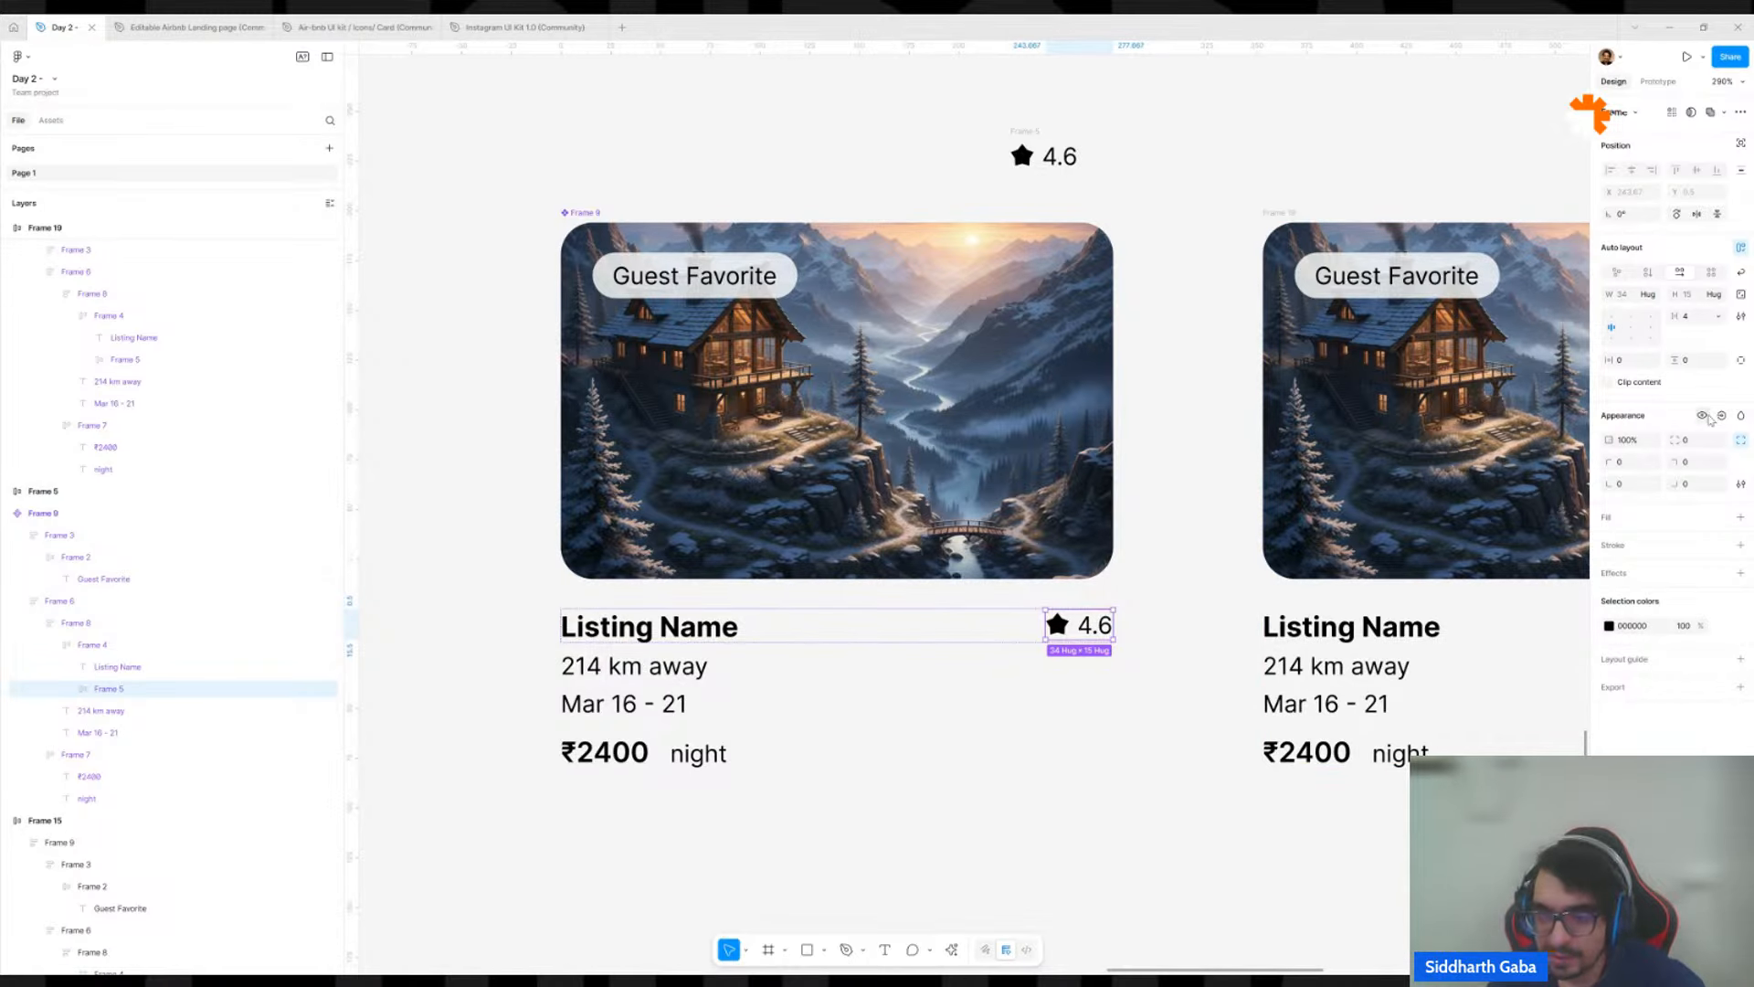
left_click(1705, 417)
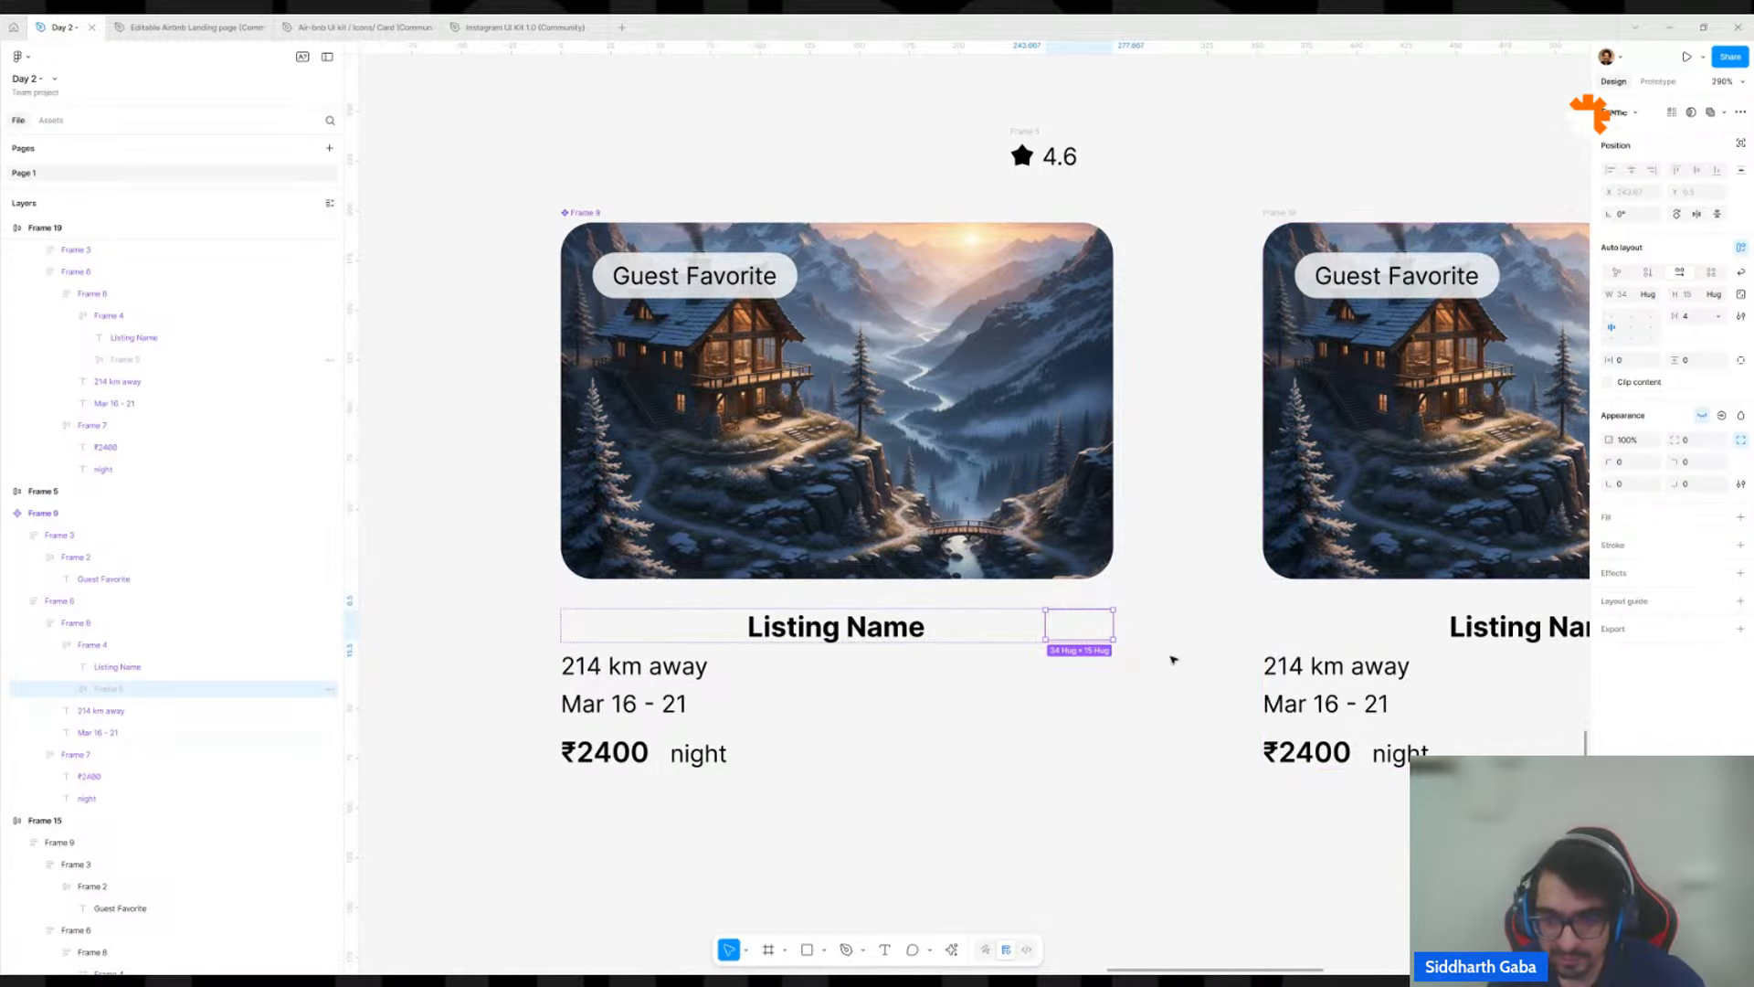
left_click(1000, 634)
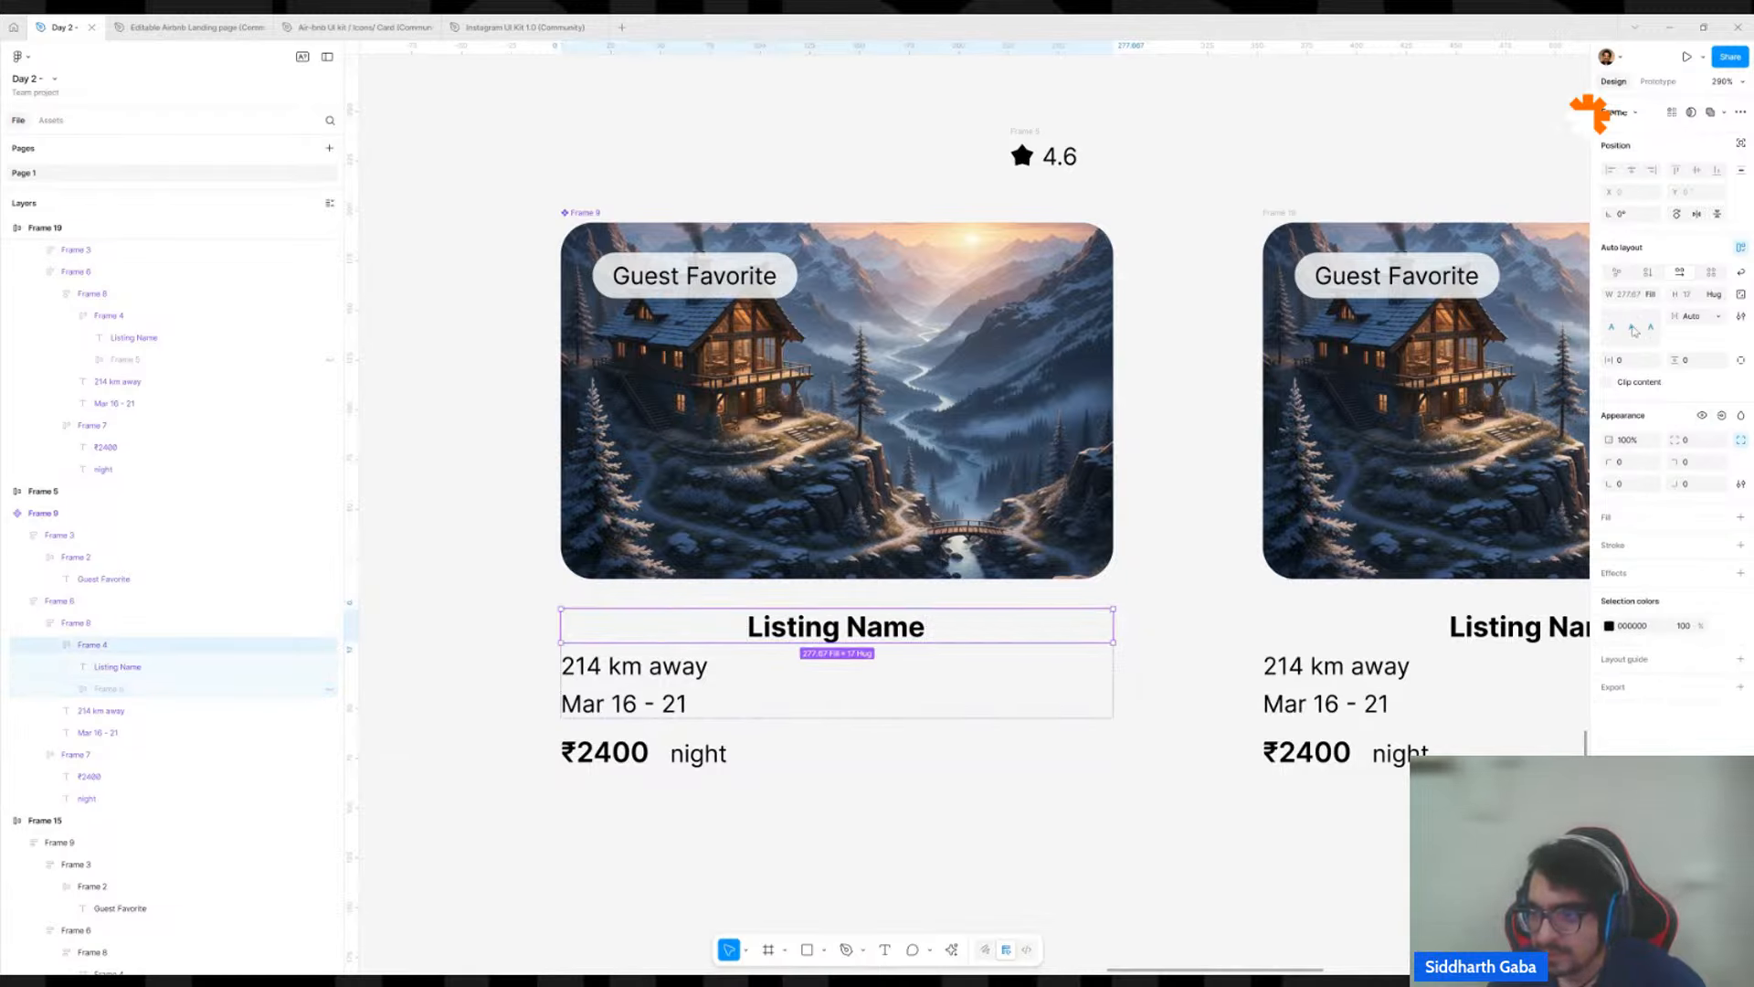
left_click(1618, 334)
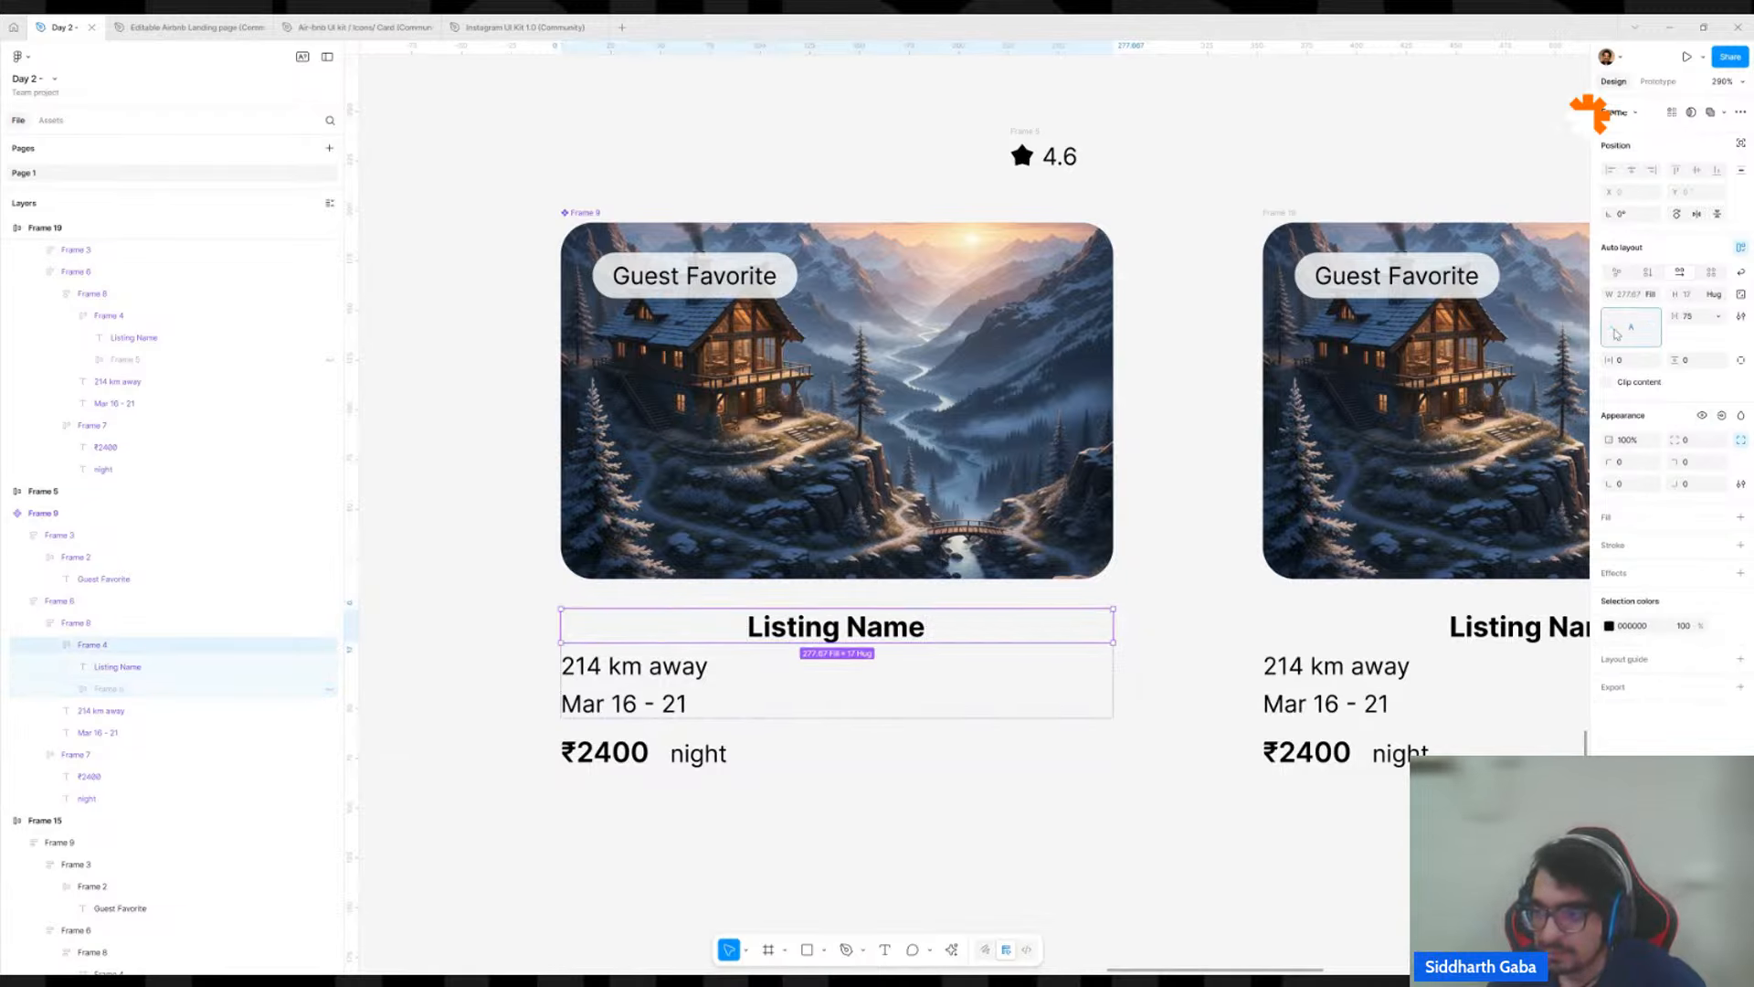
left_click(1613, 331)
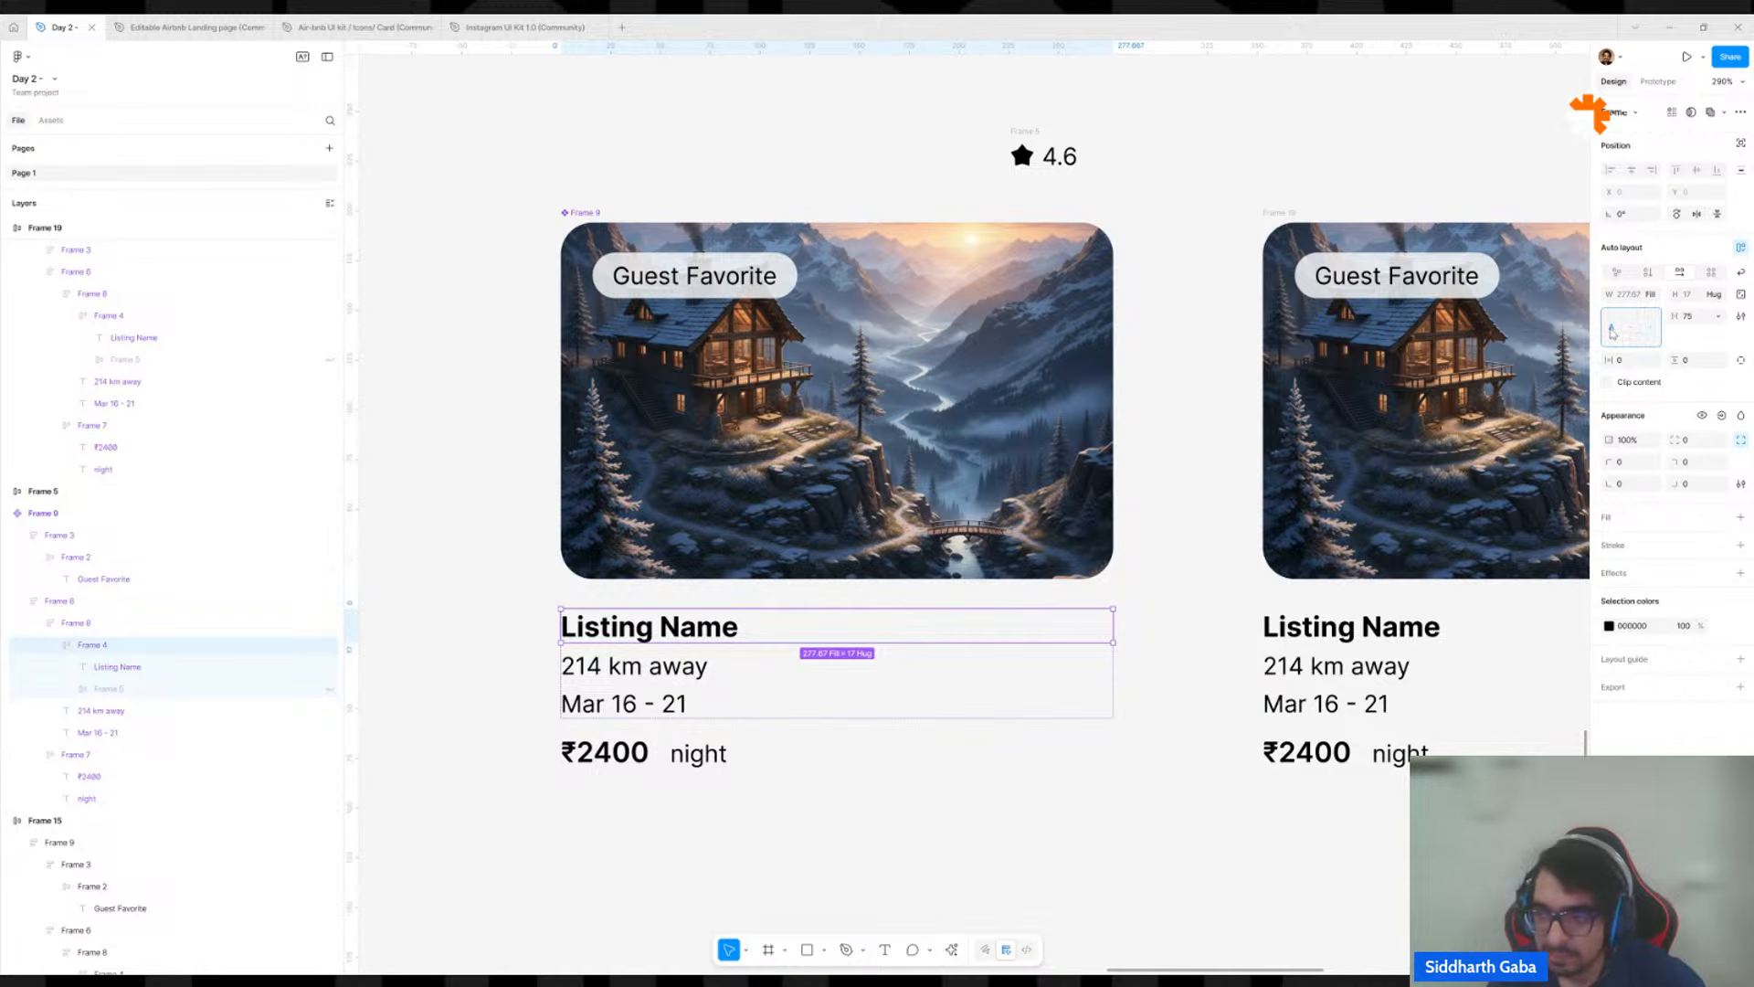
Undo the name row's alignment changes and the hiding of the rating.
key("ctrl+z")
key("ctrl+z")
key("ctrl+z")
key("ctrl+z")
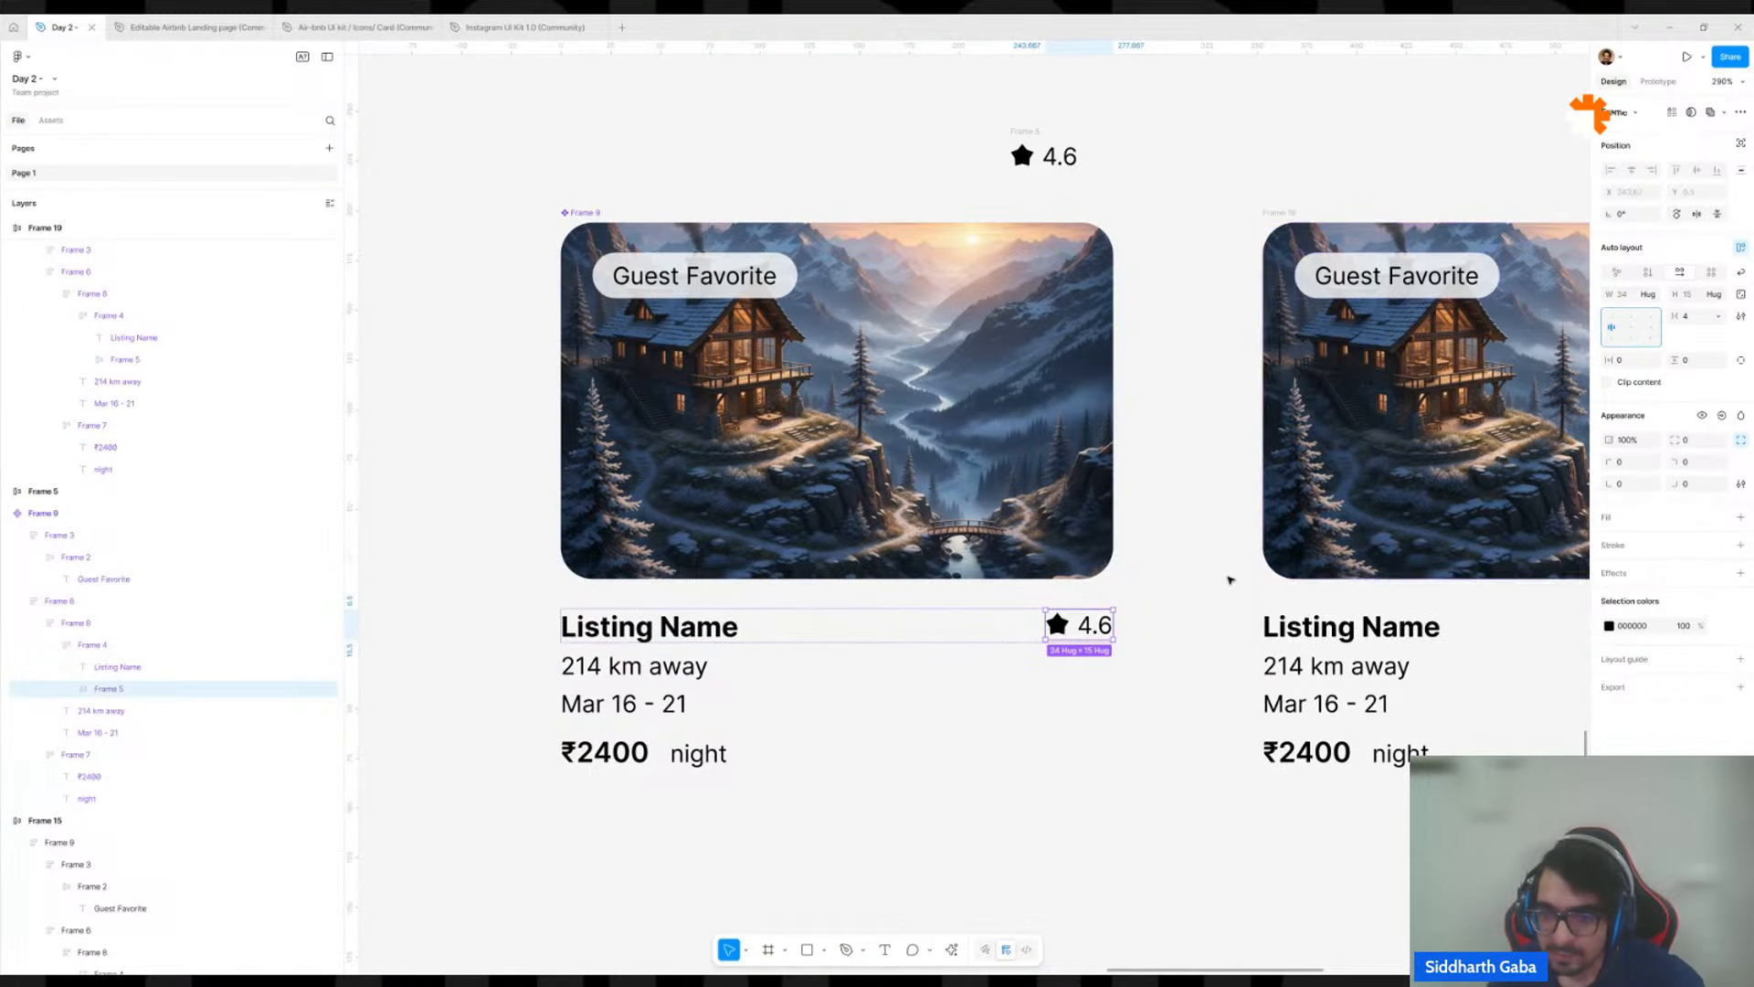
Hide the rating beside the main component's listing name and give the name row a fixed gap of 75 with left baseline alignment.
left_click(1702, 415)
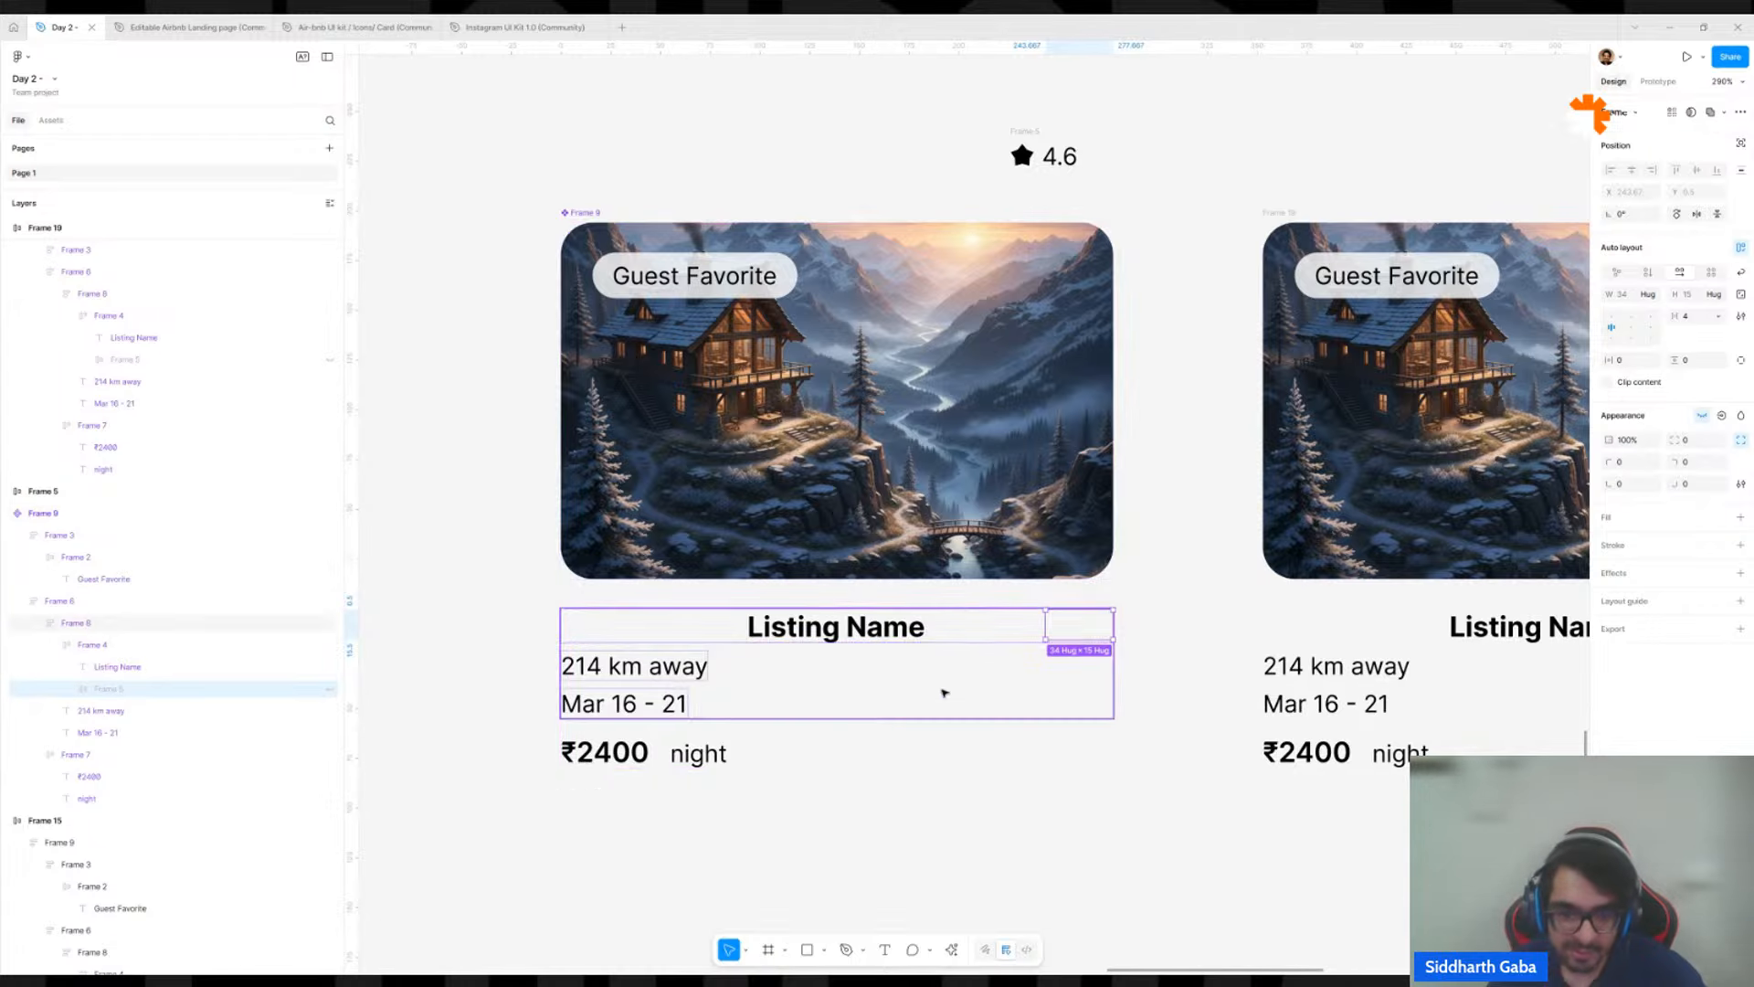
left_click(959, 623)
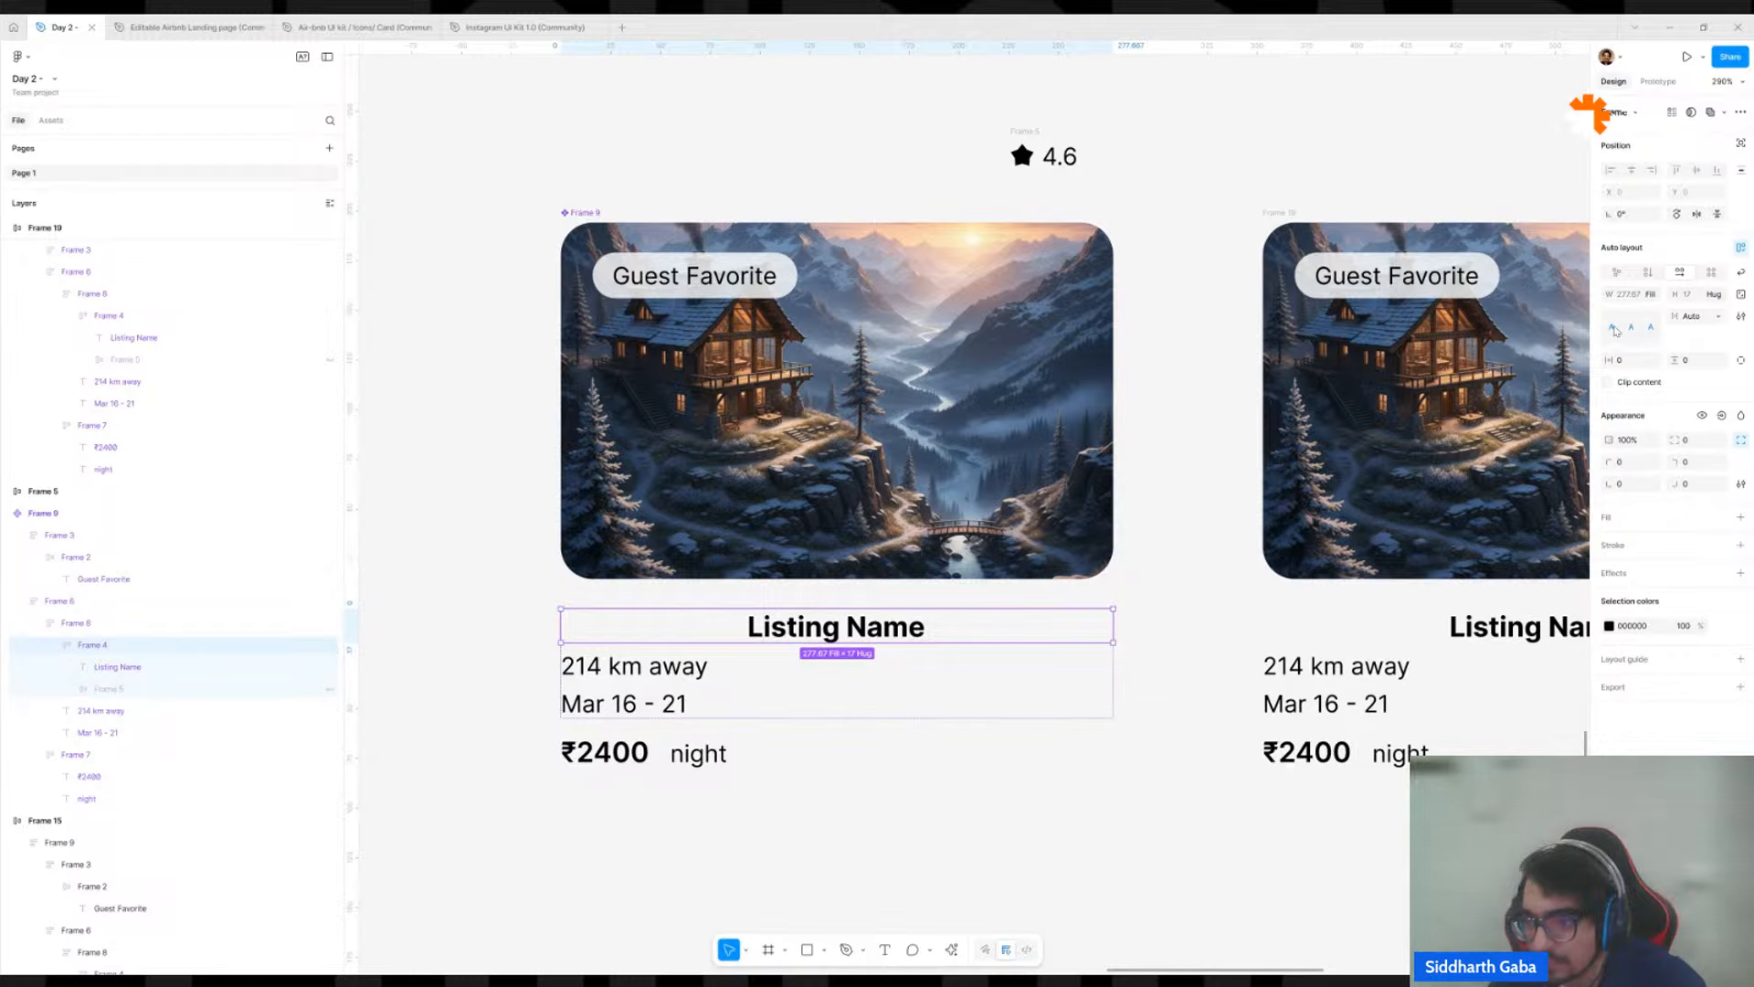
left_click(1716, 315)
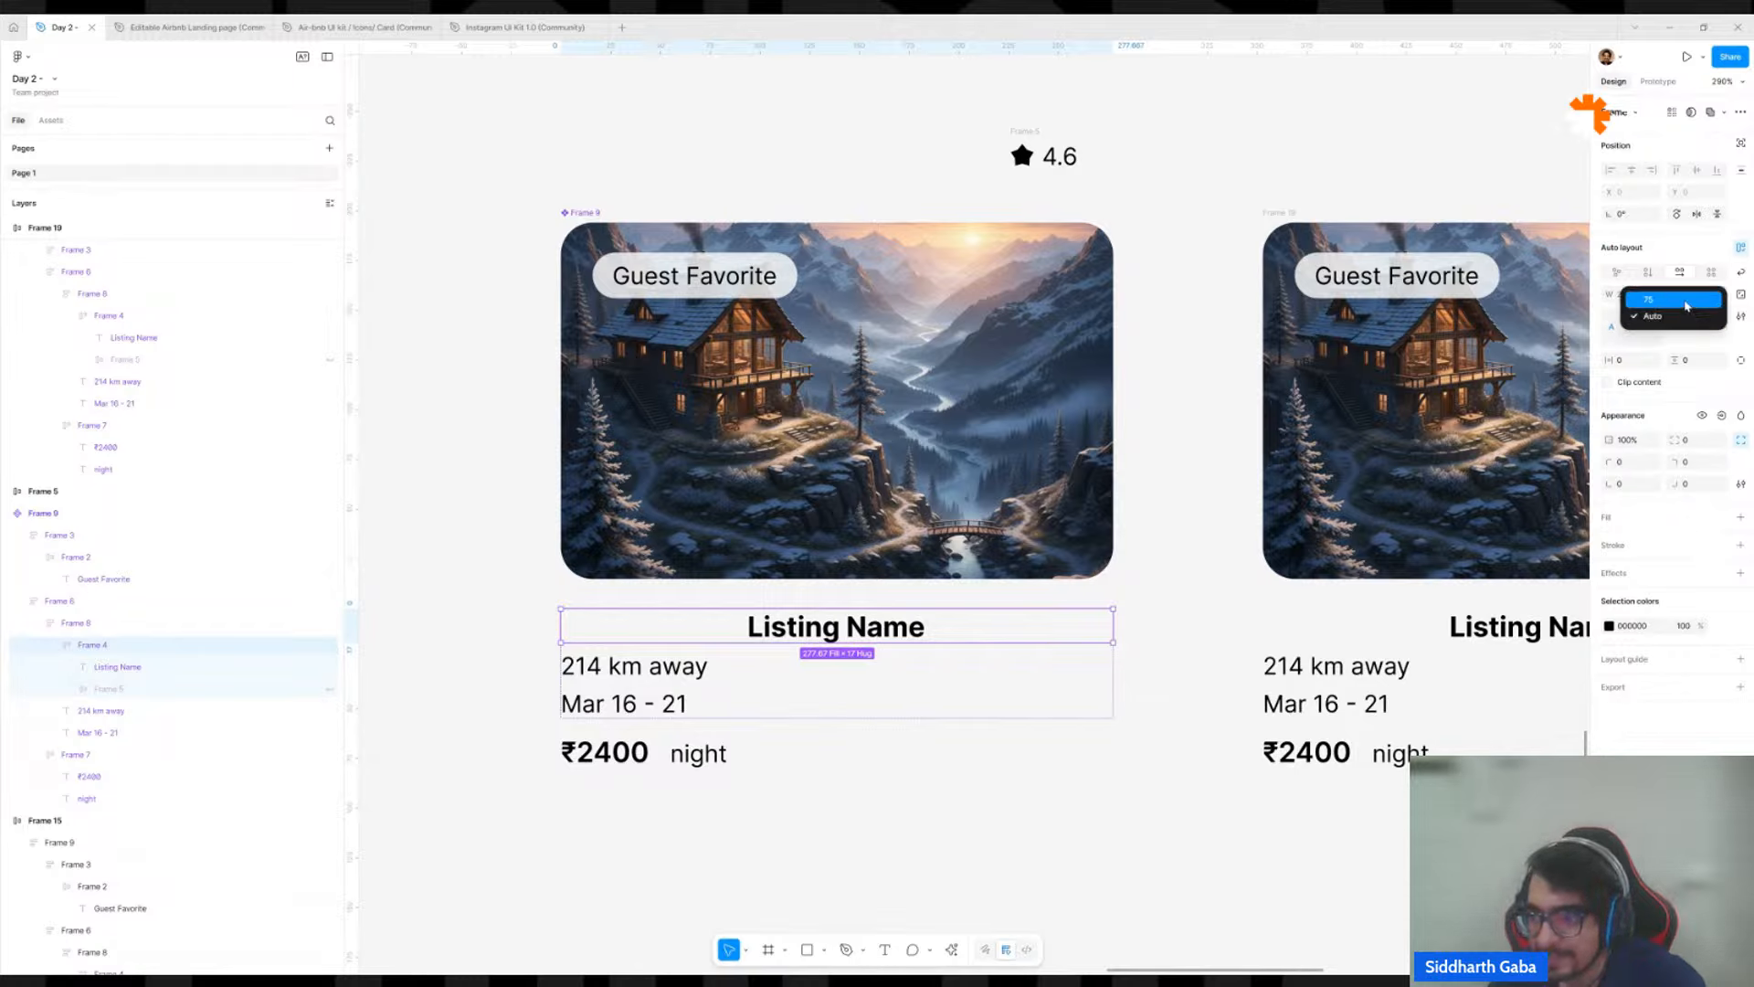
left_click(1687, 301)
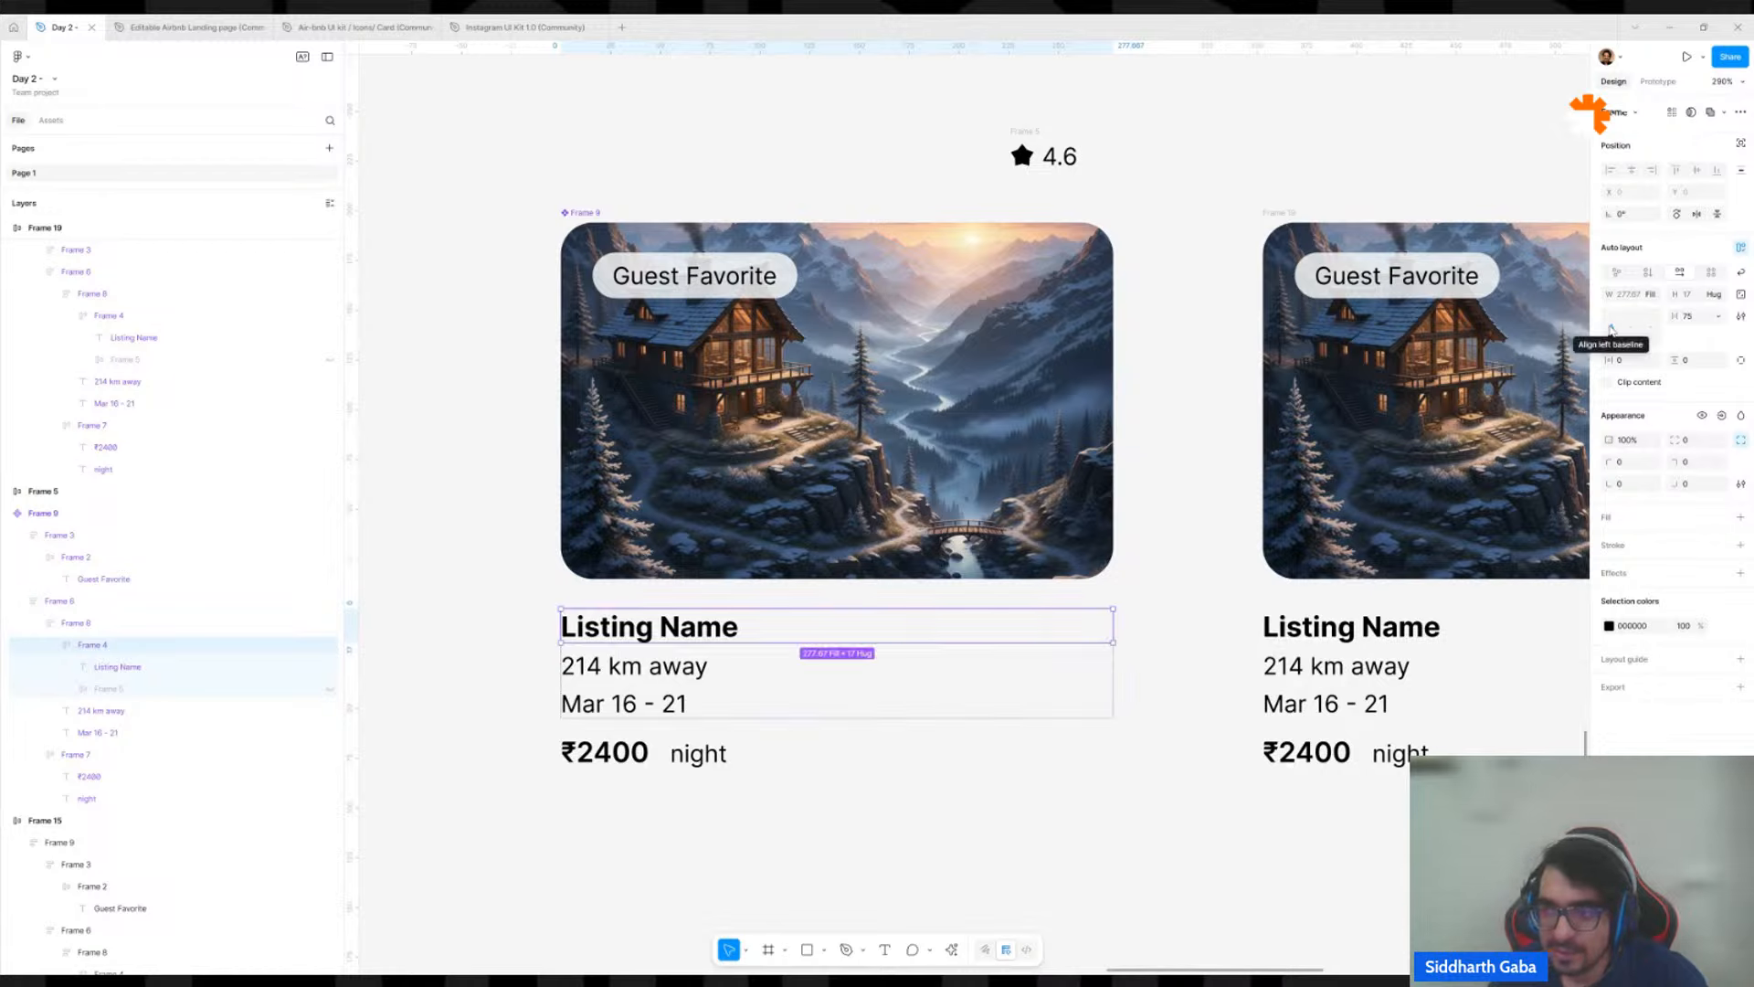
left_click(1609, 327)
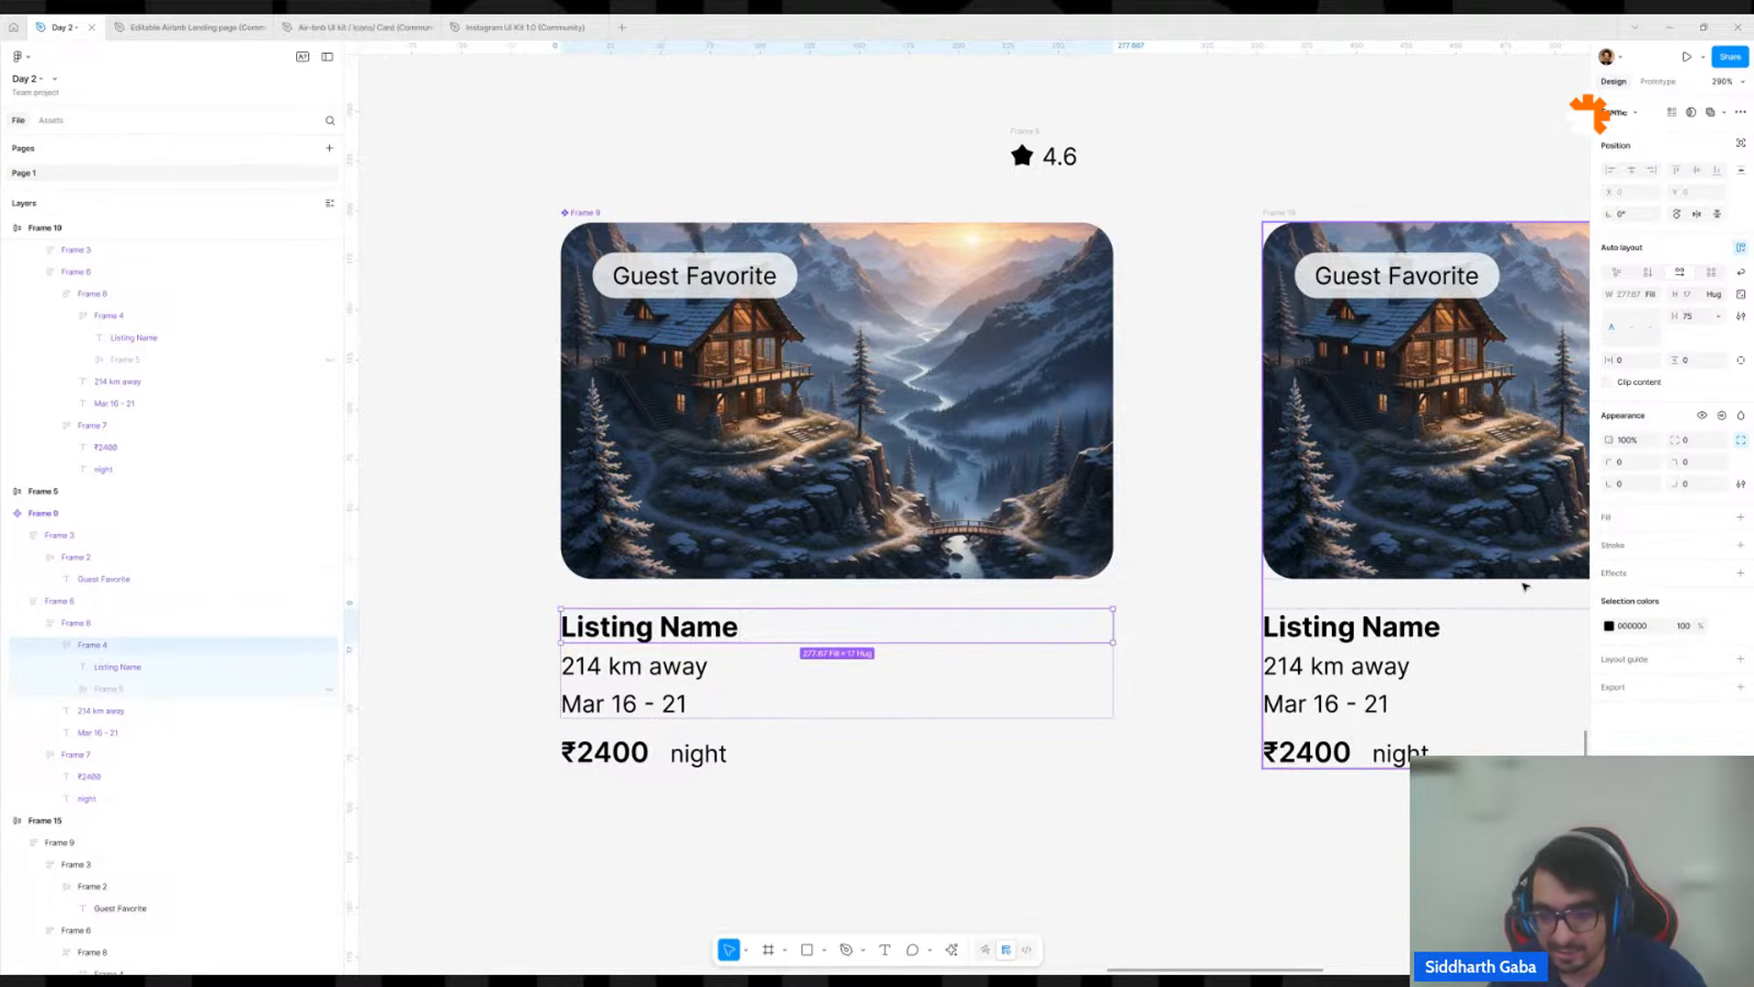
Move the loose star rating copy into the main component's image frame, below the Guest Favorite badge.
scroll(1214, 604, "down", 2)
scroll(1210, 604, "down", 1)
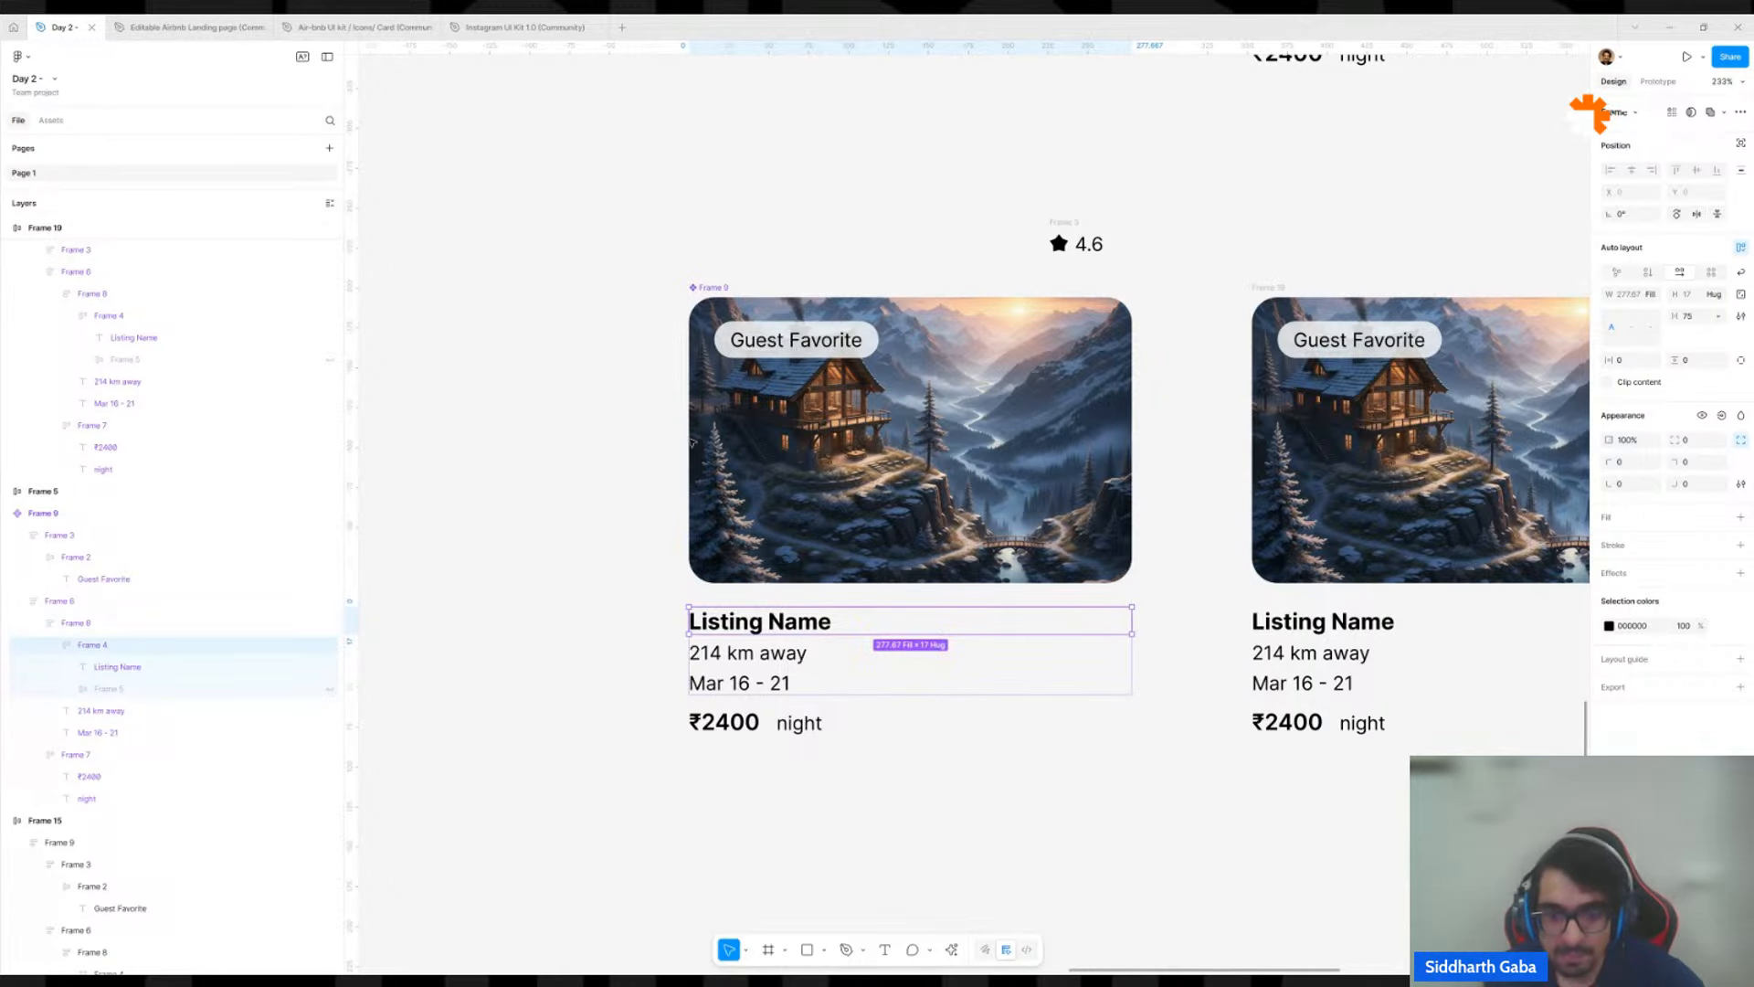
left_click(1053, 224)
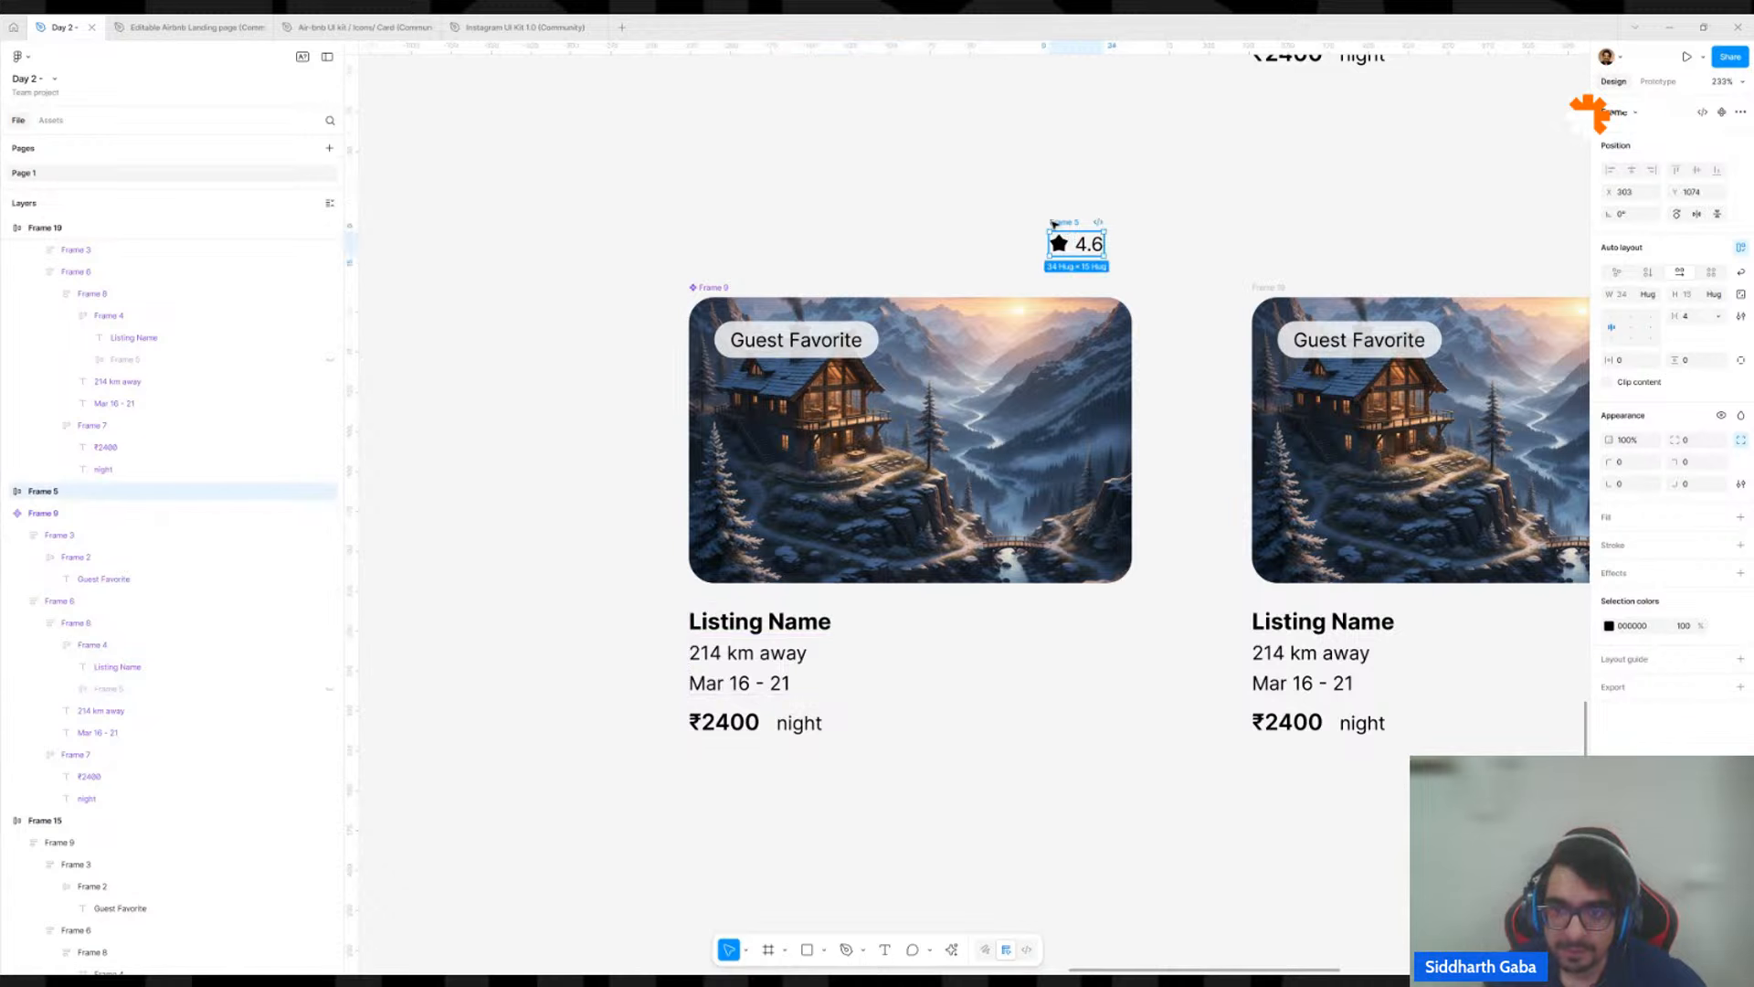
left_click_drag(1054, 223, 987, 505)
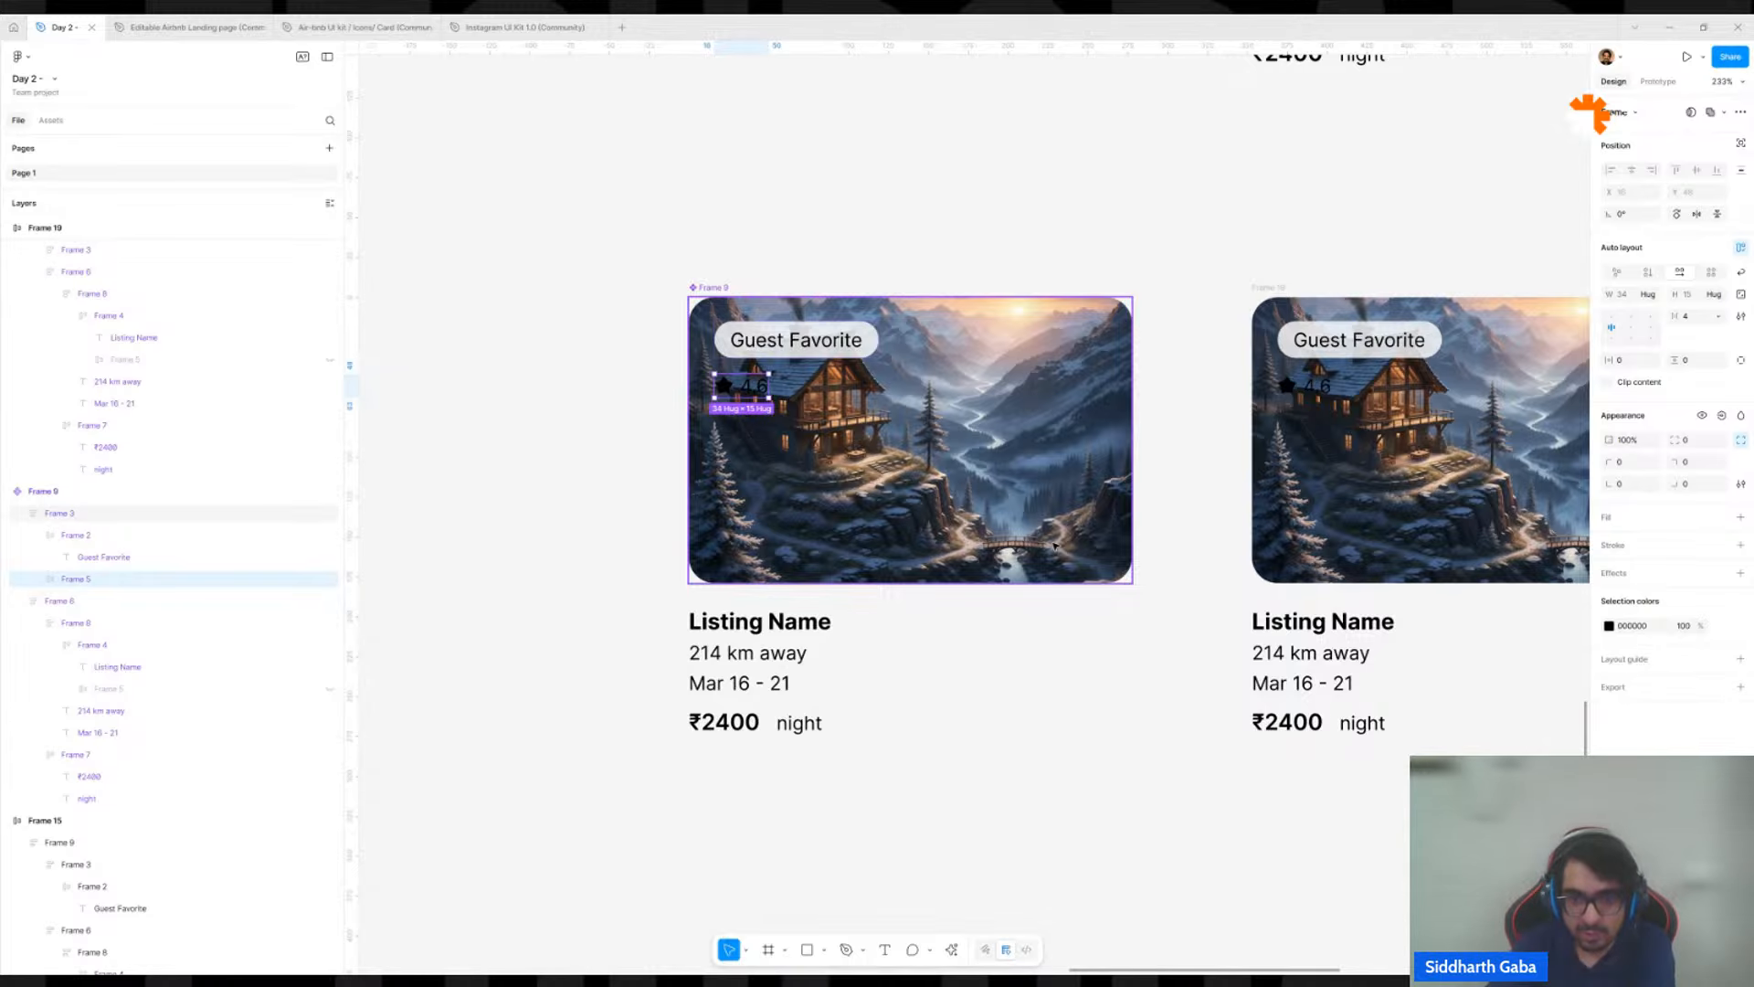
Change the colour of the rating group inside the main component's image frame to FFFFFF.
scroll(1056, 545, "down", 5)
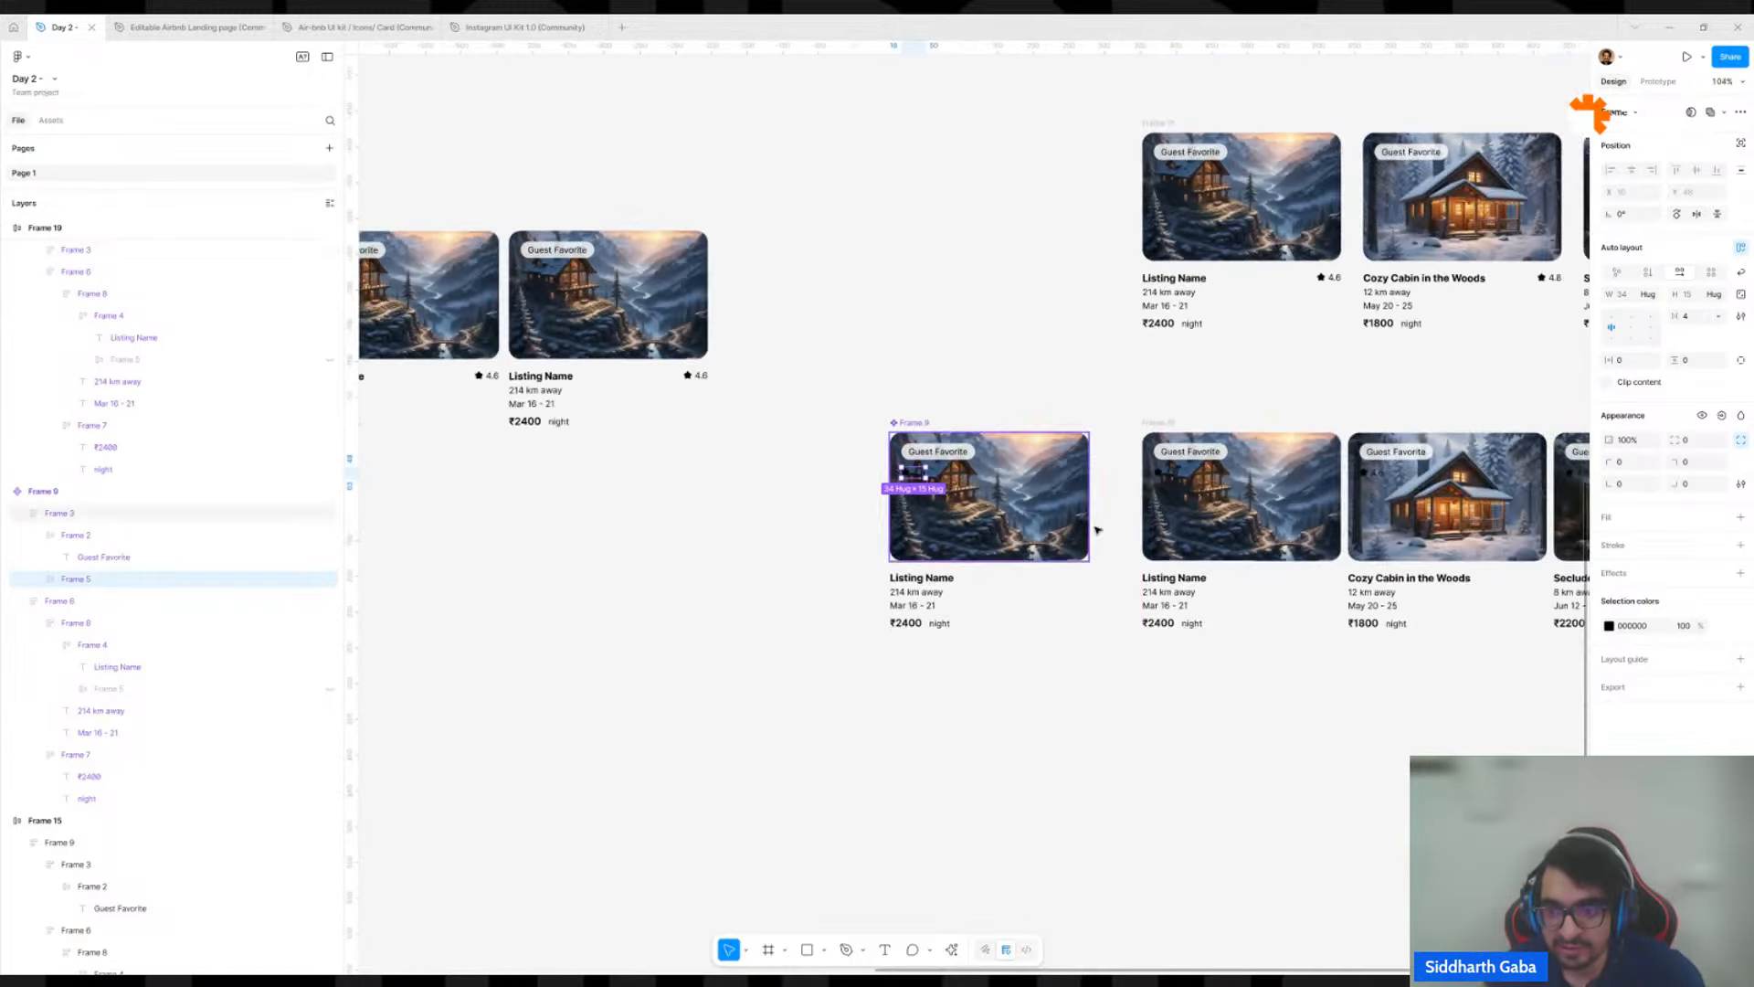
left_click(1625, 627)
type("ffffff")
key("Return")
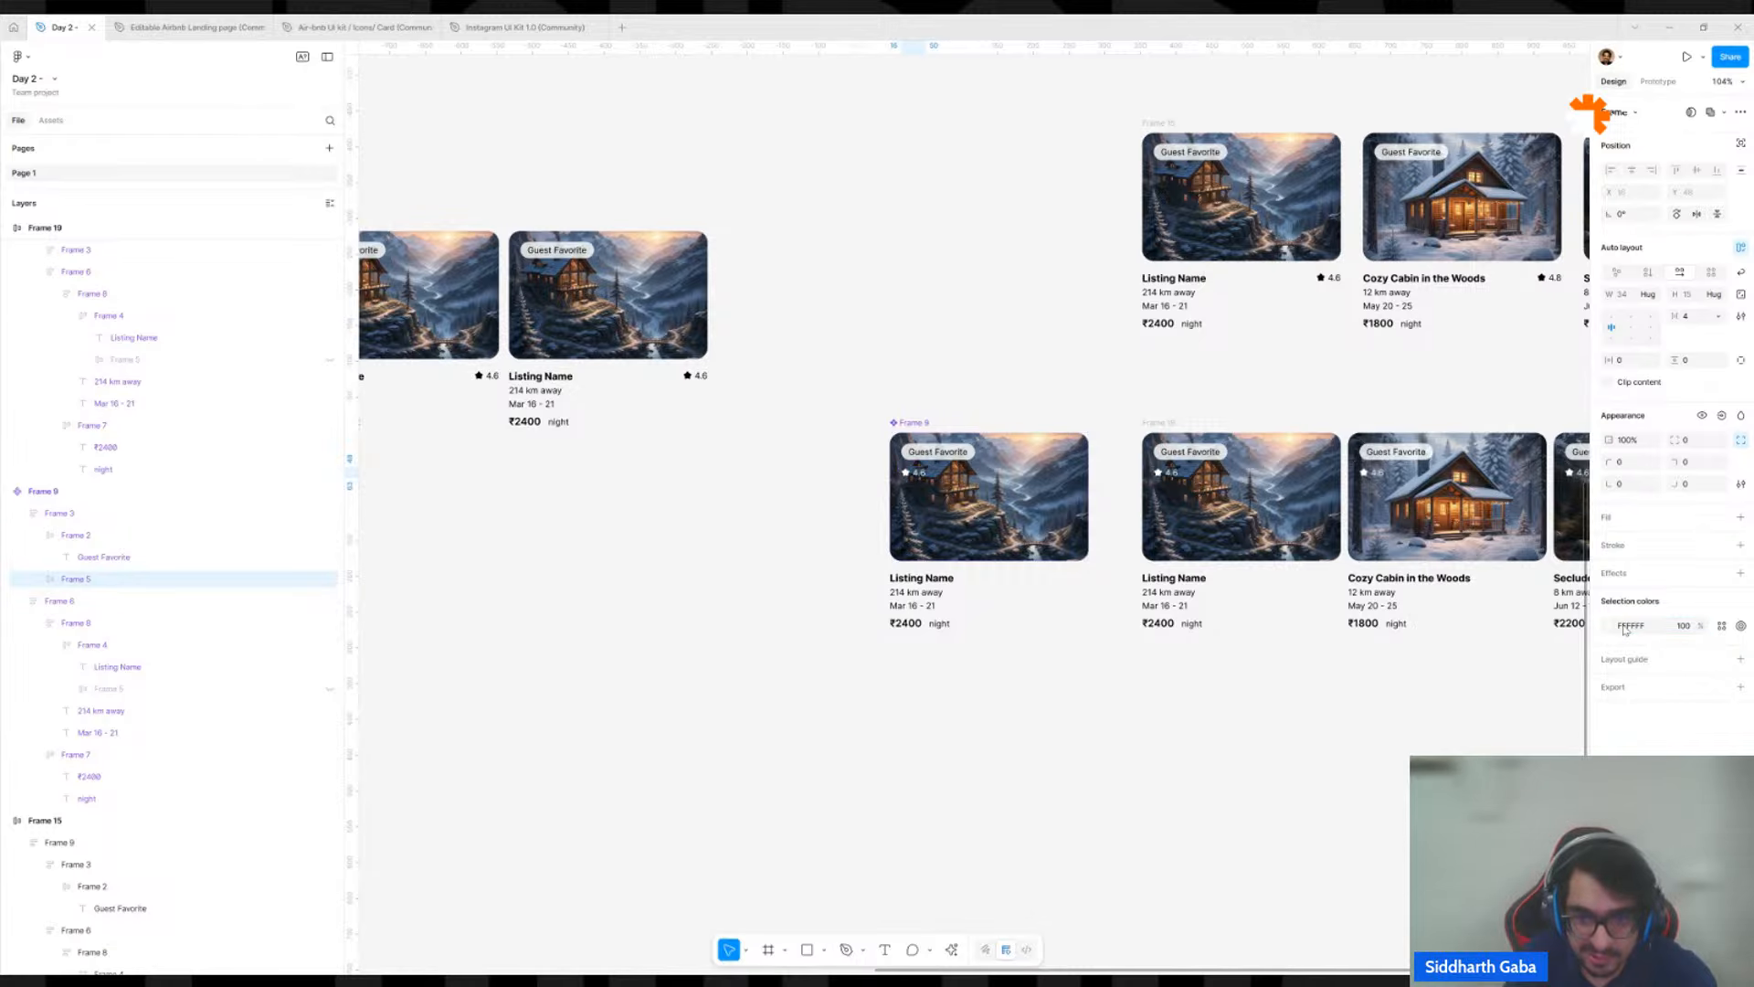
Undo and redo the rating's move into the main component's image frame and its white recolouring.
key("ctrl+z")
key("ctrl+z")
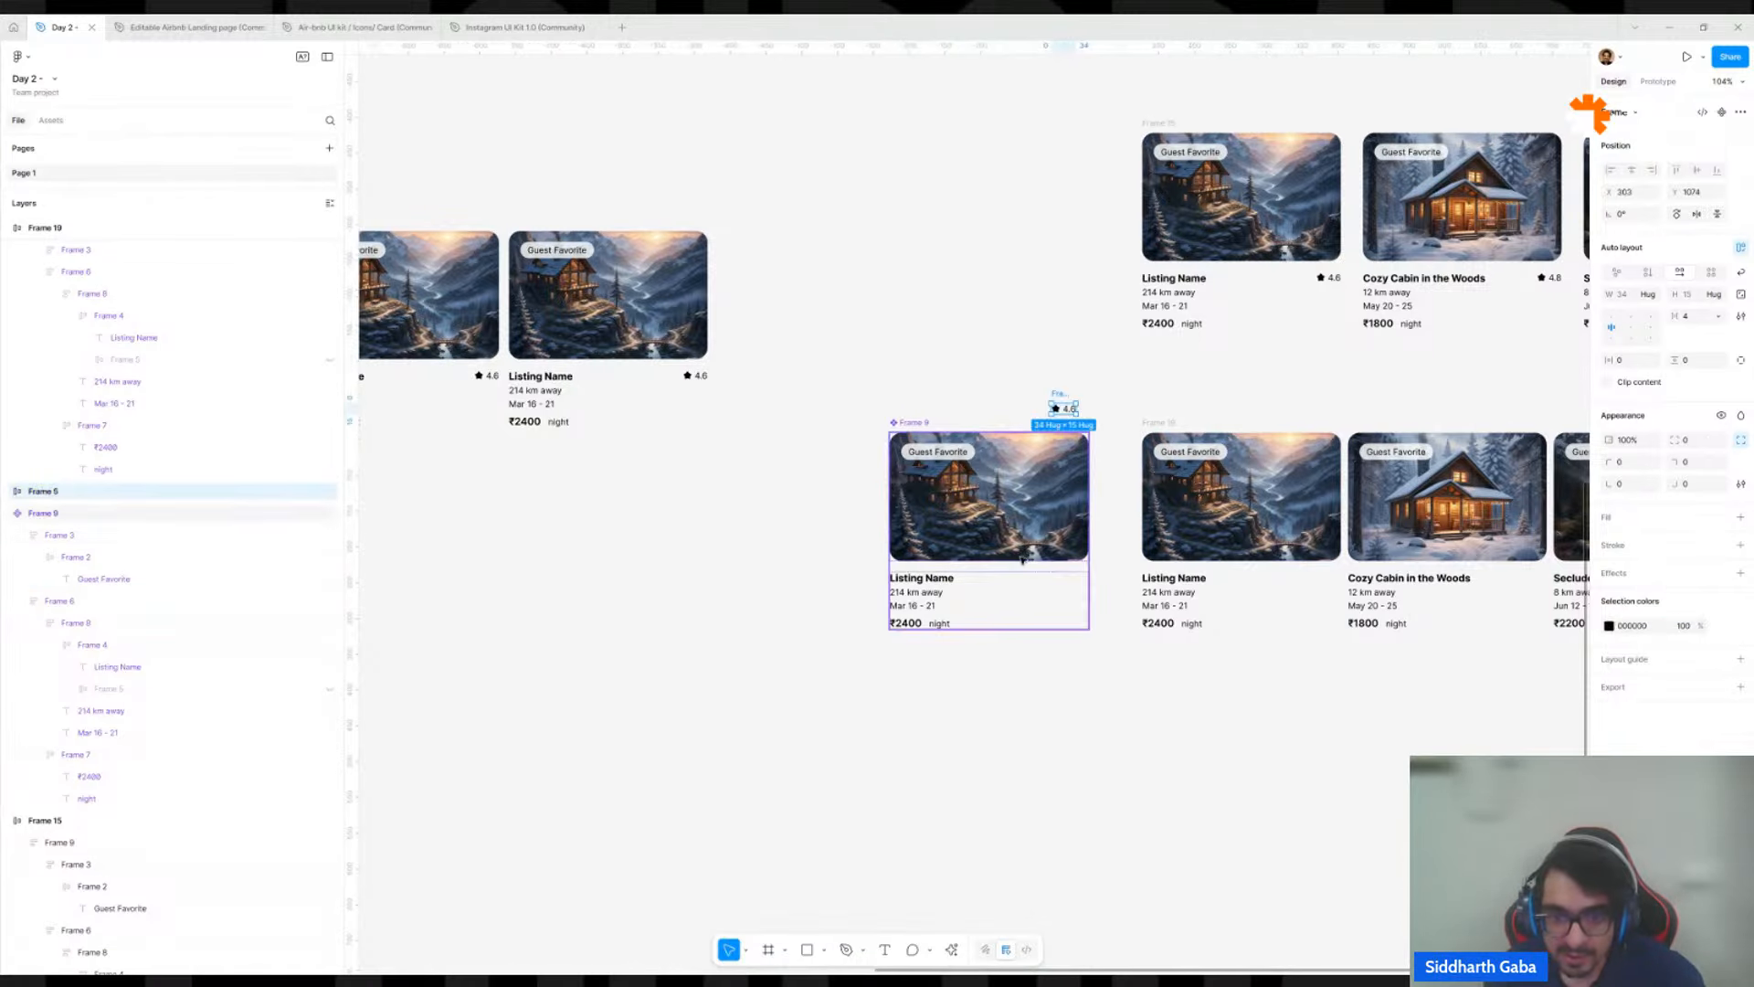
key("ctrl+shift+z")
key("ctrl+shift+z")
scroll(917, 507, "up", 5)
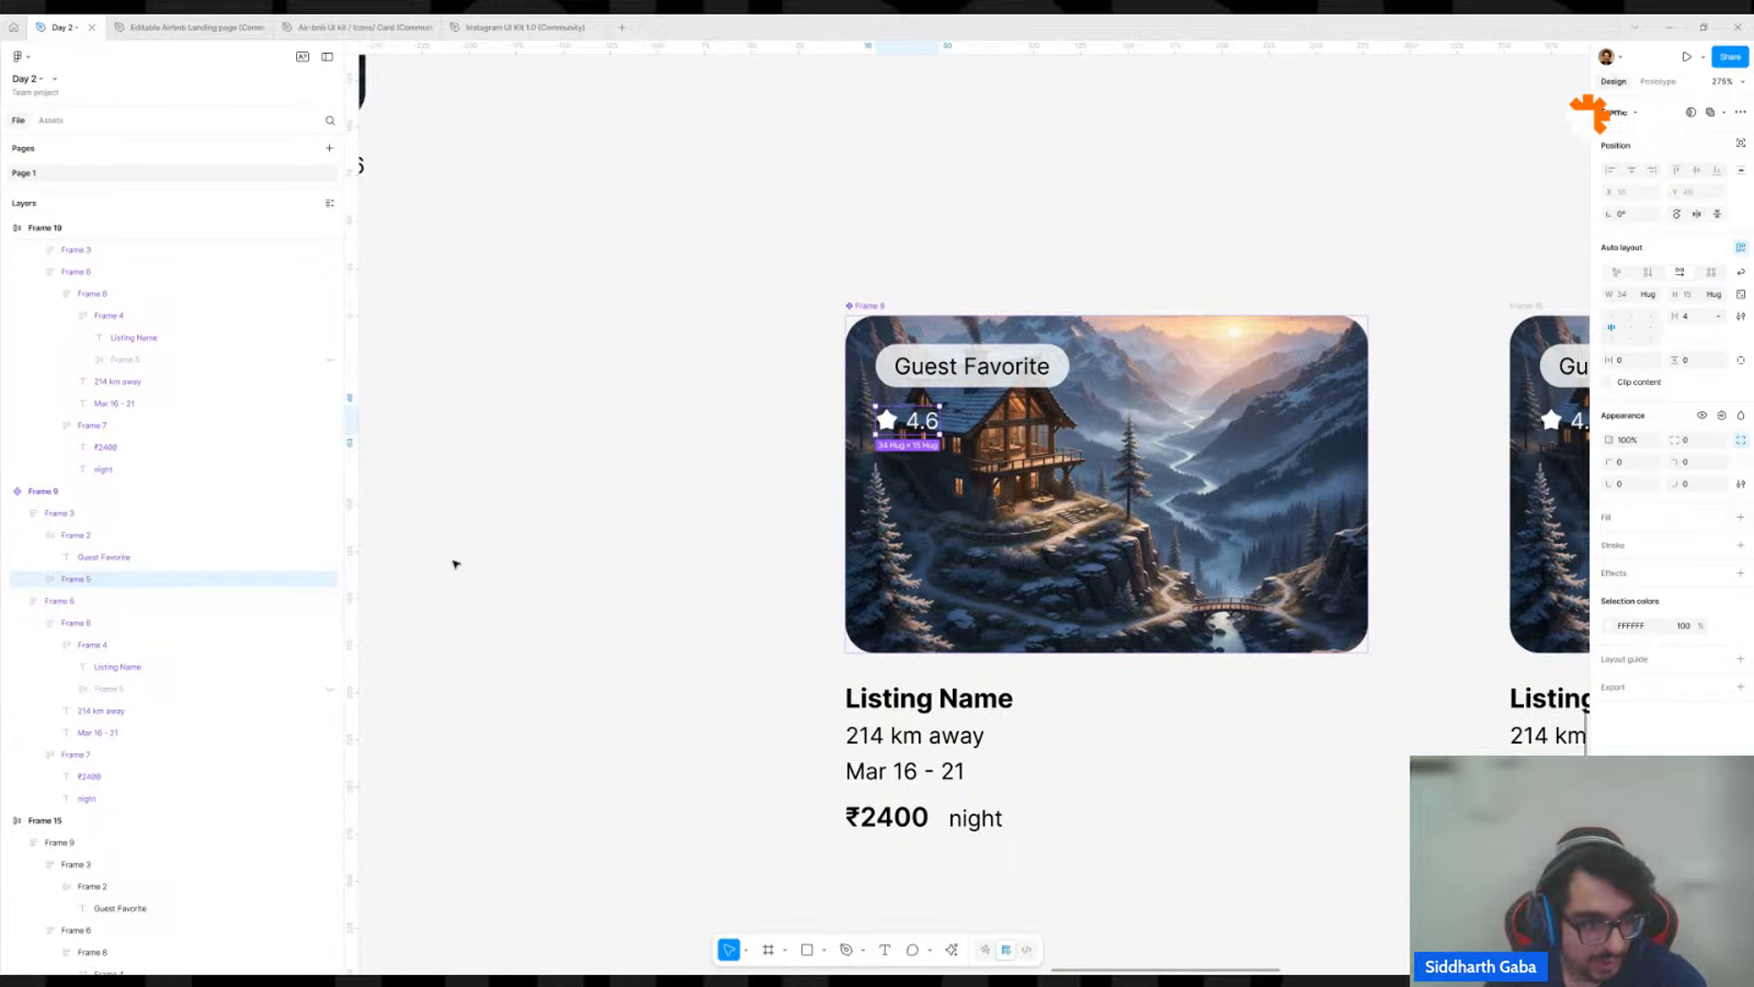
Expand the rating group's layers and copy the properties of the main component's Guest Favorite badge.
left_click(46, 581)
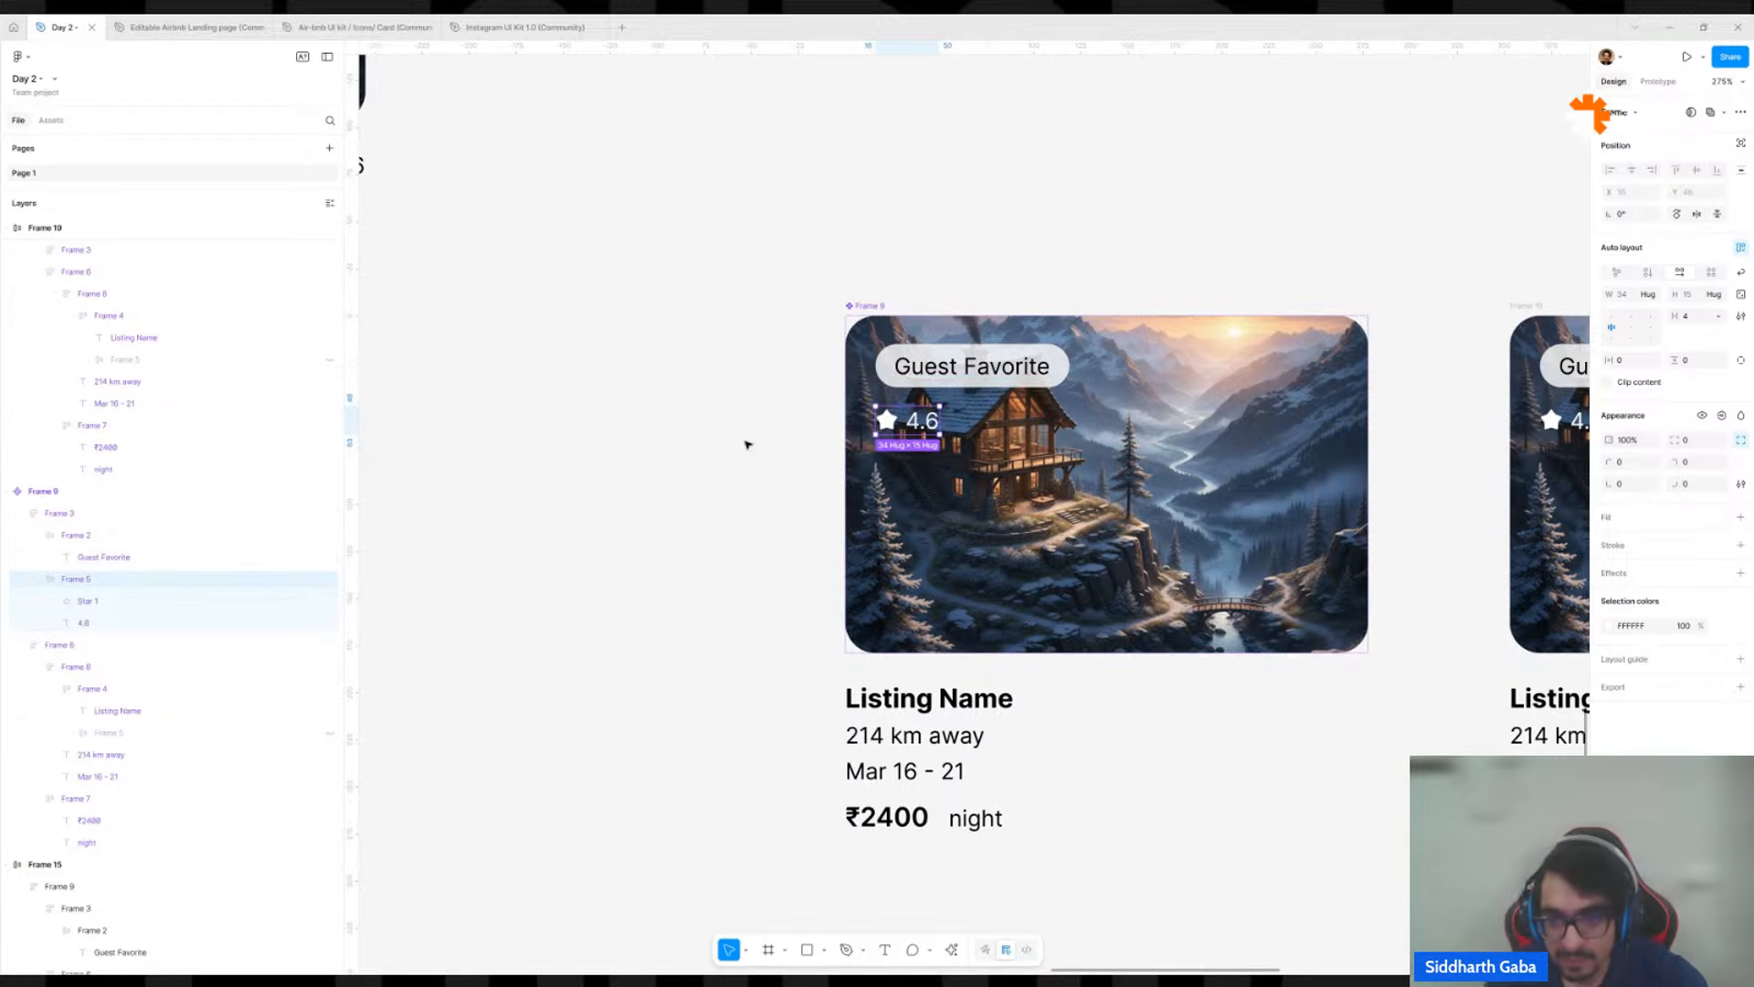
left_click(1043, 374)
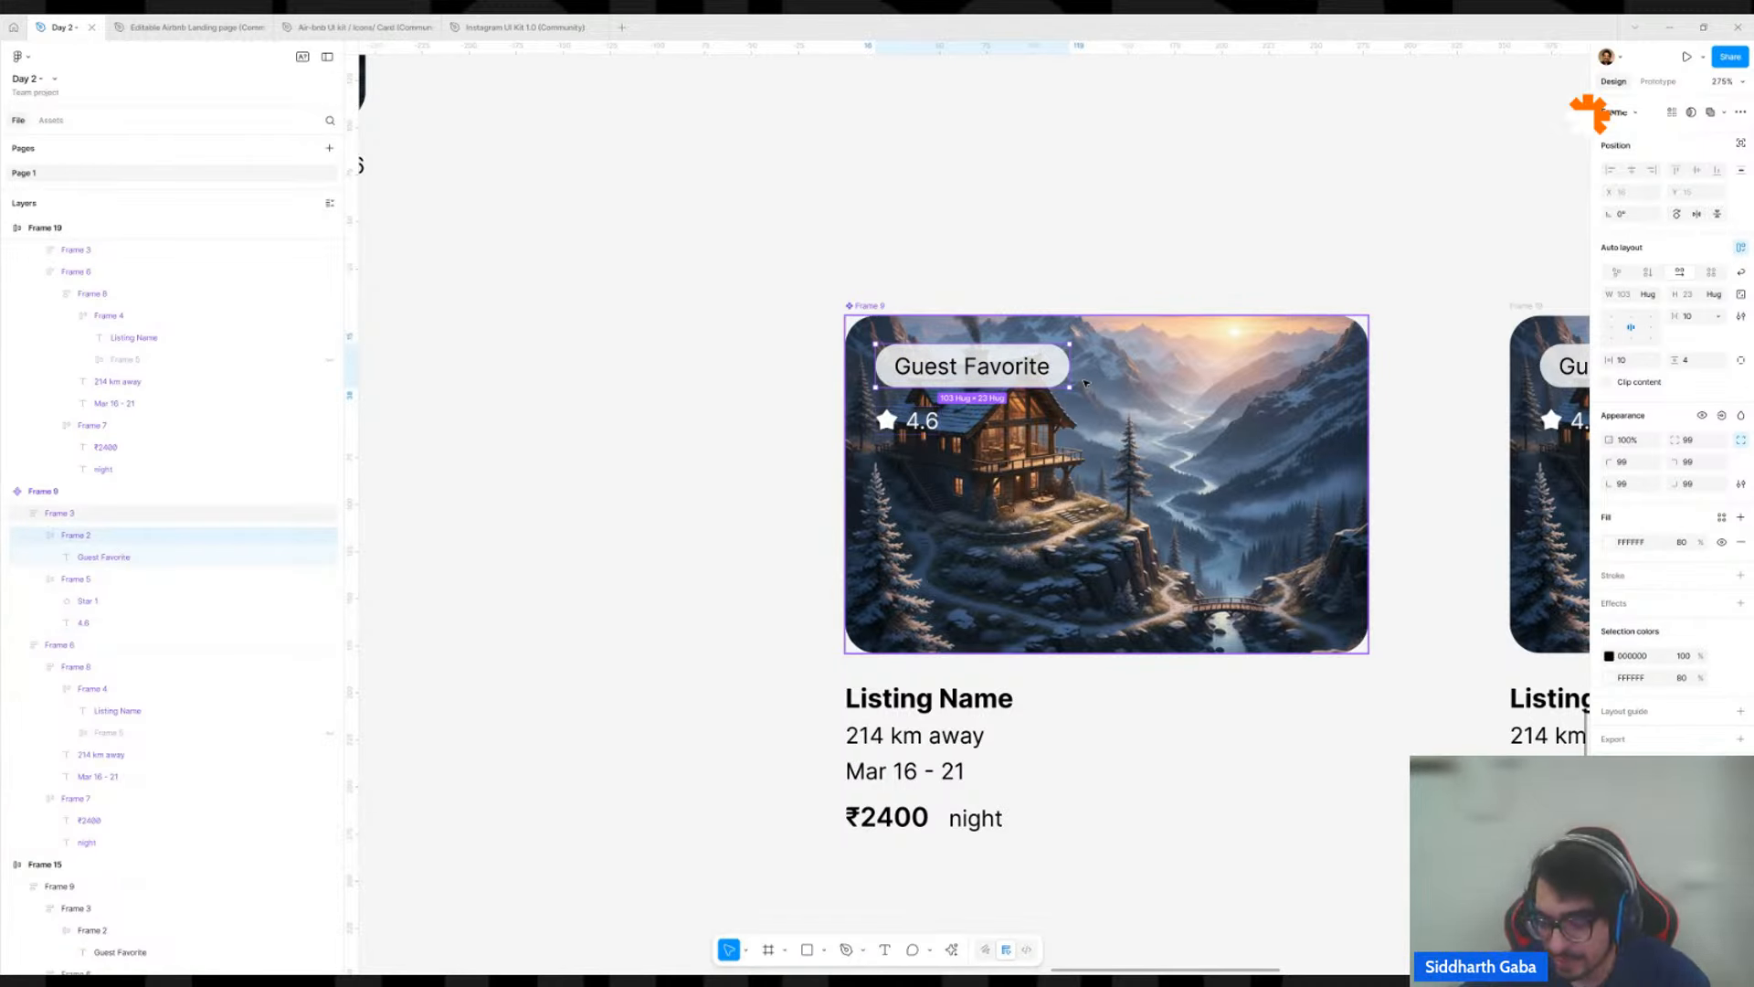
right_click(921, 366)
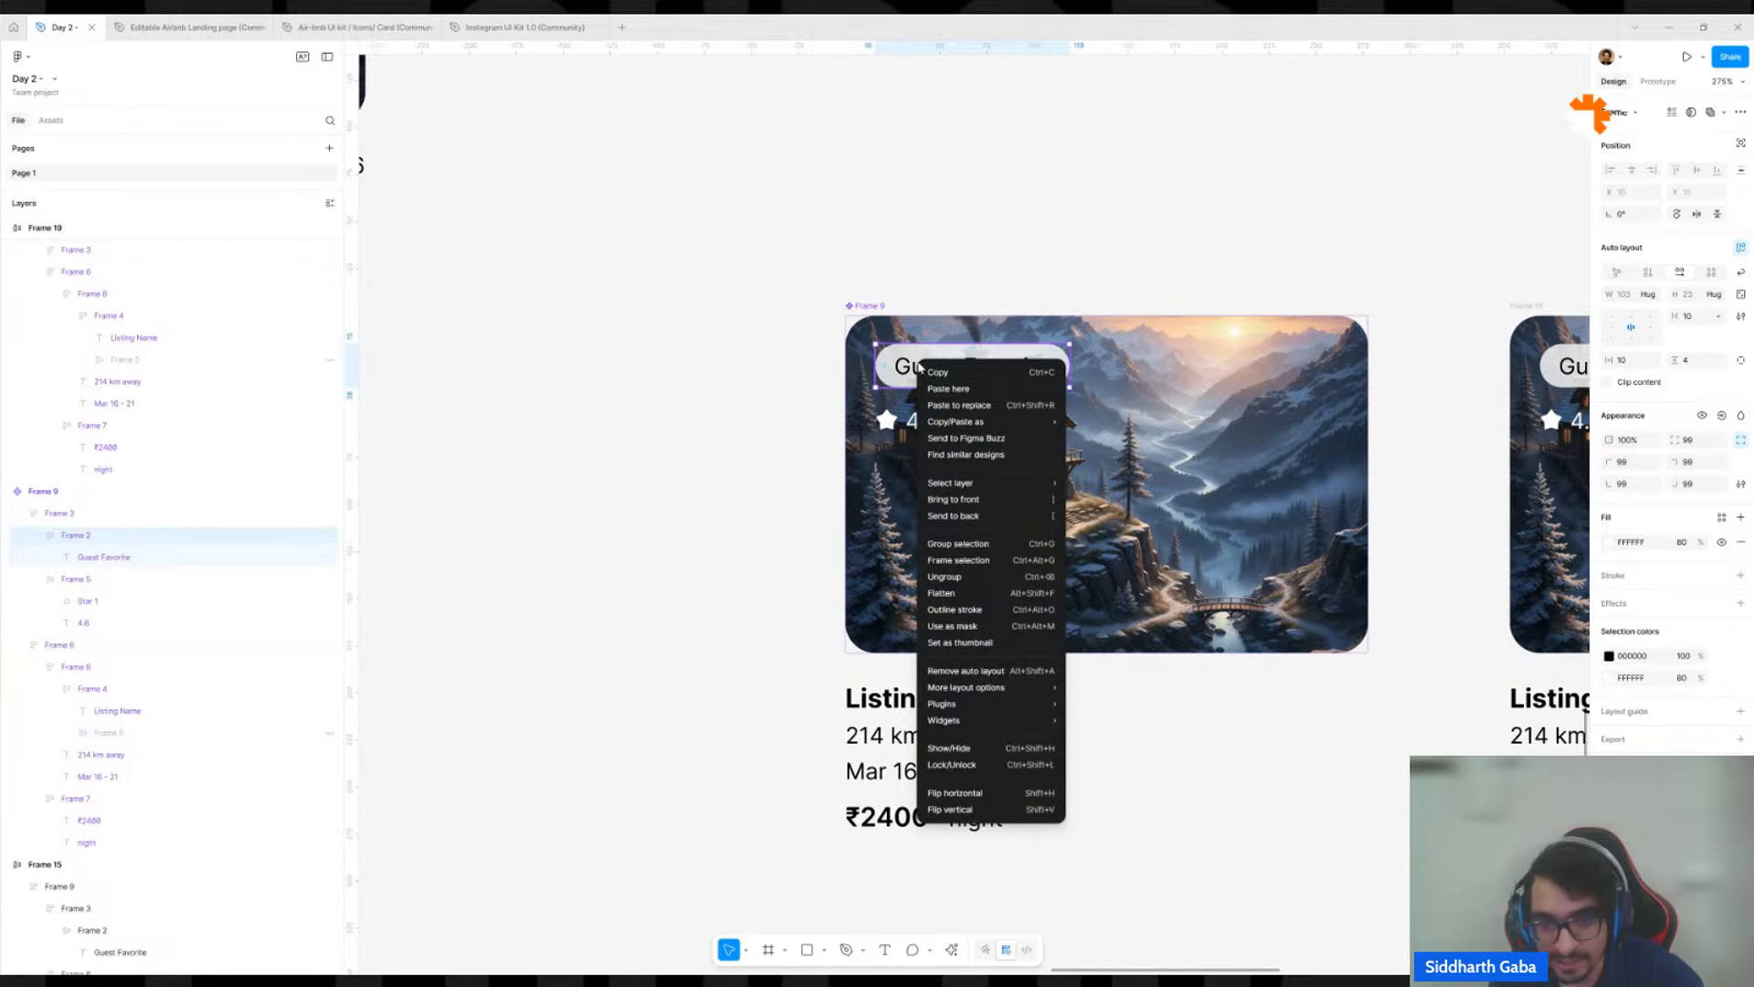
mouse_move(961, 423)
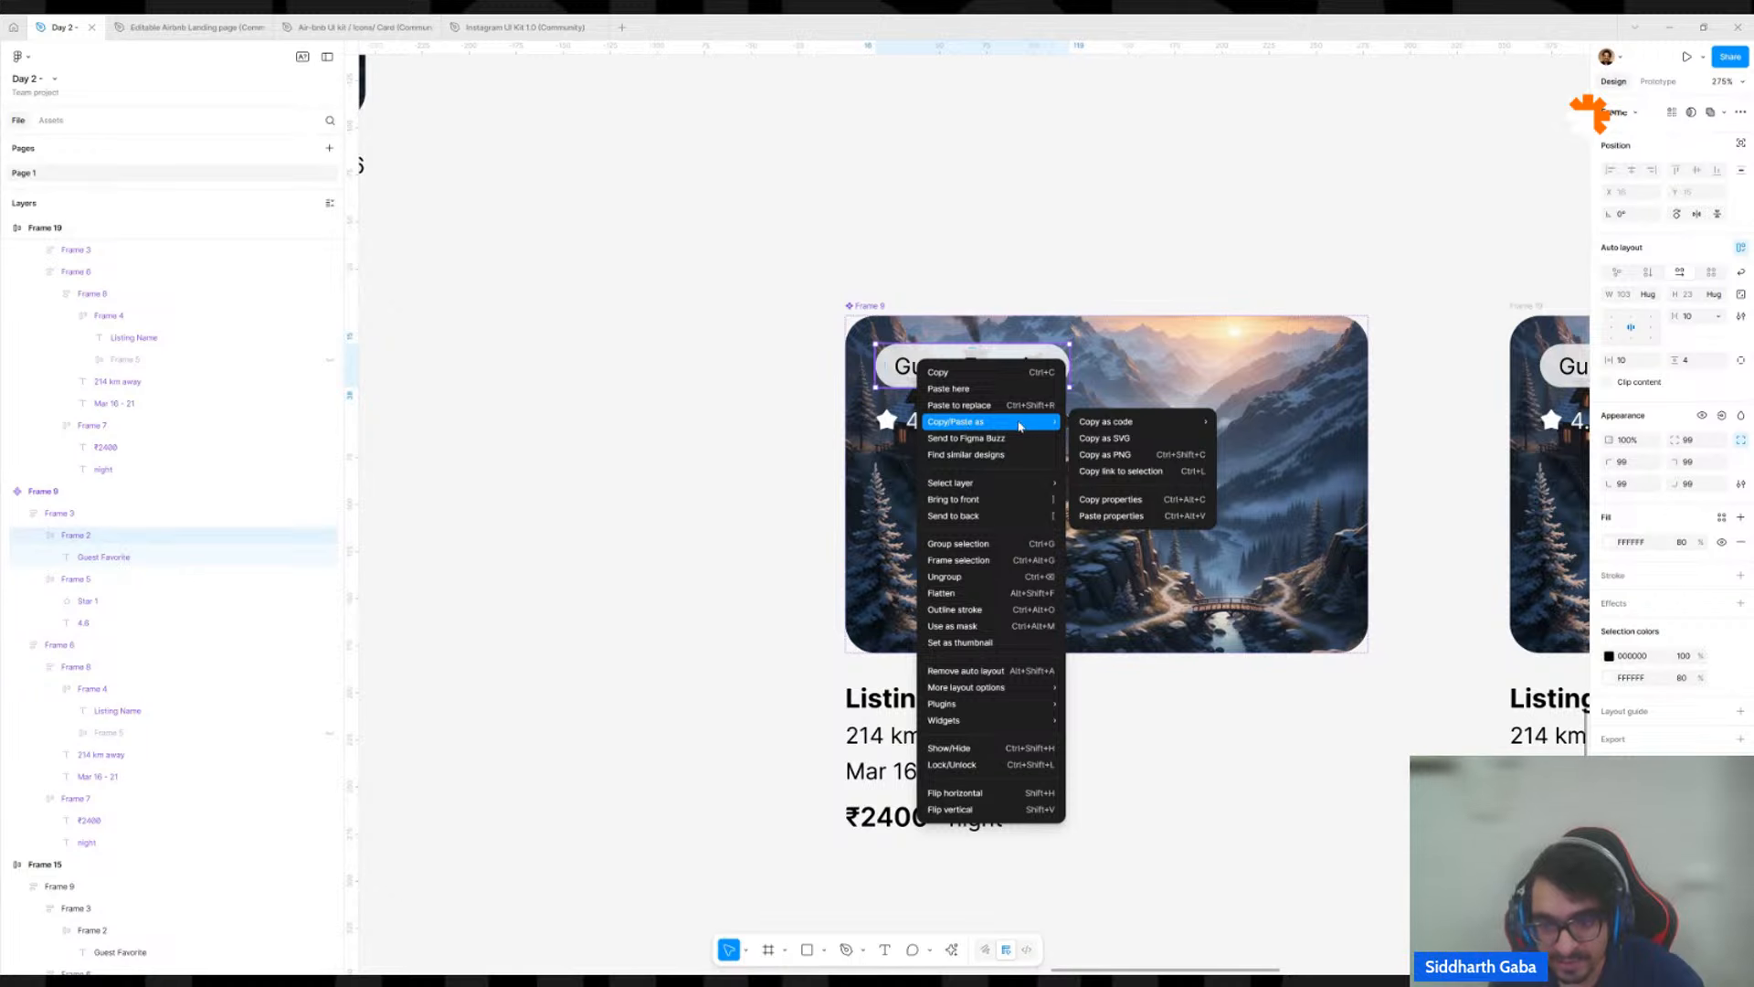
left_click(1111, 500)
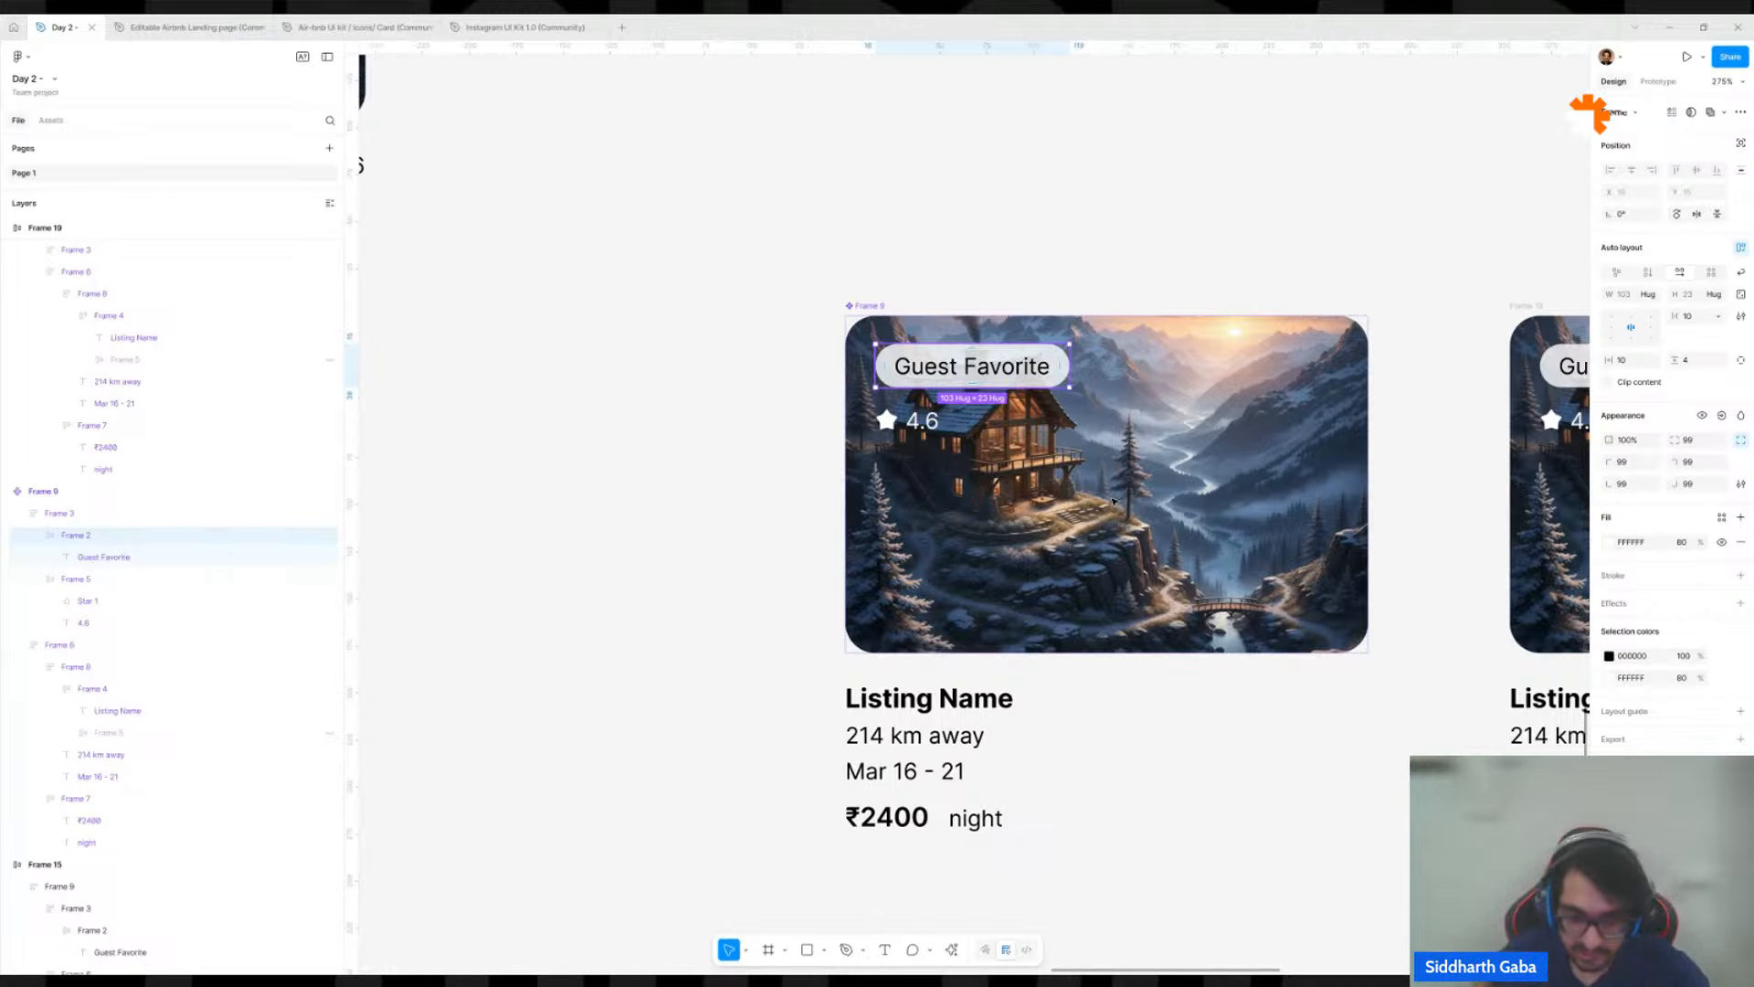
Search the available actions for "keyboard" and open the keyboard shortcuts reference.
left_click(952, 951)
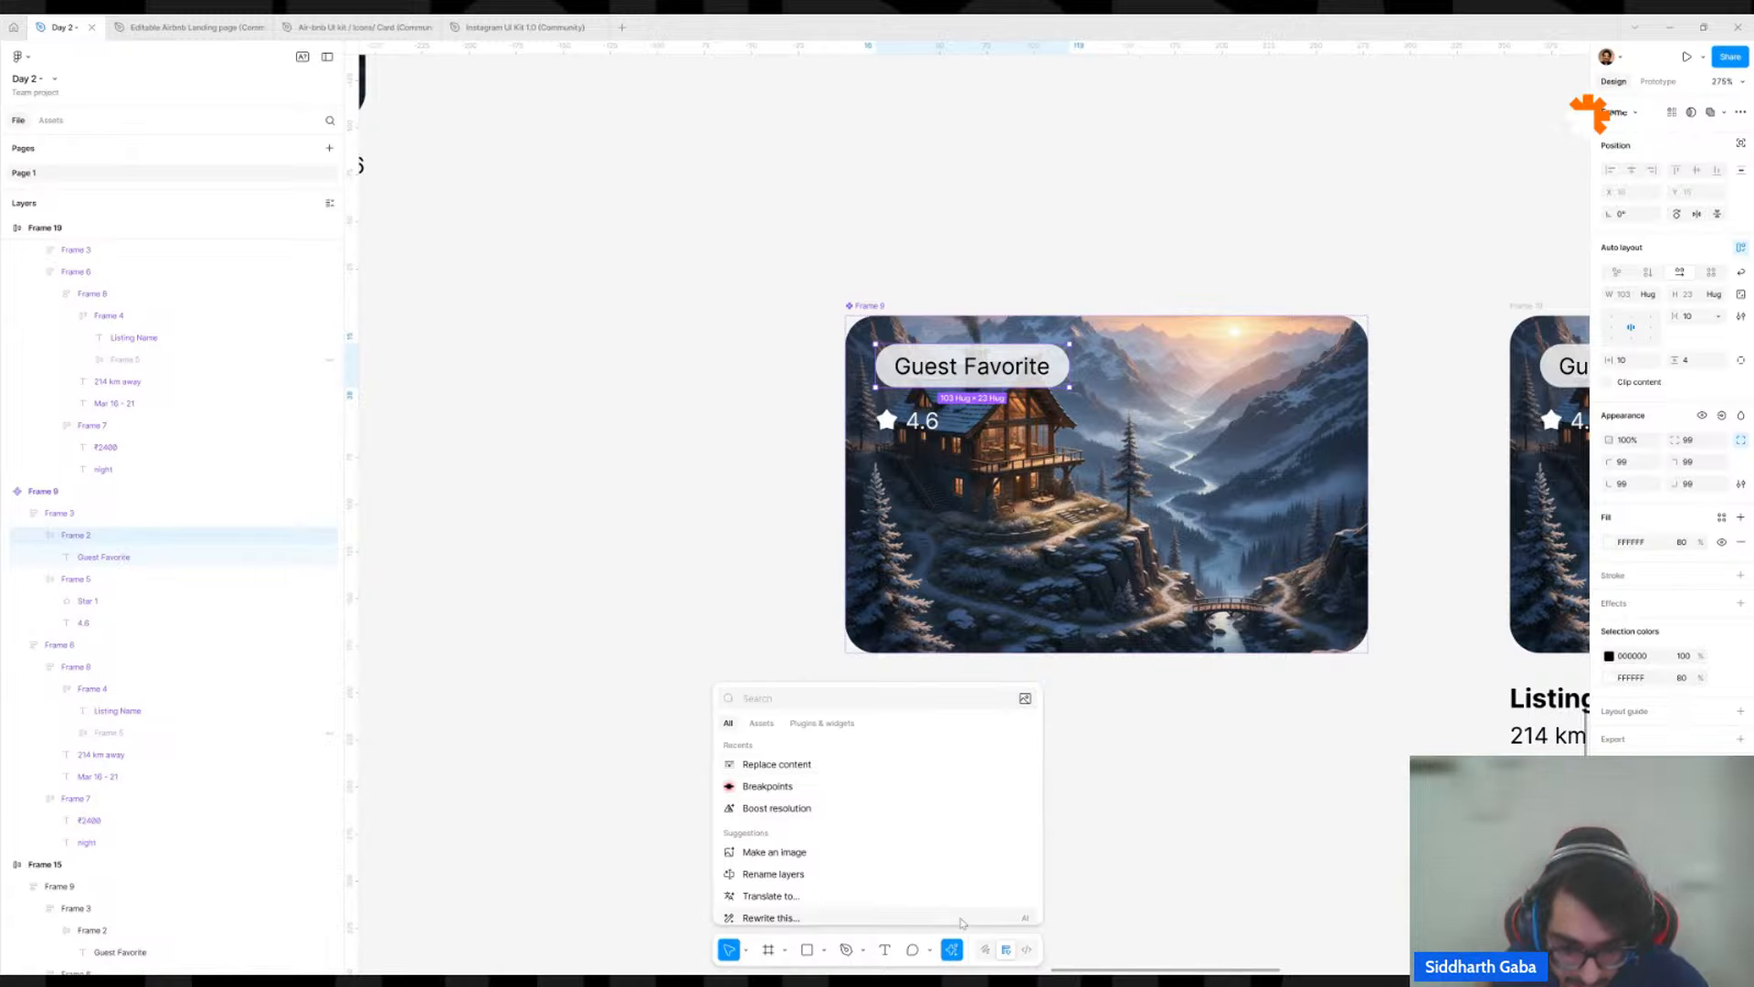
left_click(953, 951)
left_click(953, 951)
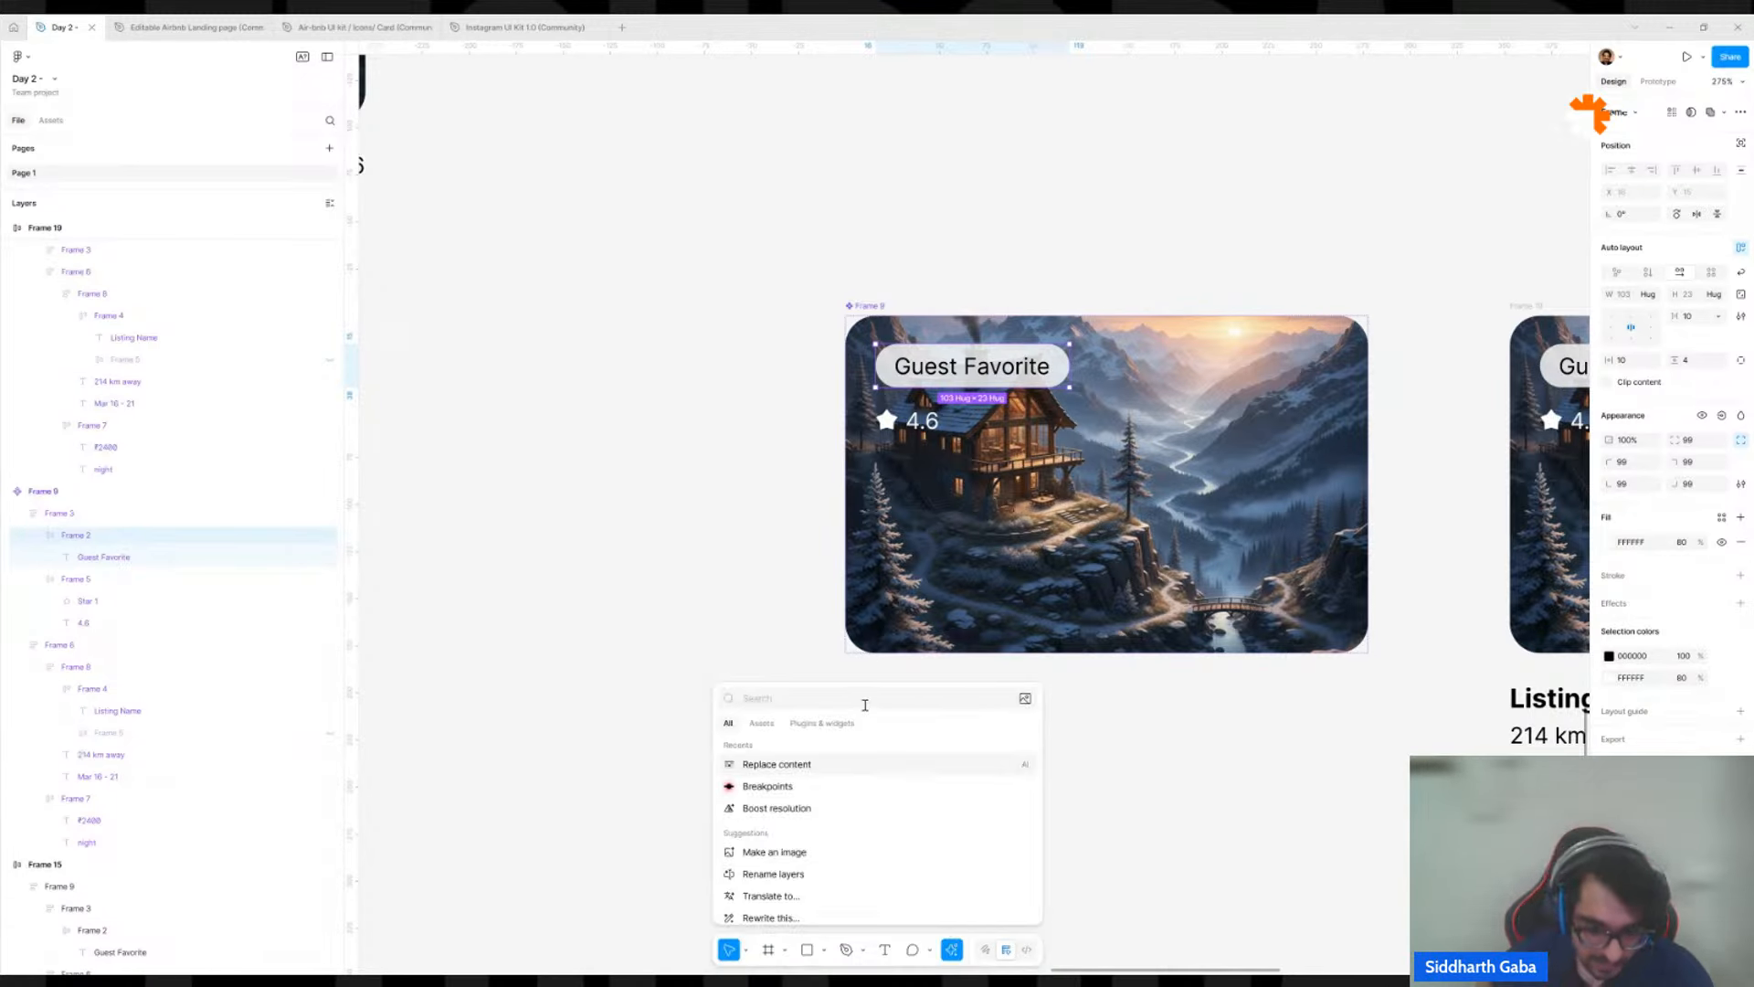
type("keyboard")
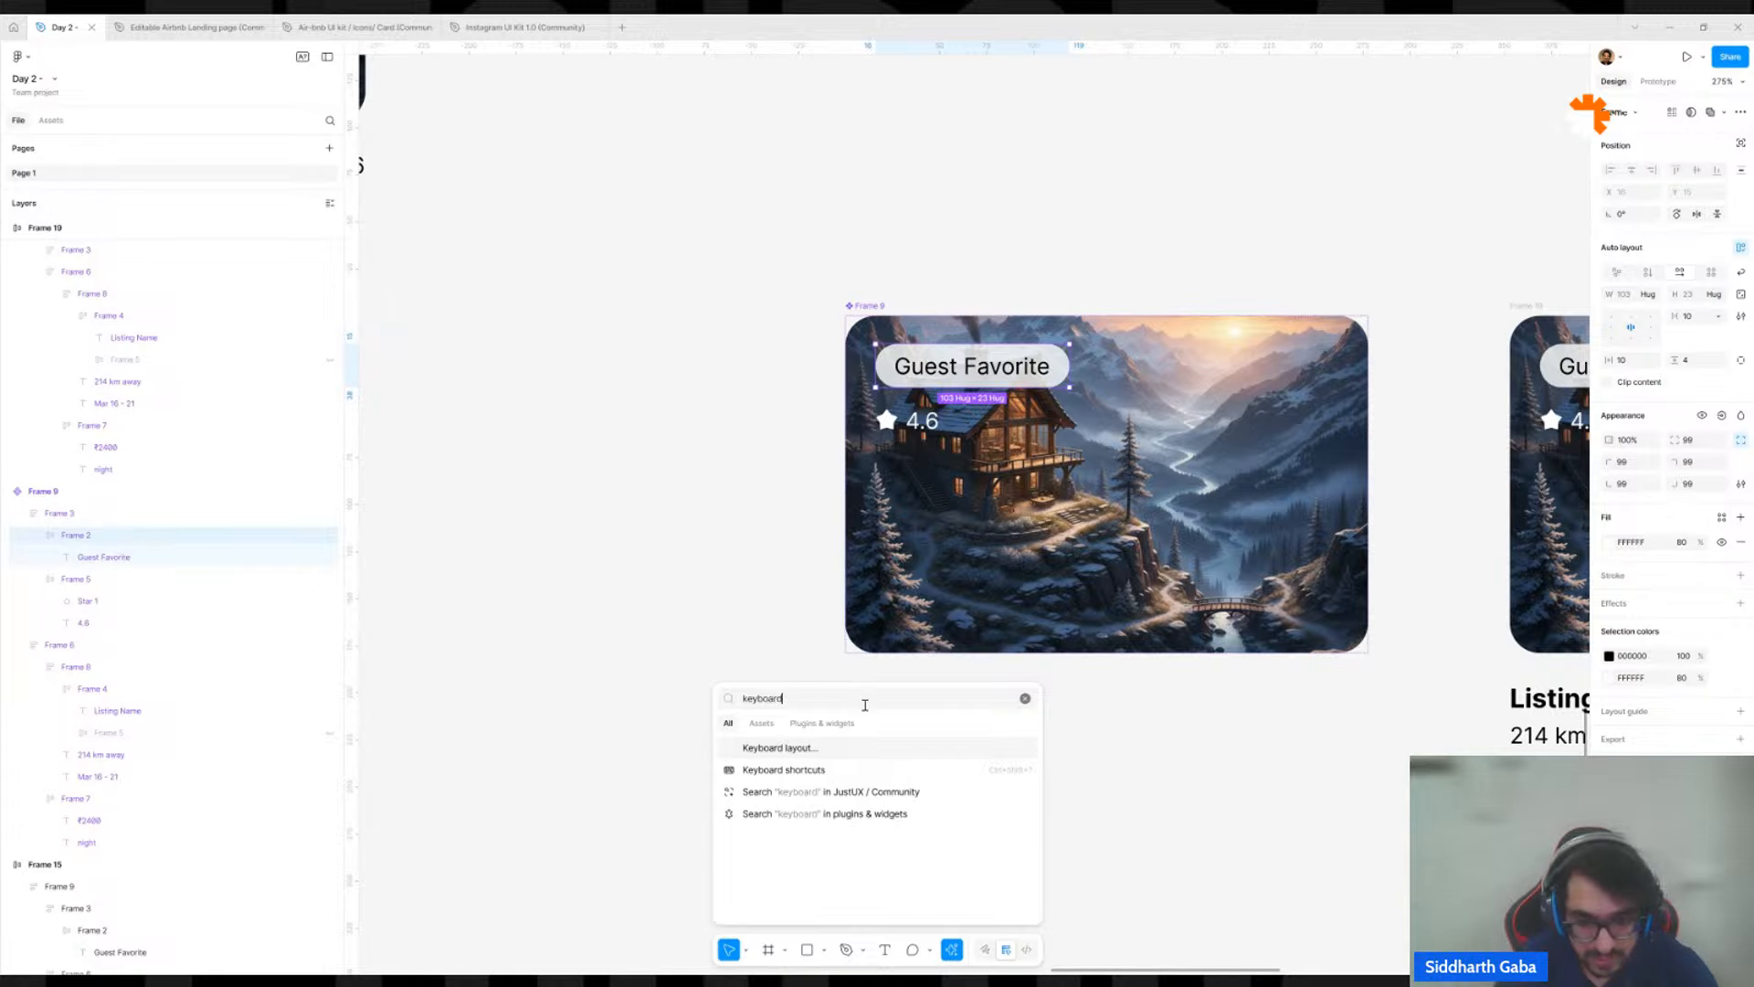
left_click(825, 772)
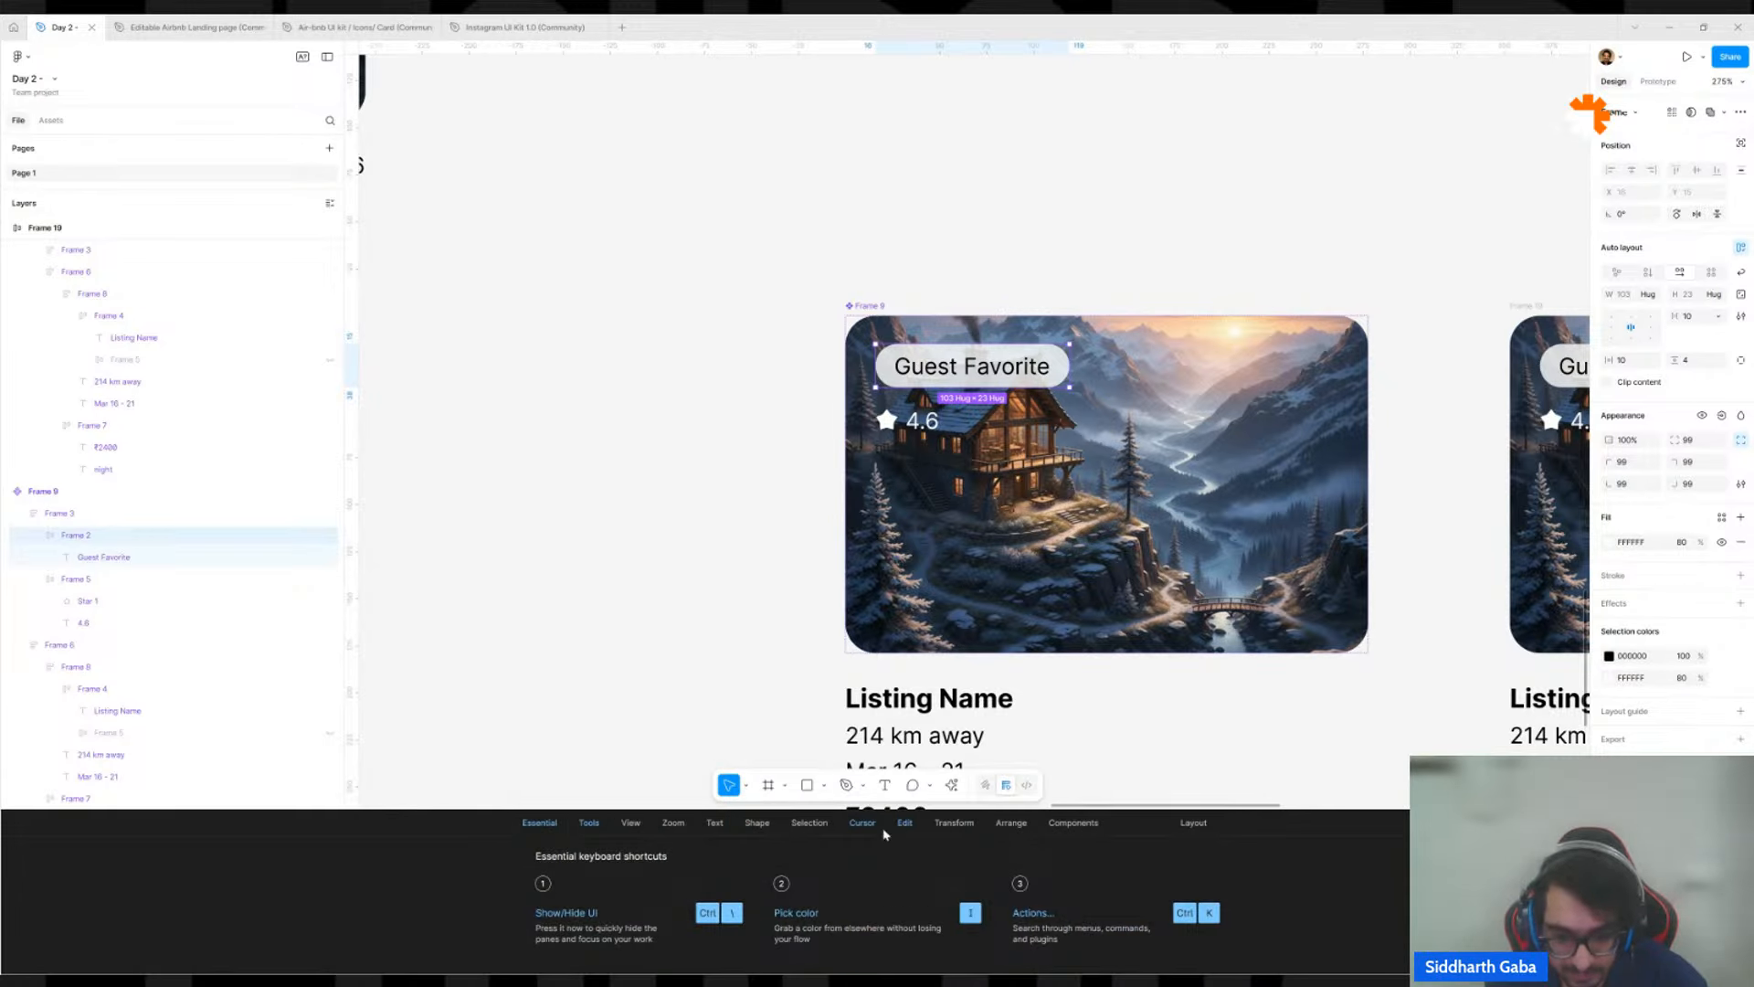
Examine the shortcut reference's categories, including Essential, Tools, View, Zoom, Text, Shape, Selection, Edit and Transform, and close the reference.
left_click(600, 824)
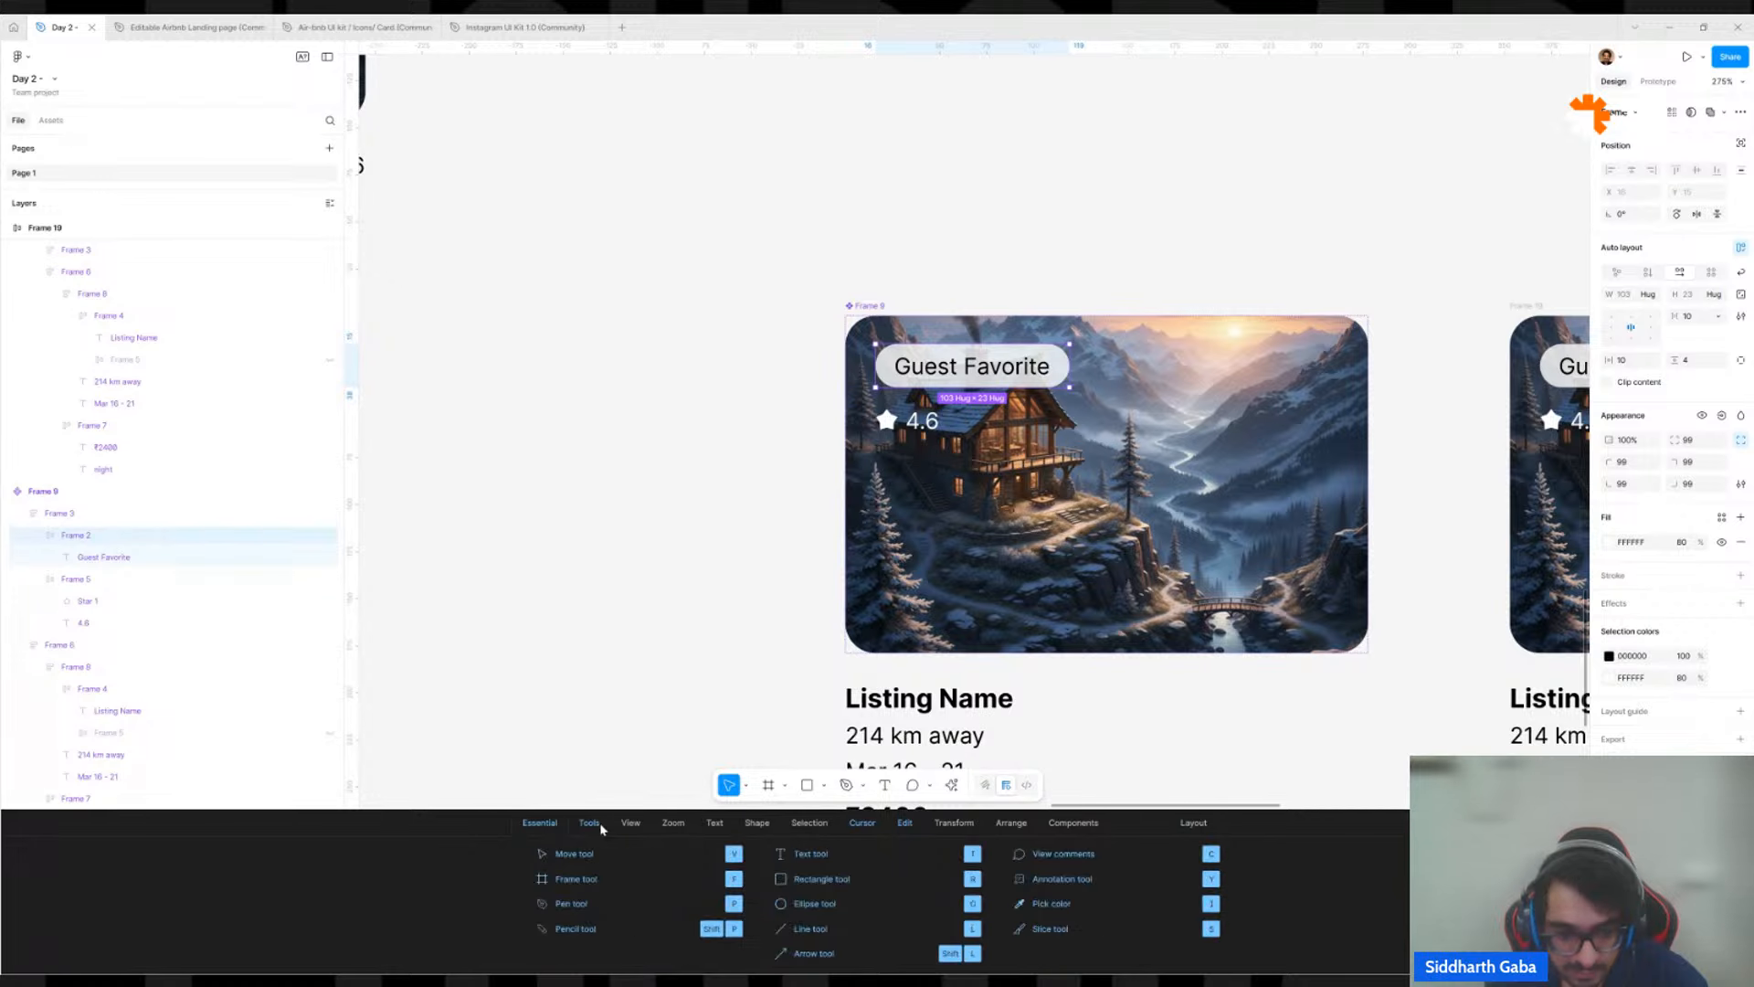
left_click(632, 824)
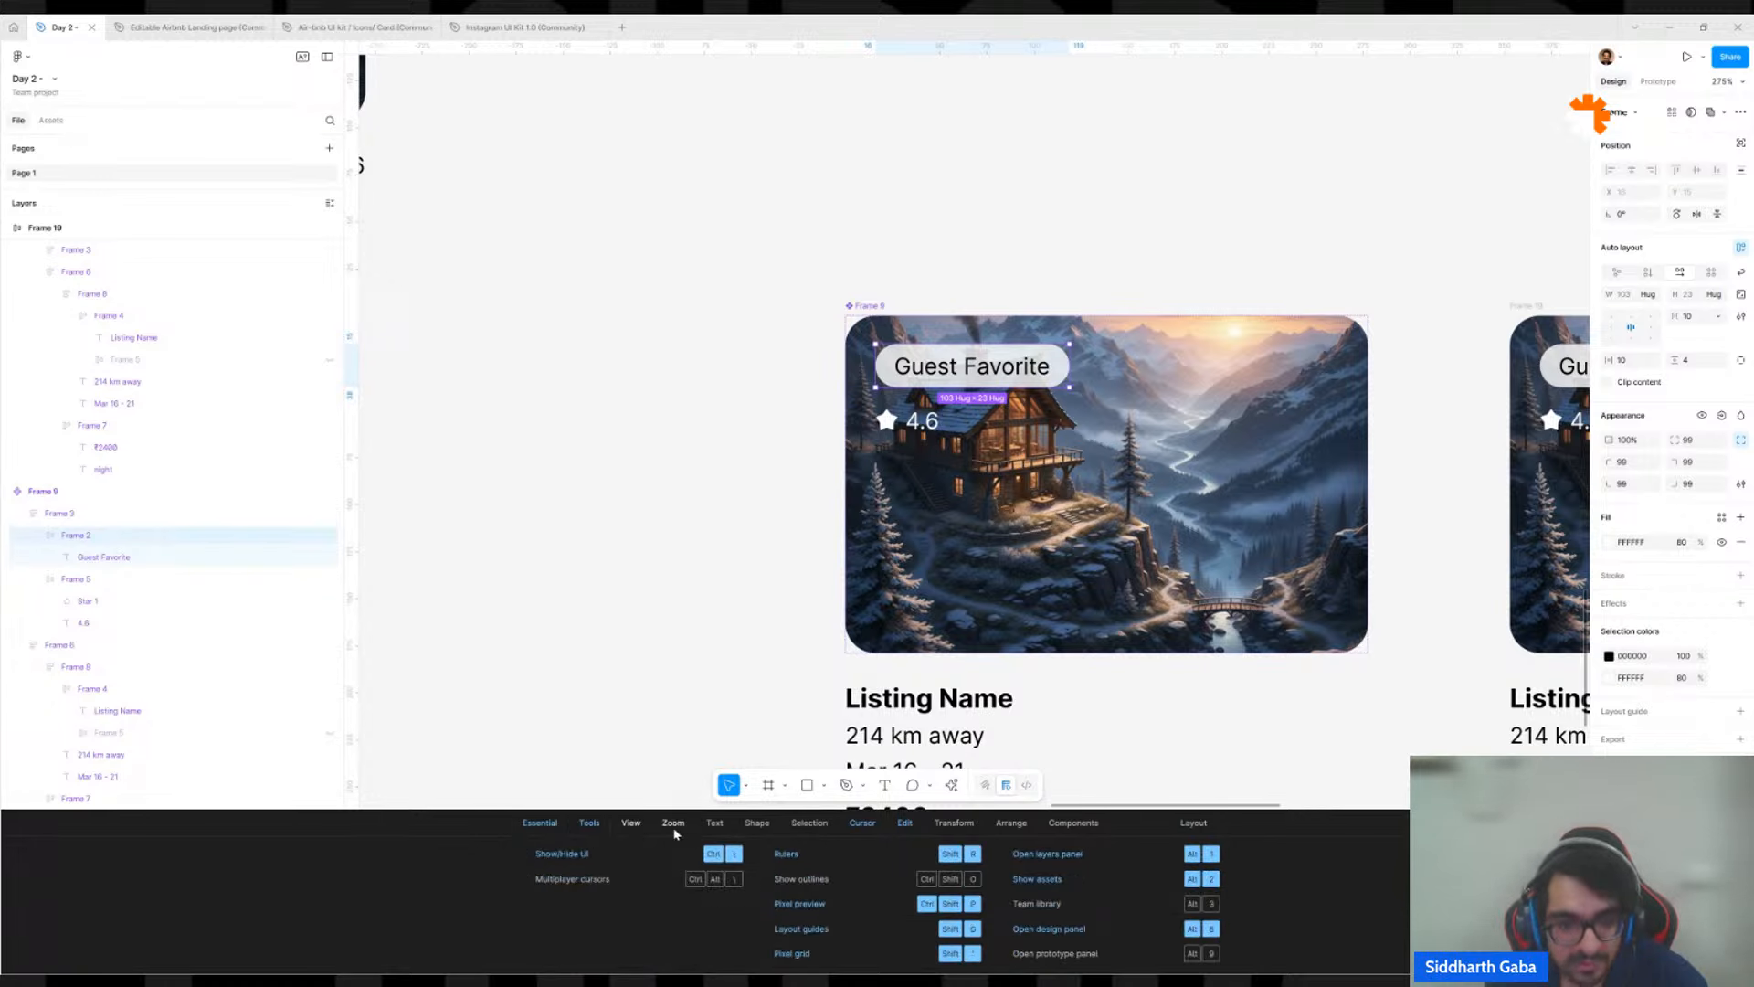
left_click(675, 830)
left_click(719, 826)
left_click(759, 825)
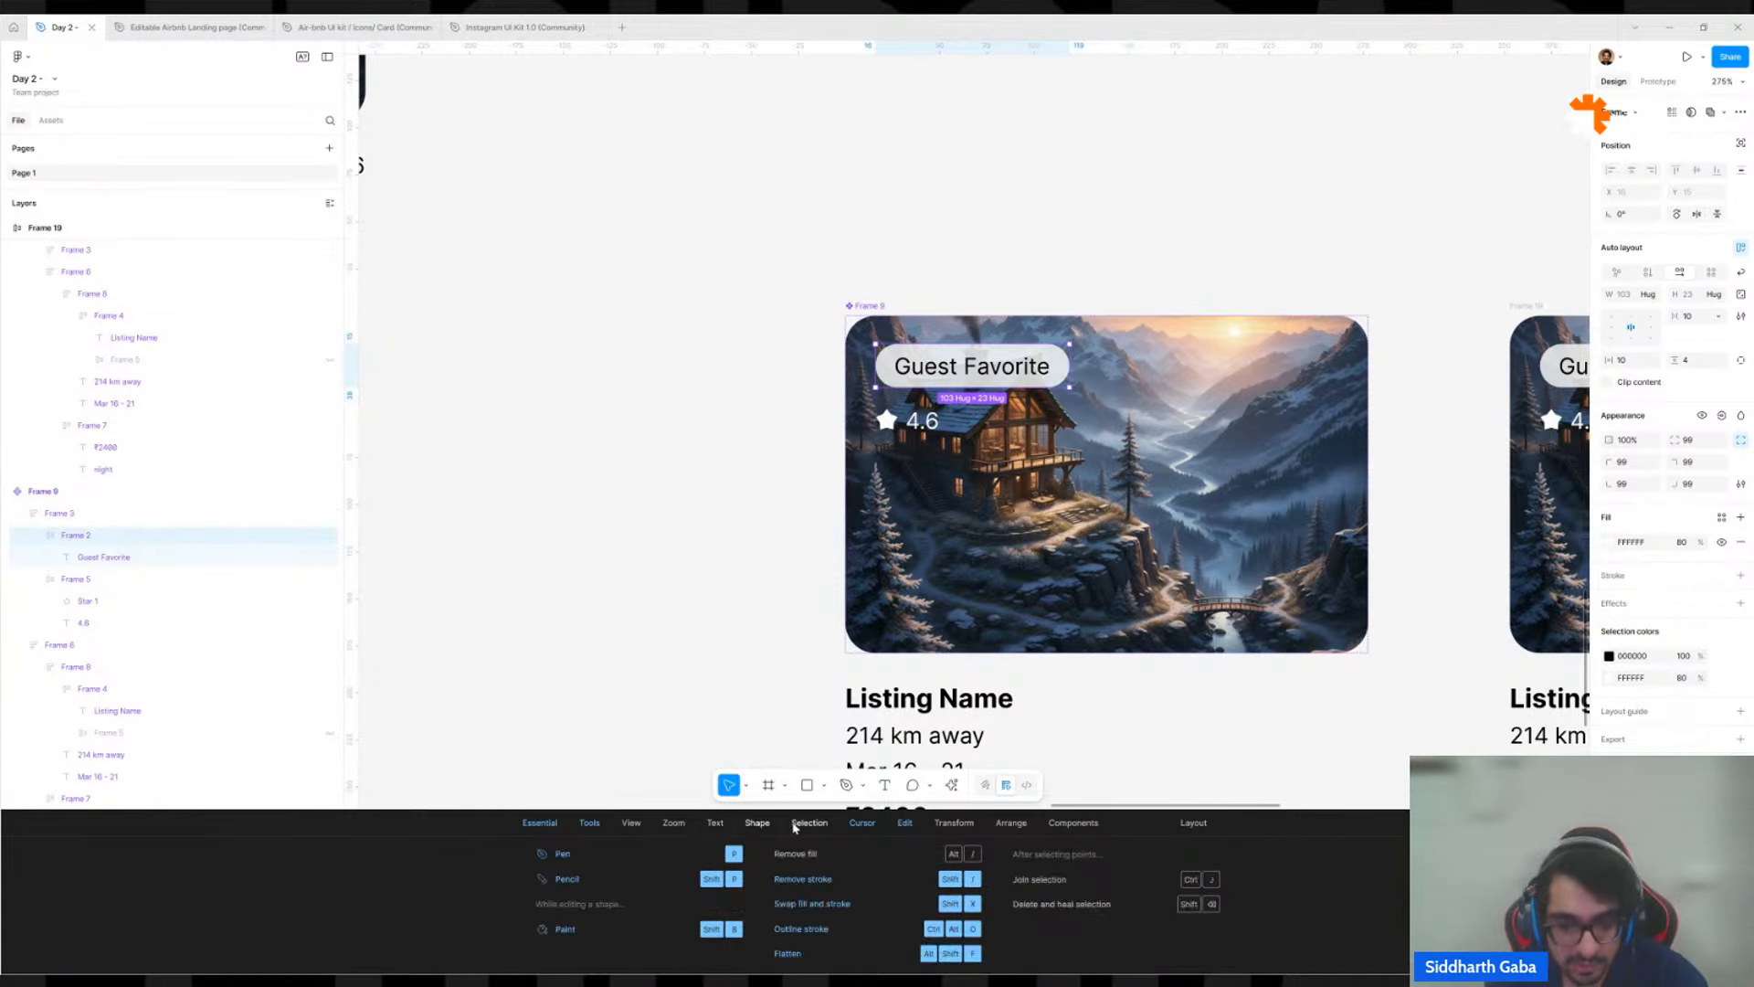
left_click(804, 825)
left_click(862, 825)
left_click(905, 825)
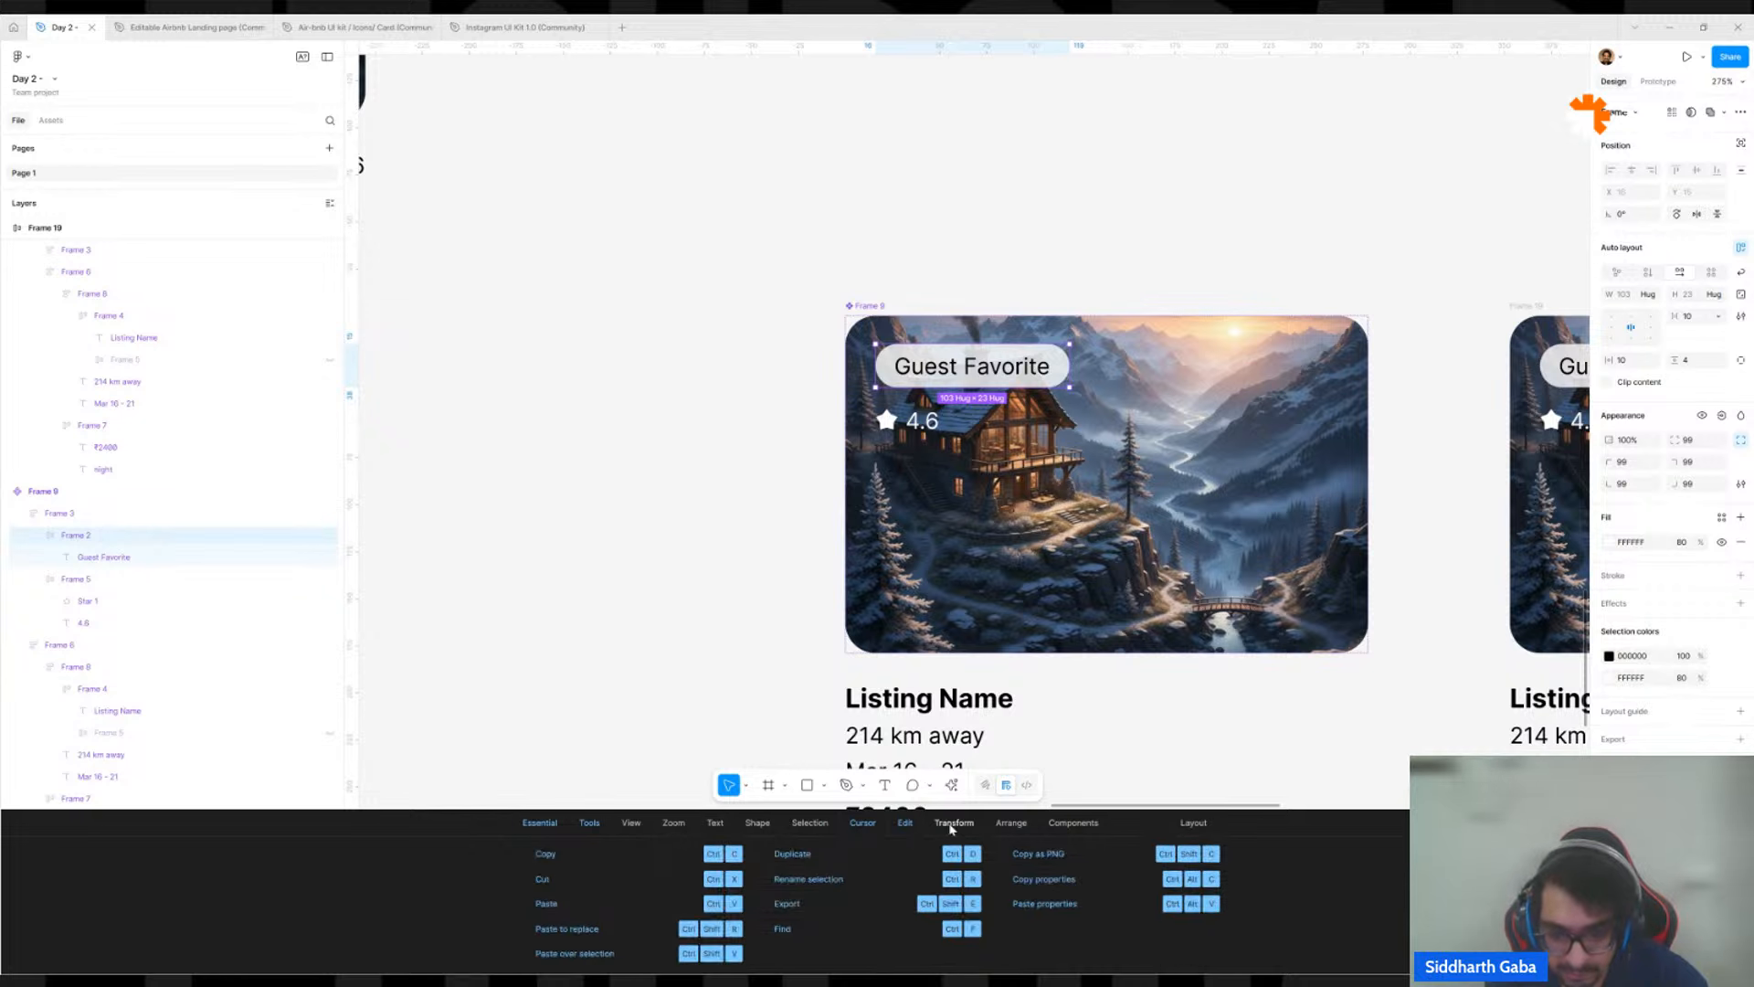
left_click(953, 825)
left_click(903, 824)
left_click(809, 825)
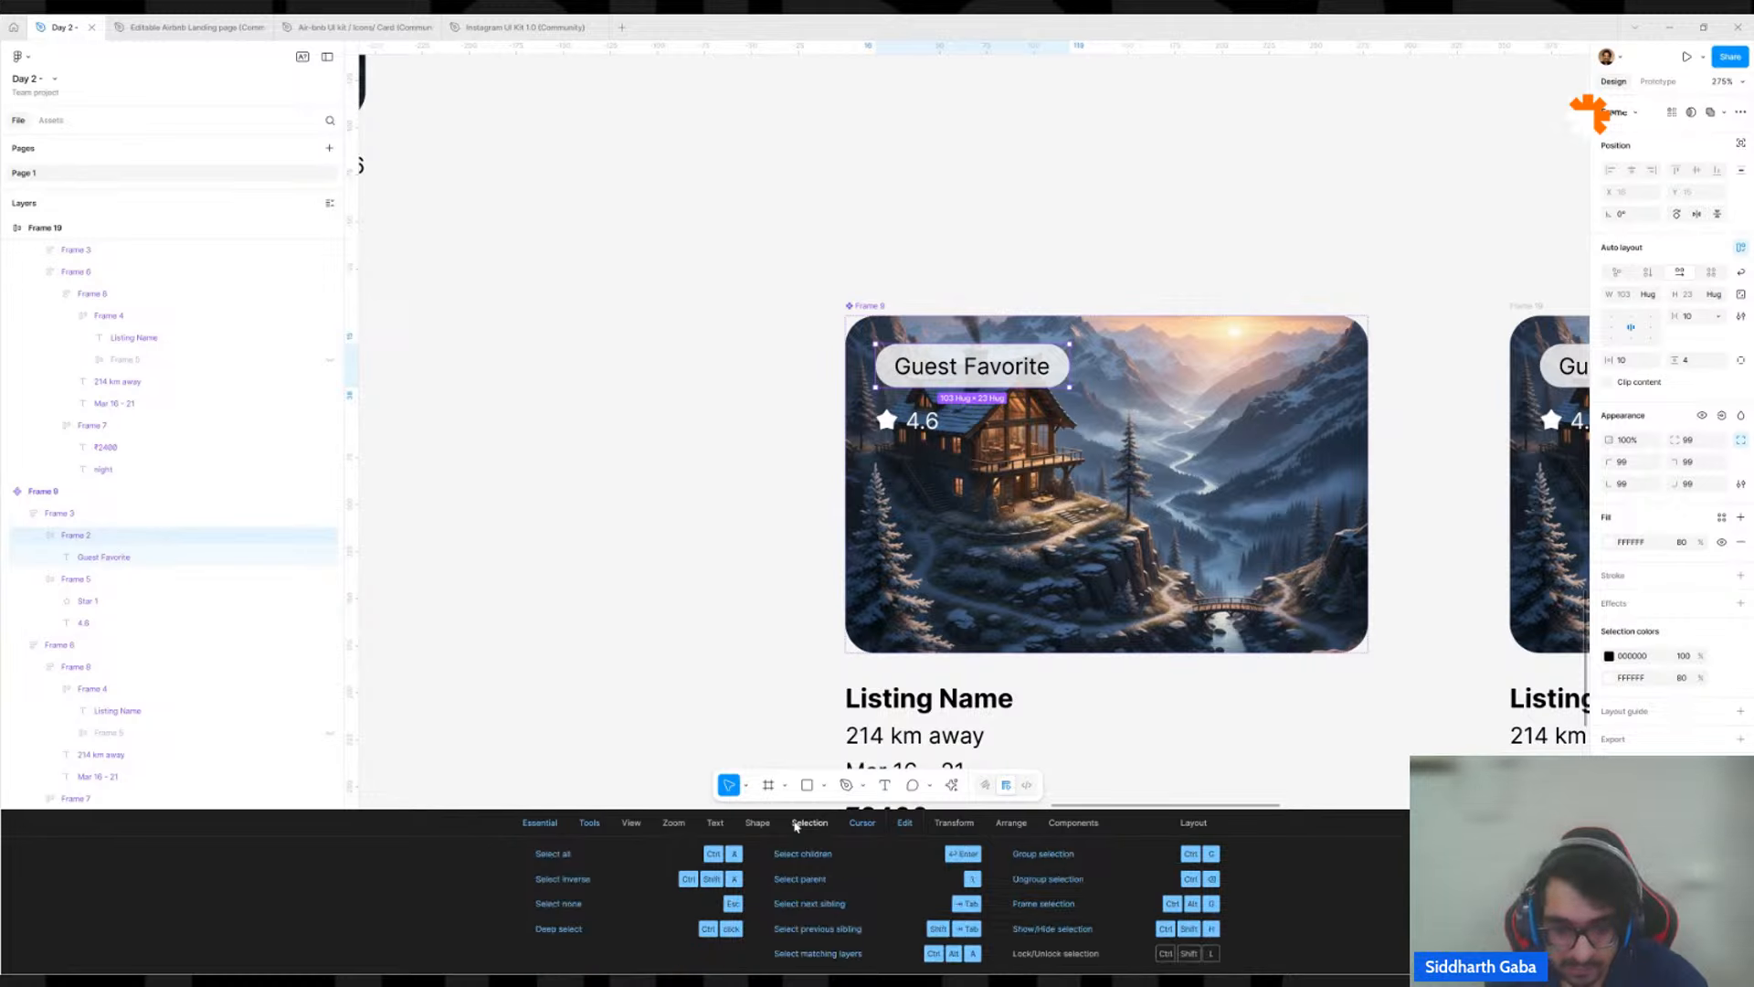
left_click(751, 825)
left_click(721, 824)
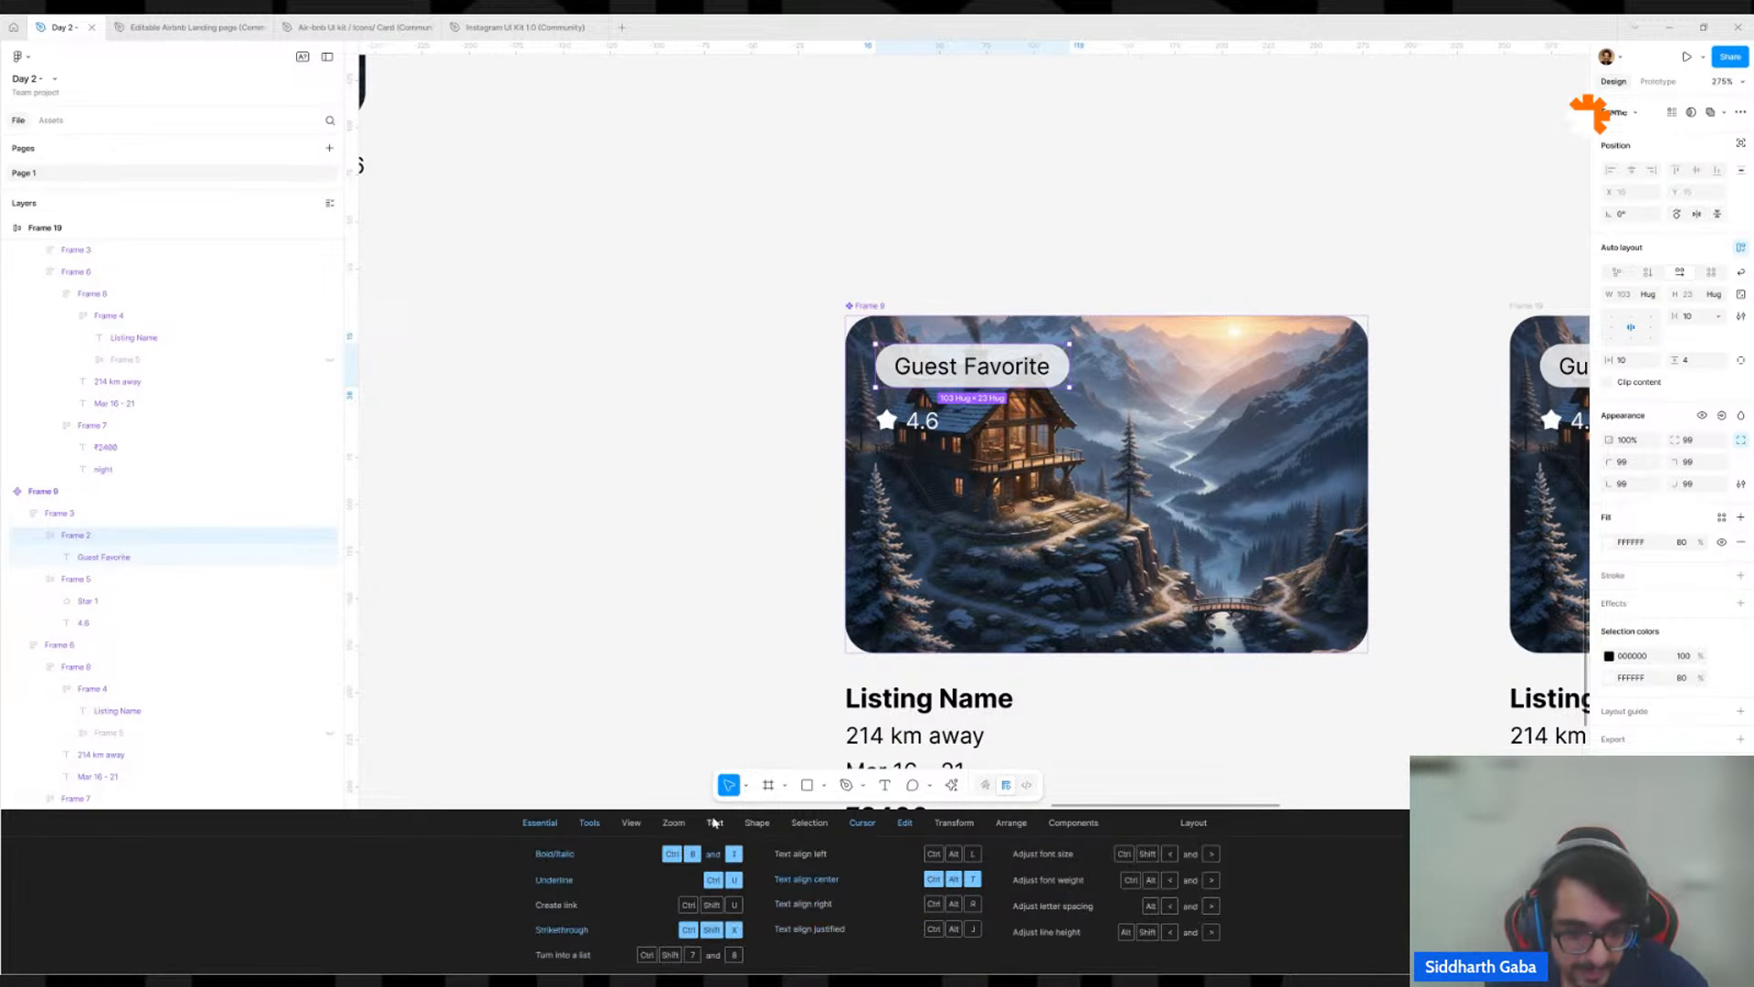
left_click(674, 824)
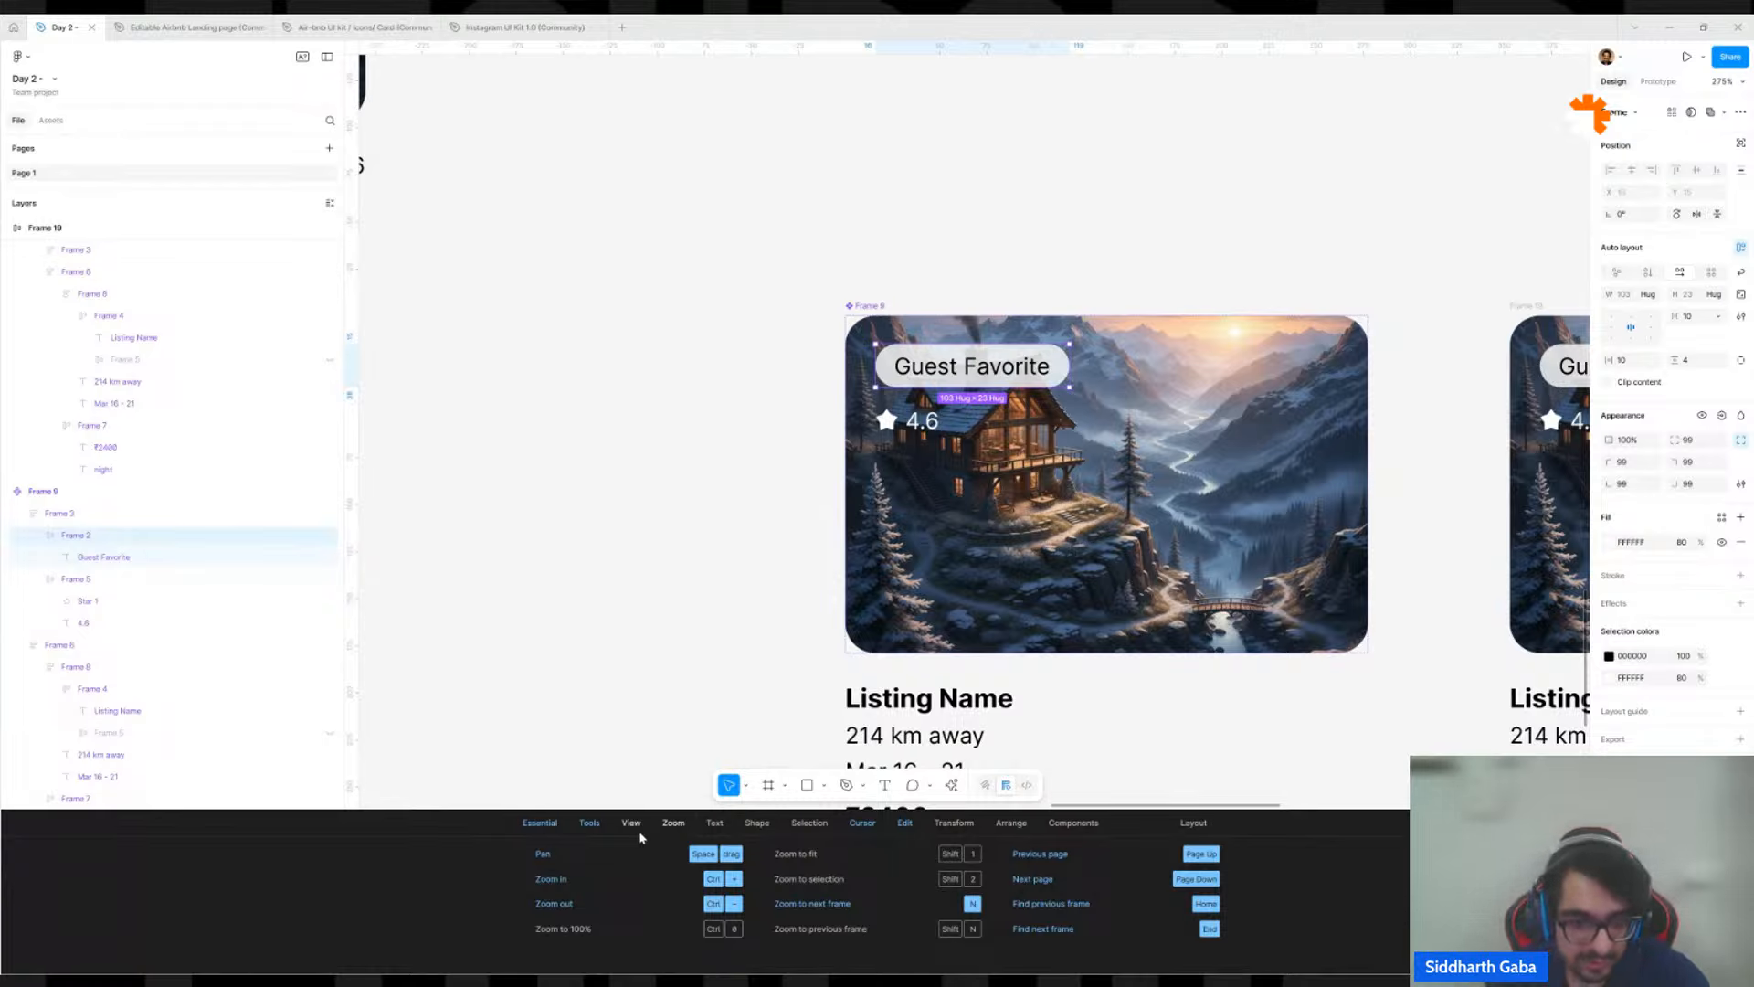
left_click(638, 831)
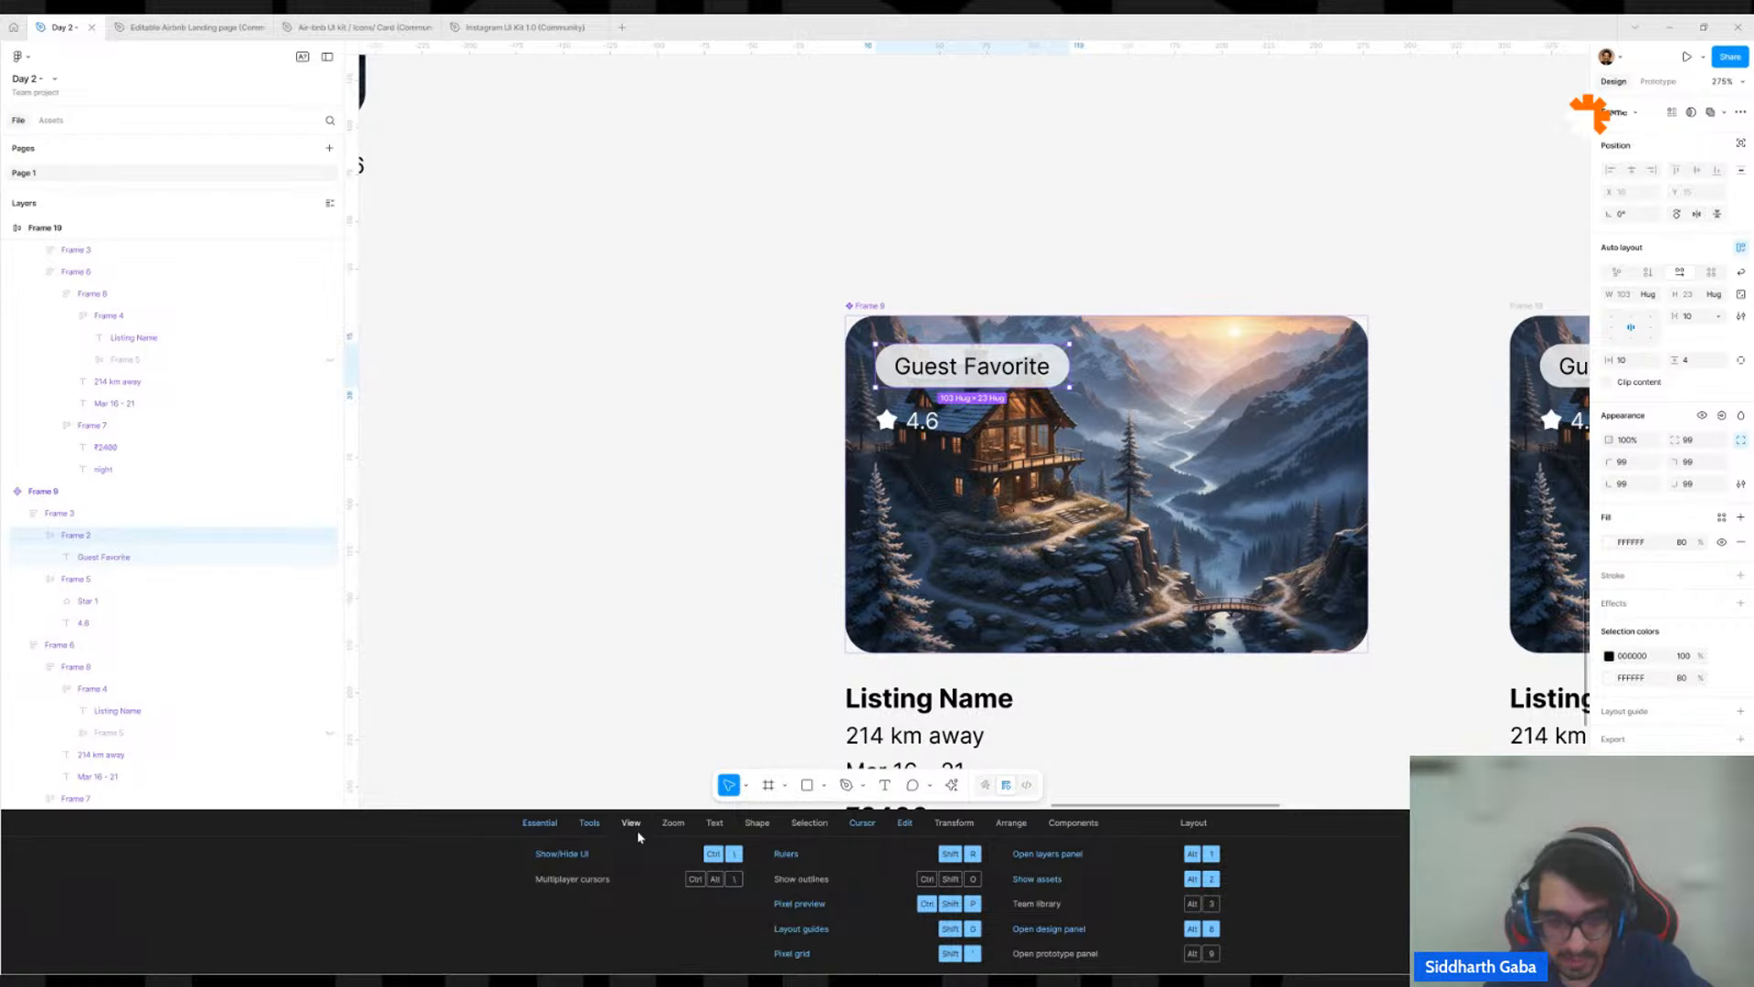
left_click(574, 823)
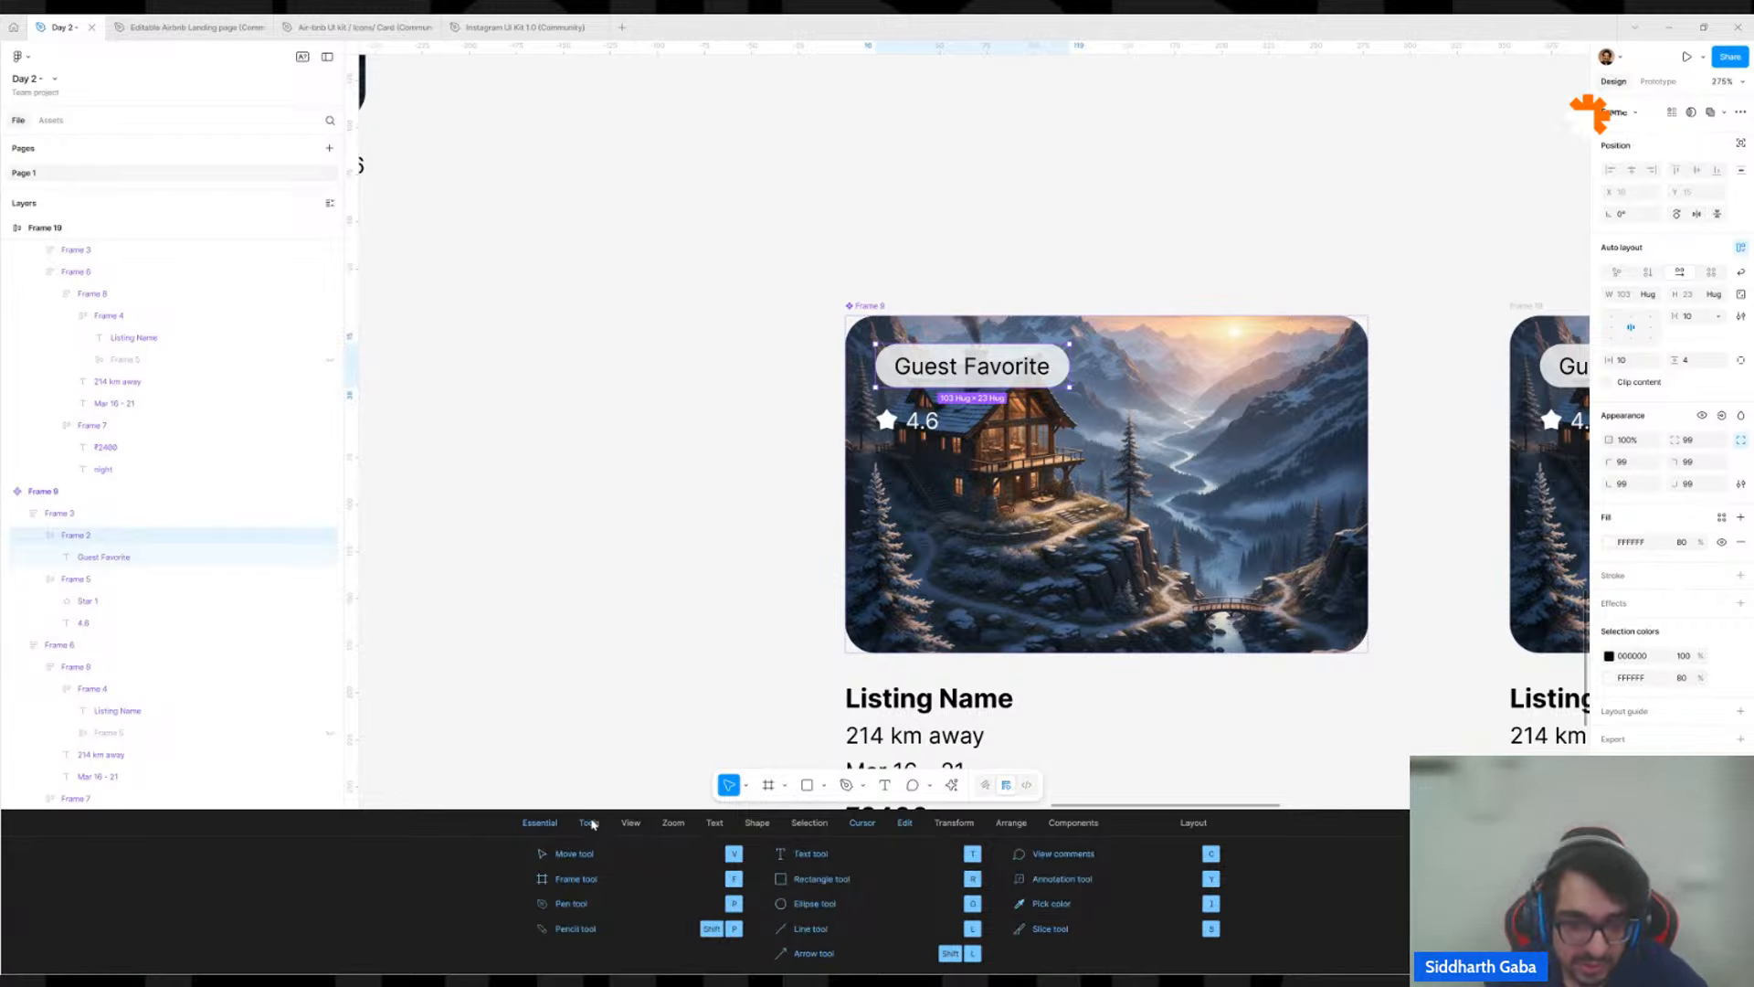
left_click(548, 824)
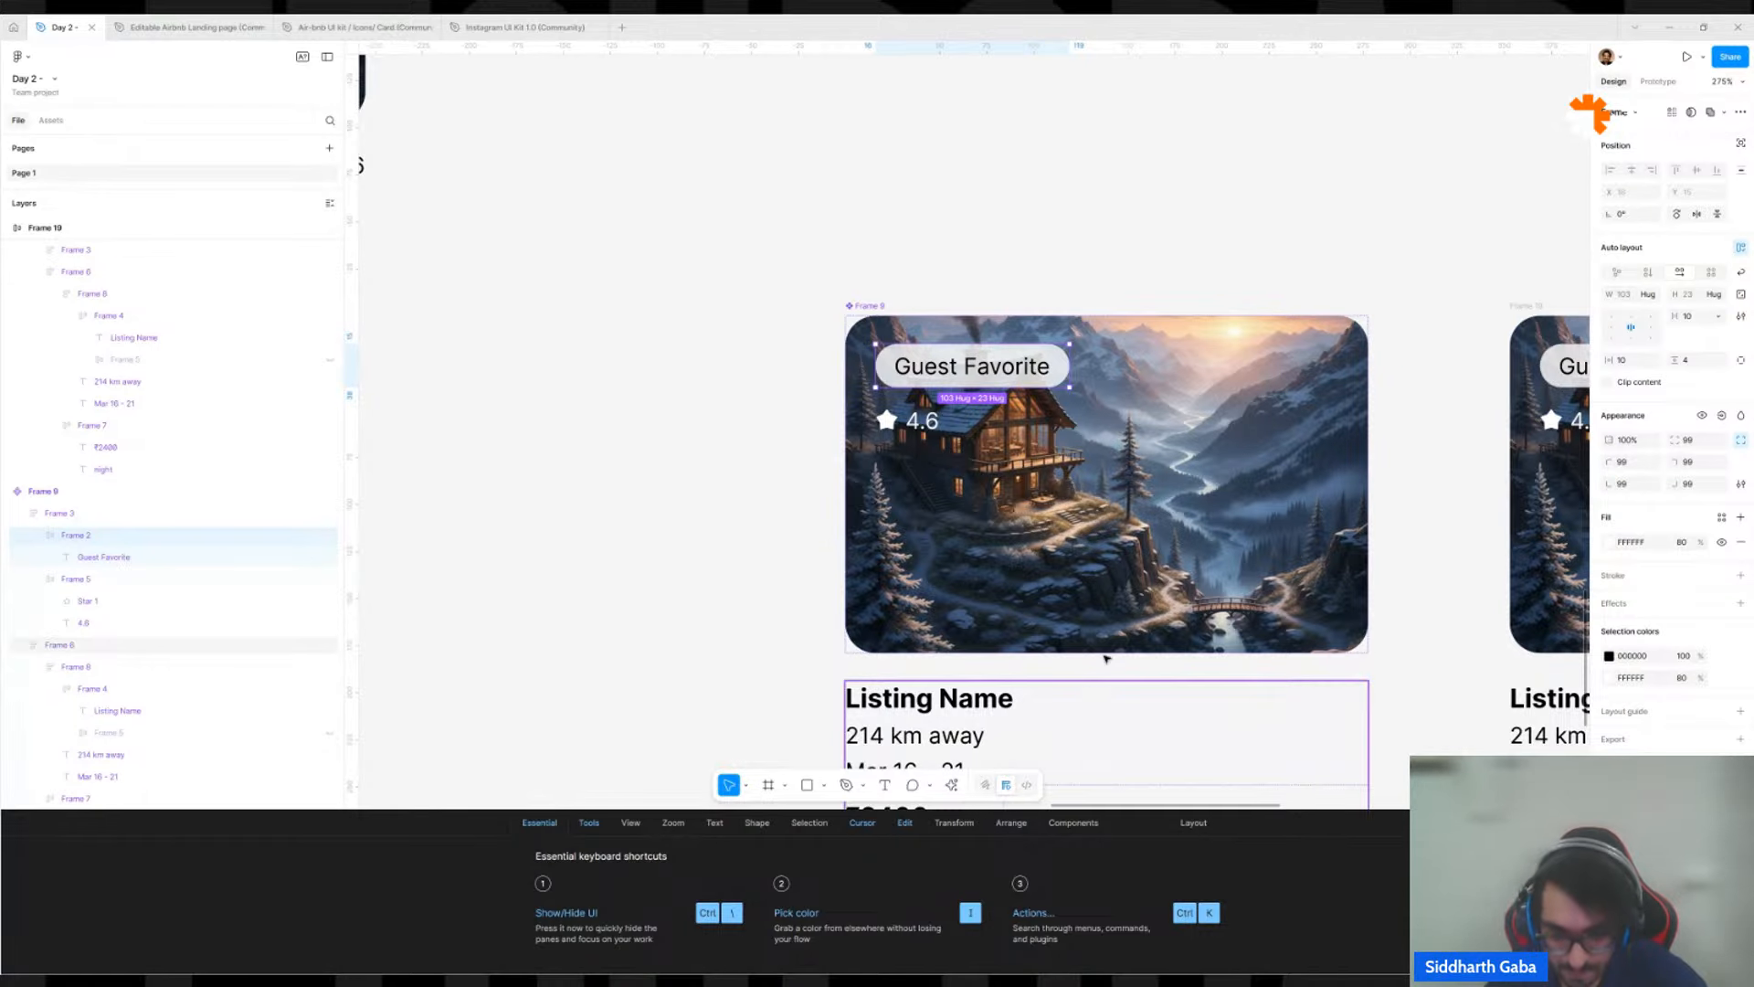
left_click(685, 716)
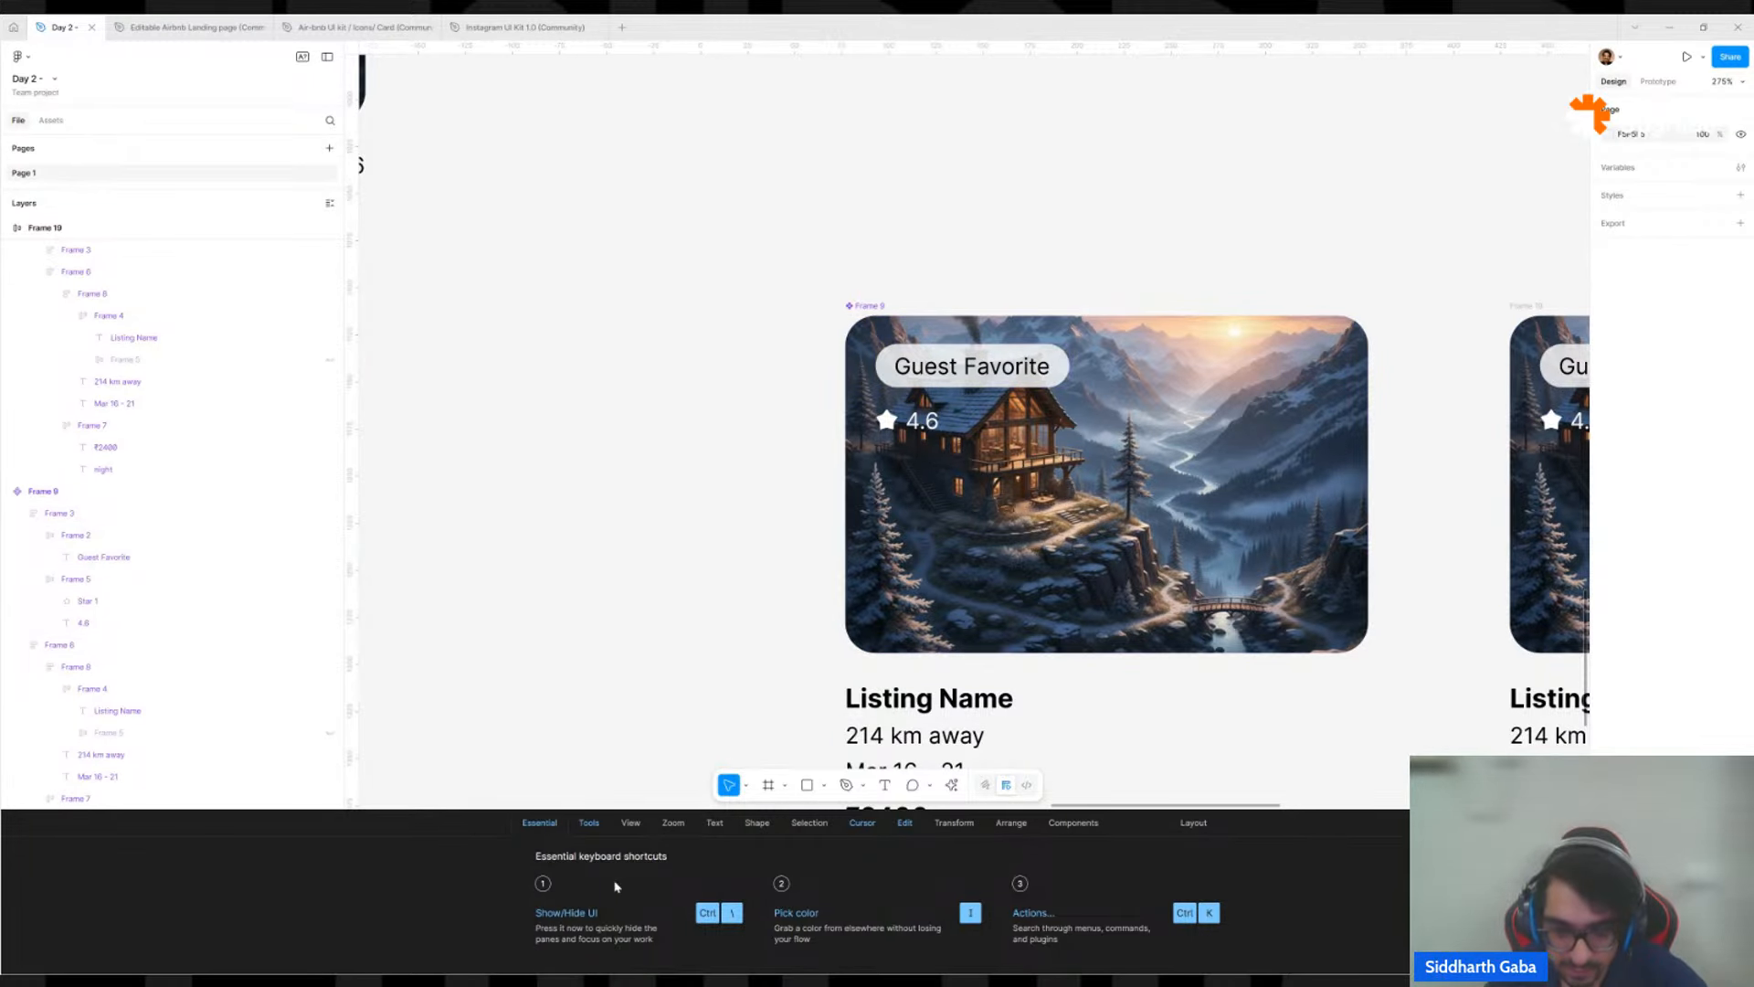
left_click(951, 785)
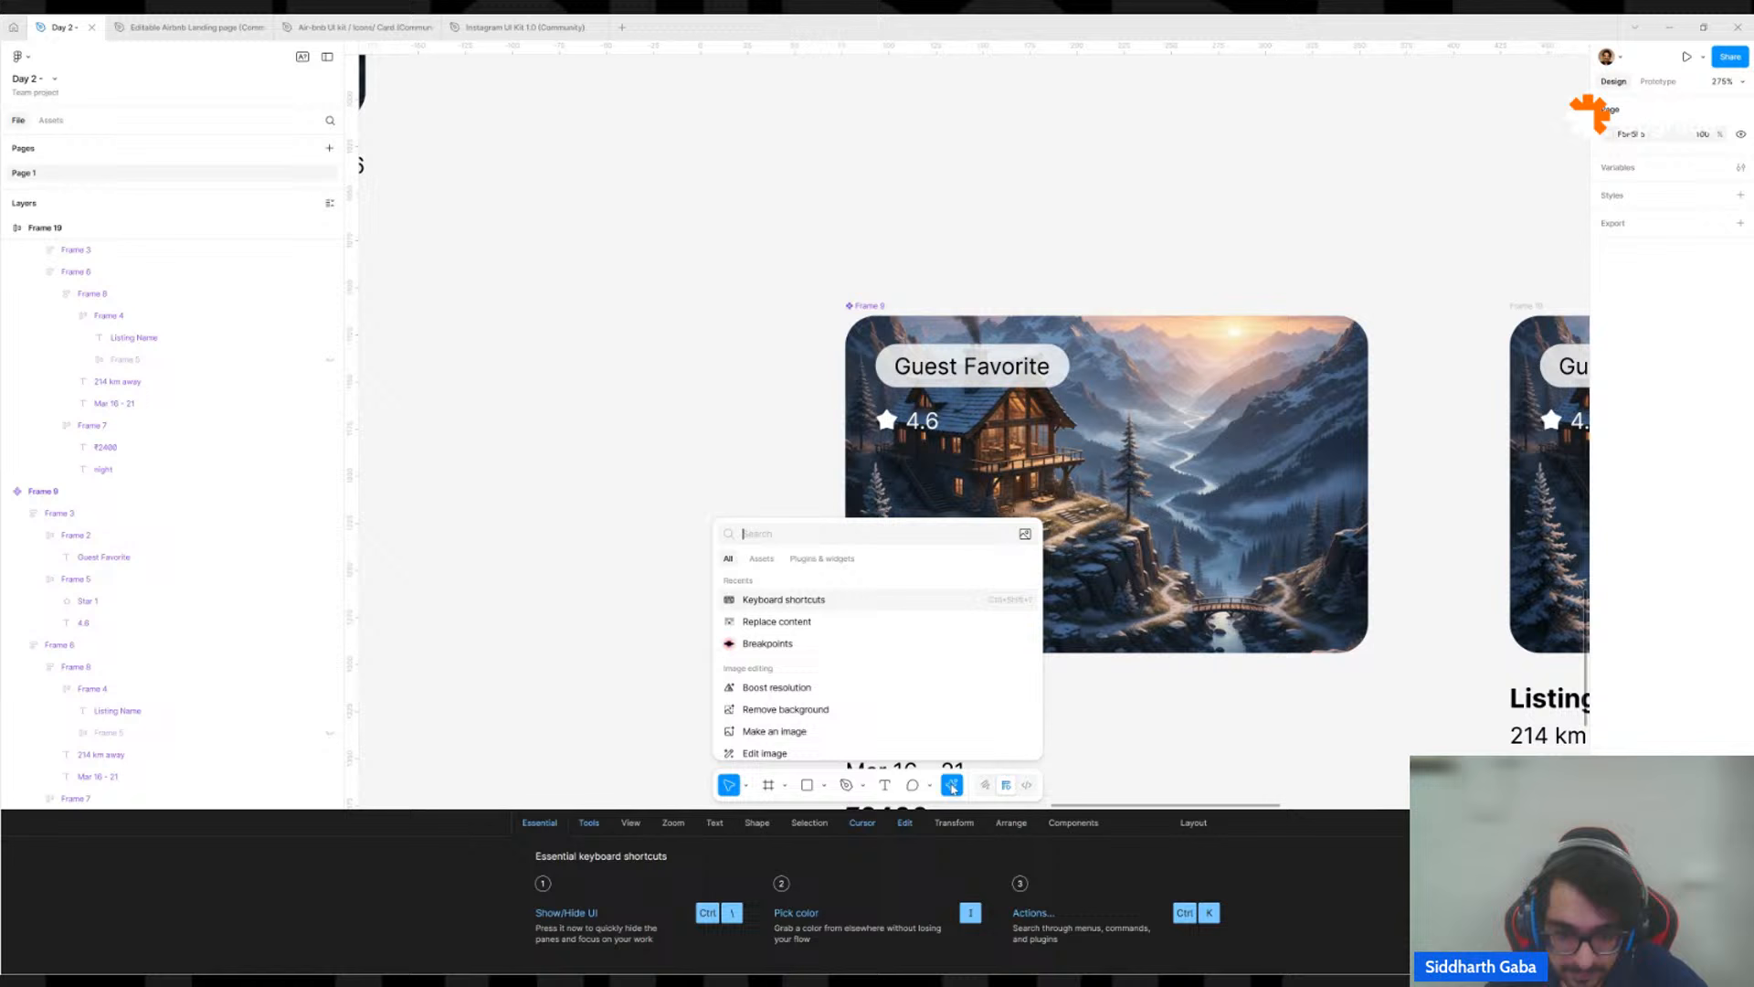
left_click(794, 600)
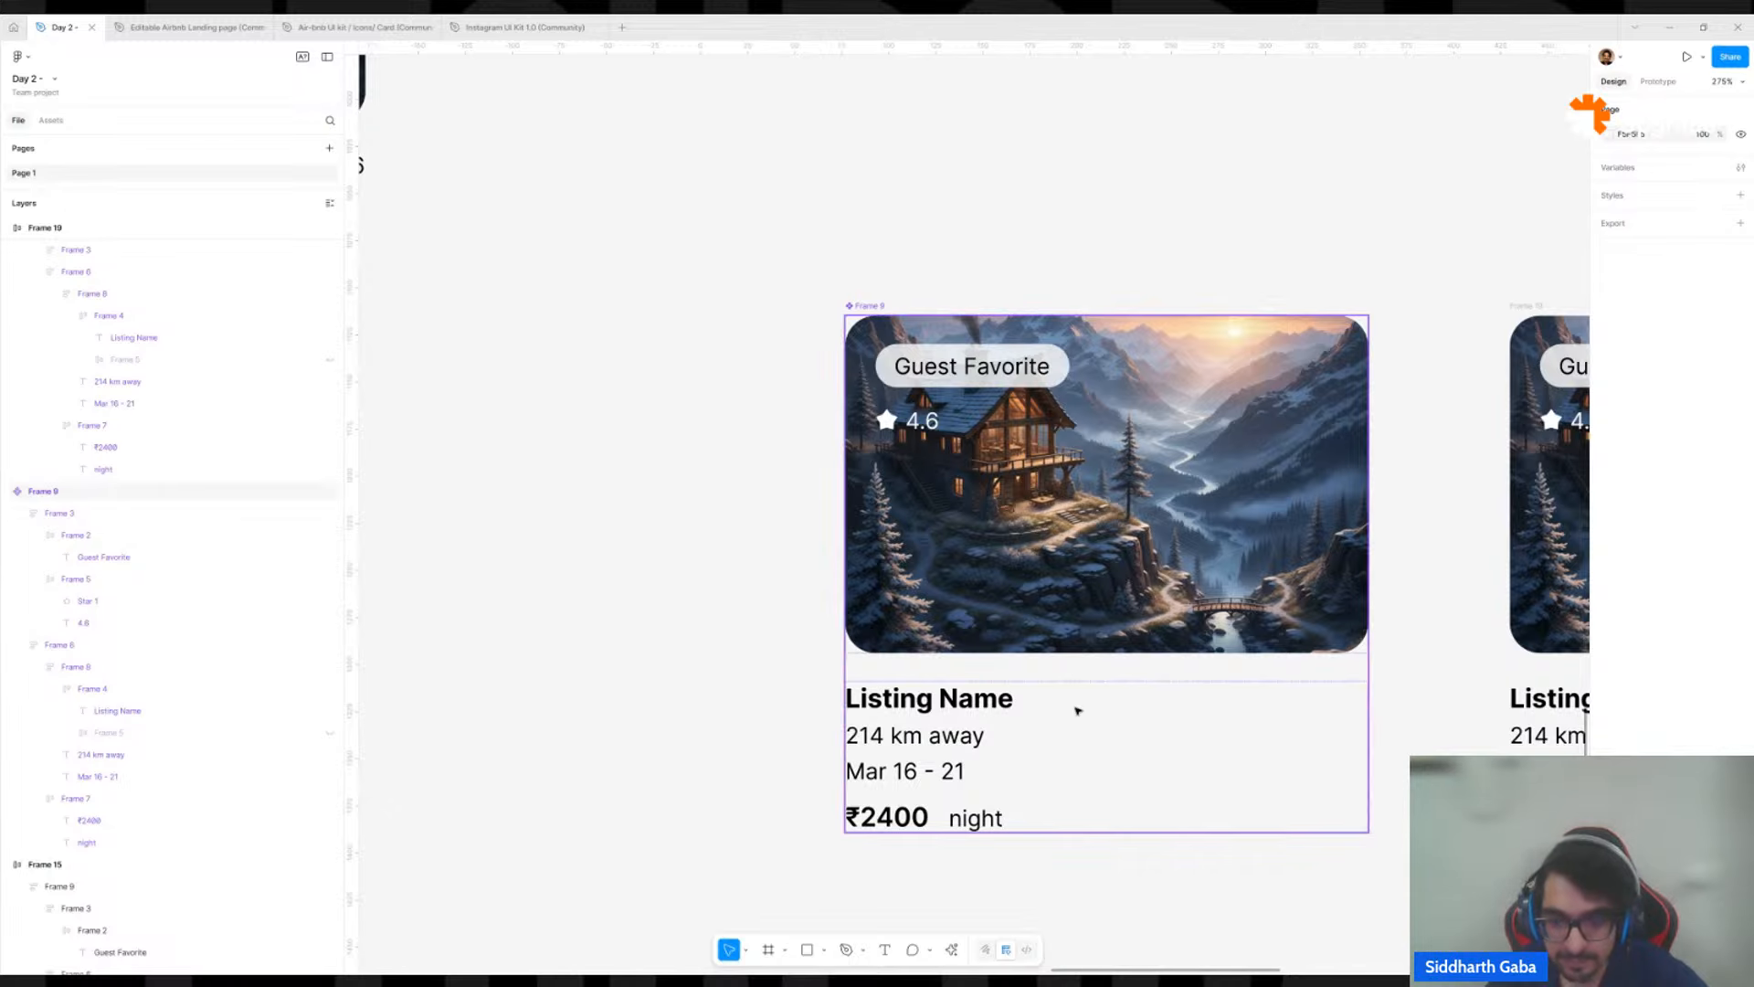
Copy the properties of the main component's Guest Favorite badge onto the star rating group below it.
scroll(1150, 572, "right", 4)
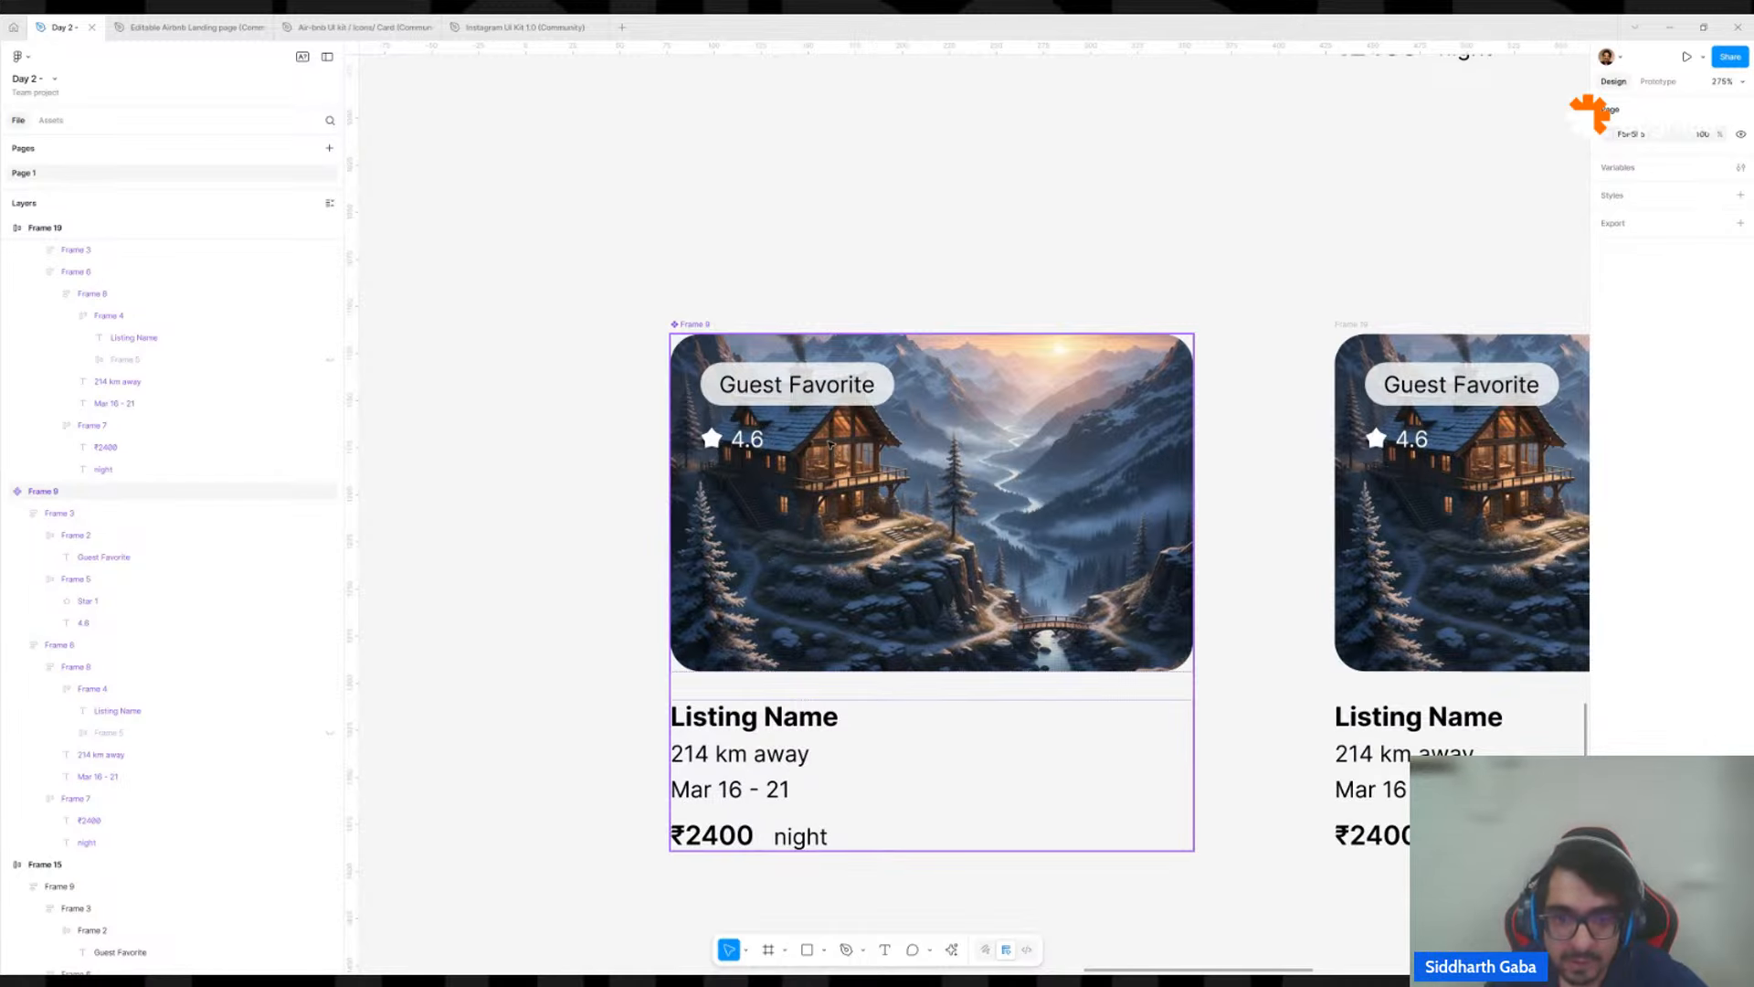
double_click(879, 388)
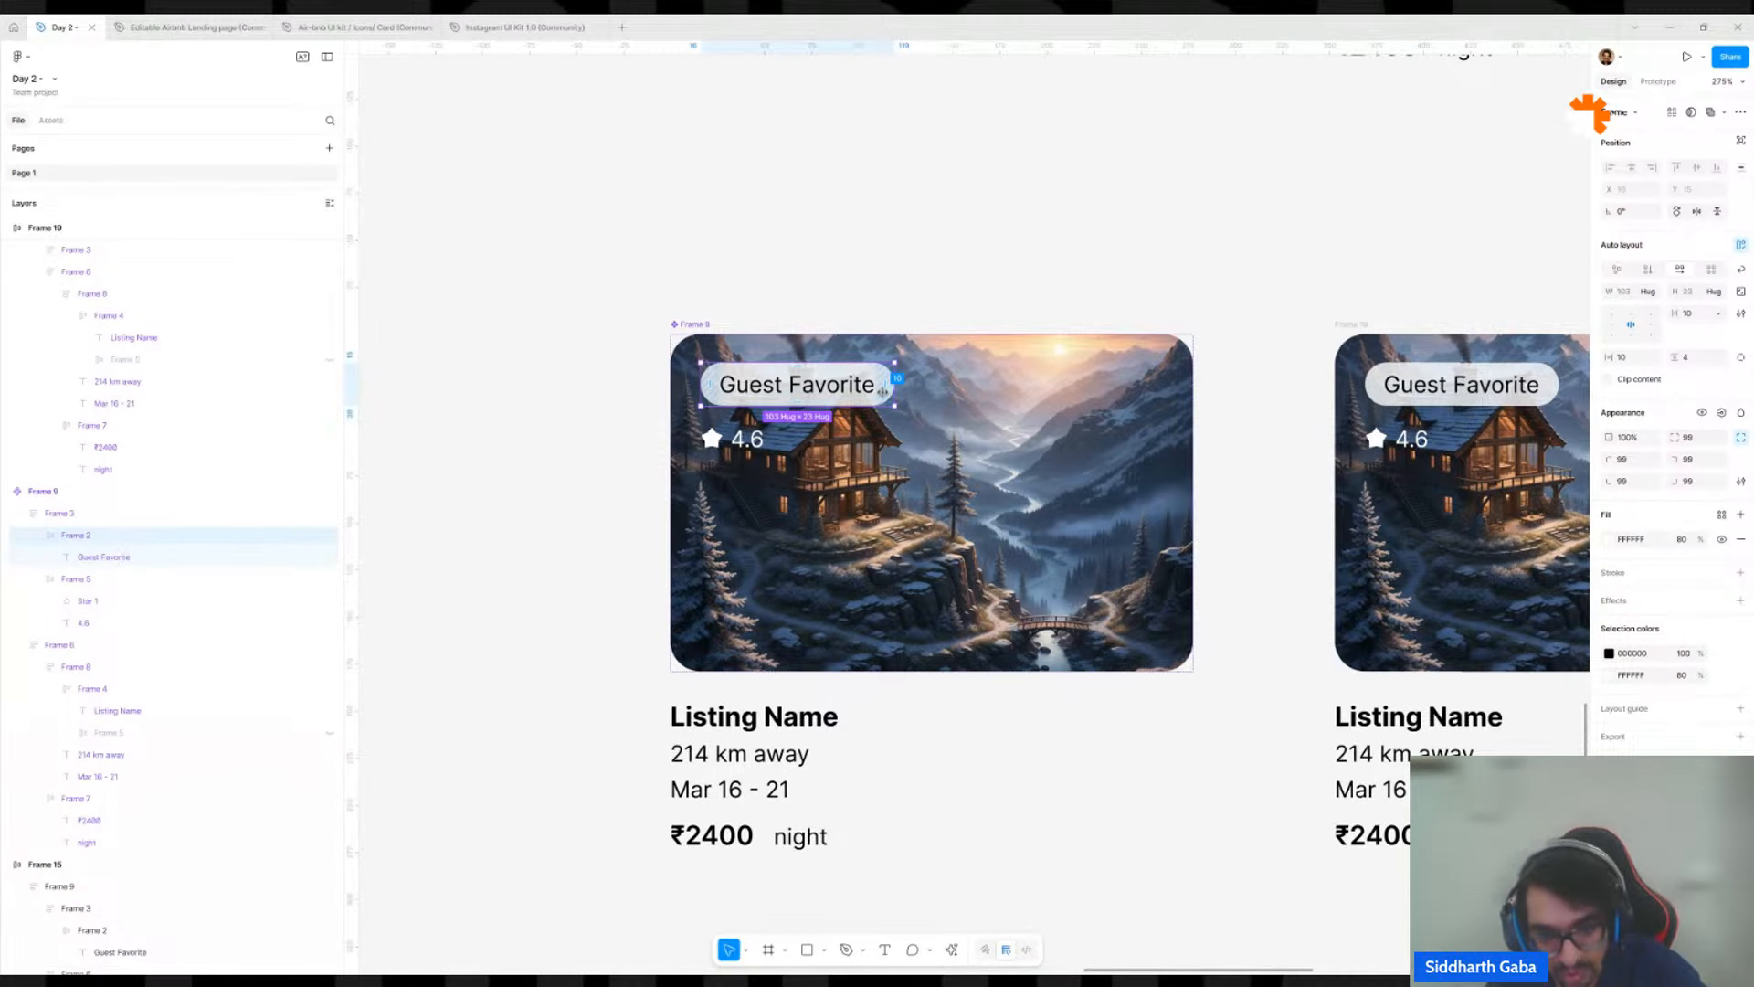
key("ctrl+alt+c")
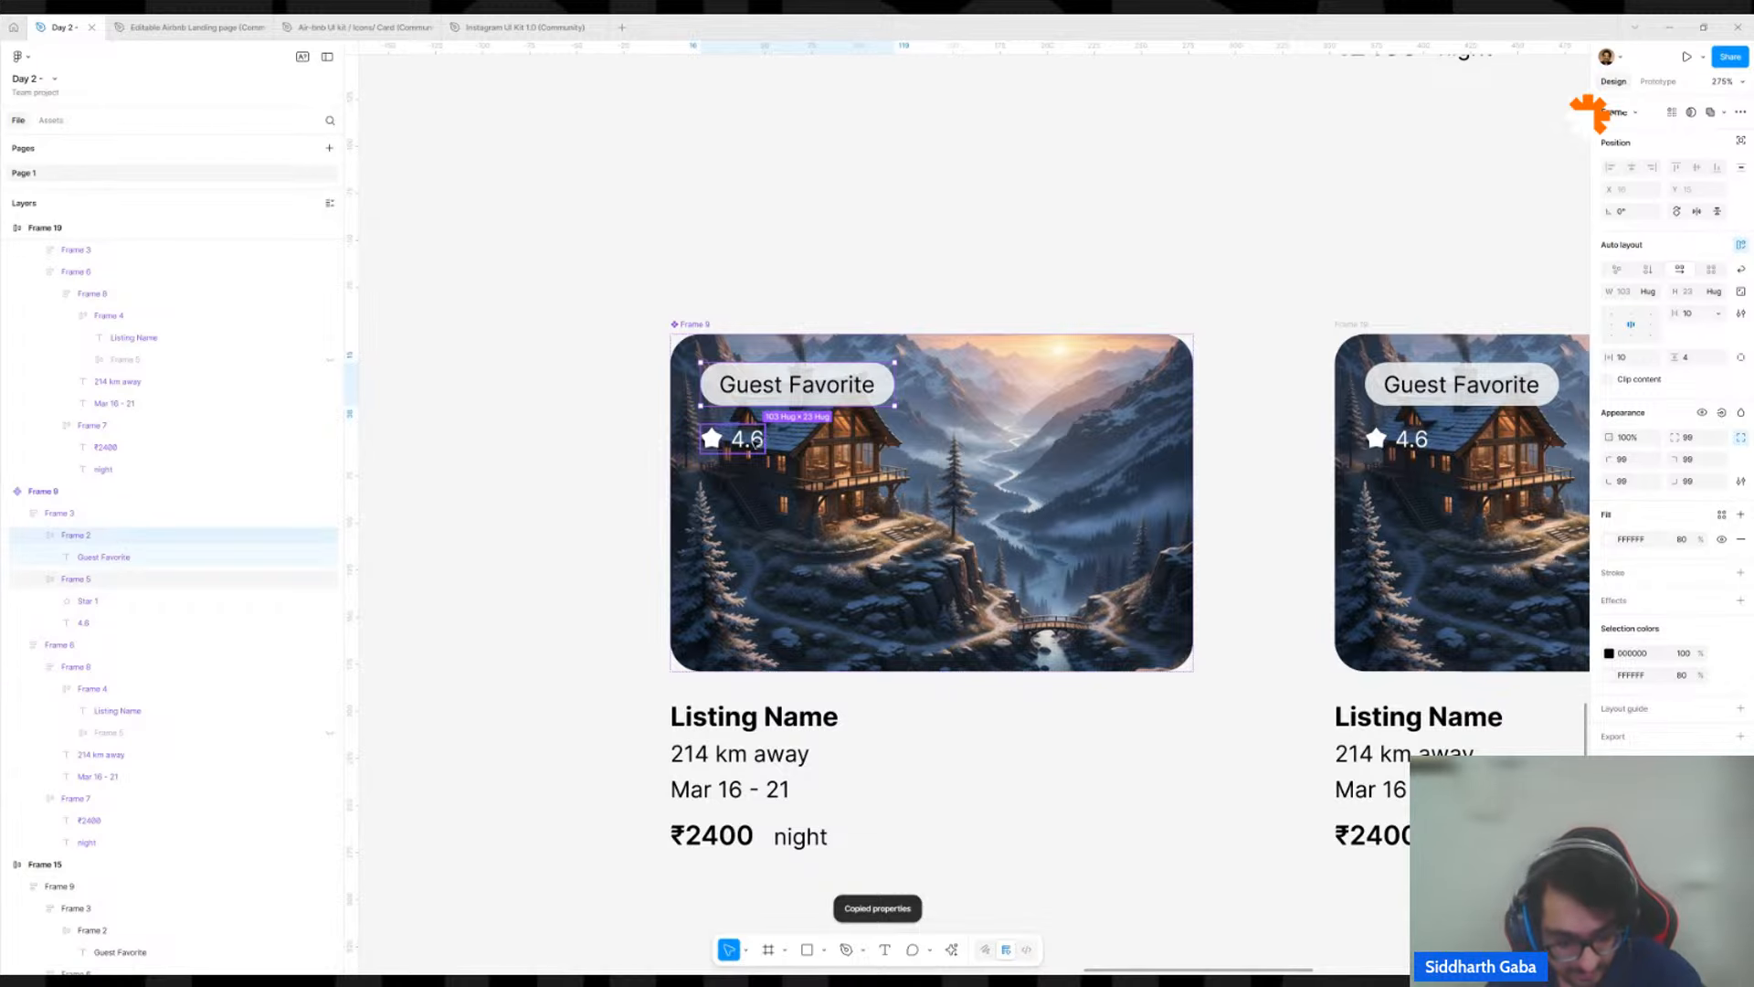
left_click(746, 440)
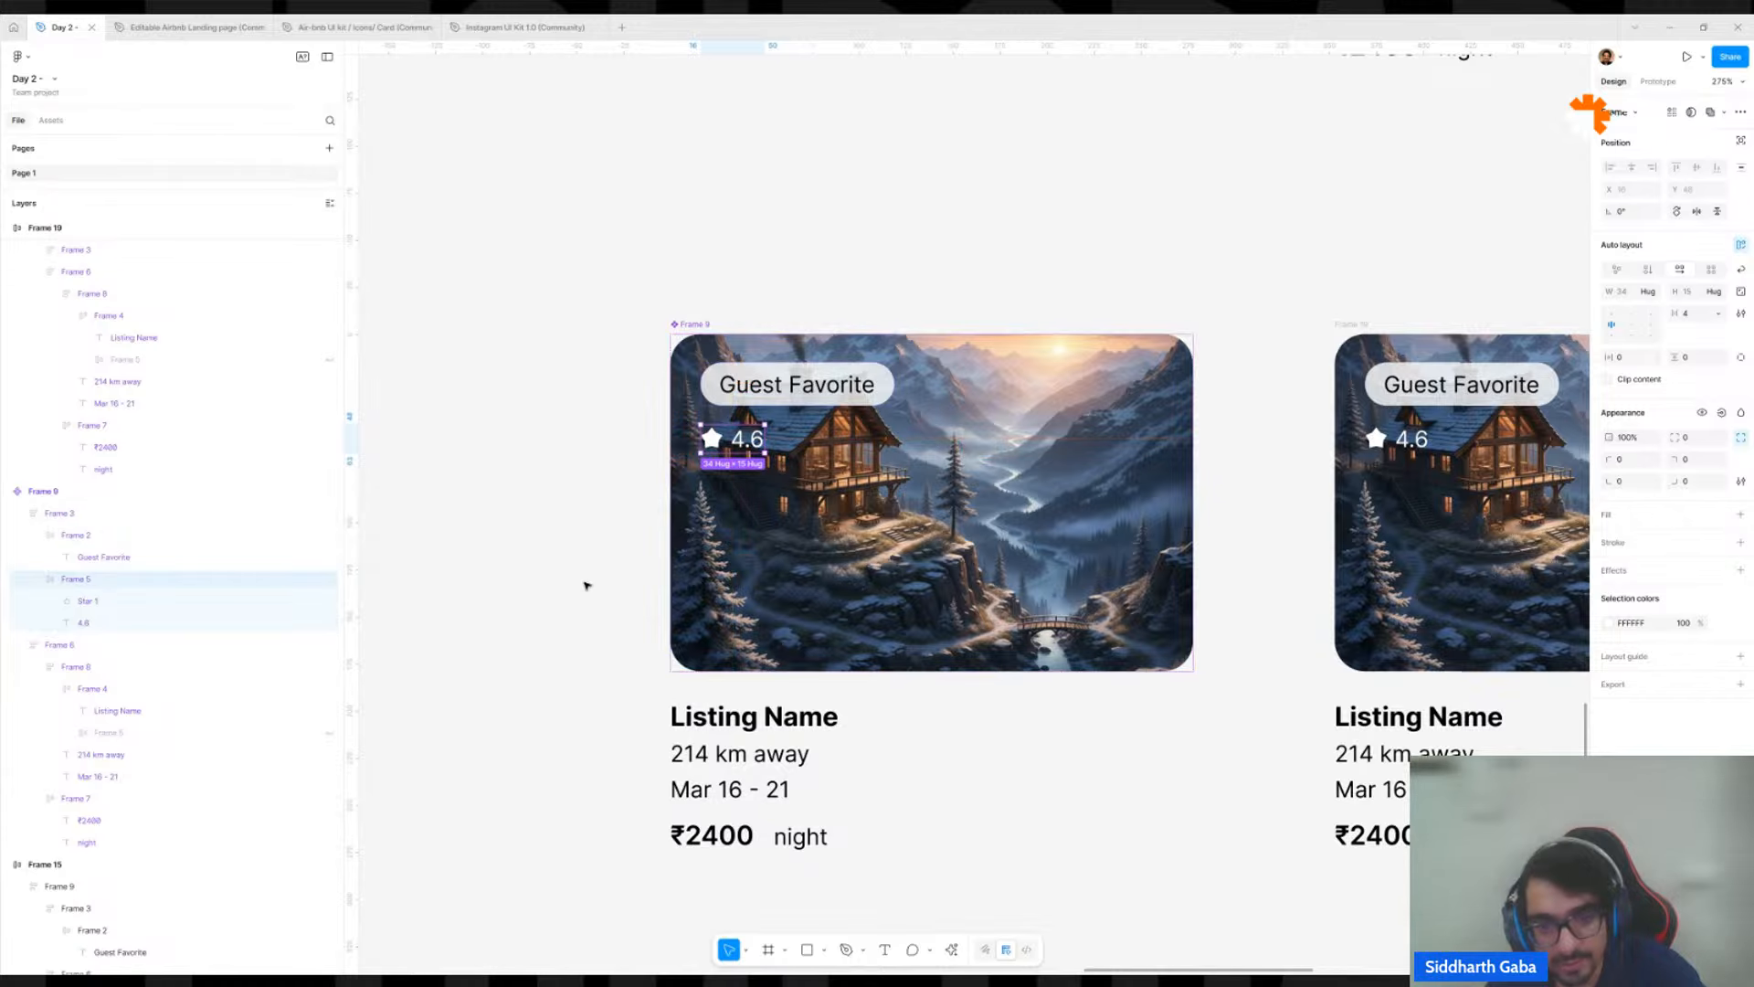
key("ctrl+alt+v")
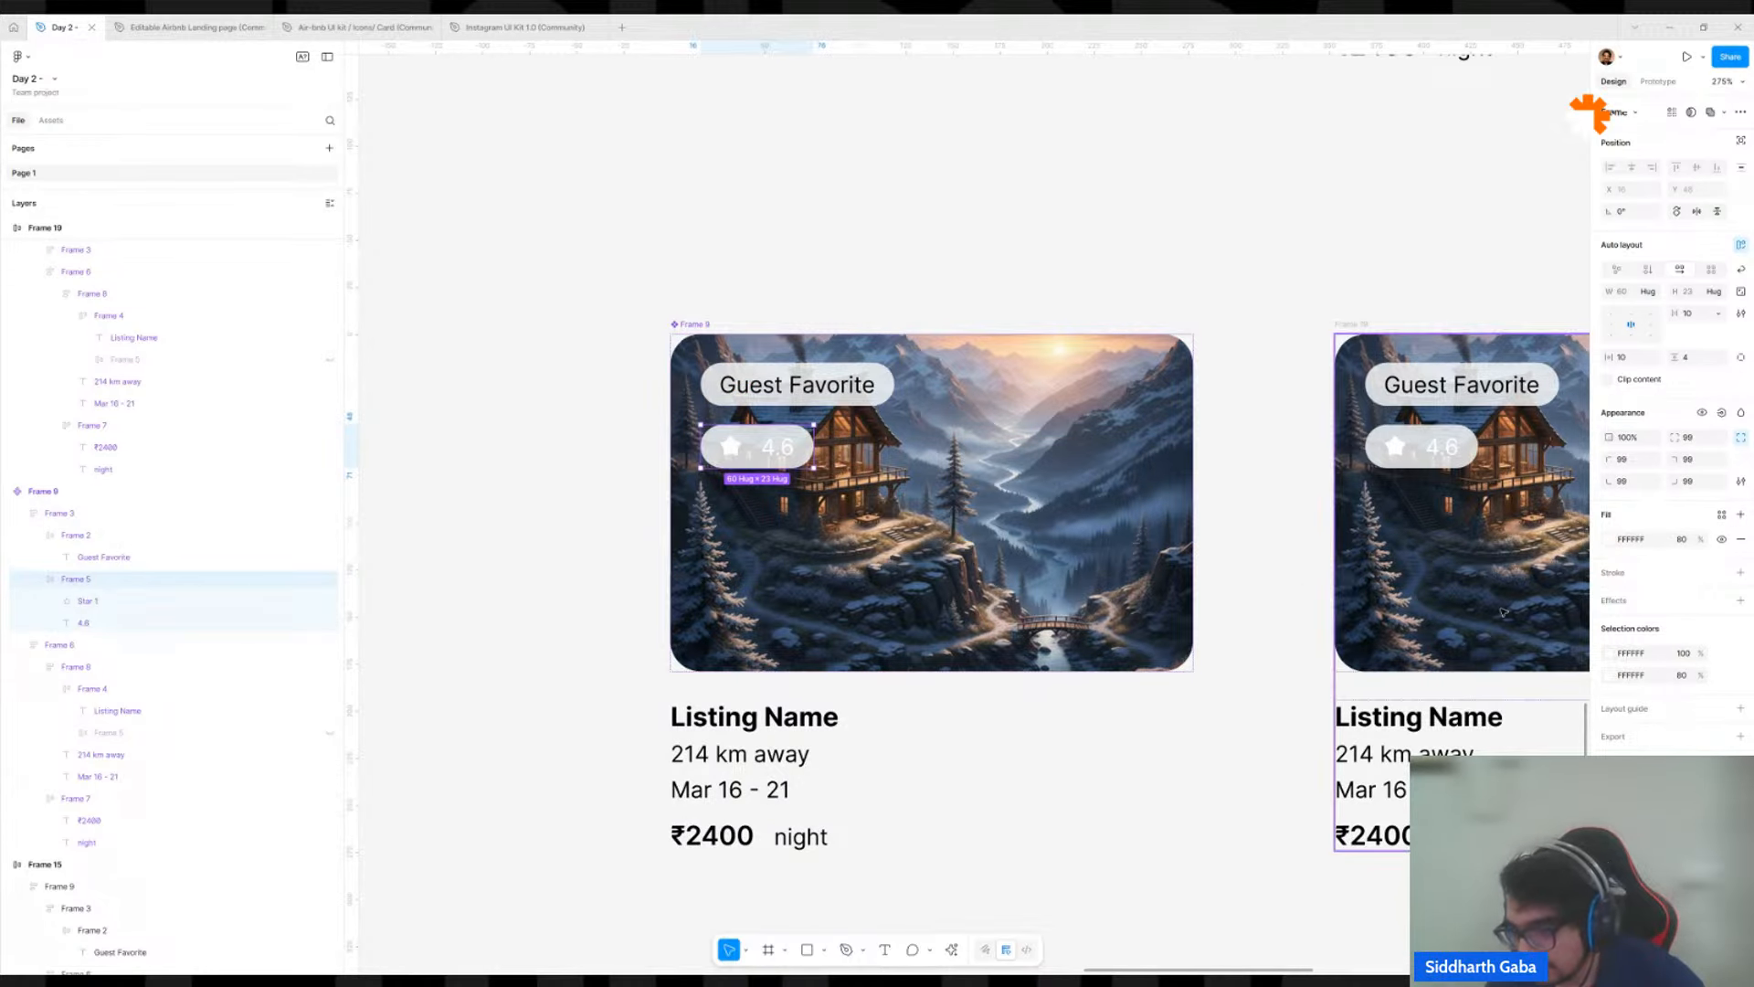
Set the star and rating text colour to 000000 and the gap between them to 4.
left_click(1636, 653)
type("000000")
key("Return")
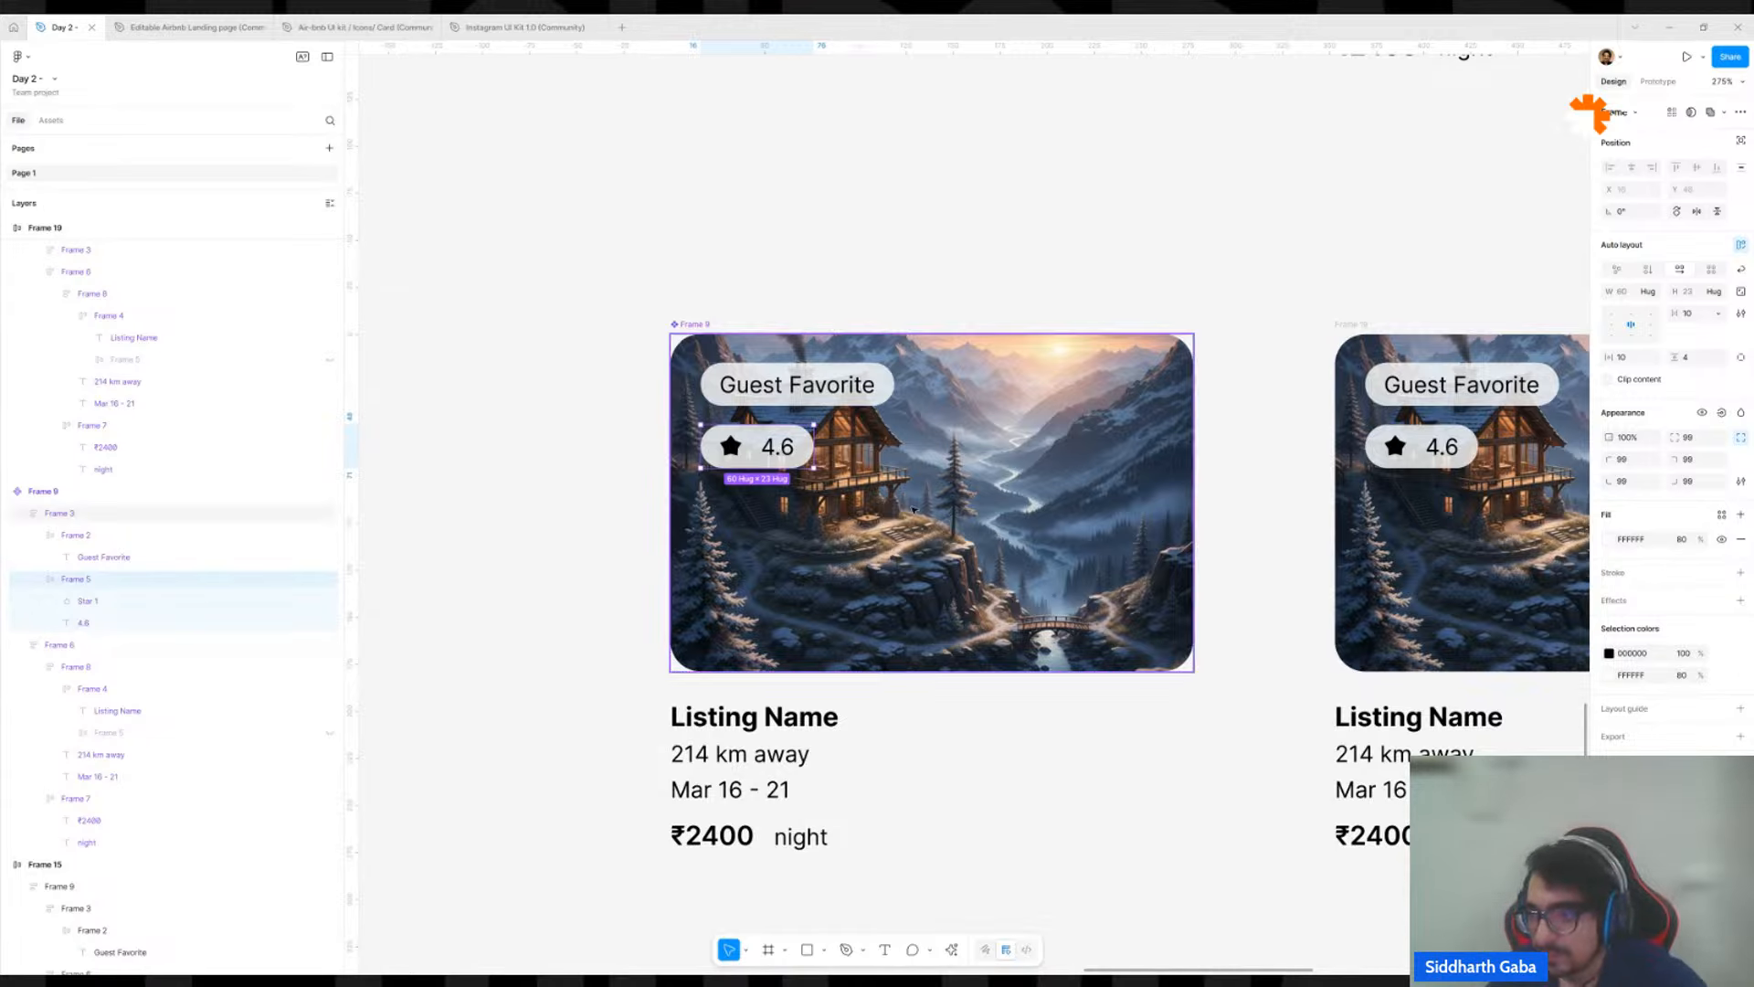
left_click(1697, 316)
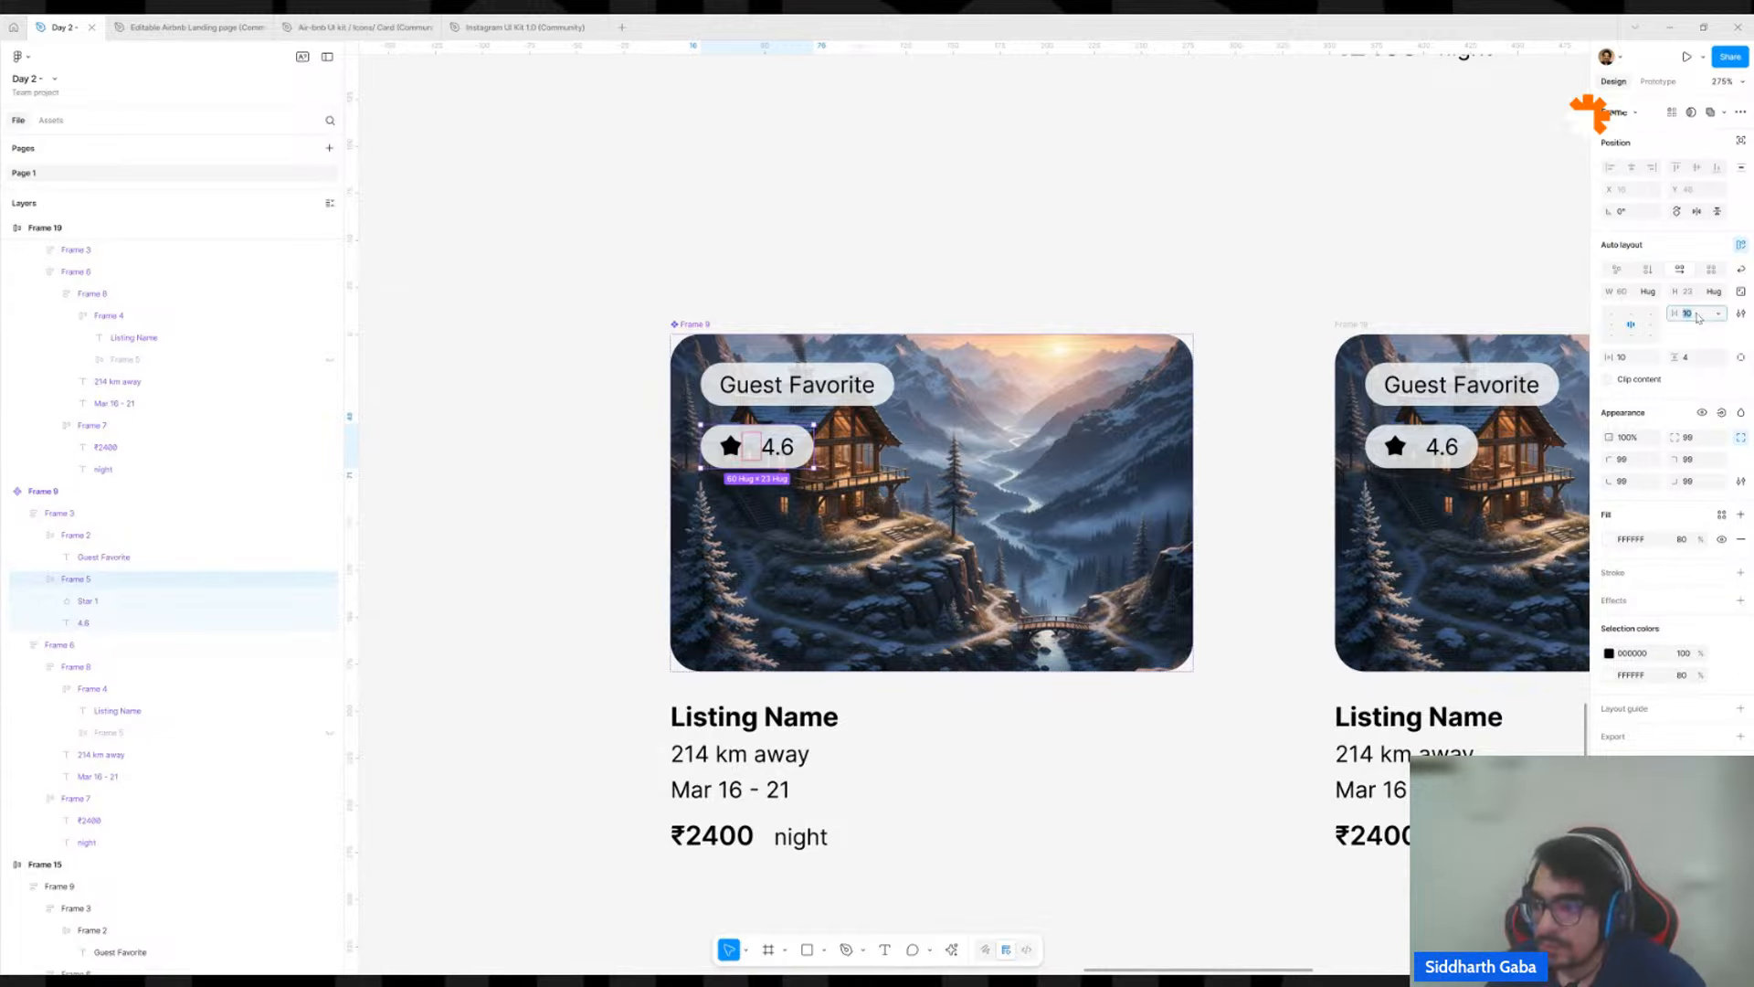
type("4")
key("Return")
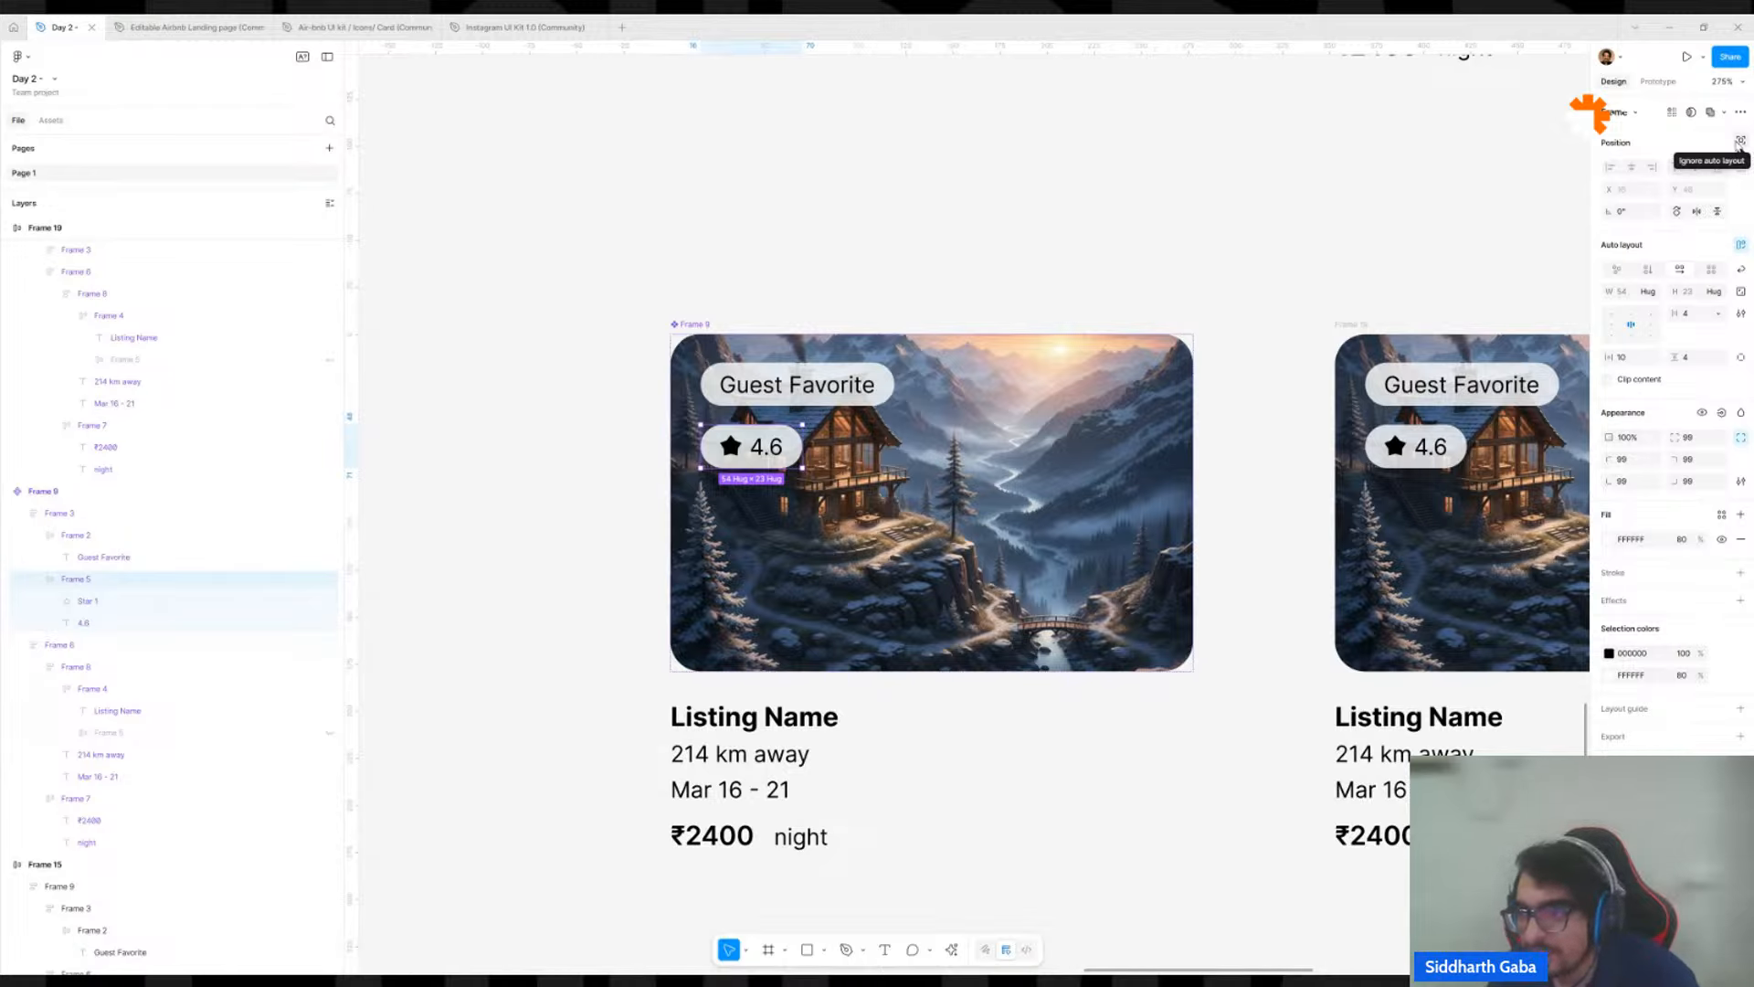
Make the rating badge ignore auto layout and move it to the image's lower-right corner, at about X 206, Y 139.
left_click(1739, 141)
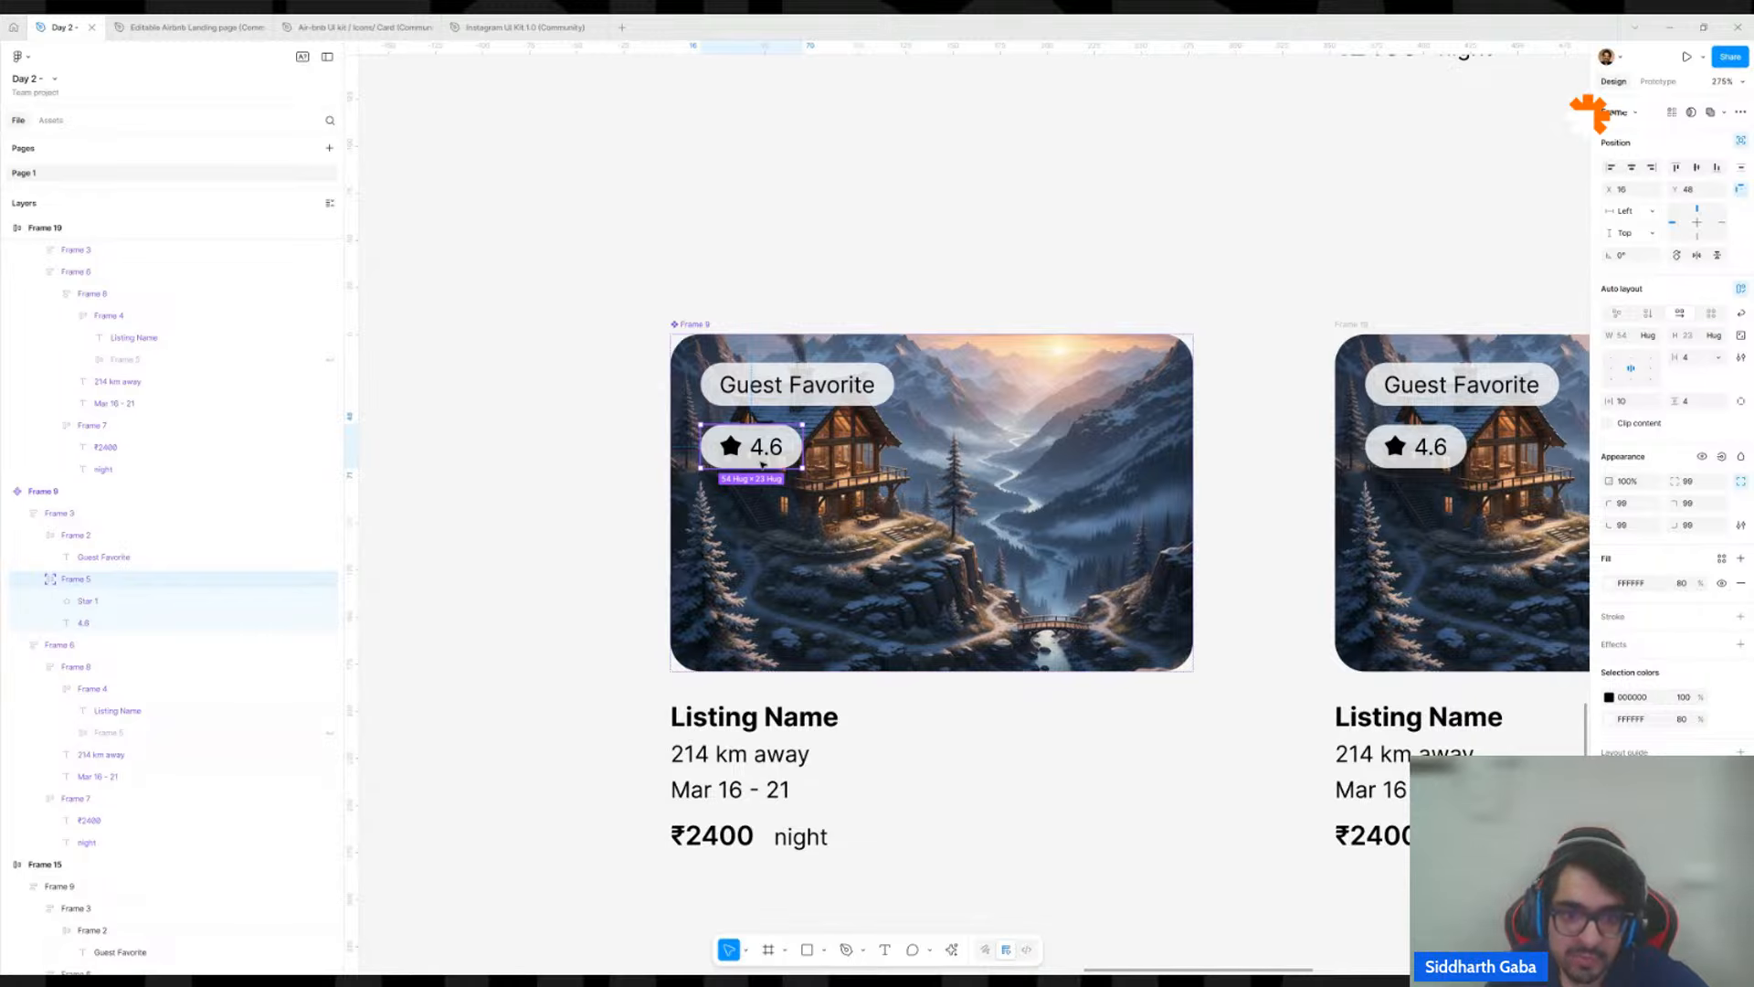
left_click_drag(763, 464, 1053, 599)
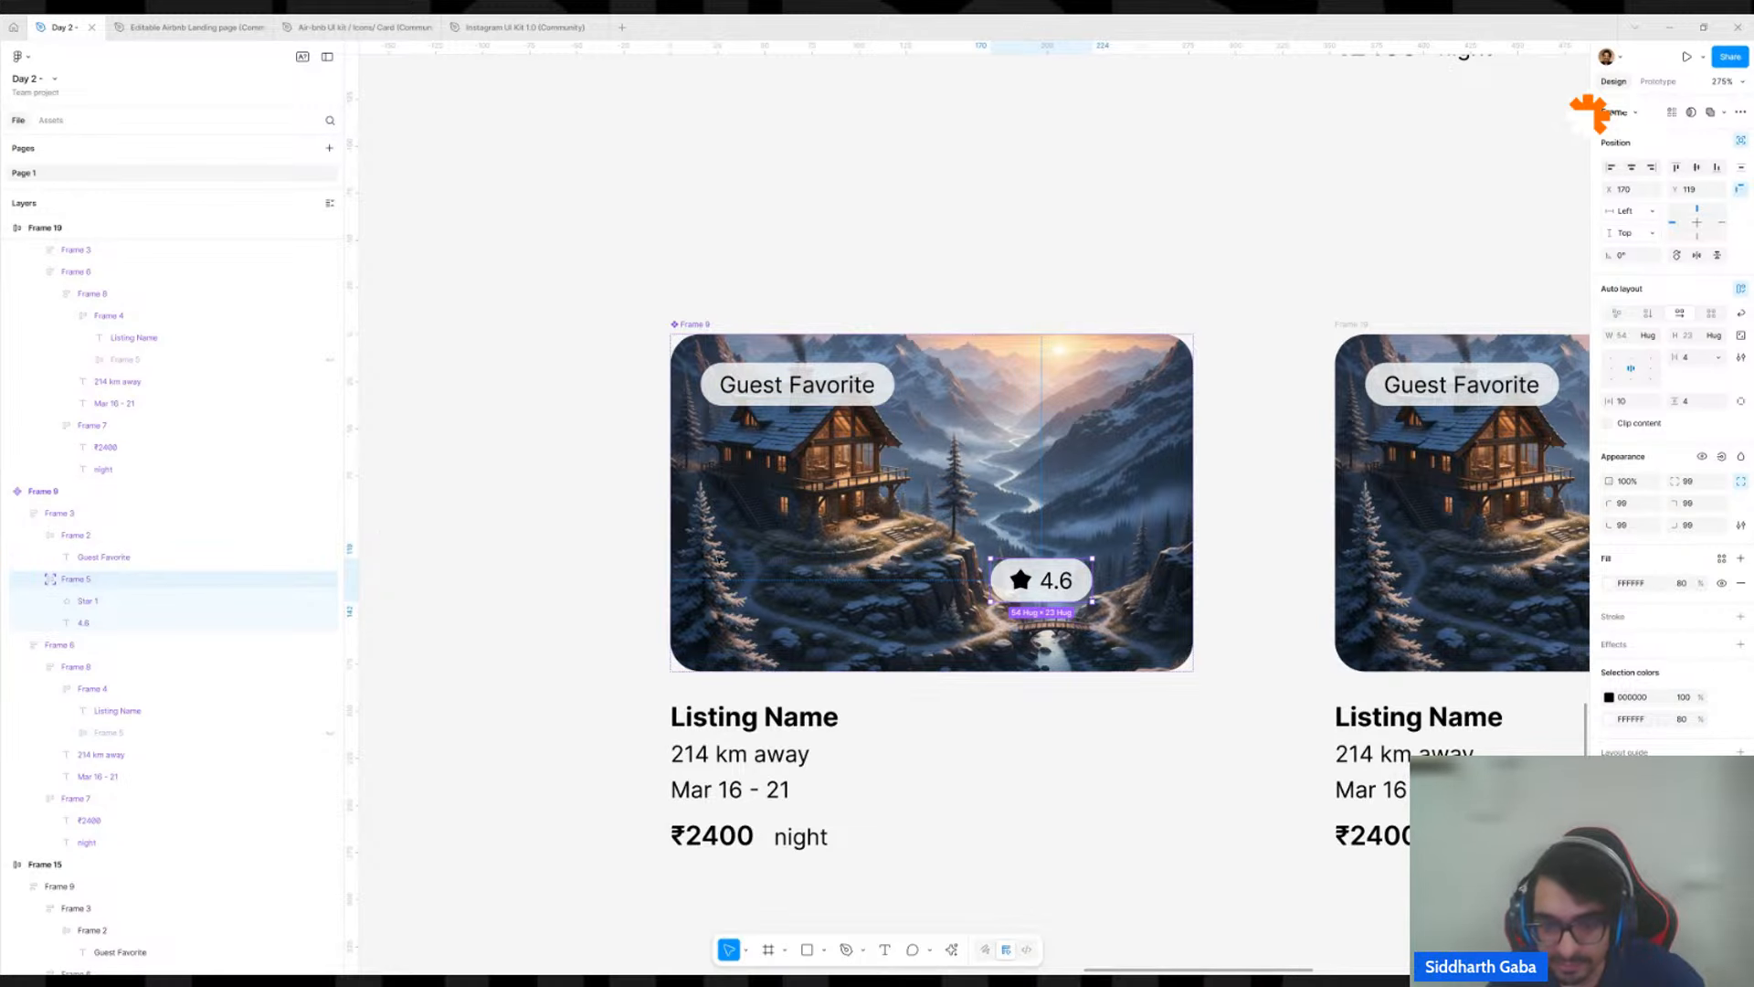
left_click_drag(1019, 582, 1088, 619)
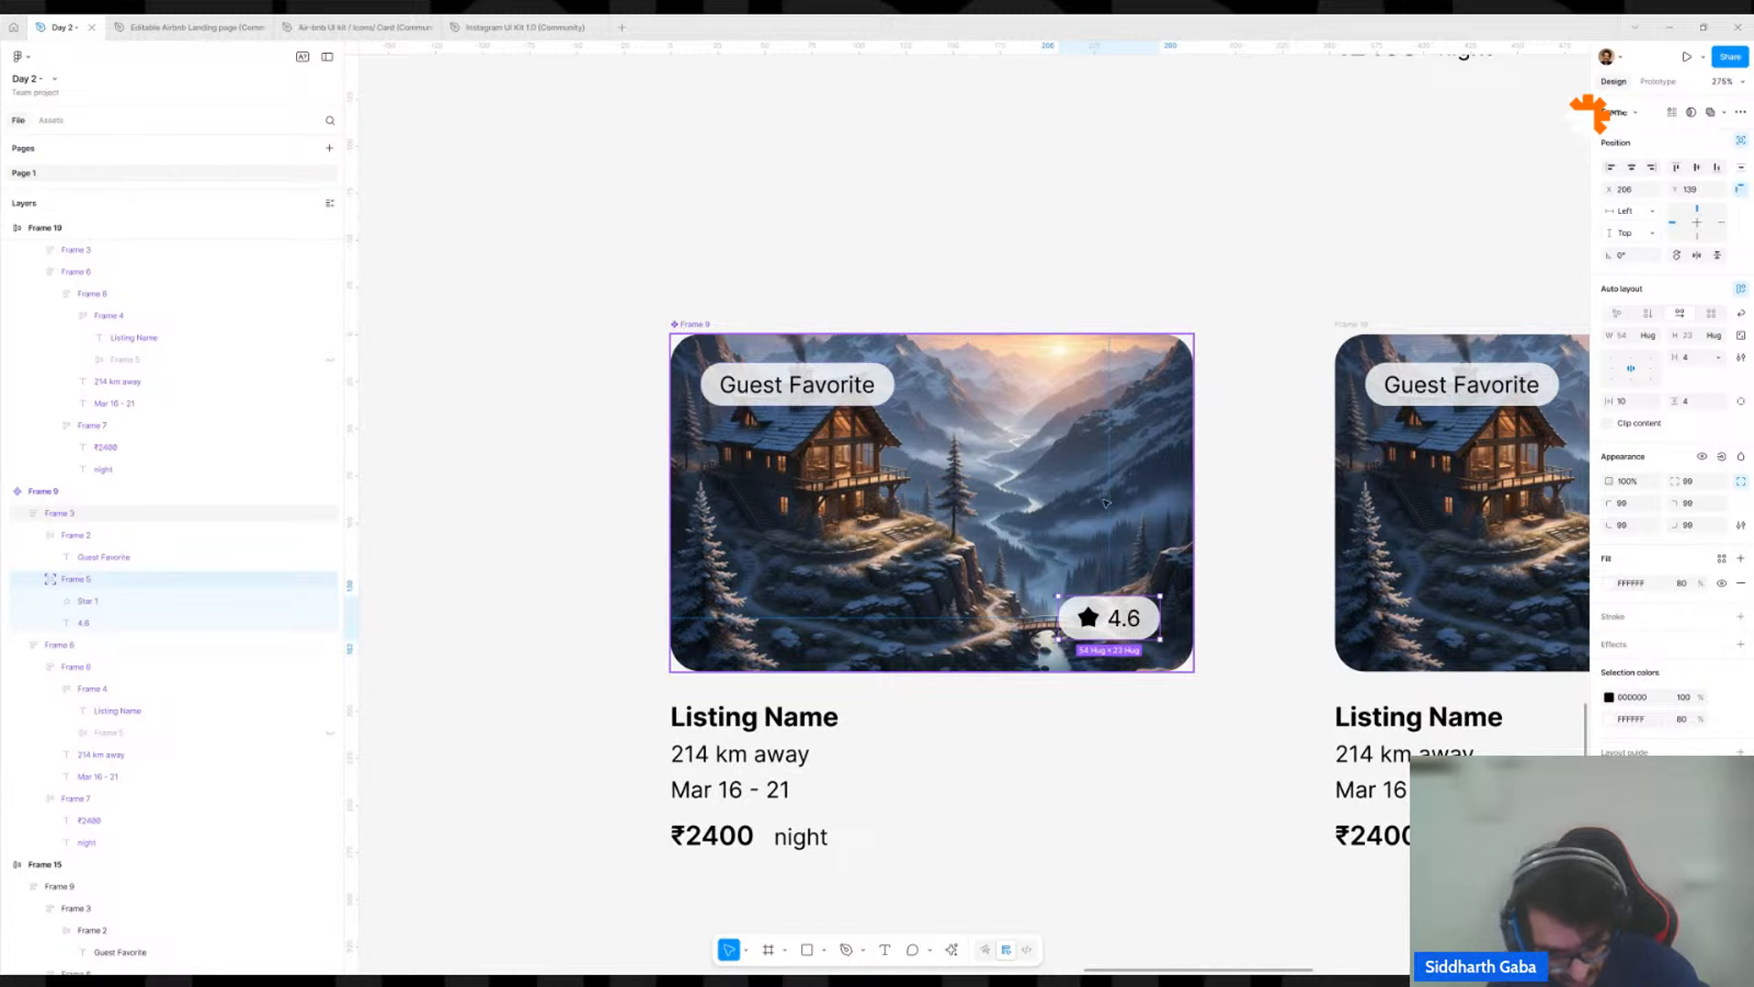
Measure the distances of the rating badge and the Guest Favorite badge from the main component's image edges.
key("alt")
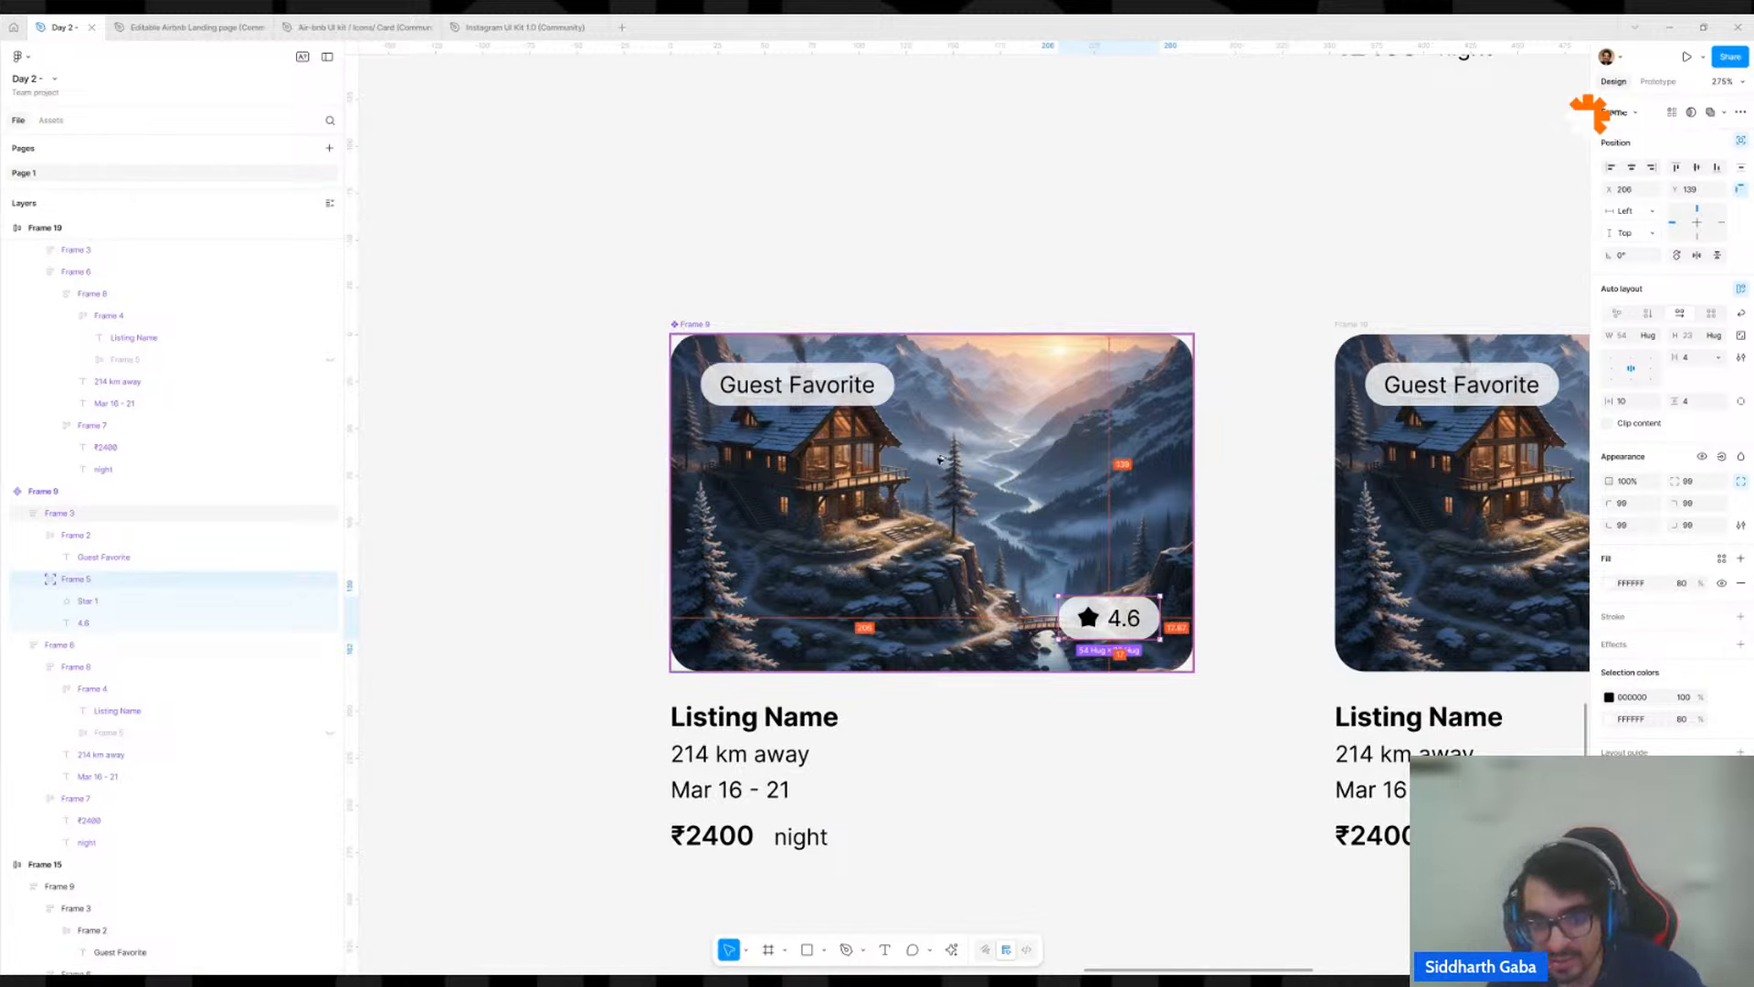
left_click(879, 388)
key("alt")
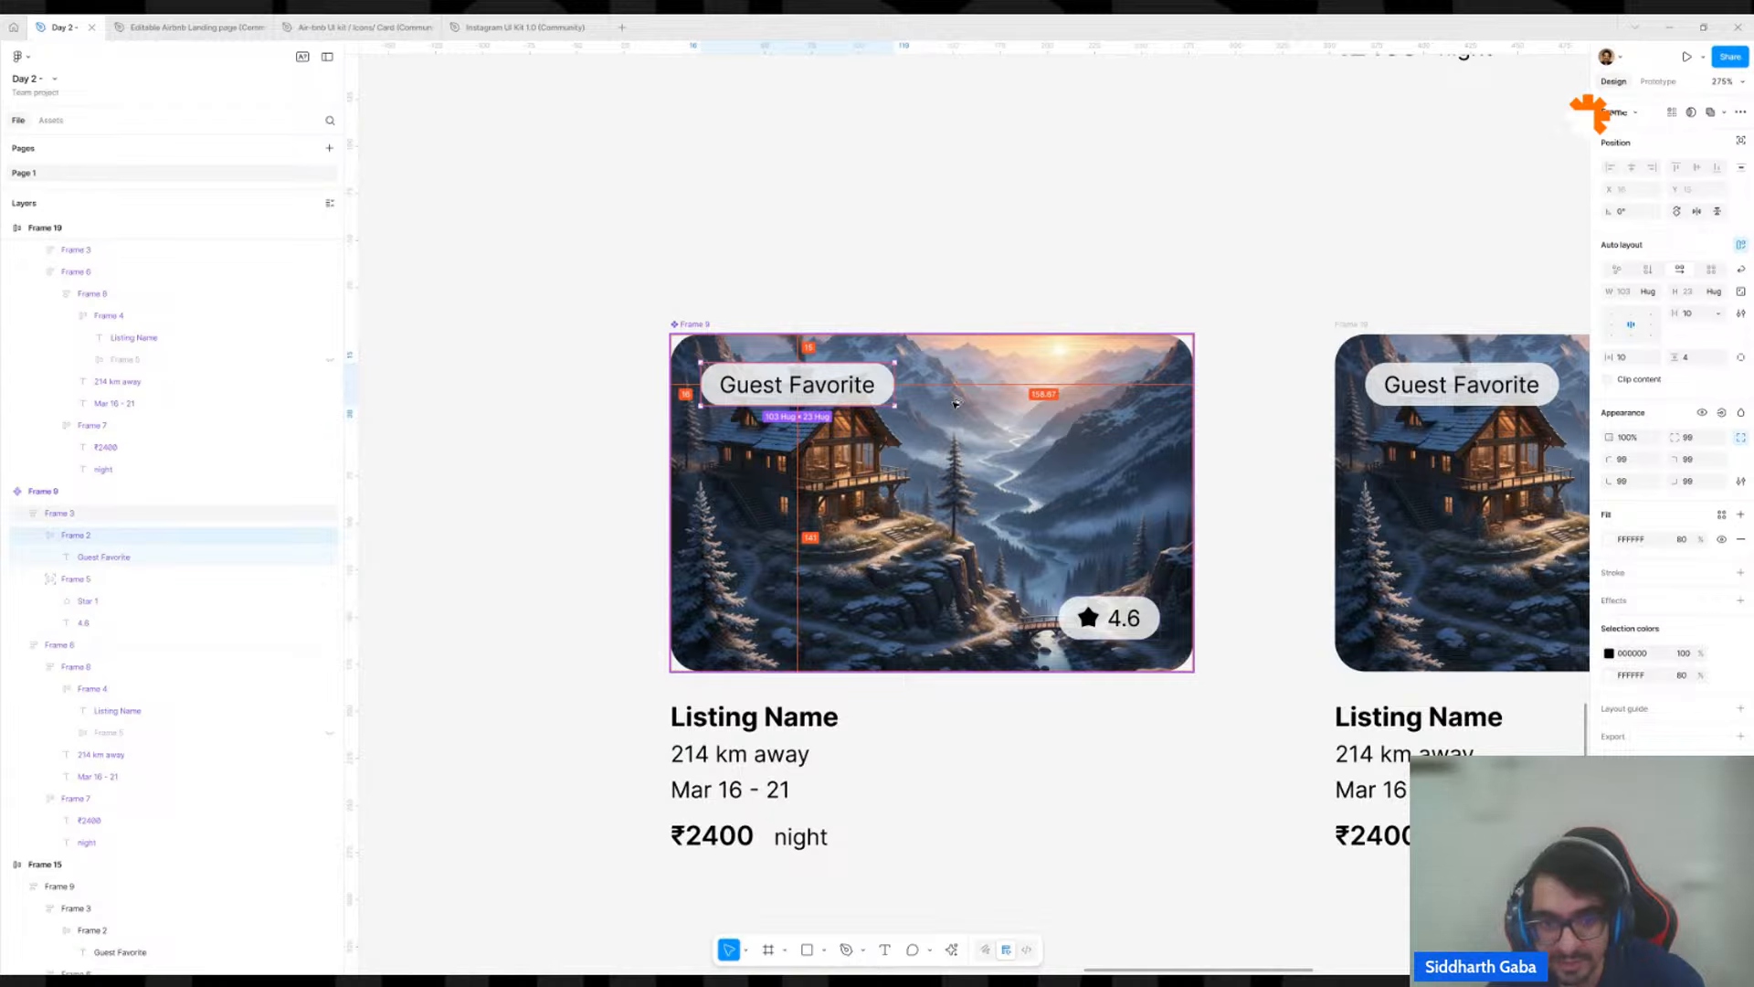
key("Down")
key("alt")
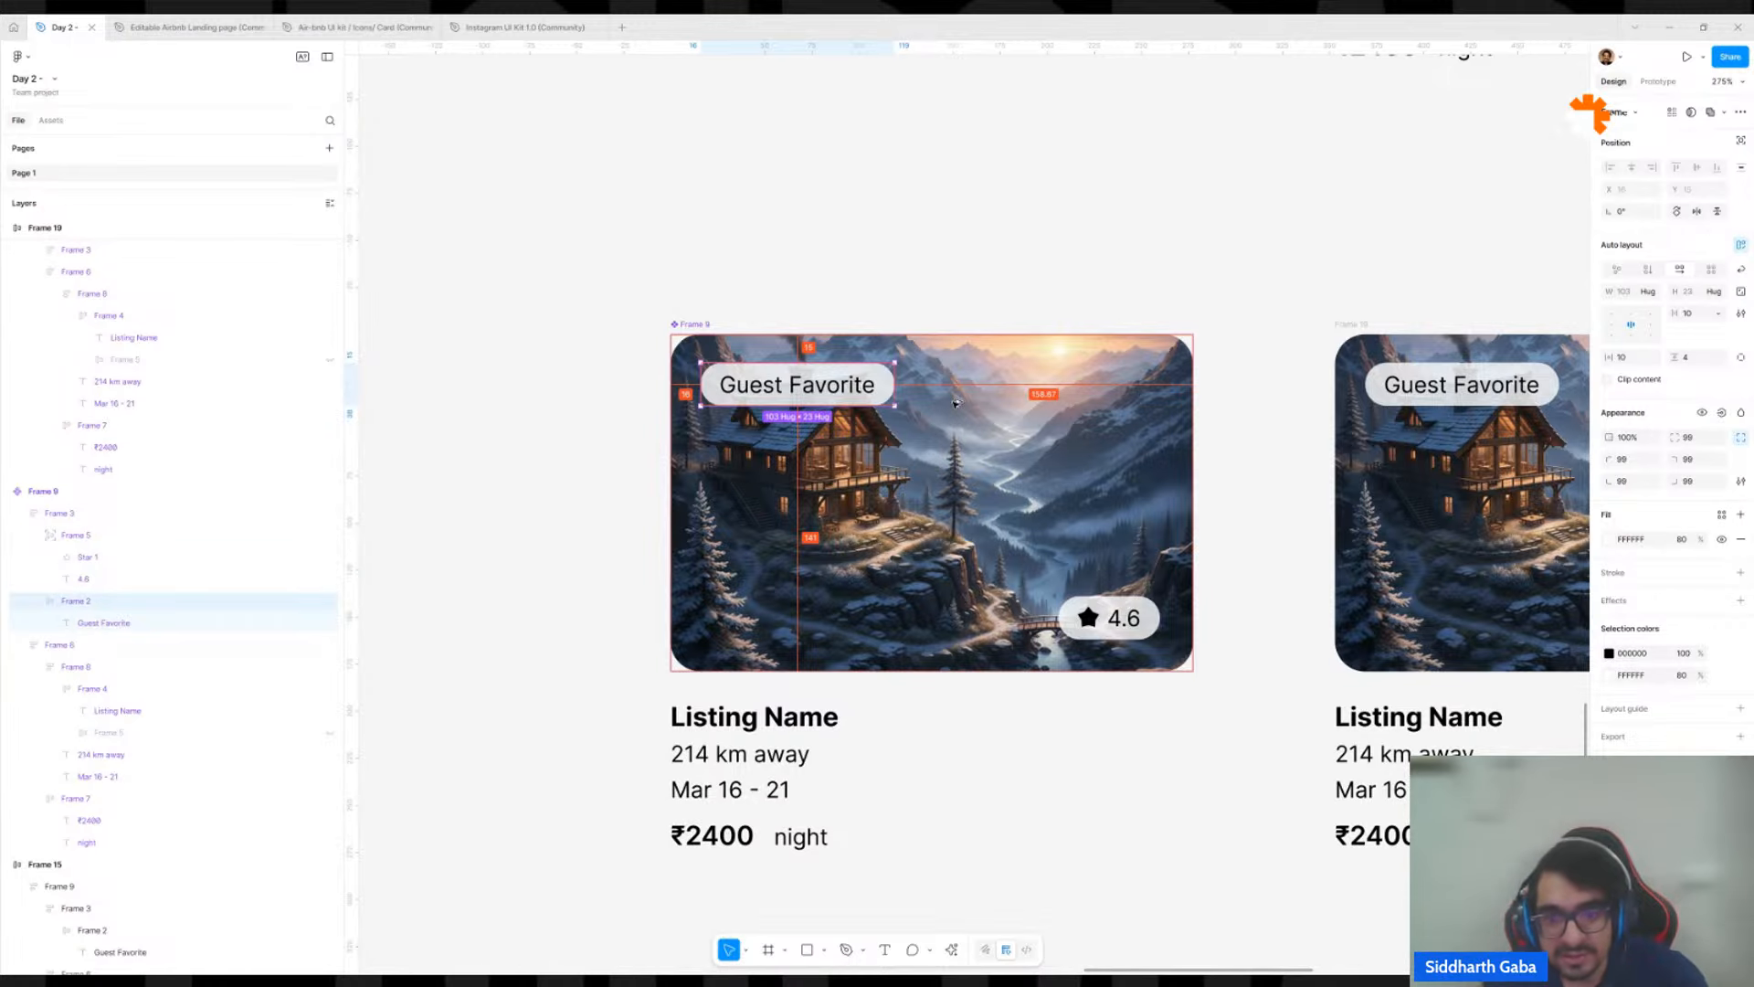
key("Up")
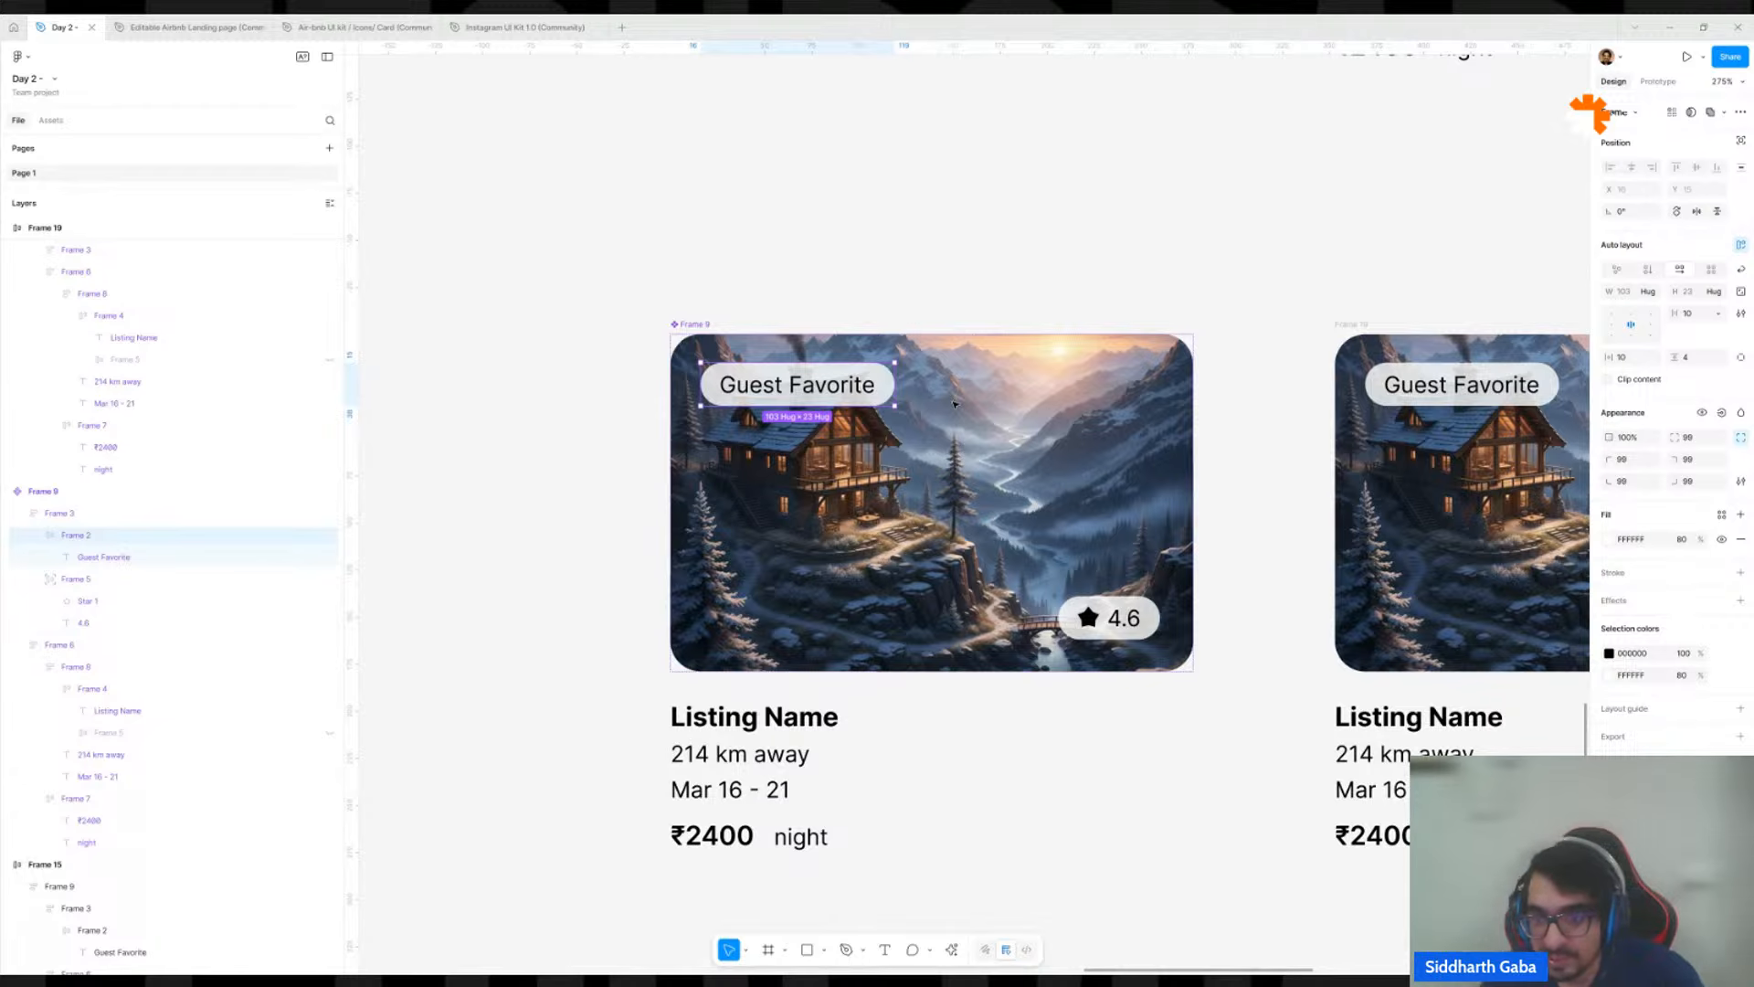
Set the vertical padding of the main component's image frame to 16.
left_click(955, 404)
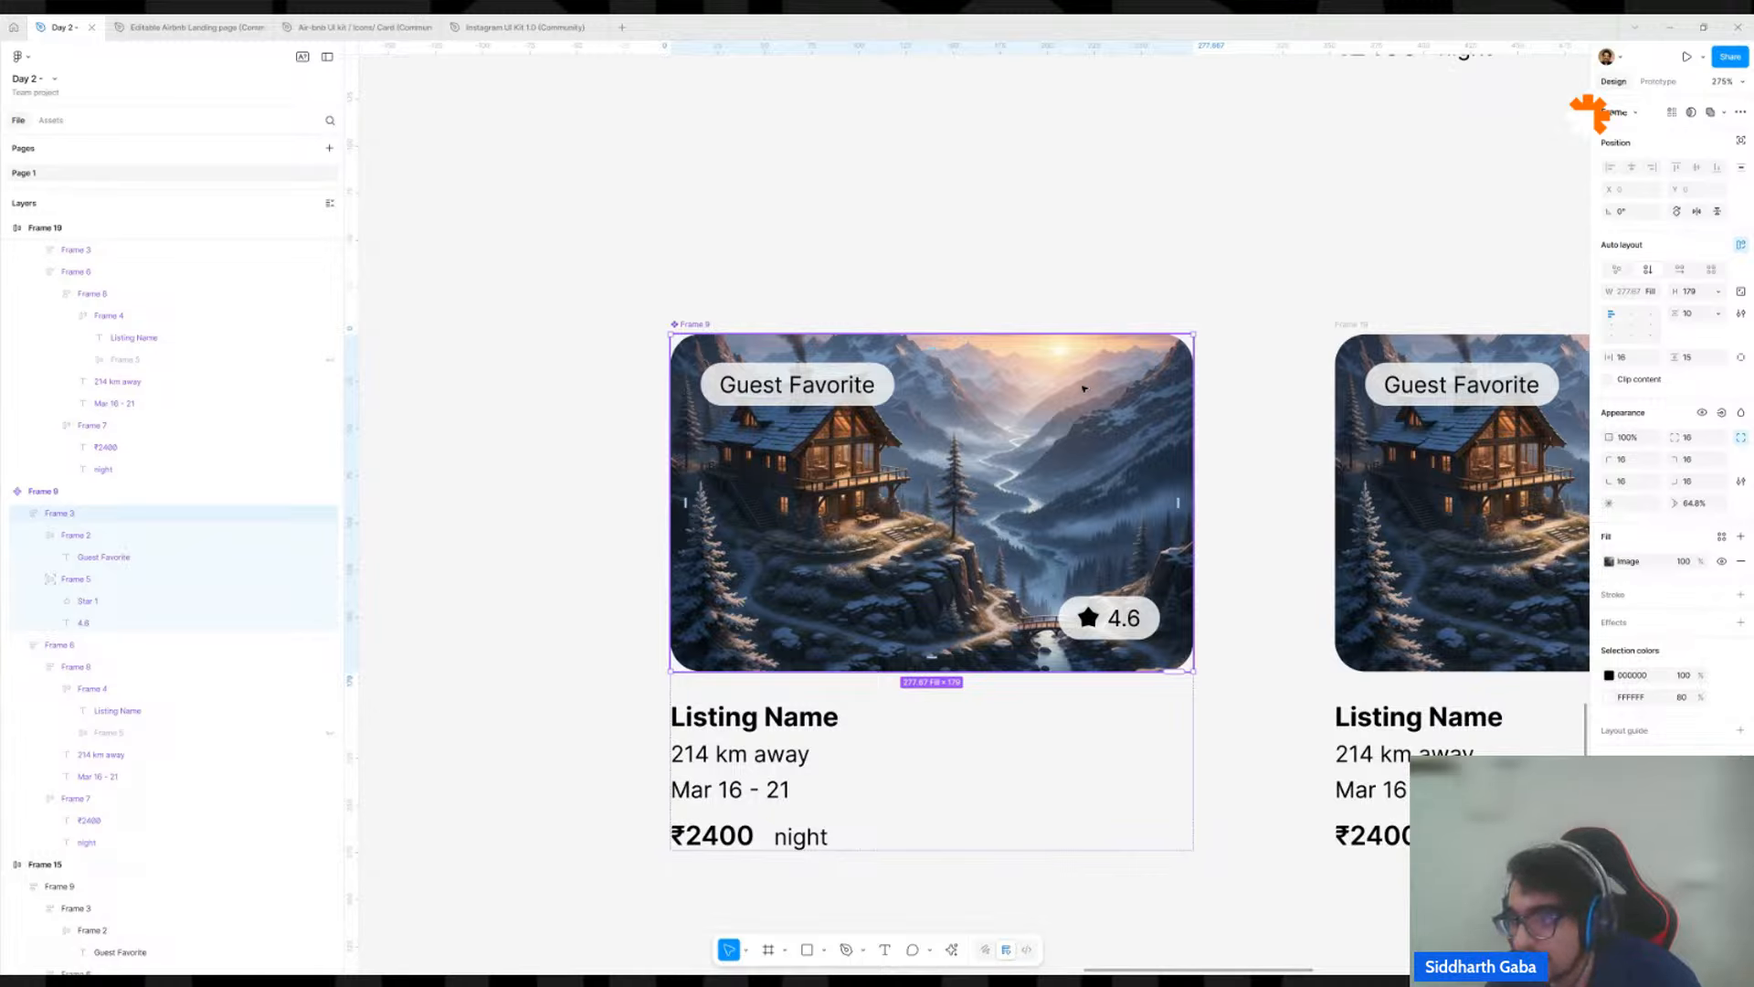
left_click(1702, 362)
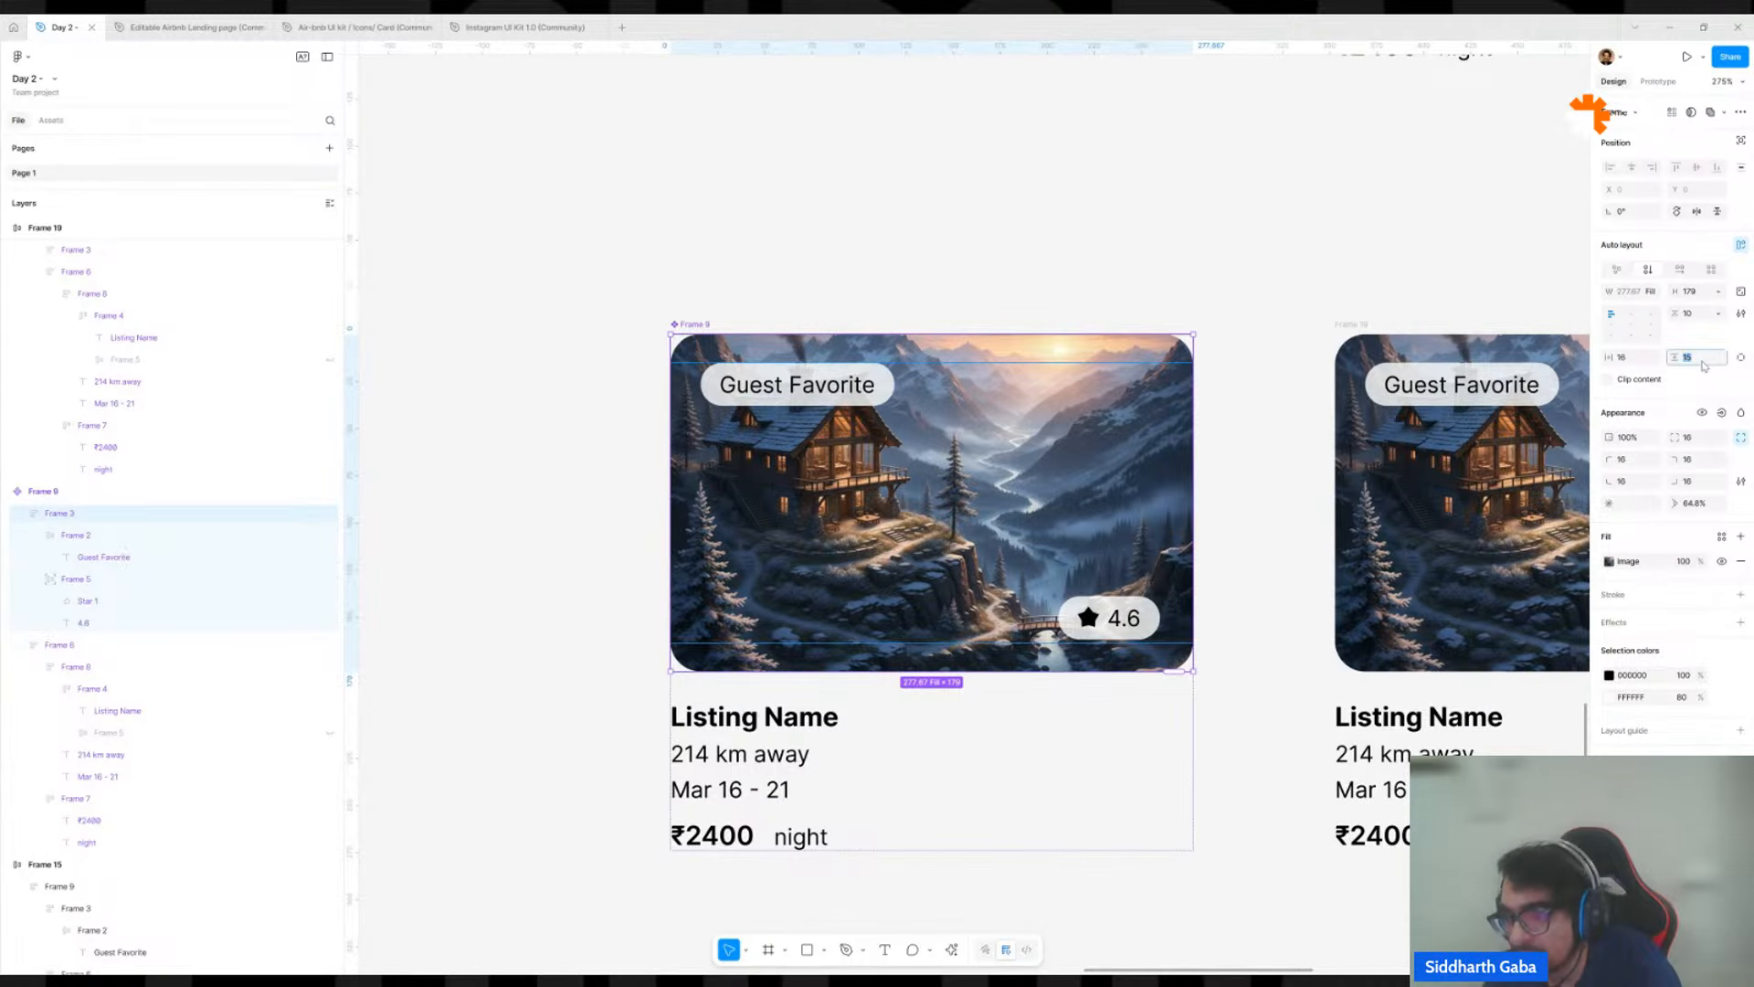
type("16")
key("Return")
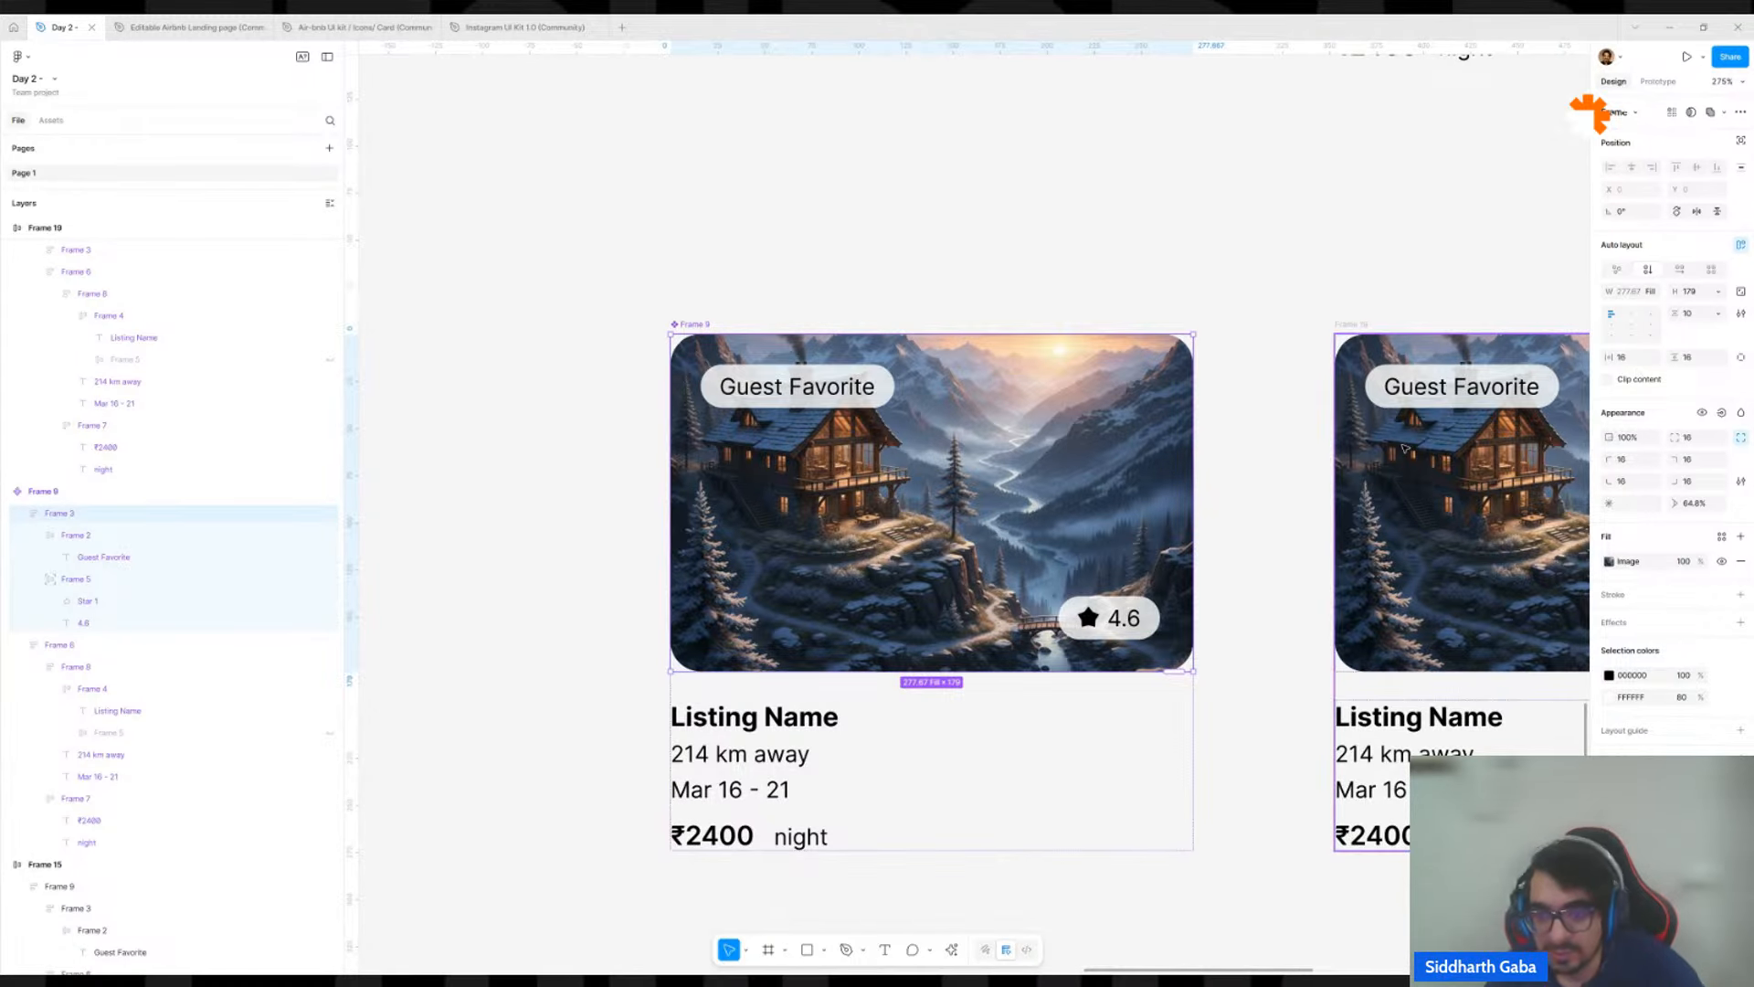
Nudge the main component's rating badge to X 207, Y 140.
left_click(1157, 622)
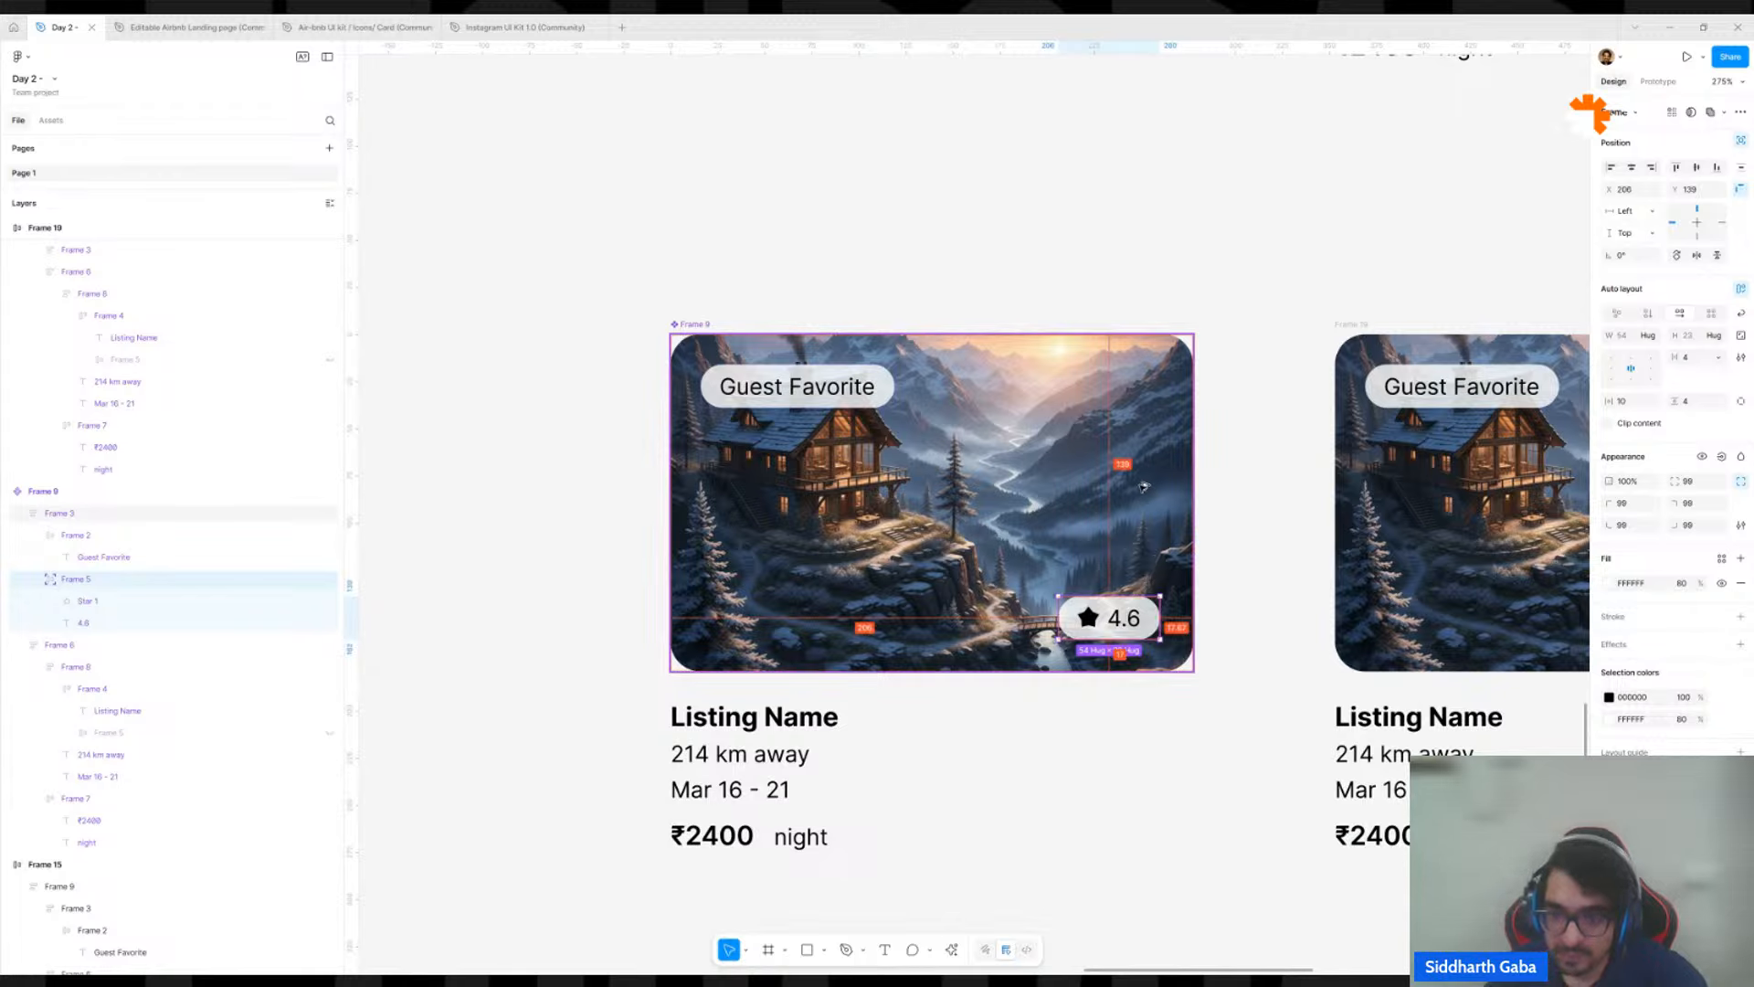
key("Right")
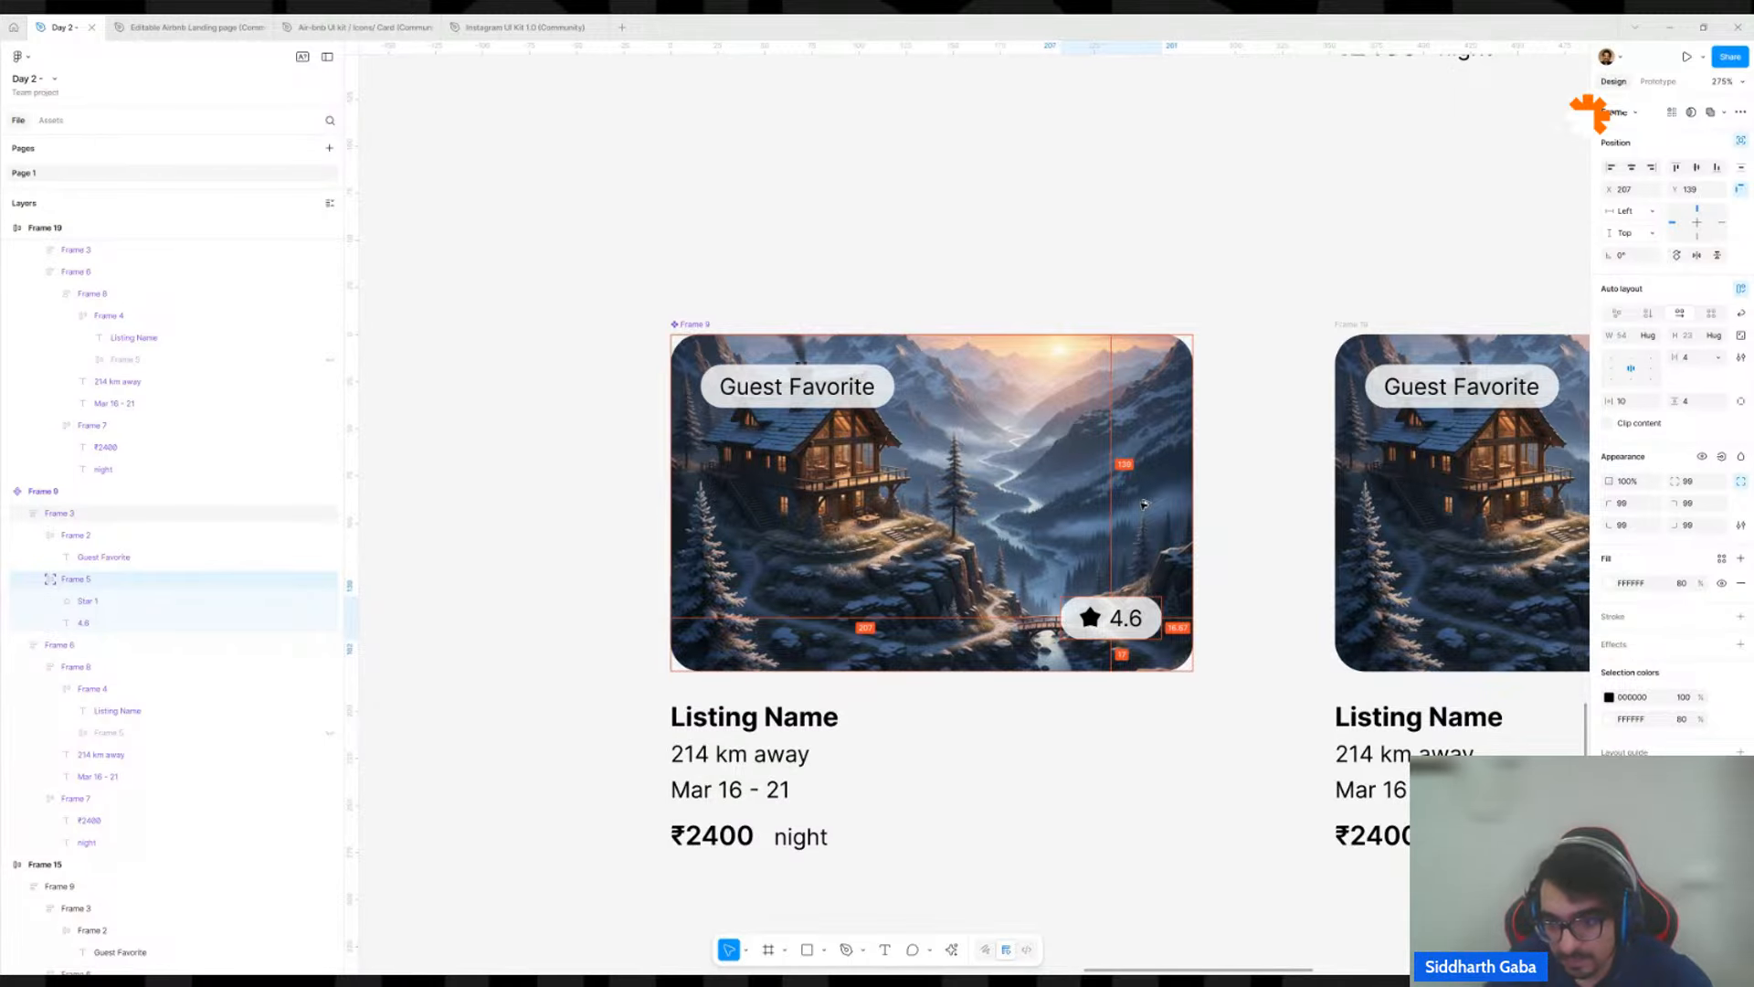
key("Down")
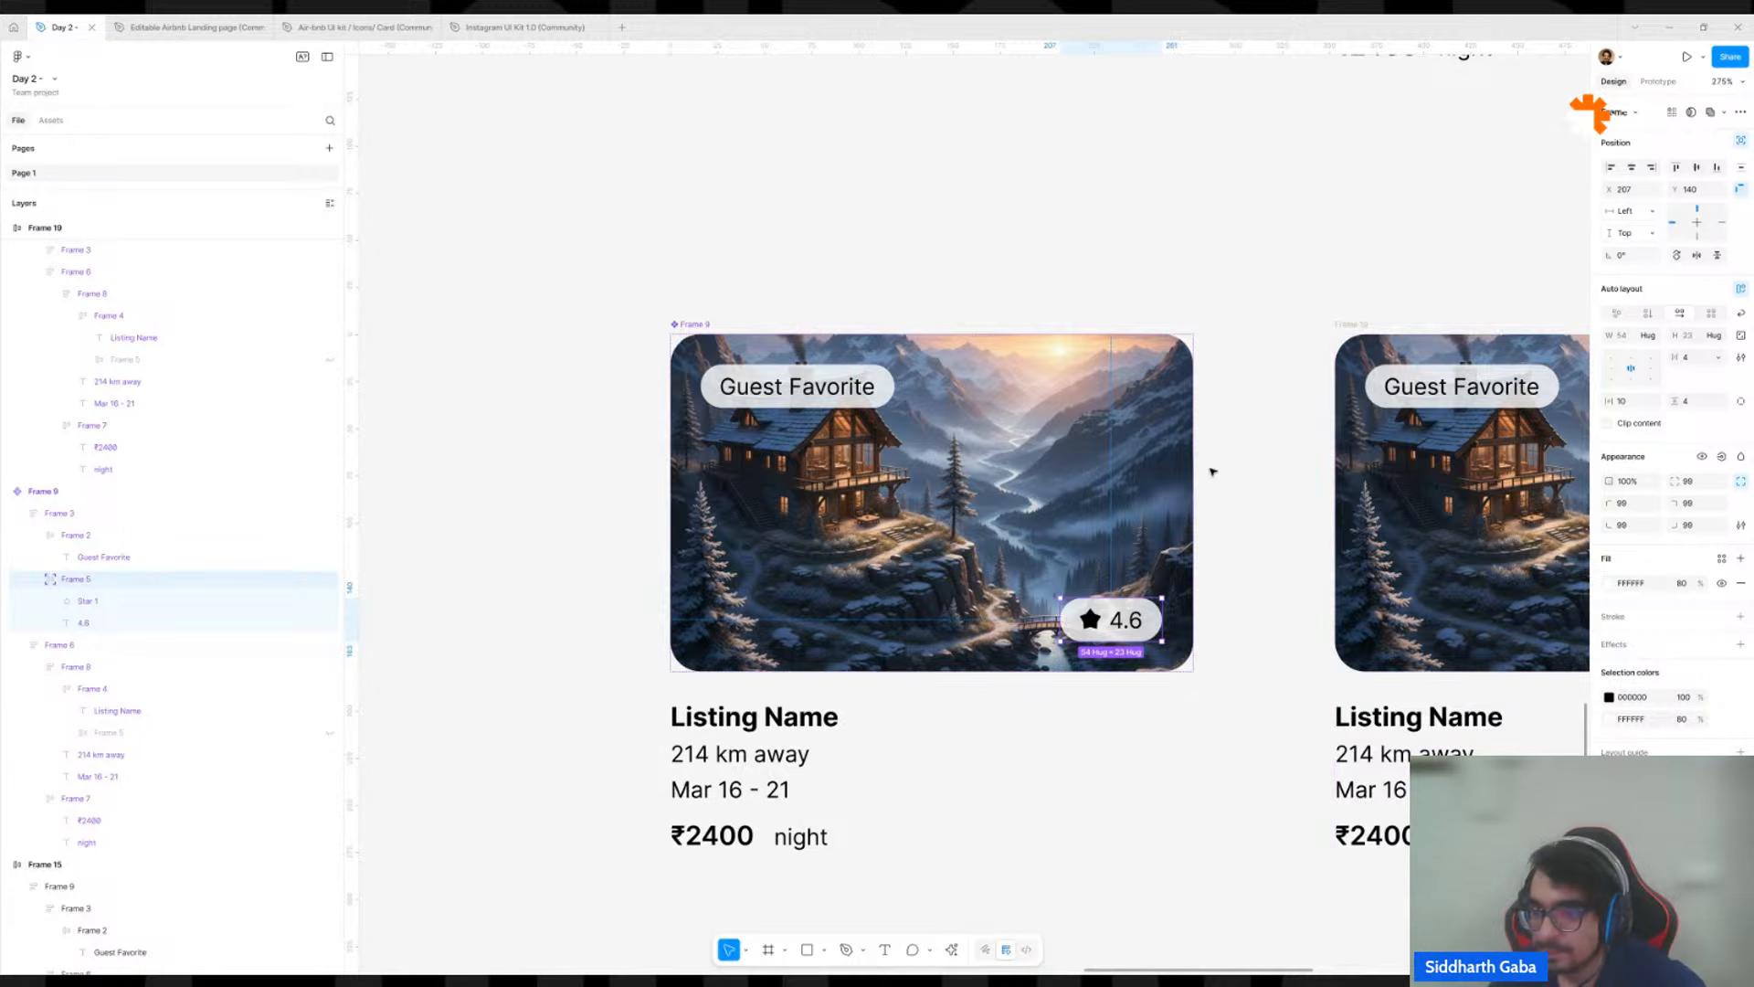
Set the width of the whole main component card to 277.
left_click(1110, 535)
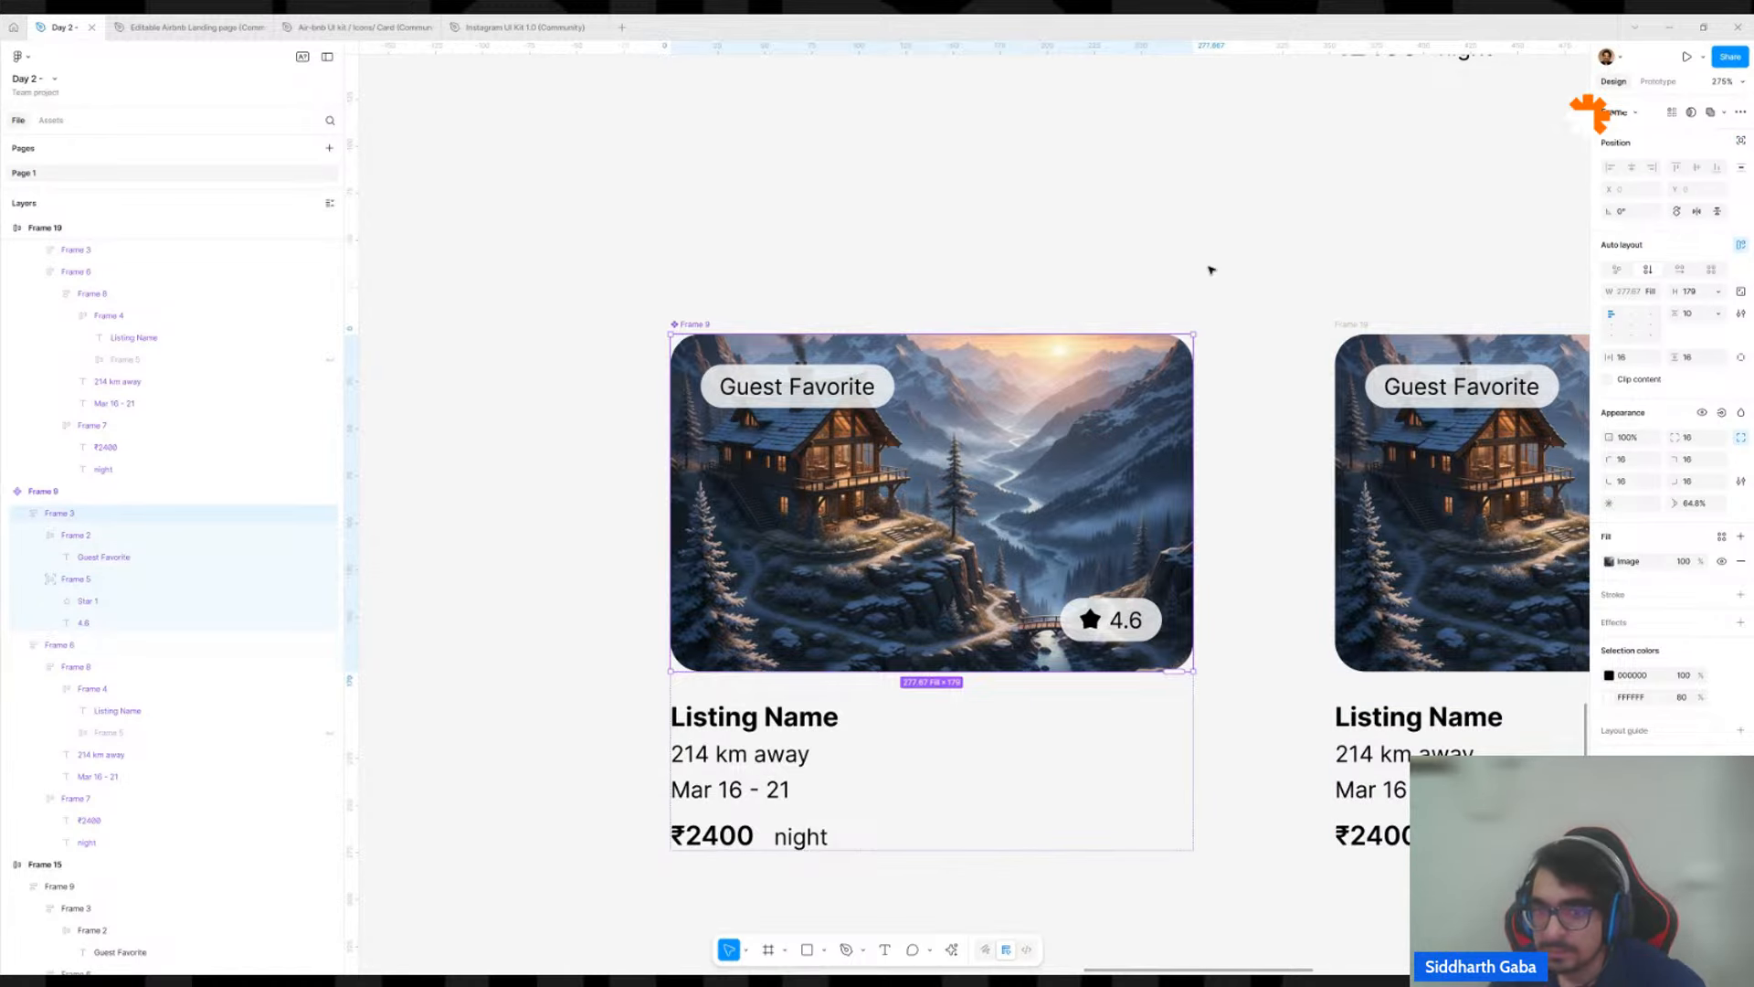
key("Escape")
scroll(1136, 338, "down", 5)
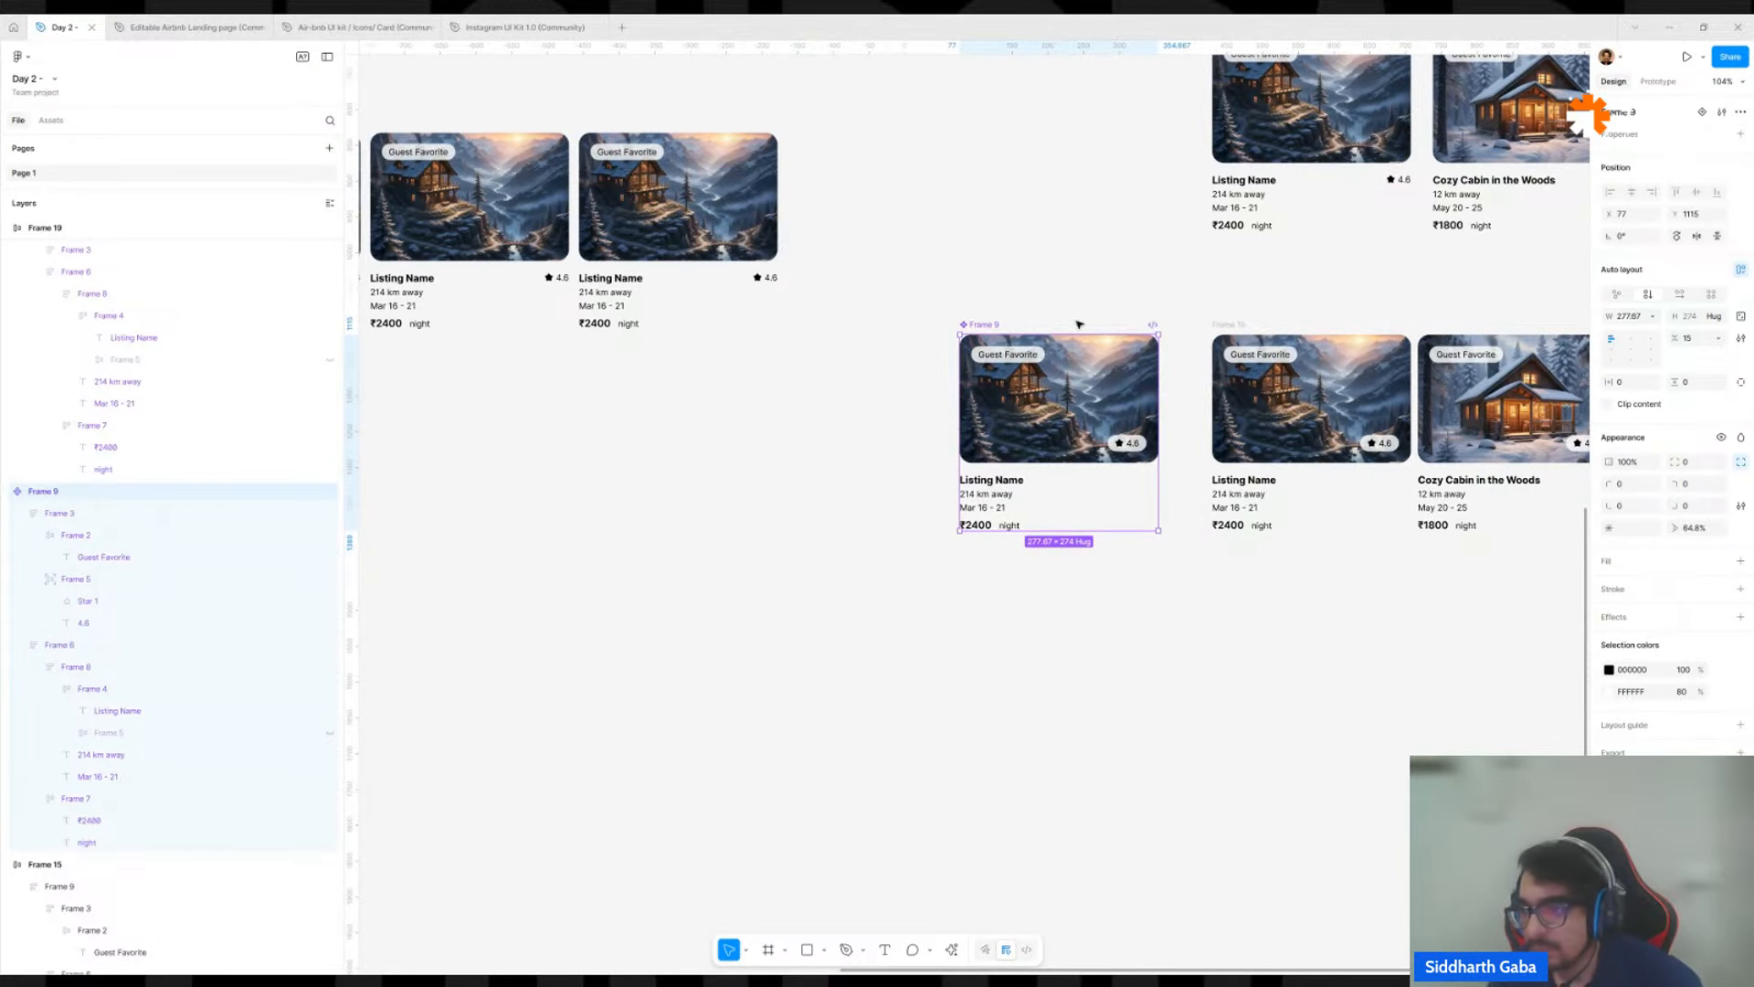
left_click(1636, 316)
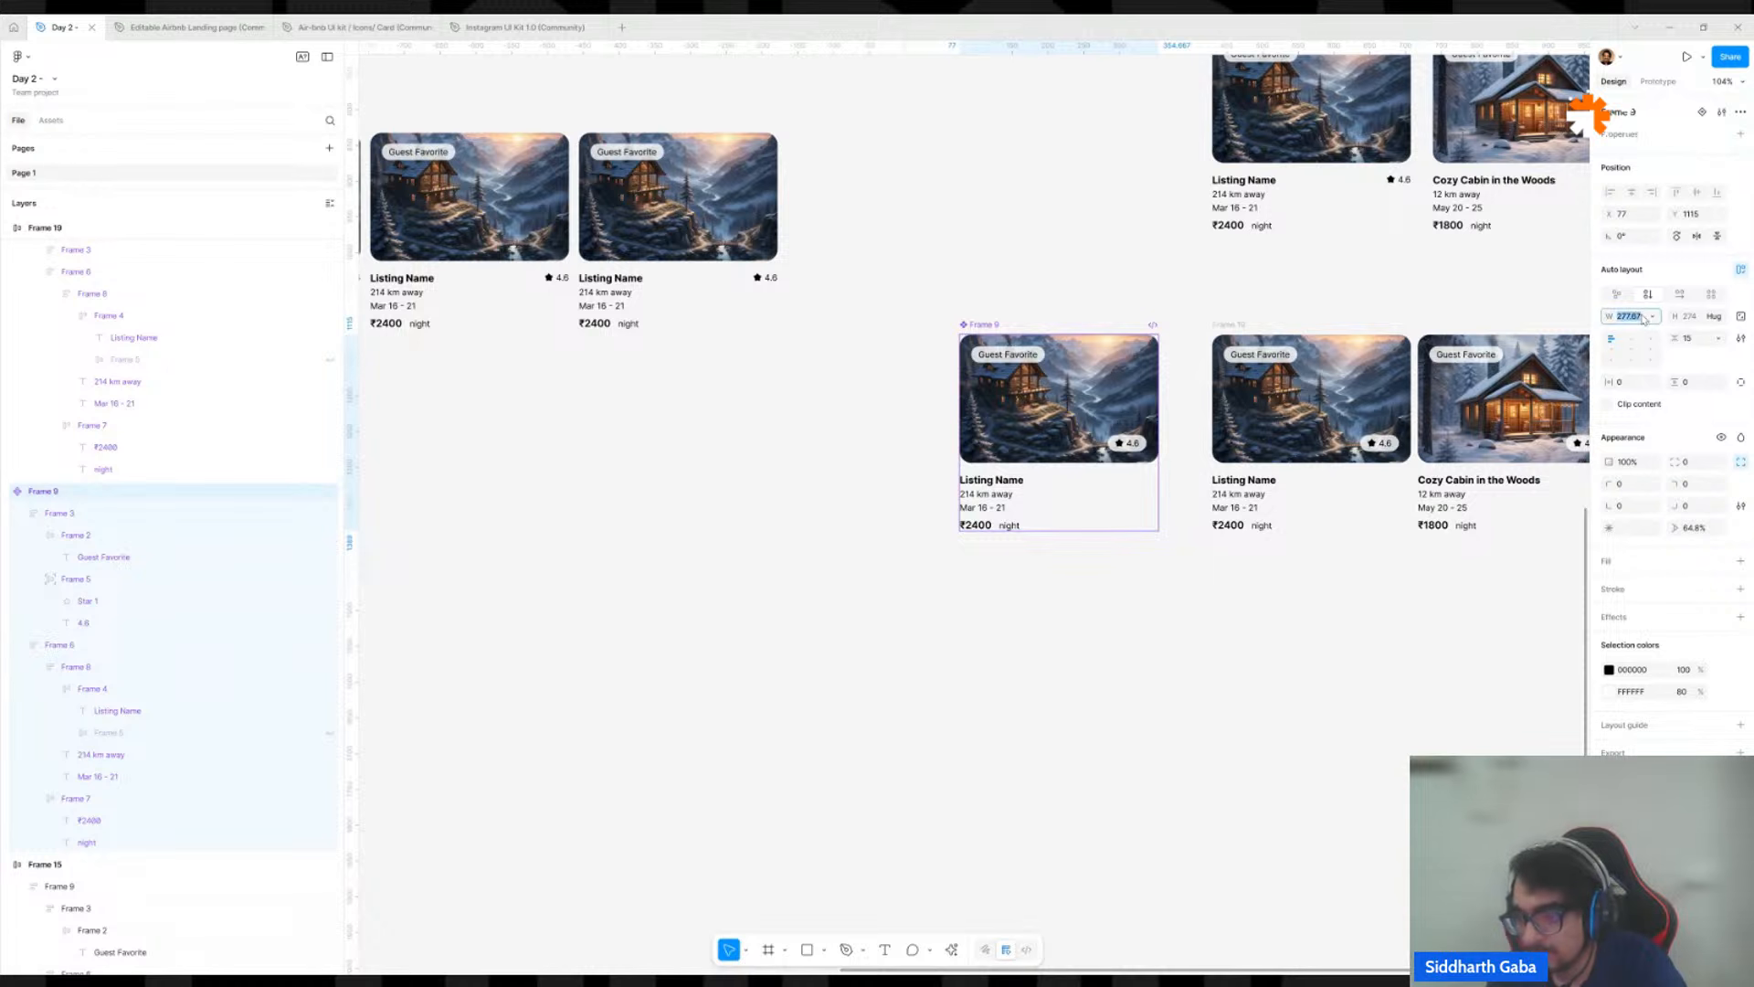
type("277")
key("Return")
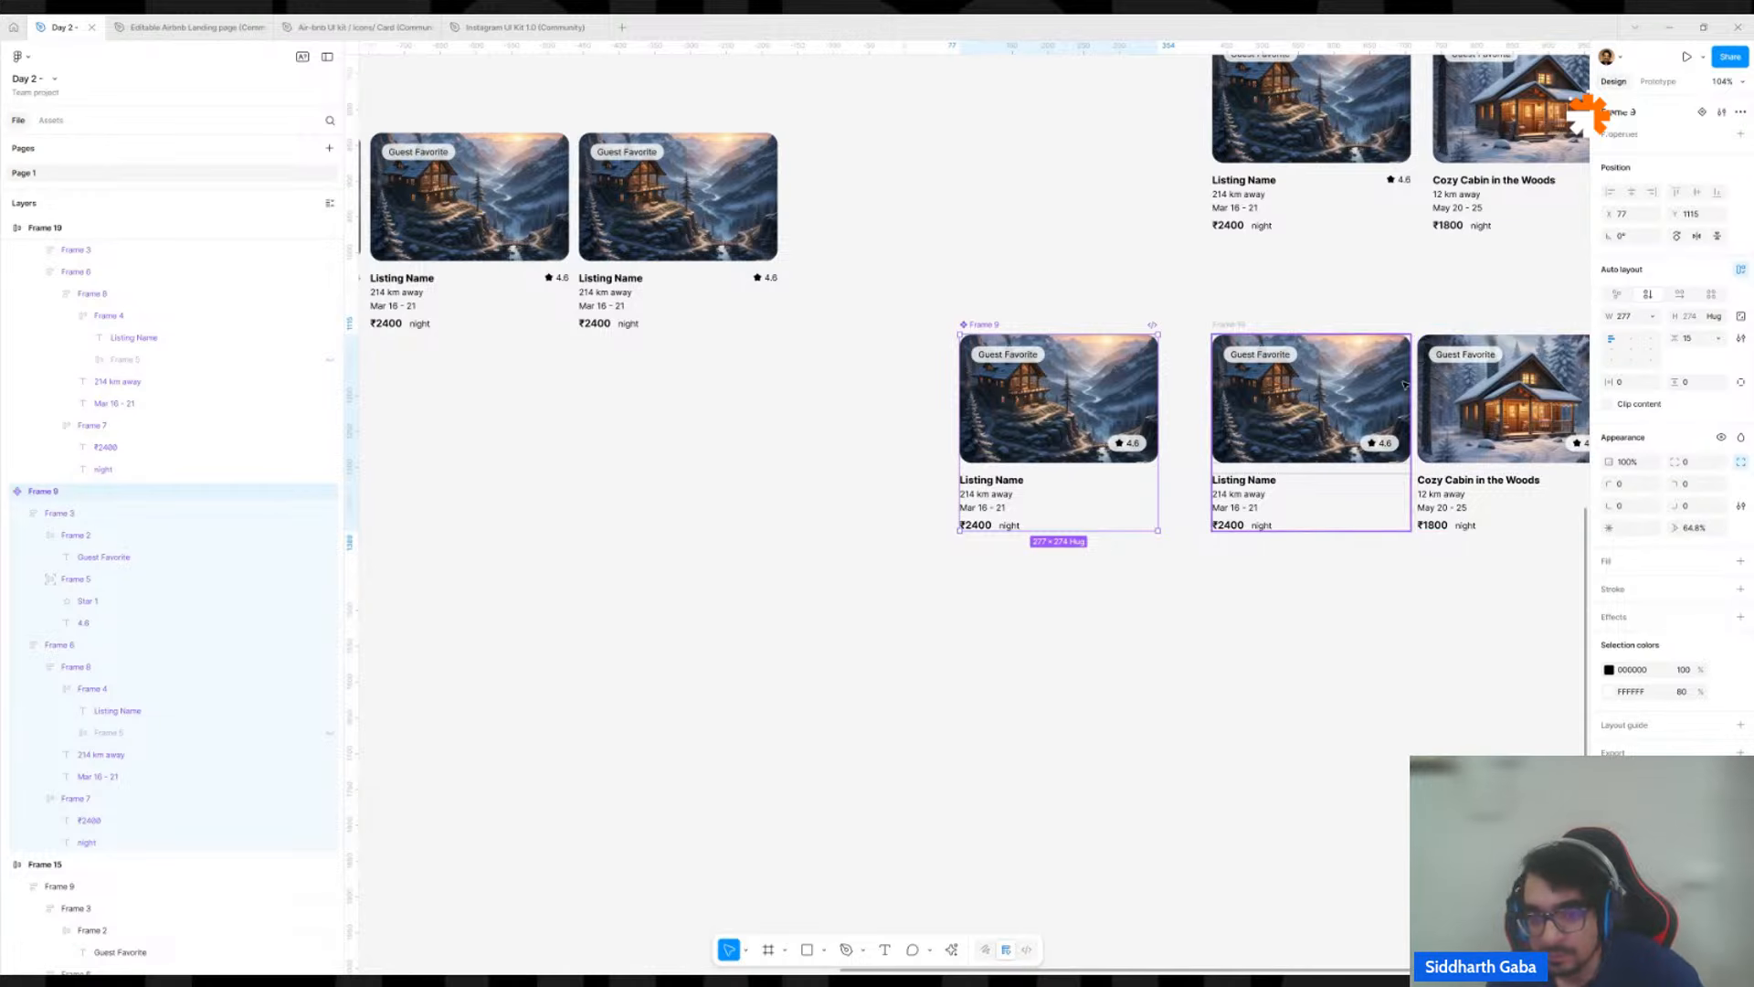
Move the main component into the empty space below the listing rows, at about X 1, Y 1818.
key("shift+2")
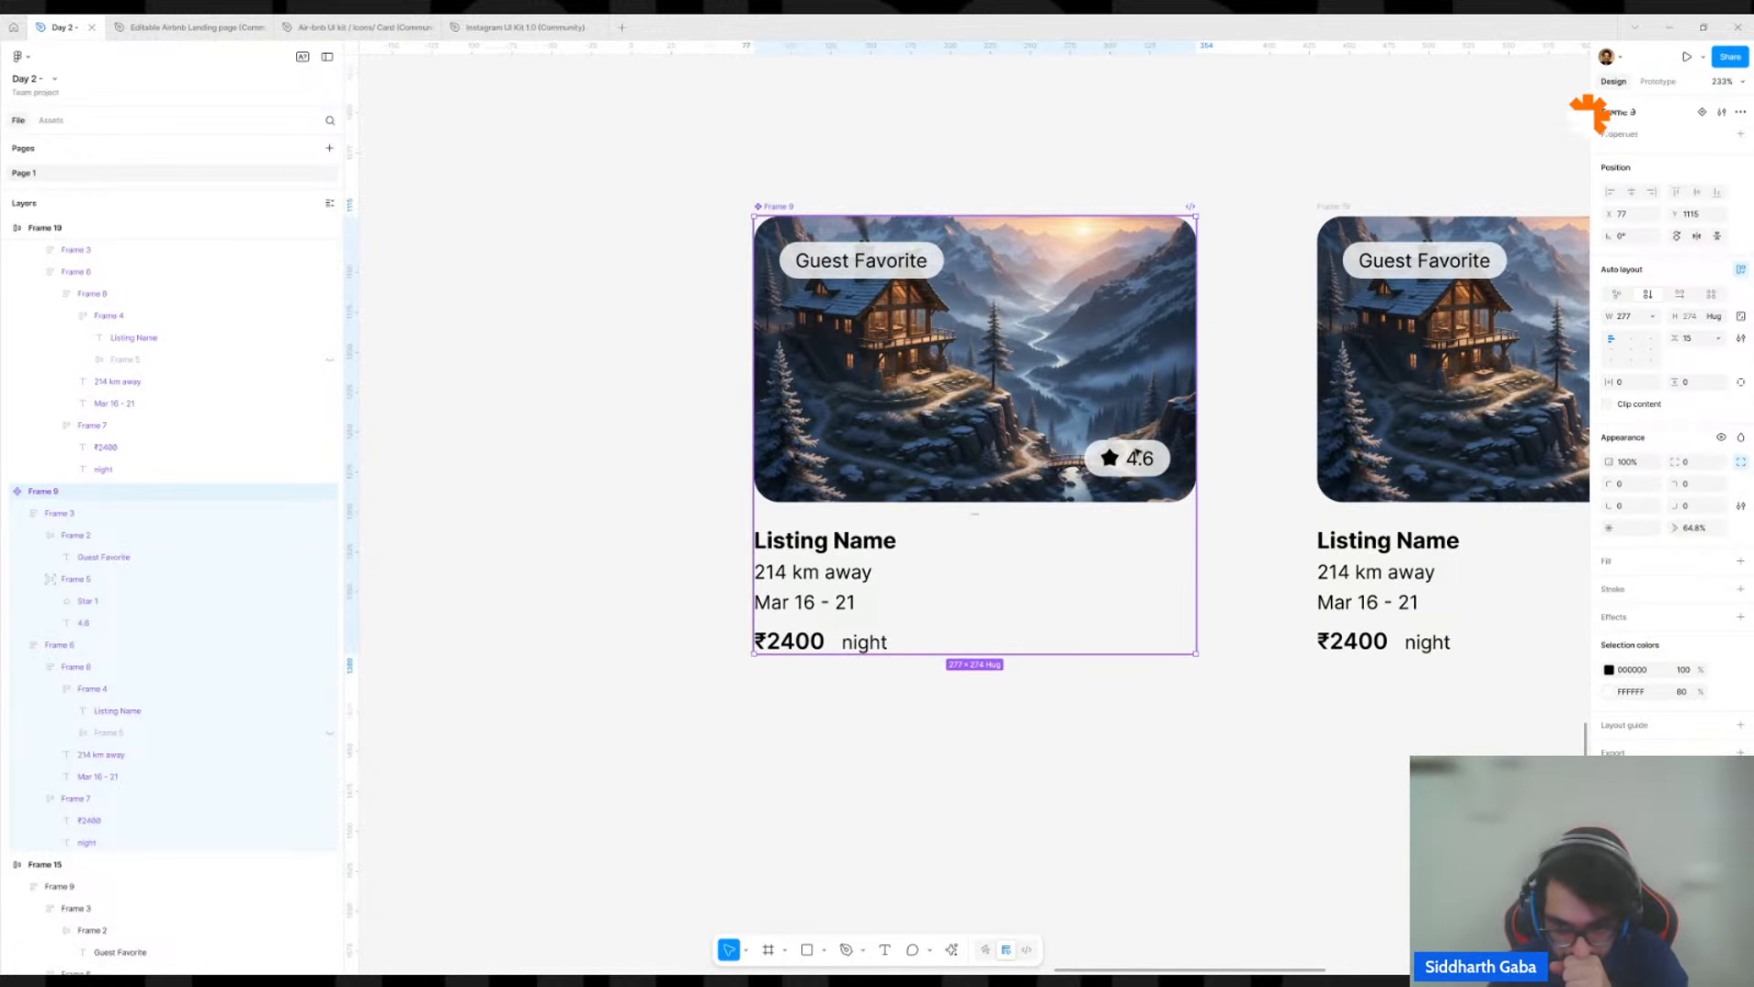
left_click(1136, 456)
left_click(1137, 456)
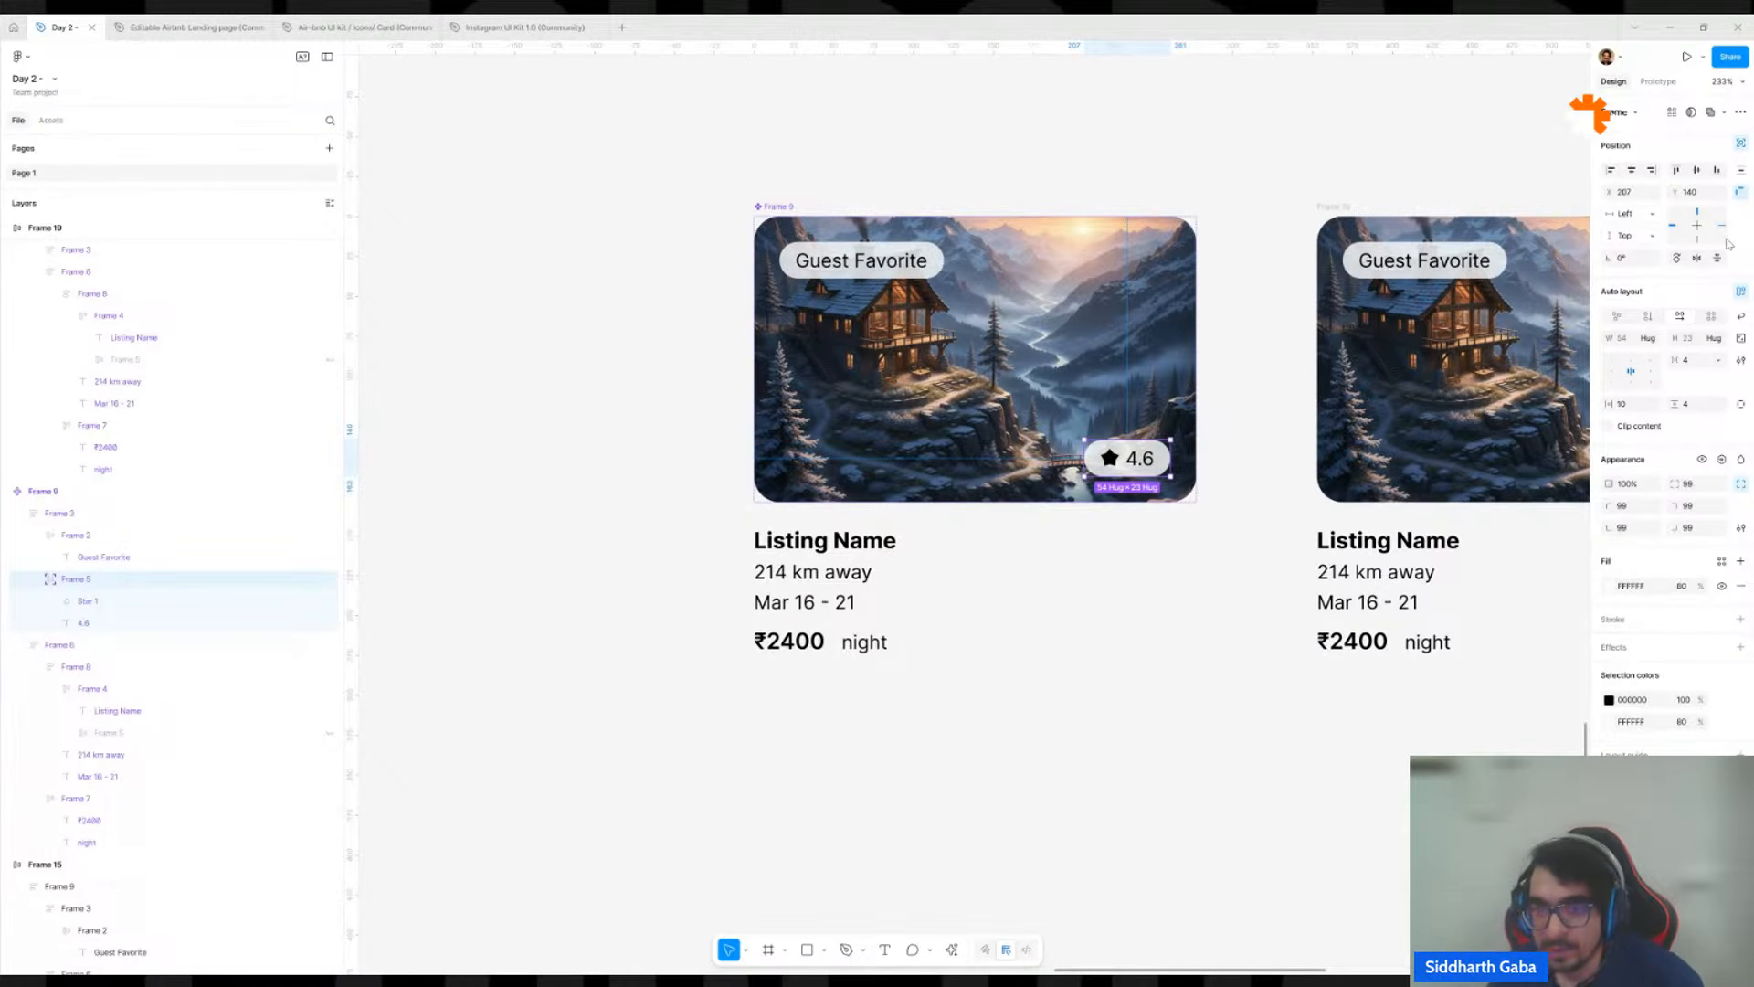
scroll(1305, 294, "down", 5)
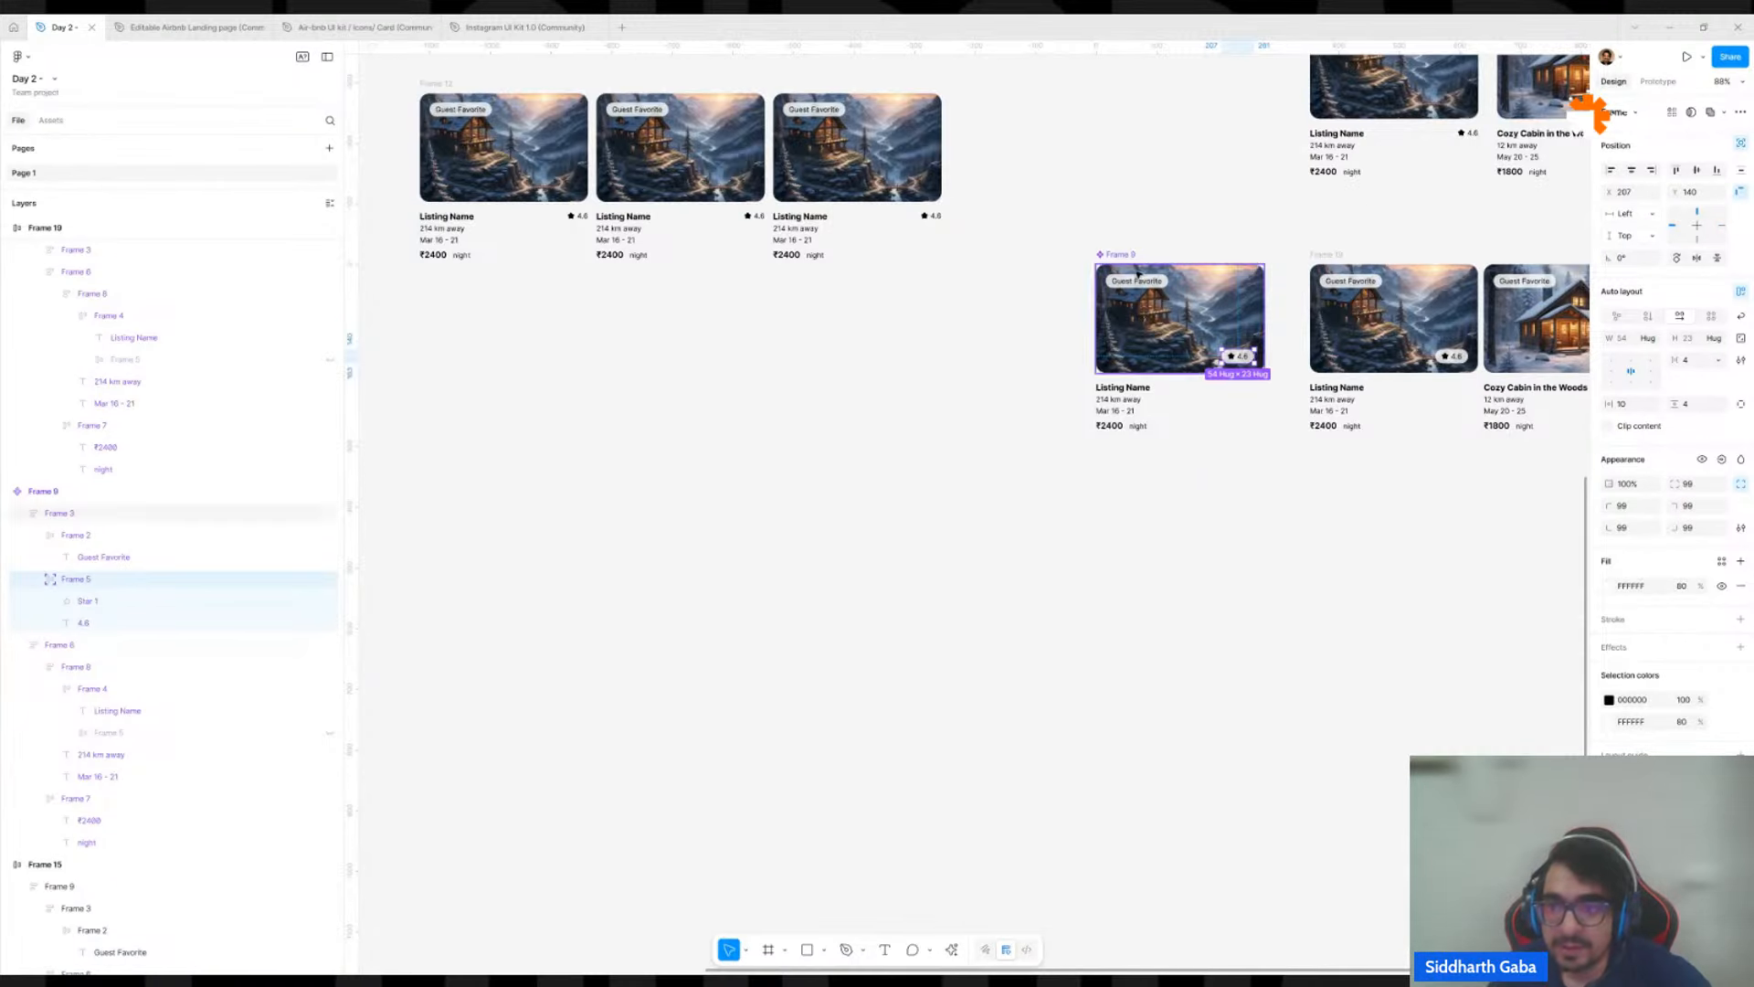
left_click_drag(1107, 253, 1062, 679)
scroll(1308, 334, "down", 3)
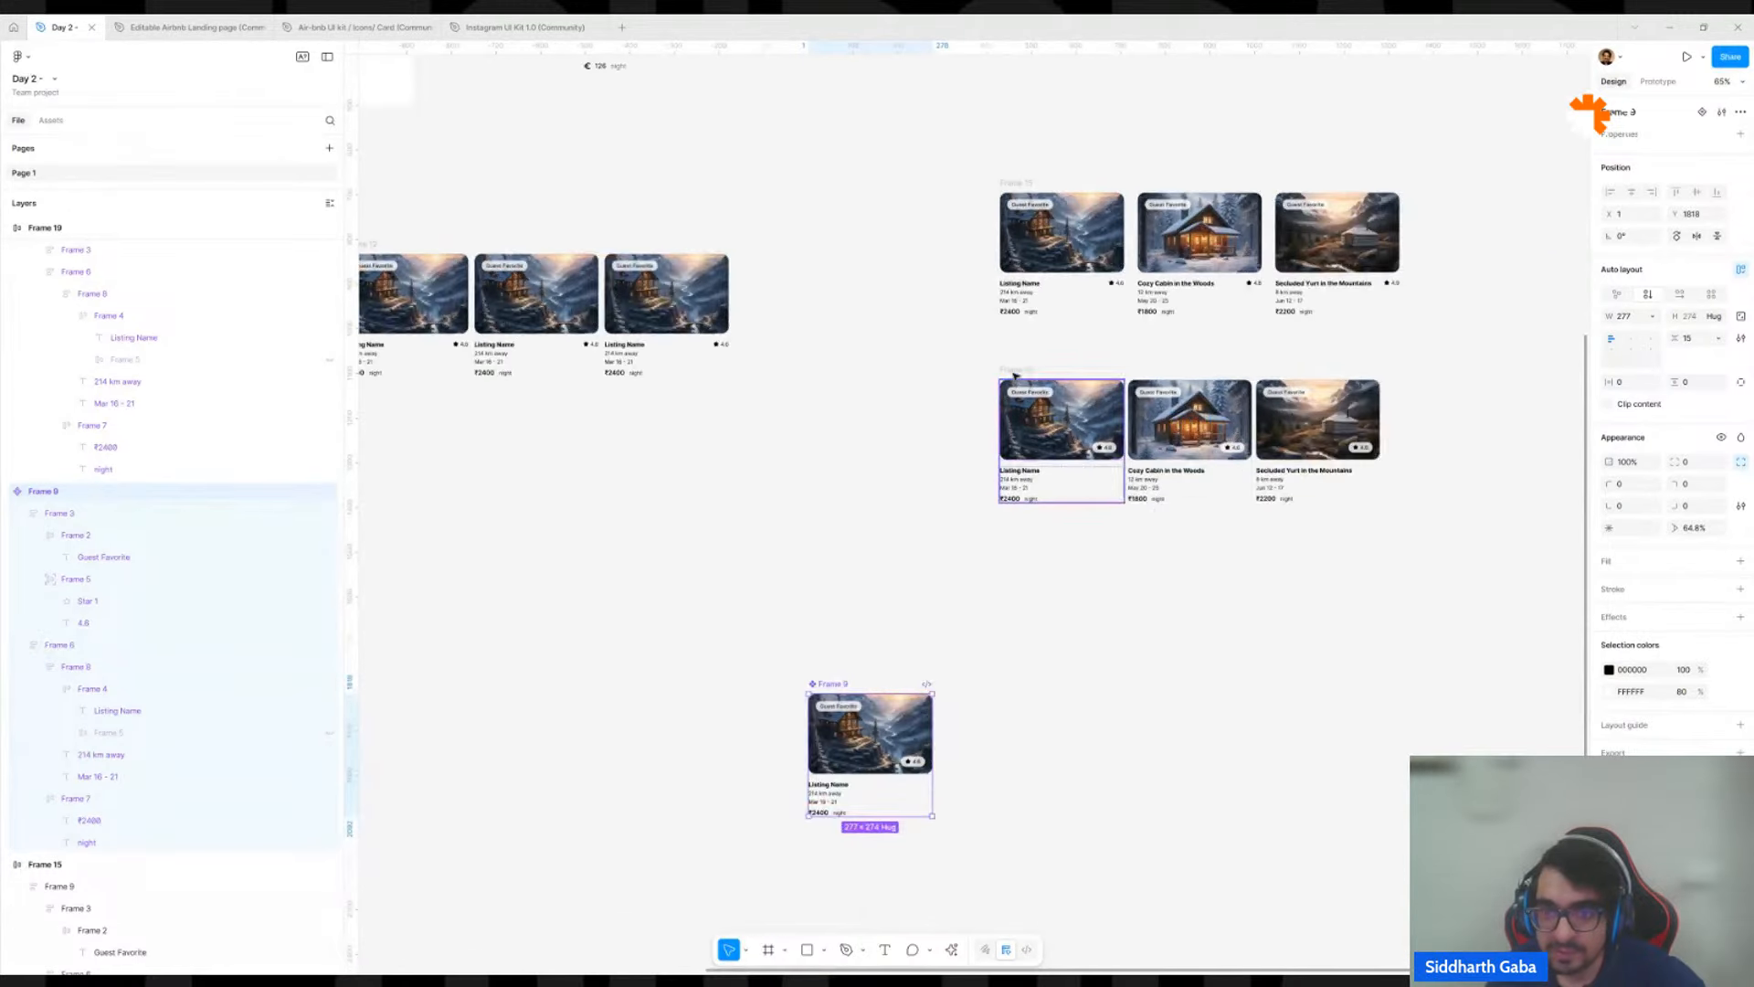
Widen the lower listing row's frame to about 1089 and set the width of its three card instances to Fill container.
left_click(1157, 383)
left_click_drag(1380, 416, 1487, 414)
left_click(1316, 429)
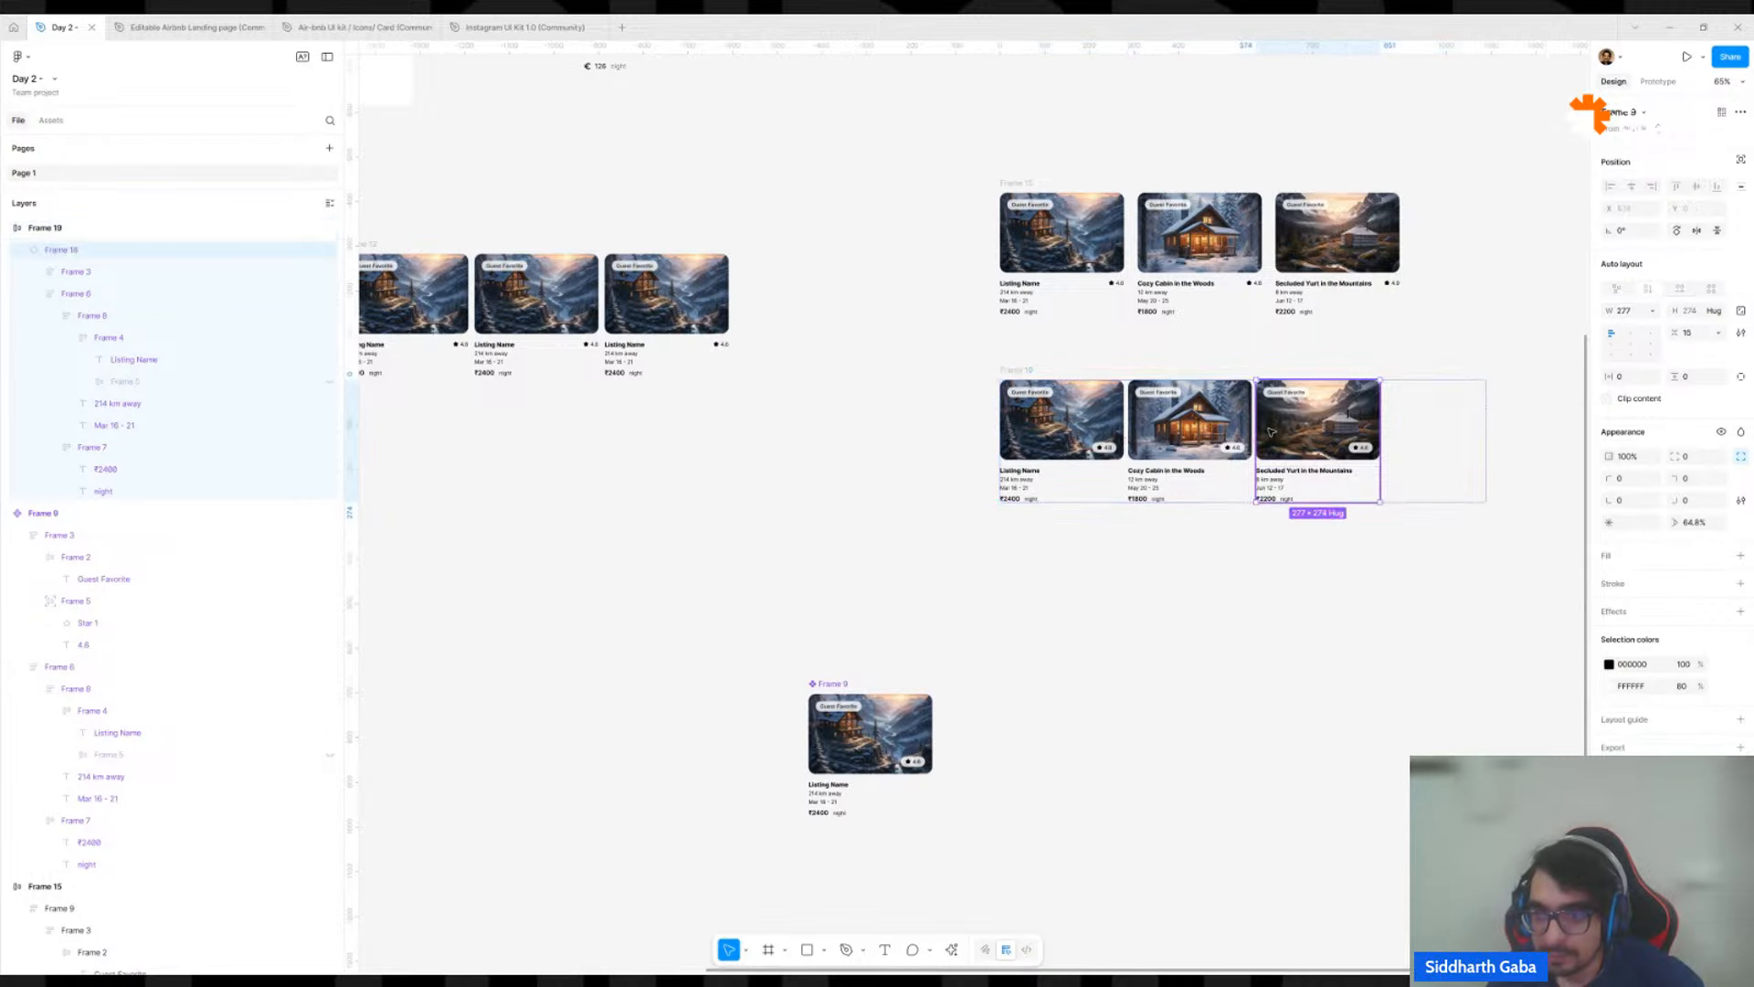
left_click(1158, 434, "shift")
left_click(1060, 425, "shift")
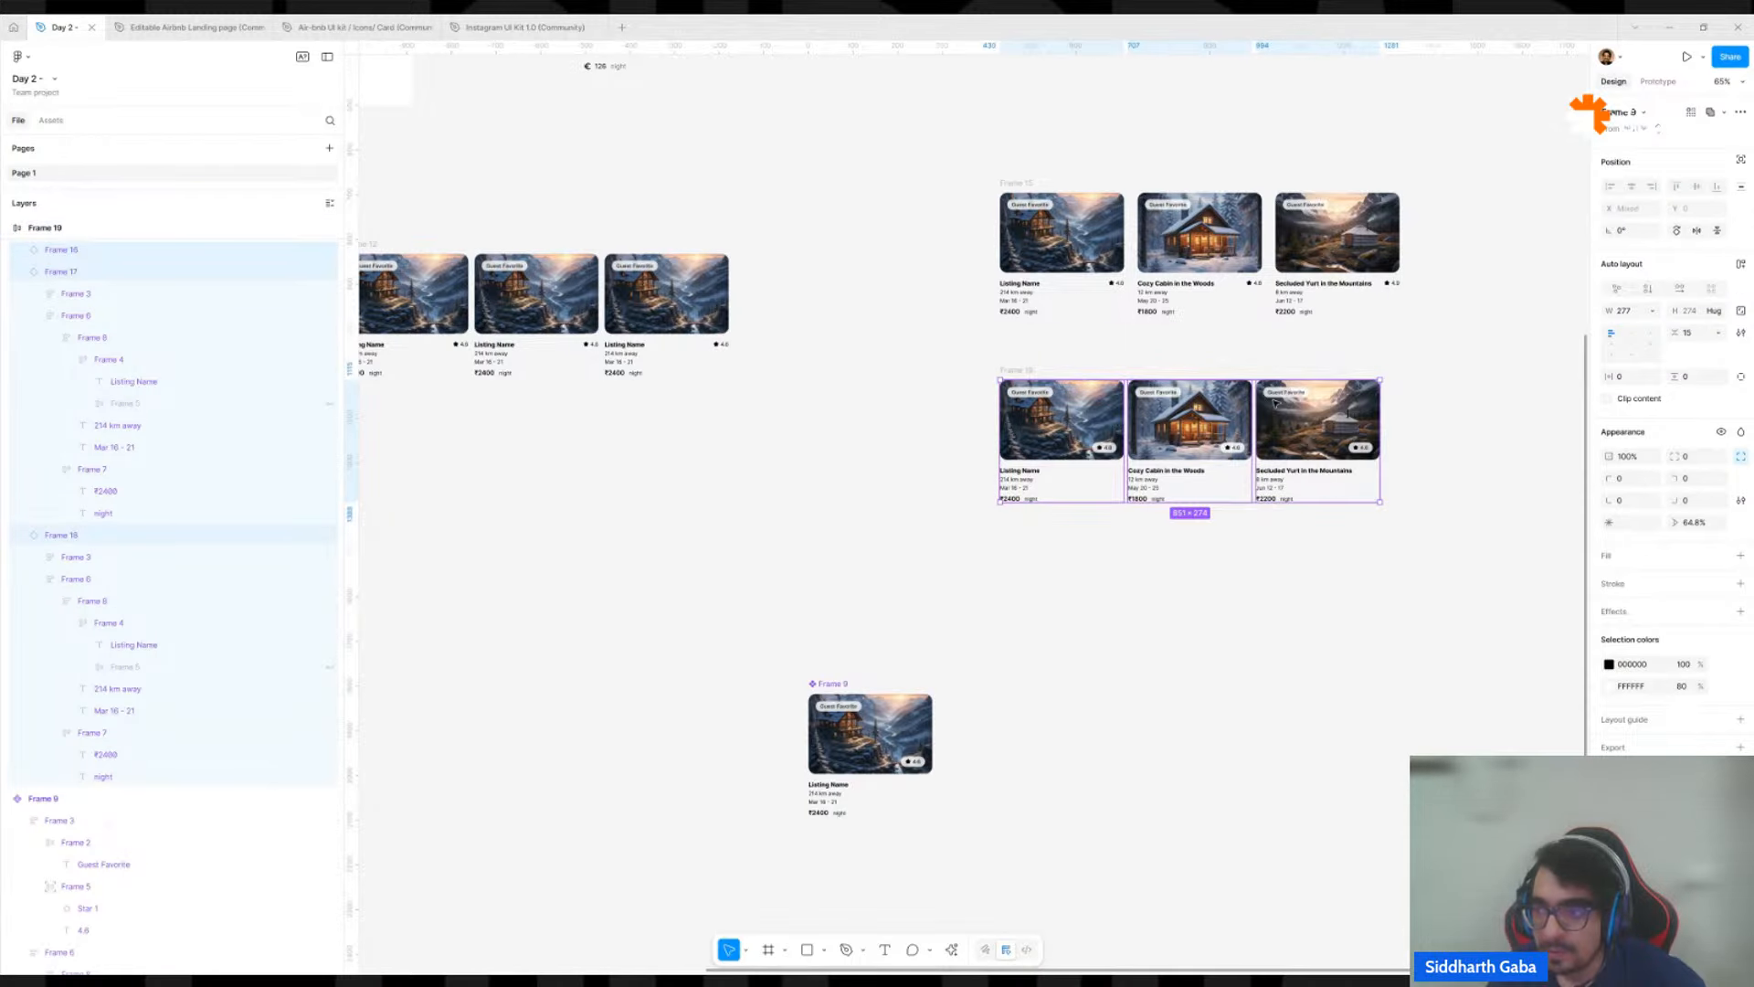
left_click(1653, 311)
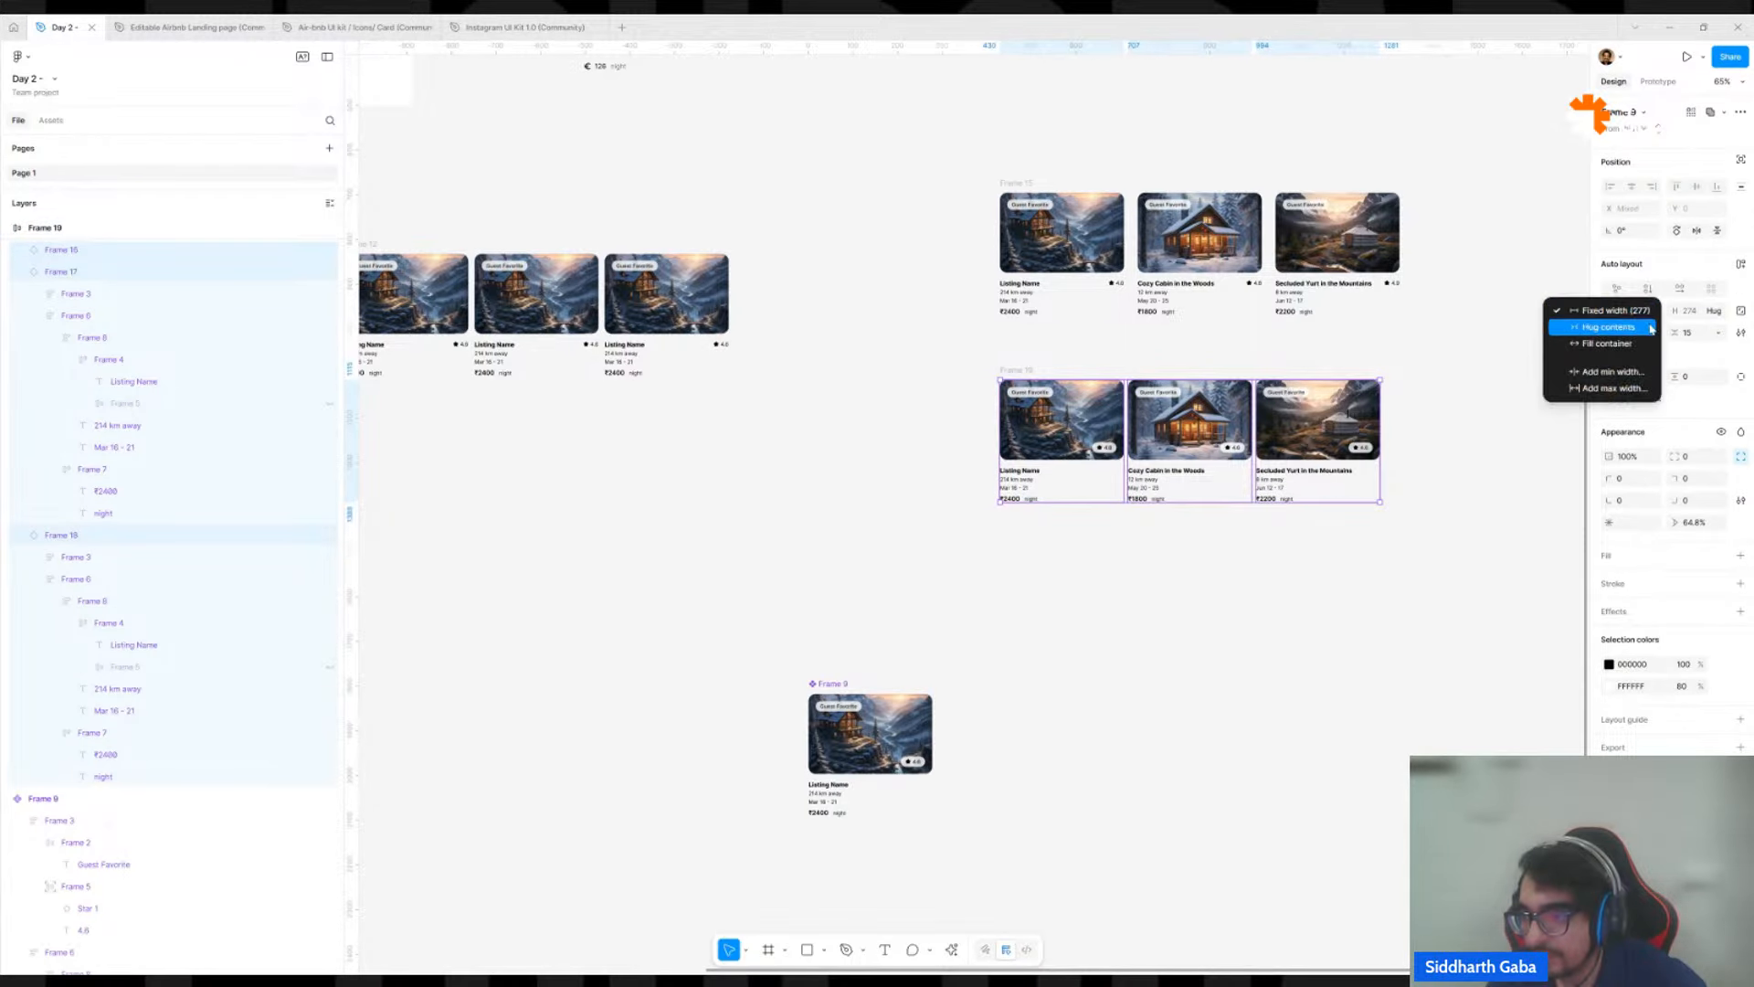
left_click(1643, 354)
left_click(1398, 329)
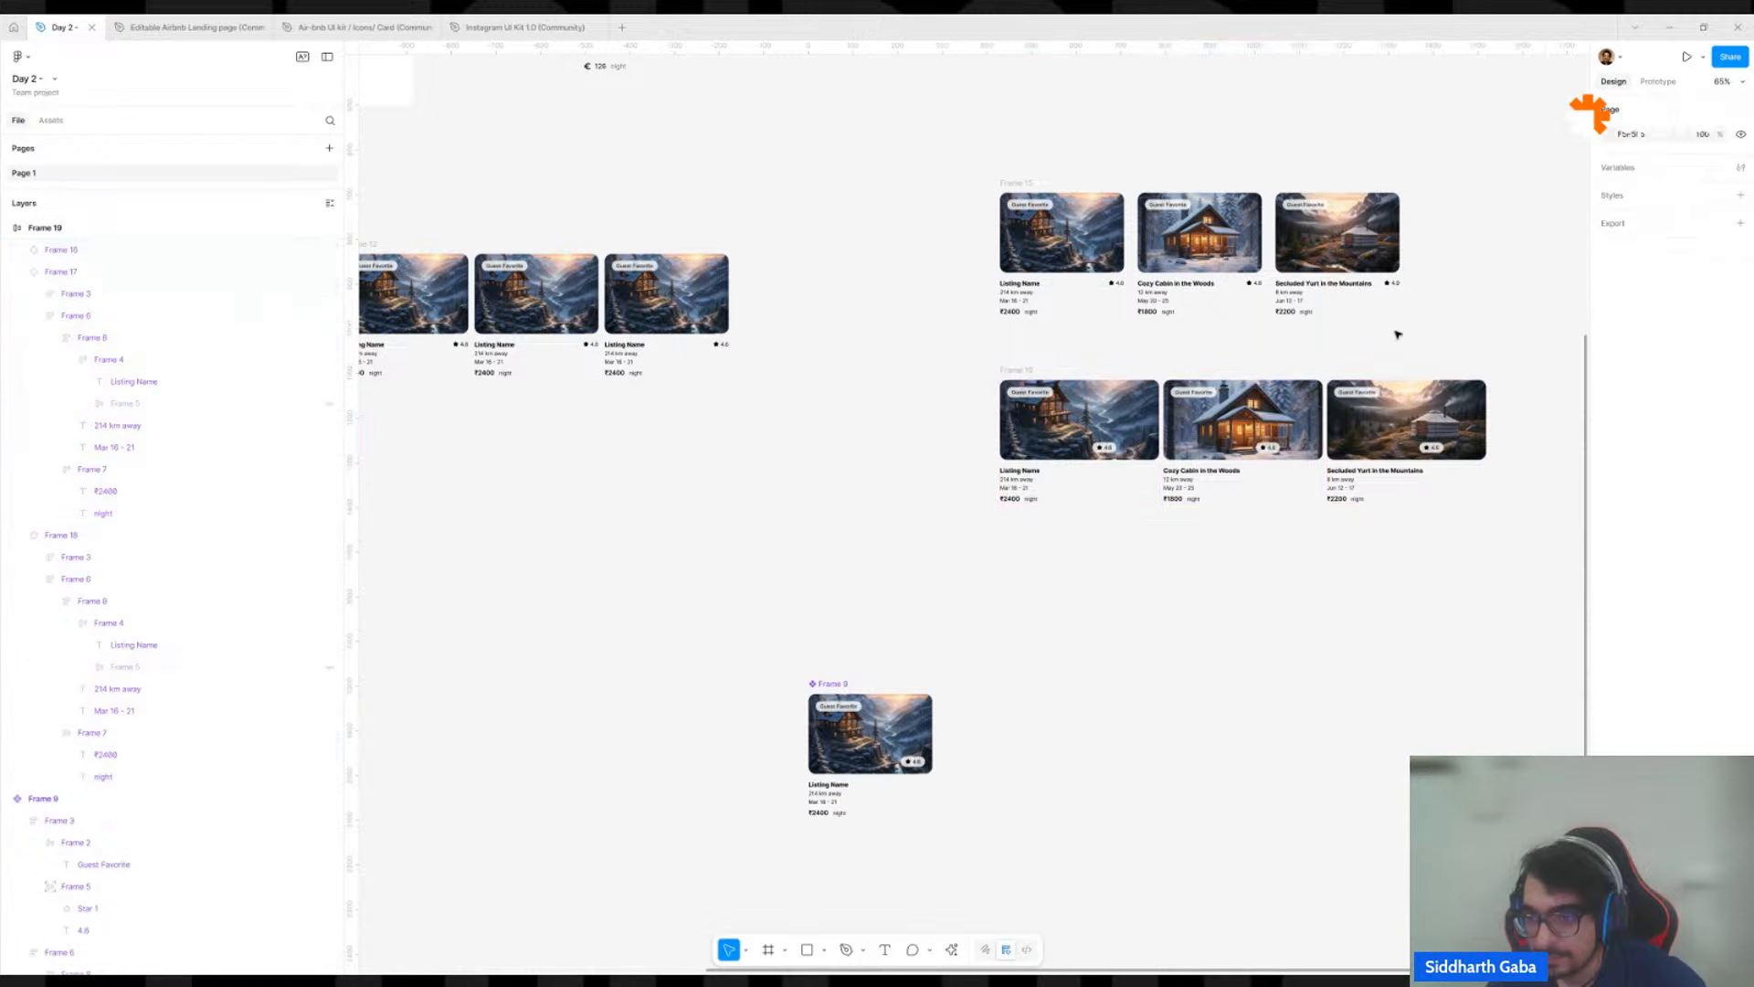
Narrow the lower listing row's frame to about 825 wide, checking how the rating badges follow the card edges.
left_click(1016, 370)
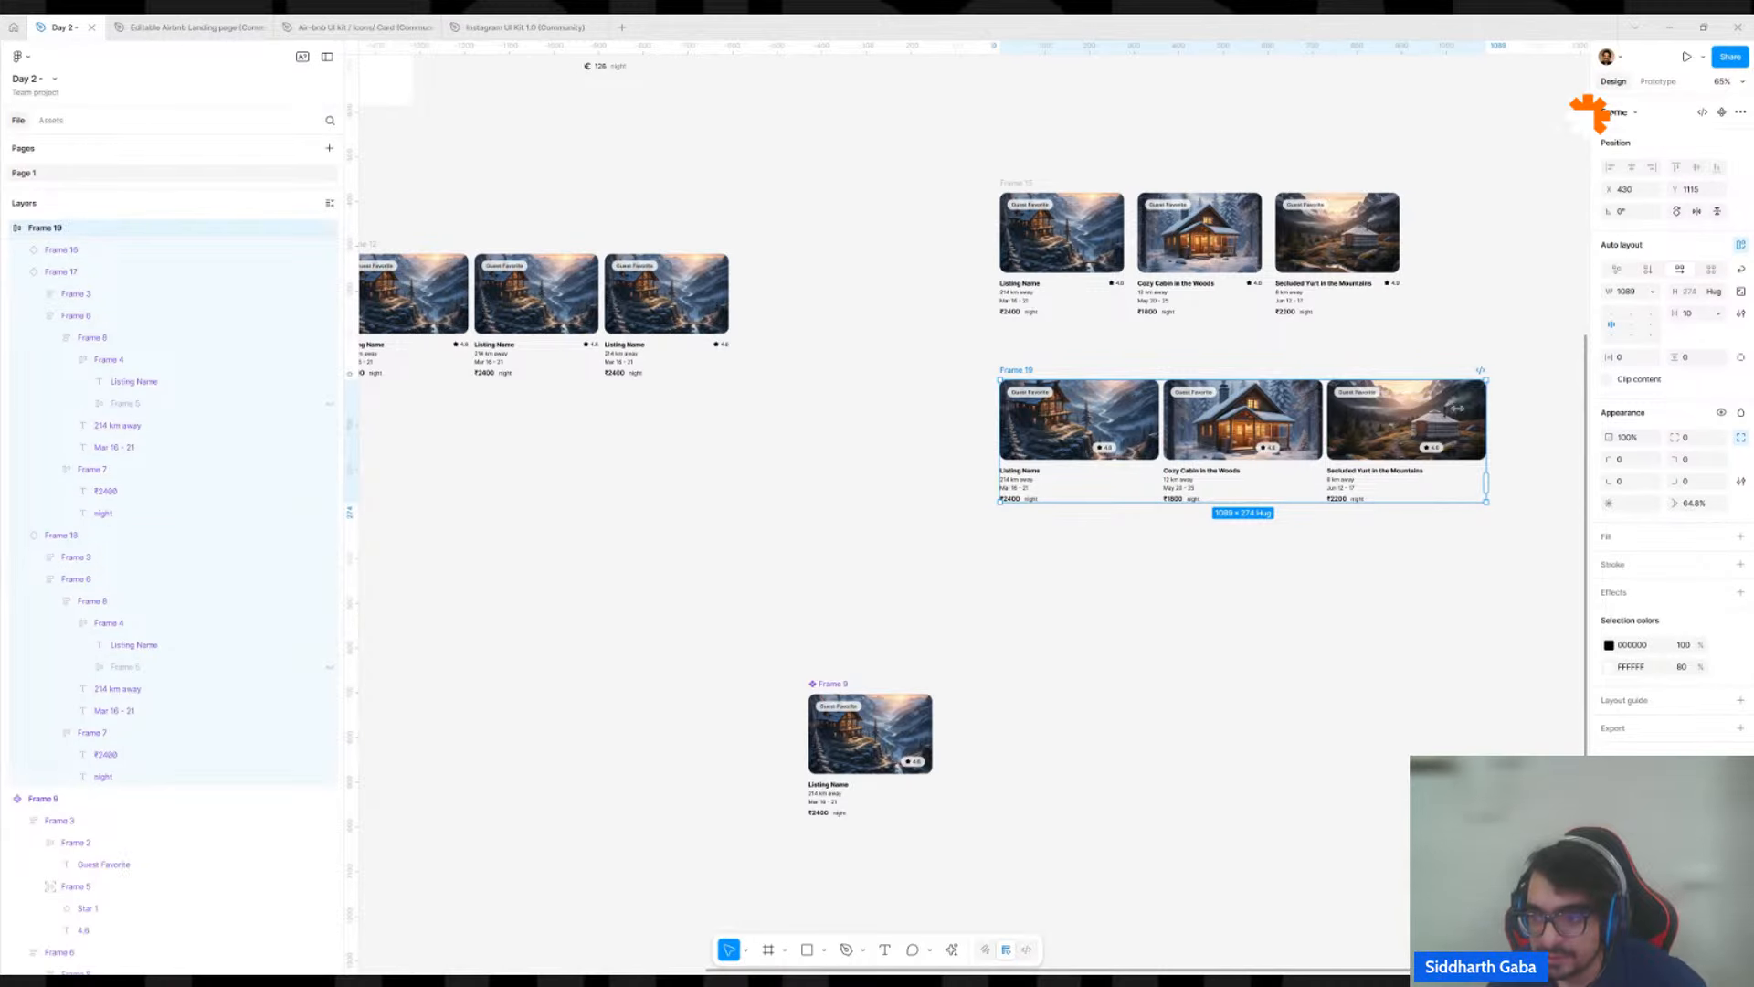
left_click_drag(1486, 410, 1340, 408)
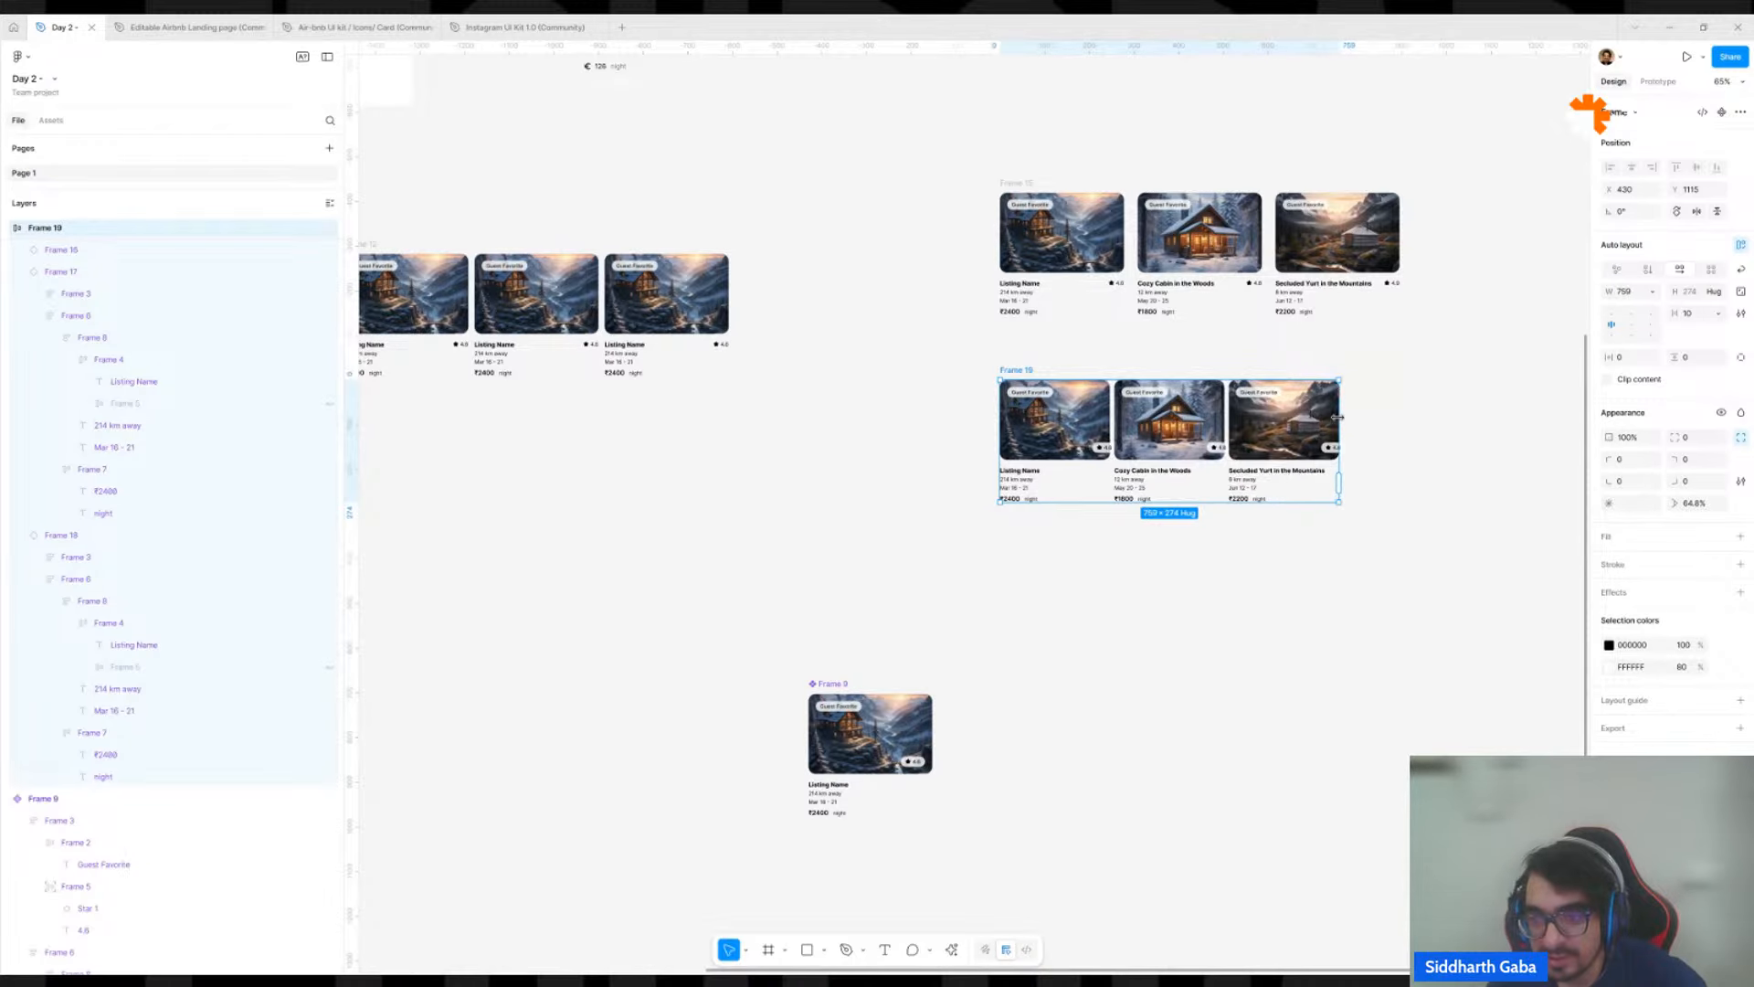
scroll(1290, 405, "up", 10)
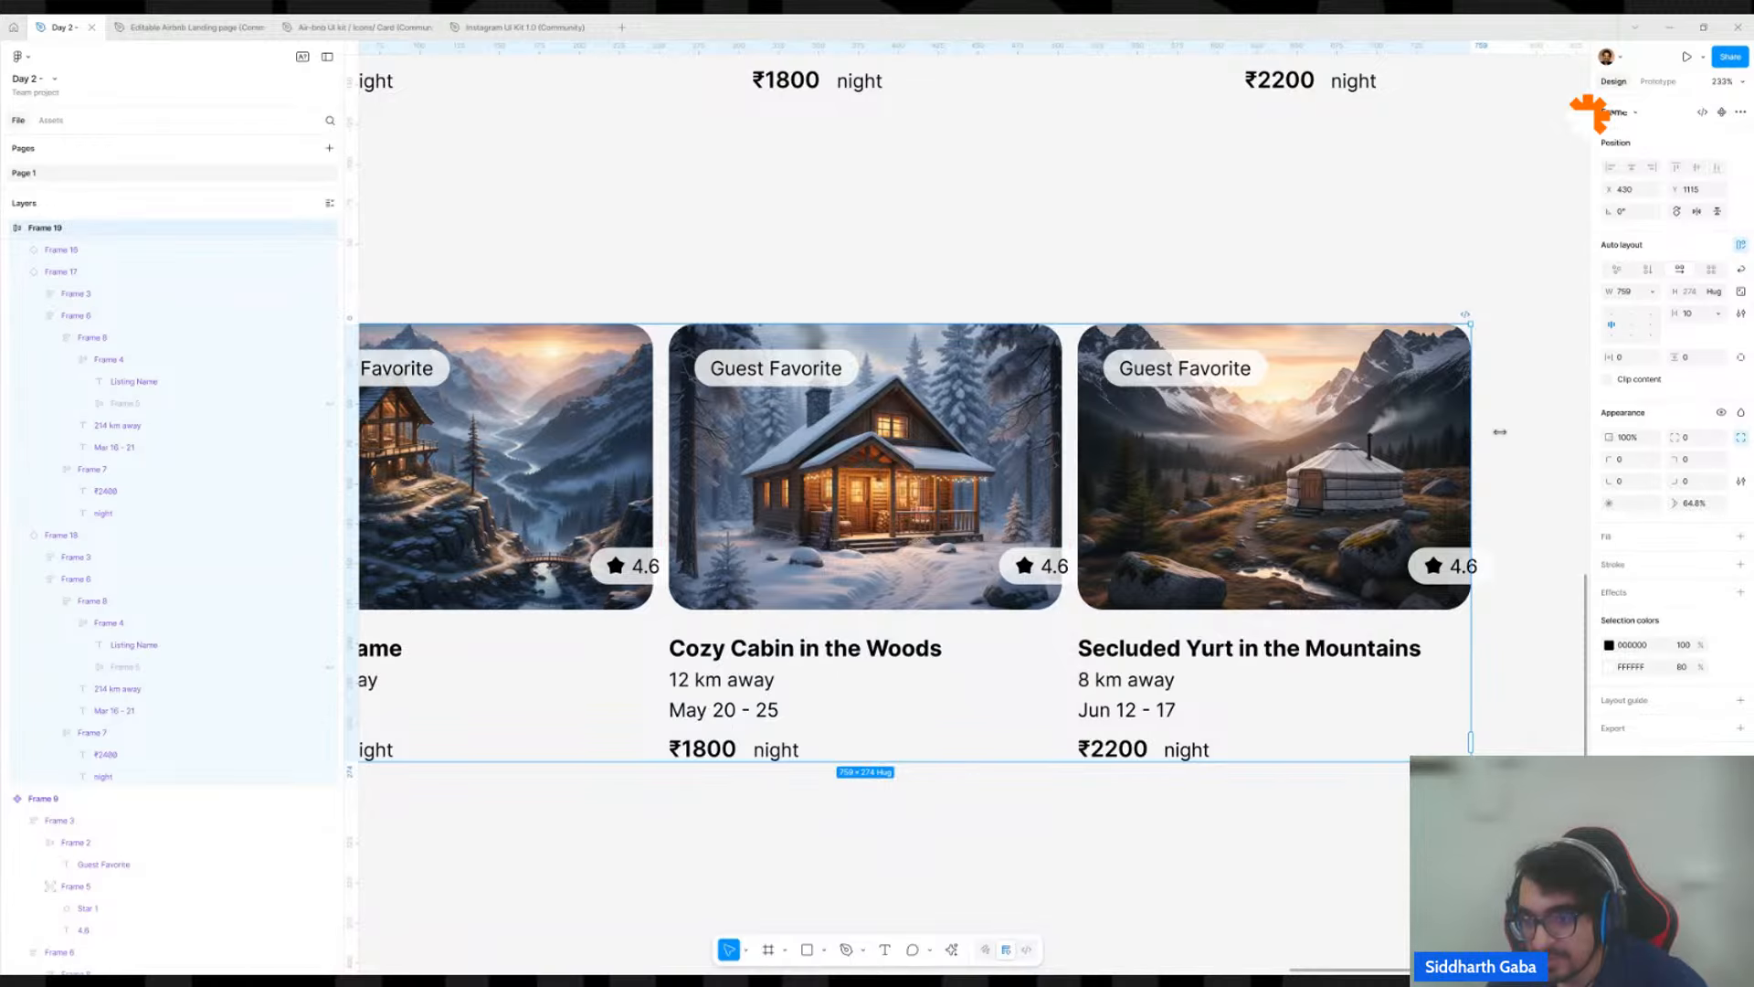
left_click_drag(1471, 429, 1431, 435)
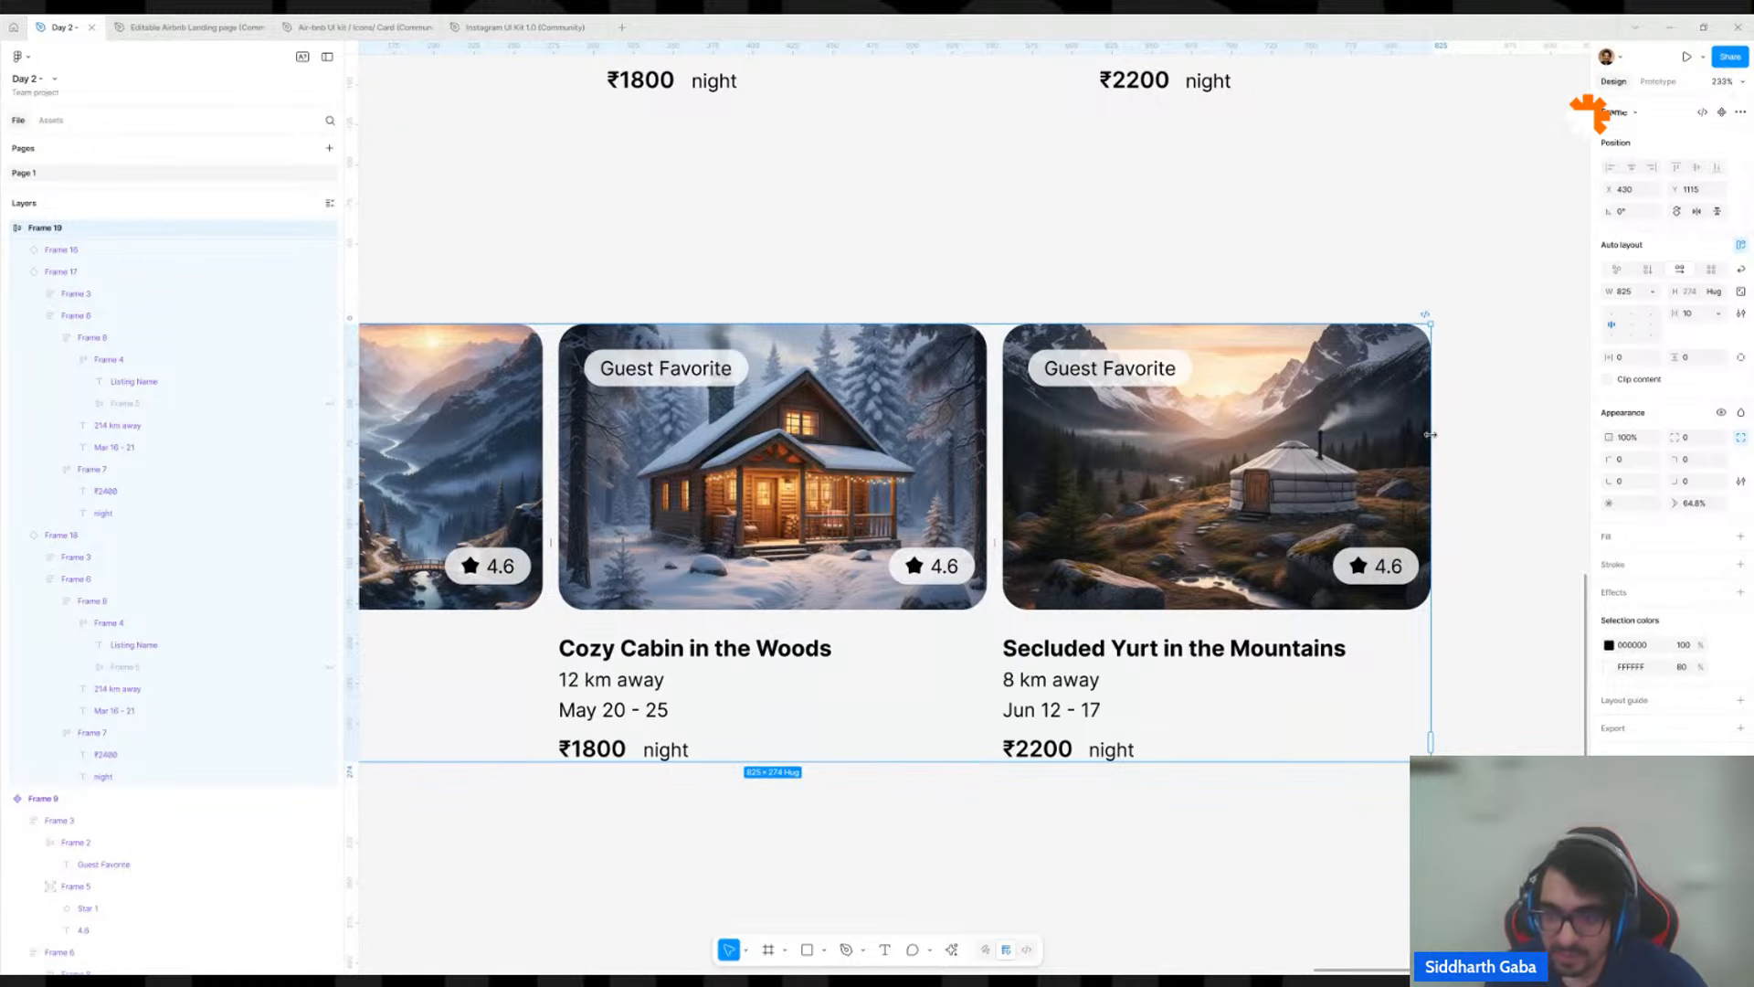
Set the constraints of the main component's rating badge to Right and Bottom.
scroll(1430, 435, "down", 5, "ctrl")
scroll(814, 618, "down", 4)
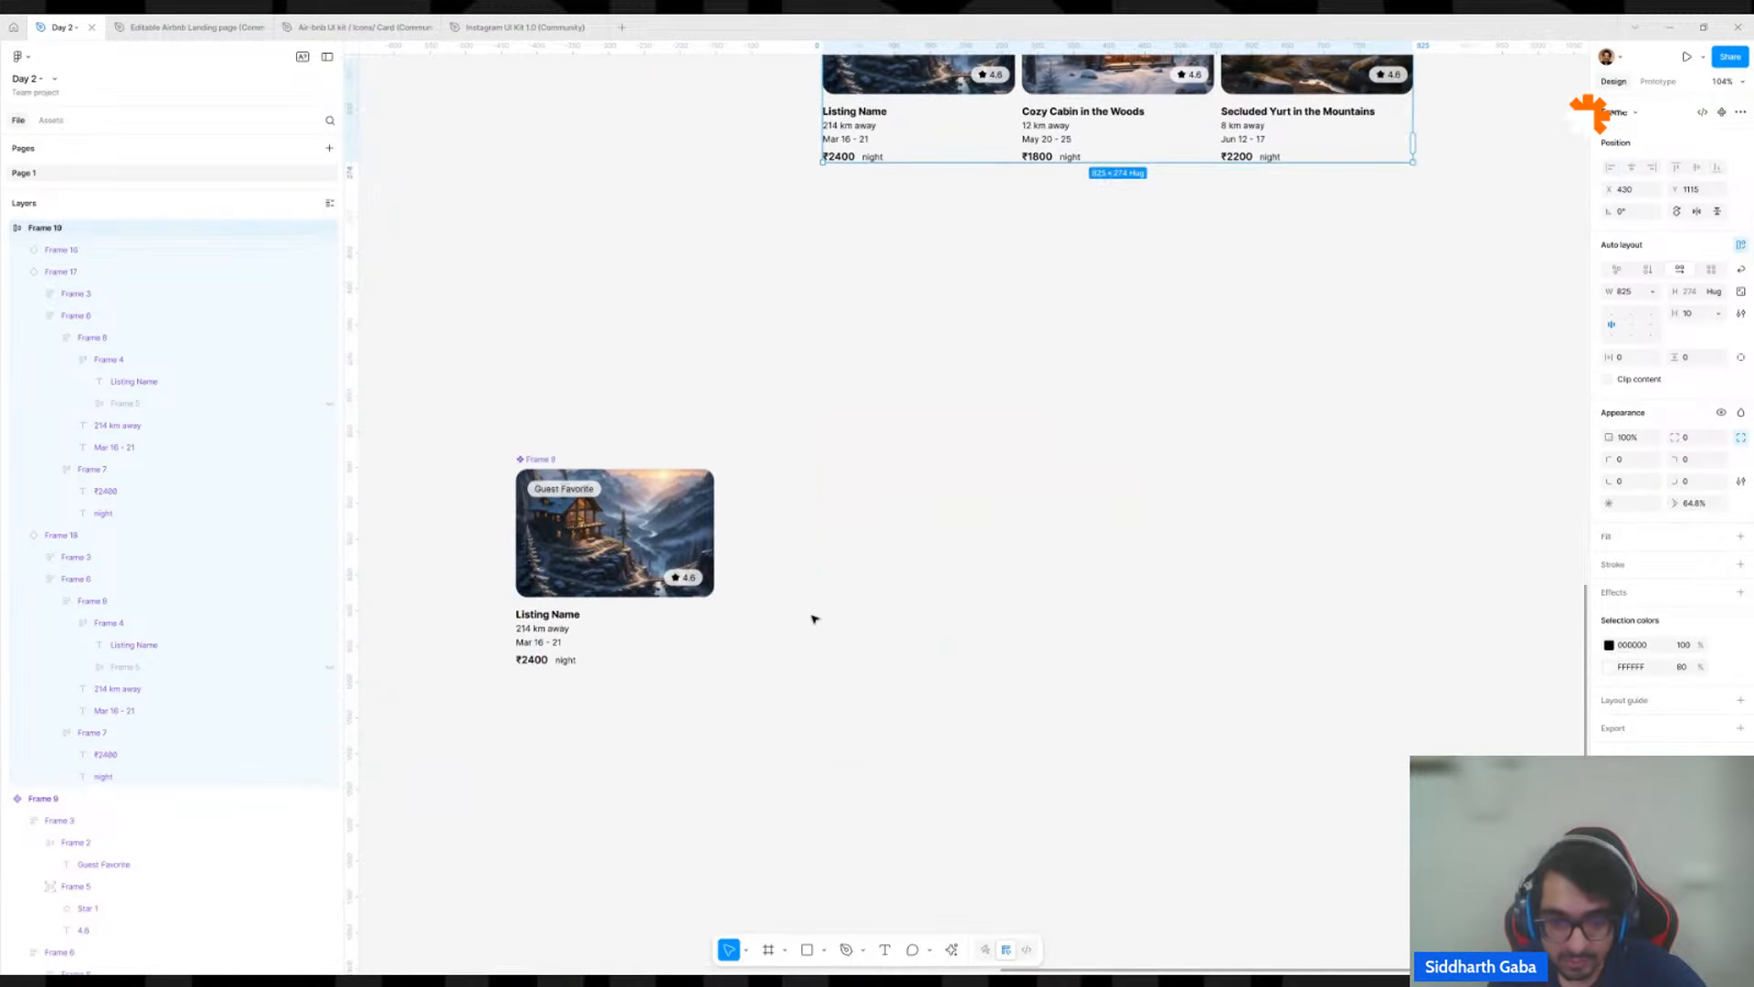
scroll(624, 578, "up", 5, "ctrl")
double_click(742, 573)
double_click(742, 573)
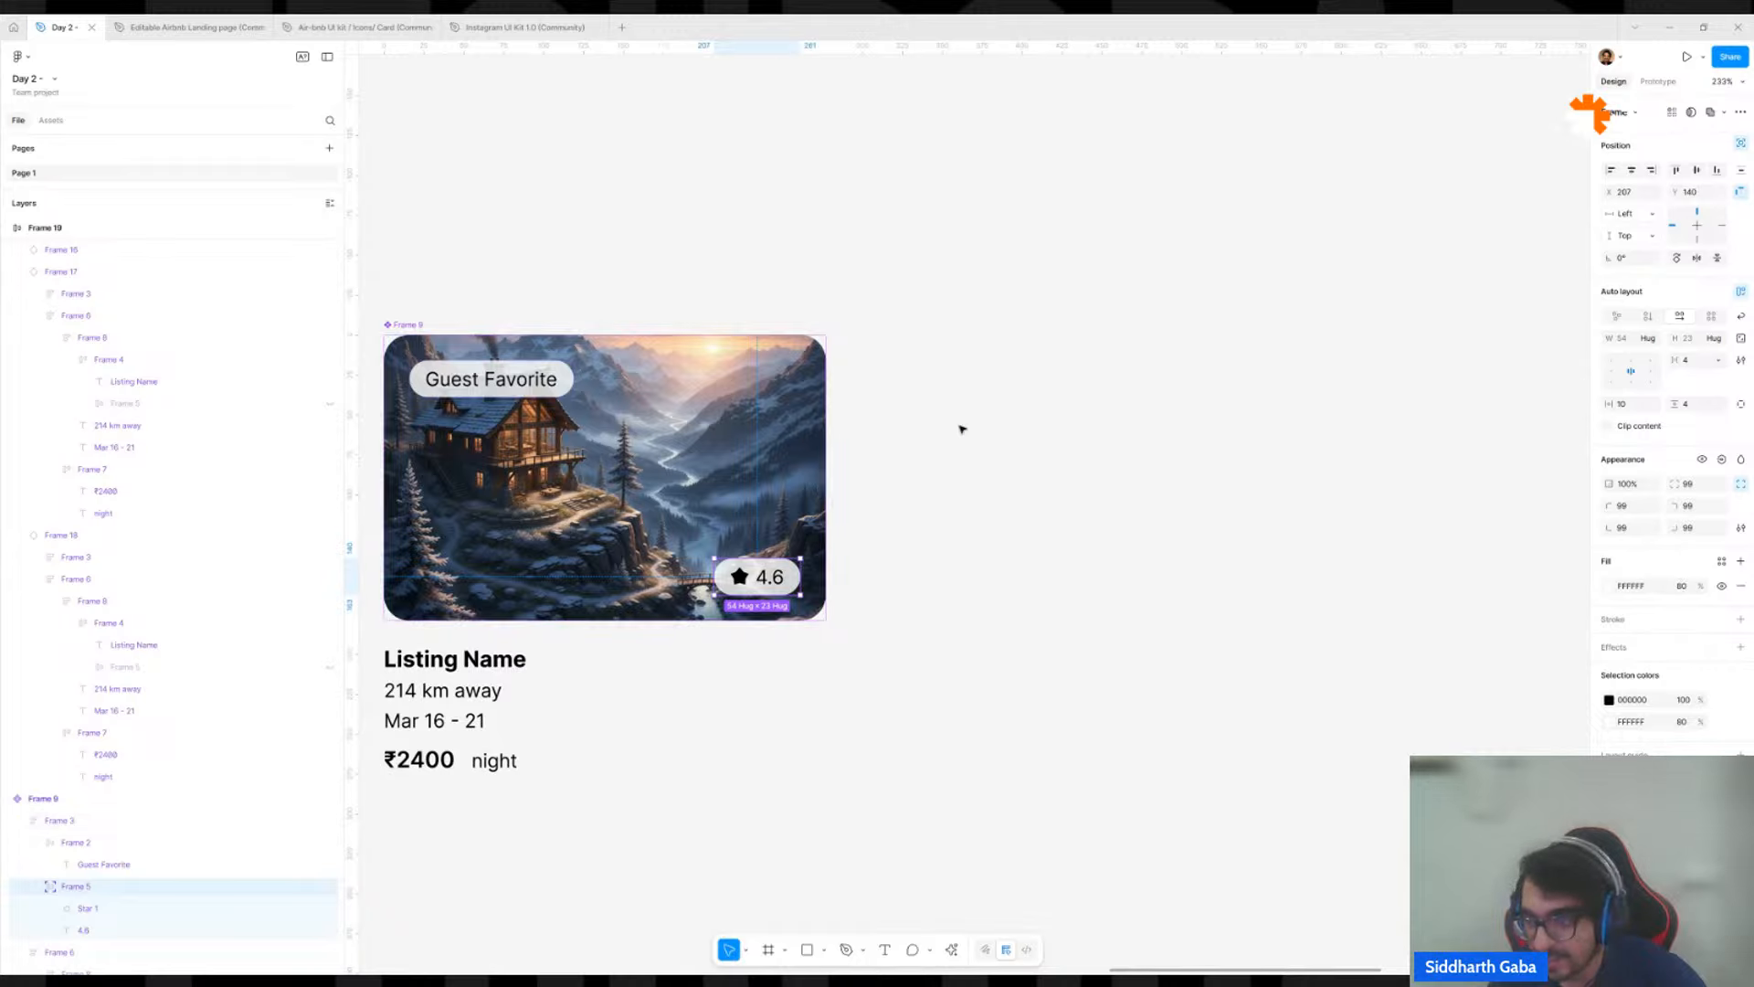
left_click(1629, 214)
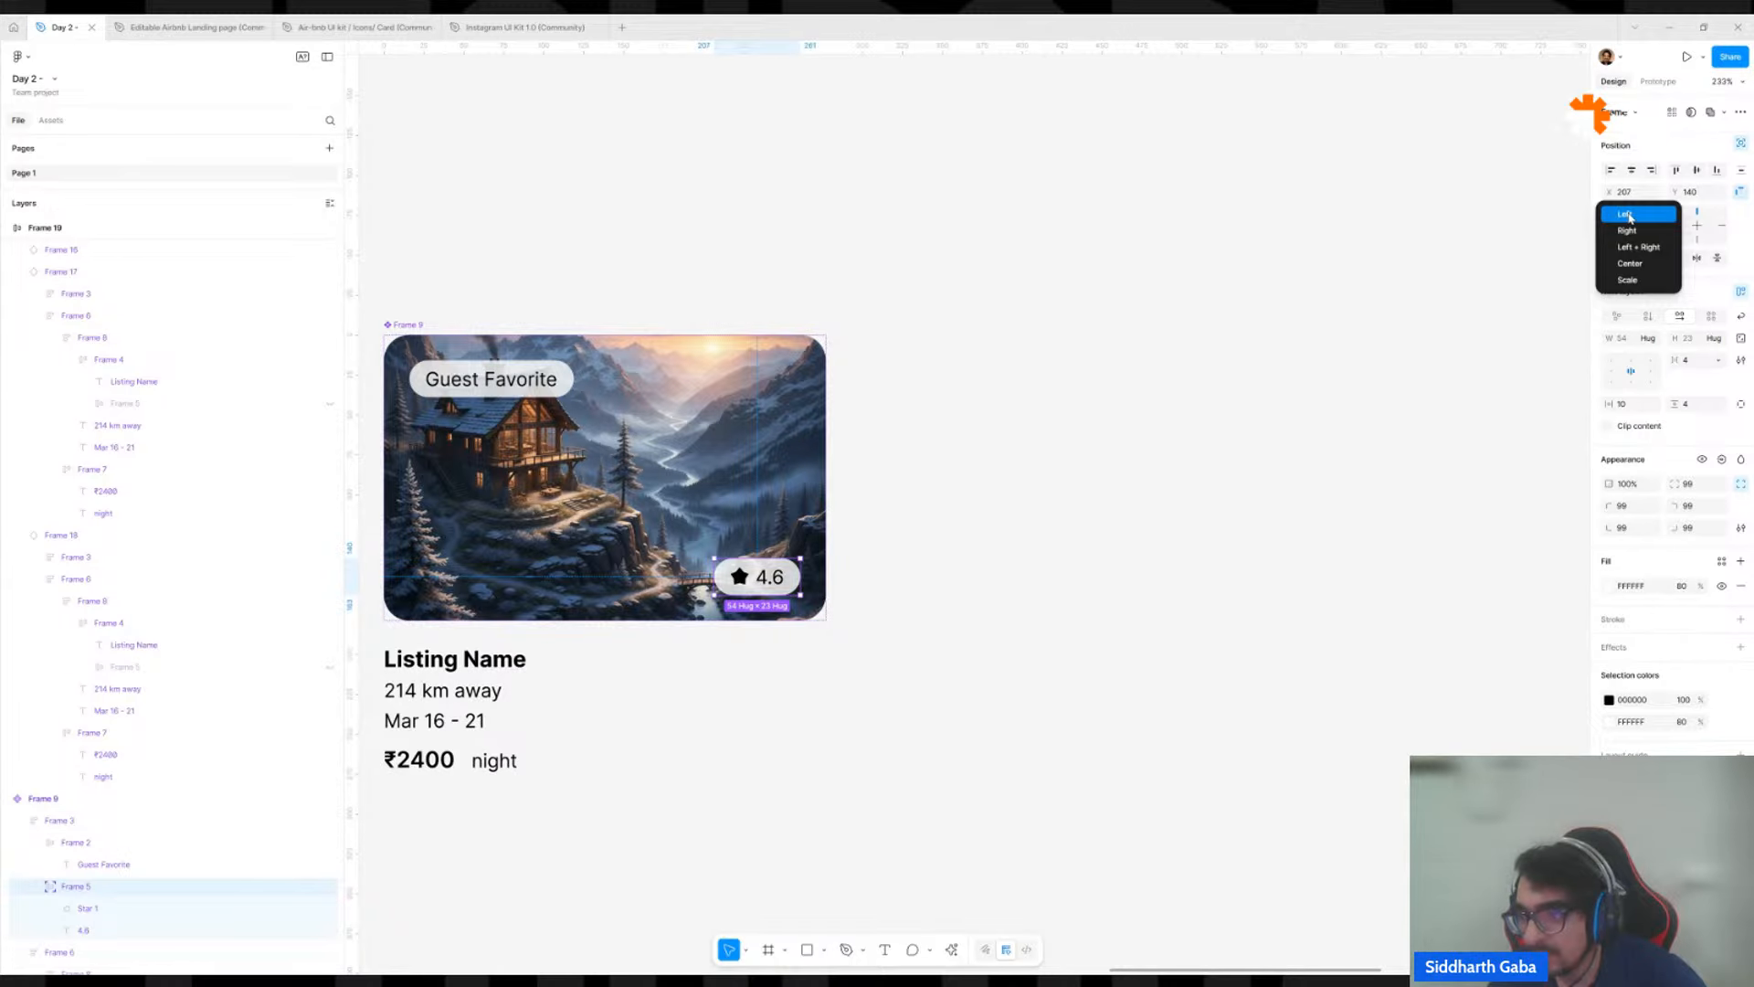
left_click(1739, 241)
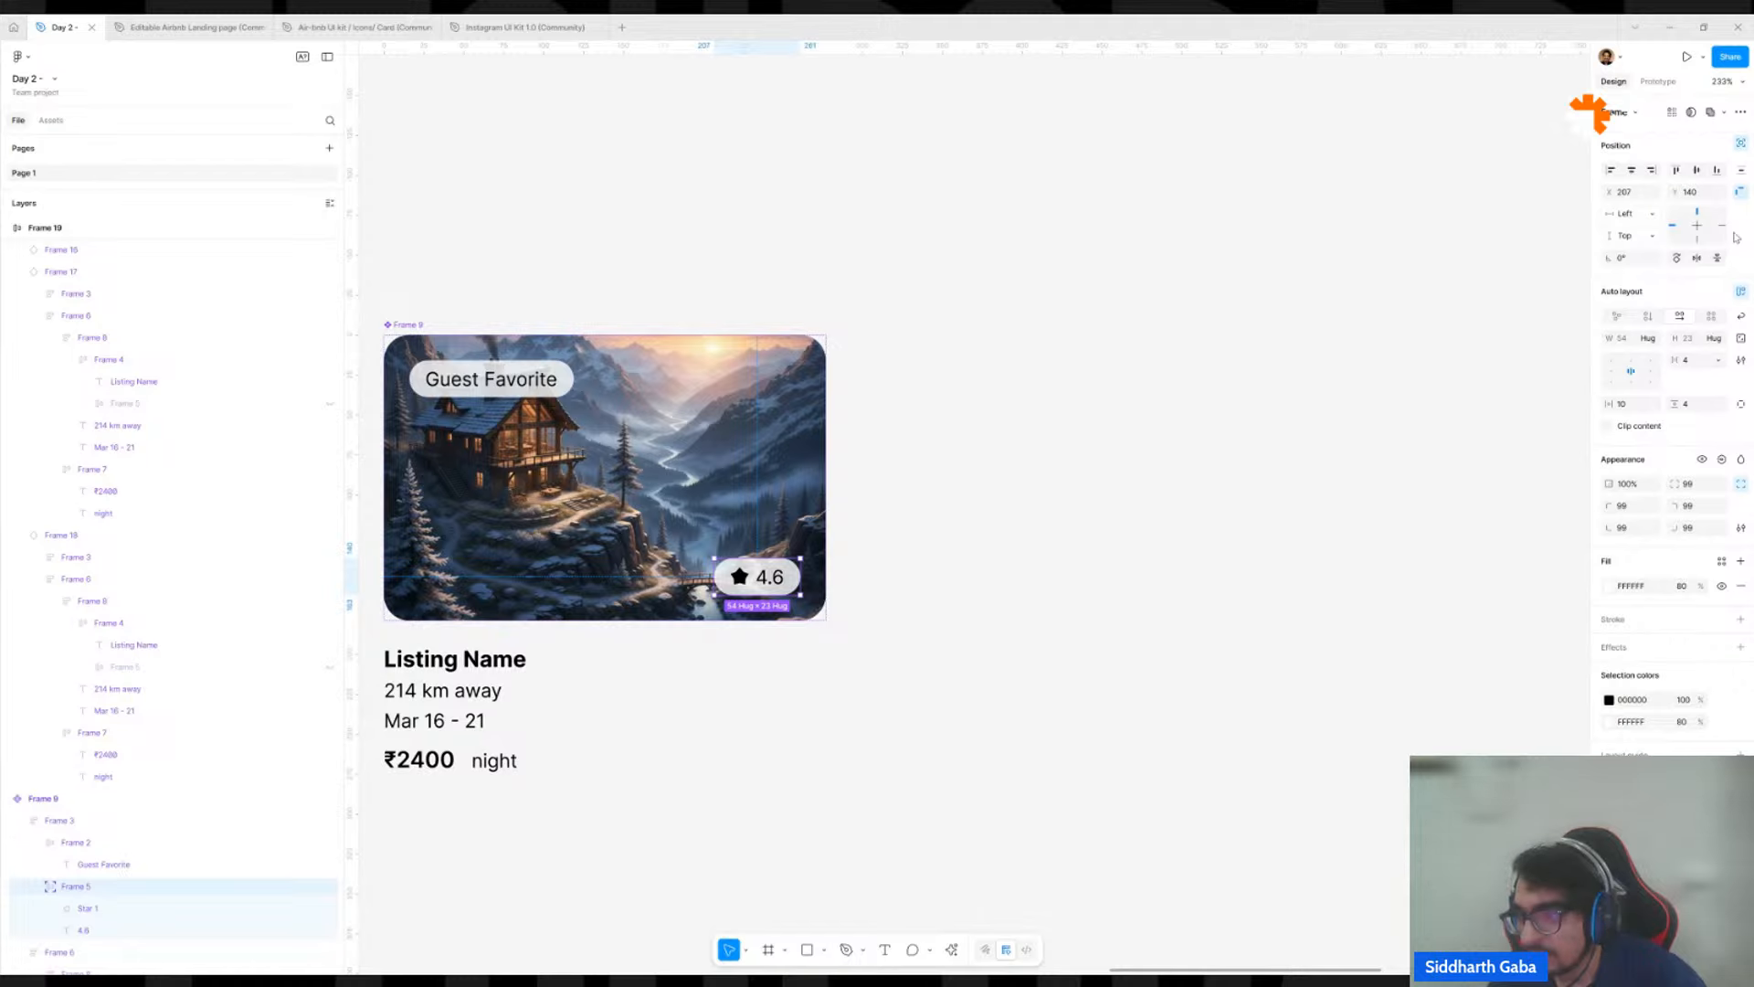
left_click(1650, 214)
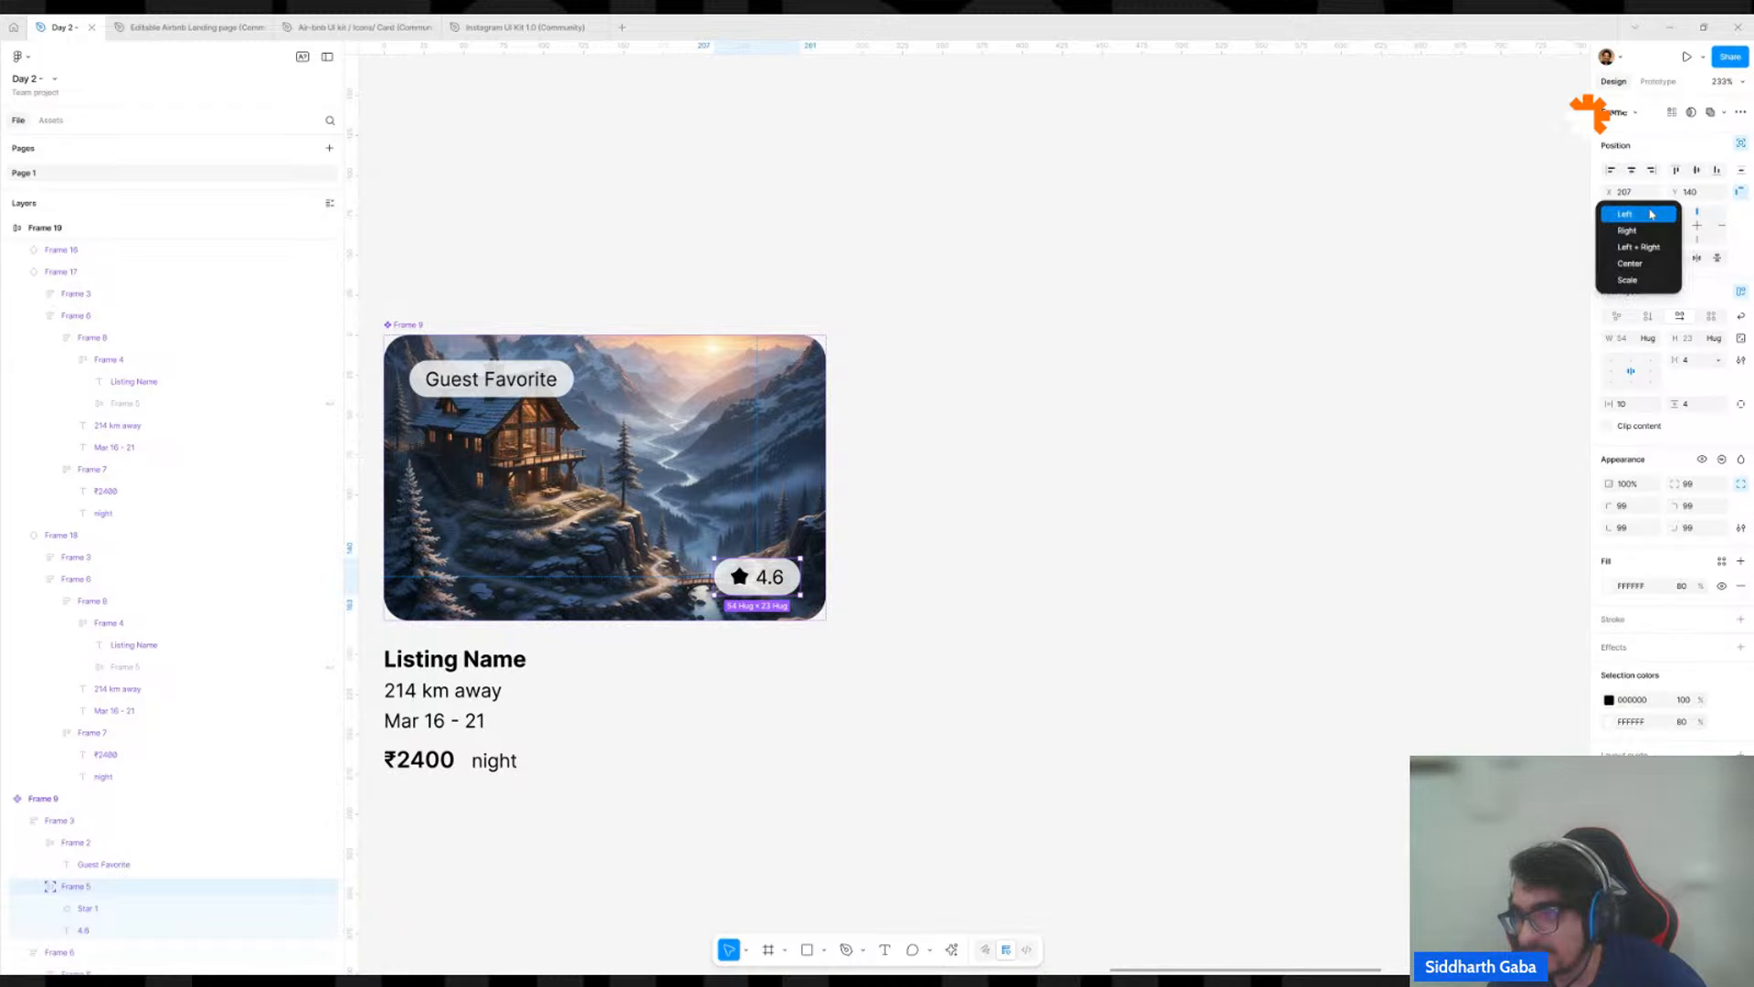
left_click(1628, 230)
left_click(1629, 235)
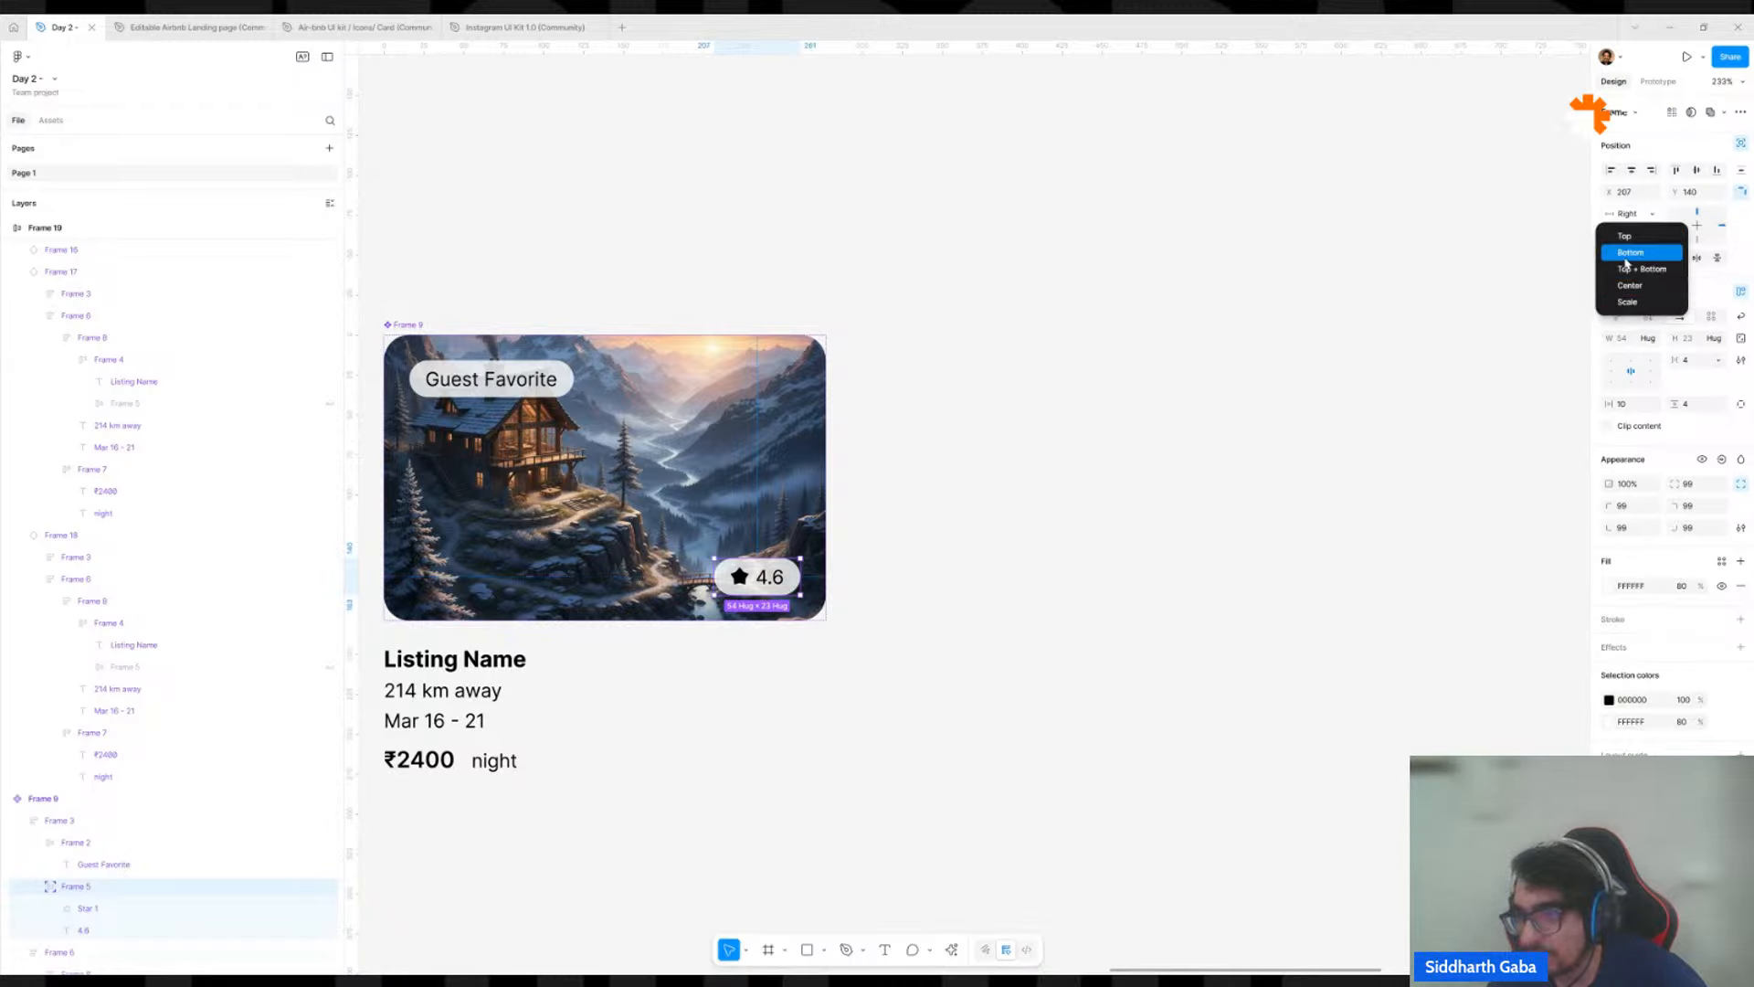
left_click(1626, 258)
left_click(1697, 212)
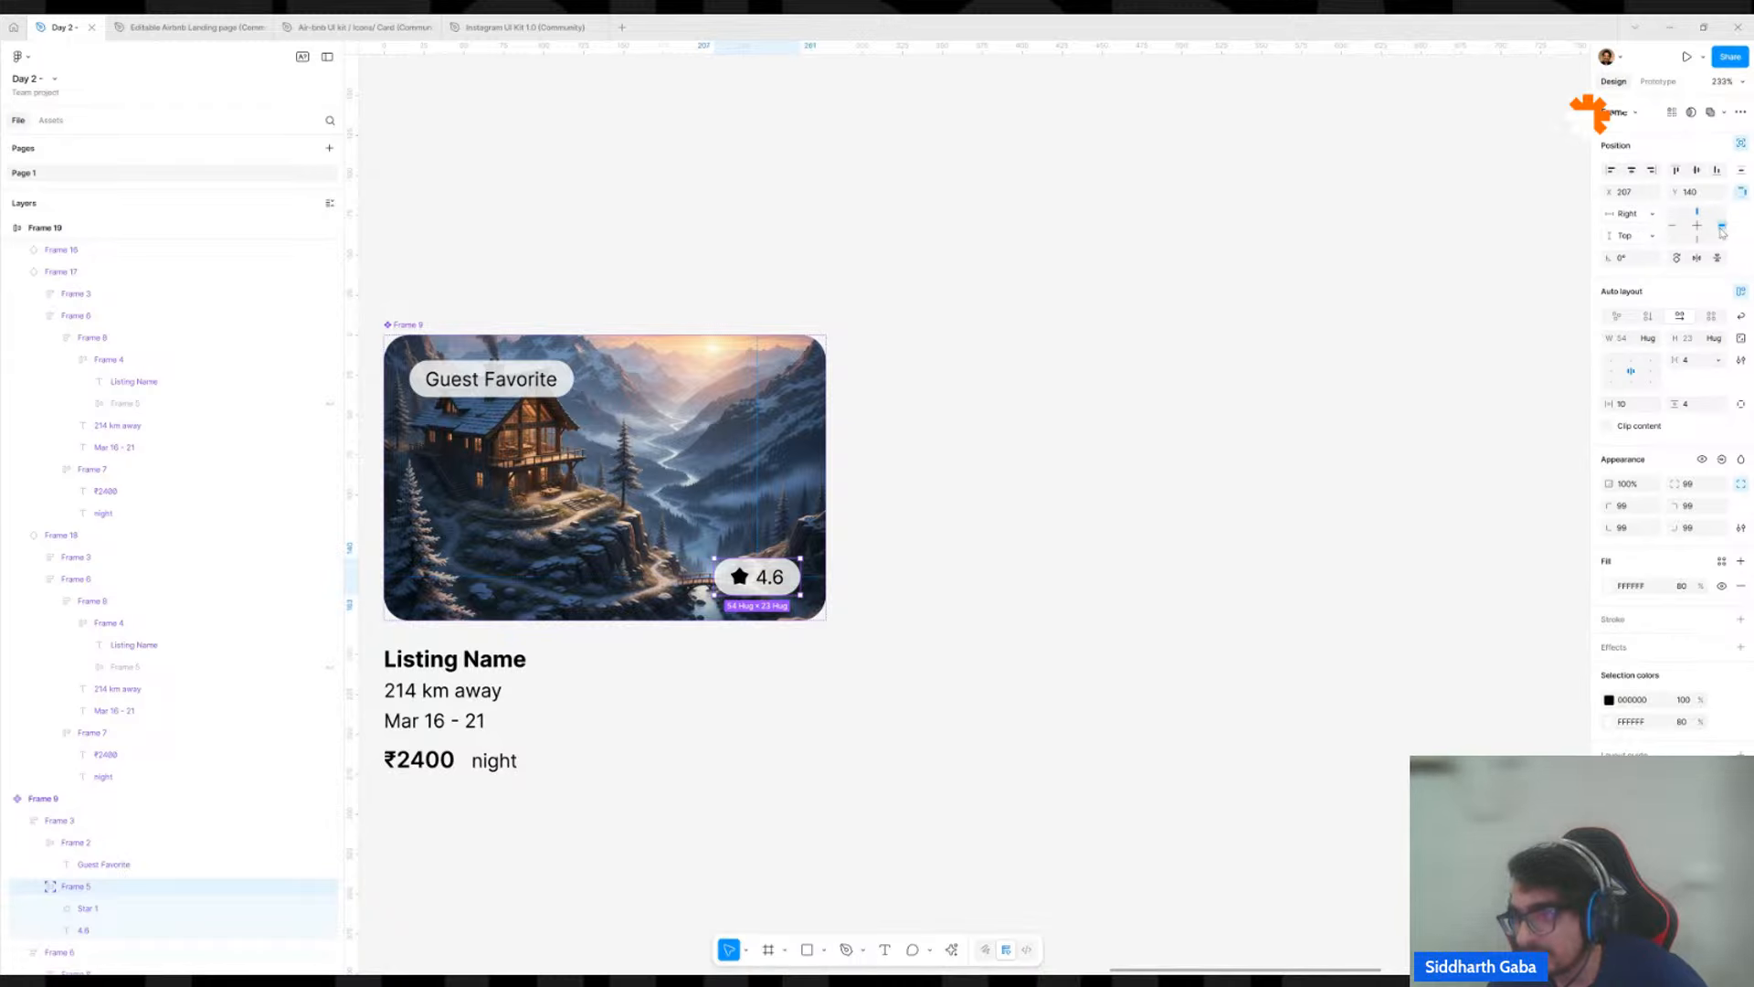
left_click(1697, 240)
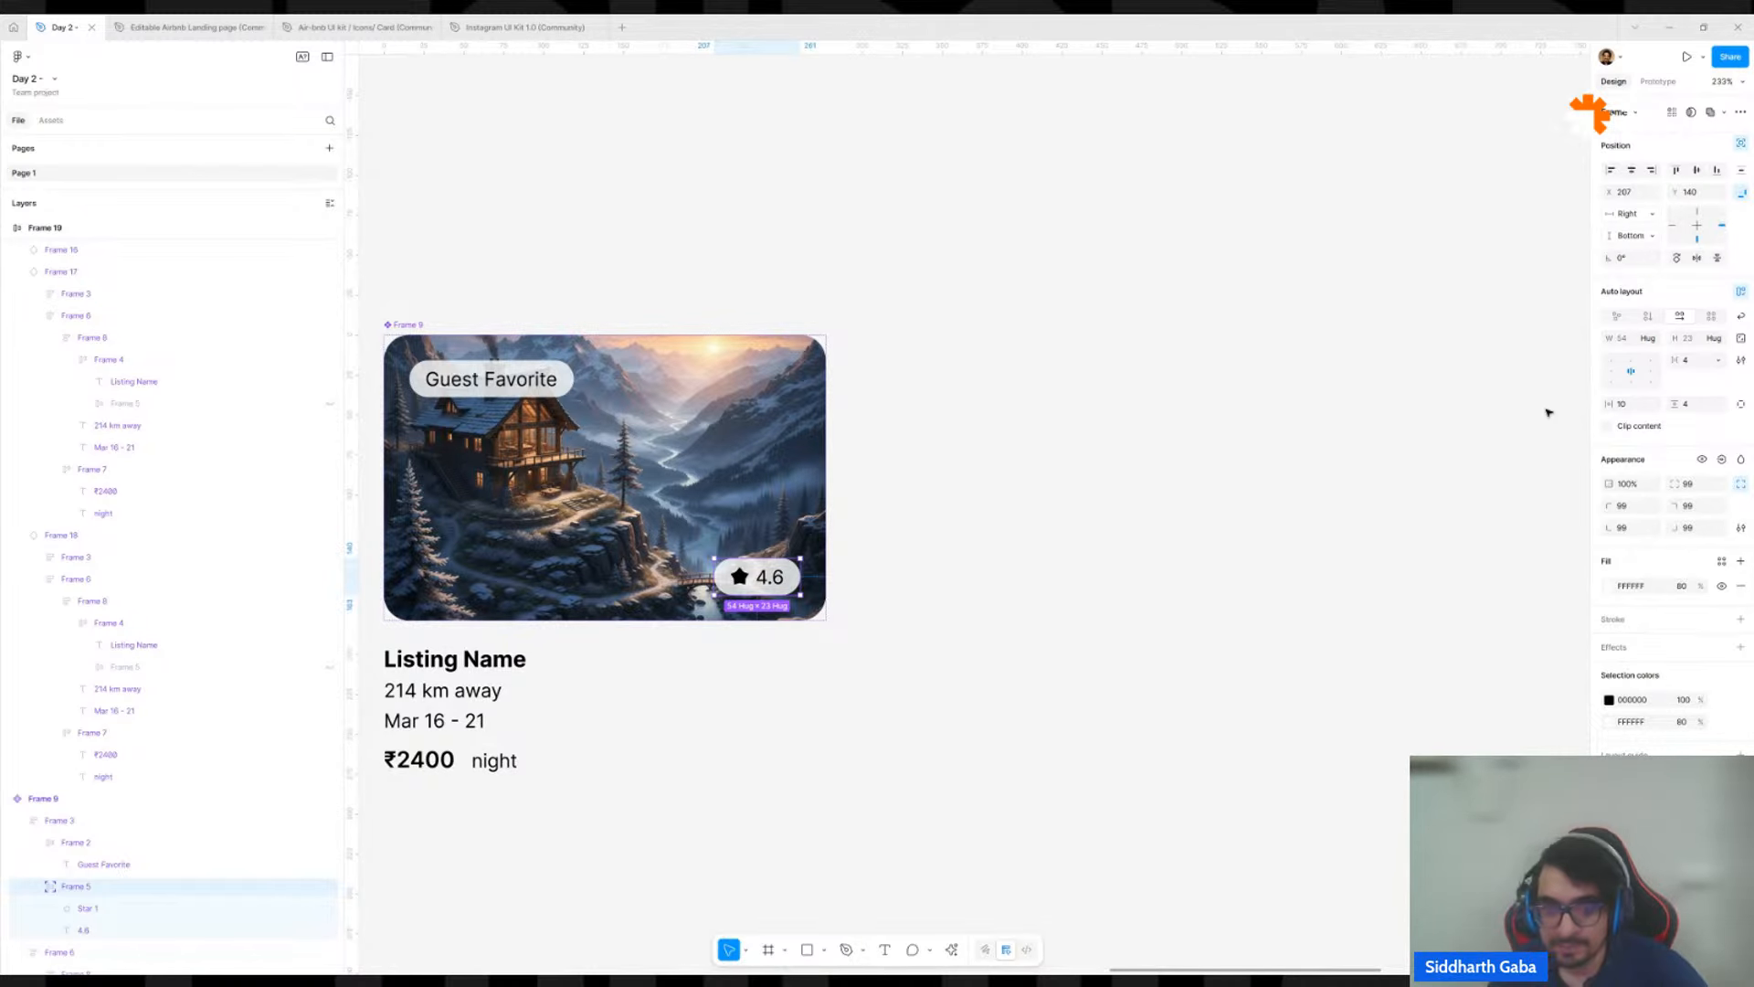
scroll(1549, 413, "down", 10)
scroll(1292, 431, "right", 2)
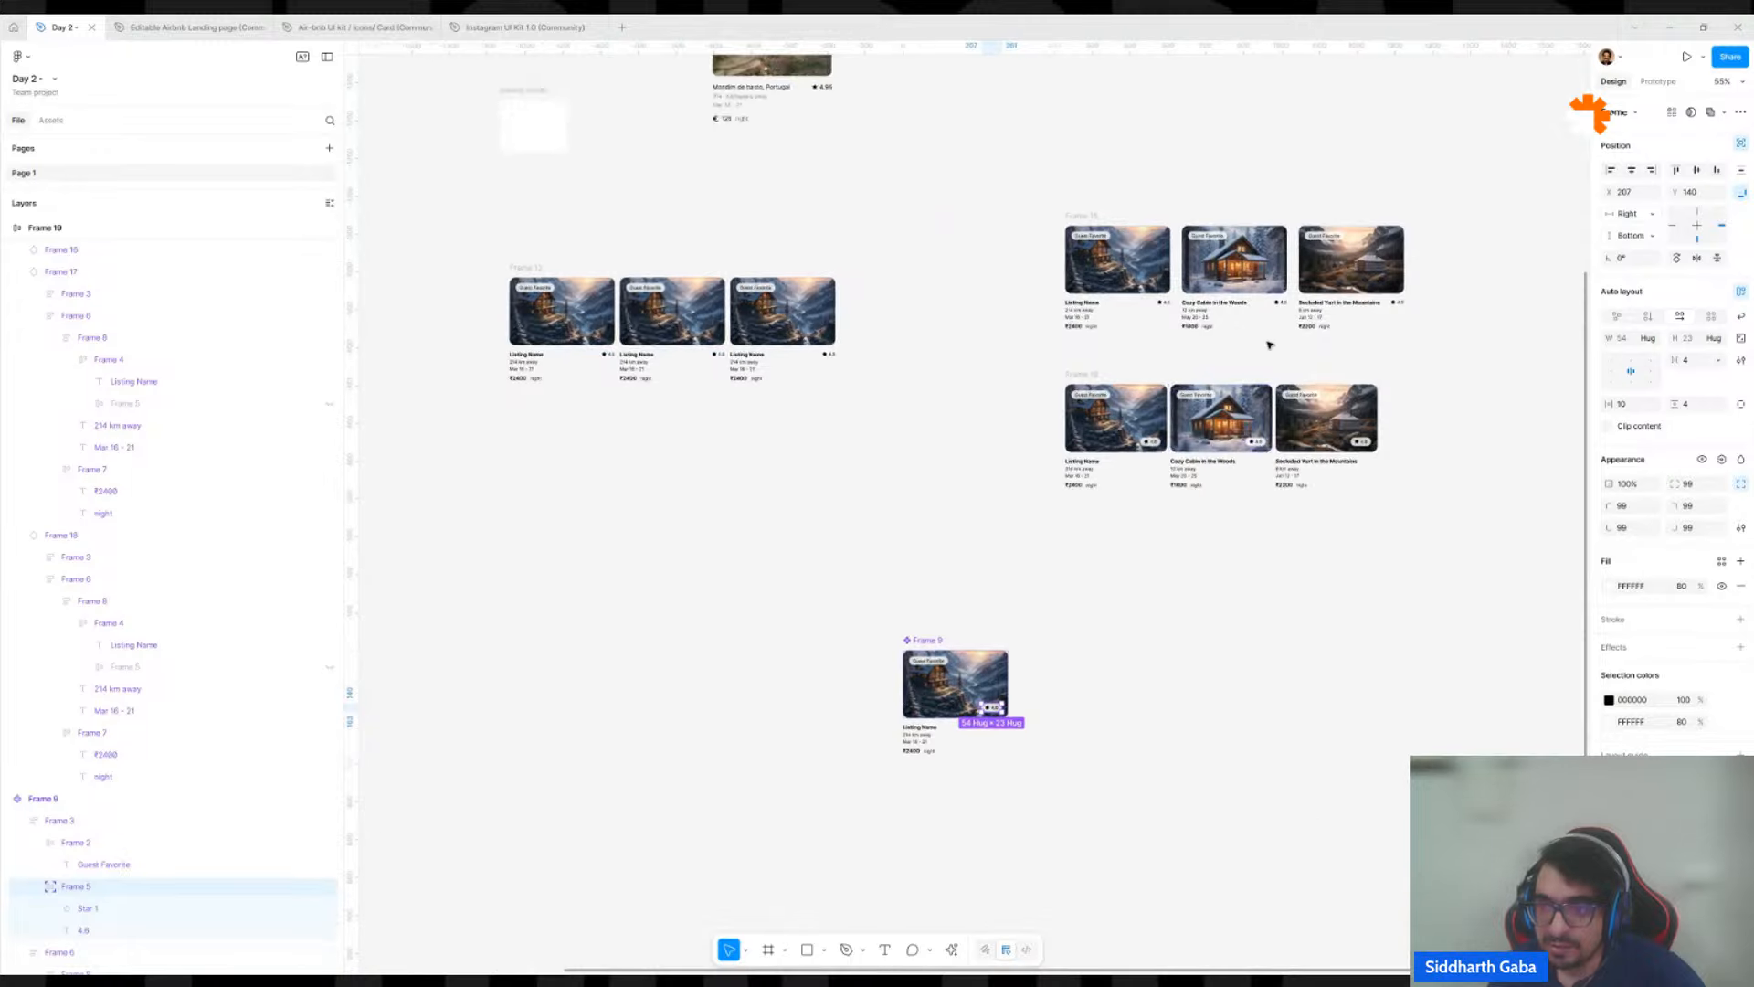
Resize the lower listing row's frame to about 853 wide, checking how the rating badges follow the card edges.
scroll(1269, 345, "up", 5)
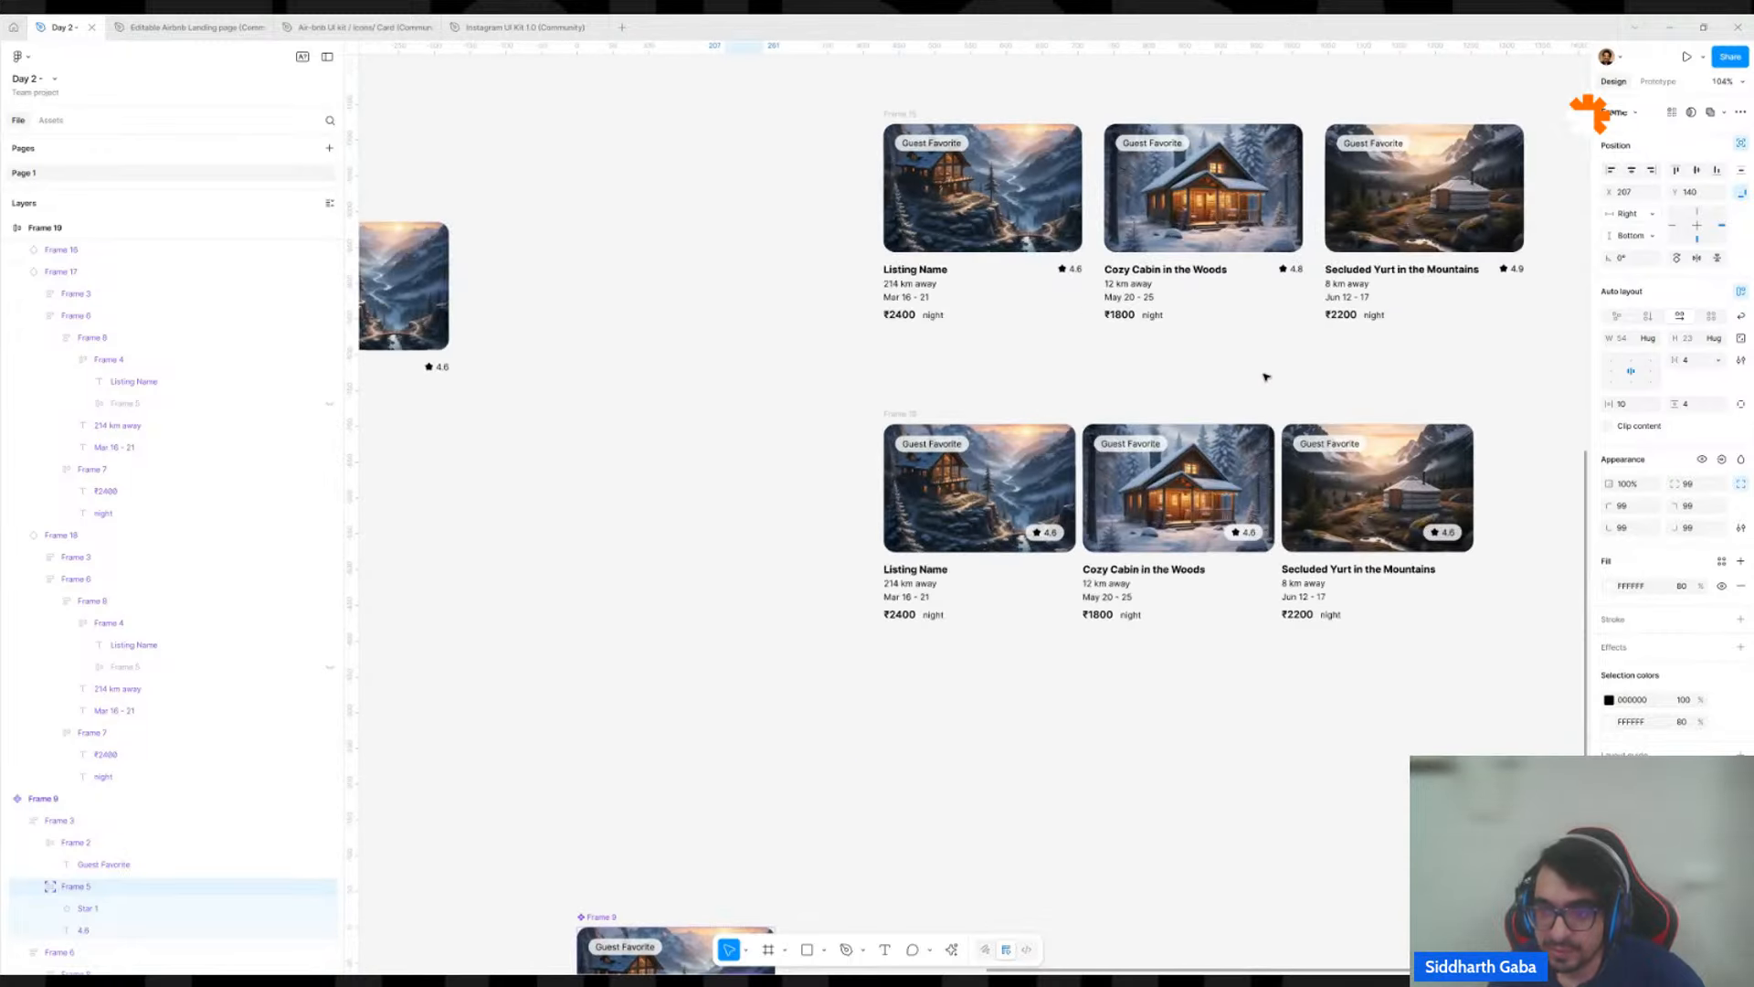
left_click(920, 424)
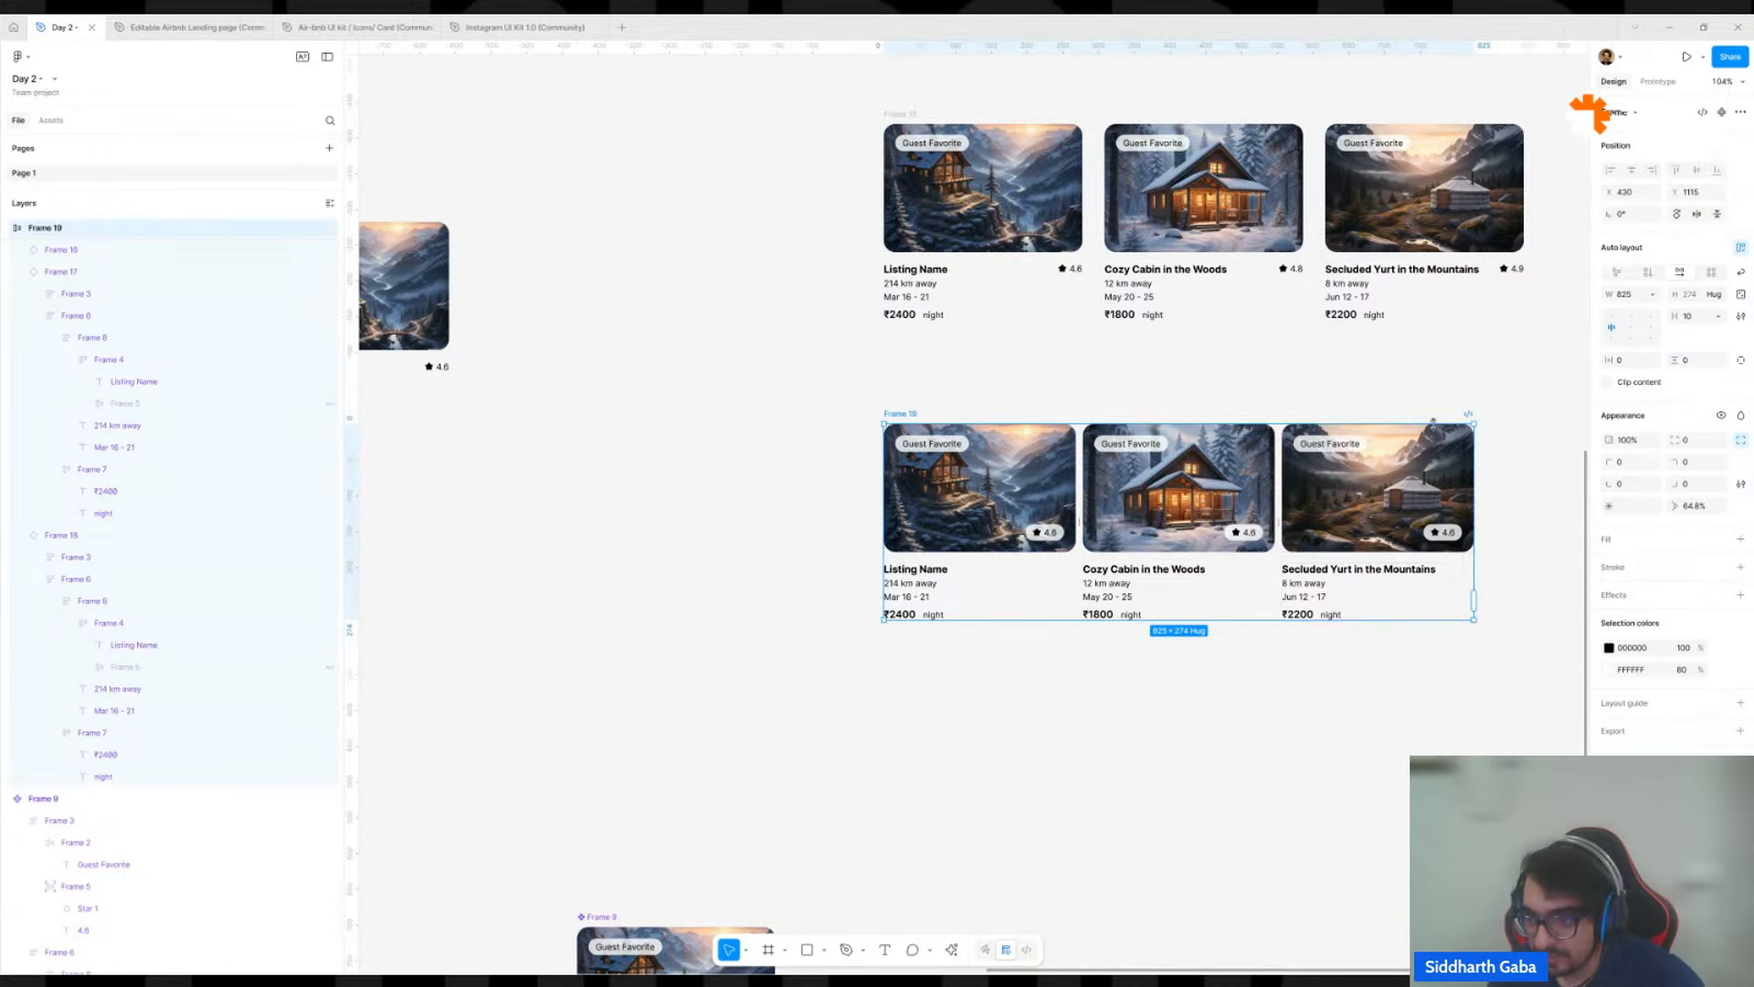
left_click_drag(1474, 477, 1279, 475)
scroll(1515, 488, "up", 3)
scroll(1280, 480, "down", 5)
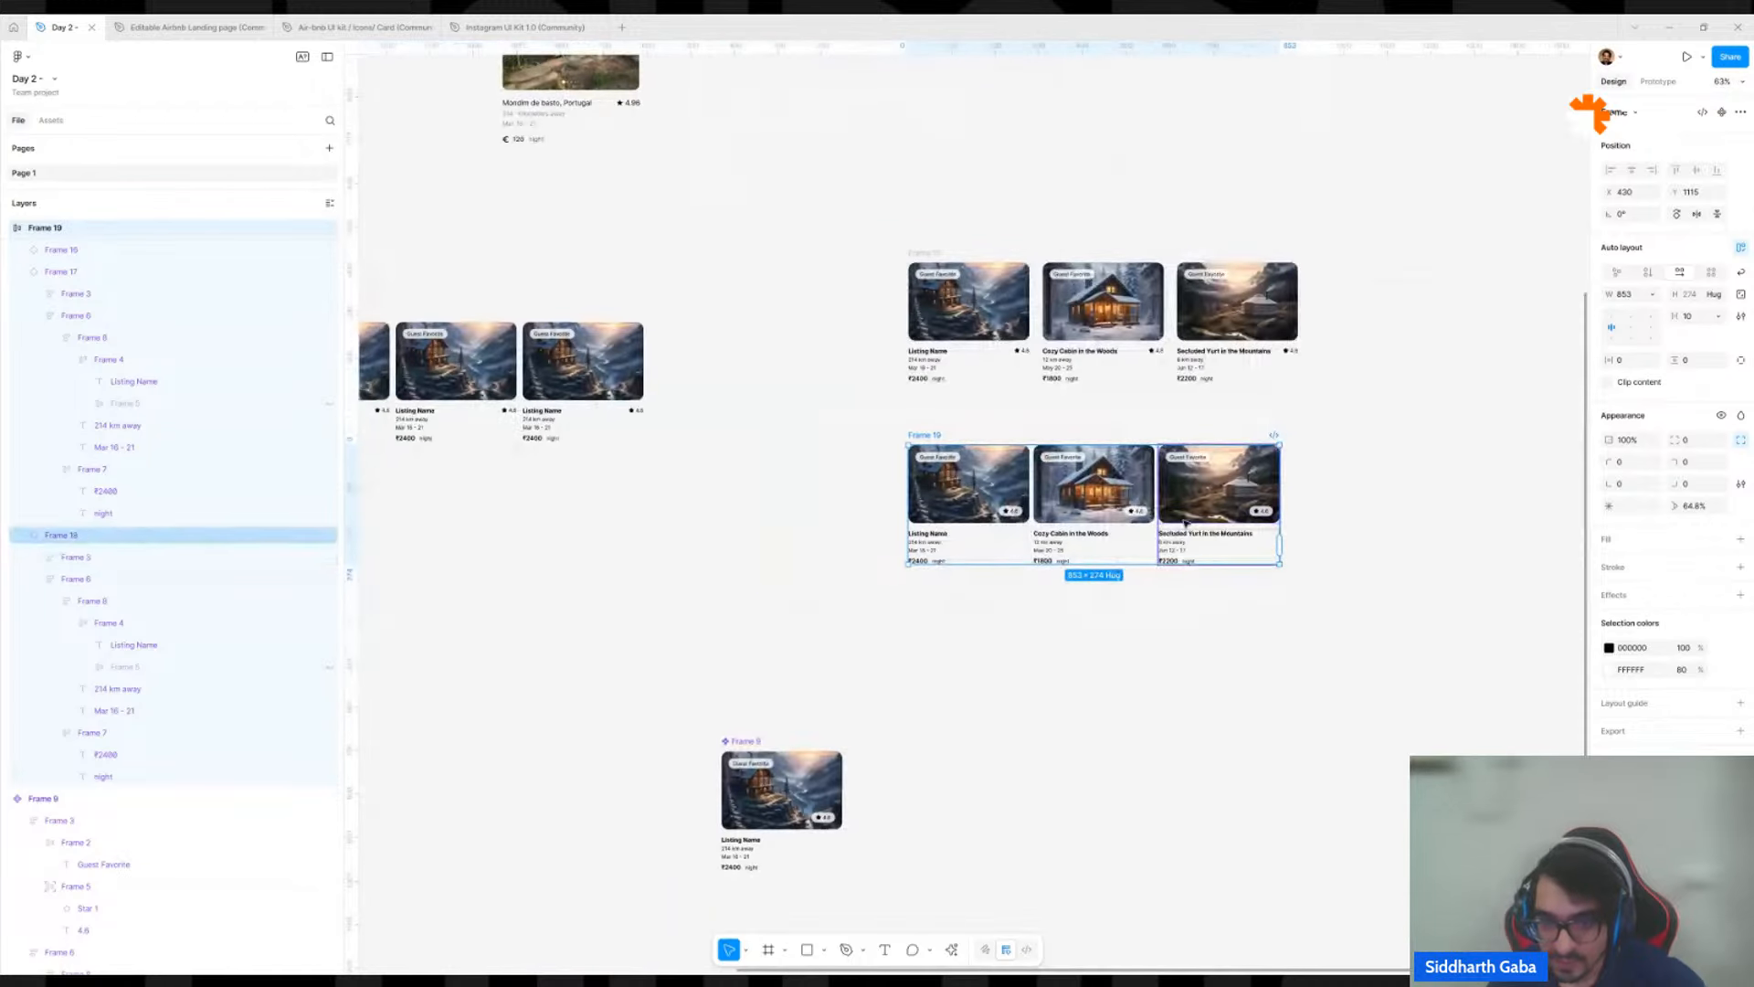
Move the main component beside the lower listing row, at about X -31, Y 1204, and compare its rating badge with the first instance's.
left_click_drag(754, 746, 740, 480)
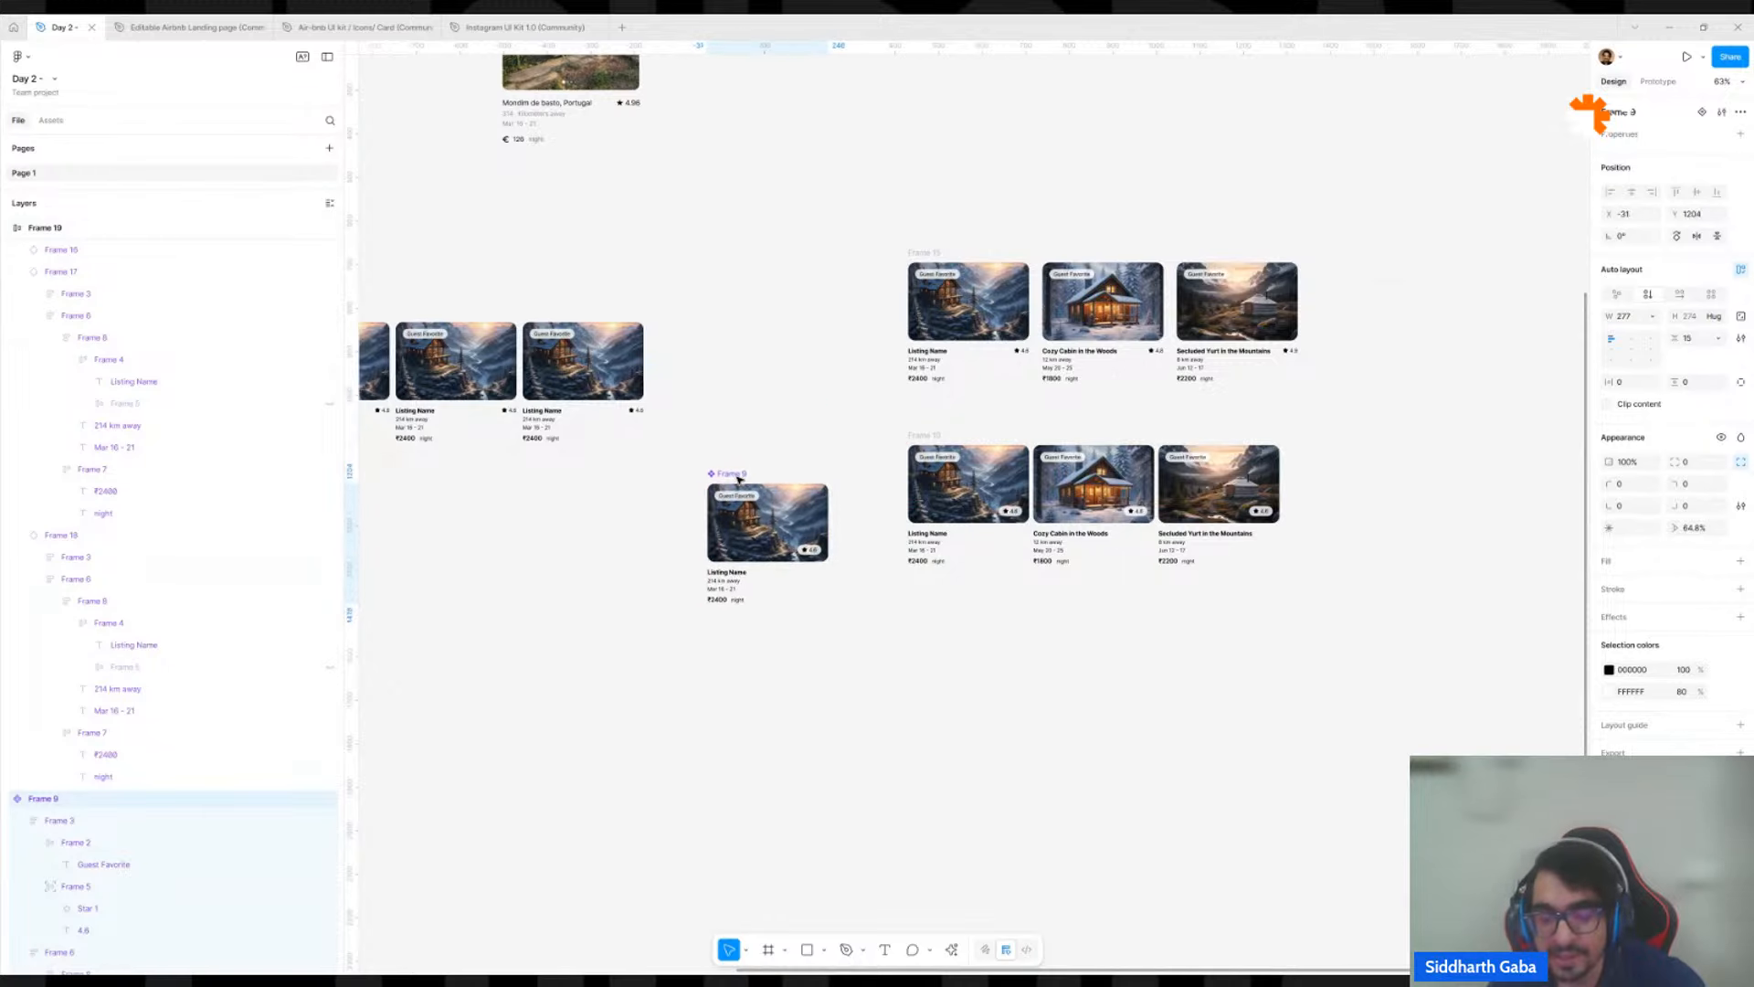
scroll(756, 491, "up", 5)
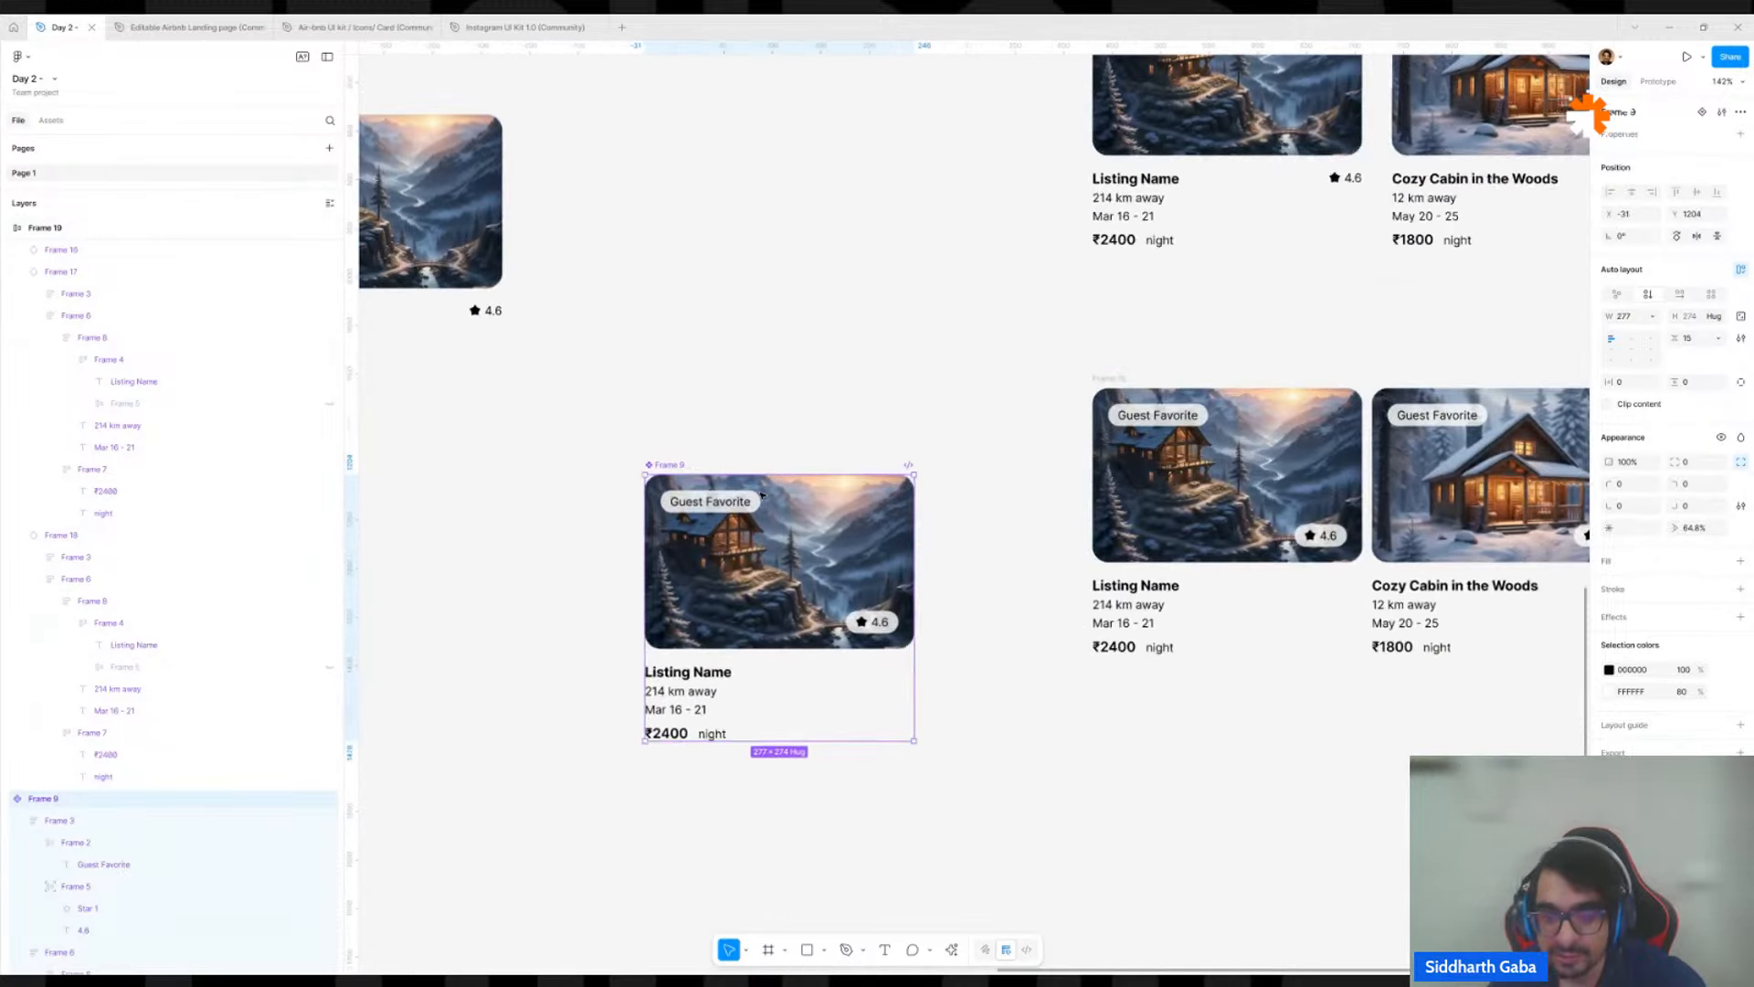
left_click(864, 630)
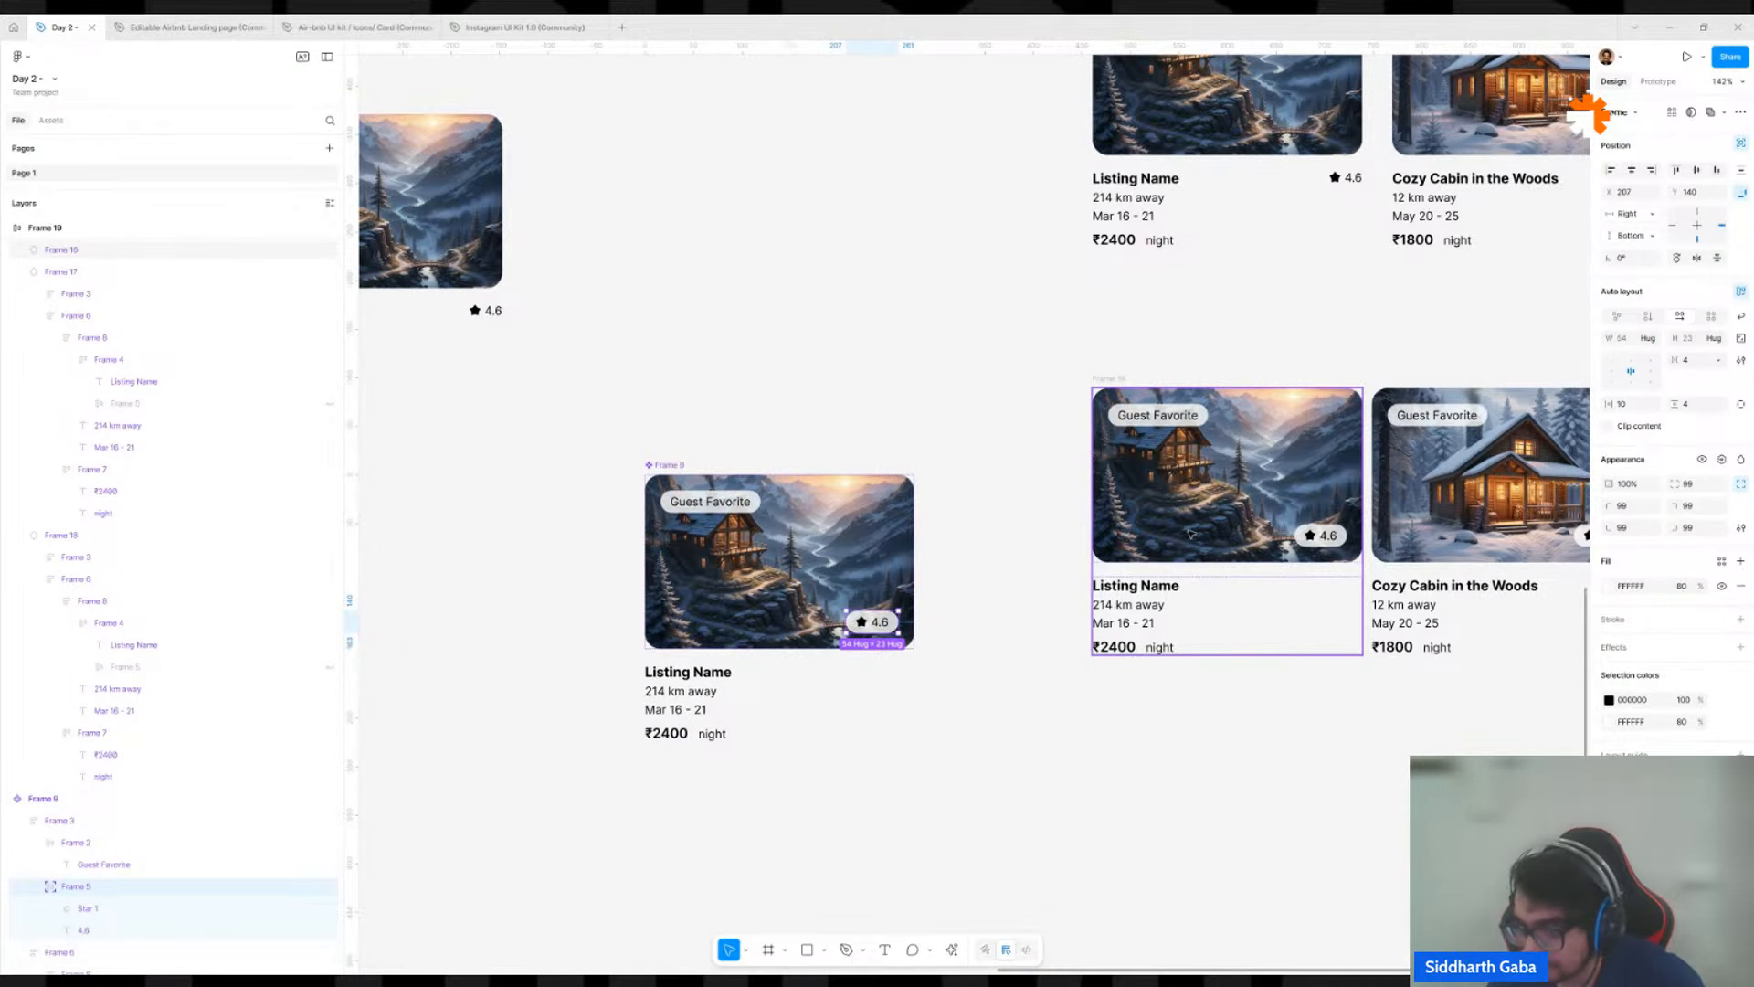
scroll(1344, 265, "right", 3)
scroll(1343, 265, "up", 2)
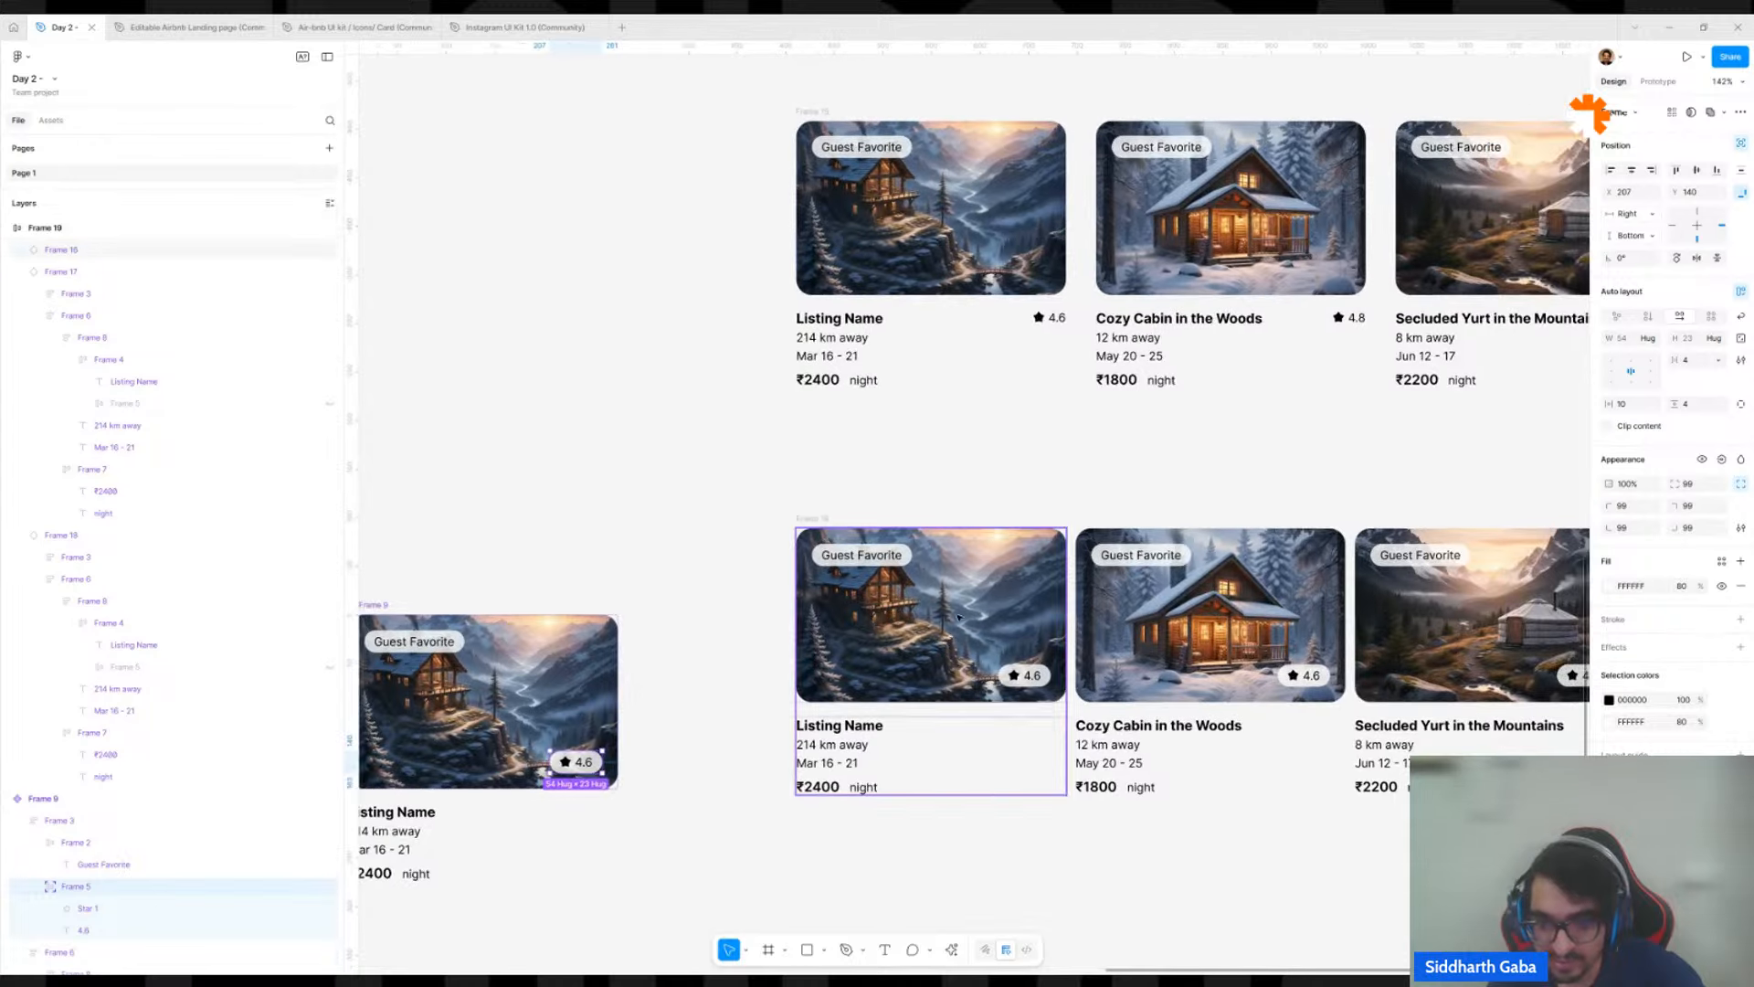
left_click(956, 627)
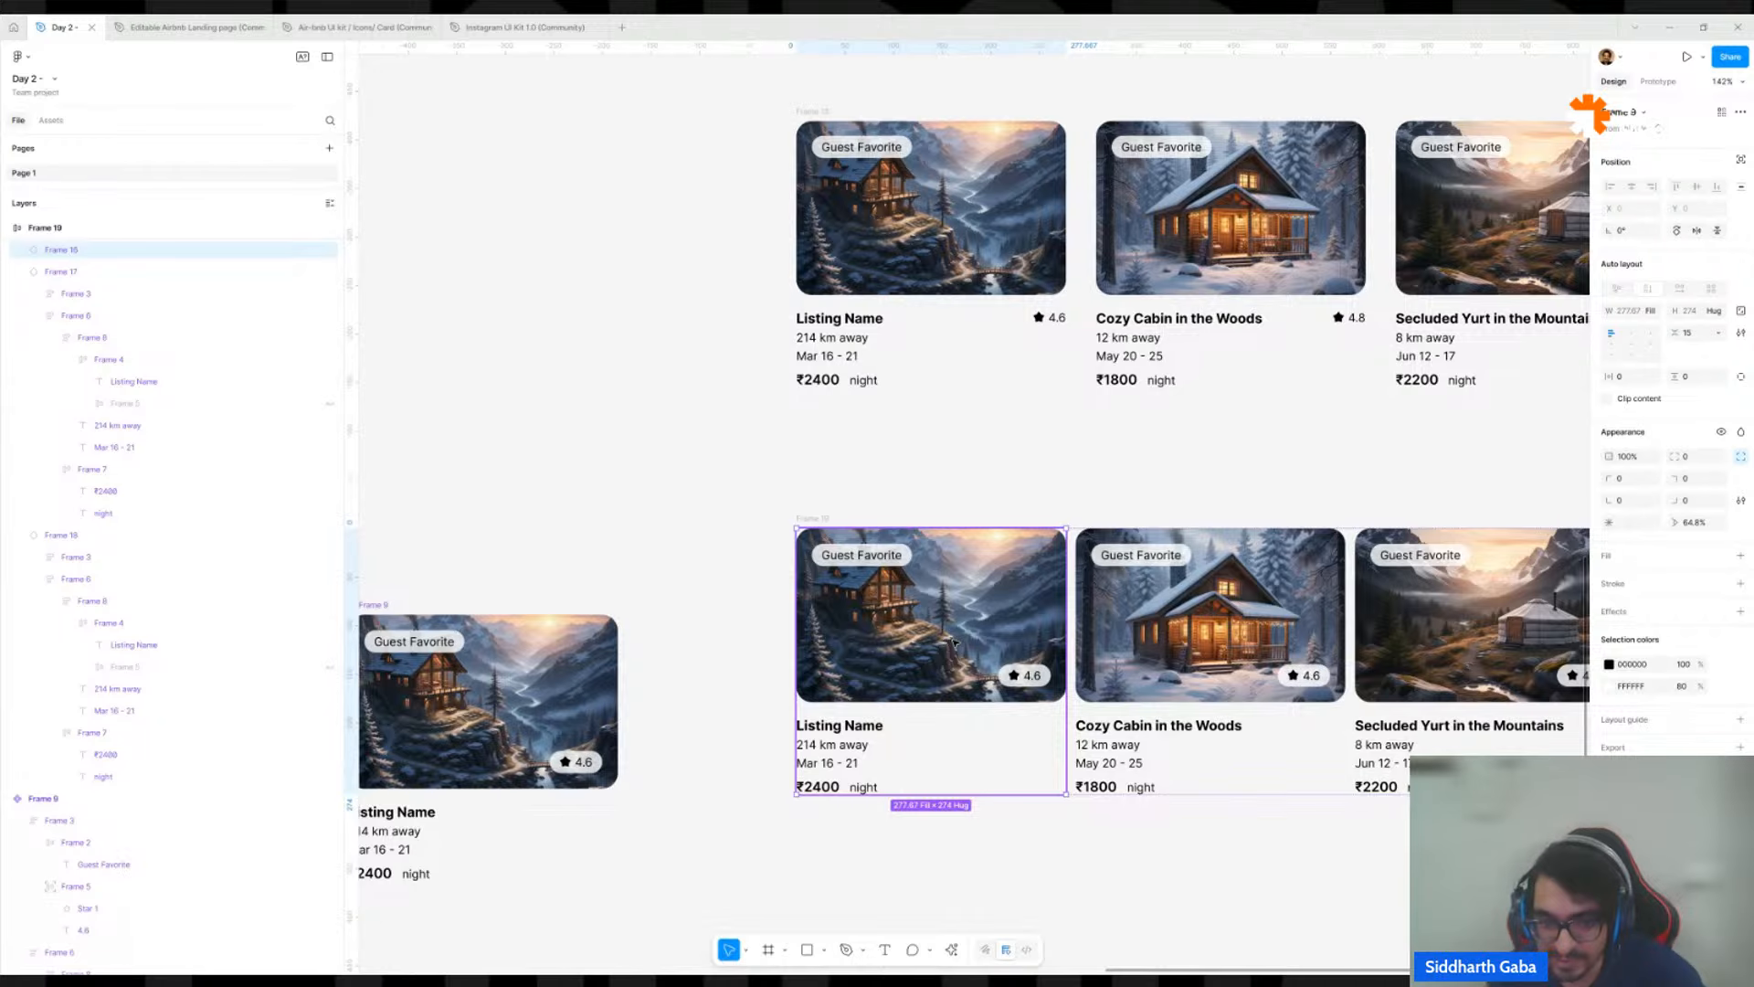
left_click(928, 482)
scroll(928, 482, "down", 5)
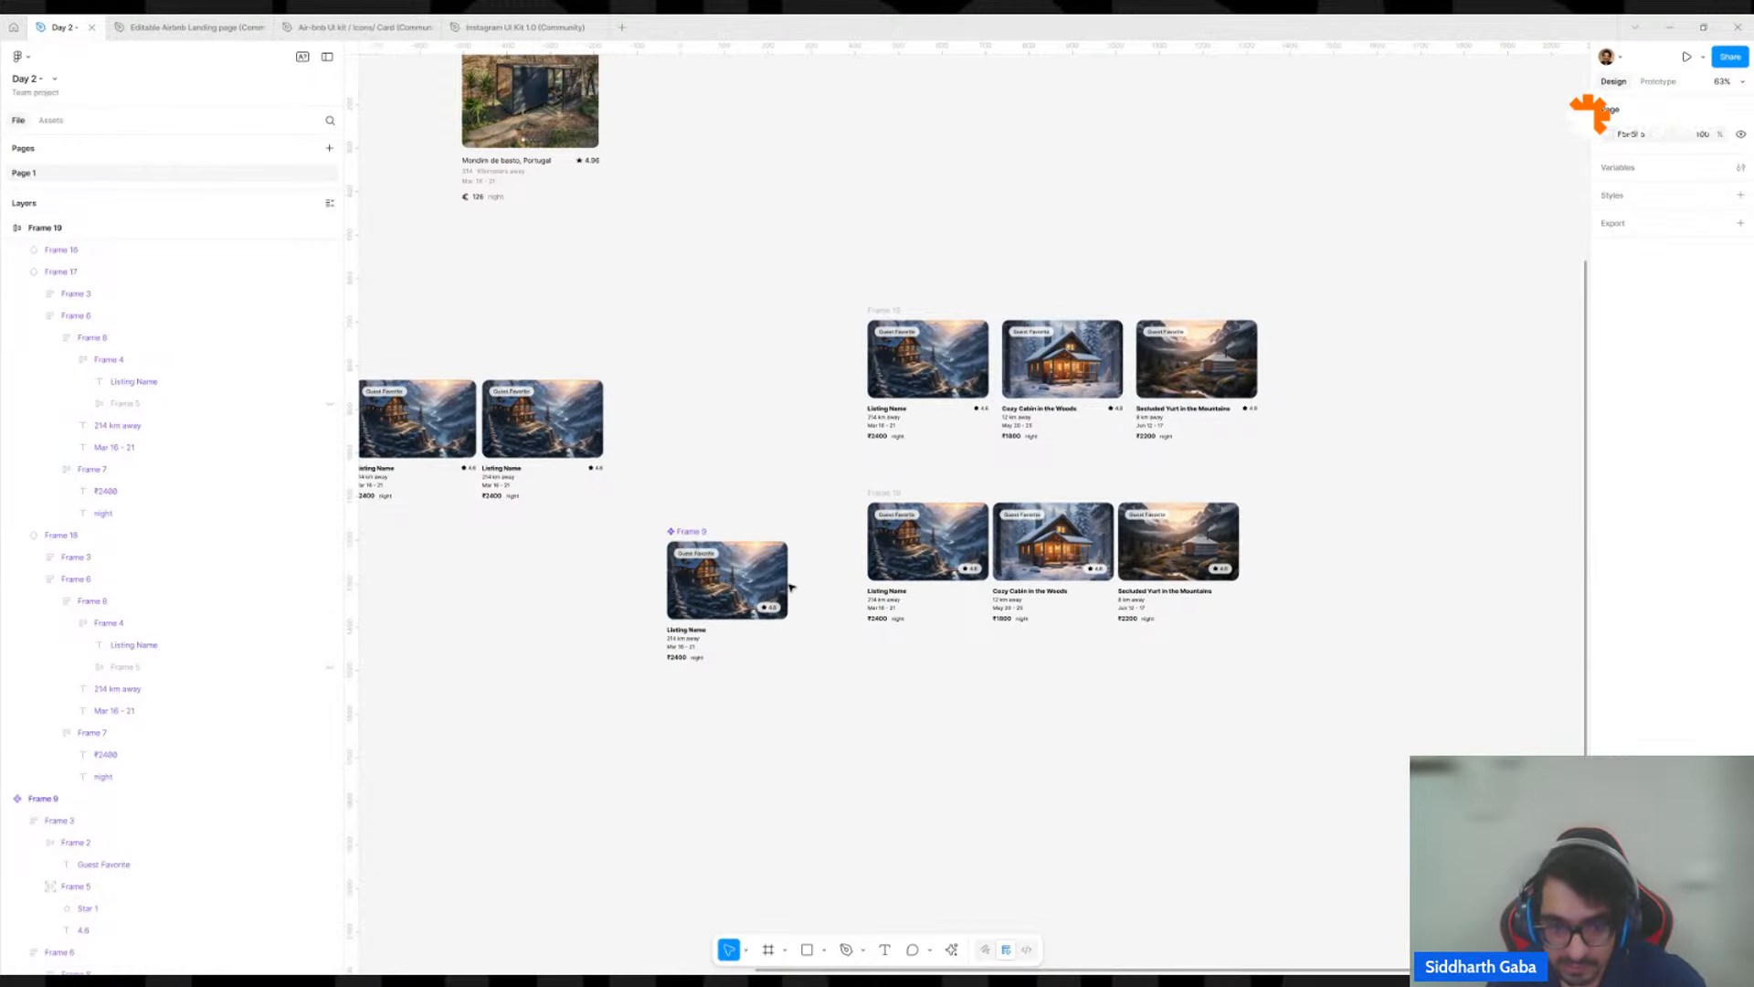
Set the main component's vertical auto layout gap between image and text to 16.
left_click(694, 571)
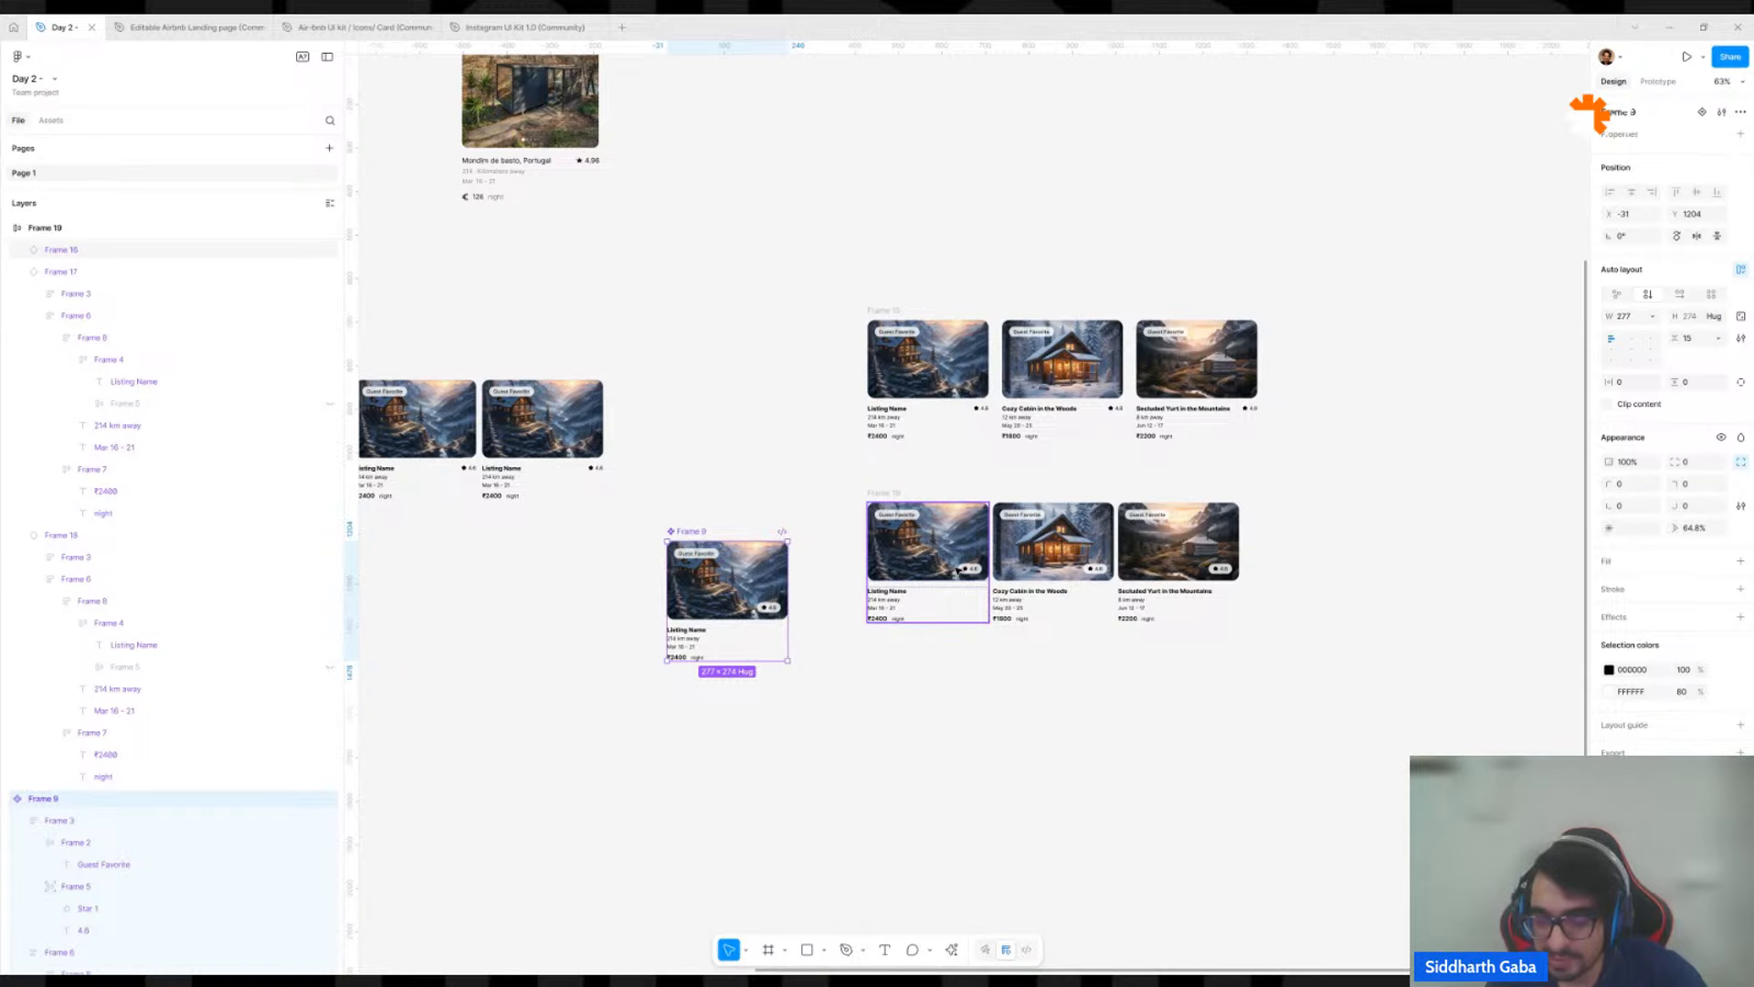
scroll(752, 698, "up", 5)
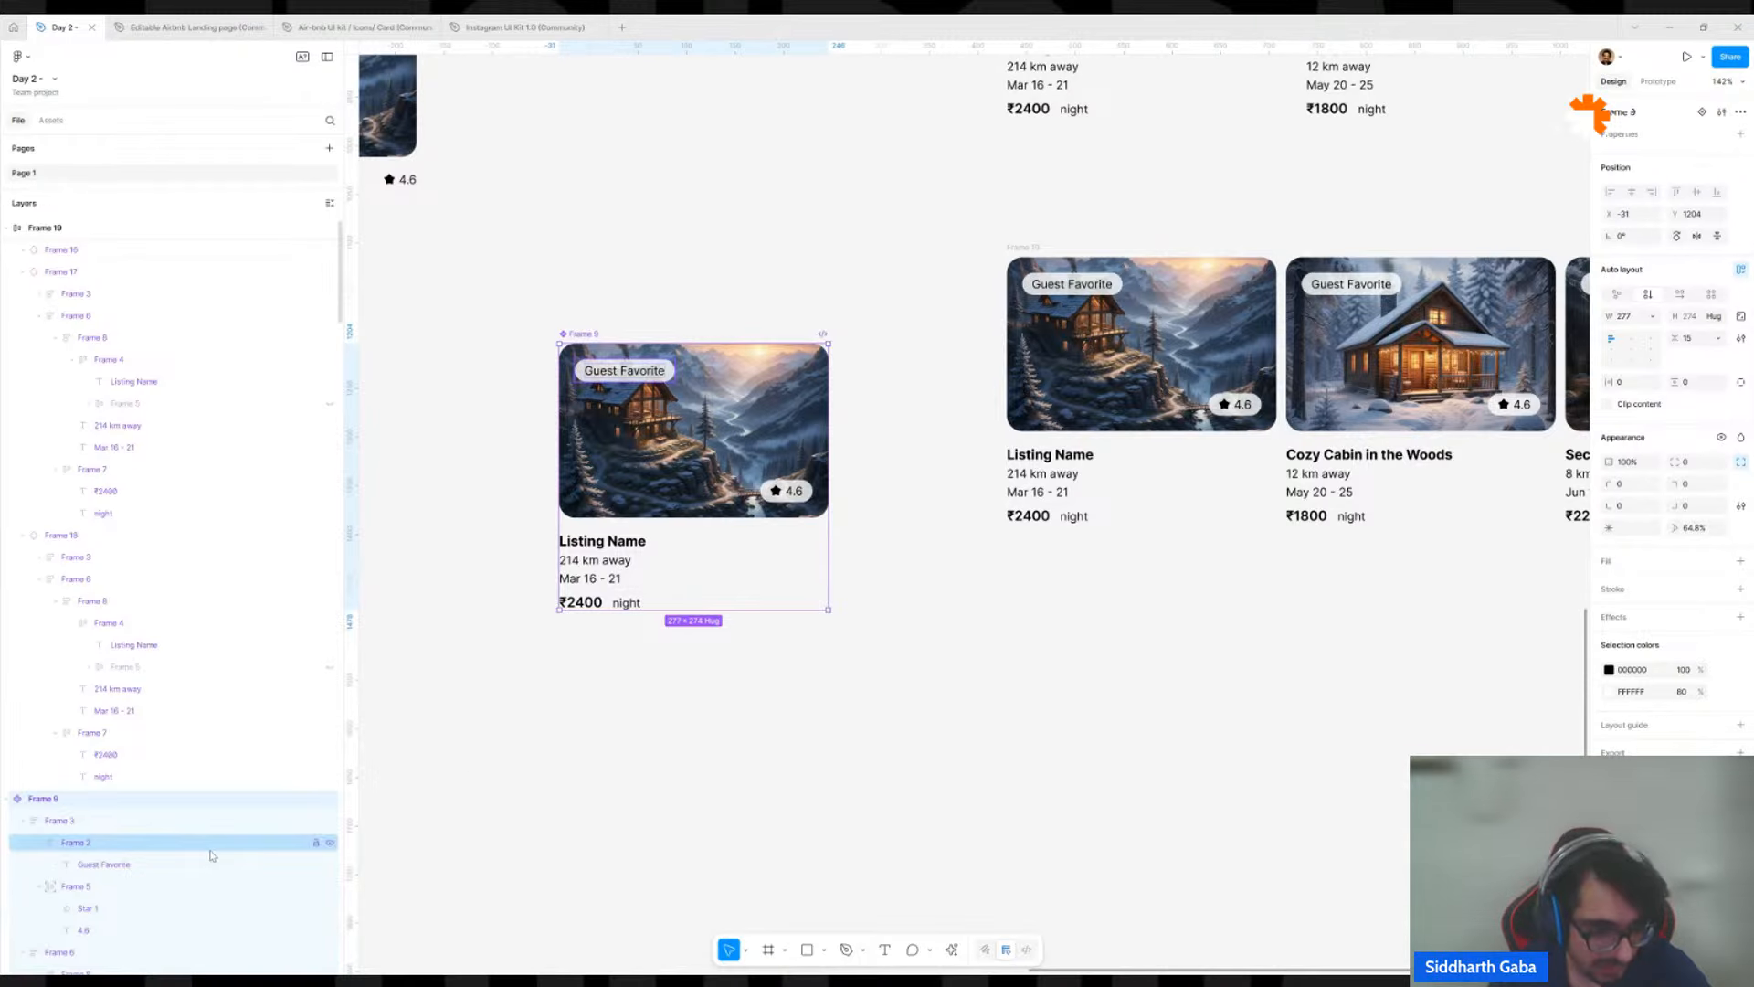
scroll(208, 822, "down", 3)
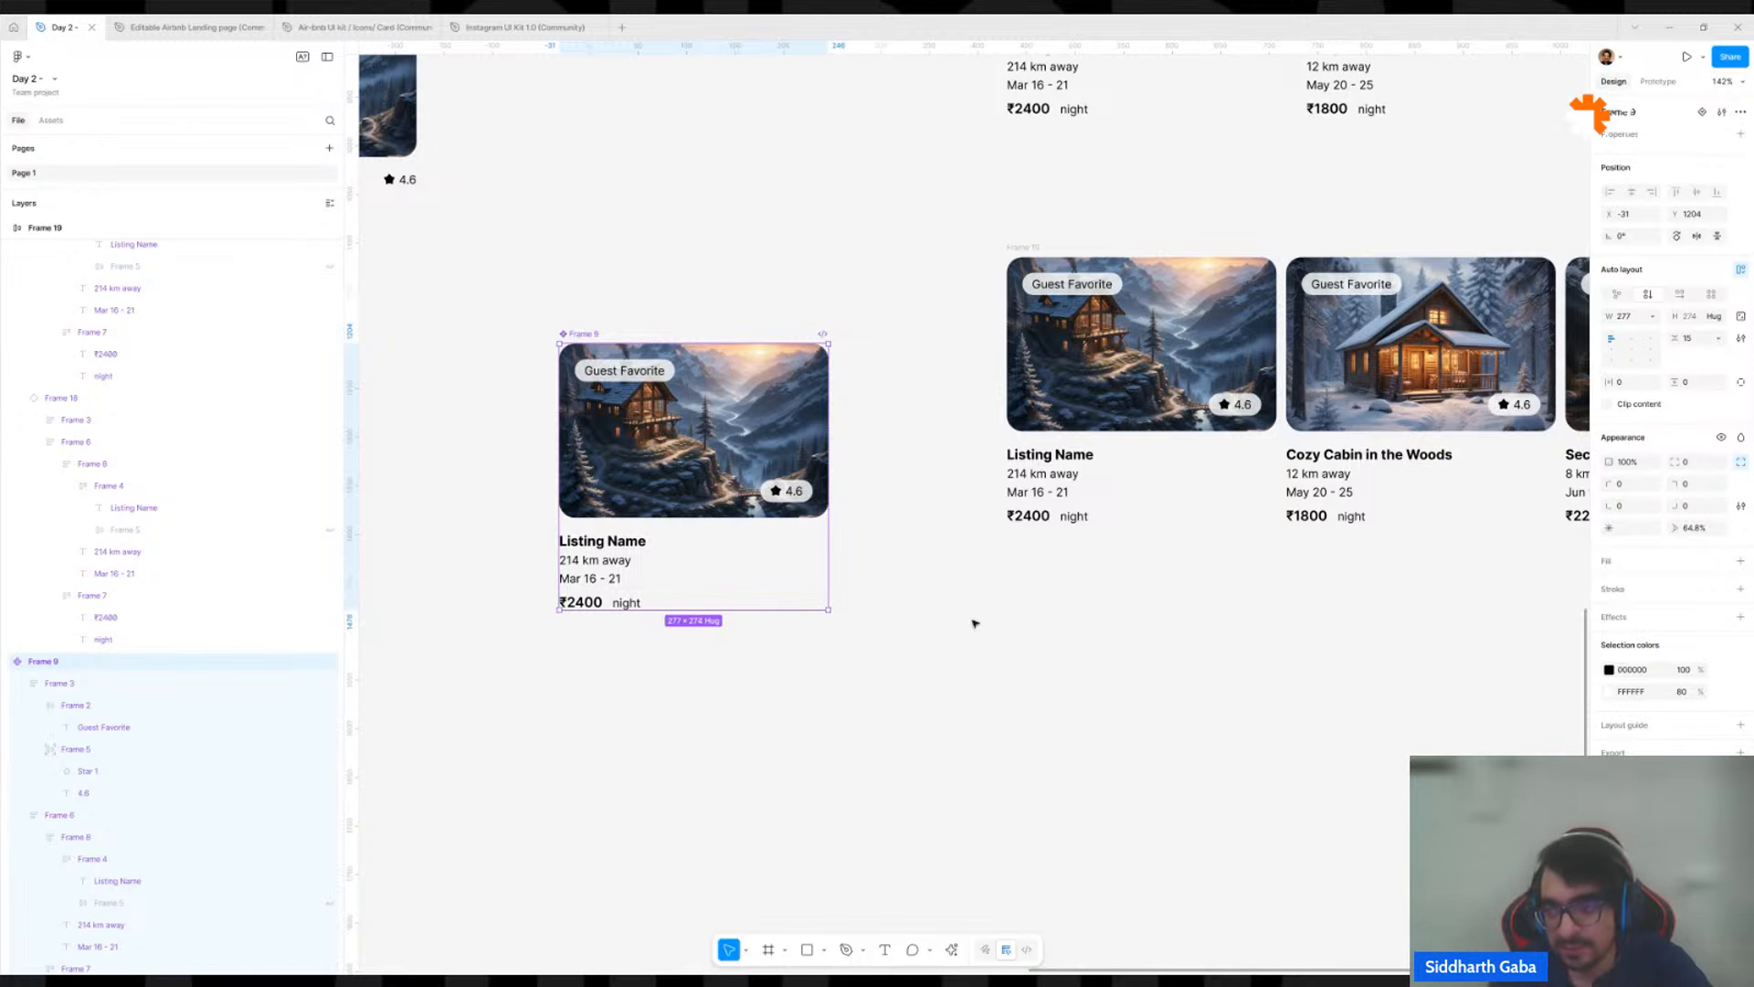
left_click(1686, 343)
type("16")
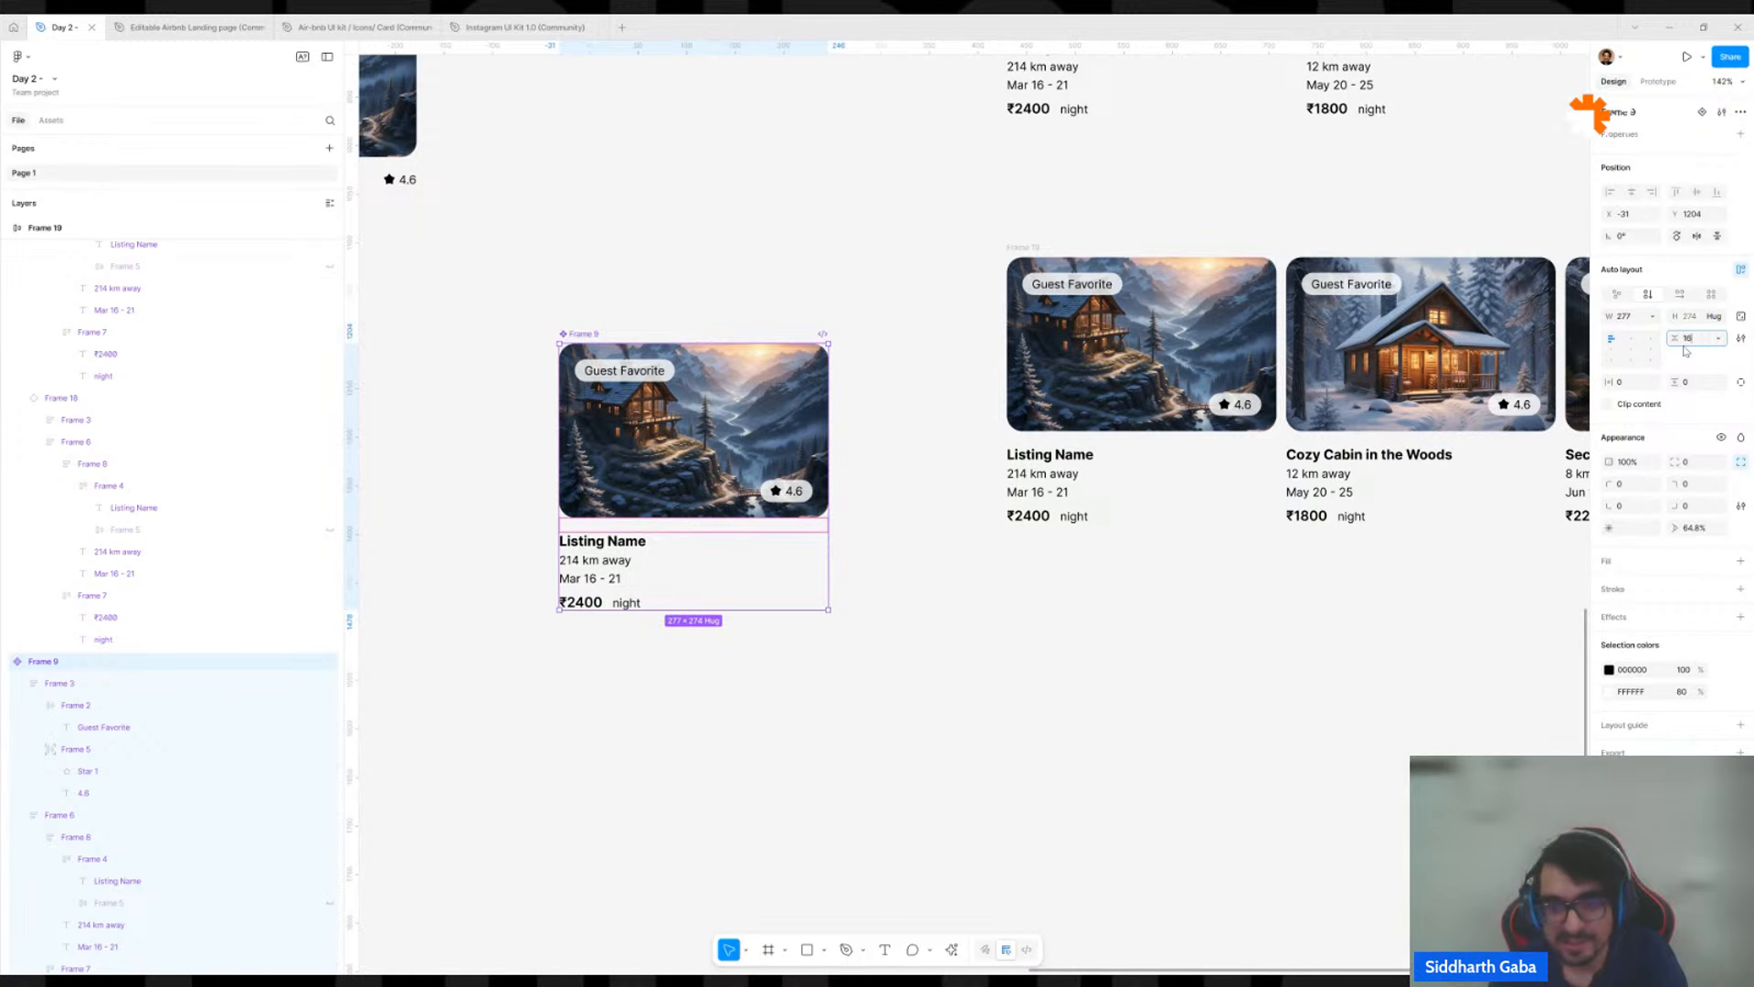
key("Return")
Set the main component's vertical auto layout gap to 12, keeping its opacity at 100%.
key("1")
key("2")
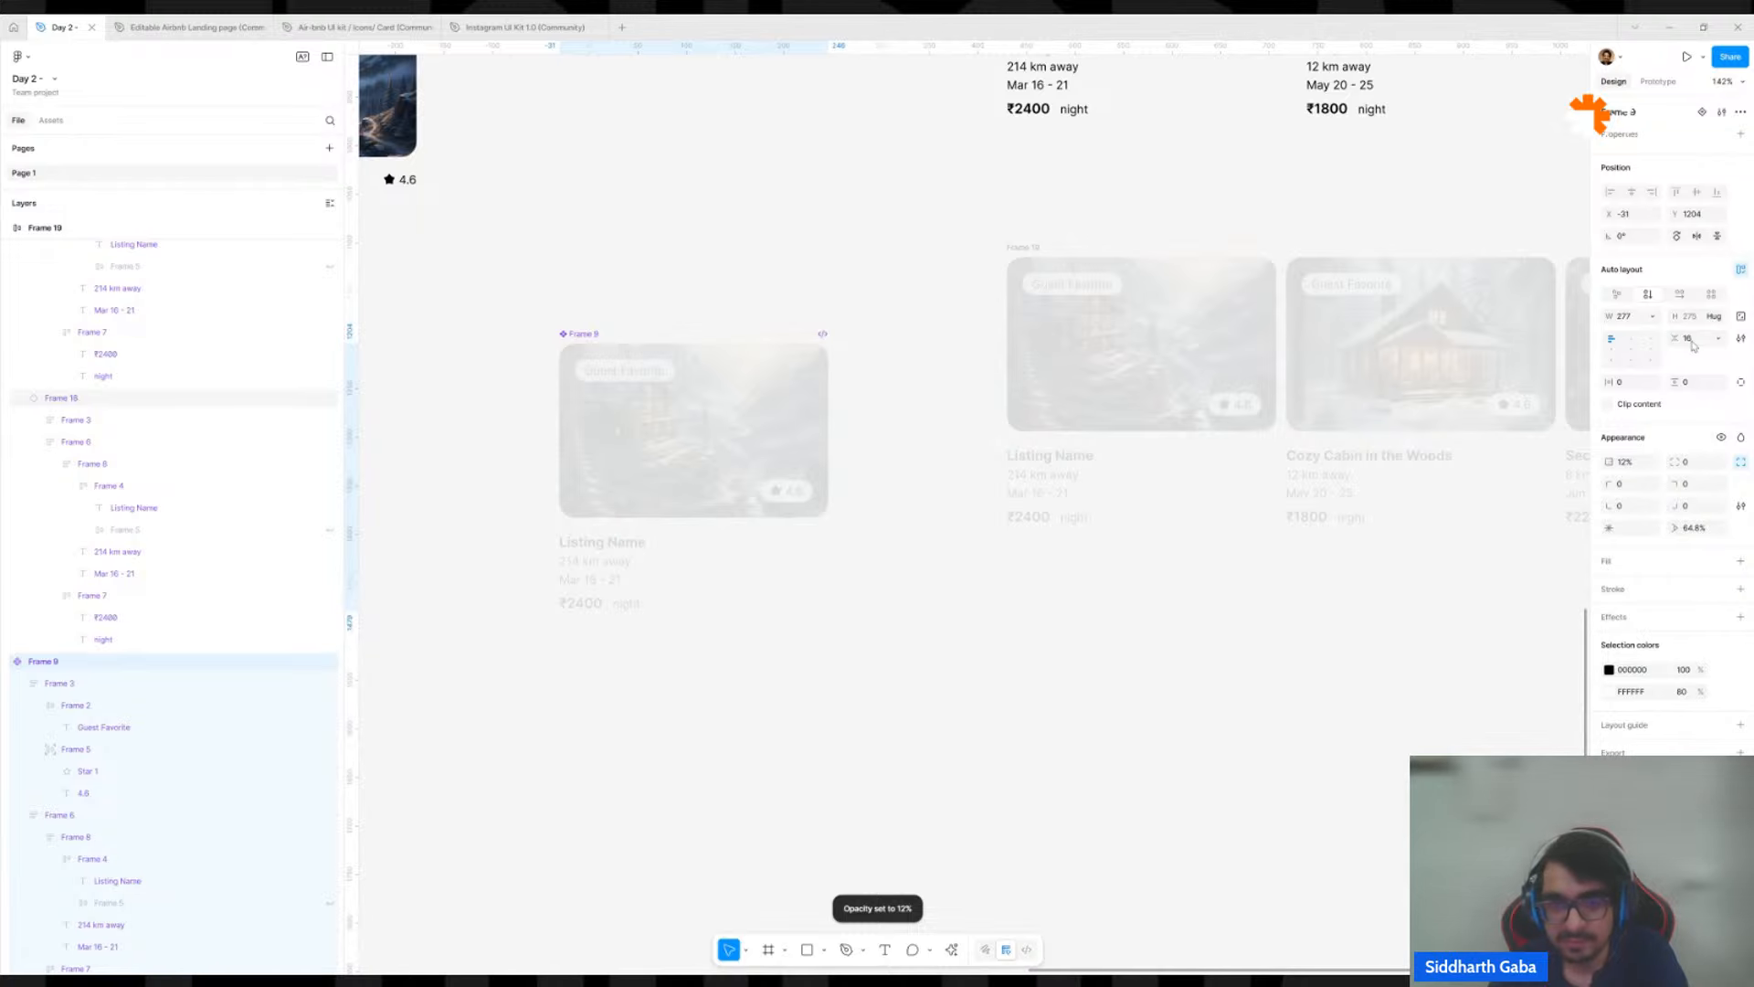
key("0")
left_click(1692, 346)
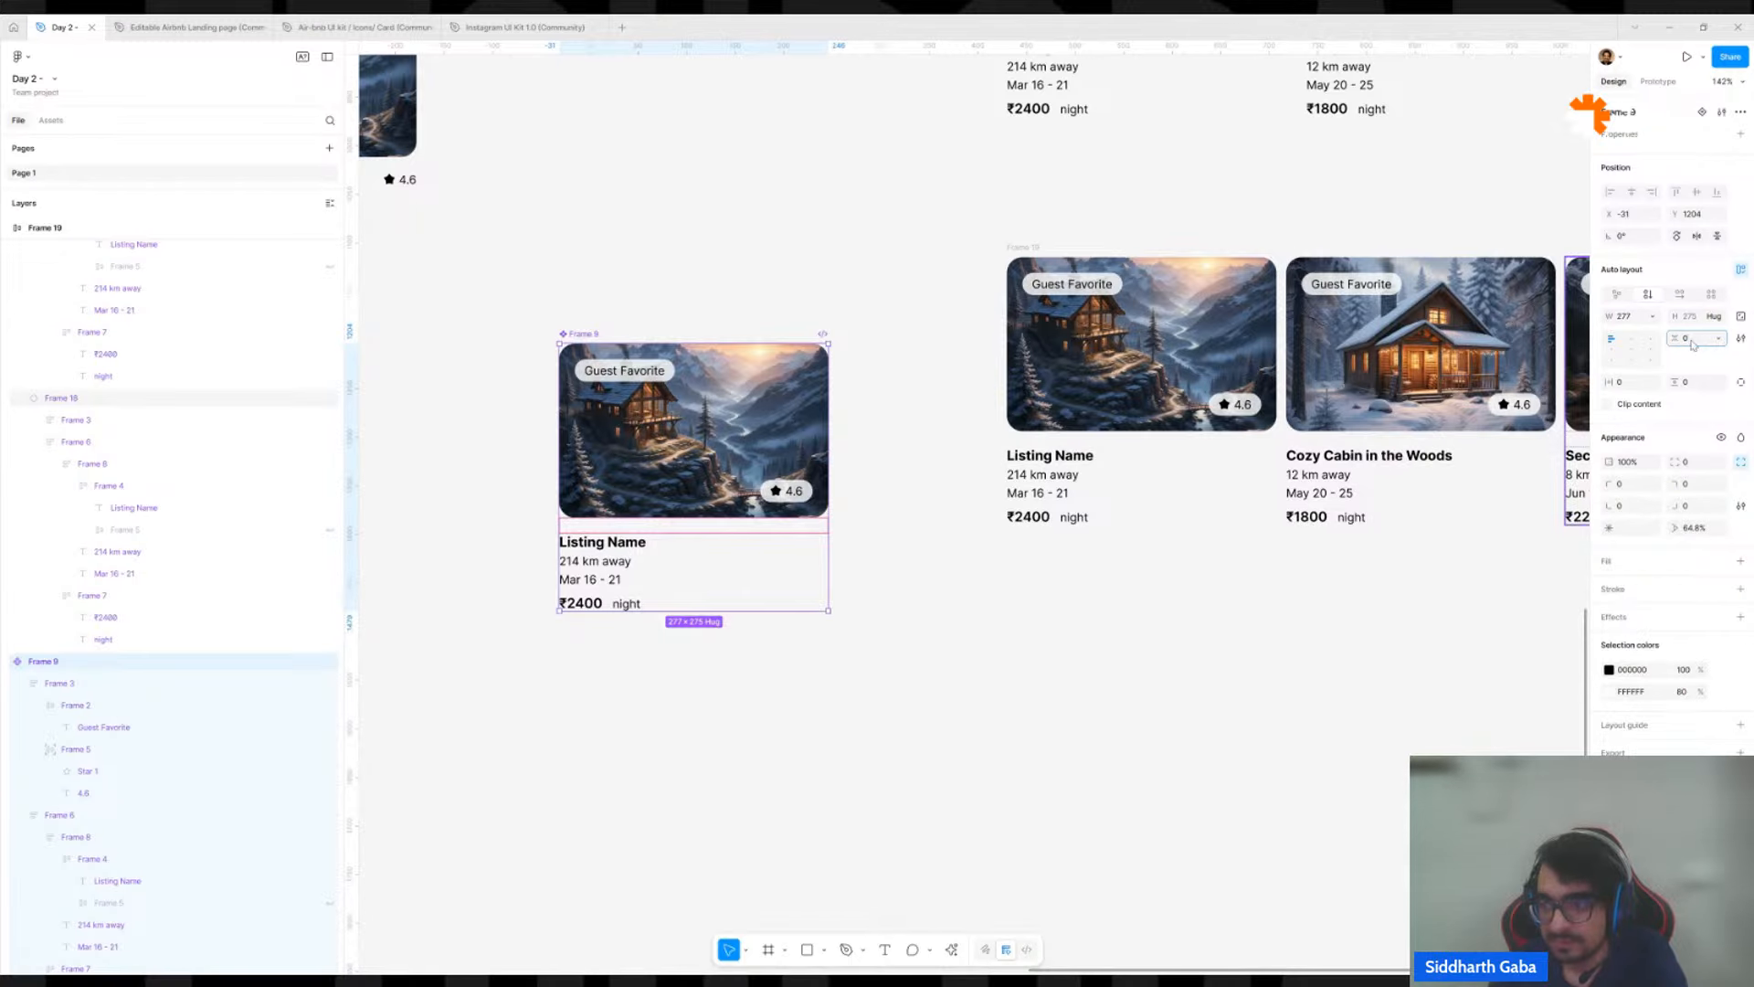
type("12")
key("Return")
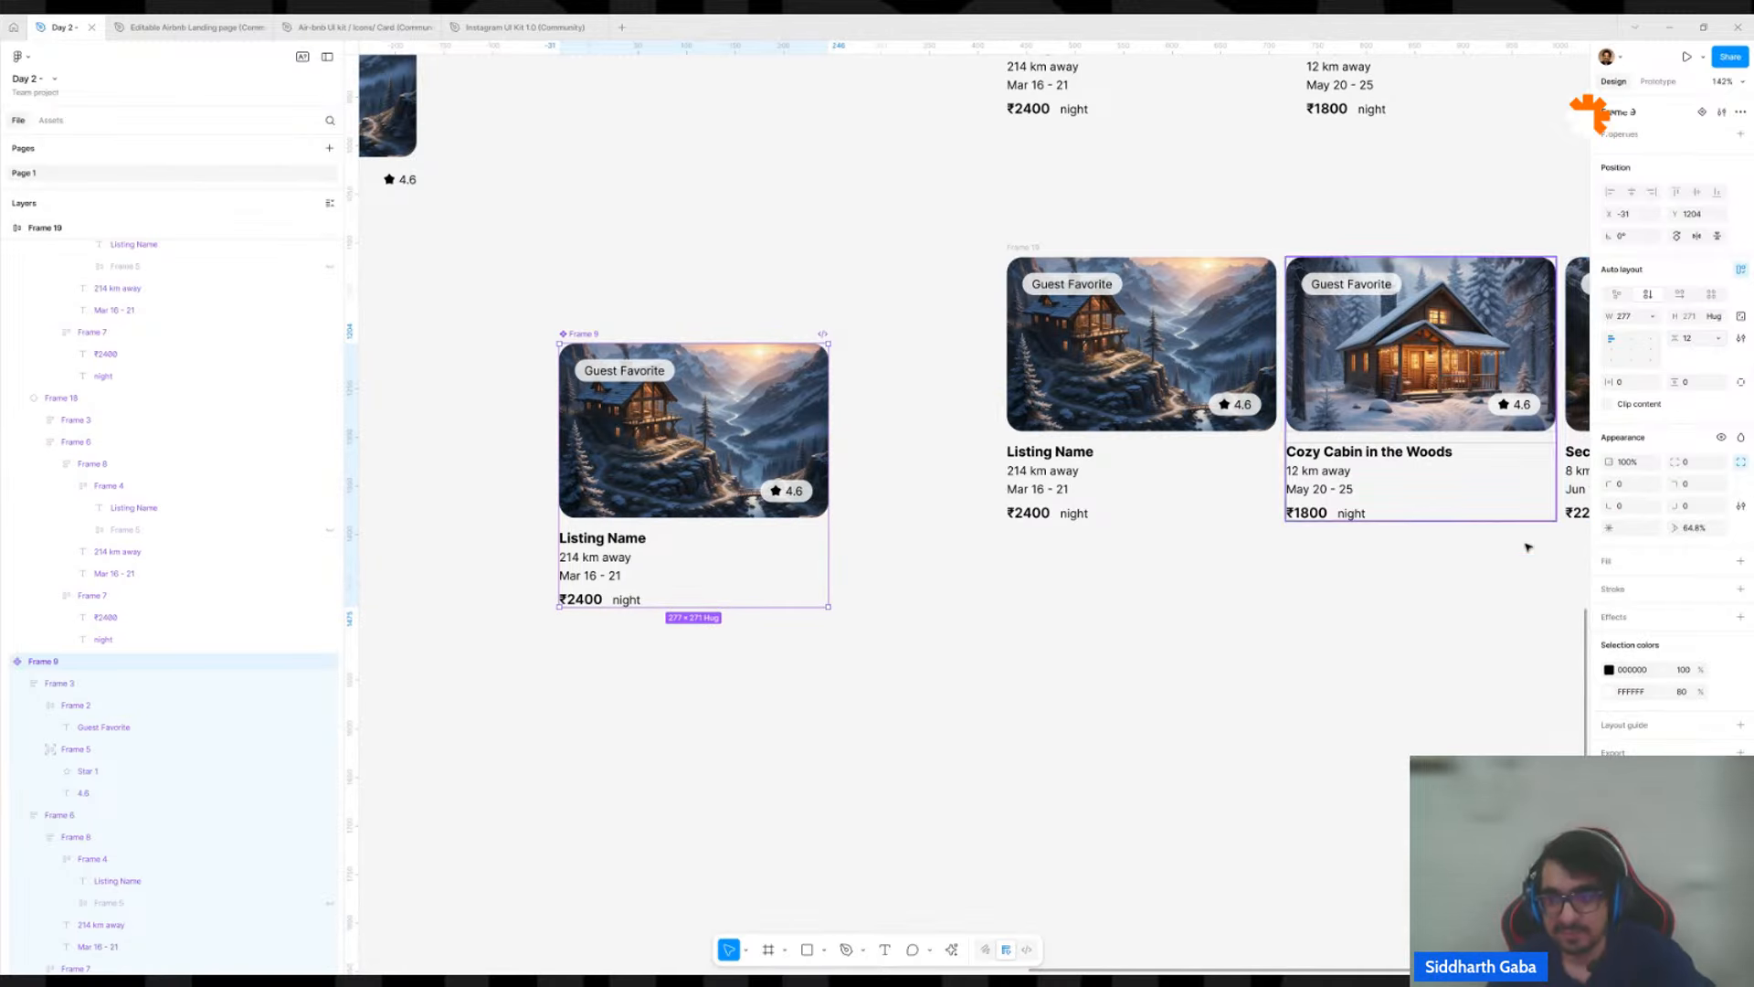
left_click(1400, 774)
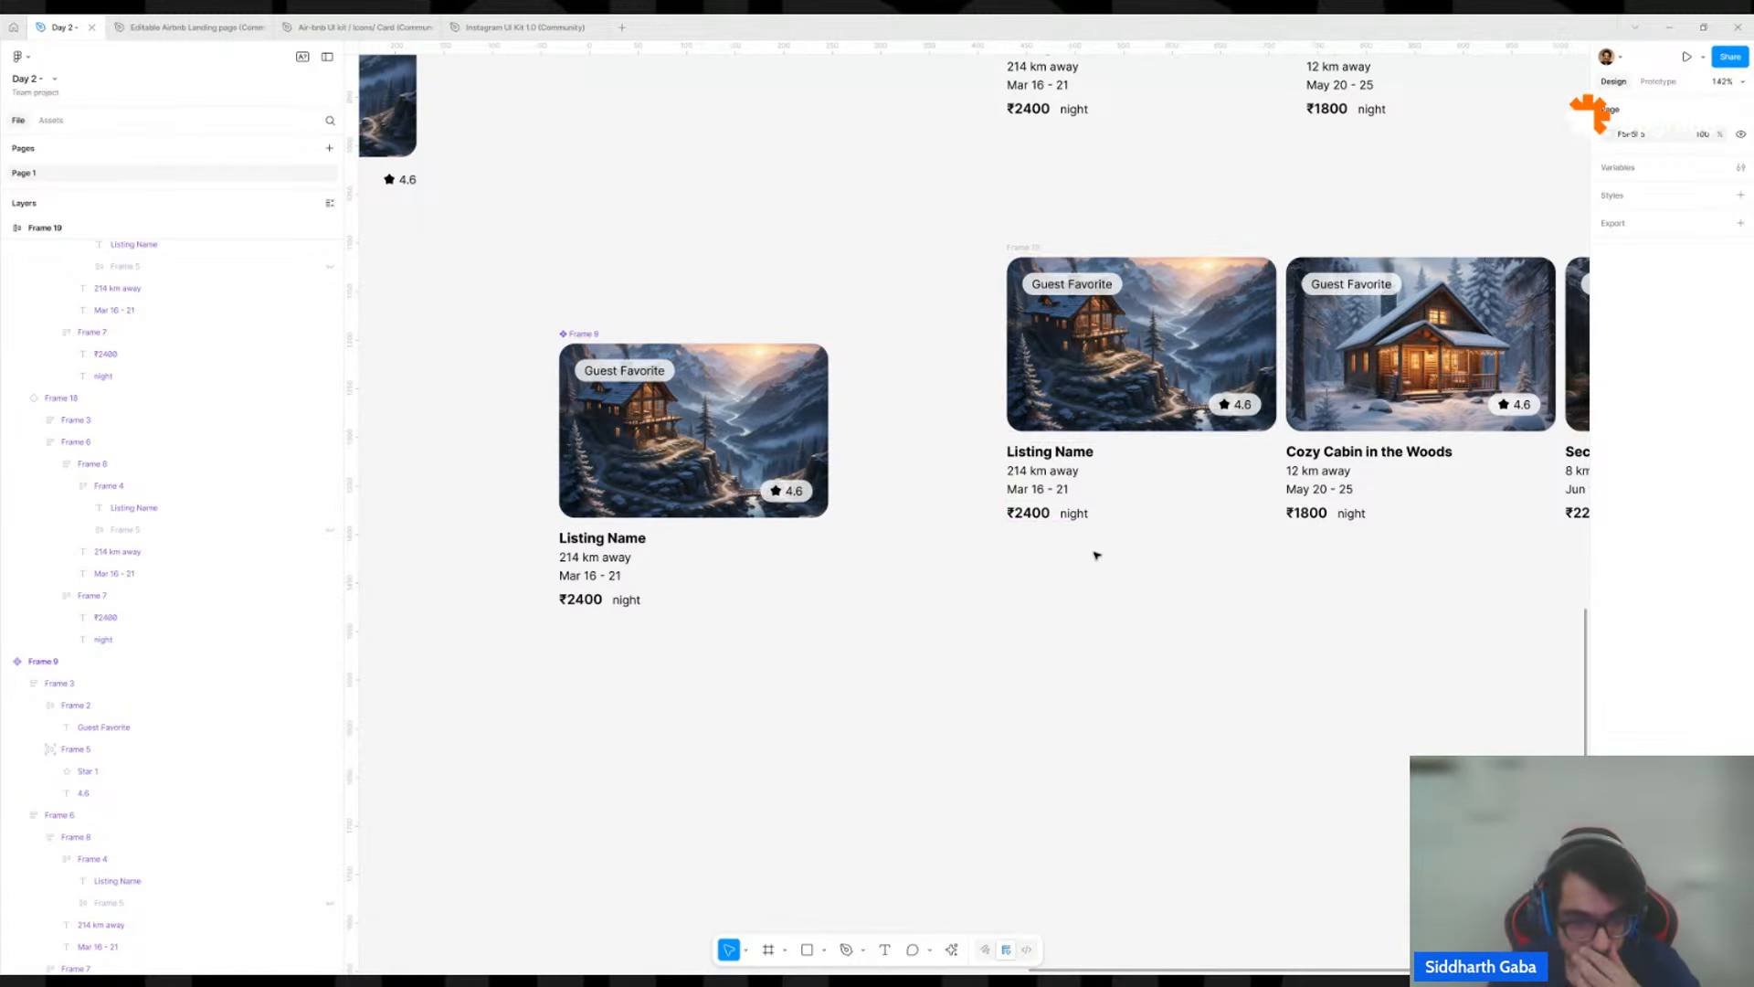
left_click(1130, 489)
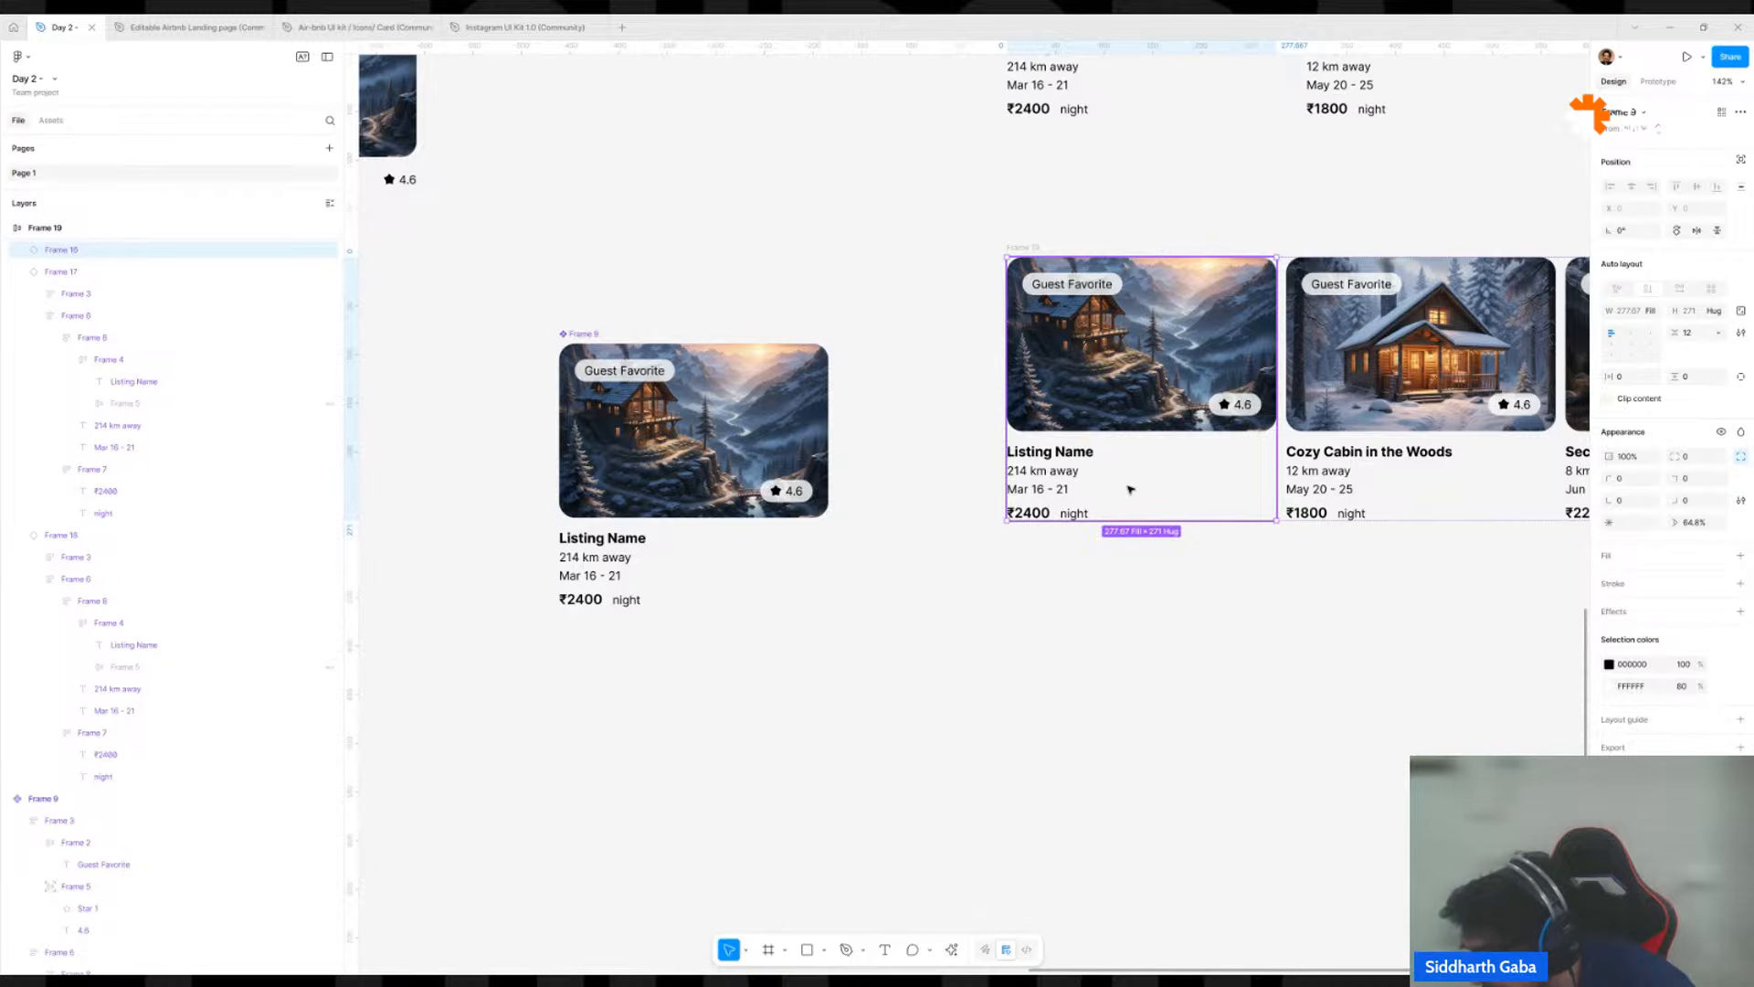
scroll(1140, 466, "up", 2)
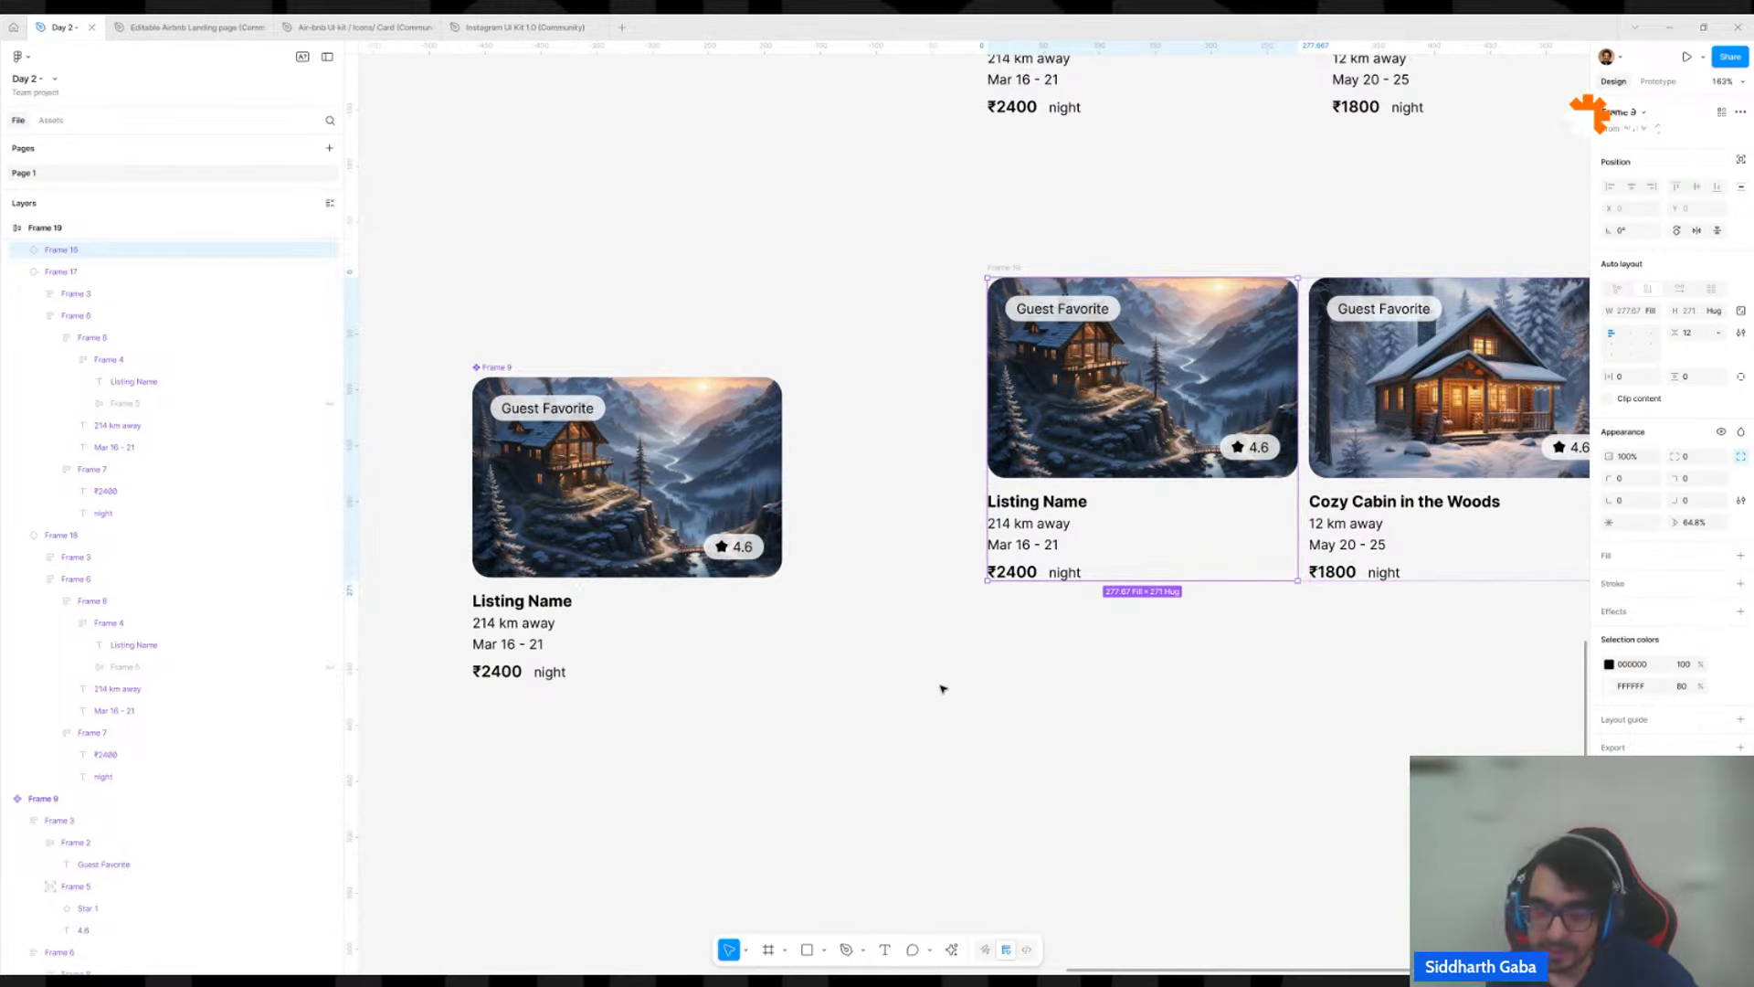
key("r")
left_click_drag(898, 697, 967, 768)
key("Delete")
key("o")
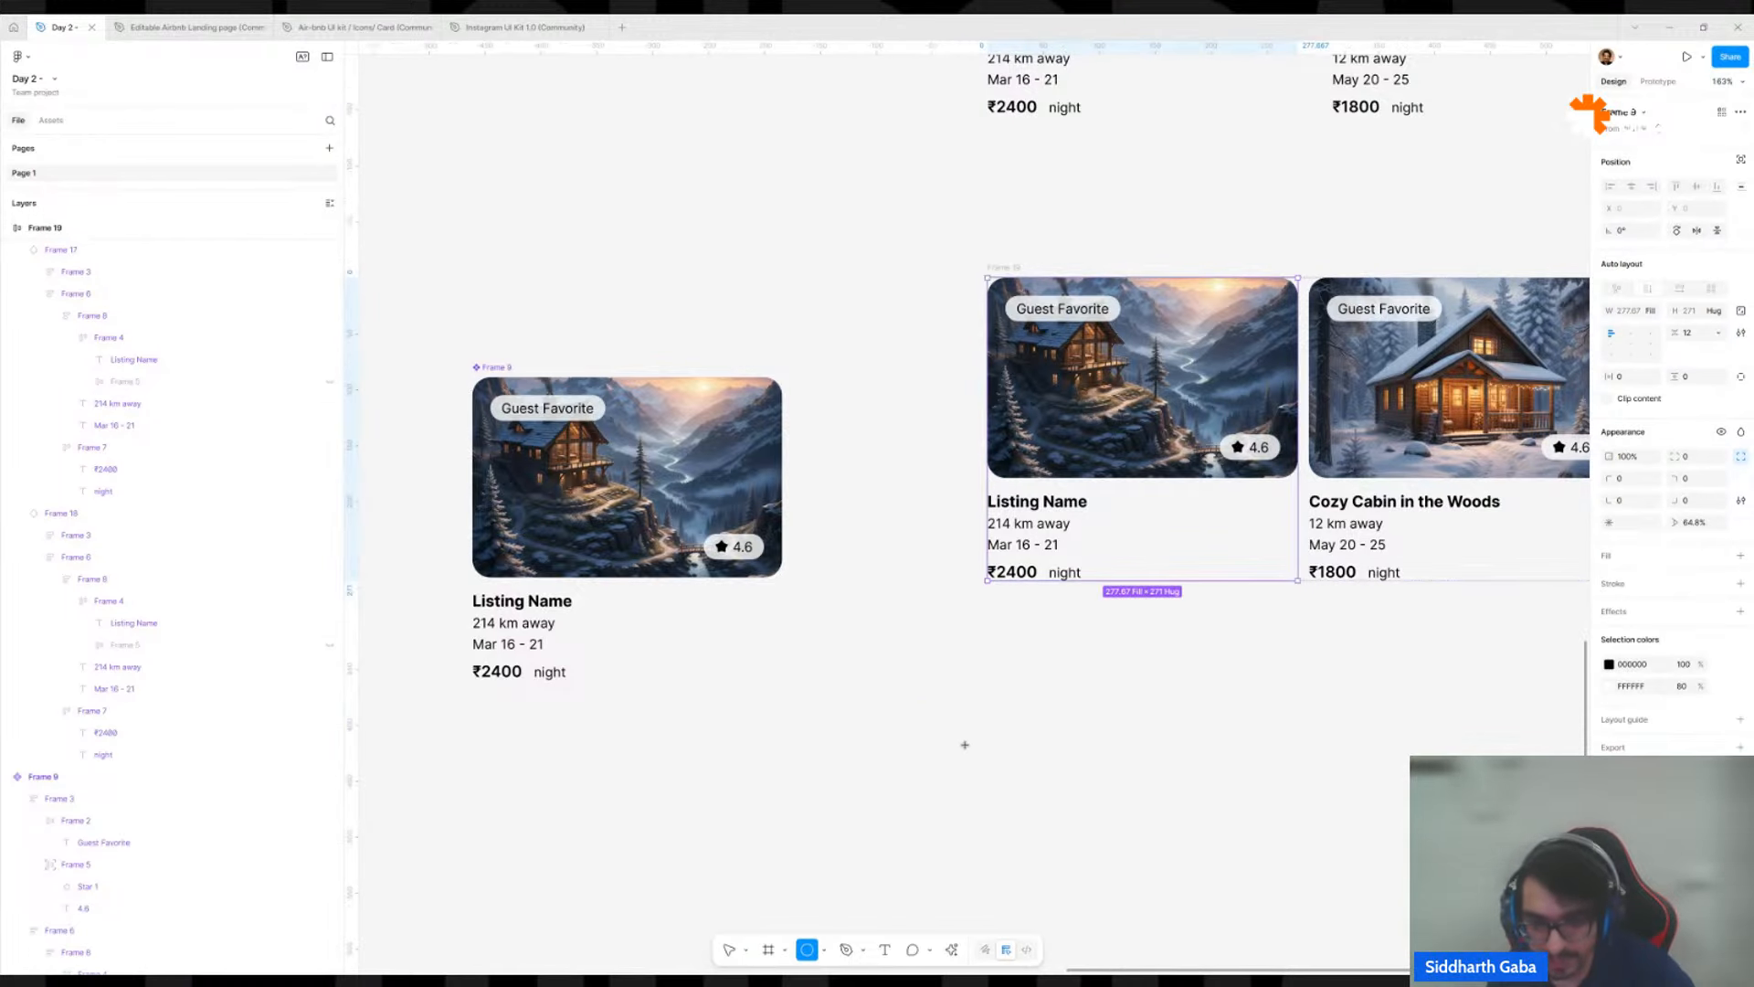
left_click_drag(945, 708, 992, 755)
key("ctrl+z")
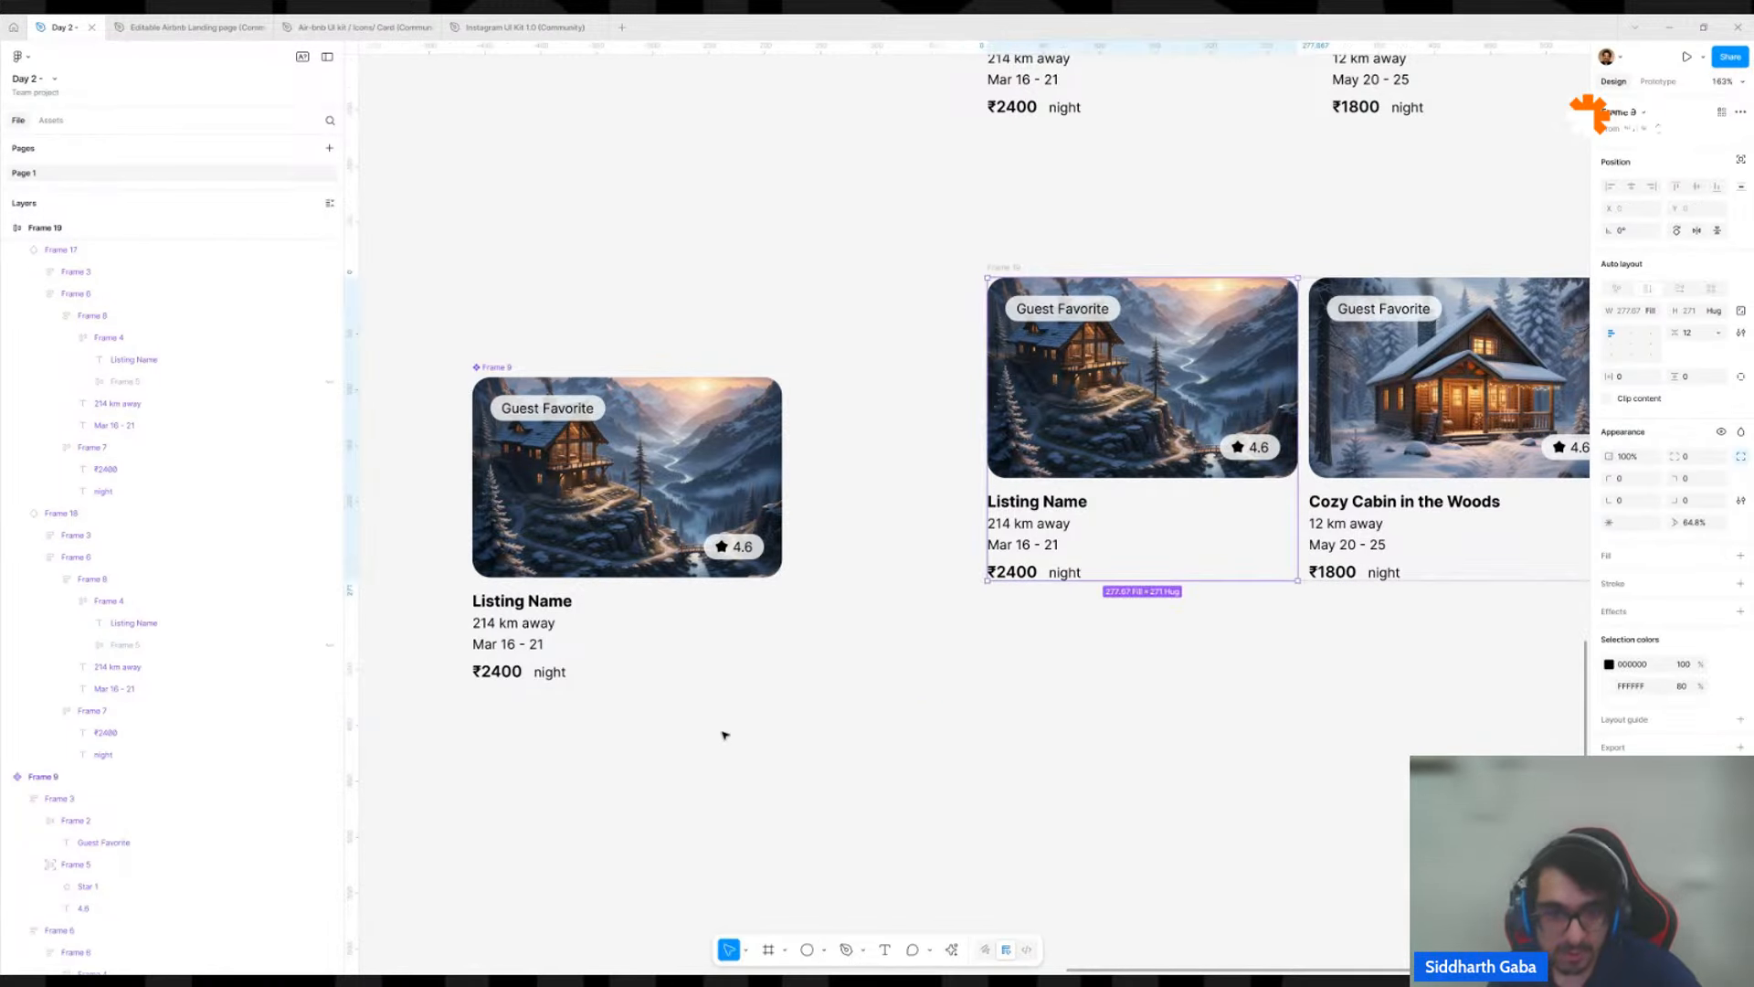
scroll(703, 721, "down", 6)
left_click_drag(593, 678, 891, 600)
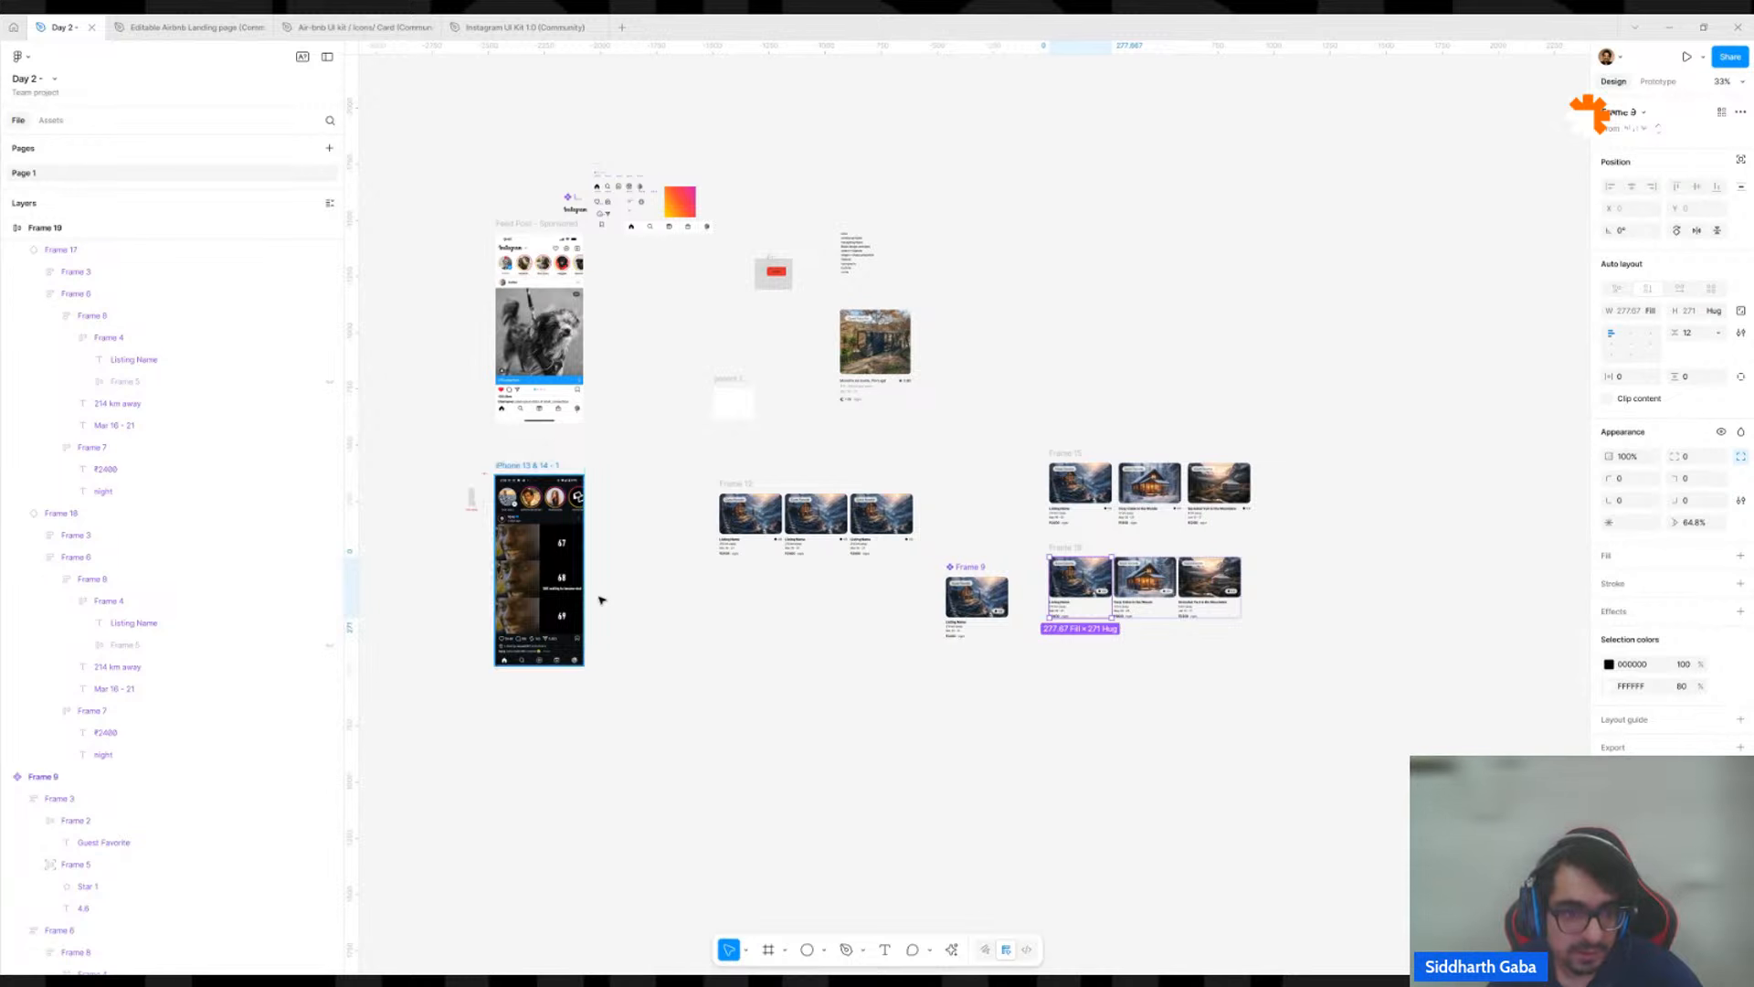
scroll(764, 674, "up", 5)
key("r")
left_click_drag(769, 589, 792, 613)
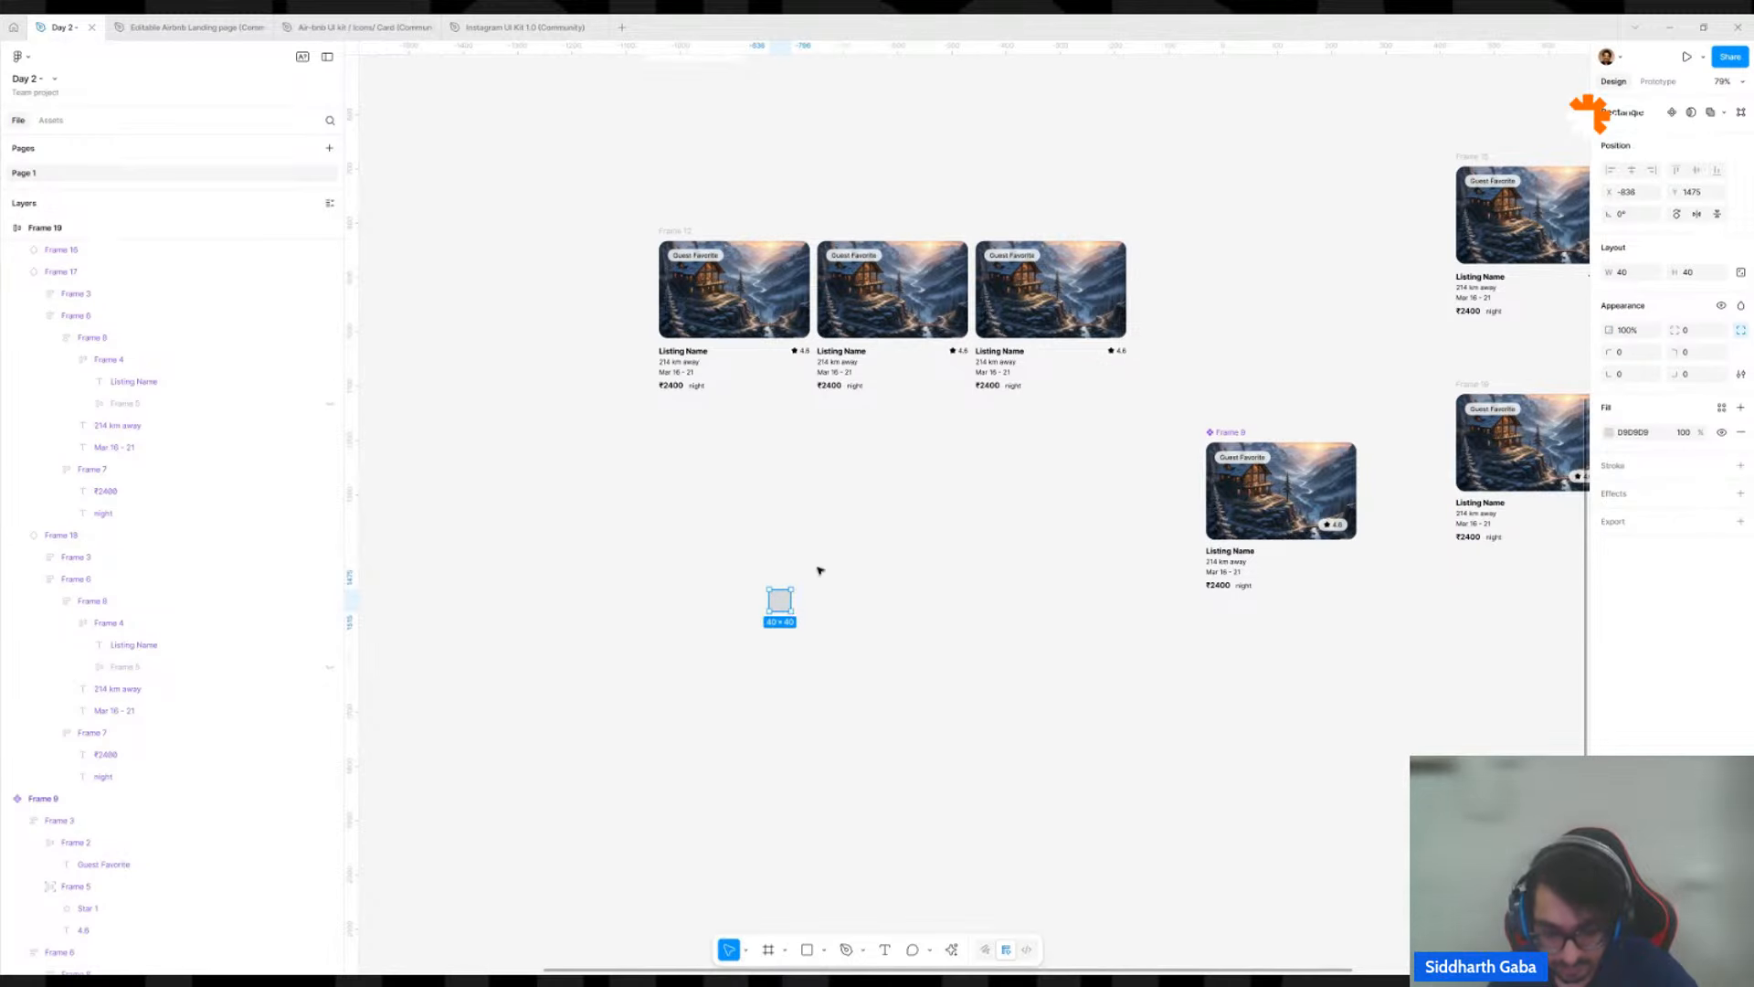
key("Delete")
Draw a 42 × 42 circle in the empty space below the three-card row and duplicate it into seven circles overlapping by 21.
key("o")
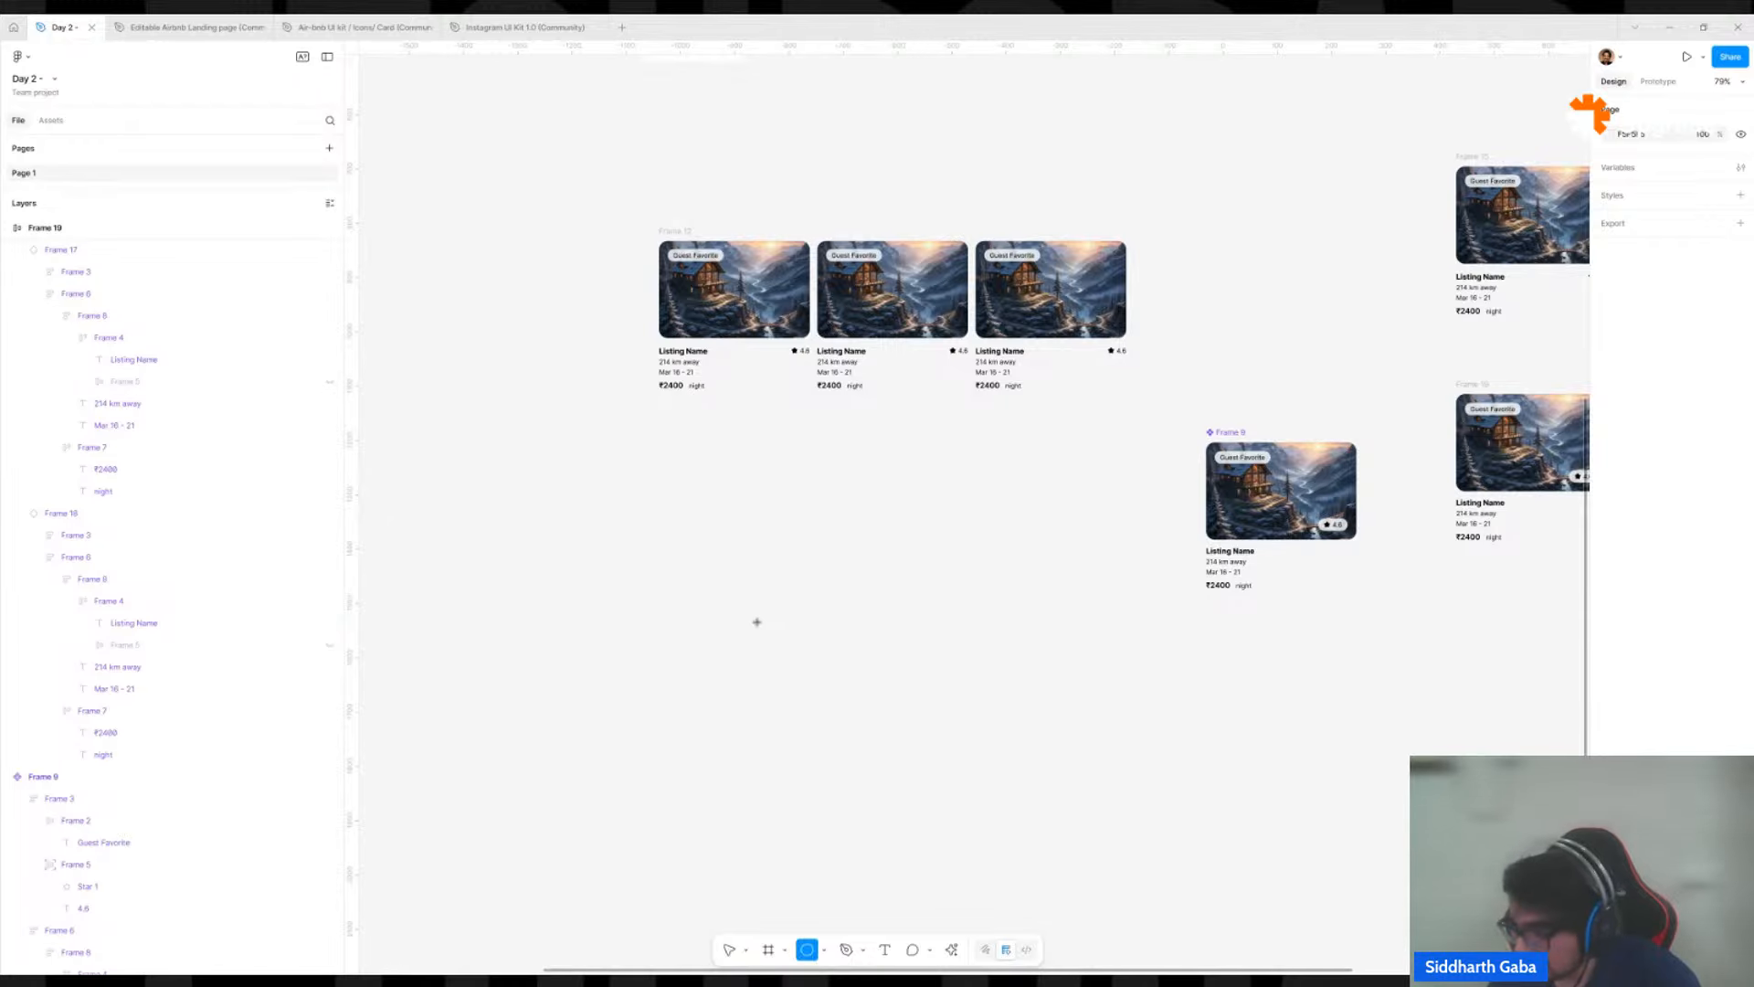
scroll(758, 625, "up", 1)
scroll(758, 625, "up", 5)
mouse_move(762, 614)
left_mouse_down()
mouse_move(804, 656)
mouse_move(811, 639)
left_mouse_up()
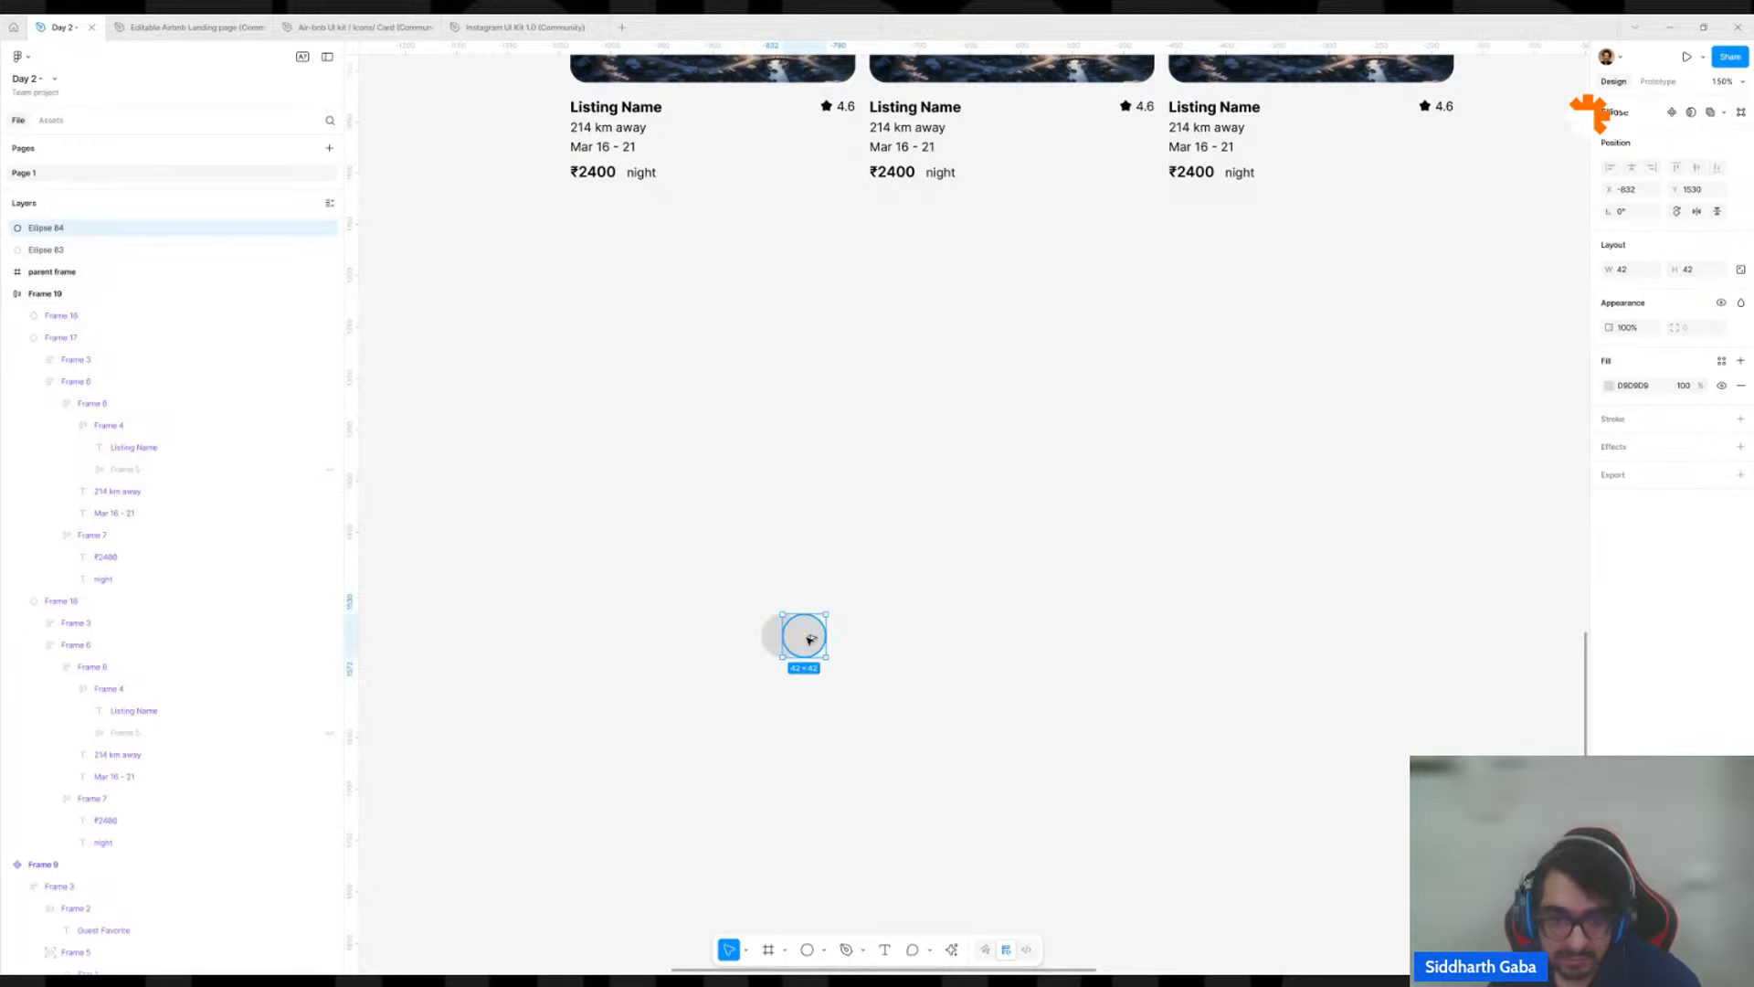
key("ctrl+d")
key("ctrl+d")
key("ctrl+d")
key("ctrl+d")
key("ctrl+d")
Add a black 000000 inside stroke with a weight of 2 to all seven overlapping circles.
left_click_drag(753, 576, 1079, 784)
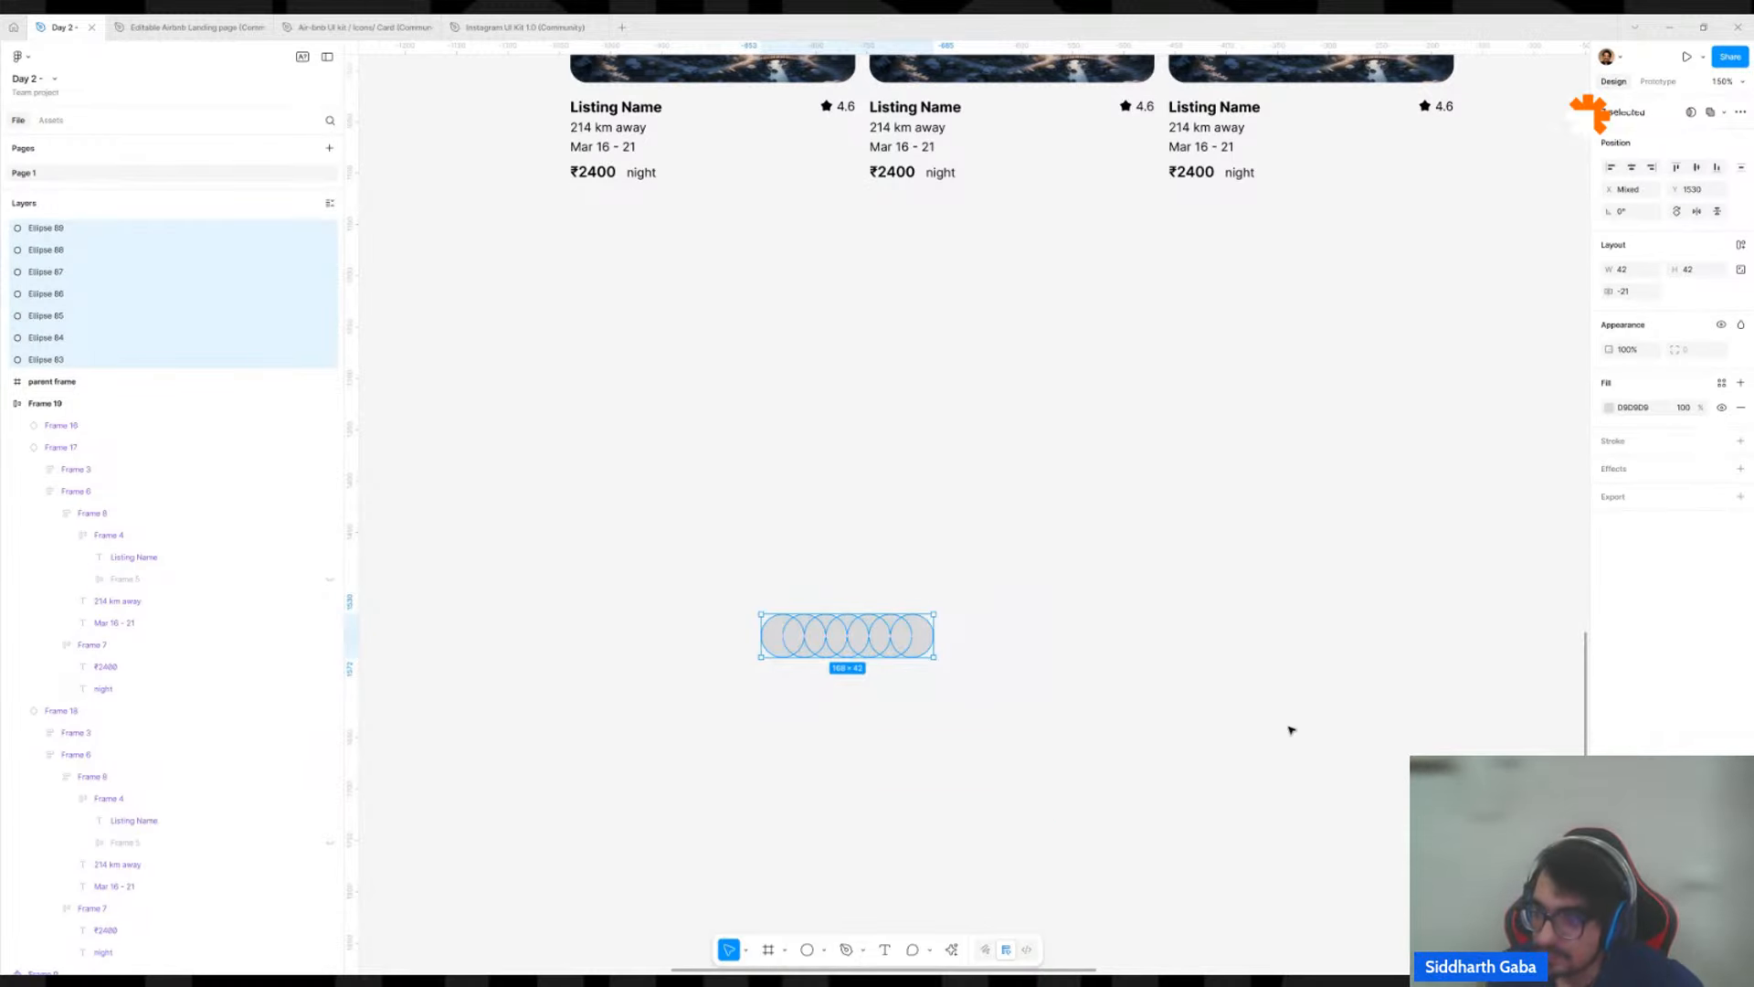
left_click(1740, 440)
left_click(1609, 466)
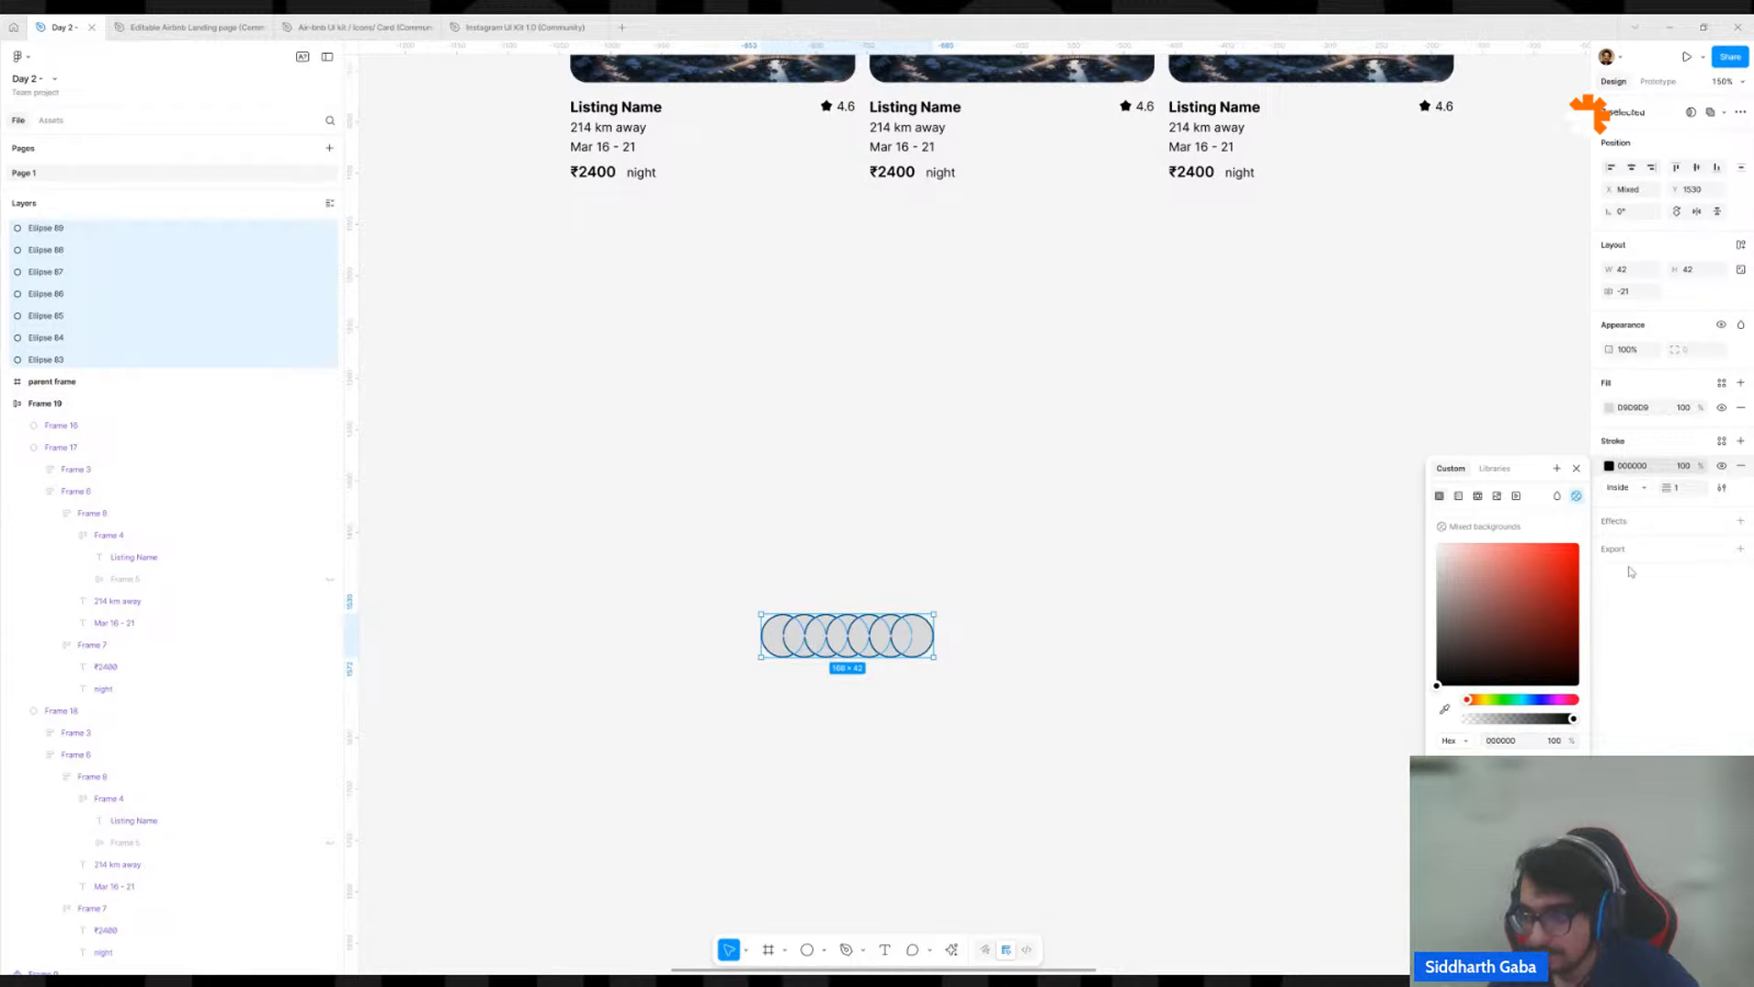
left_click(1686, 489)
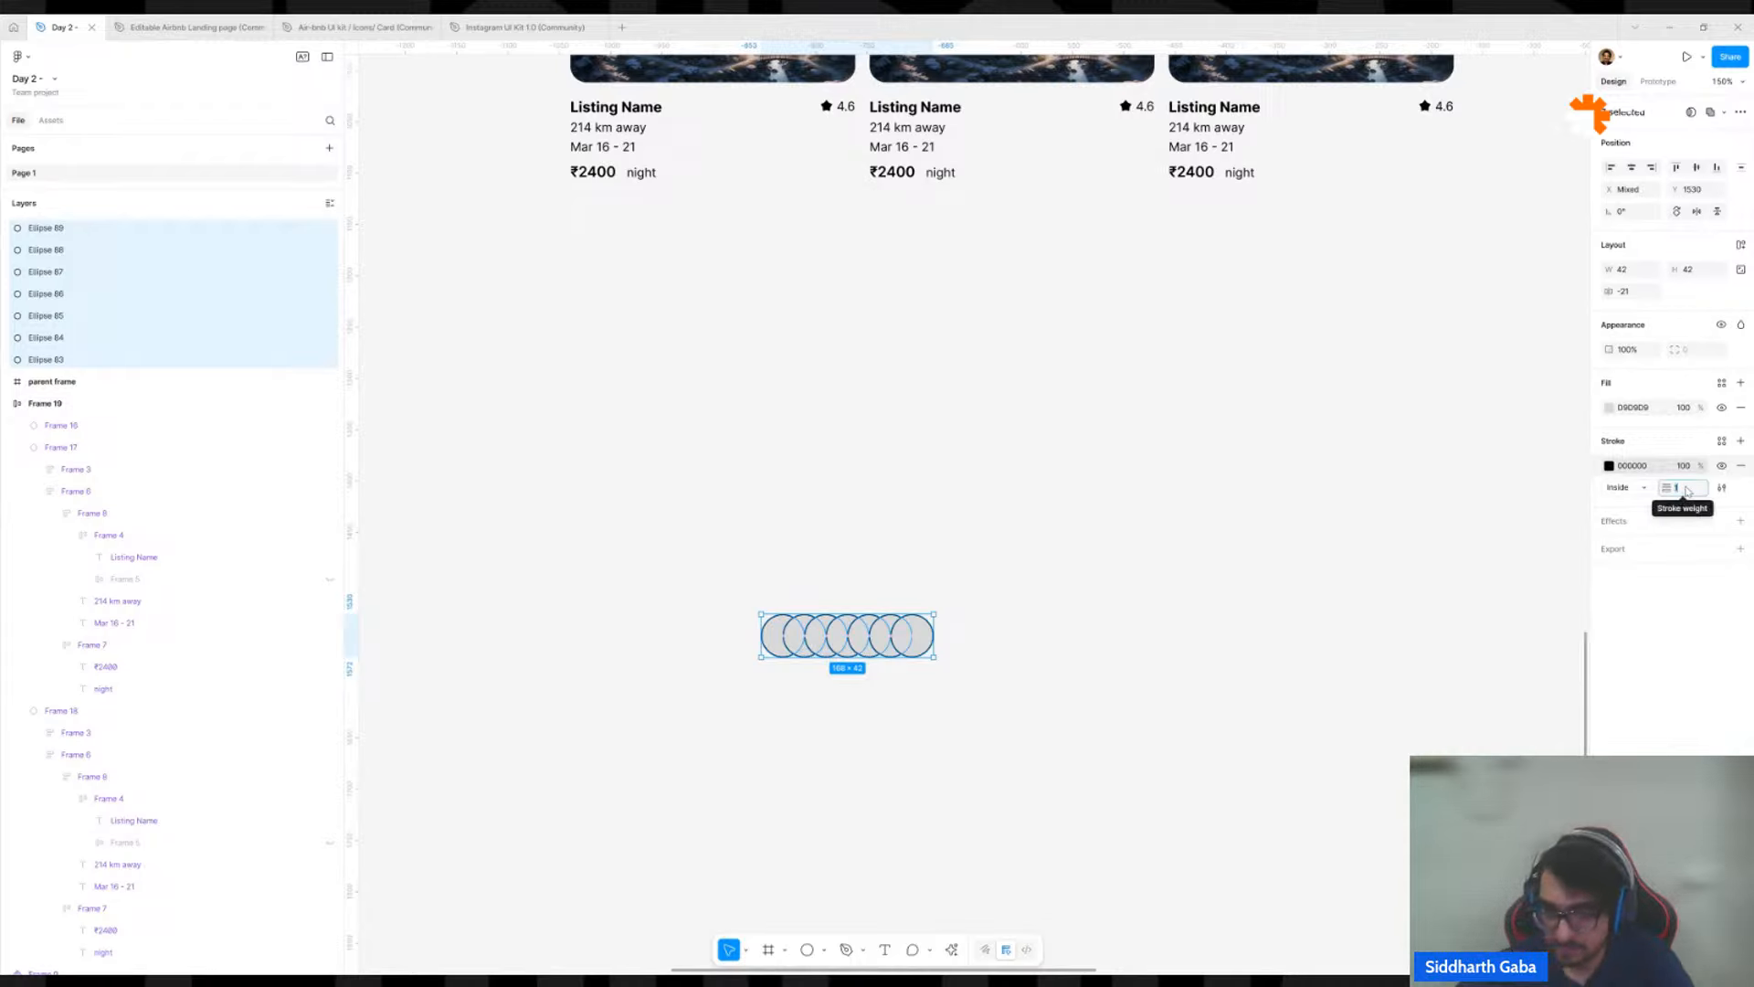
type("2")
key("Return")
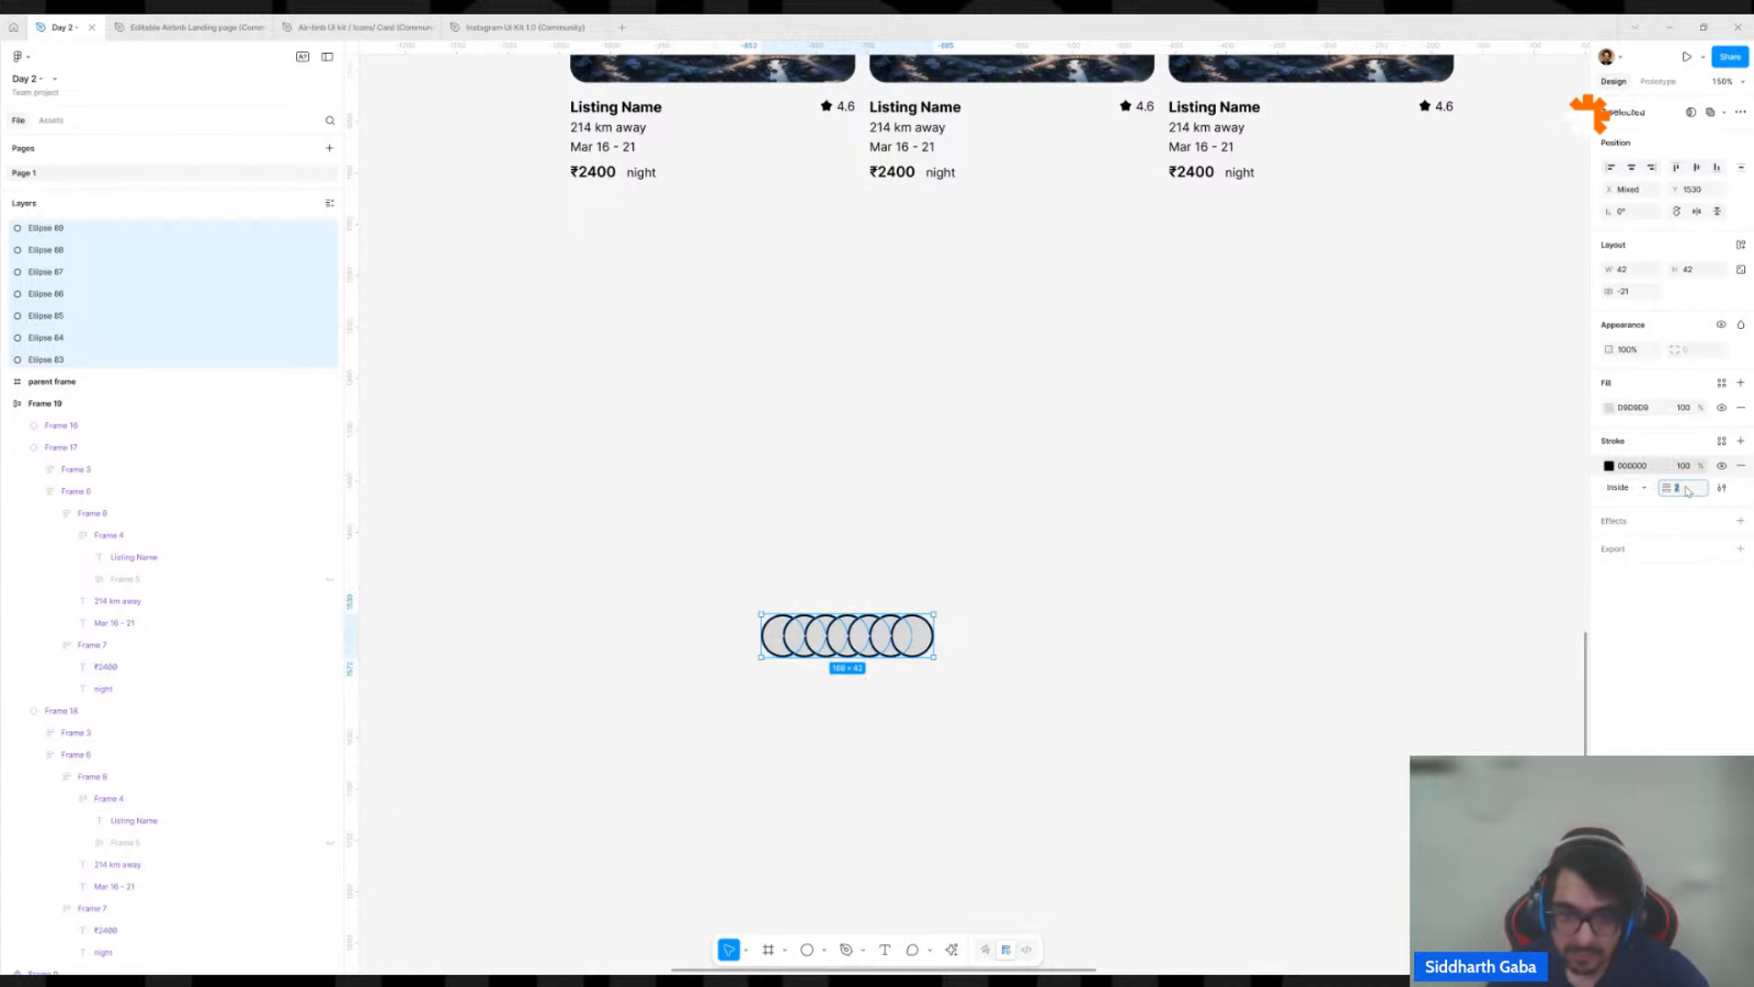
left_click(1313, 597)
scroll(1290, 585, "down", 3)
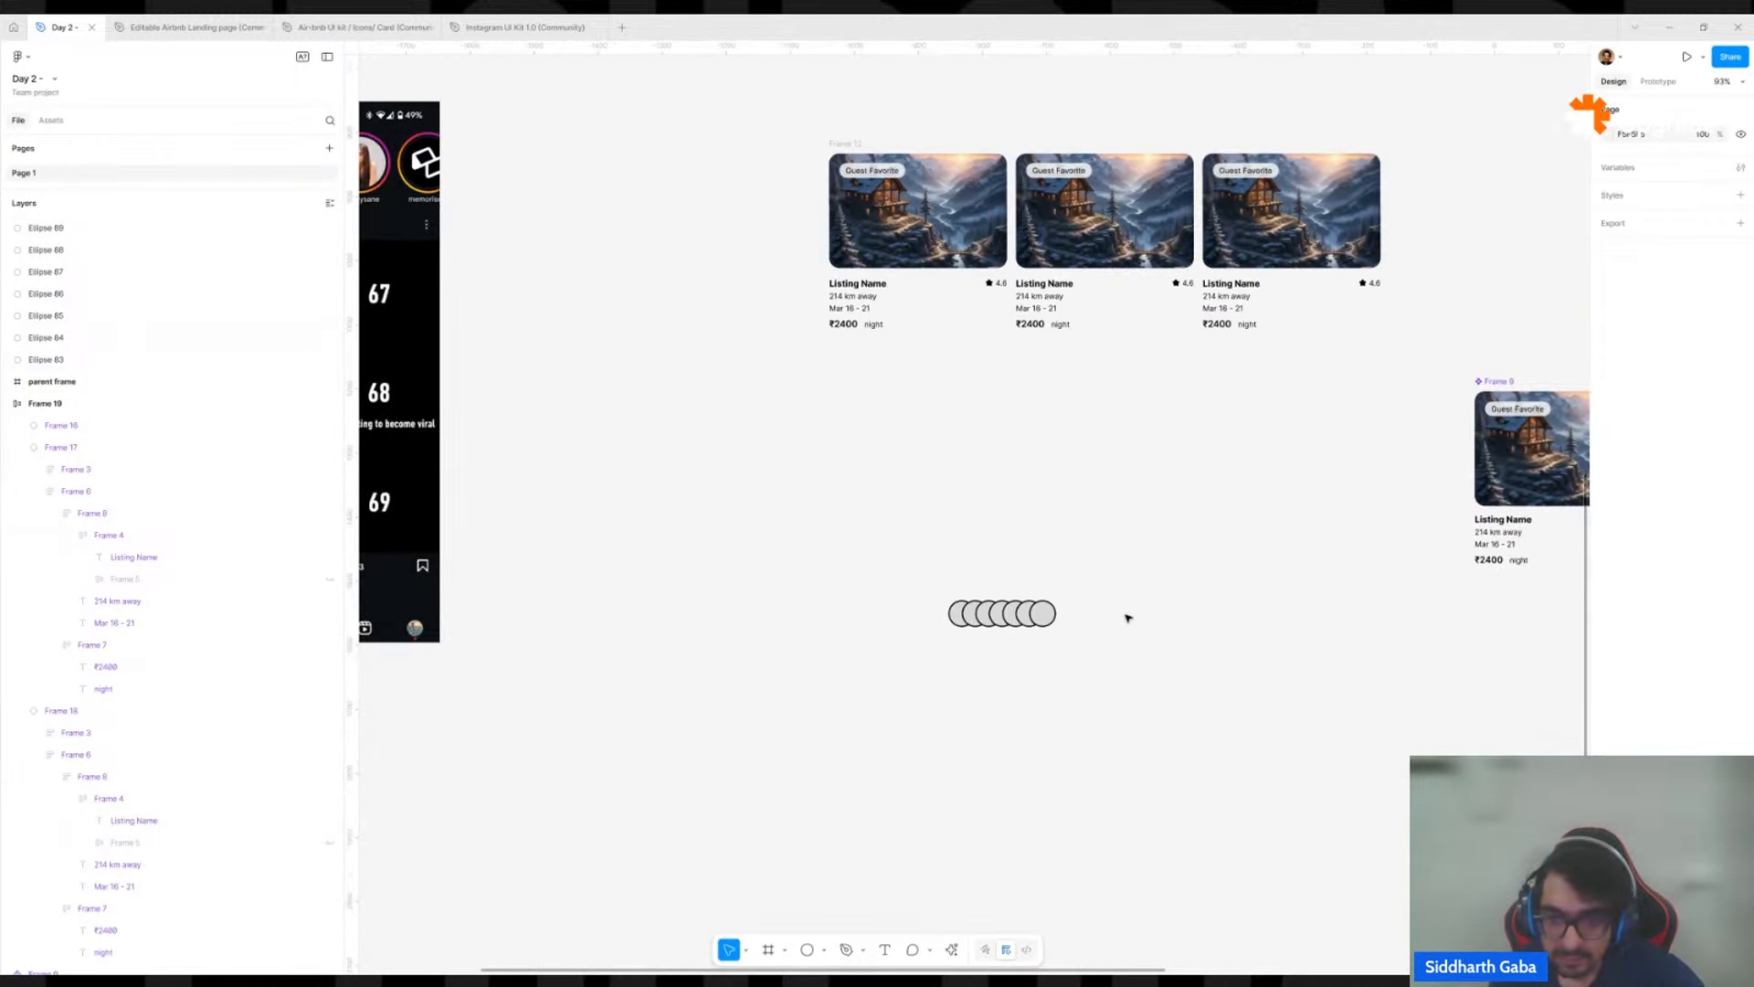
Delete the last circle in the overlapping row and wrap the remaining six in a horizontal auto layout frame.
scroll(1053, 647, "up", 4)
left_click(1042, 577)
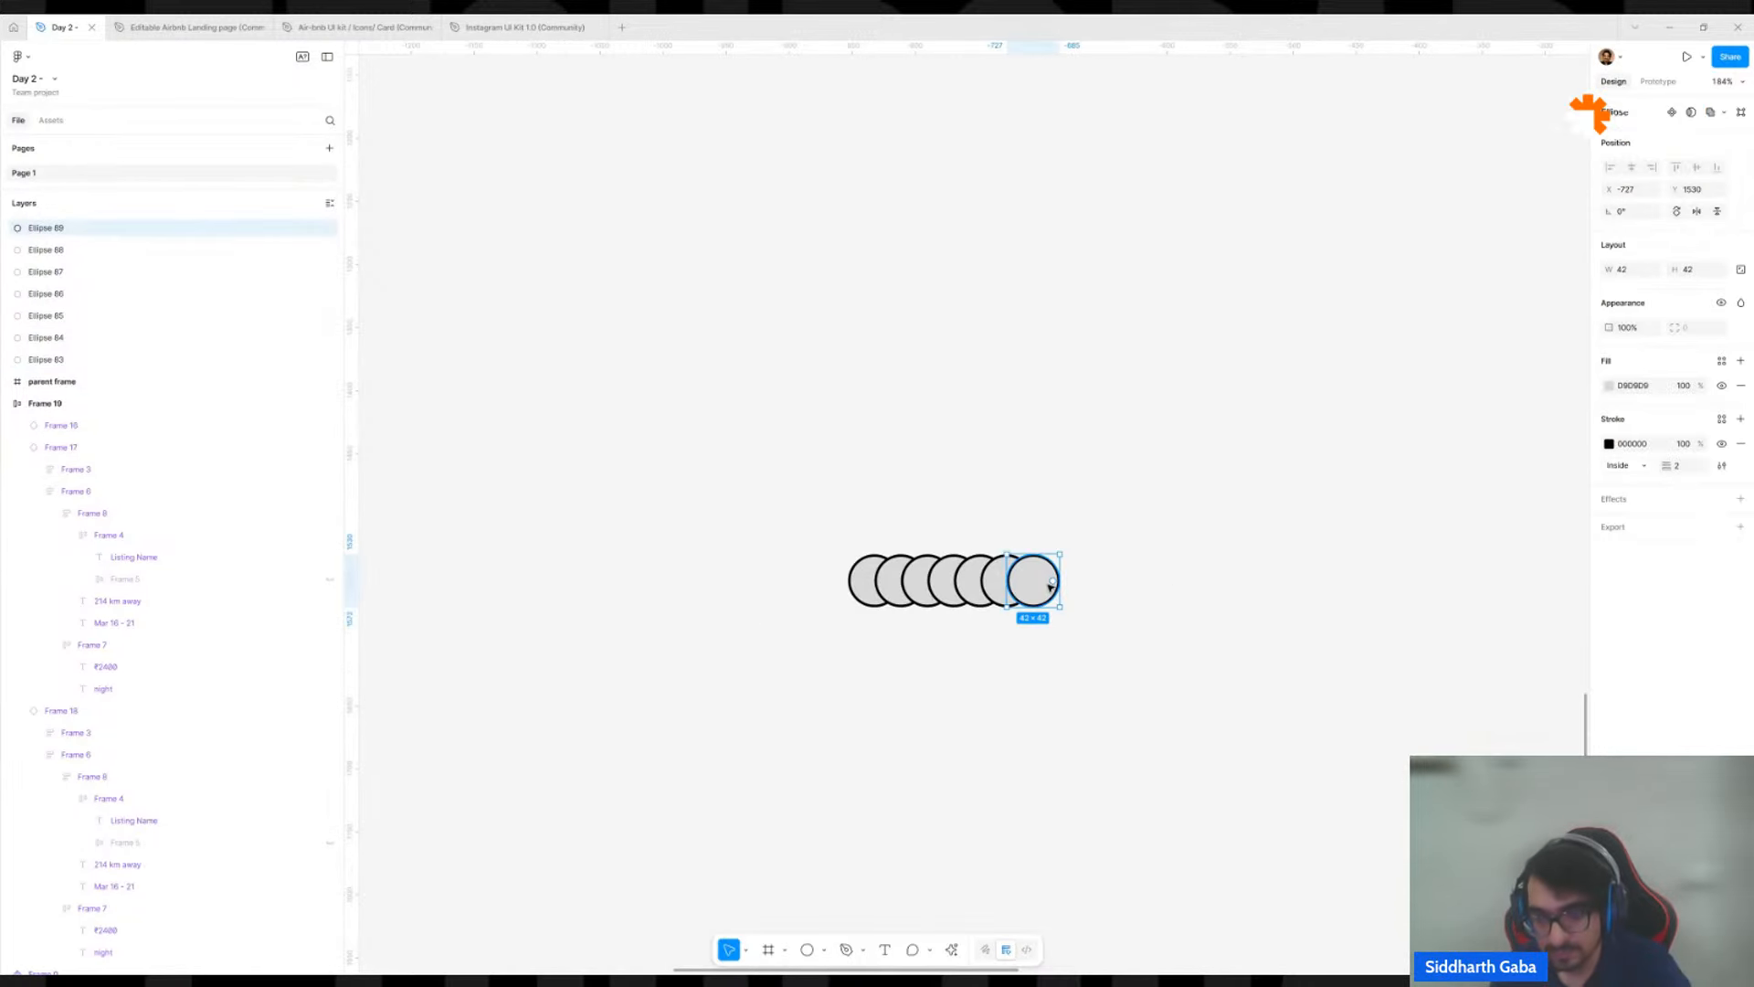
key("Delete")
left_click_drag(1076, 430, 764, 732)
key("shift+a")
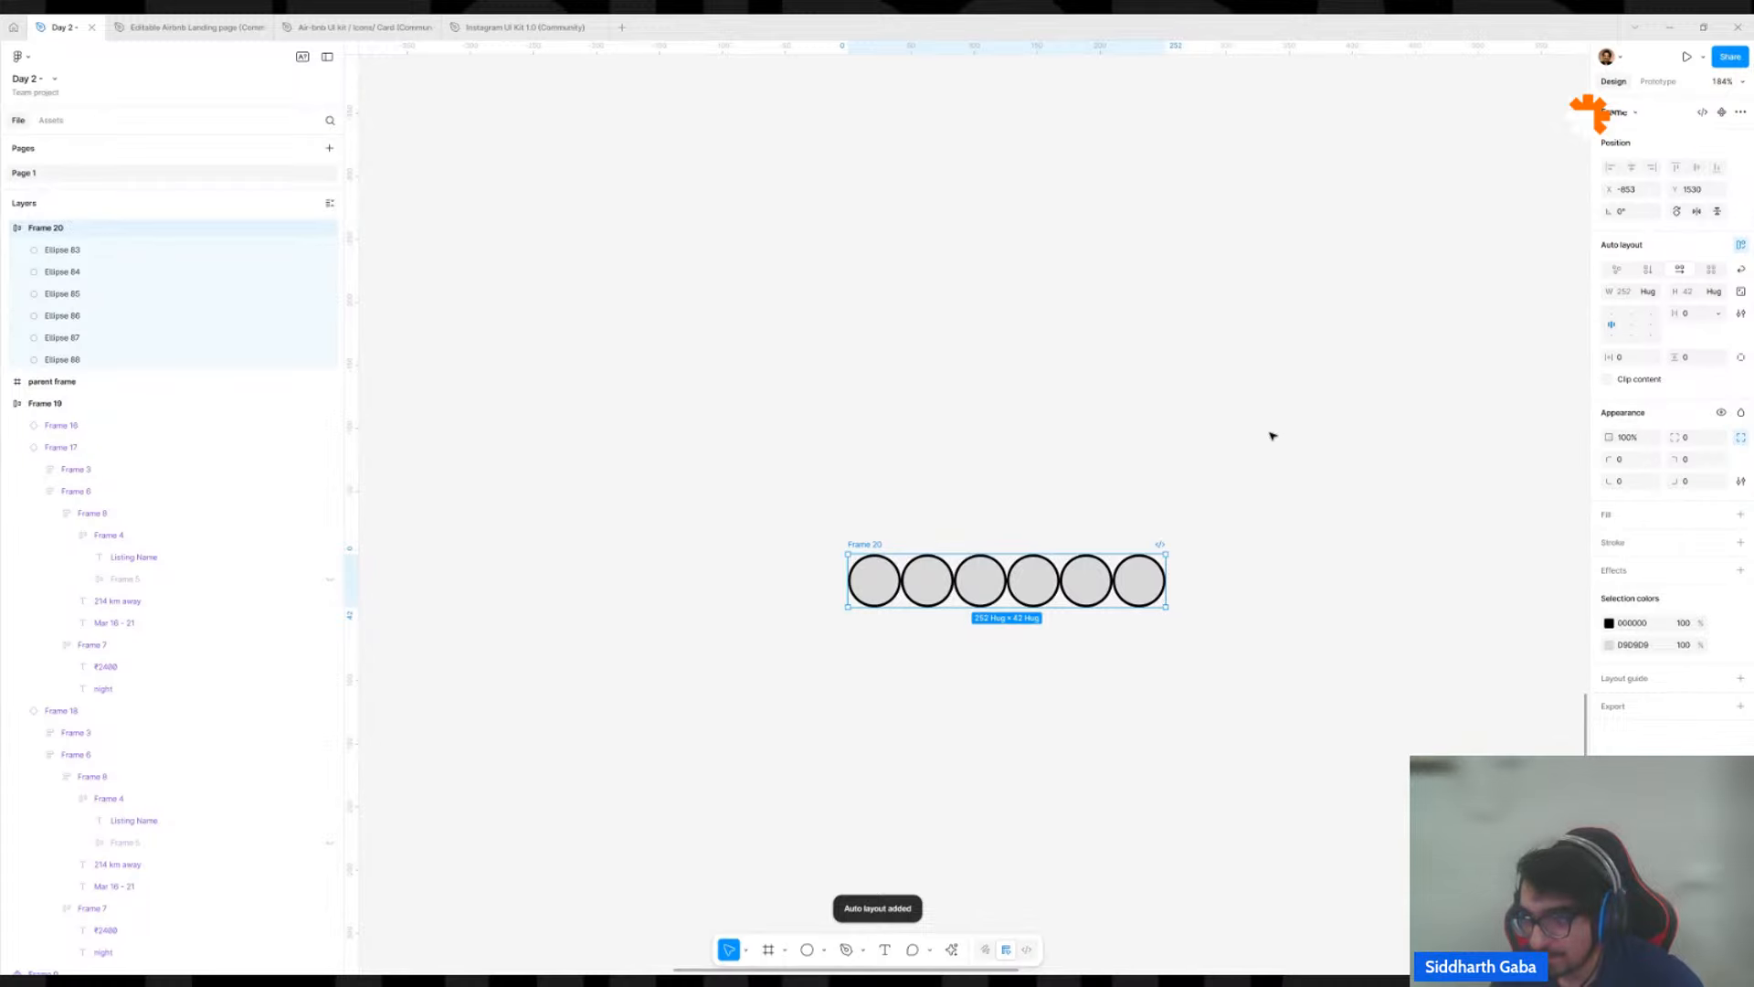
Set the stroke position of all six circles inside the auto layout frame to Outside.
key("Return")
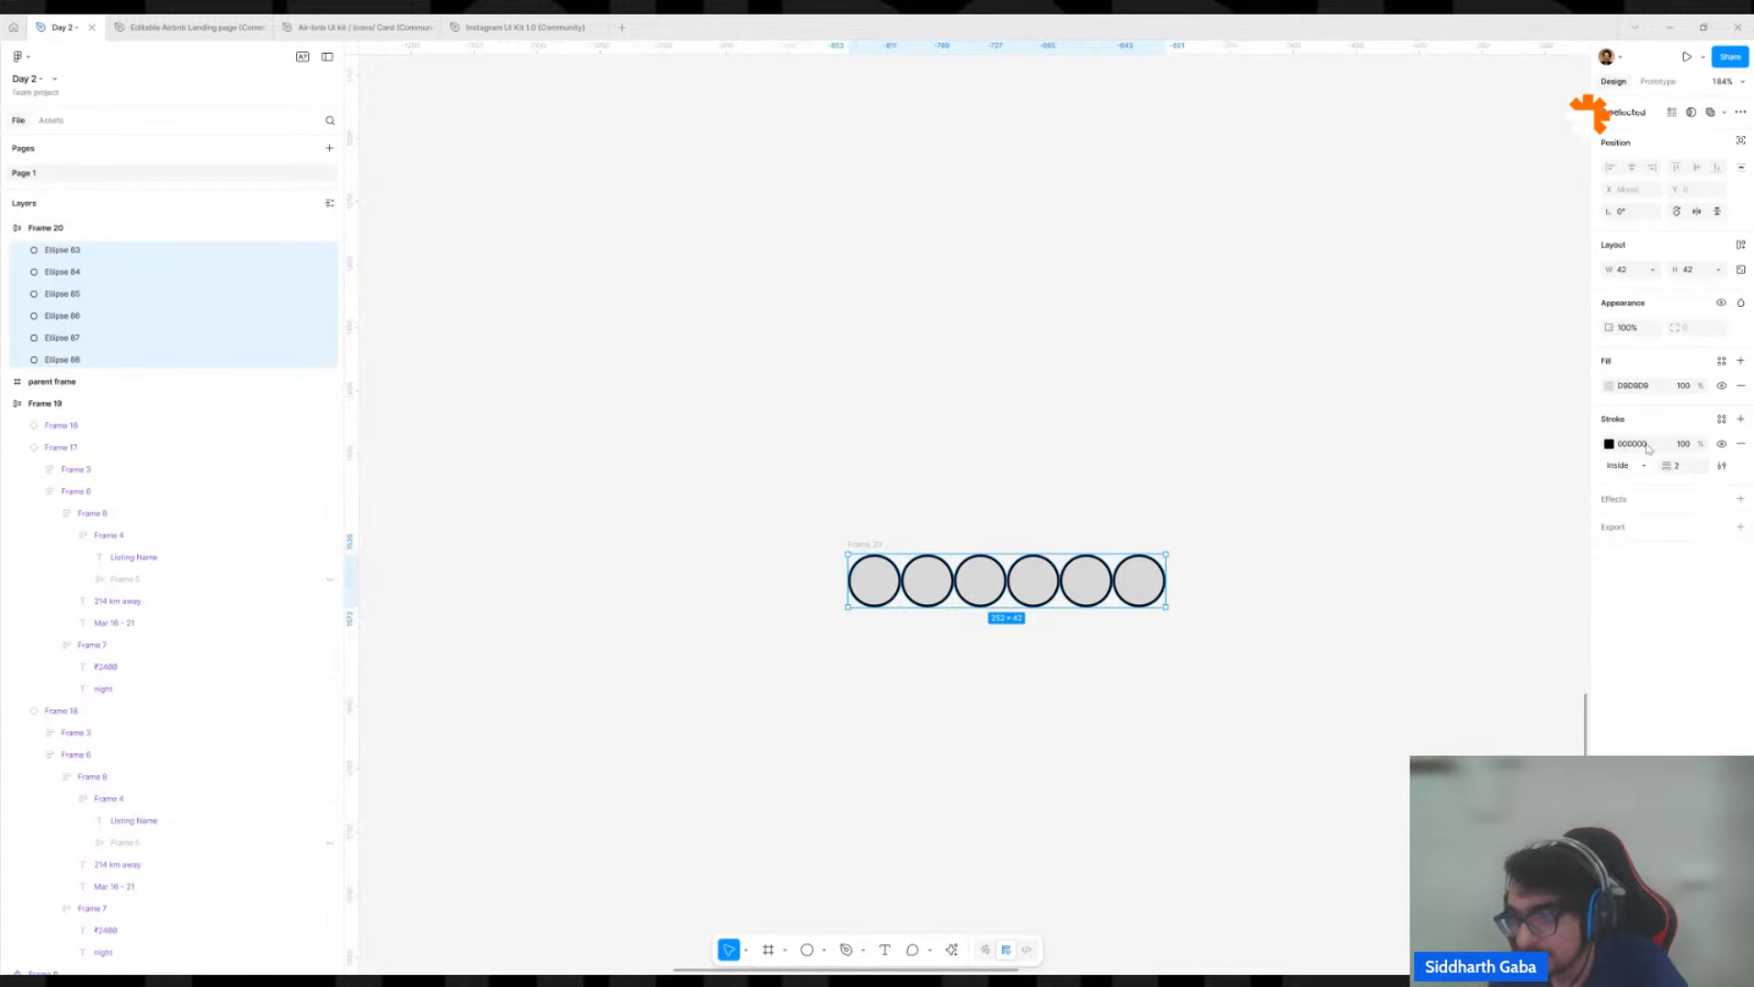
left_click(1683, 468)
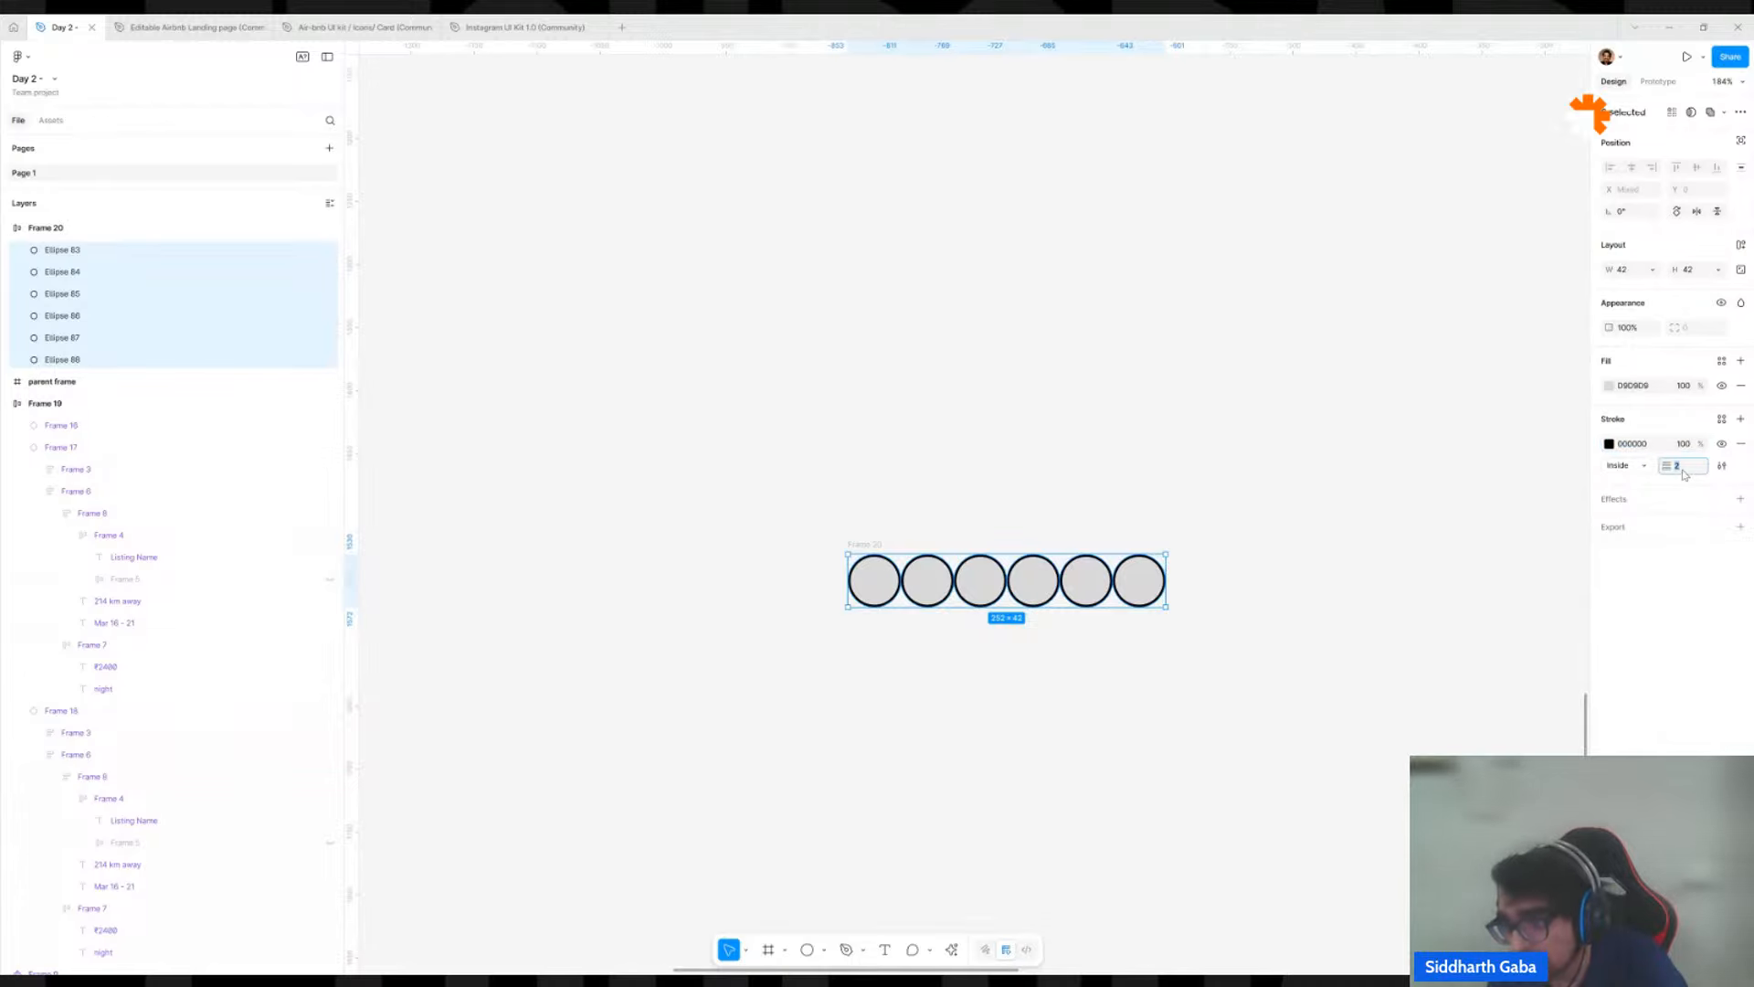
left_click(1628, 468)
left_click(1625, 484)
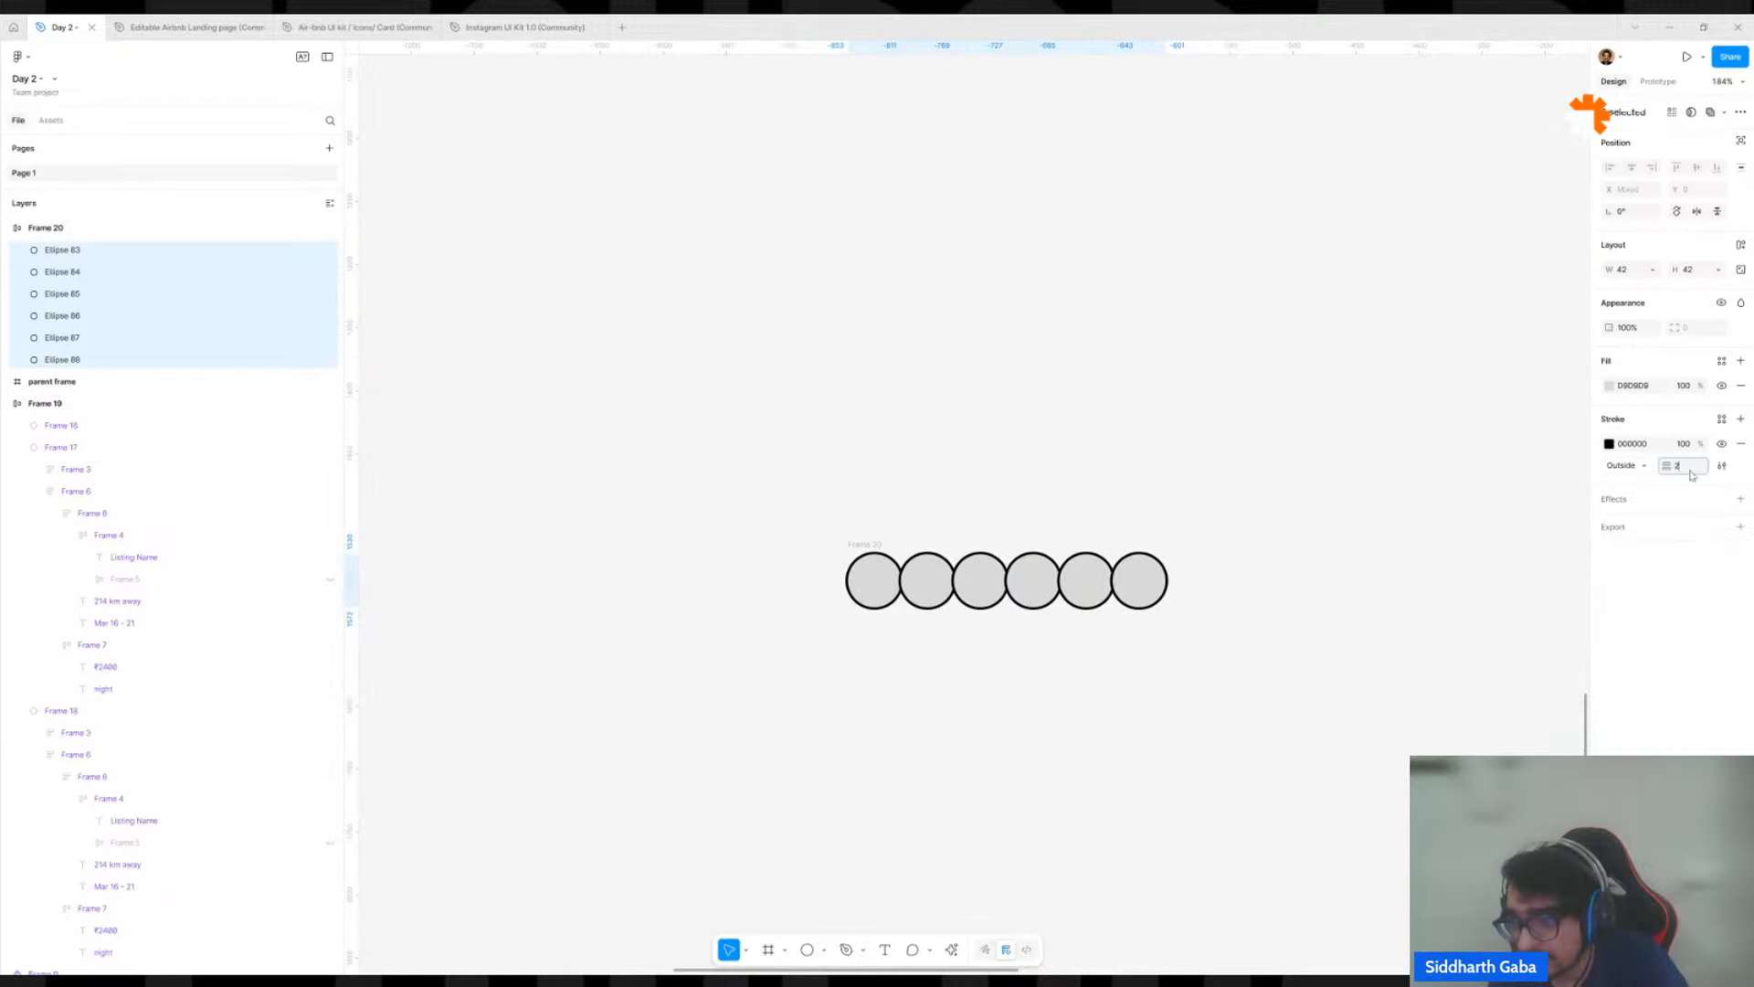
Set the stroke weight of the six circles to 12 and resize them to 100 × 100.
type("12")
key("Return")
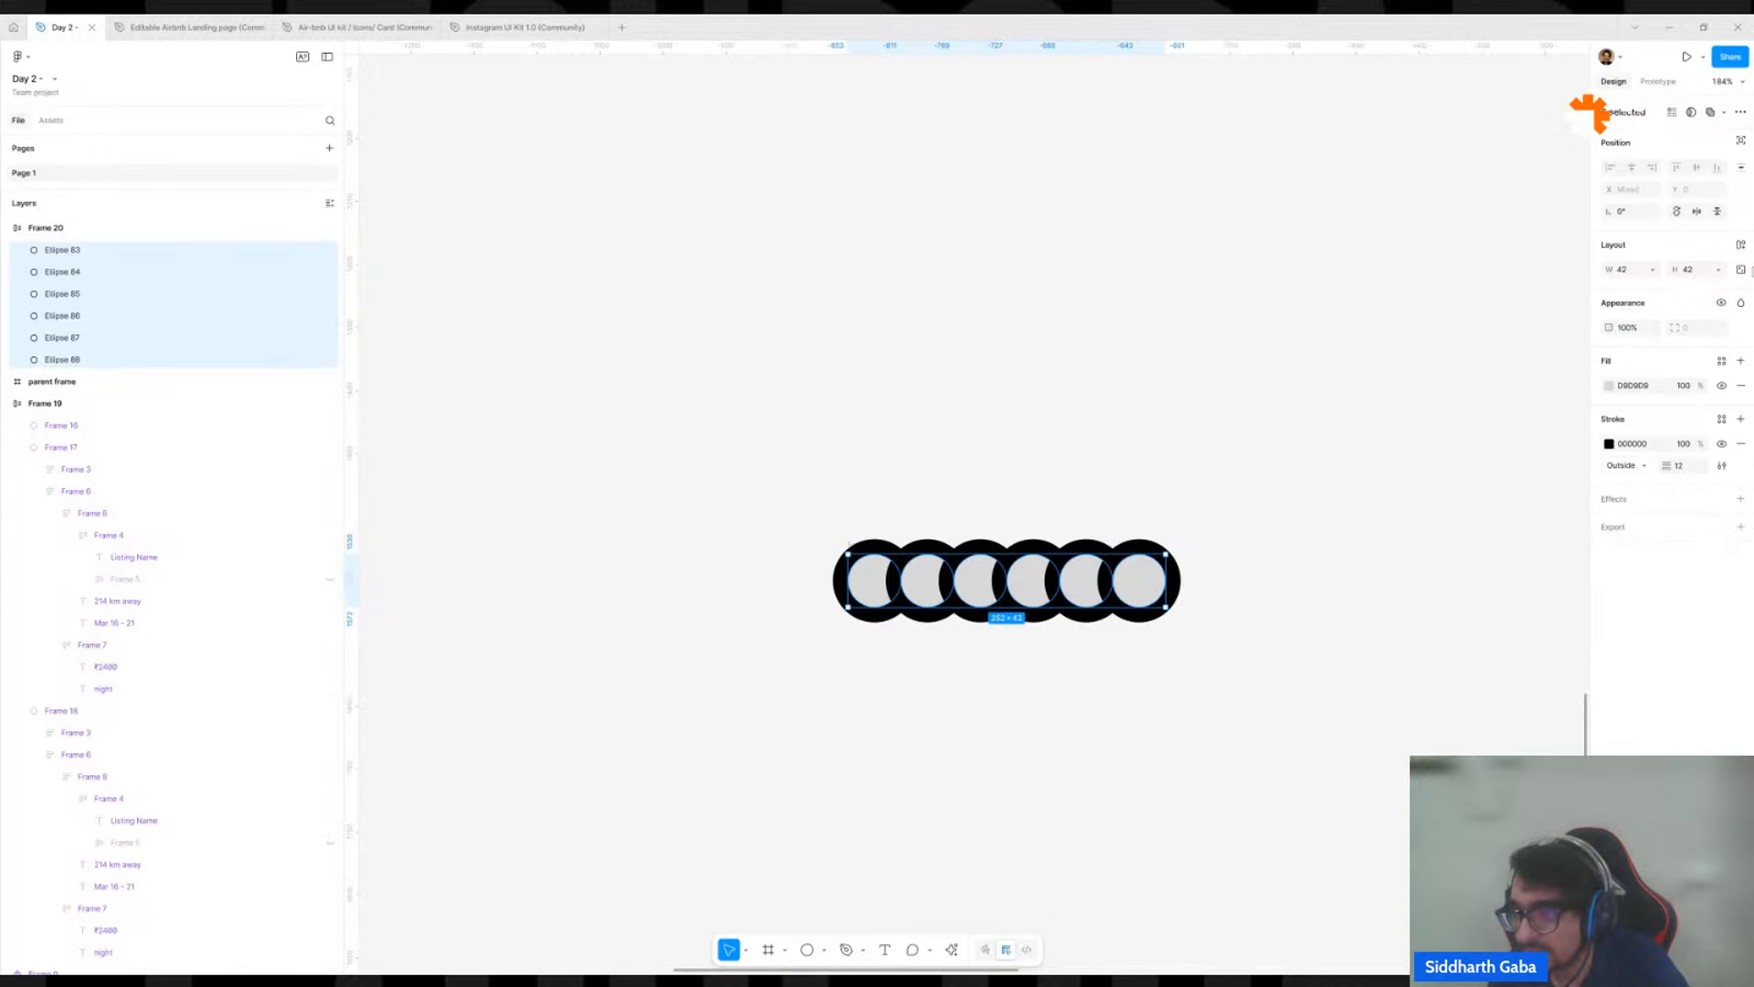
left_click(1701, 274)
type("100")
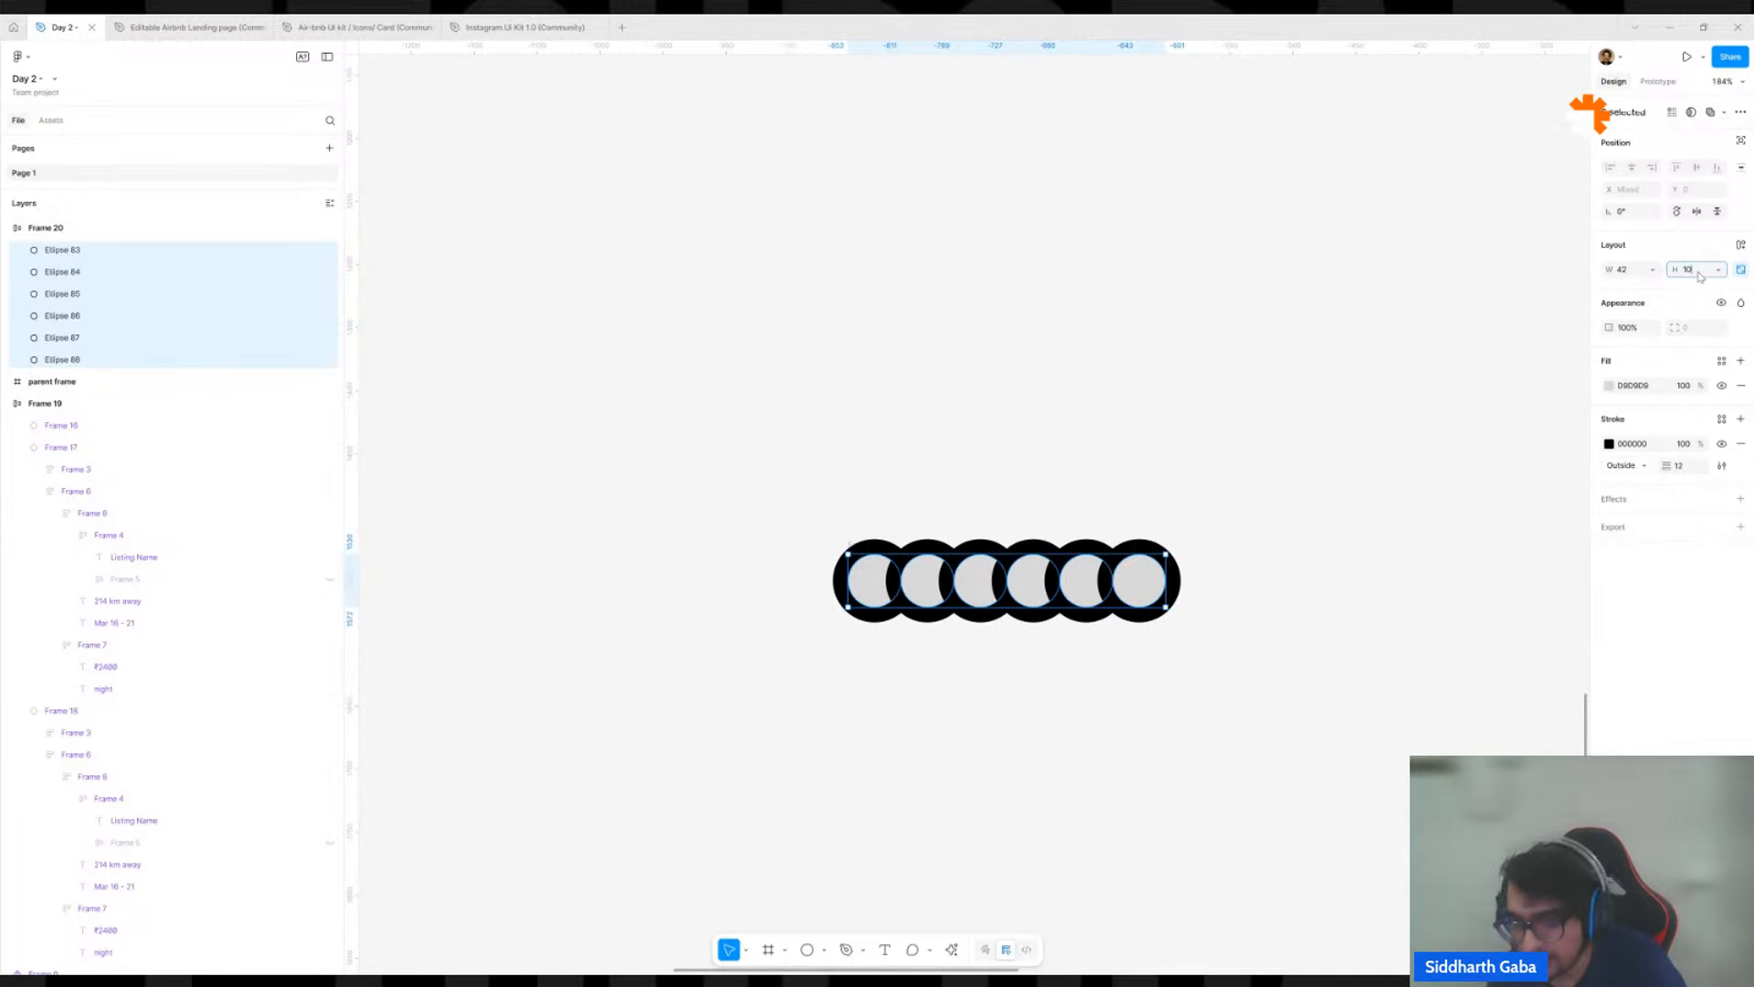
key("Return")
scroll(1371, 471, "down", 5)
left_click(1371, 425)
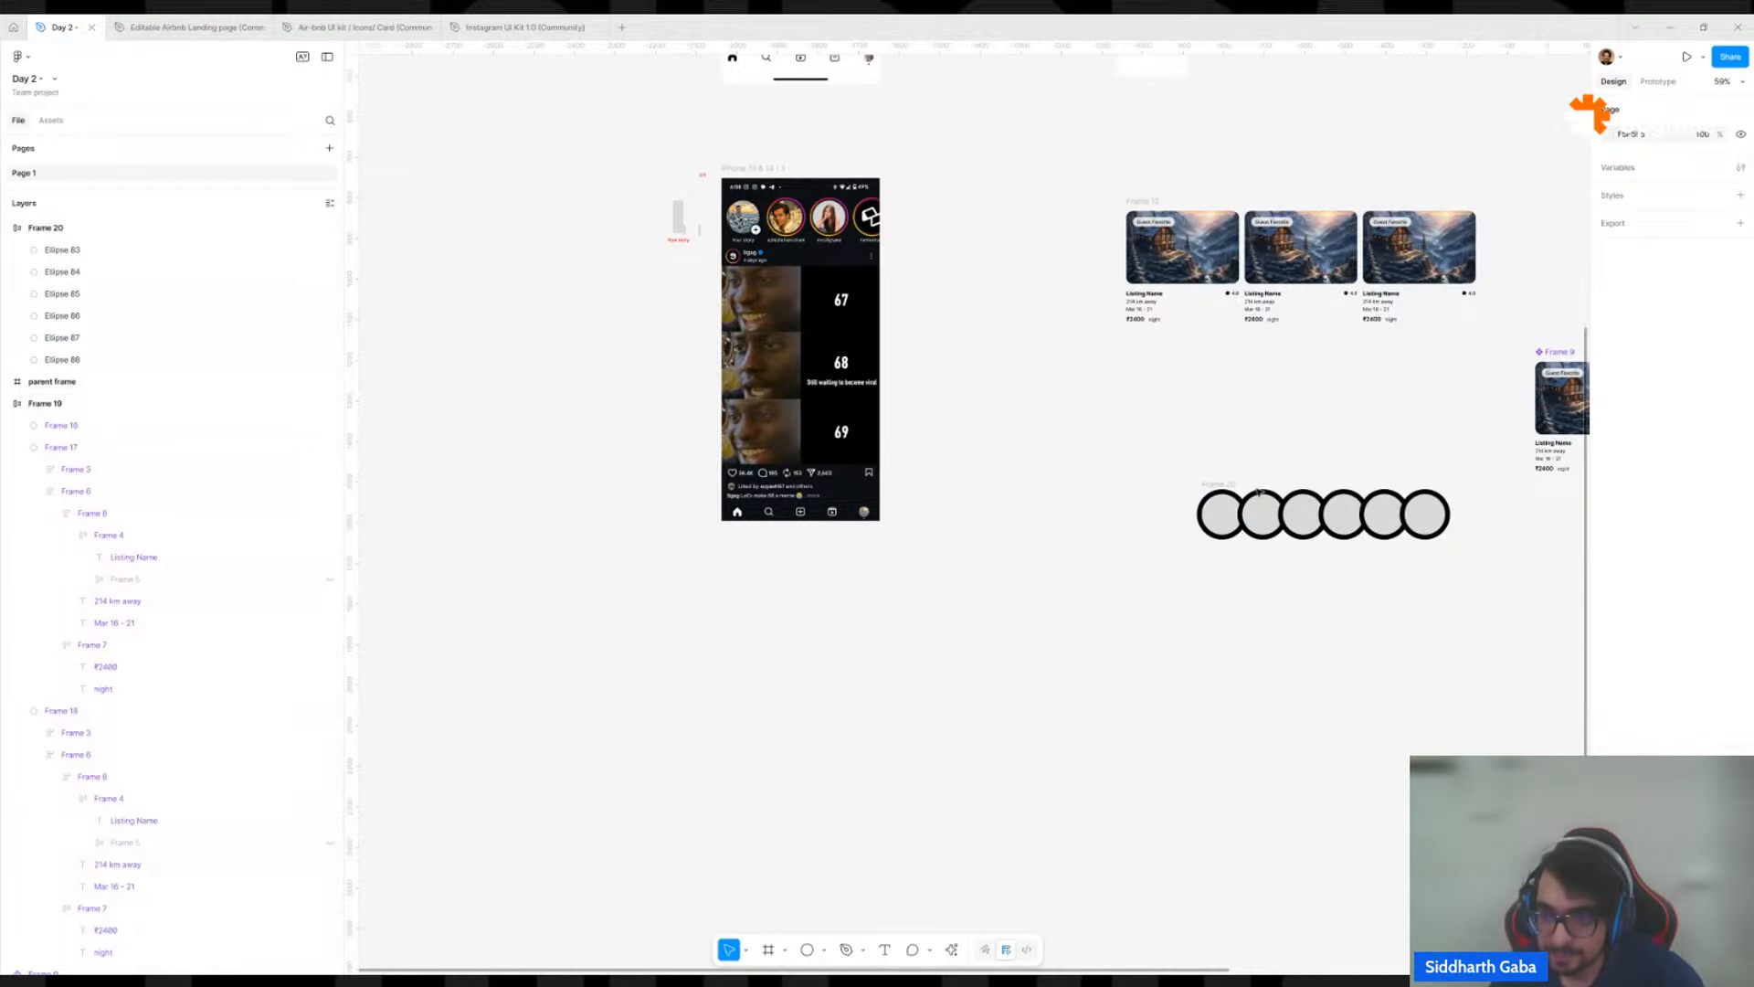
Move the circle row frame into the open space between the Instagram screen and the listing cards, keeping its content left-aligned and vertically centred.
left_click_drag(1216, 493, 1058, 539)
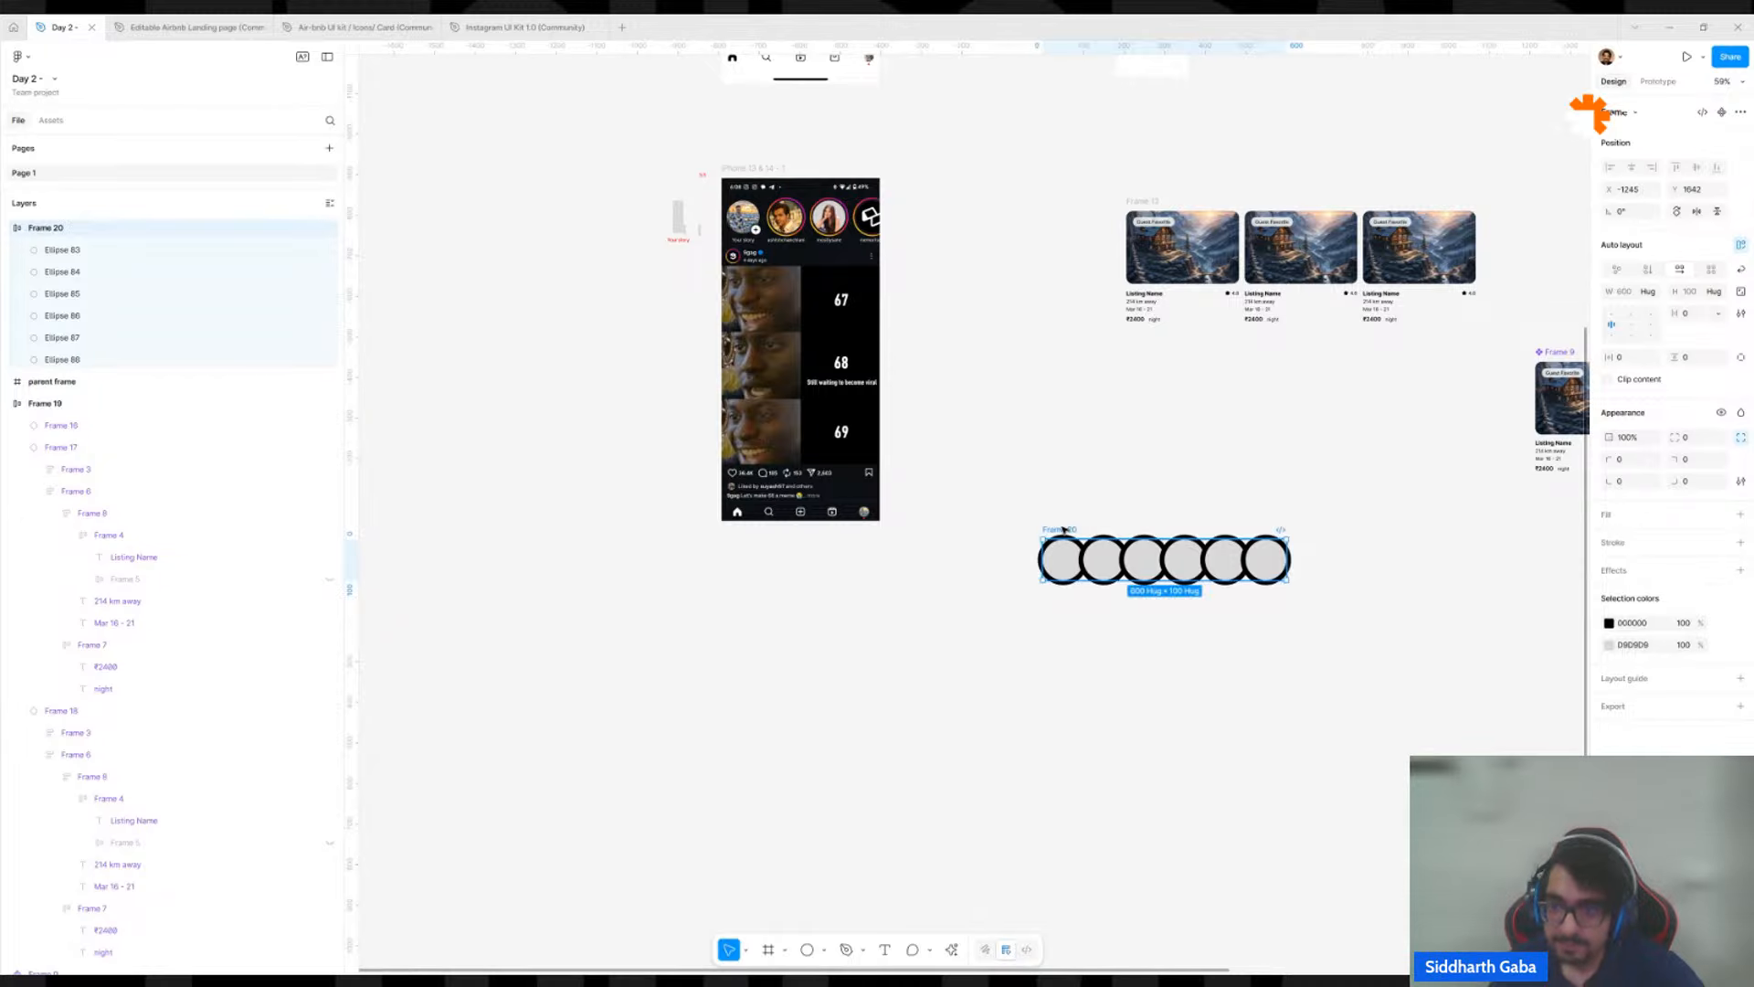
scroll(1214, 713, "up", 5)
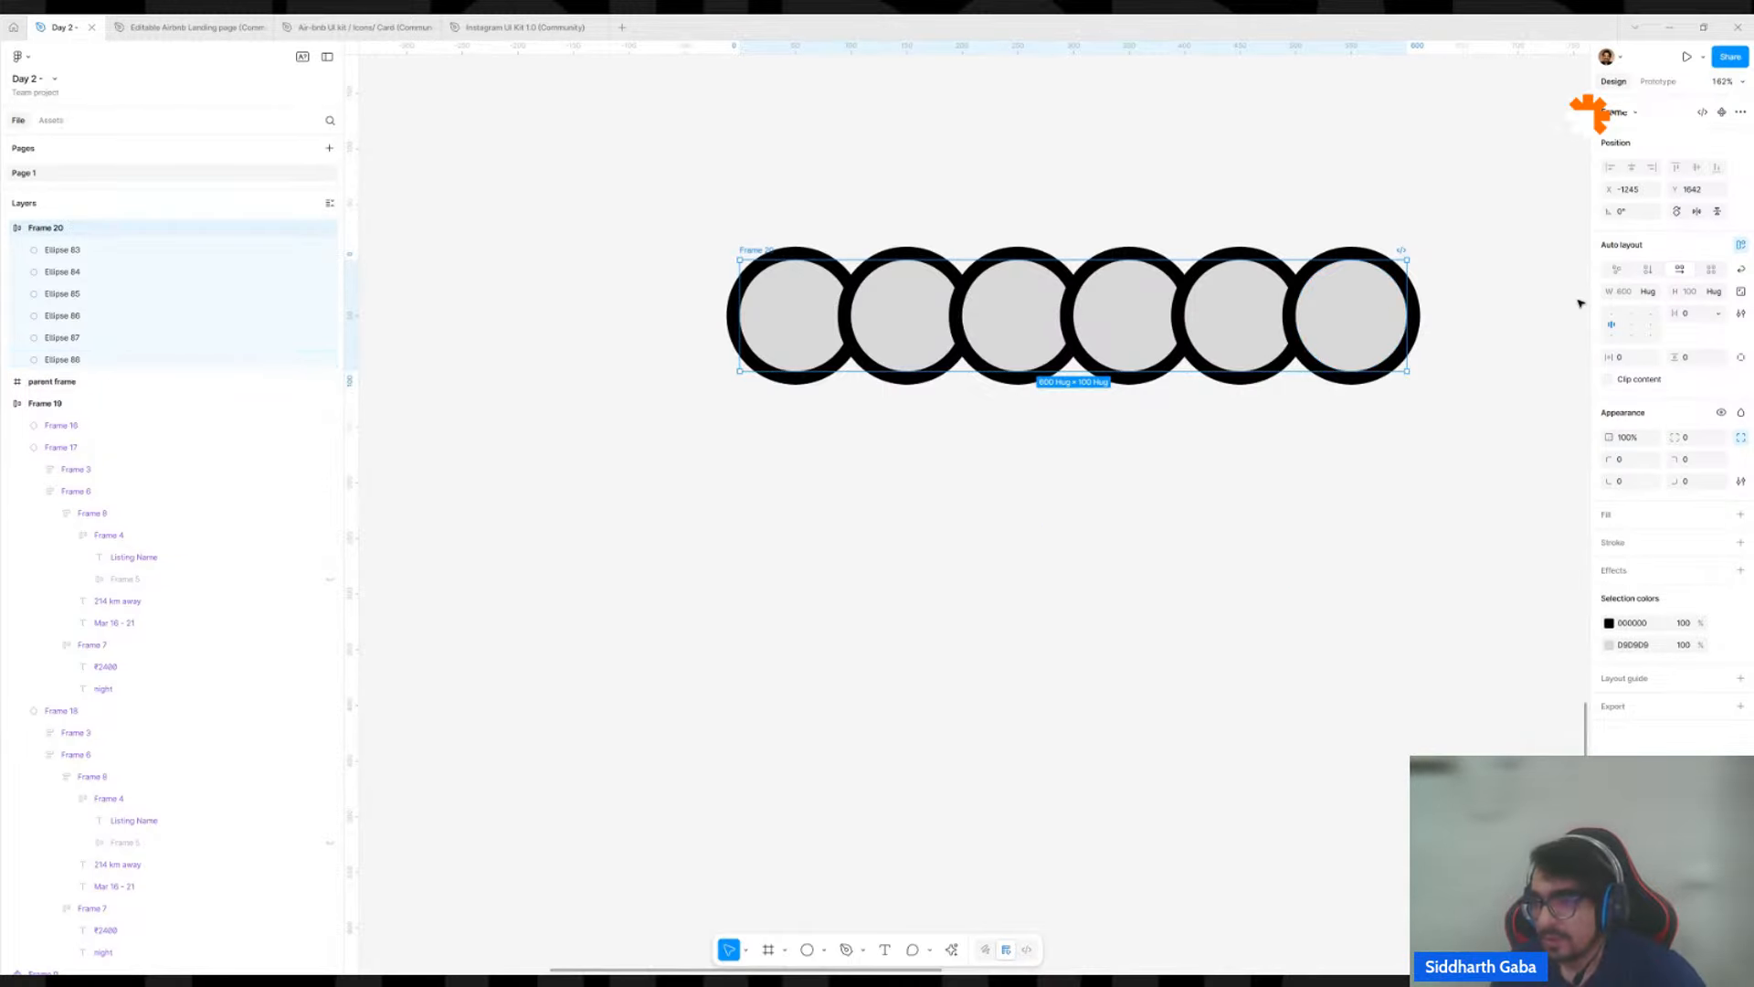
left_click(1610, 324)
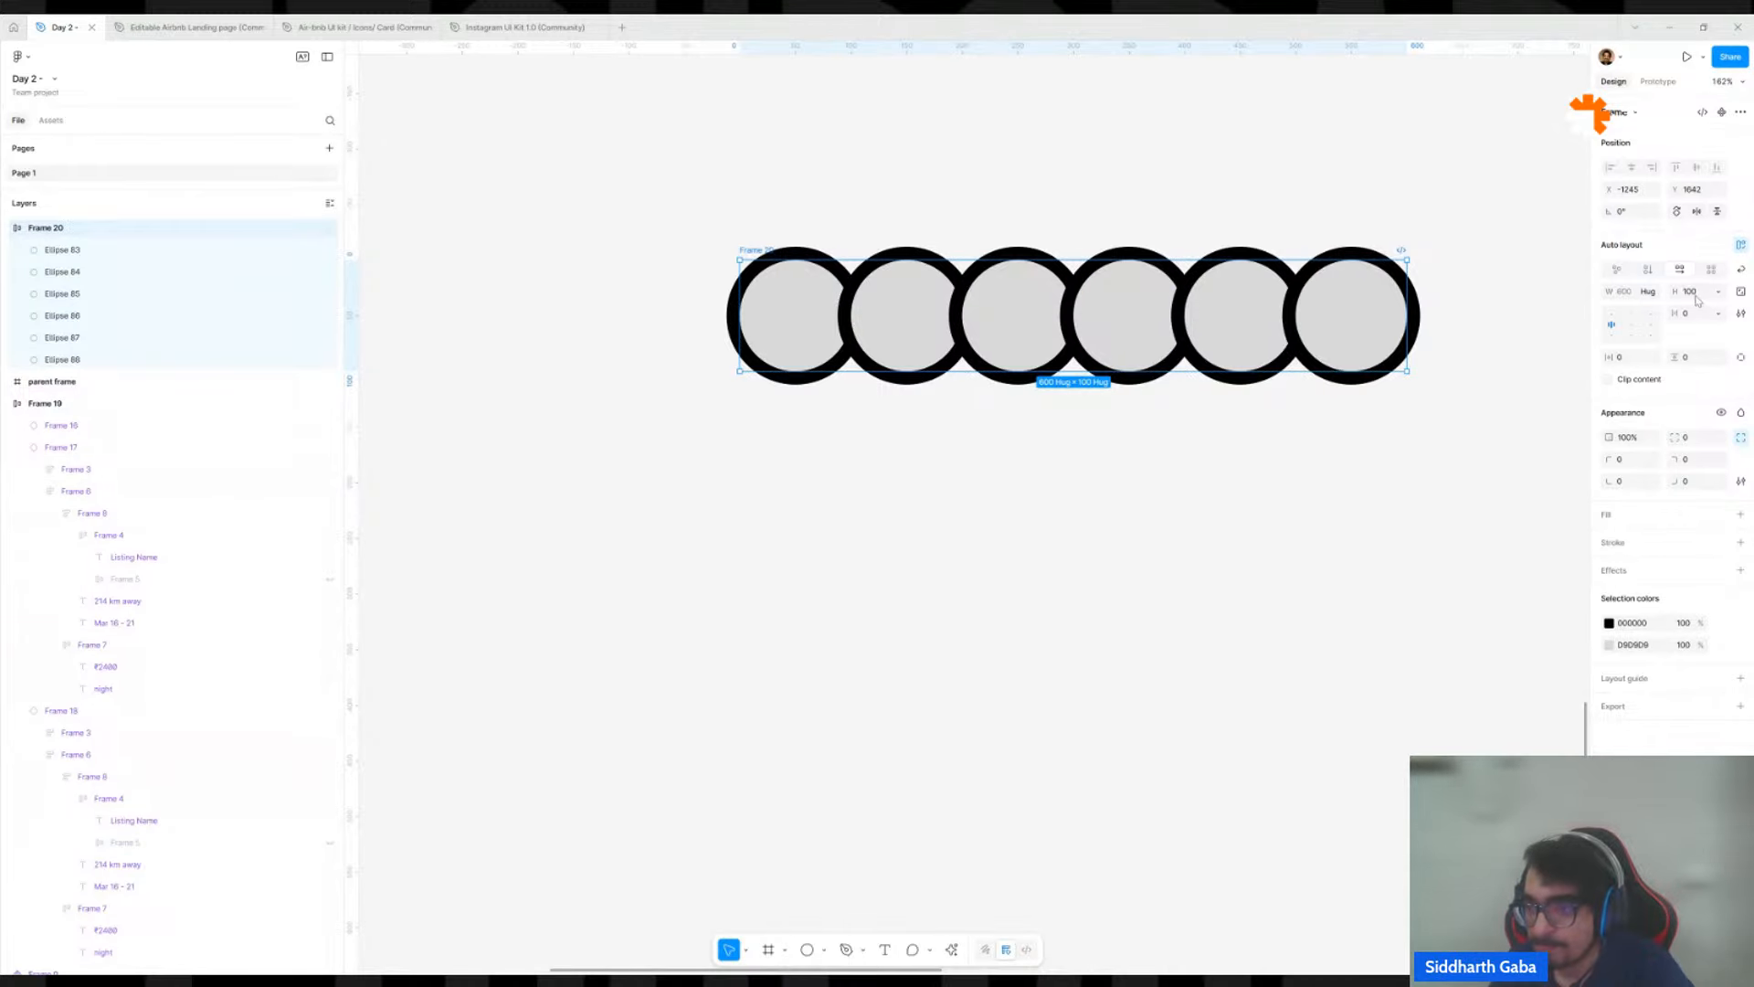
left_click(1331, 339)
scroll(1140, 513, "up", 3)
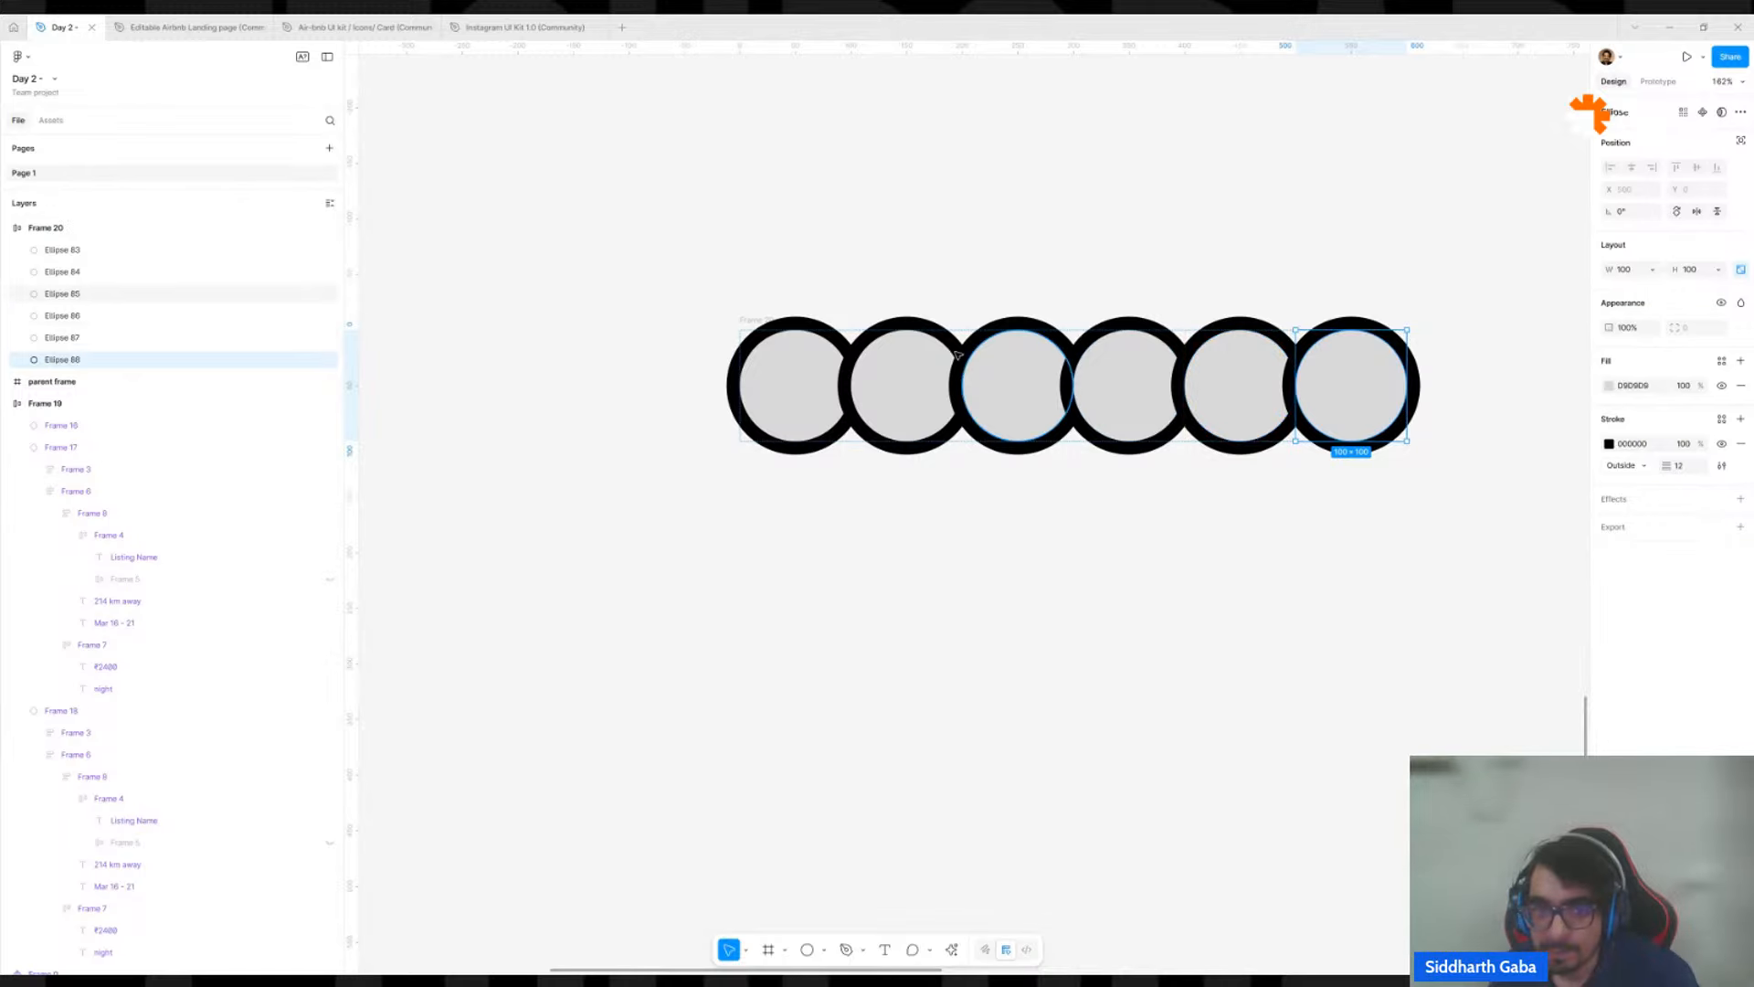
Set the circle row's auto layout to count strokes as Included.
left_click(745, 320)
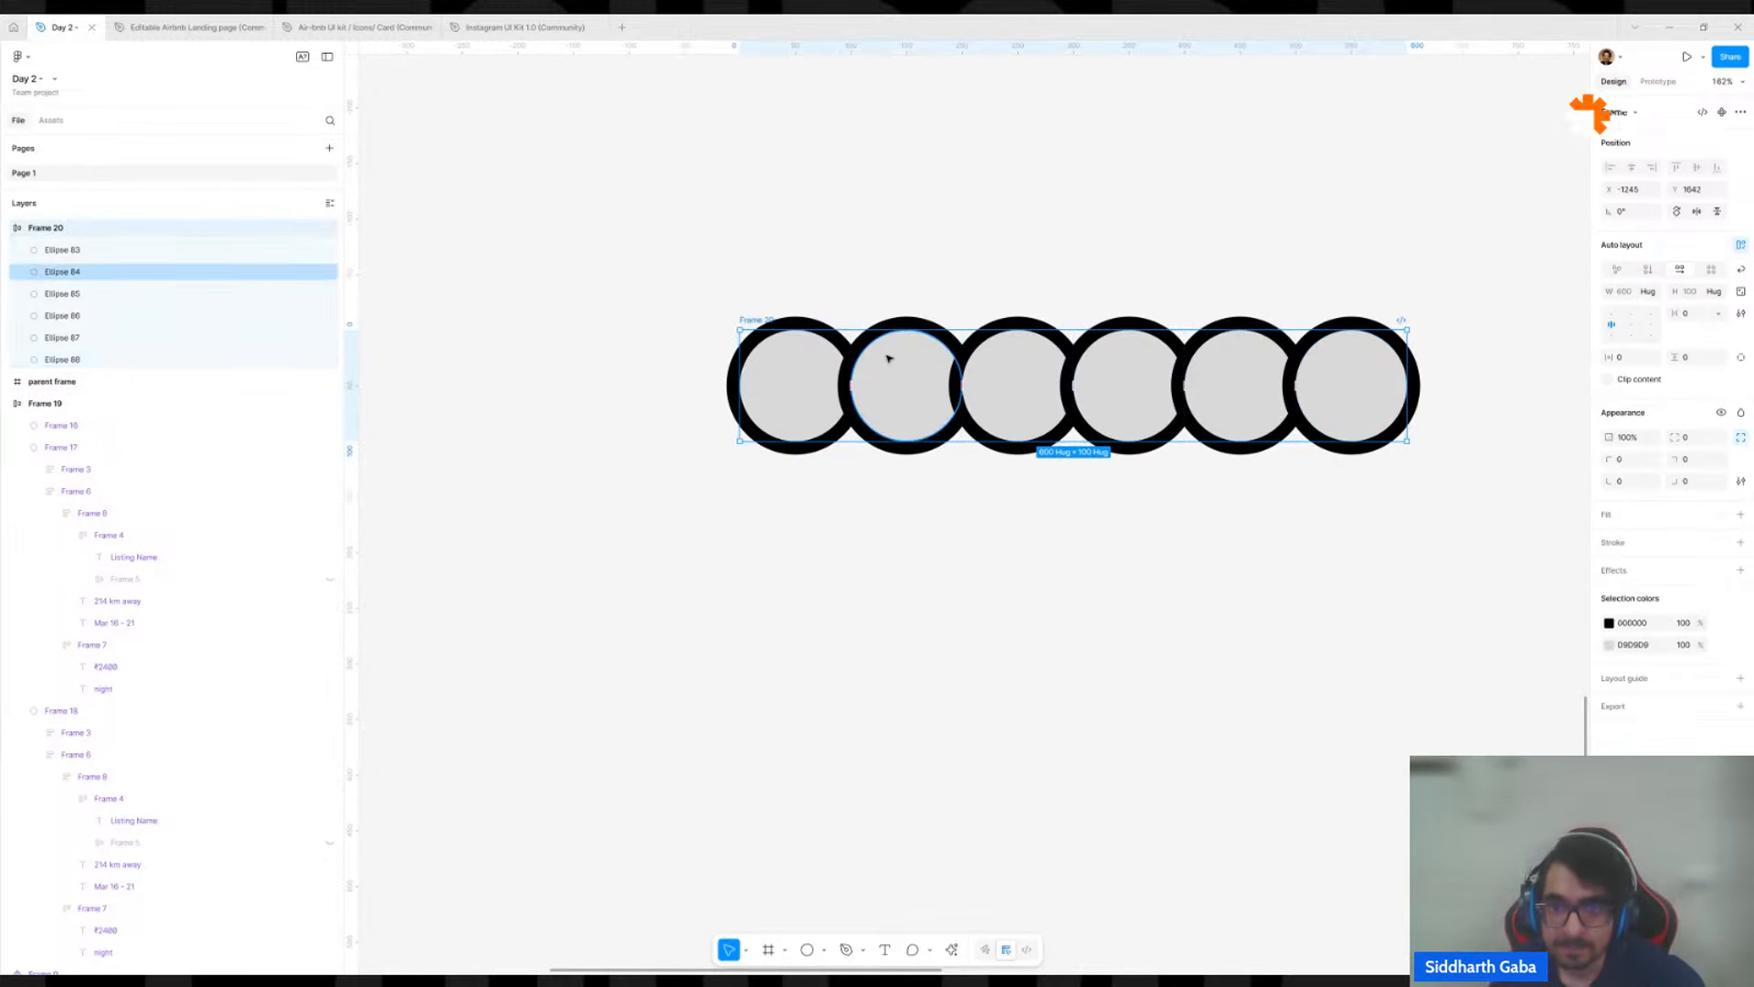
left_click(1742, 313)
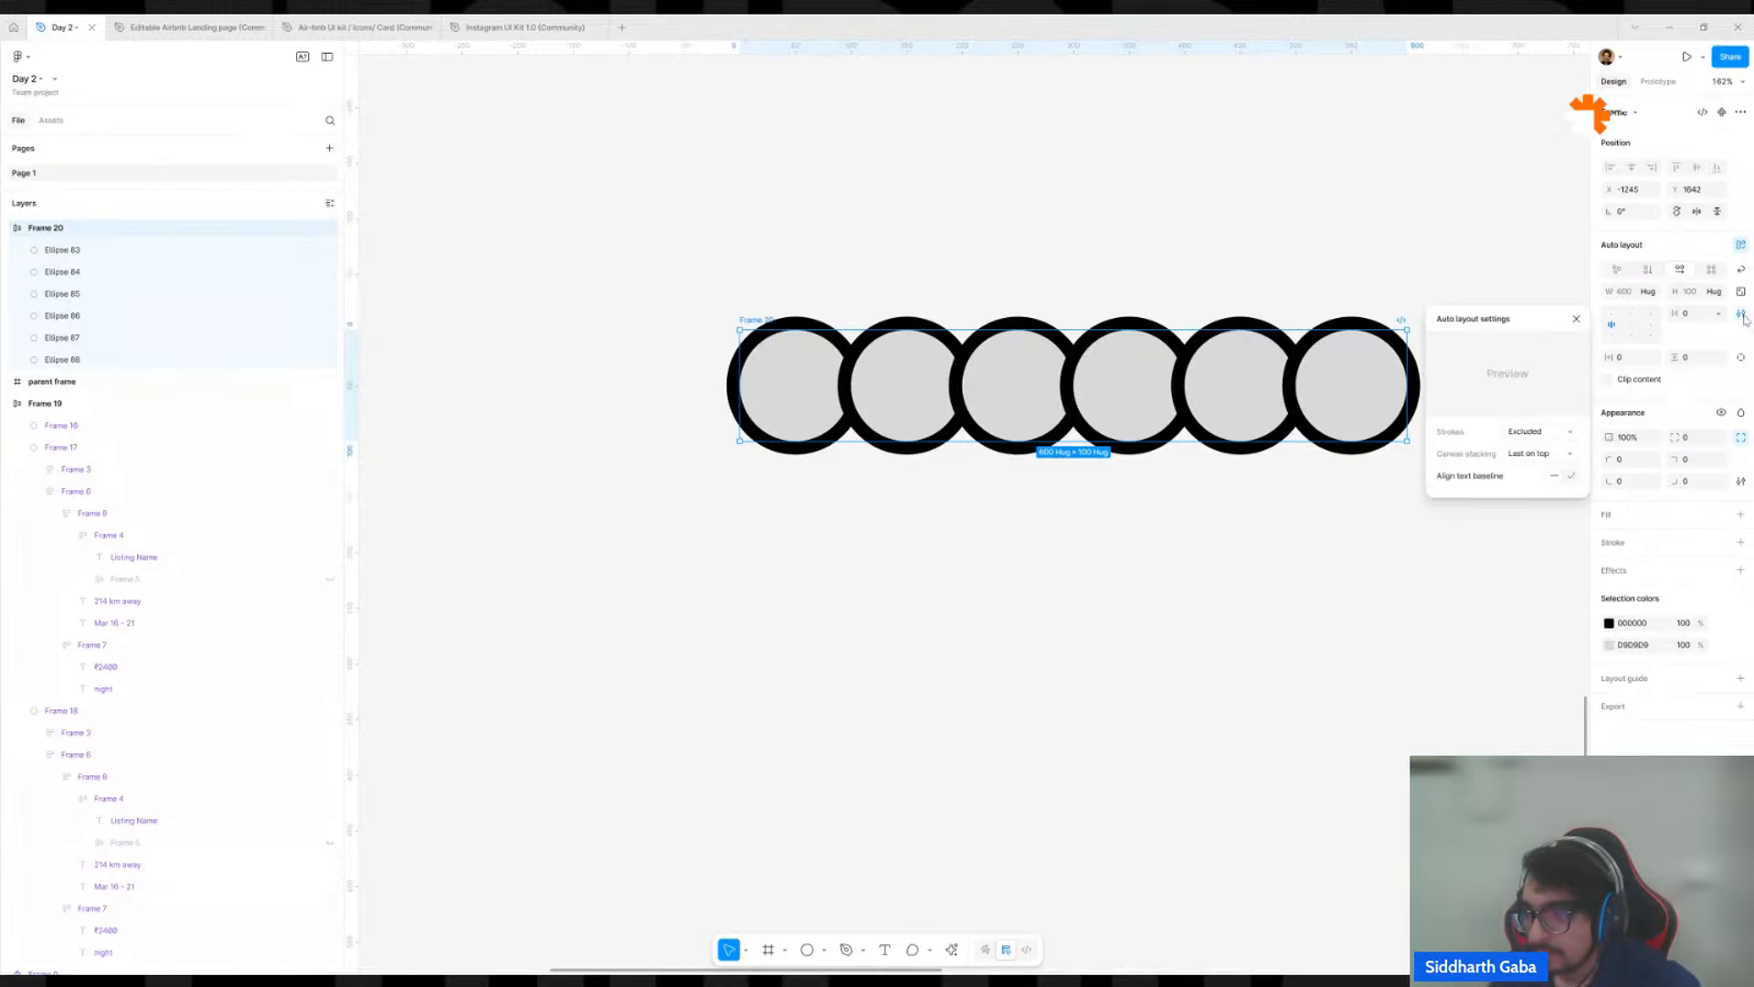
left_click(1551, 436)
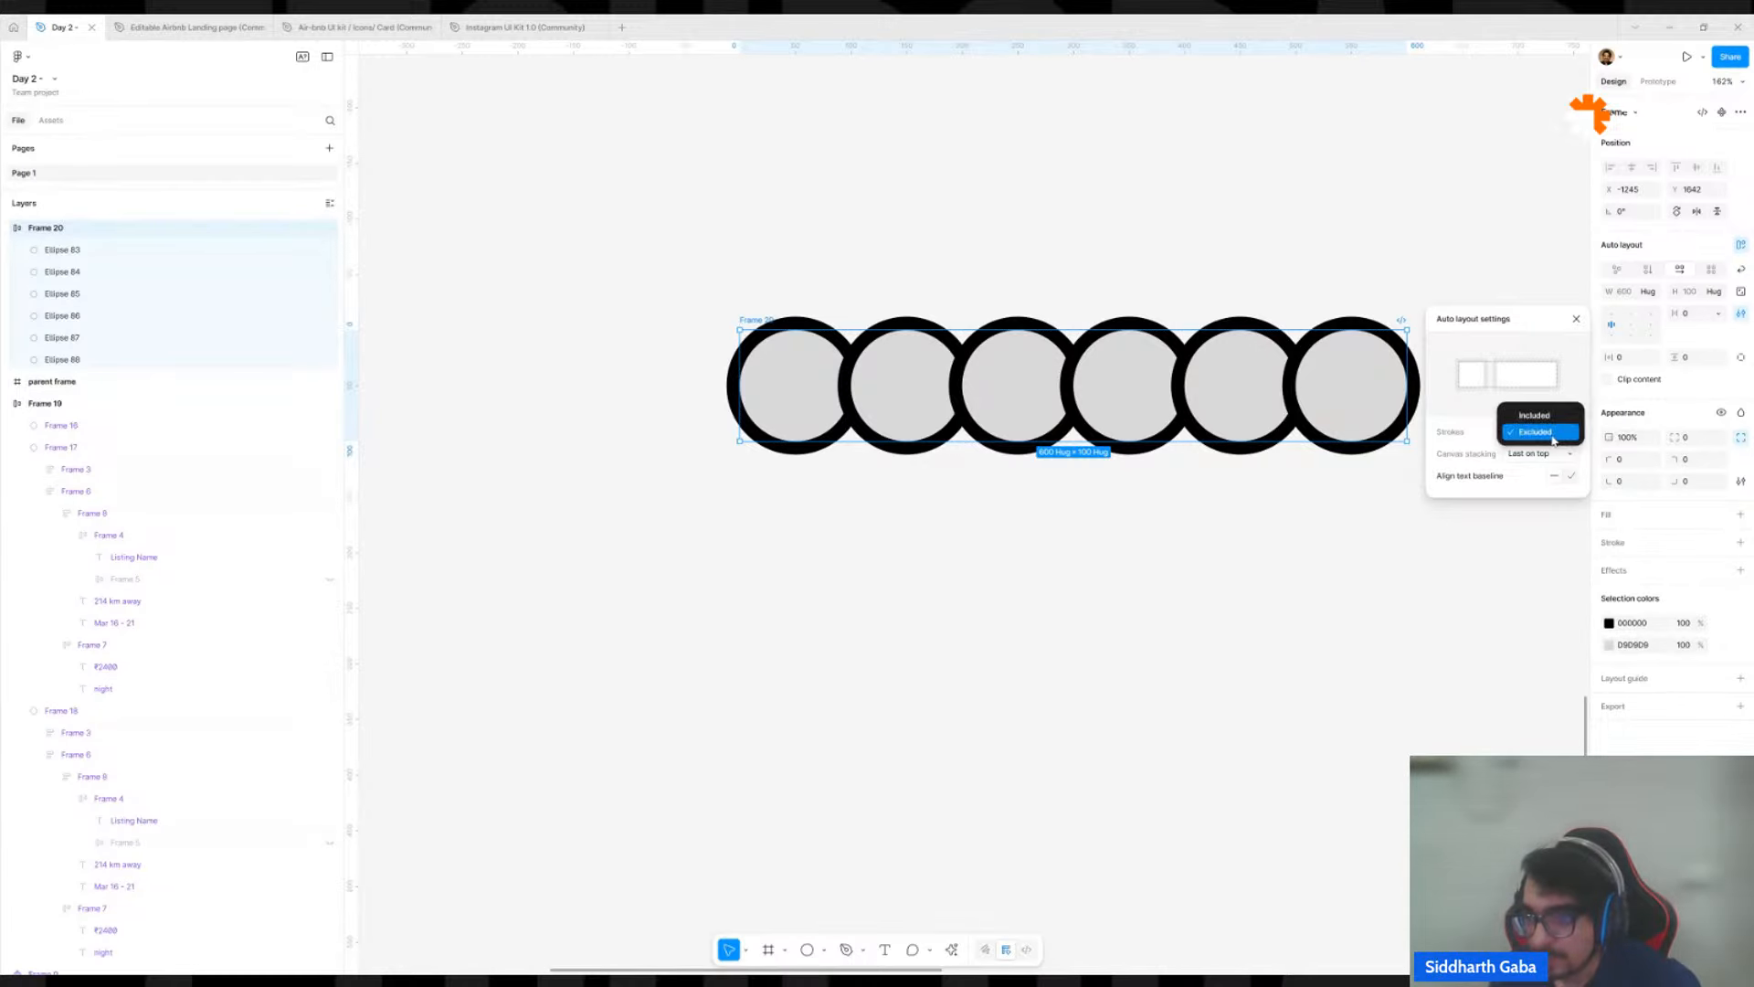
left_click(1542, 416)
Compare the circle row's spacing with strokes Excluded and Included several times, ending on Included.
left_click(1551, 434)
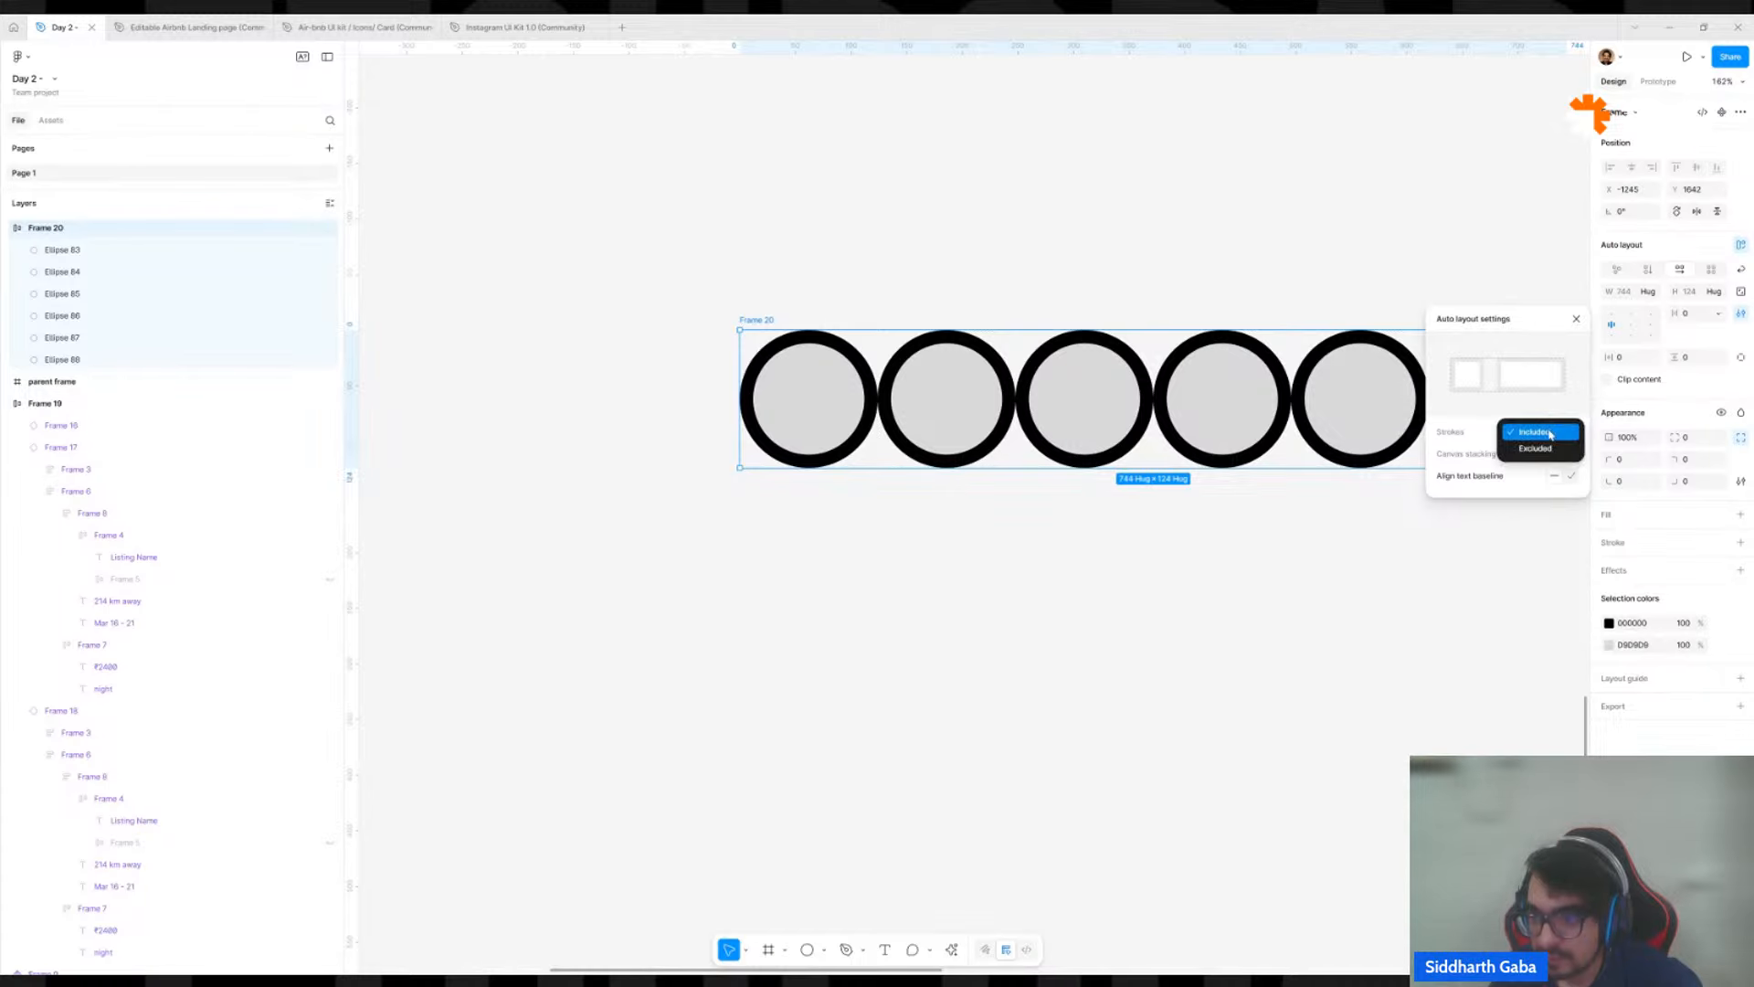
left_click(1544, 448)
left_click(1542, 431)
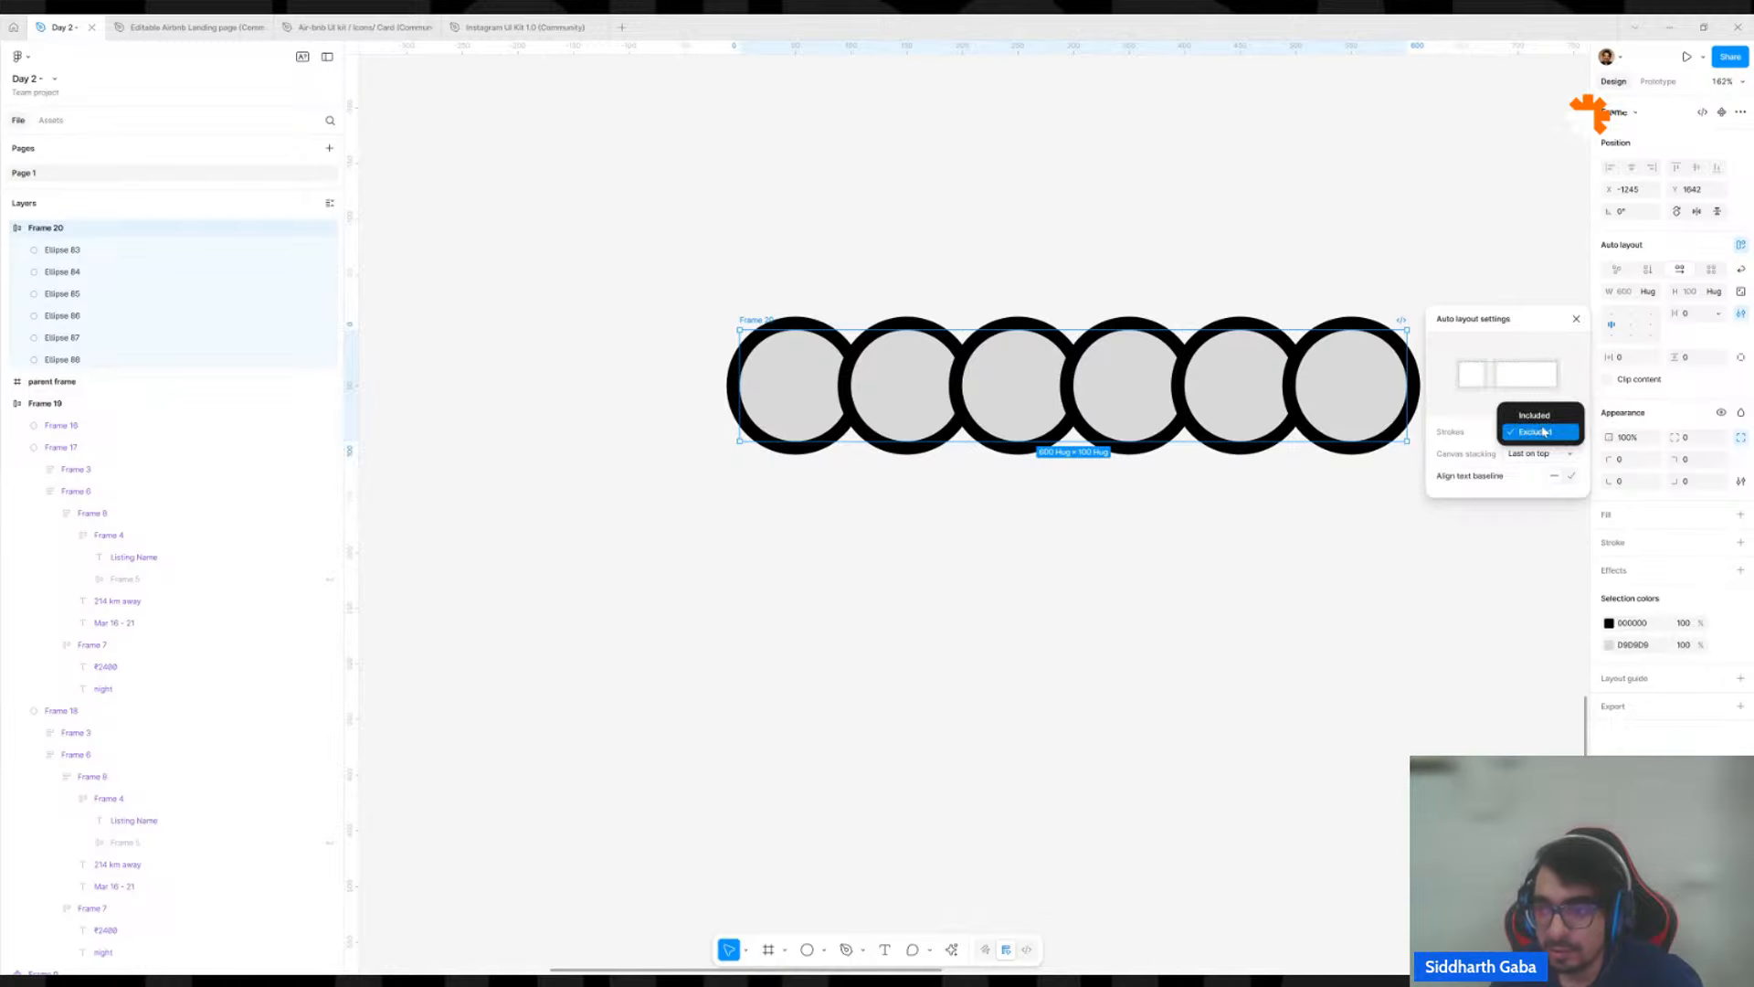
left_click(1542, 416)
left_click(1542, 435)
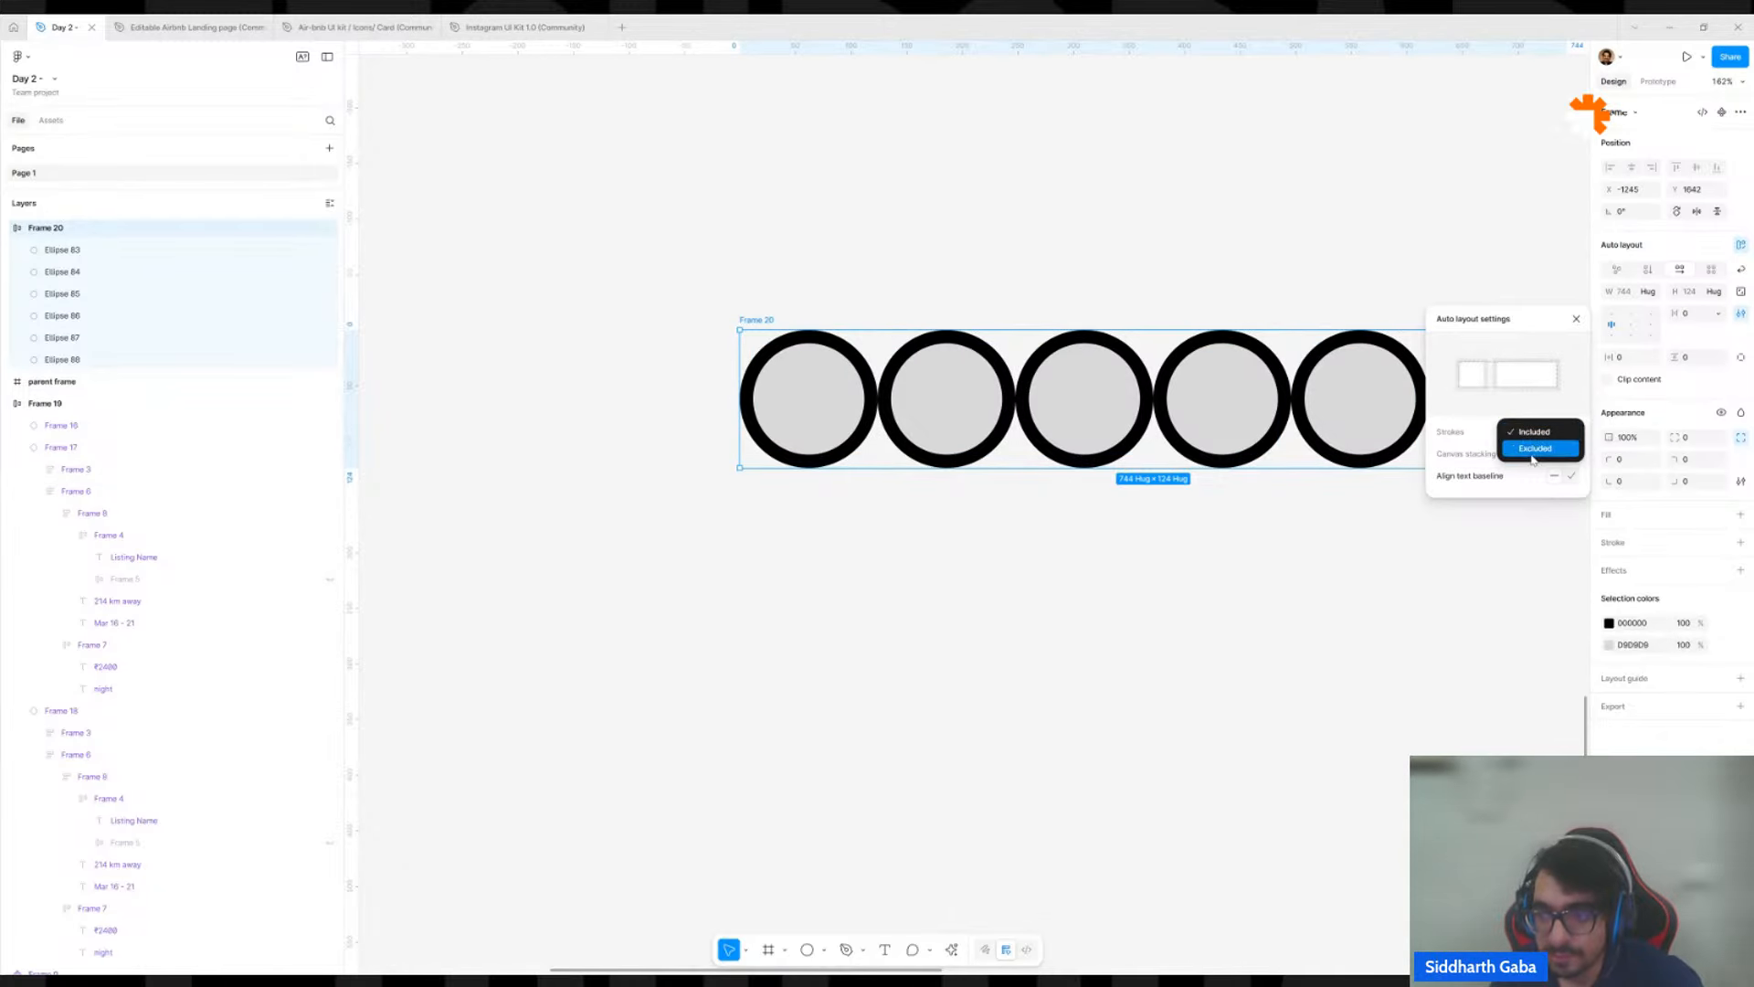
left_click(1535, 449)
left_click(1522, 435)
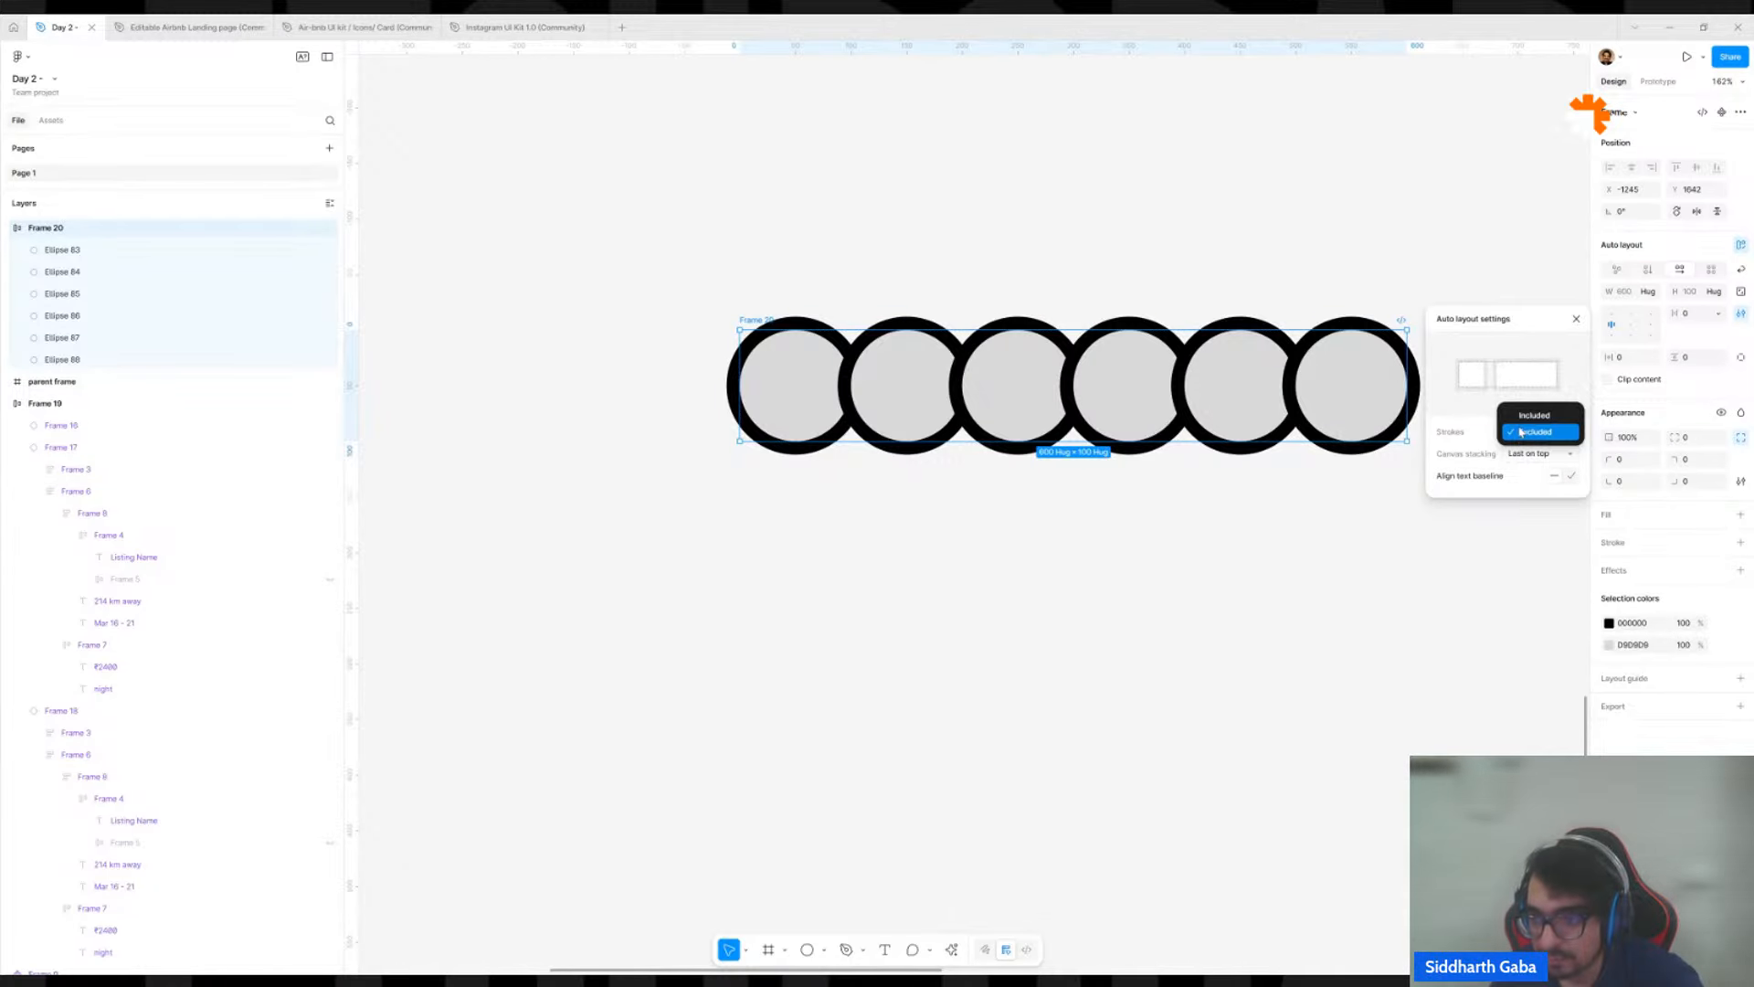
left_click(1521, 421)
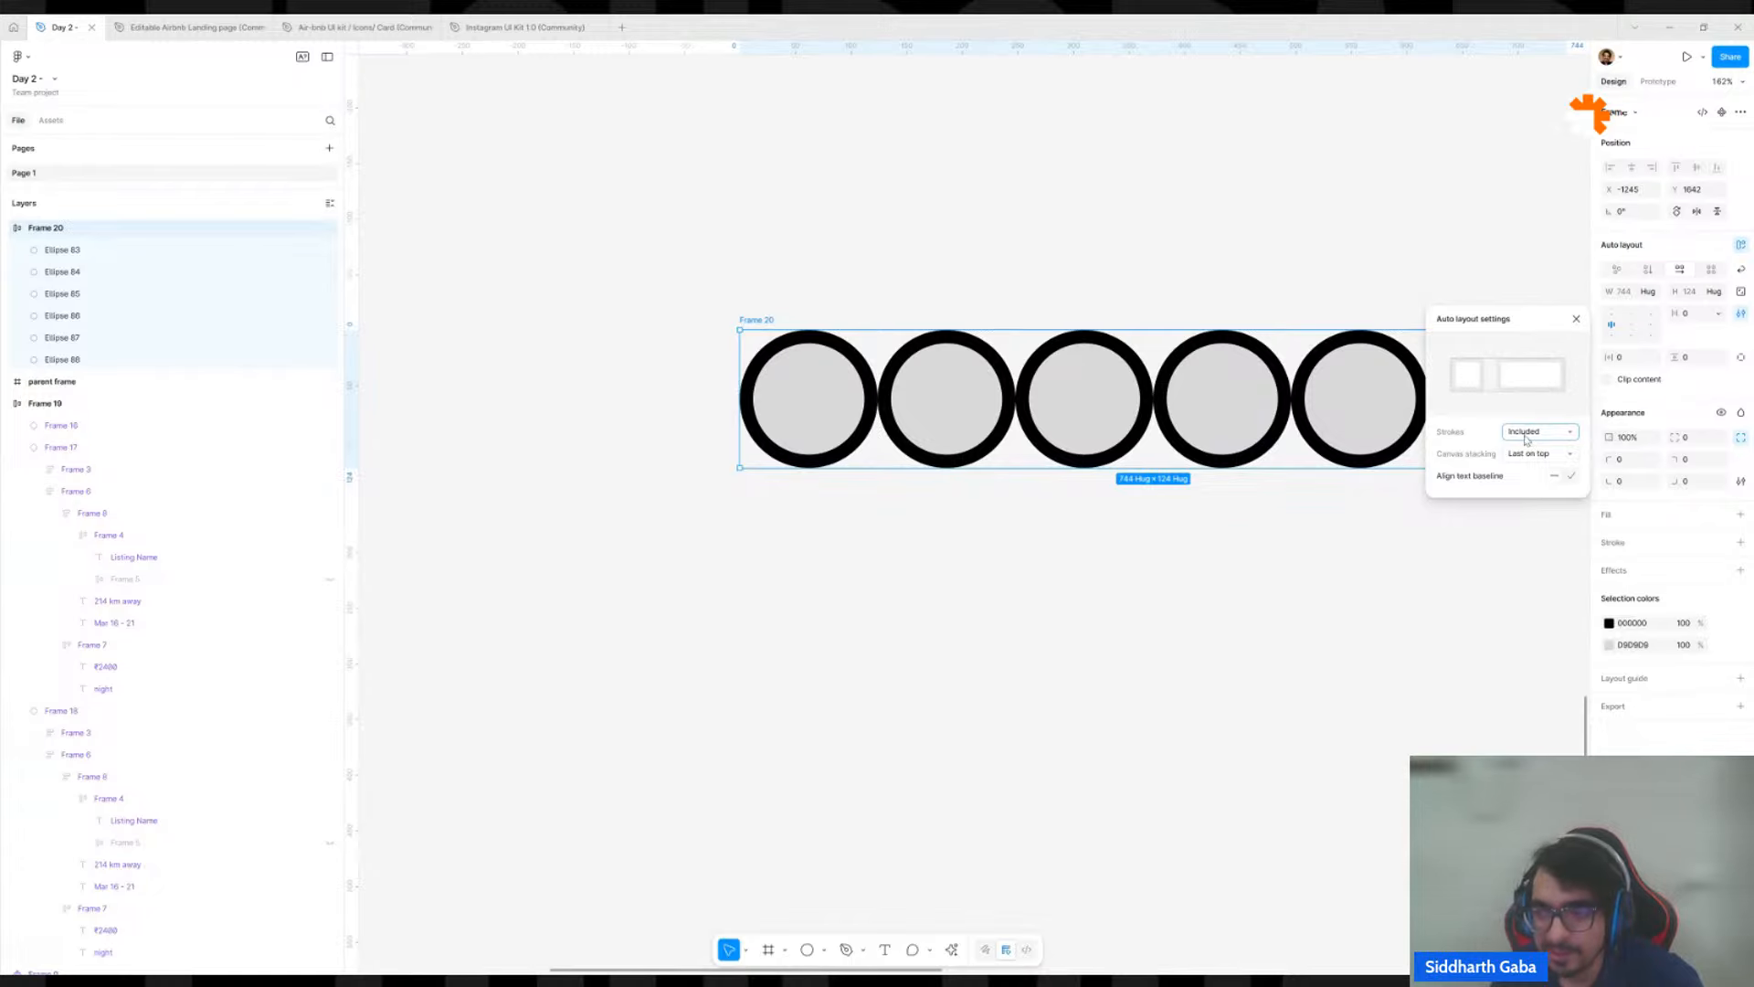
left_click(1528, 432)
left_click(1525, 449)
left_click(1525, 438)
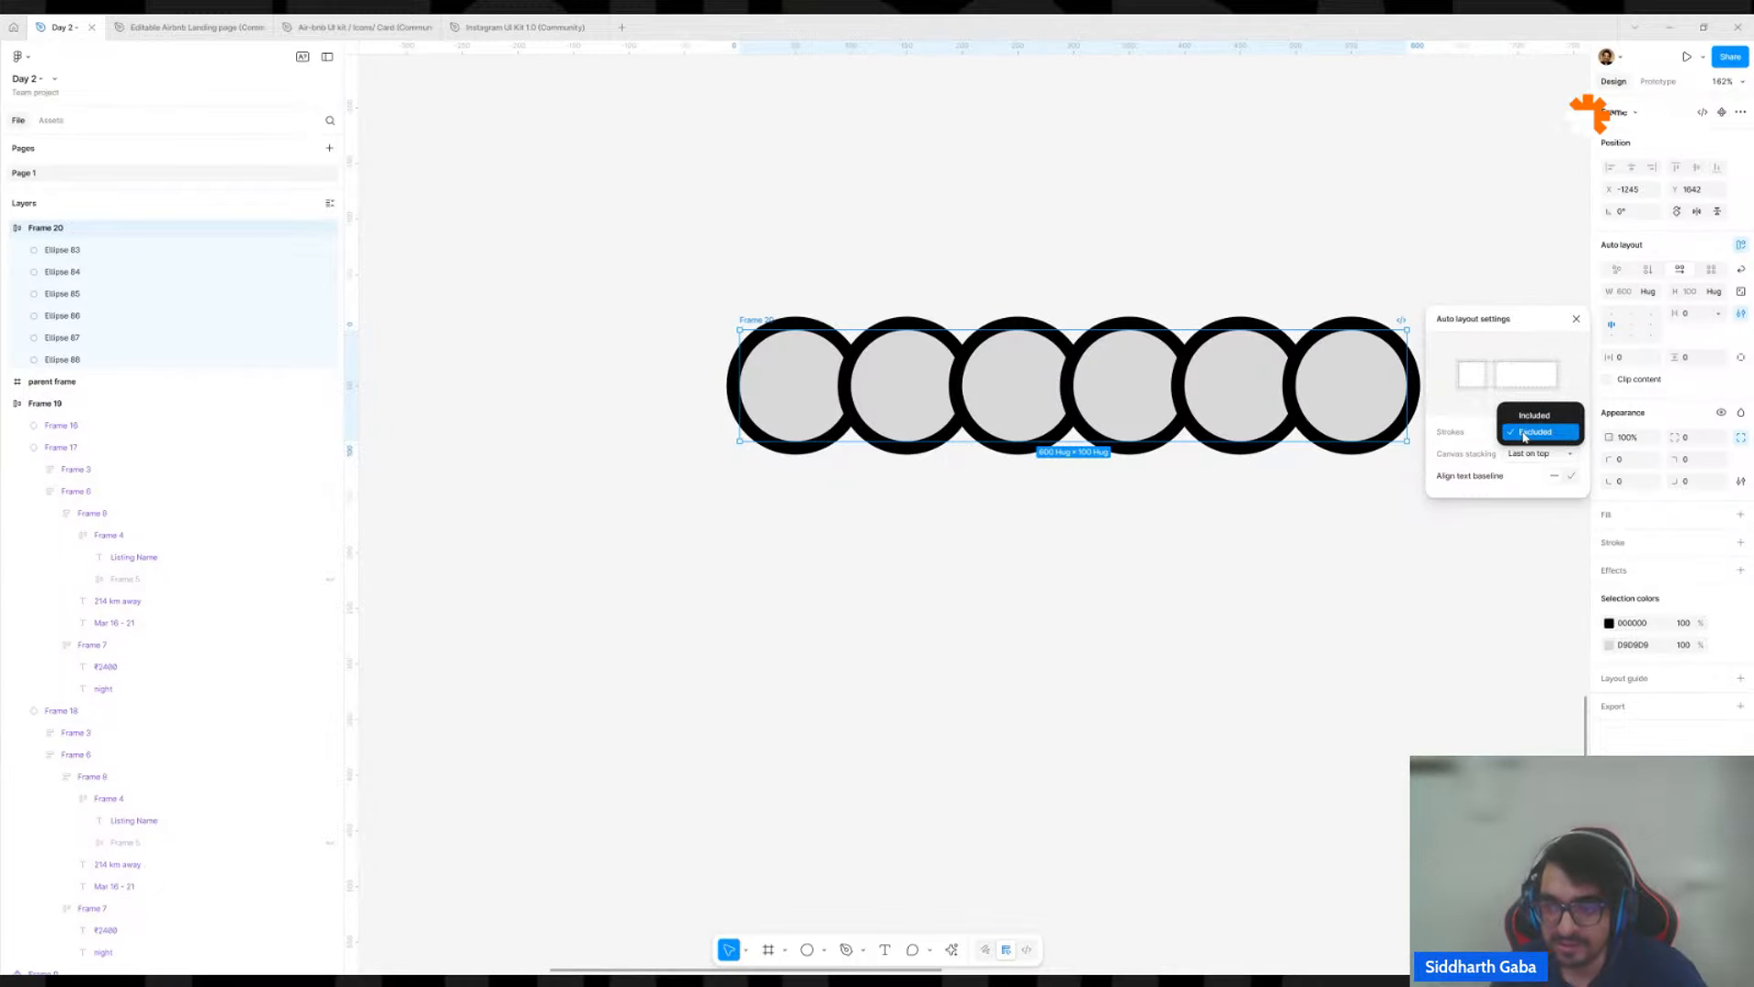
left_click(1526, 417)
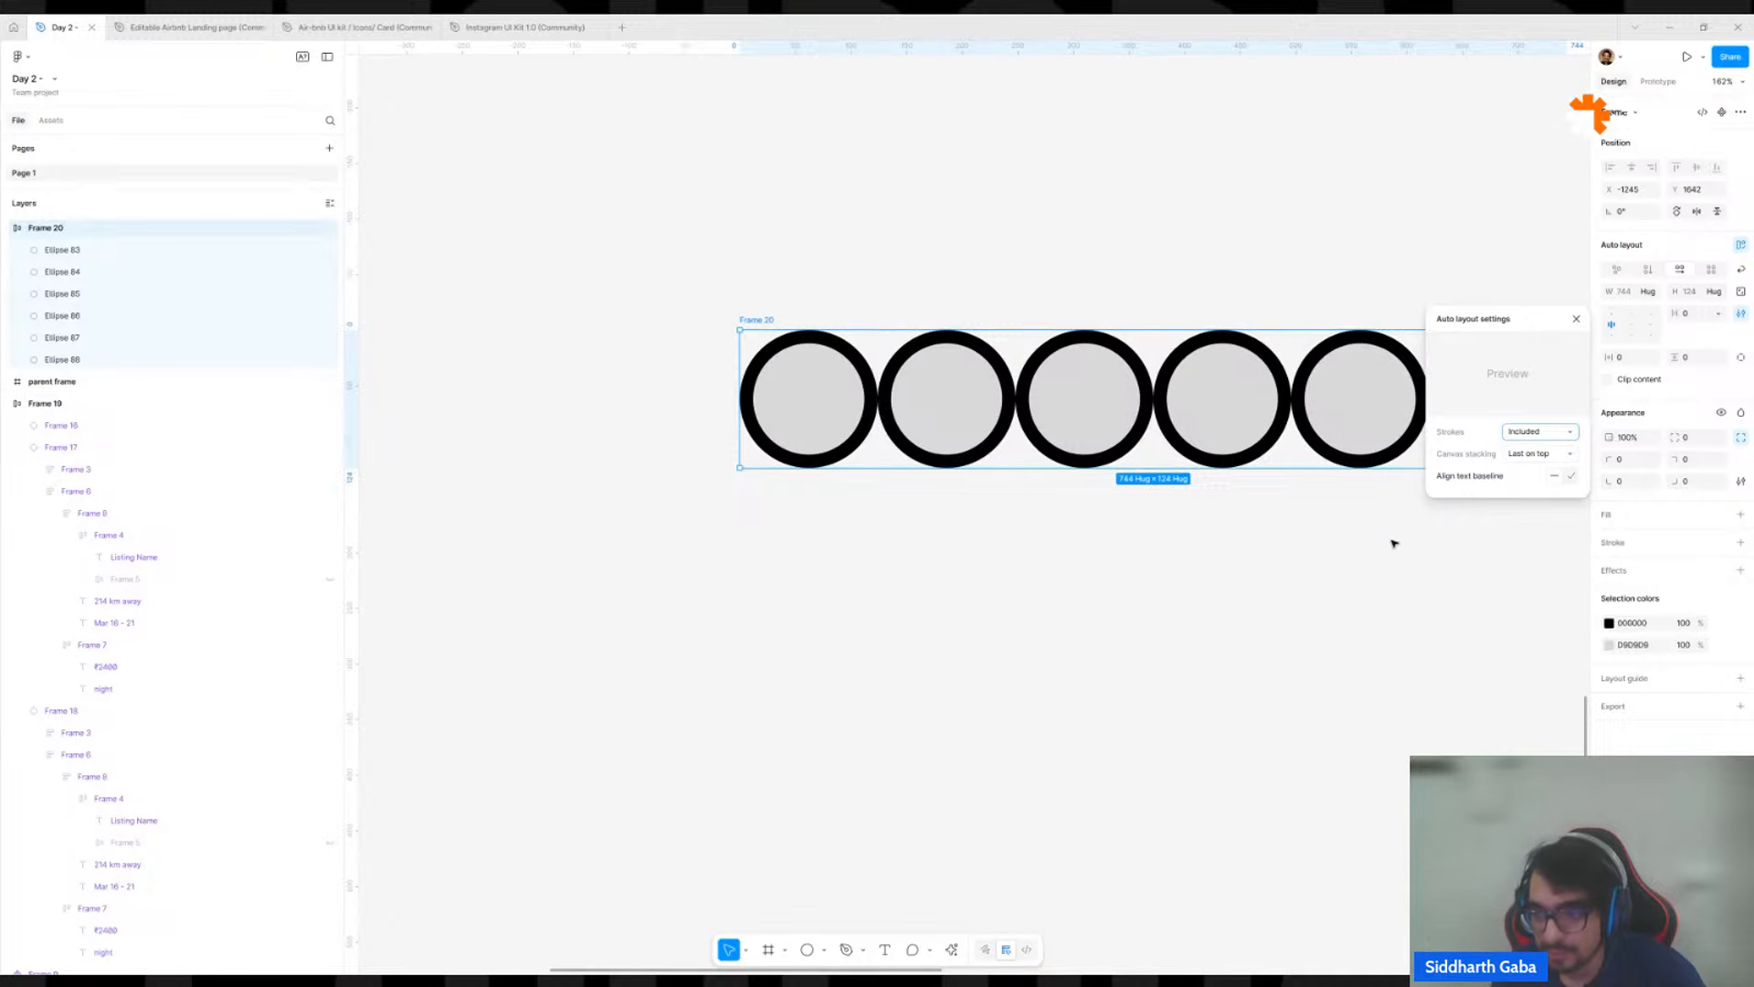
Overlap the six circles by reducing the auto layout gap between them to -62.
left_click_drag(1395, 543, 1114, 658)
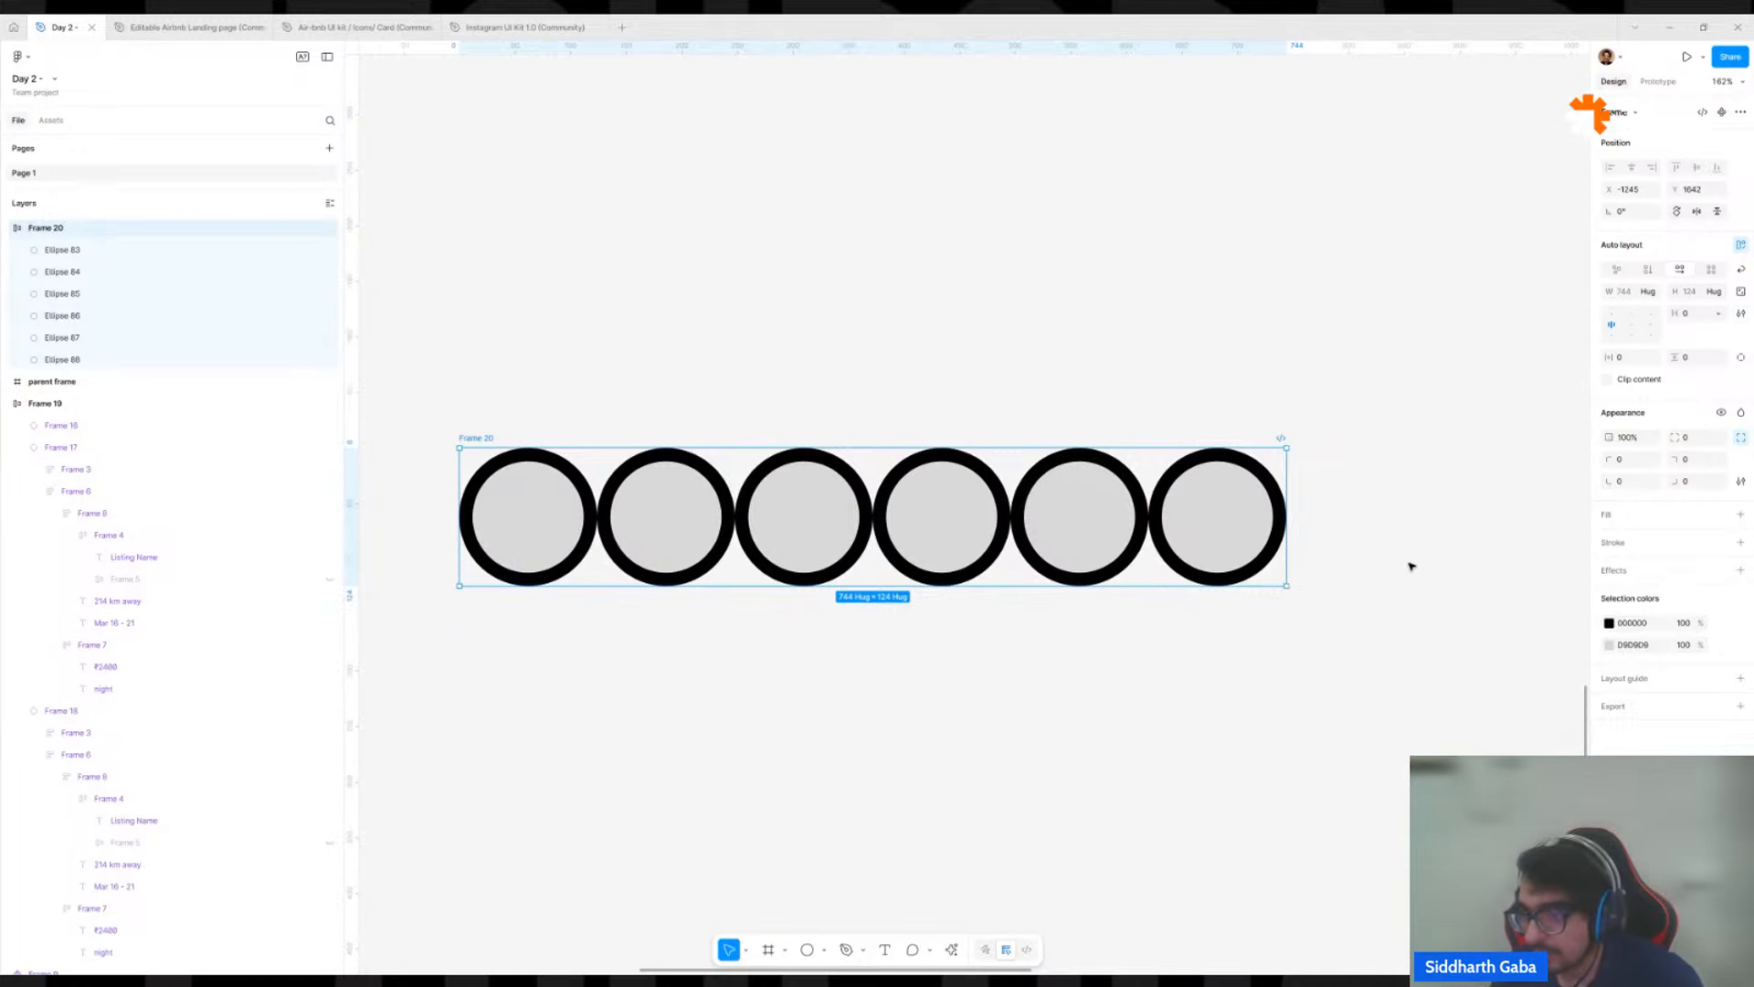
scroll(1140, 561, "down", 2)
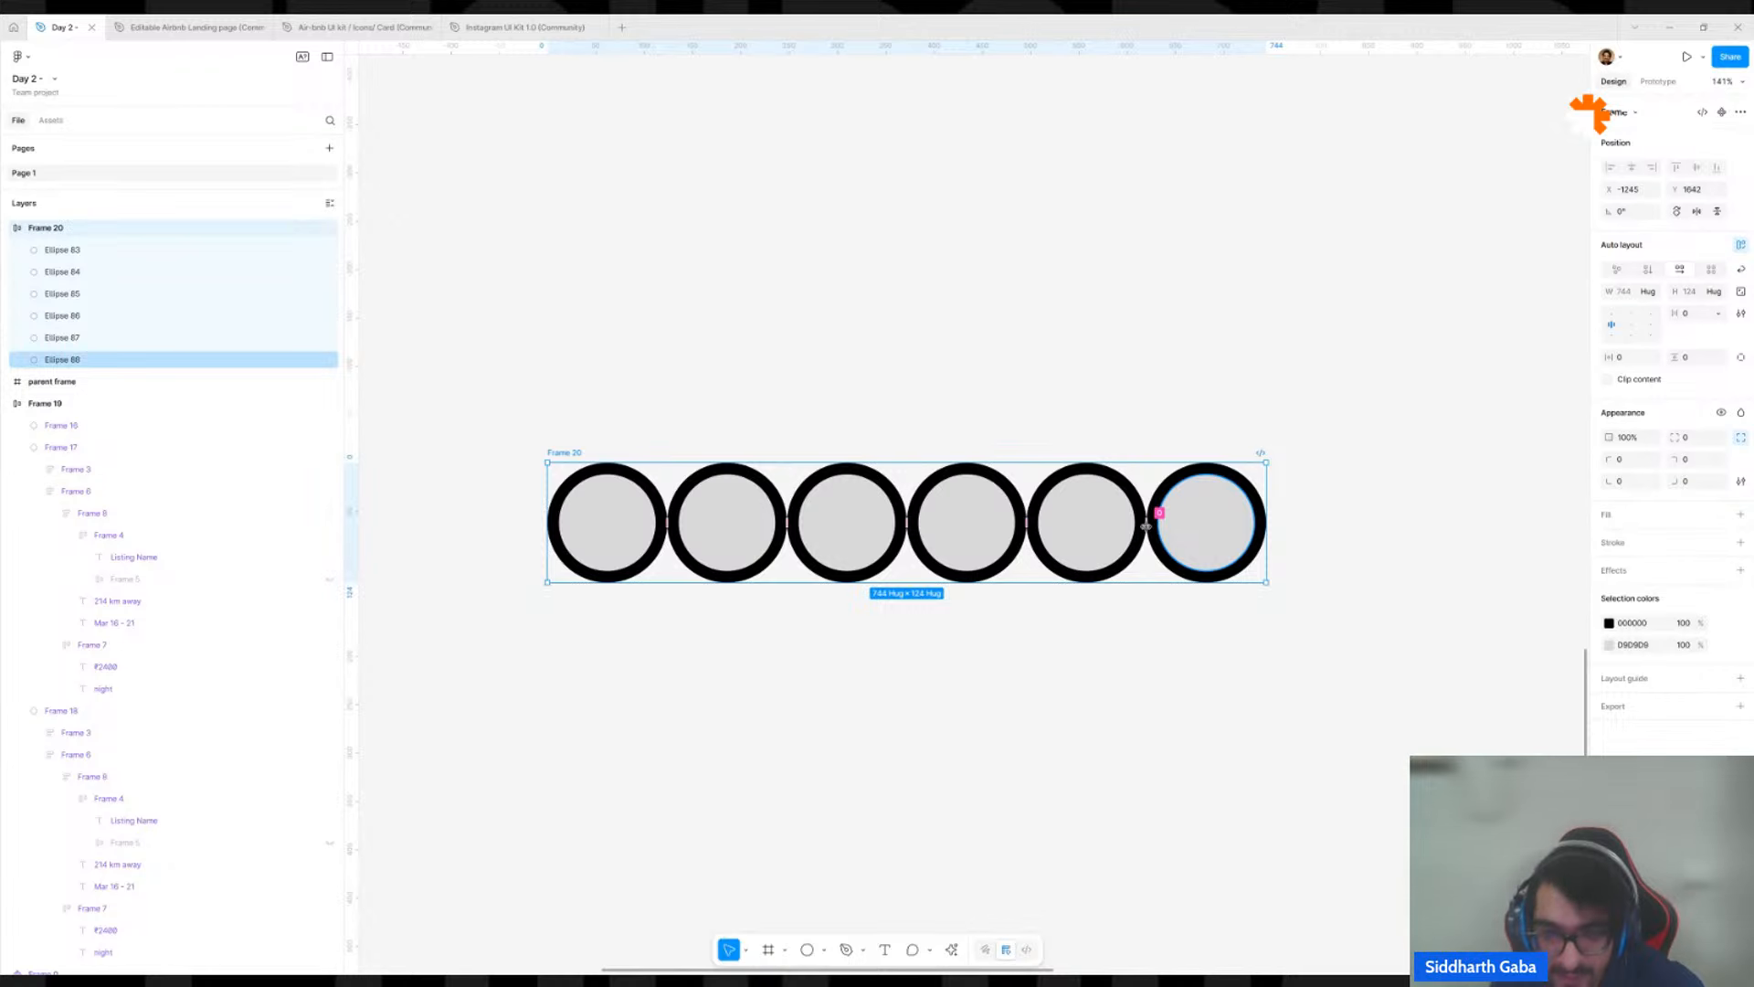
left_click_drag(1145, 527, 896, 524)
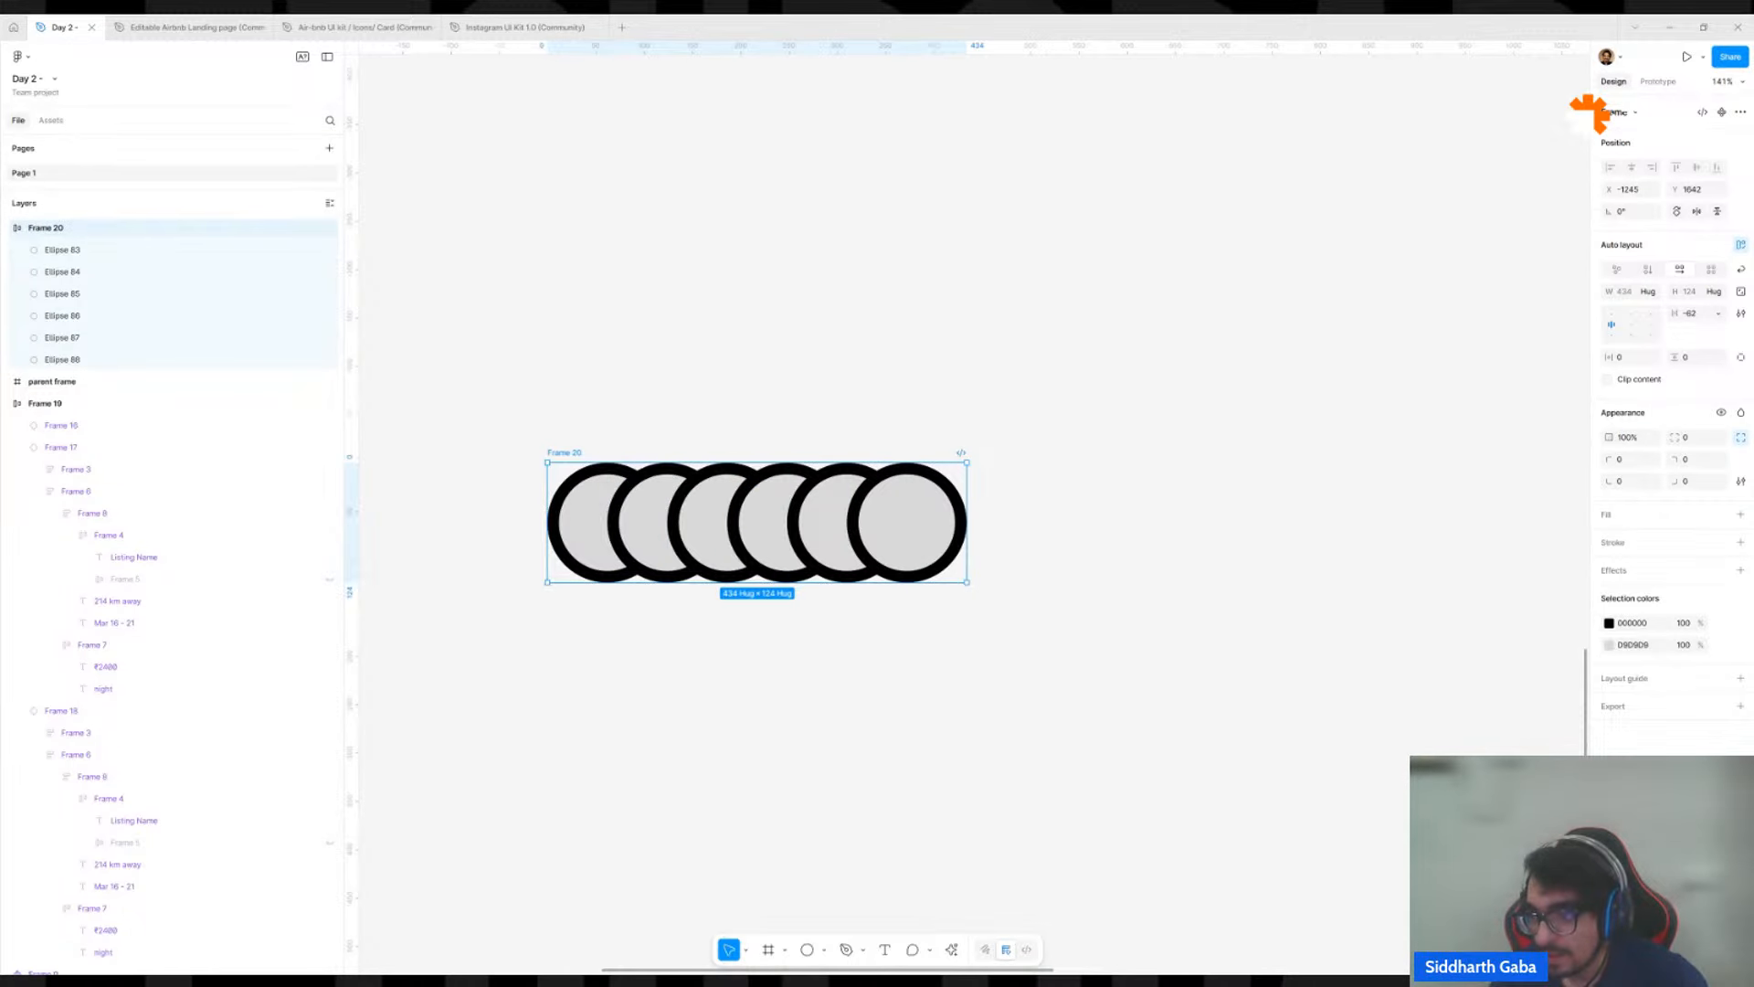
Try First on top as the circle row's canvas stacking, and return it to Last on top.
left_click(1741, 313)
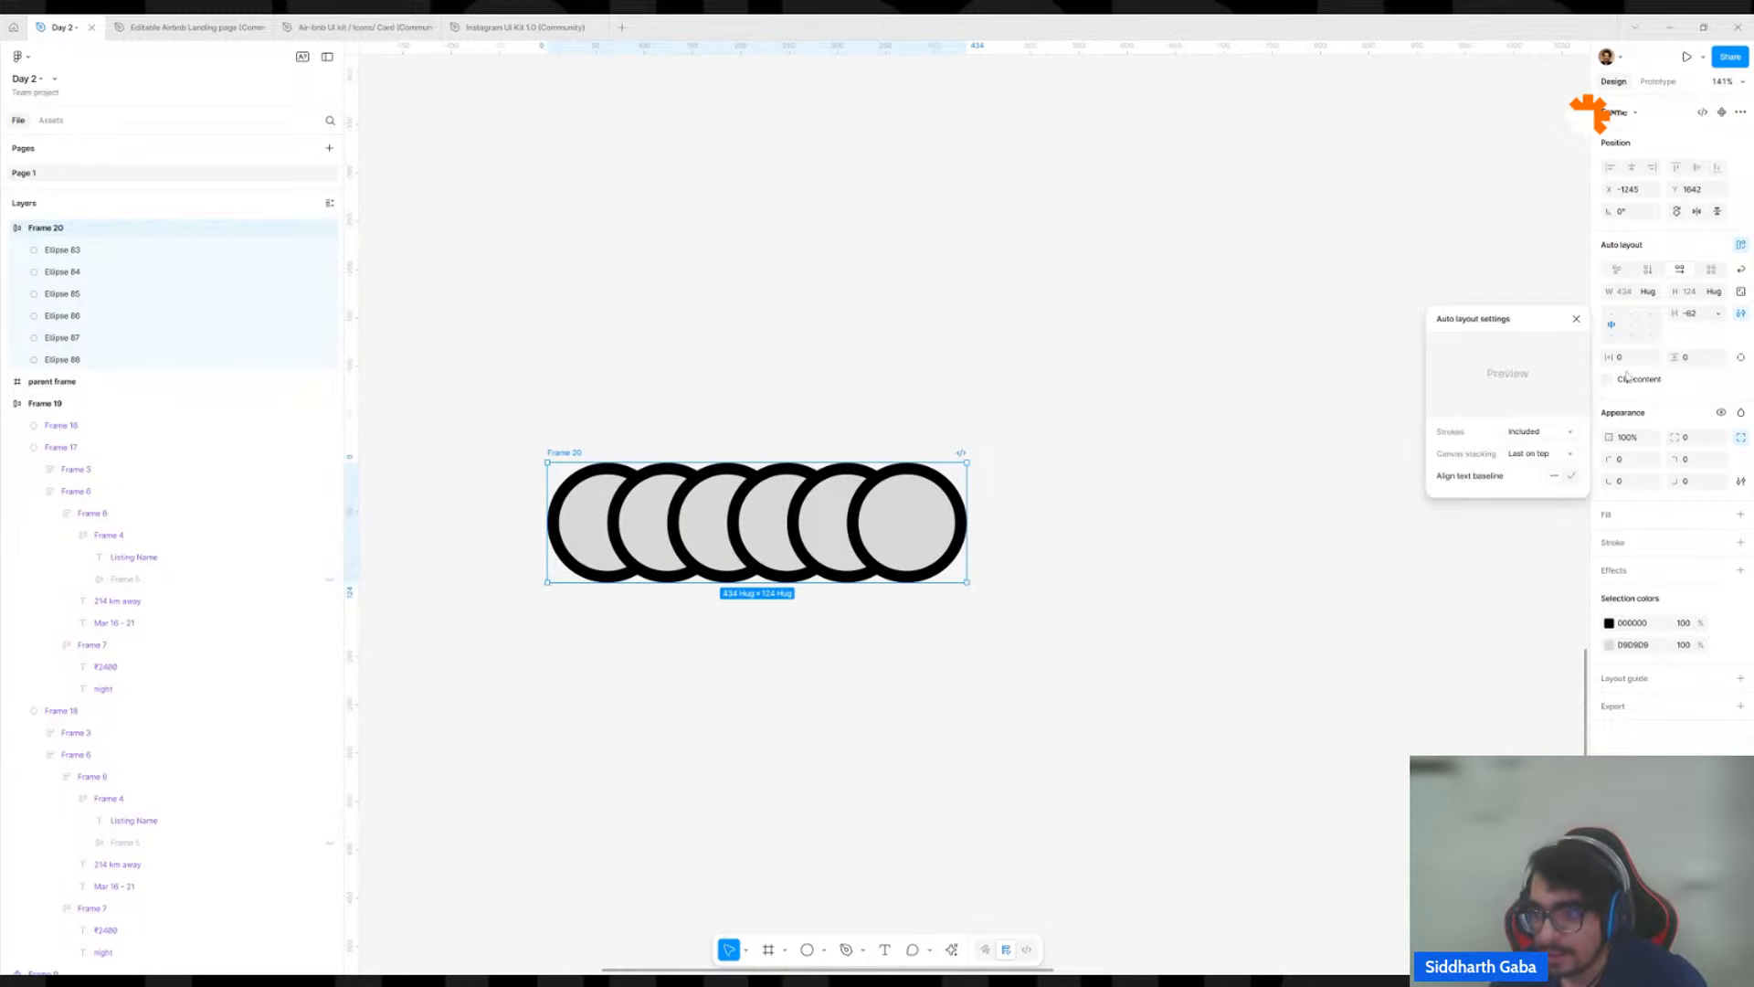
left_click(1540, 453)
left_click(1542, 440)
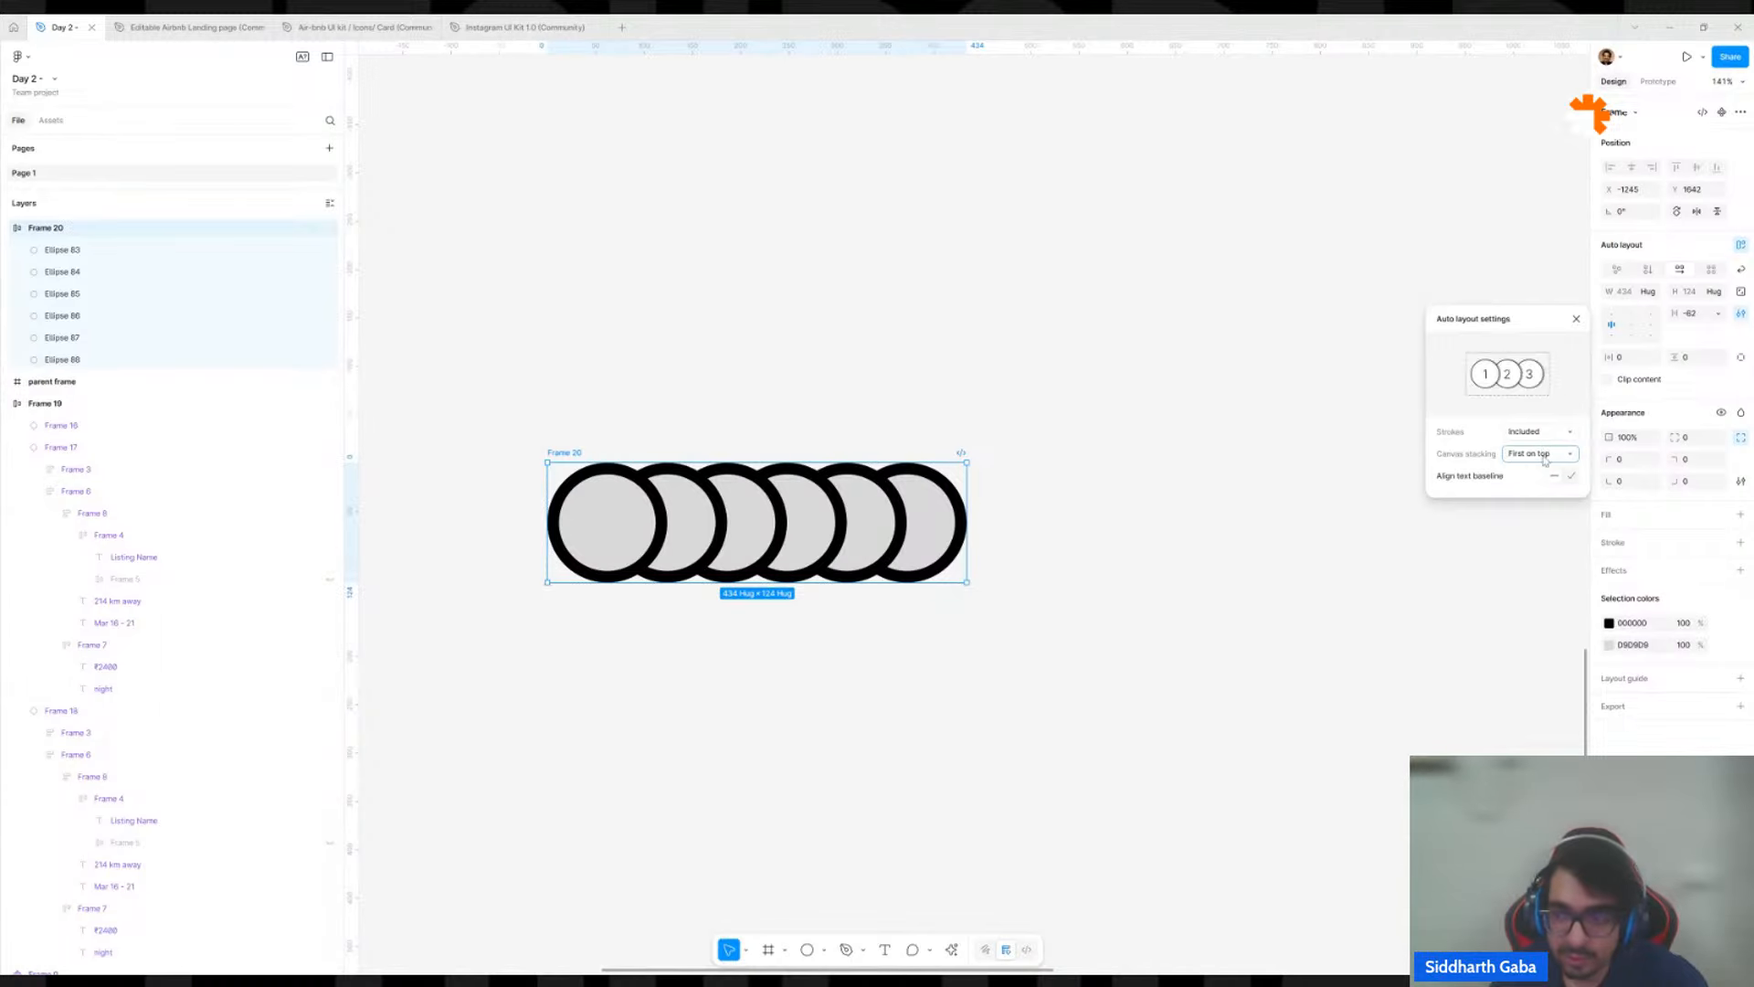
left_click(1546, 457)
left_click(1537, 466)
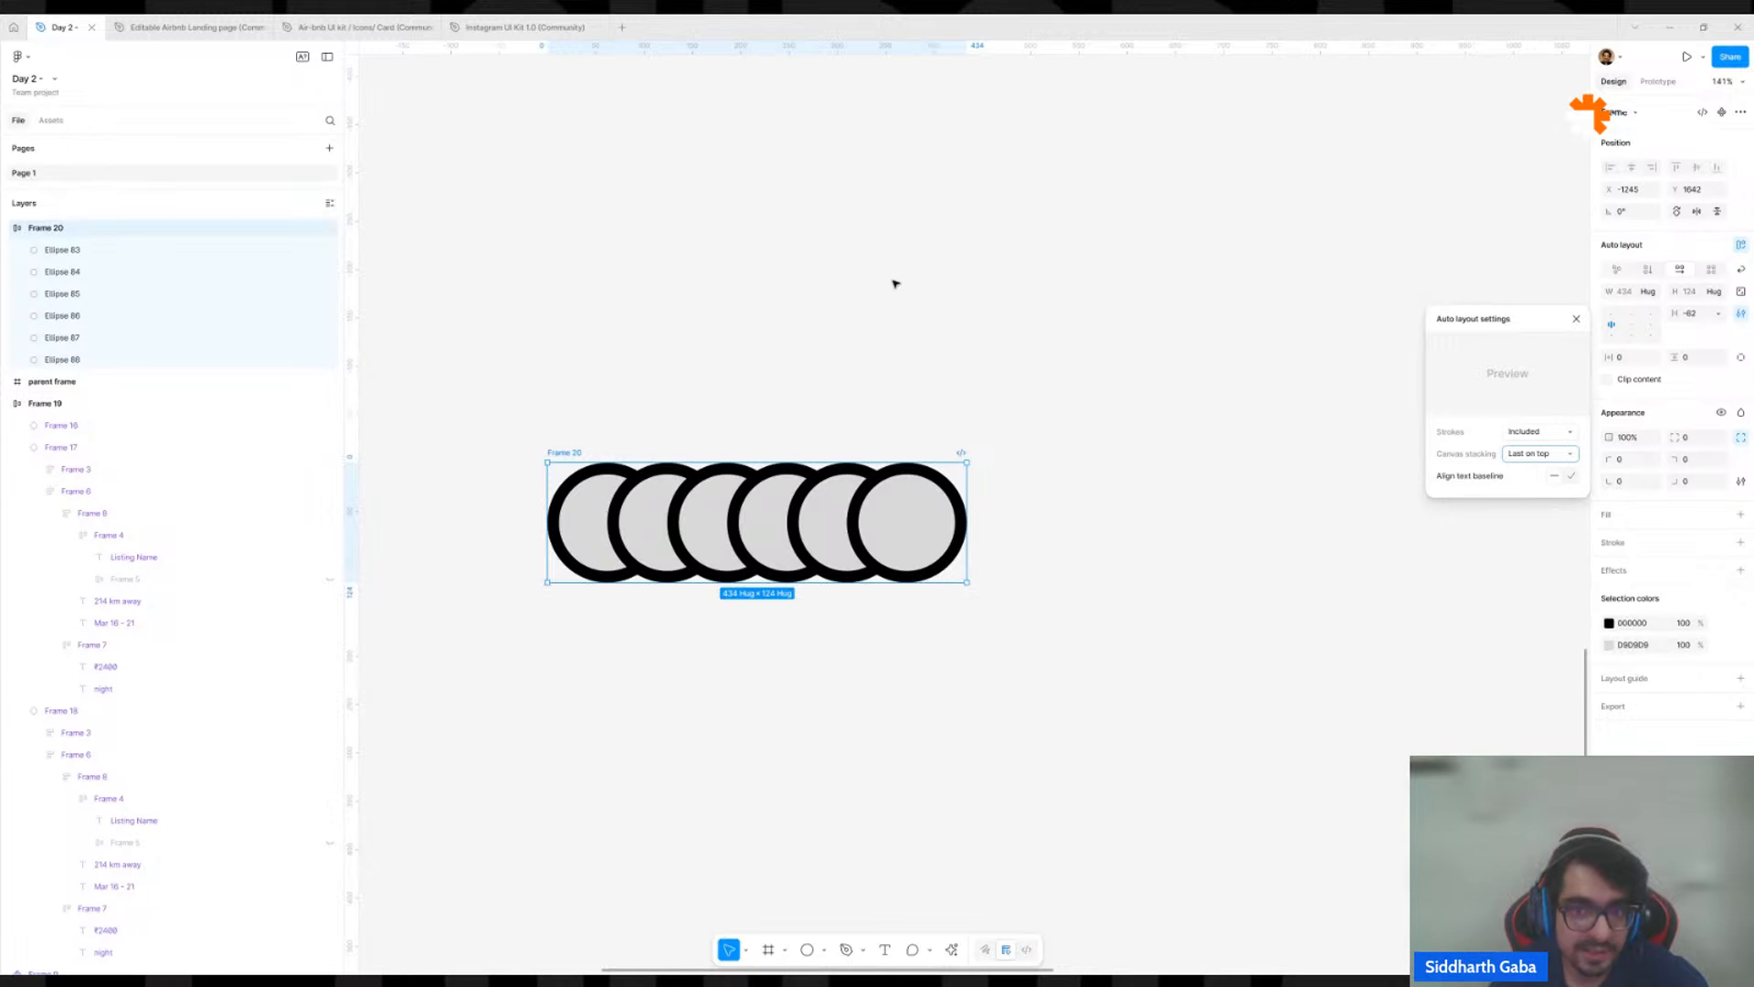
Rename the six circle layers in order as 1, 2, 3, 4, 5 and 6.
double_click(249, 256)
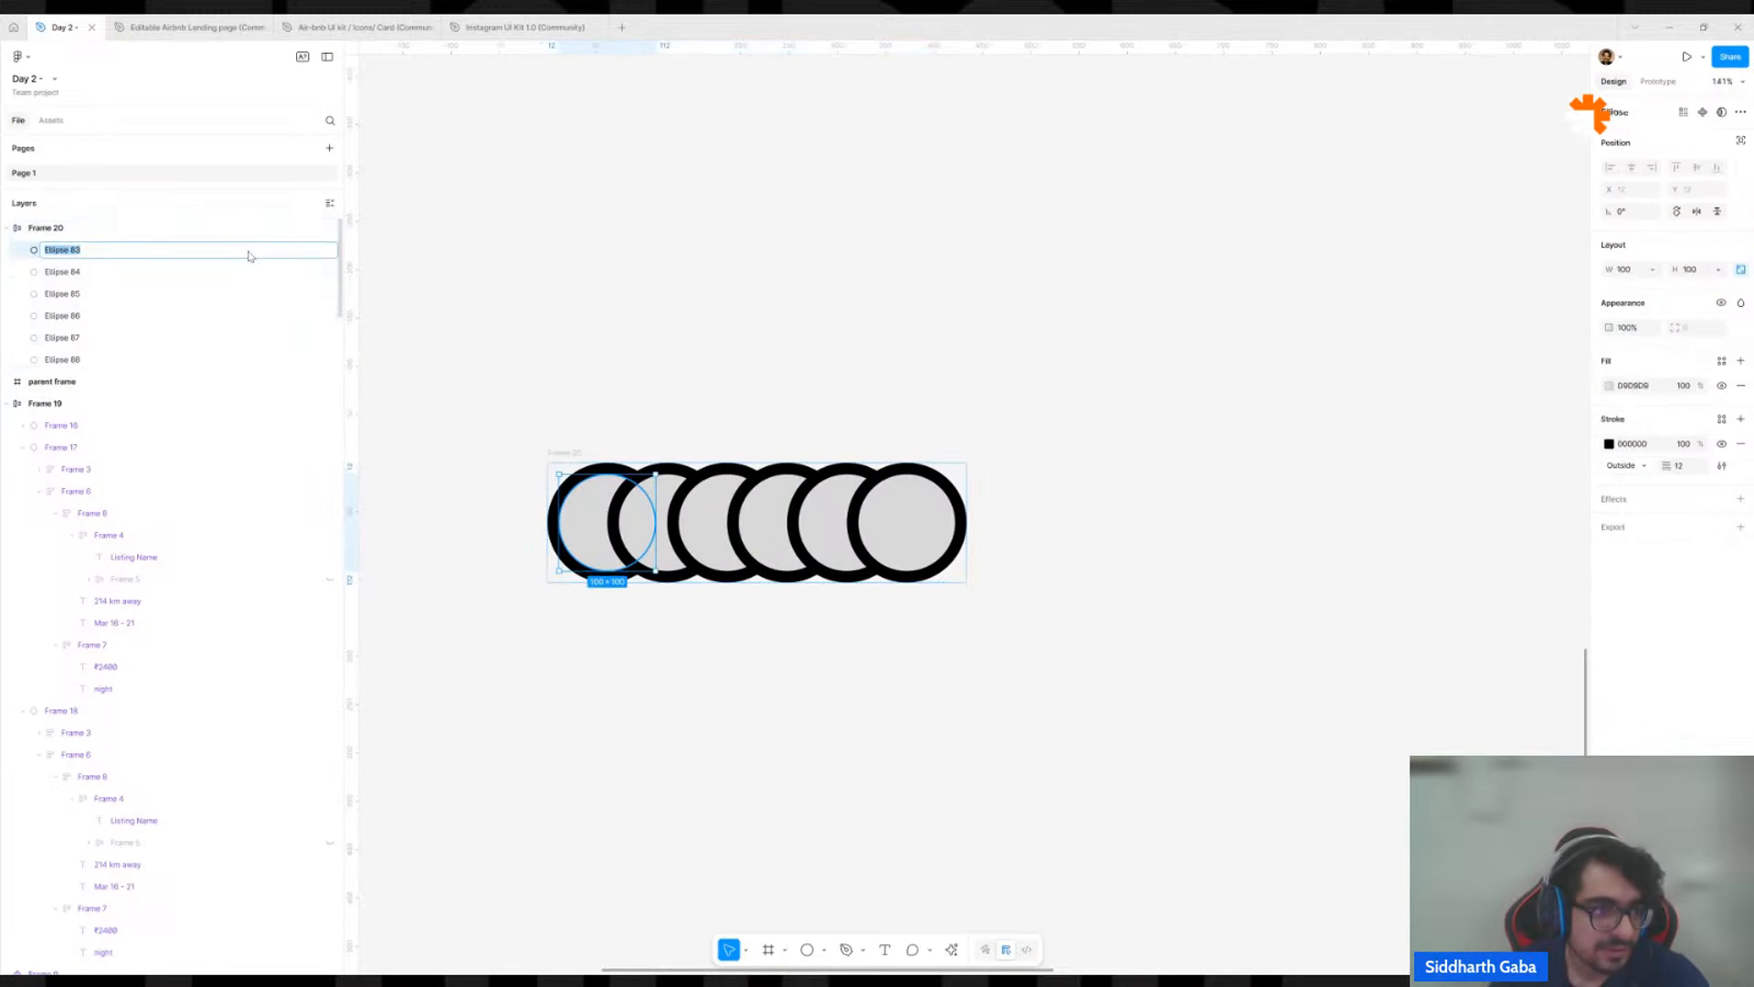
type("1")
key("Tab")
type("2")
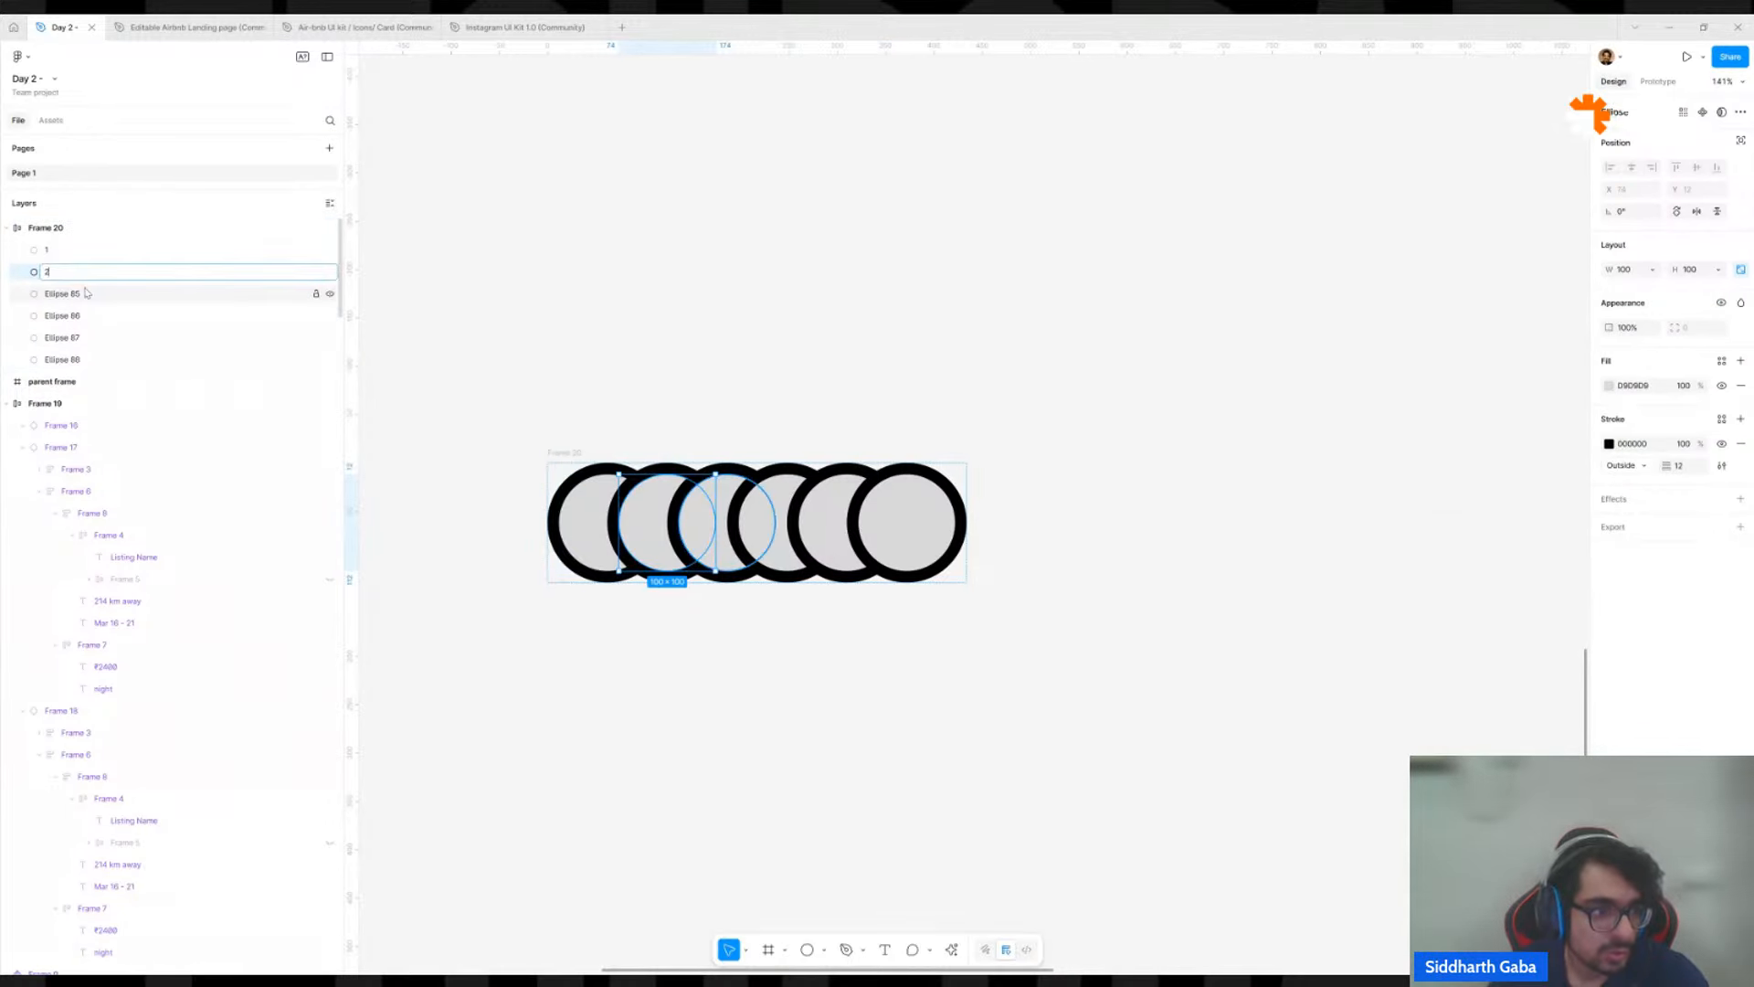
key("Tab")
type("3")
key("Tab")
type("4")
key("Tab")
key("Tab")
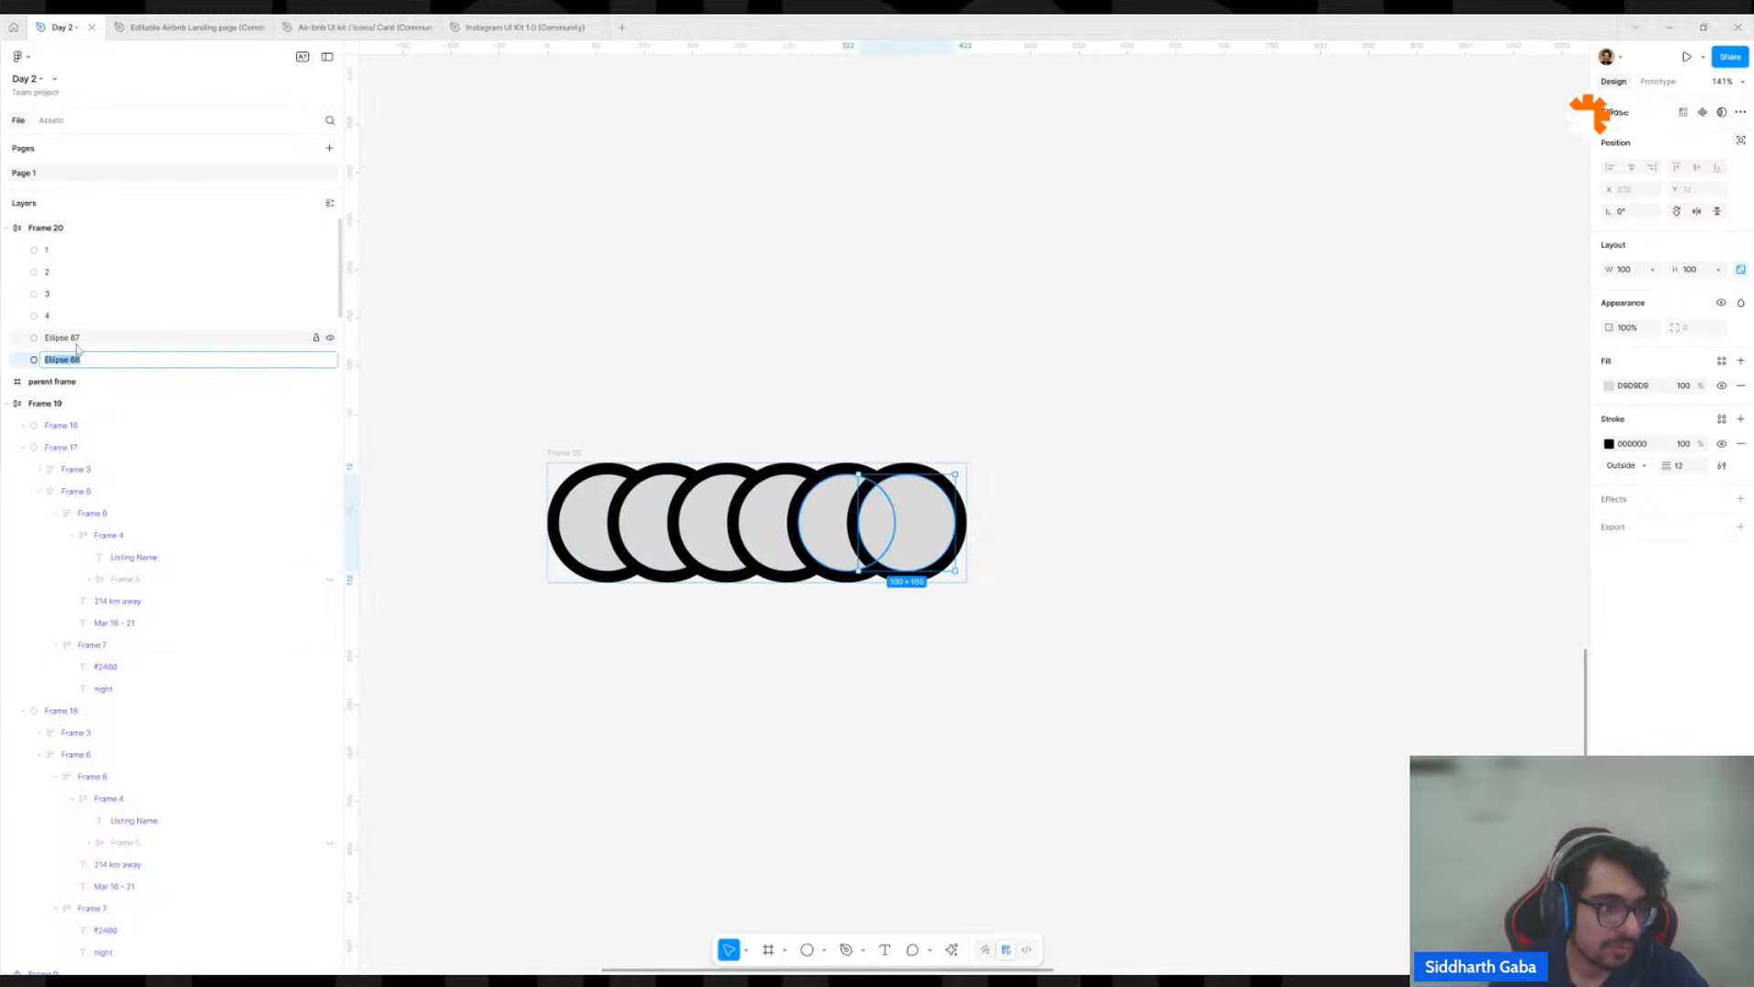
type("6")
key("shift+Tab")
type("5")
left_click(736, 380)
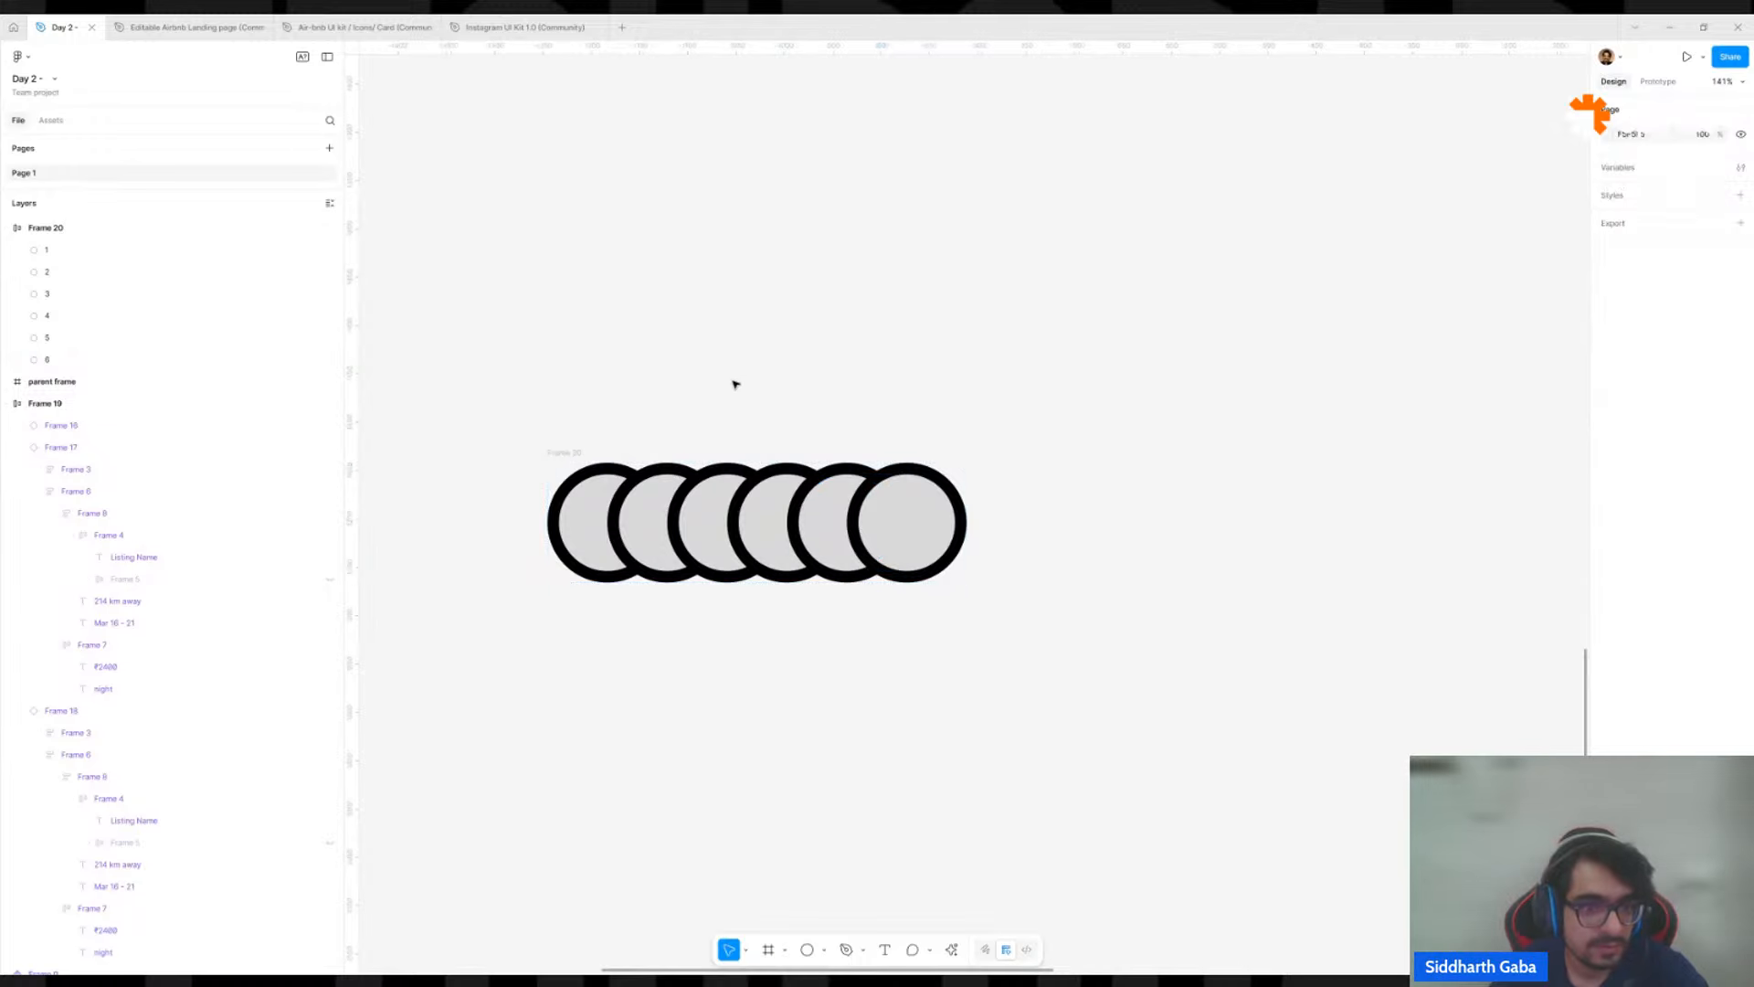
Check the order of the numbered circles and set the row frame's canvas stacking to First on top.
left_click(571, 455)
left_click(595, 499)
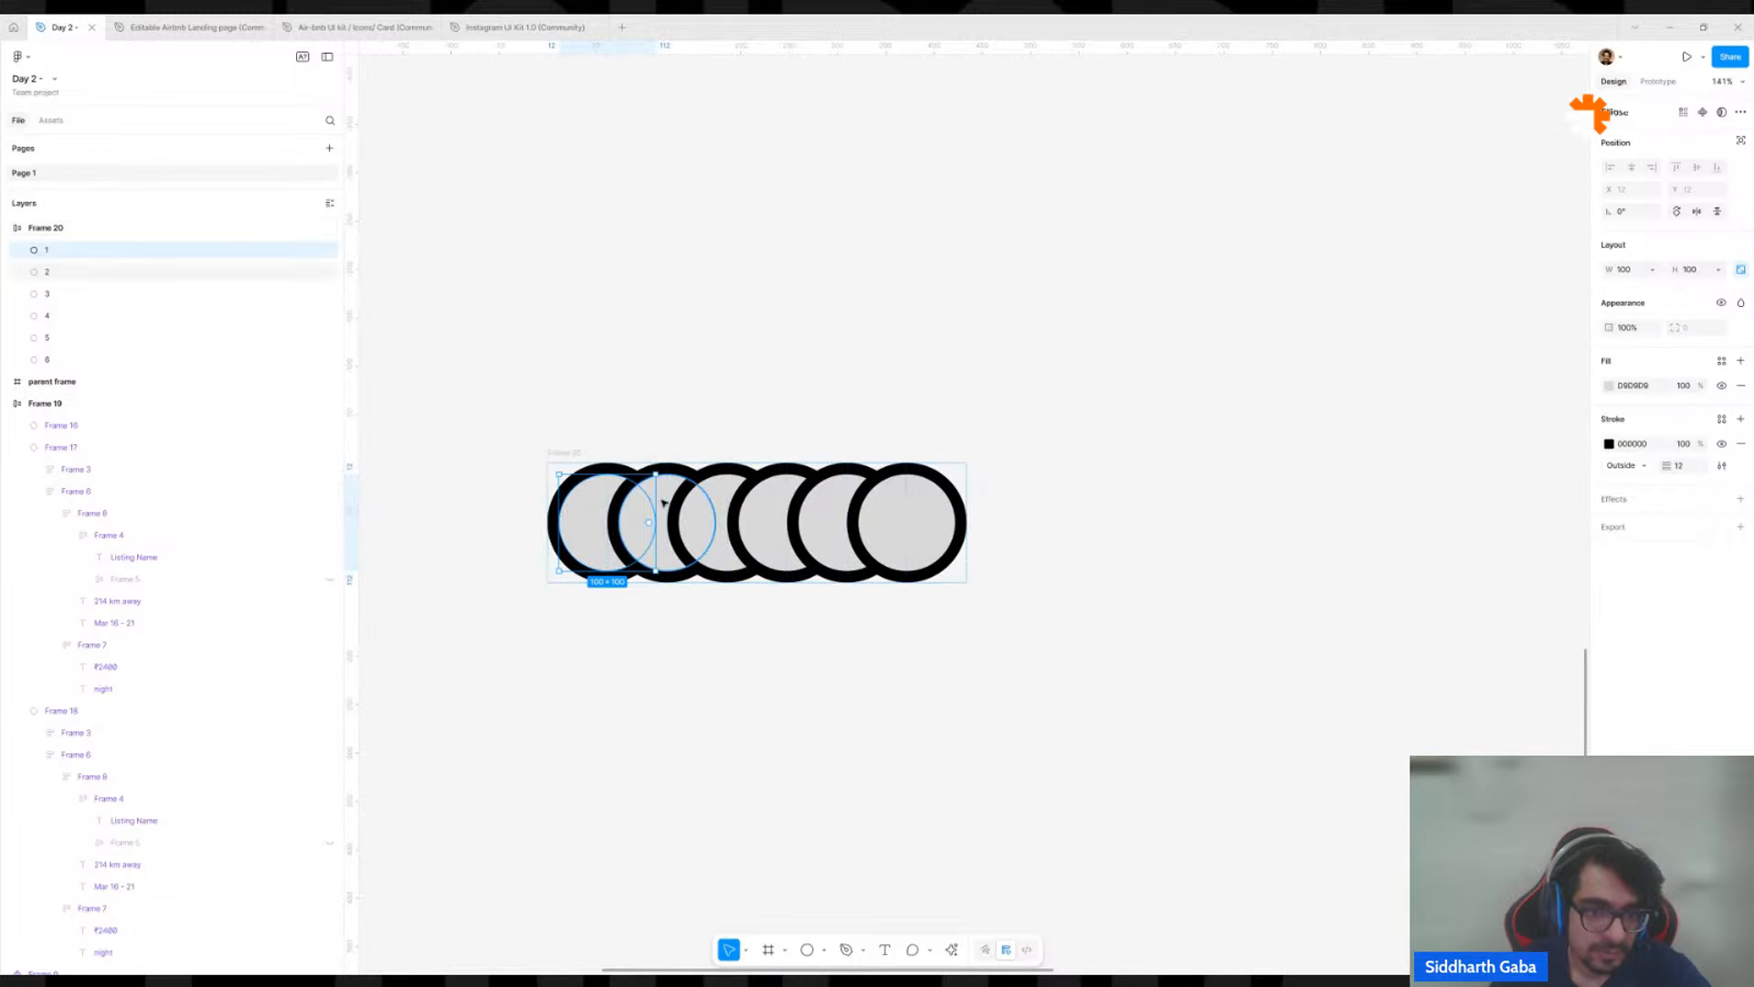
key("Tab")
key("Tab")
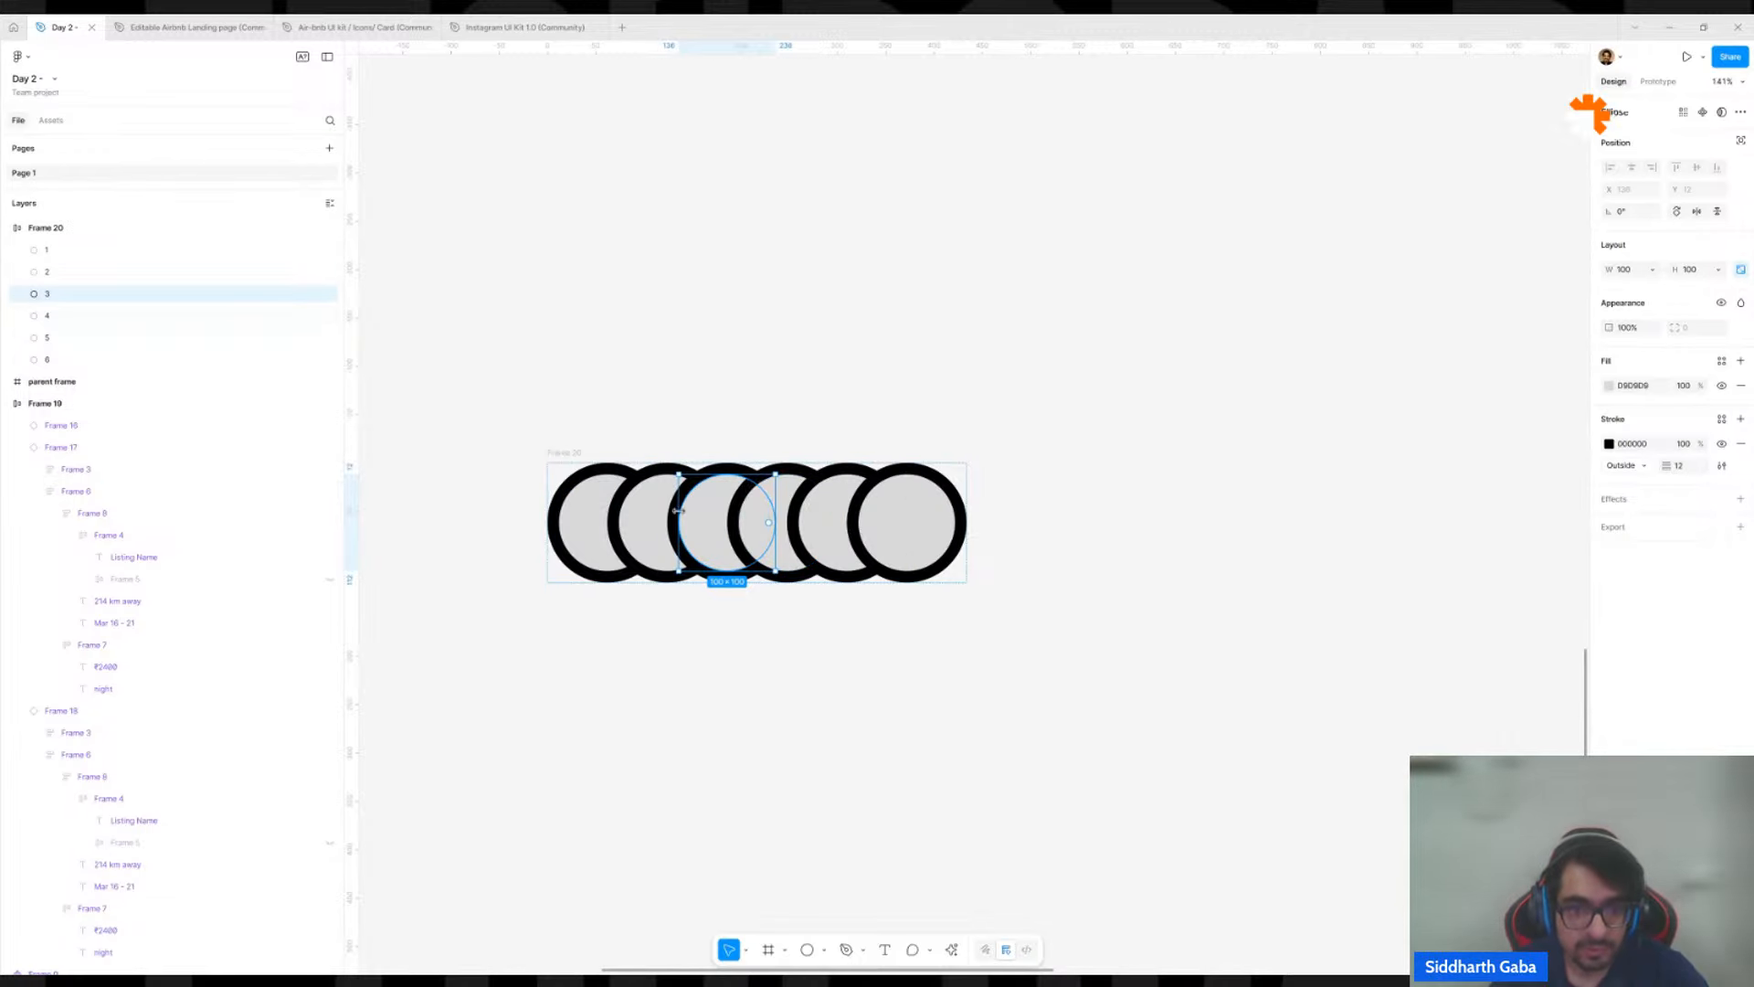
left_click(583, 455)
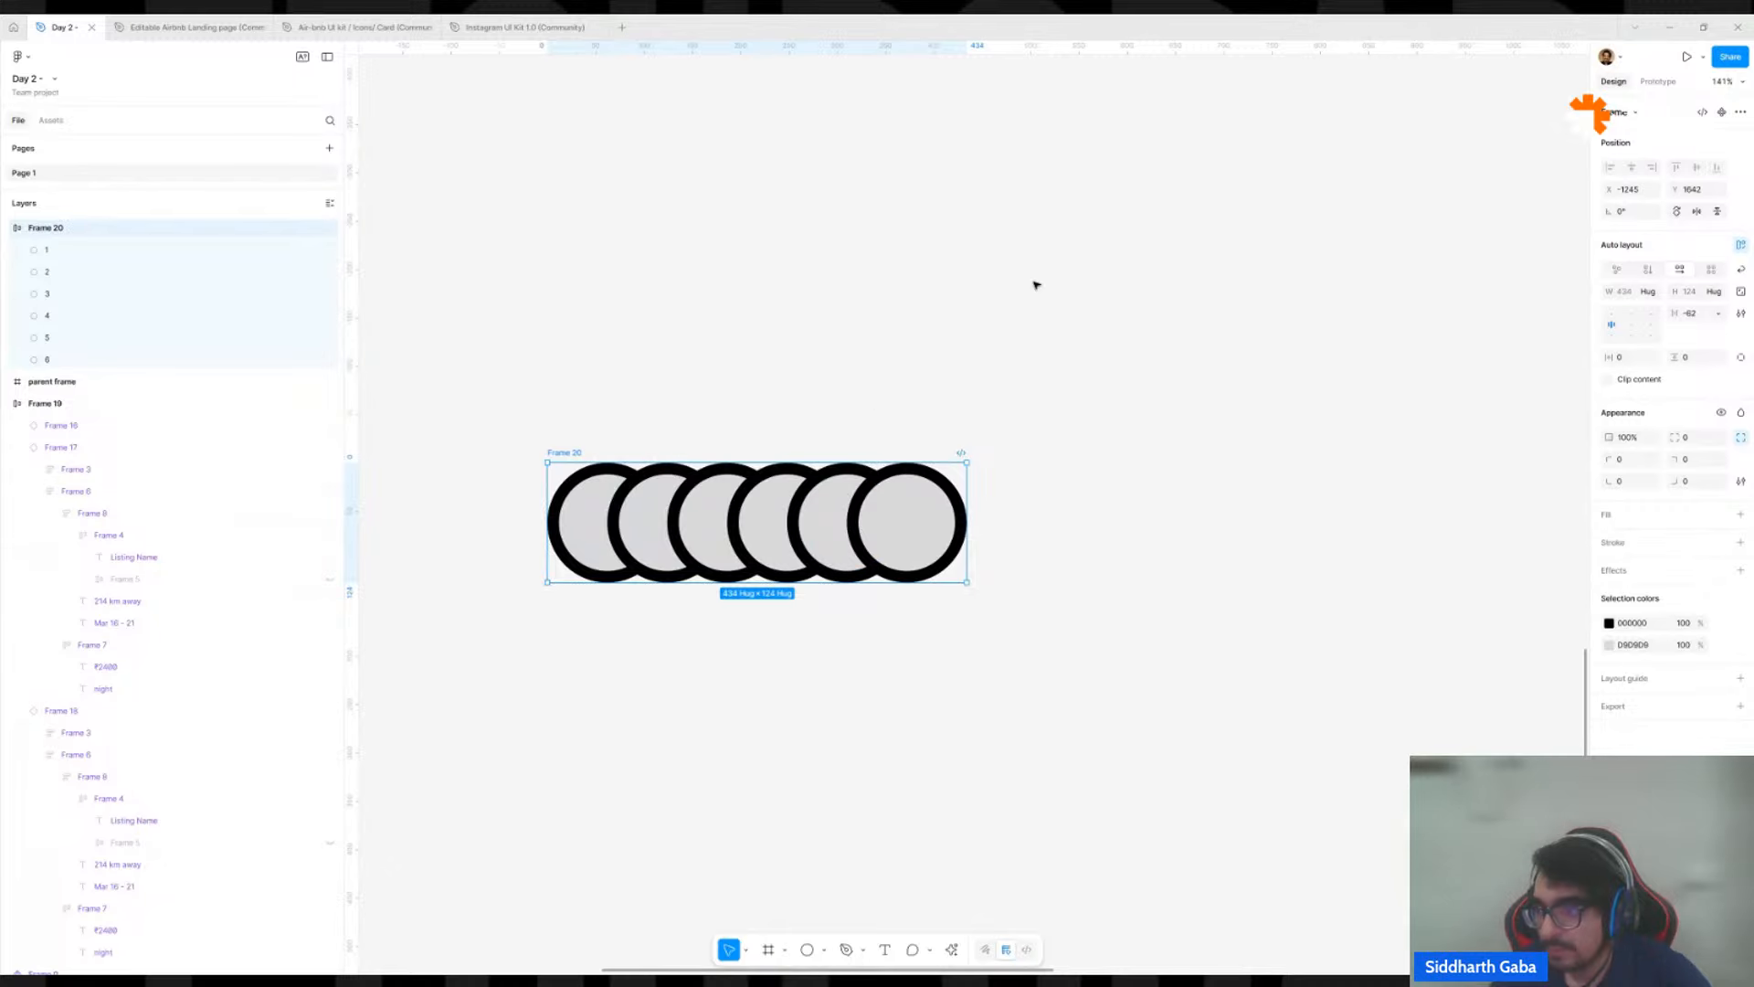
left_click(1739, 314)
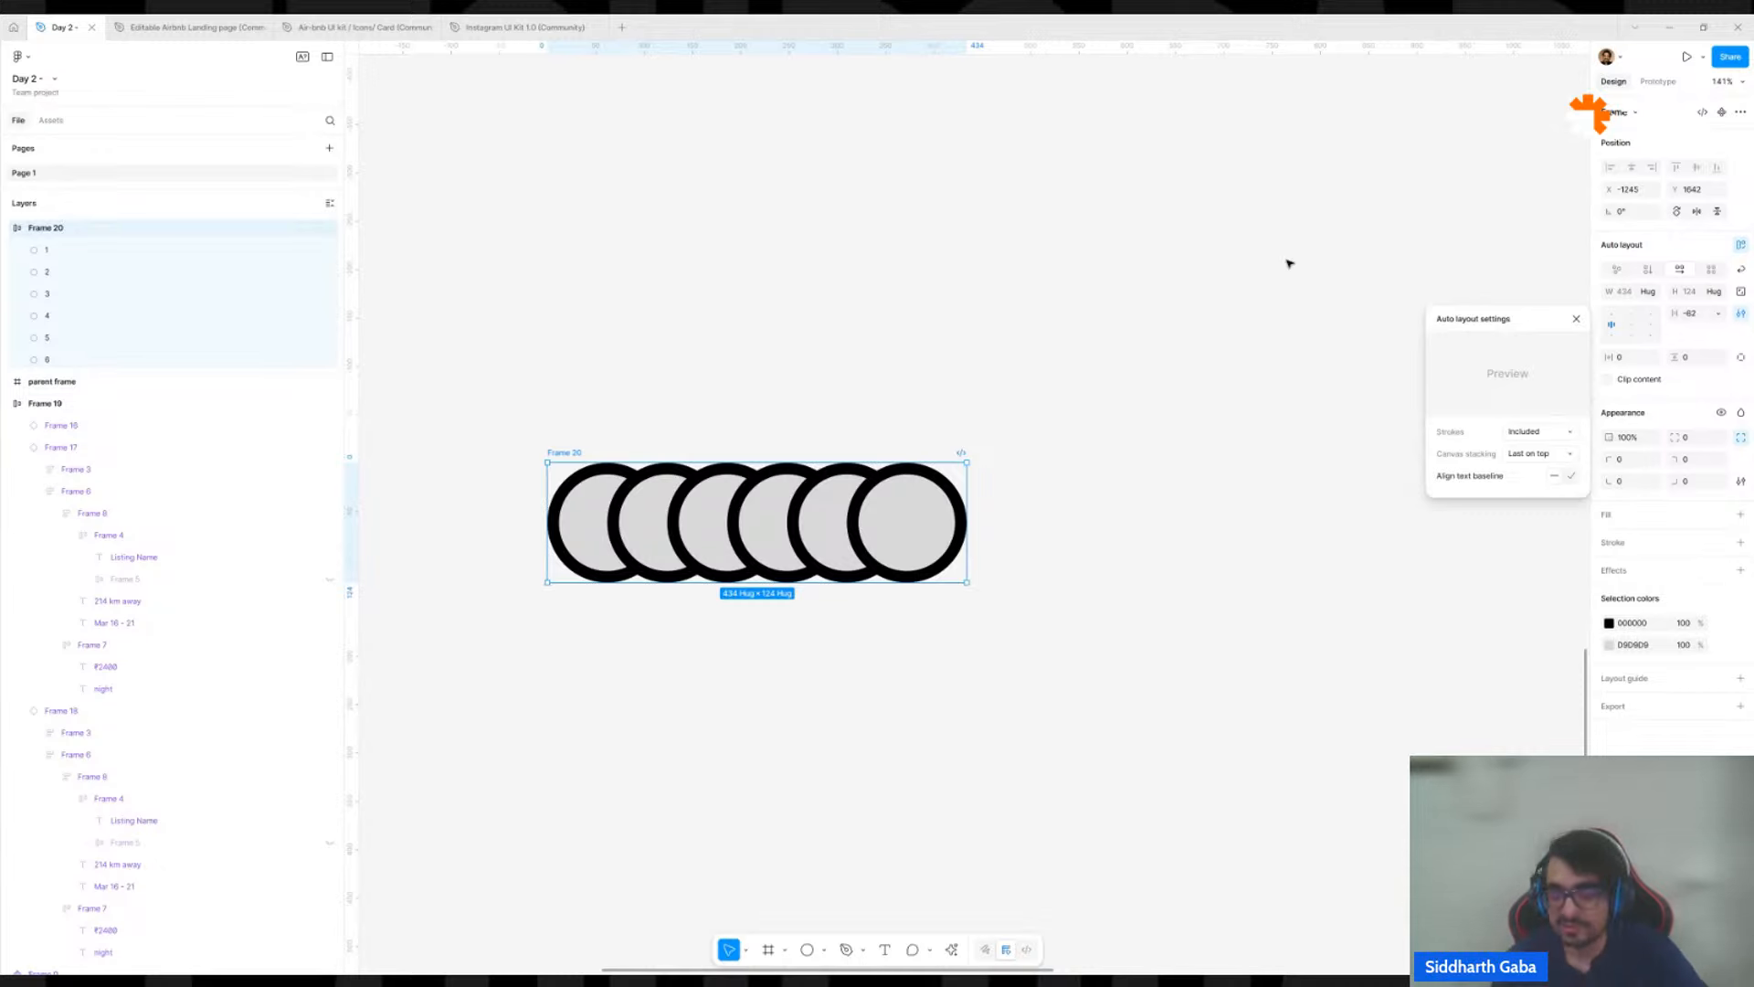
left_click(1540, 453)
left_click(1499, 442)
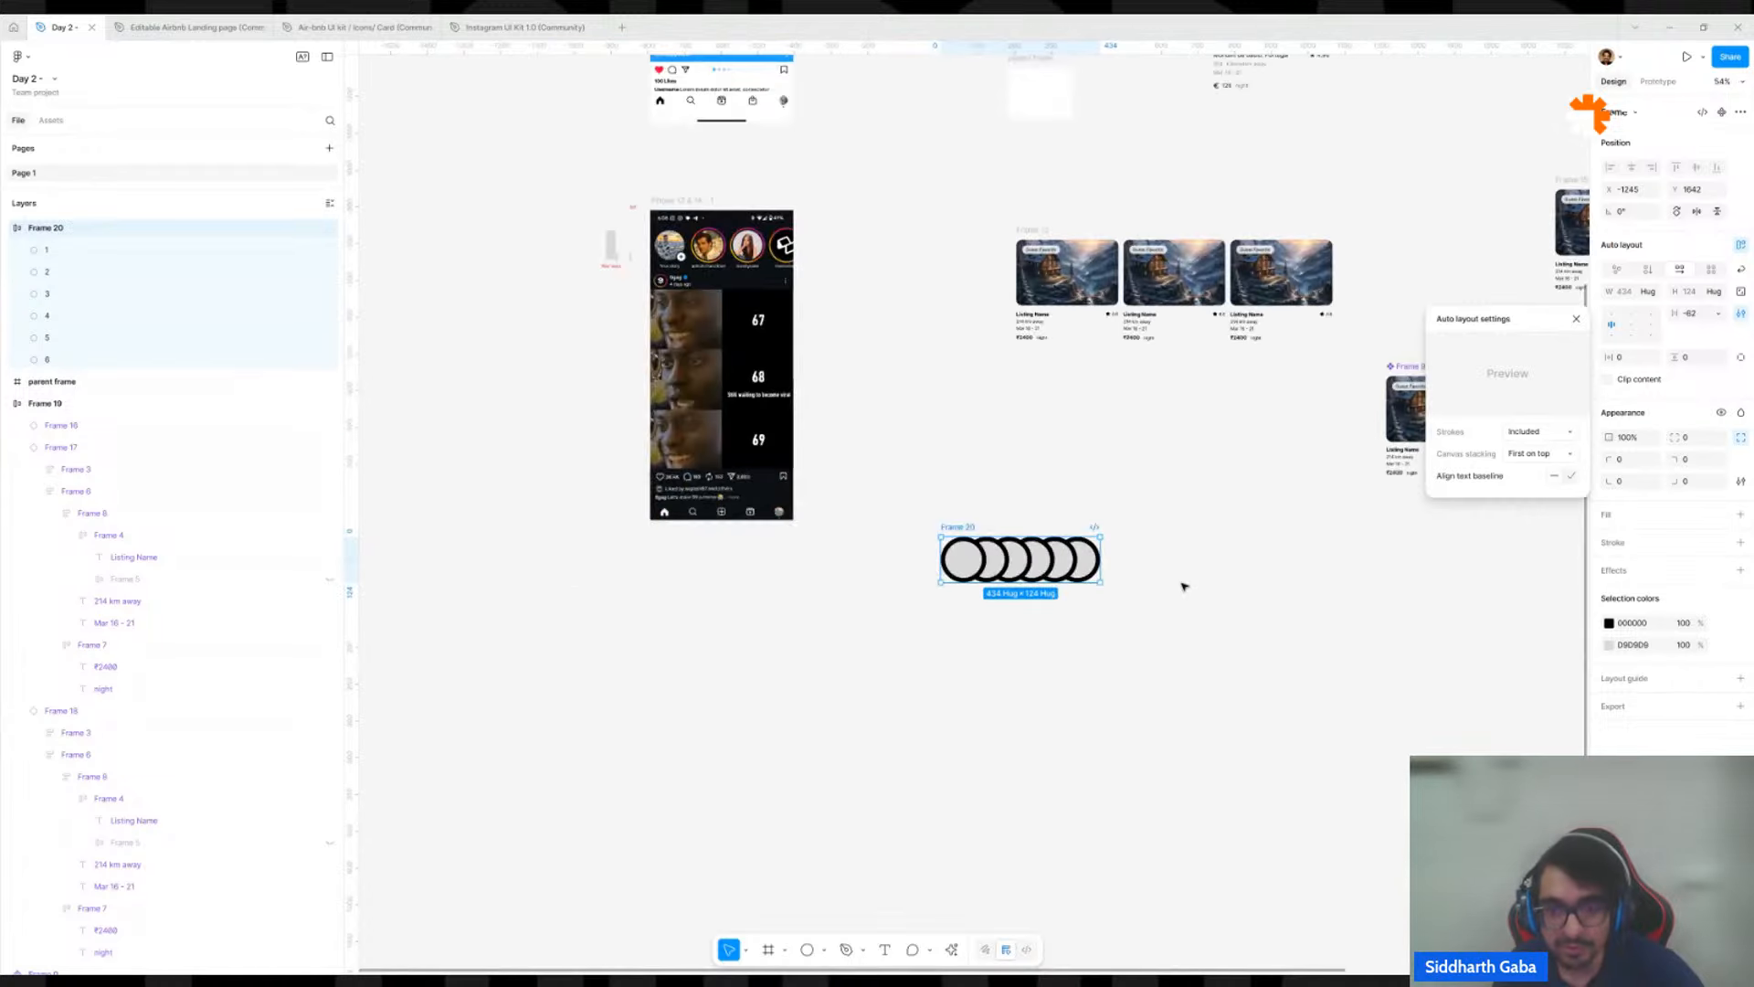
Delete the auto layout frame with the overlapping circles.
scroll(1182, 587, "down", 5)
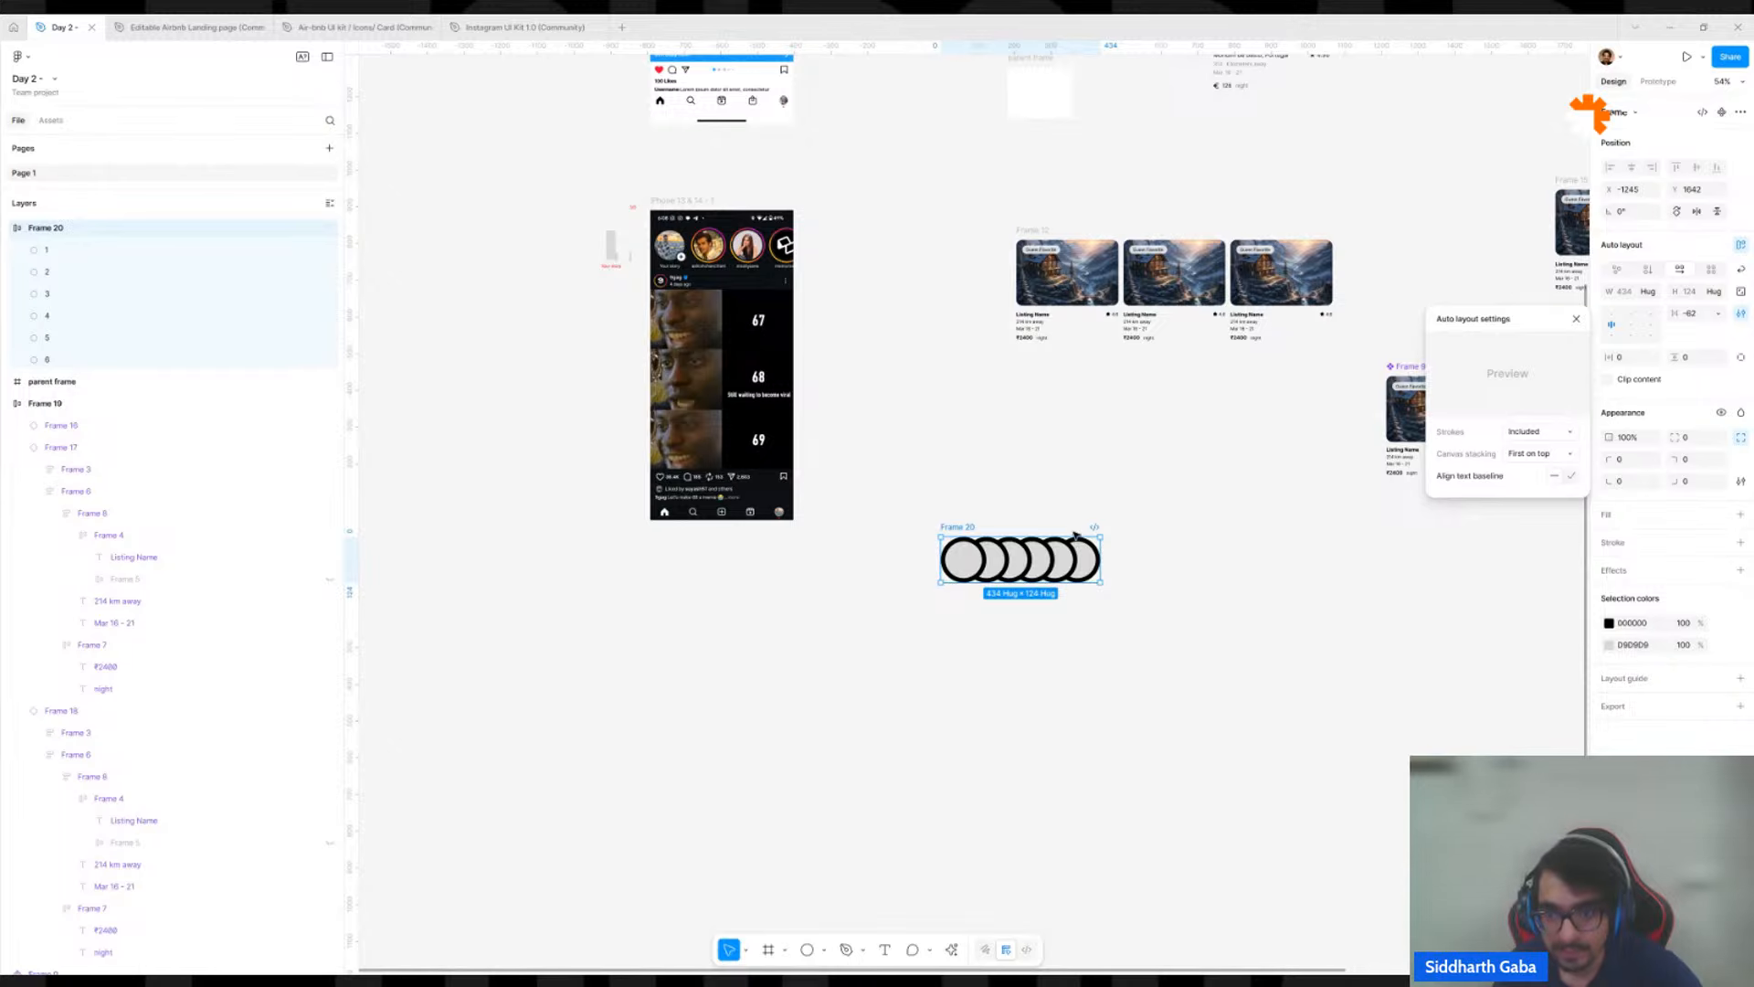
left_click(967, 526)
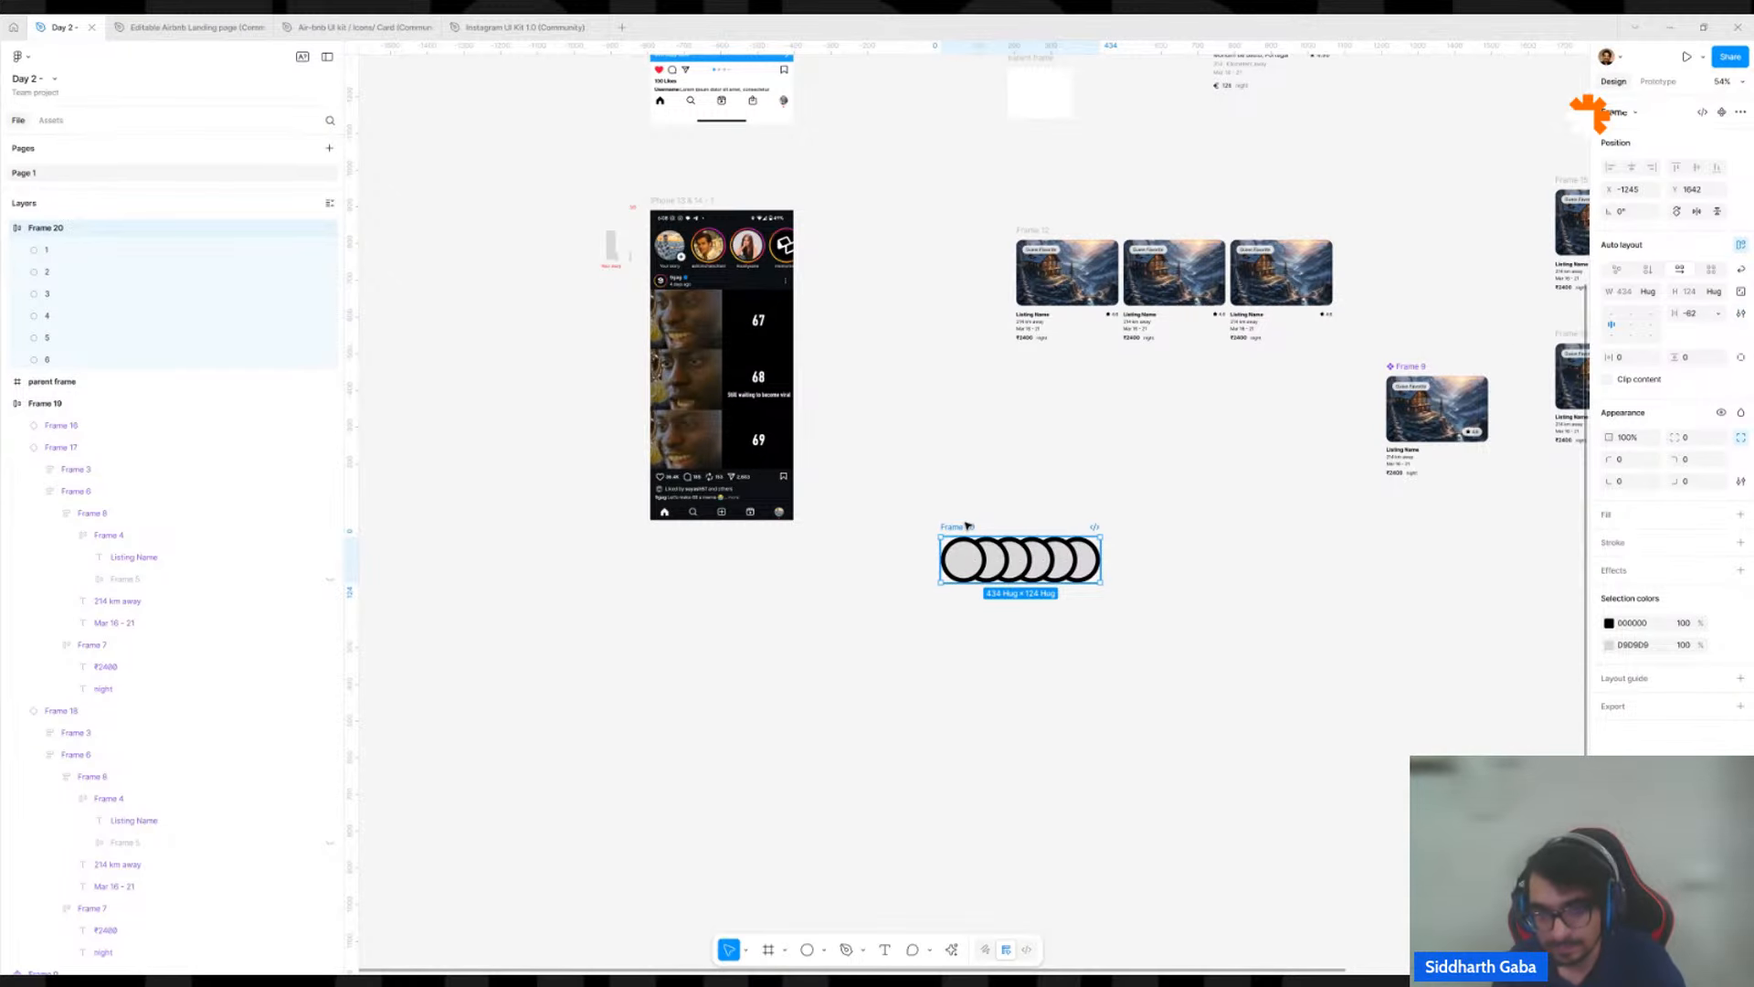
key("Delete")
Examine the listing card component with its rating badge and the card rows built beside it.
scroll(1128, 467, "right", 5)
scroll(1128, 466, "up", 2)
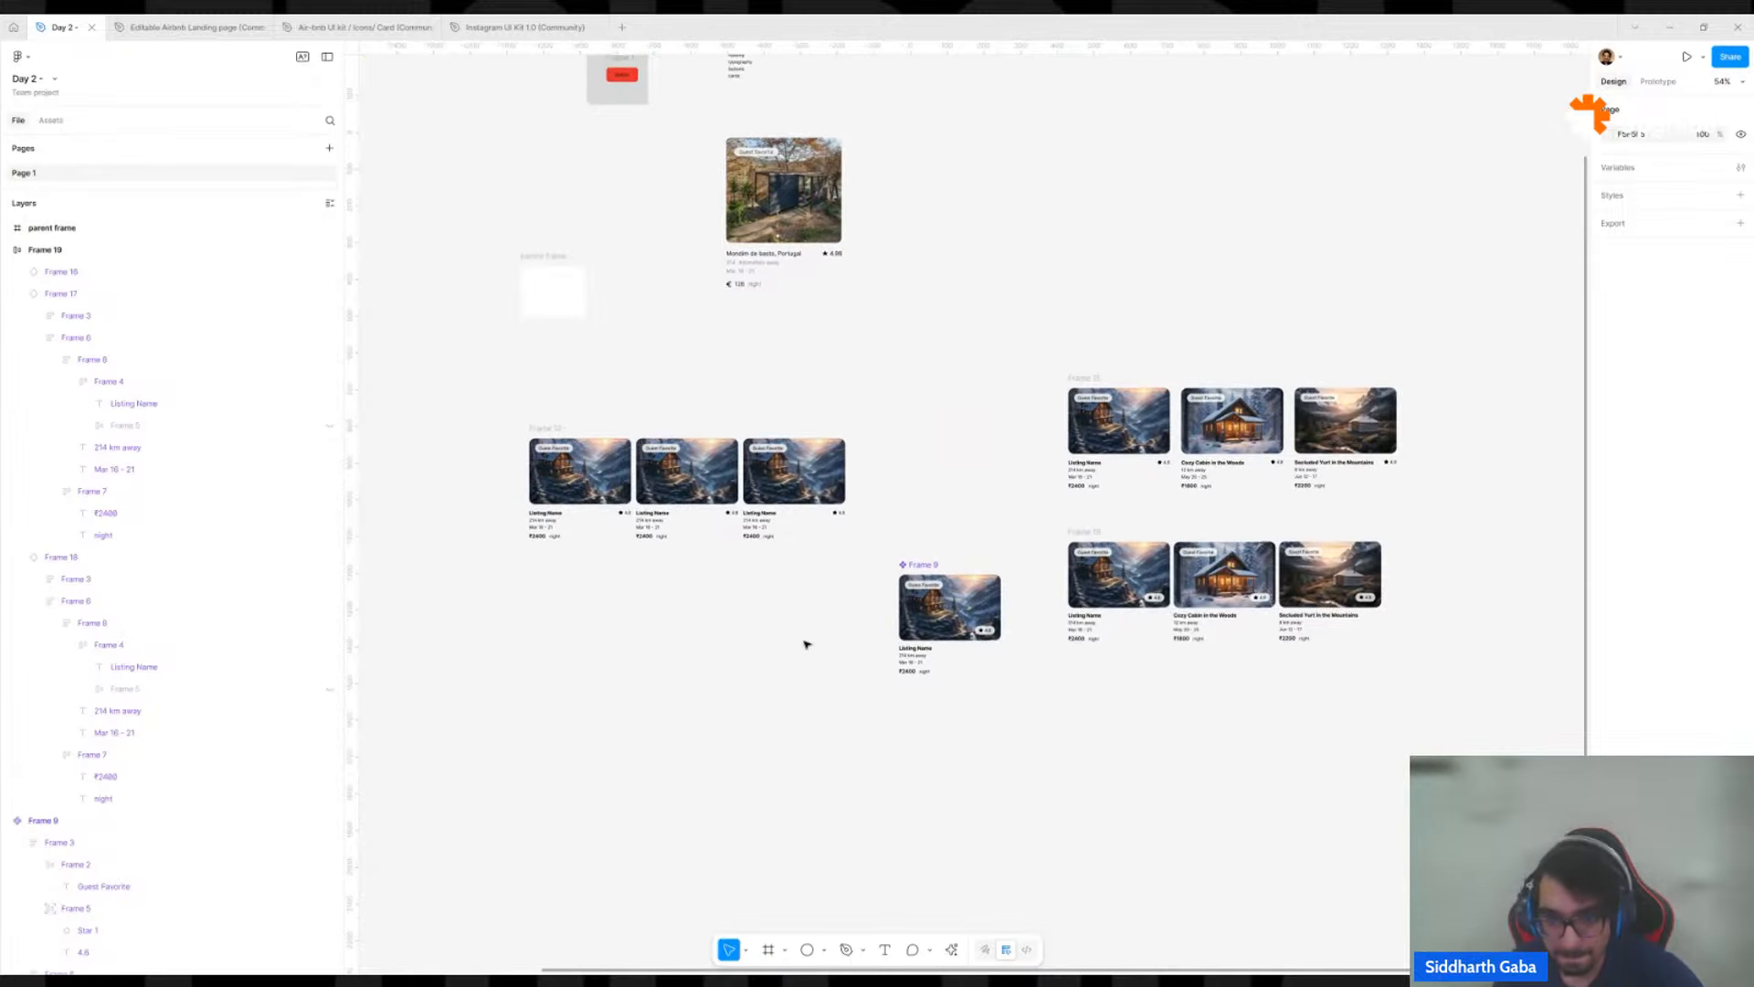
scroll(1029, 640, "up", 5)
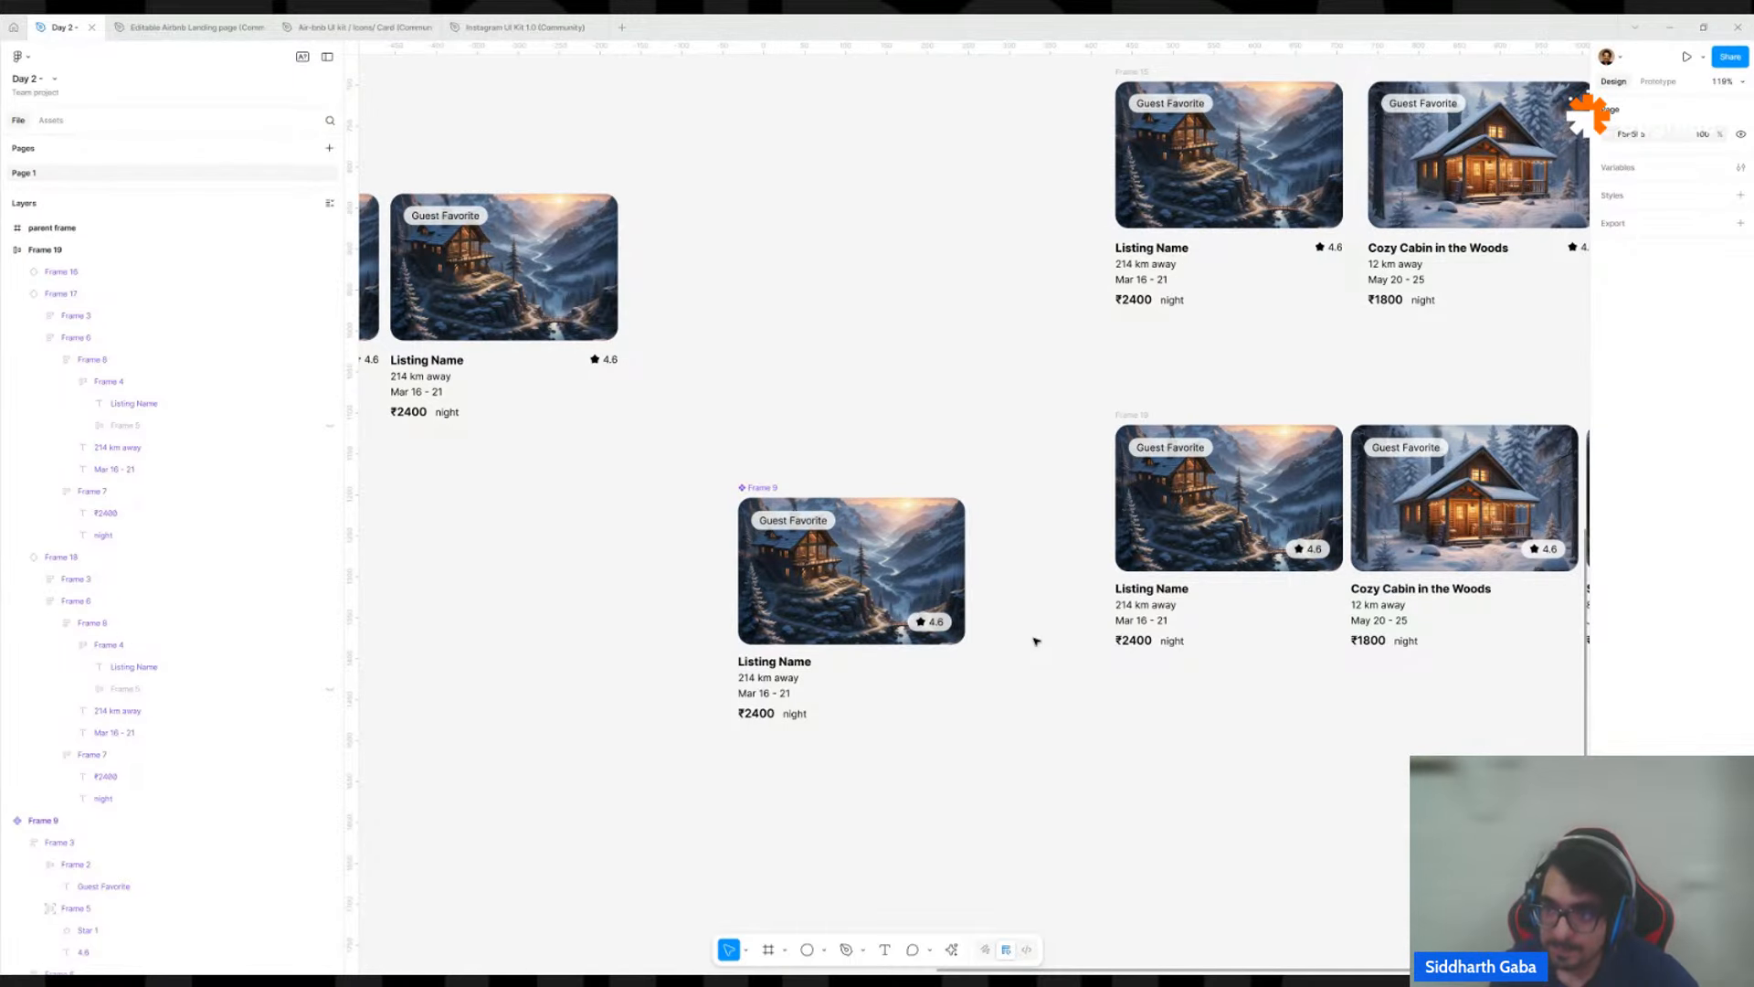
scroll(1045, 626, "down", 5)
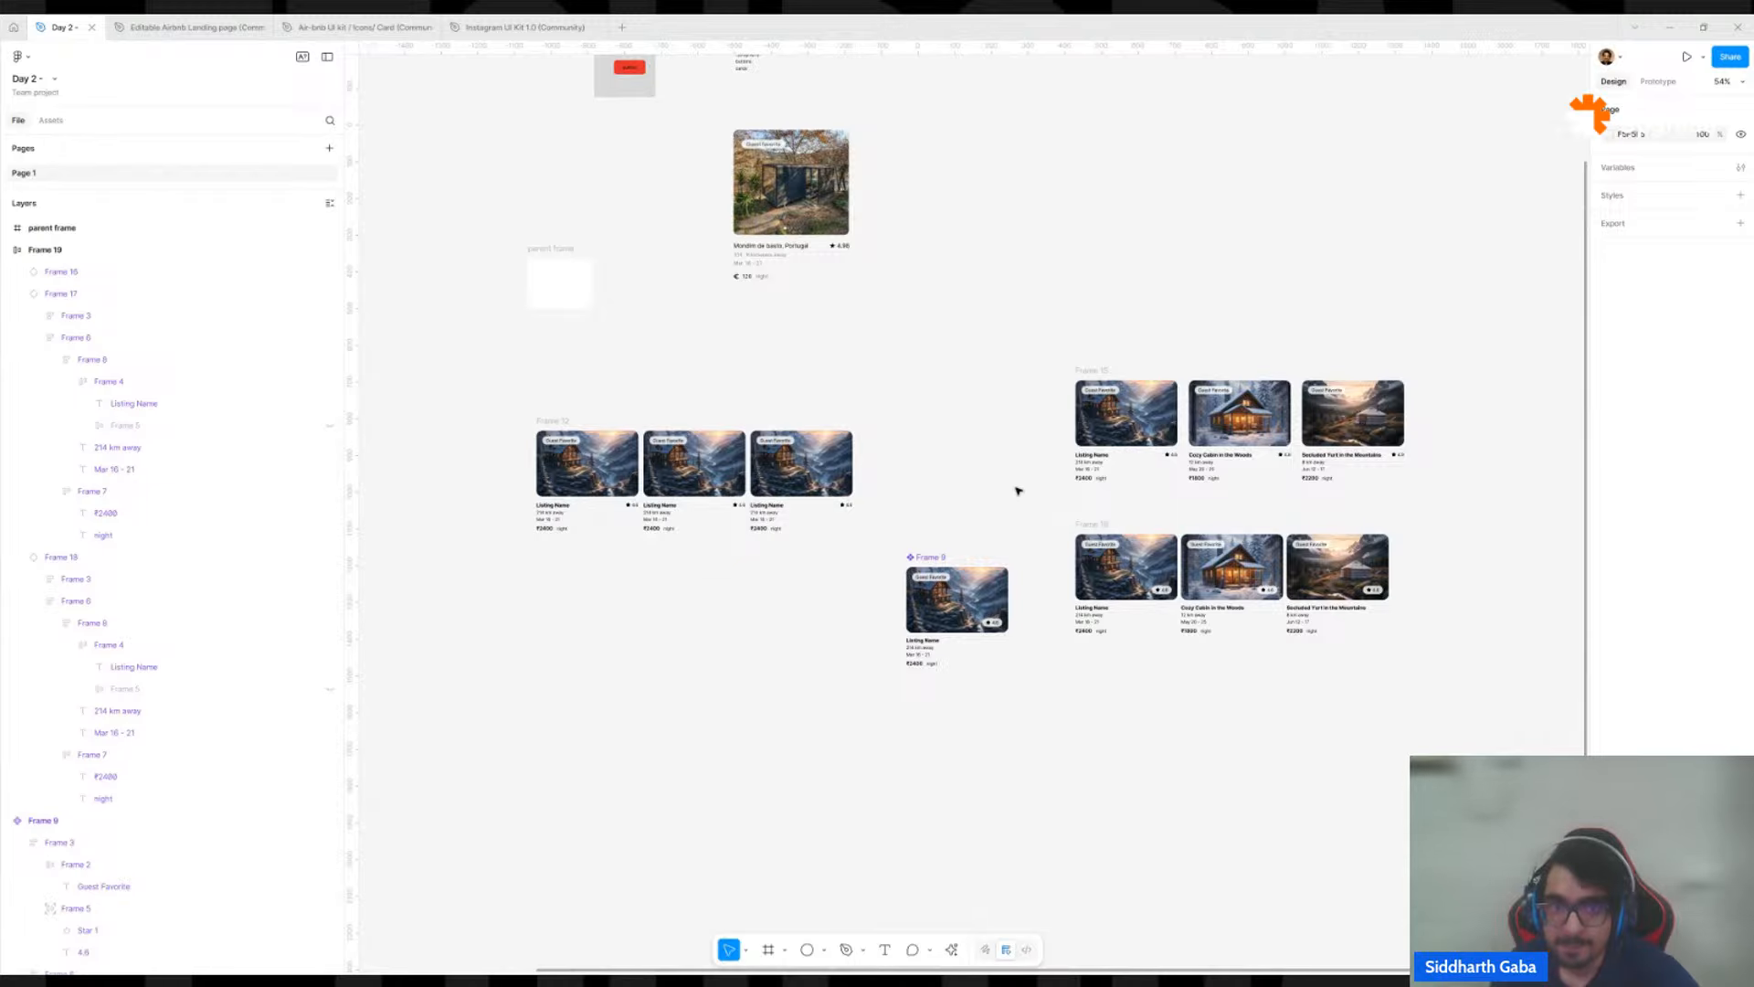
left_click_drag(968, 398, 1143, 363)
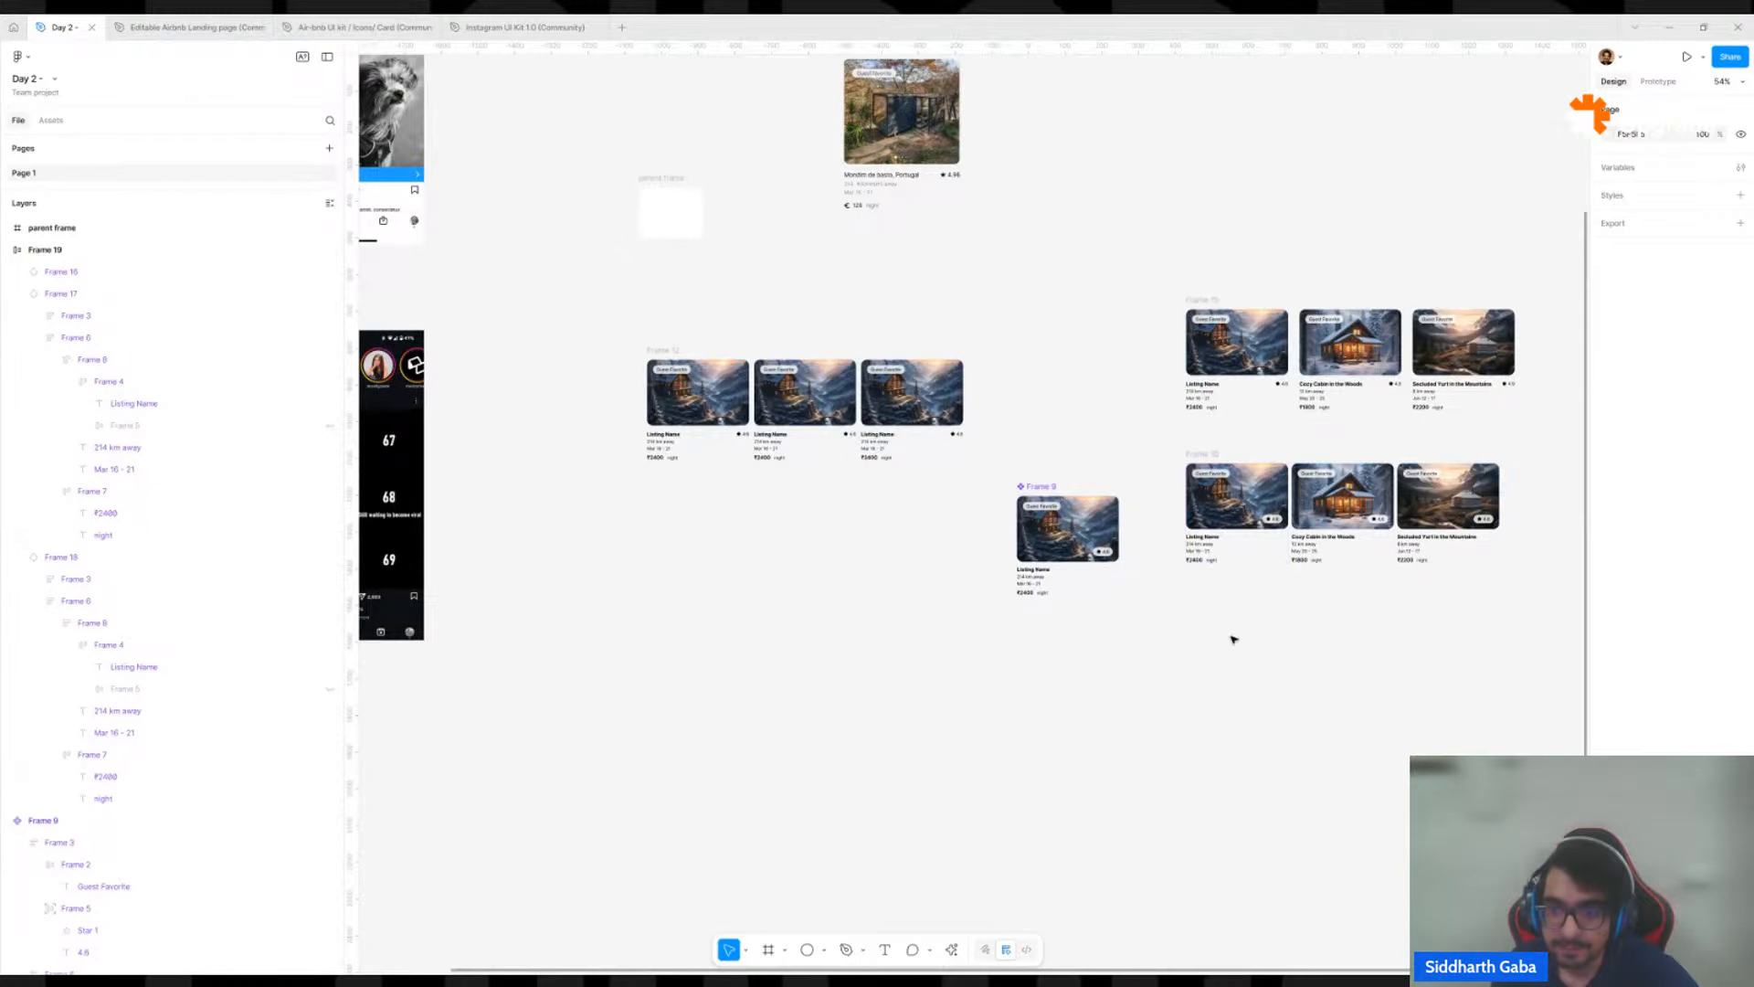
scroll(1215, 518, "up", 3)
scroll(996, 542, "up", 4)
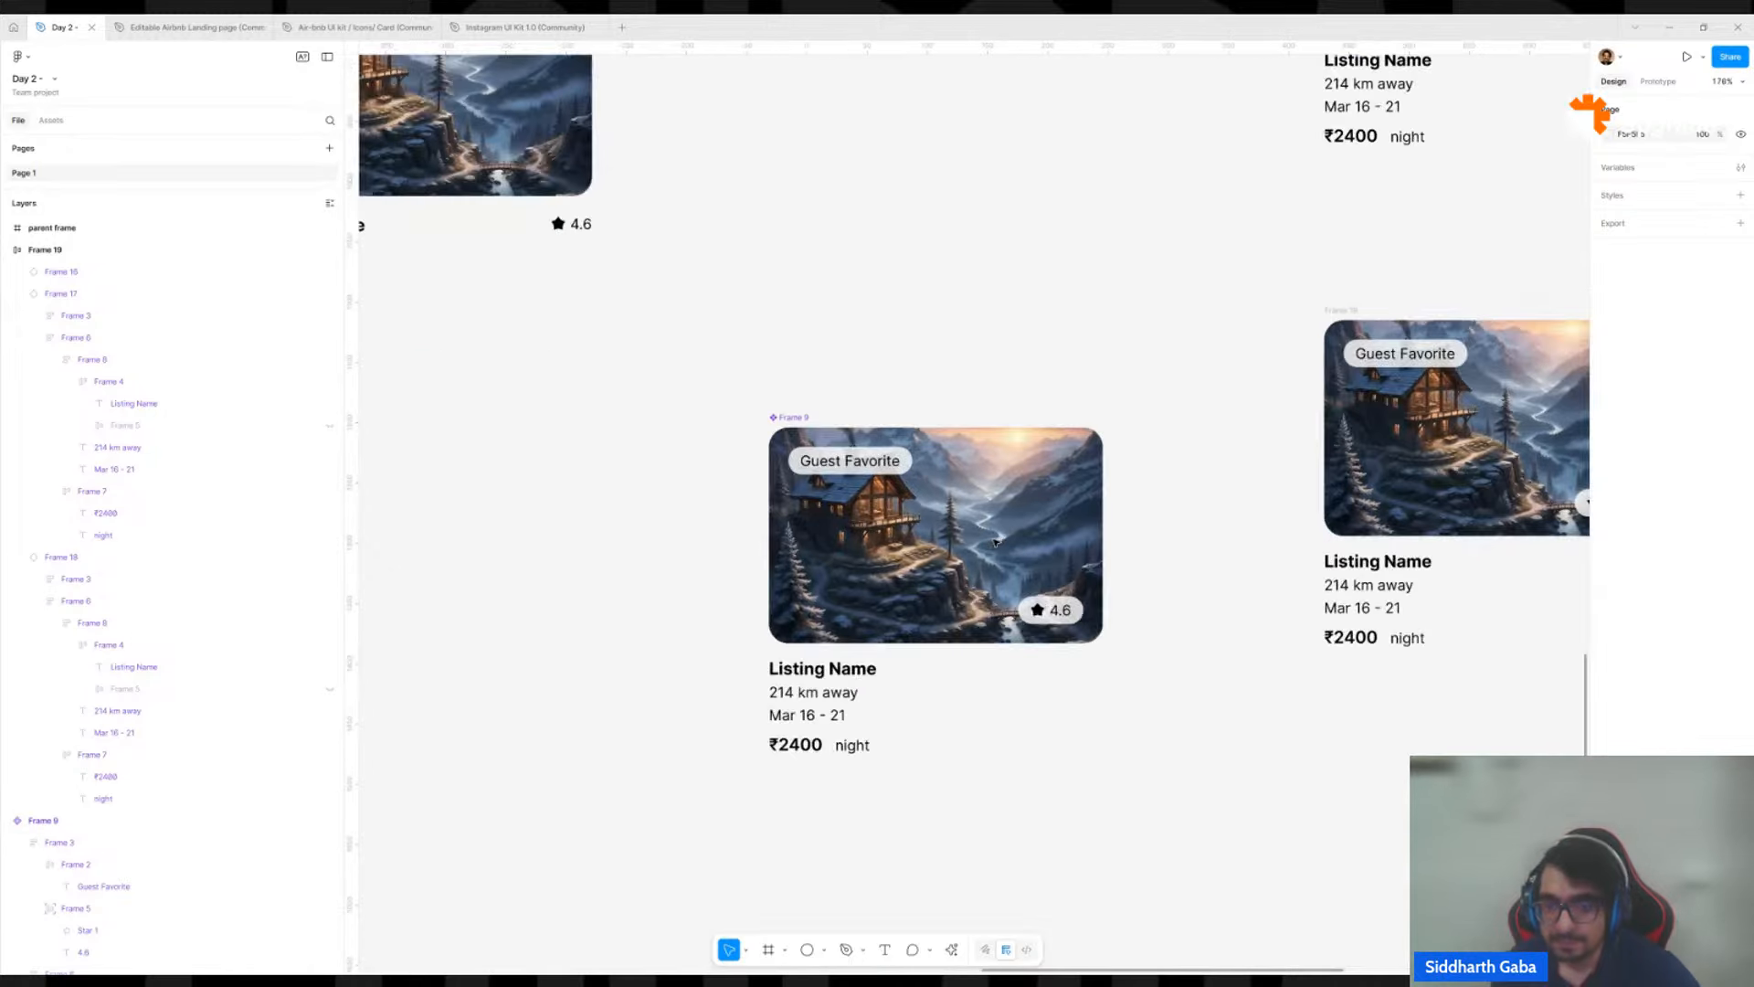
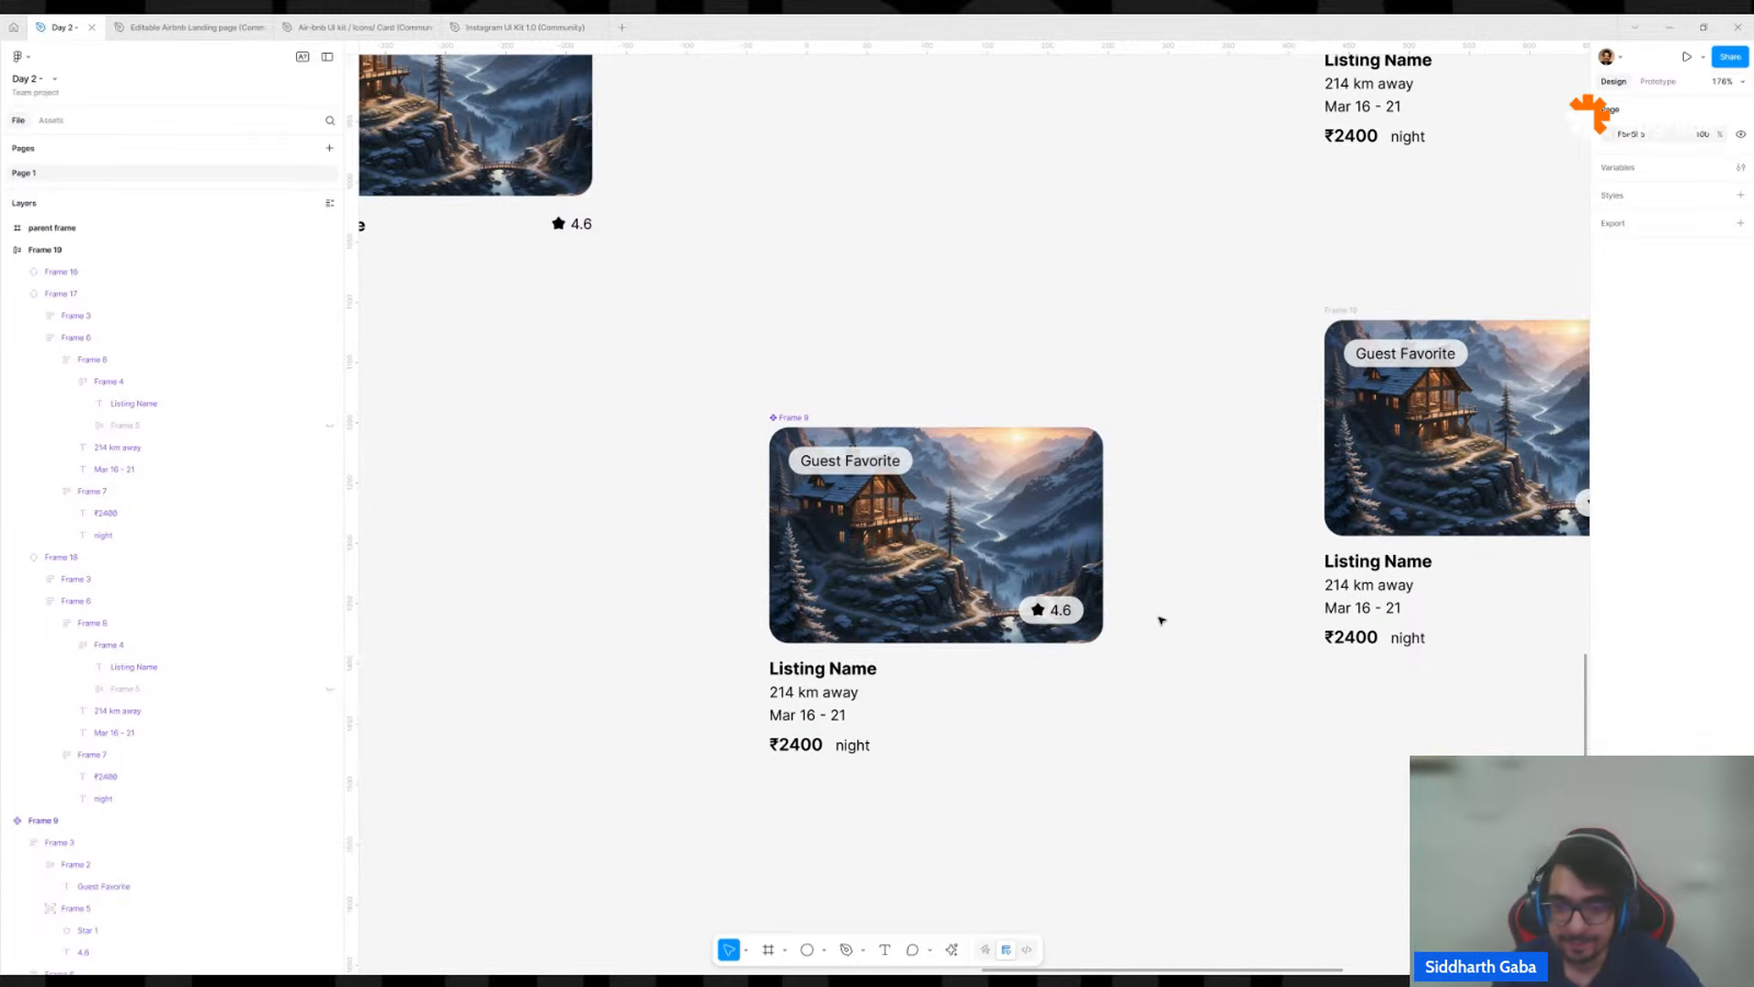
Create a new frame from the 1440 × 1024 Desktop preset on the Day 2 page.
scroll(1160, 617, "down", 5)
scroll(909, 731, "down", 3)
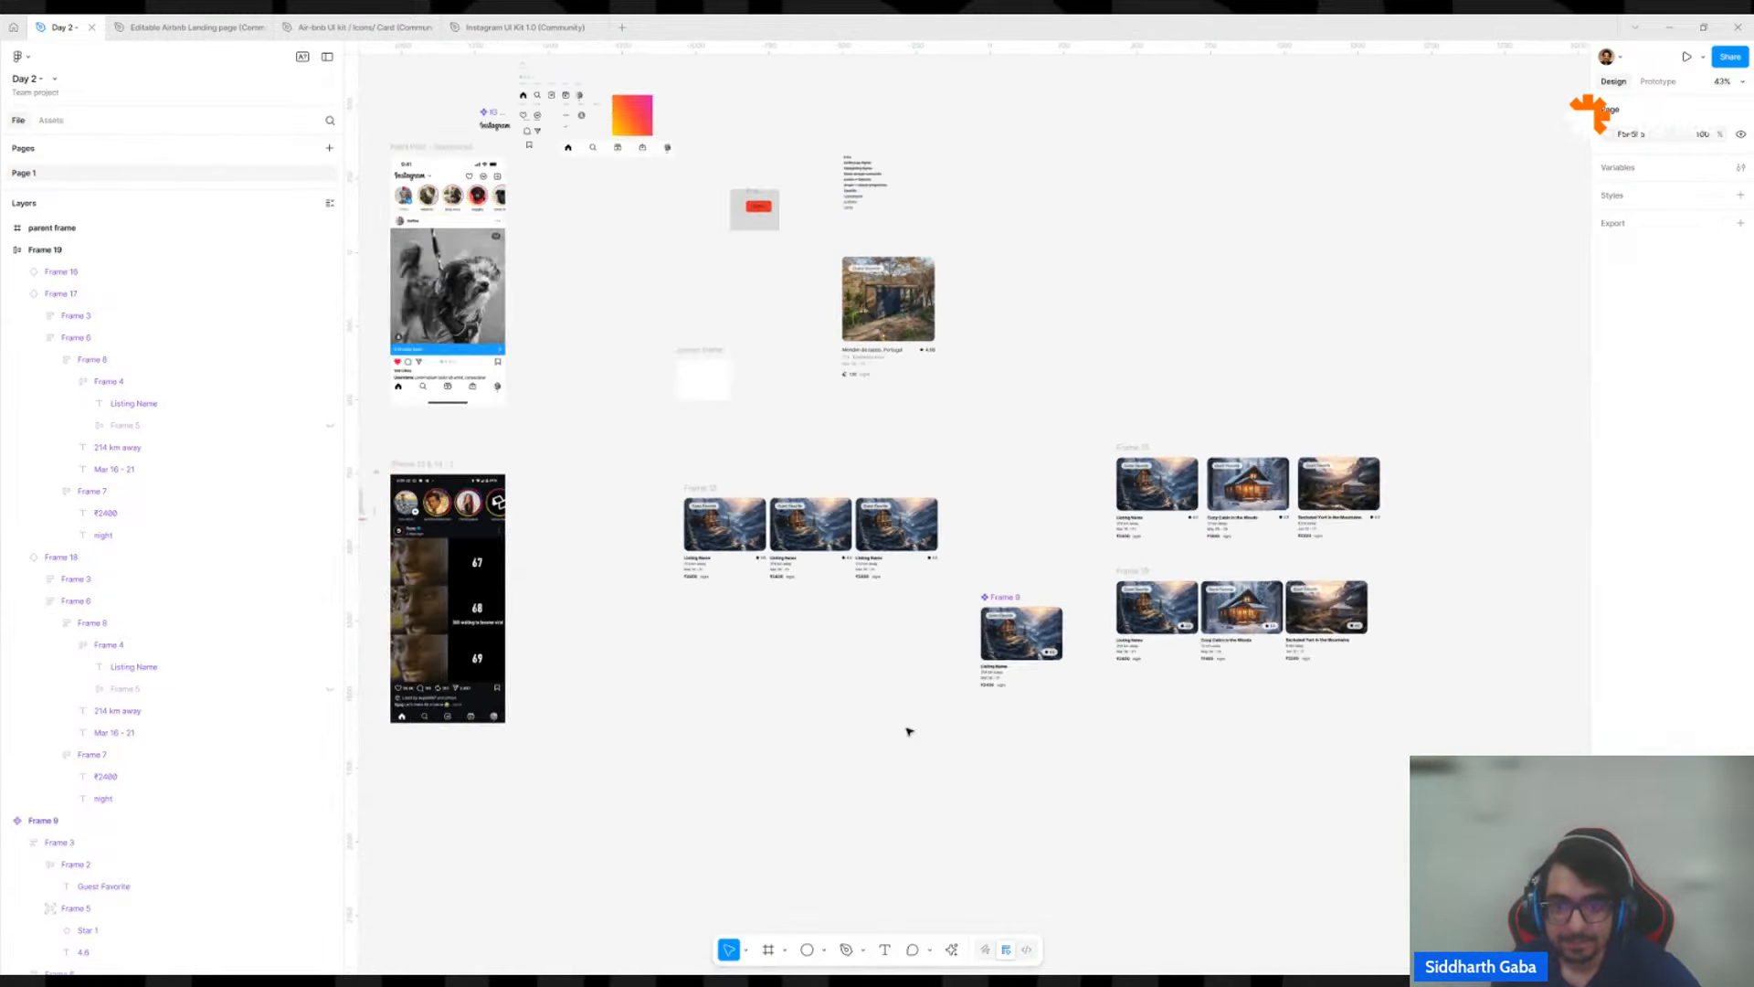
left_click_drag(905, 728, 1160, 693)
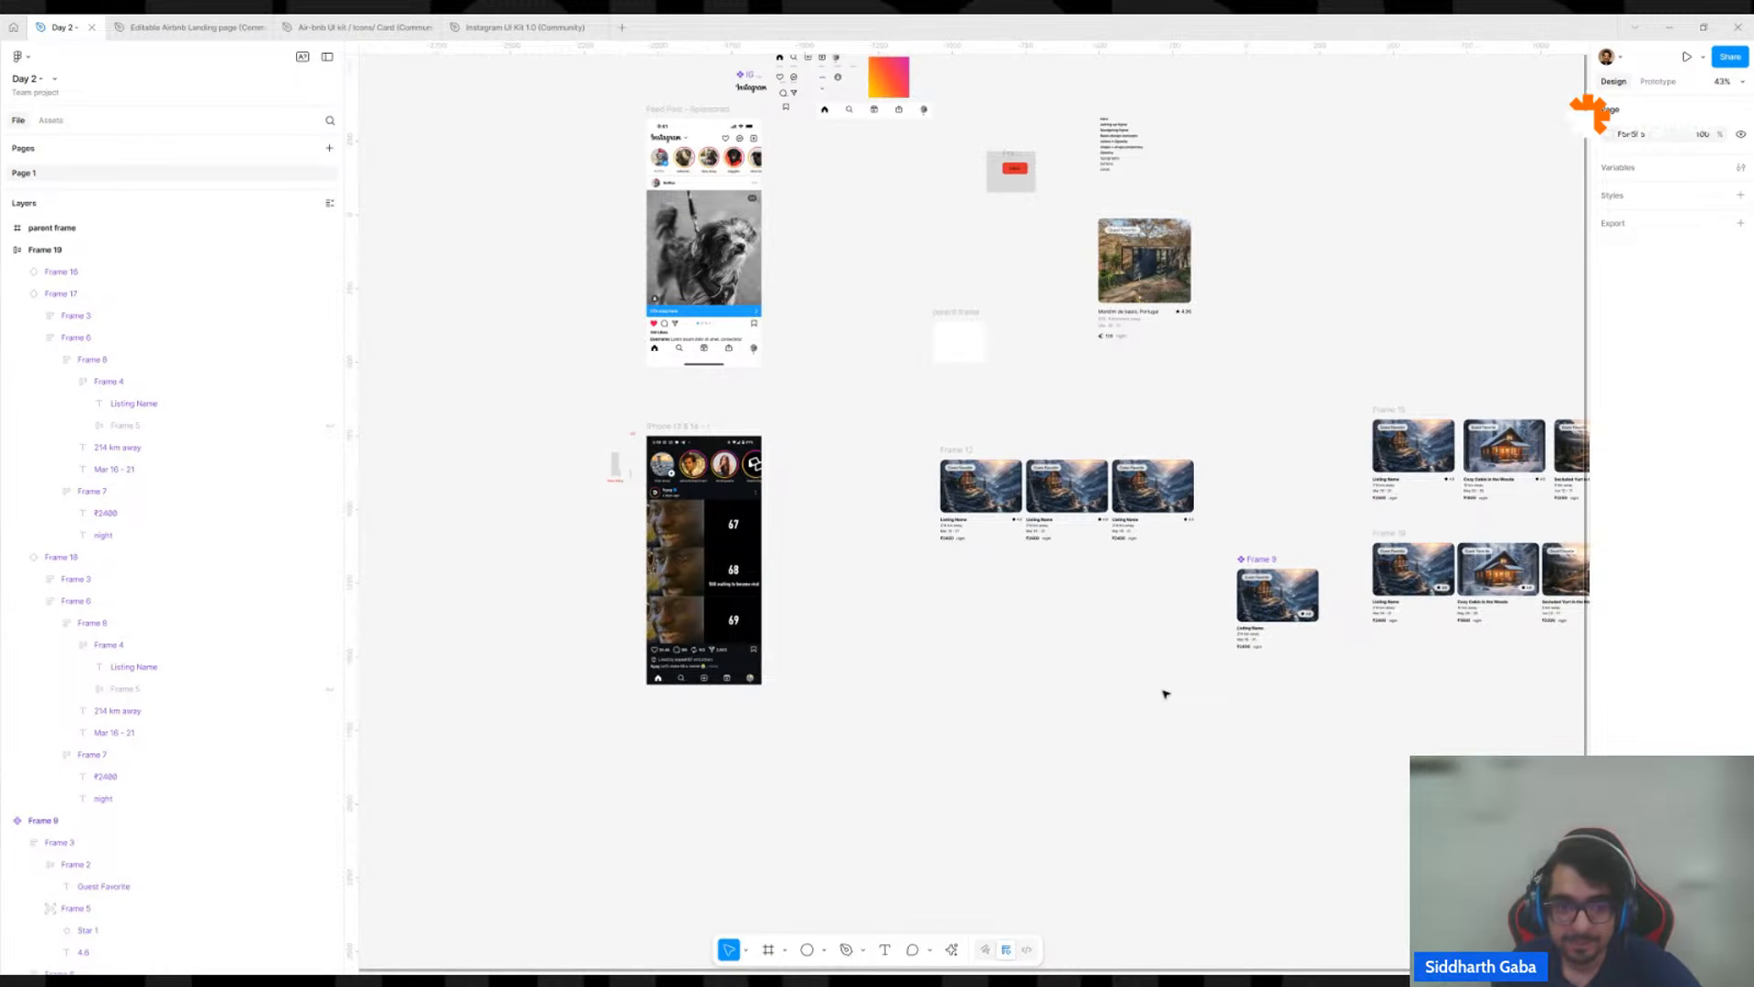
scroll(1170, 606, "up", 3)
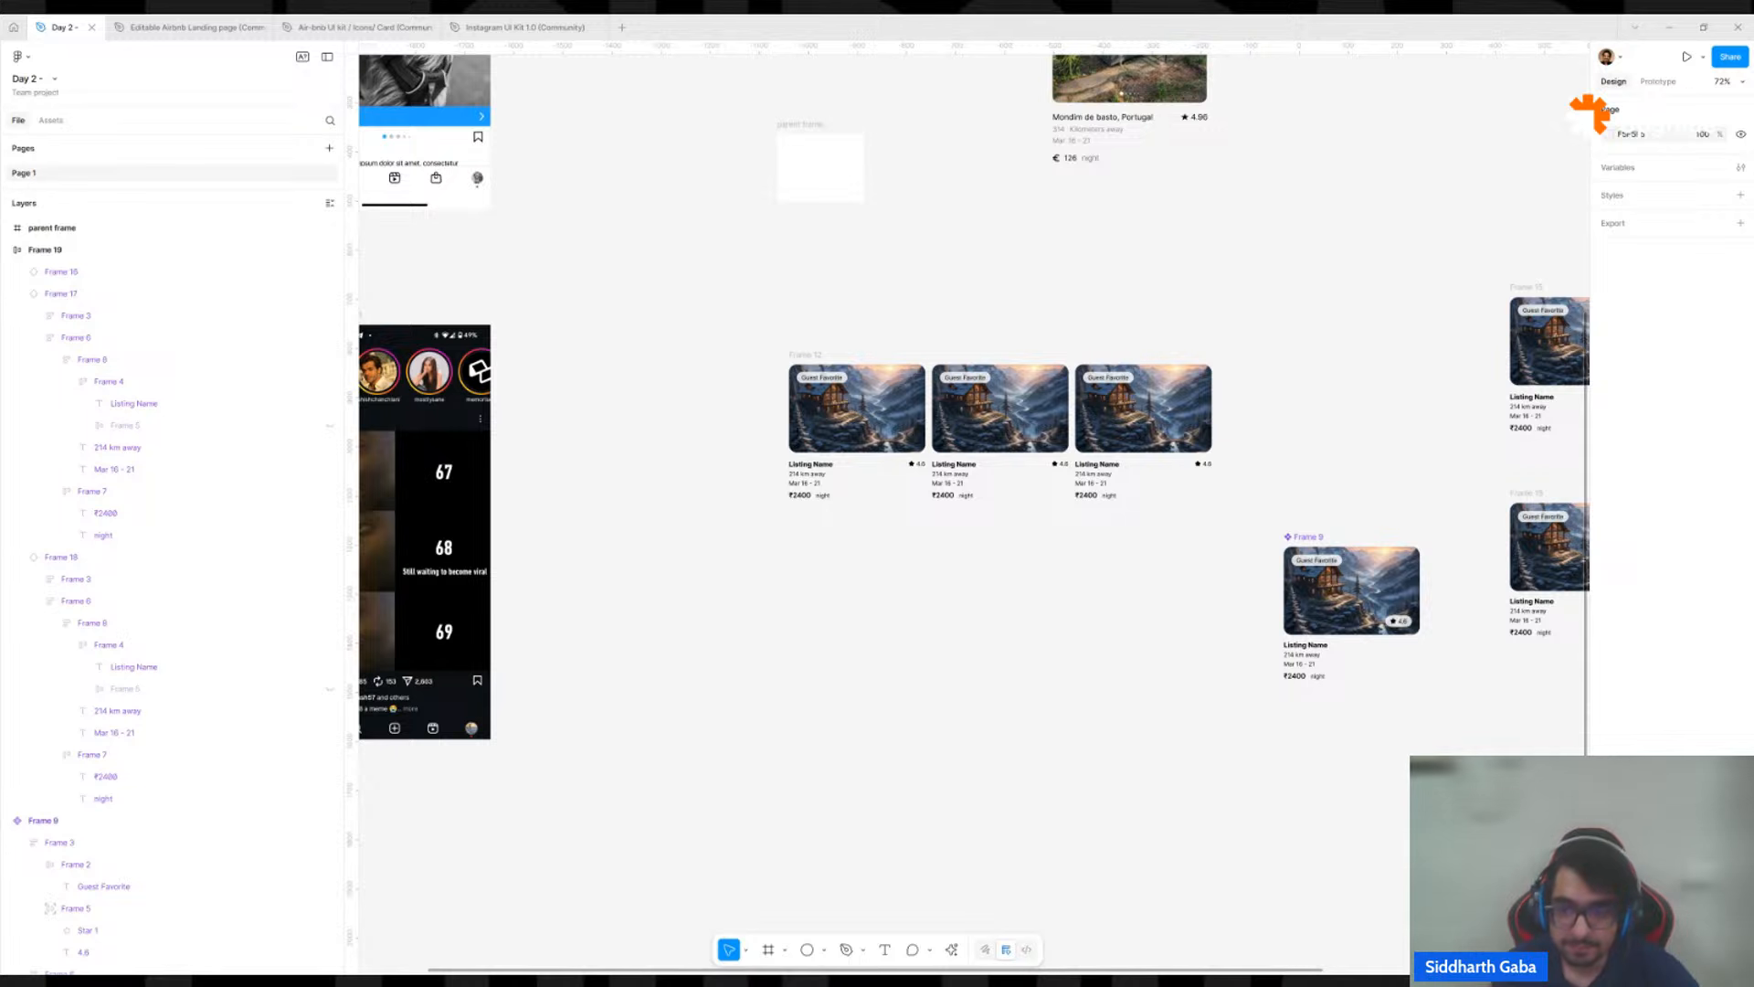
scroll(1249, 823, "down", 5)
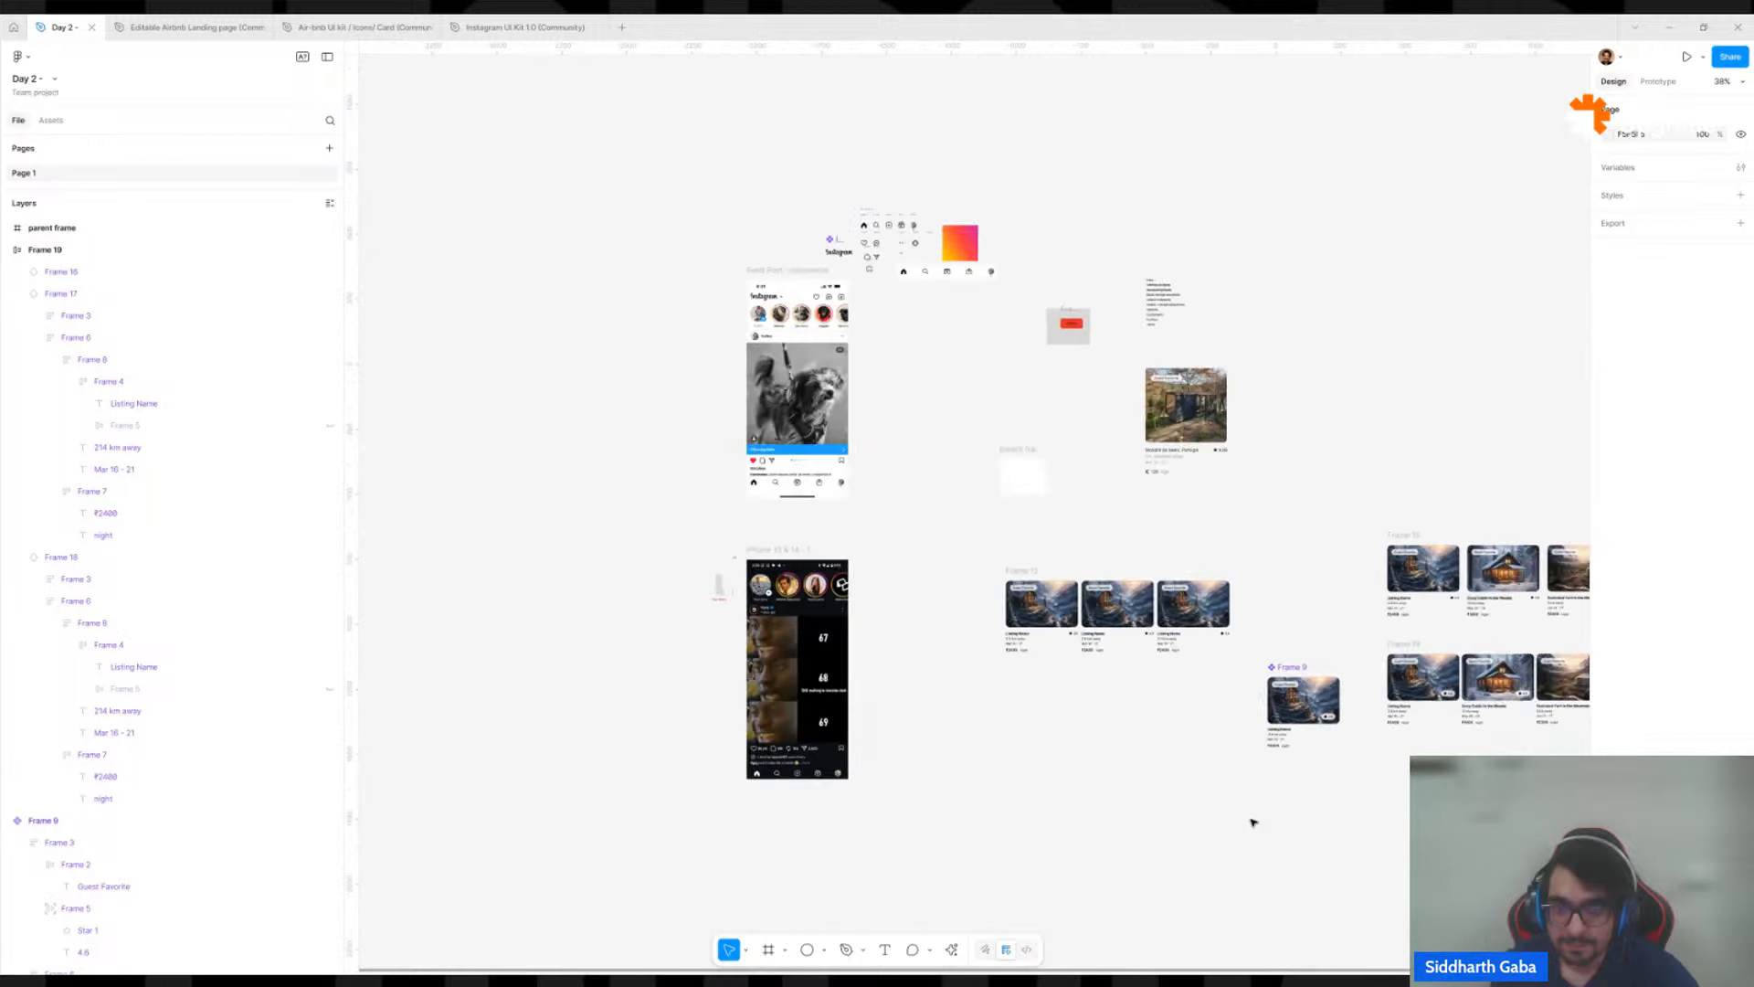
left_click(1281, 681)
left_click_drag(1319, 598, 1024, 536)
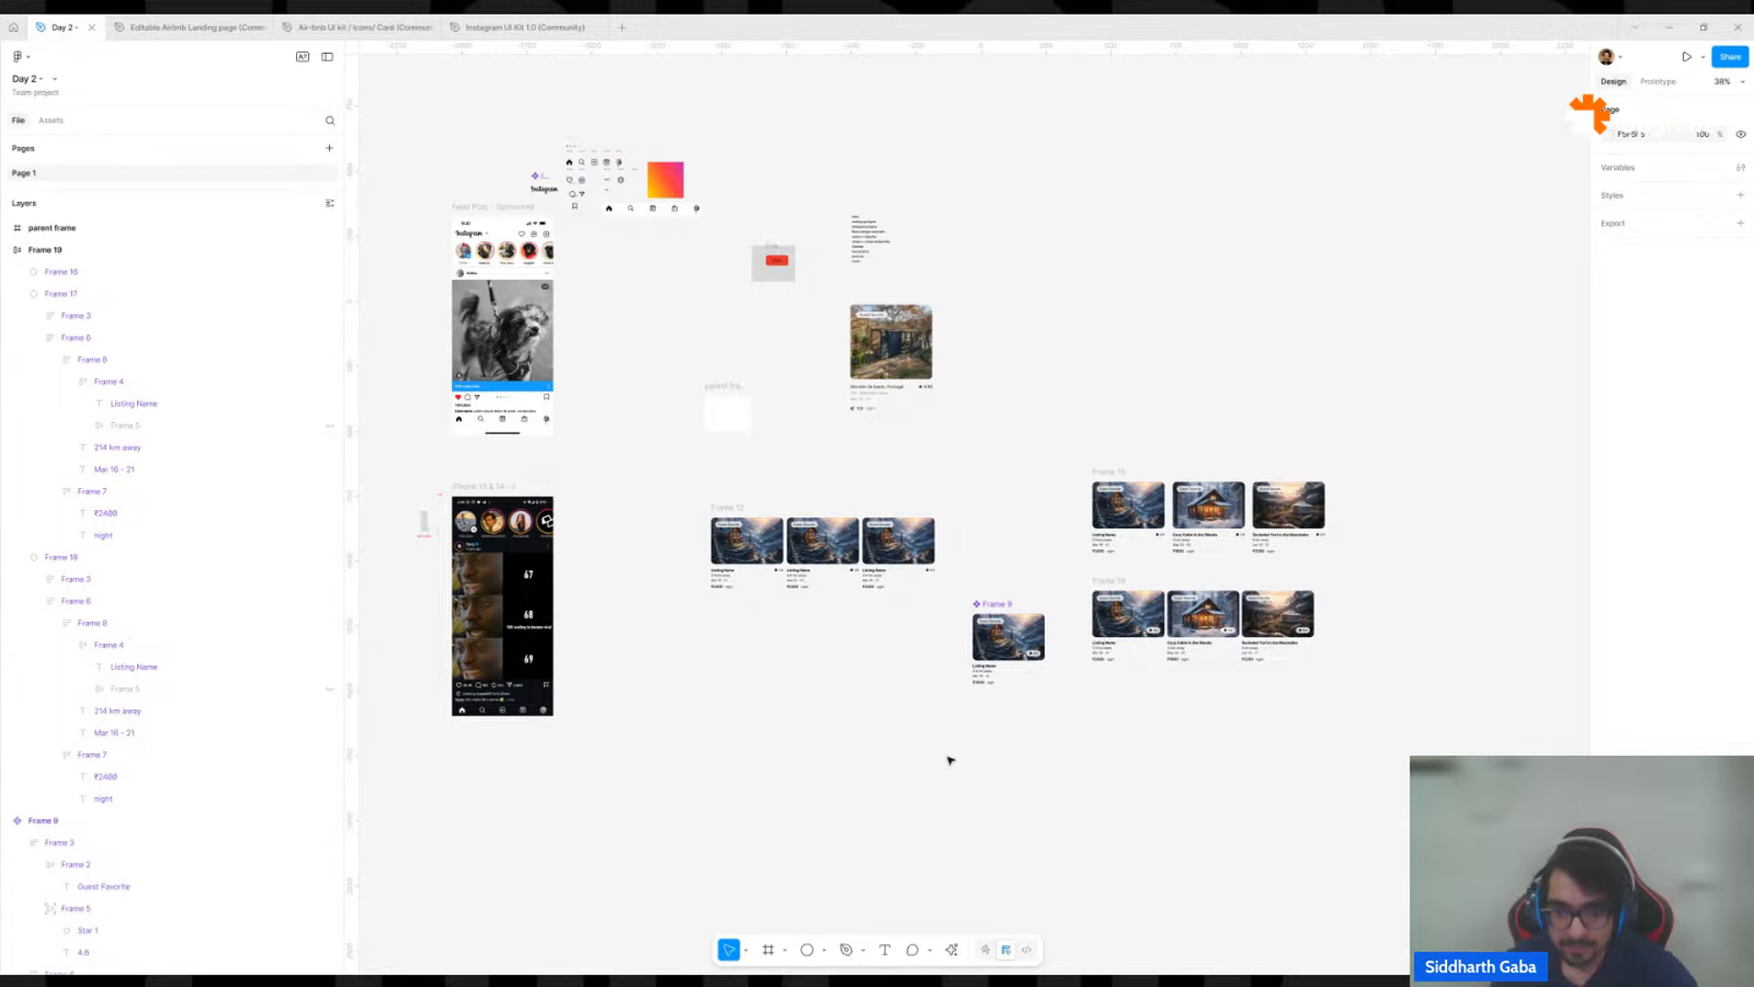
key("f")
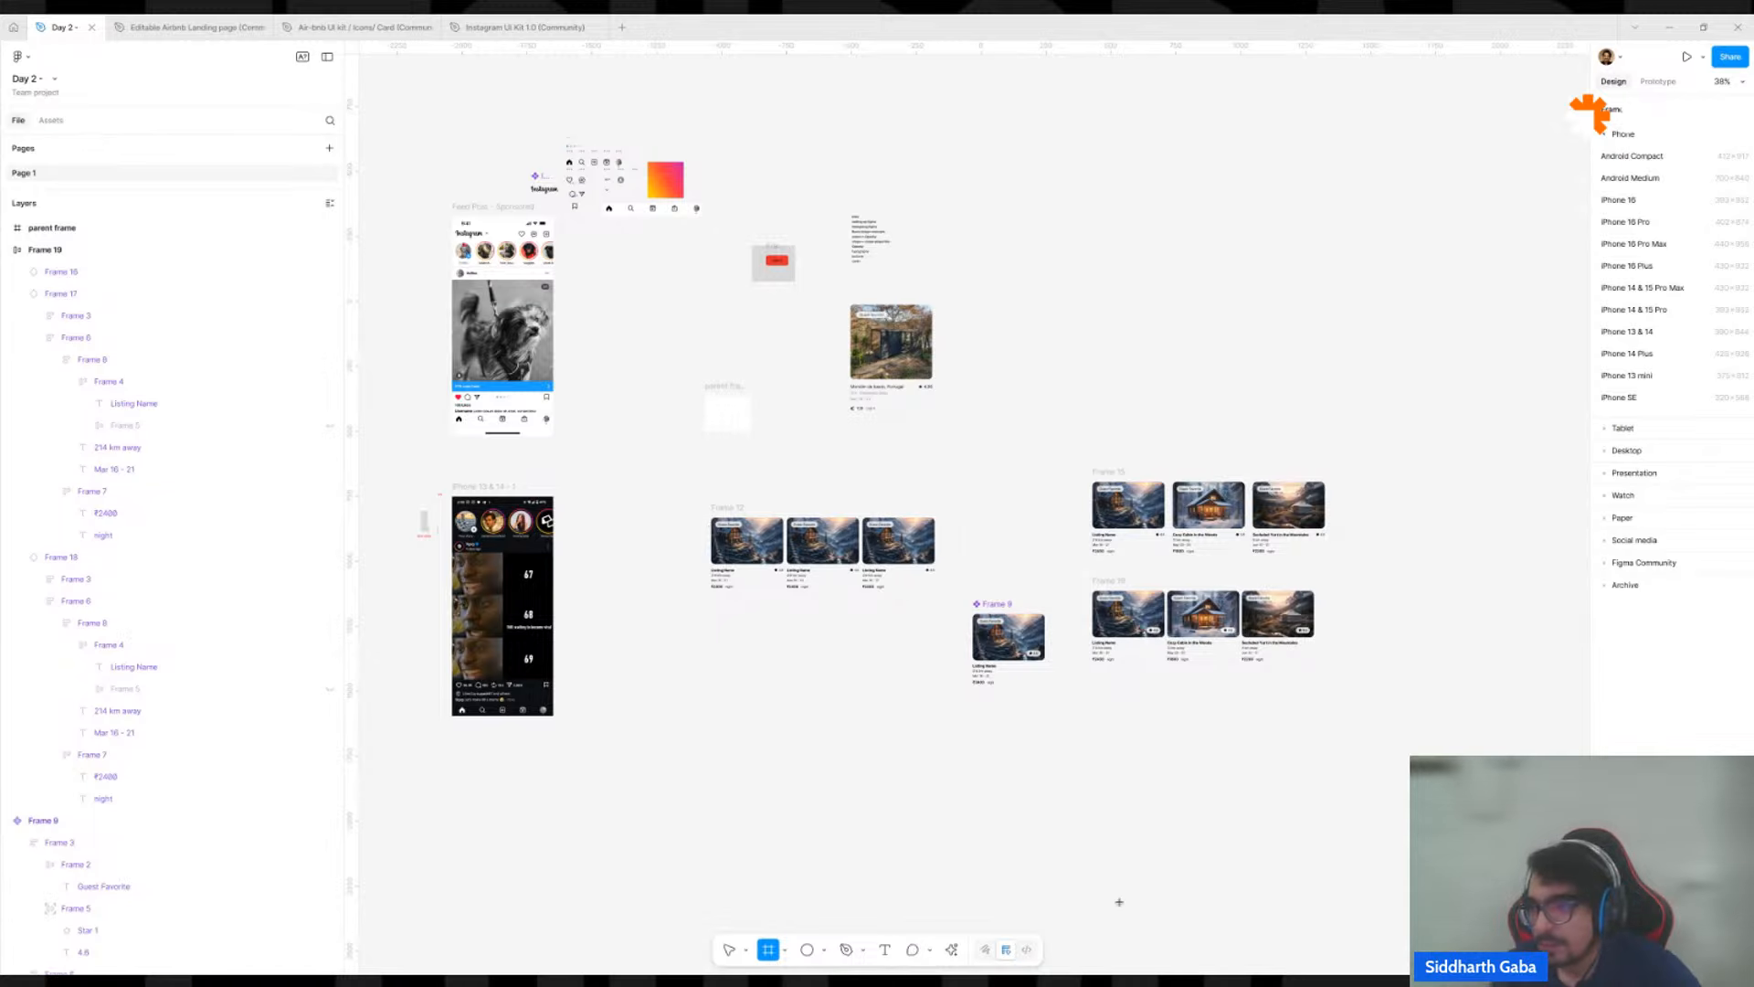
left_click(1615, 450)
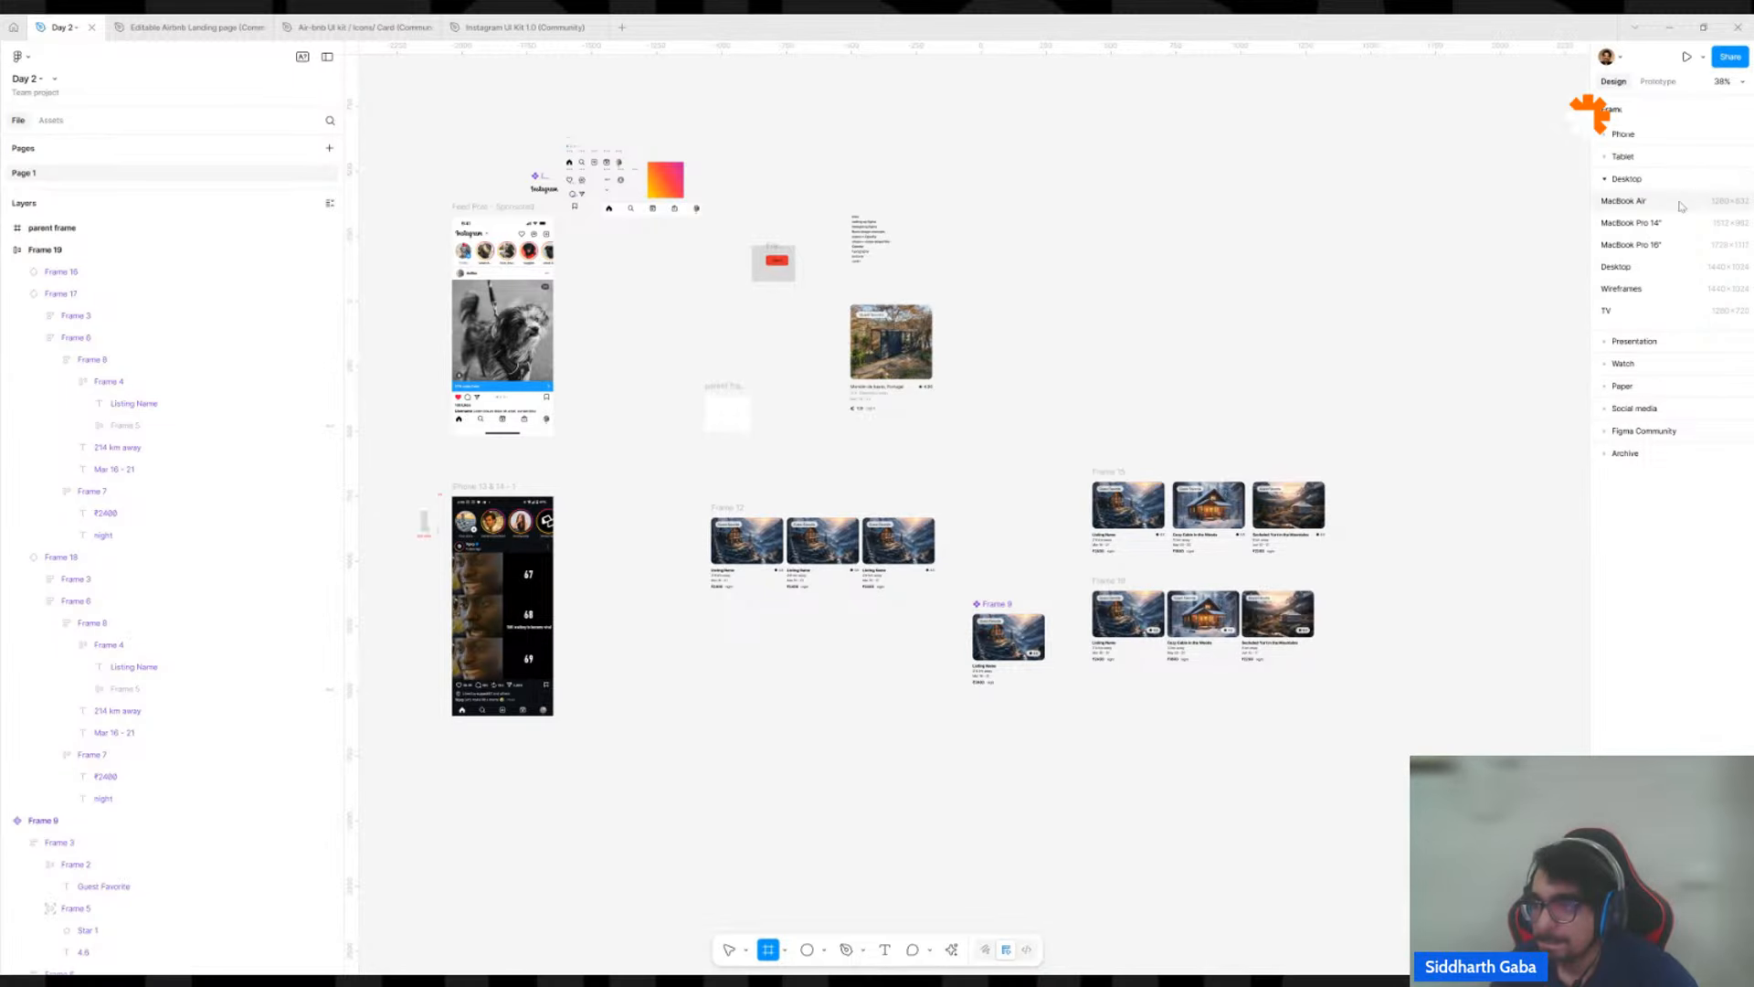
left_click(1640, 268)
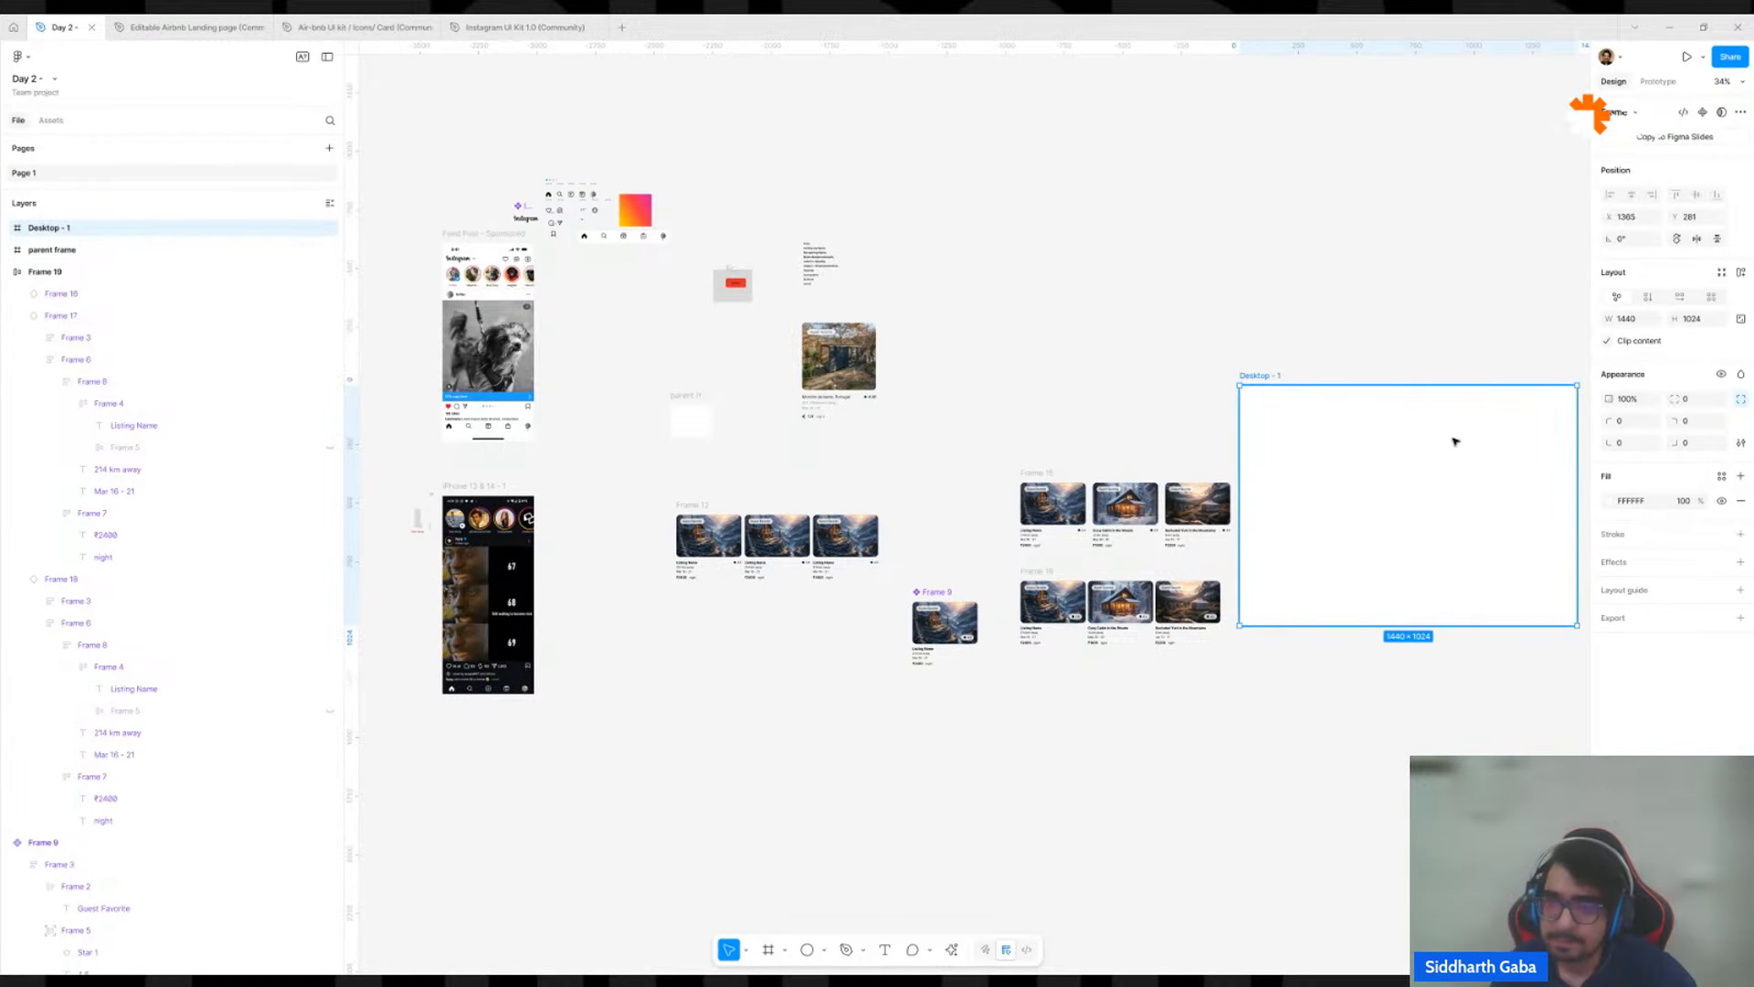
Place the Desktop frame above the listing rows and move the lower three-card listing row into it.
left_click_drag(1454, 441, 1192, 300)
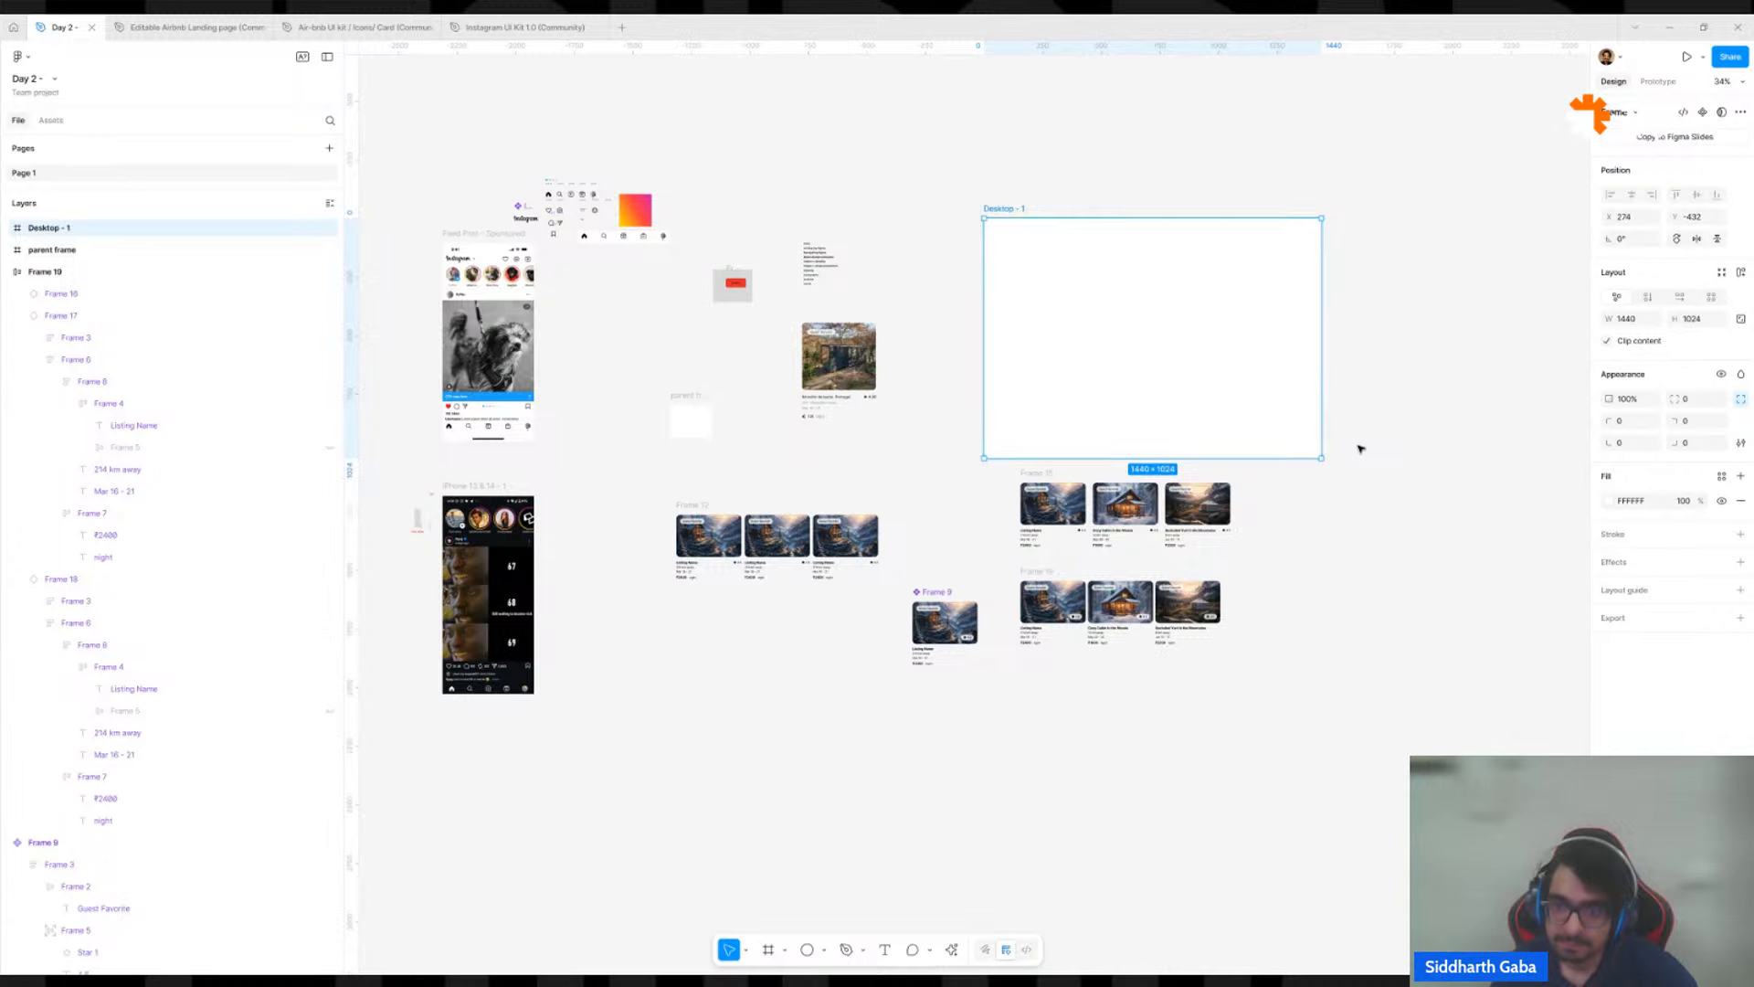
left_click_drag(1042, 570, 1019, 269)
left_click(1044, 186)
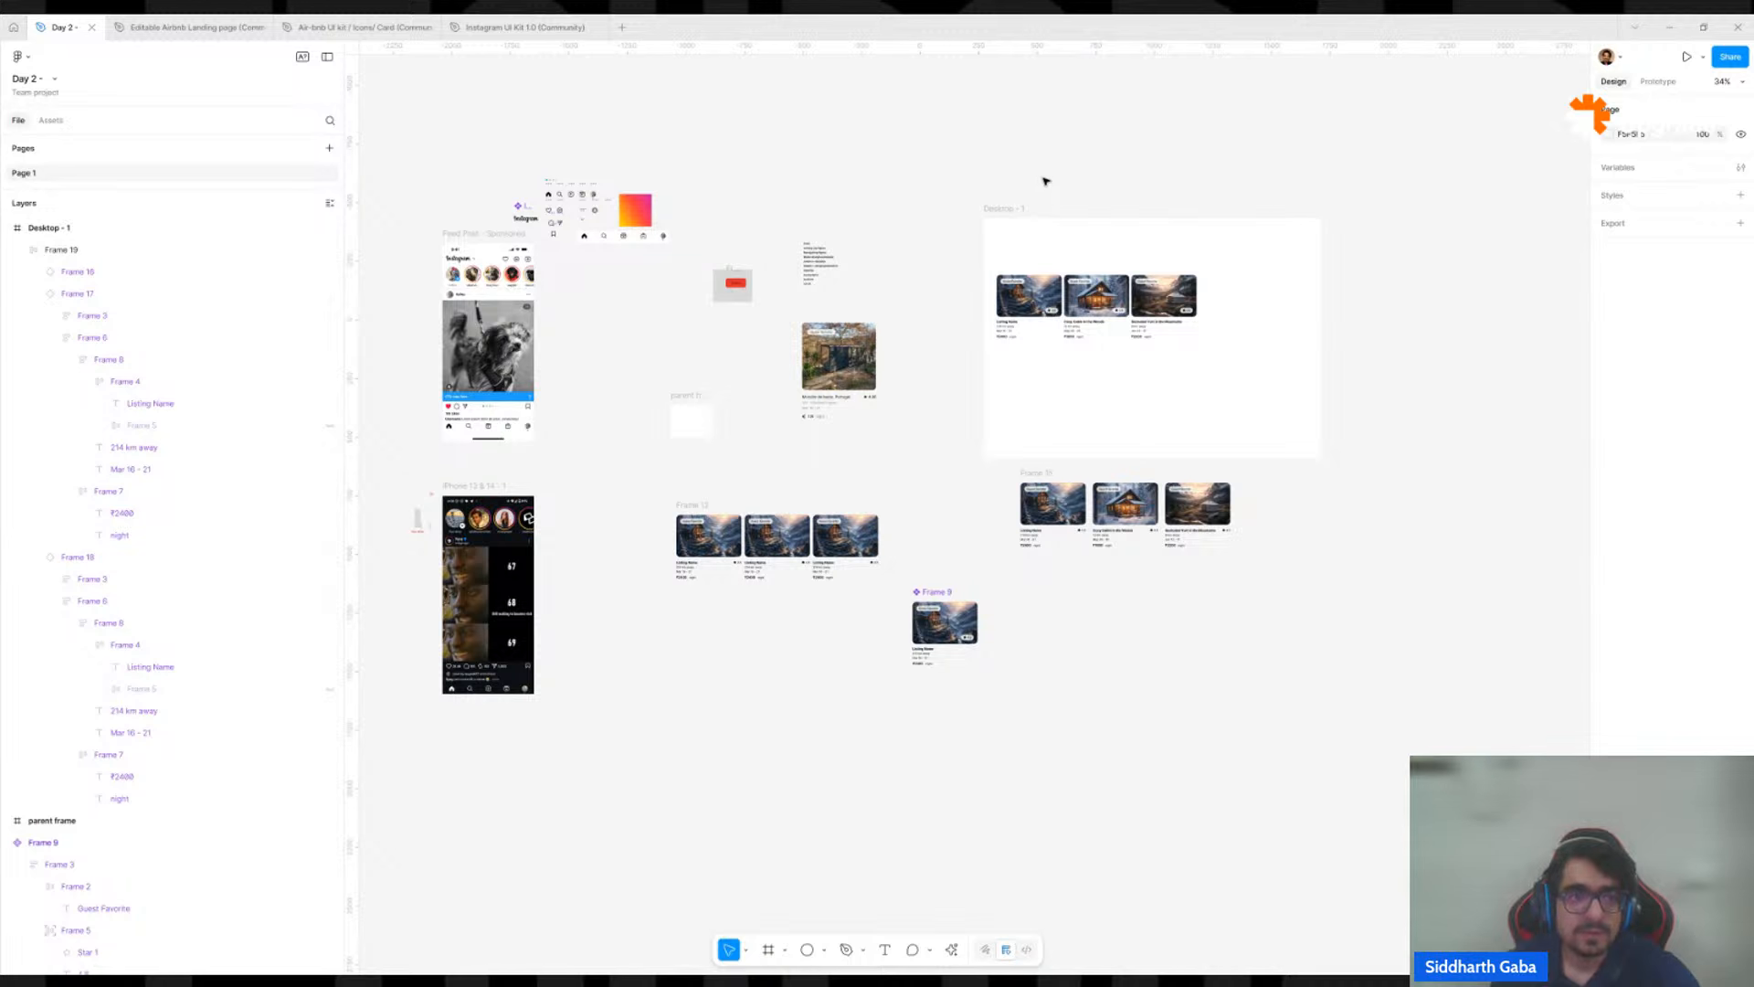
Switch to the Air-bnb UI kit file and copy the whole category bar from its home page header.
left_click(400, 28)
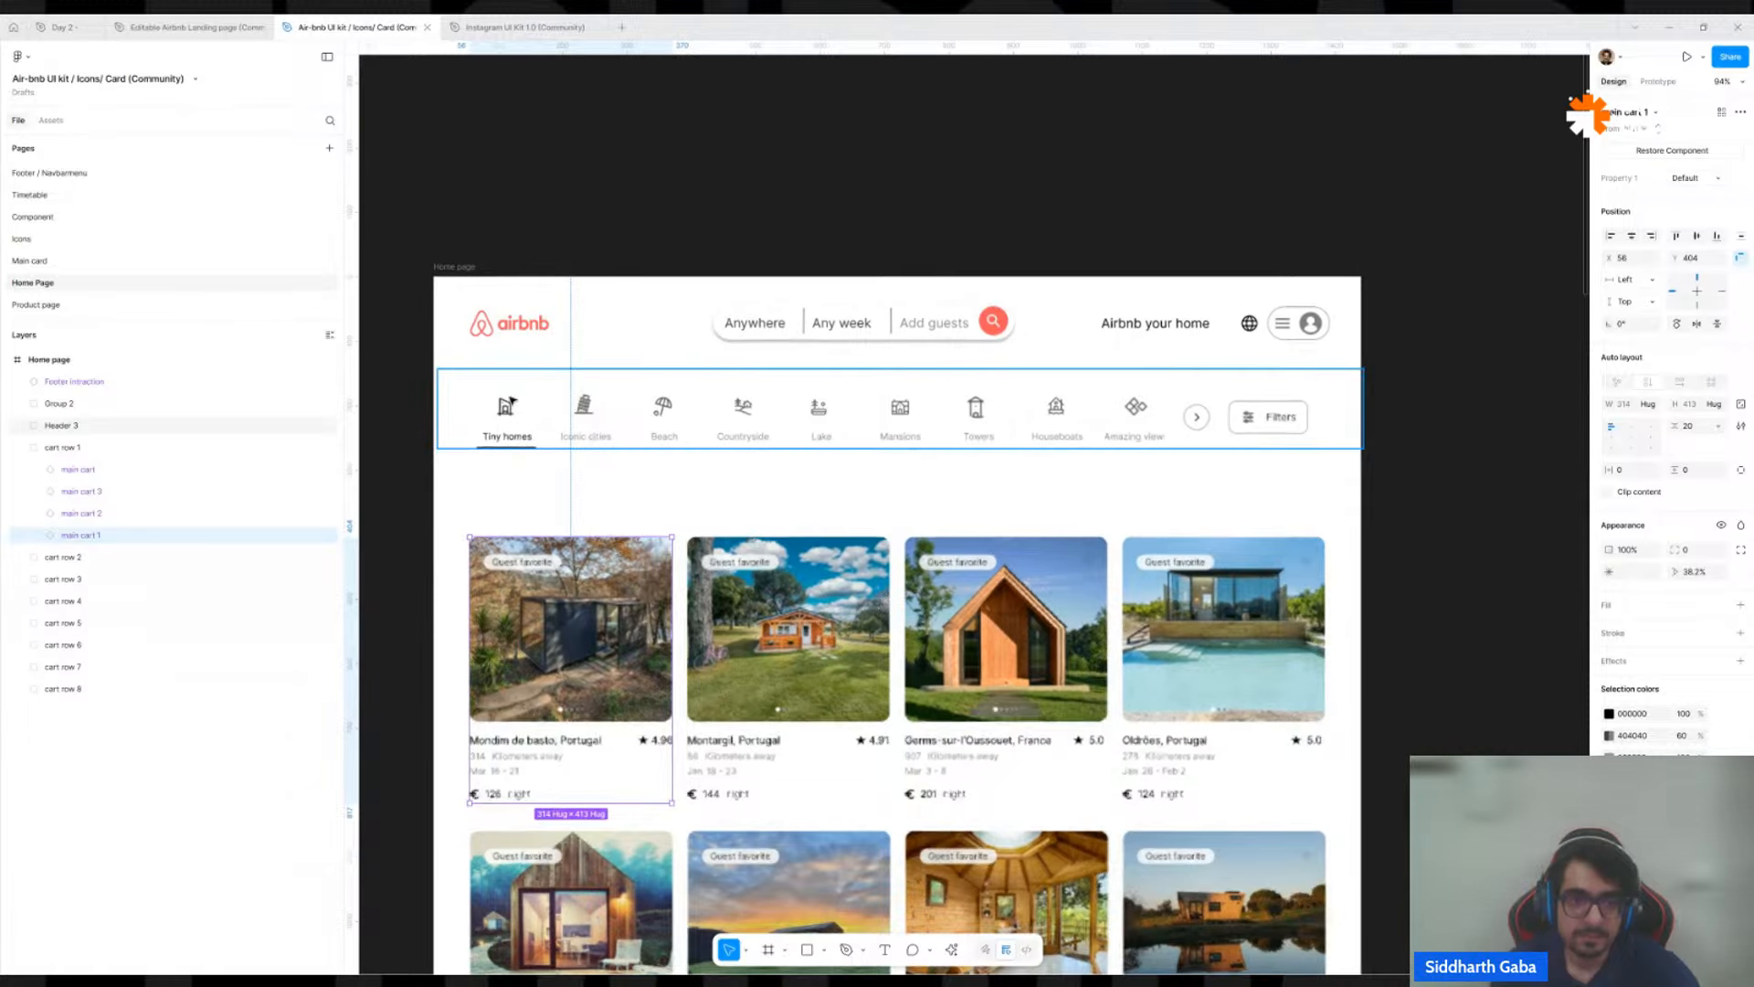
left_click(518, 409)
double_click(507, 411)
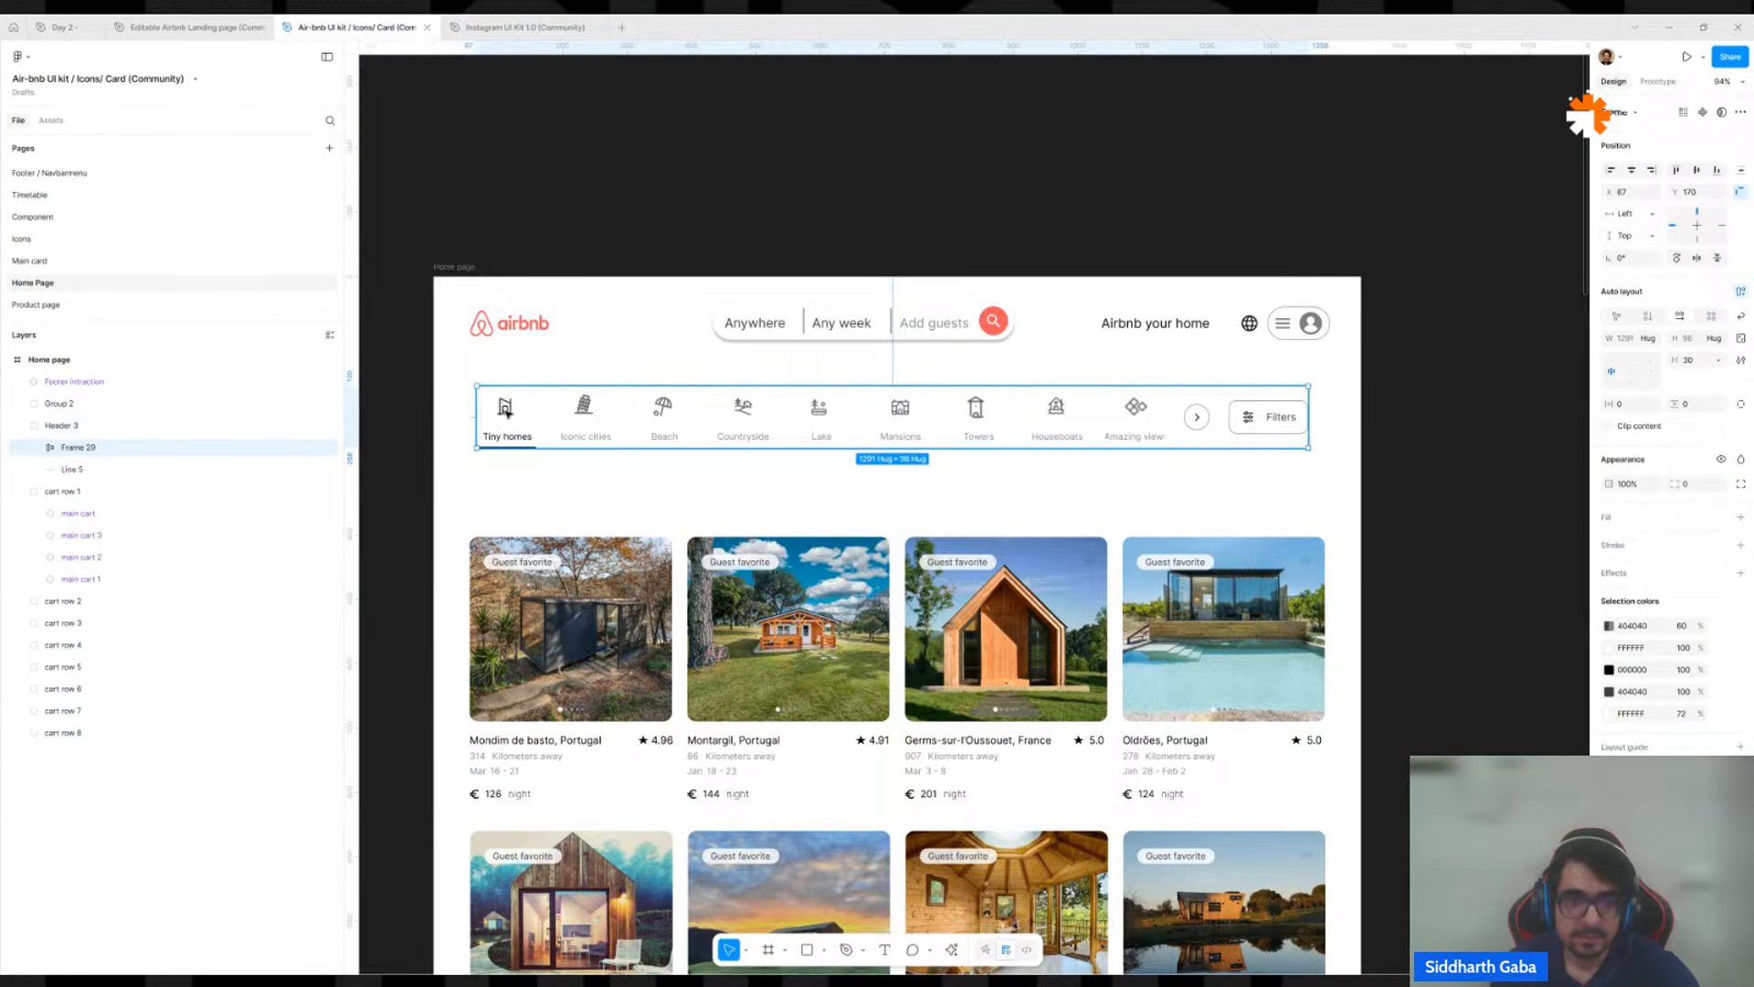
double_click(517, 405)
double_click(503, 409)
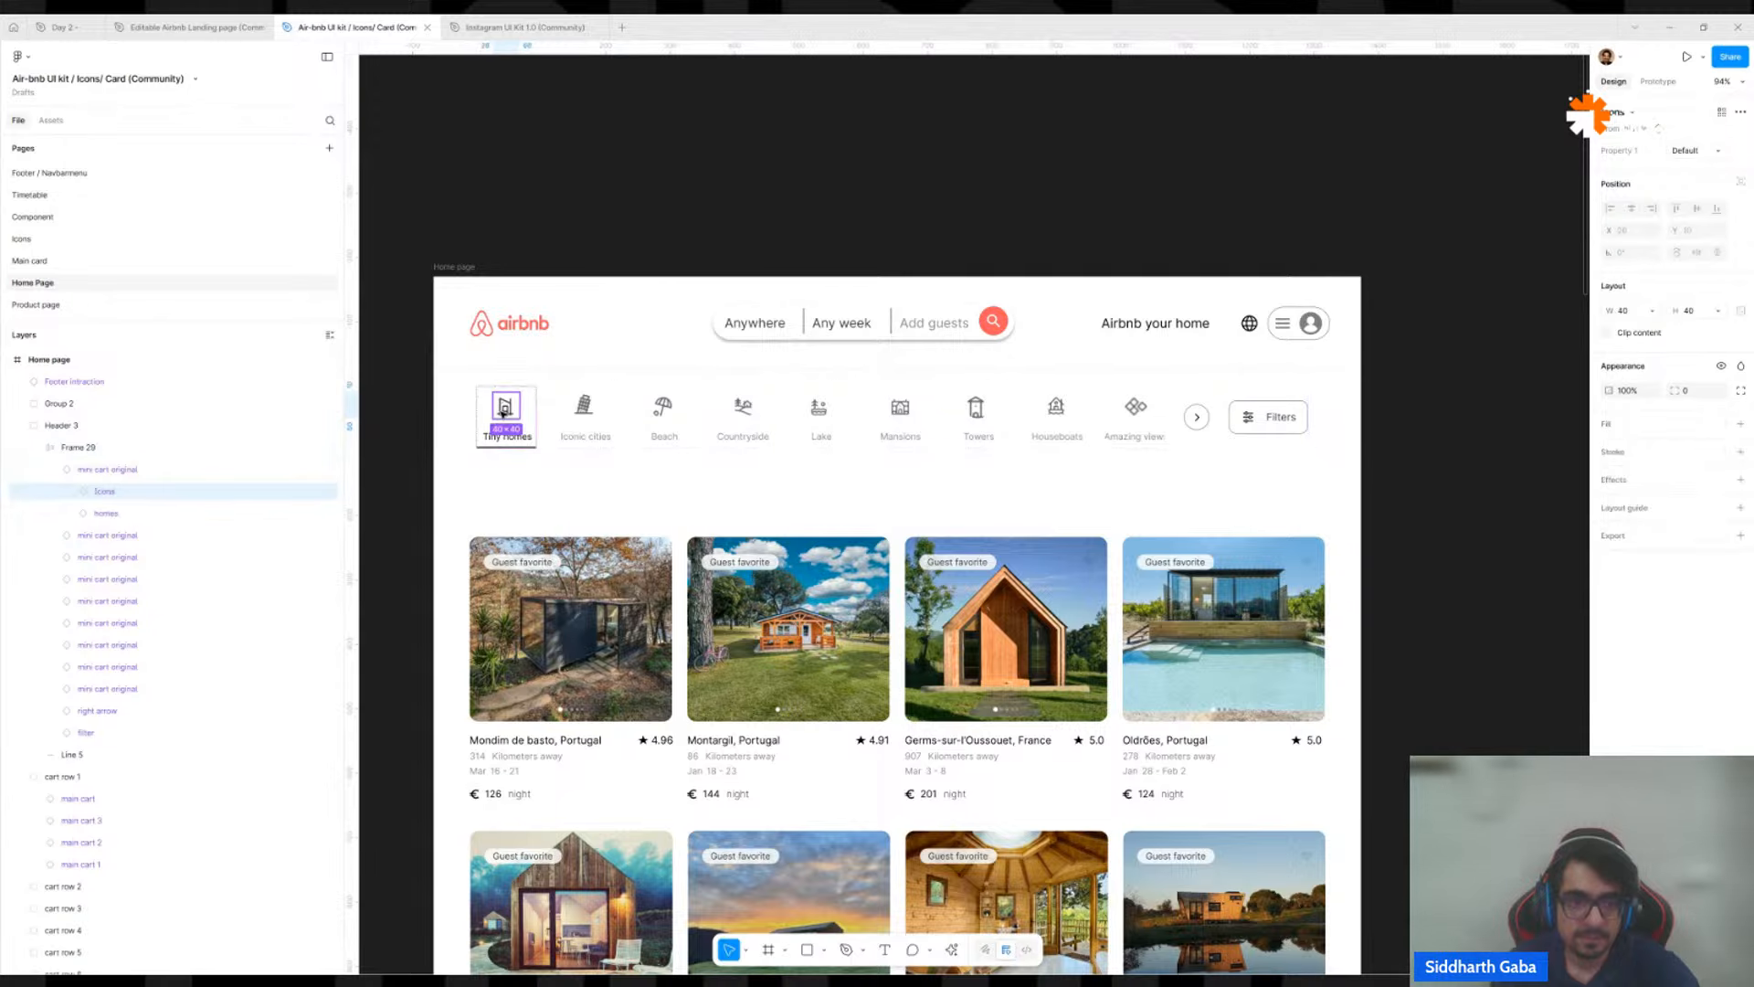
left_click(589, 409, "shift")
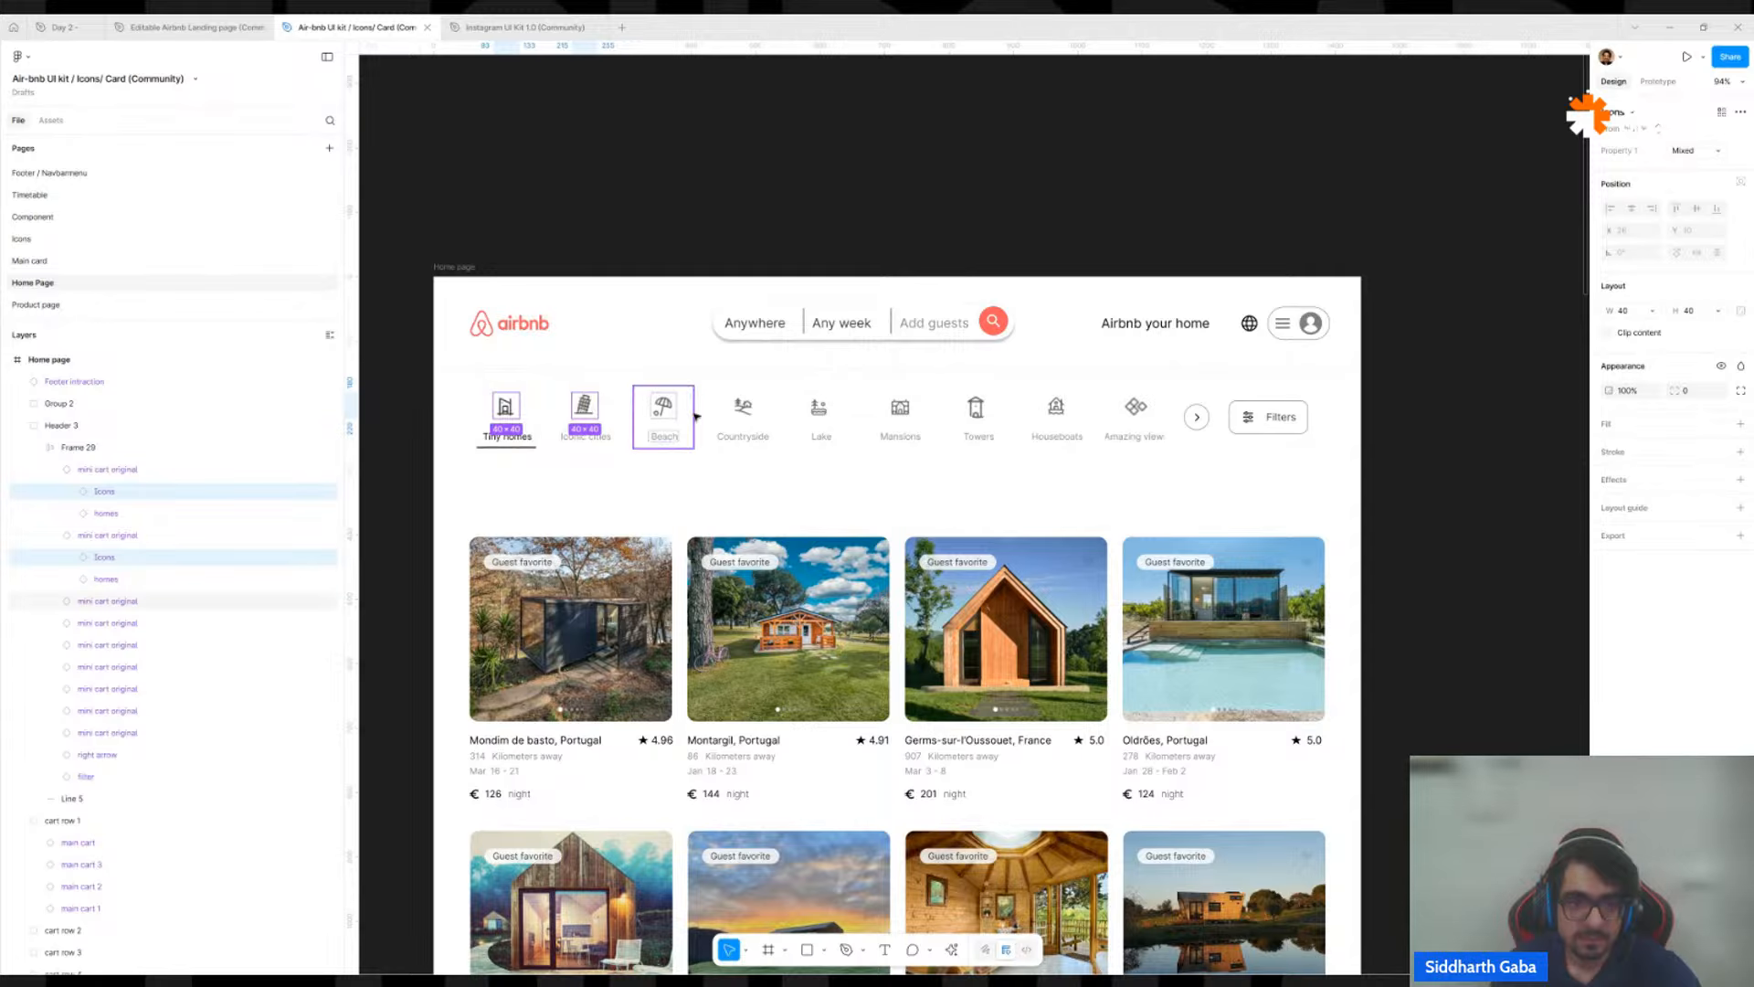
left_click(627, 414)
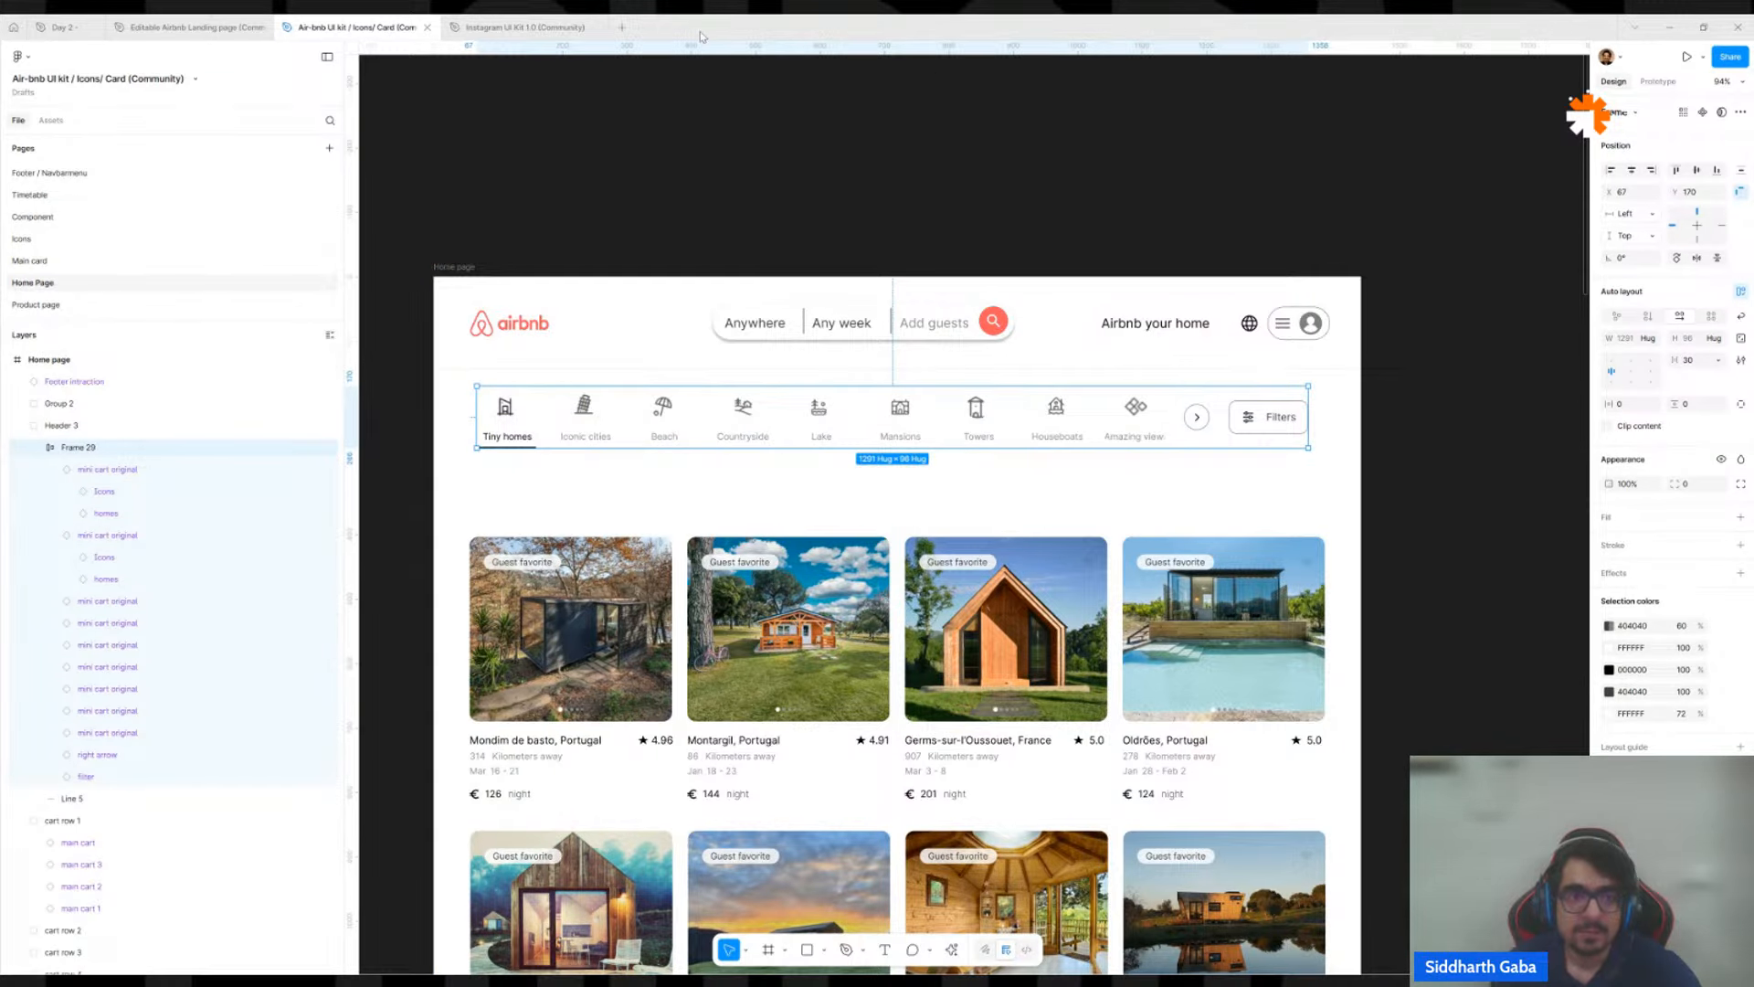
Paste the category bar into the Day 2 file and place it on empty canvas beside the listing cards.
mouse_move(219, 35)
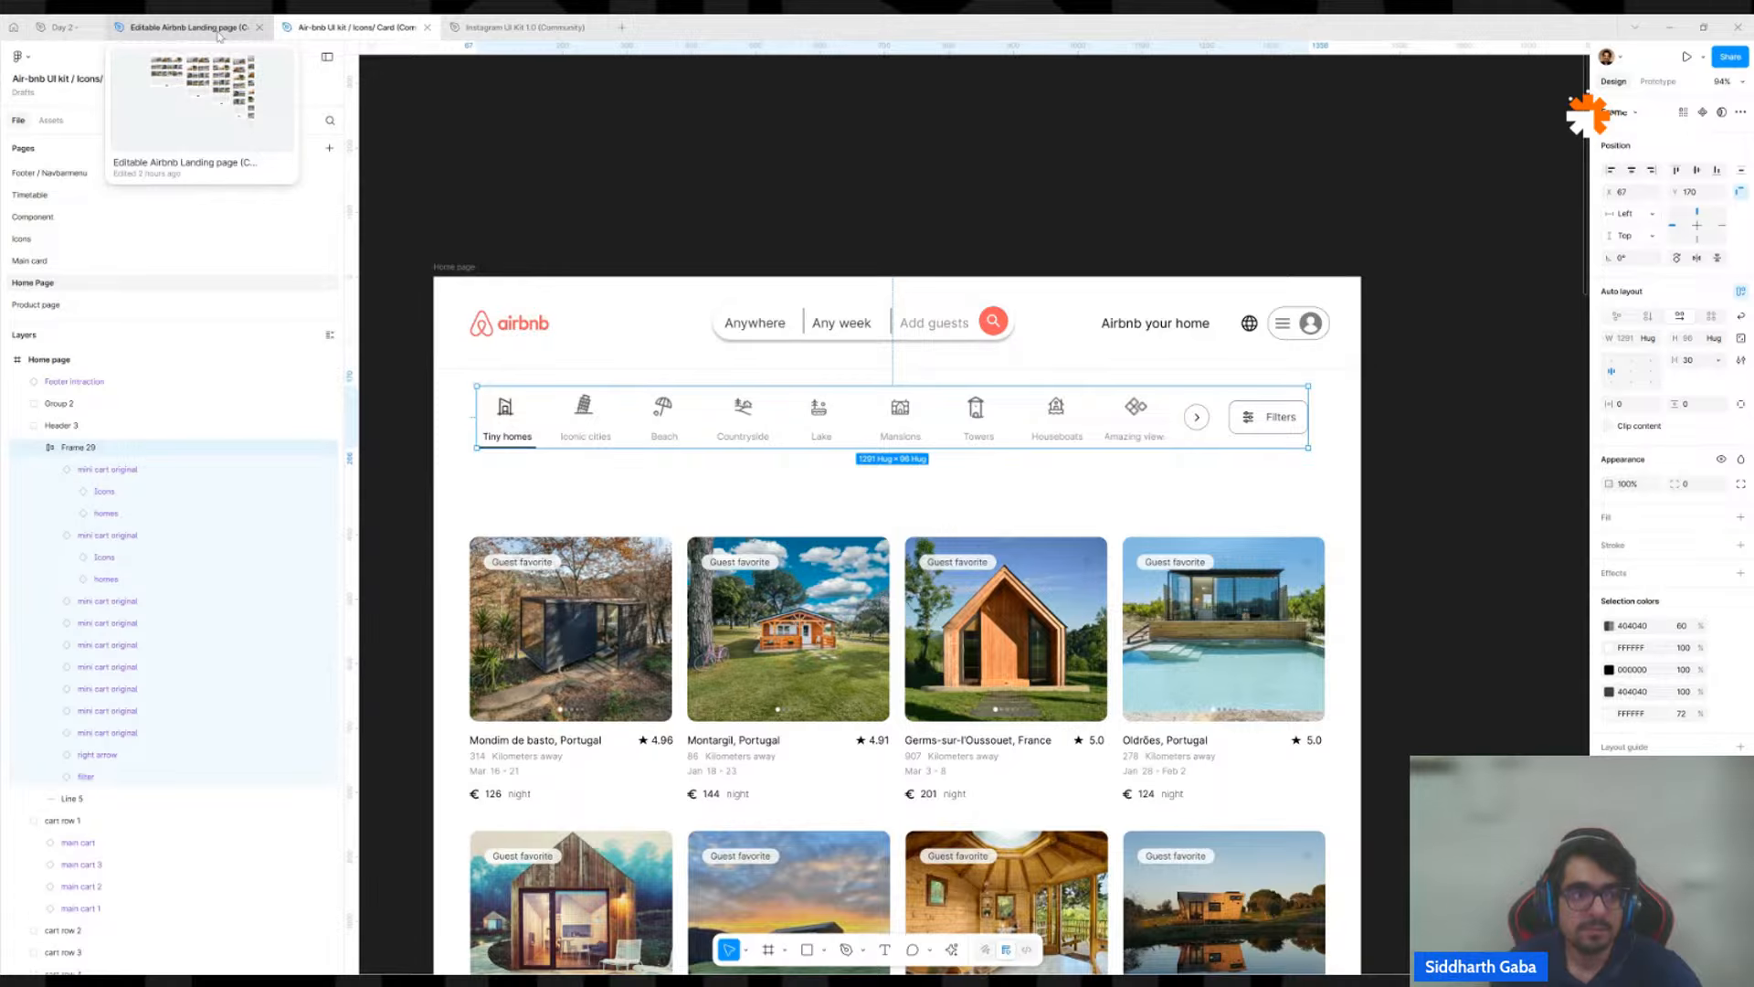
left_click(62, 27)
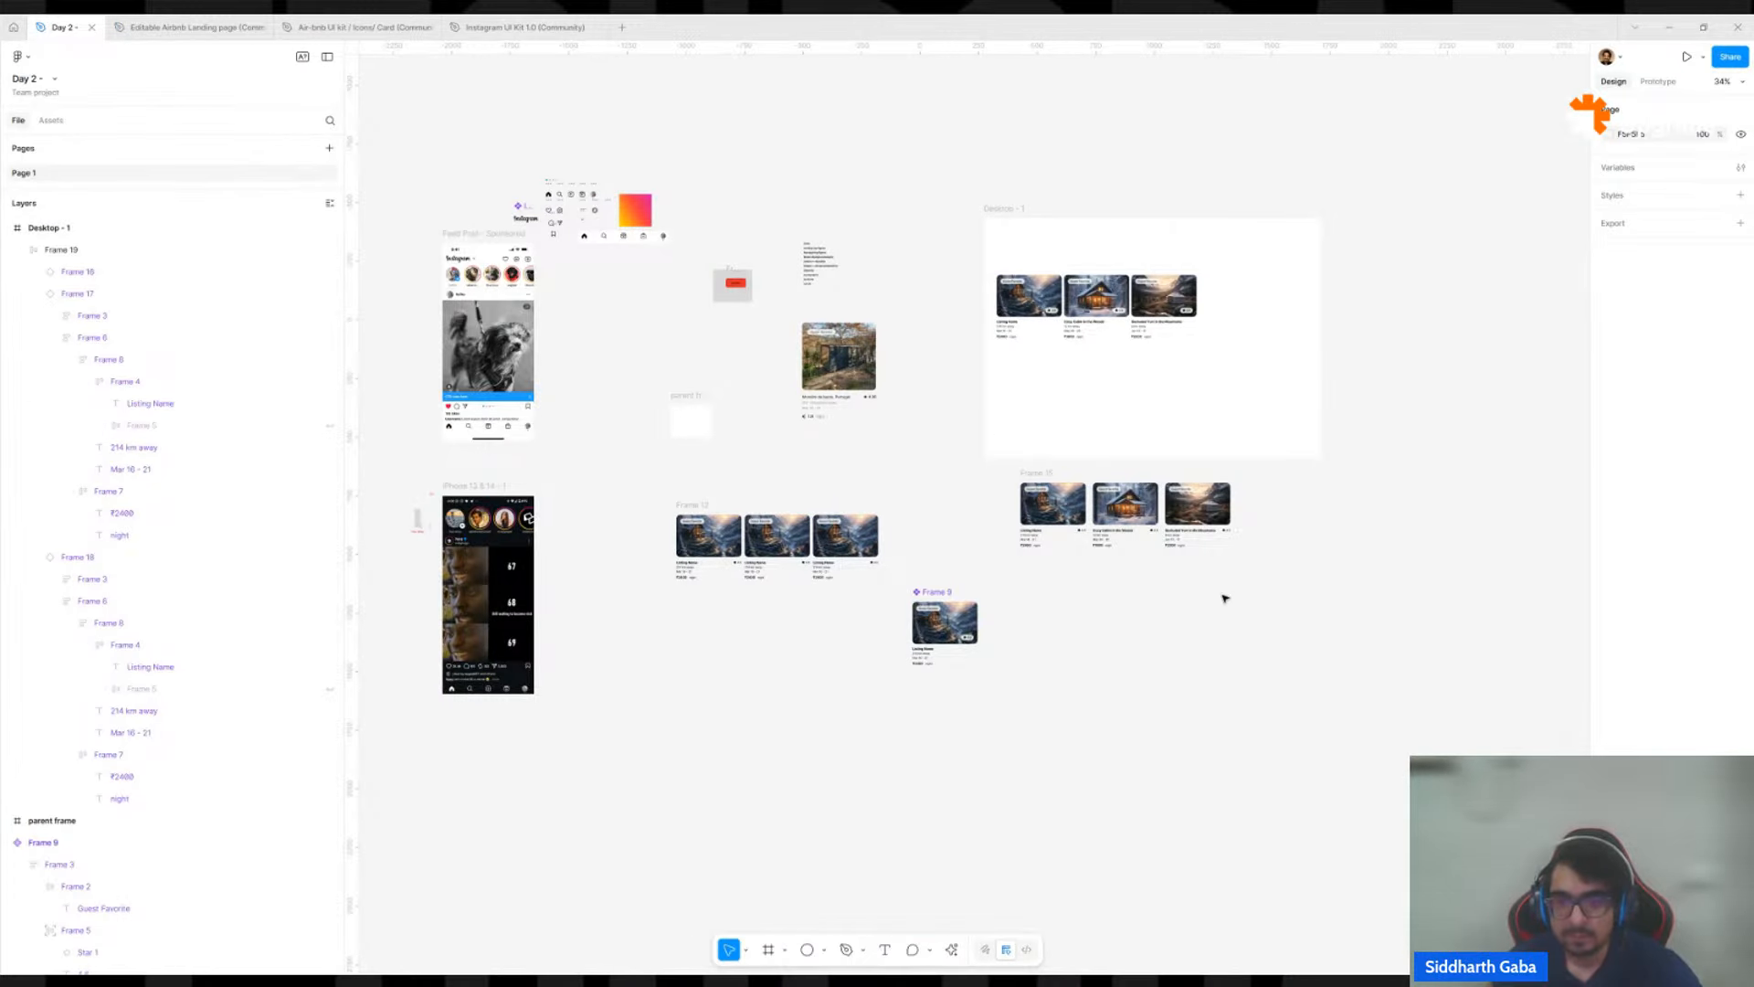
scroll(1333, 602, "up", 5)
key("ctrl+v")
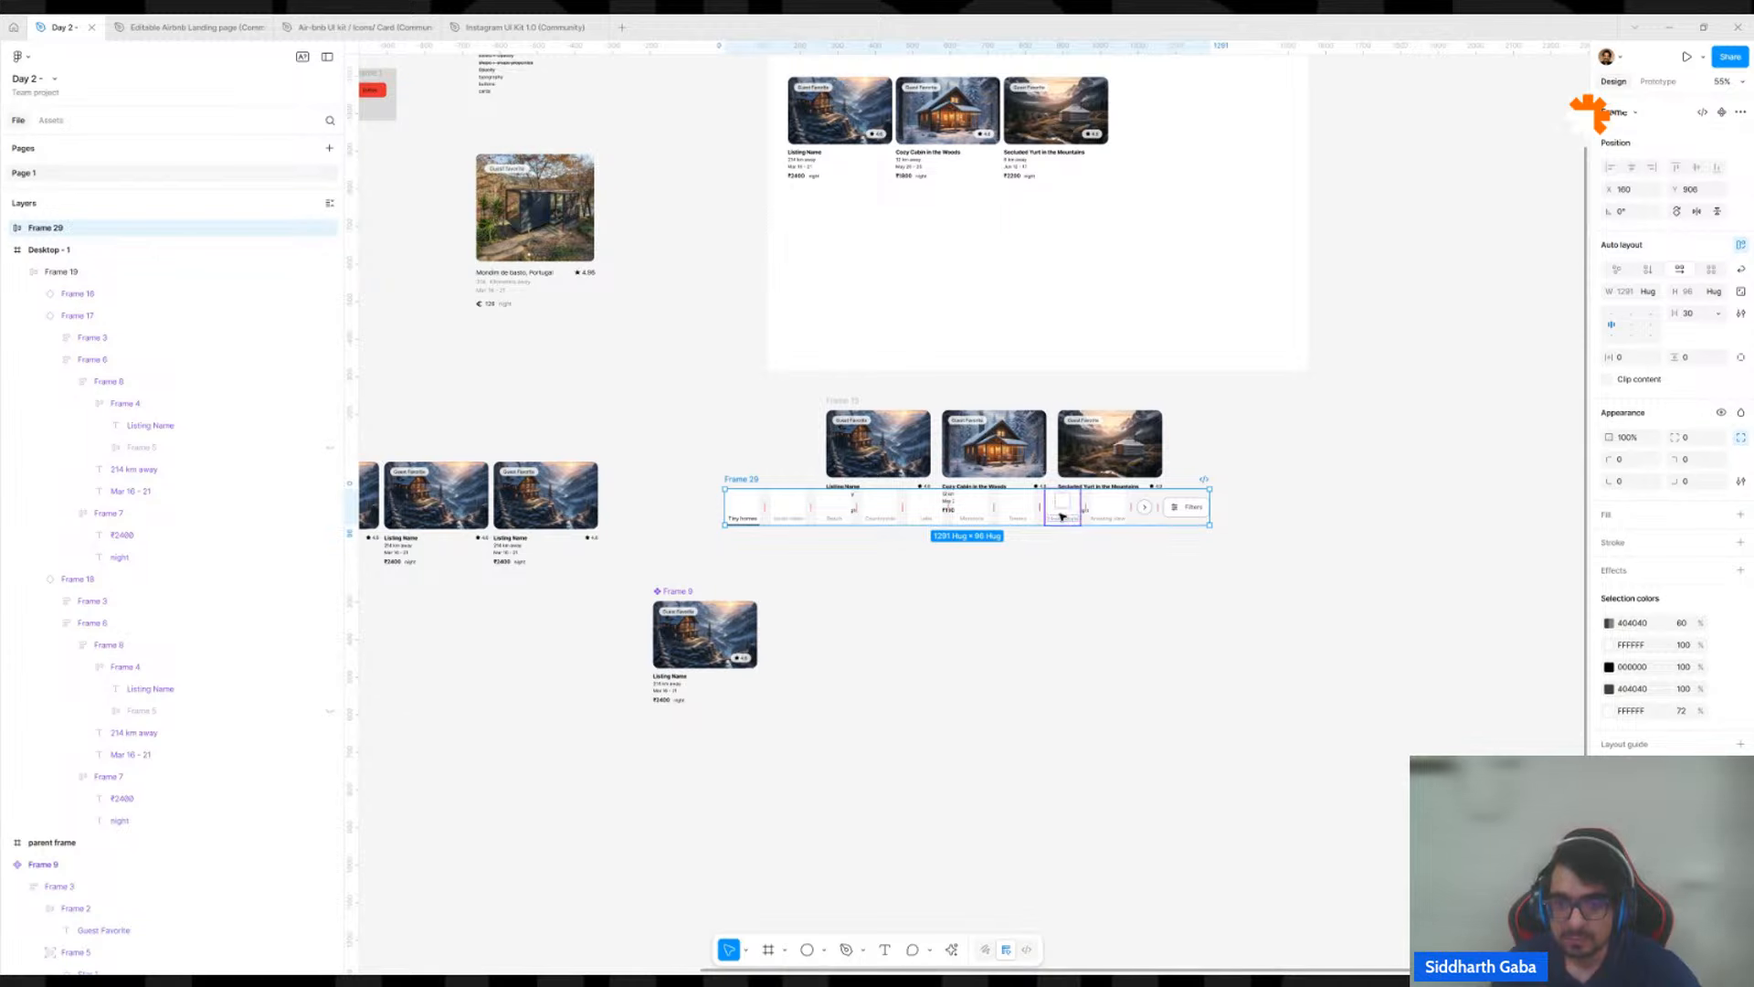
left_click_drag(1062, 516, 1289, 511)
left_click(1211, 424)
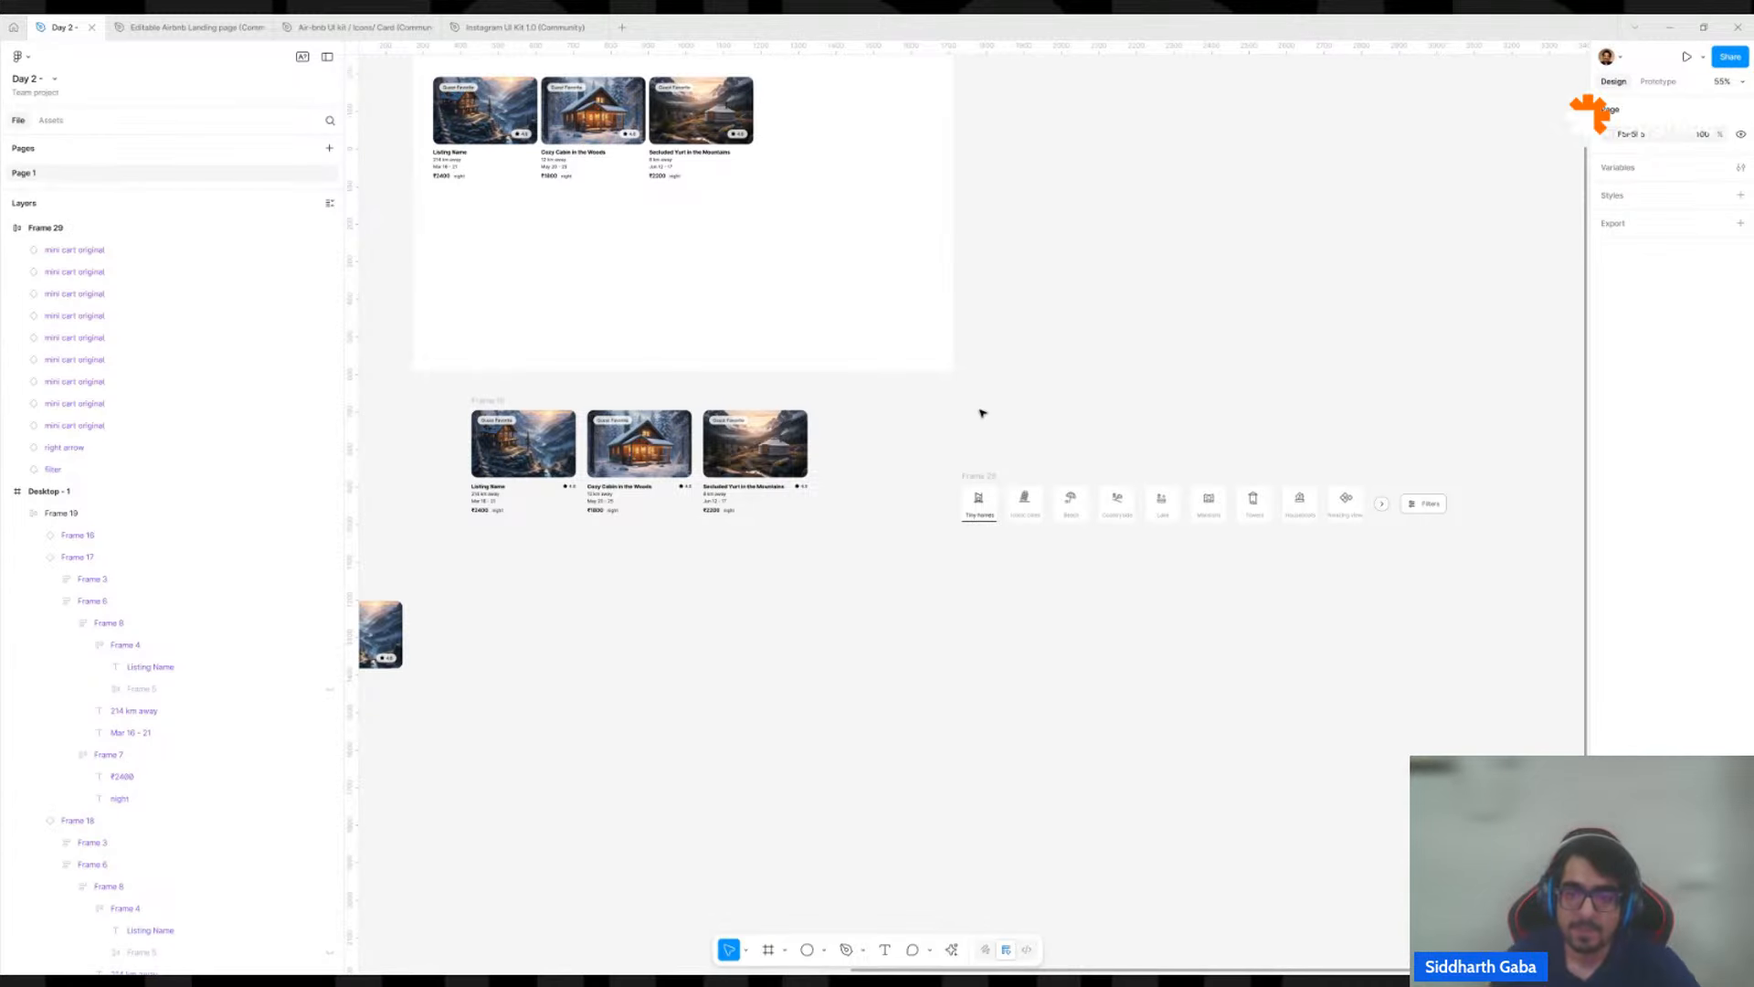
Duplicate the nine category icons, from Tiny homes to Amazing view, out of the bar and place the copies in a row just above it.
scroll(1003, 503, "up", 5)
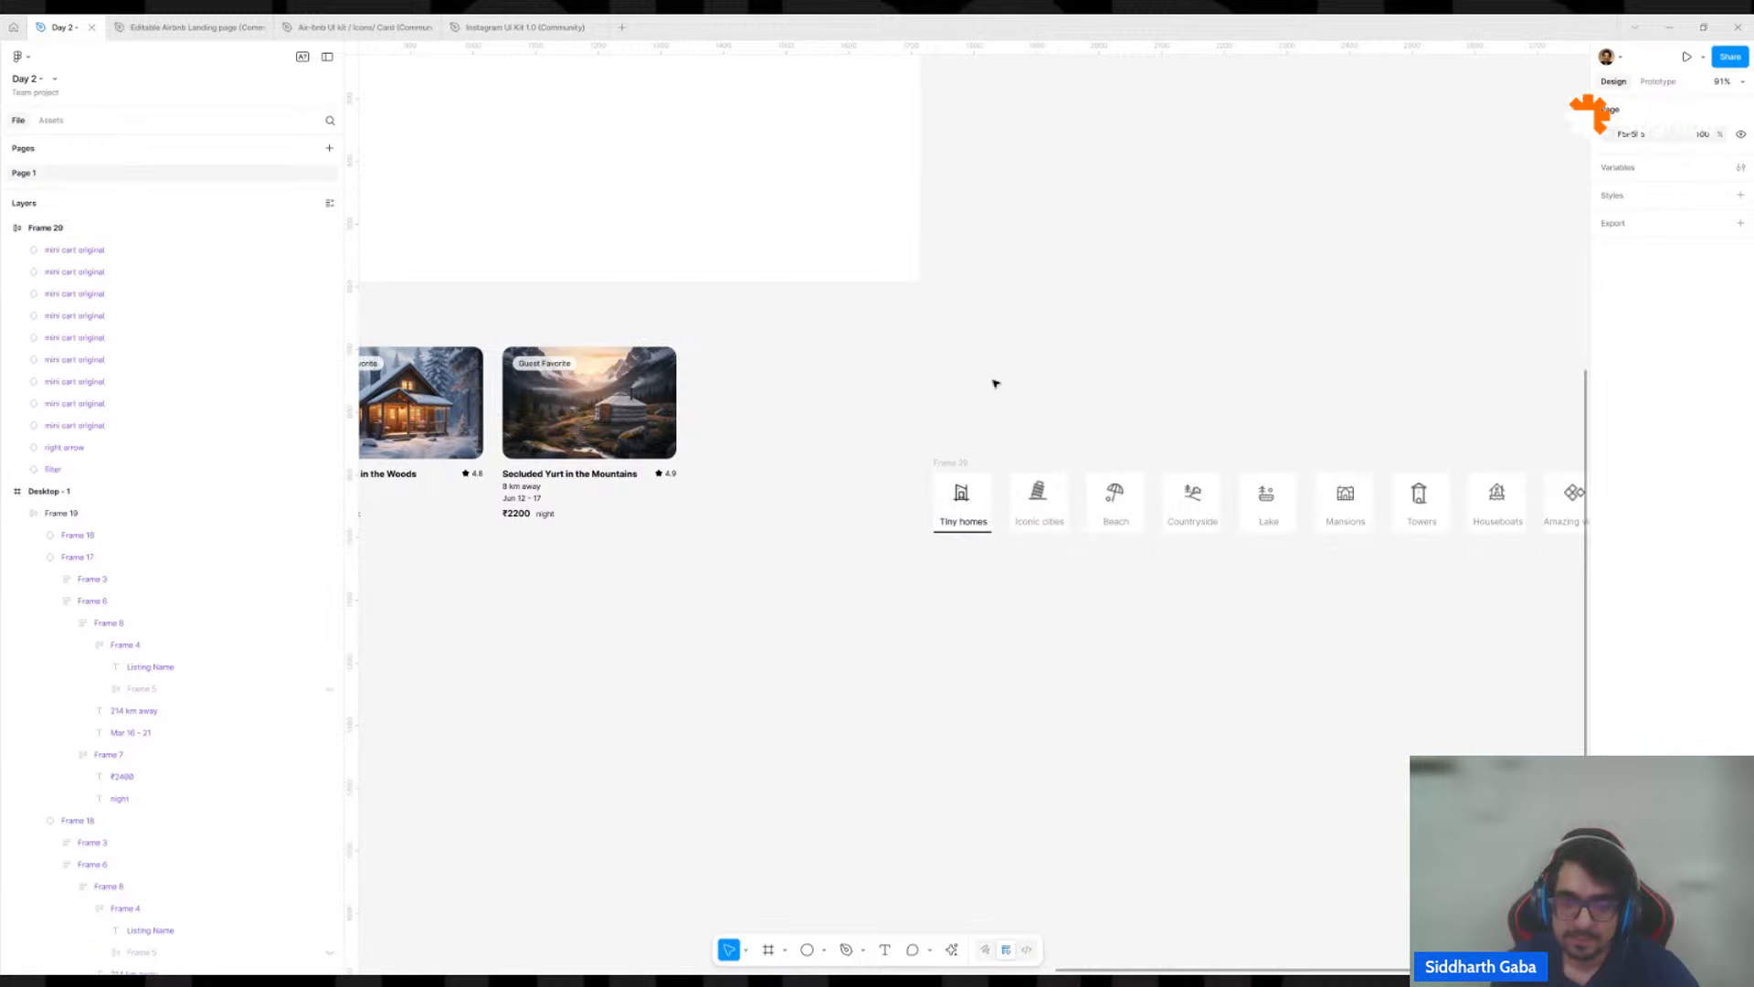
scroll(995, 380, "left", 5)
double_click(1193, 524)
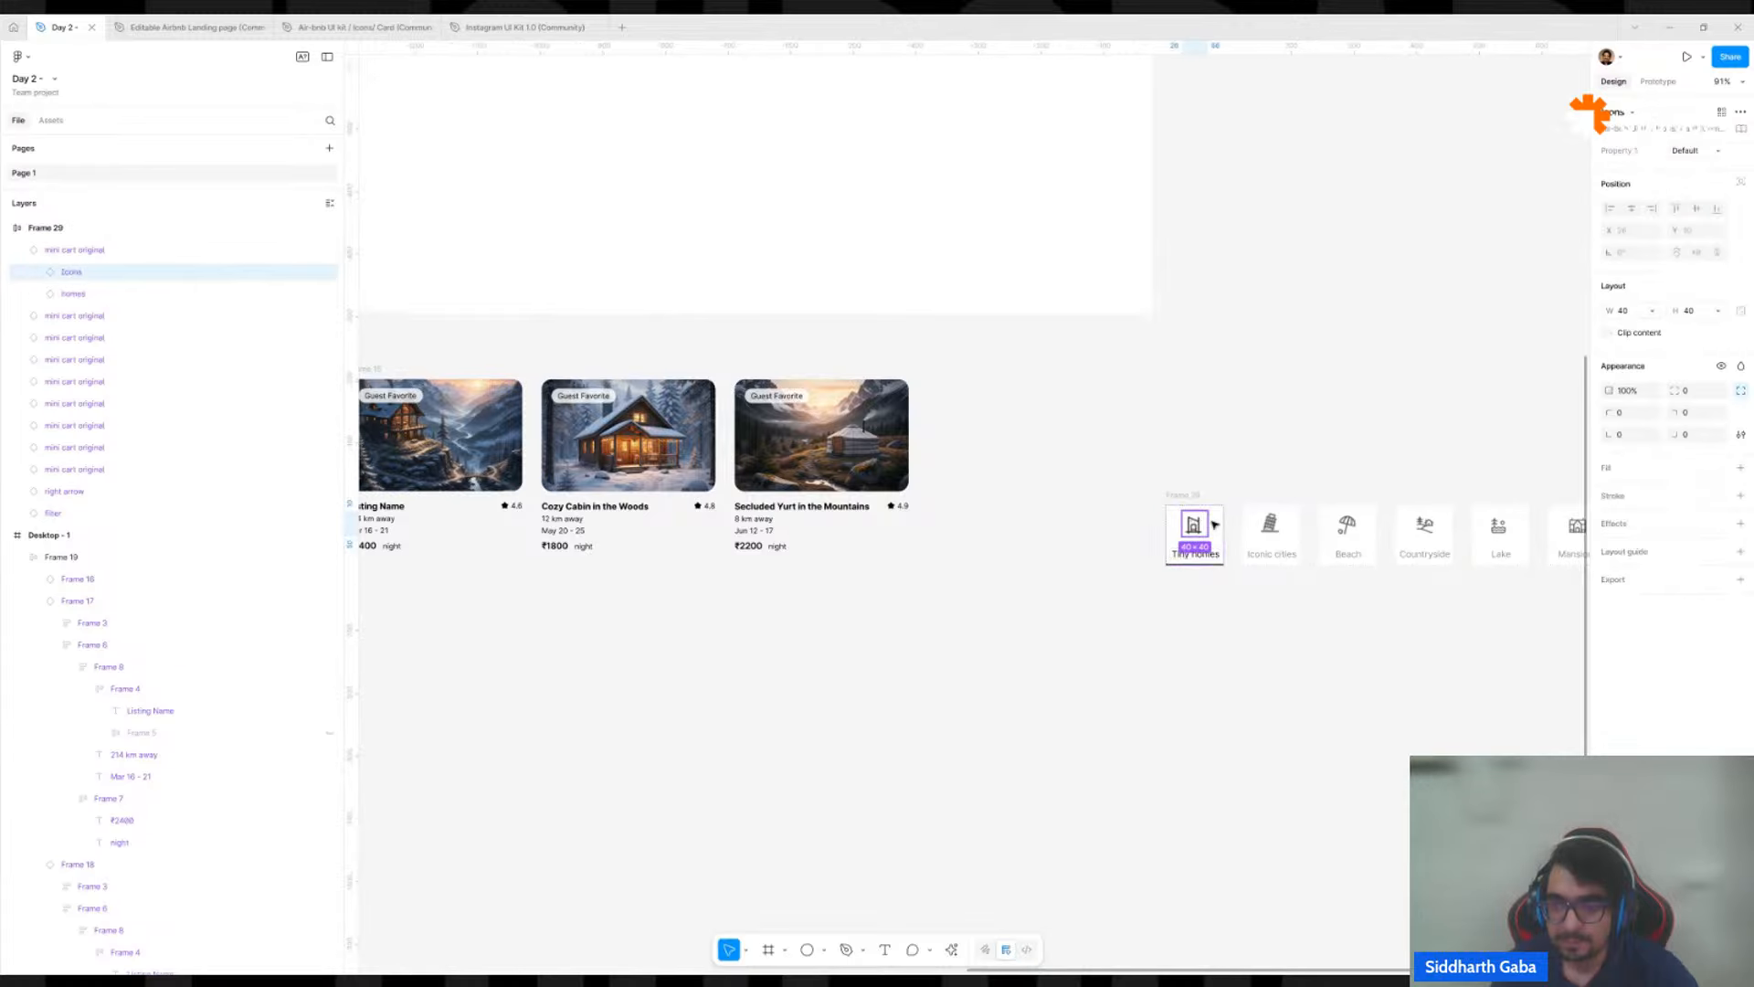
left_click(1272, 524, "shift")
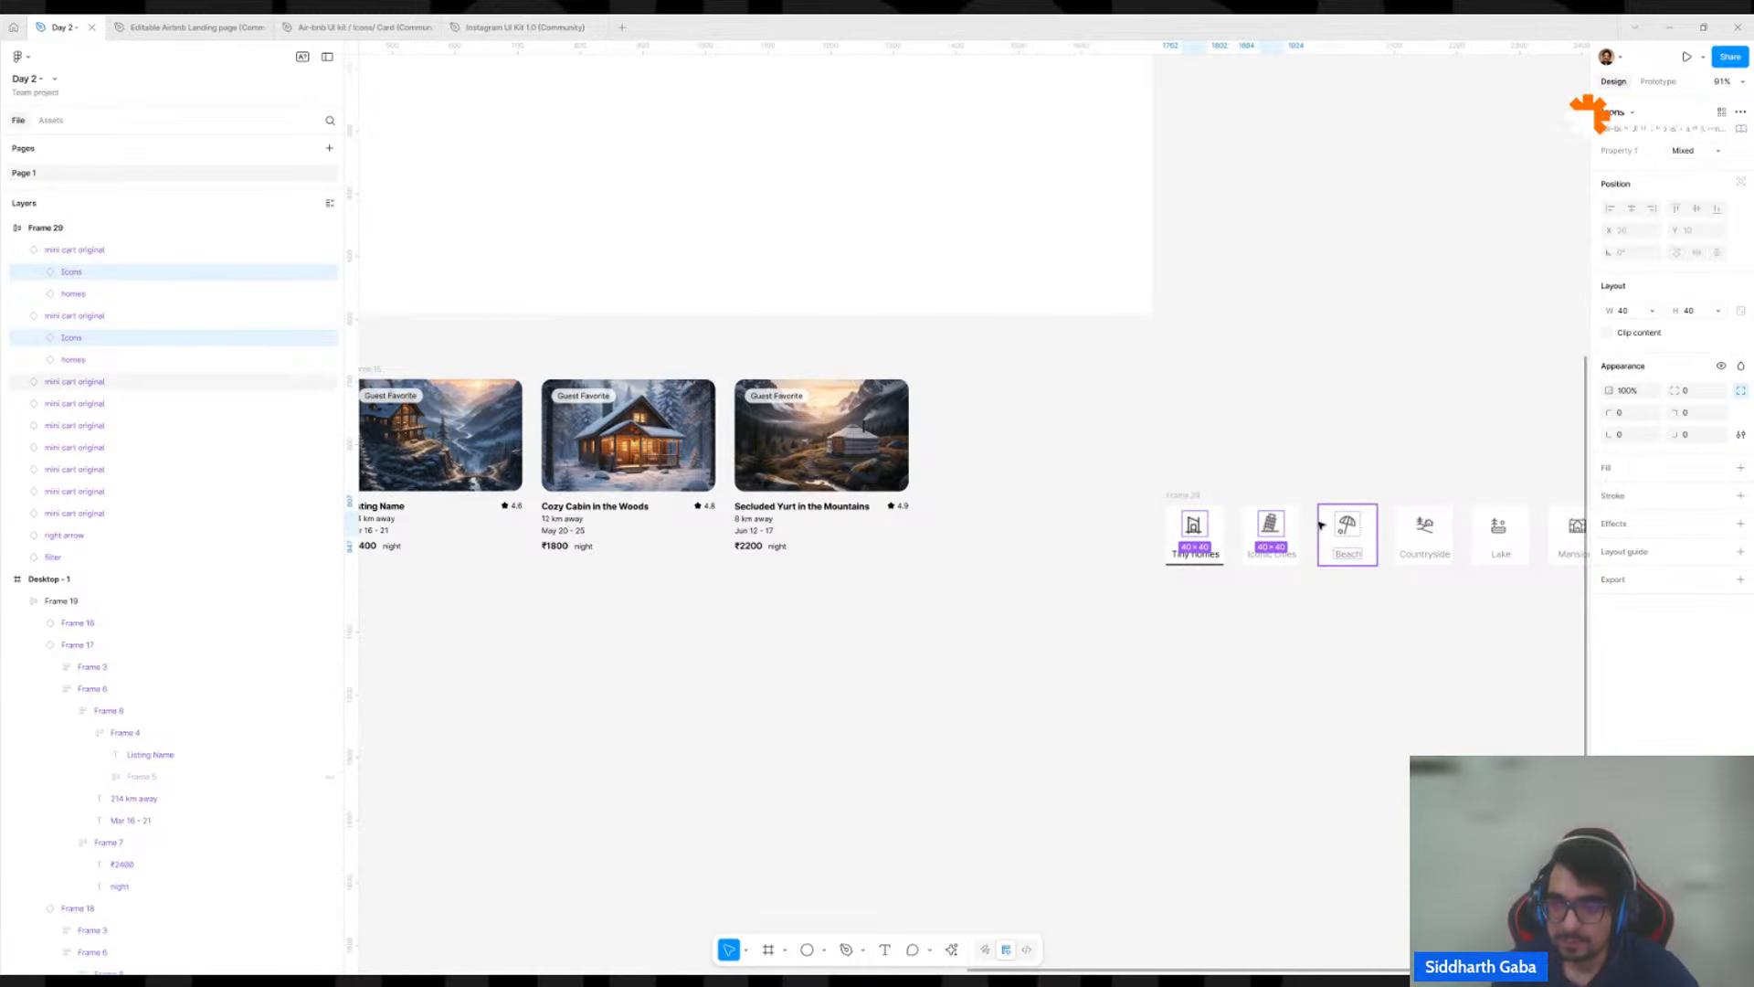
left_click(1347, 524, "shift")
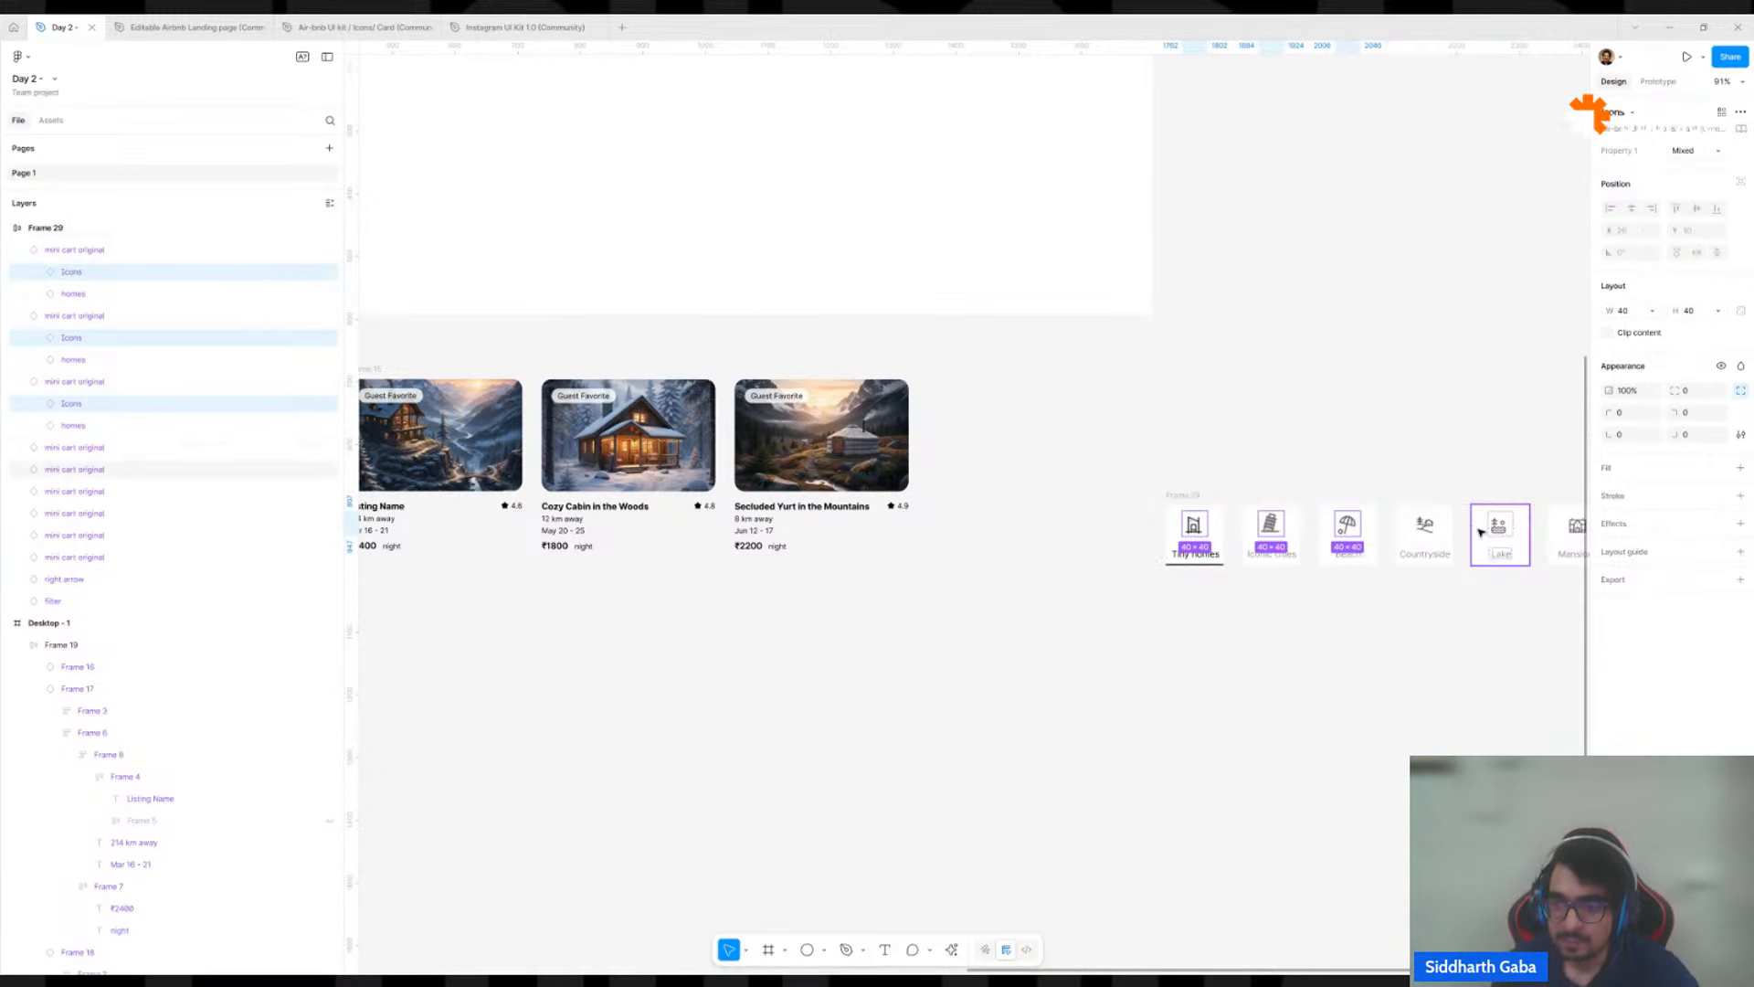
left_click(1424, 524, "shift")
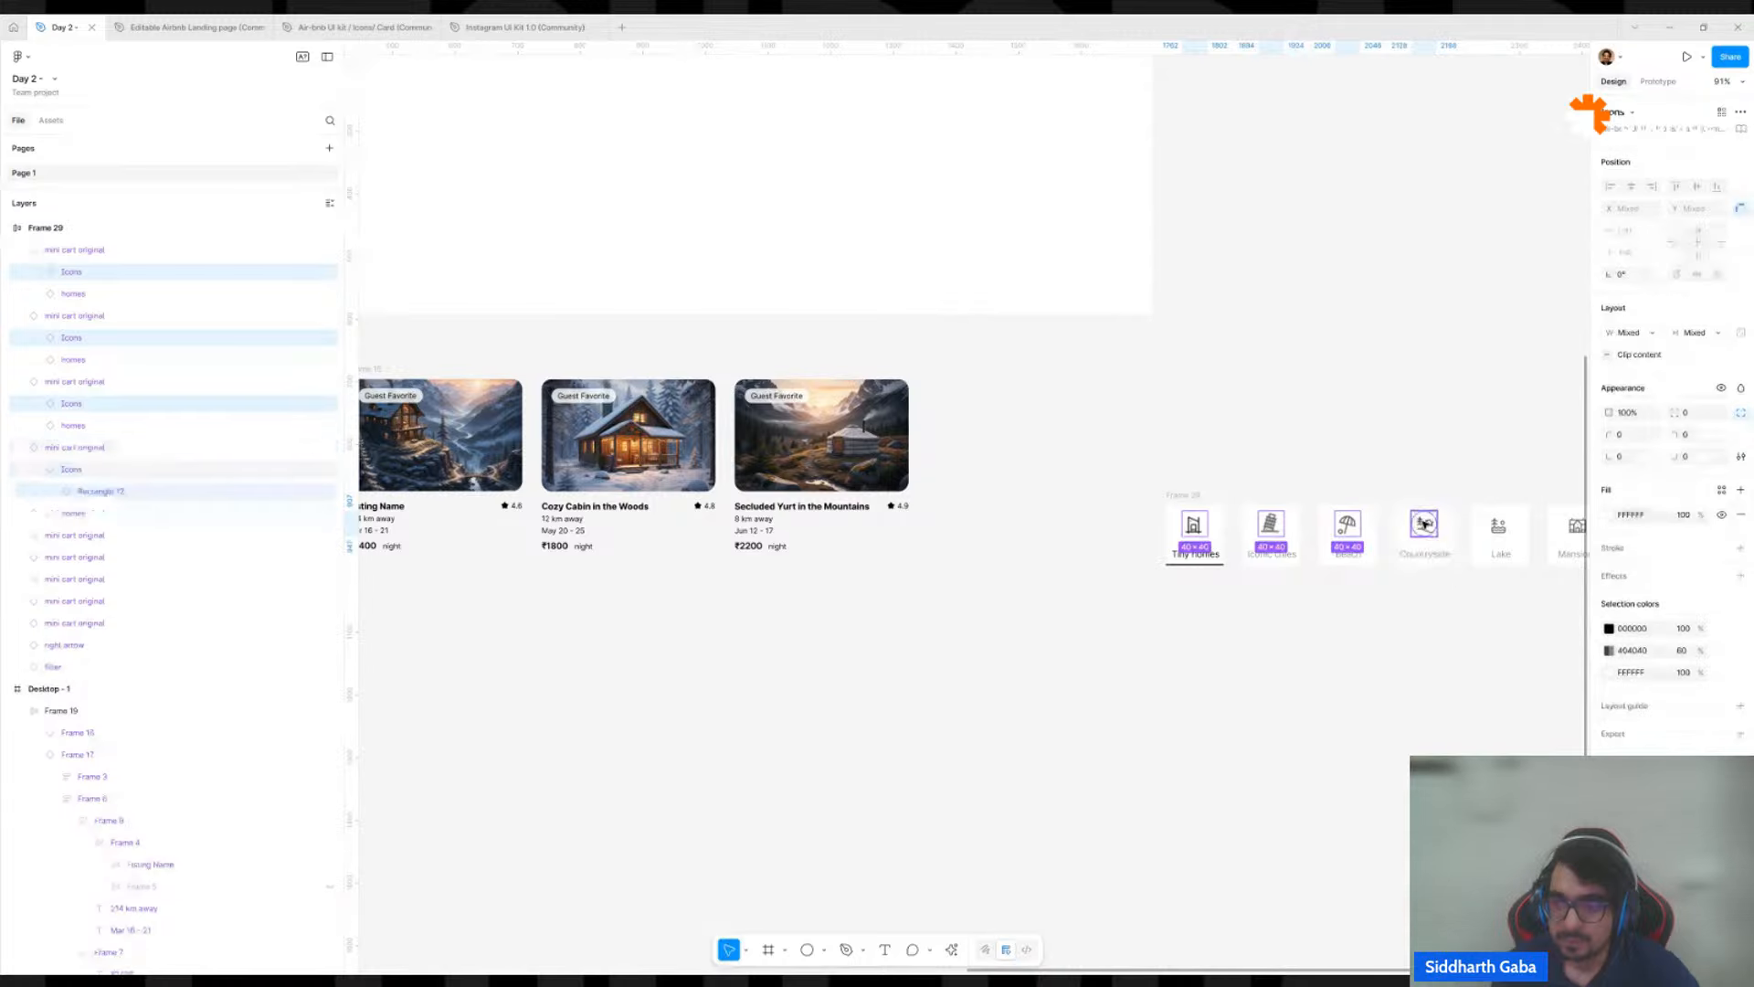
key("ctrl+z")
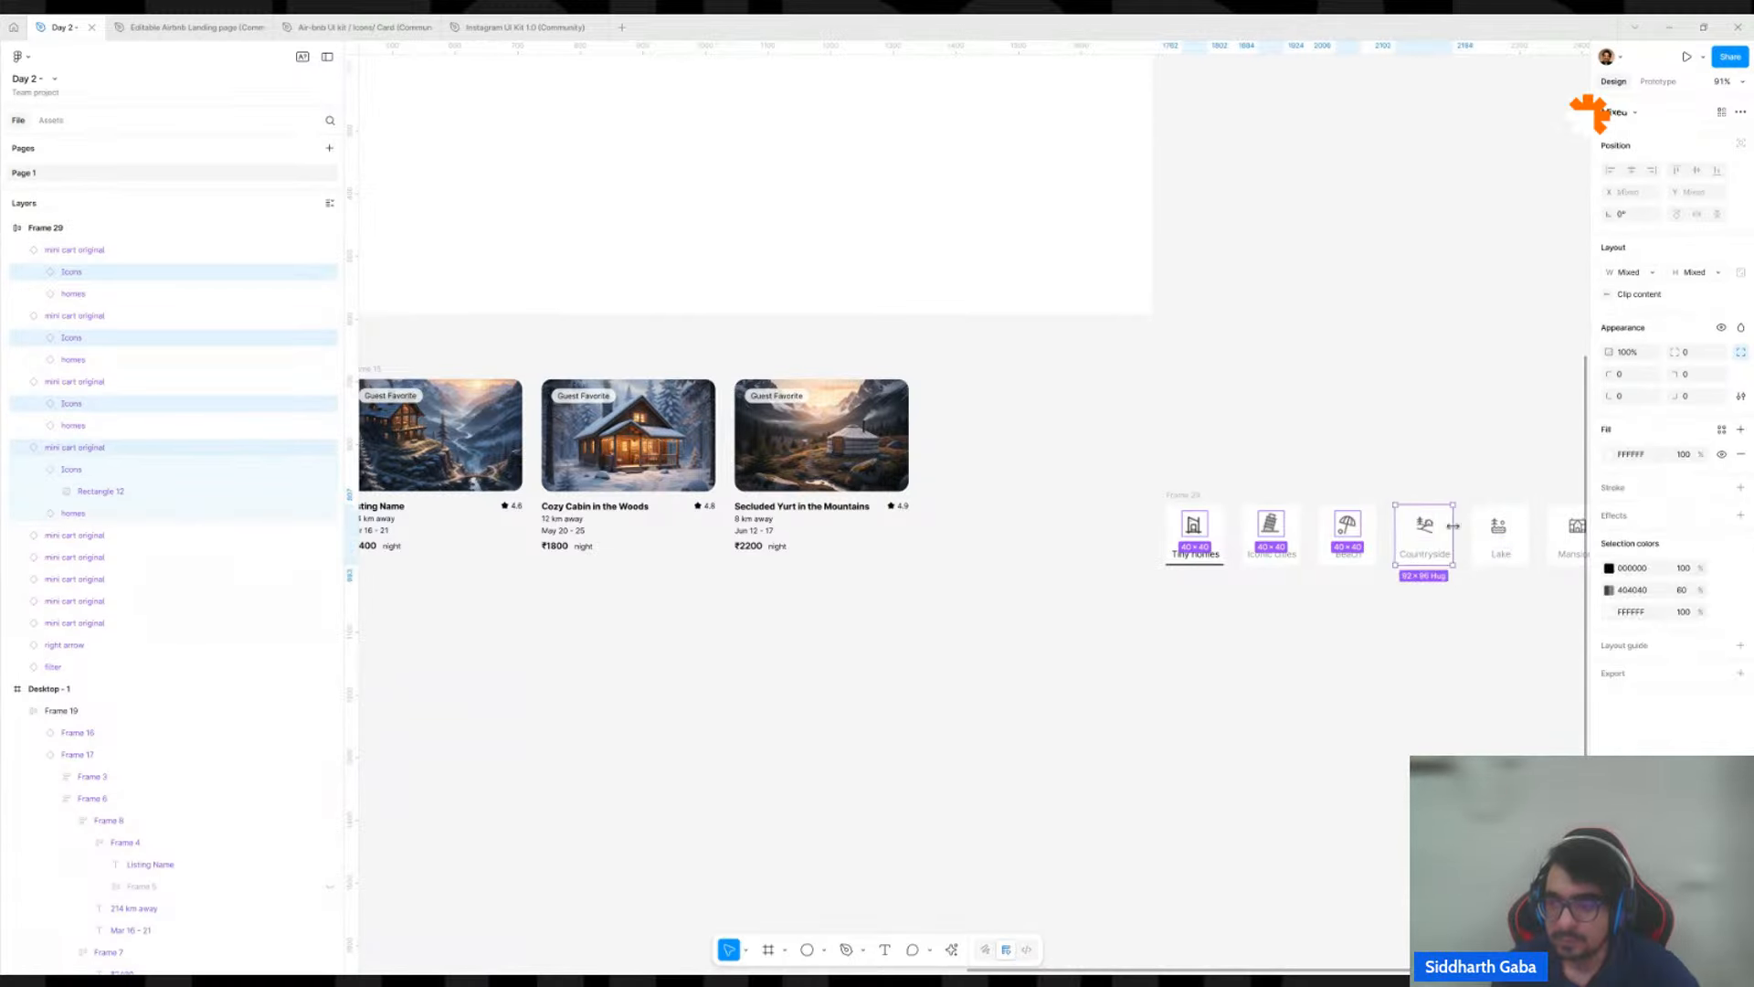
left_click(1424, 526, "shift")
left_click(1424, 526, "shift")
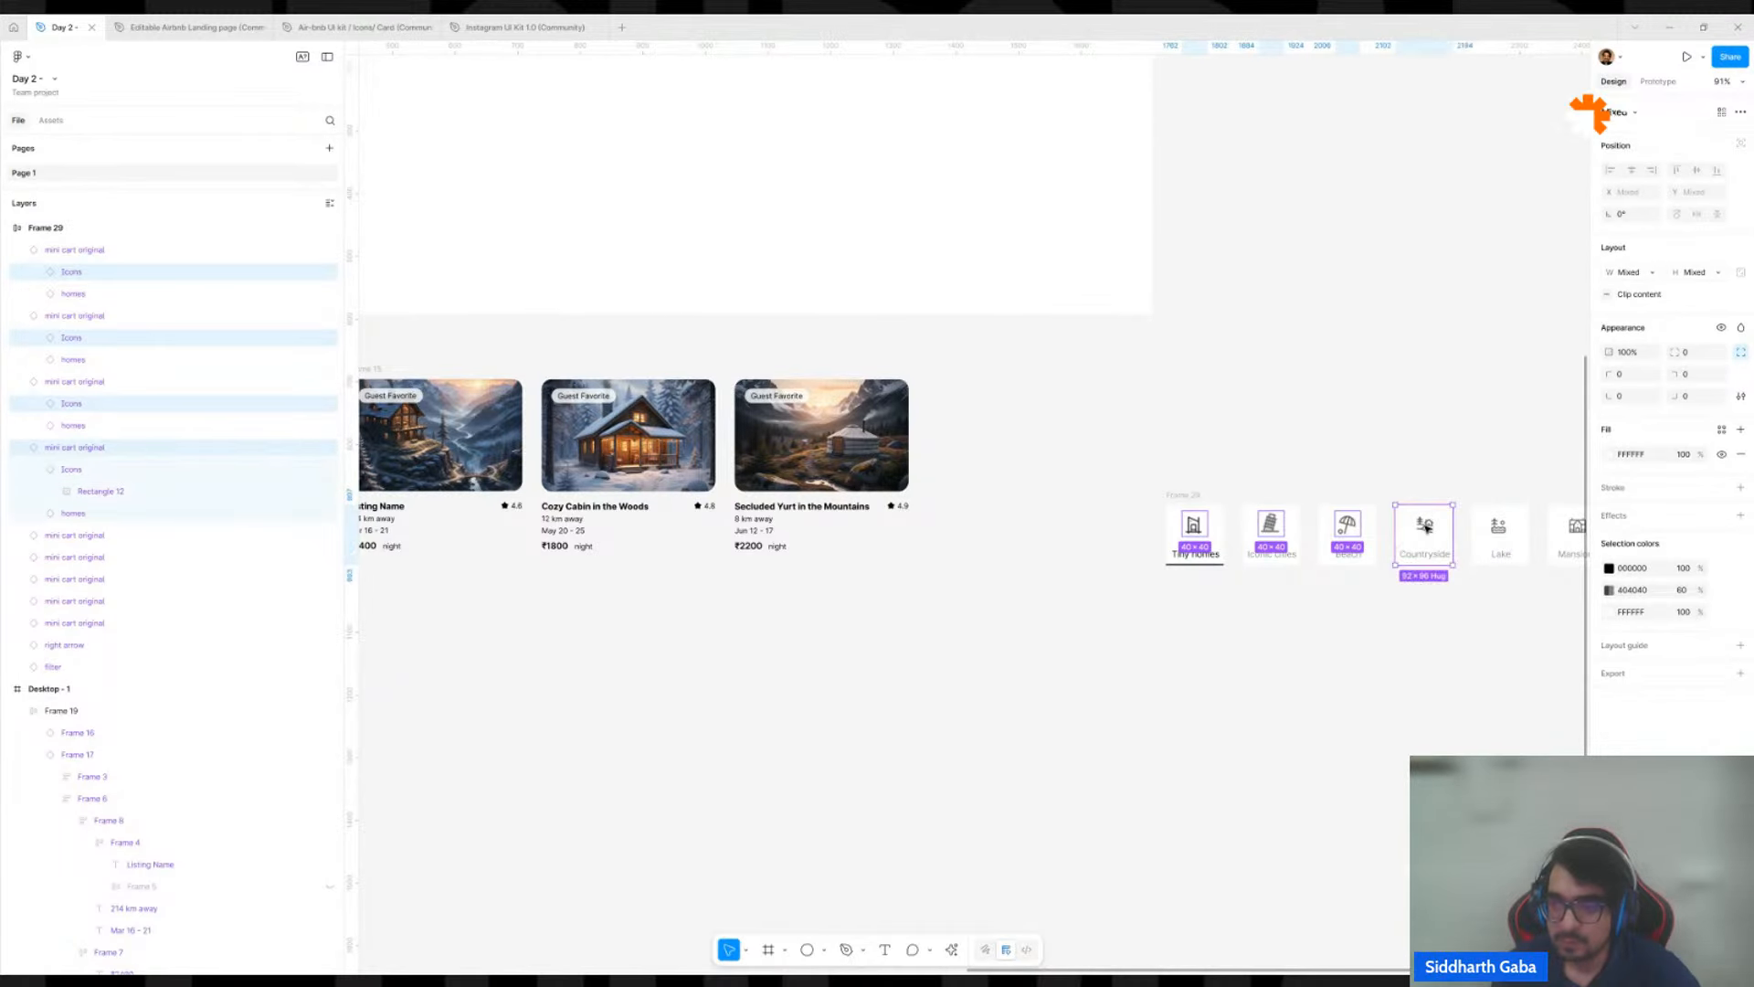
left_click(1500, 528, "shift")
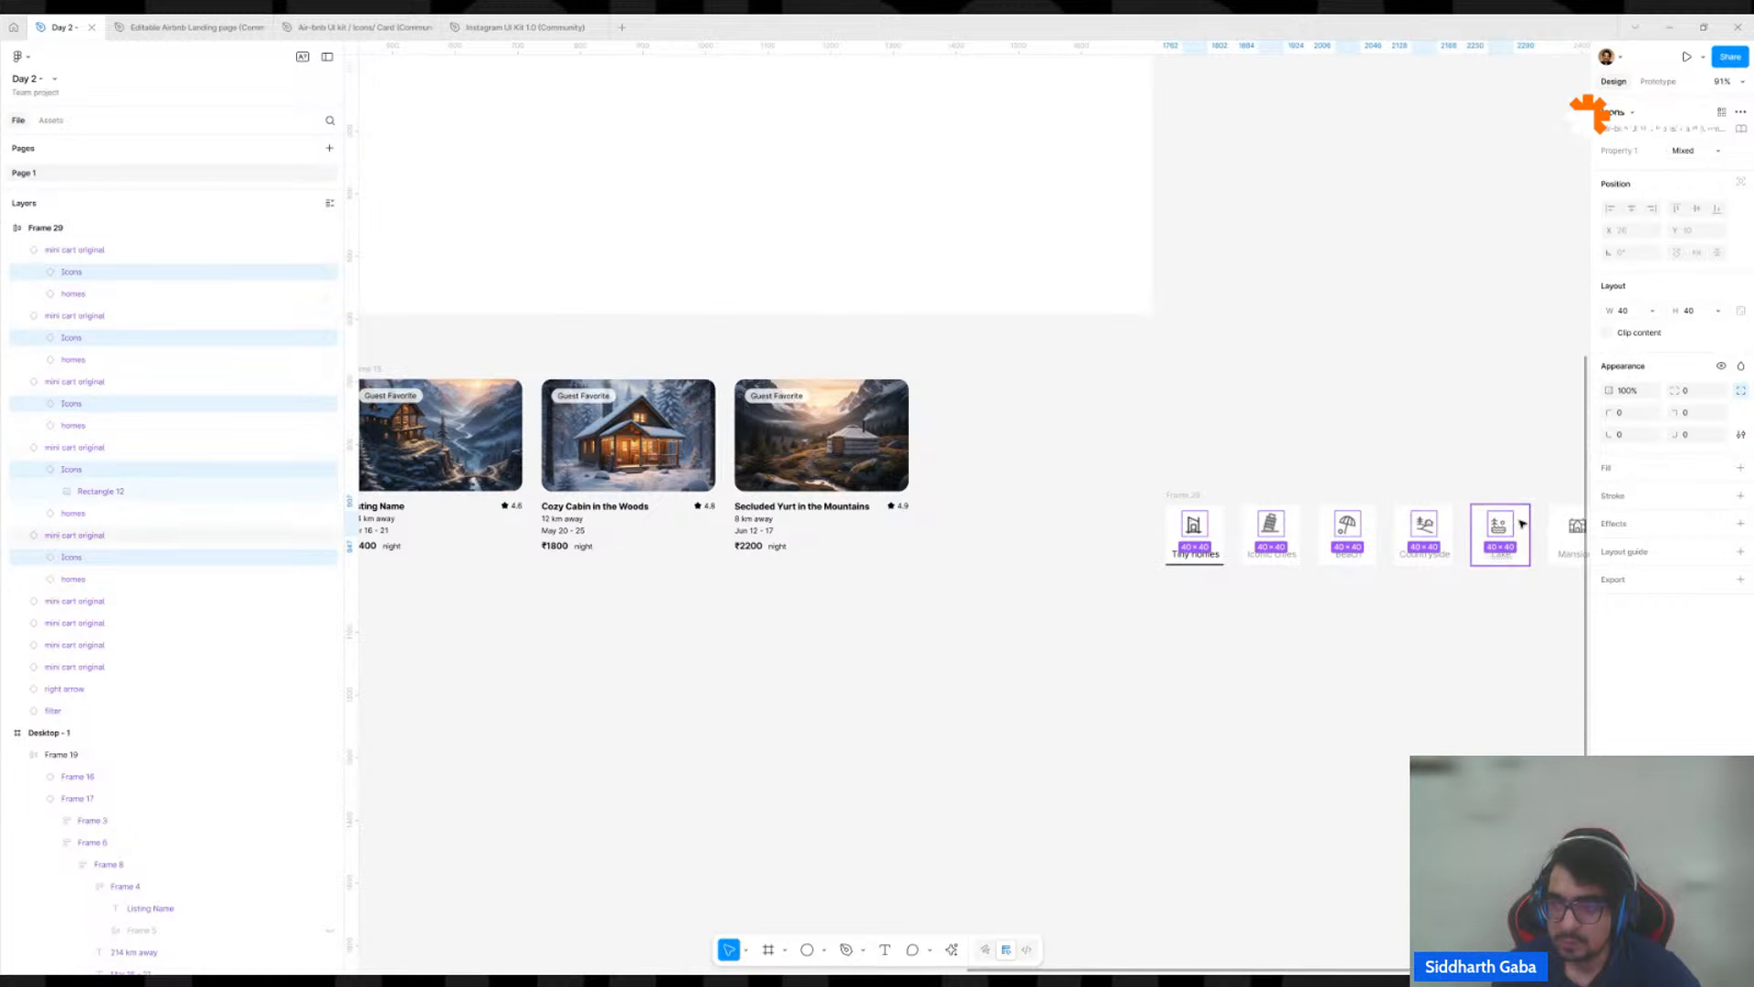
scroll(1499, 528, "right", 6)
scroll(1188, 585, "up", 2)
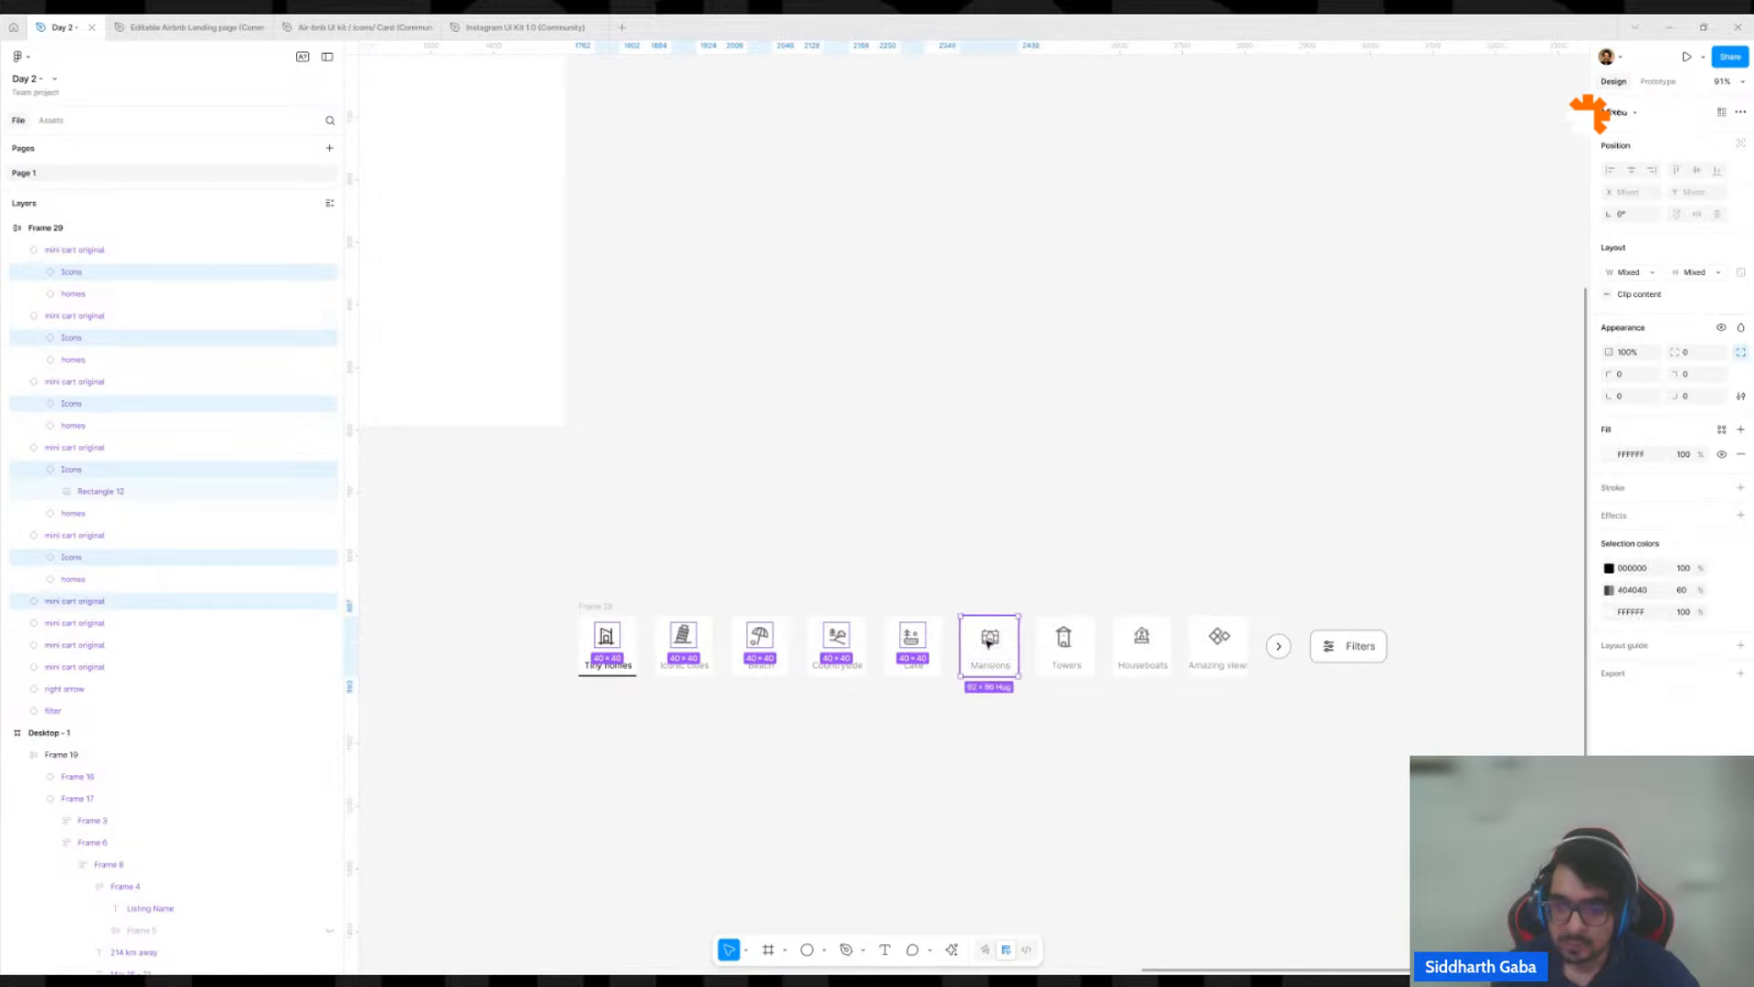
left_click(999, 637, "shift")
left_click(1064, 636, "shift")
left_click(1133, 631, "shift")
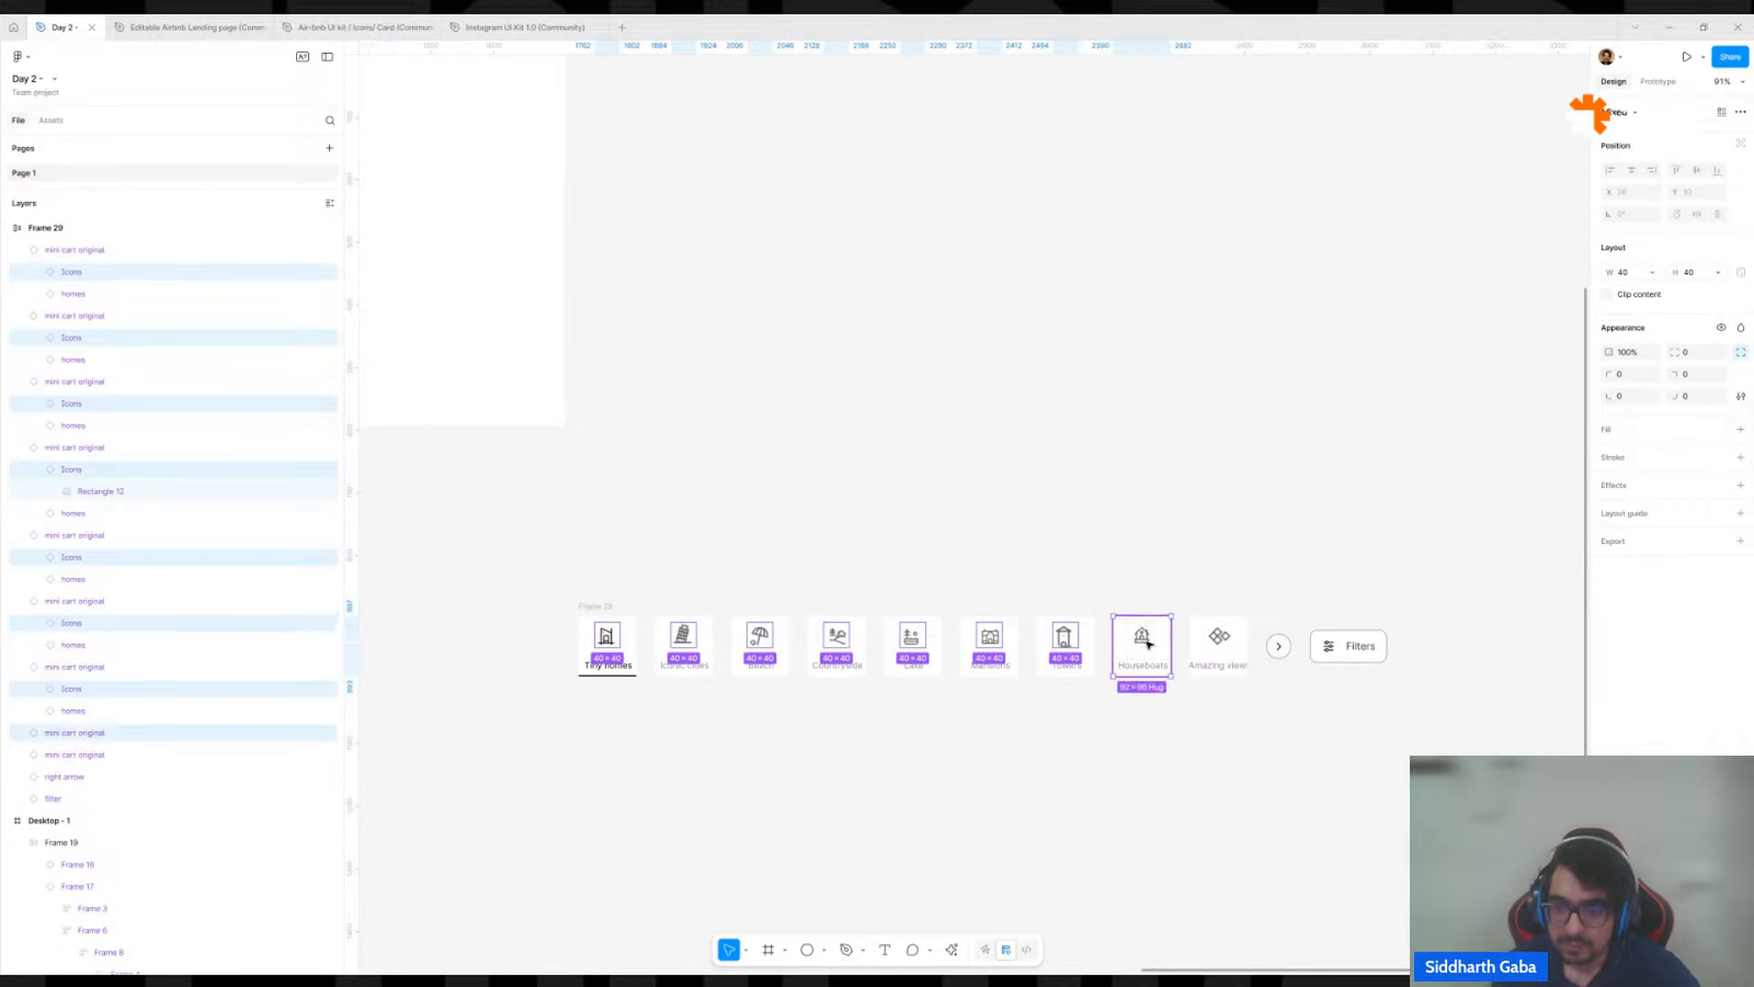
left_click(1218, 637, "shift")
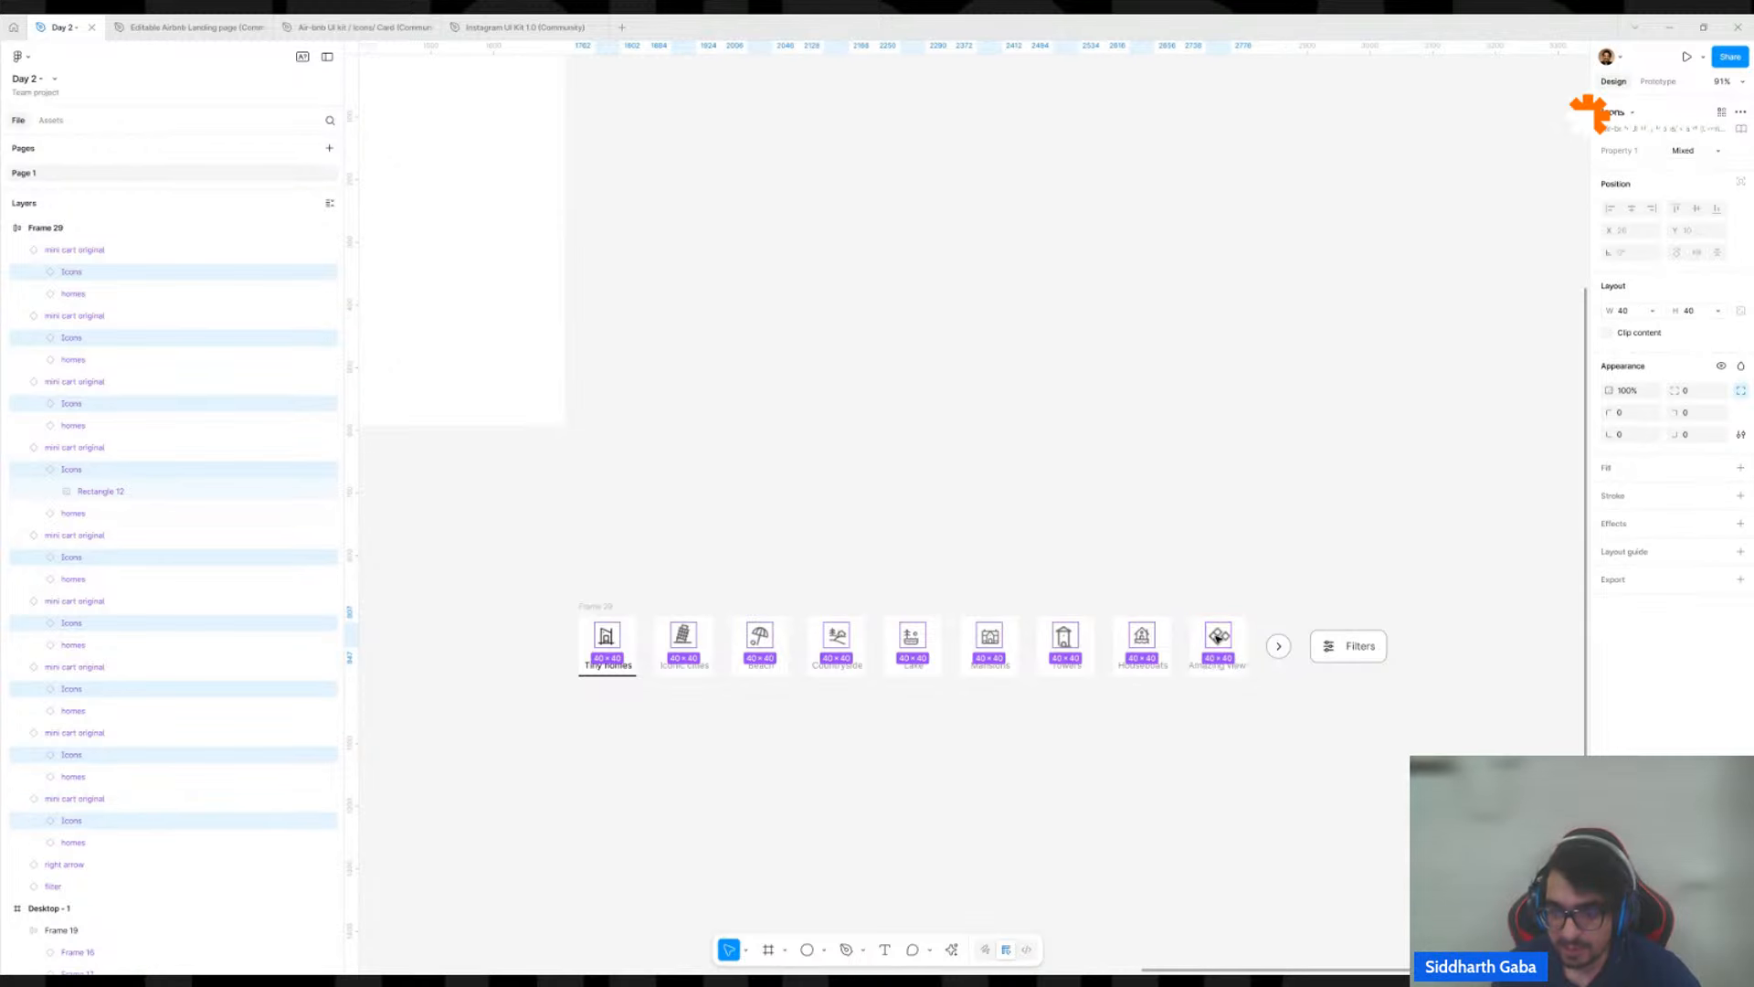
left_click_drag(1218, 636, 1218, 559)
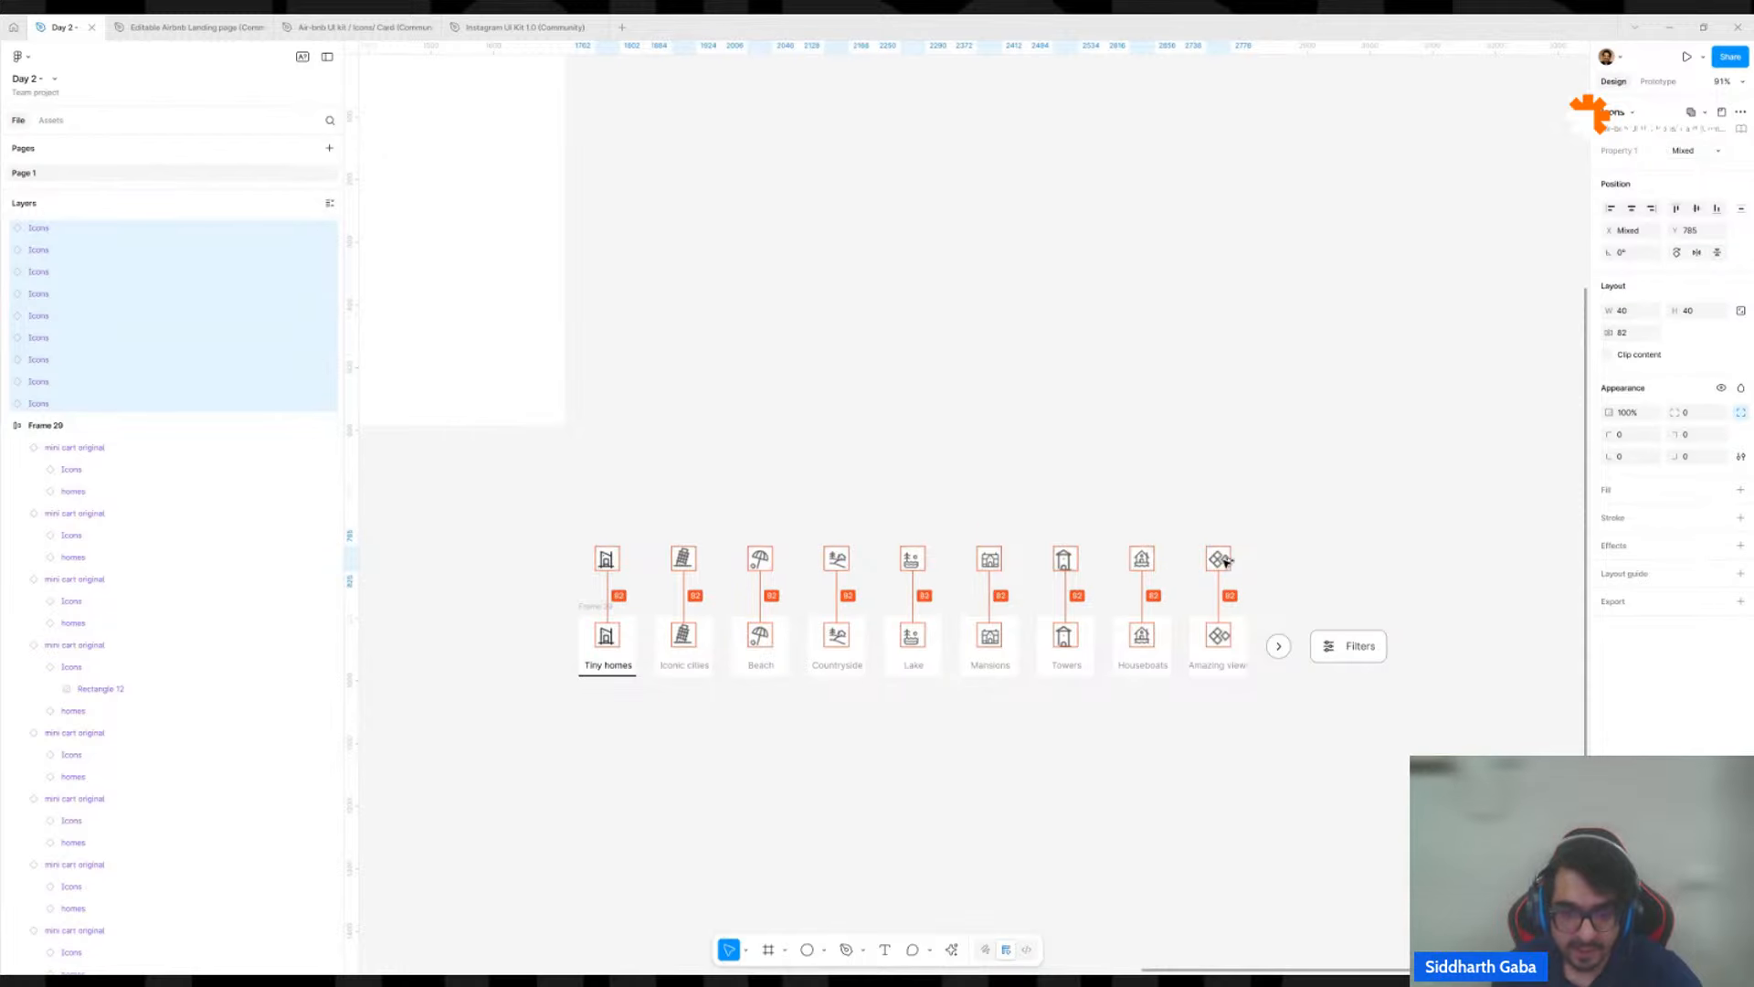
left_click(1017, 501)
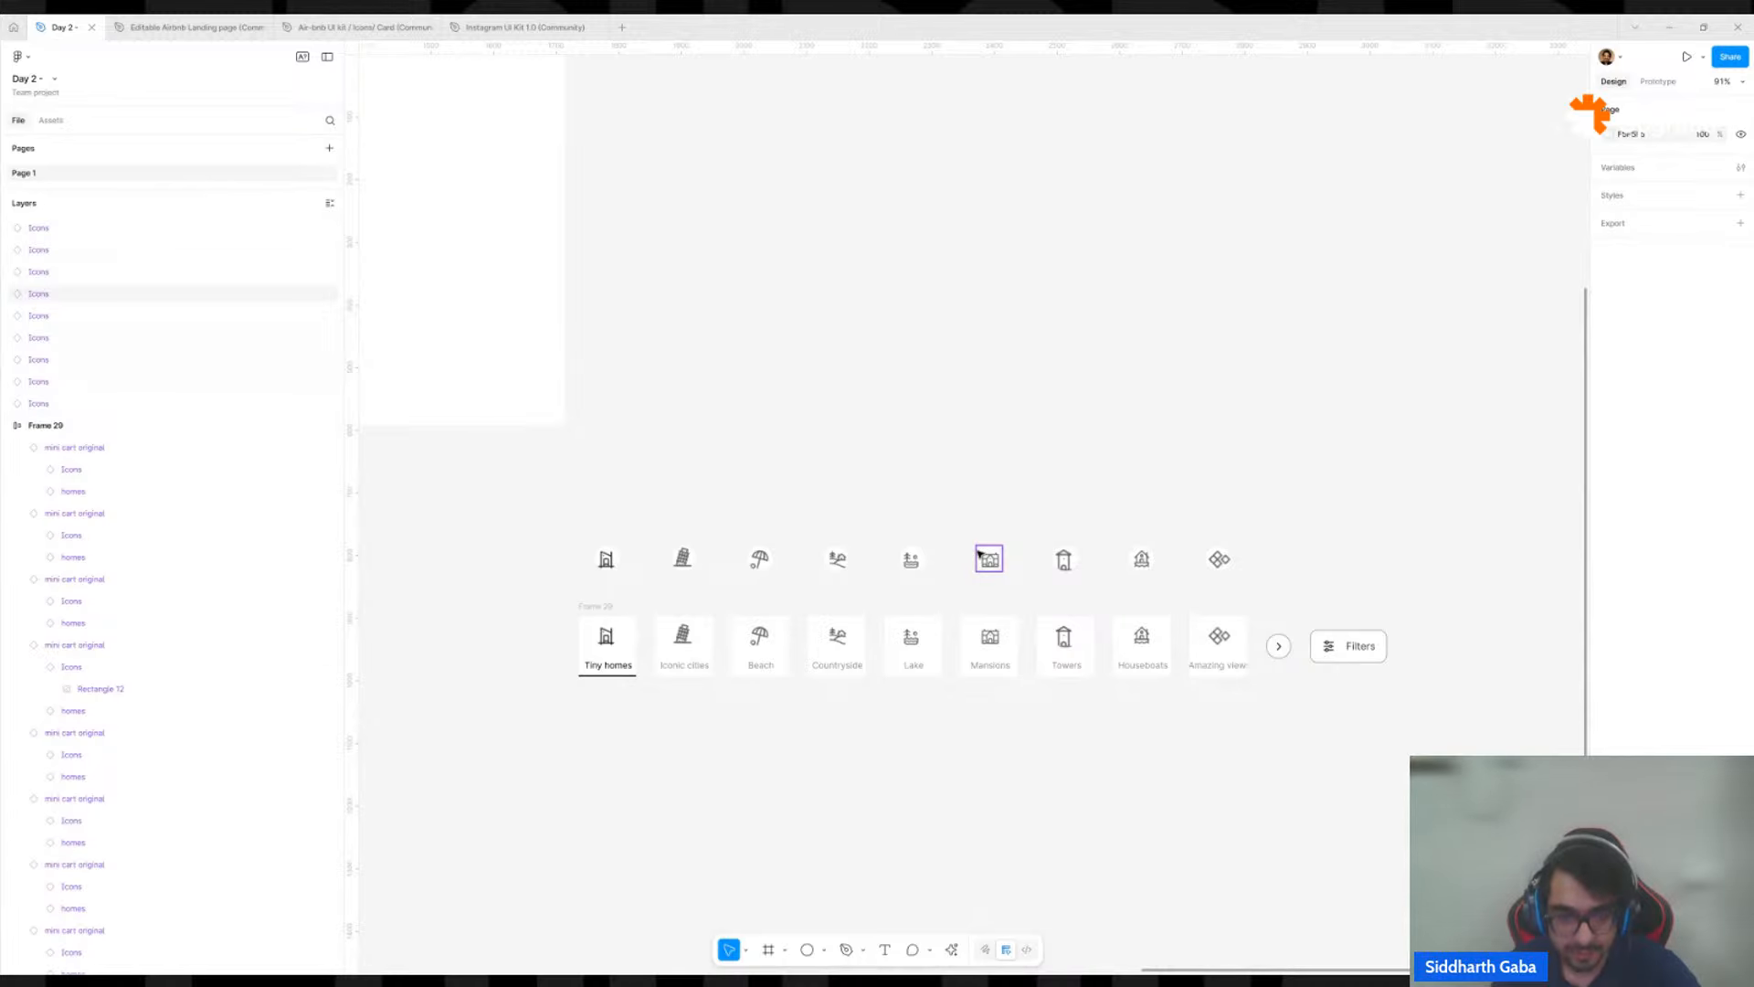
Detach all nine copied icons above the category bar from their component instances.
left_click_drag(572, 521, 1284, 596)
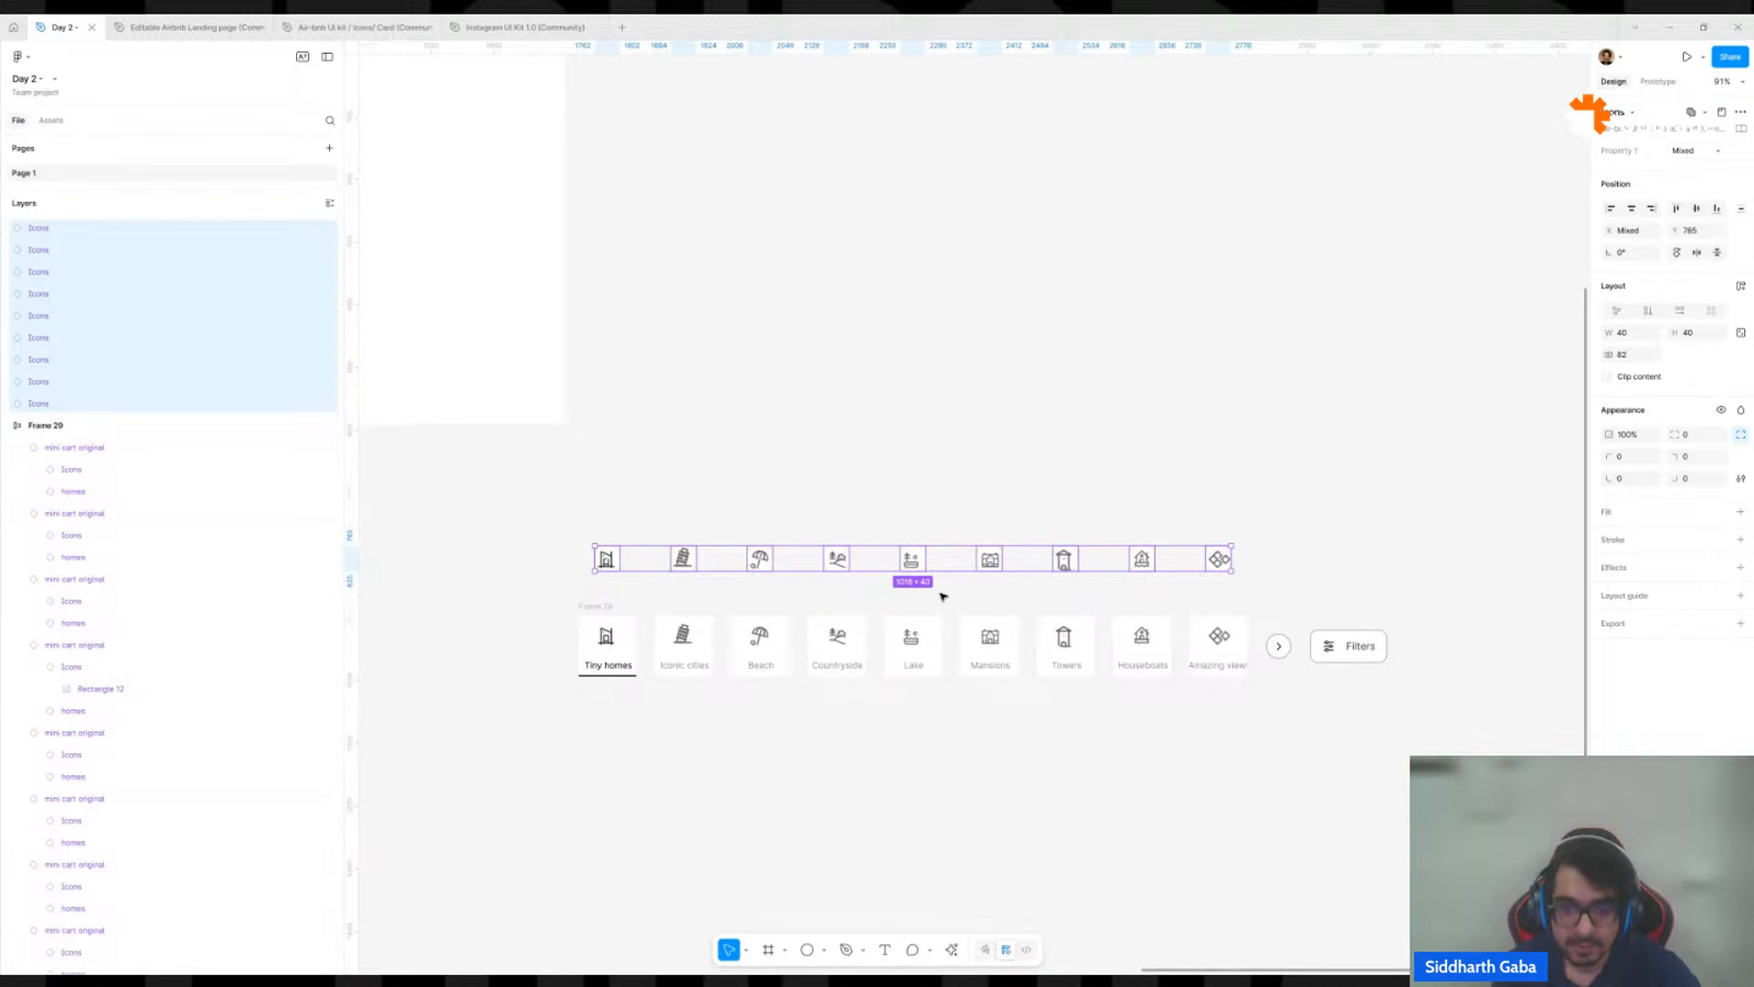
right_click(916, 561)
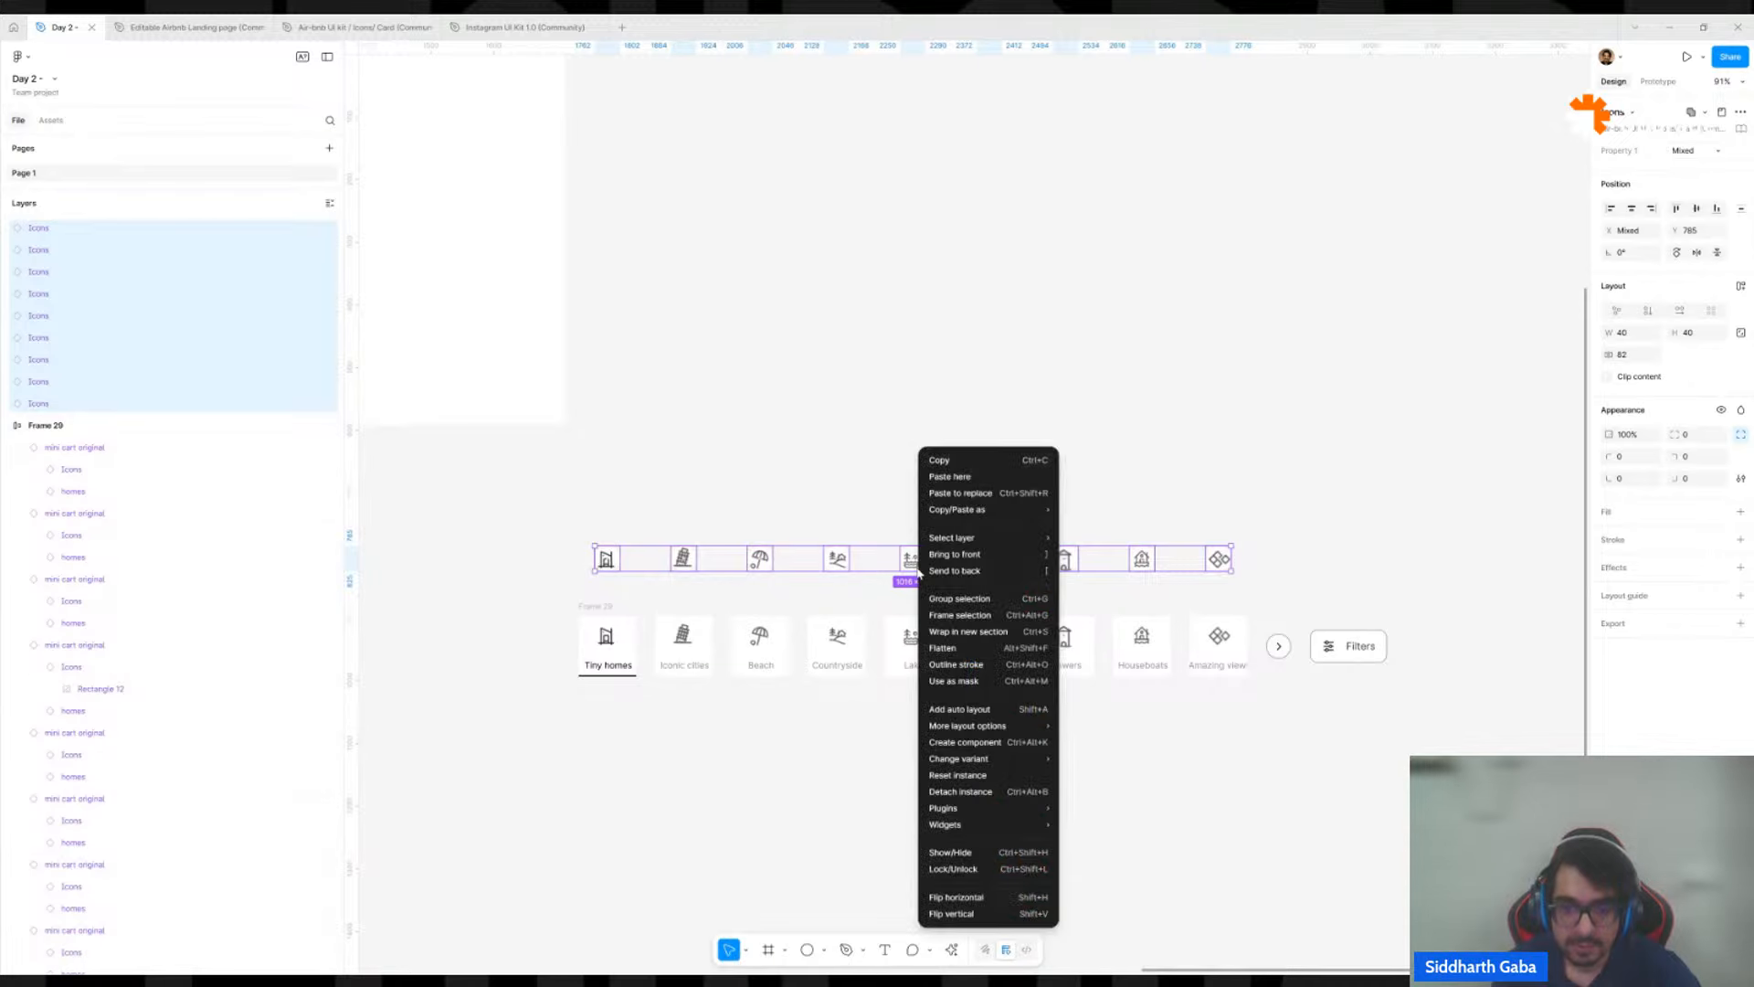
left_click(951, 792)
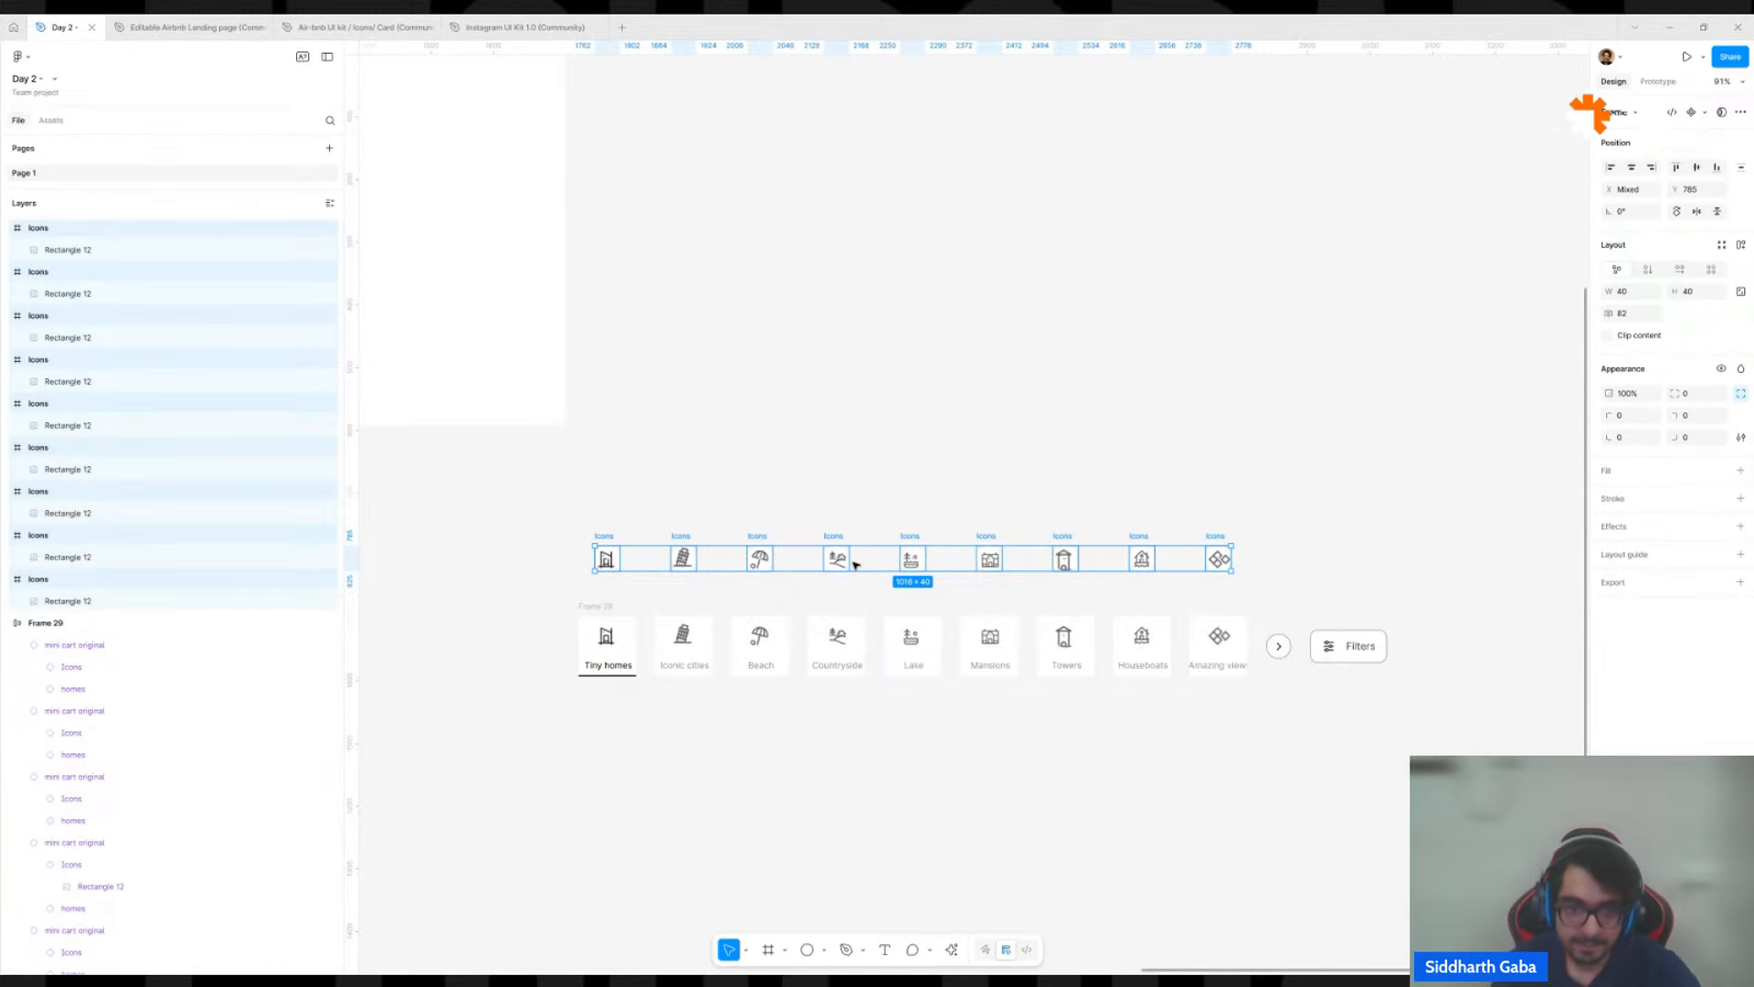
Rename the copied Tiny homes icon frame above the category bar as "tiny homes".
left_click(585, 539)
scroll(582, 653, "up", 4)
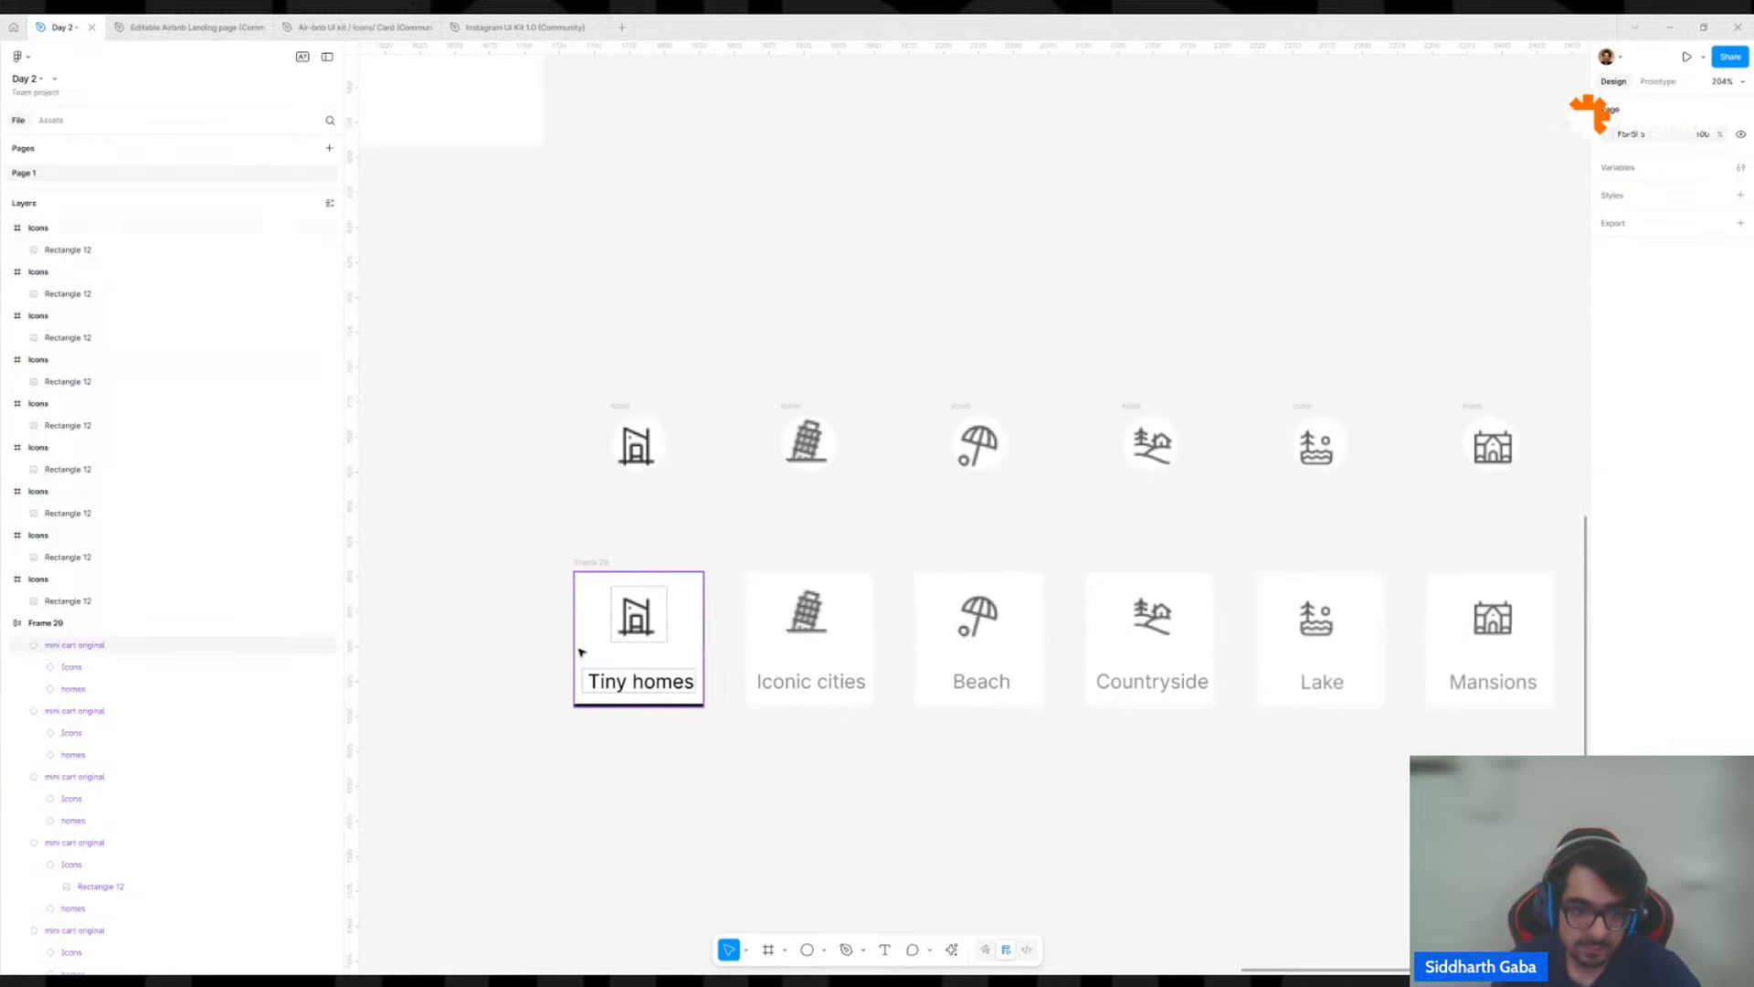
left_click(621, 417)
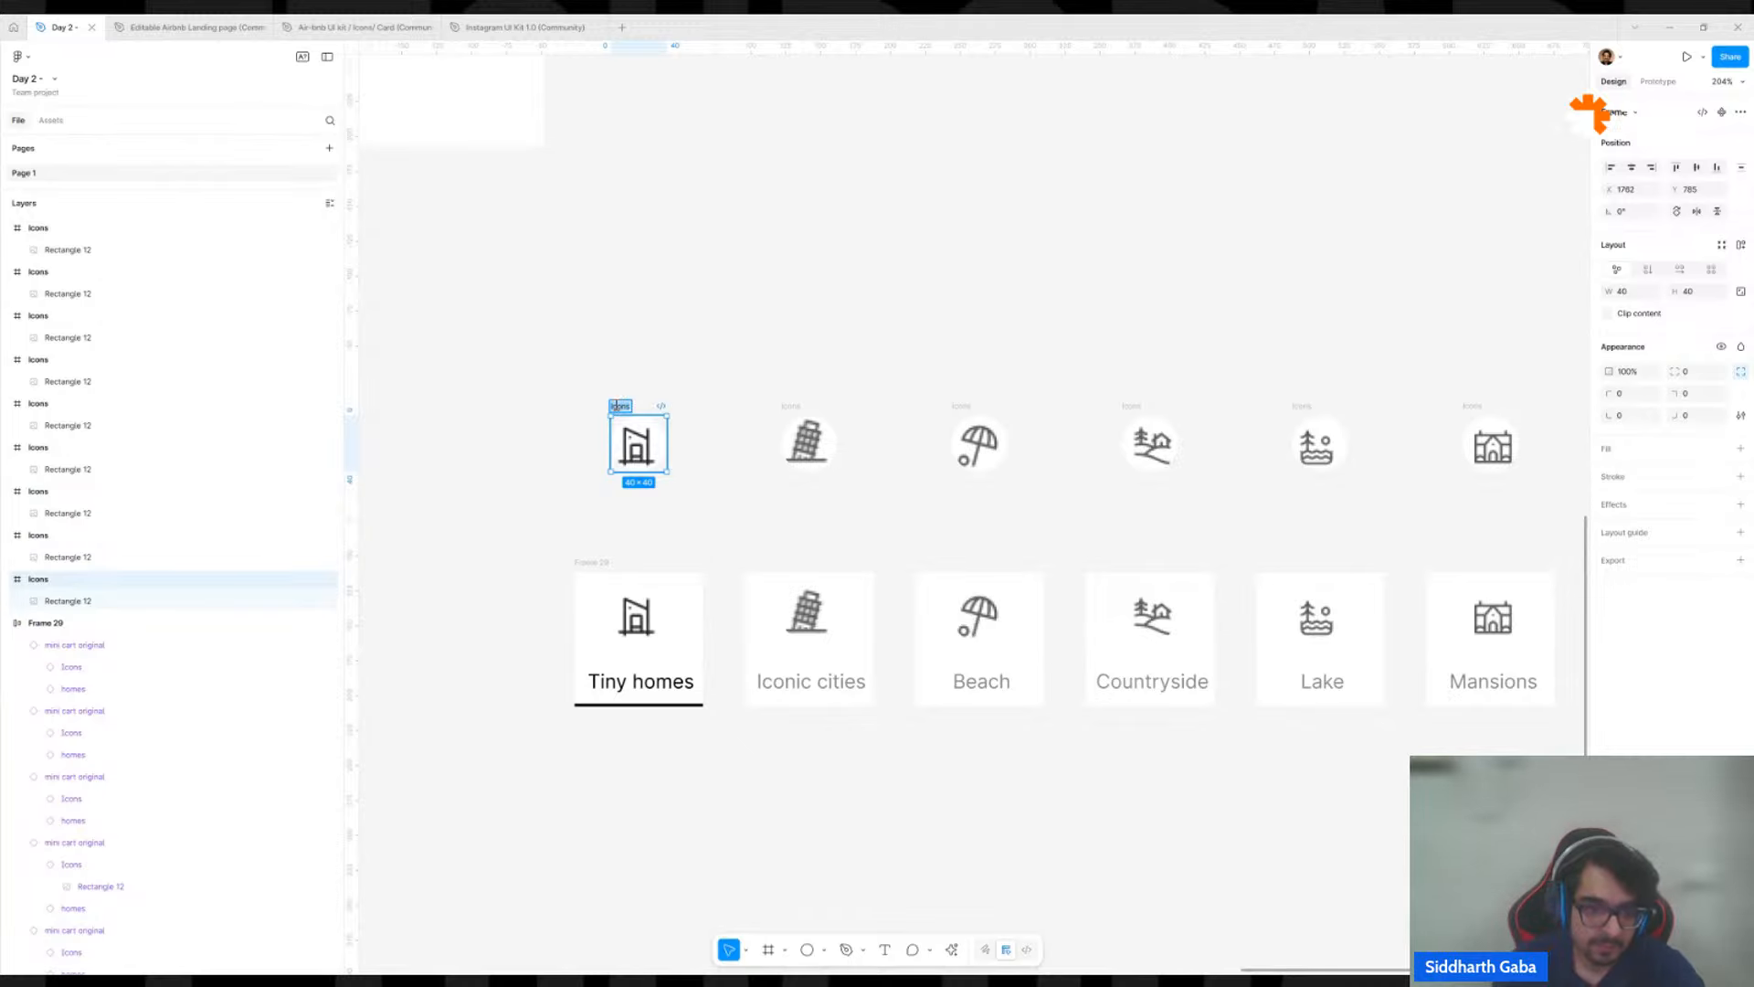
key("BackSpace")
type("tiny")
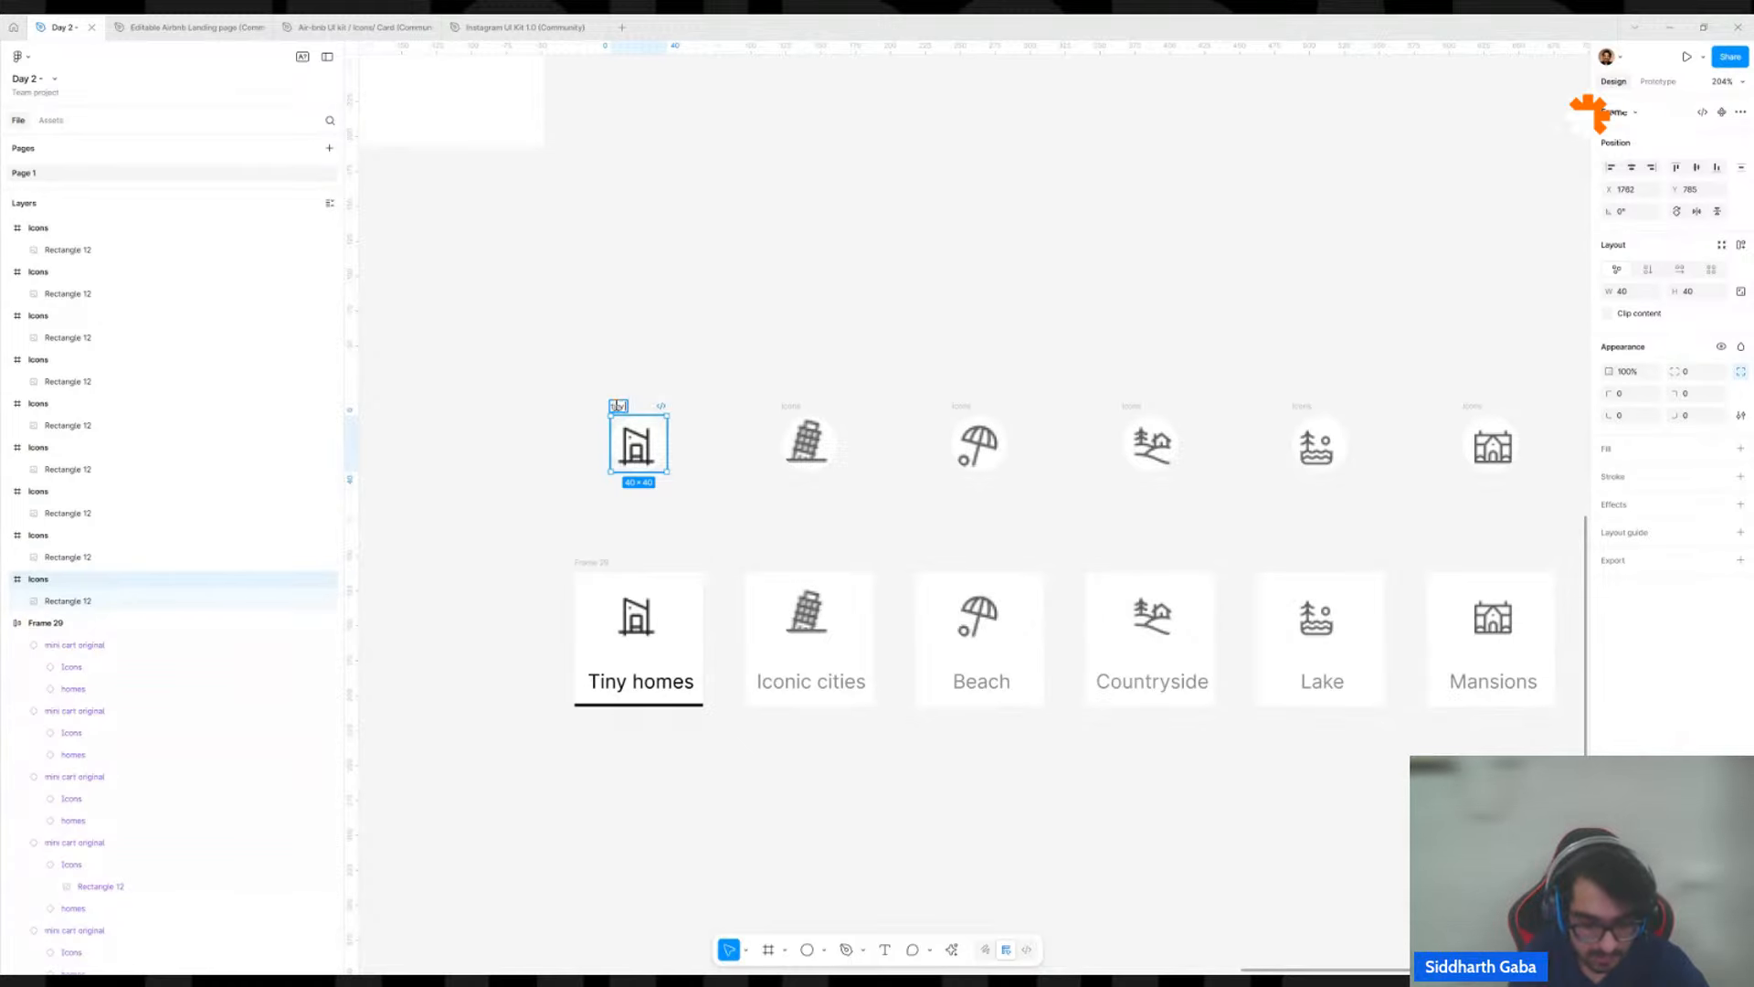
type(" homes")
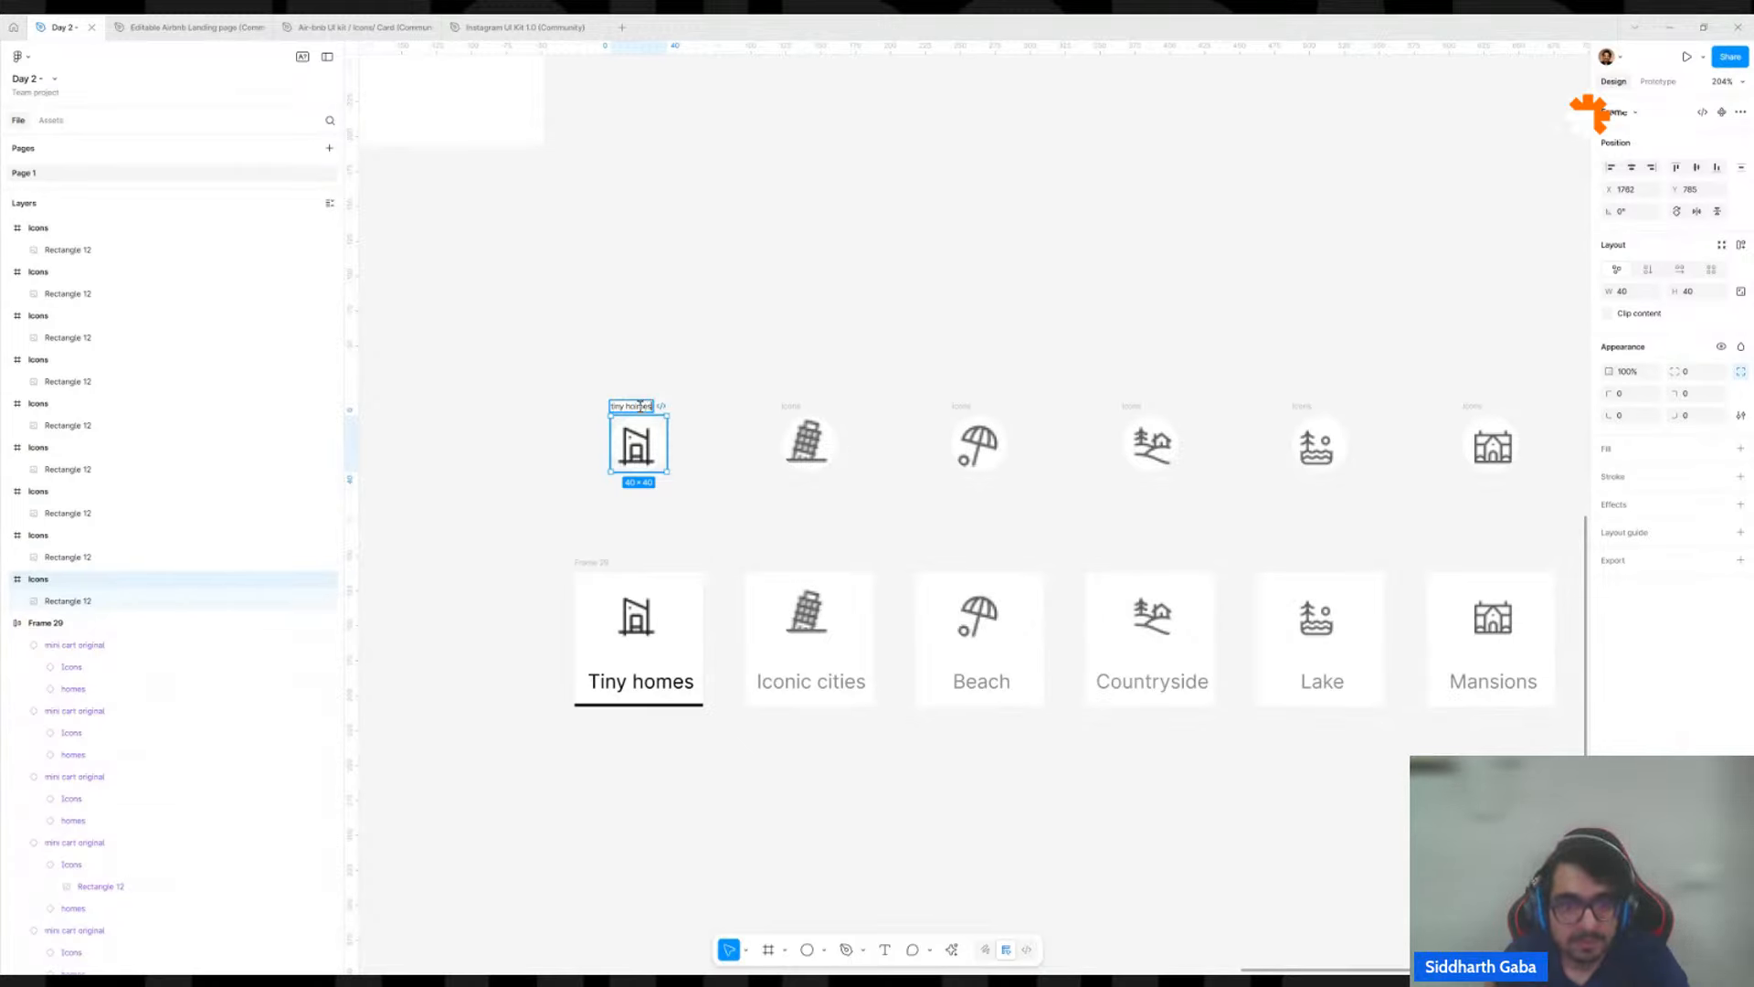
key("Return")
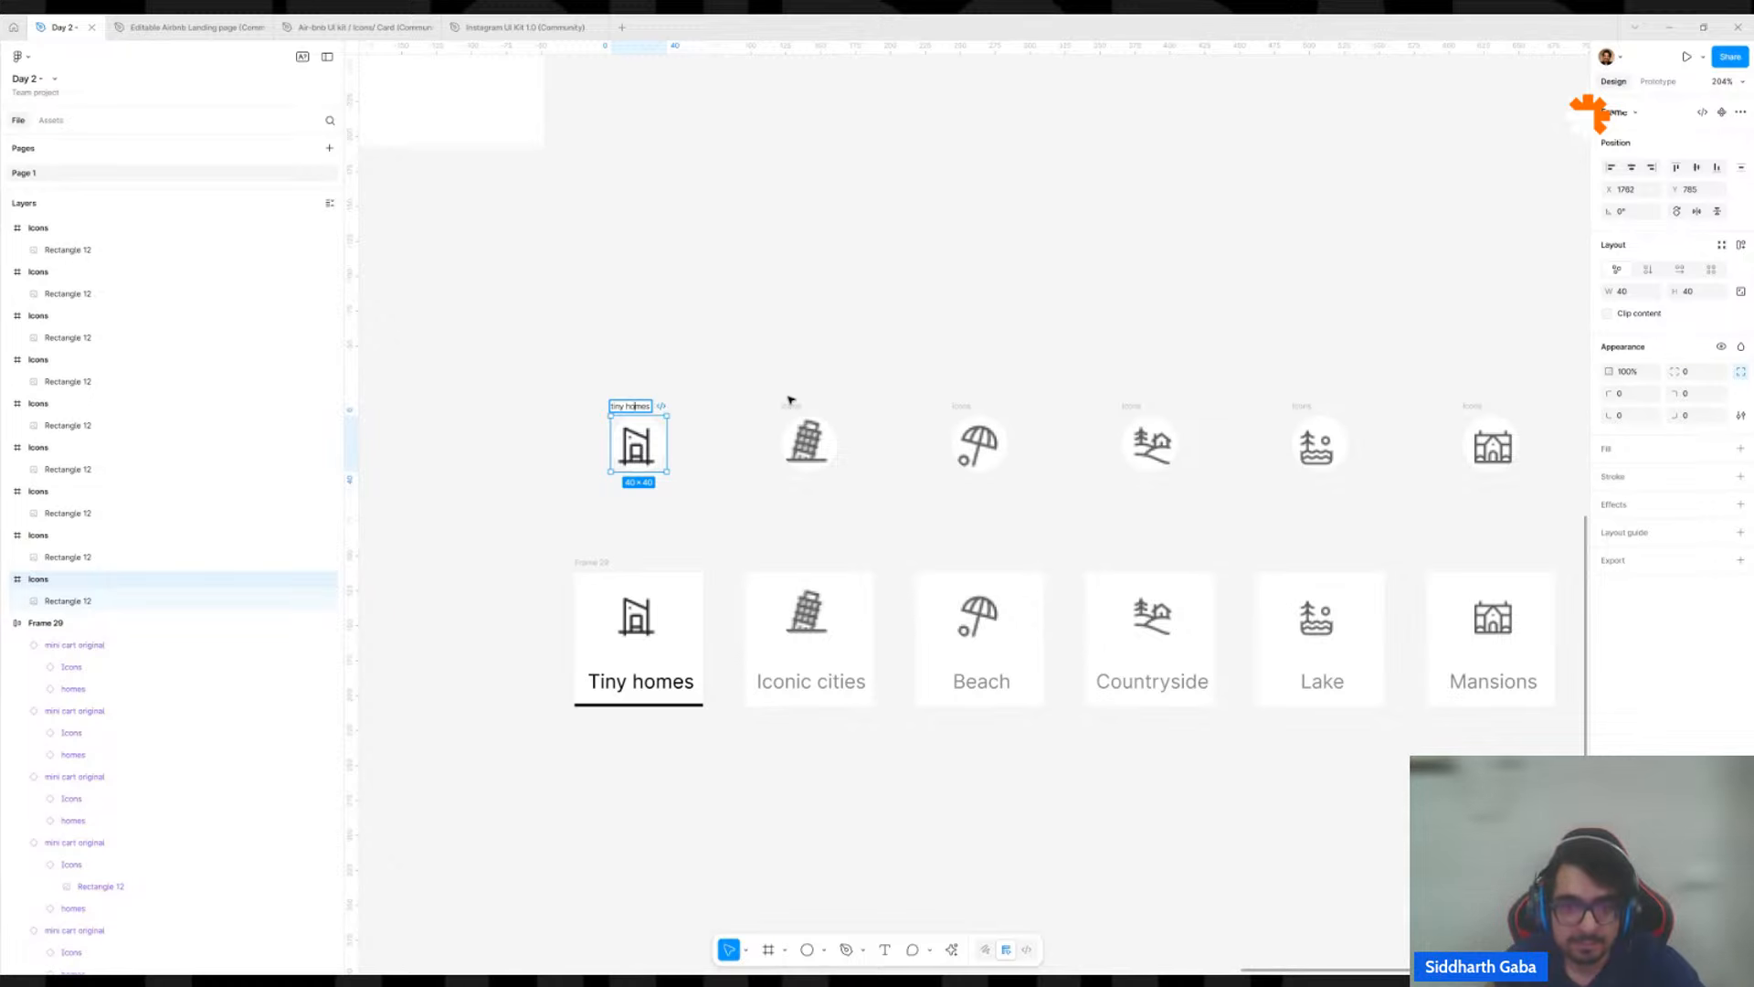
Rename the copied Iconic cities icon frame as "citirs" and the Beach icon frame as "beach".
left_click(790, 403)
double_click(790, 404)
type("cit")
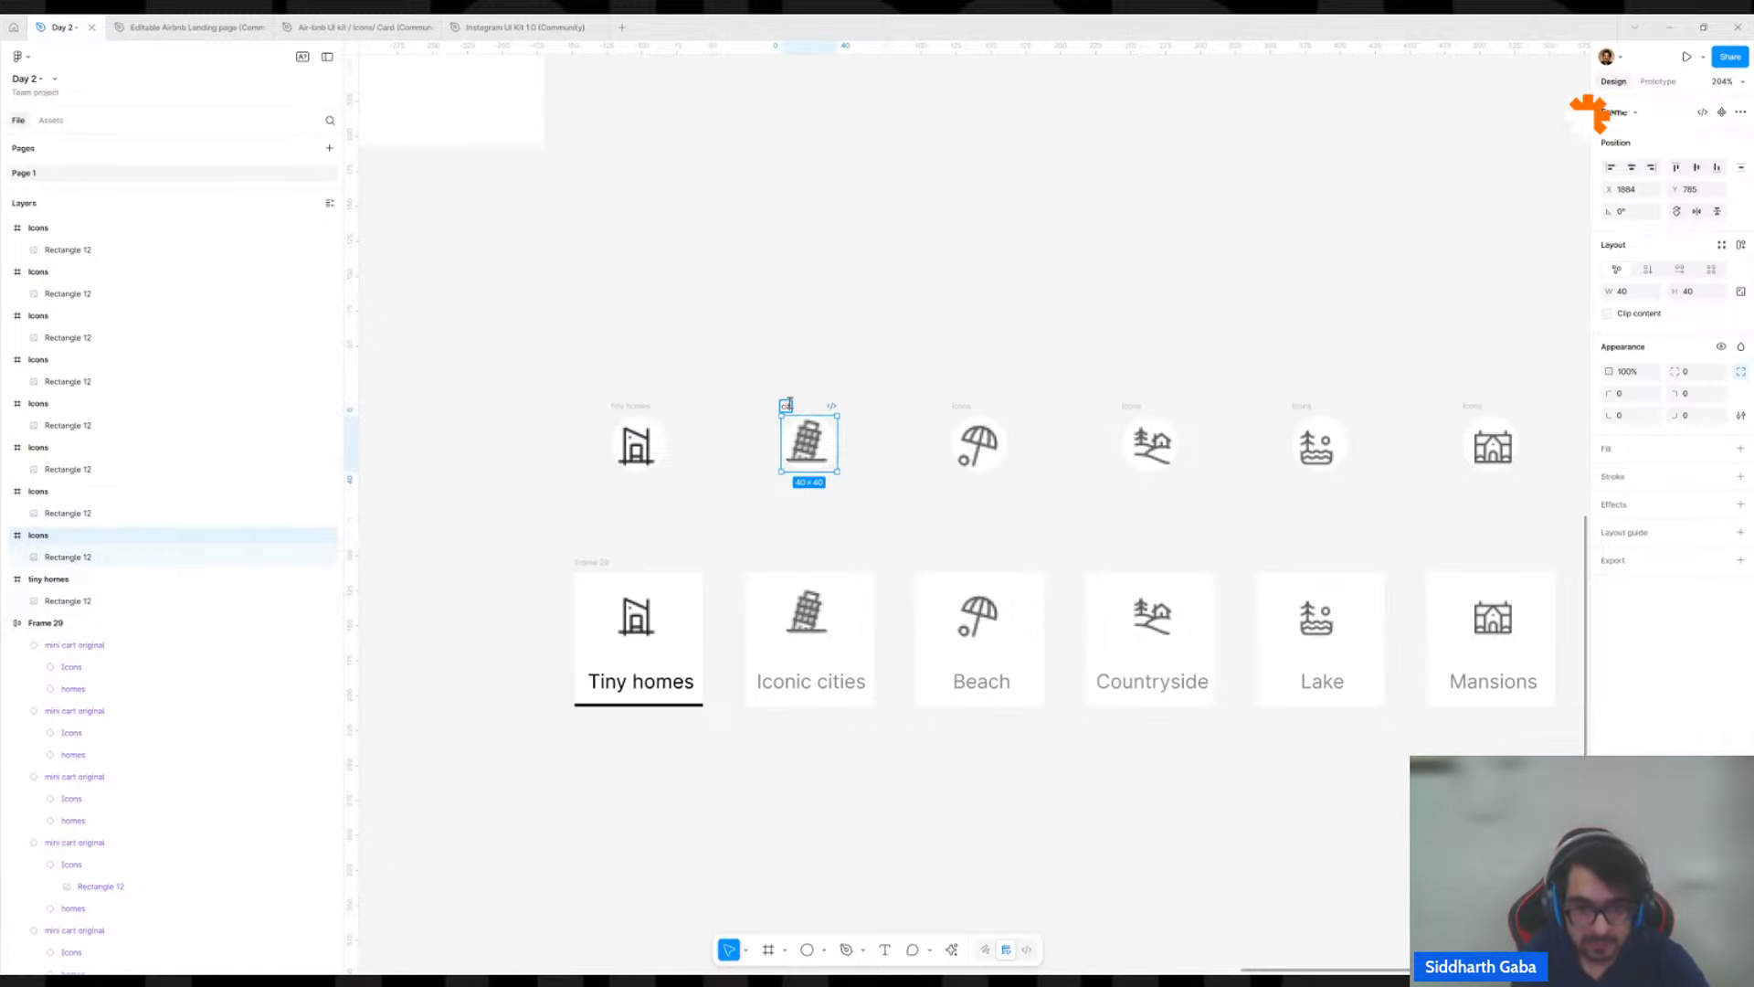
type("irs")
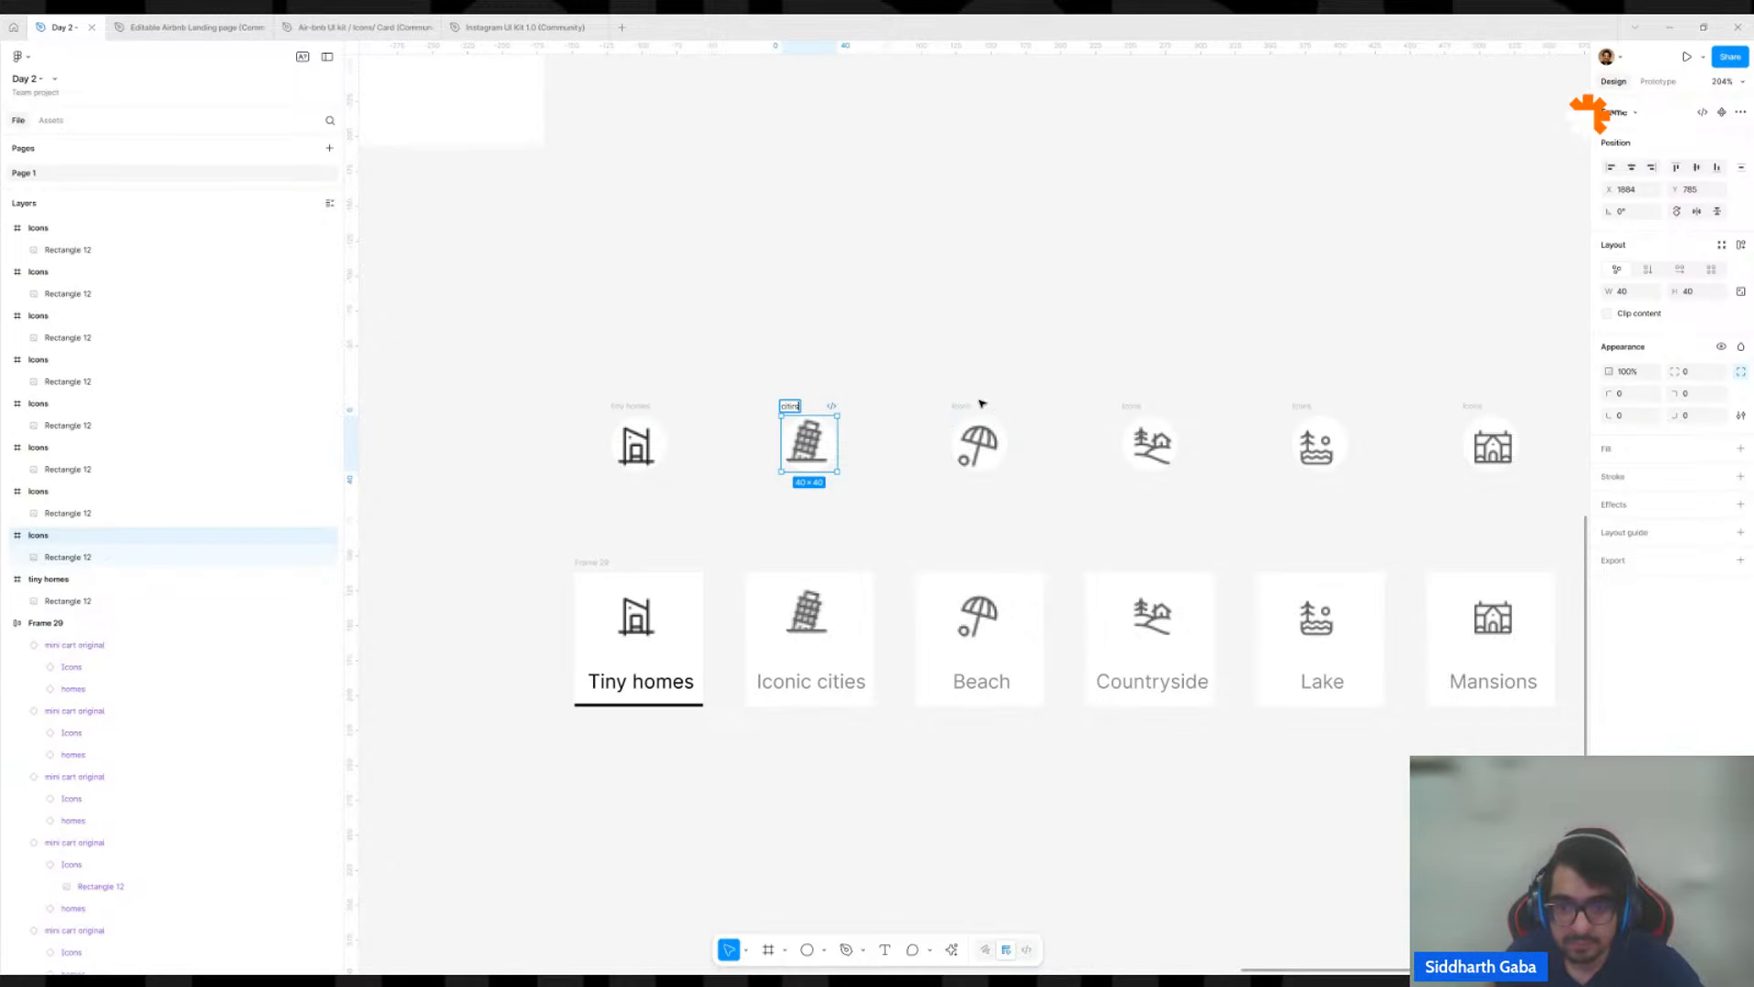
left_click(977, 404)
double_click(957, 404)
type("beac")
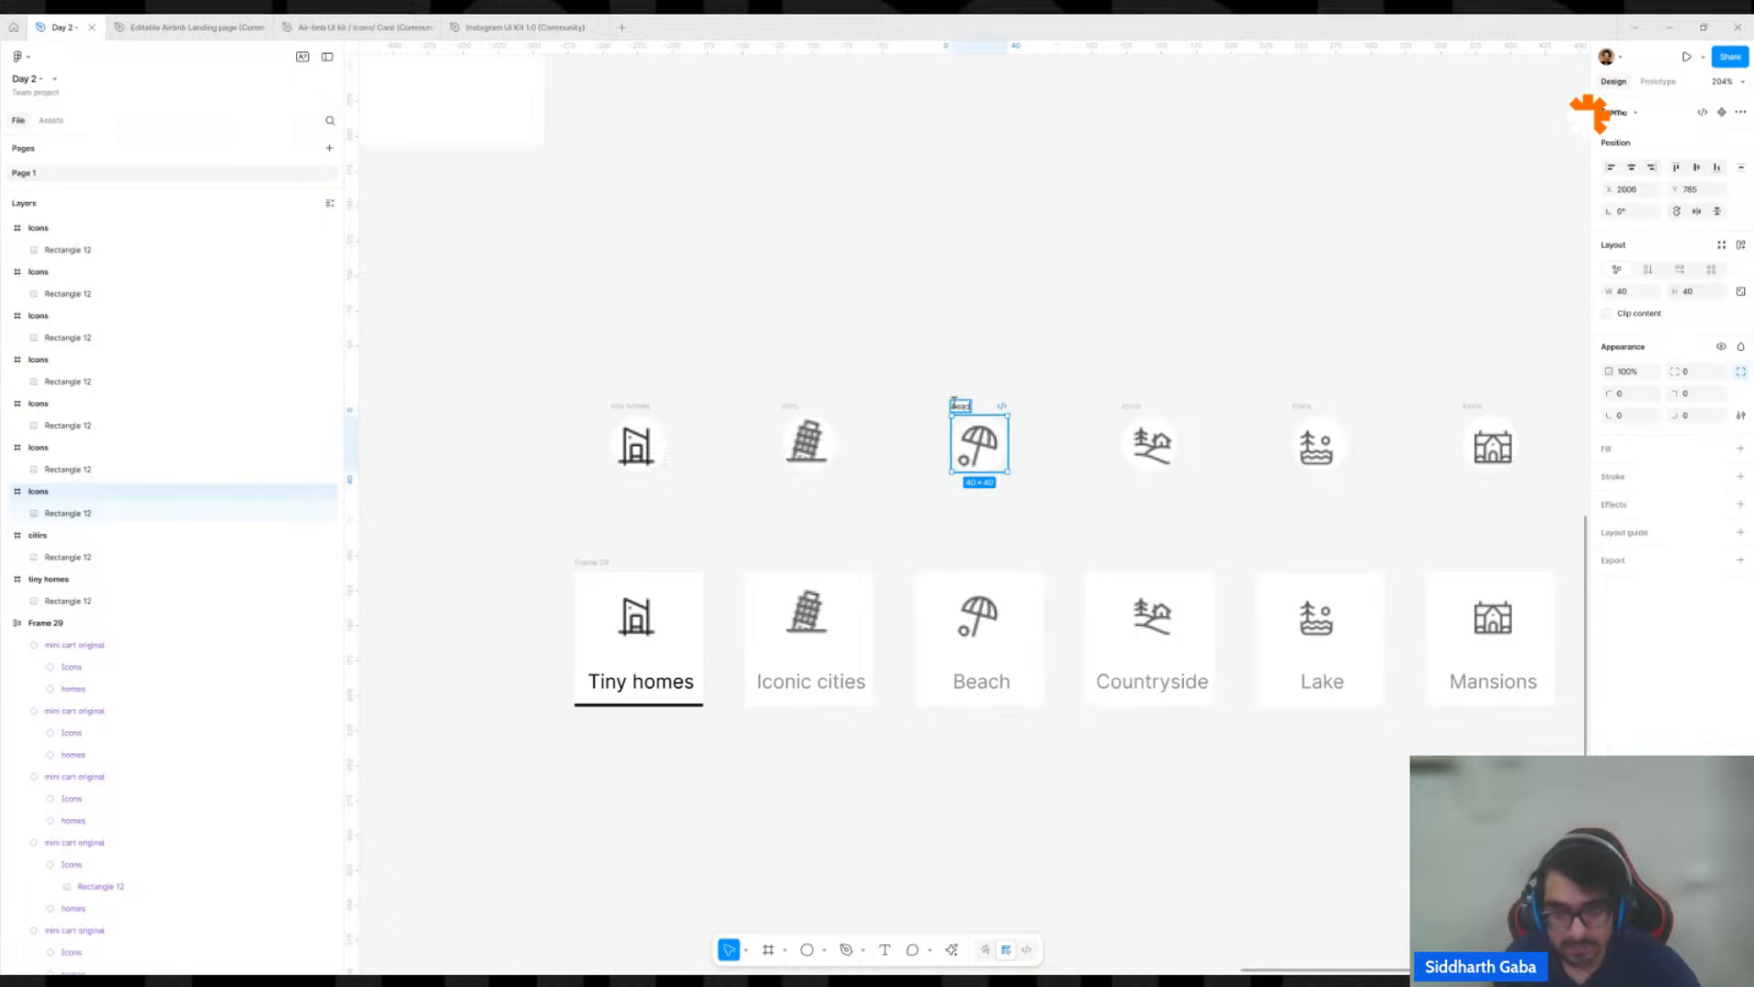
type("h")
Rename the copied Countryside icon frame as "country" and the Lake icon frame as "lake".
double_click(1142, 407)
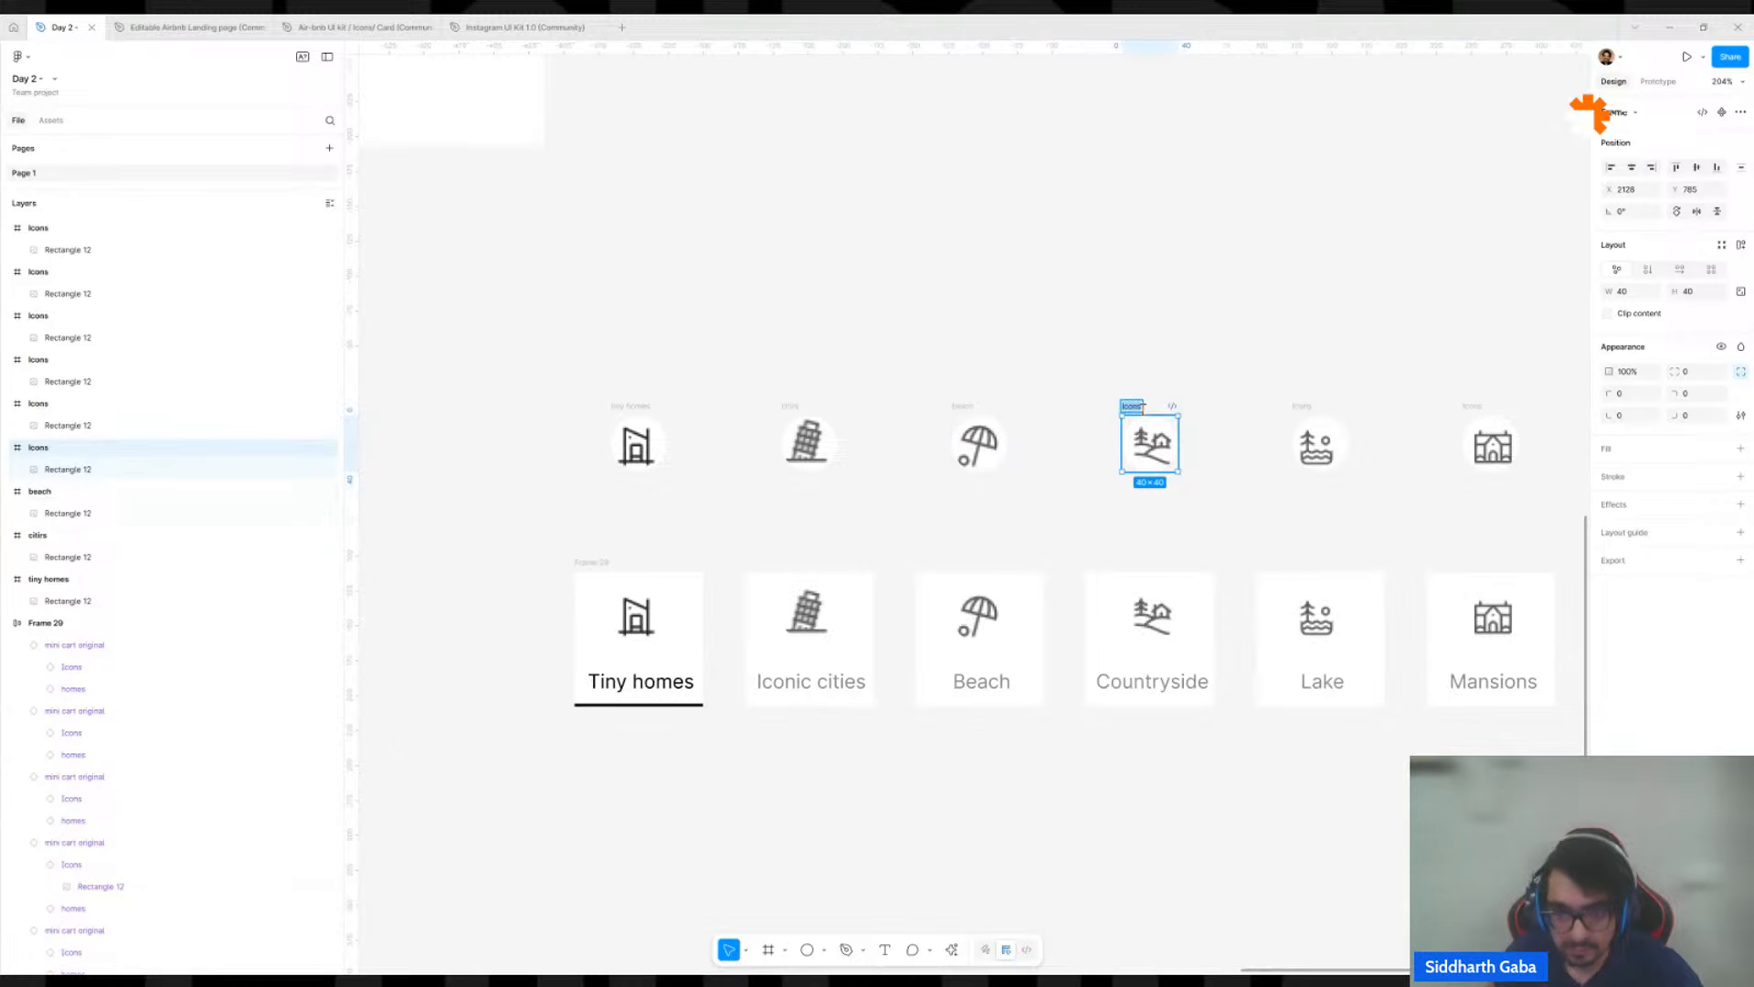
type("count")
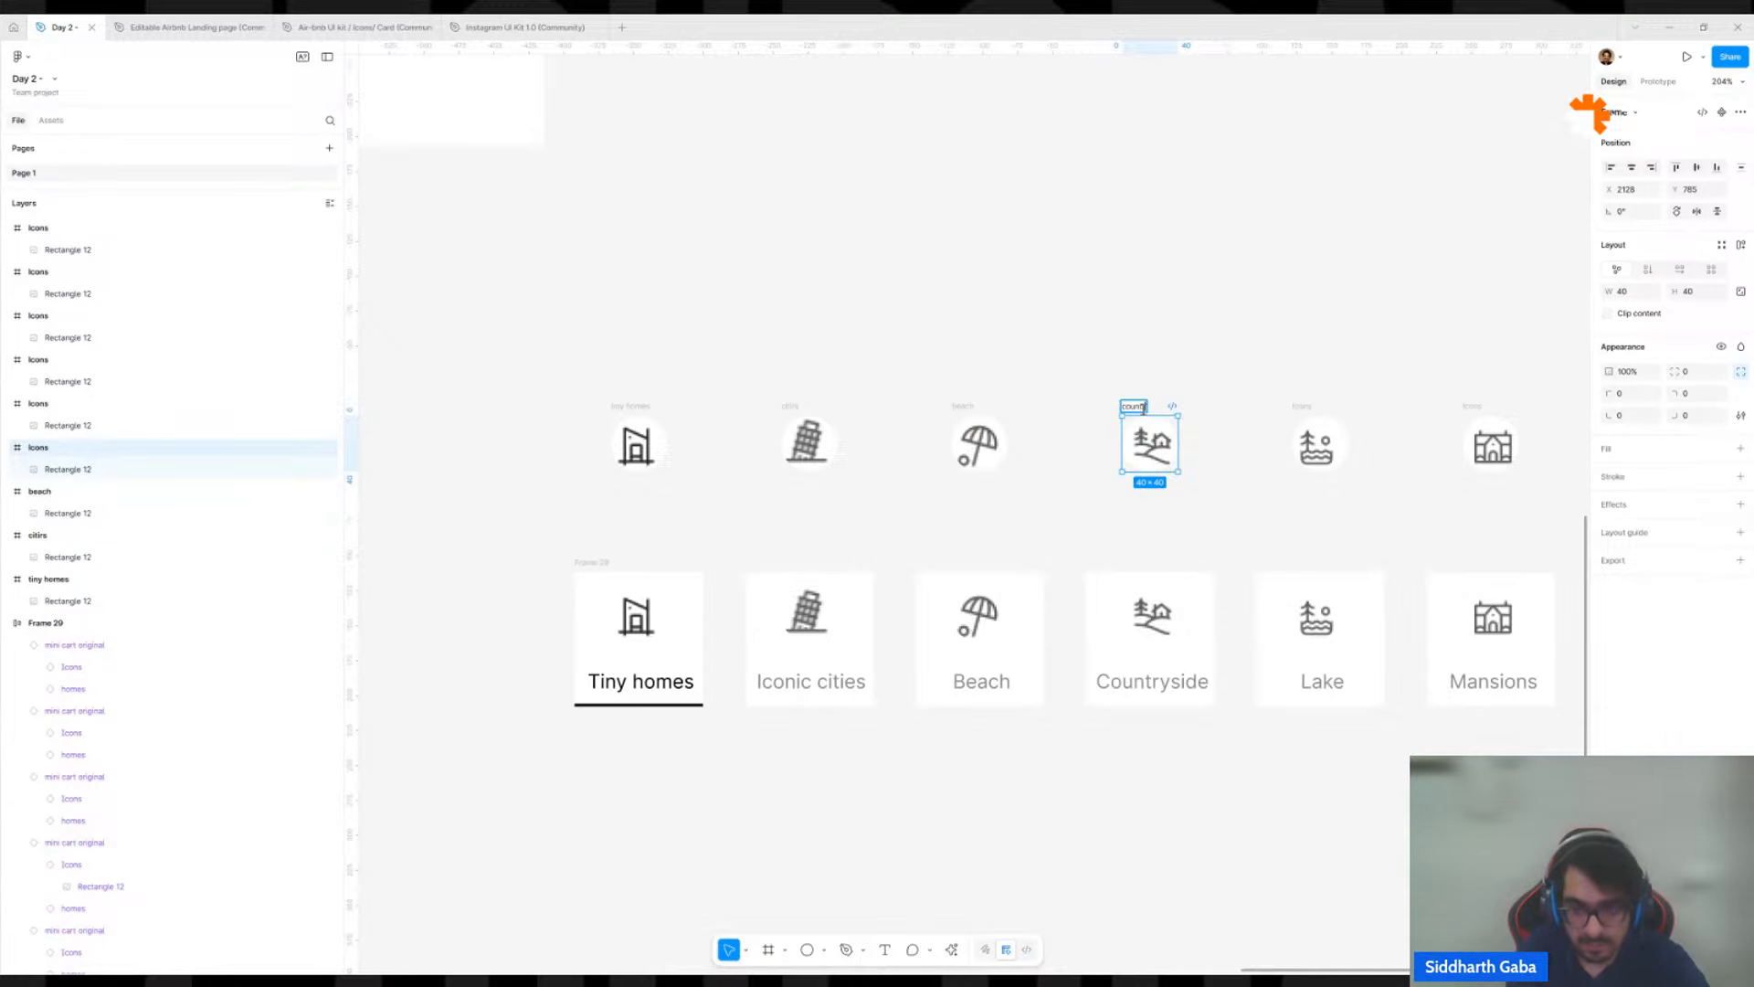
type("ry")
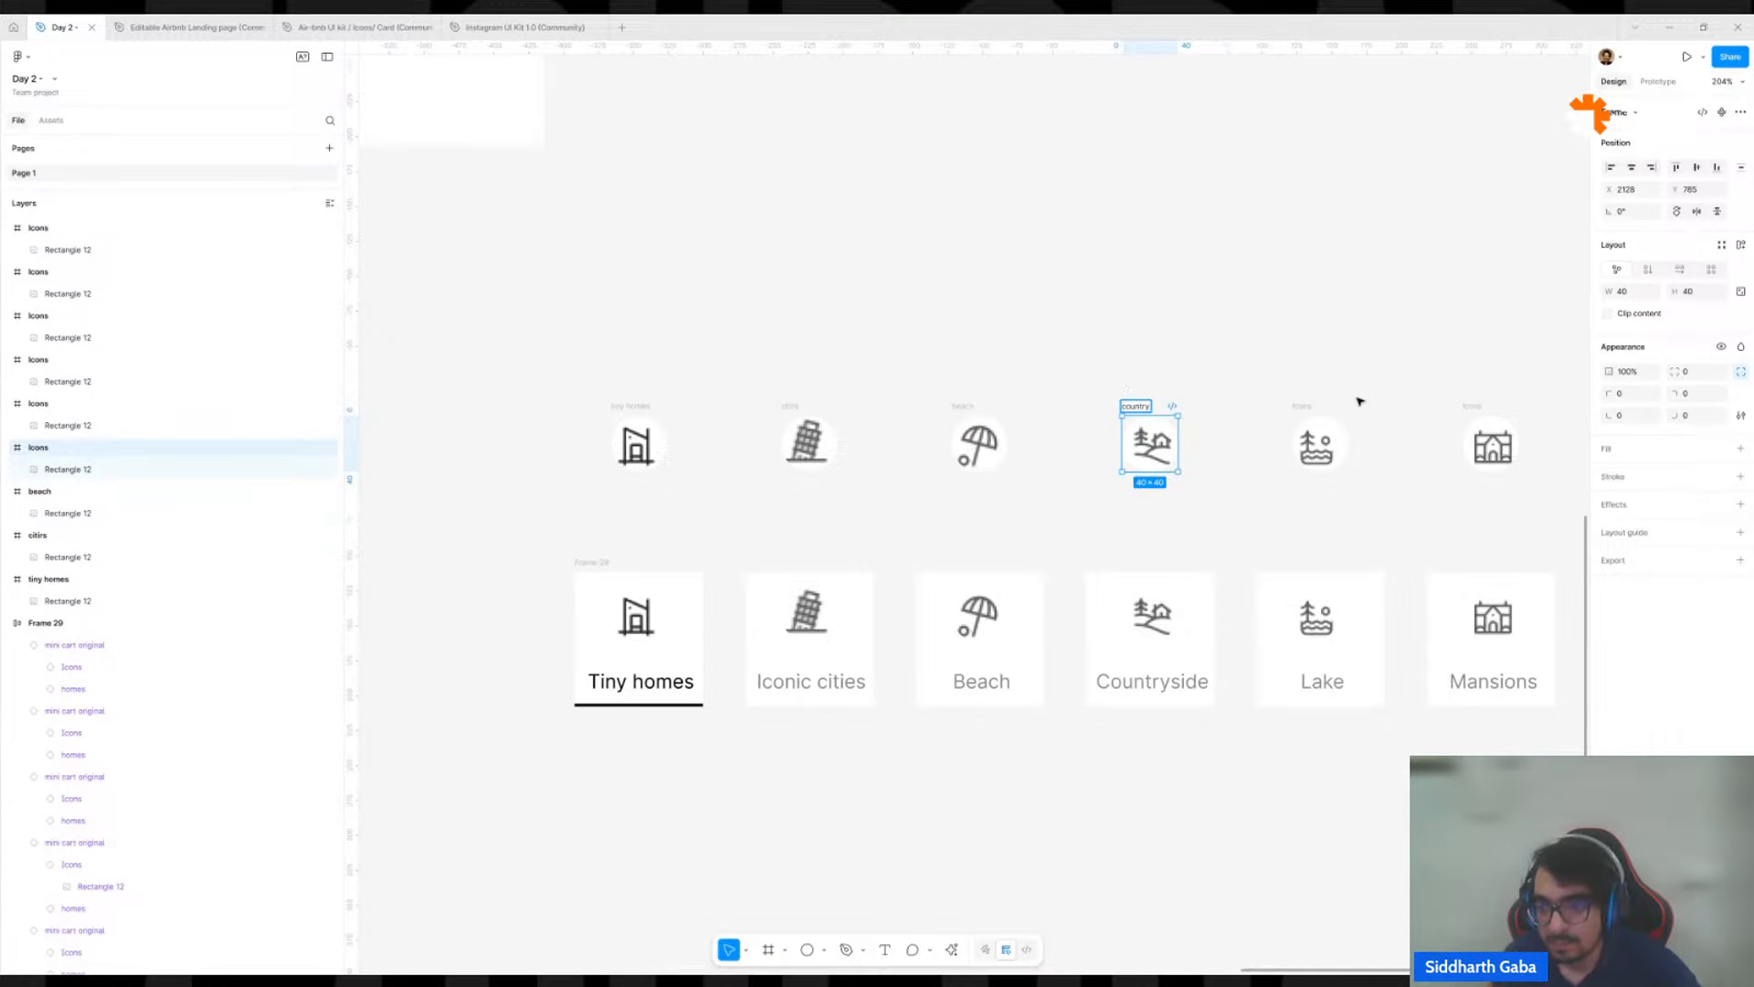
double_click(1301, 405)
key("BackSpace")
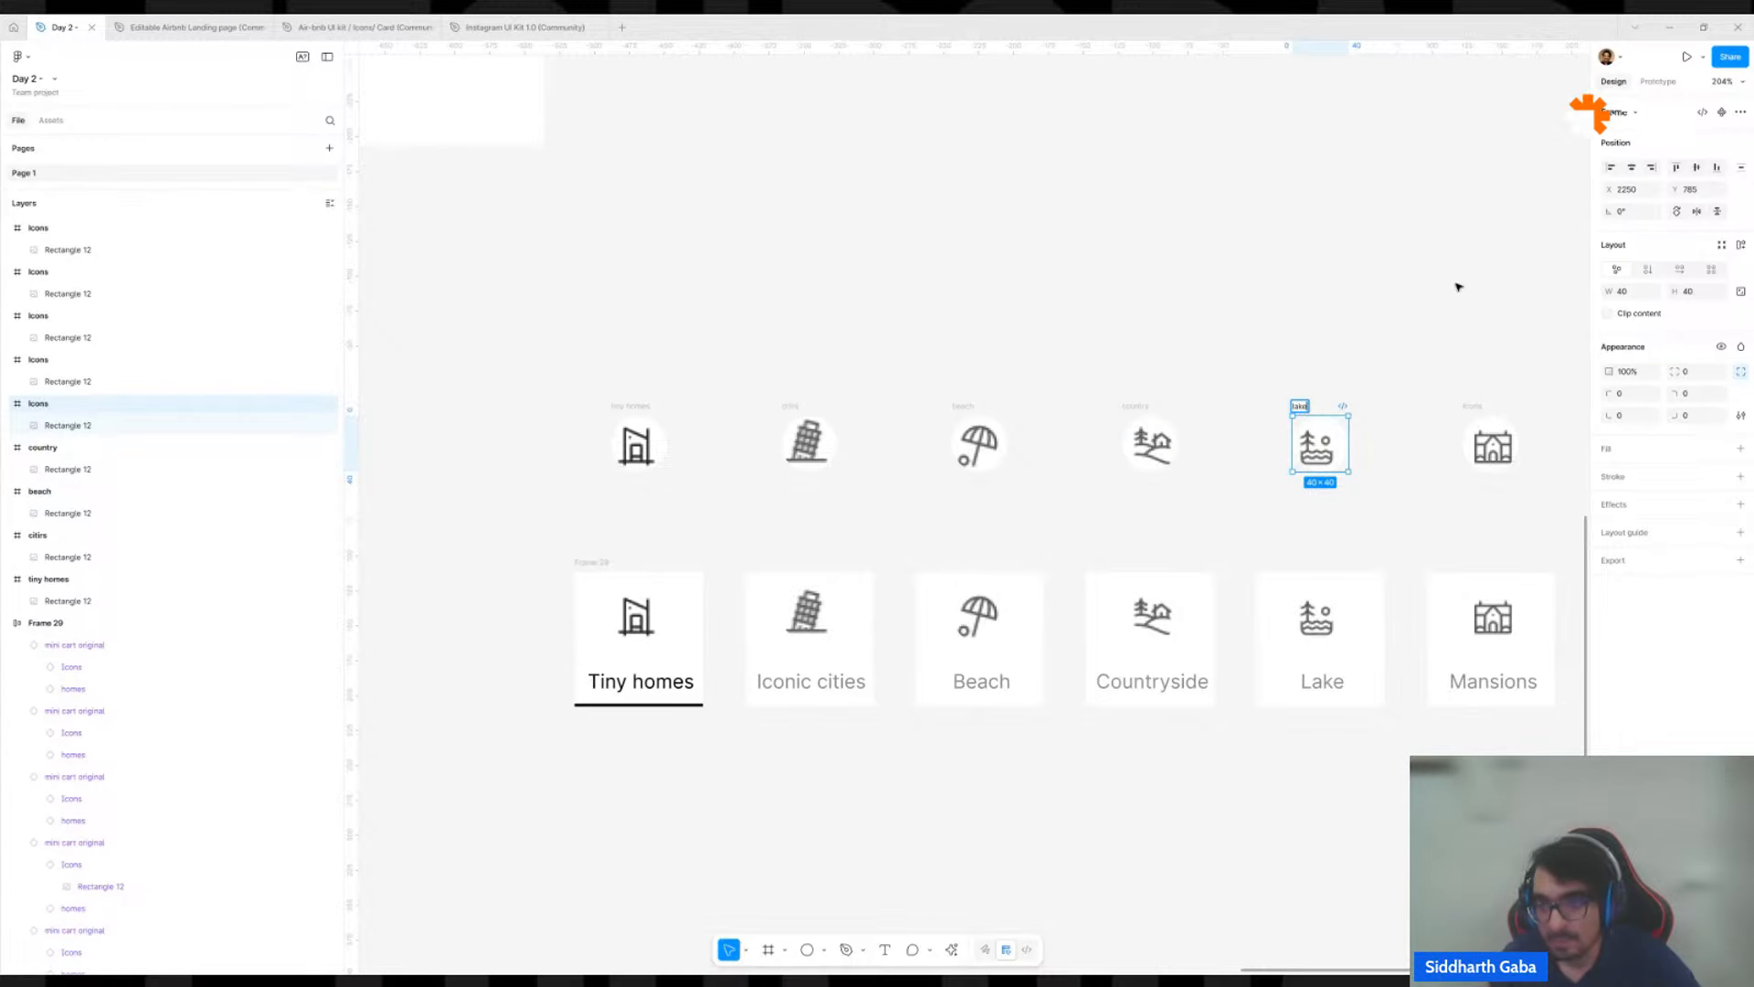
left_click(1430, 300)
Move the five renamed icons up onto empty canvas, away from the remaining unnamed icons above the category bar.
scroll(1449, 329, "right", 3)
scroll(1449, 329, "up", 2)
scroll(1341, 387, "down", 5)
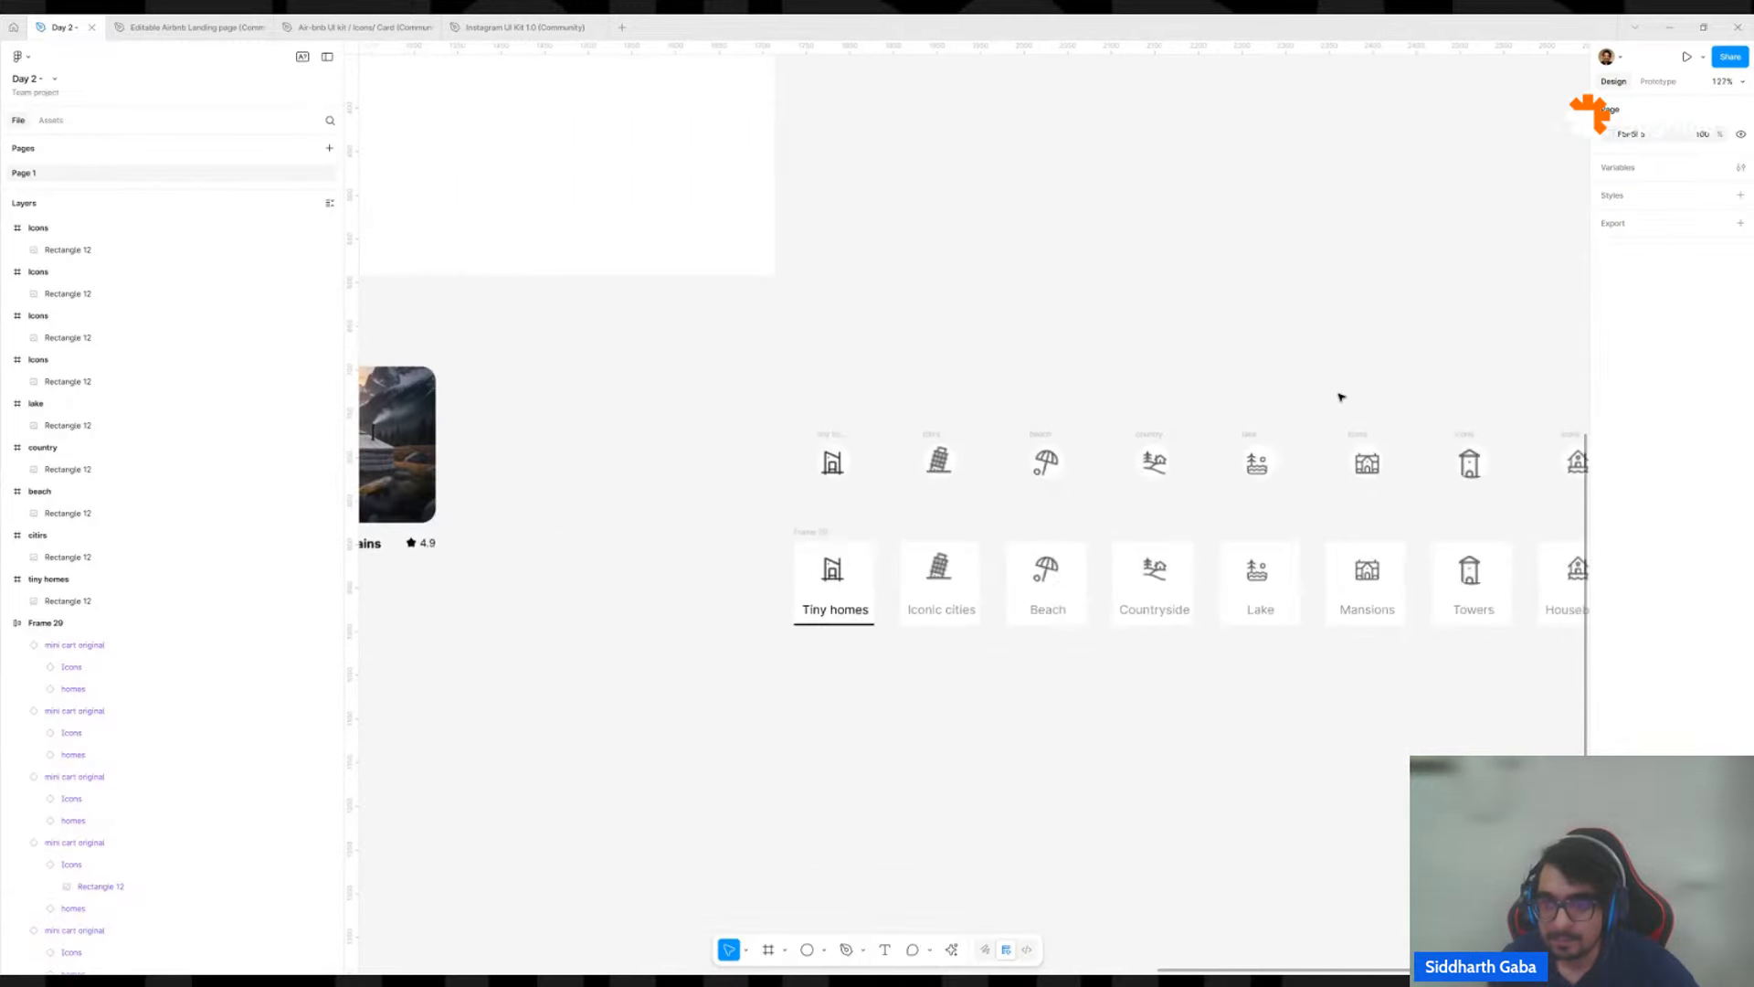
left_click_drag(793, 342, 1193, 253)
scroll(1084, 462, "right", 1)
left_click(1284, 180)
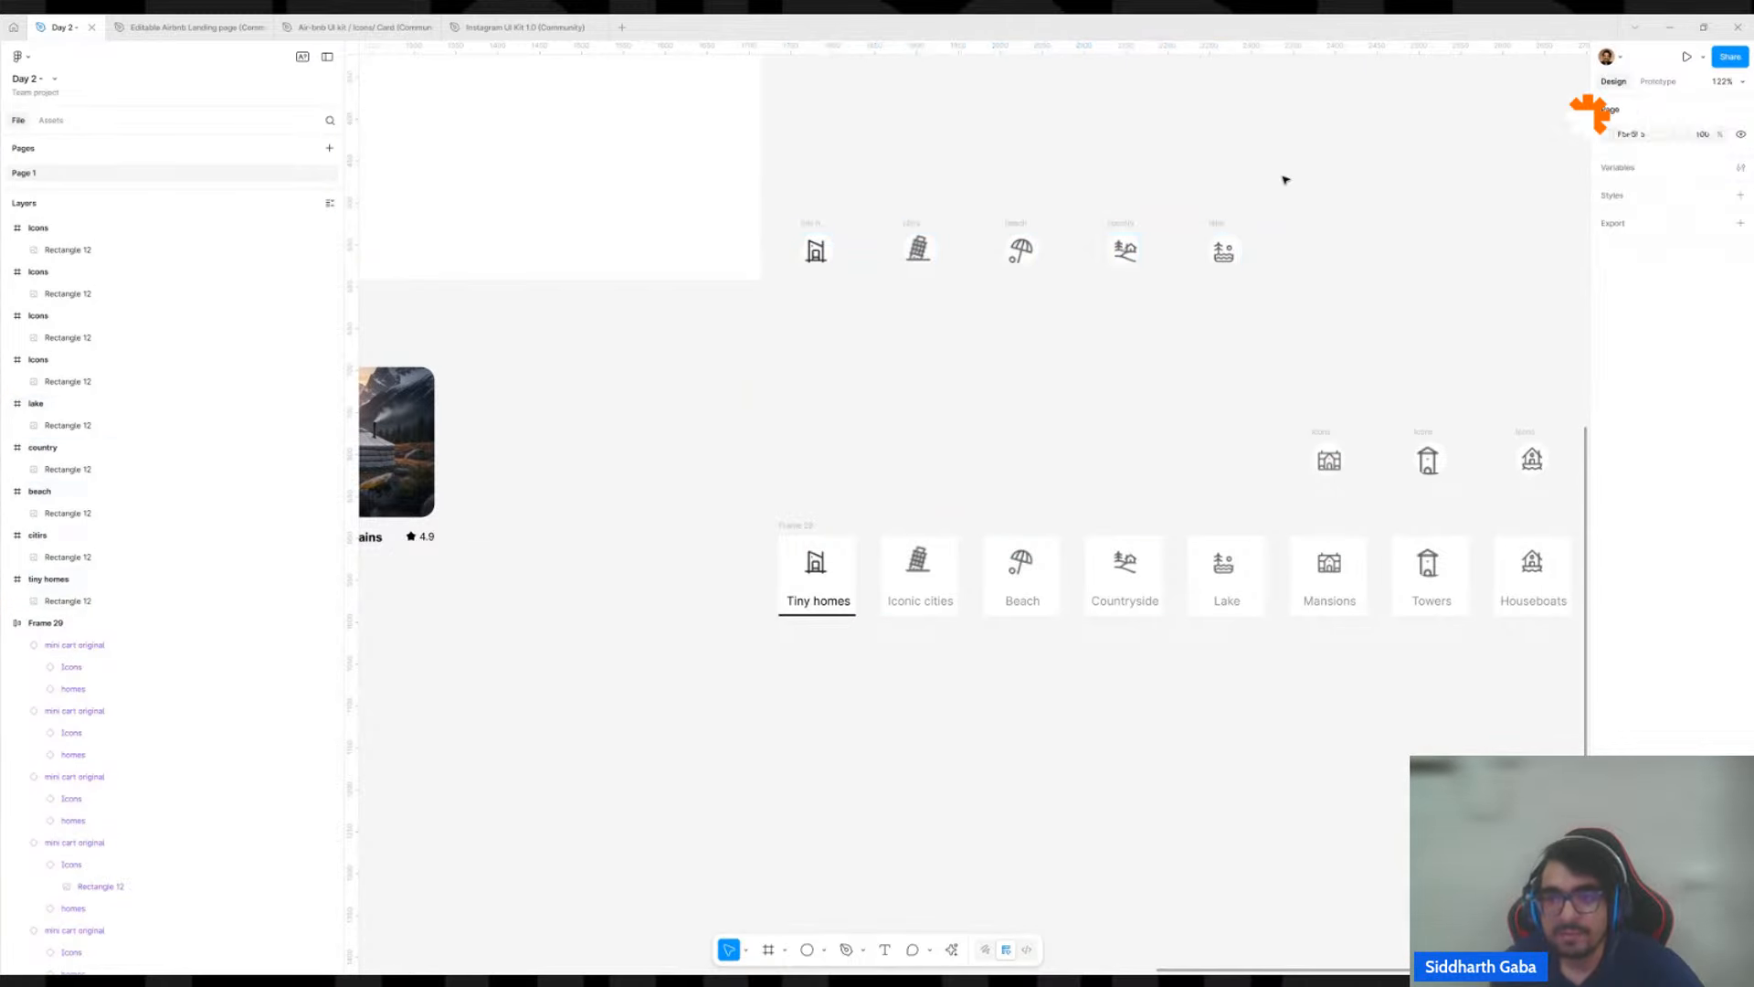
Select the five renamed icon frames together, from tiny homes to lake.
left_click(1221, 226)
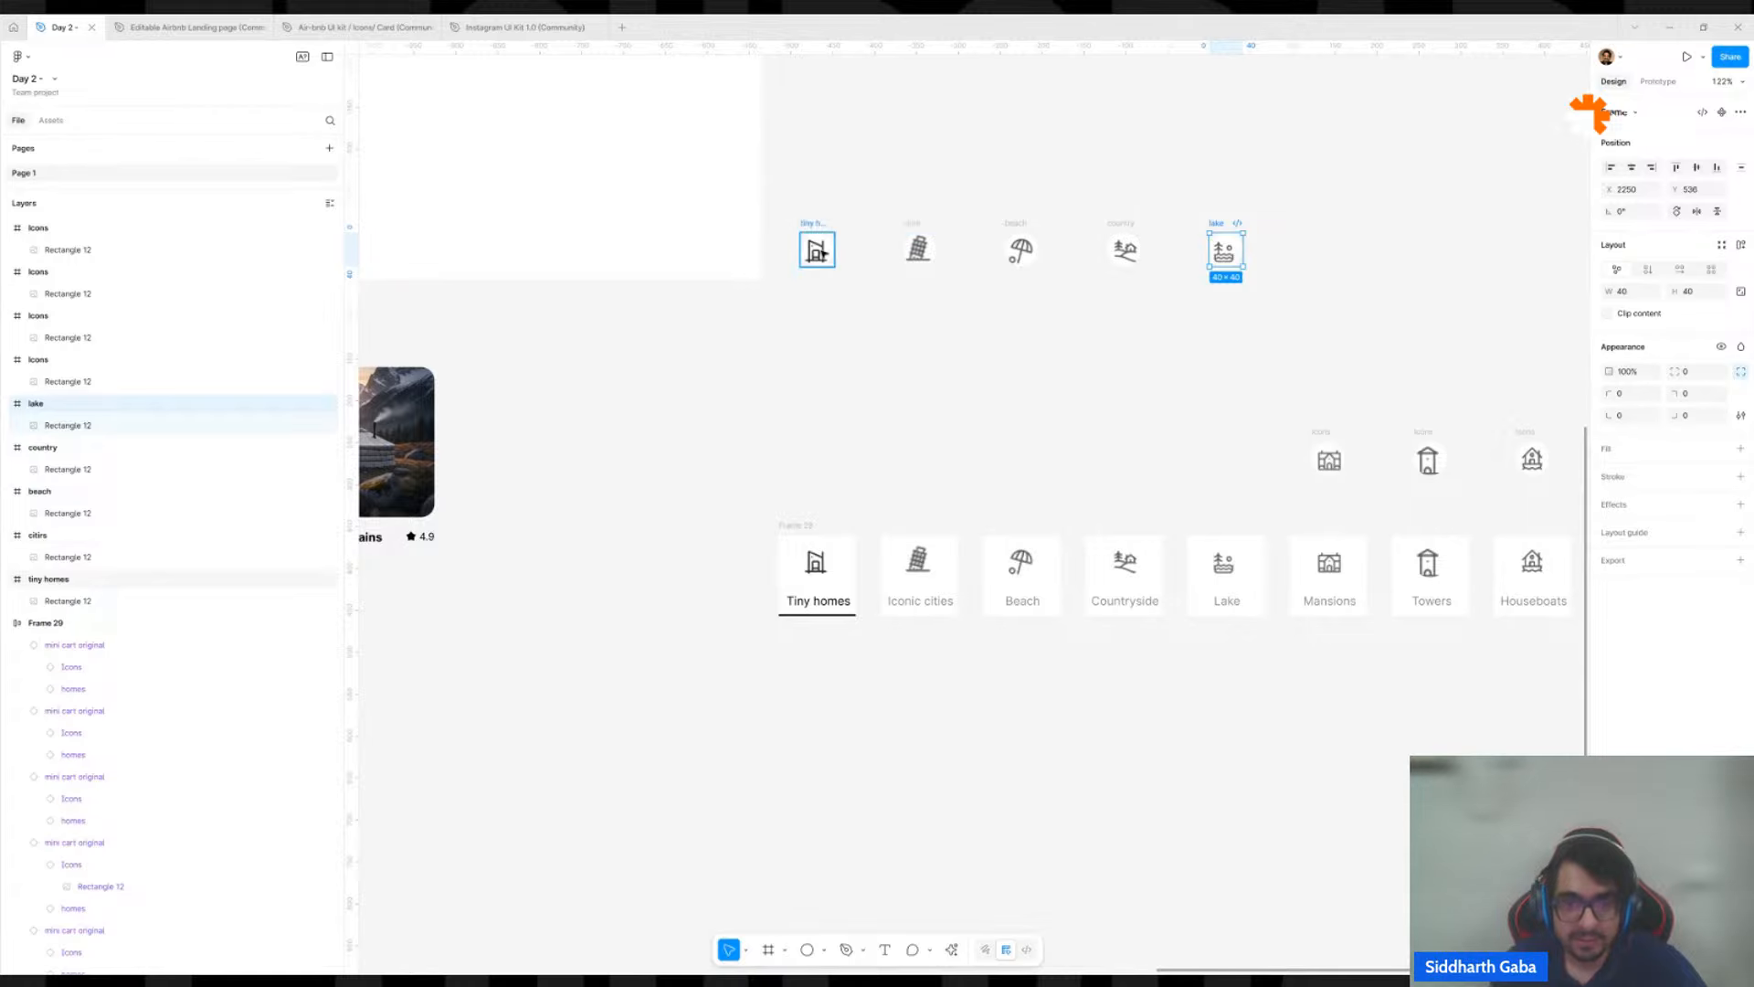
left_click(808, 223)
left_click(911, 223, "shift")
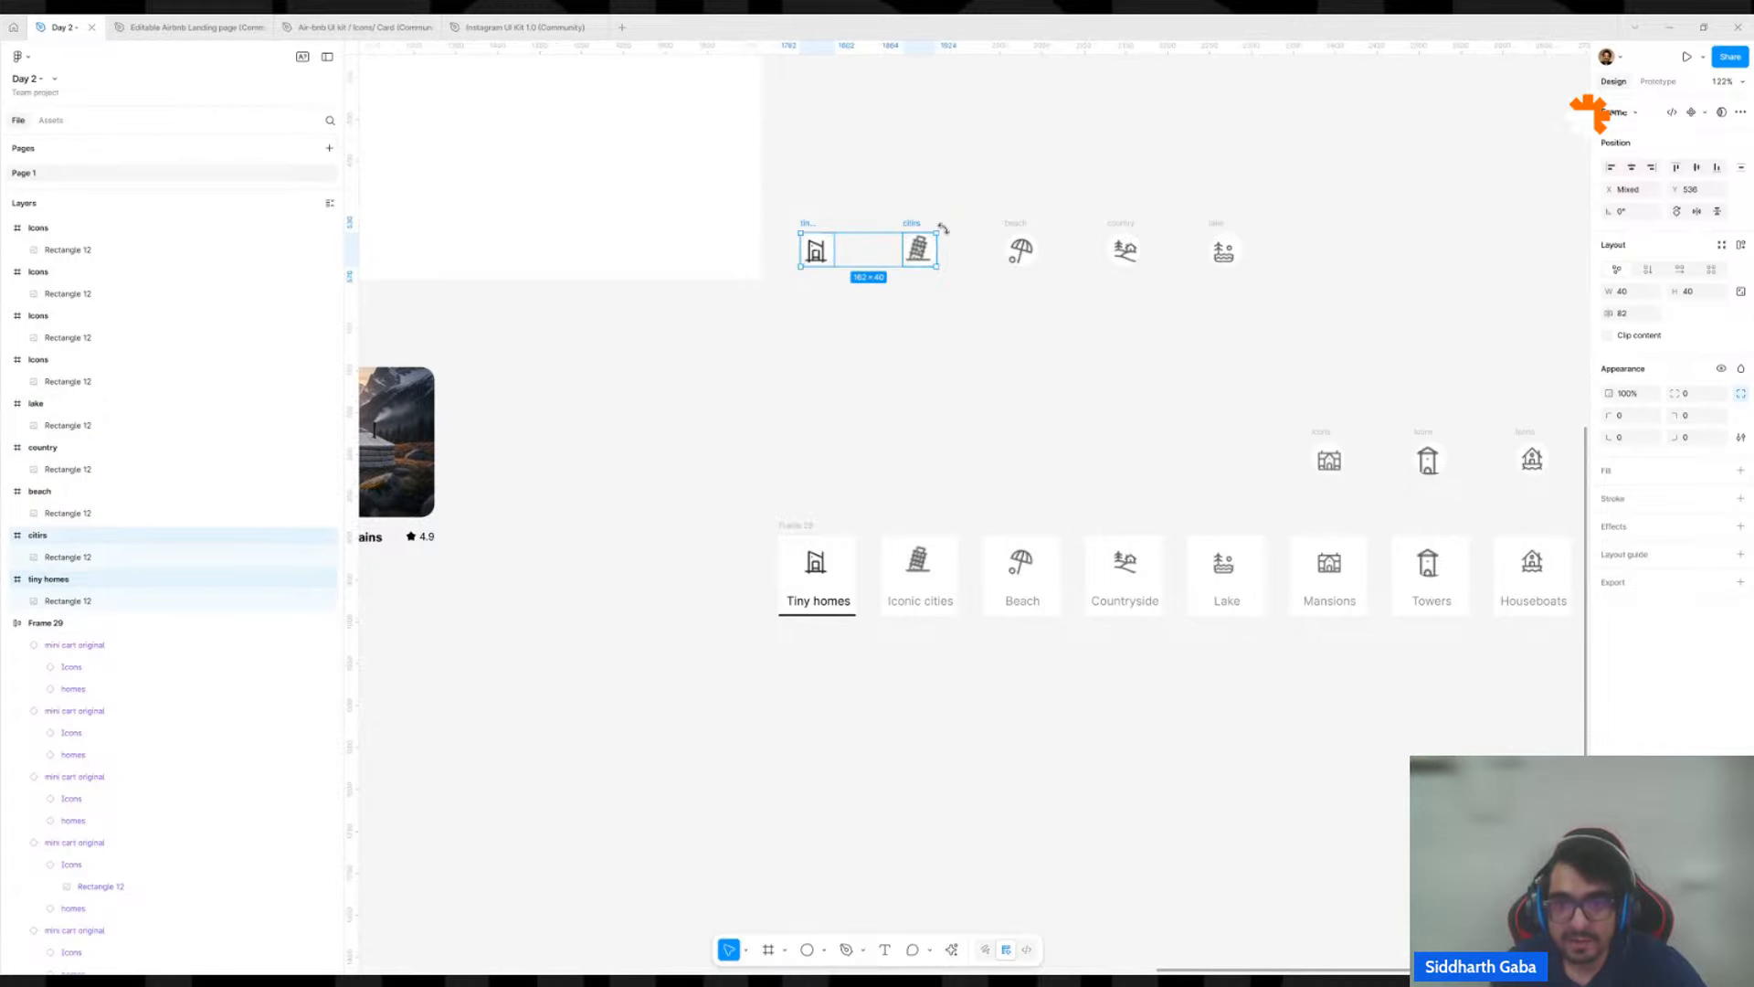
left_click(1012, 223, "shift")
left_click(1109, 224, "shift")
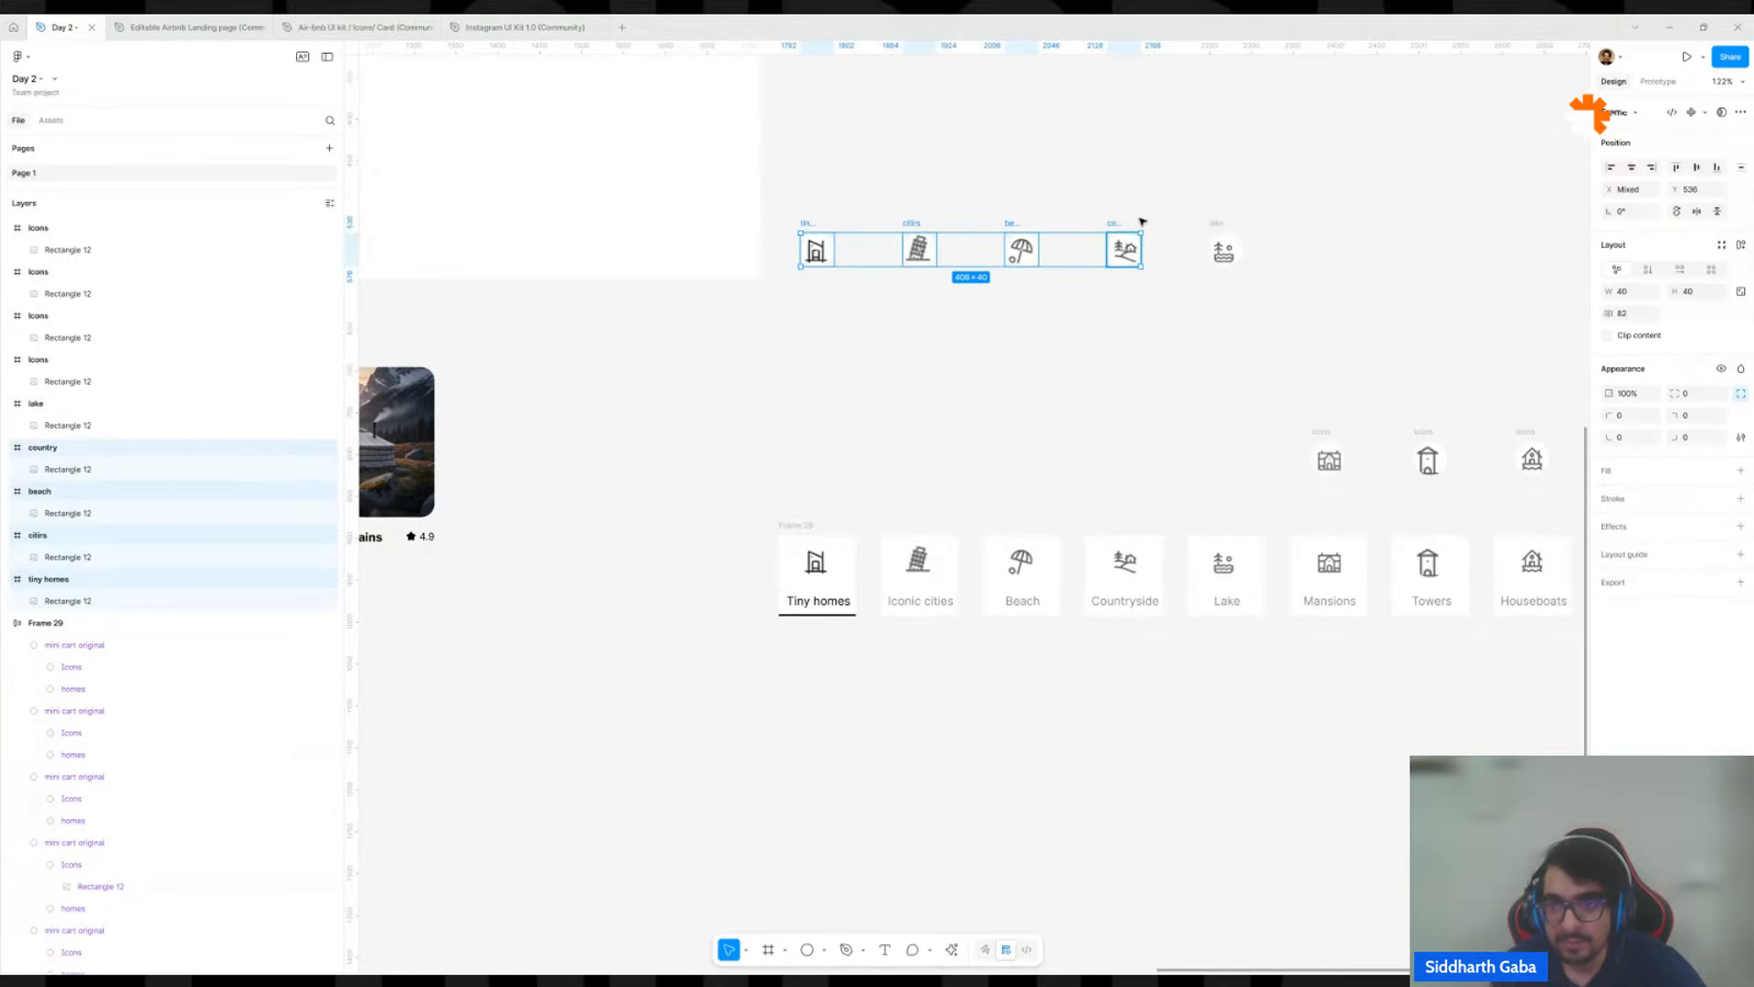
left_click(1224, 224, "shift")
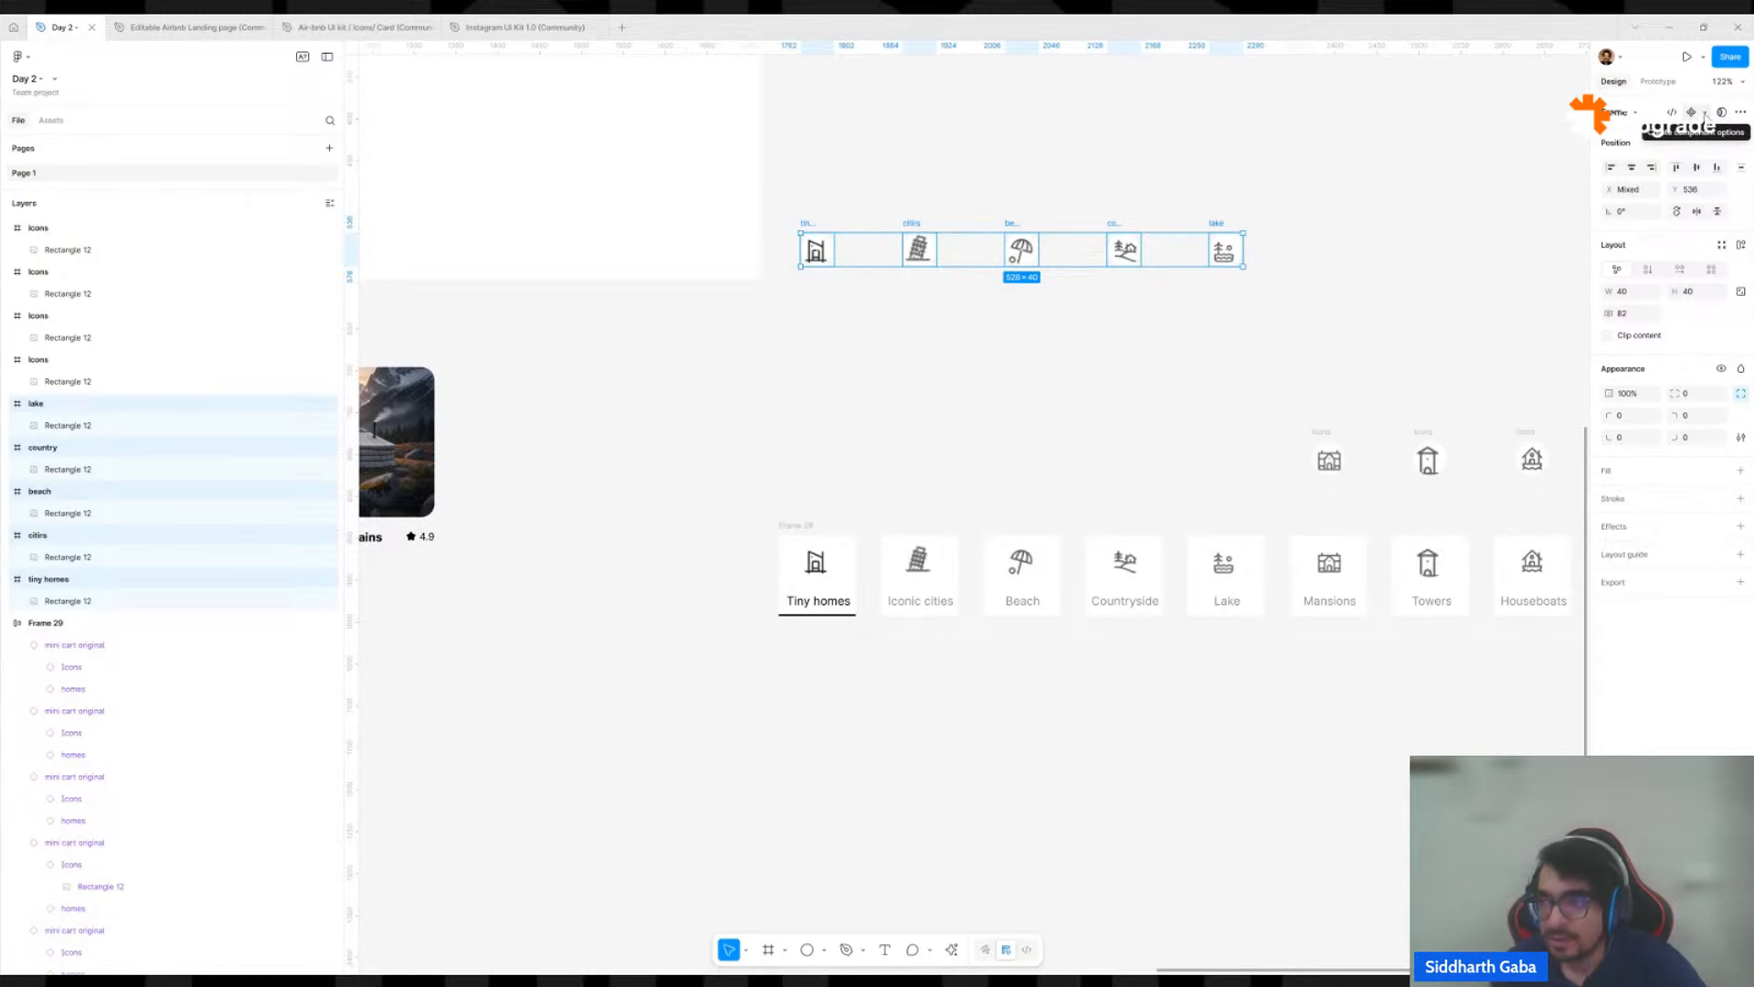
left_click(1705, 114)
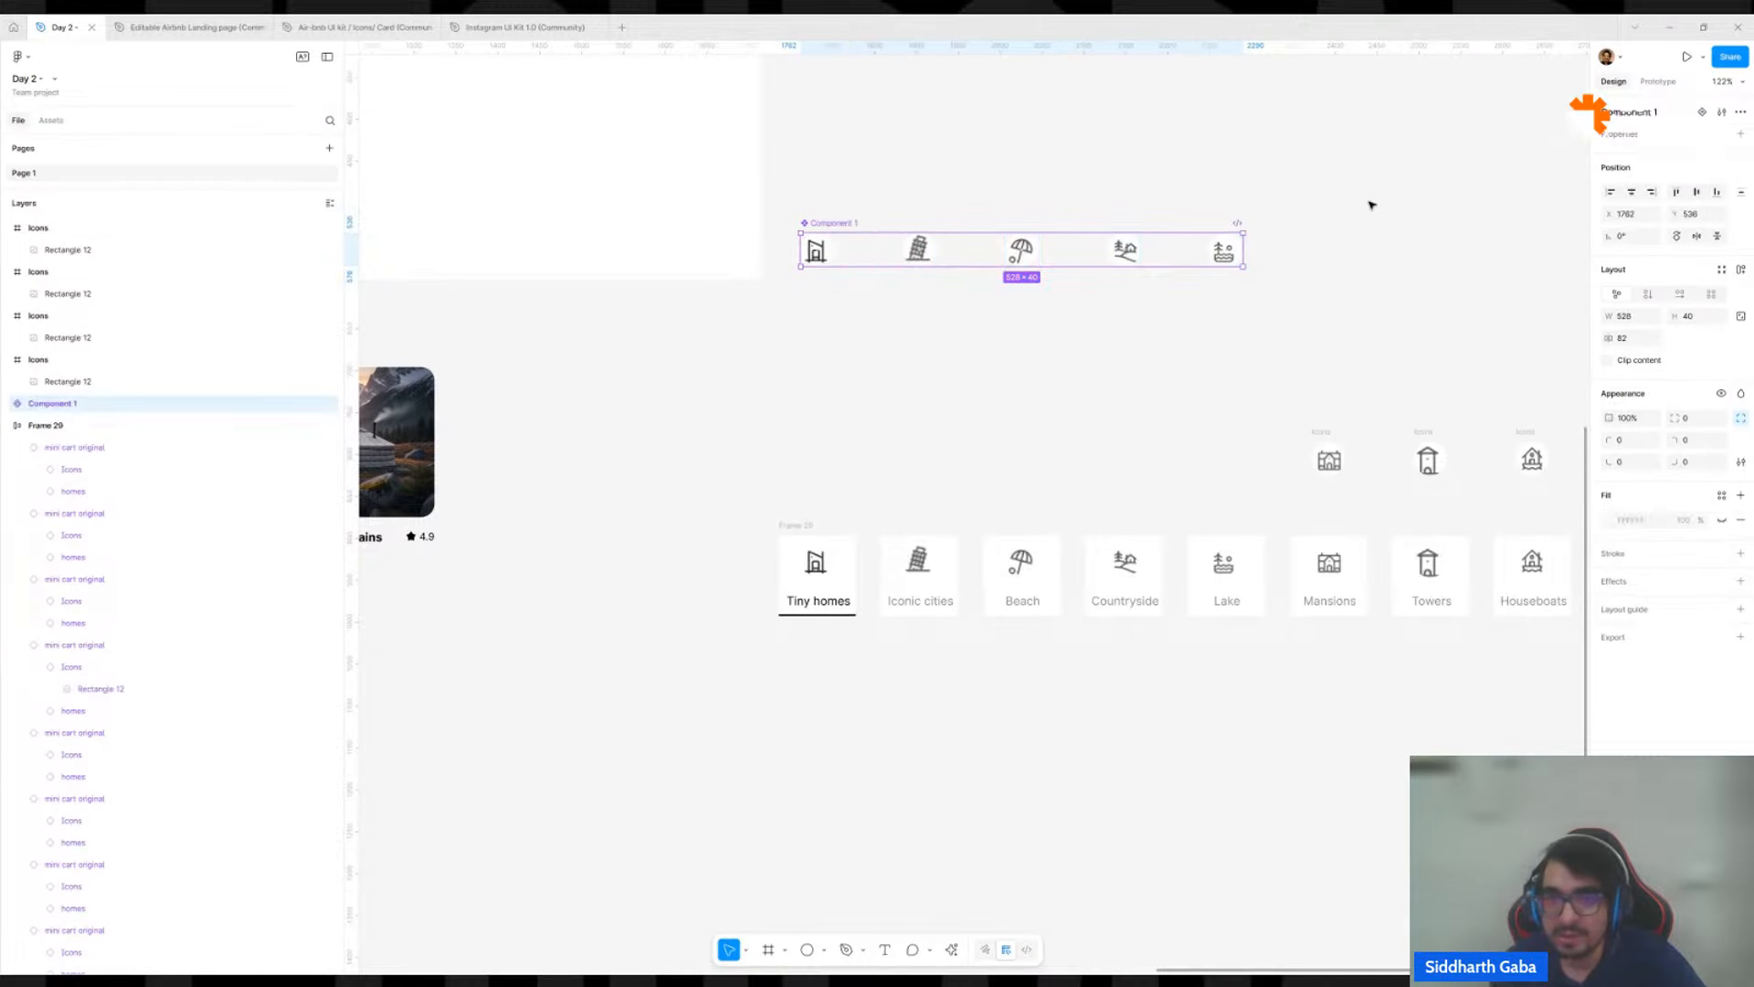
left_click(1596, 141)
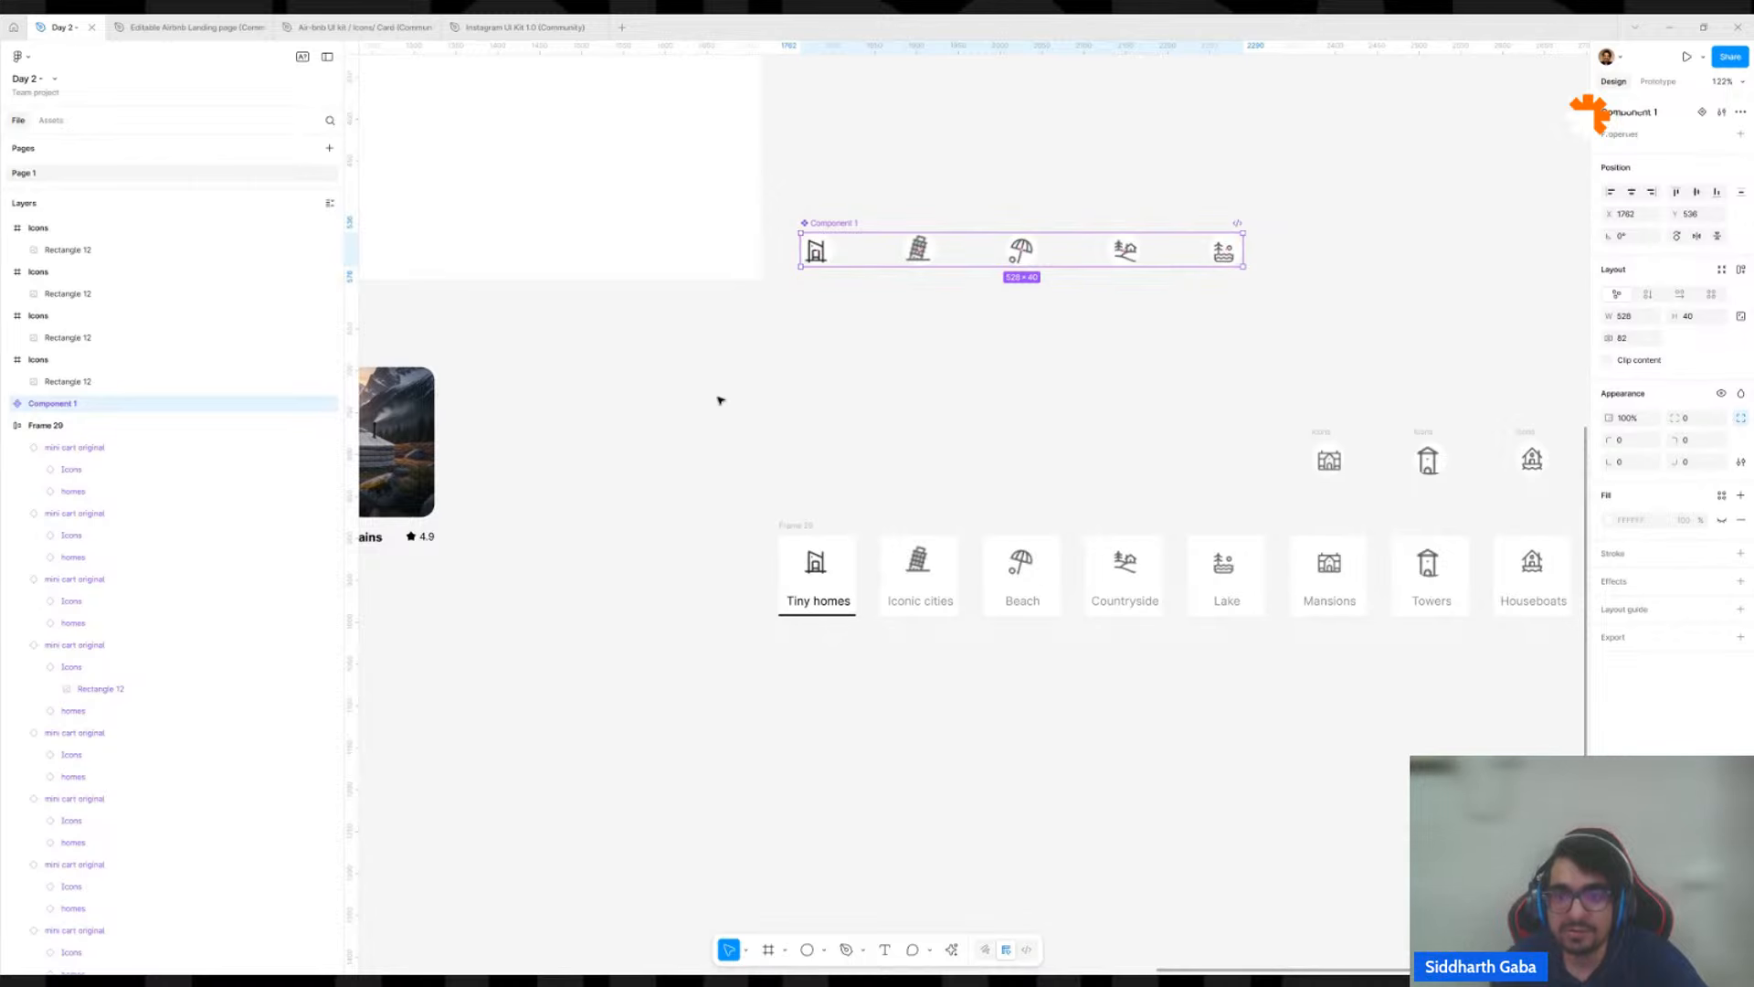
key("ctrl+z")
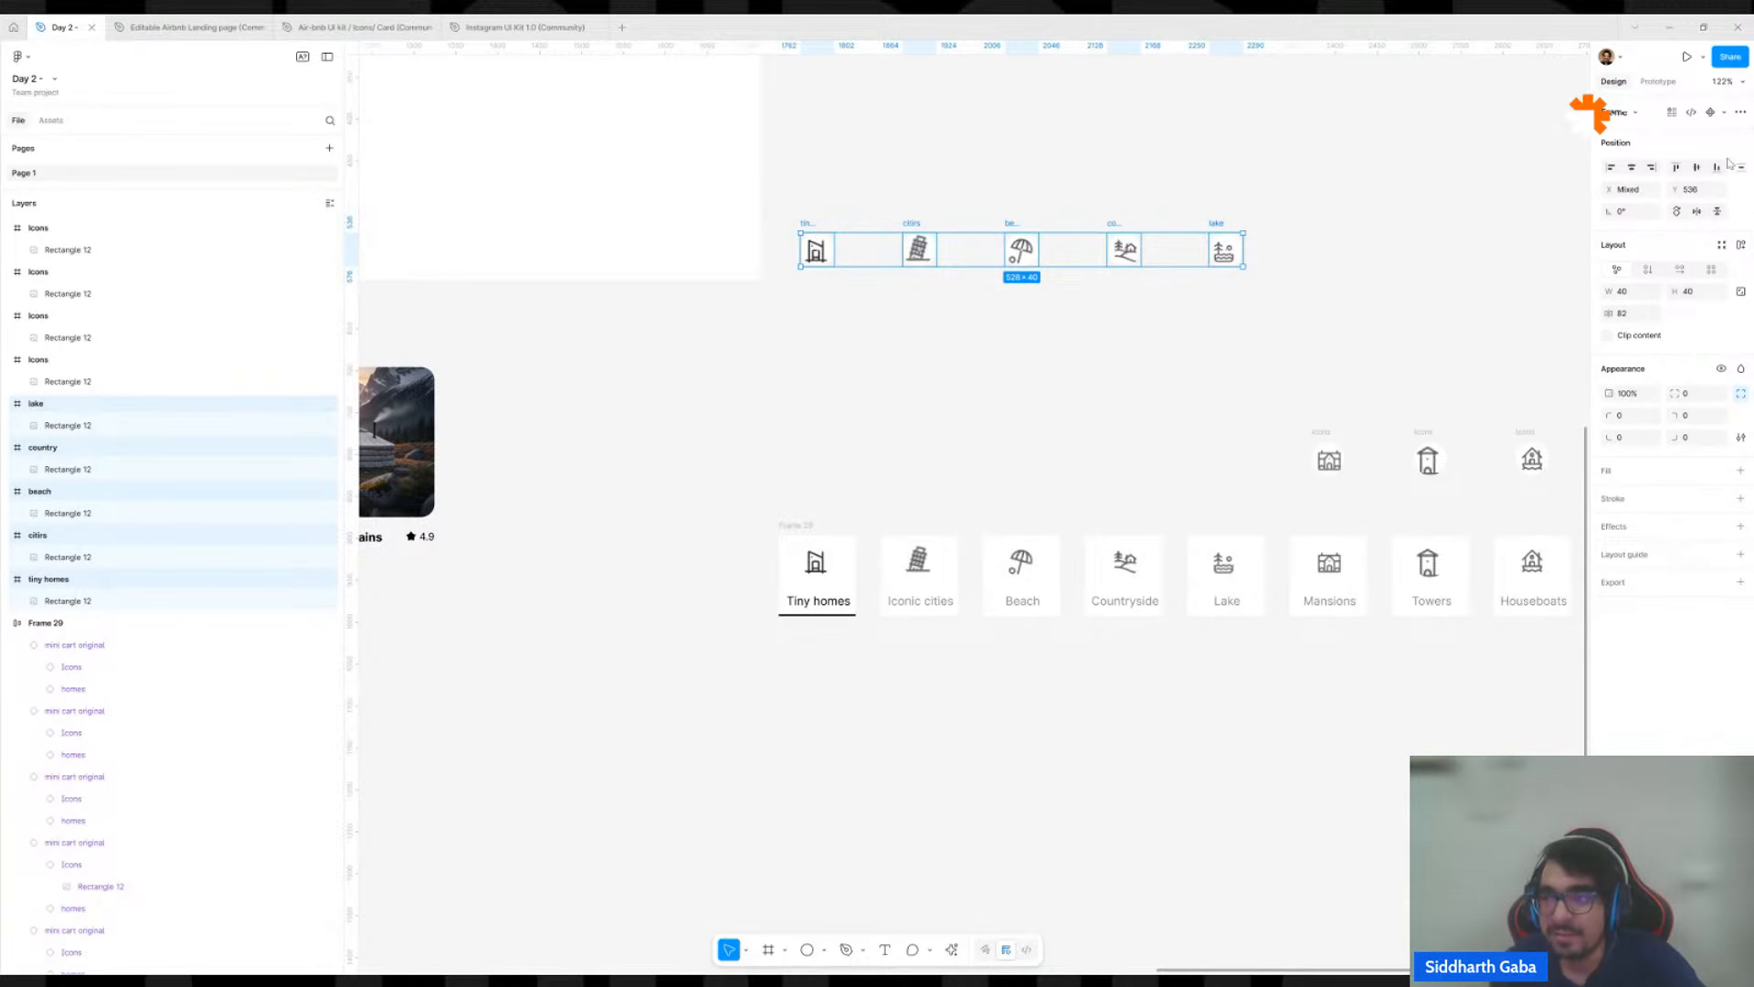
Convert the five selected icon frames into separate individual components.
left_click(1724, 112)
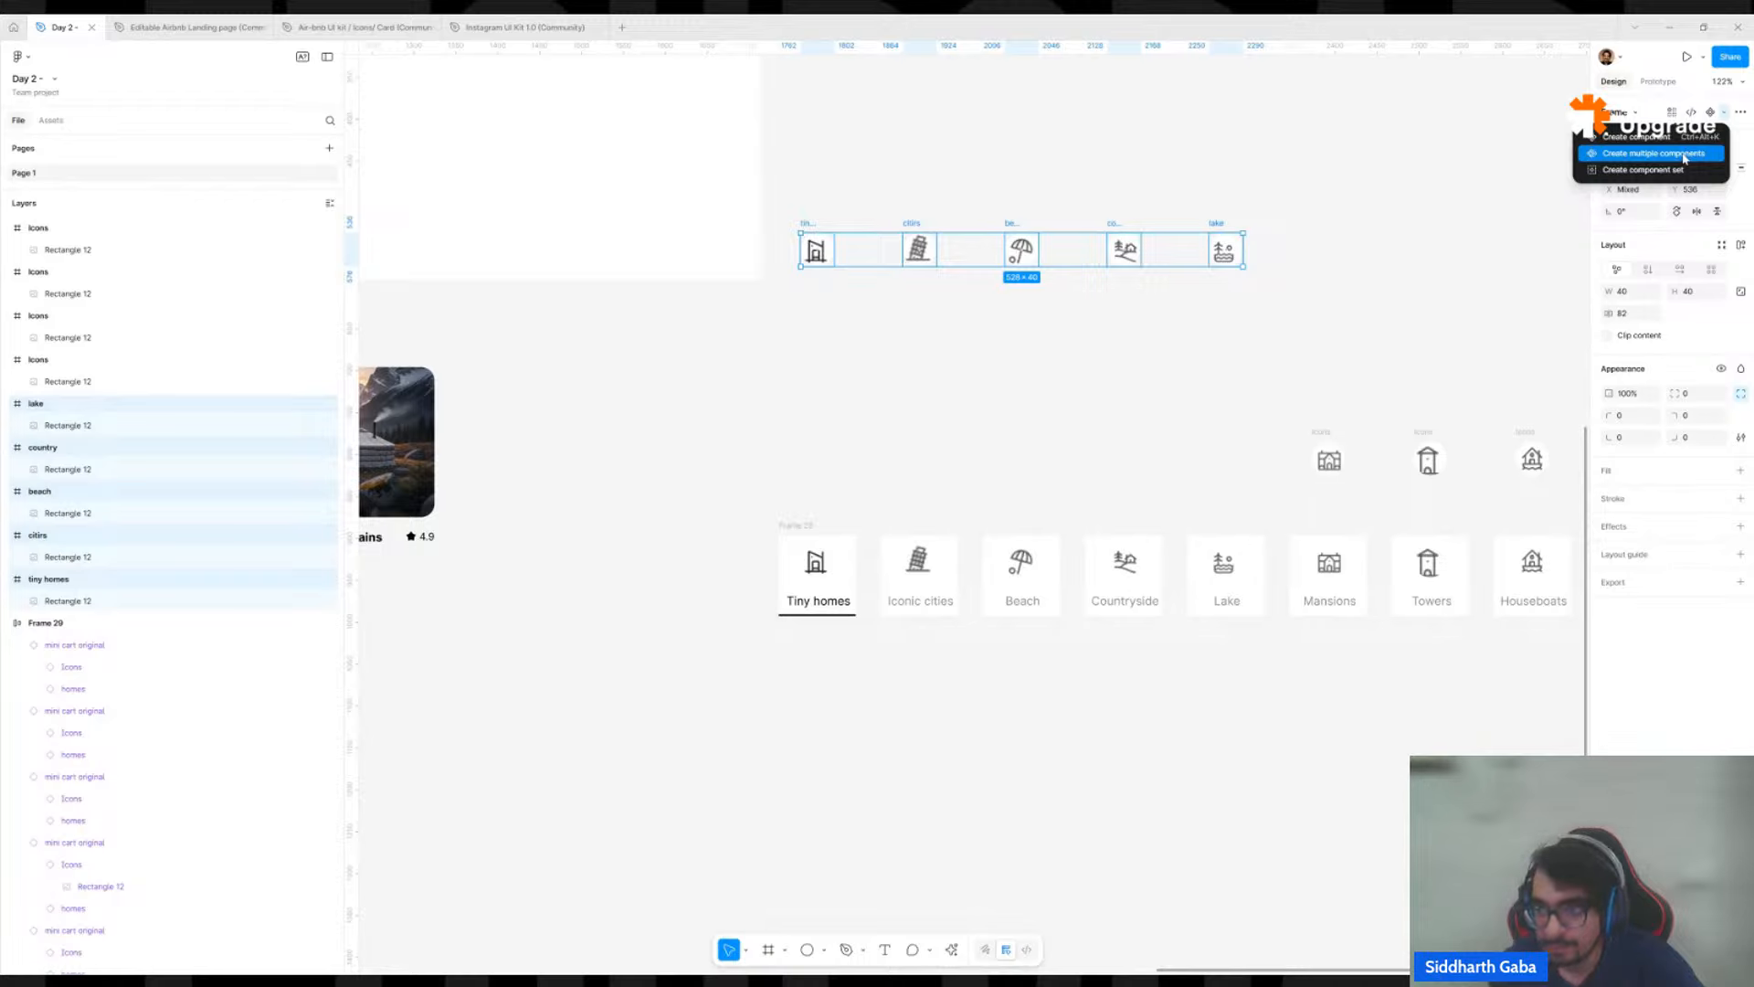
left_click(1684, 157)
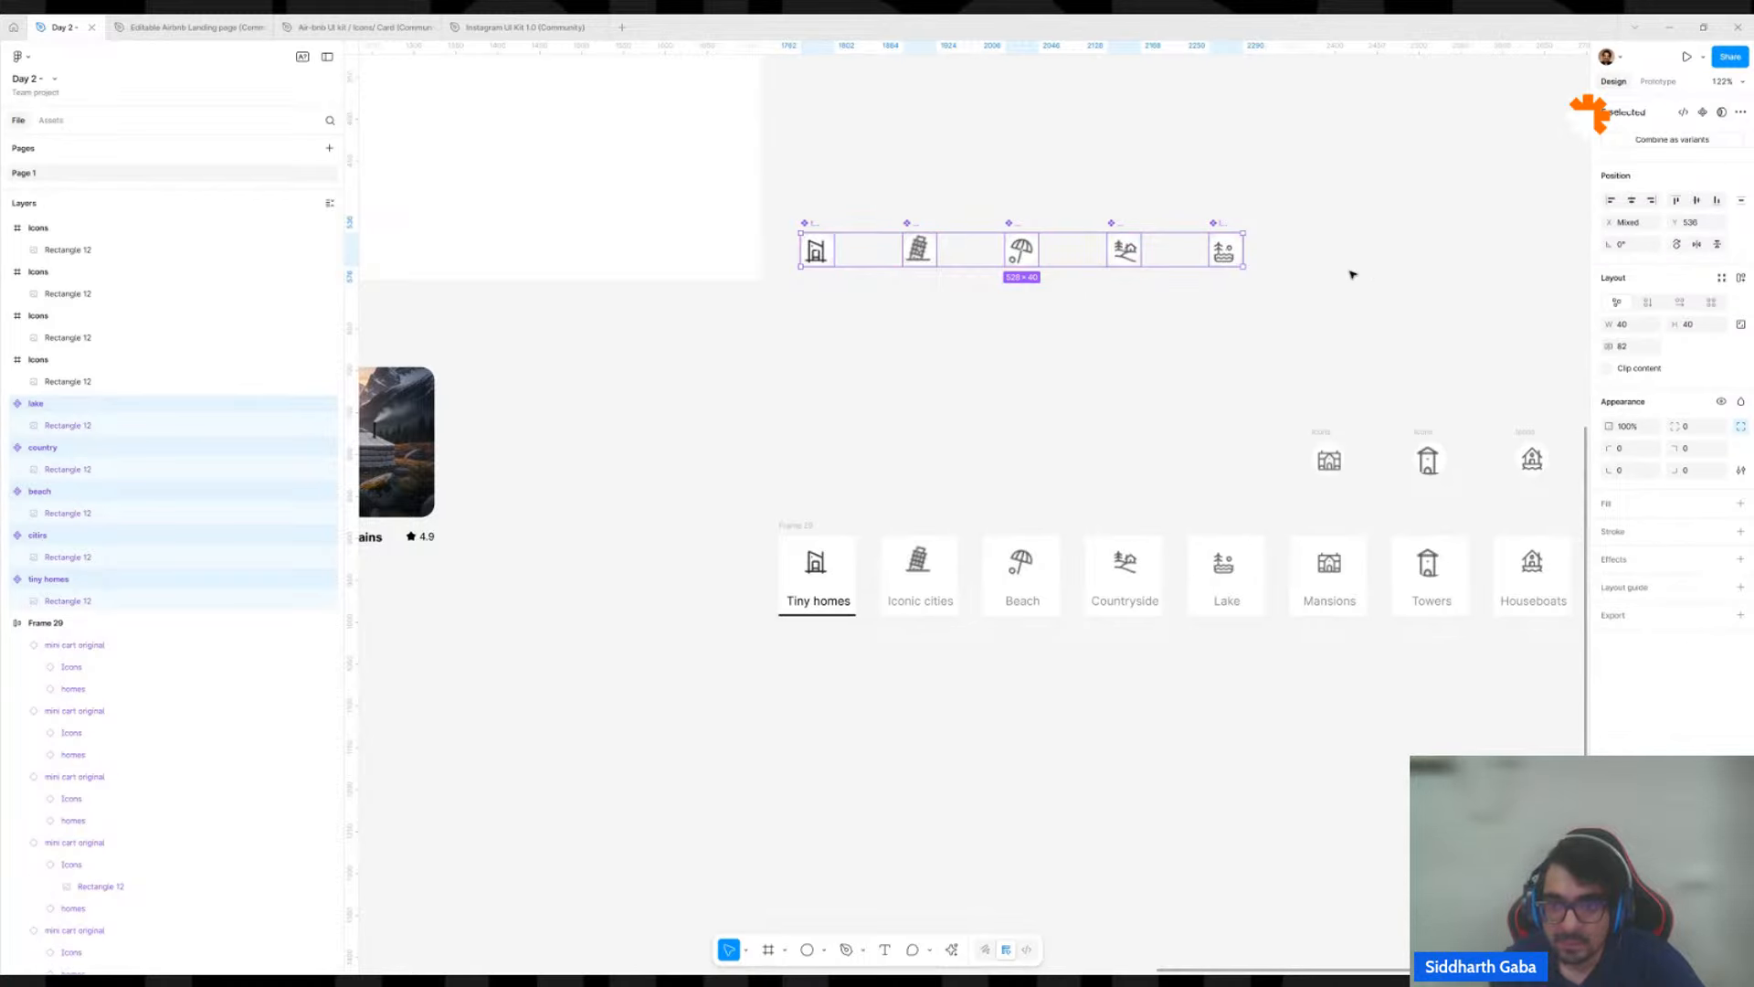
Duplicate the five icon components as a row of instances beneath them, and delete that row.
left_click_drag(1180, 262, 1179, 424)
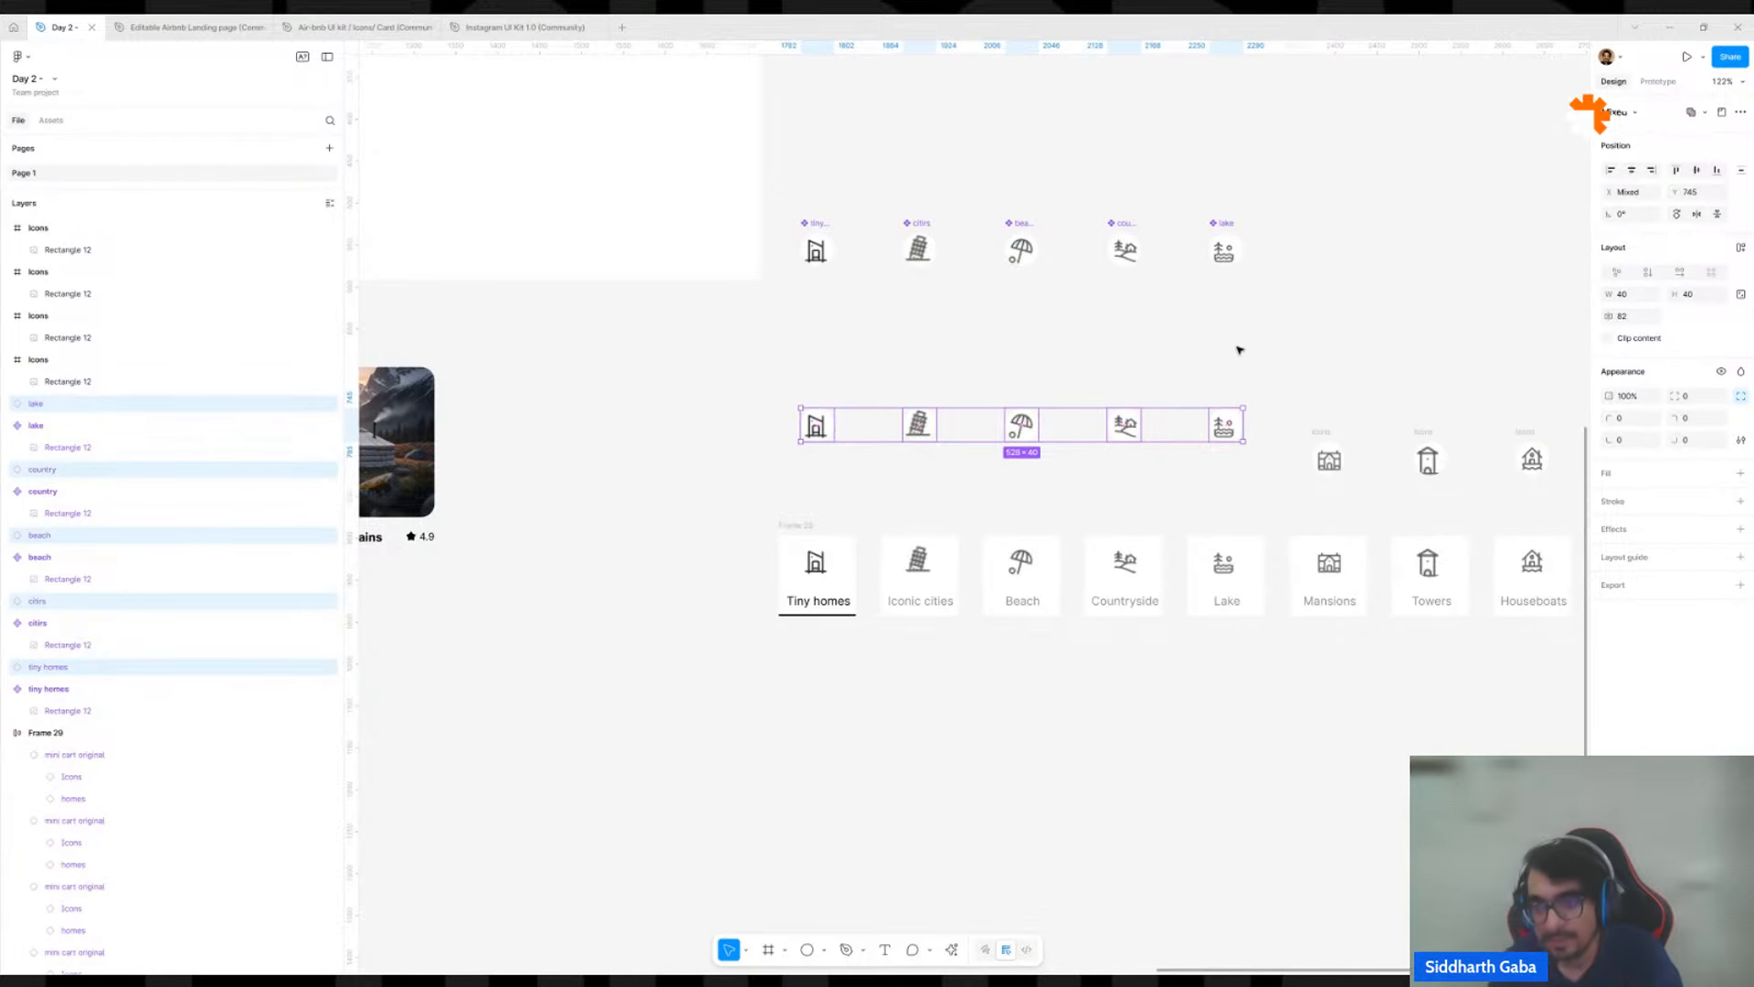
key("Delete")
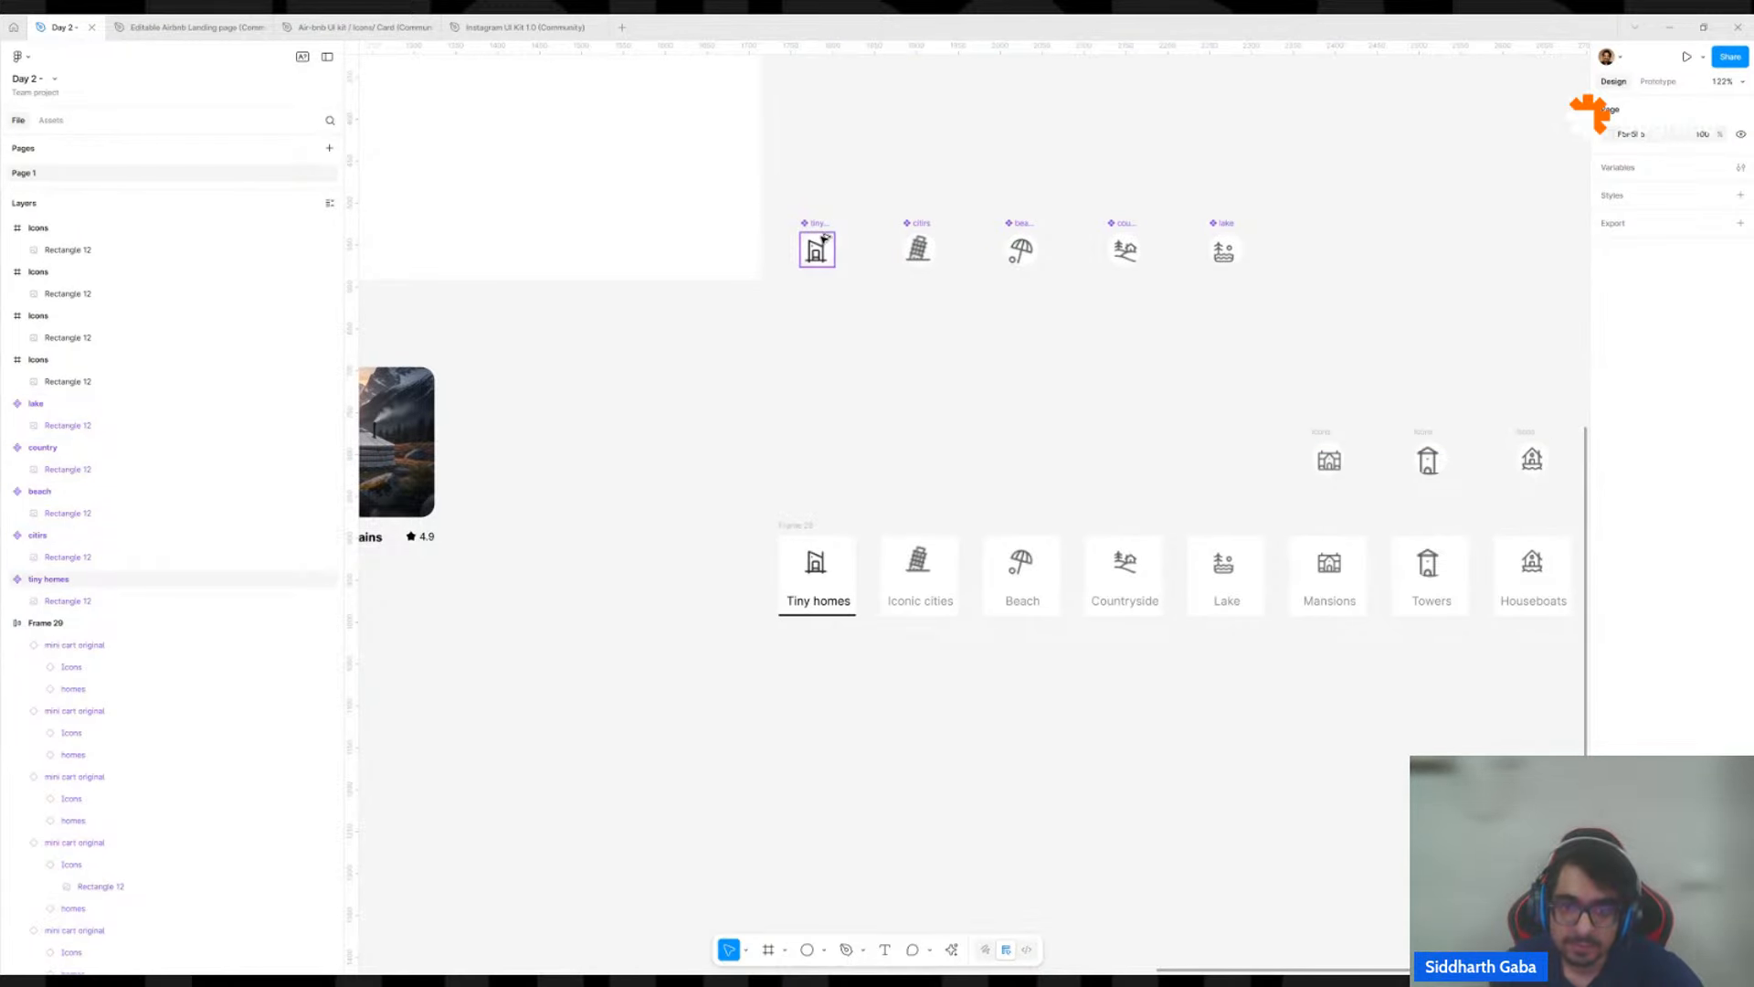
Place an instance of the tiny homes component on the canvas just below the row of icon components.
left_click_drag(823, 238, 887, 367)
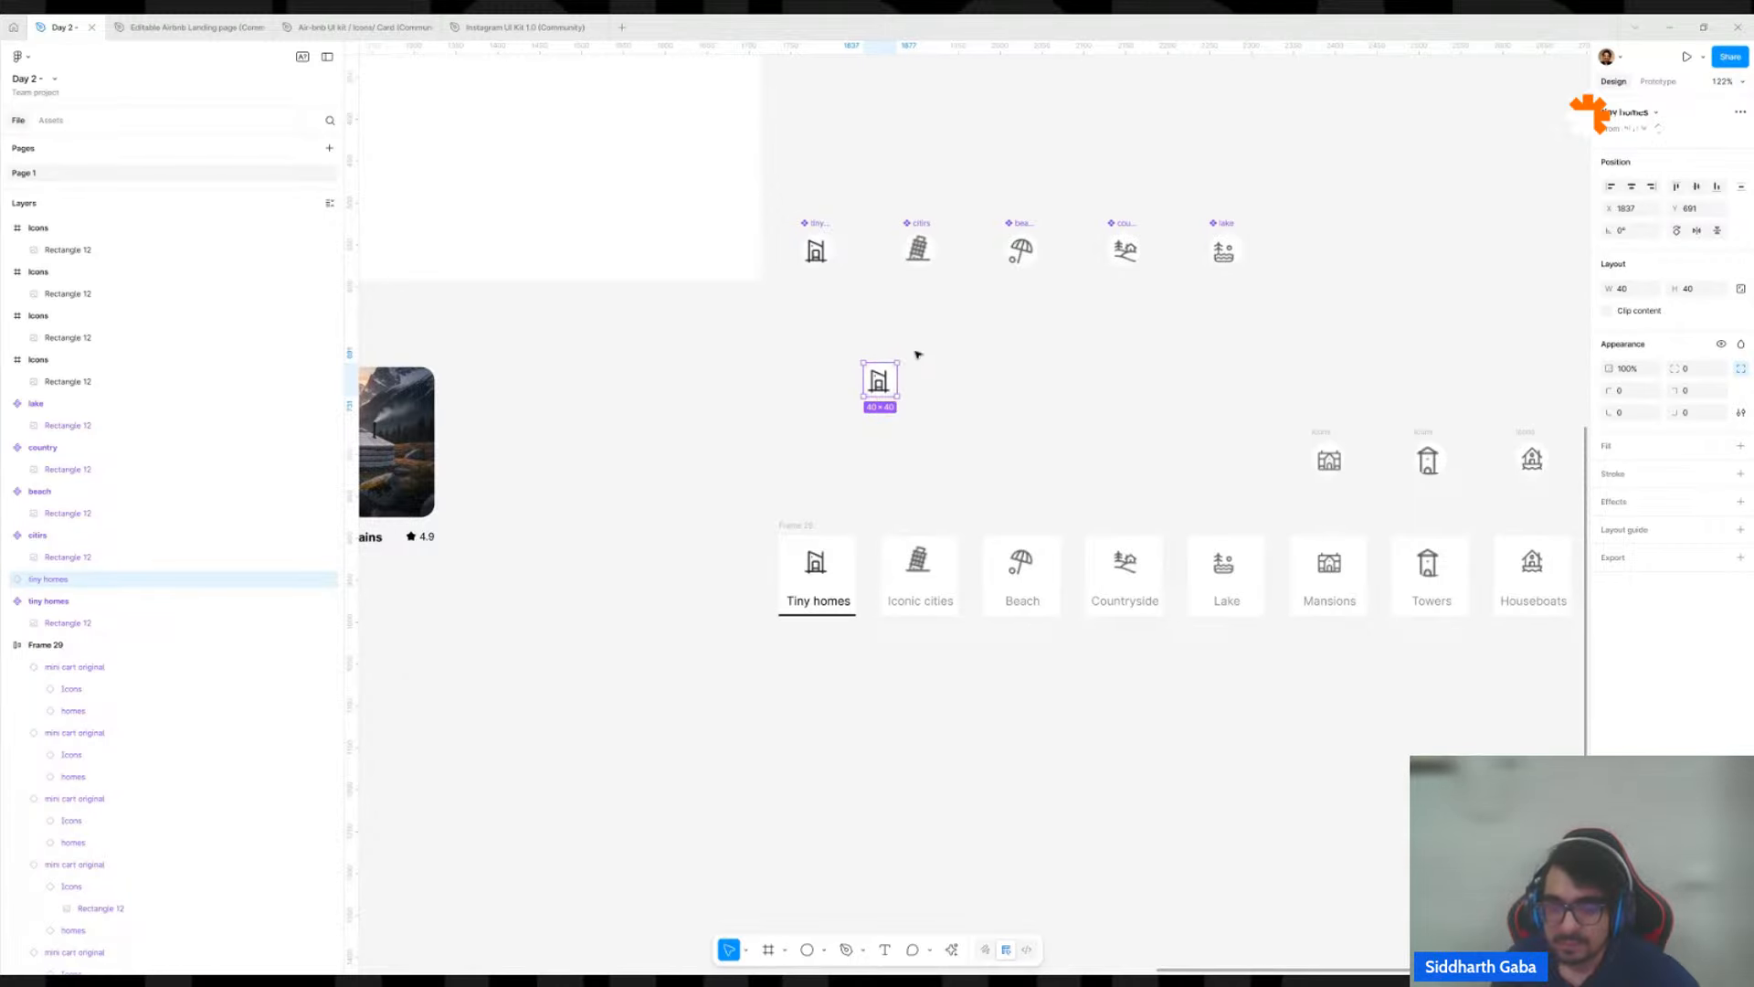
left_click(983, 357)
Move the Frame 9 listing card component up beside the row of three listing cards.
scroll(858, 443, "down", 6)
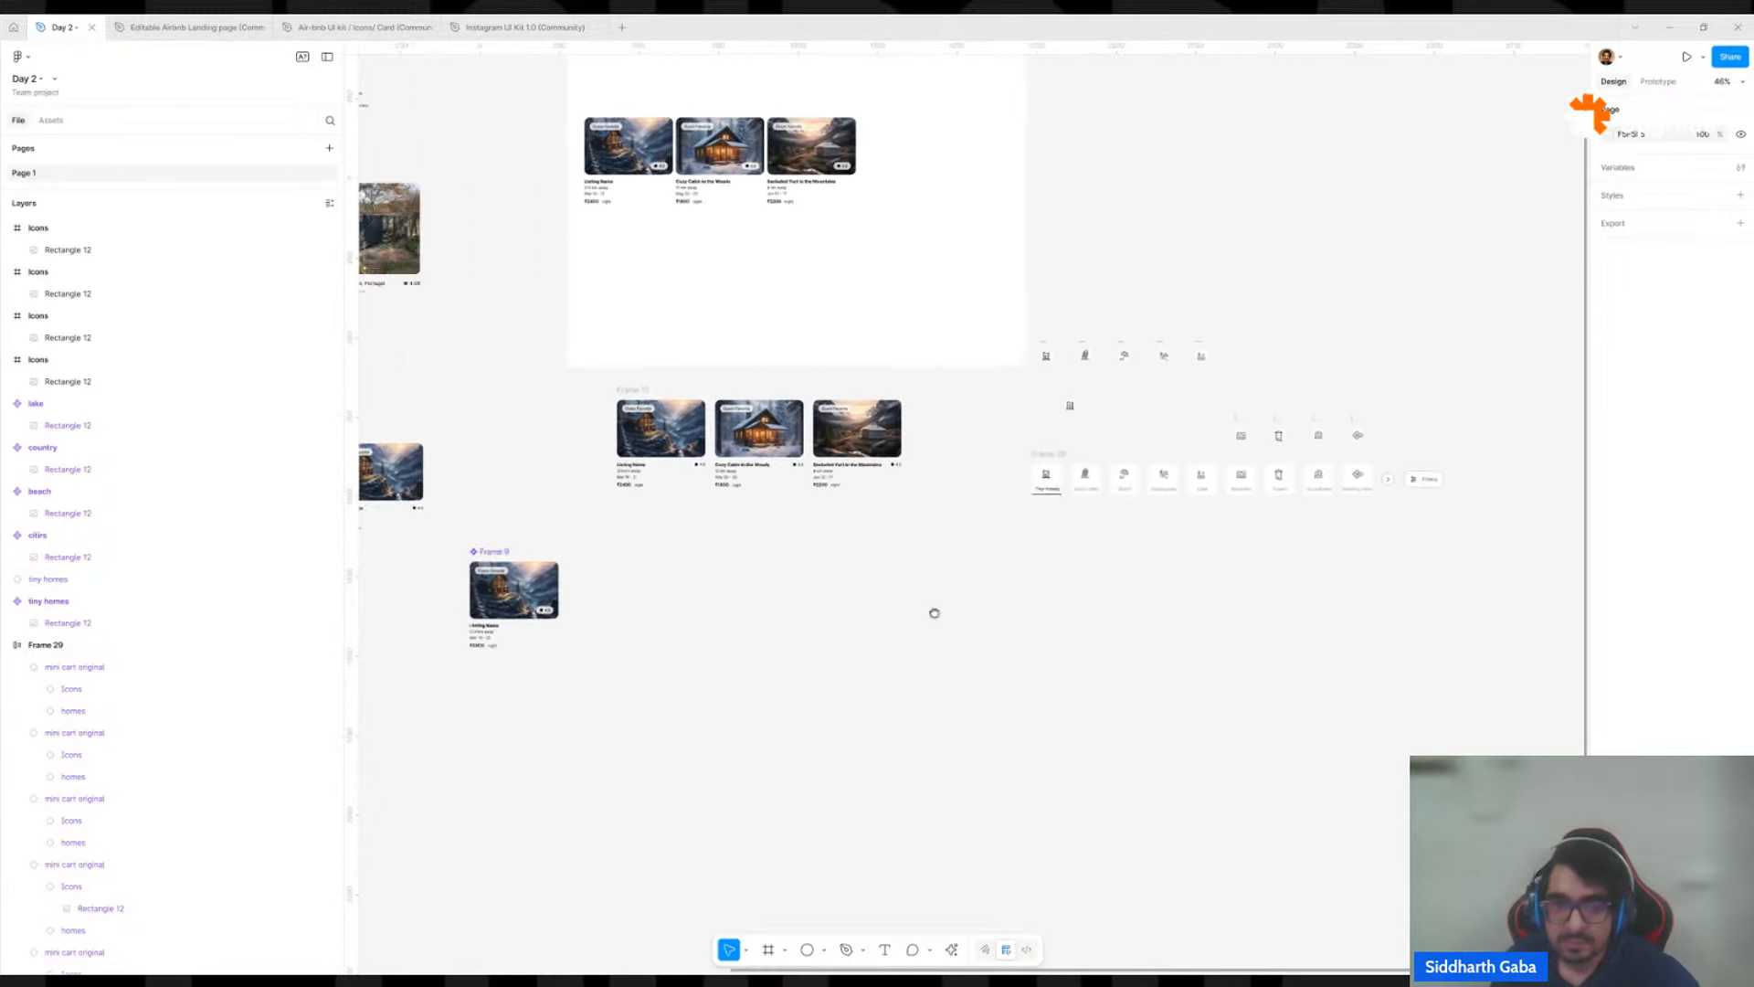
scroll(909, 521, "up", 1)
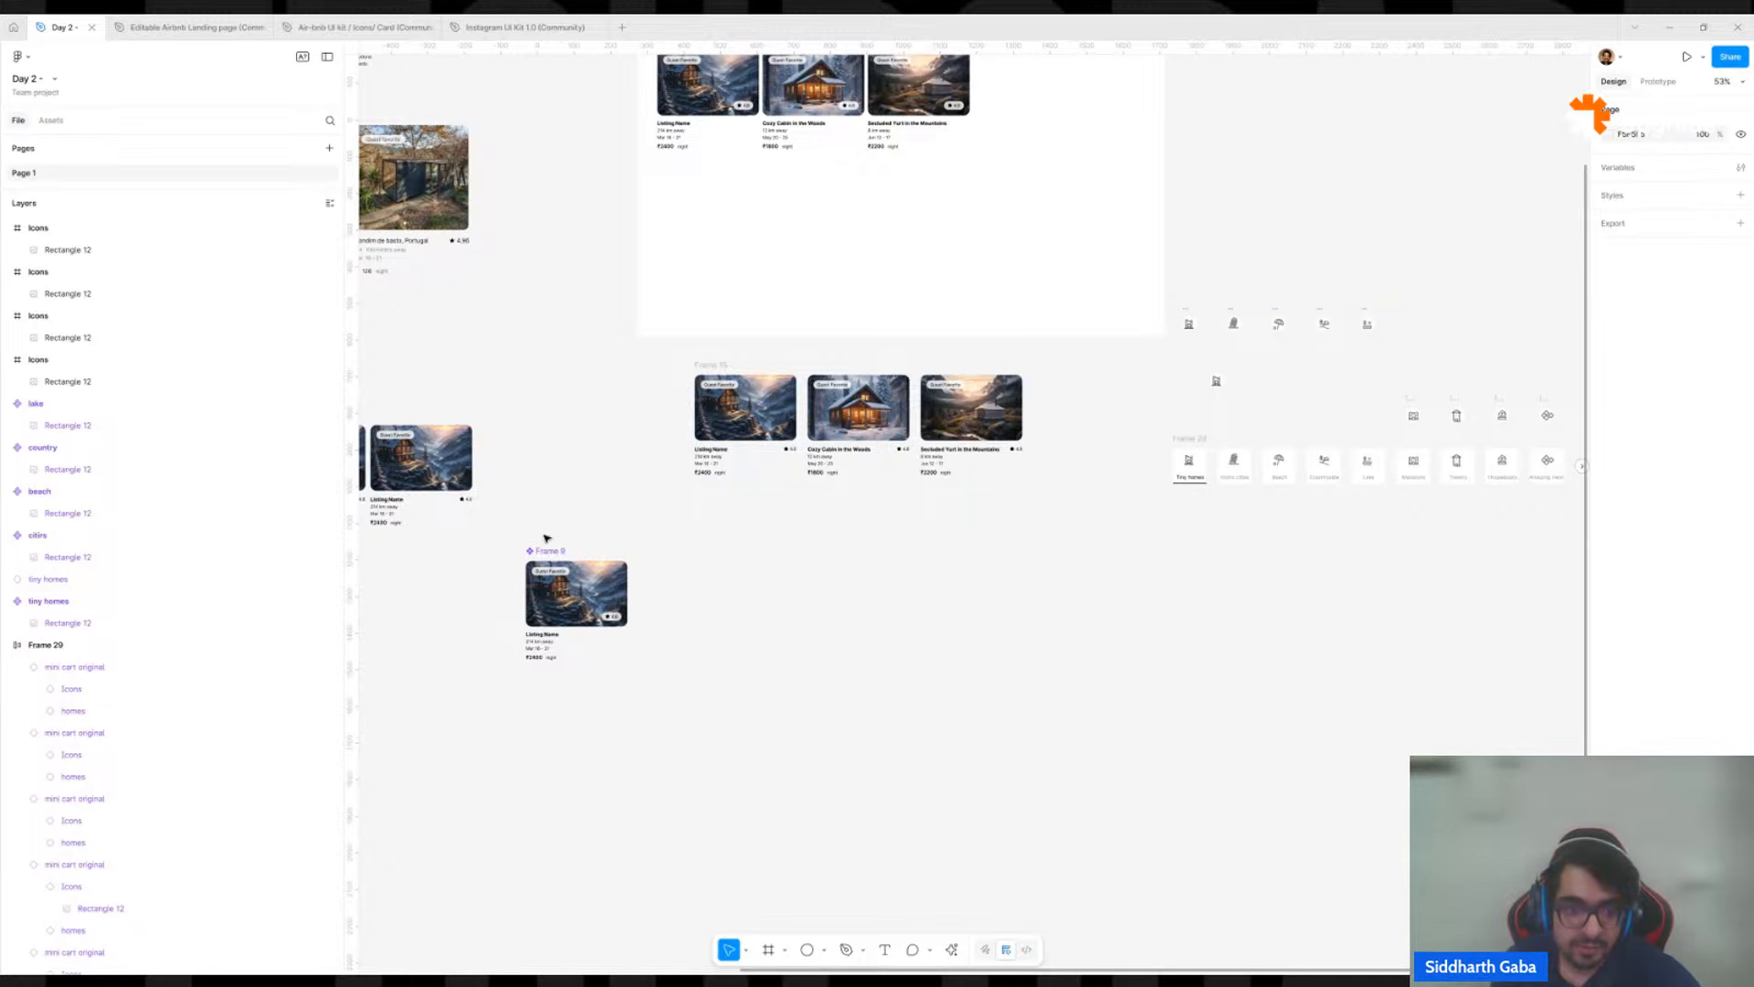
left_click_drag(545, 549, 556, 369)
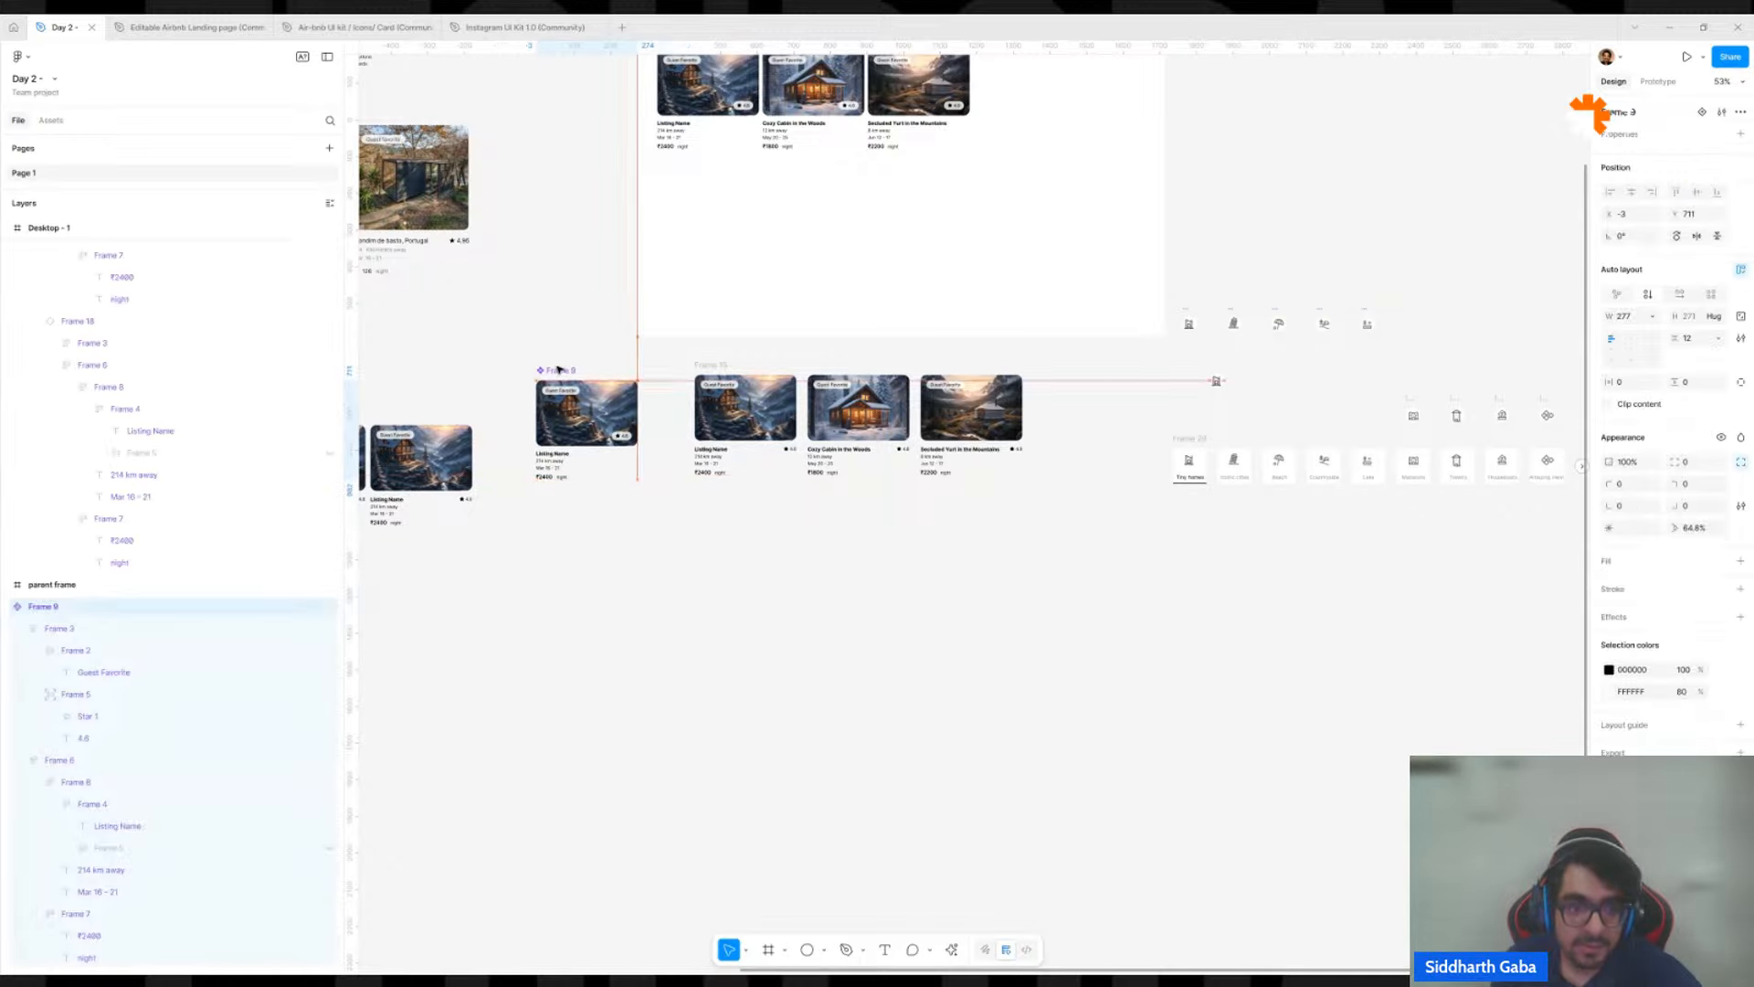
Copy the visible image fill from the main cart 1 house photo and paste it onto the image area of the Frame 9 component.
scroll(603, 400, "up", 5)
double_click(604, 402)
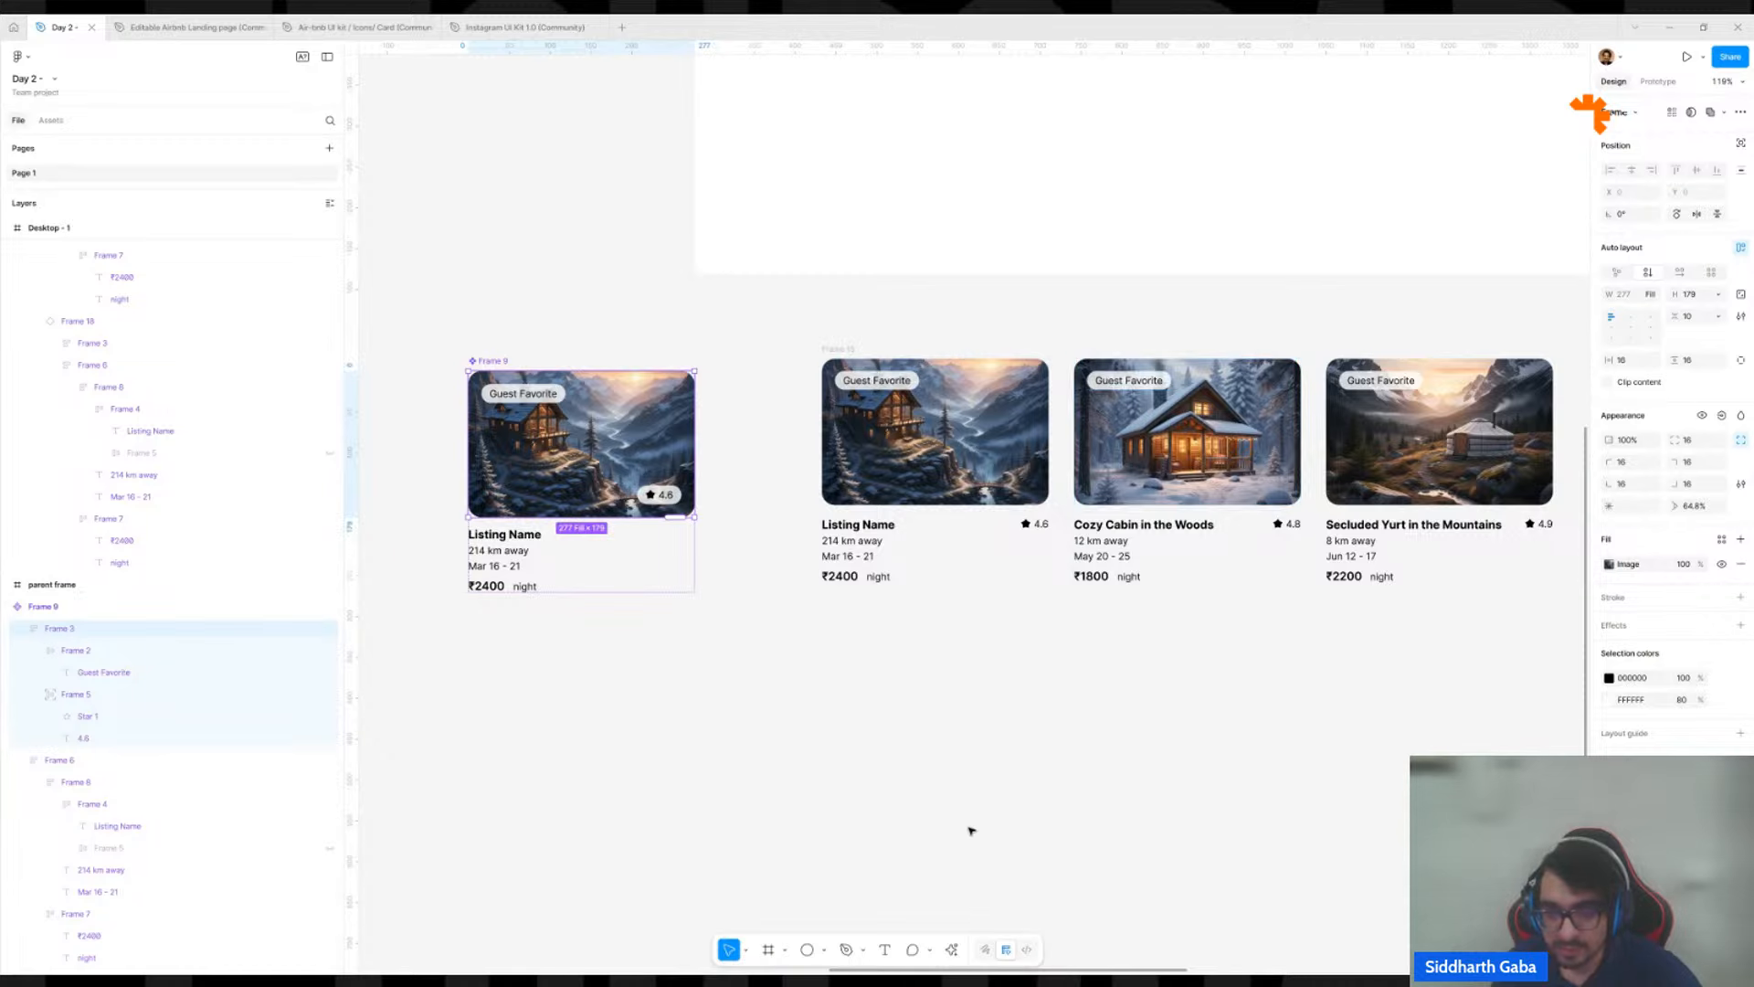
scroll(952, 689, "down", 8)
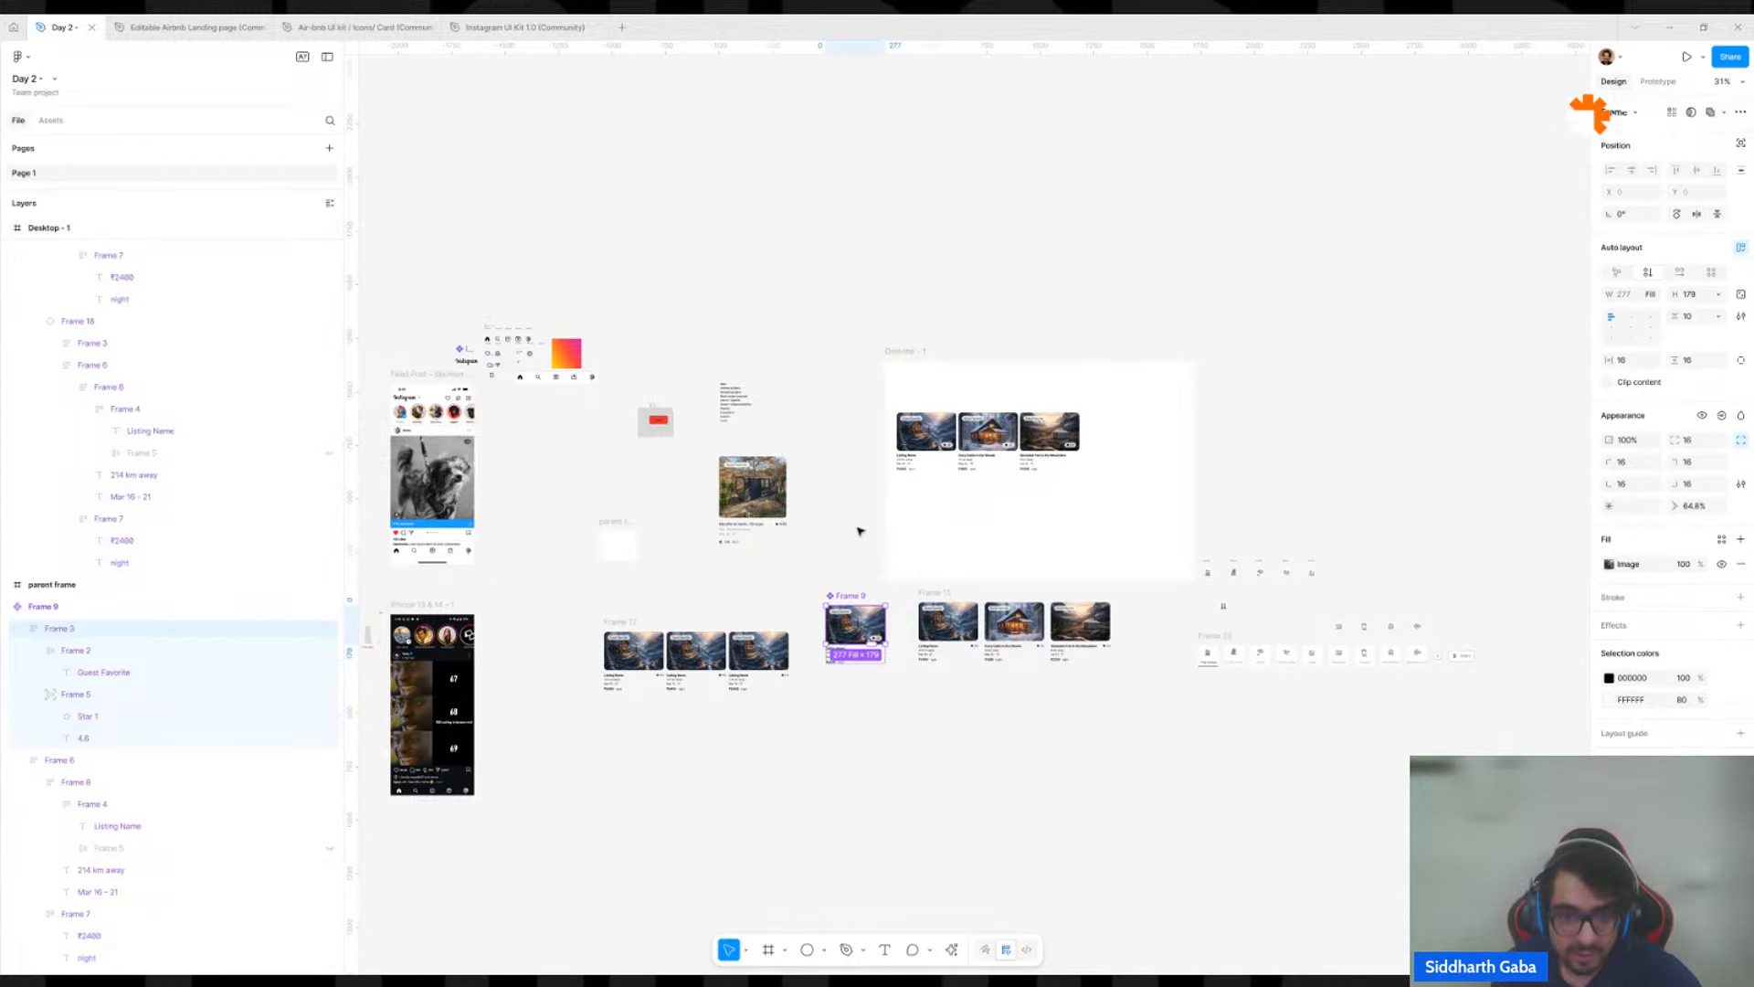
left_click(775, 526)
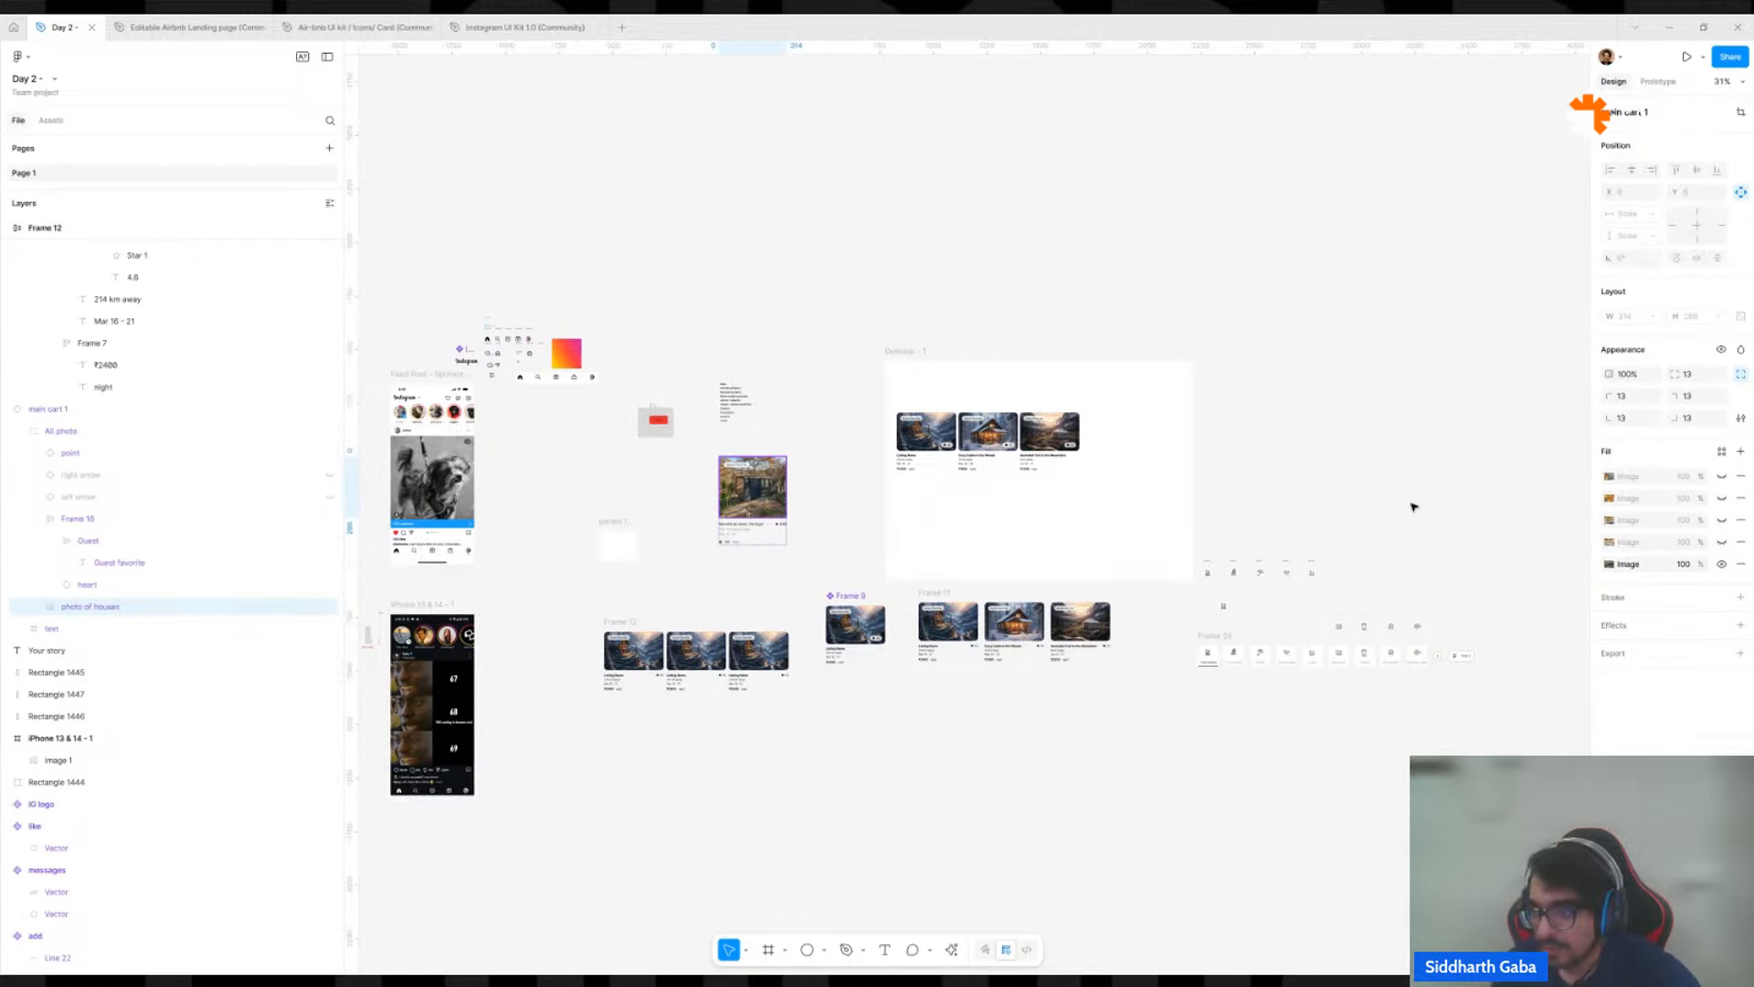
left_click(1591, 563)
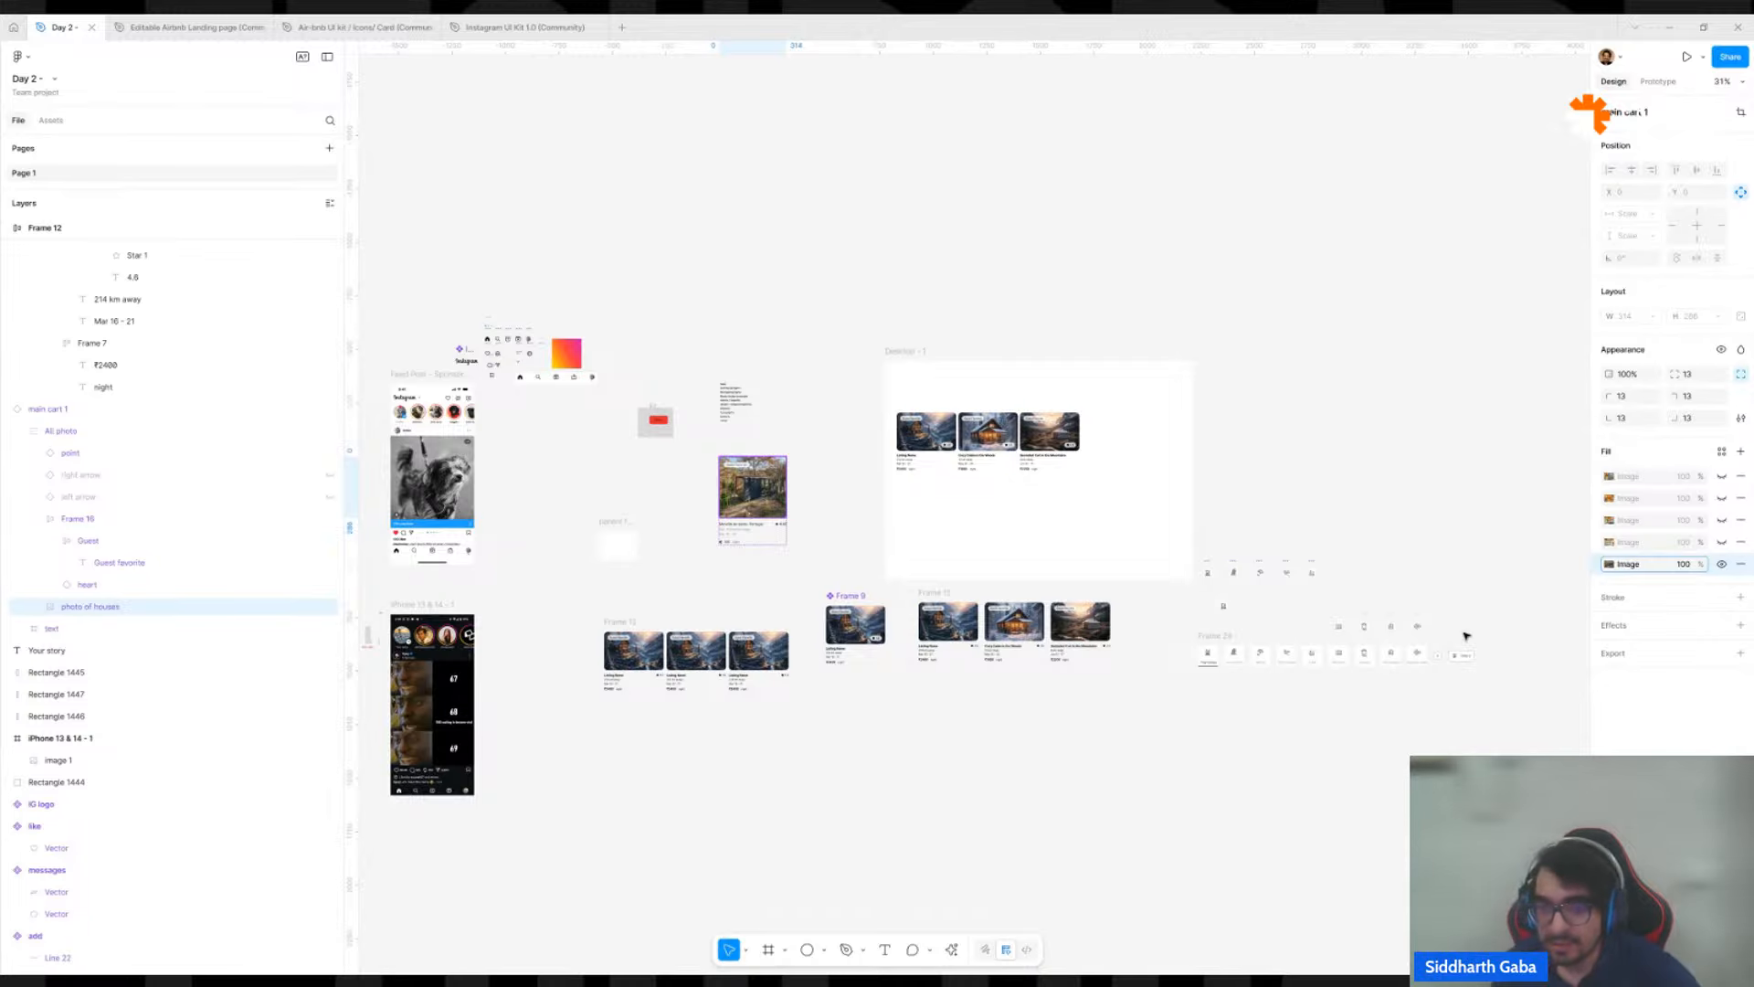
scroll(1029, 663, "up", 5)
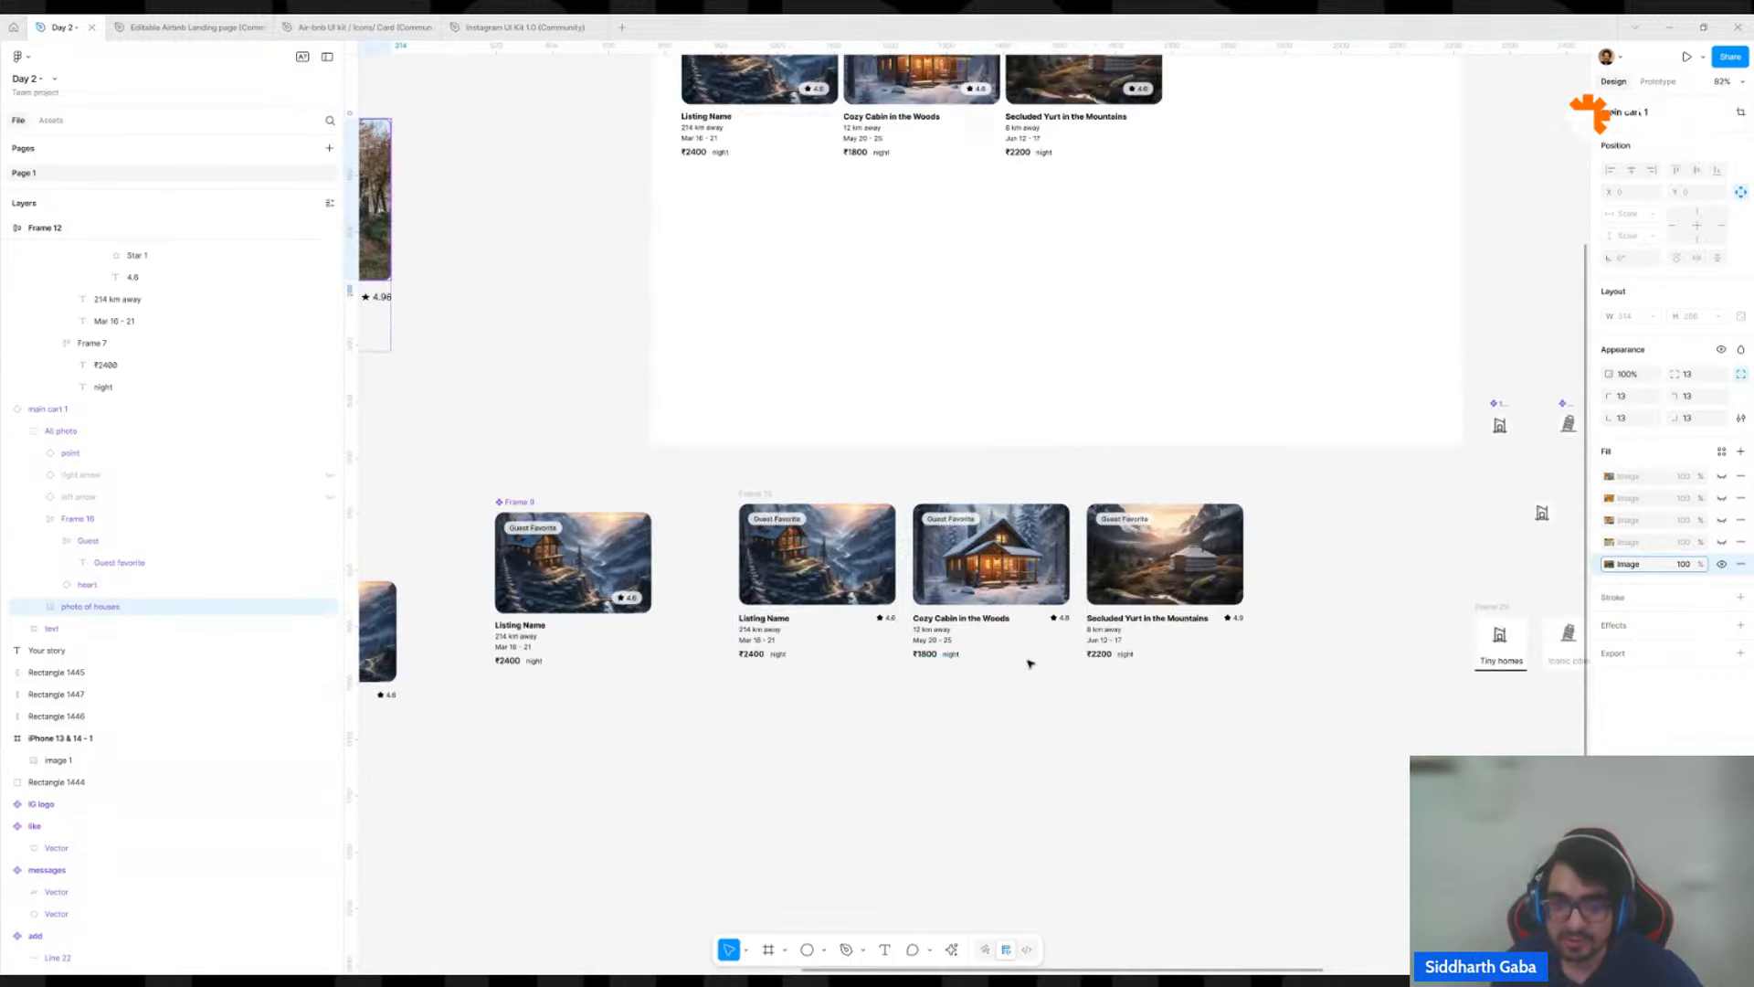
left_click(635, 574)
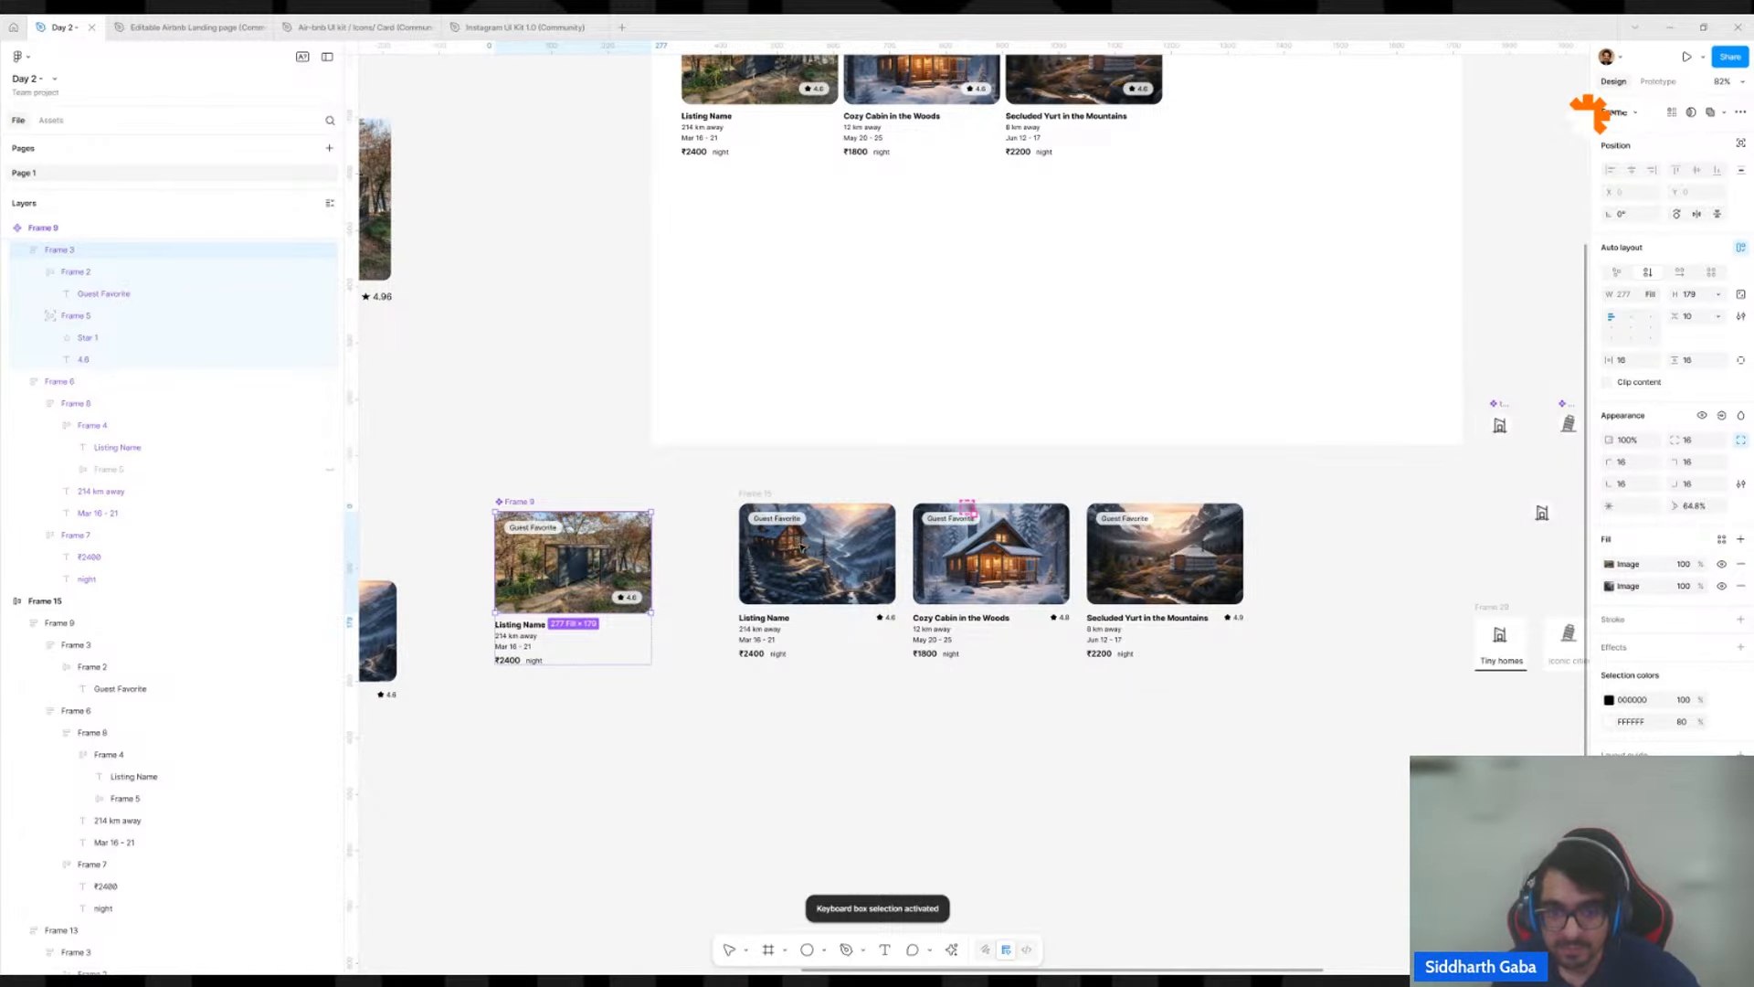
Undo the image paste on the Frame 9 component and the component's move beside the row of three listing cards.
key("ctrl+z")
scroll(829, 428, "up", 3)
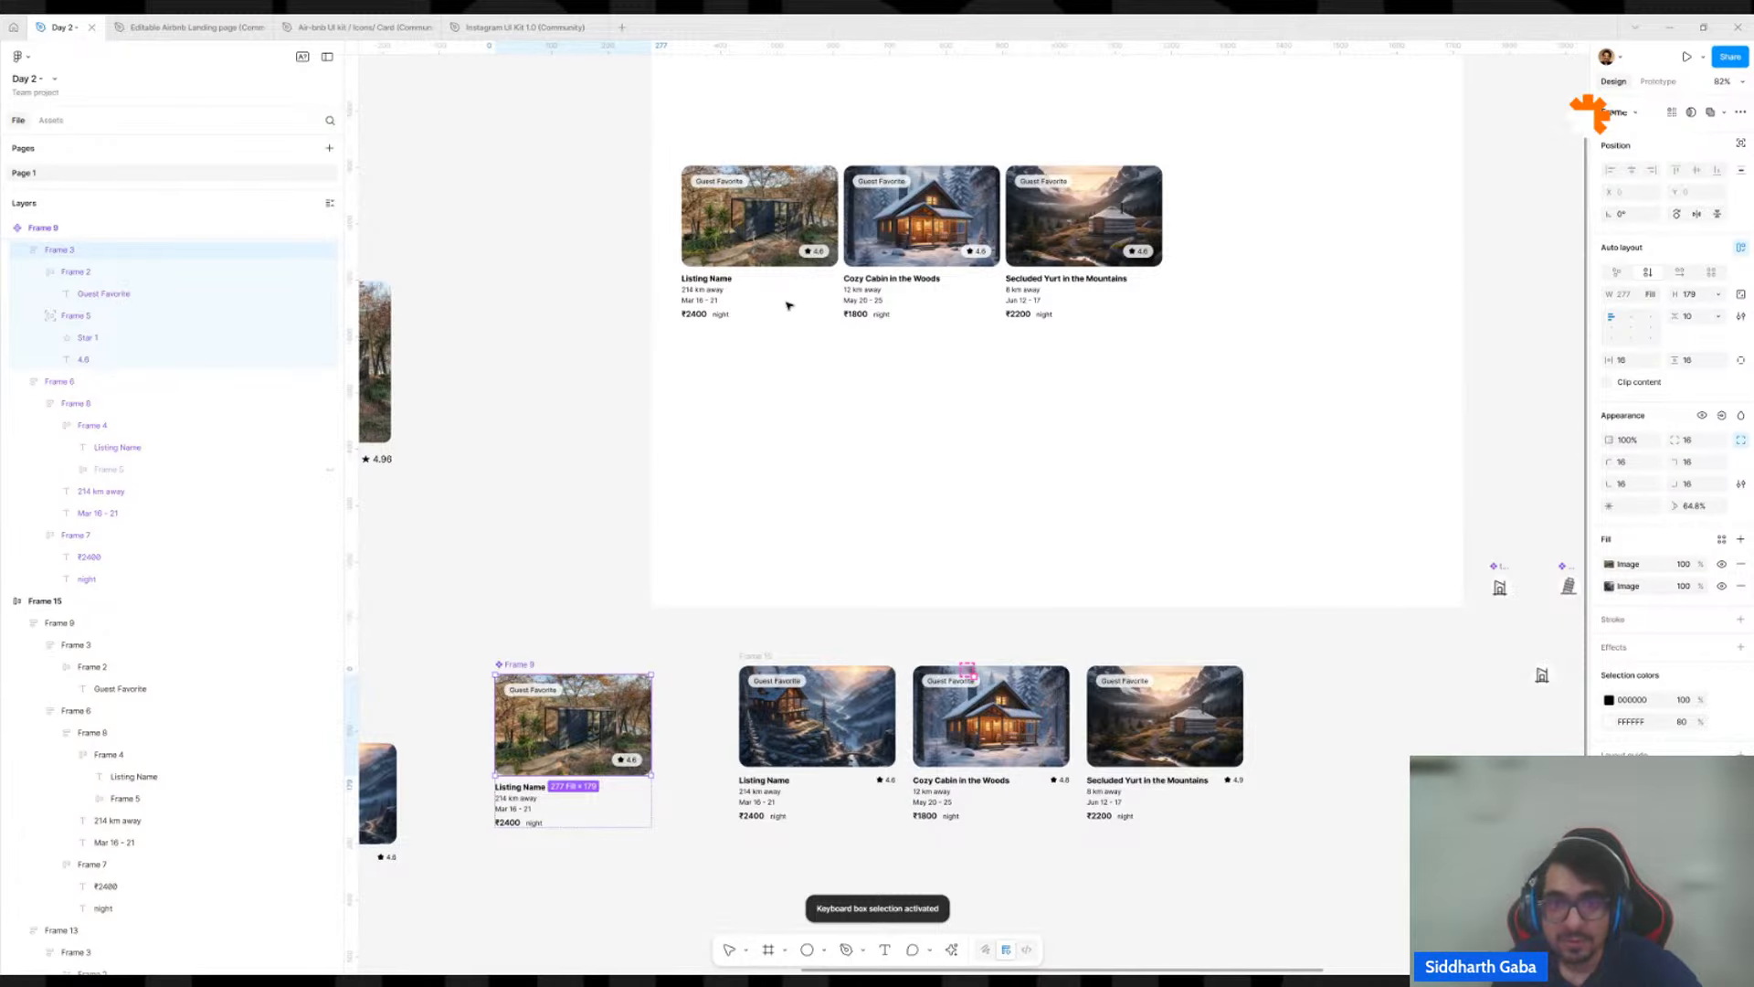
key("ctrl+shift+z")
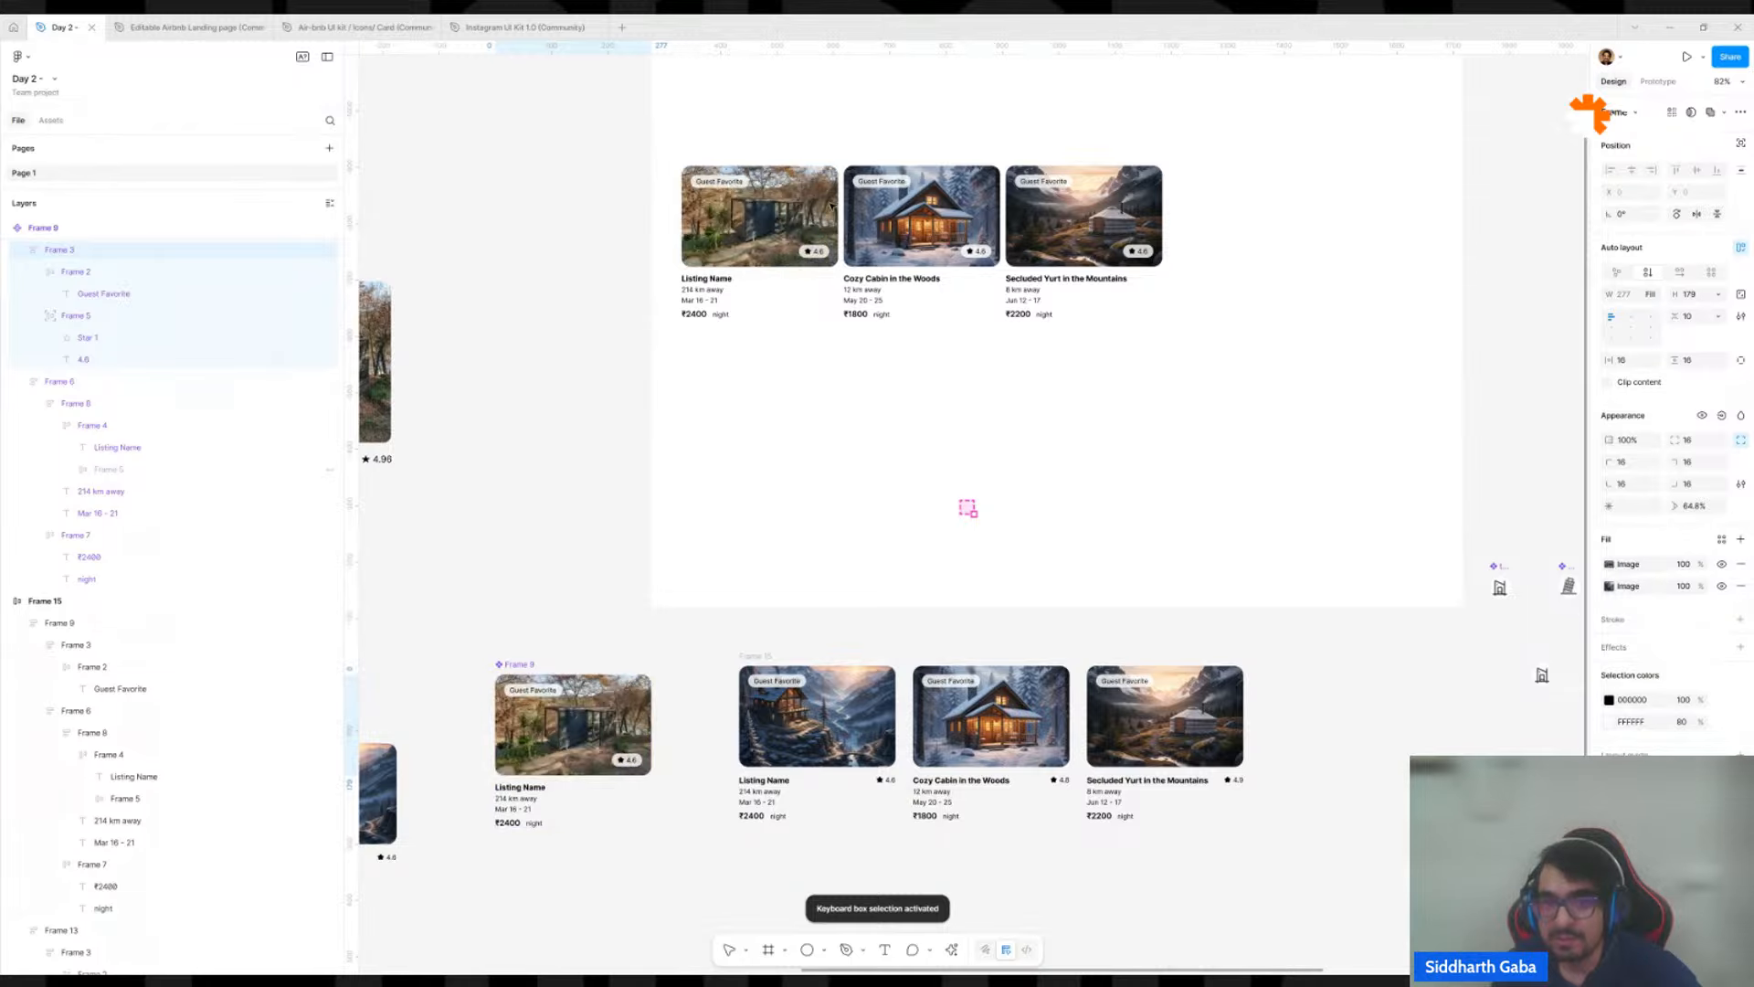
key("ctrl+z")
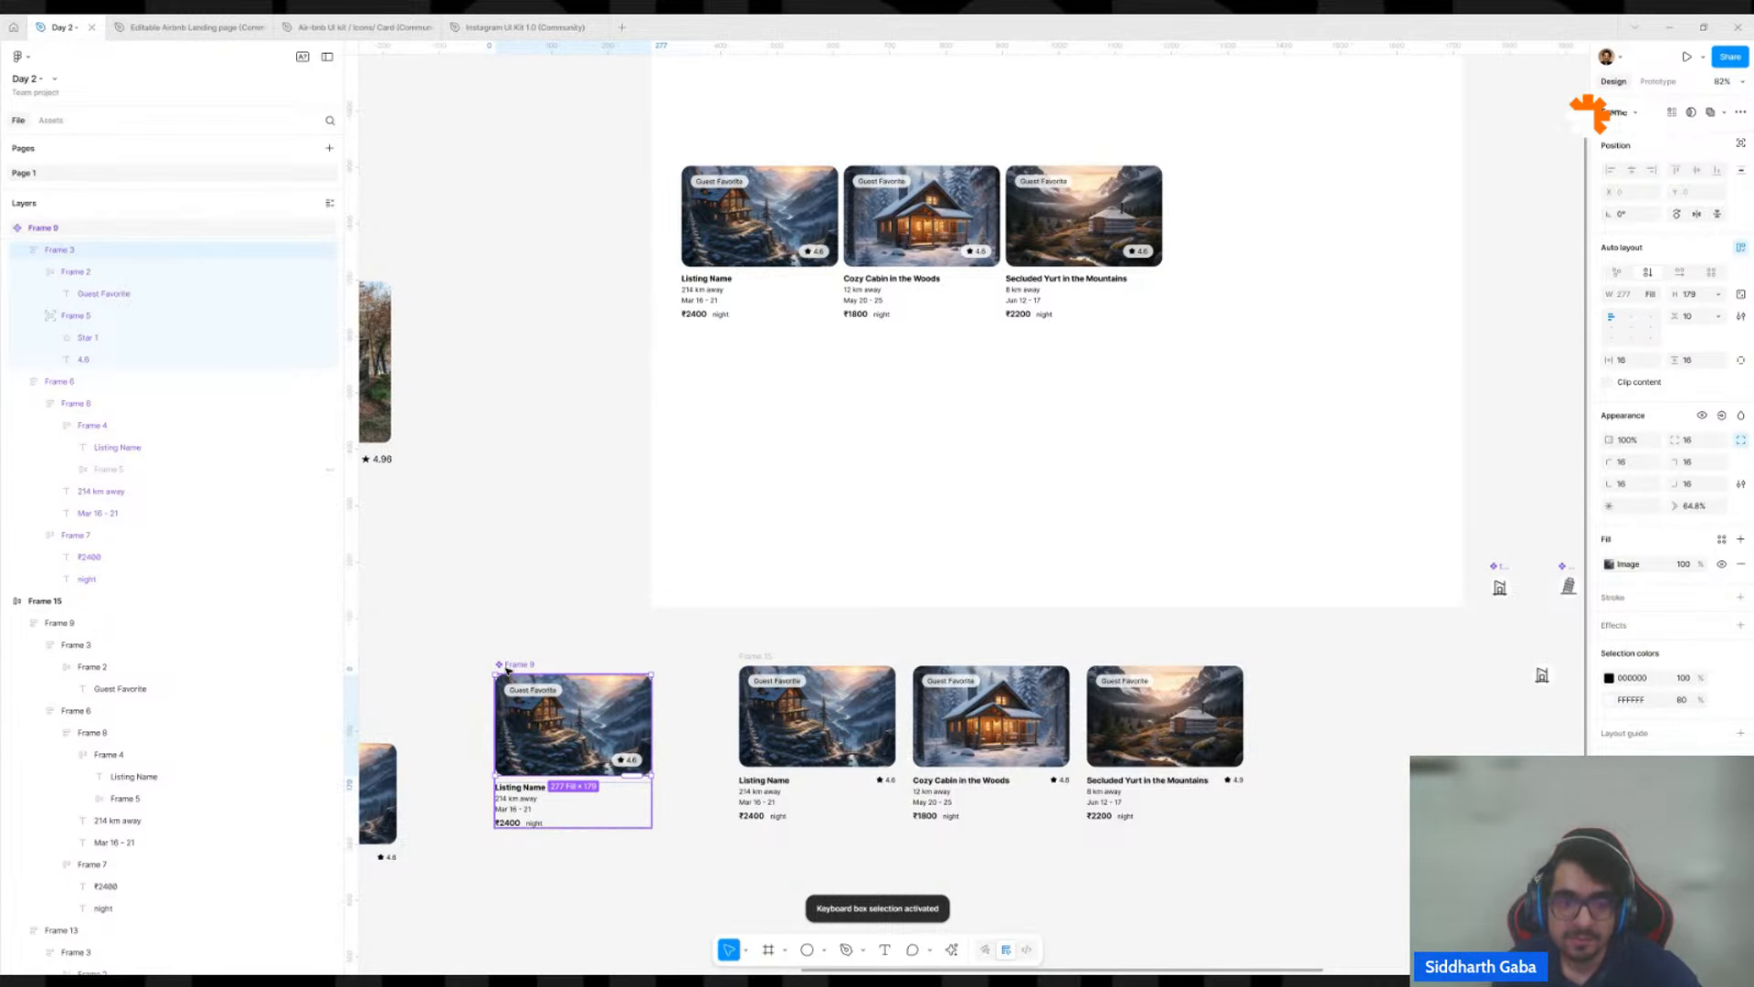
key("ctrl+z")
Examine the image fills of the three listing card instances in the Desktop frame, comparing them with the main component.
scroll(862, 188, "up", 5)
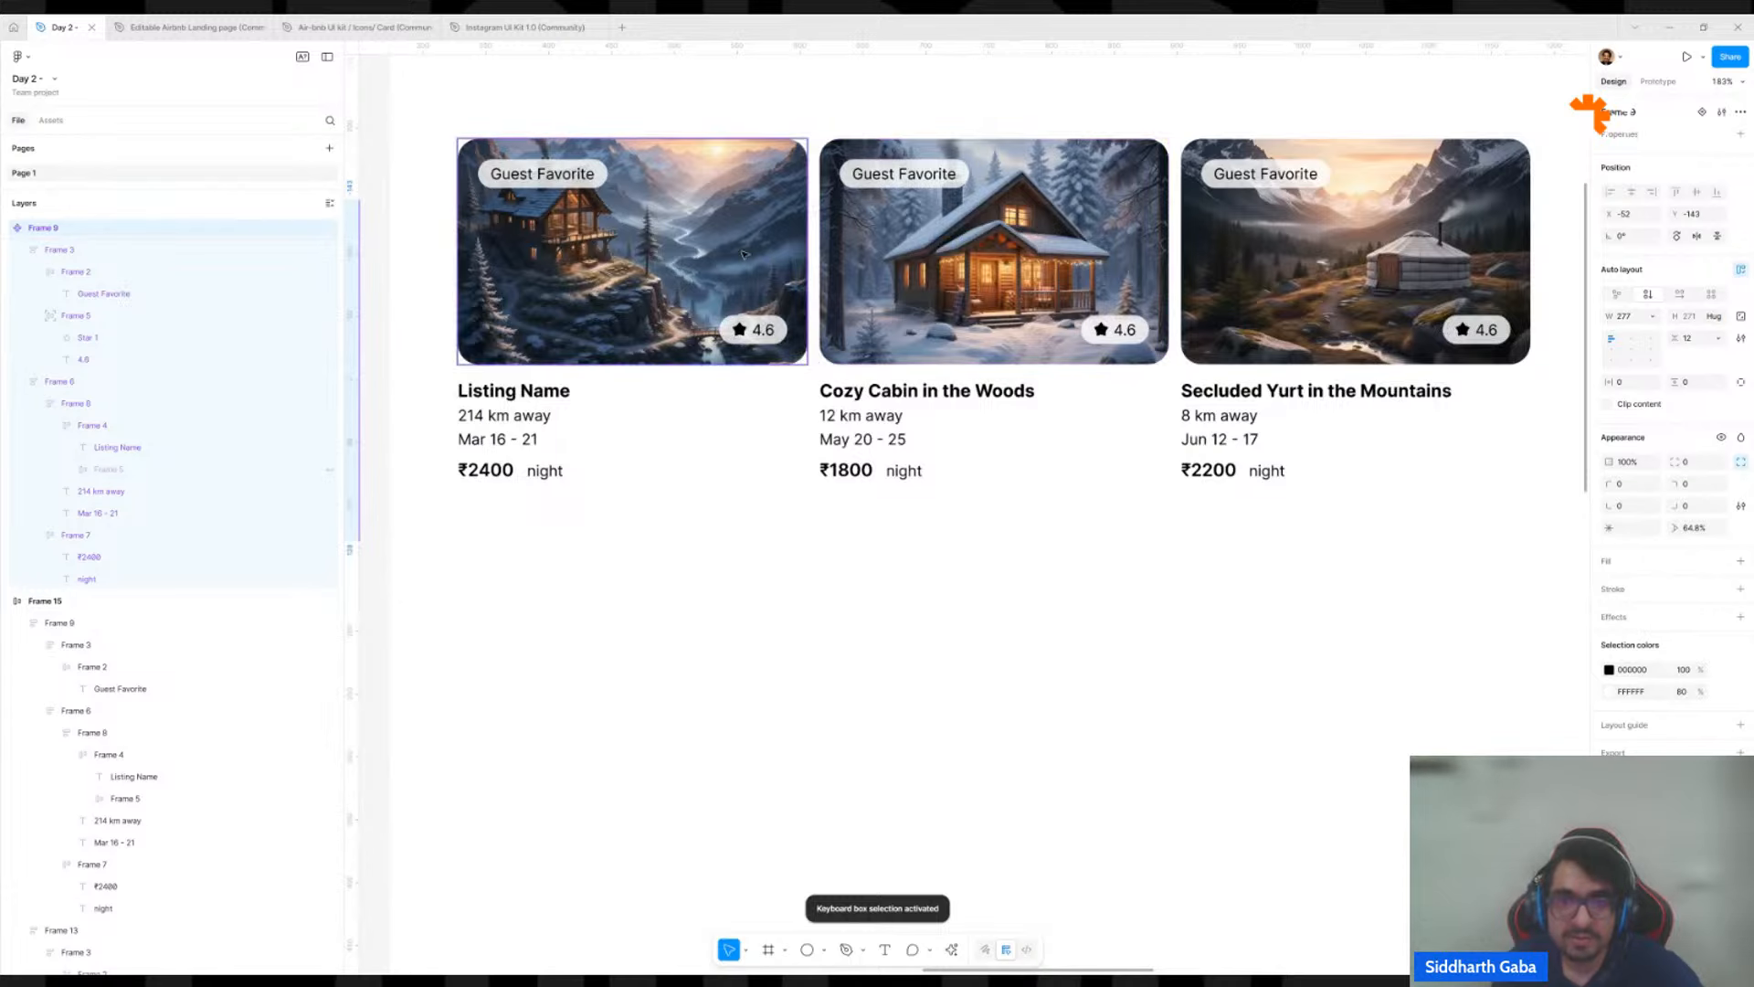
scroll(1083, 236, "left", 4)
left_click(1083, 236)
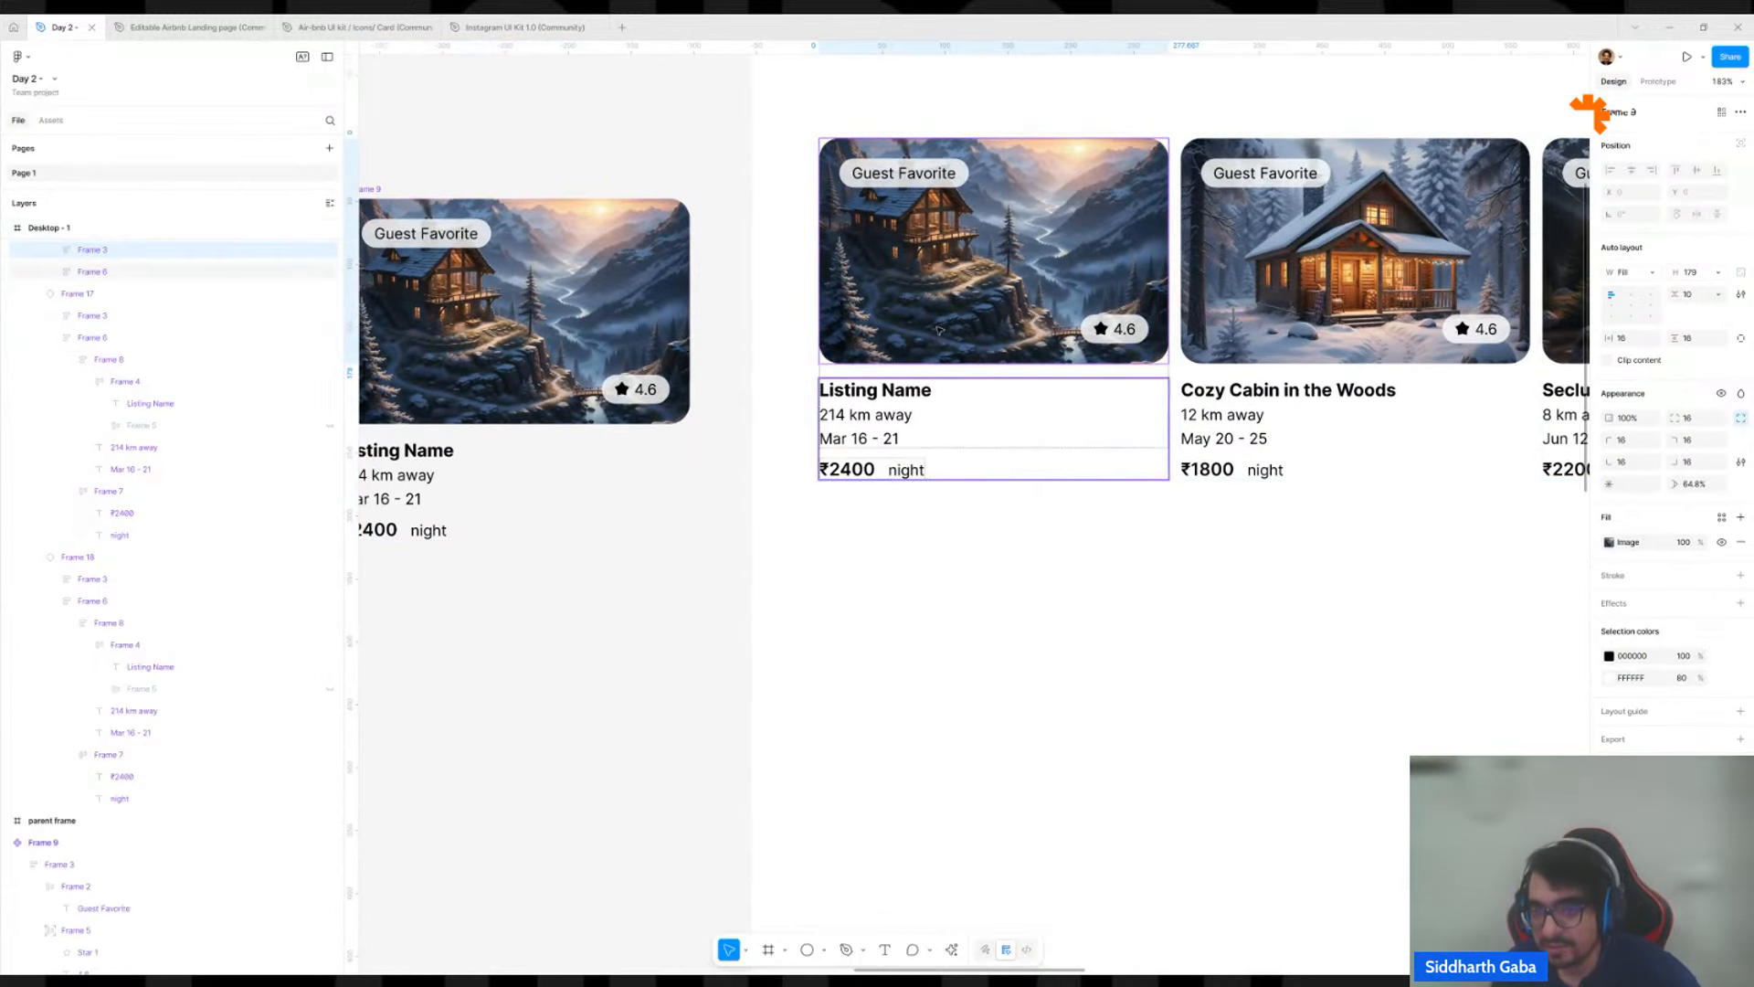
left_click(838, 371)
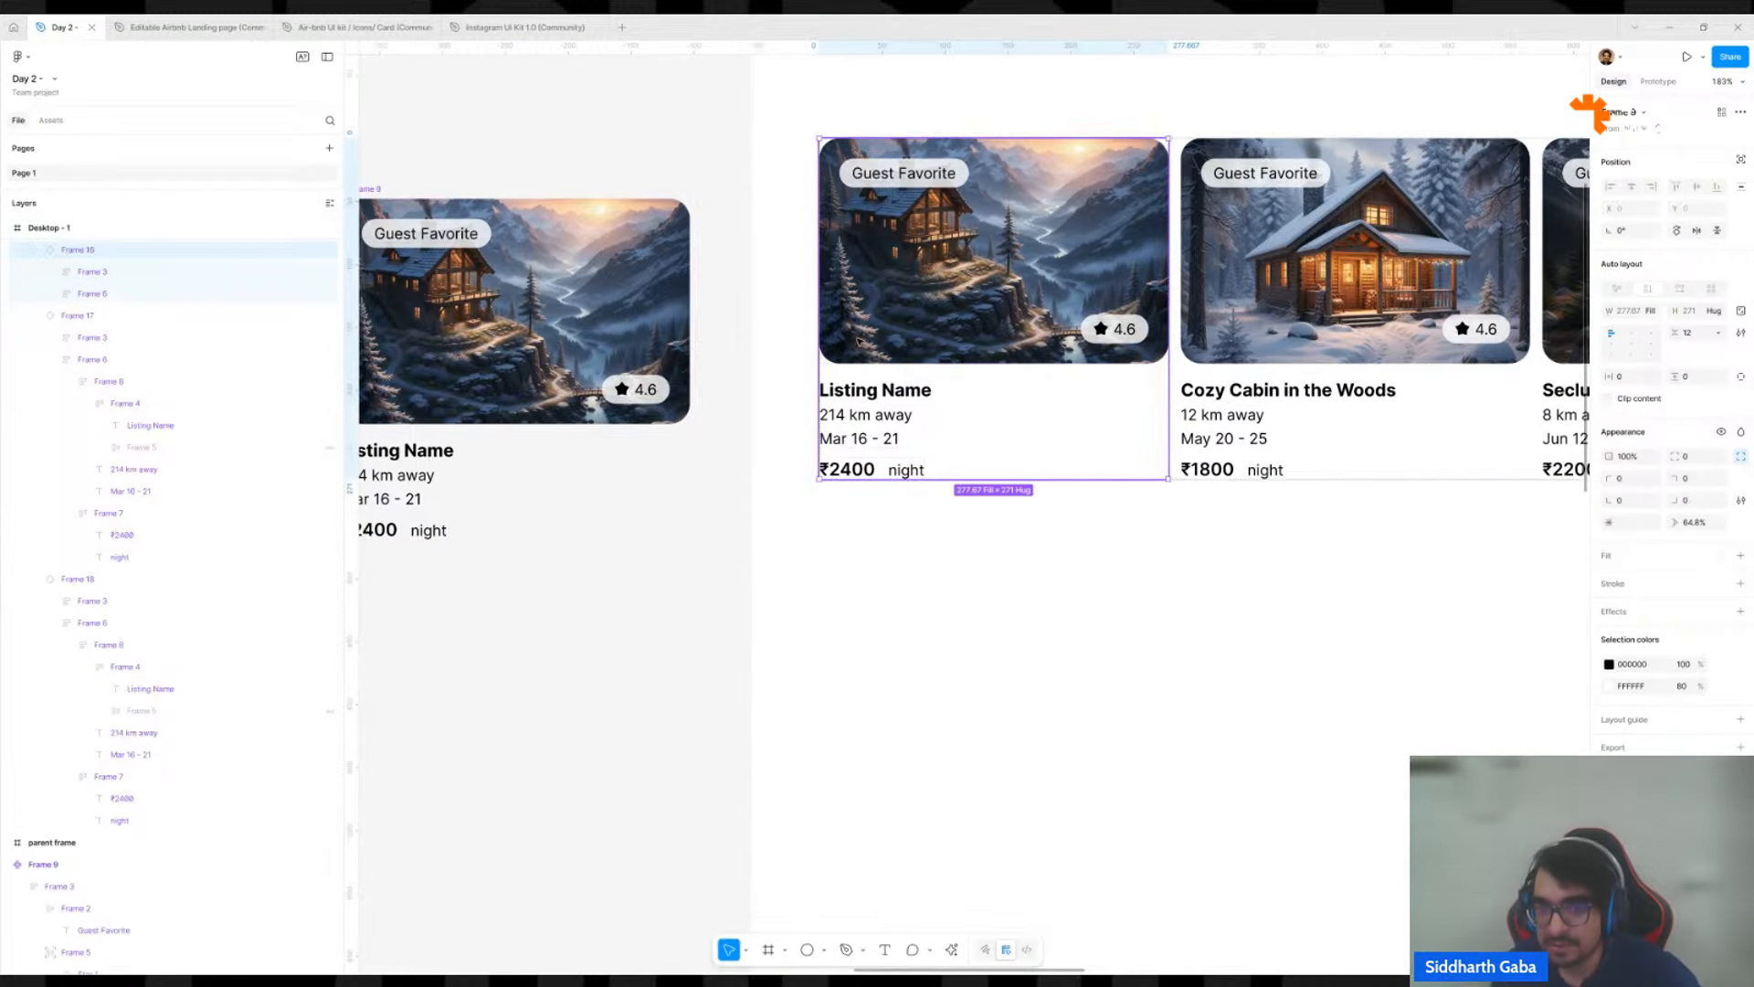
left_click(915, 247, "ctrl")
left_click(1517, 256, "ctrl")
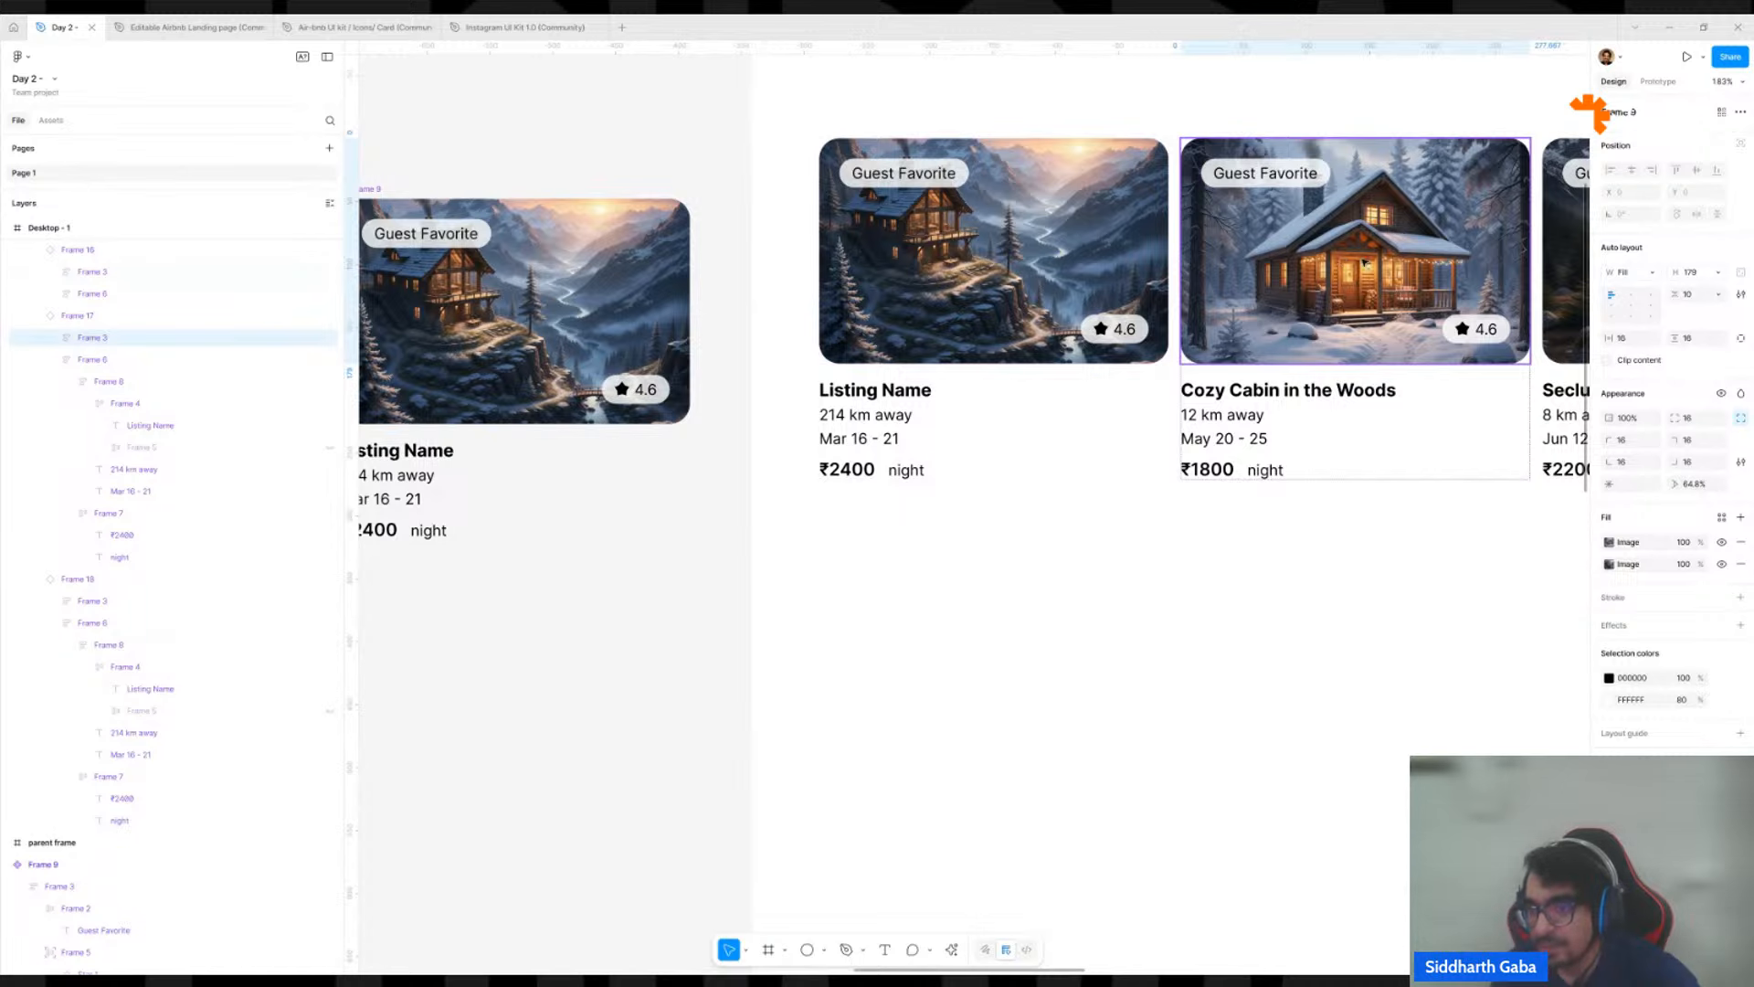
left_click_drag(1529, 257, 1044, 327)
left_click(1065, 329, "ctrl")
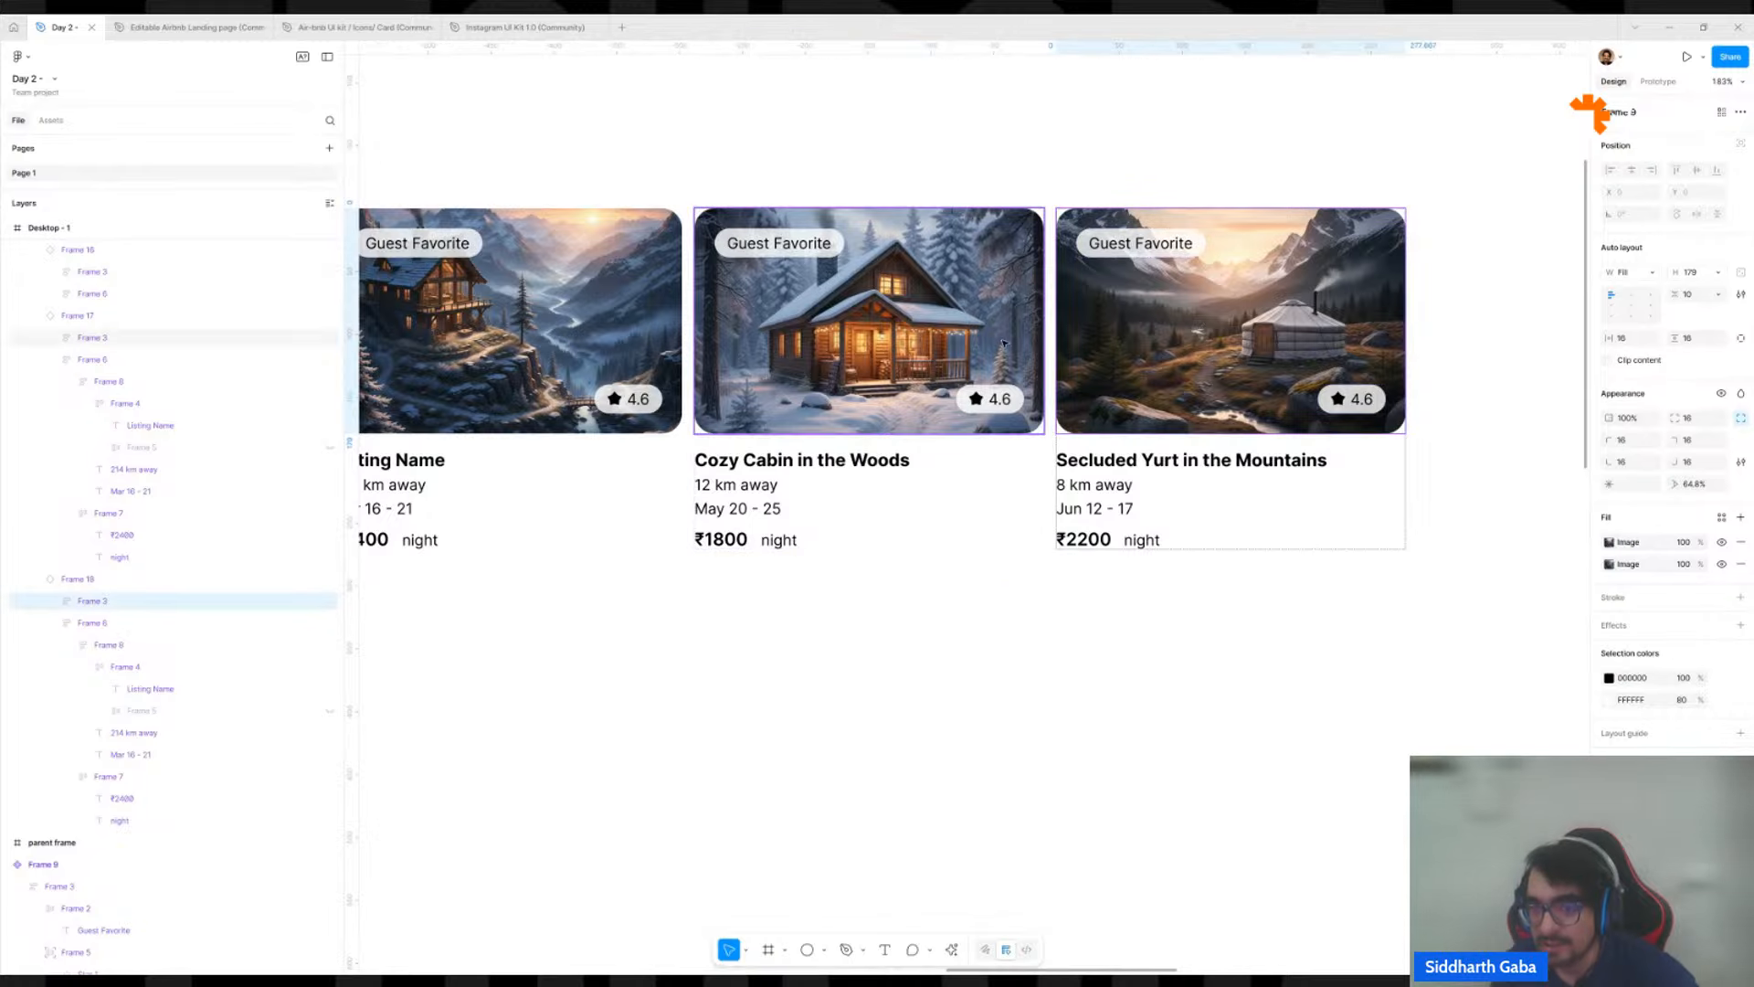
scroll(982, 355, "down", 5)
Paste the copied house photo fill onto the image area of the Frame 9 component.
left_click(666, 359, "ctrl")
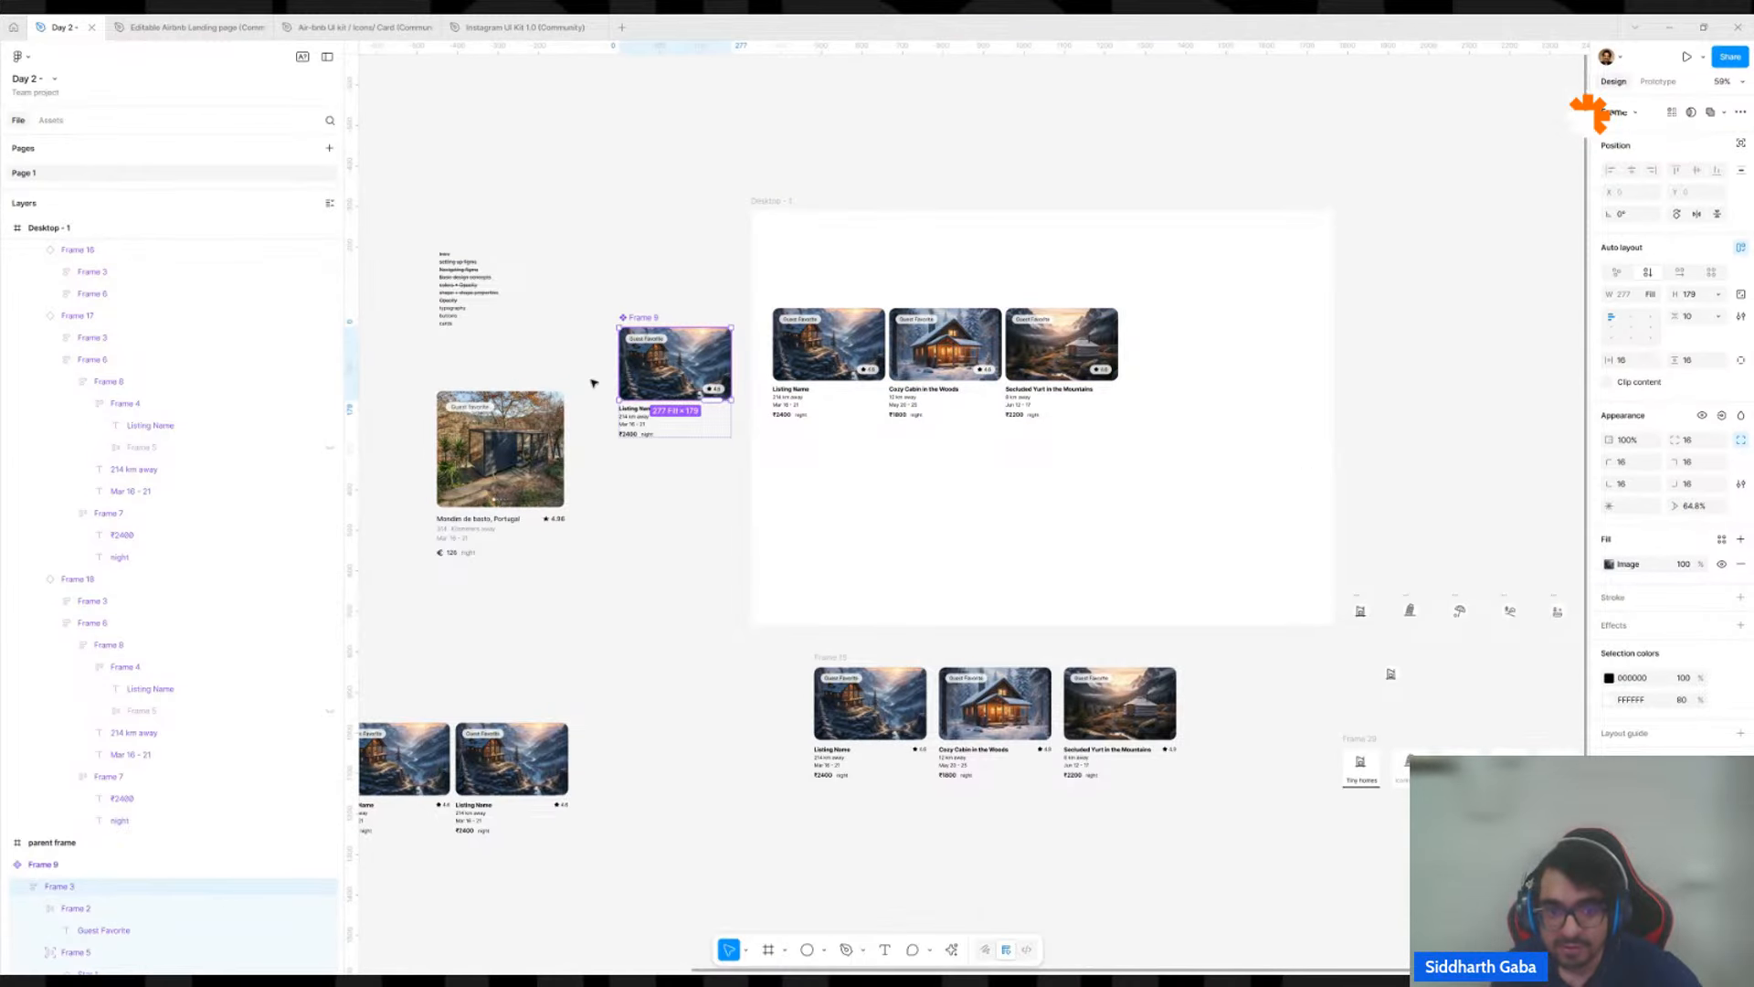
scroll(595, 384, "up", 4)
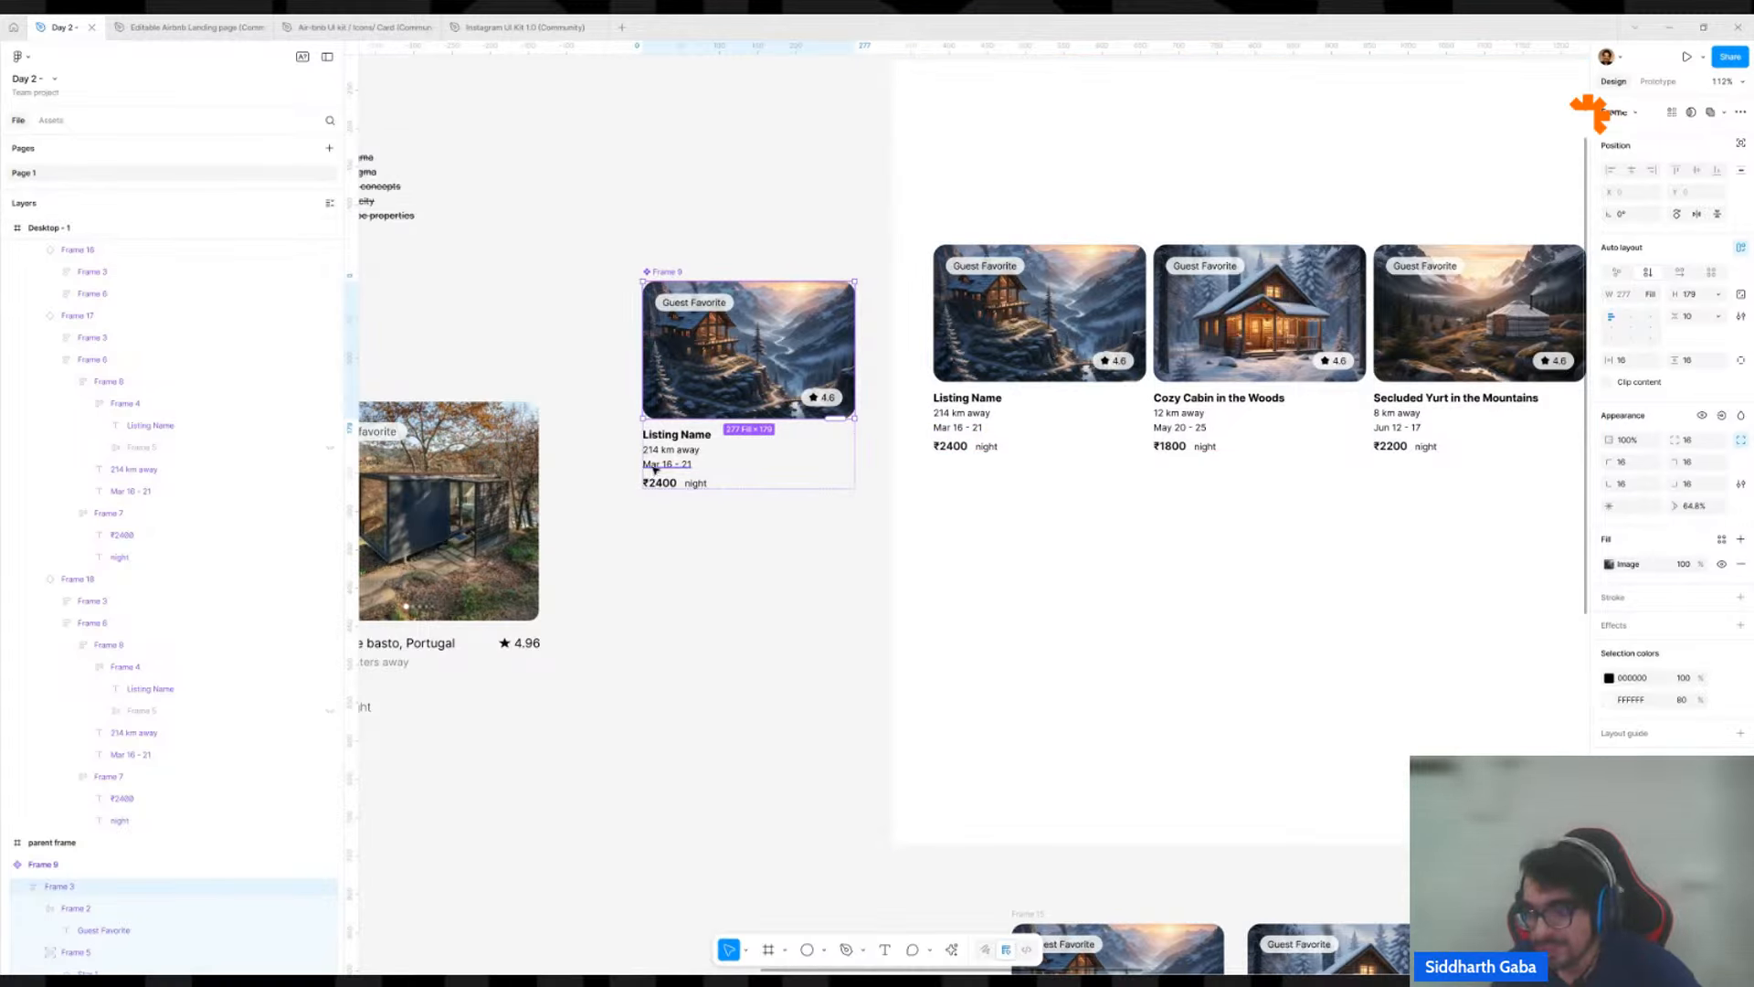
key("ctrl+v")
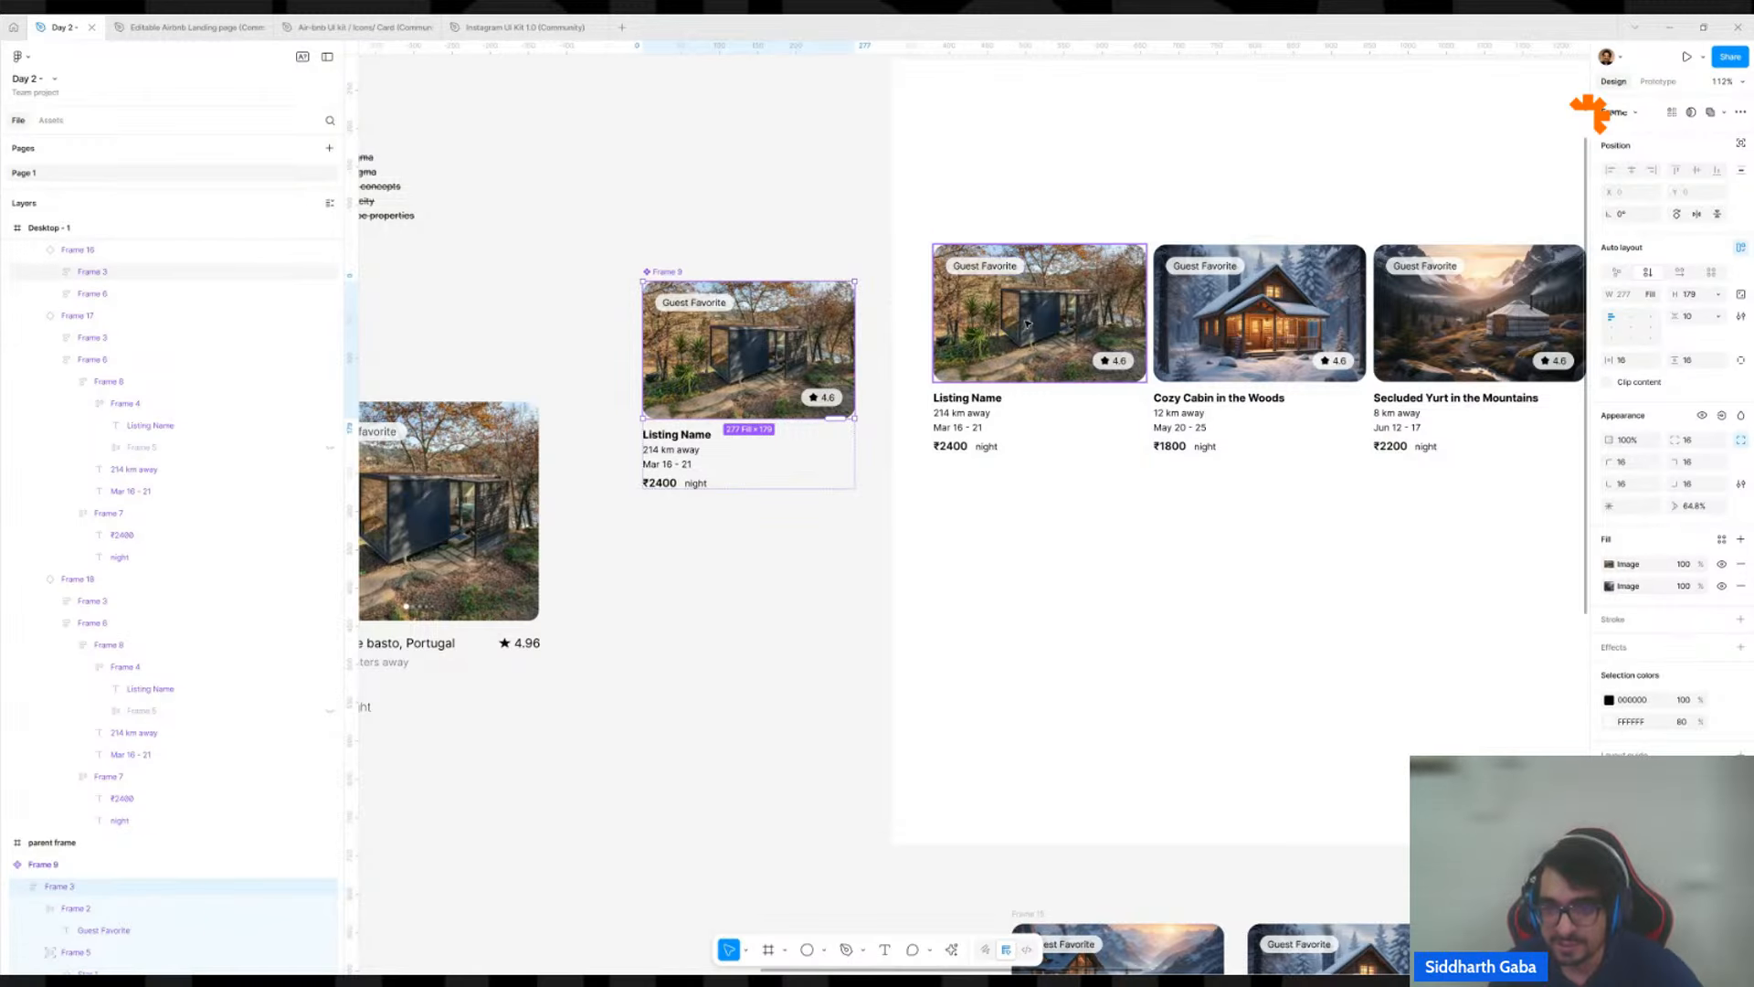
Reset the image area of the Cozy Cabin in the Woods instance to its main component, and undo the reset.
left_click(1301, 303, "ctrl")
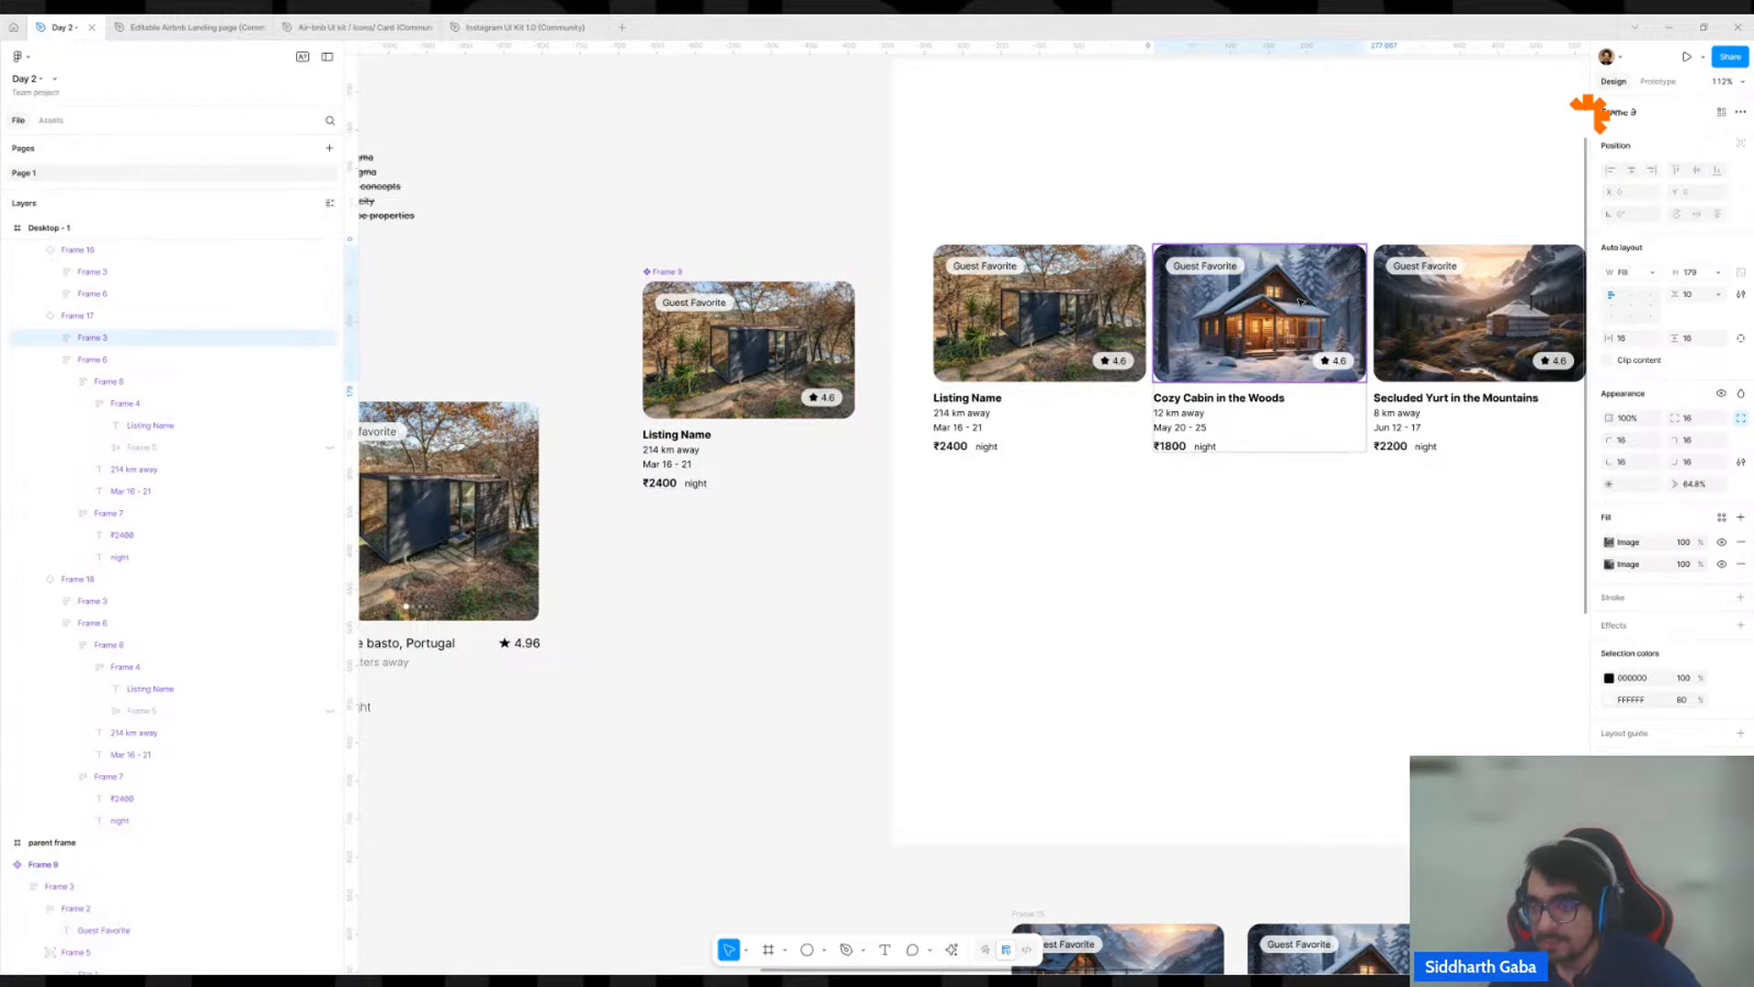
left_click(1739, 113)
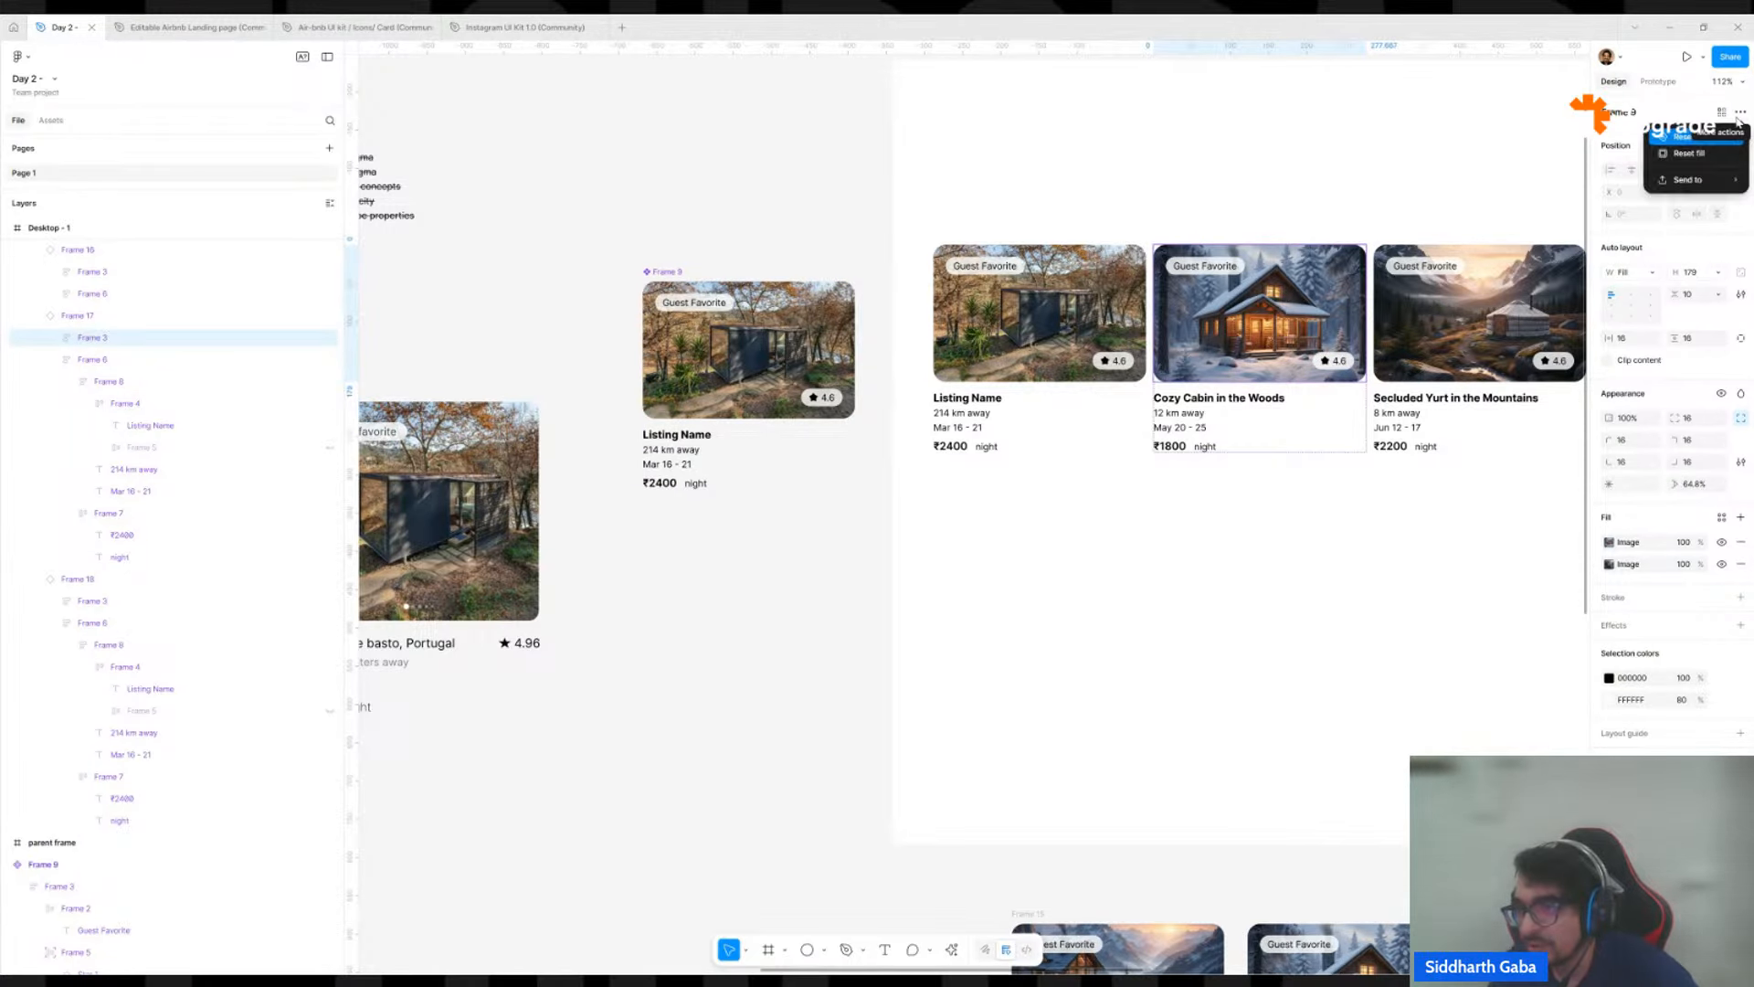
left_click(1693, 140)
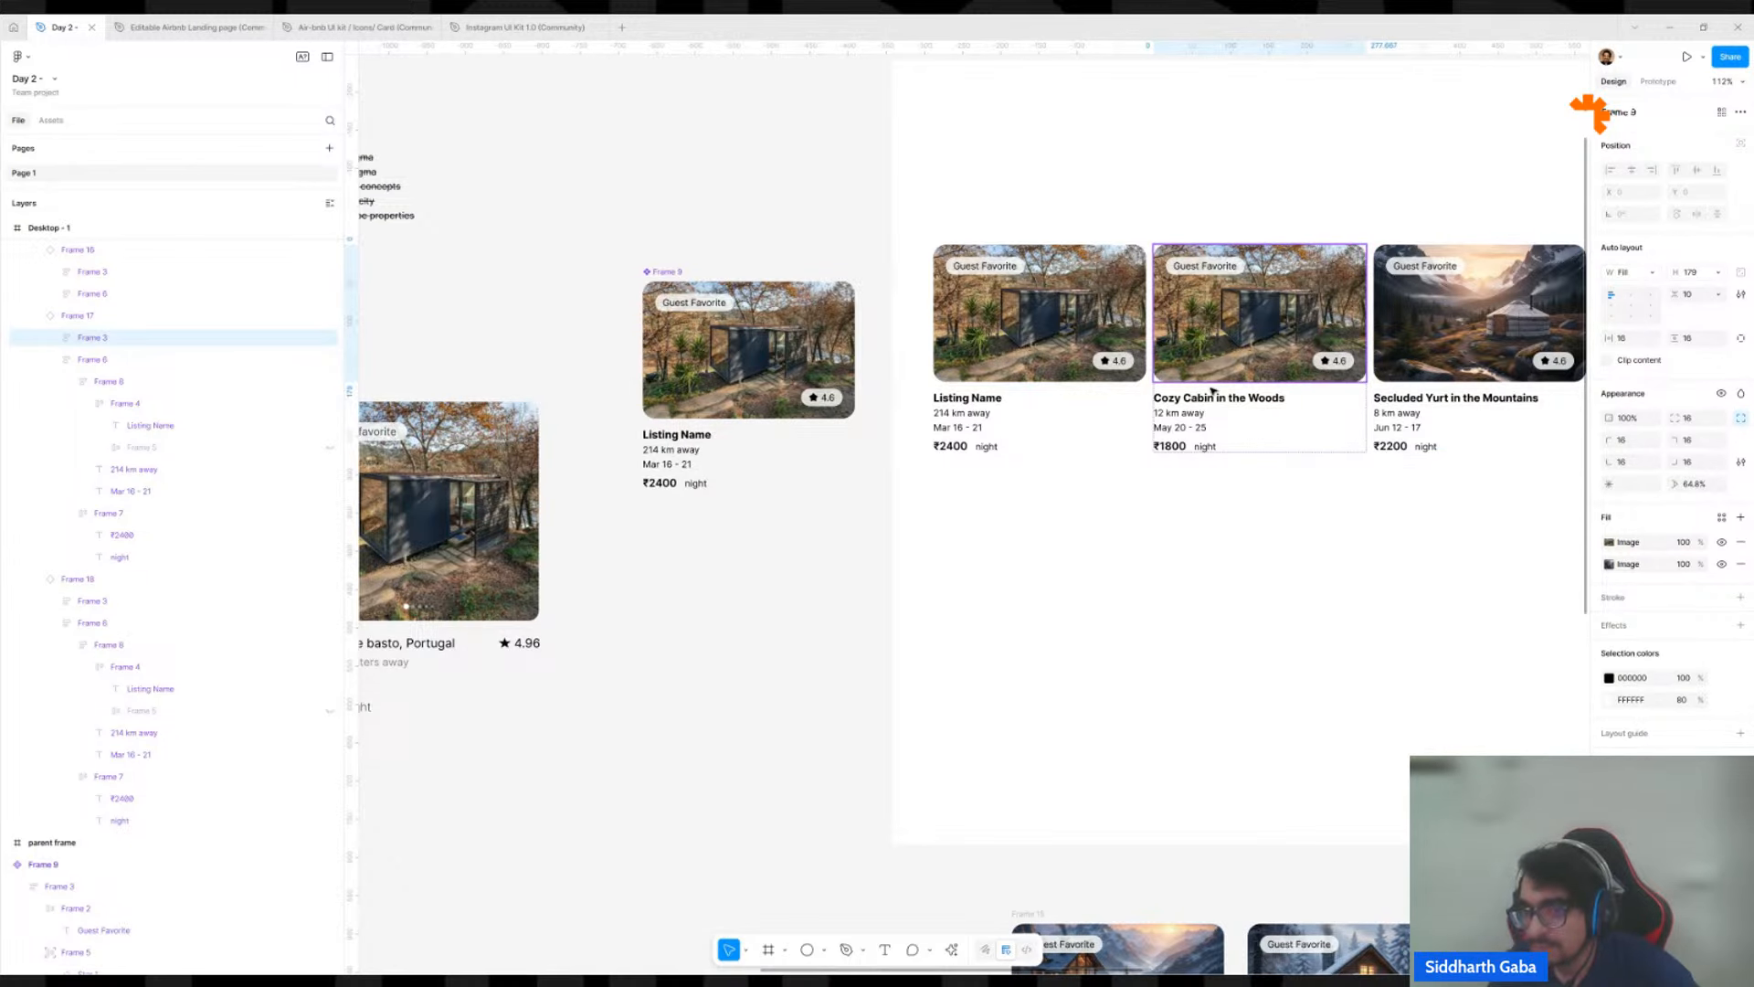
key("ctrl+z")
left_click(702, 554)
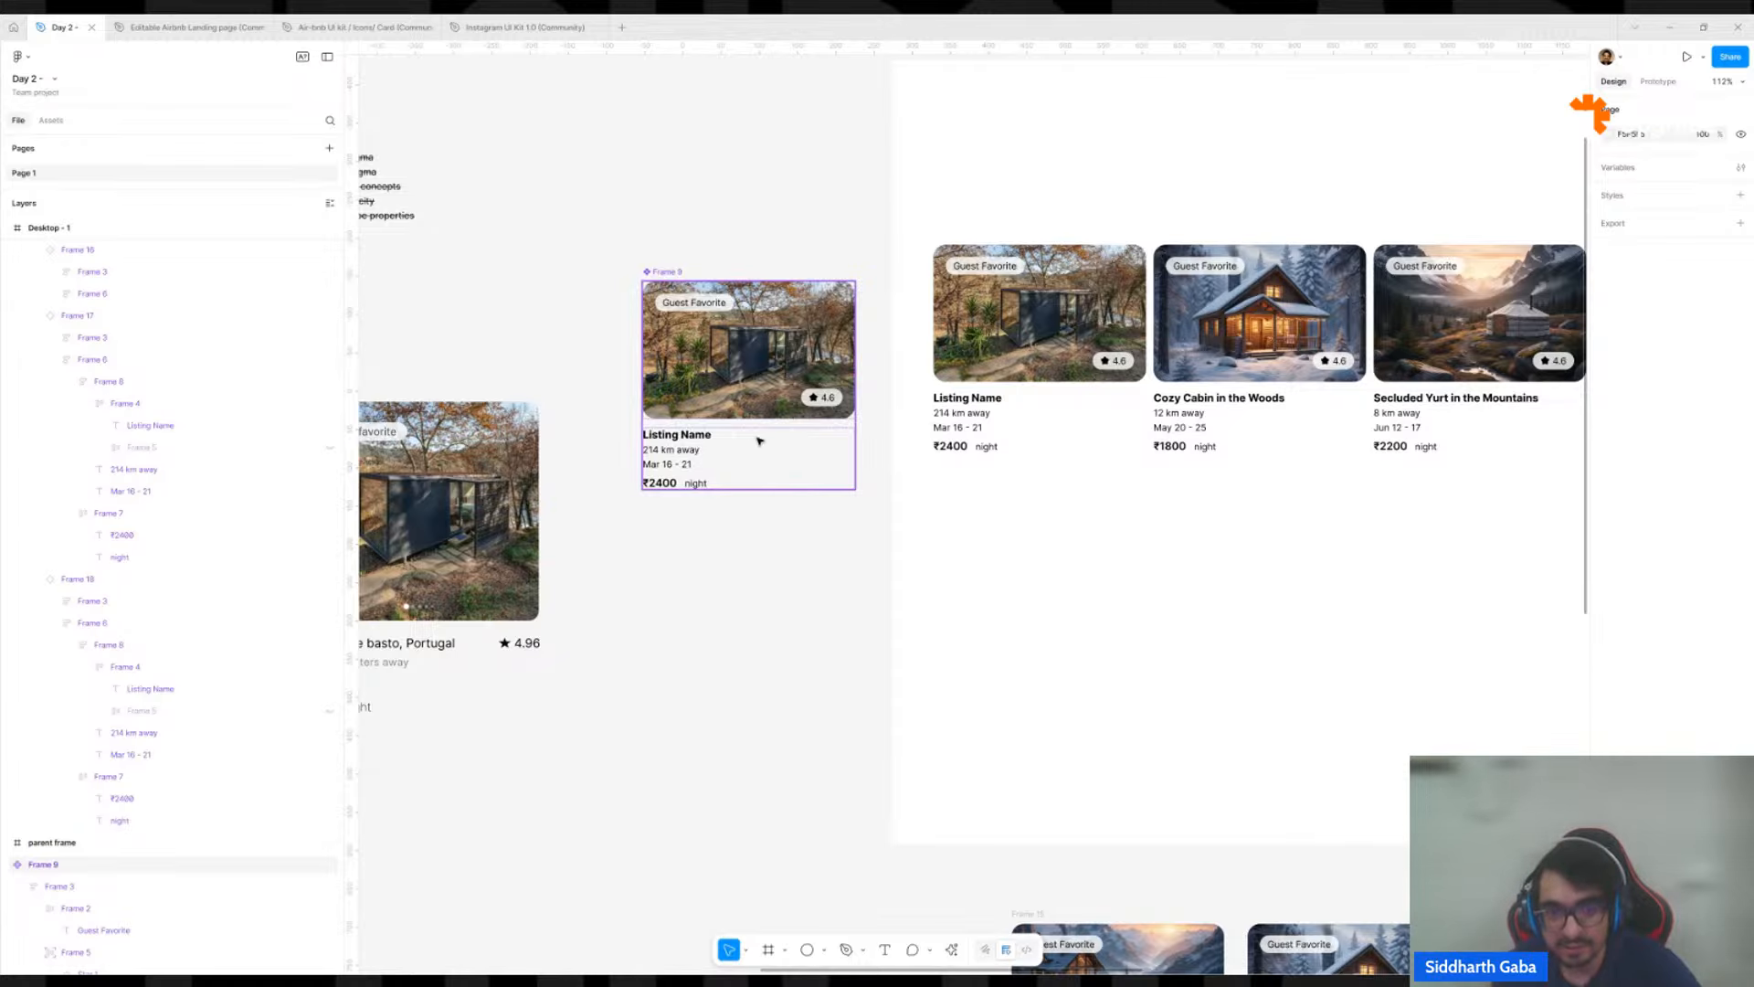
Move the tiny homes instance below the gap between the cities and beach components, and shift the tiny homes component closer to cities.
scroll(757, 446, "down", 5)
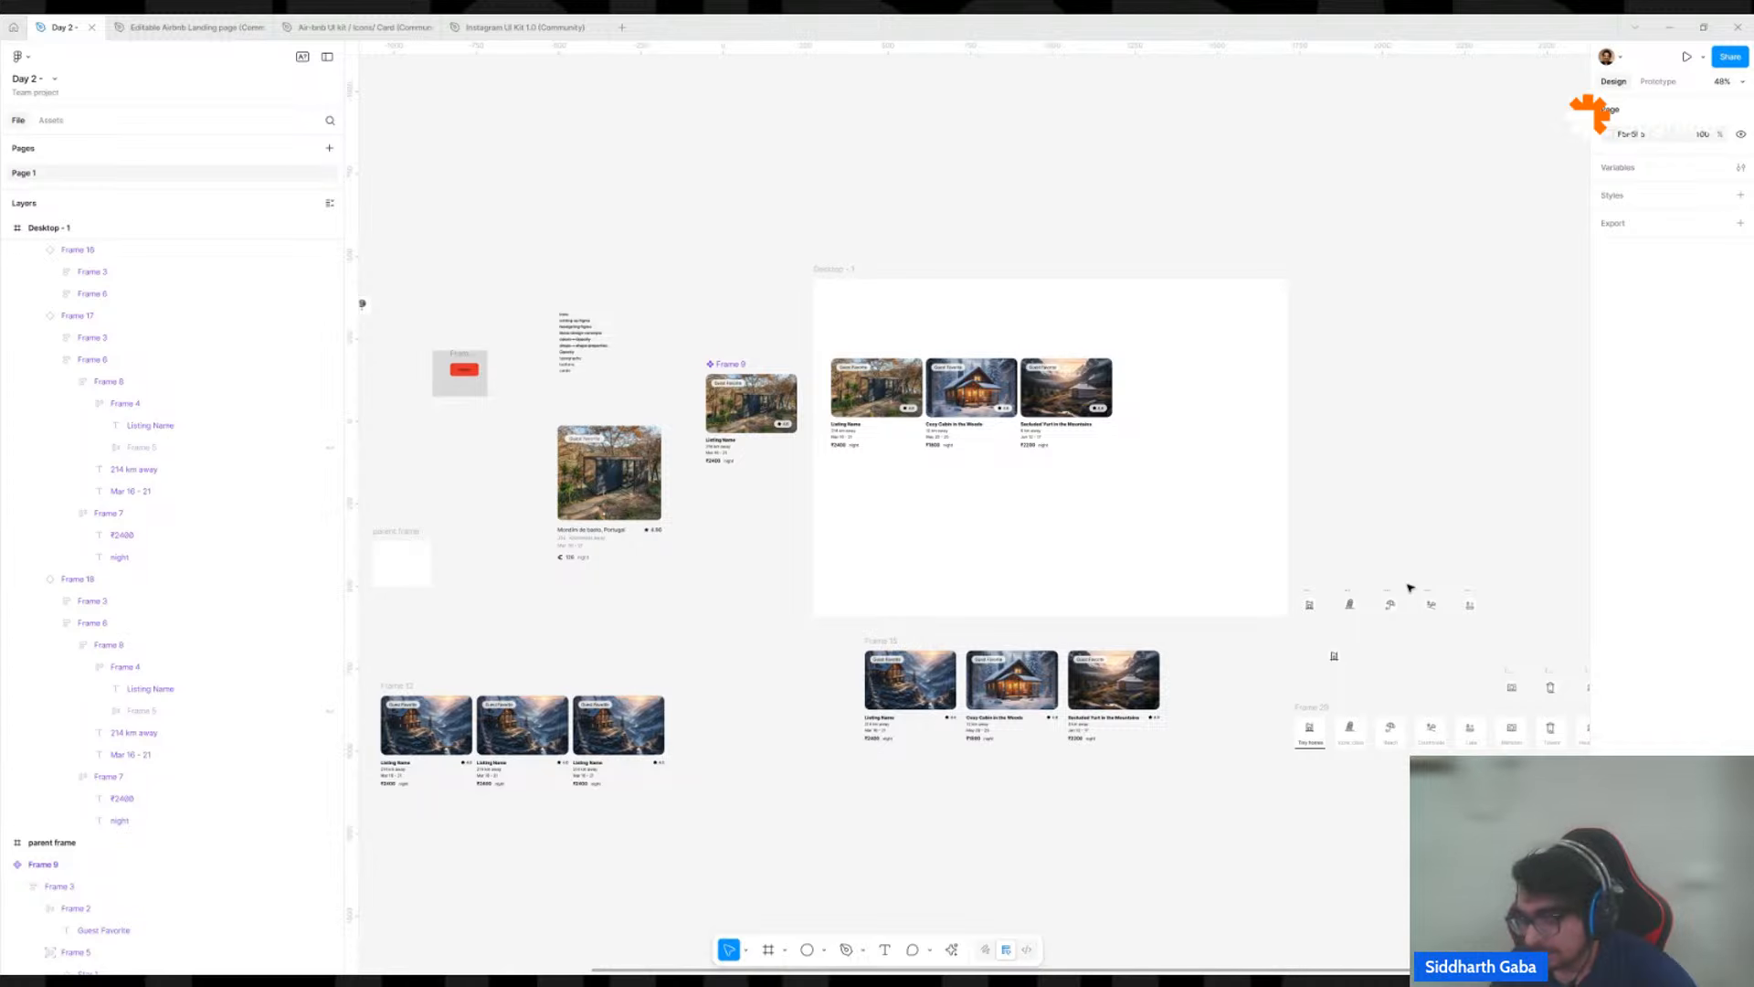
scroll(1408, 692, "up", 5)
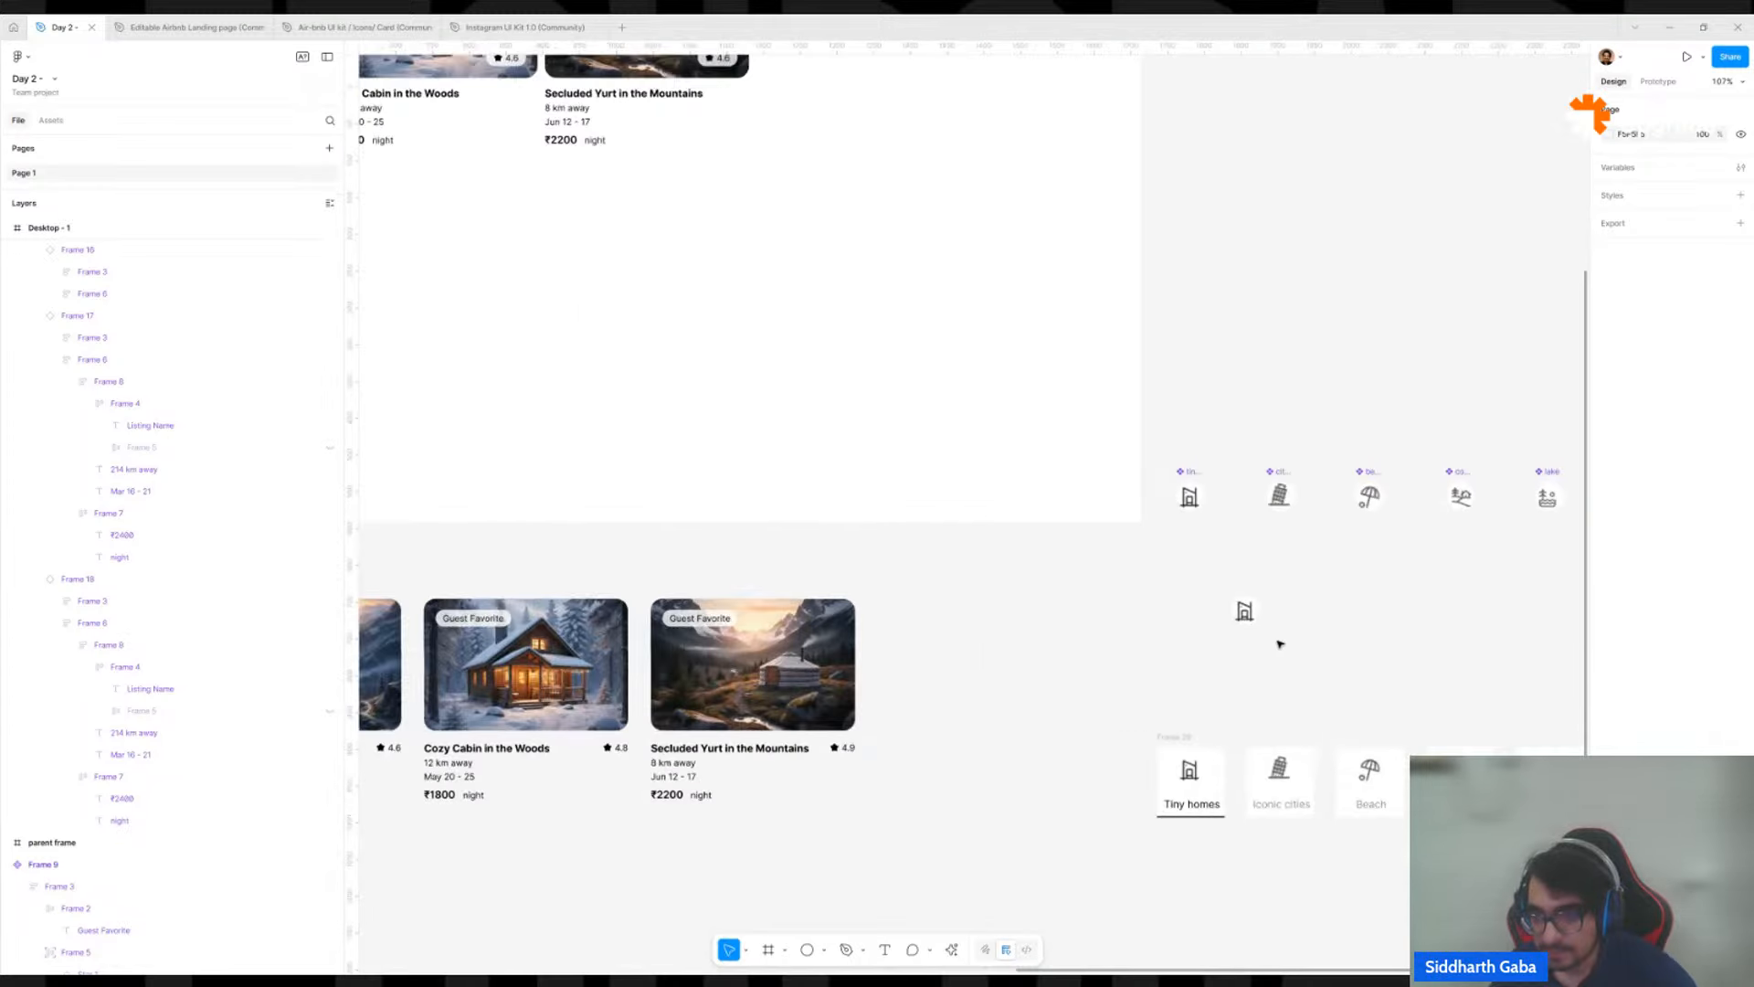
left_click_drag(1245, 614, 1125, 639)
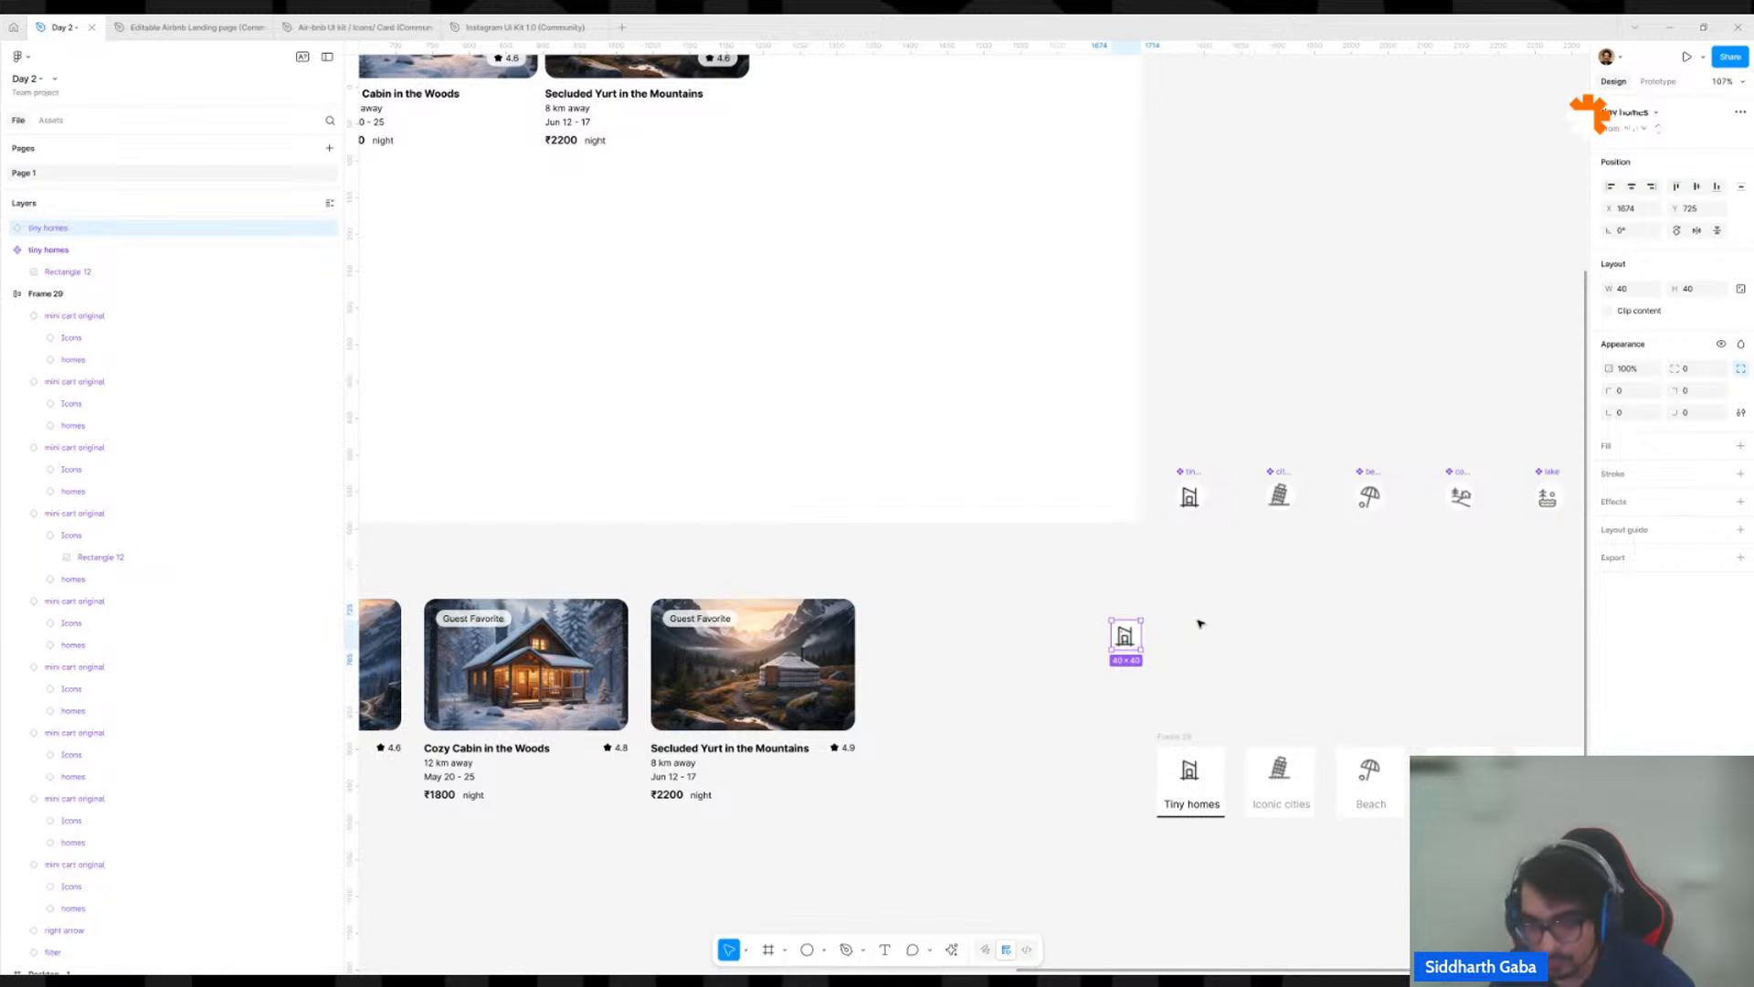
scroll(1196, 629, "right", 5)
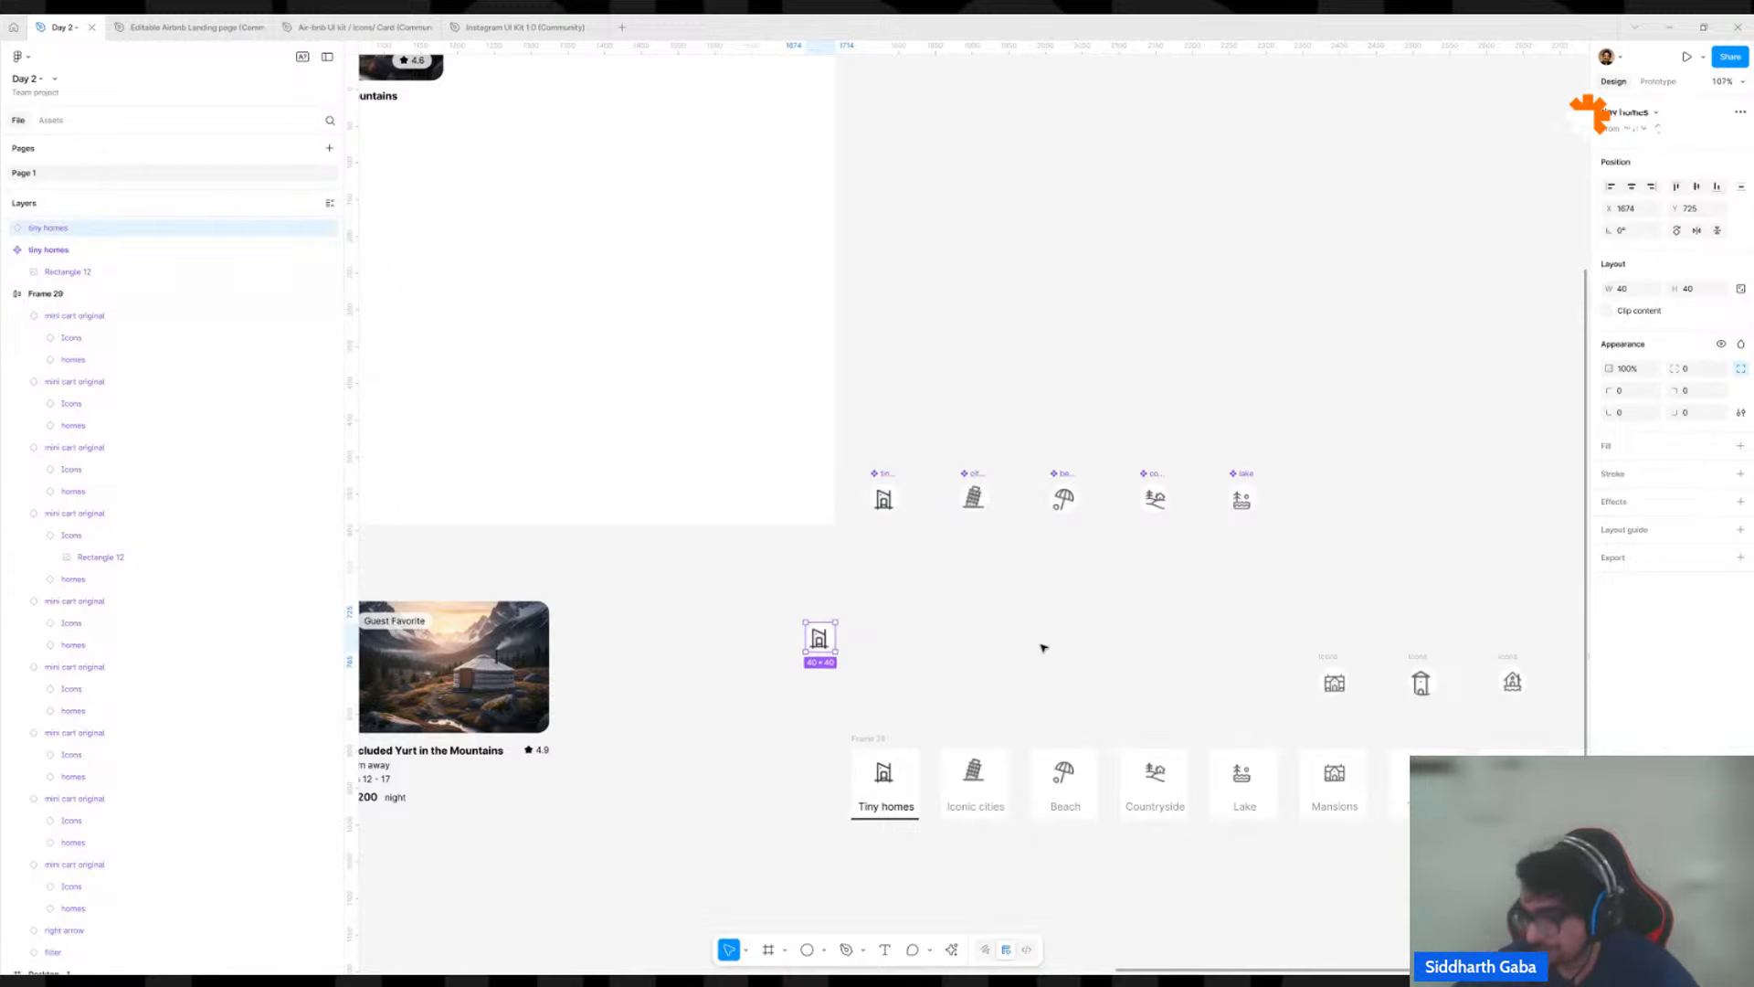
left_click(1059, 629)
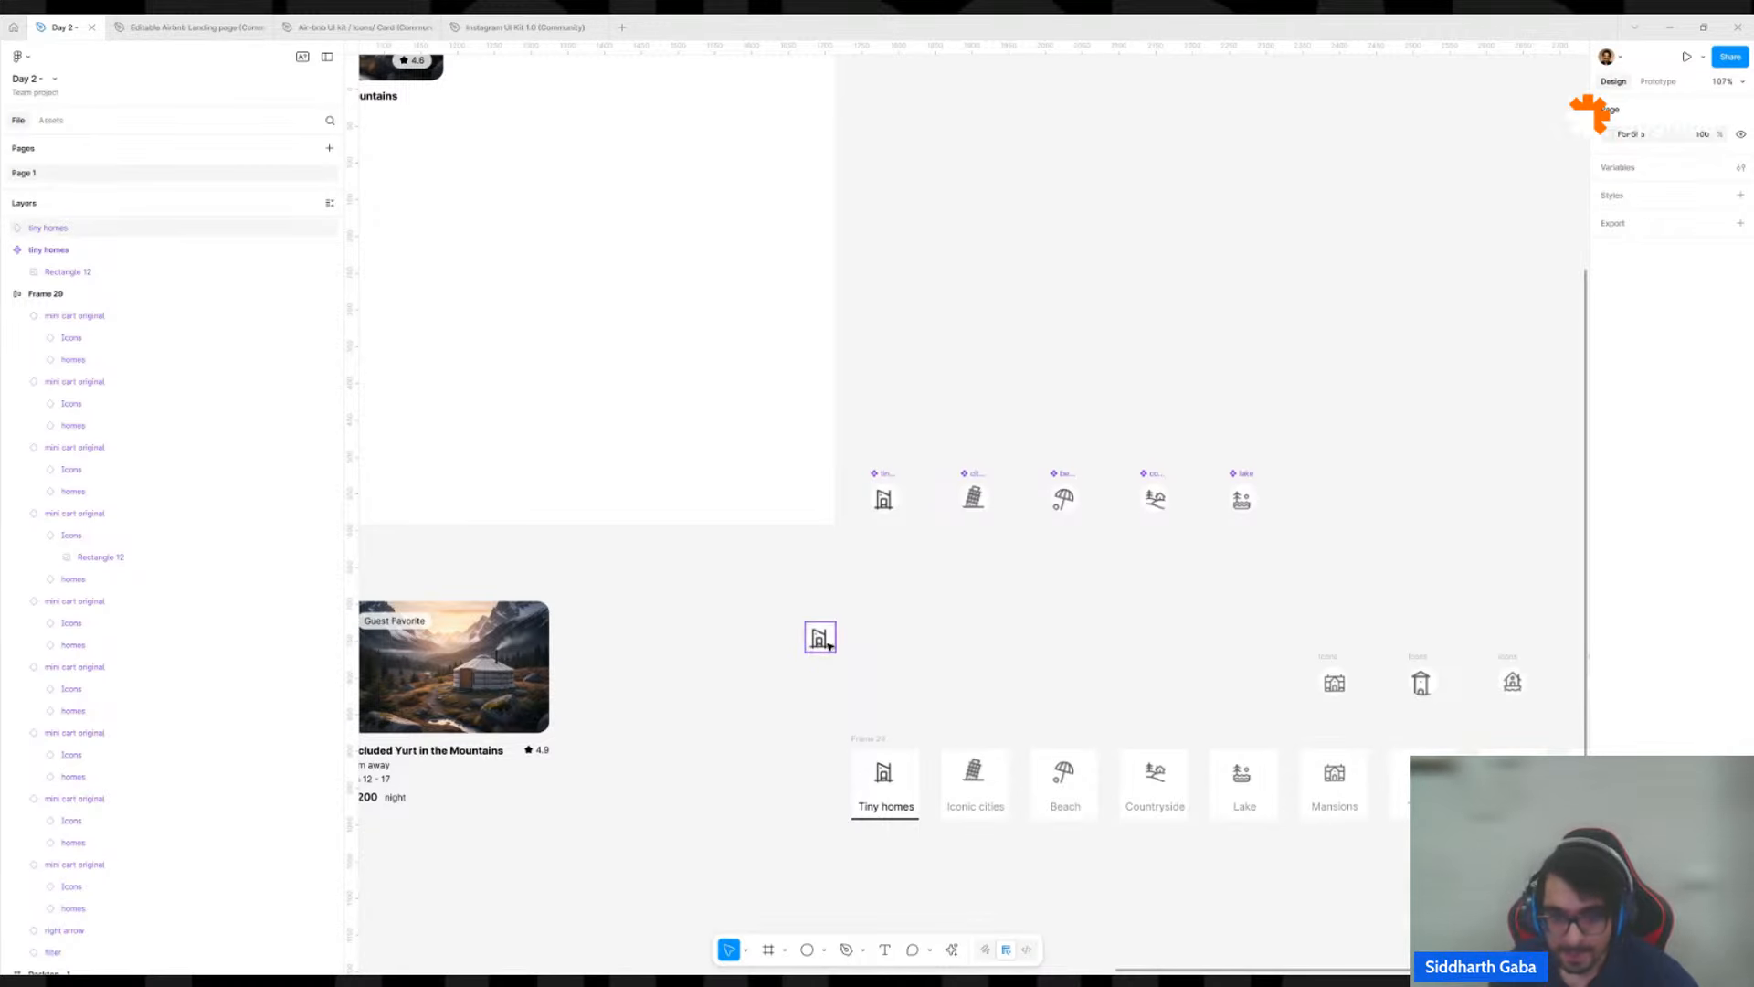
scroll(857, 600, "down", 5)
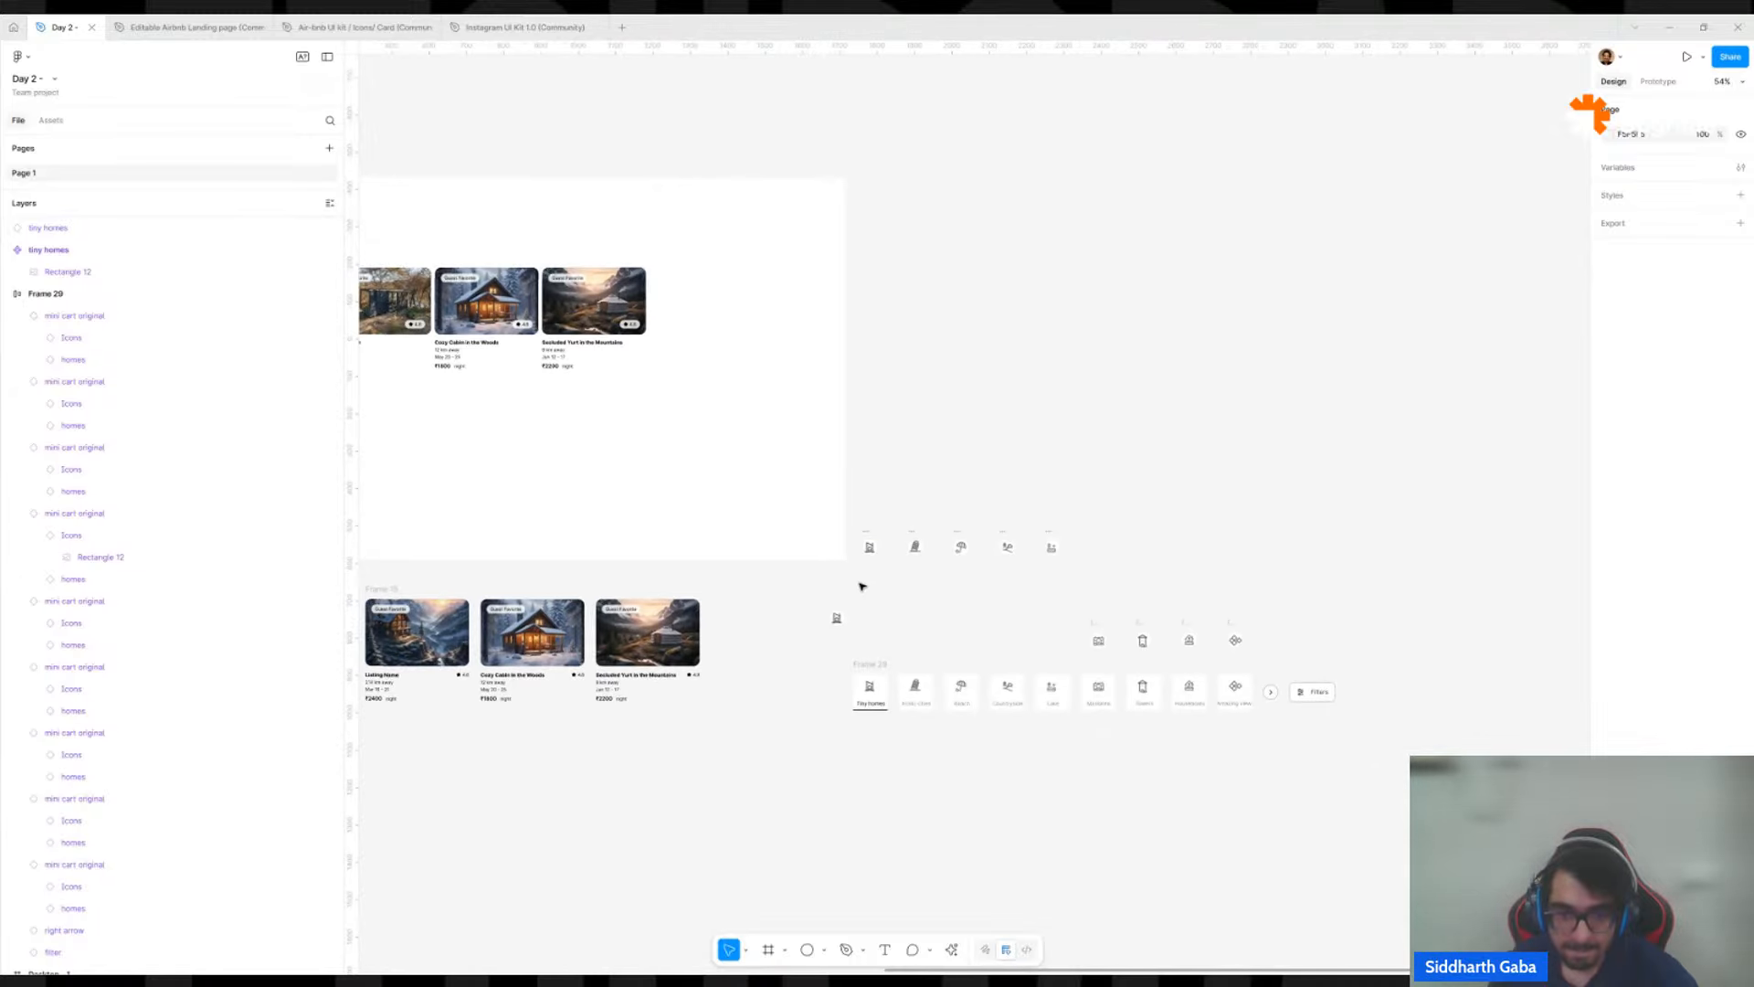
left_click_drag(837, 621, 930, 601)
scroll(877, 572, "up", 5)
left_click_drag(857, 487, 881, 487)
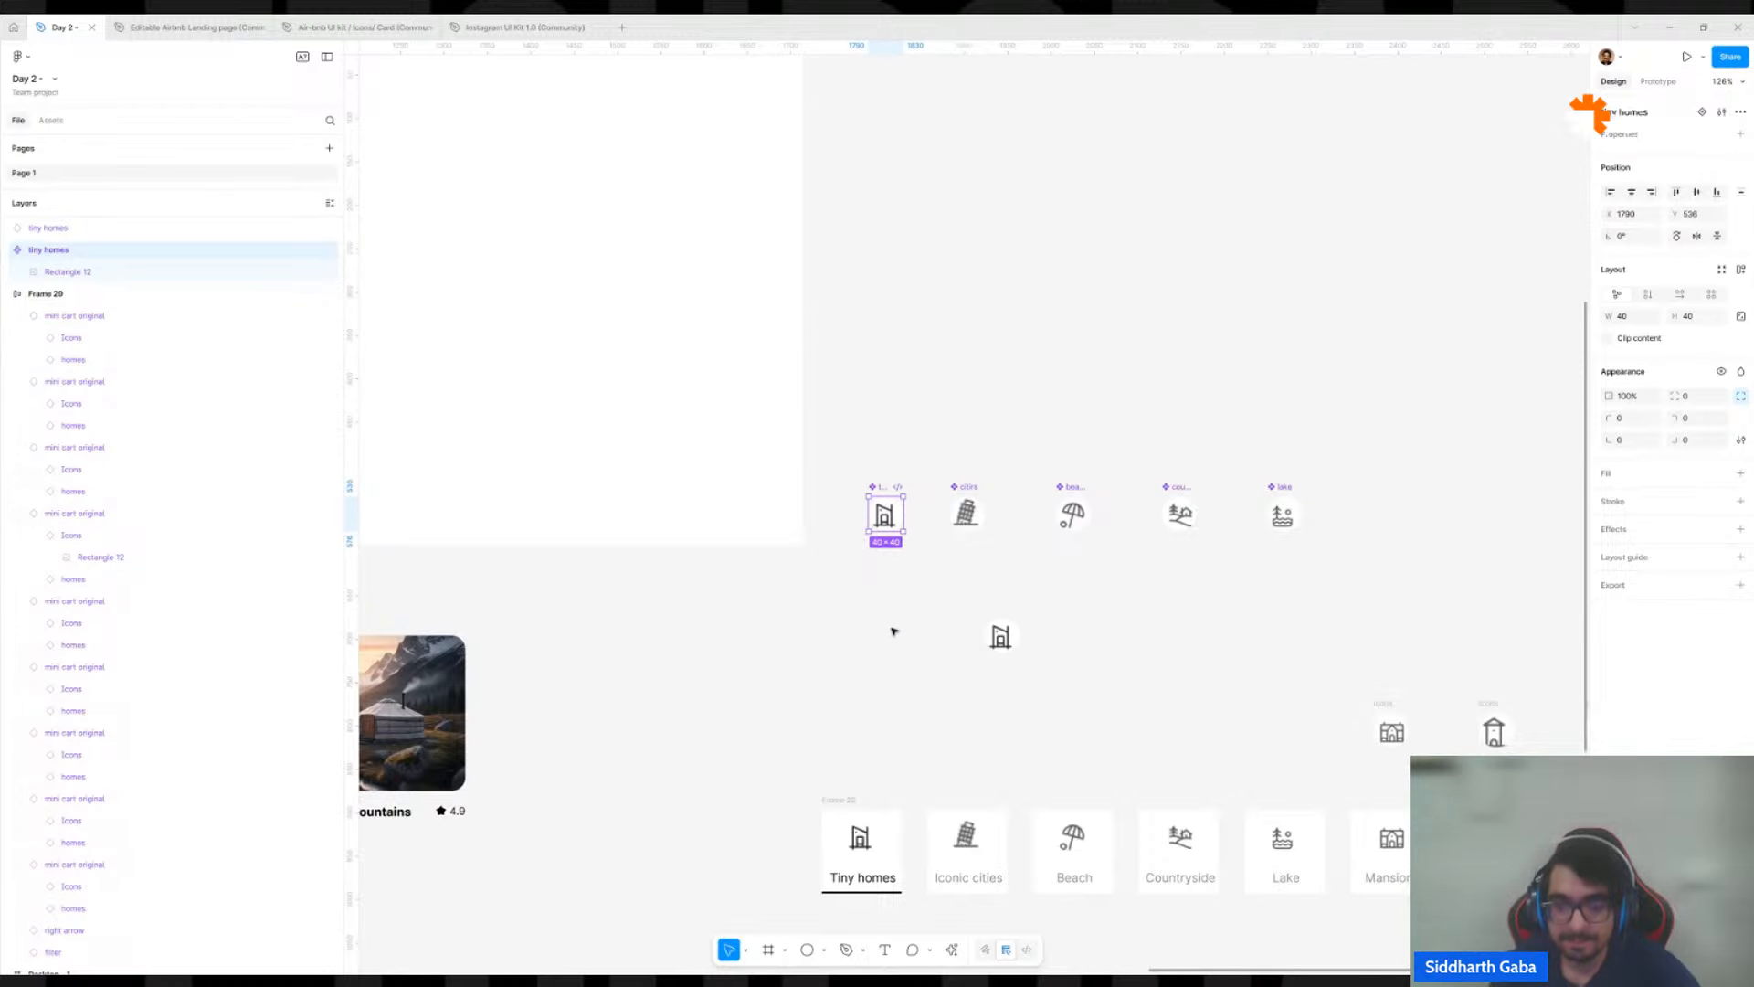
scroll(892, 627, "down", 5)
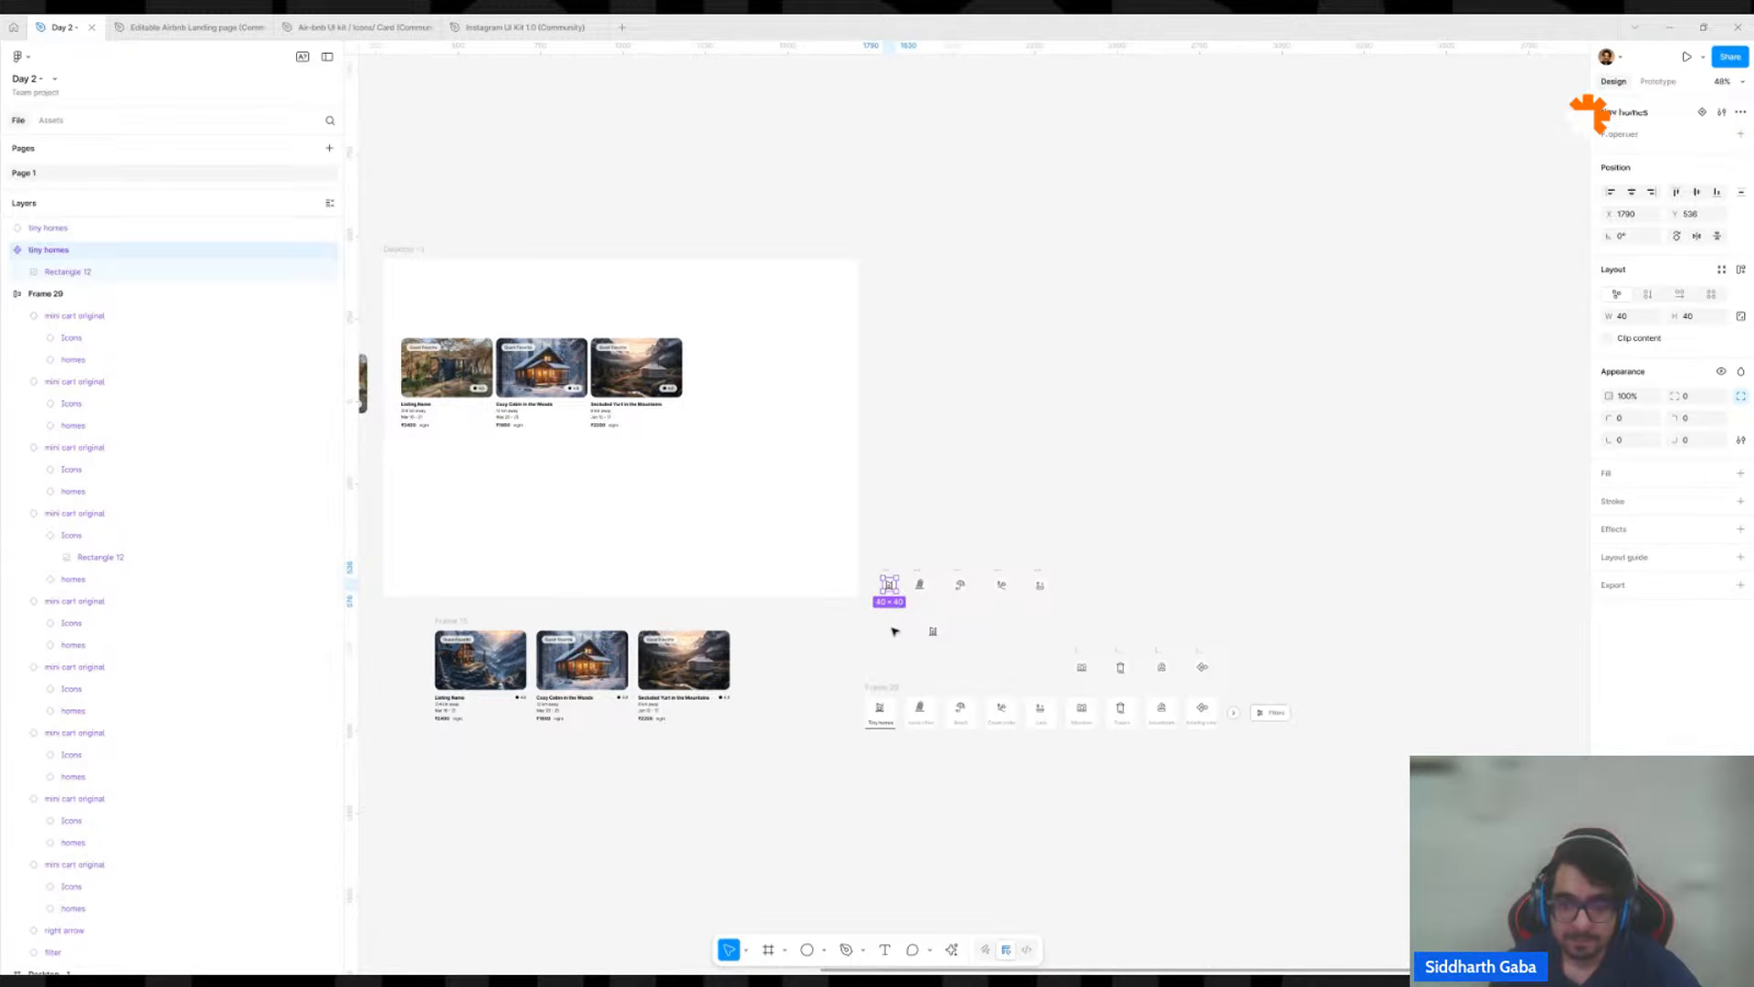
scroll(895, 631, "up", 4)
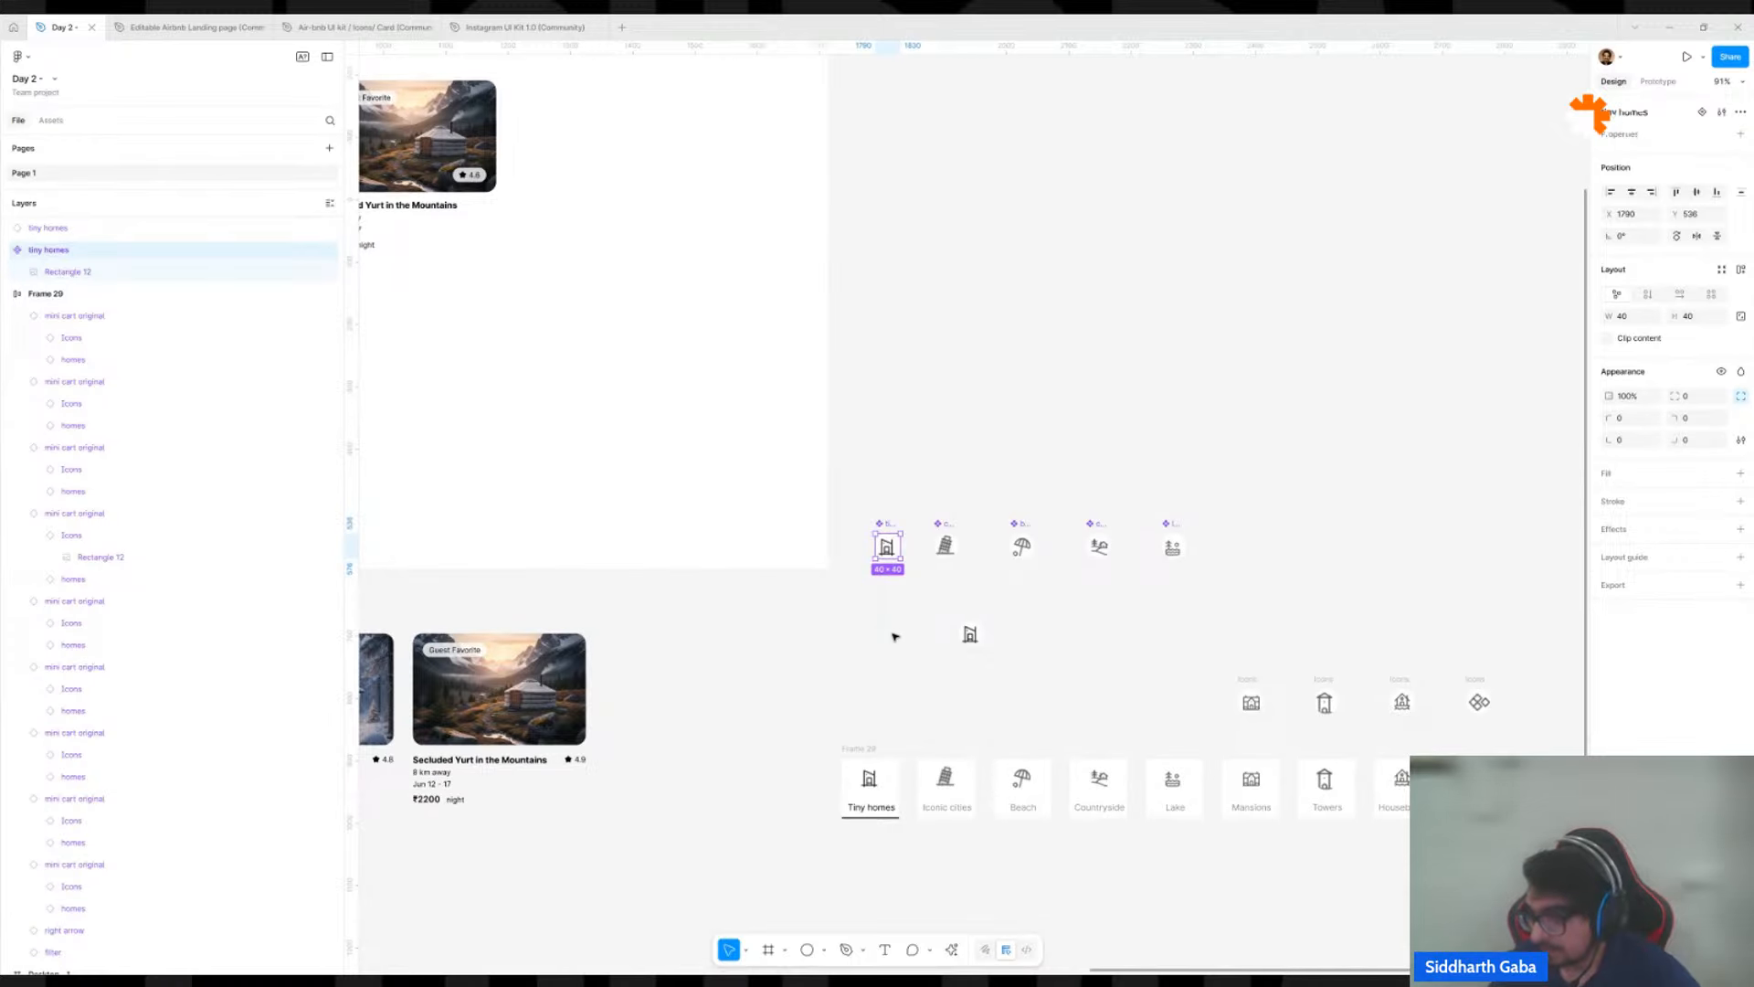
scroll(897, 643, "up", 5)
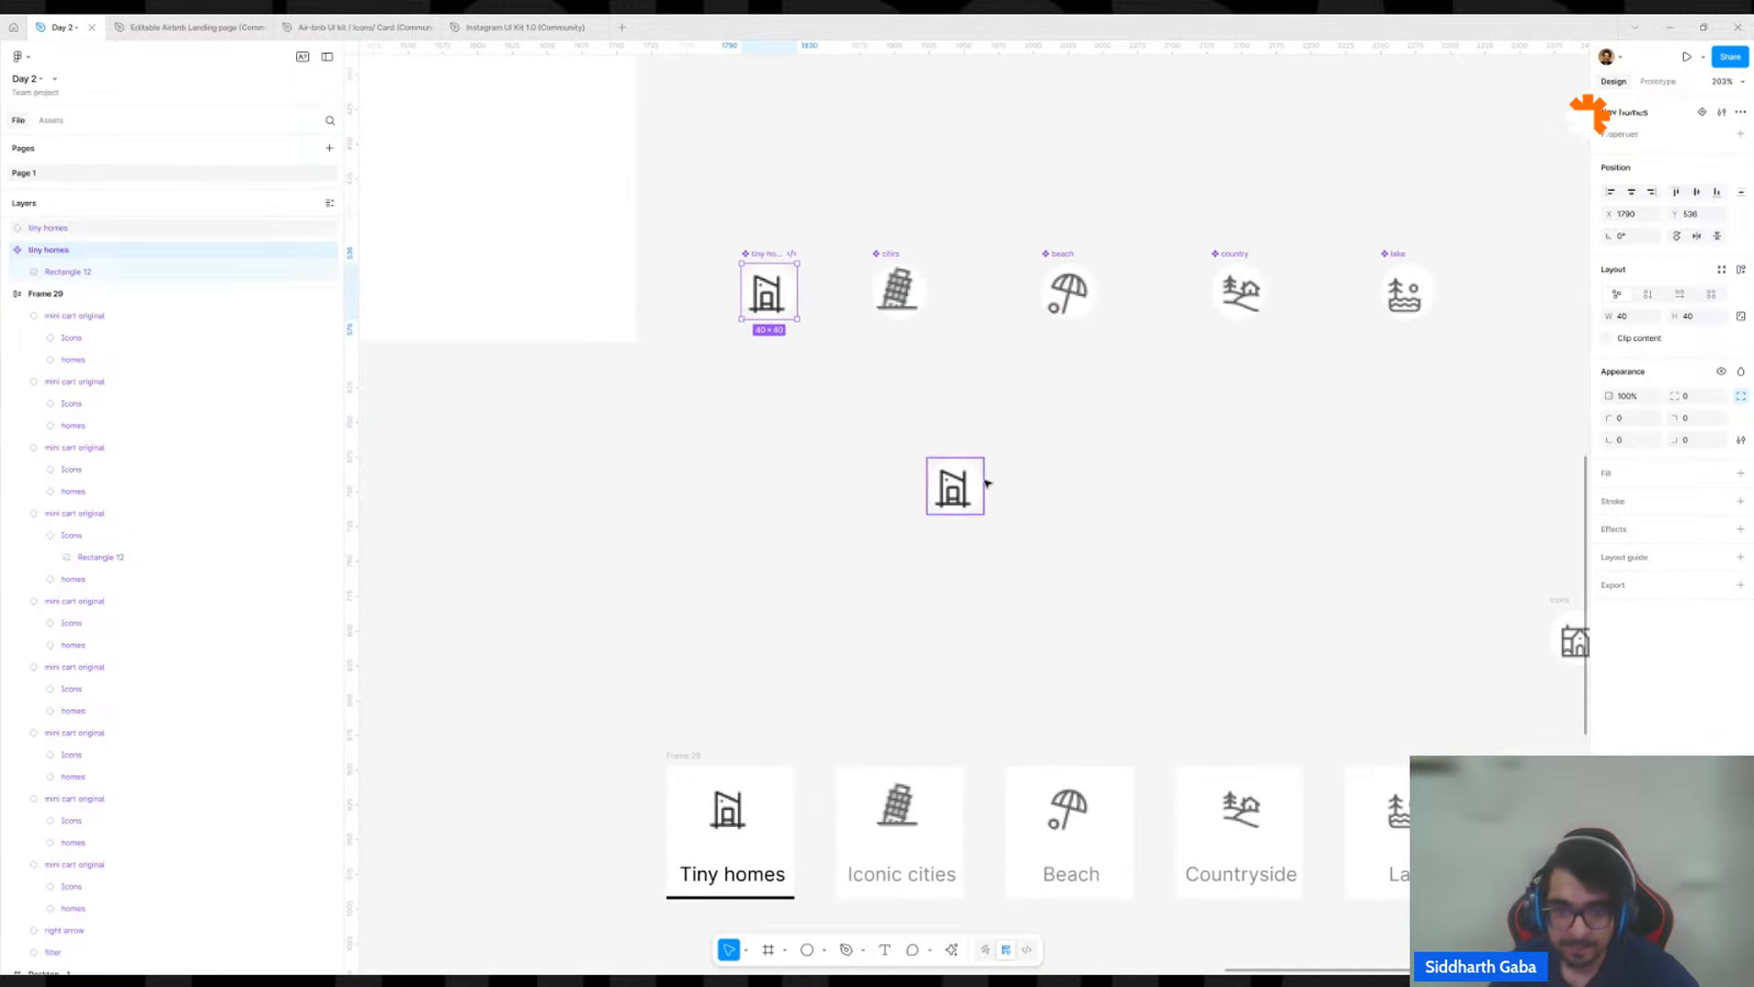
left_click(874, 658)
scroll(1037, 656, "down", 6)
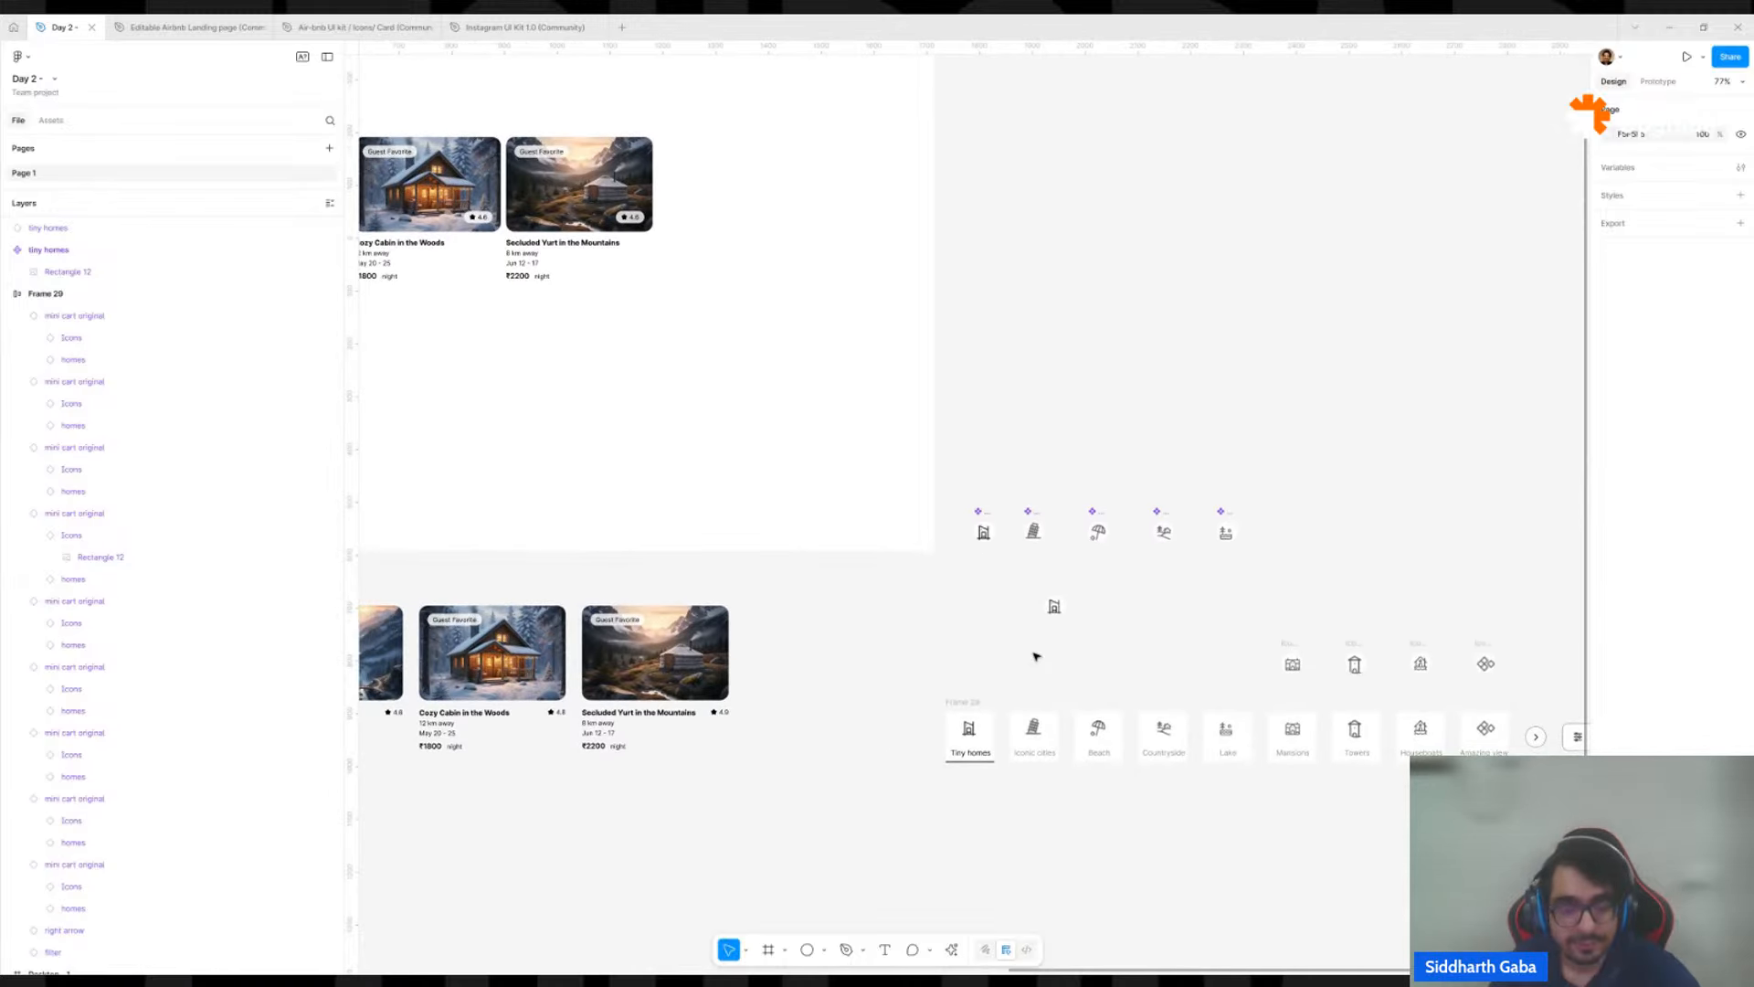
scroll(1037, 656, "down", 5)
scroll(781, 620, "up", 4)
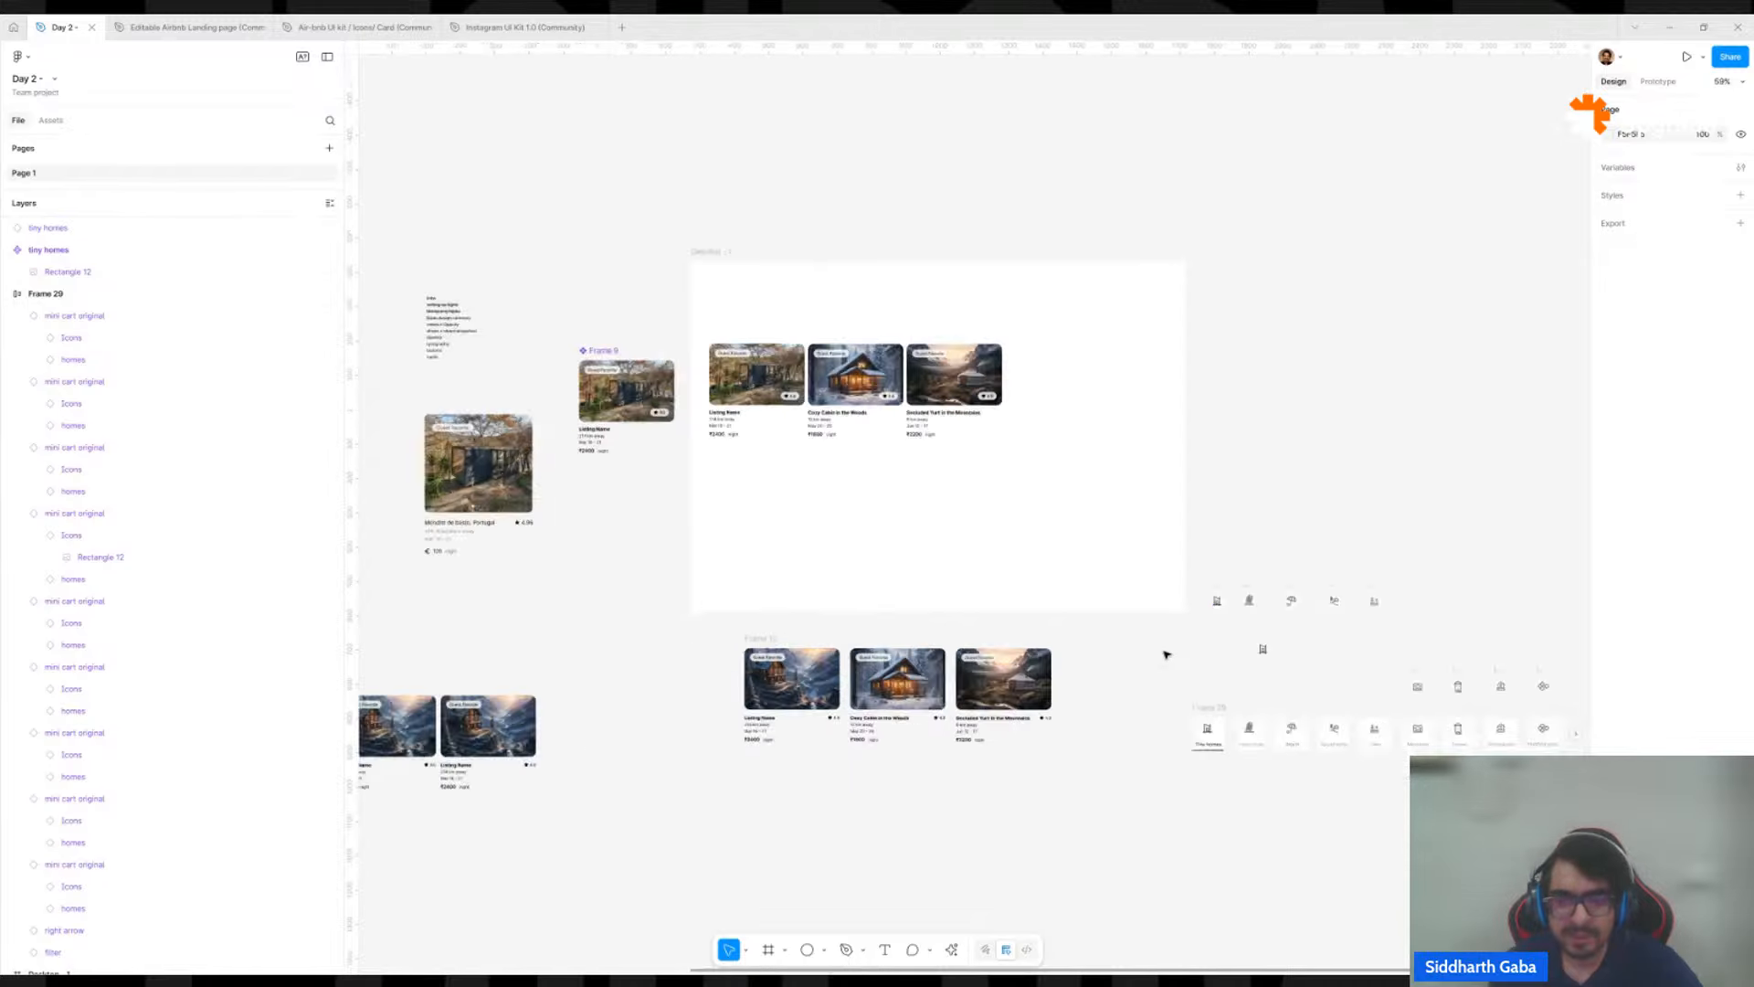
scroll(1206, 656, "down", 6)
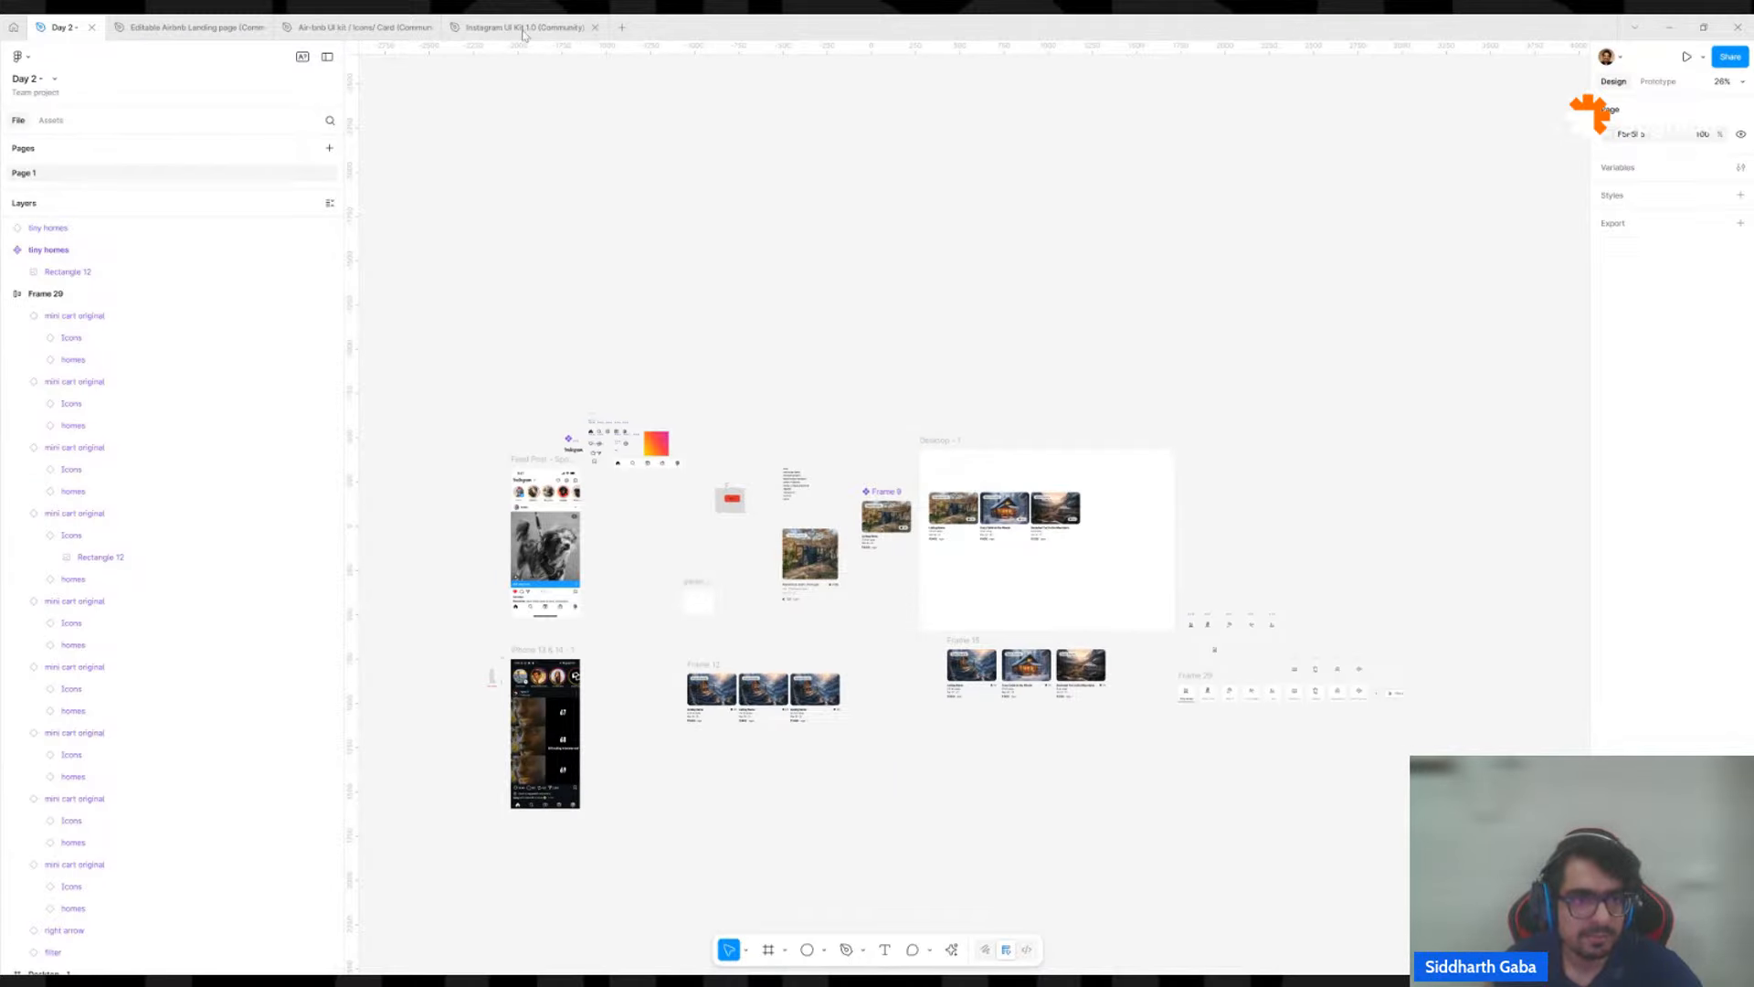
Copy the header group with the airbnb logo and search bar from the home page of the Air-bnb UI kit file.
left_click(314, 28)
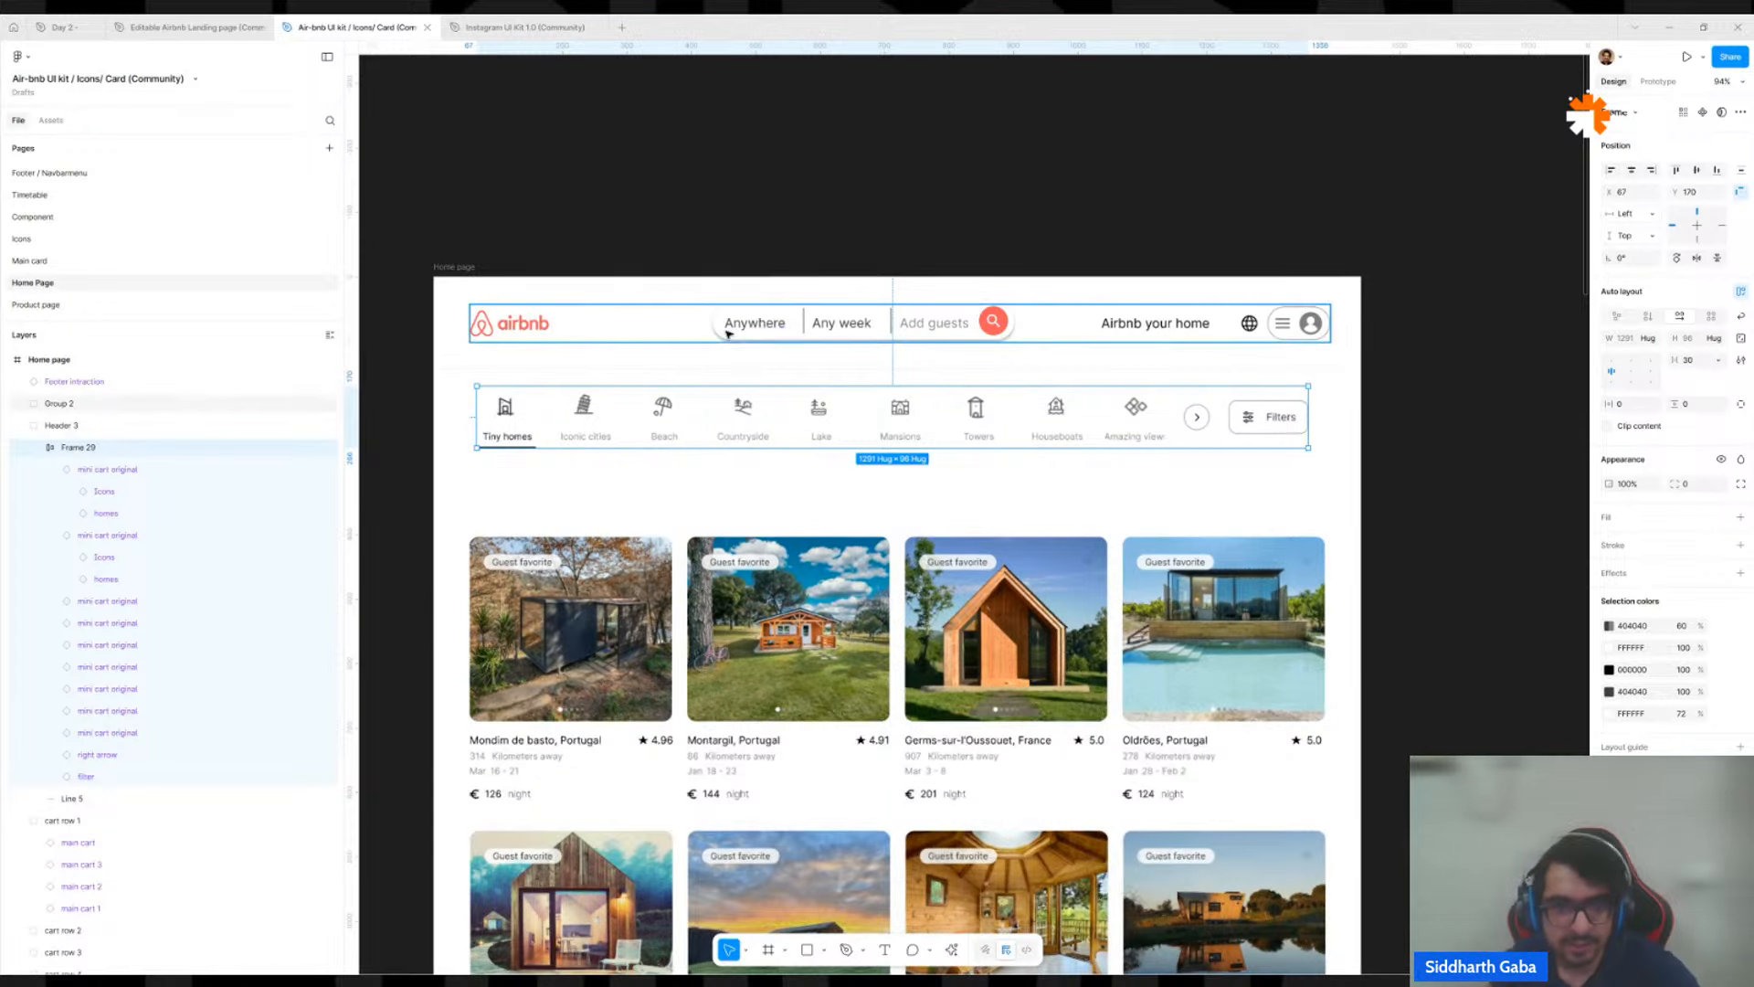
left_click(790, 336)
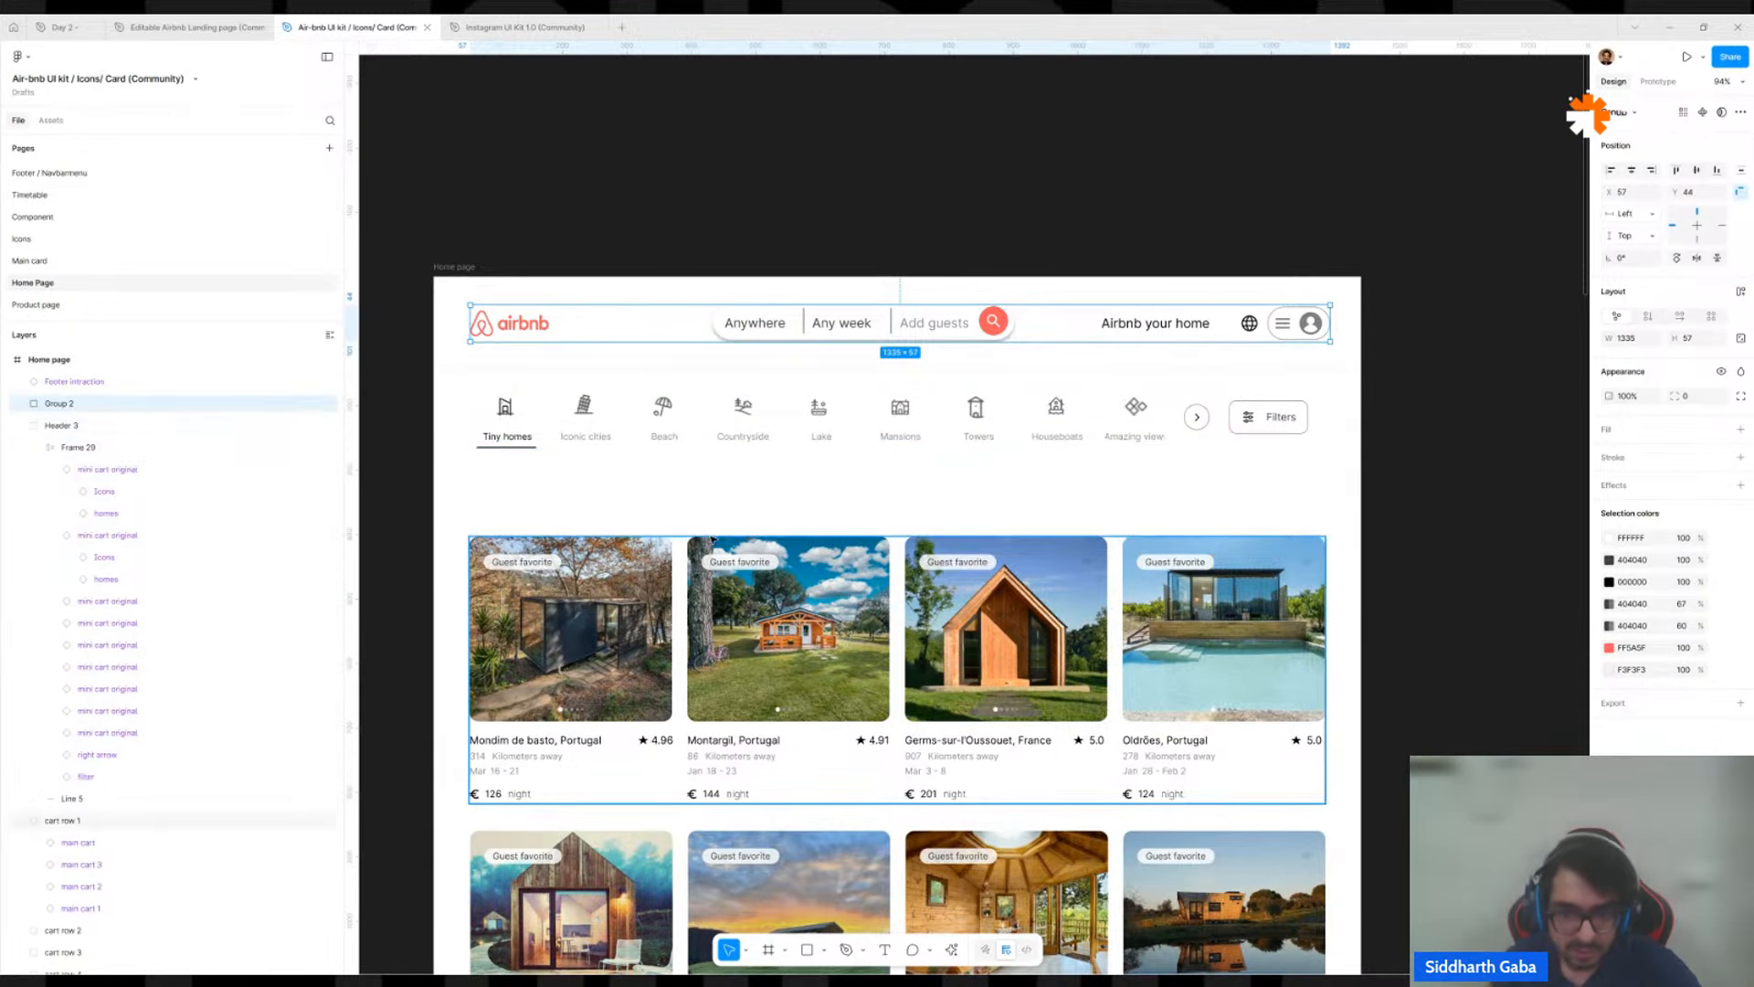
scroll(718, 491, "down", 1)
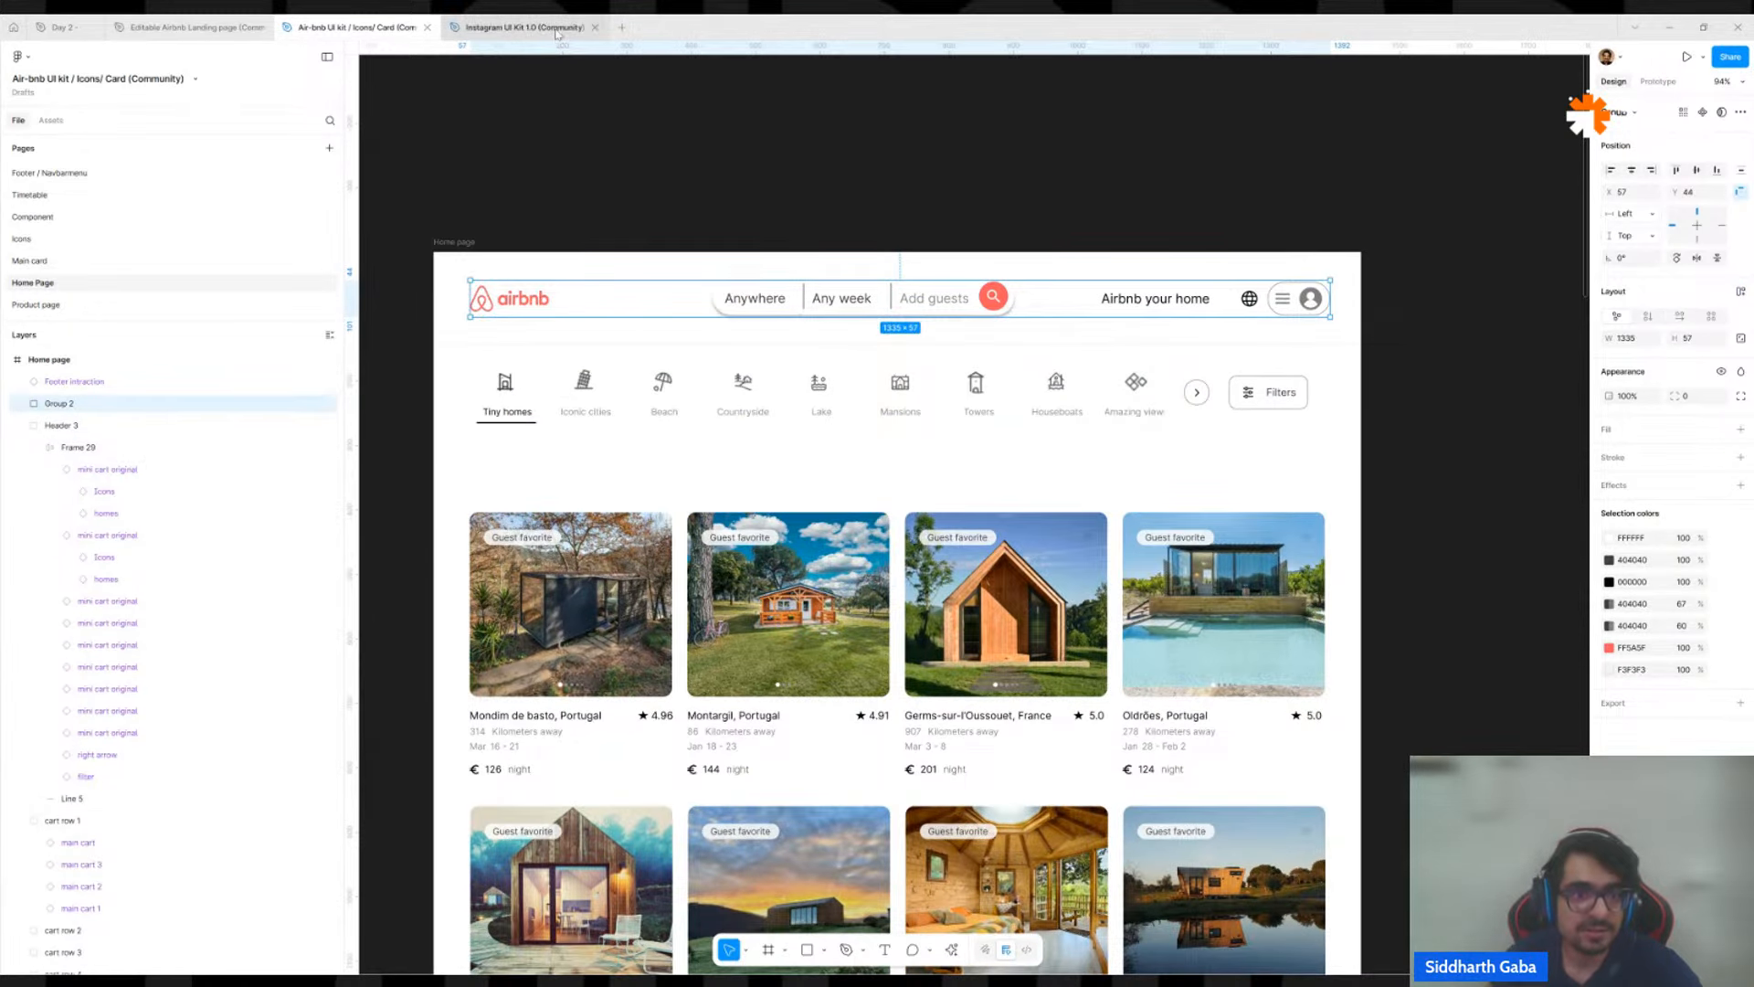
Paste the airbnb header group into the Day 2 file and place it on the empty canvas above the Desktop - 1 frame.
left_click(498, 27)
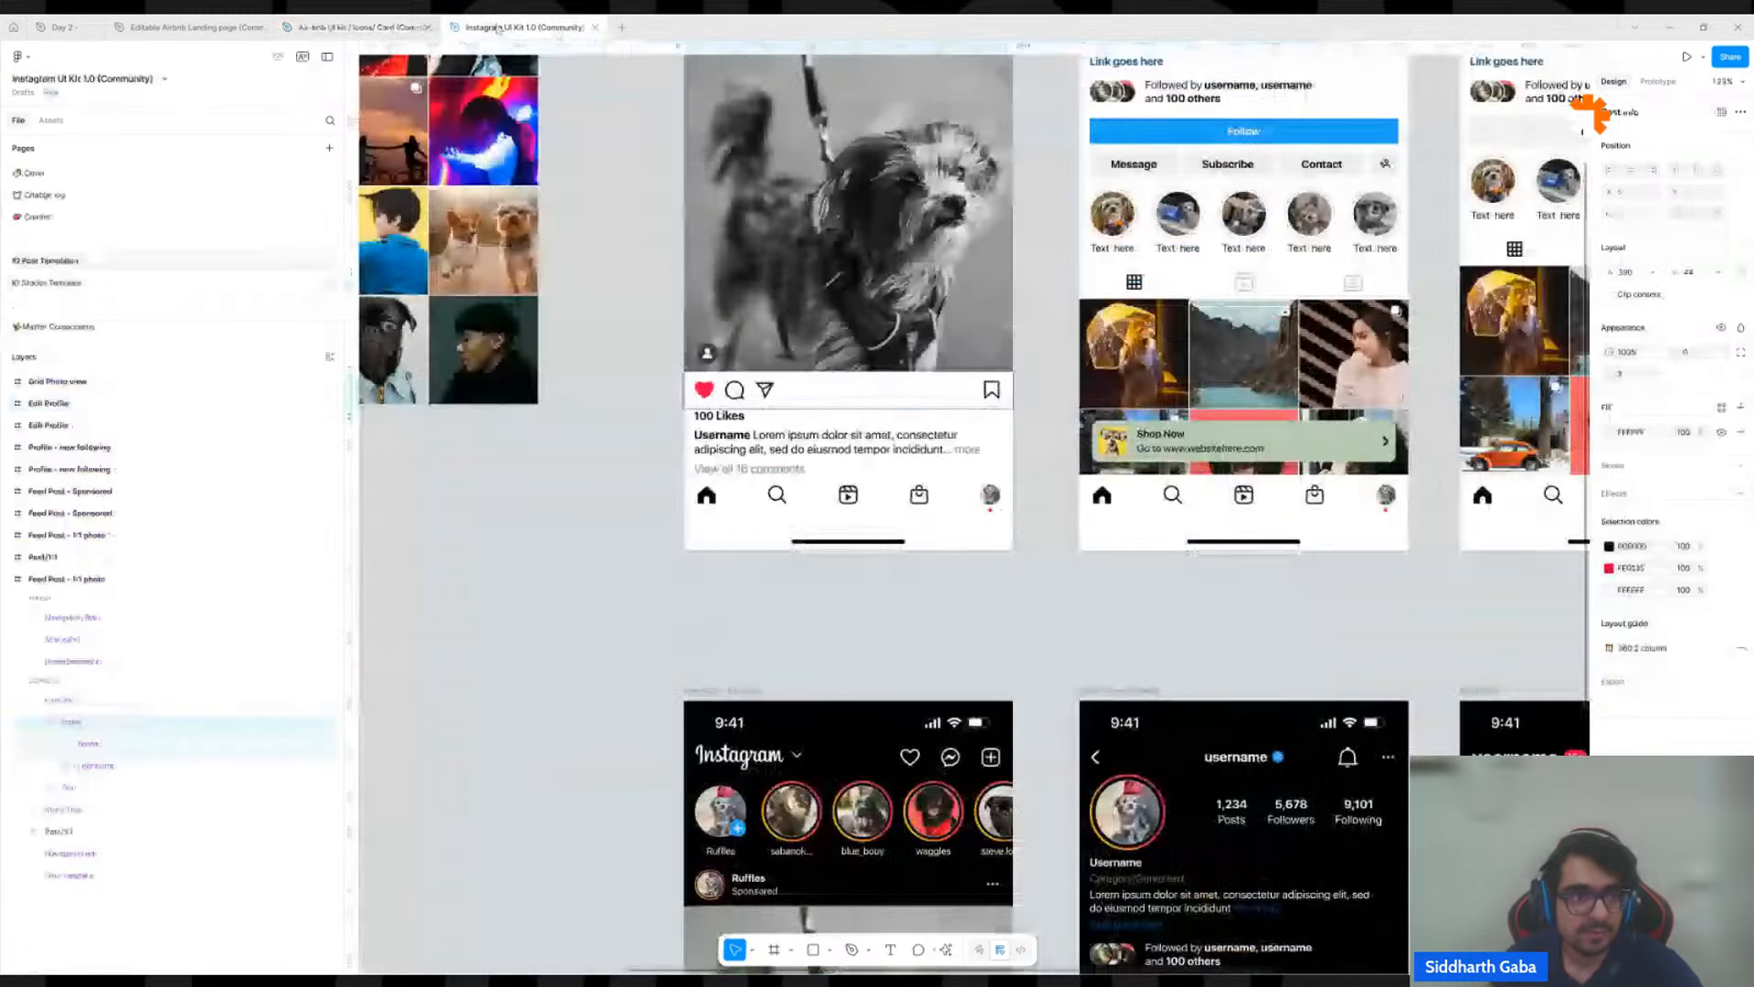
left_click(14, 28)
left_click(63, 27)
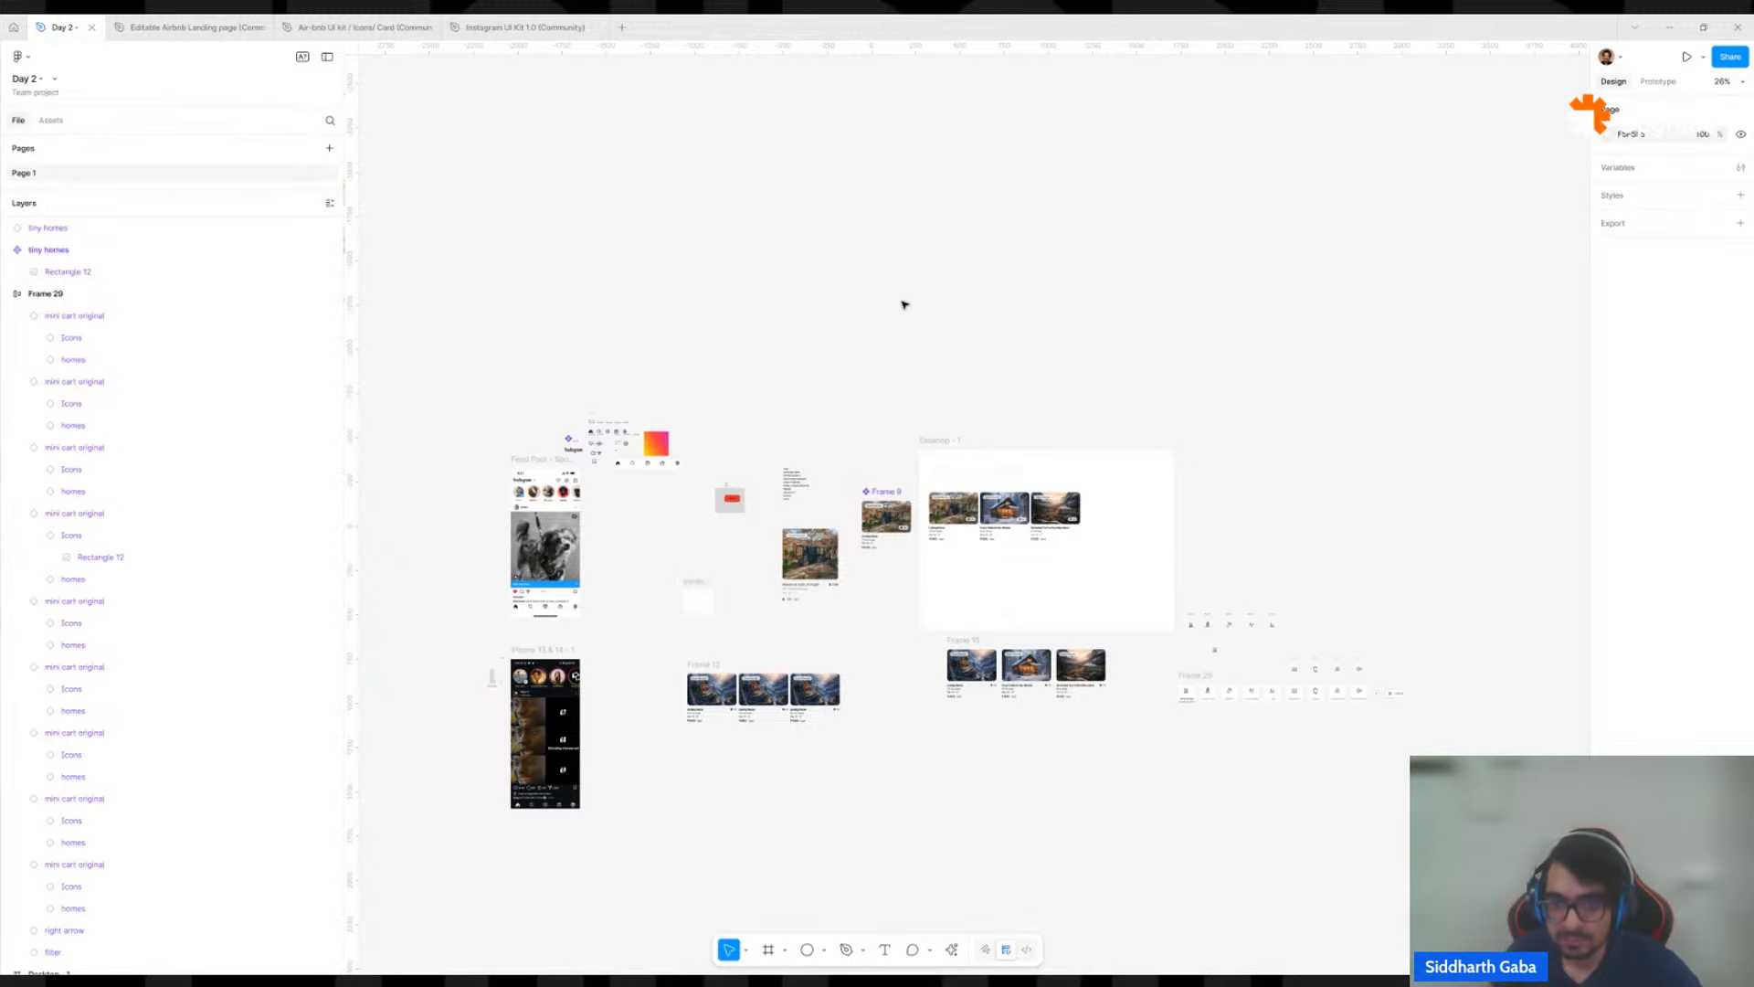
scroll(1107, 411, "up", 5)
key("ctrl+v")
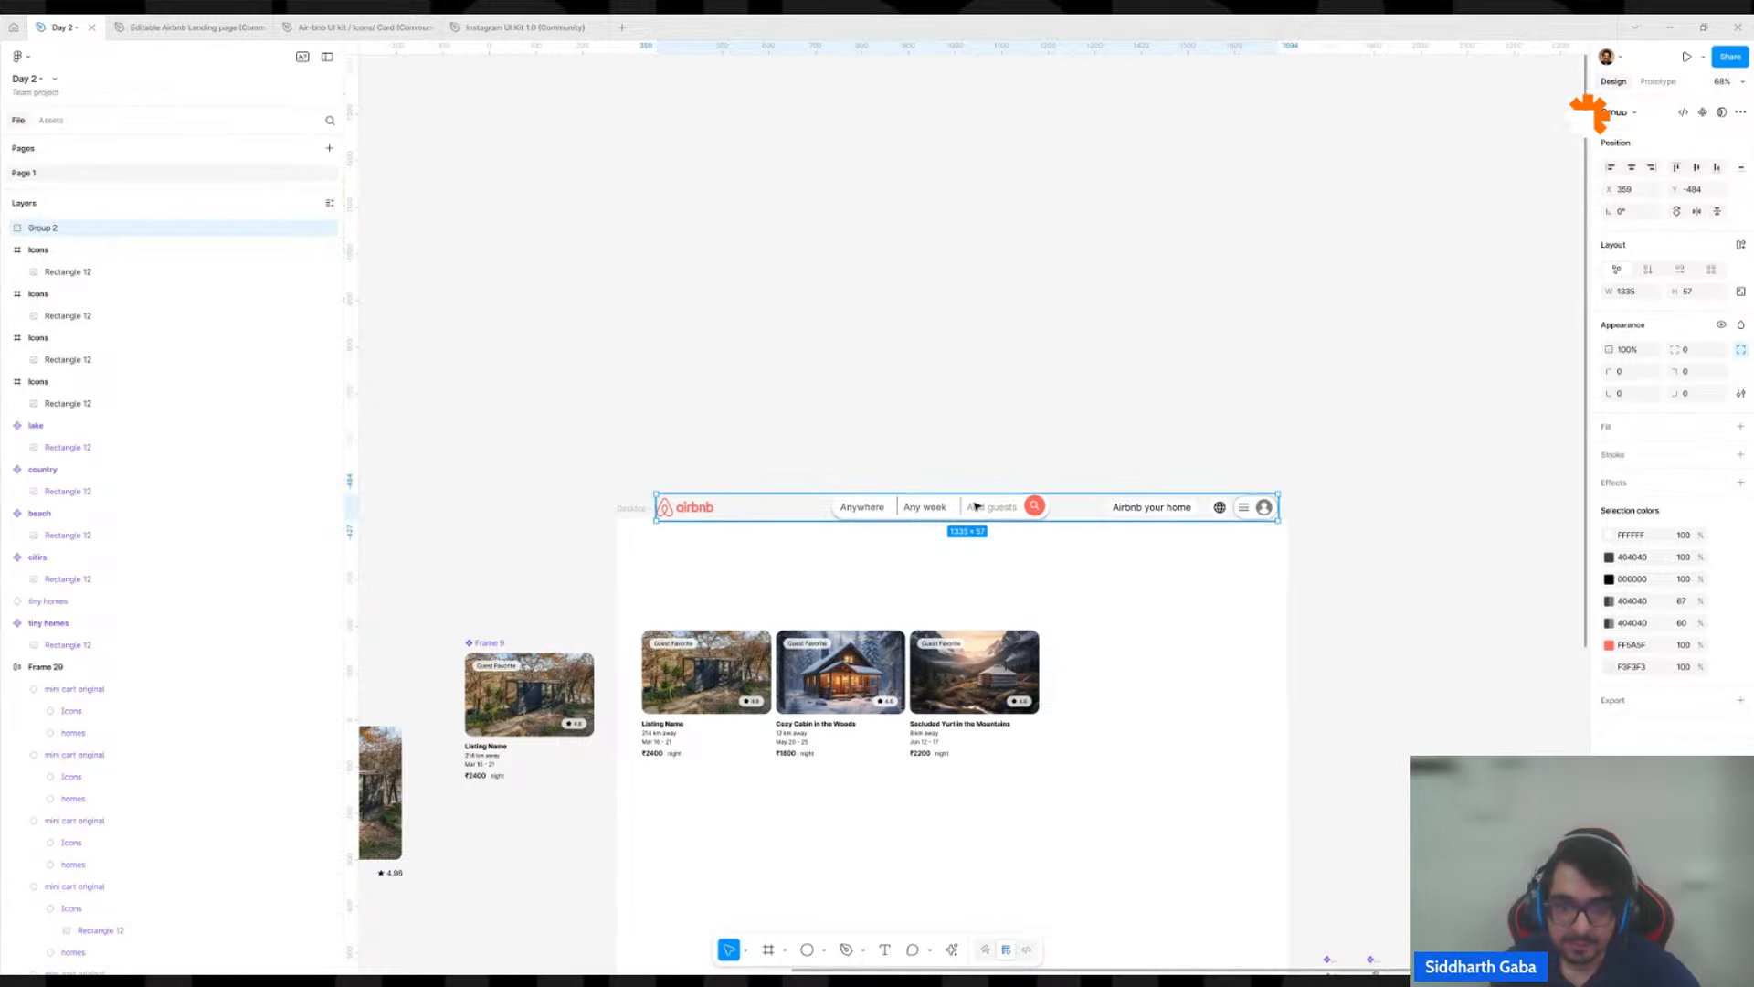
left_click_drag(976, 509, 966, 365)
left_click(917, 463)
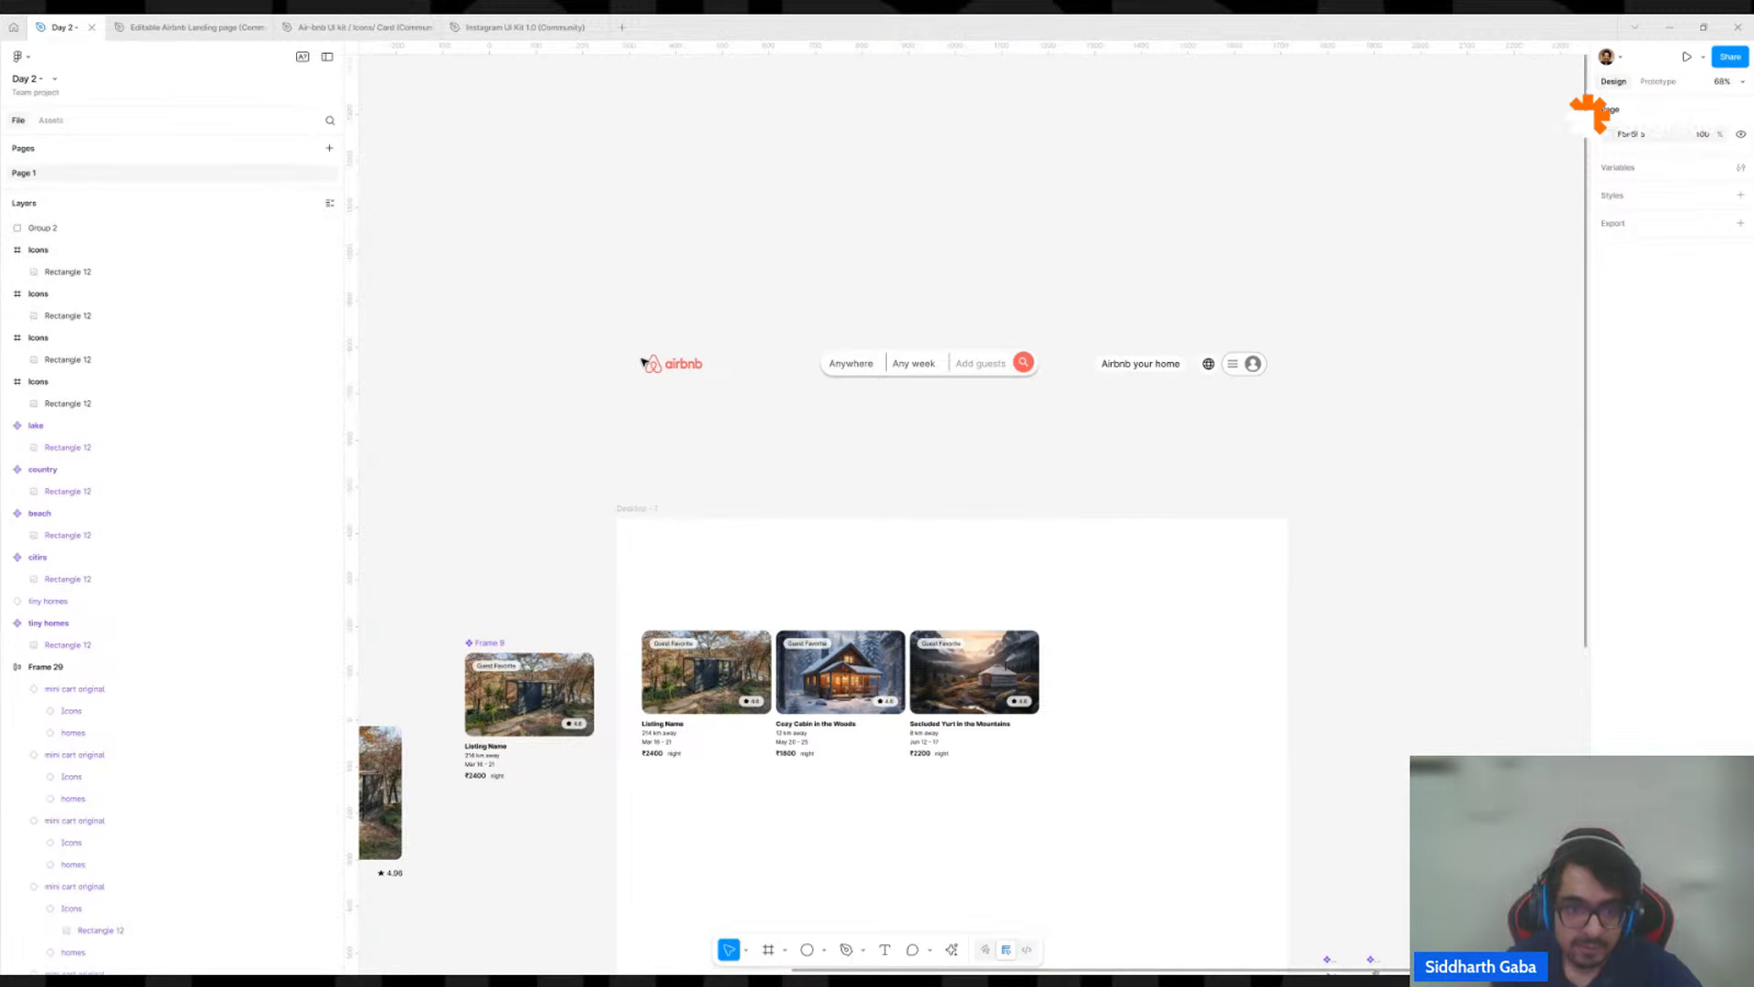
Place a copy of the airbnb logo from the pasted header in the upper corner of the Desktop - 1 frame.
left_click(680, 369)
double_click(680, 369)
double_click(681, 370)
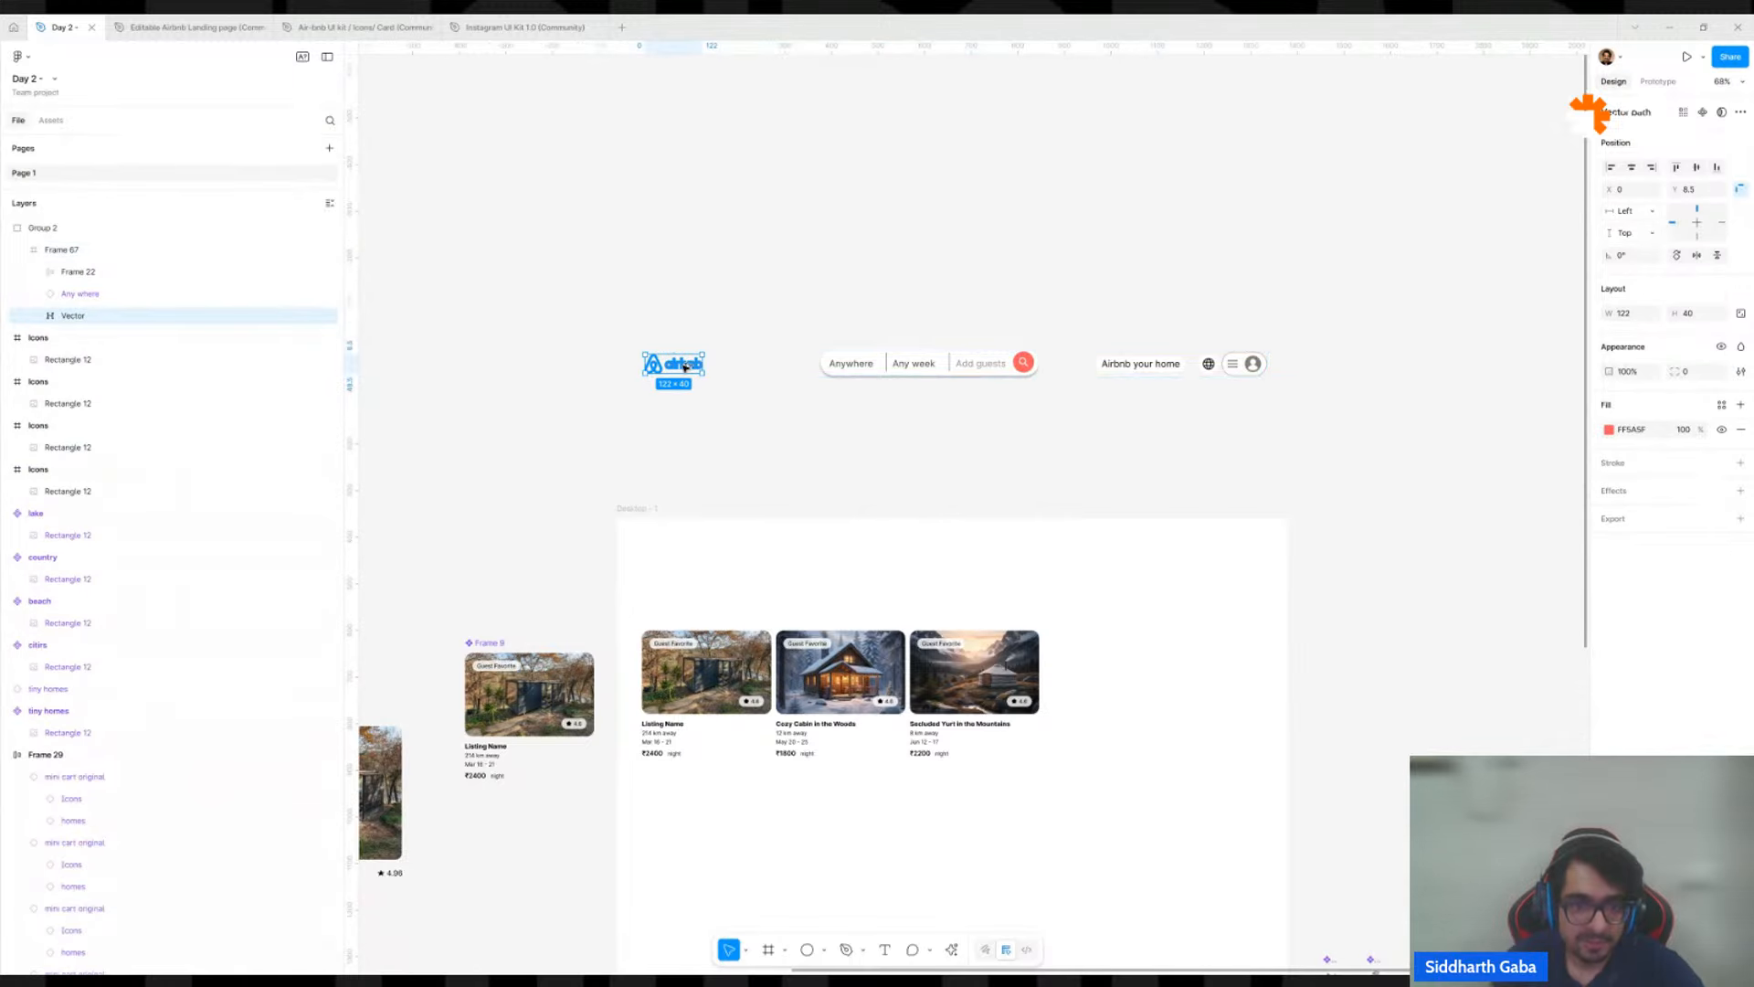
left_click_drag(684, 369, 691, 550)
left_click(746, 460)
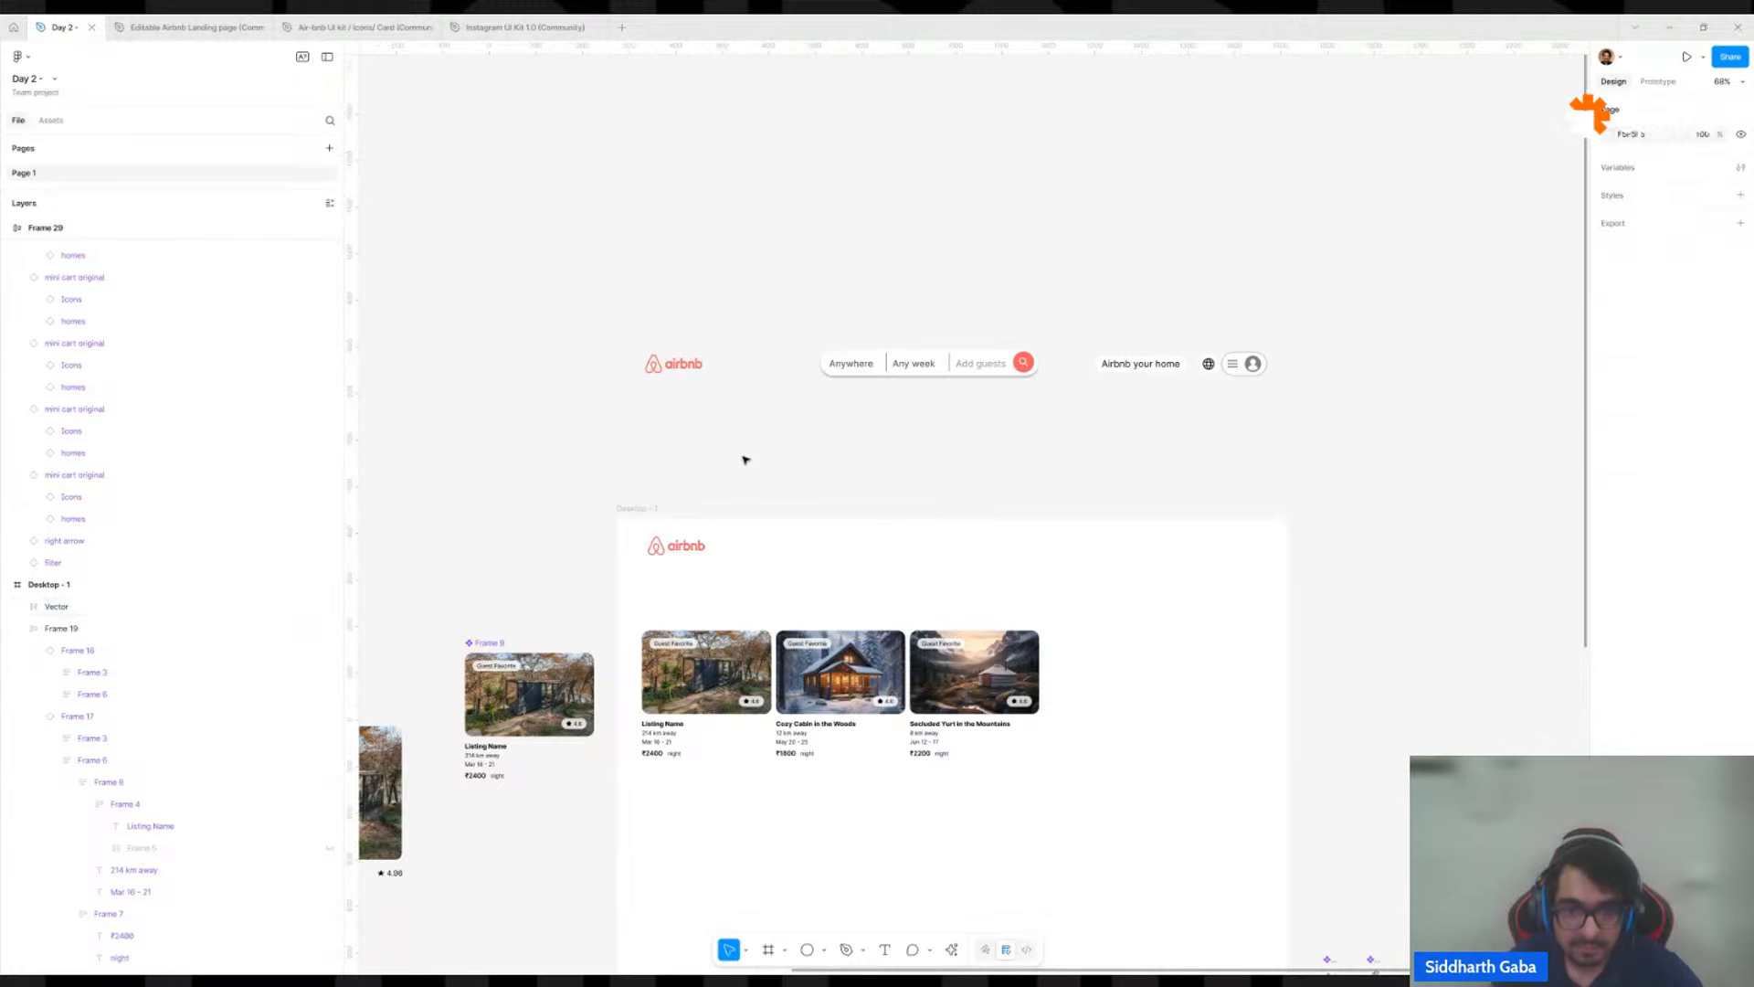
Copy the Anywhere text from the header's search bar into Desktop - 1 beside the logo and wrap it in auto layout.
double_click(913, 369)
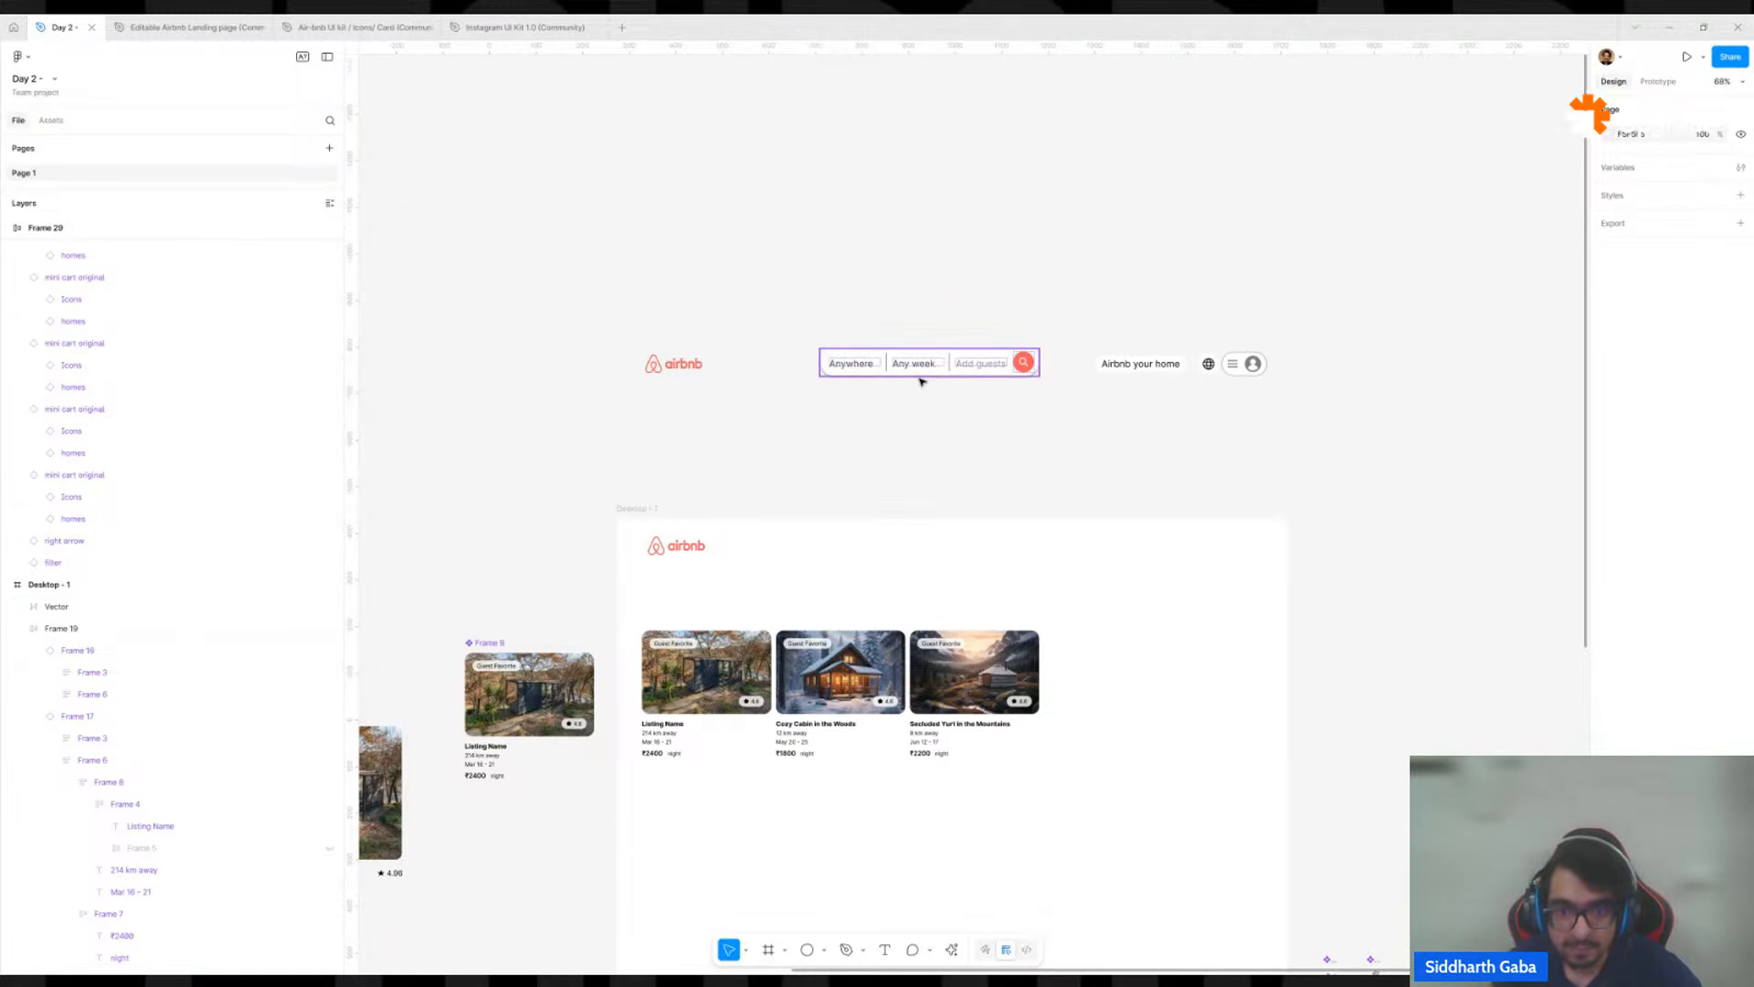
left_click_drag(928, 411, 826, 353)
left_click(751, 308, "ctrl")
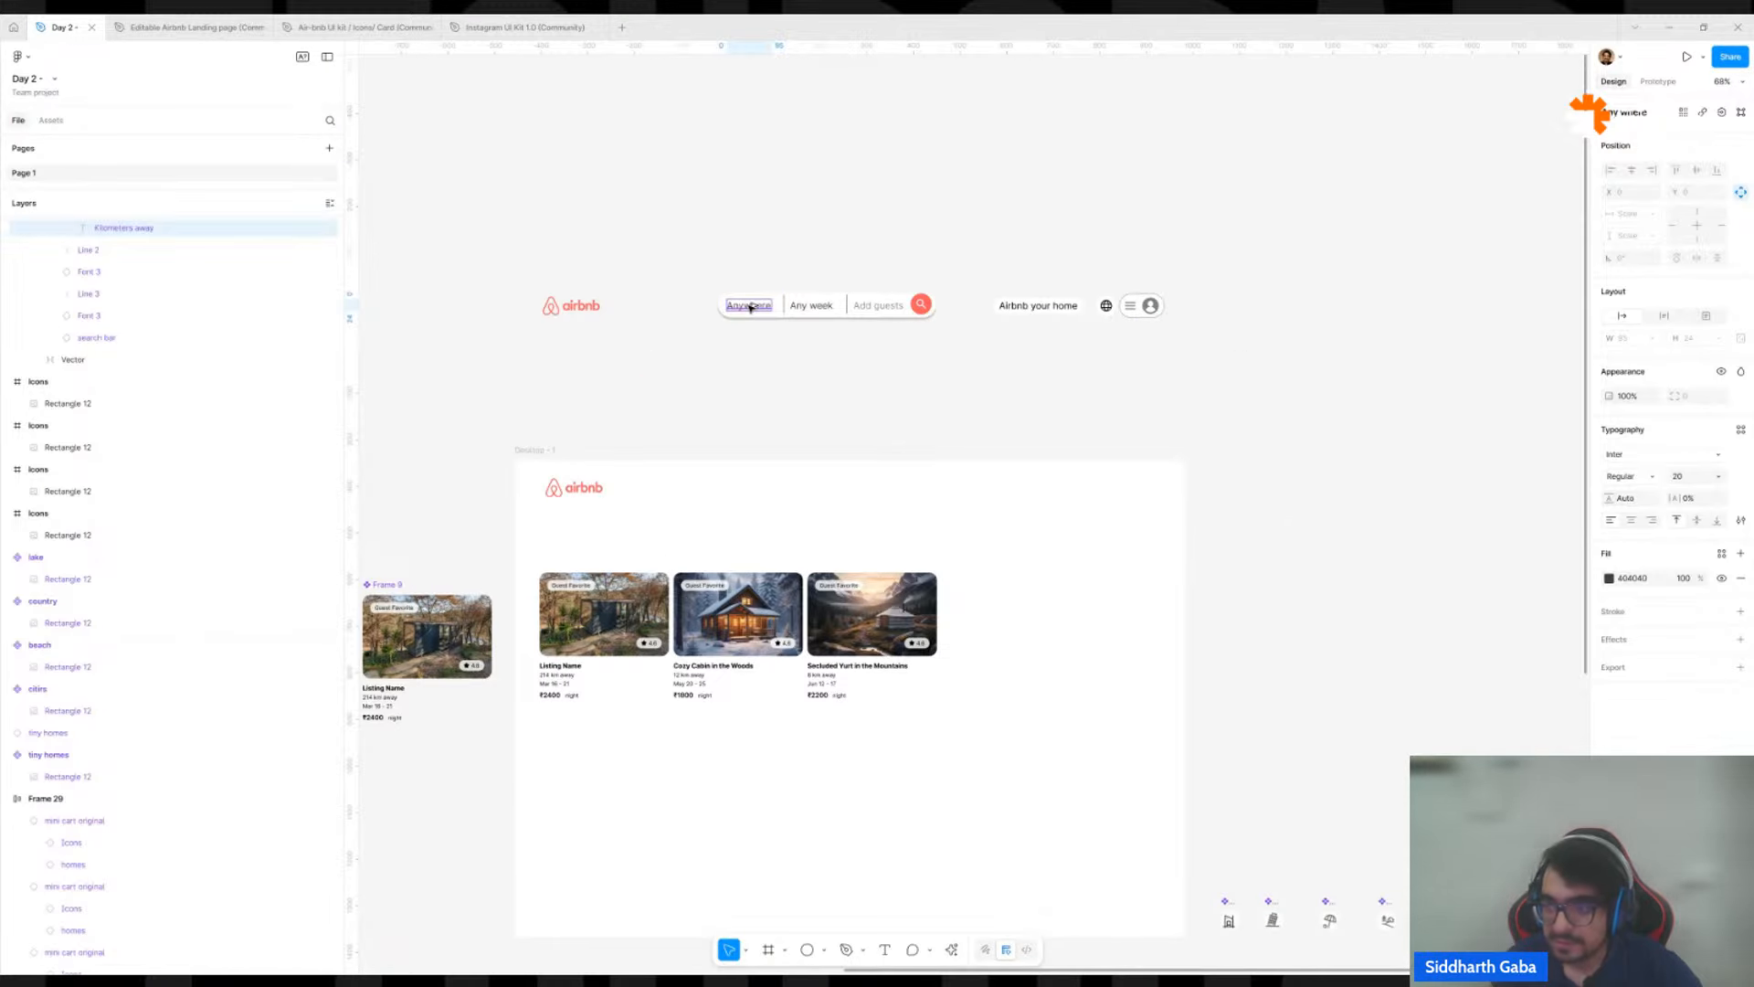
left_click_drag(751, 308, 731, 573)
scroll(765, 440, "up", 5)
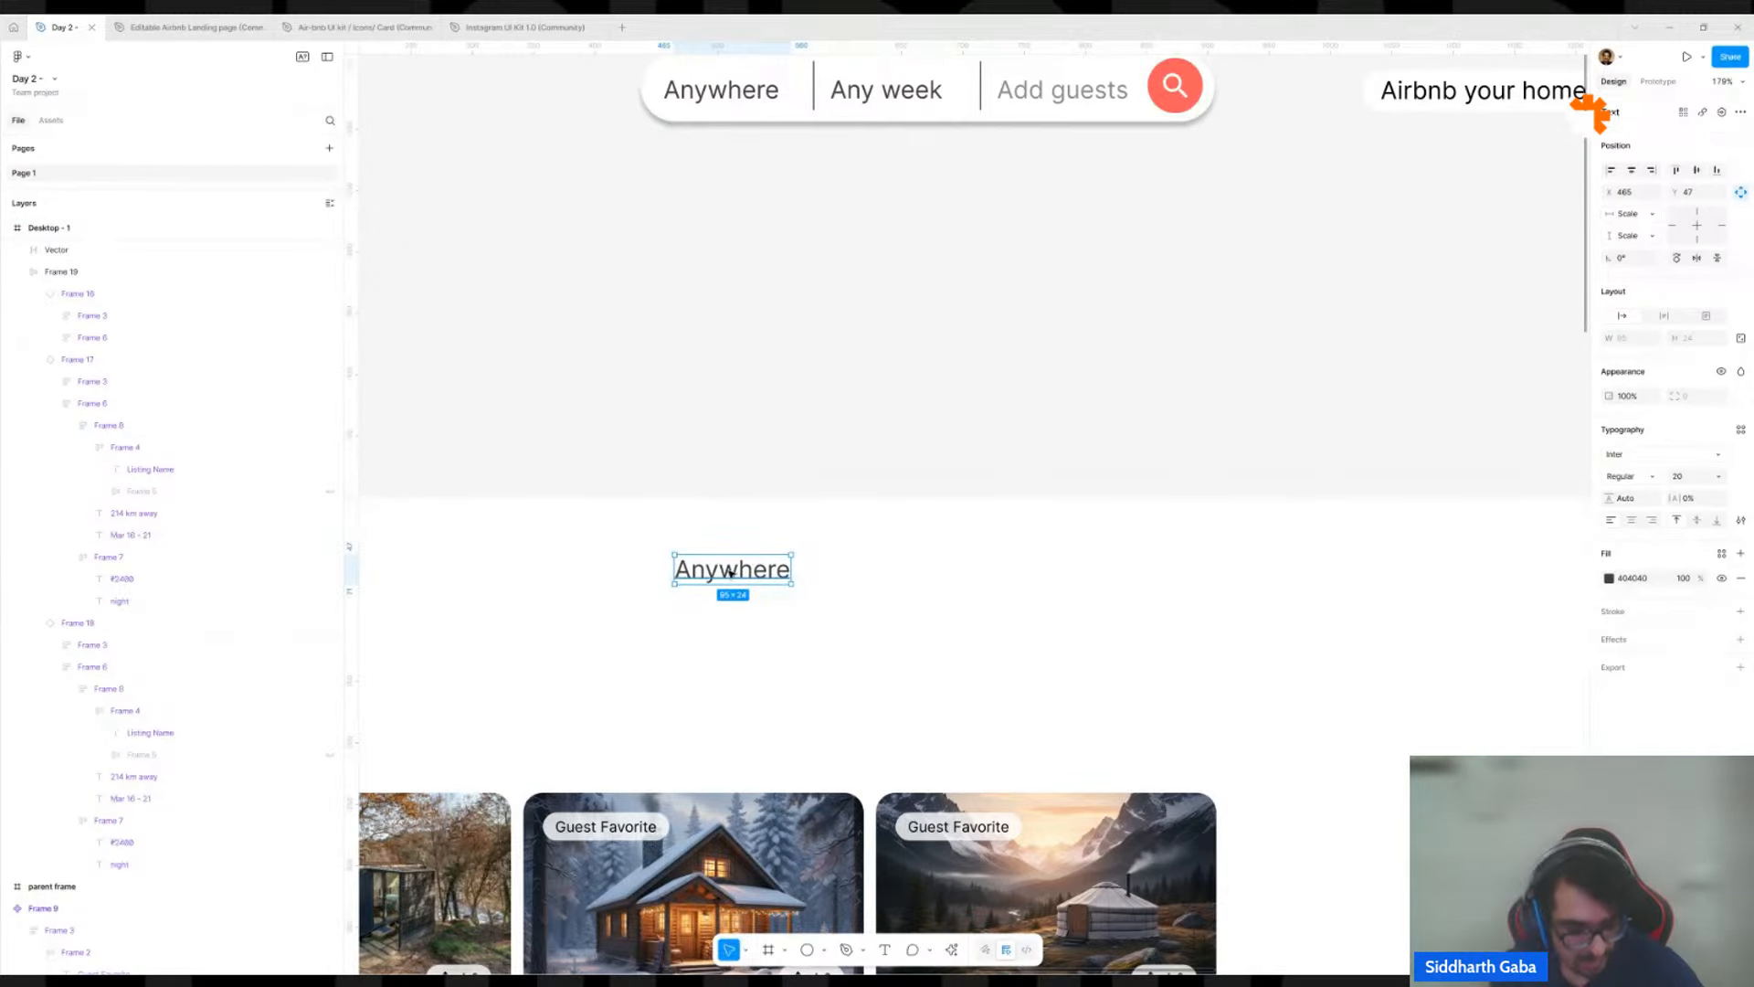
key("shift+a")
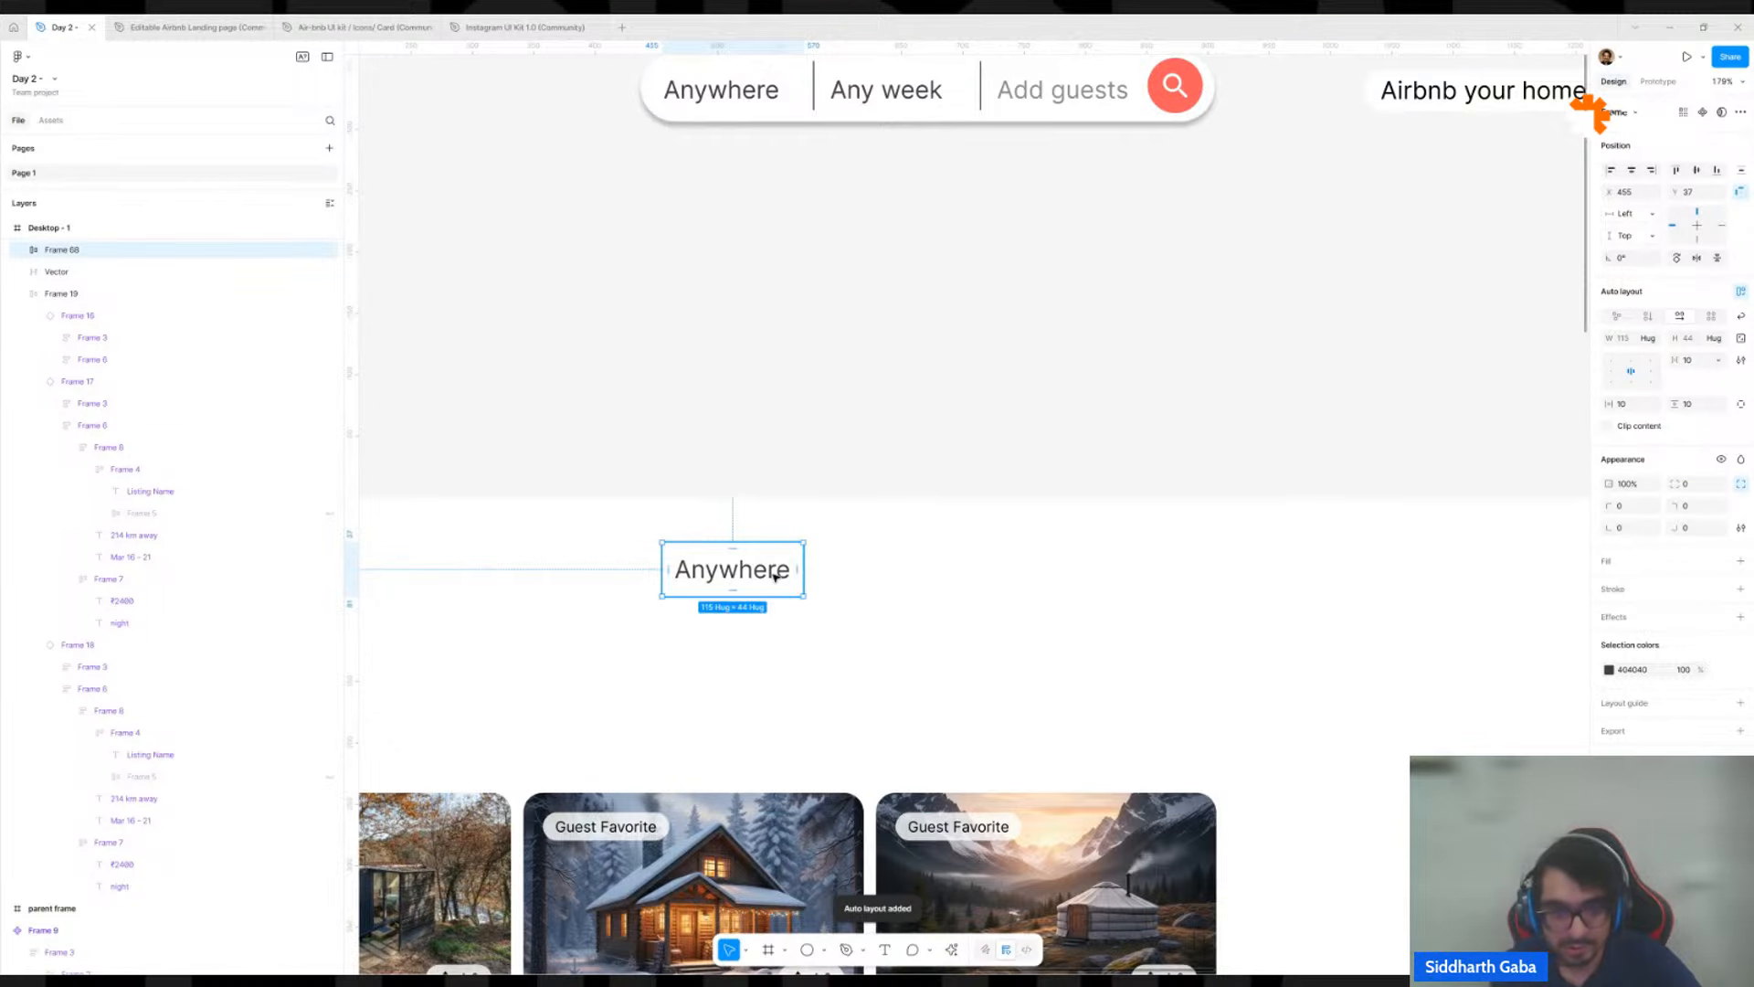
Duplicate the Anywhere text inside its auto layout frame and change the copy to "Any Week".
double_click(774, 575)
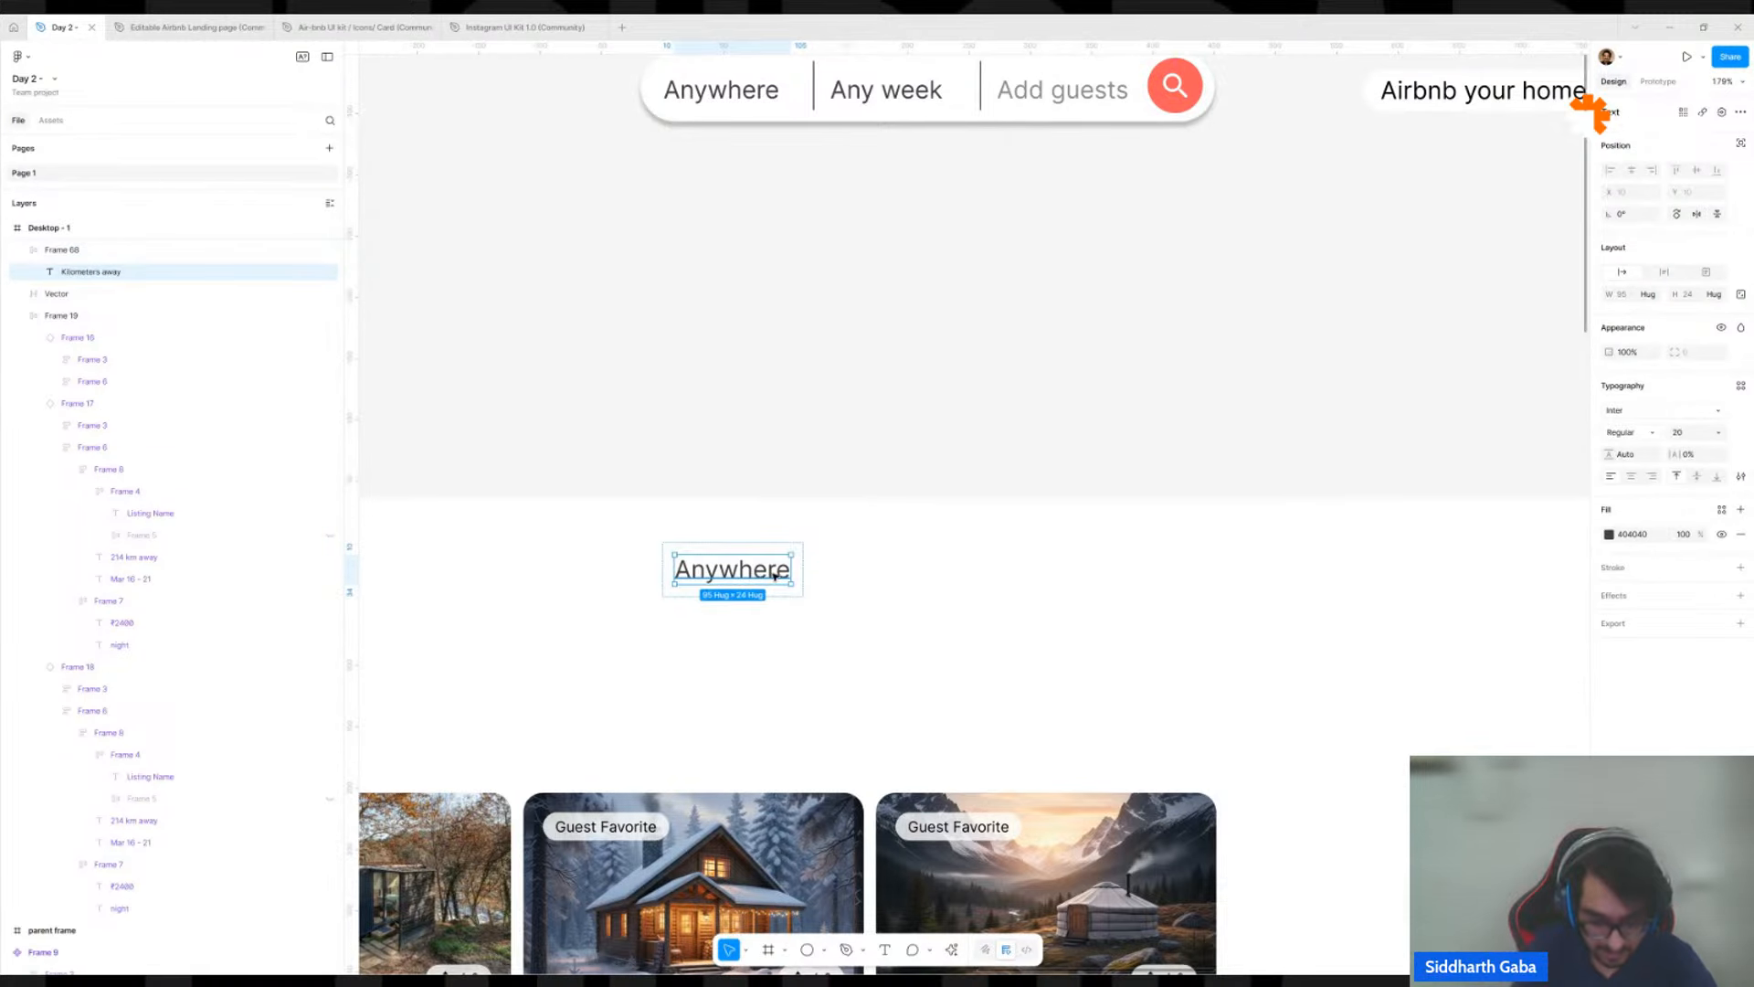
key("ctrl+d")
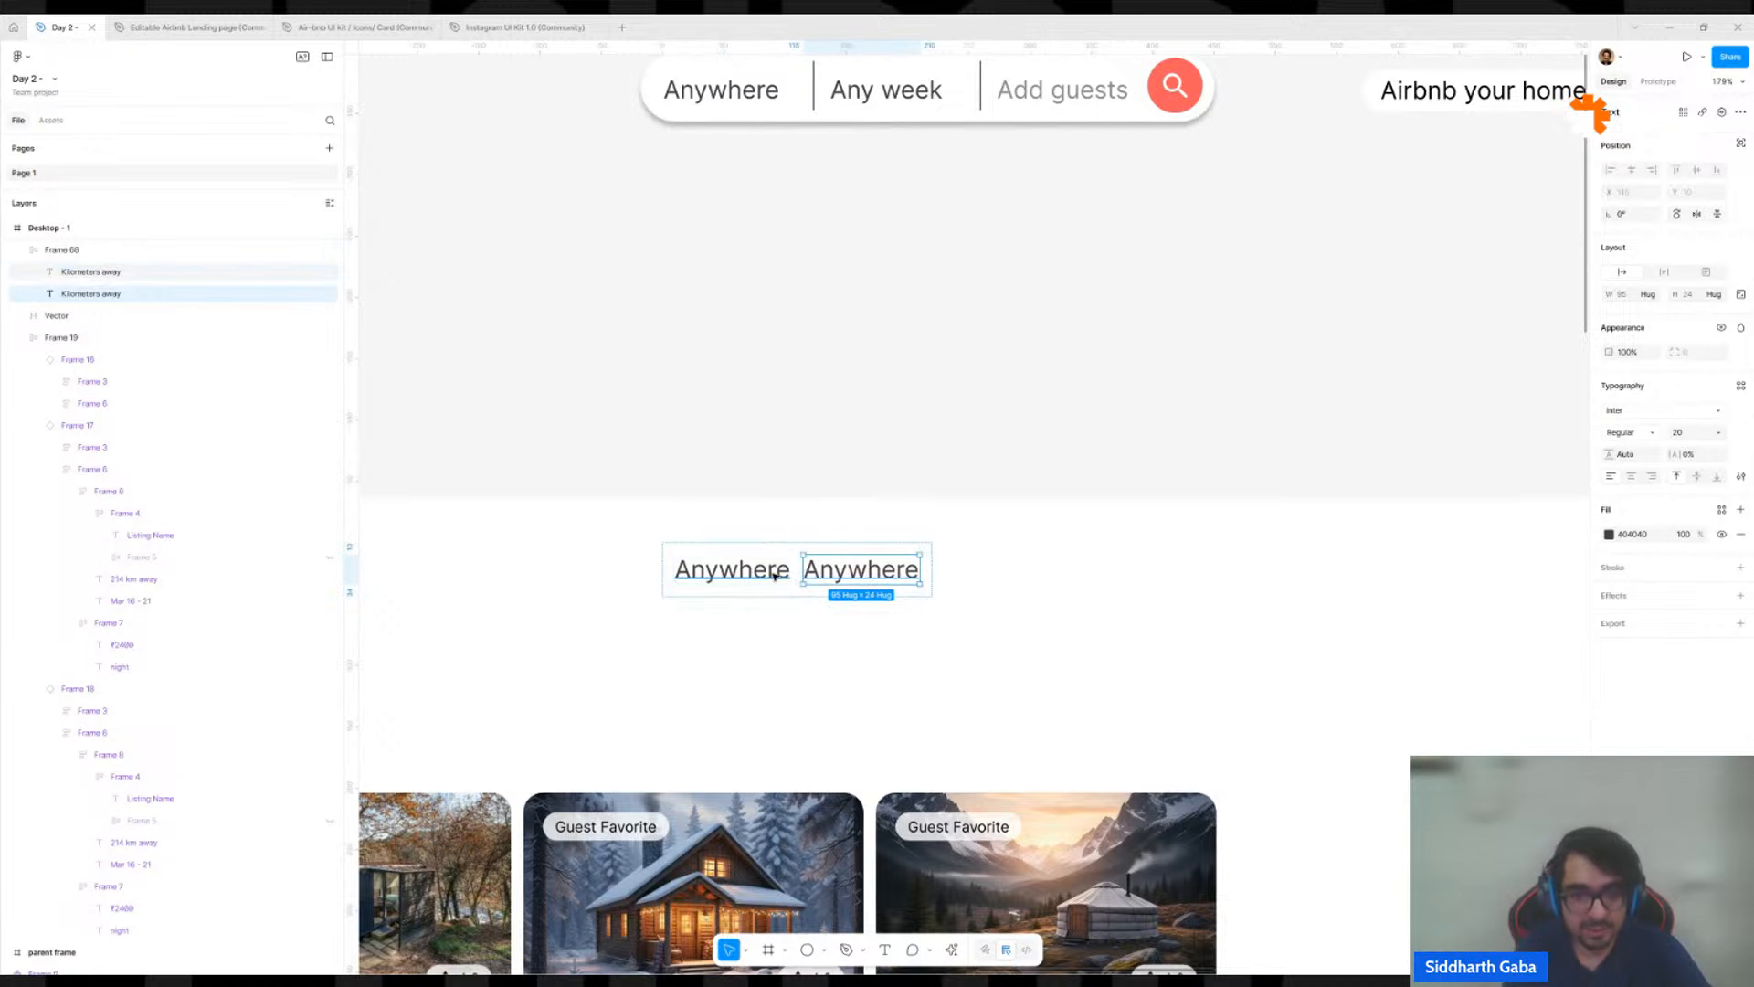
double_click(843, 572)
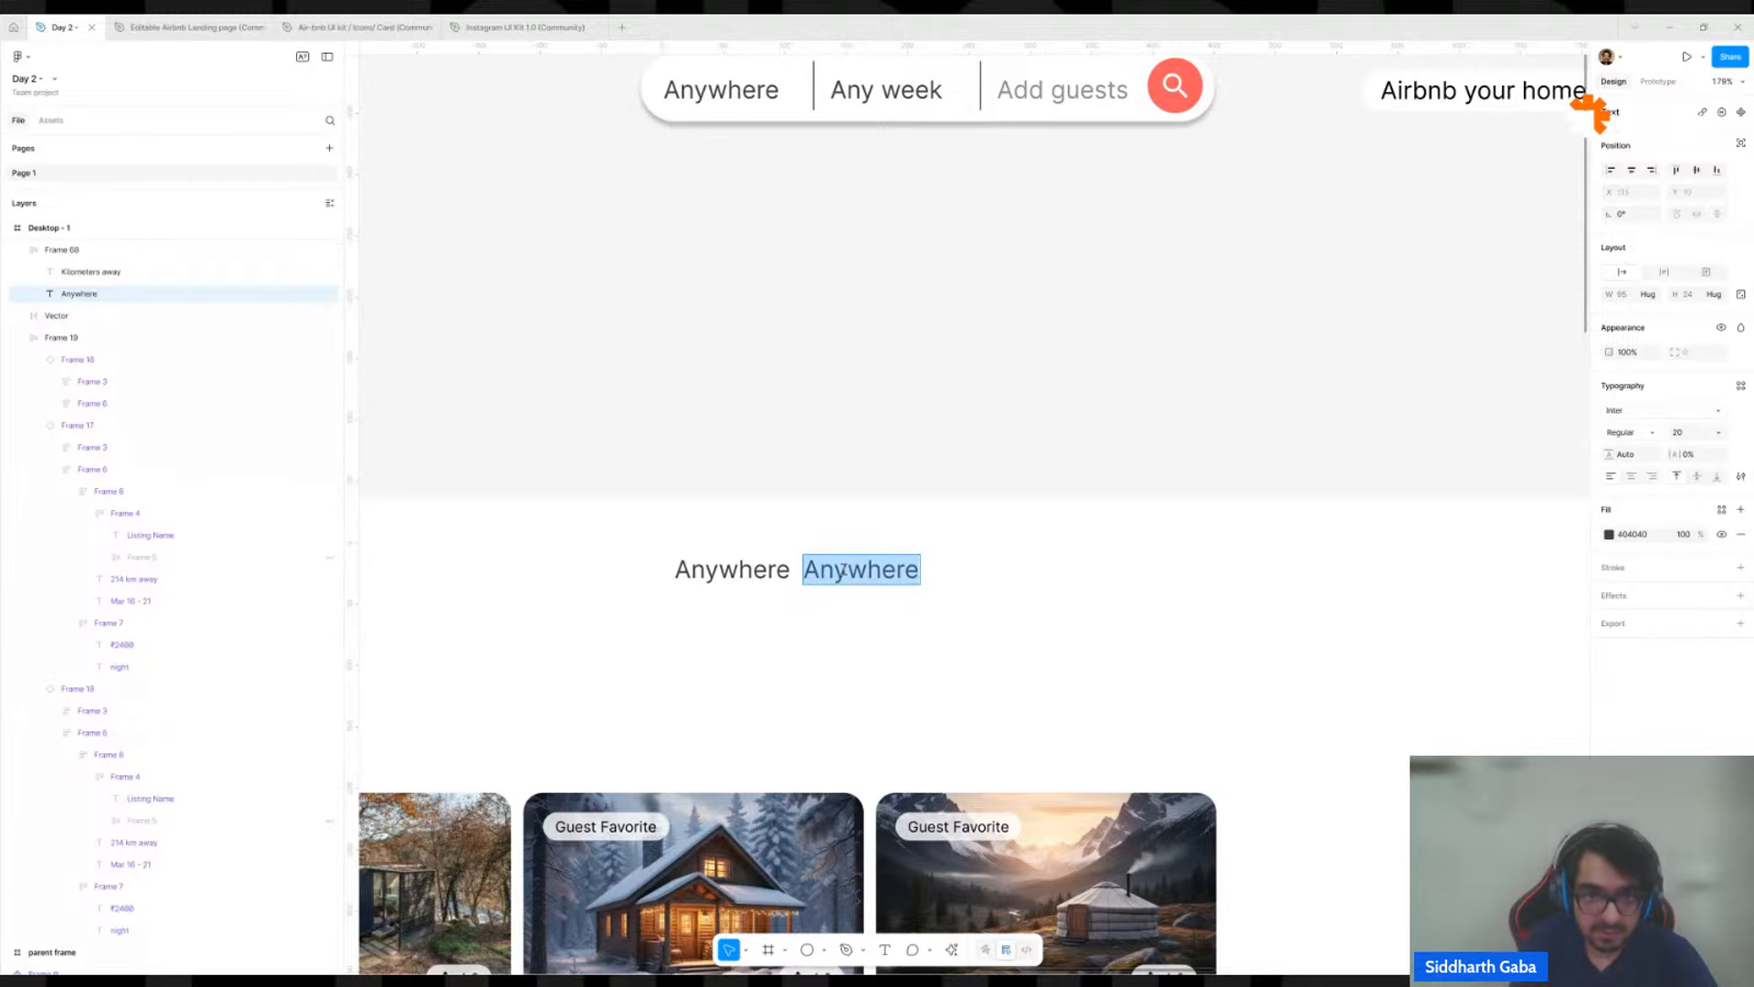
type("Any We")
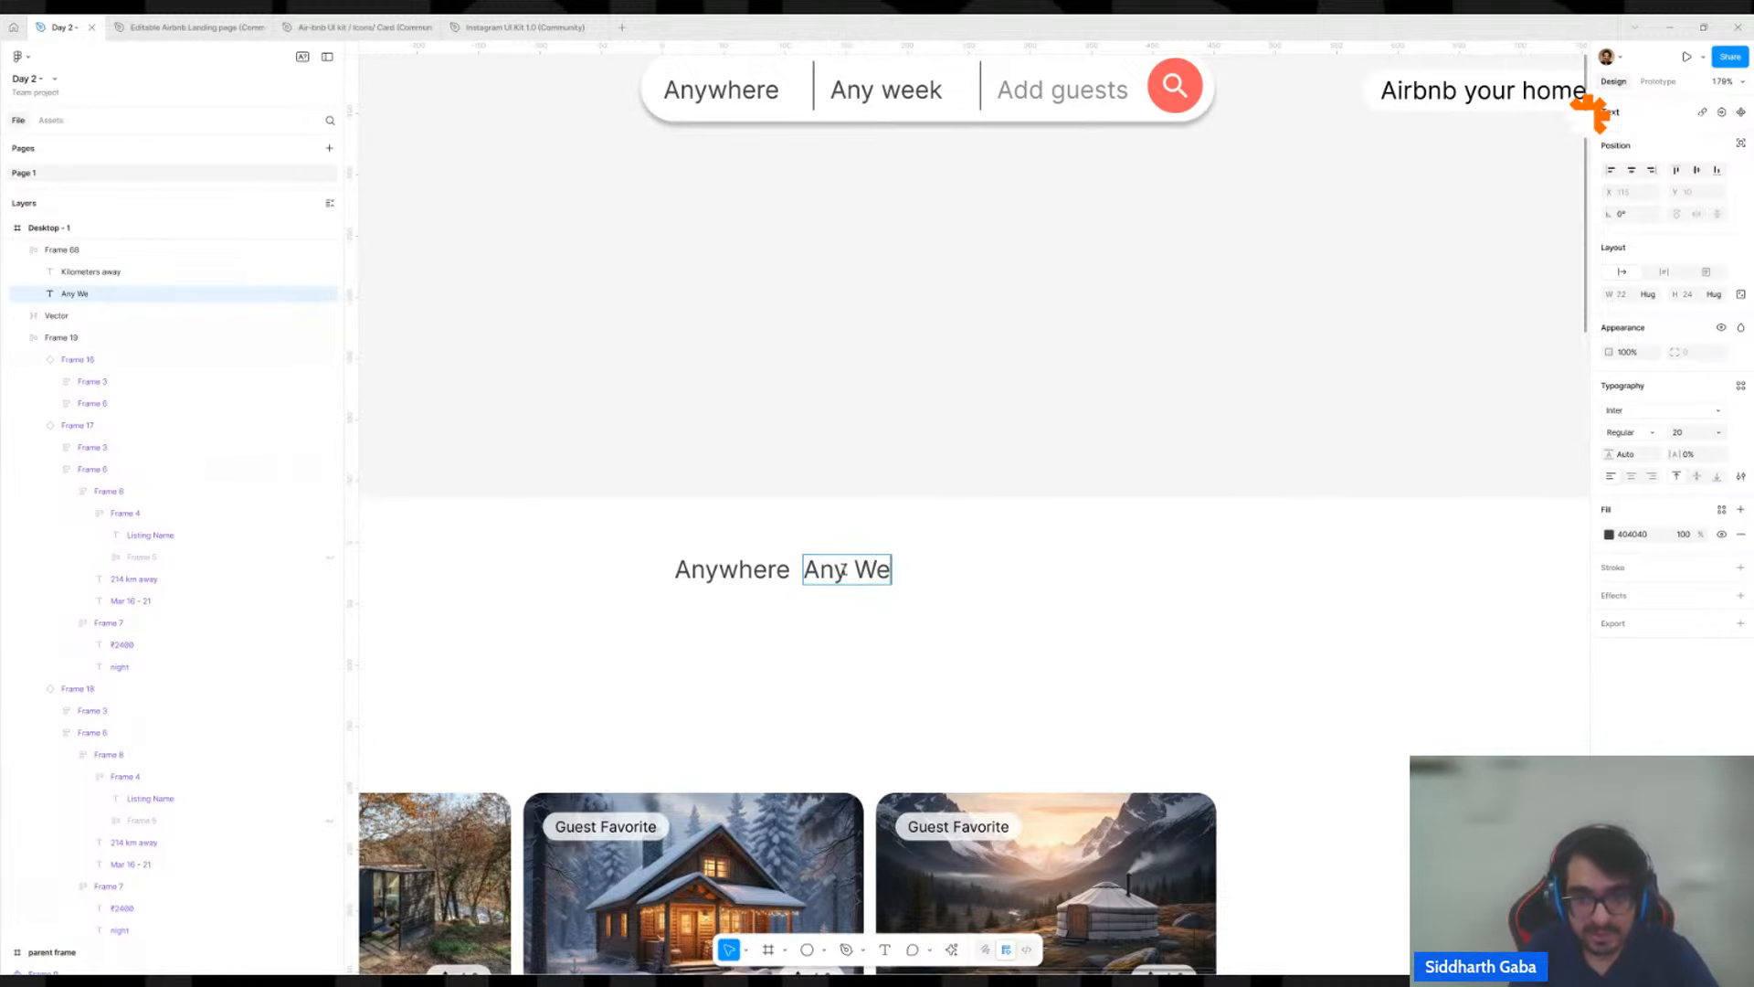
type("ek")
key("Escape")
Duplicate the Any Week text in the same row and change the copy to "Add guest".
key("ctrl+d")
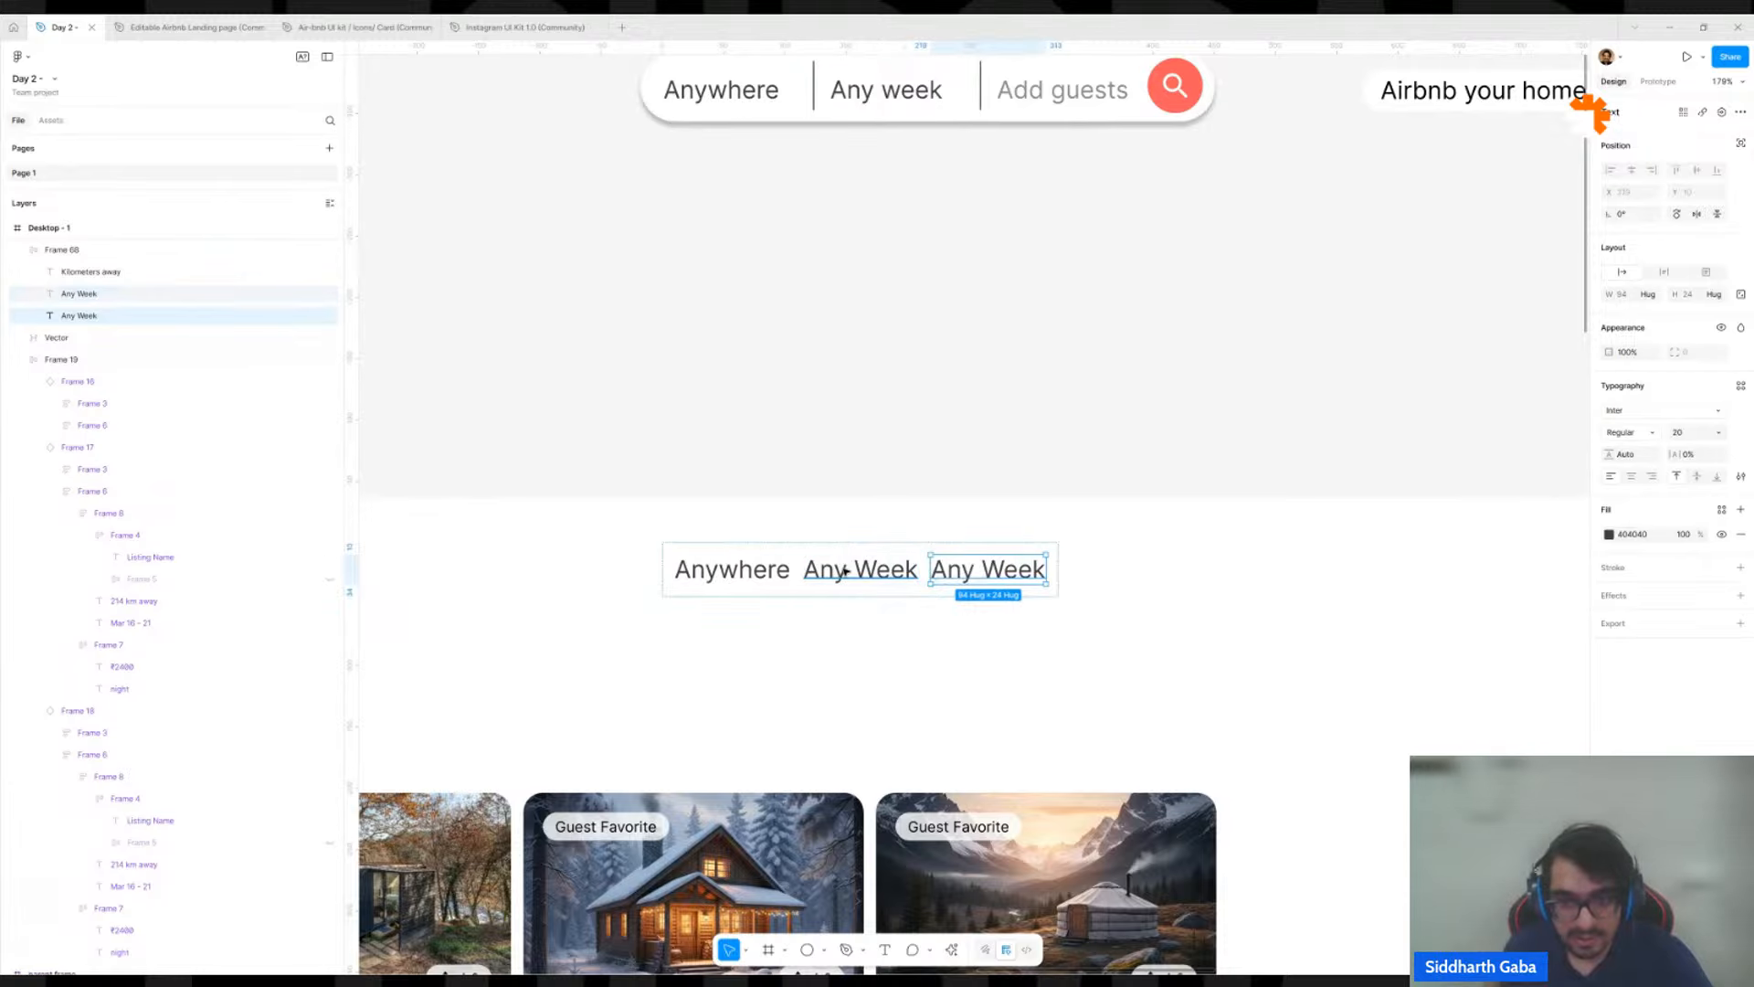
key("Return")
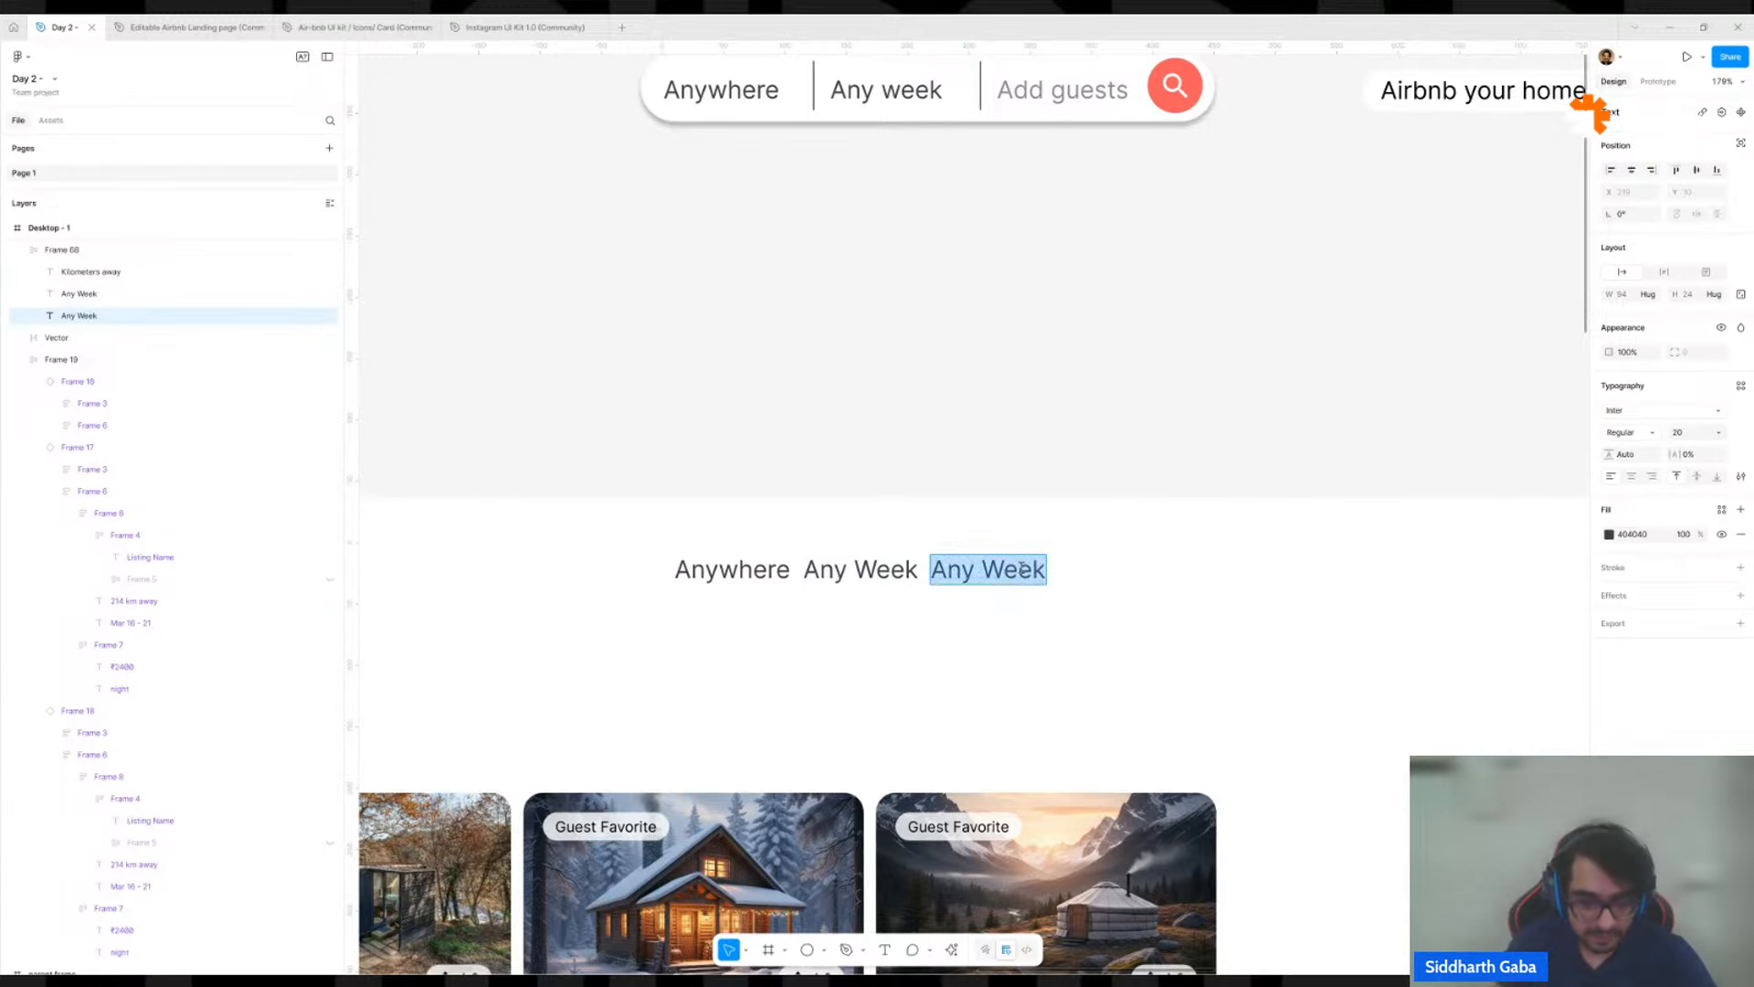
type("Add Guest")
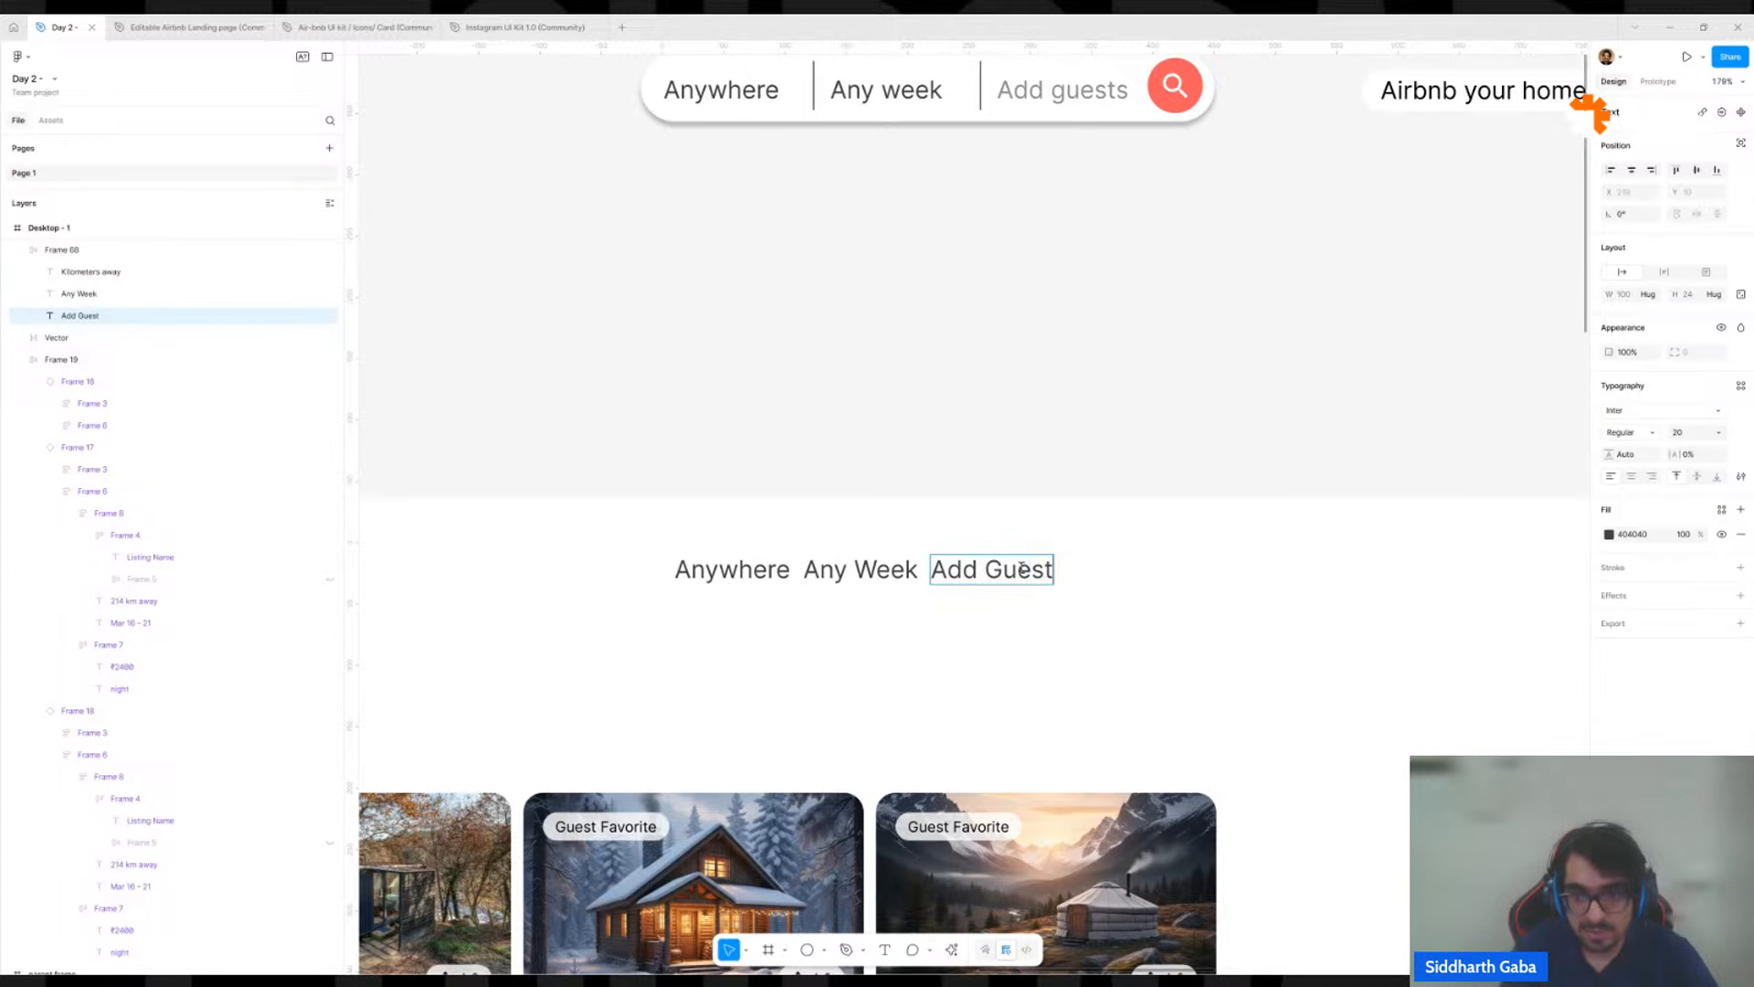
key("Left")
key("Left")
key("Left")
key("Left")
key("BackSpace")
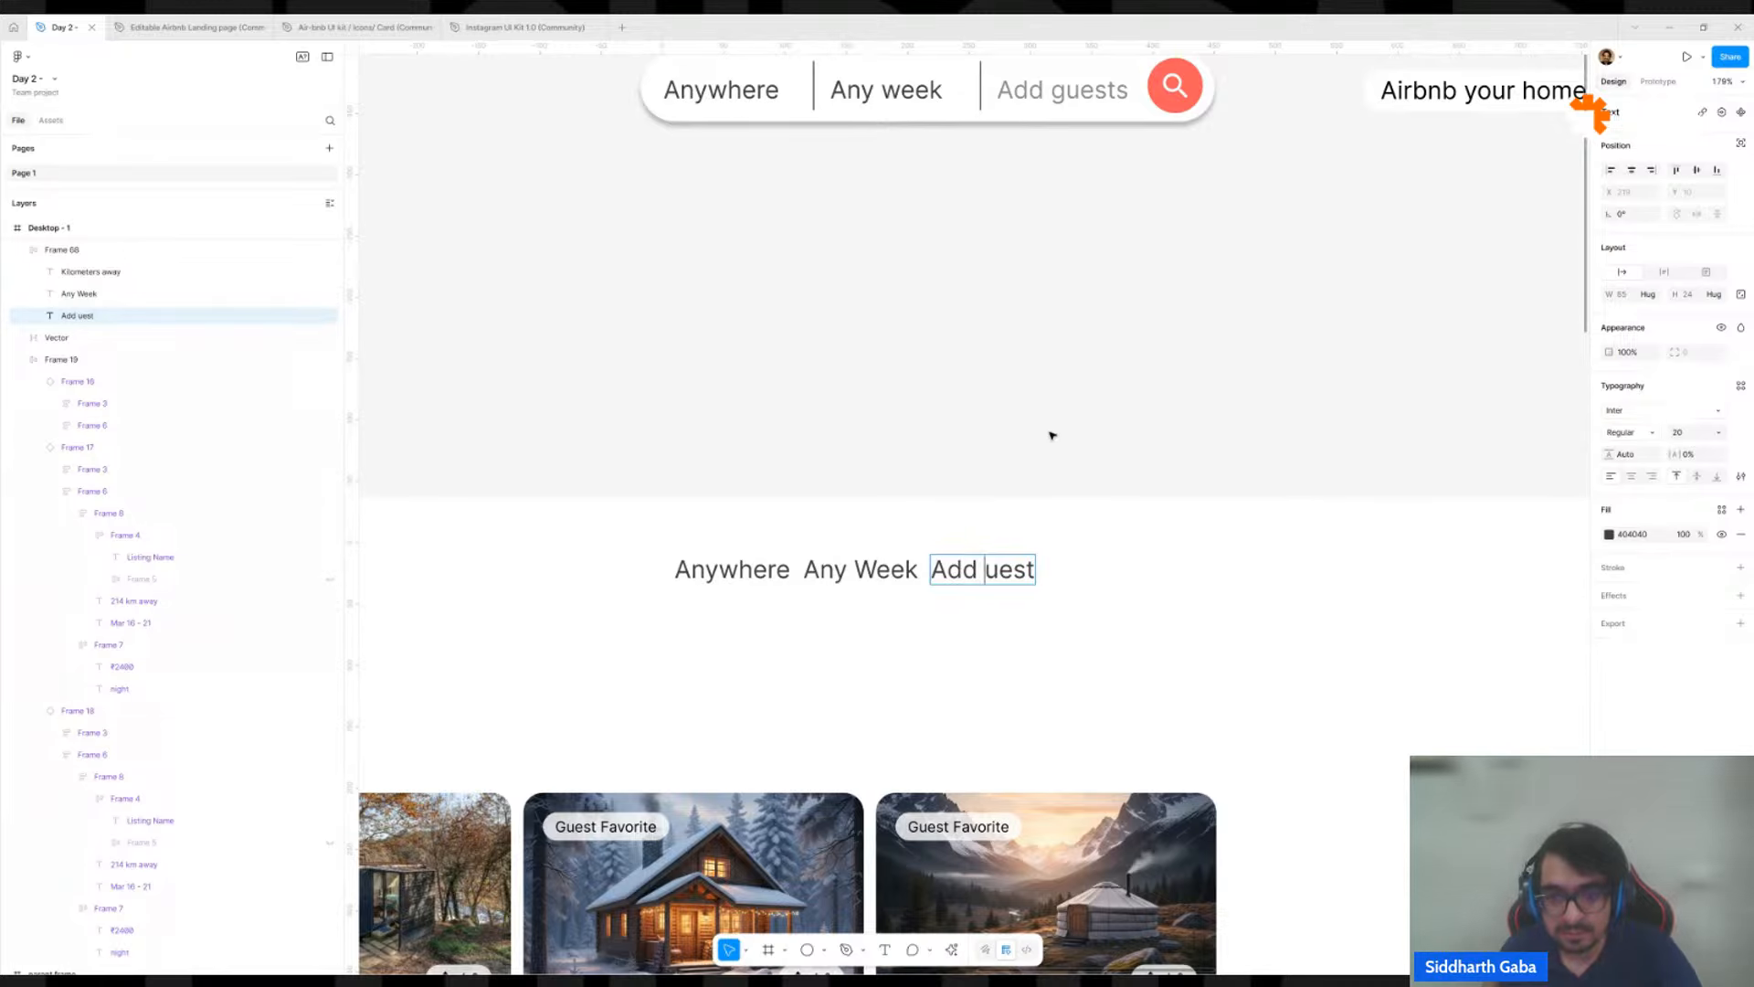
type("g")
key("Escape")
Copy the round red search icon out of the header's search bar onto the canvas above Desktop - 1.
scroll(1112, 301, "down", 5)
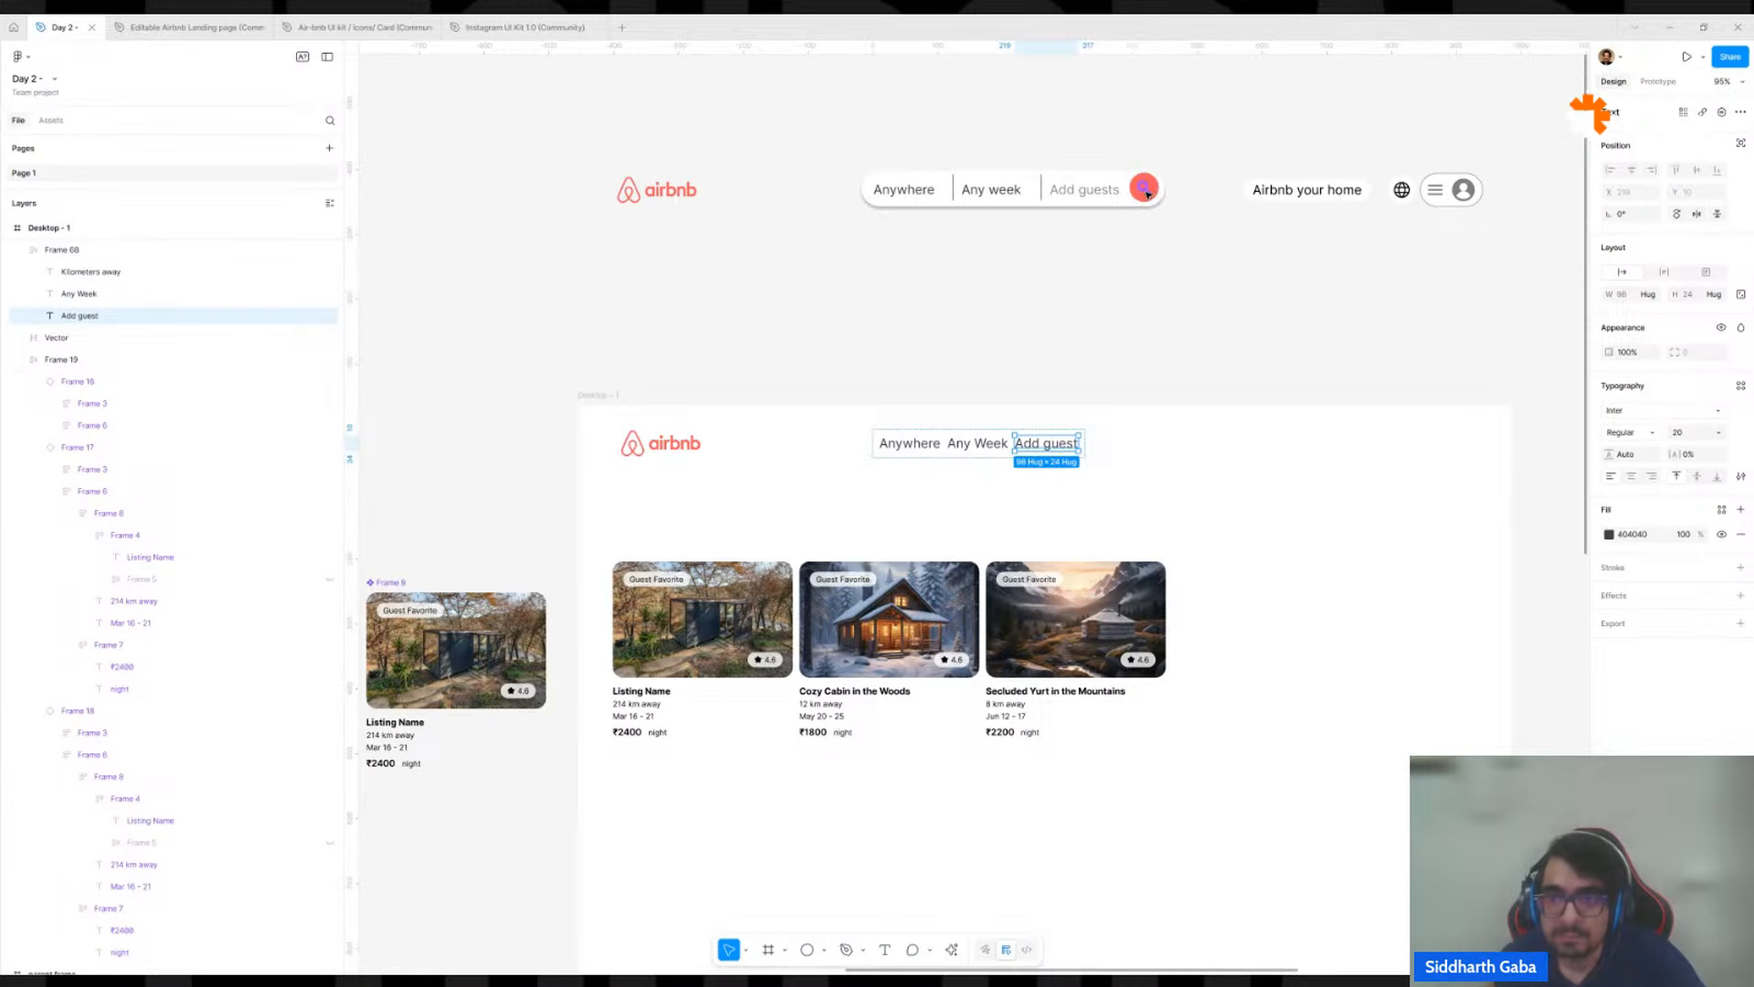
left_click(1150, 188)
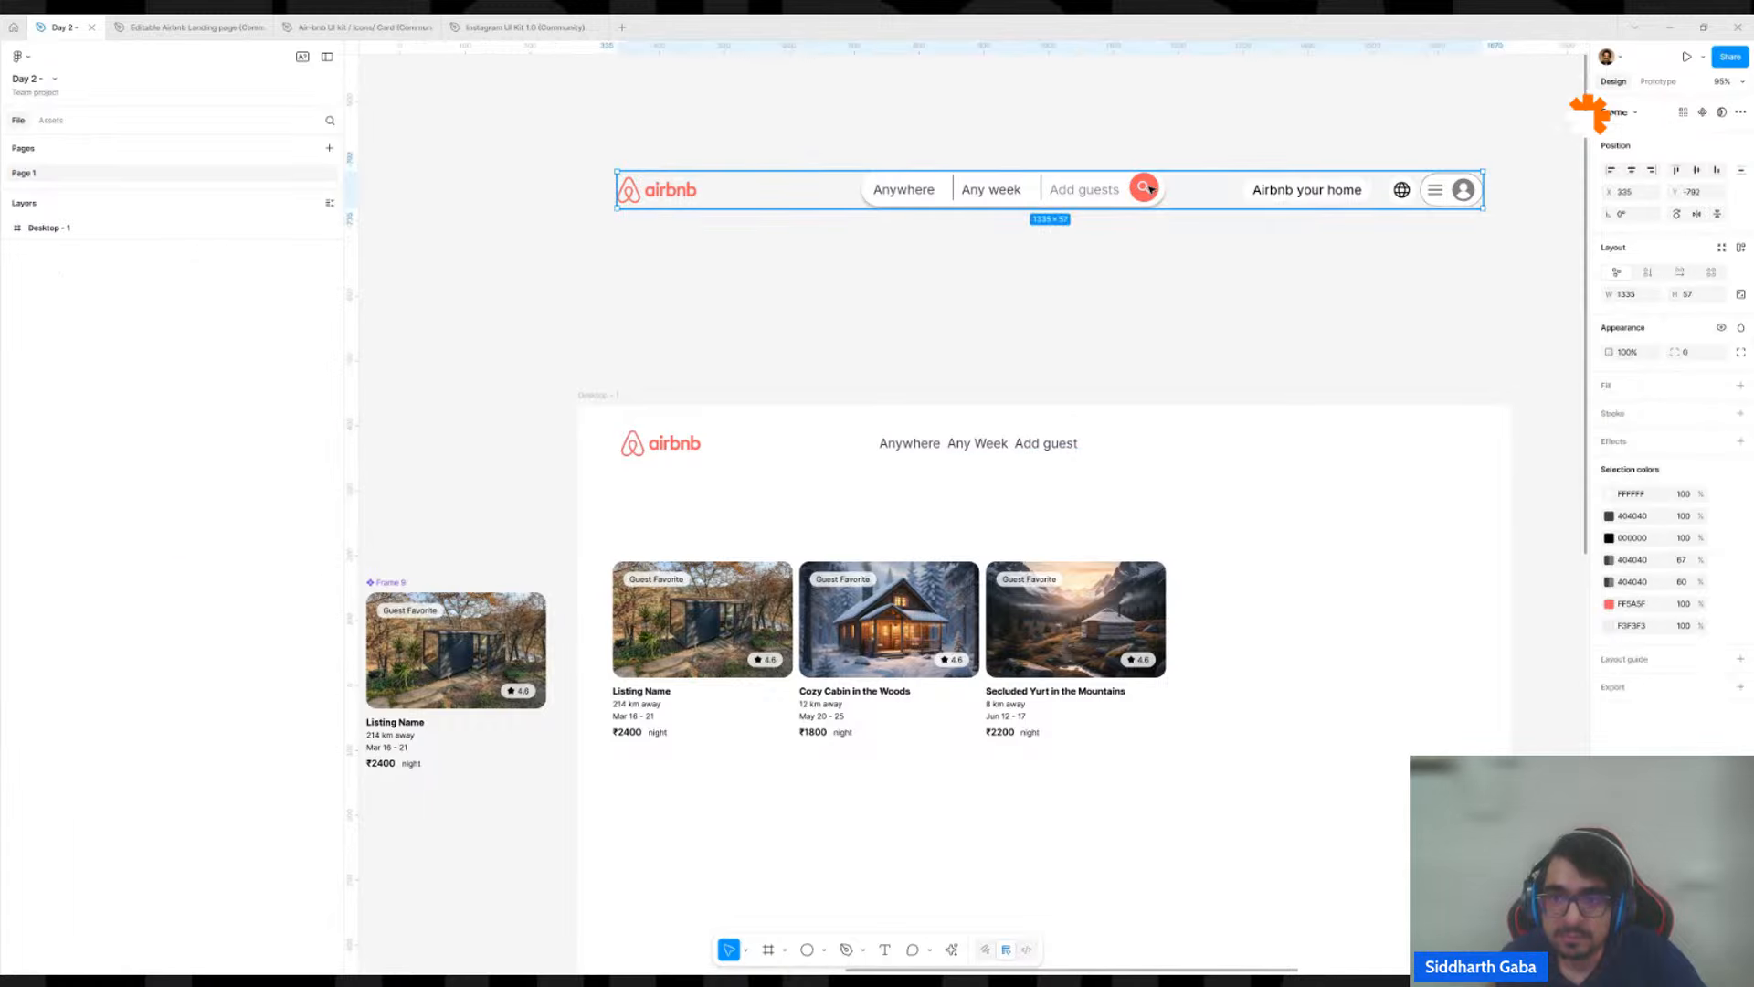
double_click(1149, 188)
double_click(1148, 189)
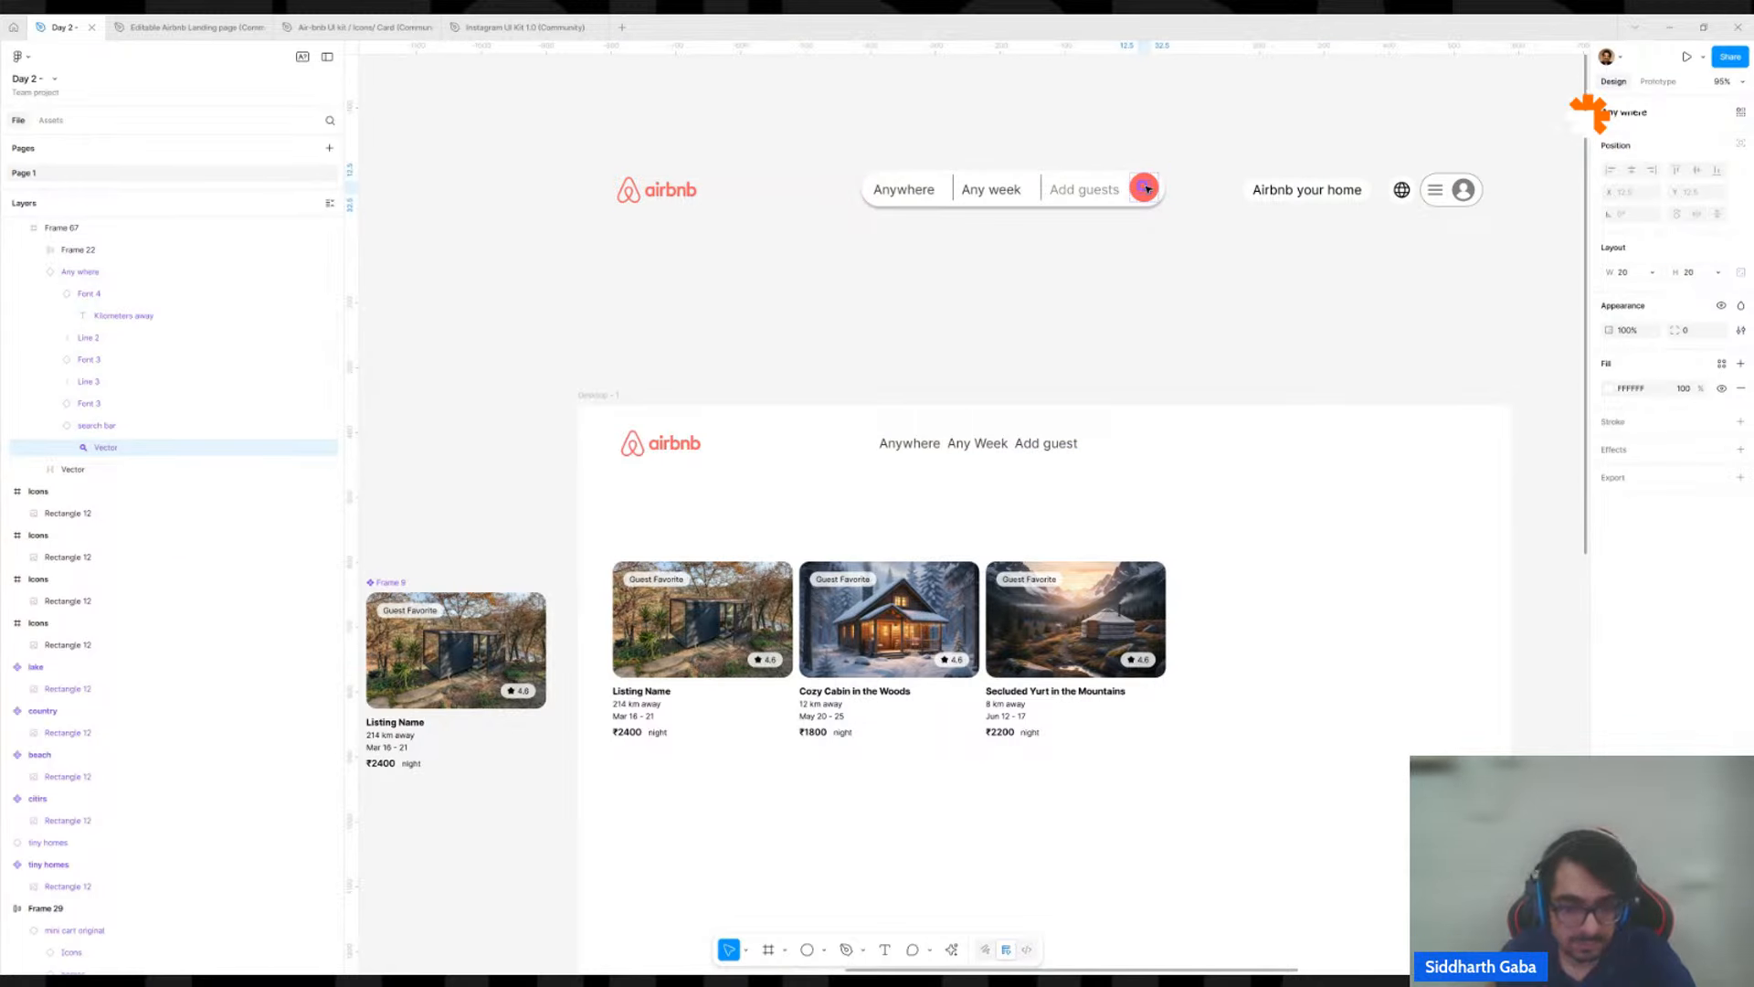
key("Escape")
left_click_drag(1148, 189, 1196, 334)
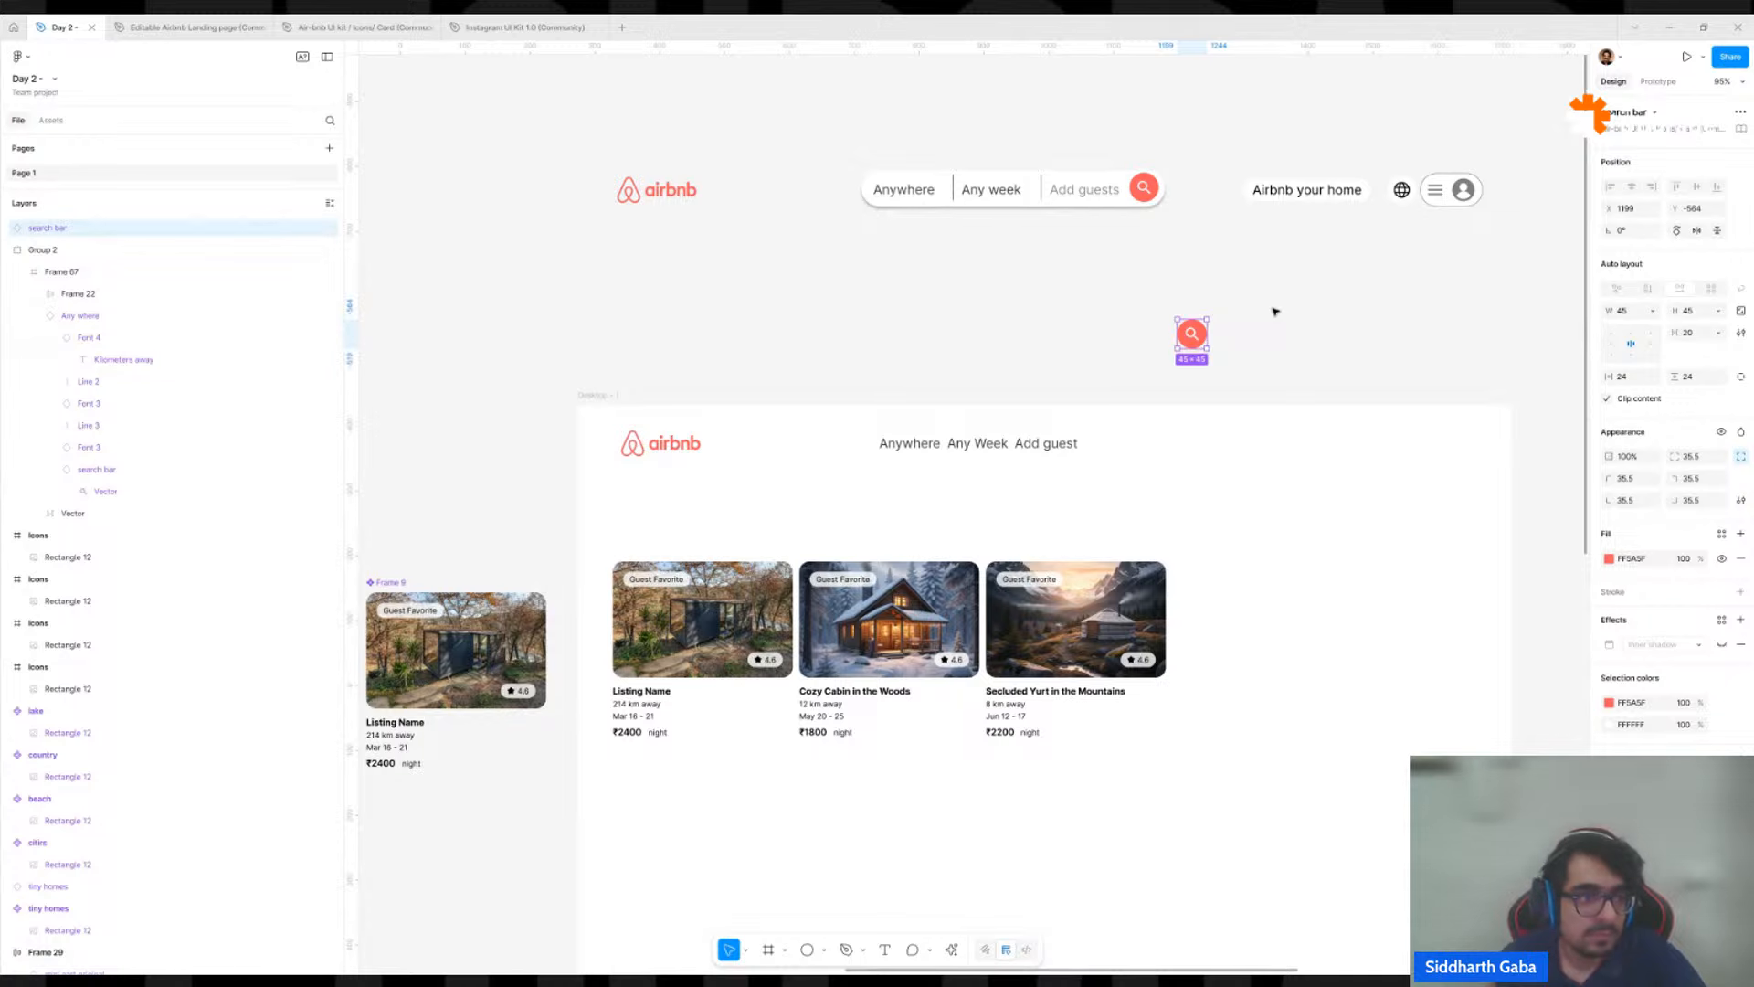
Draw a vertical divider line about 17 px high with the Pen tool and insert it between Any Week and Add guest.
scroll(1198, 344, "up", 5, "ctrl")
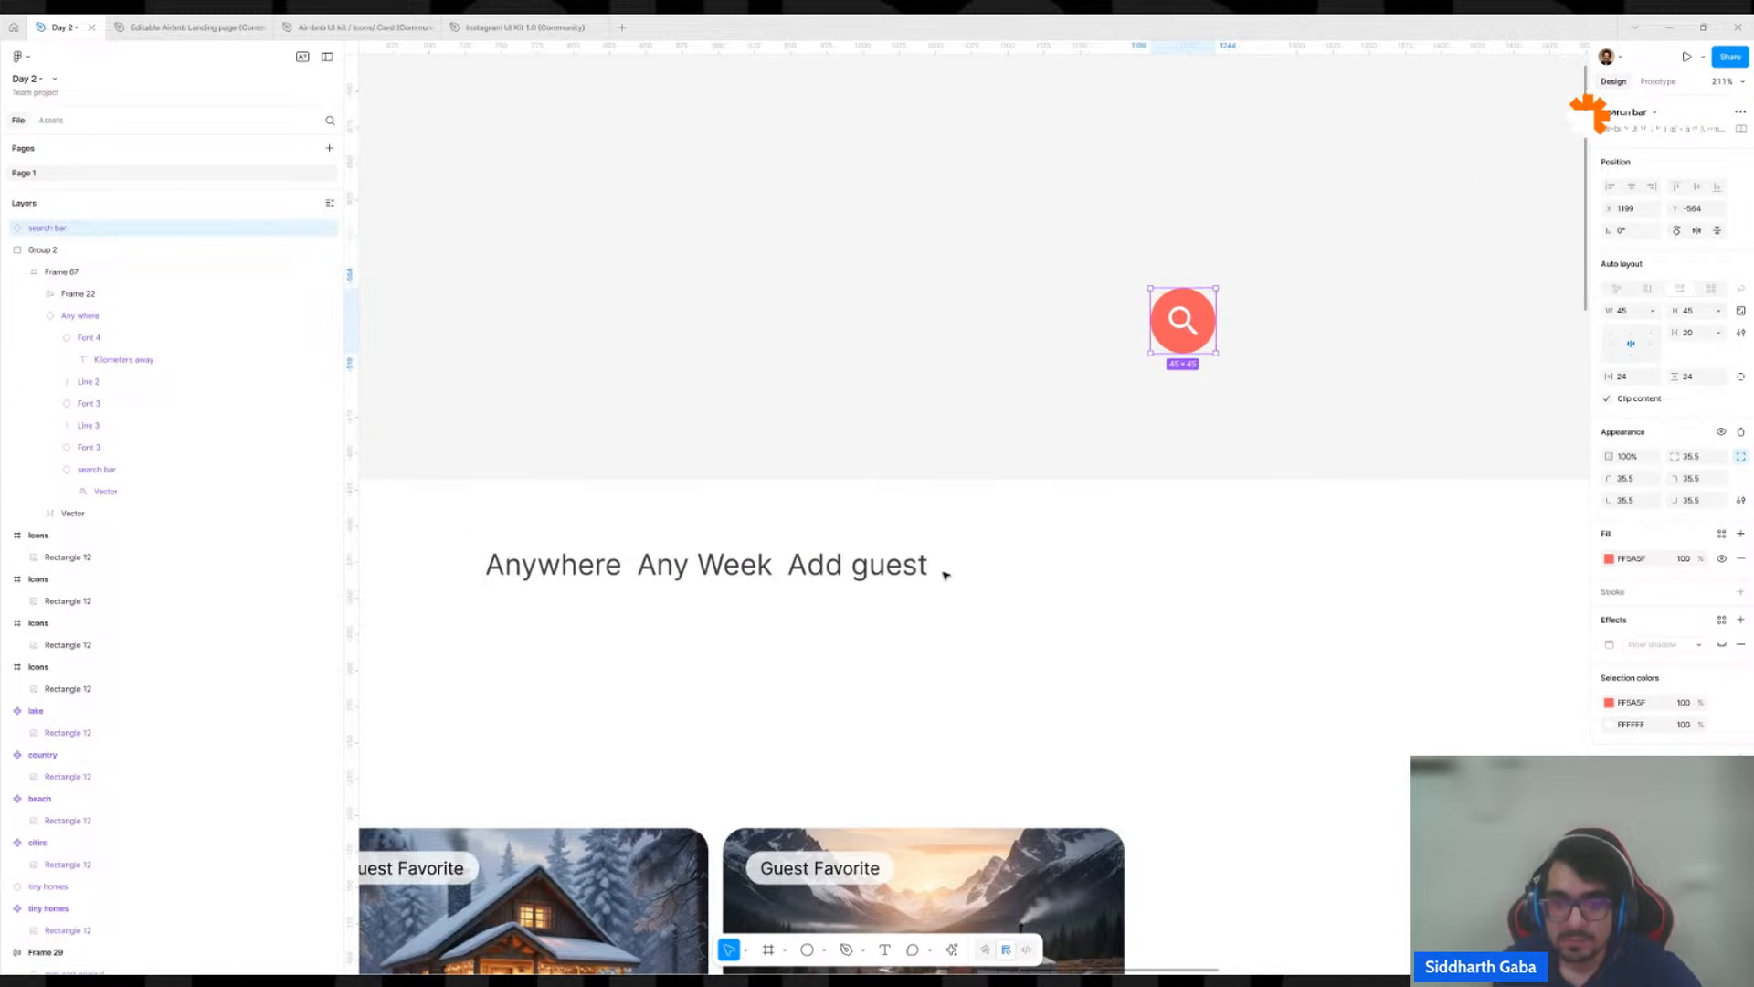
left_click(846, 429)
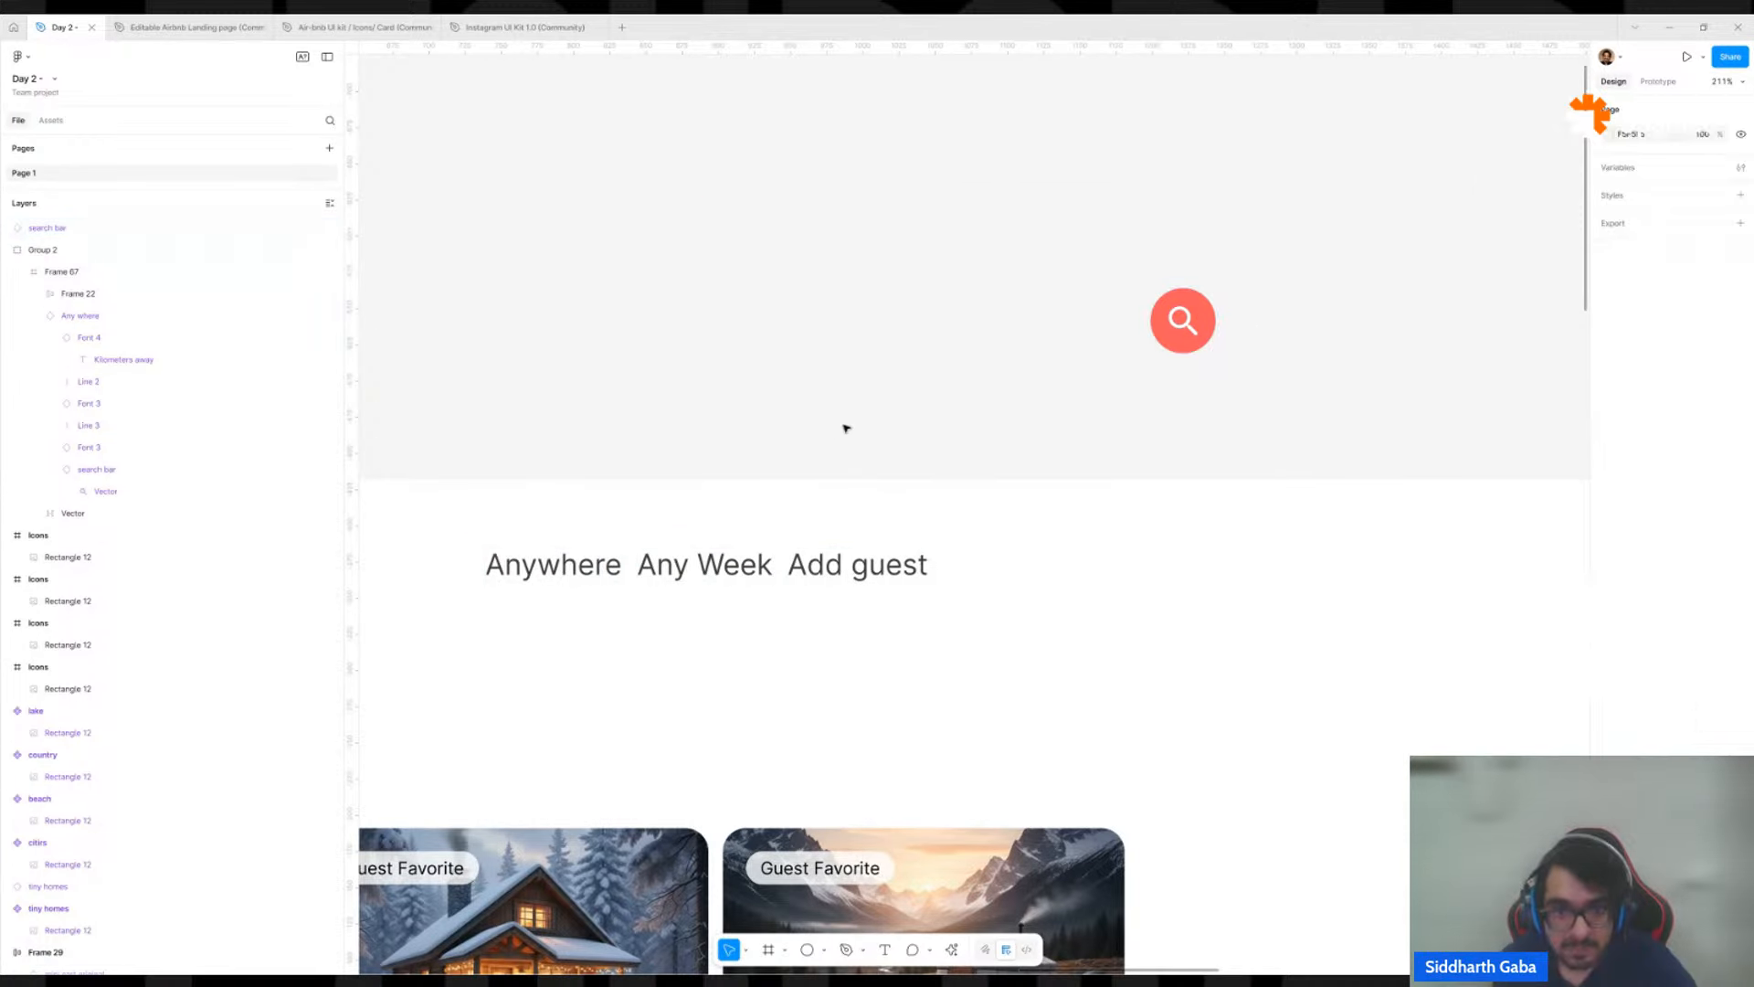
key("p")
left_click(847, 290)
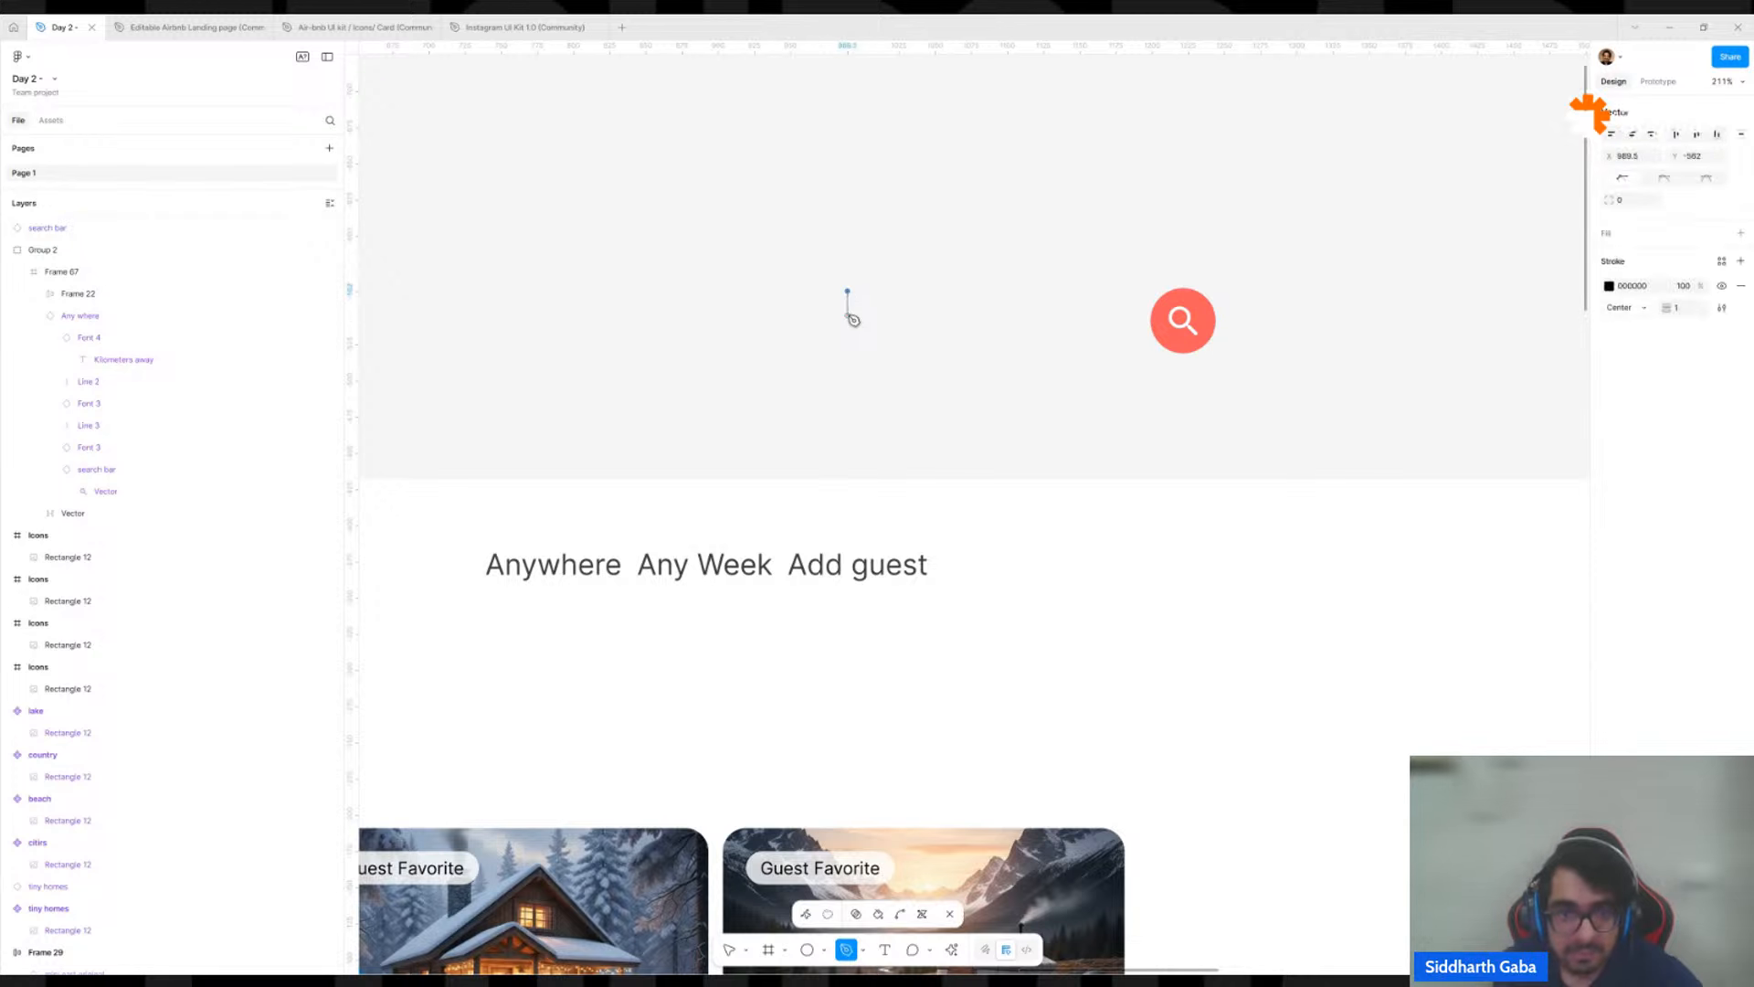
left_click(847, 316)
key("Escape")
key("Escape")
left_click_drag(848, 309, 782, 567)
Duplicate the divider line and move the copy between Anywhere and Any Week.
key("ctrl+d")
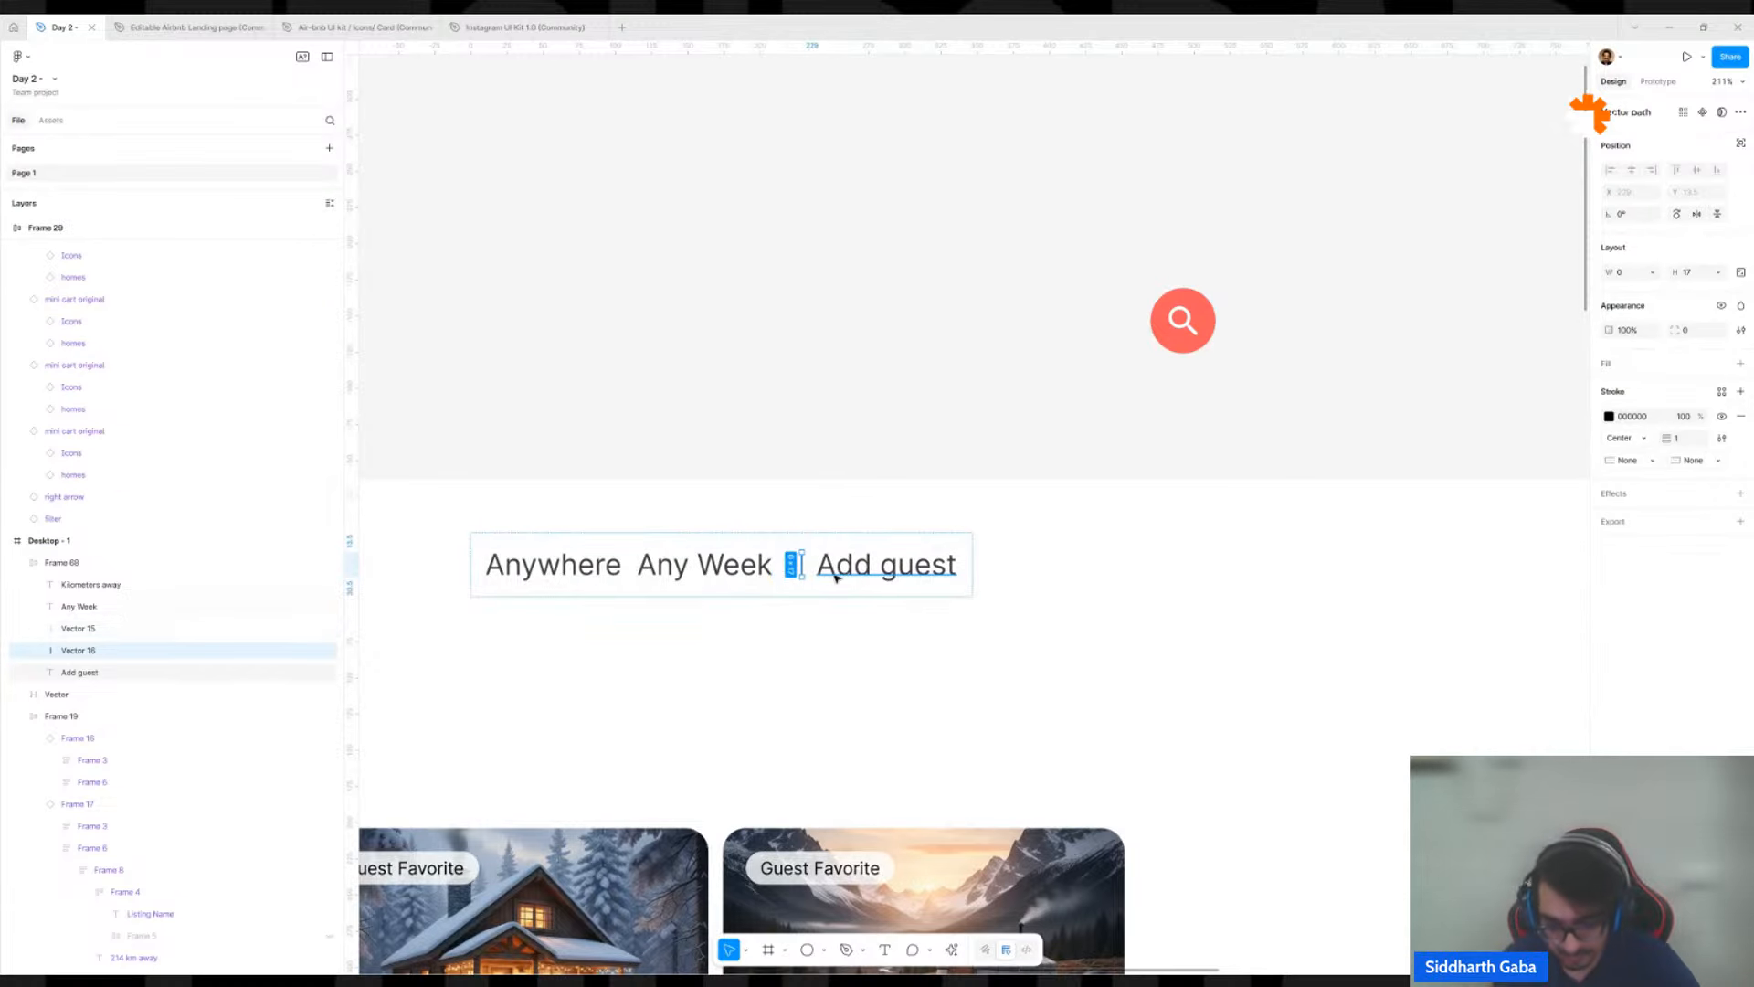
key("Left")
key("Left")
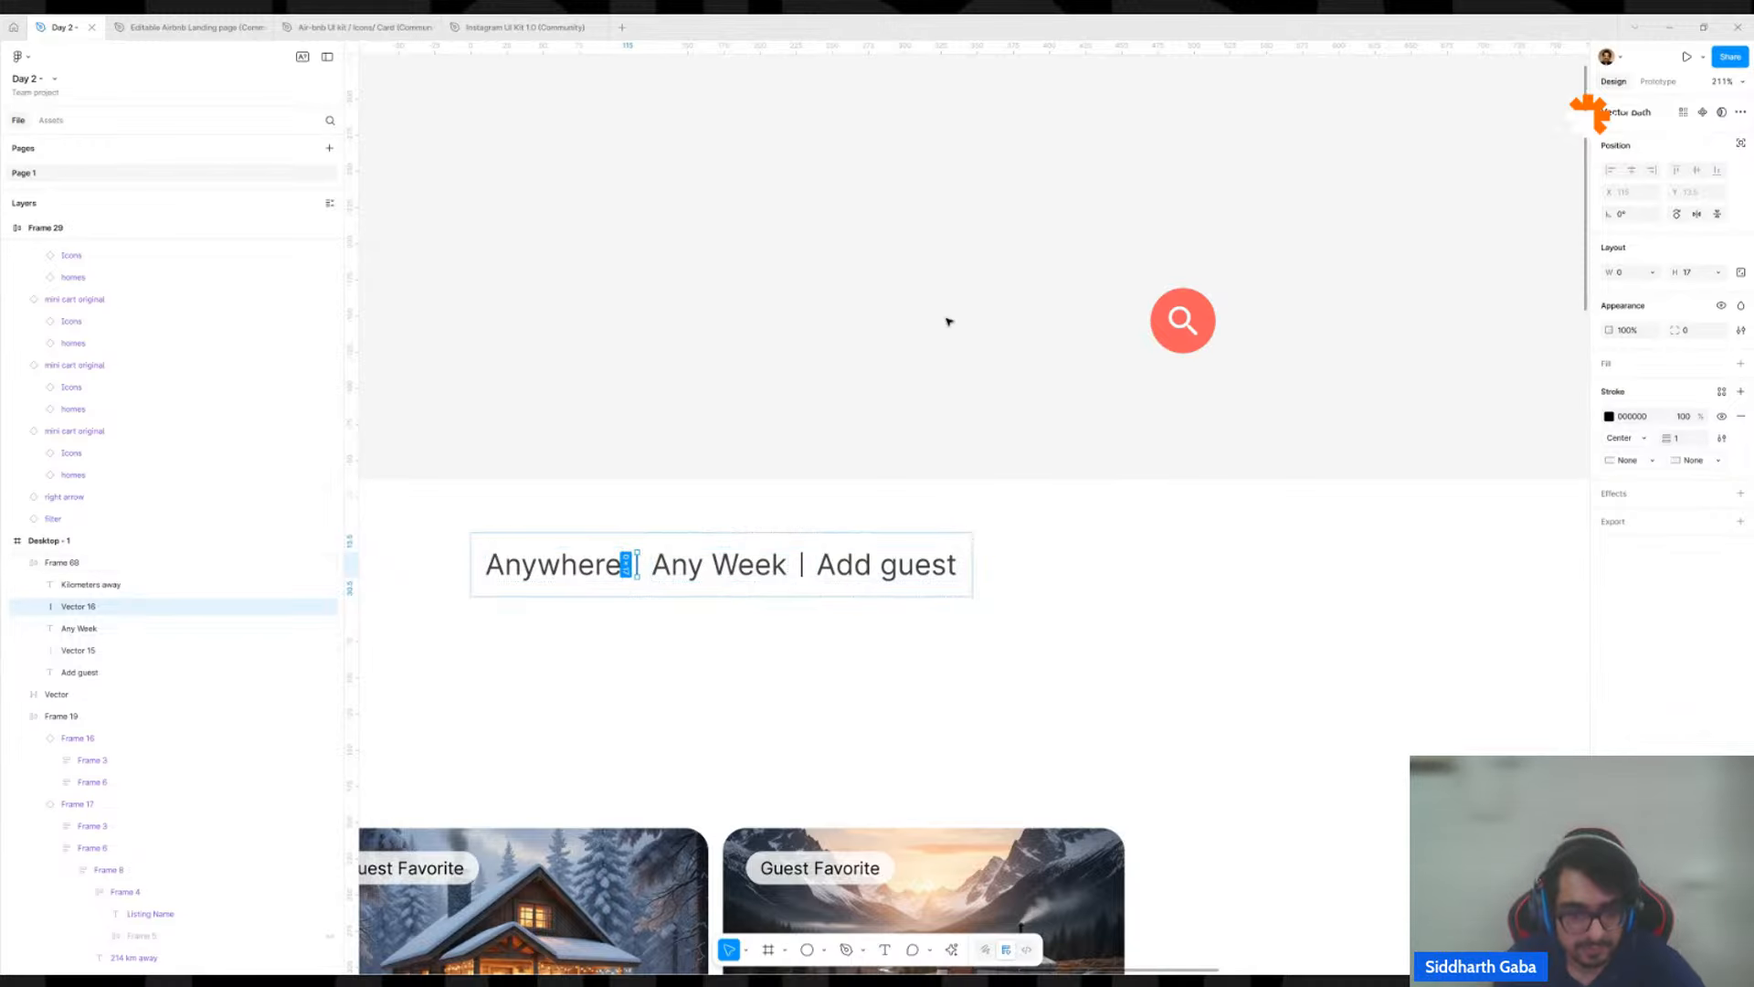
left_click(948, 321)
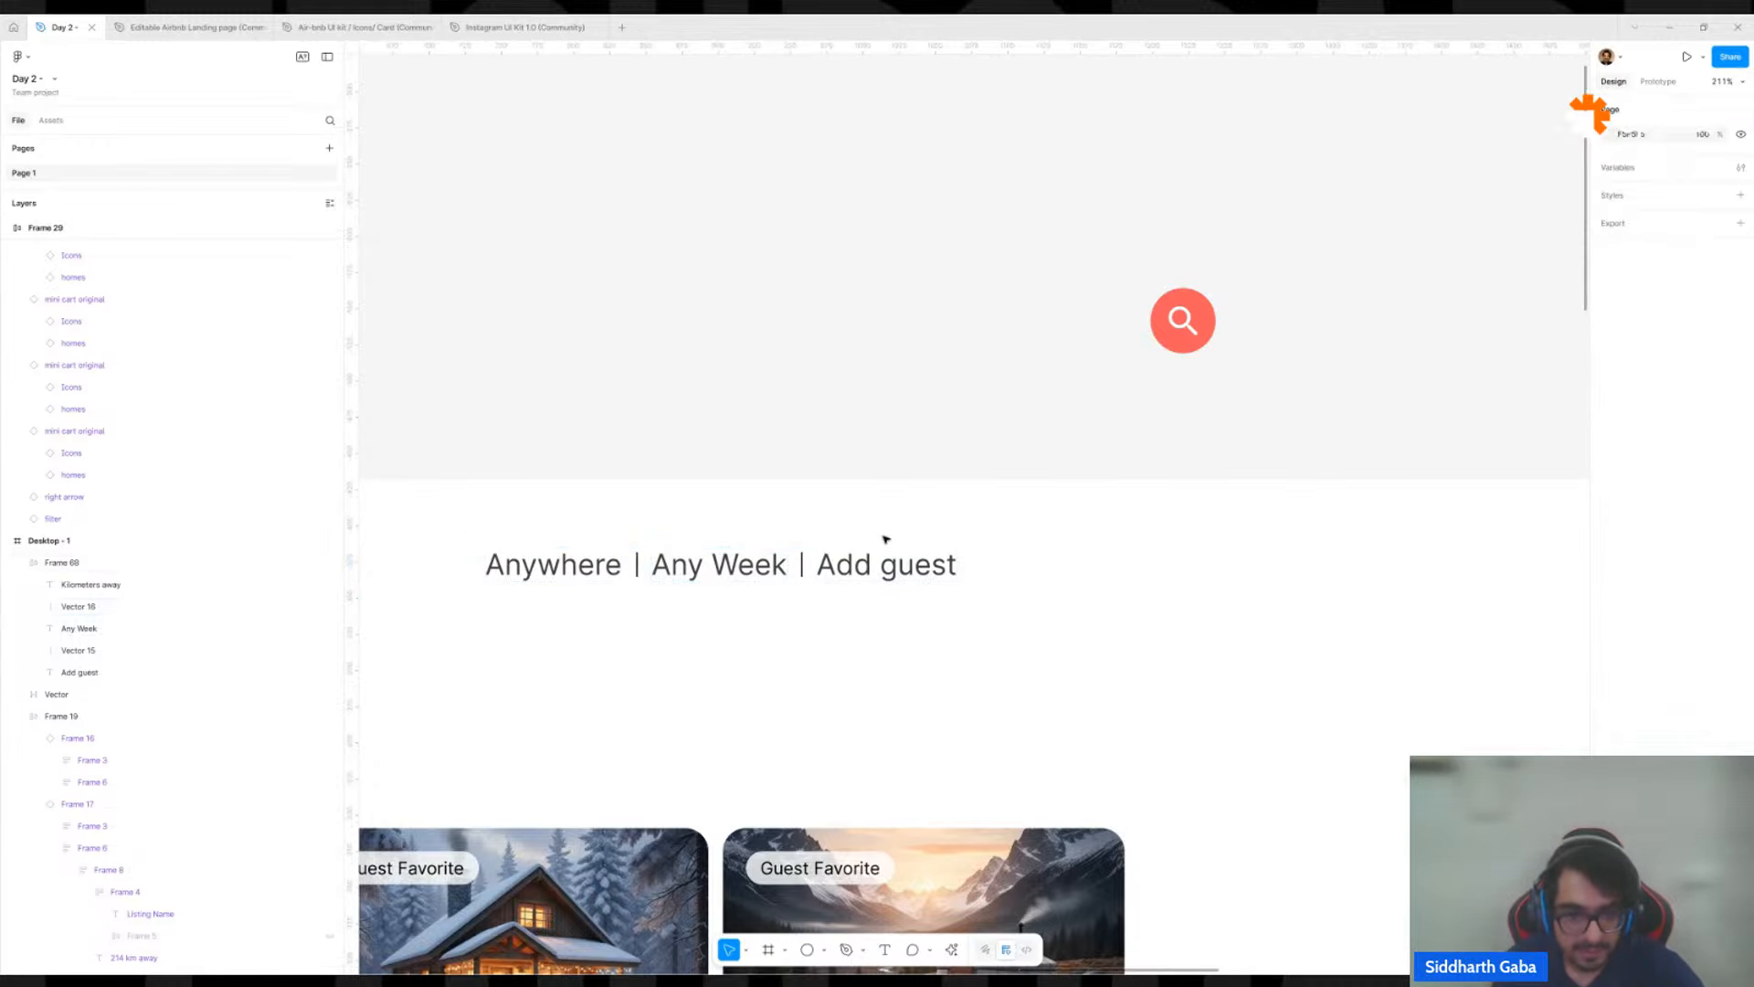
Try reordering the Add guest text within the auto layout row, then return it to the end of the row.
double_click(839, 572)
key("Left")
key("Left")
key("Left")
key("Left")
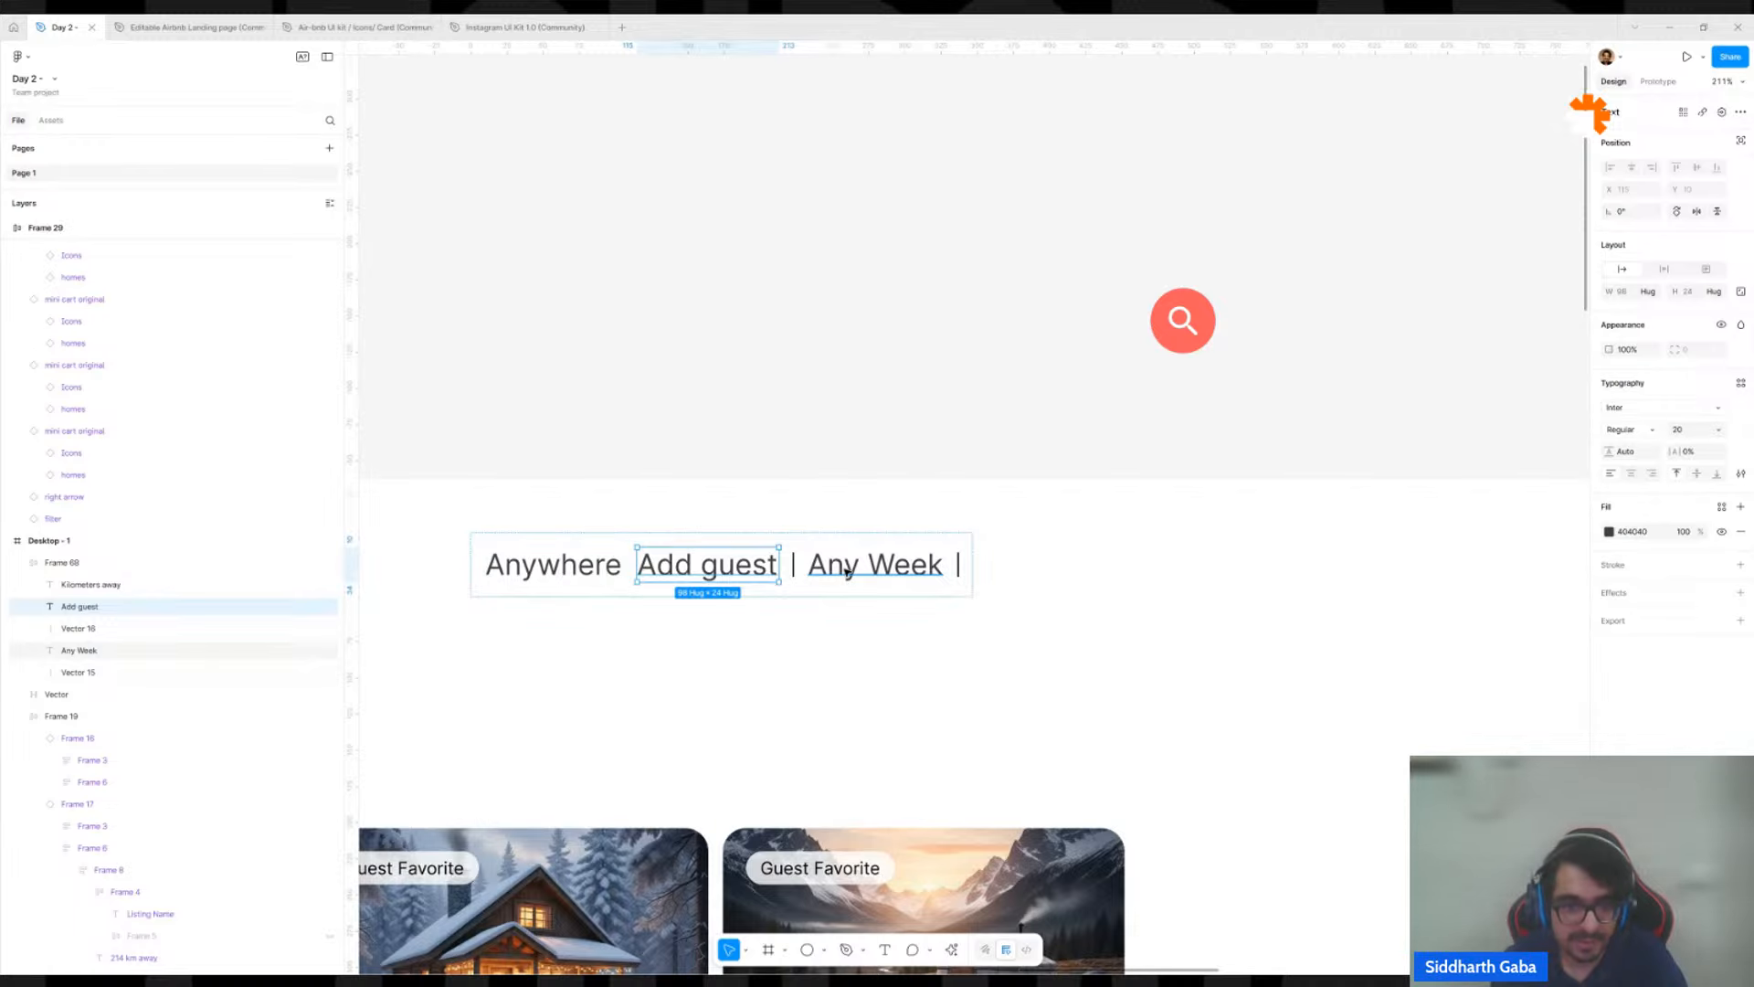
key("Right")
key("Right")
key("Right")
key("Right")
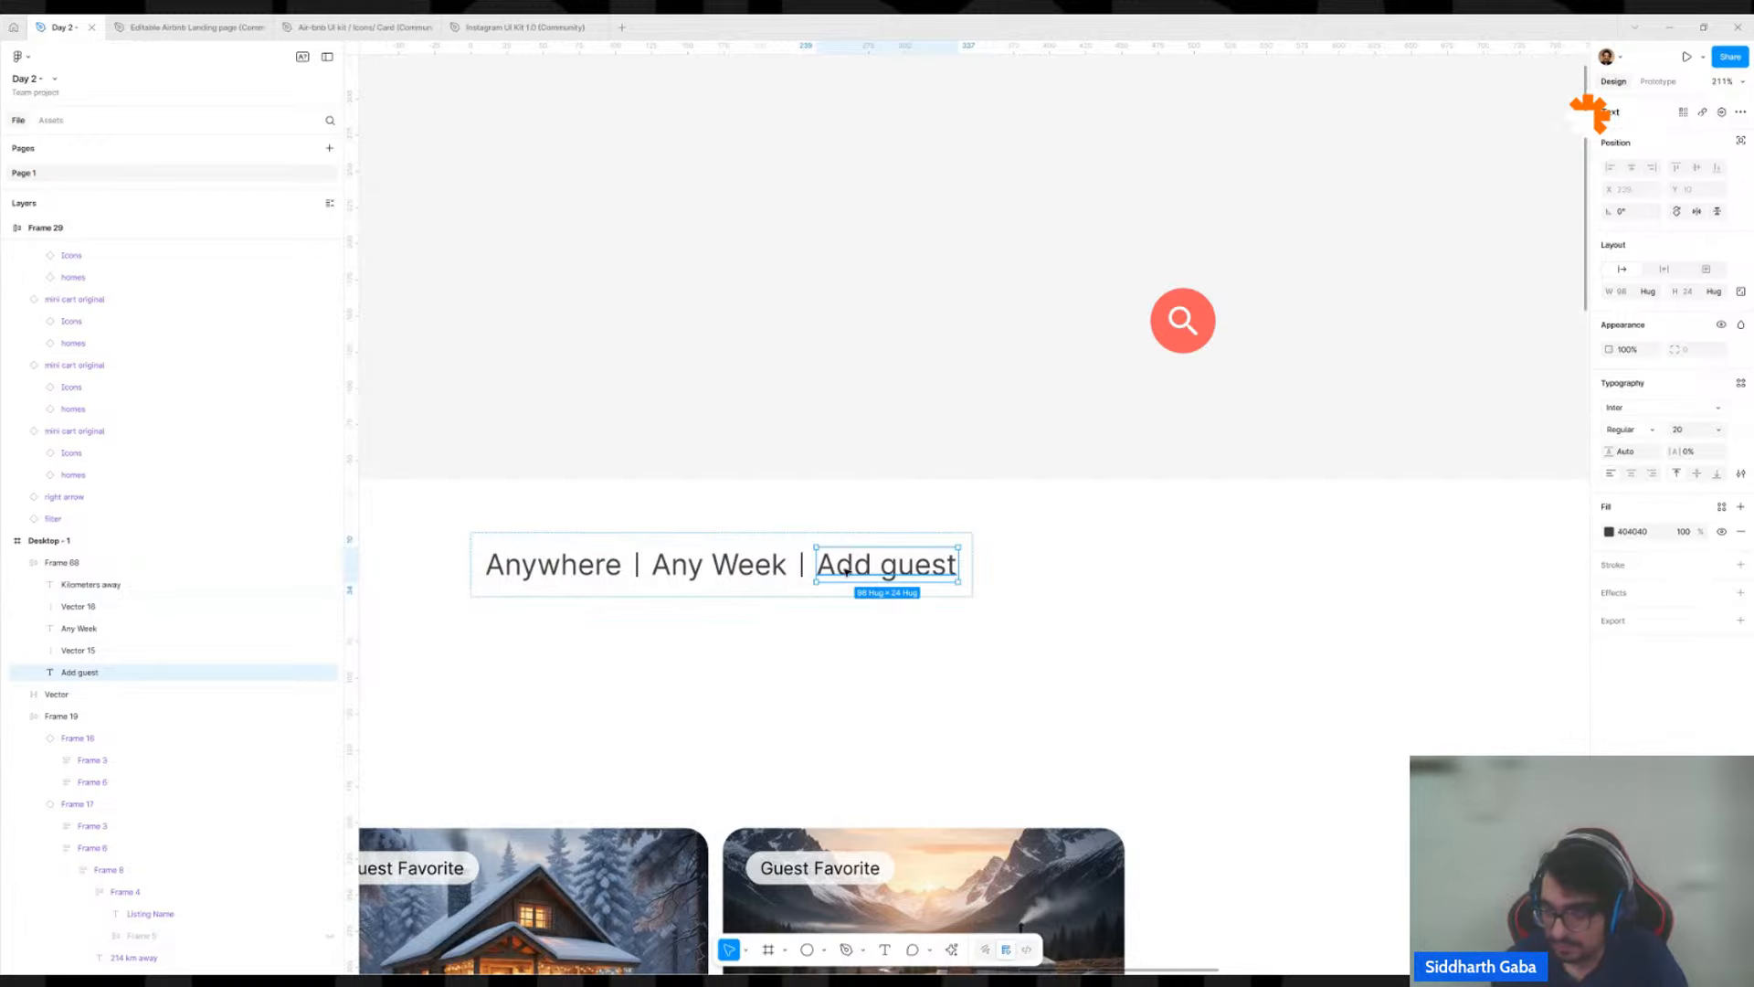
key("Left")
key("Right")
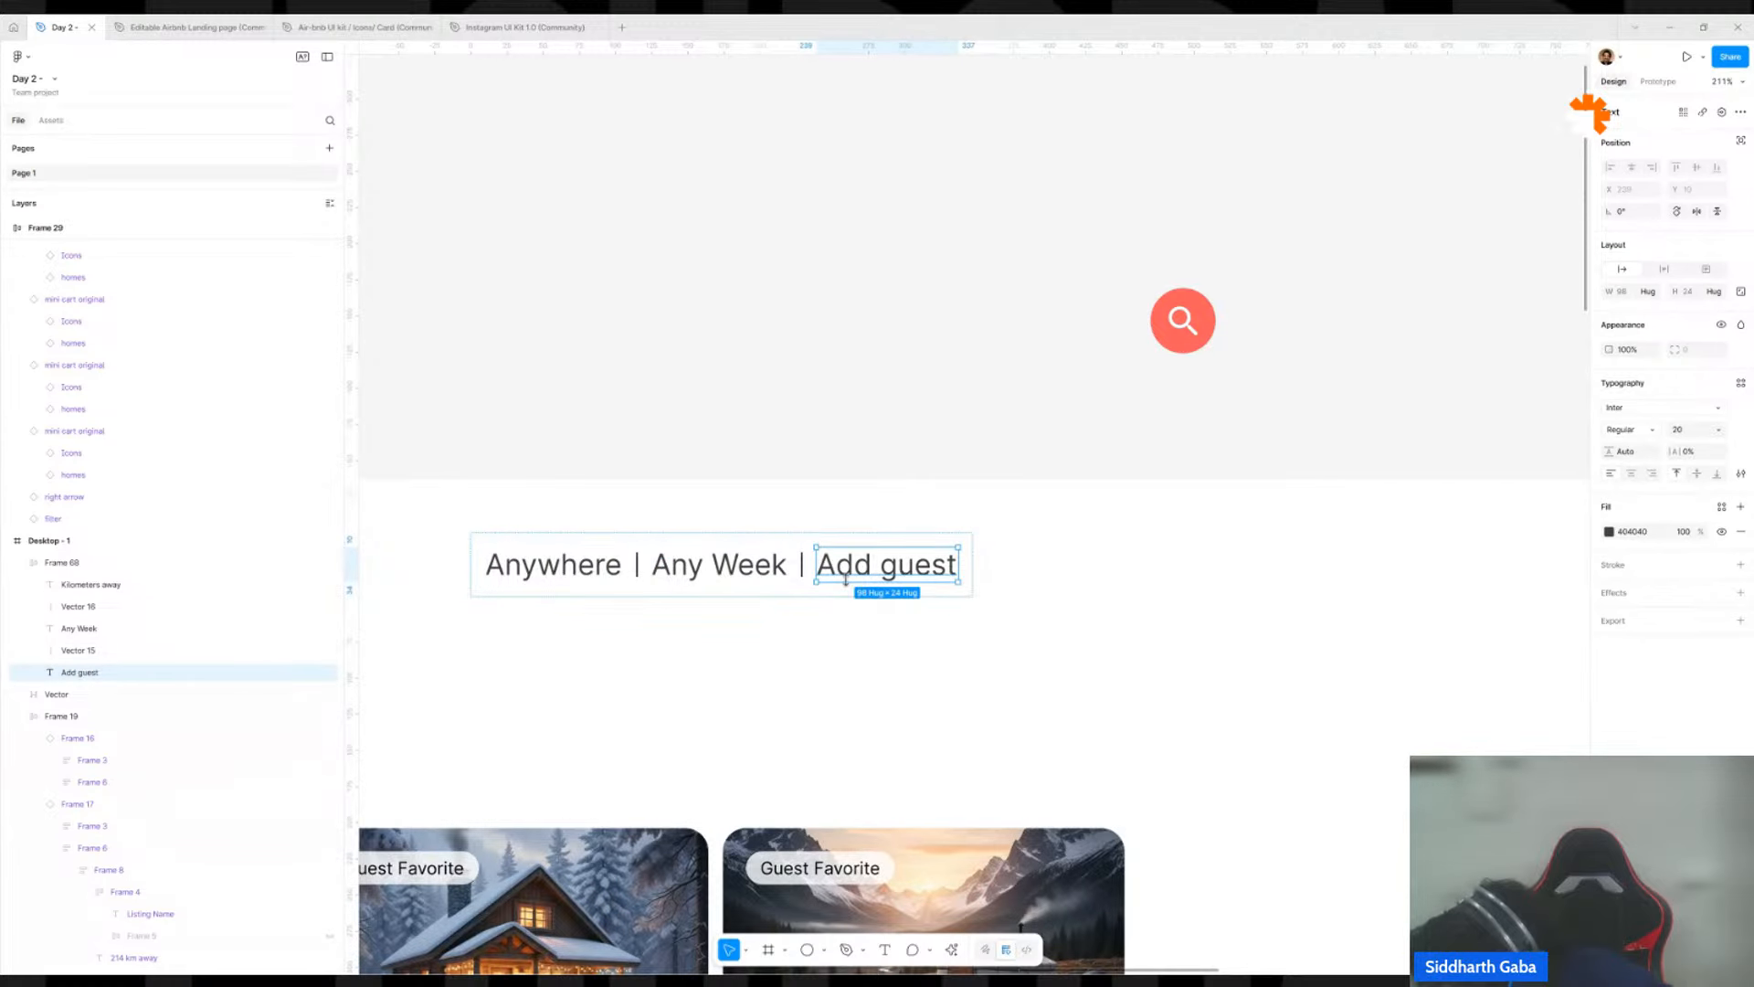
left_click(881, 412)
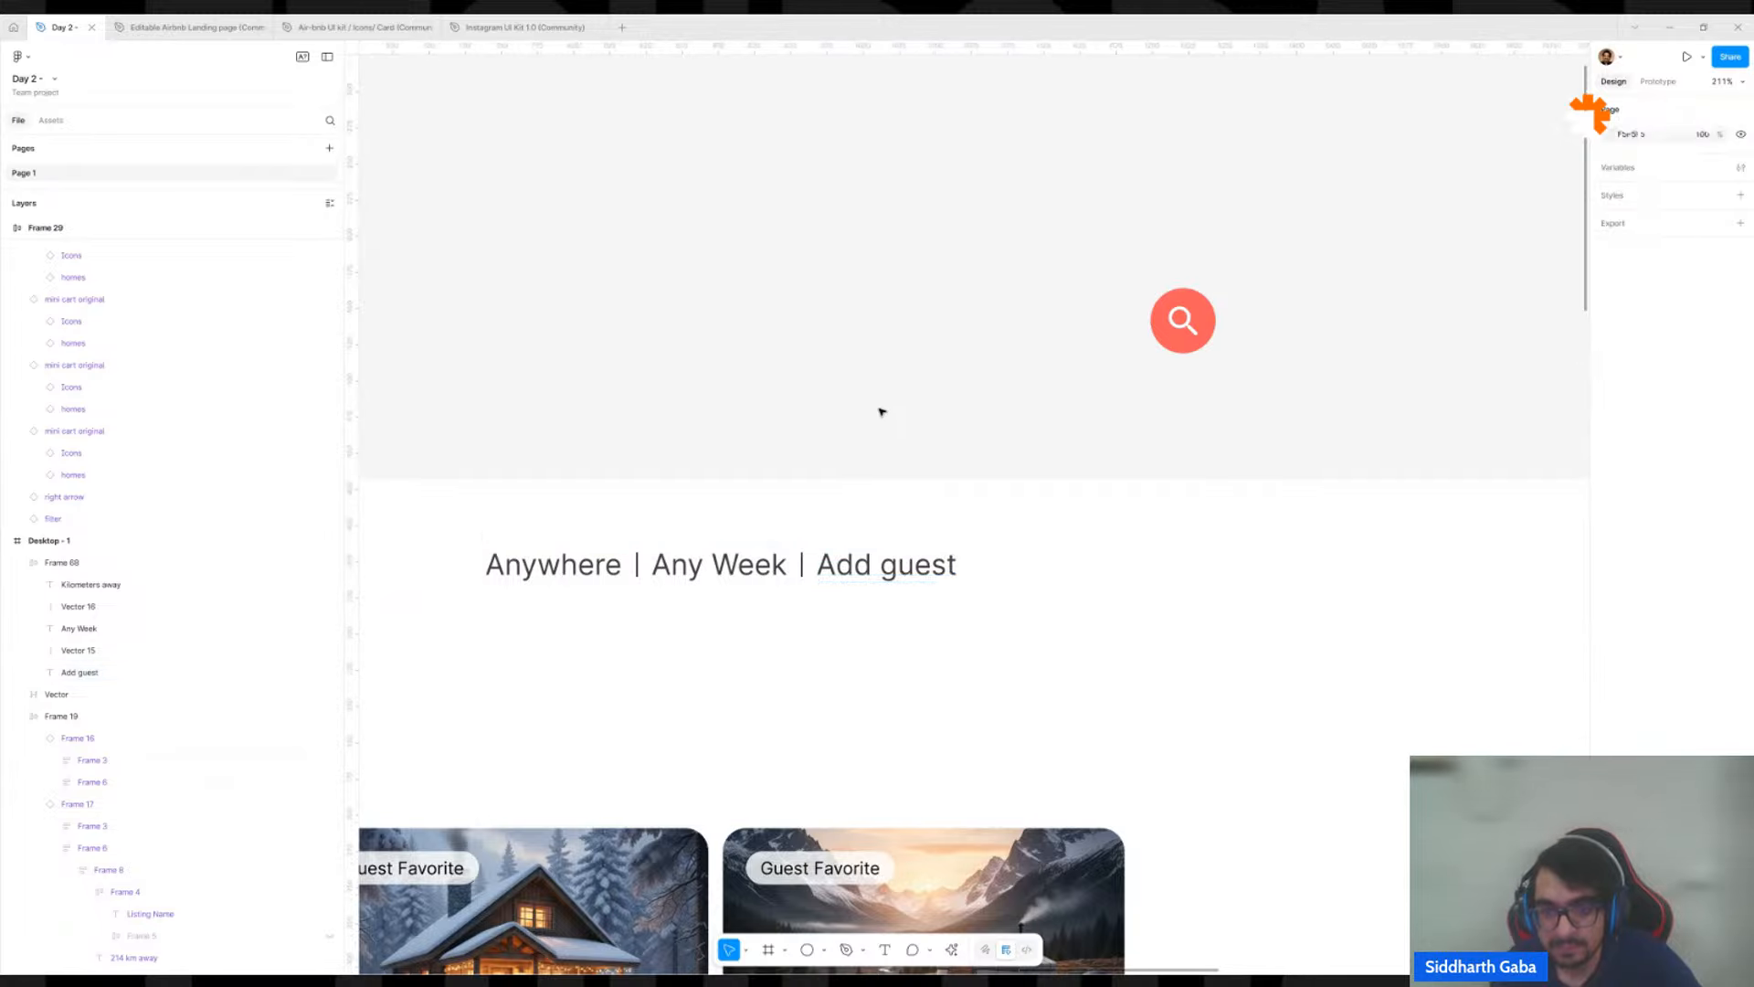
Move the search text row onto the canvas above Desktop - 1 and place a copy of its Anywhere text inside the frame.
scroll(881, 412, "down", 5)
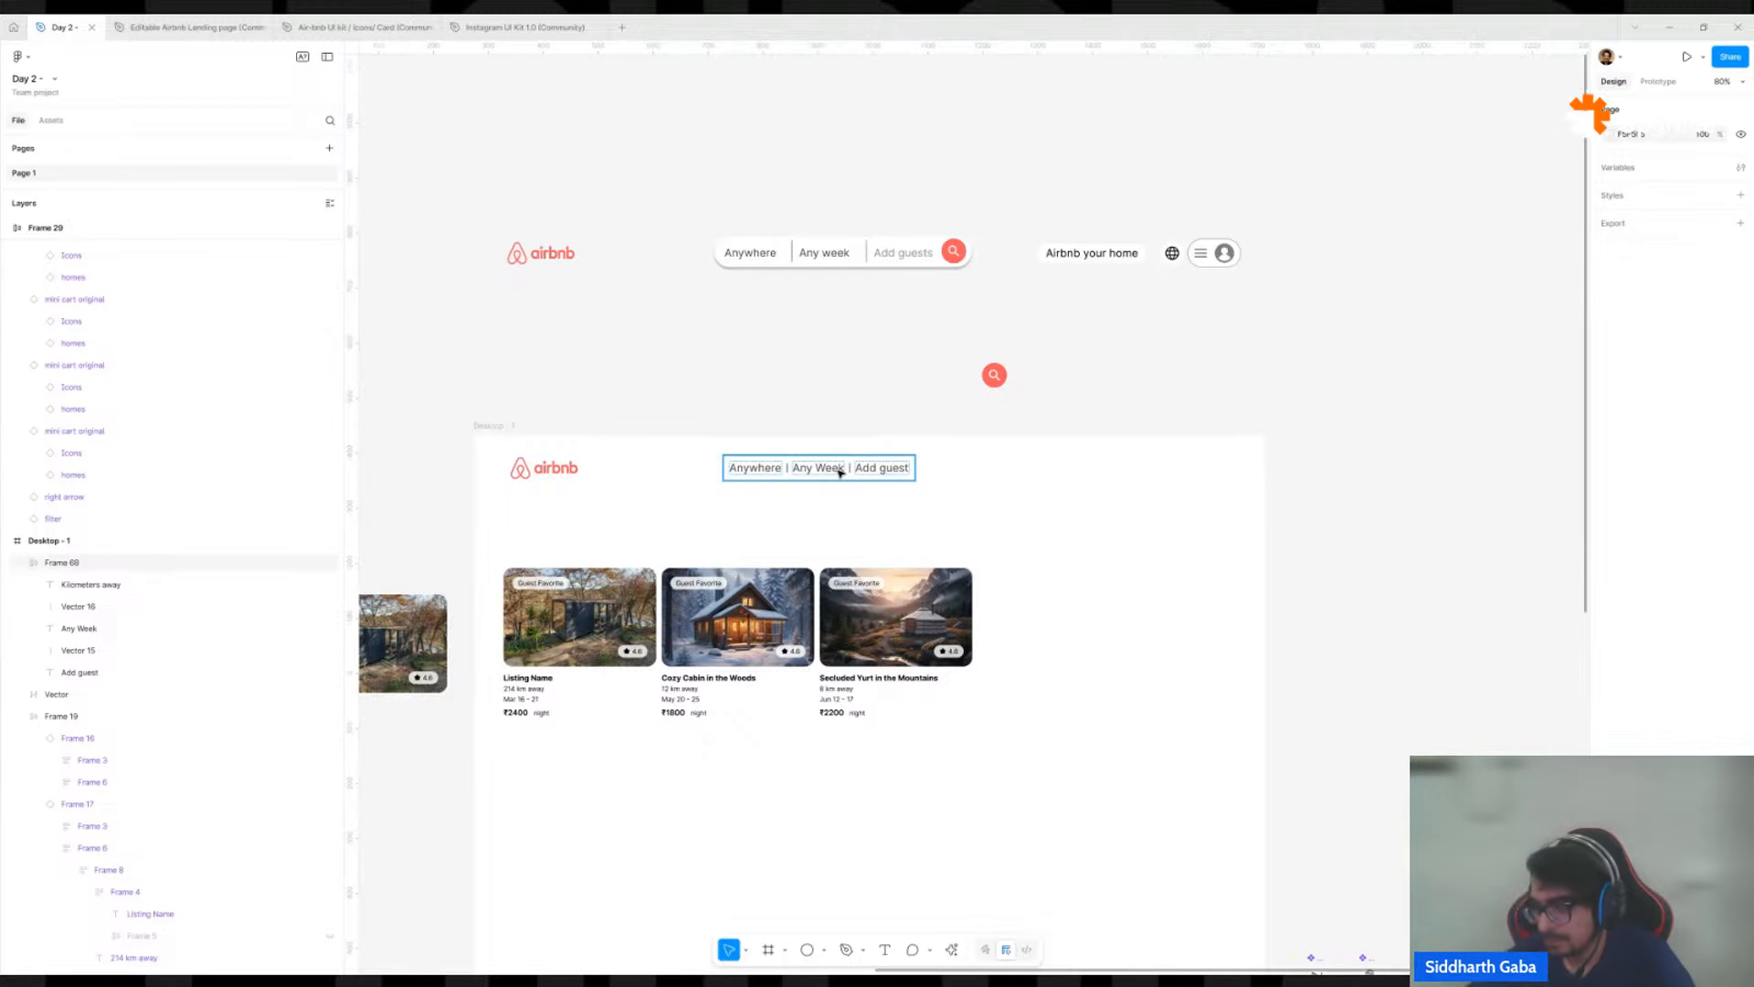
left_click(841, 449)
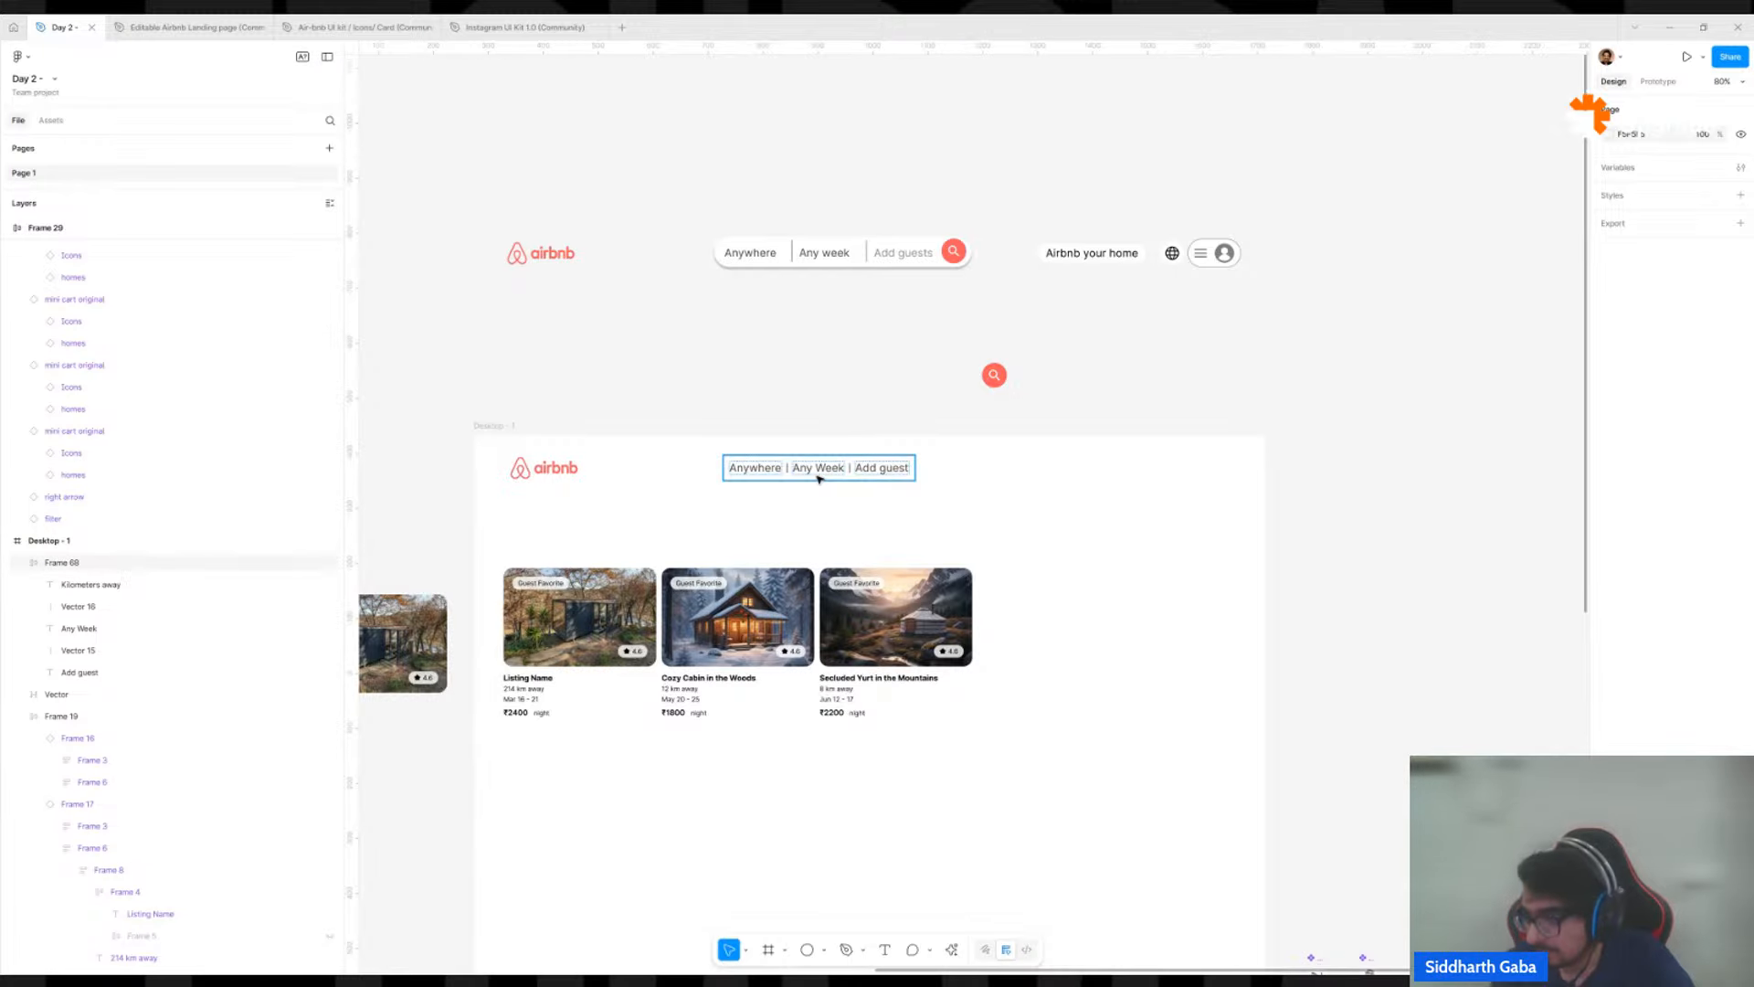
left_click_drag(819, 477, 742, 443)
left_click(755, 366)
left_click(747, 356)
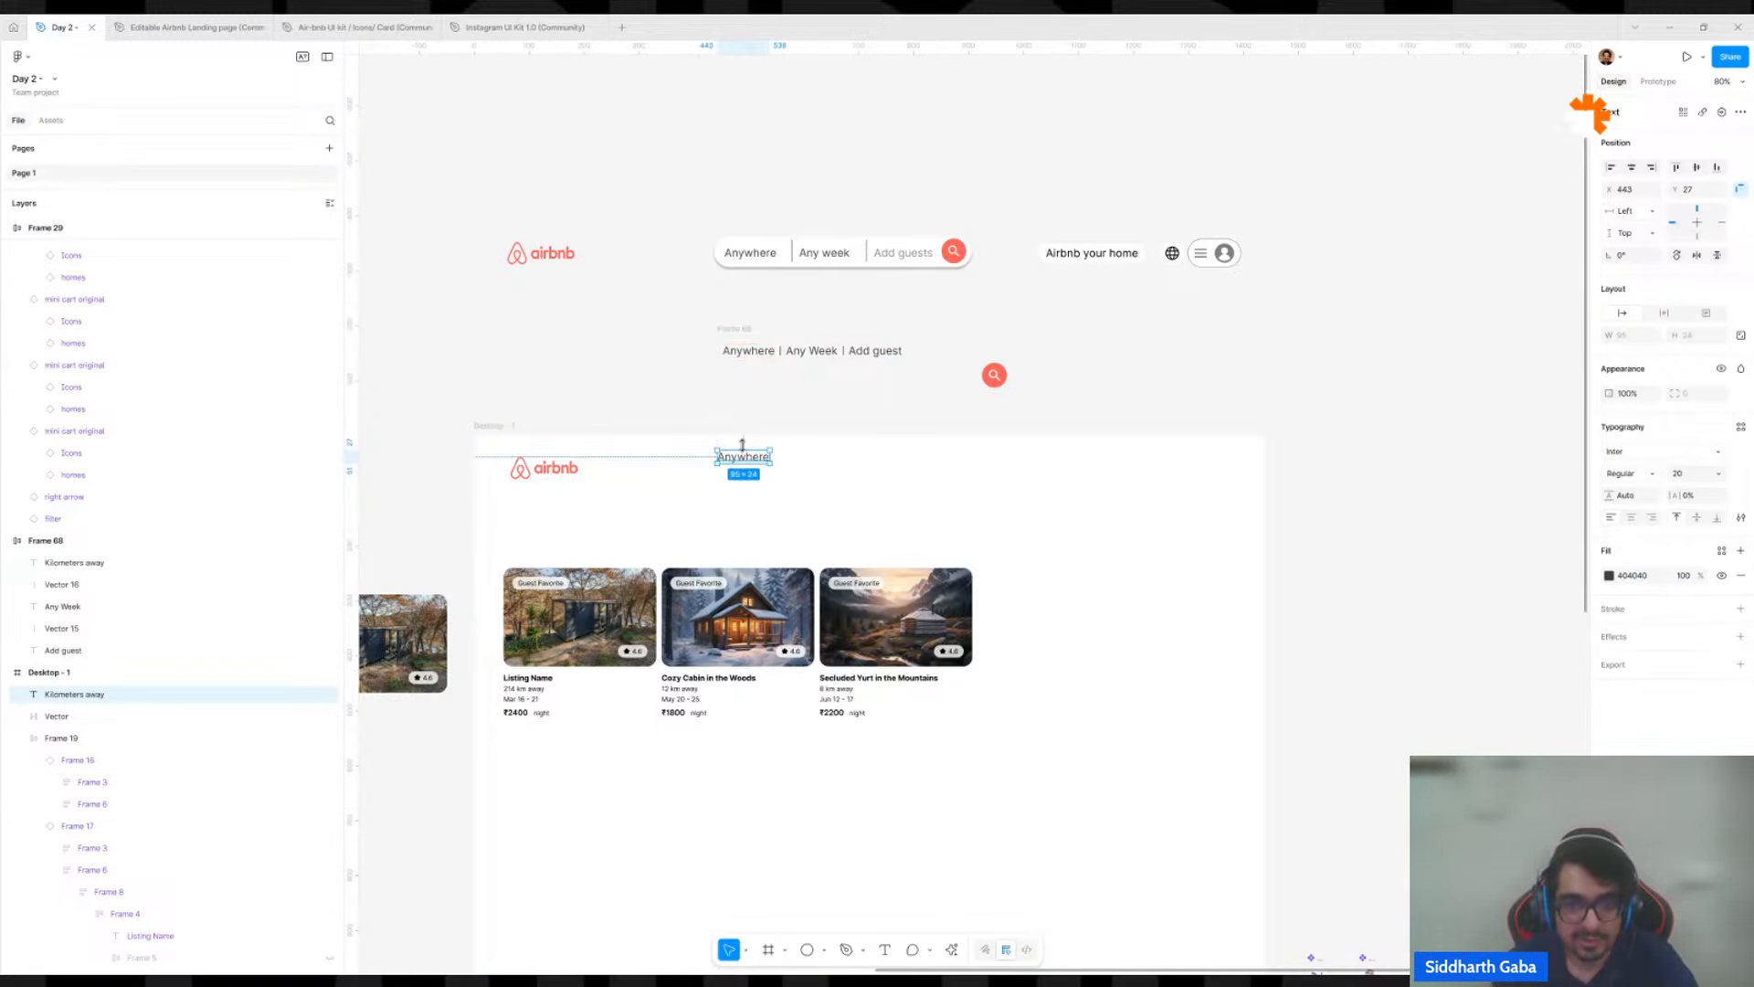
Wrap the copied Anywhere text in auto layout and shift it slightly lower in Desktop - 1.
scroll(748, 452, "up", 5)
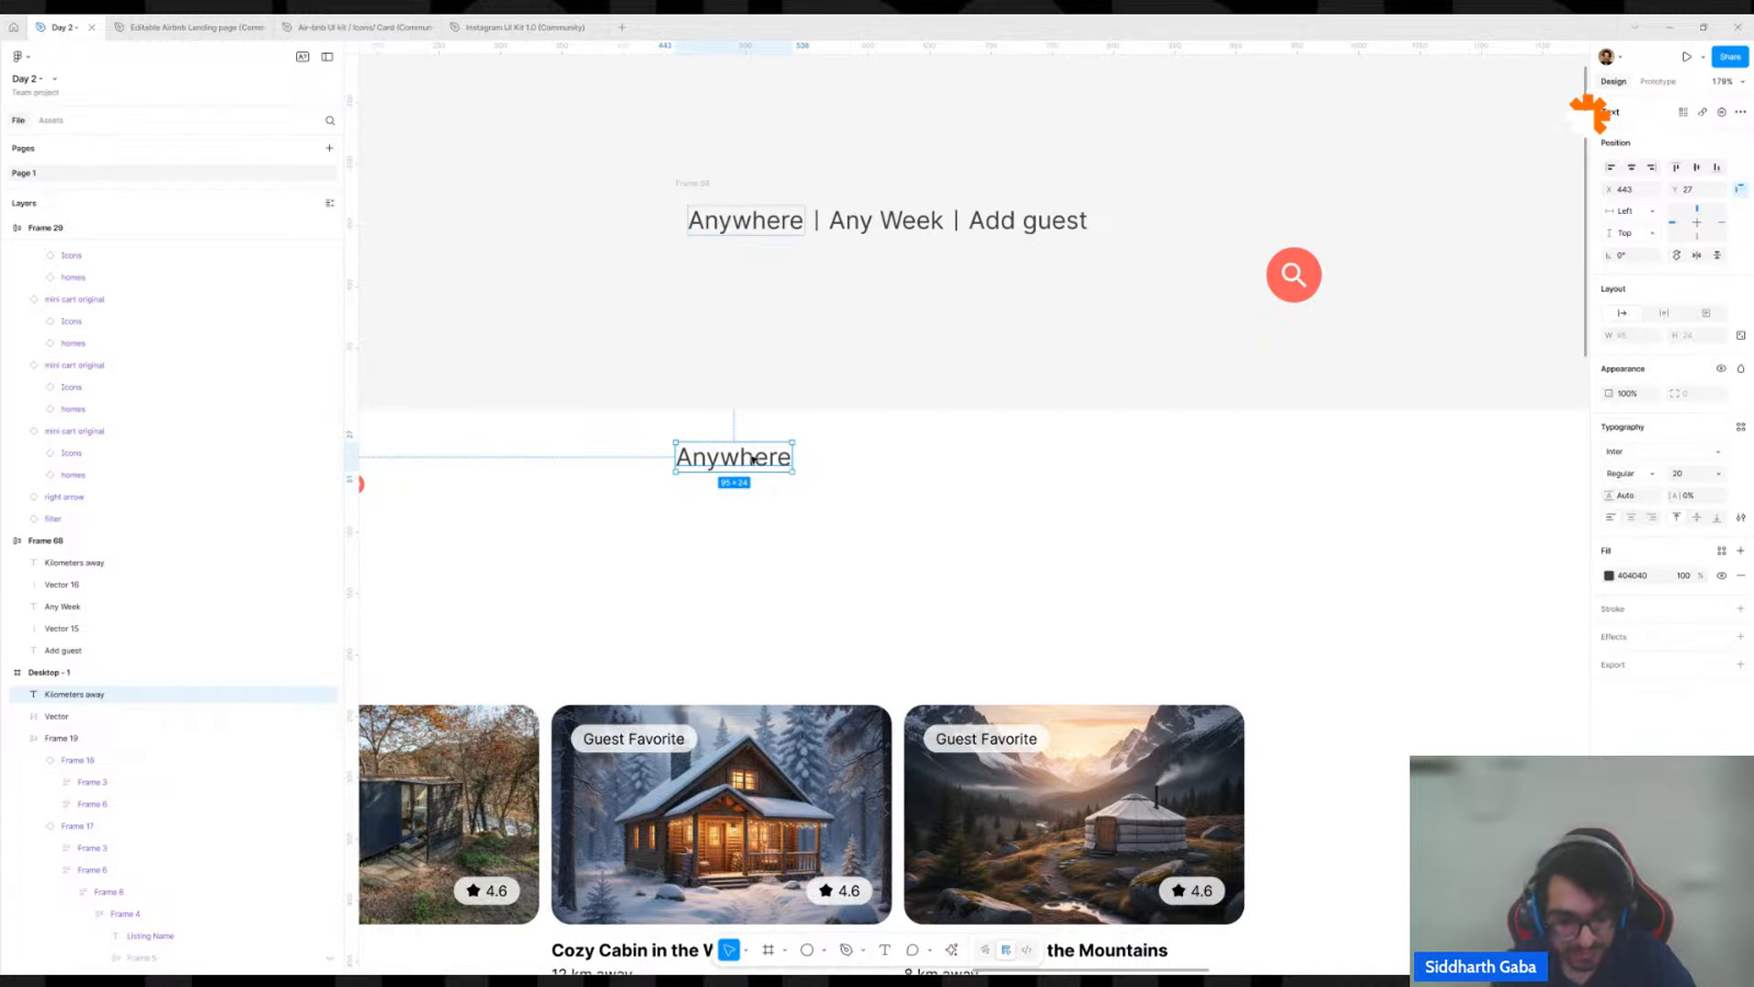
key("shift+a")
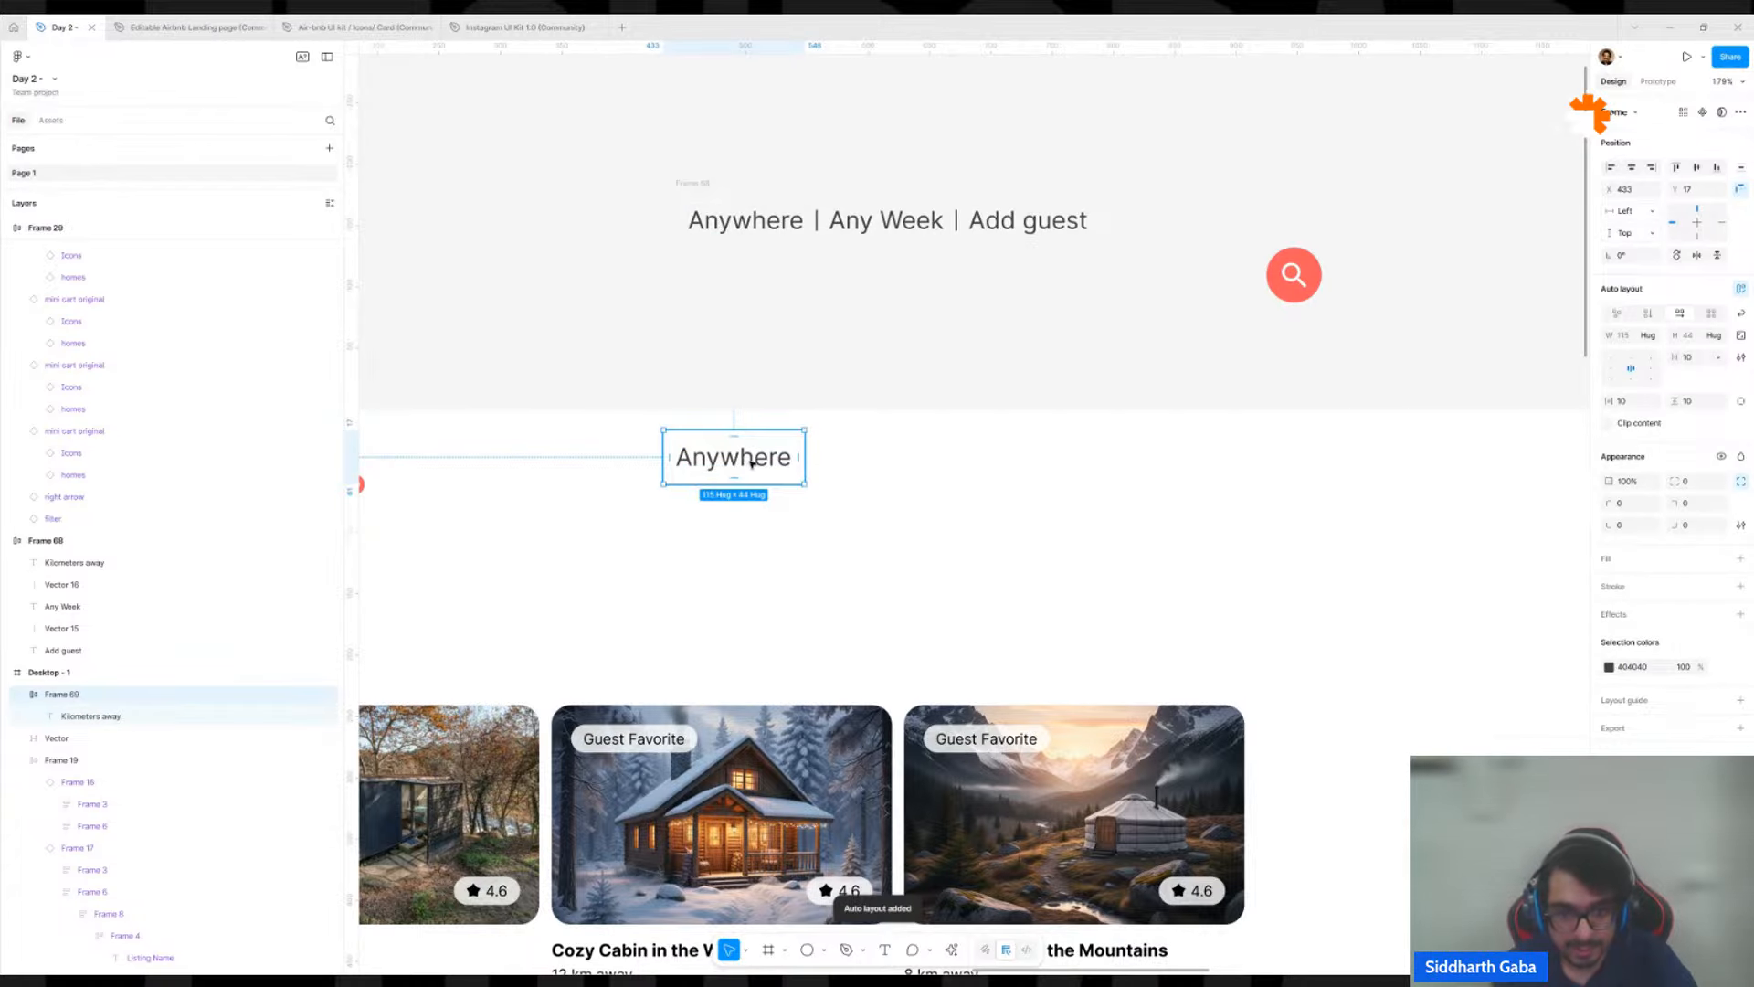
left_click_drag(752, 461, 755, 493)
scroll(757, 457, "up", 5)
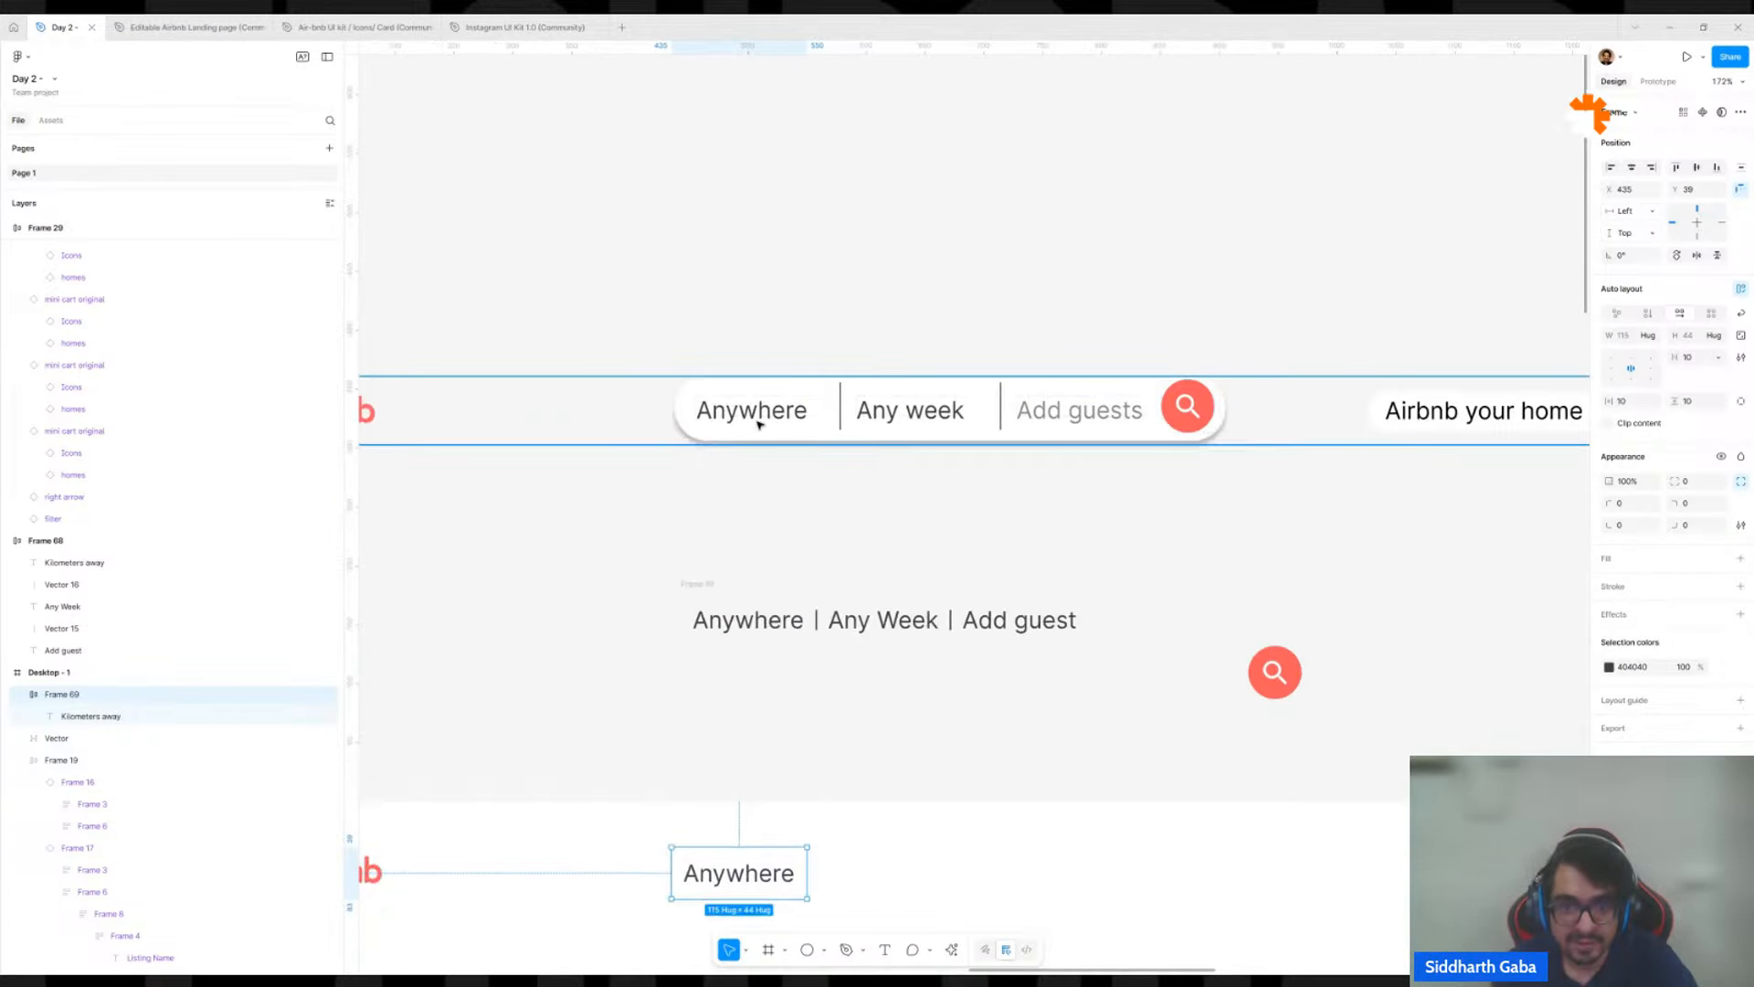
scroll(1039, 397, "down", 4)
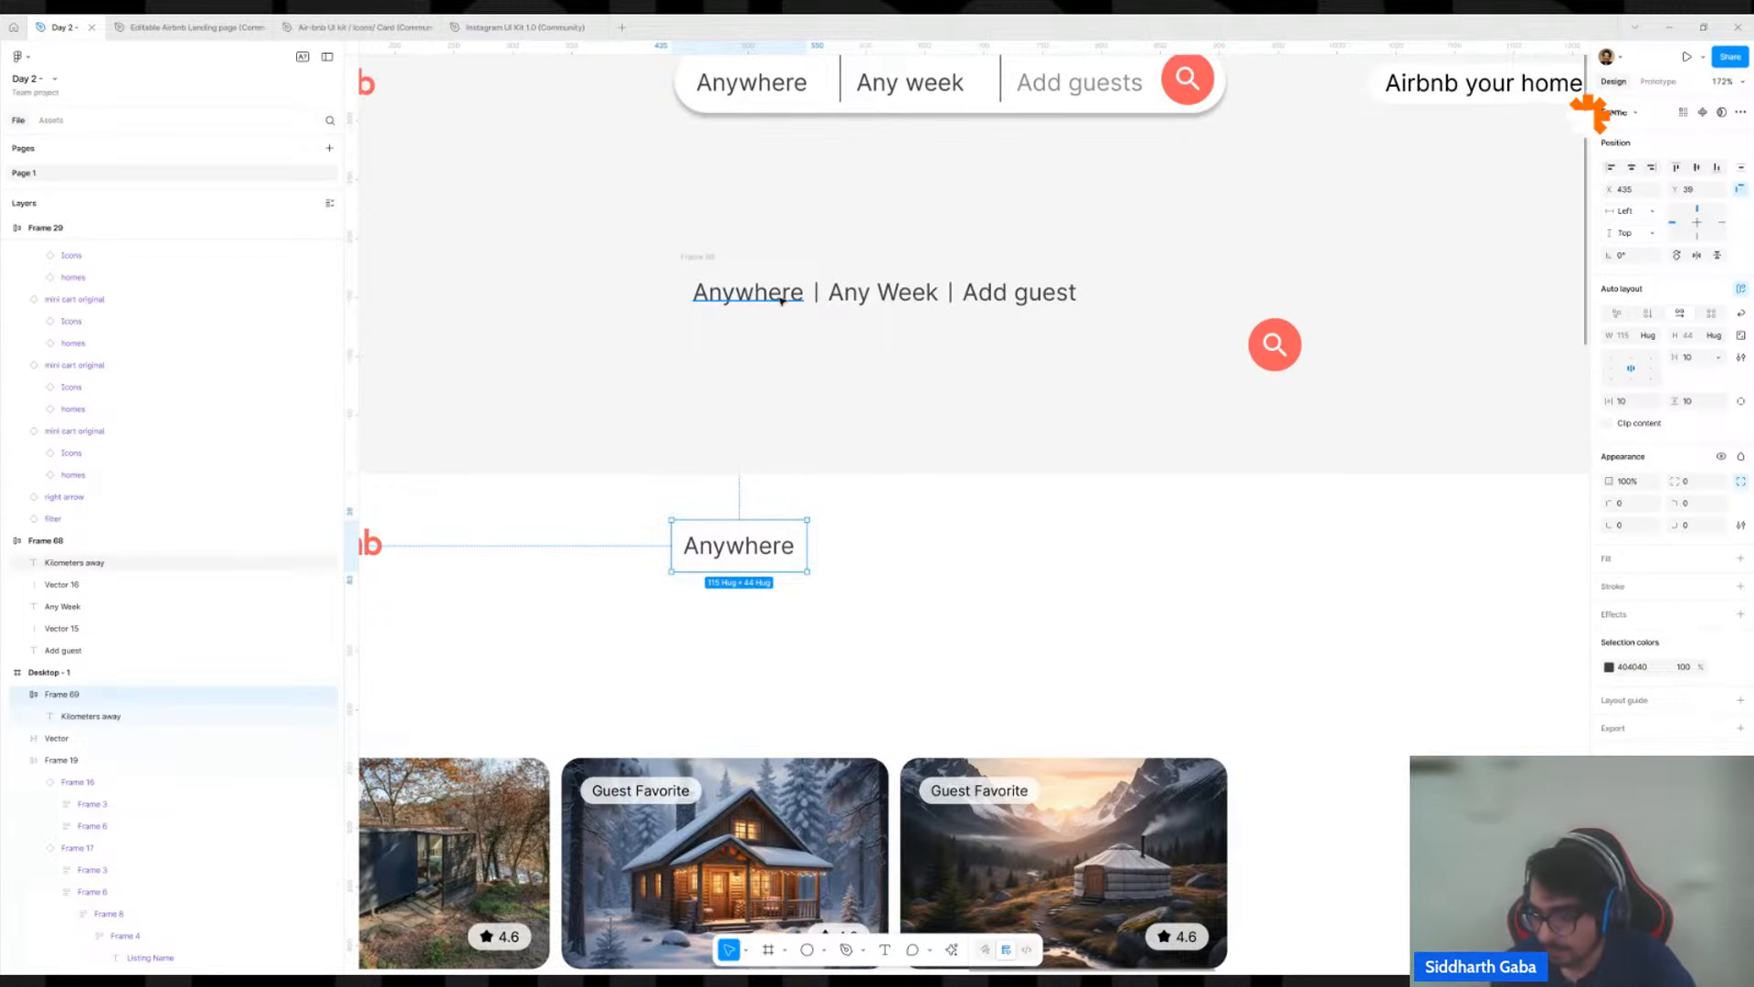
scroll(781, 301, "down", 3)
scroll(844, 162, "up", 3)
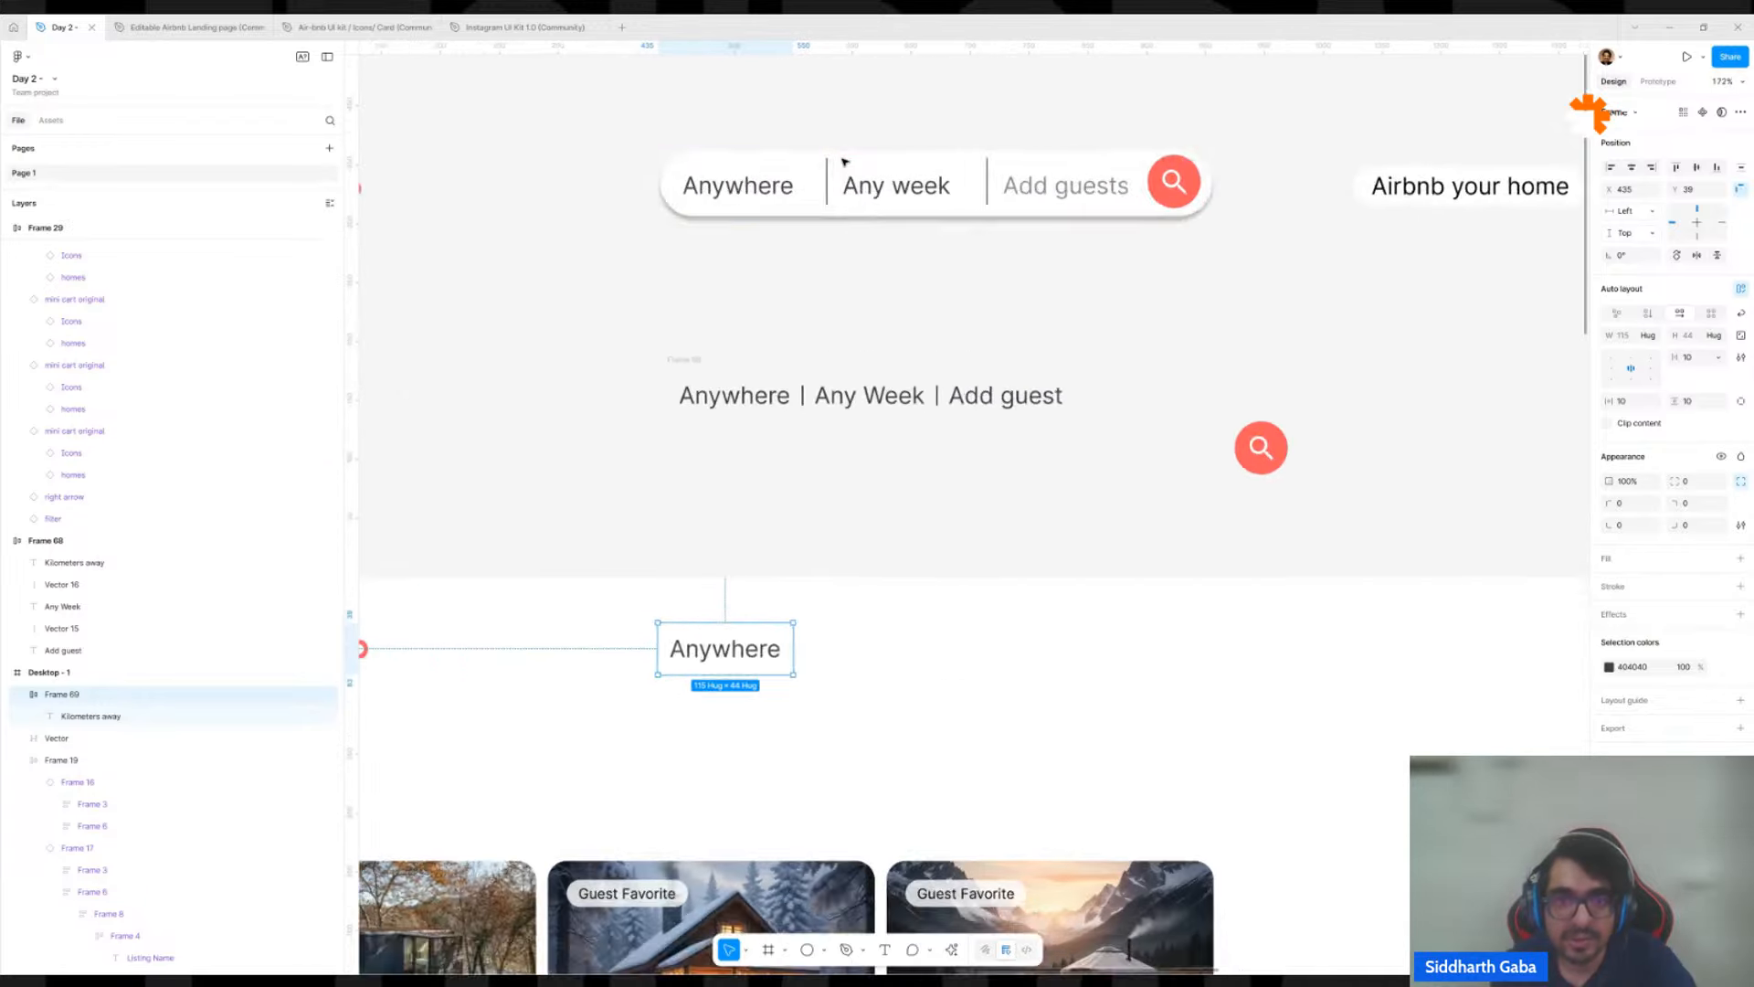
scroll(844, 161, "up", 1)
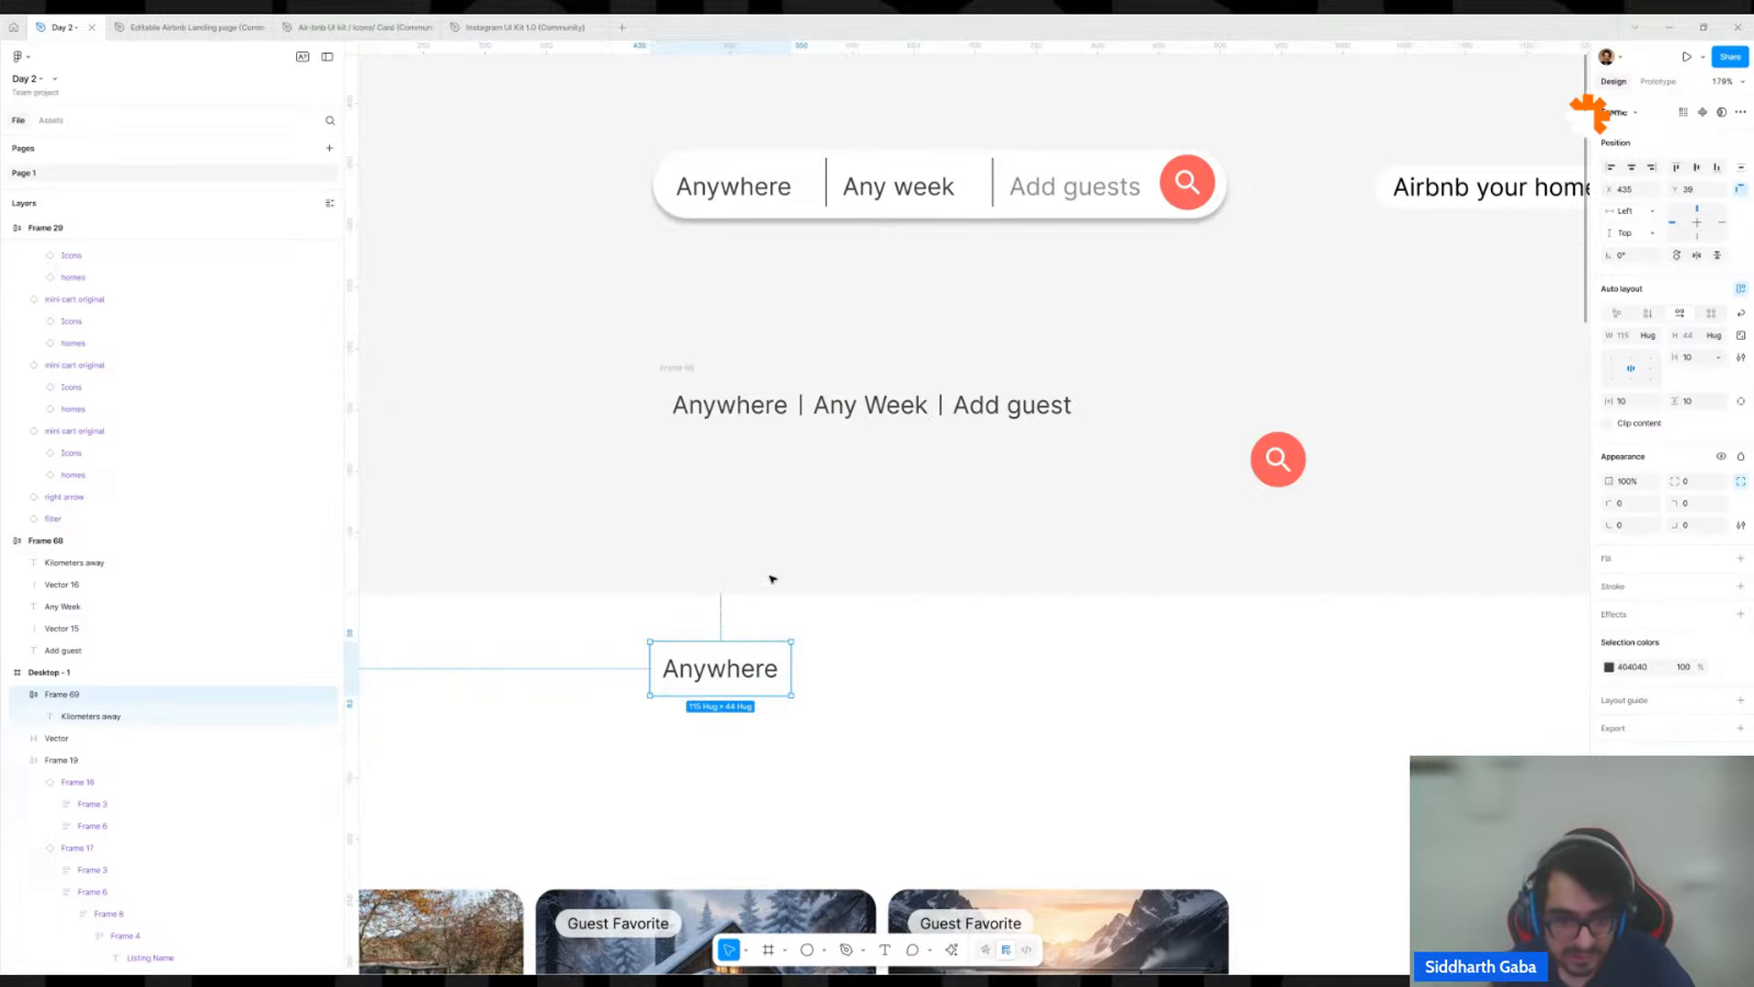
double_click(747, 671)
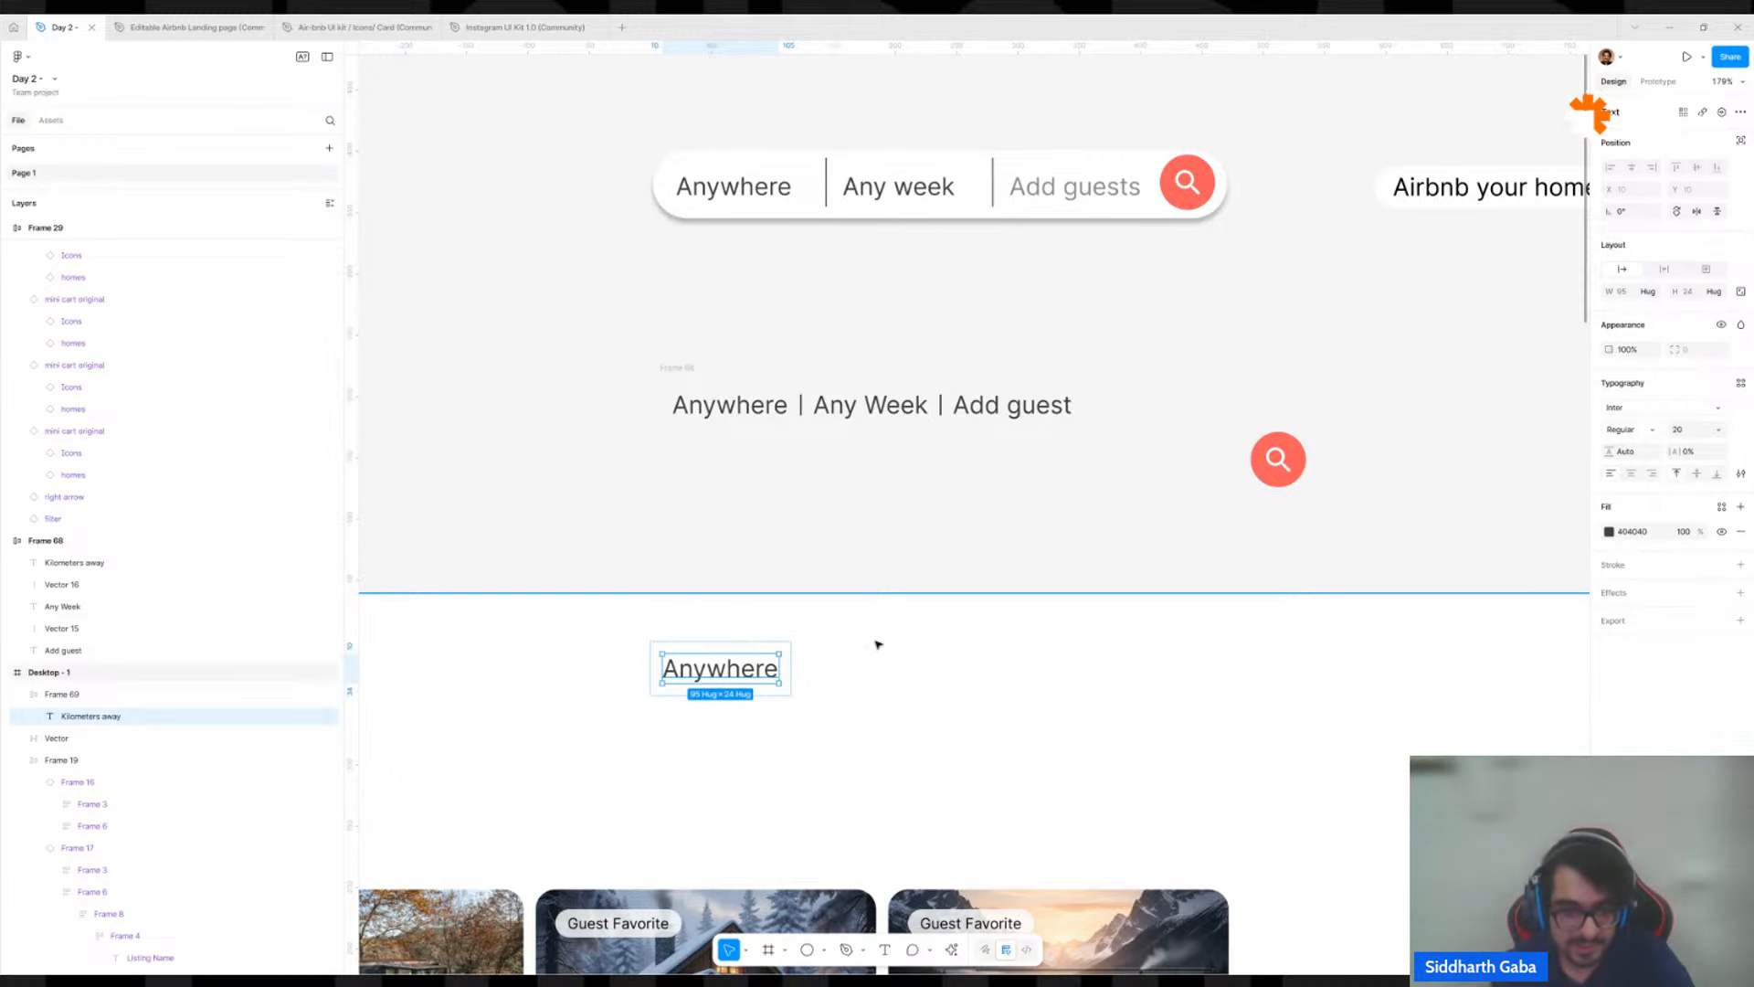
key("ctrl+d")
key("ctrl+z")
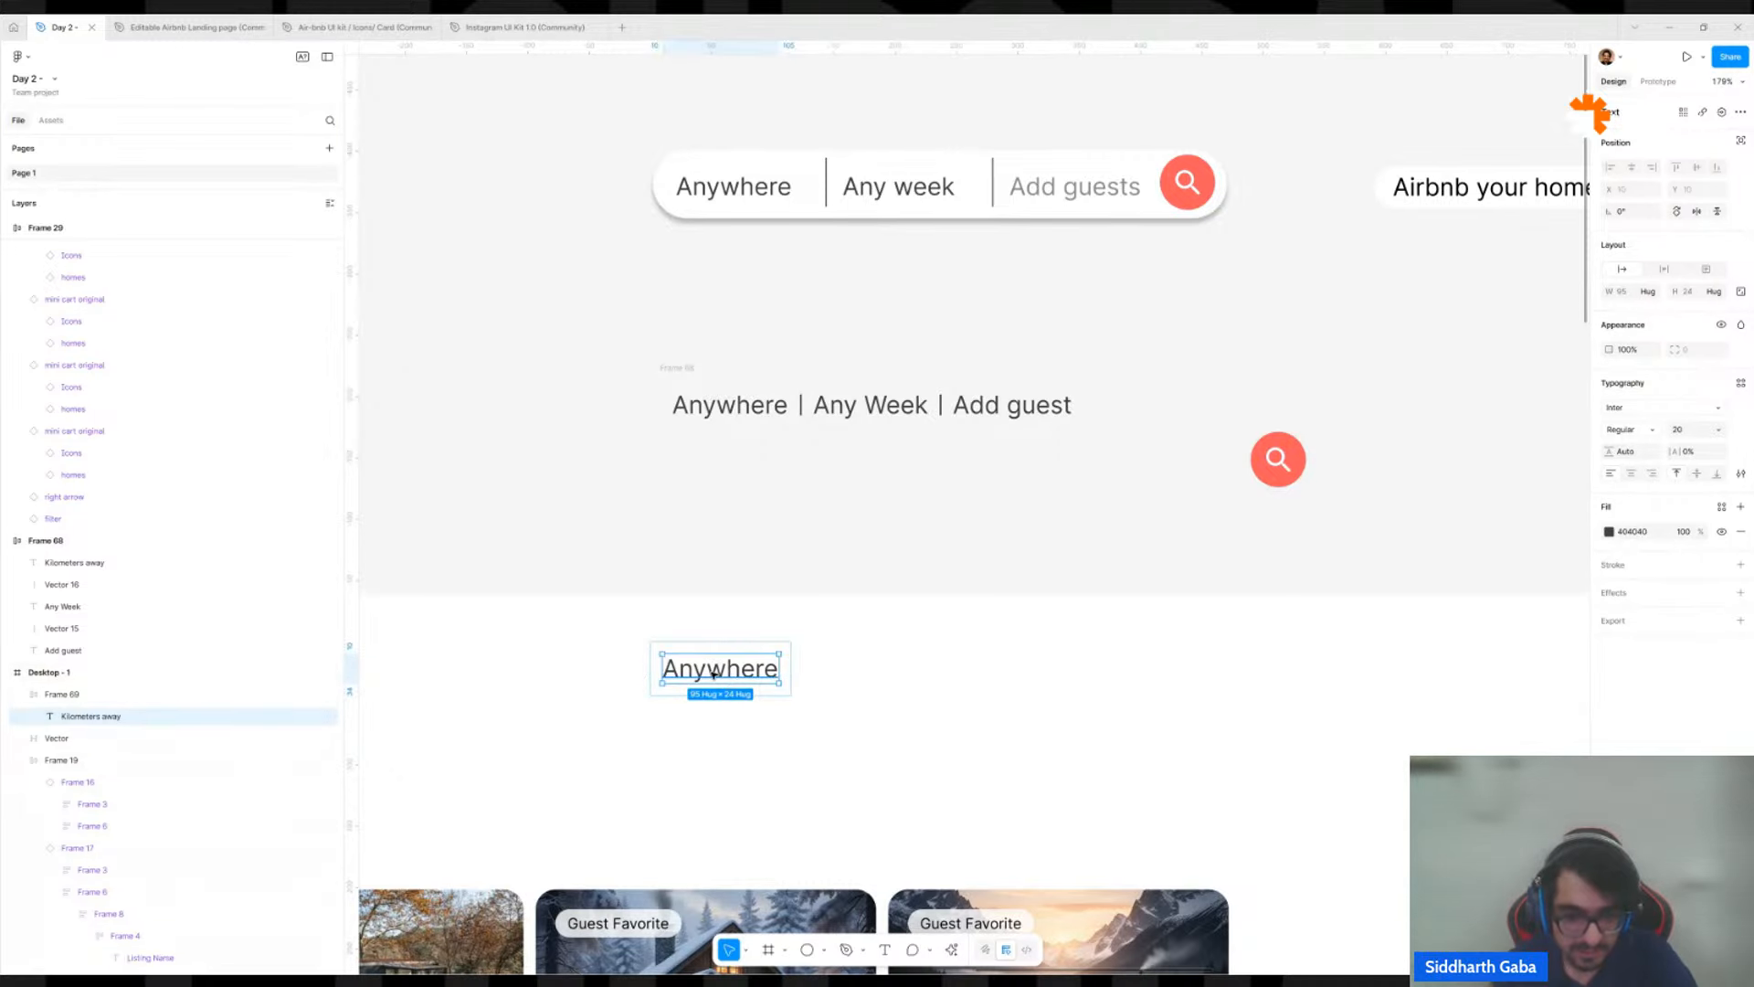
right_click(715, 677)
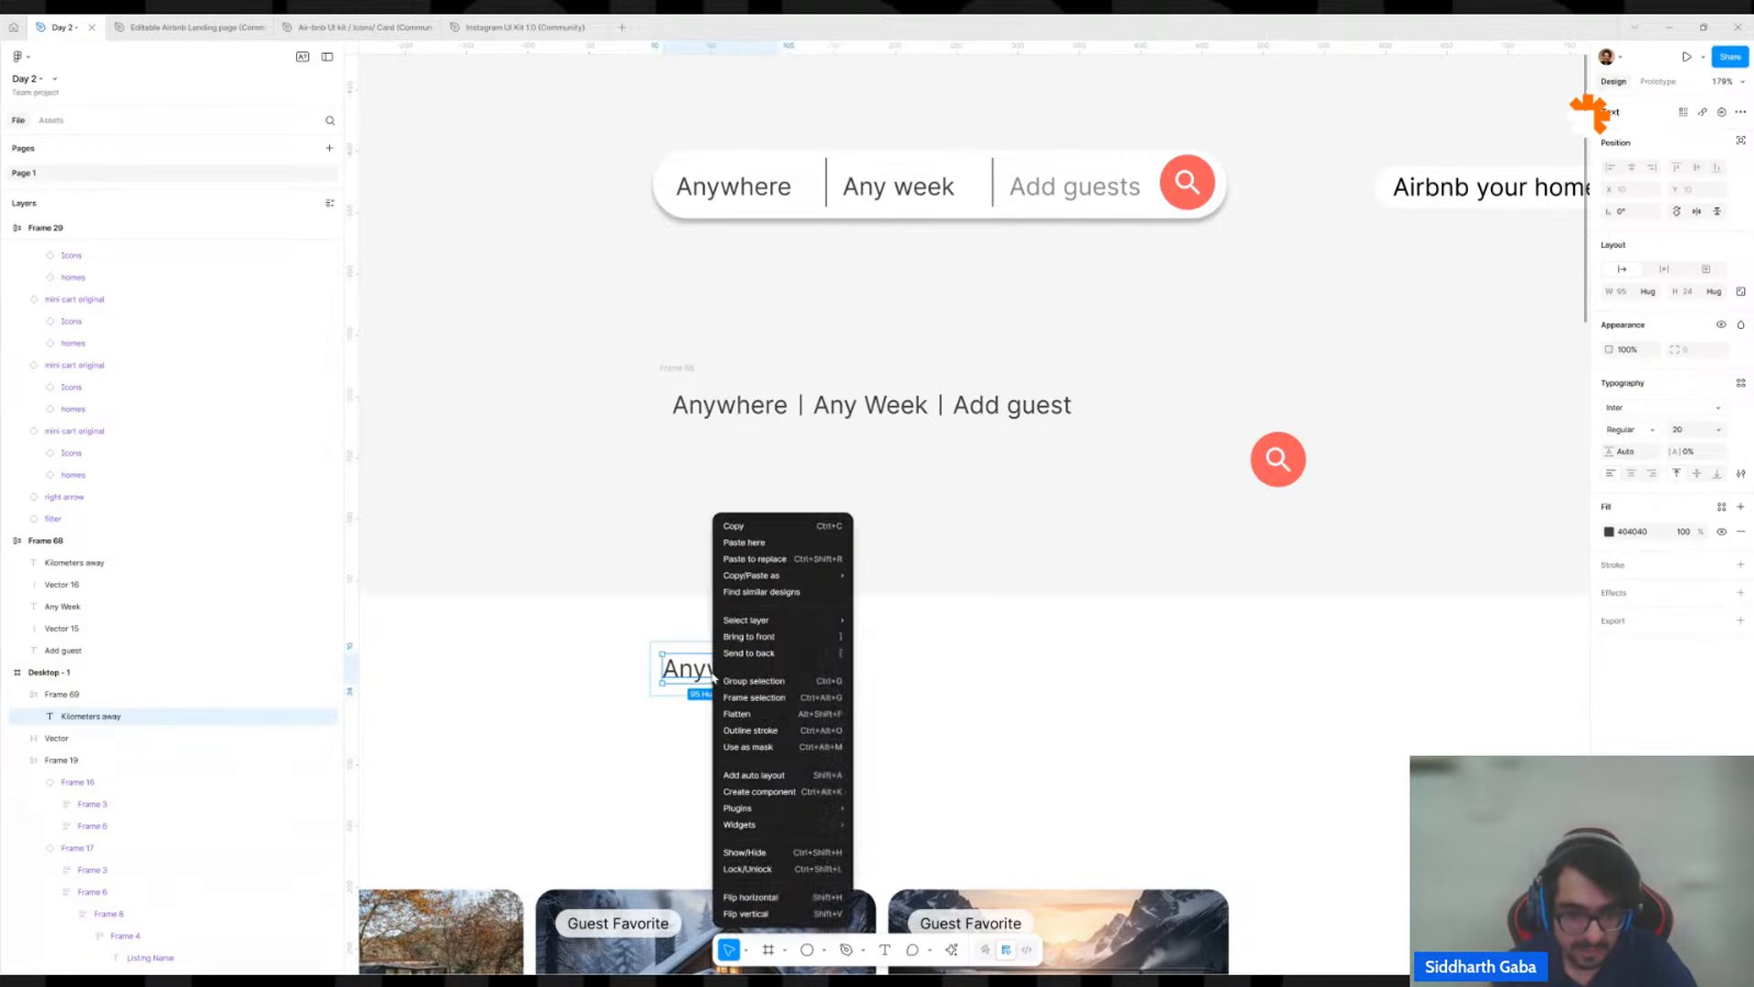
left_click(765, 528)
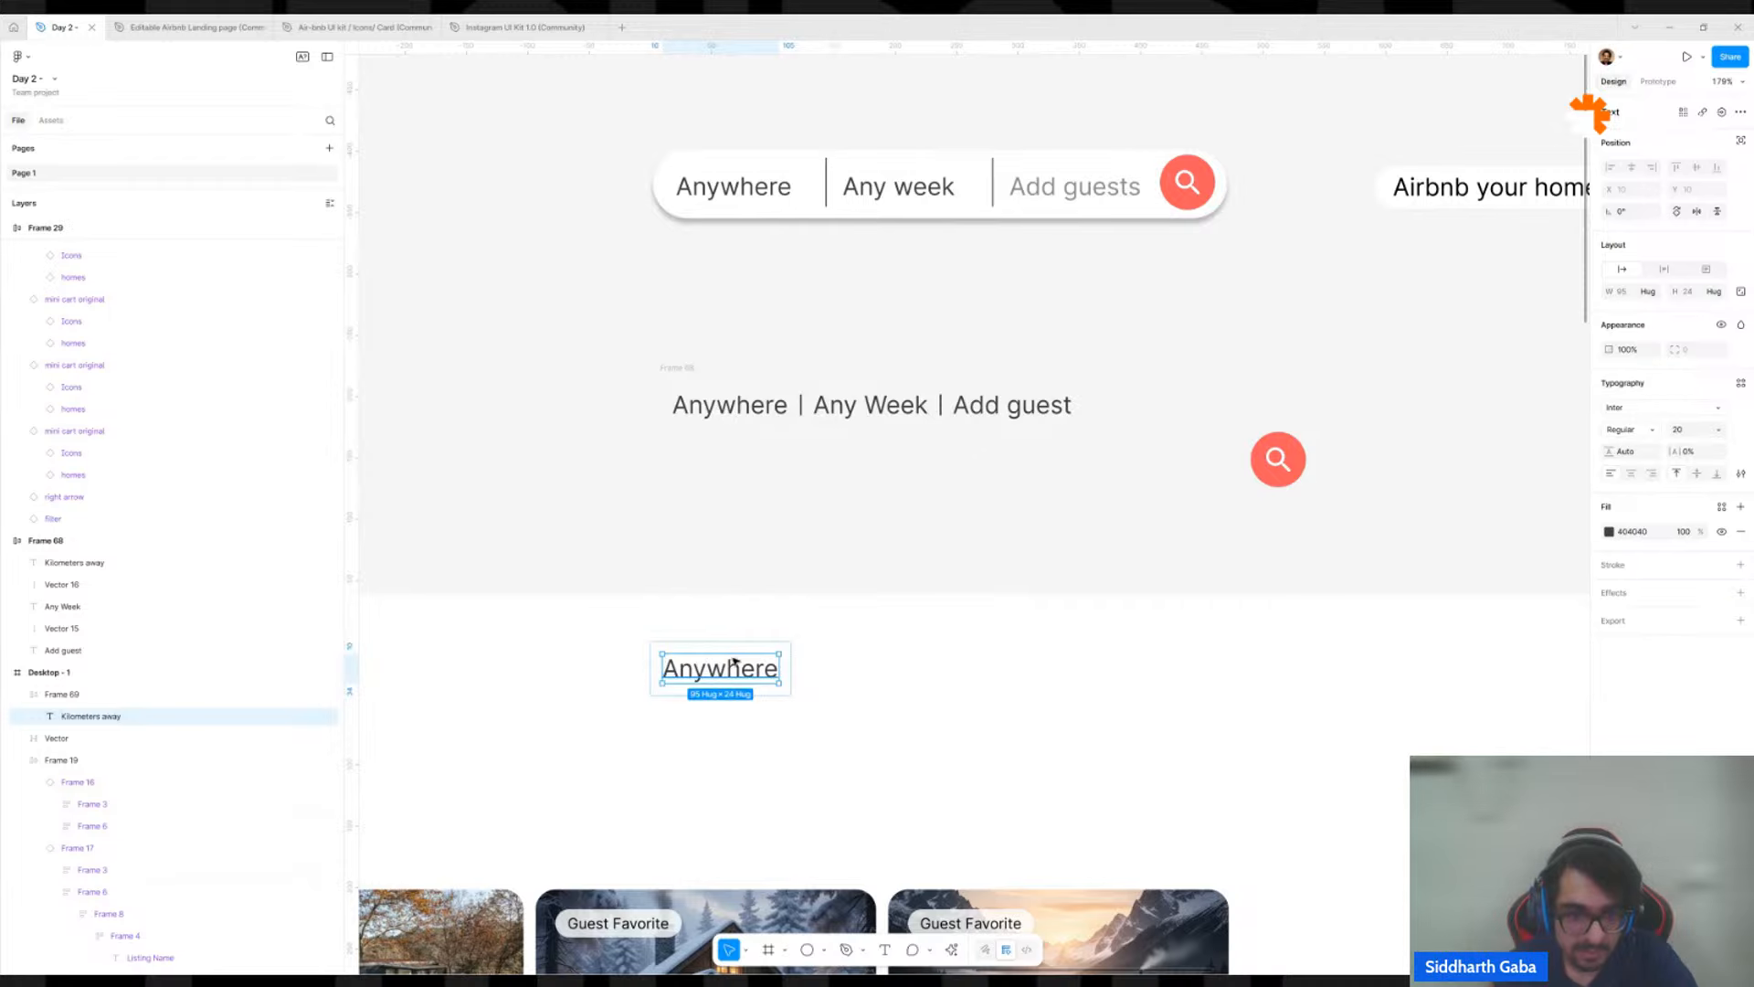
right_click(734, 663)
left_click(776, 545)
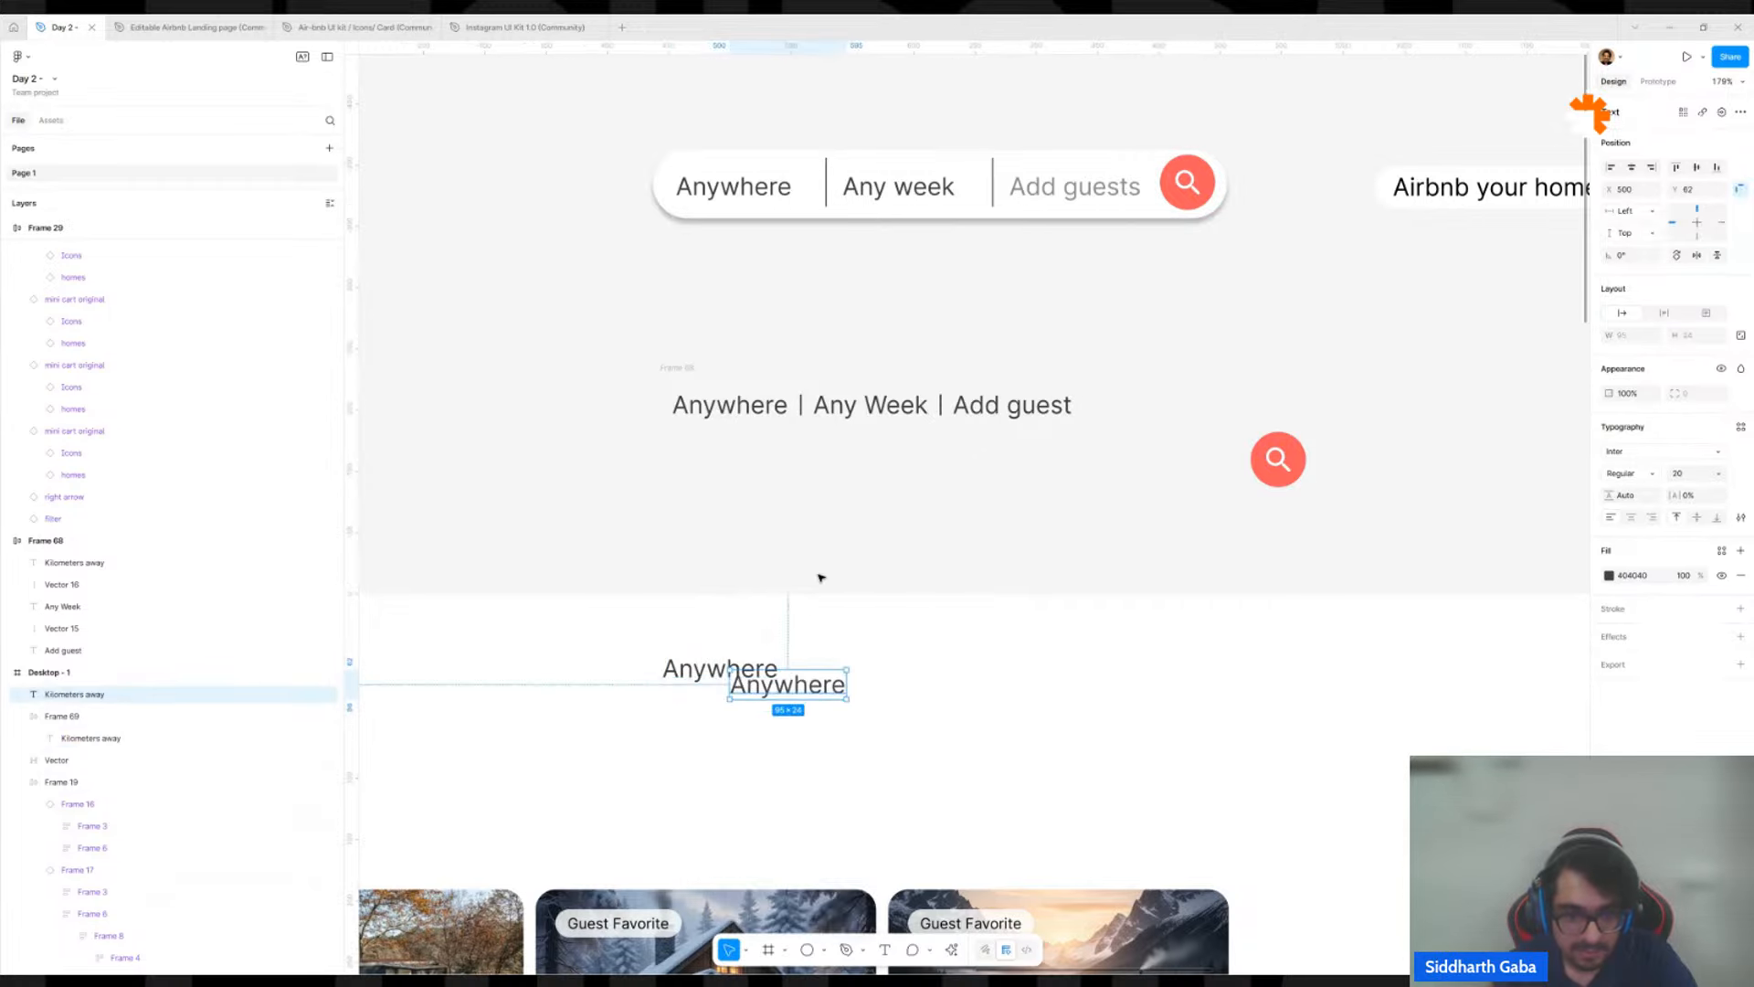
key("ctrl+z")
Duplicate the Anywhere text twice inside its auto layout frame in Desktop - 1.
key("ctrl+d")
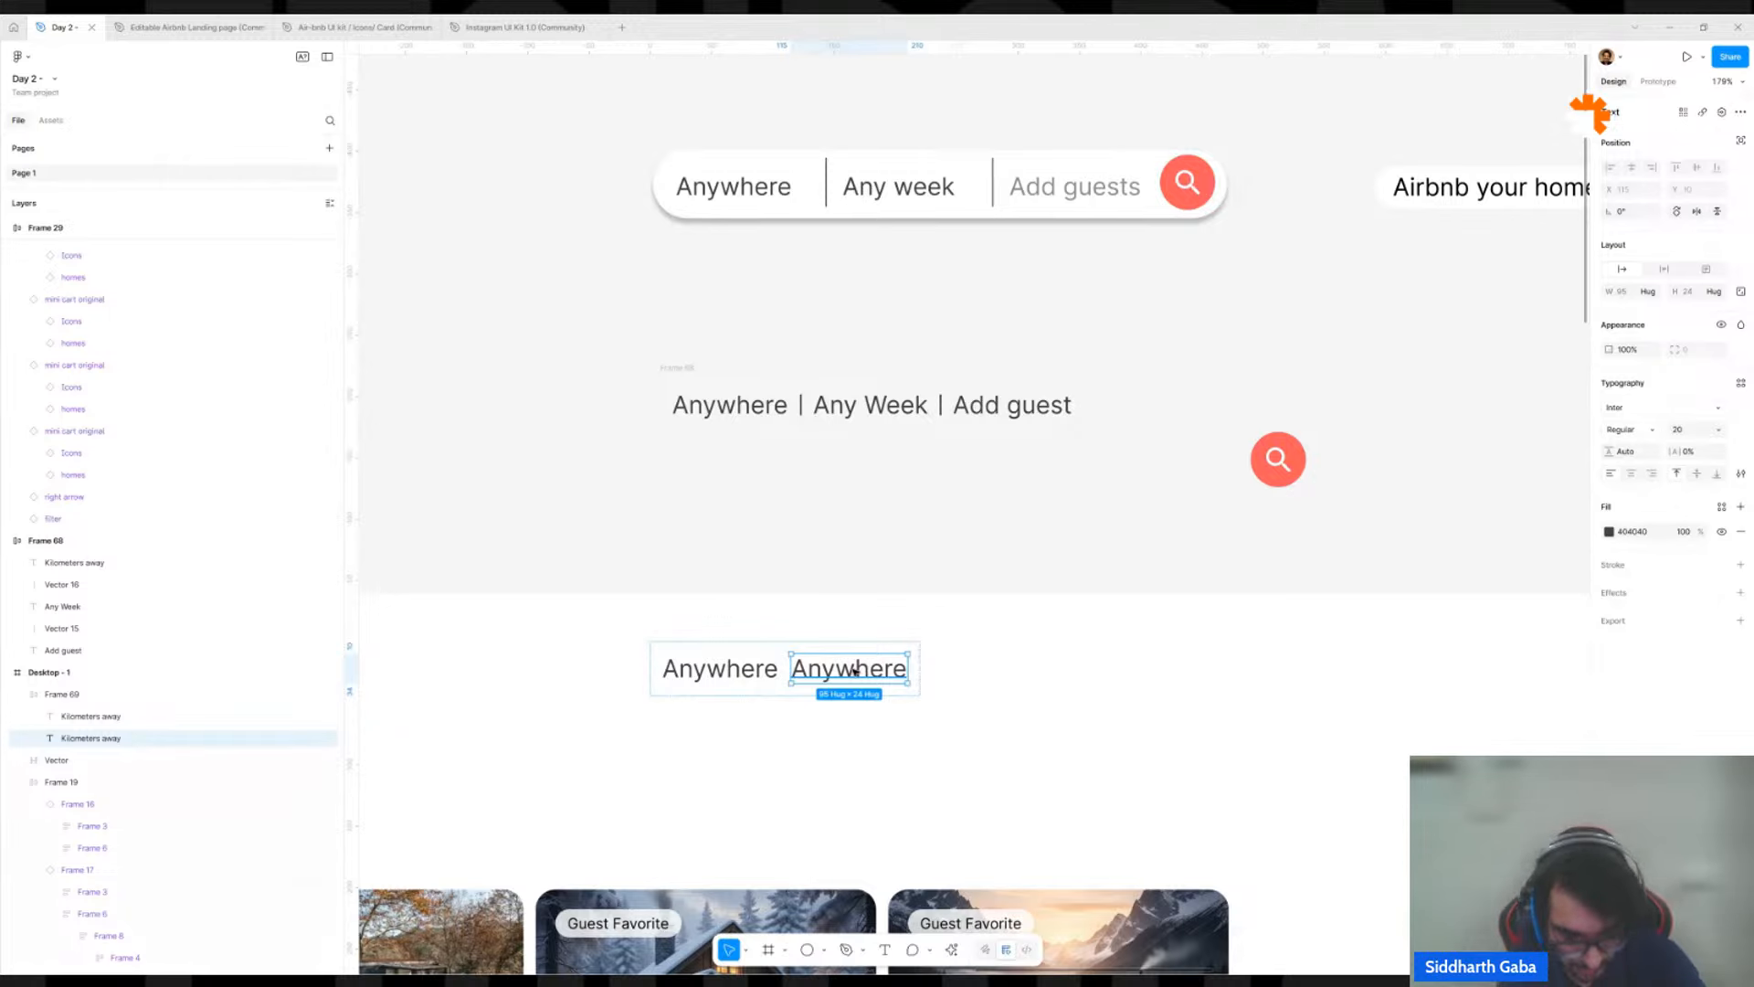
key("ctrl+e")
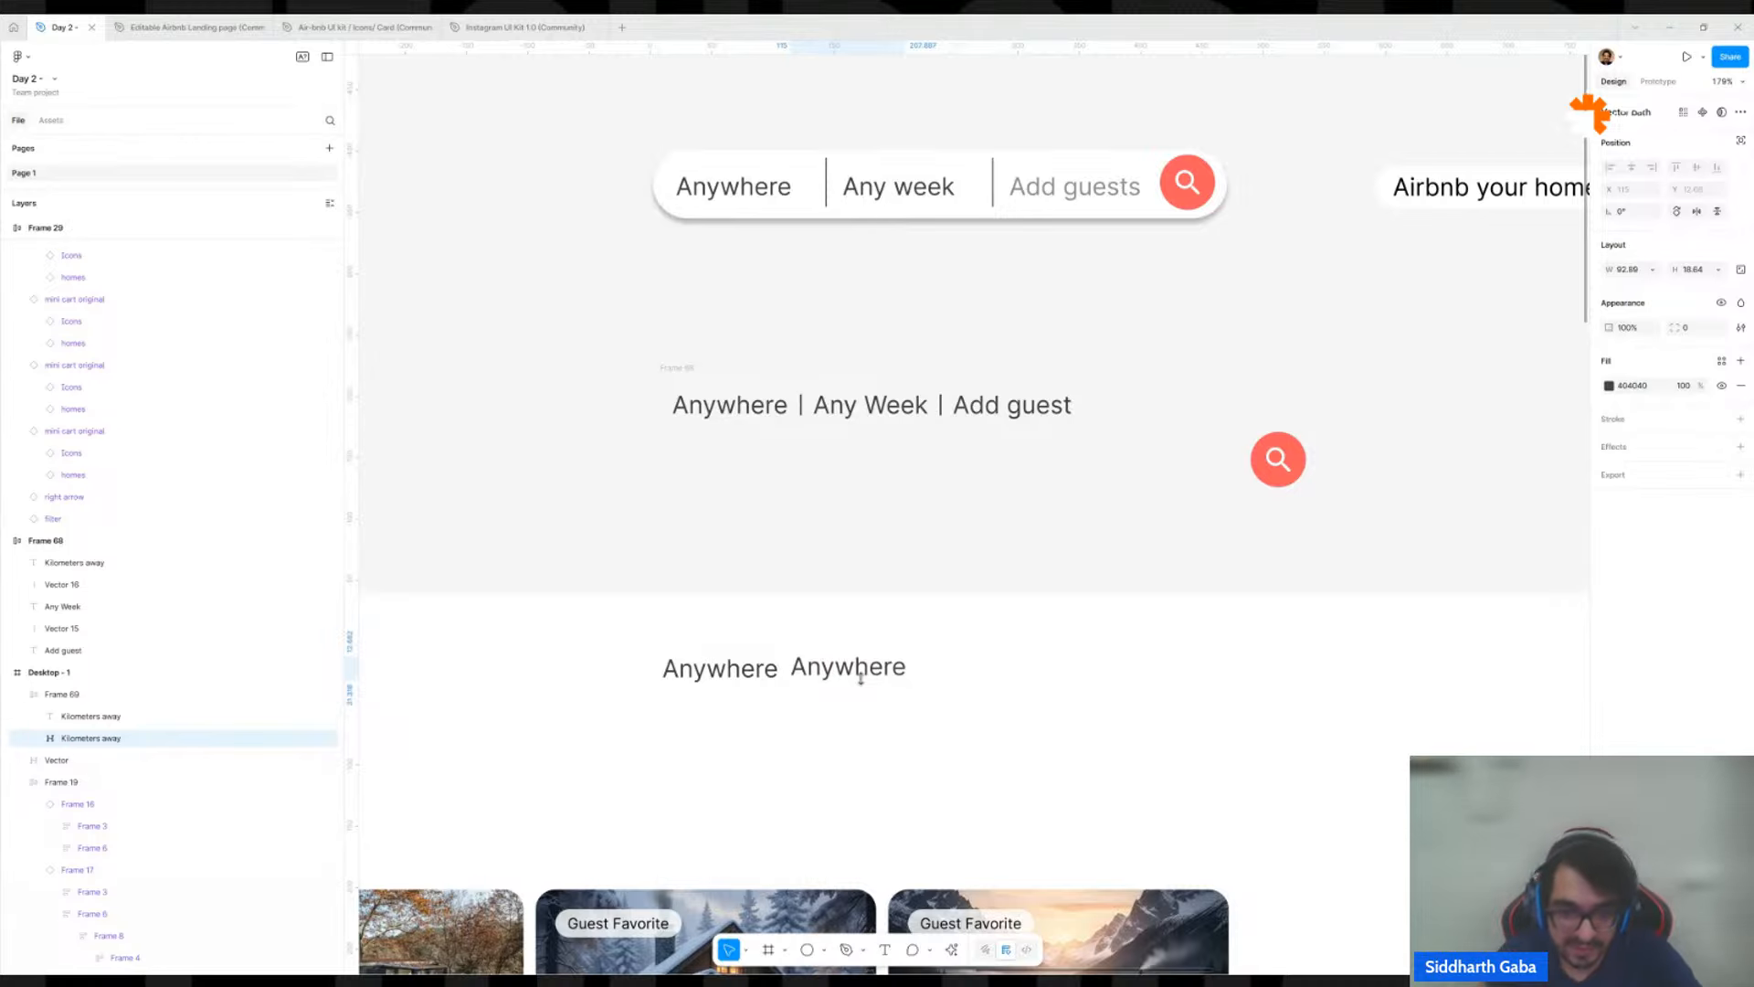
key("ctrl+z")
key("ctrl+d")
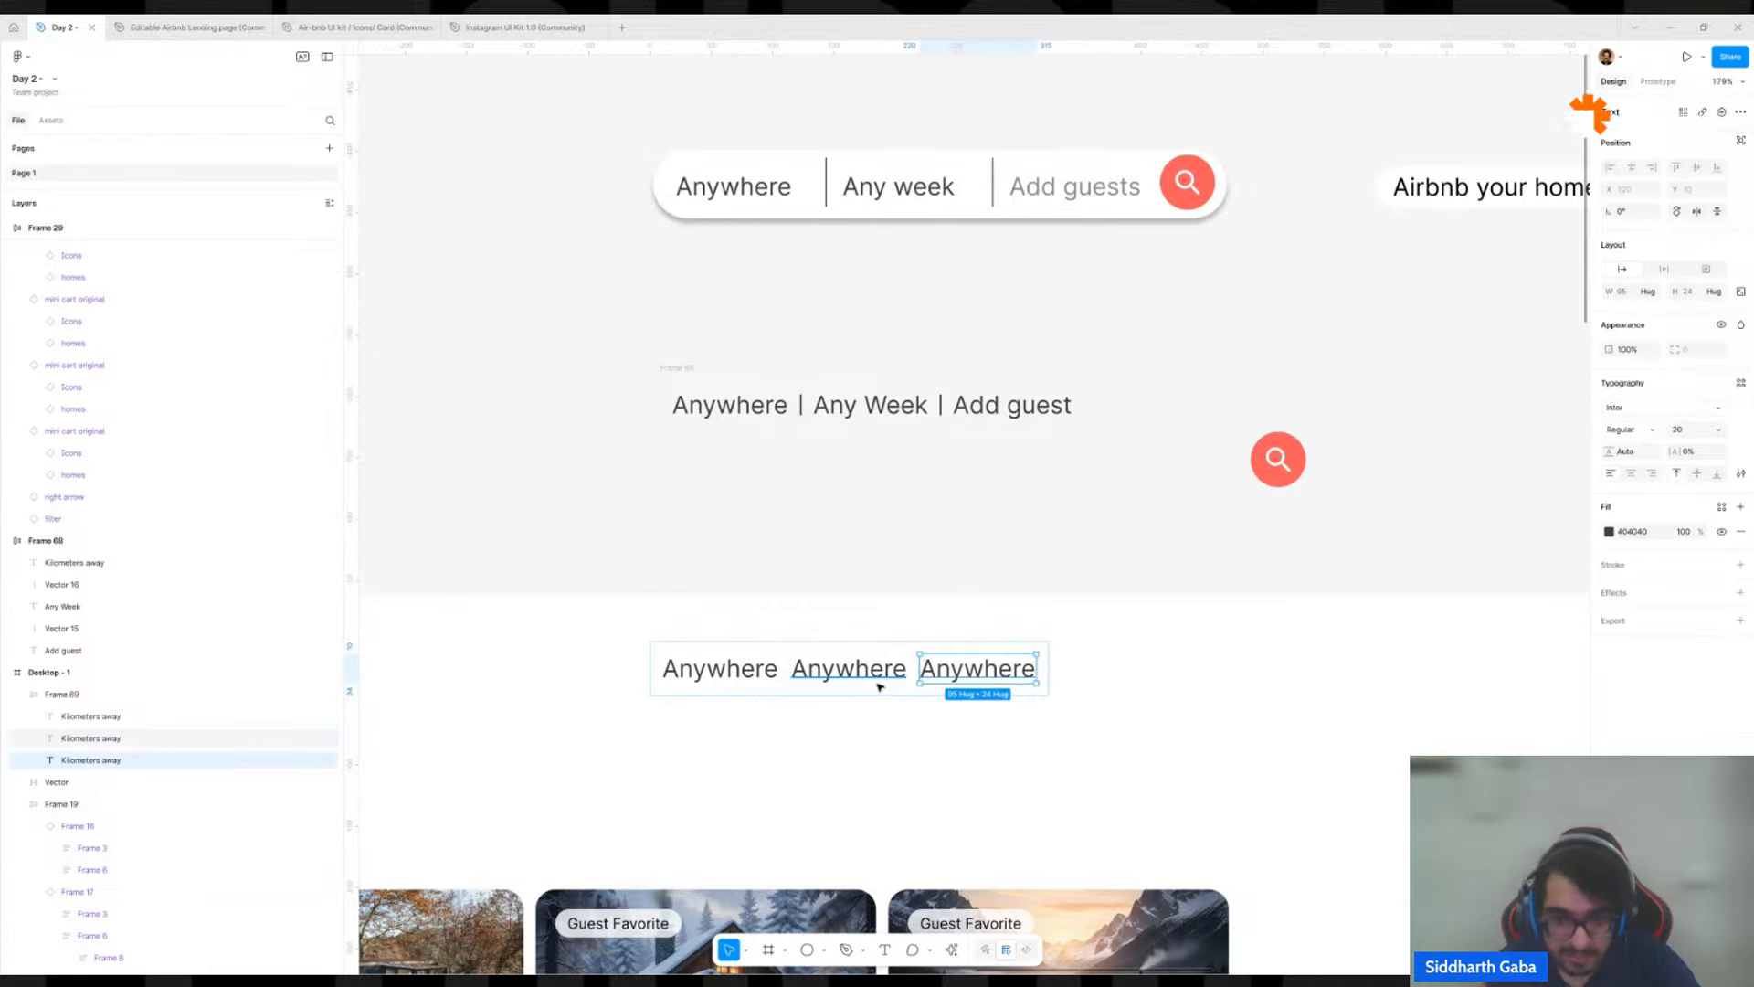
Change the second text in the row to "Any week" and the third to "Add guest".
double_click(872, 673)
type("Any")
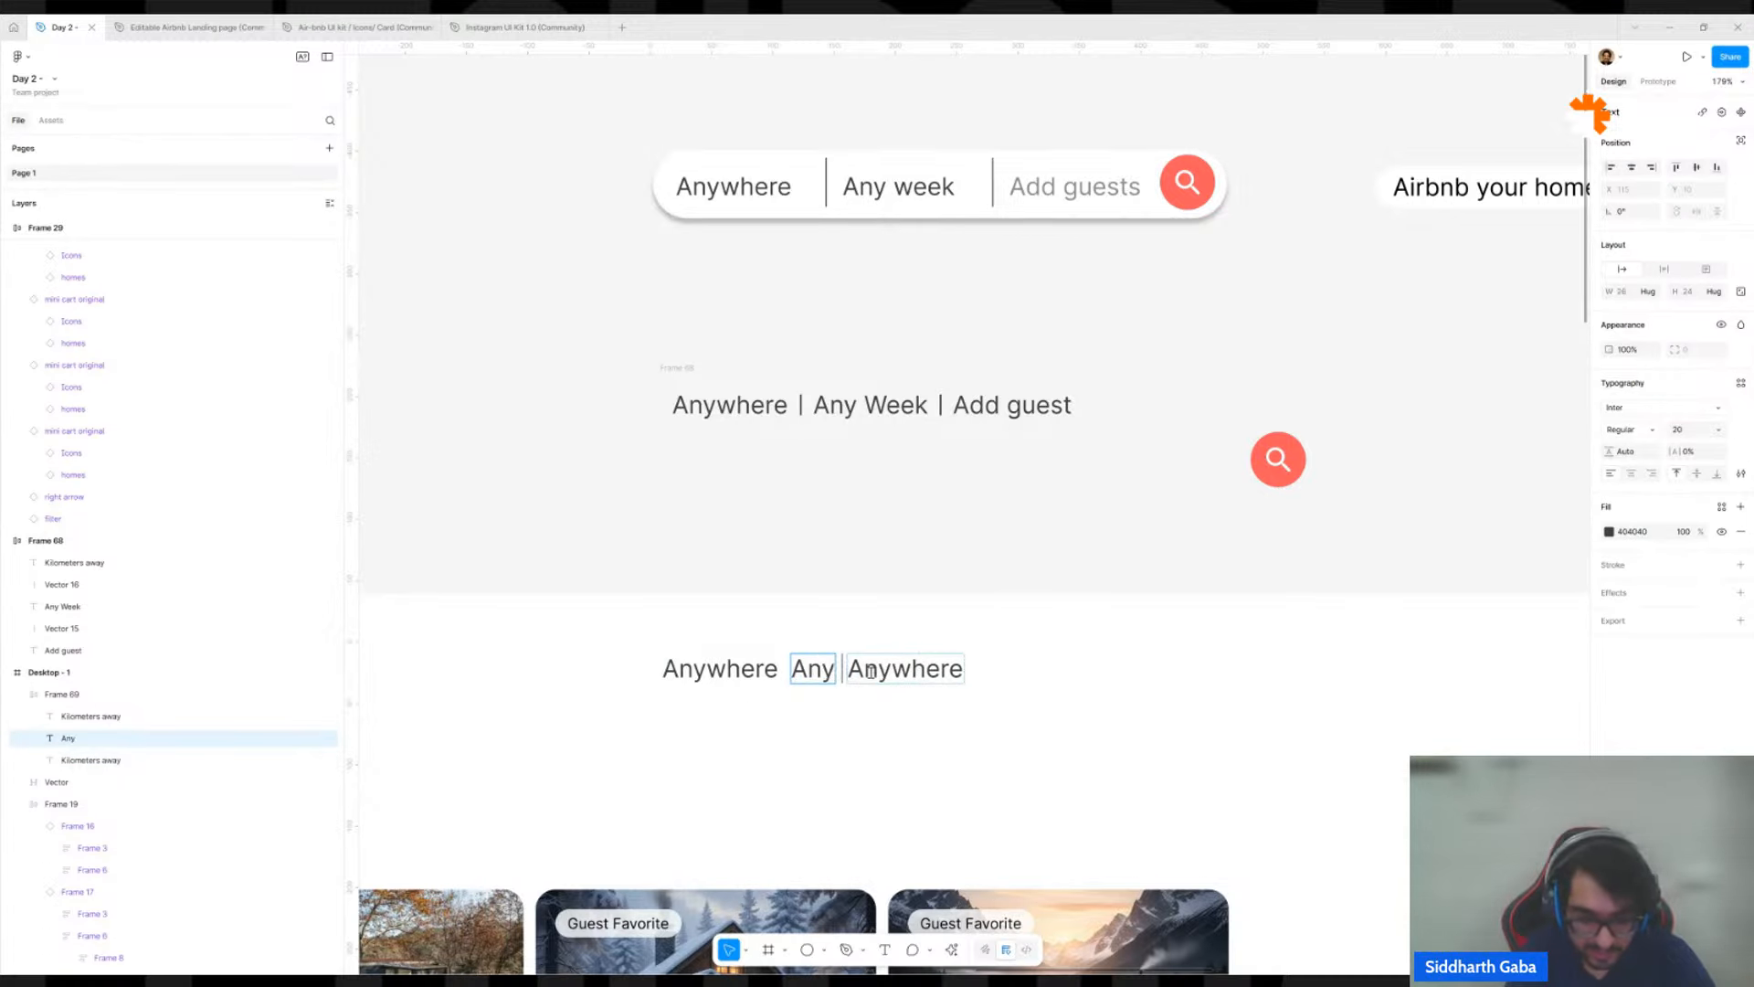
type(" week")
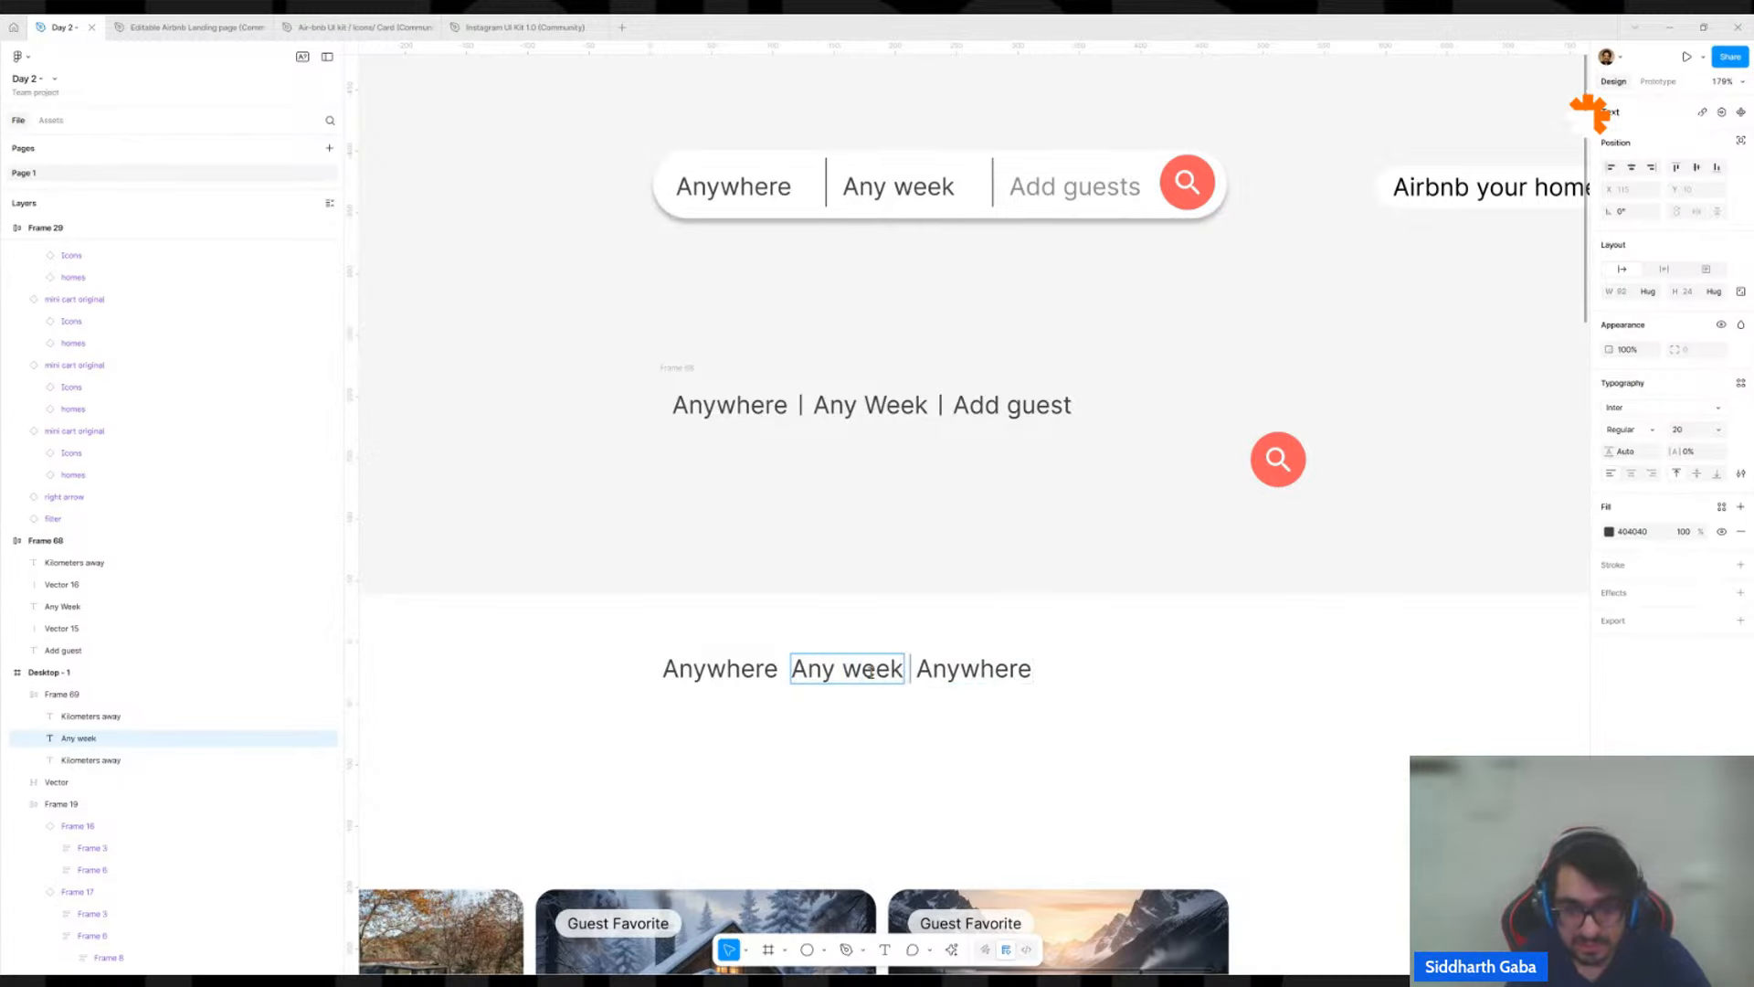
left_click(928, 667)
double_click(928, 667)
type("Add")
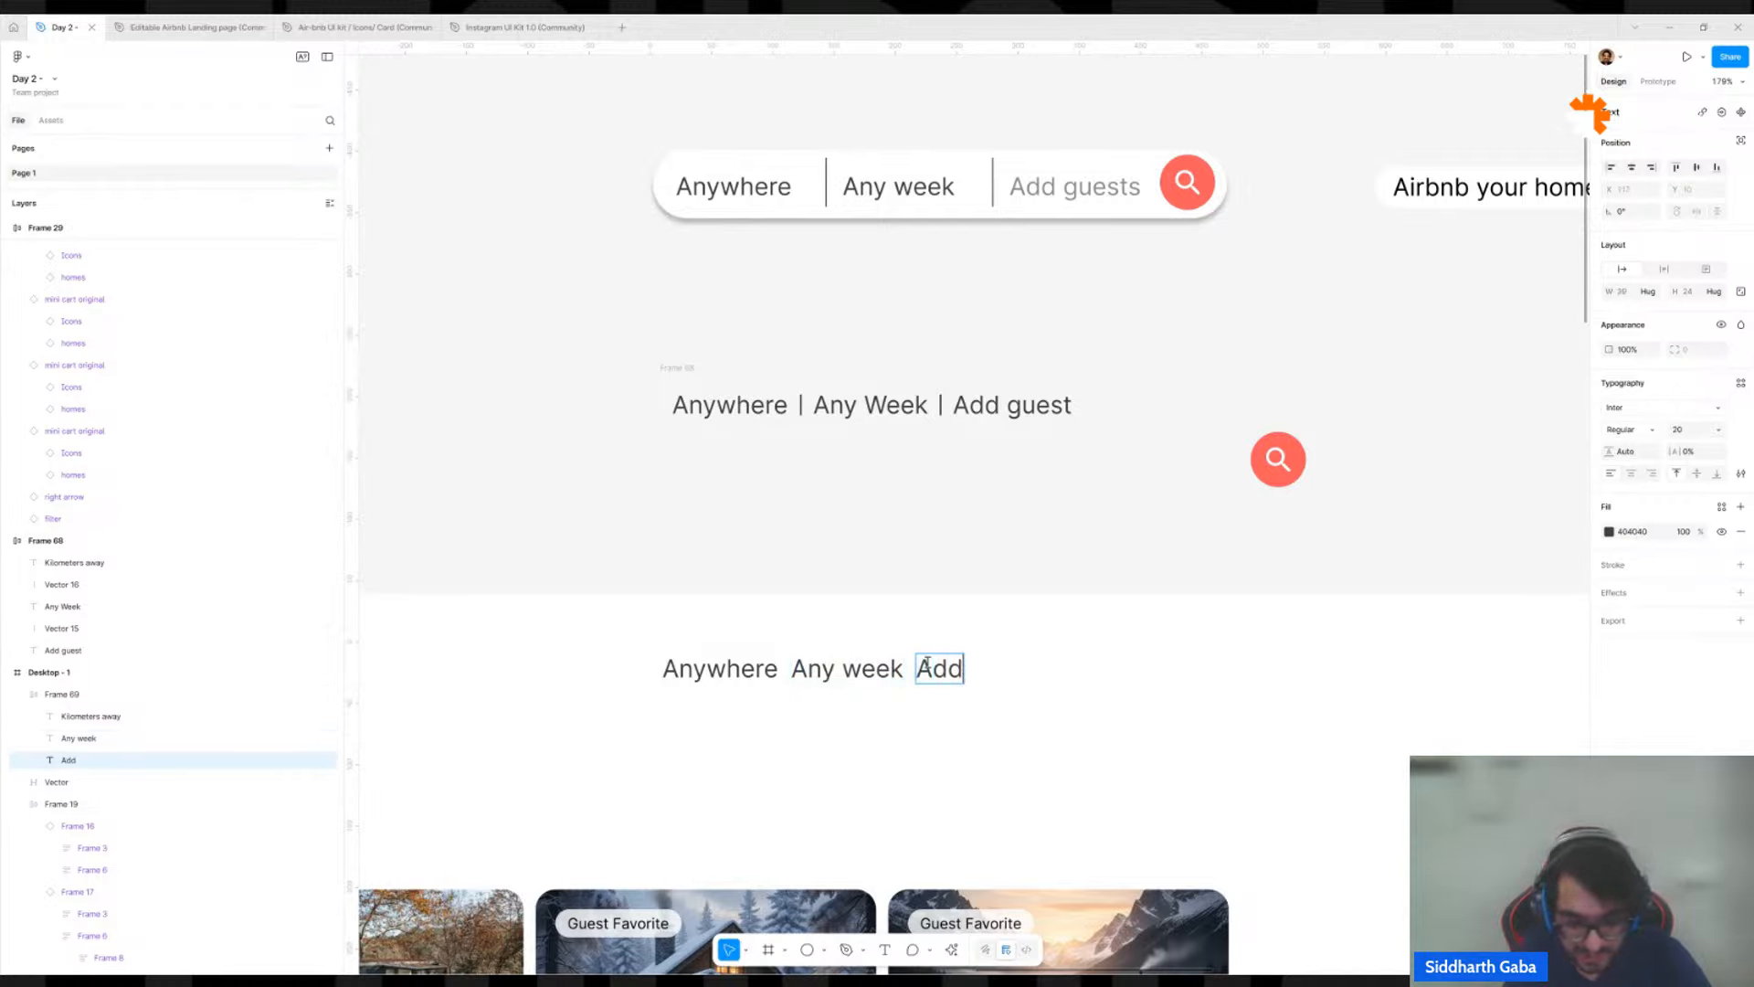
type(" guest")
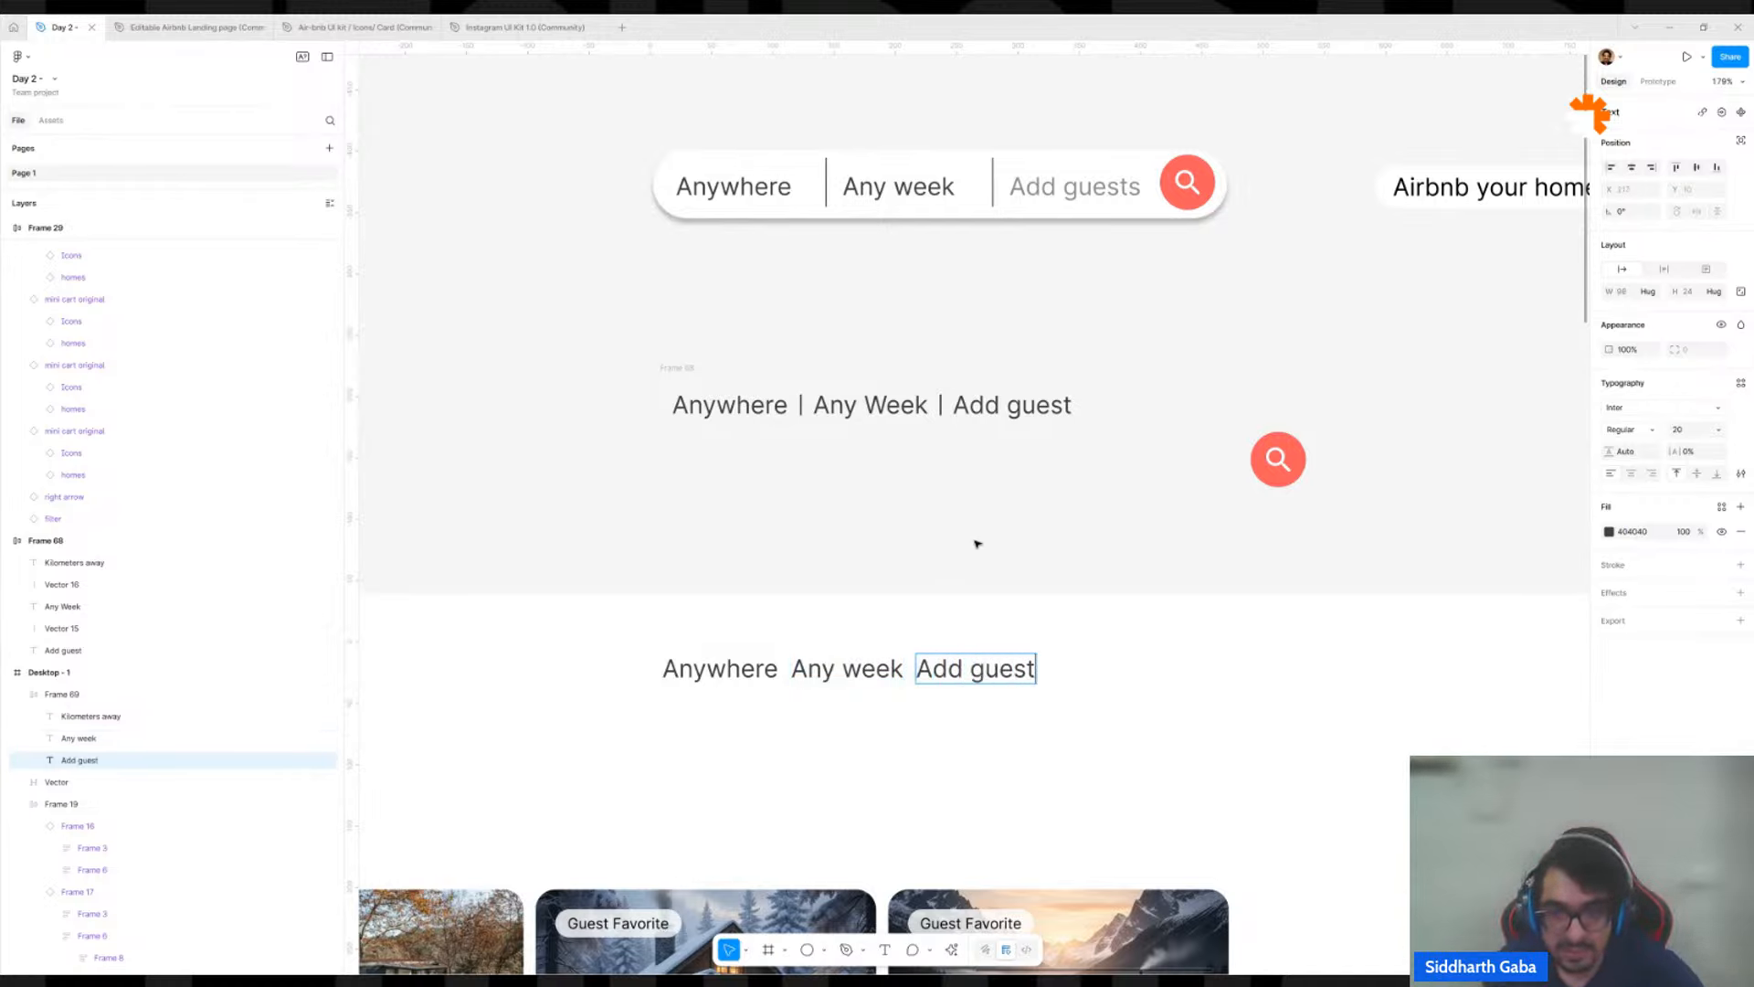
key("Escape")
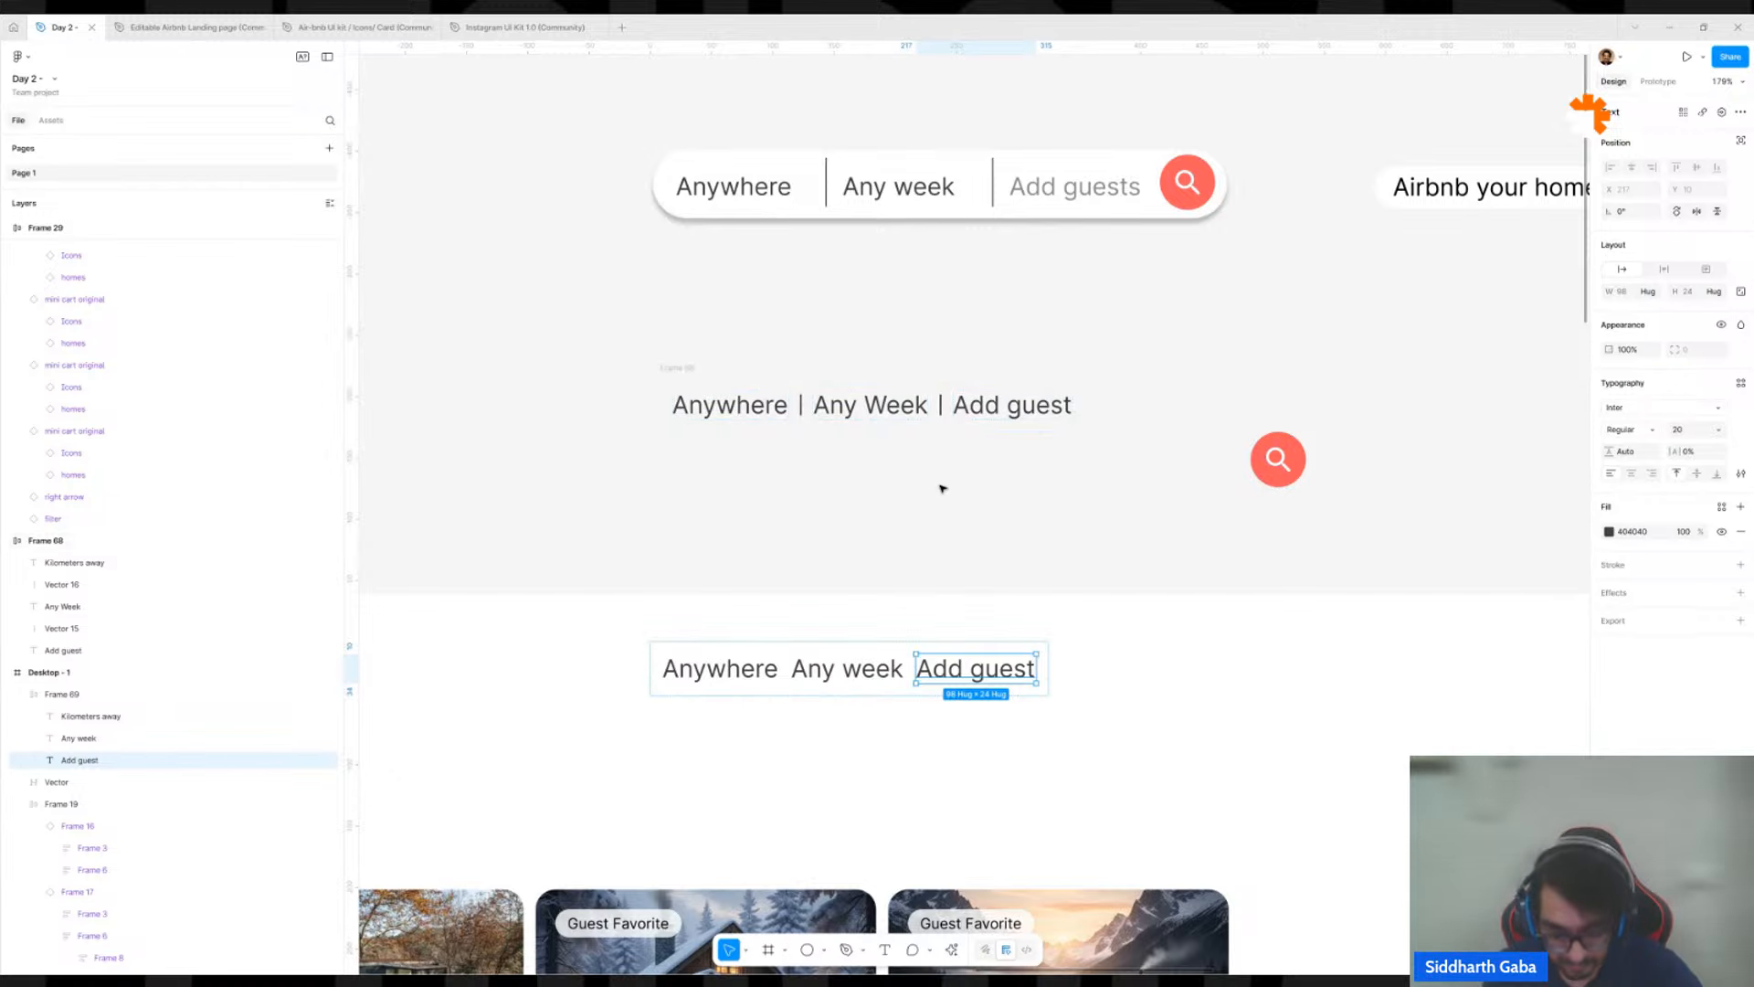
Draw a vertical line 14 px high with the Pen tool and place it between Anywhere and Any week in the Desktop - 1 row.
key("p")
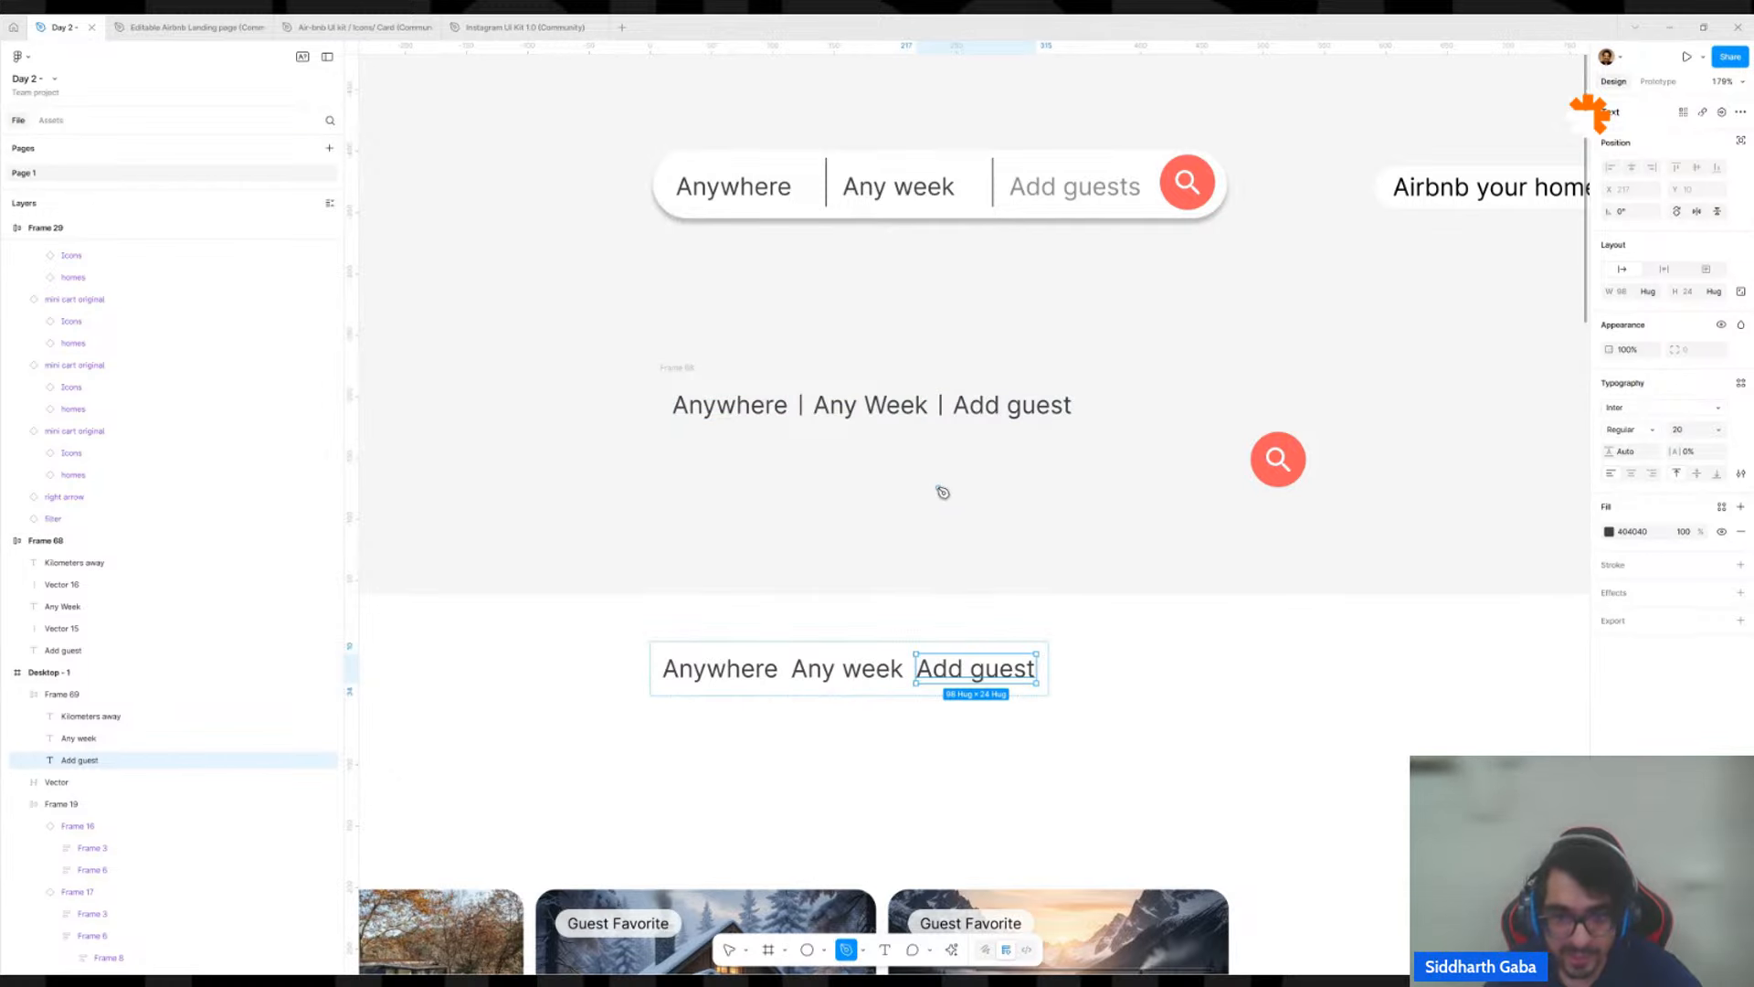
left_click(937, 481)
left_click(936, 510)
key("Escape")
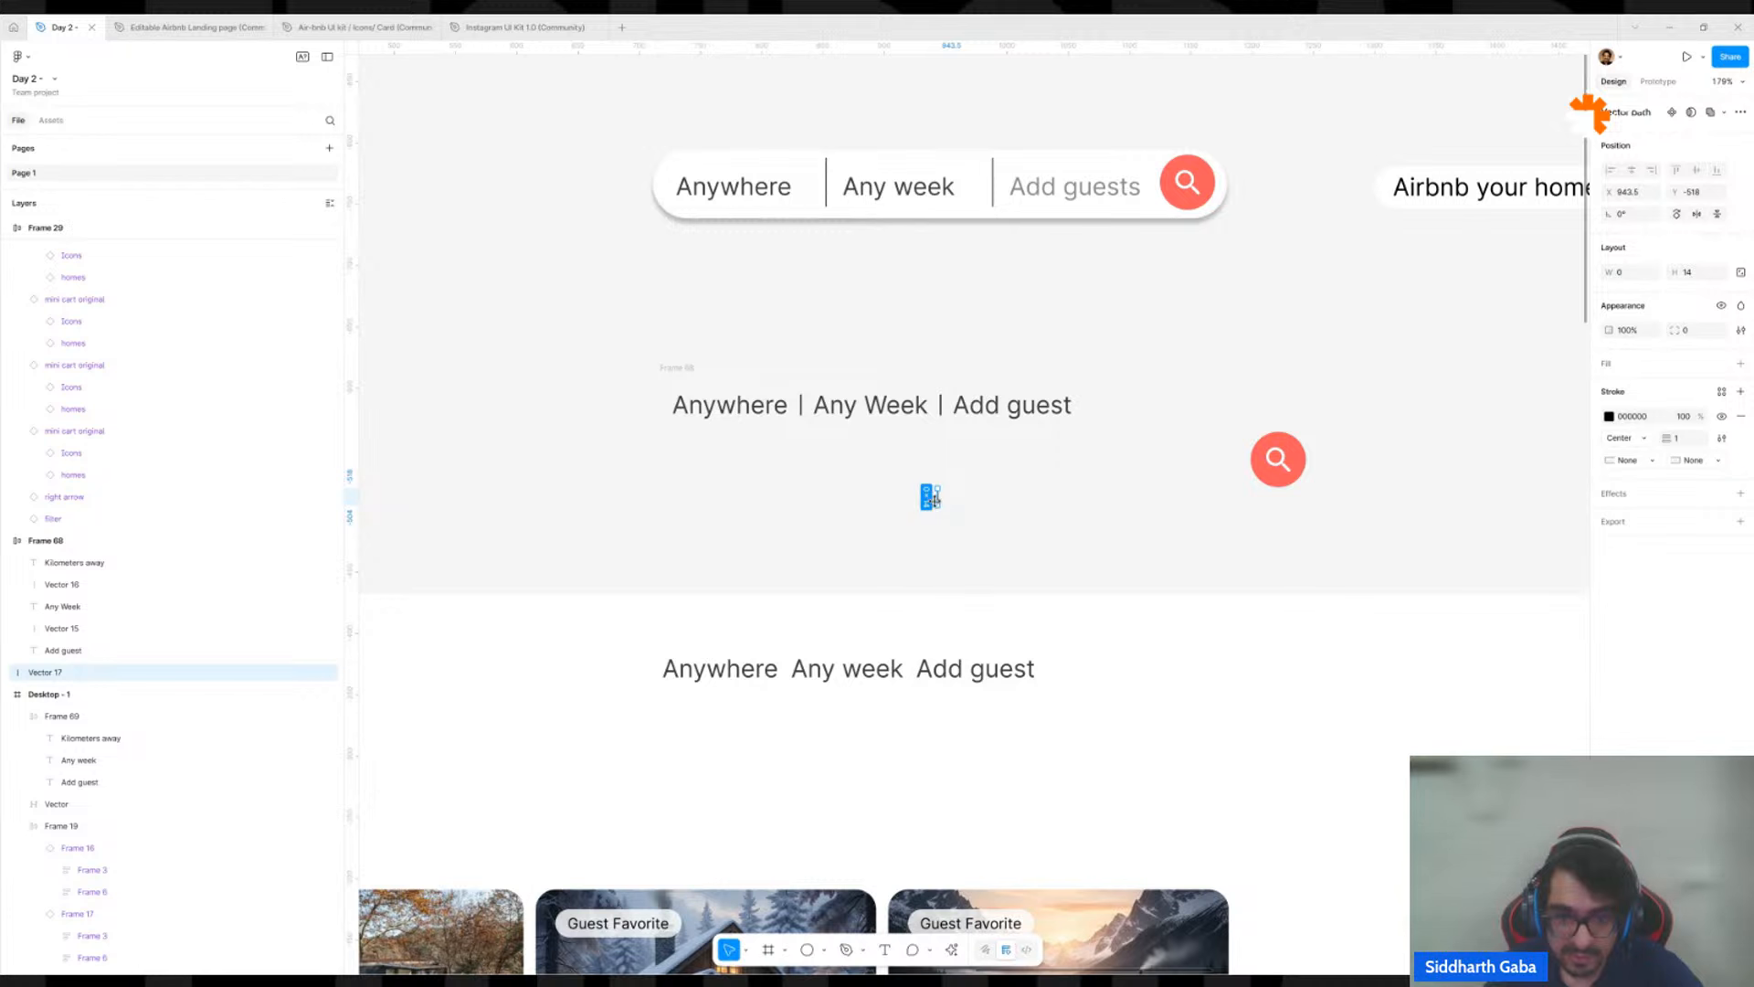
left_click_drag(934, 499, 793, 669)
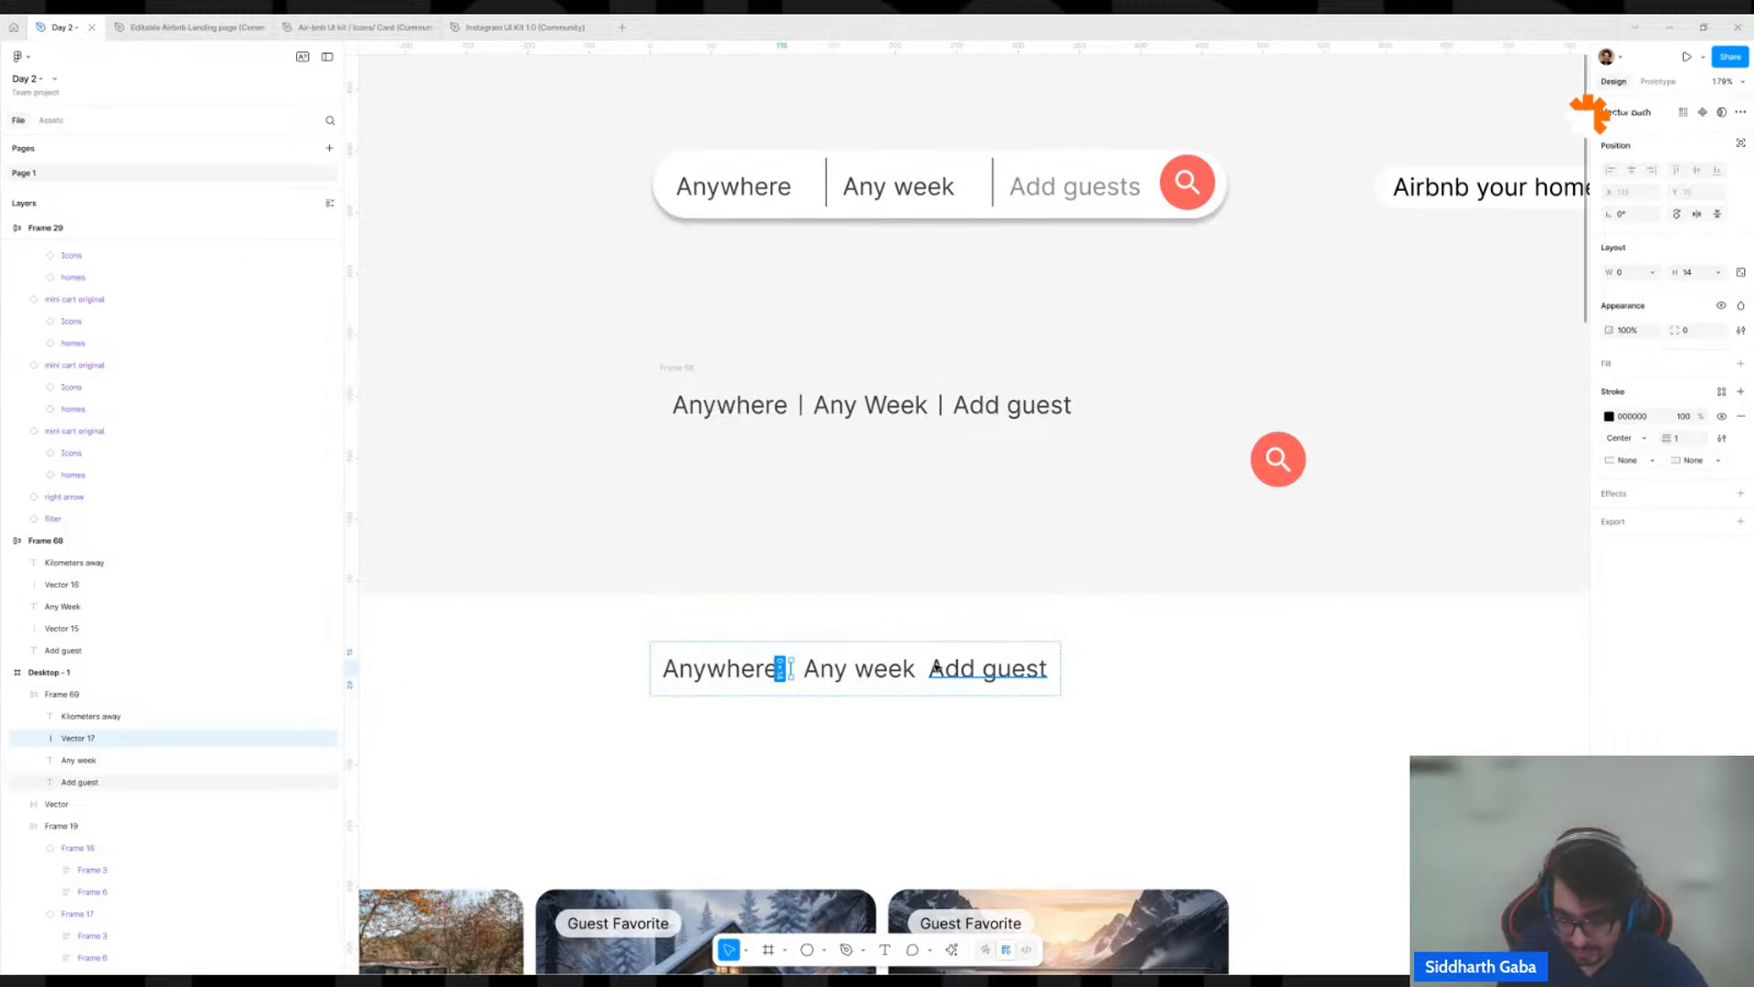
Duplicate the new divider line and move the copy between Any week and Add guest.
key("ctrl+d")
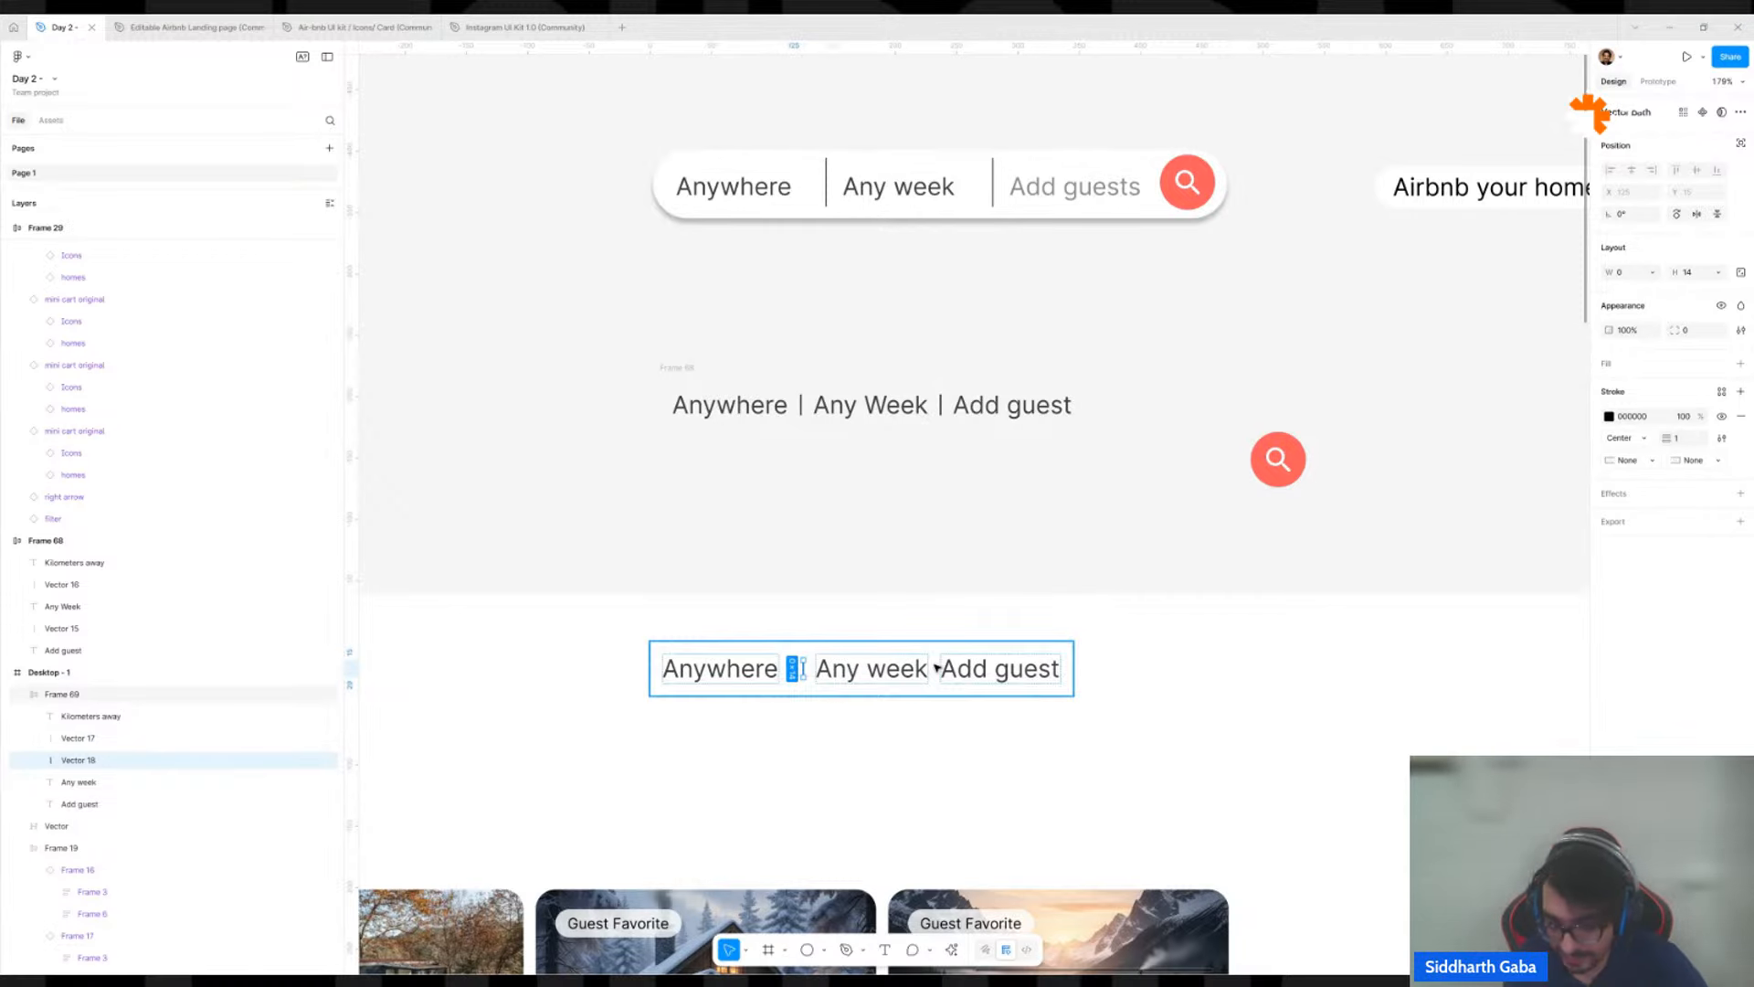
key("Right")
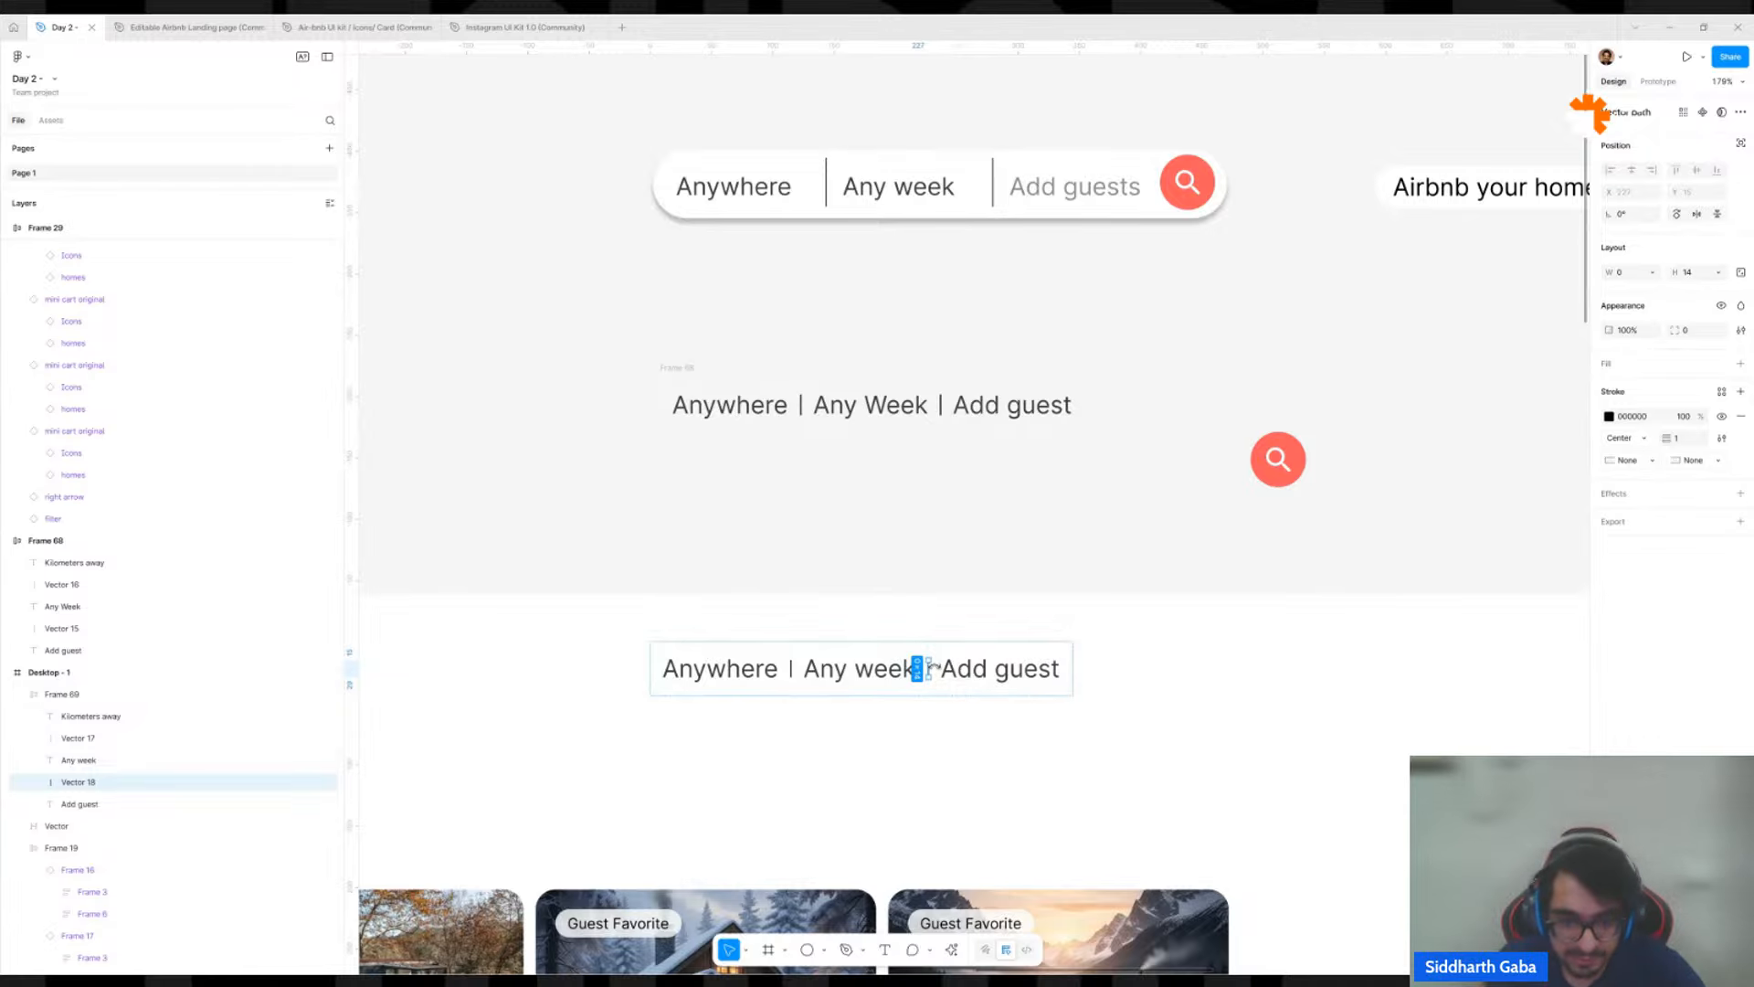
left_click(967, 503)
Give the search text row in Desktop - 1 a white FFFFFF fill and a corner radius of 360.
scroll(967, 475, "down", 5)
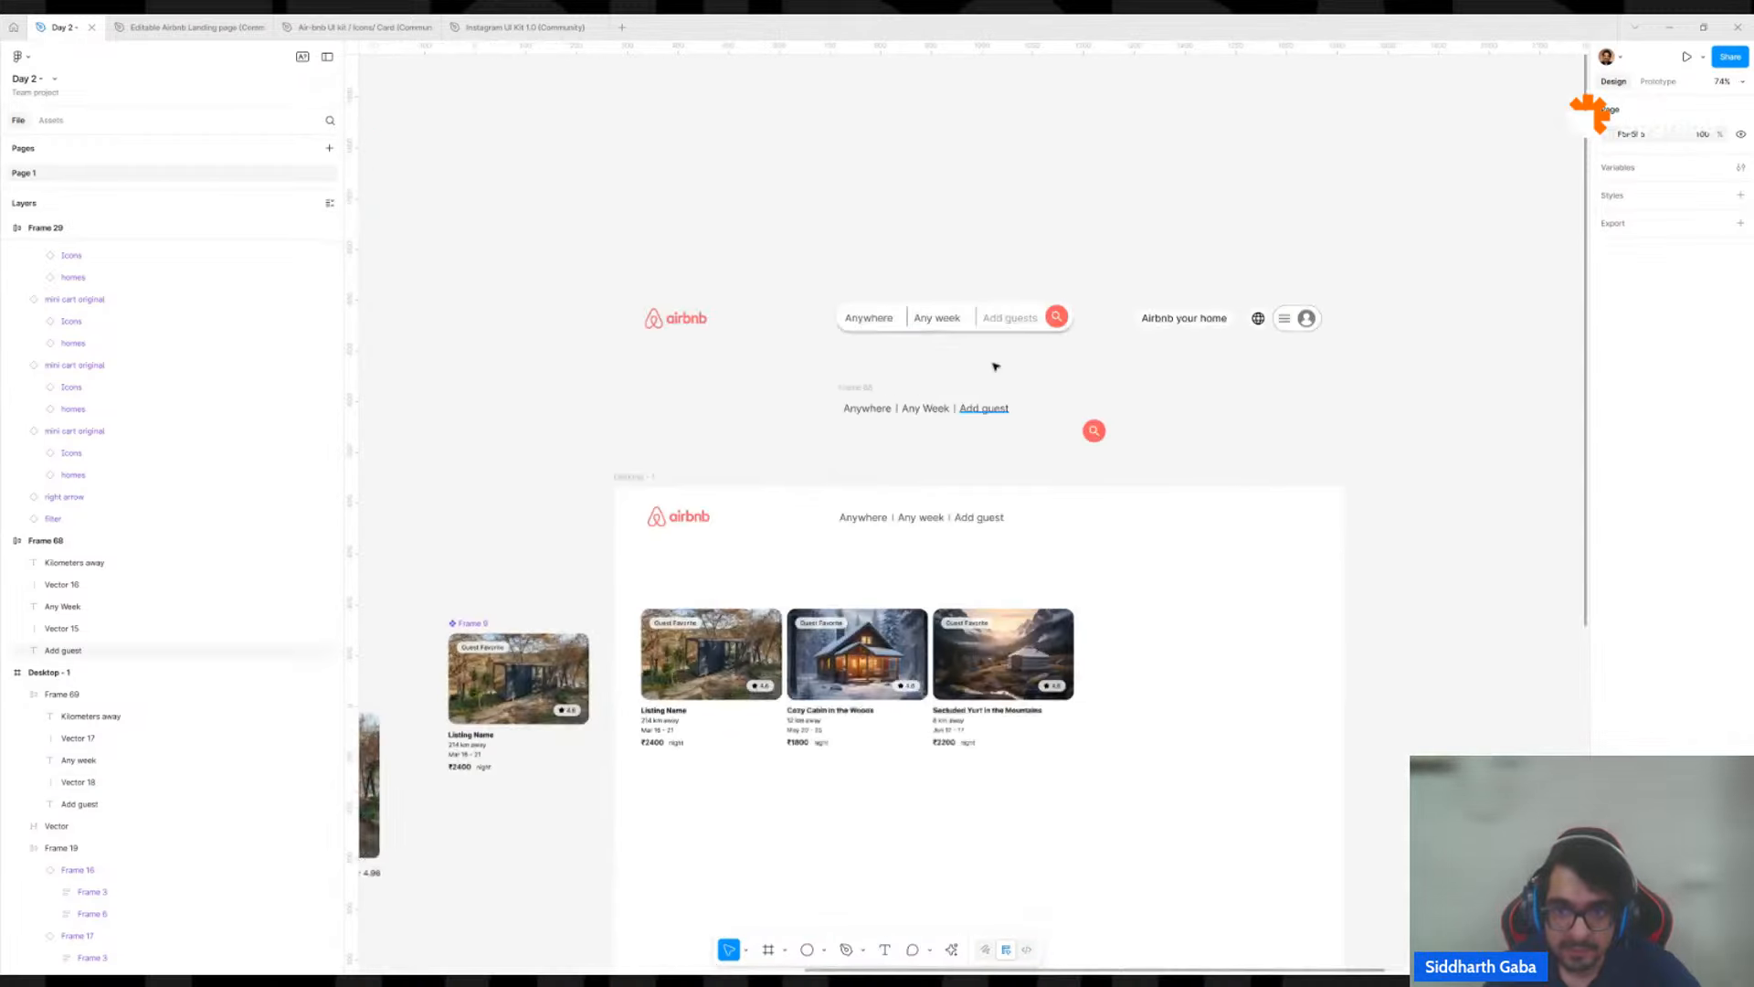
scroll(1046, 324, "up", 4)
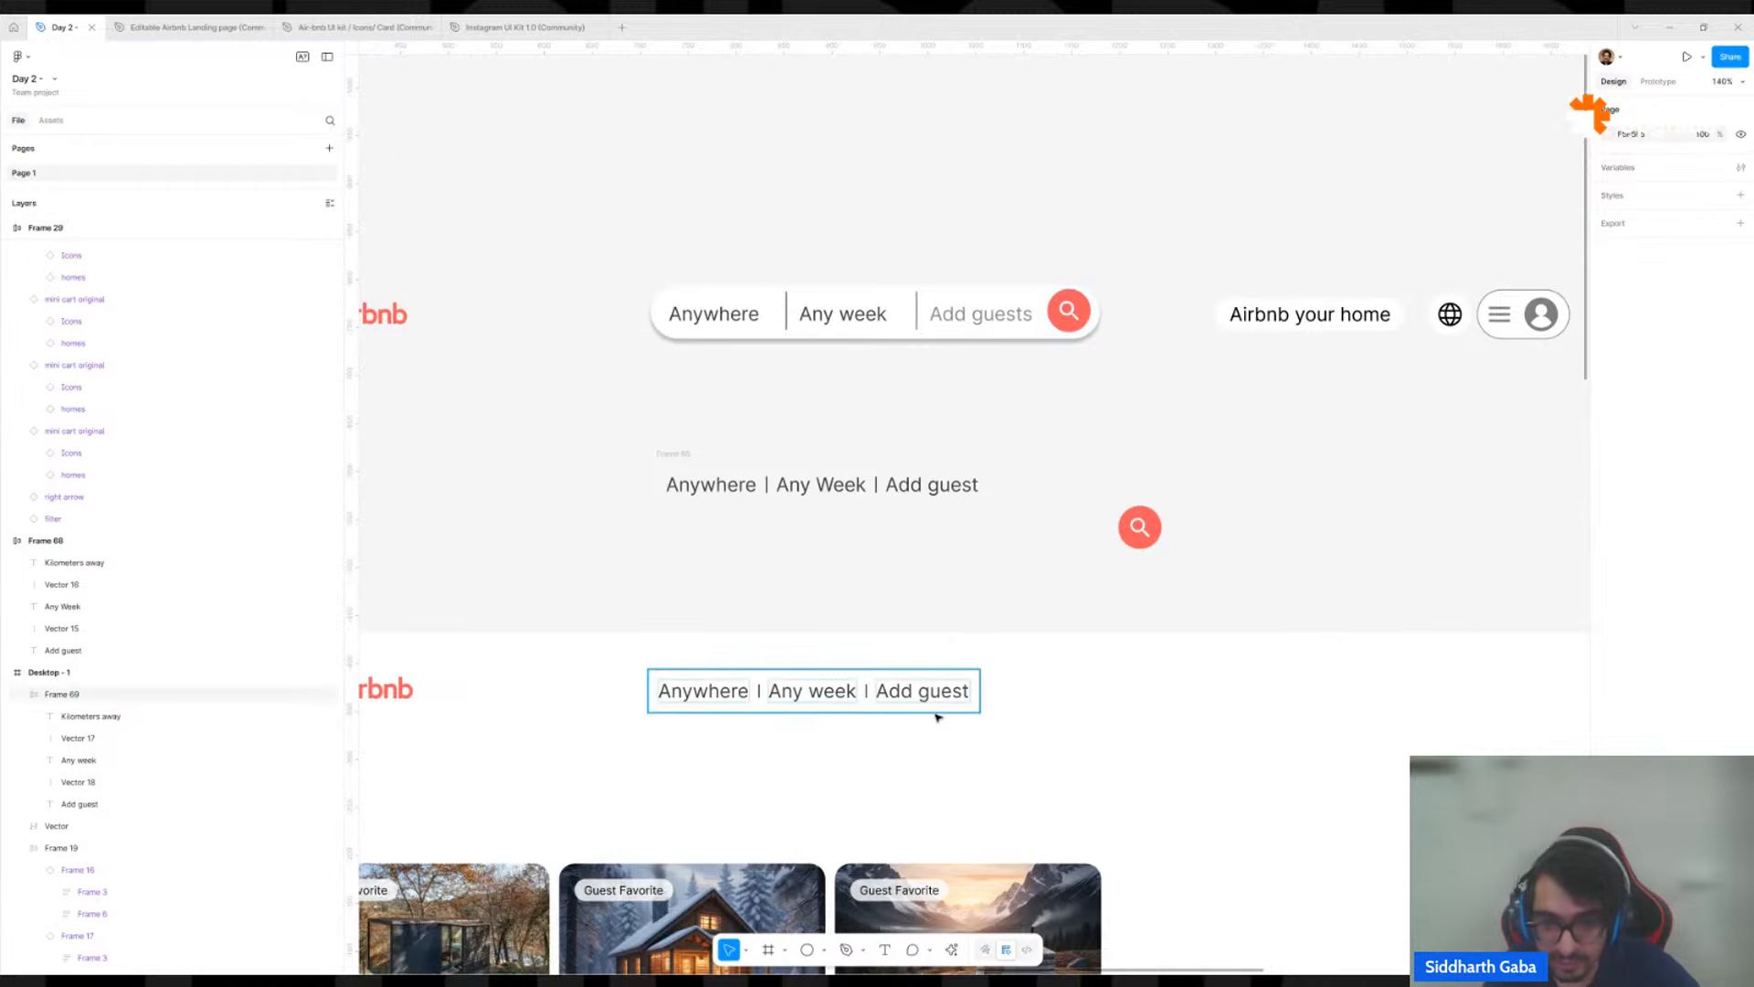
left_click(967, 690)
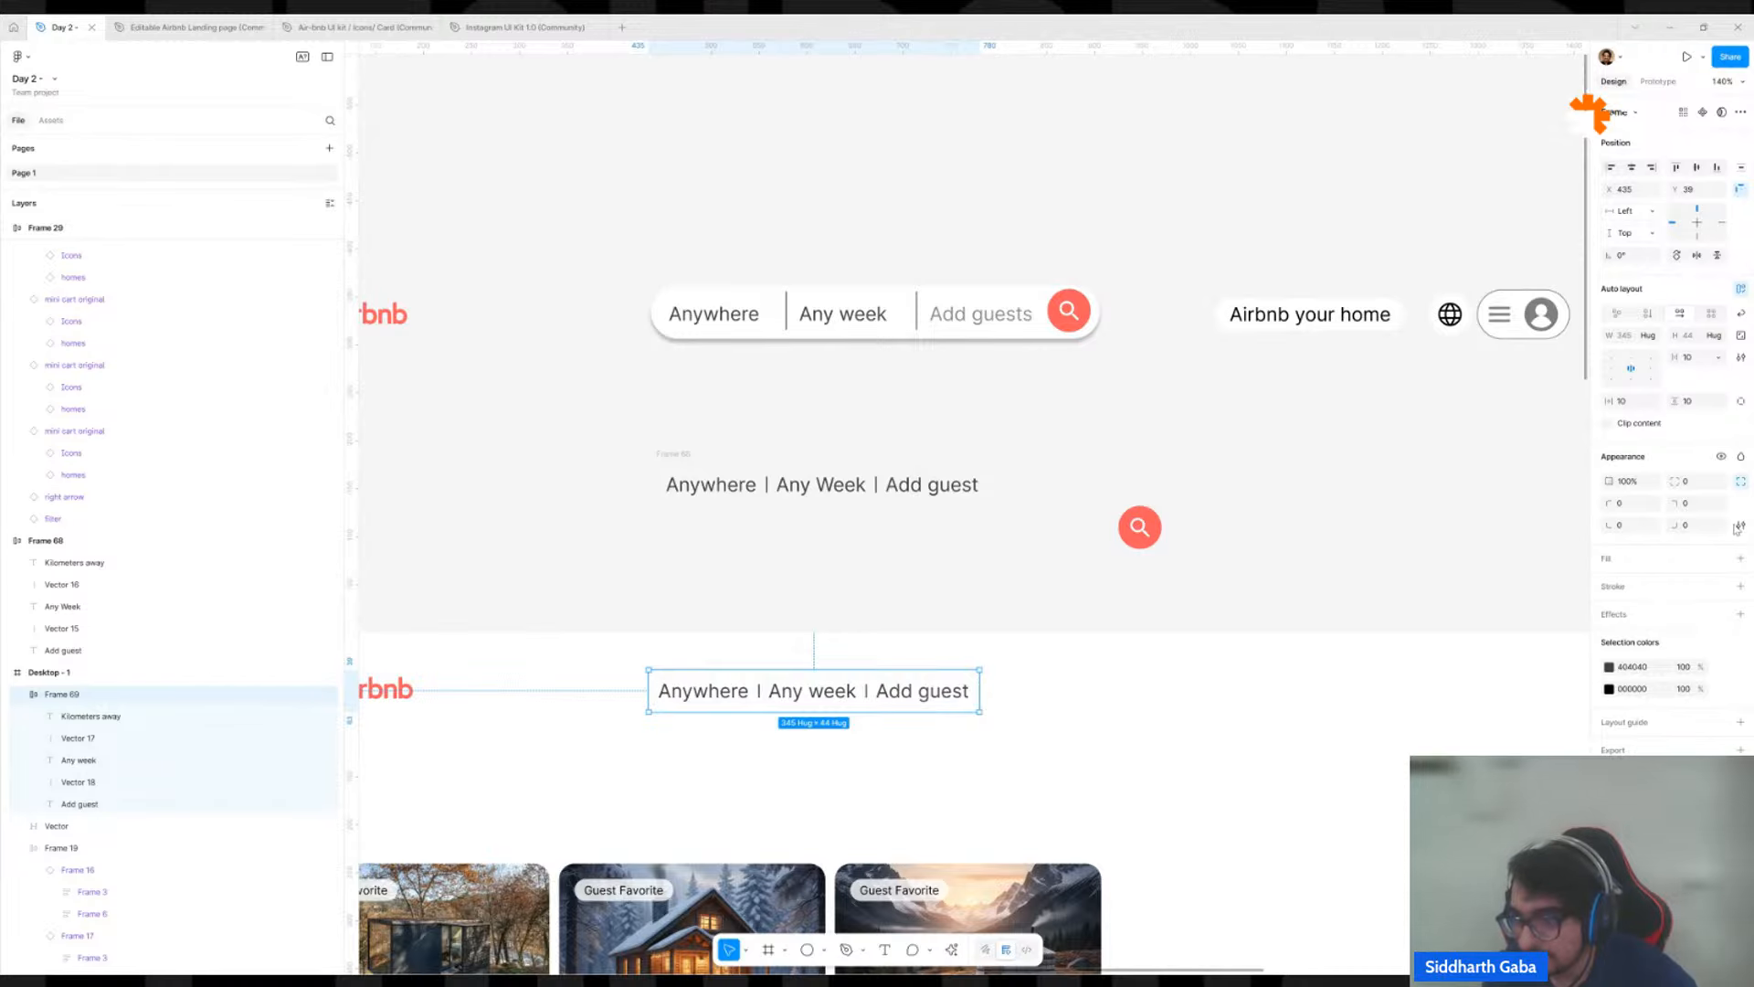
left_click(1741, 558)
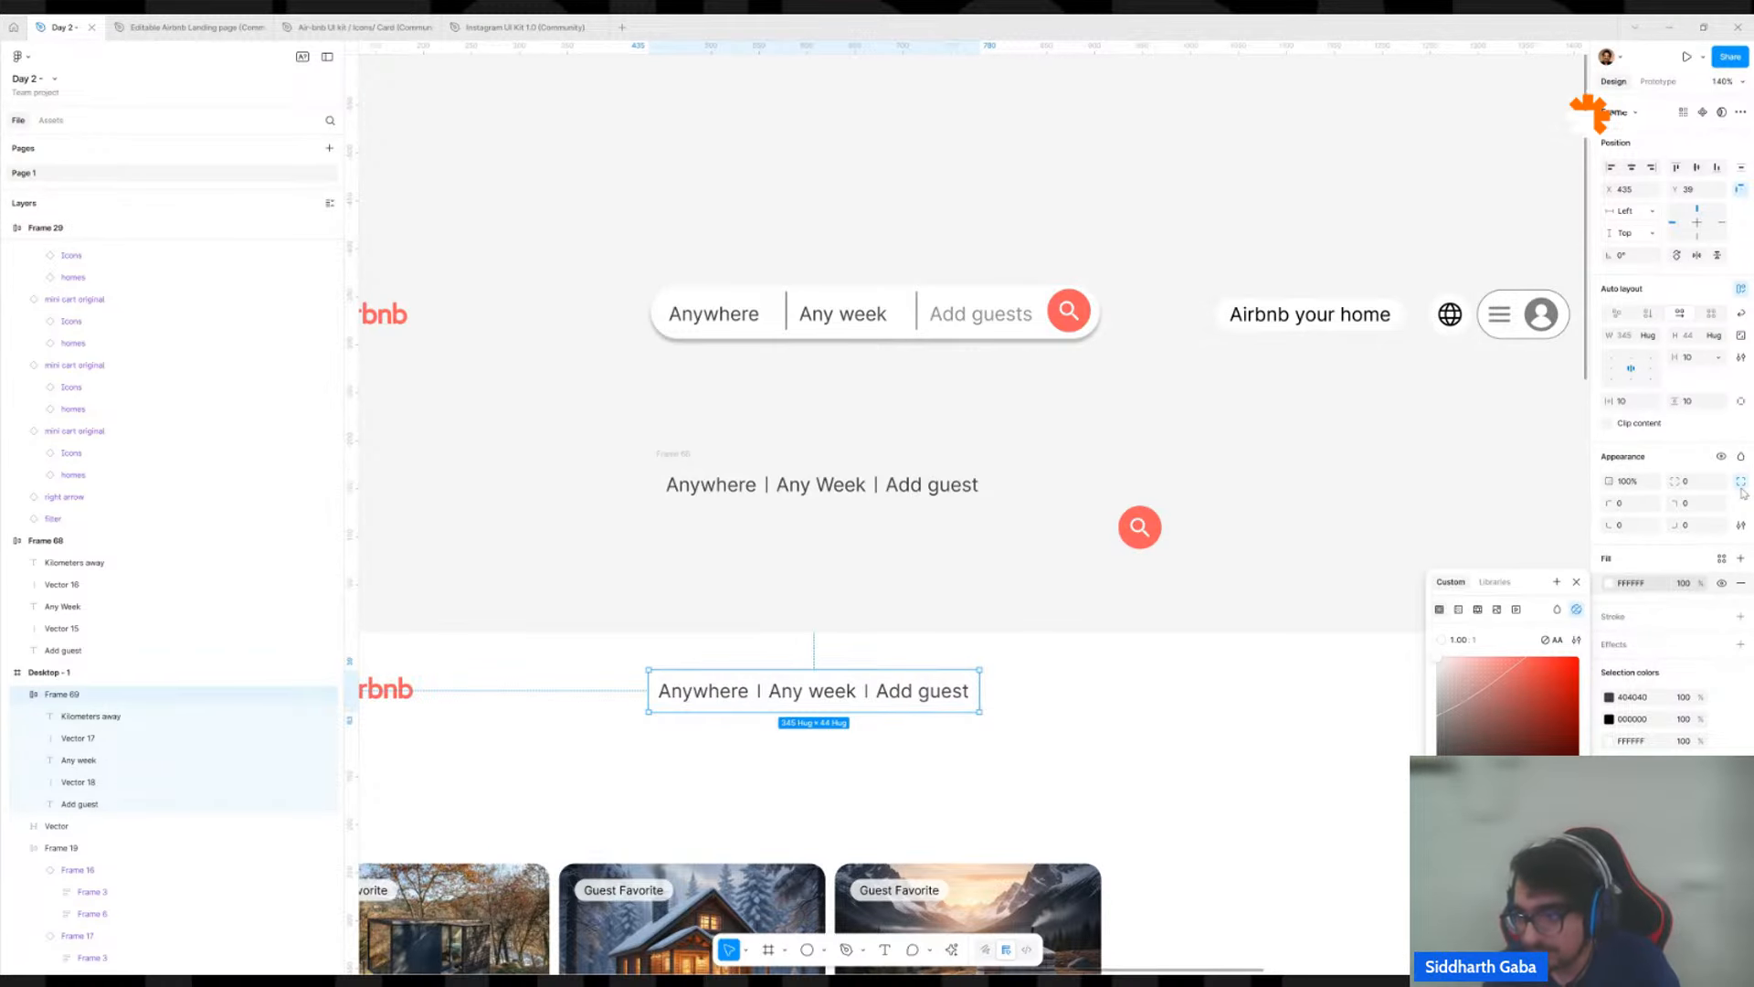
left_click(1699, 482)
type("320")
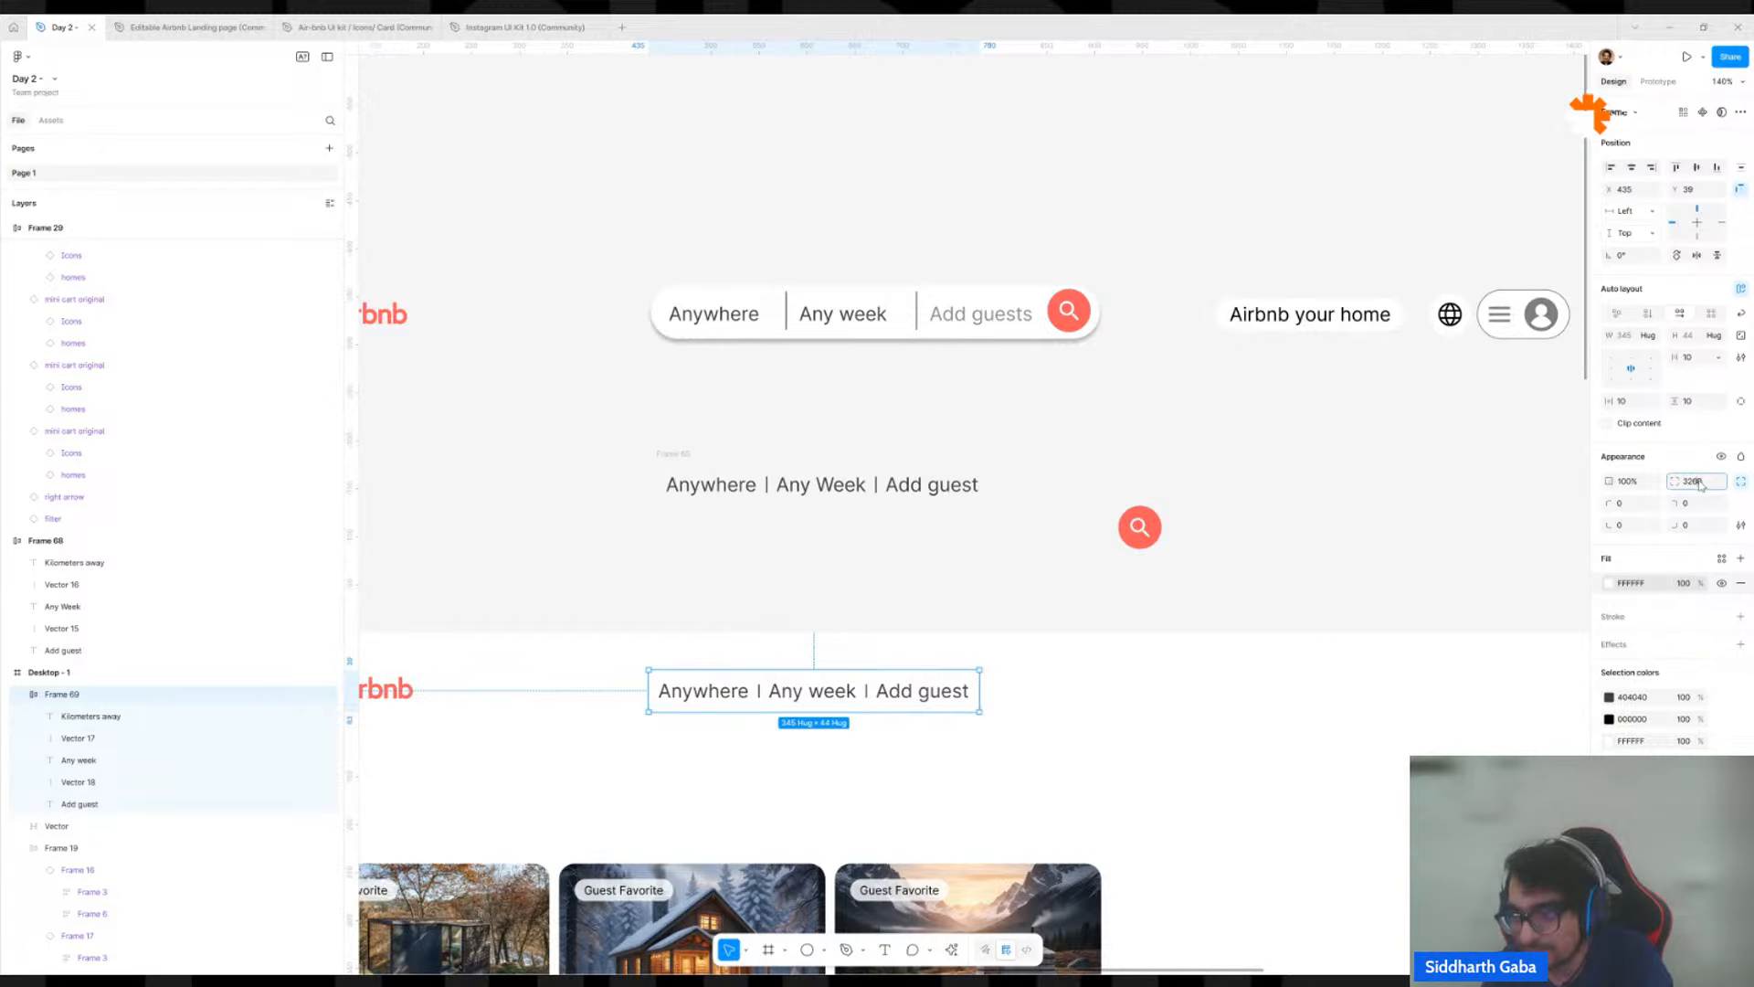
key("BackSpace")
key("BackSpace")
type("0")
key("Return")
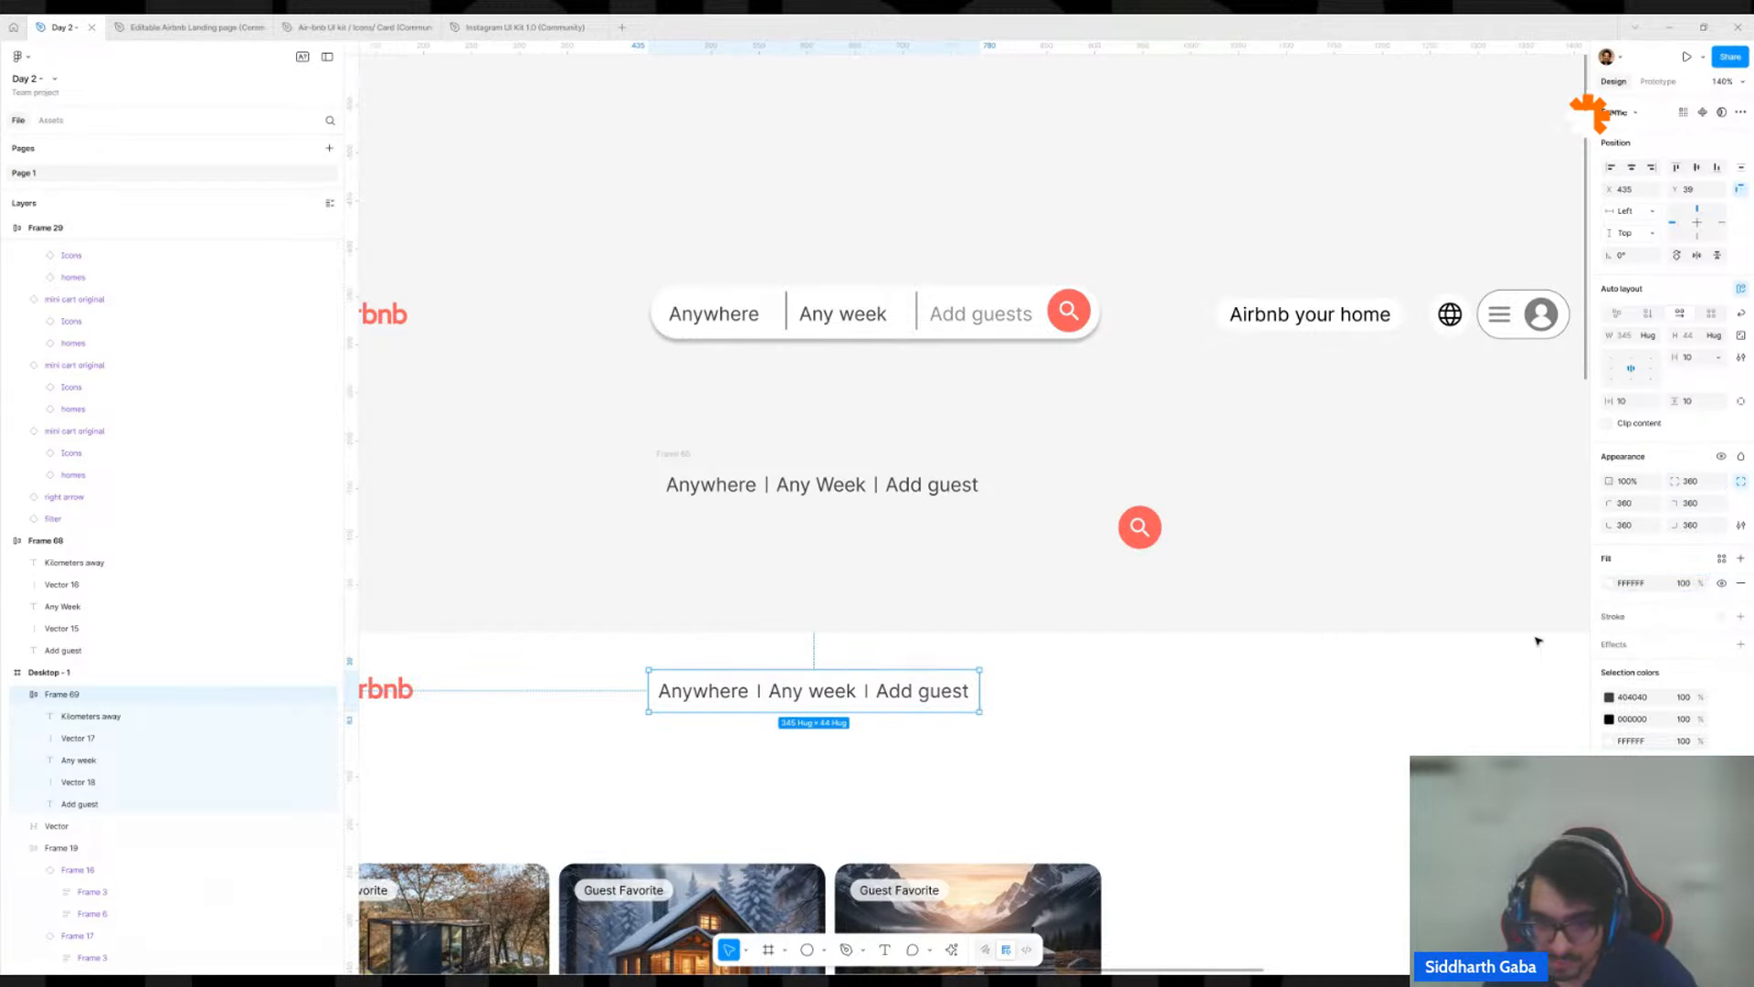
Add a drop shadow effect to the rounded search row in Desktop - 1.
left_click(1741, 644)
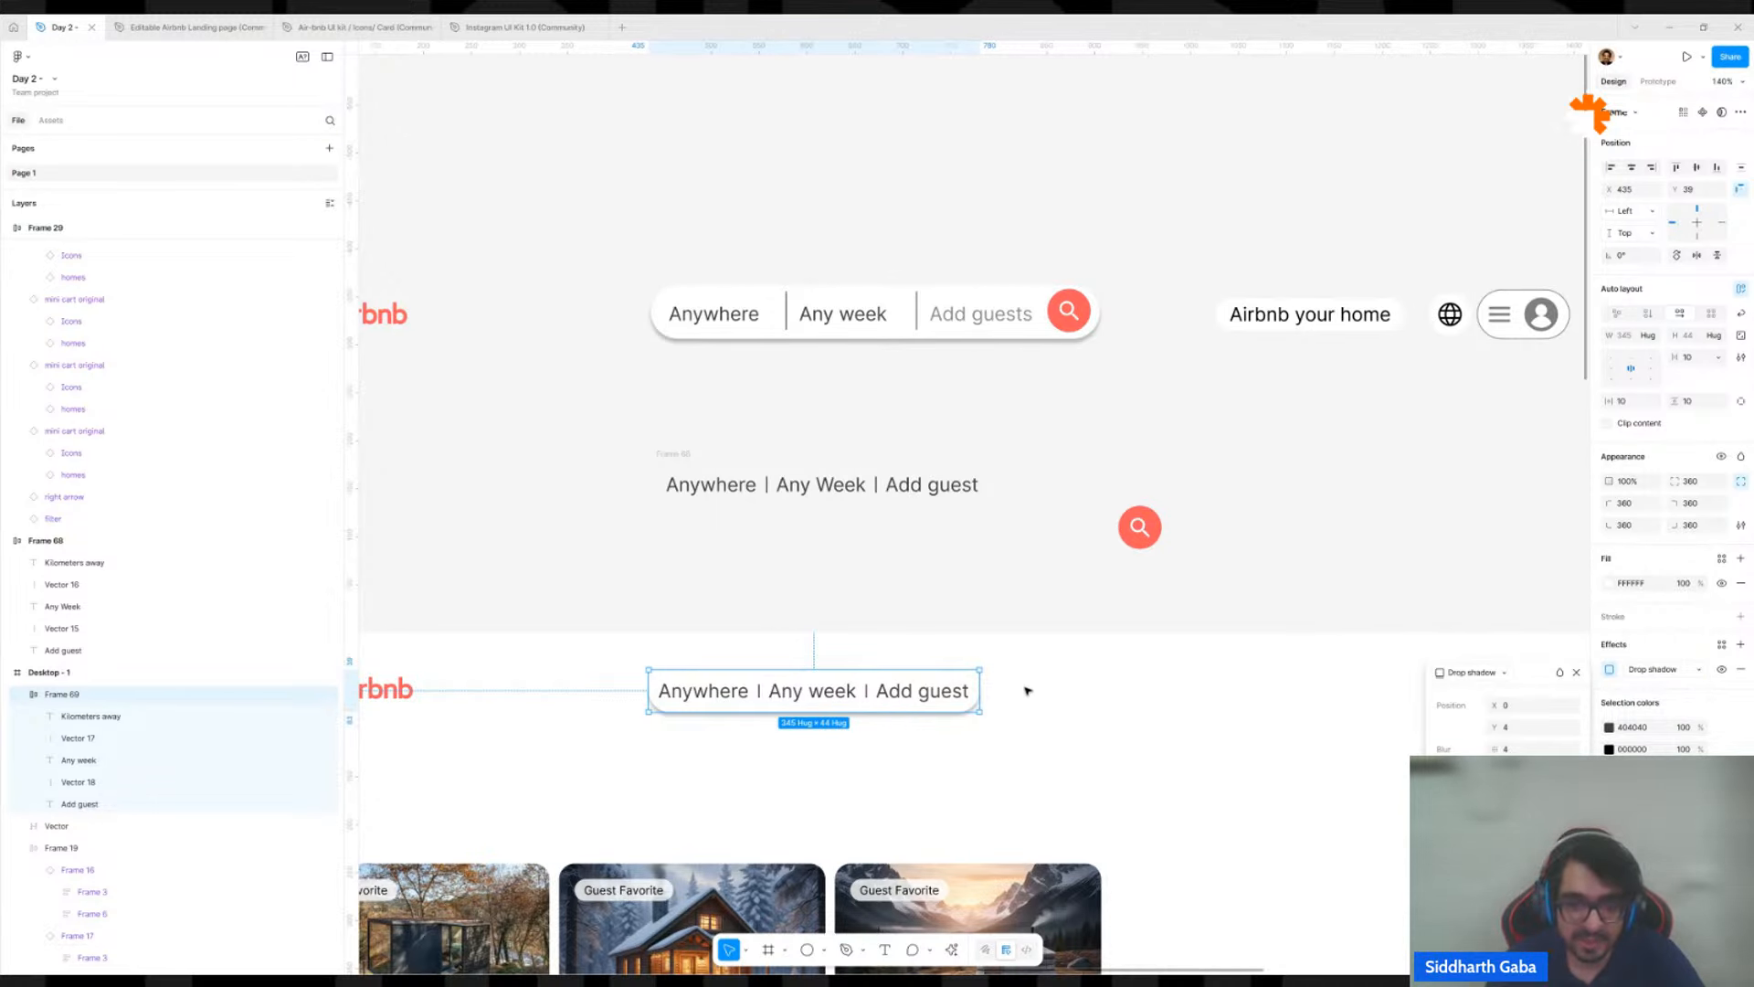
left_click(1034, 532)
scroll(1033, 533, "down", 5)
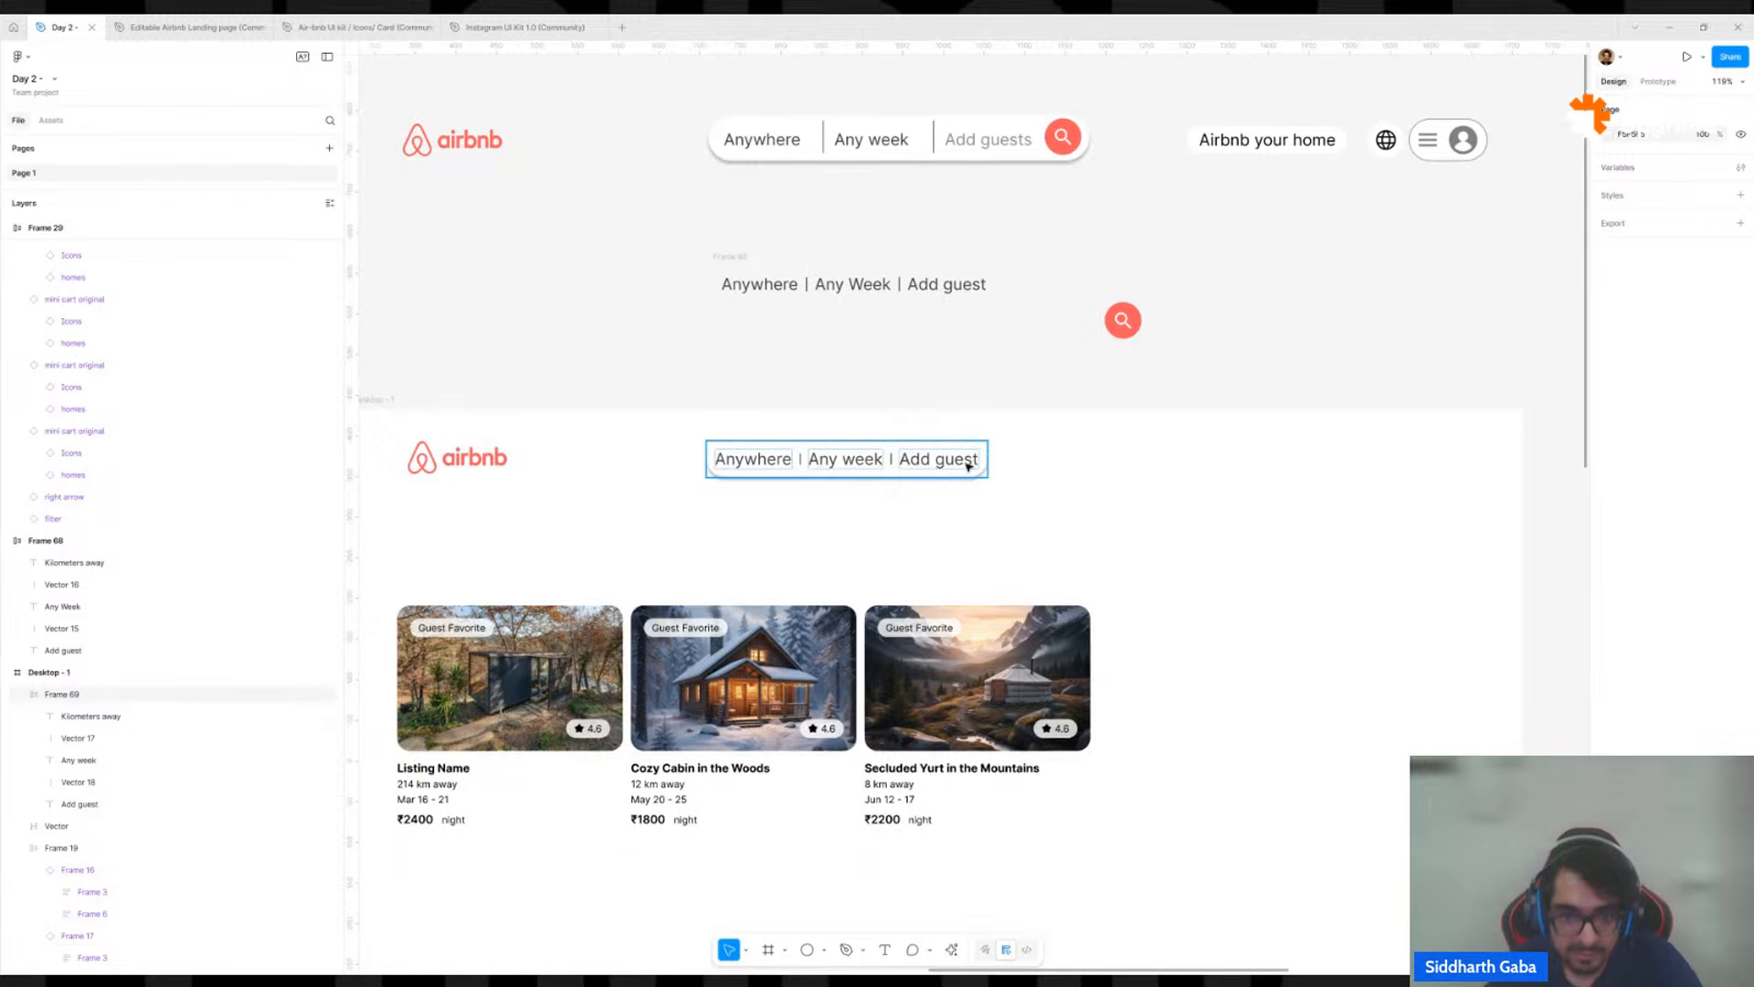
left_click(967, 466)
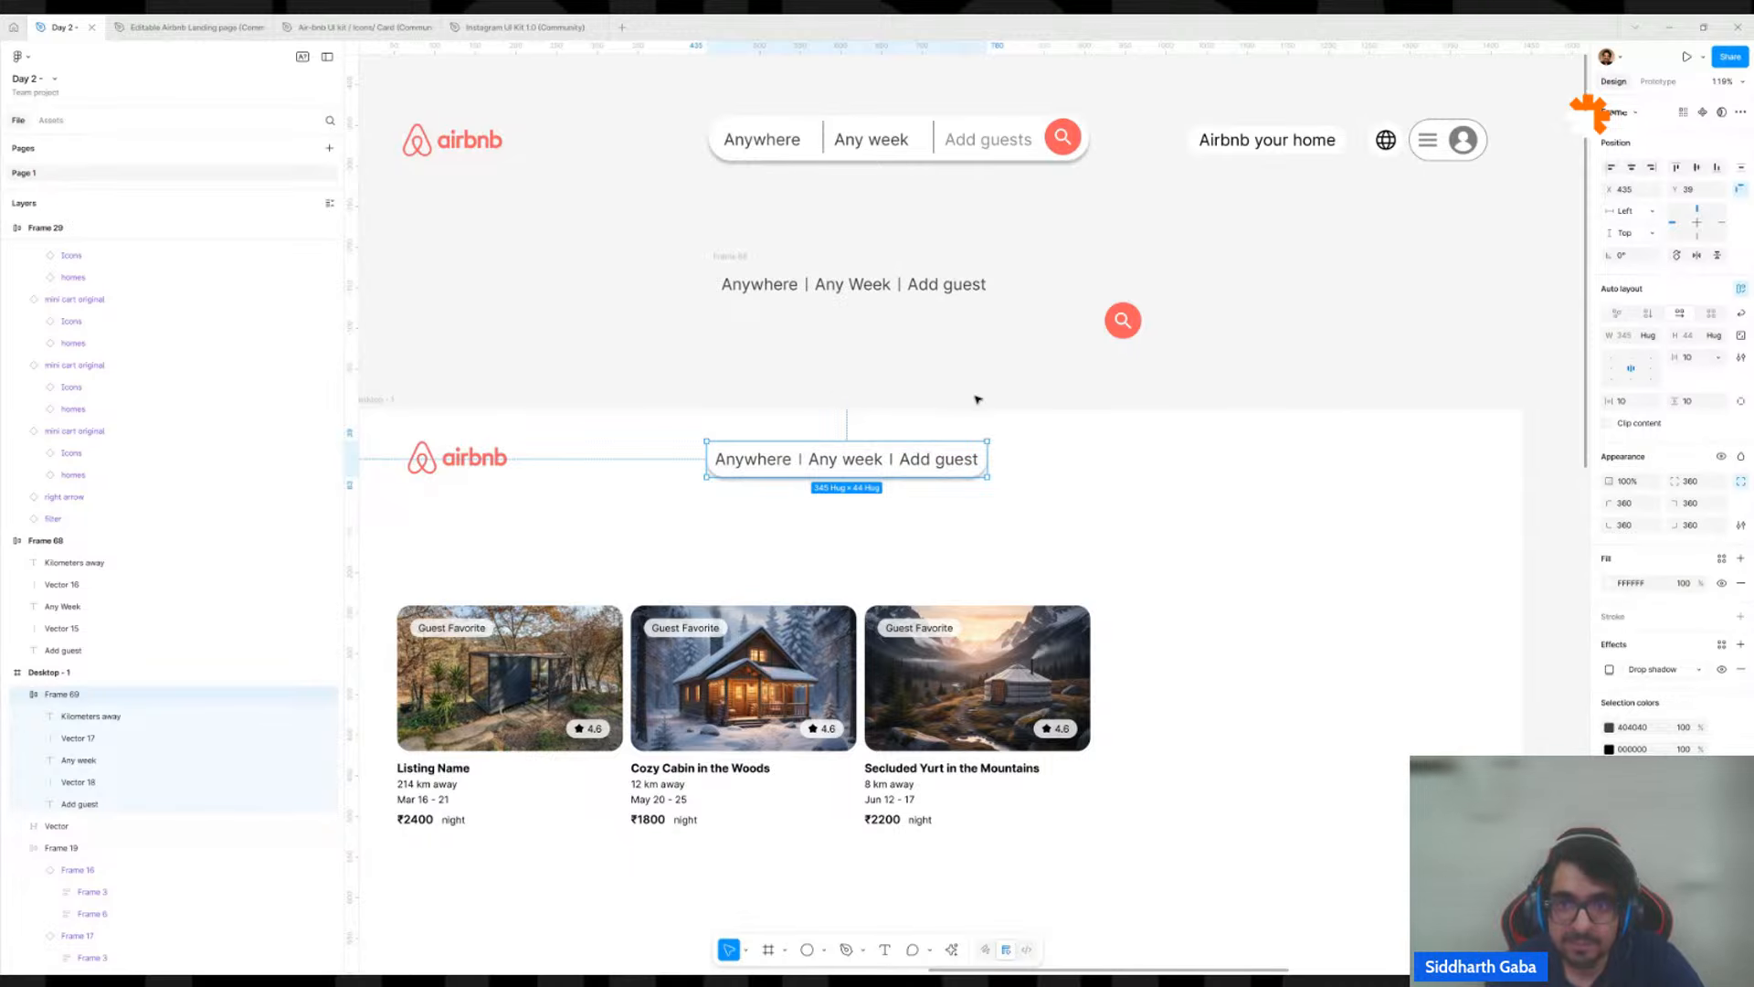
left_click(1042, 134)
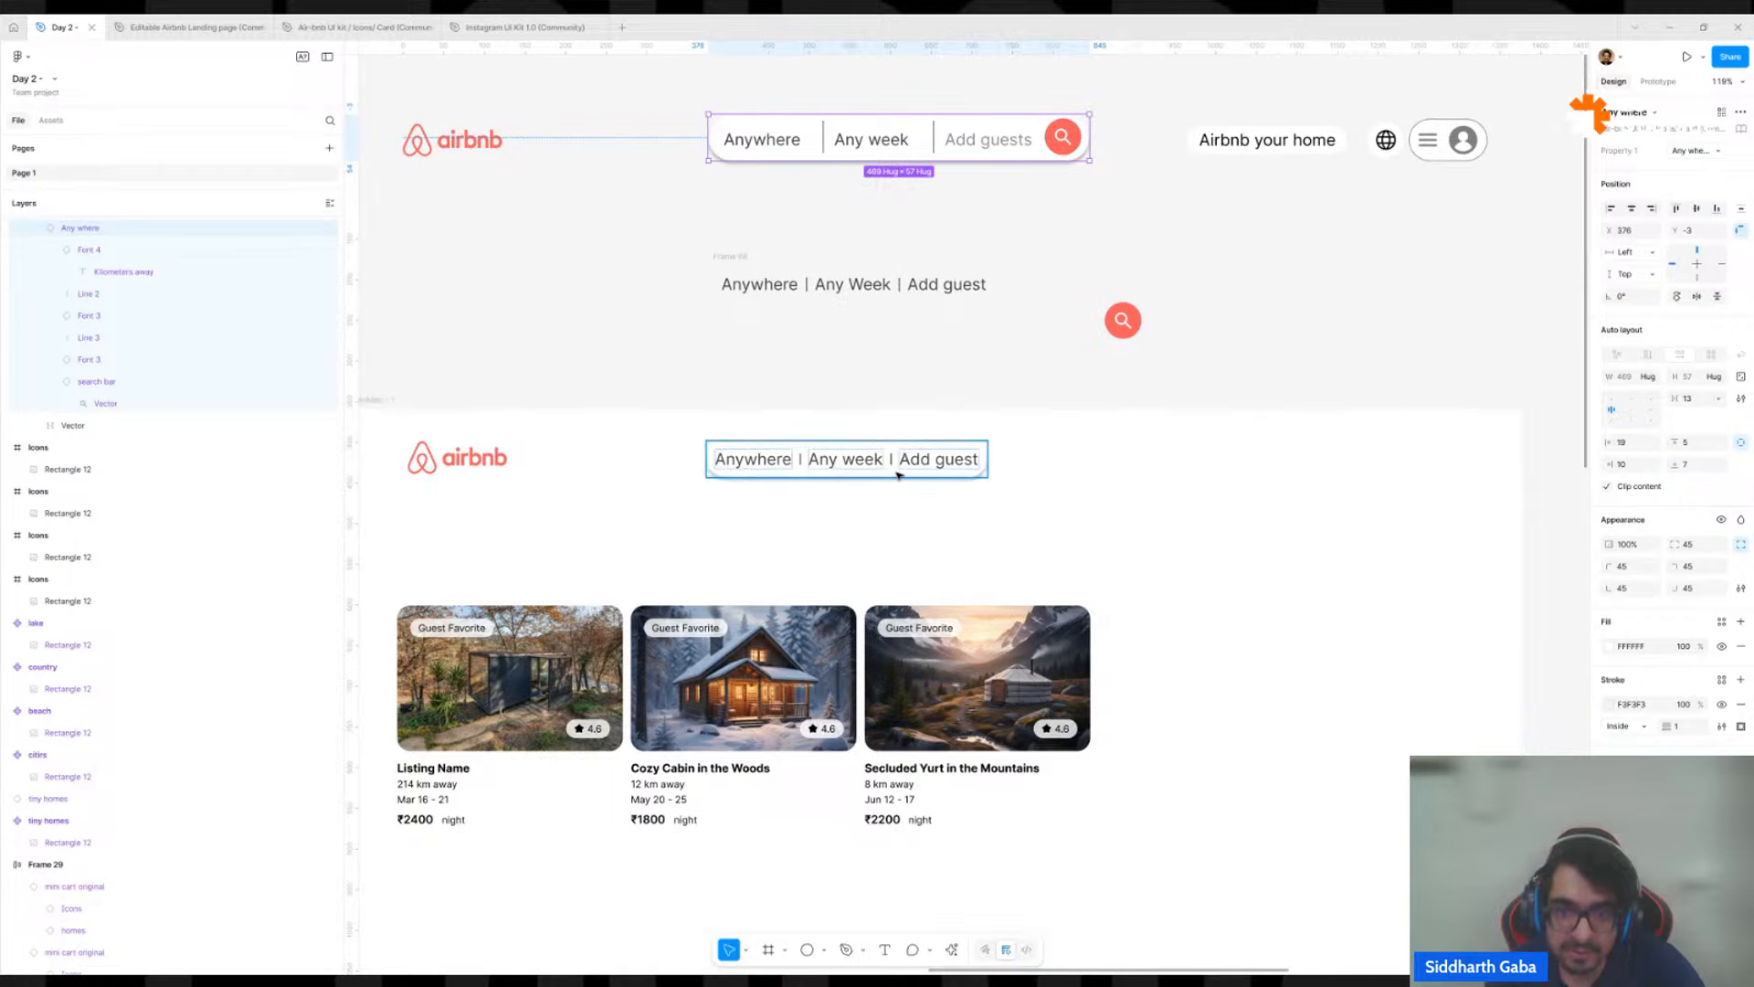
scroll(899, 475, "up", 2)
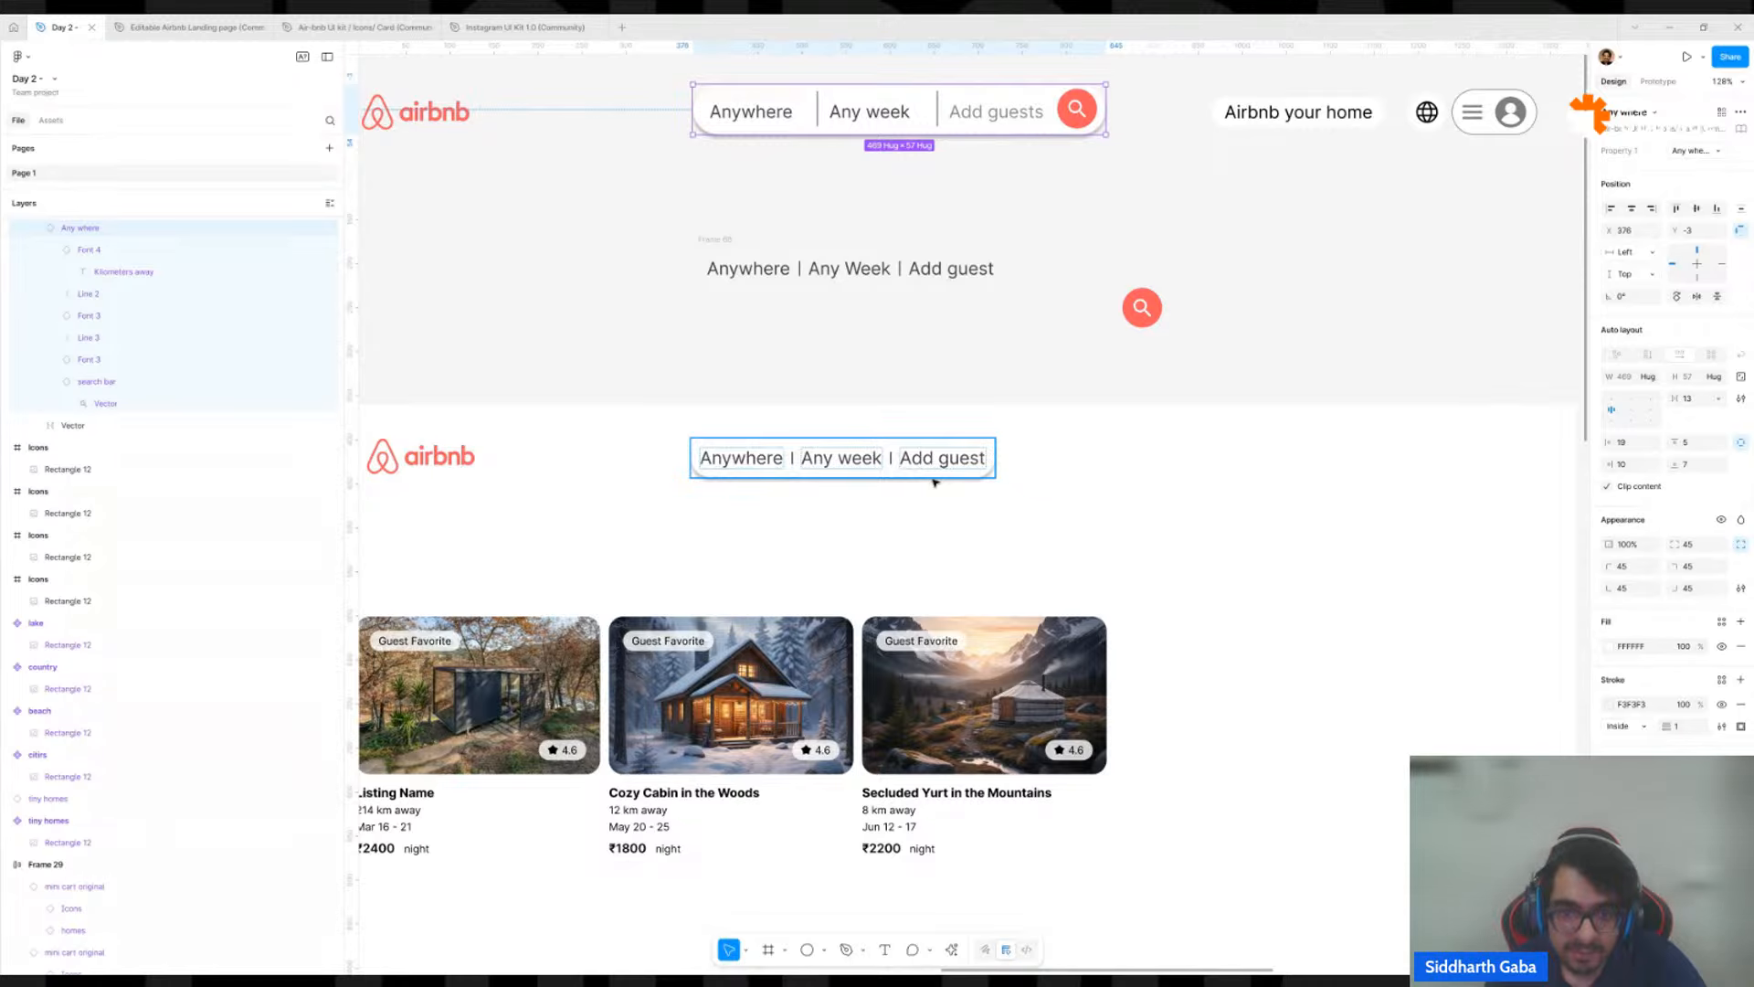
left_click(935, 477)
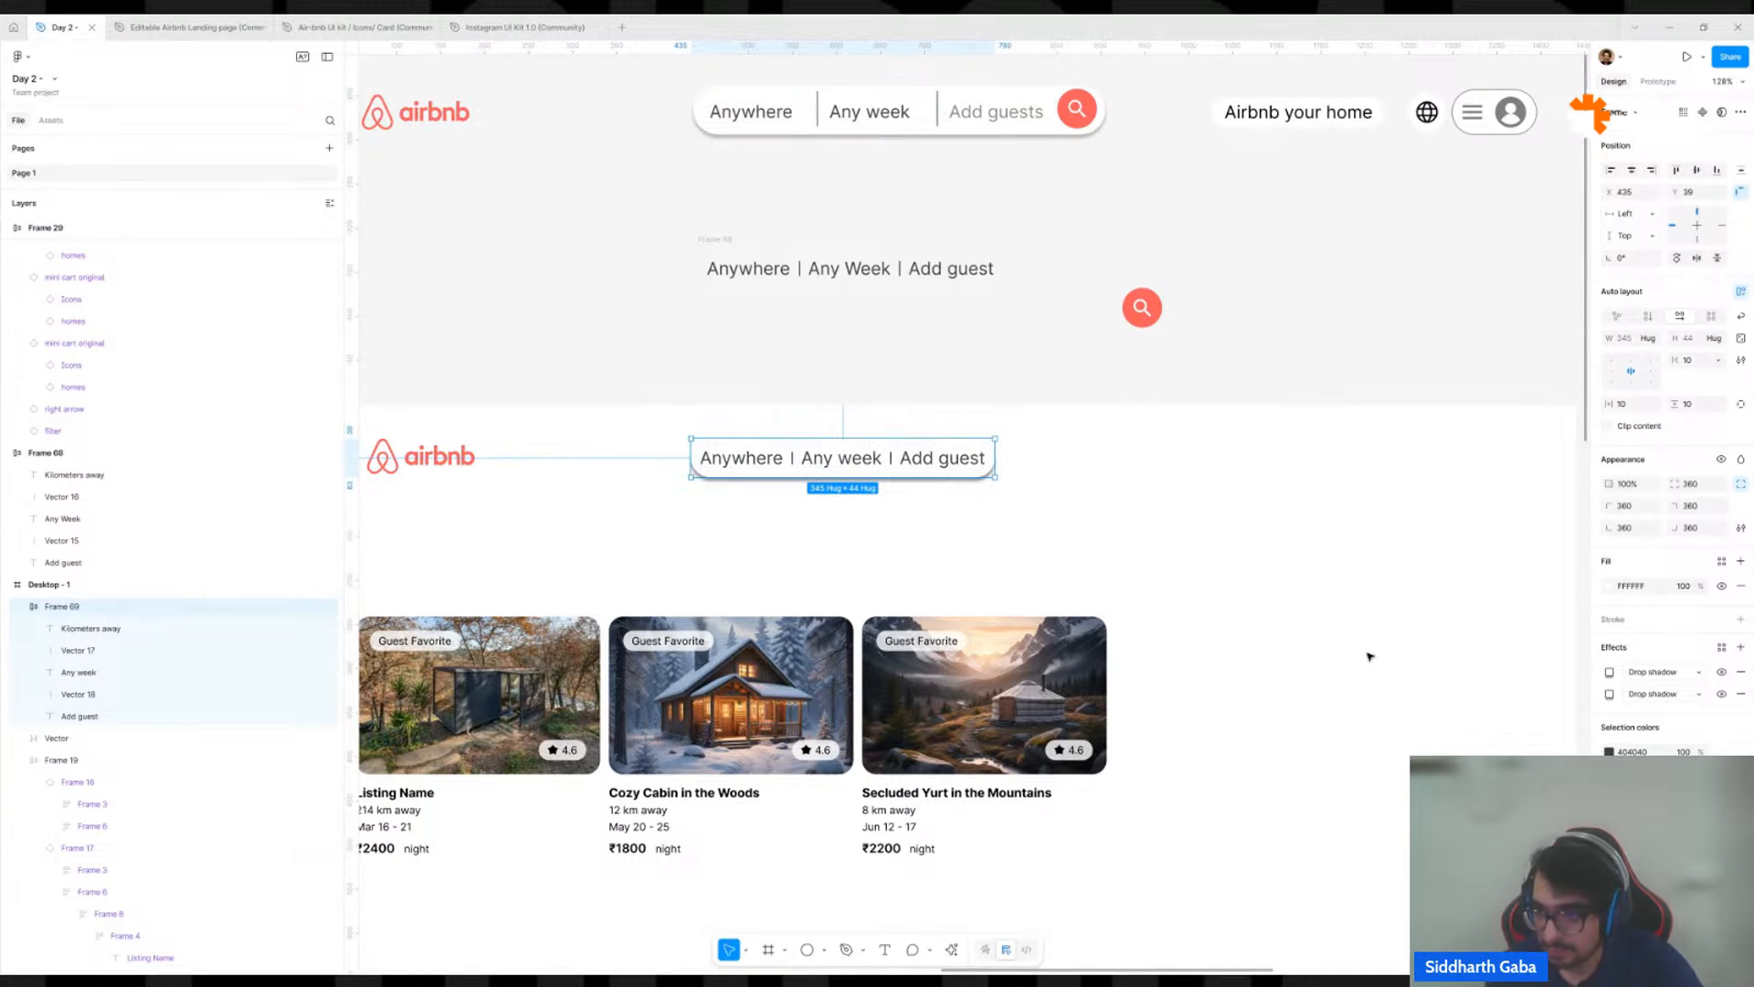
left_click(1741, 694)
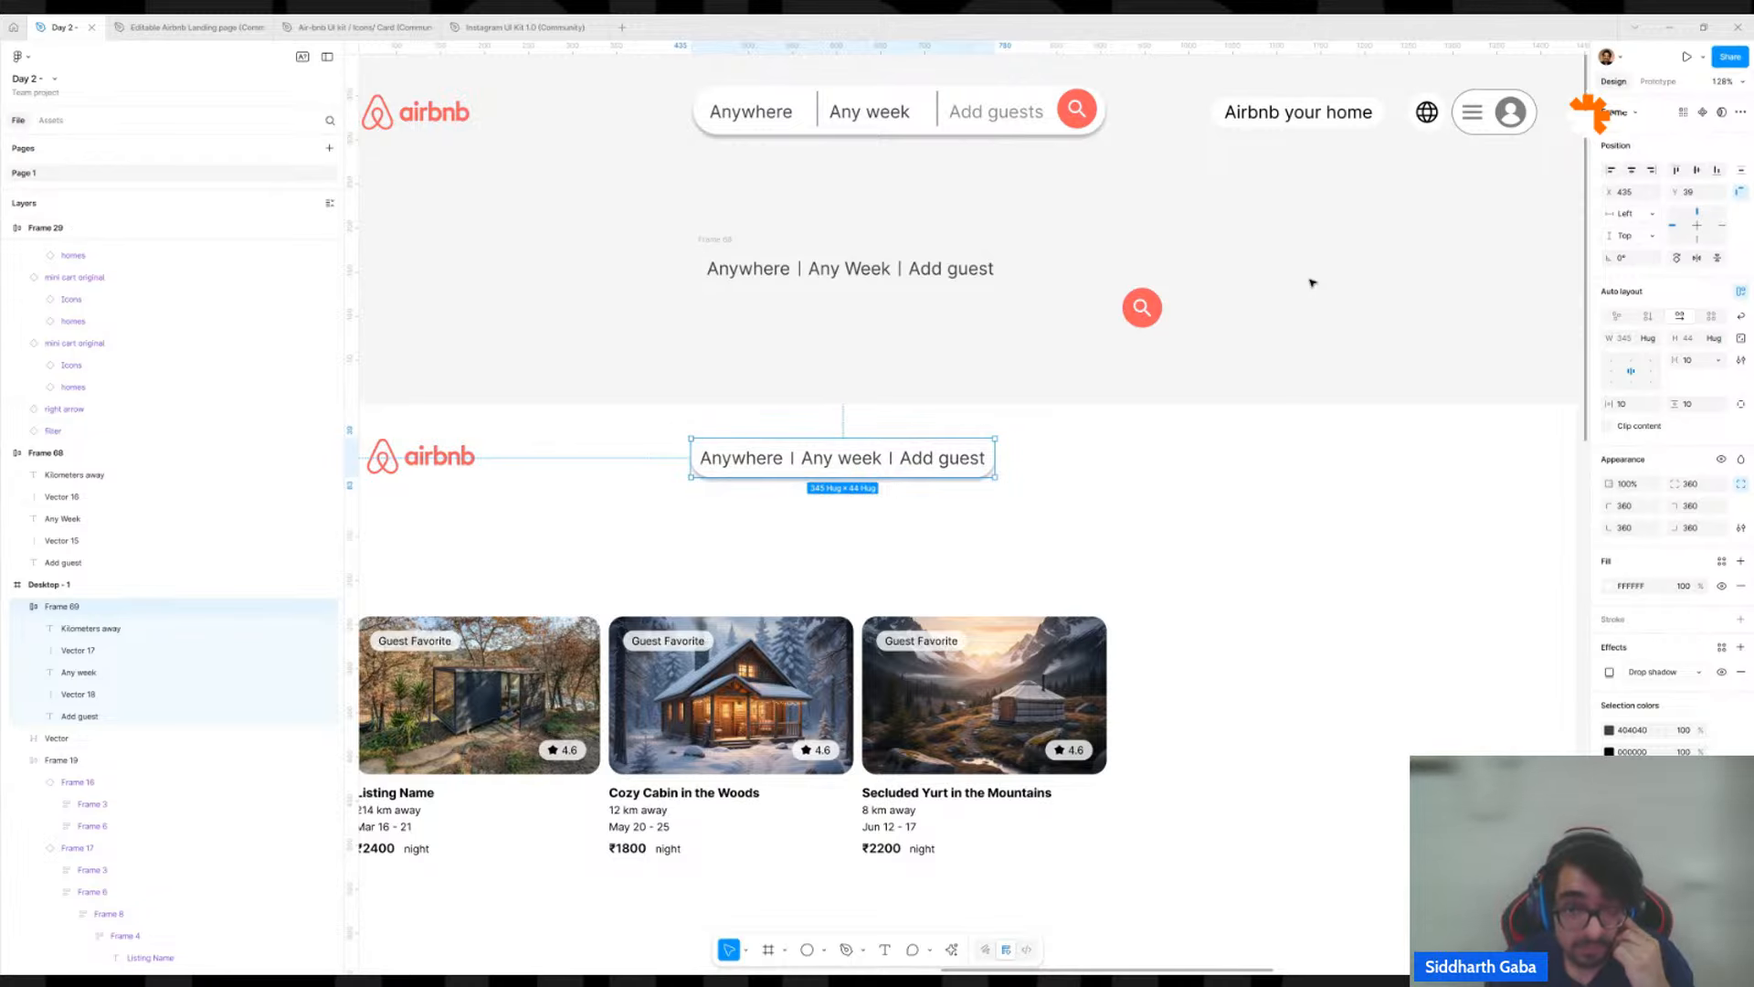
Move the red search icon from the canvas into the search row, after the Add guest text.
left_click(1253, 264)
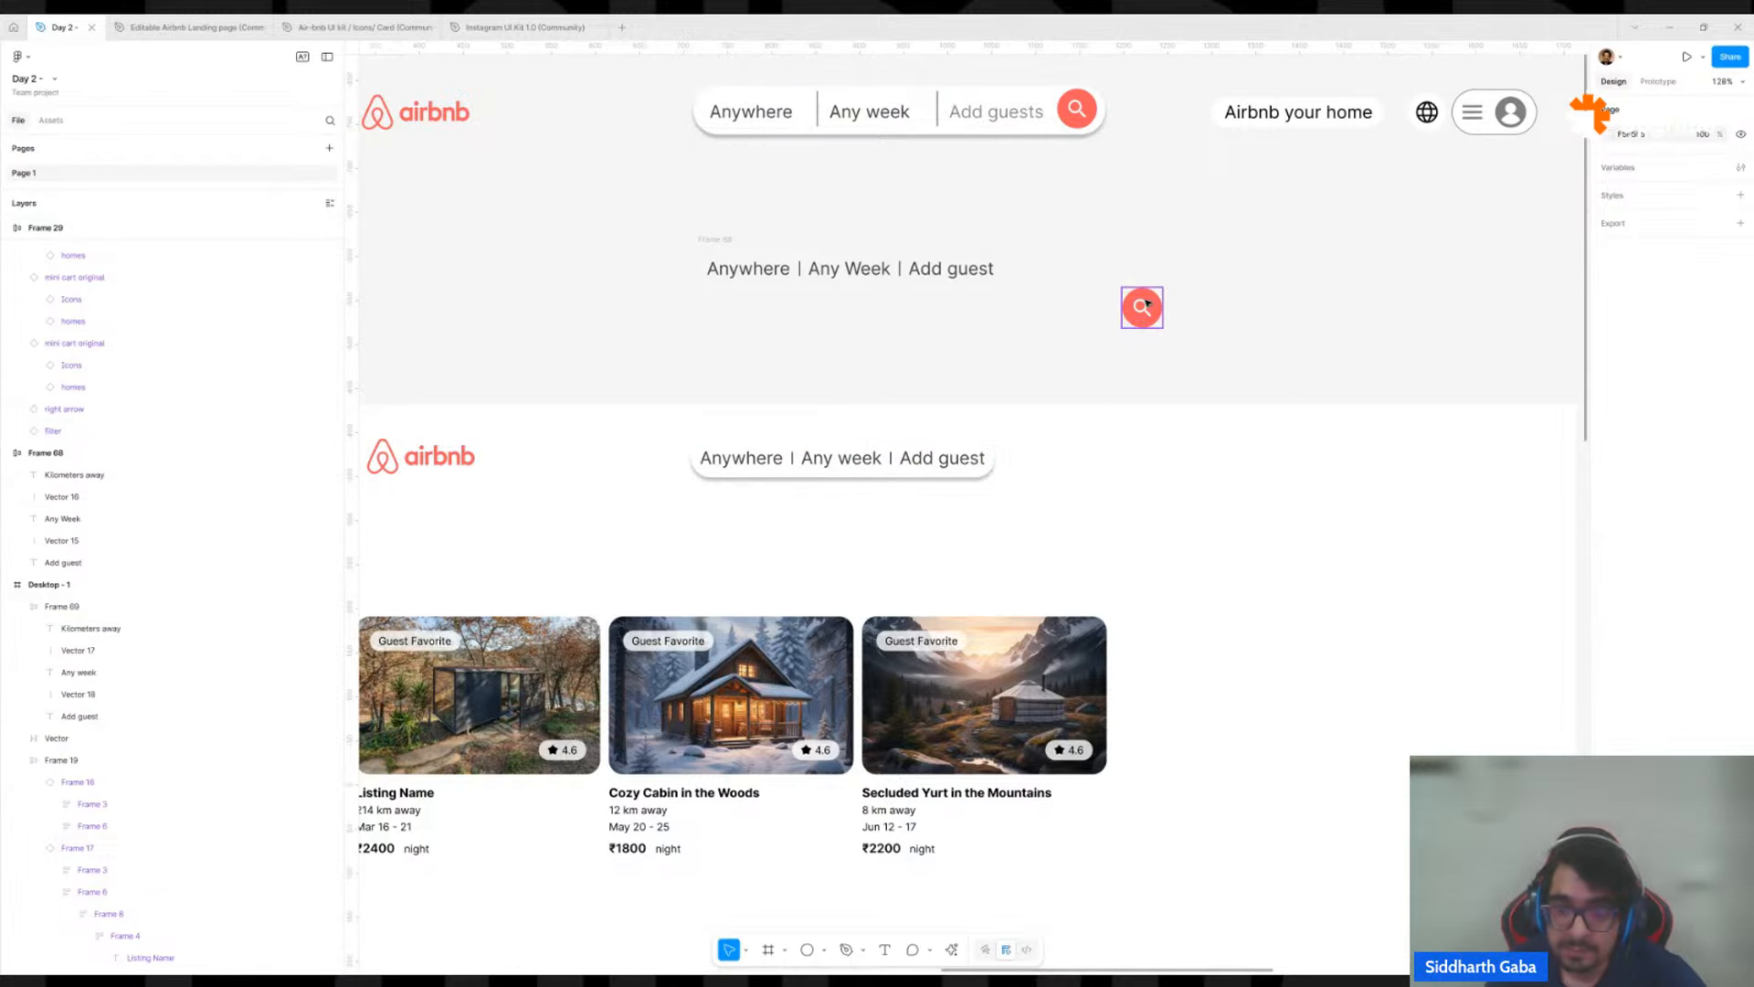
left_click_drag(1146, 304, 988, 474)
left_click(1109, 460)
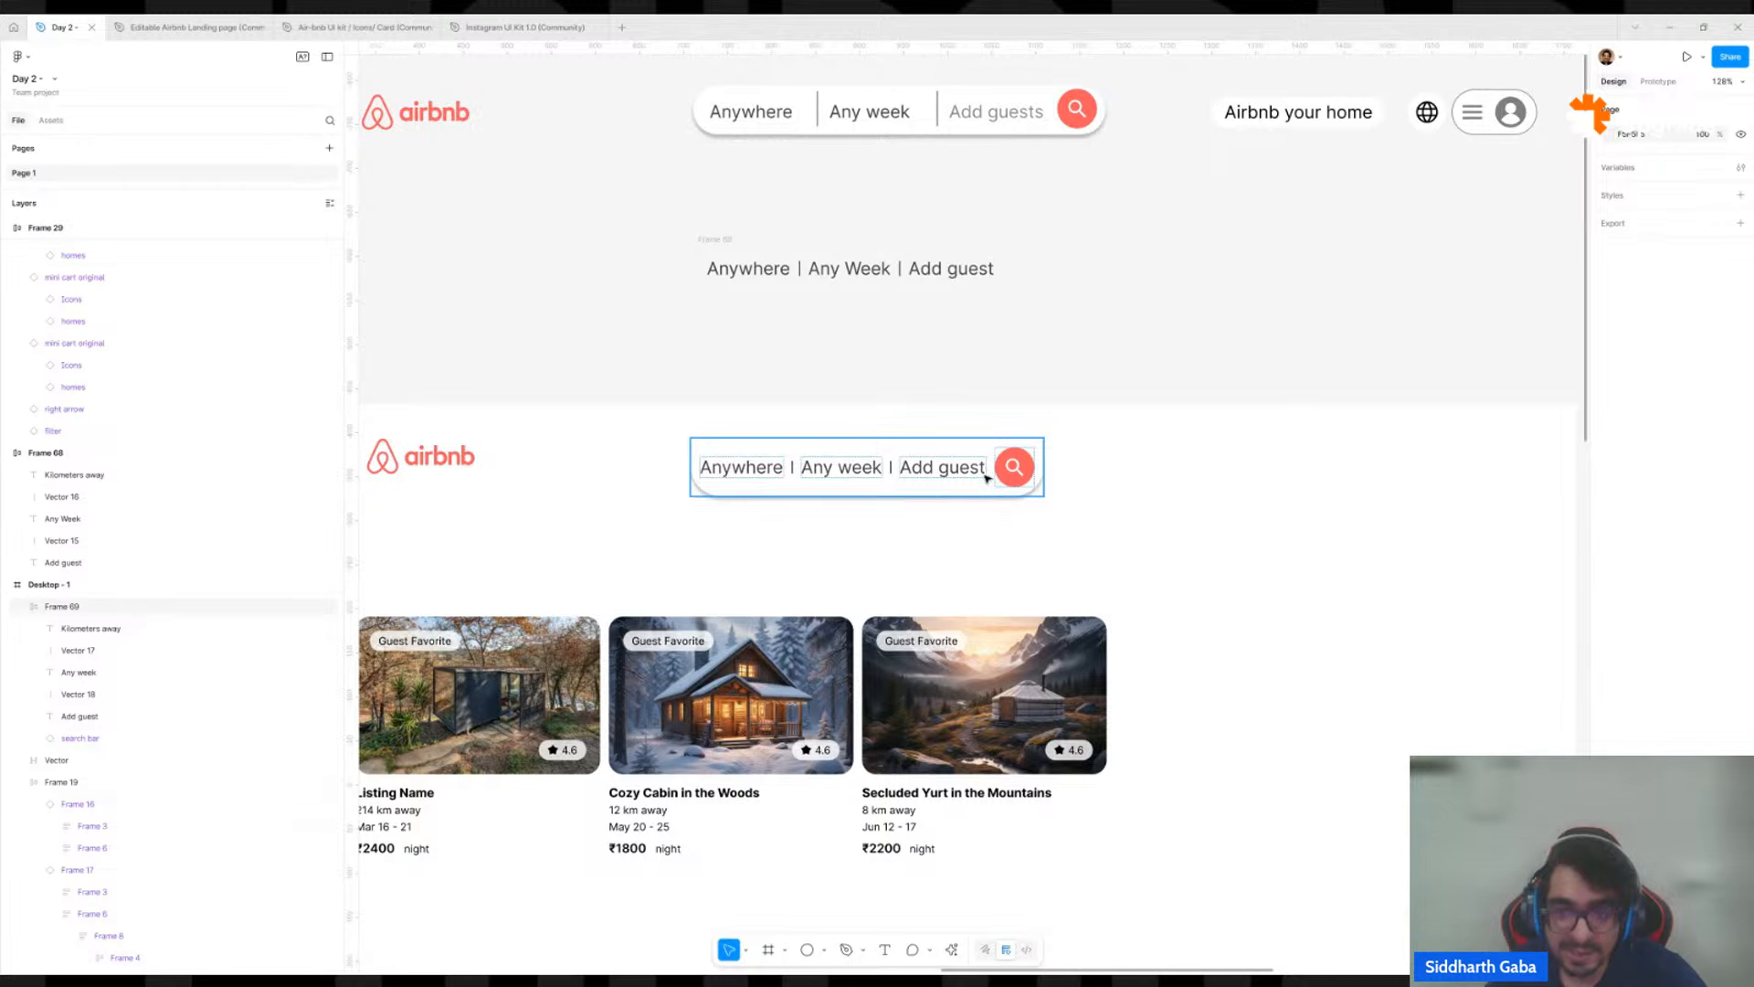
Set the gap between items in the rounded search row of Desktop - 1 to 16.
left_click(988, 477)
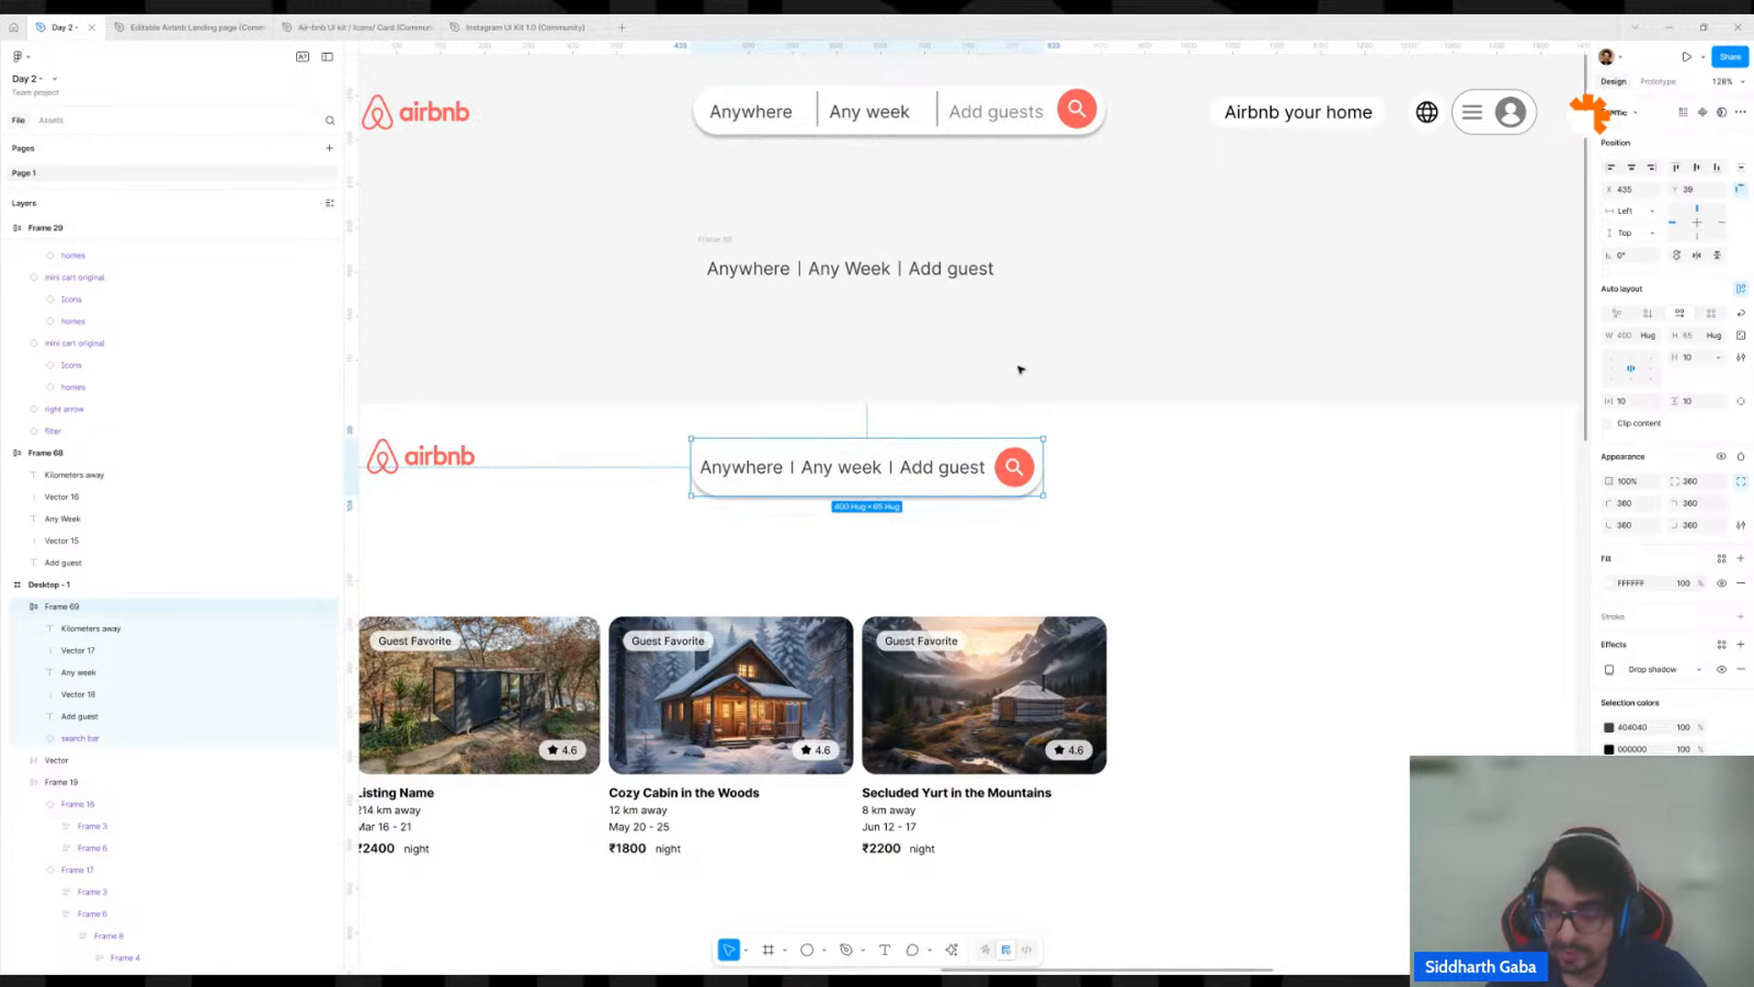
left_click(1704, 359)
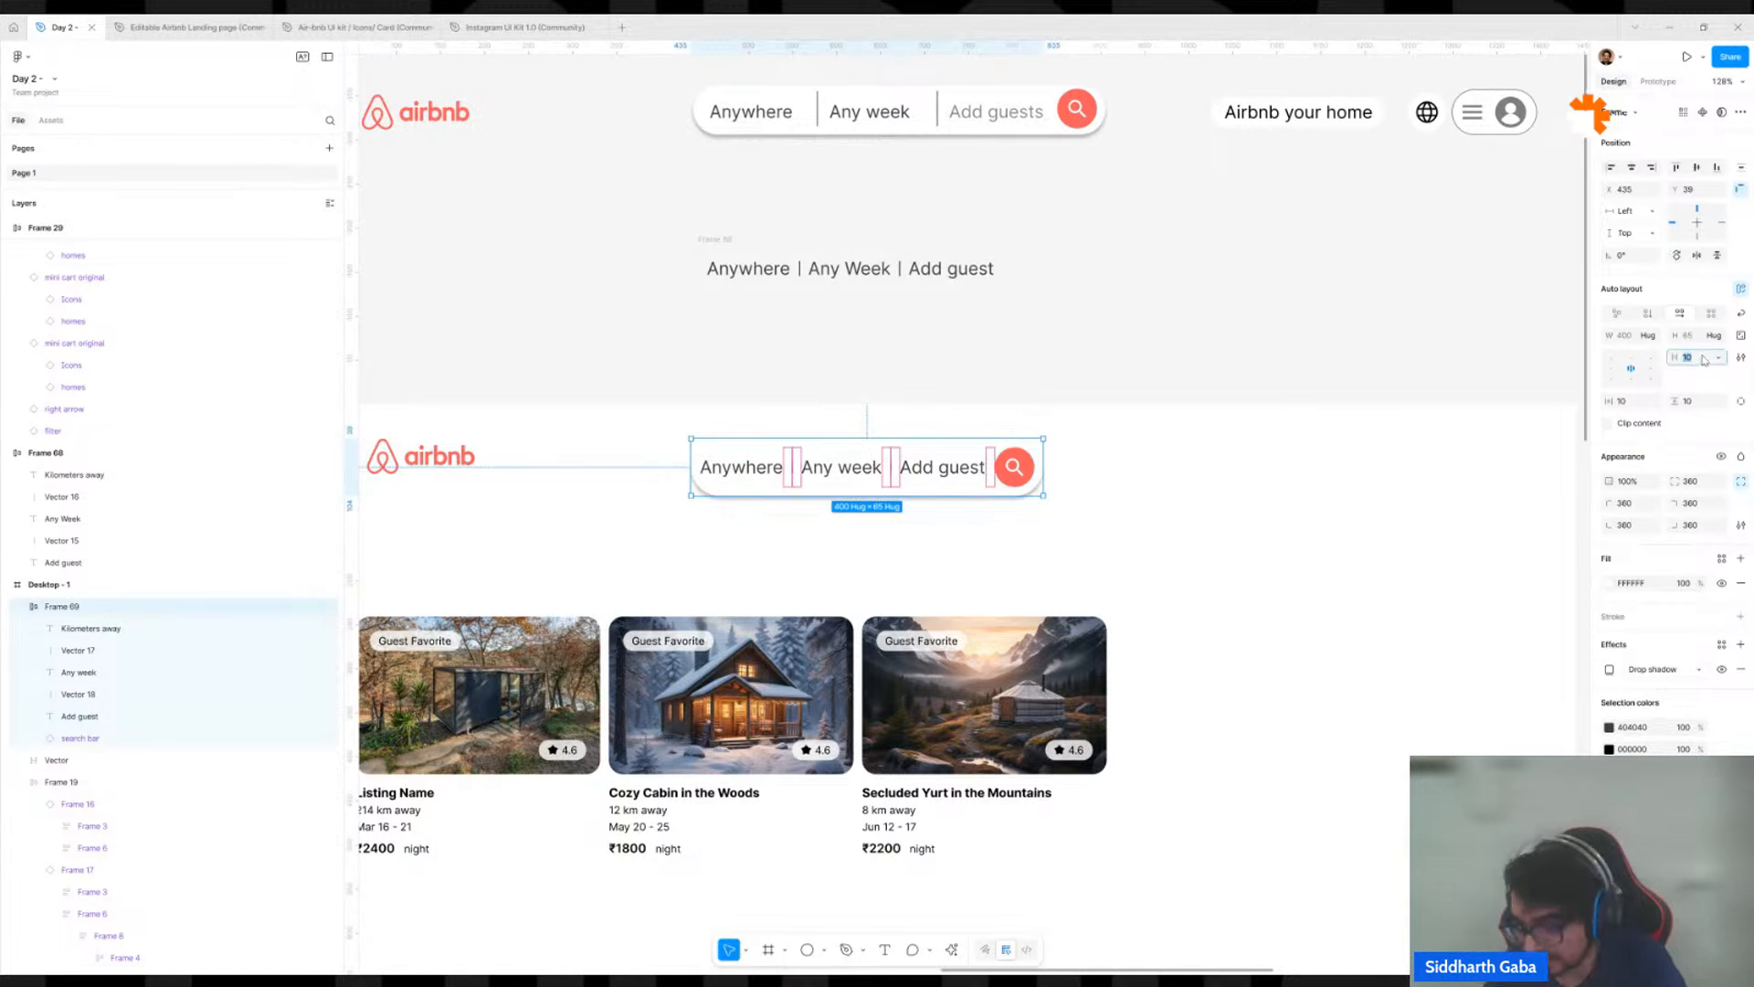
type("16")
key("Return")
Try a horizontal padding of 24 on the search row and settle on 16.
left_click(1635, 404)
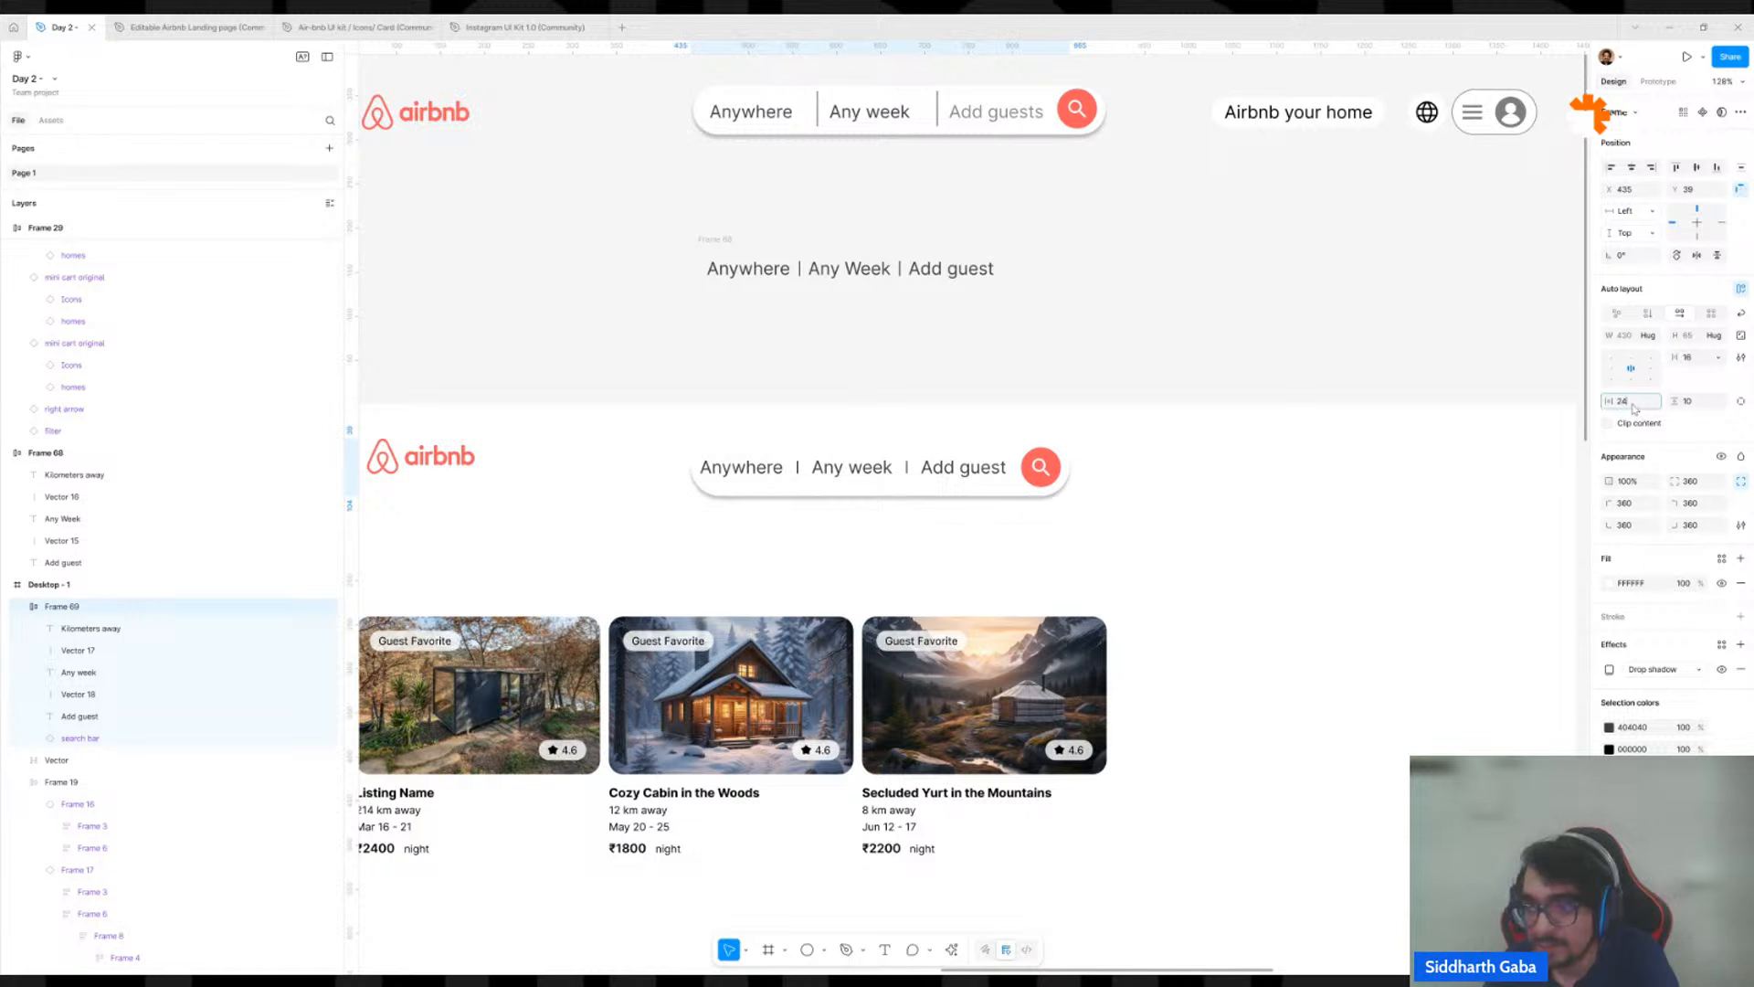
type("24")
key("Return")
left_click(1635, 404)
type("16")
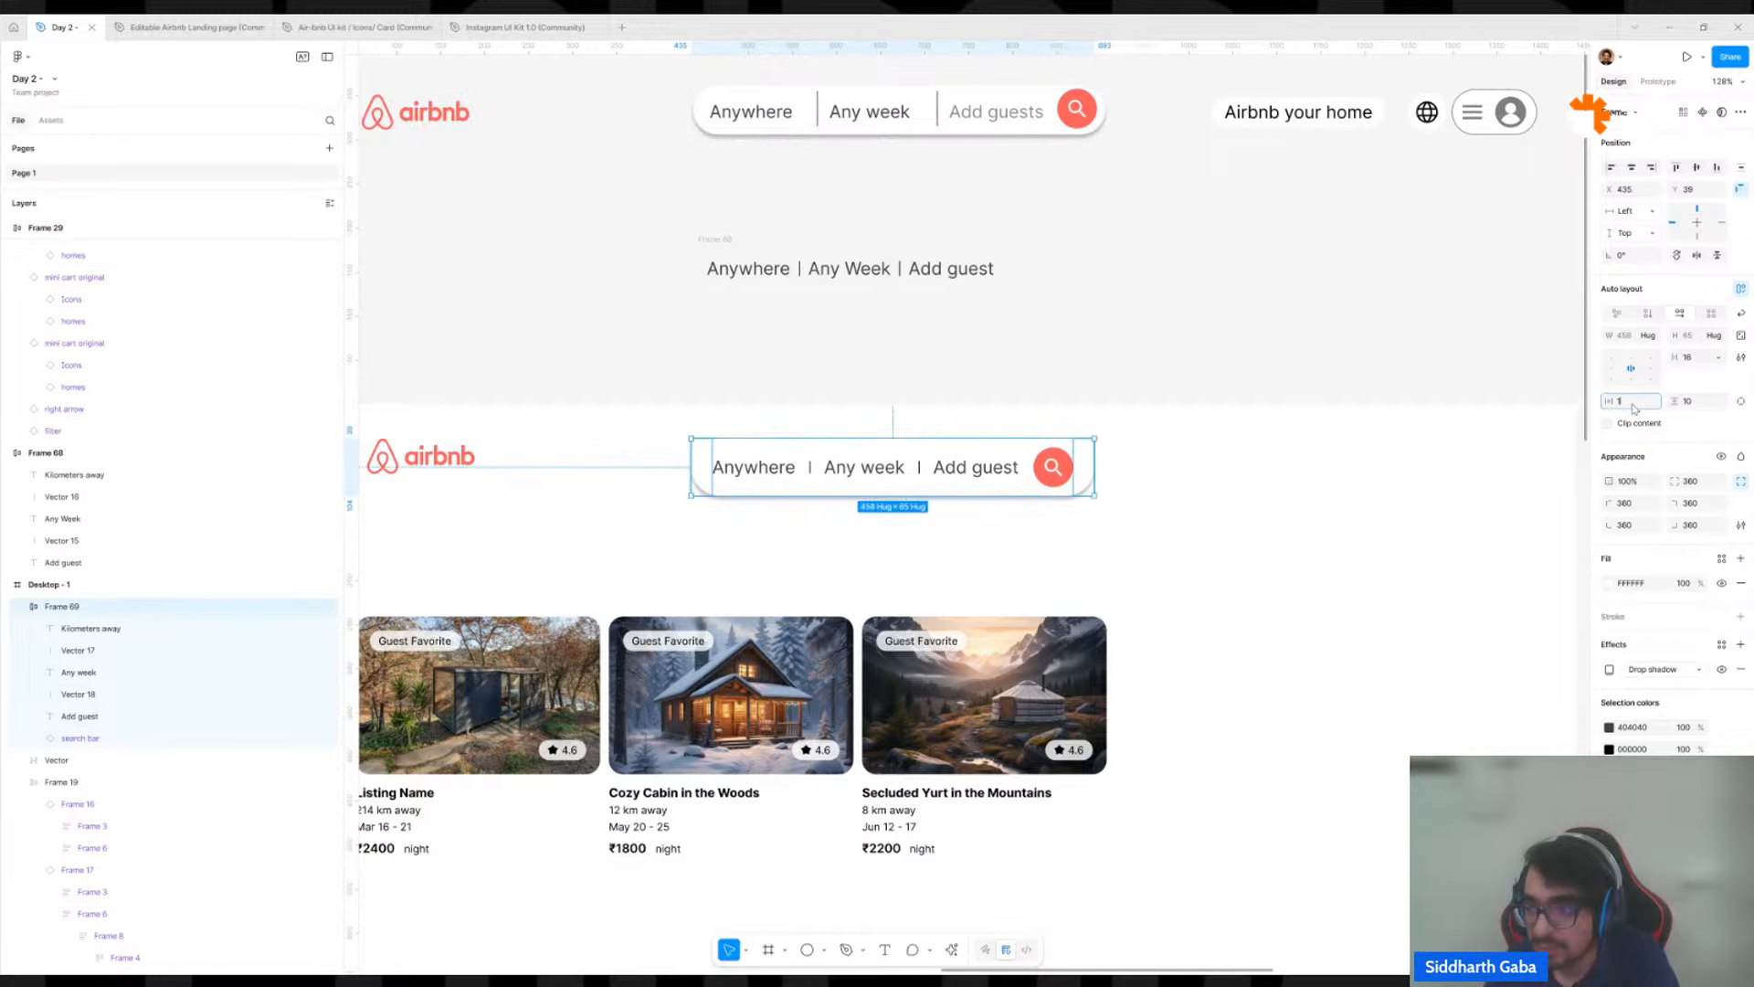
key("Return")
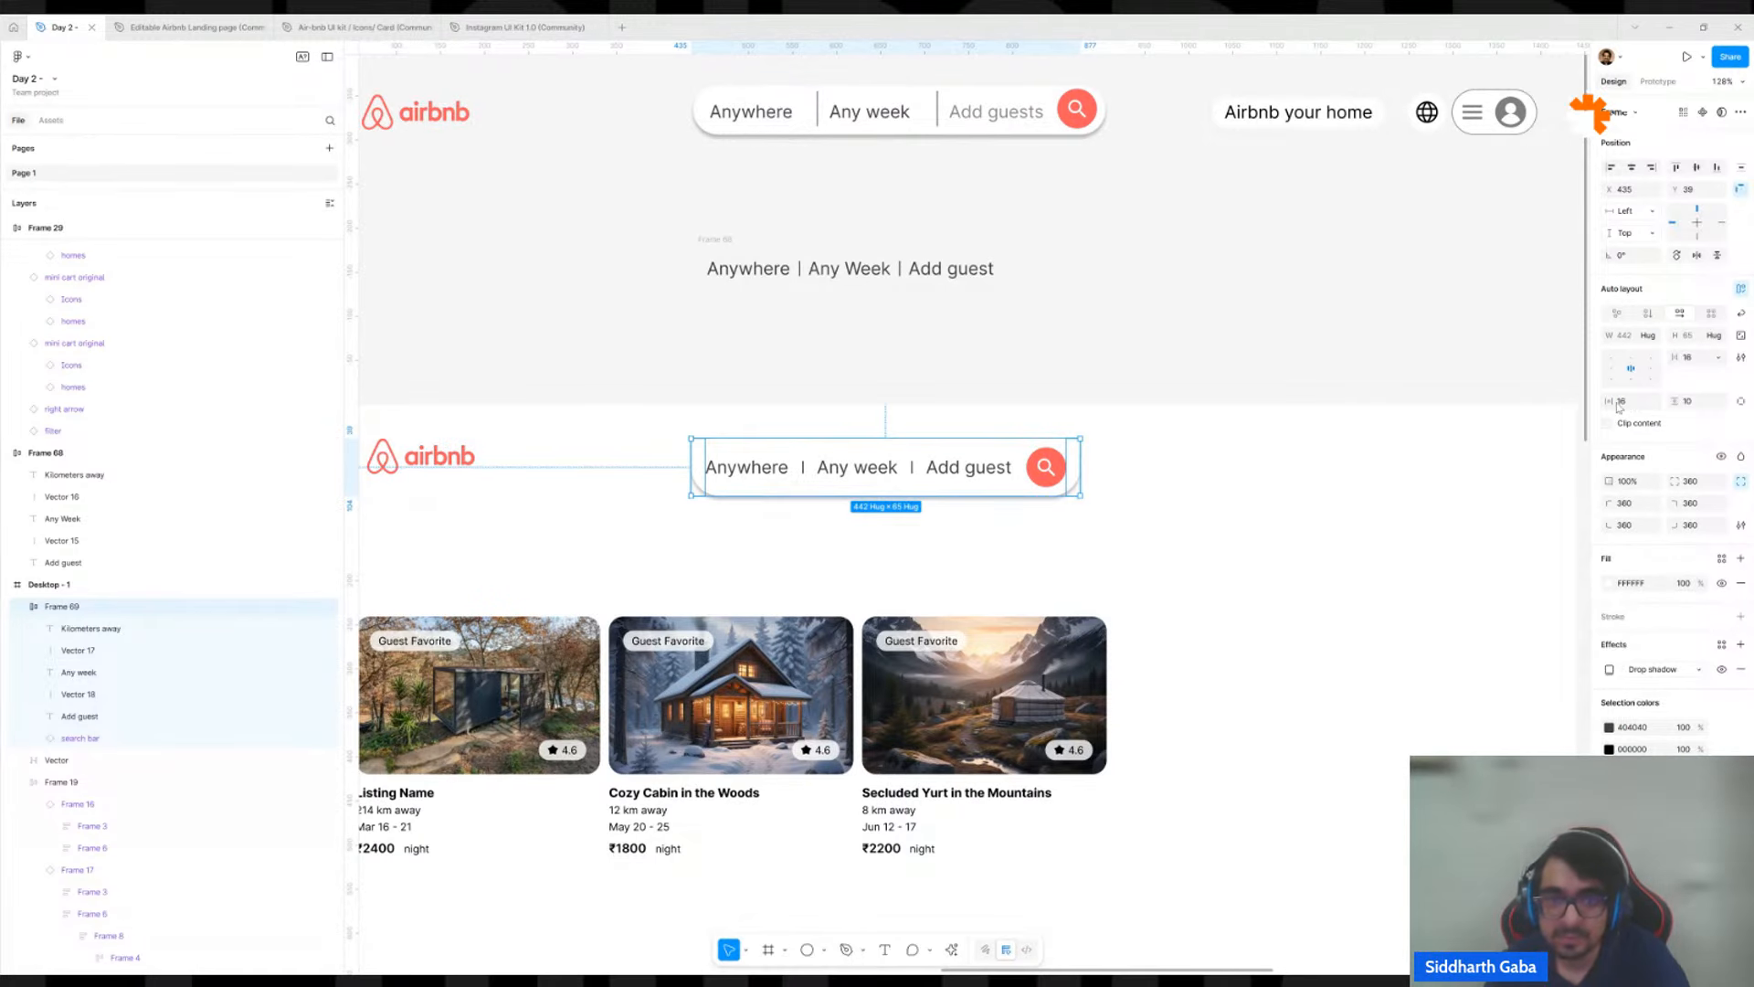
left_click(1349, 310)
Copy the Airbnb your home text from the reference header into Desktop - 1's header and add auto layout to the copy.
scroll(1351, 312, "down", 3)
scroll(1351, 311, "down", 2)
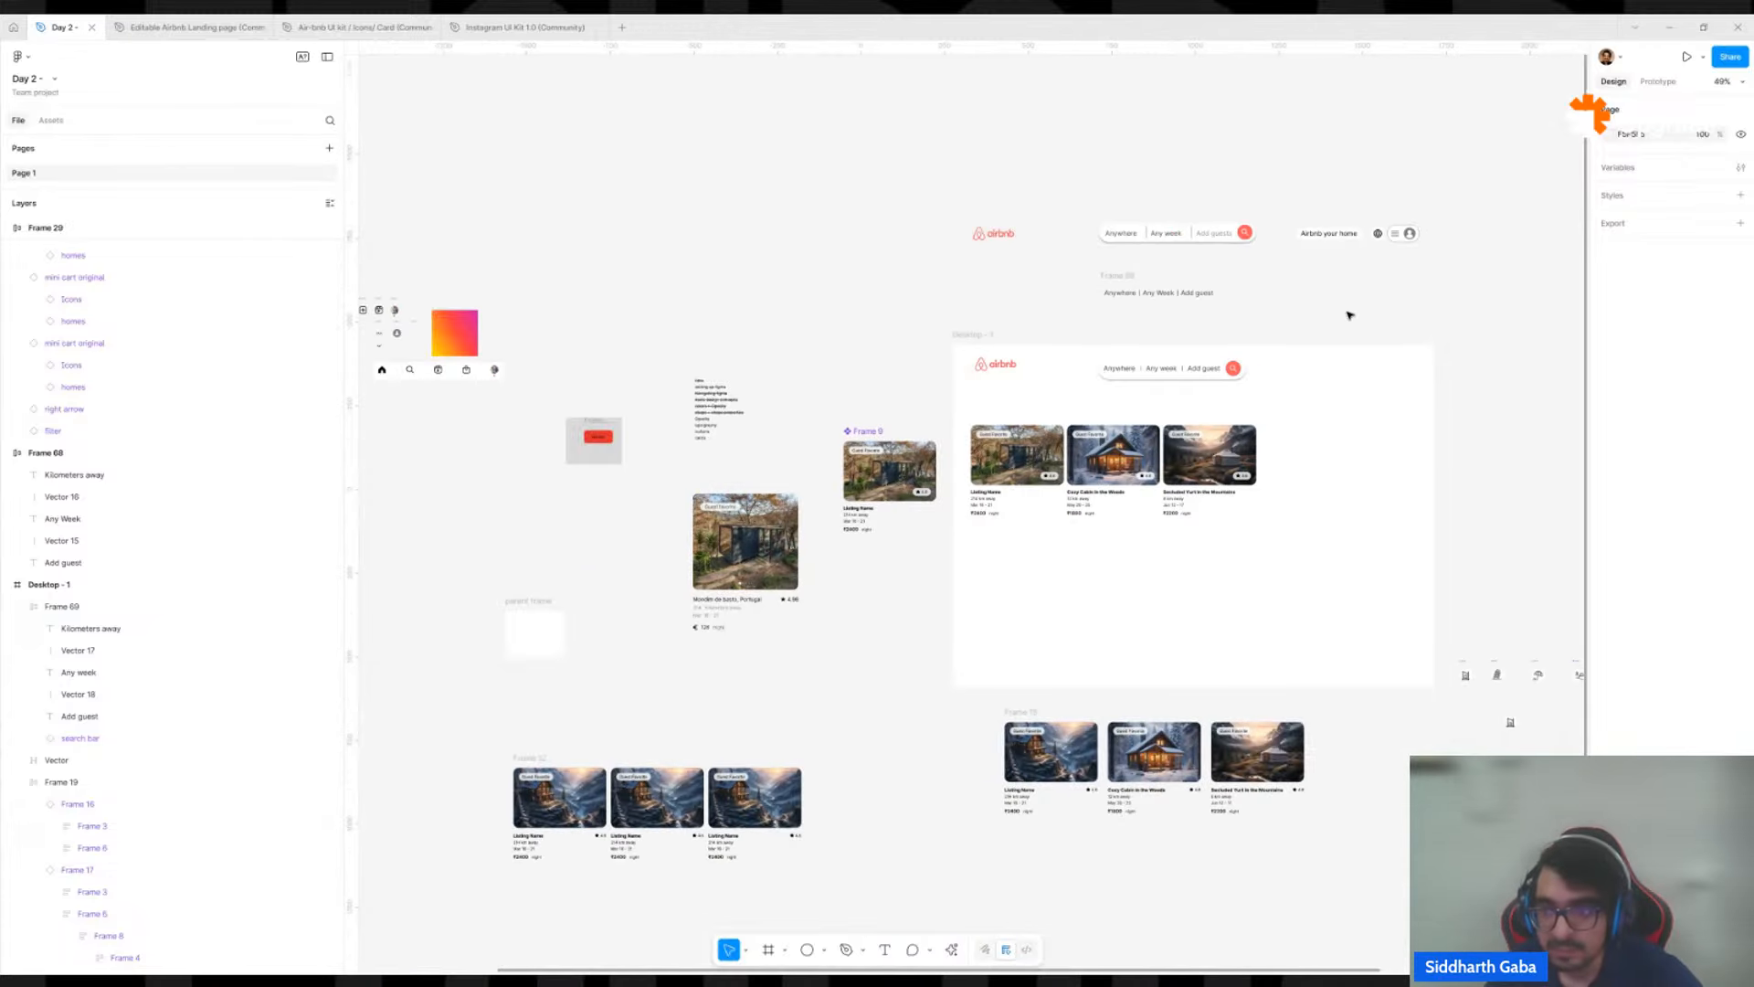
scroll(1359, 320, "up", 4)
left_click_drag(1282, 125, 1248, 421)
key("shift+a")
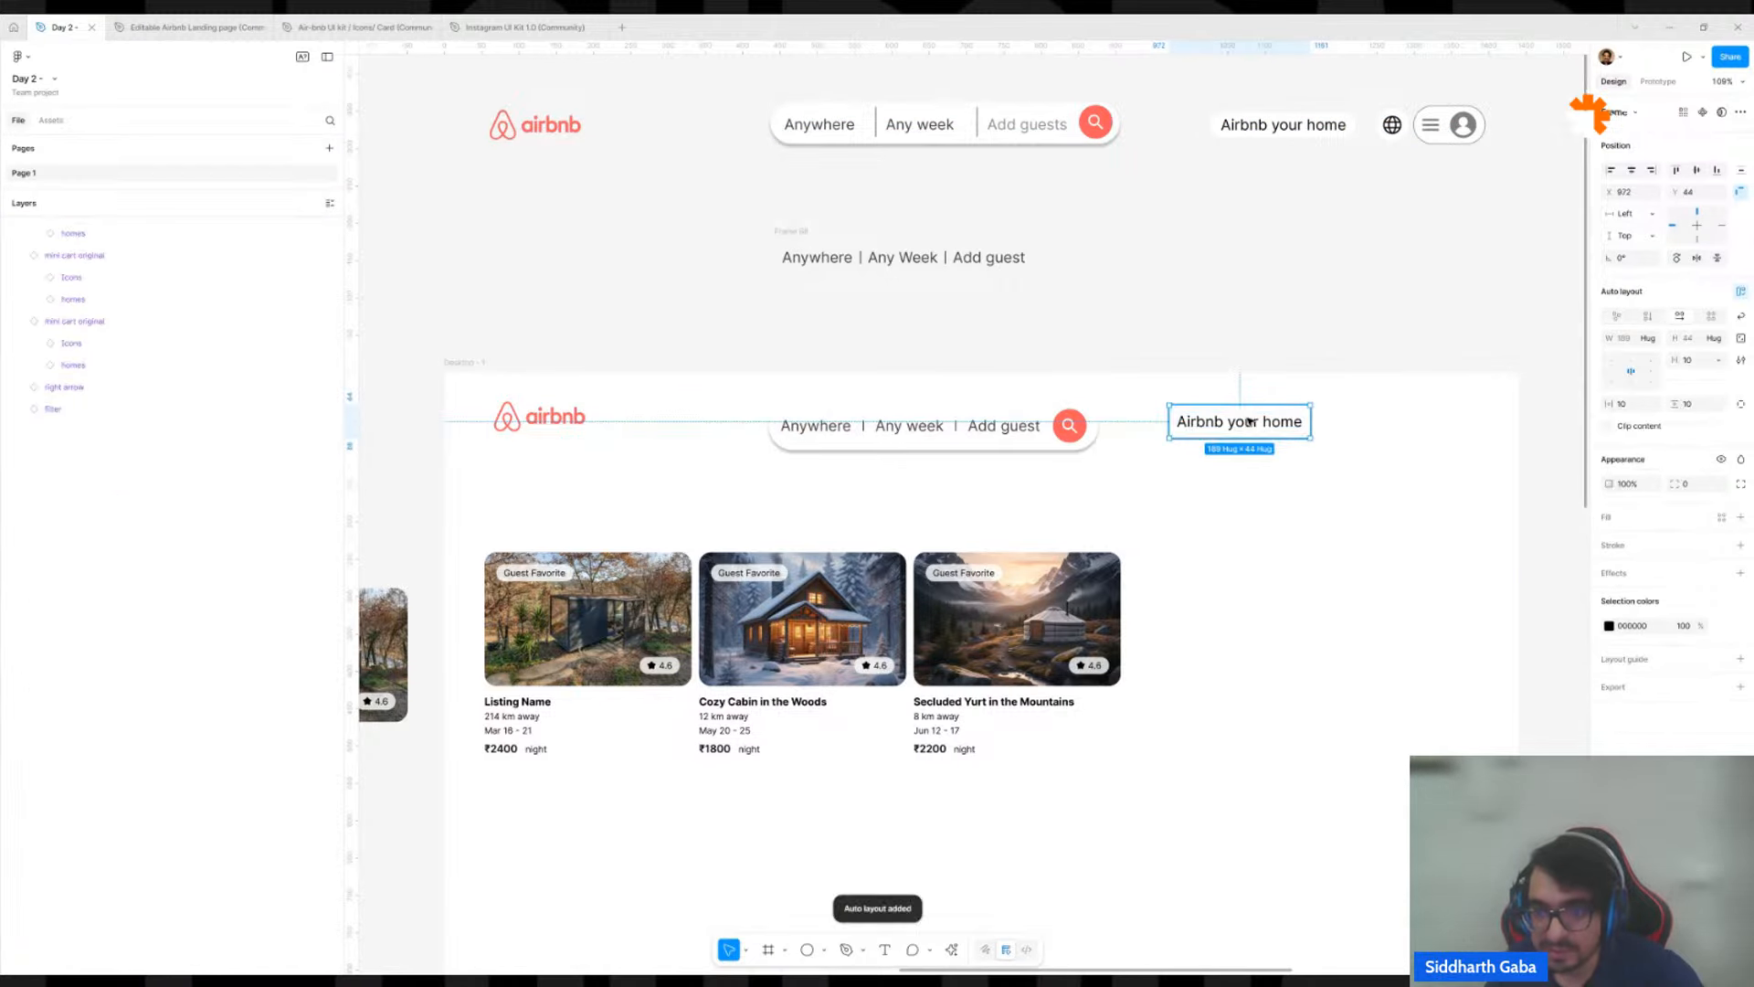
Set the Airbnb your home frame's vertical padding to 4 and horizontal padding to 8.
scroll(1270, 423, "up", 5)
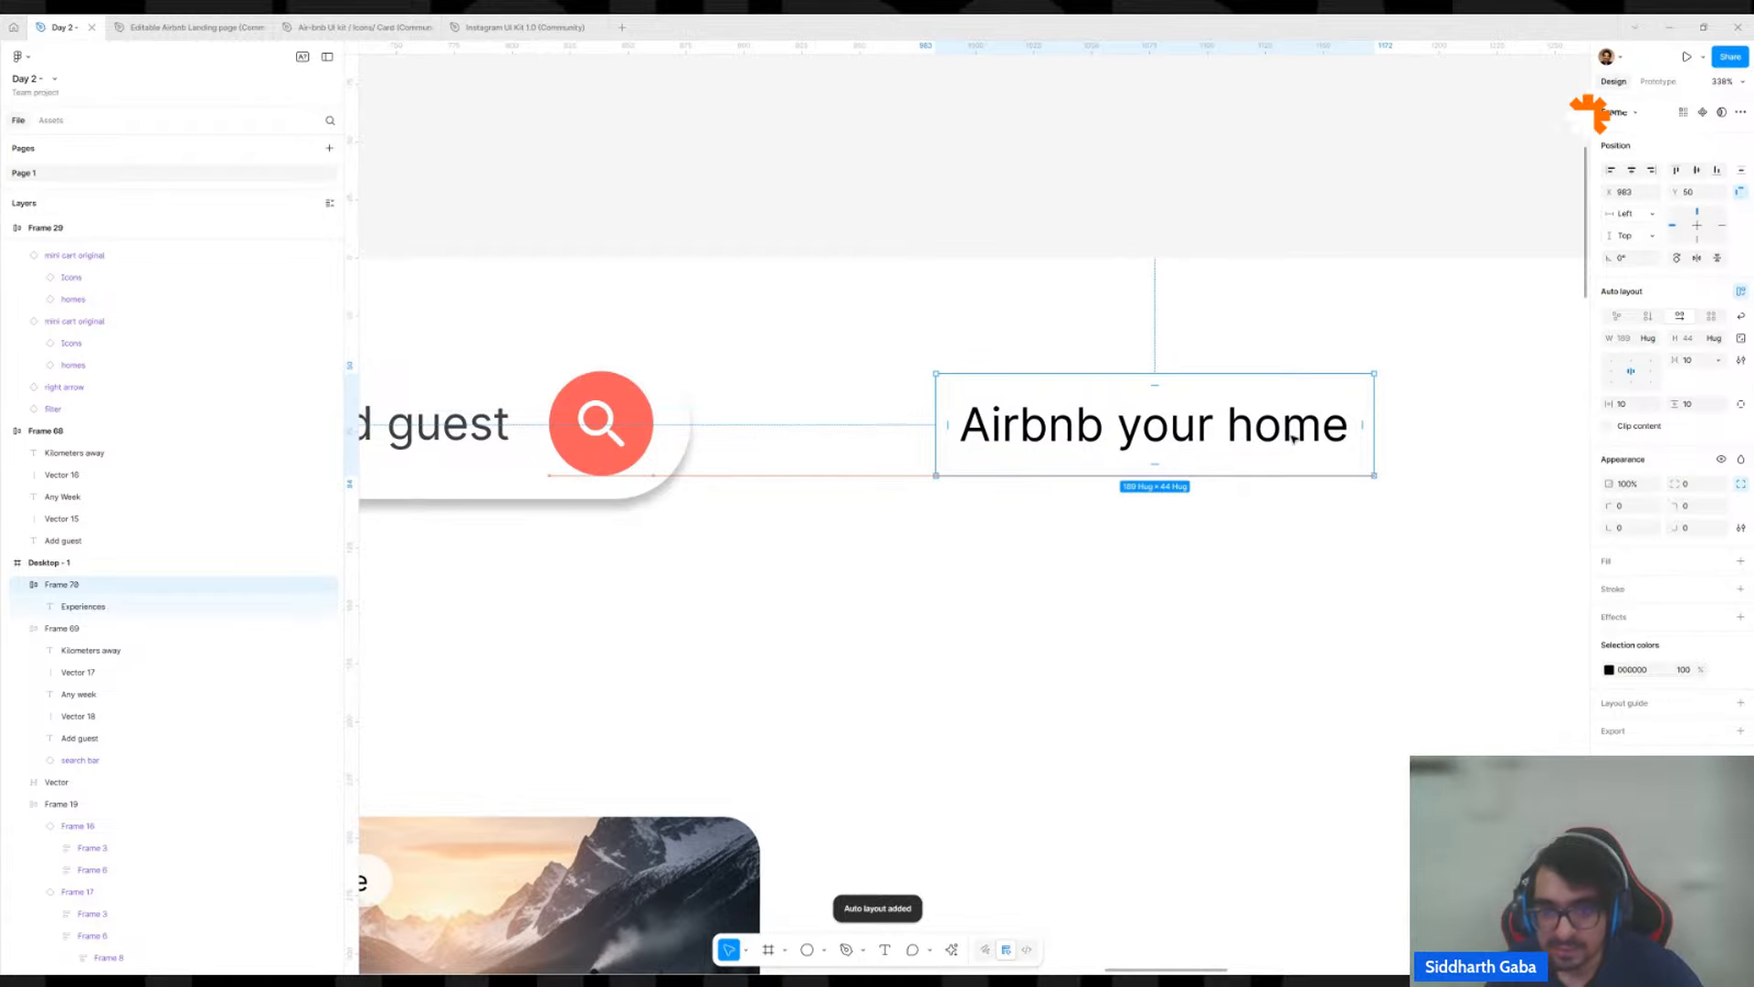
scroll(1288, 431, "down", 5)
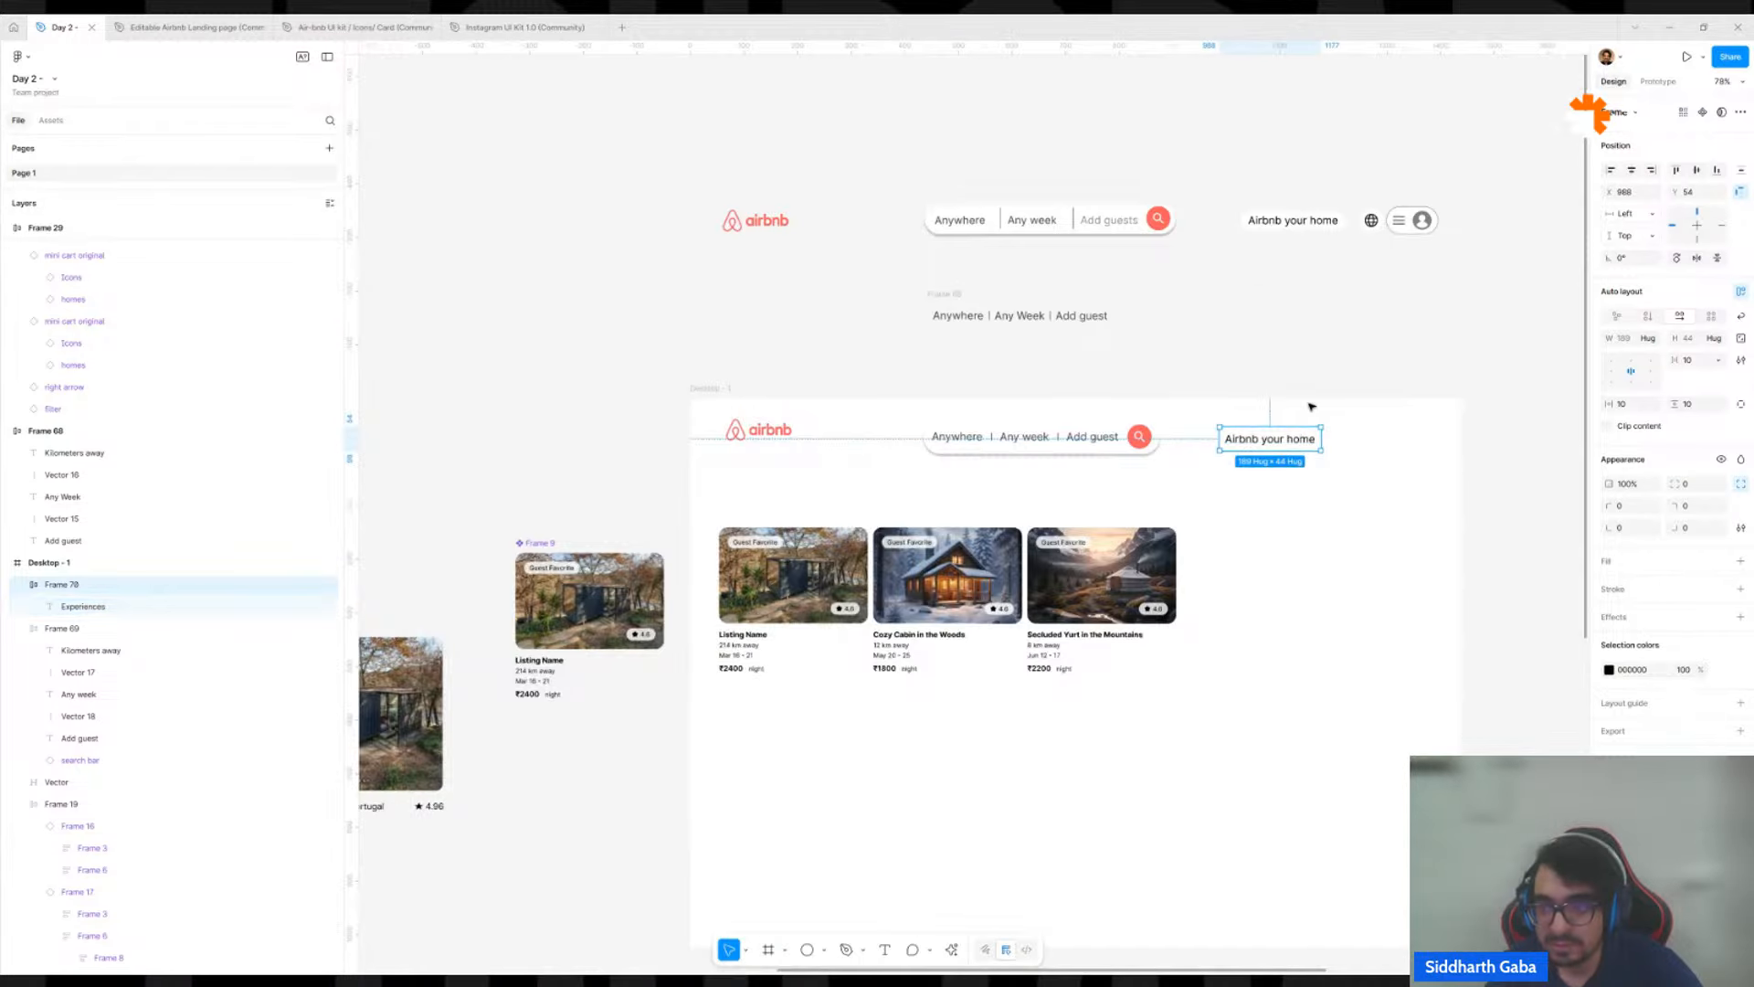
left_click(1706, 408)
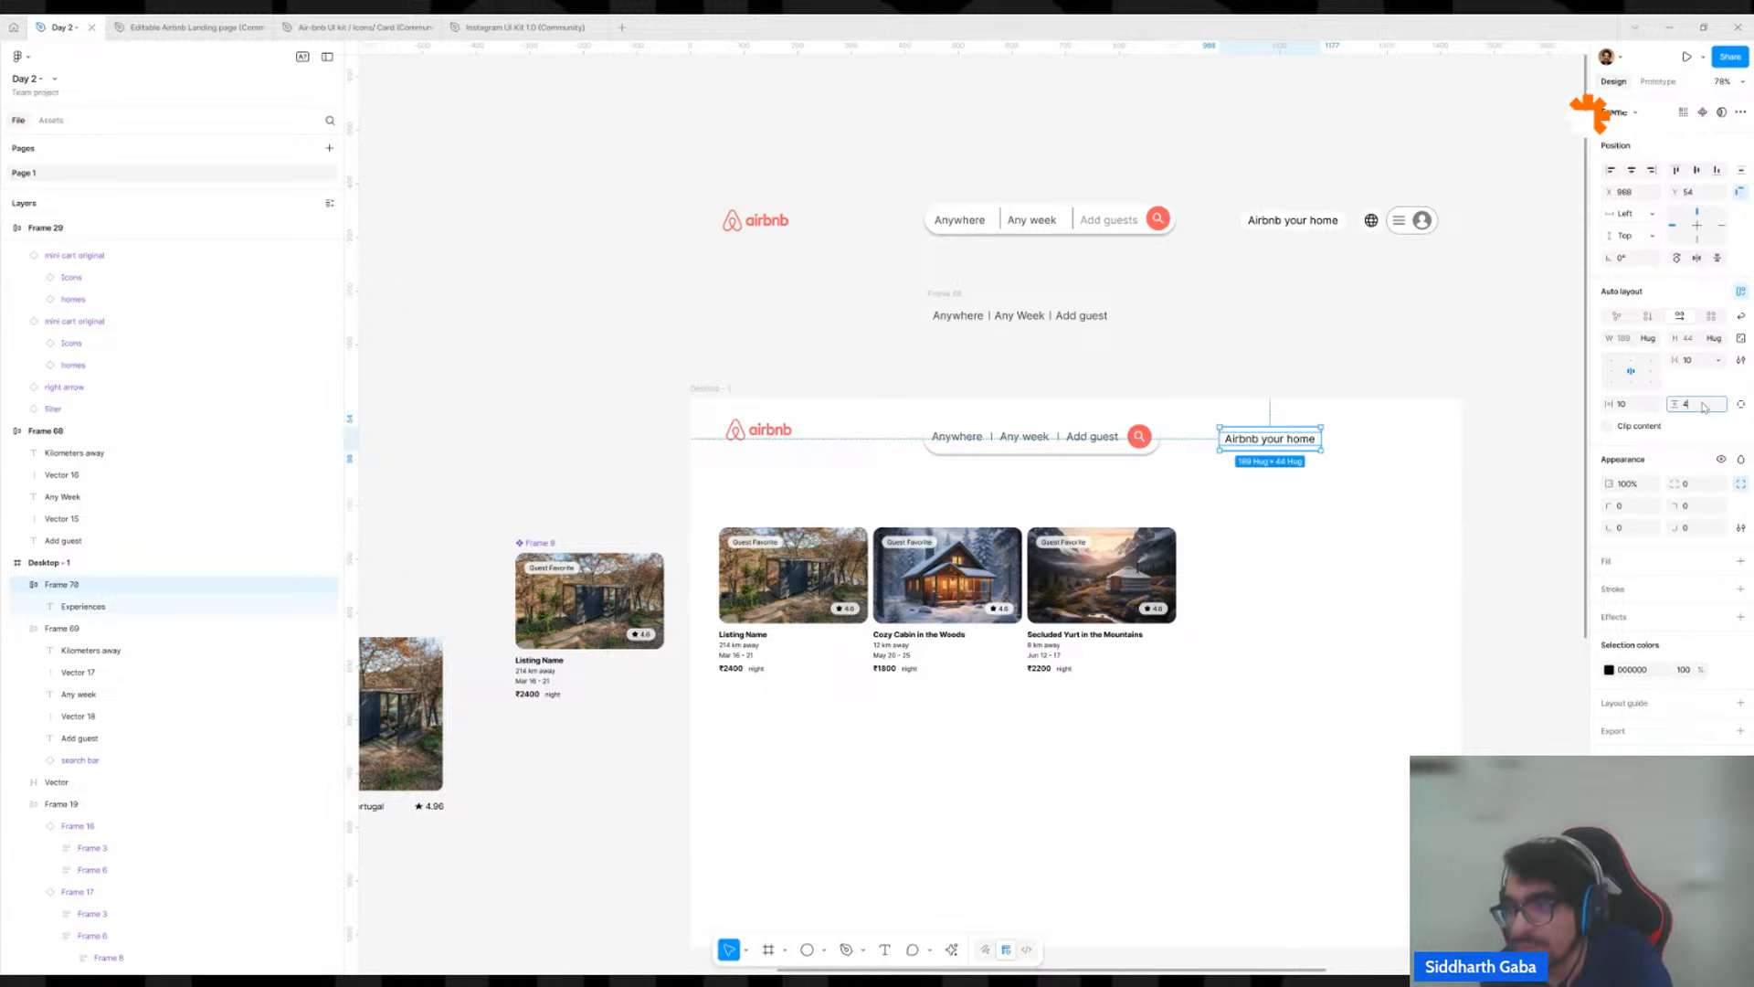
left_click(1627, 408)
type("8")
key("Return")
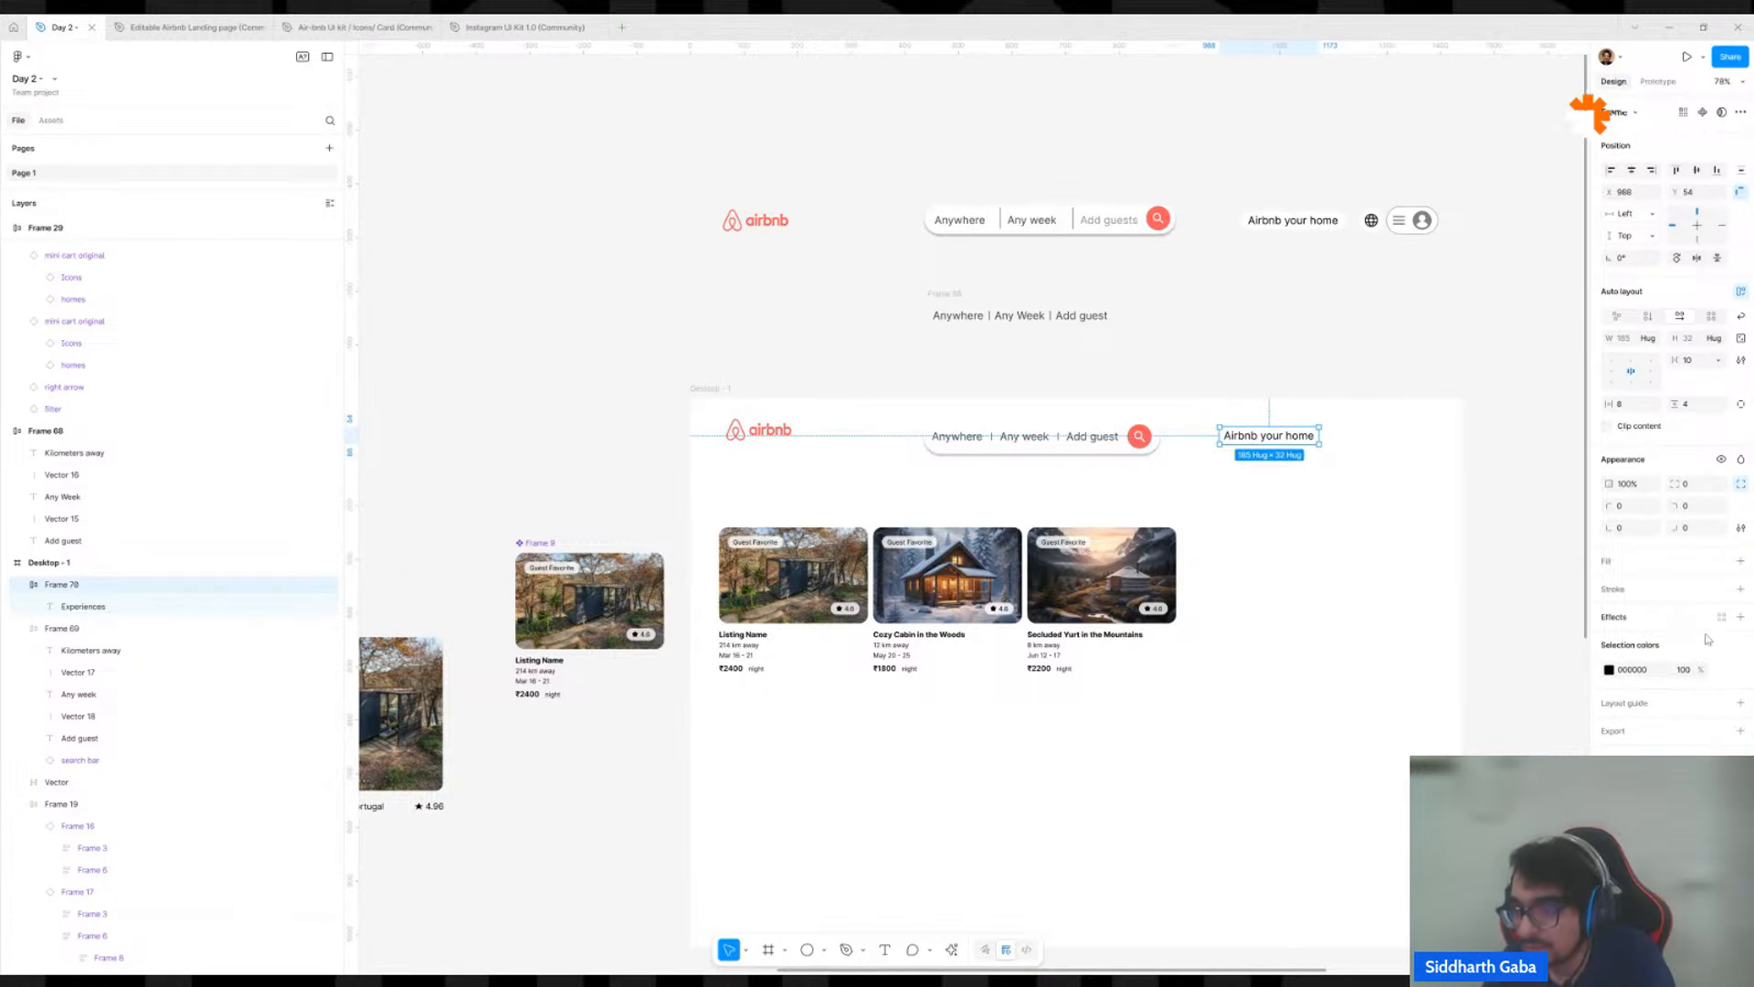
Give the Airbnb your home frame a black 000000 inside stroke and round its corners into a pill shape.
left_click(1740, 589)
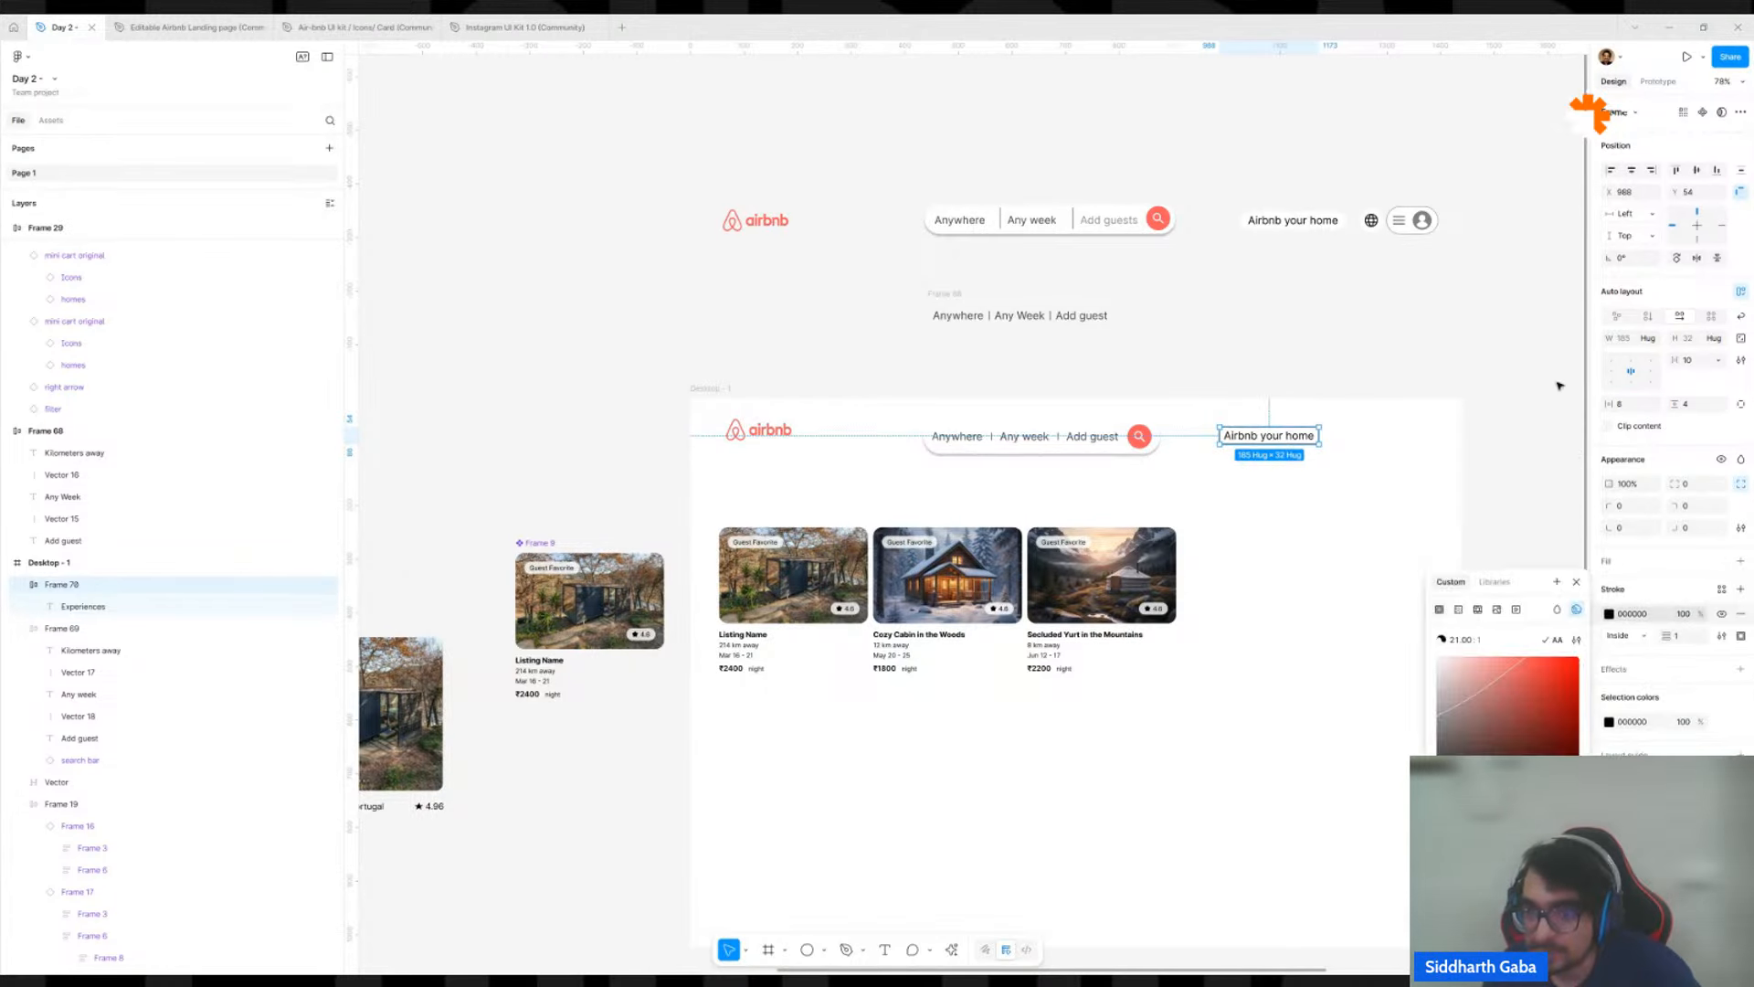
left_click(1420, 347)
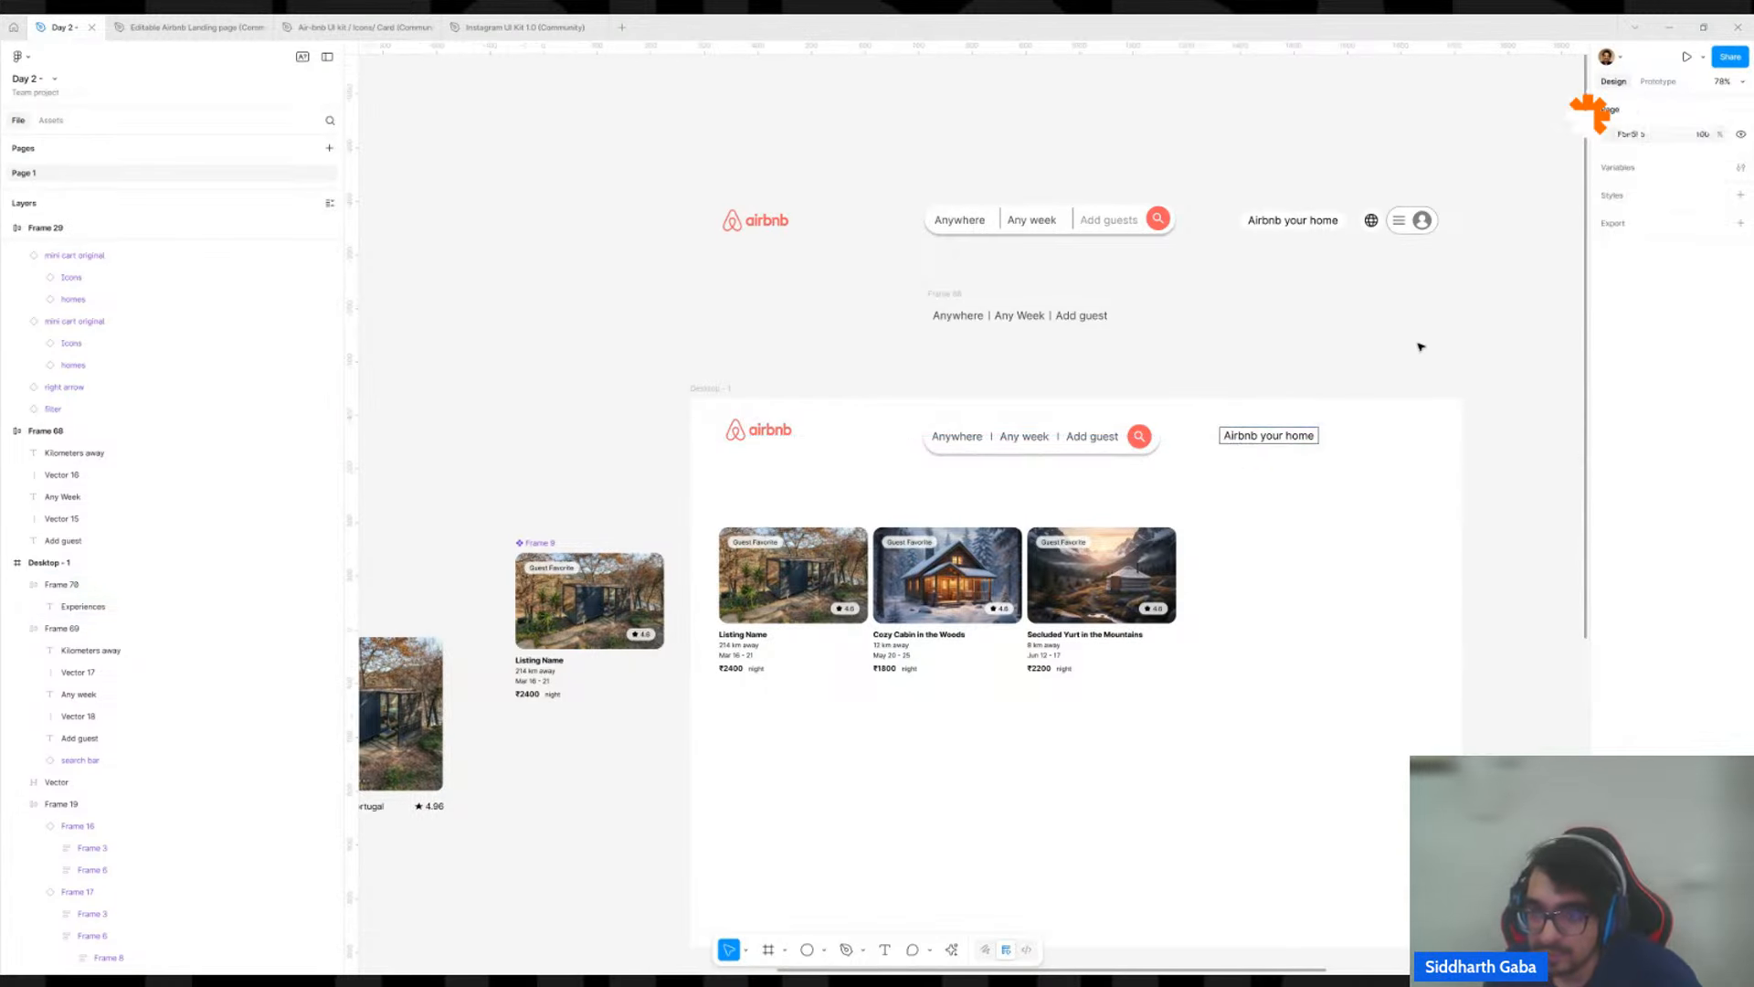
left_click(1288, 437)
left_click(1696, 483)
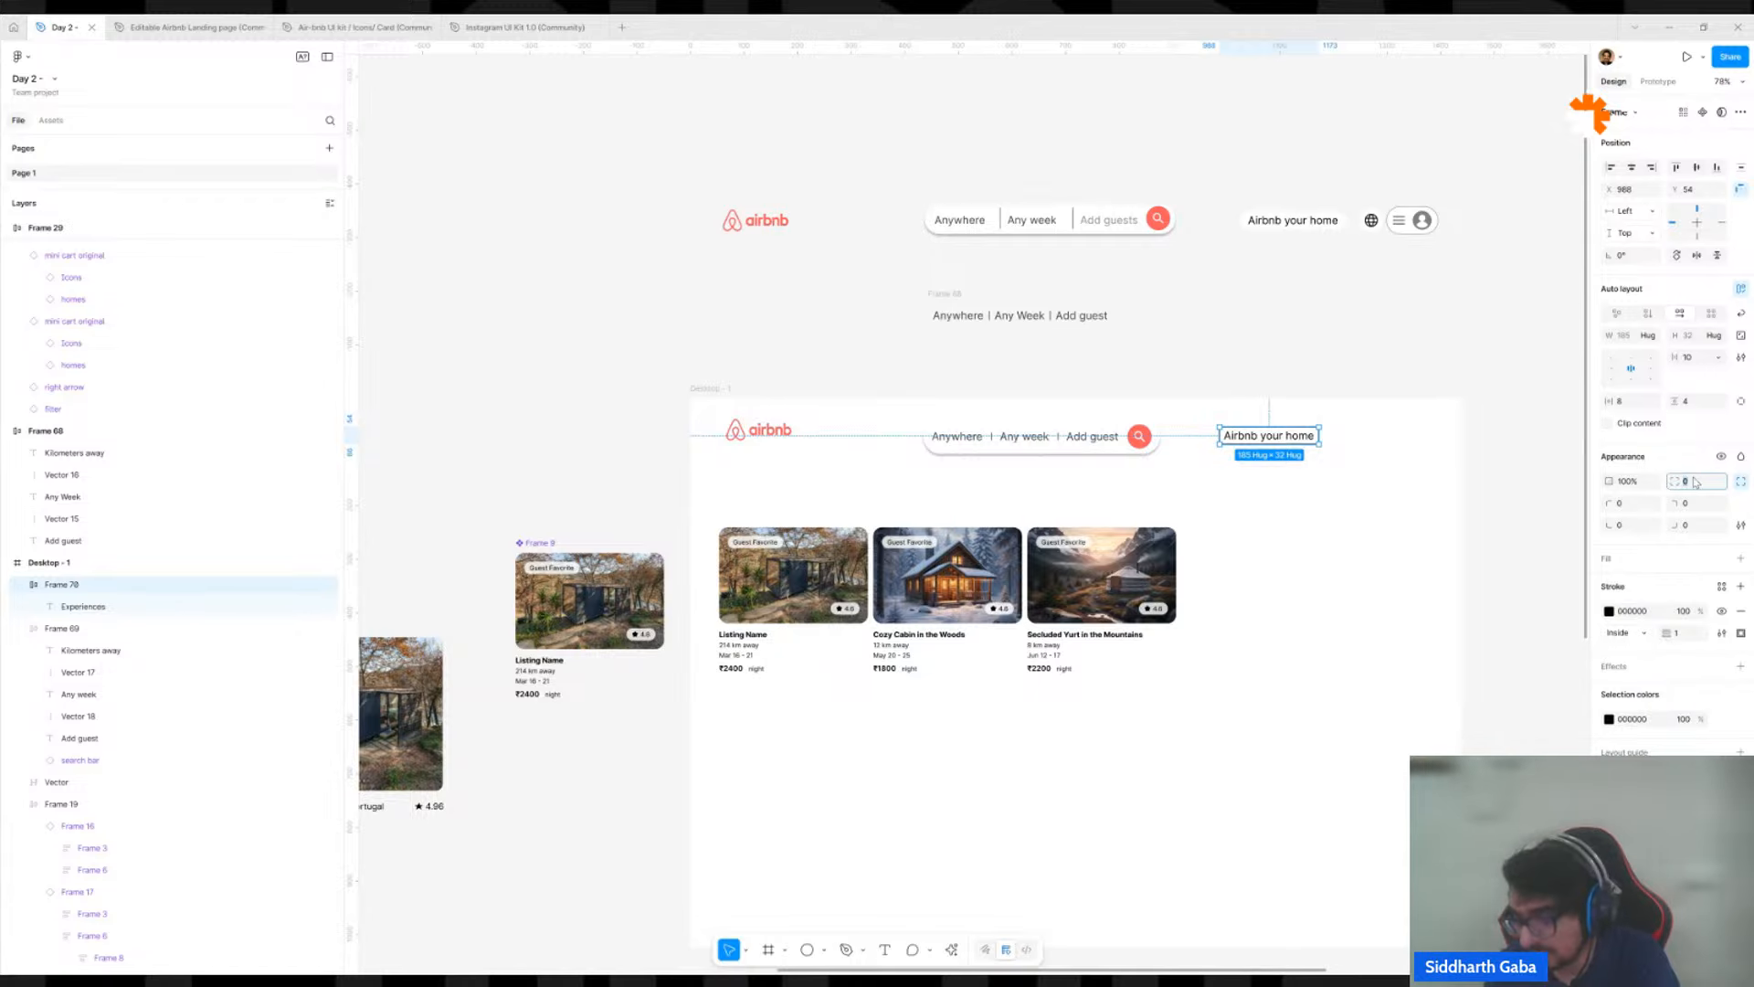
left_click(1349, 297)
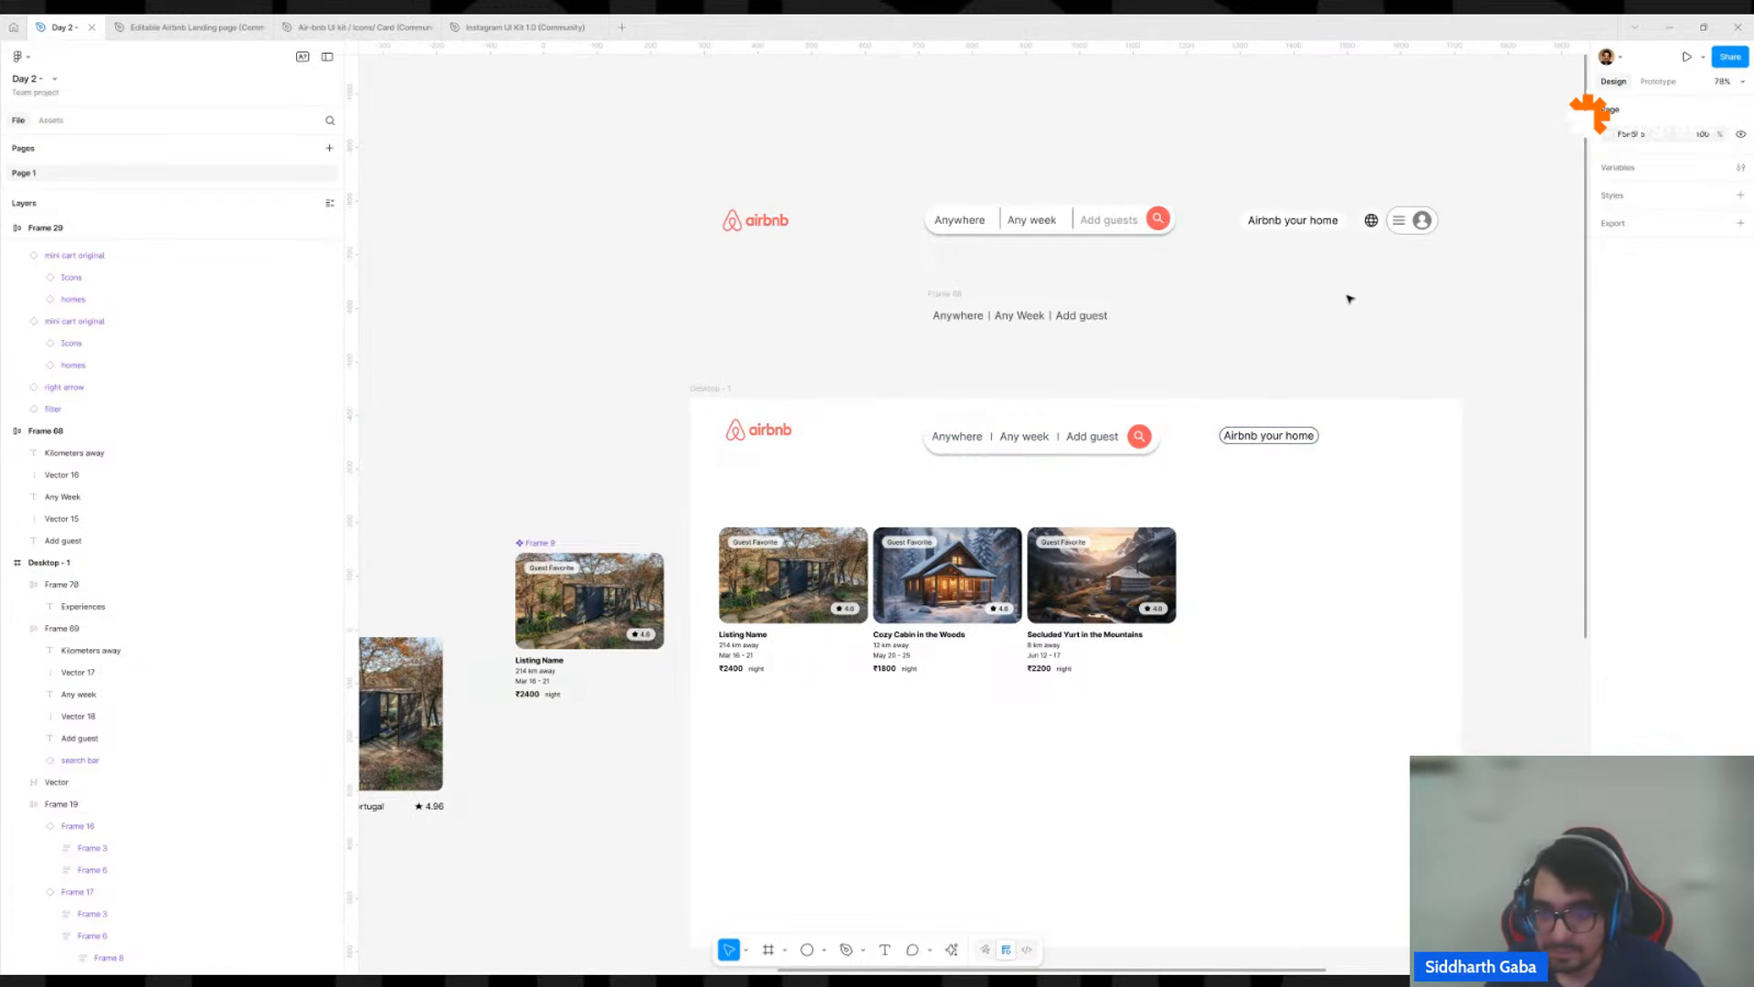
Move the row of three listing cards in Desktop - 1 down to about X 104, Y 327.
scroll(1270, 302, "down", 1)
scroll(1270, 302, "down", 5)
scroll(712, 466, "up", 4)
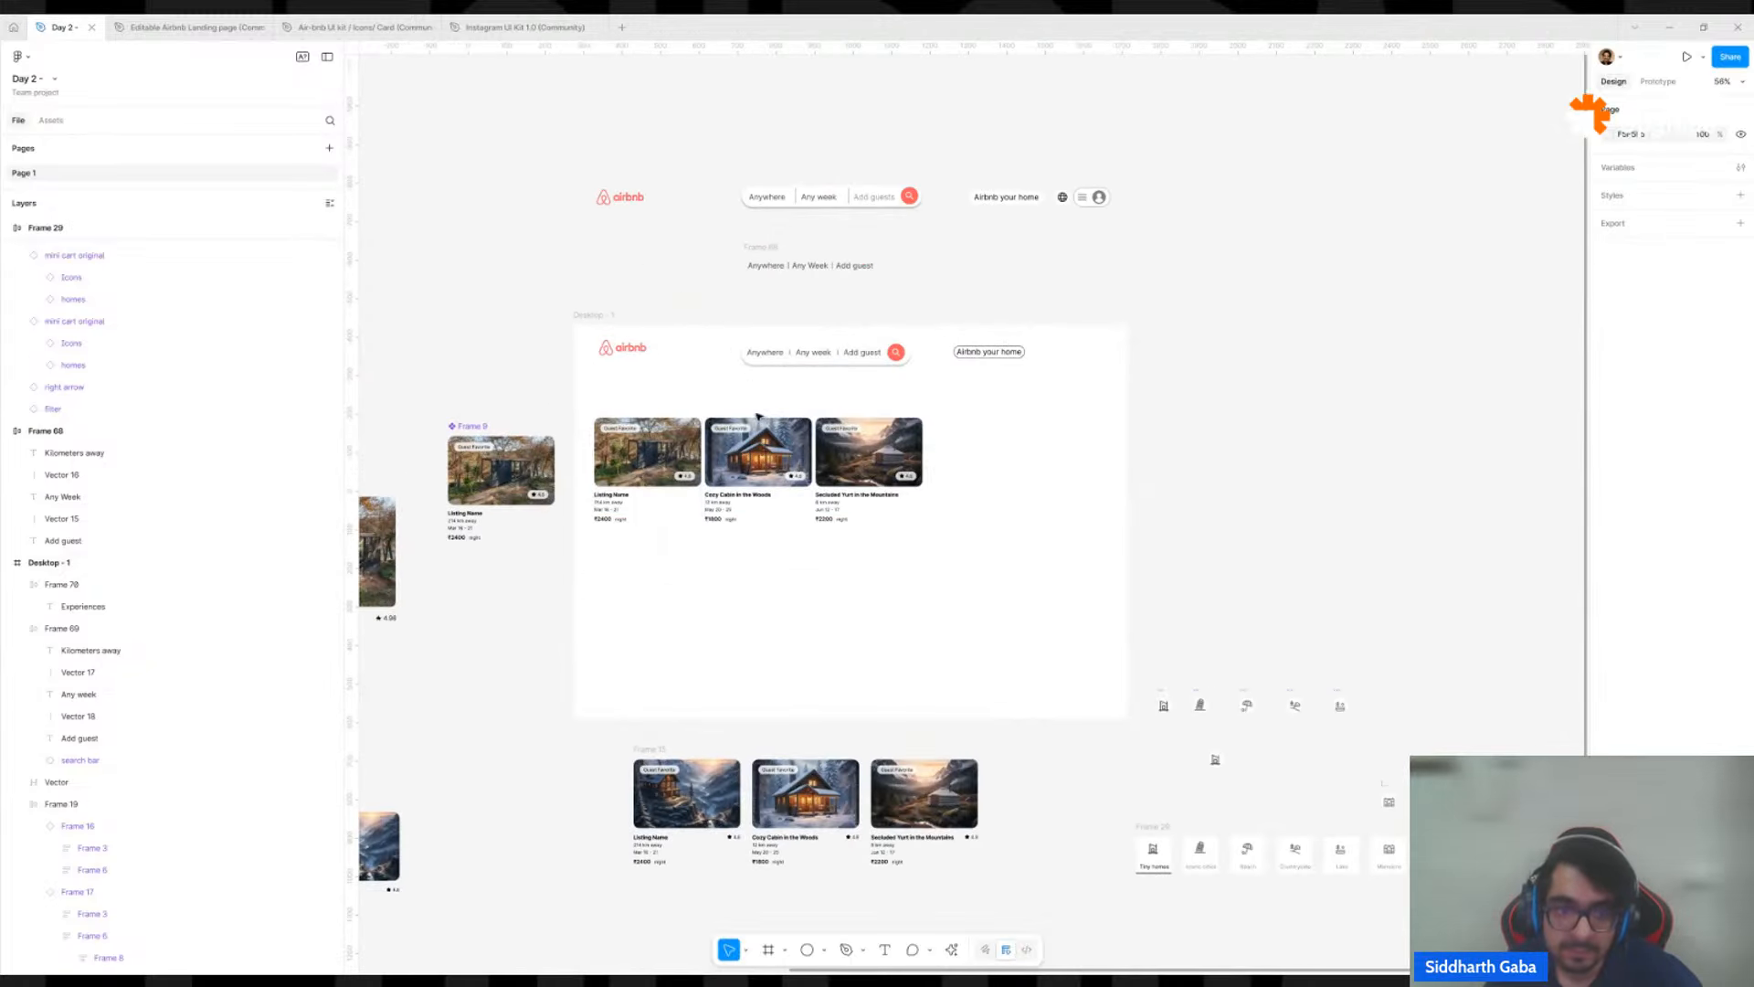
left_click(713, 466)
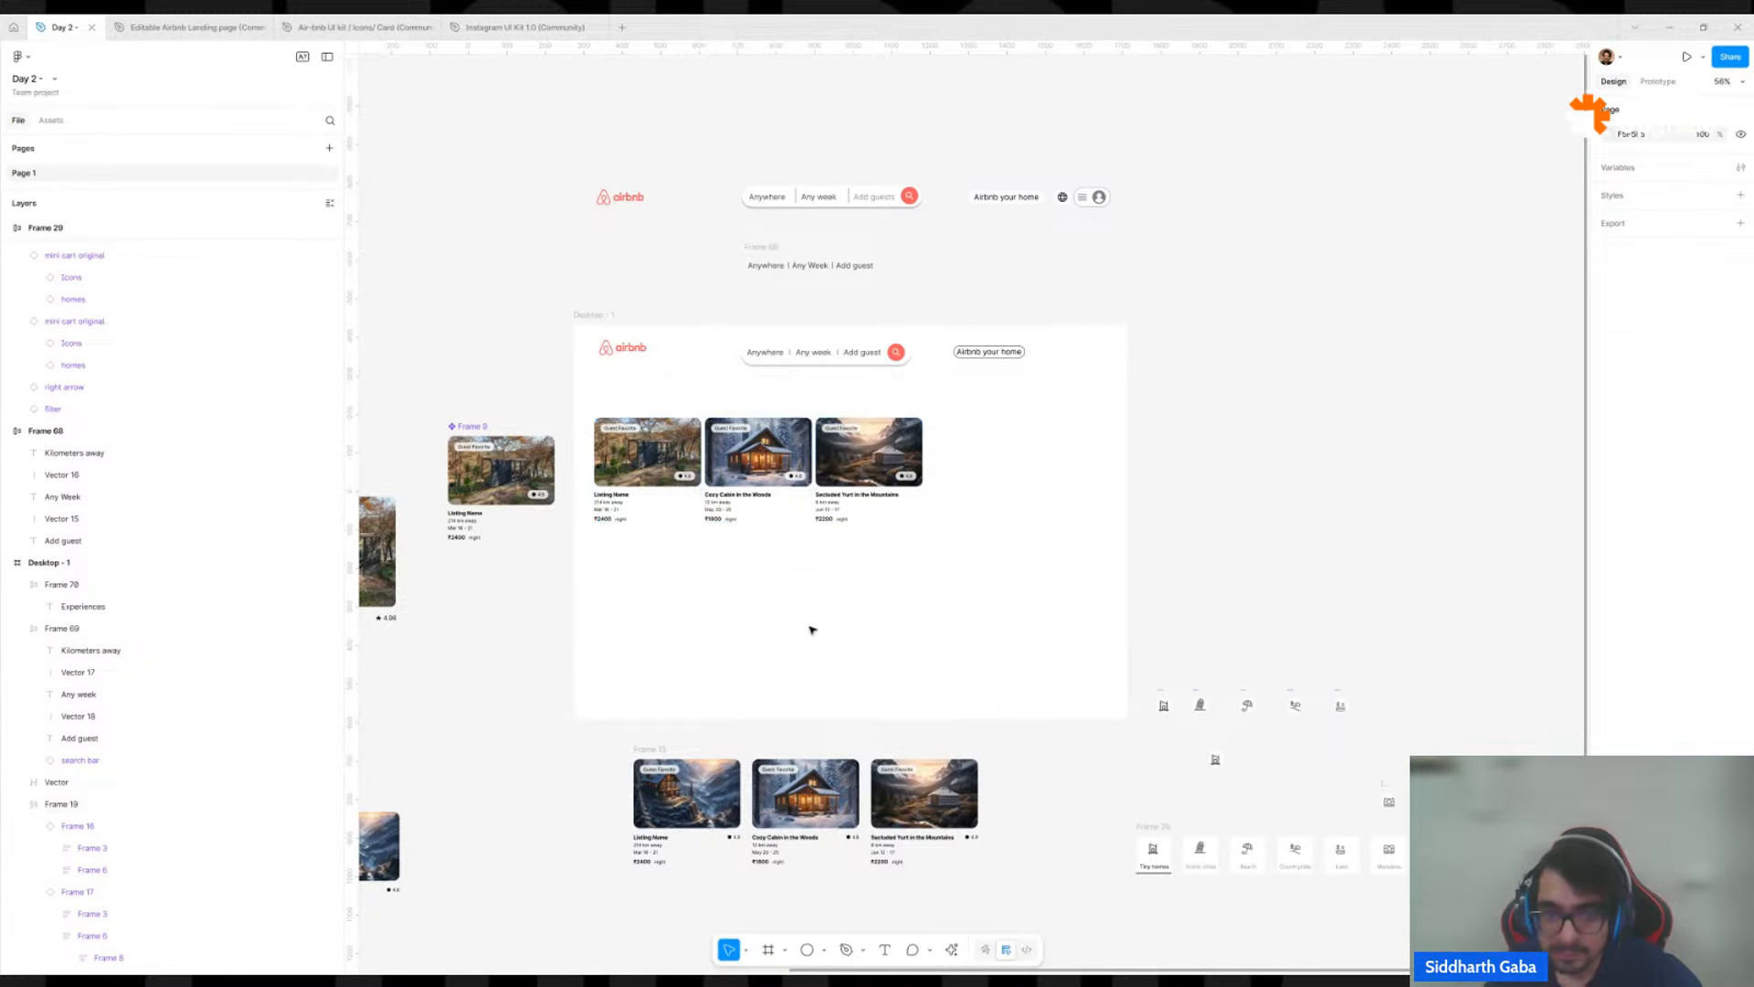
left_click_drag(849, 472, 867, 503)
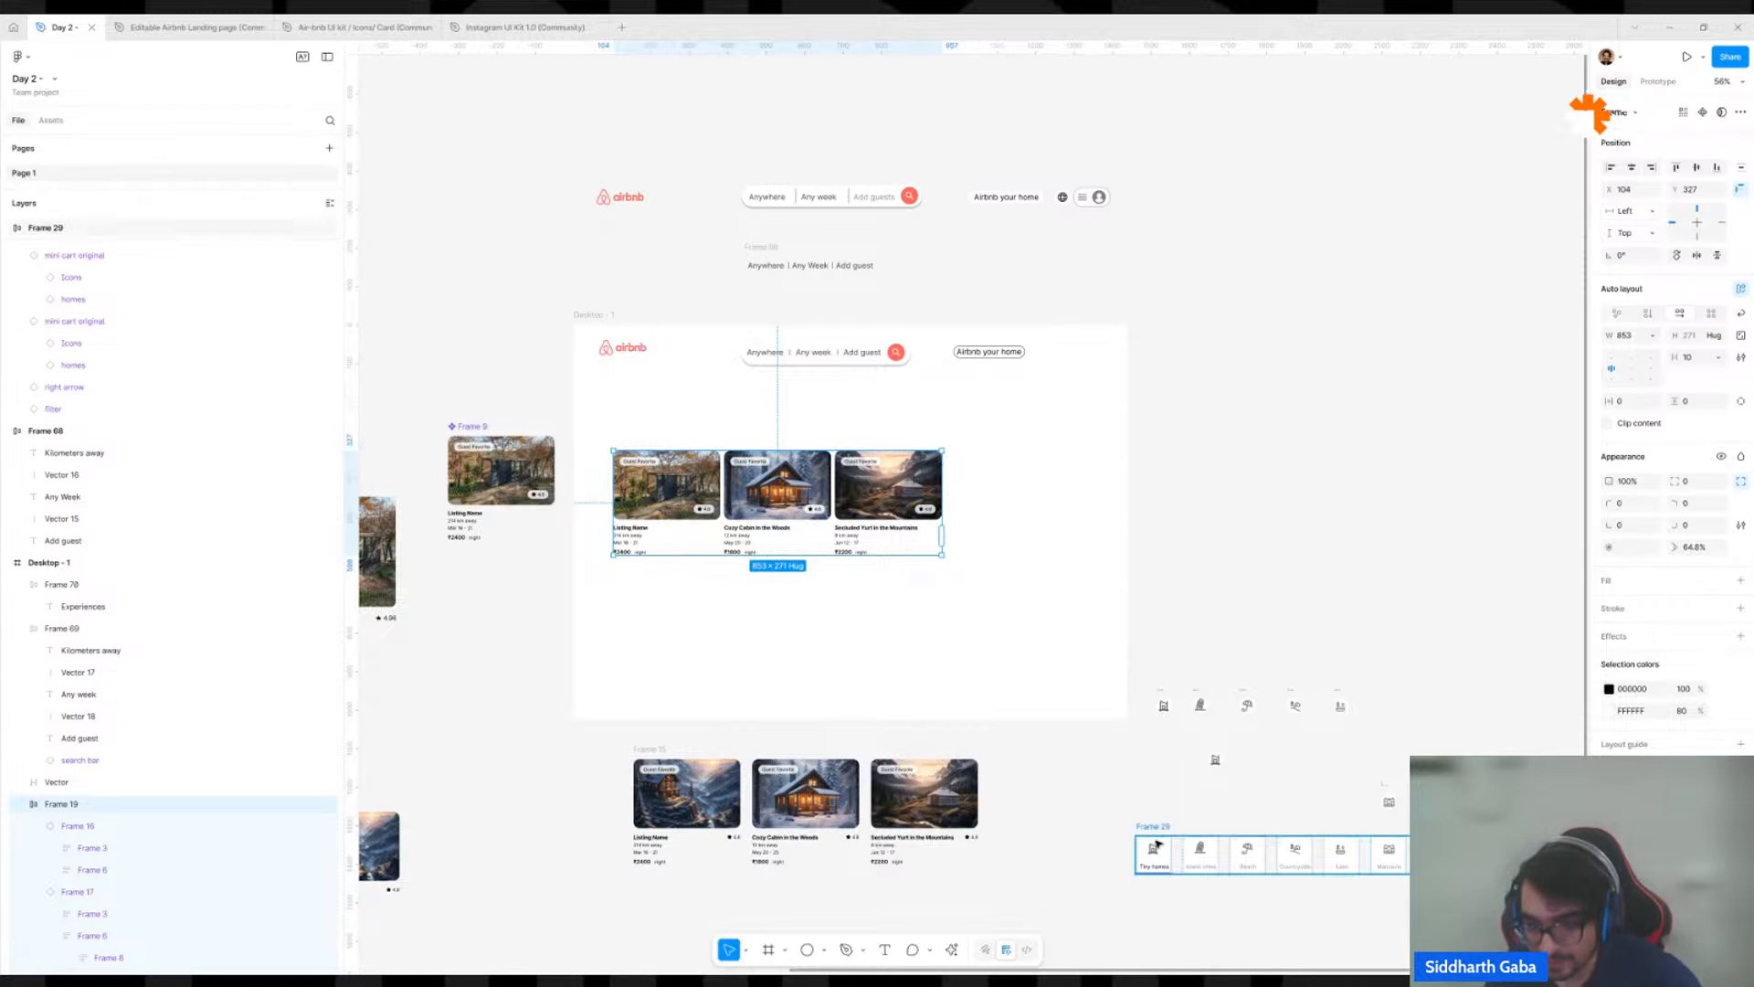
Duplicate the Tiny homes card from Frame 29 into the space above it and detach the copy from its component.
scroll(1156, 859, "up", 5)
scroll(1020, 756, "down", 5)
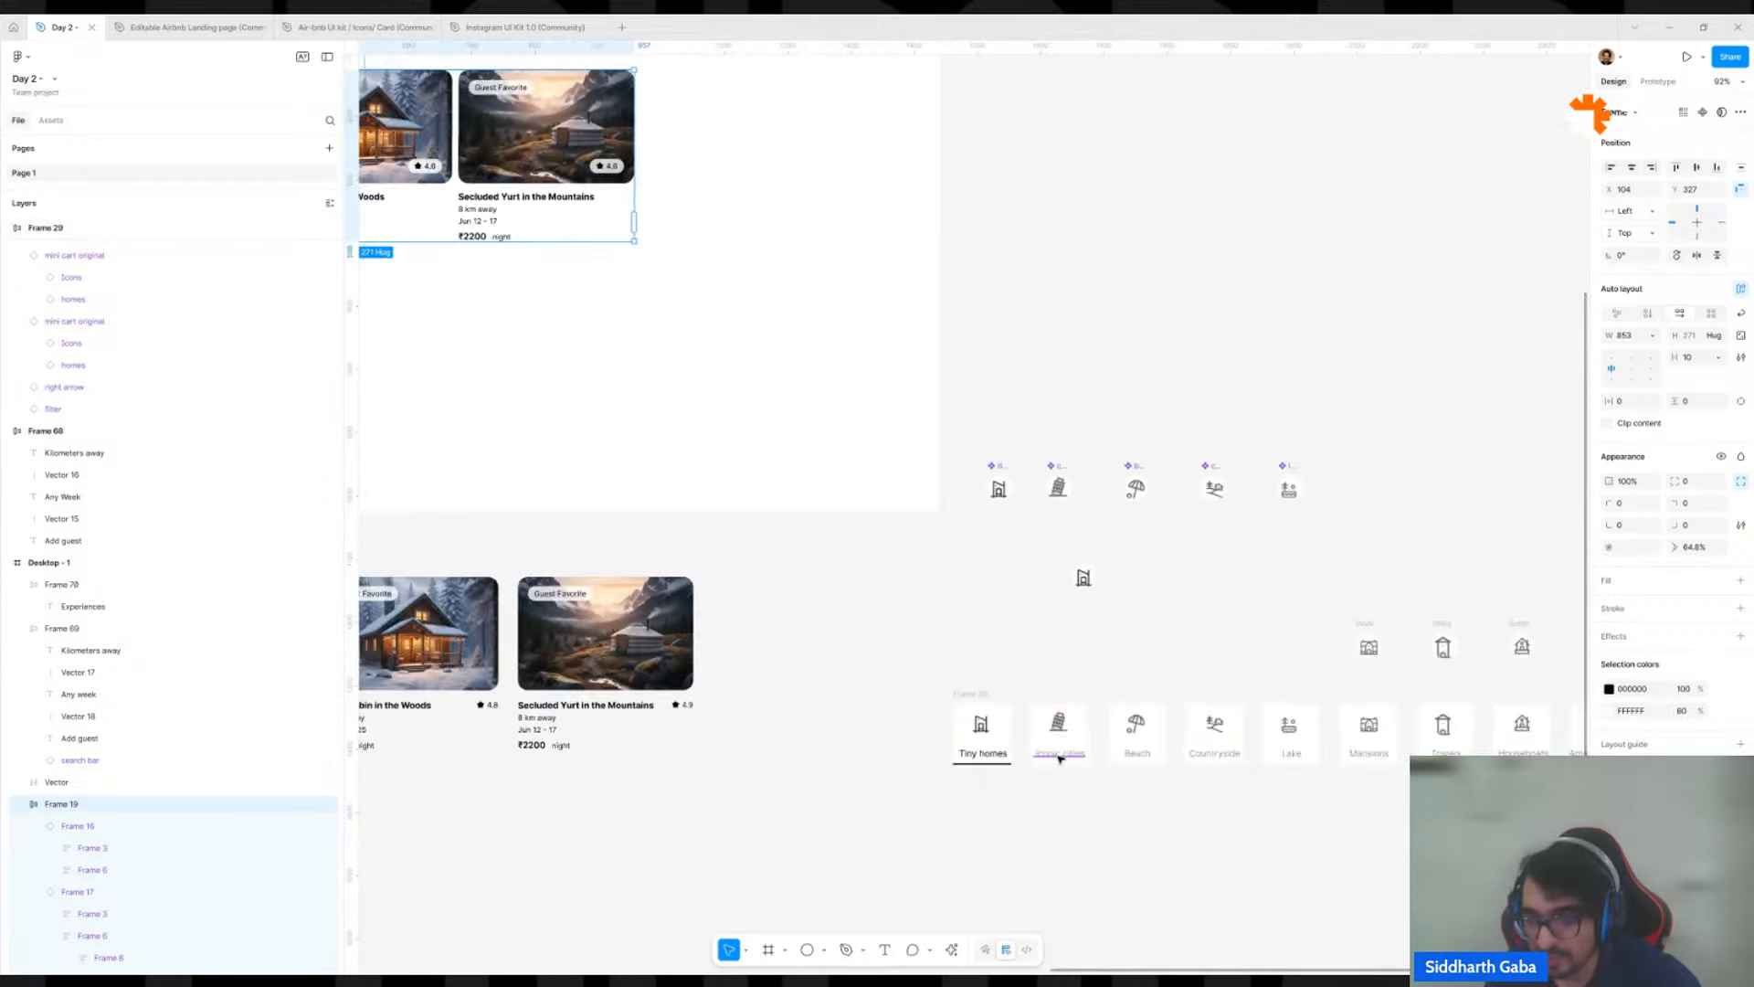
scroll(972, 627, "right", 3)
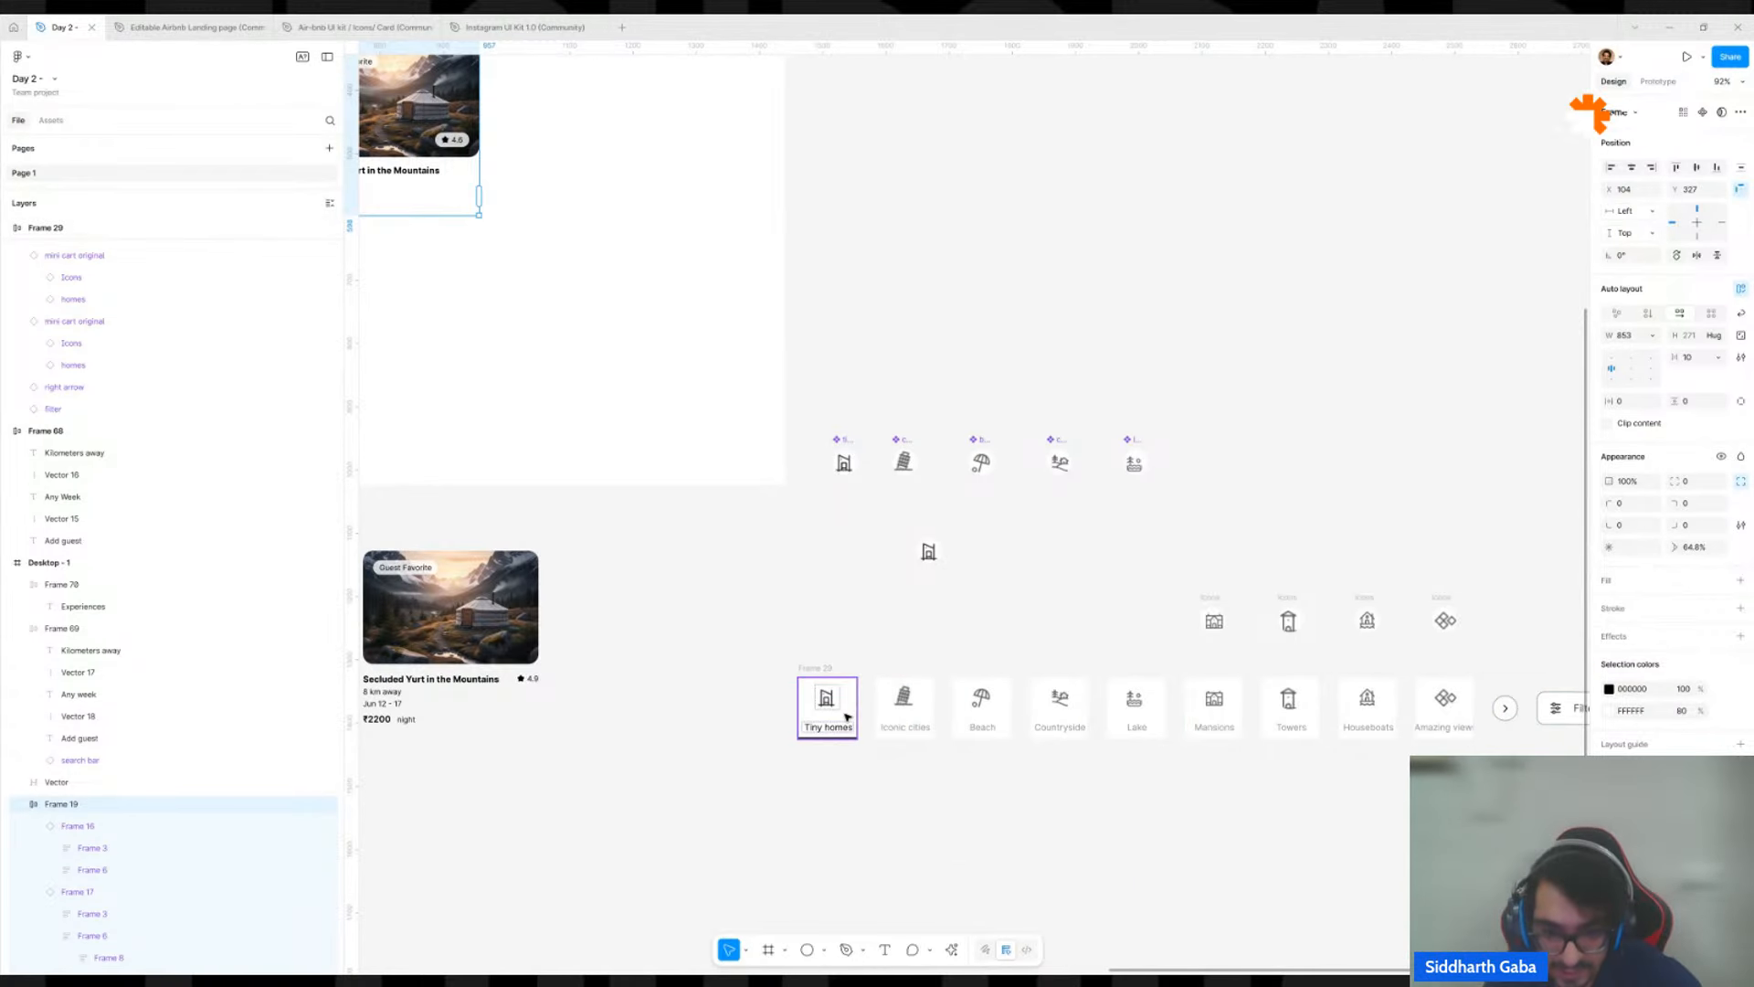
left_click(848, 713)
left_click_drag(848, 713, 849, 595, "alt")
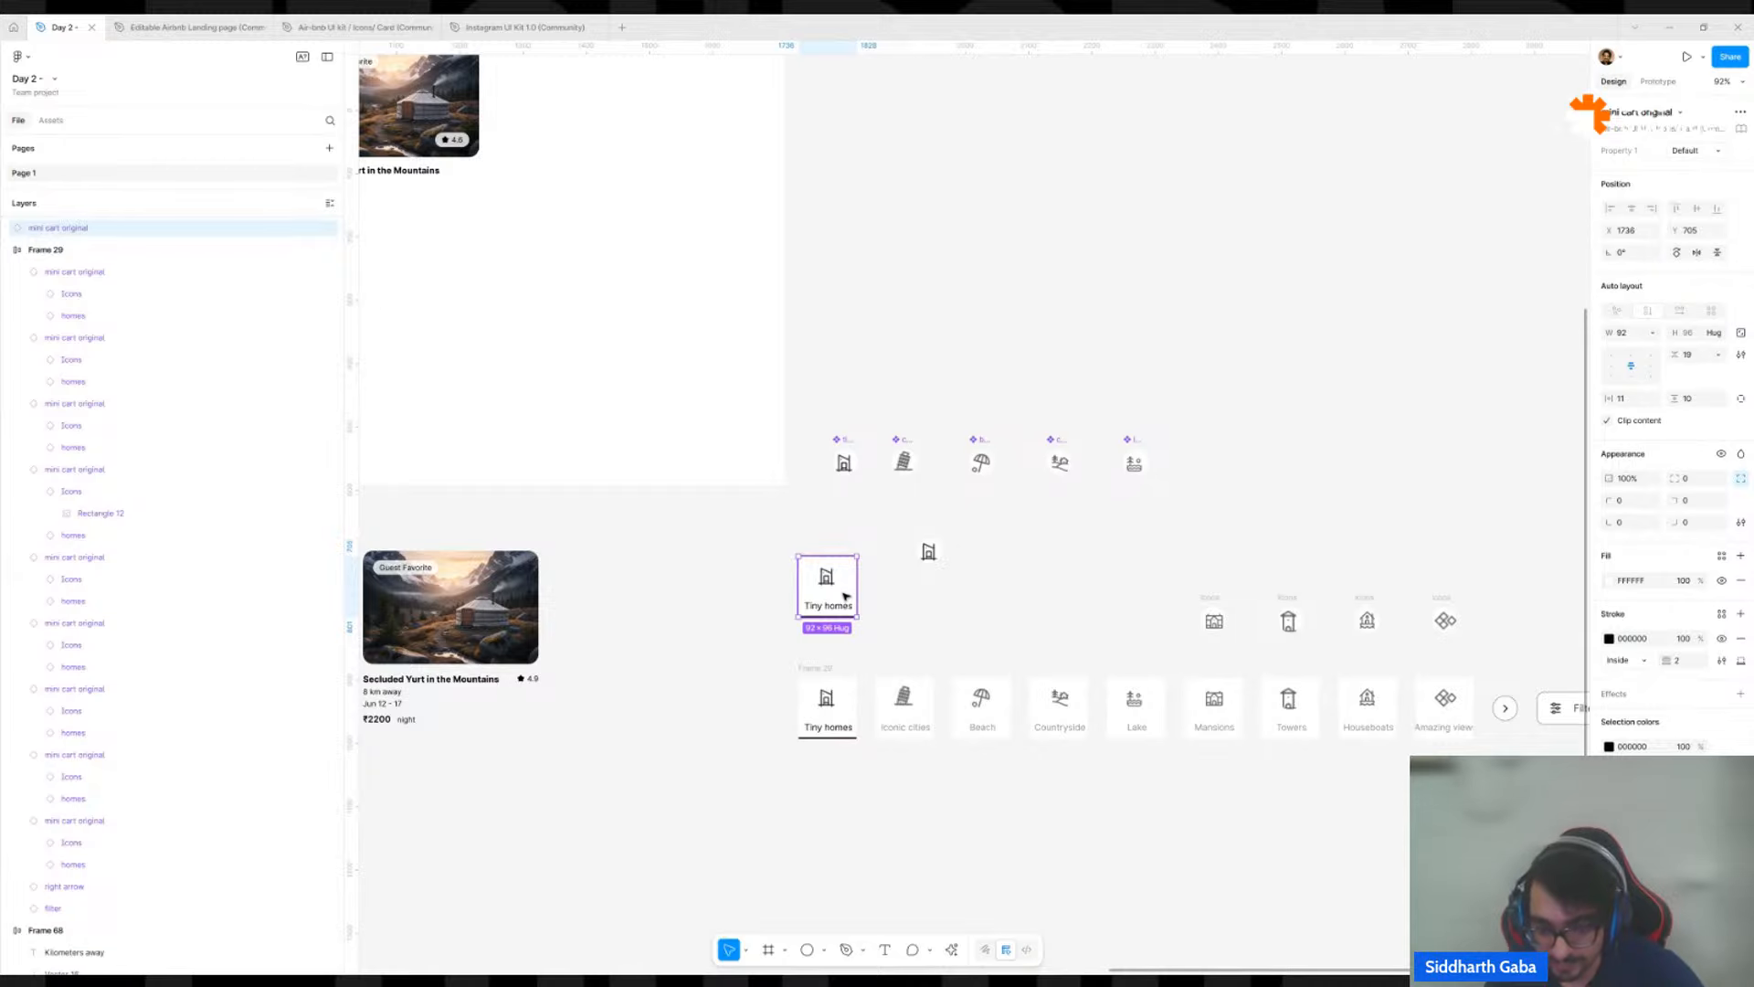
scroll(846, 596, "up", 5)
right_click(837, 600)
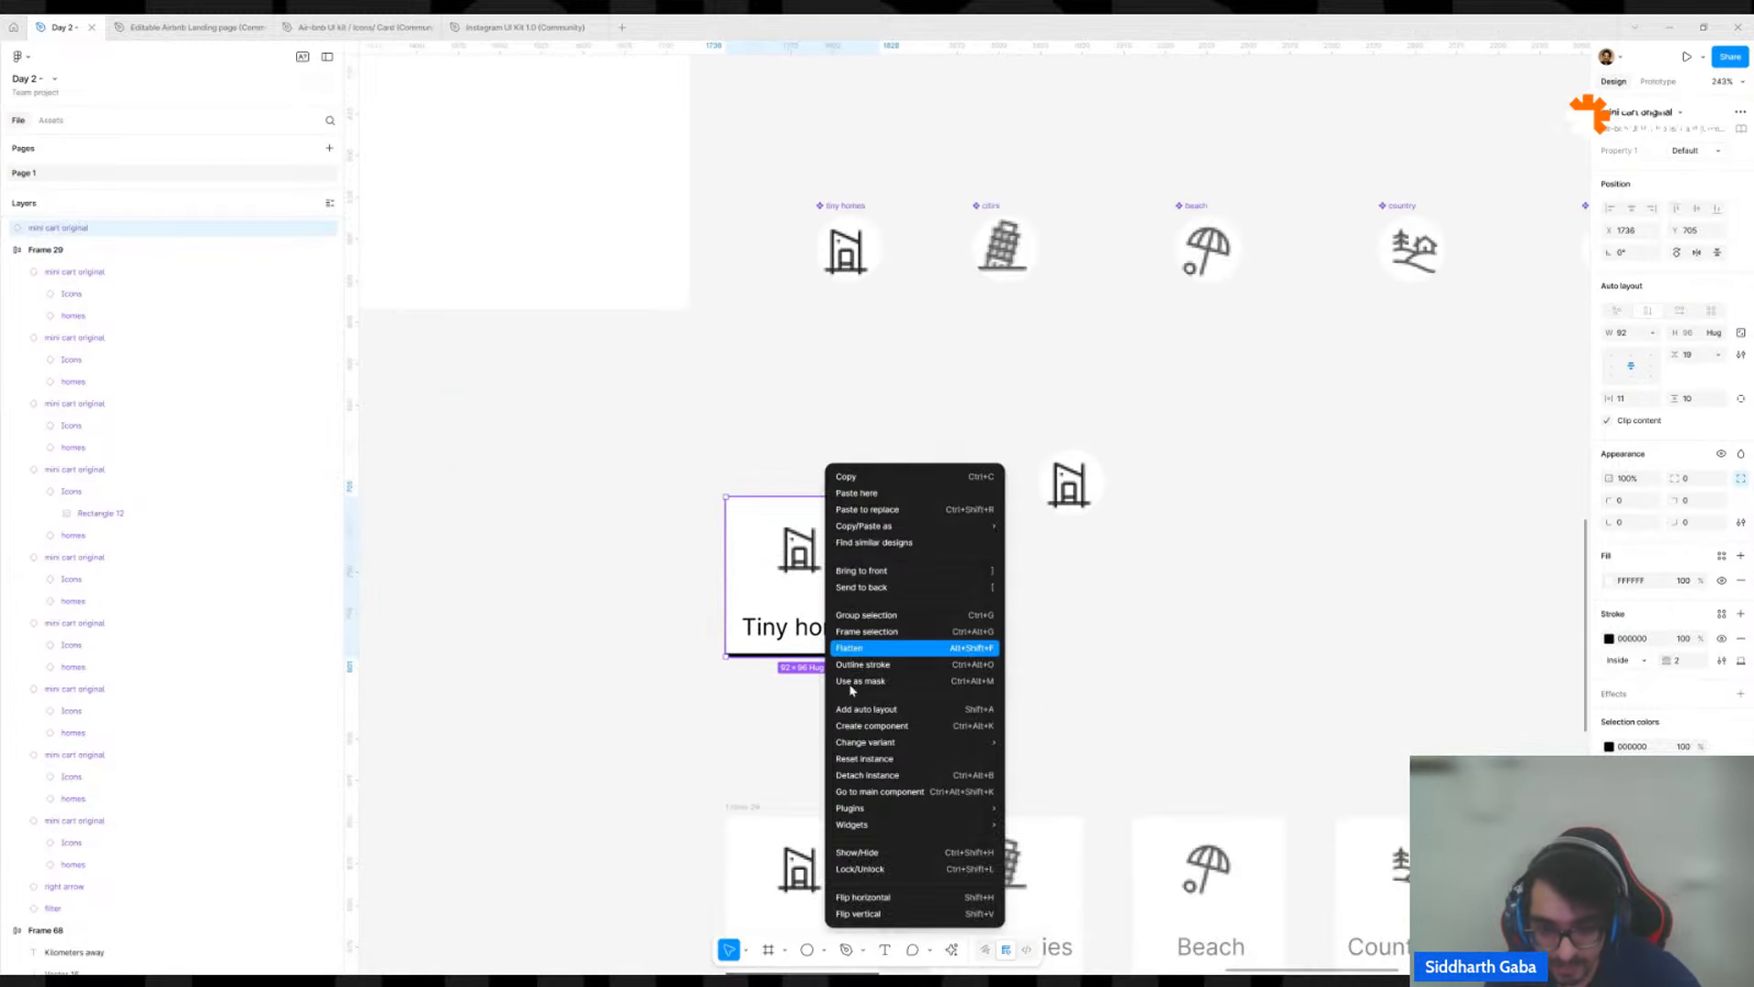
left_click(905, 775)
Remove the icon from the detached Tiny homes card and restore it.
left_click(799, 549)
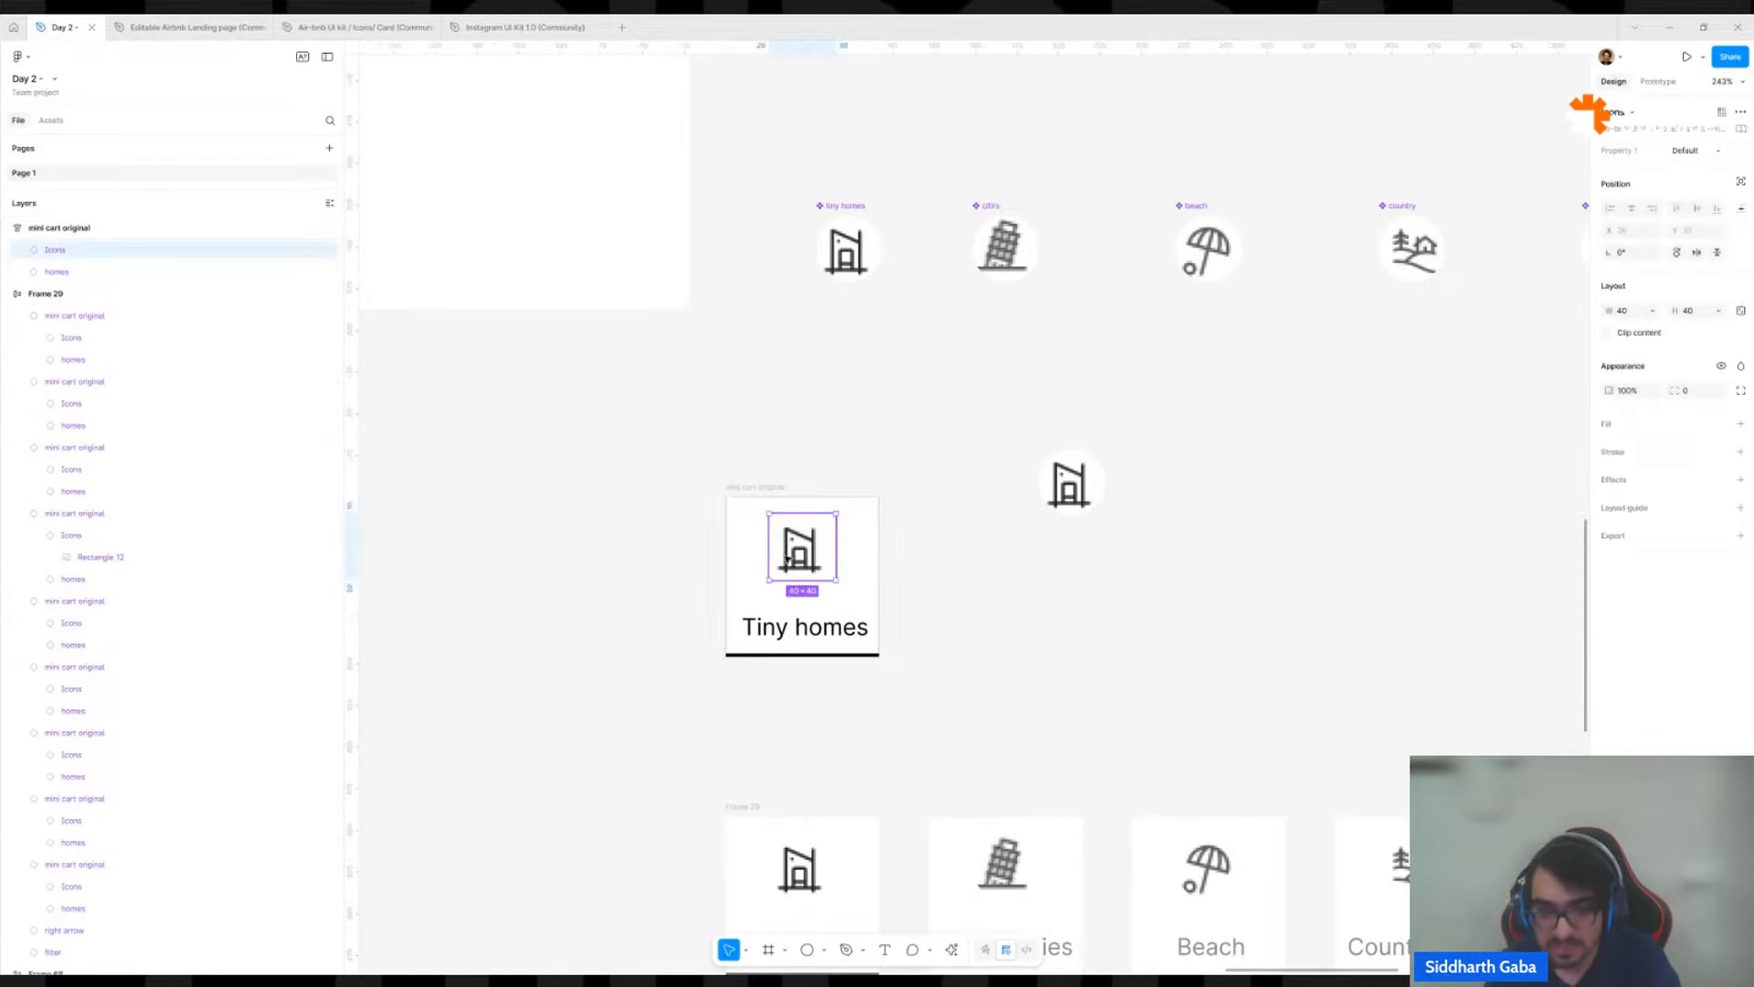
key("Delete")
left_click(824, 505)
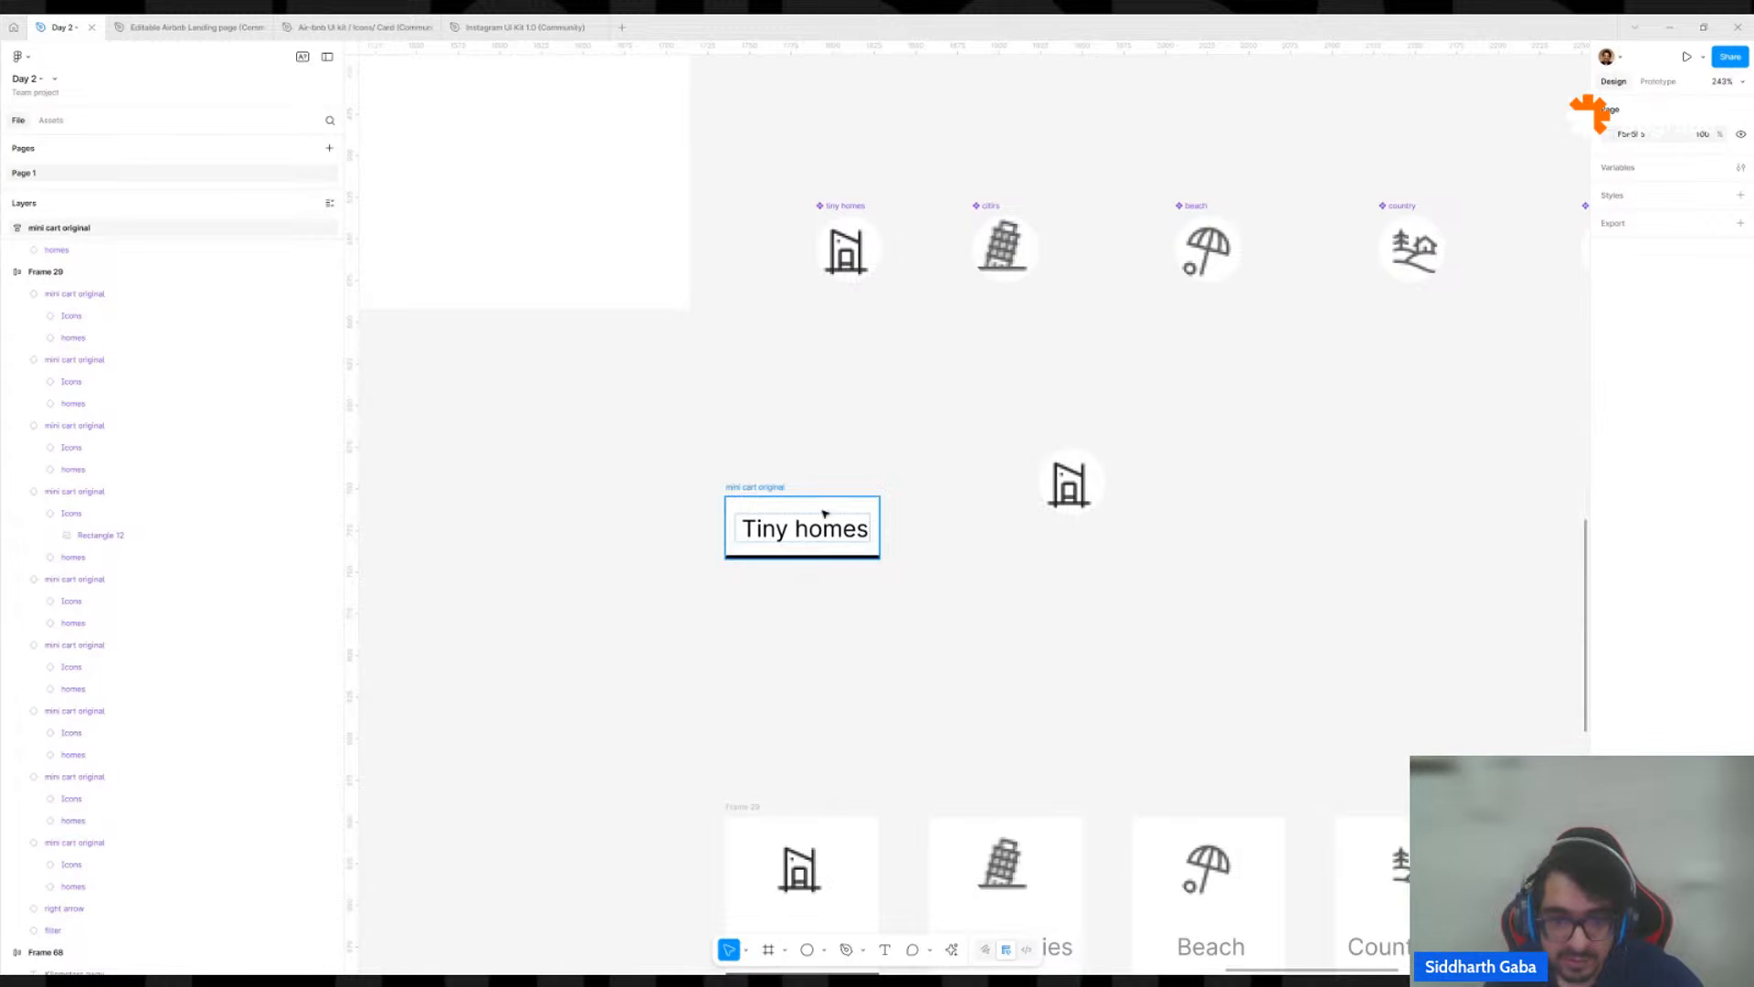
key("ctrl+v")
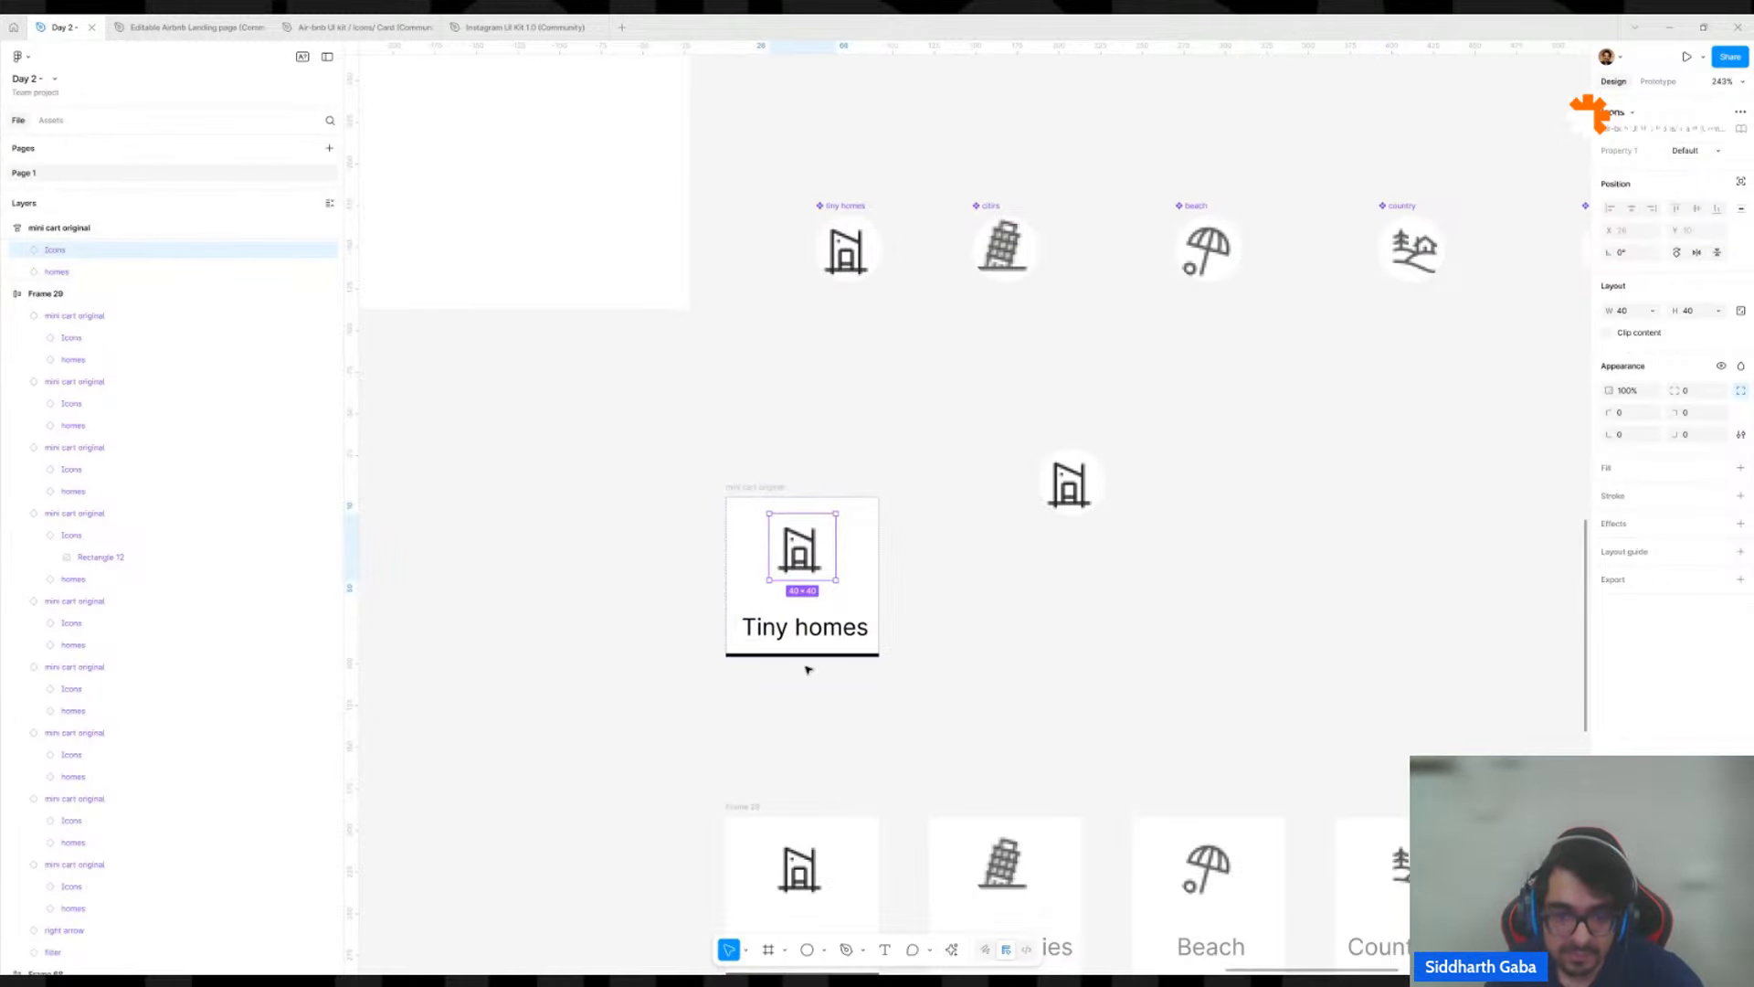
Copy the Tiny homes label from the detached card onto the empty canvas and move the loose tiny homes icon above it.
left_click(813, 630)
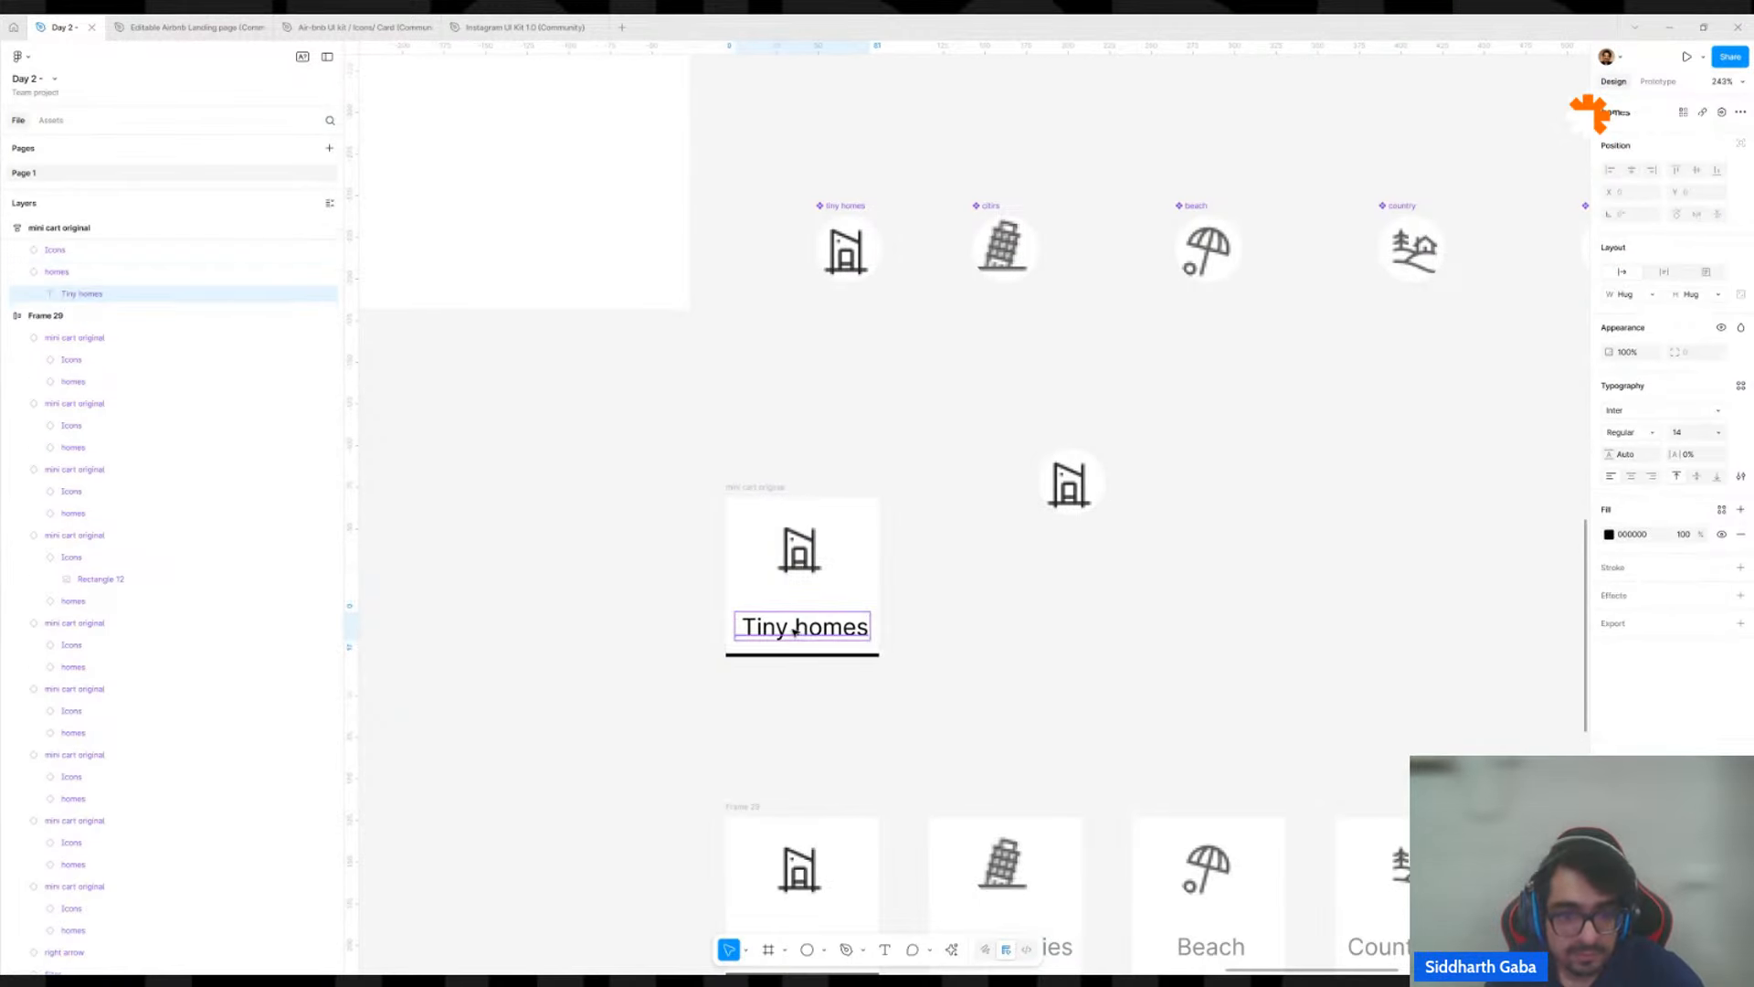
left_click_drag(804, 631, 1266, 677)
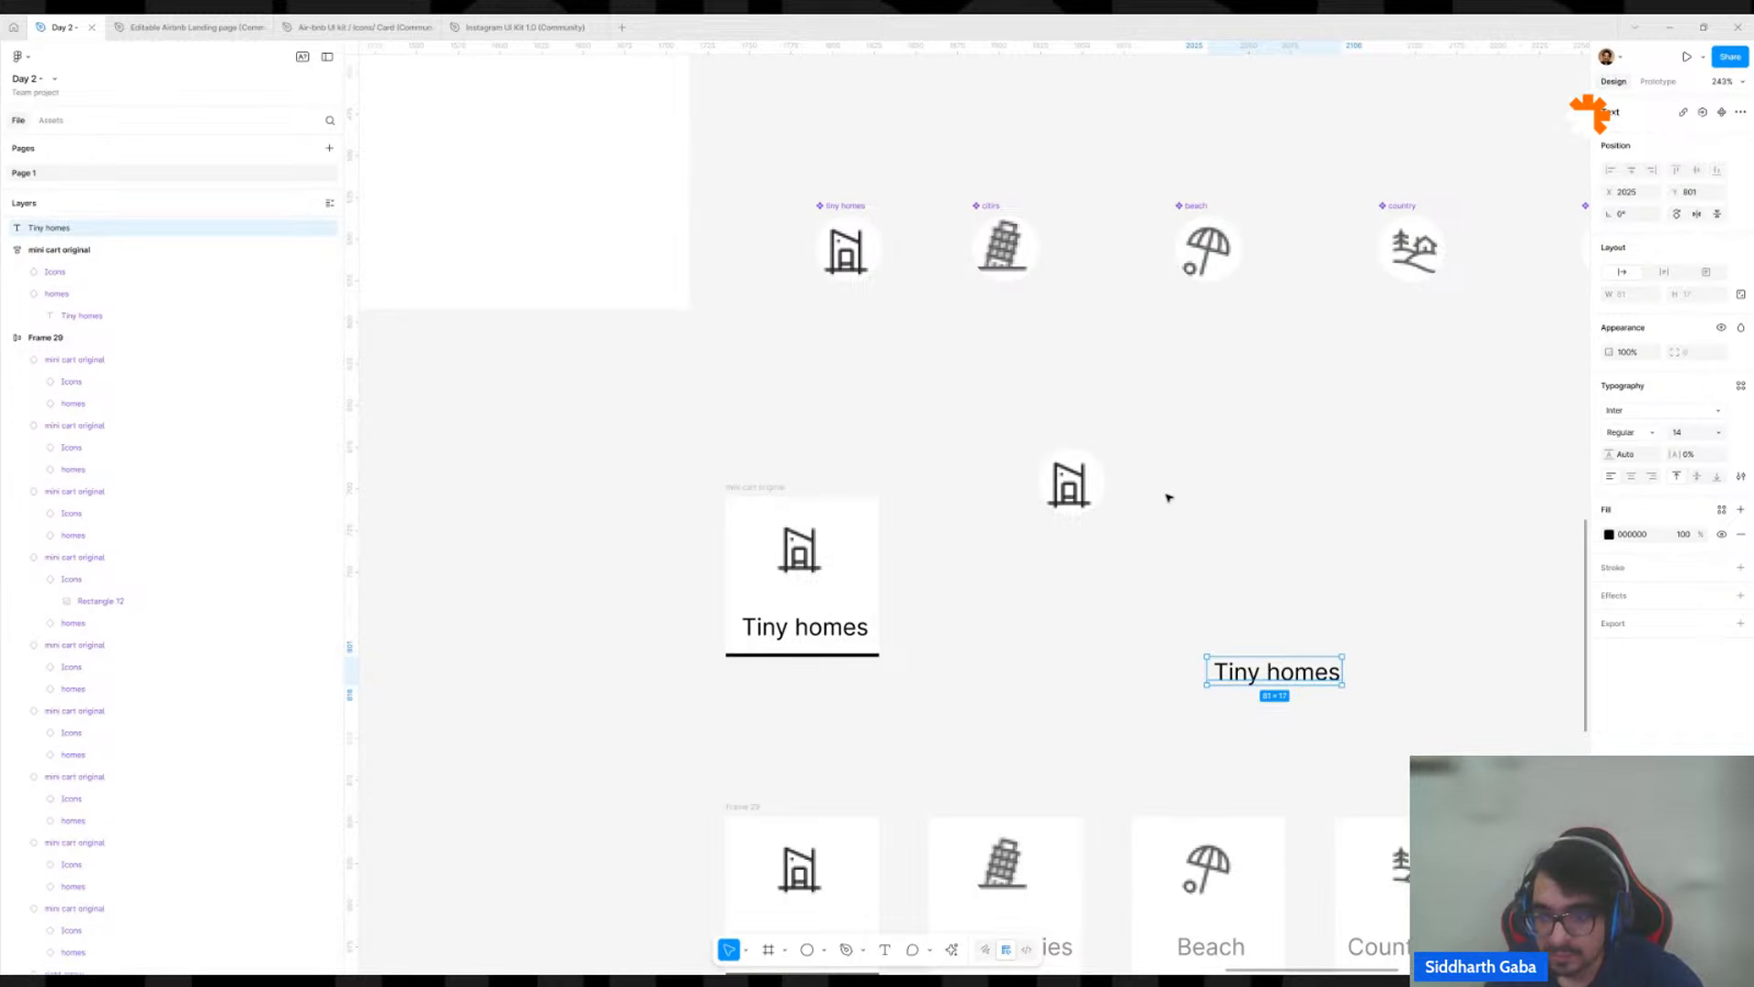
left_click_drag(1066, 493, 1271, 590)
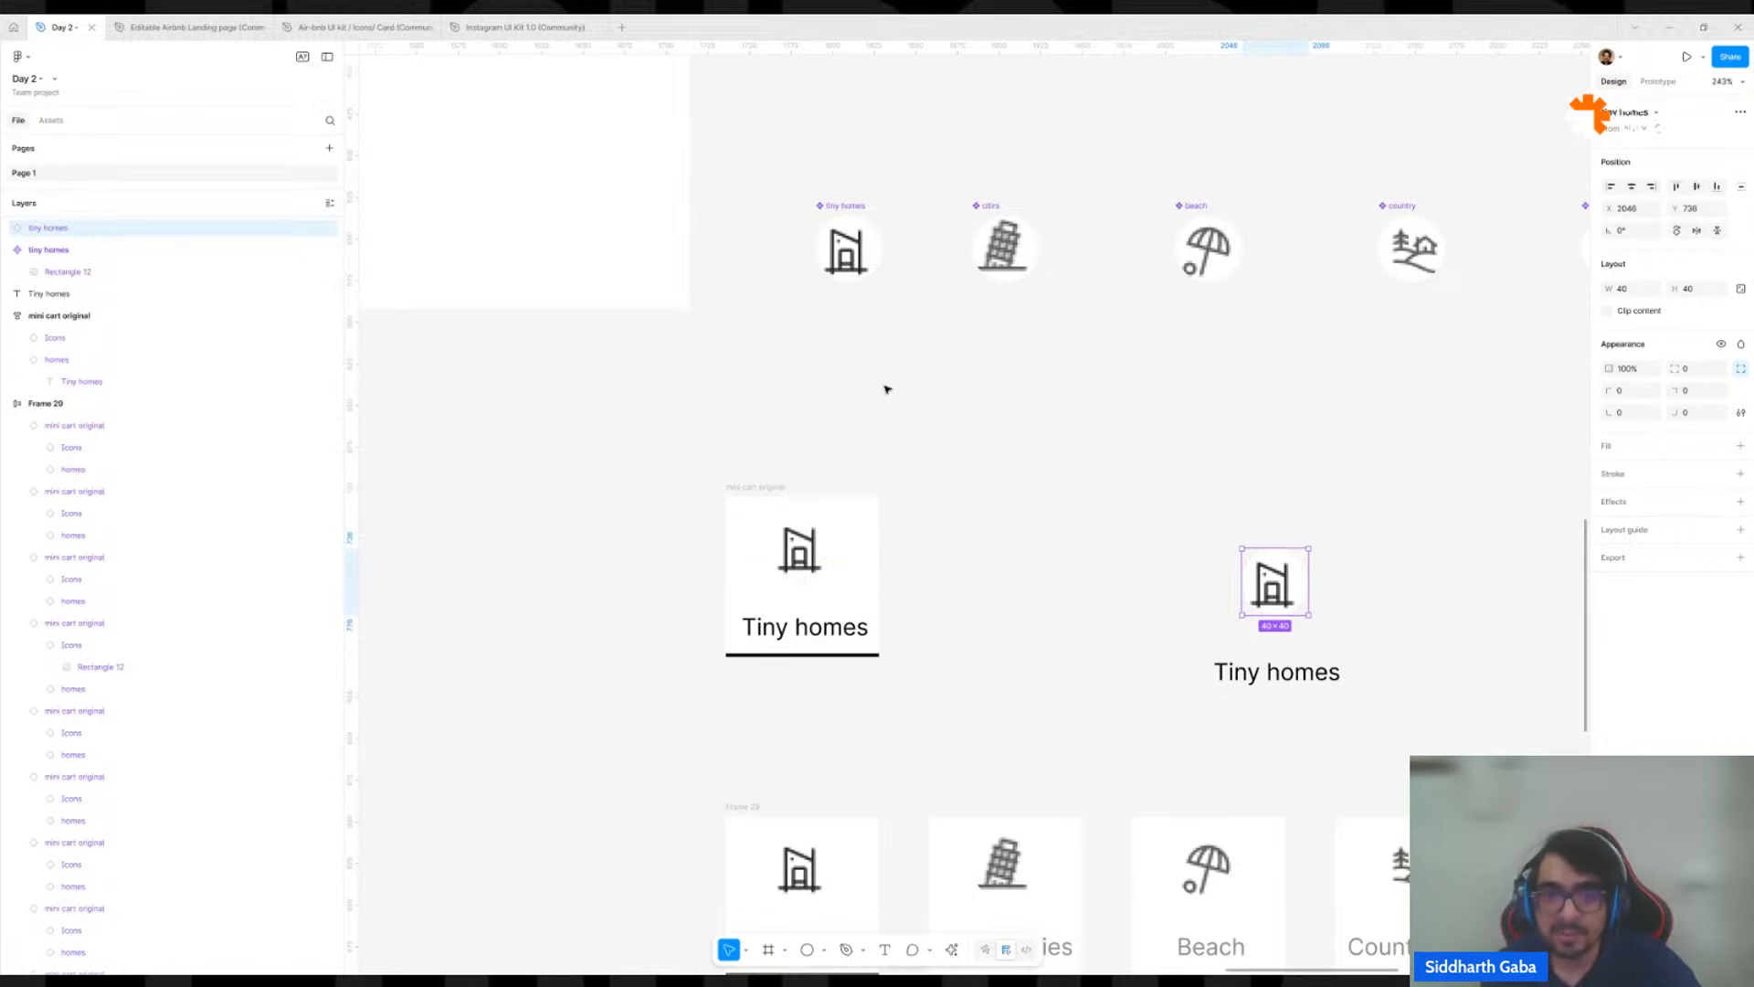
left_click(832, 233)
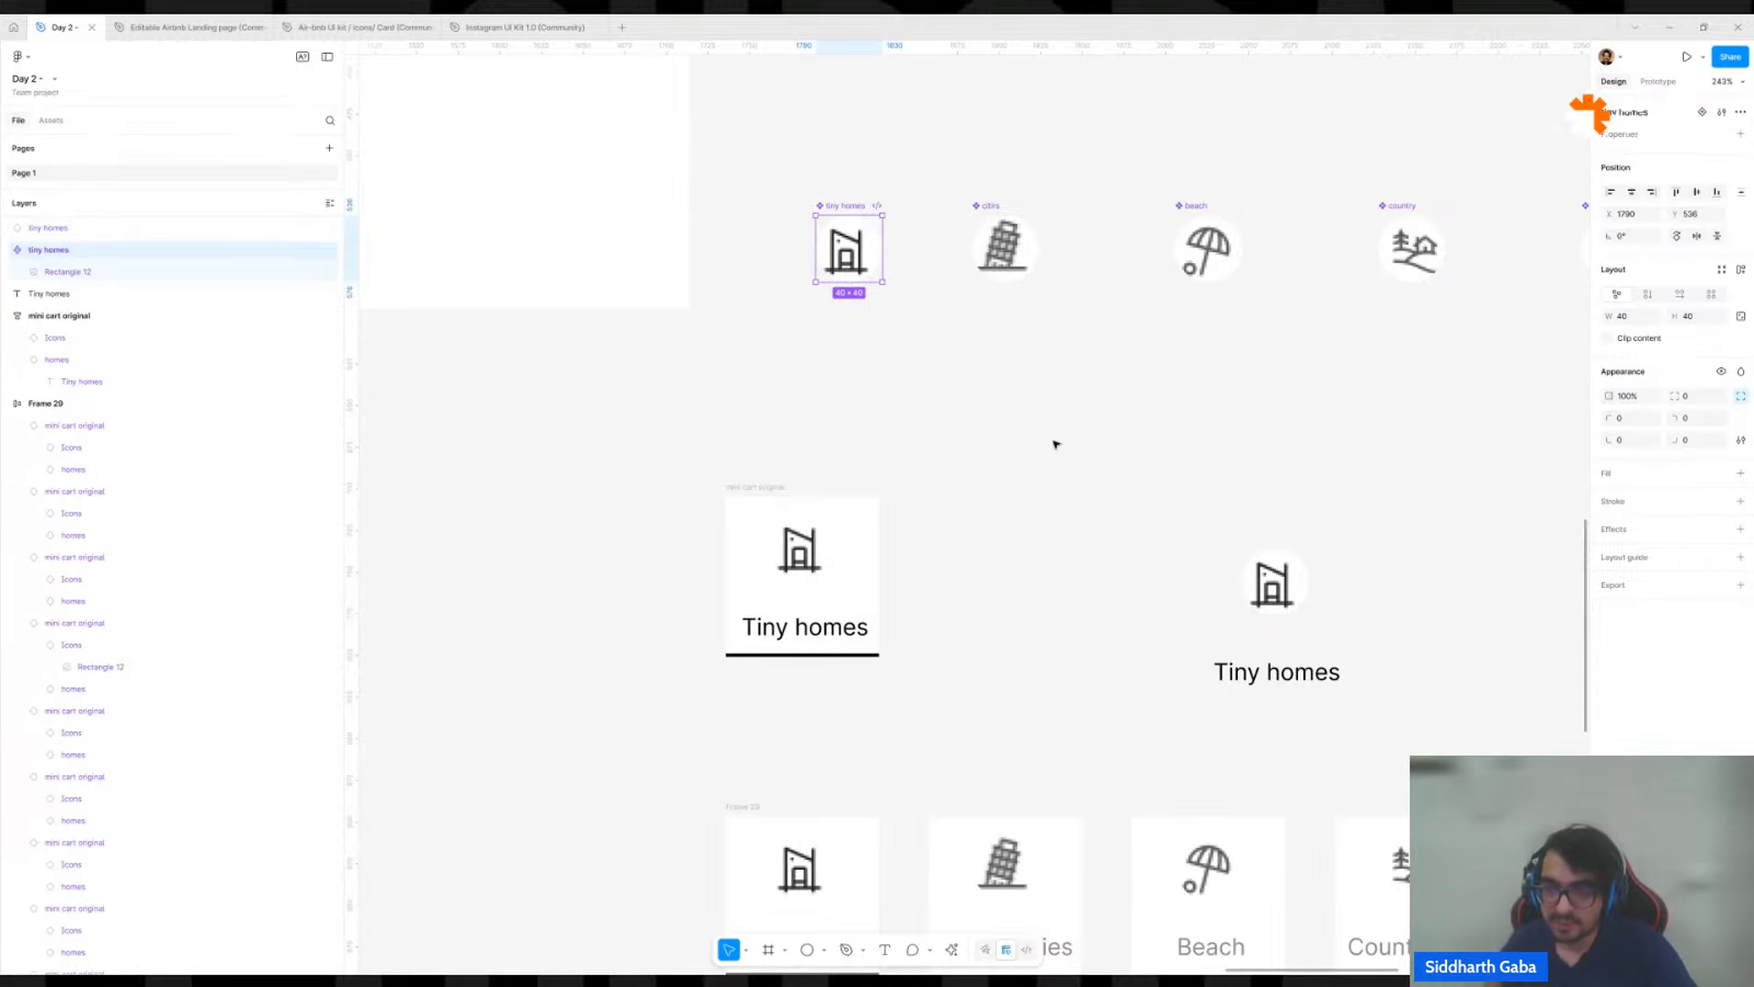
Wrap the loose Tiny homes icon and label in a vertical auto layout frame and move it beside the detached card.
left_click_drag(1189, 510, 1388, 701)
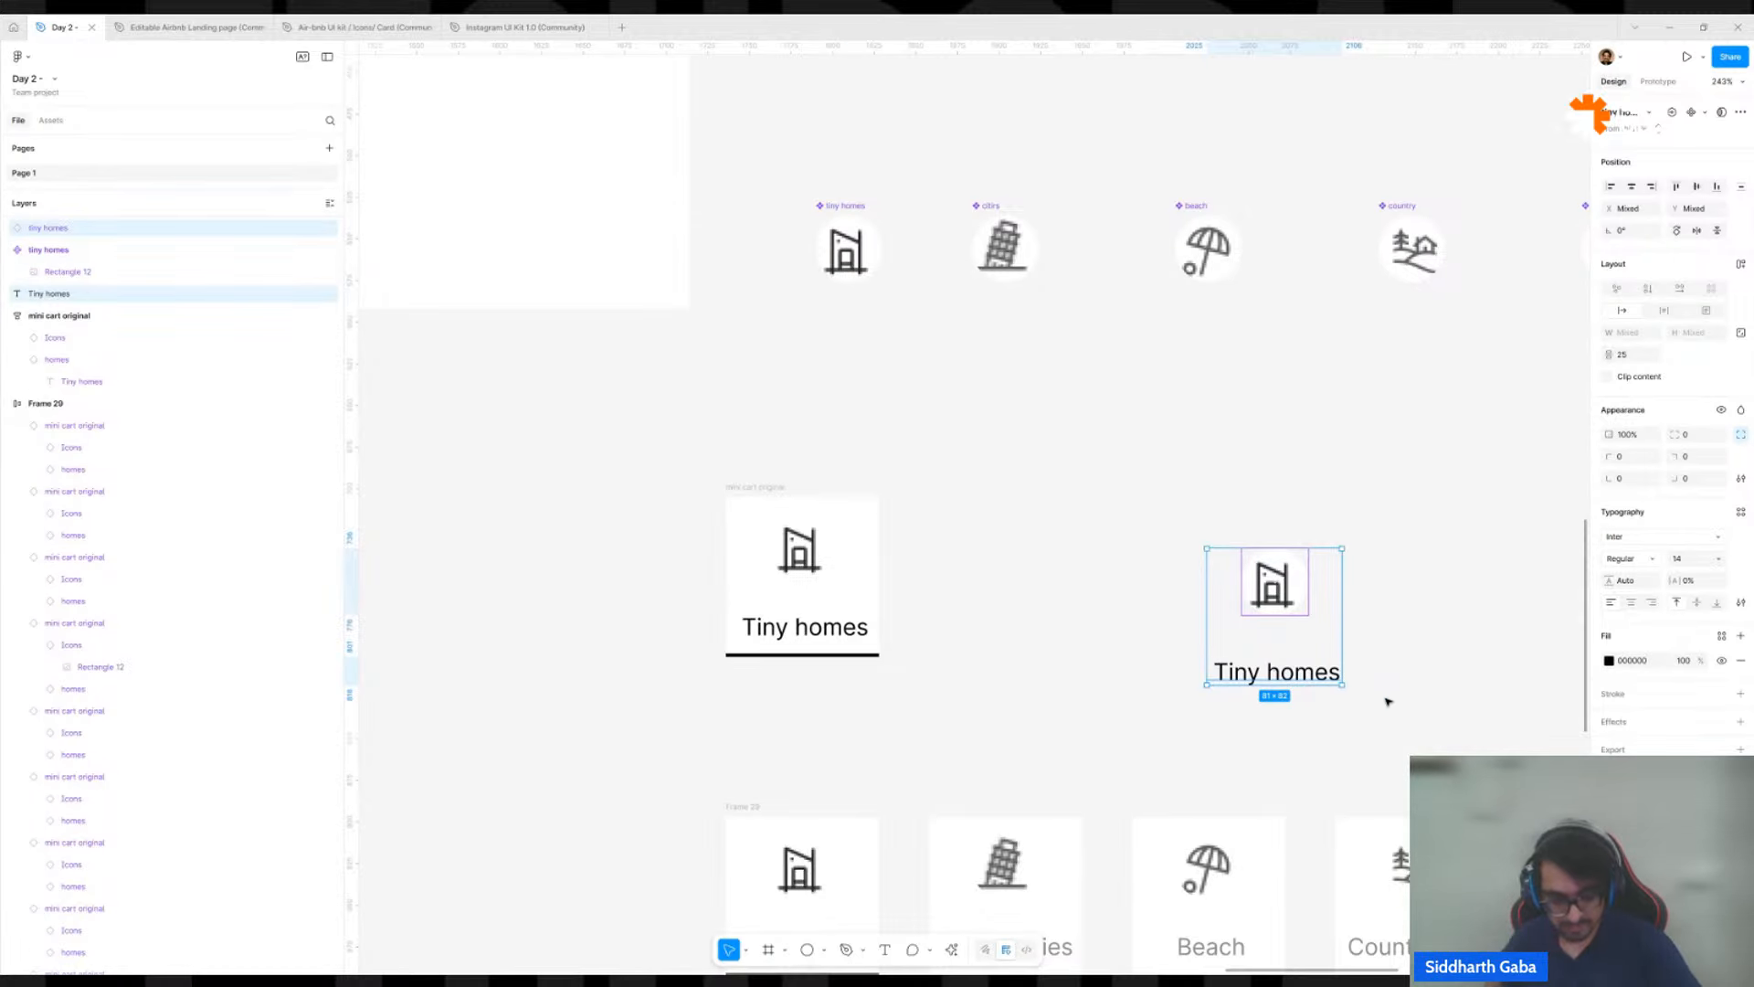
key("shift+a")
left_click_drag(1312, 623, 1076, 367)
scroll(1073, 362, "down", 1)
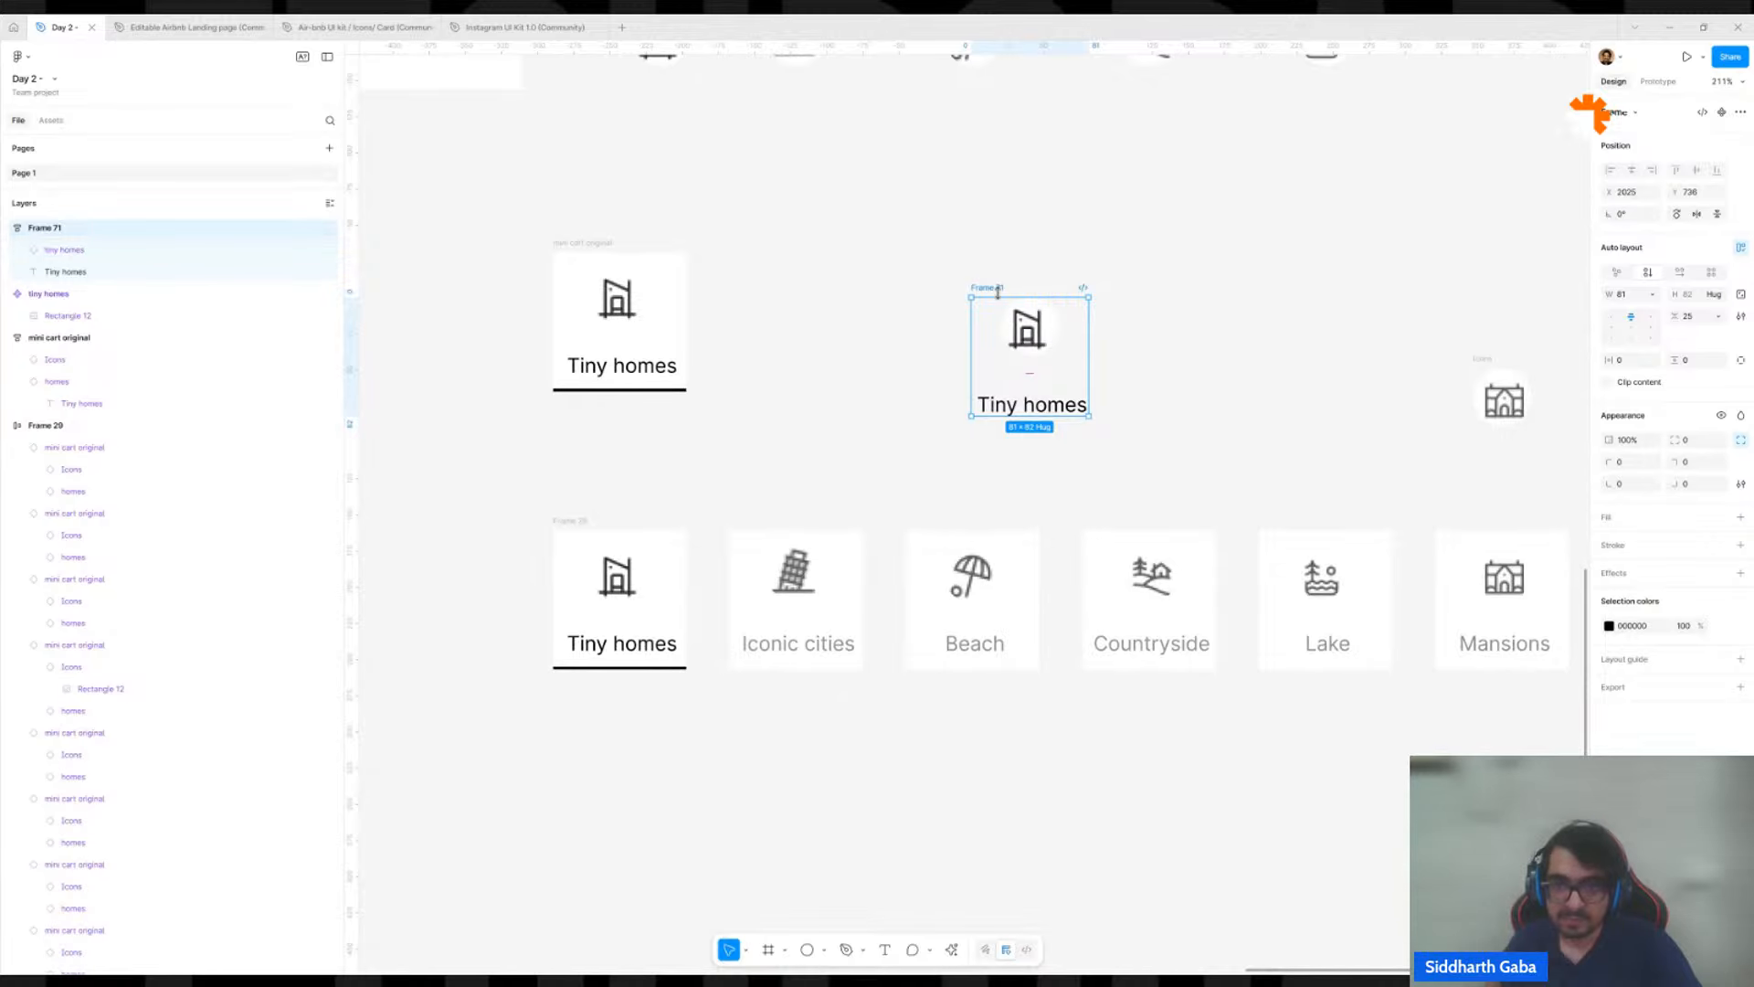
left_click_drag(999, 286, 811, 200)
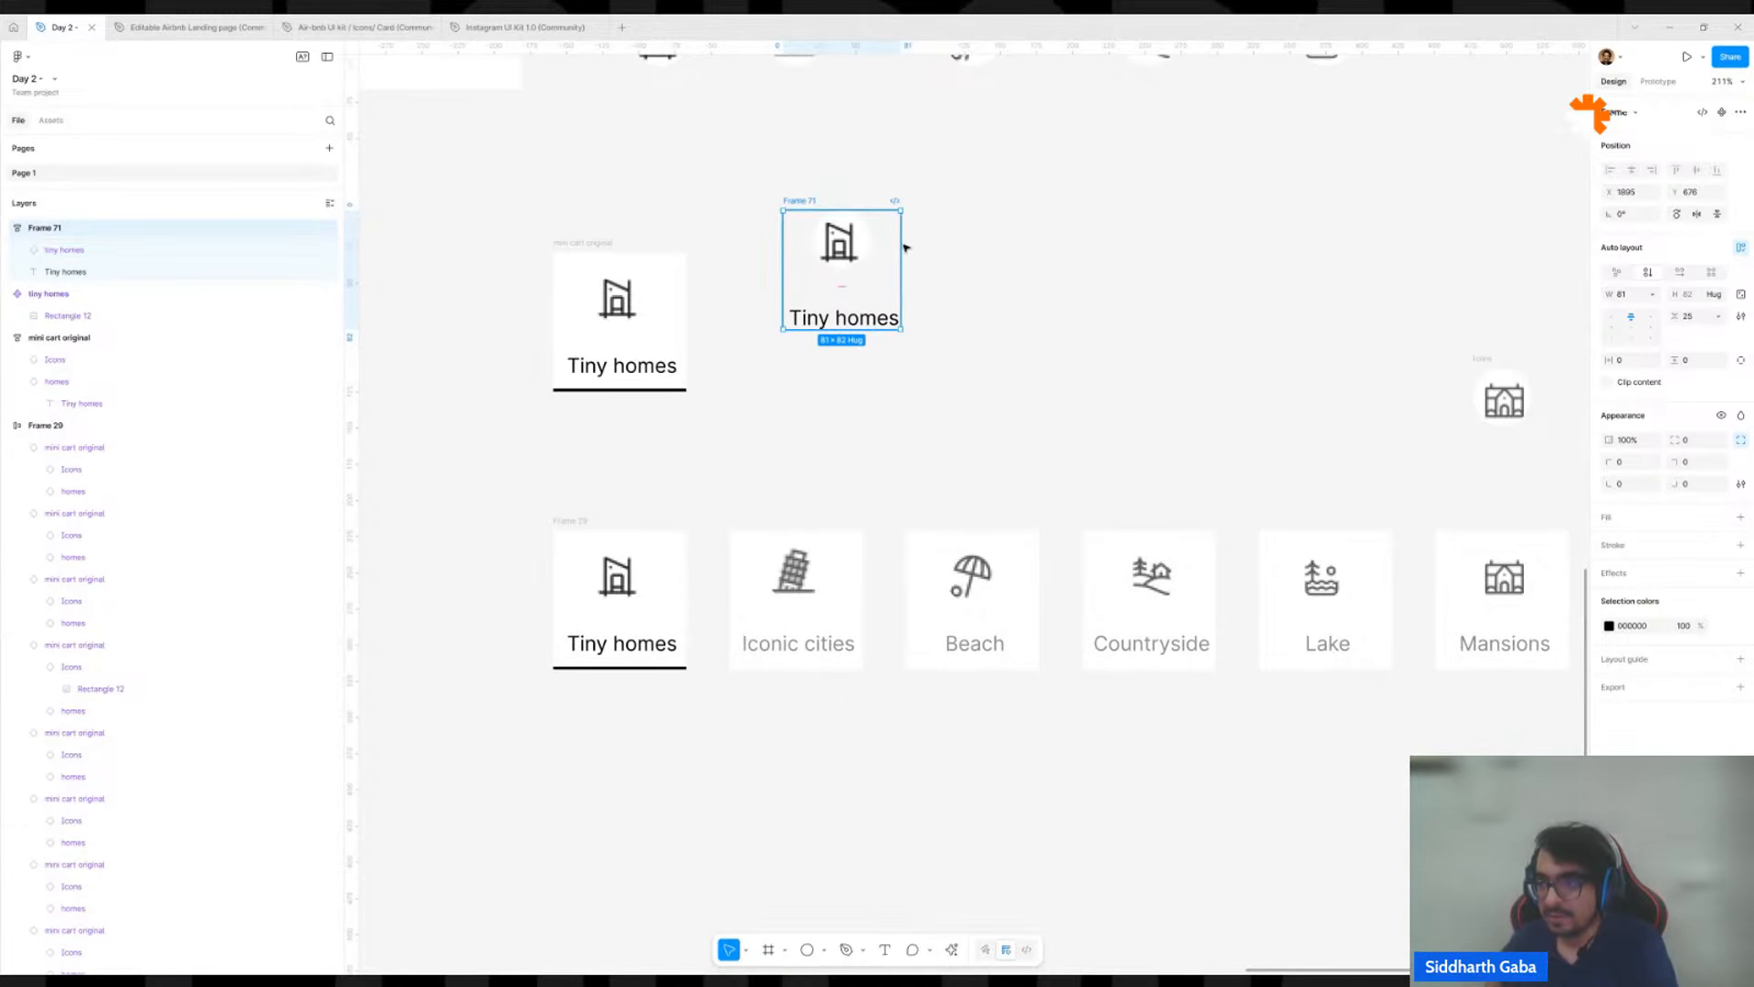
Set the new Tiny homes frame's vertical gap to 16 and add a white FFFFFF fill.
left_click(1703, 317)
type("1")
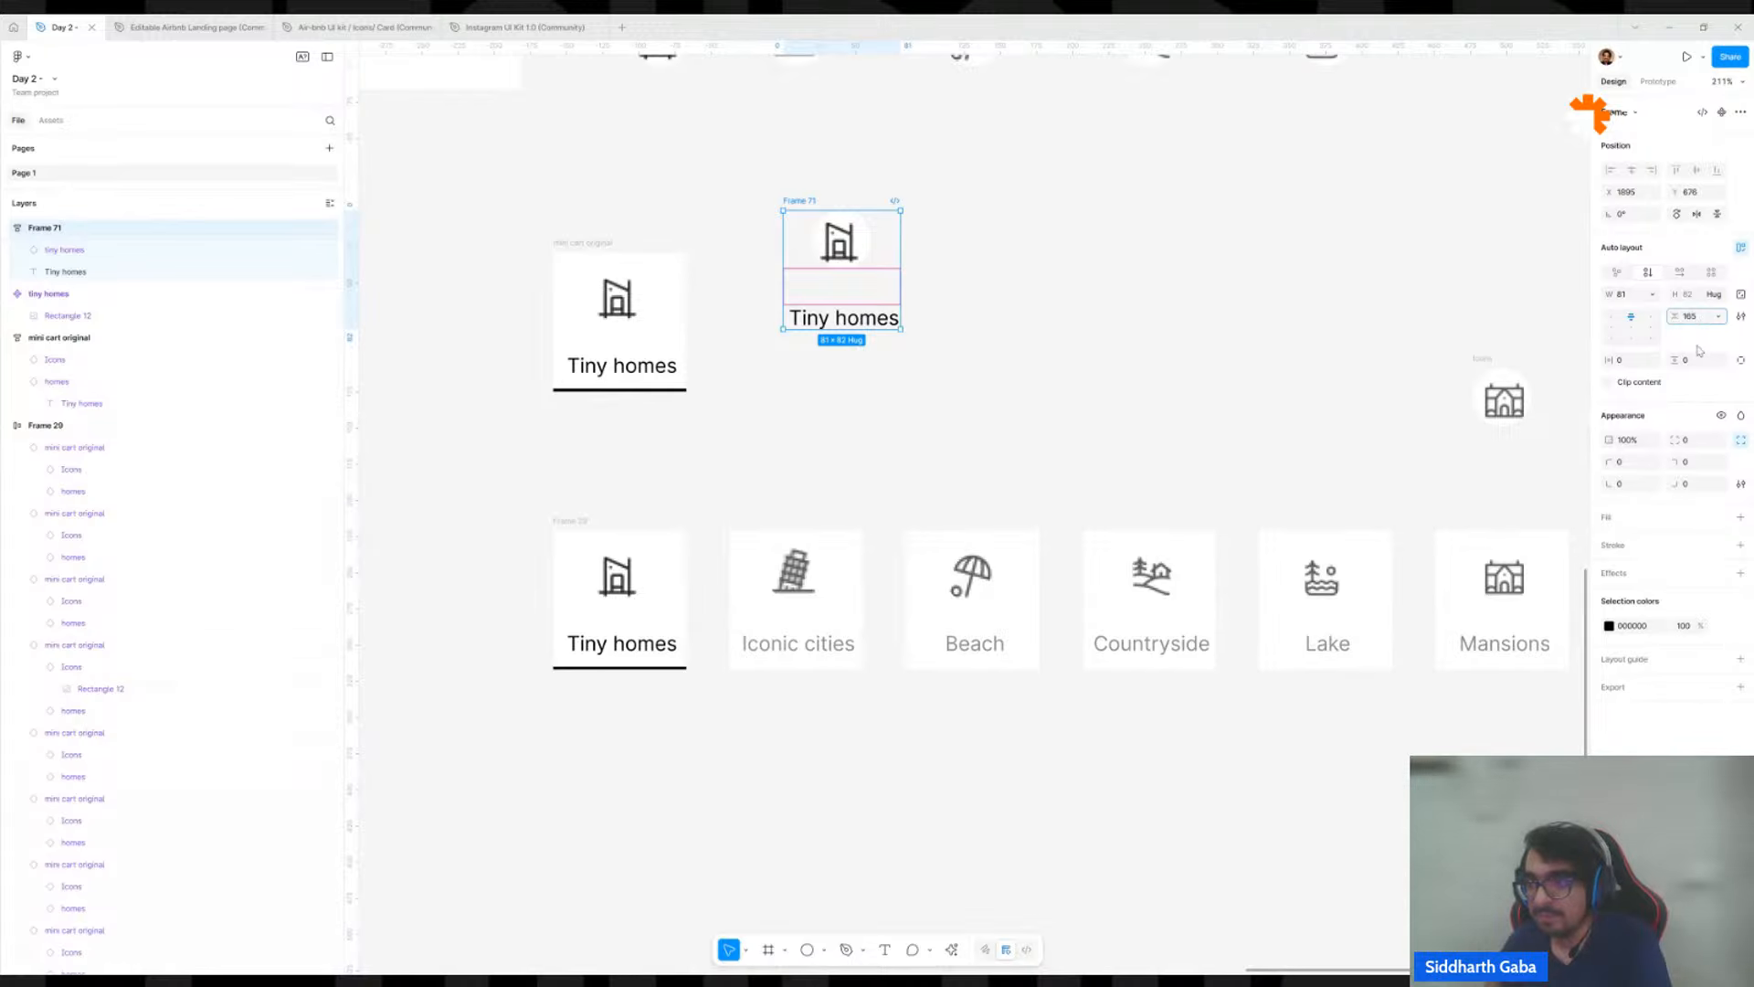
type("6")
key("Return")
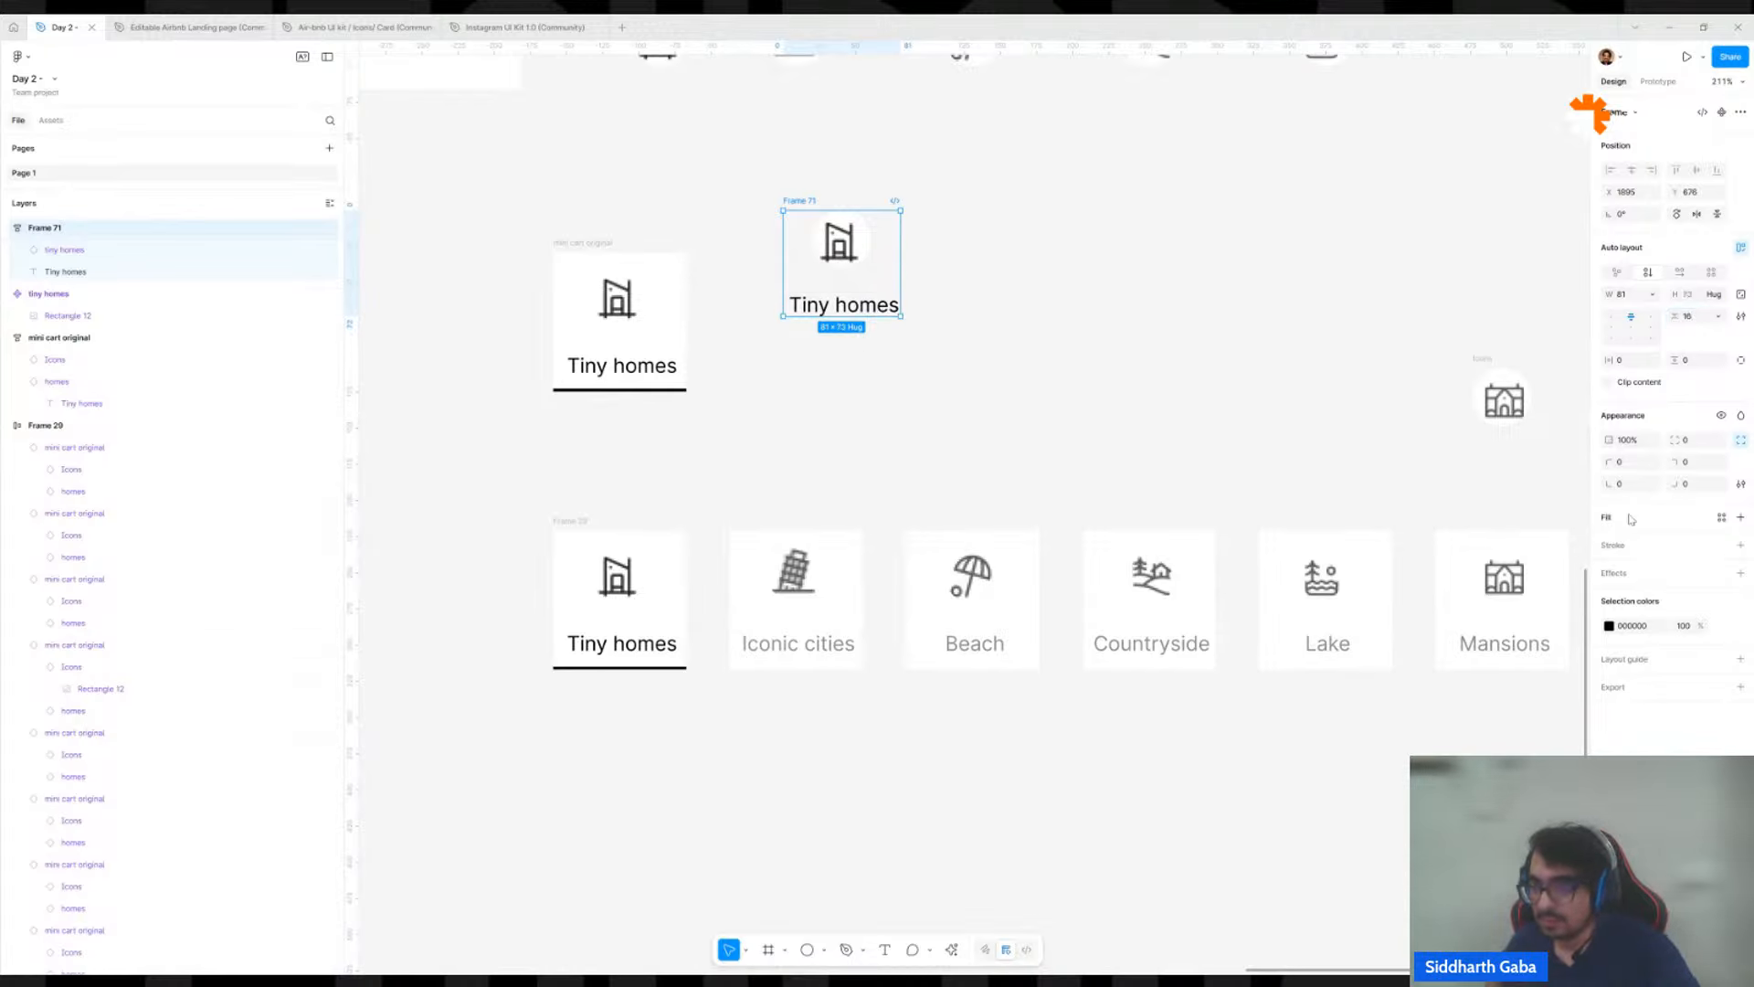
left_click(1740, 518)
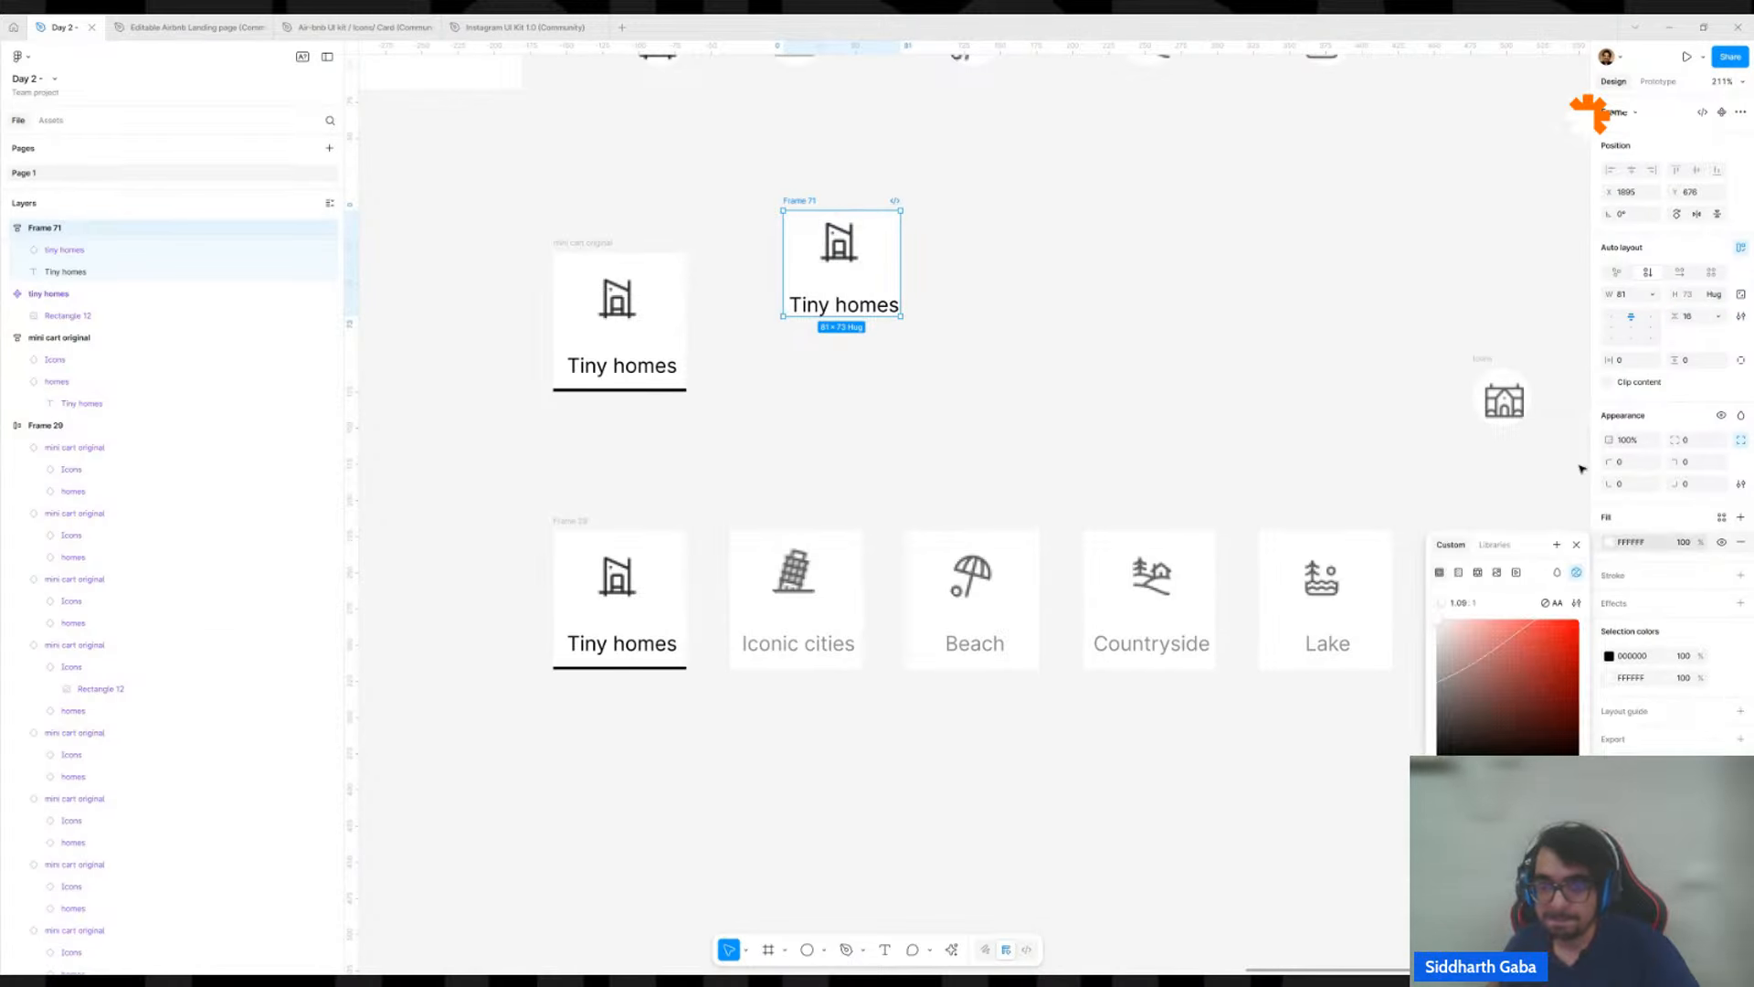
Set the new Tiny homes frame's vertical and horizontal padding to 16.
left_click(1686, 379)
left_click(1688, 366)
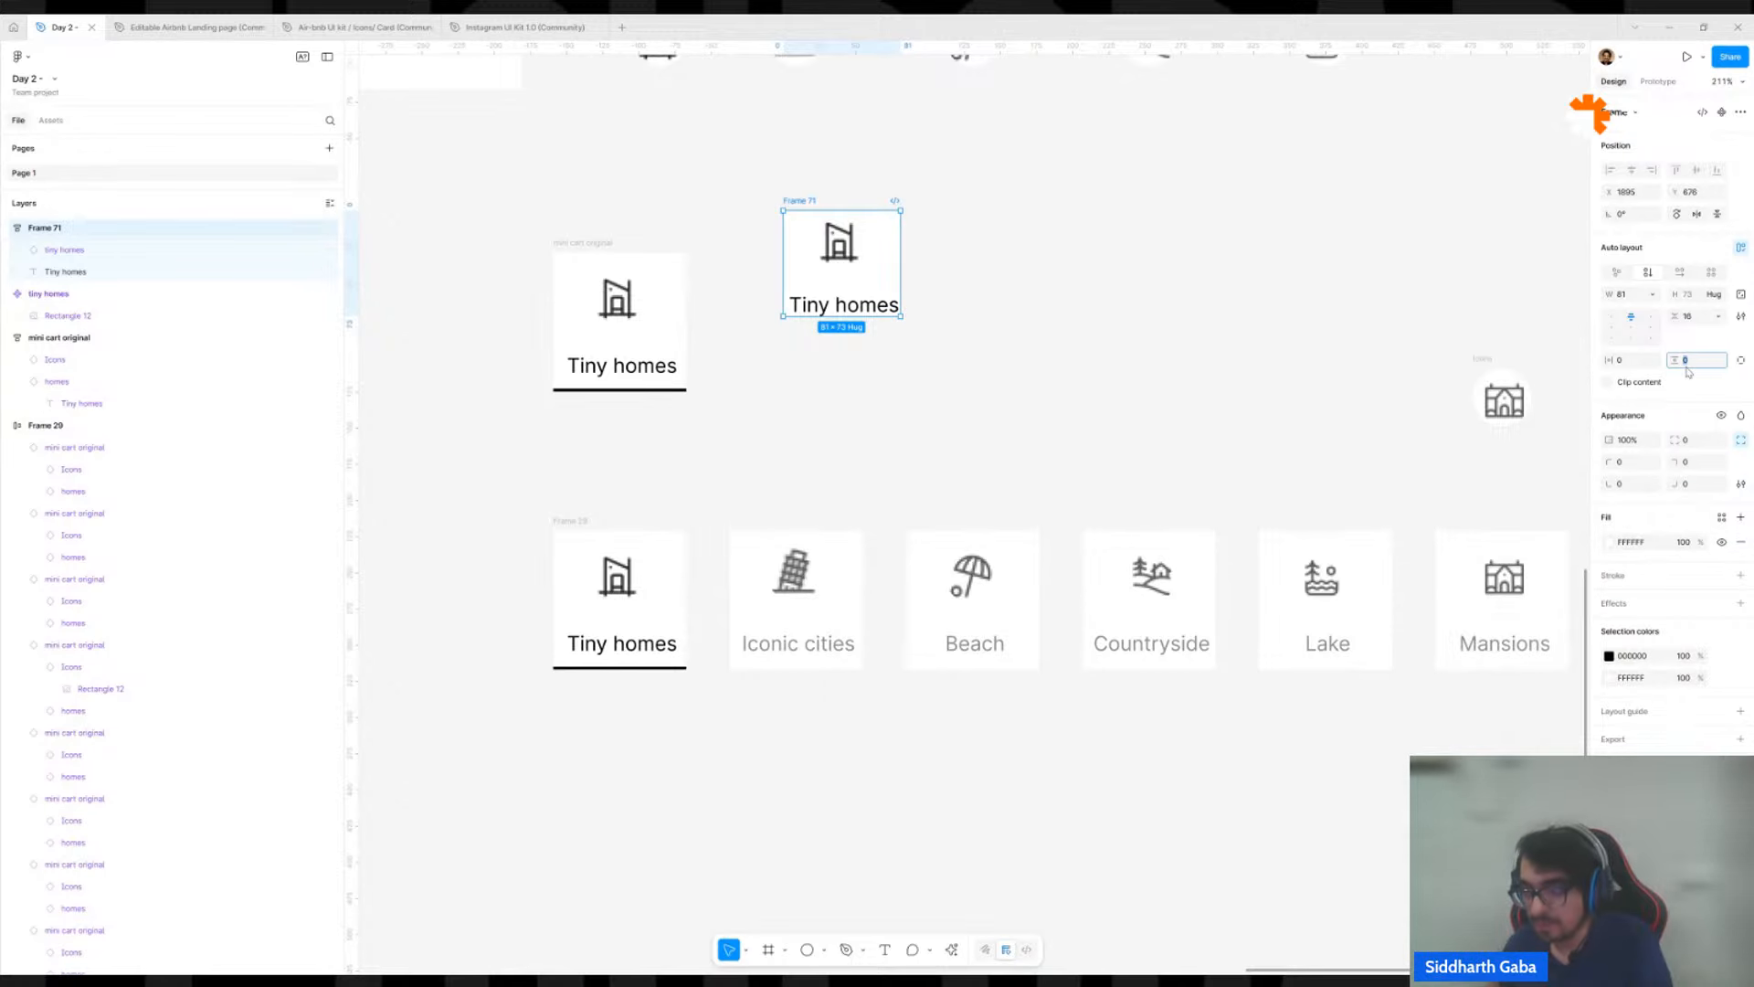
type("16")
left_click(1635, 366)
type("16")
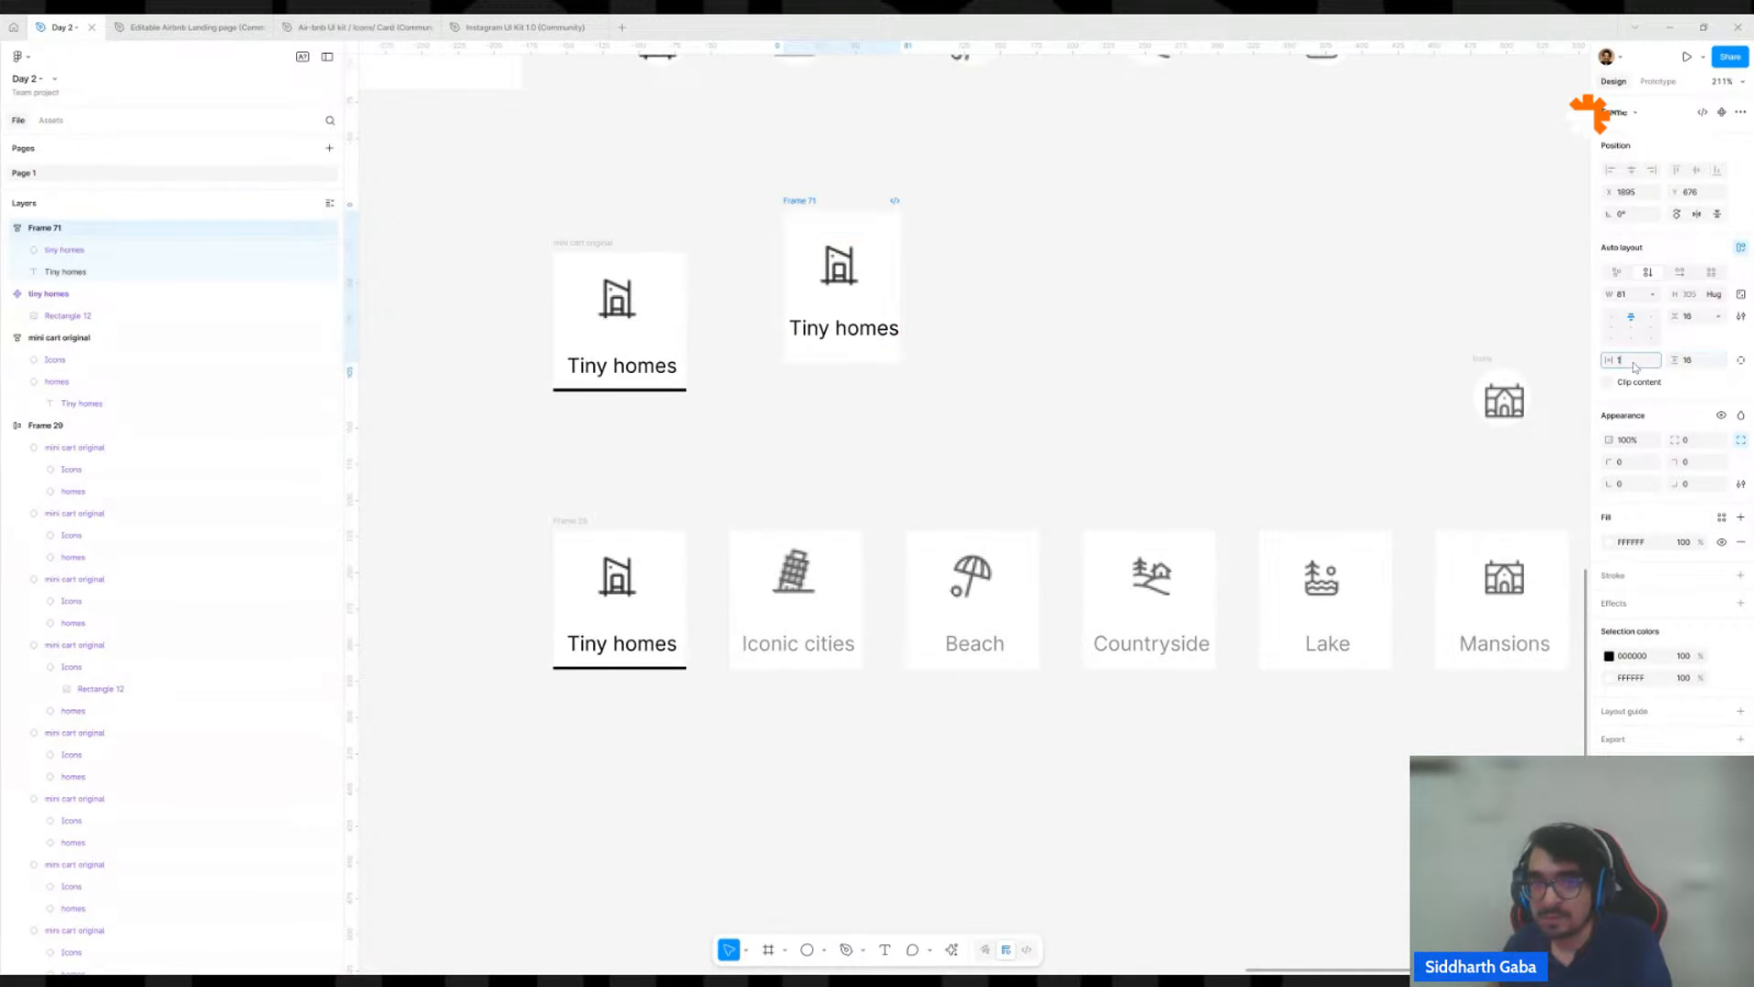
key("Return")
Set the Tiny homes frame's vertical padding to 12 and its horizontal padding to 8.
left_click(1707, 368)
type("12")
left_click(1636, 365)
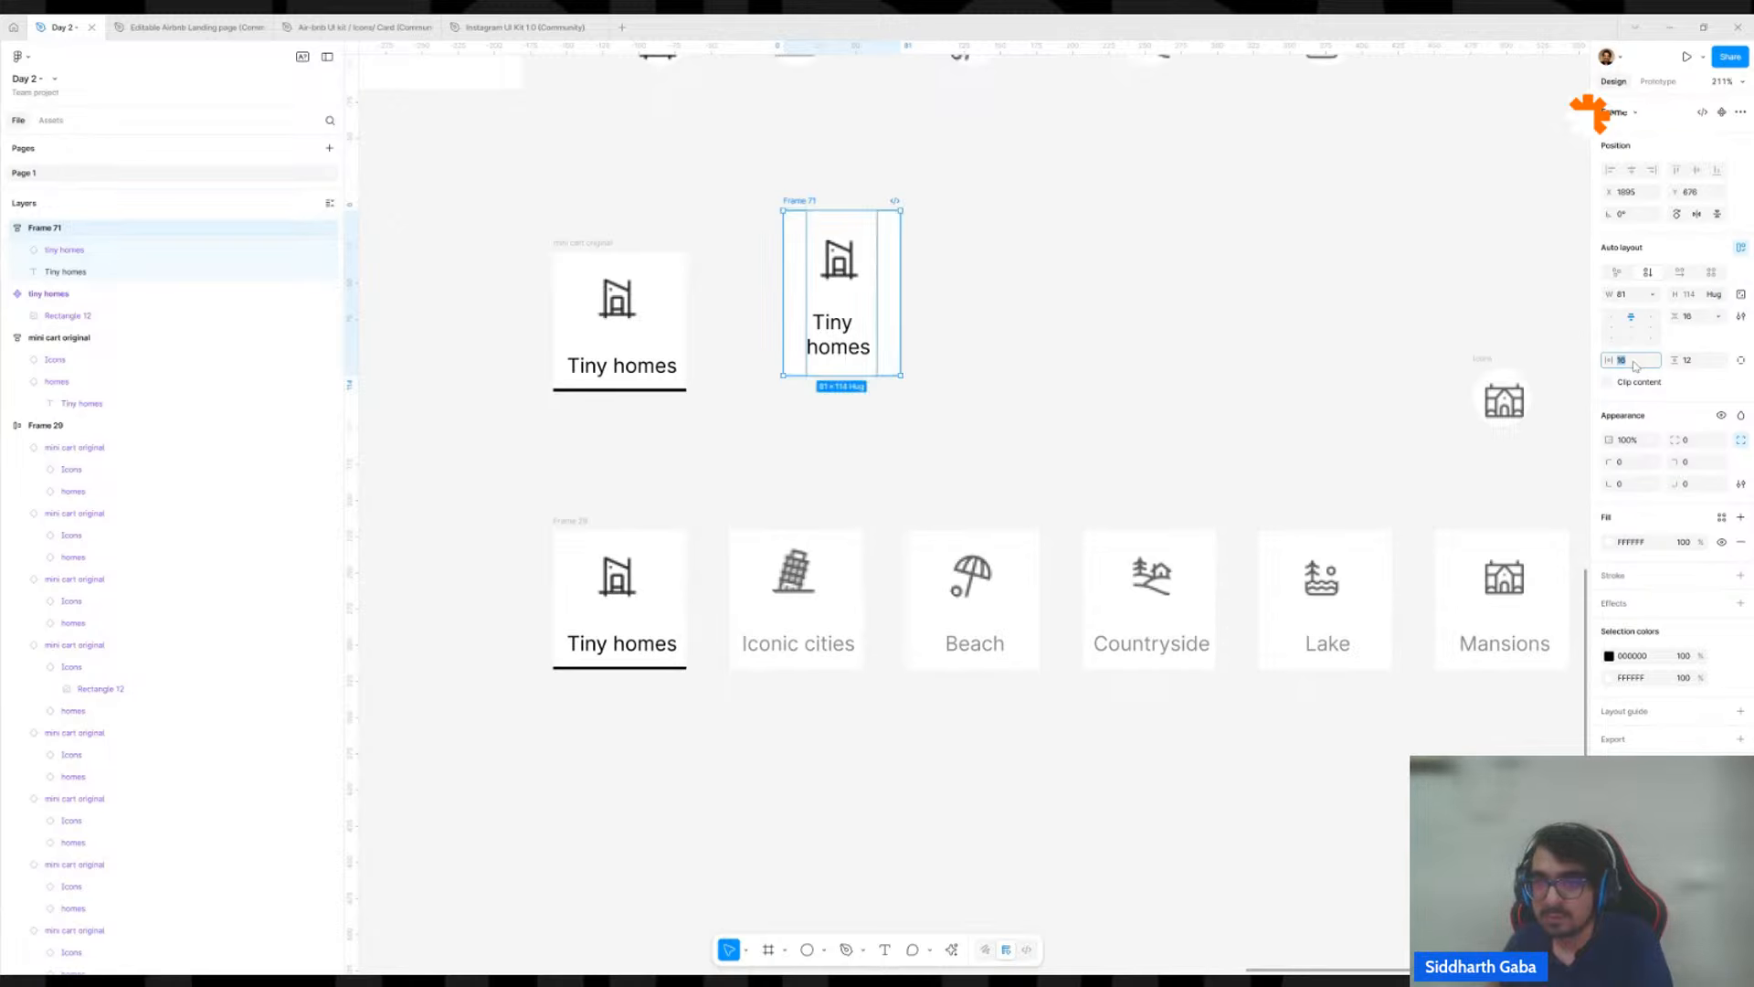
key("Return")
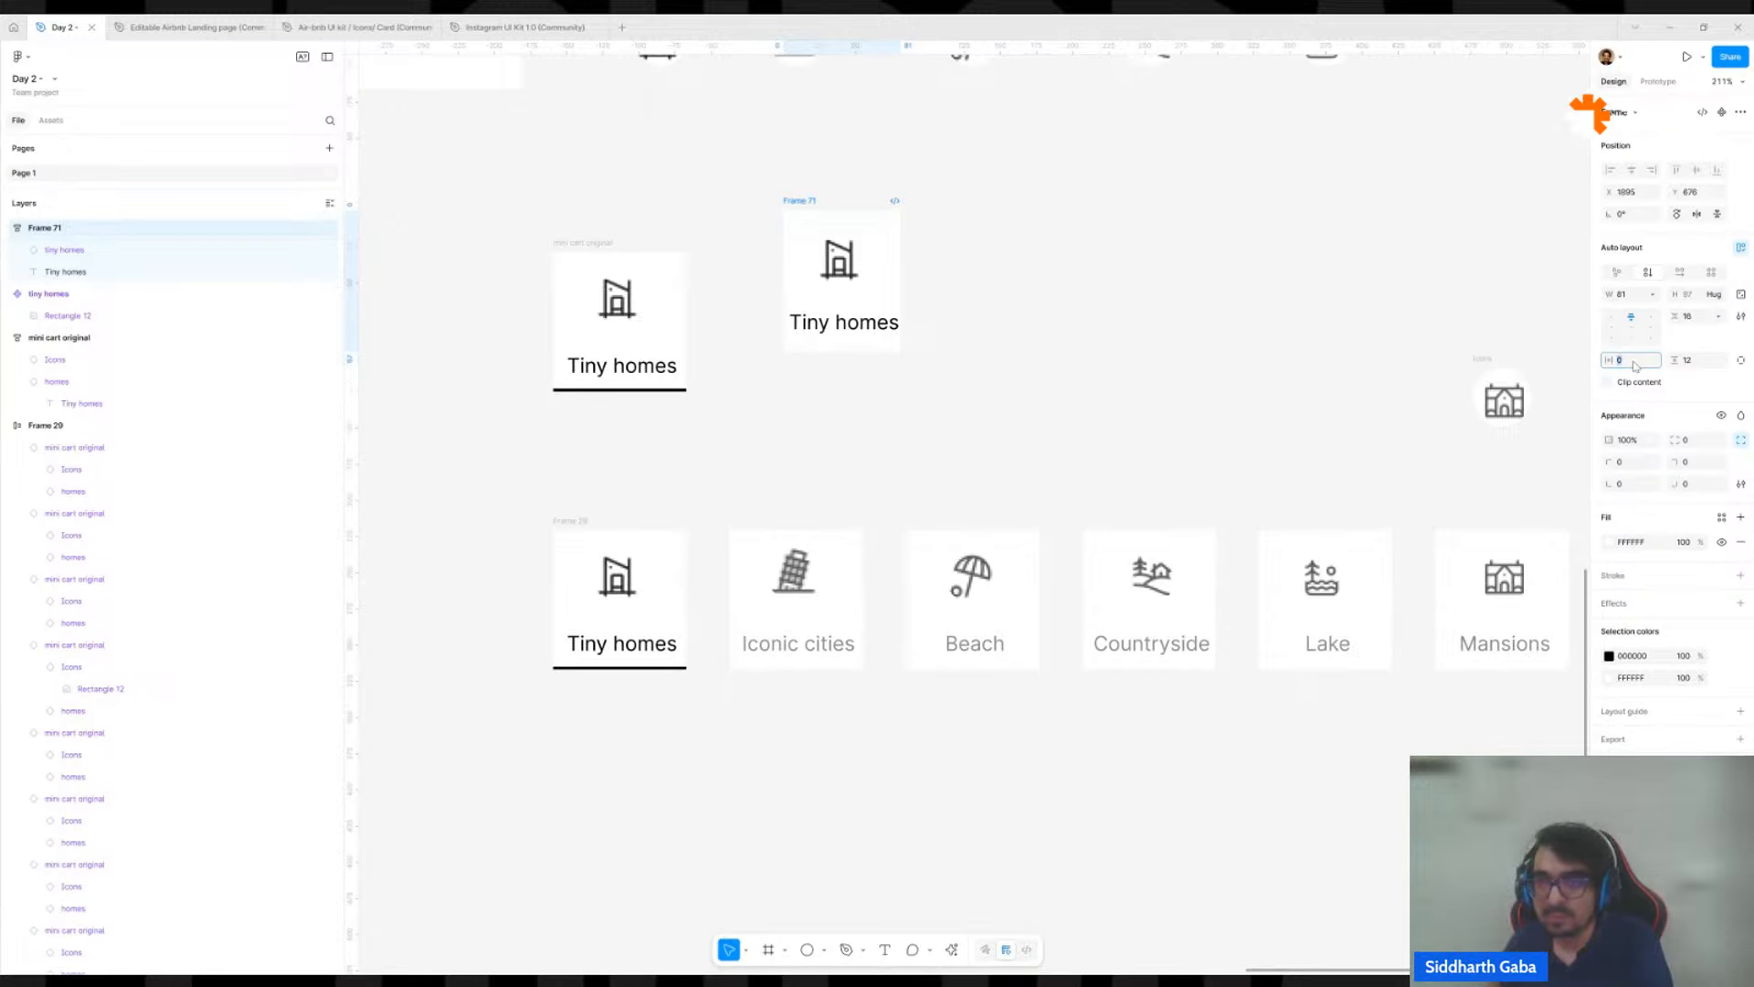
type("8")
key("Return")
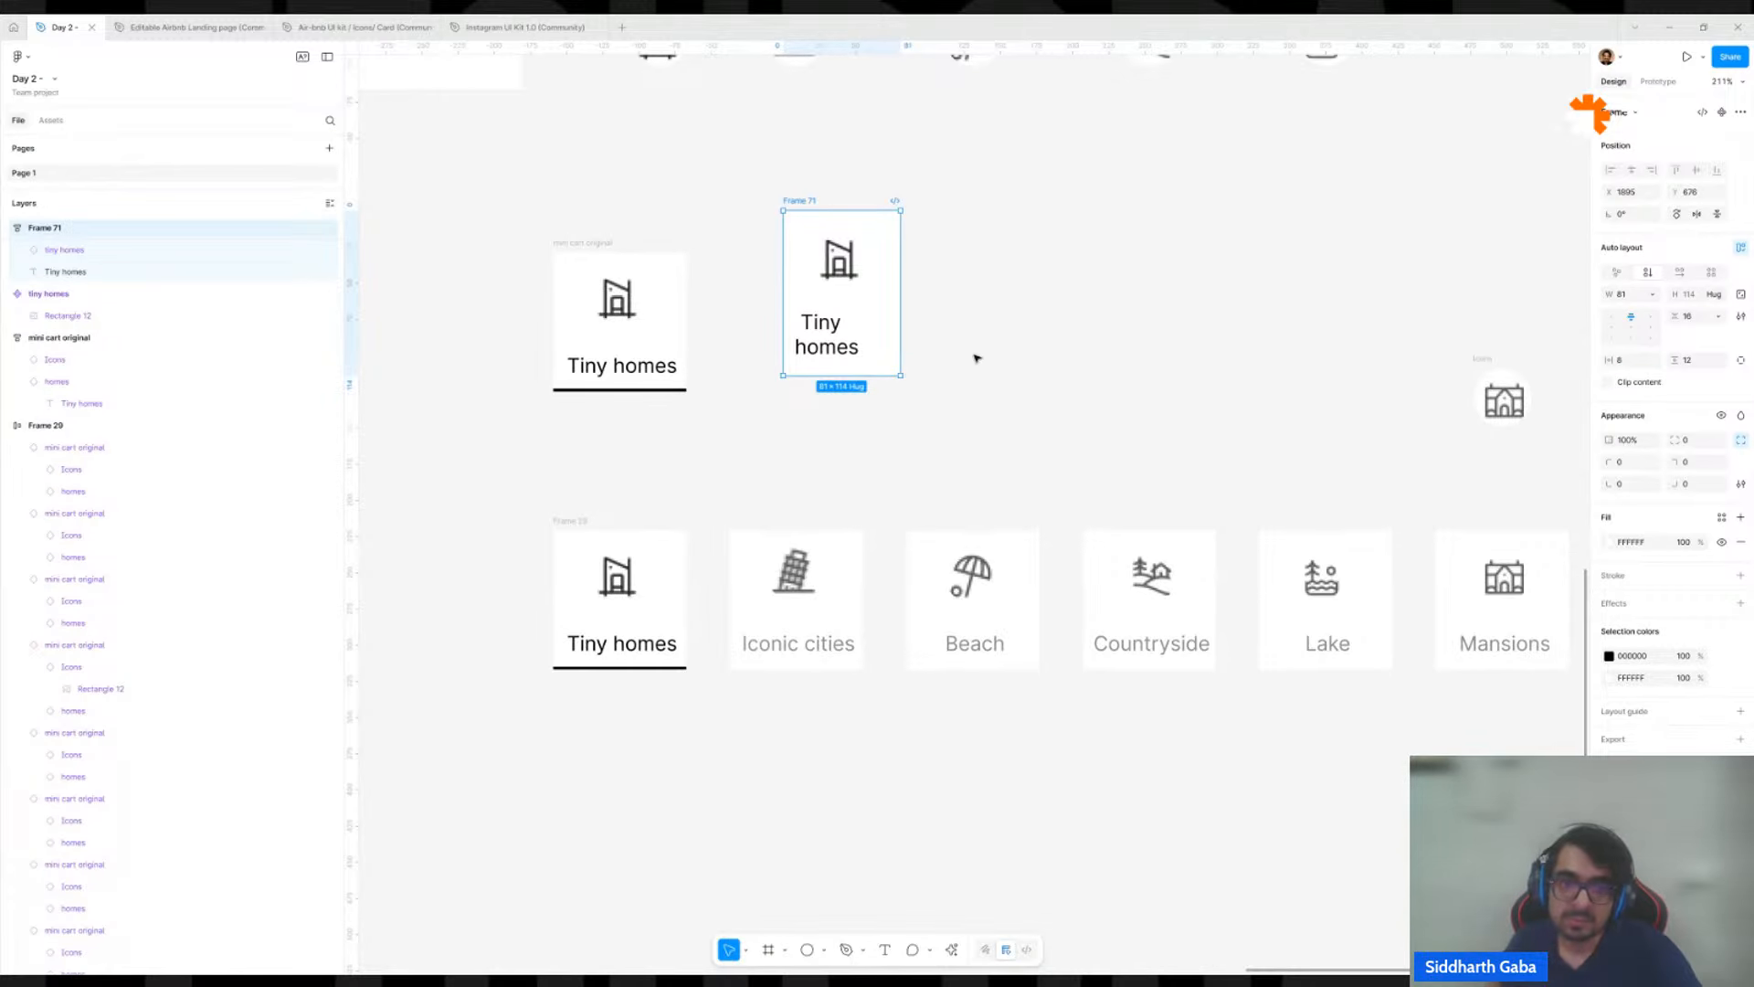
Set the Tiny homes label inside the new frame to auto width.
left_click(850, 327)
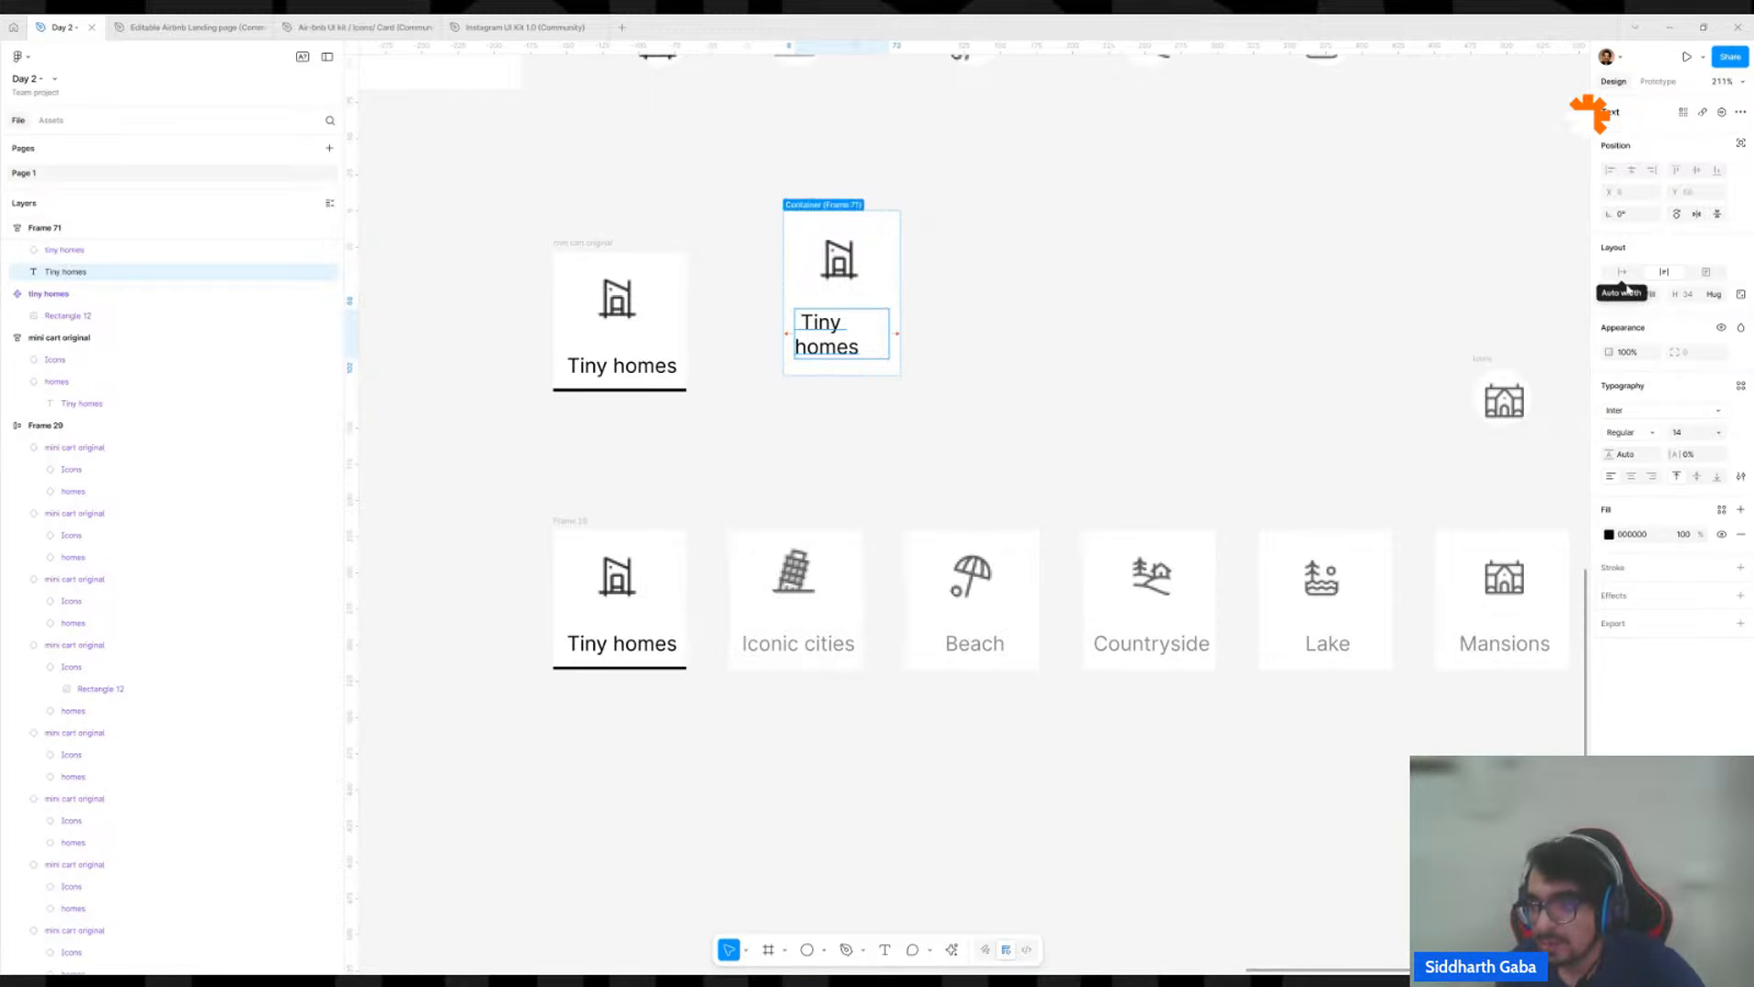
left_click(1622, 274)
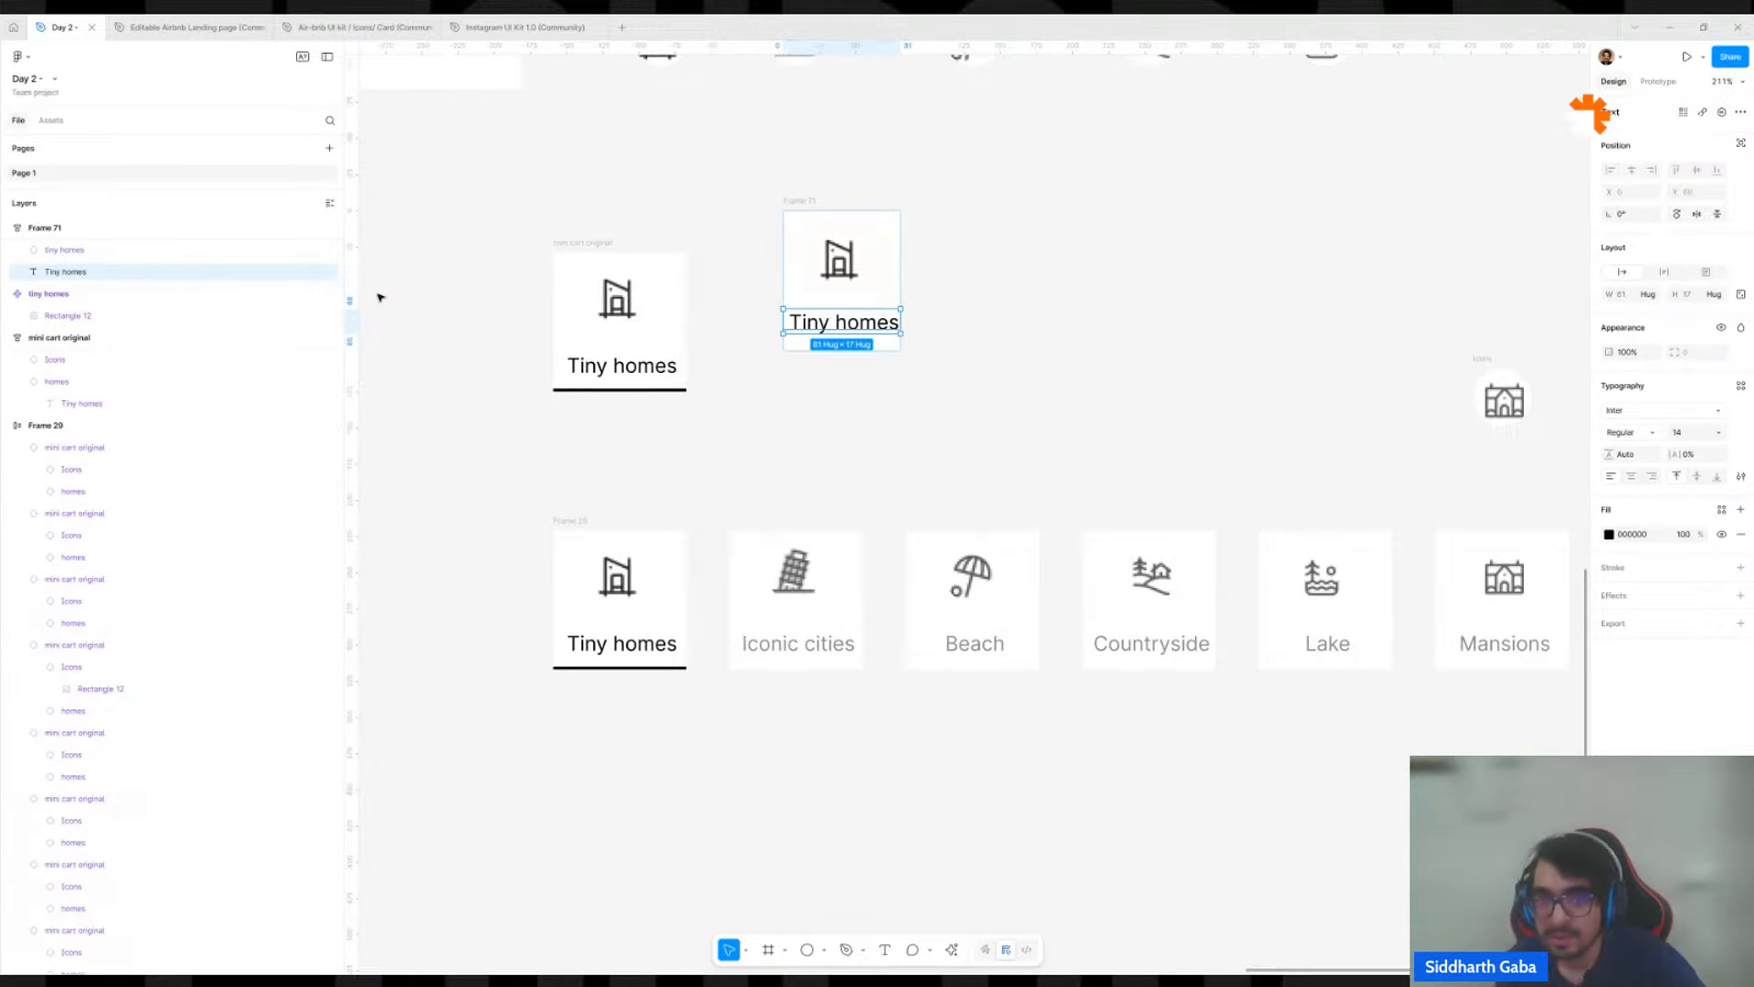
Make the Tiny homes frame's width hug its contents and set its horizontal padding to 4.
left_click(811, 284)
left_click(1741, 440)
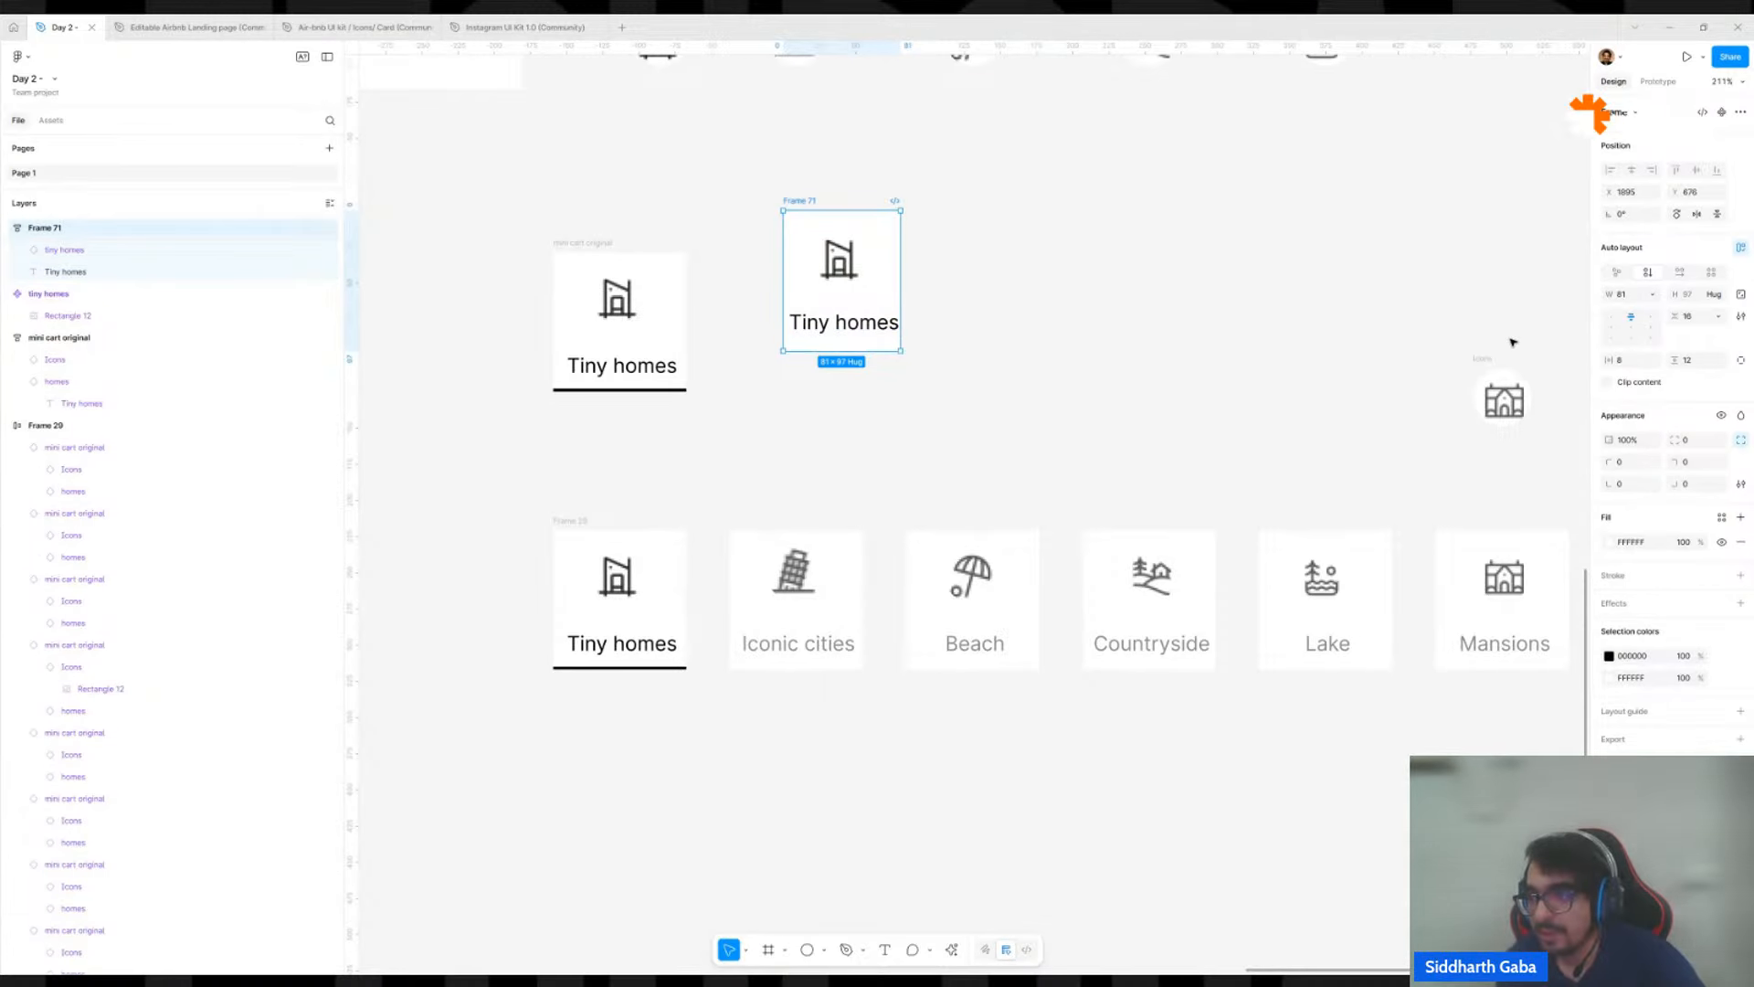
left_click(1653, 294)
left_click(1586, 320)
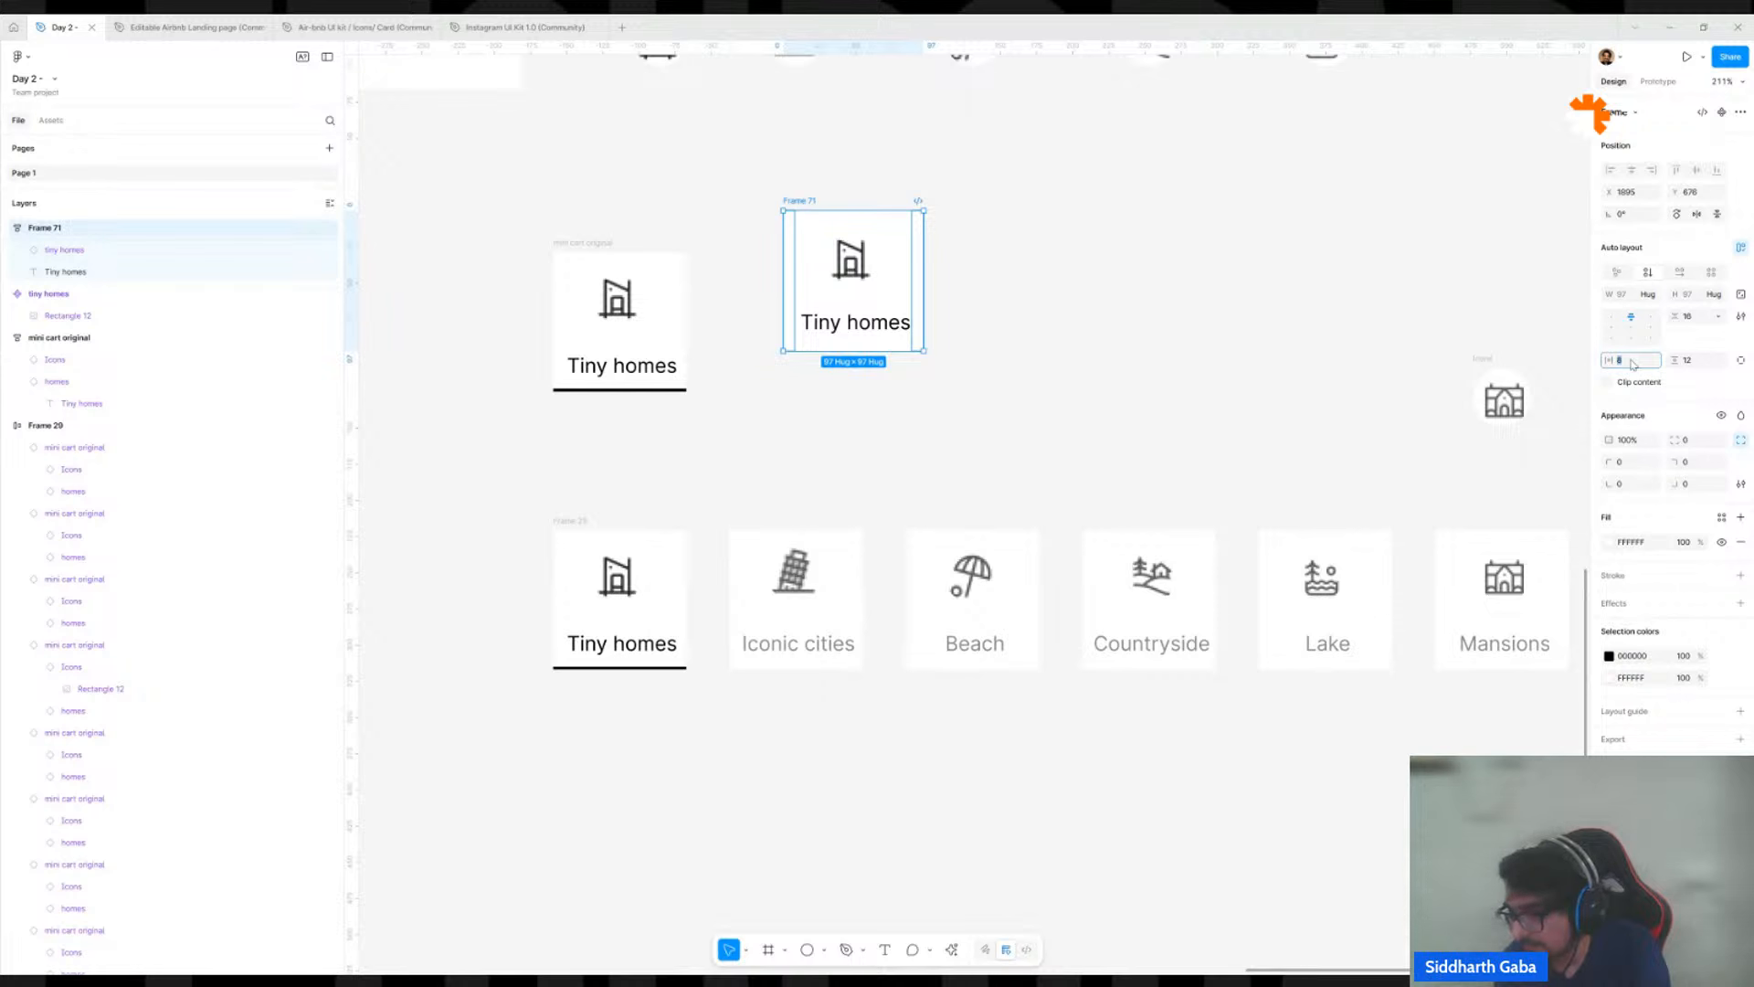
key("Return")
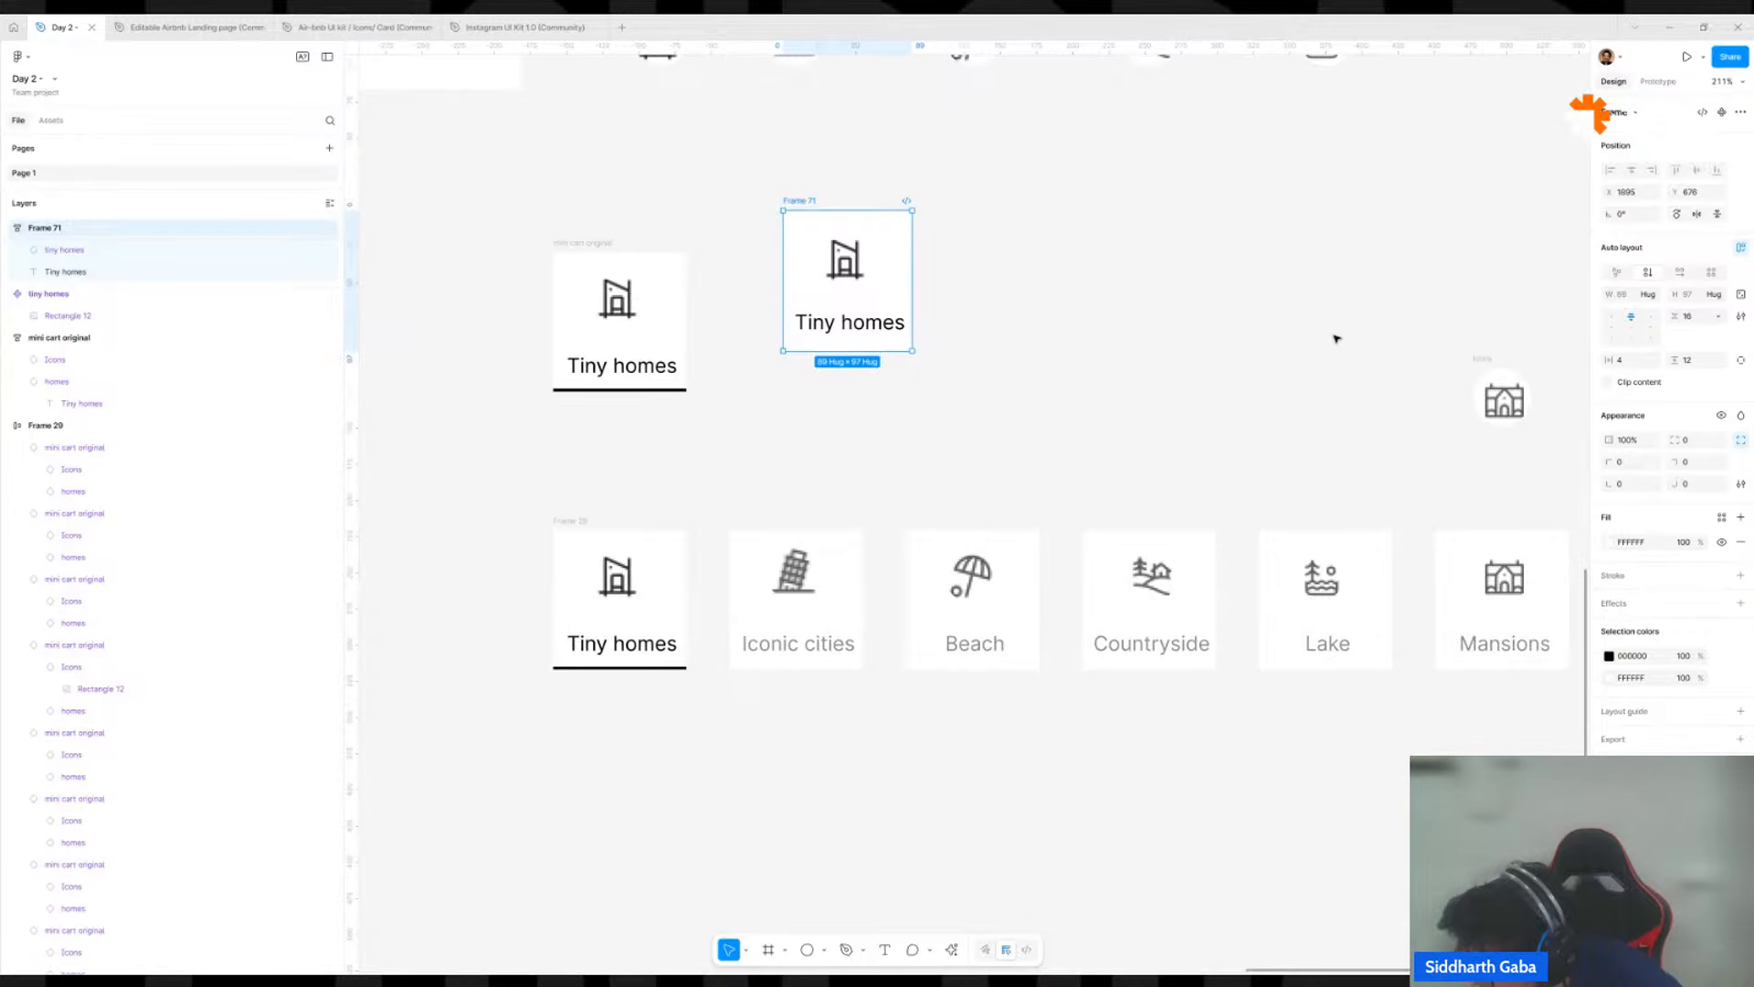
Copy the round search button out of the desktop header's search bar onto the empty canvas above the page.
scroll(1336, 339, "down", 10)
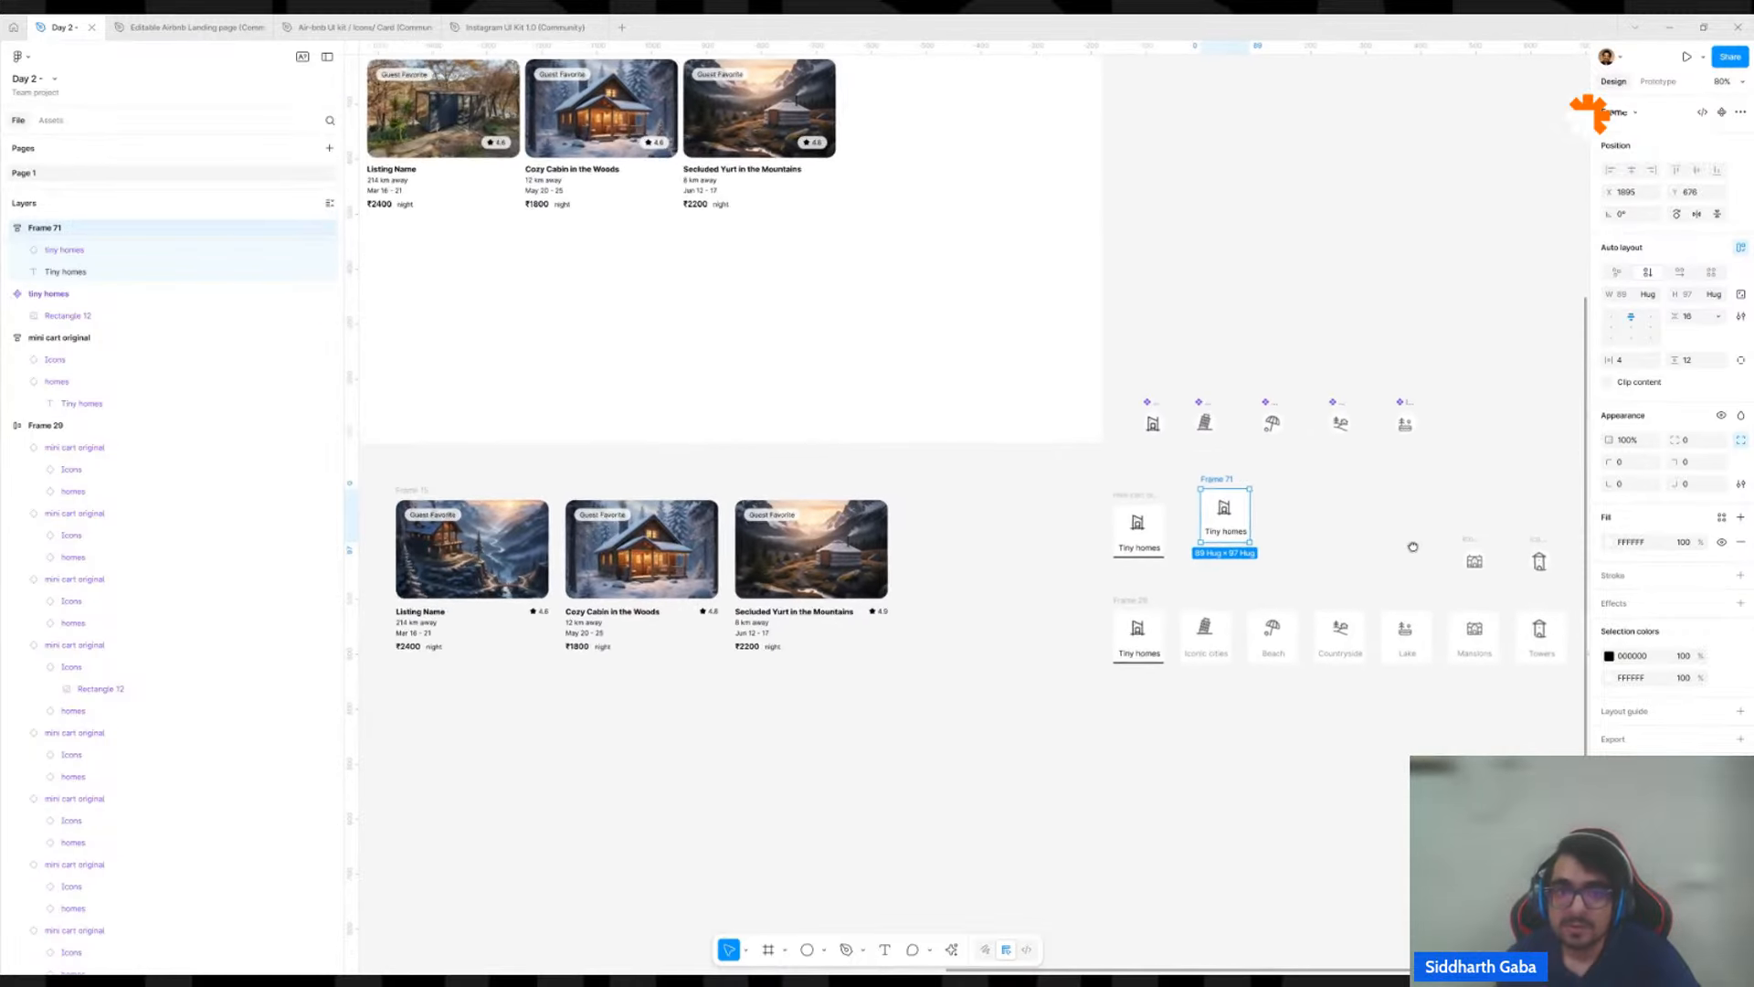
scroll(1412, 547, "down", 5)
scroll(1266, 427, "up", 8)
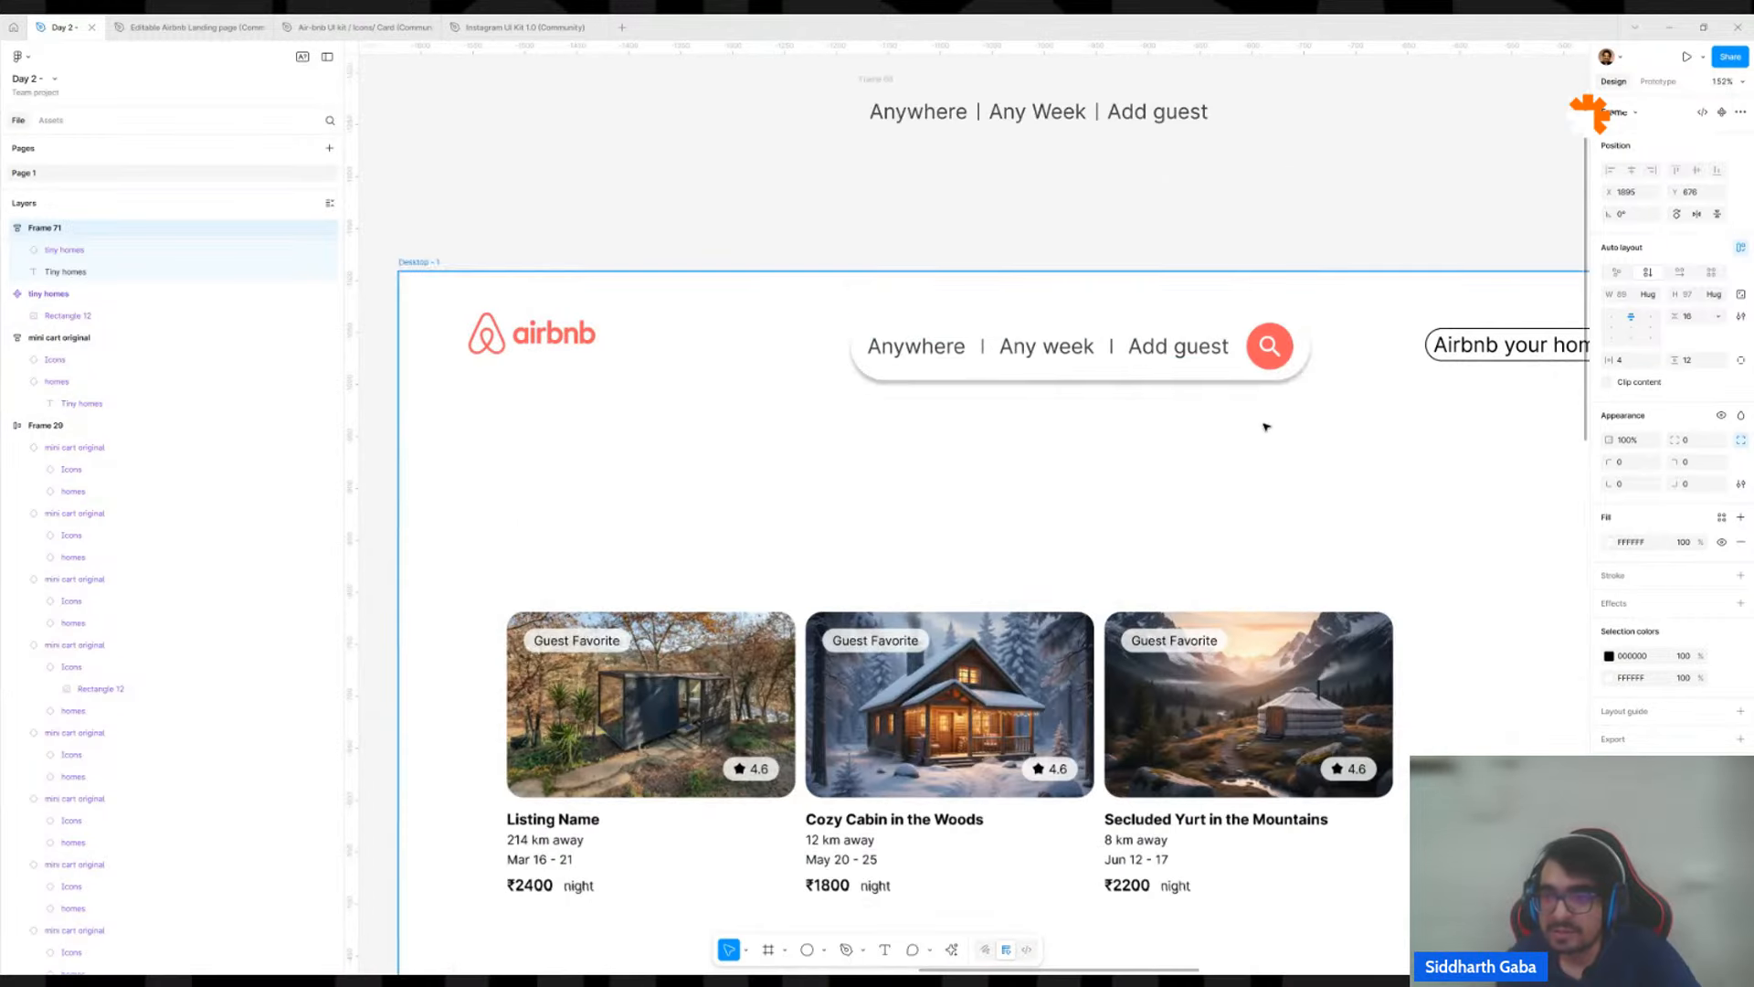
left_click(1266, 347, "ctrl")
left_click(1269, 332, "ctrl")
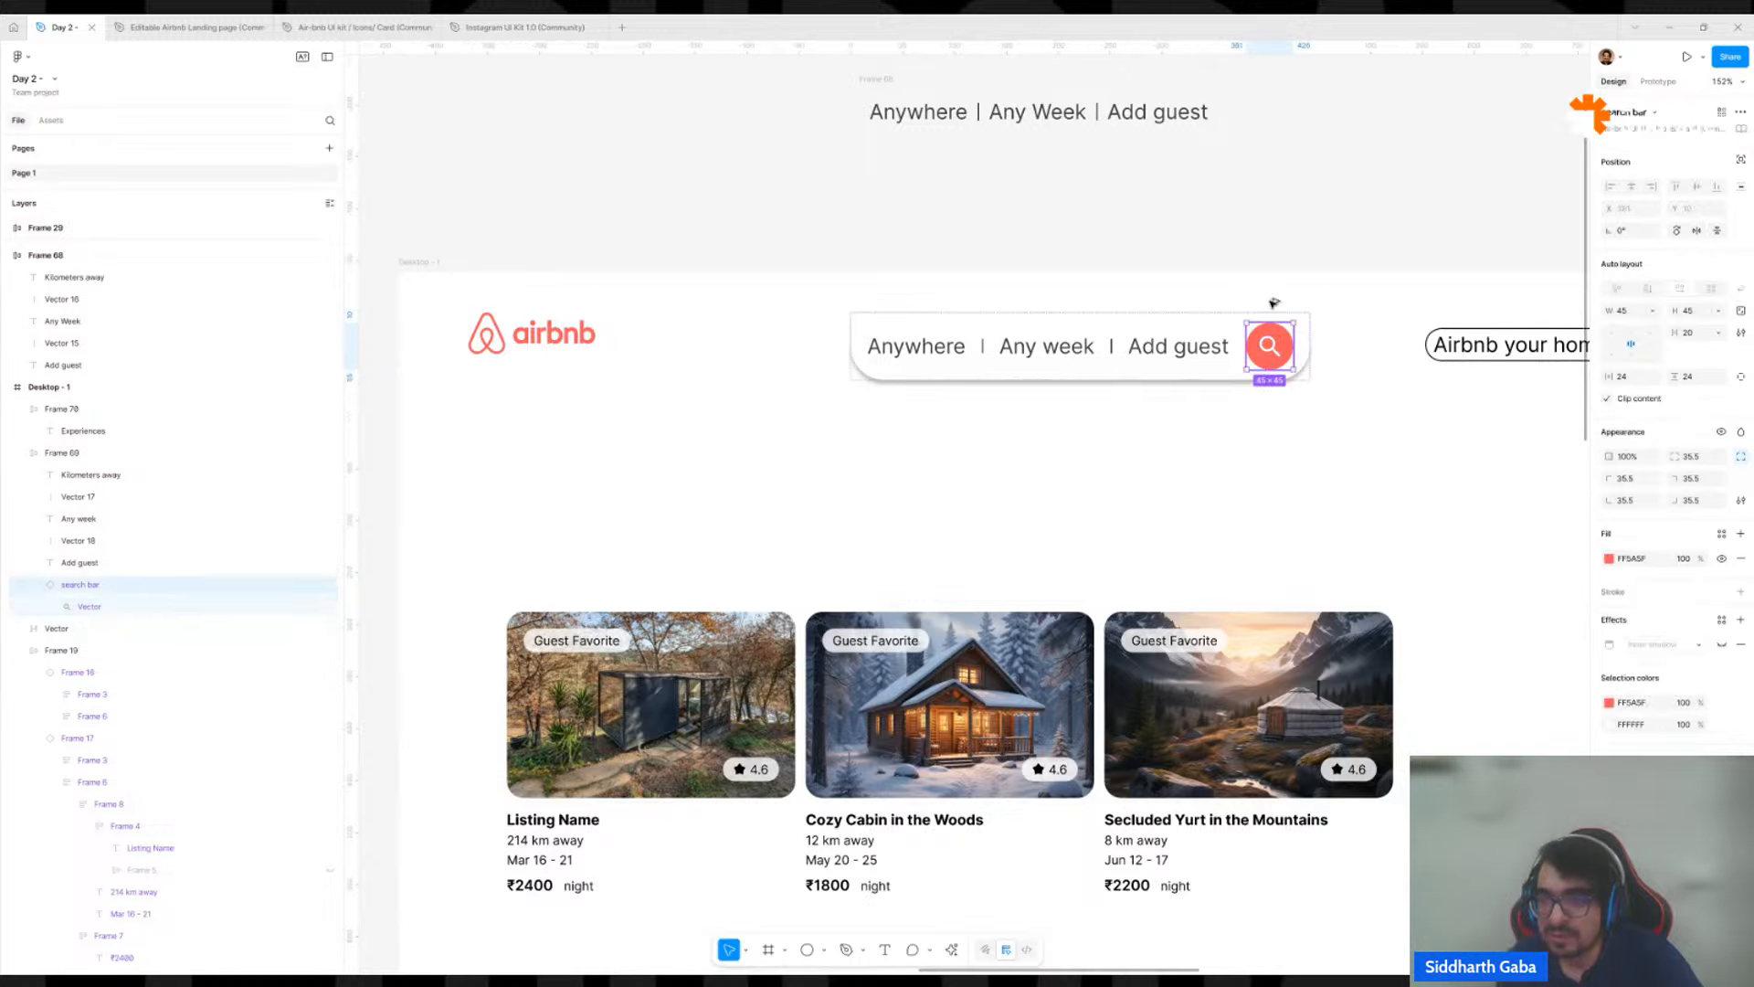
left_click_drag(1265, 362, 1309, 180)
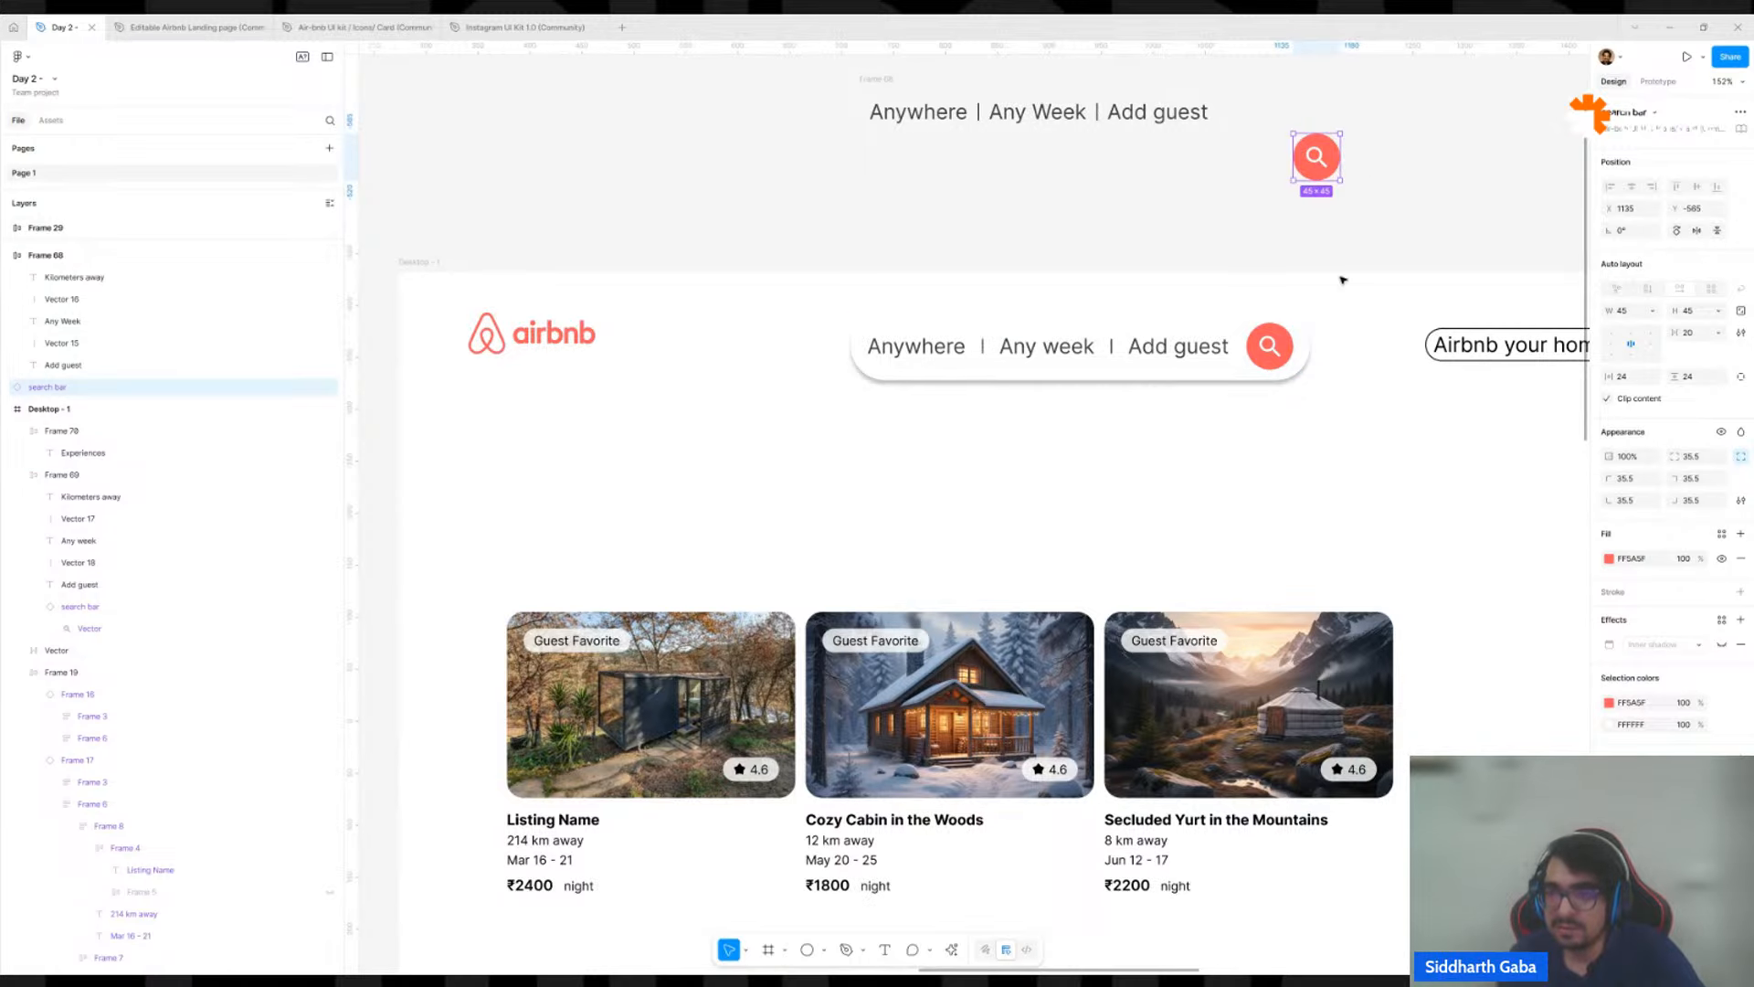
Copy the magnifier vector from the loose search button onto the empty canvas beside it.
scroll(1237, 274, "up", 2)
scroll(1237, 274, "up", 5)
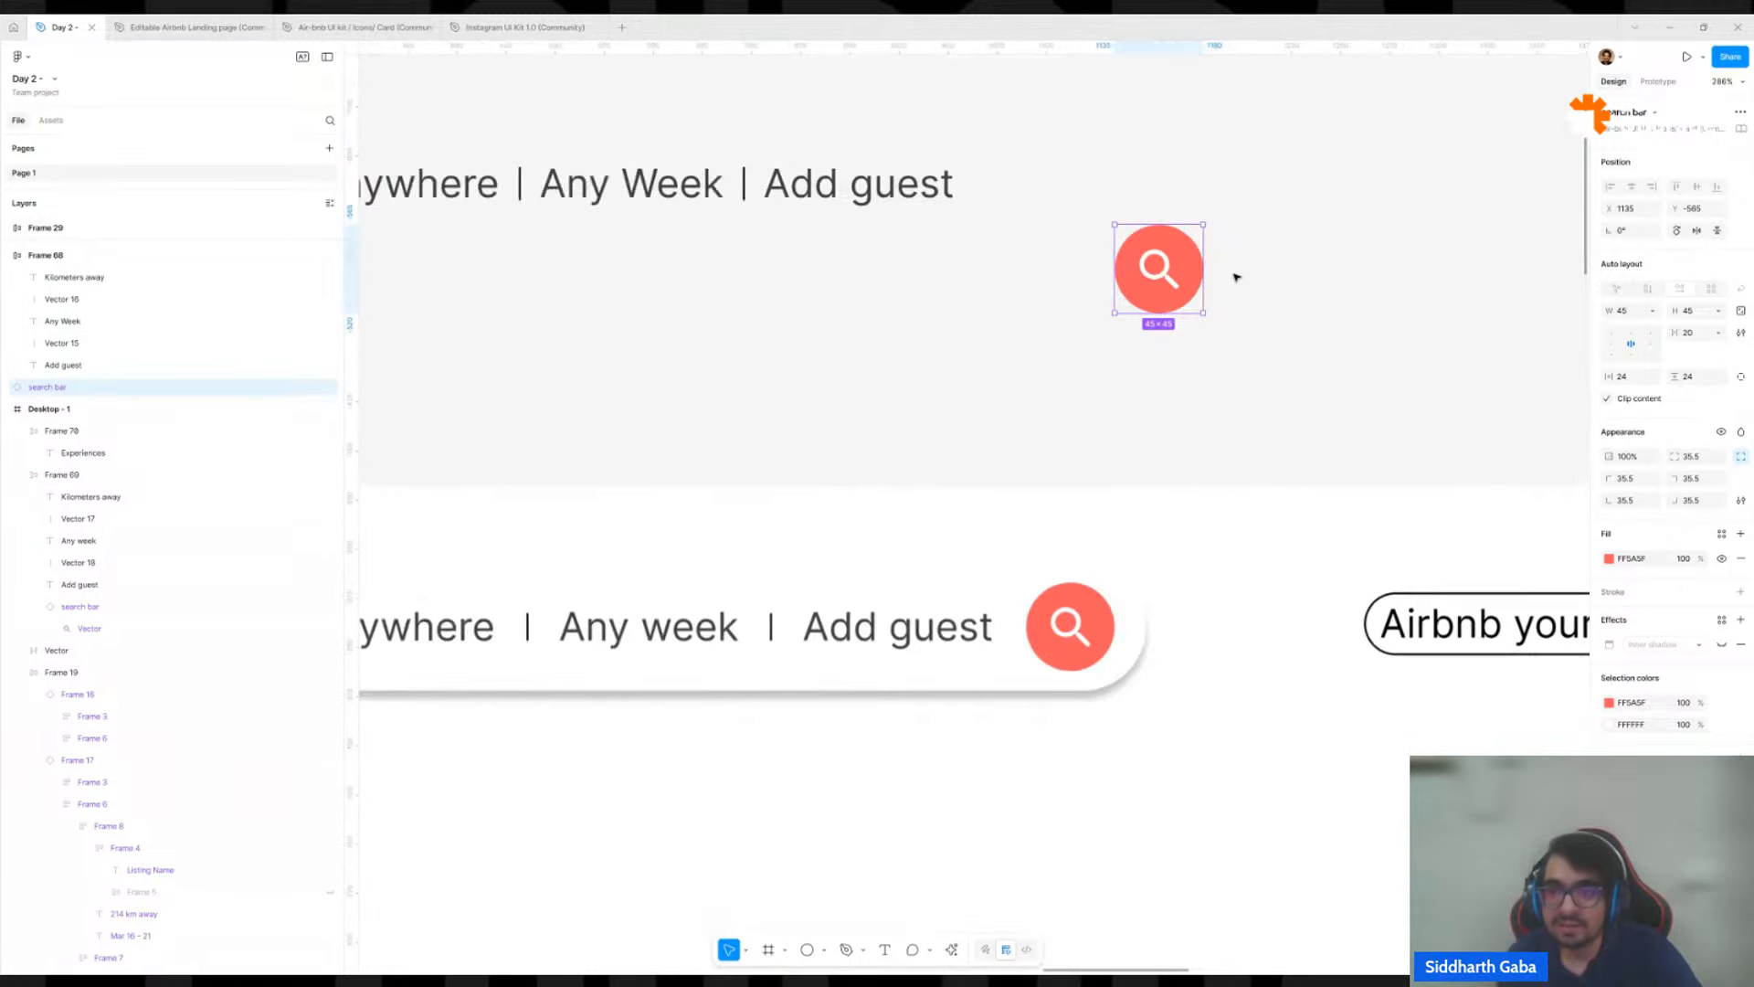
double_click(1172, 279)
scroll(1124, 292, "right", 3)
scroll(1124, 292, "up", 1)
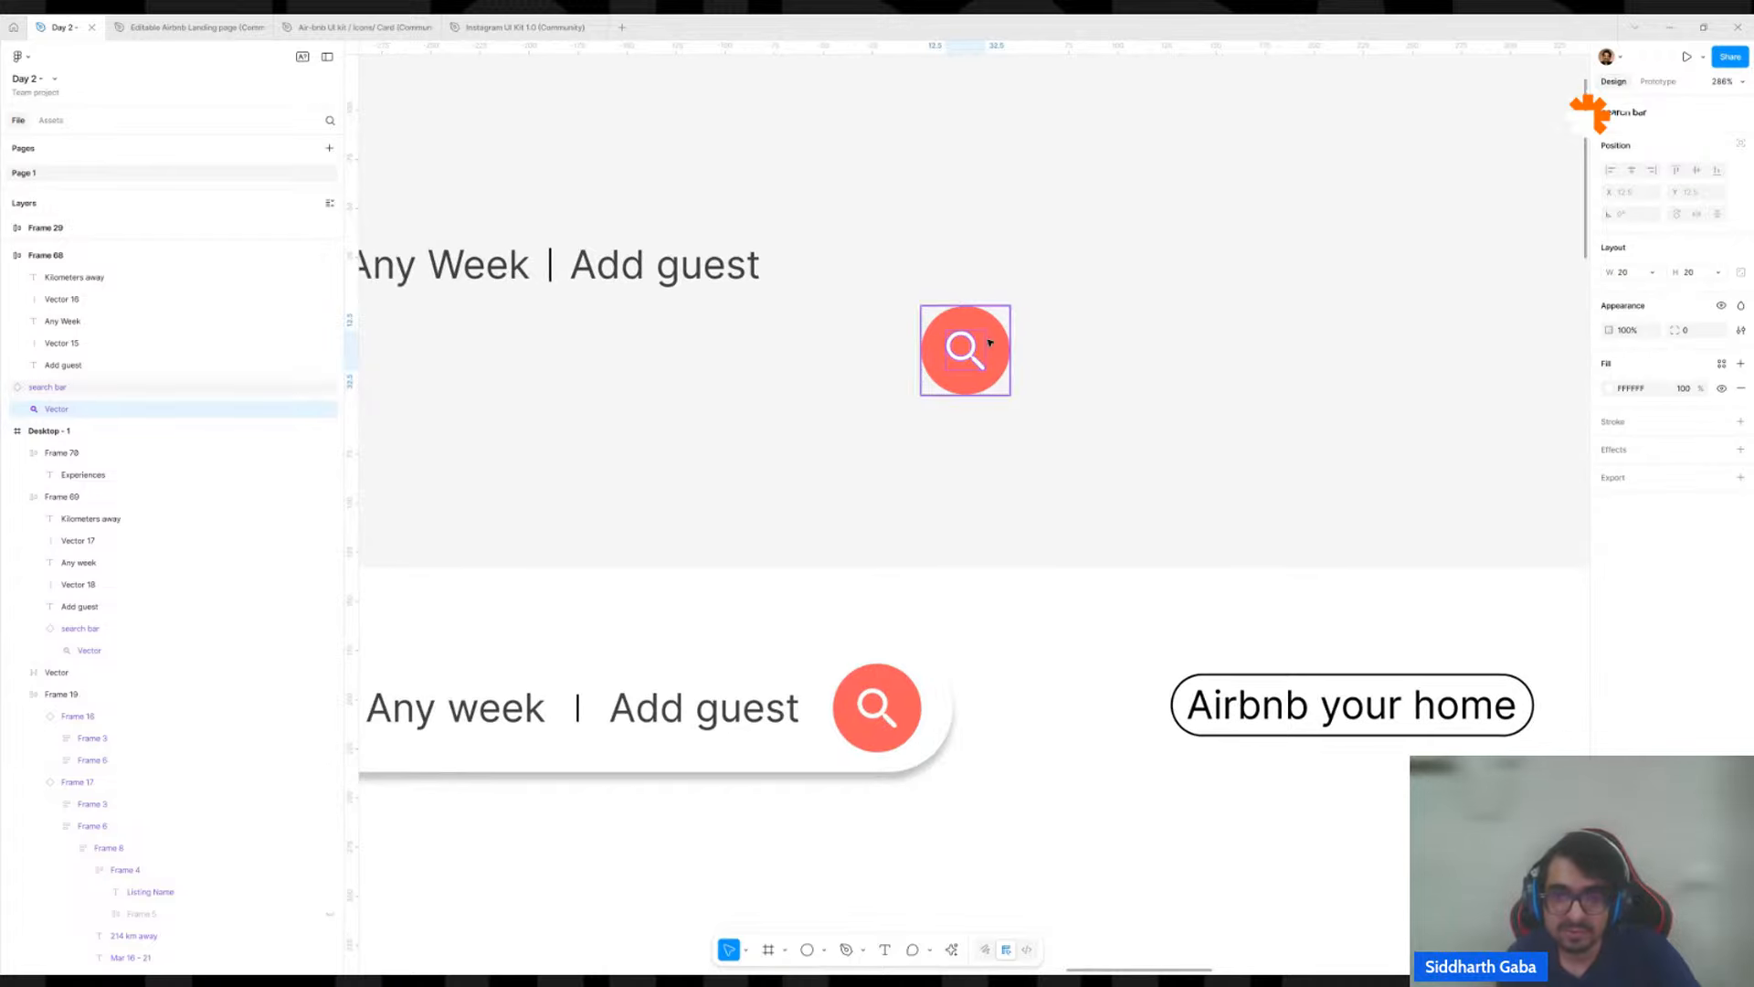
left_click(1080, 314)
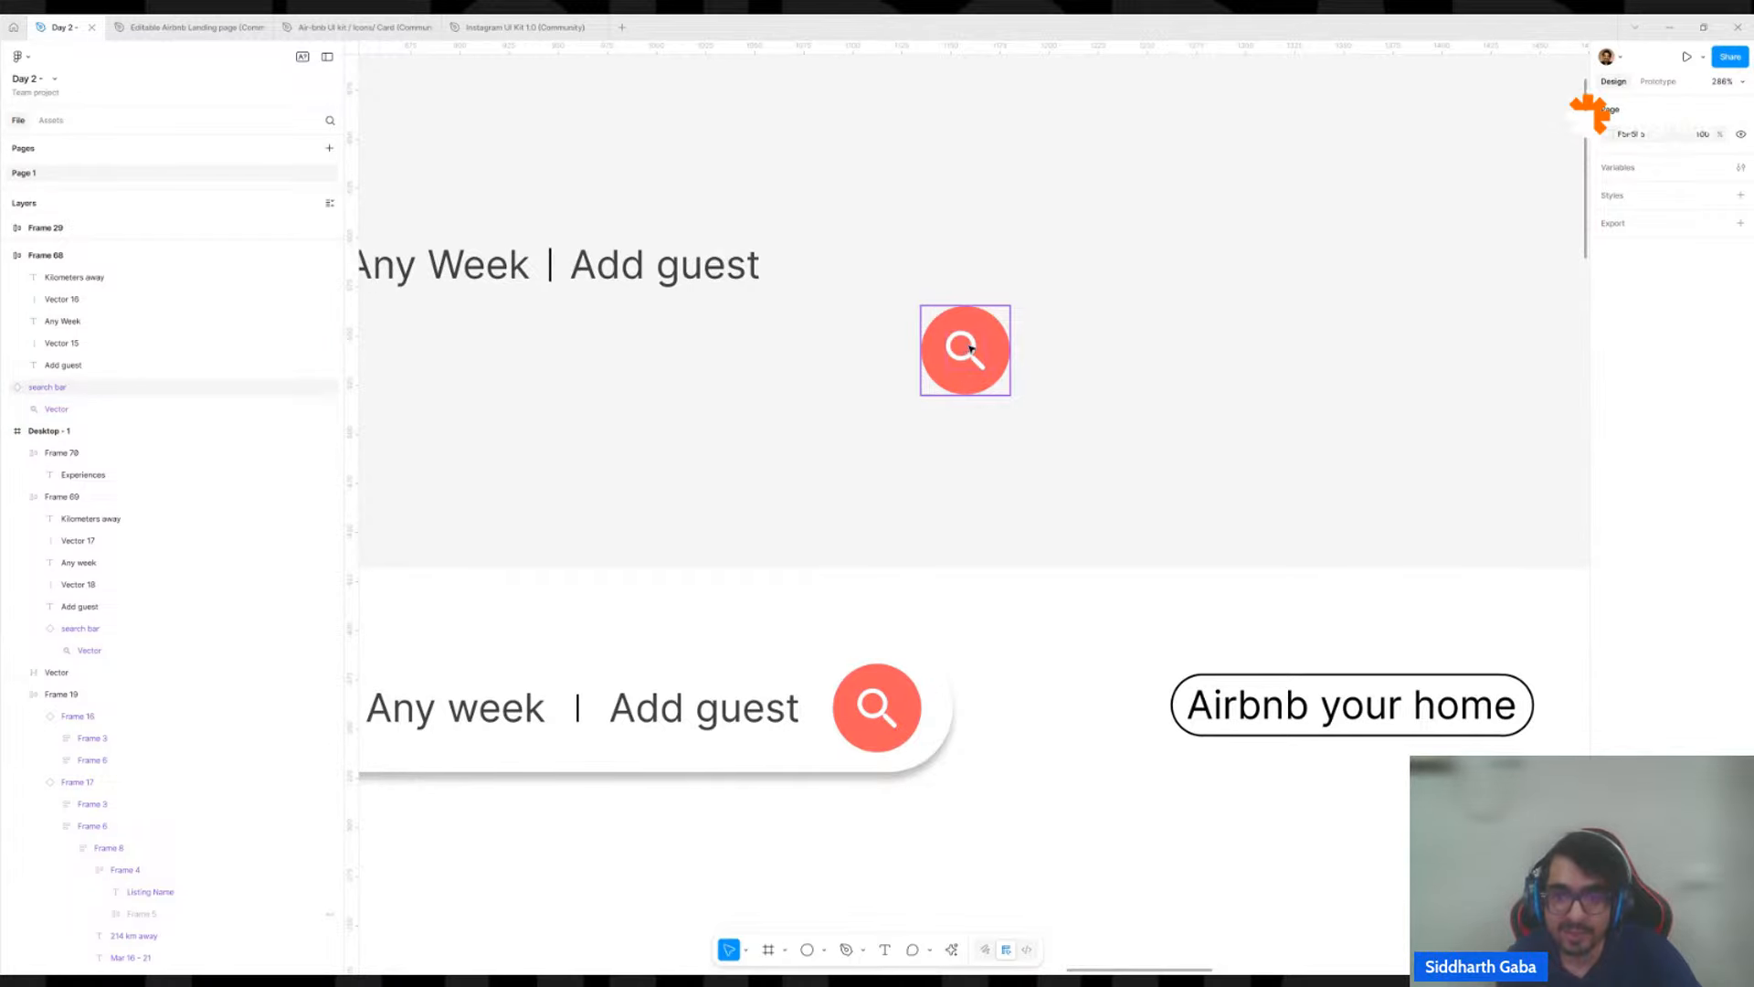
double_click(970, 348)
left_click_drag(1248, 331, 920, 399)
scroll(918, 402, "up", 5)
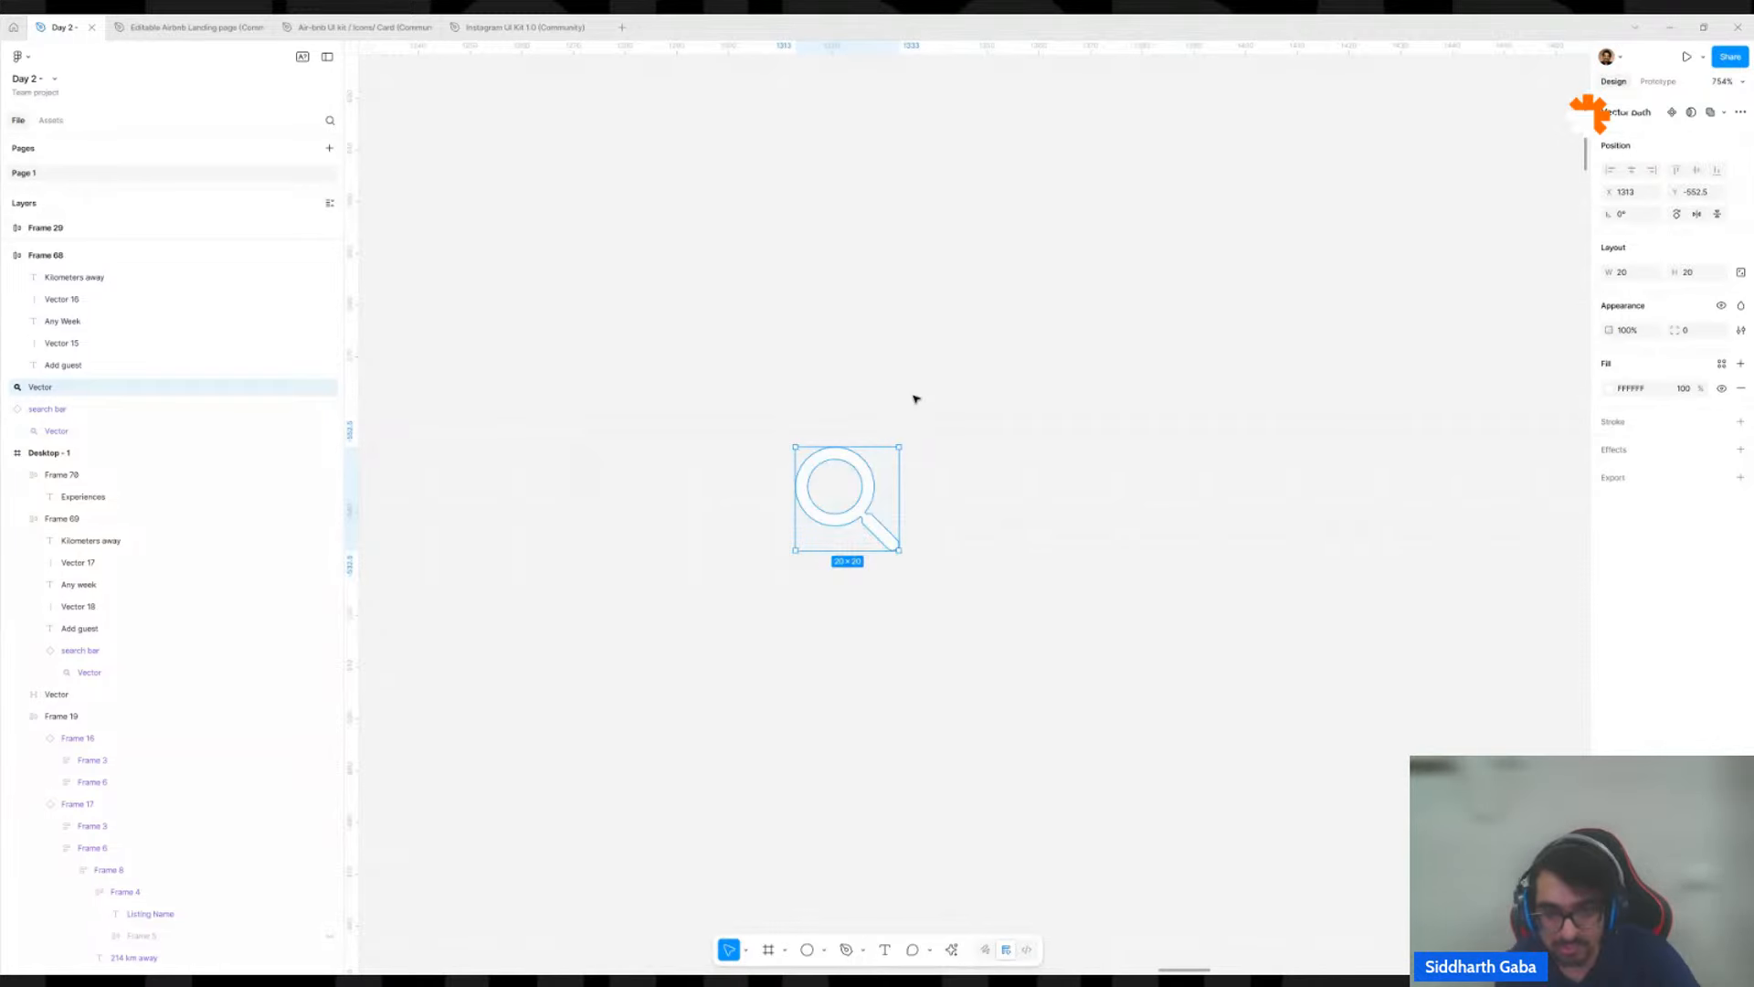
Wrap the loose magnifier vector in an auto layout frame with a fixed width and height of 40.
key("shift+a")
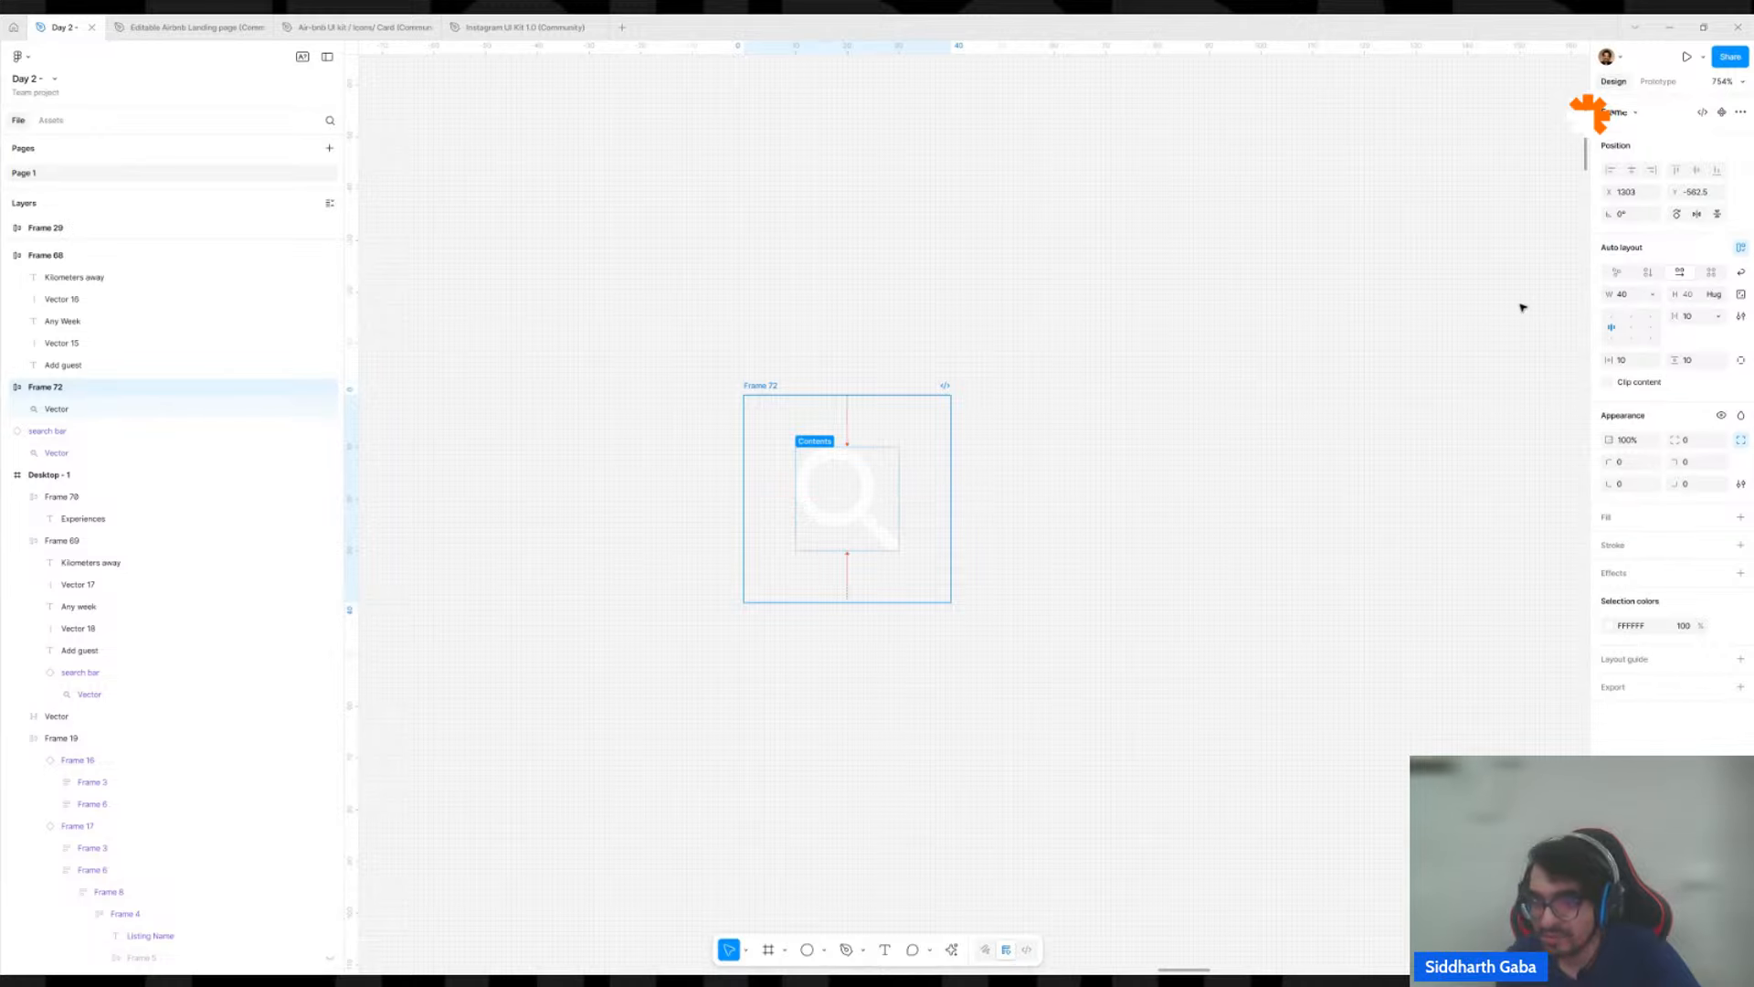
scroll(1188, 473, "down", 5)
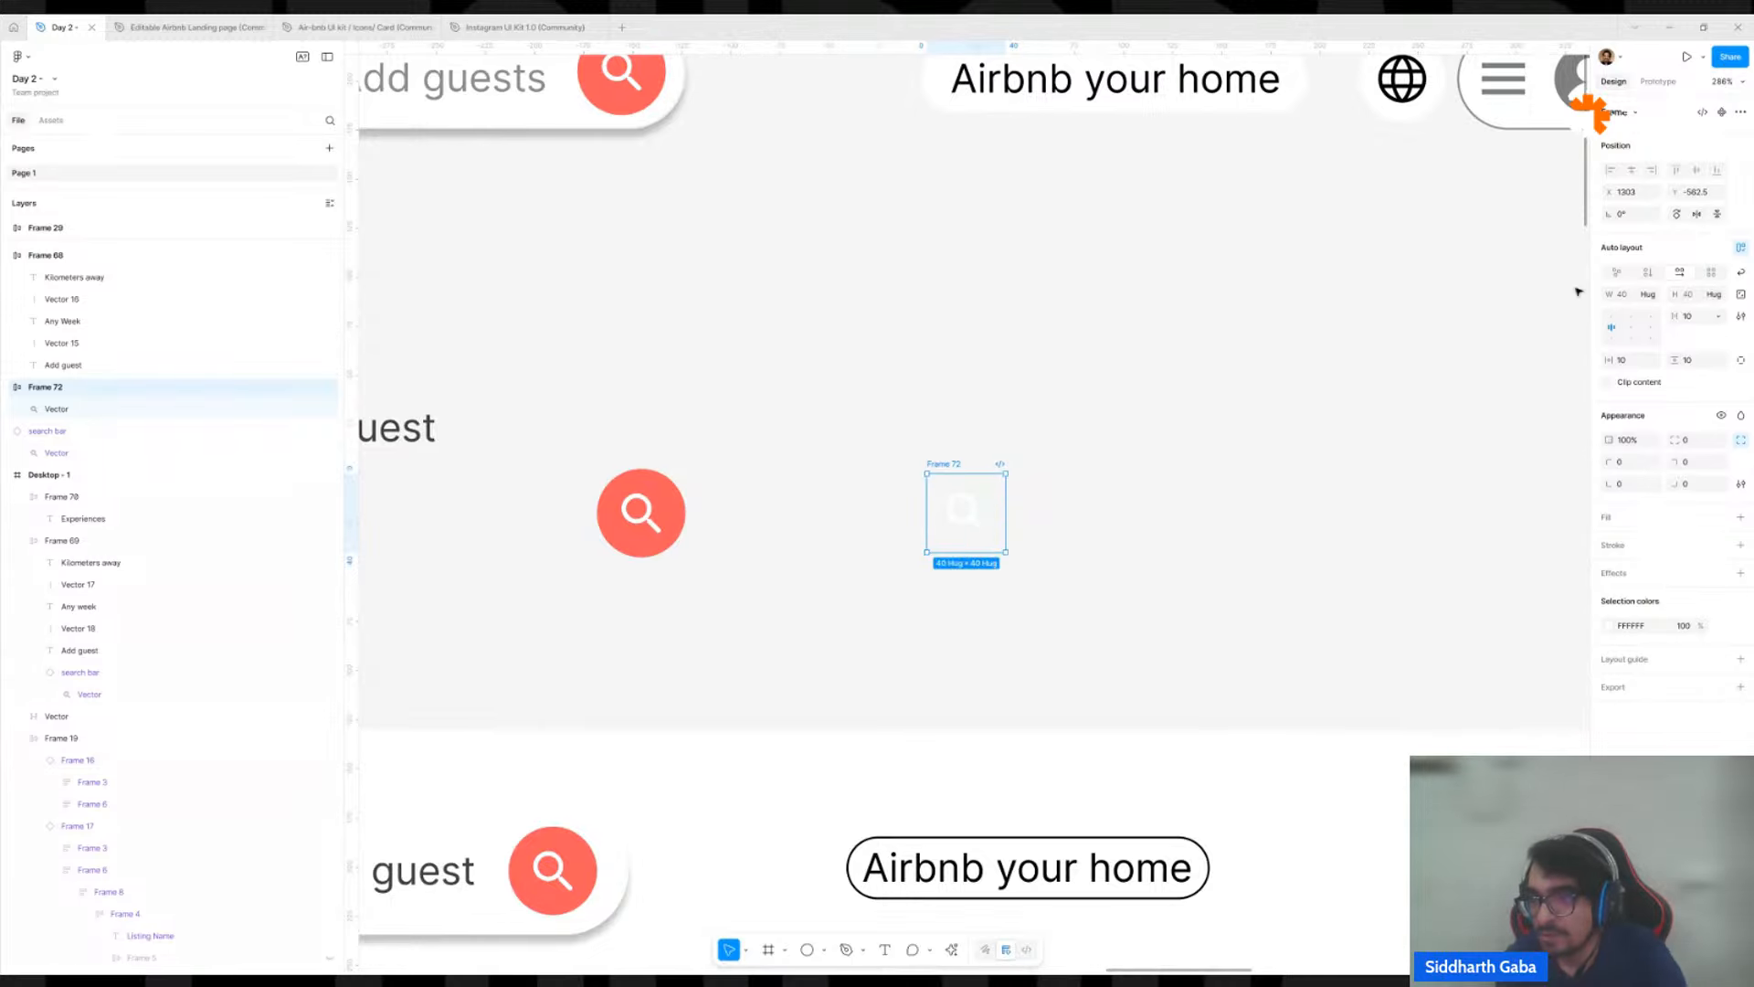
left_click(1652, 294)
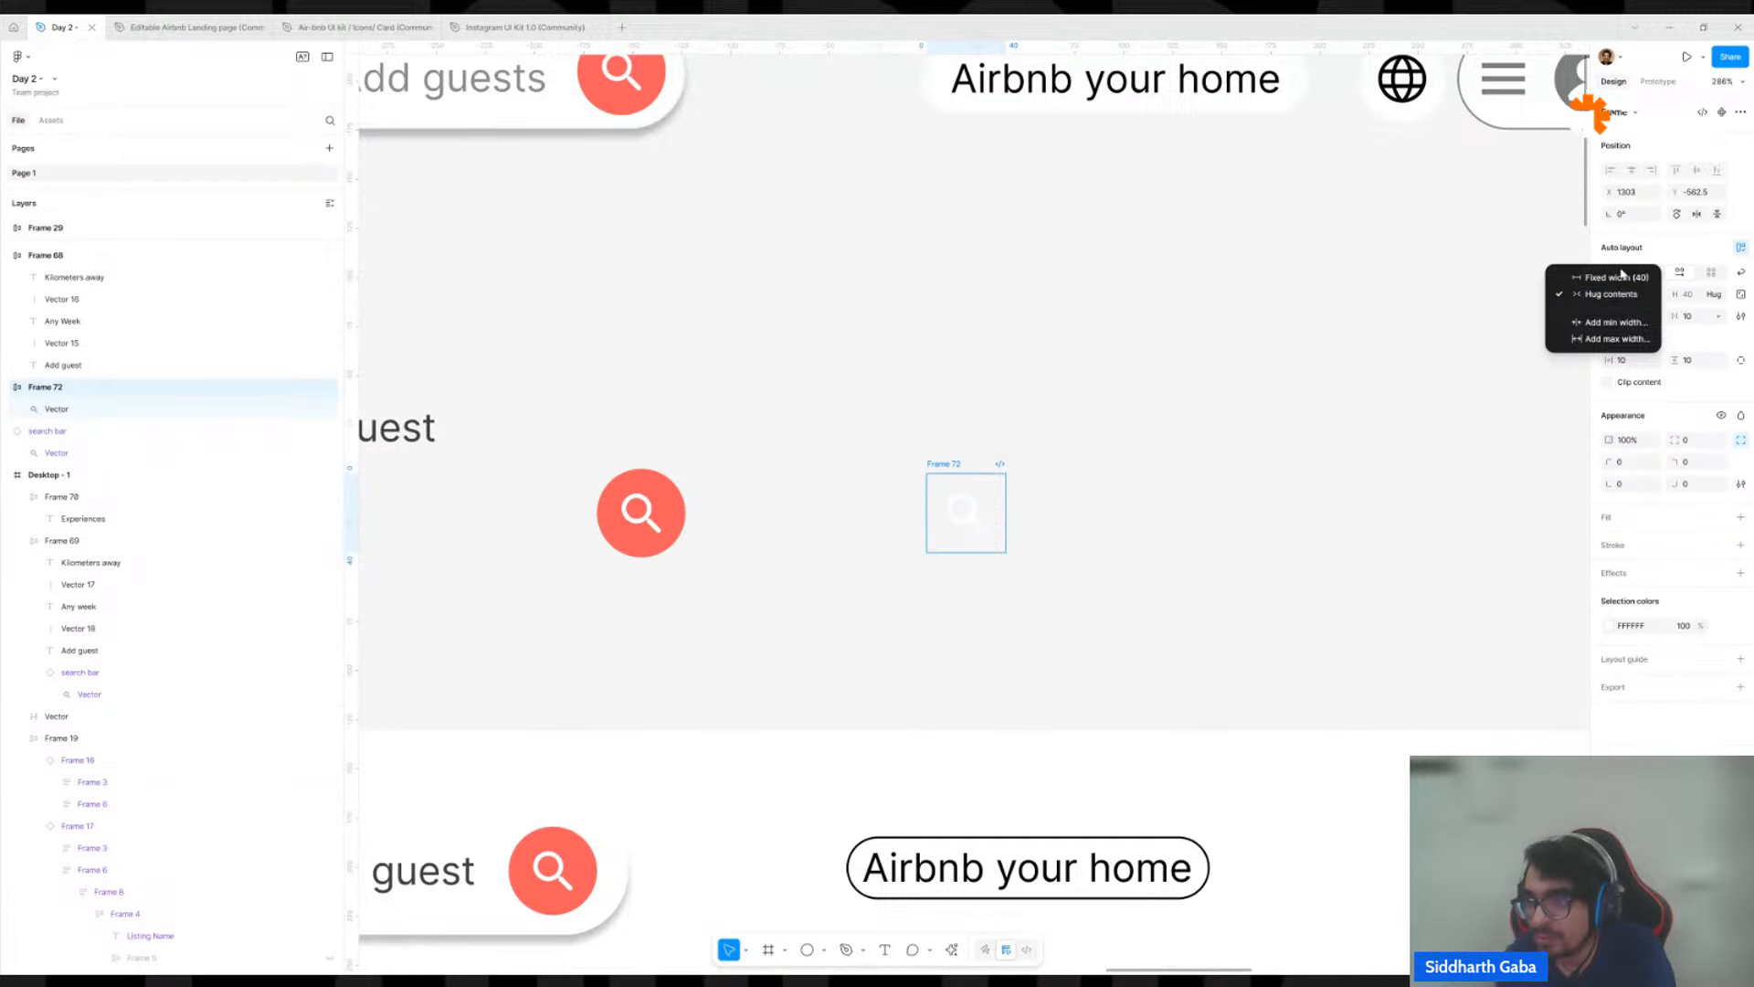
left_click(1613, 277)
left_click(1719, 294)
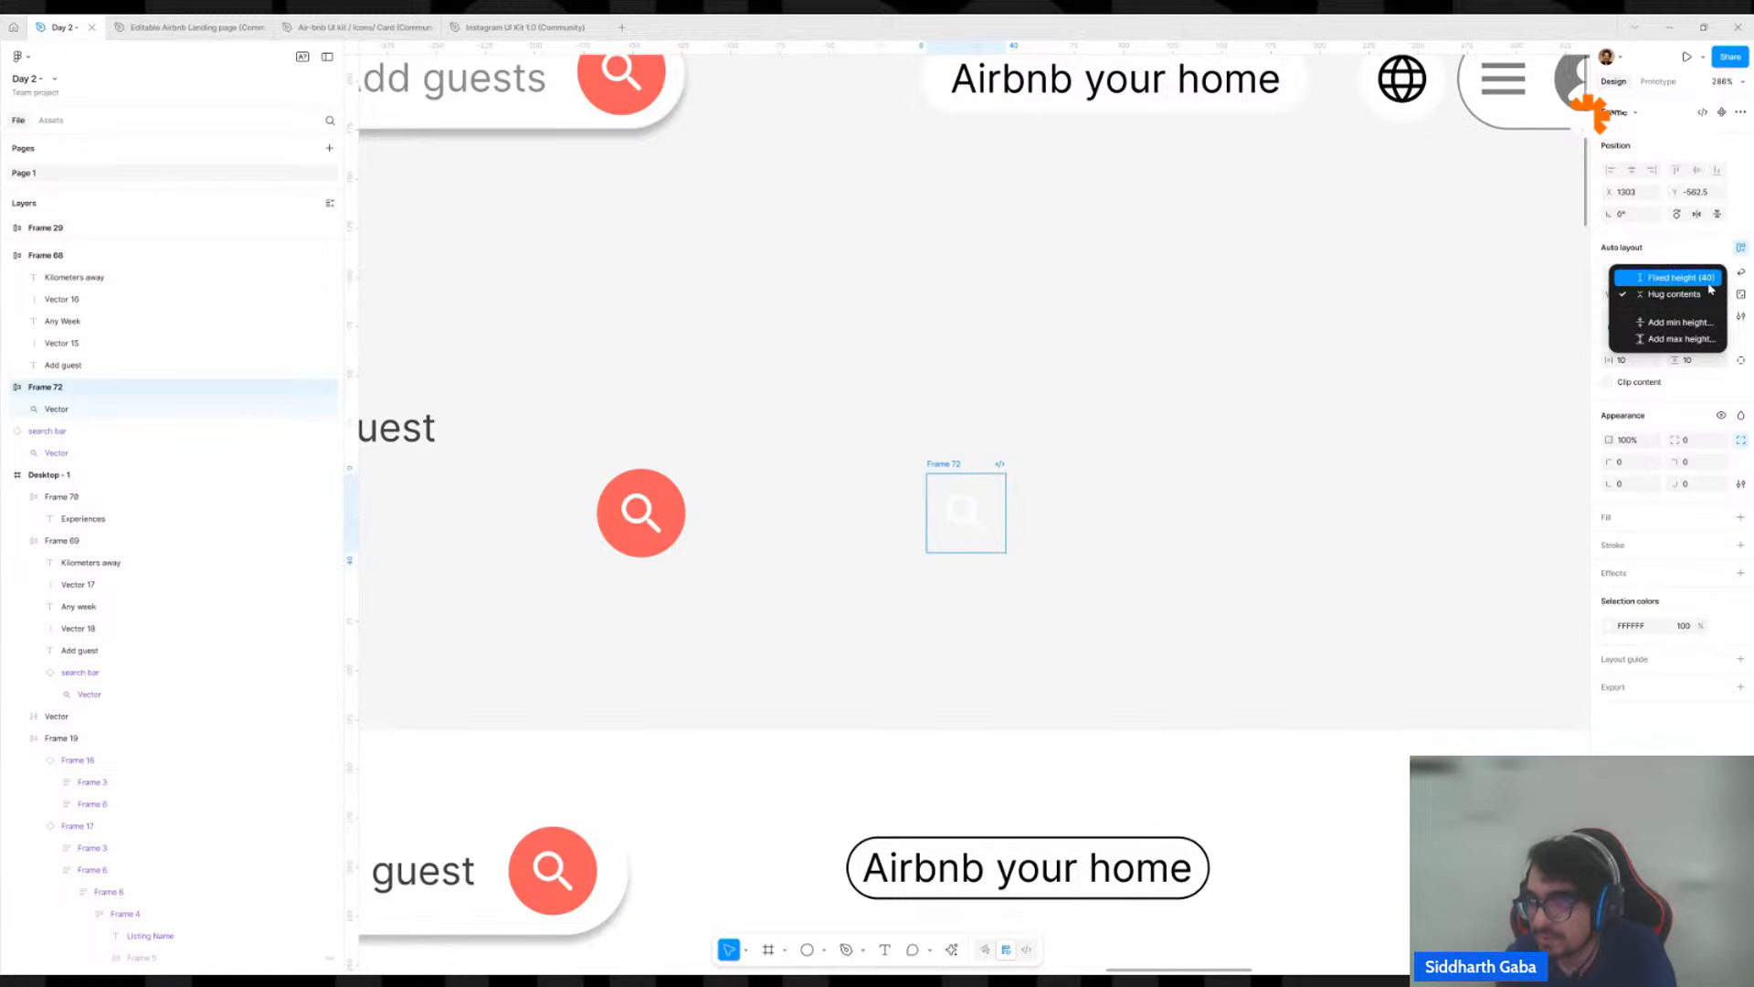
left_click(1650, 276)
left_click(1641, 299)
type("40")
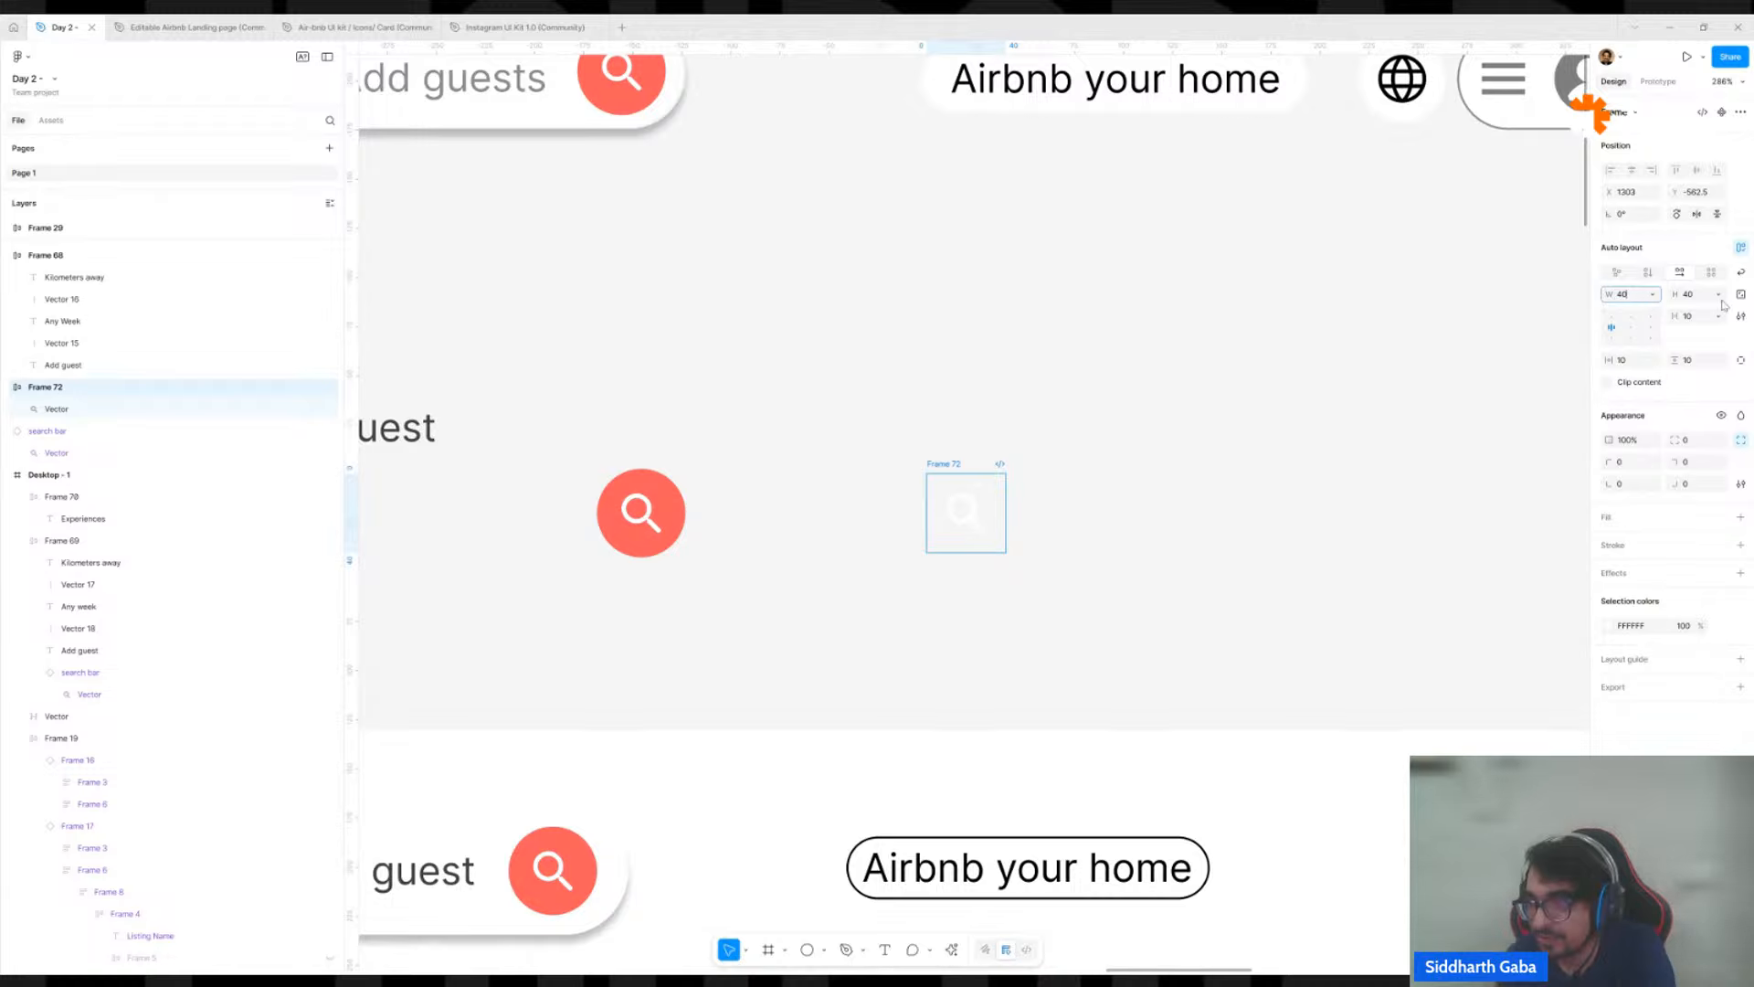
left_click(1704, 294)
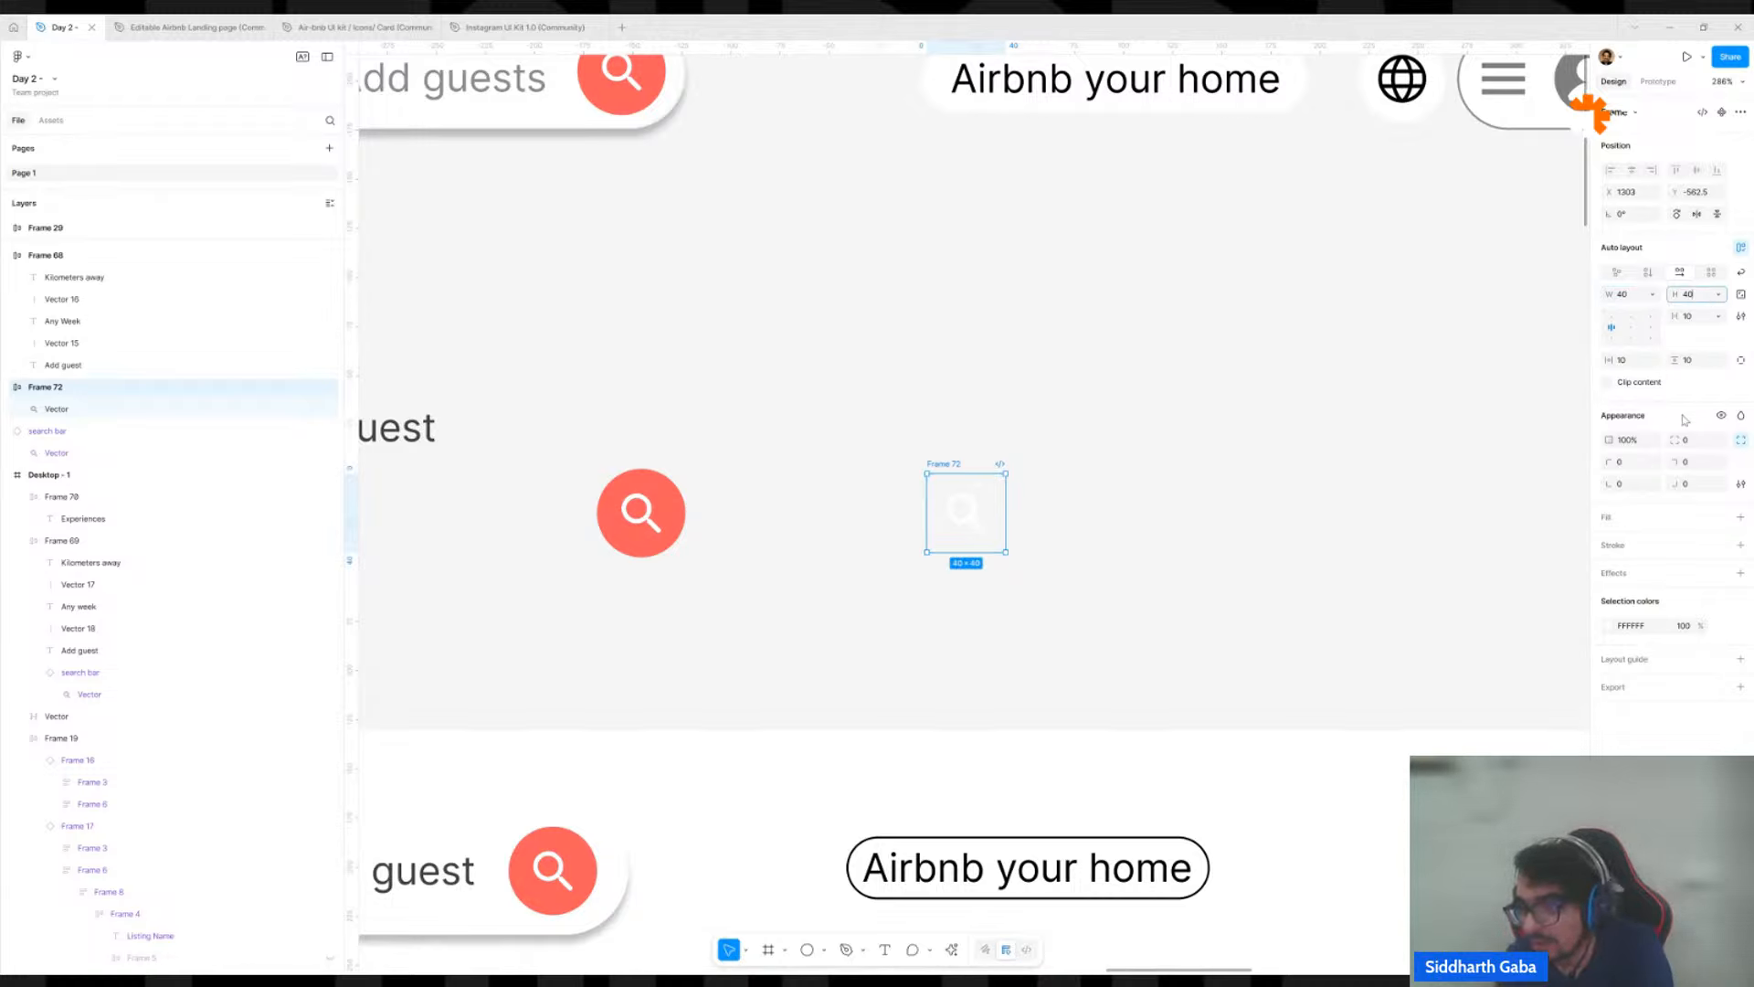
Give the magnifier frame a corner radius of 360 and the coral FF5A5F fill sampled from the existing search button.
left_click(1687, 437)
type("360")
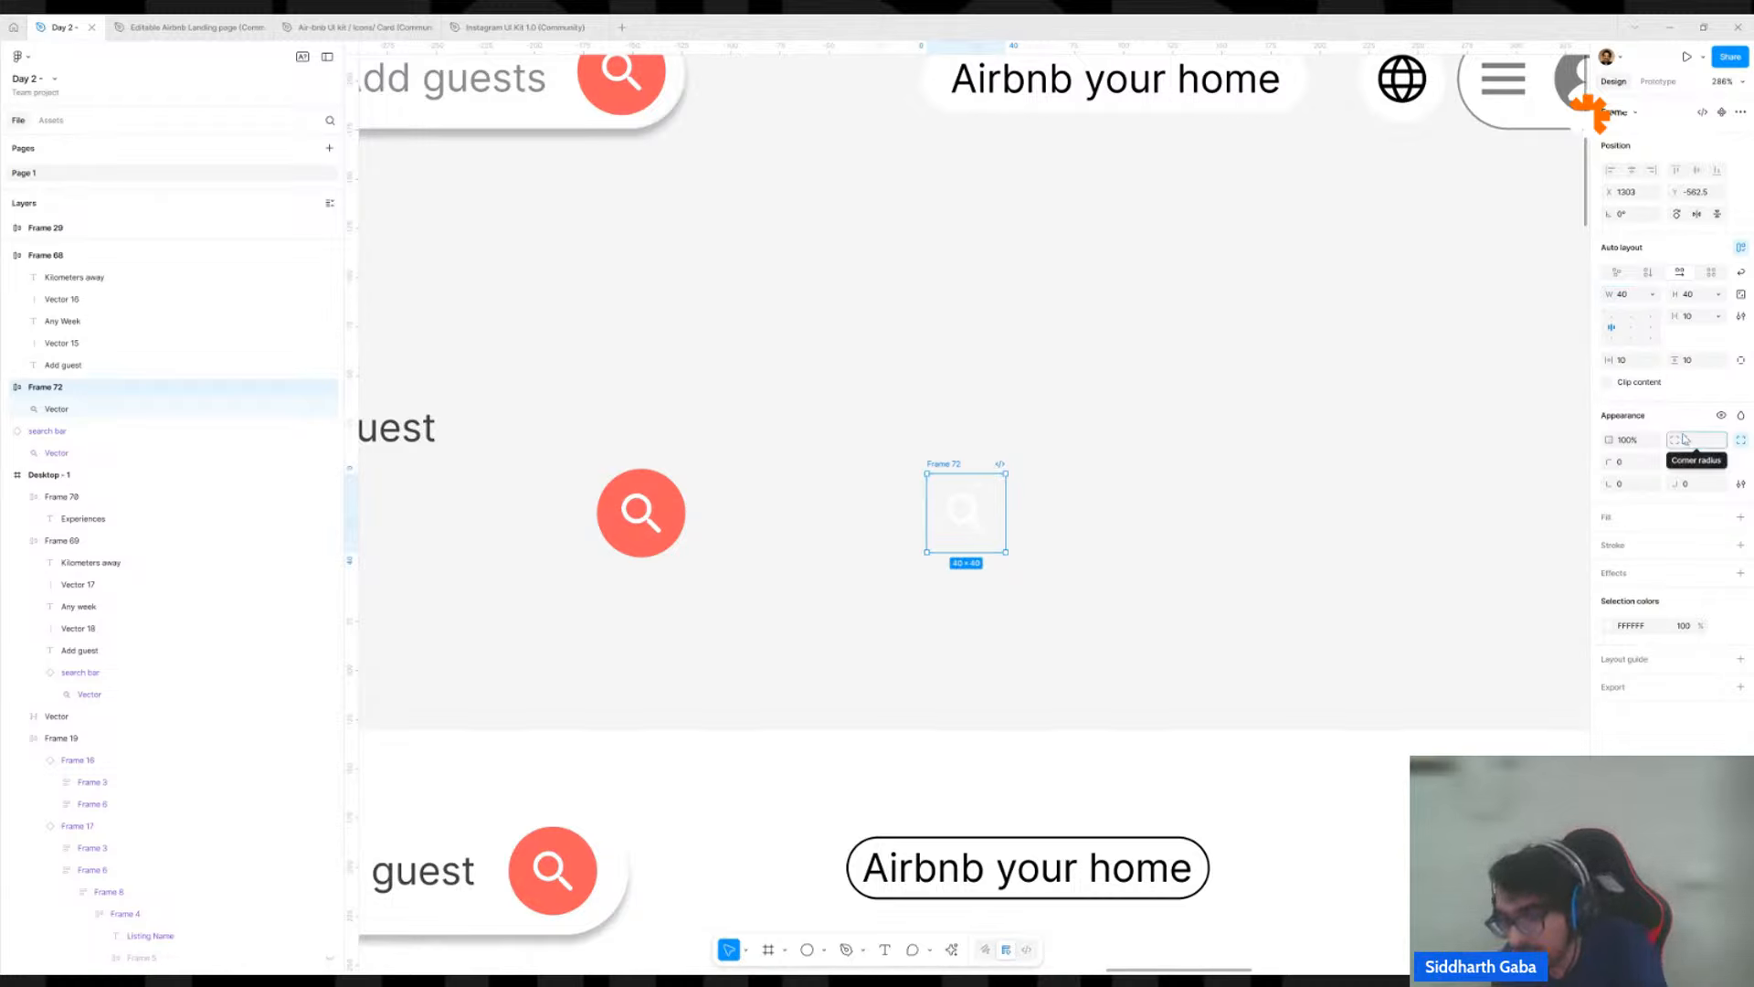
key("Return")
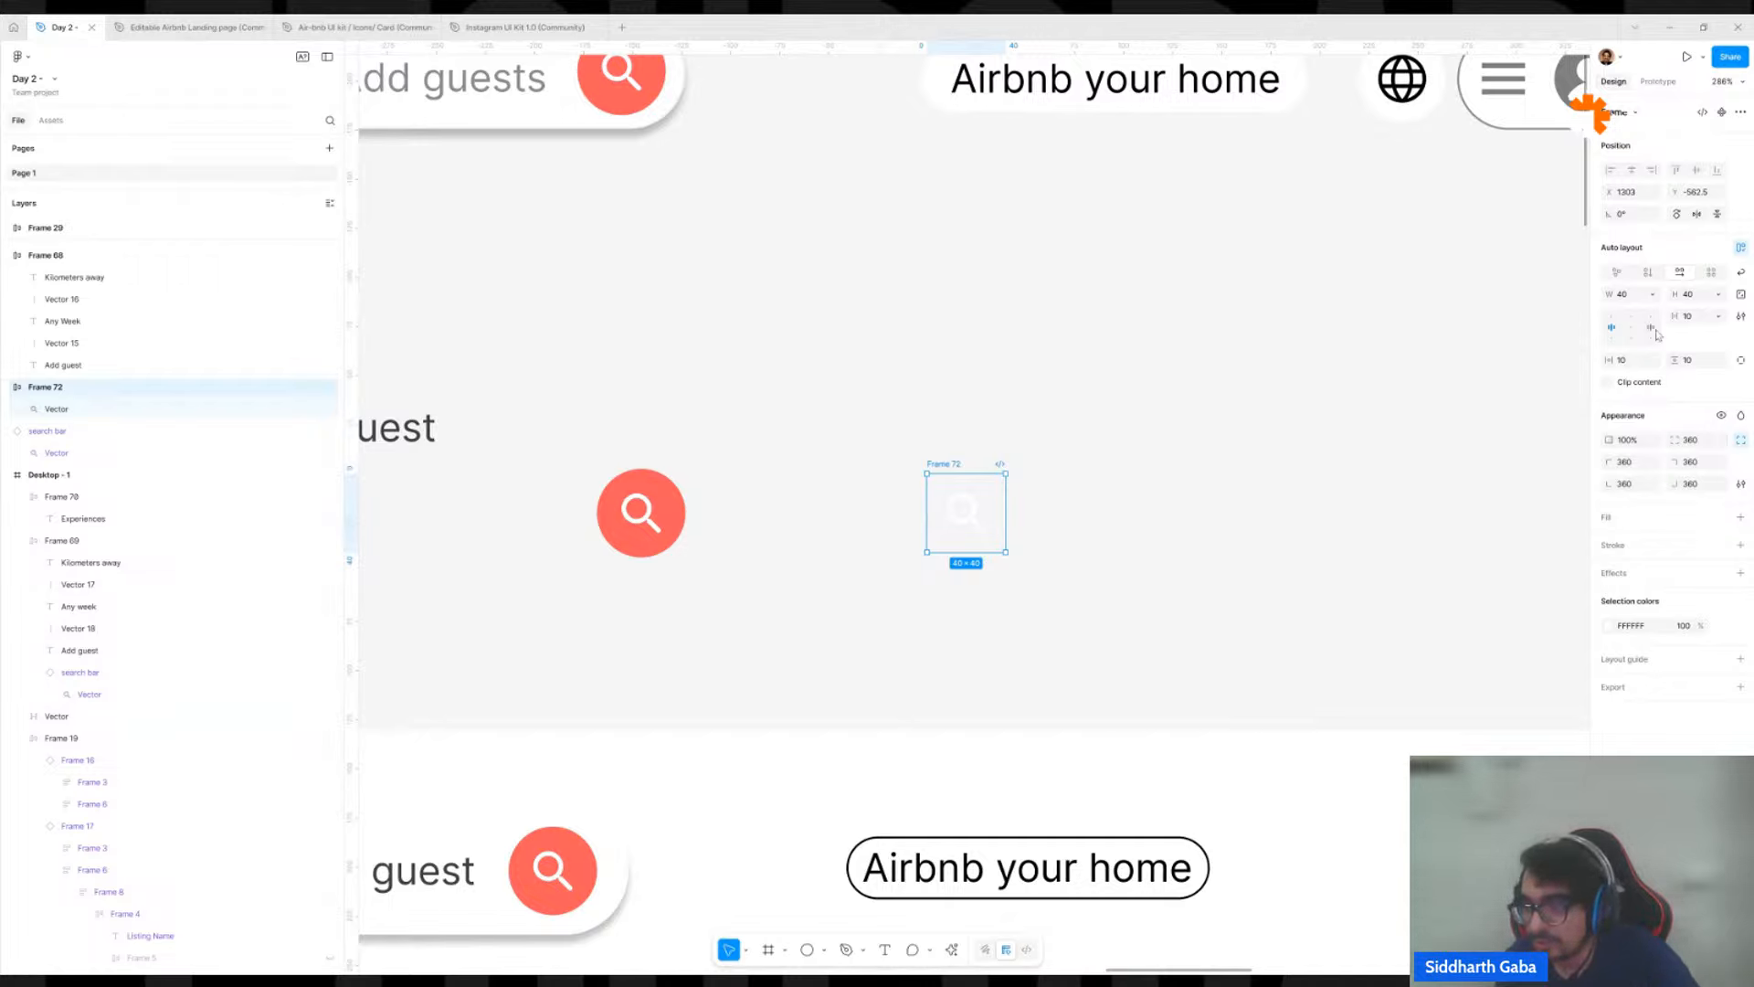
left_click(1740, 518)
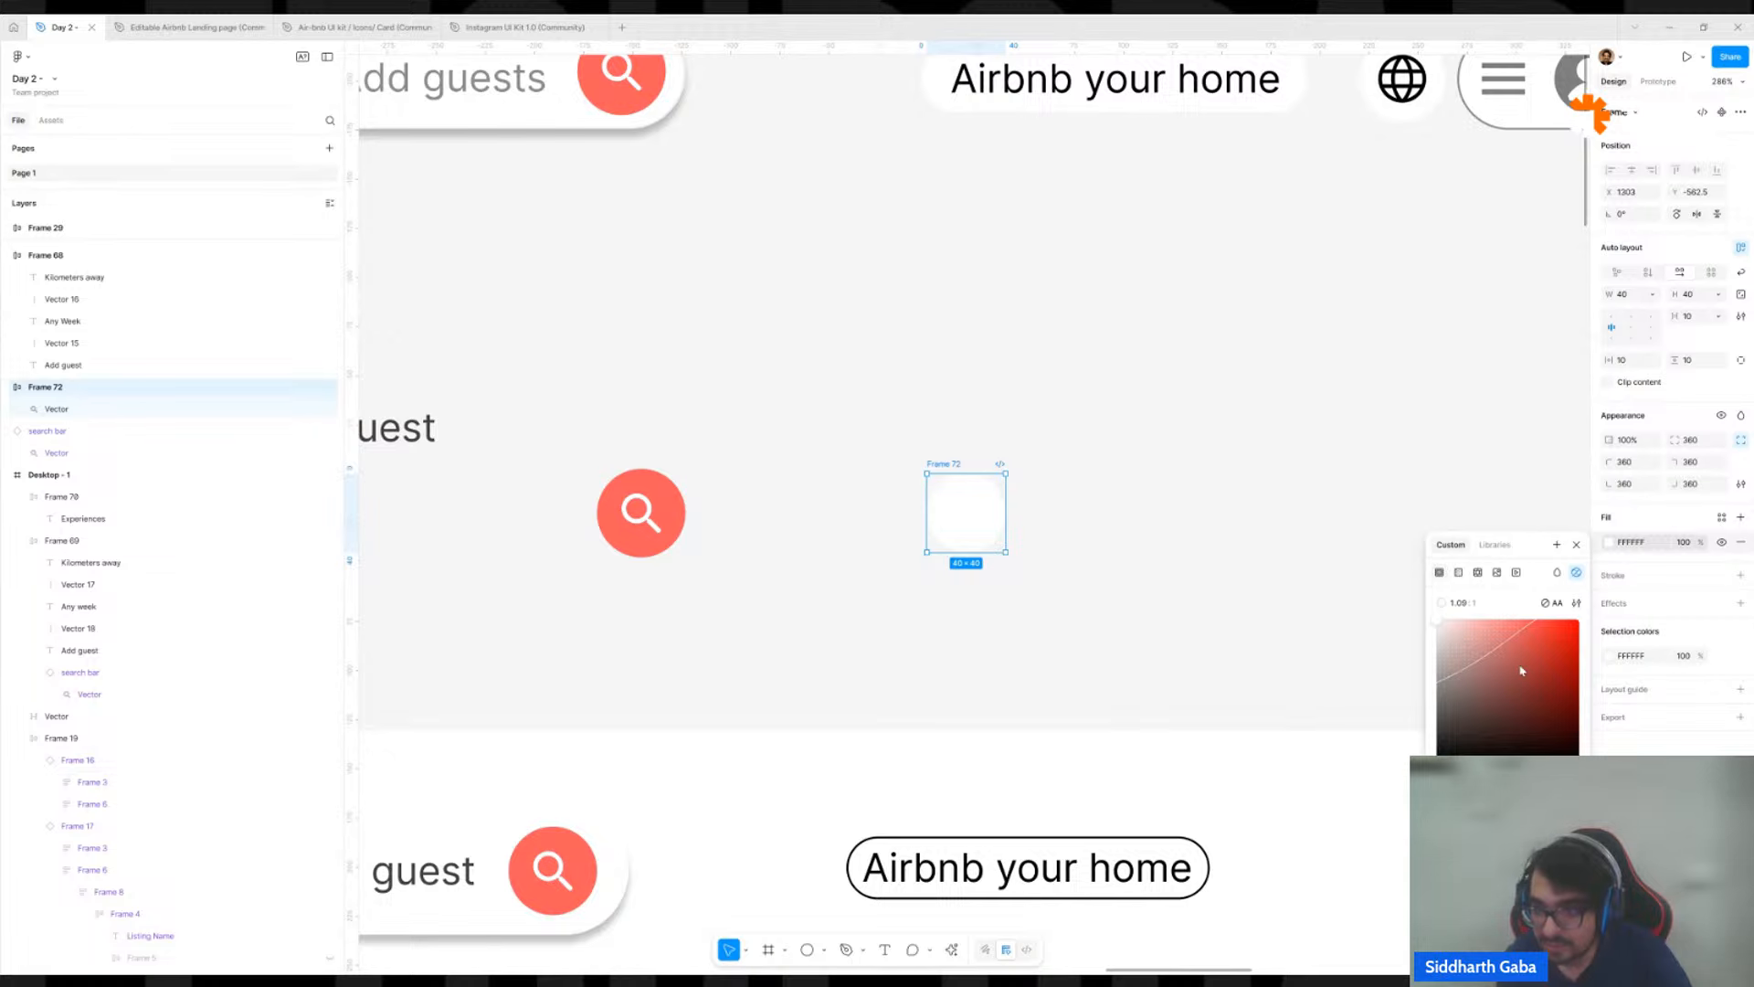
left_click_drag(1531, 659, 1610, 623)
key("i")
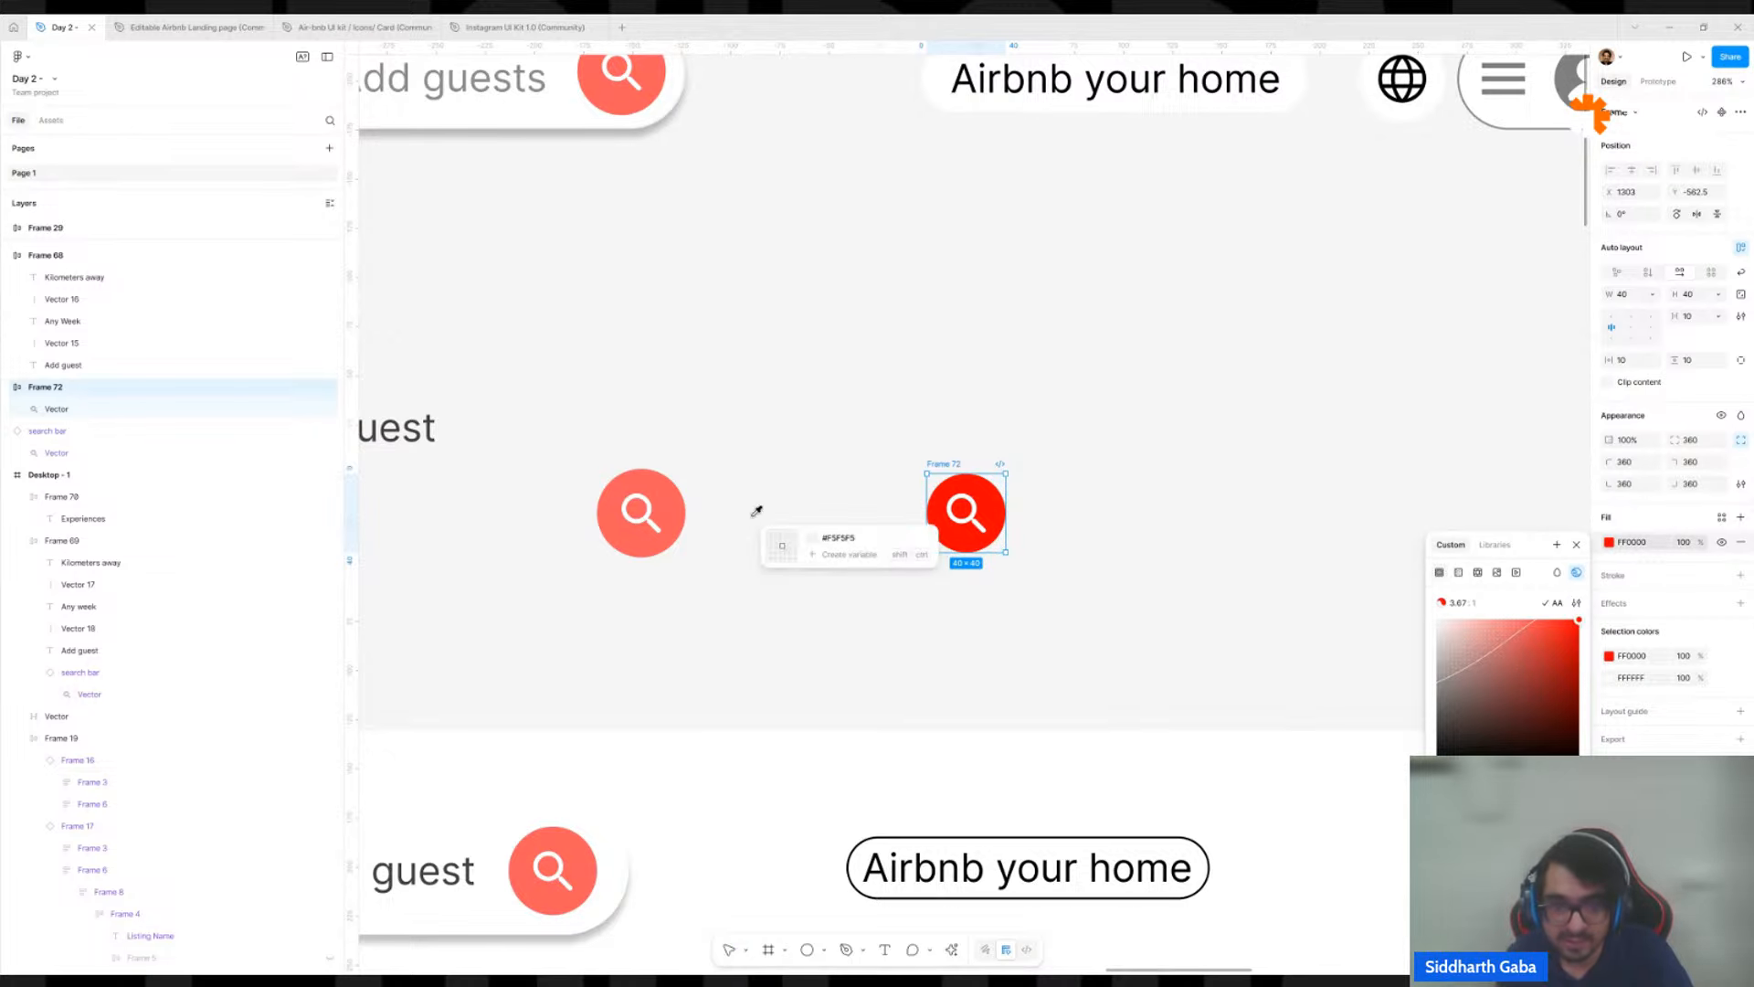
left_click(639, 513)
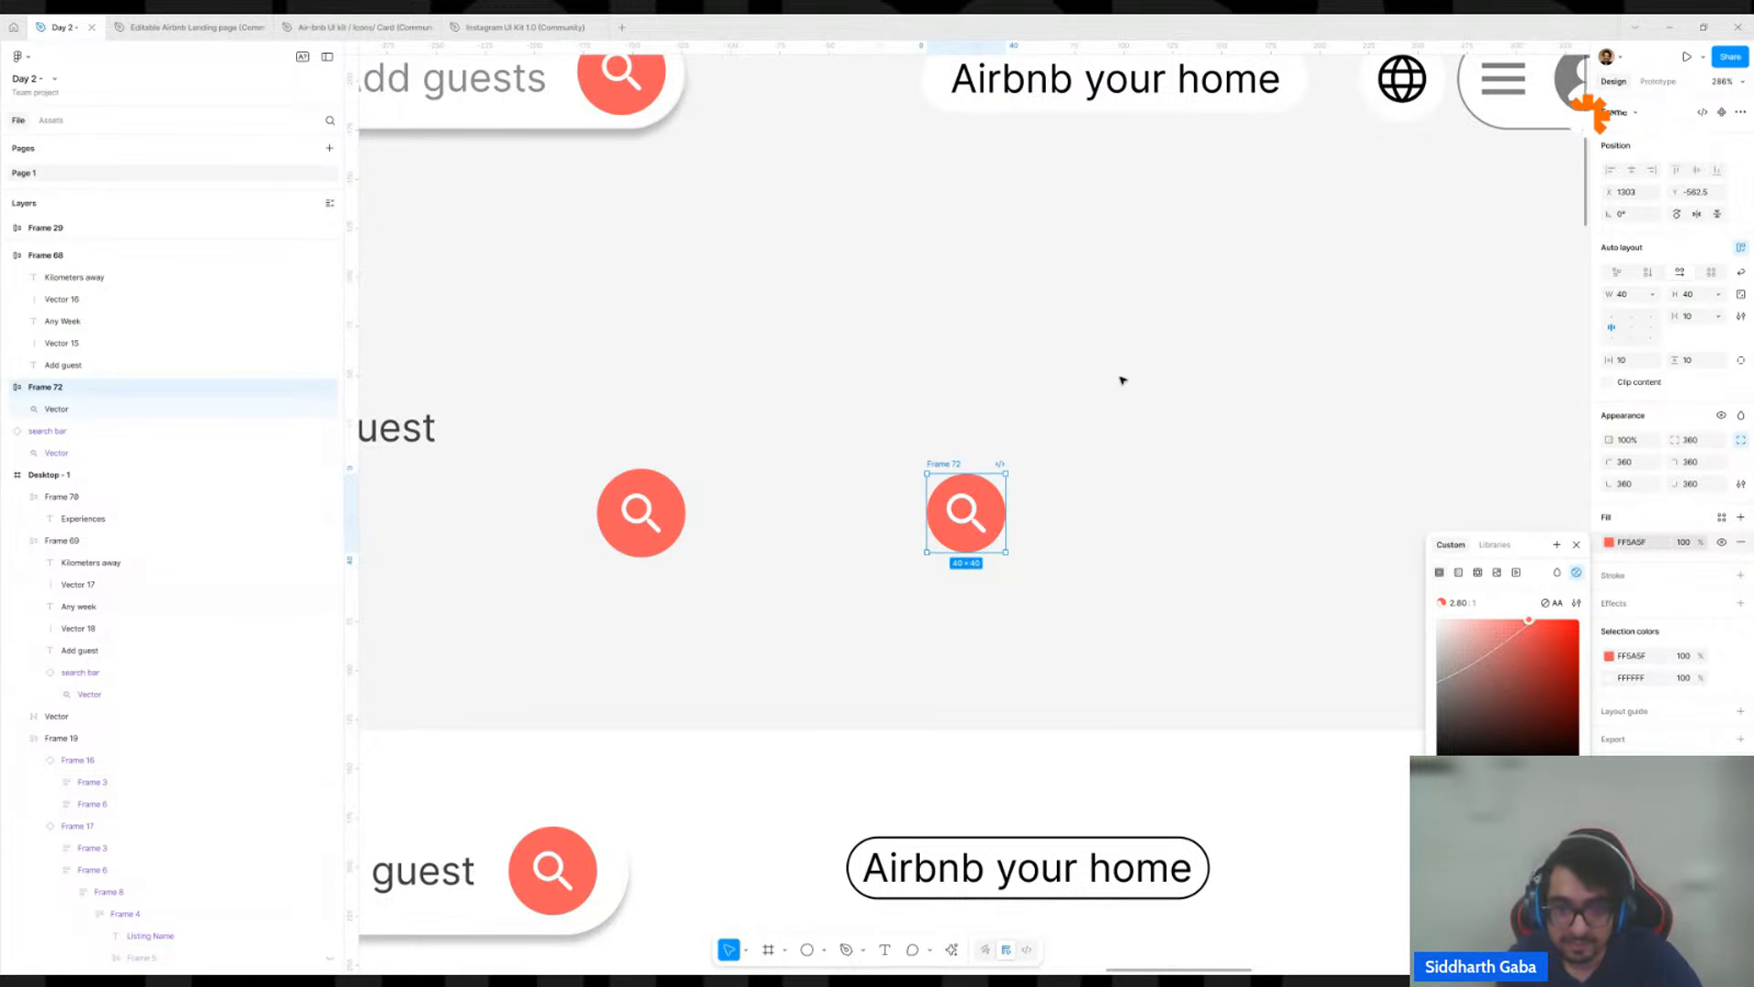
left_click(959, 410)
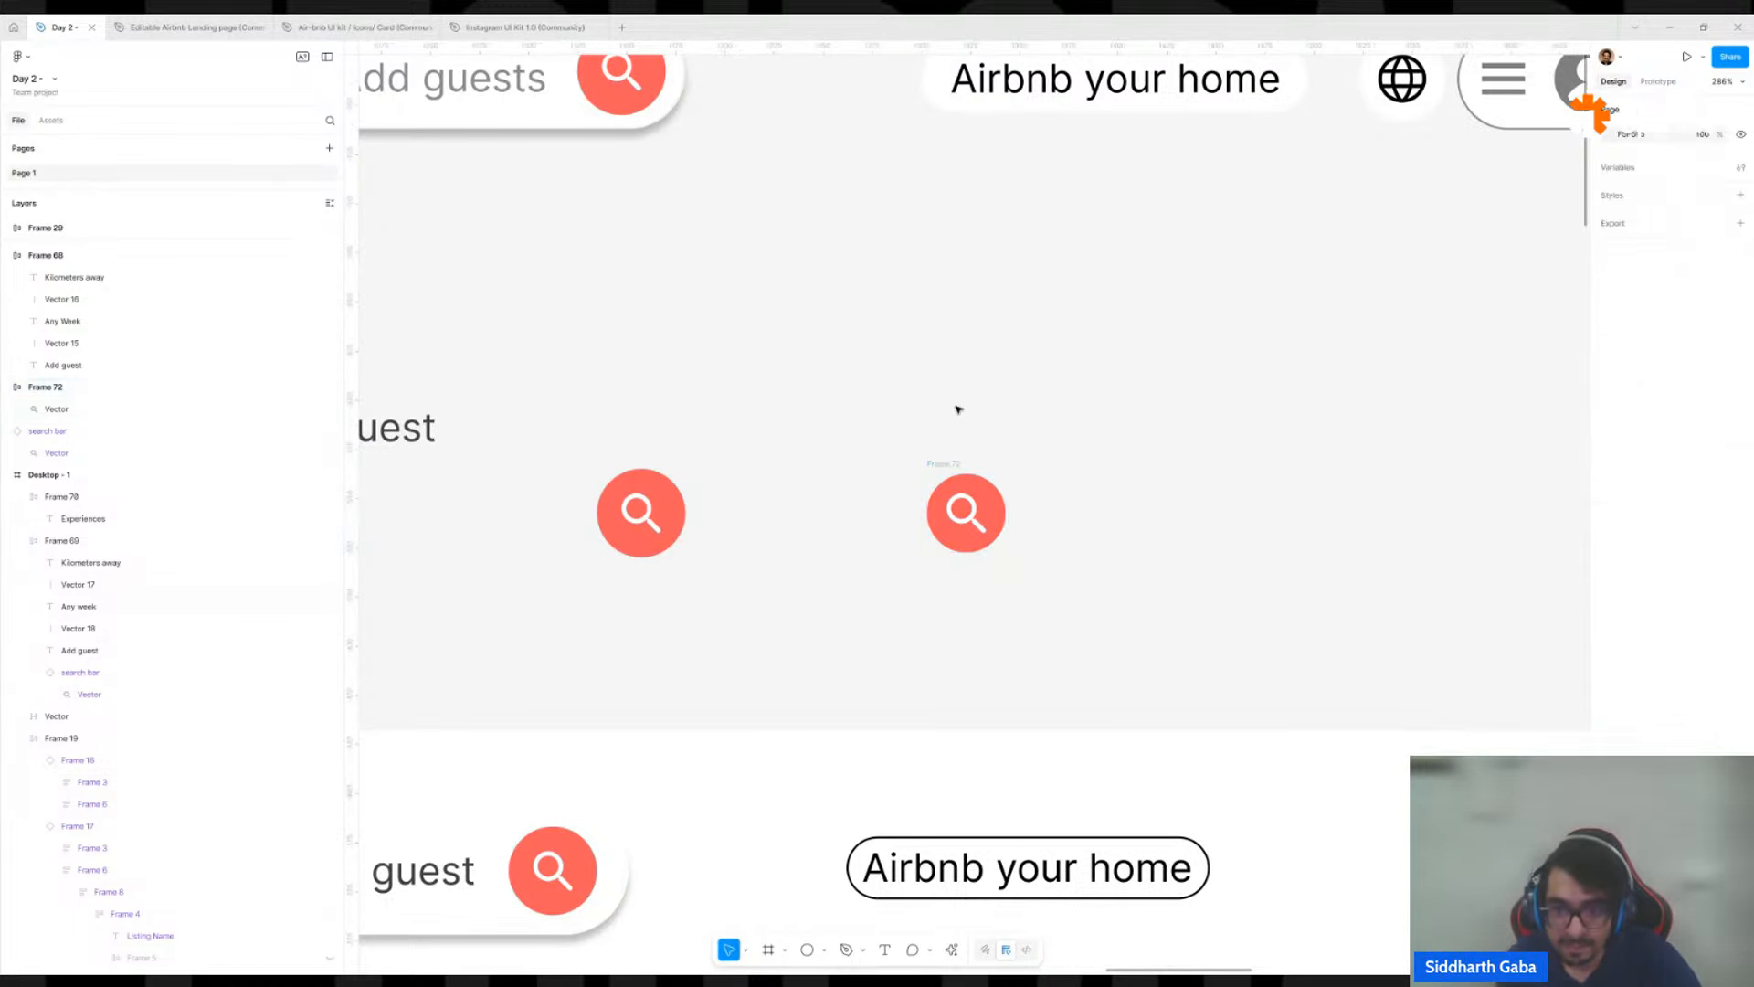
Replace the search button in the desktop header's search bar with the rebuilt 40 × 40 one, moving the old button onto the canvas.
left_click(949, 472)
scroll(1046, 423, "down", 3)
scroll(1462, 274, "down", 4)
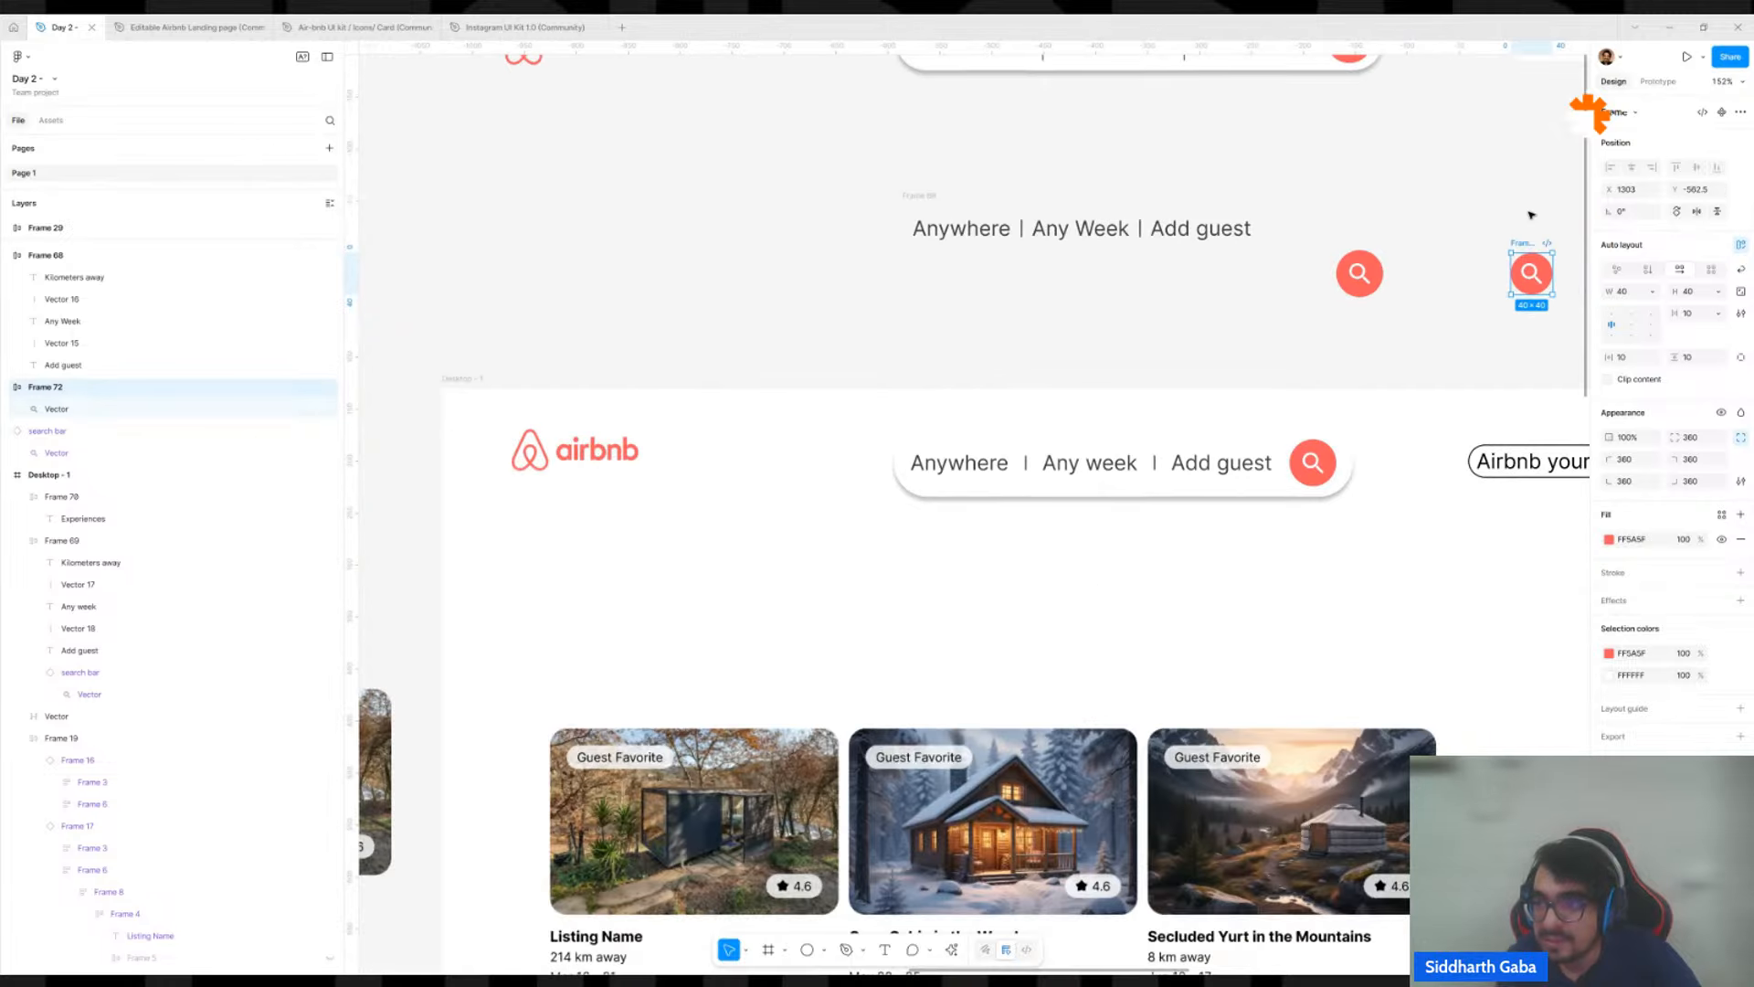
left_click_drag(1532, 272, 1415, 318)
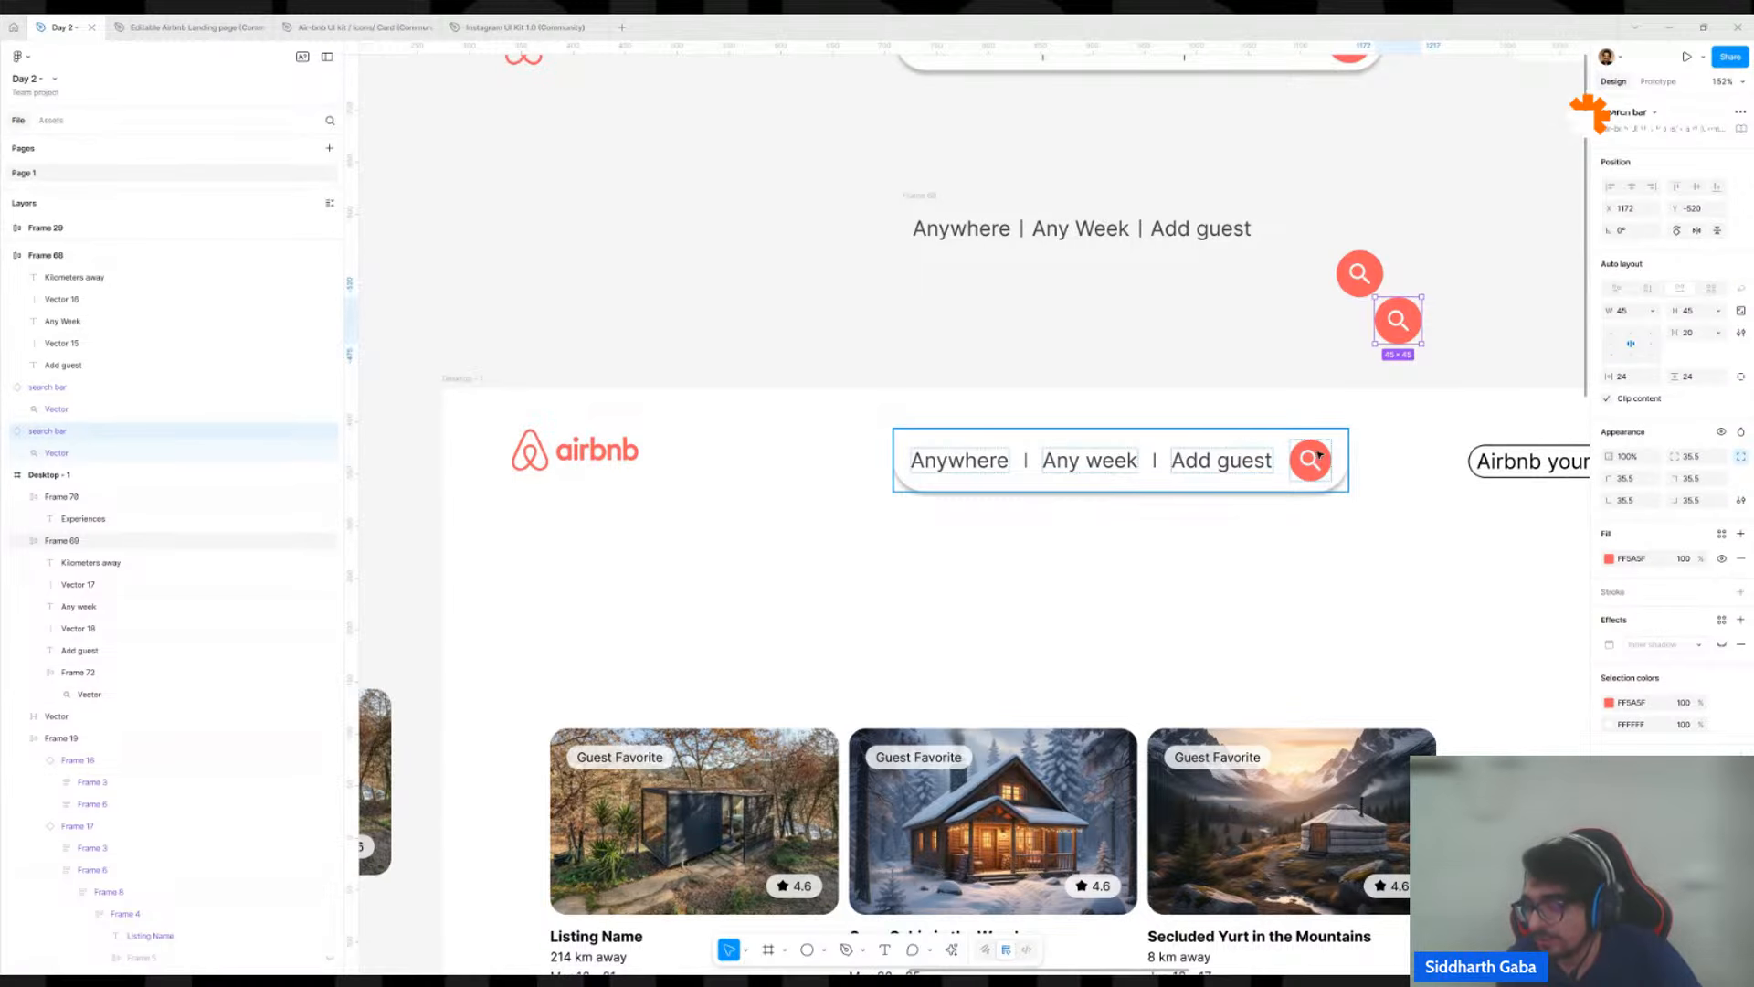
left_click(1304, 479)
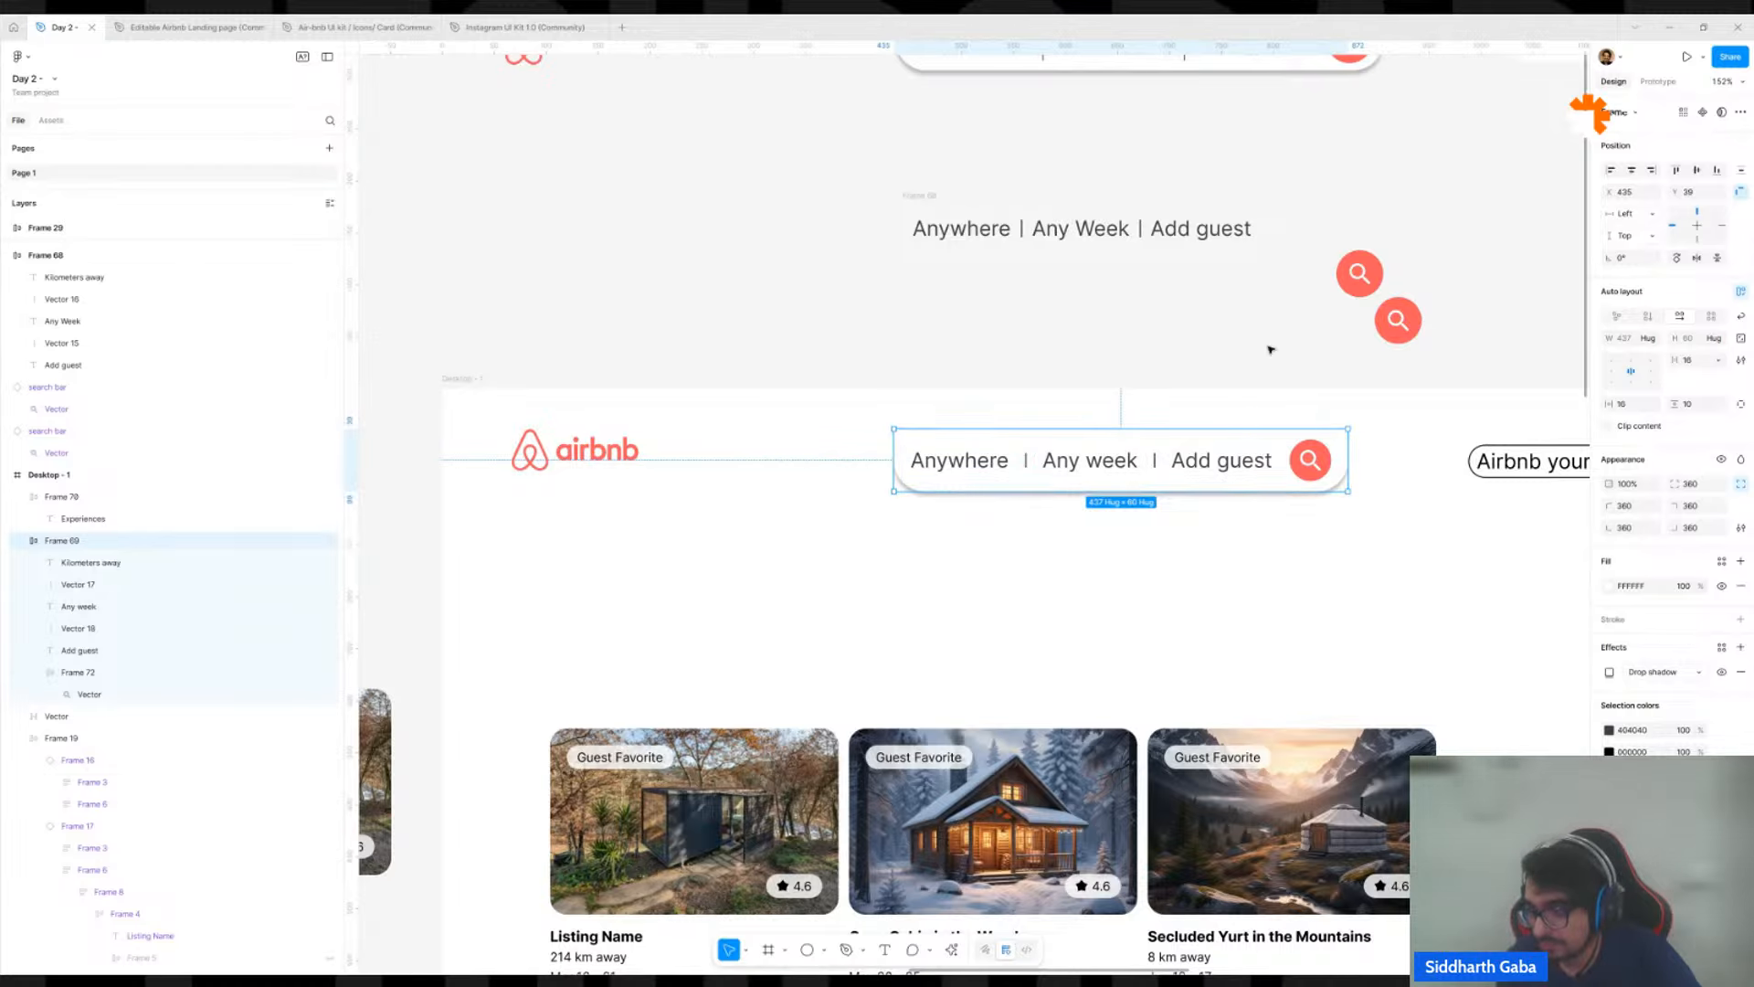
scroll(1271, 351, "down", 5)
scroll(1046, 482, "down", 6)
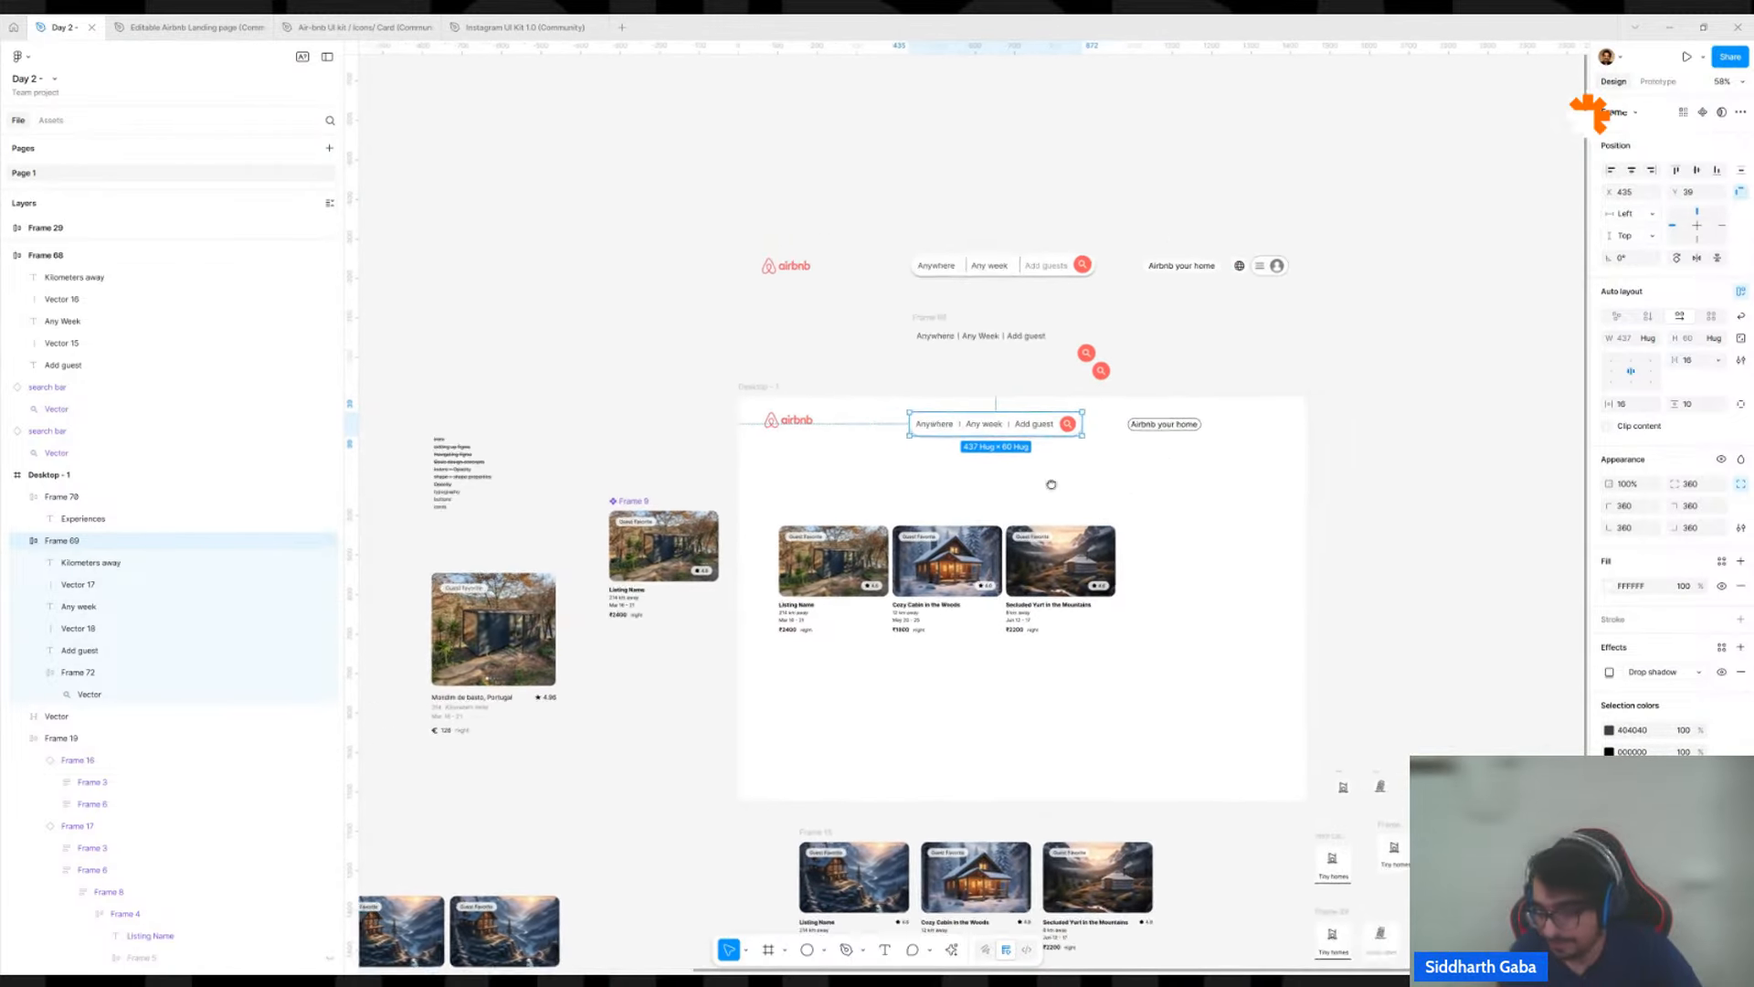
scroll(1035, 516, "up", 12)
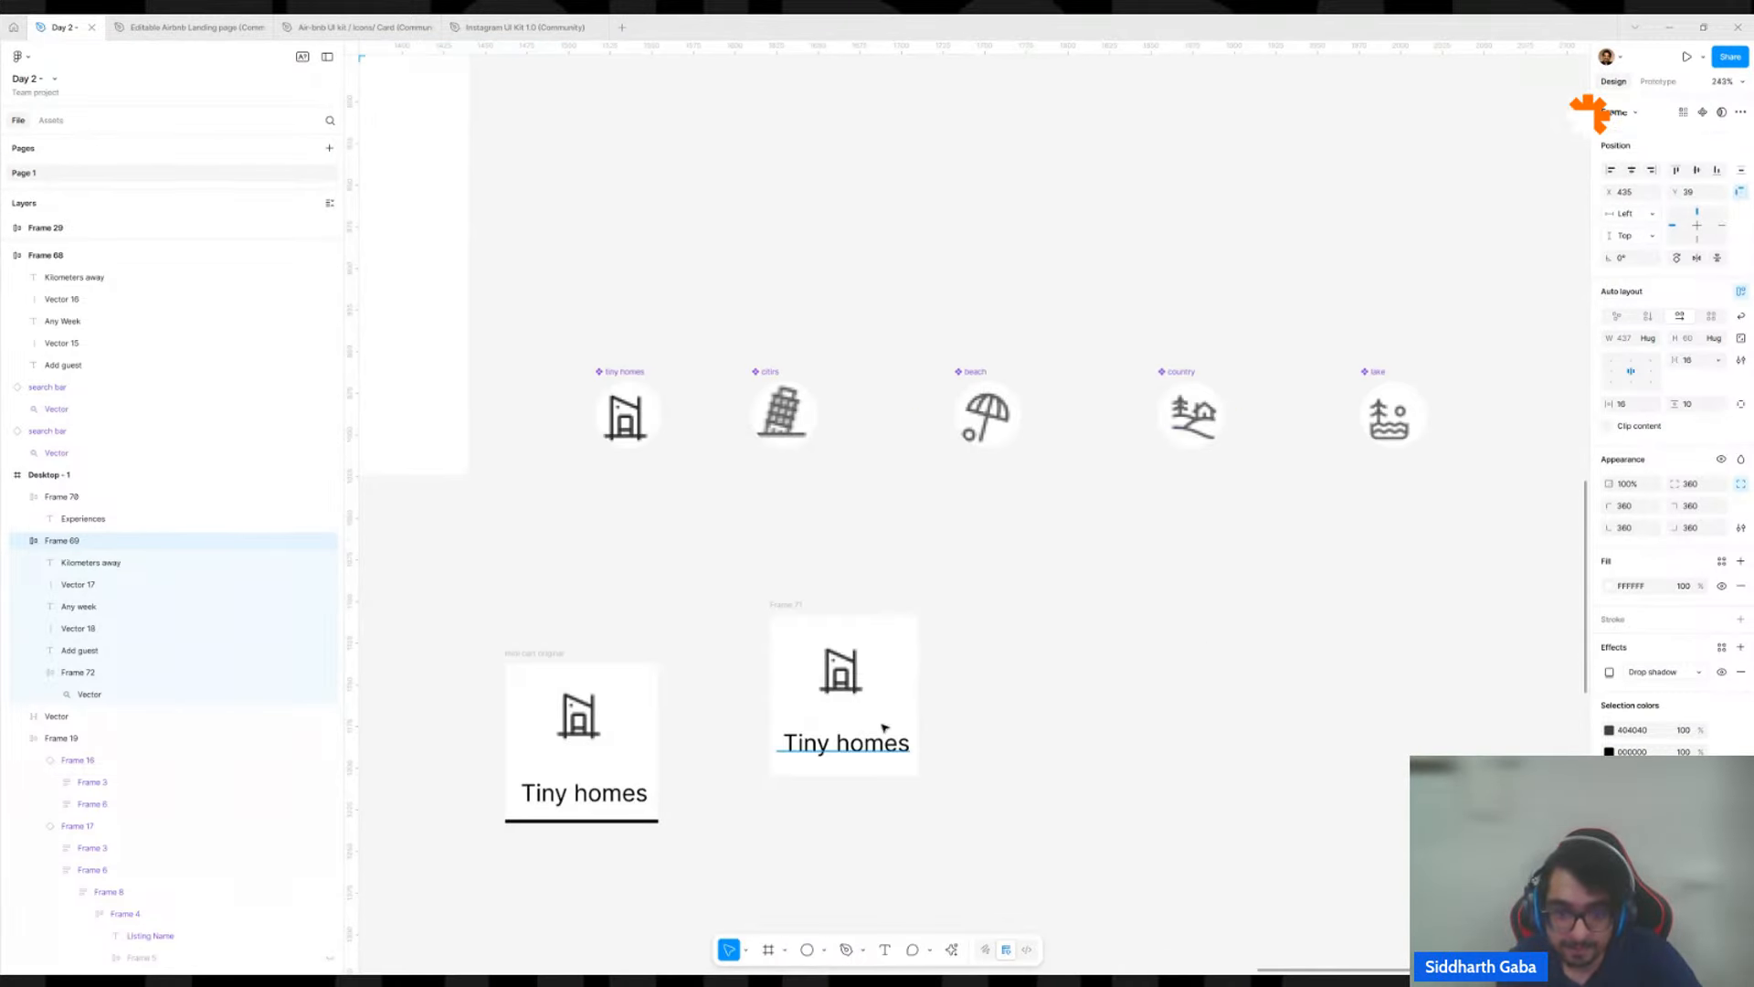
Turn the rebuilt Tiny homes card, Frame 71, into a component and move it onto the empty canvas beside the Secluded Yurt listing card.
left_click(888, 678)
left_click_drag(891, 681, 1081, 396)
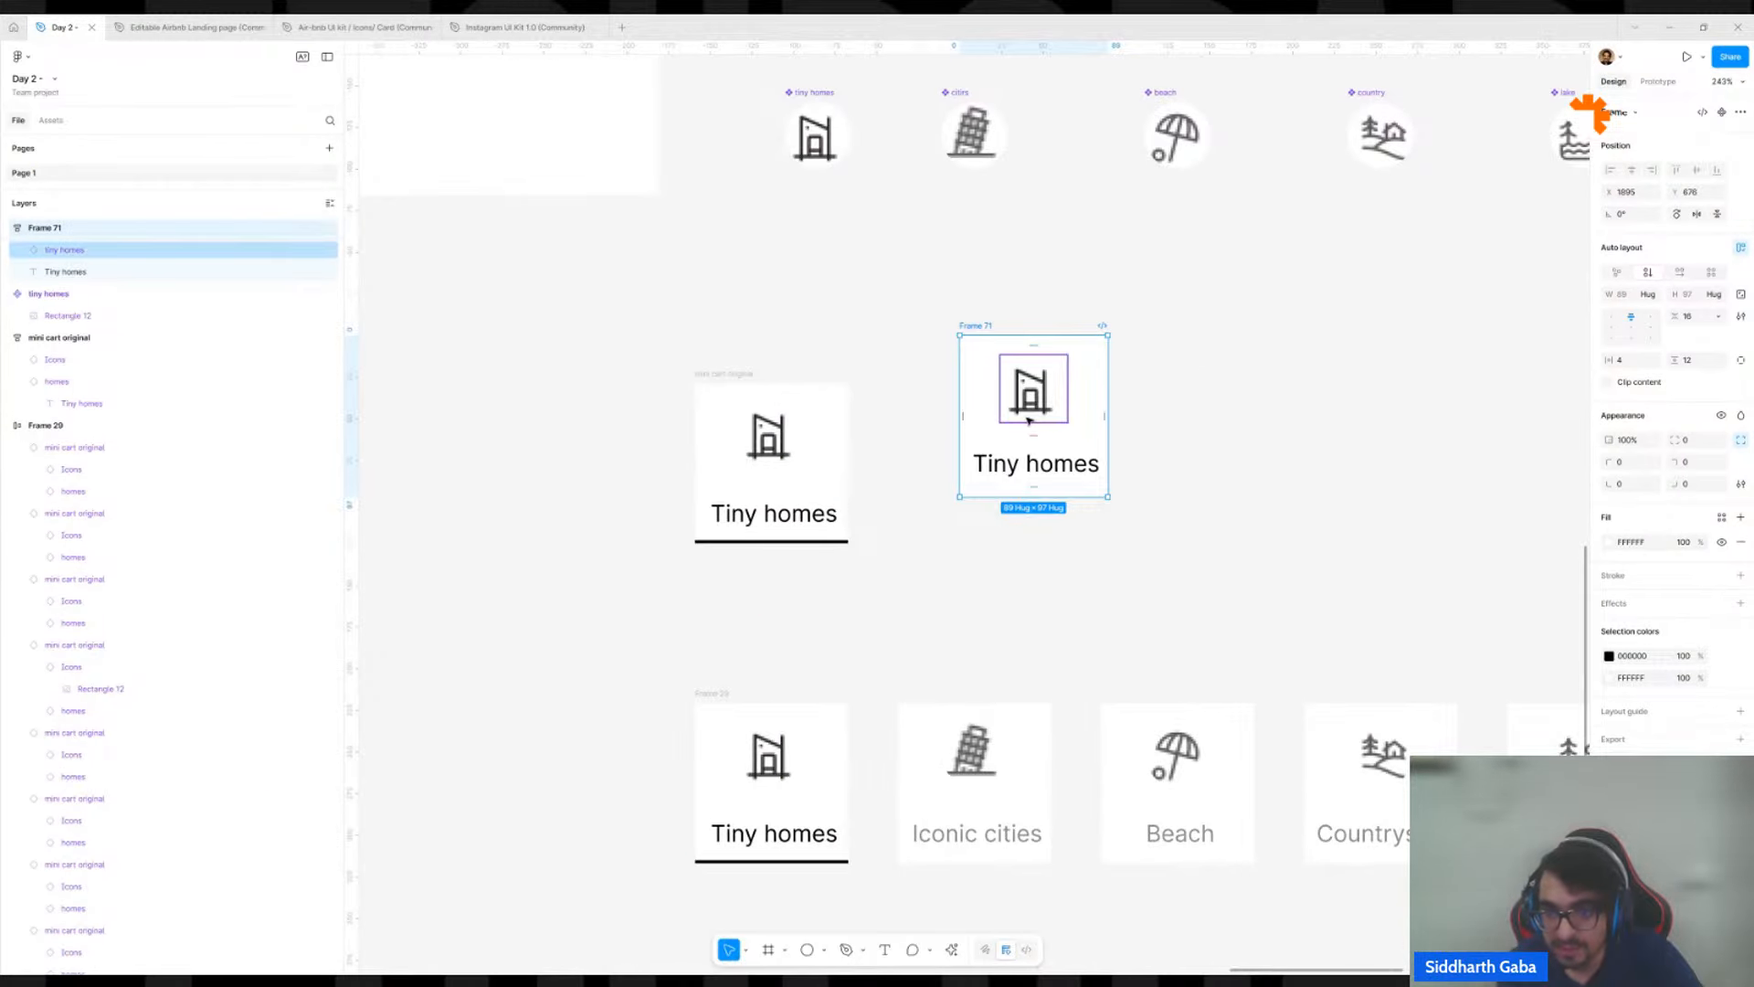
left_click(751, 813)
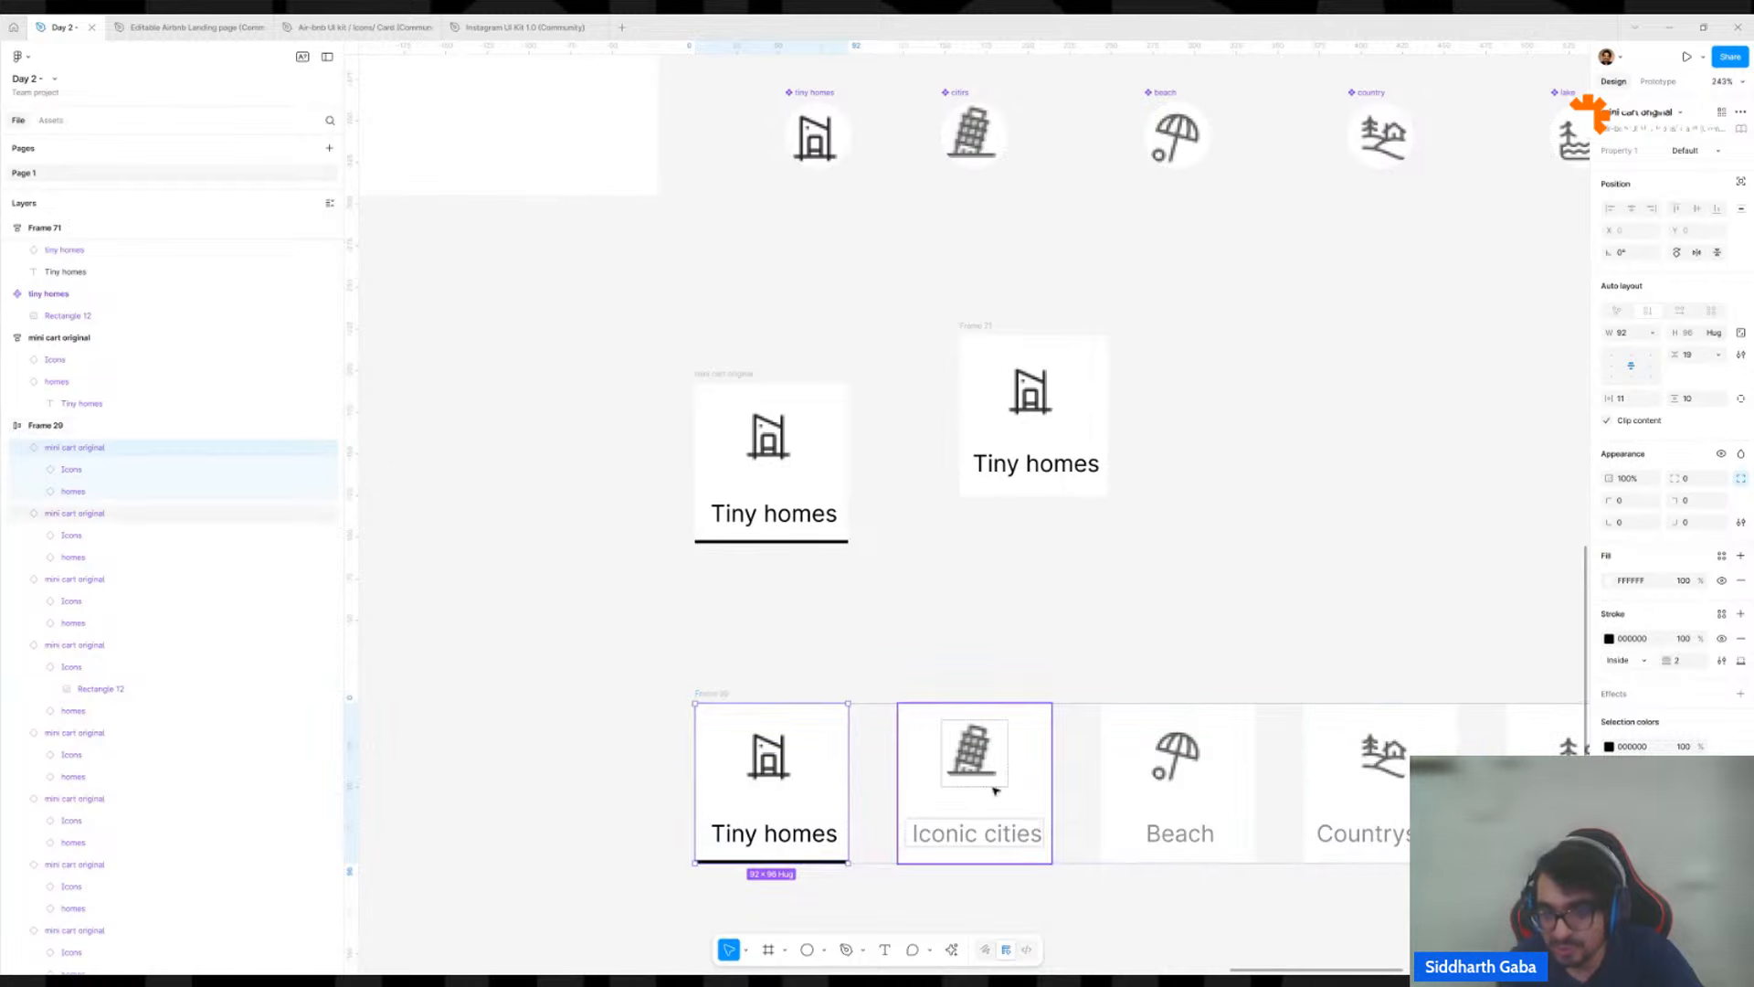
left_click(1089, 366)
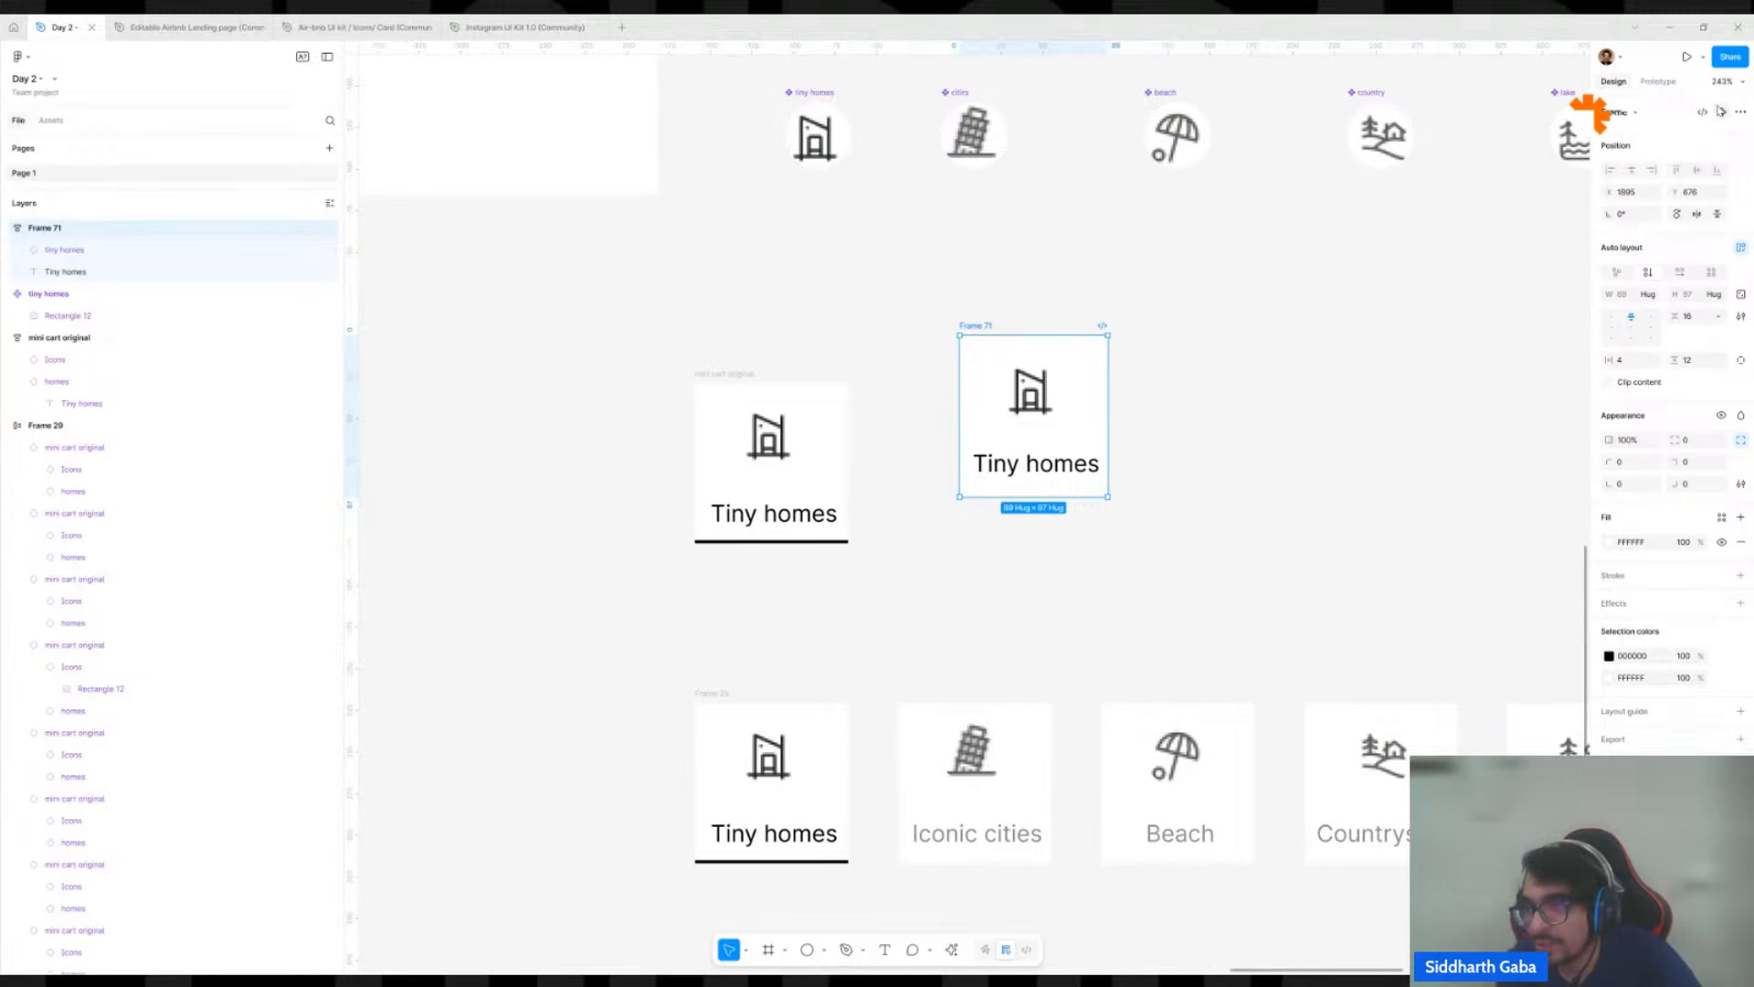
left_click(1721, 112)
scroll(1089, 423, "down", 5)
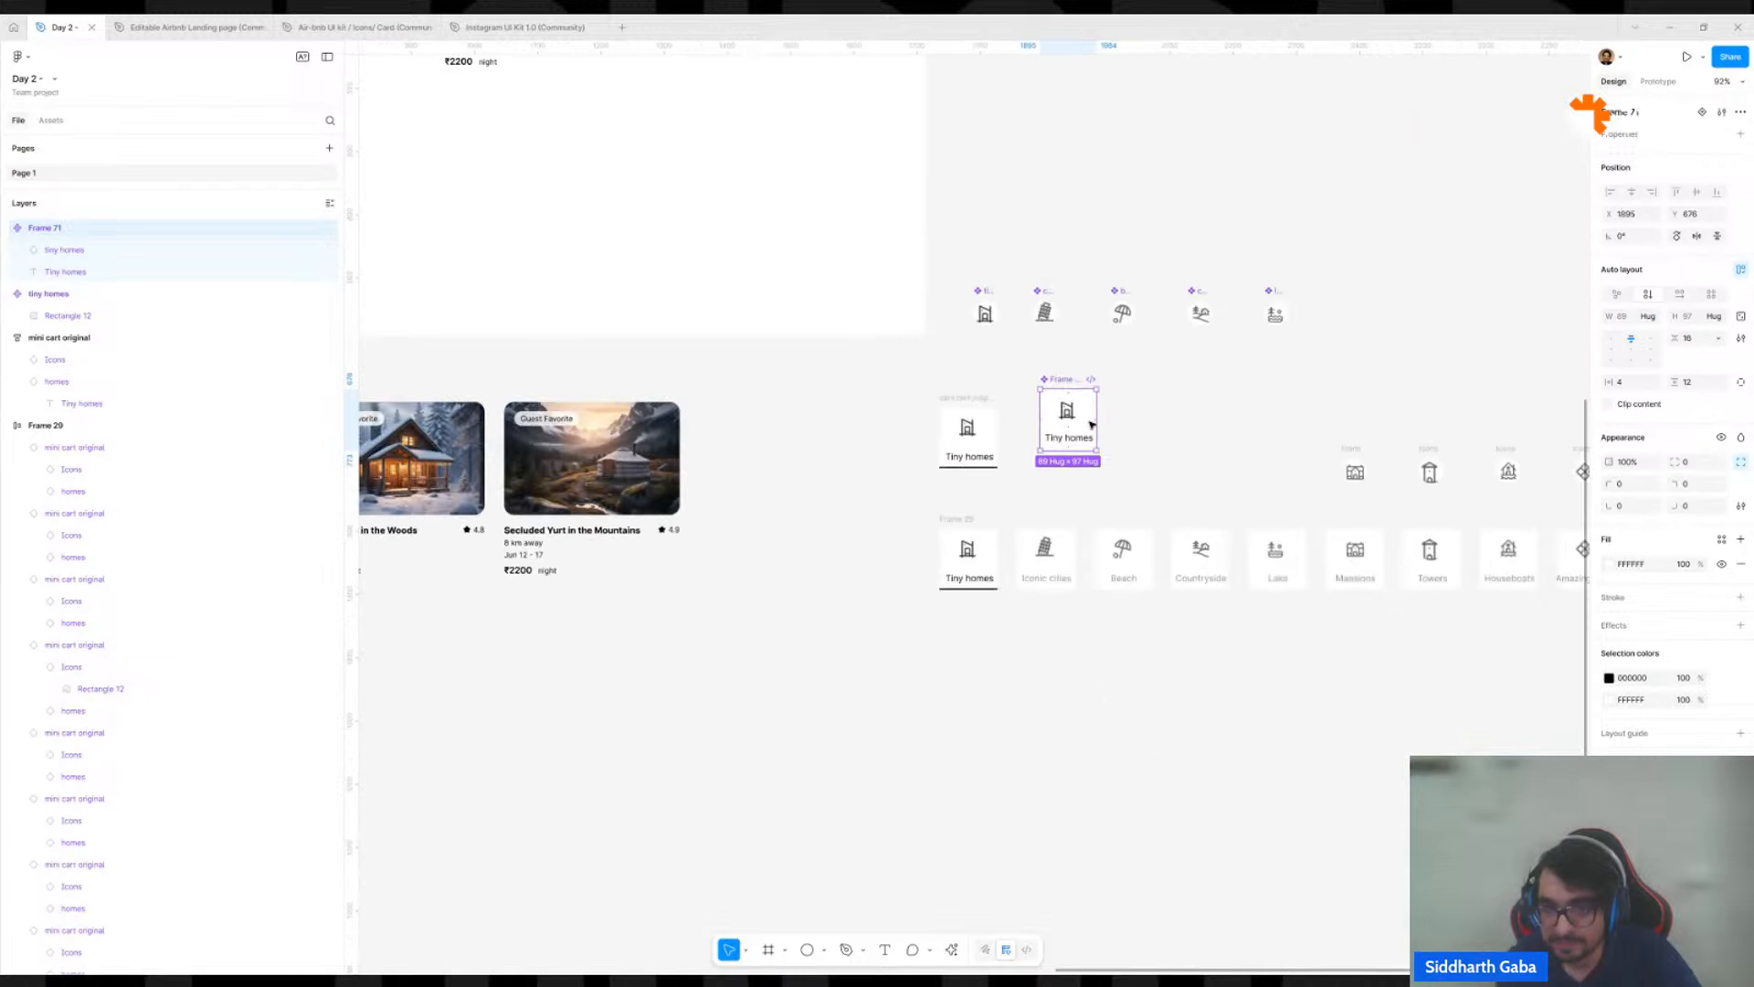
left_click_drag(1047, 378, 787, 413)
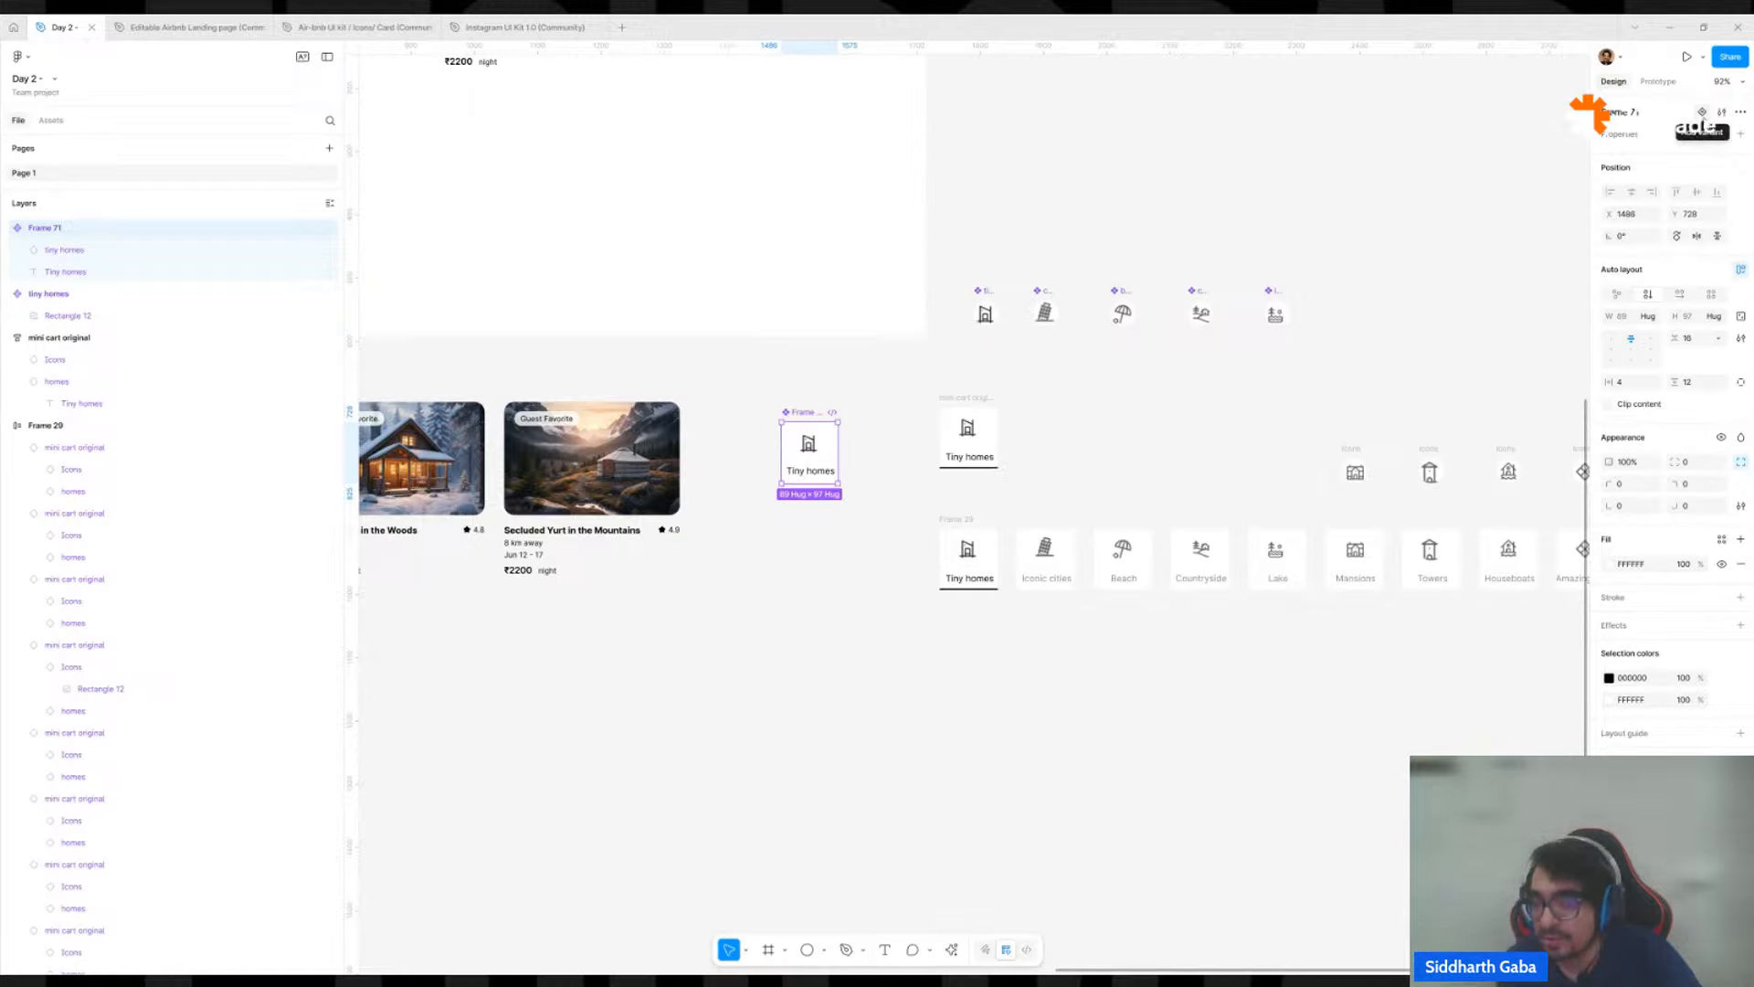
Add a second variant to the Tiny homes card component and set its Property 1 value to selected.
left_click(1702, 112)
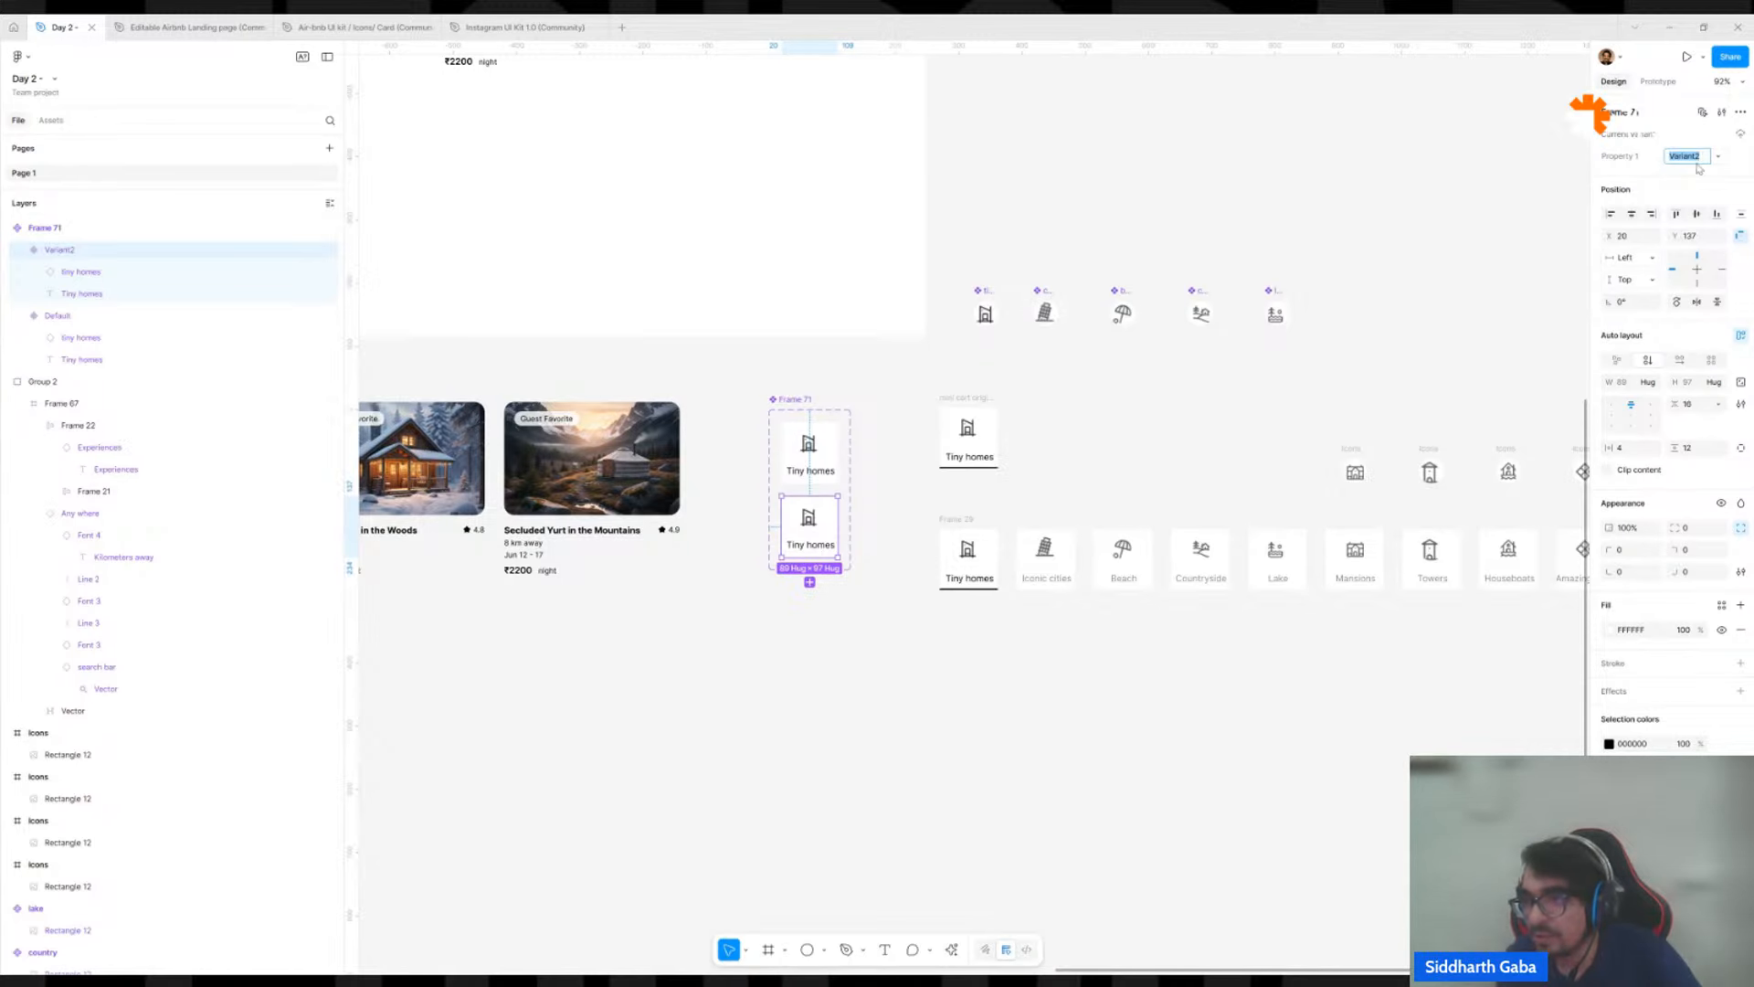
type("s")
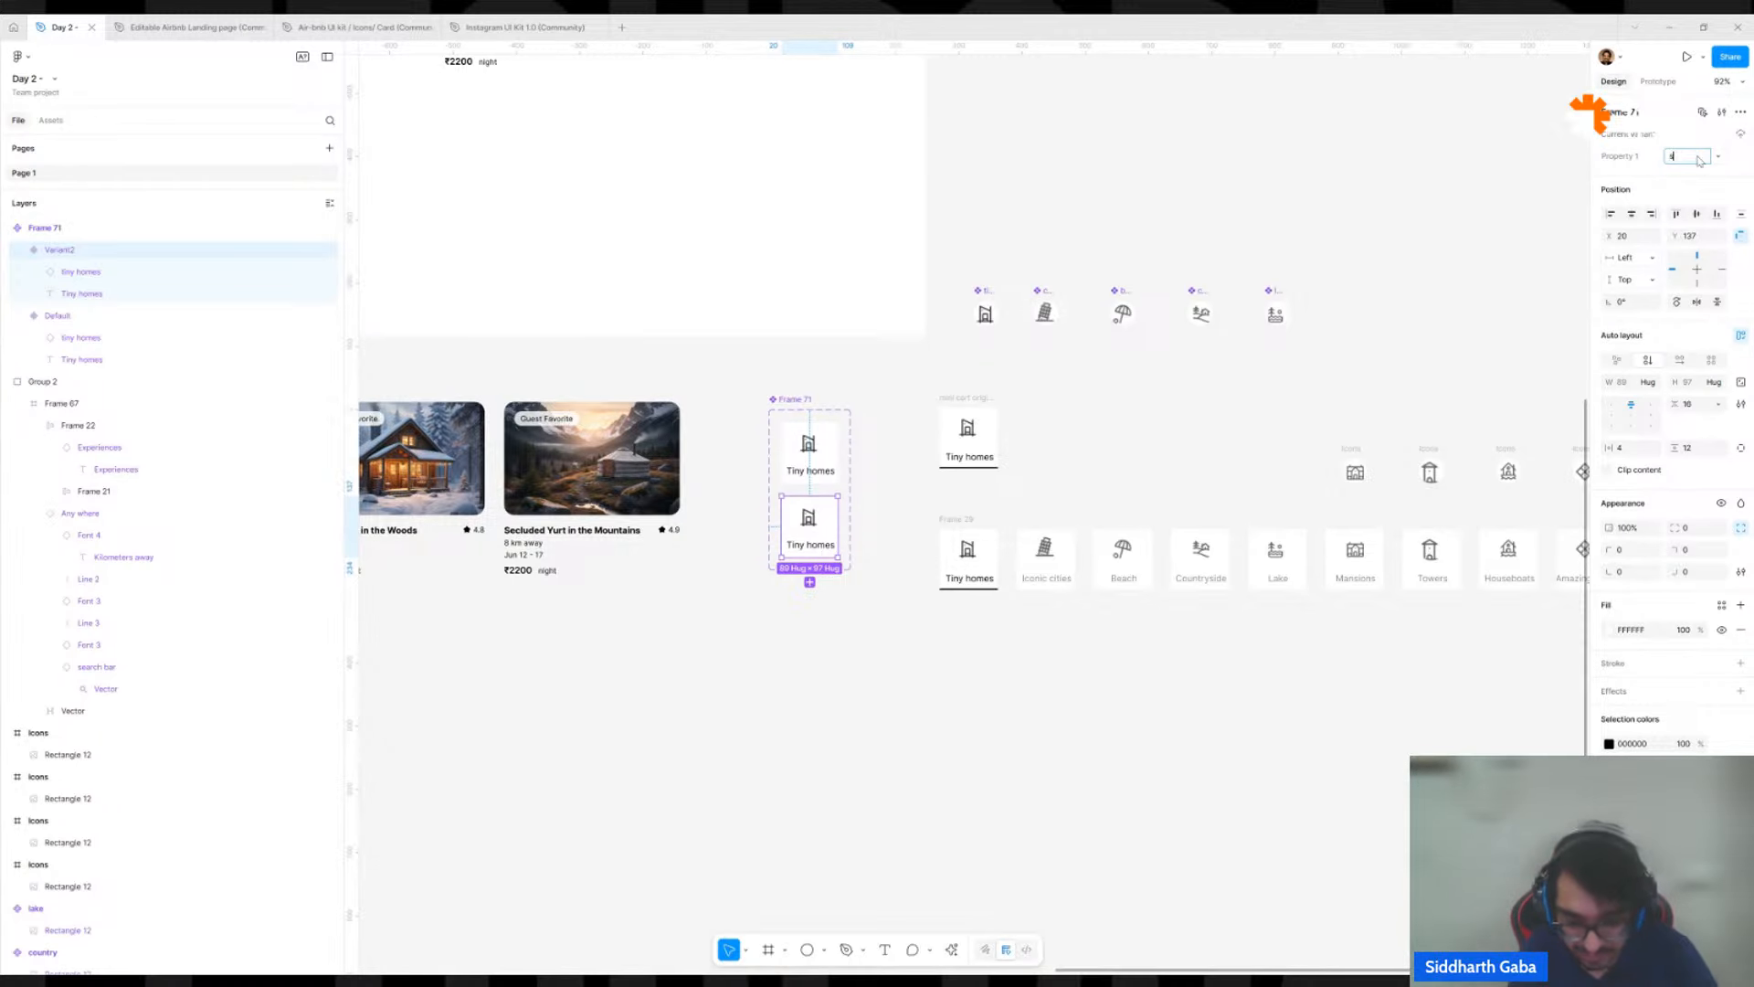
type("elected")
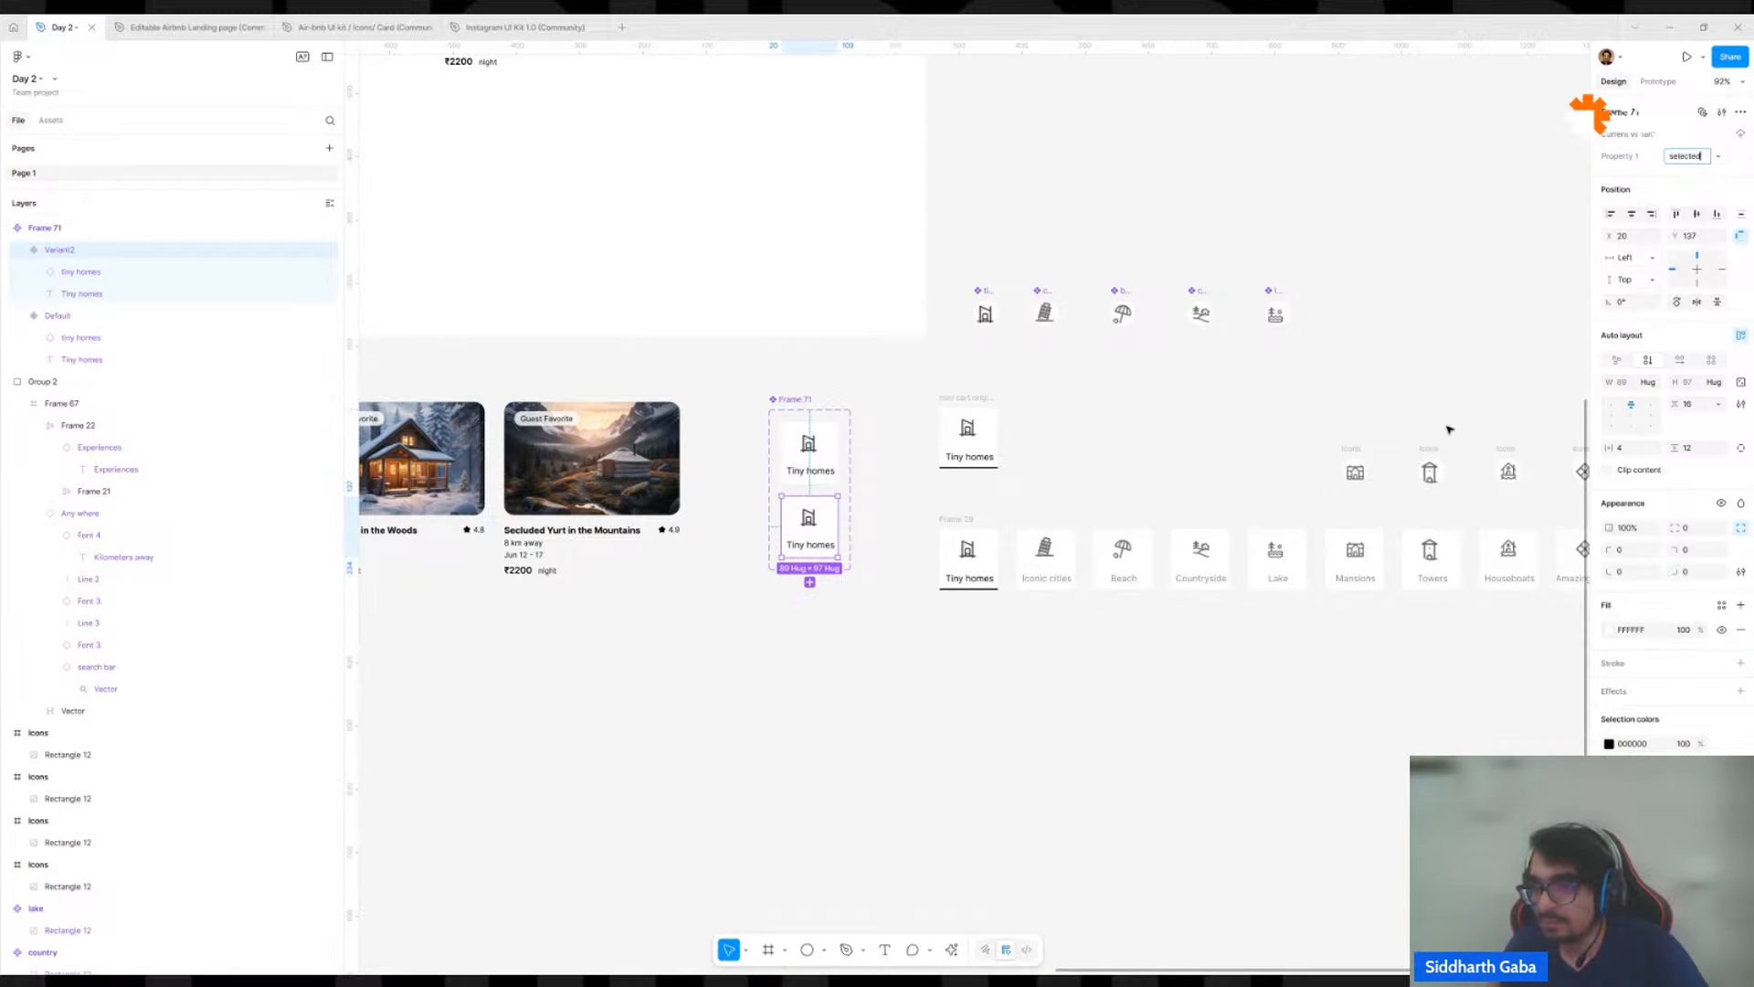
scroll(703, 508, "up", 5)
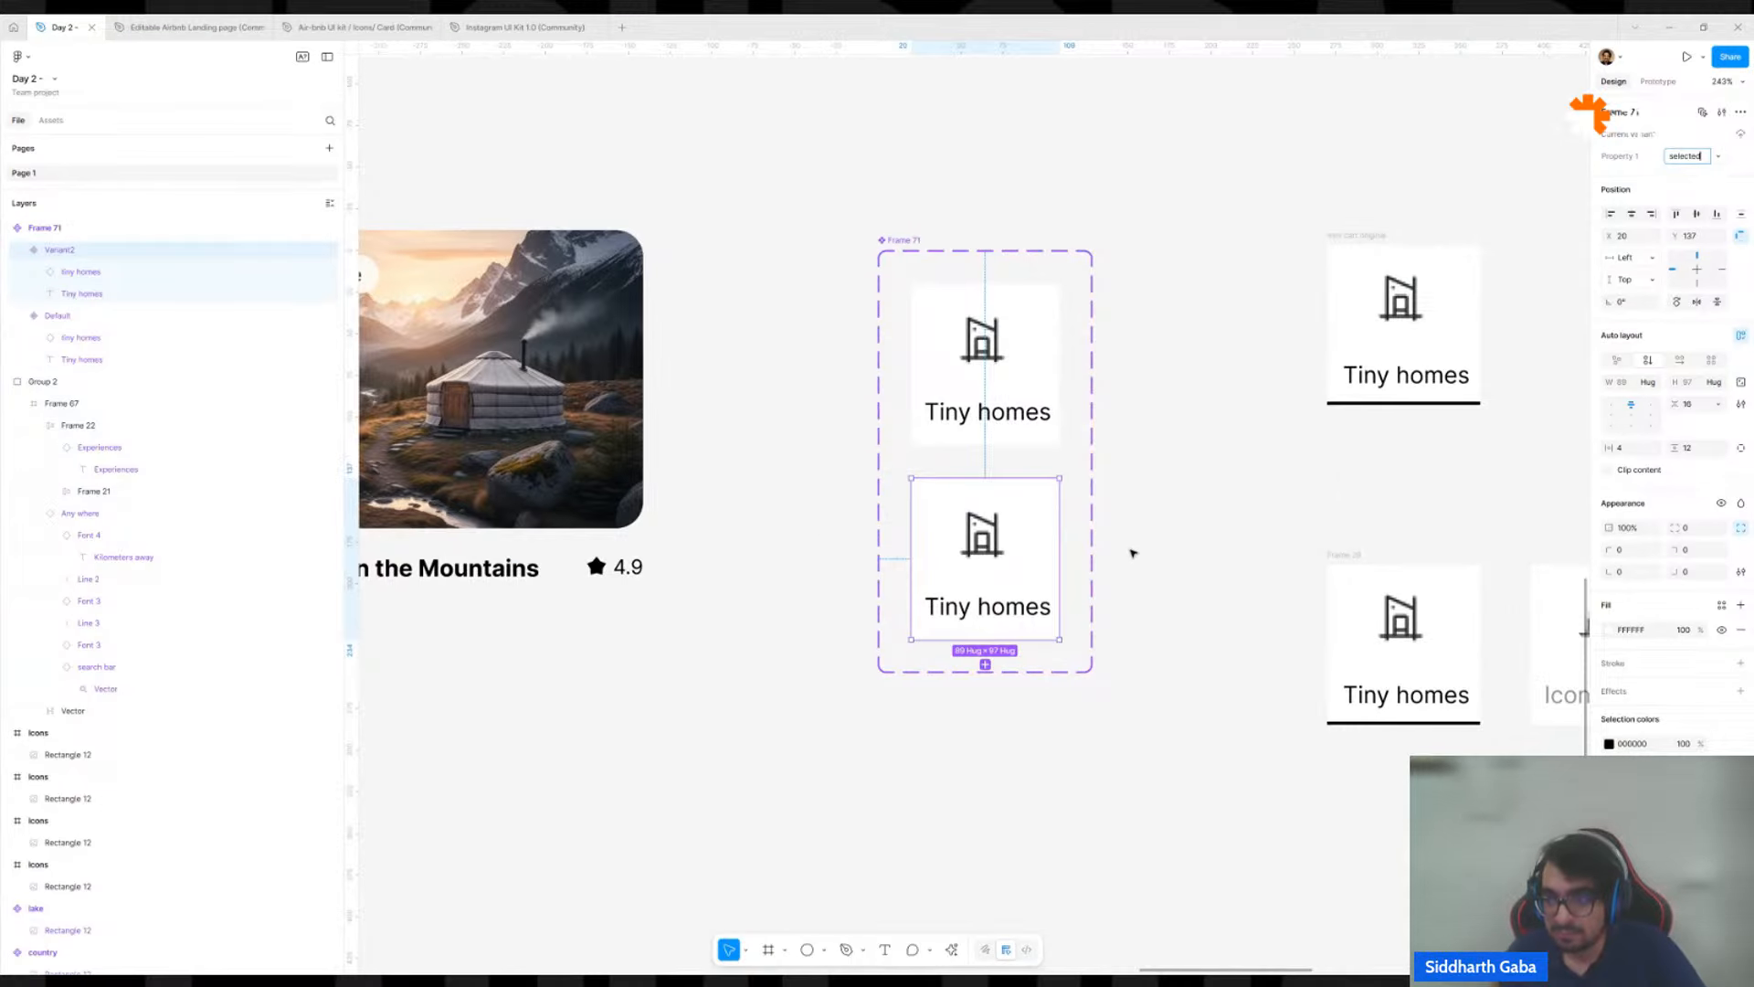
left_click(1138, 556)
Give the selected variant of the Tiny homes card a black 000000 inside stroke on its bottom edge only, with a weight of 3.
left_click(1368, 554)
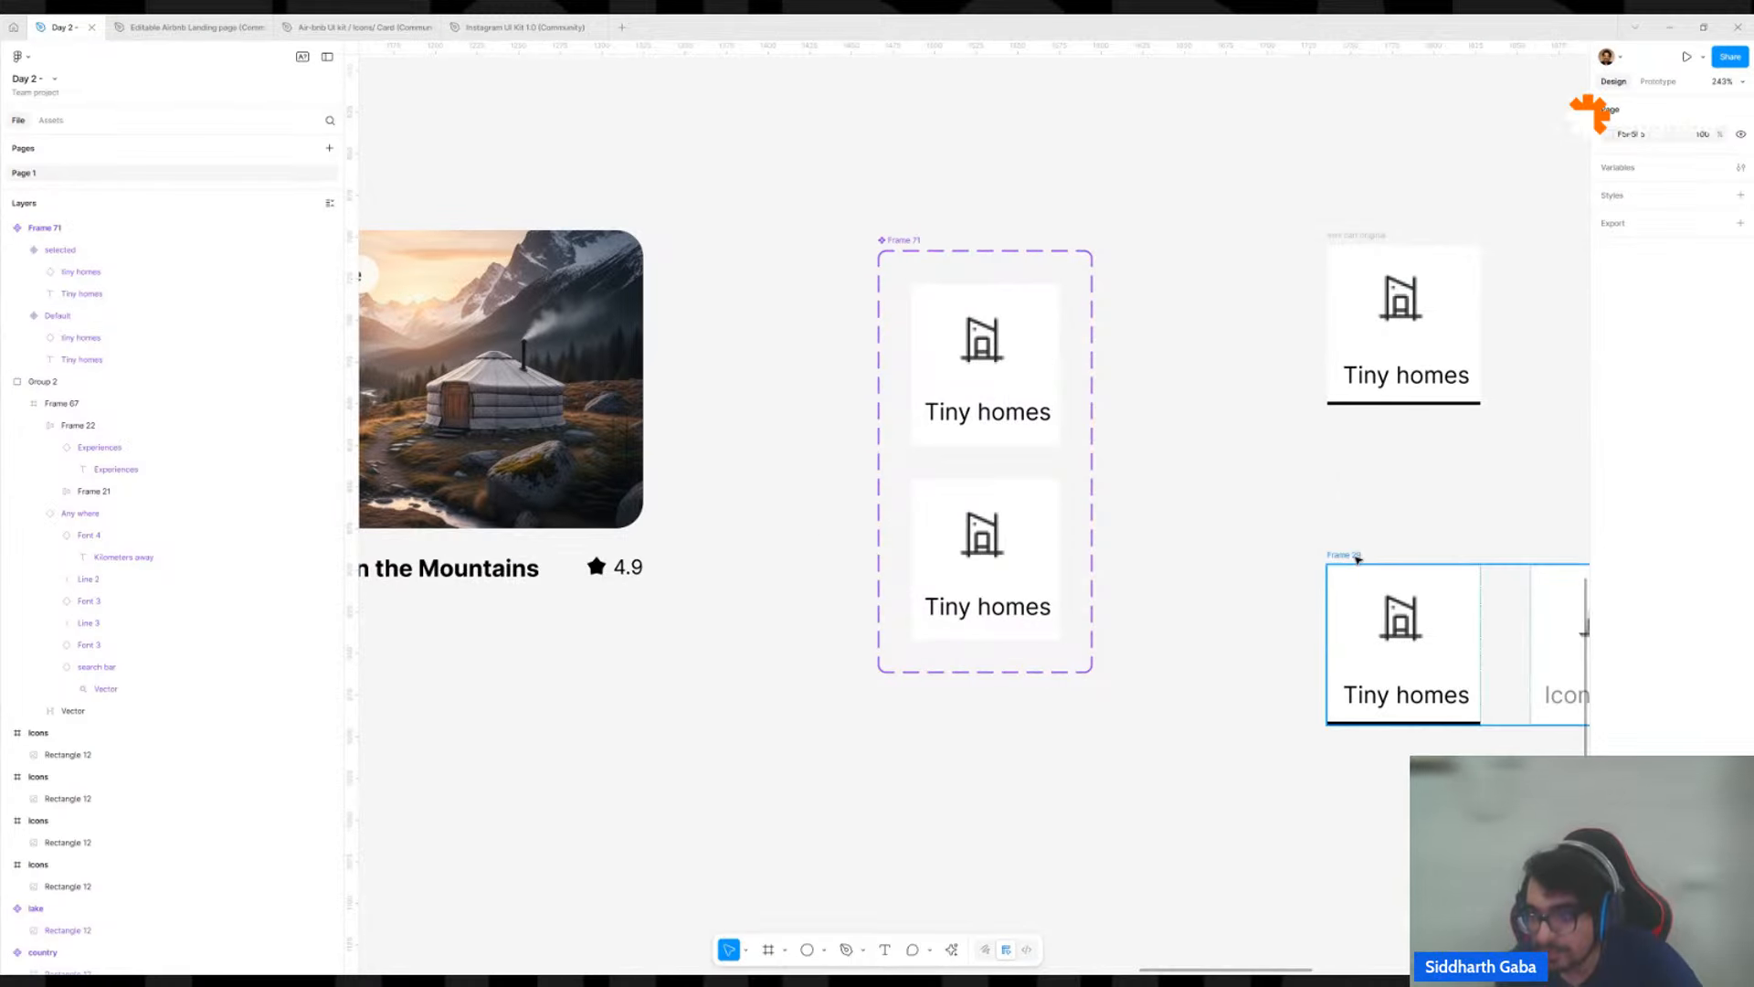
left_click(1358, 598)
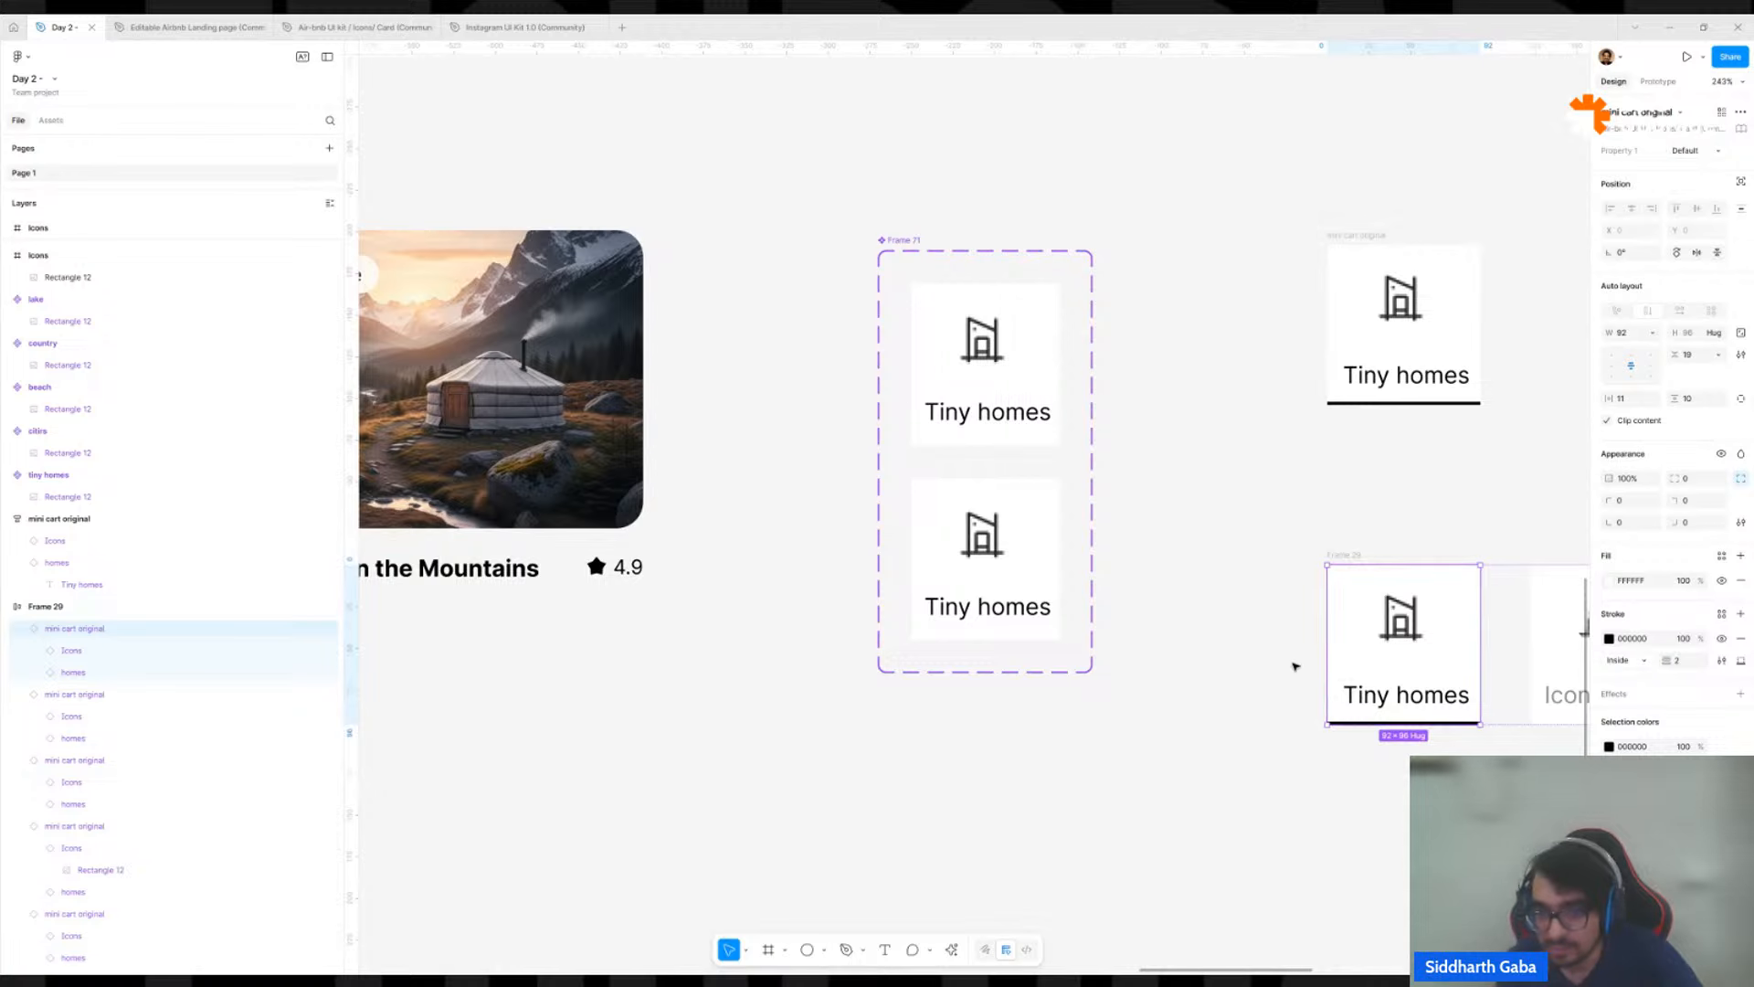
left_click(961, 512)
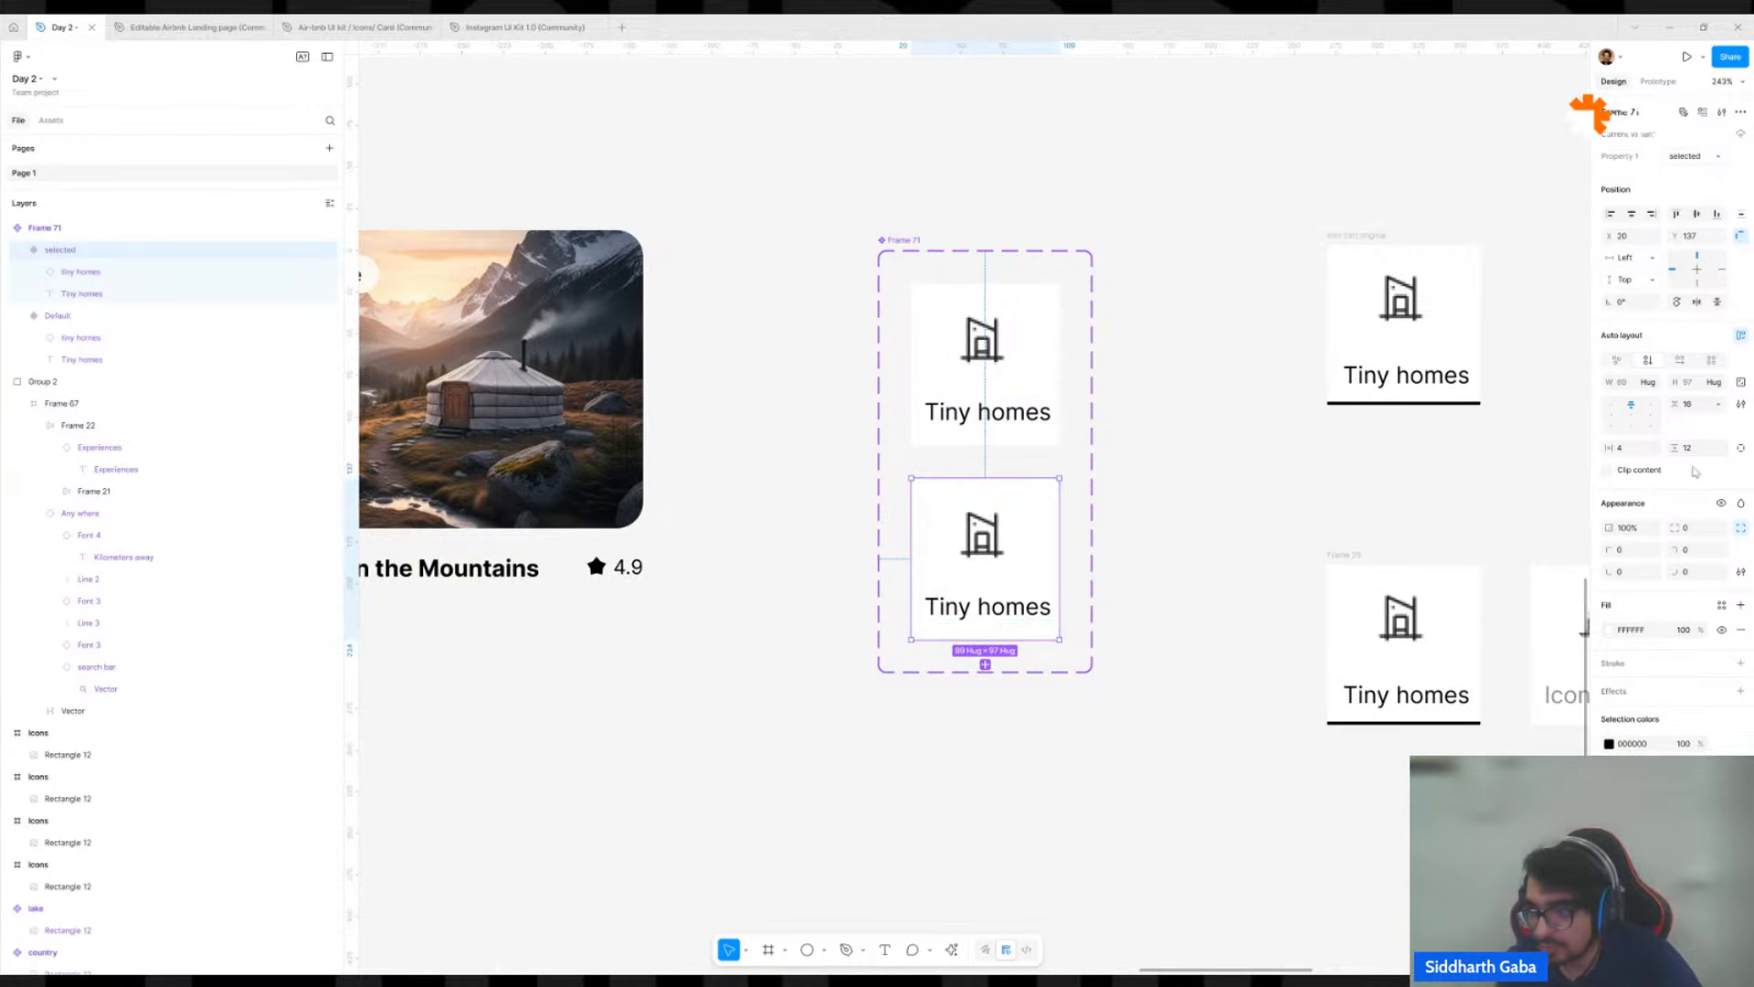
left_click(1741, 665)
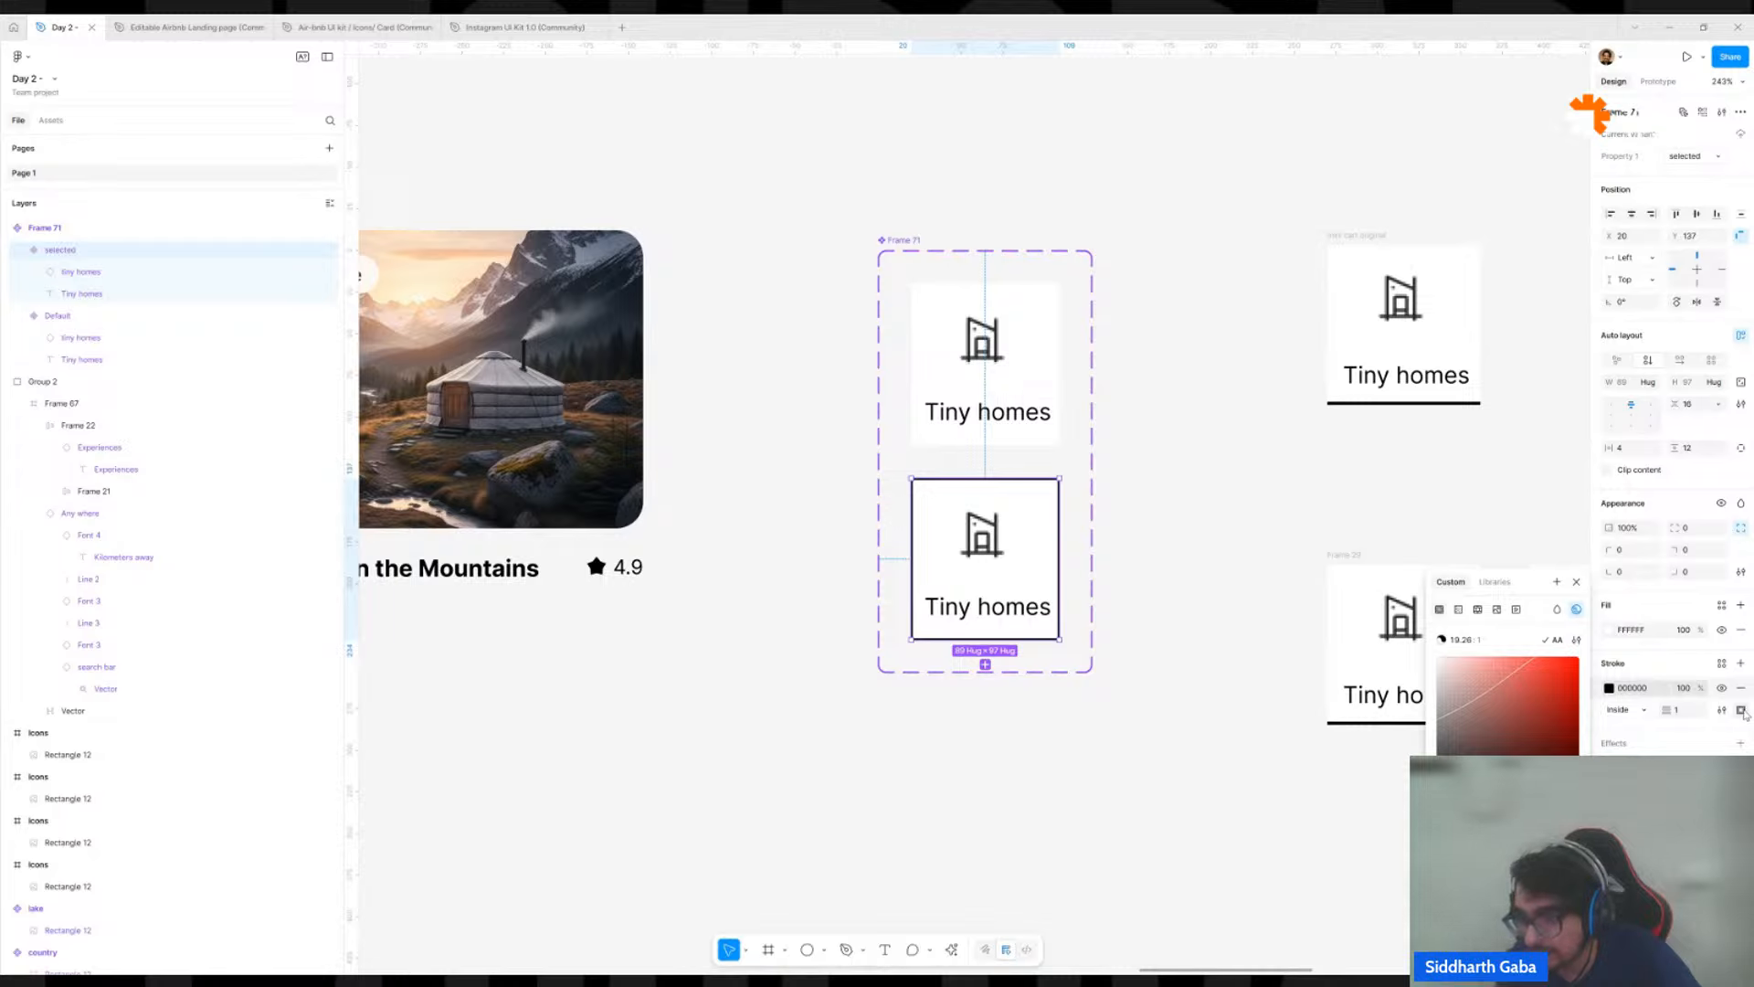
left_click(1743, 713)
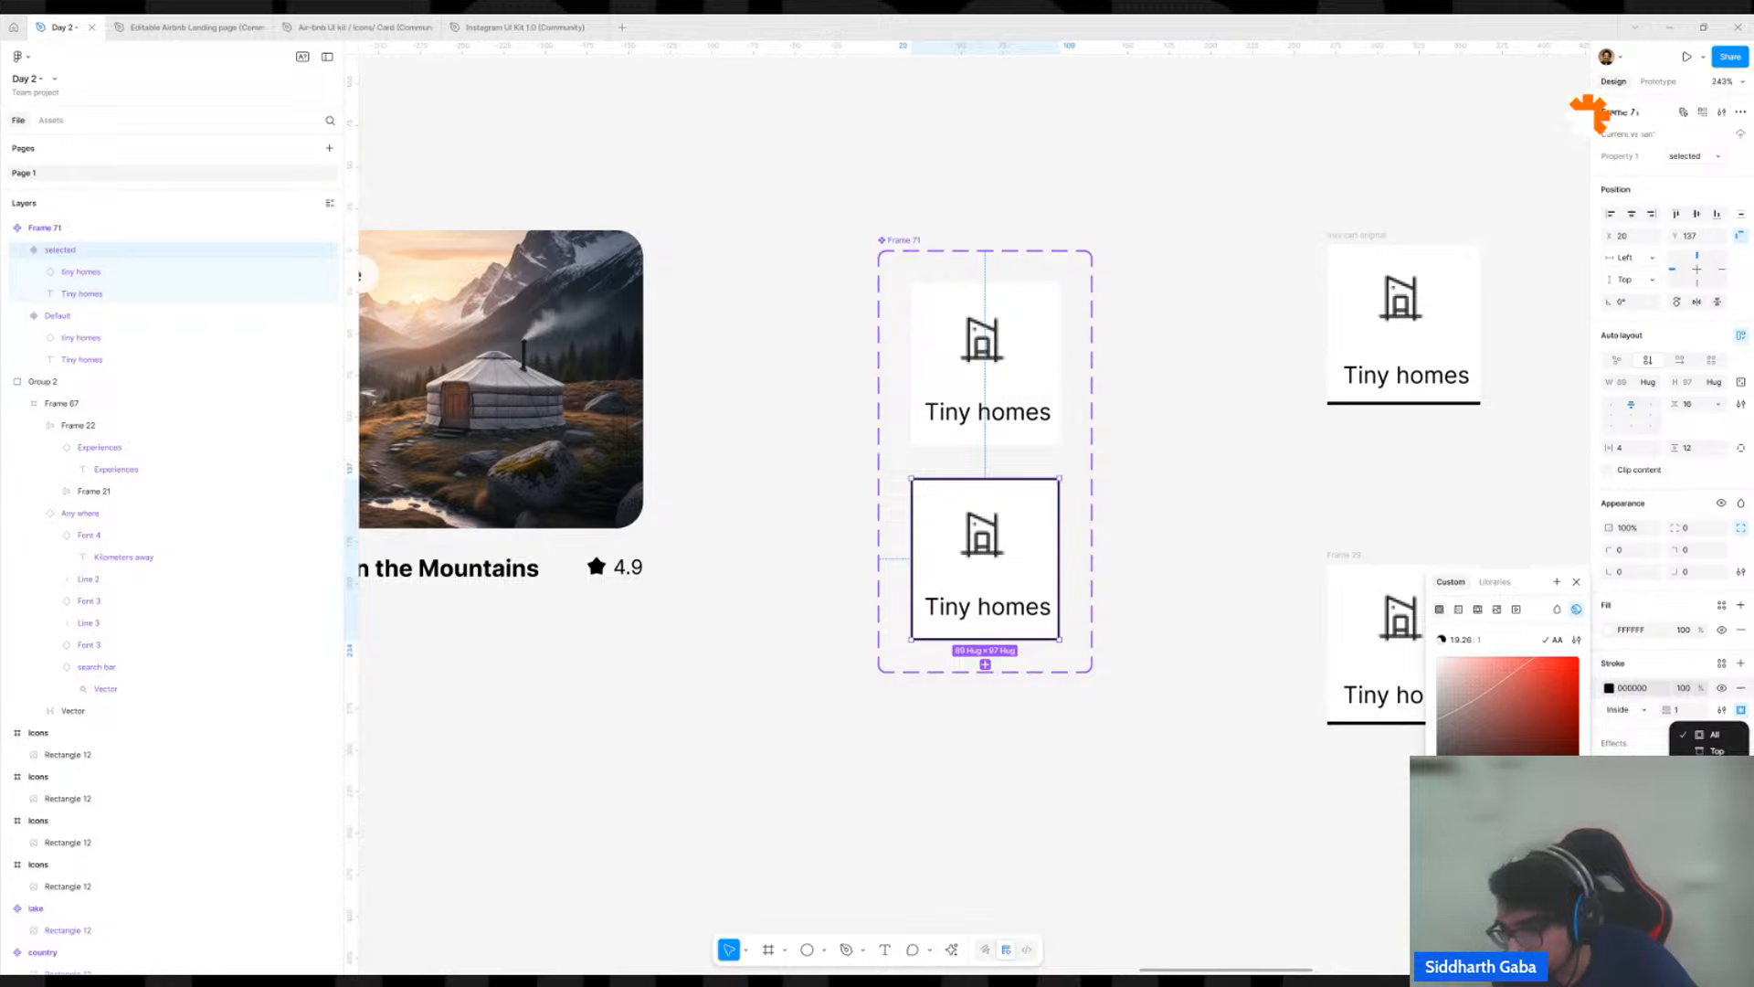
left_click(1716, 767)
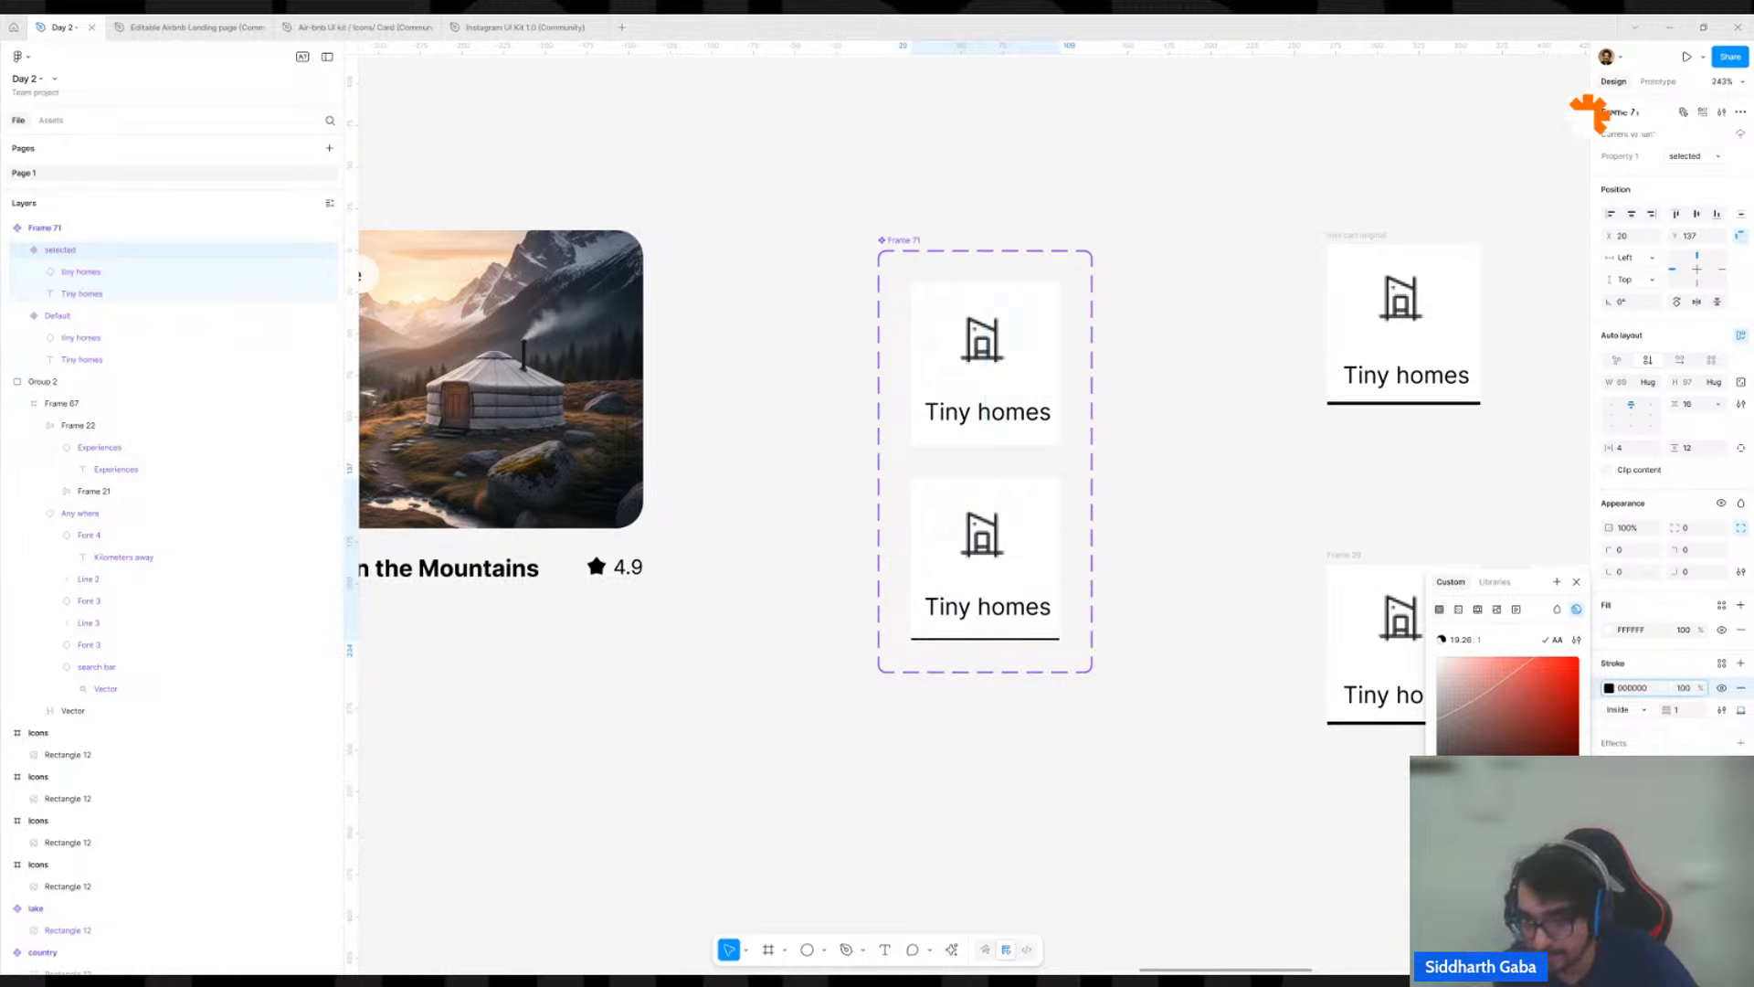
left_click(1672, 712)
type("3")
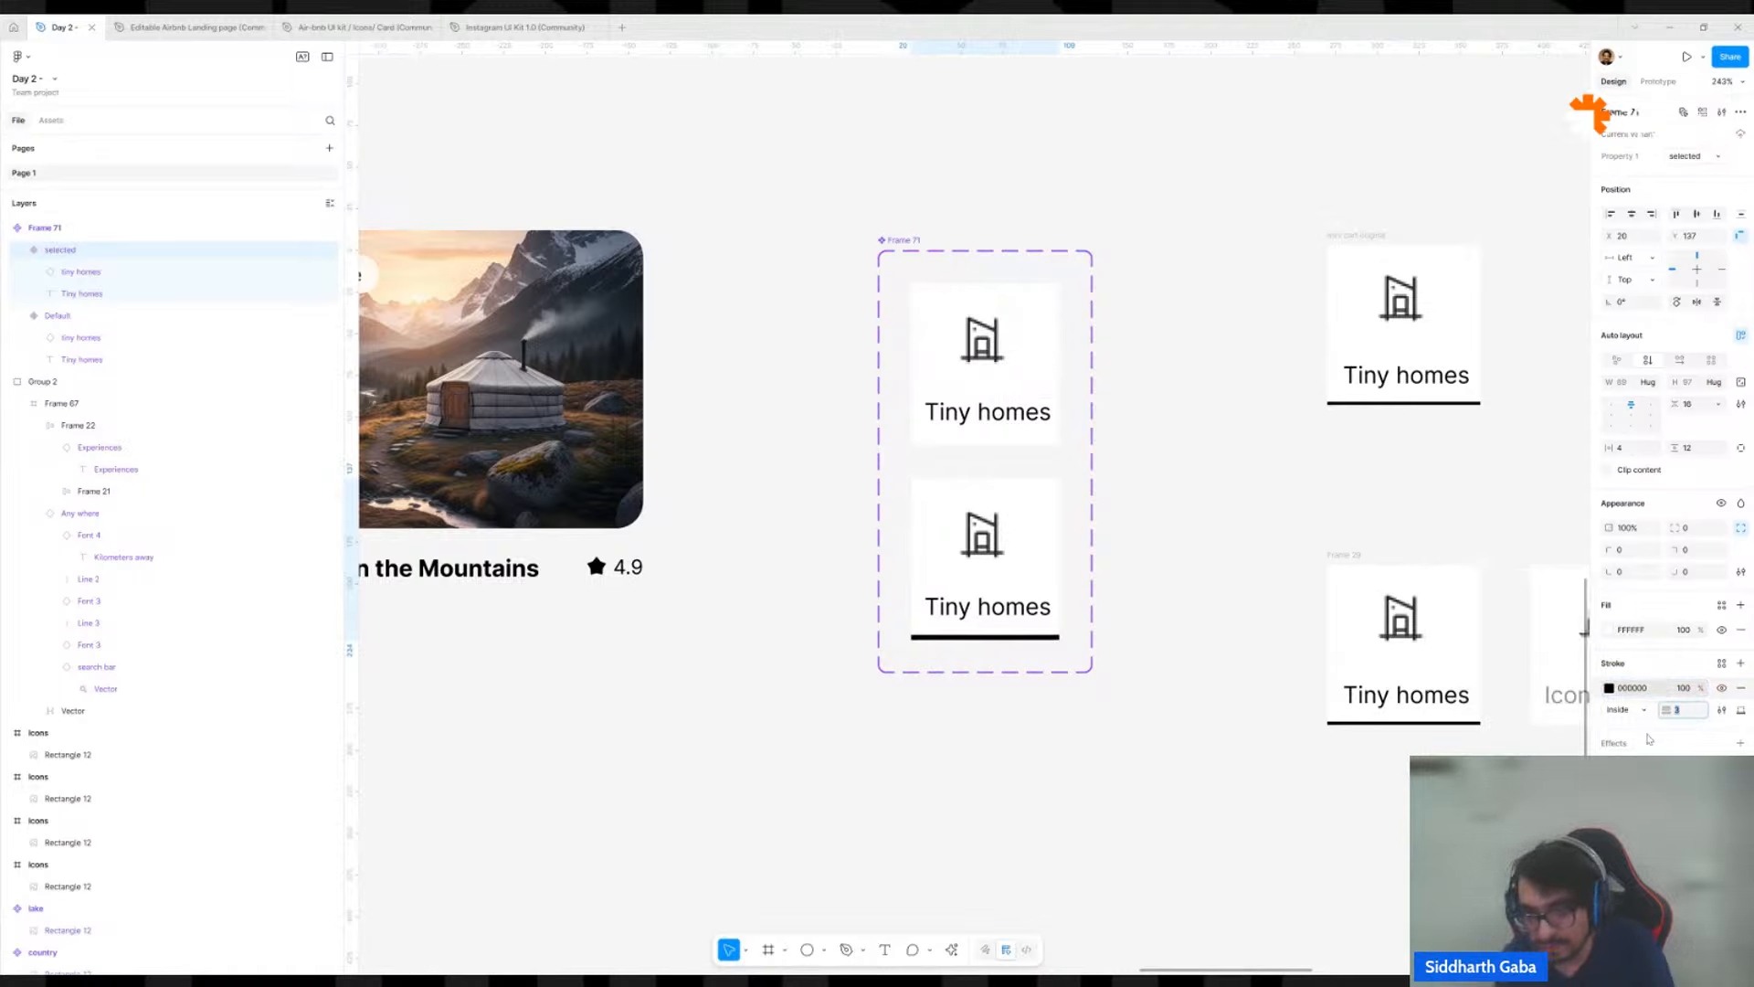
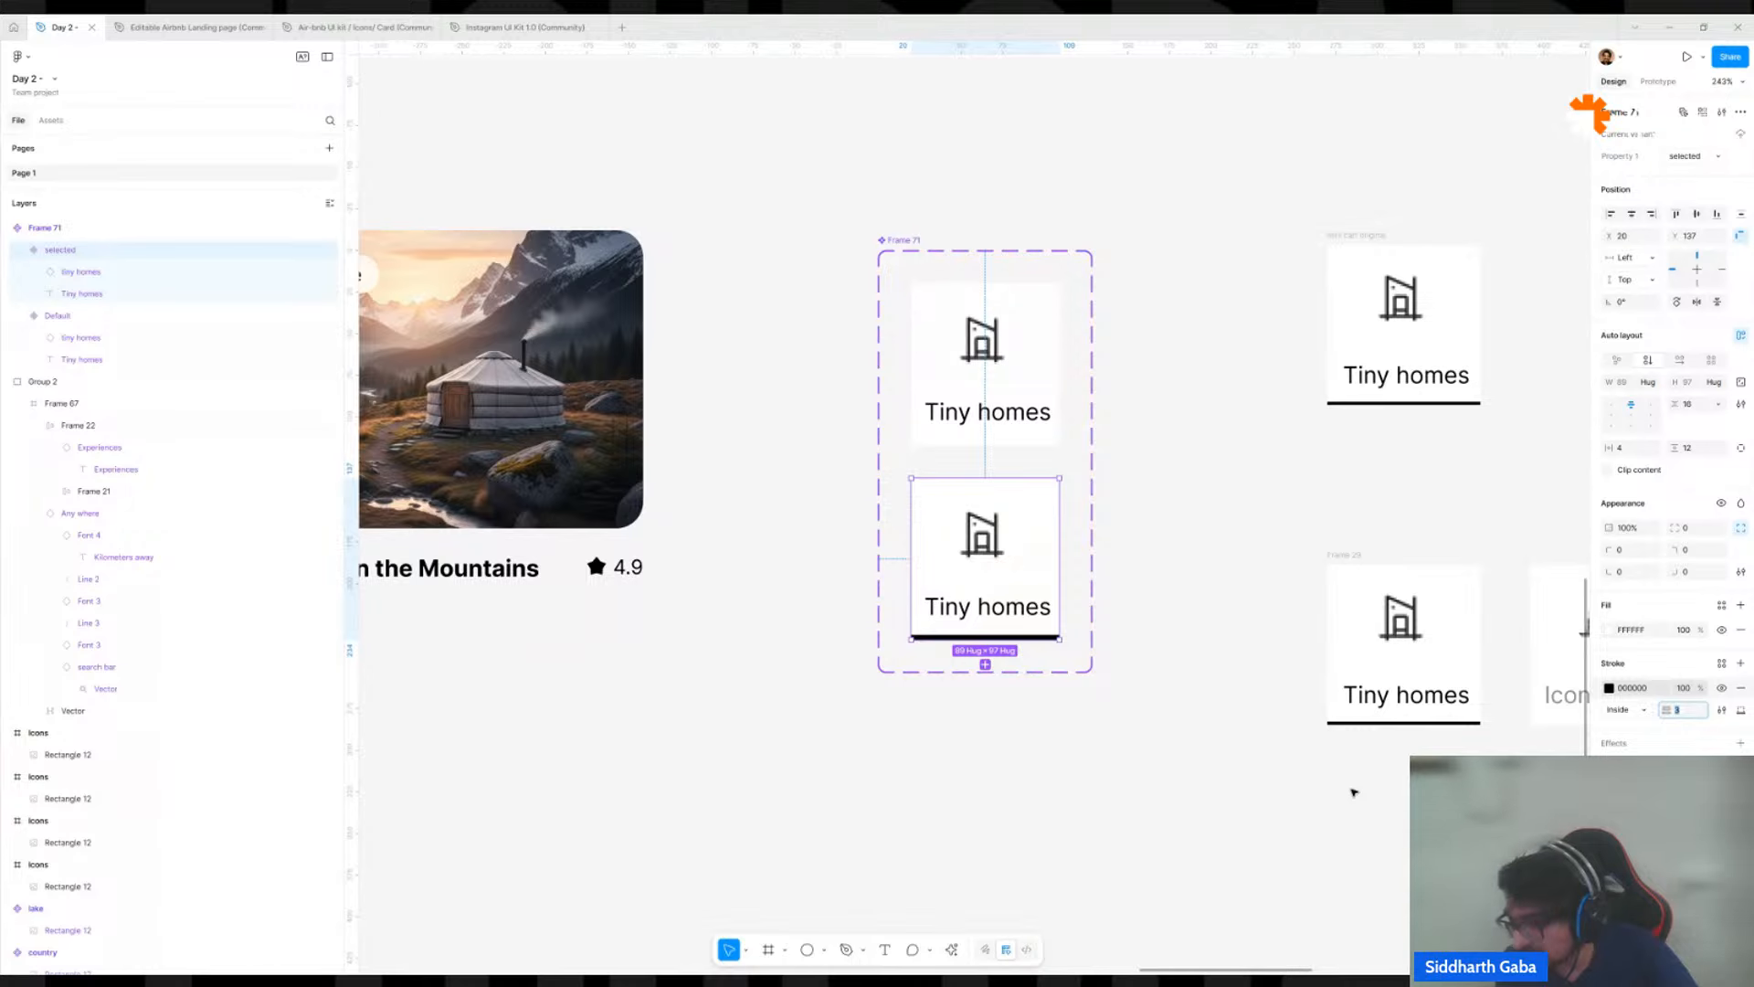
Set the bottom stroke weight of the selected variant of the Tiny homes card to 2.
left_click(1358, 788)
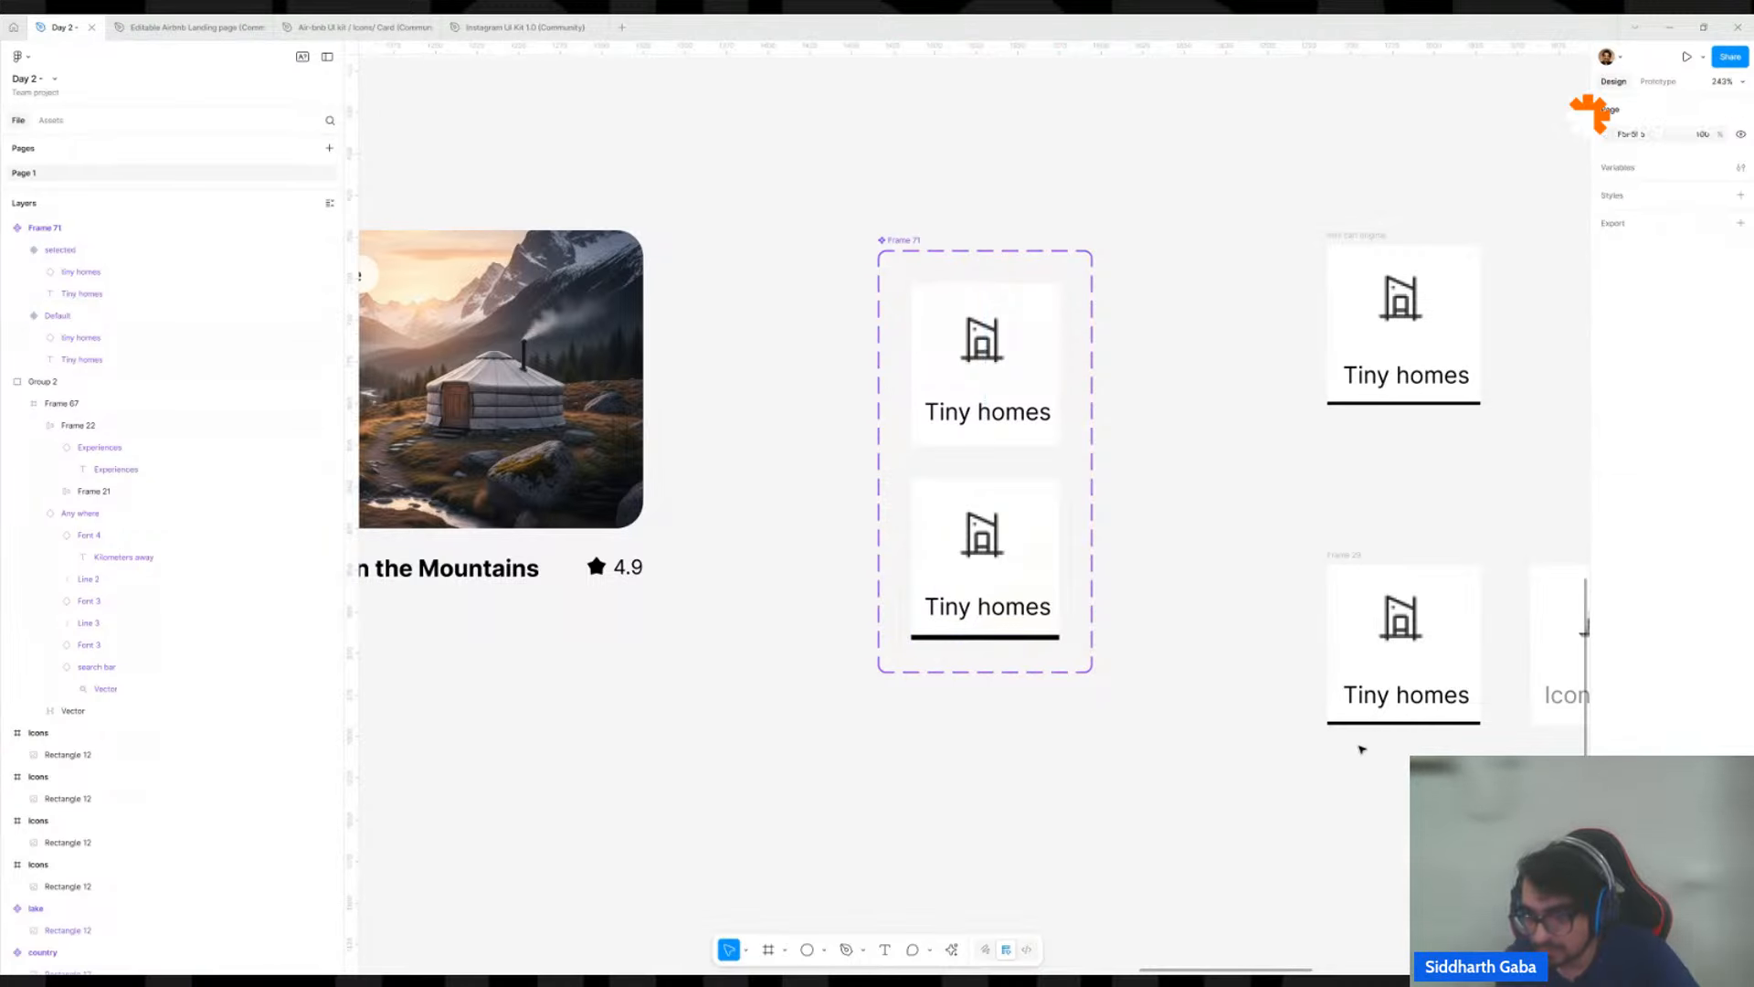
left_click(996, 503)
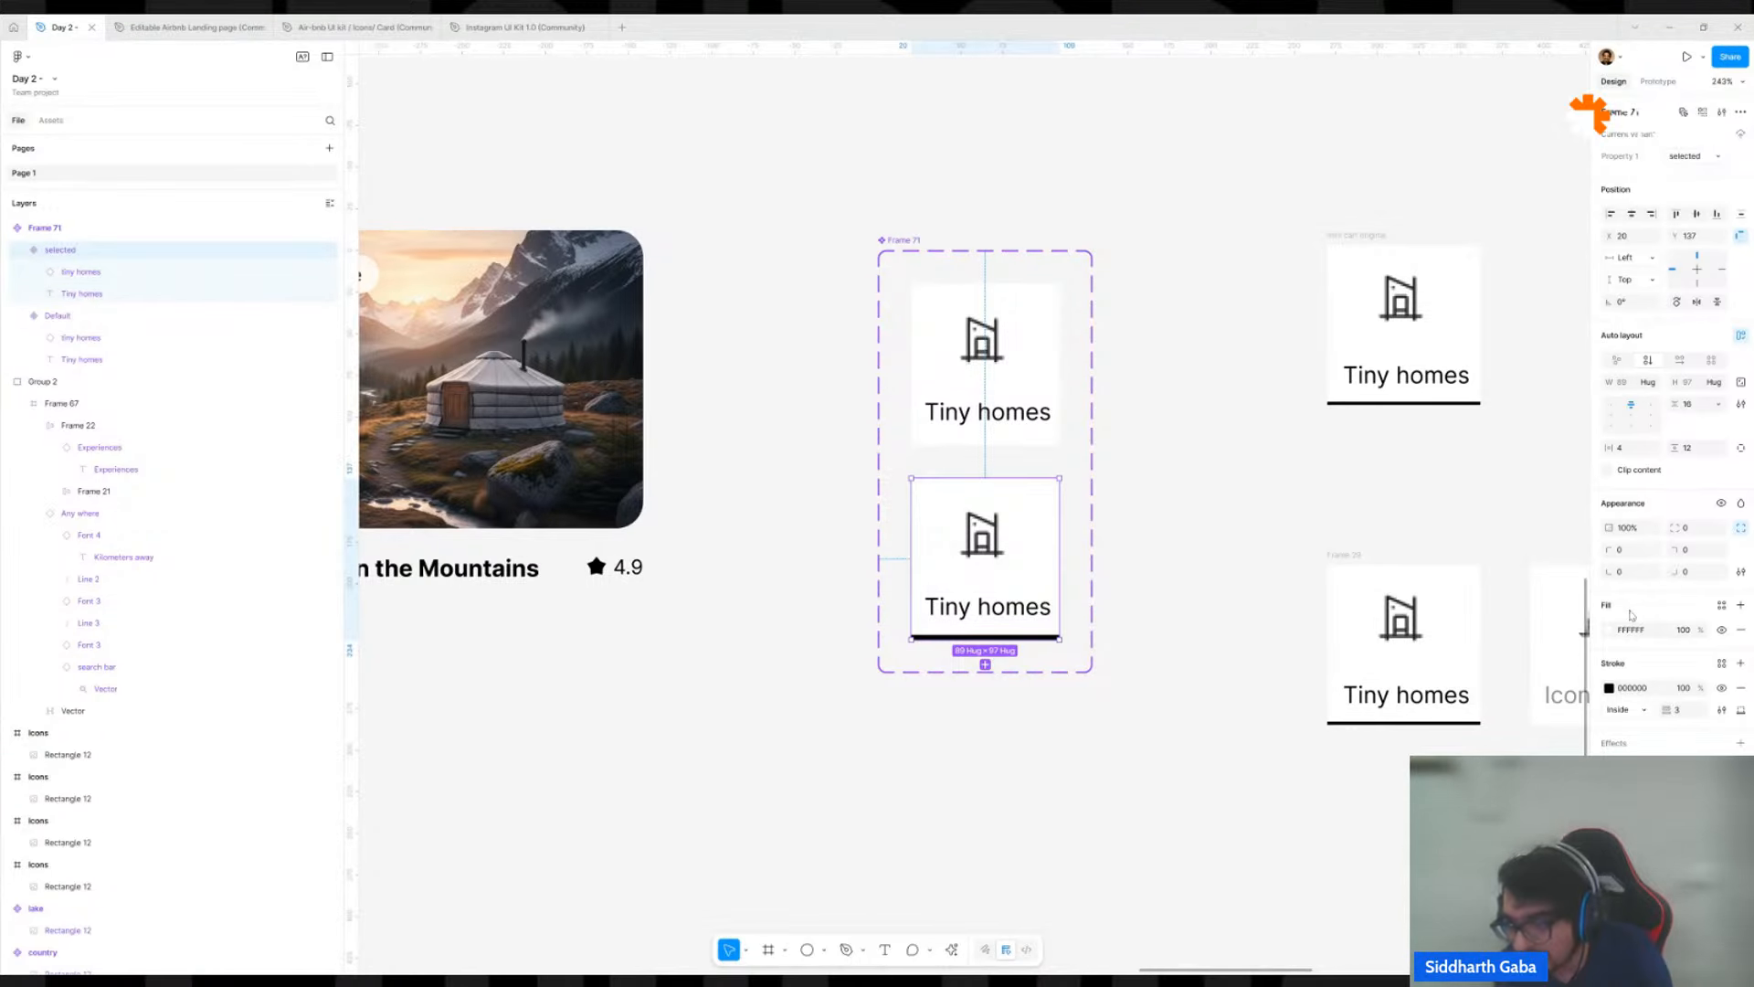
left_click(1684, 716)
type("2")
key("Return")
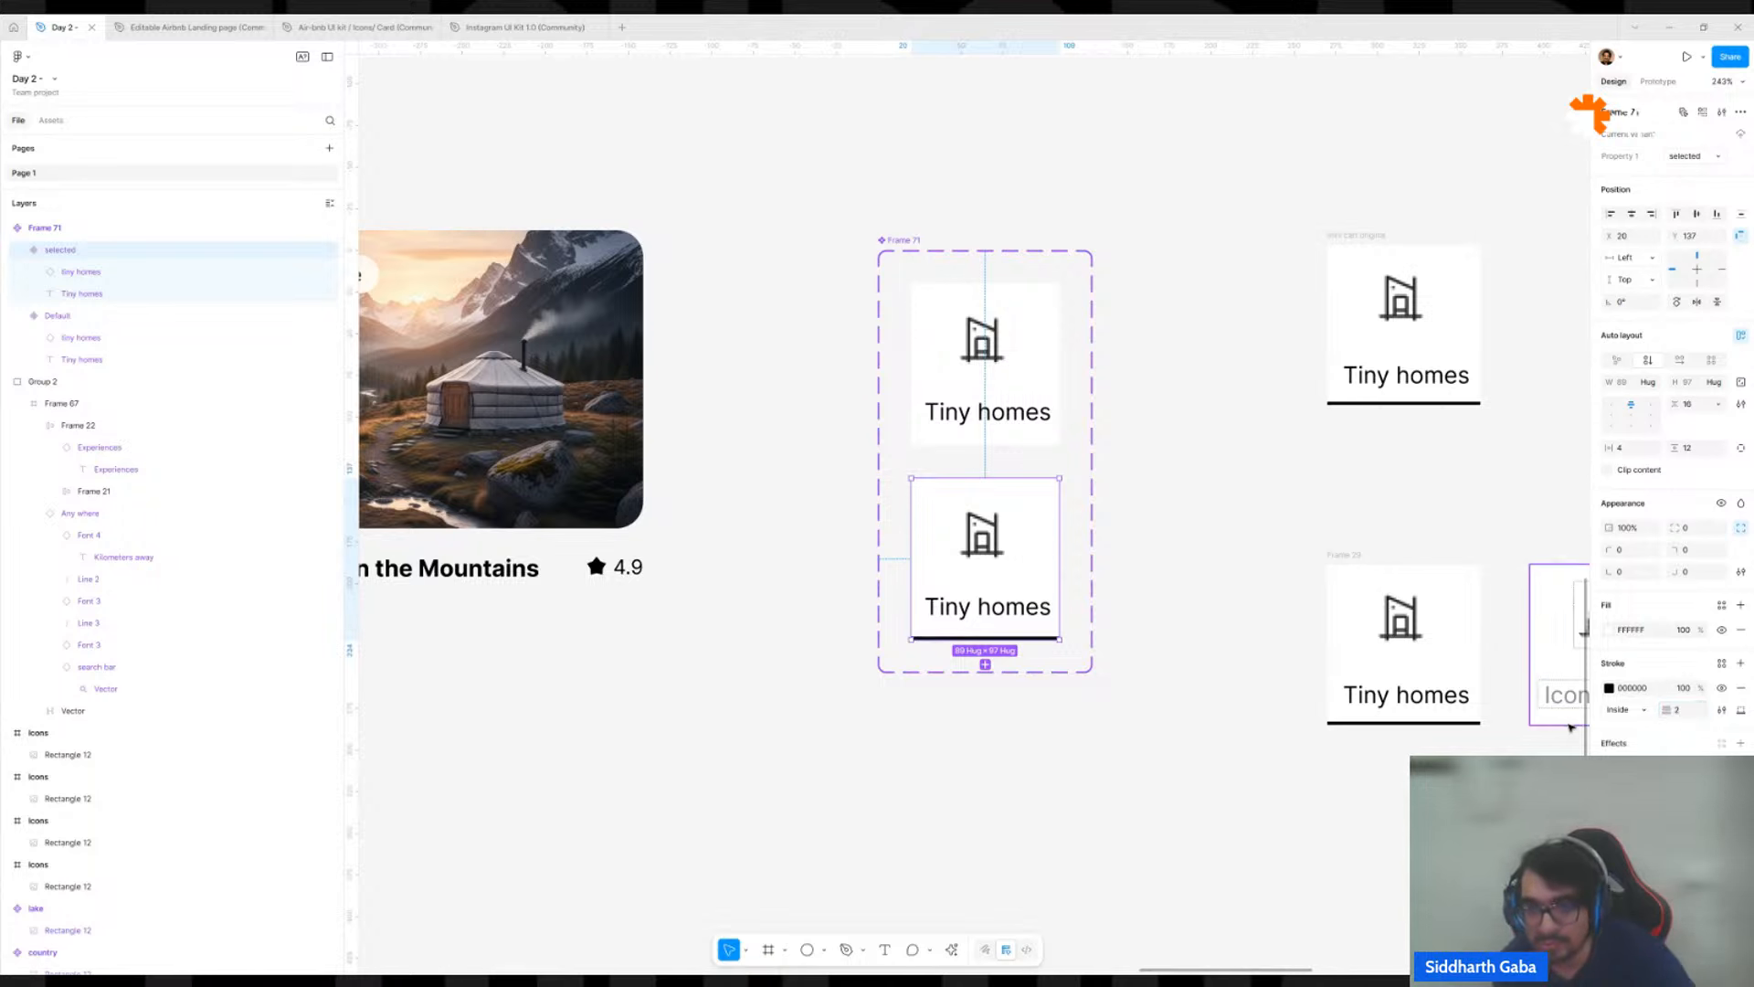
Replace the old mini card above the category row with an instance of the default Tiny homes variant, deleting the old card.
left_click(1231, 742)
scroll(1231, 742, "down", 3)
scroll(1231, 741, "down", 2)
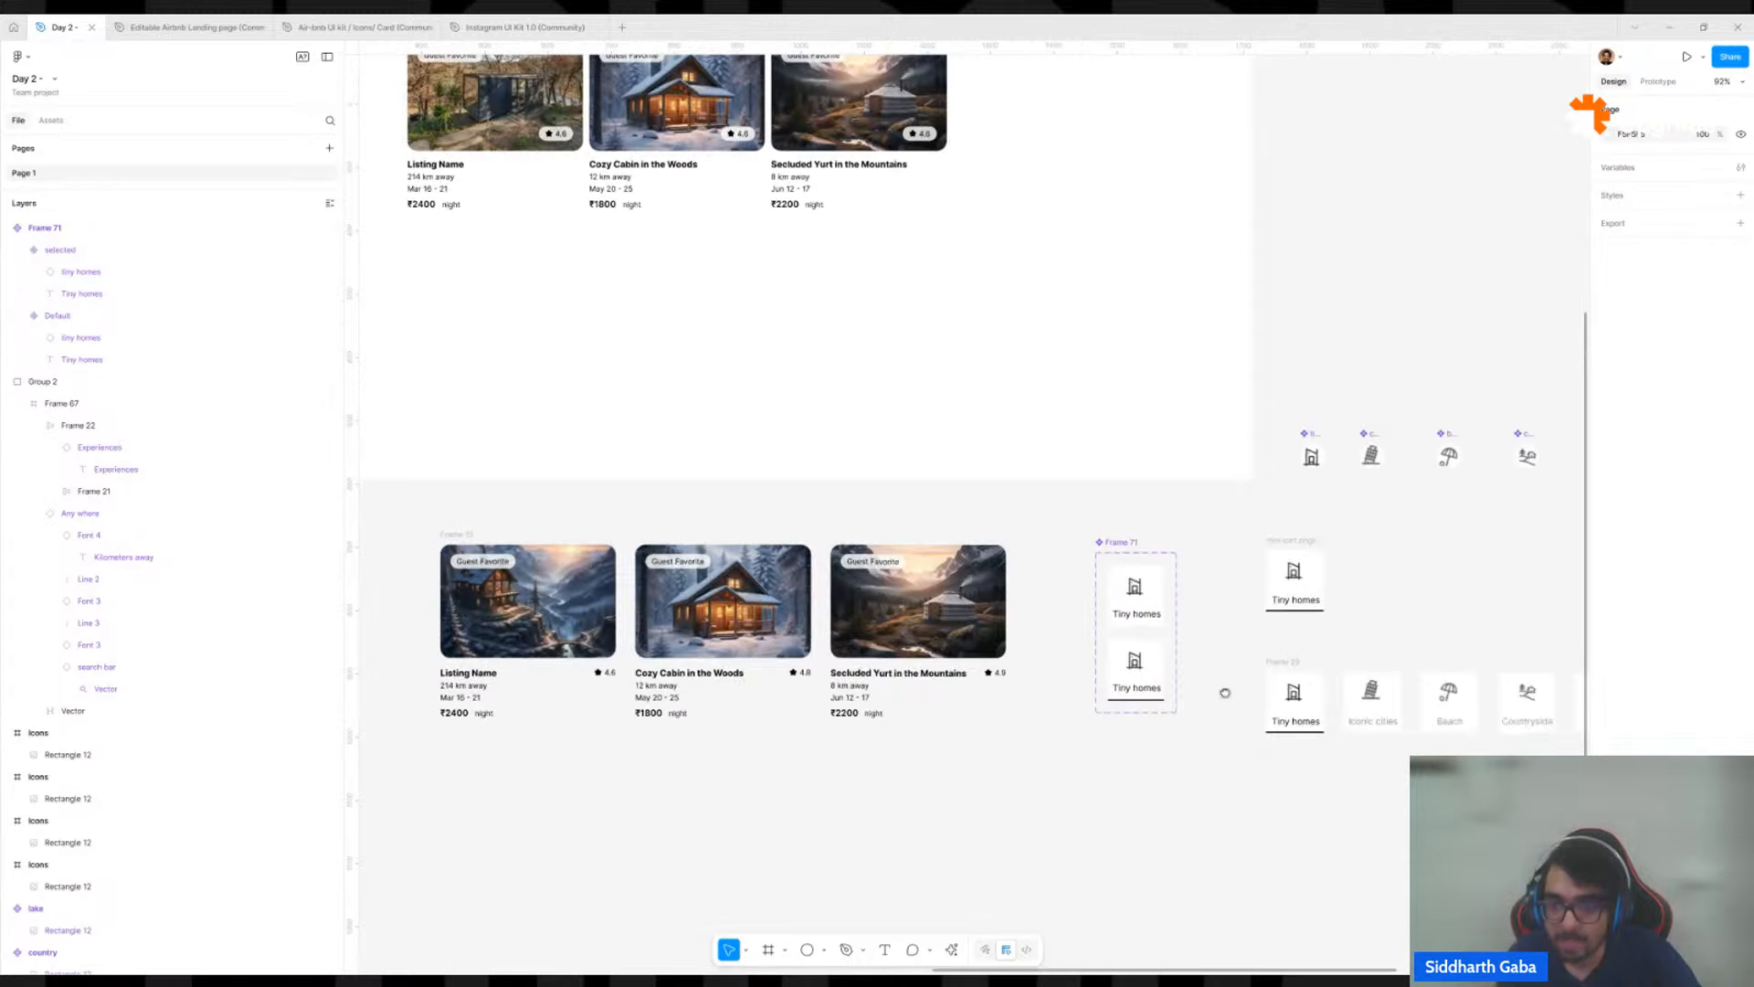
left_click_drag(1225, 693, 615, 842)
left_click(530, 755)
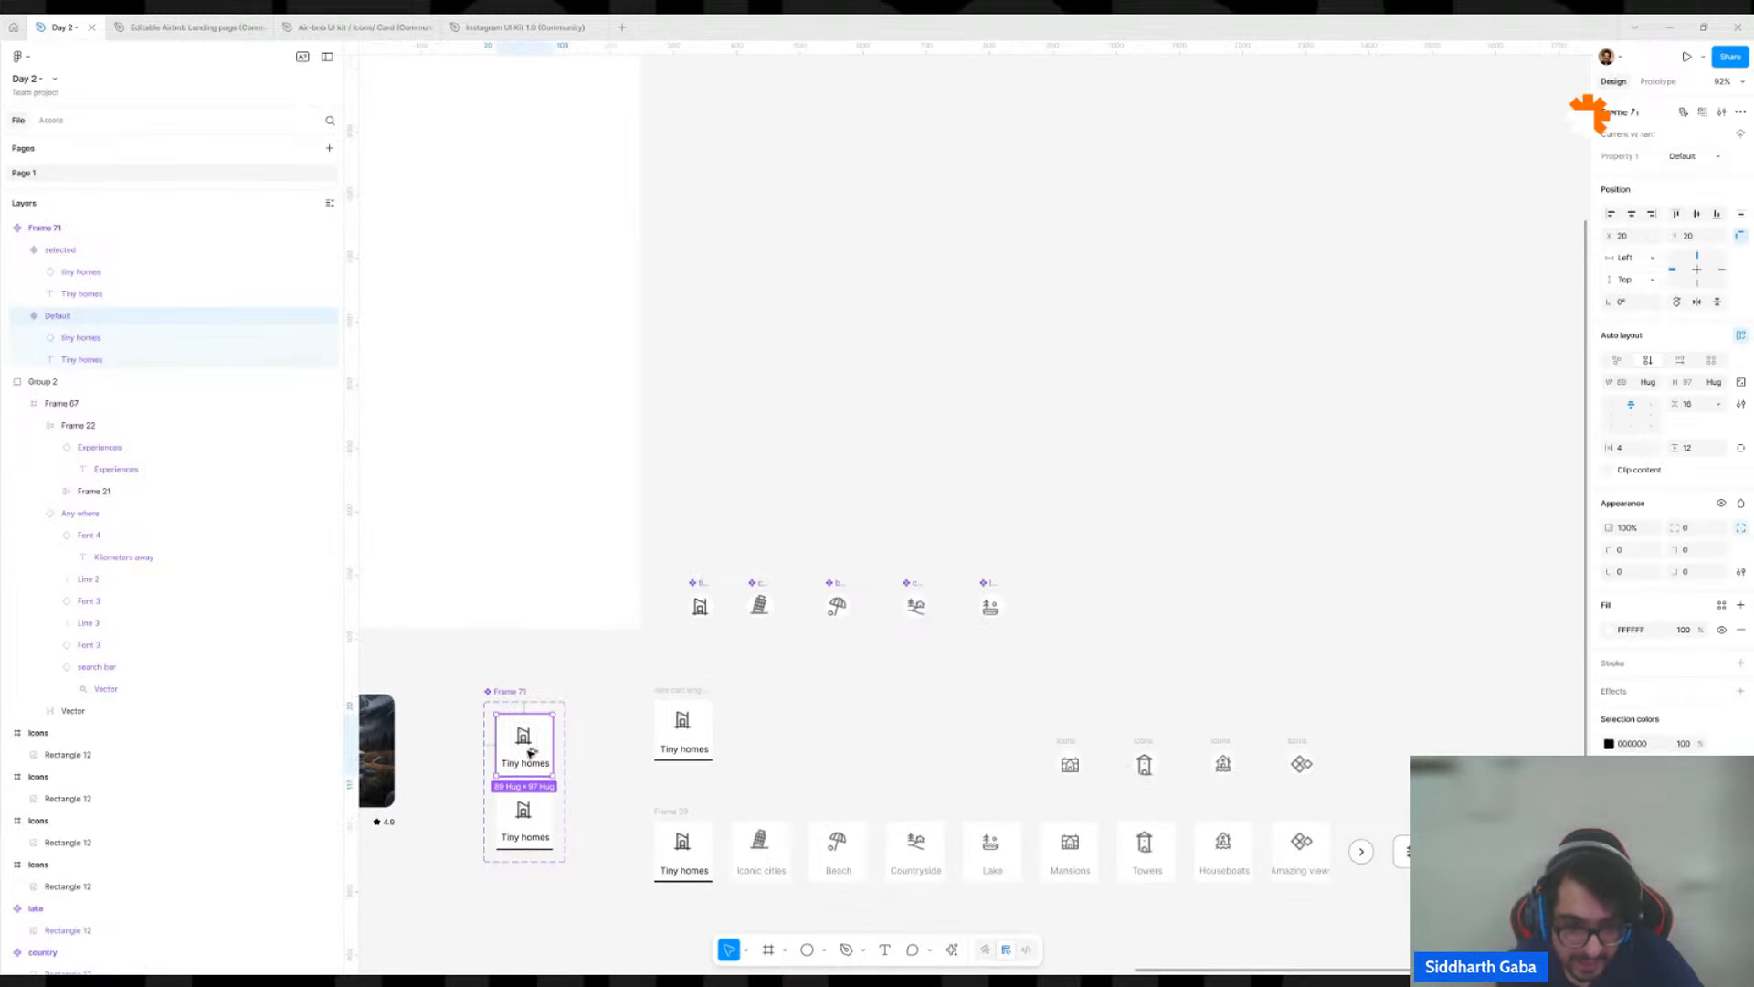
left_click_drag(530, 755, 756, 721)
left_click(684, 727)
key("Delete")
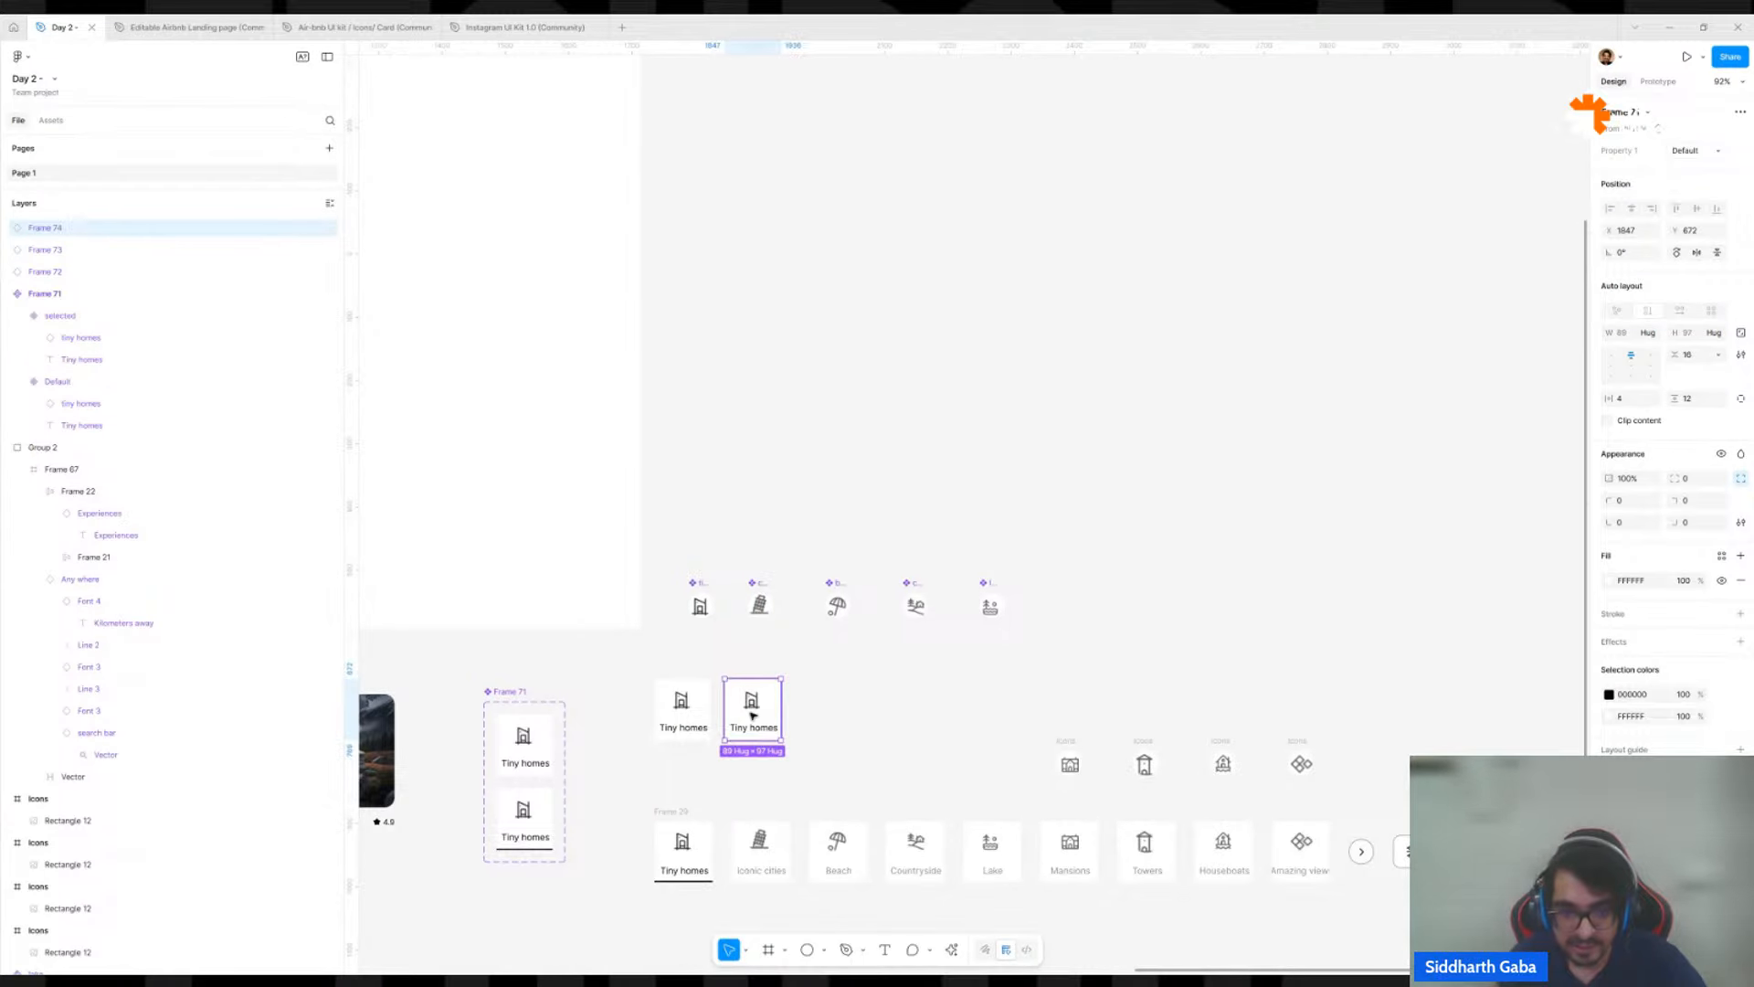
Undo the extra copies, place one duplicate beside the Tiny homes instance, and wrap the two in an auto layout frame.
key("ctrl+z")
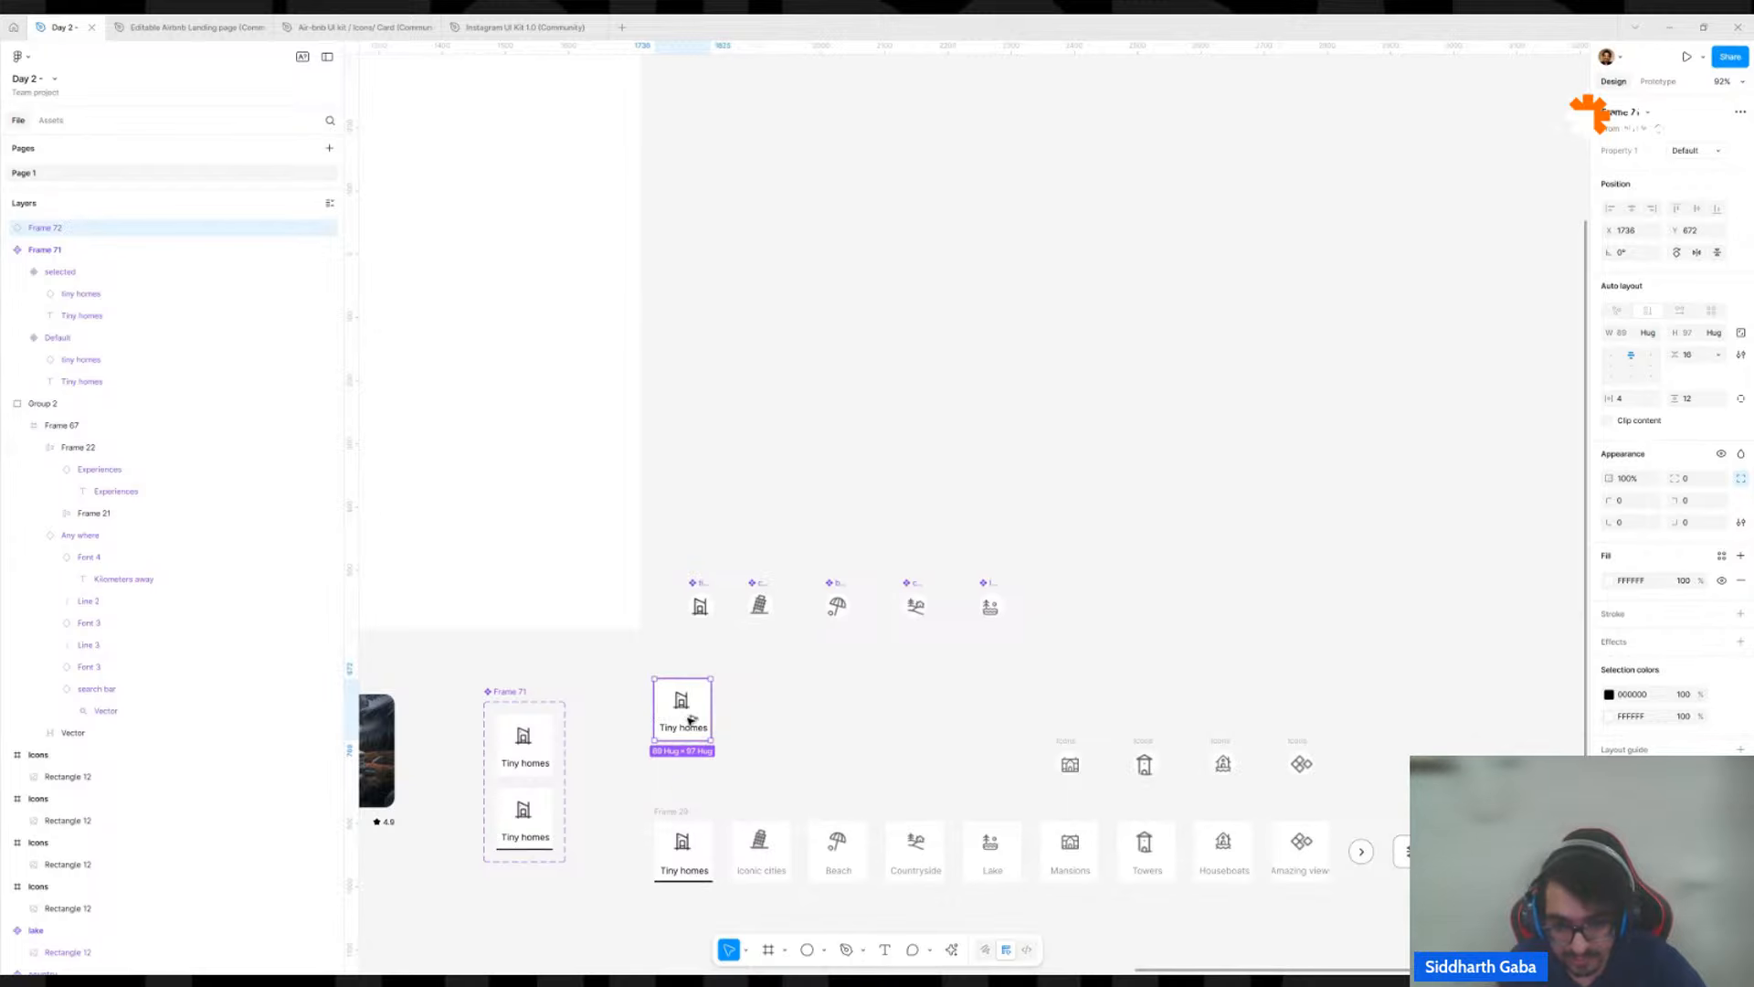
left_click_drag(703, 718, 753, 714)
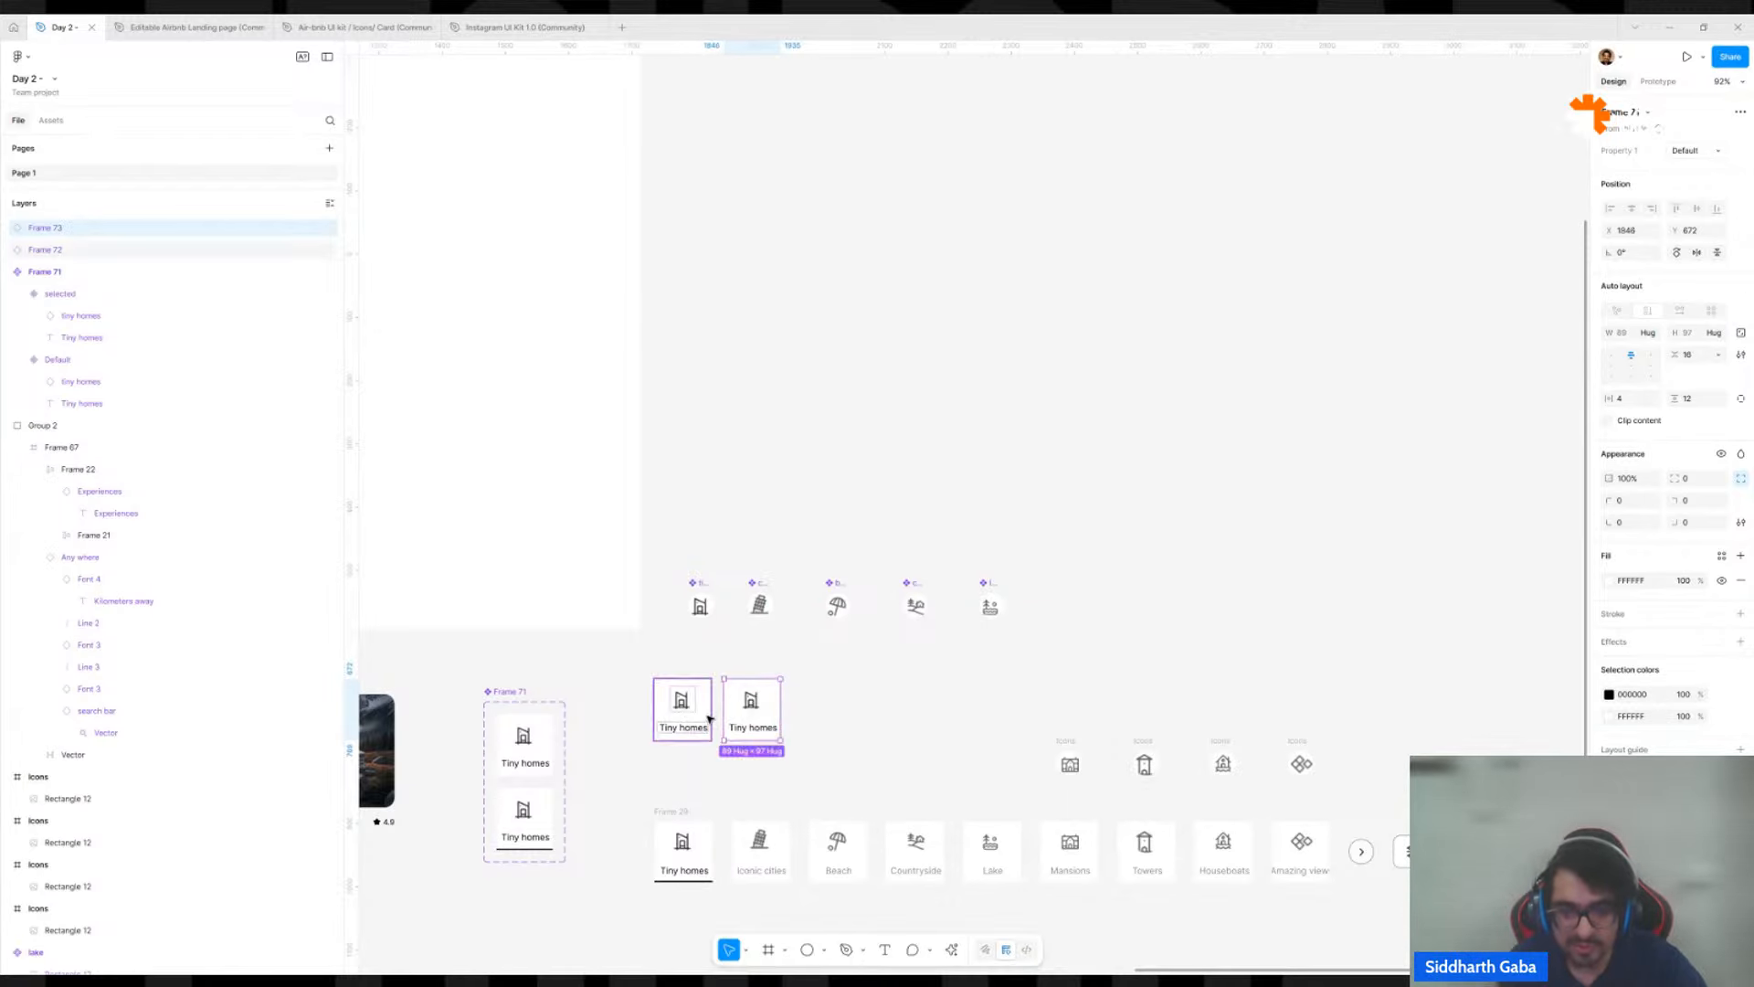
left_click(699, 715, "shift")
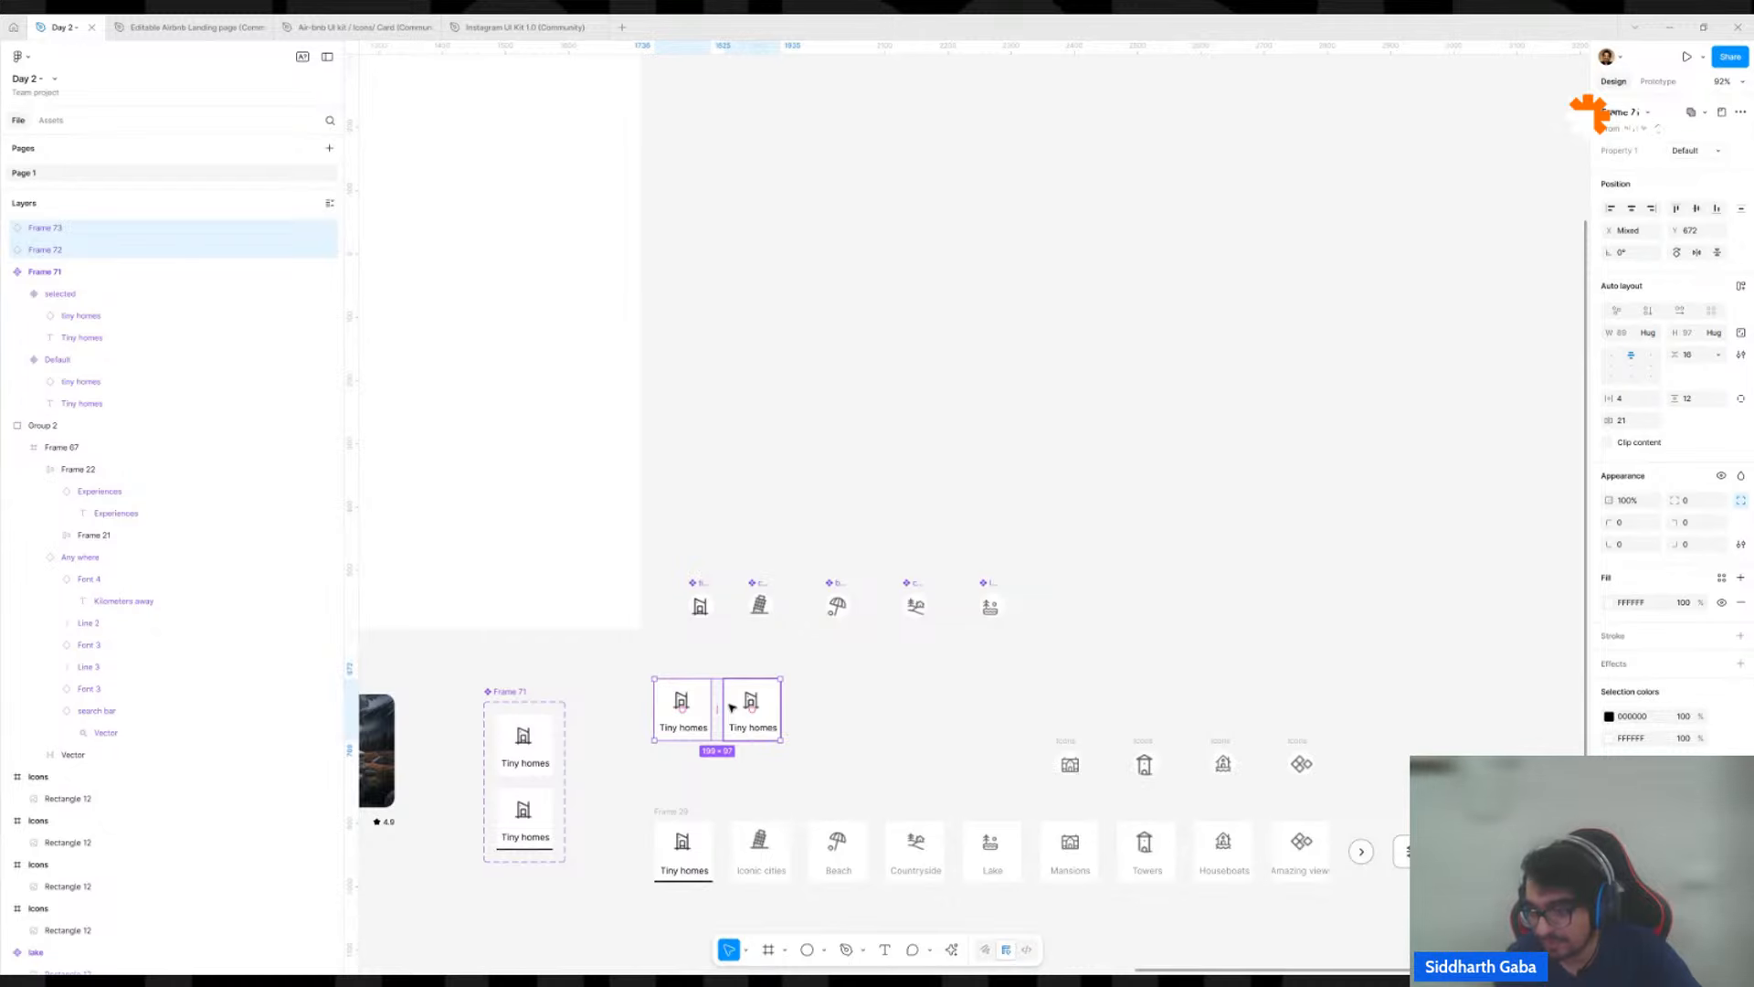
key("shift+a")
Duplicate the second Tiny homes card inside the auto layout frame until the row holds seven cards.
scroll(722, 713, "down", 5)
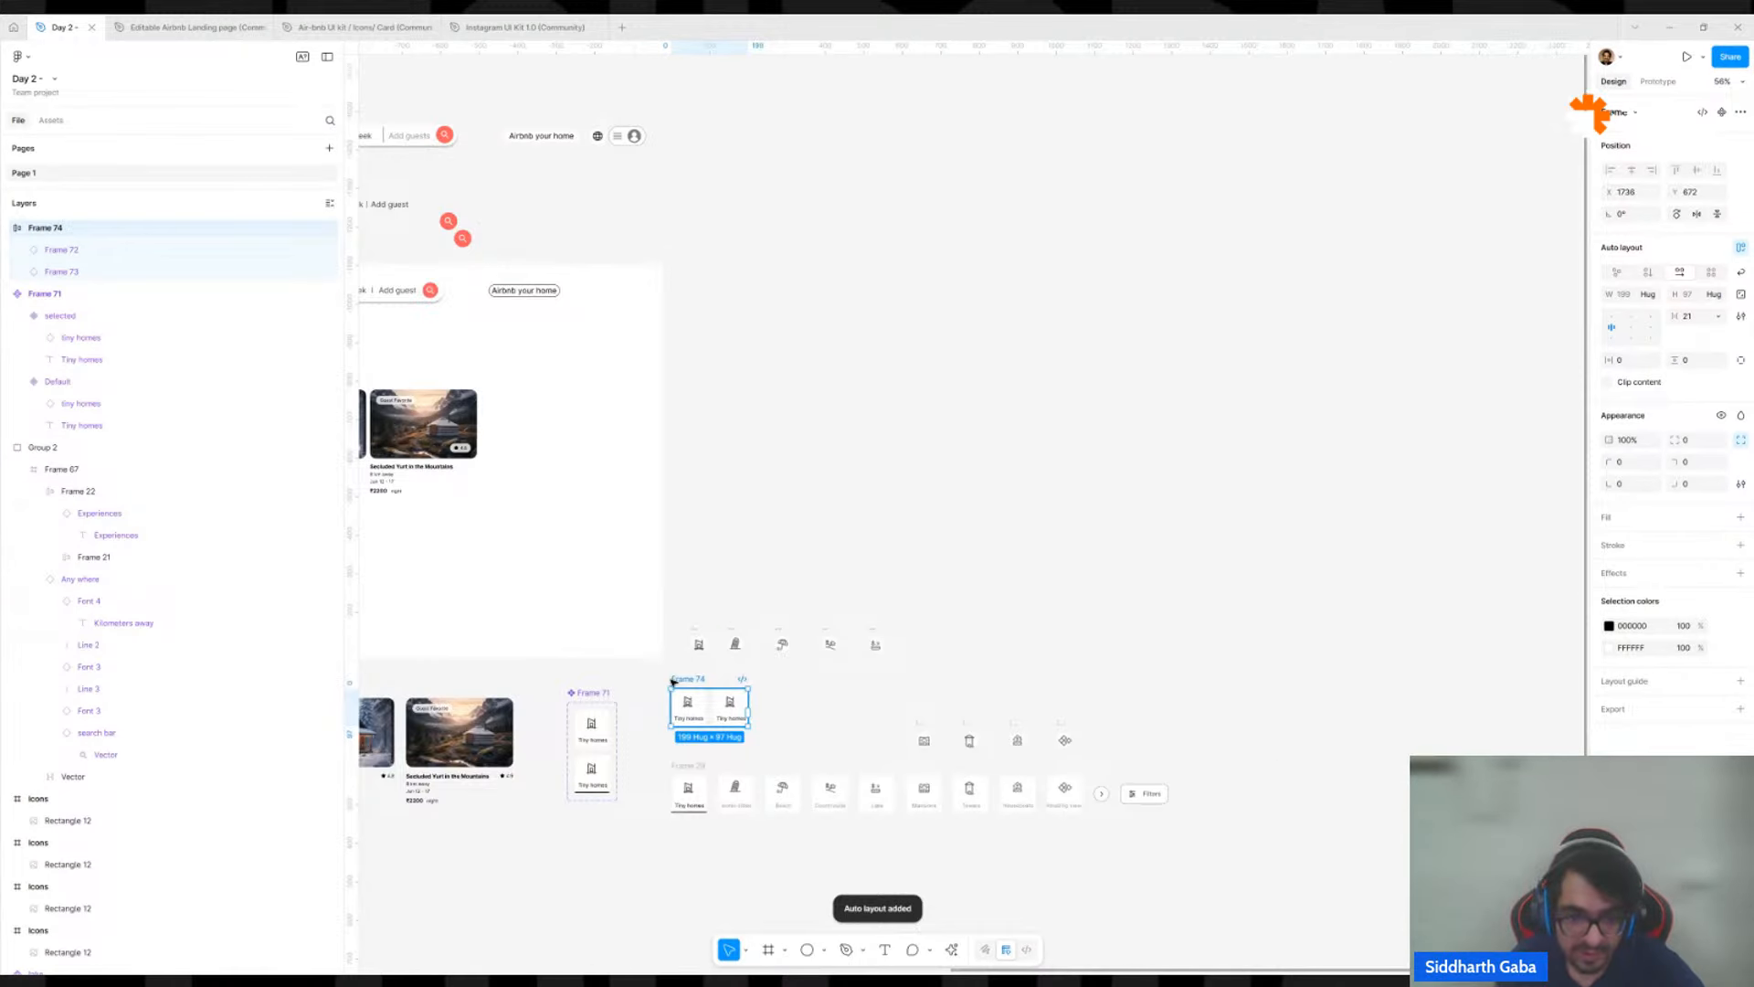
scroll(731, 699, "up", 5)
left_click(731, 718)
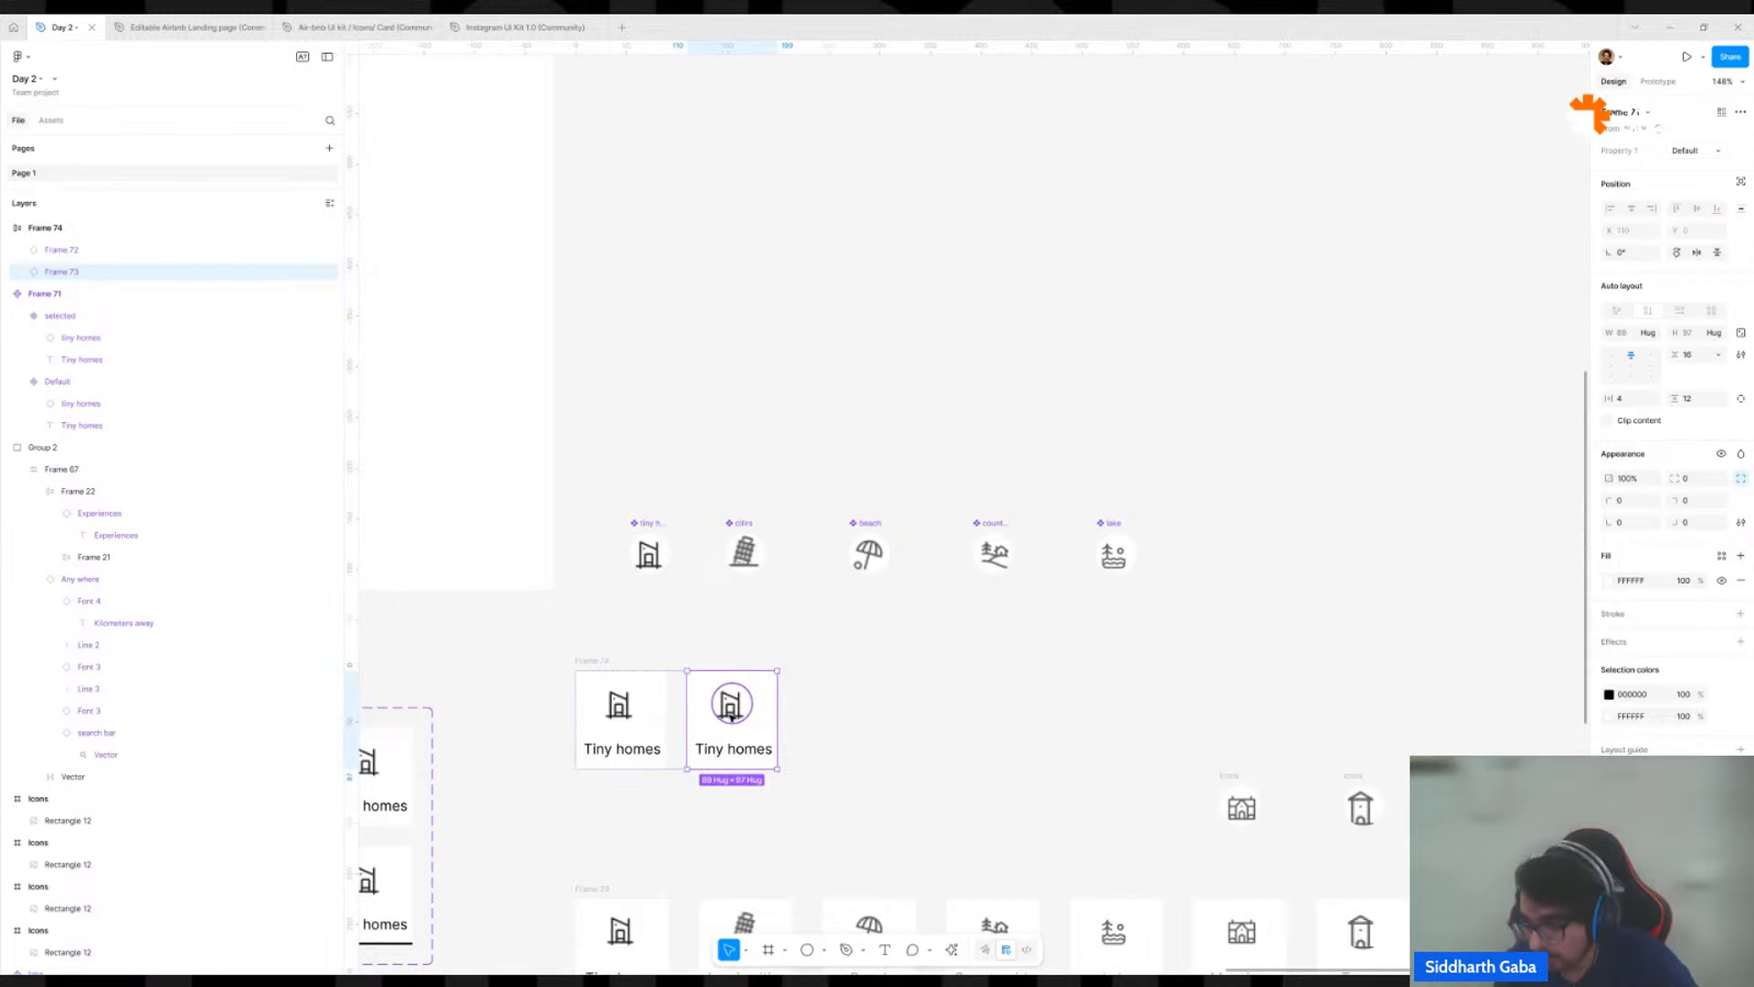
key("ctrl+d")
key("ctrl+d")
key("ctrl+d")
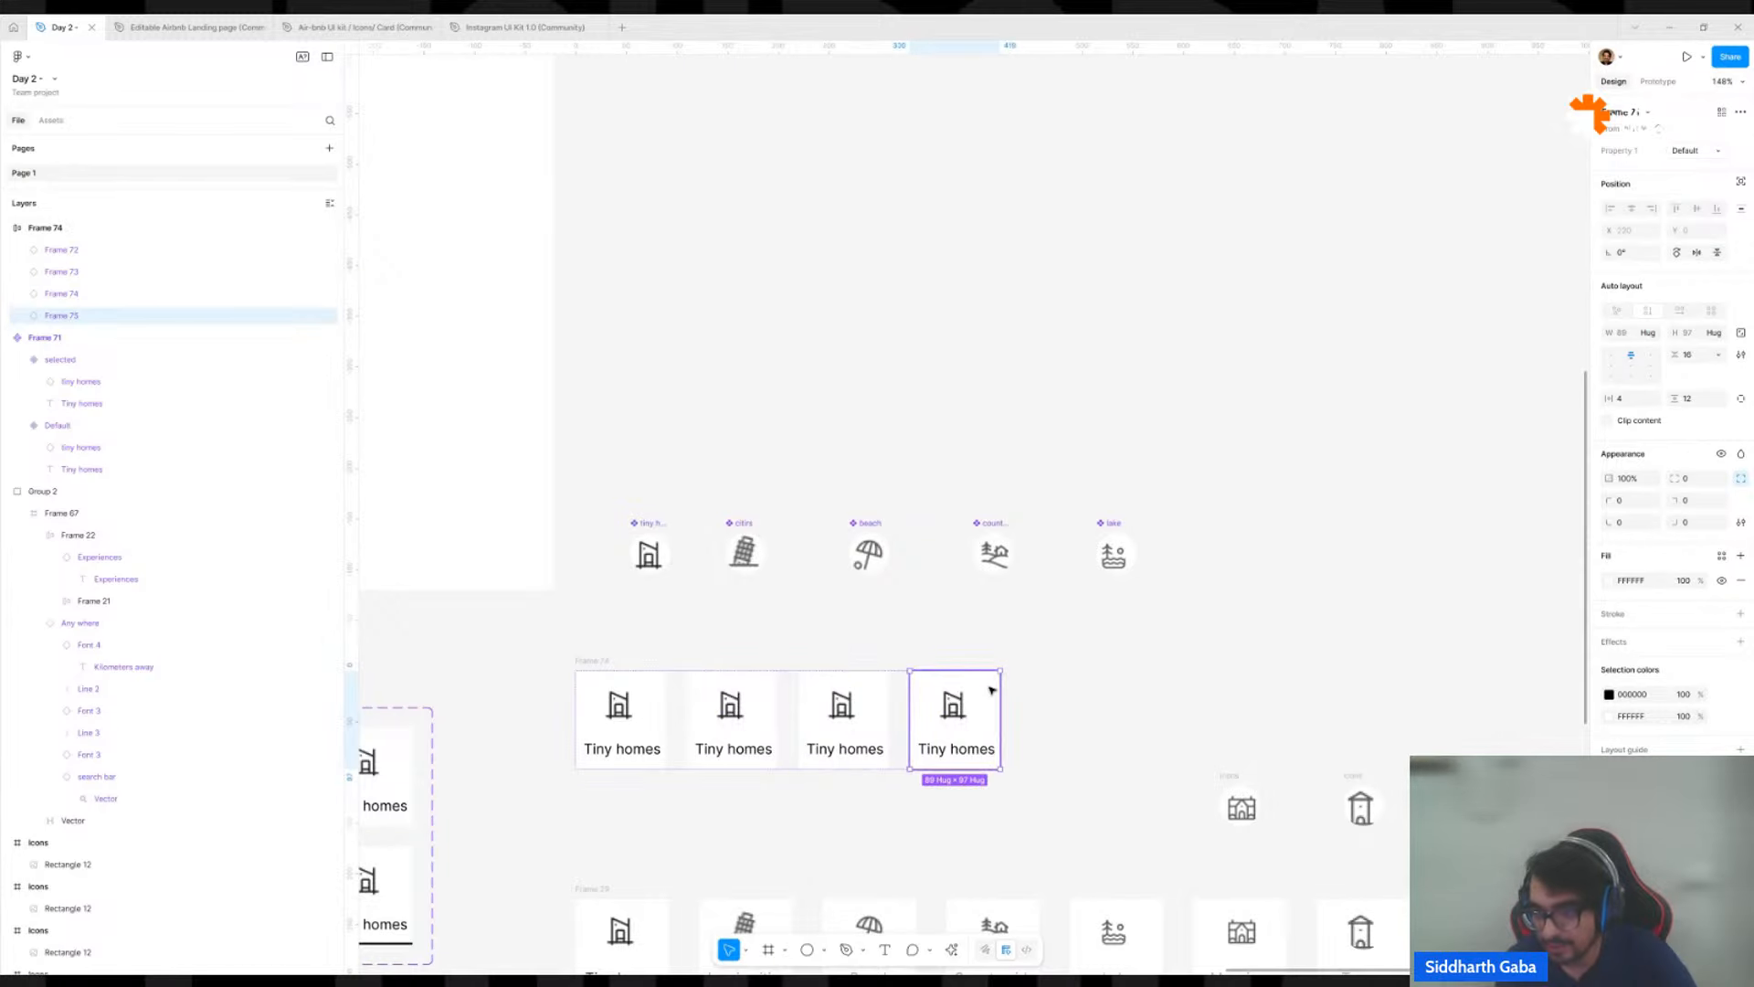
key("ctrl+d")
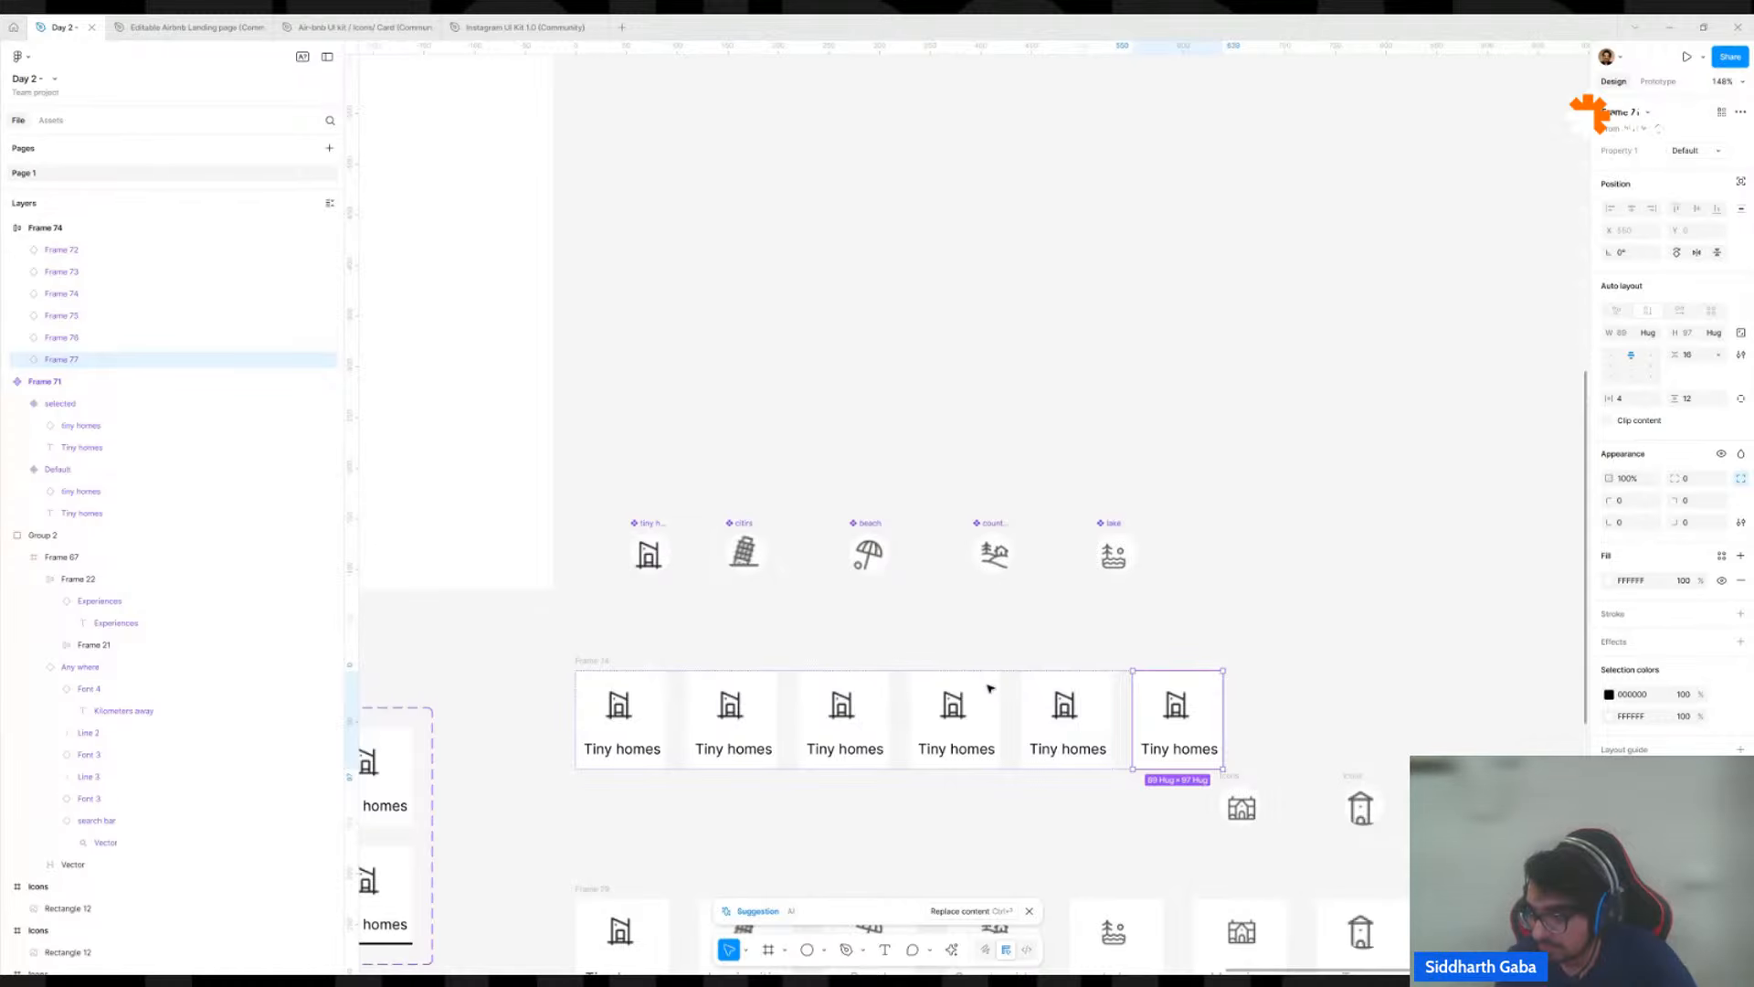
key("ctrl+d")
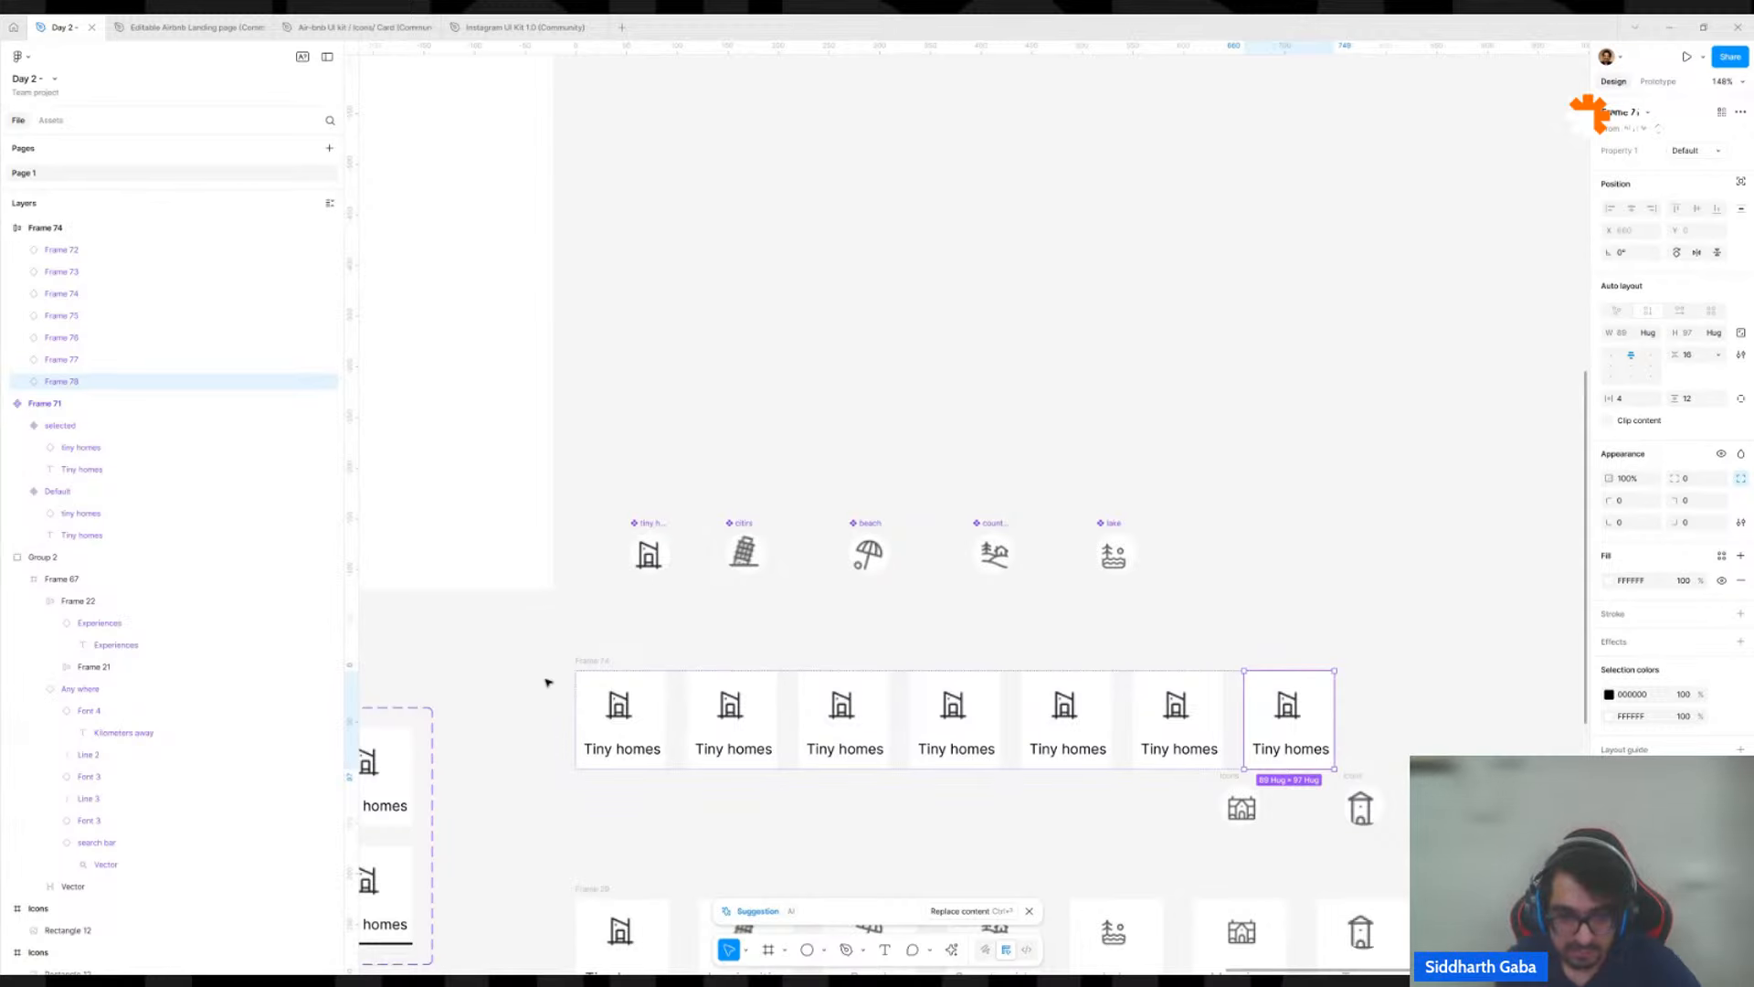
Move the seven-card row up to just beneath the icon components and set its horizontal gap to 20.
left_click_drag(582, 668, 592, 612)
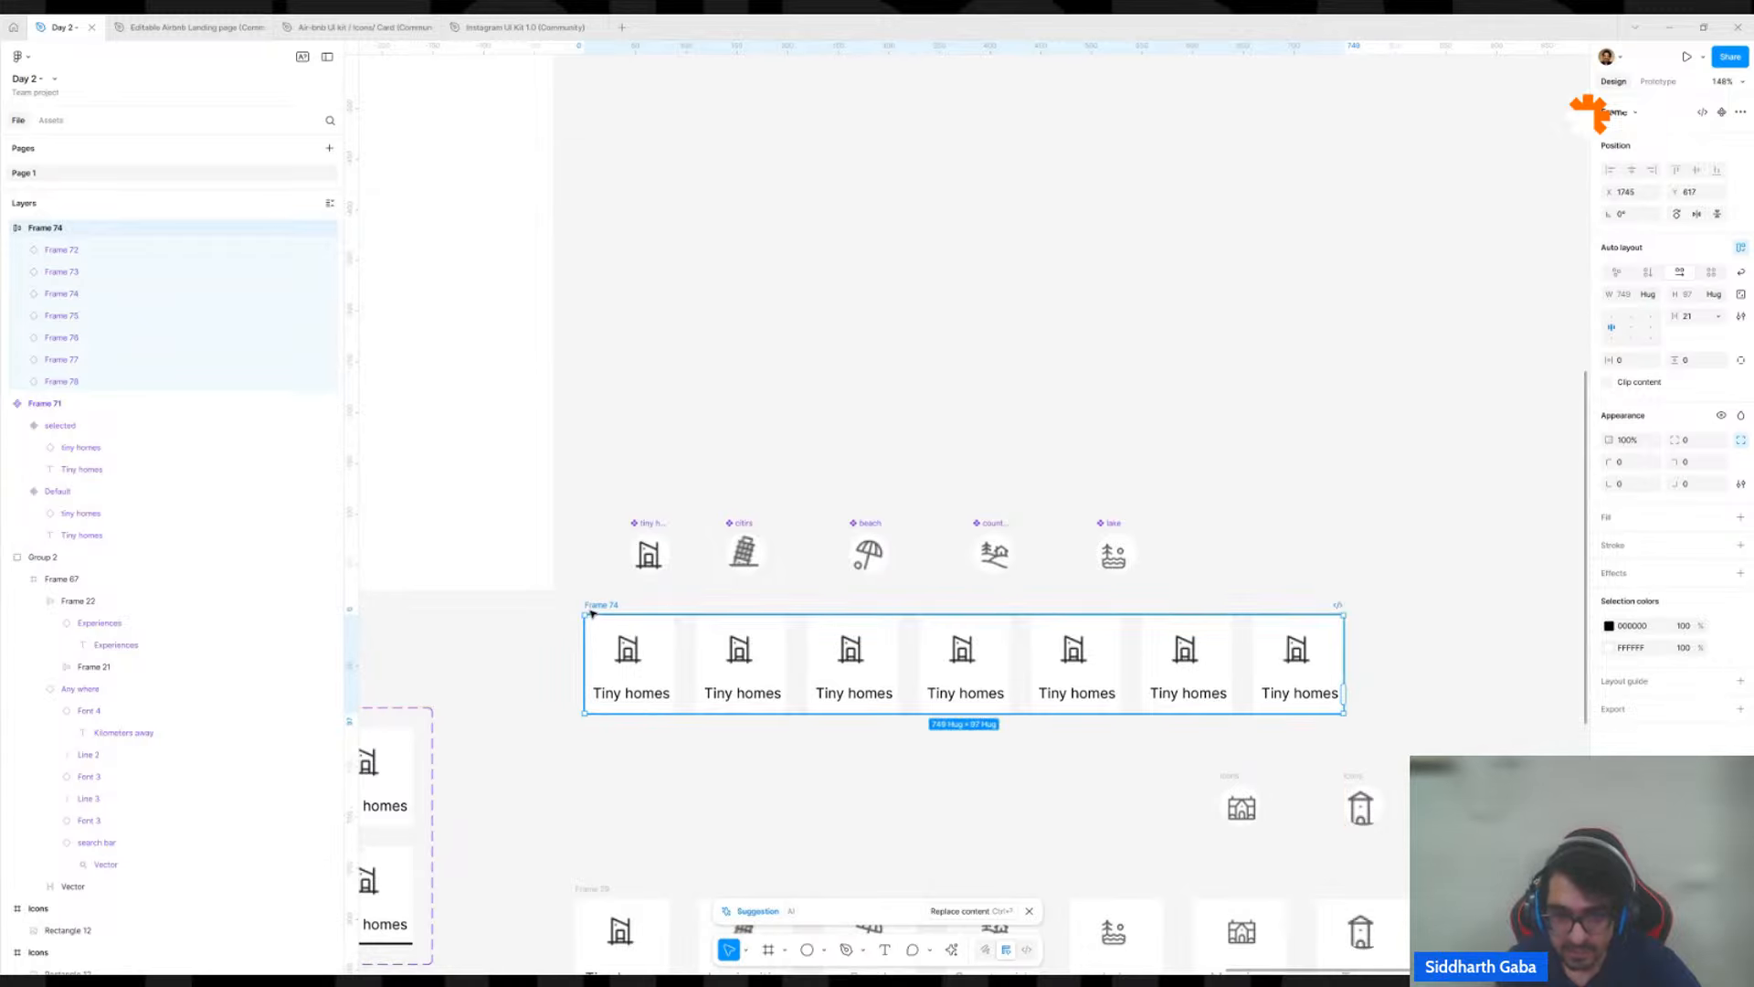
left_click(614, 664)
left_click(731, 657)
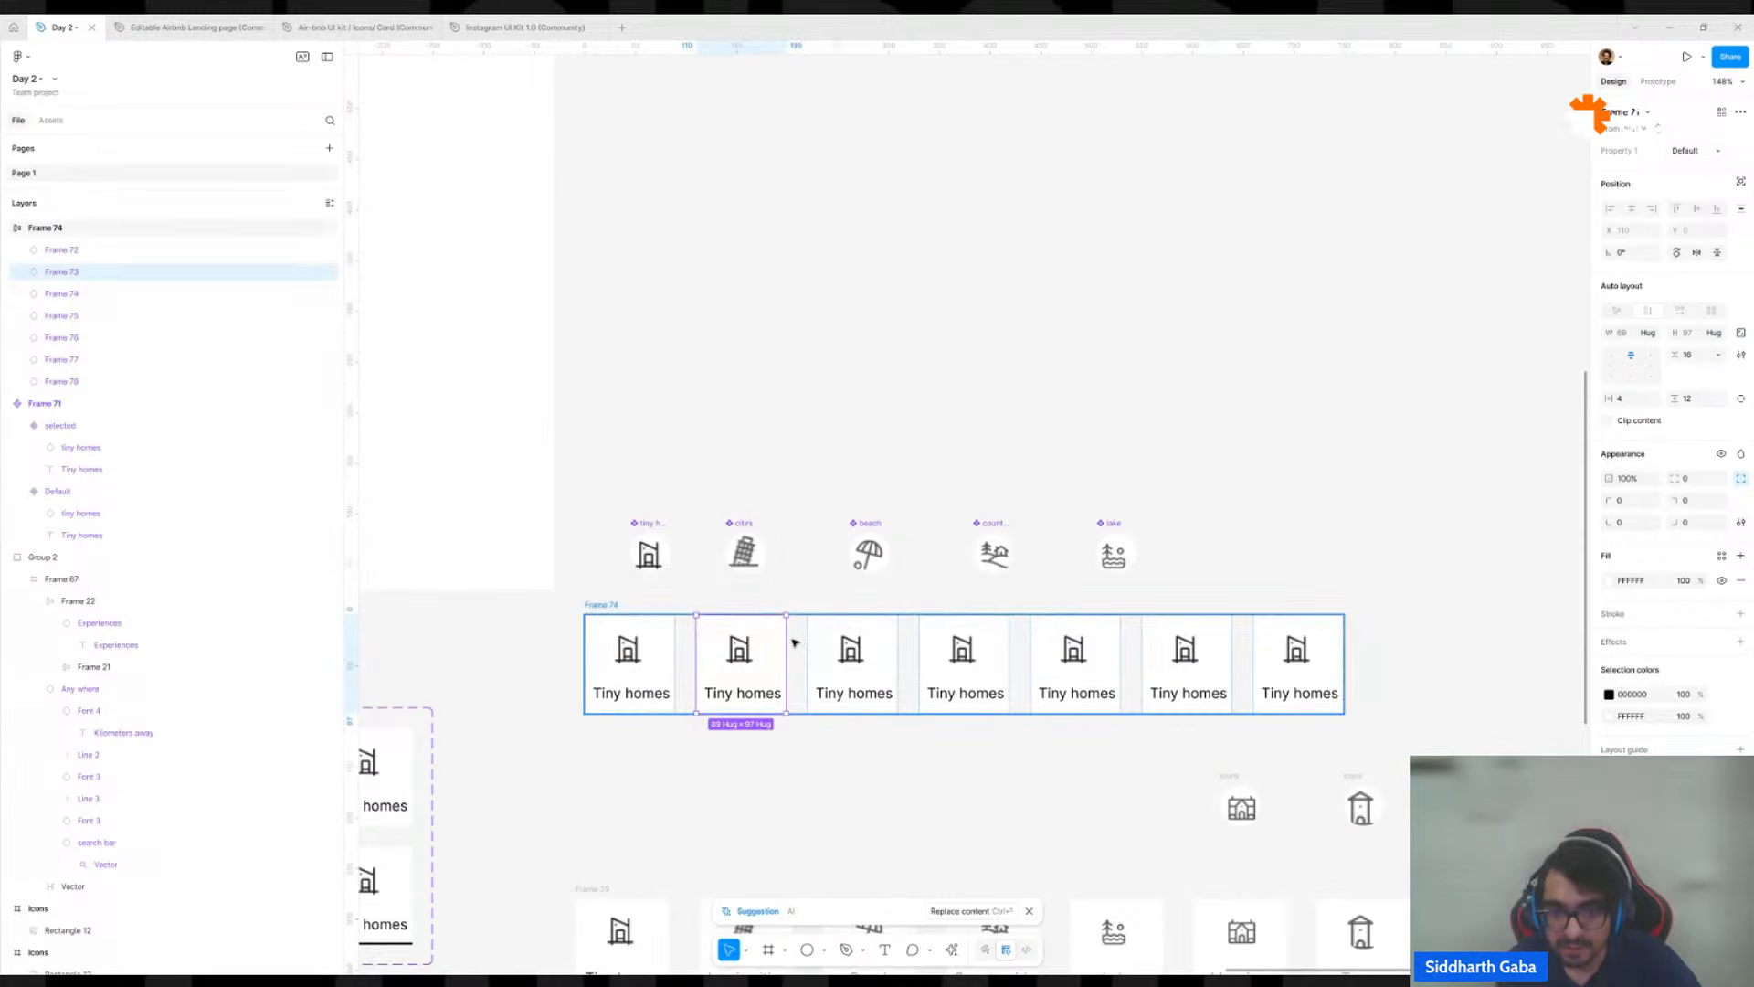
left_click(795, 640)
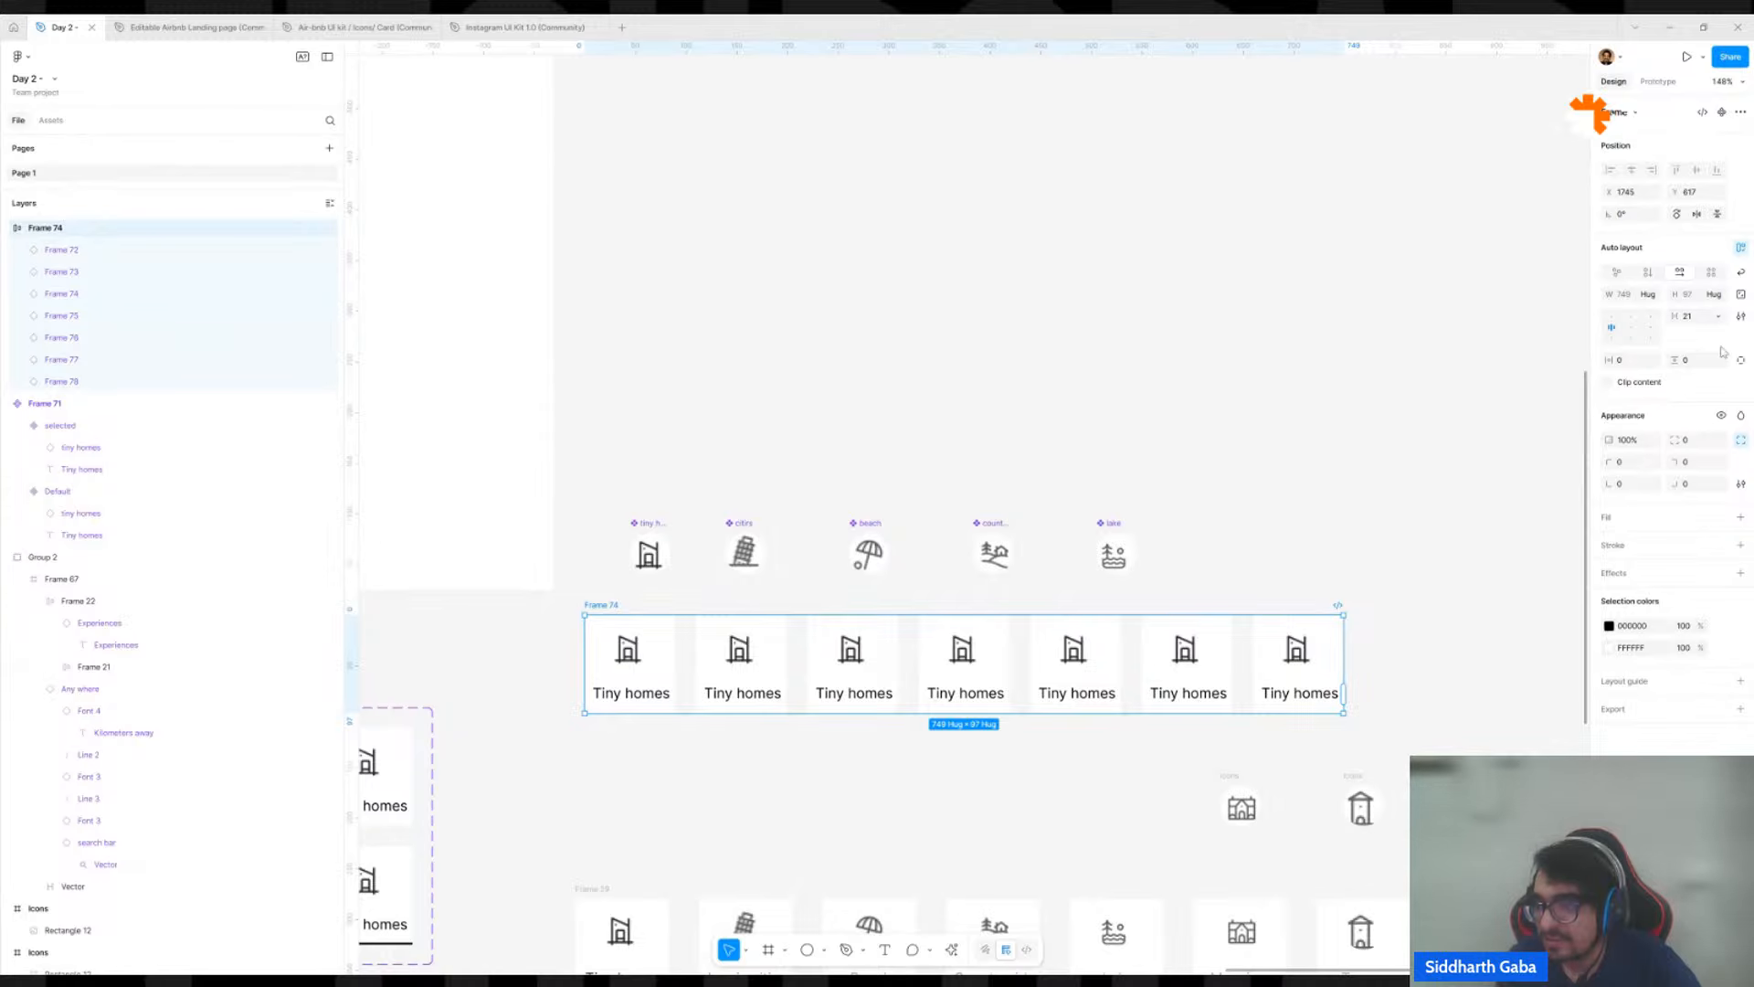
left_click(1699, 320)
type("2")
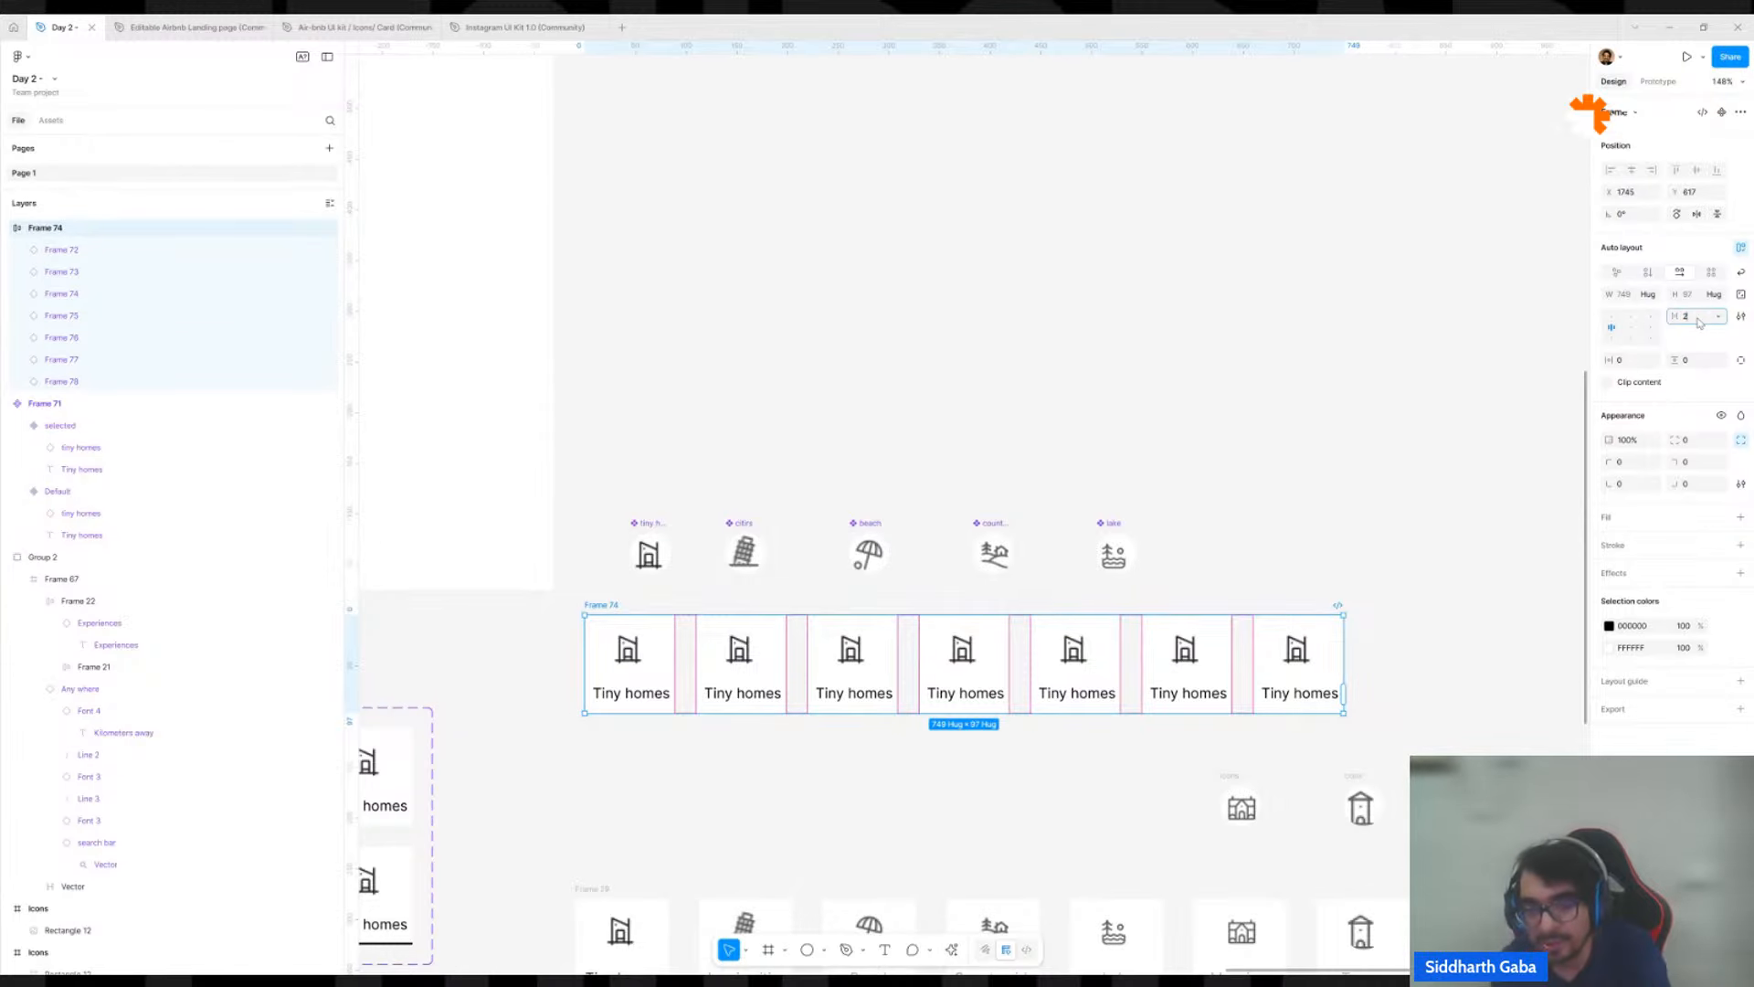
type("0")
key("Return")
left_click(1253, 657)
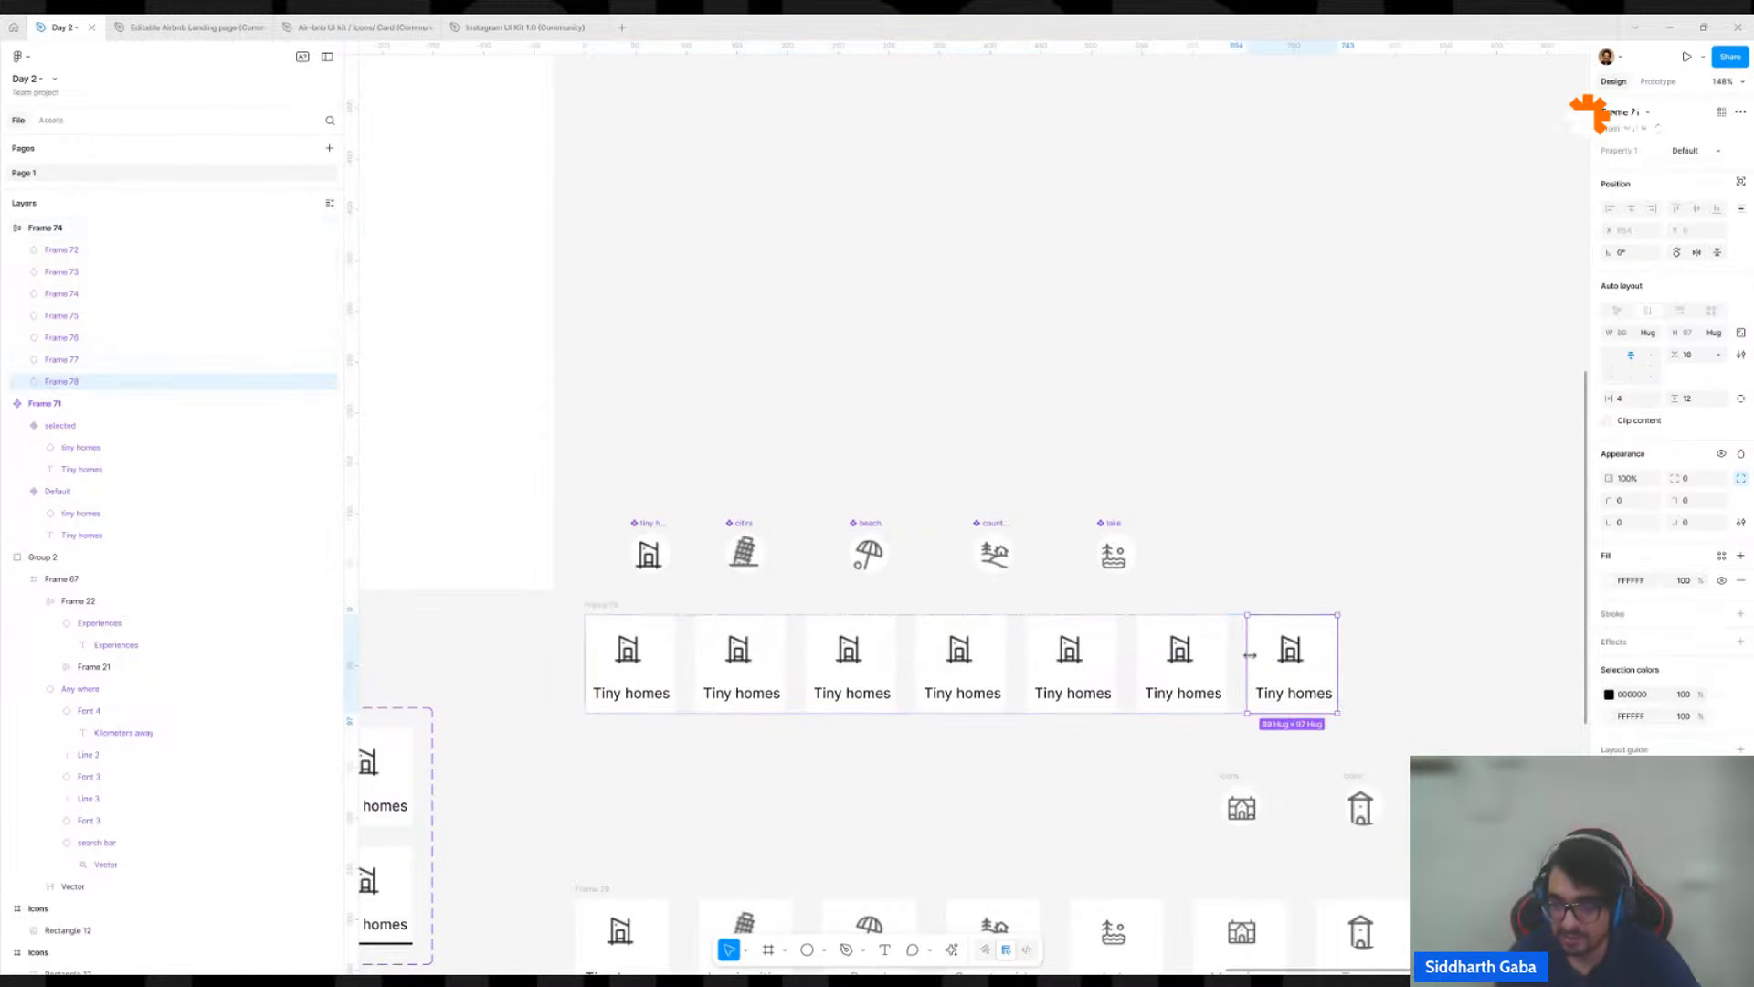
Examine the city, beach, country and lake icon components above the card row one after another.
left_click(736, 596)
scroll(658, 529, "down", 3)
scroll(728, 567, "left", 2)
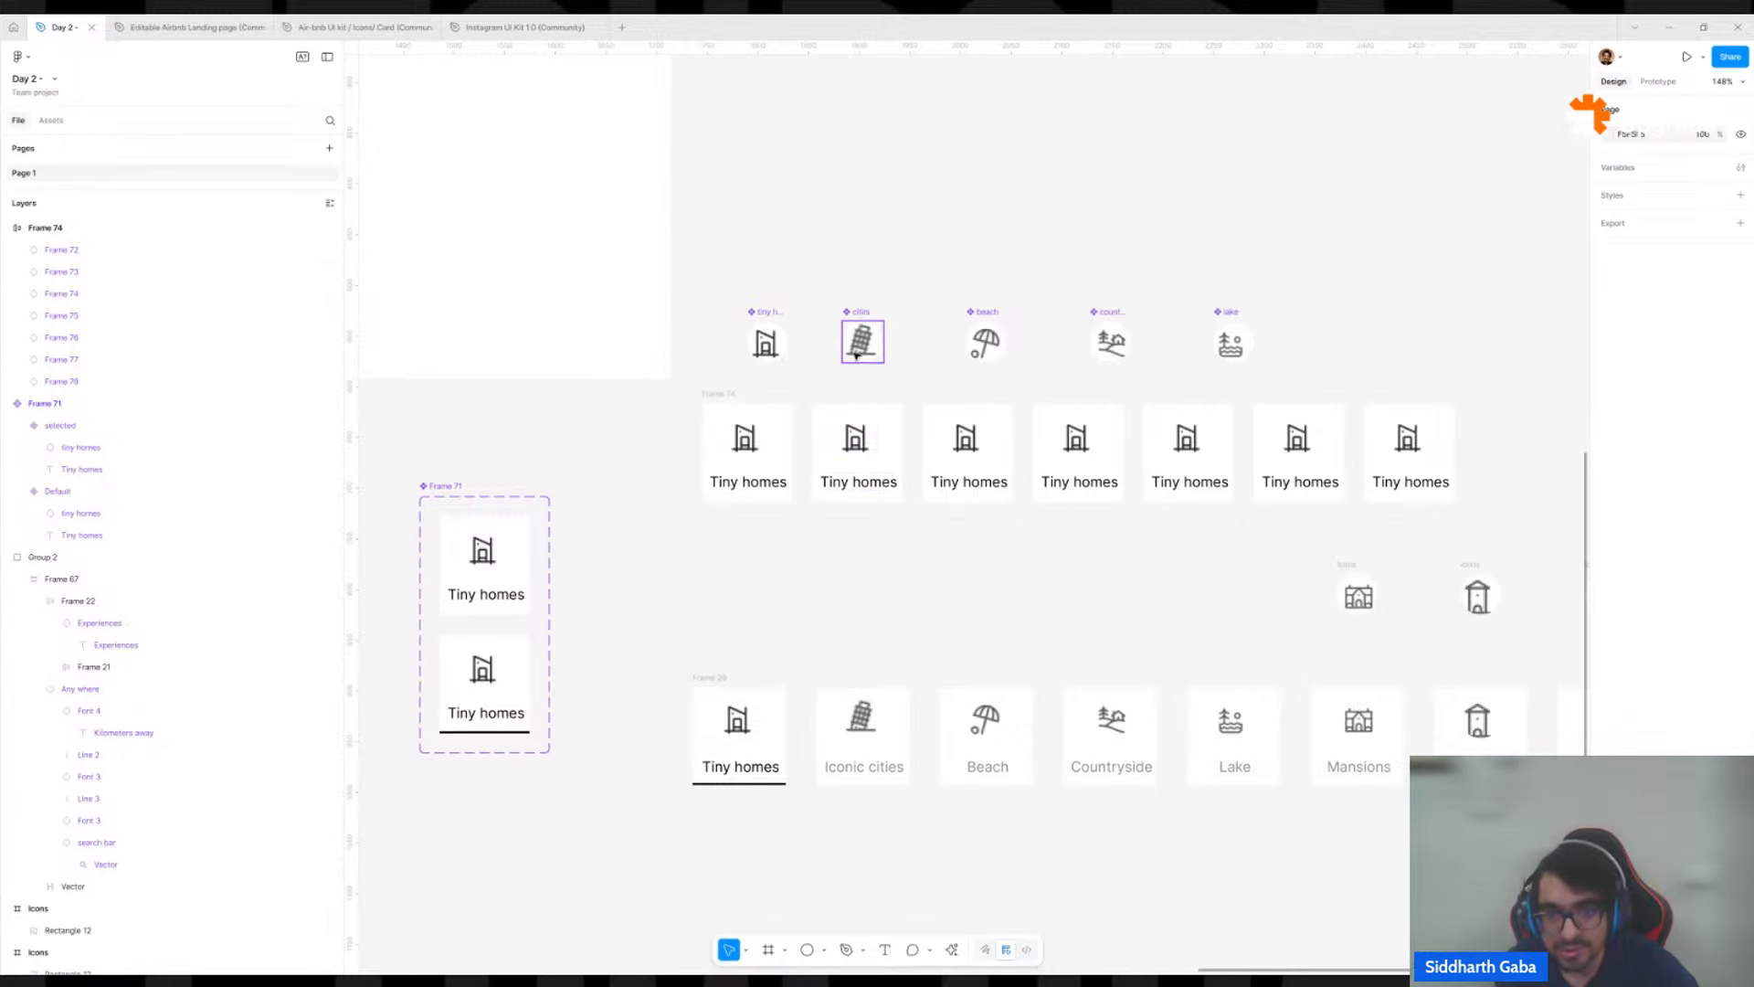
scroll(822, 403, "up", 2)
left_click(865, 301)
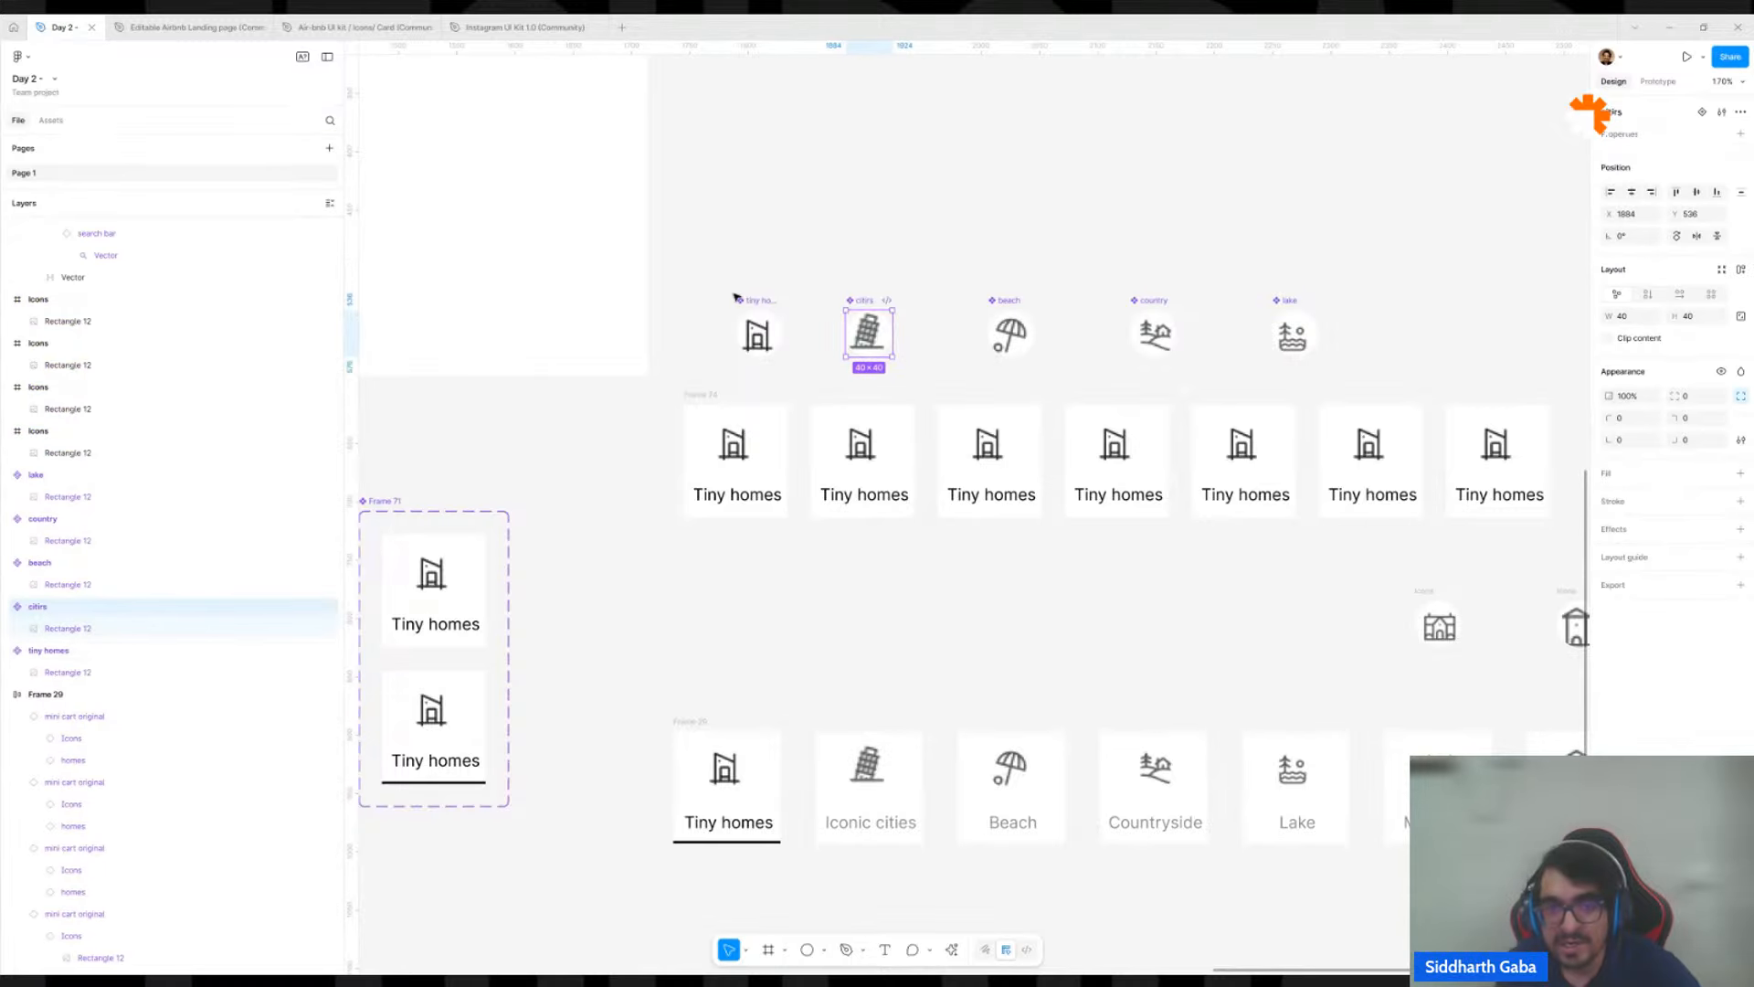
left_click(996, 300)
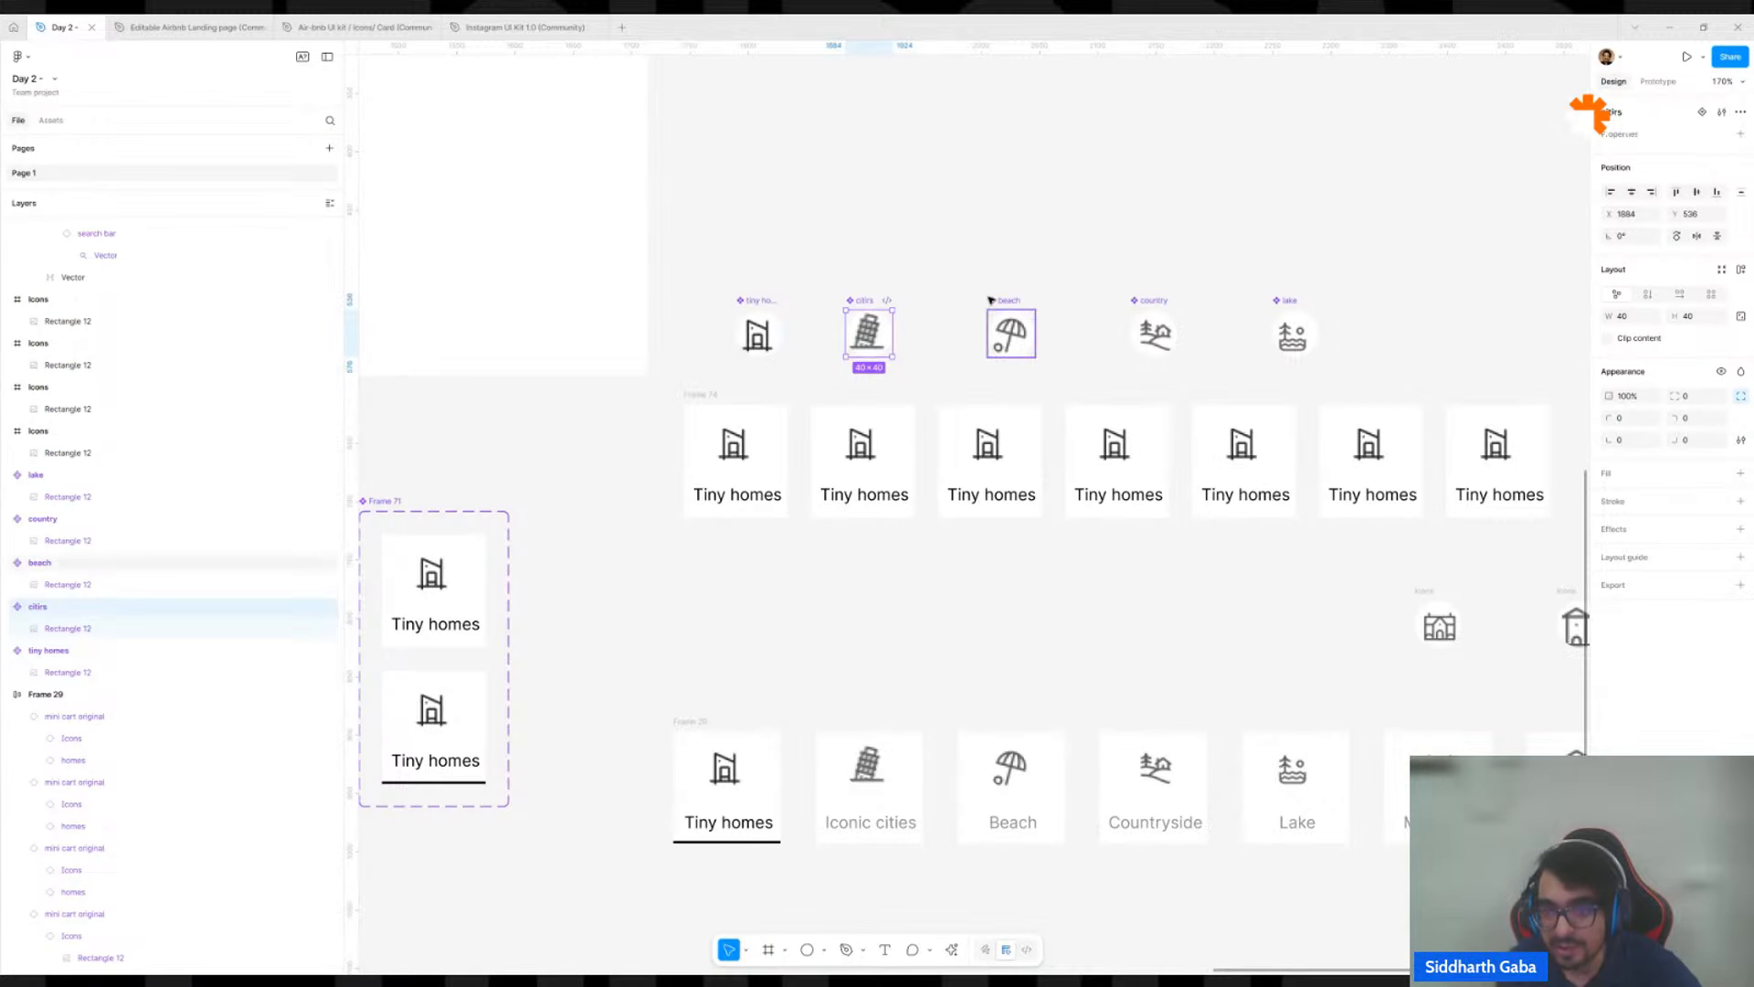
left_click(1164, 300)
left_click(1301, 301)
left_click(1292, 301)
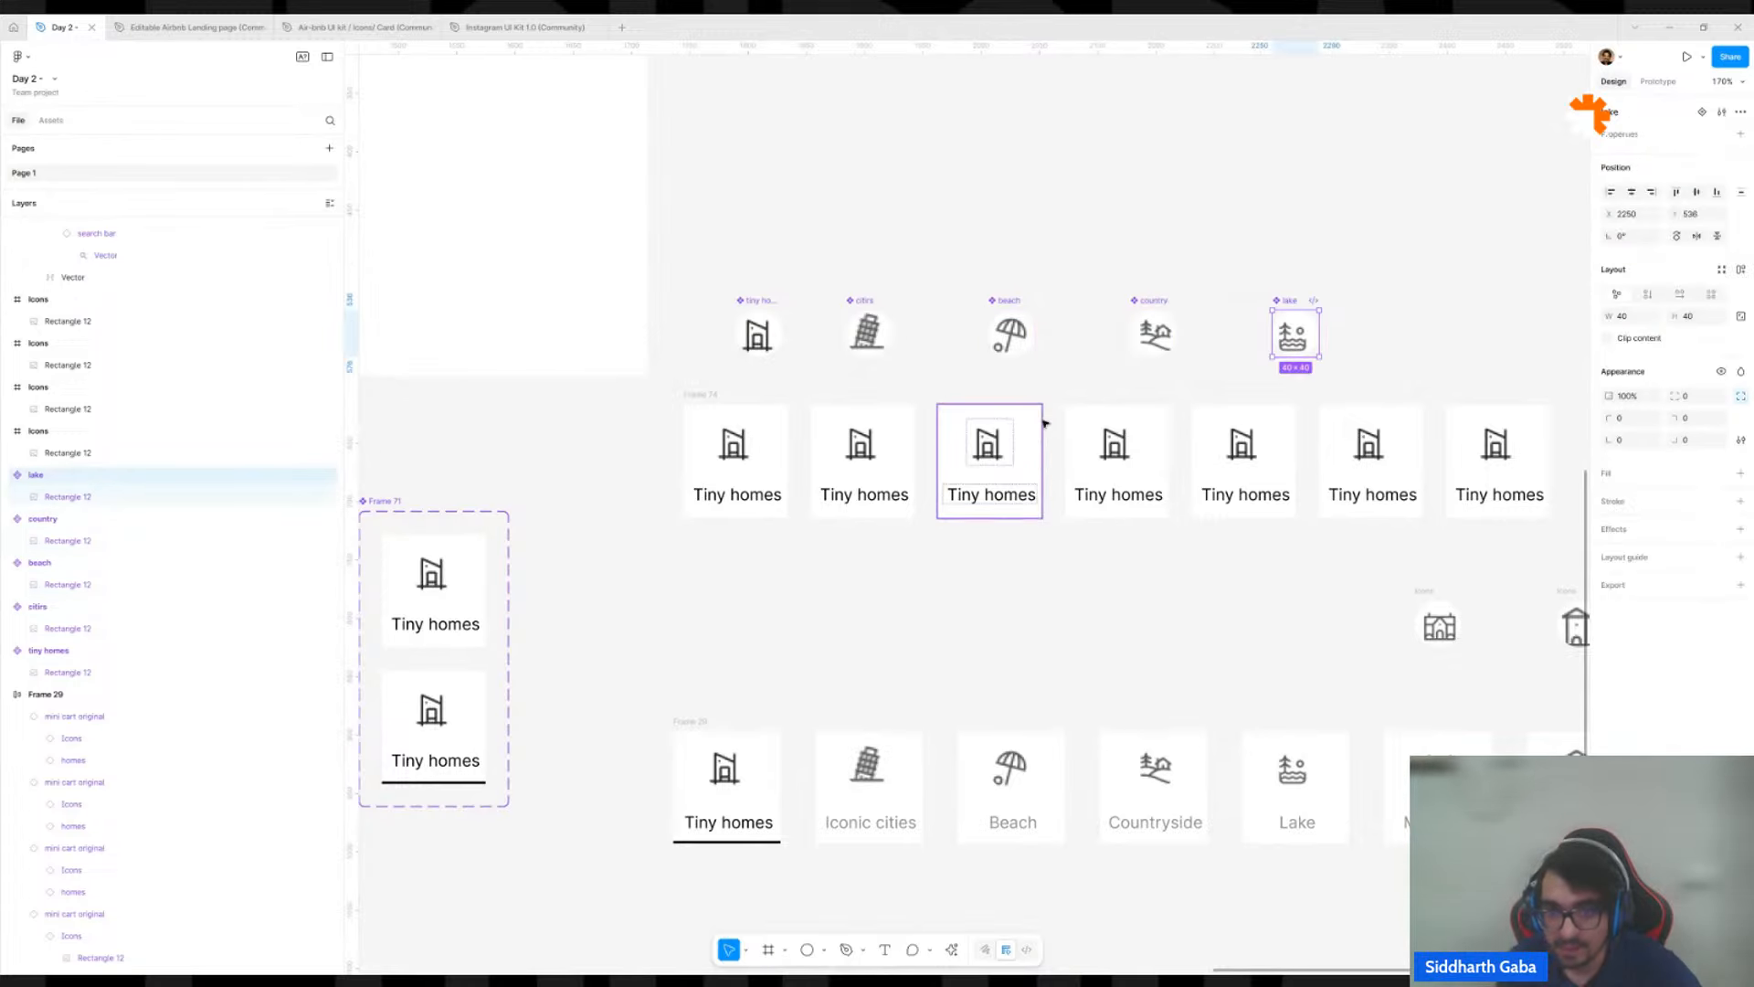
Try swapping the icon instance in the second Tiny homes card for the add component, and undo the swap.
left_click(850, 452)
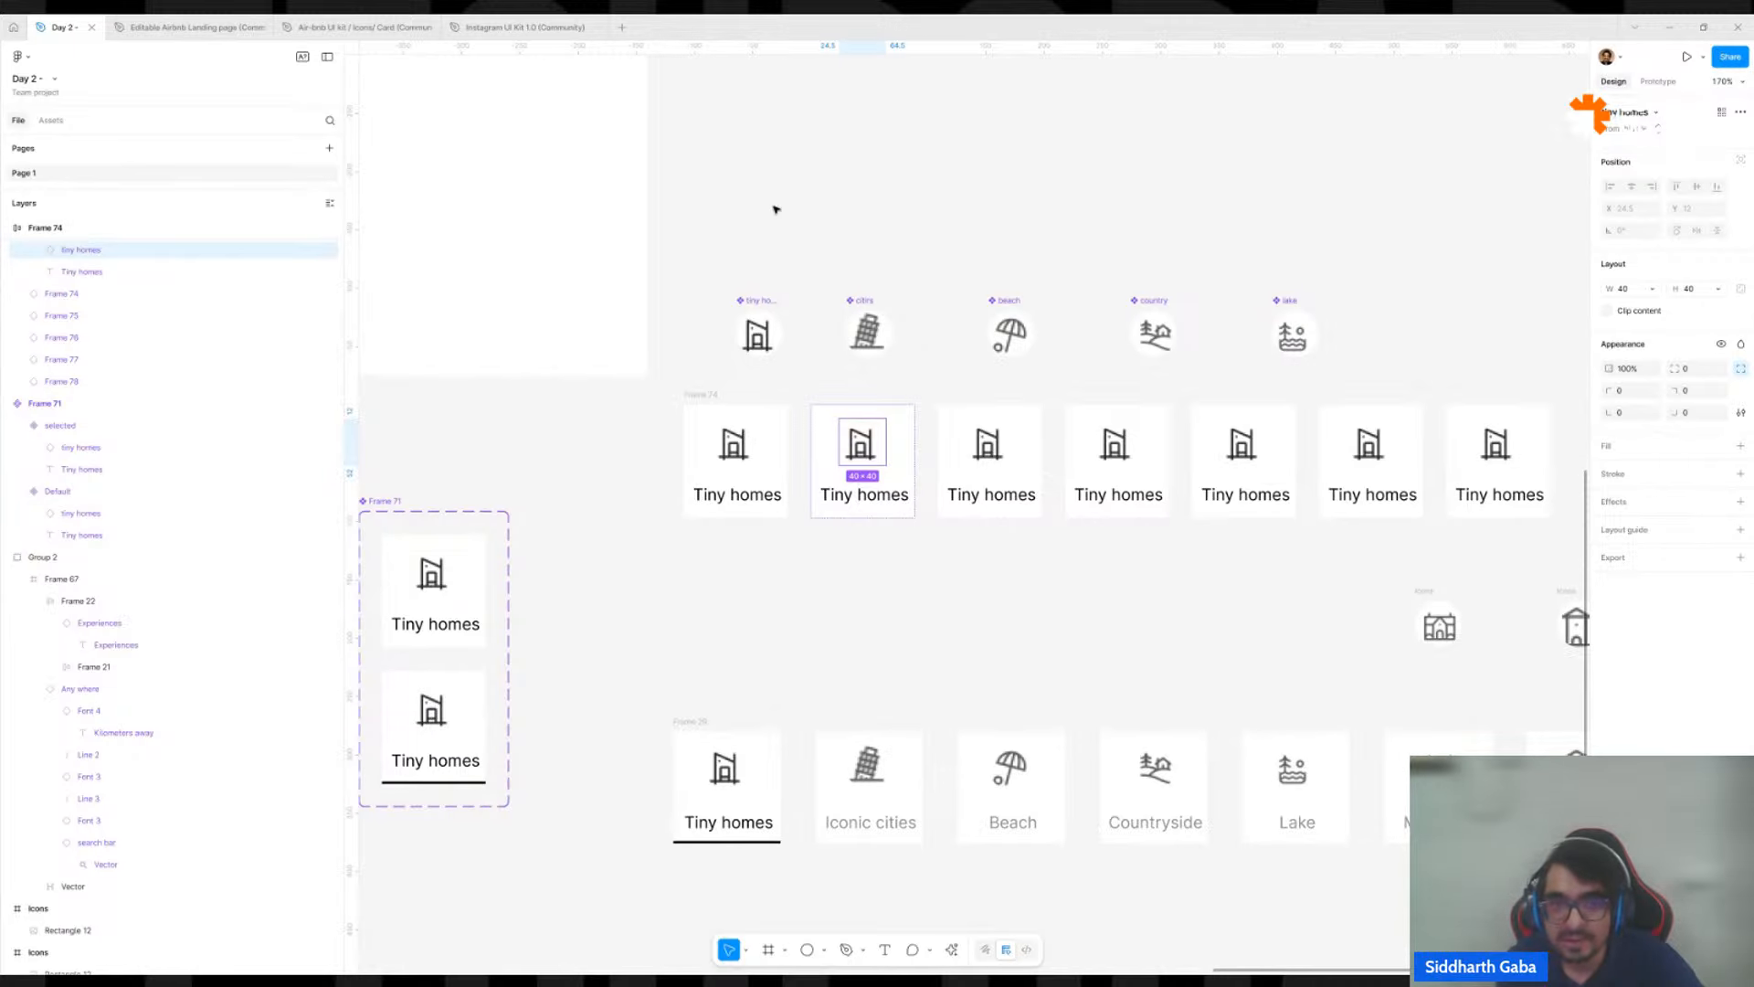
scroll(758, 237, "up", 5)
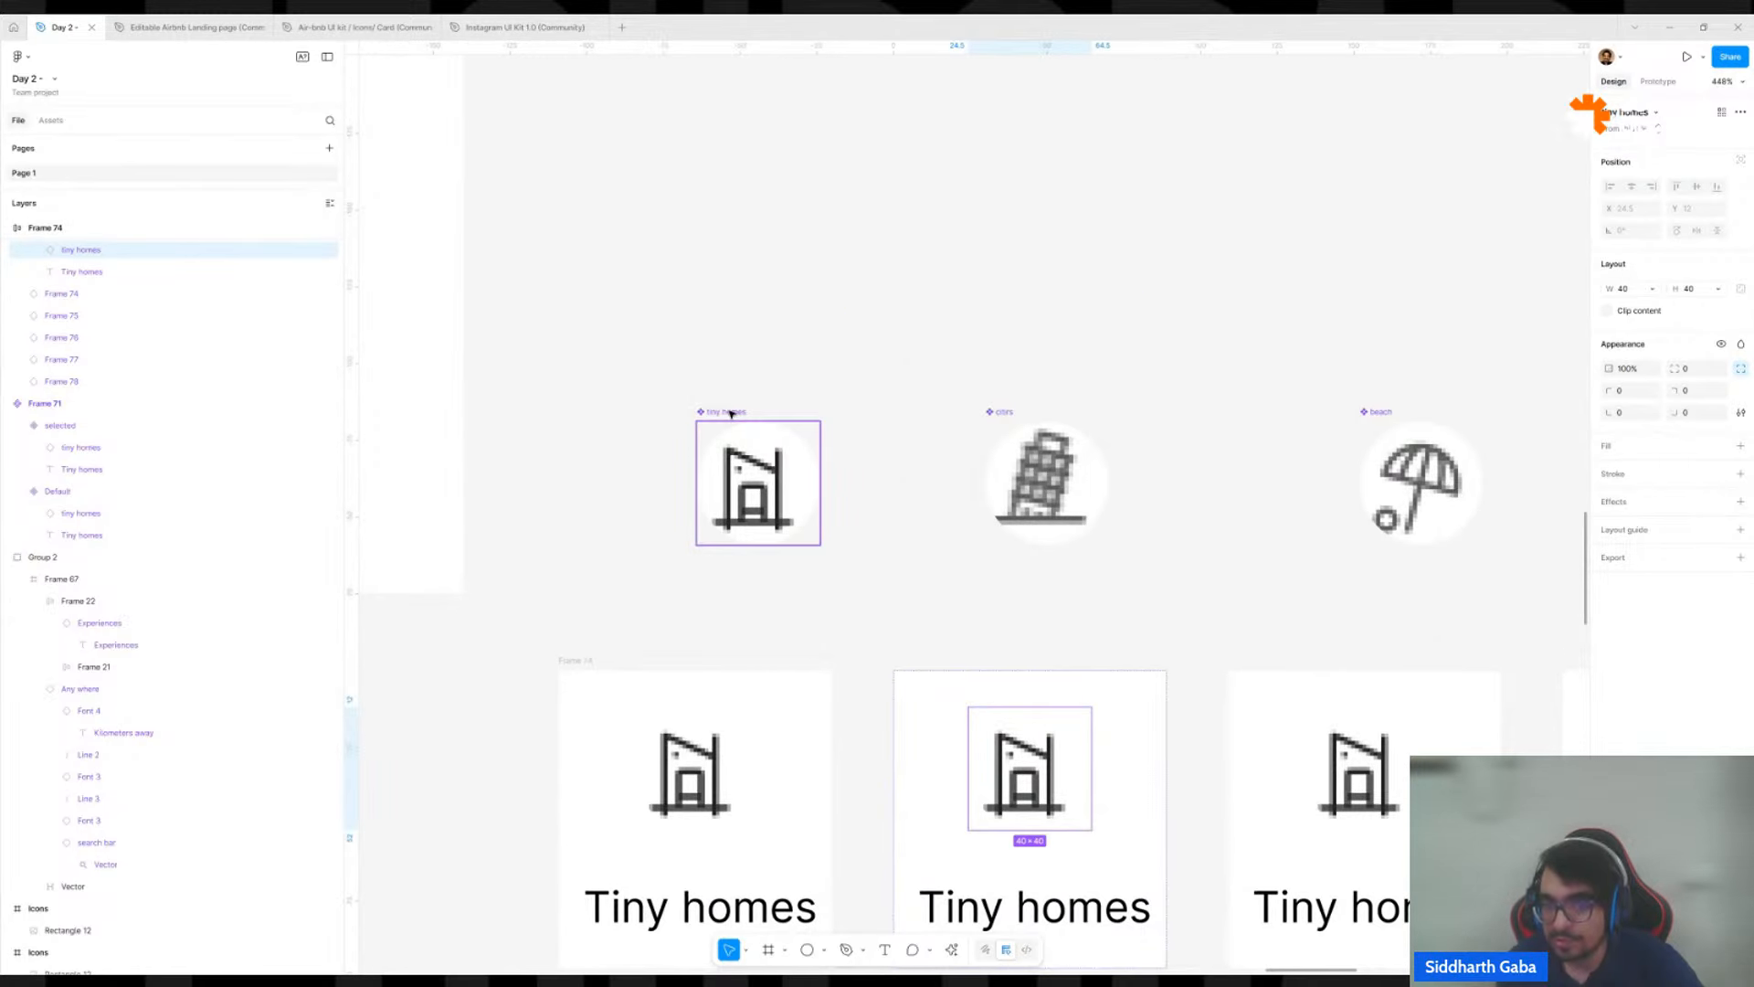
left_click(1627, 114)
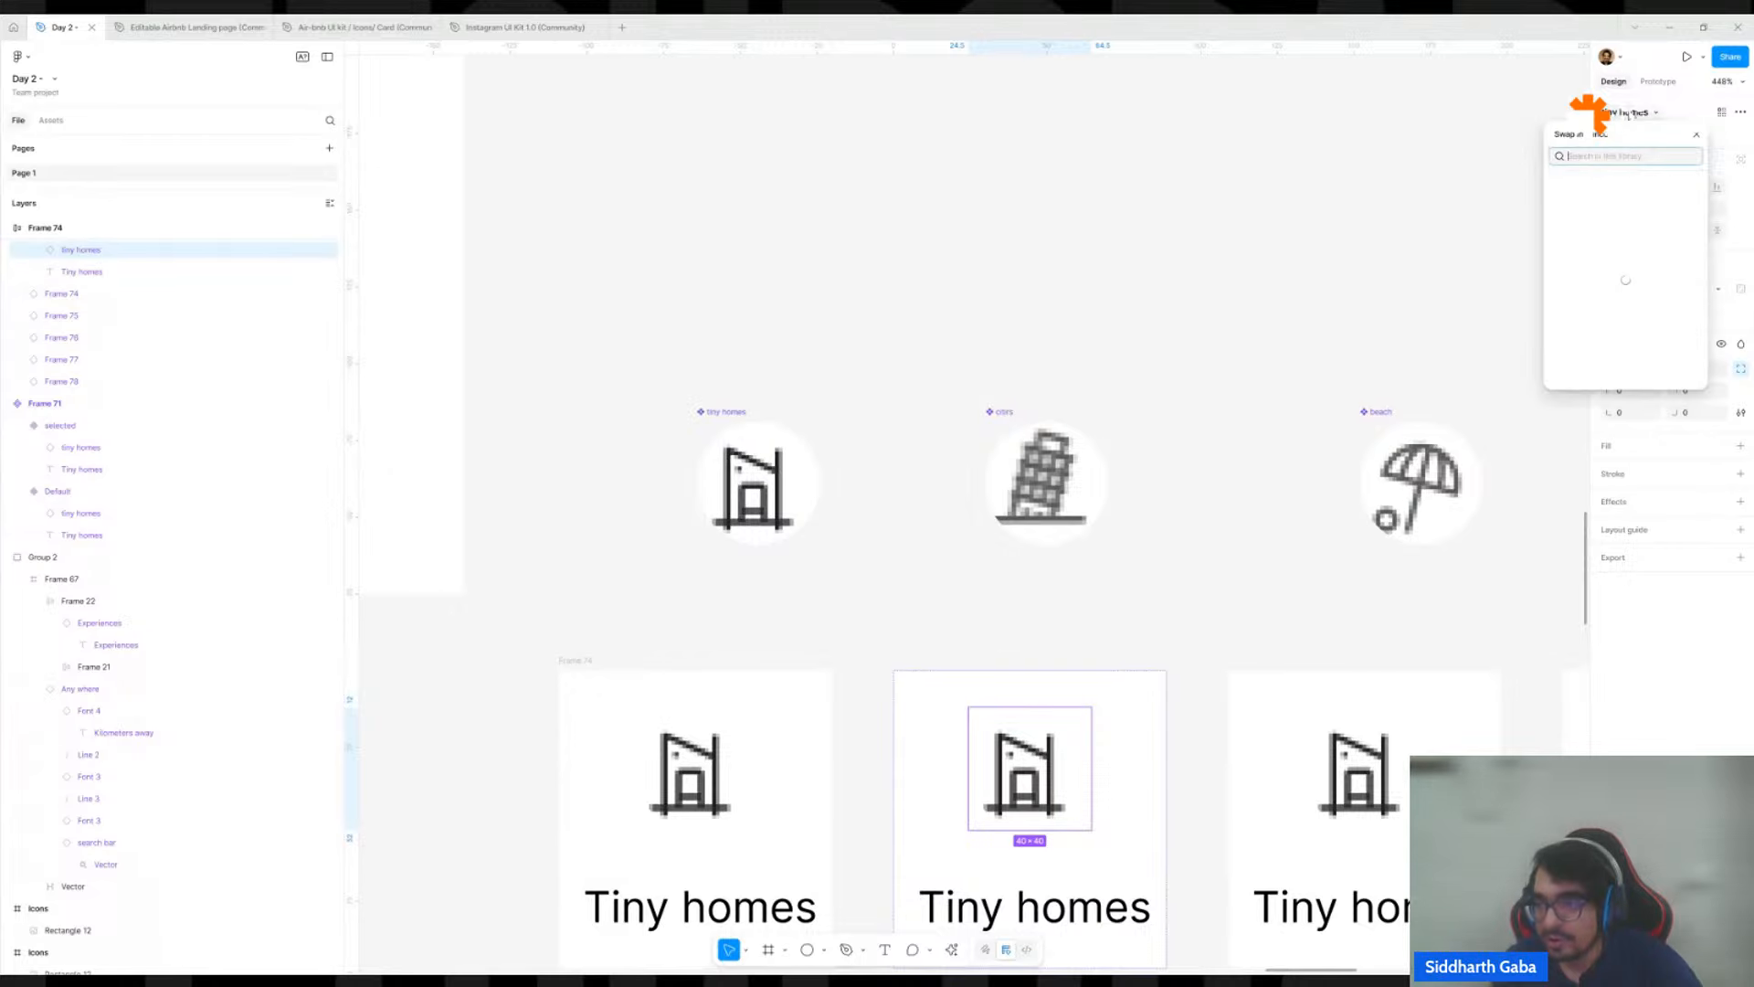
scroll(1610, 374, "up", 6)
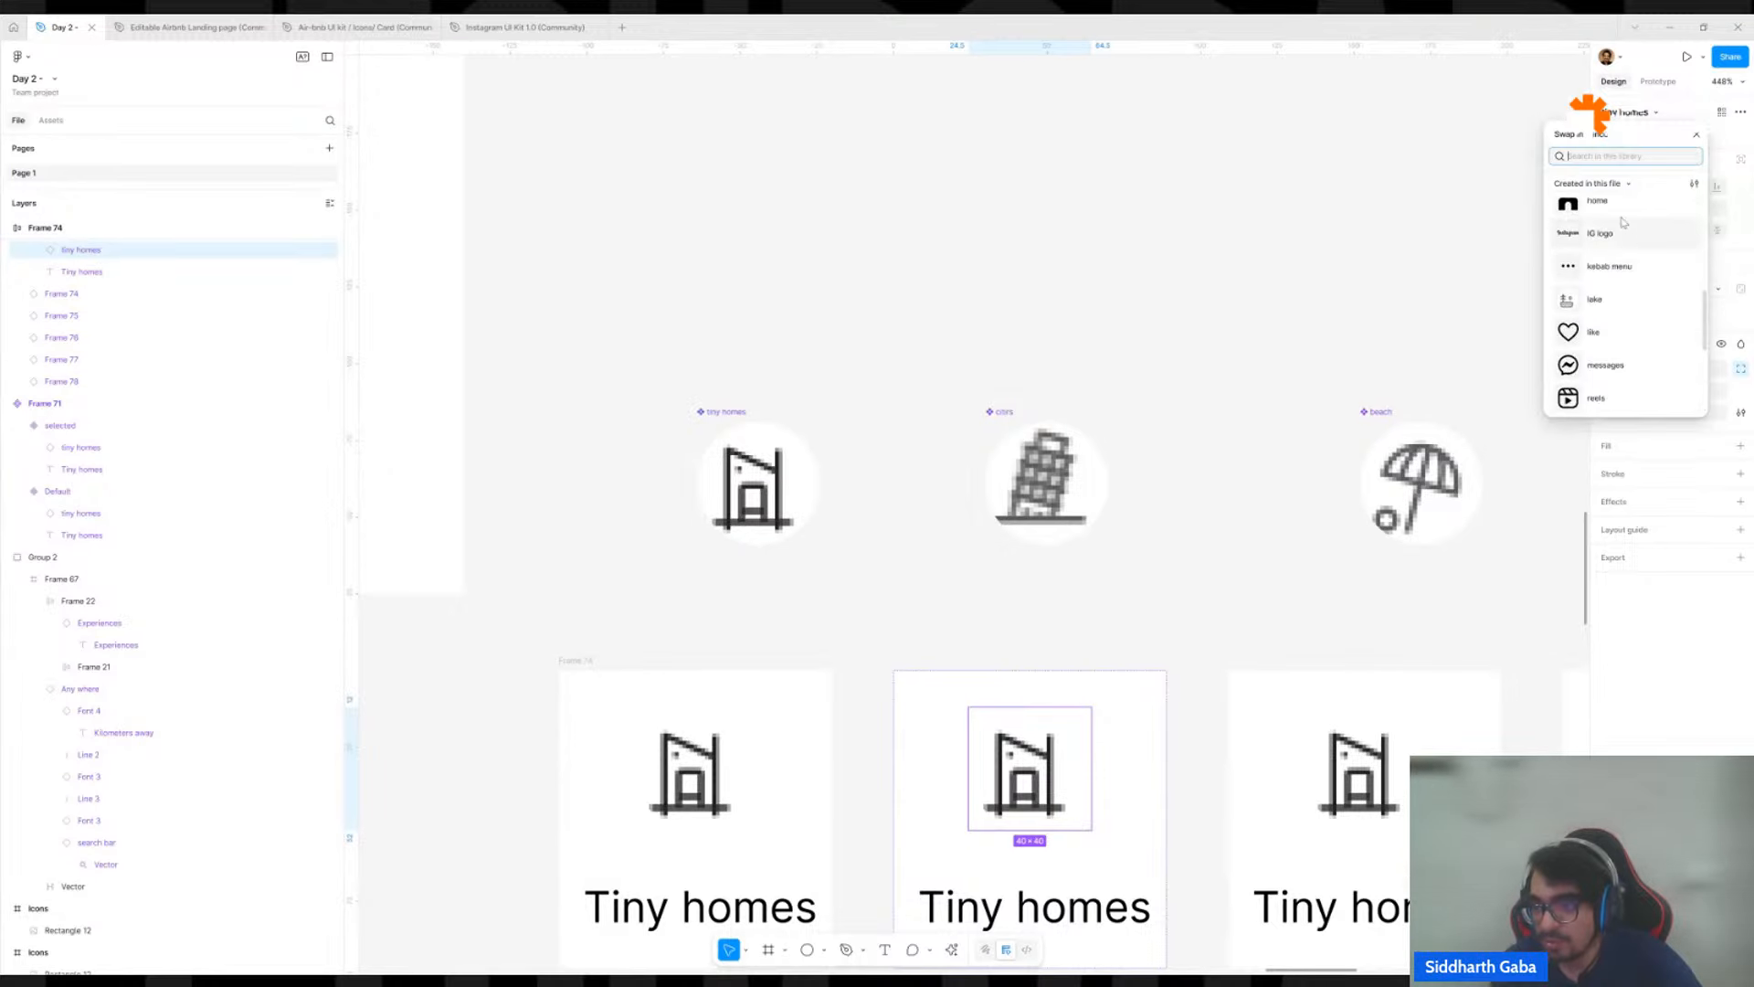
scroll(1621, 347, "down", 3)
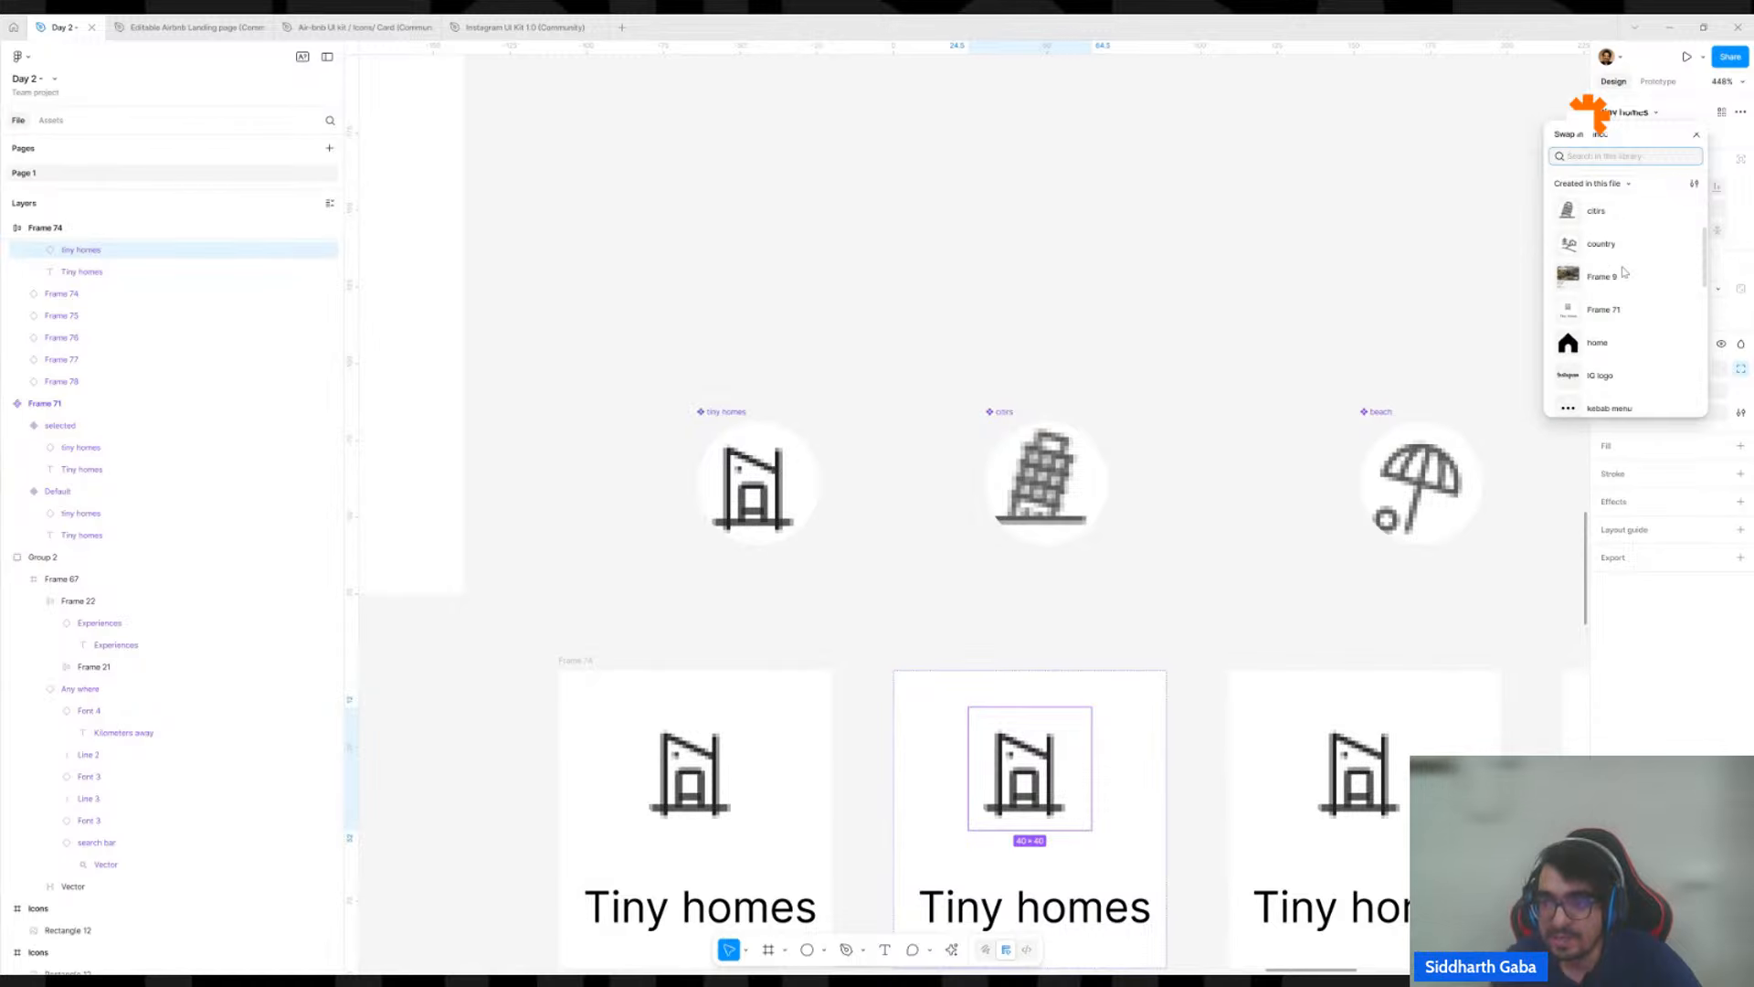
scroll(1624, 272, "up", 3)
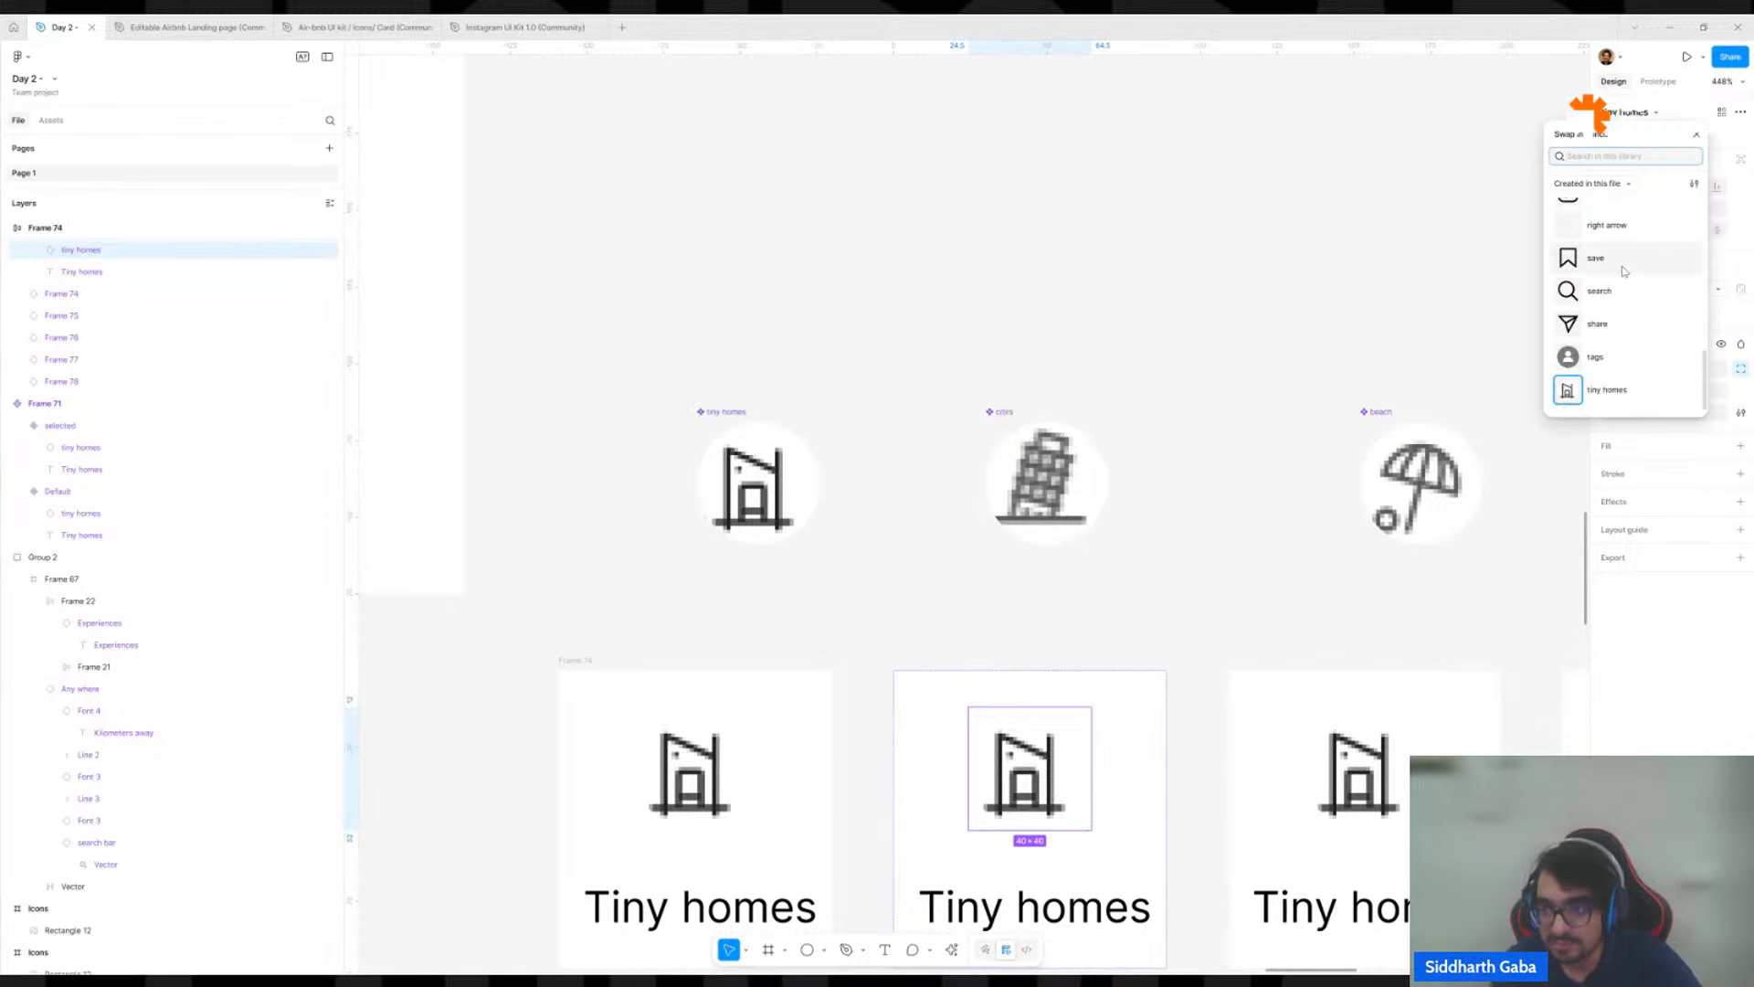
scroll(1645, 327, "up", 3)
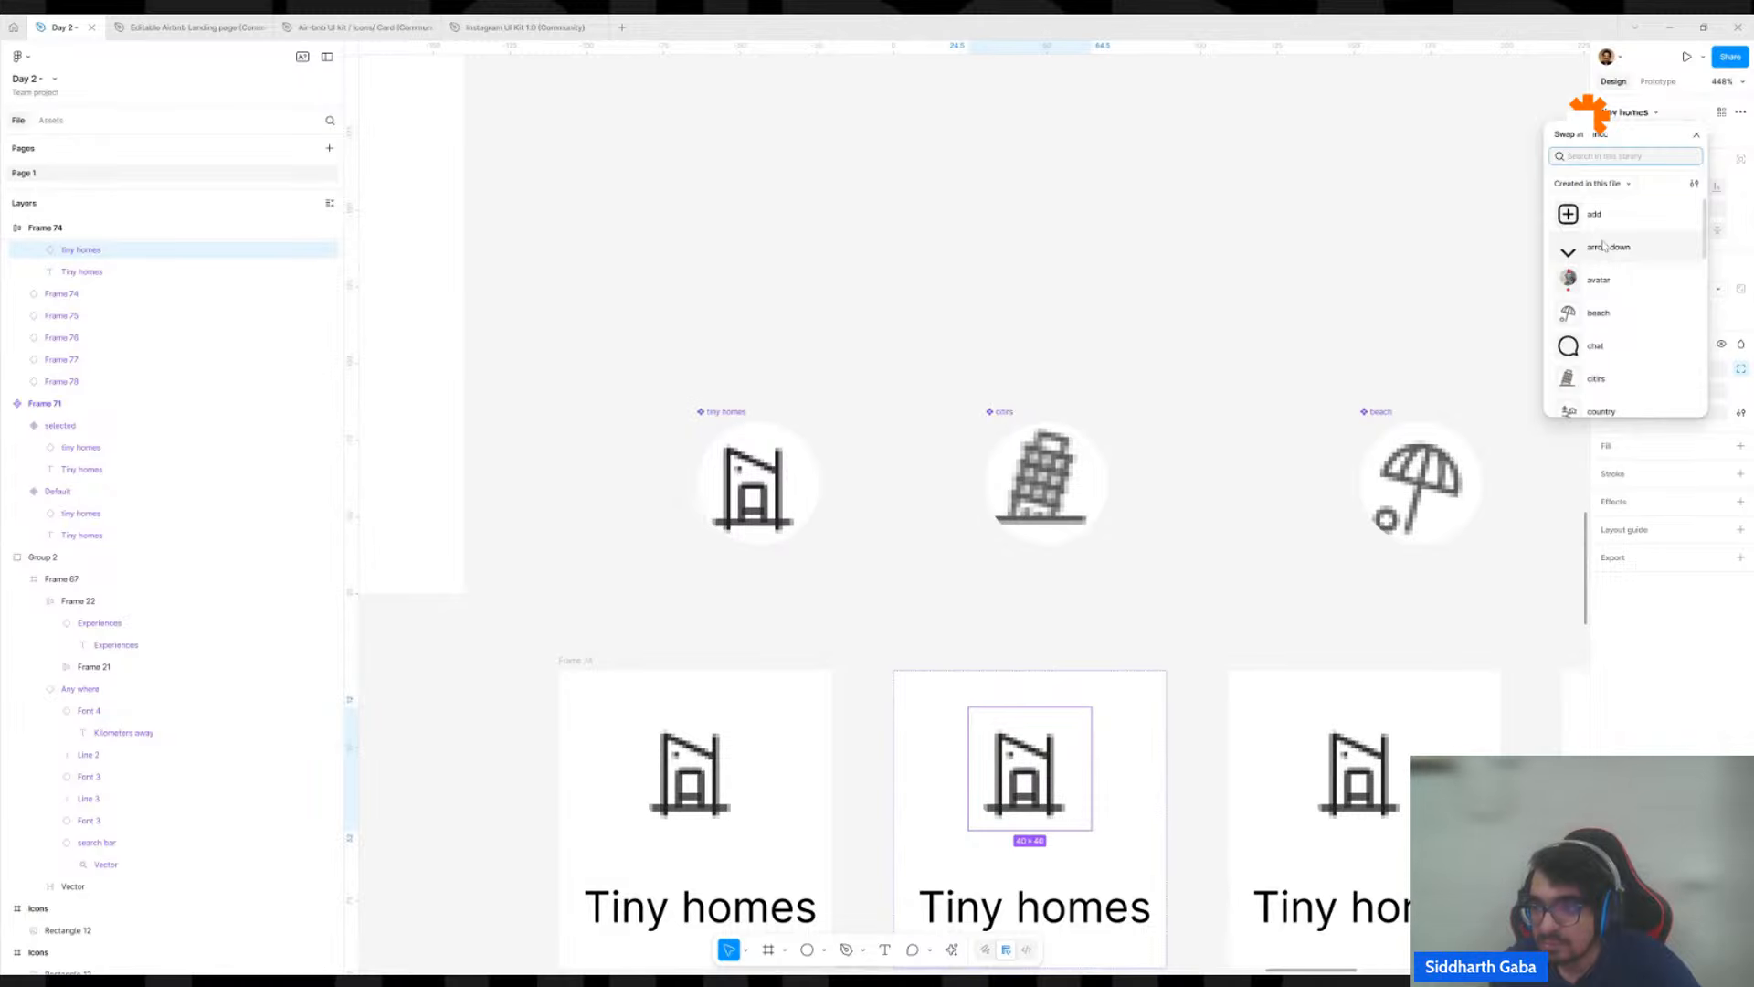
left_click(1608, 219)
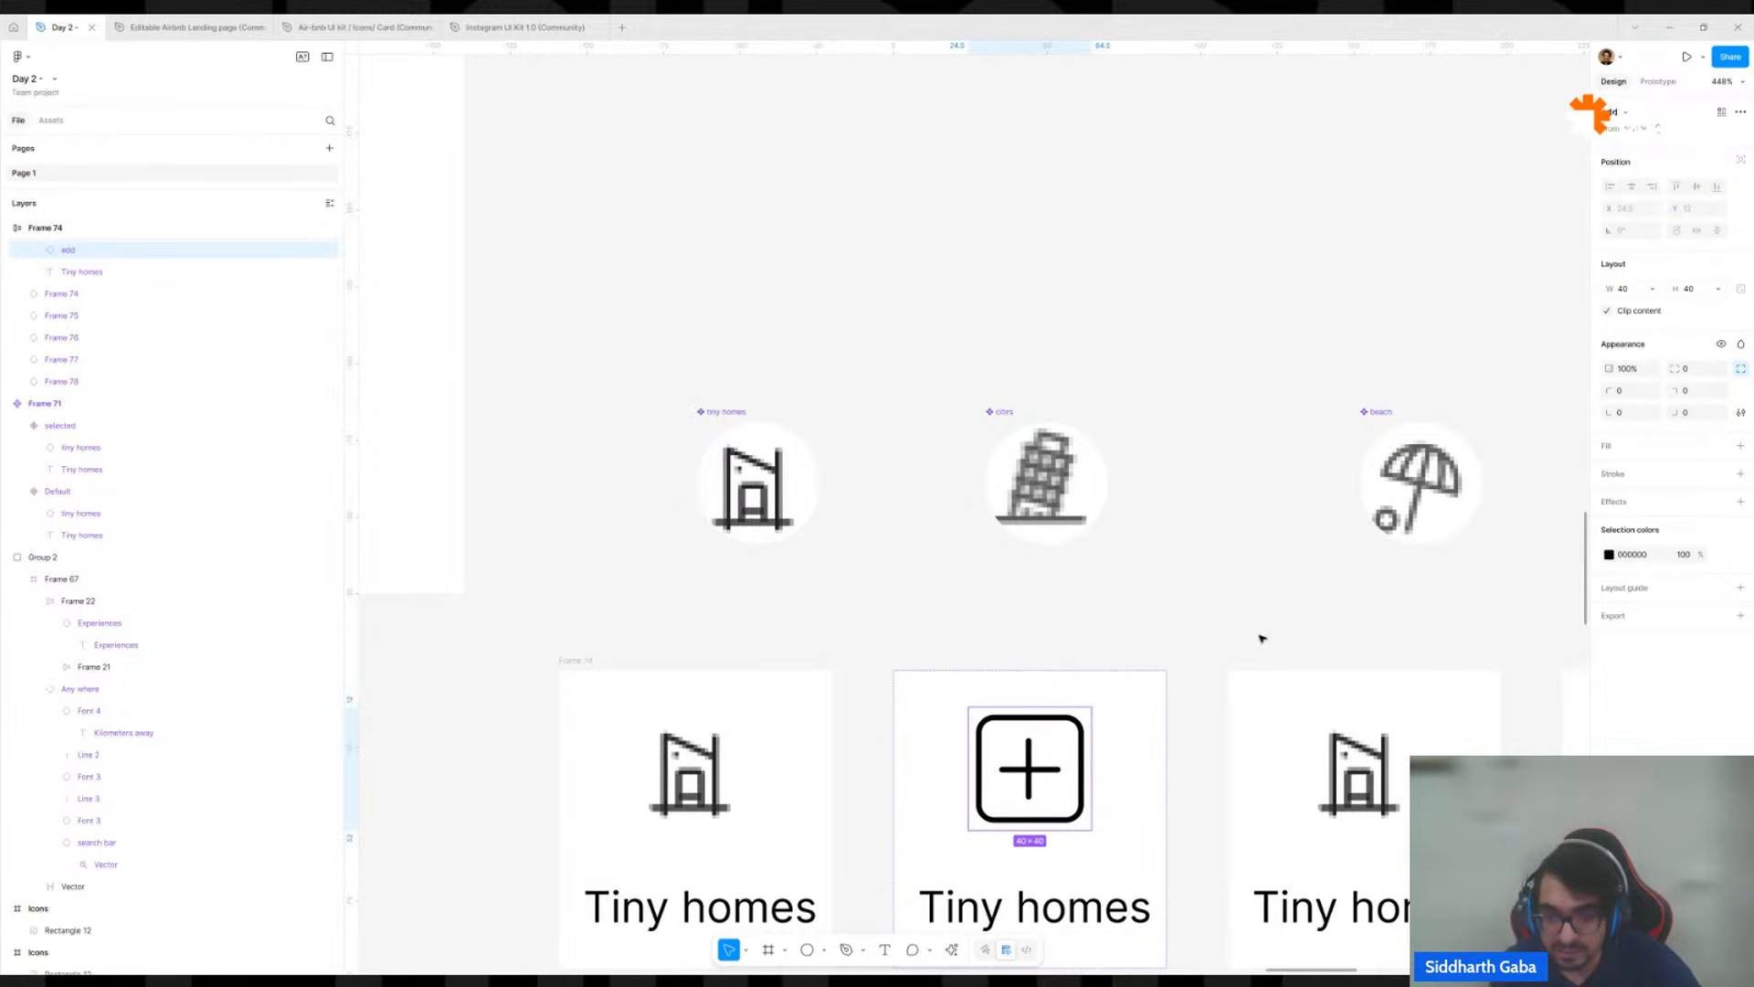
key("ctrl+z")
scroll(1078, 766, "down", 5)
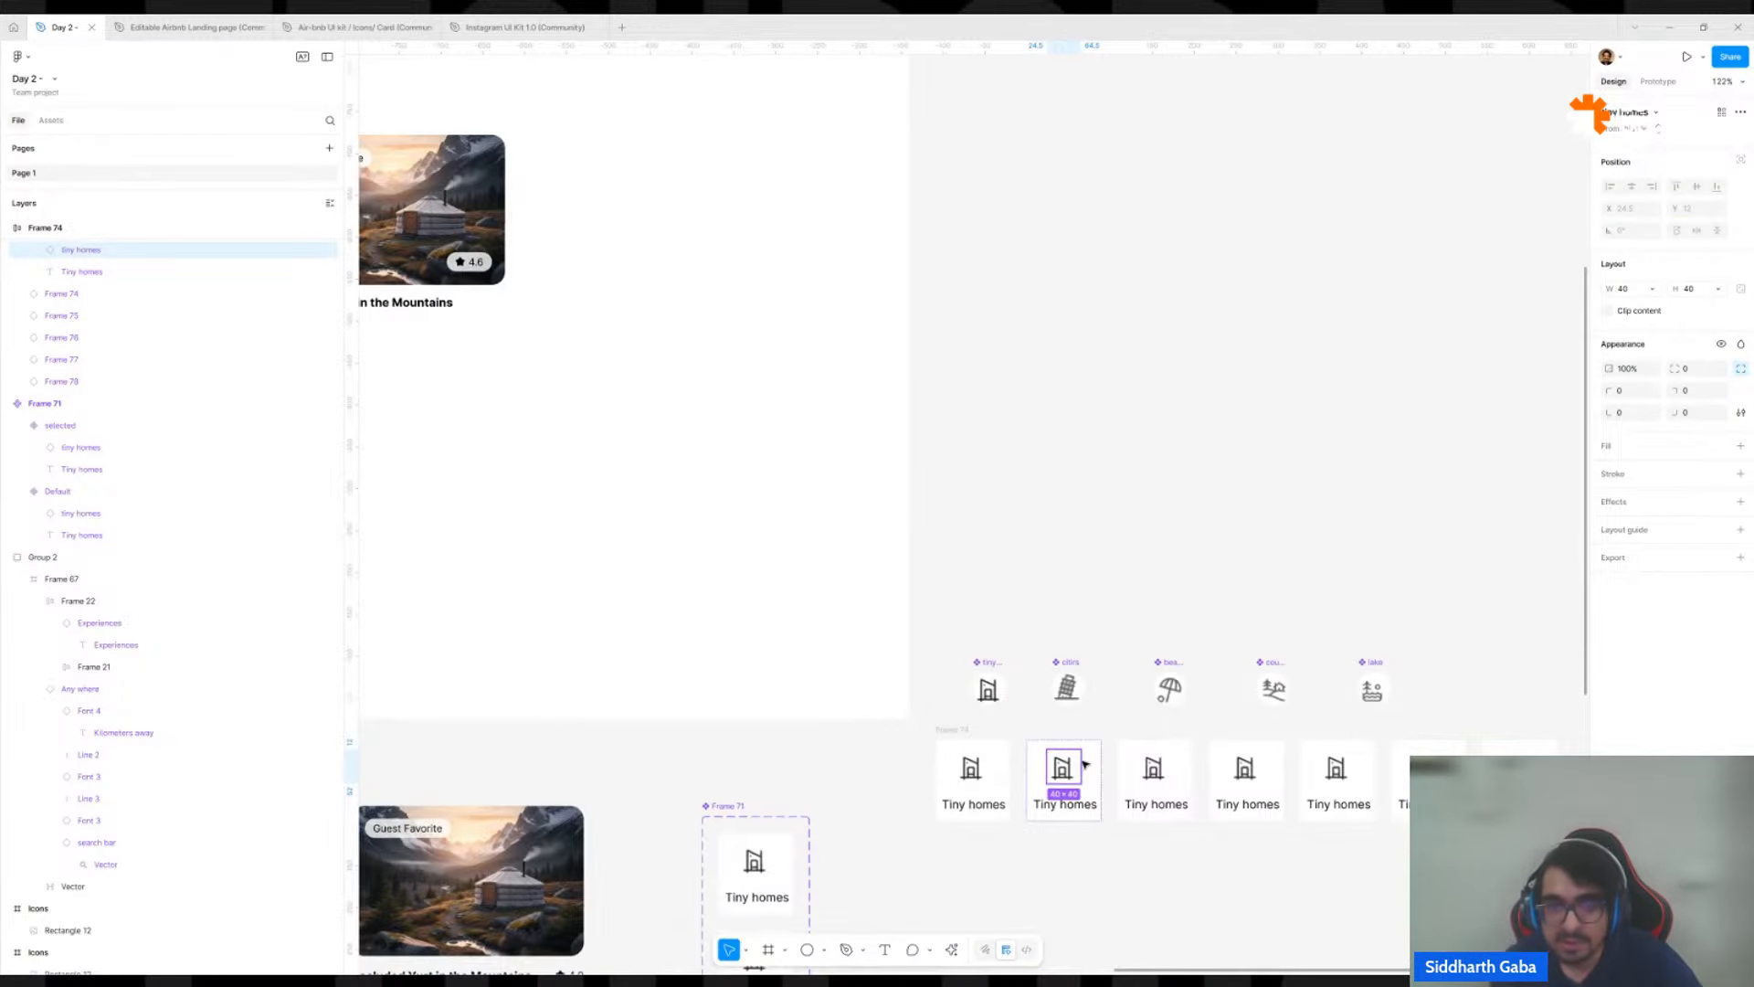
scroll(1084, 764, "down", 5)
scroll(1074, 738, "up", 5)
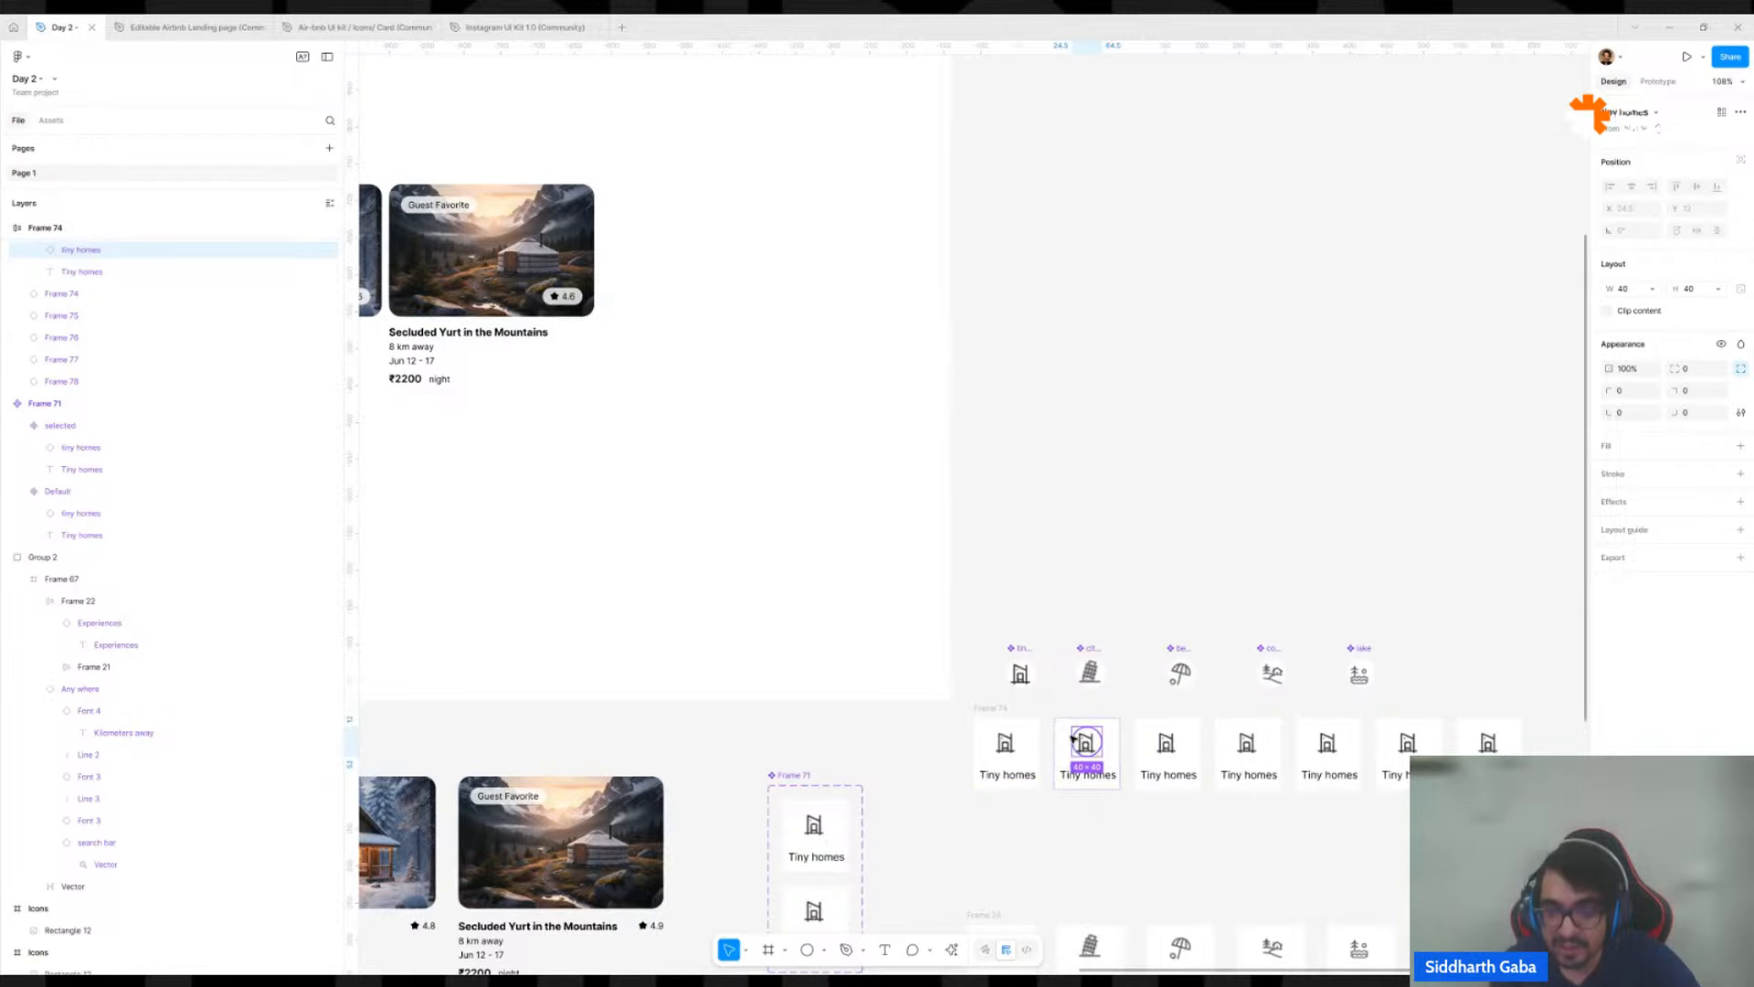
scroll(1074, 738, "up", 5)
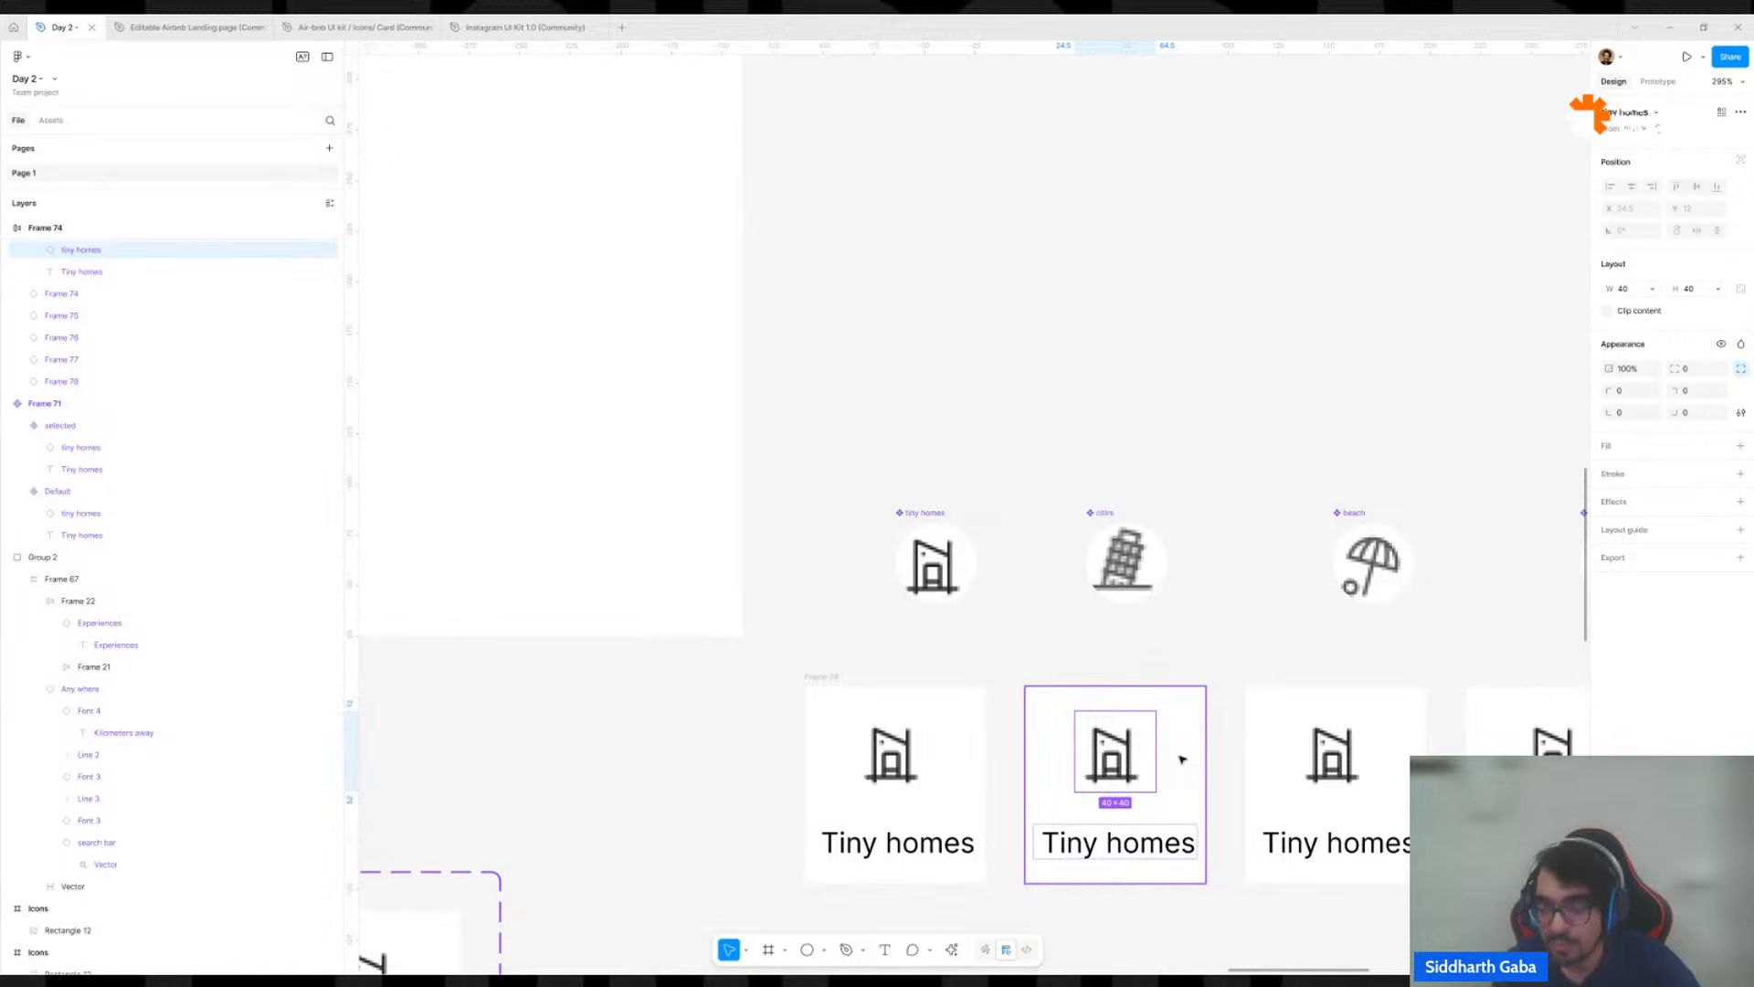
scroll(1183, 759, "up", 3)
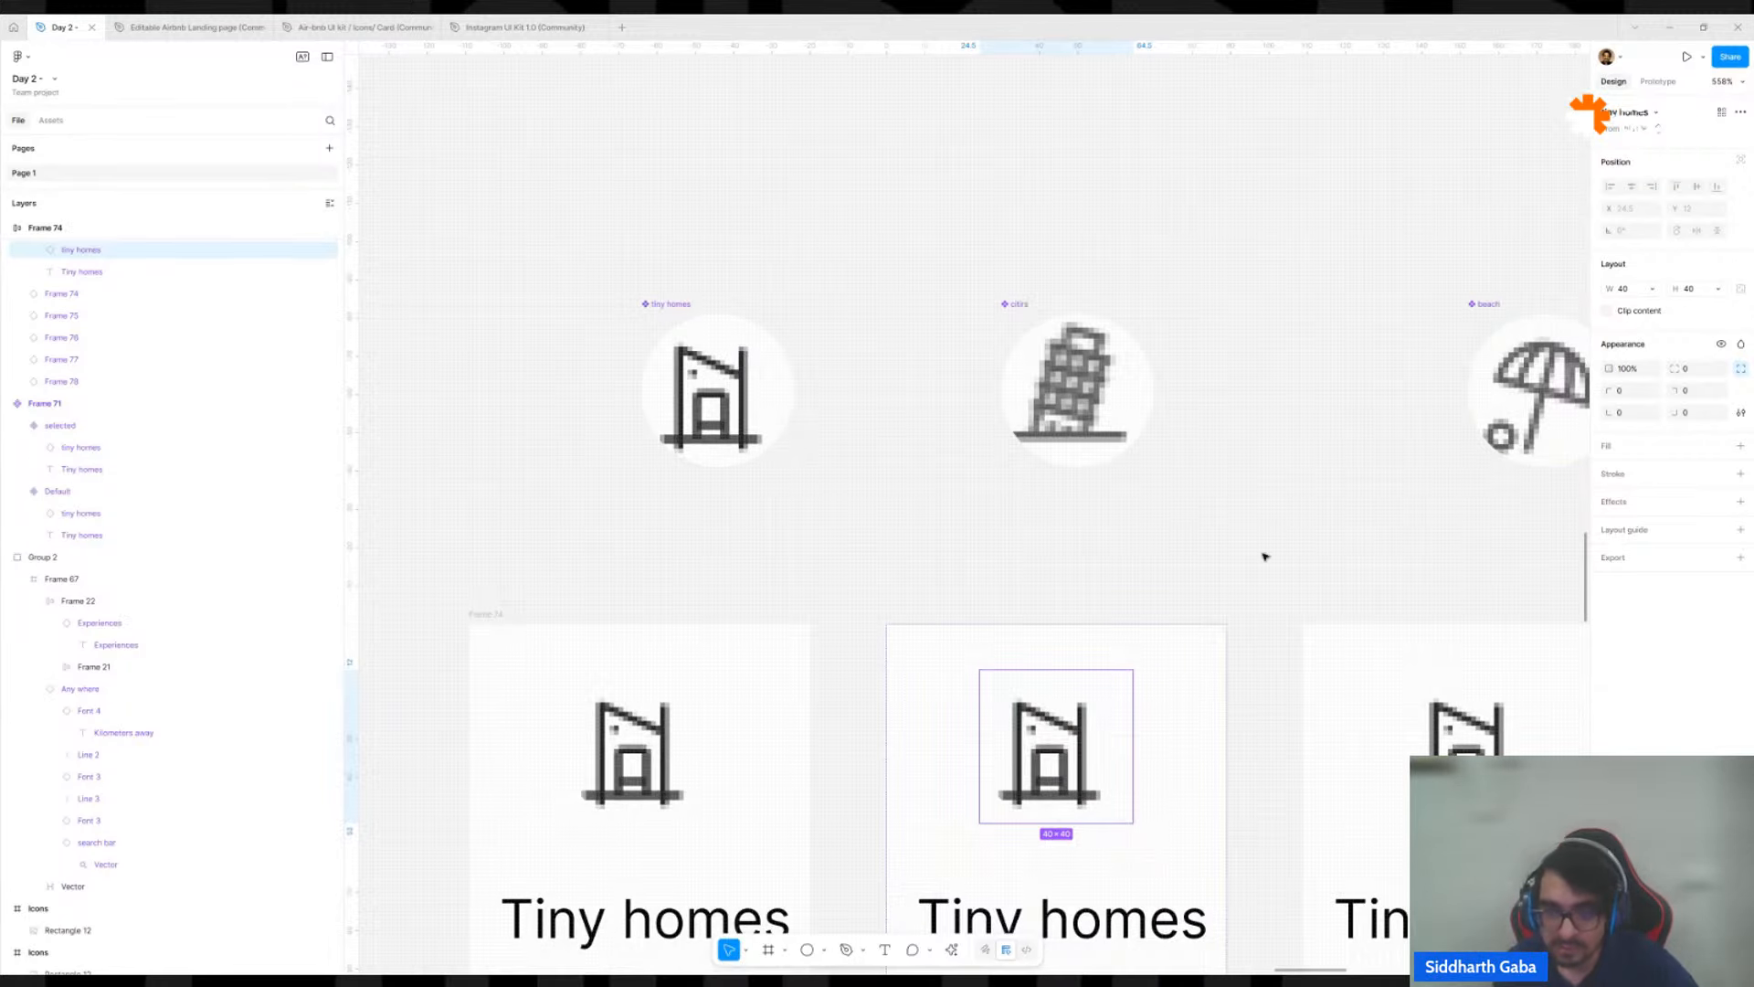
left_click(1017, 303)
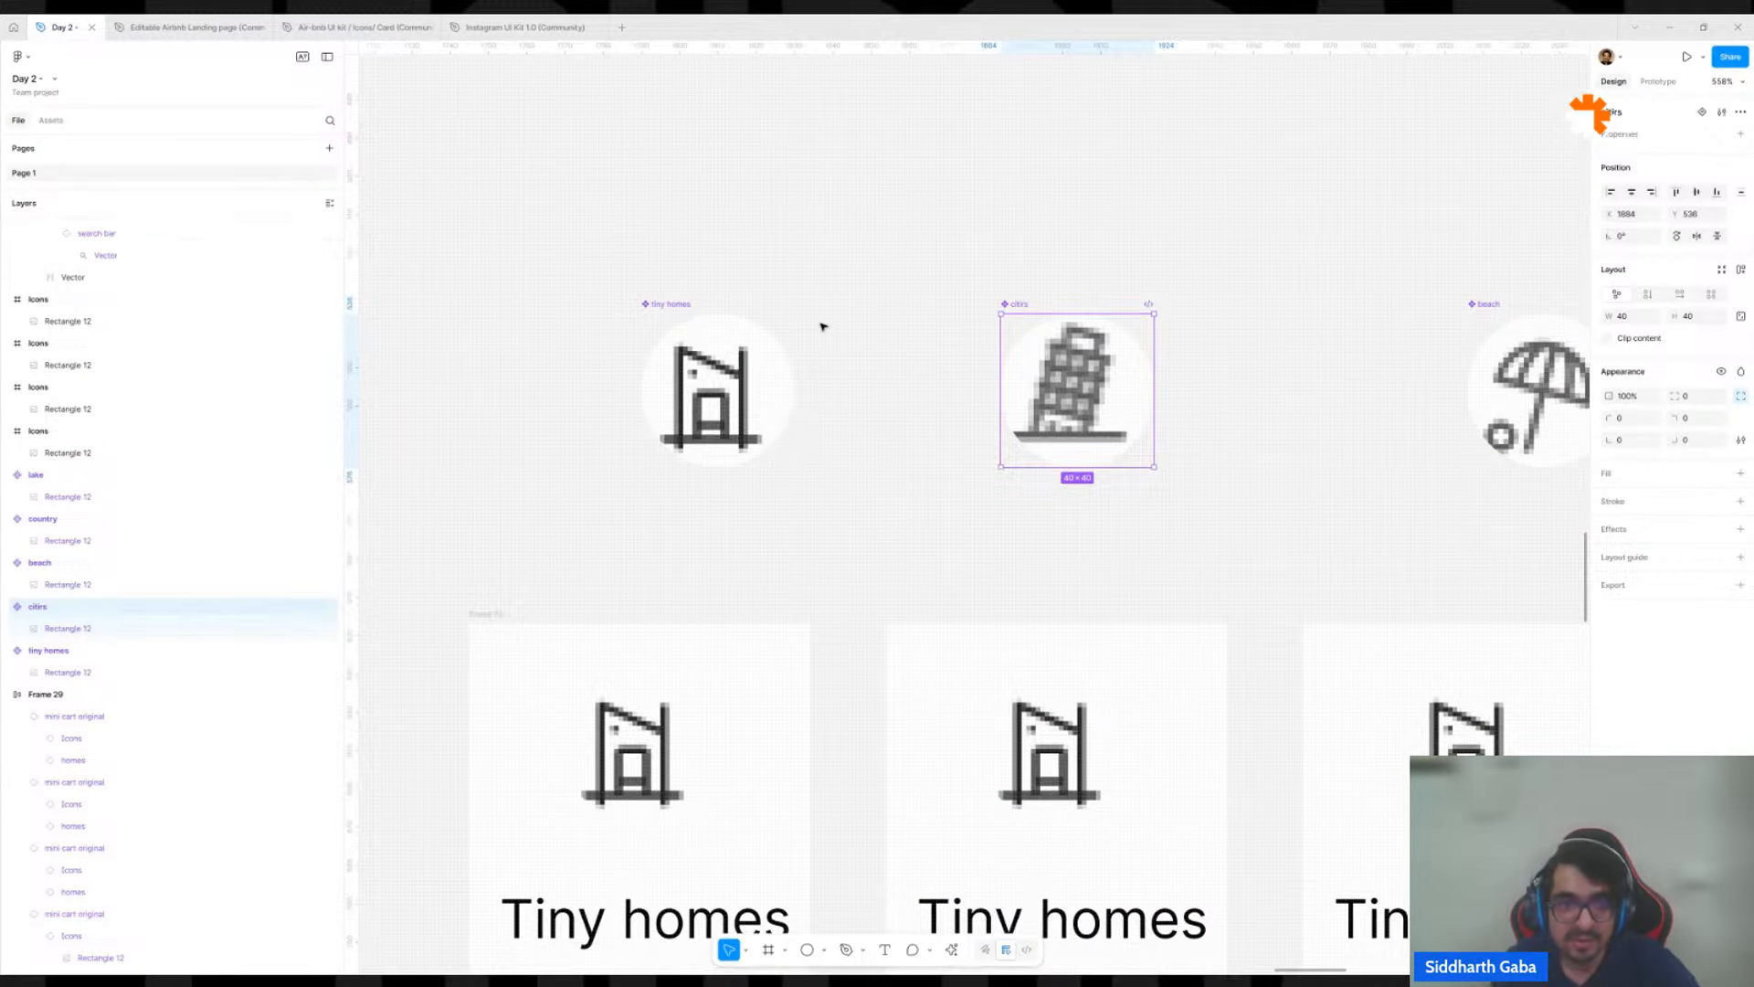
left_click(891, 288)
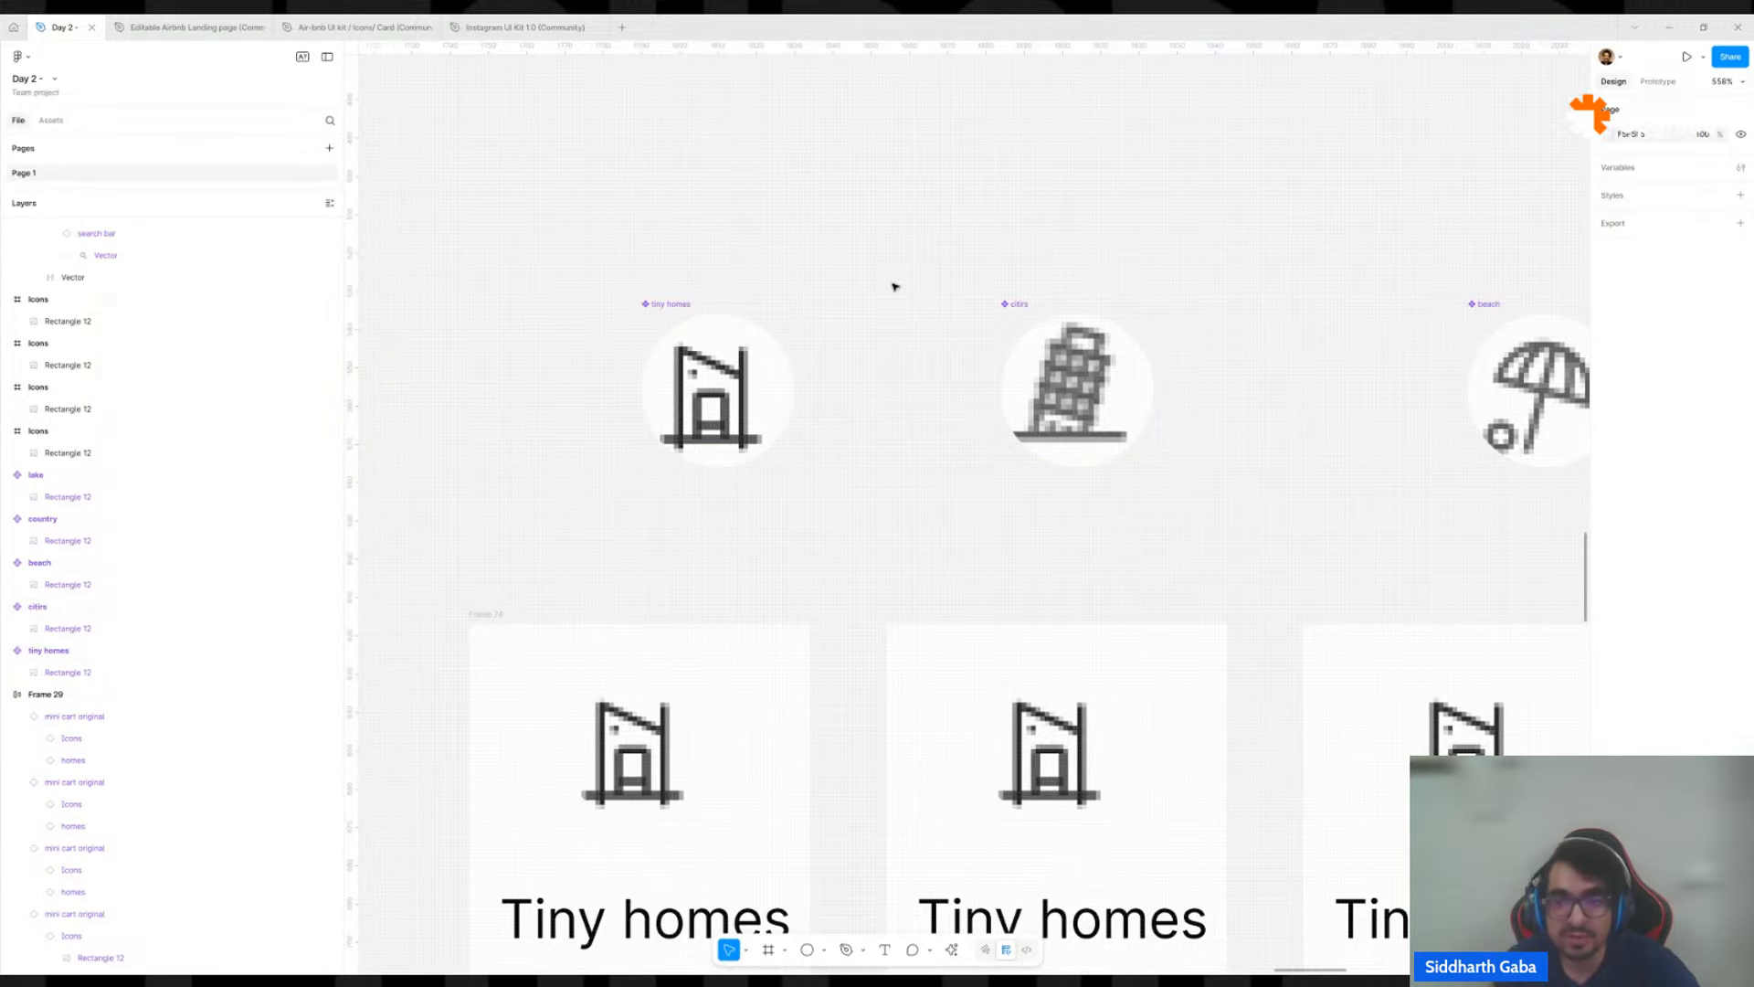
left_click(1027, 306)
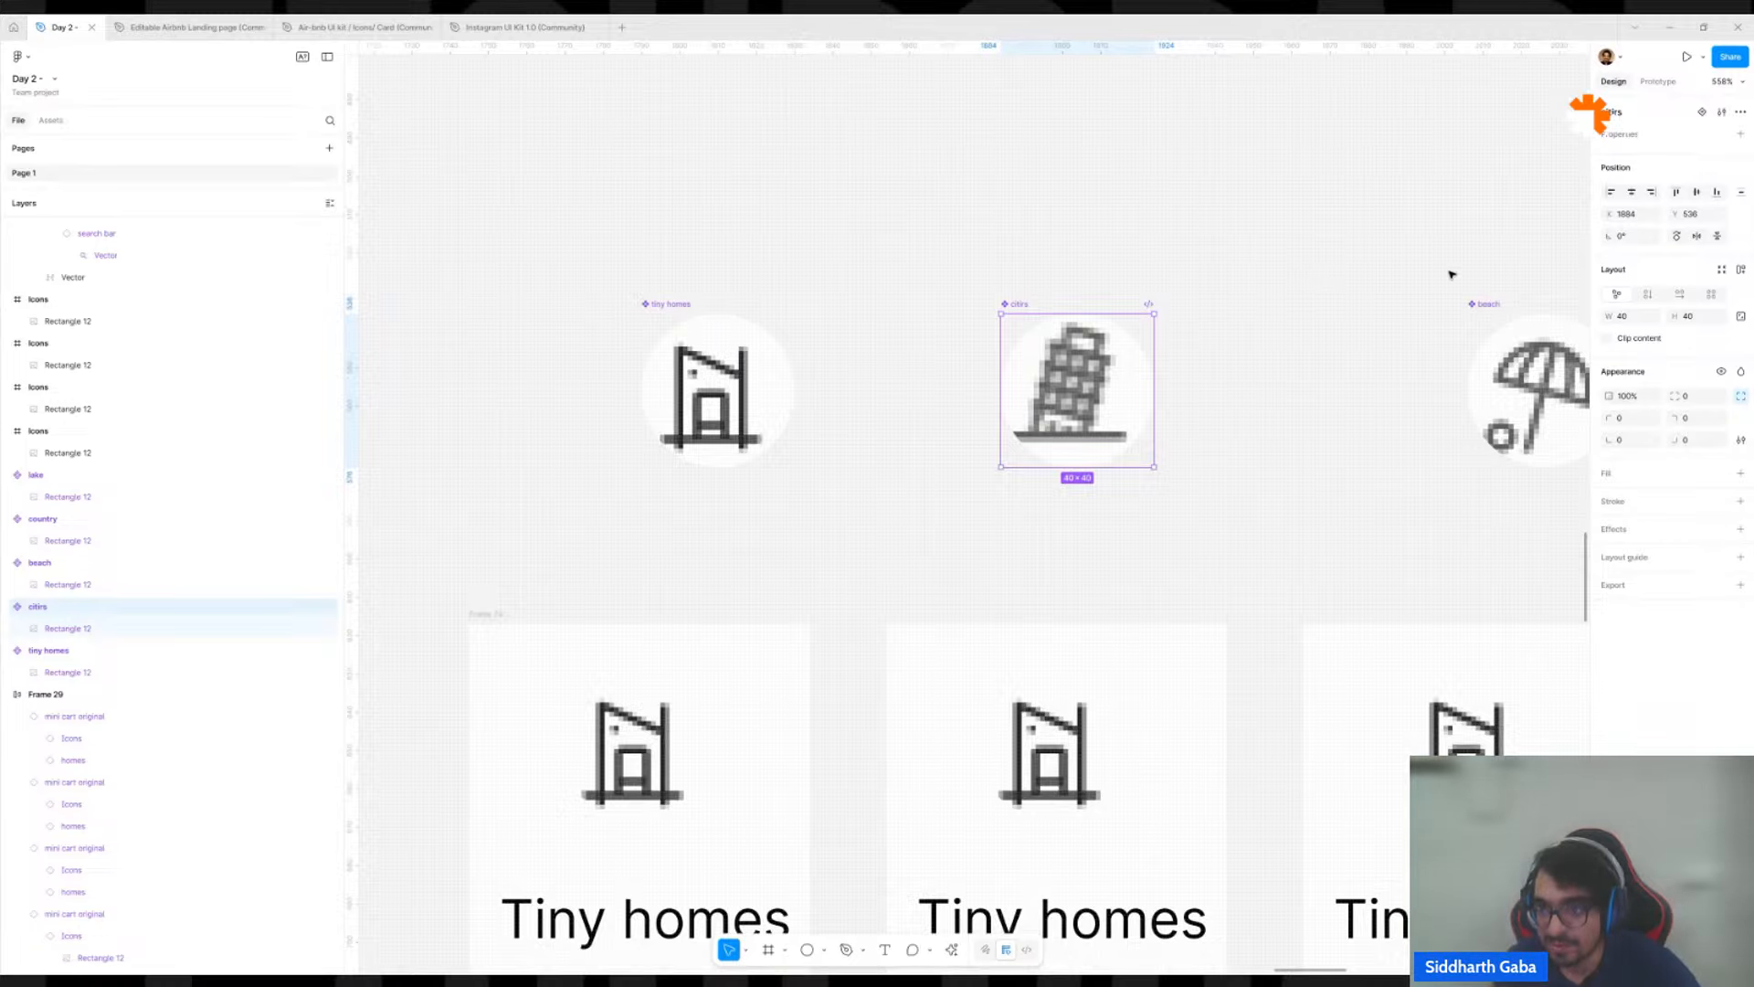
left_click(1517, 393)
left_click(1070, 347)
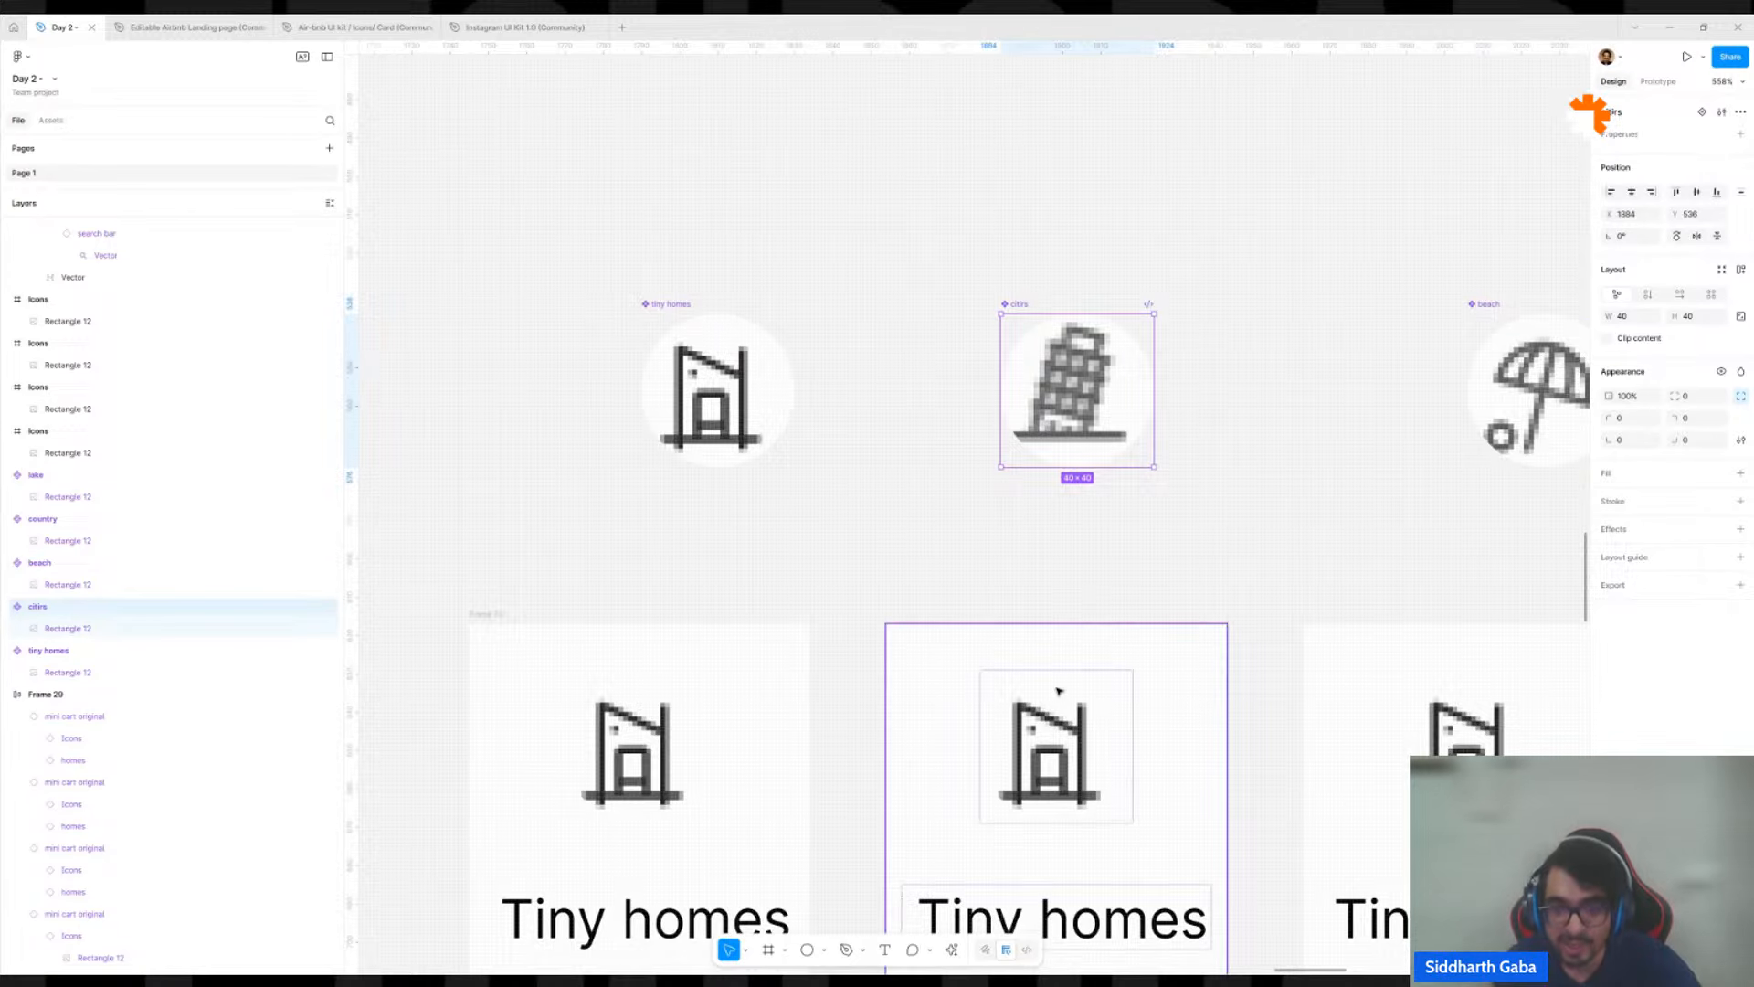
Swap the icon instance in the second Tiny homes card for the leaning-tower city component.
double_click(1044, 744)
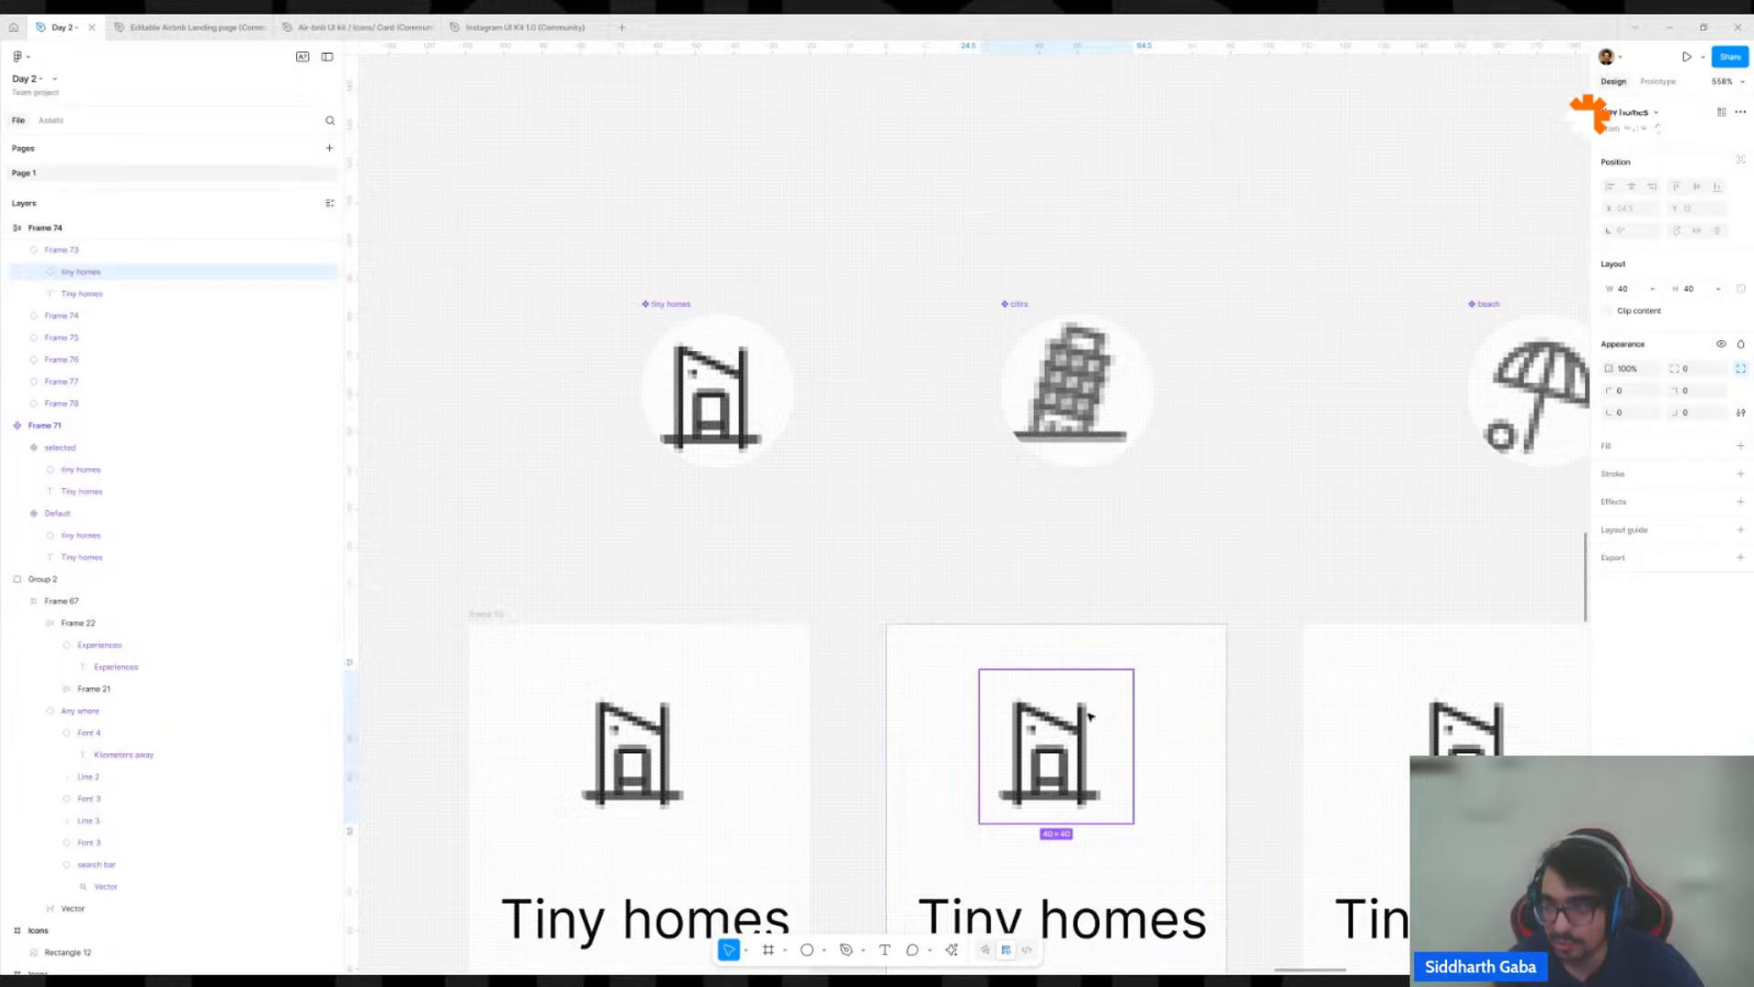
left_click(1649, 112)
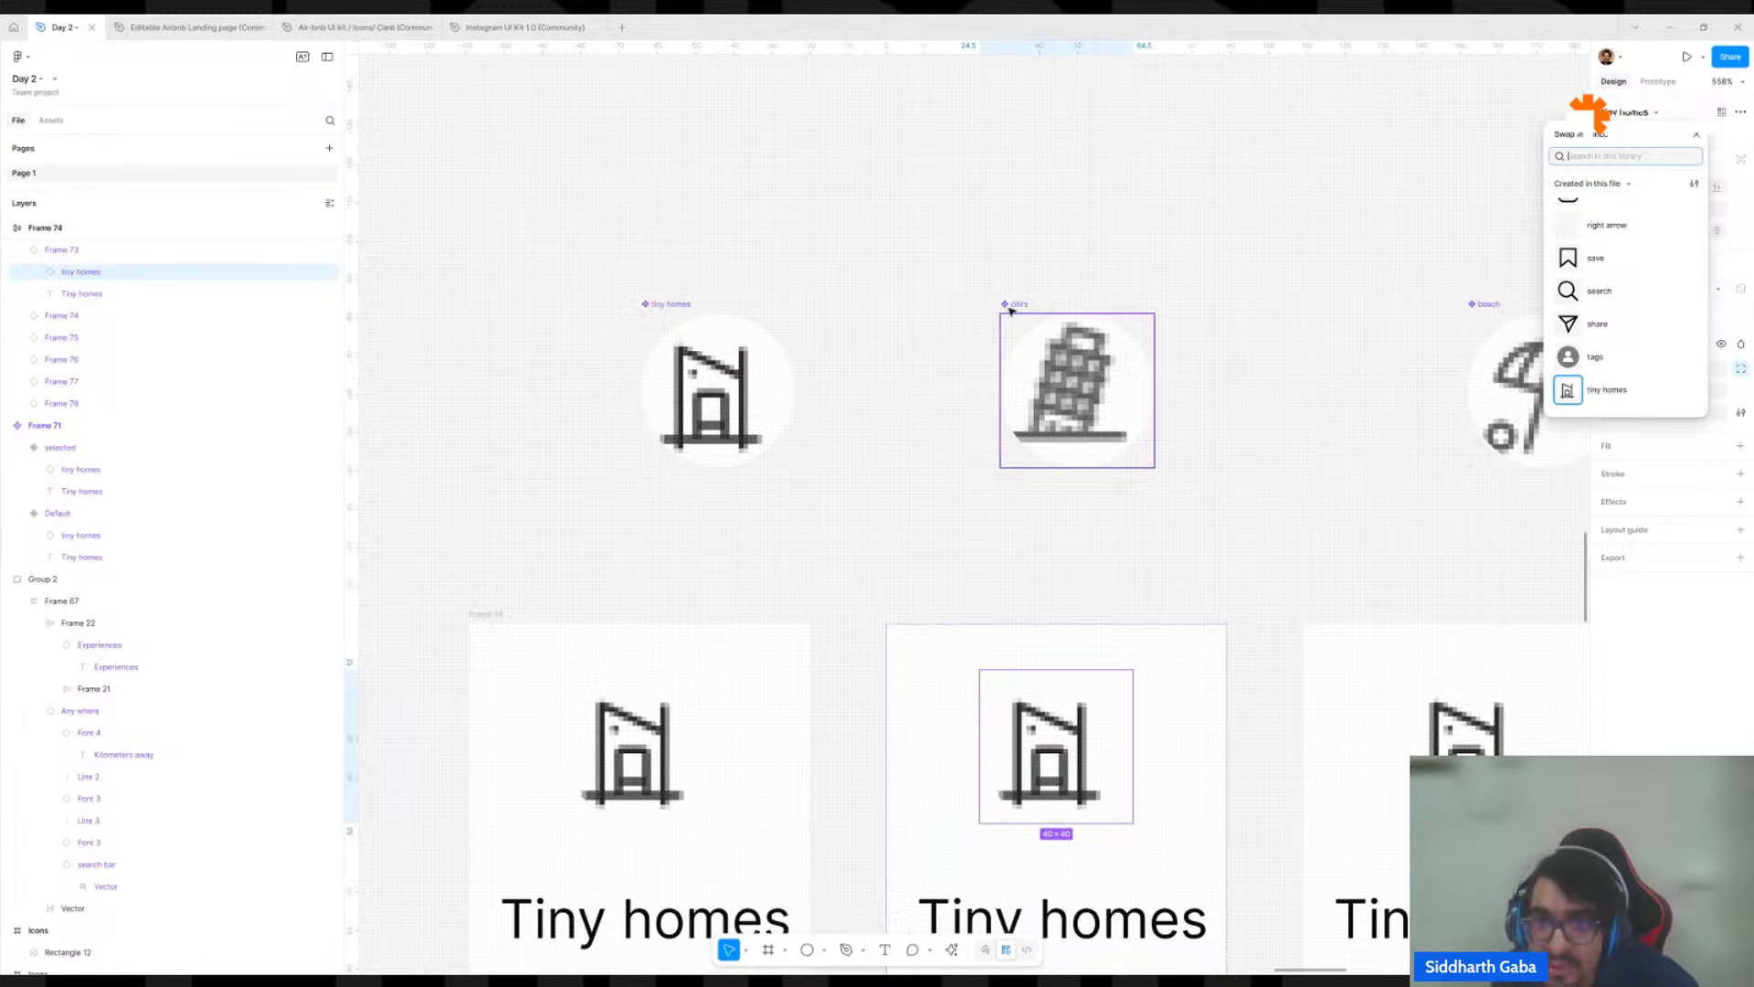
type("c")
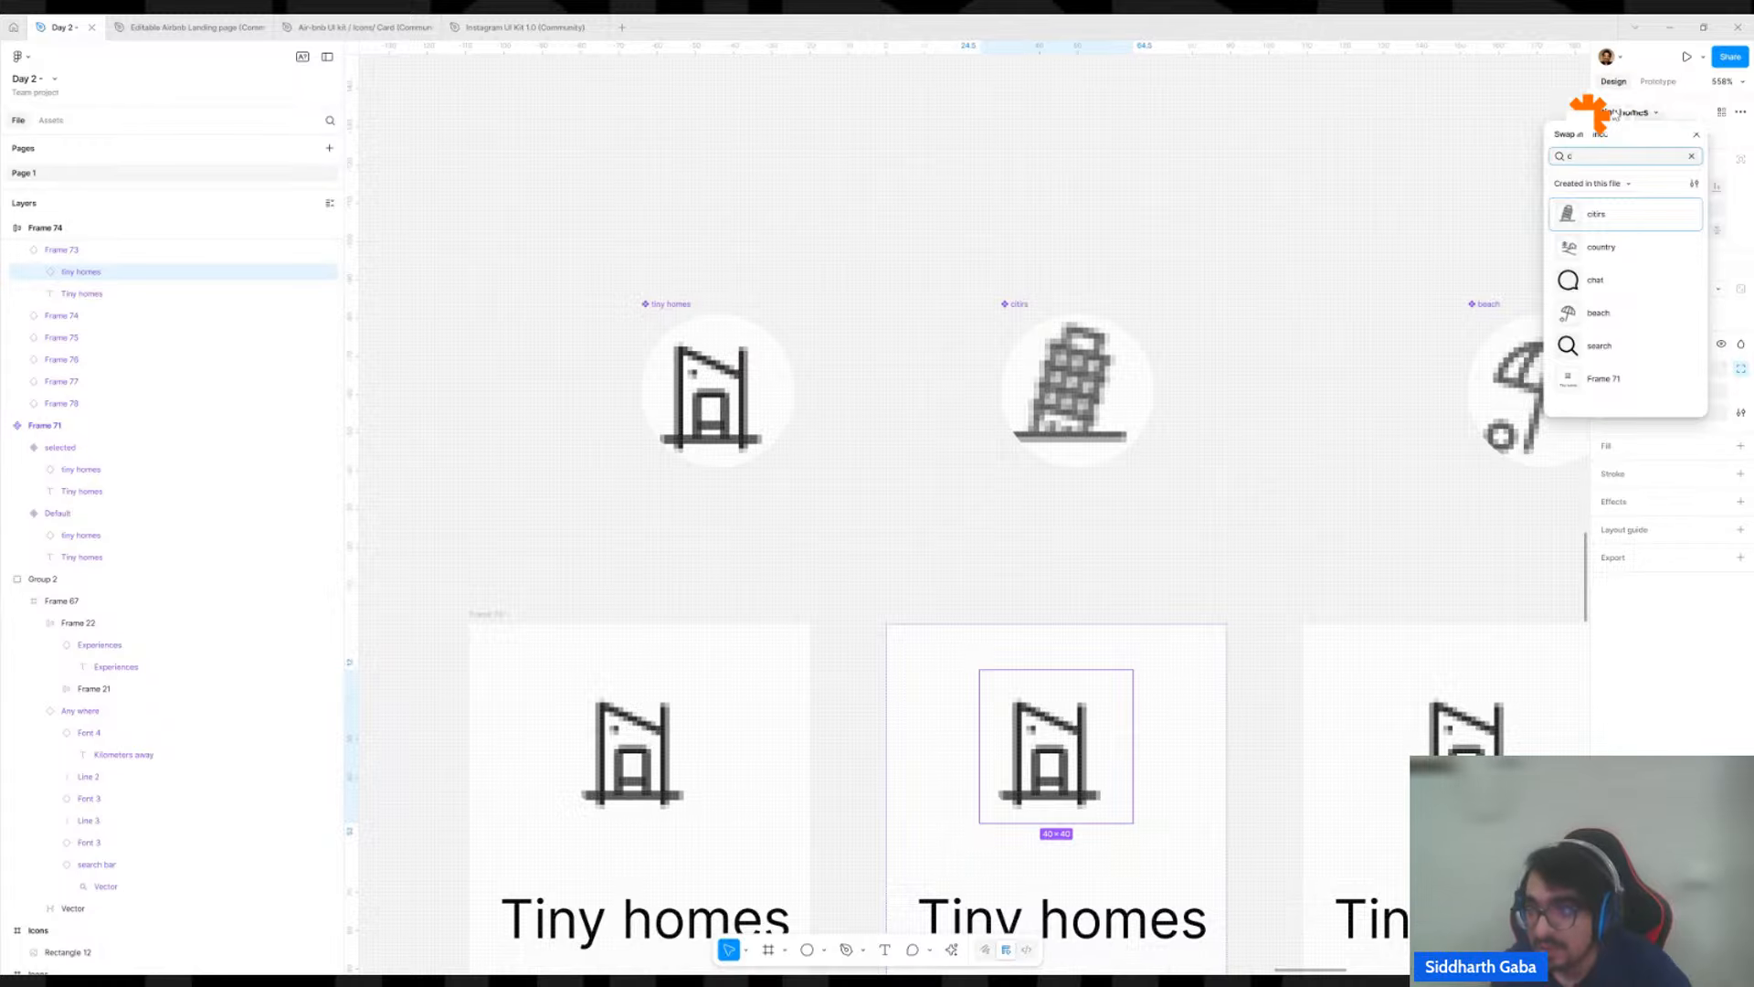
type("it")
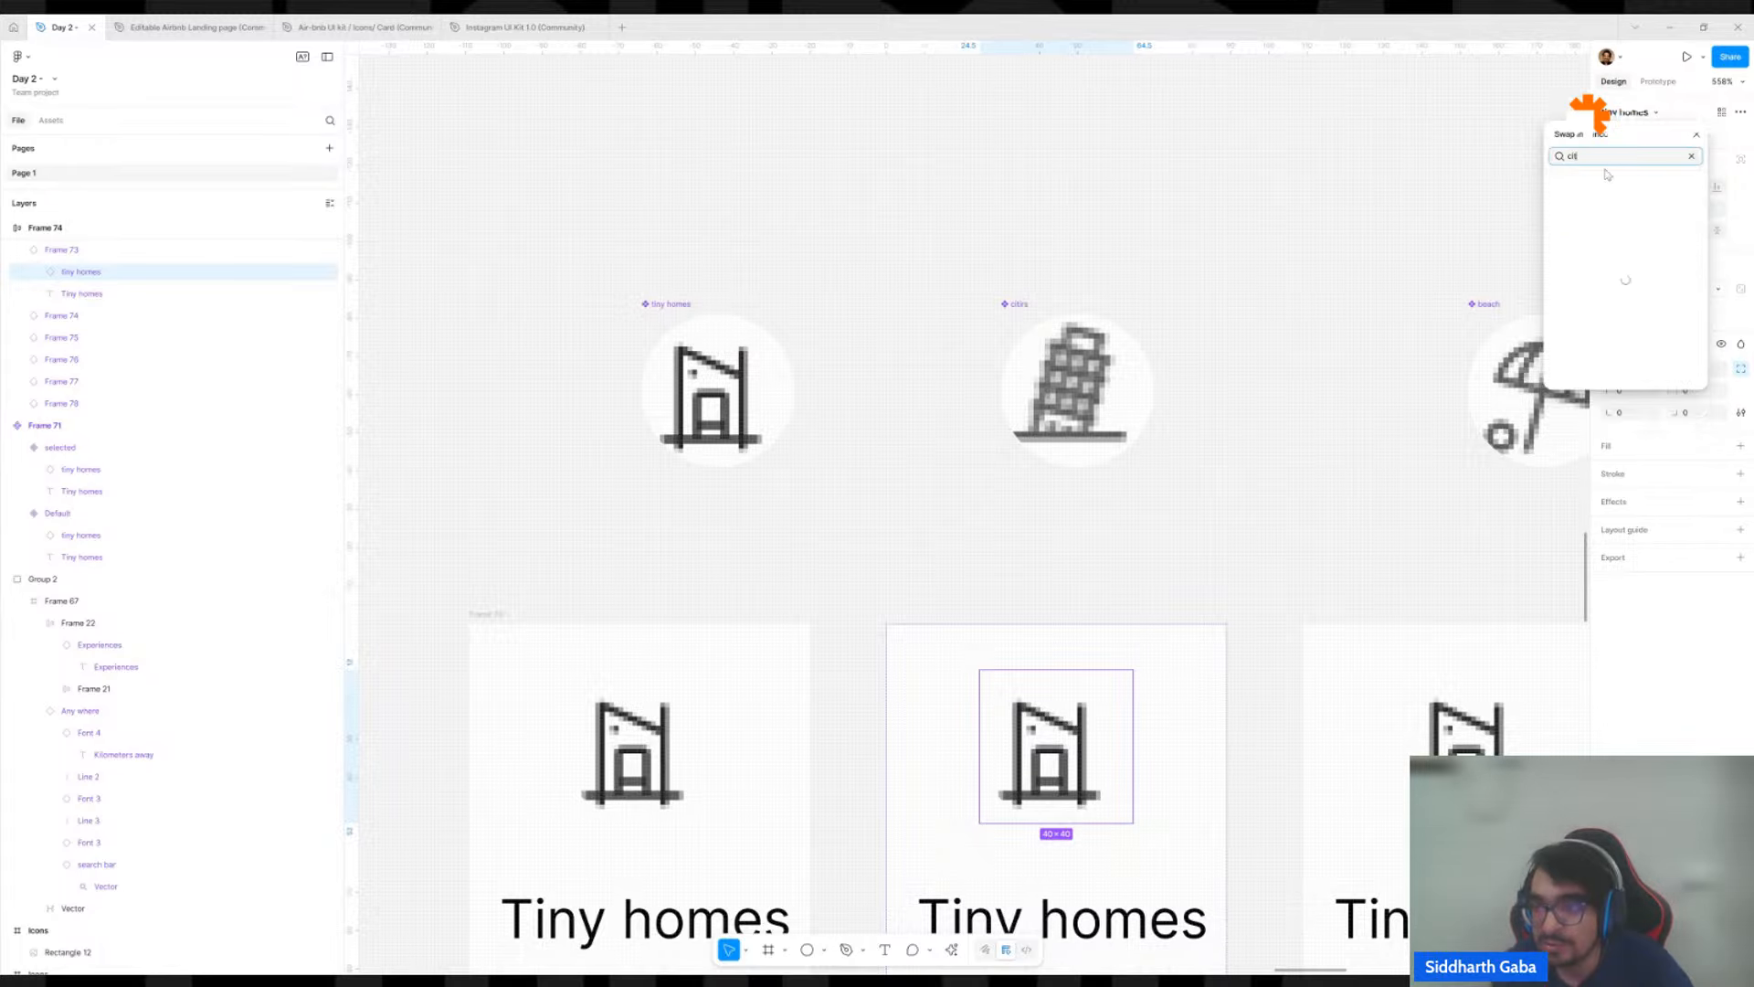
left_click(1612, 217)
Change the second card's label text to "Iconic cities".
scroll(1286, 545, "down", 4)
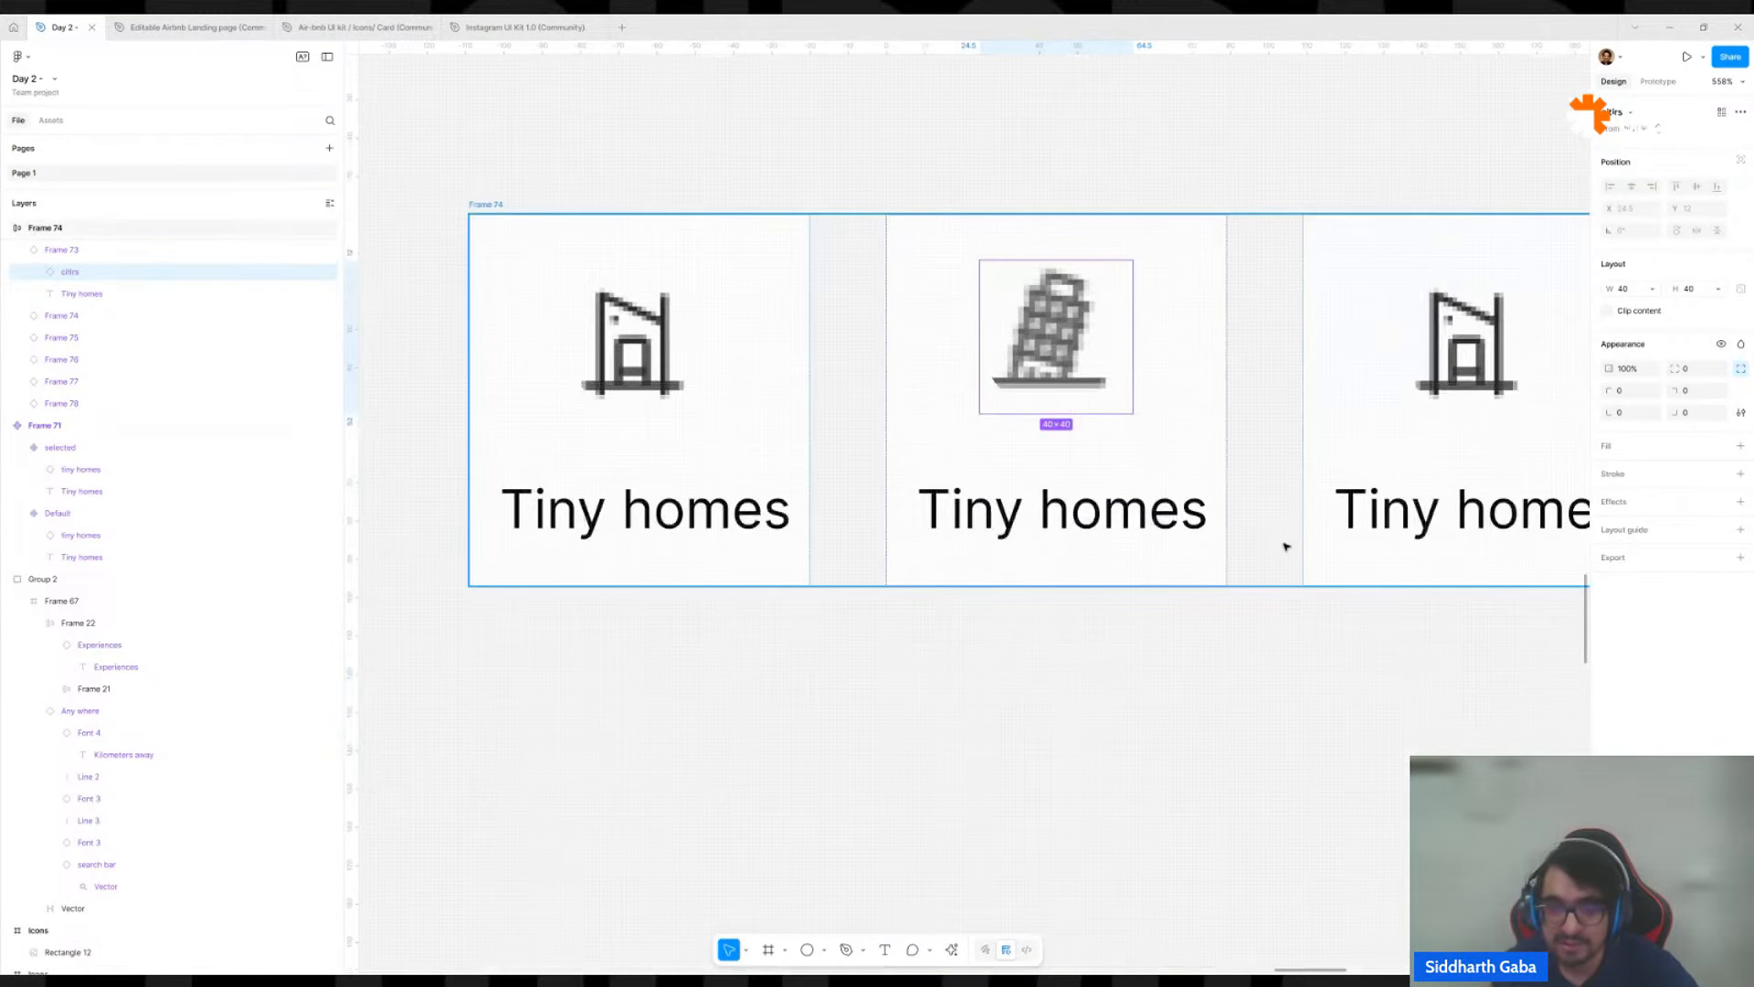
scroll(1202, 492, "down", 3)
scroll(892, 771, "down", 5)
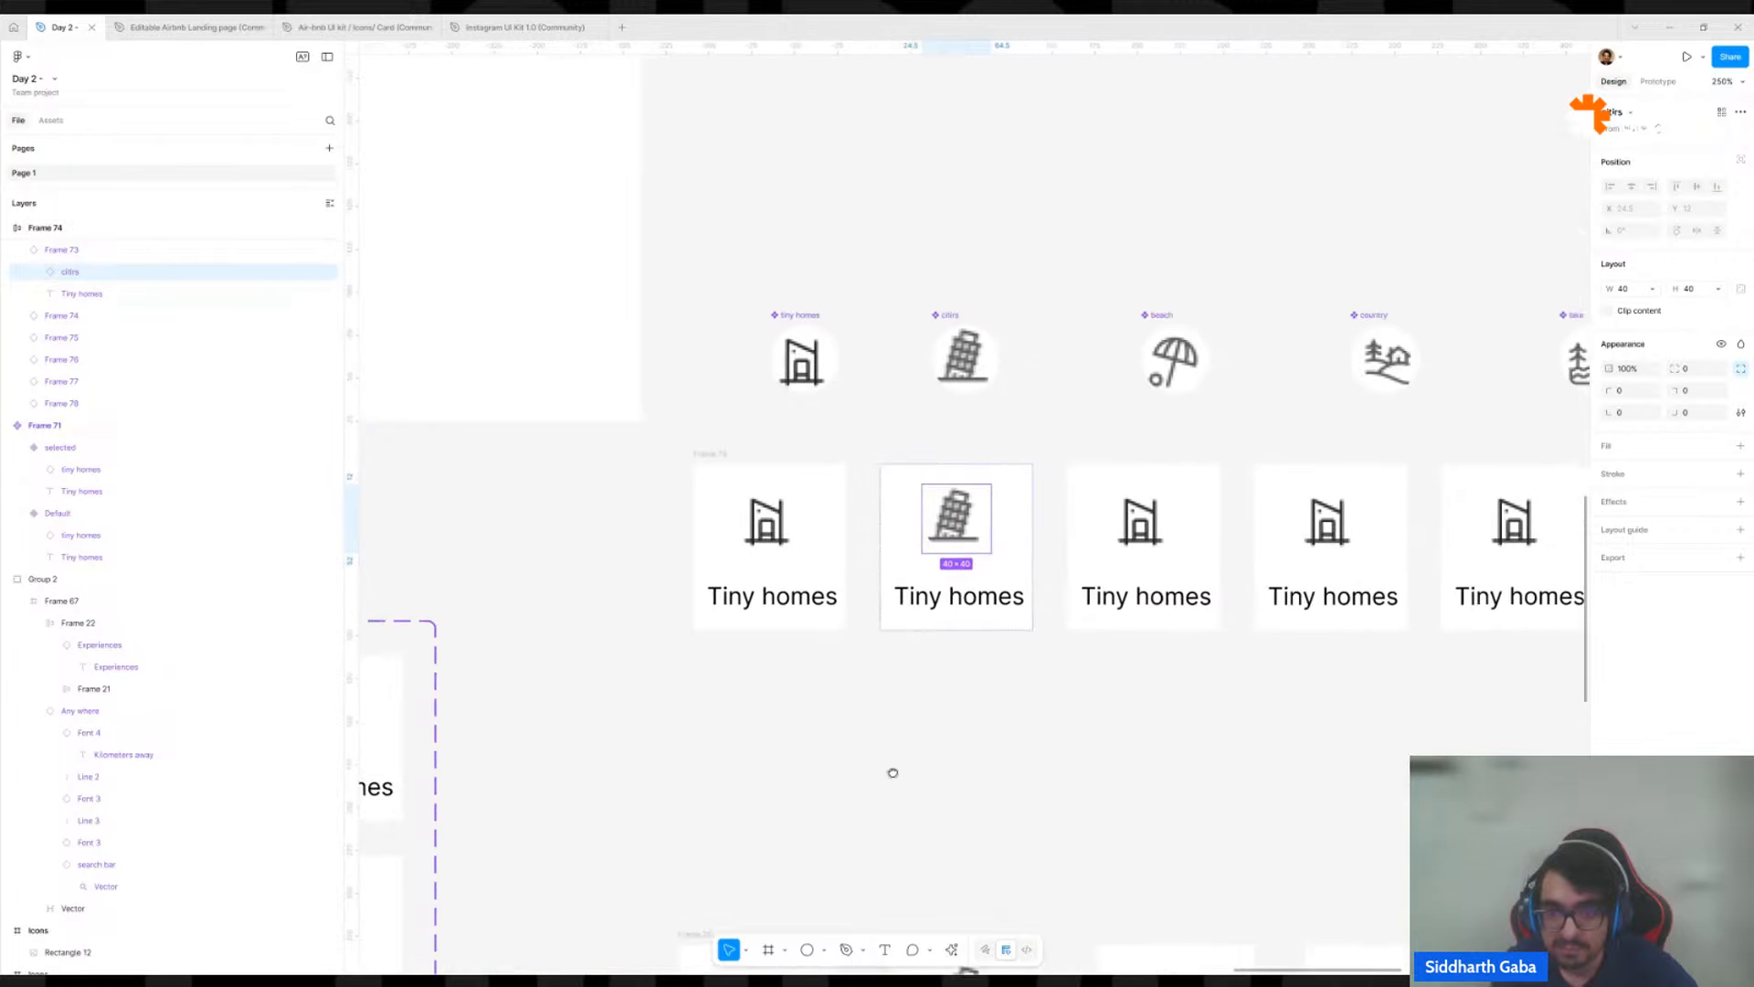
left_click(862, 636)
double_click(862, 636)
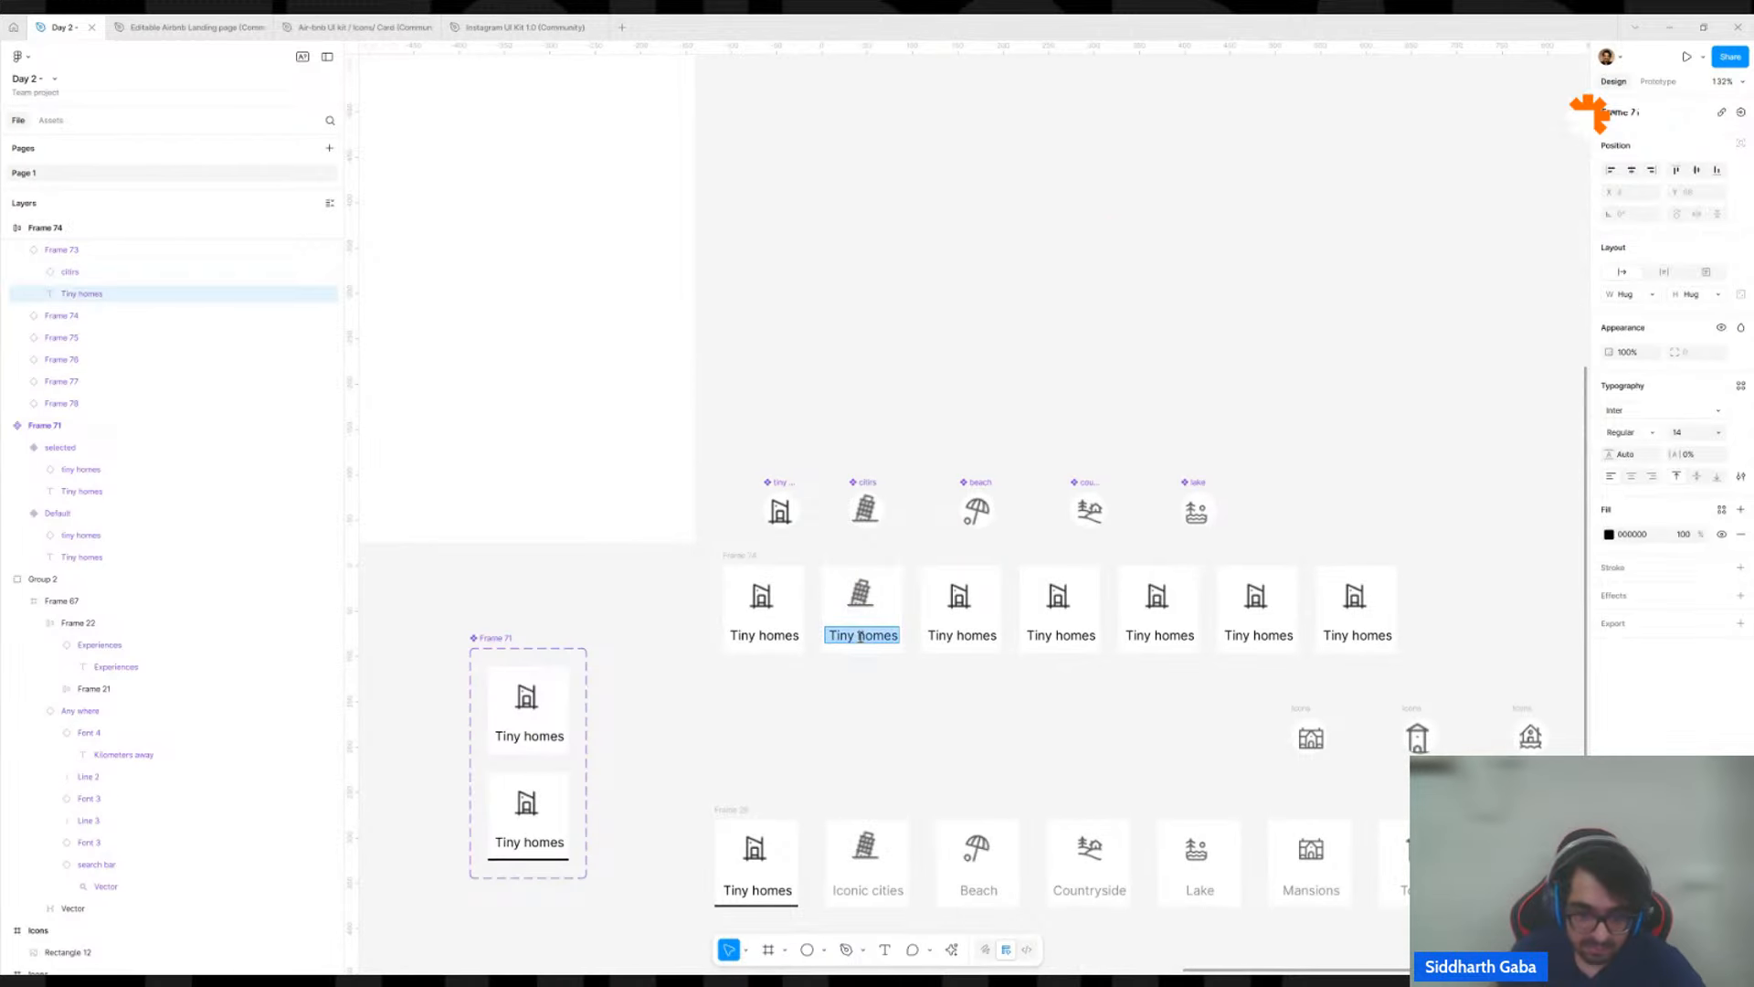
key("BackSpace")
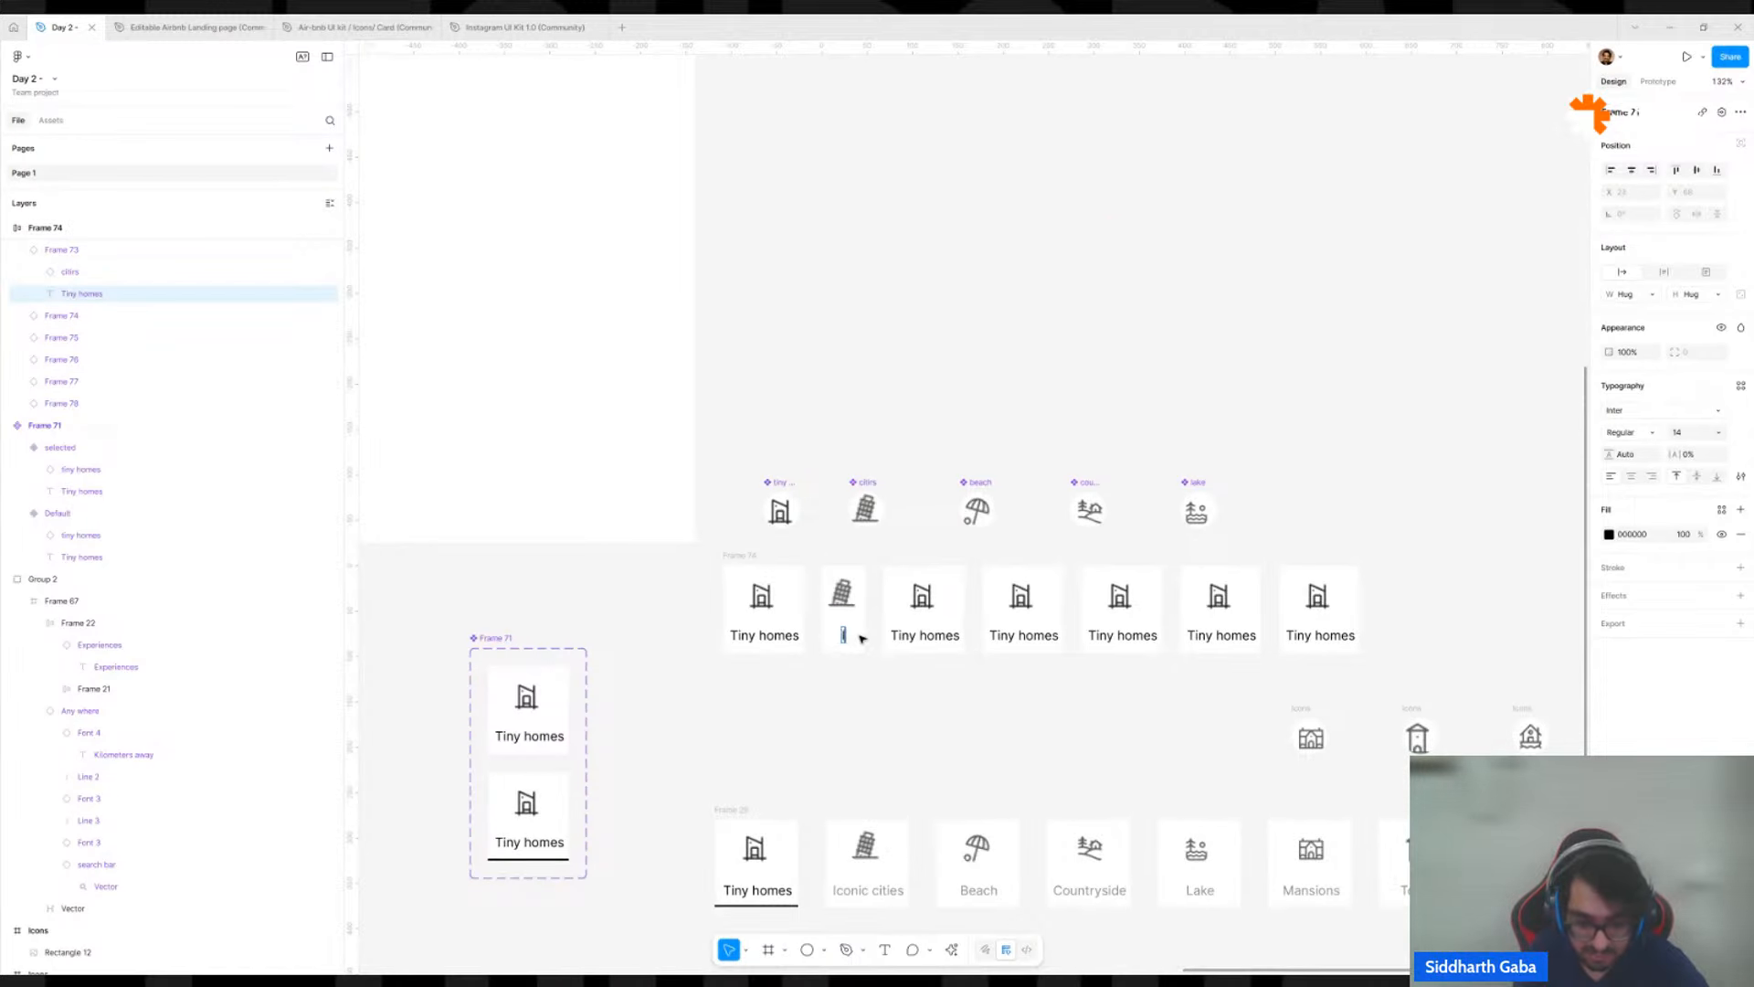
type("Iconic cities")
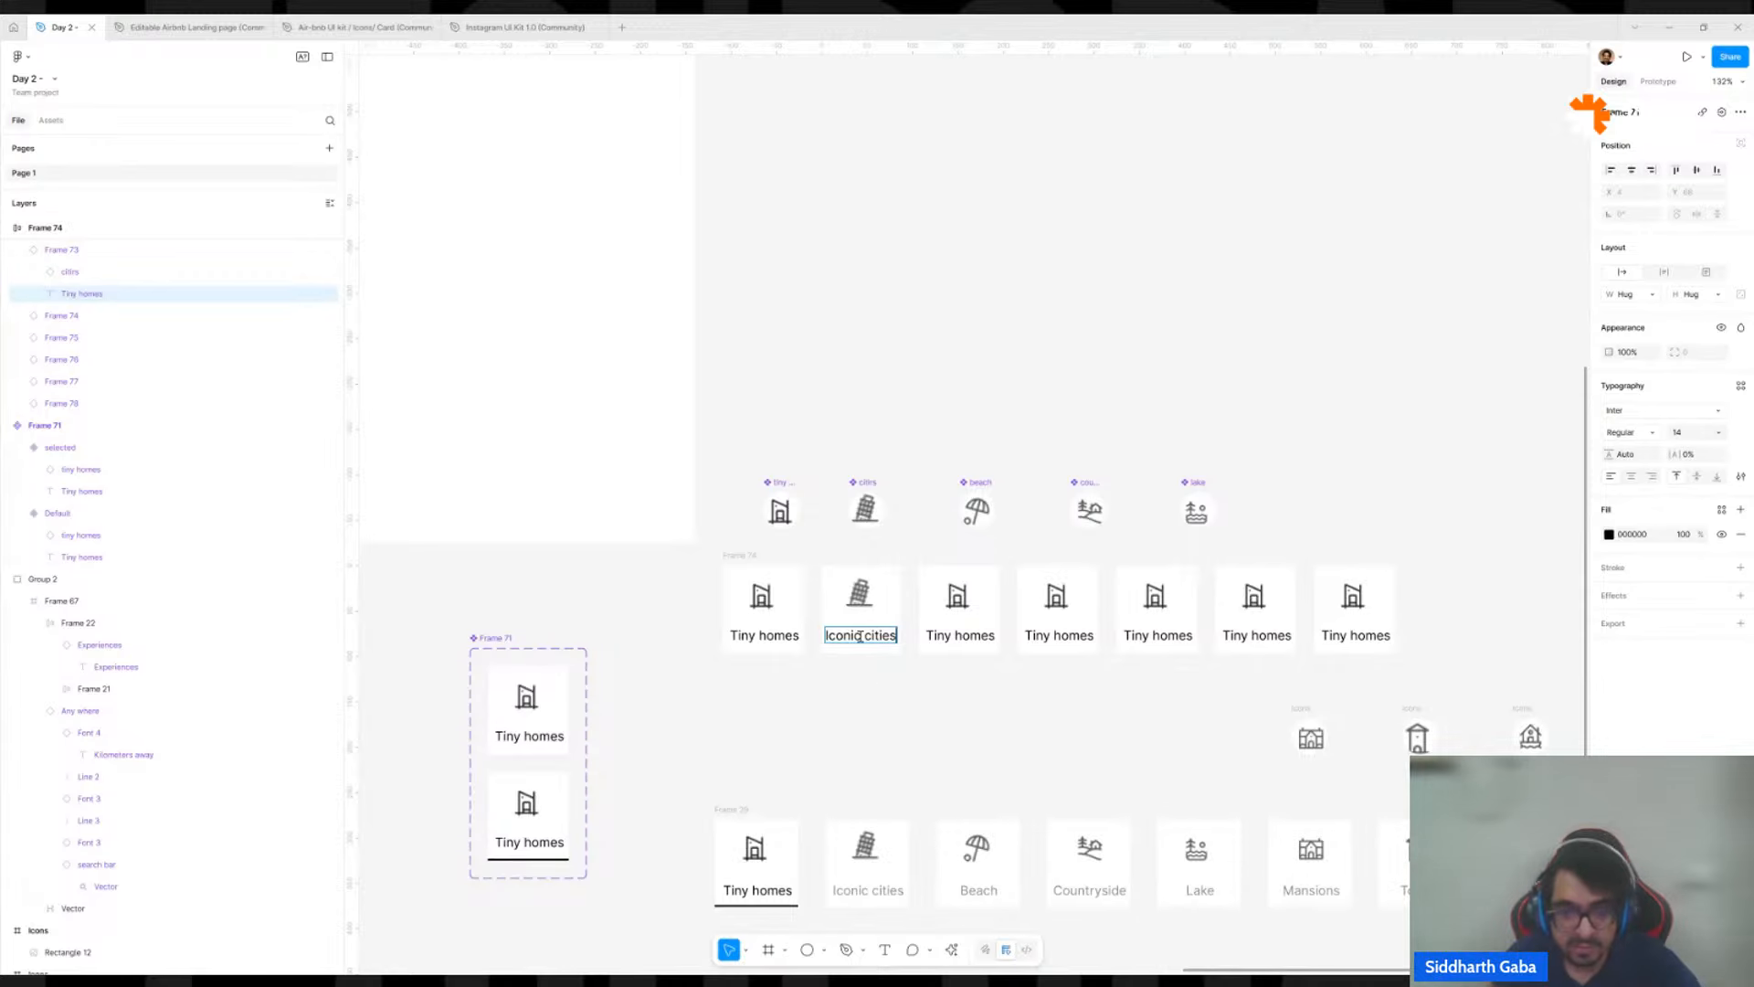
left_click(932, 783)
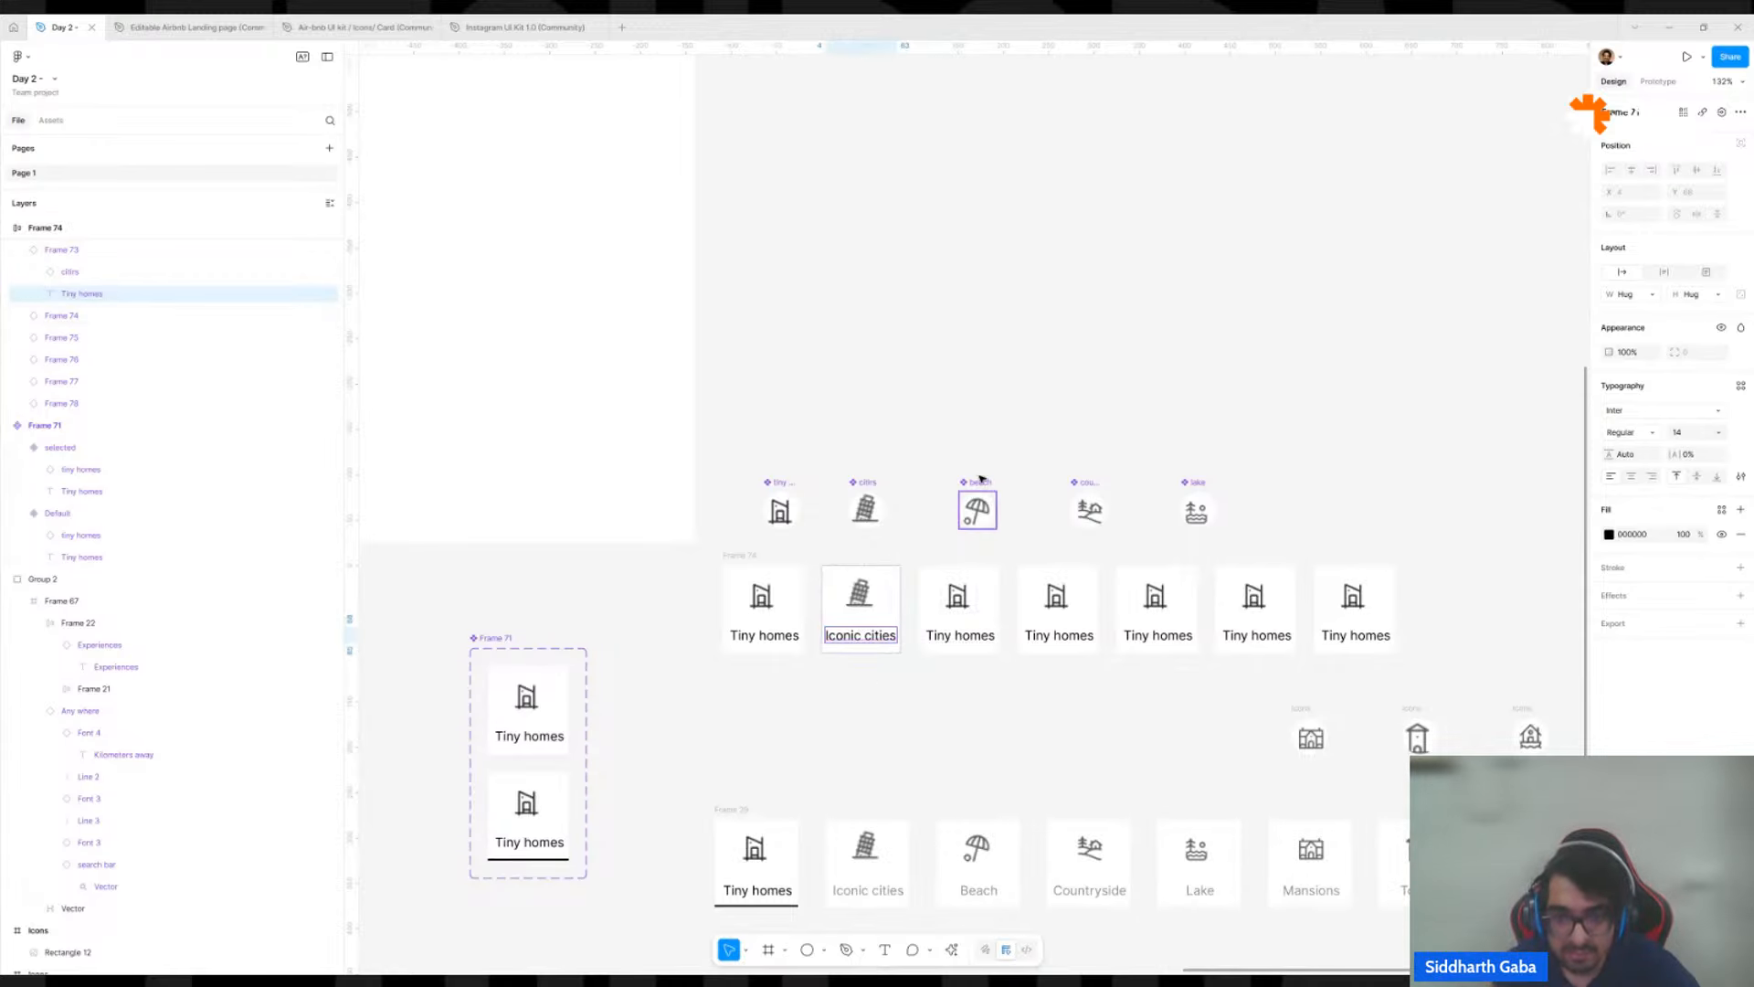
Swap the icon instance in the third card of the row for the beach component.
left_click(958, 595)
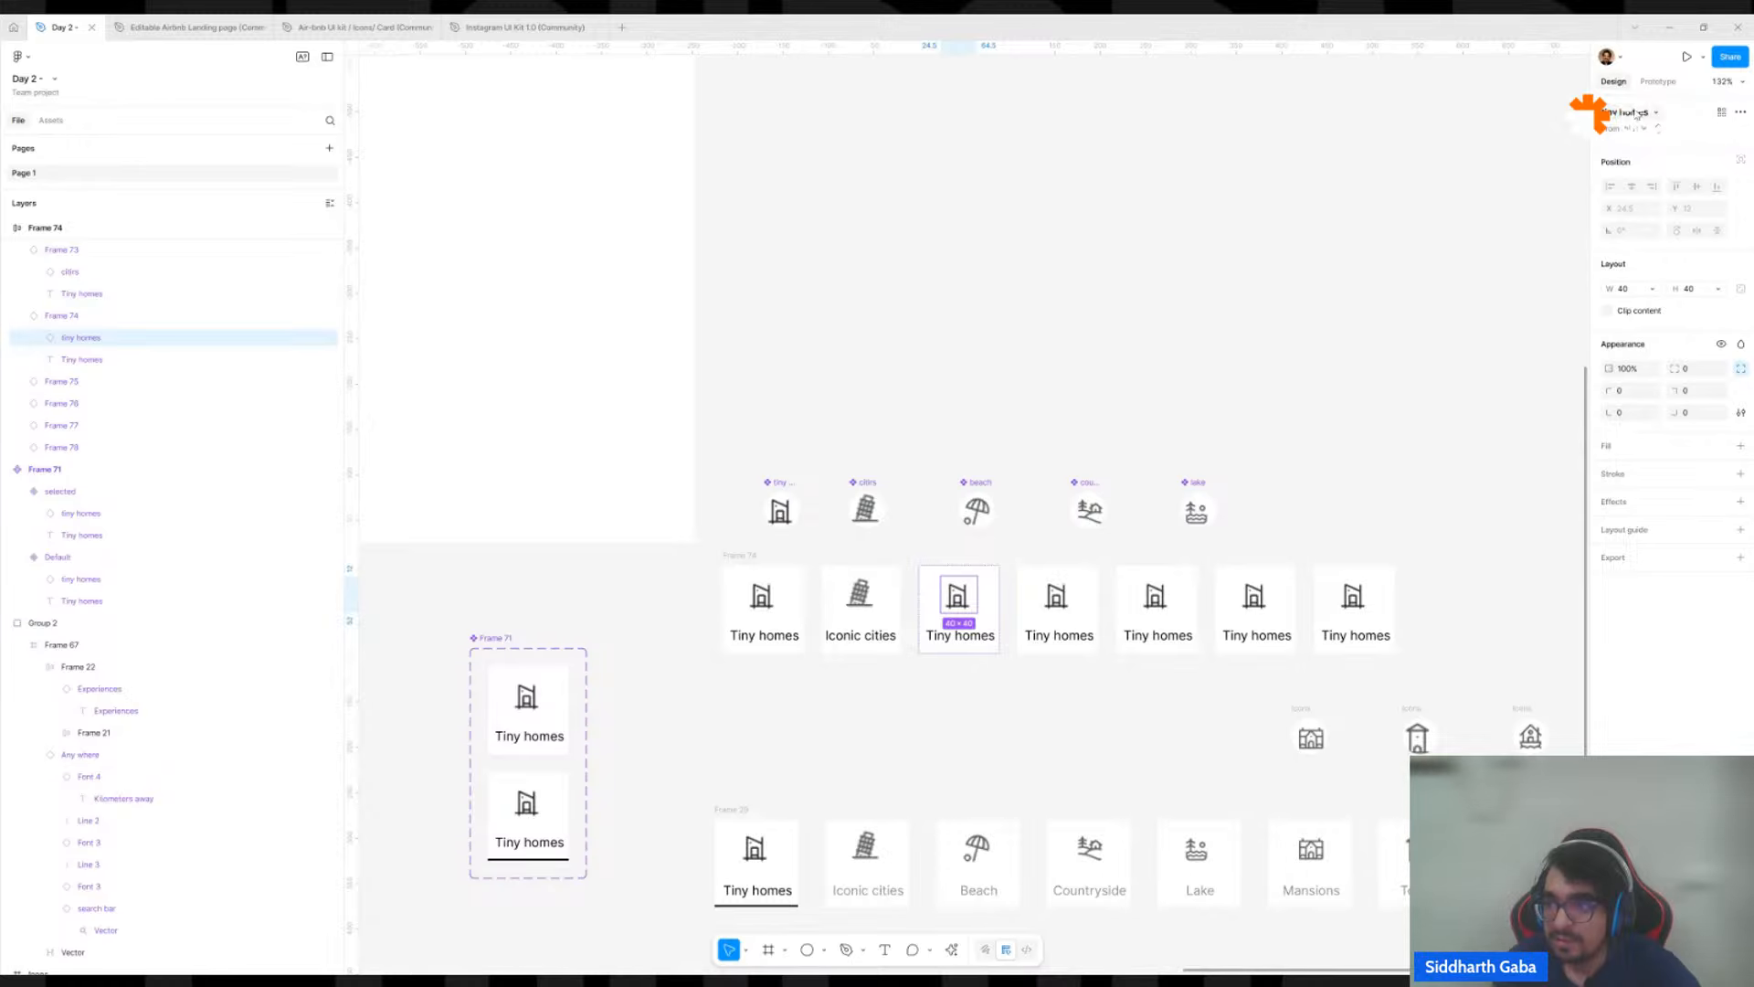
left_click(1640, 112)
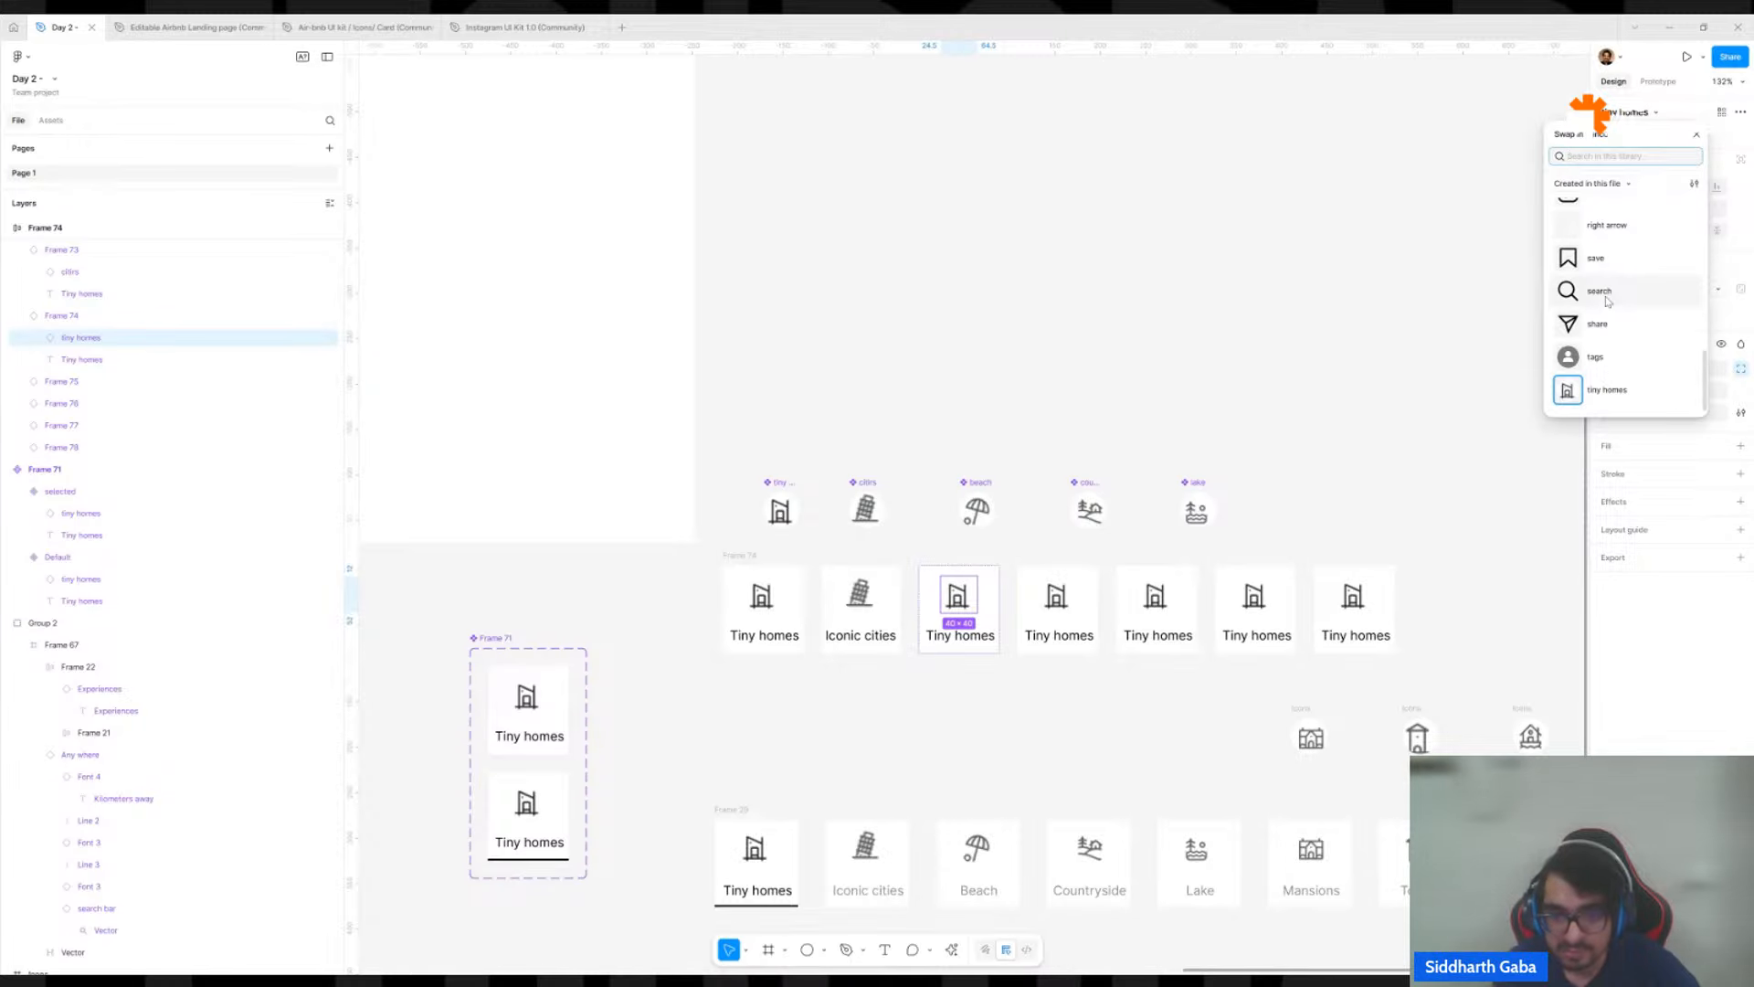
type("beach")
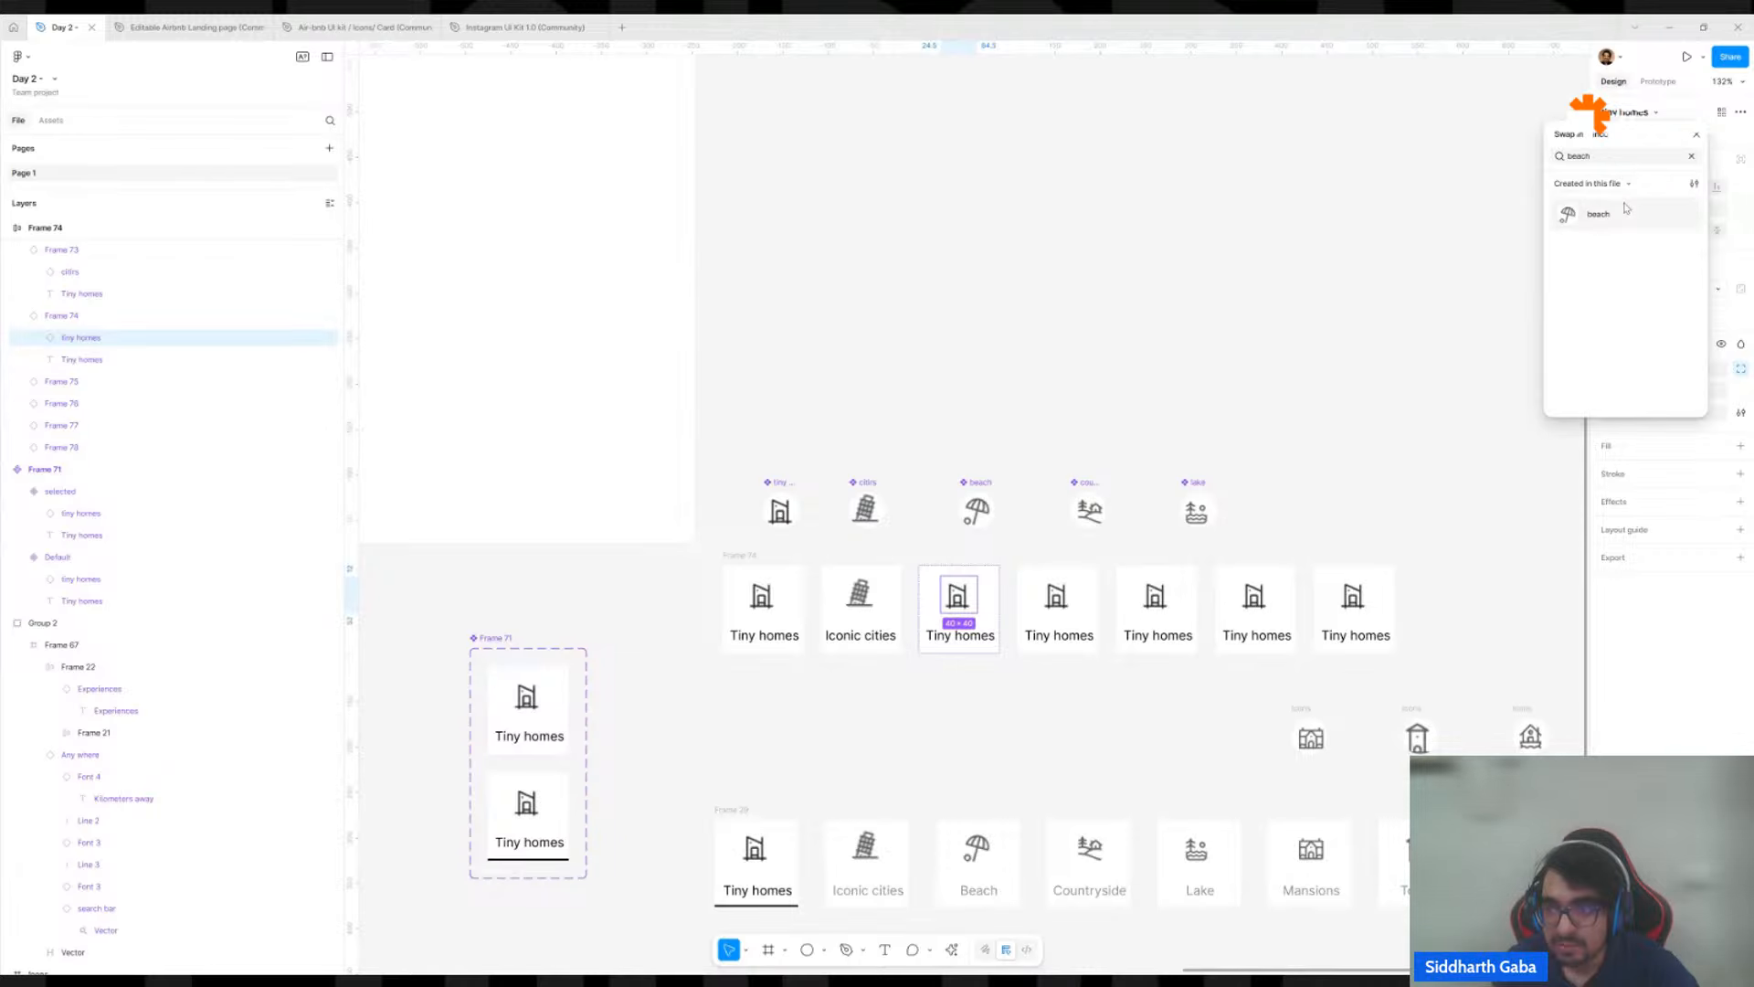
left_click(1626, 214)
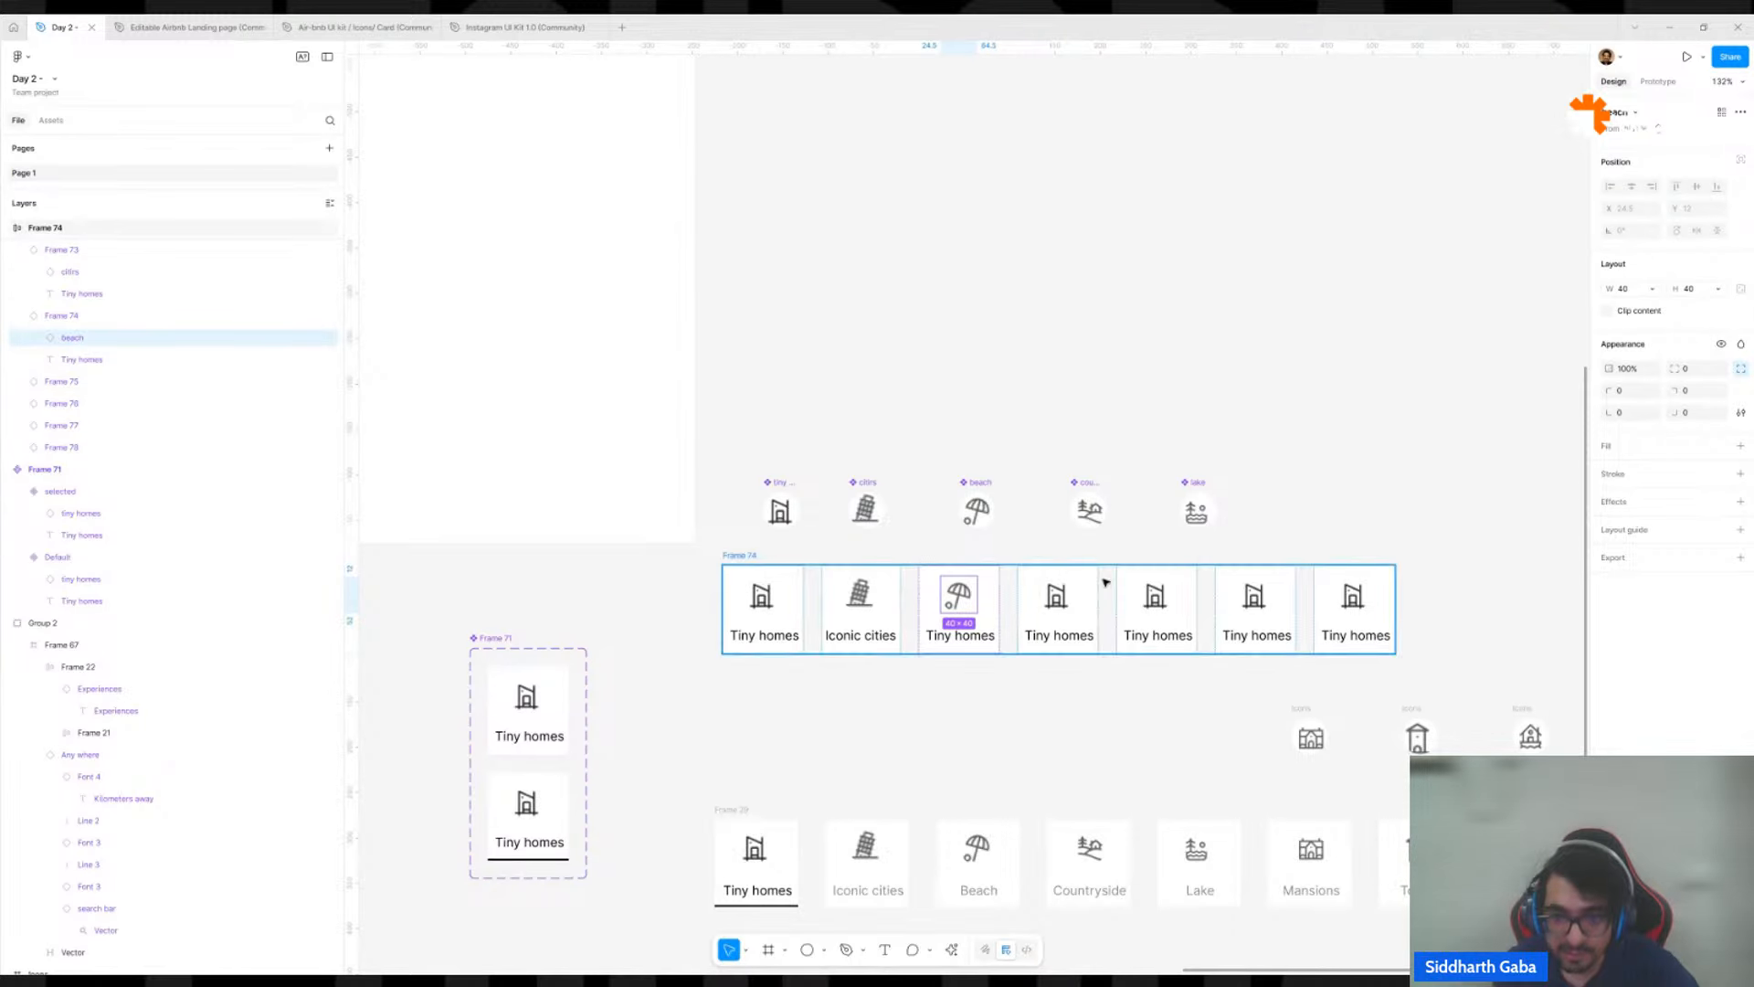
left_click(844, 764)
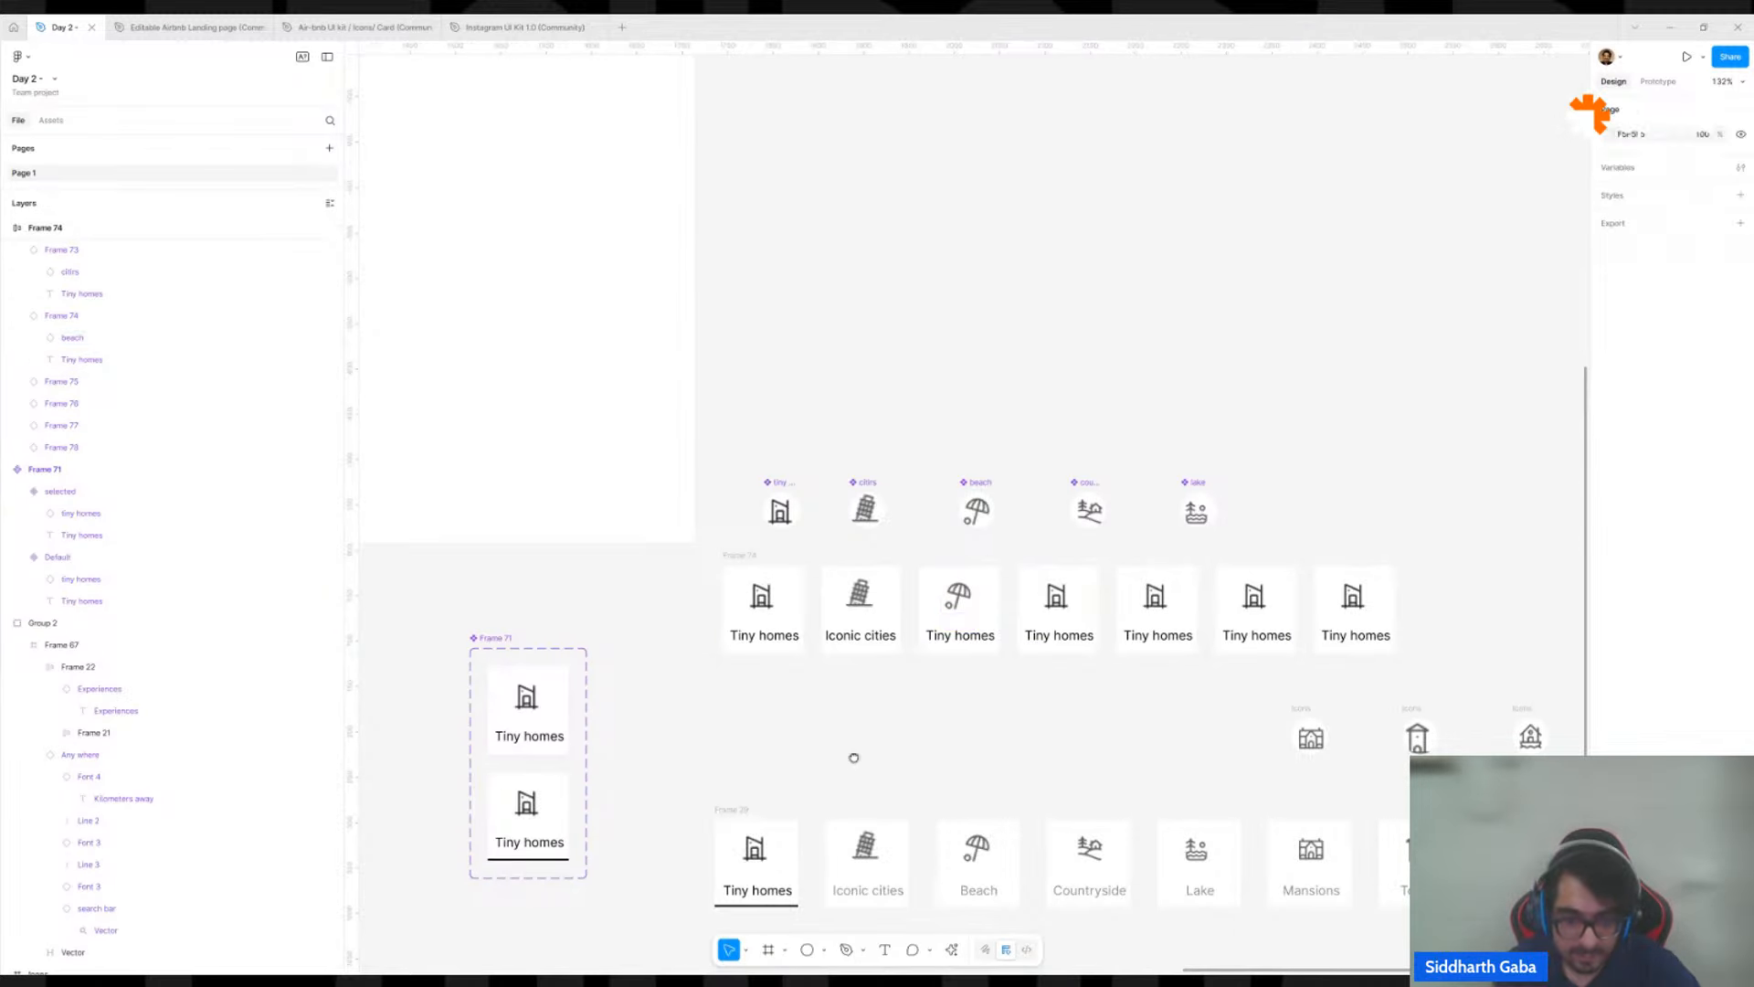
Set the vertical gap between icon and label to 18 in both the selected and Default card variants.
left_click_drag(854, 758, 1170, 585)
scroll(1074, 442, "up", 3)
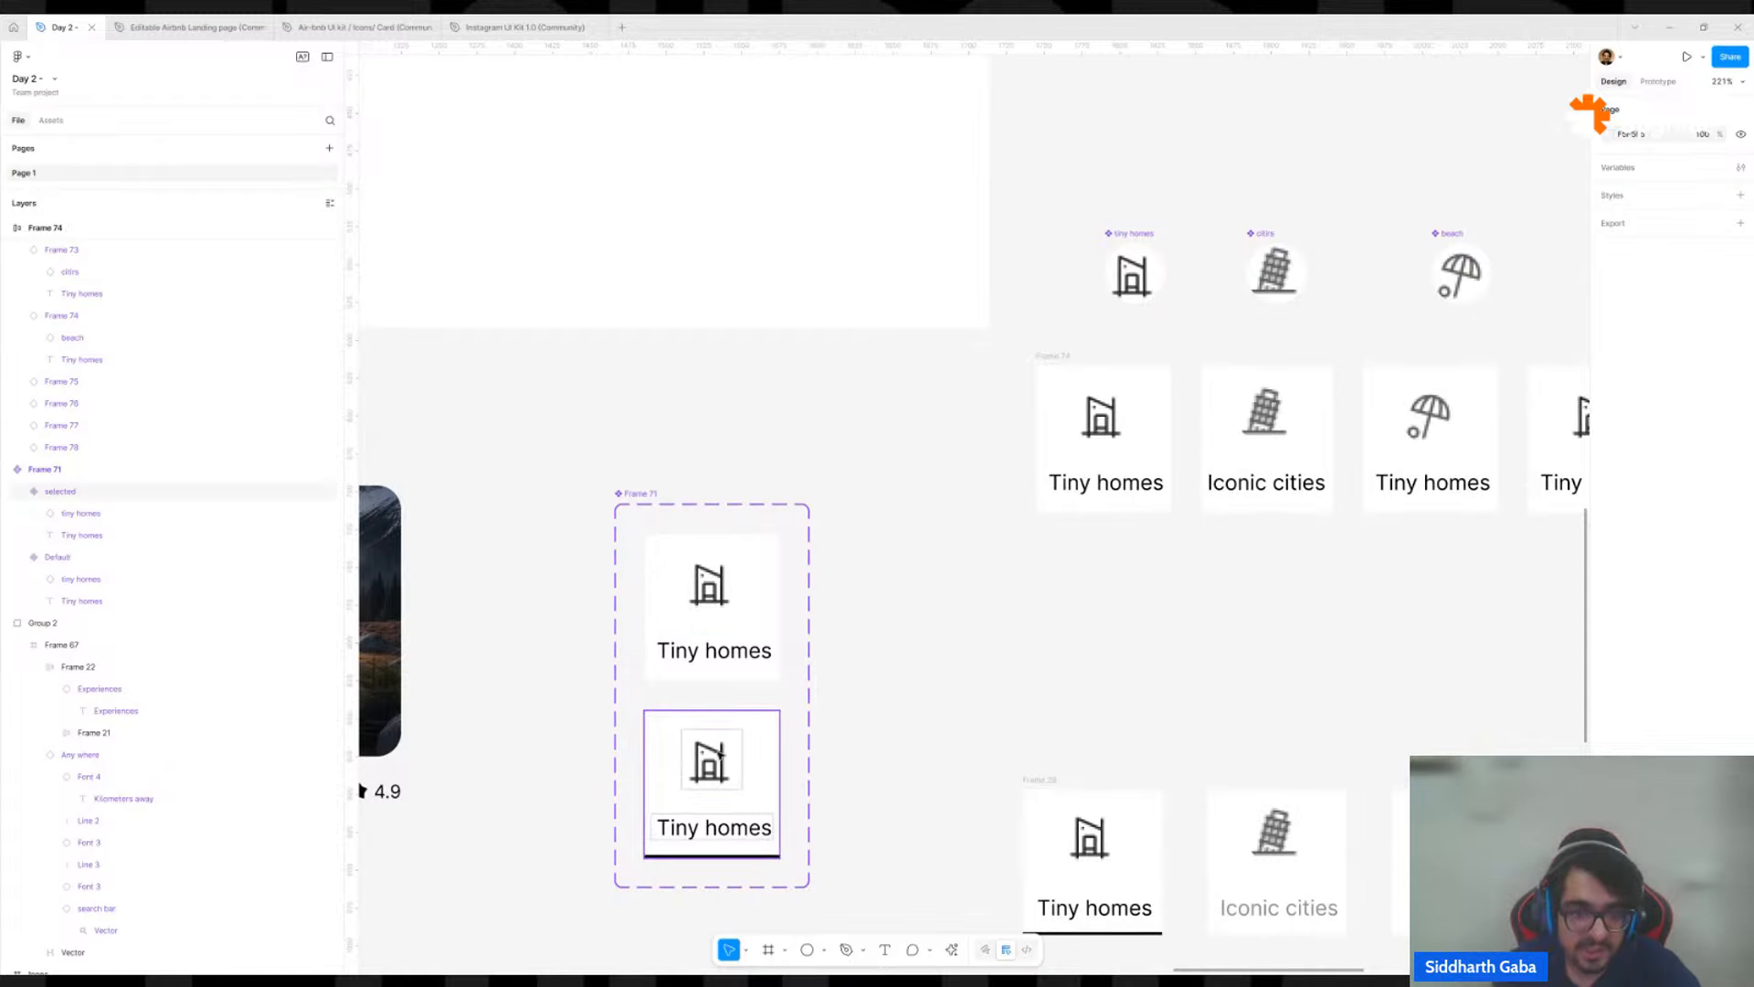
left_click(736, 812)
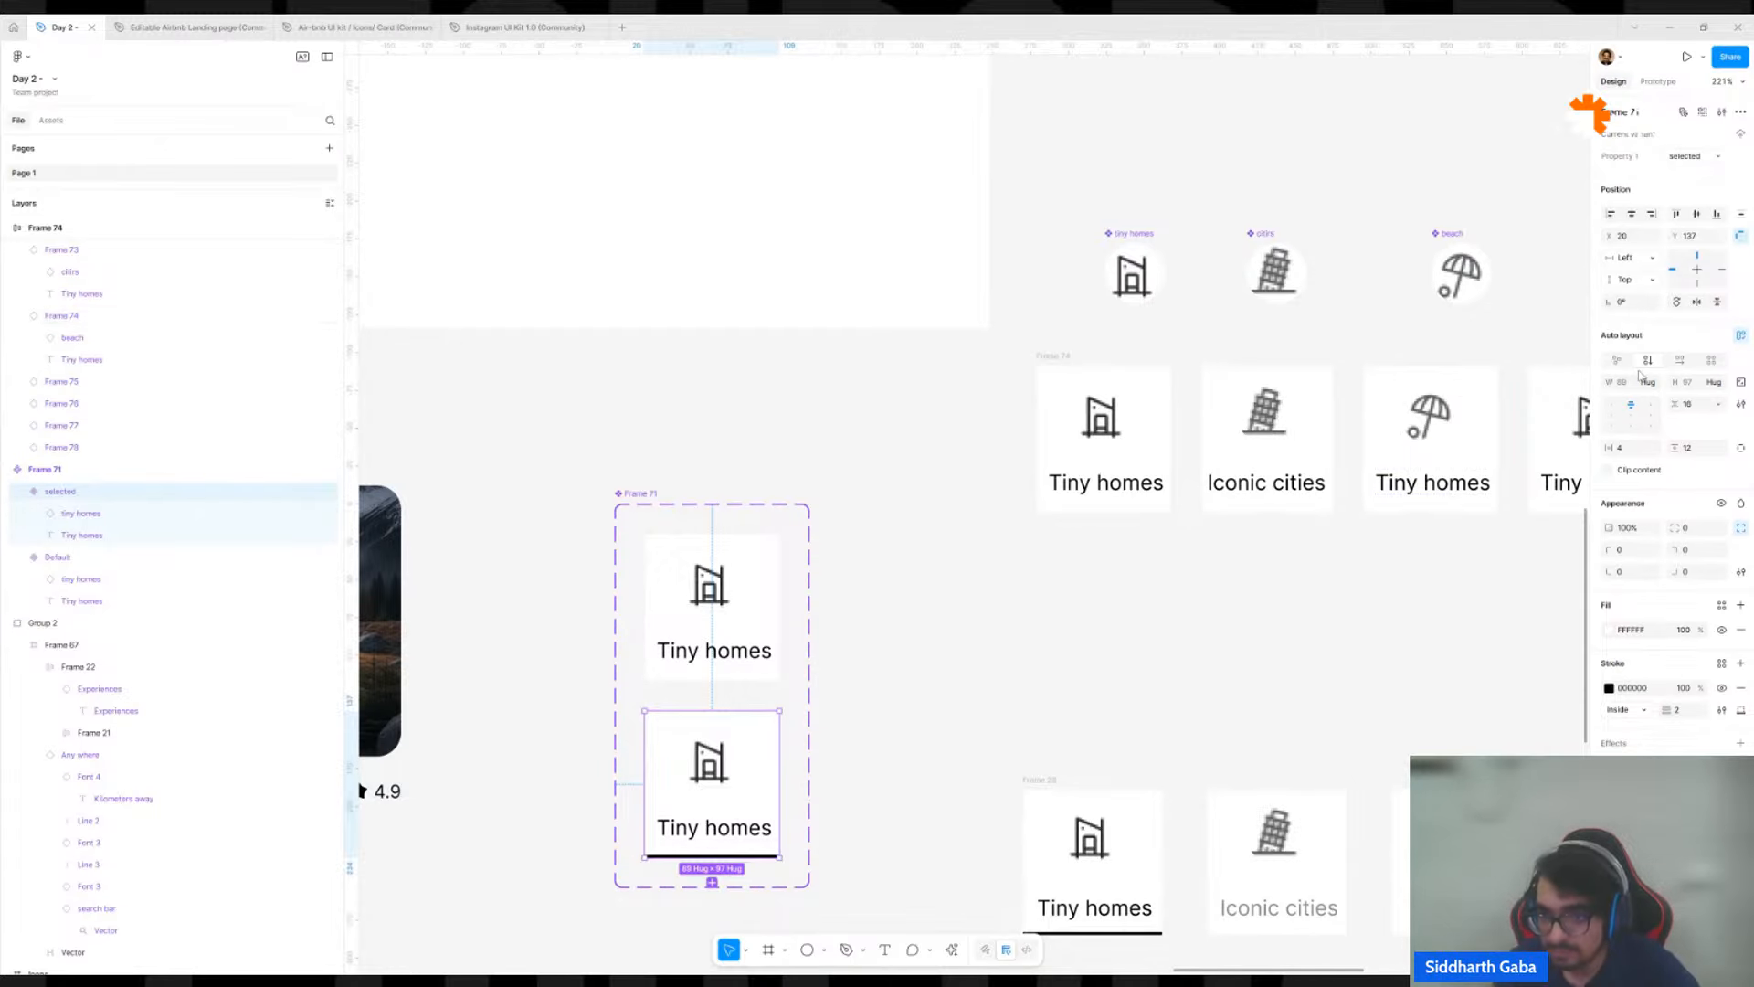
left_click(768, 623, "shift")
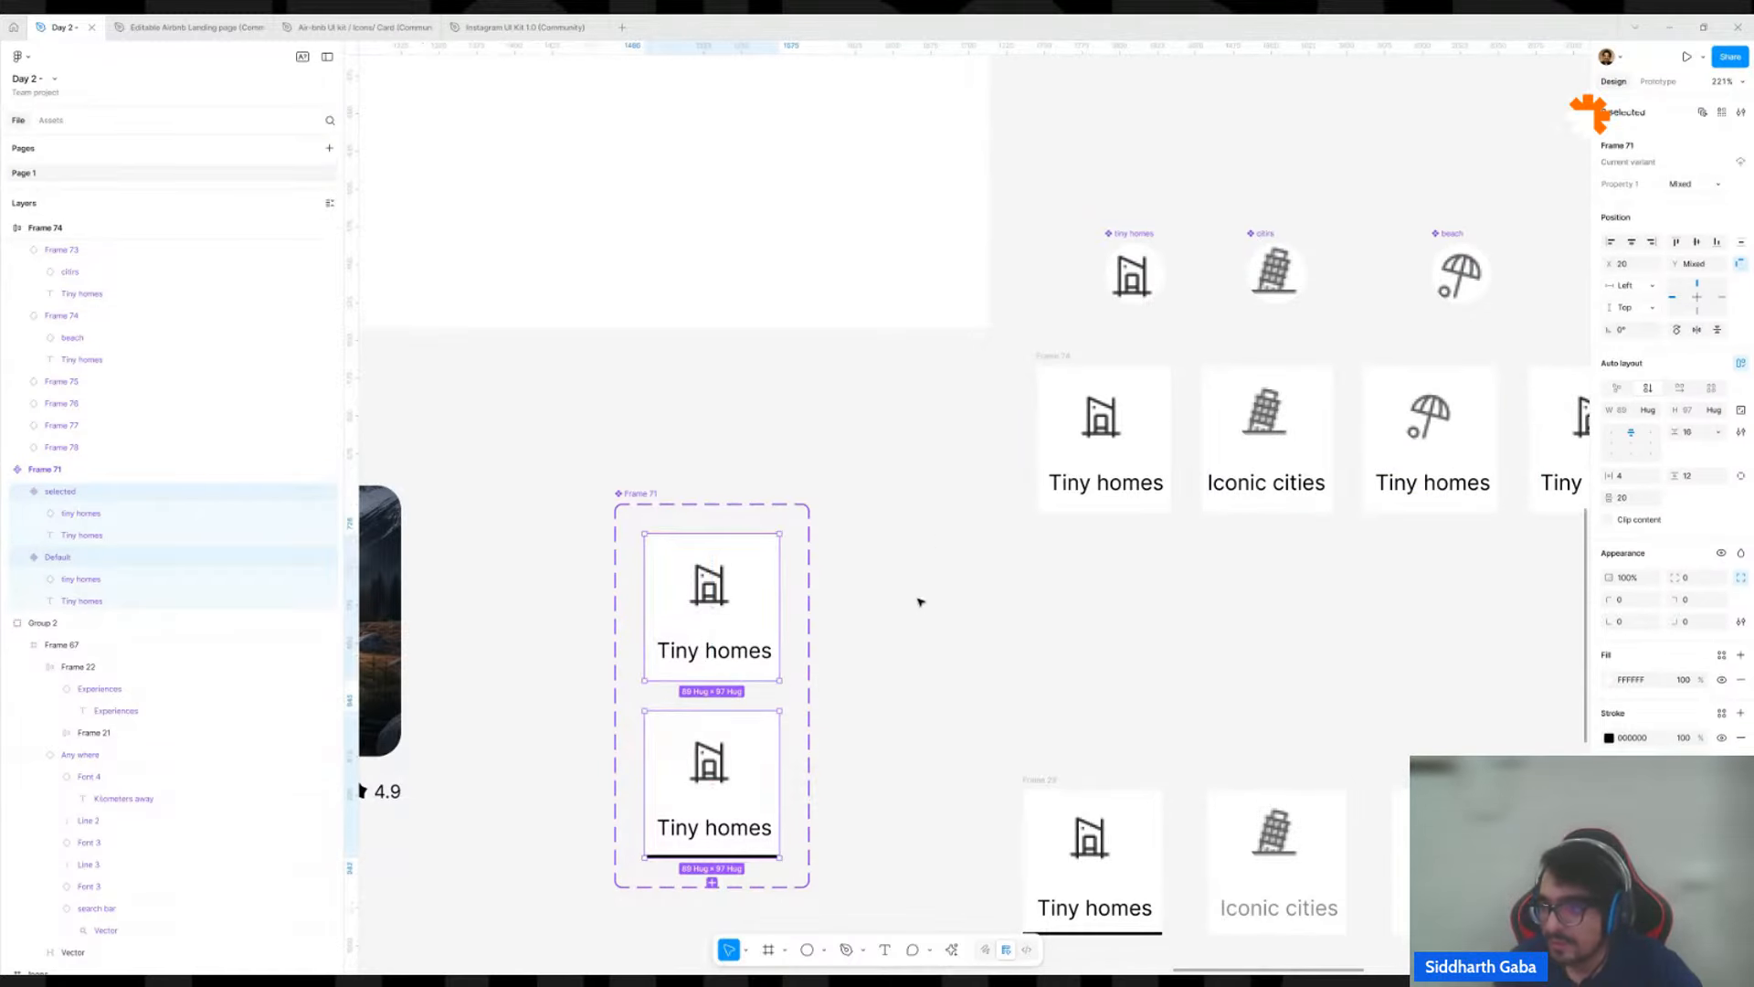
left_click(1689, 432)
key("Up")
key("Up")
key("Up")
key("Down")
key("Down")
key("Down")
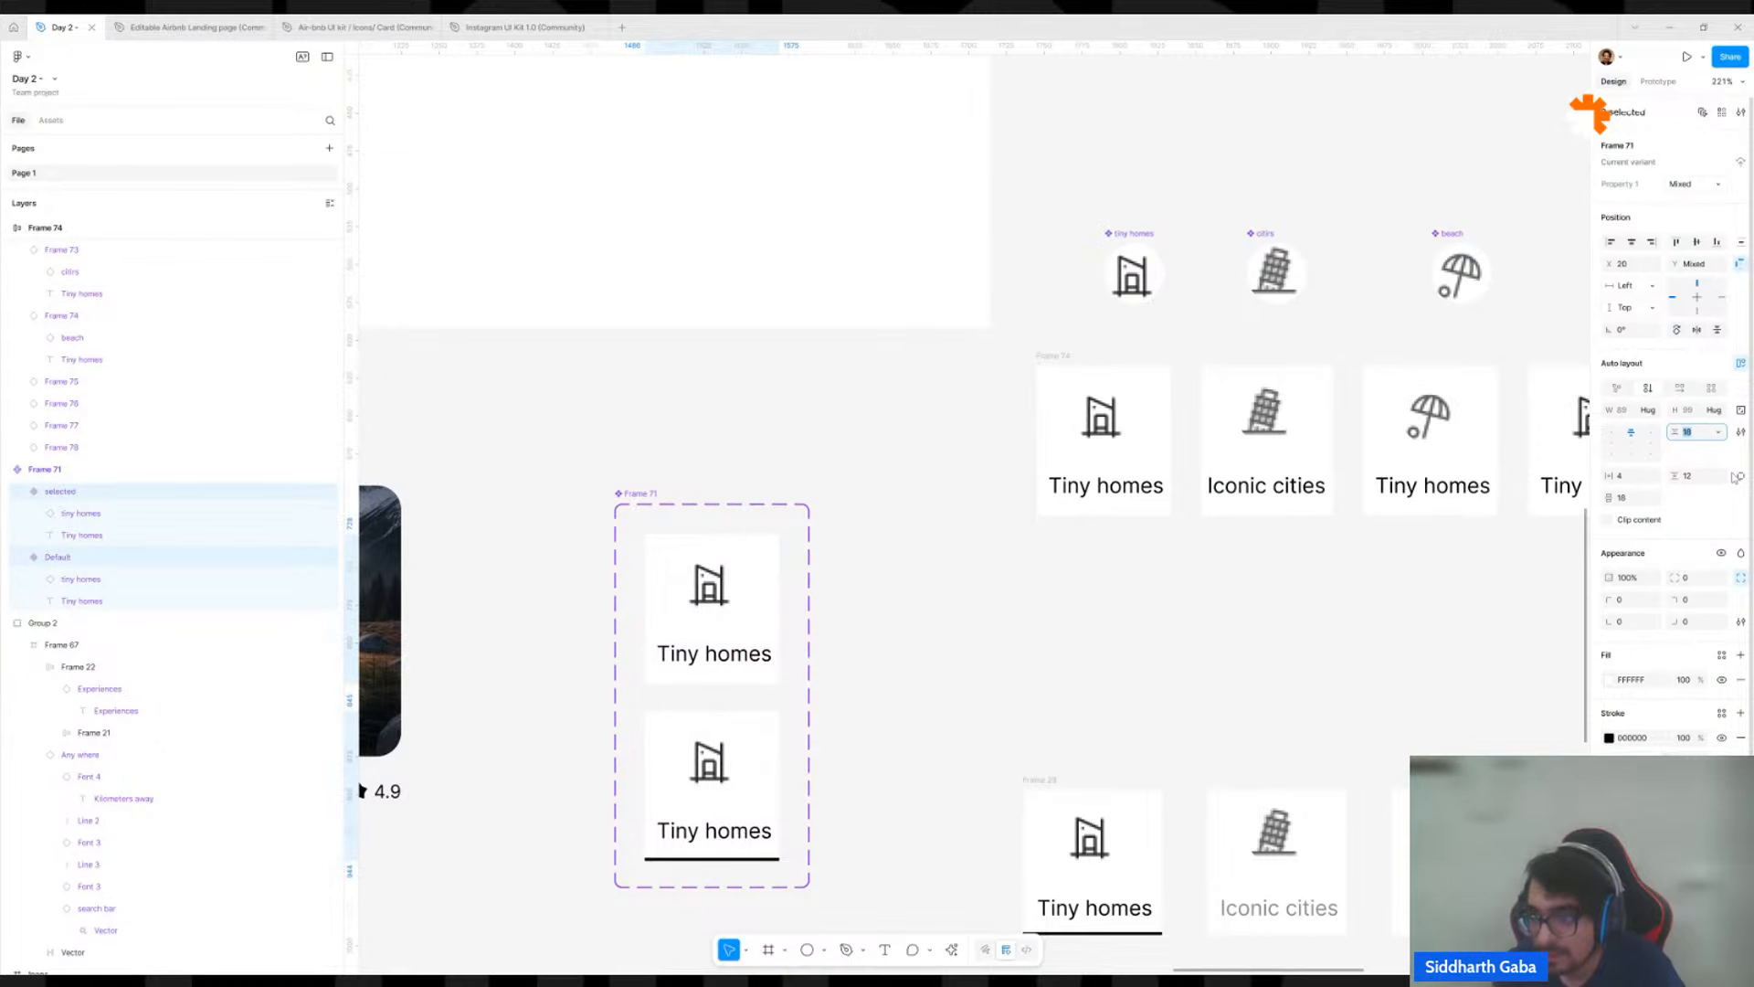
key("Up")
key("Up")
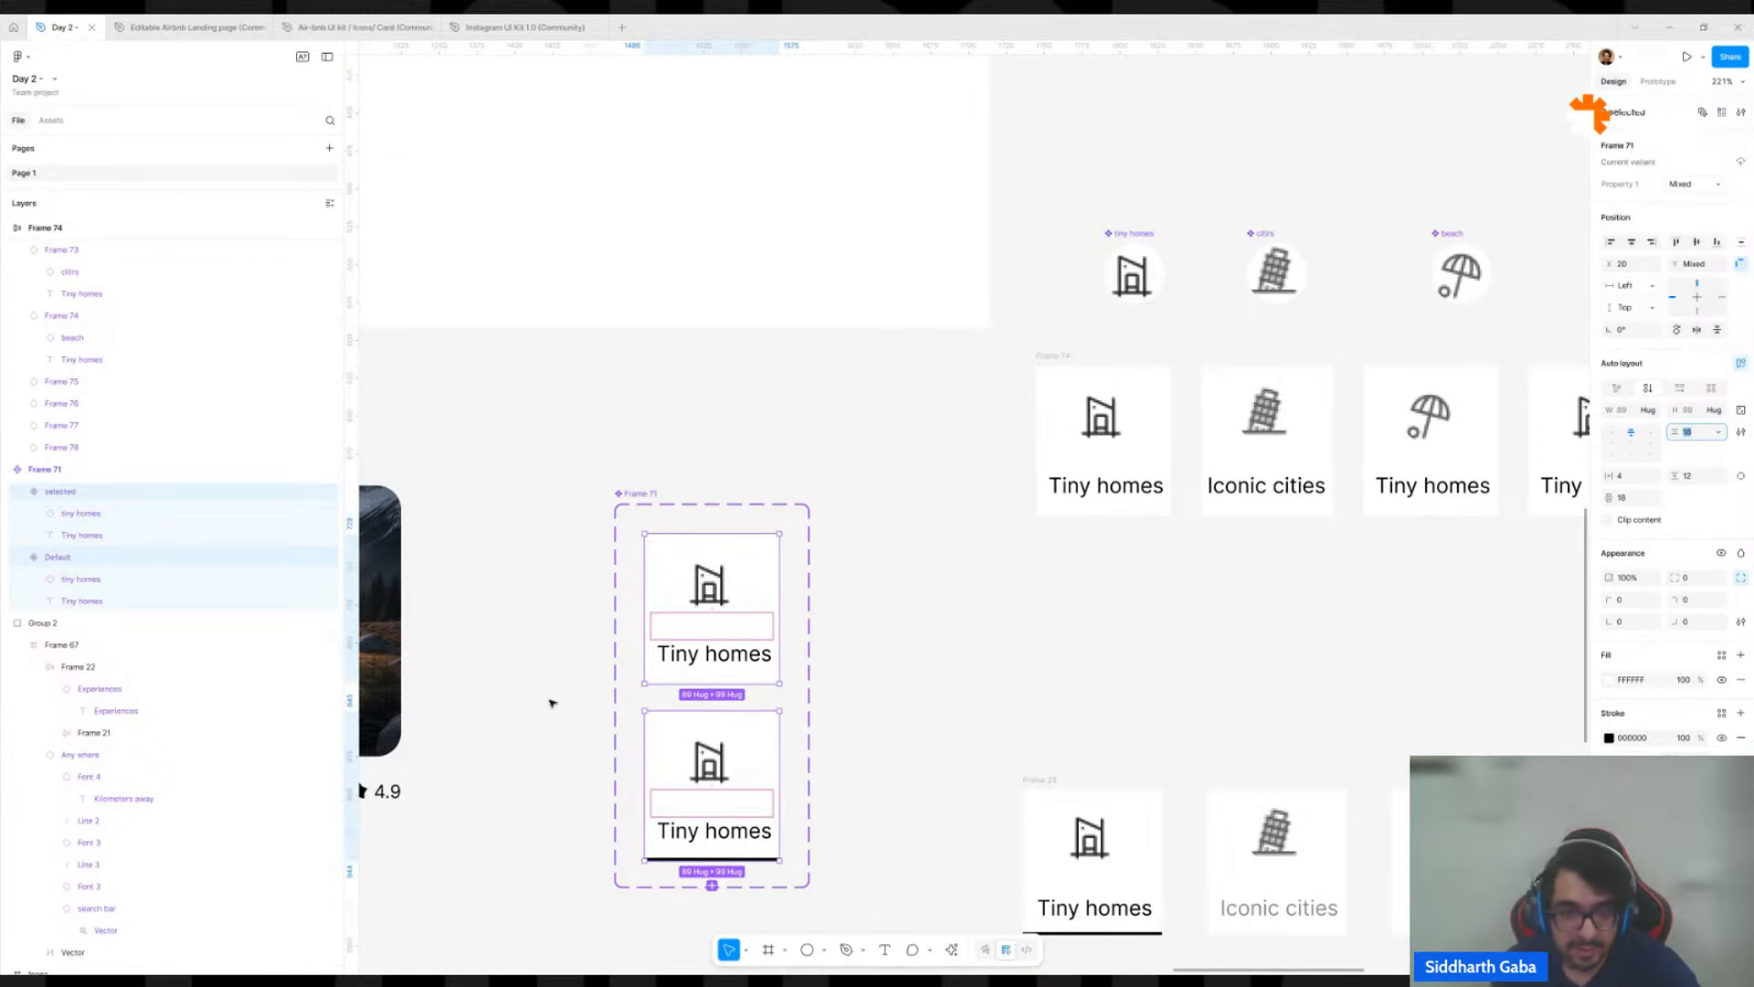
left_click(948, 659)
Set the font size of the Tiny homes label to 10 in both card variants.
left_click(732, 655)
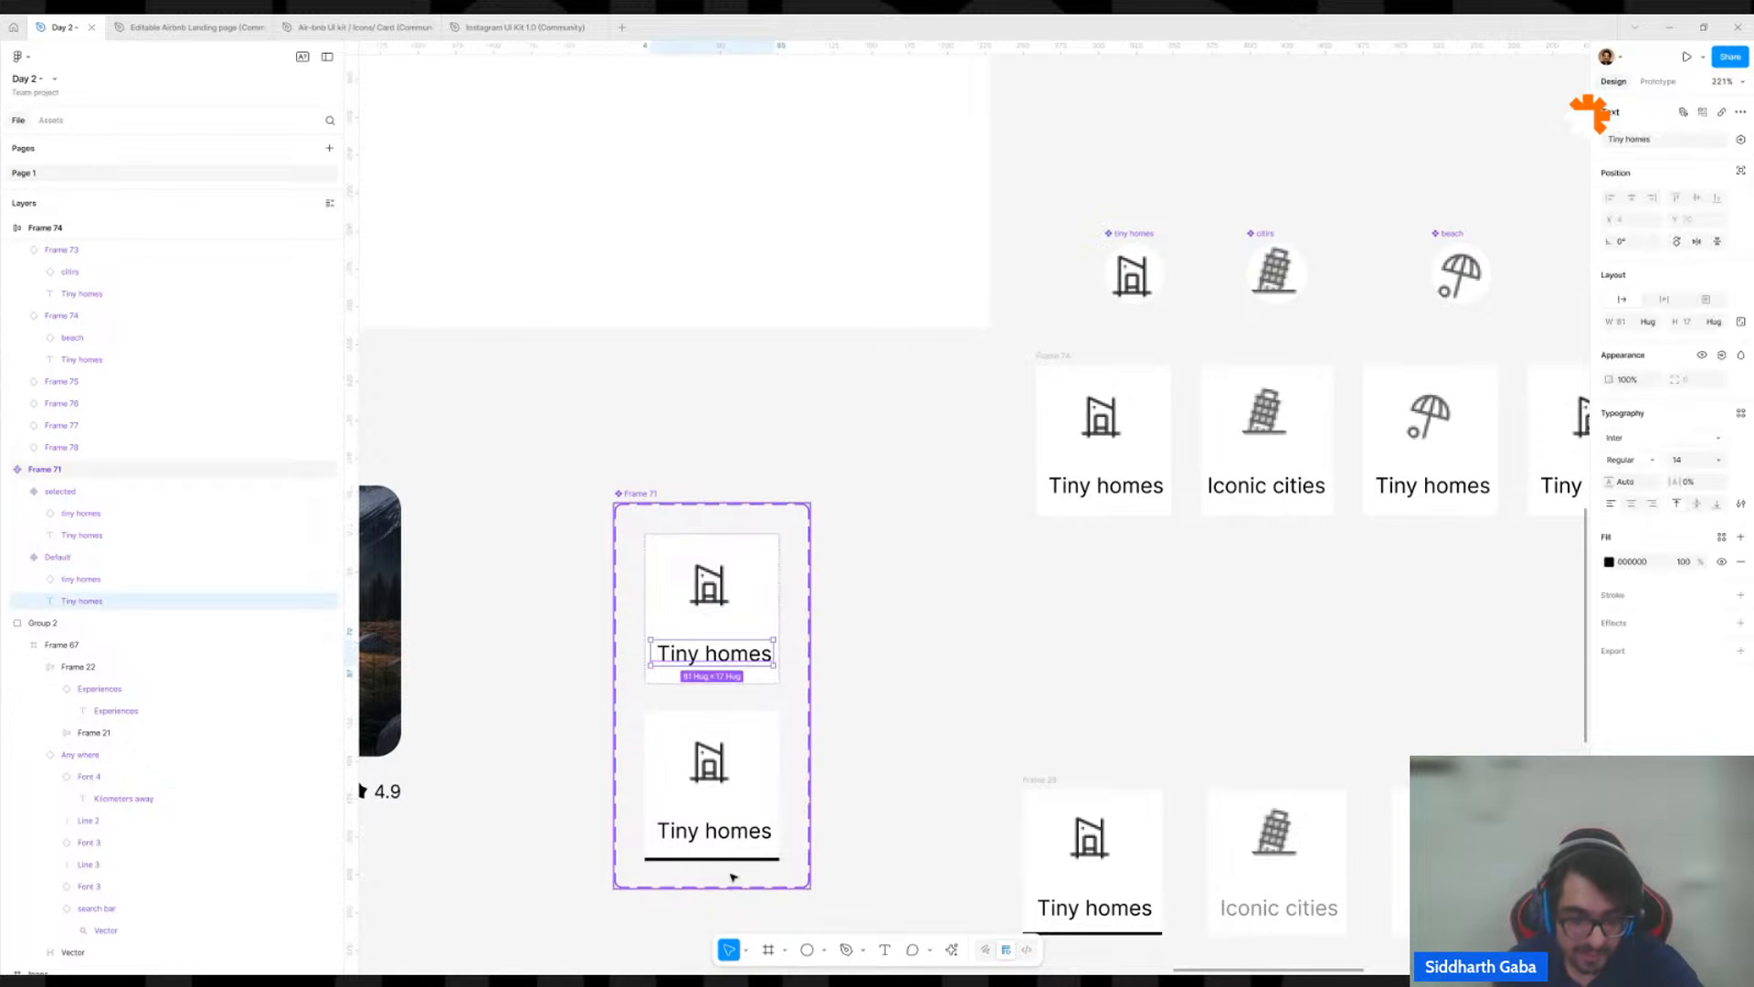
left_click(730, 840, "shift")
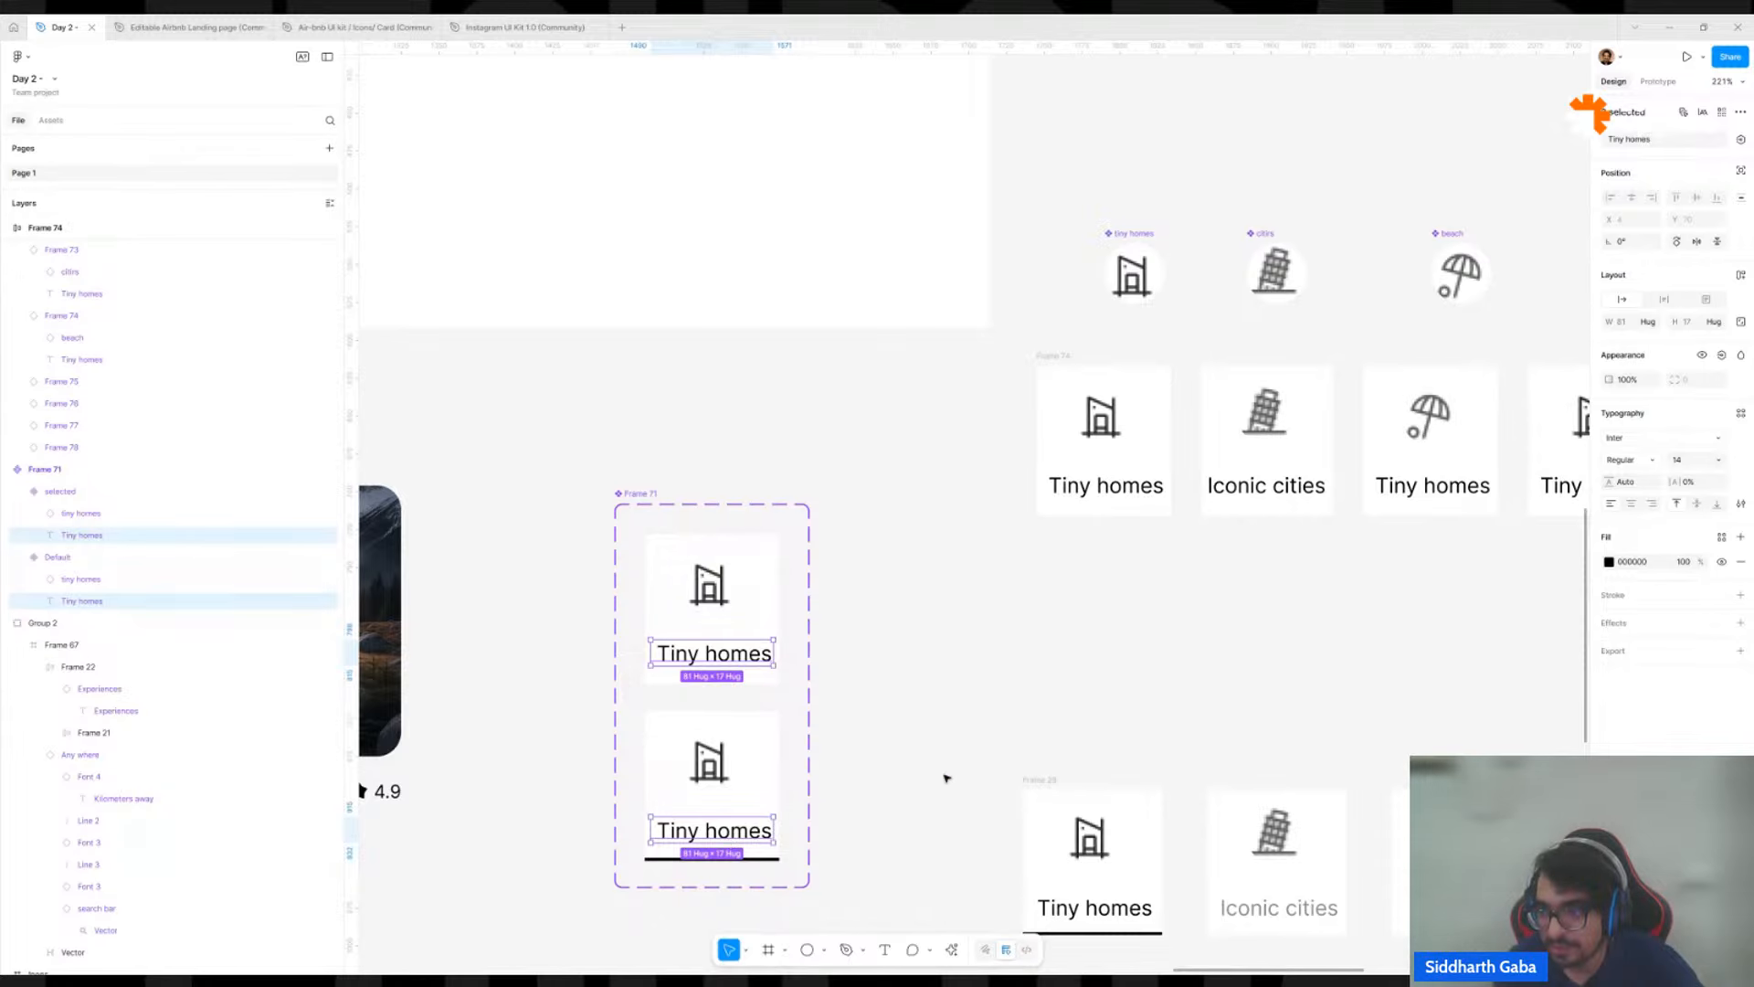
left_click(1687, 462)
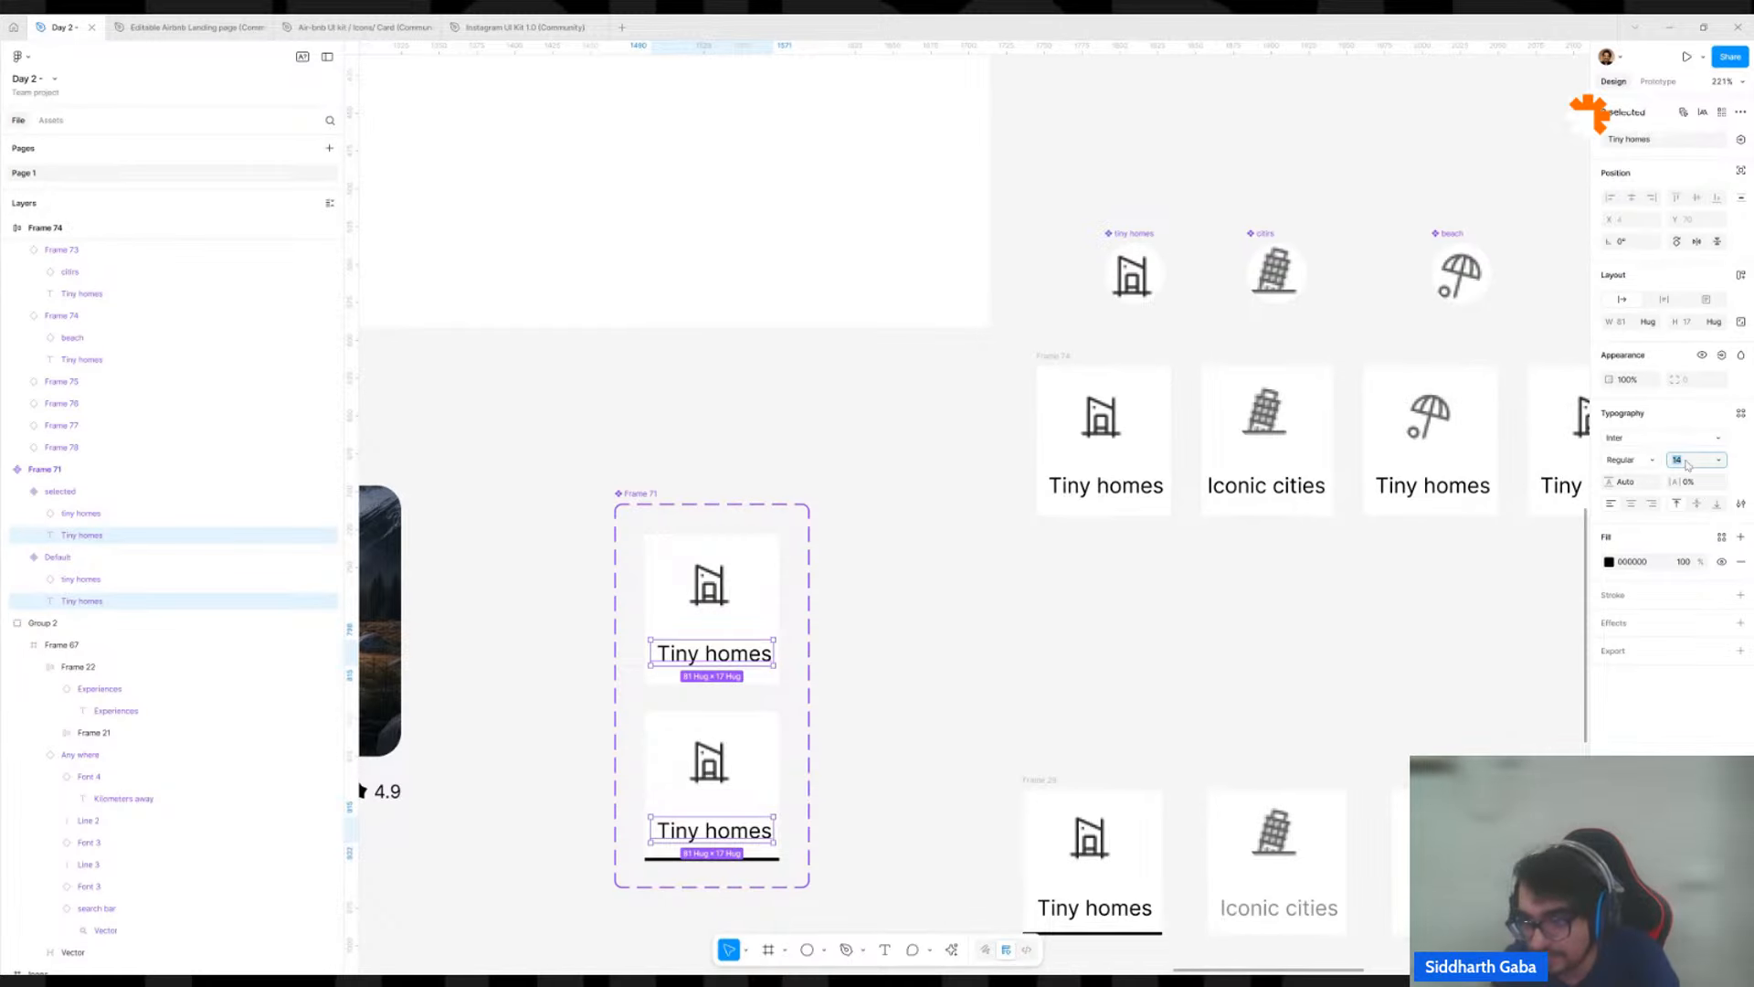
type("10")
key("Return")
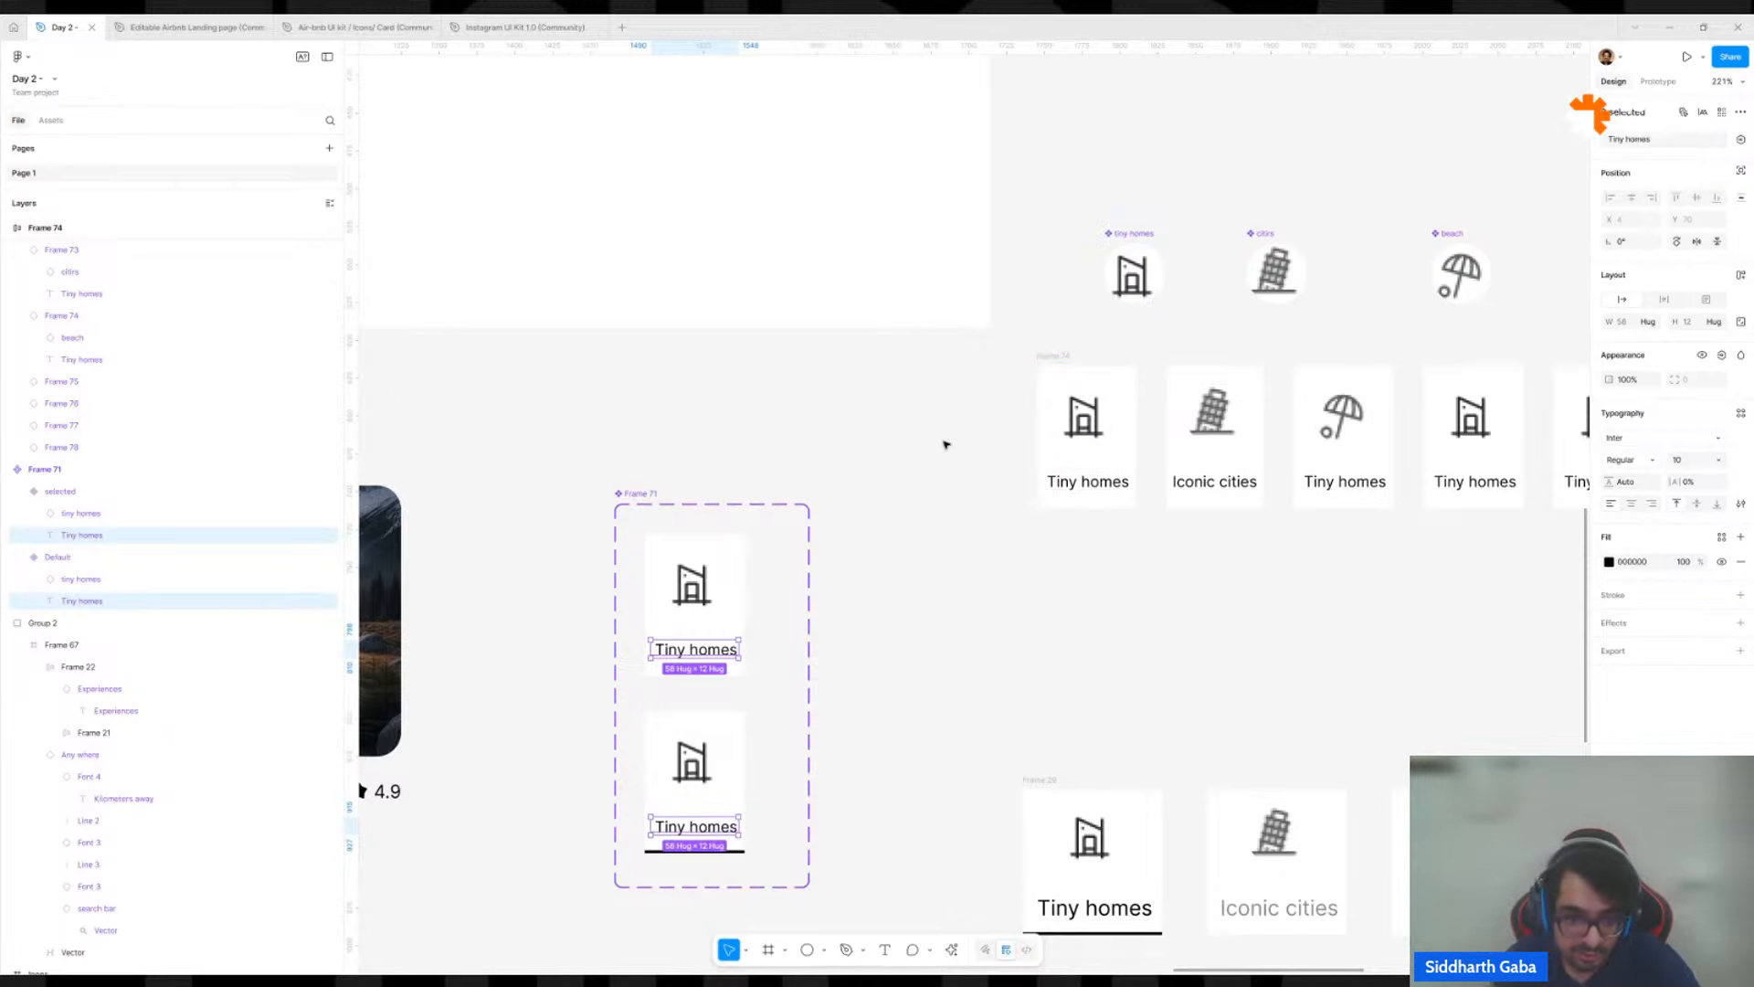
Try setting only the height of the icons in both card variants to 24, and undo the change.
left_click(697, 775)
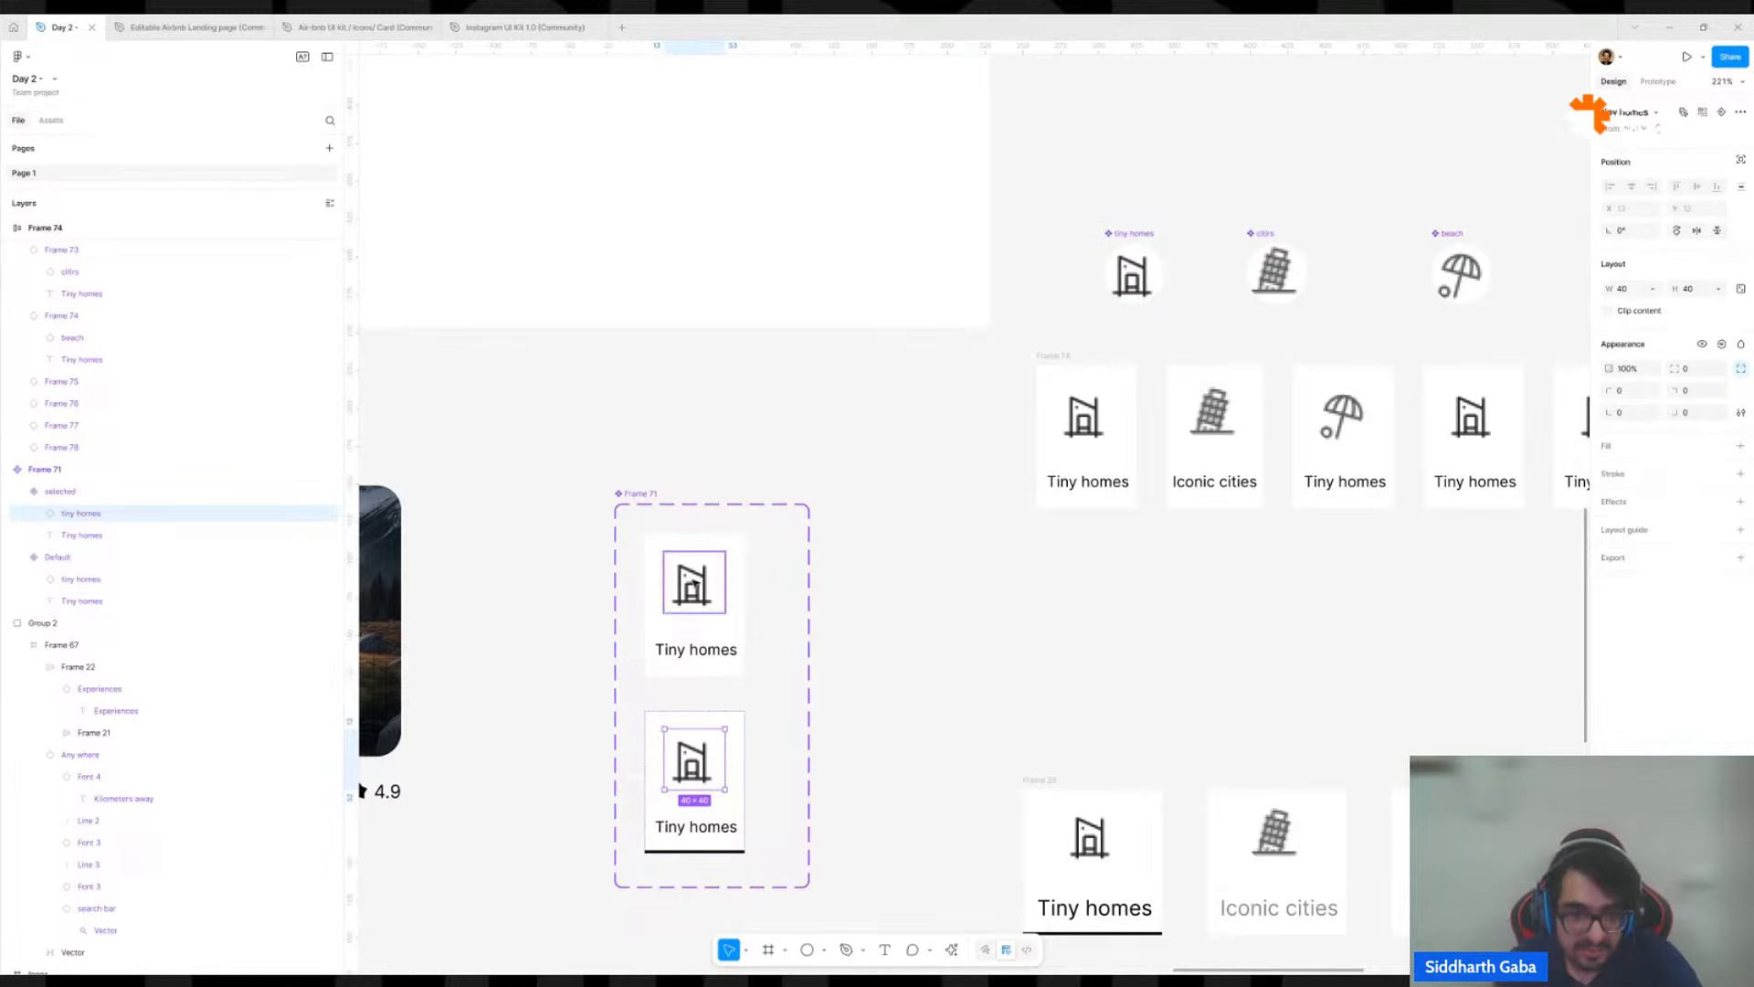
left_click(697, 599, "shift")
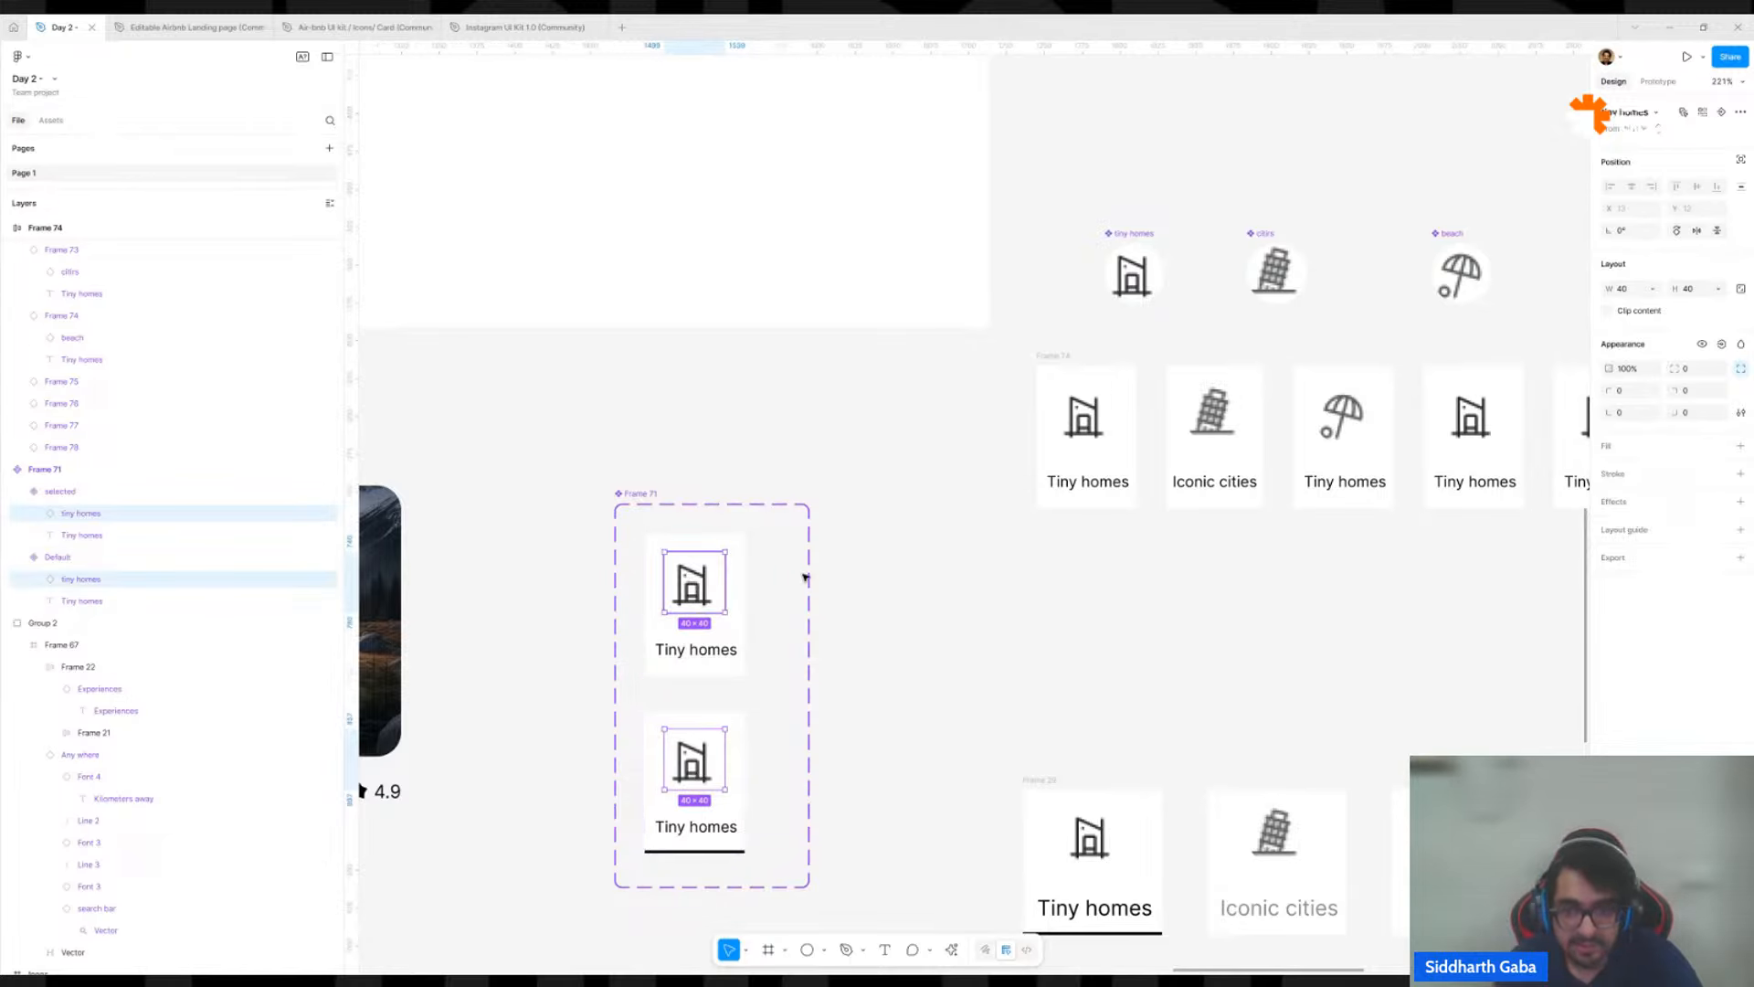
left_click(1690, 289)
key("Return")
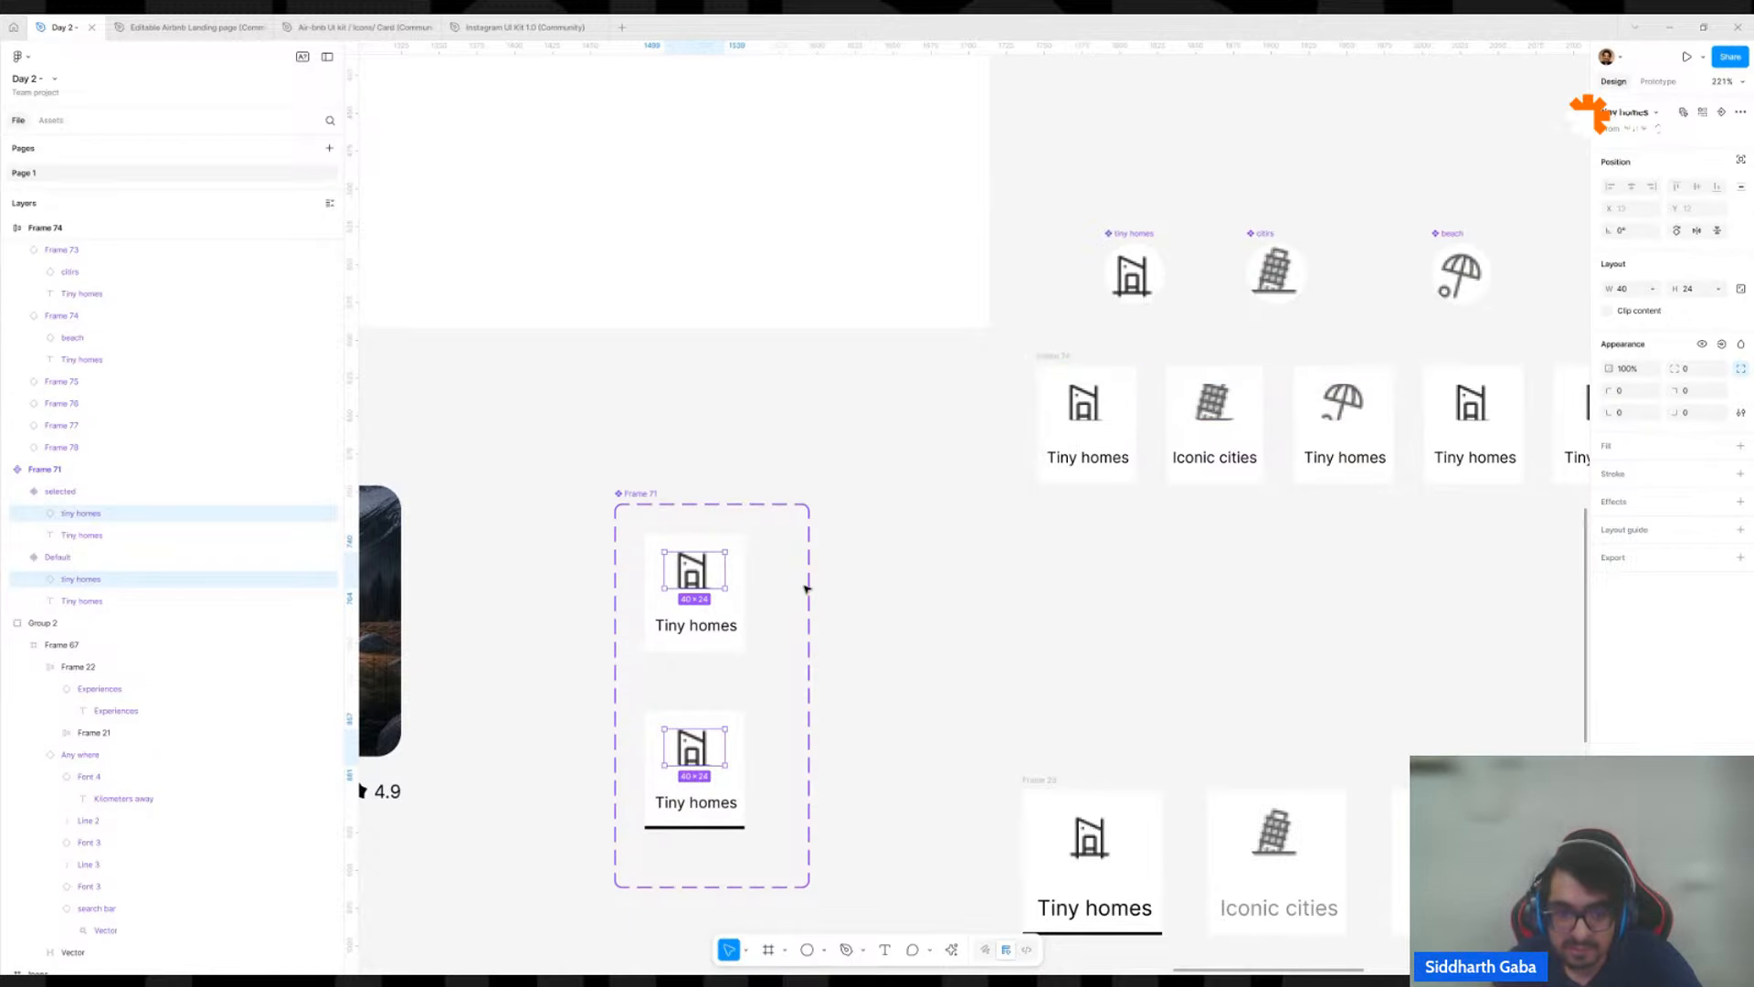
key("ctrl+z")
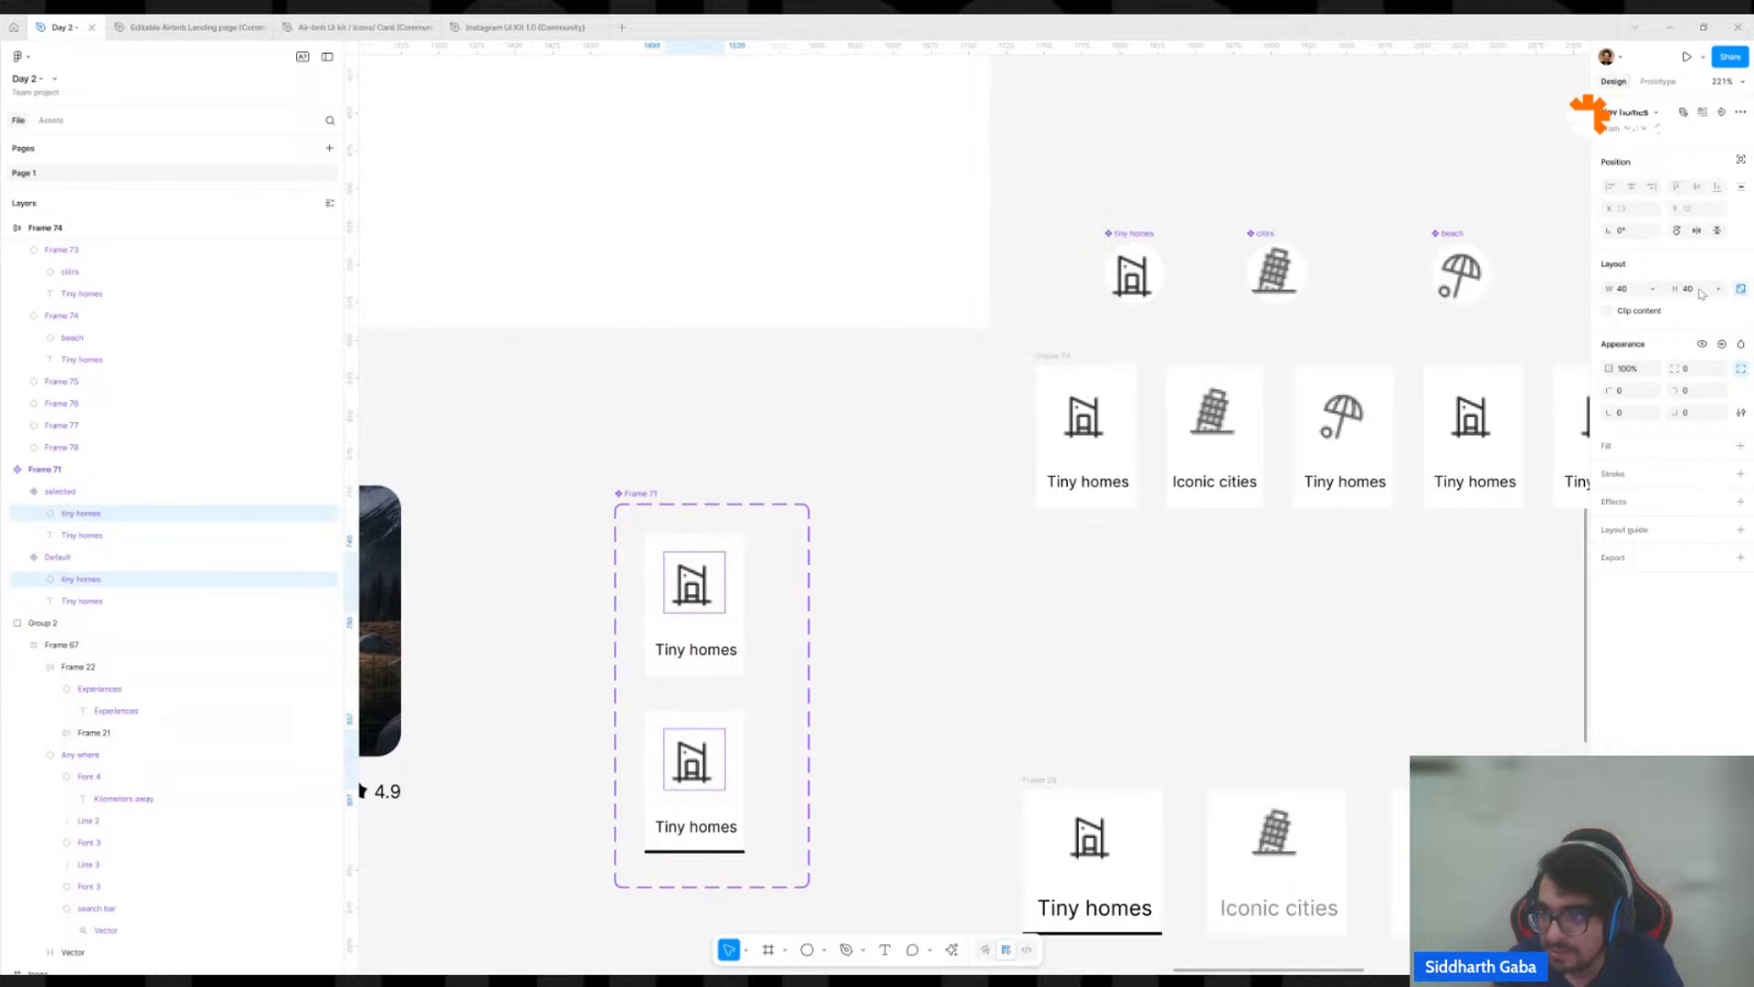
Try resizing the icons in both card variants to 24 by 24 with locked proportions, and undo the resize.
left_click(1724, 290)
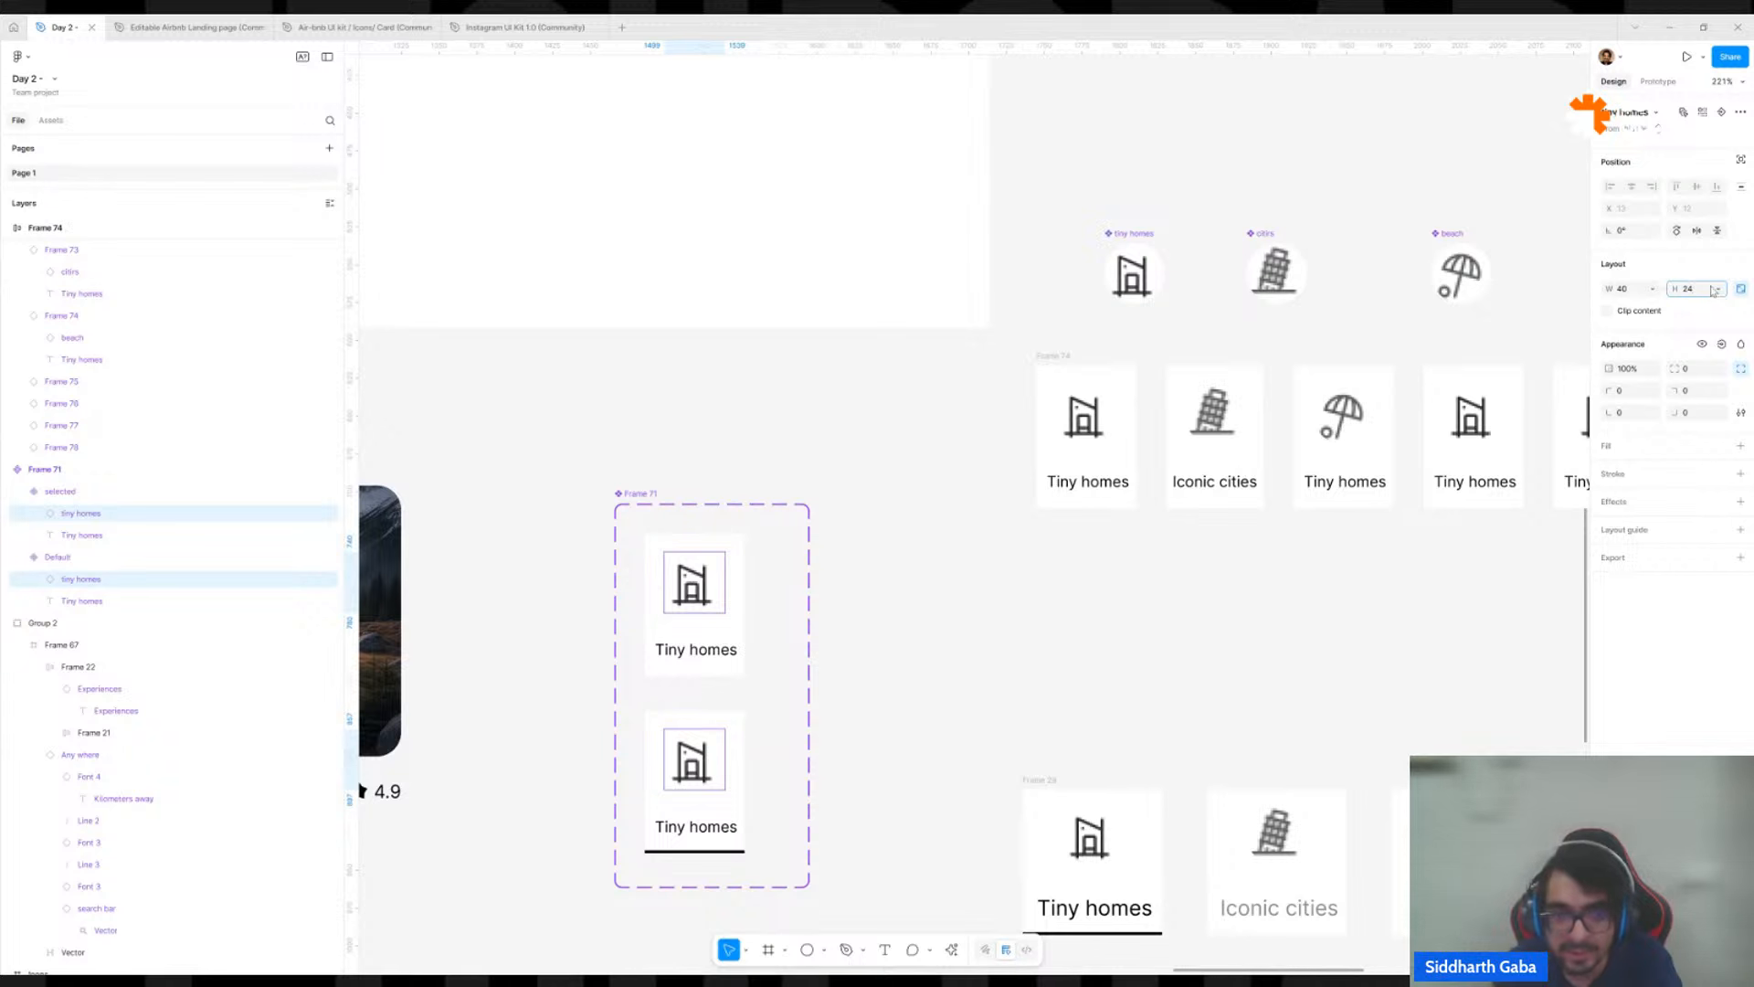
key("Return")
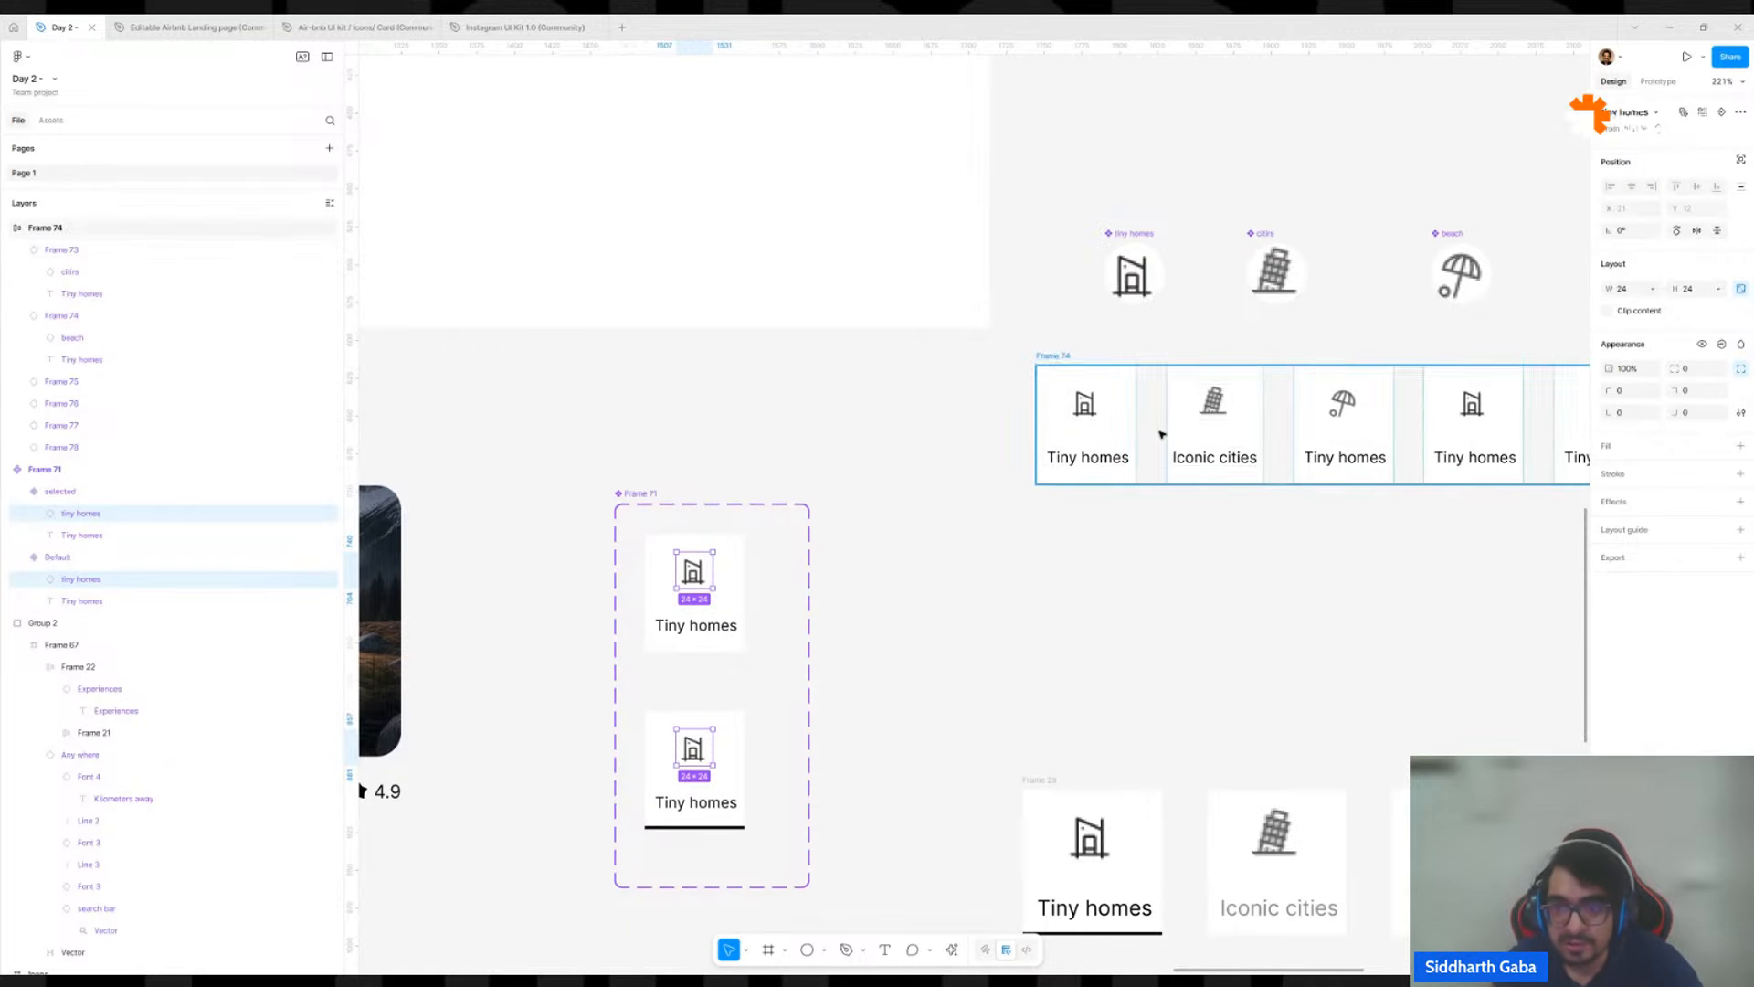
key("ctrl+z")
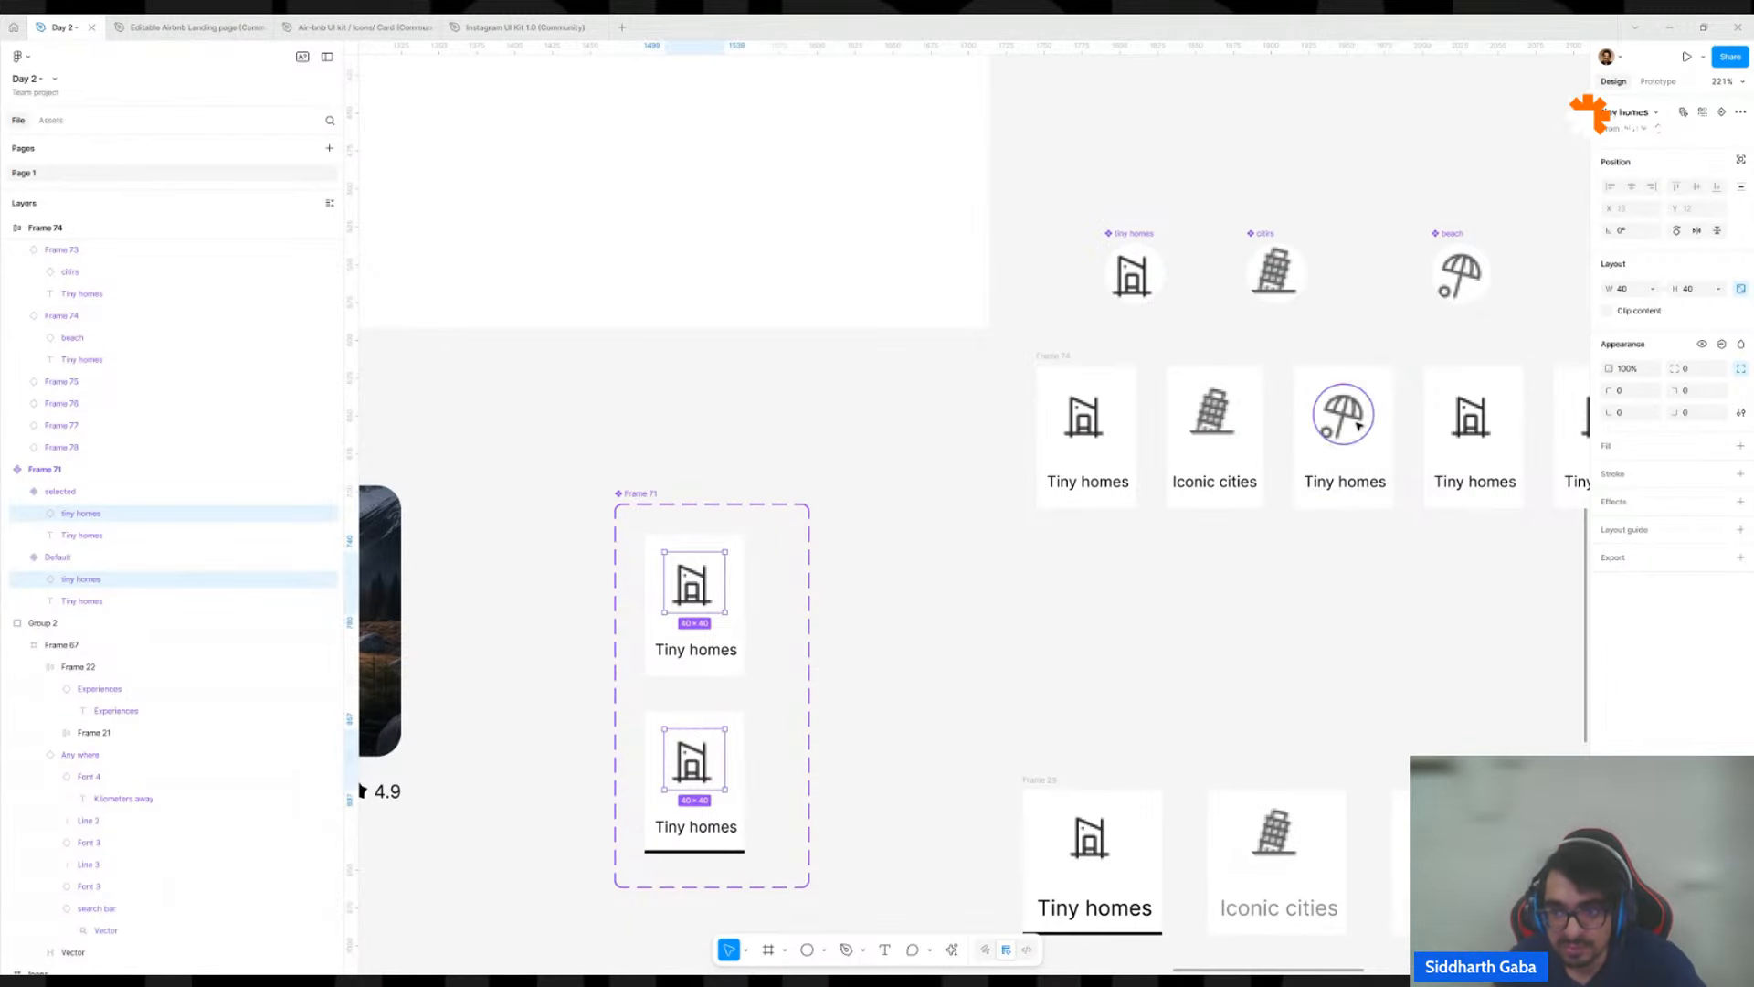
Restore the undone 24 by 24 resize of the icons in both the selected and Default card variants.
key("ctrl+shift+z")
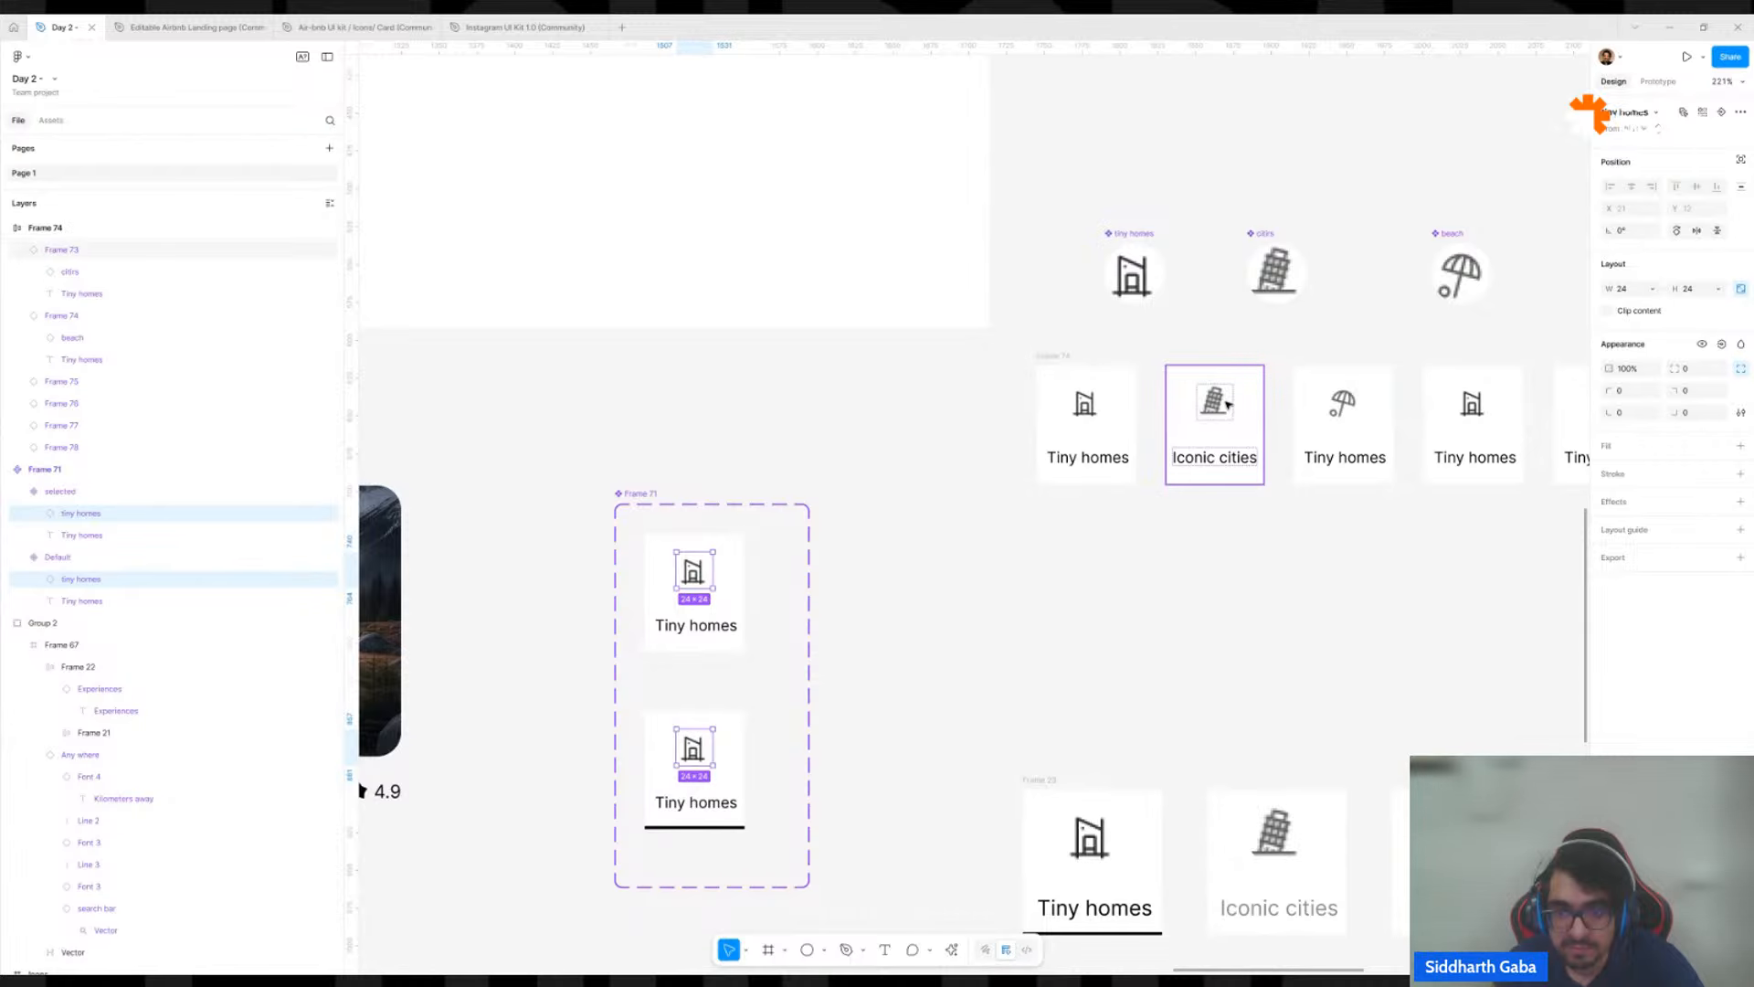
left_click(879, 605)
left_click(692, 573)
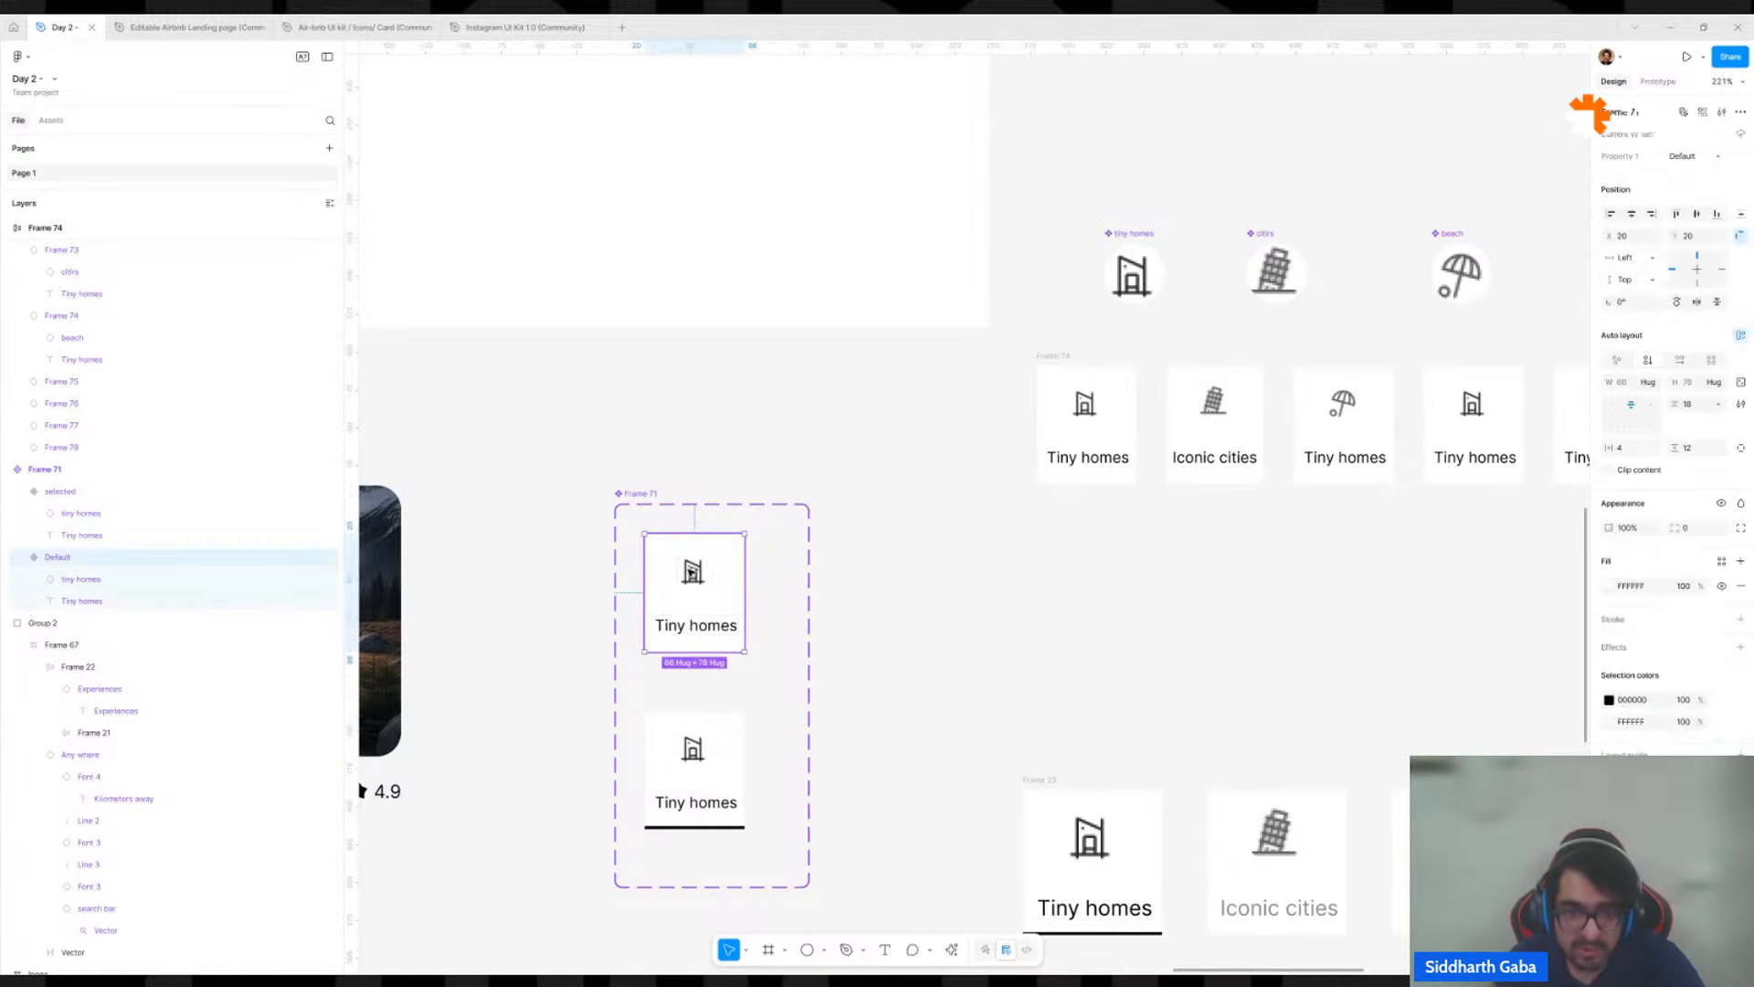
left_click_drag(692, 573, 995, 589)
key("Delete")
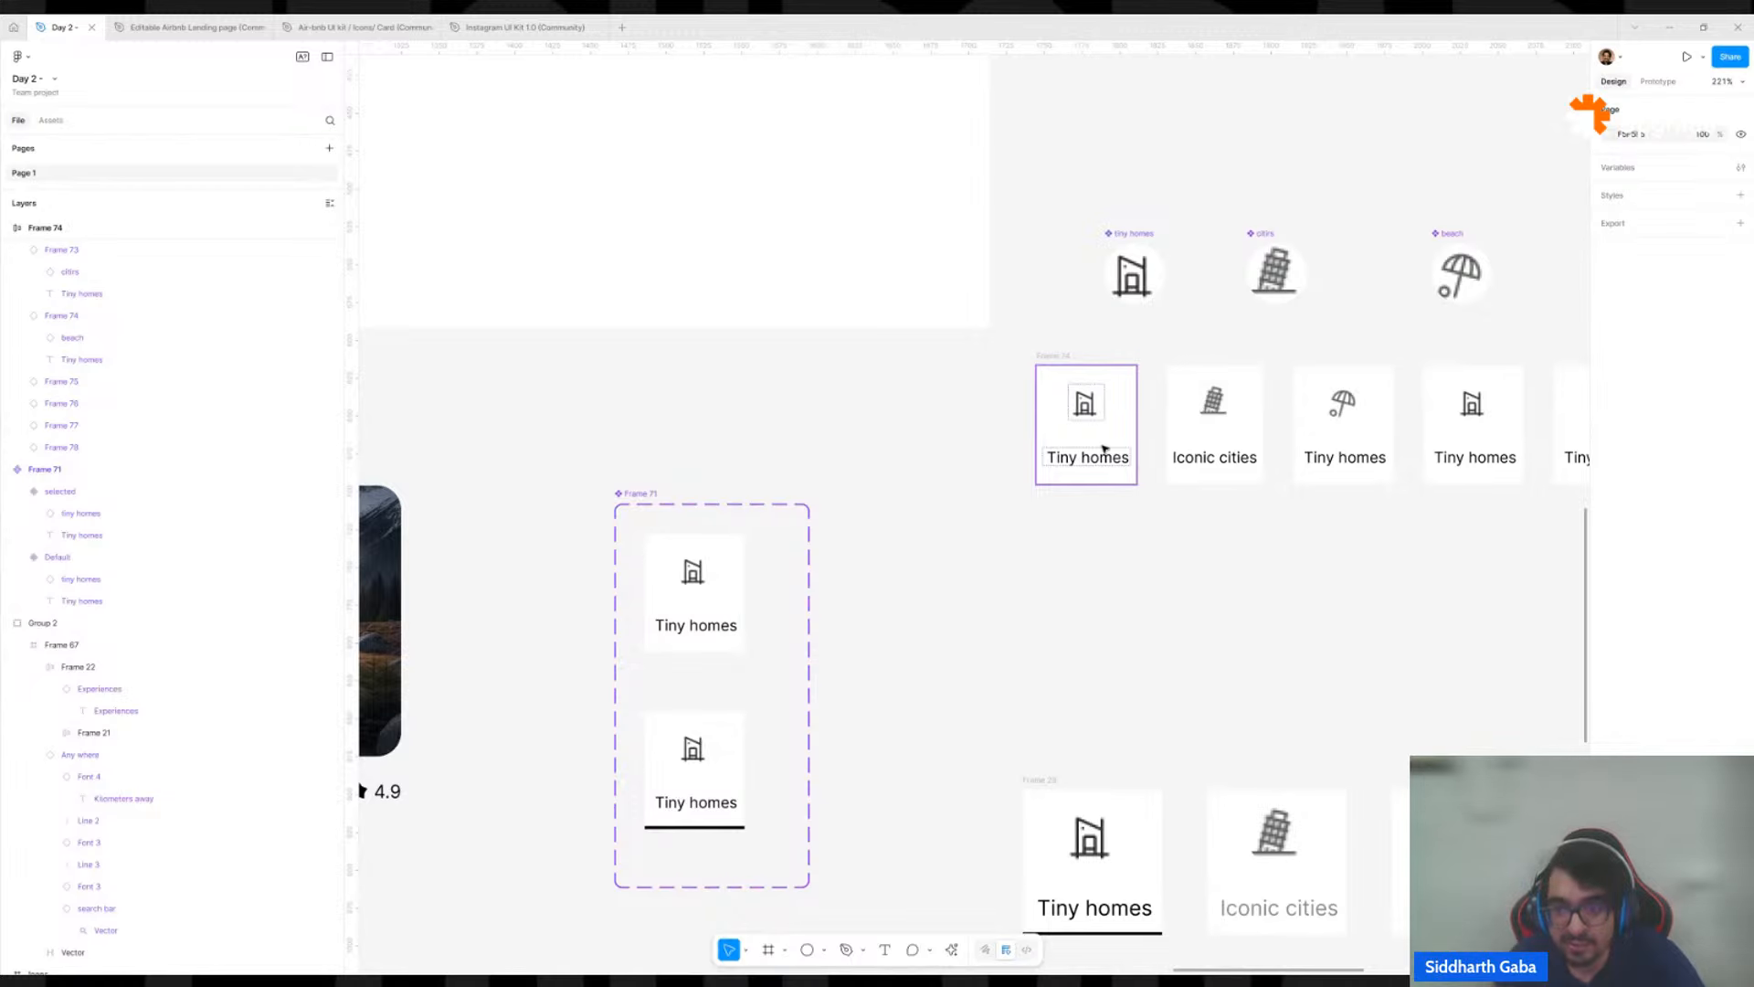
left_click_drag(1557, 411, 1141, 467)
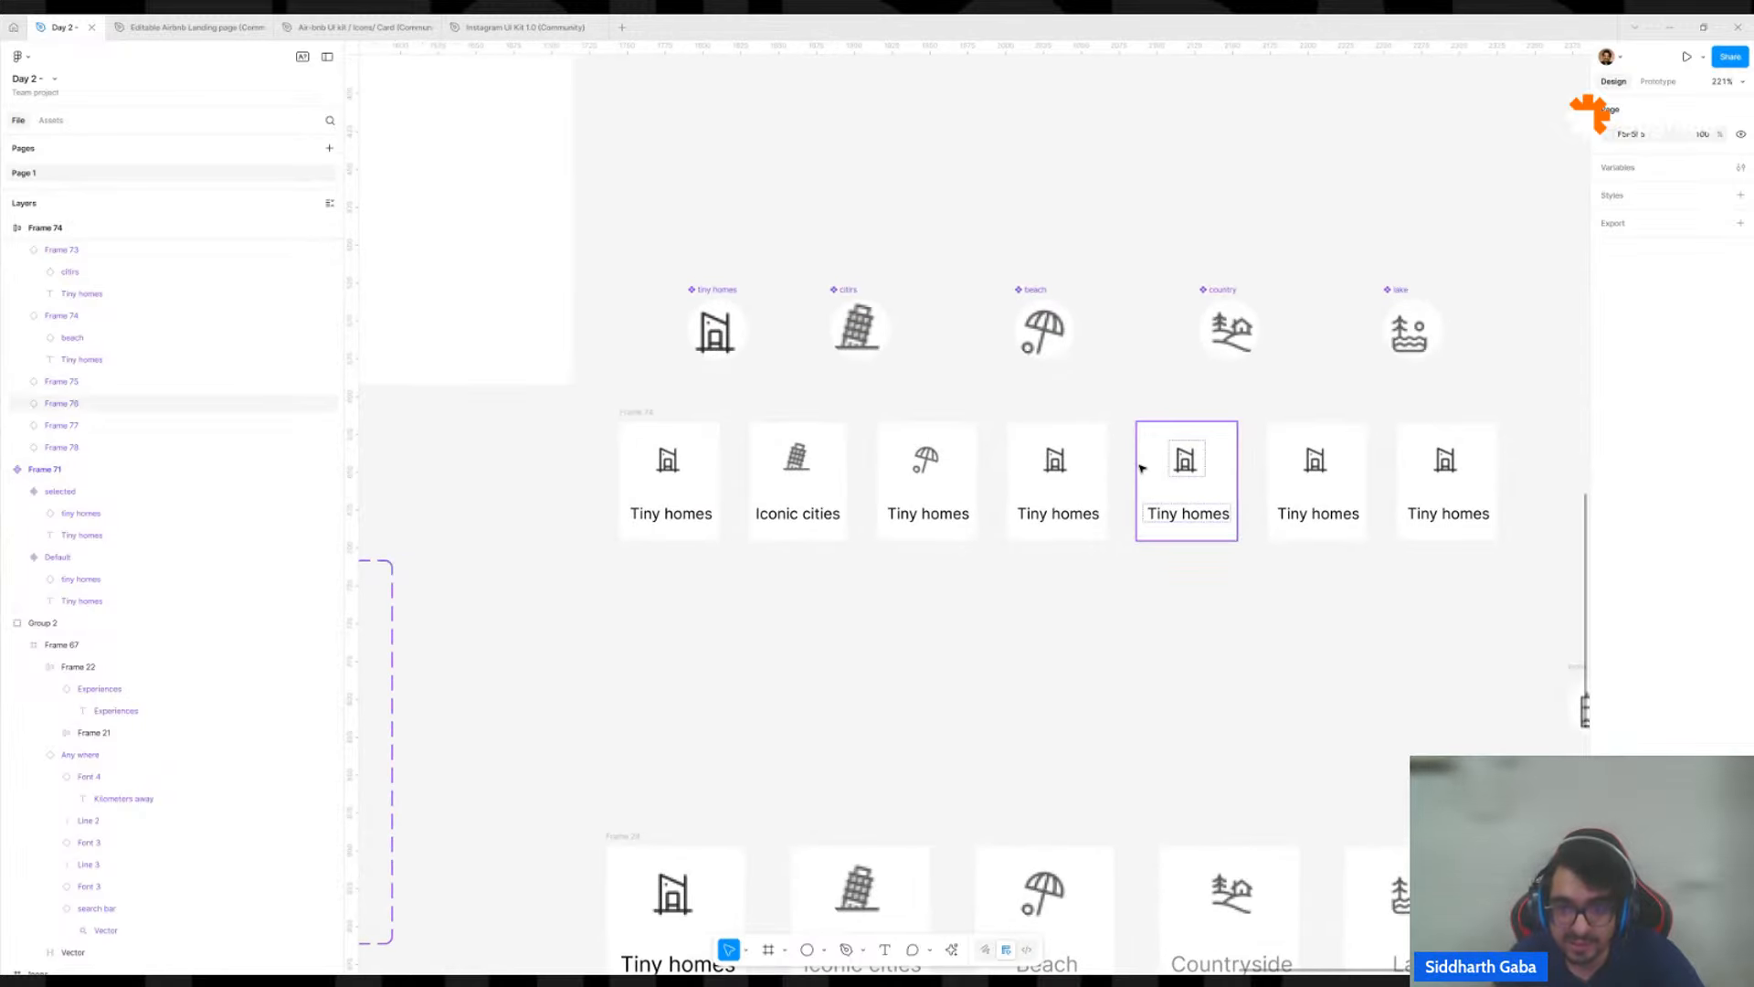
scroll(1140, 468, "down", 5)
Set the vertical gap between icon and label to 4 in both the selected and Default card variants.
left_click(690, 553)
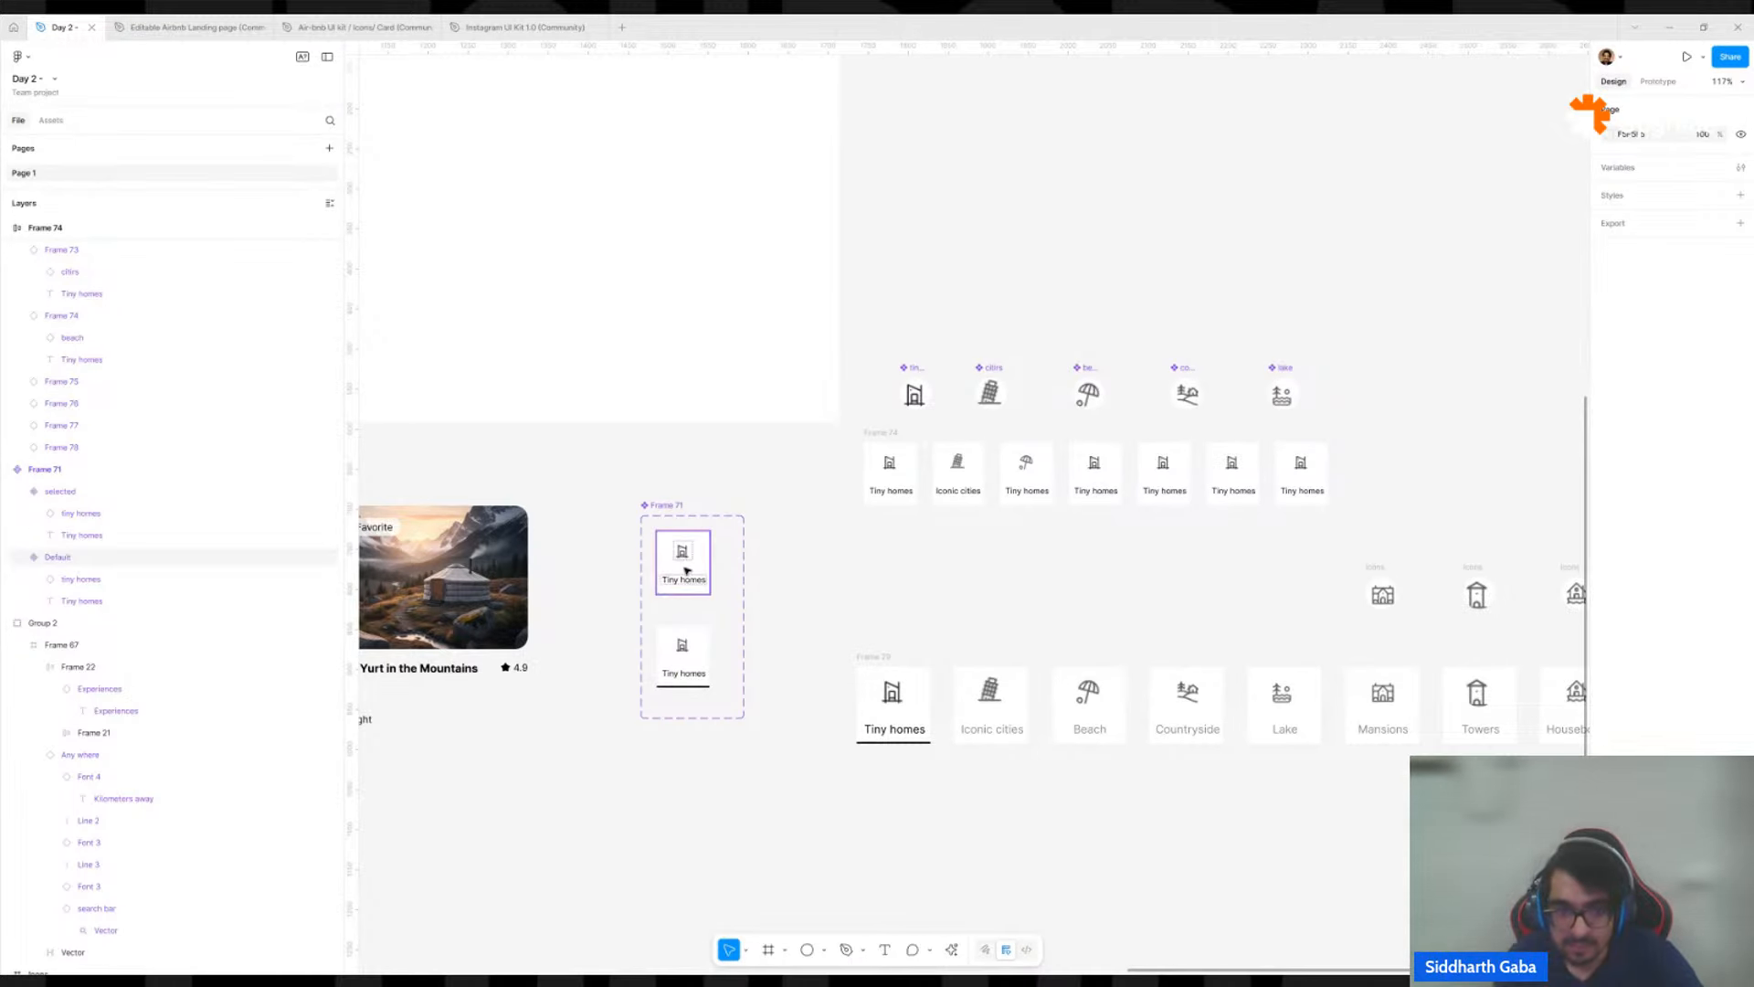
left_click(692, 557)
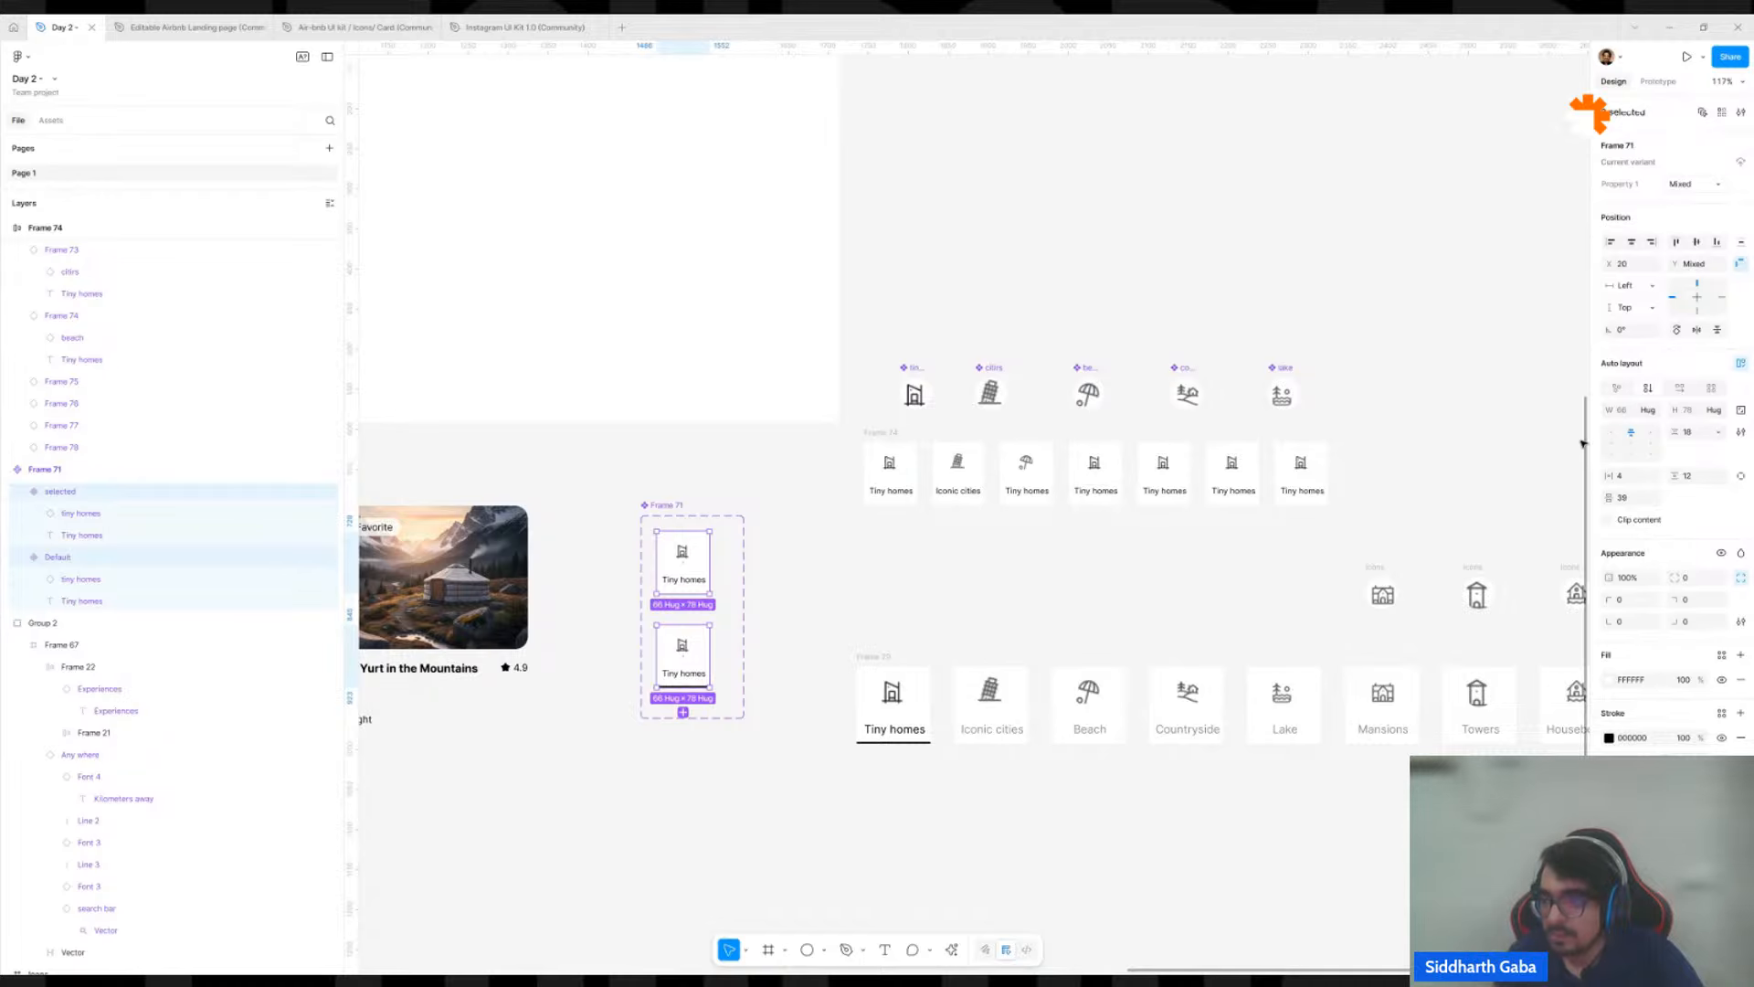
left_click(1690, 433)
type("4")
key("Return")
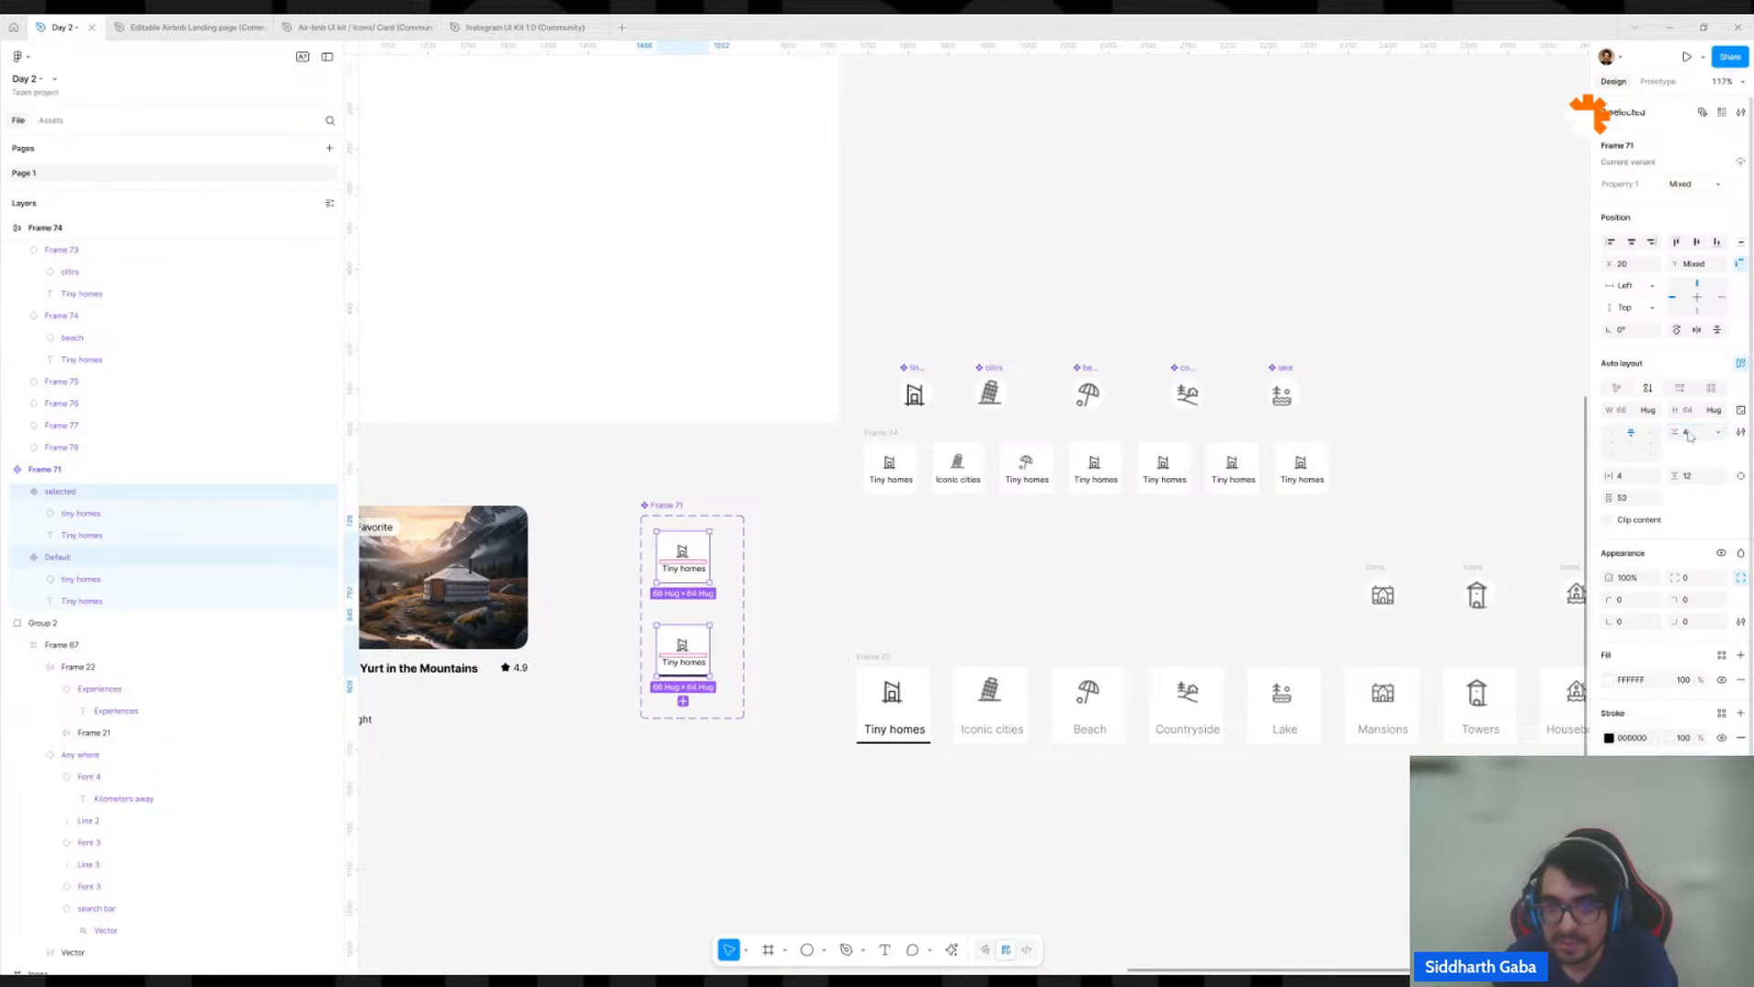
scroll(1020, 502, "up", 5)
left_click(722, 475)
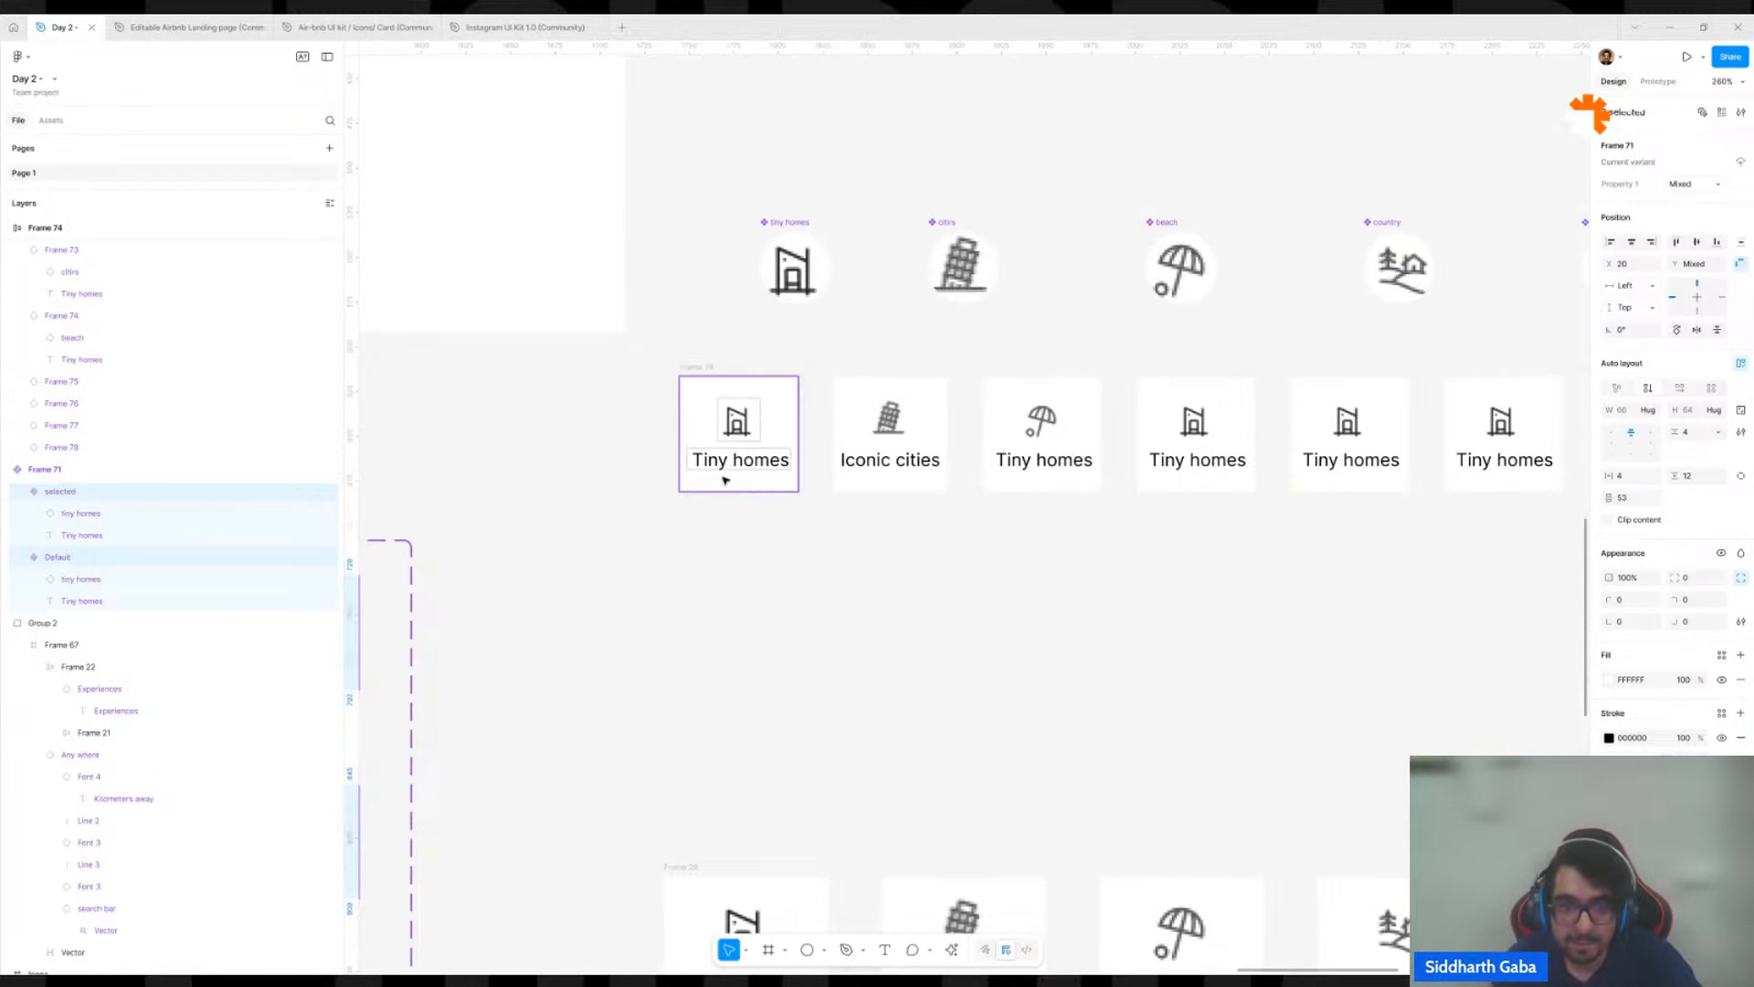
scroll(752, 539, "down", 4)
left_click(717, 607)
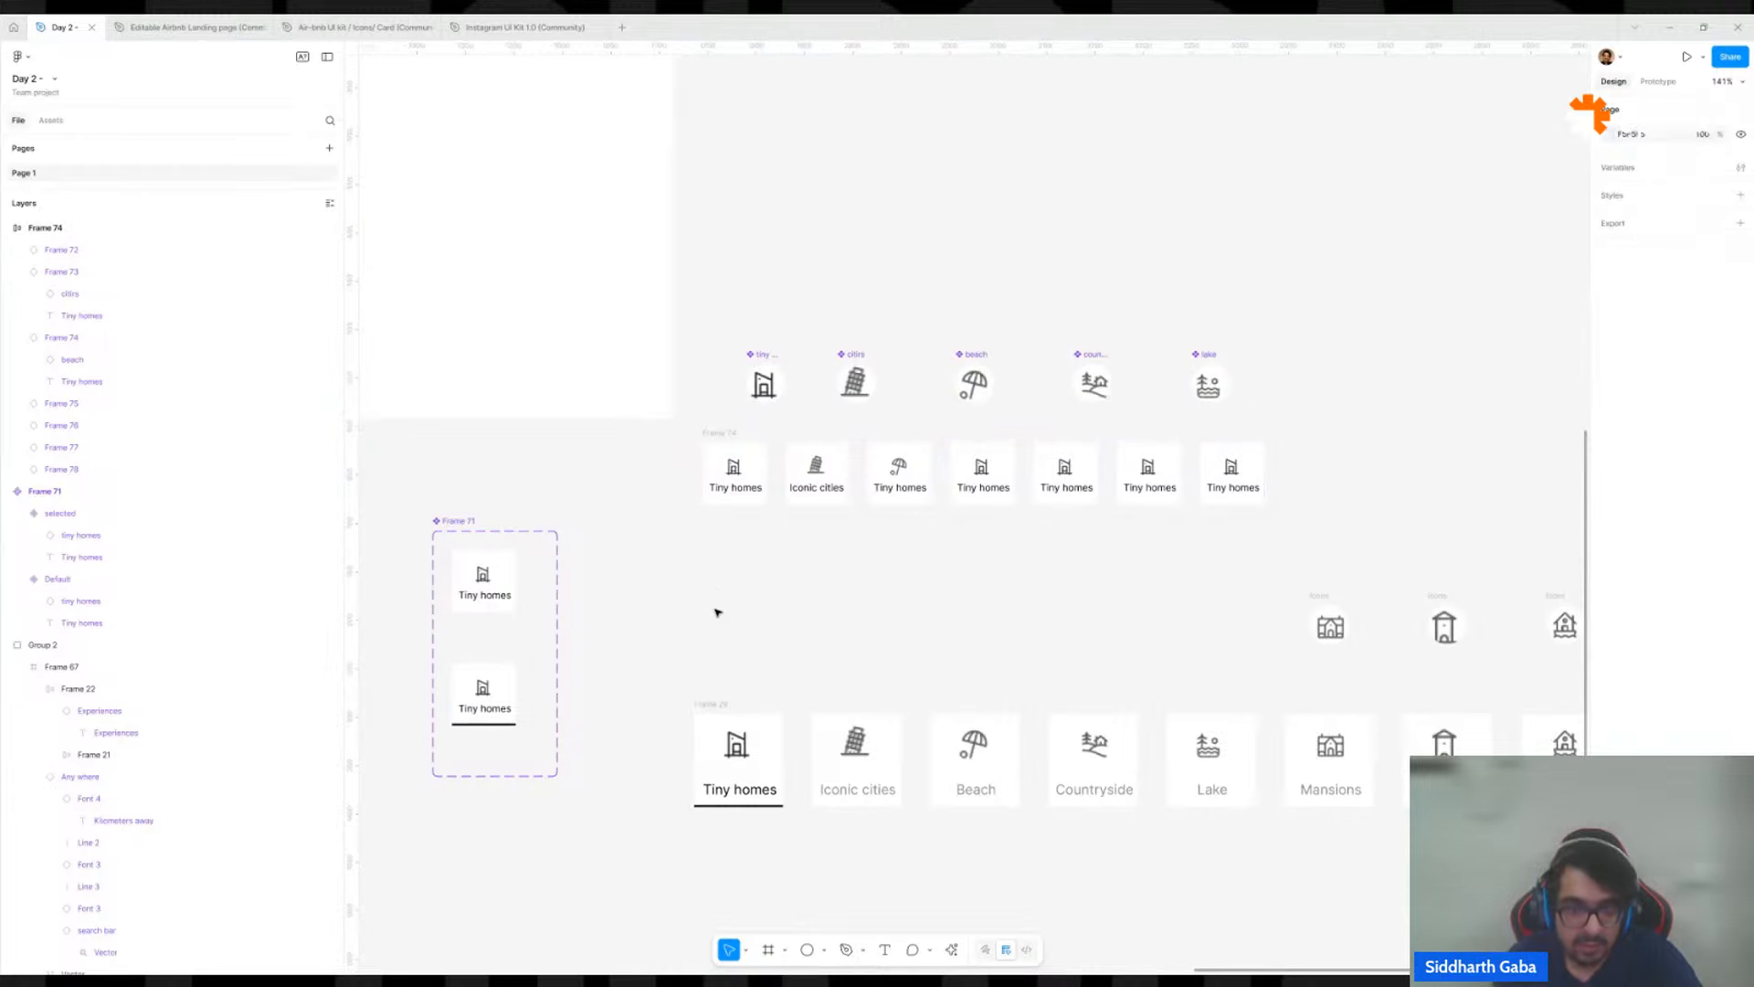
Move the seven-card category row into the Desktop - 1 frame, horizontally centered between the search bar and the listing cards at Y 157.
left_click(731, 425)
scroll(729, 429, "down", 4)
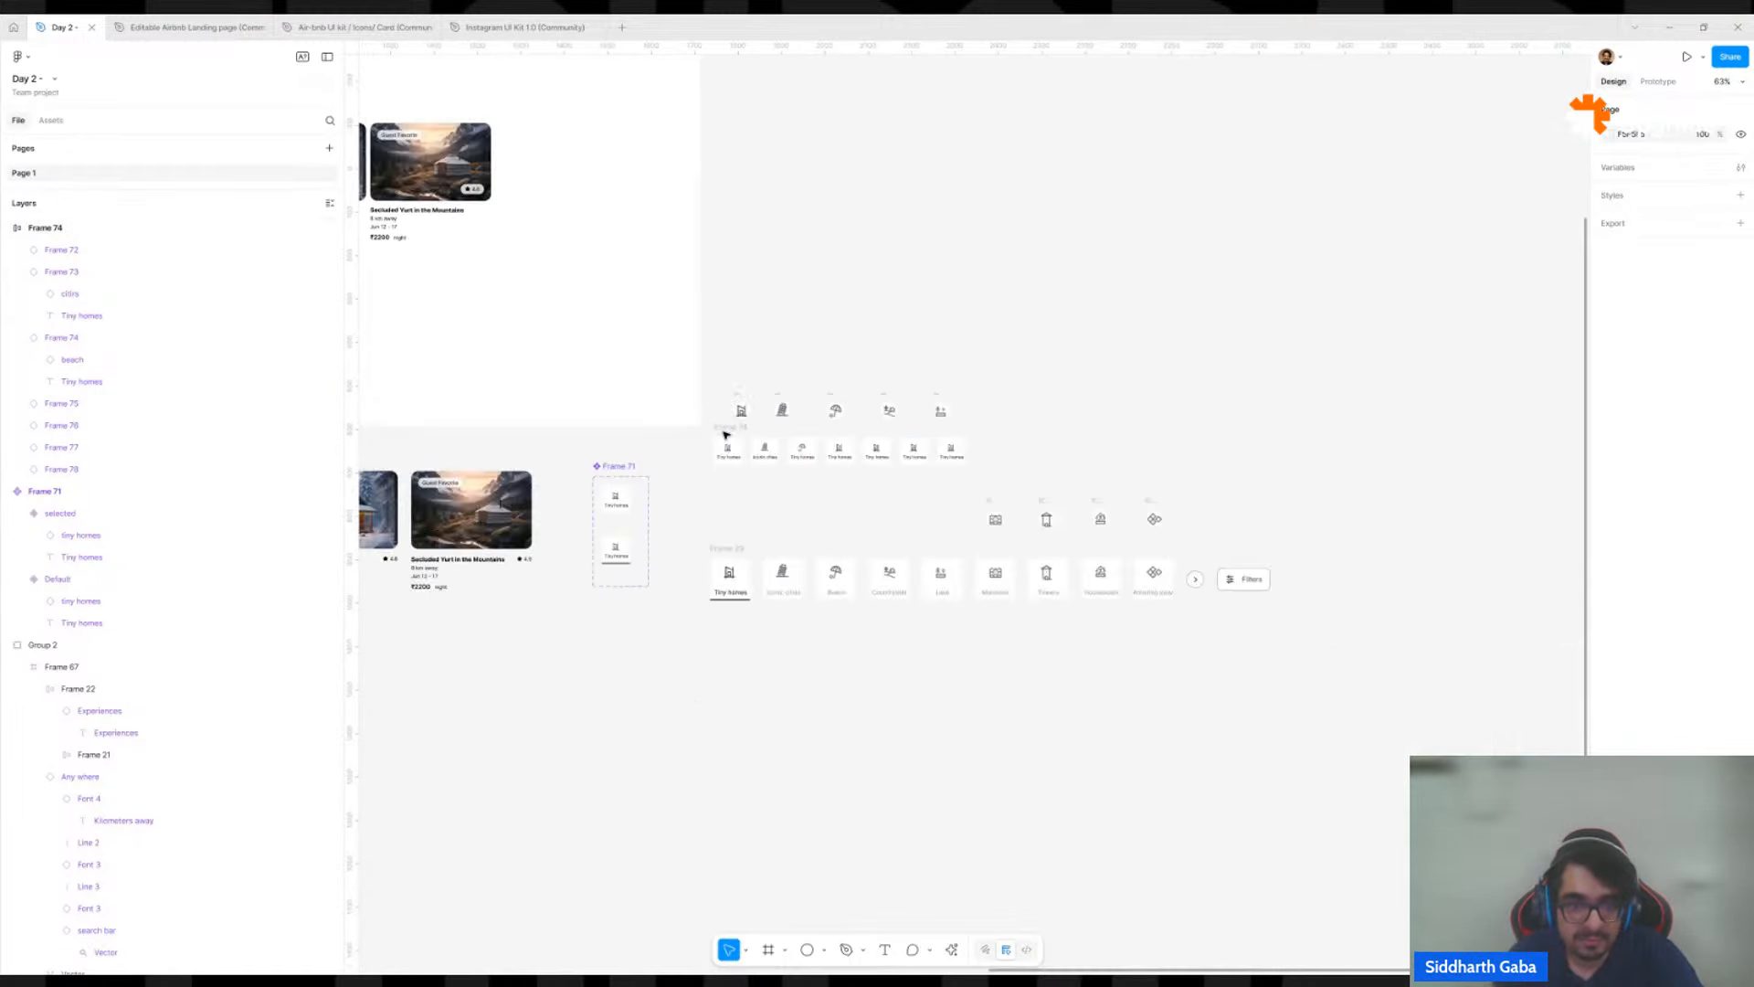
left_click_drag(725, 433, 1160, 555)
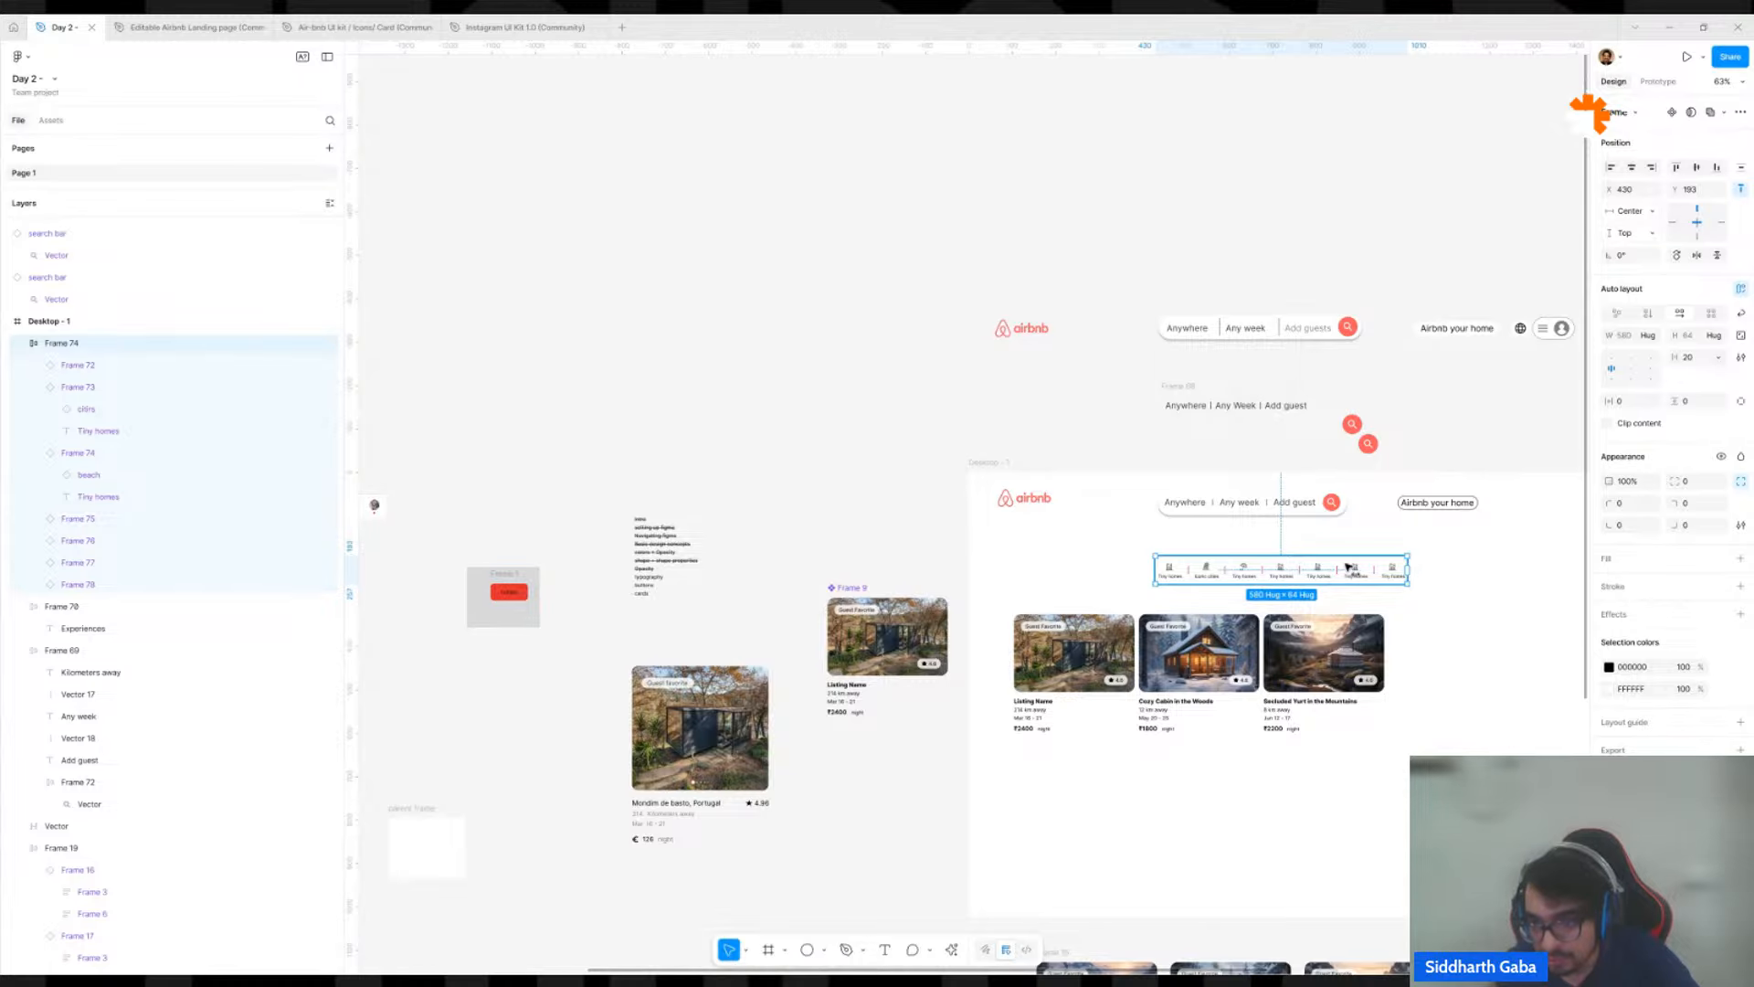
left_click_drag(1348, 567, 1351, 551)
scroll(1428, 585, "up", 5)
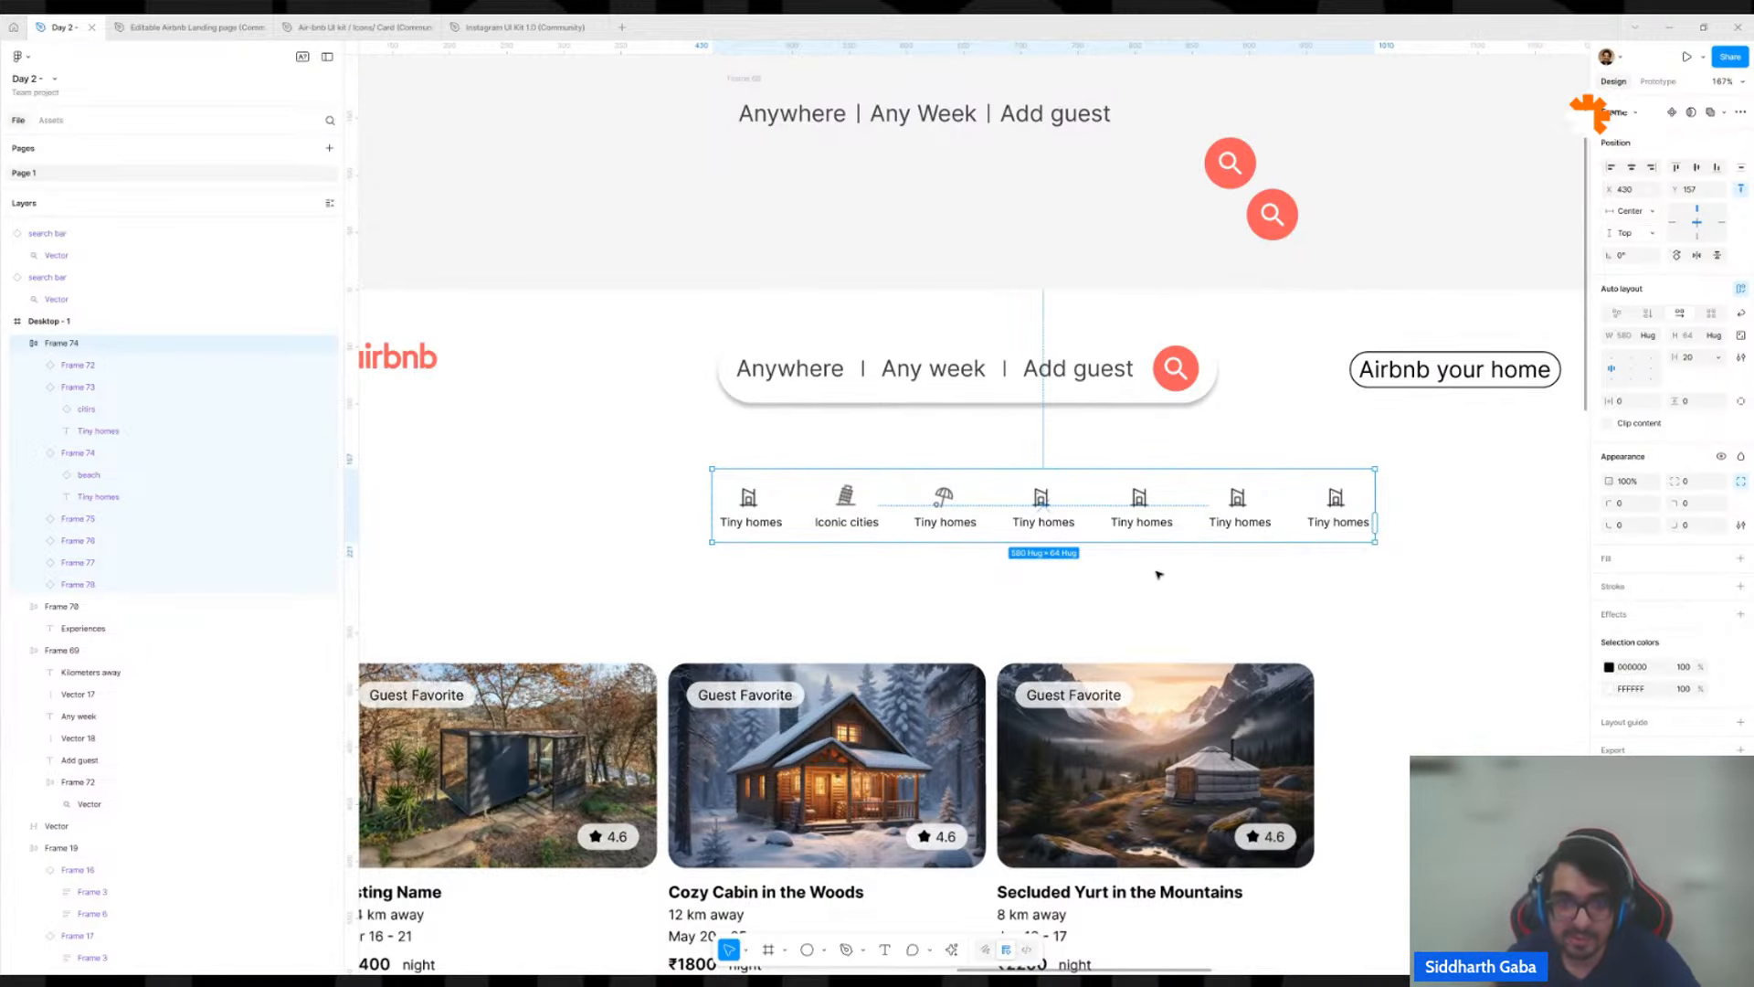
Try changing the Property 1 value of the underlined card variant in the Frame 71 component set to Default.
left_click(741, 523)
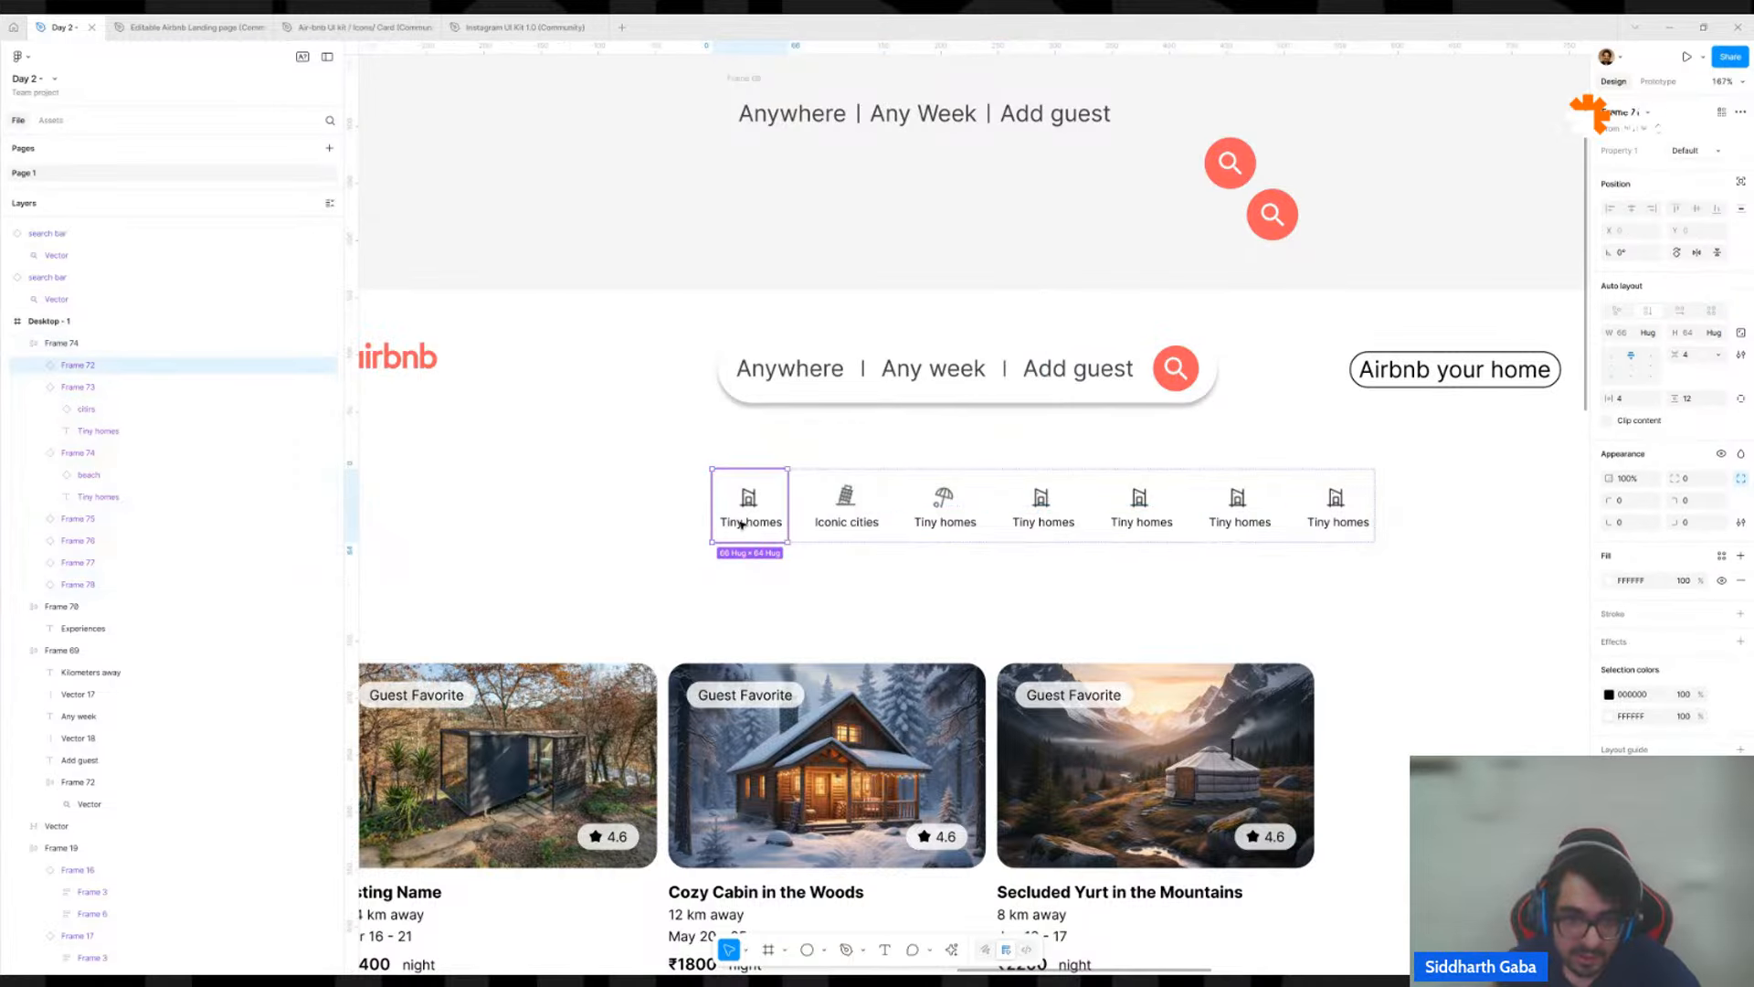
scroll(1004, 405, "down", 5)
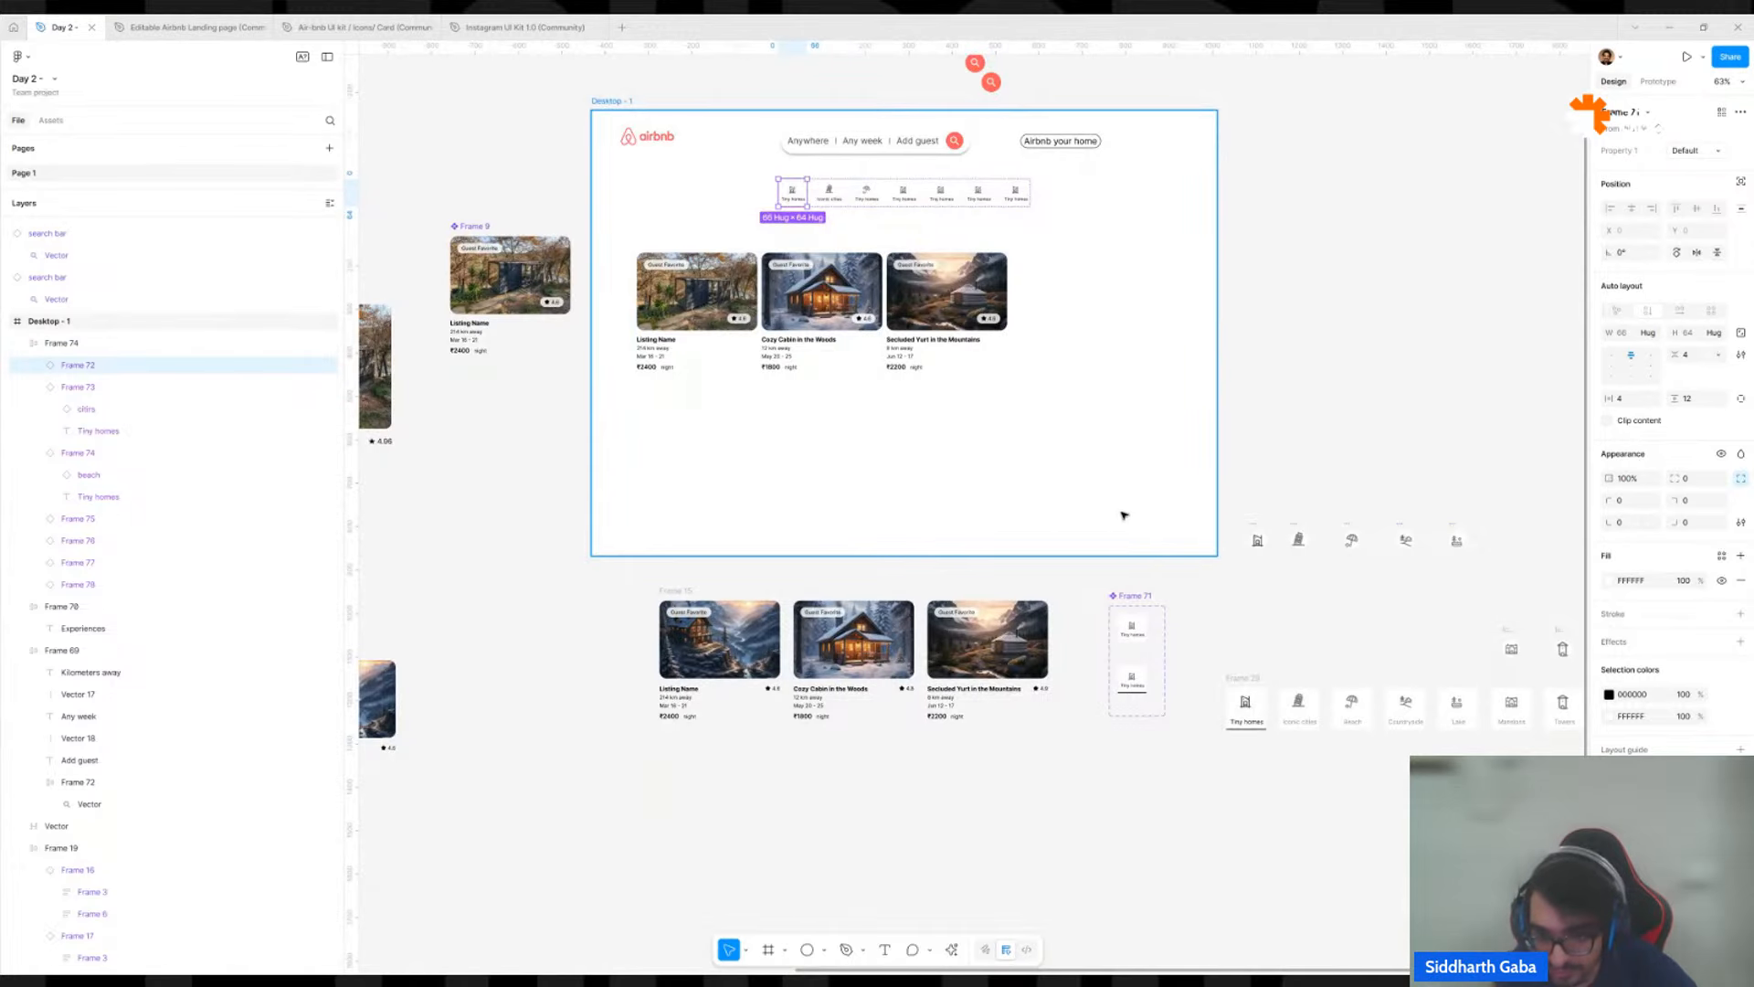
scroll(1129, 626, "up", 3)
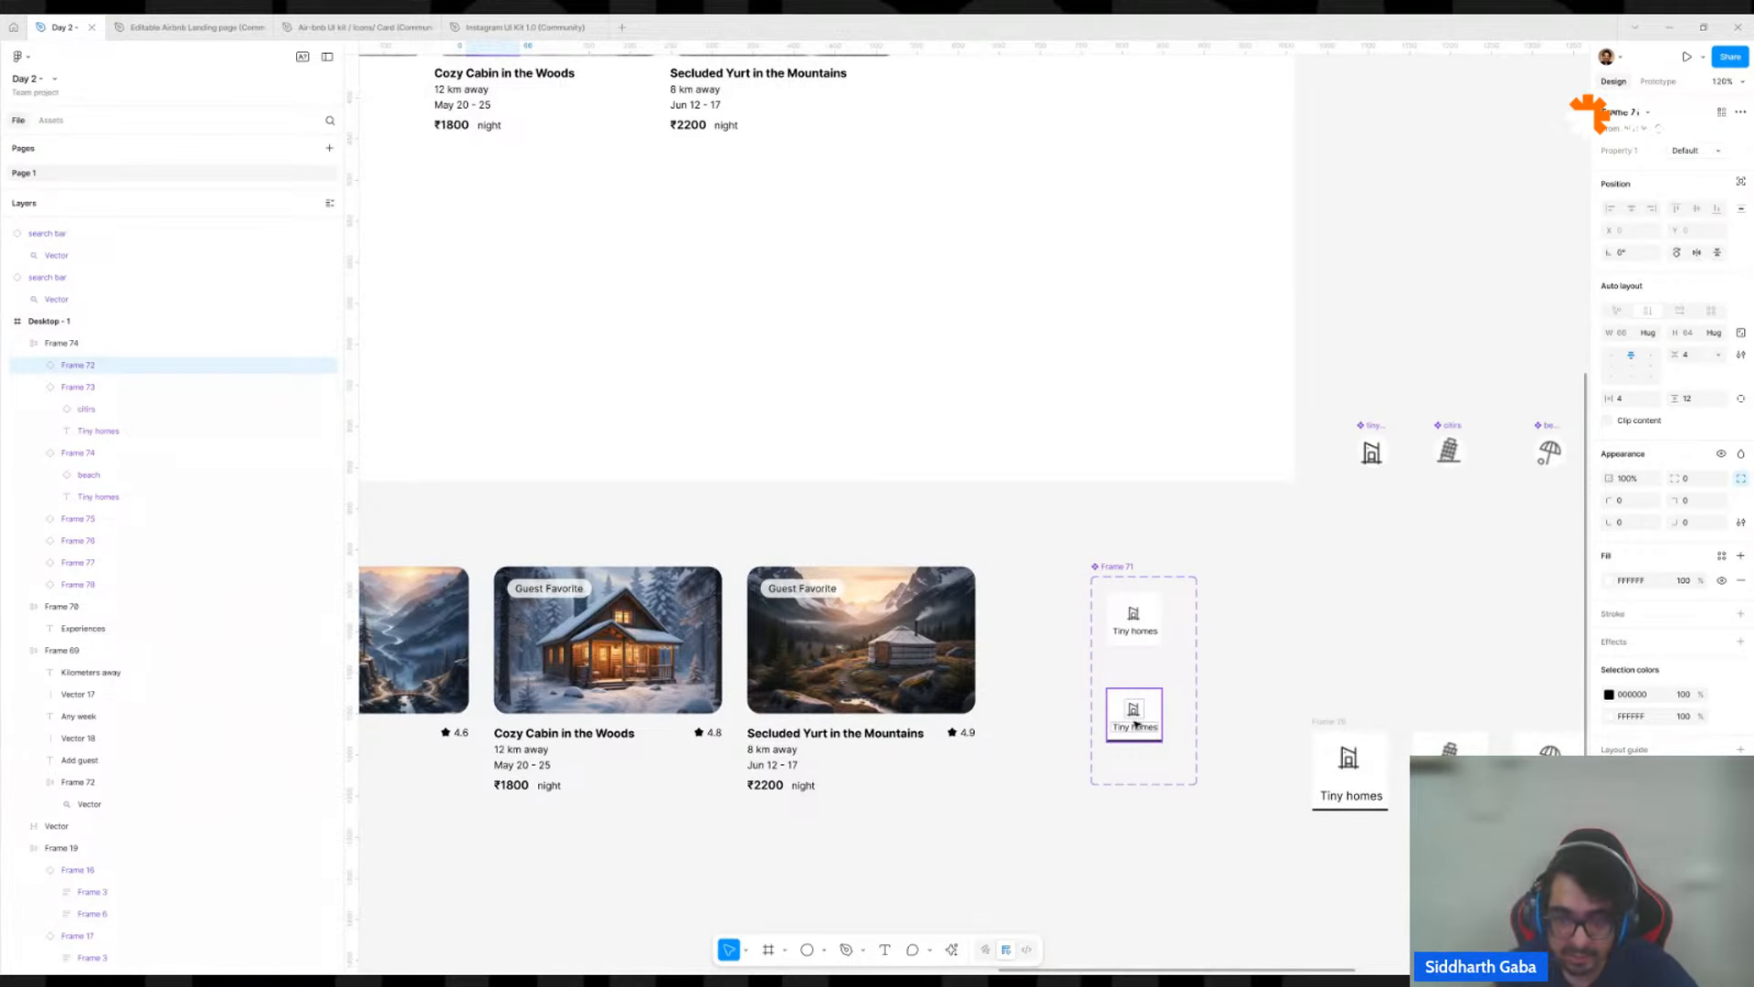
left_click(1135, 725)
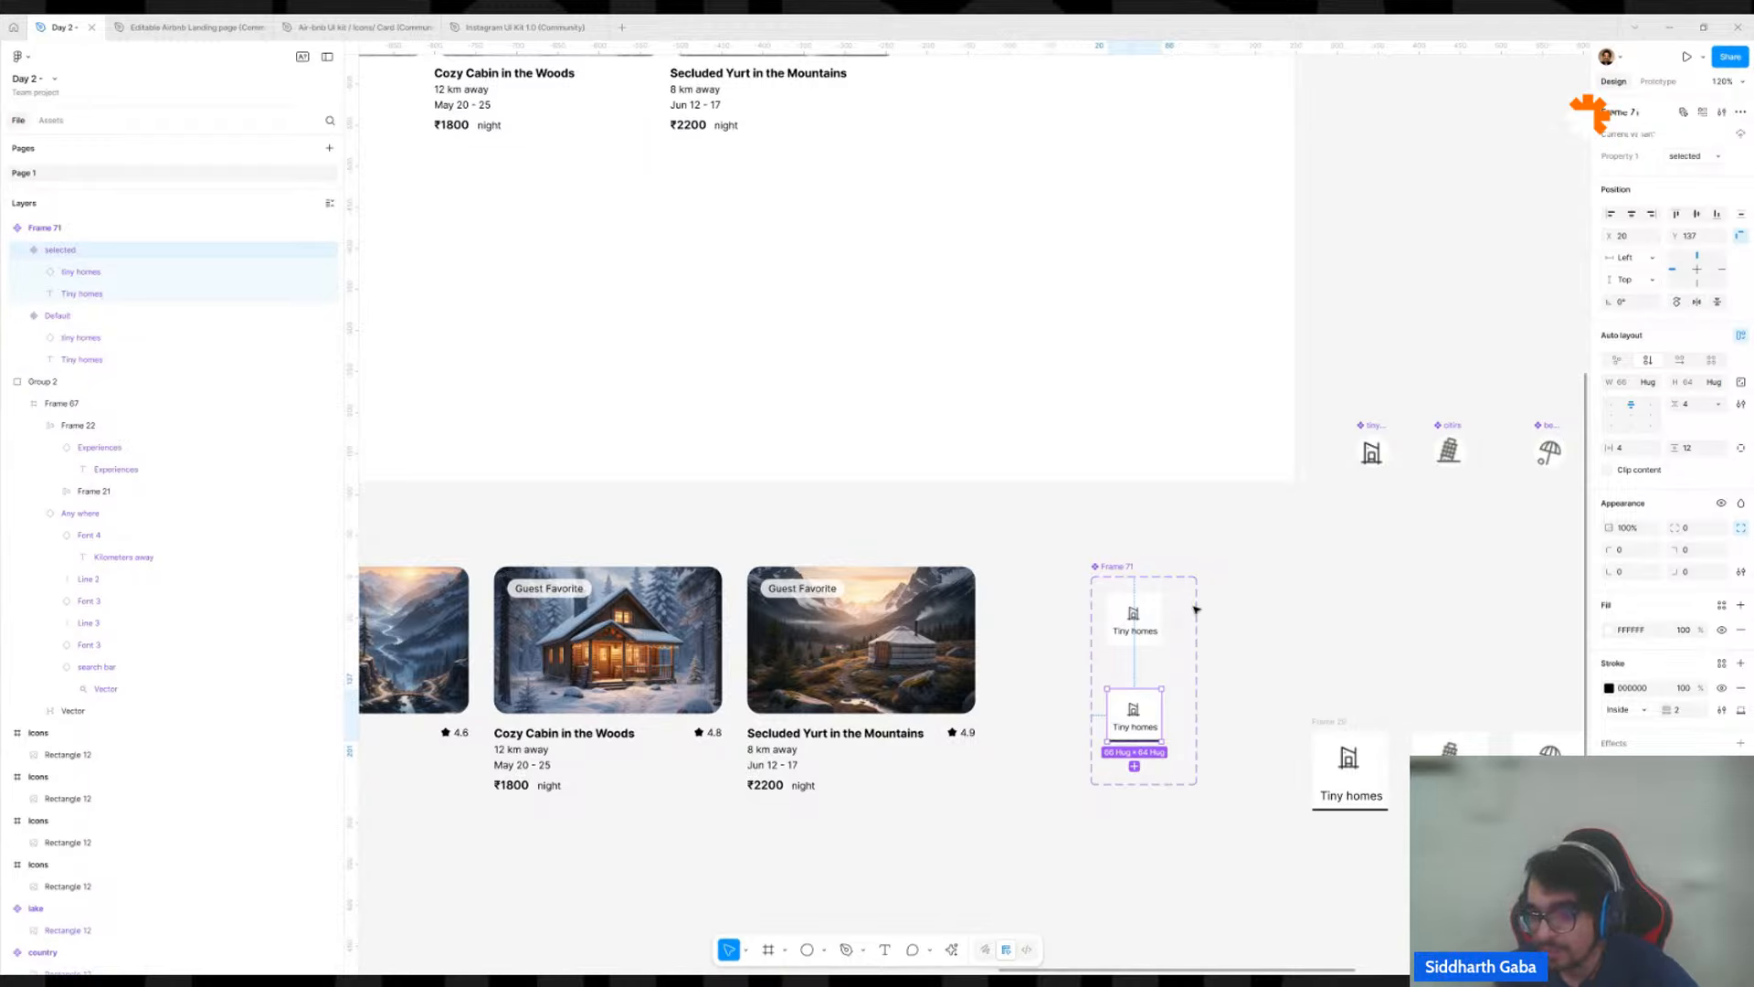
left_click(1147, 614)
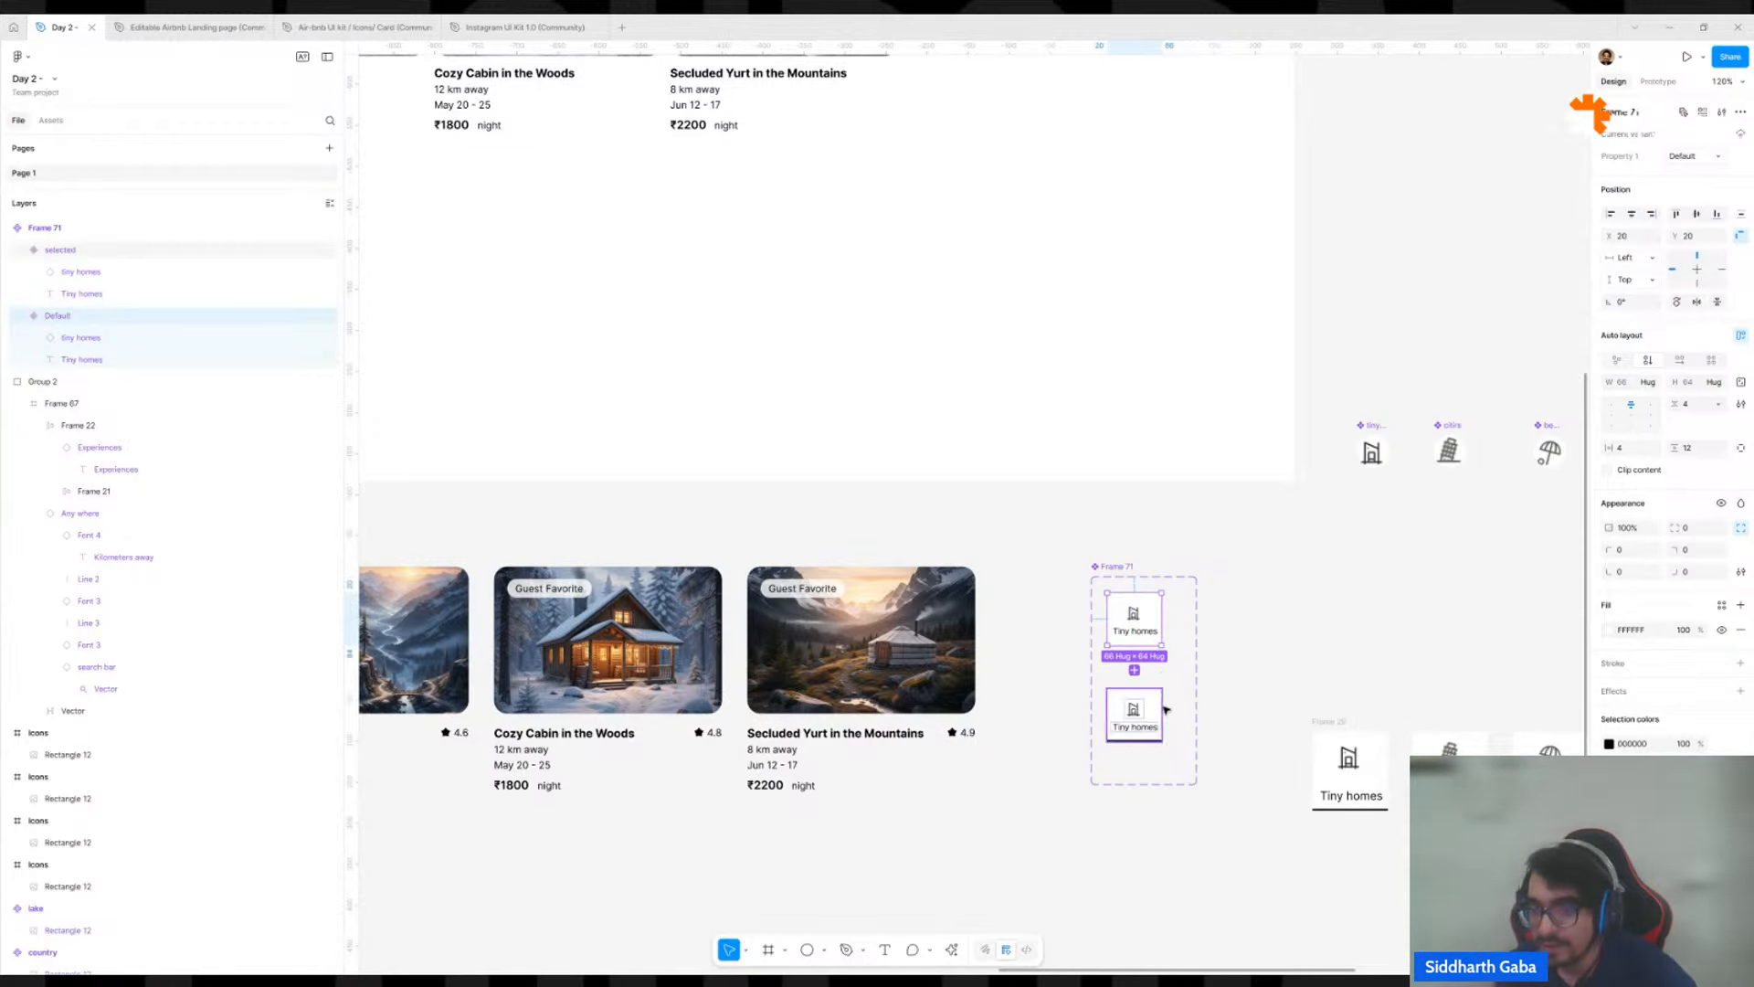
left_click(1683, 155)
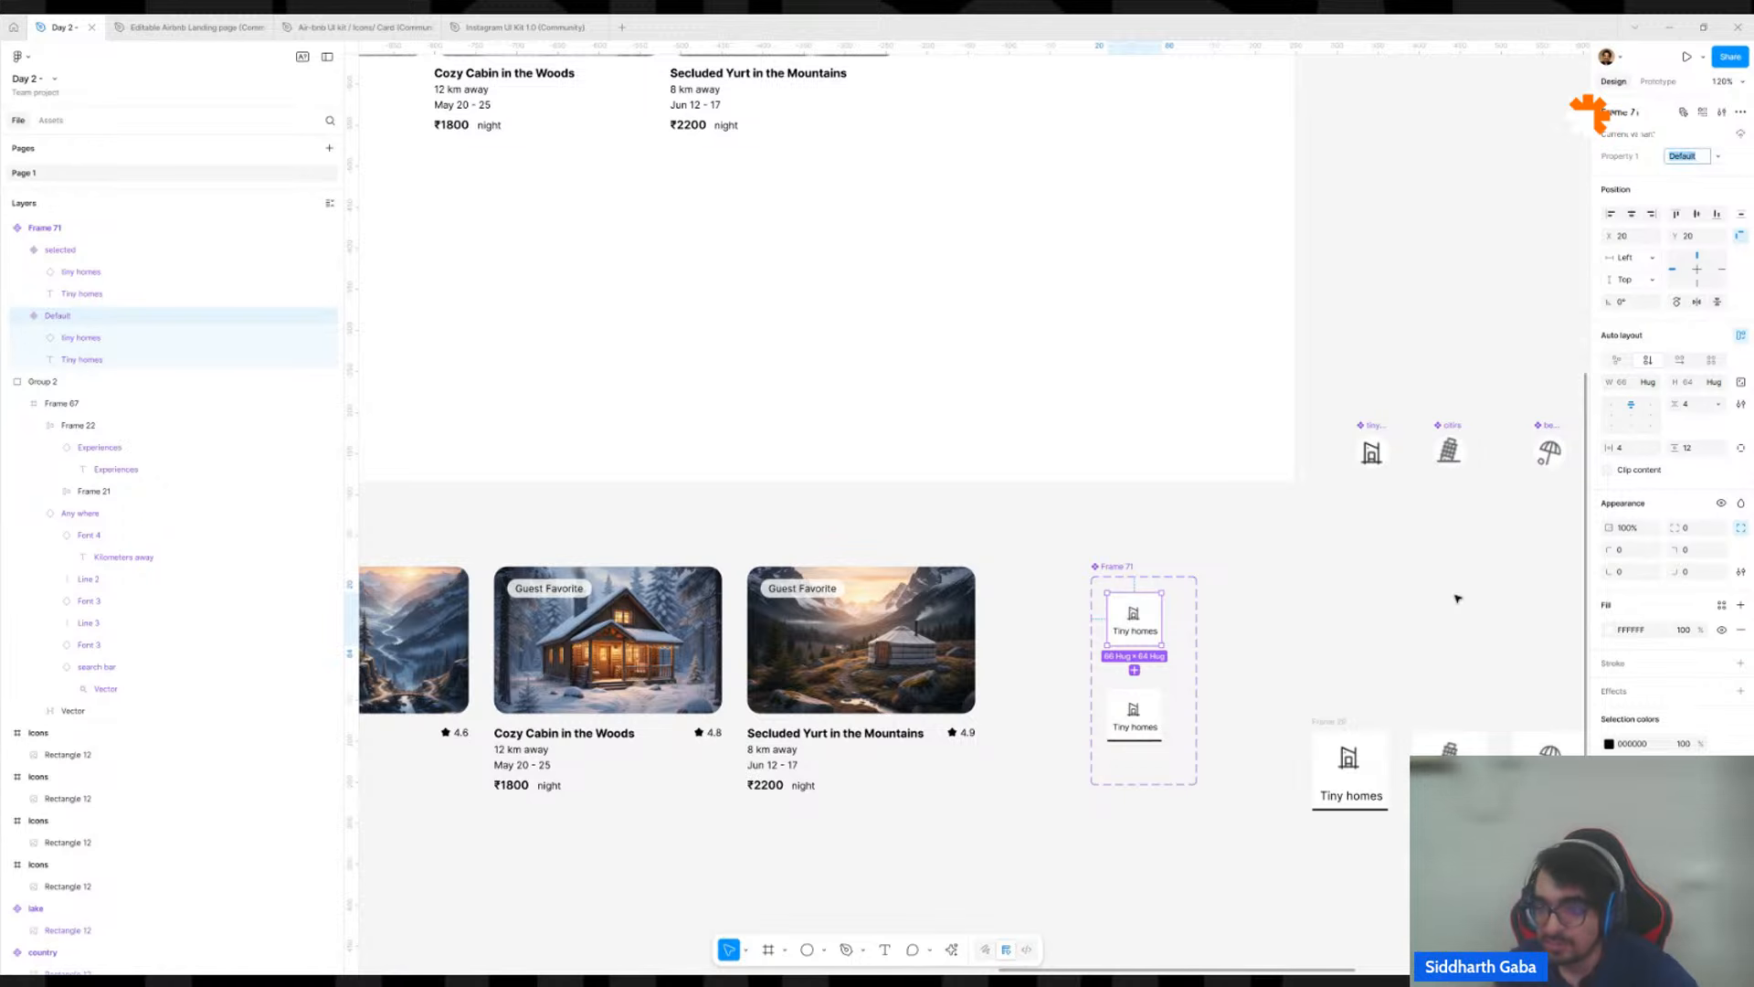
left_click(1135, 717)
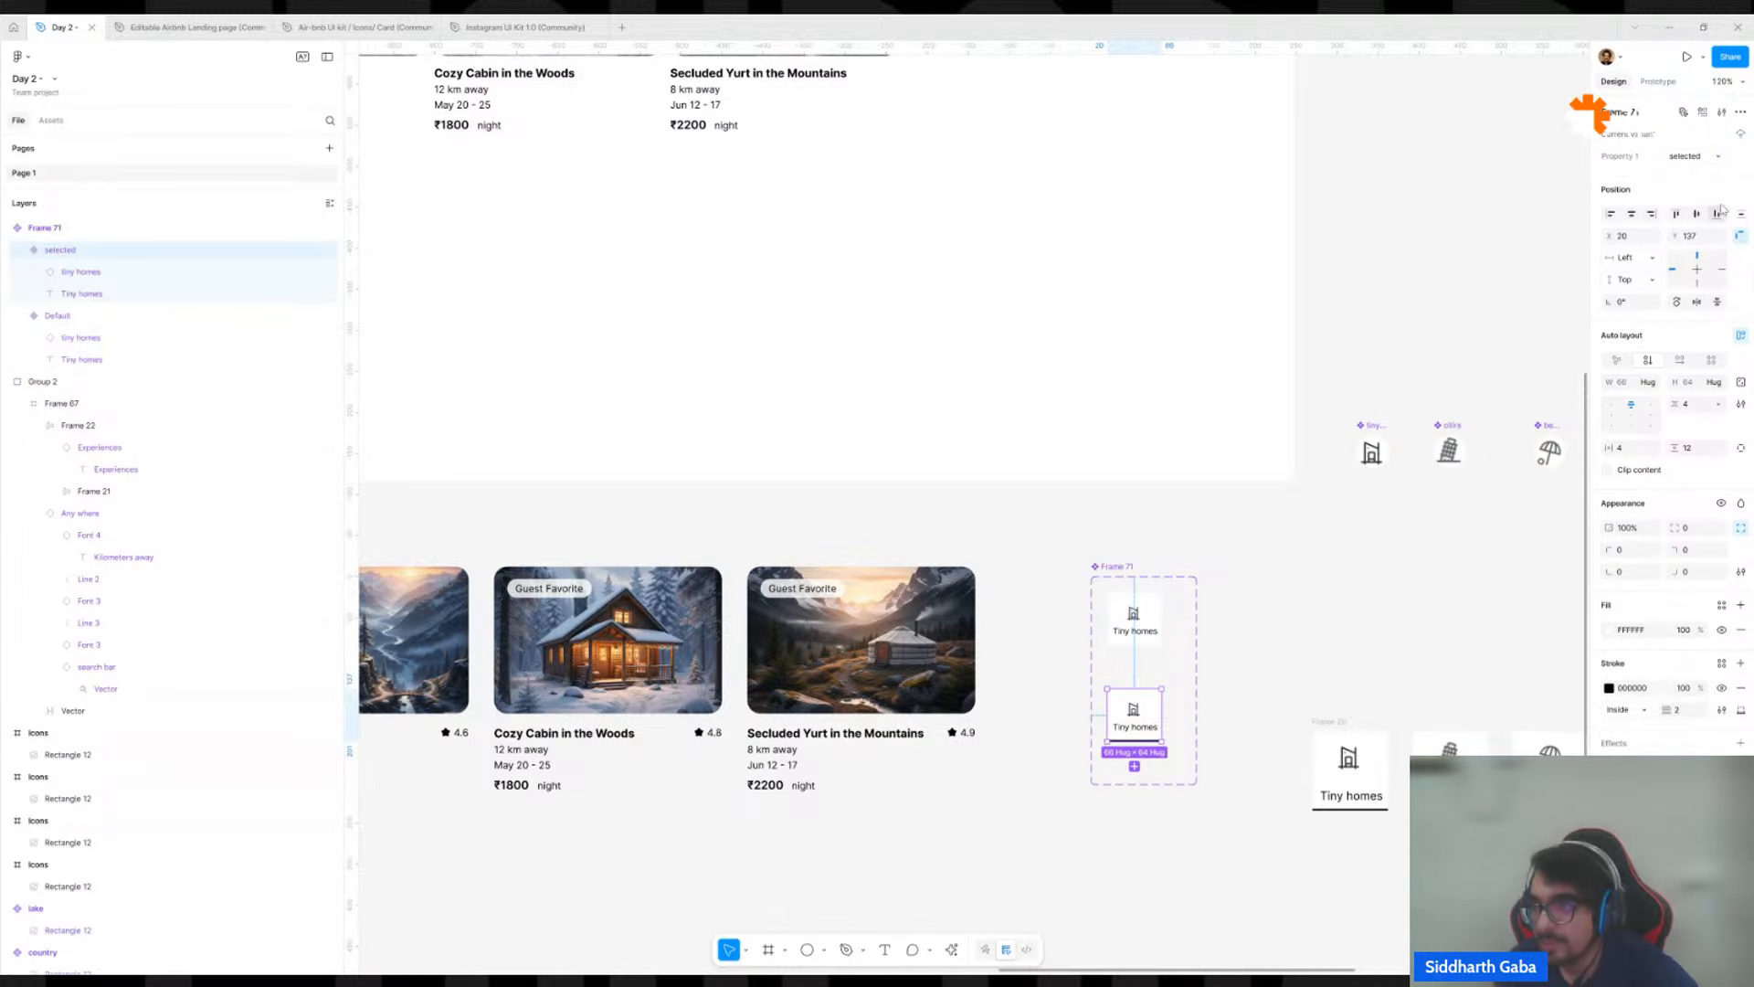
left_click(1707, 158)
left_click(1695, 181)
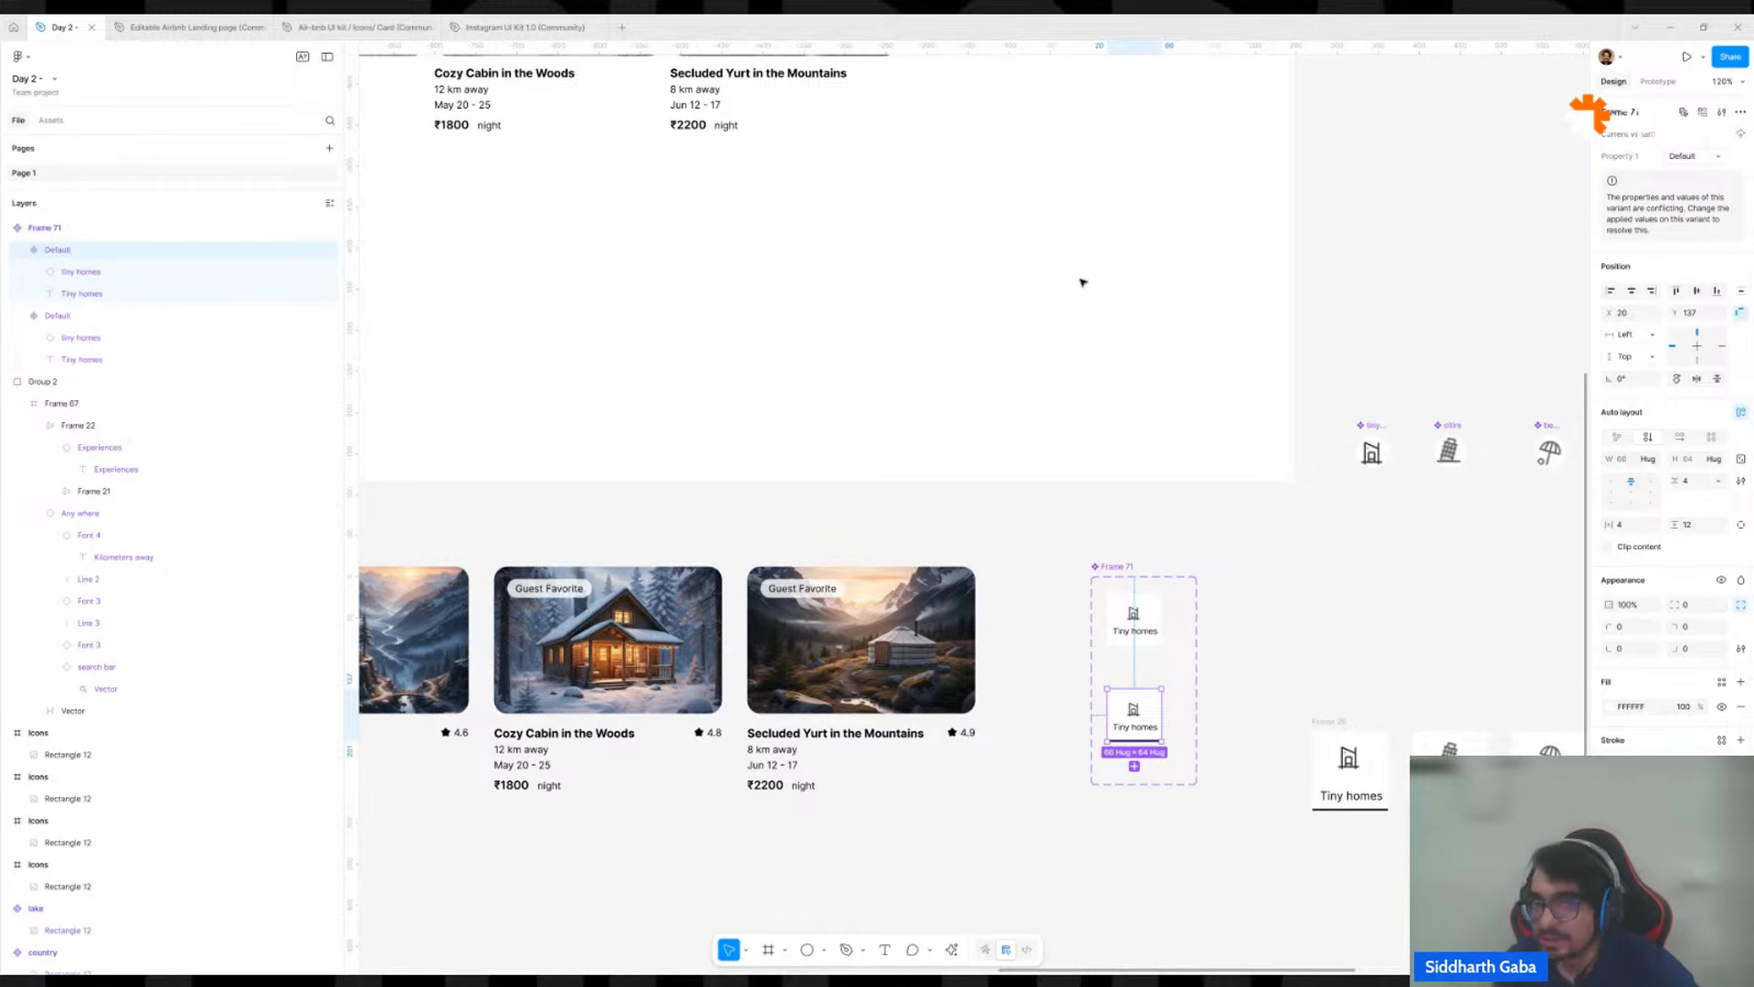
Check the variant property of the first category card on the desktop page, and undo the underlined variant's Property 1 change.
scroll(1001, 413, "down", 5)
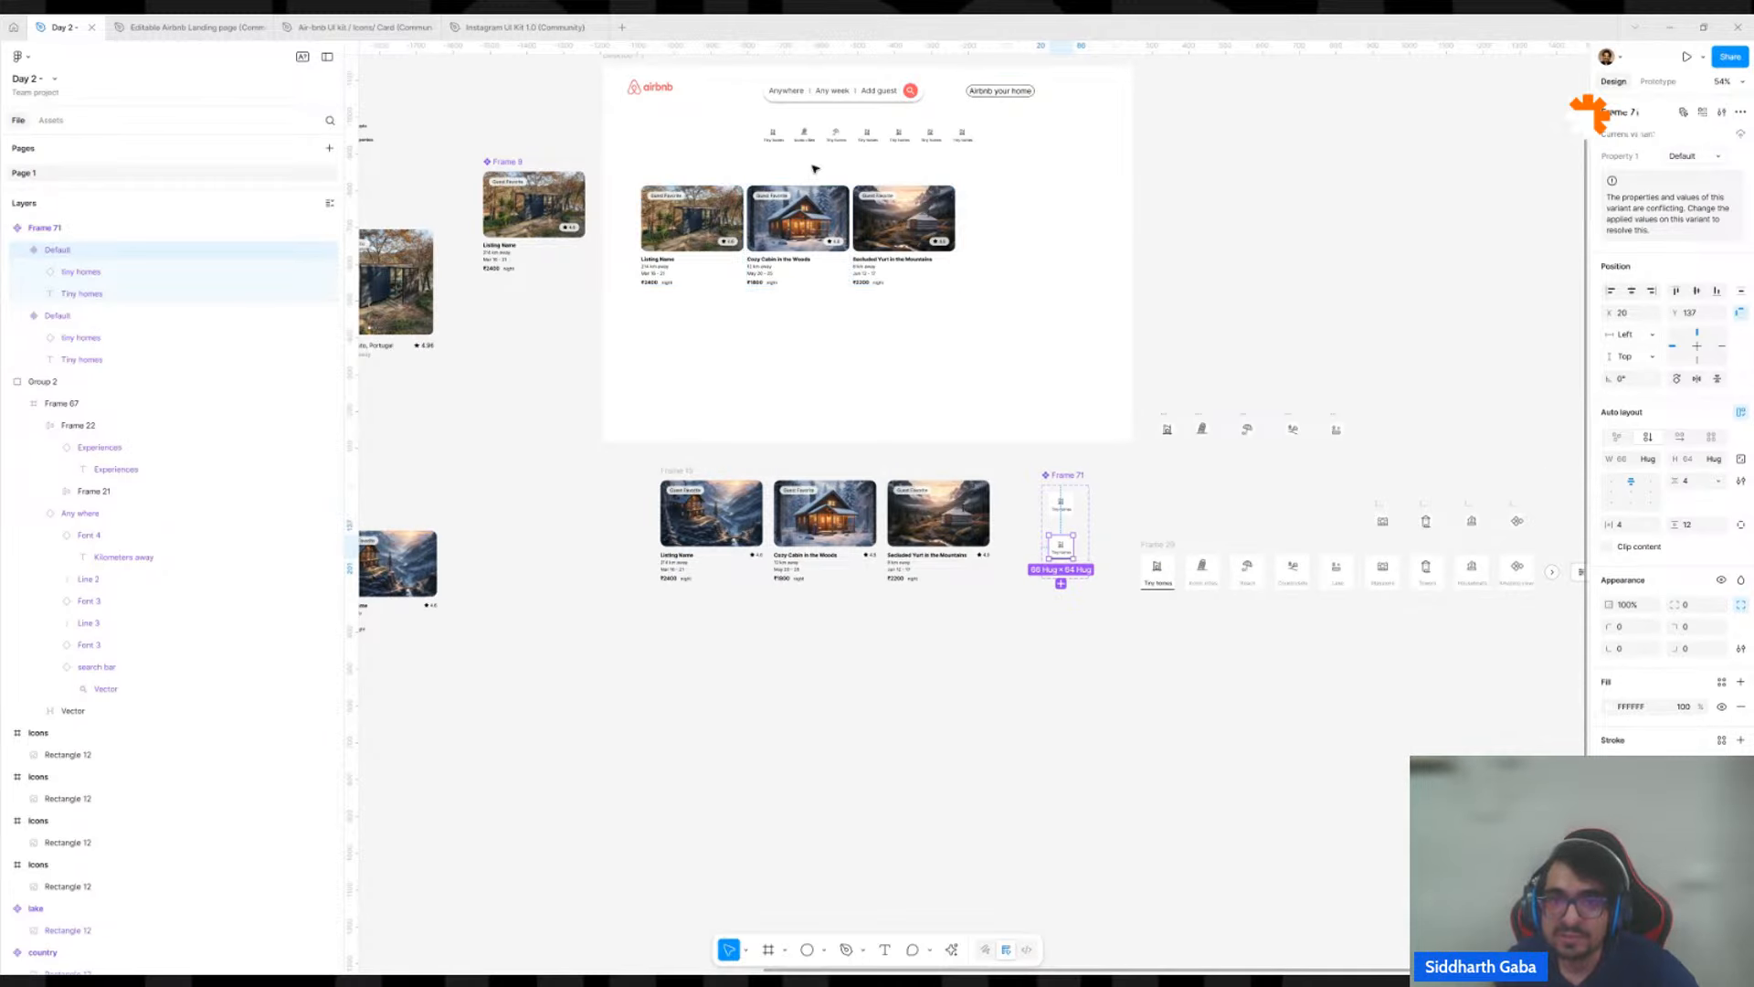
left_click(781, 142)
left_click(781, 142)
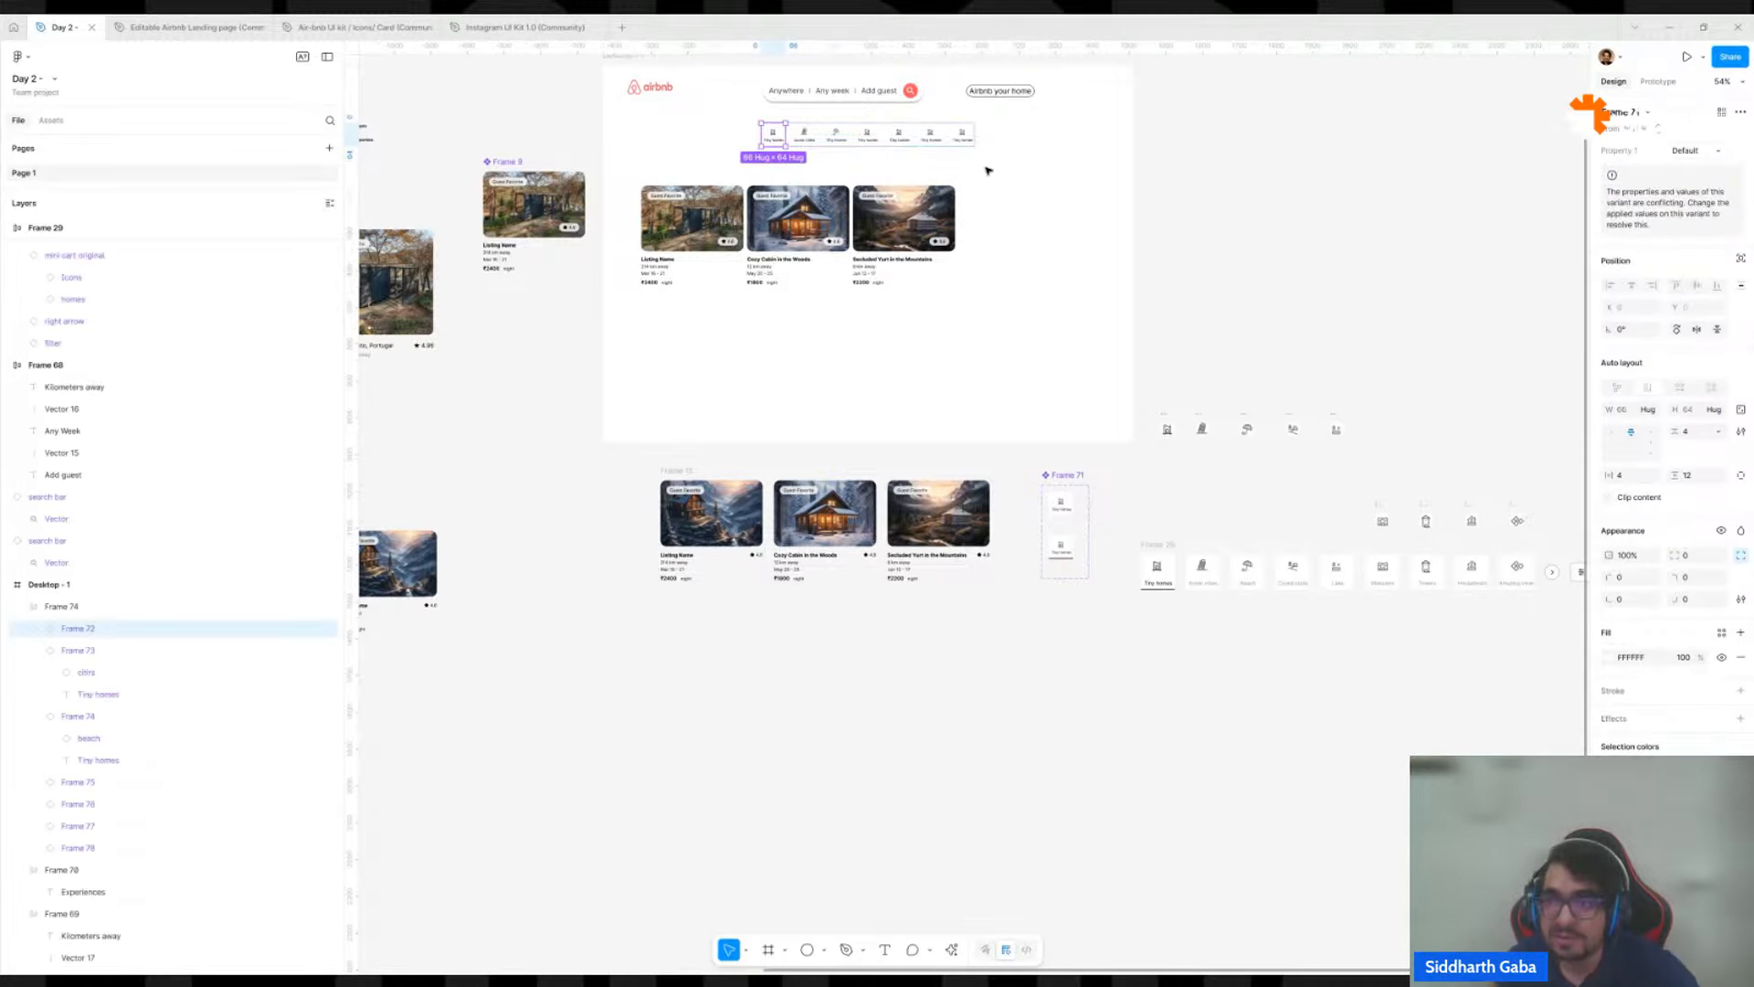
left_click(1695, 153)
left_click(1215, 511)
left_click(1214, 515)
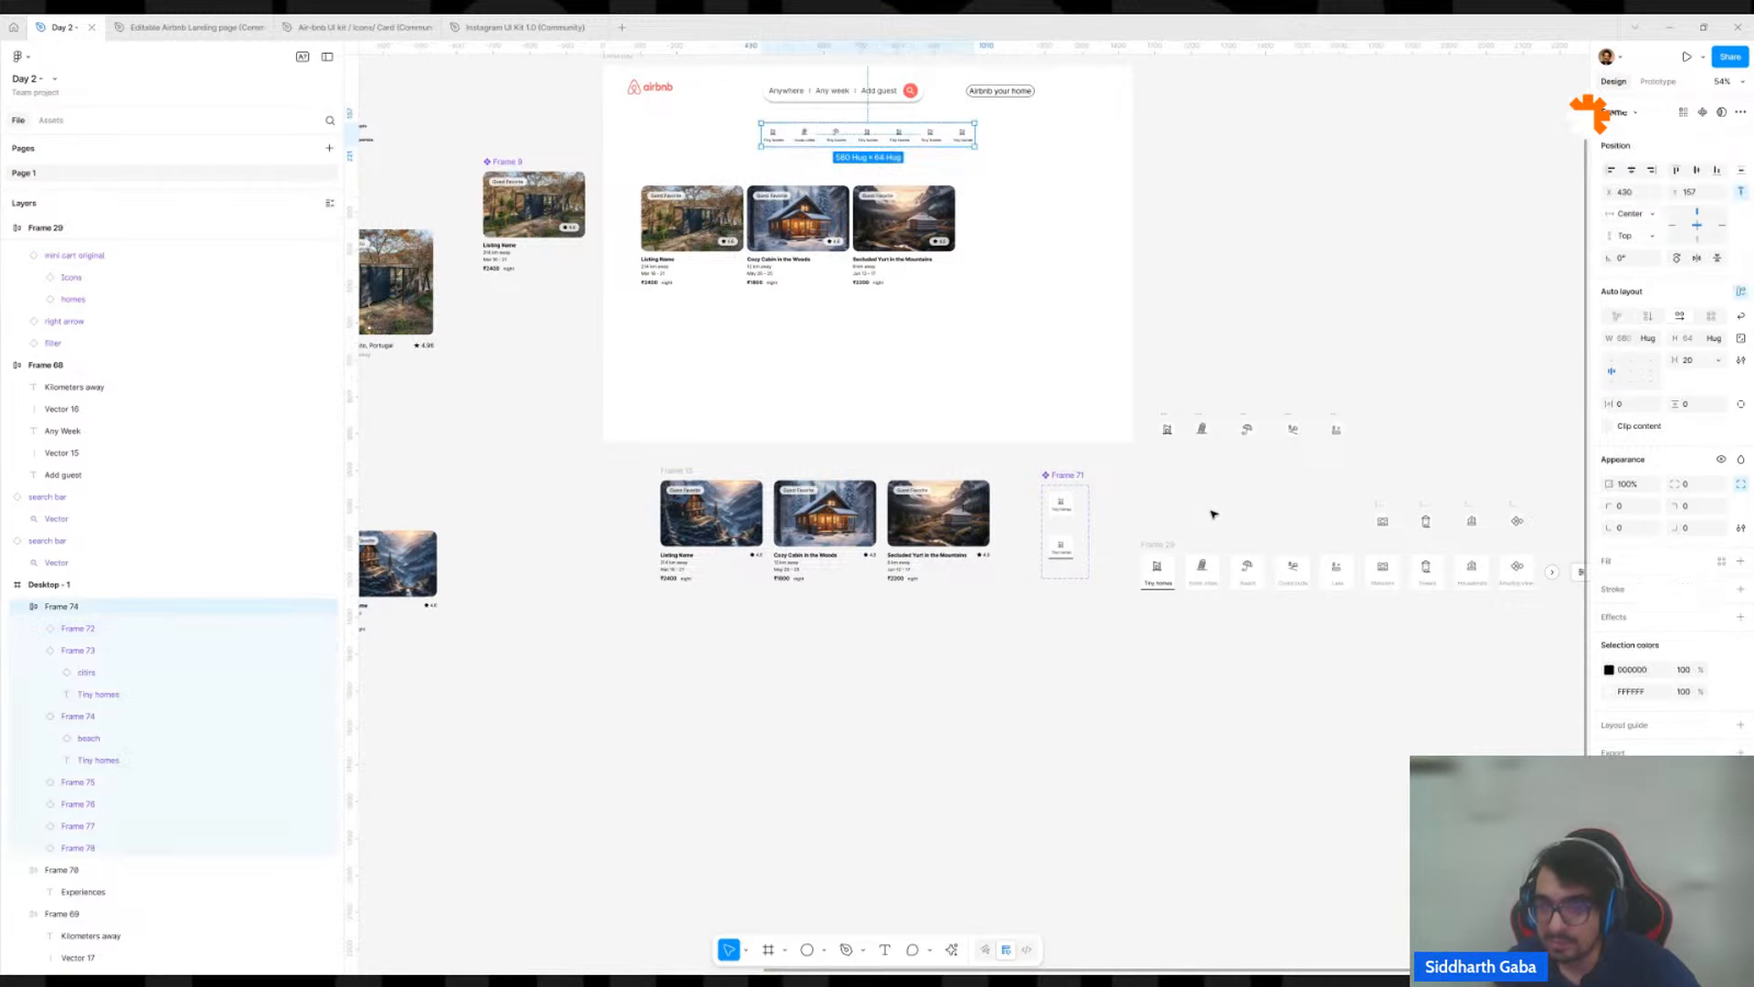
key("ctrl+z")
key("ctrl+z")
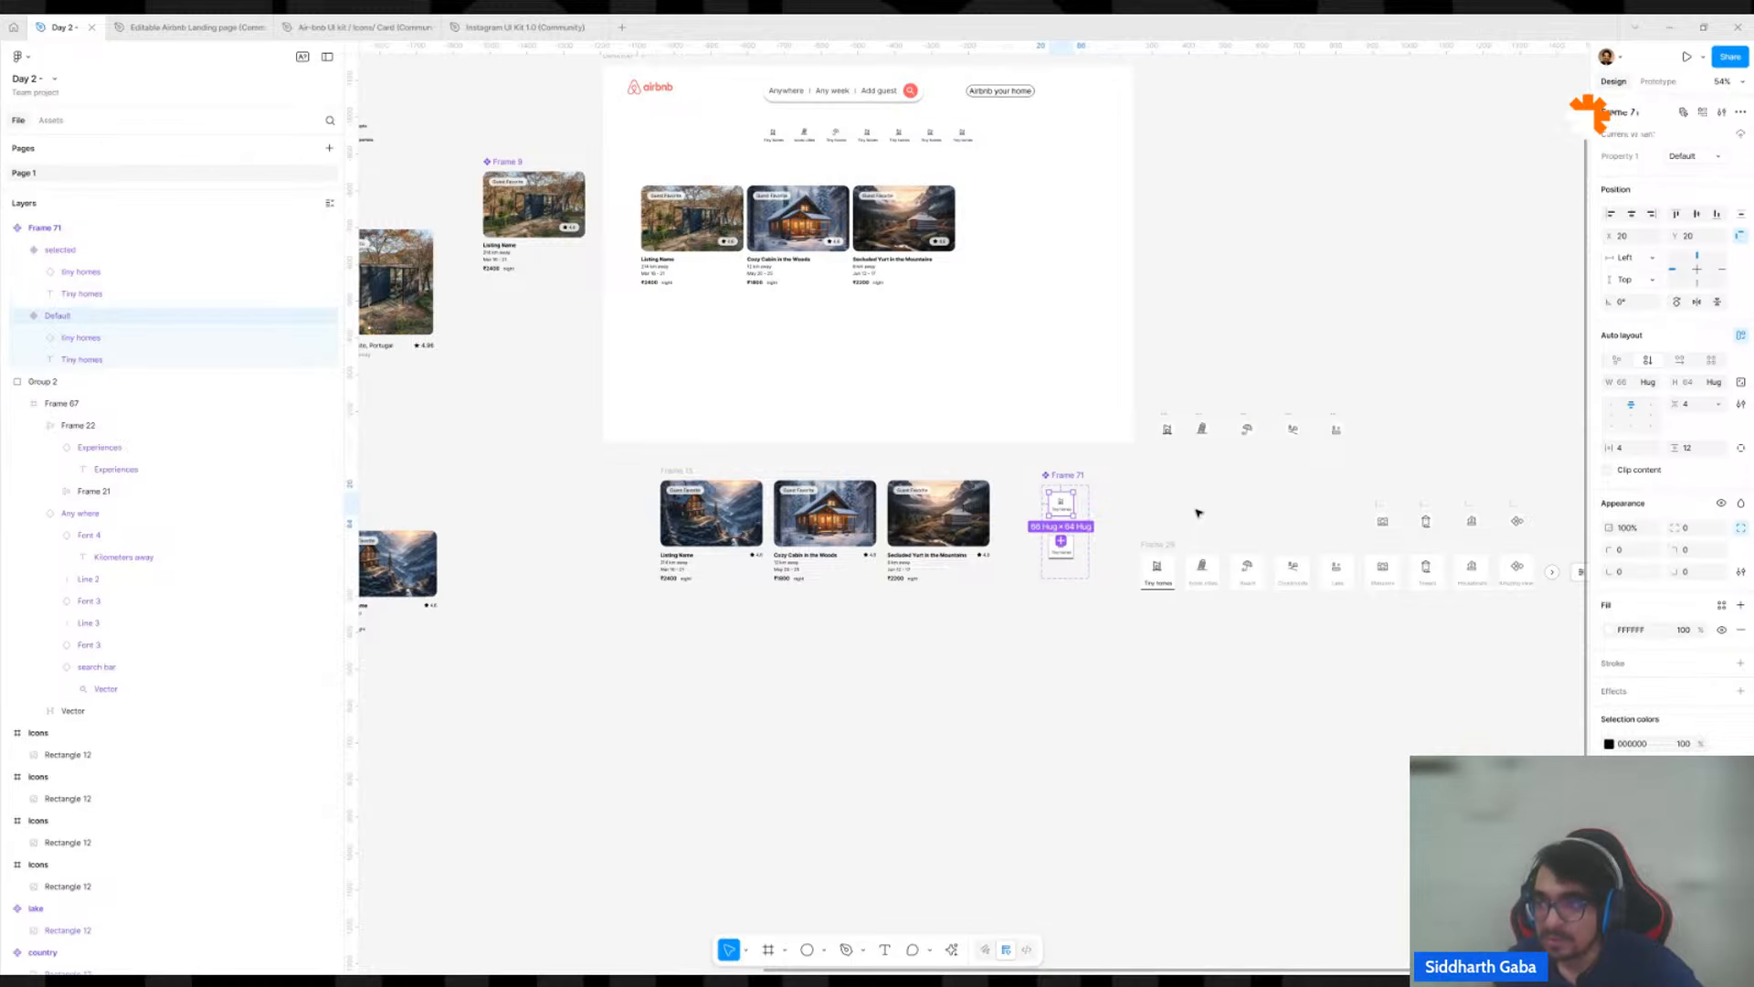
key("ctrl+z")
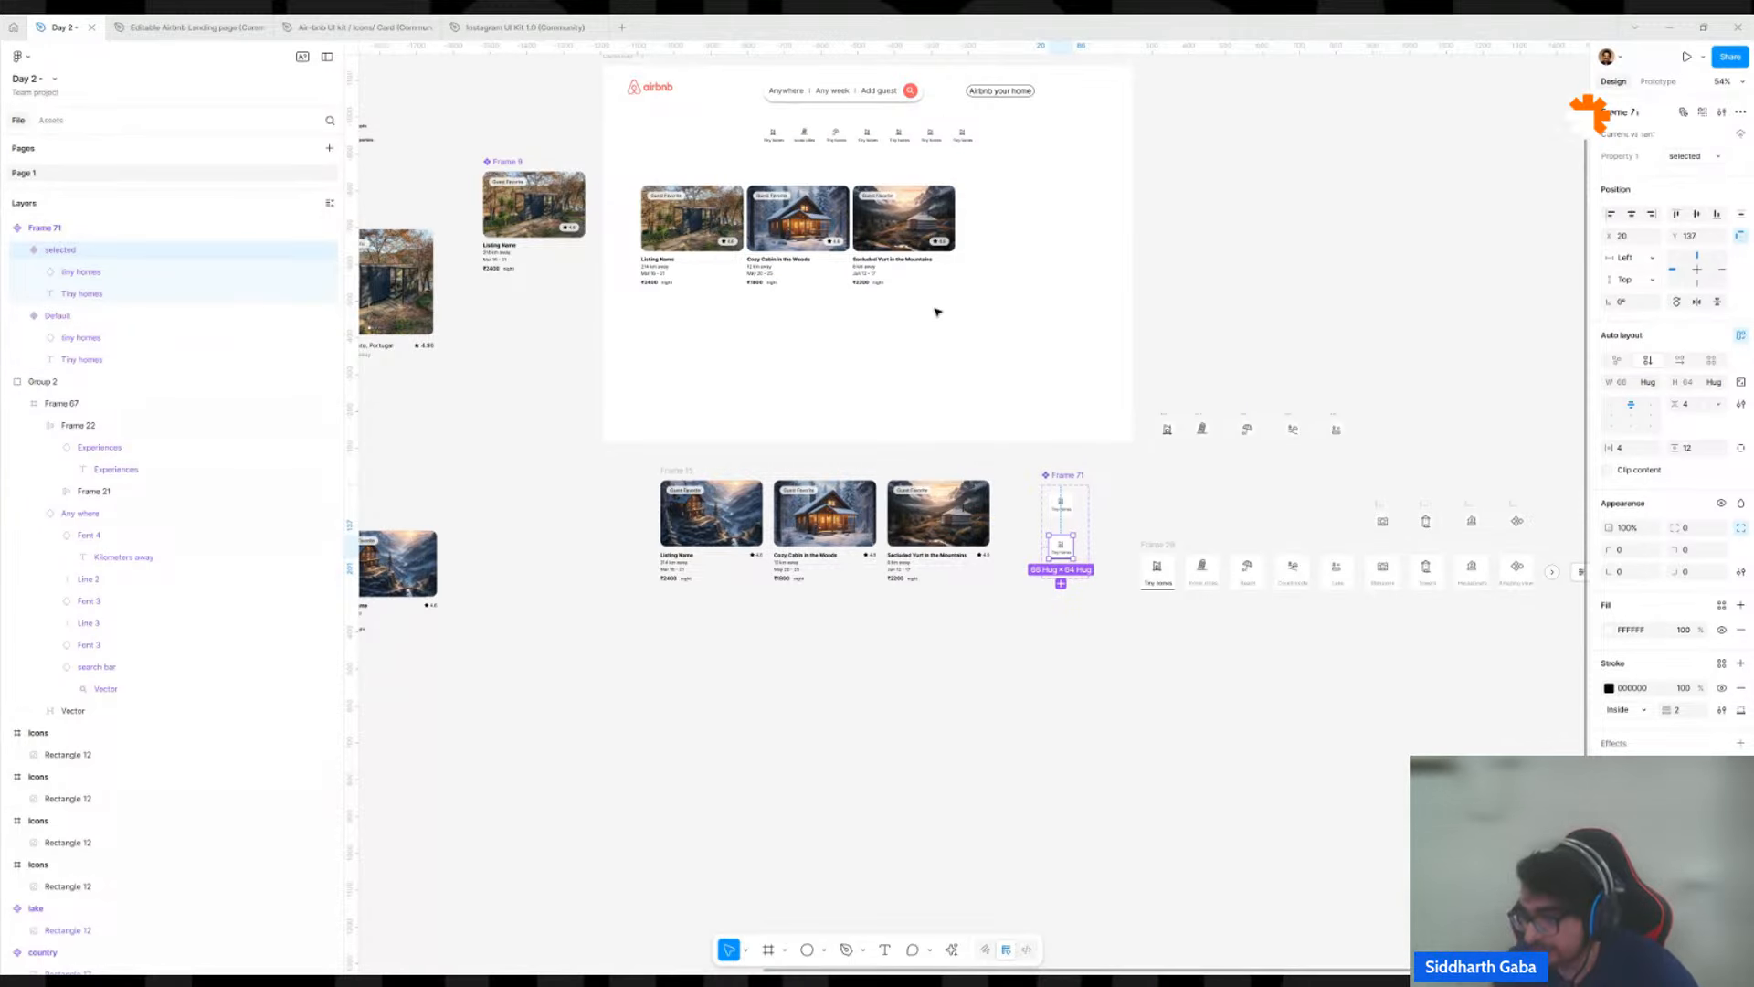
Switch the first Tiny homes card in the desktop page's category row to the selected variant.
scroll(809, 164, "up", 5)
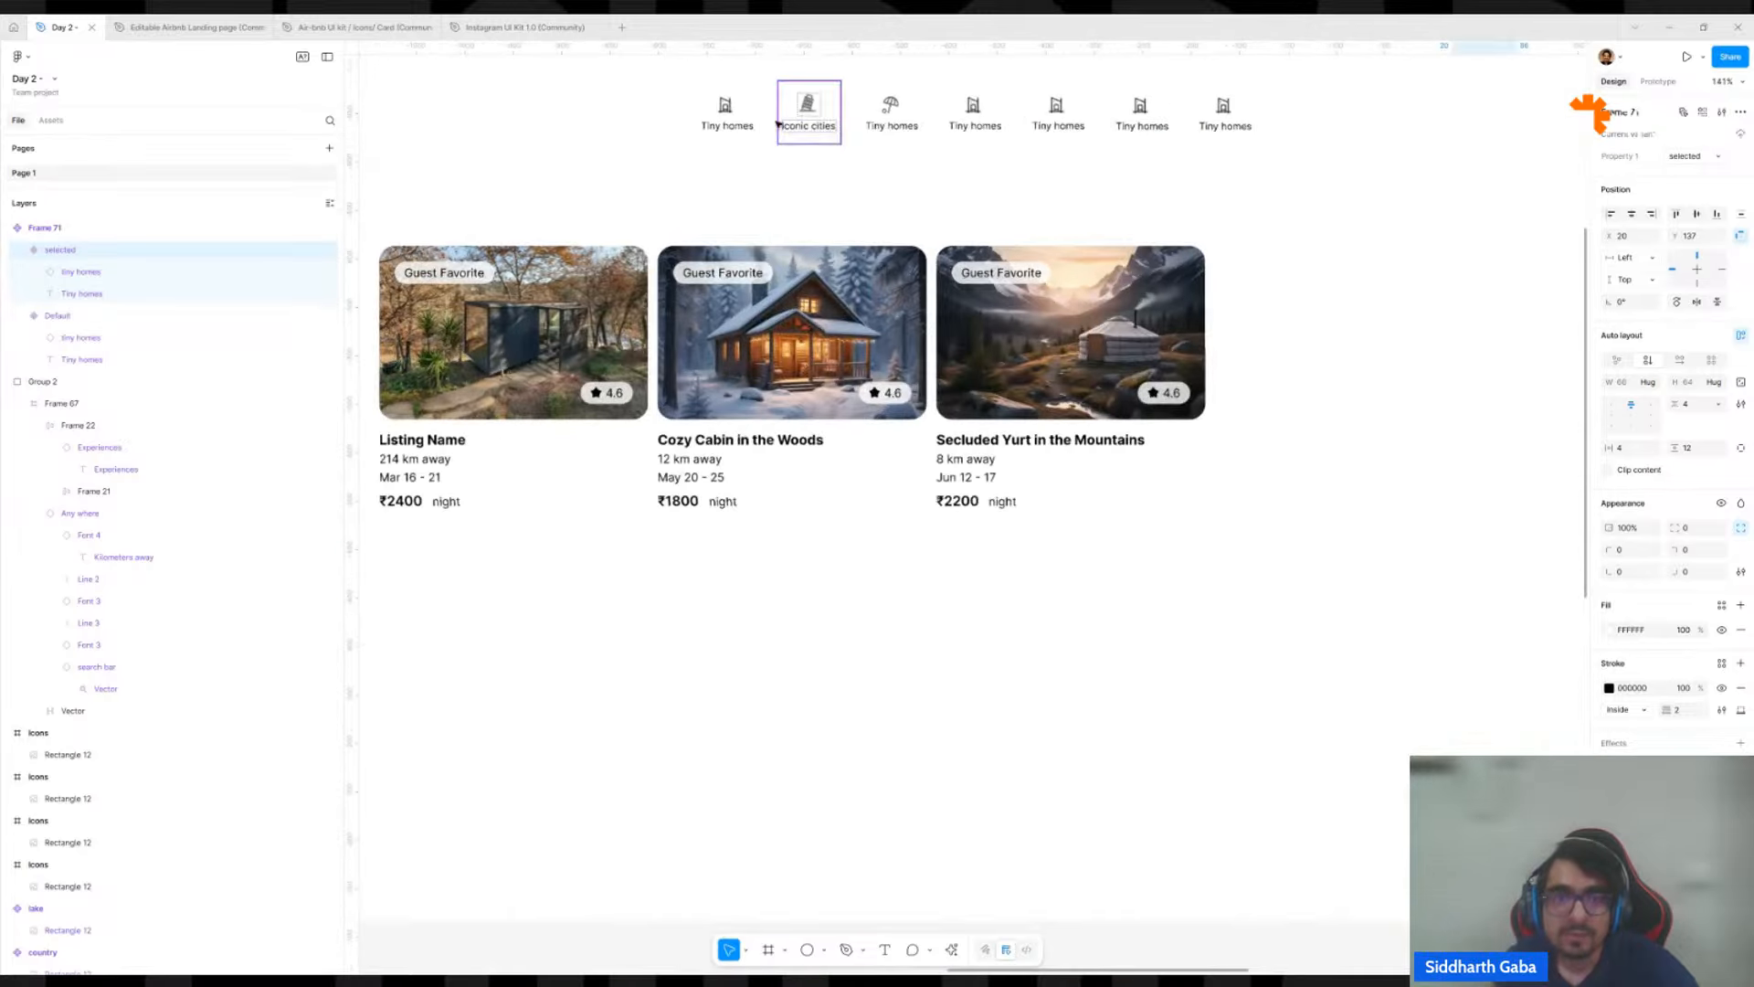
double_click(738, 122)
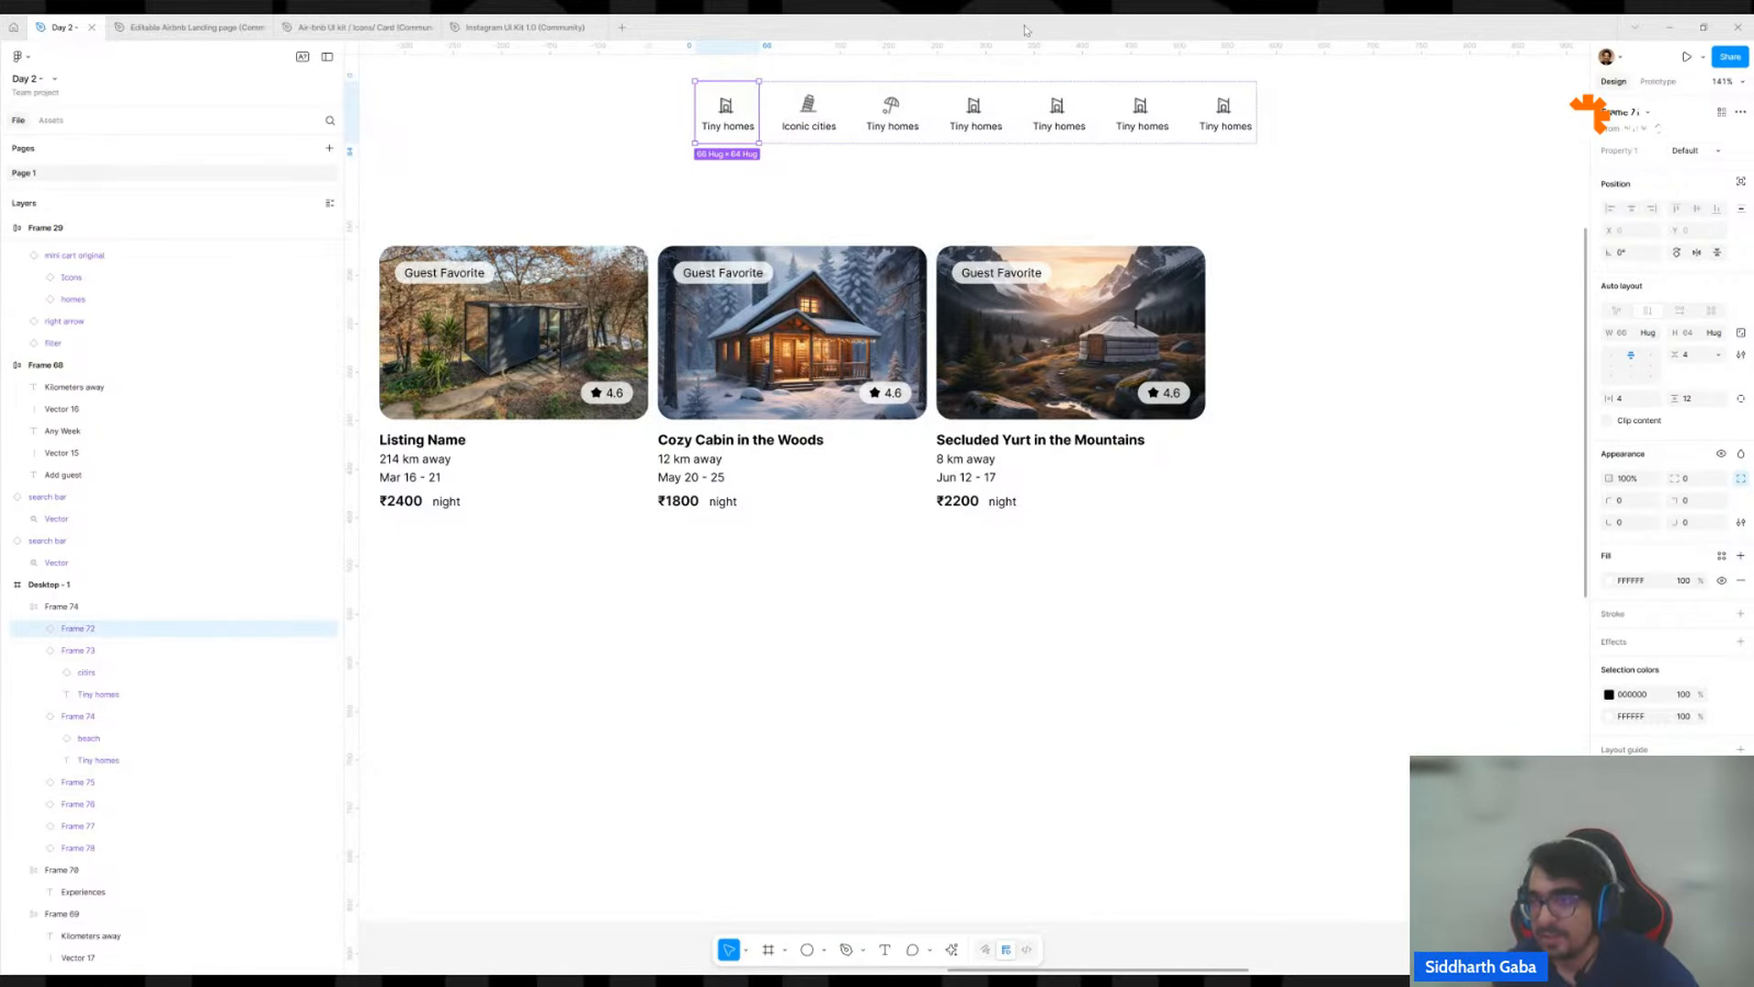
left_click(1689, 150)
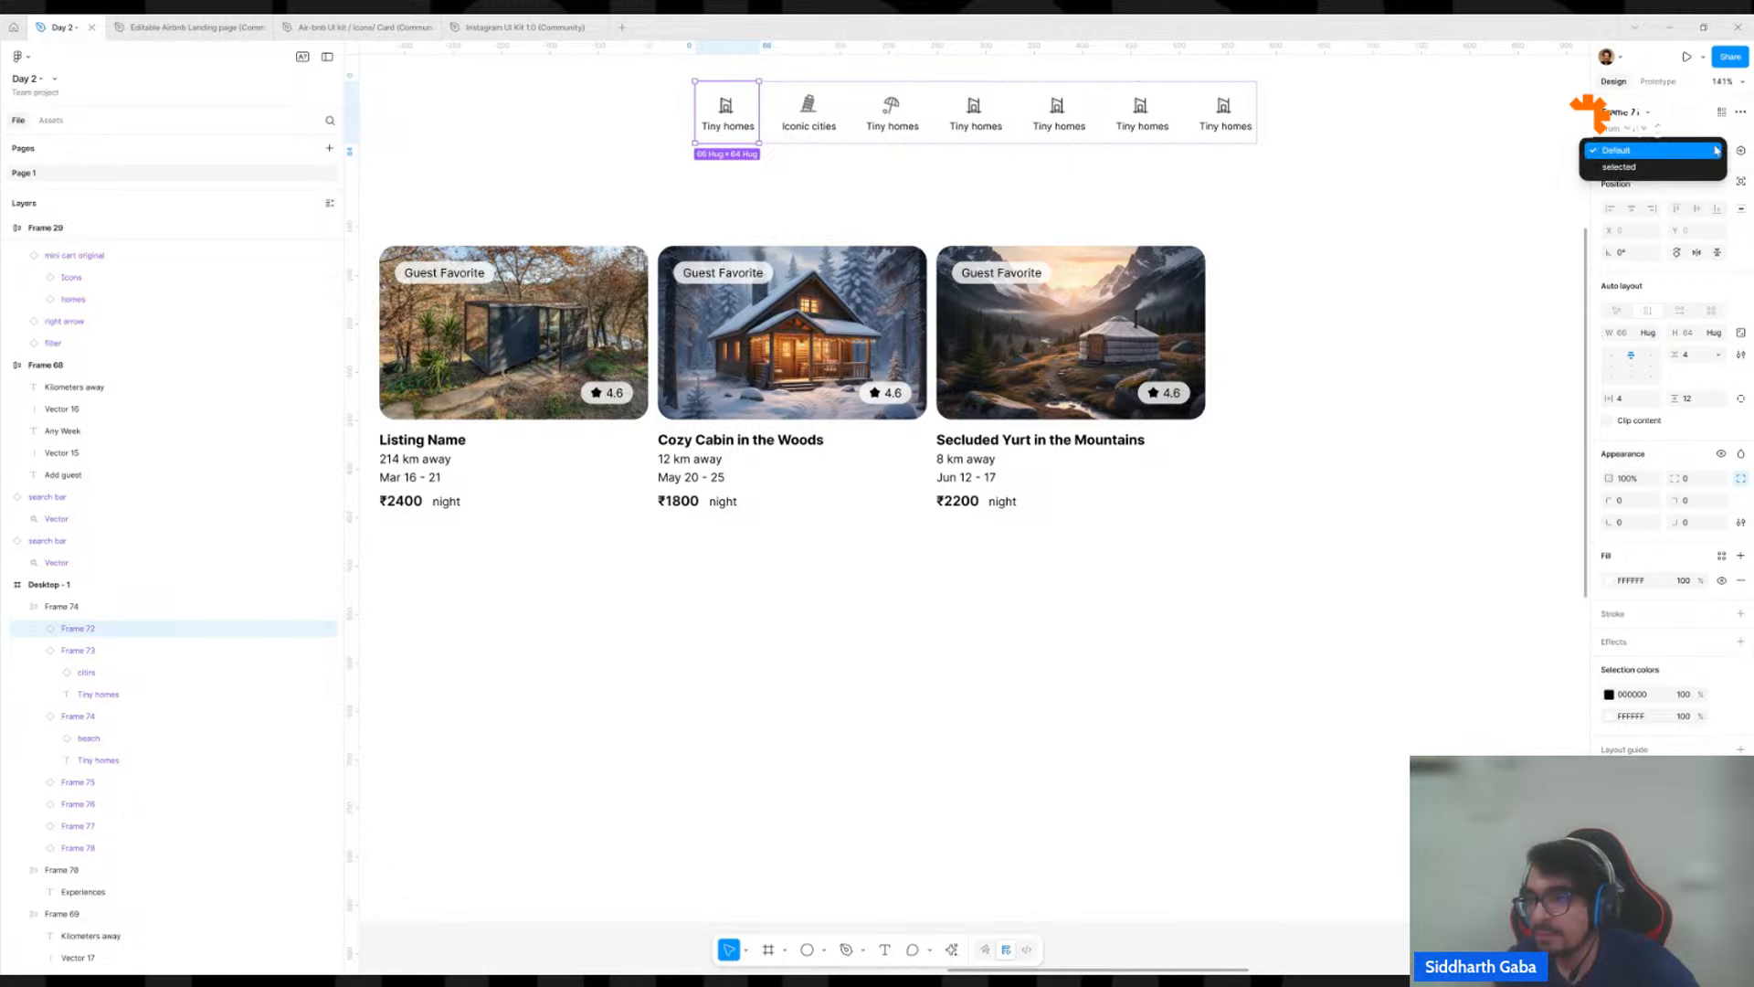
left_click(1655, 169)
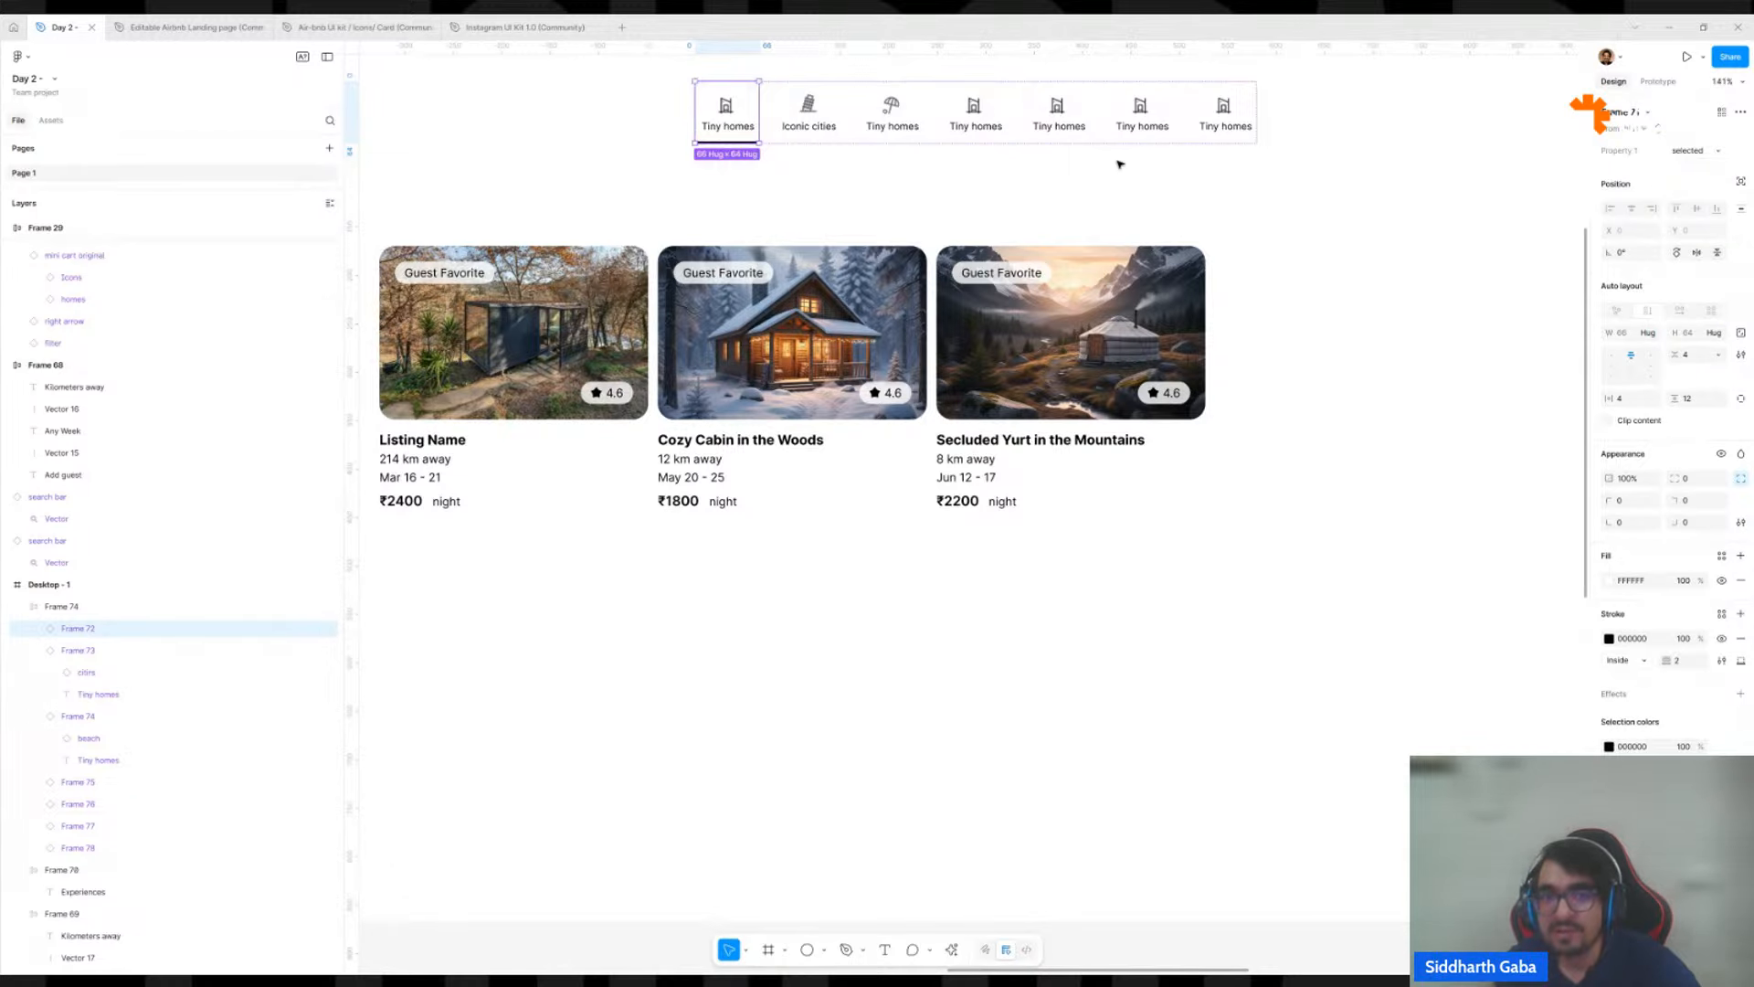
left_click(897, 170)
left_click(742, 128)
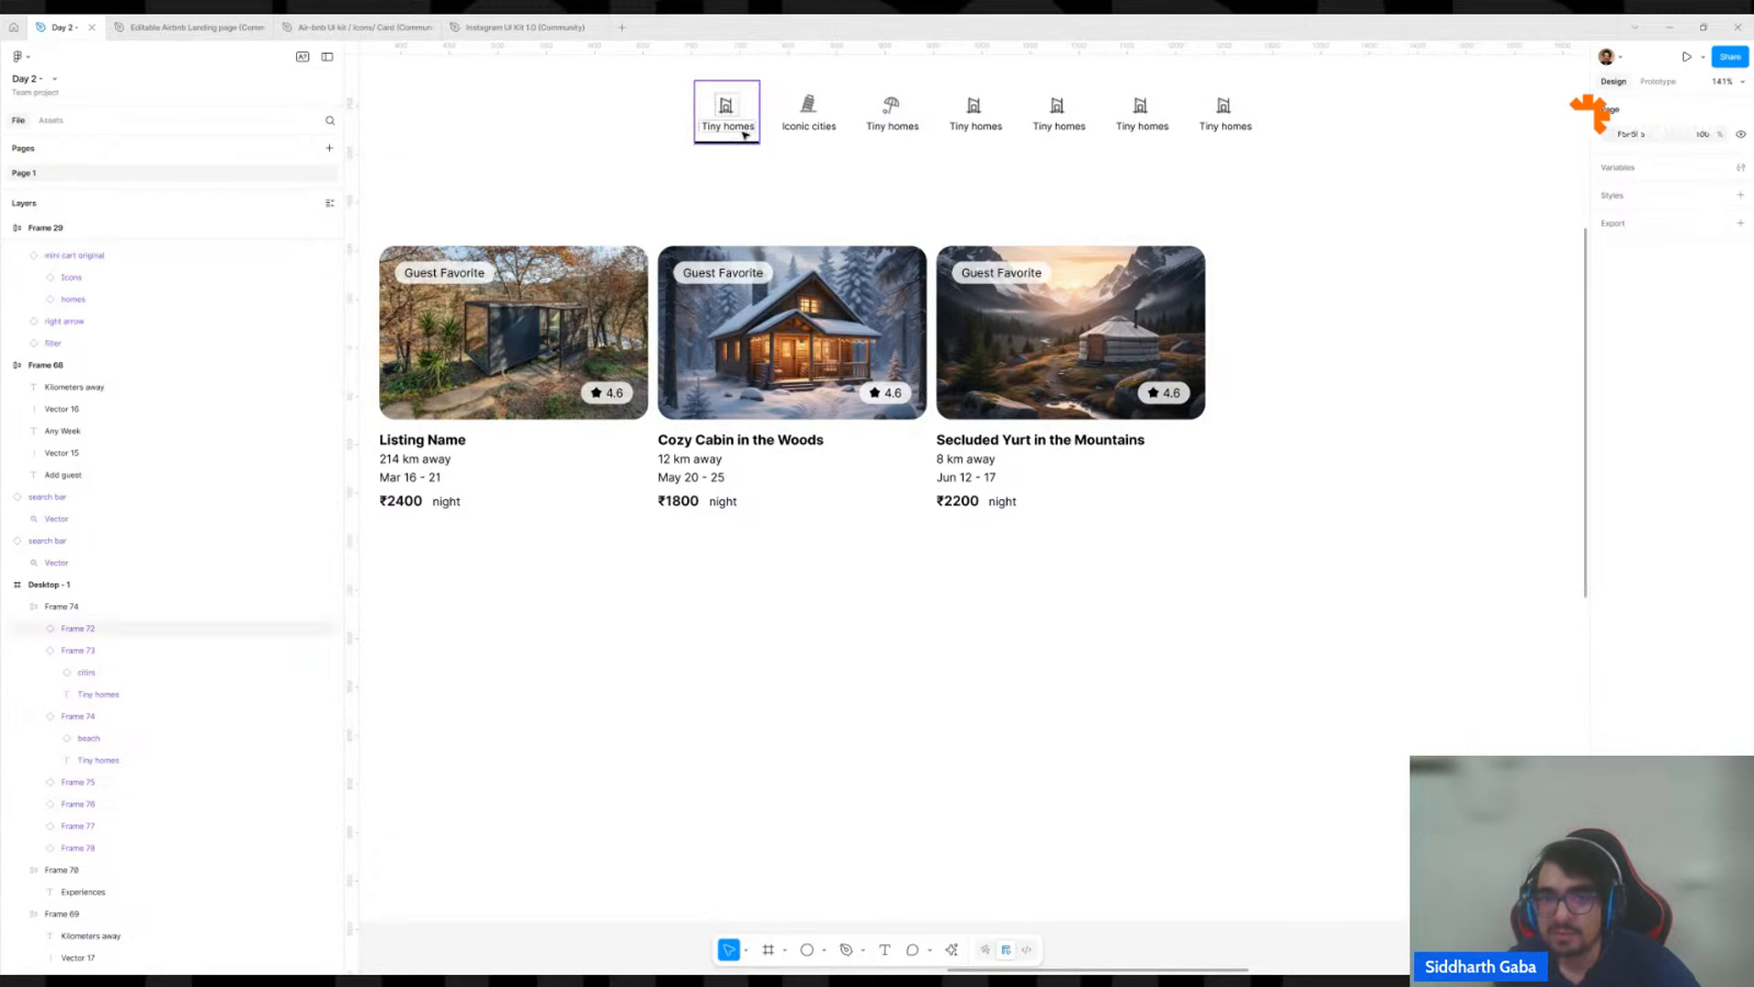
Copy the text properties of Frame 29's Tiny homes label onto the labels of both card variants in Frame 71.
scroll(744, 128, "down", 5)
left_click(744, 122)
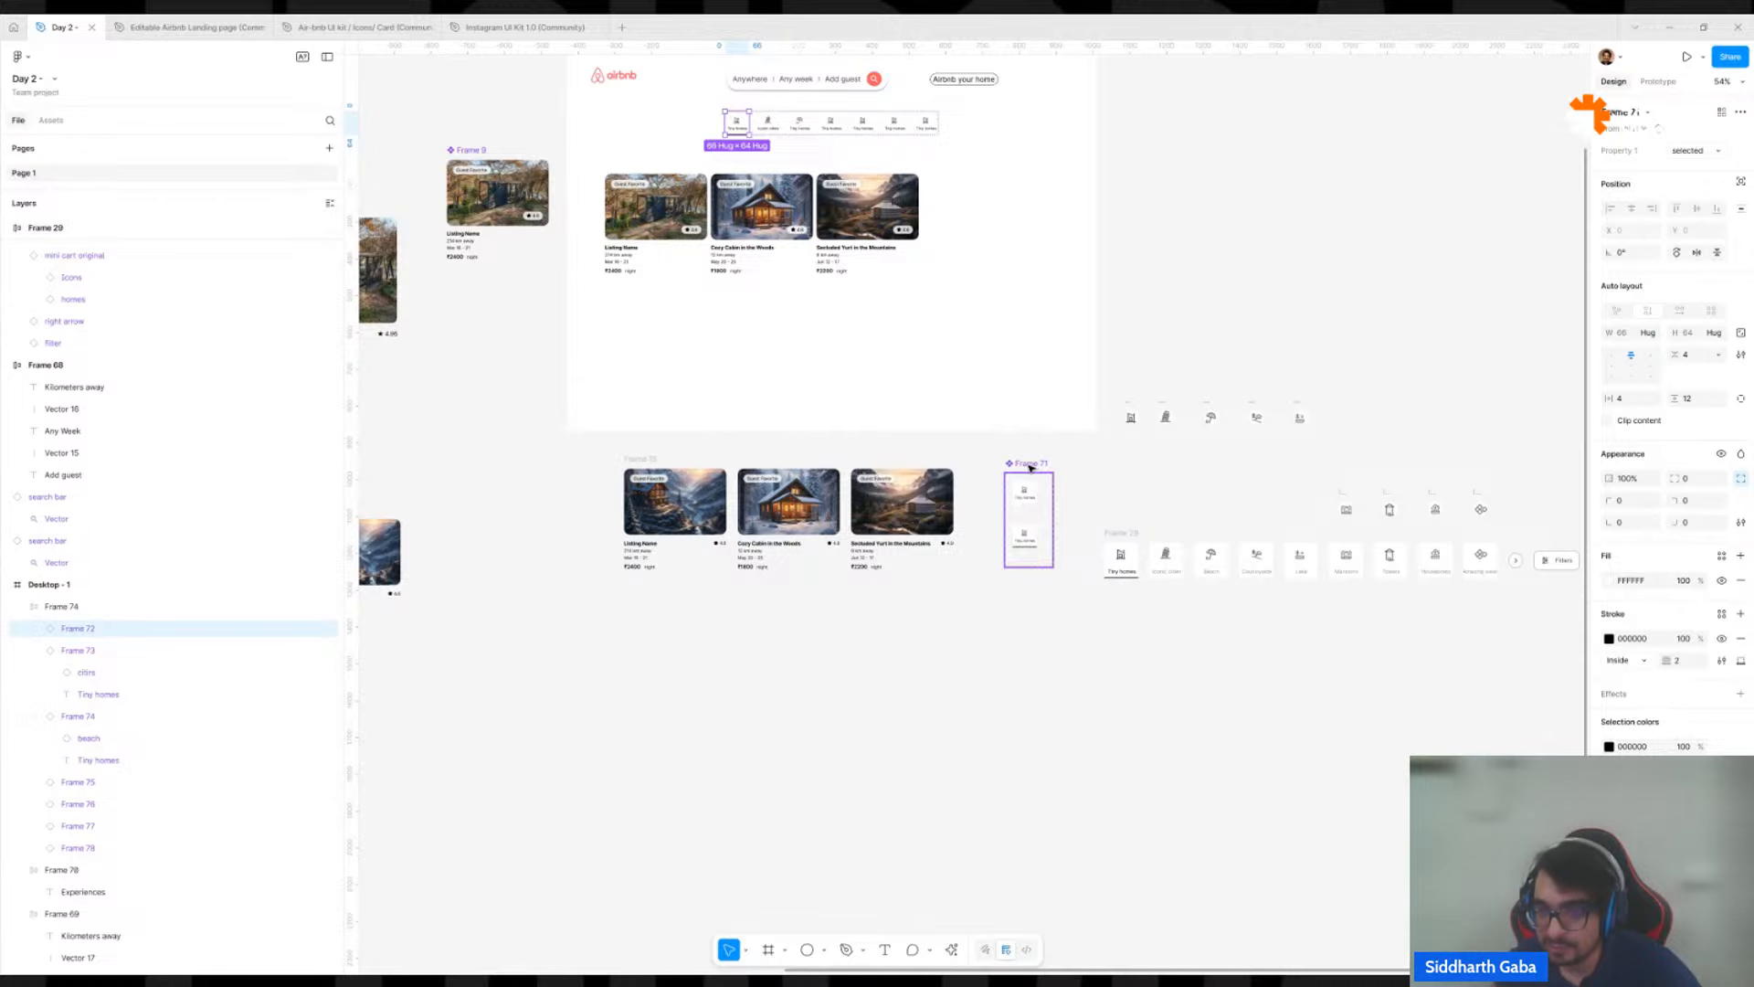
left_click(1114, 517)
scroll(1057, 479, "up", 5)
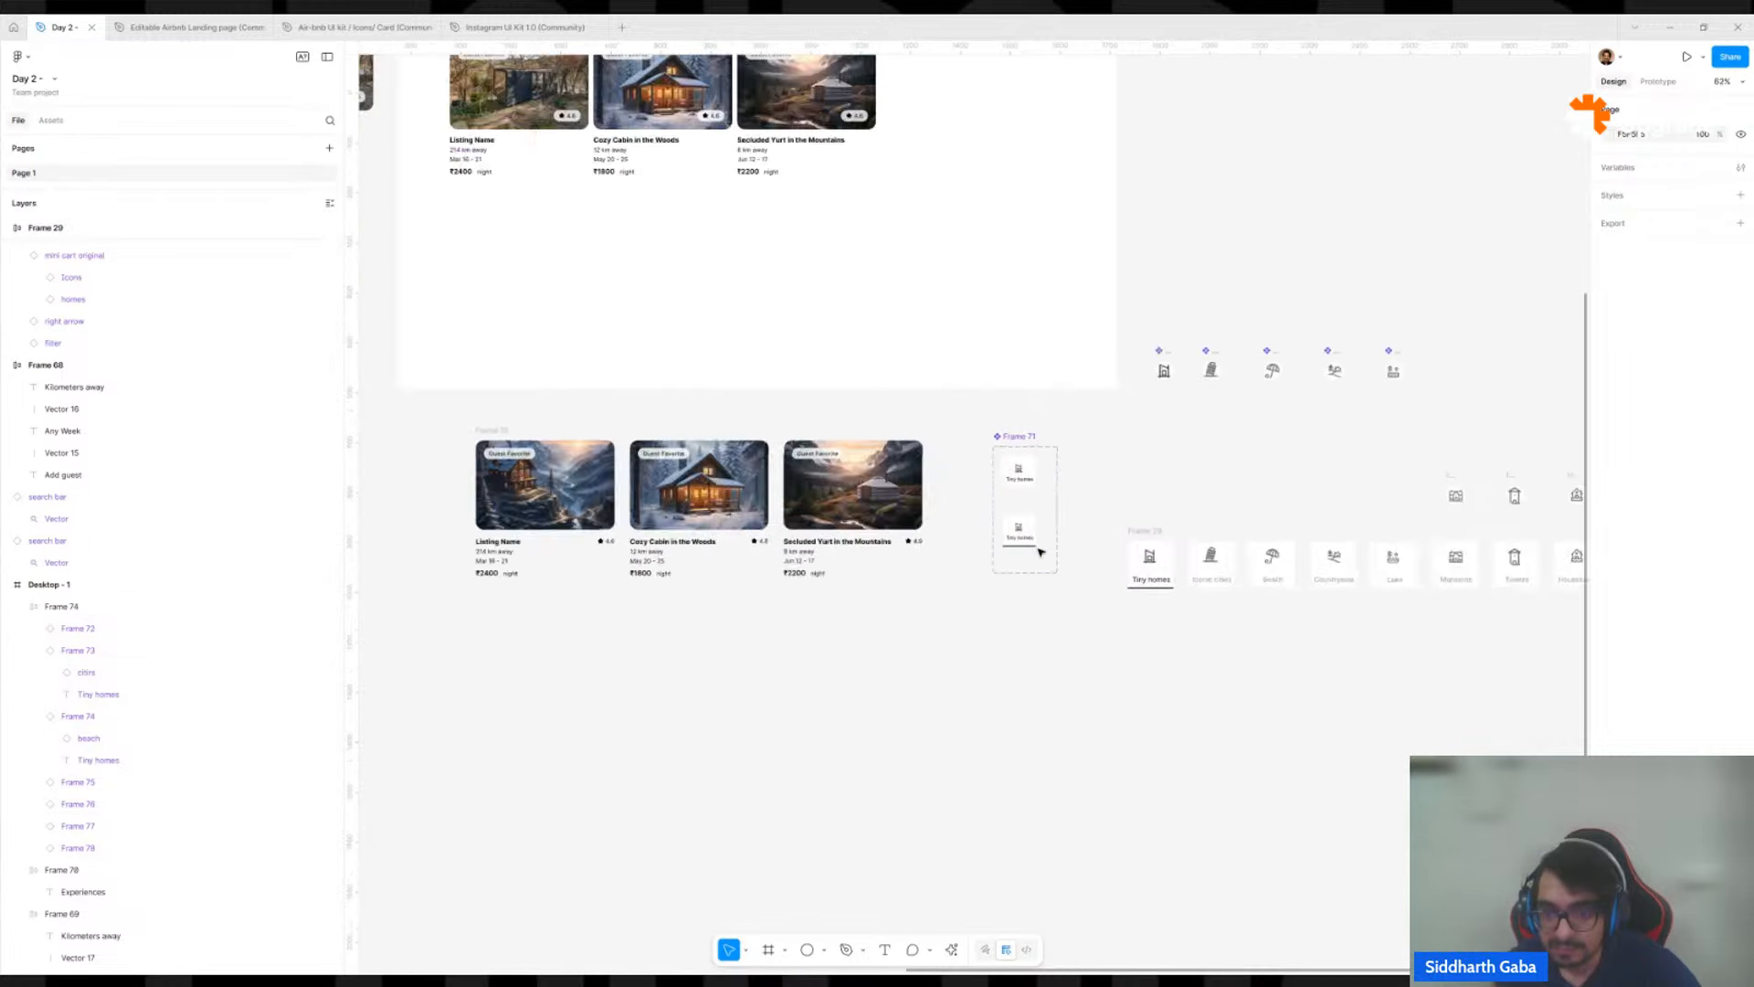
double_click(1263, 614)
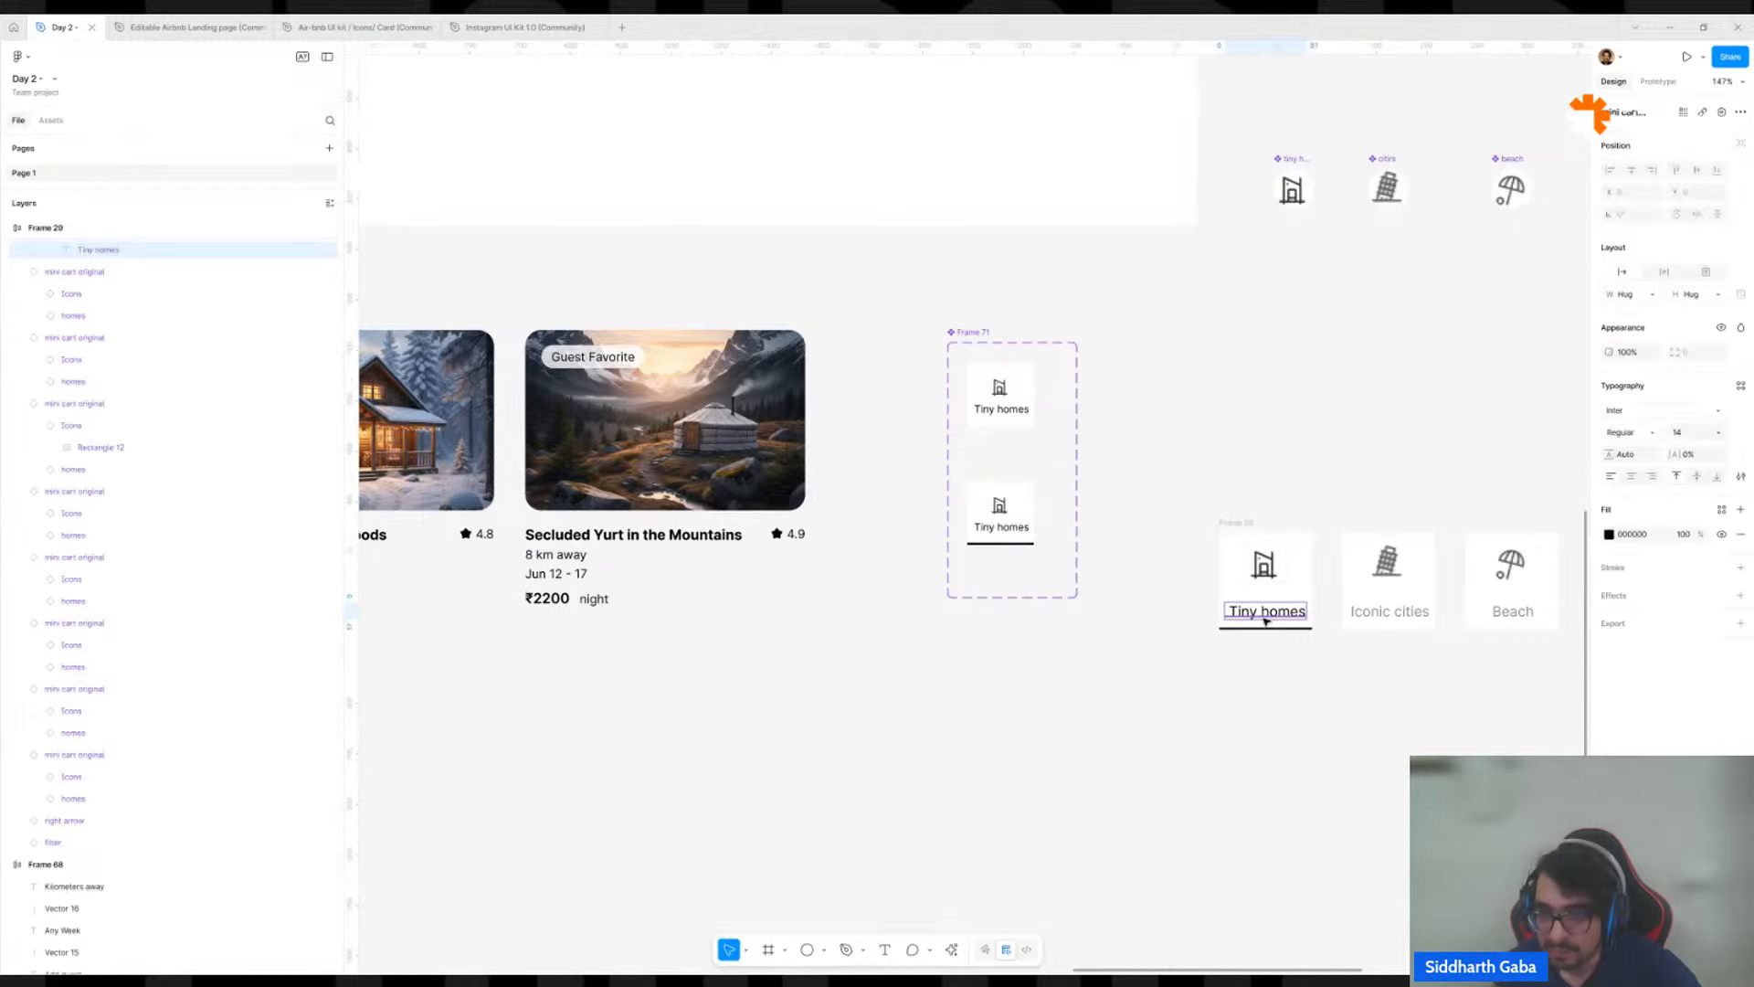
key("ctrl+alt+c")
left_click(1012, 528, "ctrl")
key("ctrl+alt+v")
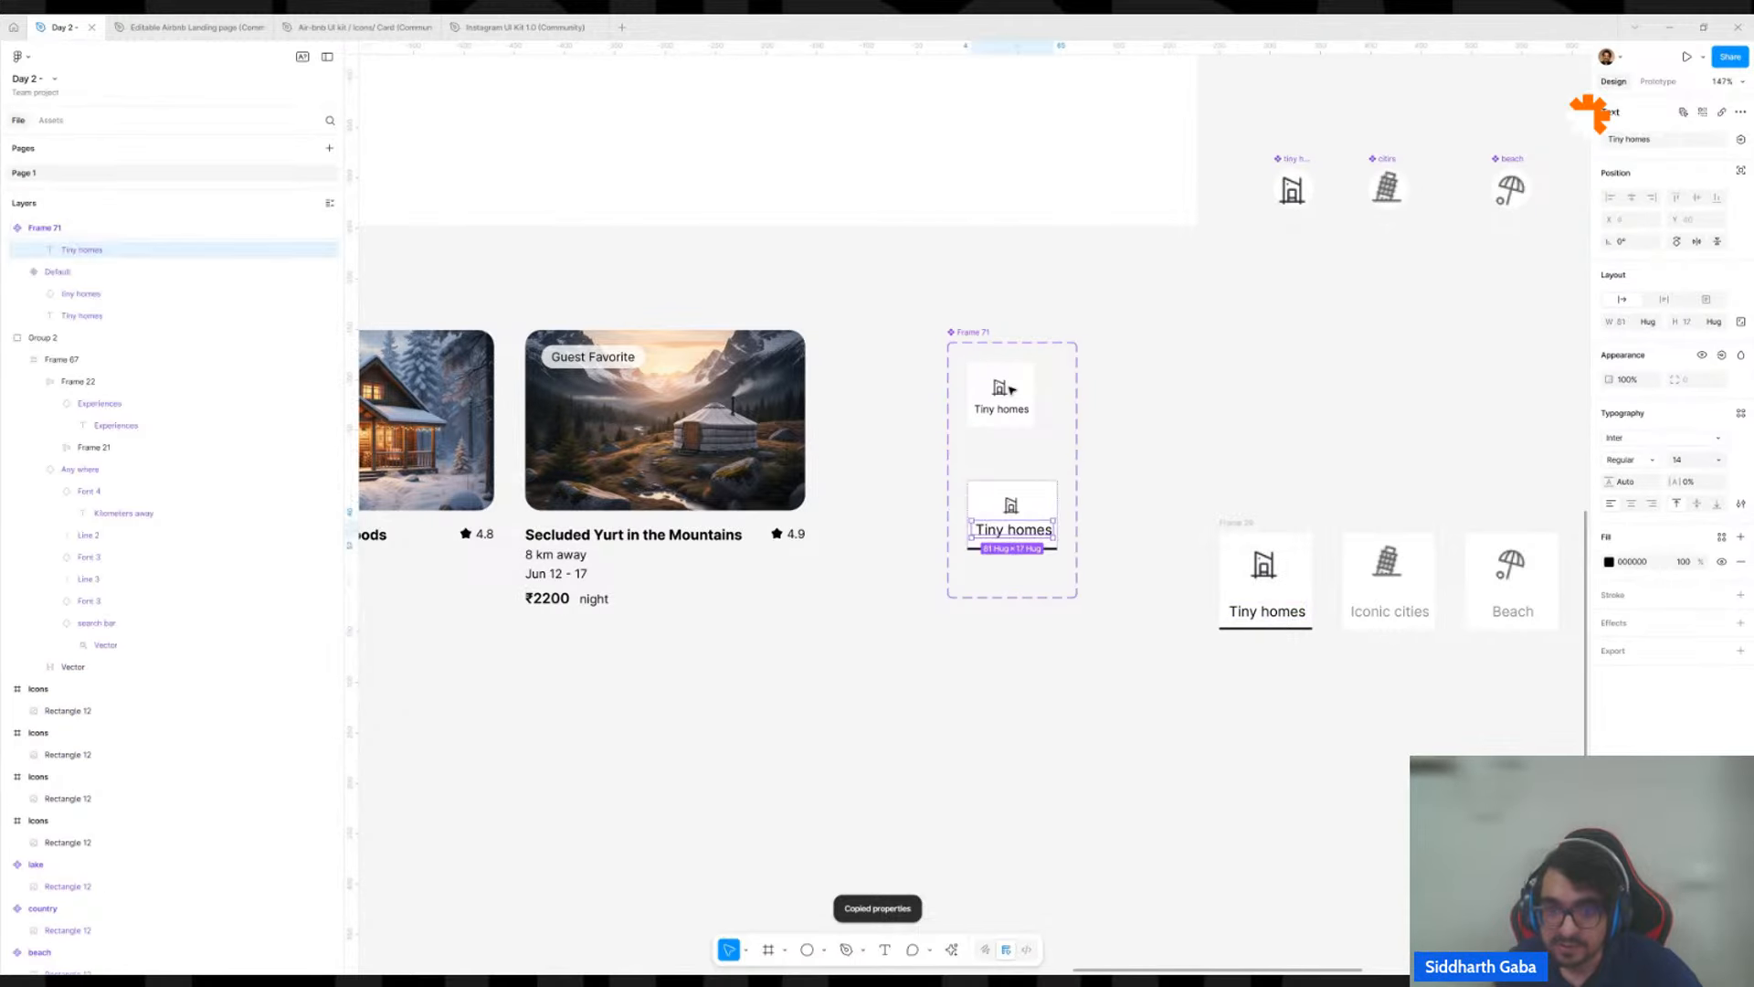
left_click(1007, 409, "ctrl")
key("ctrl+alt+v")
left_click(1002, 501, "ctrl")
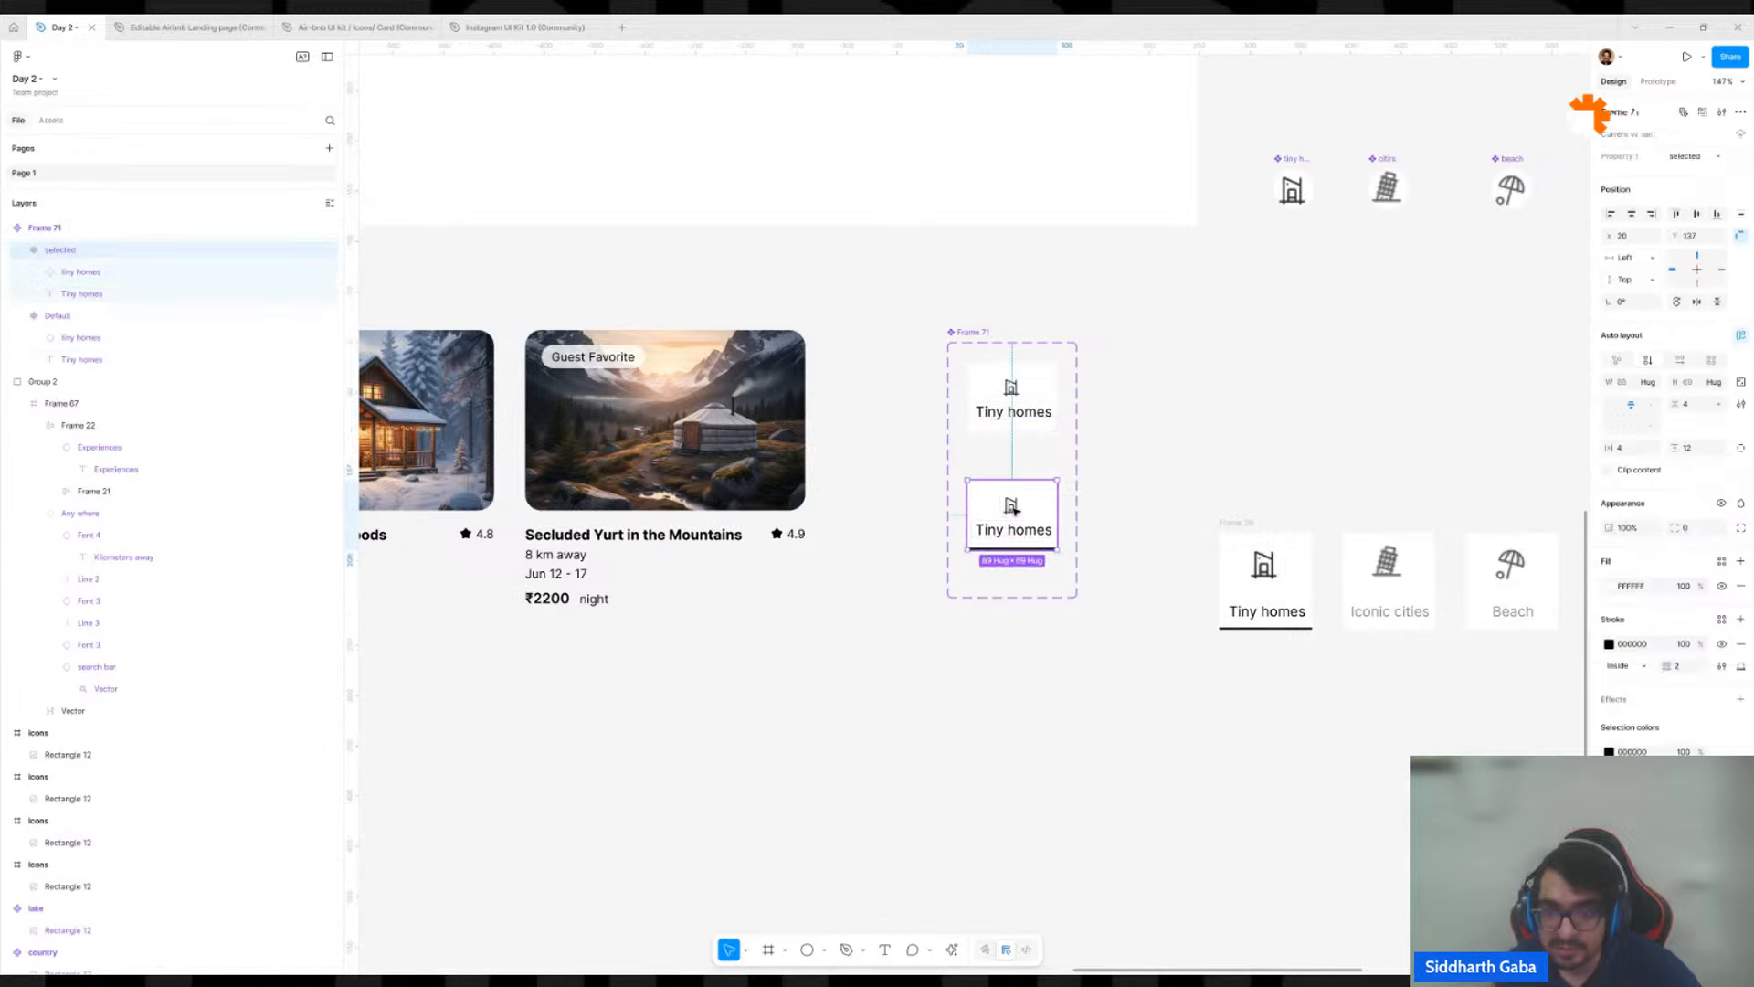
Set the icon size in both Tiny homes card variants of Frame 71 to 40 × 40.
left_click(1013, 387, "ctrl+shift")
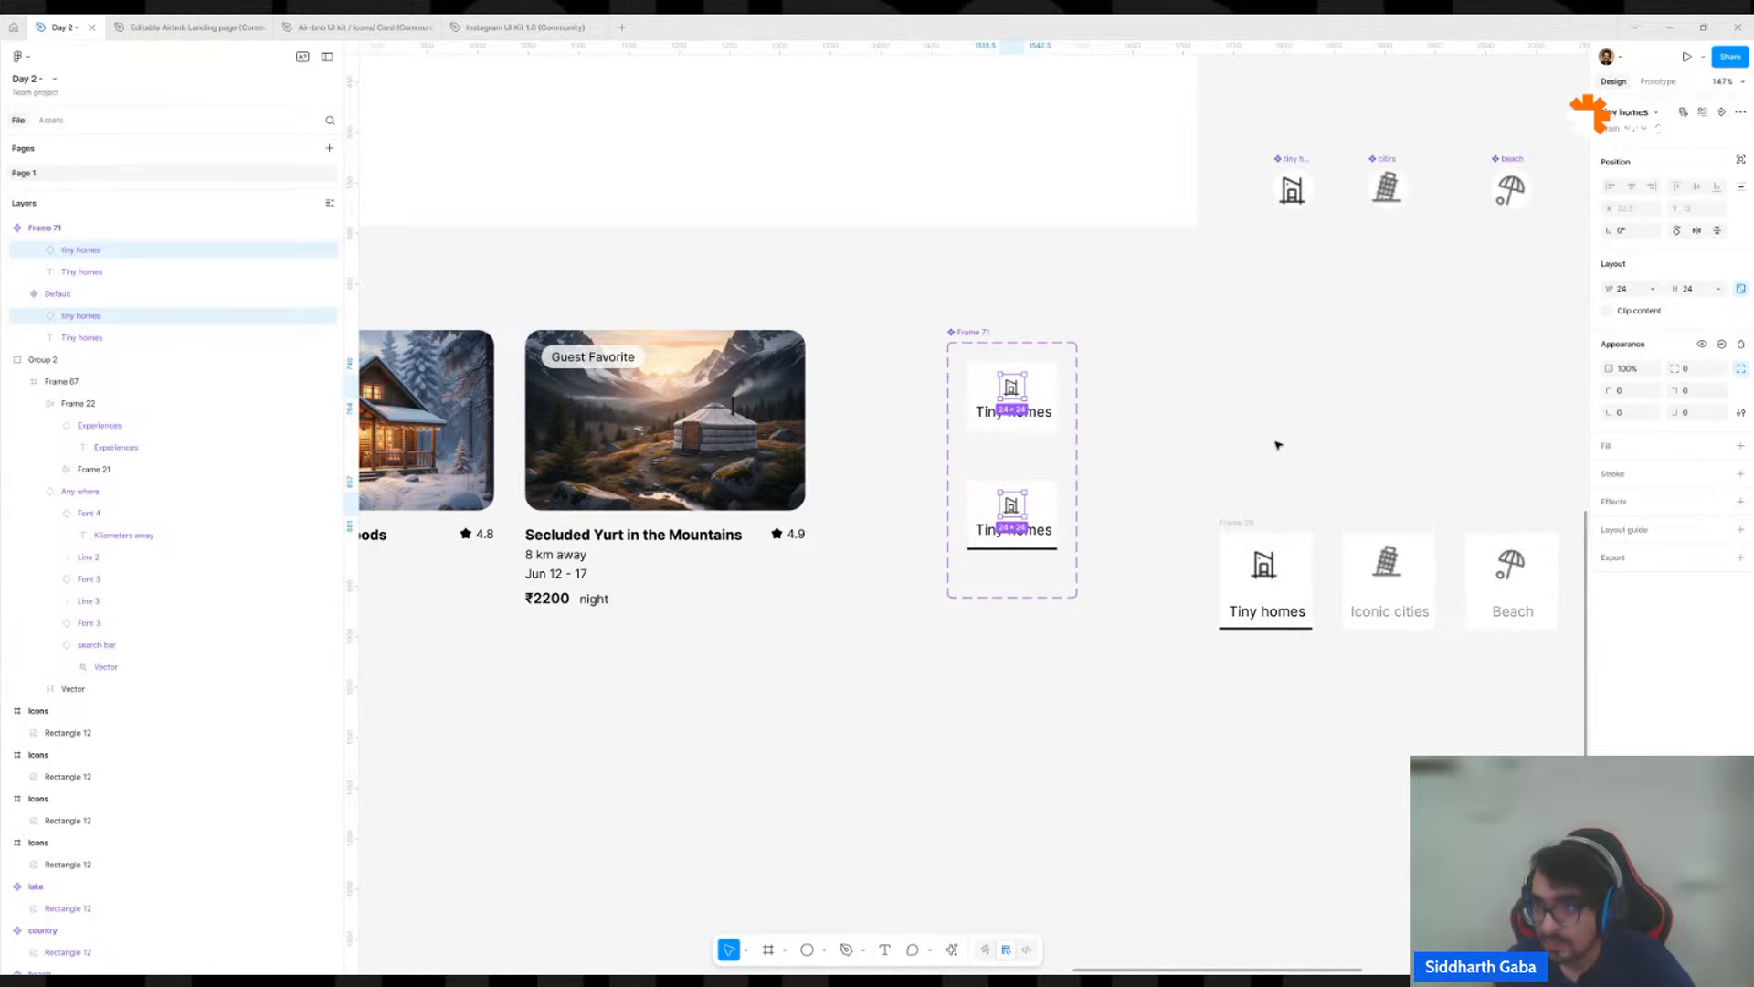
left_click(1692, 290)
type("40")
key("Return")
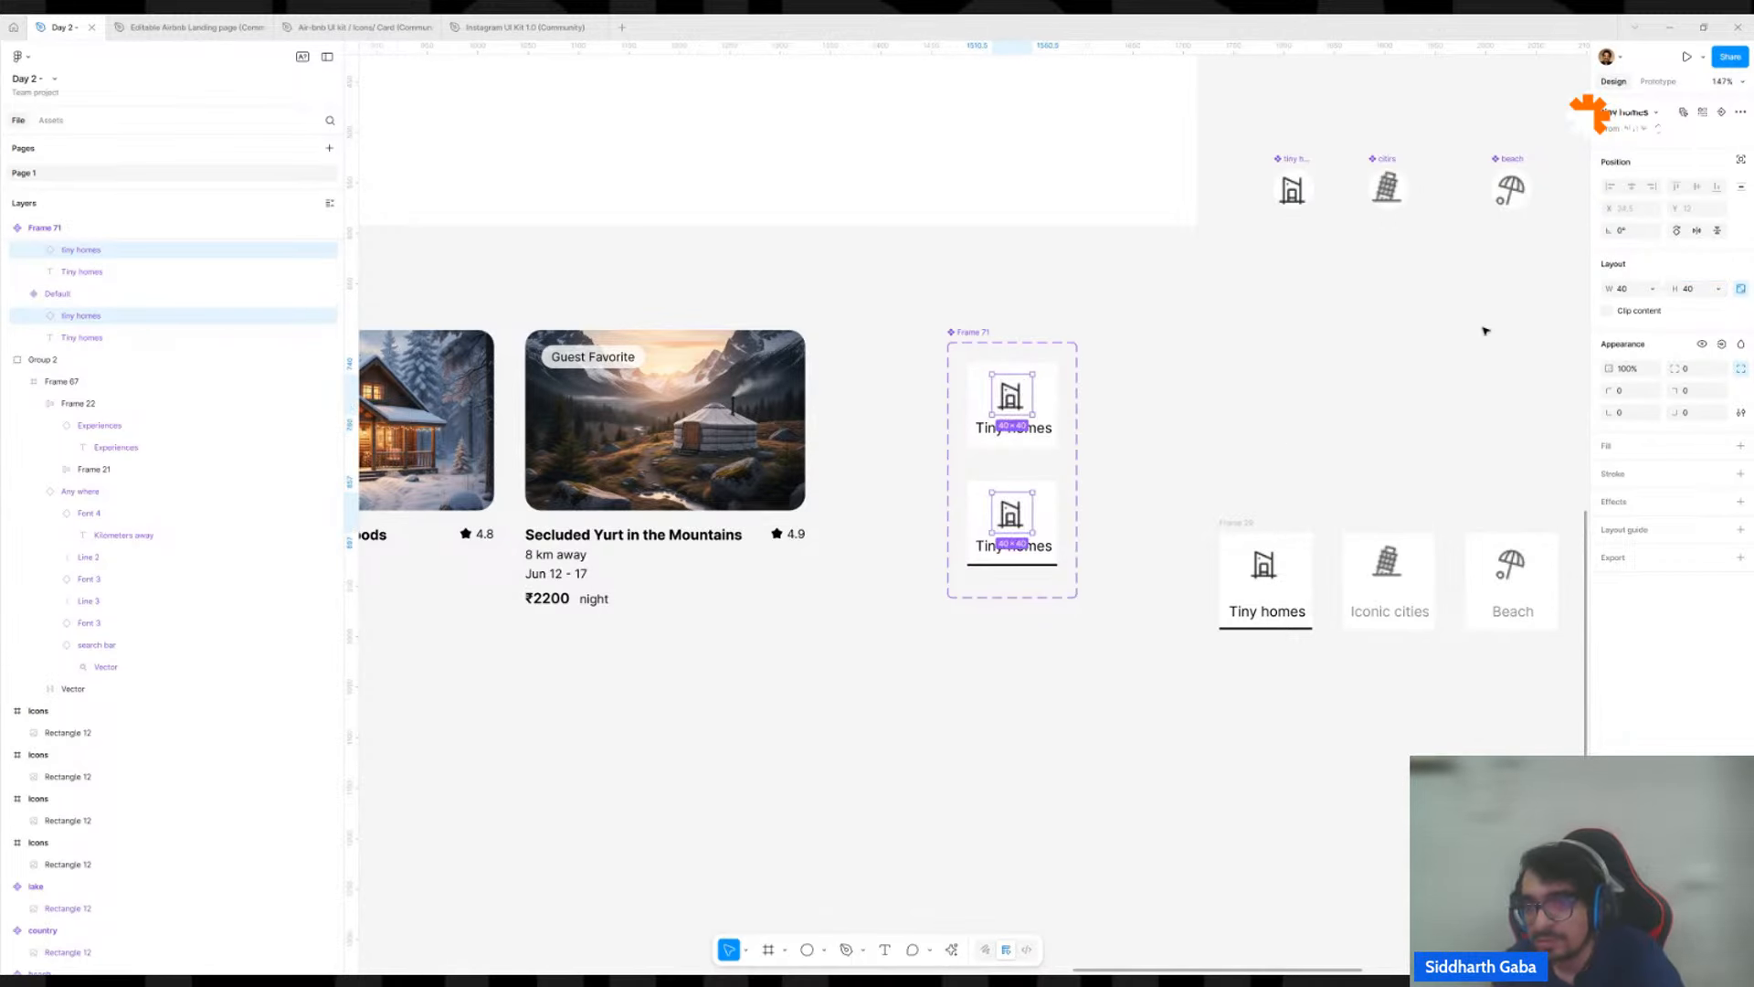
Set the auto layout gap between icon and label to 8 in both Frame 71 card variants.
left_click(1047, 523)
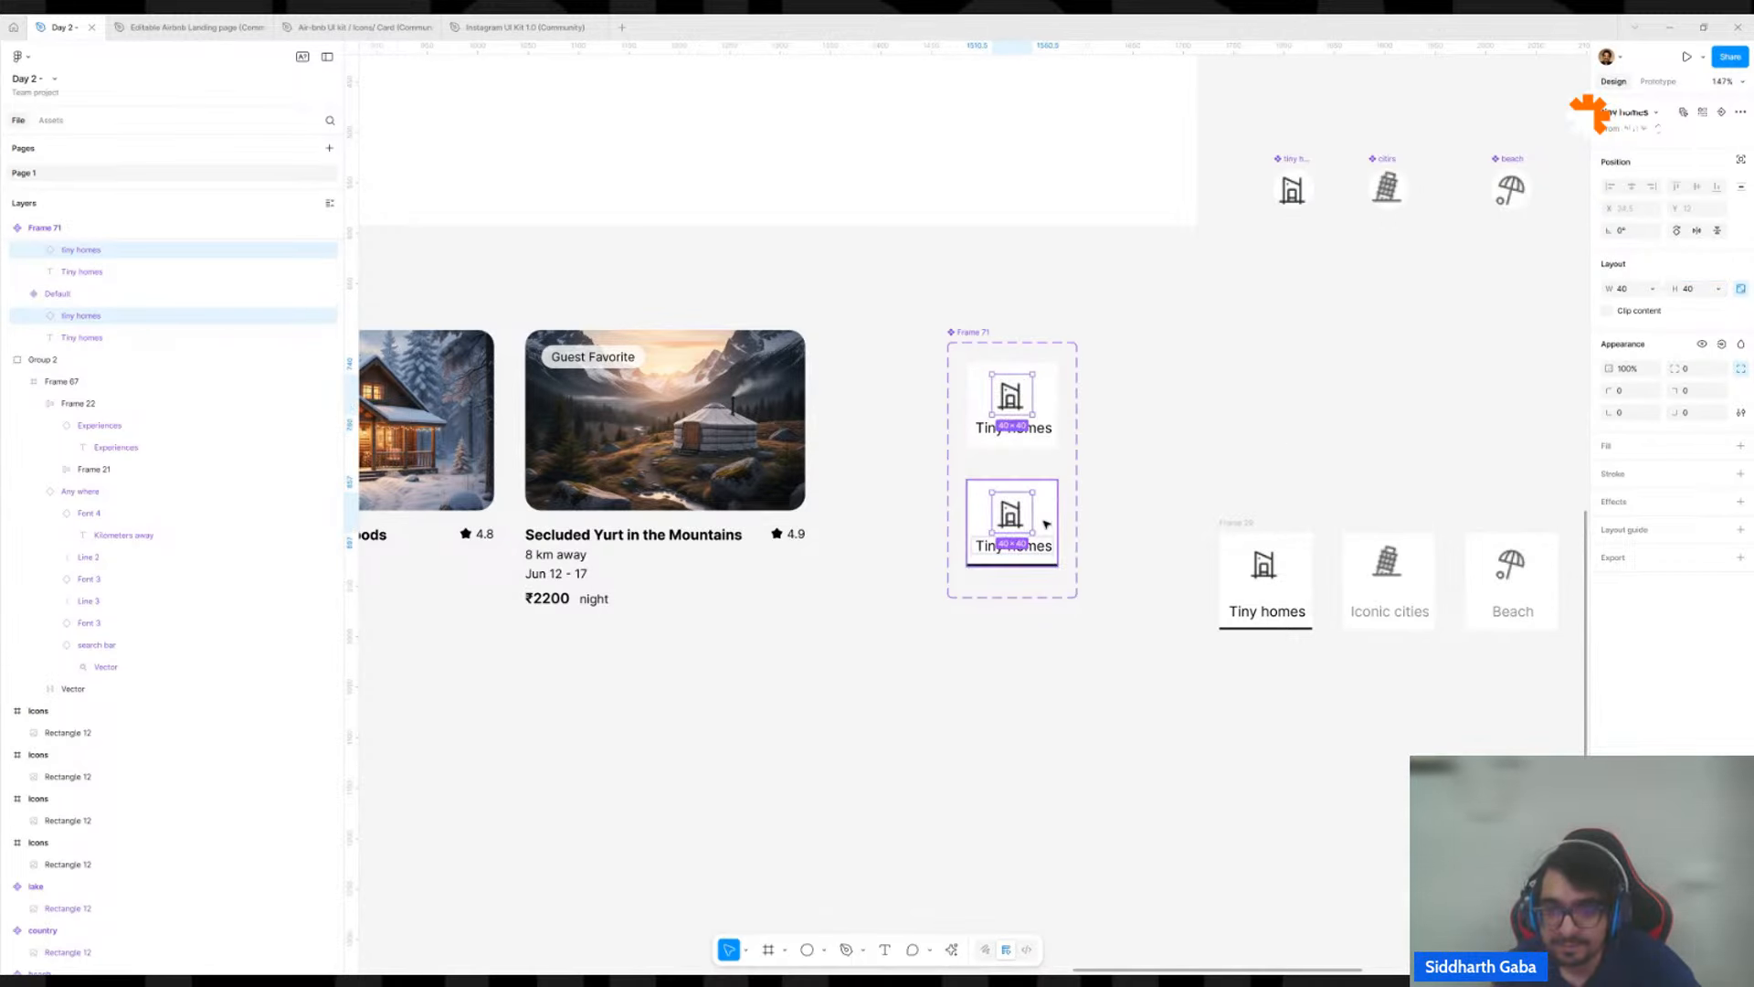
left_click(1051, 393, "shift")
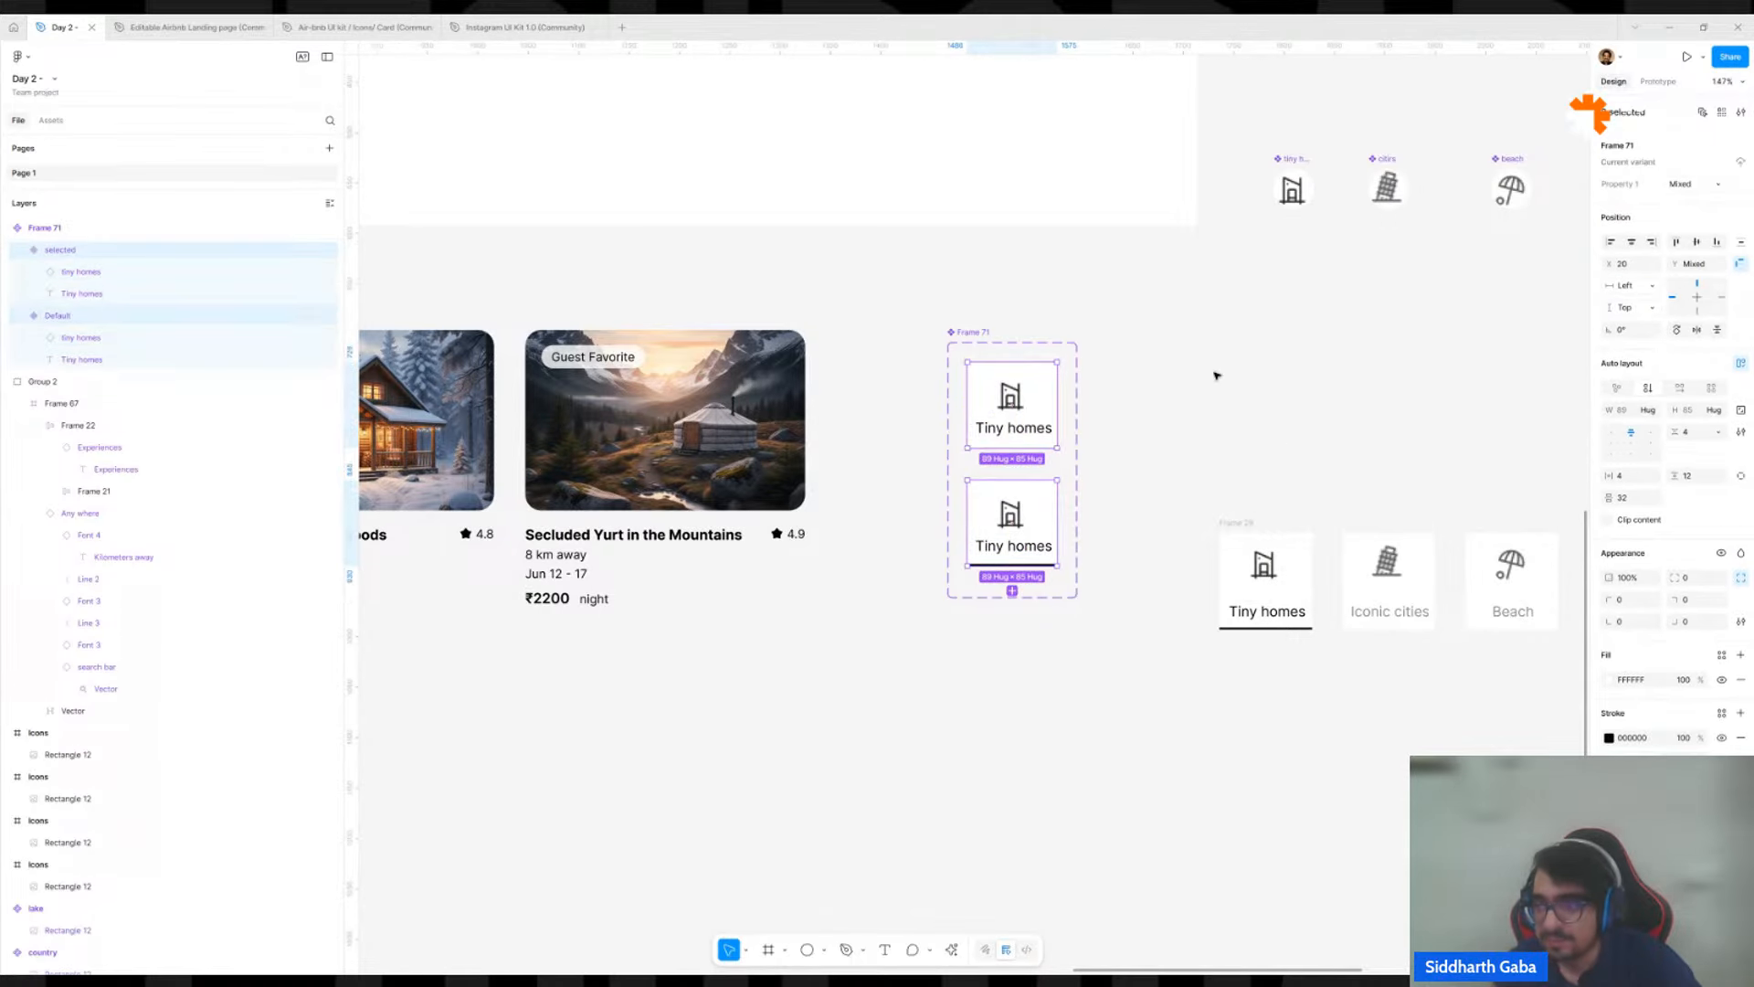
left_click(1707, 433)
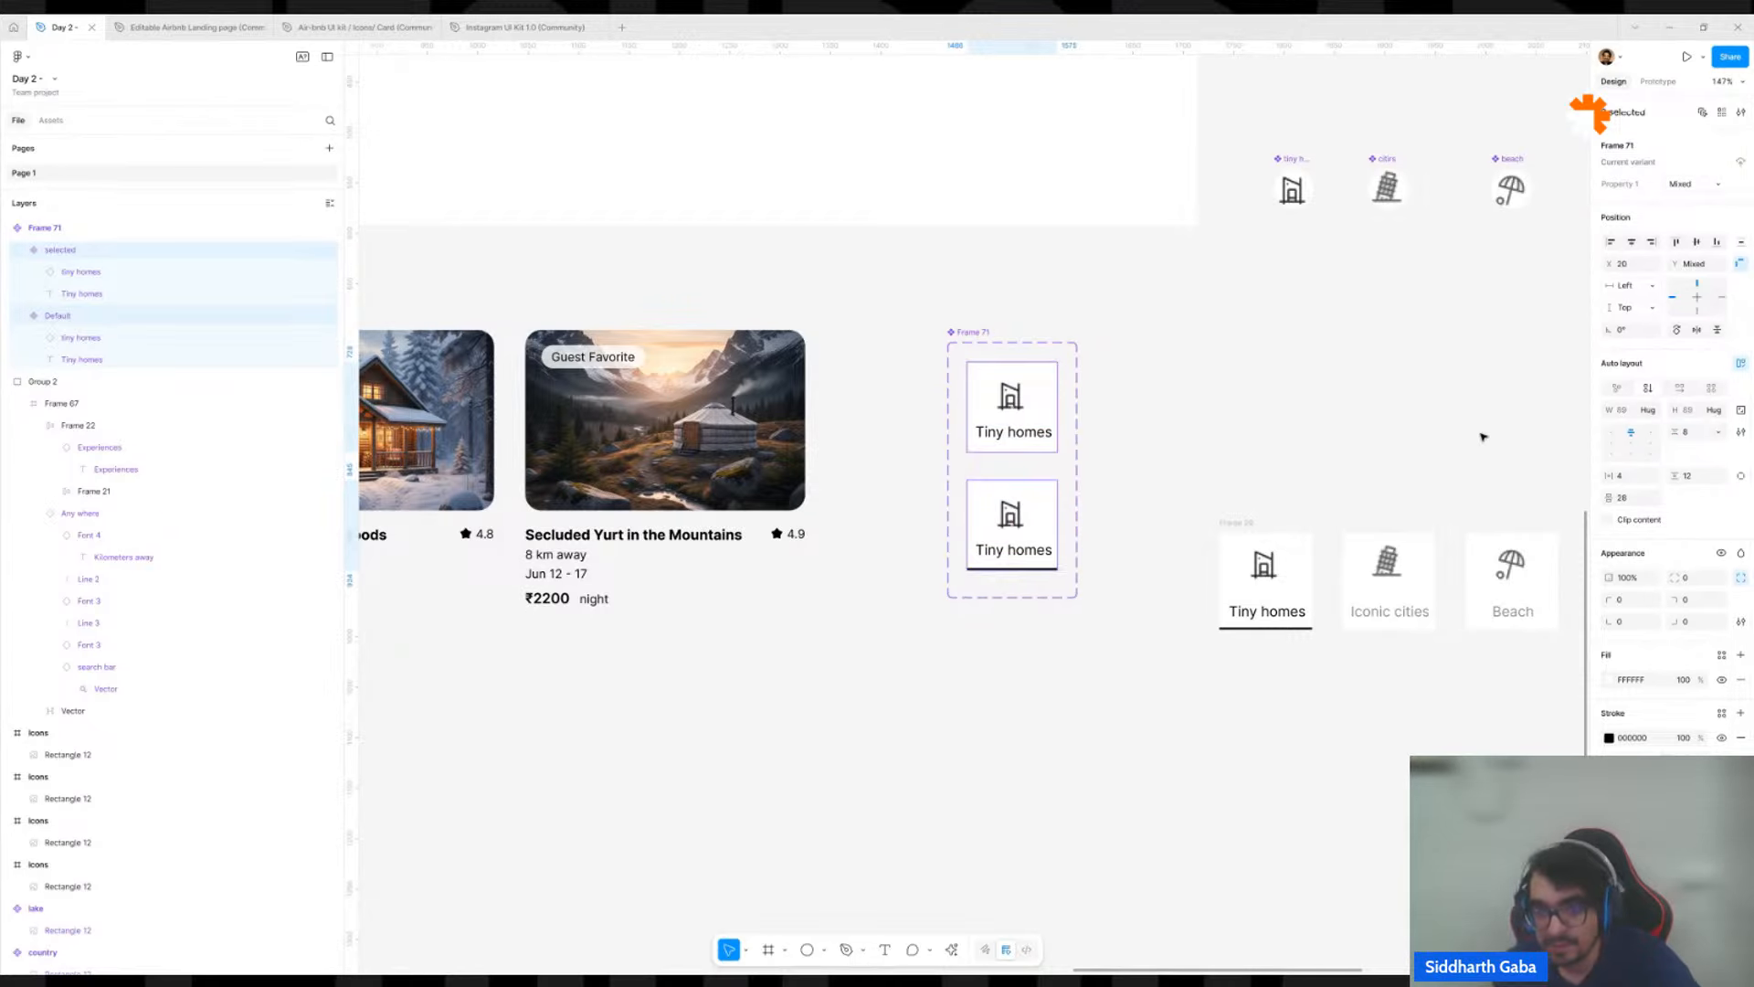
left_click(1296, 435)
Check the category row on the desktop page for the updated icon size and spacing.
scroll(1295, 435, "down", 5)
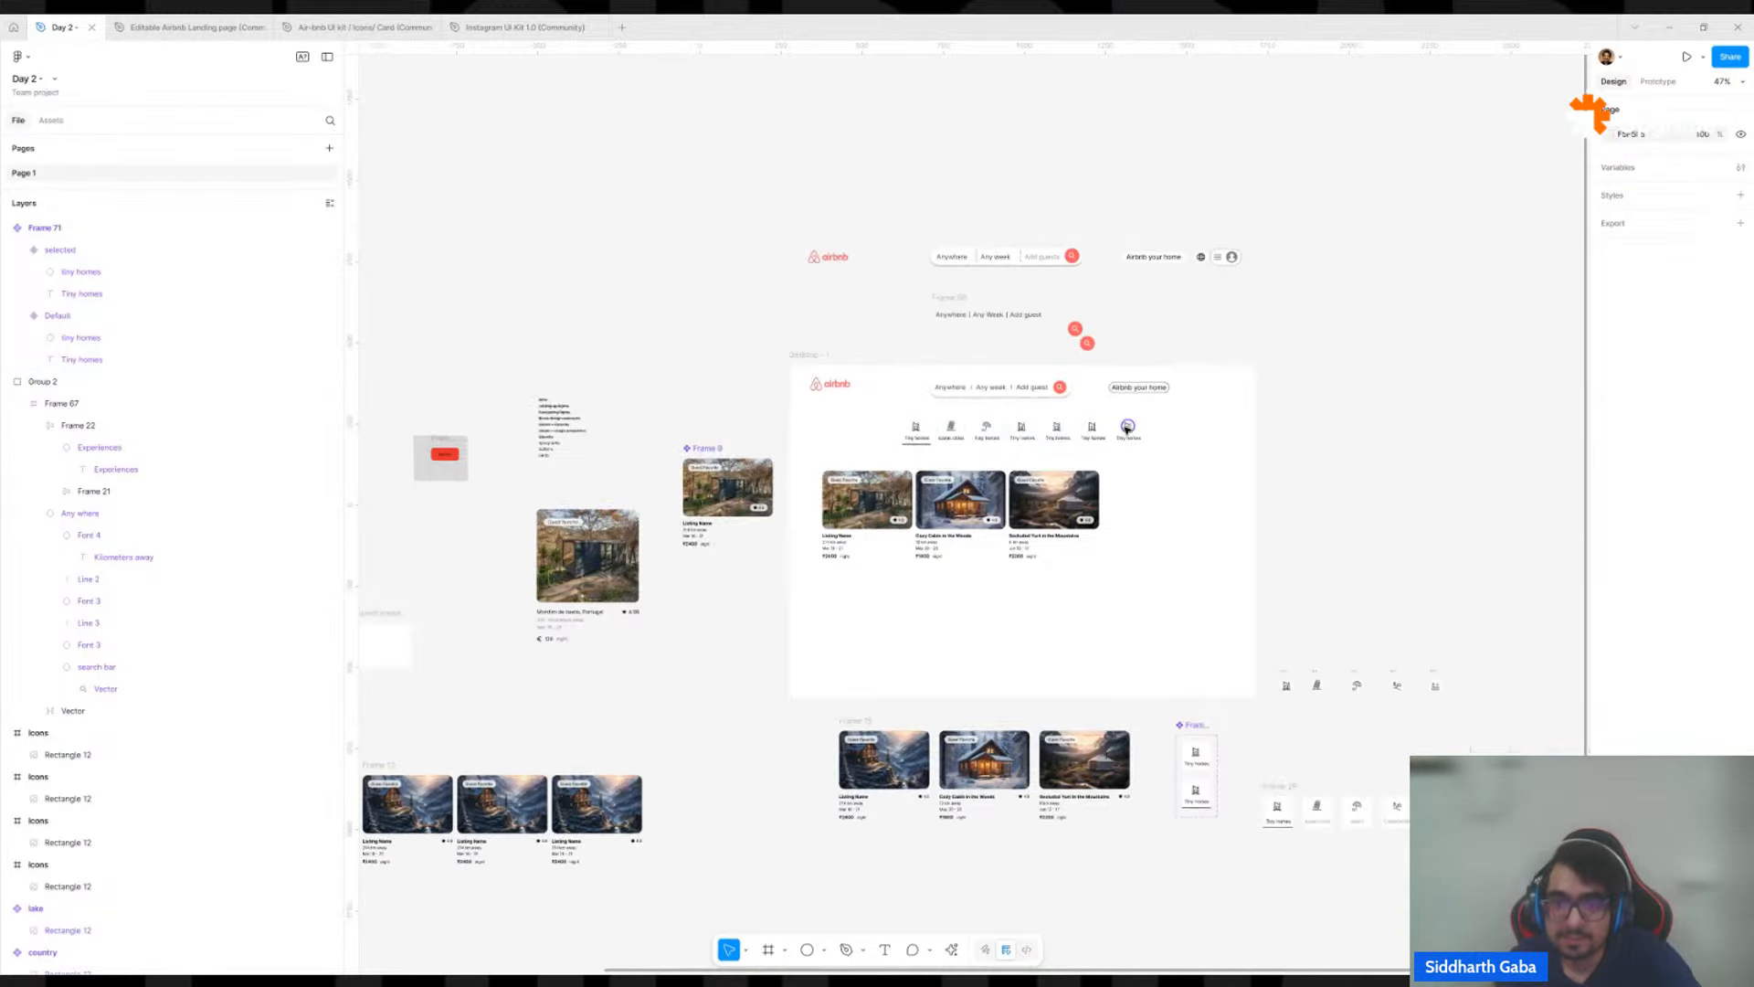
scroll(1092, 416, "up", 5)
double_click(917, 432)
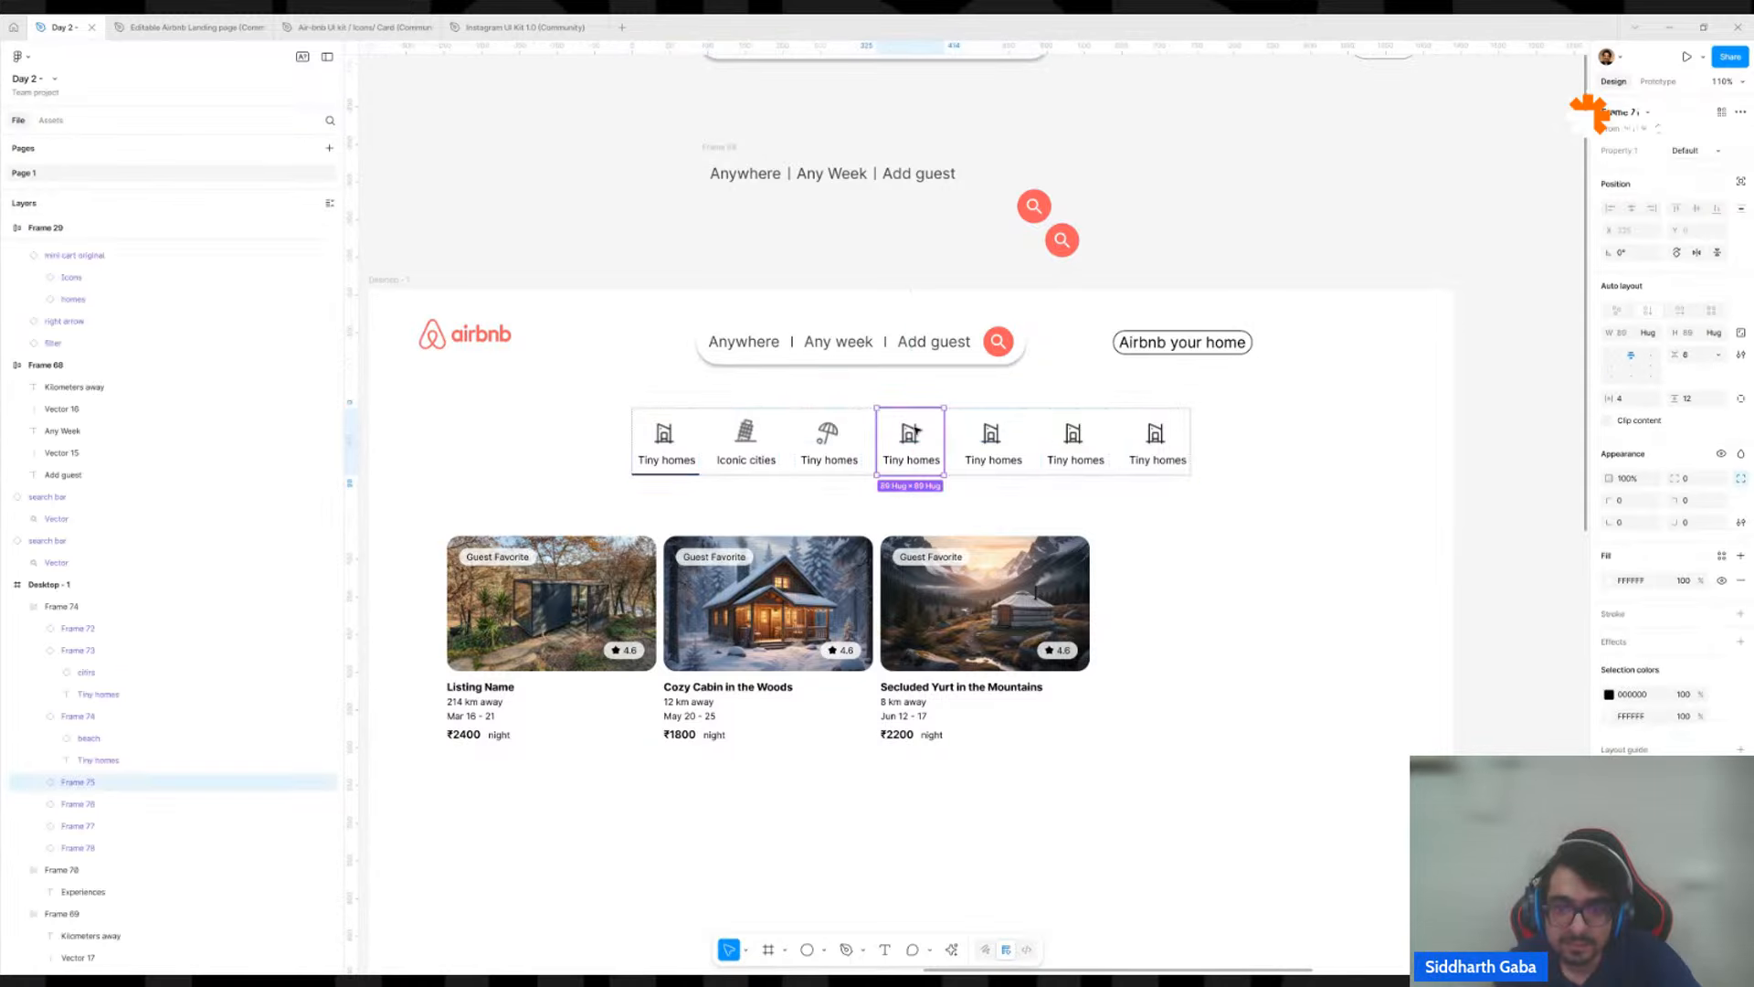
left_click(1066, 513)
scroll(1065, 513, "down", 3)
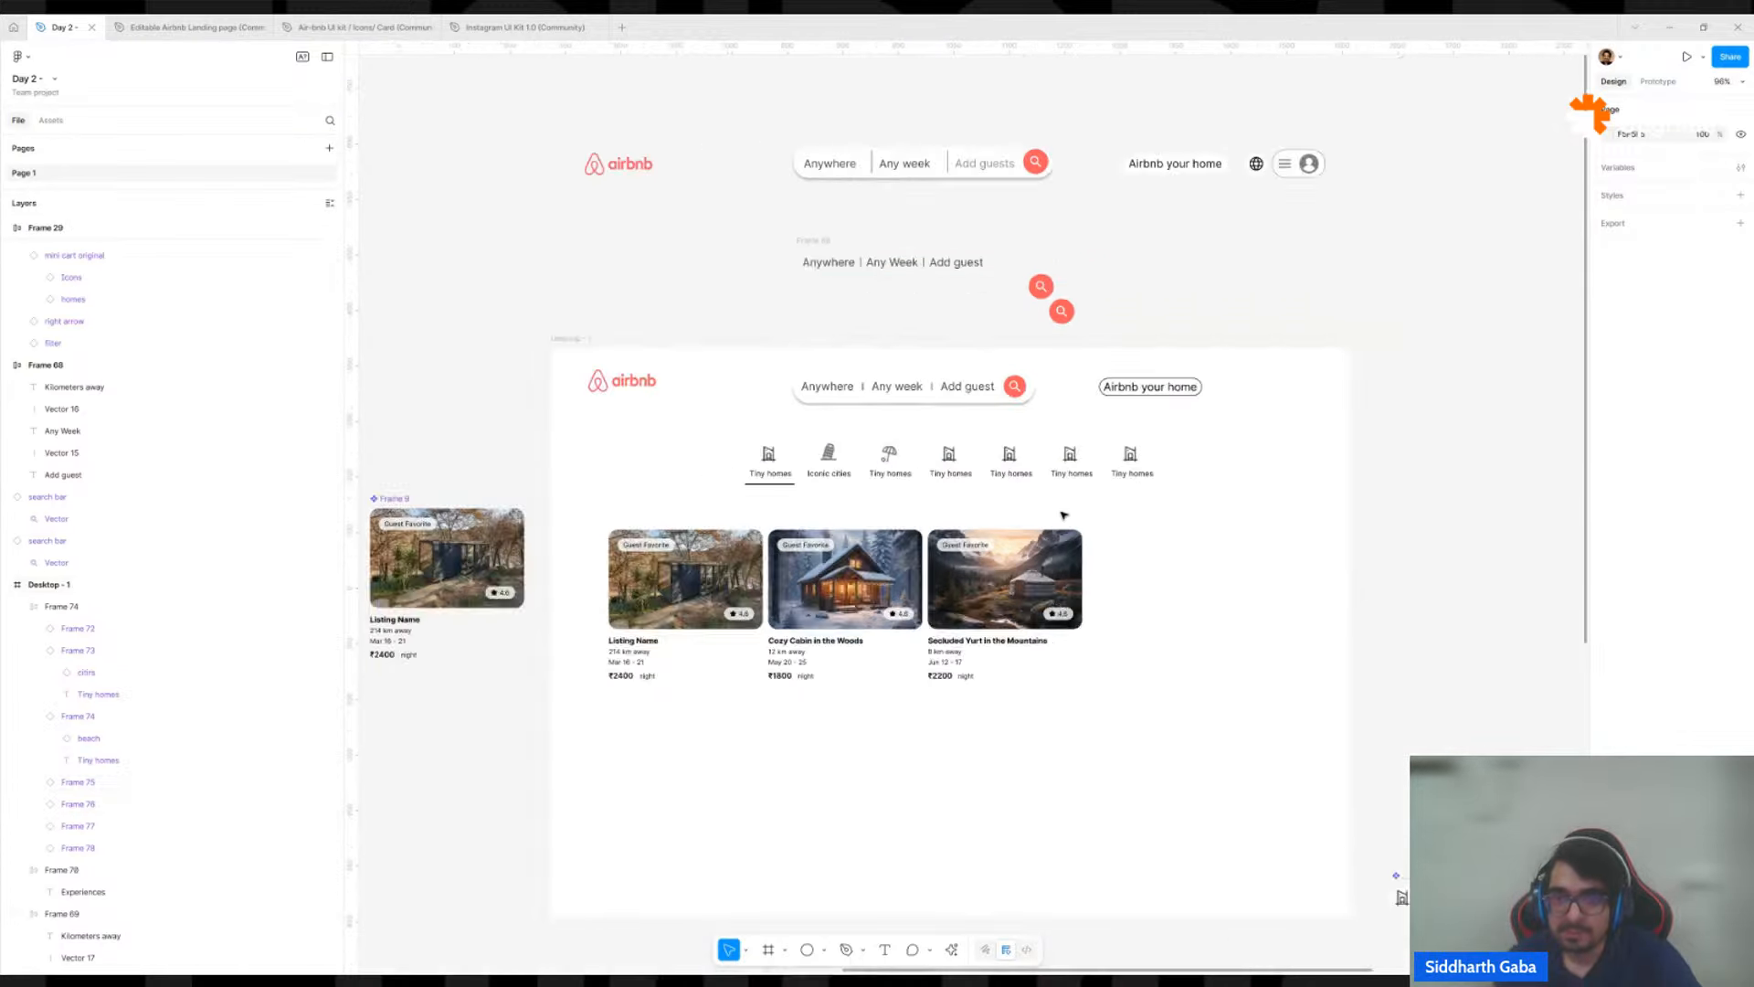
left_click(1062, 479)
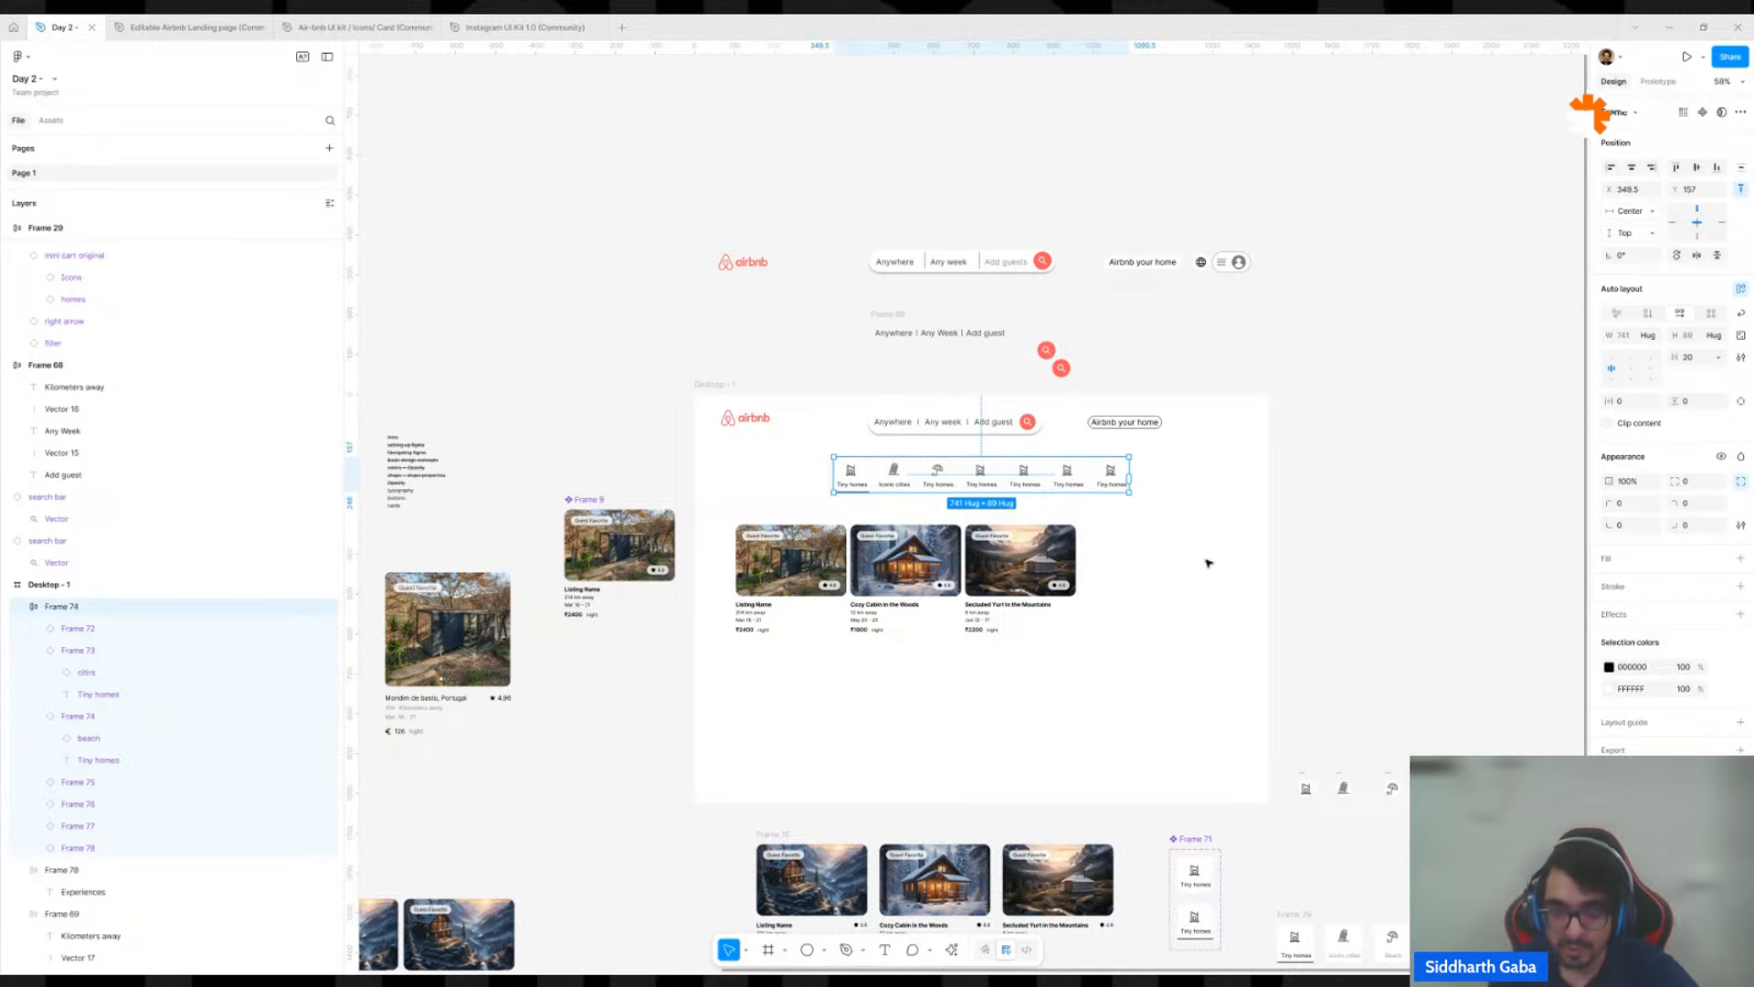
left_click_drag(1368, 692, 1245, 391)
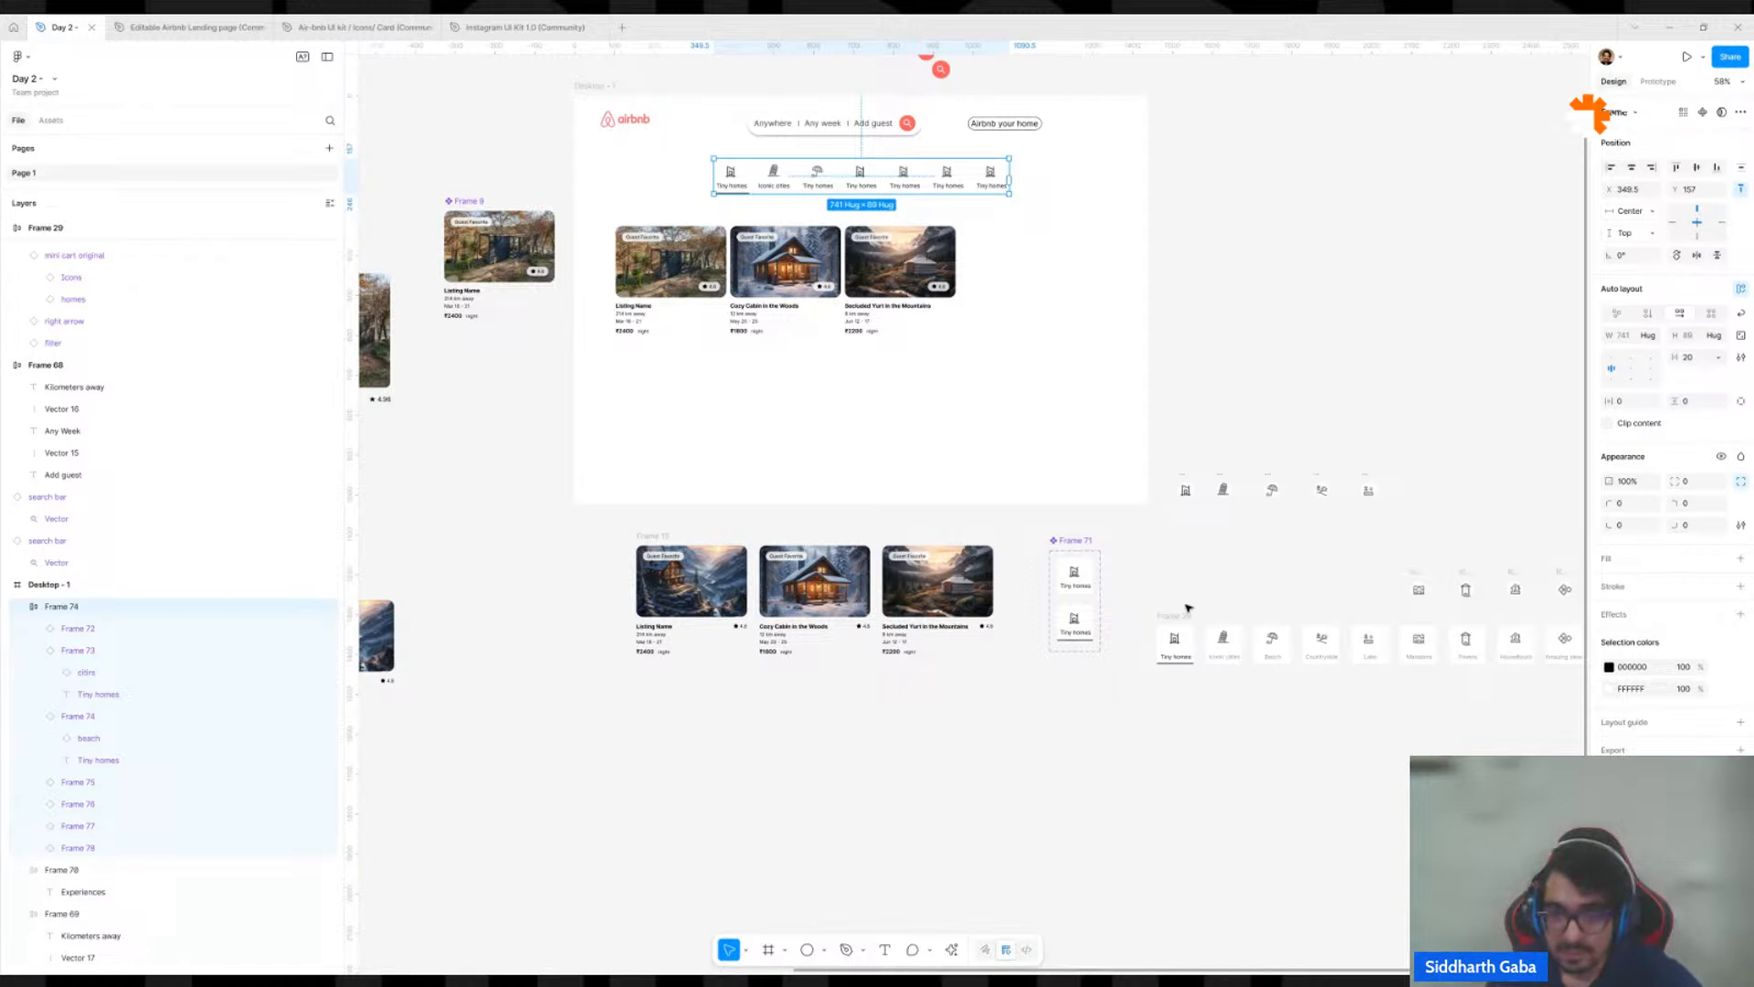
Place a copy of the underlined variant's Tiny homes label below Frame 71 and wrap it in an auto layout frame.
left_click(1081, 705)
scroll(1087, 699, "up", 5, "ctrl")
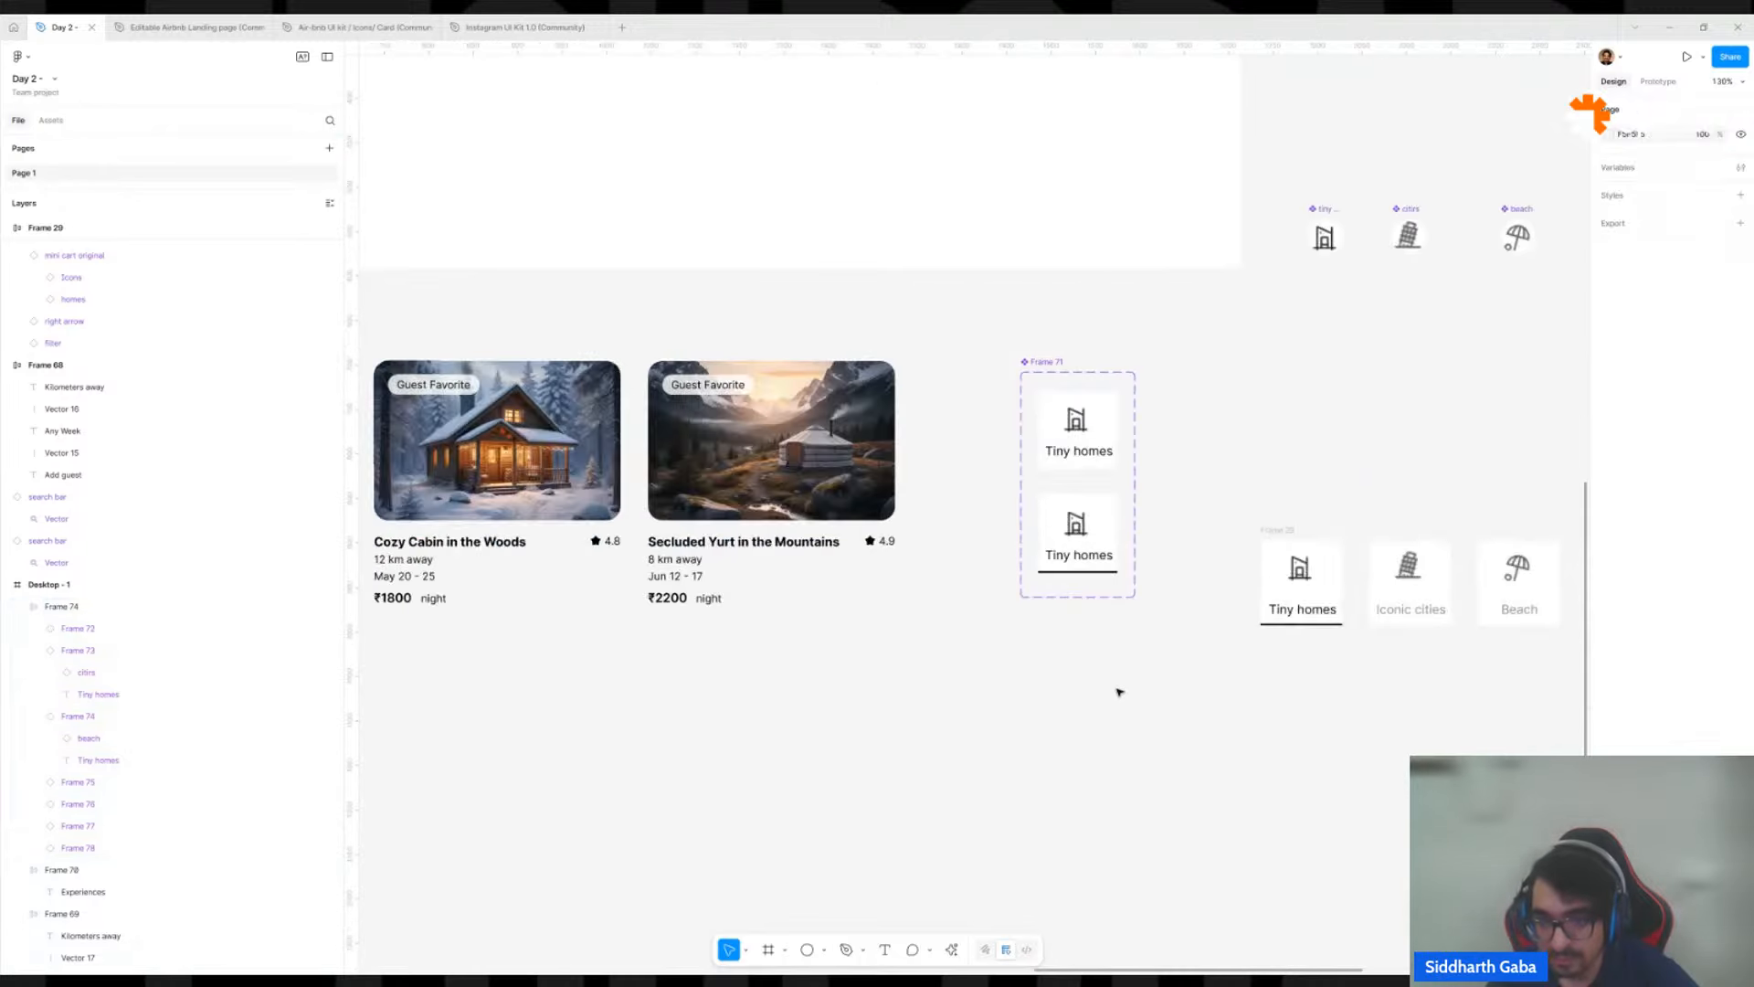
left_click(1093, 566)
left_click_drag(1087, 559, 1106, 720)
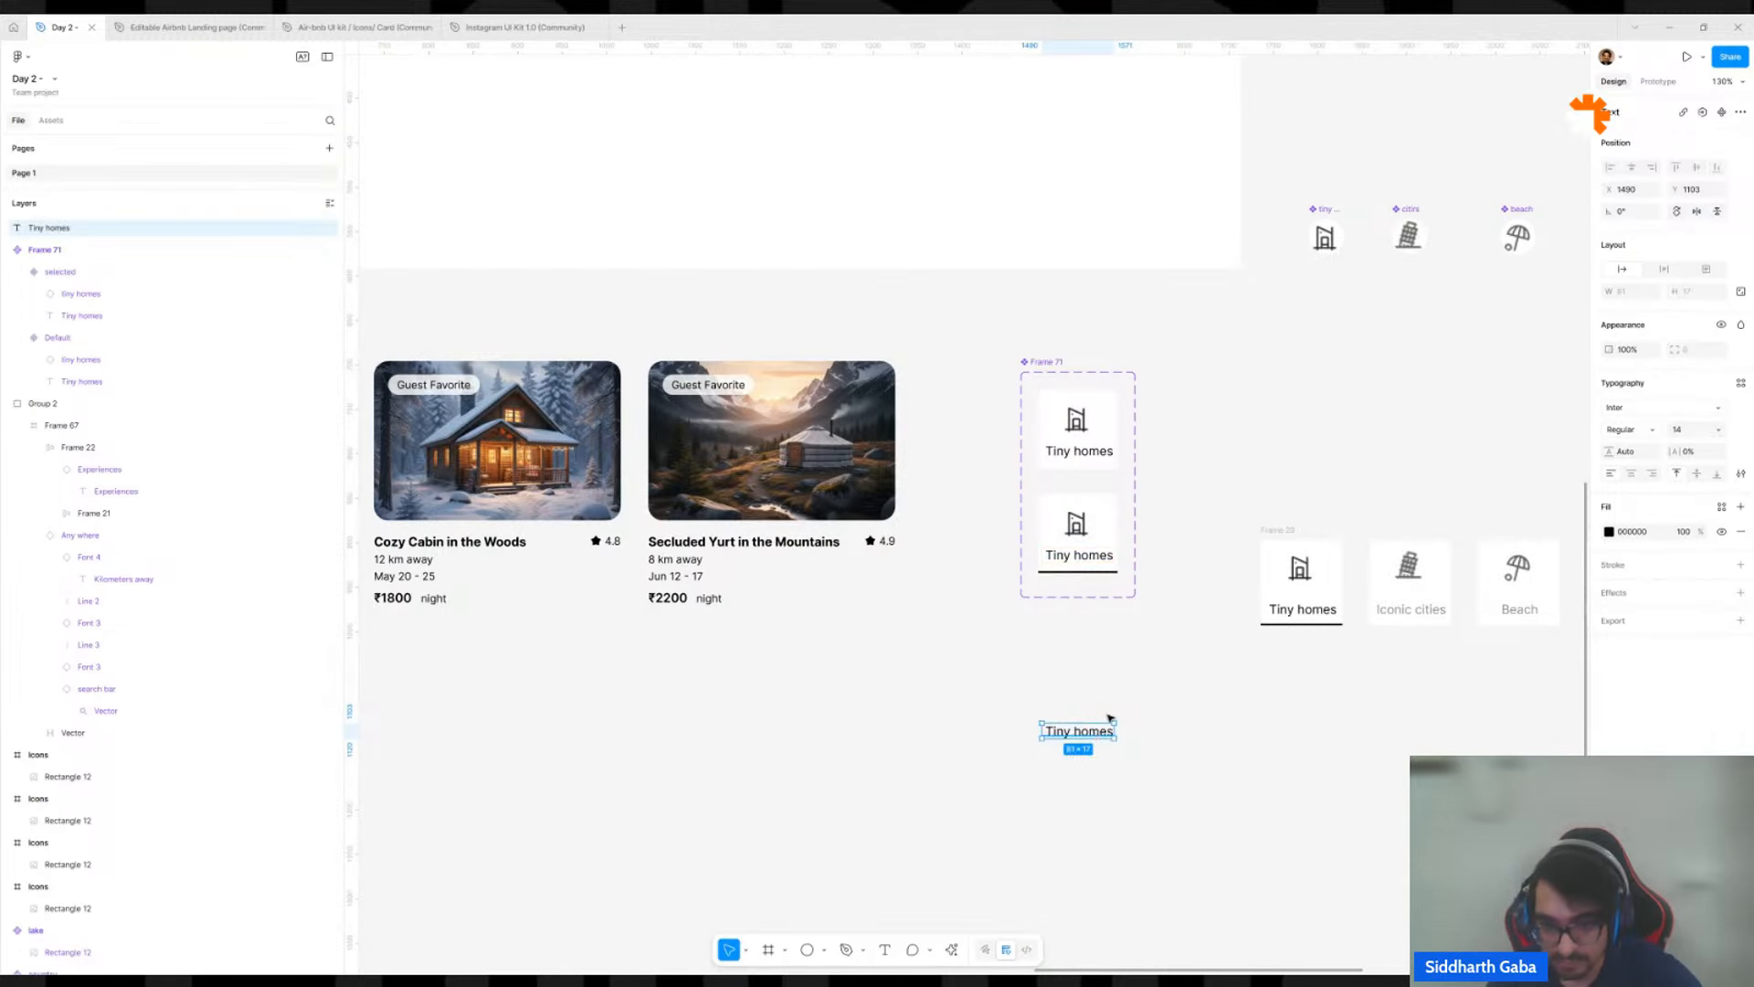
key("shift+a")
Fill the new Tiny homes label frame with the dark slate colour 4F5B72 sampled from the Cozy Cabin in the Woods card.
scroll(1113, 702, "down", 5)
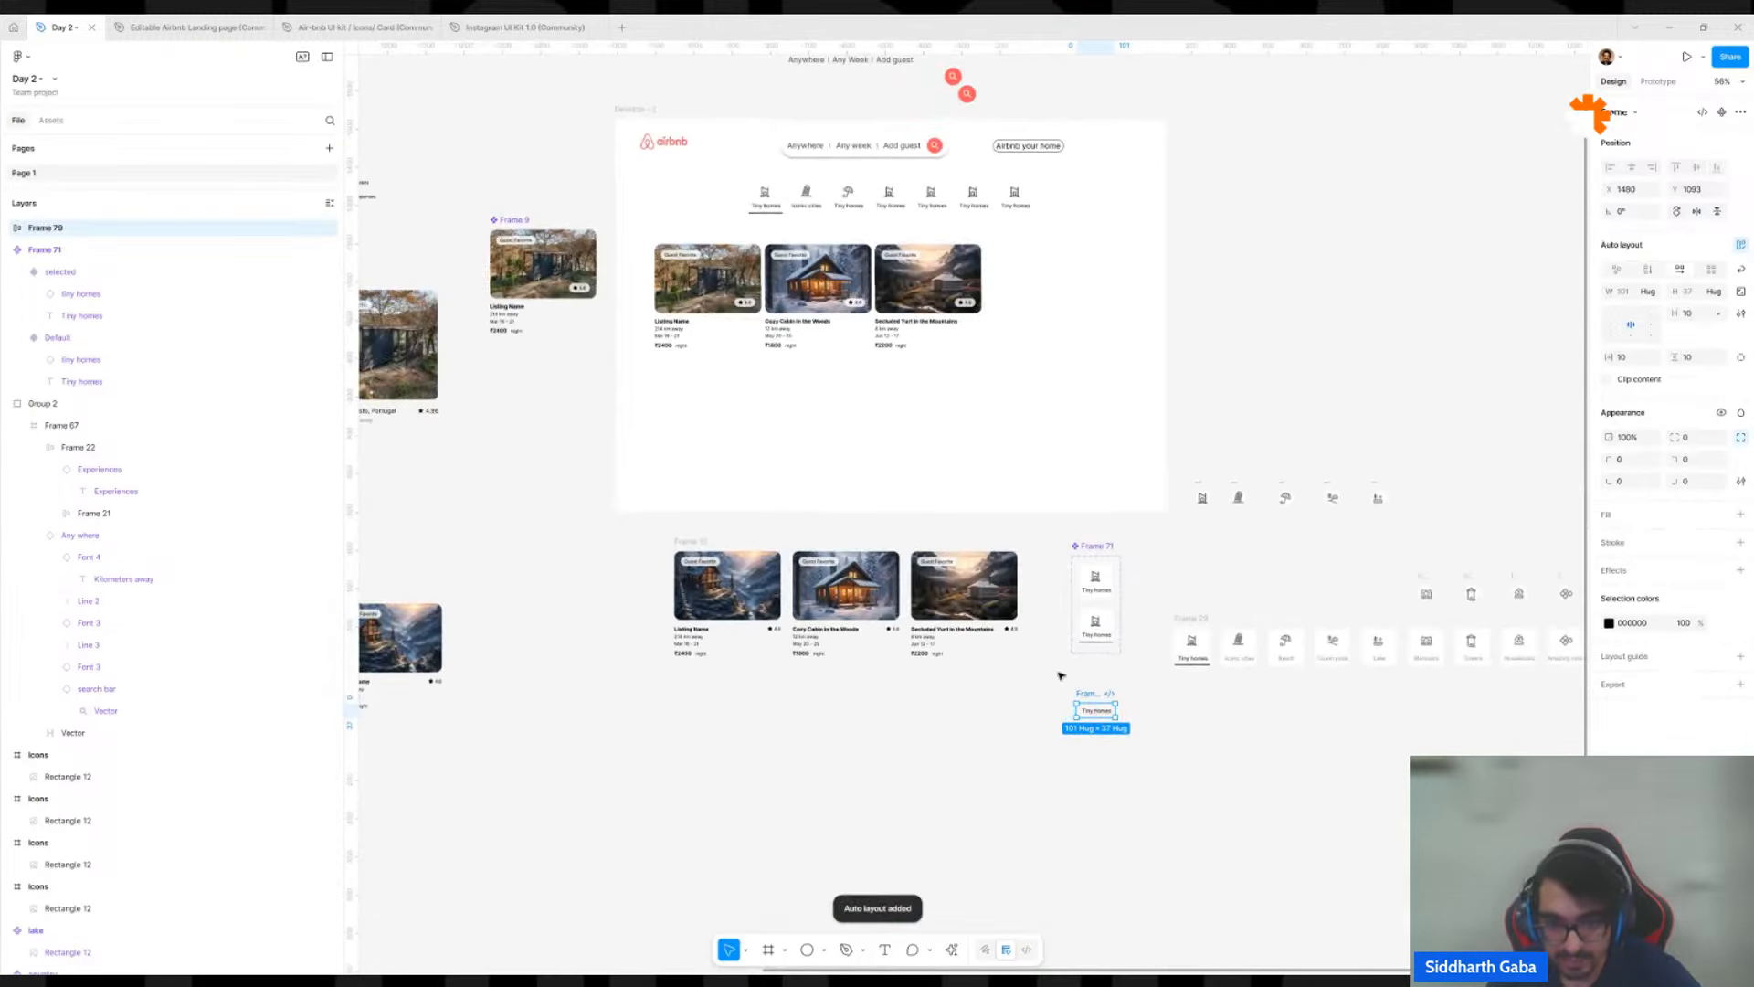
key("i")
left_click(873, 641)
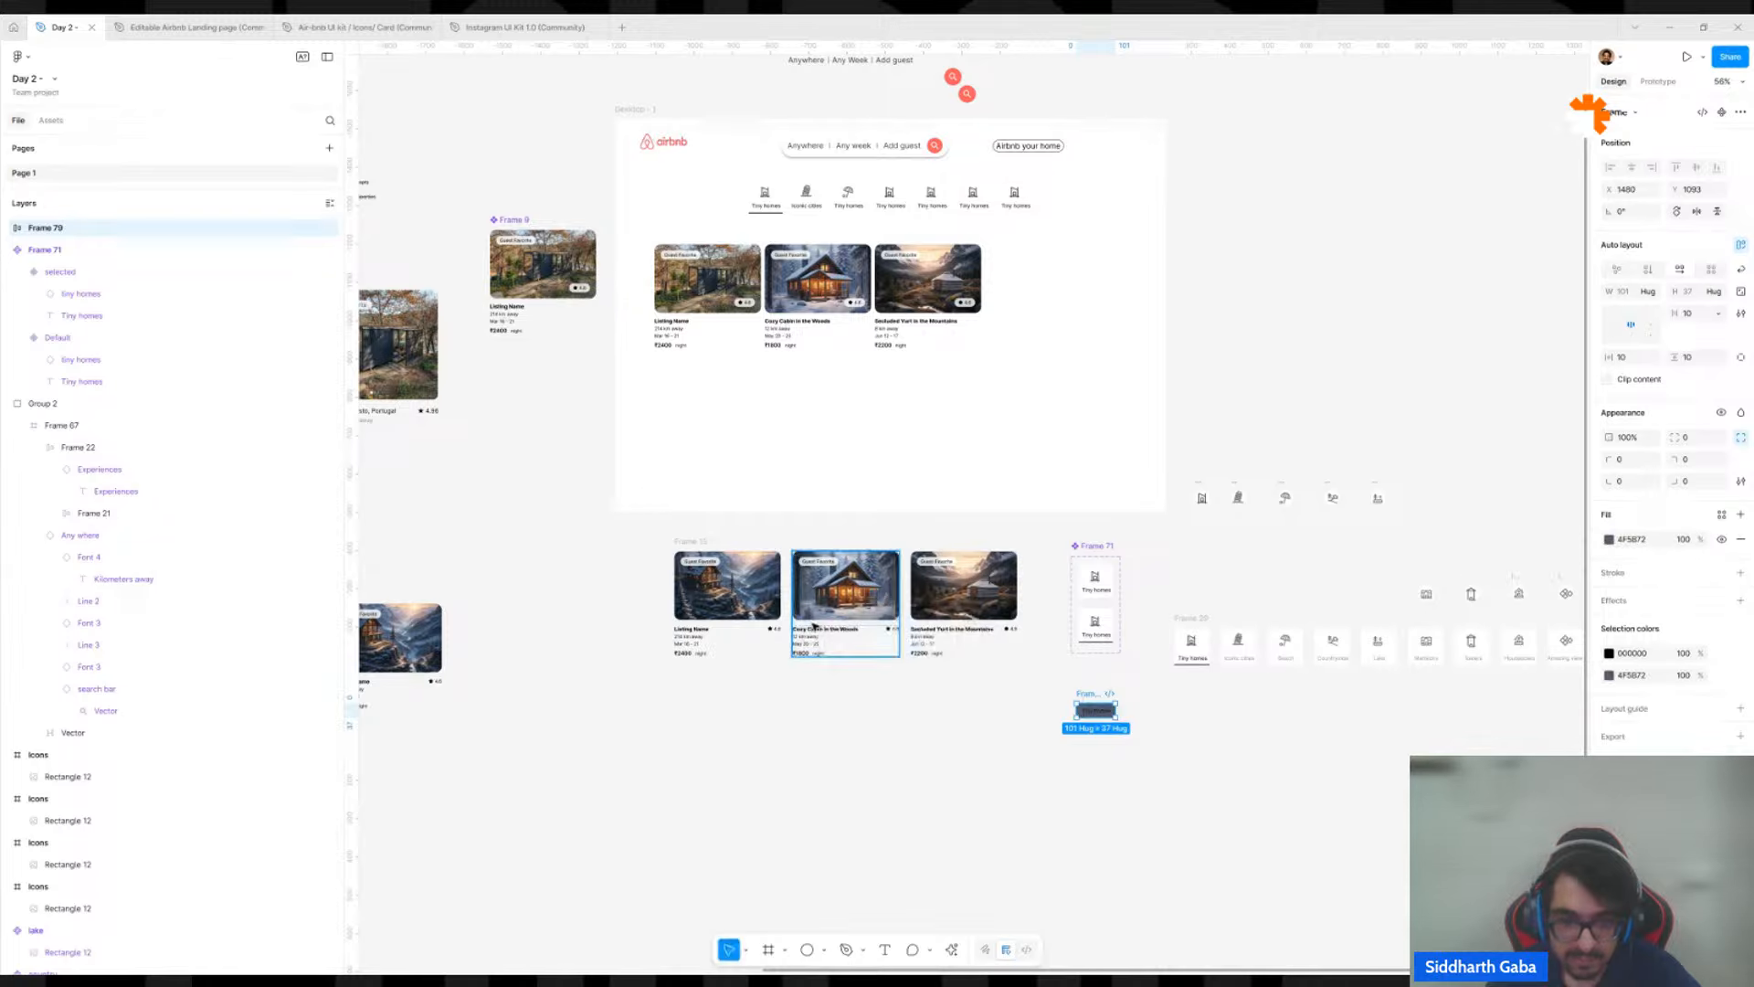
Duplicate the slate label frame directly below and fill the copy with cream FDECCD sampled from the Secluded Yurt photo.
scroll(1188, 730, "up", 5)
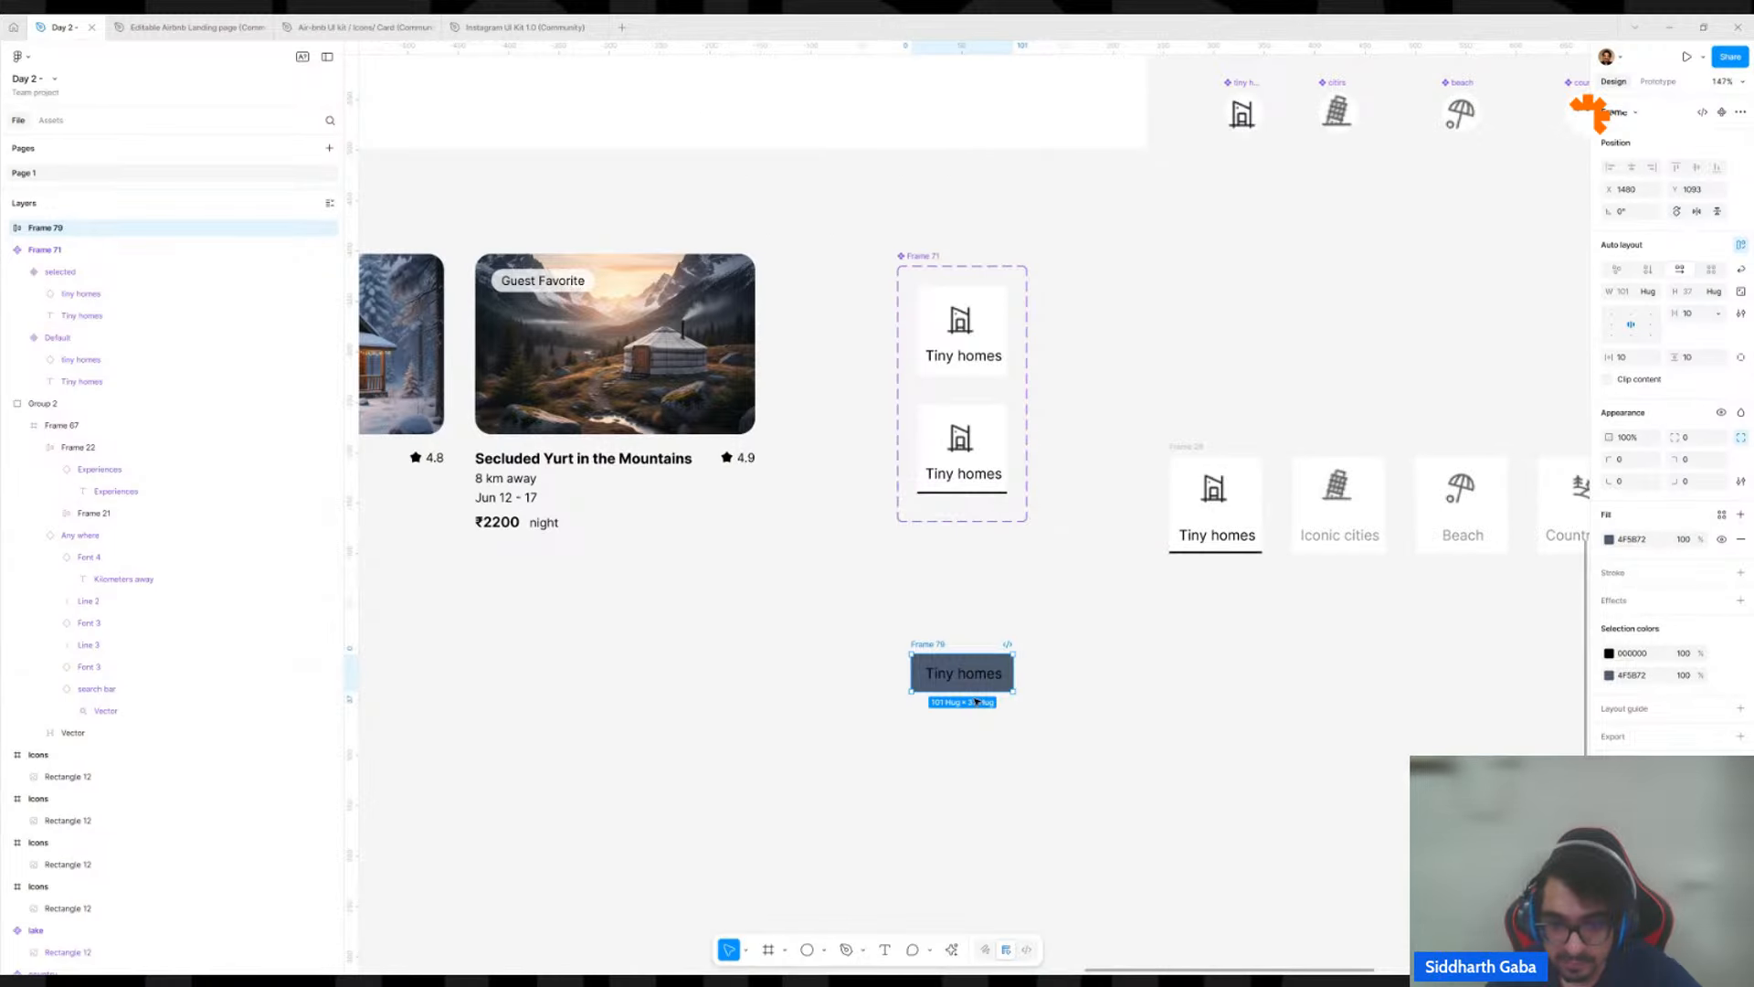
left_click_drag(978, 673, 978, 733)
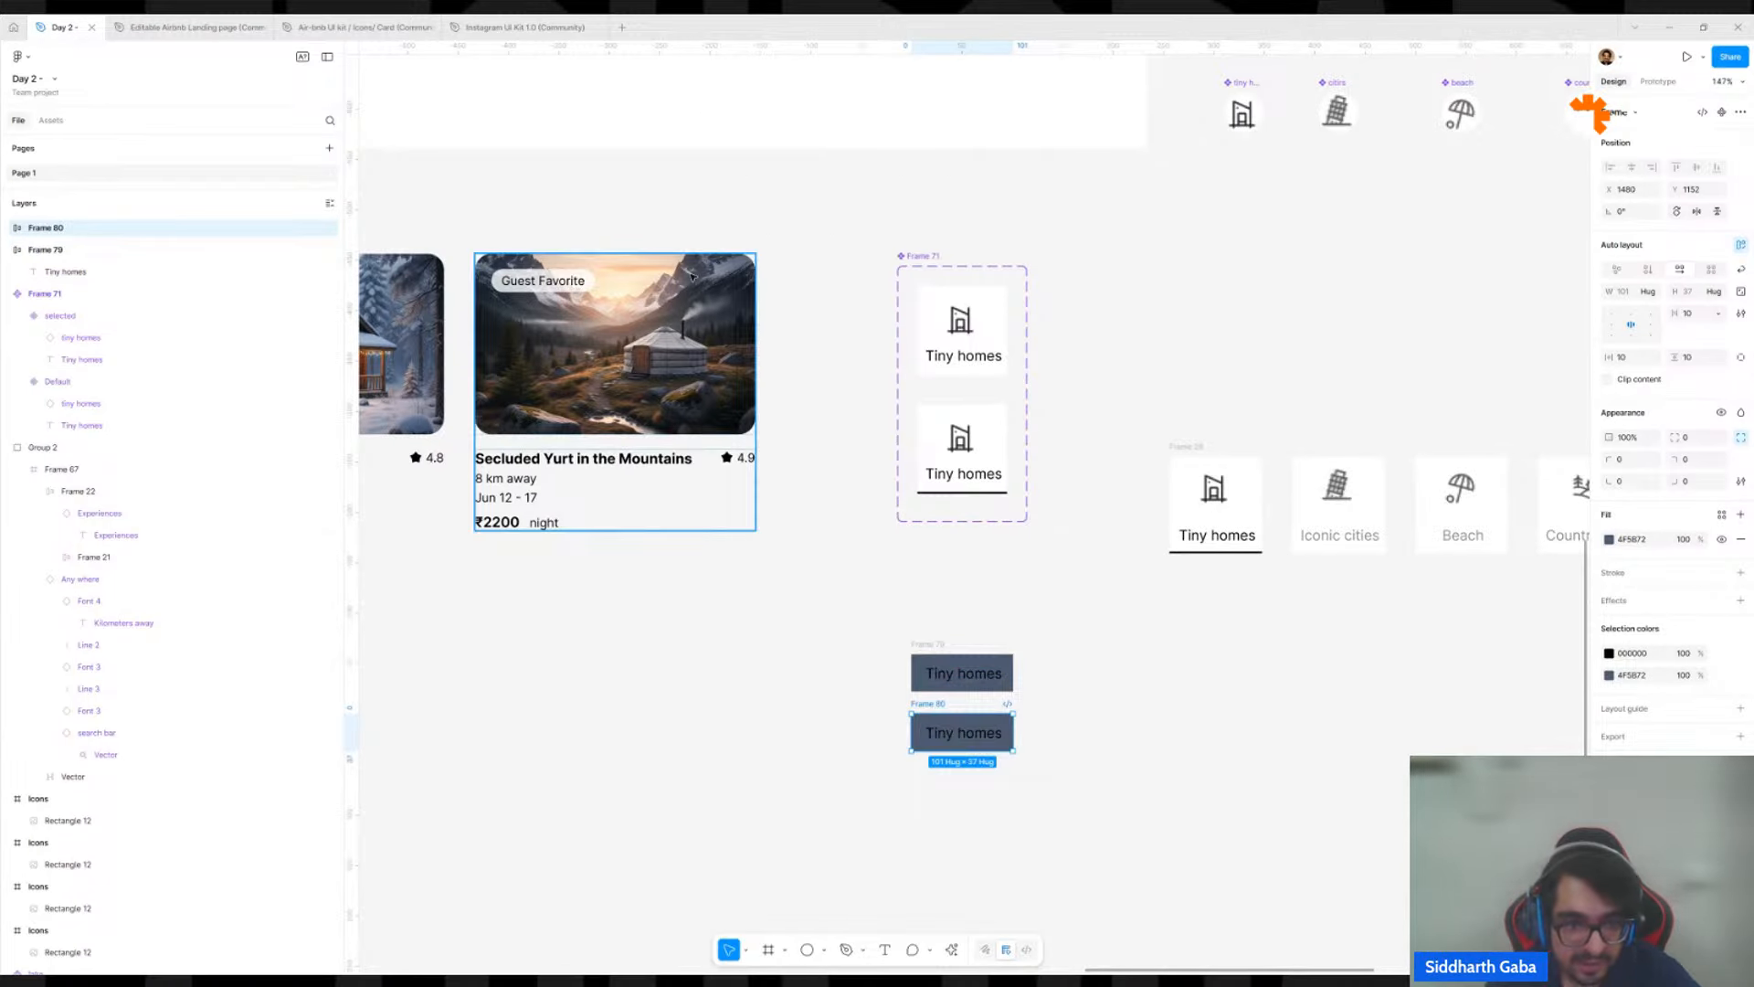
key("c")
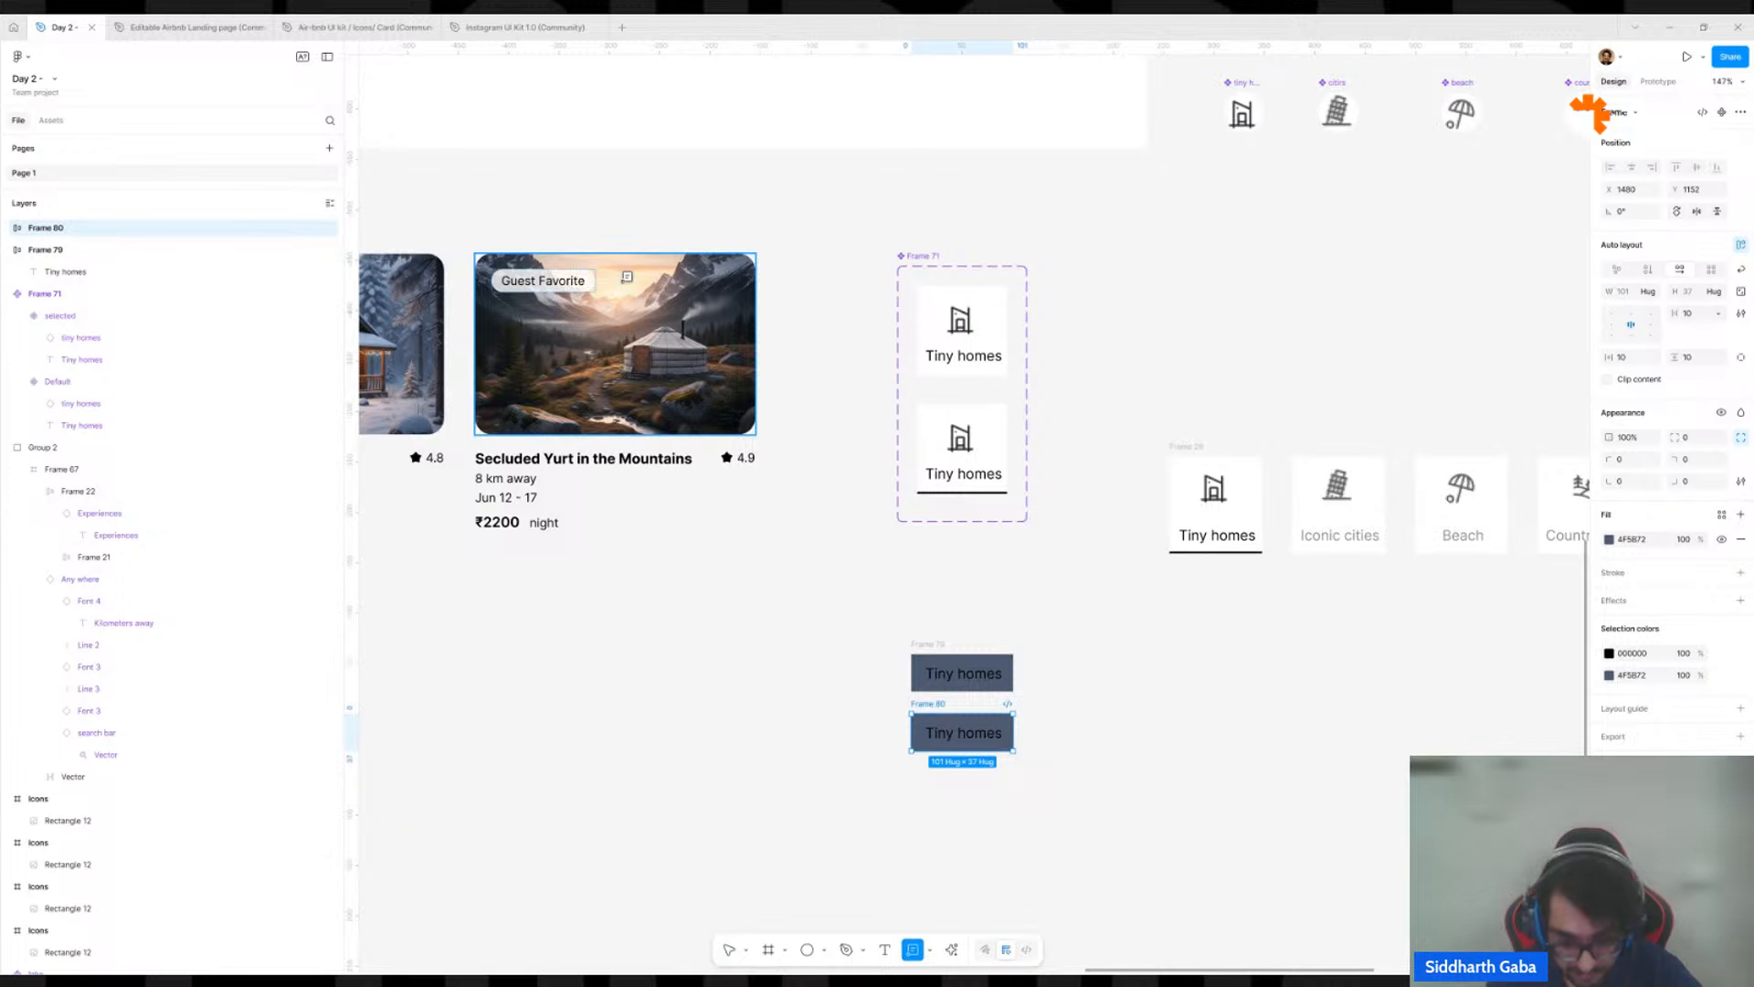
key("i")
left_click(625, 279)
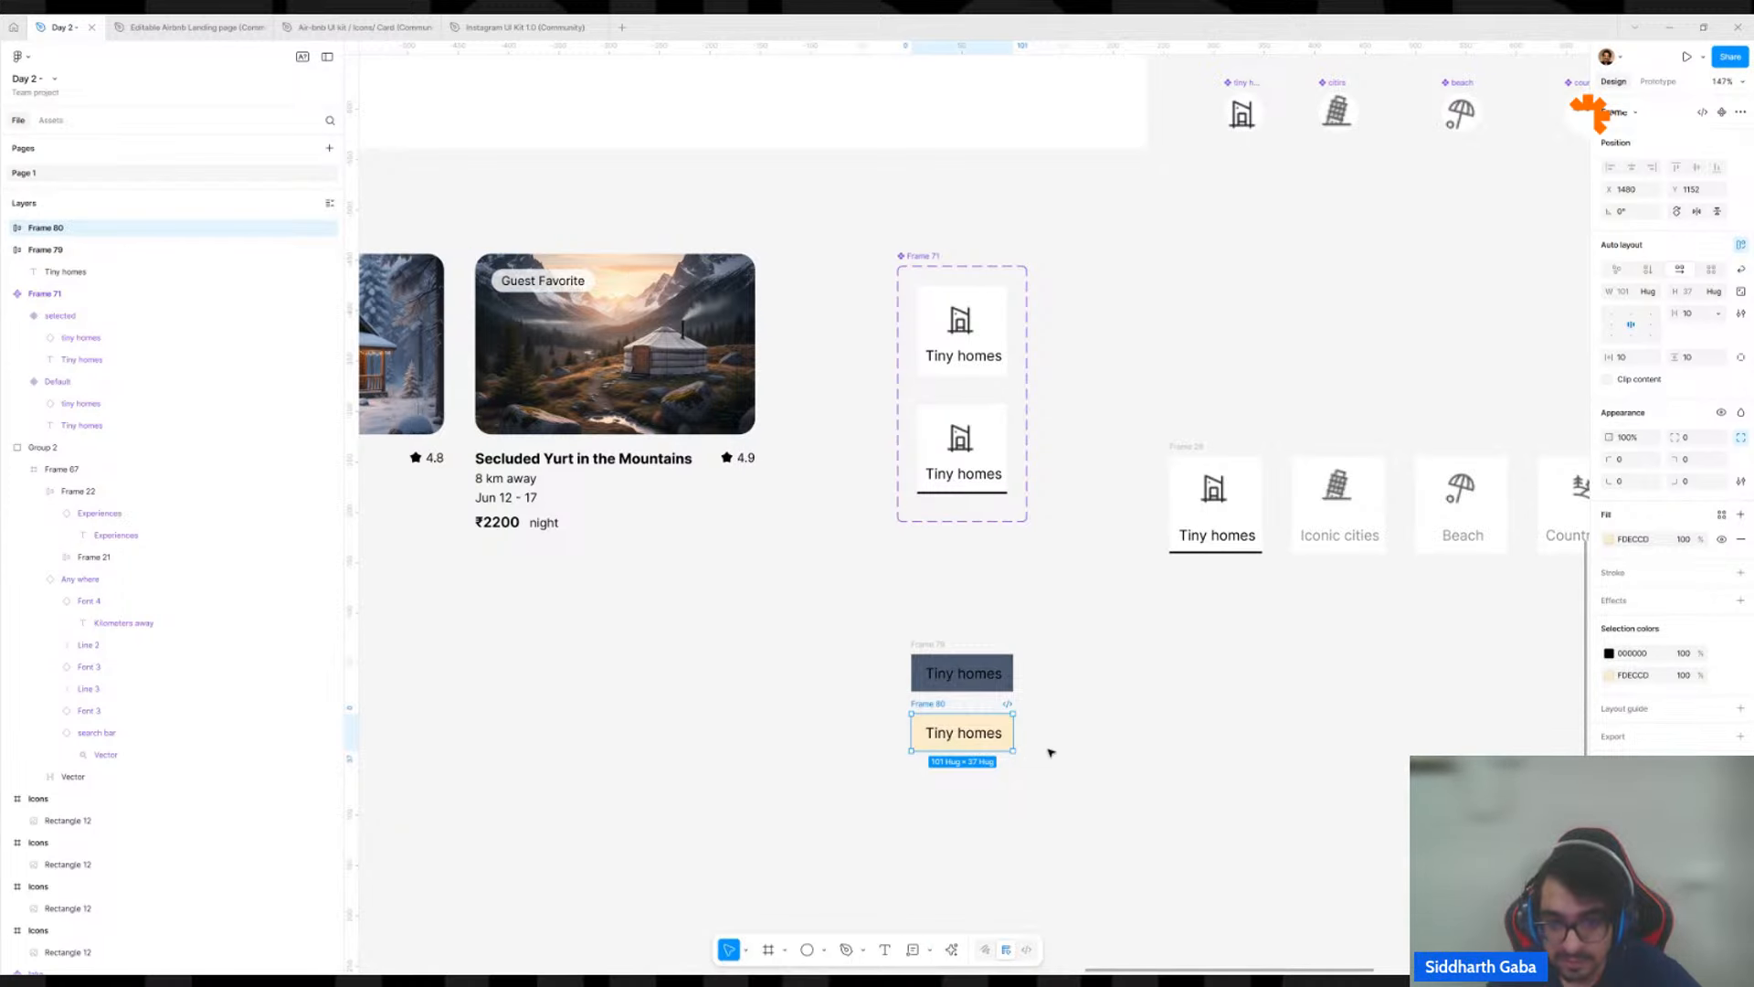
Duplicate the cream label frame below, fill the copy with dark brown 524224 and set its text colour to FFFFFF.
left_click_drag(945, 704, 944, 764)
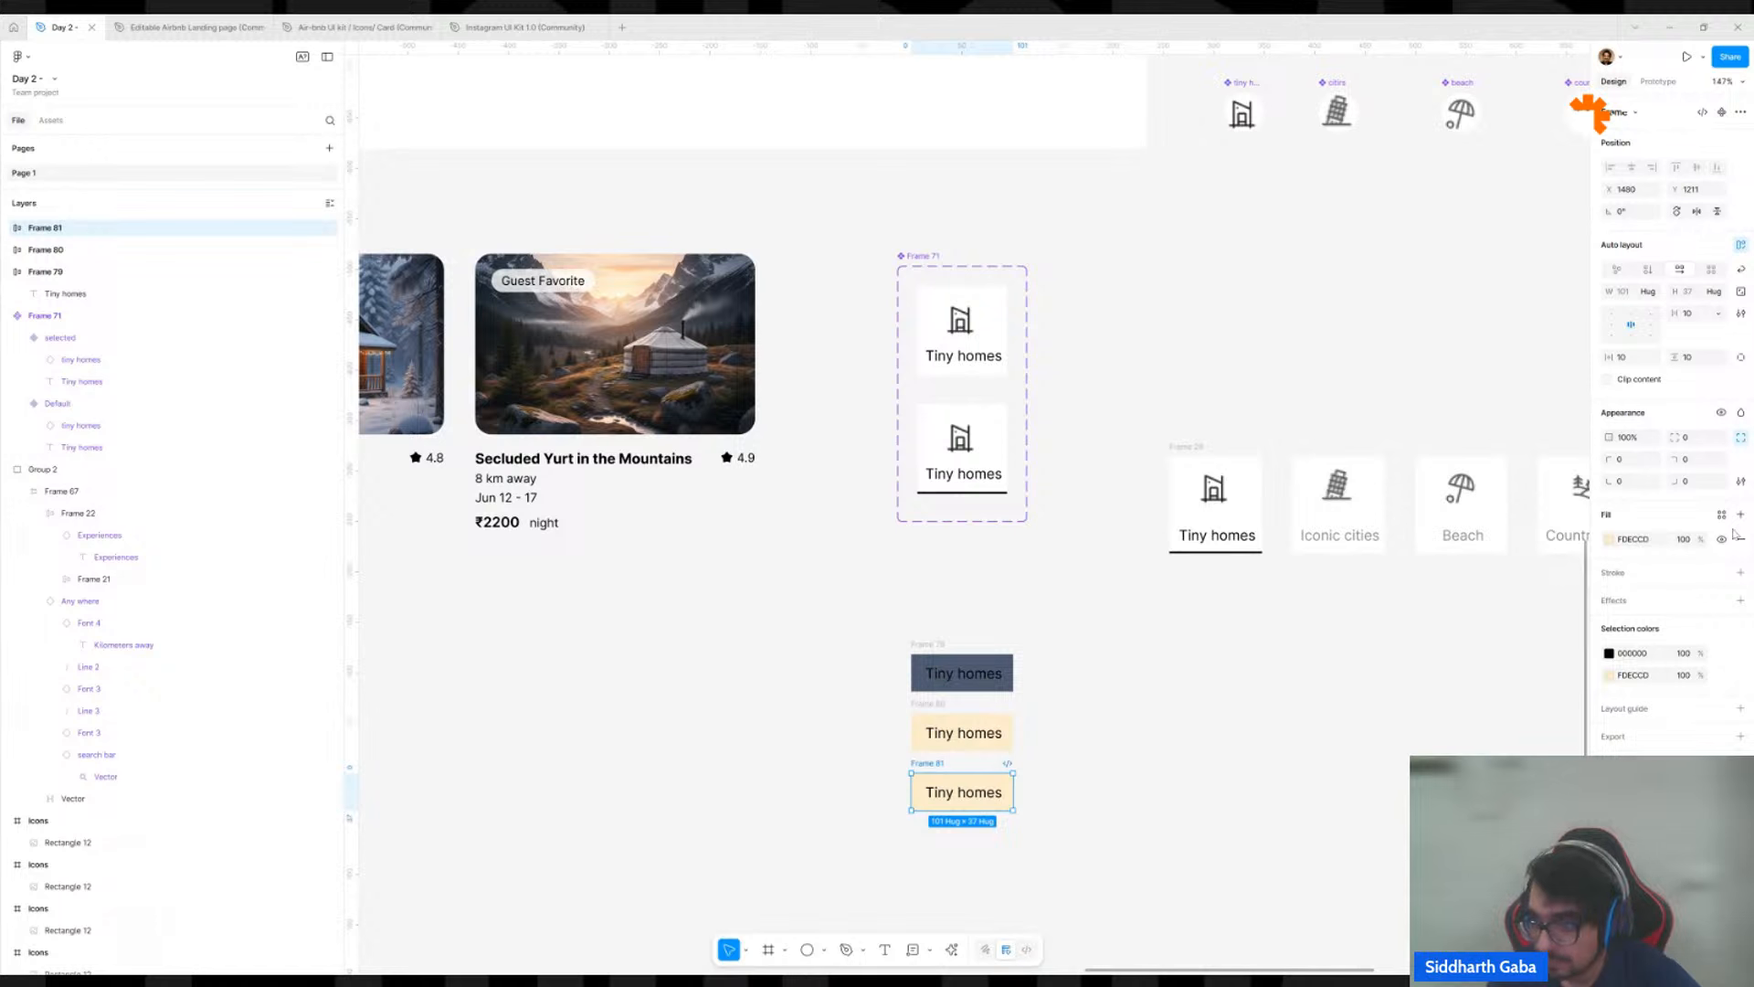
left_click(1609, 541)
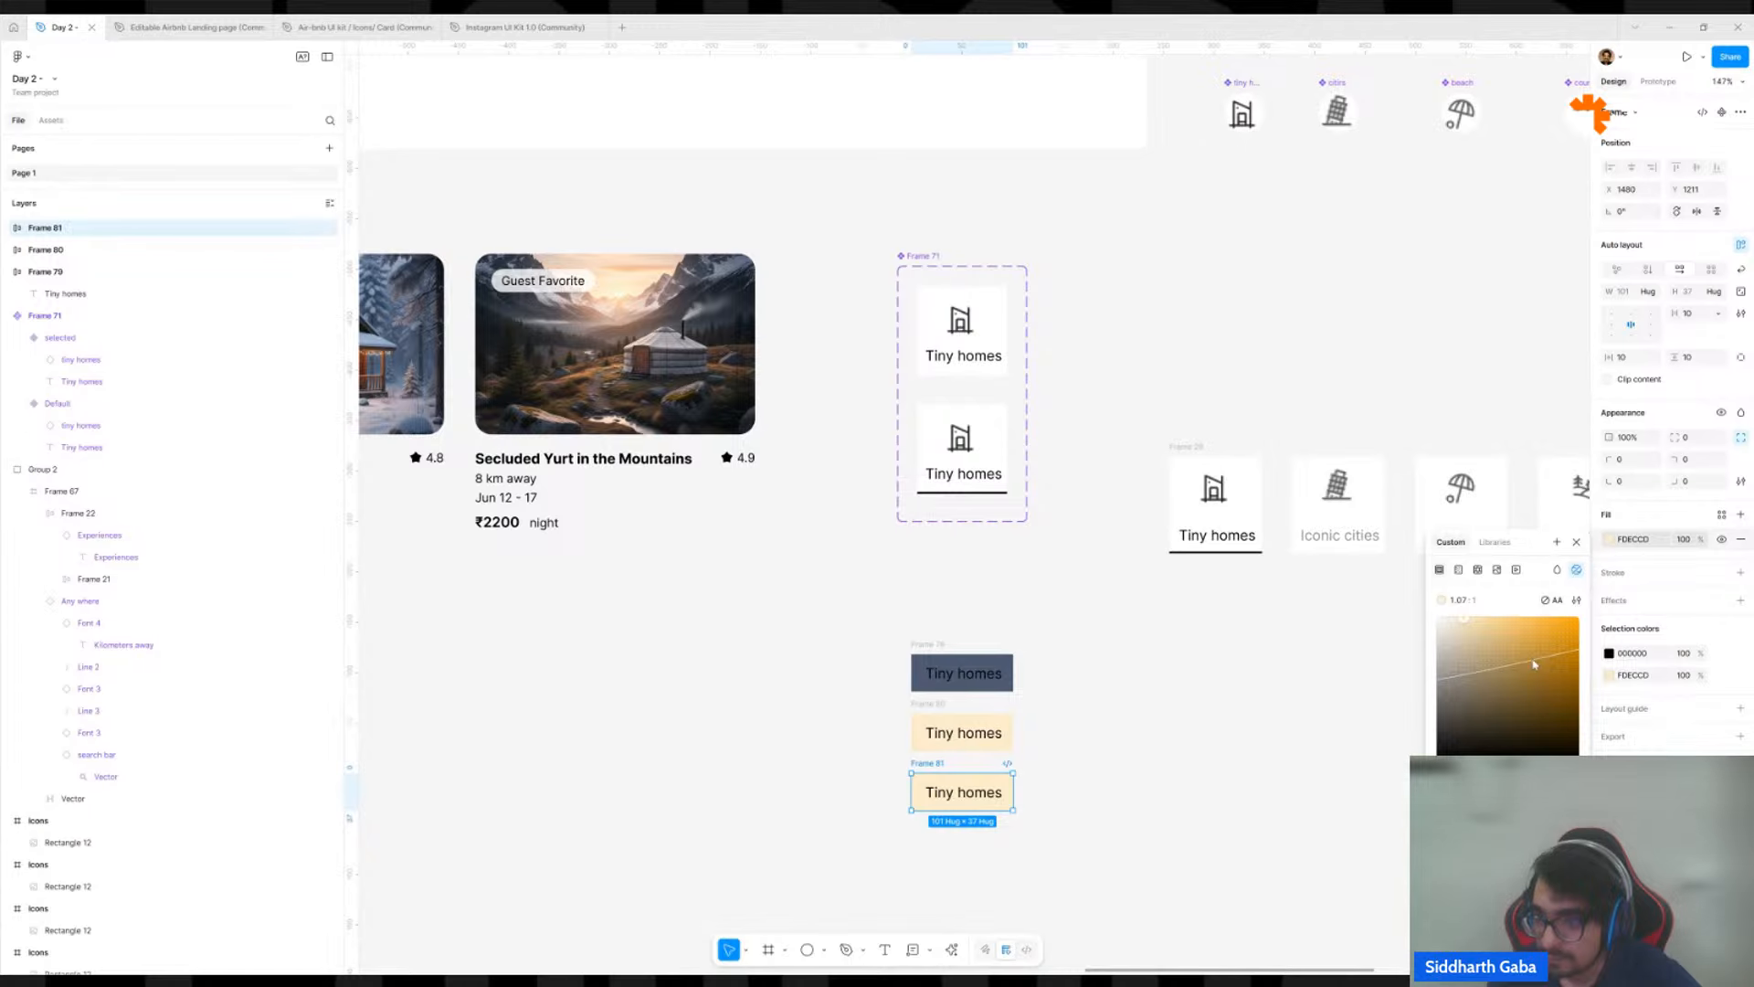
left_click(1518, 721)
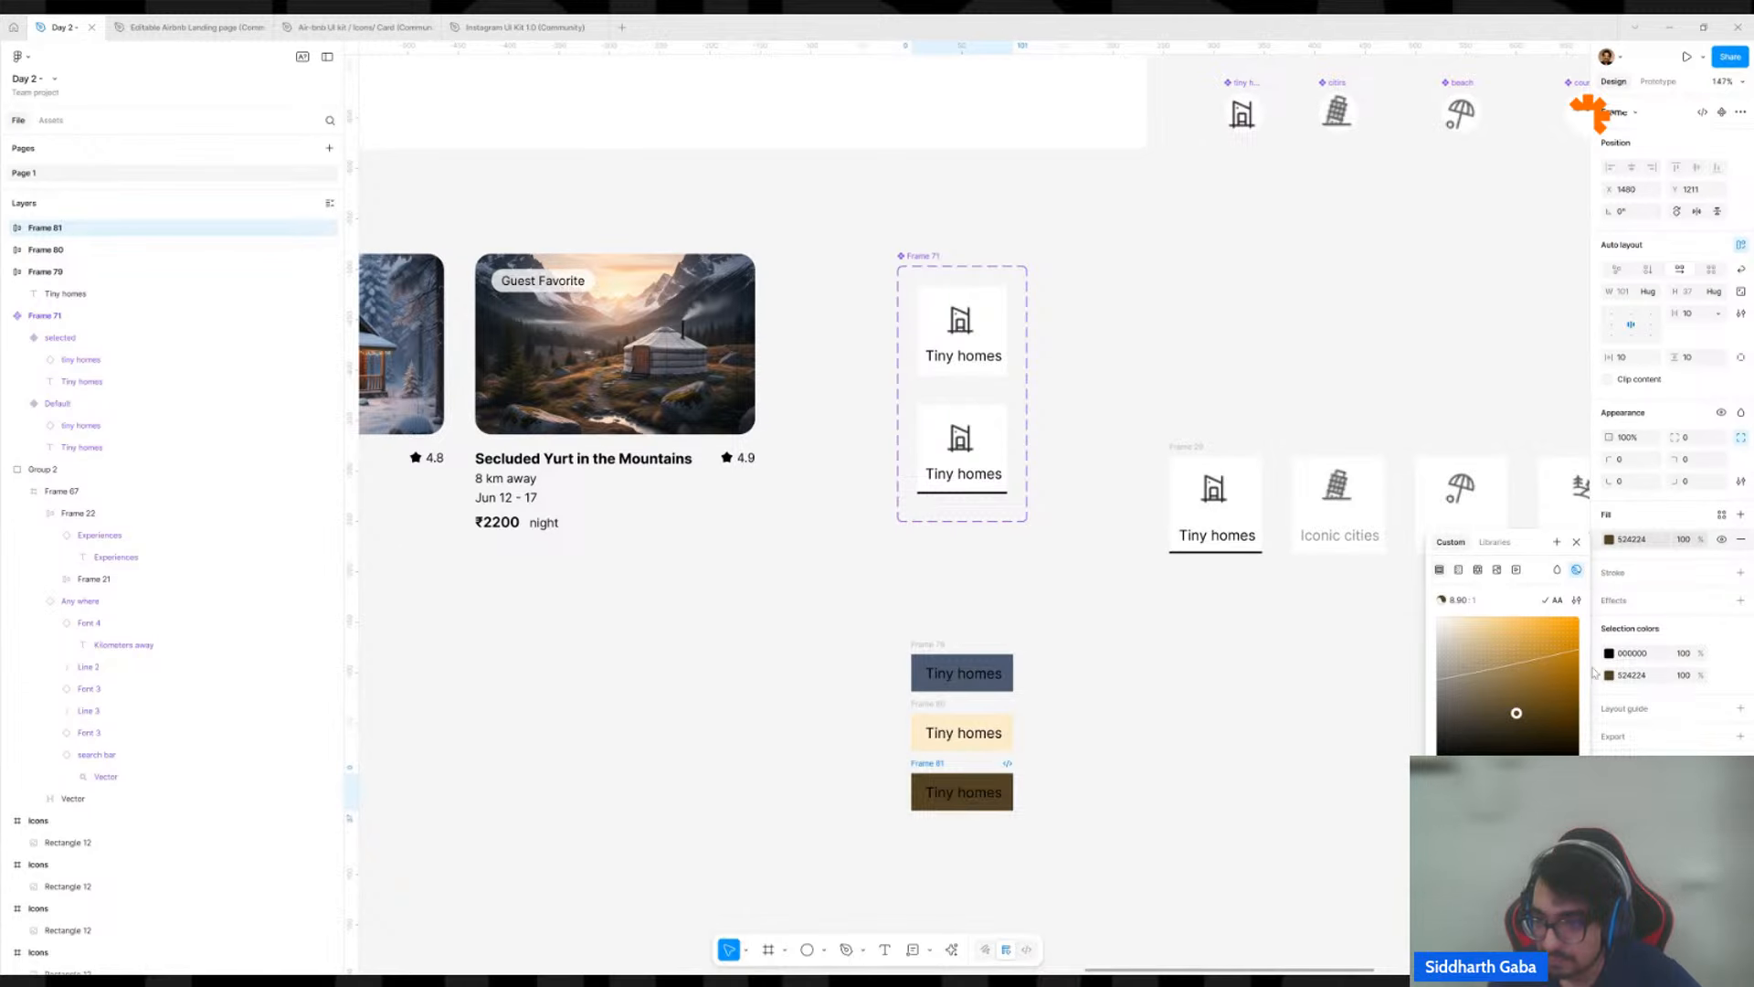
left_click(1632, 653)
key("BackSpace")
type("f")
key("Return")
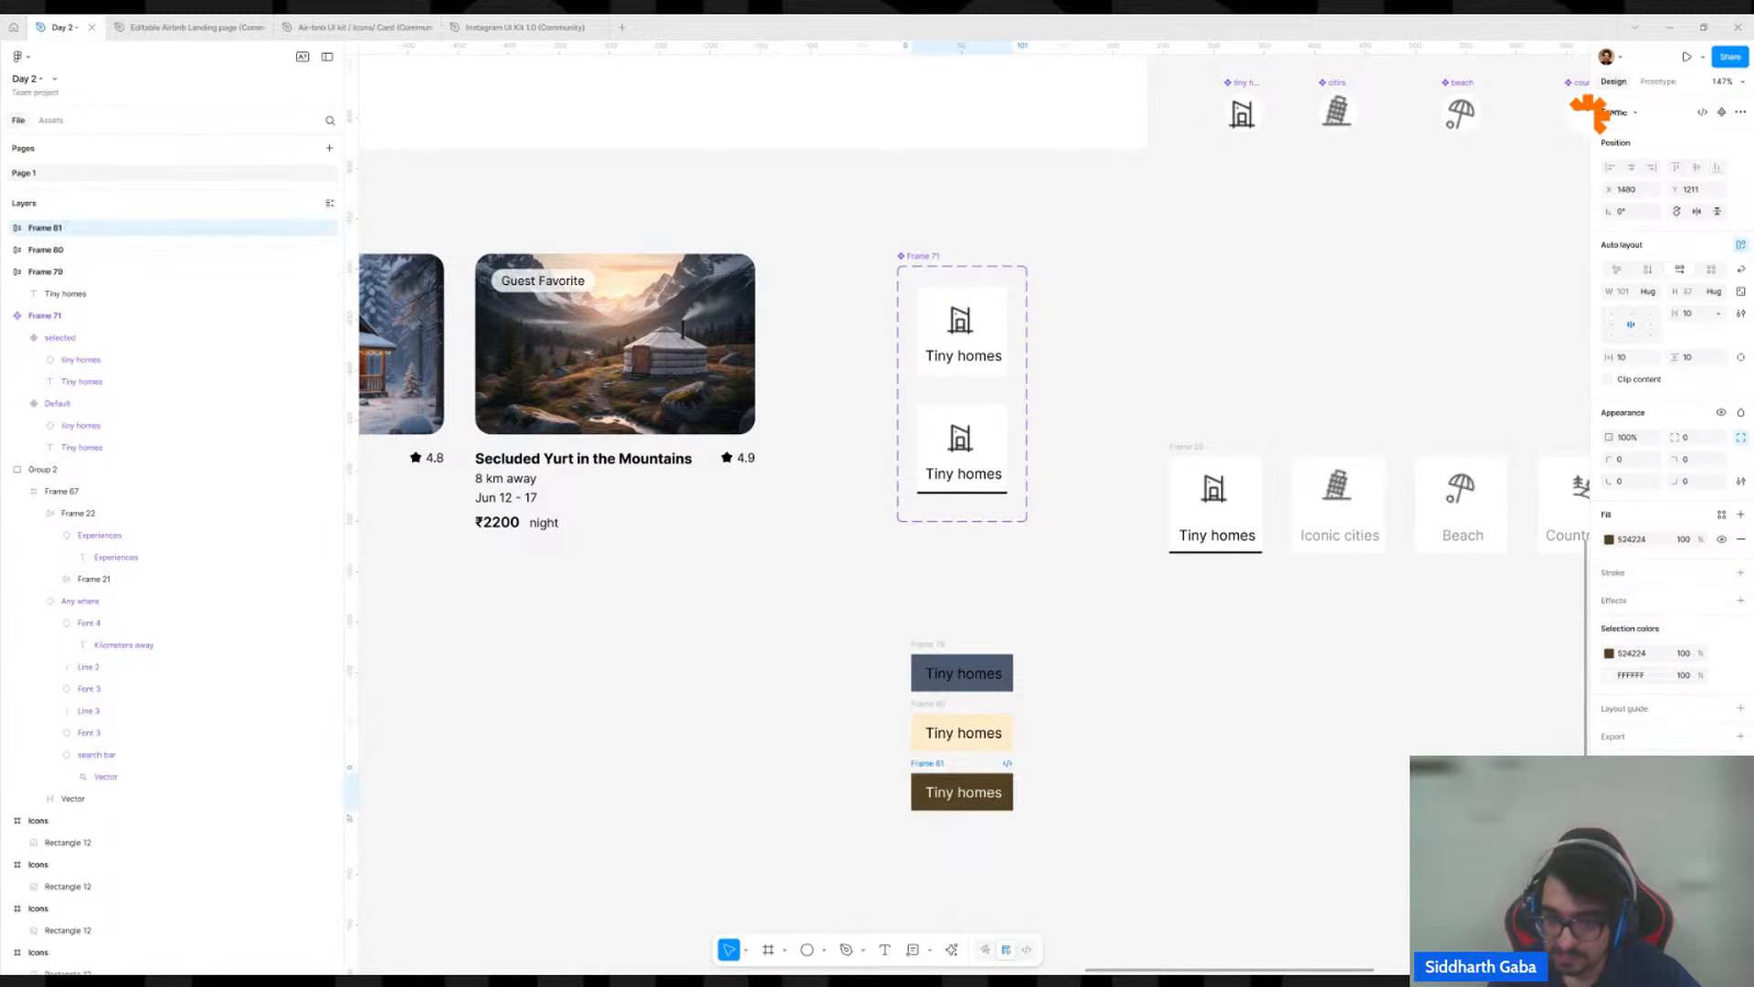
left_click(1269, 828)
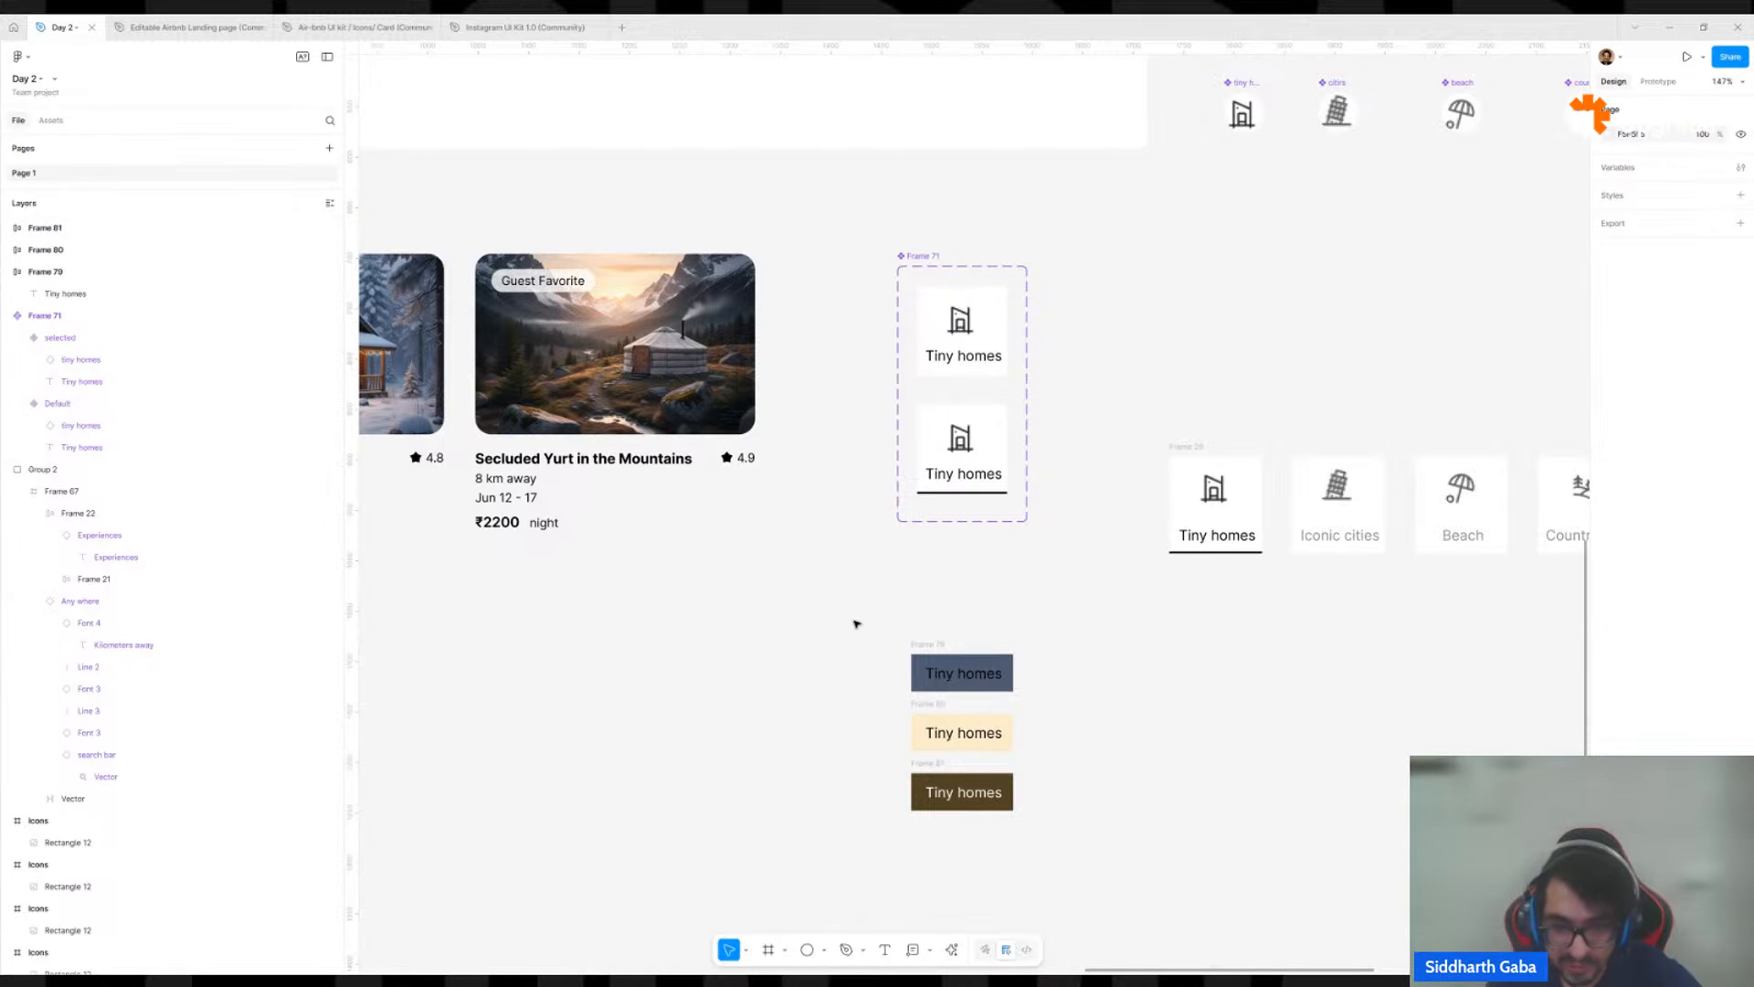
Combine the slate, cream and brown label frames into one component set.
left_click_drag(855, 623, 1060, 854)
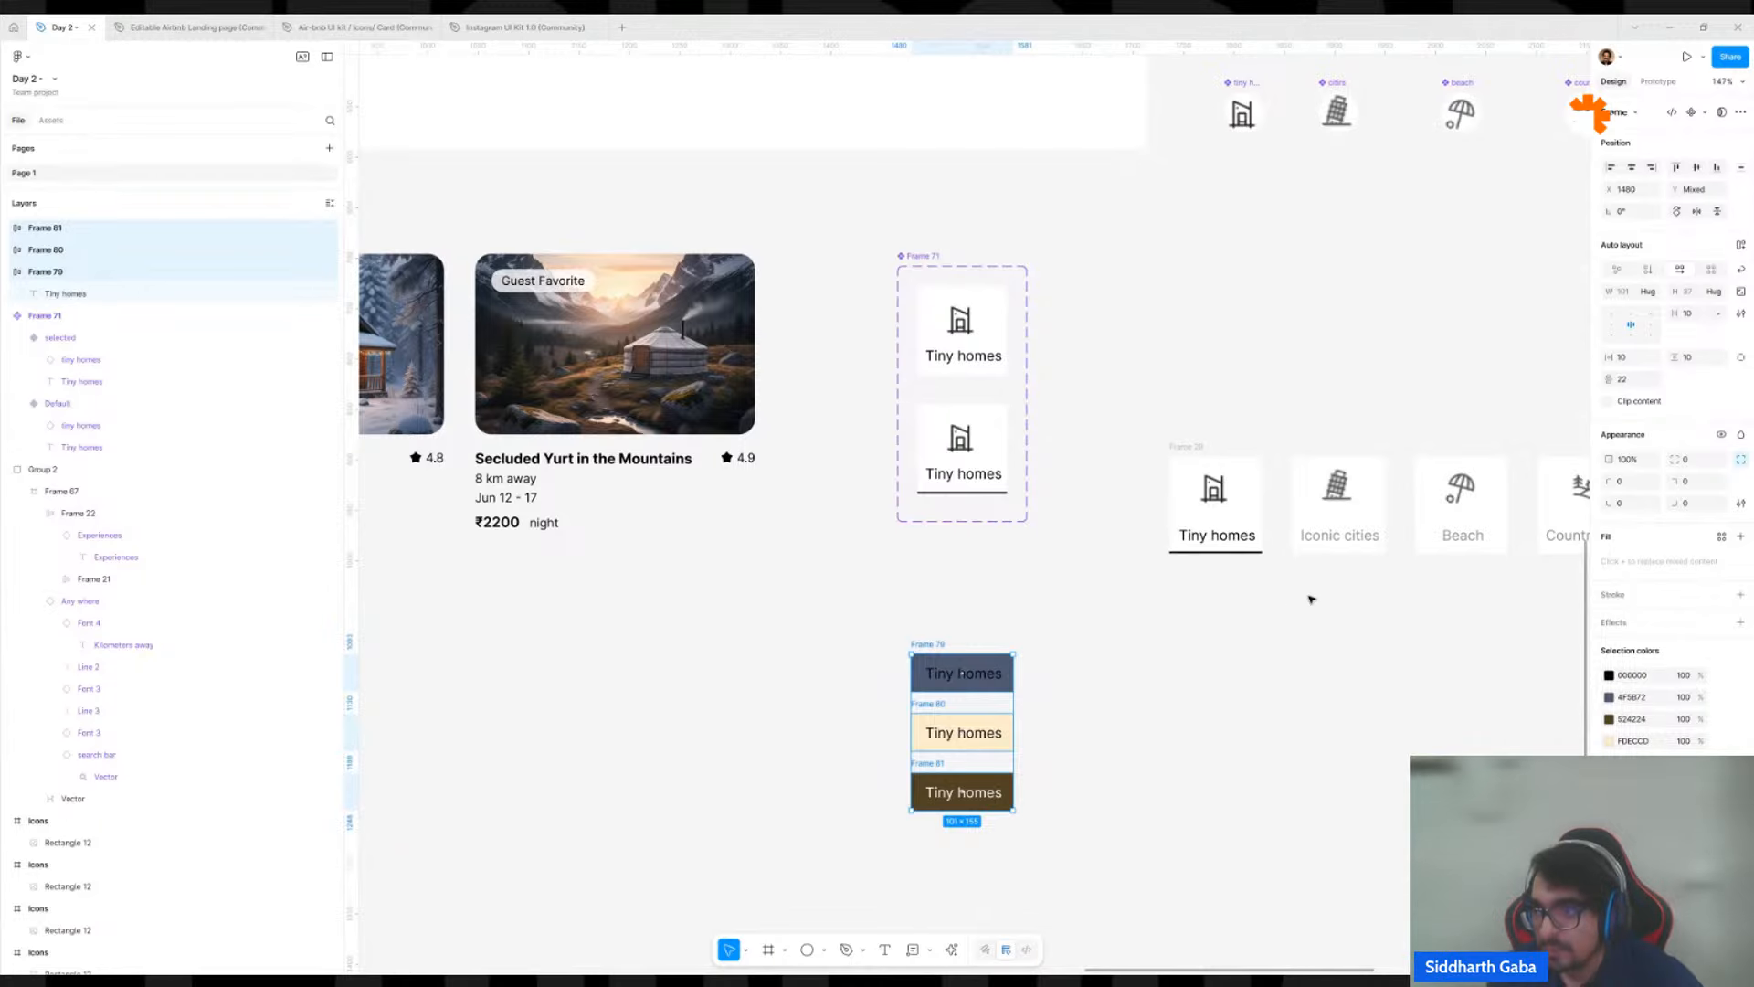
left_click(1702, 114)
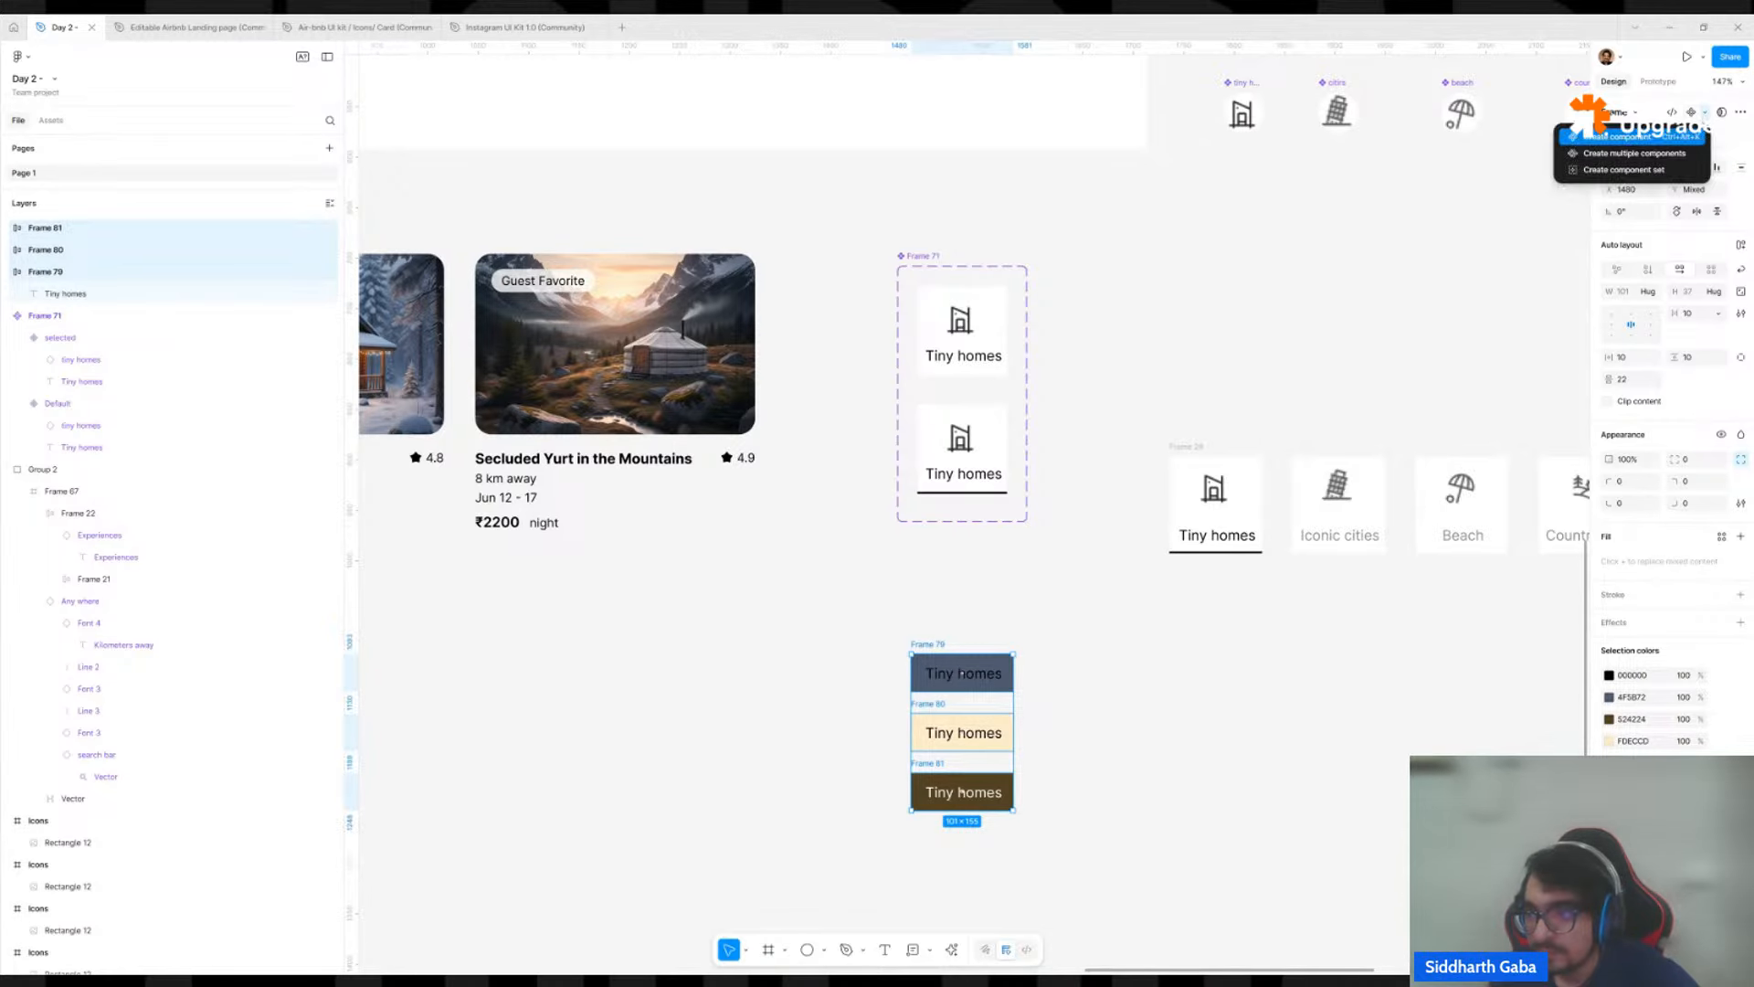
left_click(1669, 170)
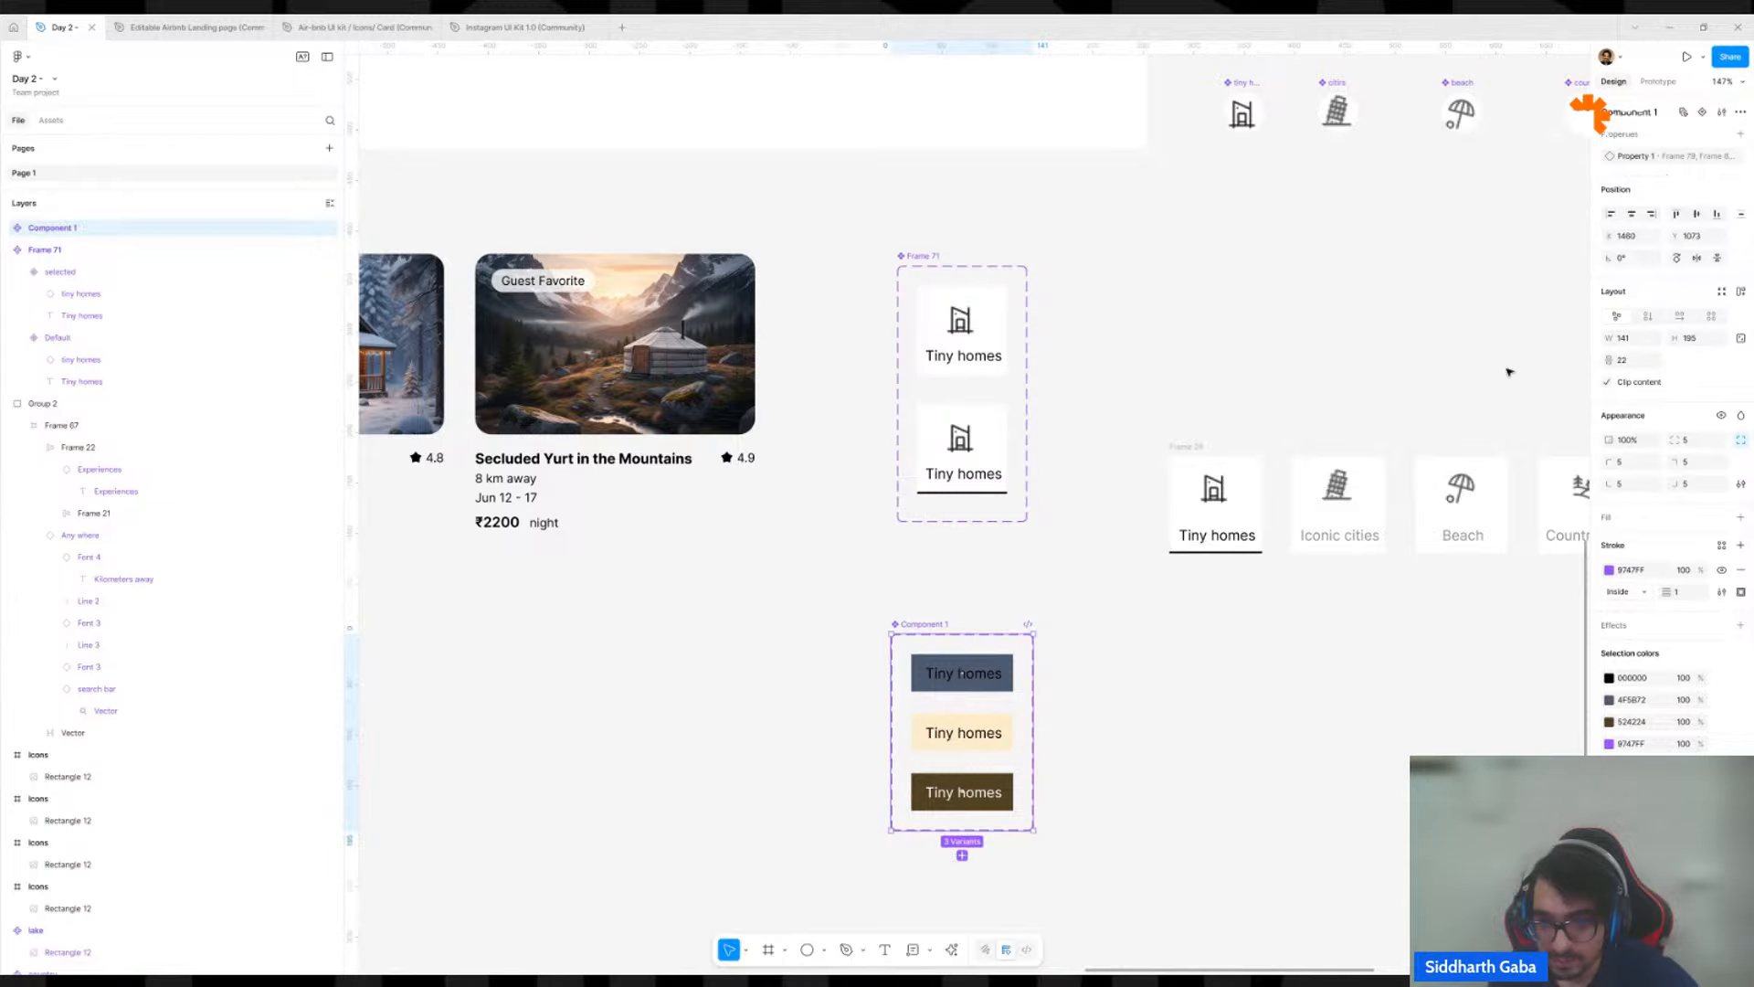
left_click(868, 658)
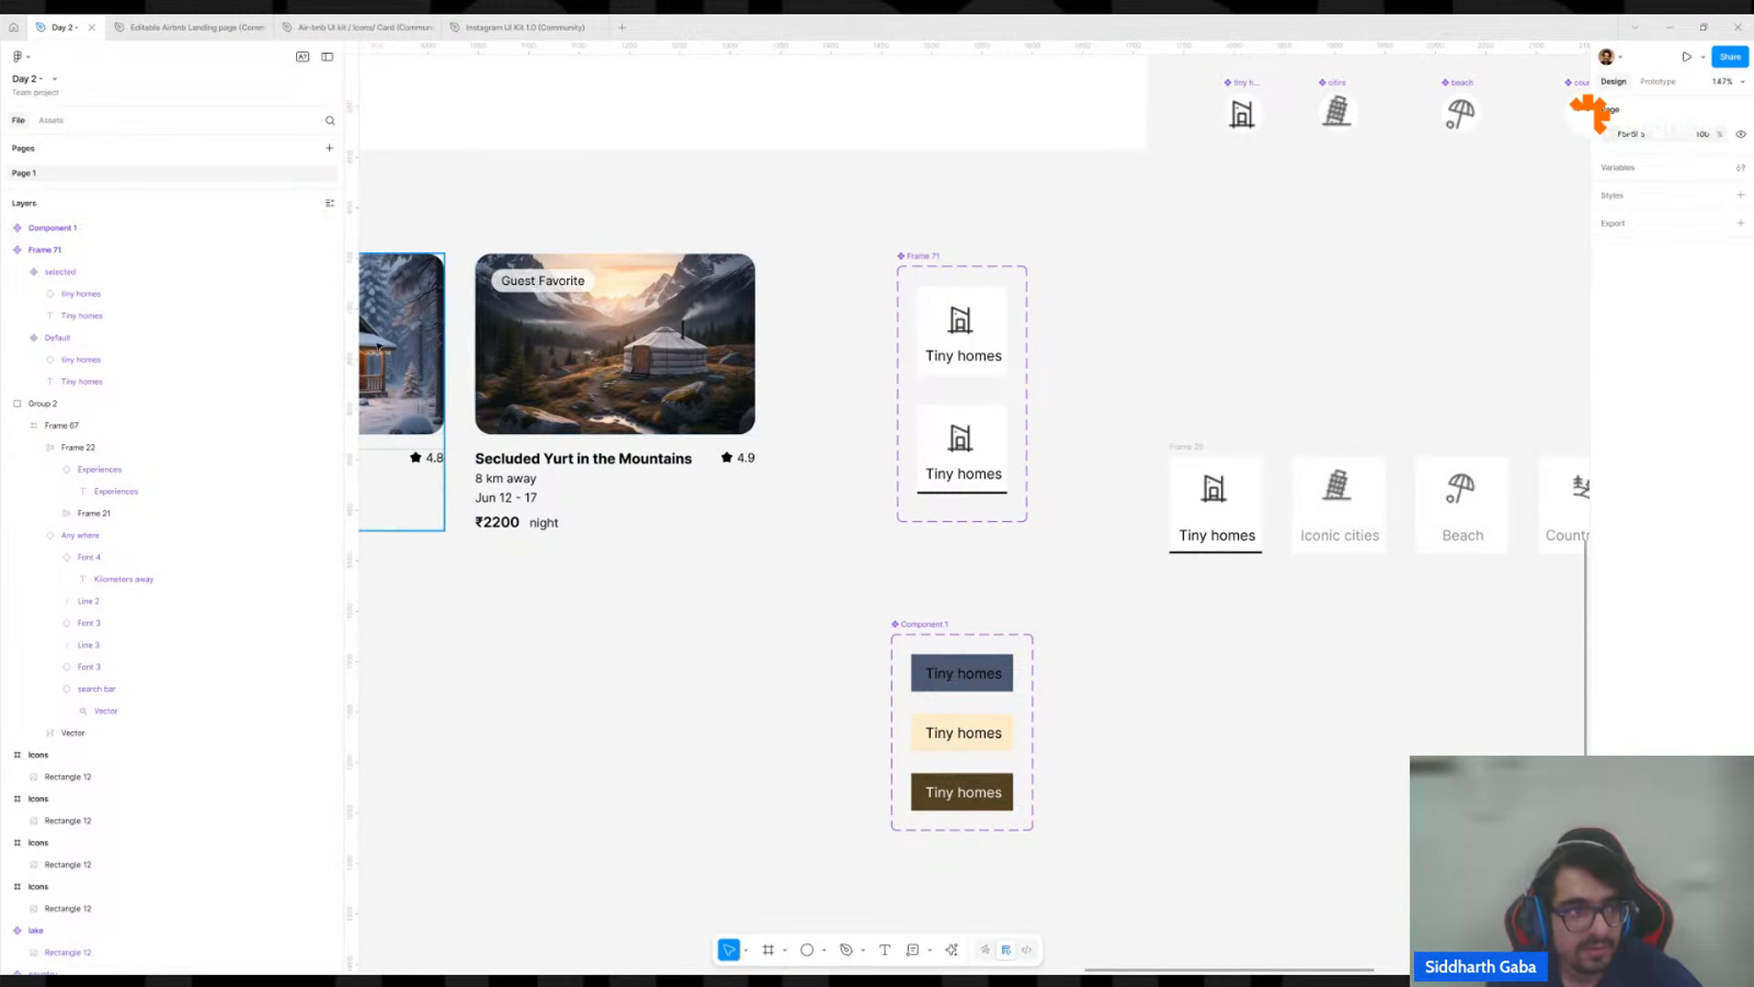
Place an instance of Component 1 on the canvas from the assets created in this file, and delete it again.
left_click(41, 122)
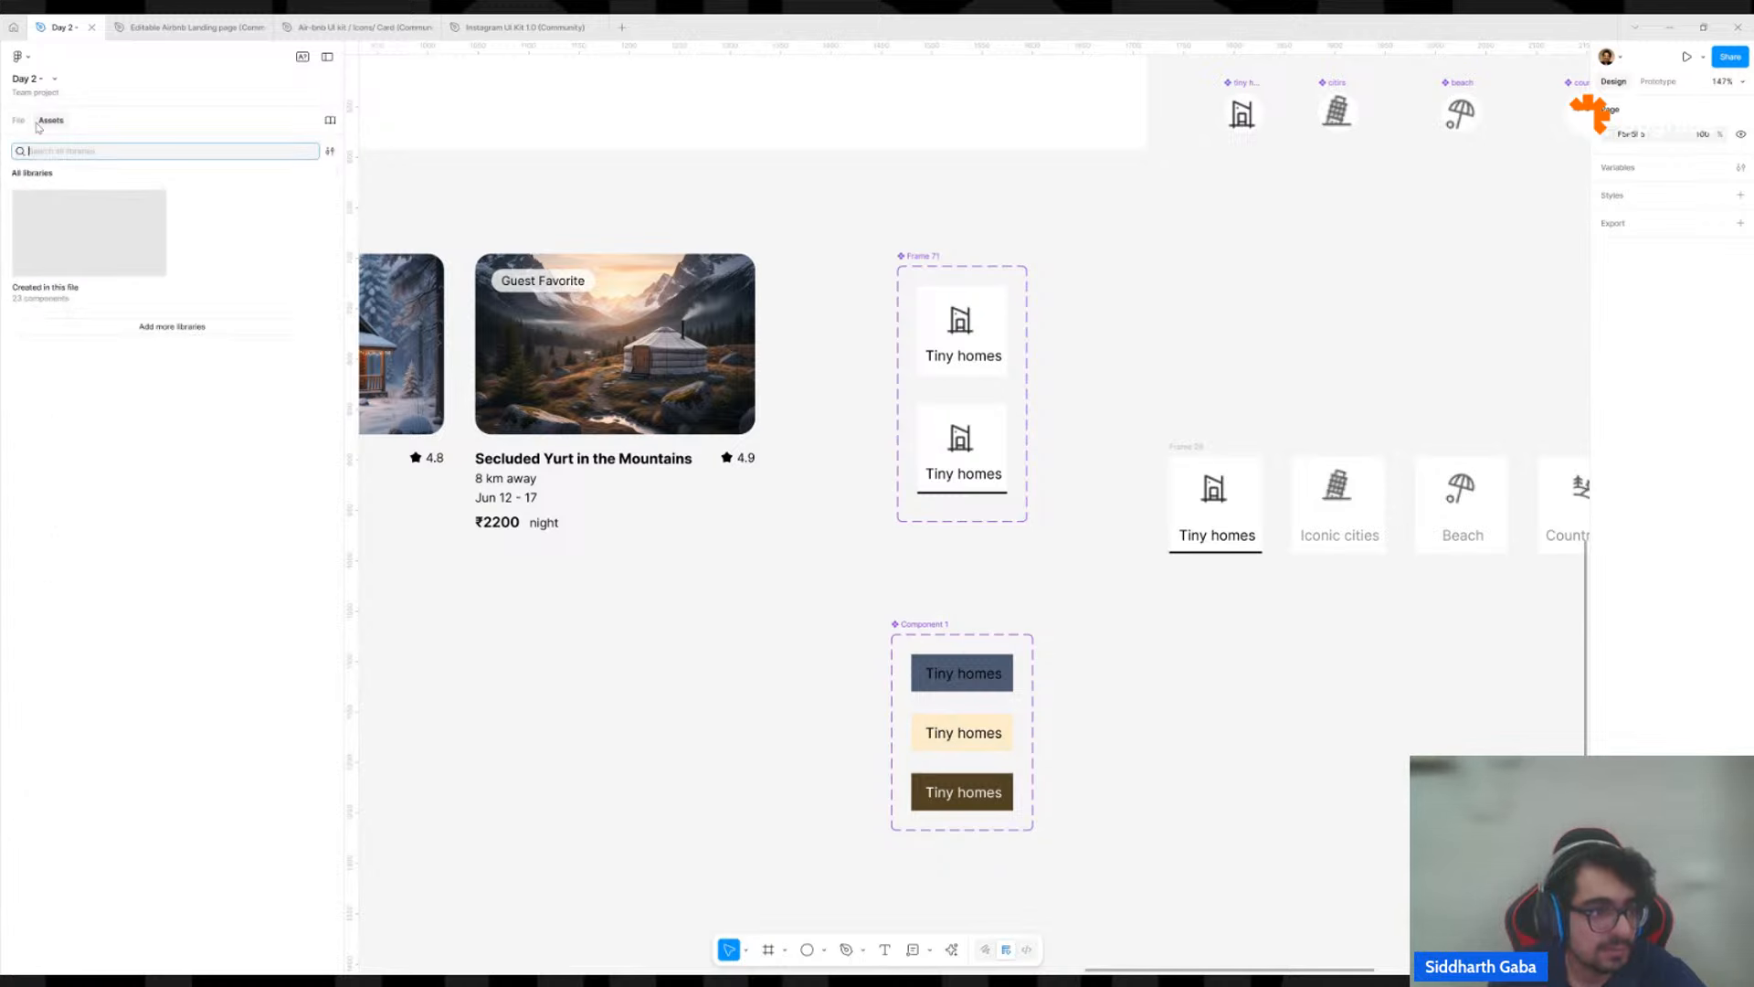
left_click(85, 233)
scroll(153, 568, "down", 1)
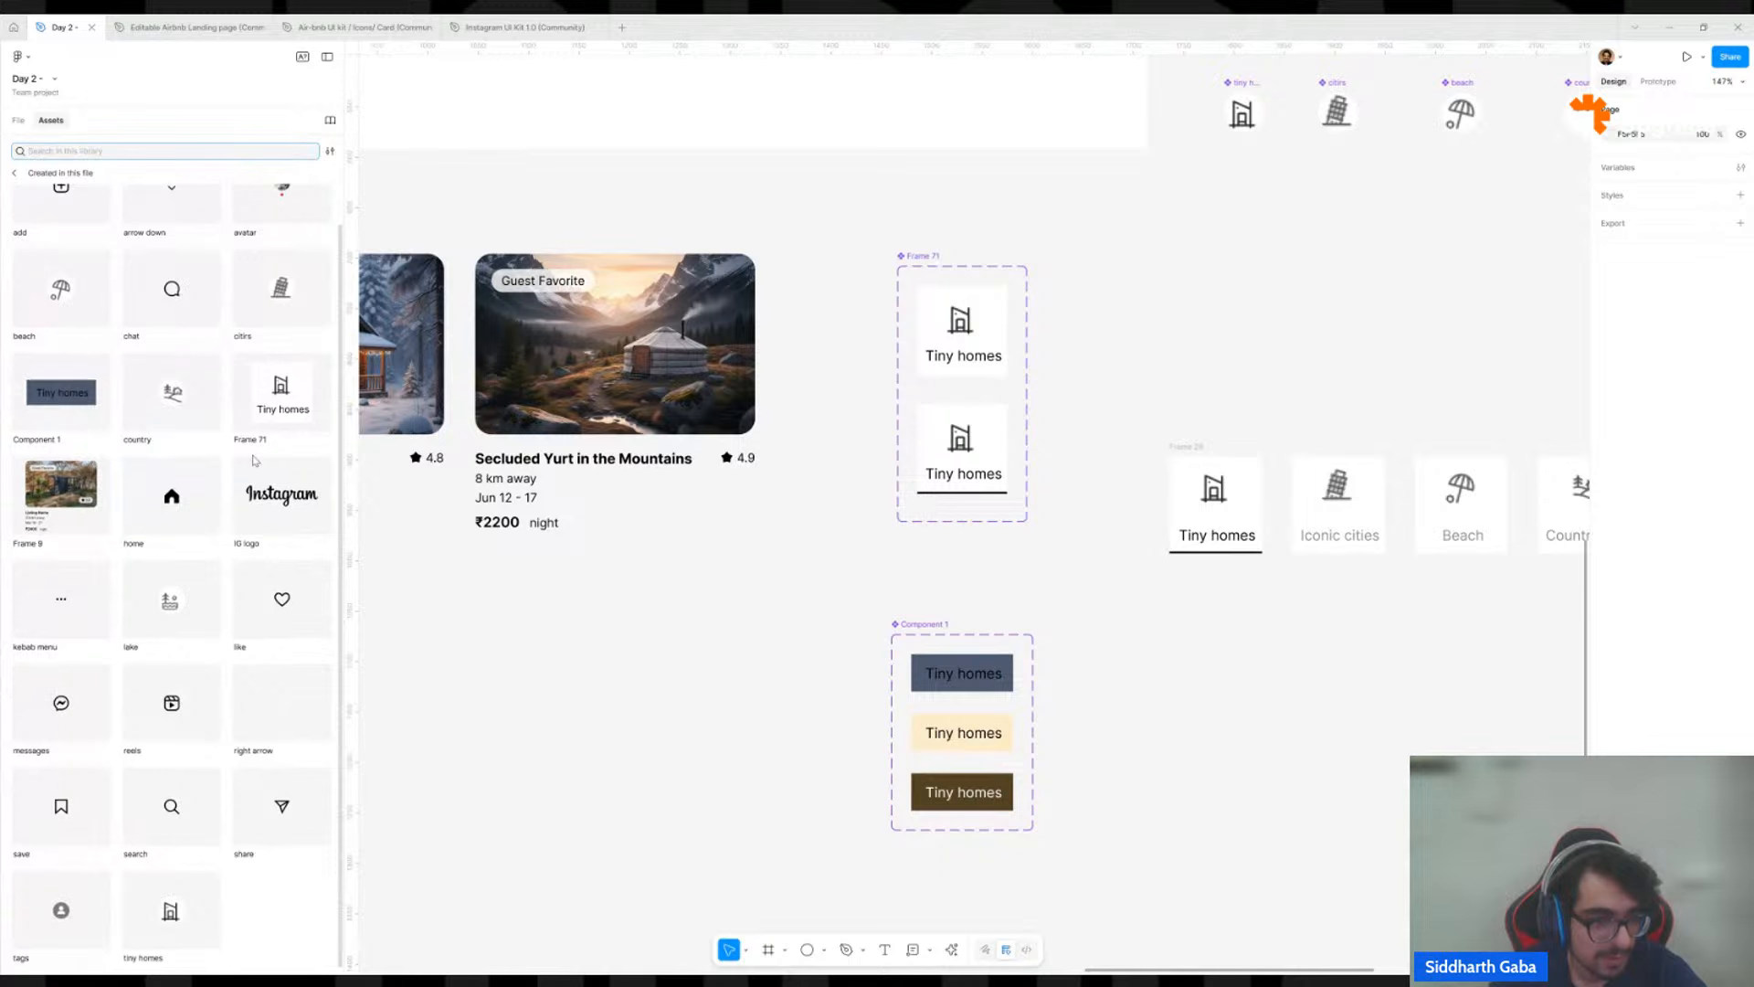
scroll(277, 481, "up", 1)
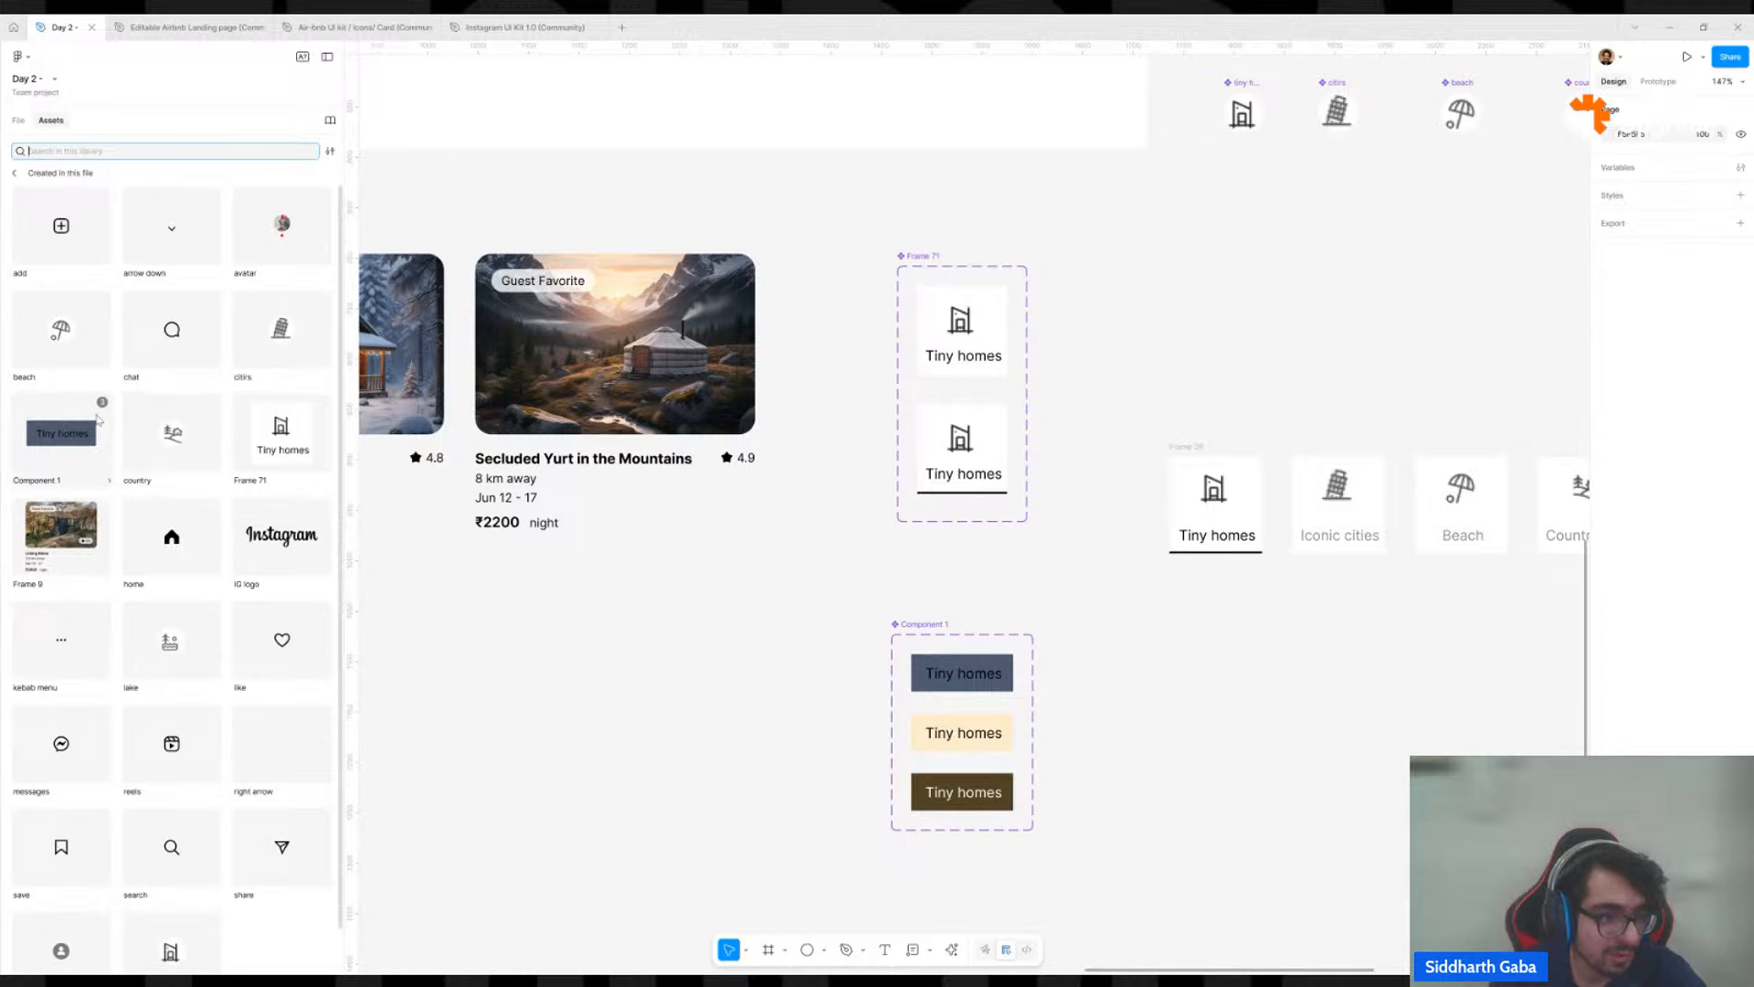
mouse_move(103, 404)
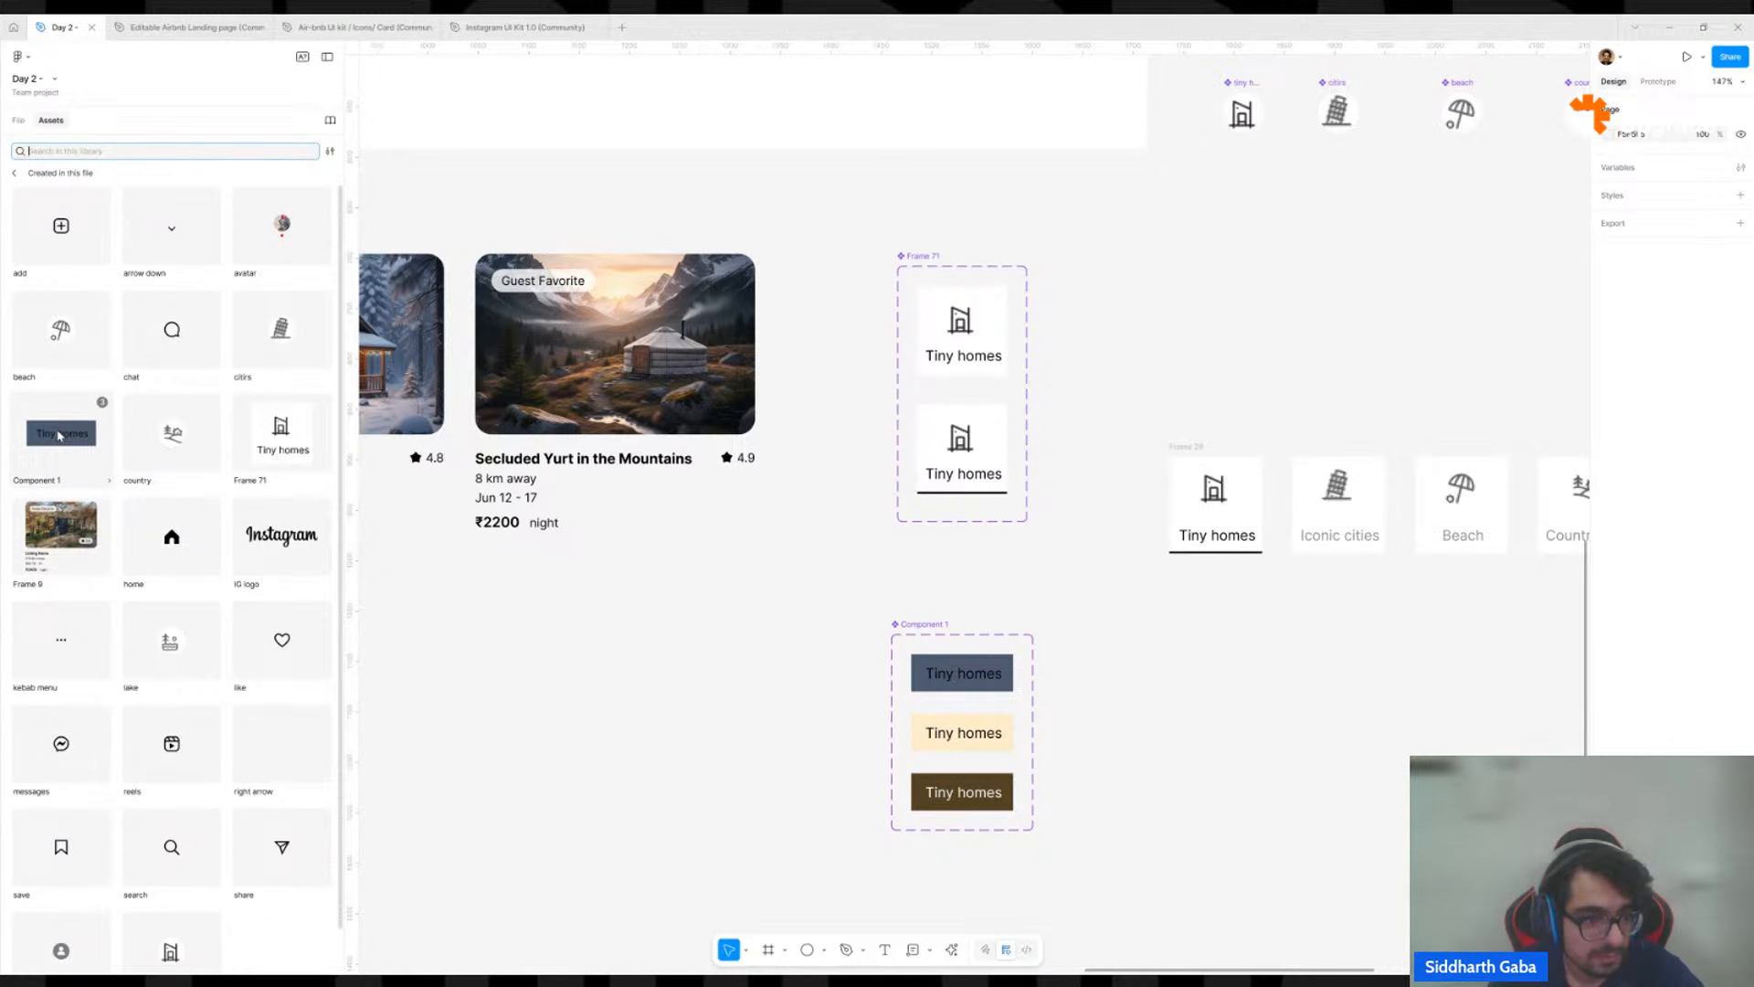
left_click_drag(58, 436, 603, 628)
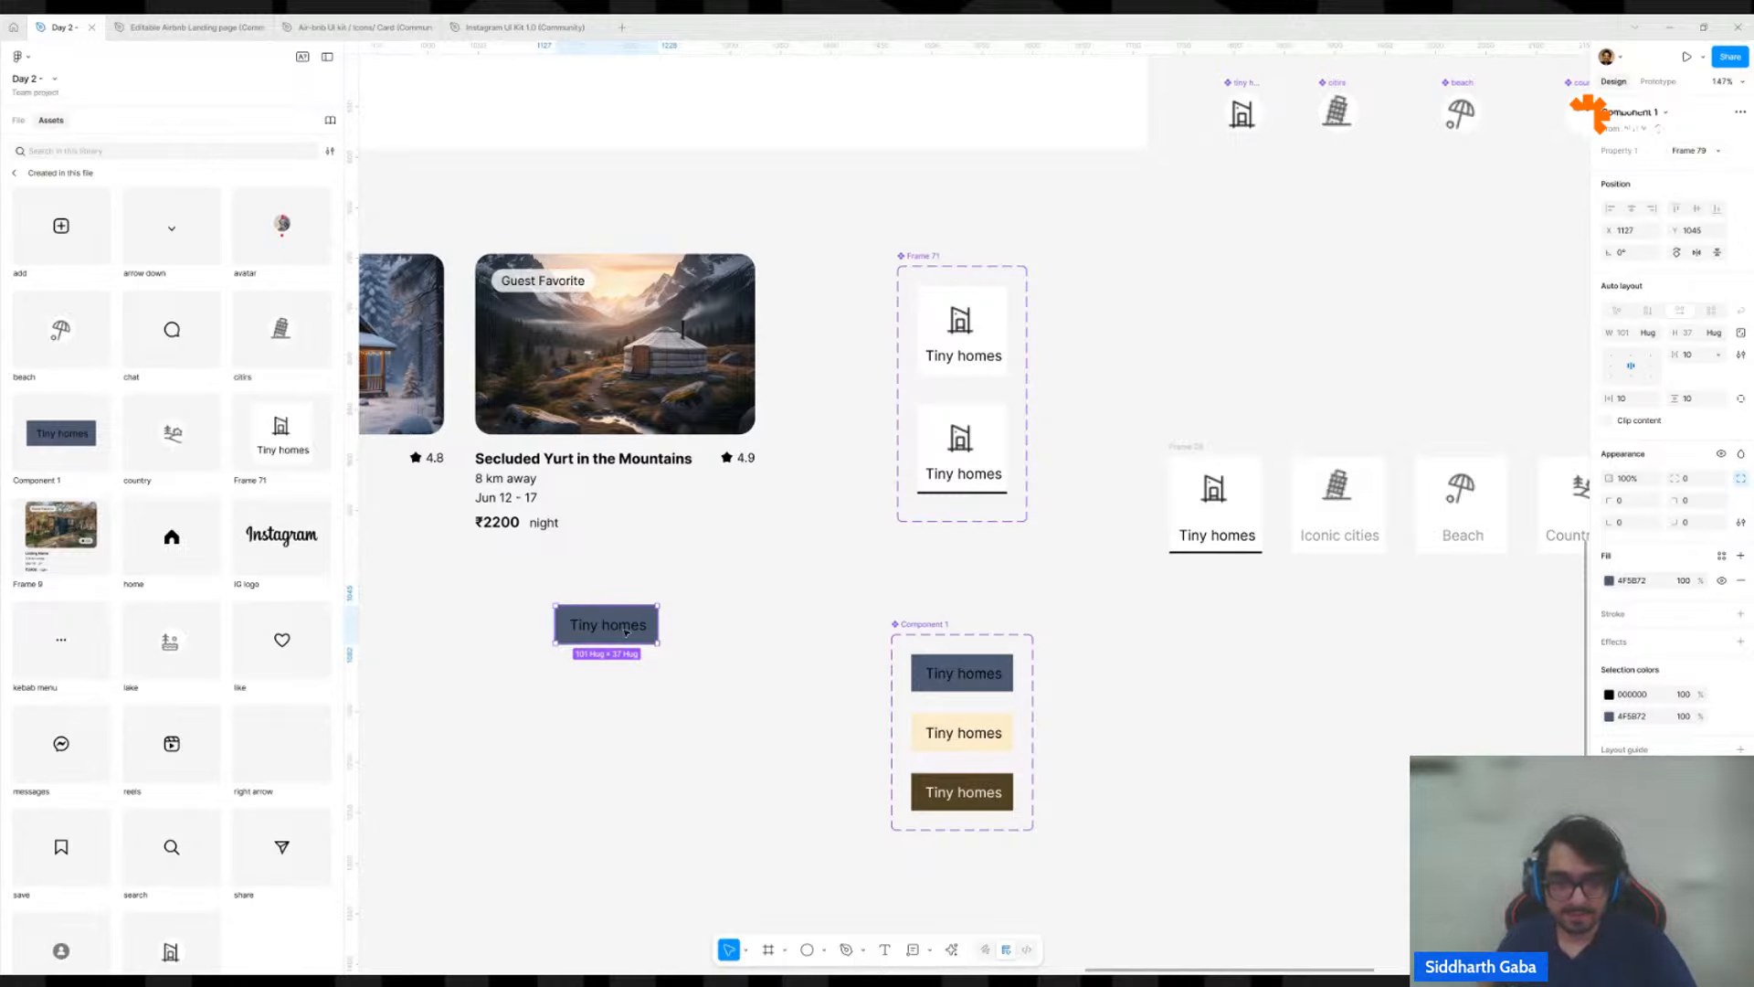
key("Delete")
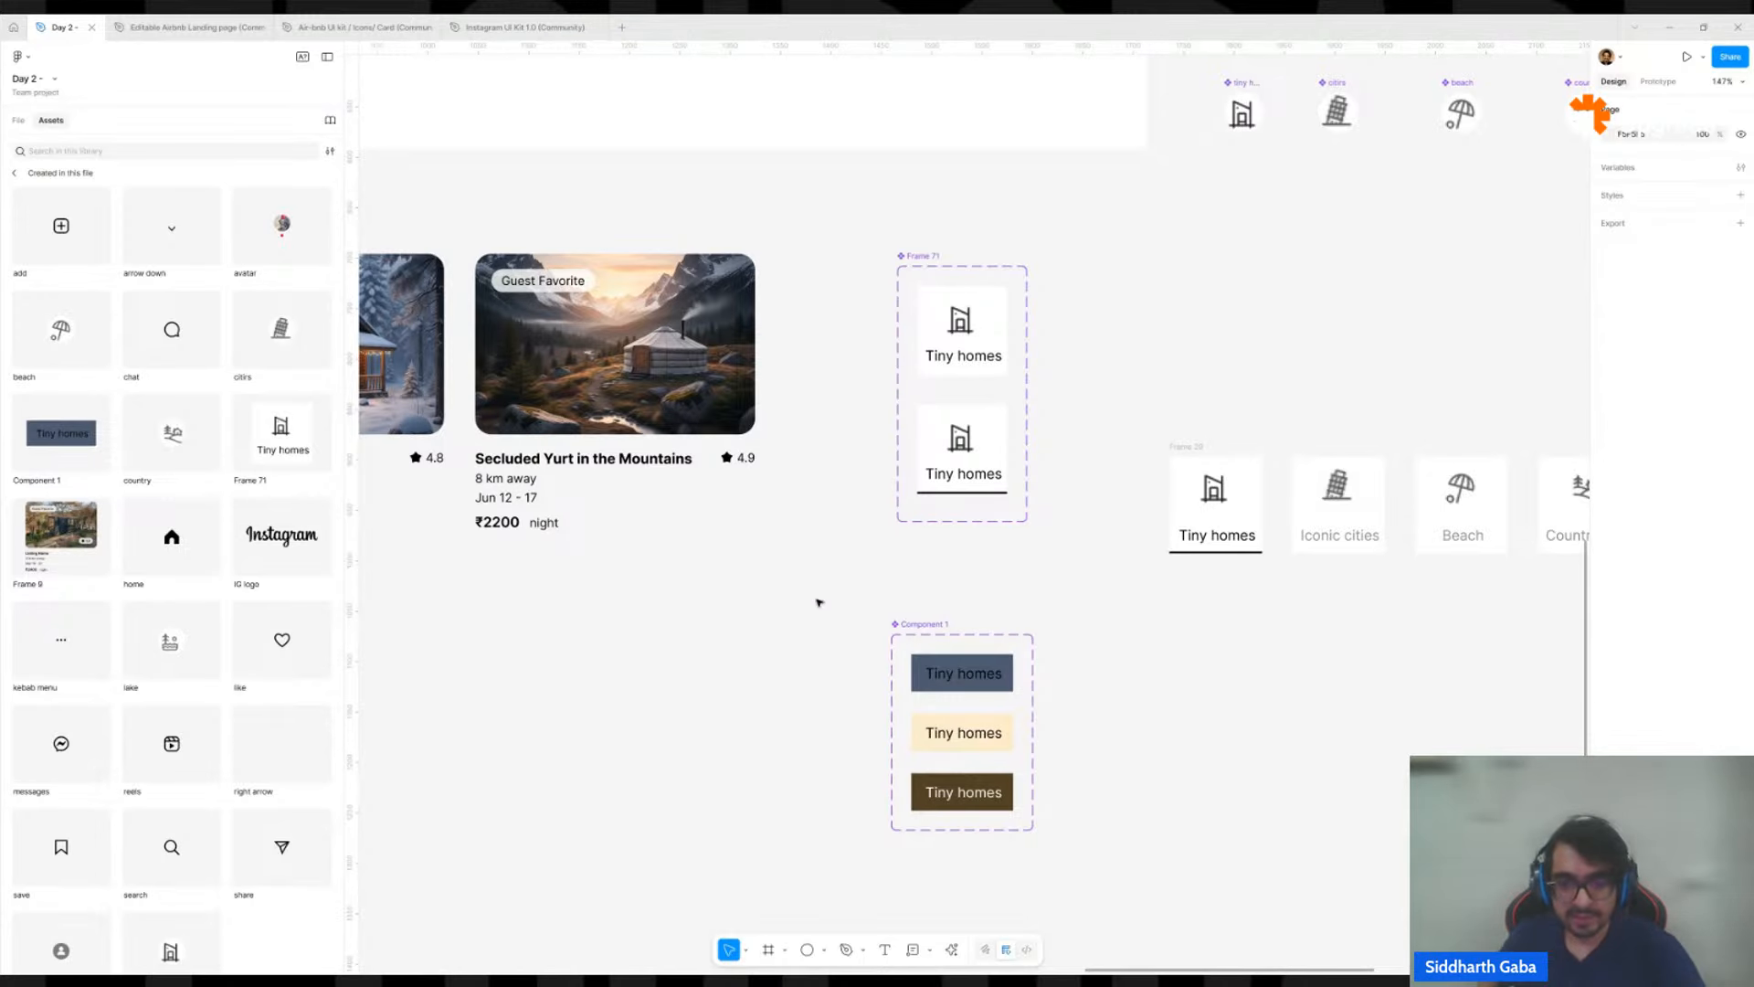
Widen the Component 1 set frame to 443.
left_click(950, 624)
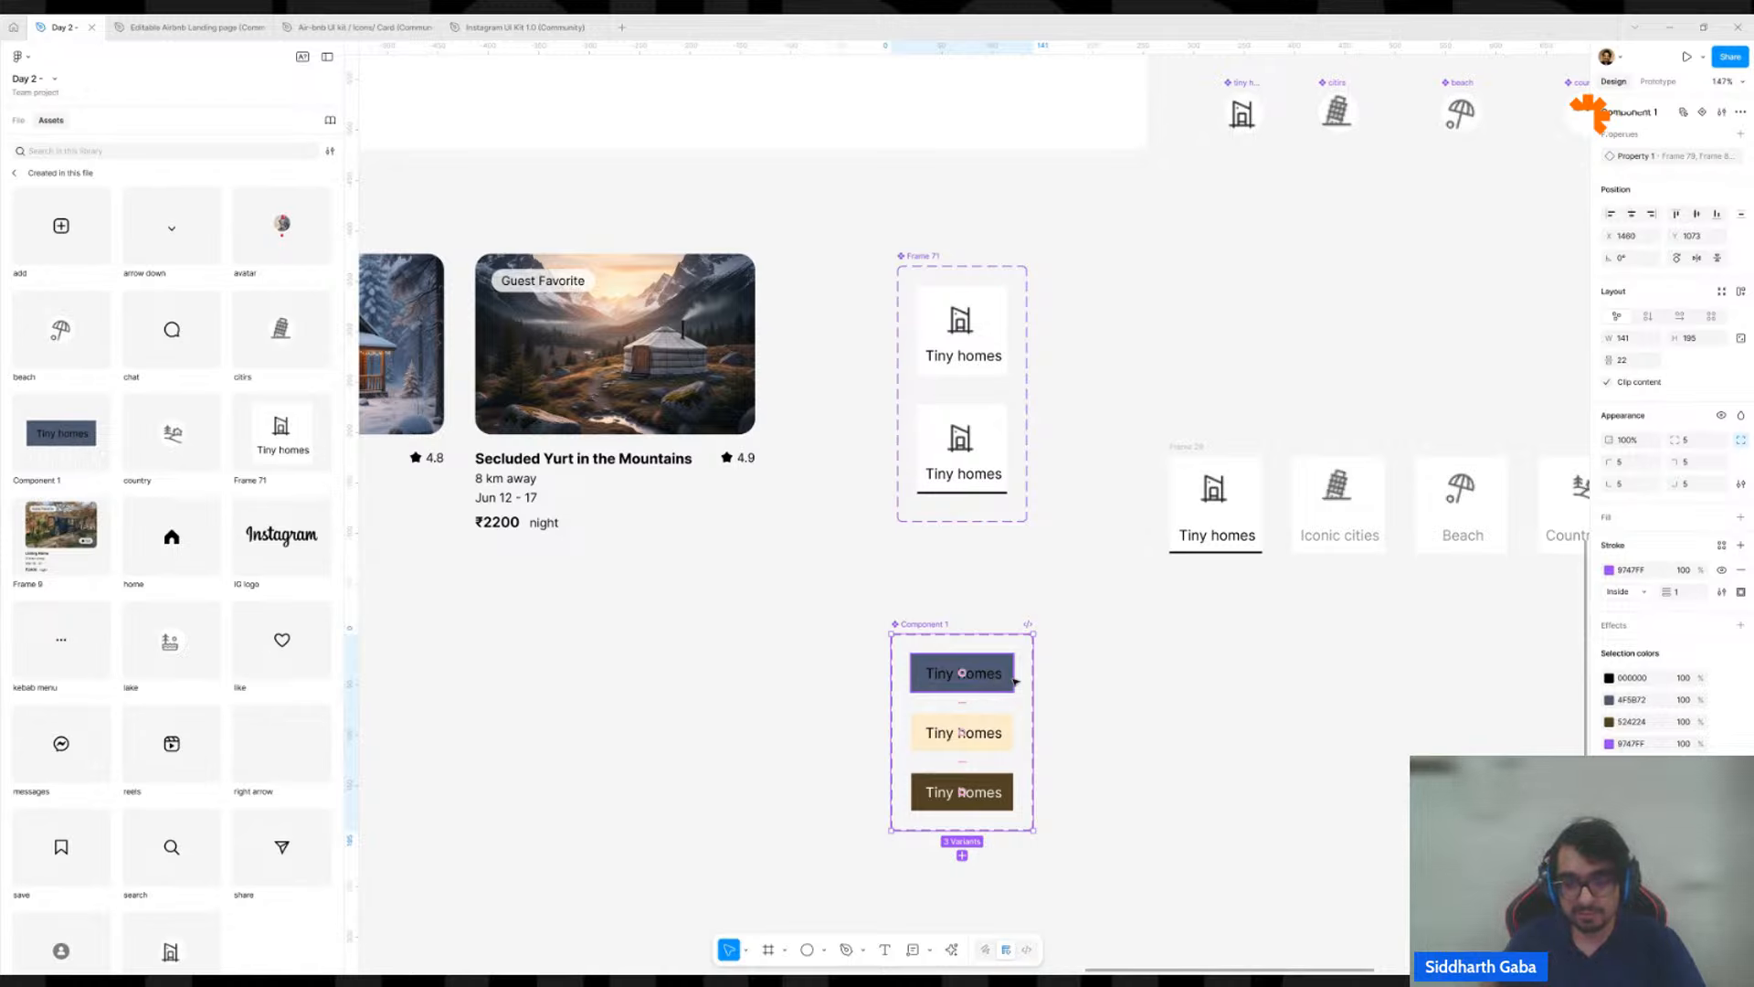
left_click_drag(1035, 678, 1338, 684)
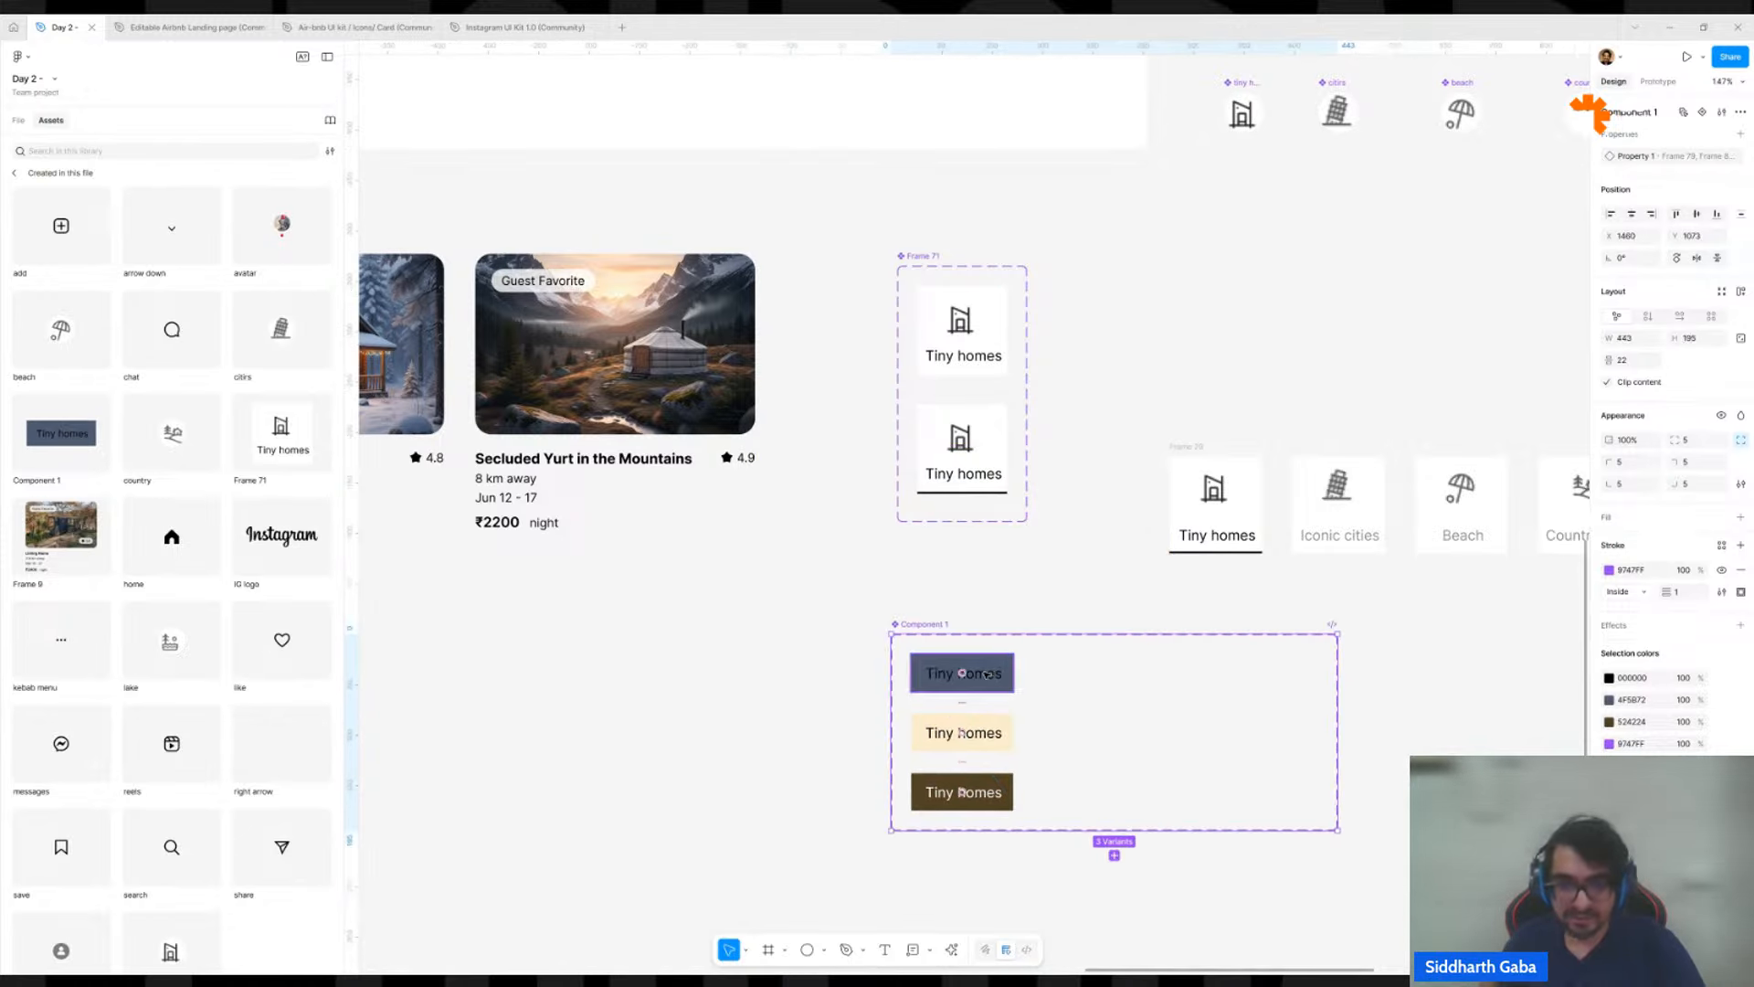
Add a text label reading "primary" outside the Component 1 set, beside the slate variant.
key("t")
left_click(832, 676)
type("pri")
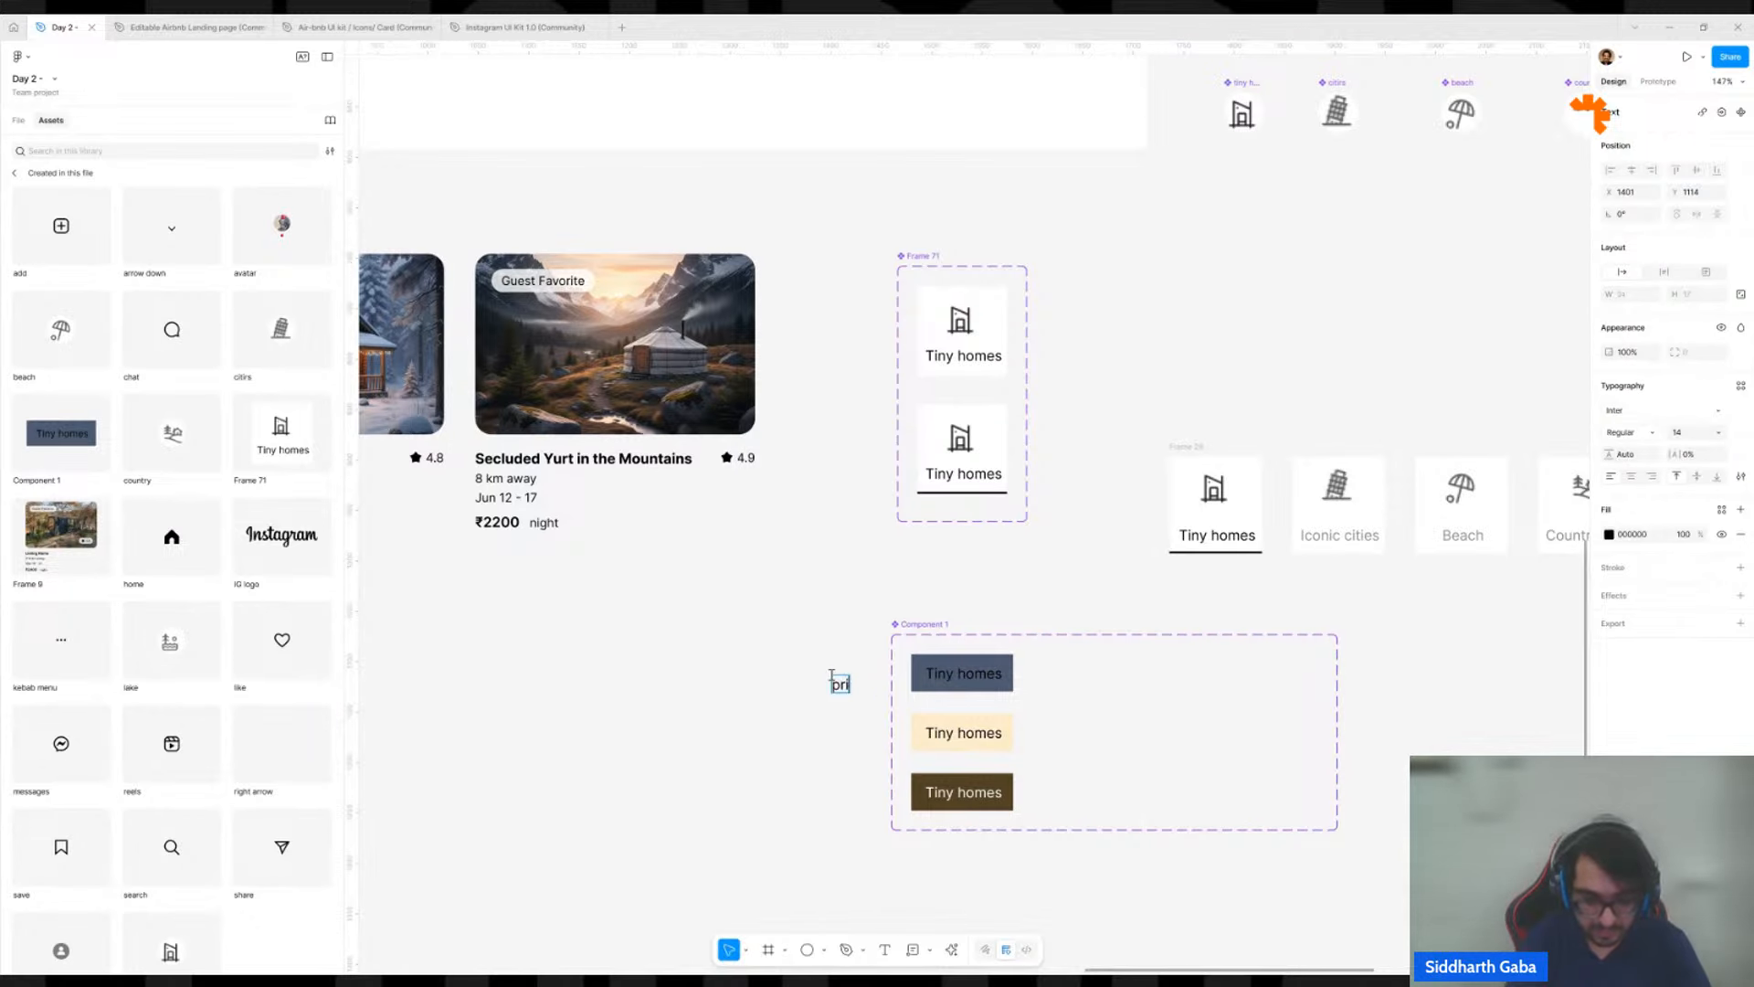
type("mary")
key("Escape")
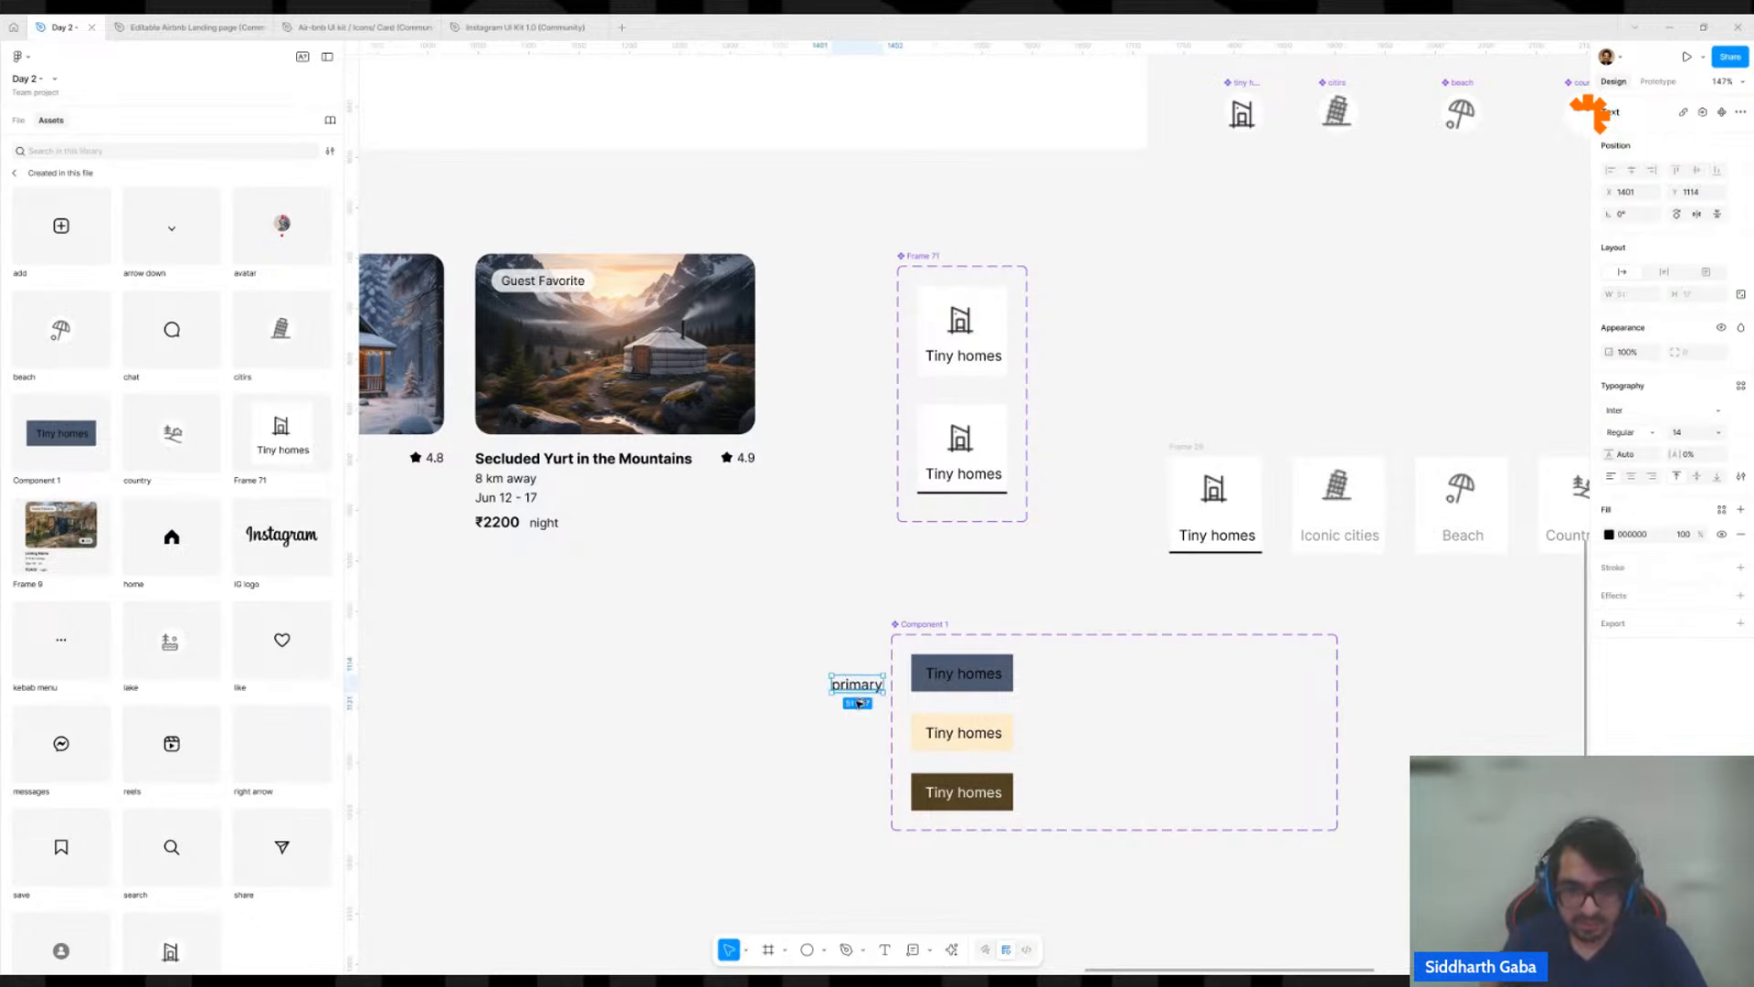
Duplicate the primary label beside the cream variant and change its text to "secondary".
left_click_drag(859, 703, 857, 737)
double_click(850, 733)
type("sec")
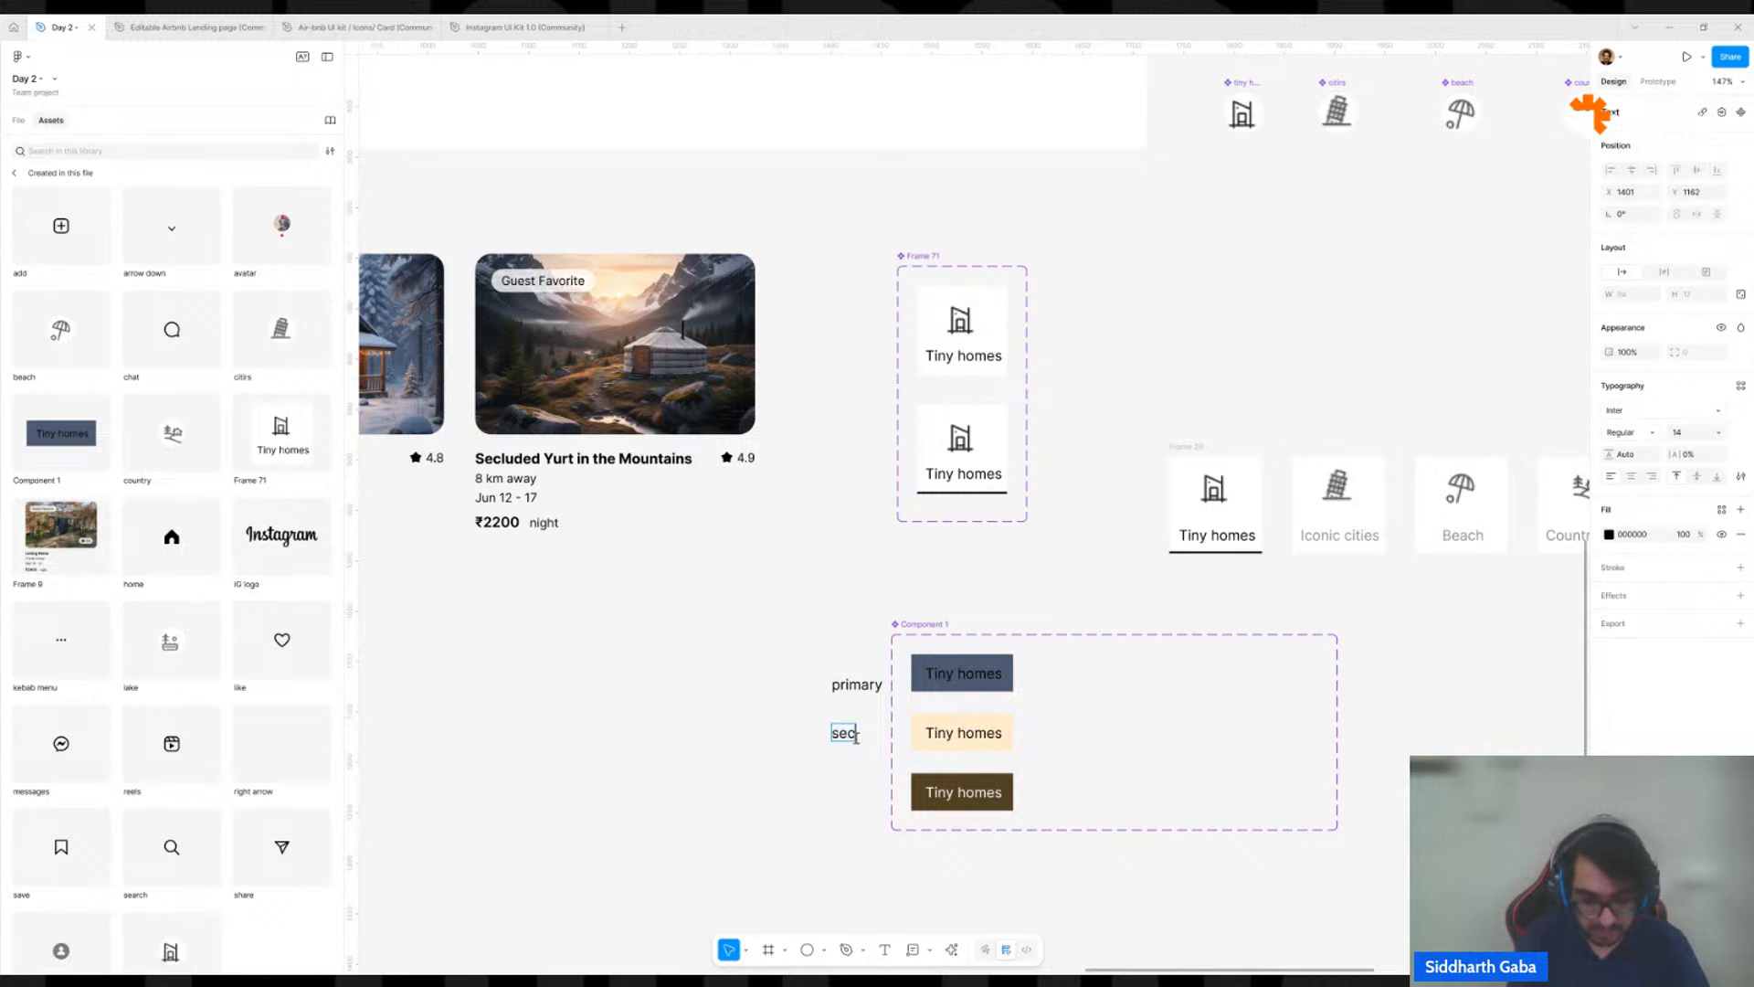
type("ondary")
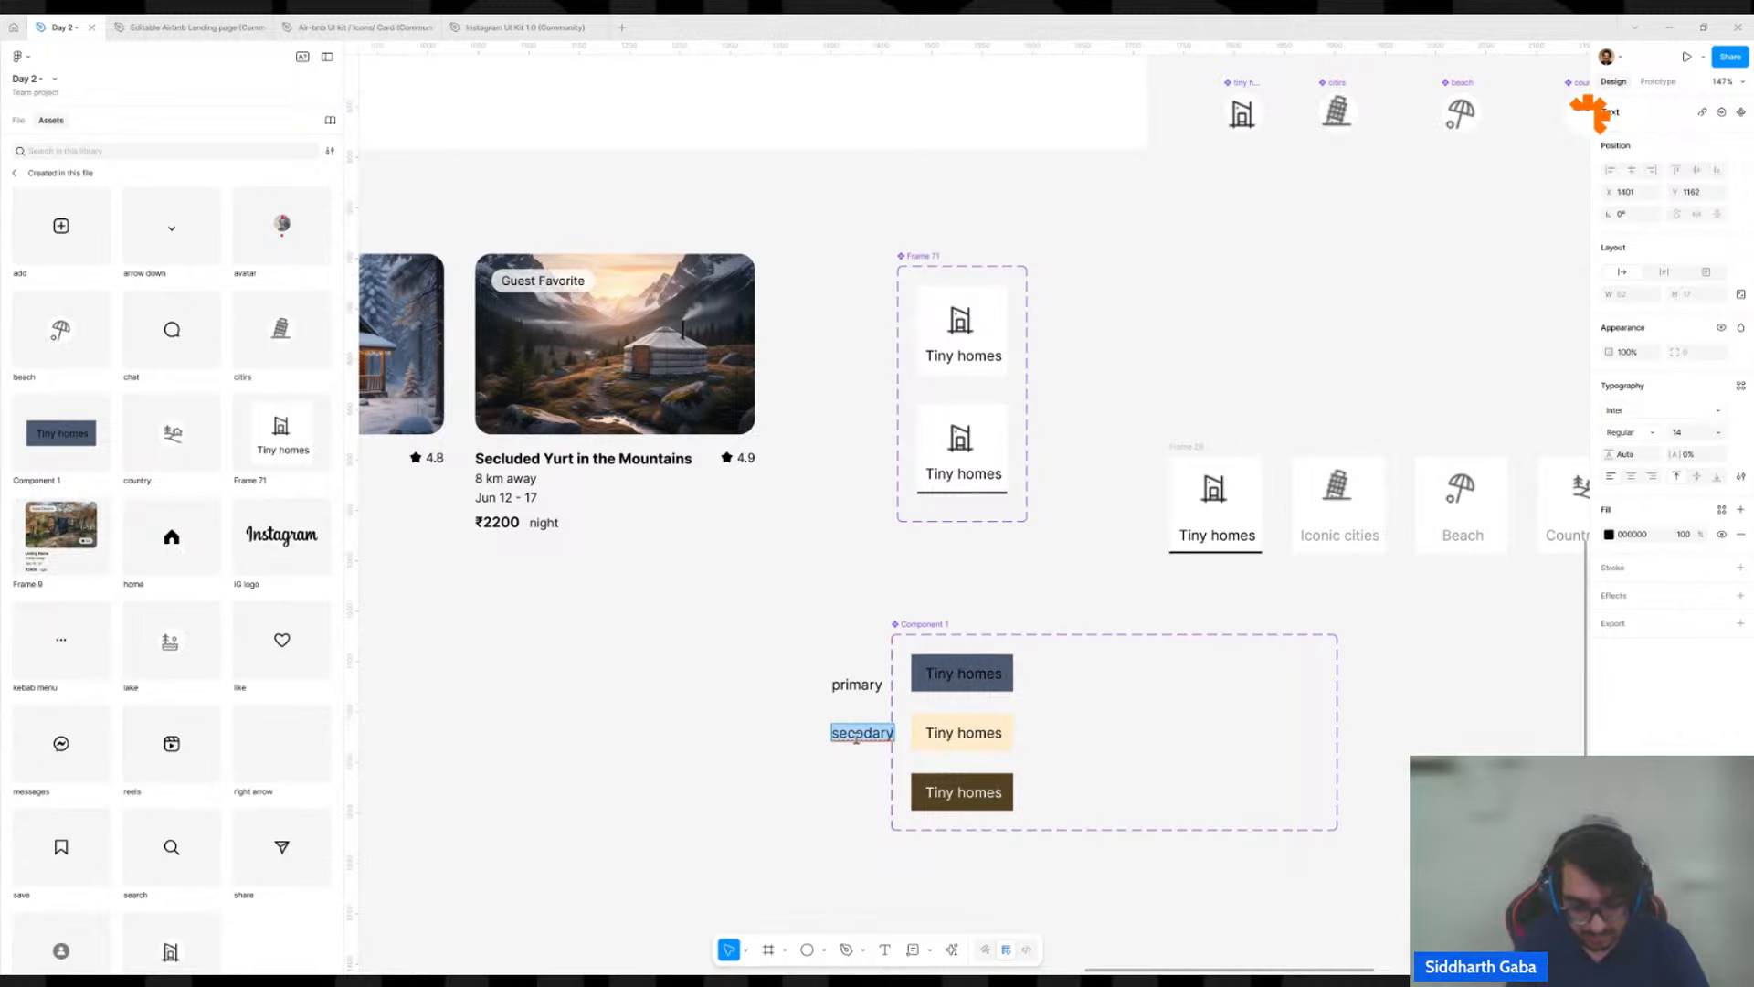
type("secondary")
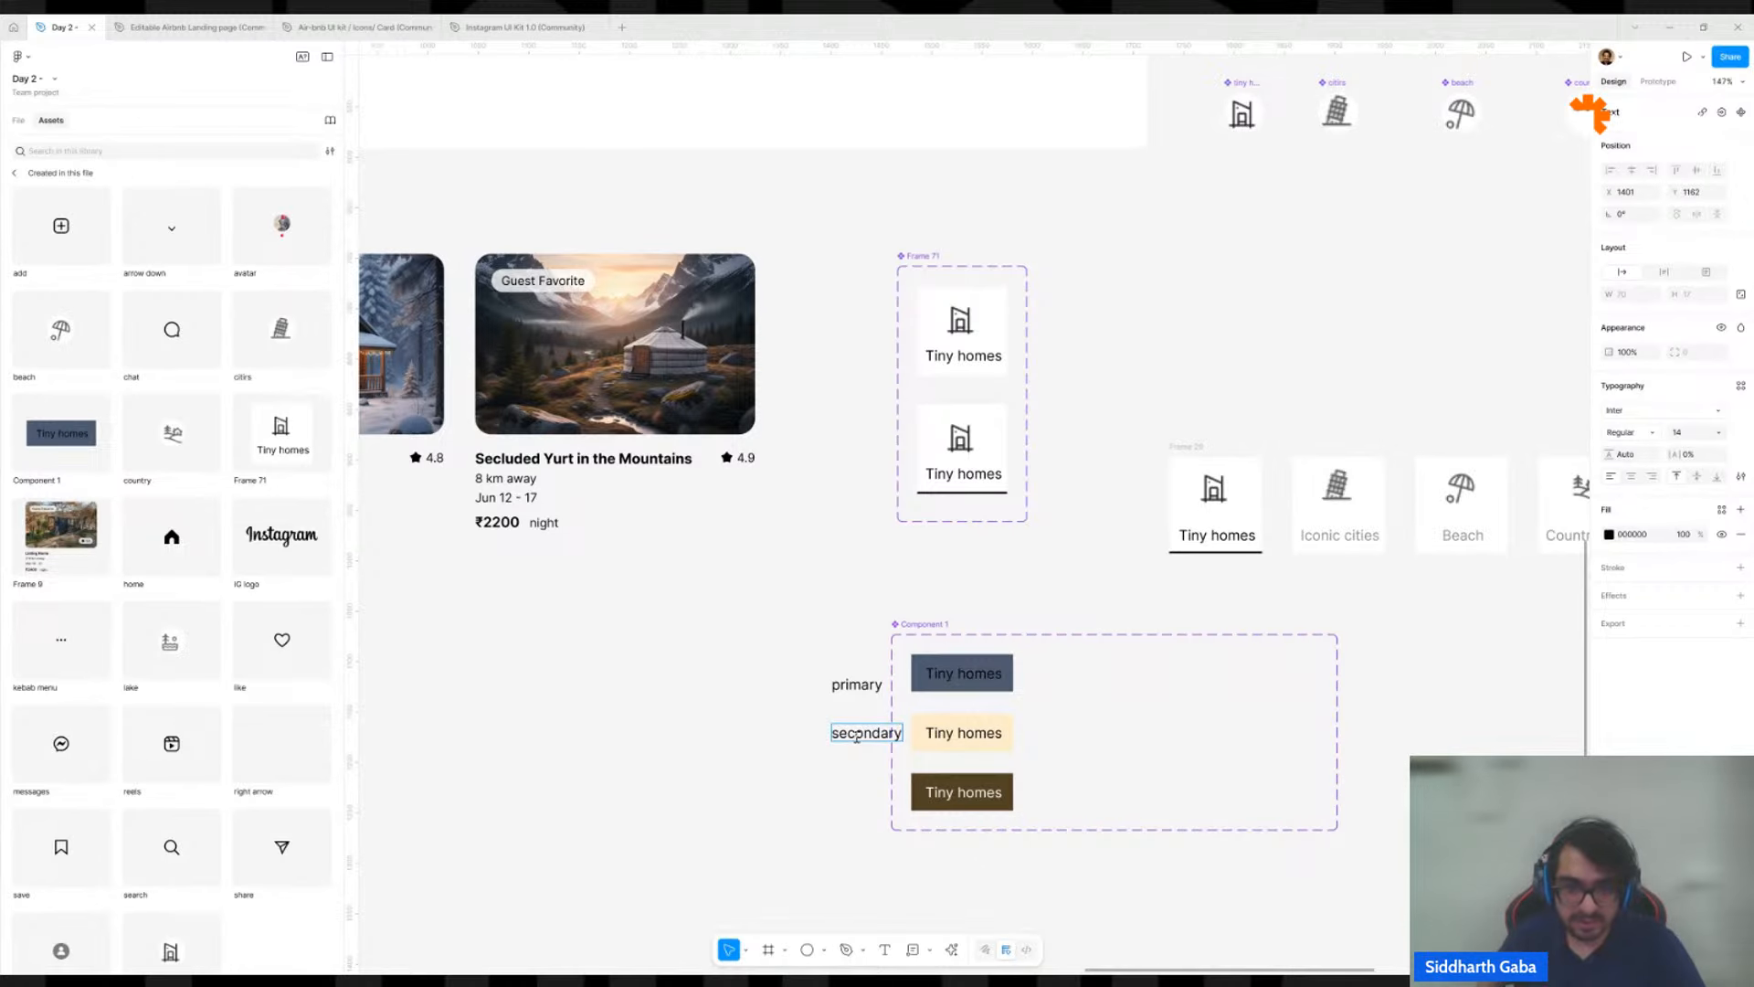
key("Escape")
Duplicate the secondary label beside the brown variant and change its text to "t".
left_click_drag(855, 729, 852, 784)
double_click(853, 784)
type("t")
Duplicate the slate, cream and brown variants together as a second column inside the Component 1 set.
left_click(1005, 667)
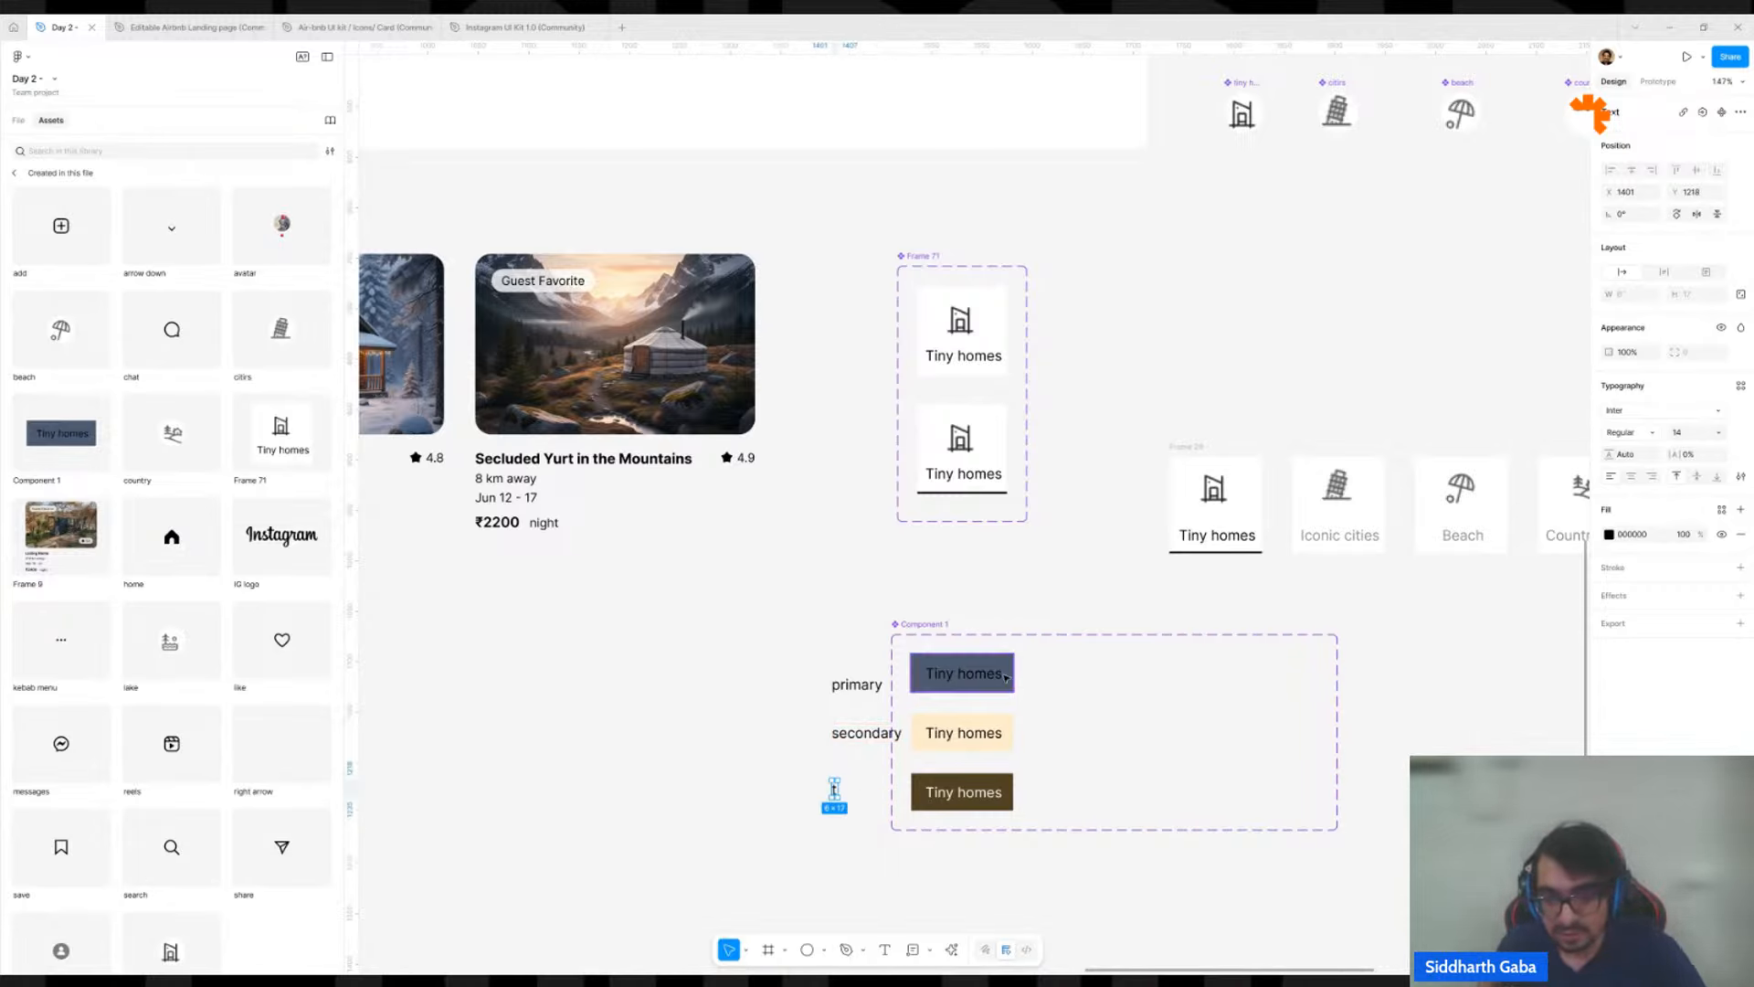
left_click(1007, 783, "shift")
left_click(1003, 738, "shift")
left_click_drag(1003, 734, 1126, 711)
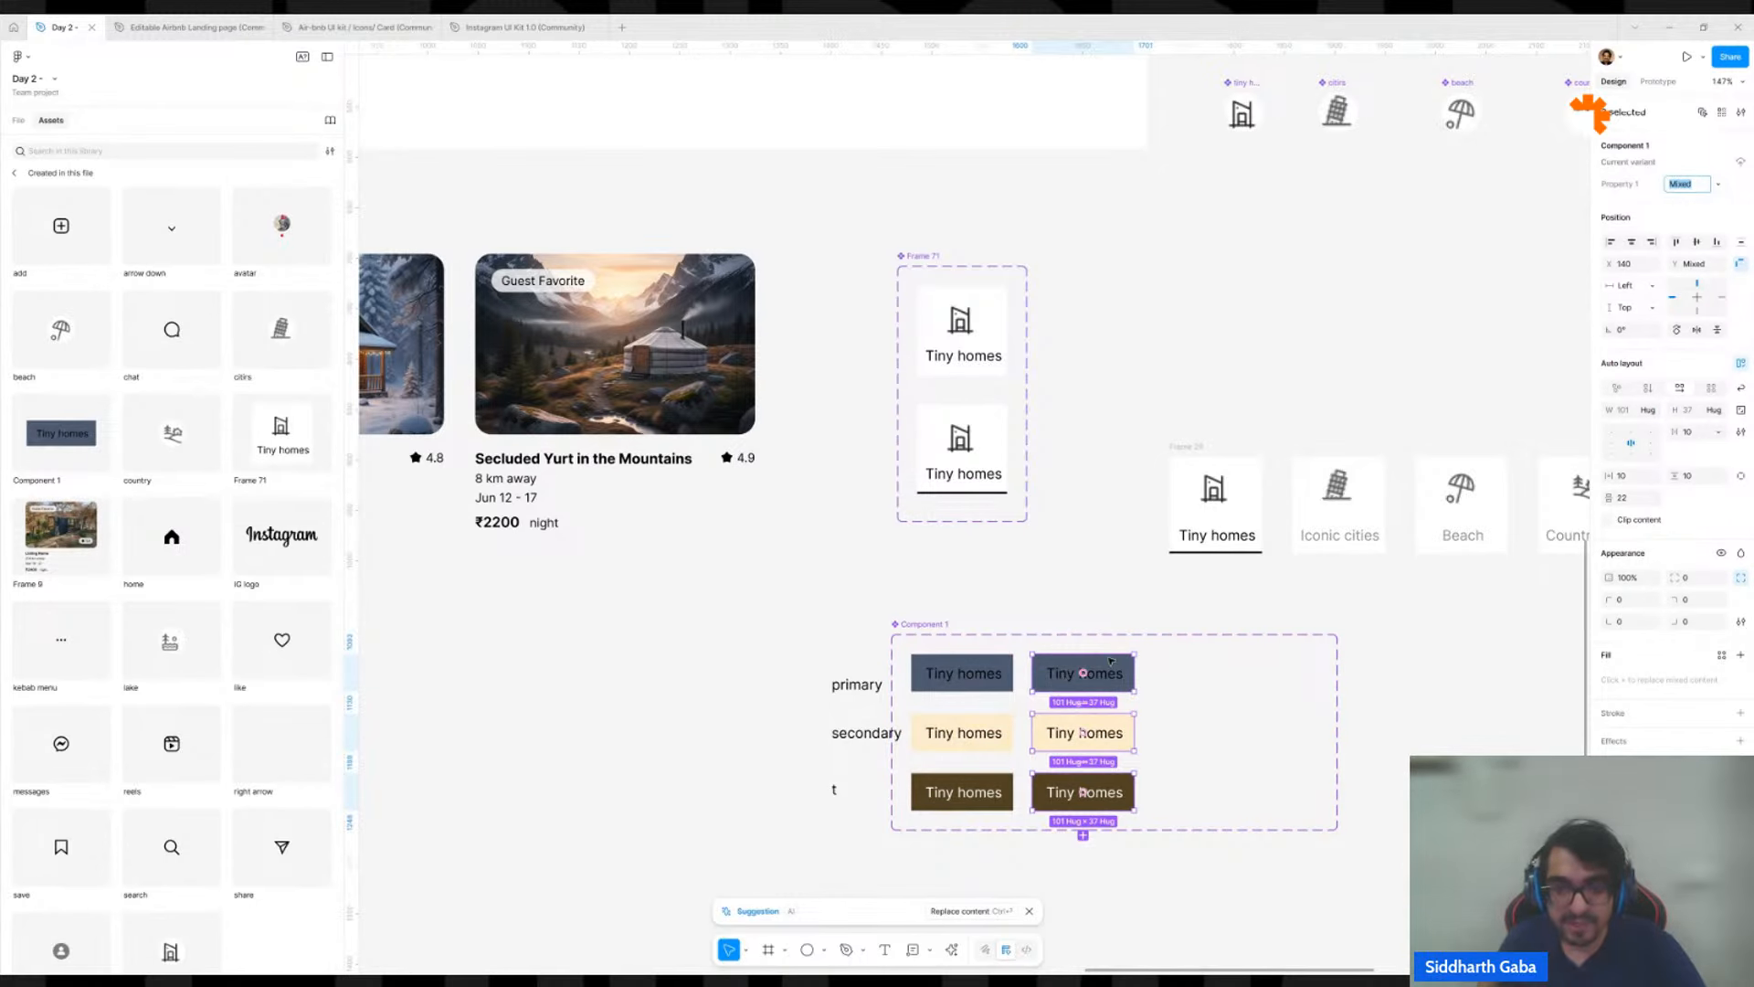
Duplicate the primary label above the second column of variants and change its text to "hover".
left_click_drag(863, 686, 1094, 613)
double_click(1095, 613)
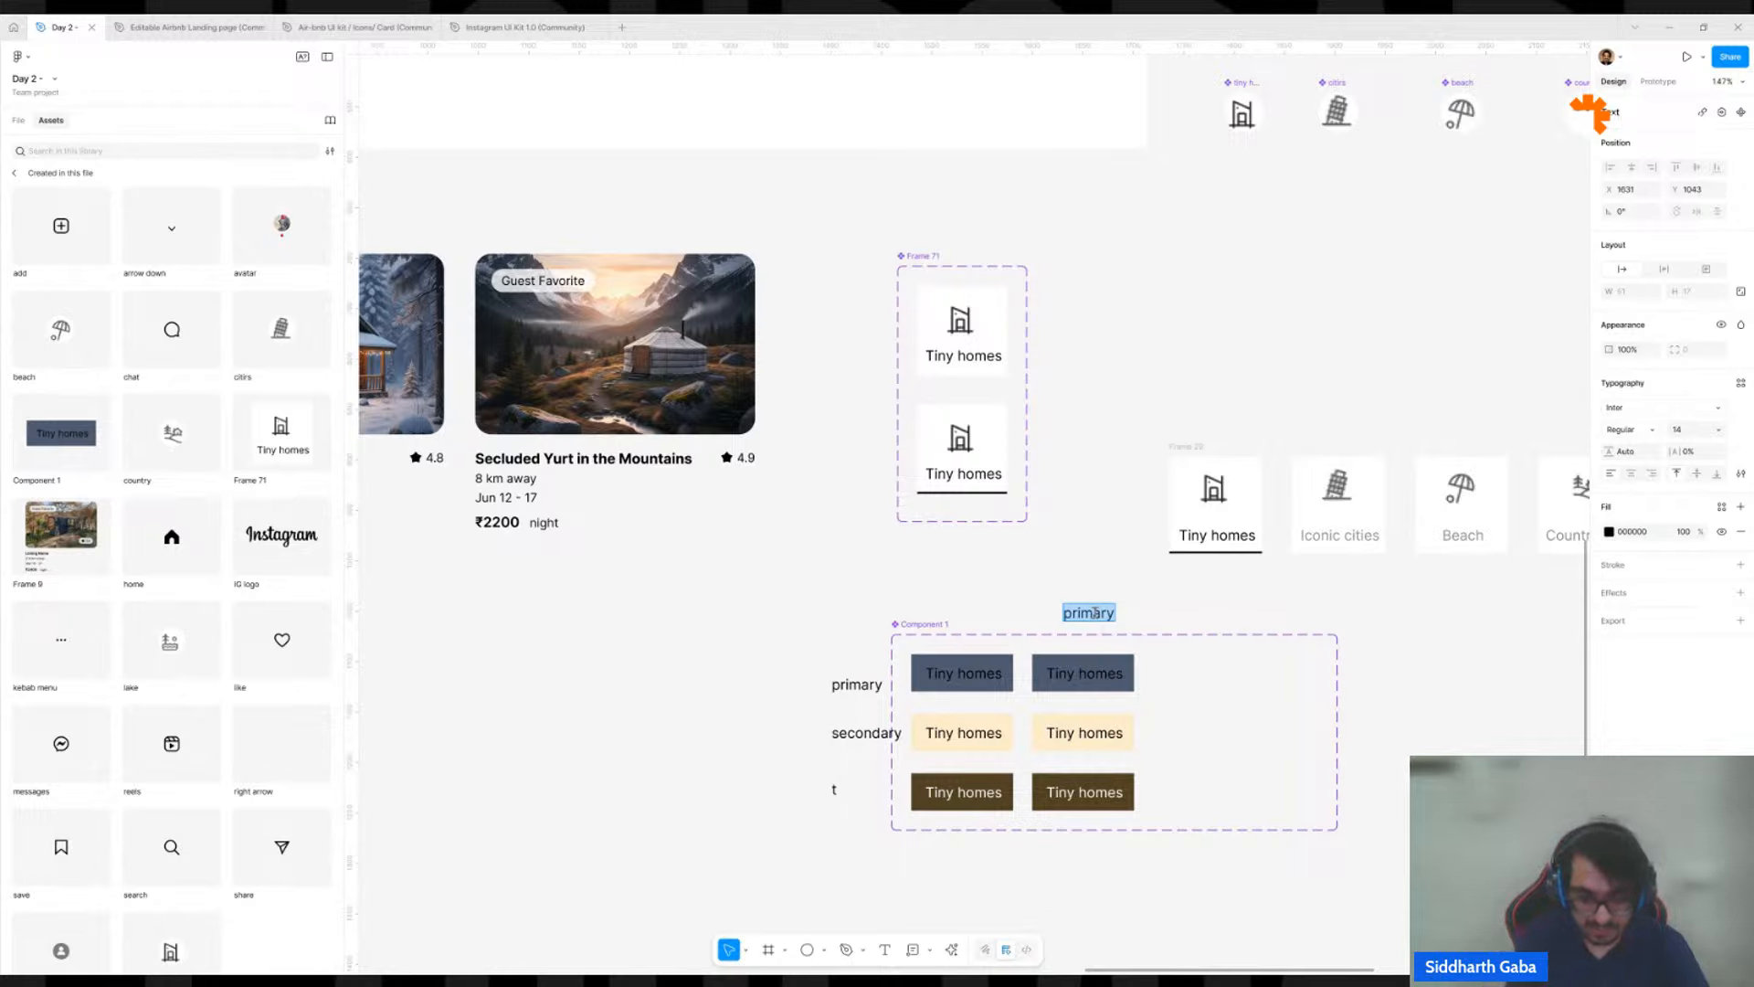
type("hover")
key("Escape")
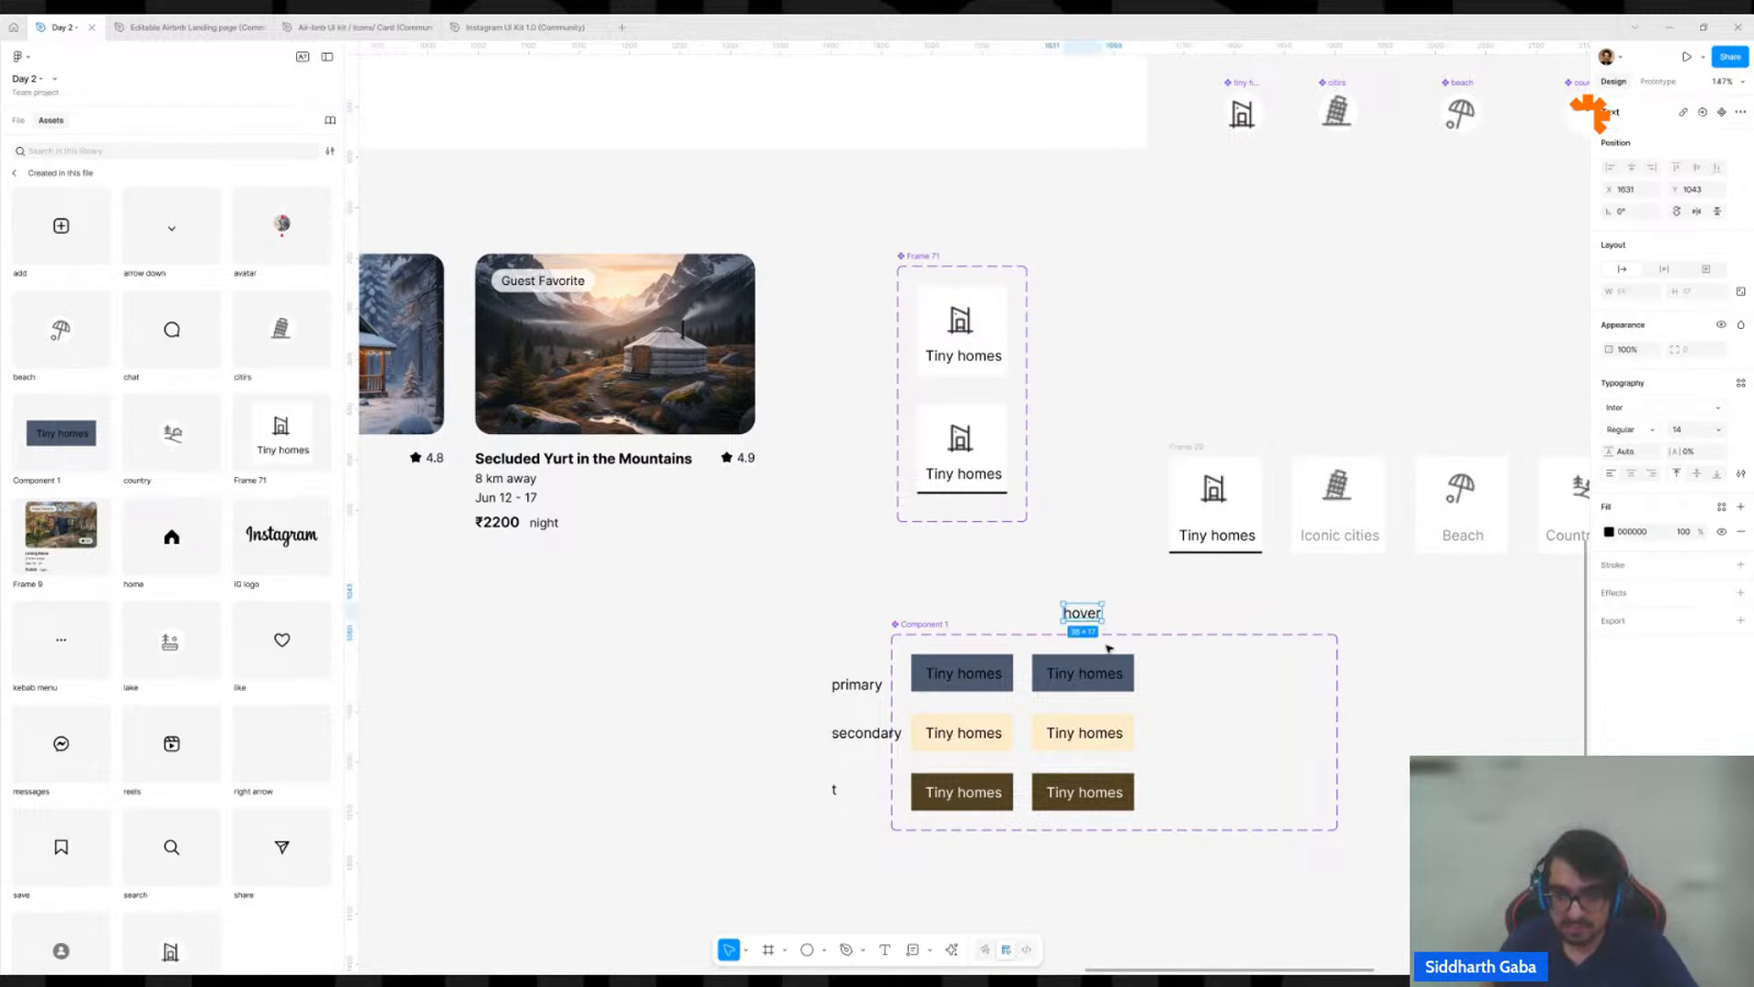
In the hover column, darken the slate variant's fill to 2E3C56 and the cream variant's fill to C0A97E.
left_click(1119, 662)
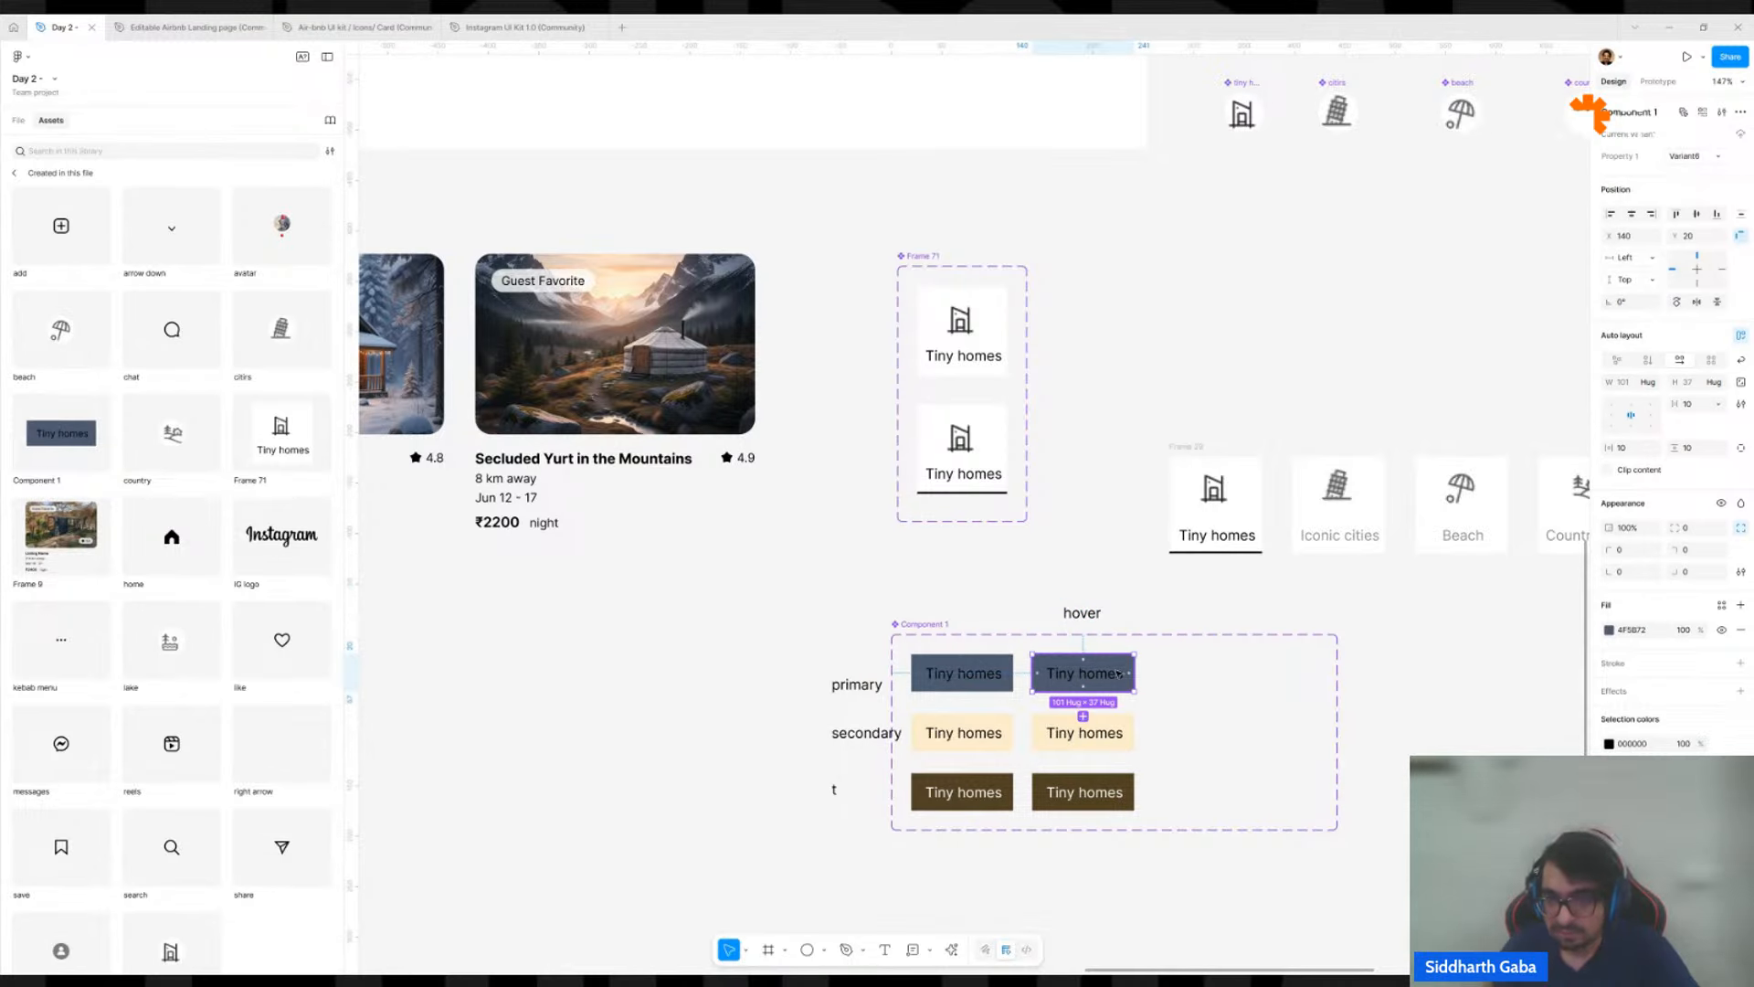
left_click(1610, 631)
left_click_drag(1503, 744, 1503, 751)
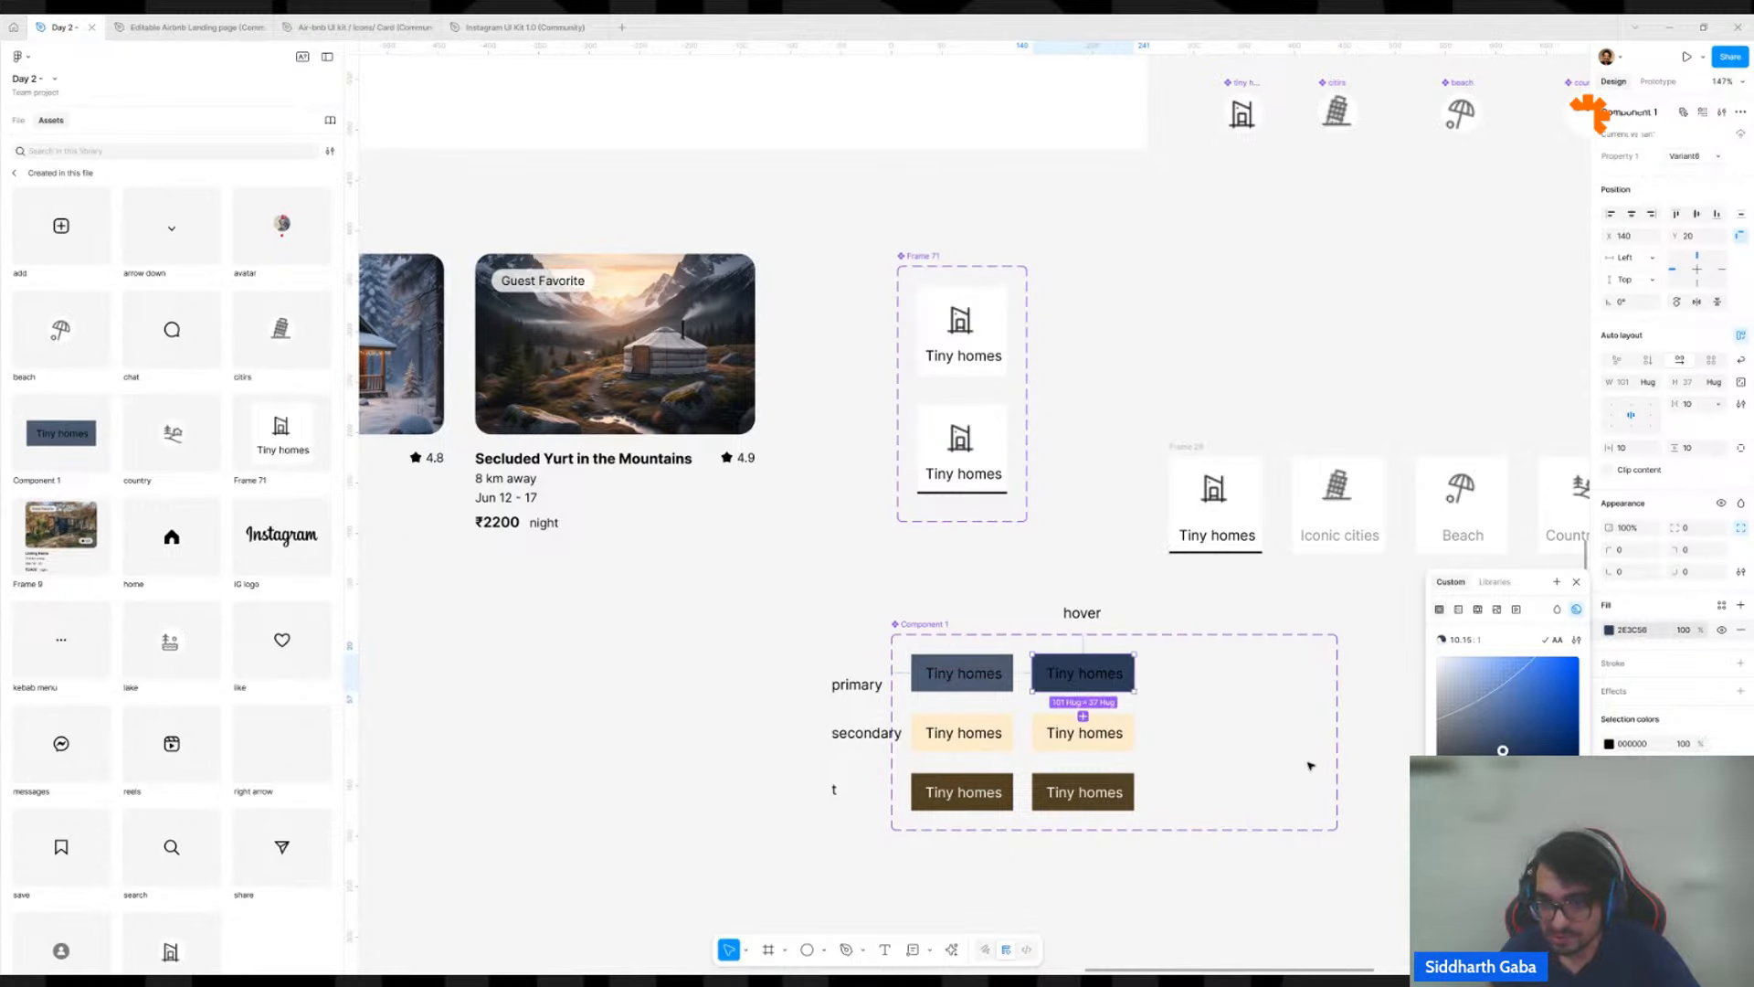
left_click(1127, 733)
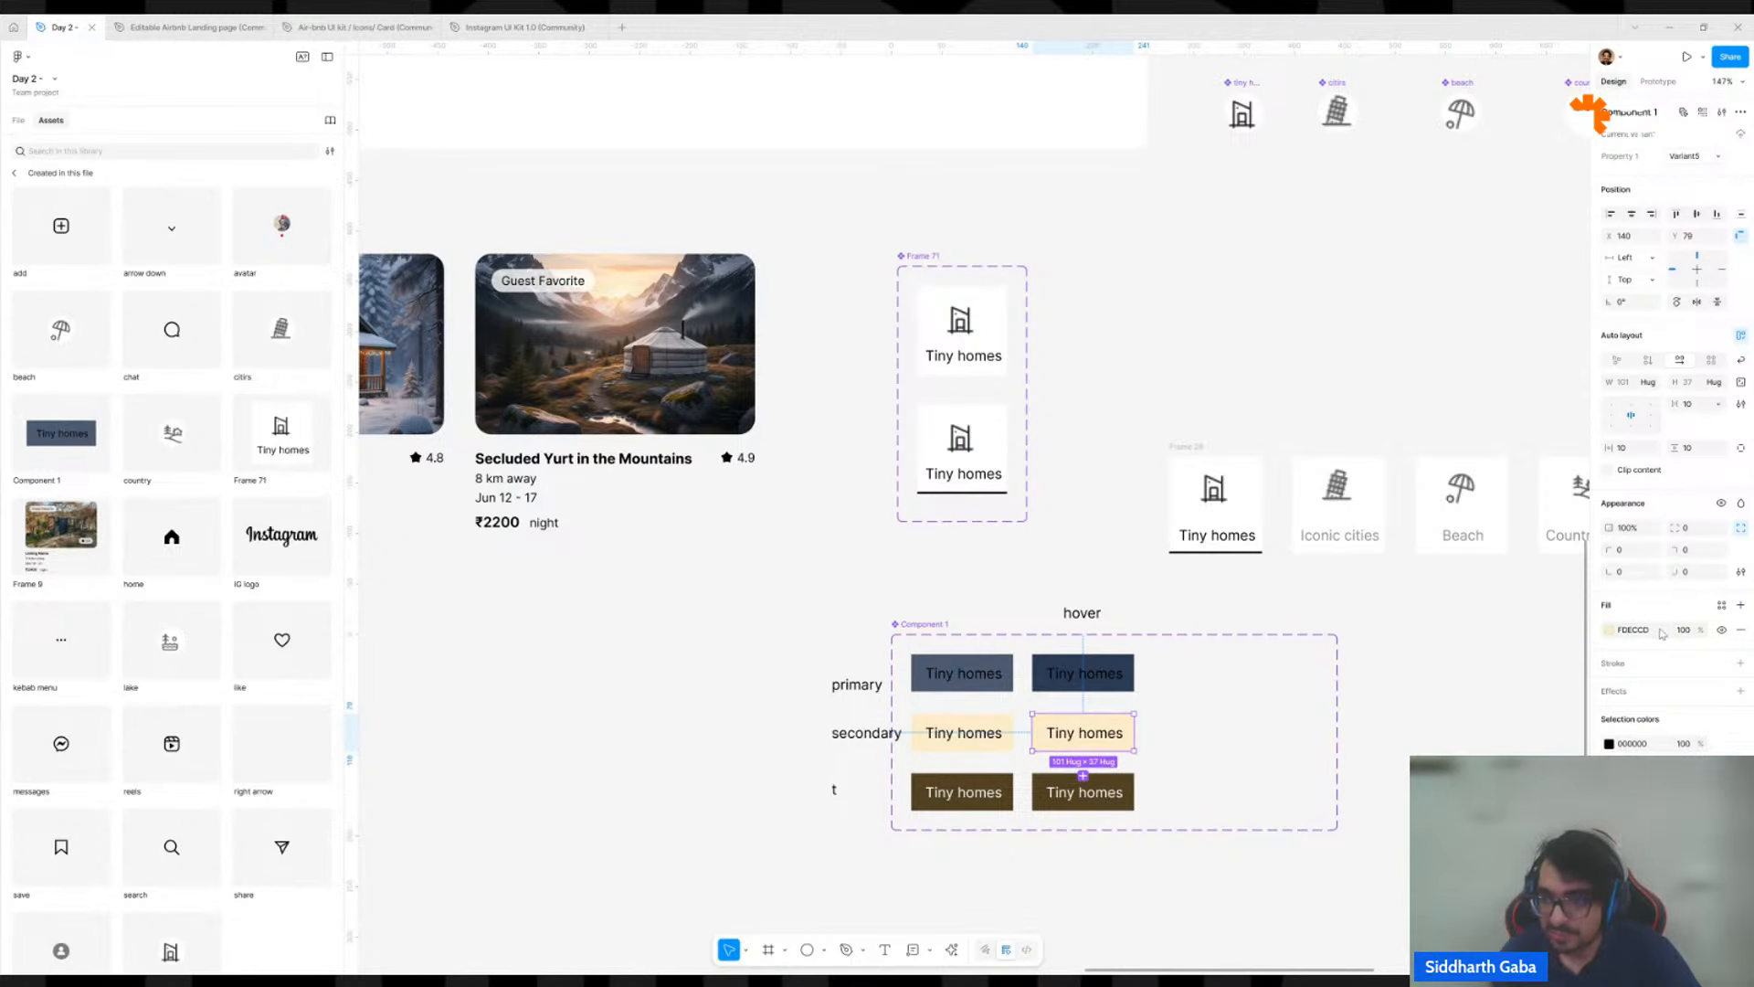
left_click(1609, 631)
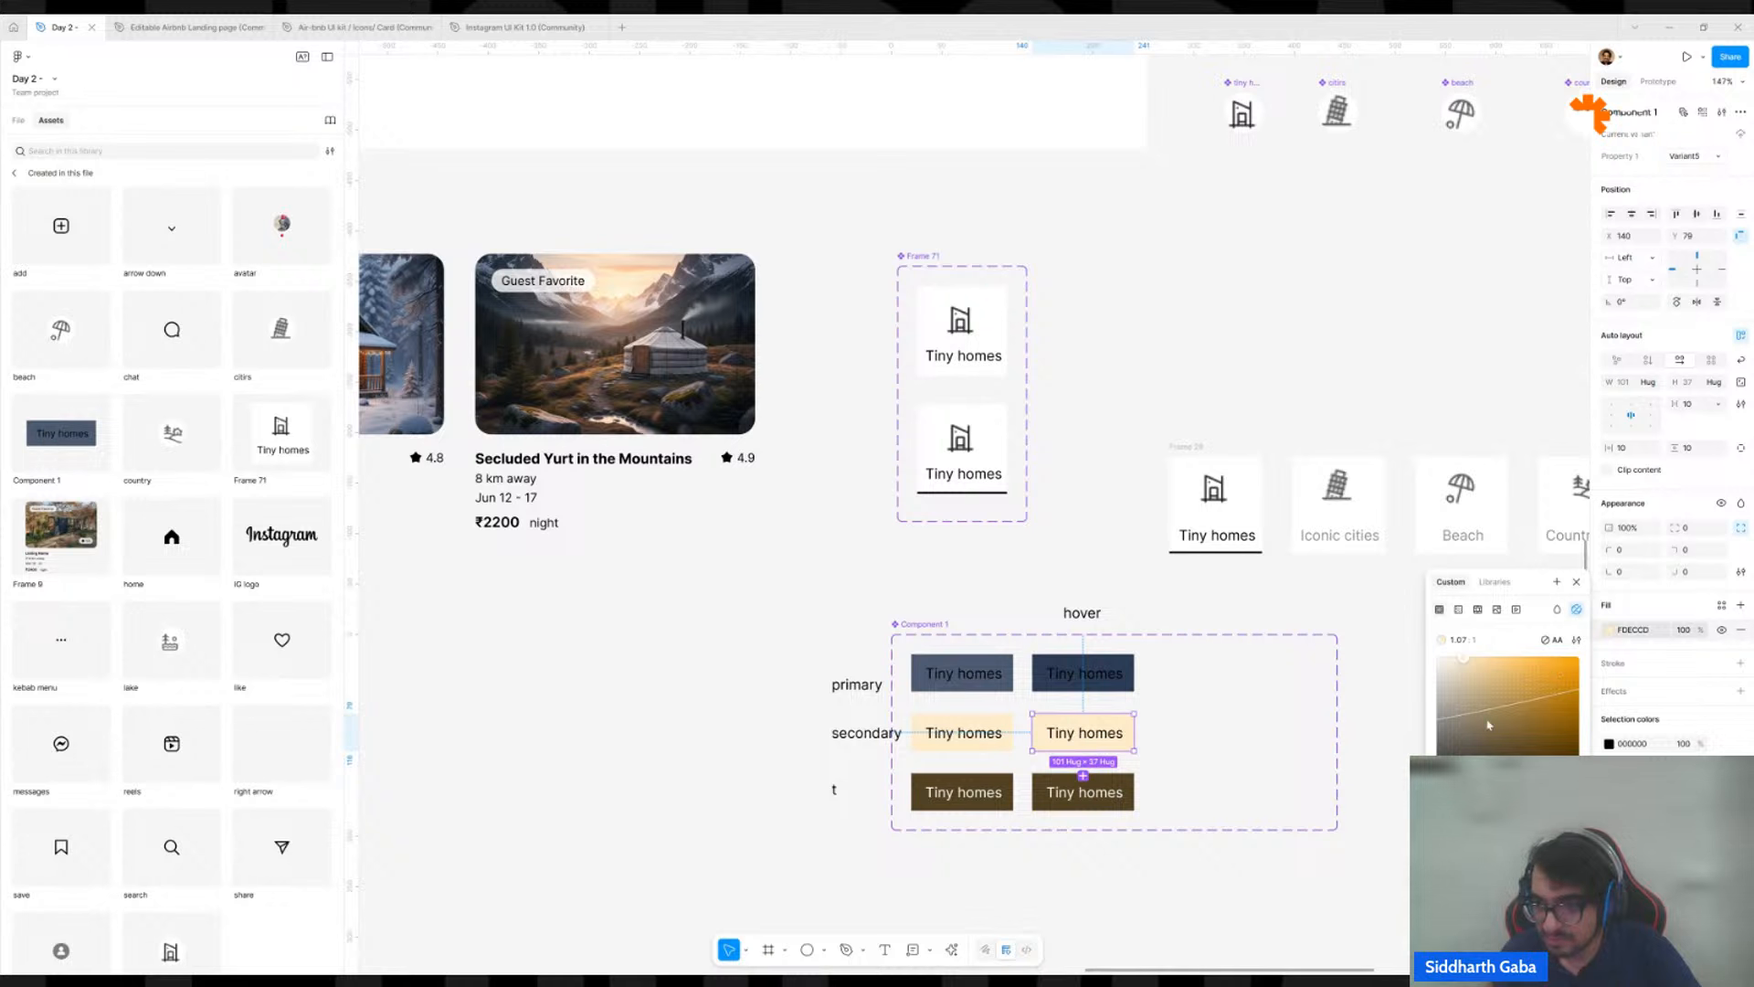
left_click_drag(1489, 724, 1486, 691)
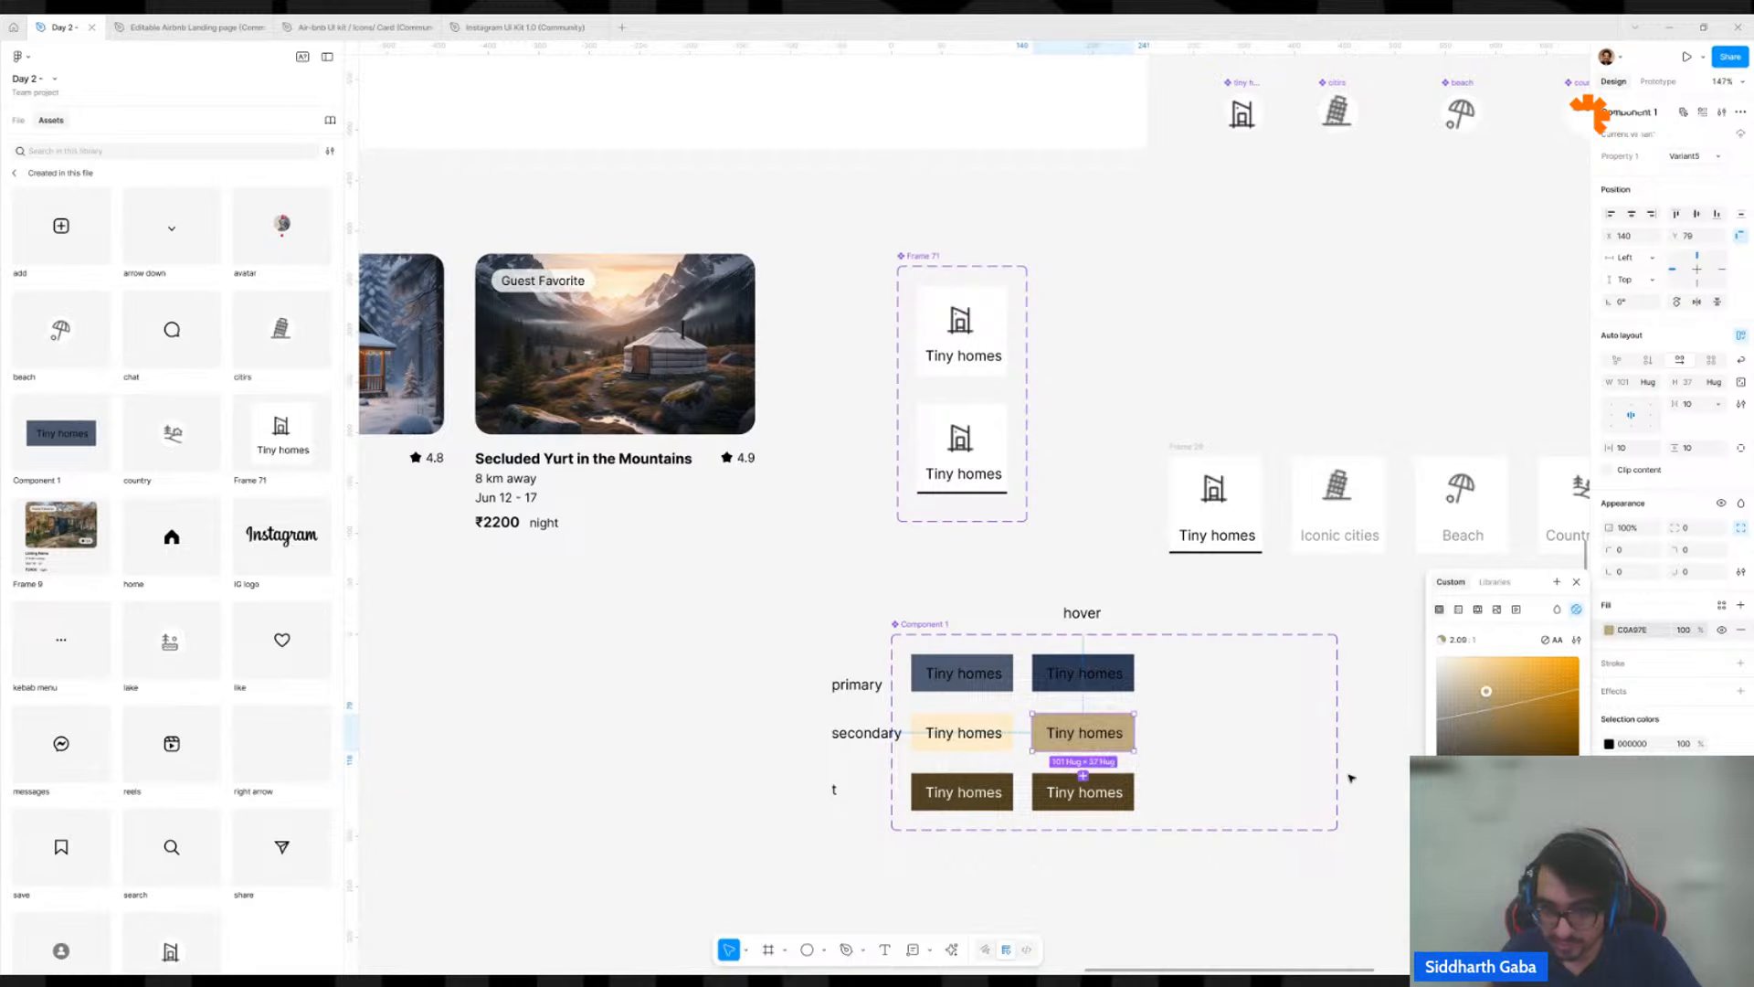
Darken the fill of the brown variant in the hover column to 312104.
left_click(1126, 793)
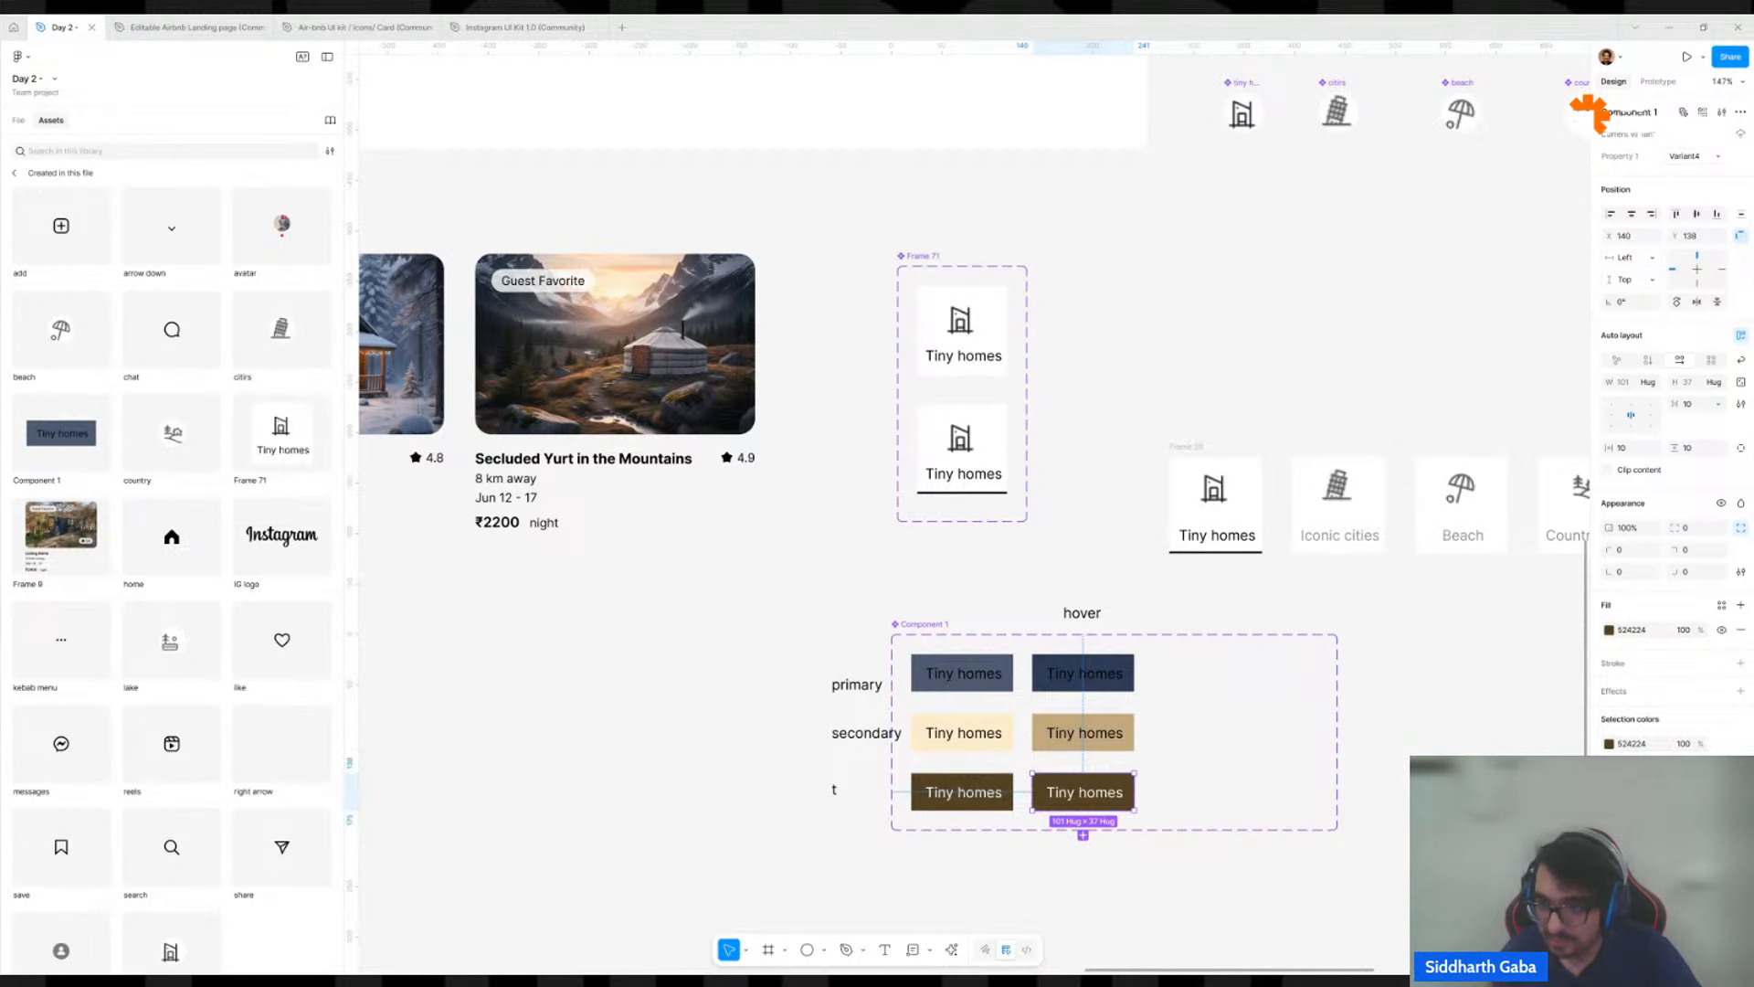
left_click(1612, 633)
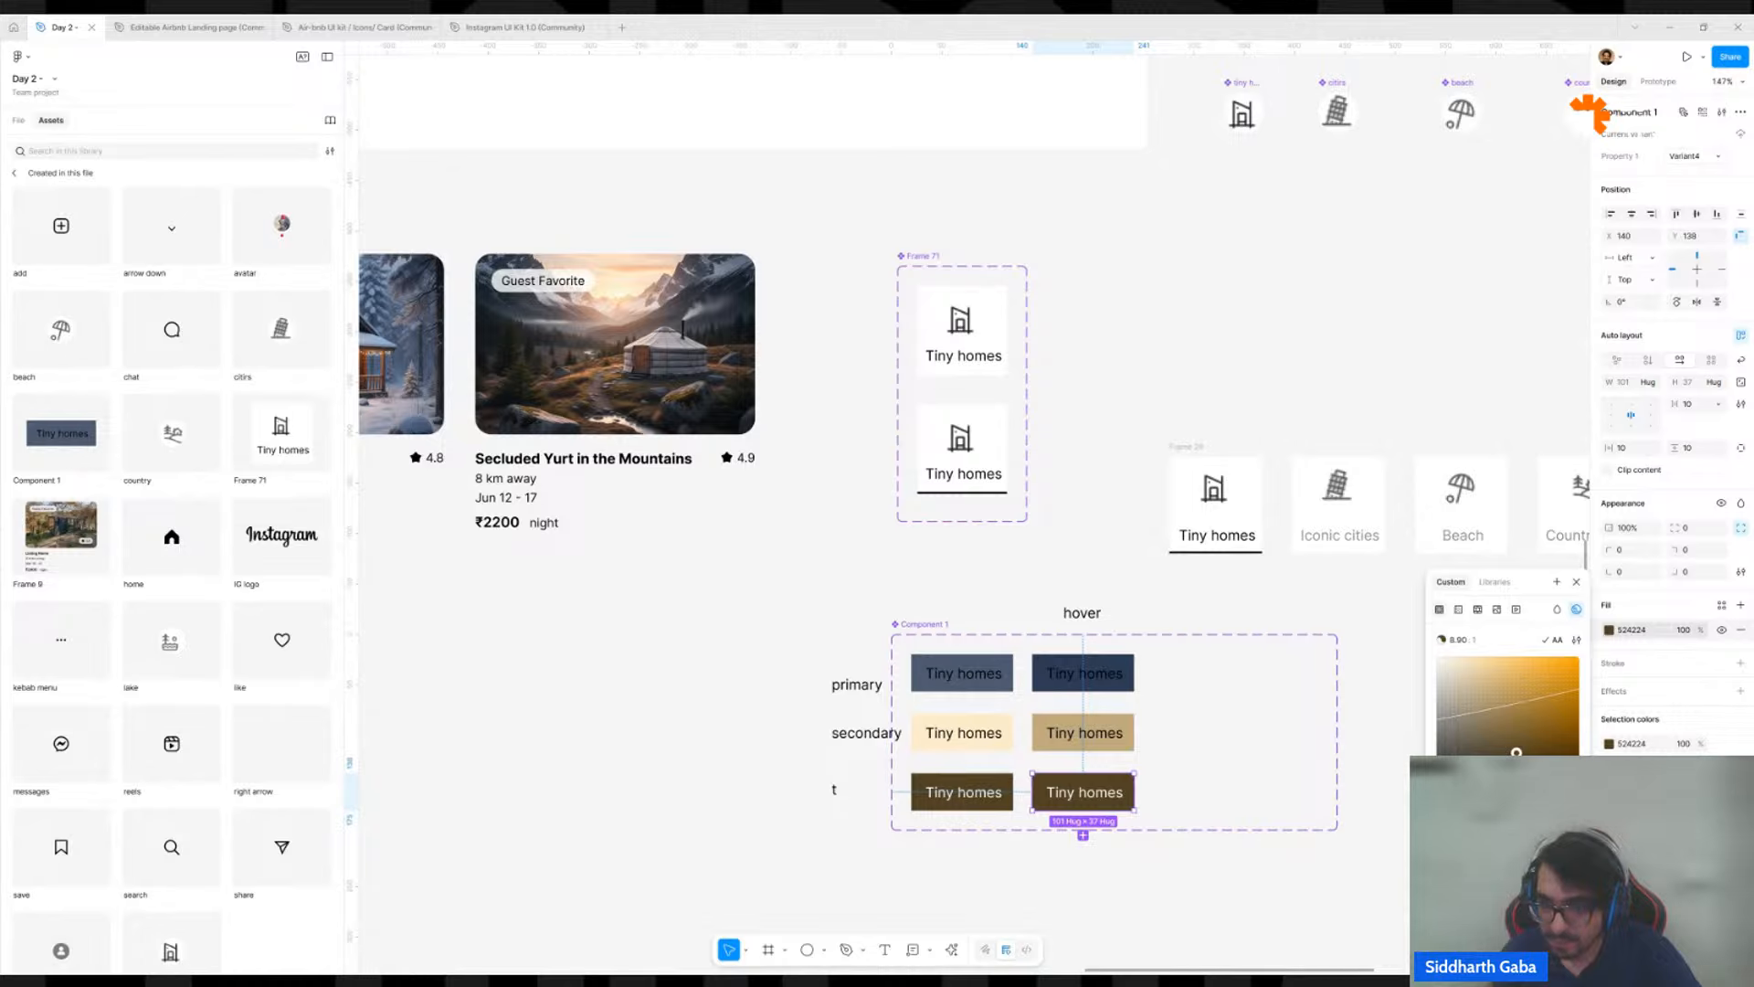
left_click_drag(1517, 754, 1568, 771)
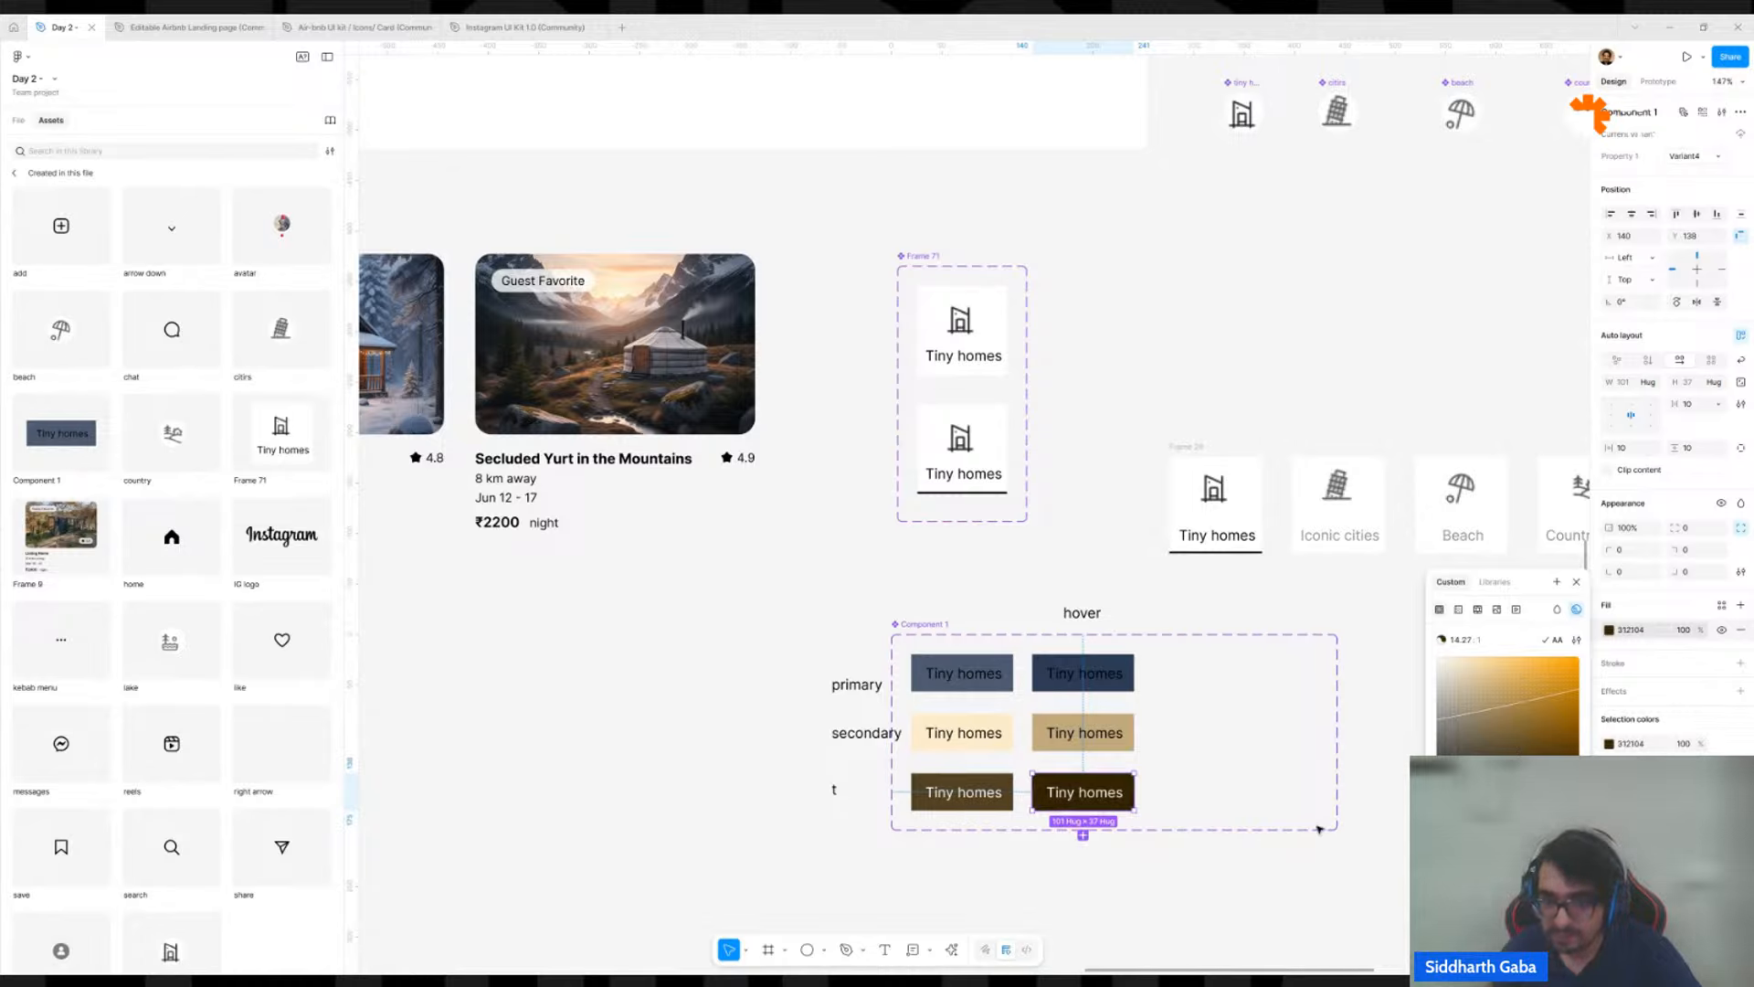
left_click(1202, 884)
Set Property 1 of the first-column slate variant to "primary".
left_click(976, 691)
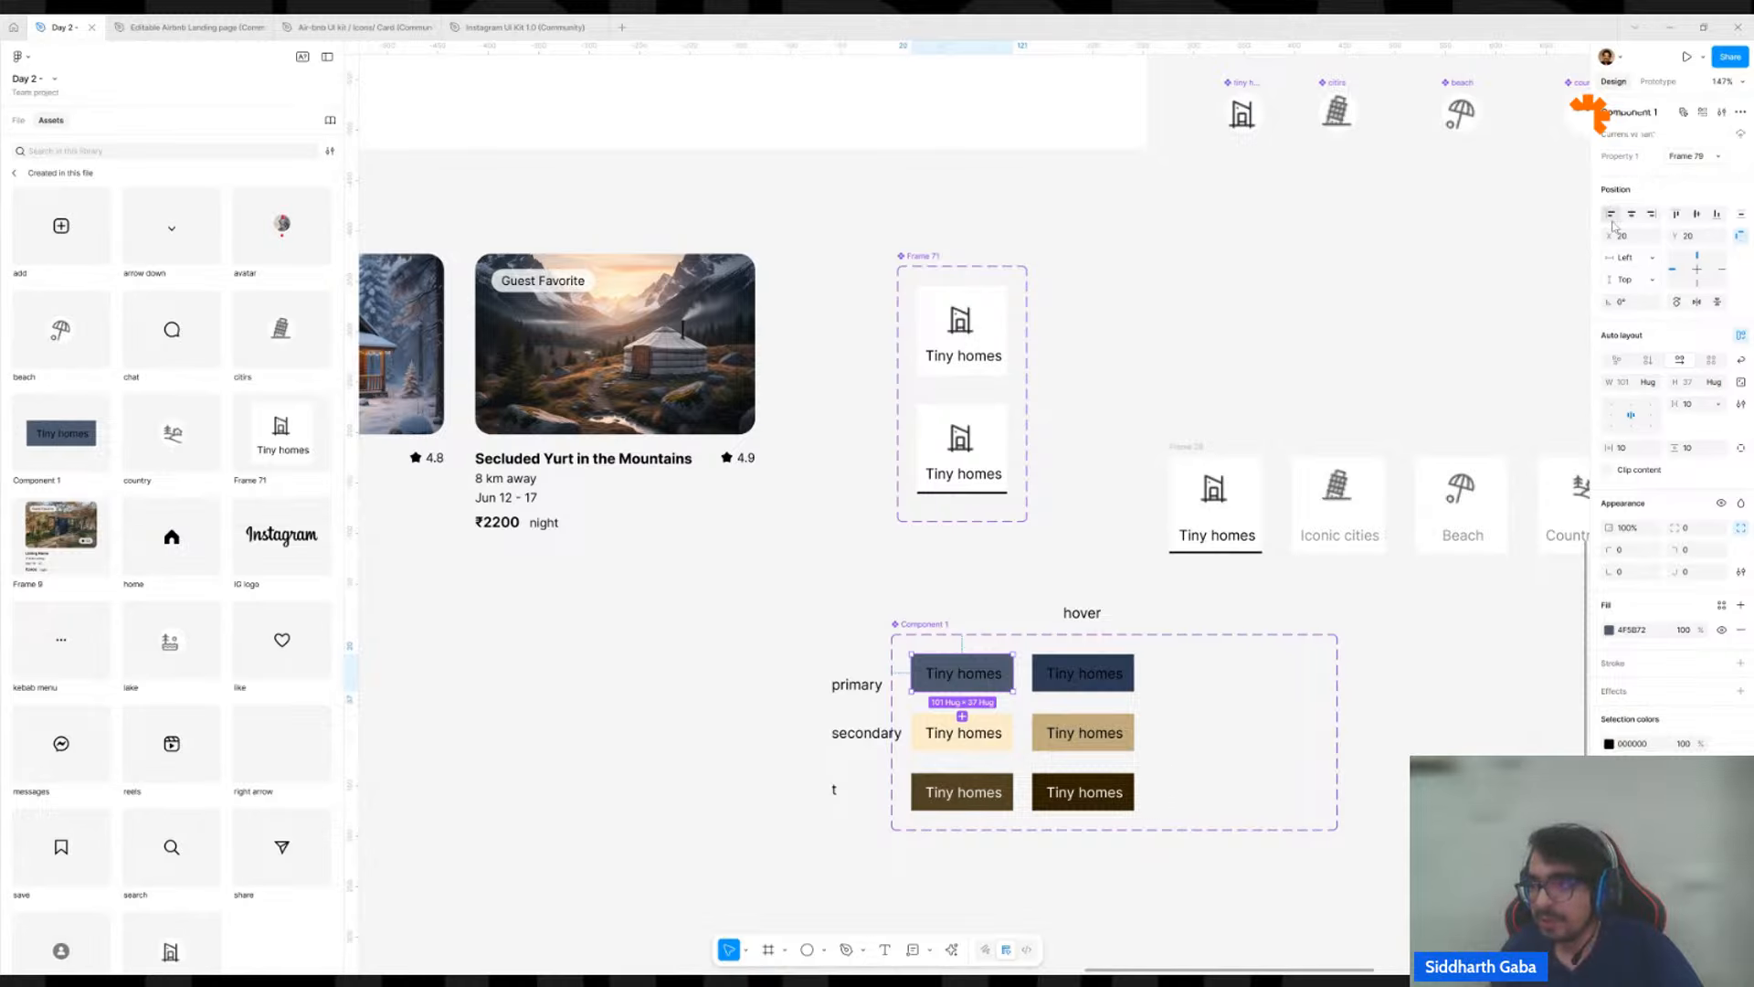
left_click(1697, 157)
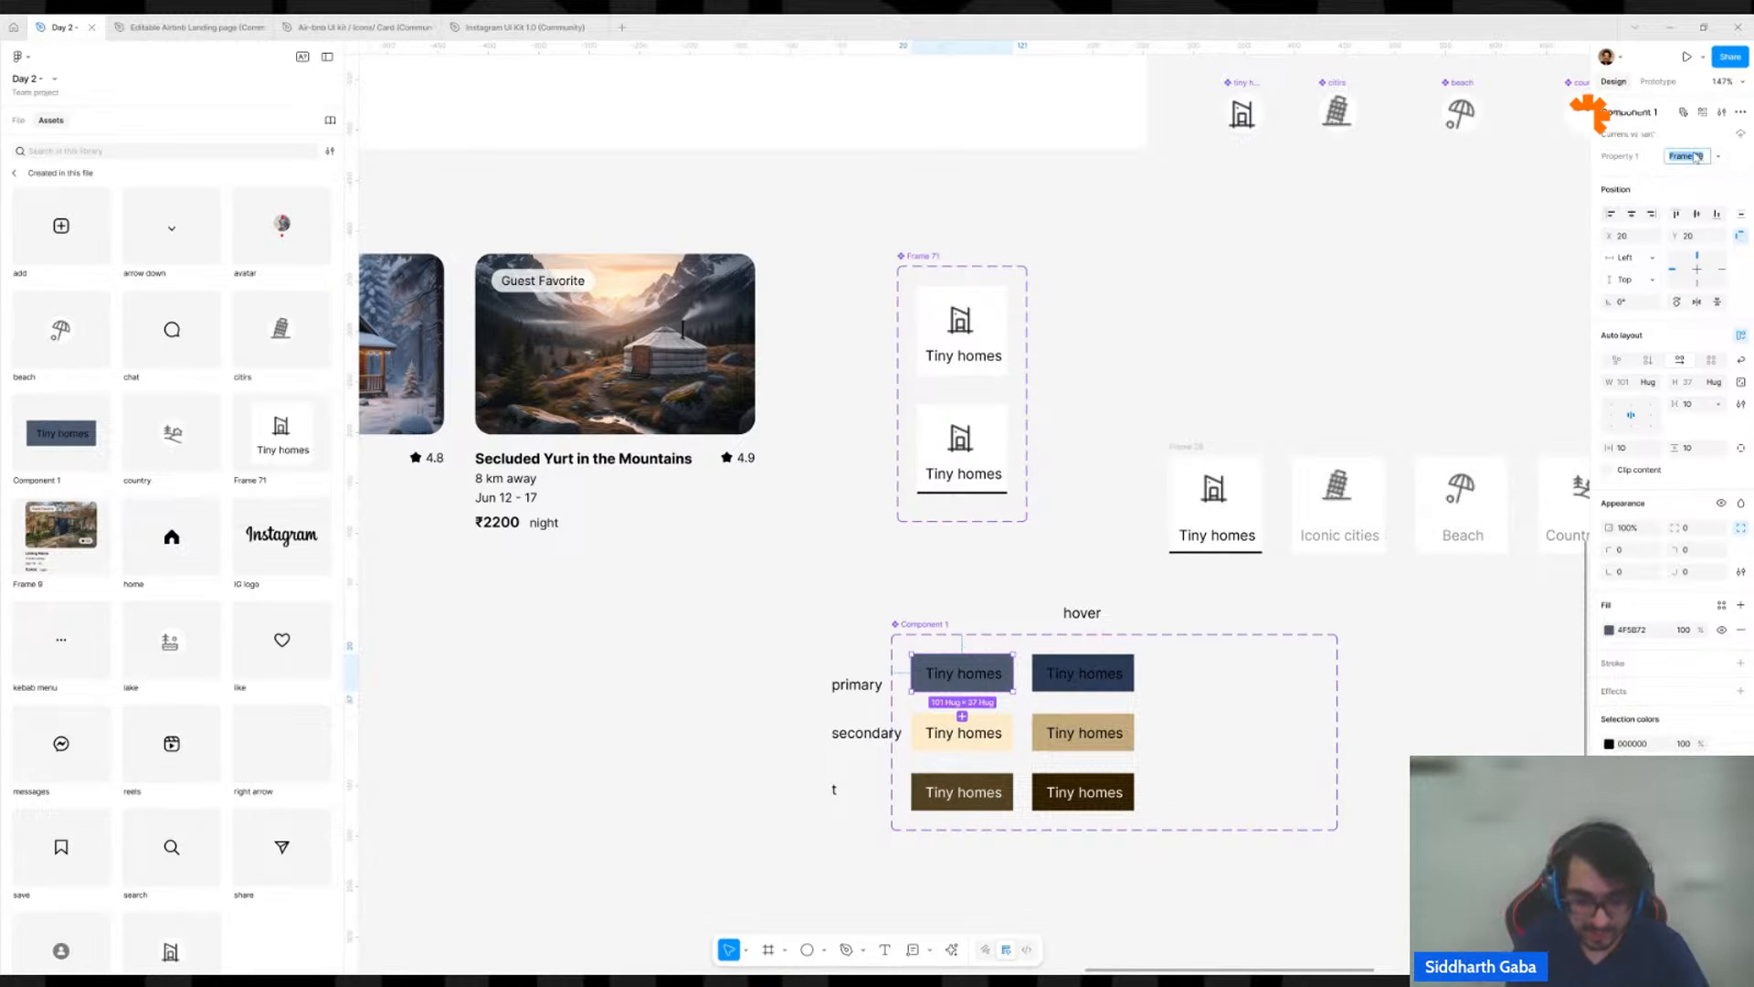
type("primary")
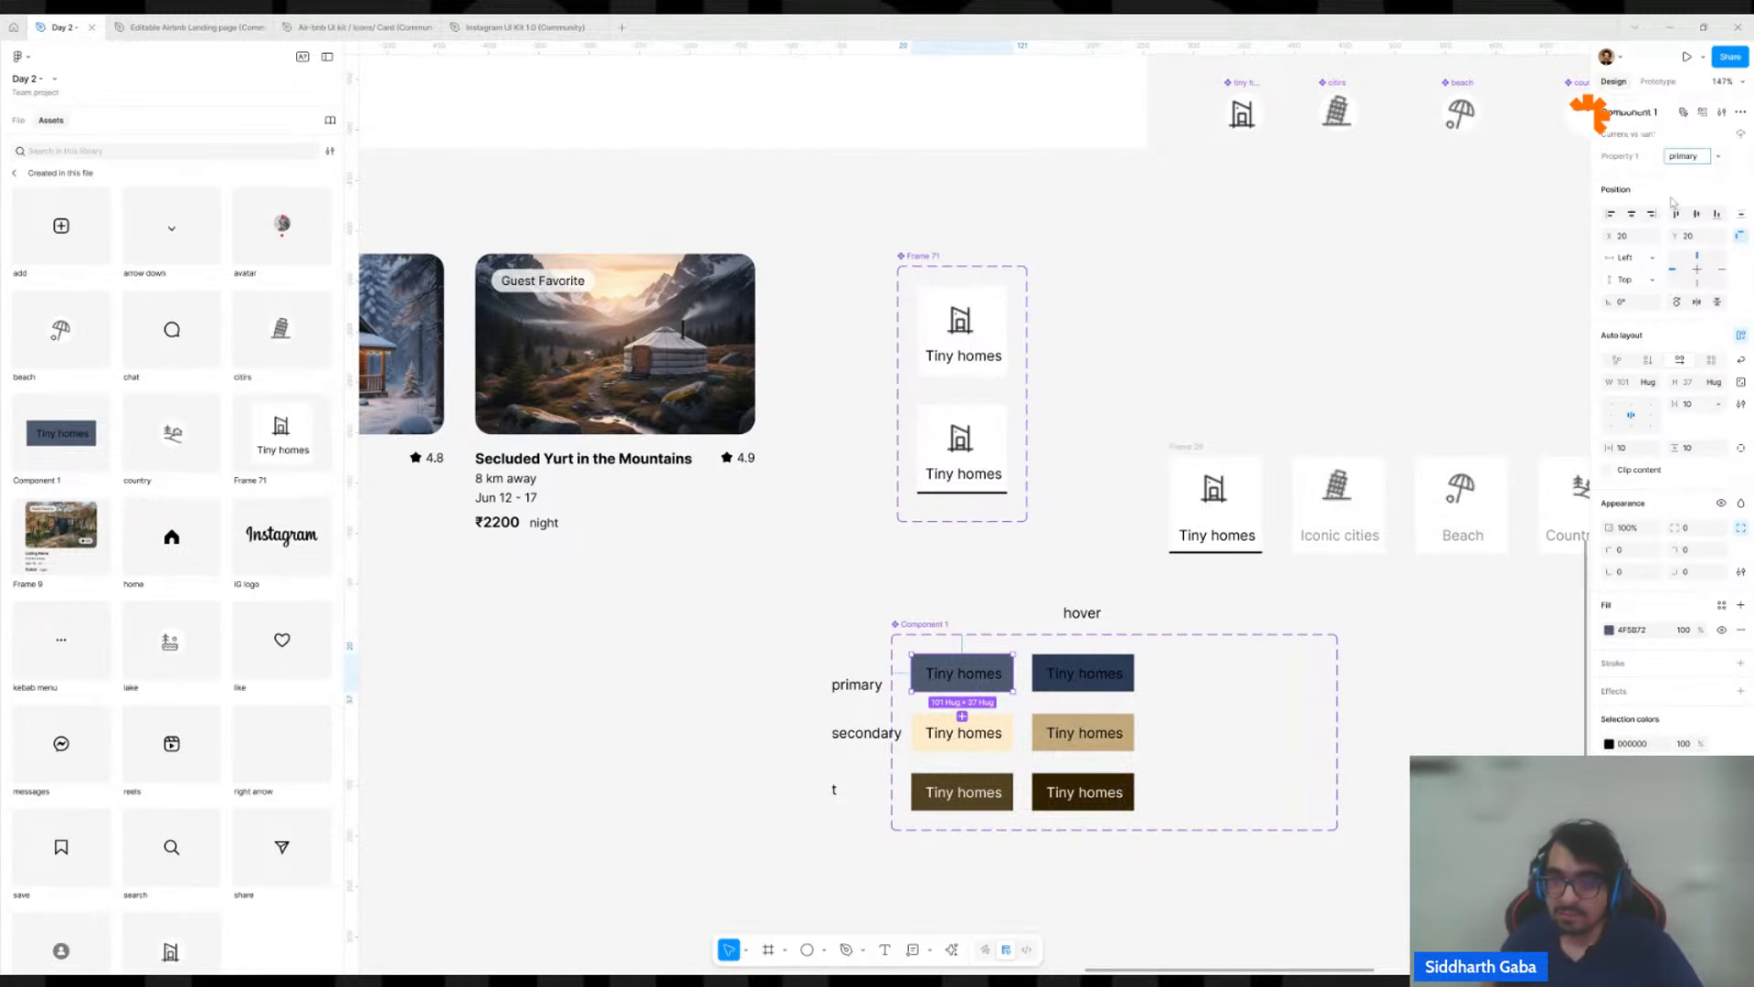
key("Return")
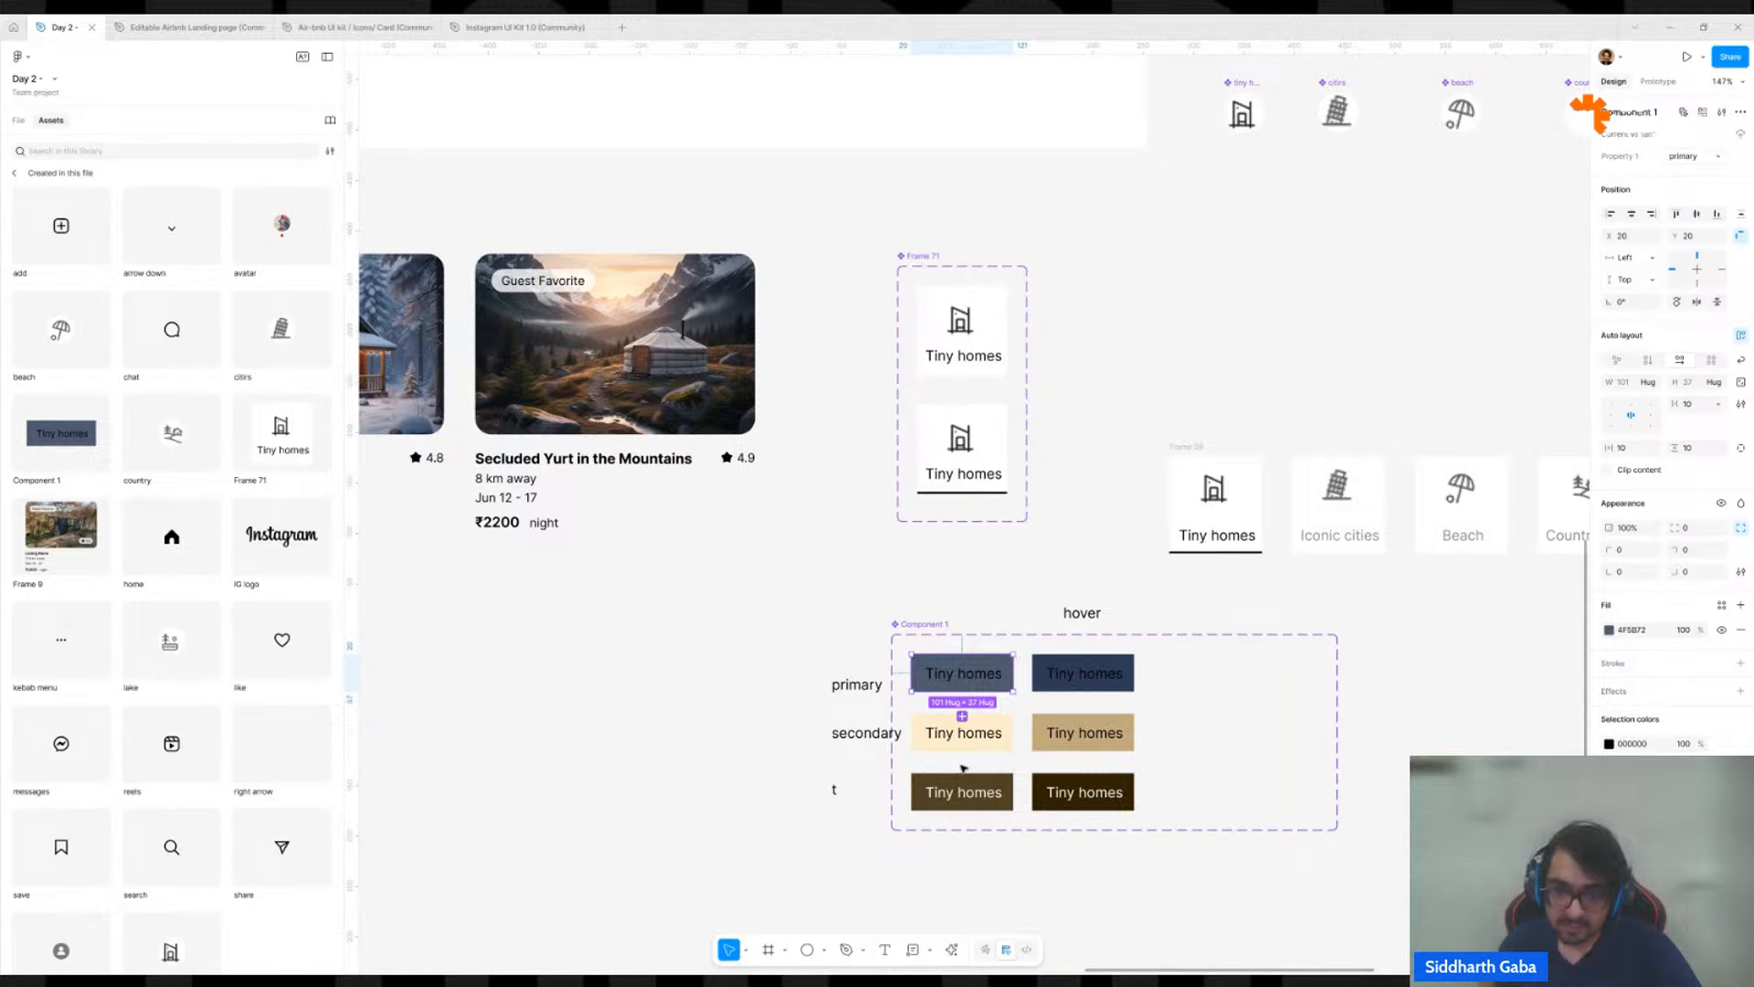
Set Property 1 of the first-column cream variant to "secondary".
left_click(987, 750)
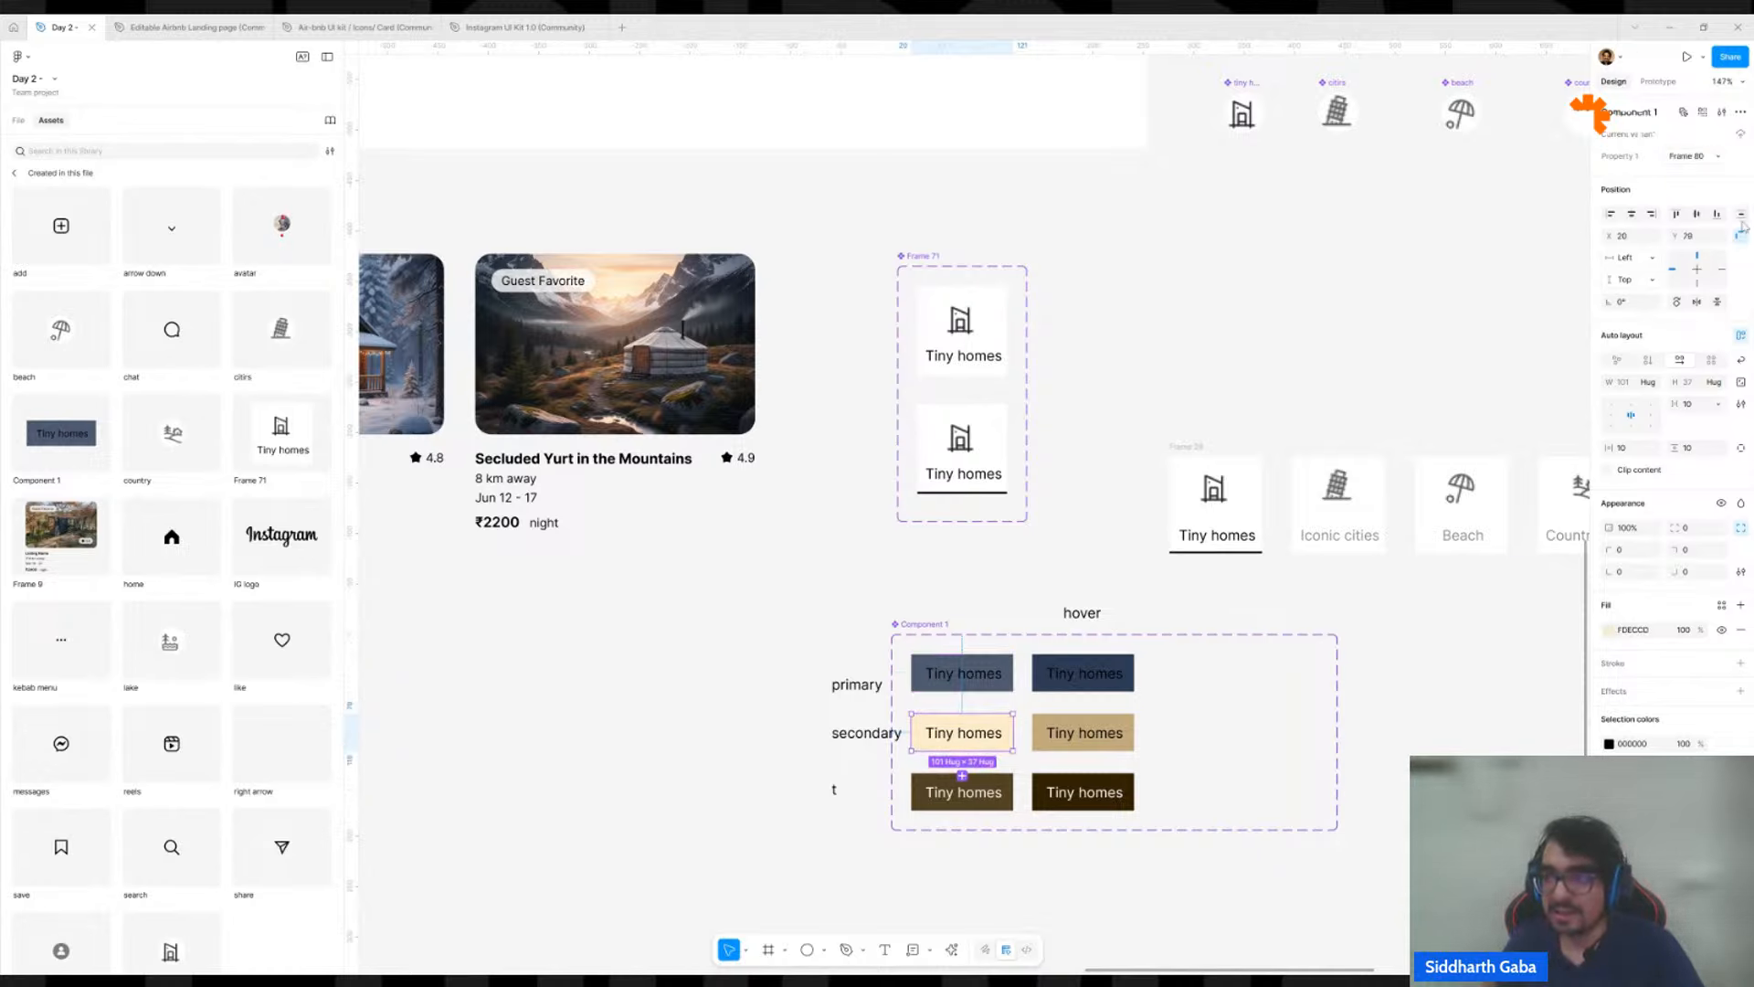
left_click(1680, 157)
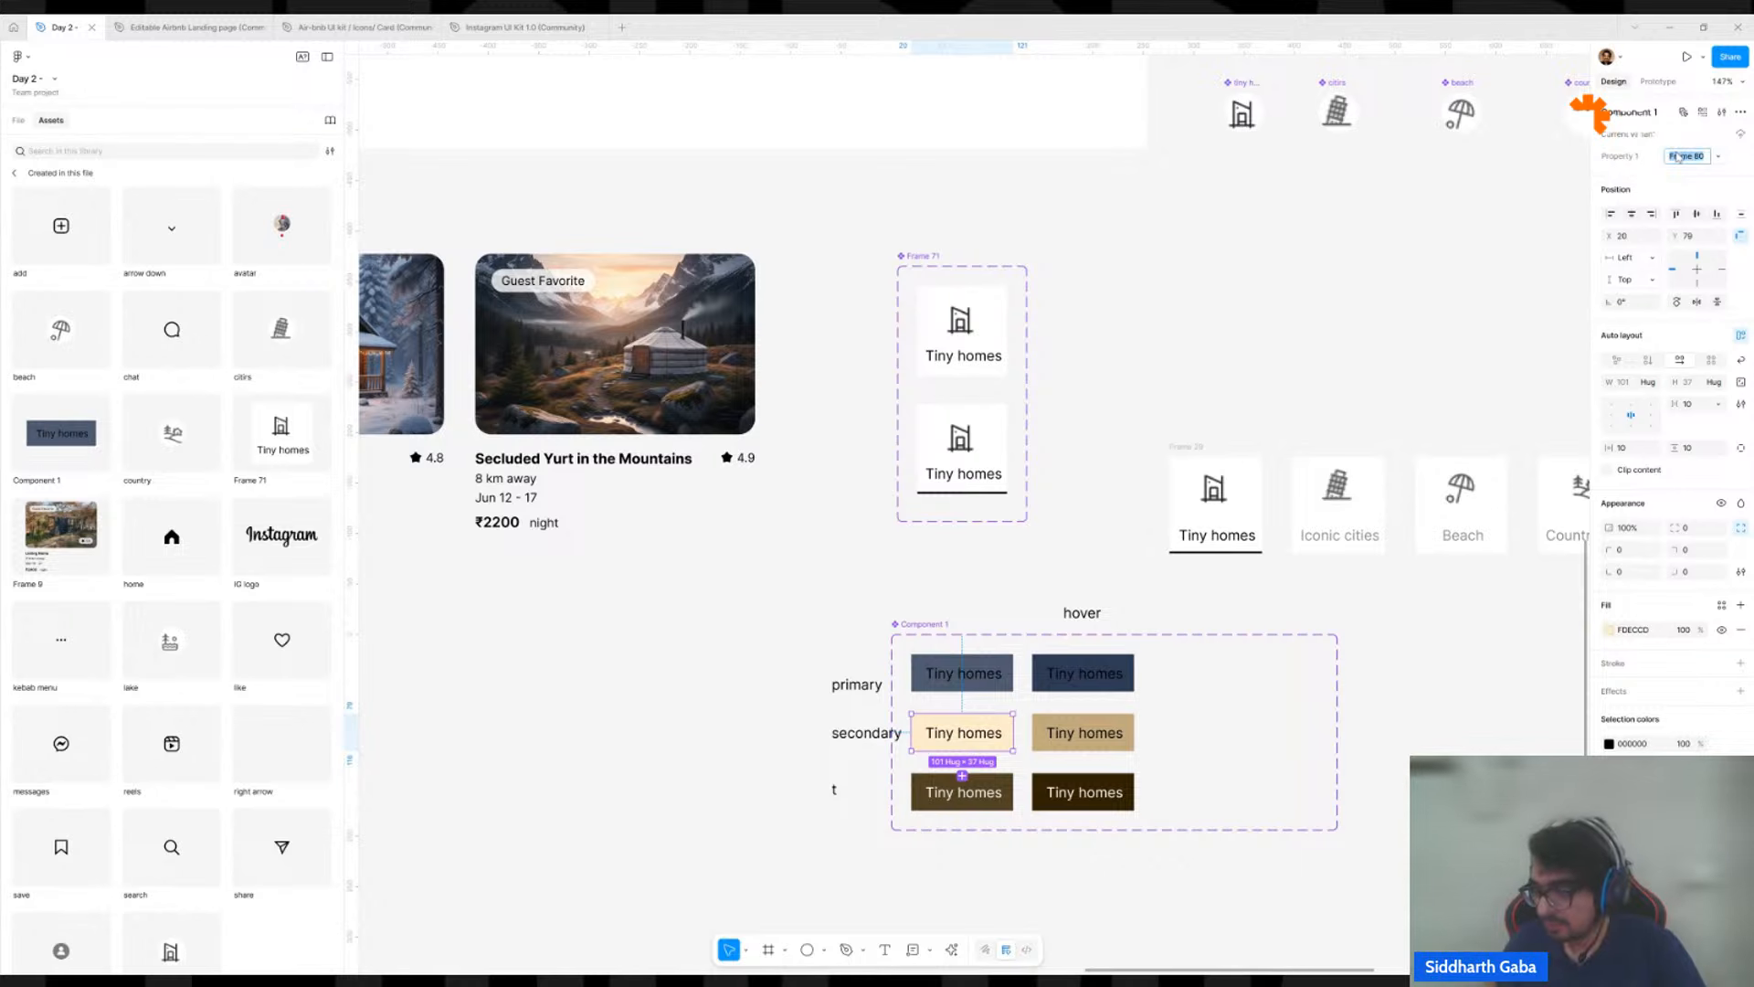
type("se")
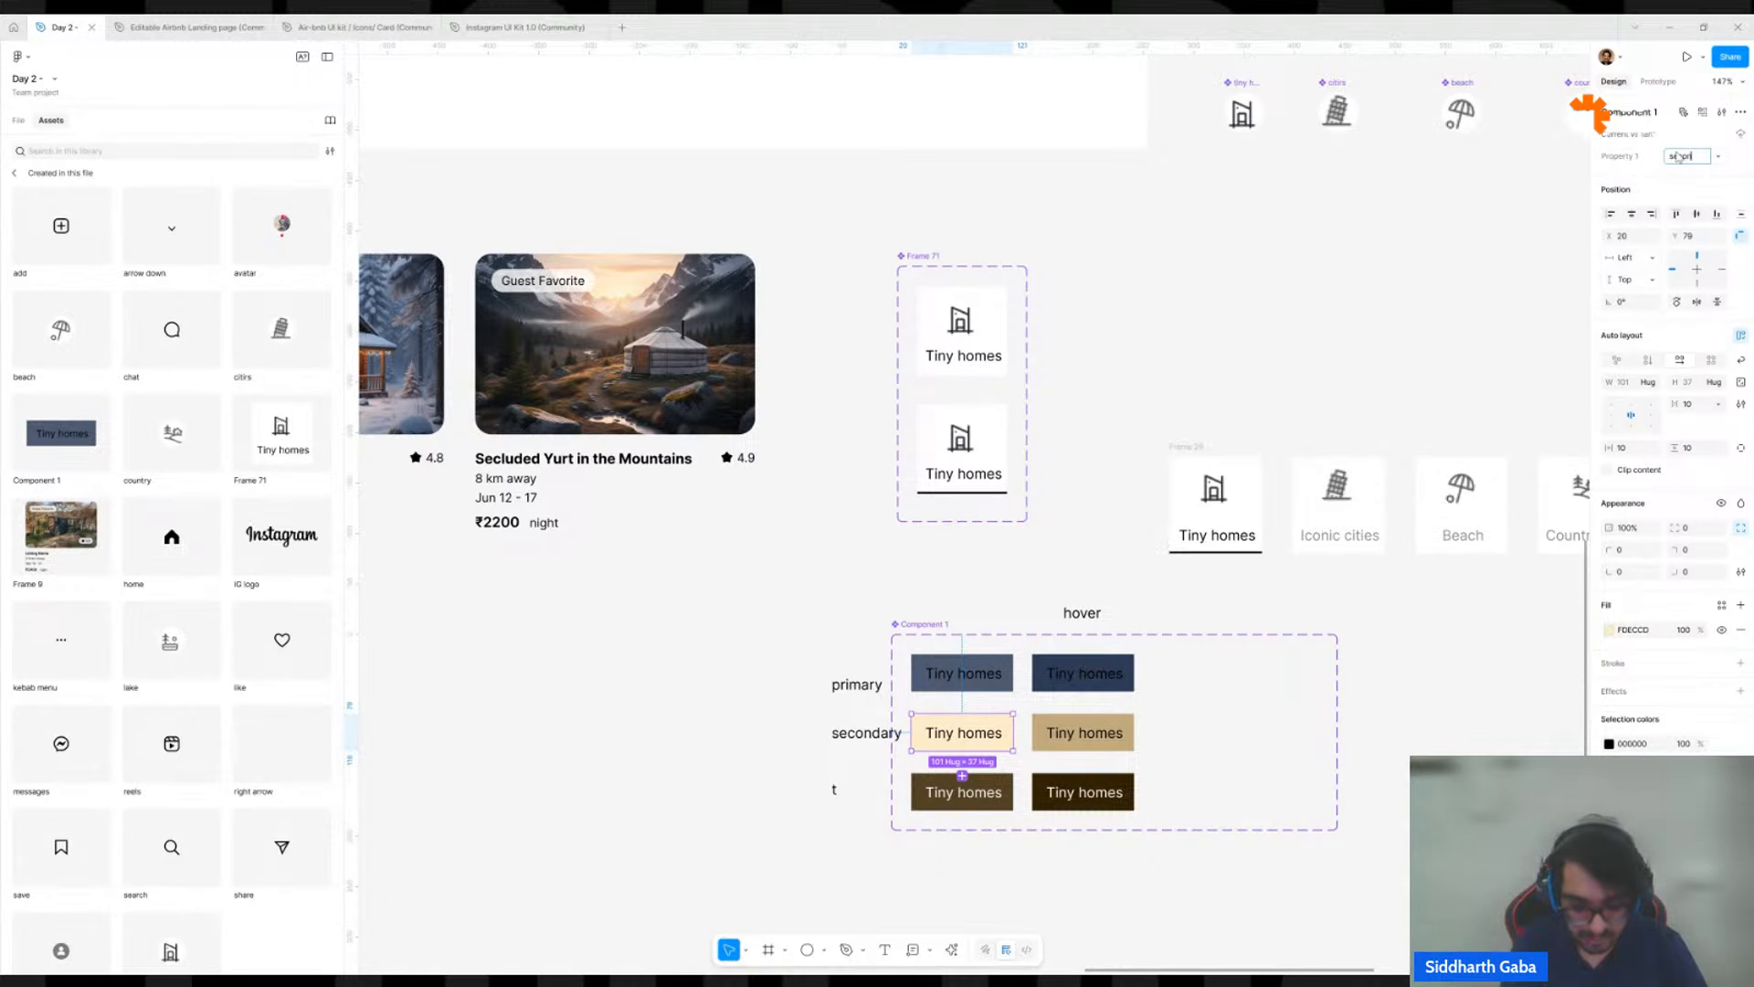
type("condary")
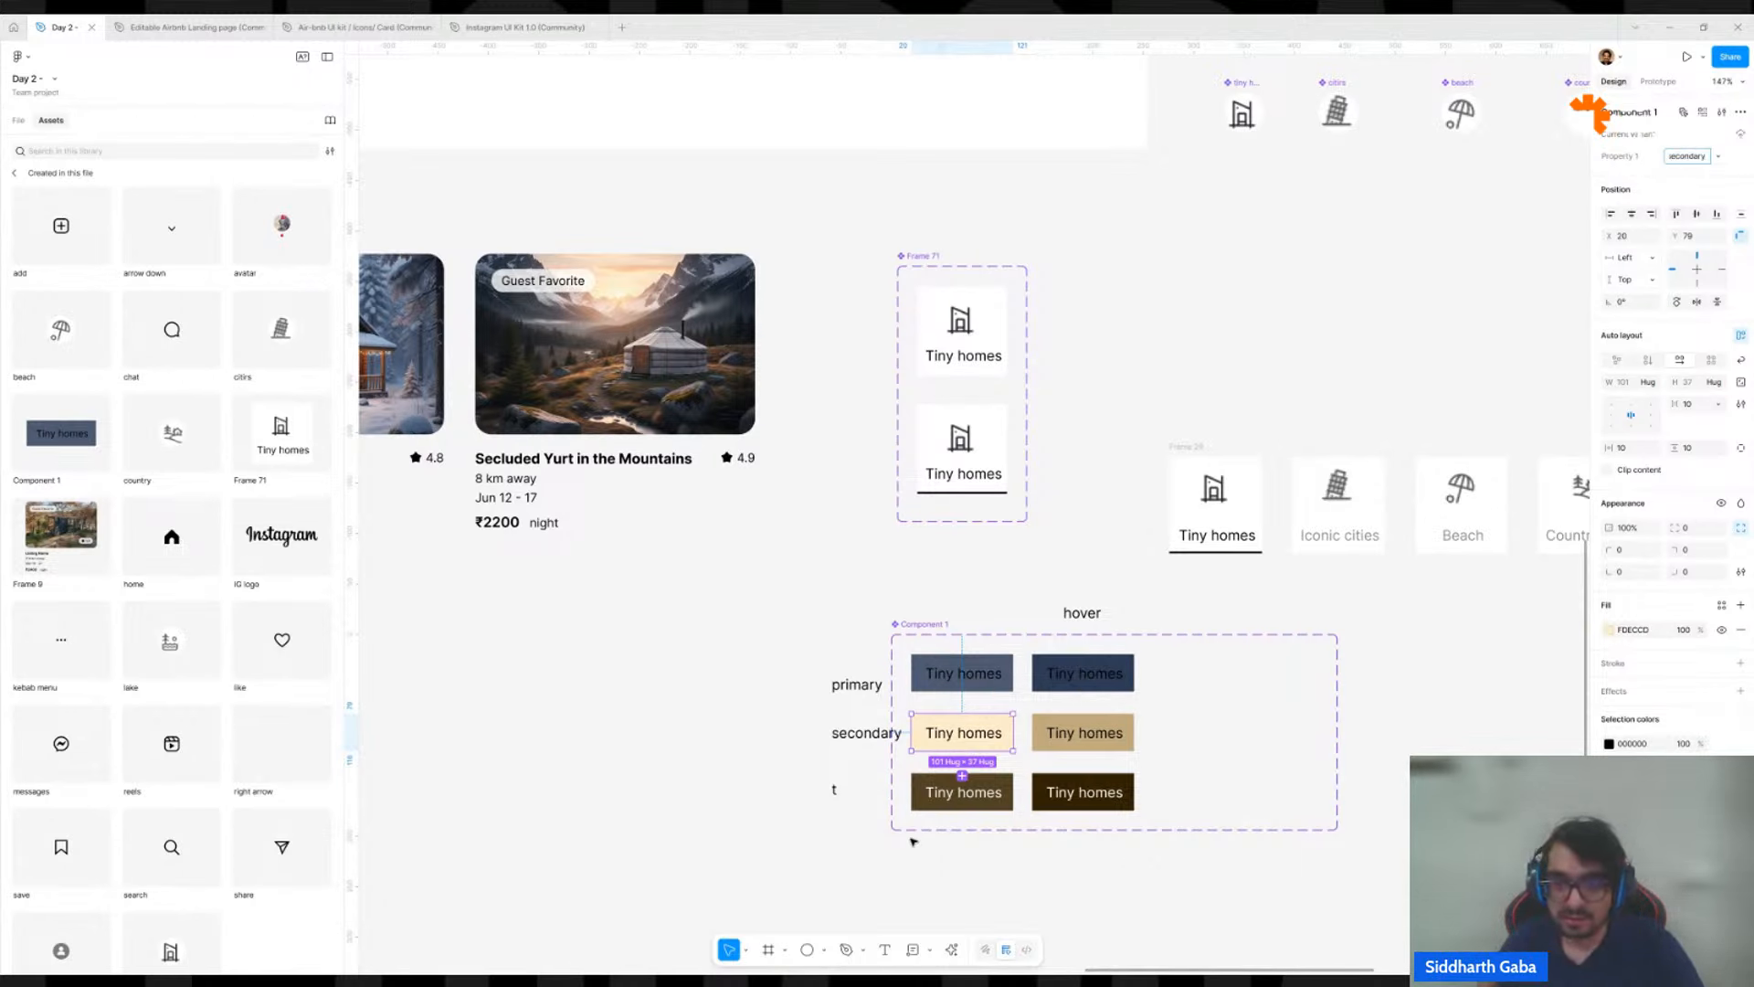
Set Property 1 of the first-column brown variant to "te".
left_click(931, 804)
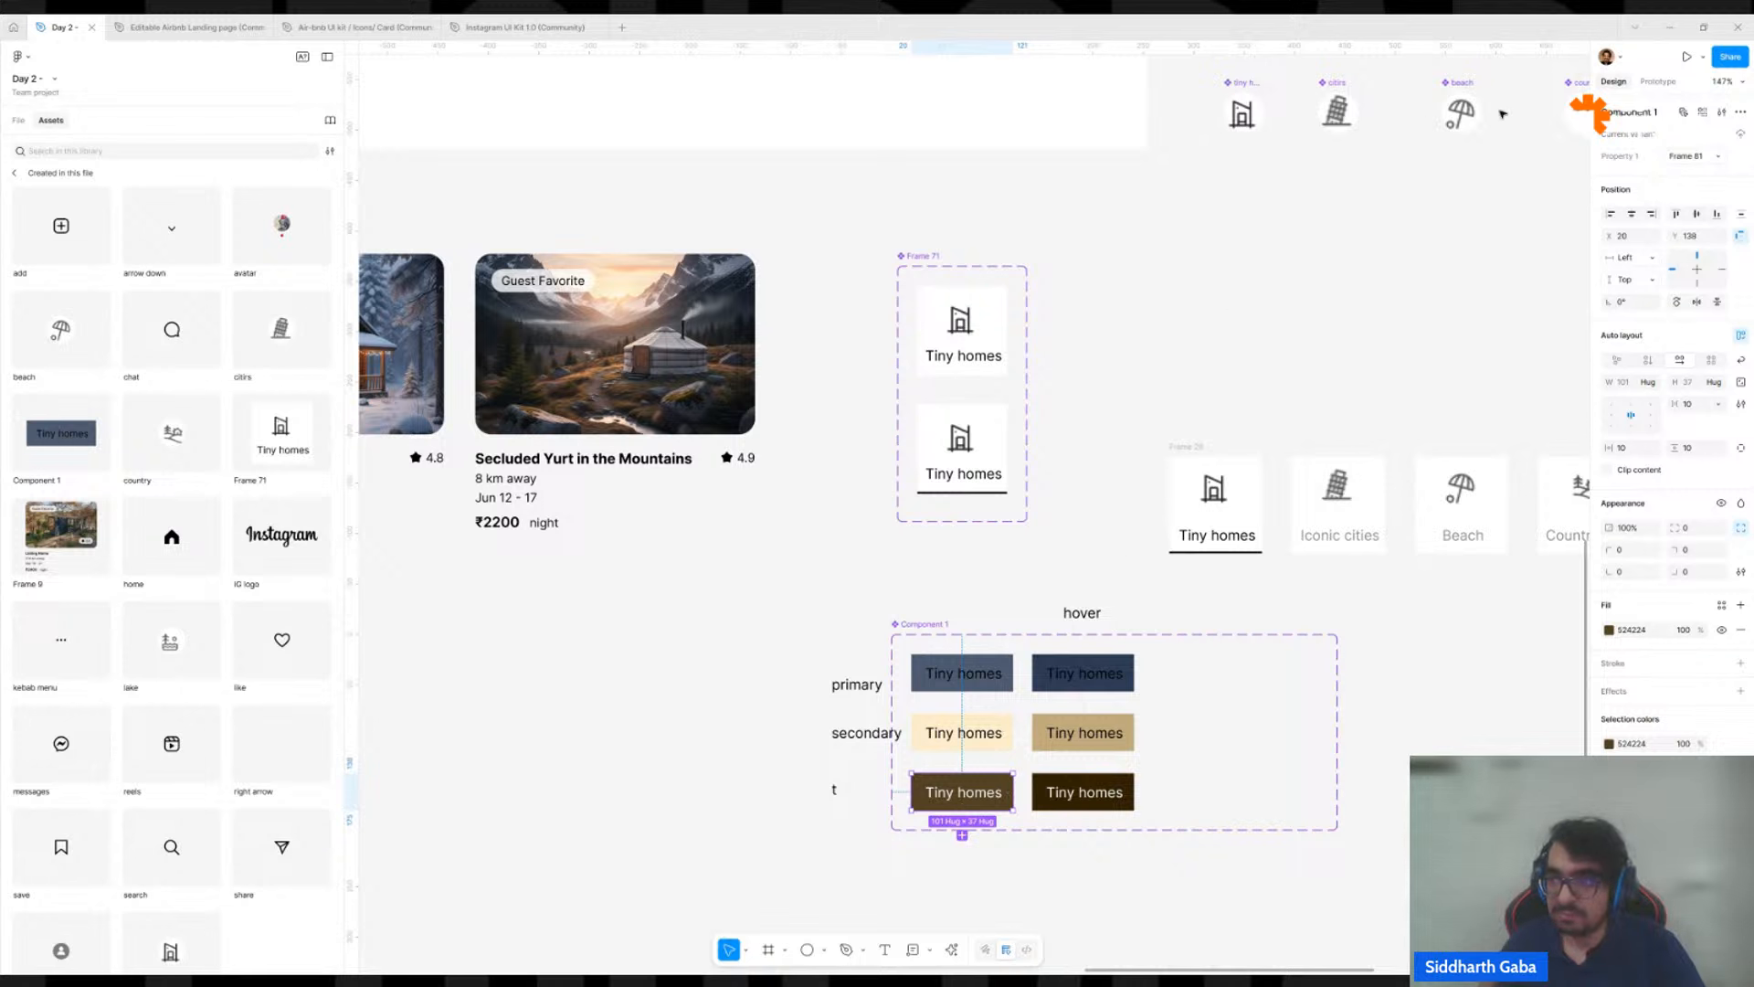
left_click(1675, 155)
type("ter")
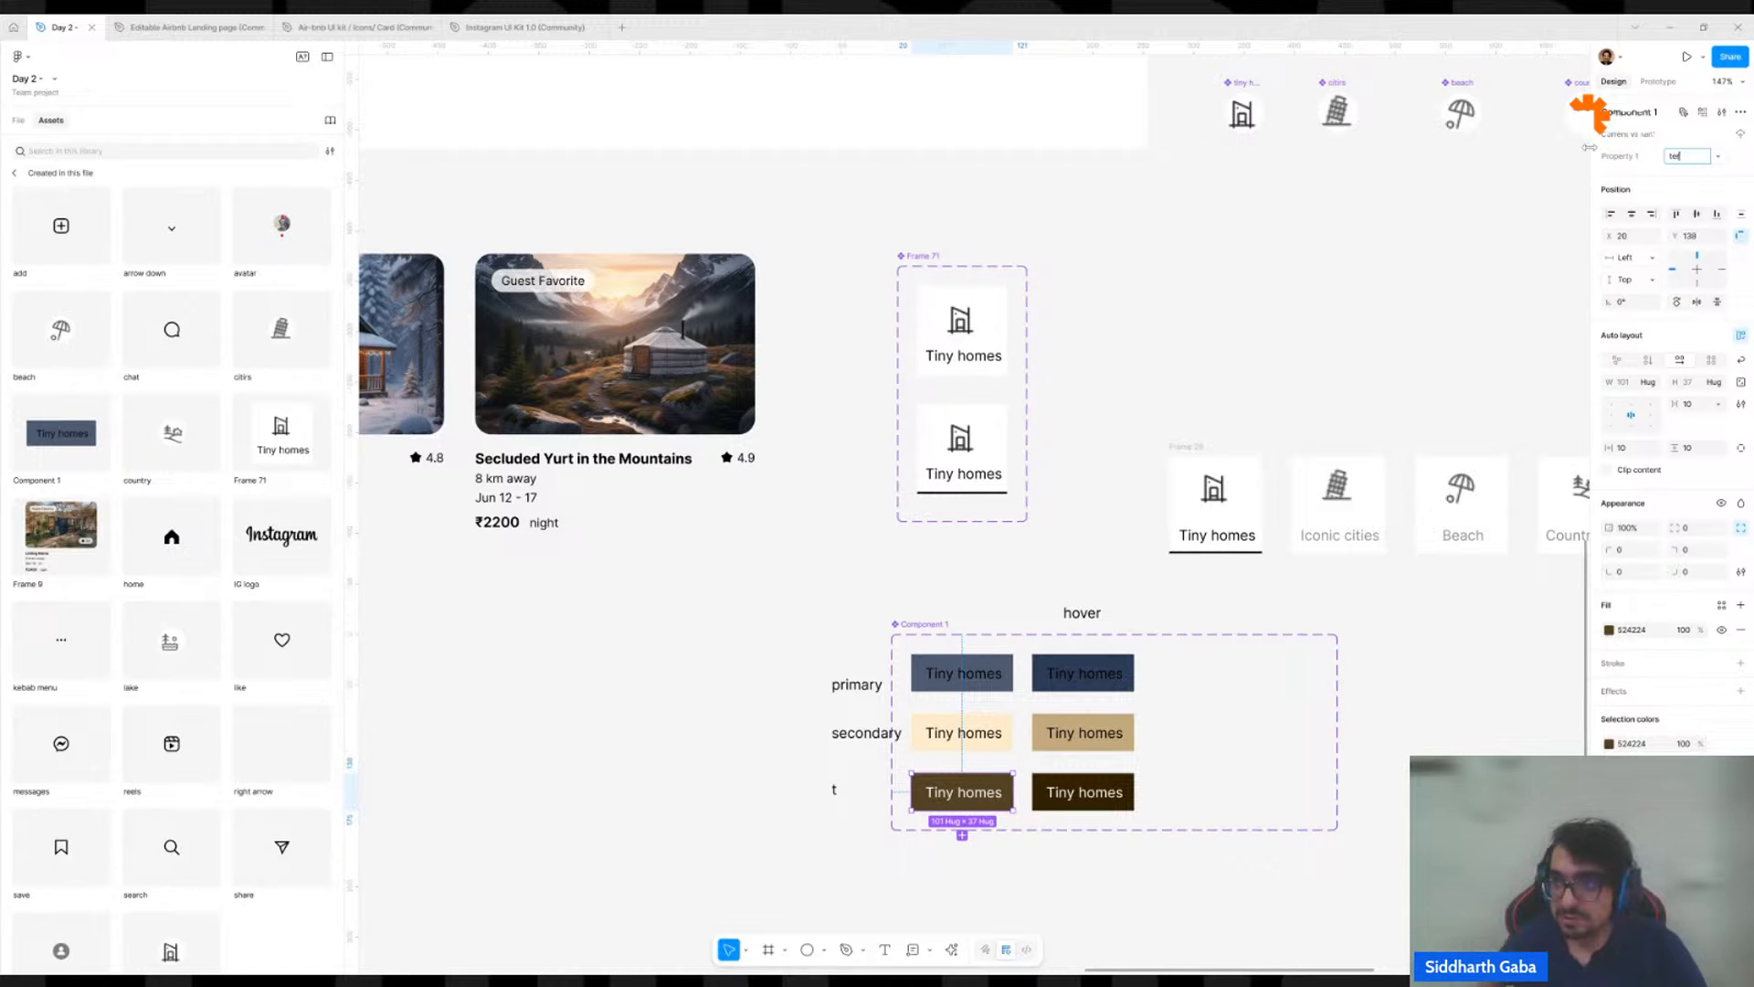
left_click(1386, 748)
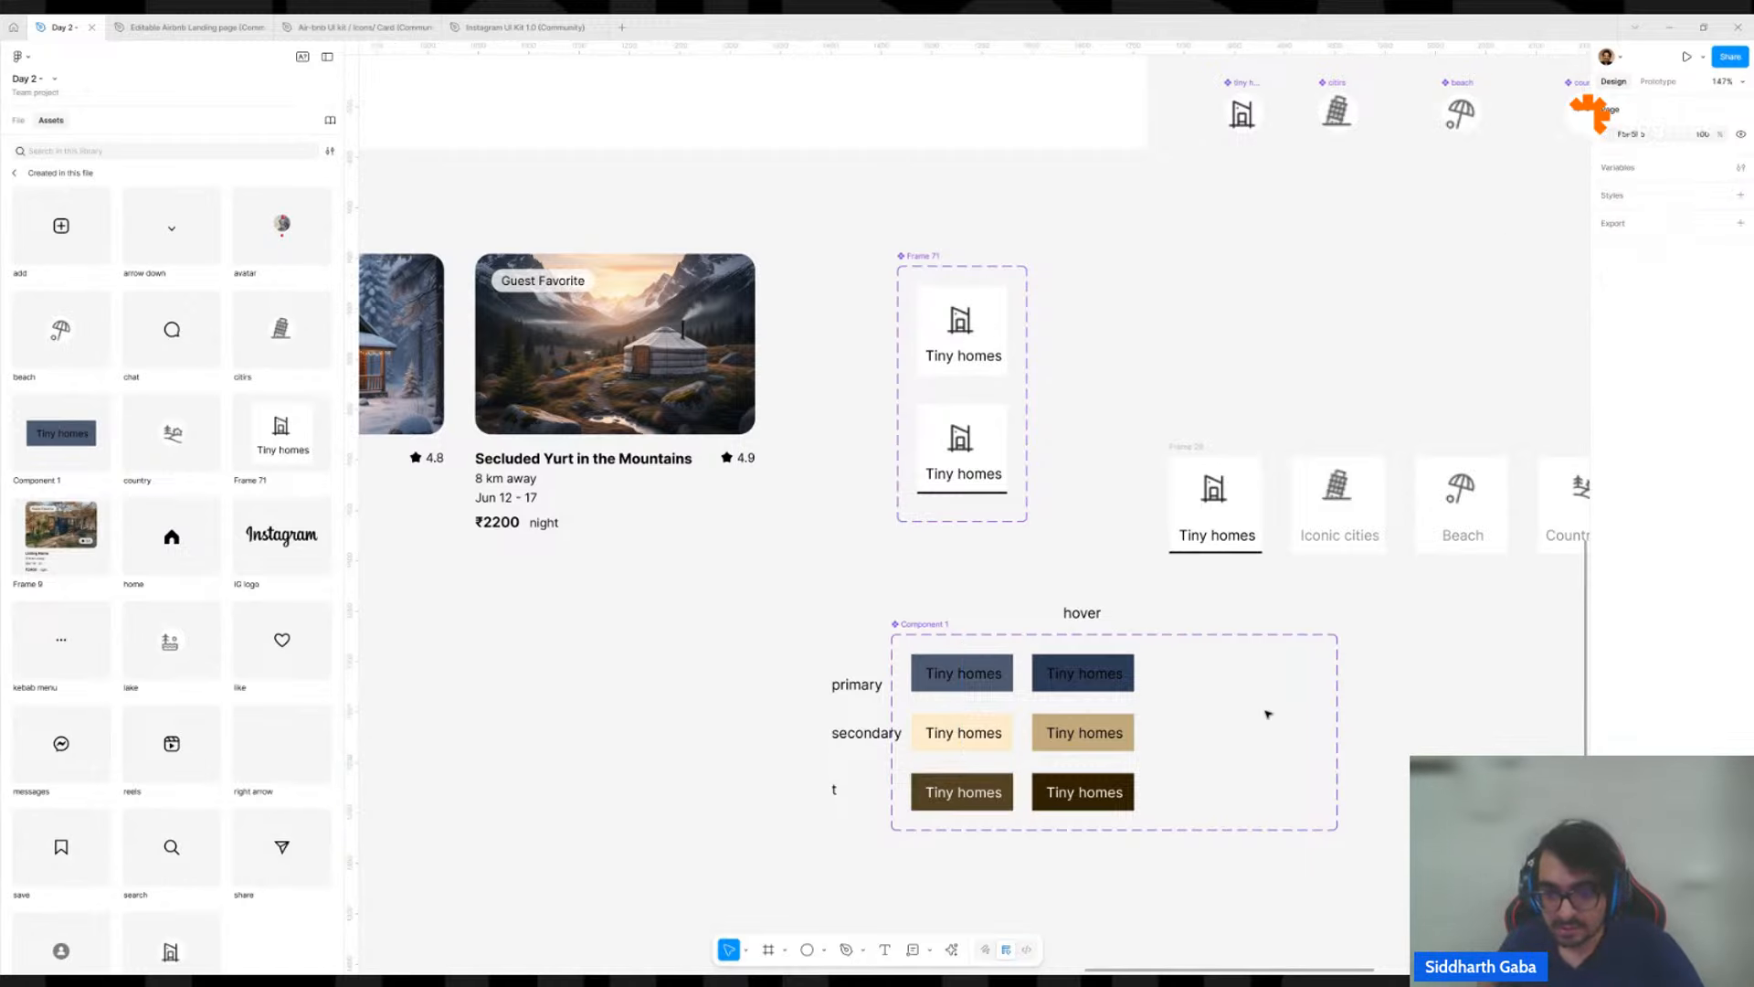
Set Property 1 of the dark slate variant in the hover column to "primary".
left_click(1110, 681)
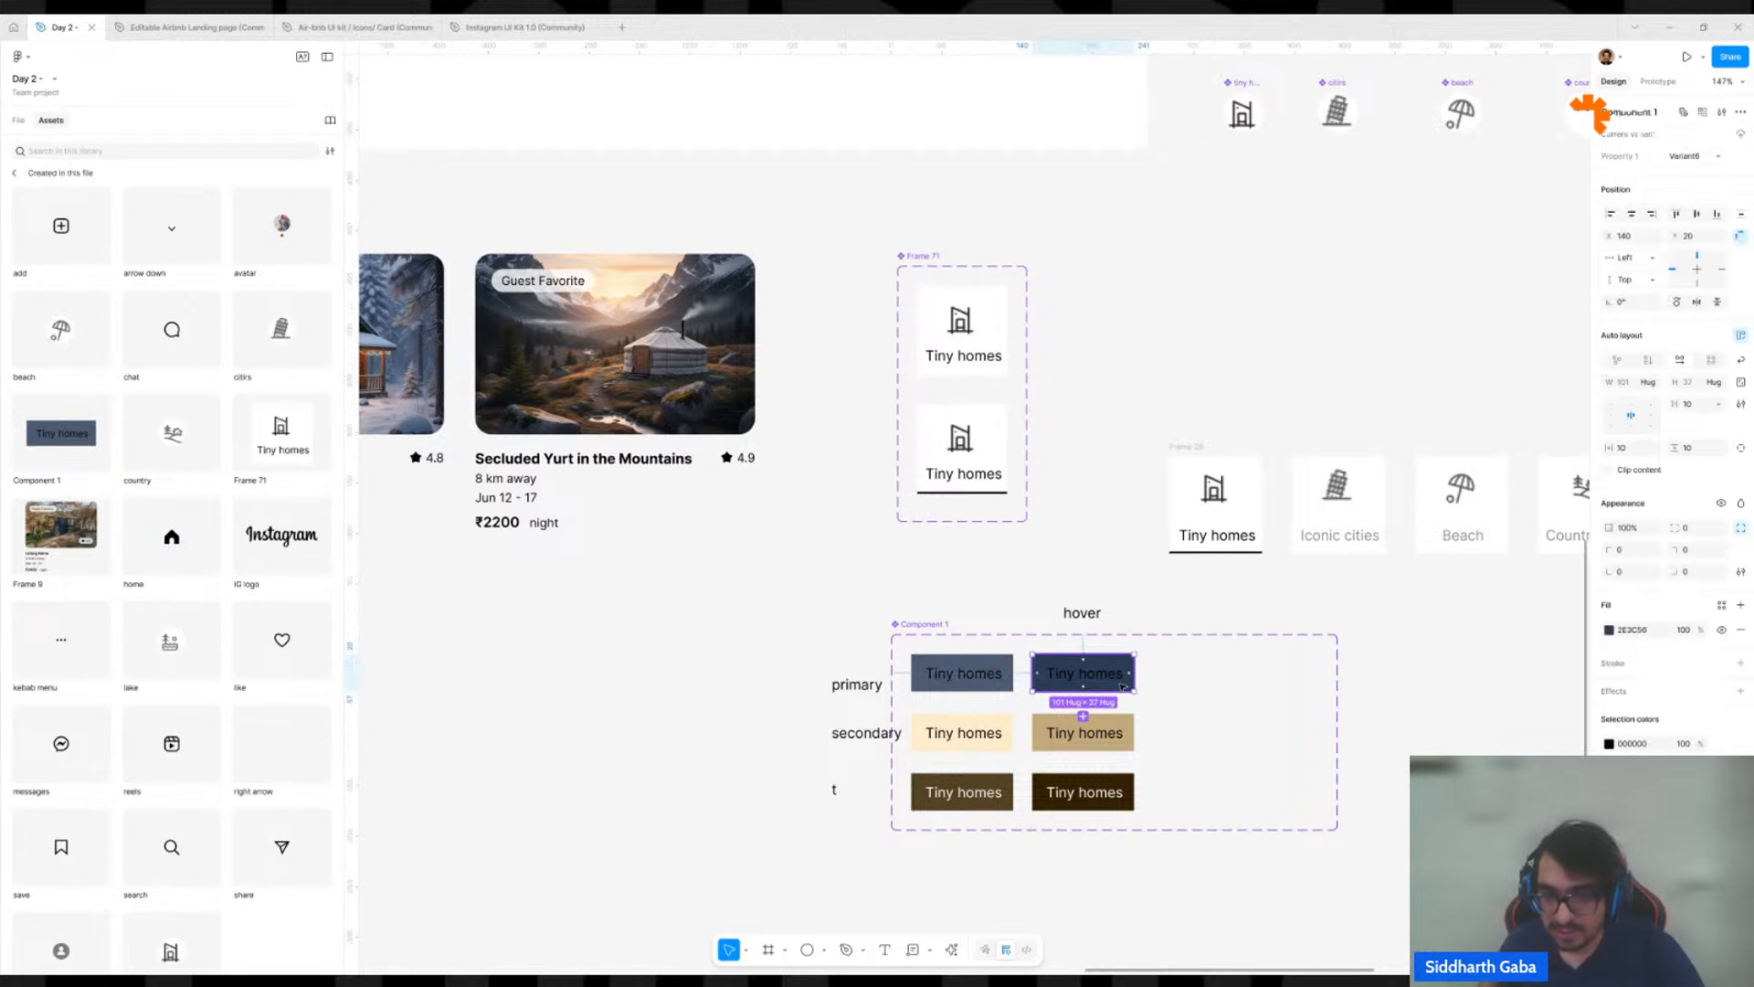
double_click(855, 685)
left_click(1075, 664)
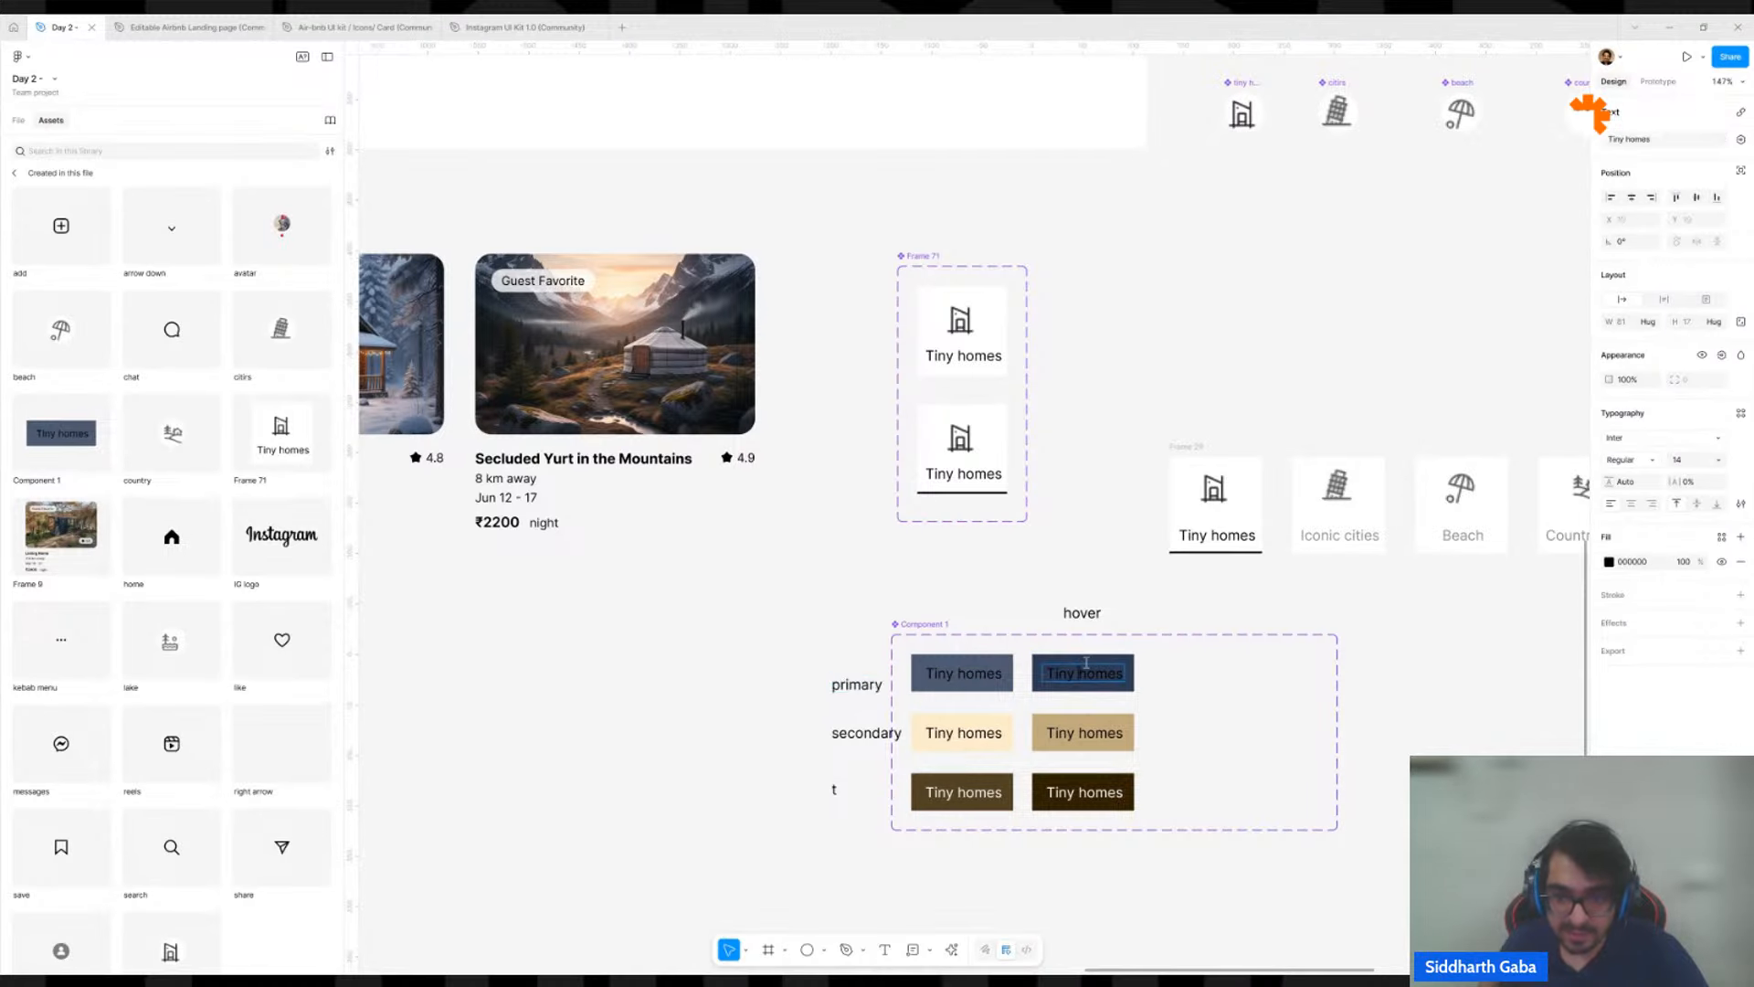
left_click(1126, 685)
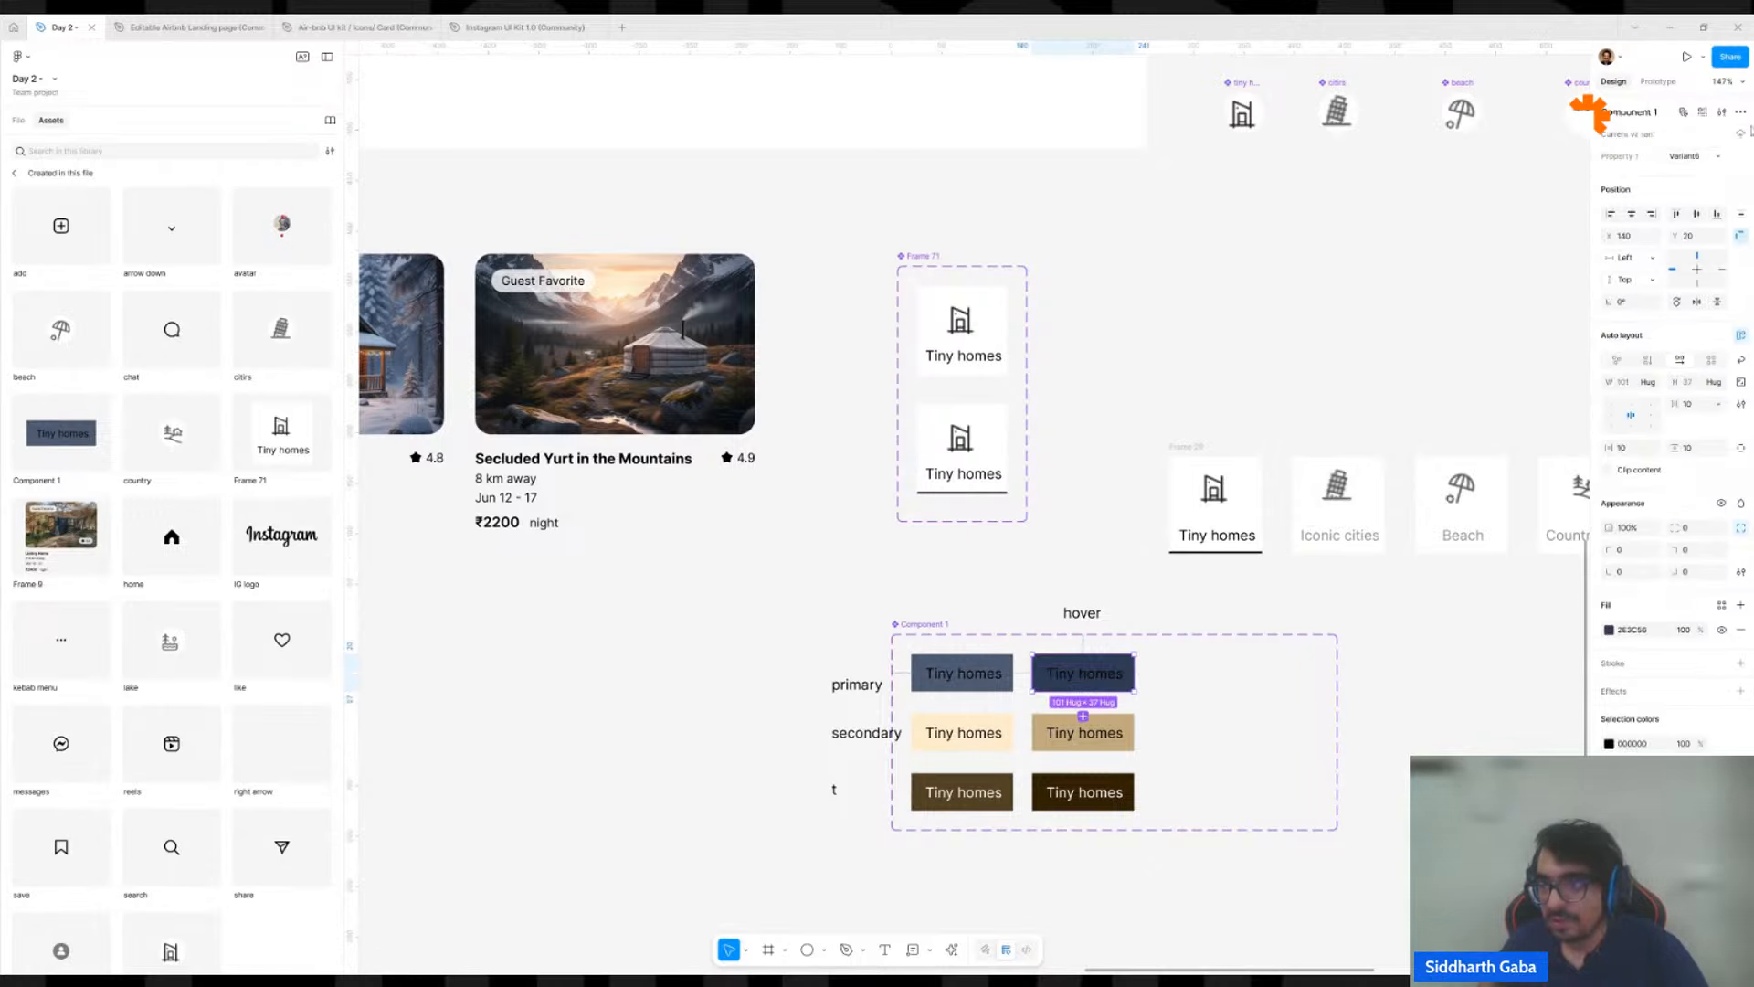
left_click(1686, 156)
type("primary")
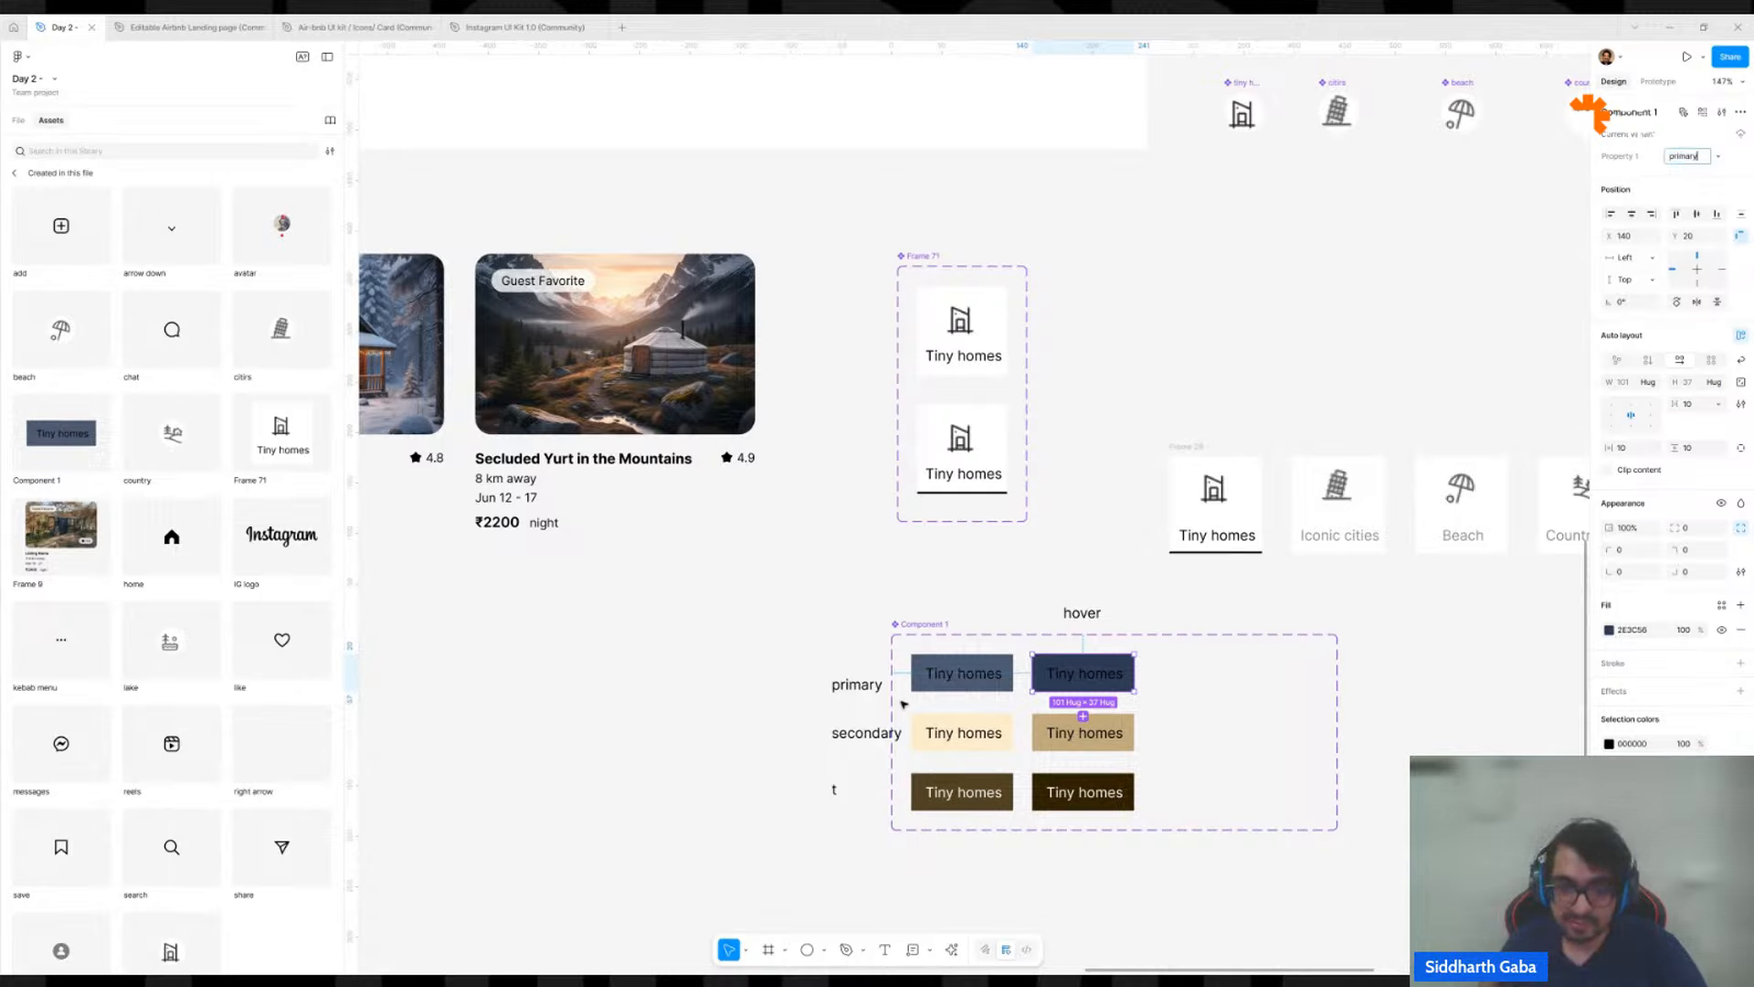
Set Property 1 of the tan variant in the hover column to "secondary".
double_click(866, 734)
key("ctrl+c")
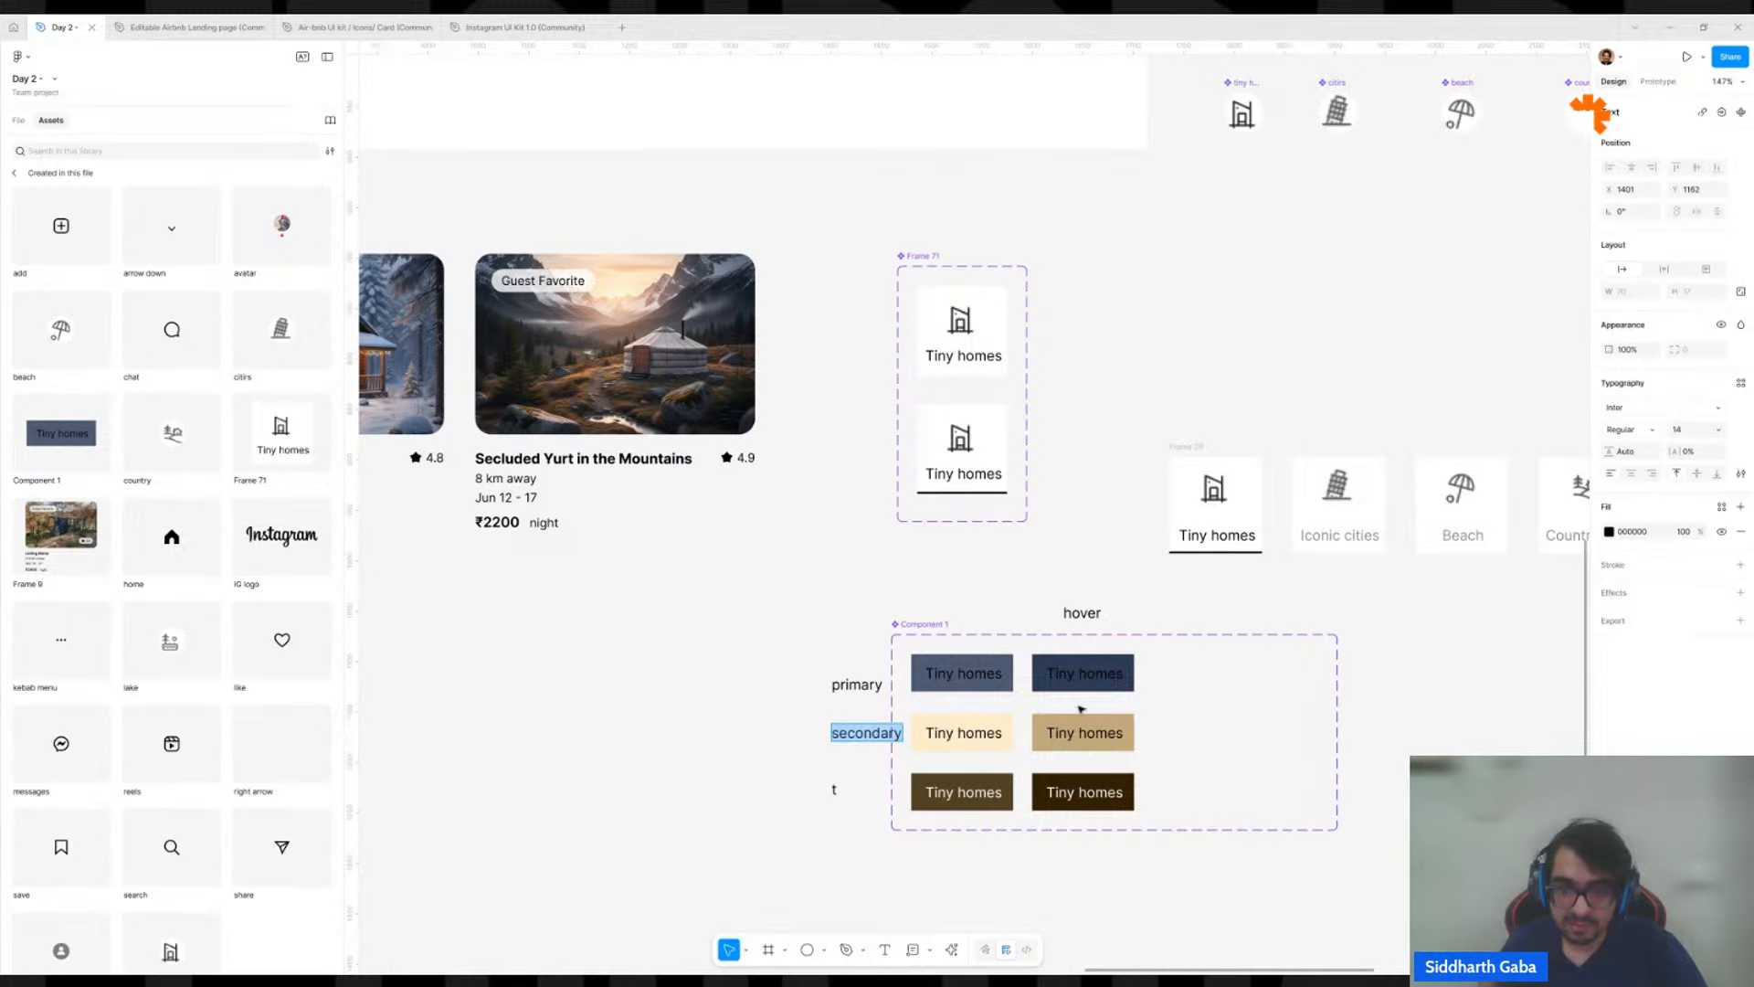
left_click(1086, 733)
left_click(1099, 718)
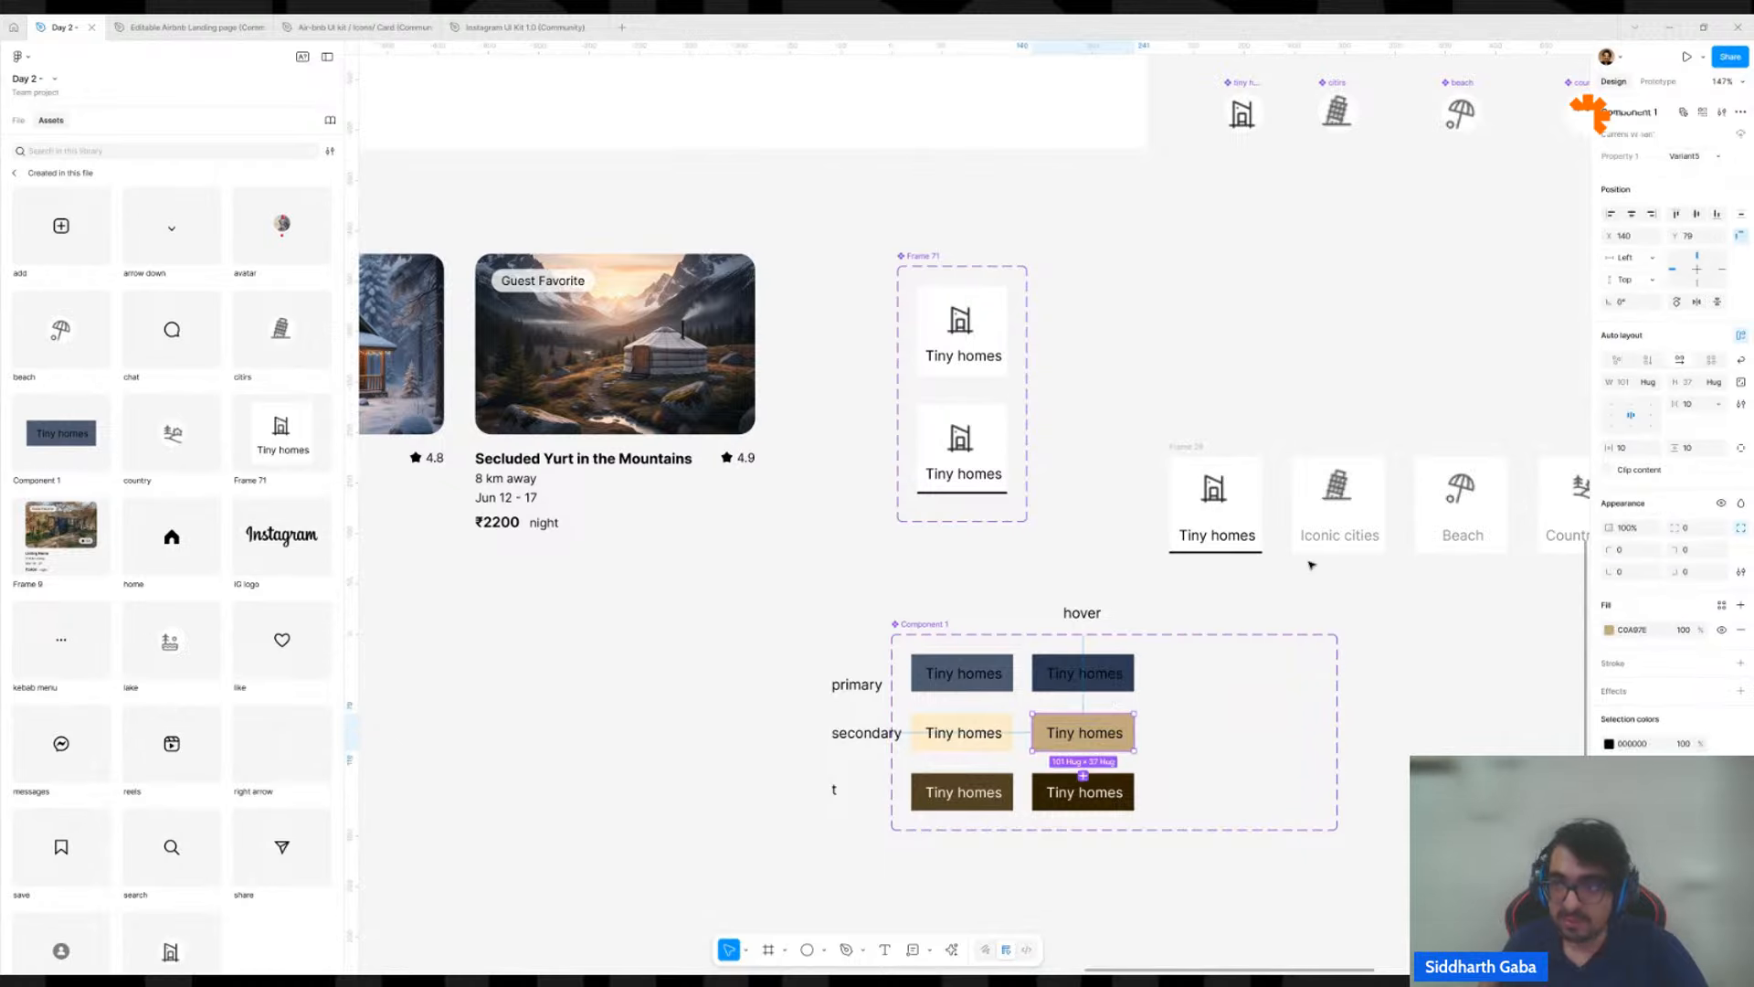
left_click(1696, 156)
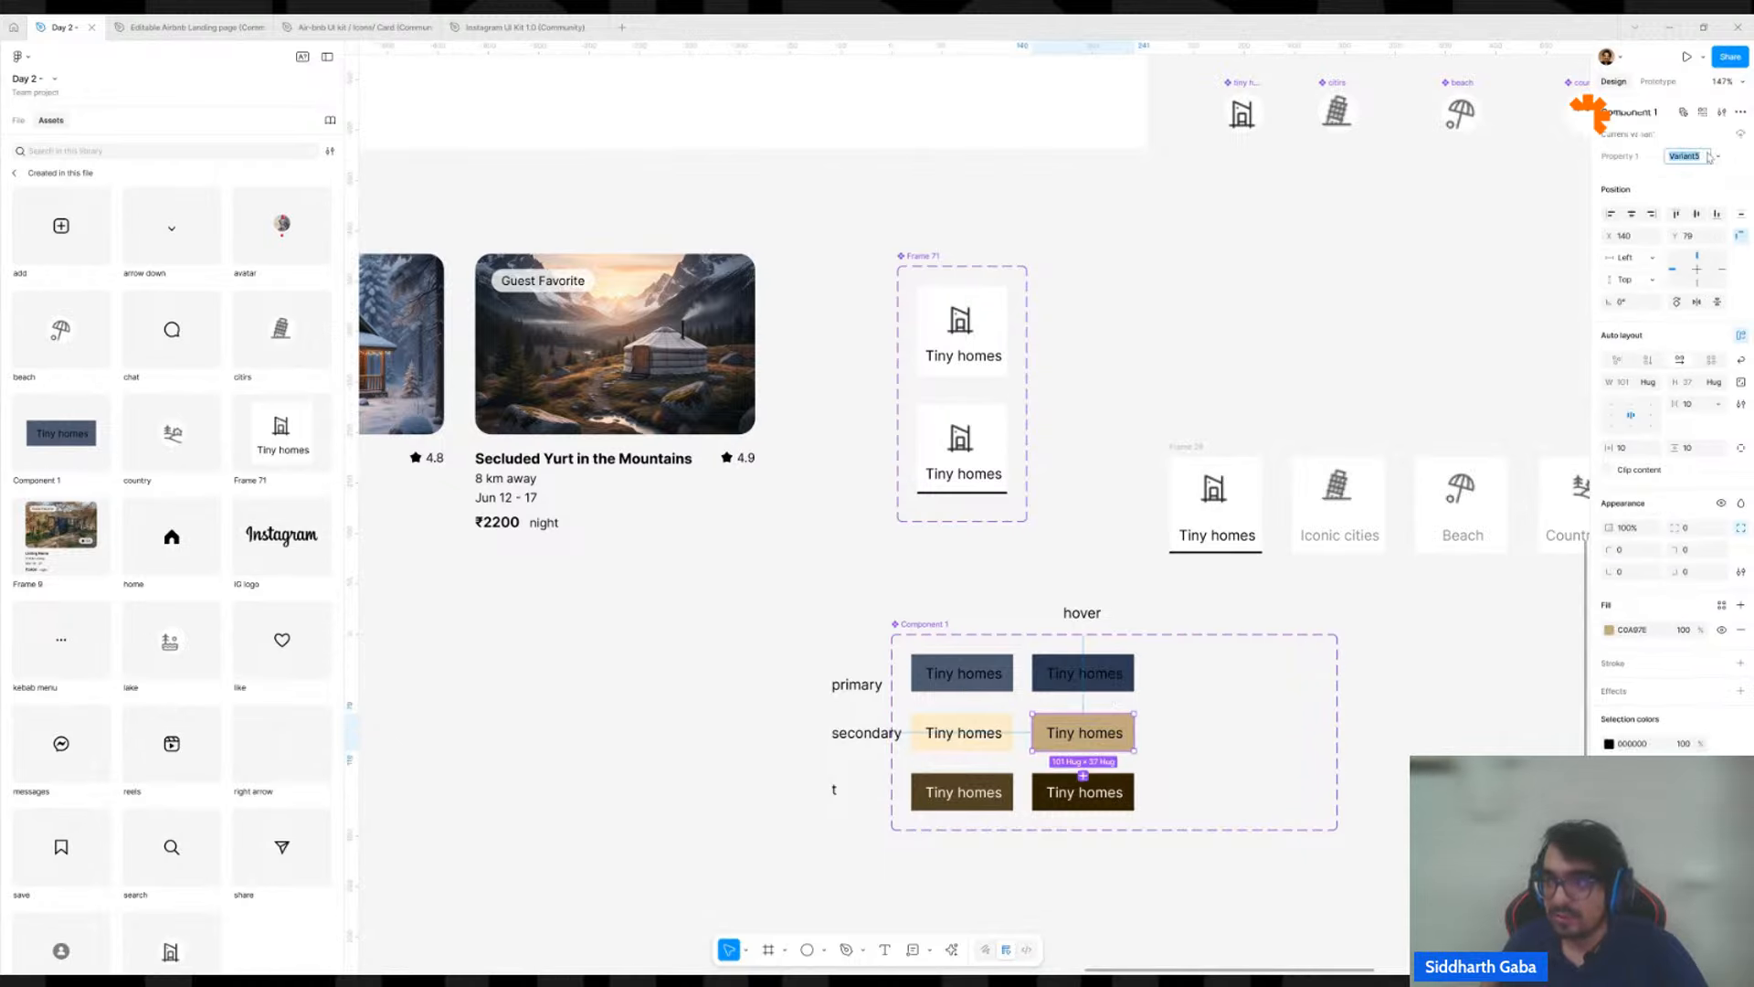
key("ctrl+v")
key("Return")
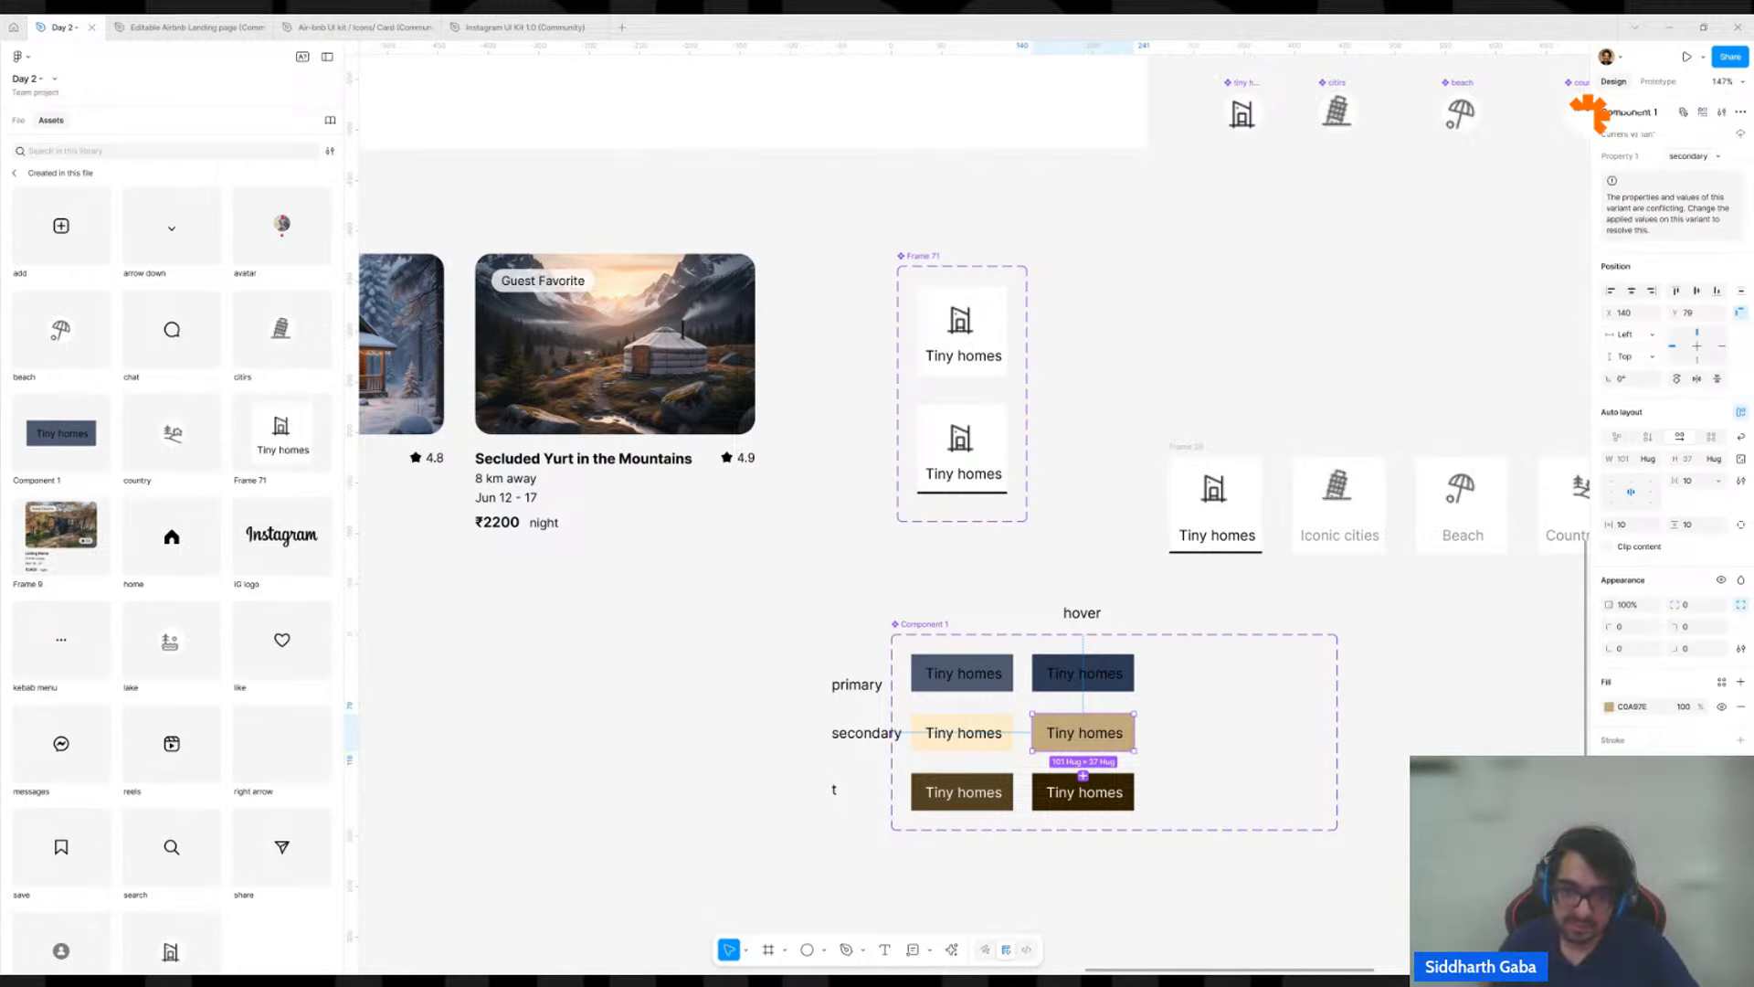
Reuse the first-column brown variant's Property 1 value "ter" for the darkest brown variant in the hover column.
left_click(962, 791)
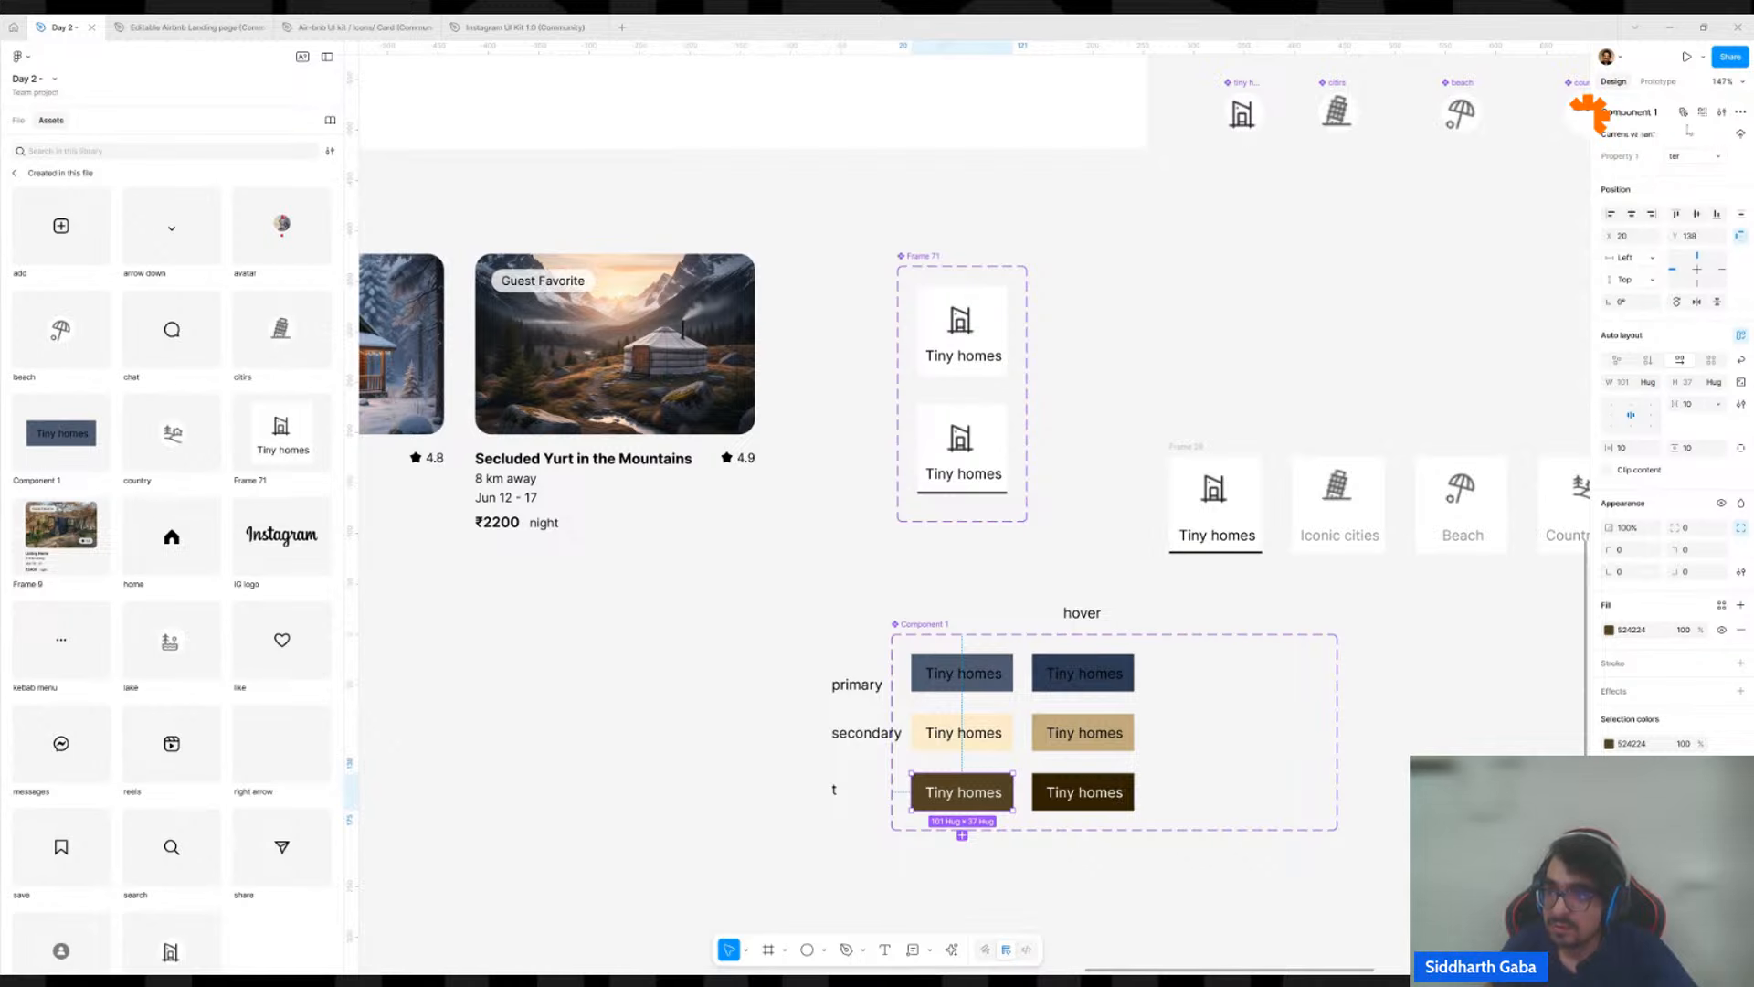
left_click(1687, 159)
key("ctrl+c")
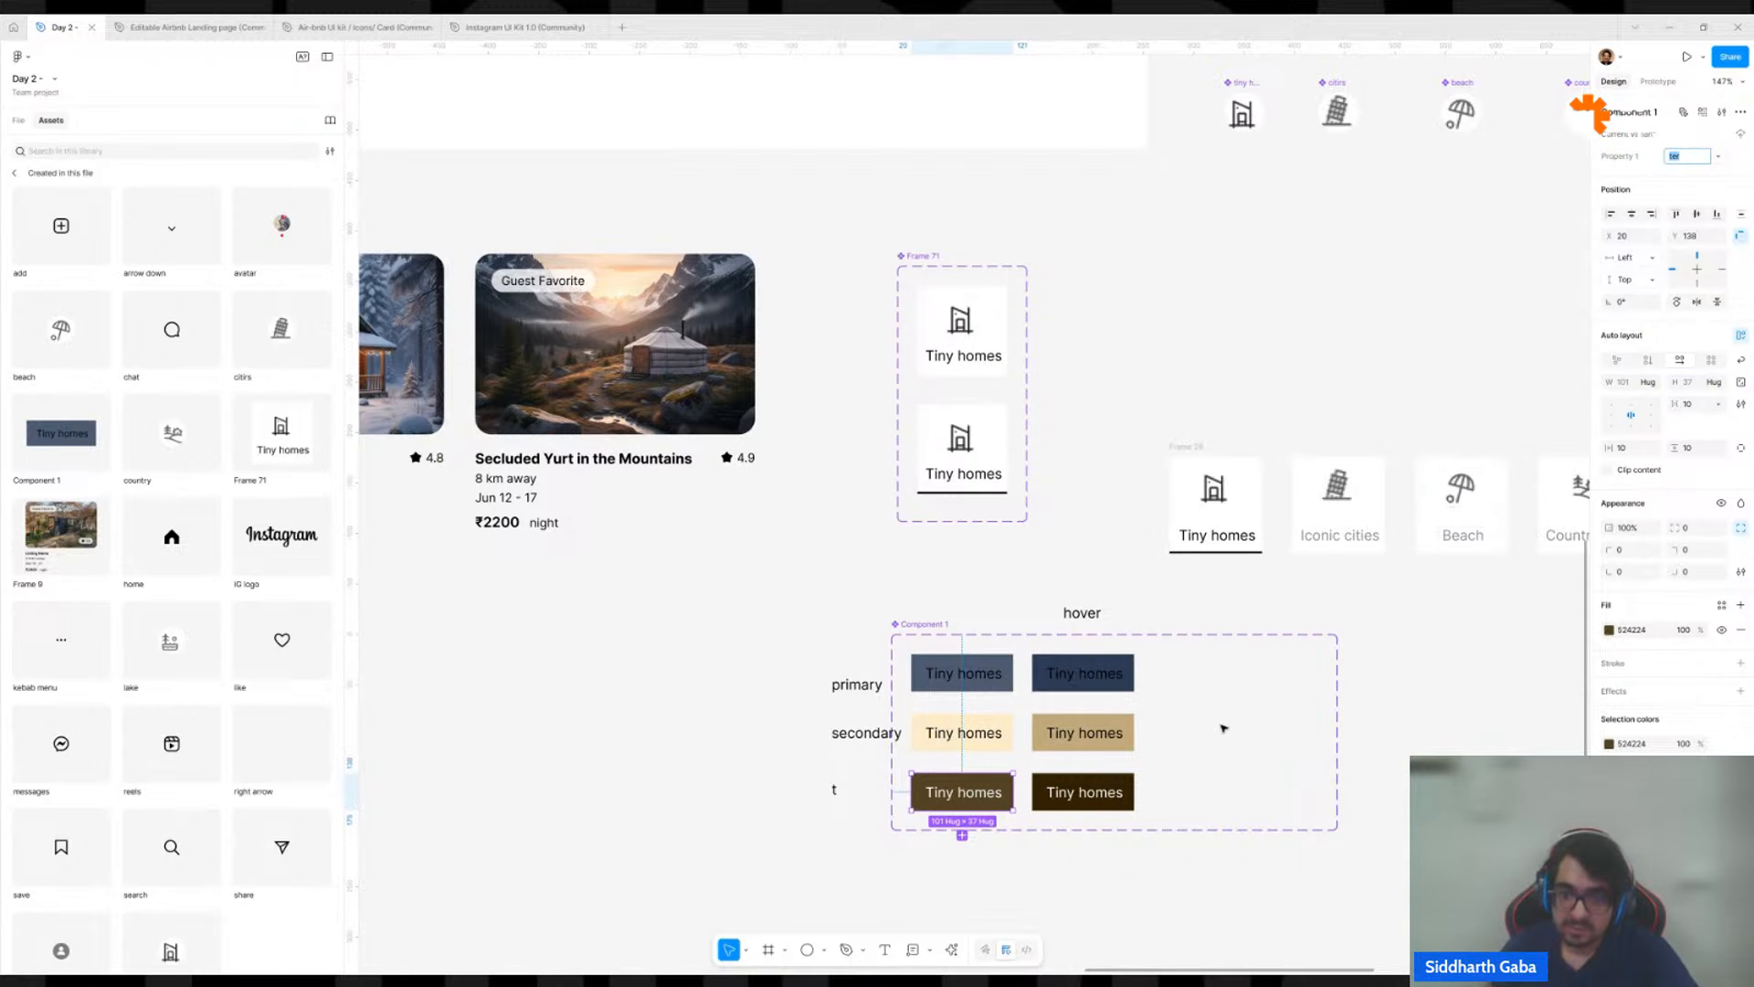
left_click(1122, 788)
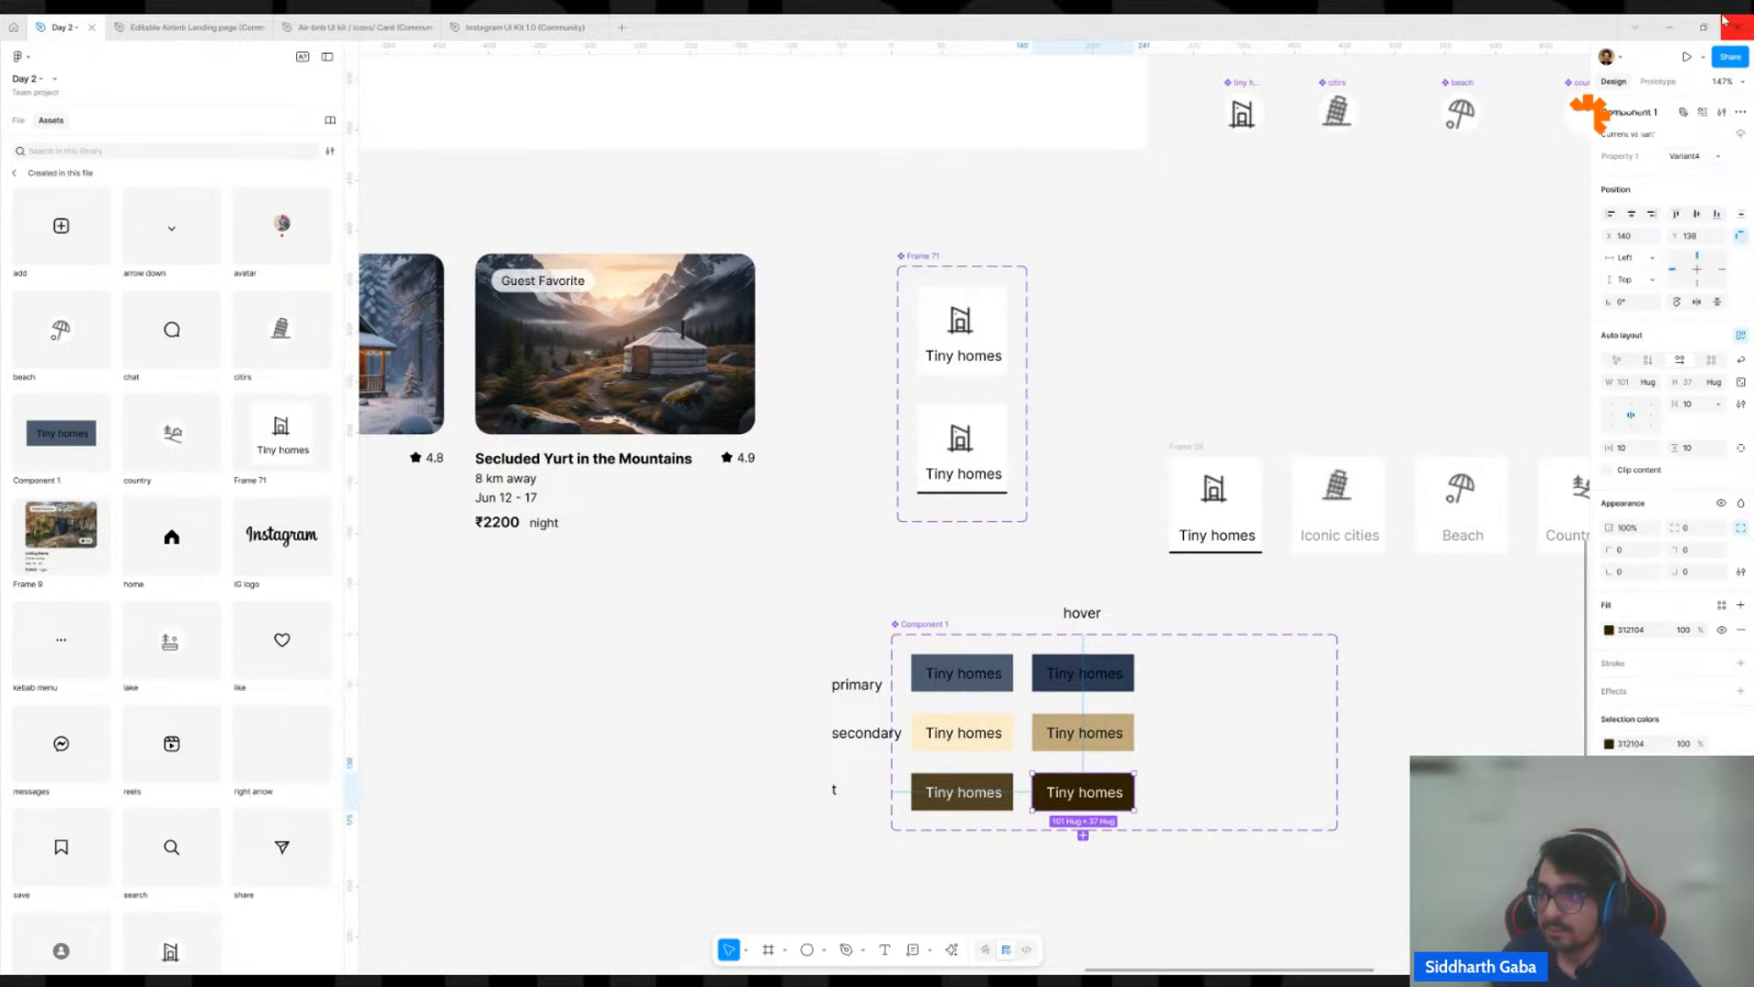
left_click(1697, 160)
key("ctrl+v")
key("Return")
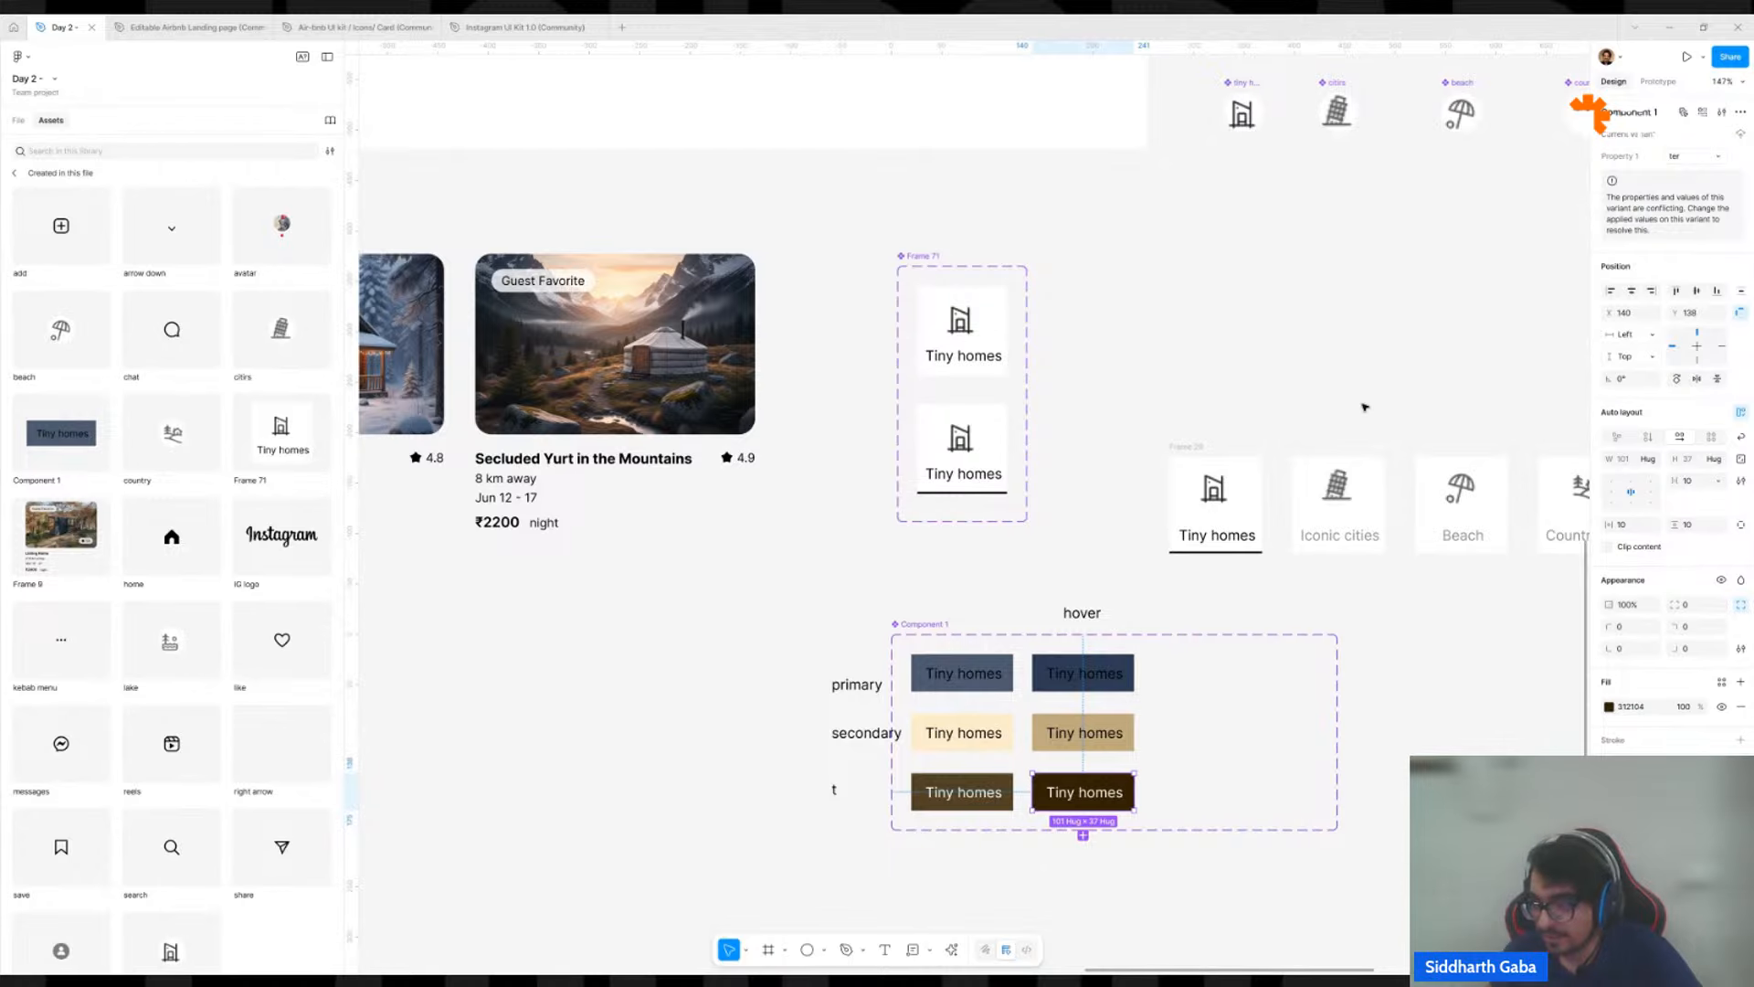
Add a variant property named "state" with the value Default to the button component set.
left_click(936, 624)
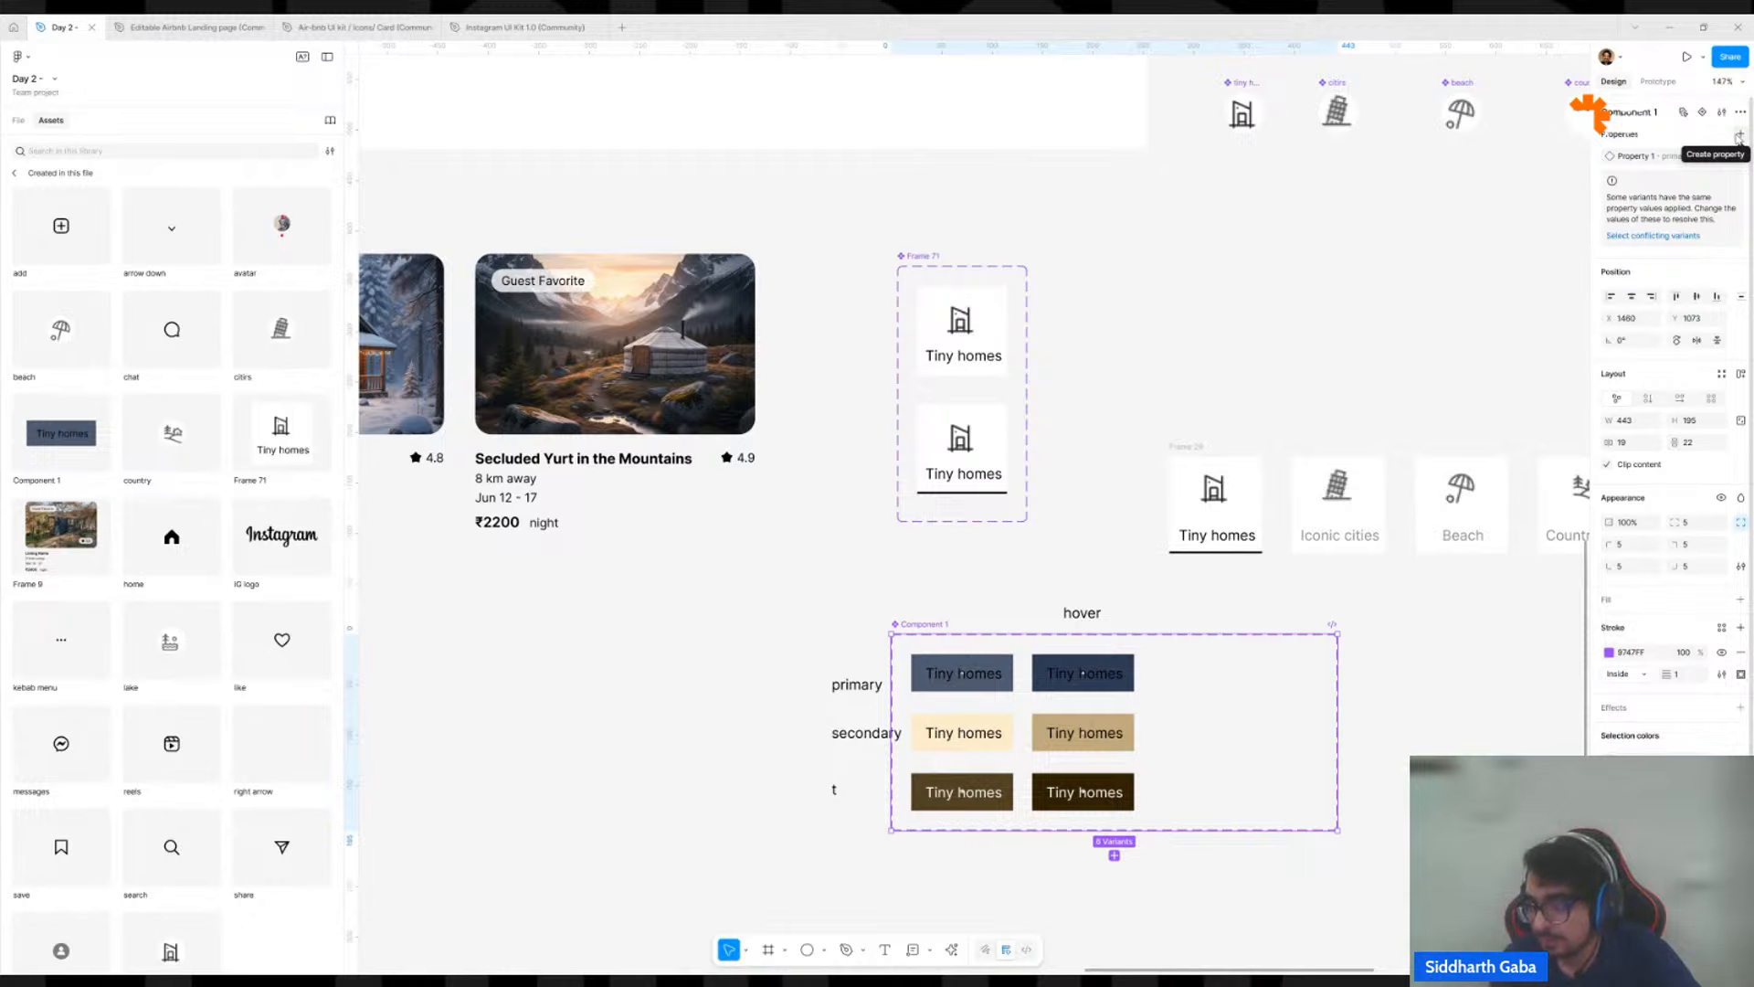
left_click(1739, 137)
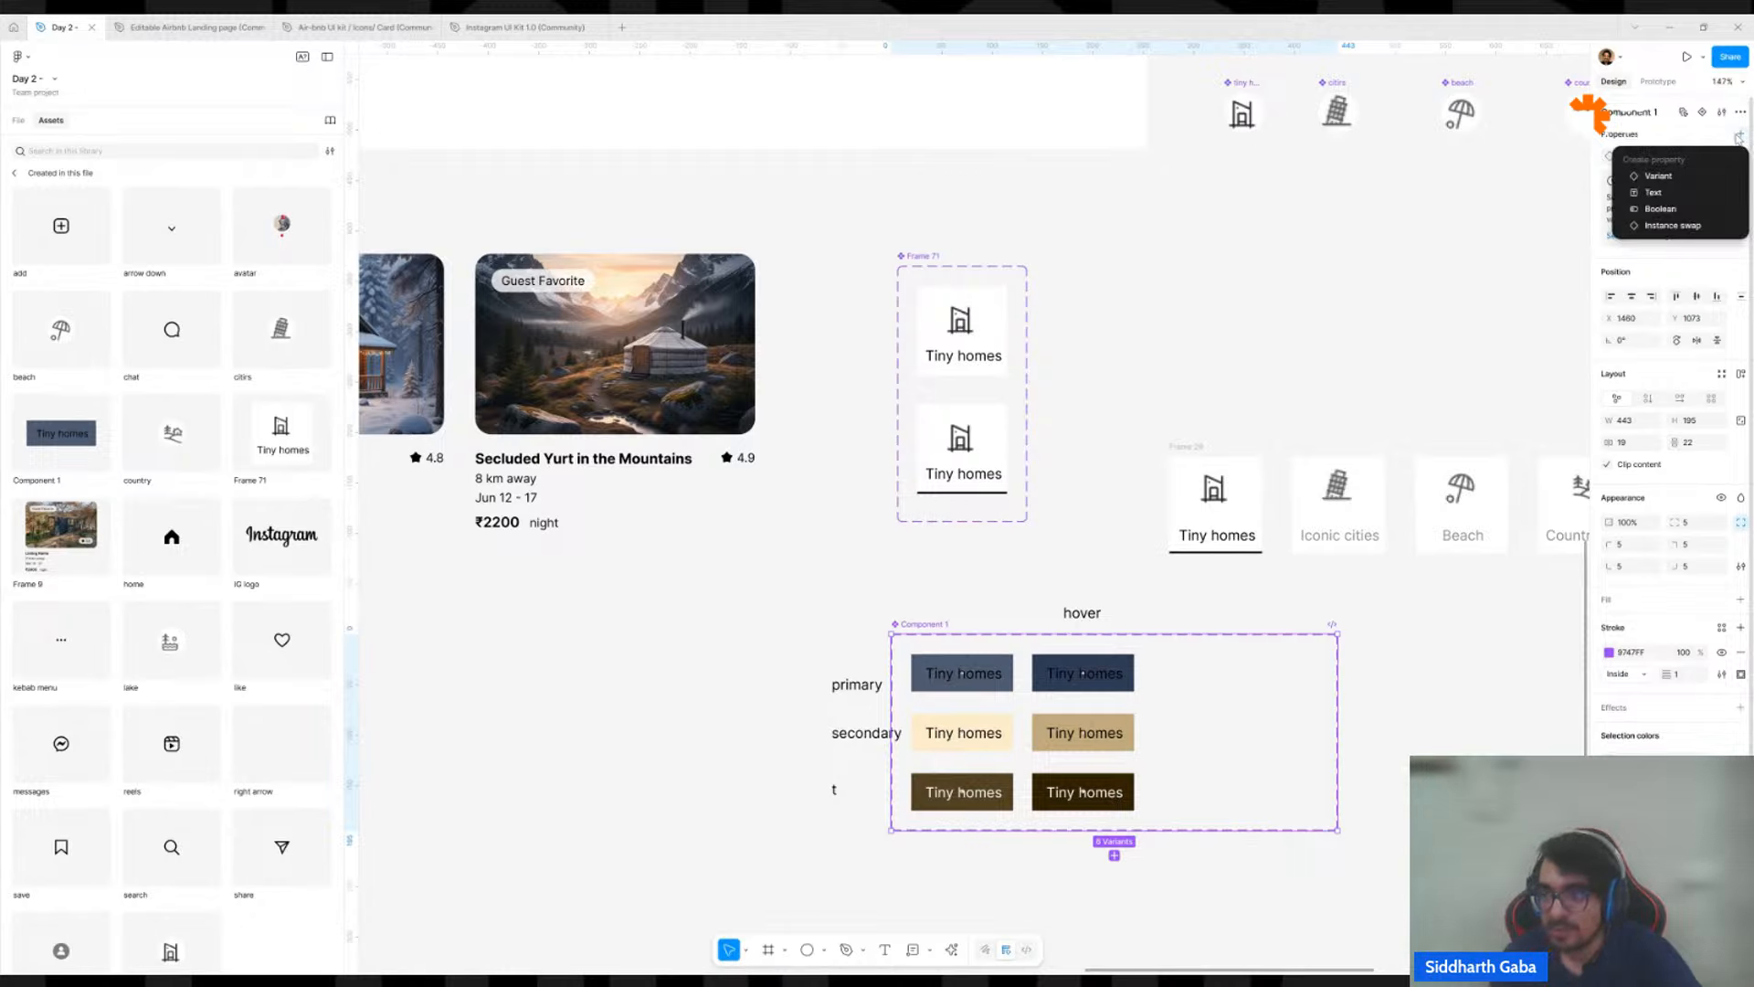
left_click(1711, 176)
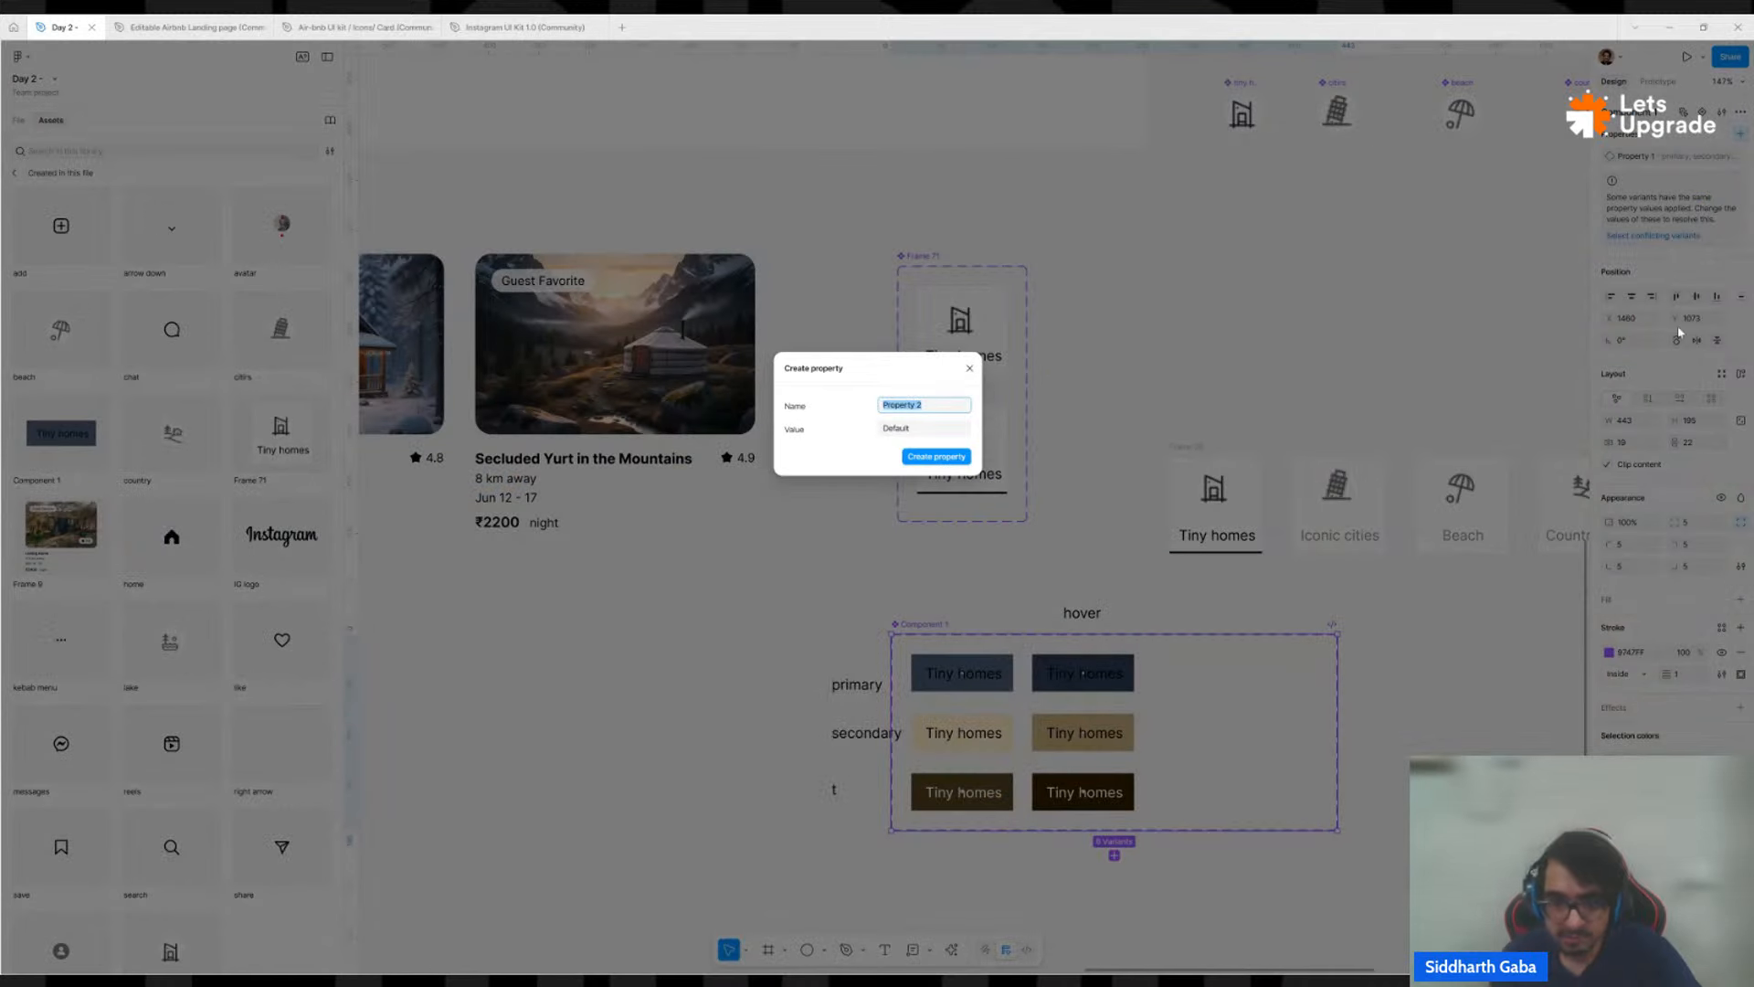
type("state")
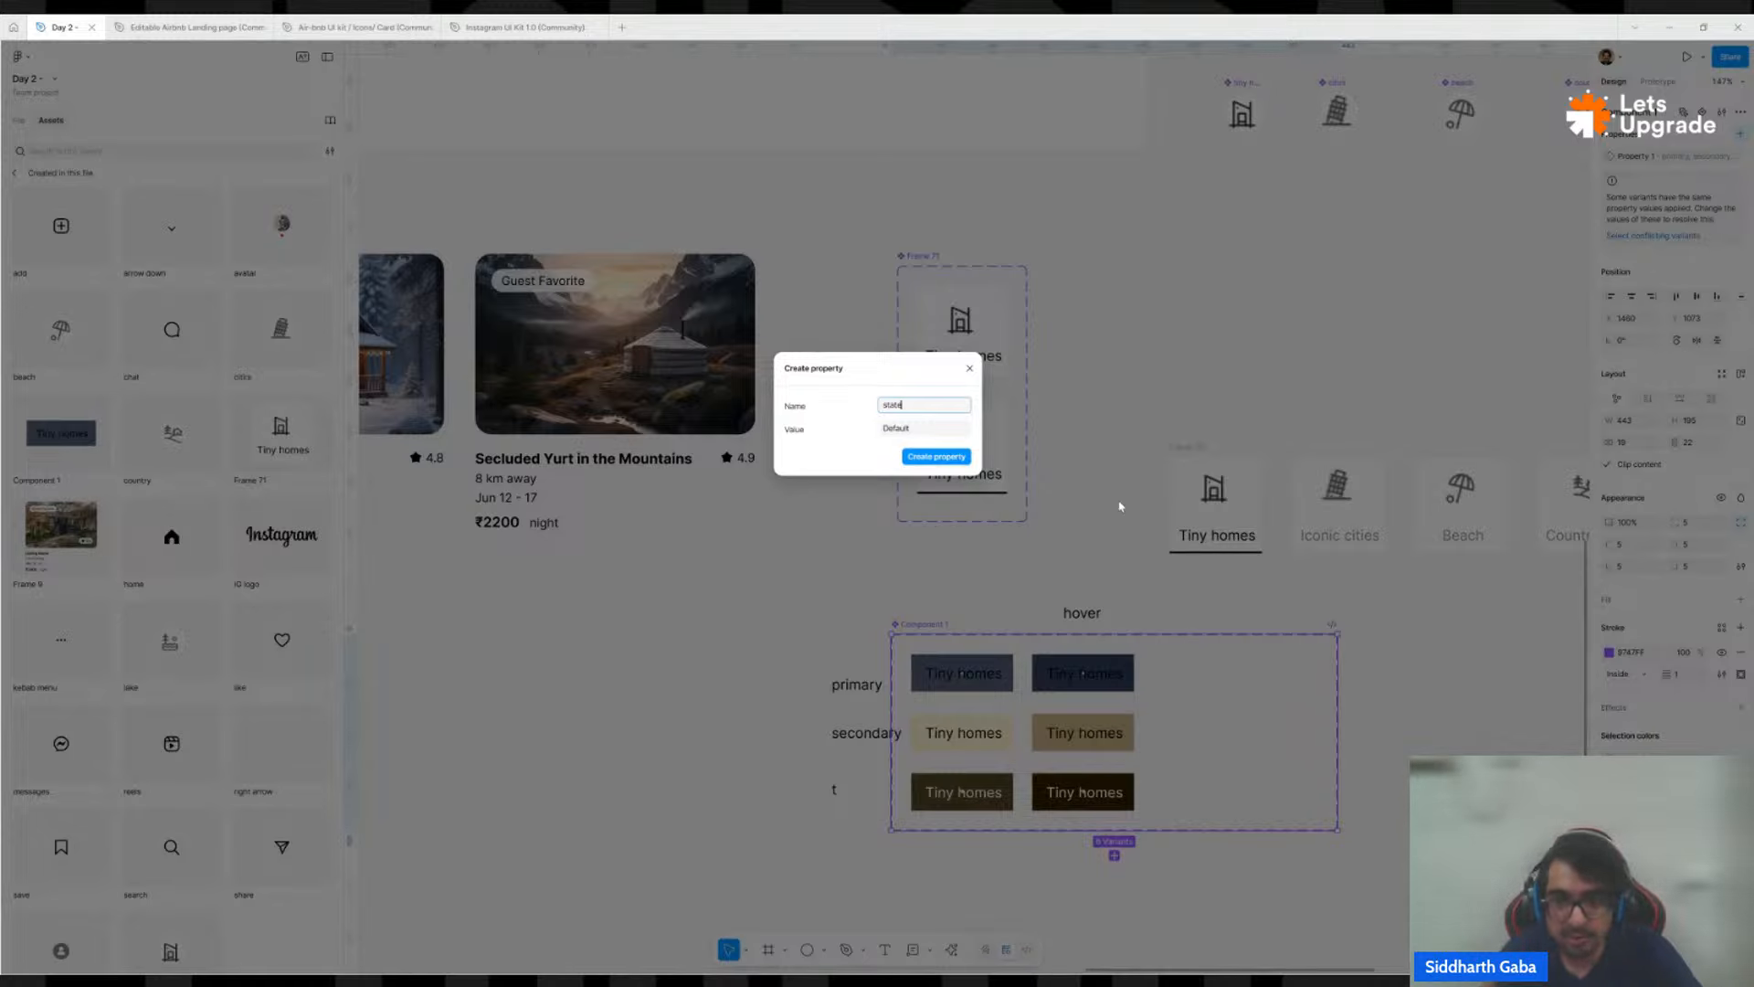
left_click(915, 457)
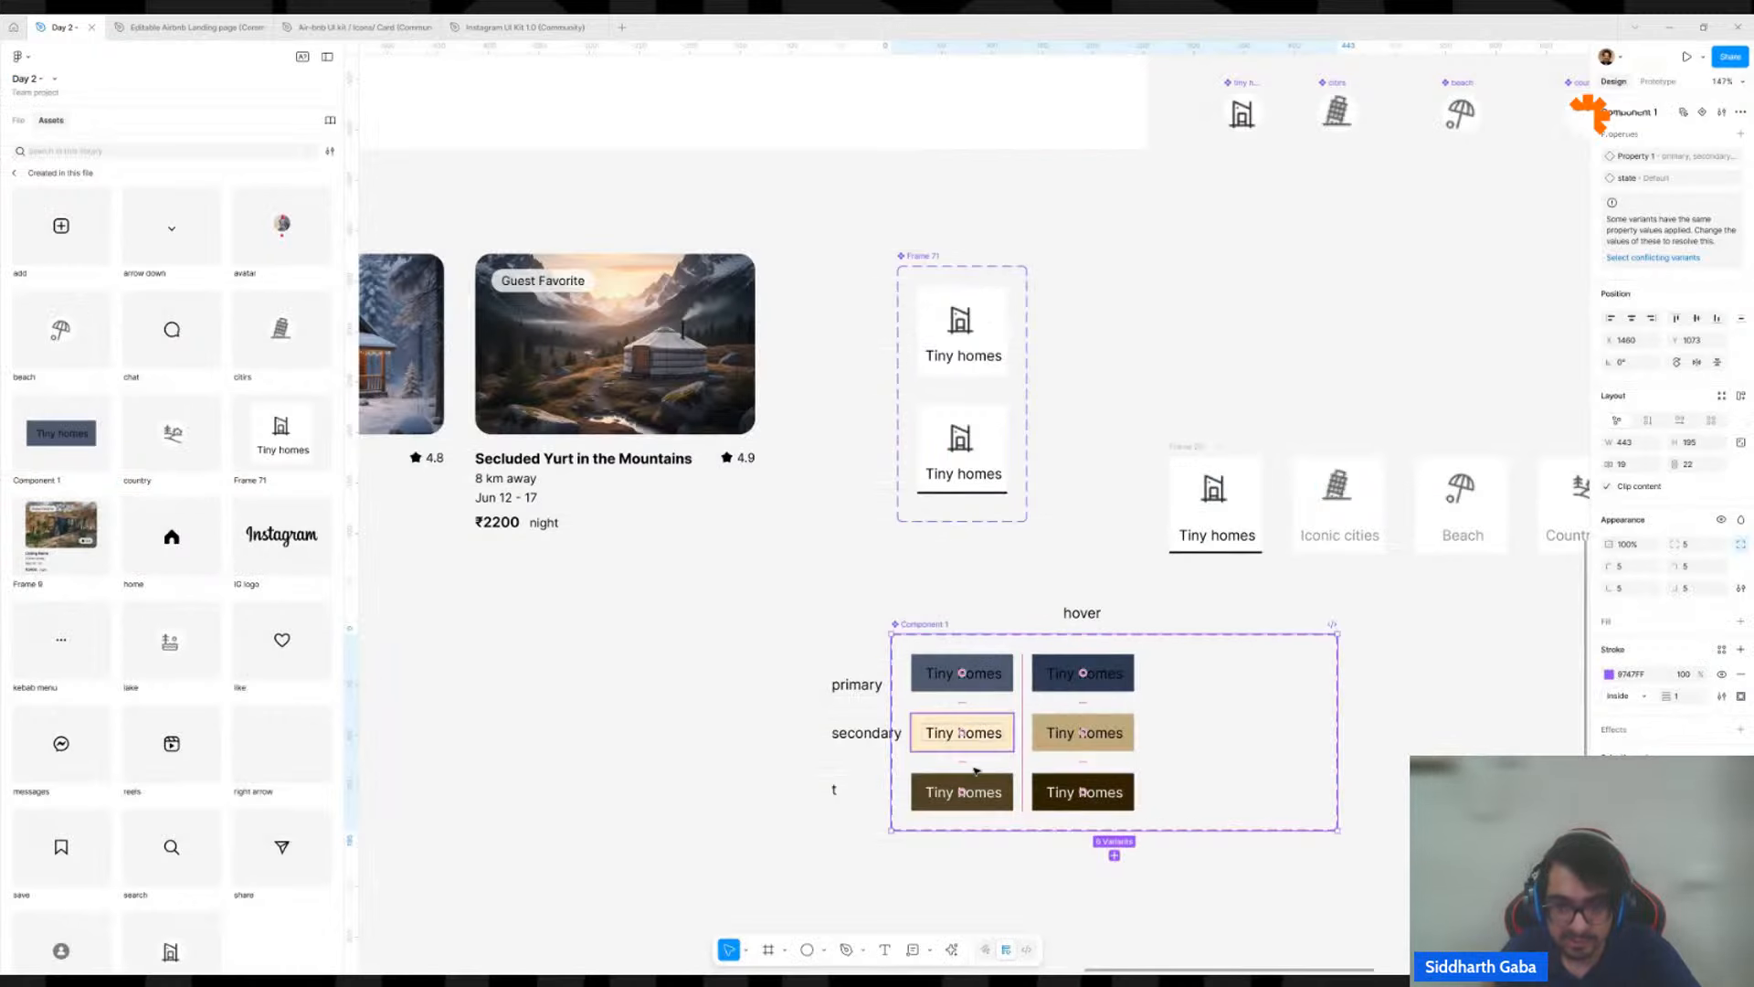
Check the first-column variants' properties and set the state of the dark slate variant in the hover column to "hover".
left_click(995, 673)
left_click(990, 737)
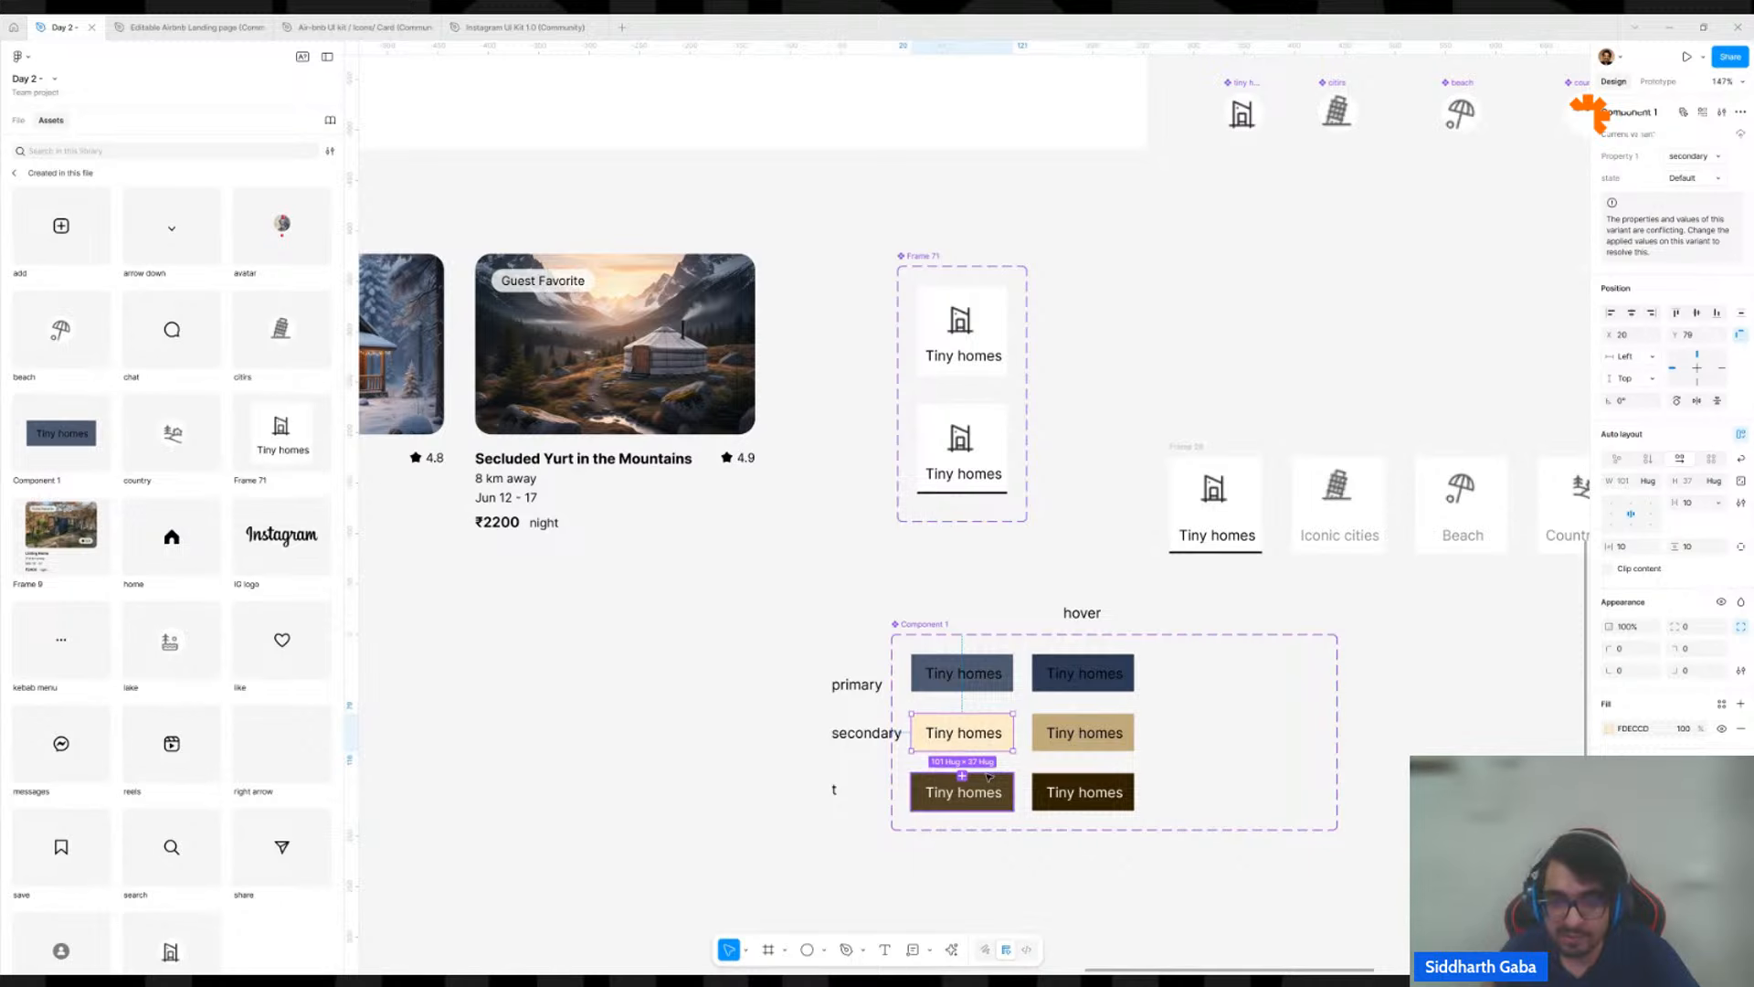
left_click(992, 784)
left_click(997, 687)
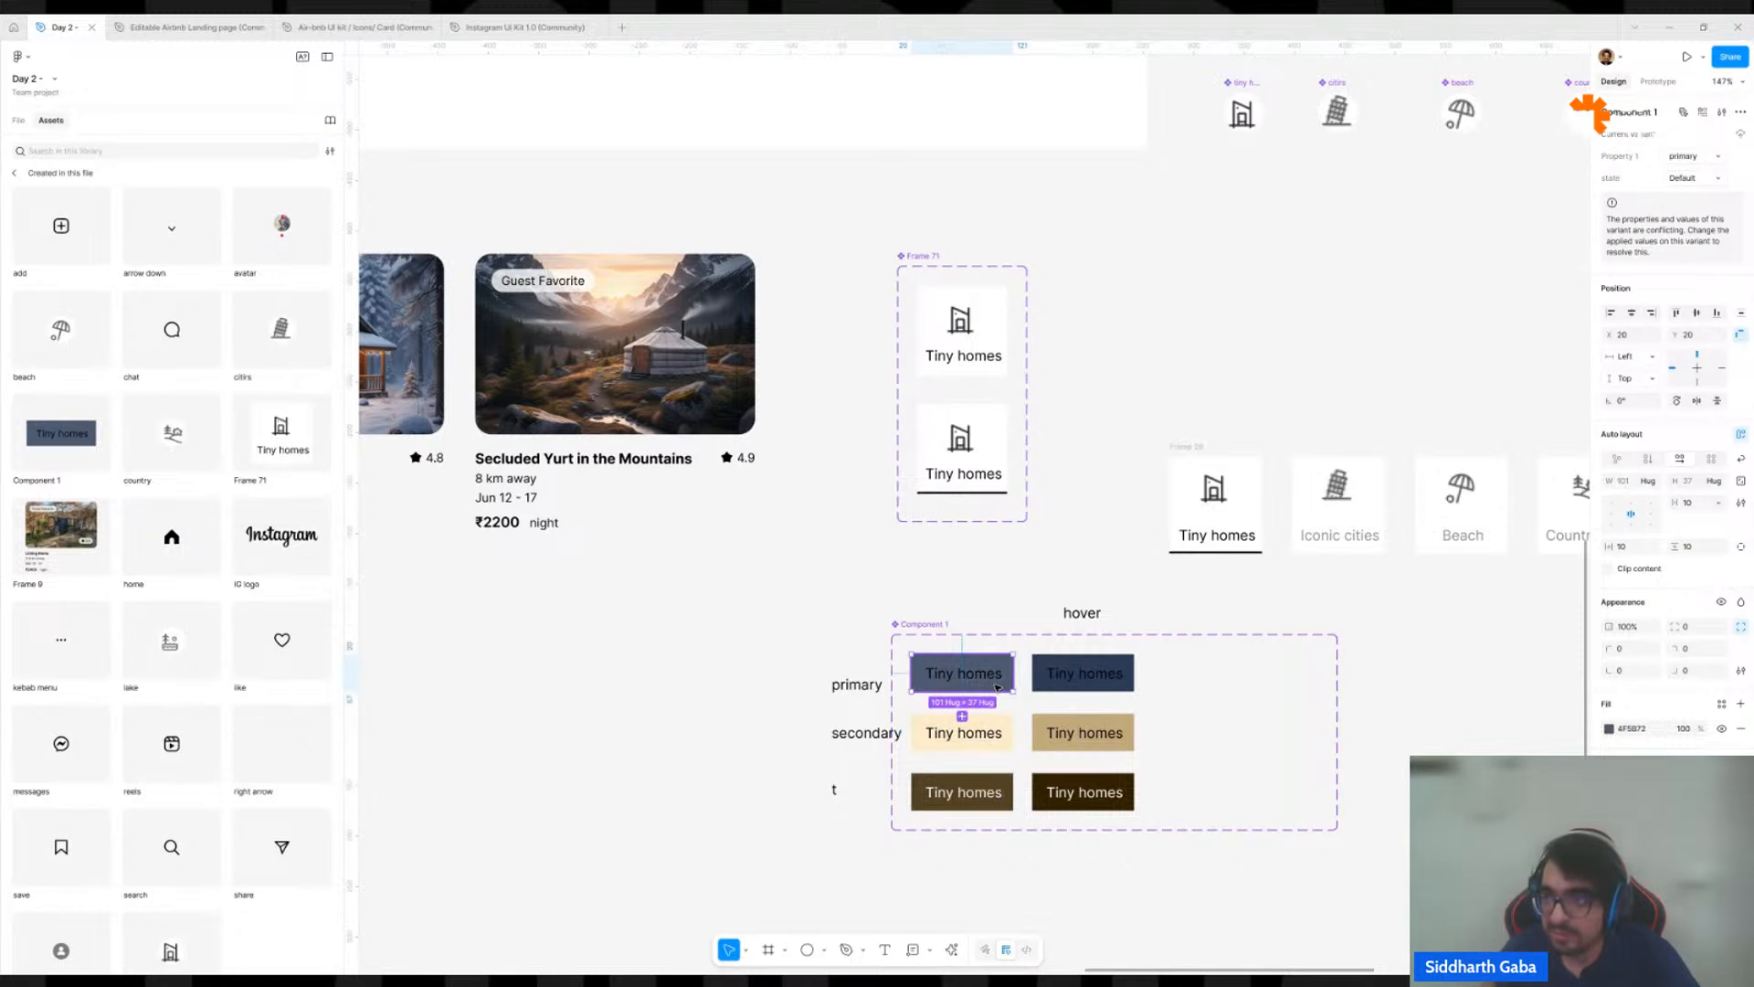
left_click(990, 733)
left_click(989, 791)
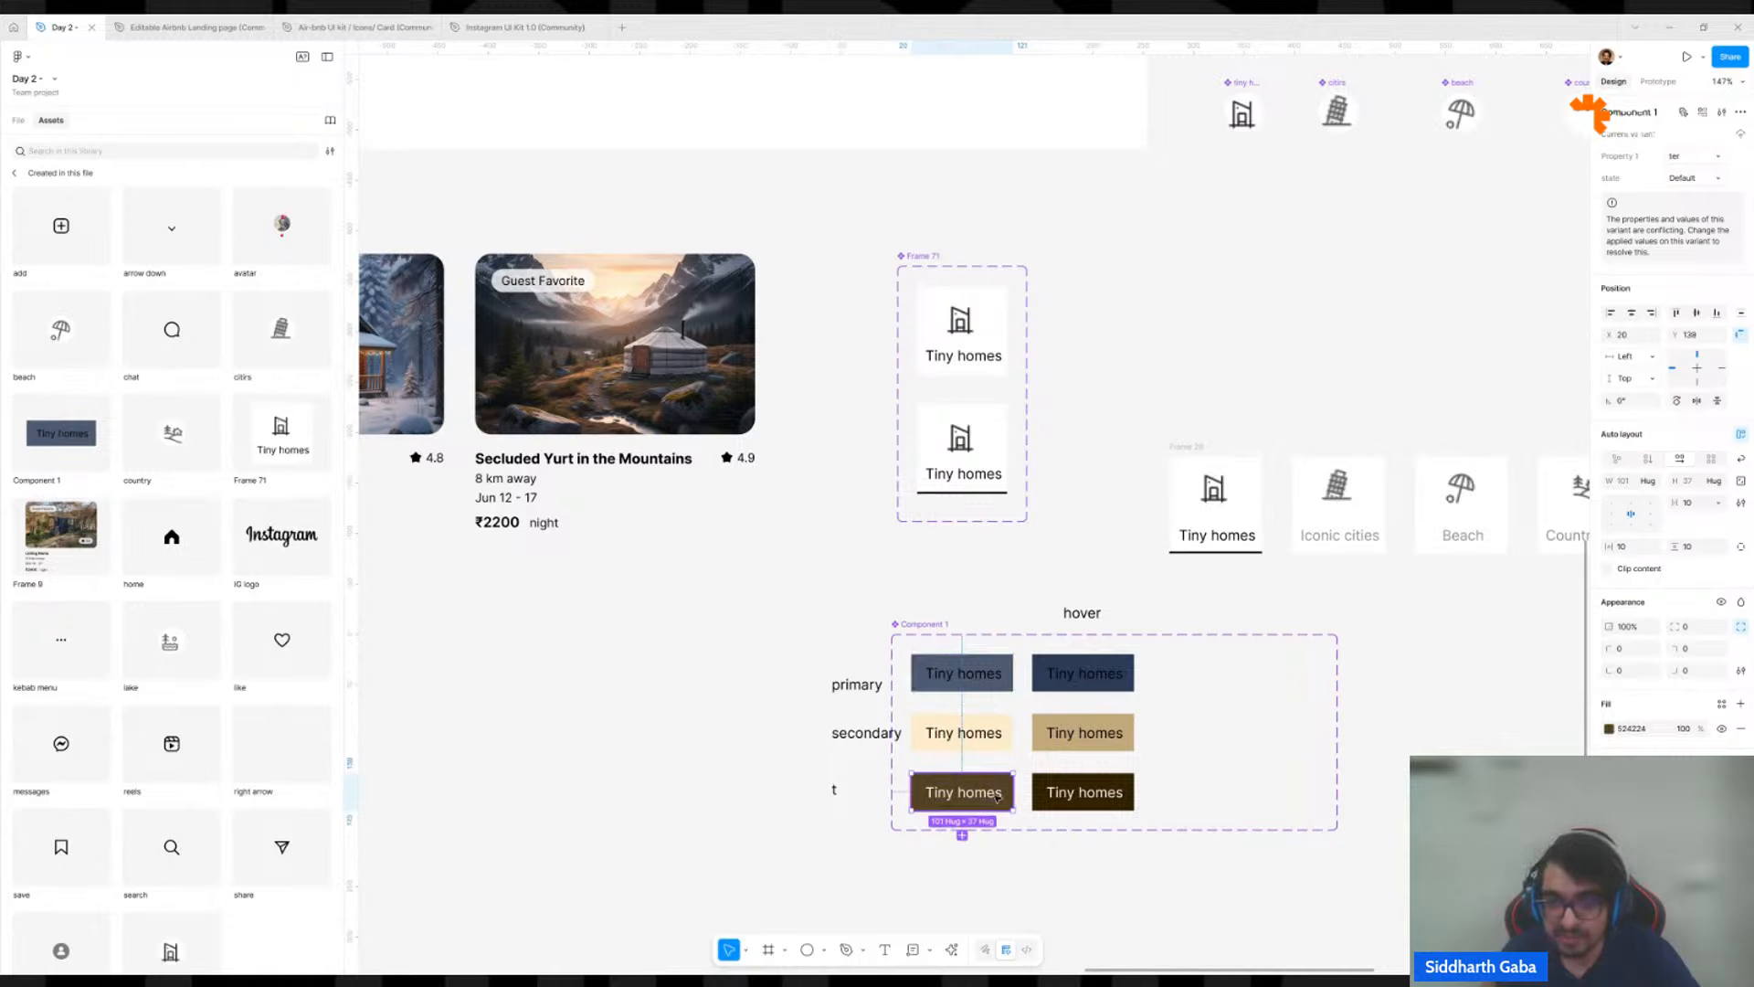
left_click(1067, 682)
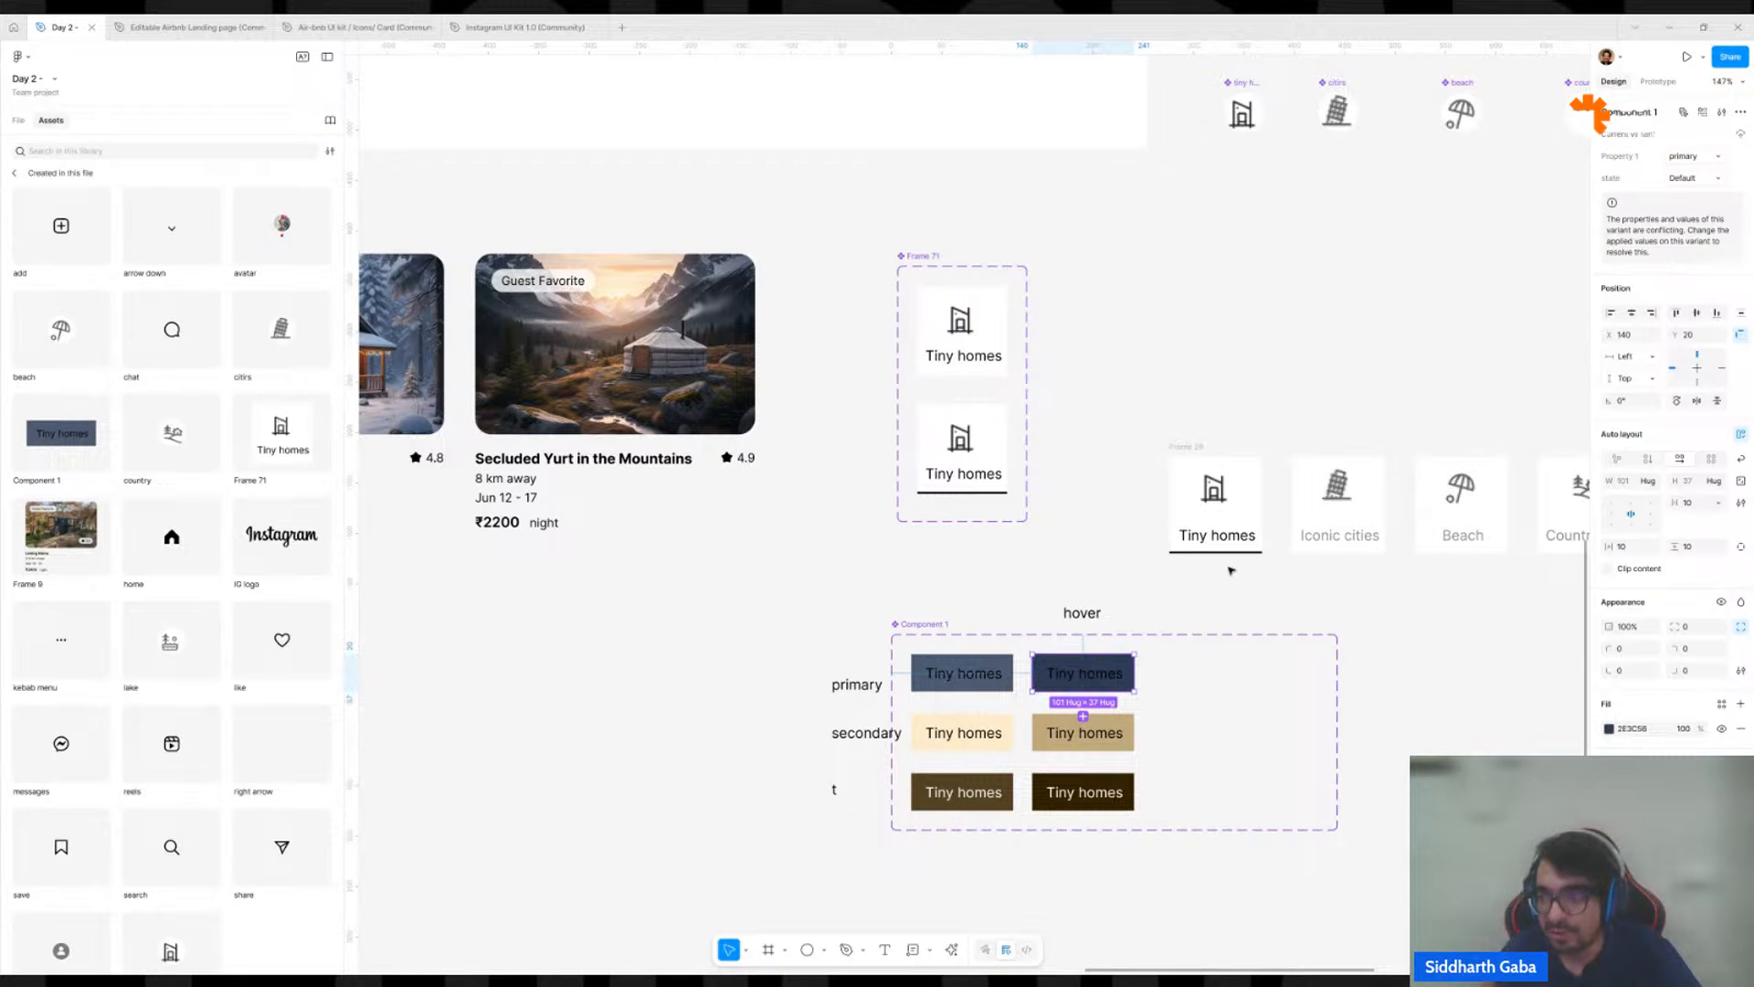
left_click(1679, 178)
type("hover")
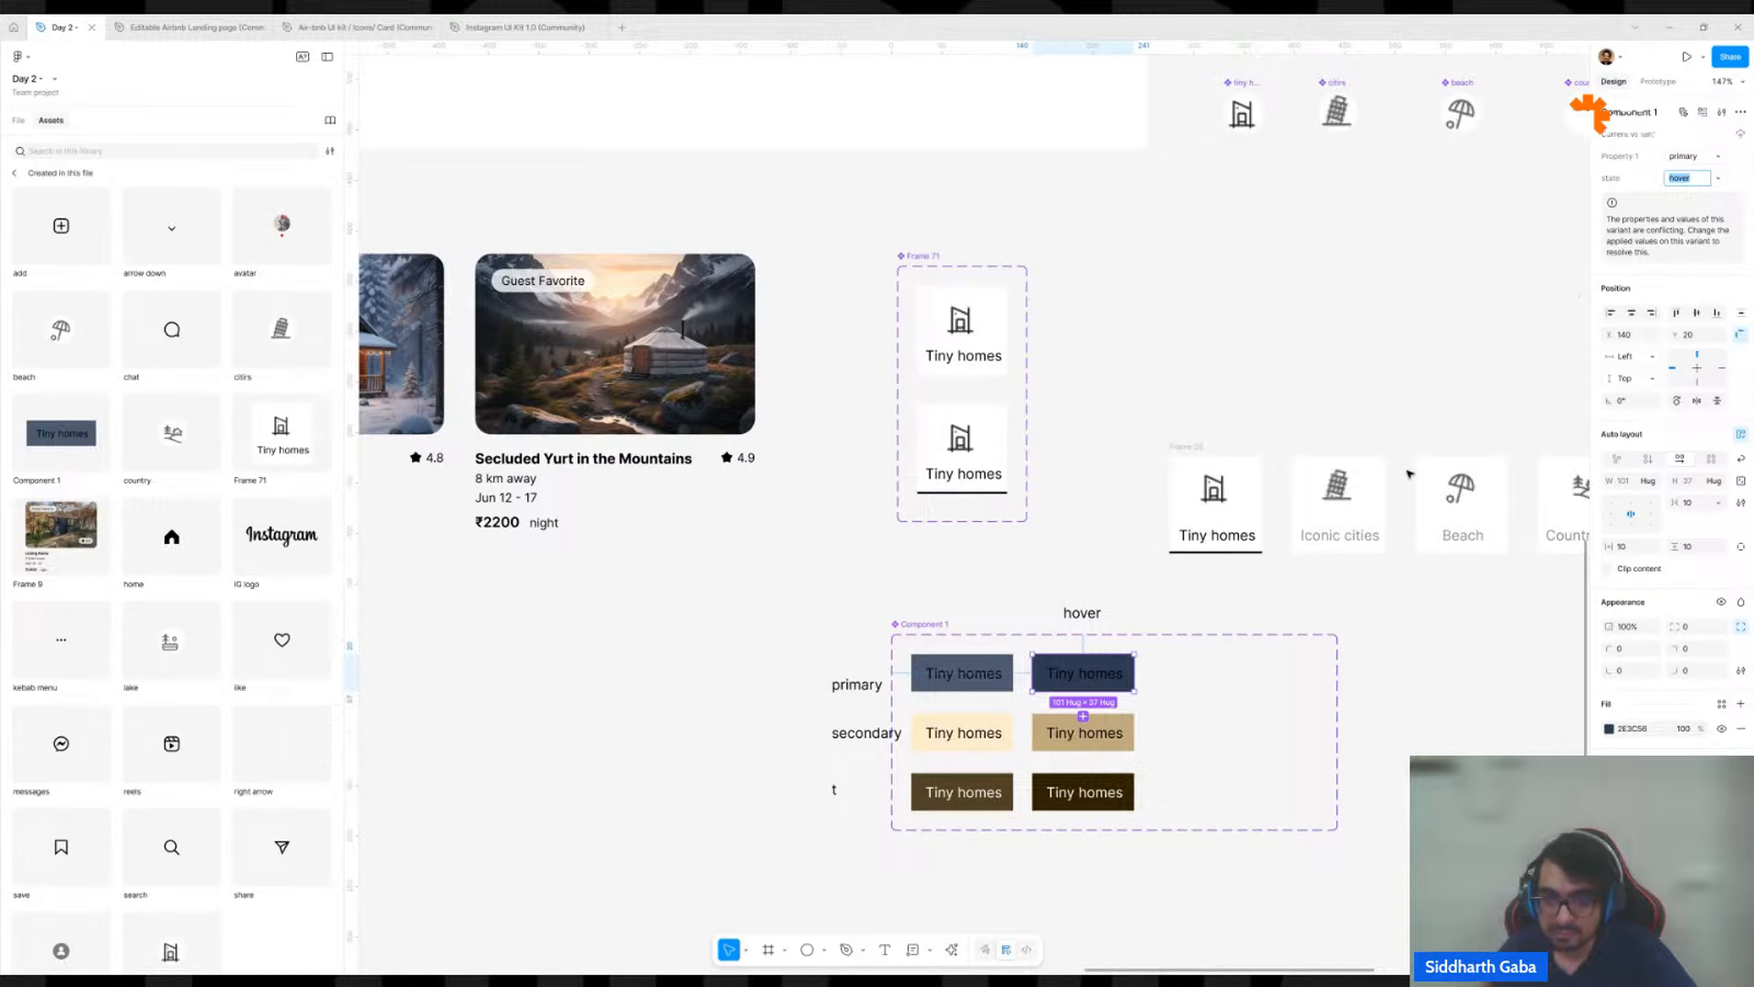
Set the state of the tan and darkest brown variants in the hover column to "hover".
left_click(1130, 742)
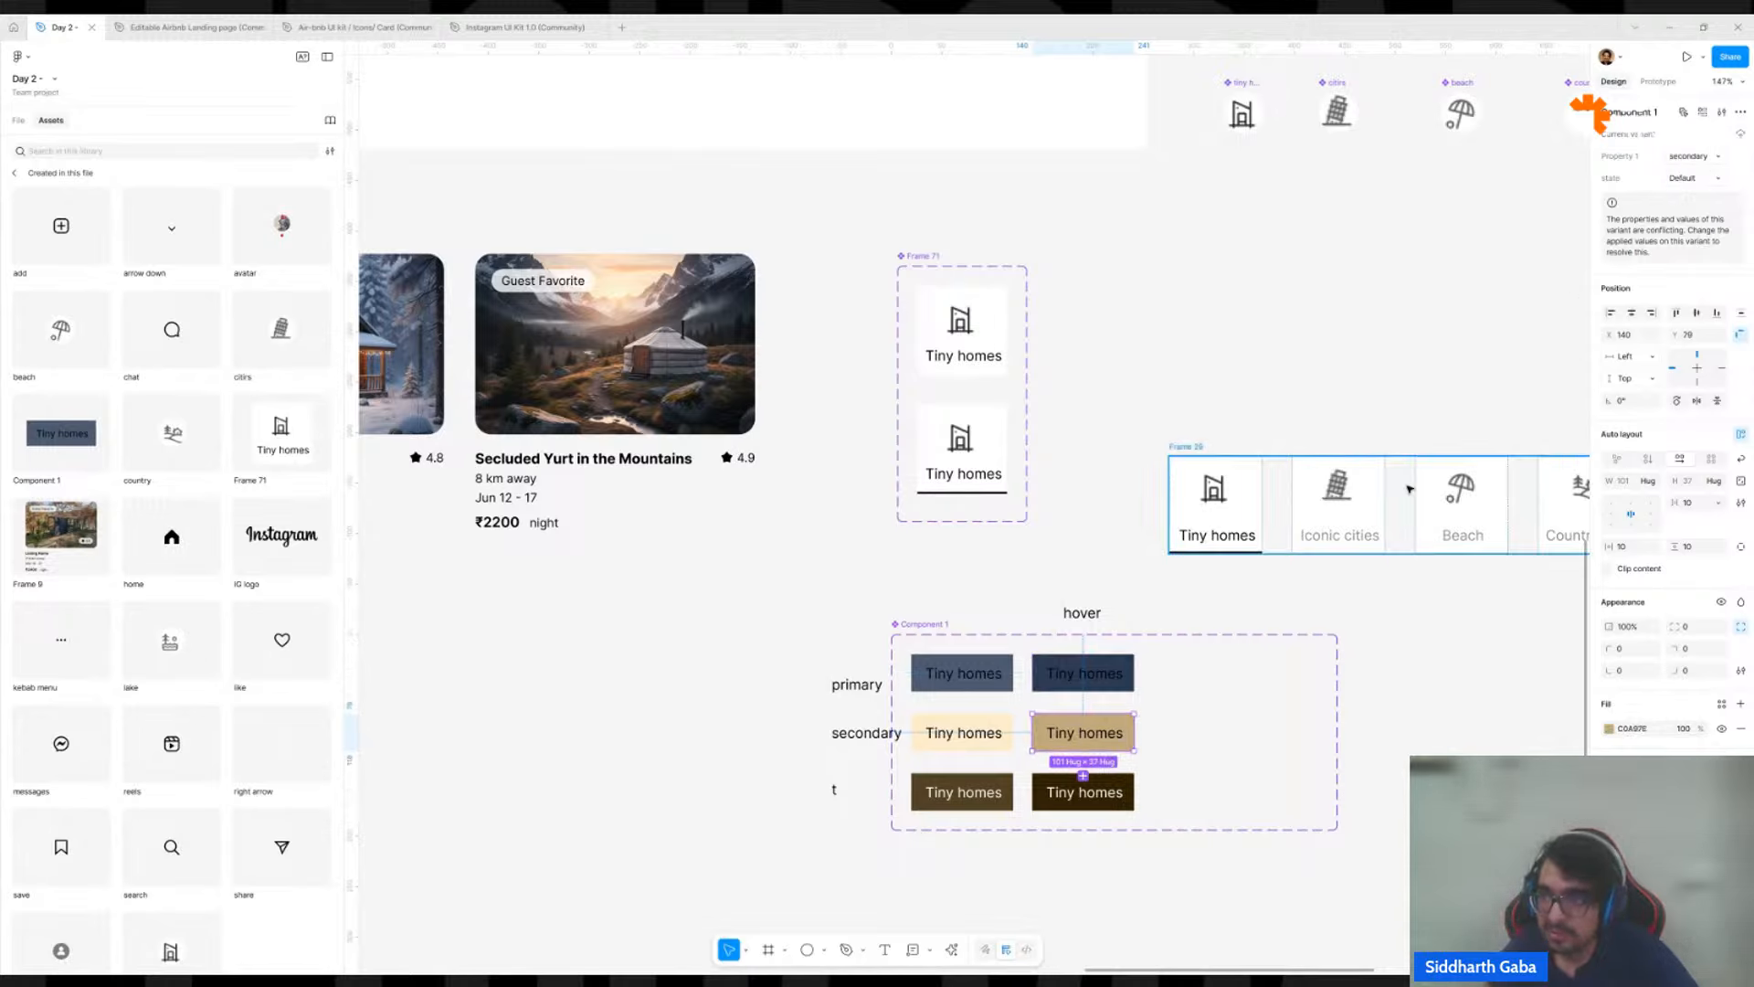
left_click(1684, 180)
type("hover")
key("Return")
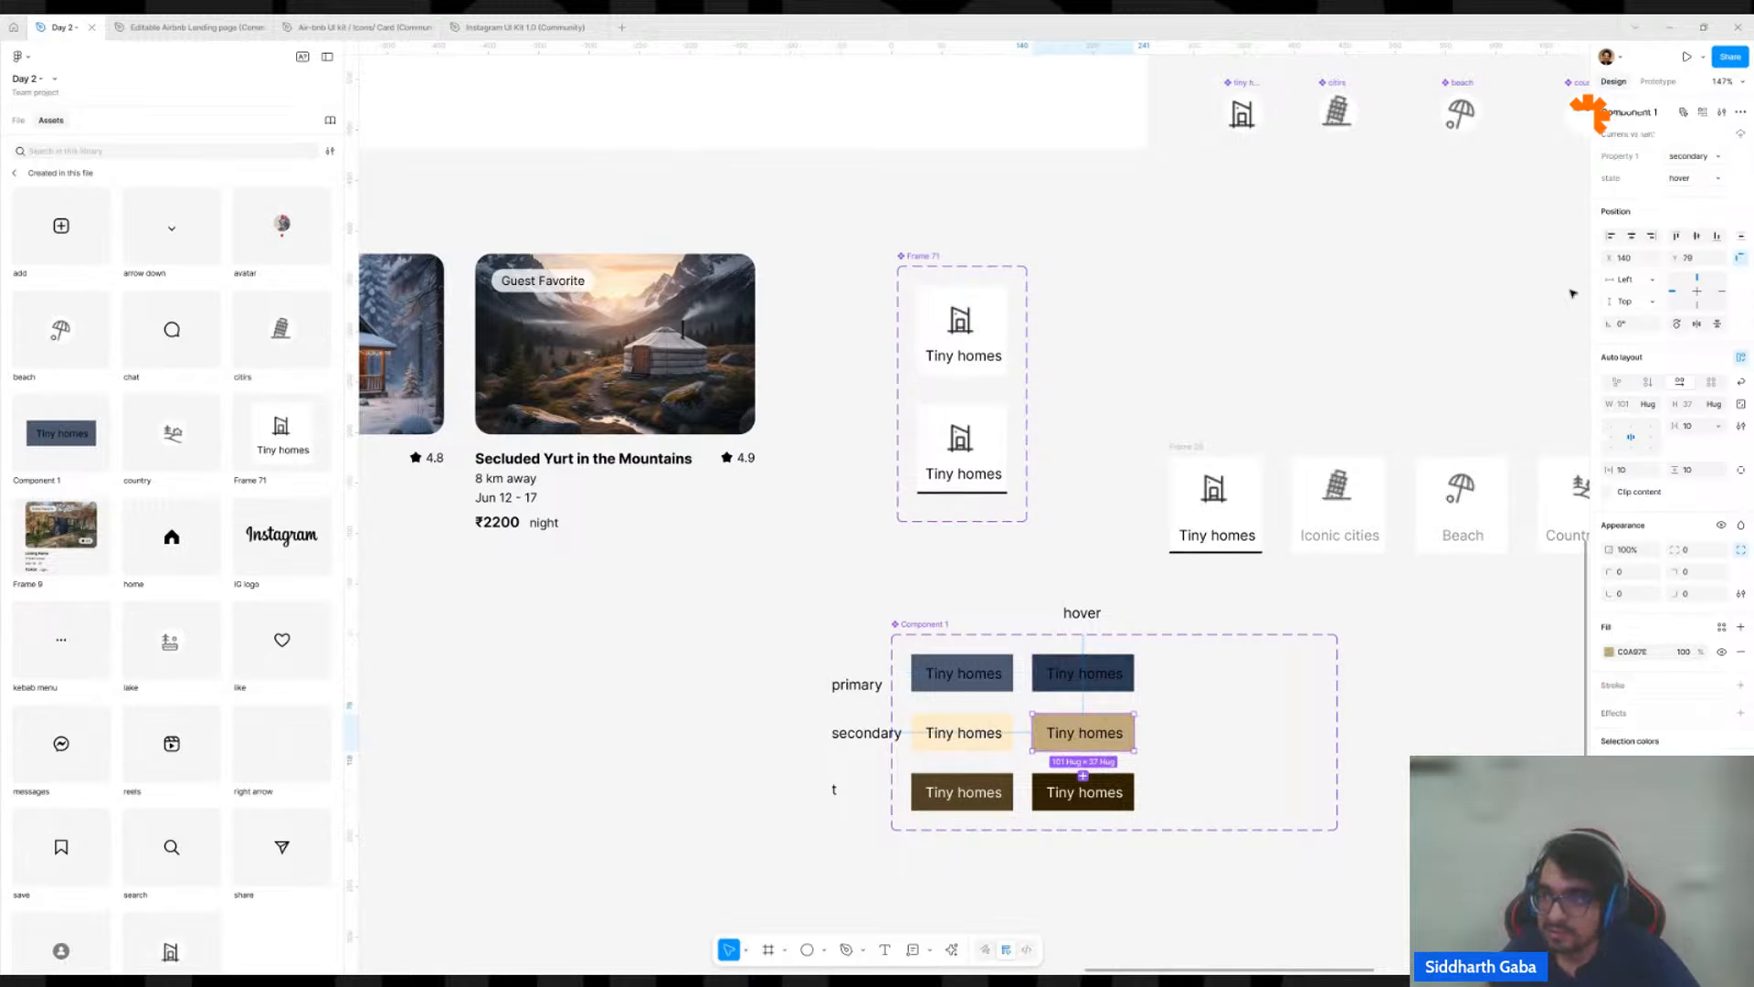
left_click(1130, 791)
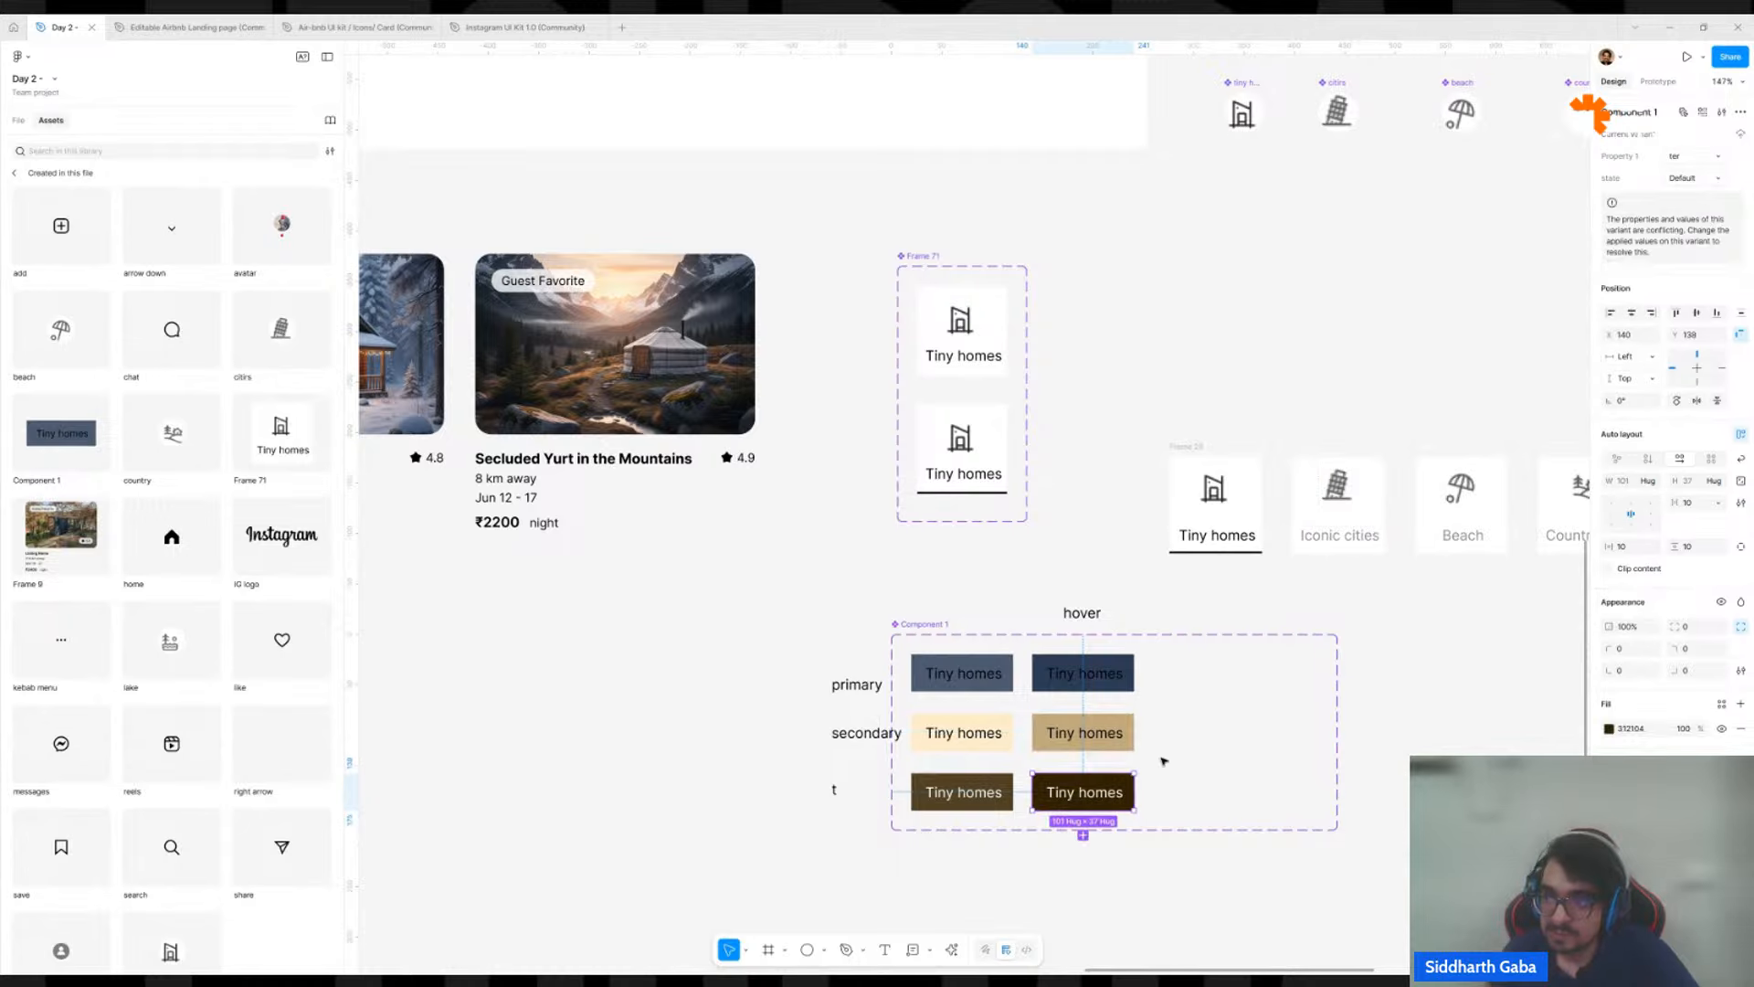
left_click(1705, 185)
type("hover")
key("Return")
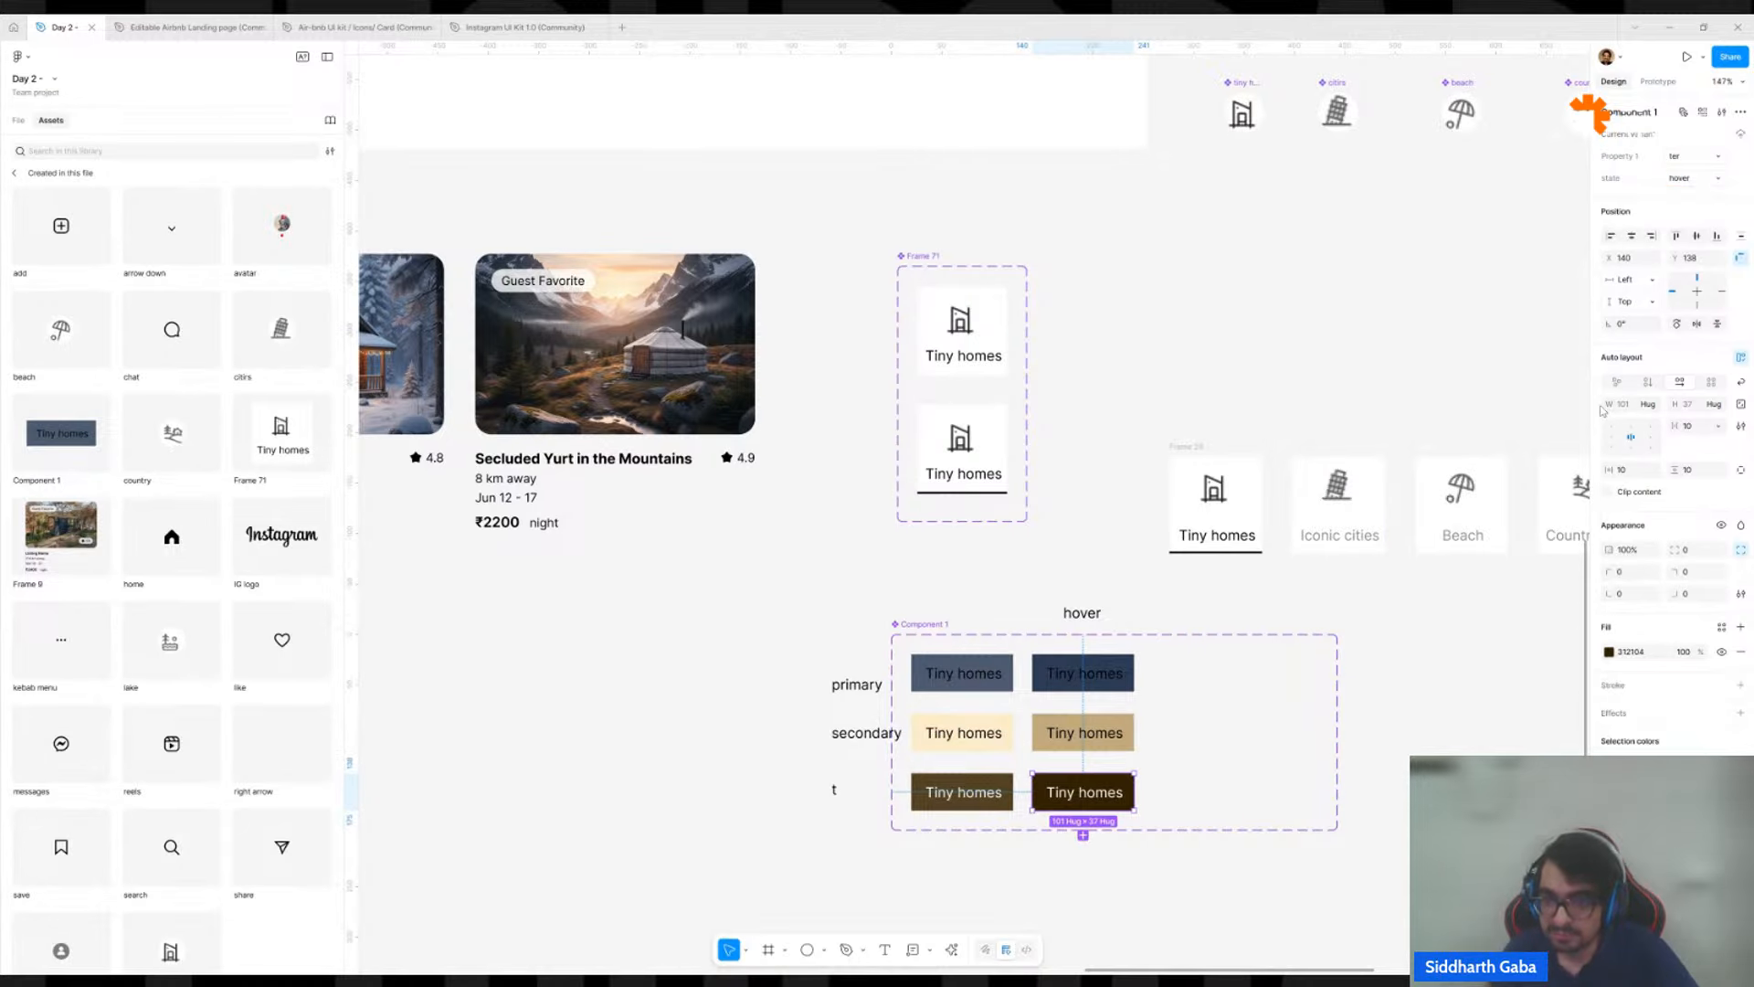
left_click(1359, 742)
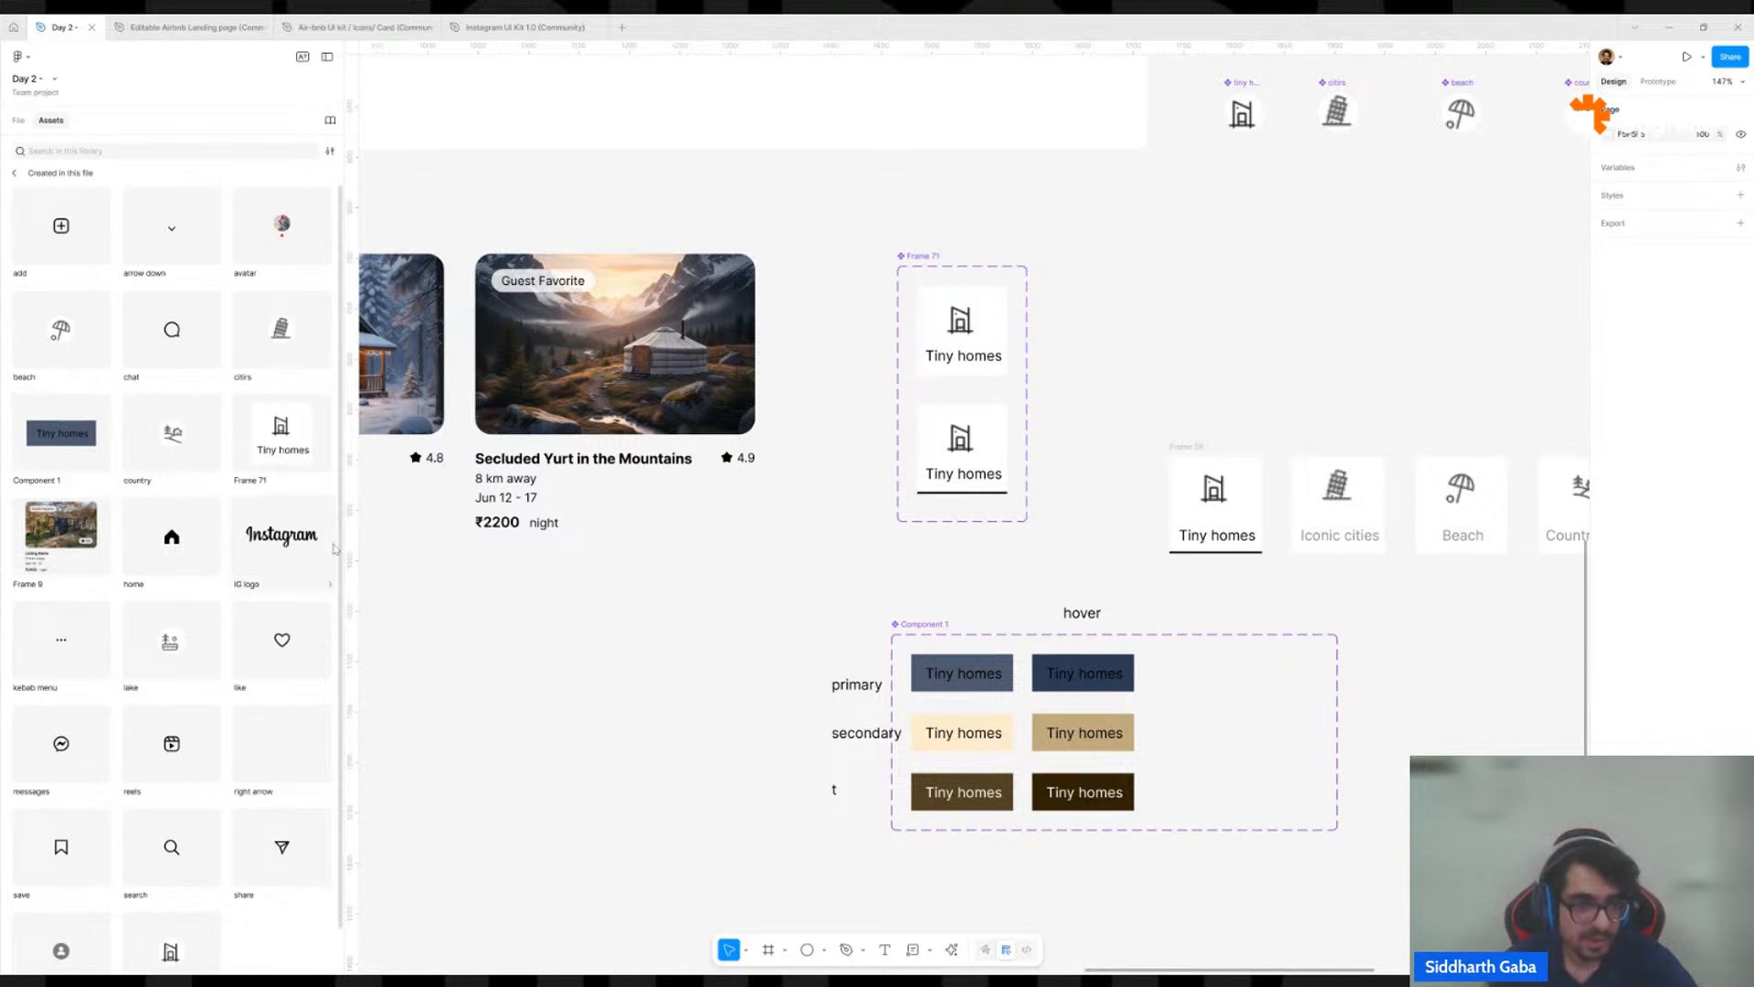
Place an instance of Component 1 on the desktop page, to the right of the Tiny homes category row.
scroll(439, 530, "down", 2)
scroll(439, 530, "left", 2)
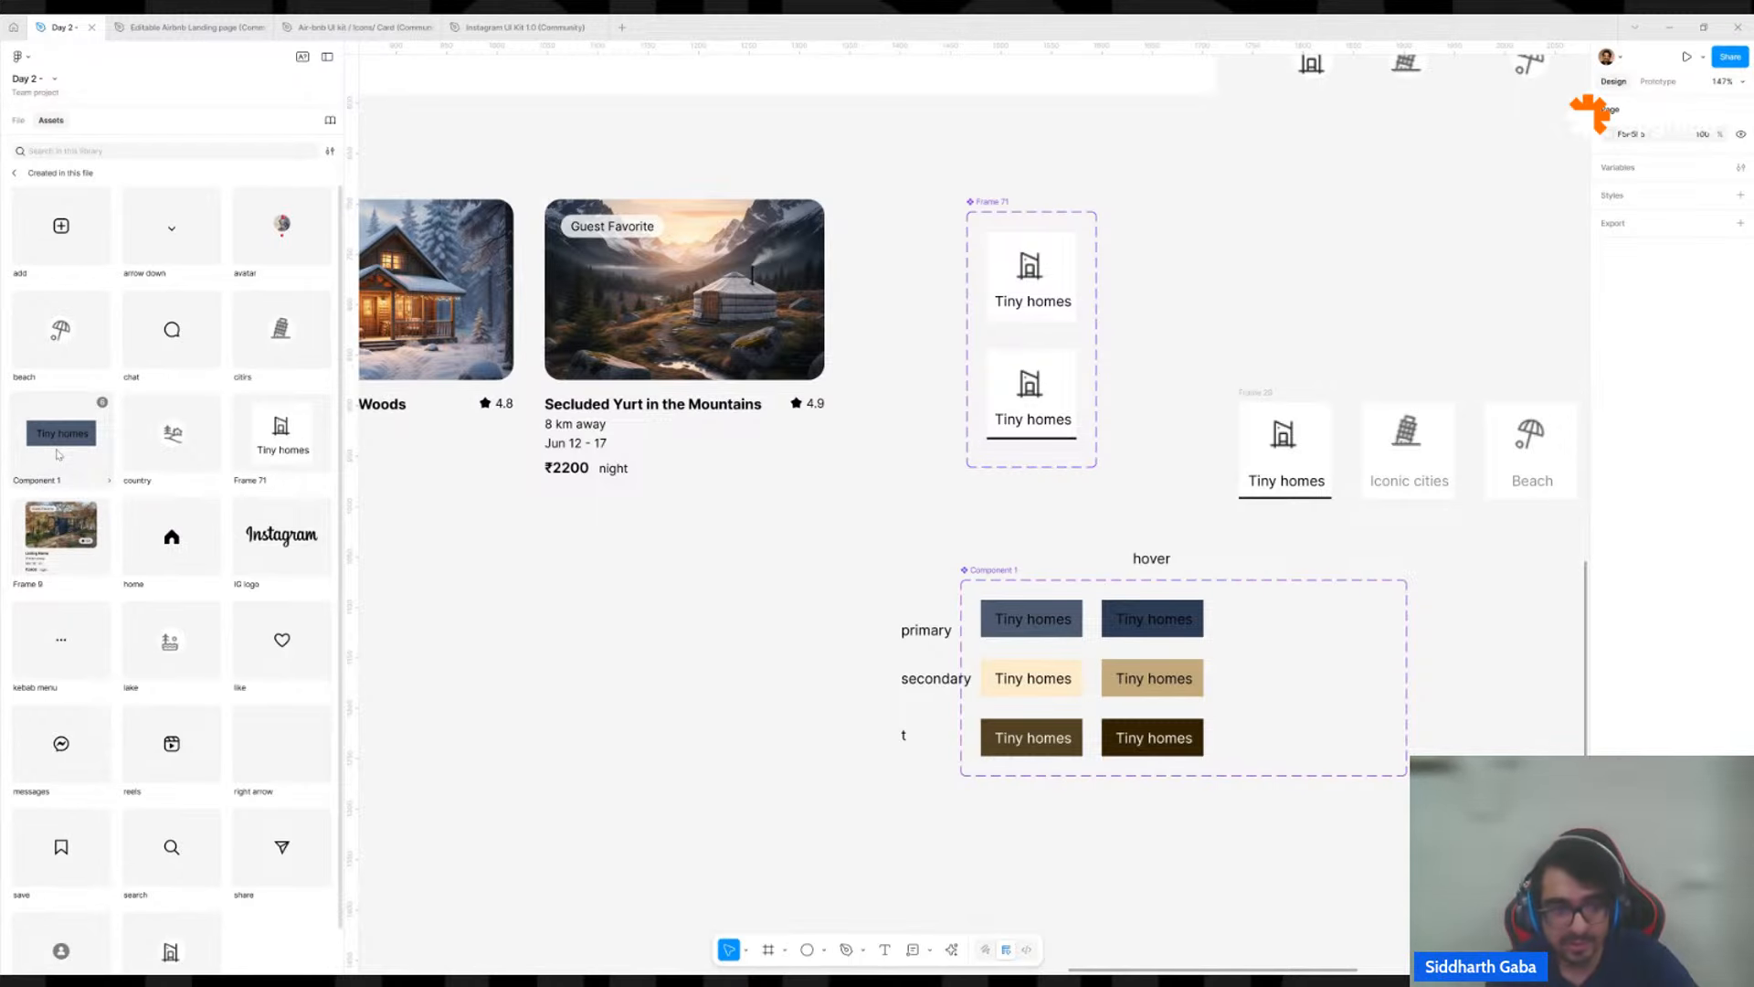
left_click_drag(58, 455, 873, 198)
scroll(749, 864, "down", 5)
scroll(836, 128, "up", 5)
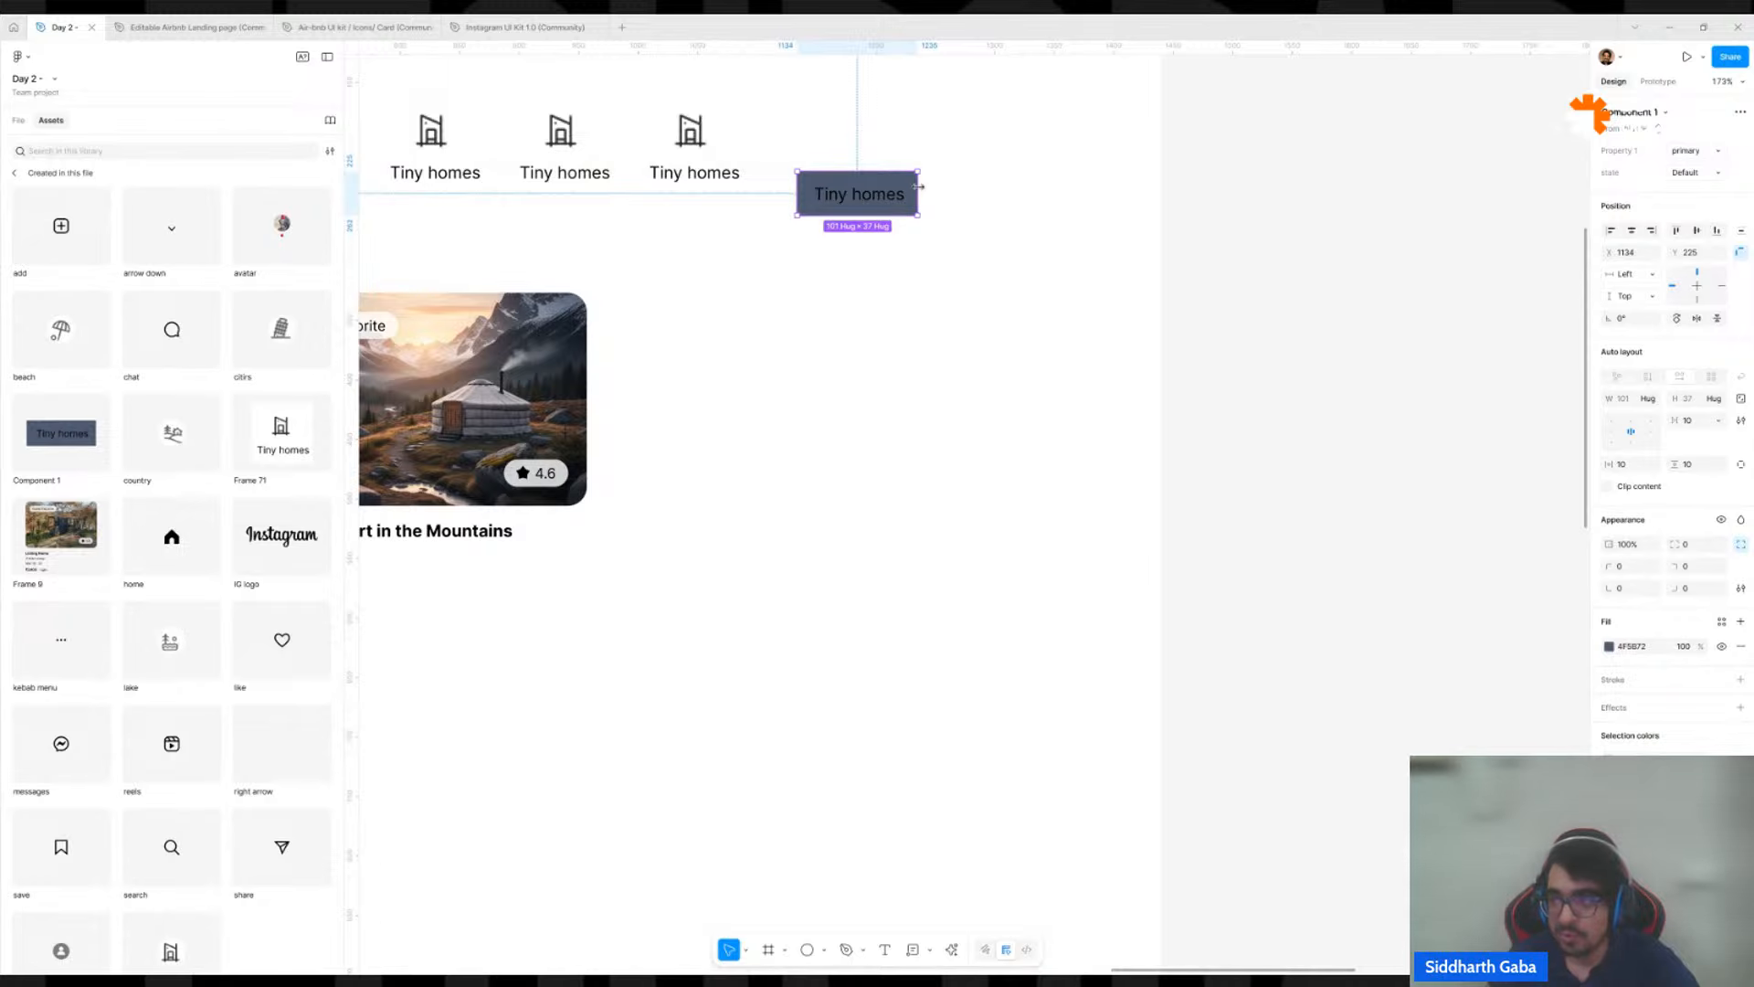
Switch the placed button instance to Property 1 "secondary" and state "hover".
left_click(1692, 151)
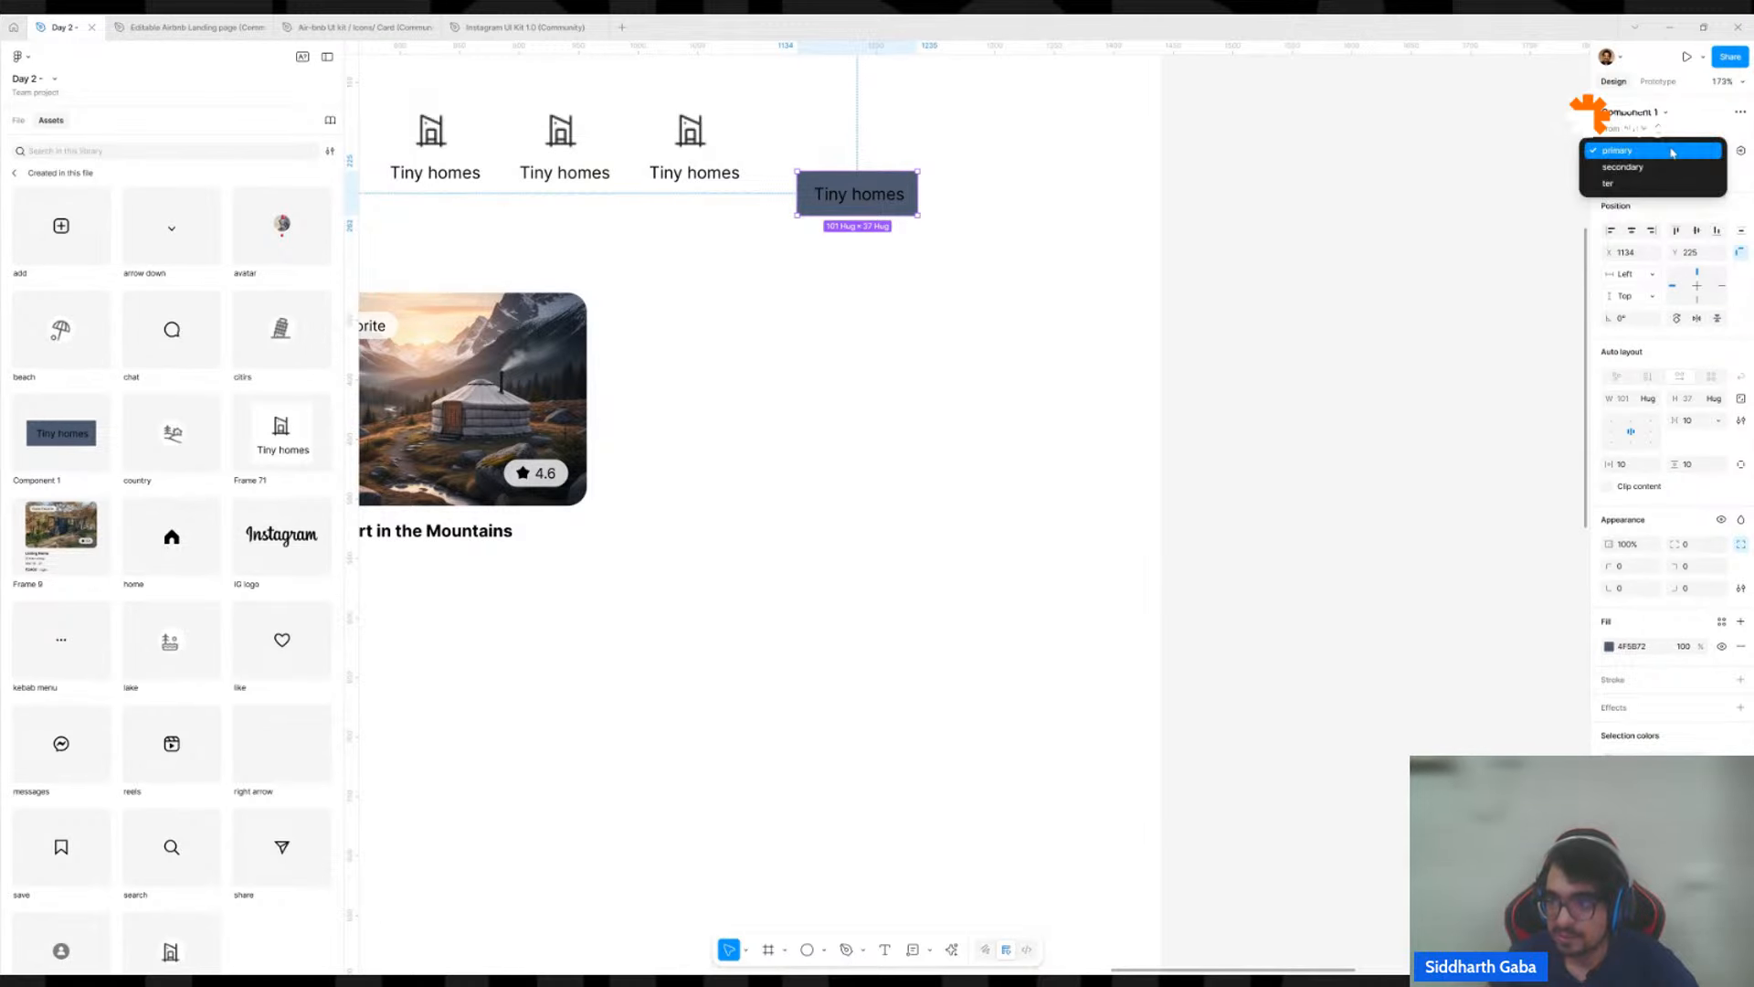
left_click(1663, 168)
scroll(899, 255, "up", 3)
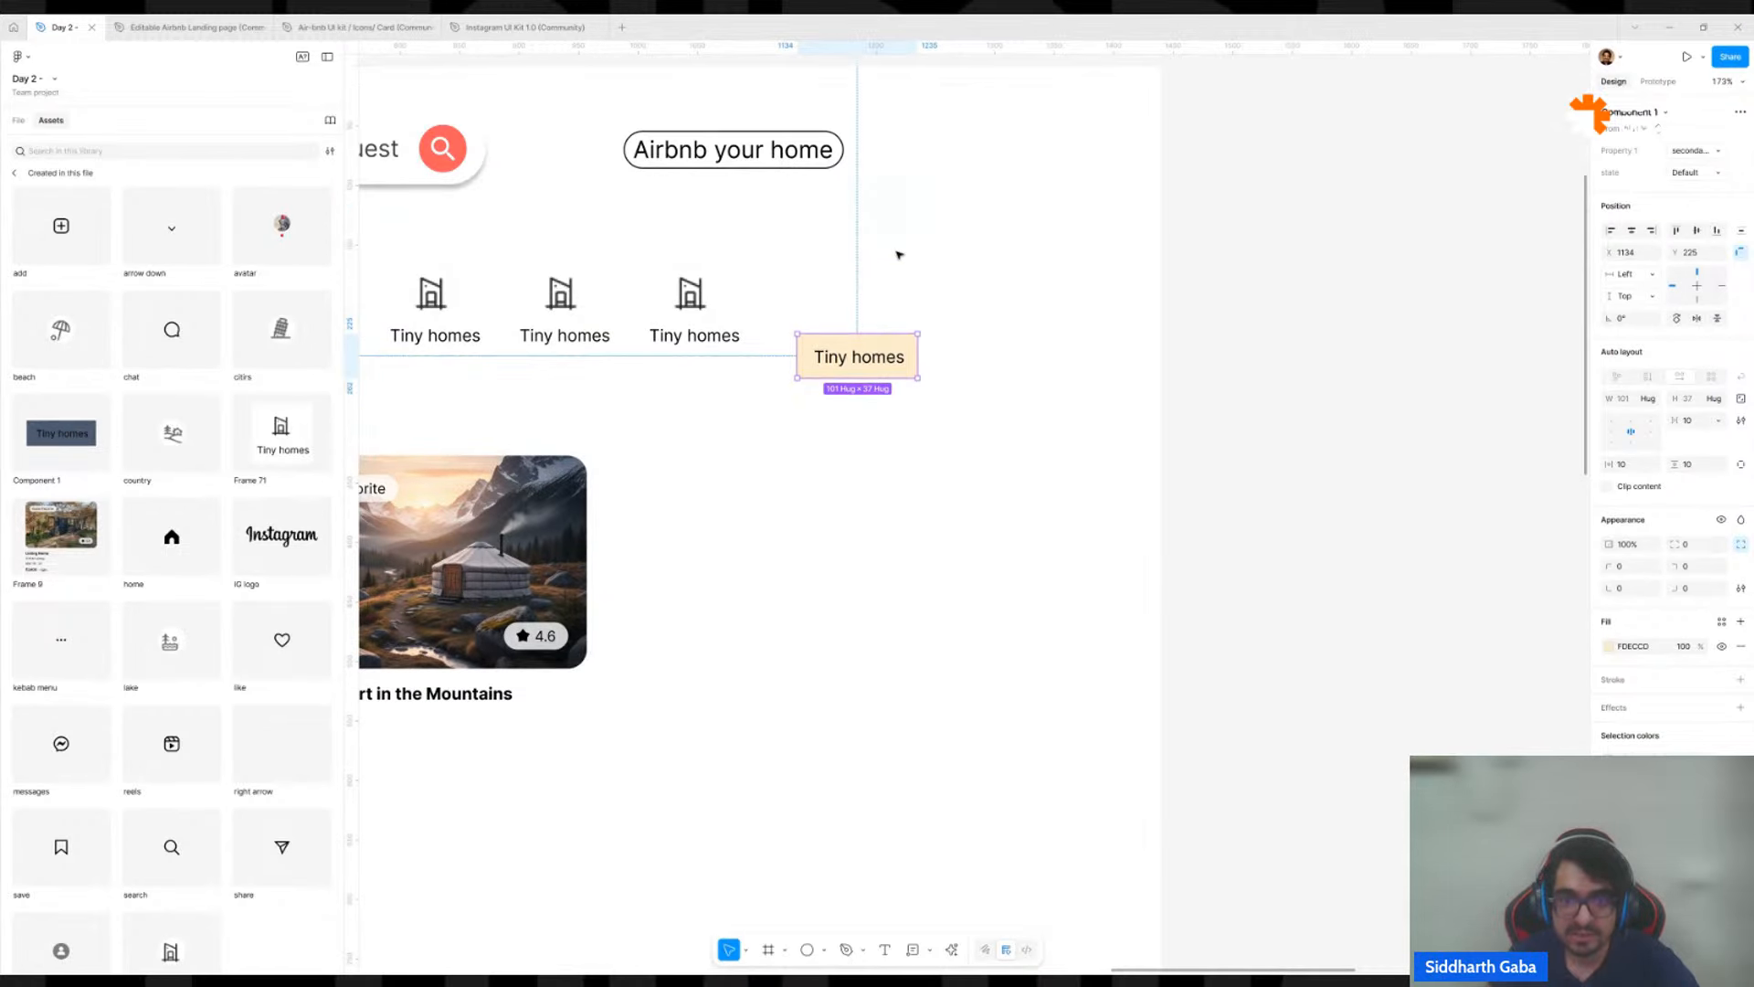
left_click(1695, 172)
left_click(1655, 188)
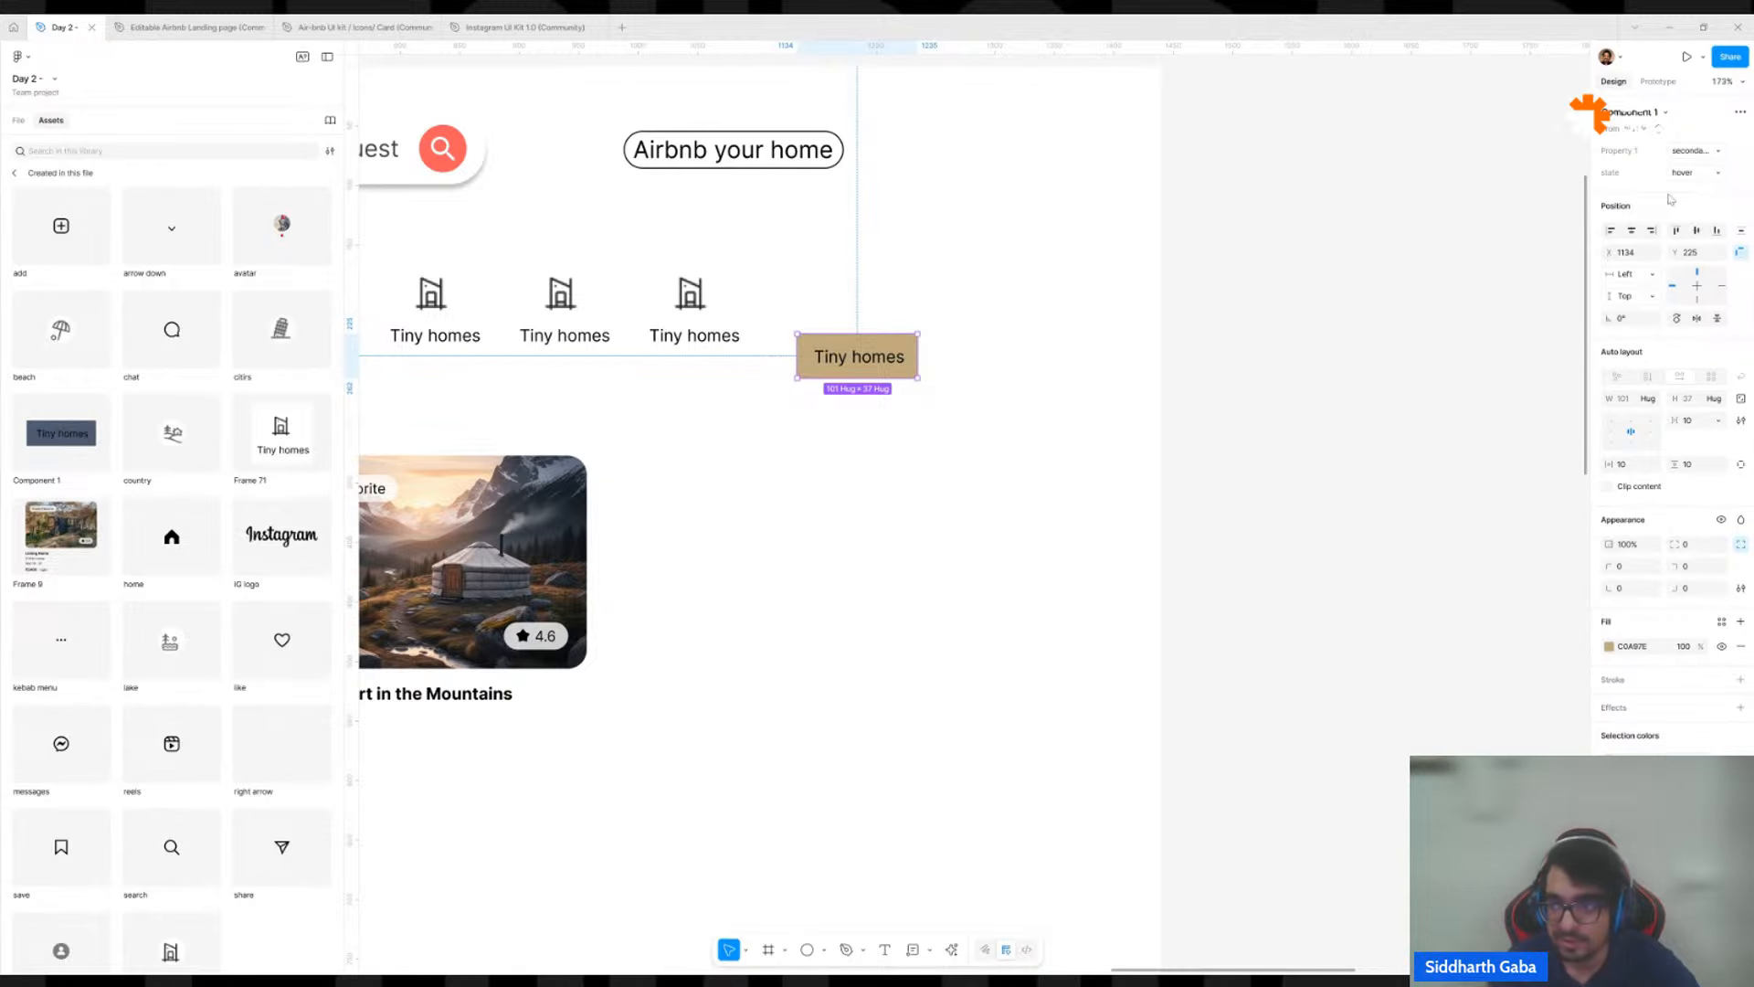
left_click(1705, 175)
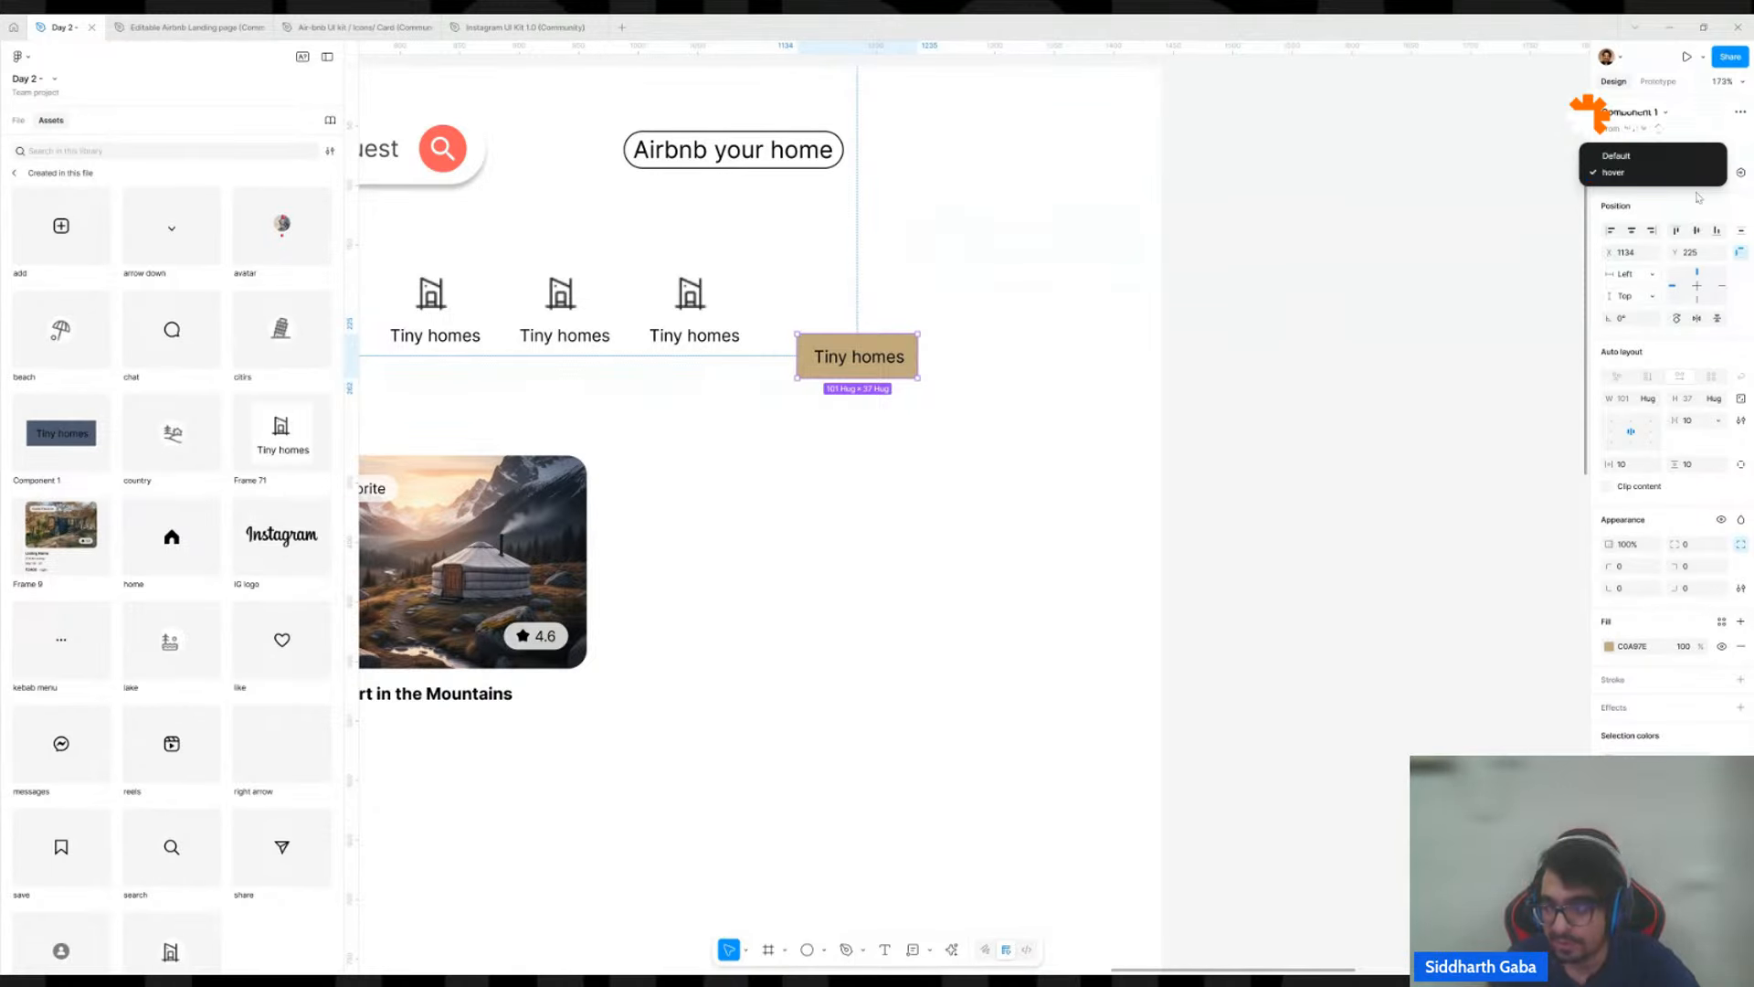
left_click(1699, 196)
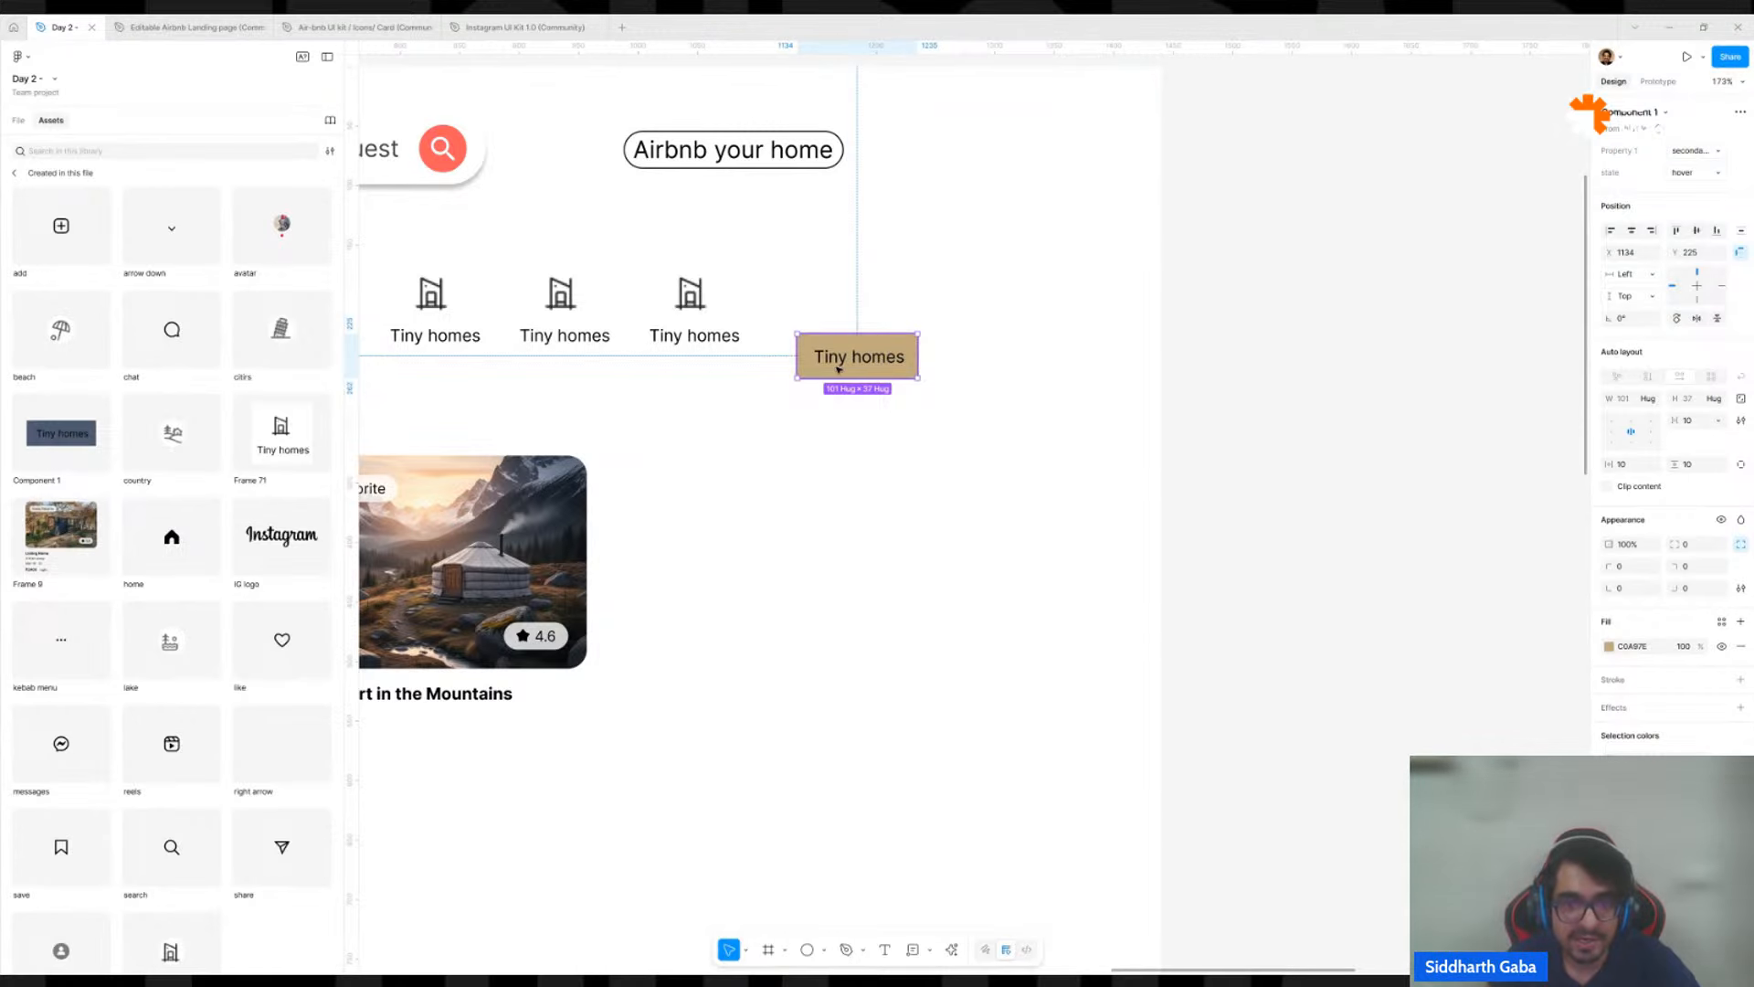
Move the tan button instance further right on the desktop page, to about X 1236, Y 204, and deselect it.
left_click_drag(845, 364, 975, 336)
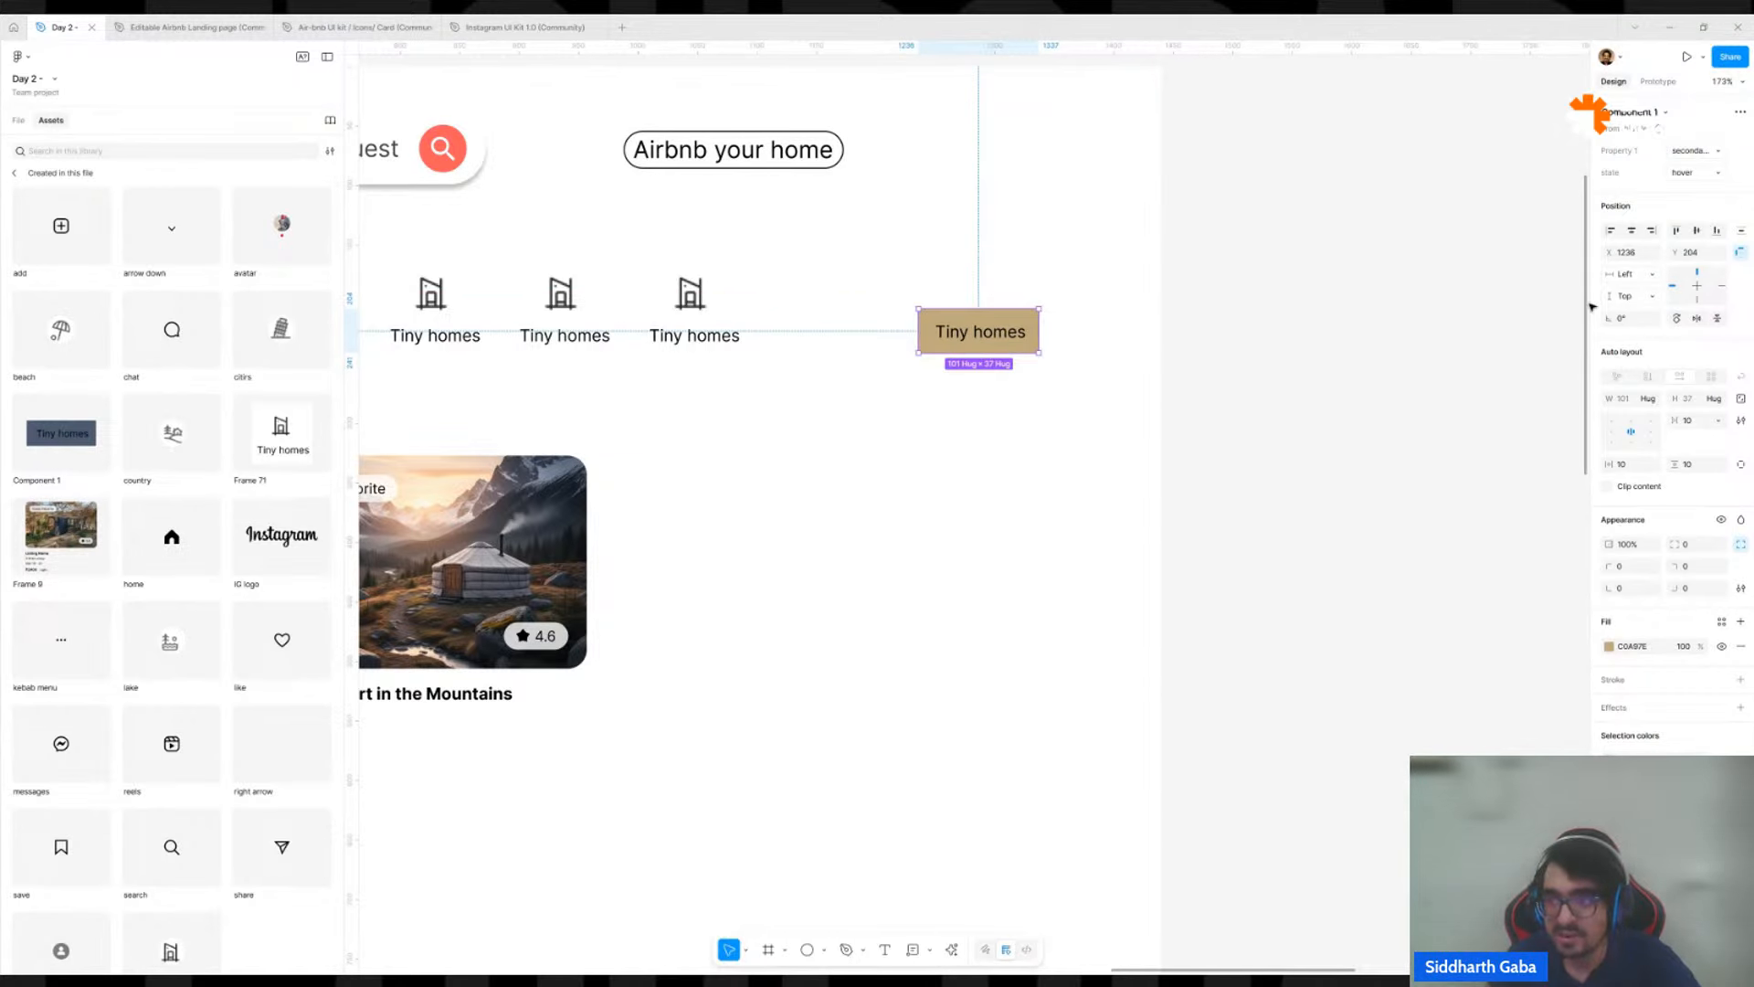
scroll(911, 622, "down", 5)
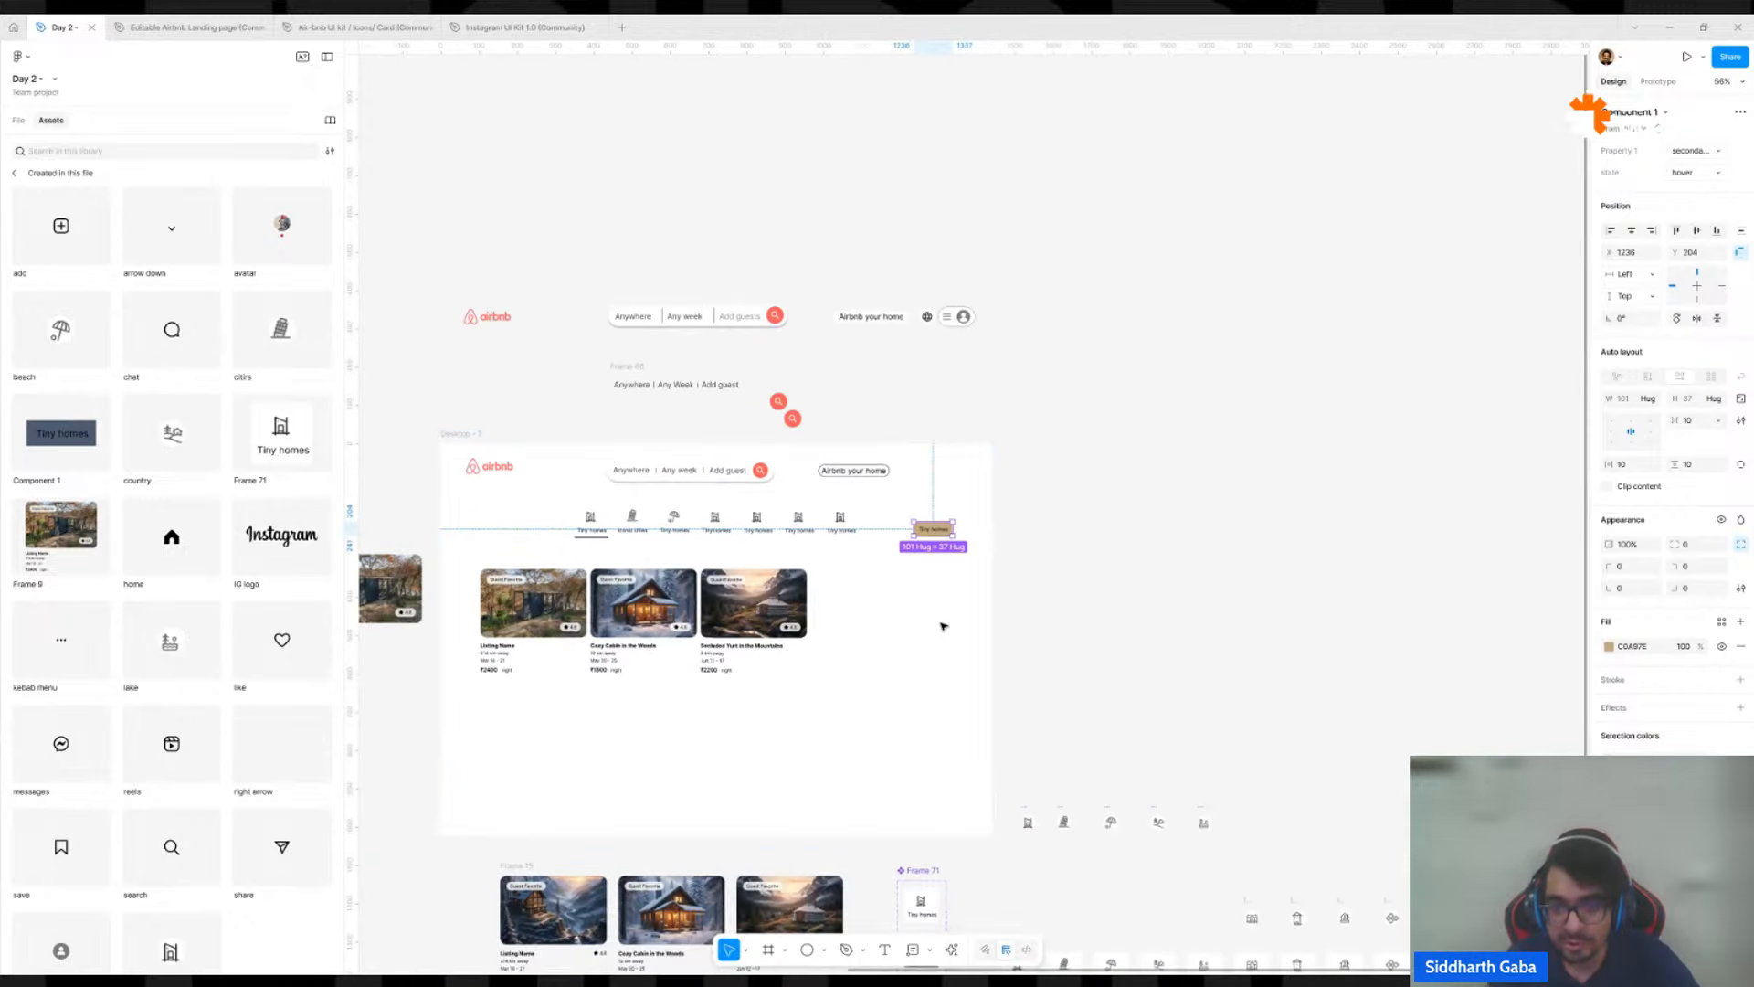
scroll(944, 626, "down", 5)
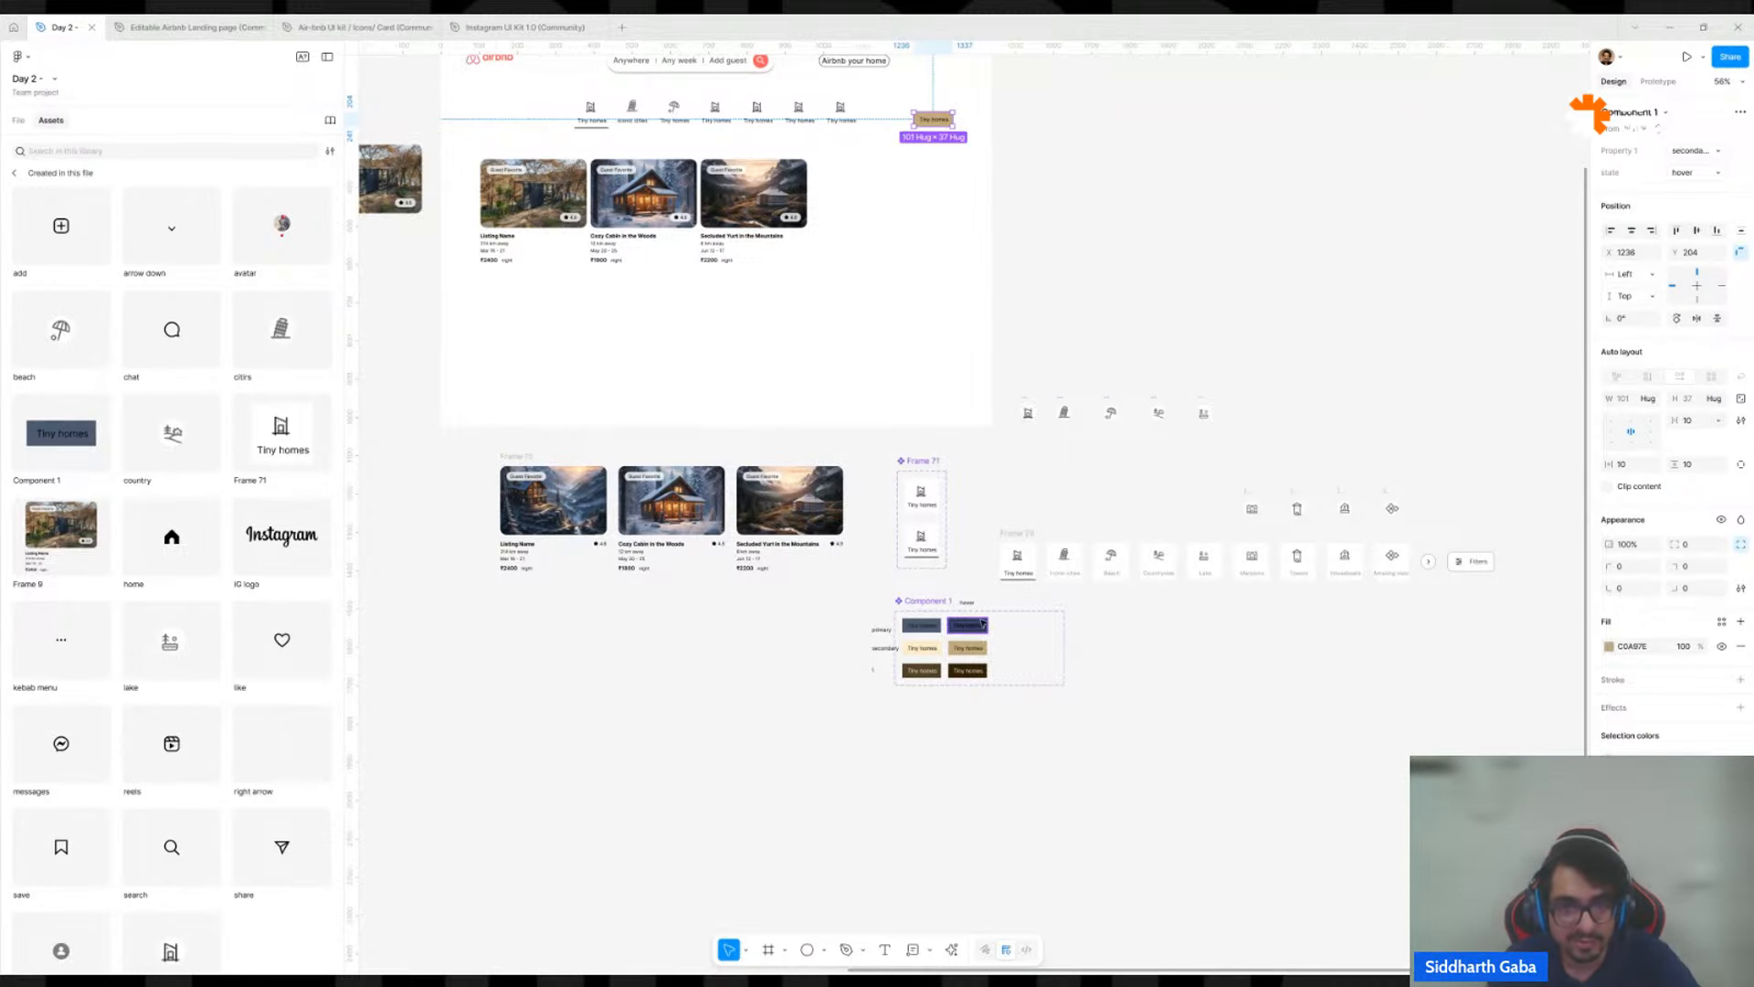
left_click(1038, 141)
scroll(966, 688, "up", 5)
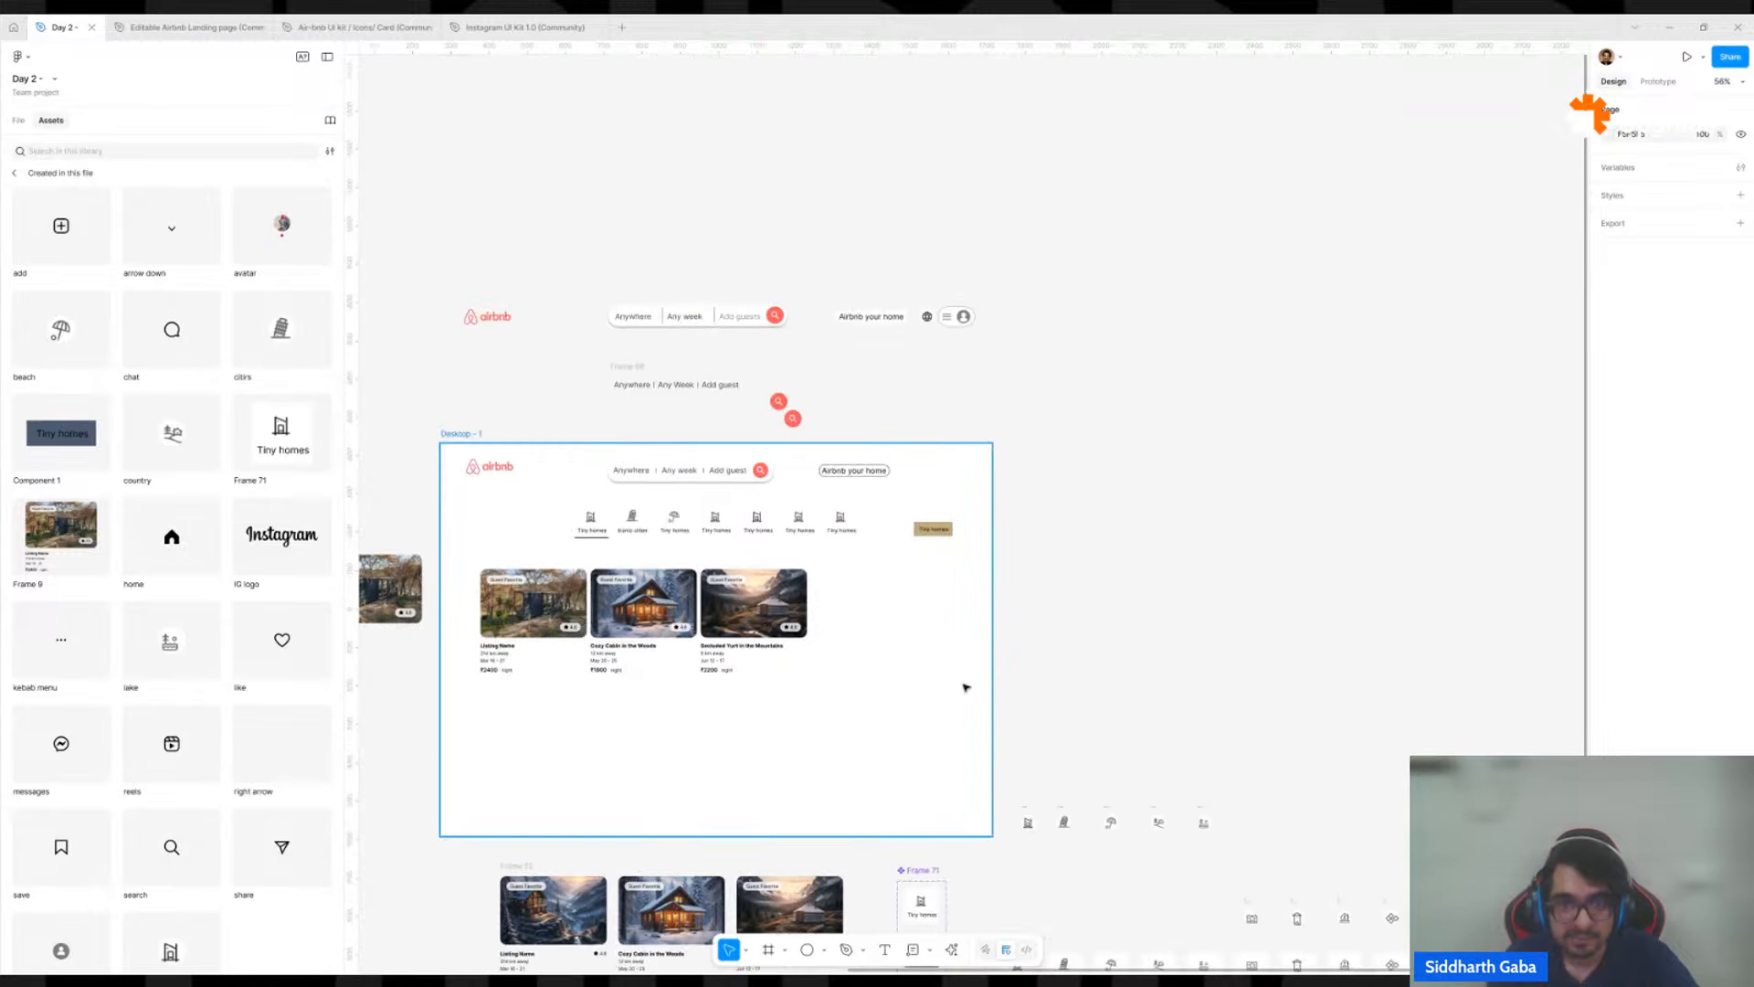
scroll(966, 687, "up", 8)
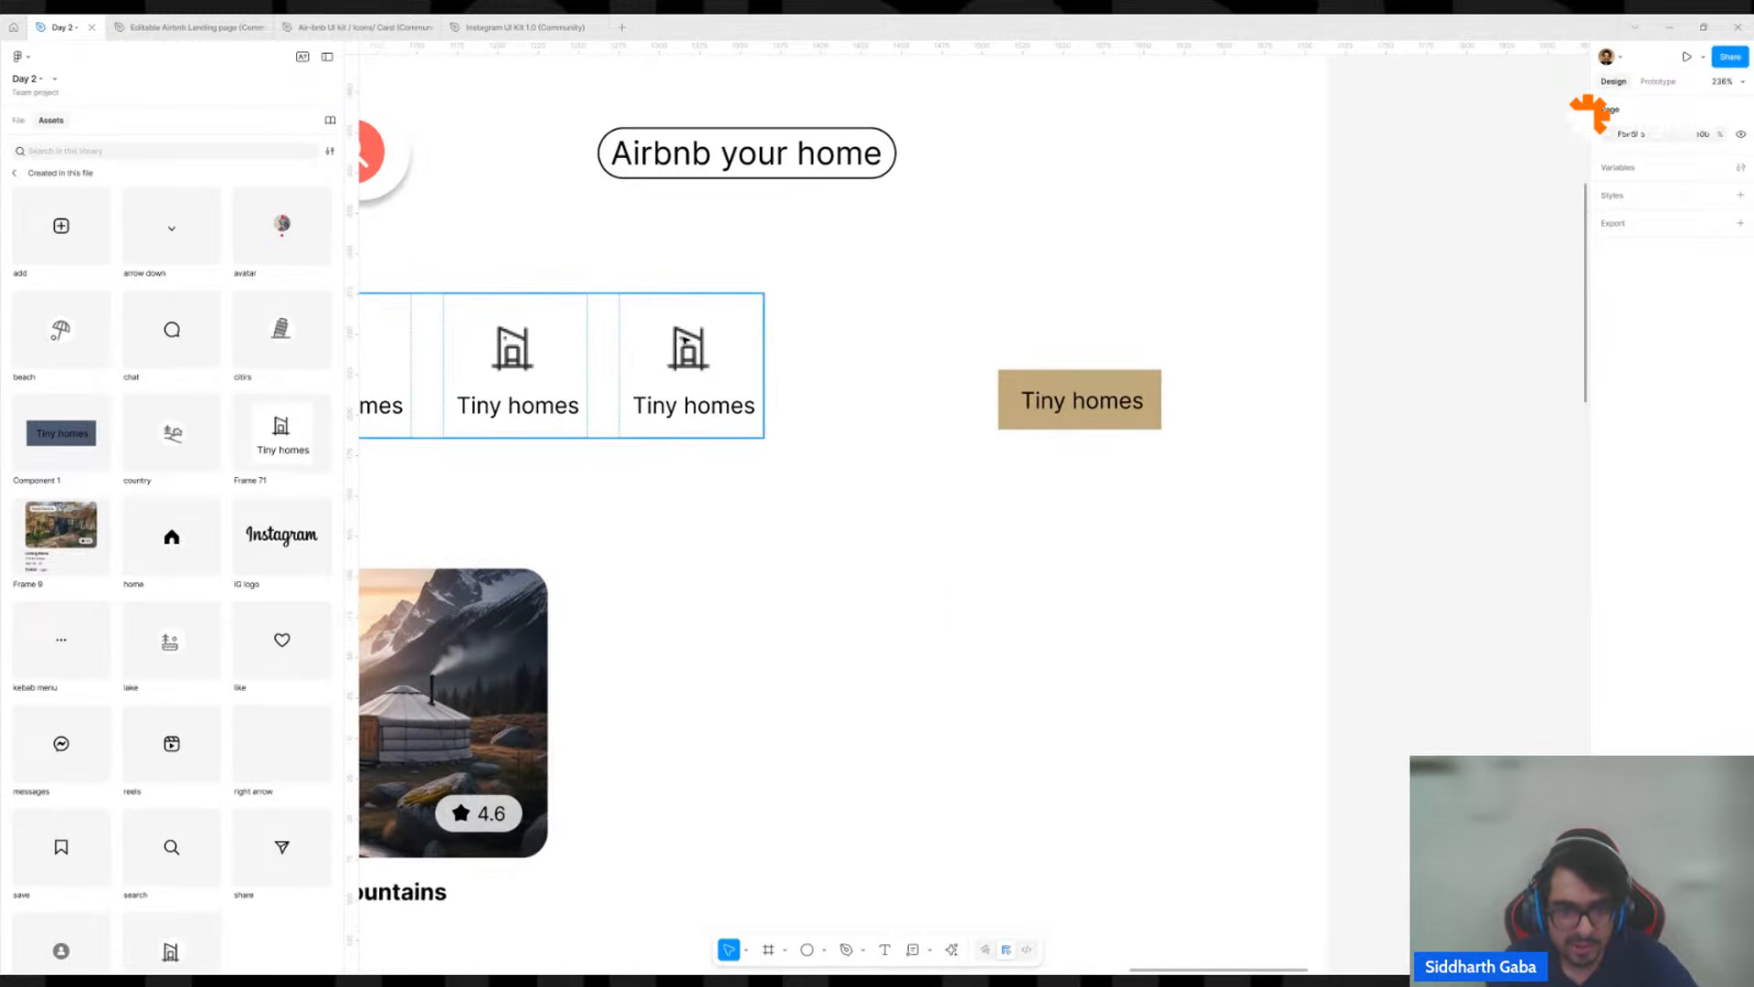
Duplicate the last Tiny homes category item to about X 1154, Y 323 on the desktop page and delete the tan button instance.
double_click(728, 360)
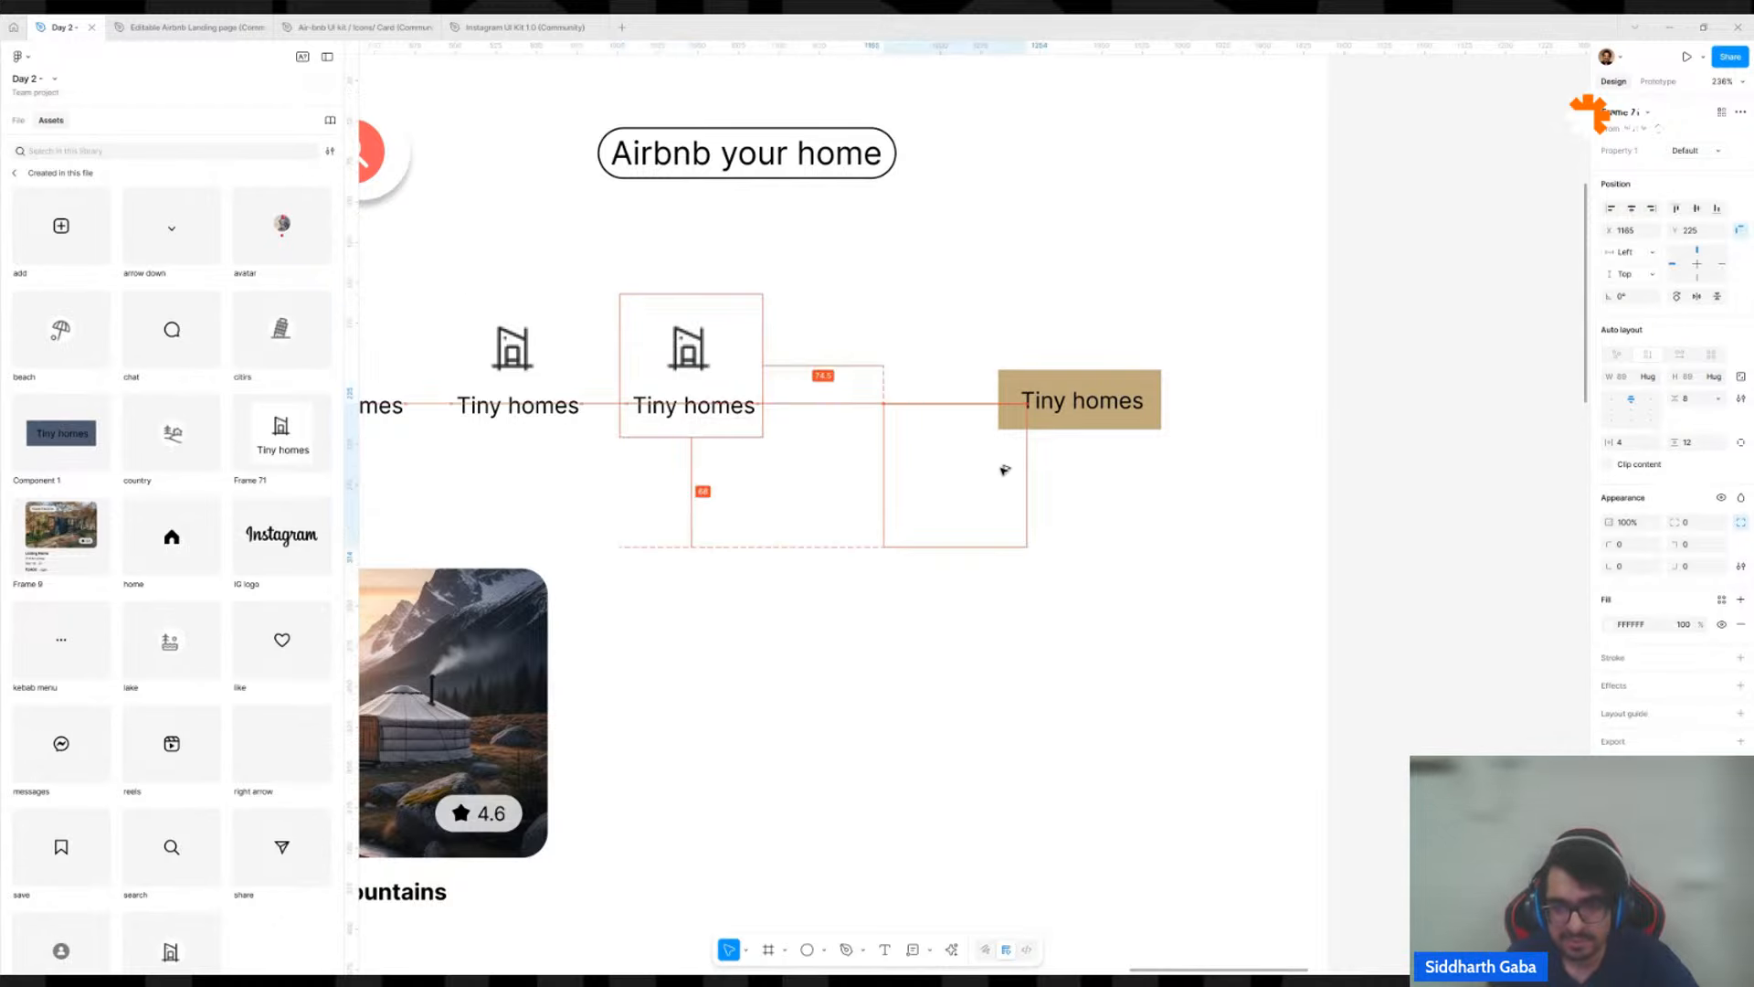
left_click_drag(1005, 469, 987, 627)
left_click(1078, 411)
key("Delete")
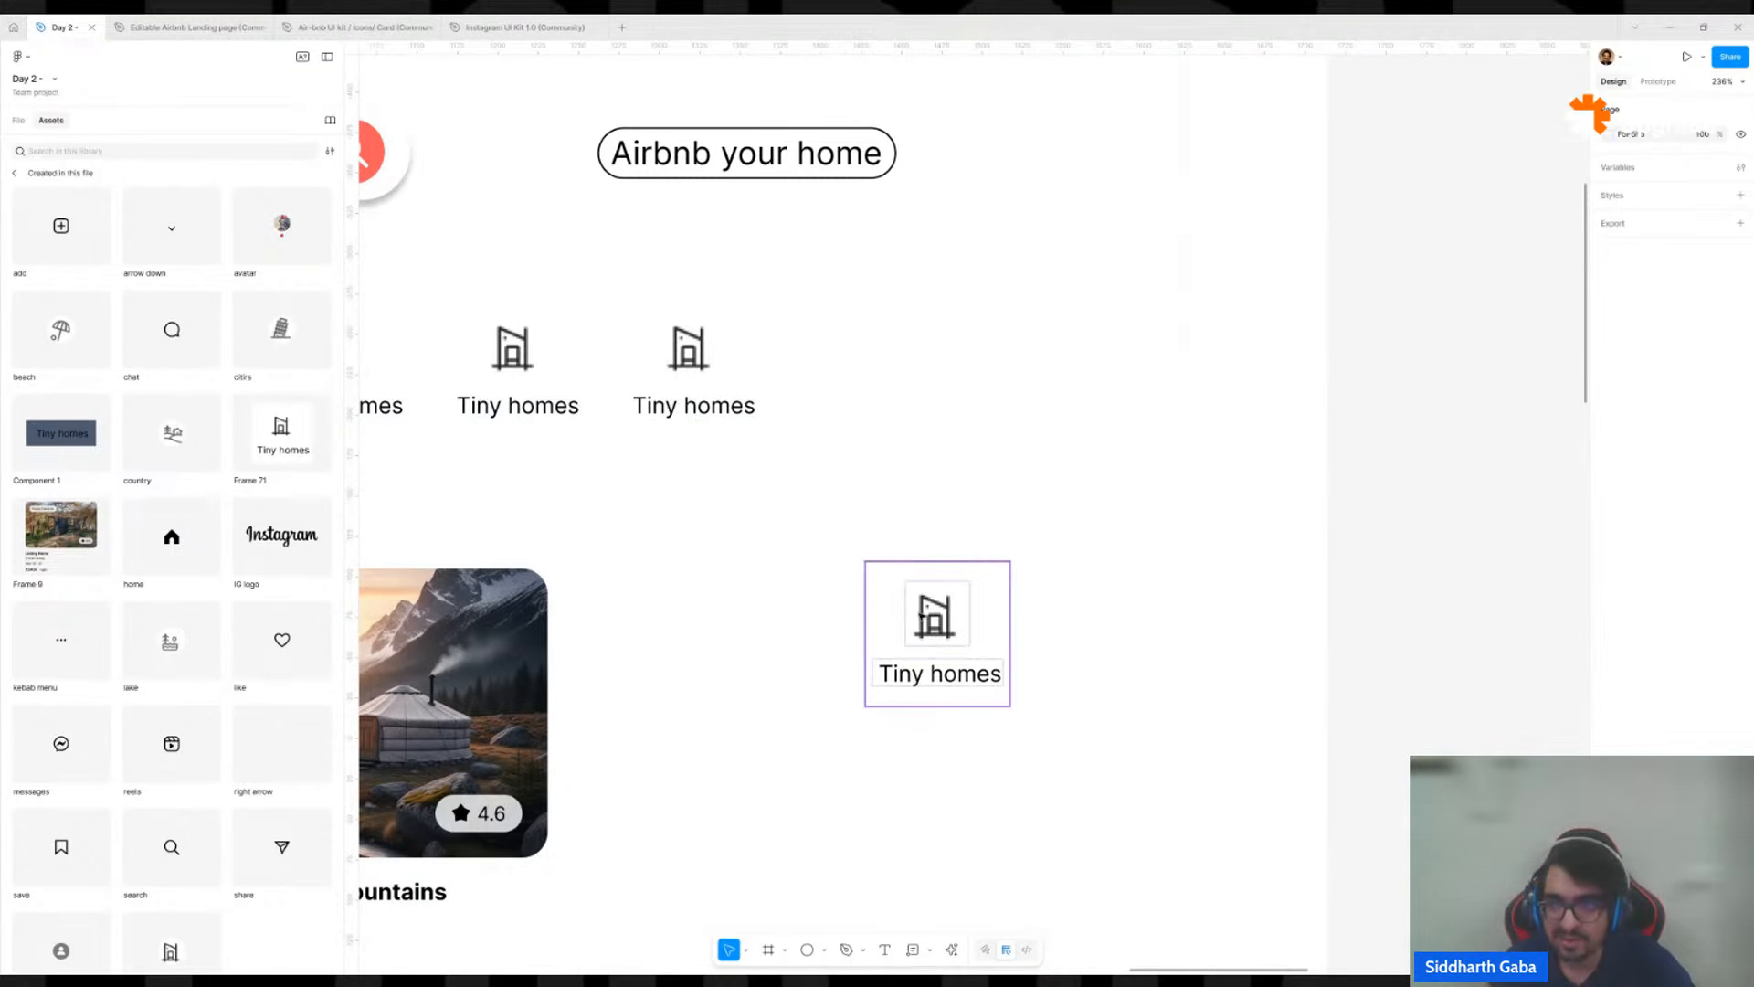
Swap the duplicated Tiny homes category instance for Component 1, searching this file's components for "component".
left_click(921, 617)
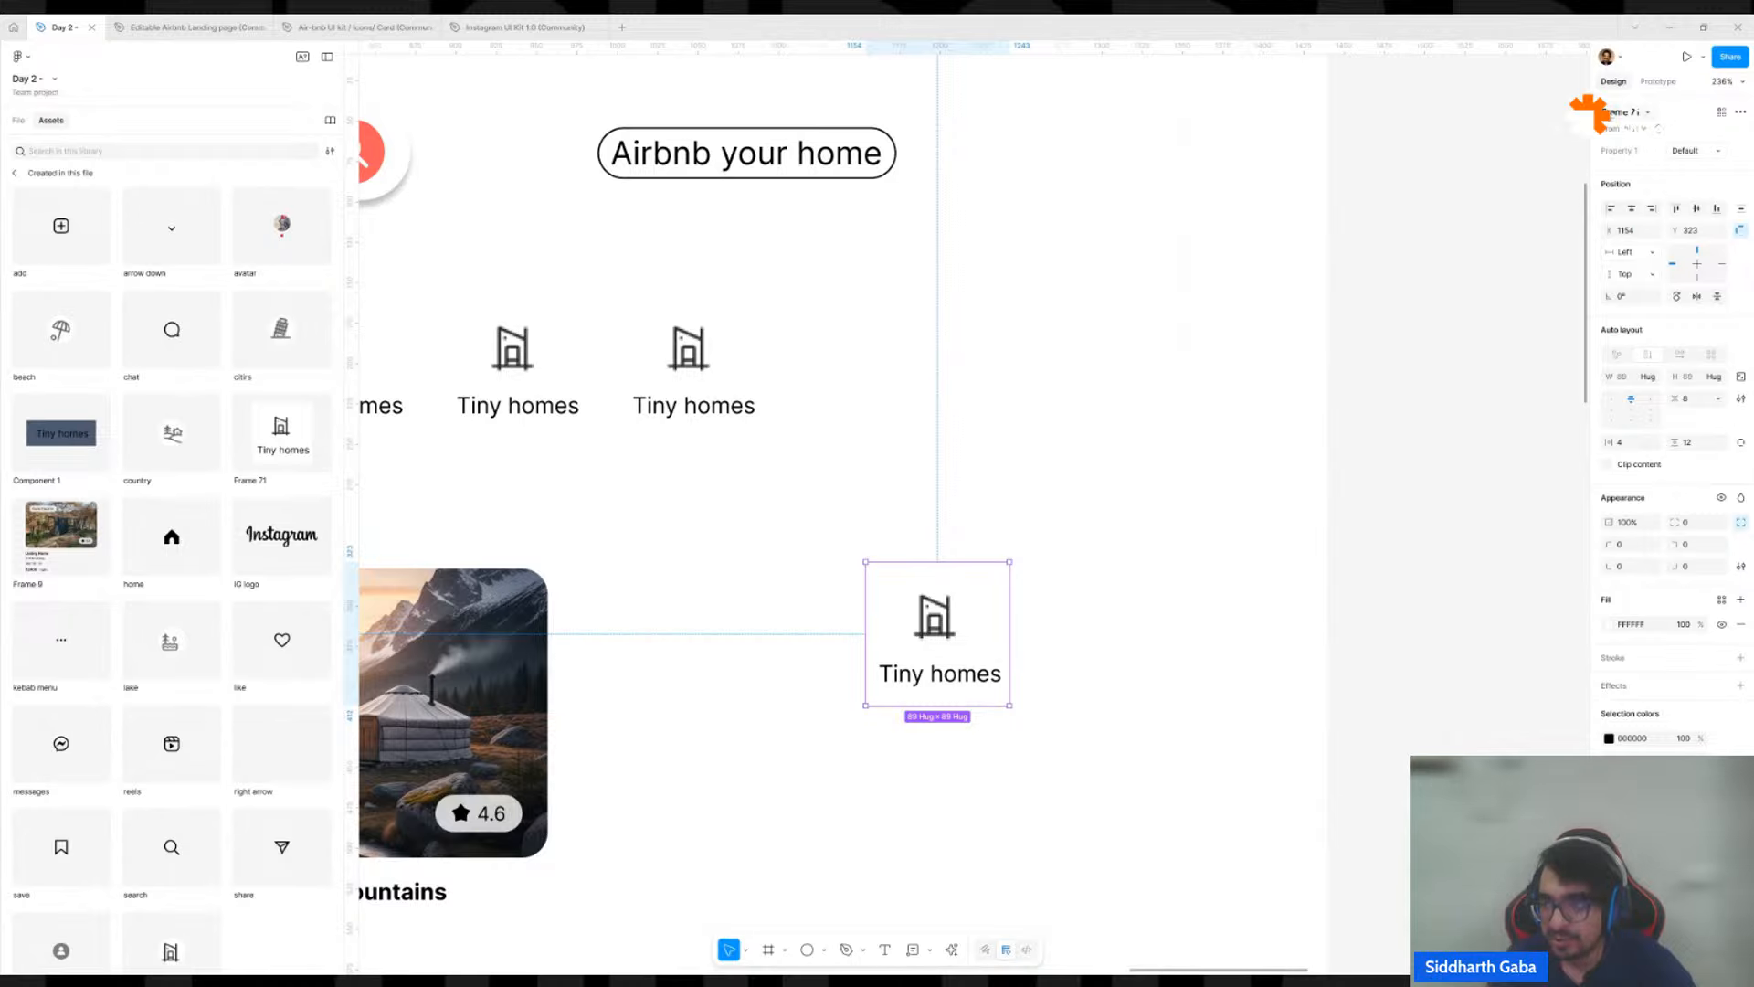
left_click(1608, 113)
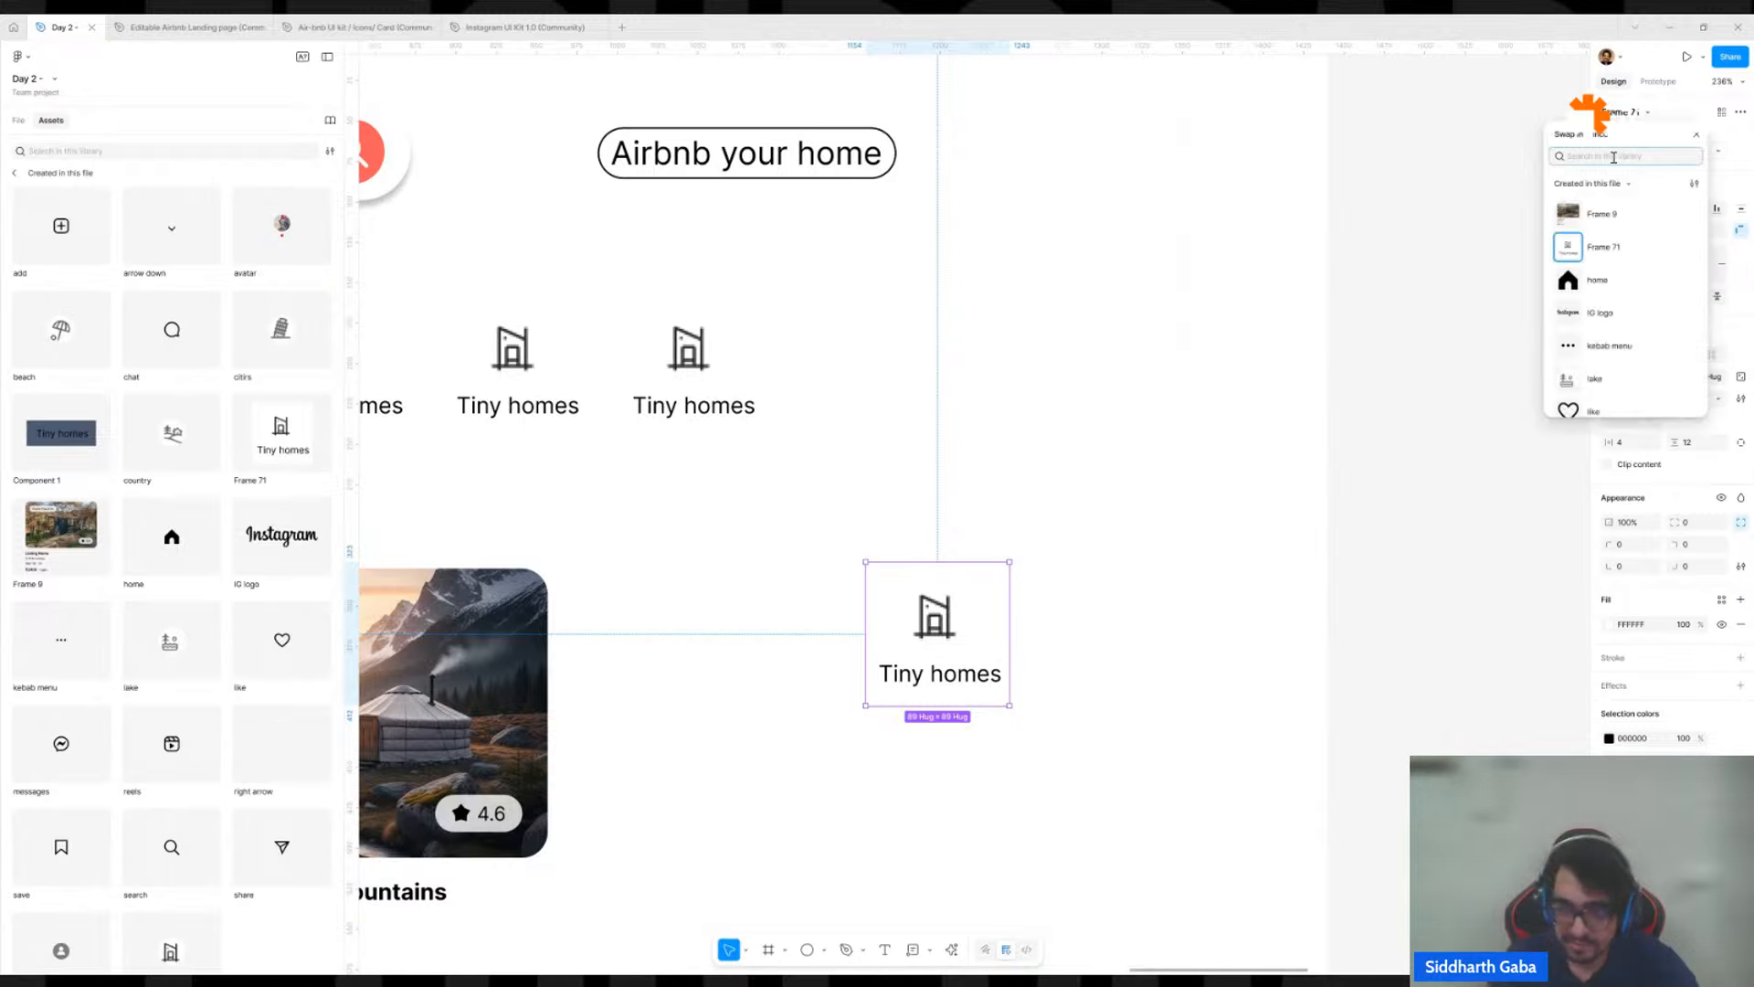
type("bo")
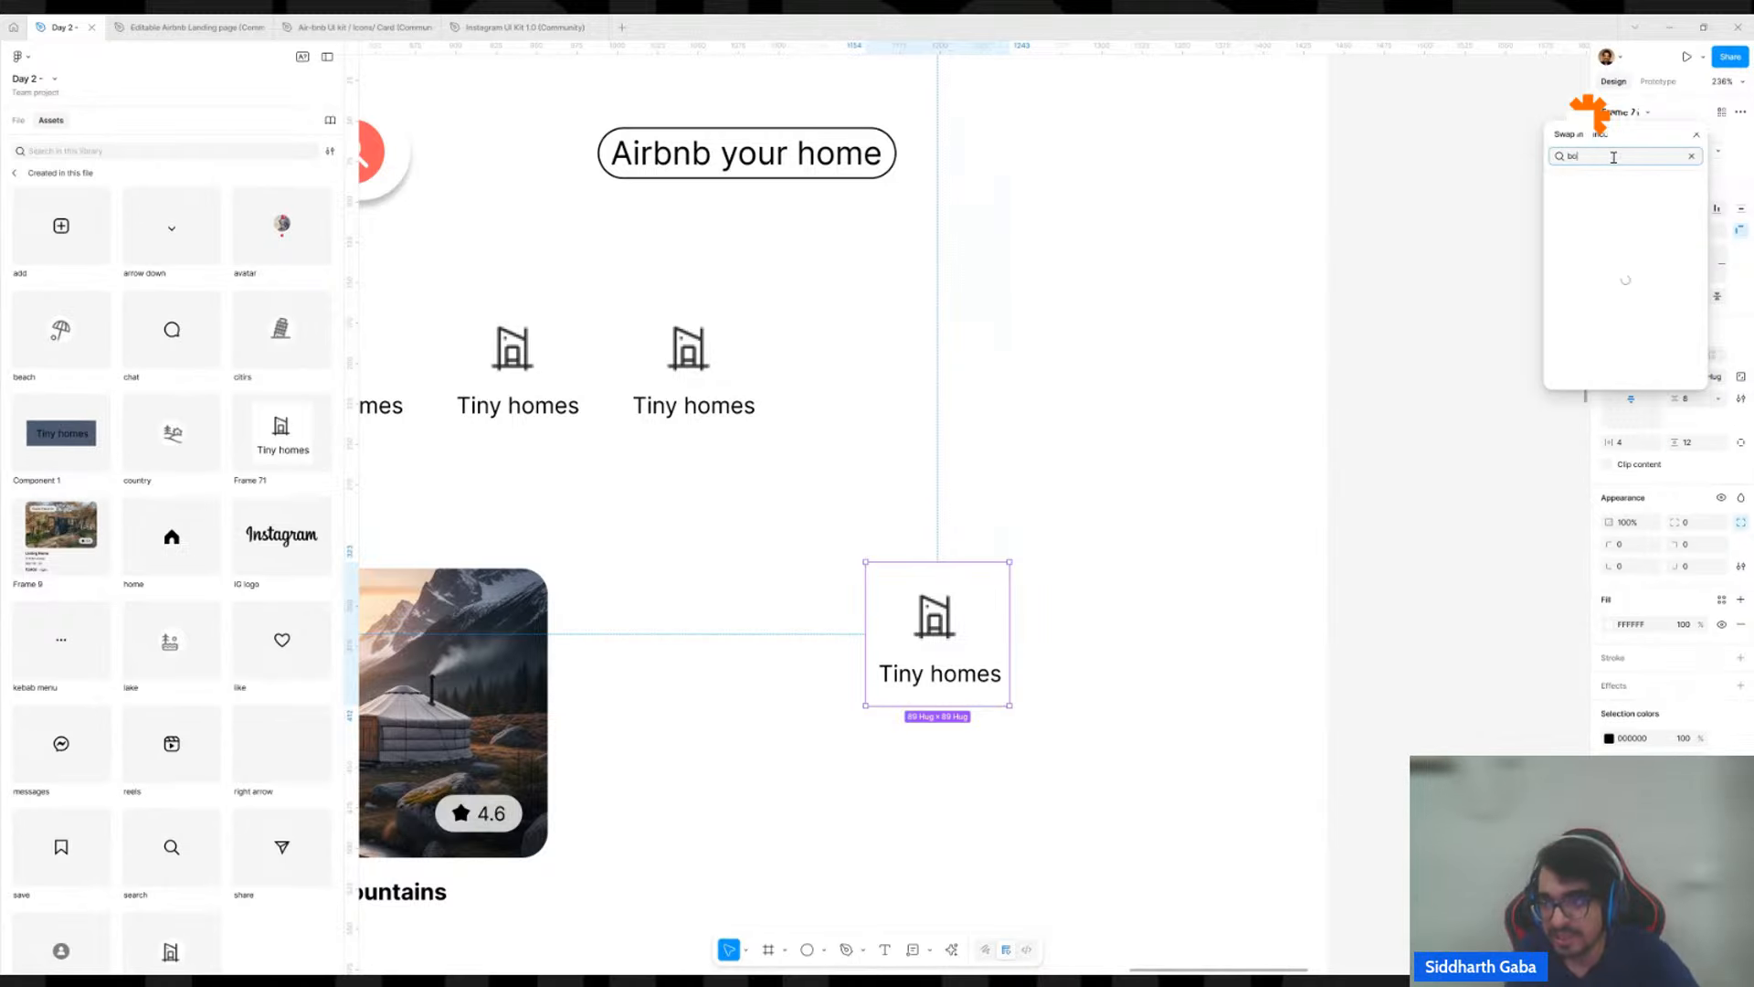
key("BackSpace")
type("u")
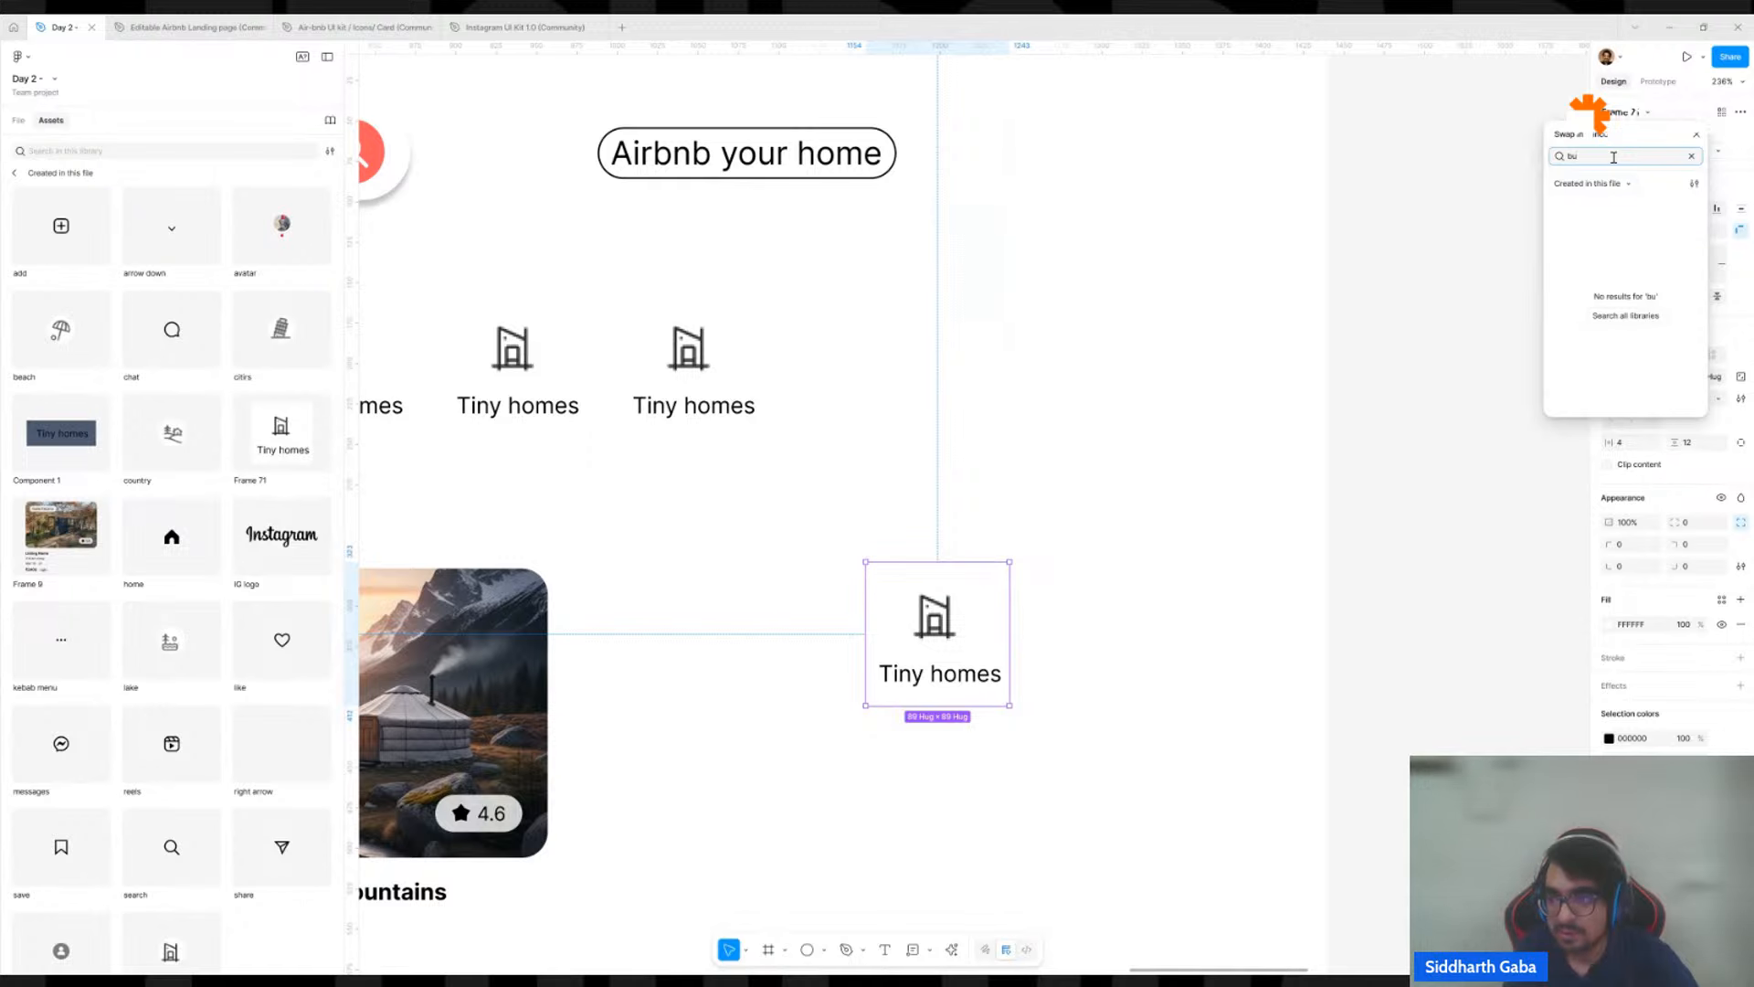
key("BackSpace")
key("BackSpace")
type("con")
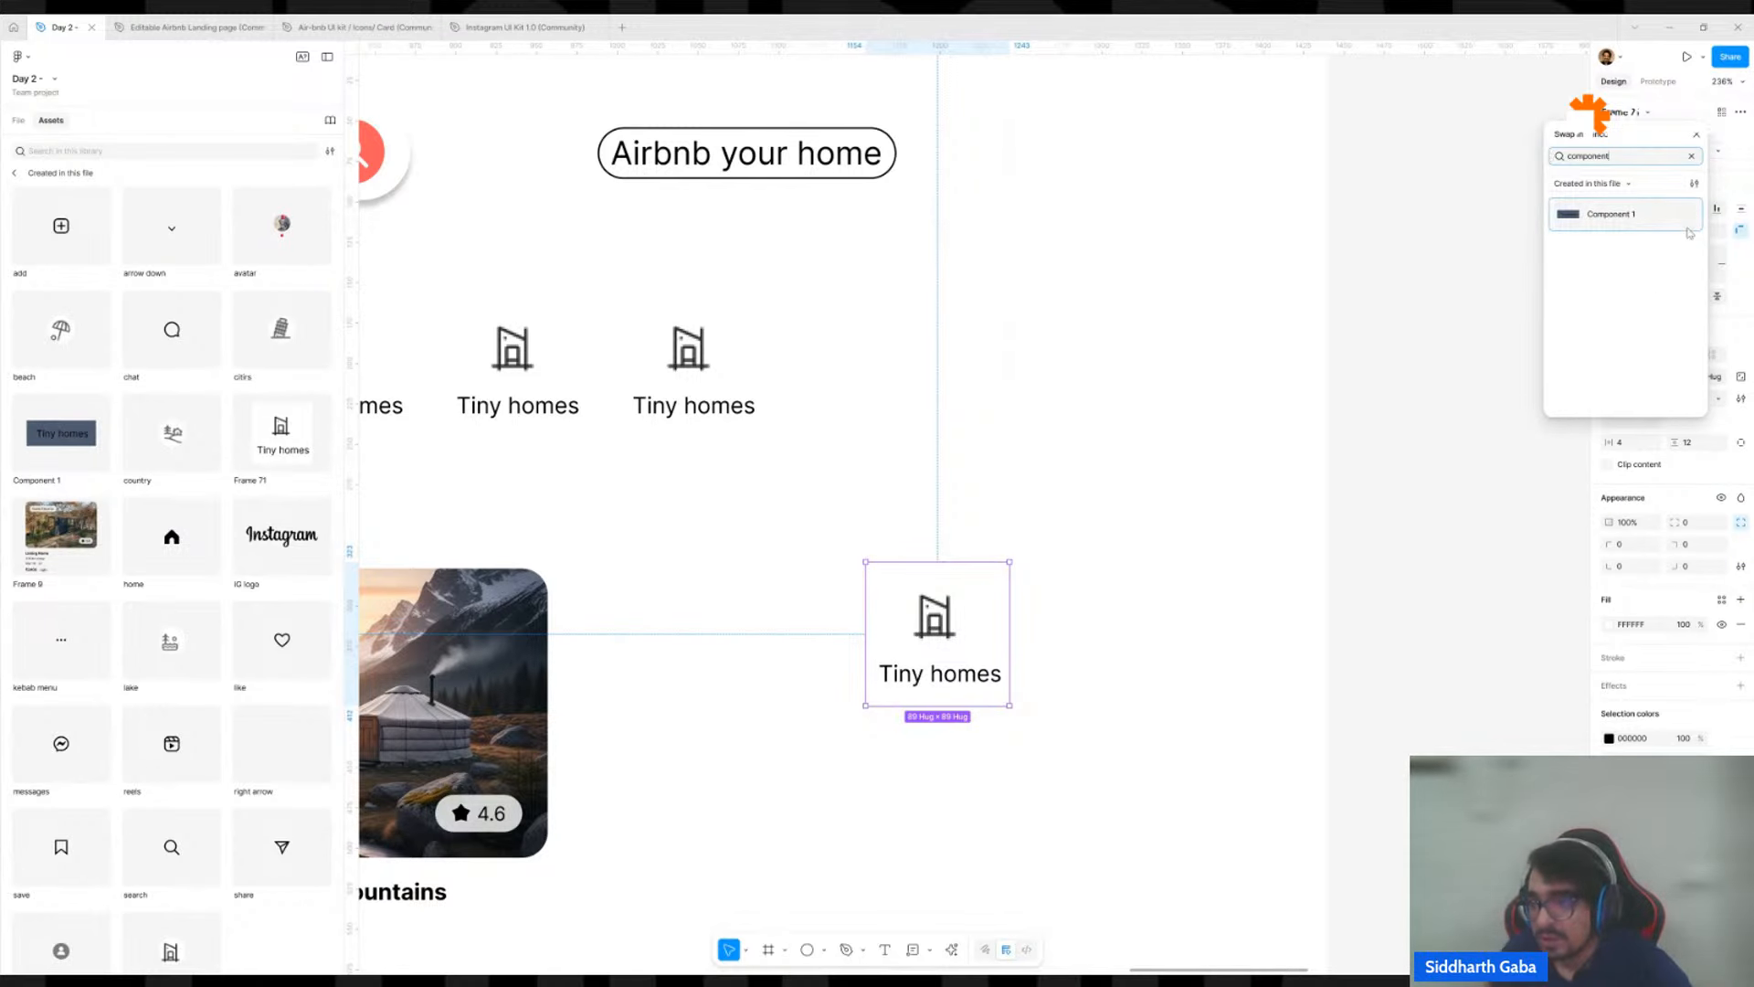
left_click(1671, 223)
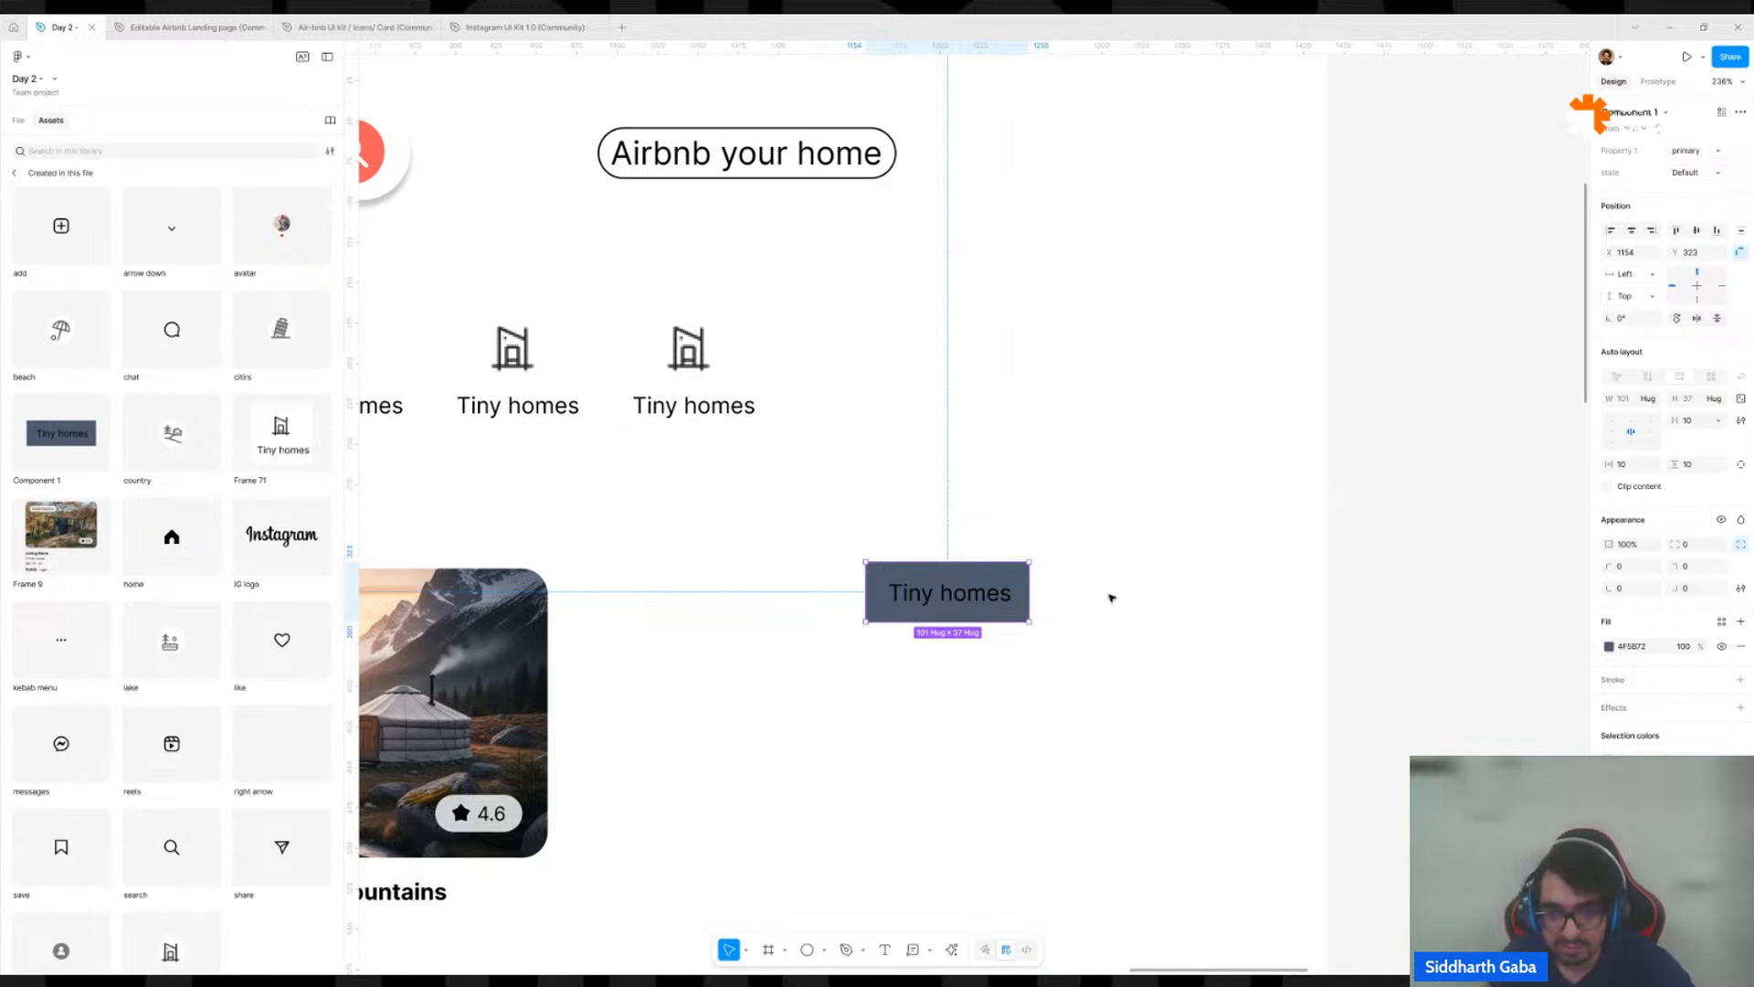
Move the swapped button instance near the desktop page's right edge, to about X 1280, Y 464, and deselect it.
left_click_drag(972, 615, 1046, 569)
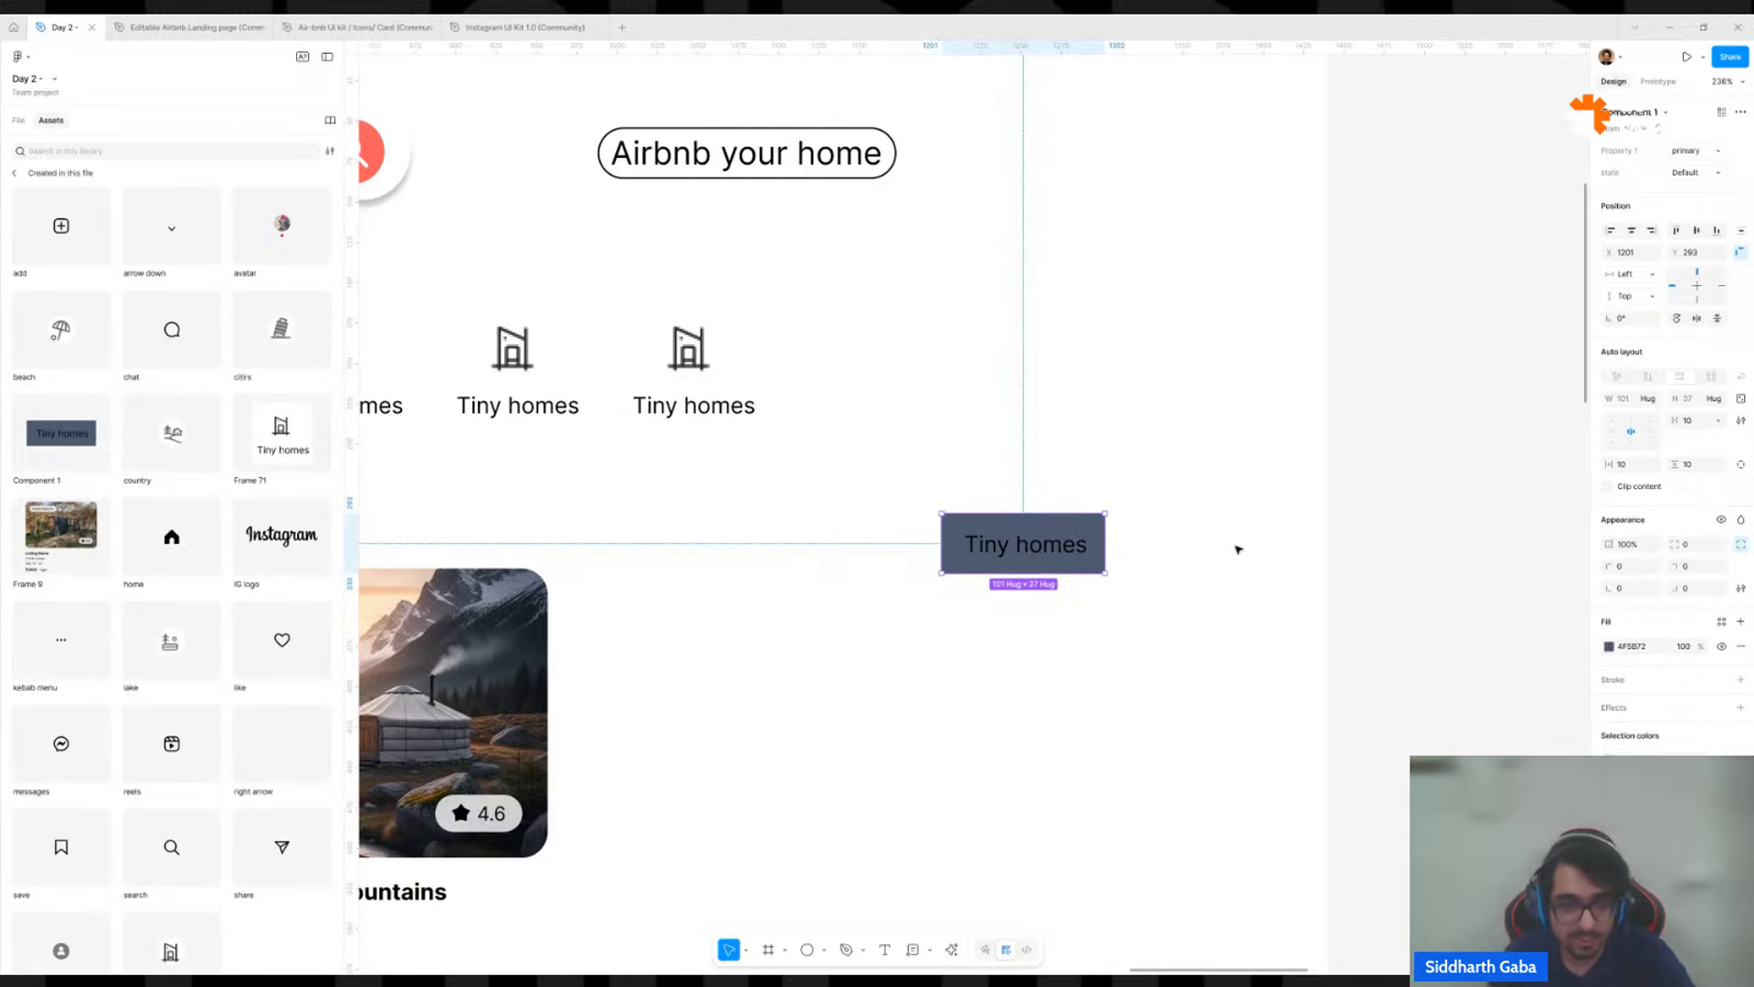
left_click(1239, 541)
left_click(948, 549)
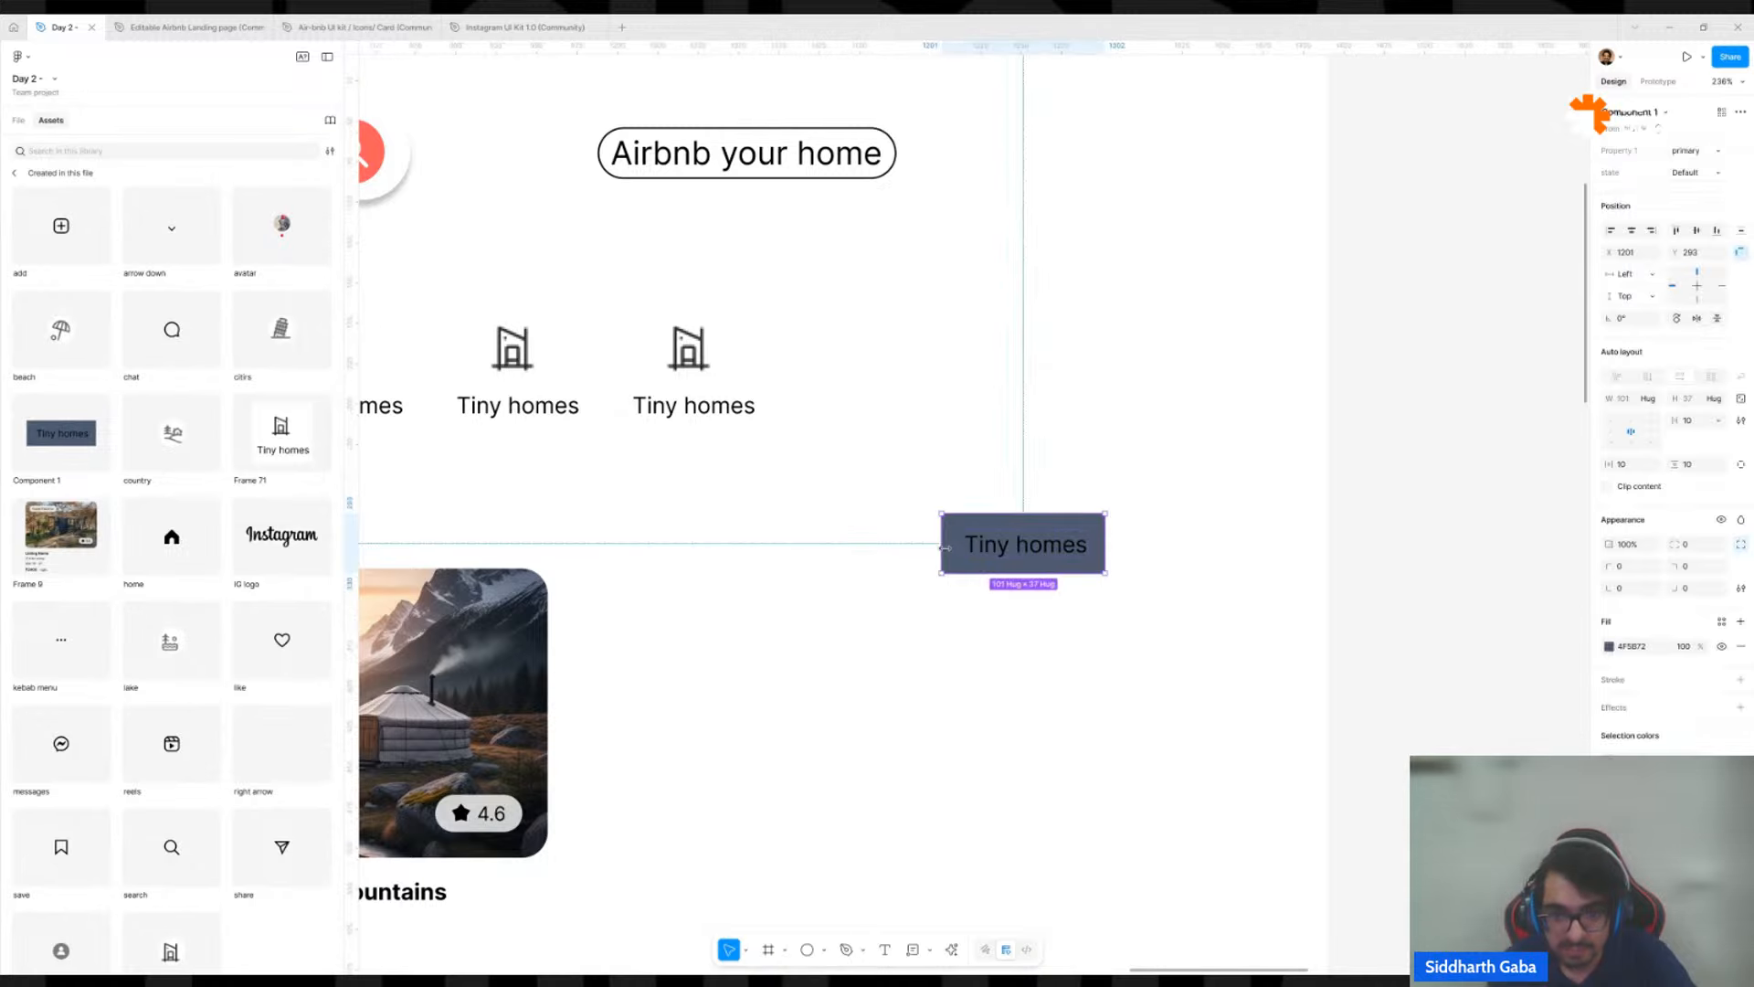
scroll(951, 549, "down", 5)
left_click_drag(970, 549, 924, 588)
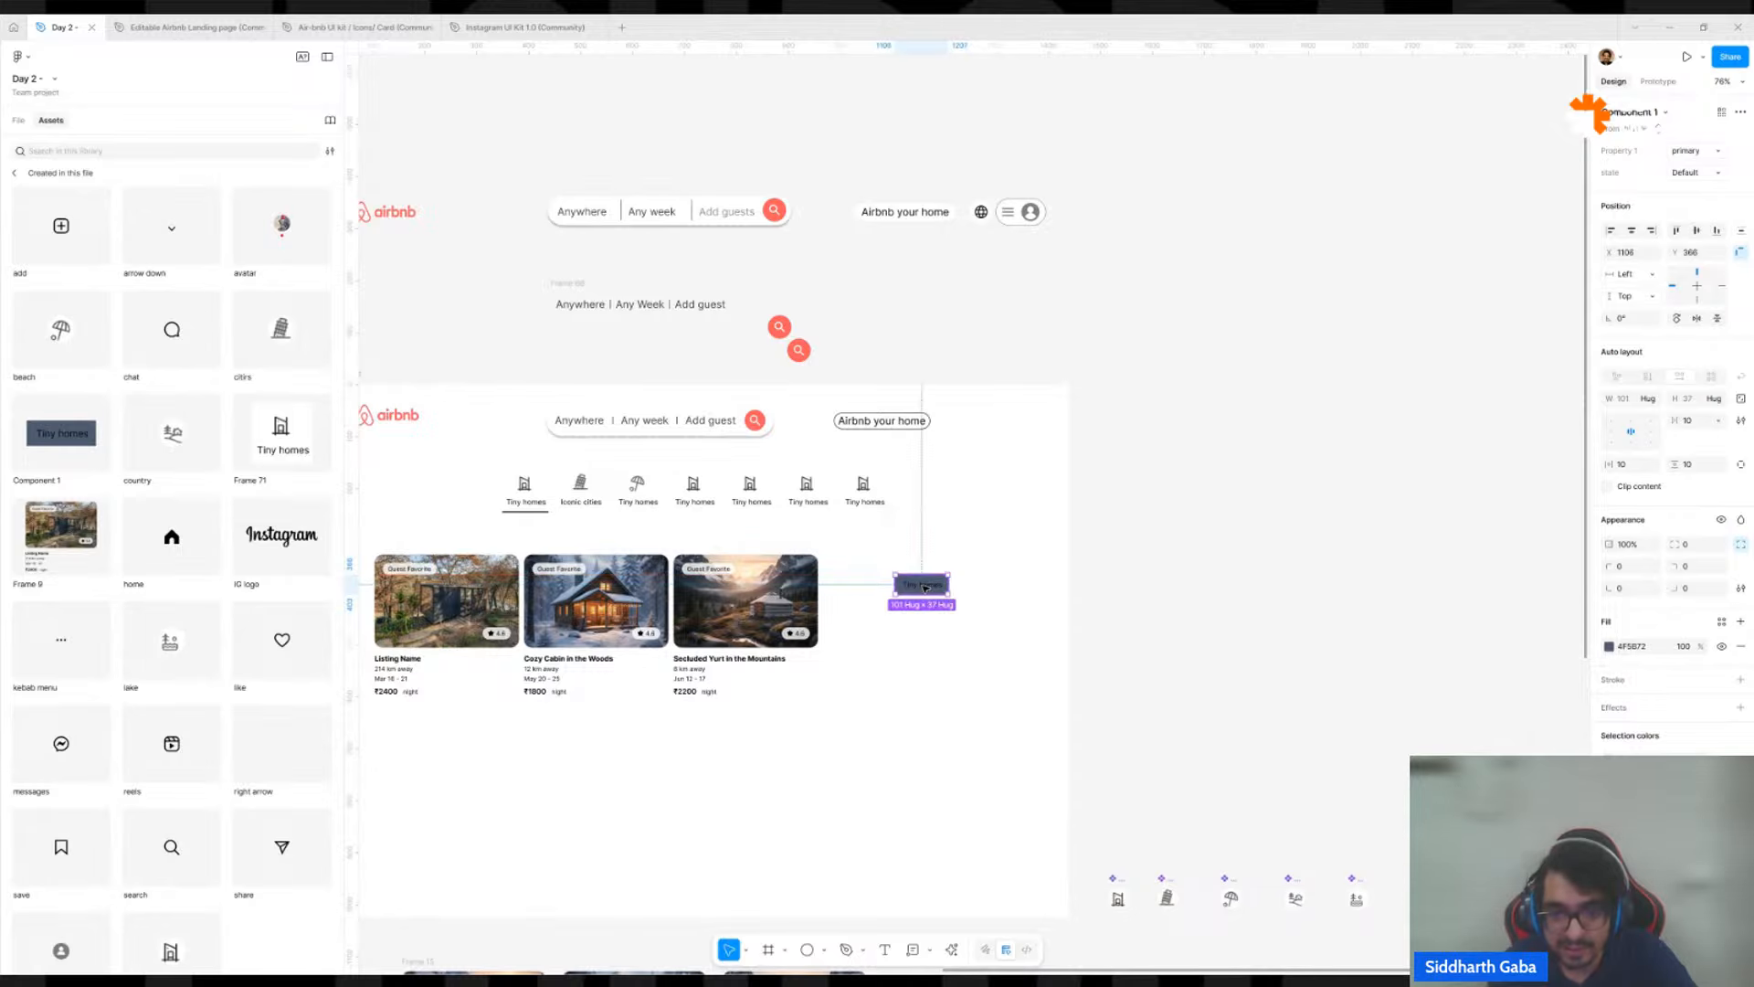
scroll(926, 588, "down", 2)
scroll(926, 587, "left", 4)
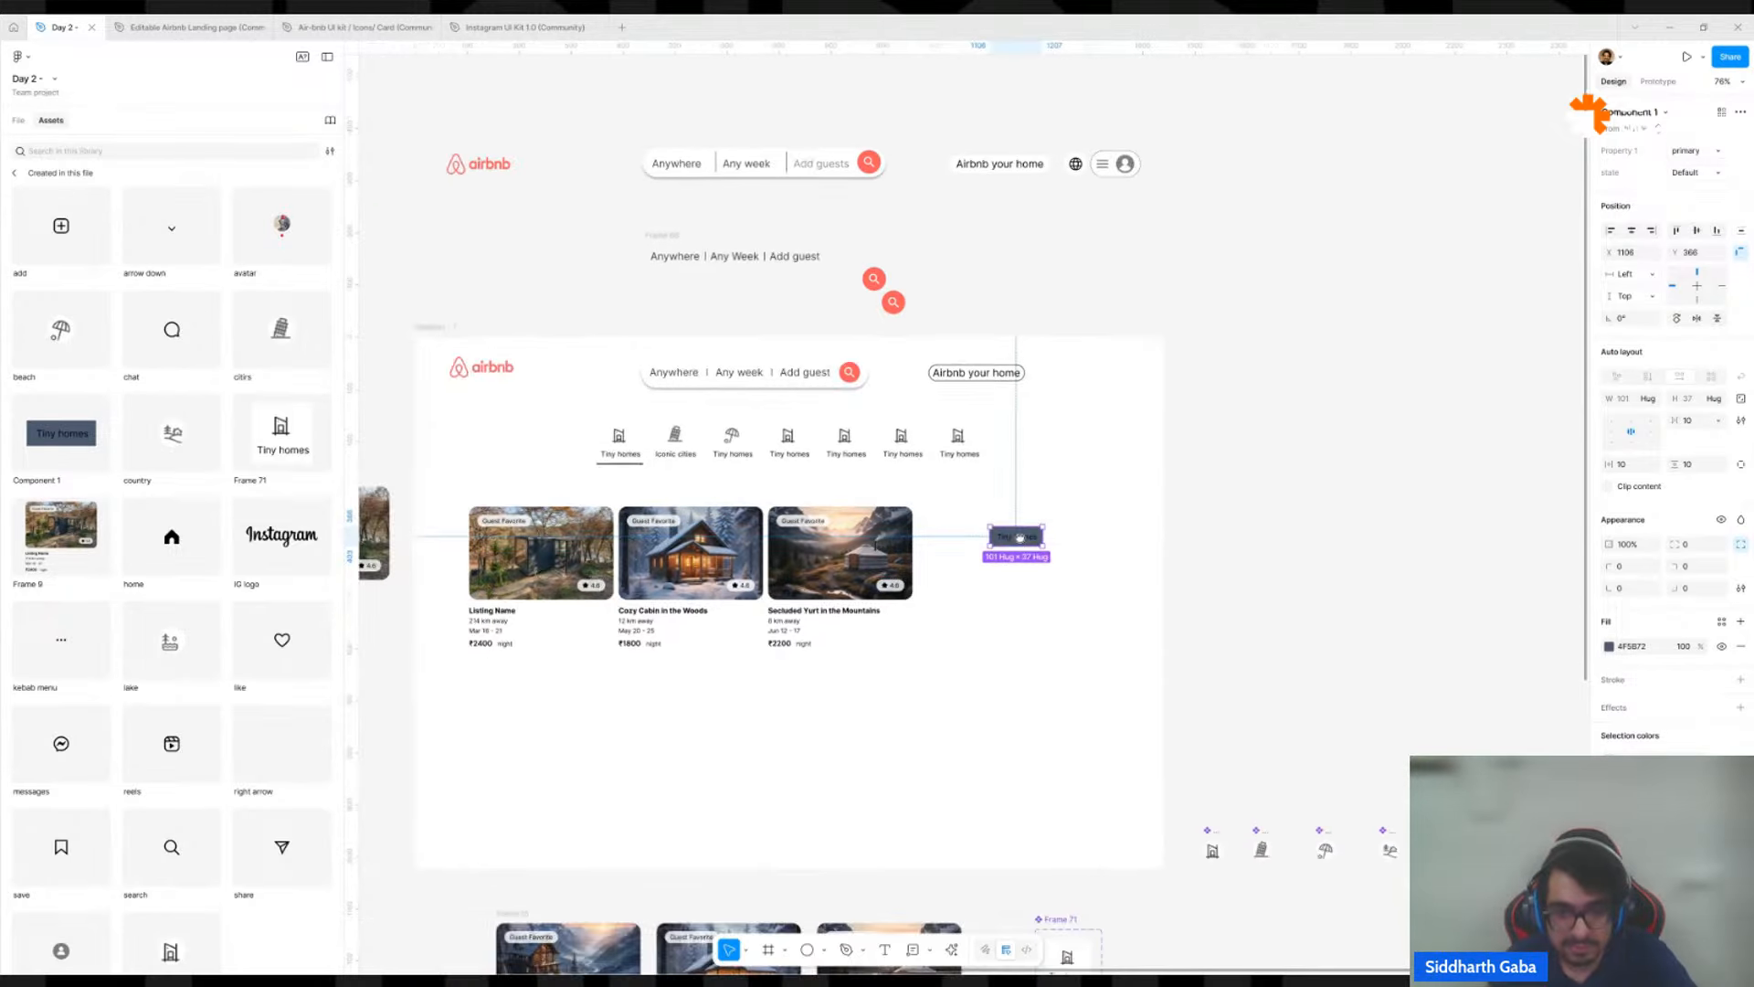
left_click_drag(1019, 541, 1113, 597)
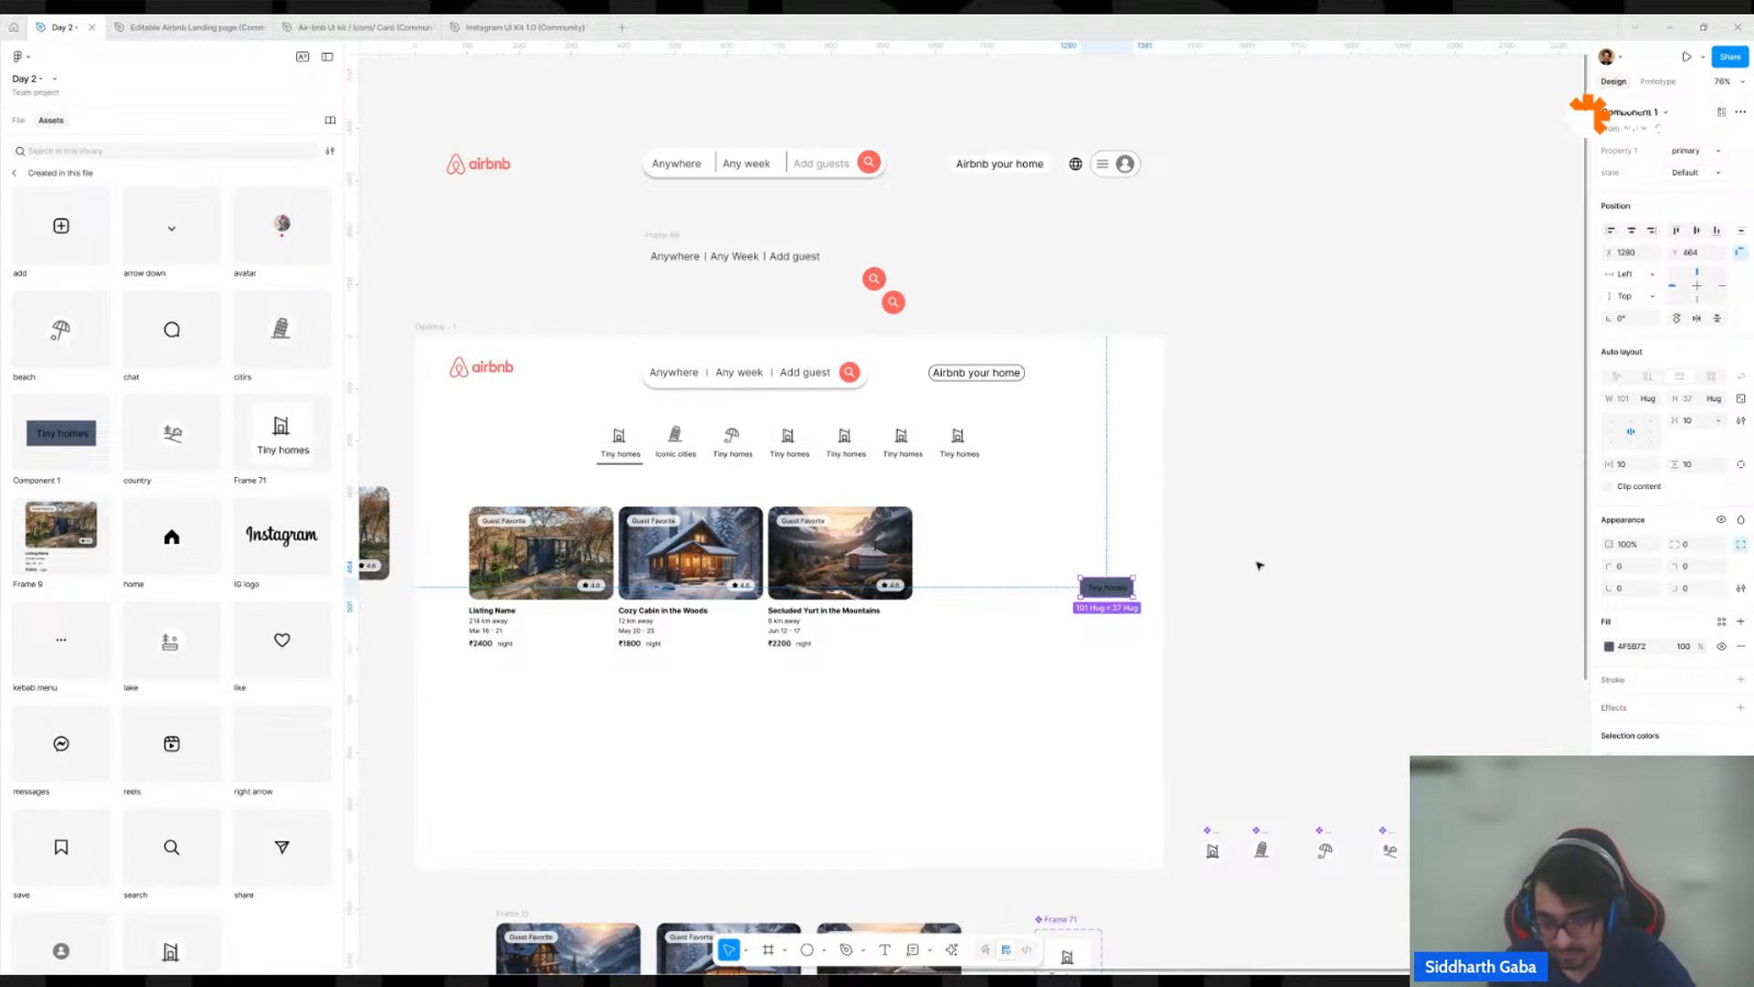
left_click(1324, 537)
Inspect the variant properties of the primary hover button in the Component 1 set, then deselect it.
scroll(1280, 540, "down", 6)
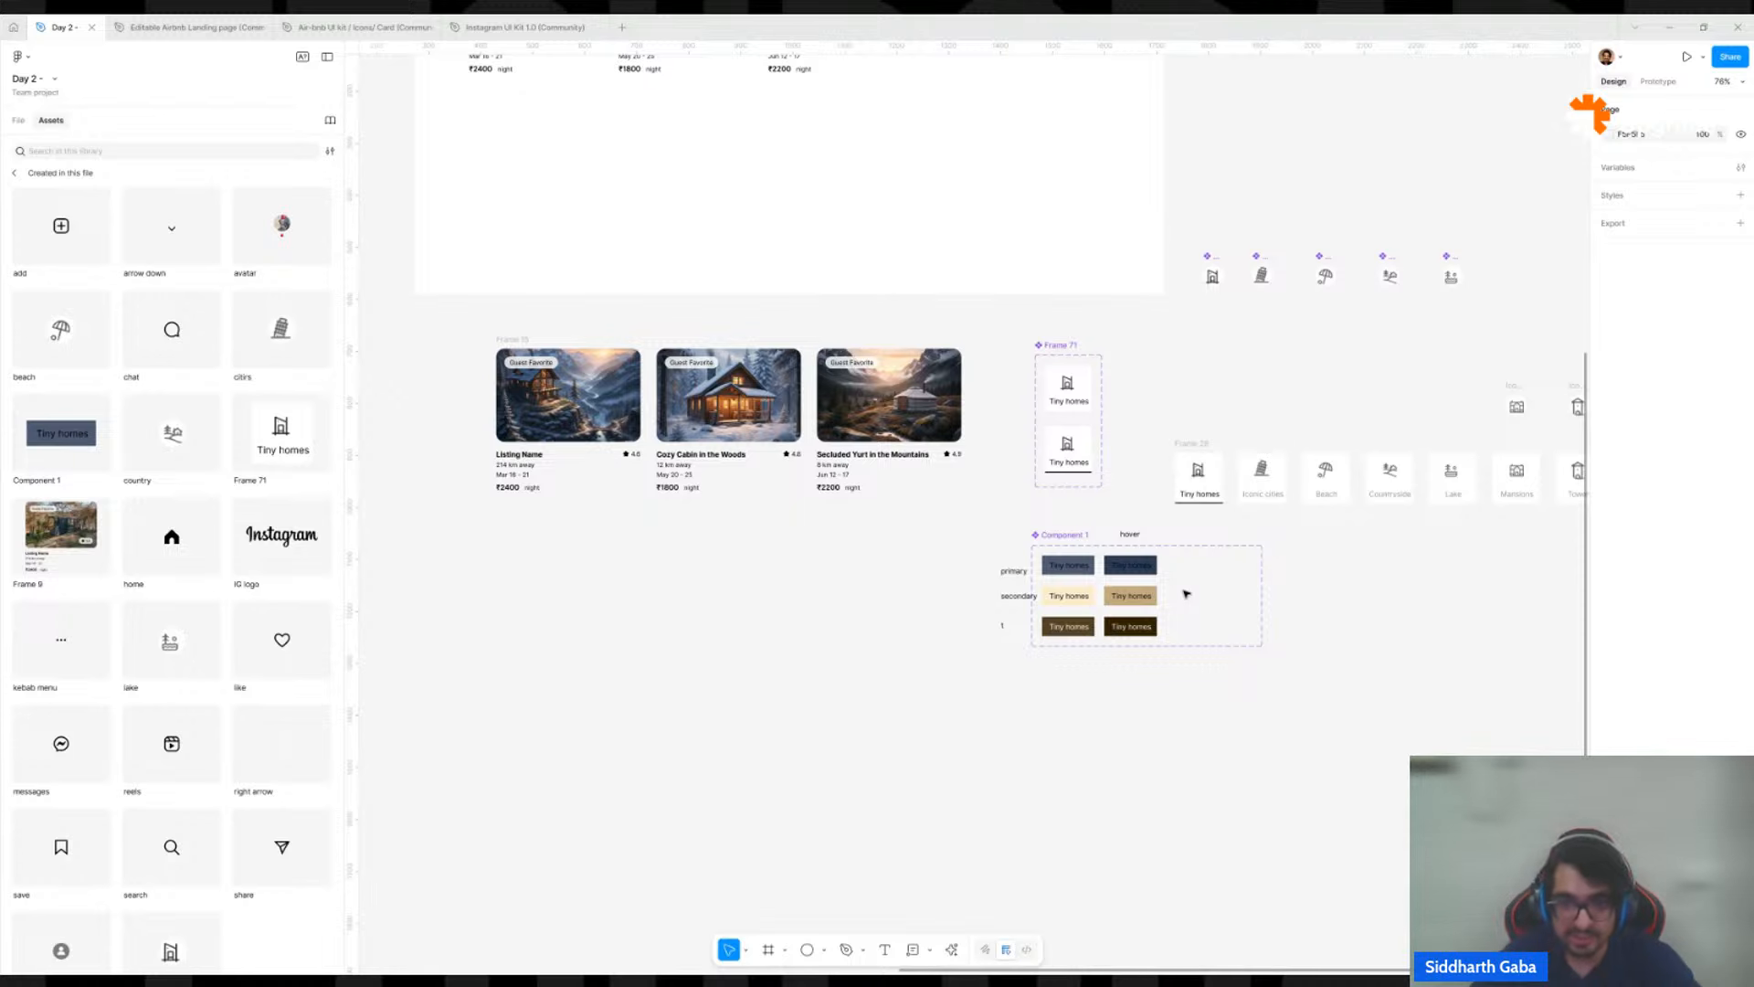
scroll(1186, 594, "up", 5)
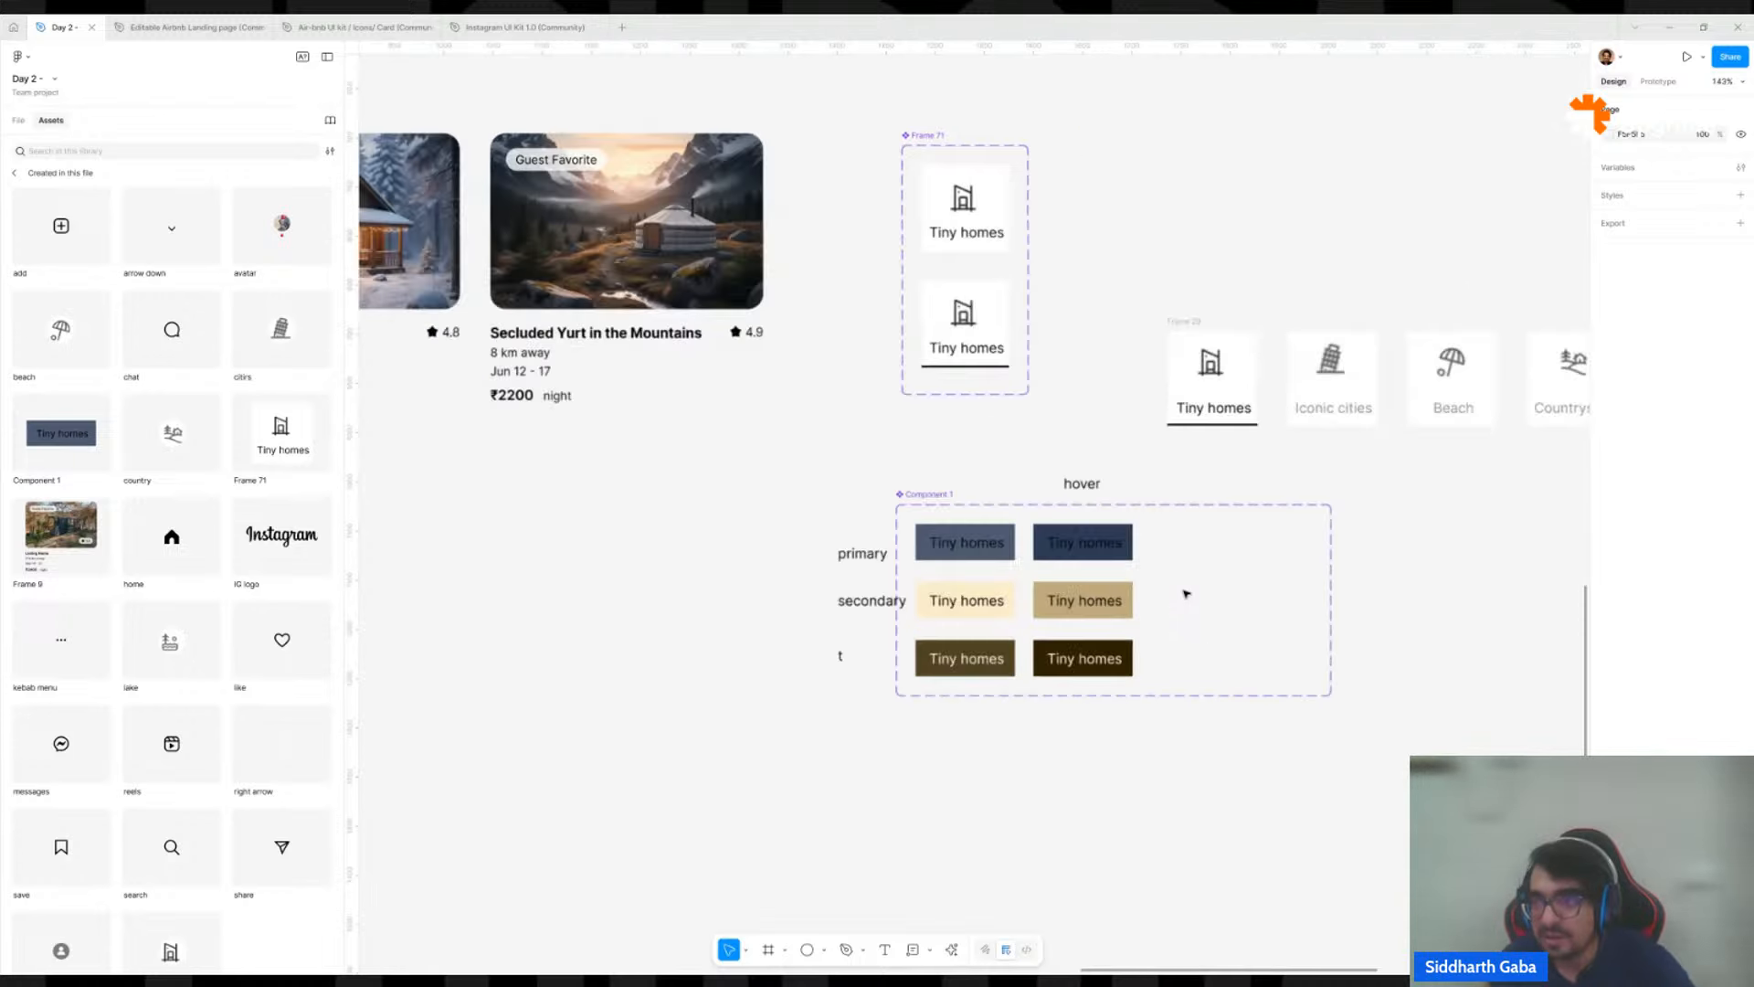
left_click(1102, 554)
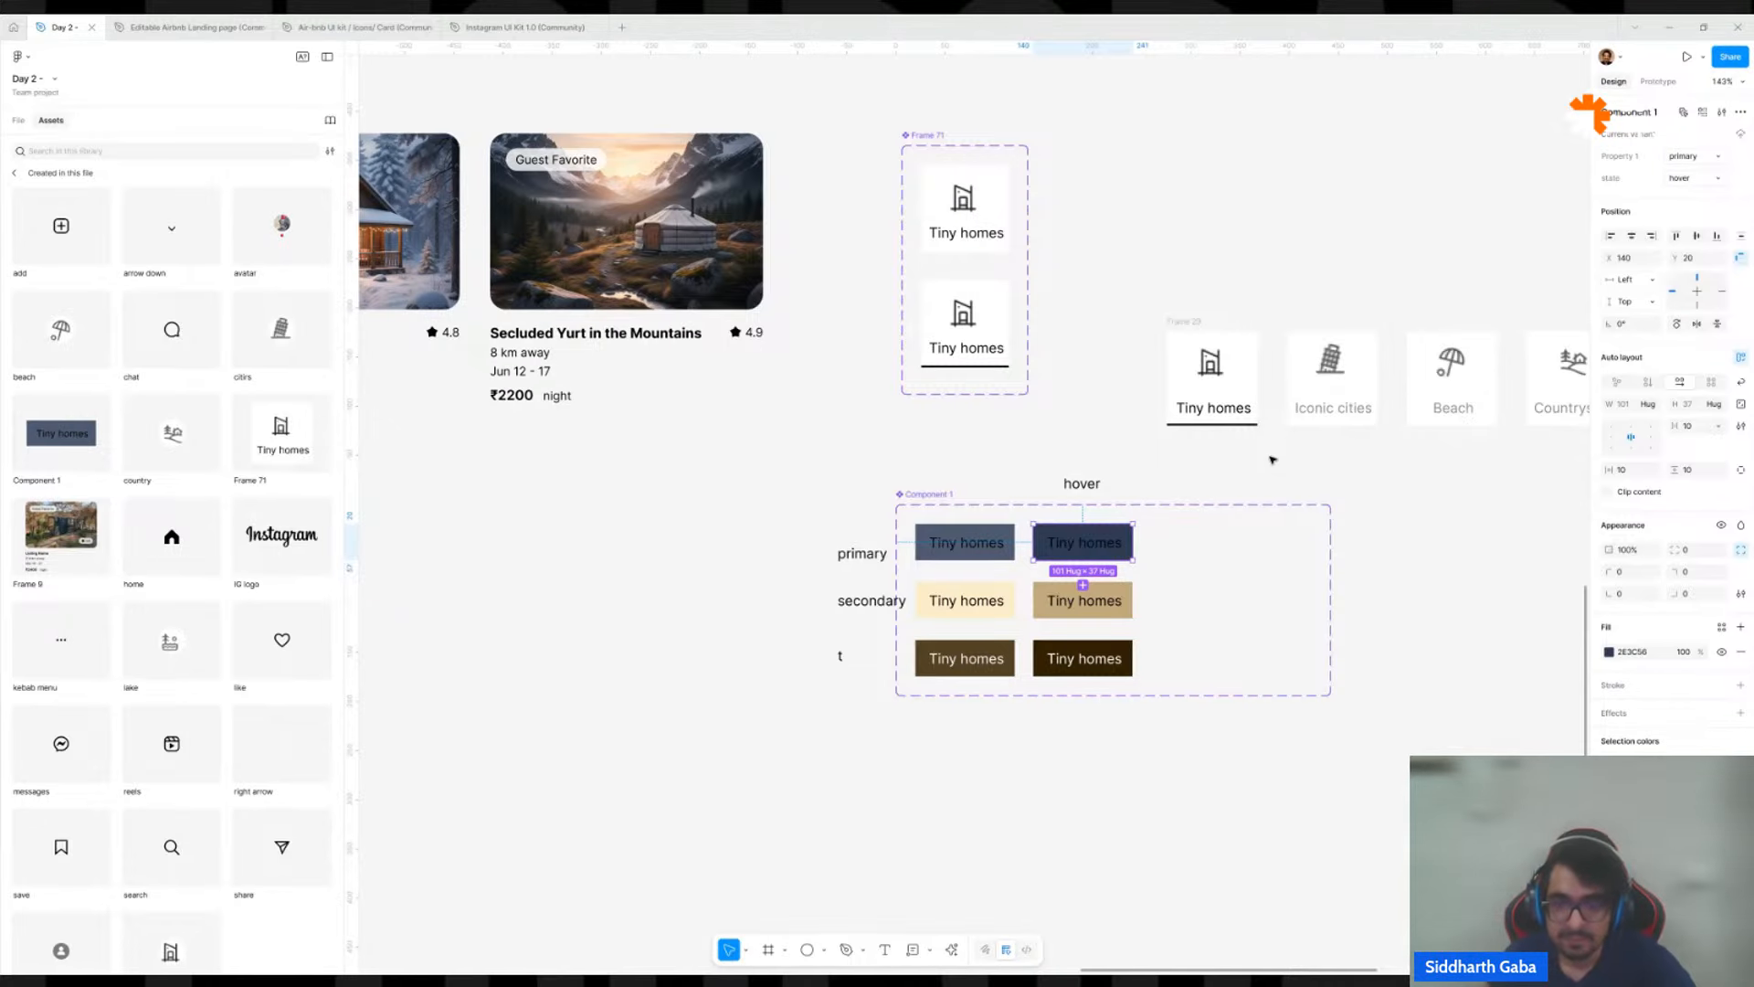
left_click(1315, 475)
Review the page's component sets and select the primary default variant in Component 1 to examine its properties.
scroll(1307, 476, "down", 3)
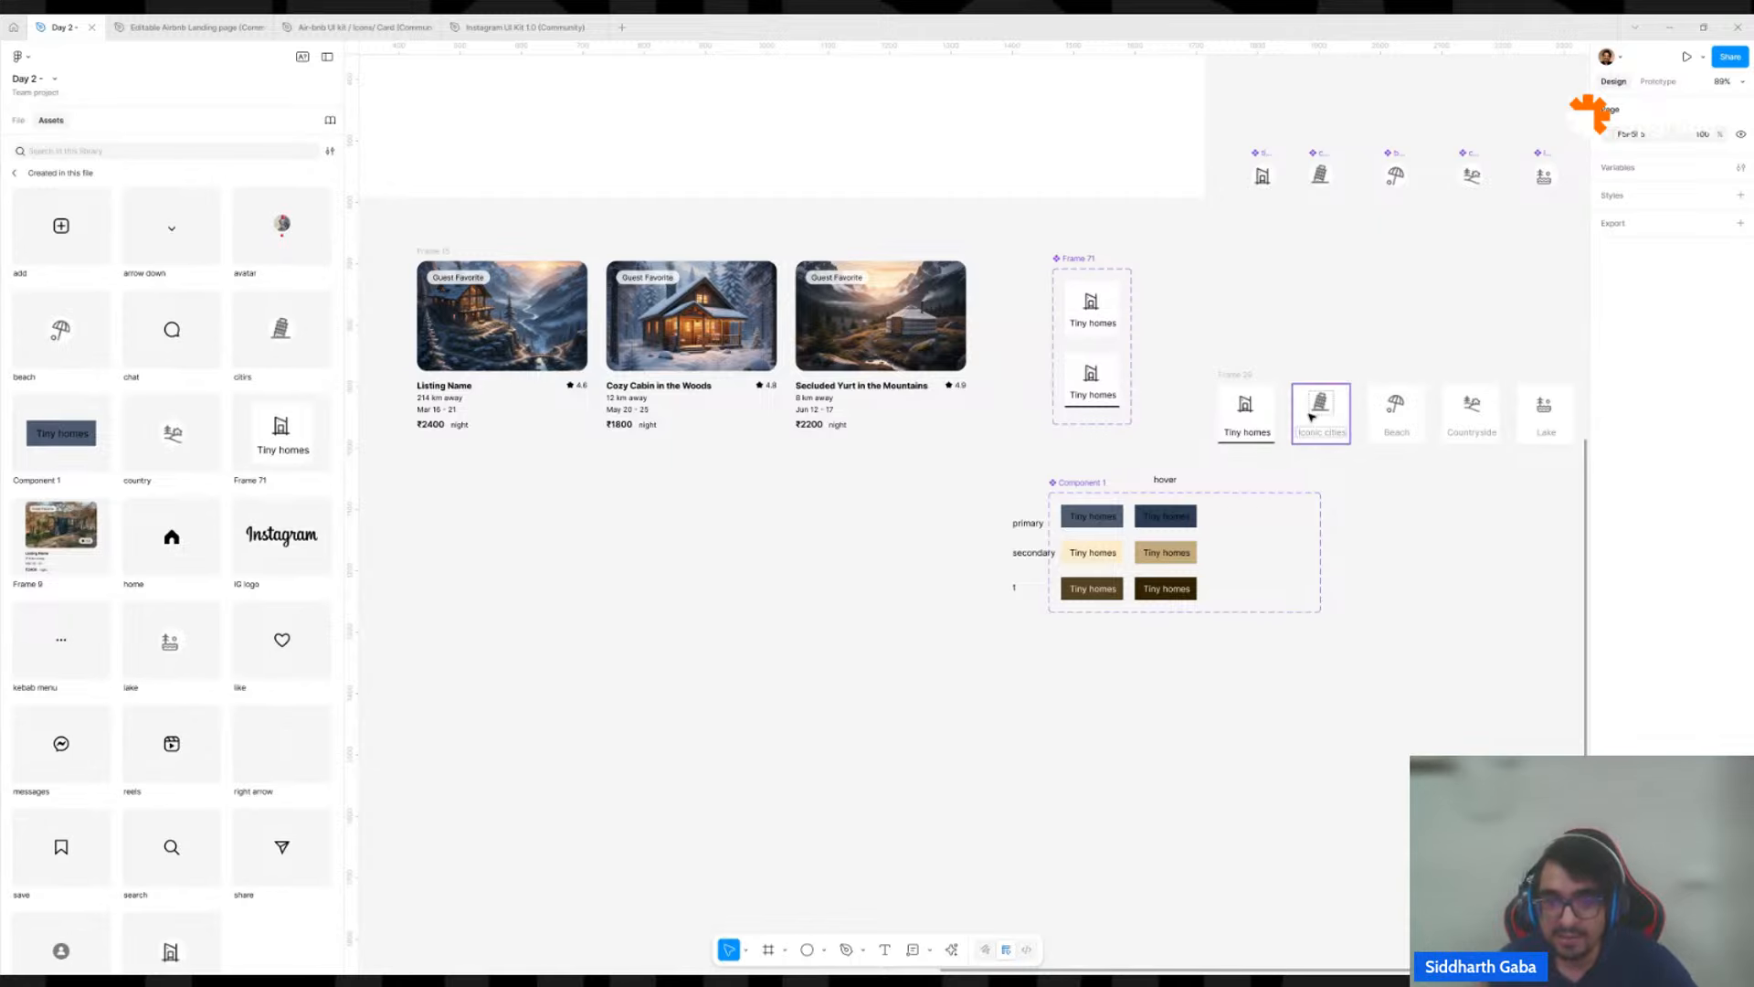
scroll(1323, 407, "down", 5)
scroll(1184, 425, "up", 5)
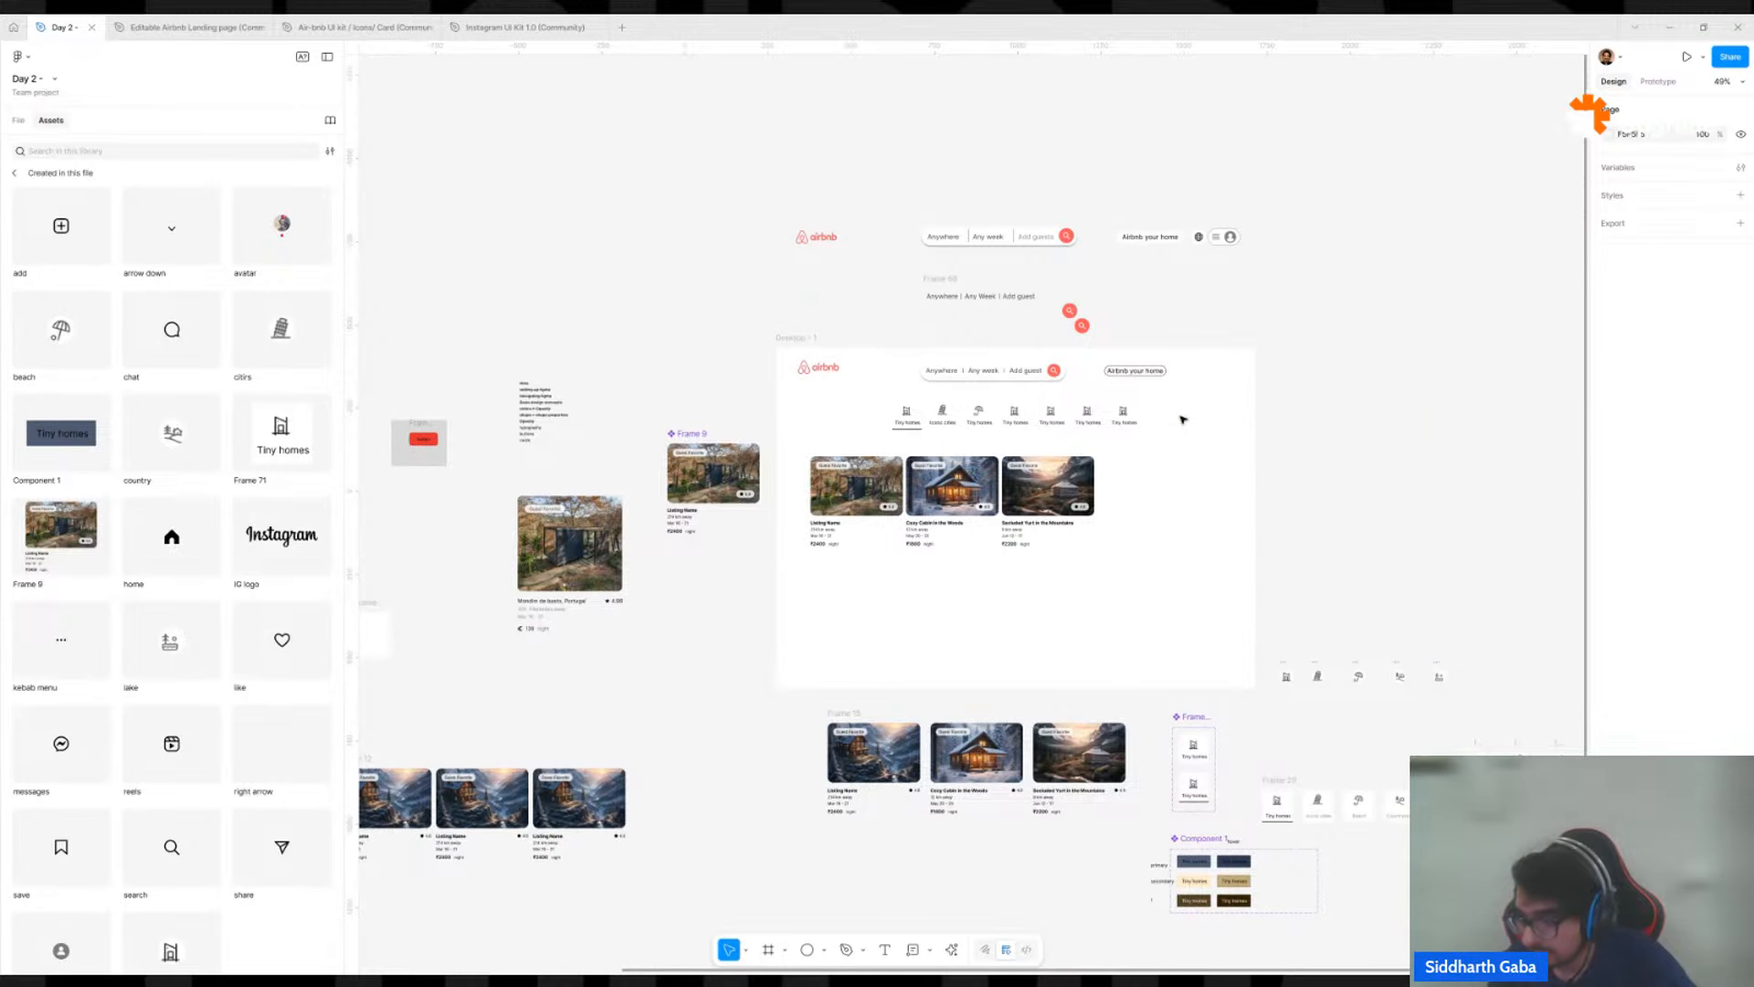
scroll(1183, 419, "down", 5)
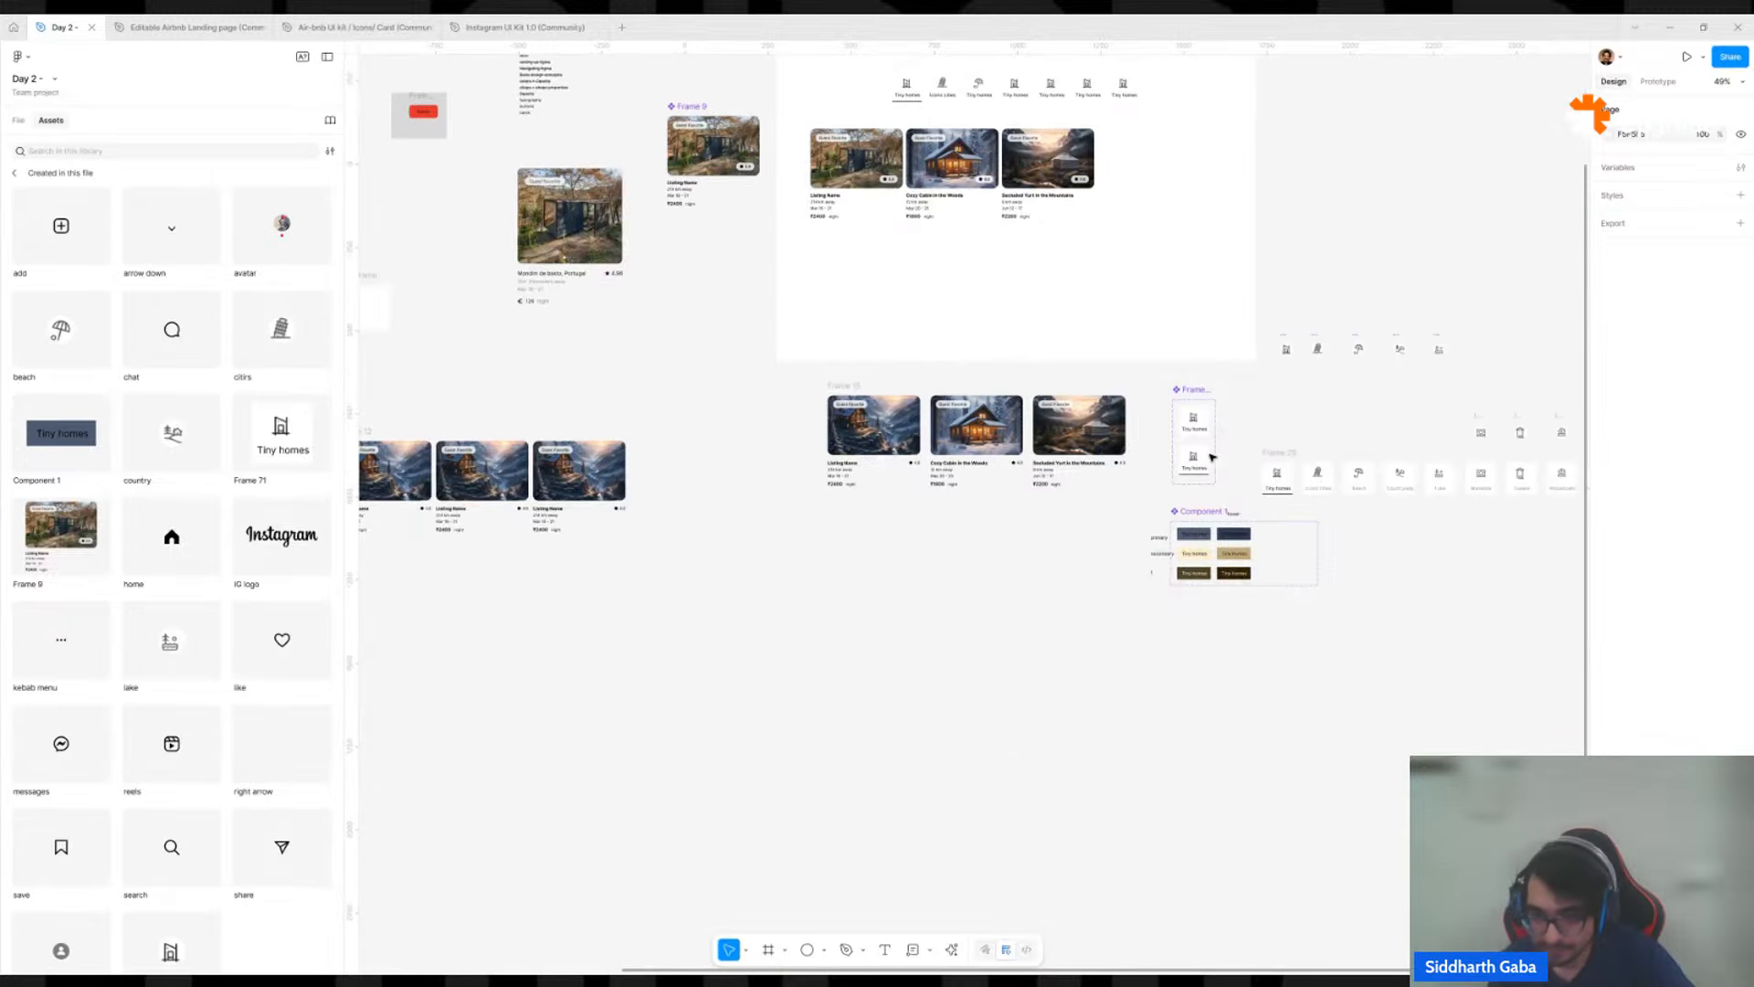
scroll(1242, 566, "up", 15)
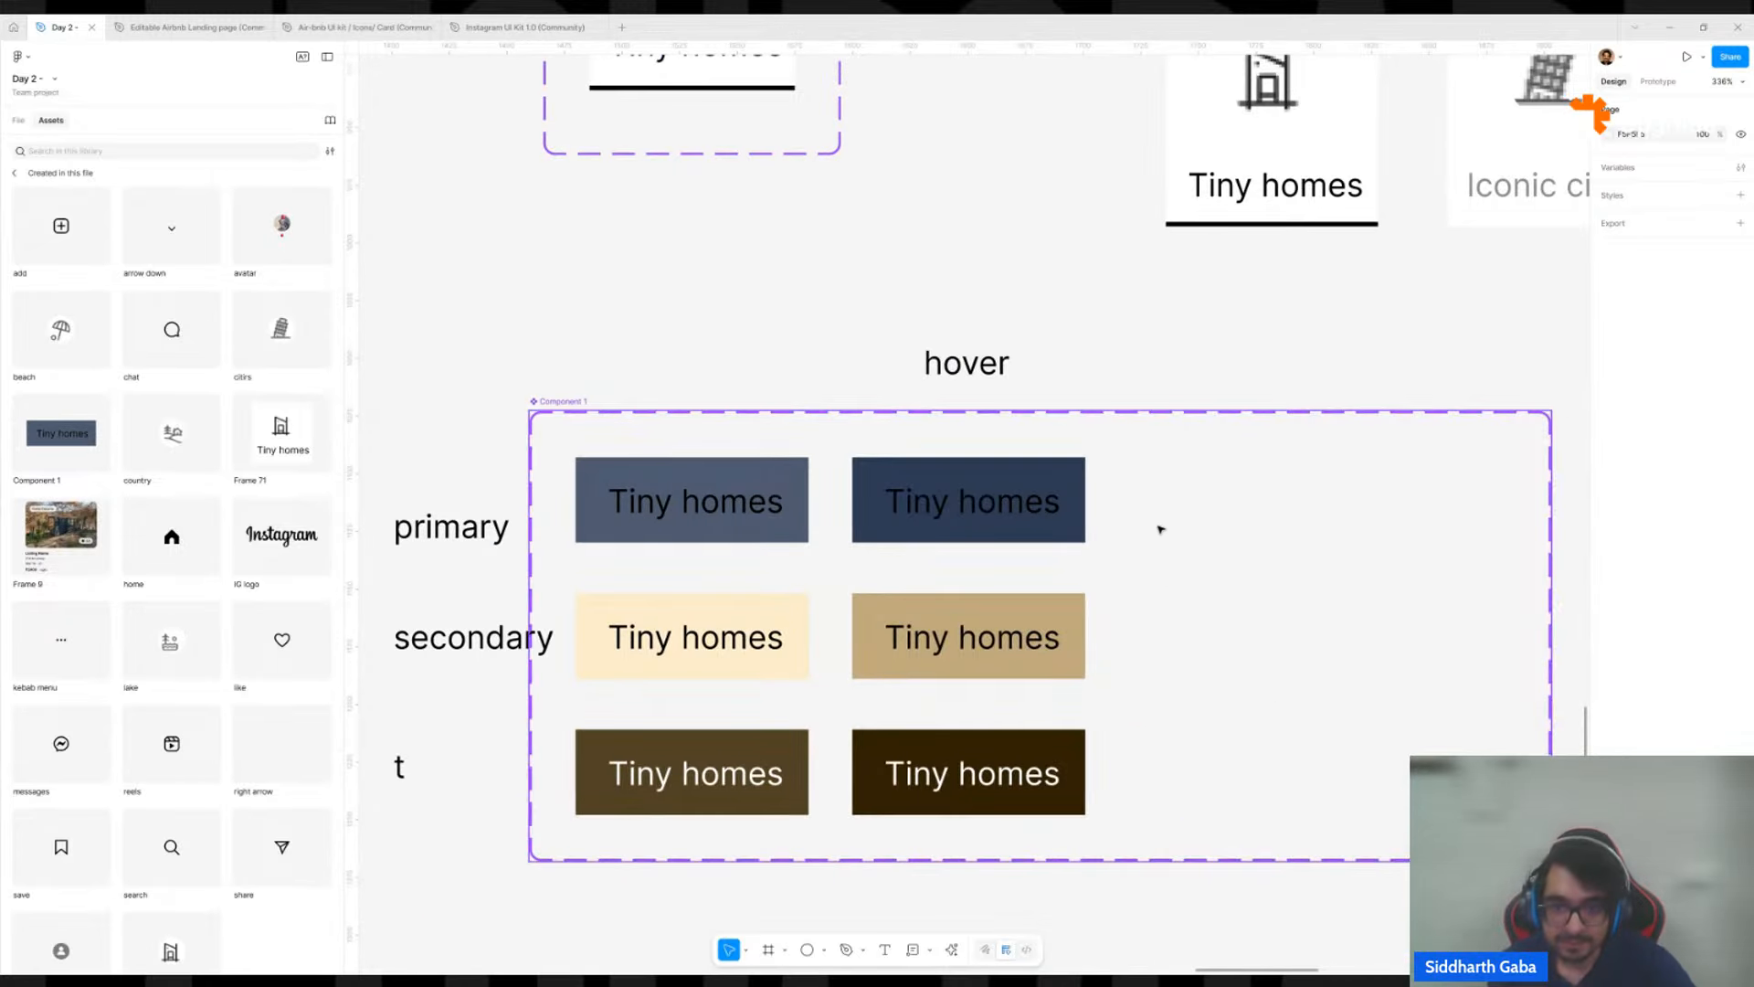
scroll(1161, 526, "down", 8)
left_click(996, 519)
left_click(996, 521, "alt")
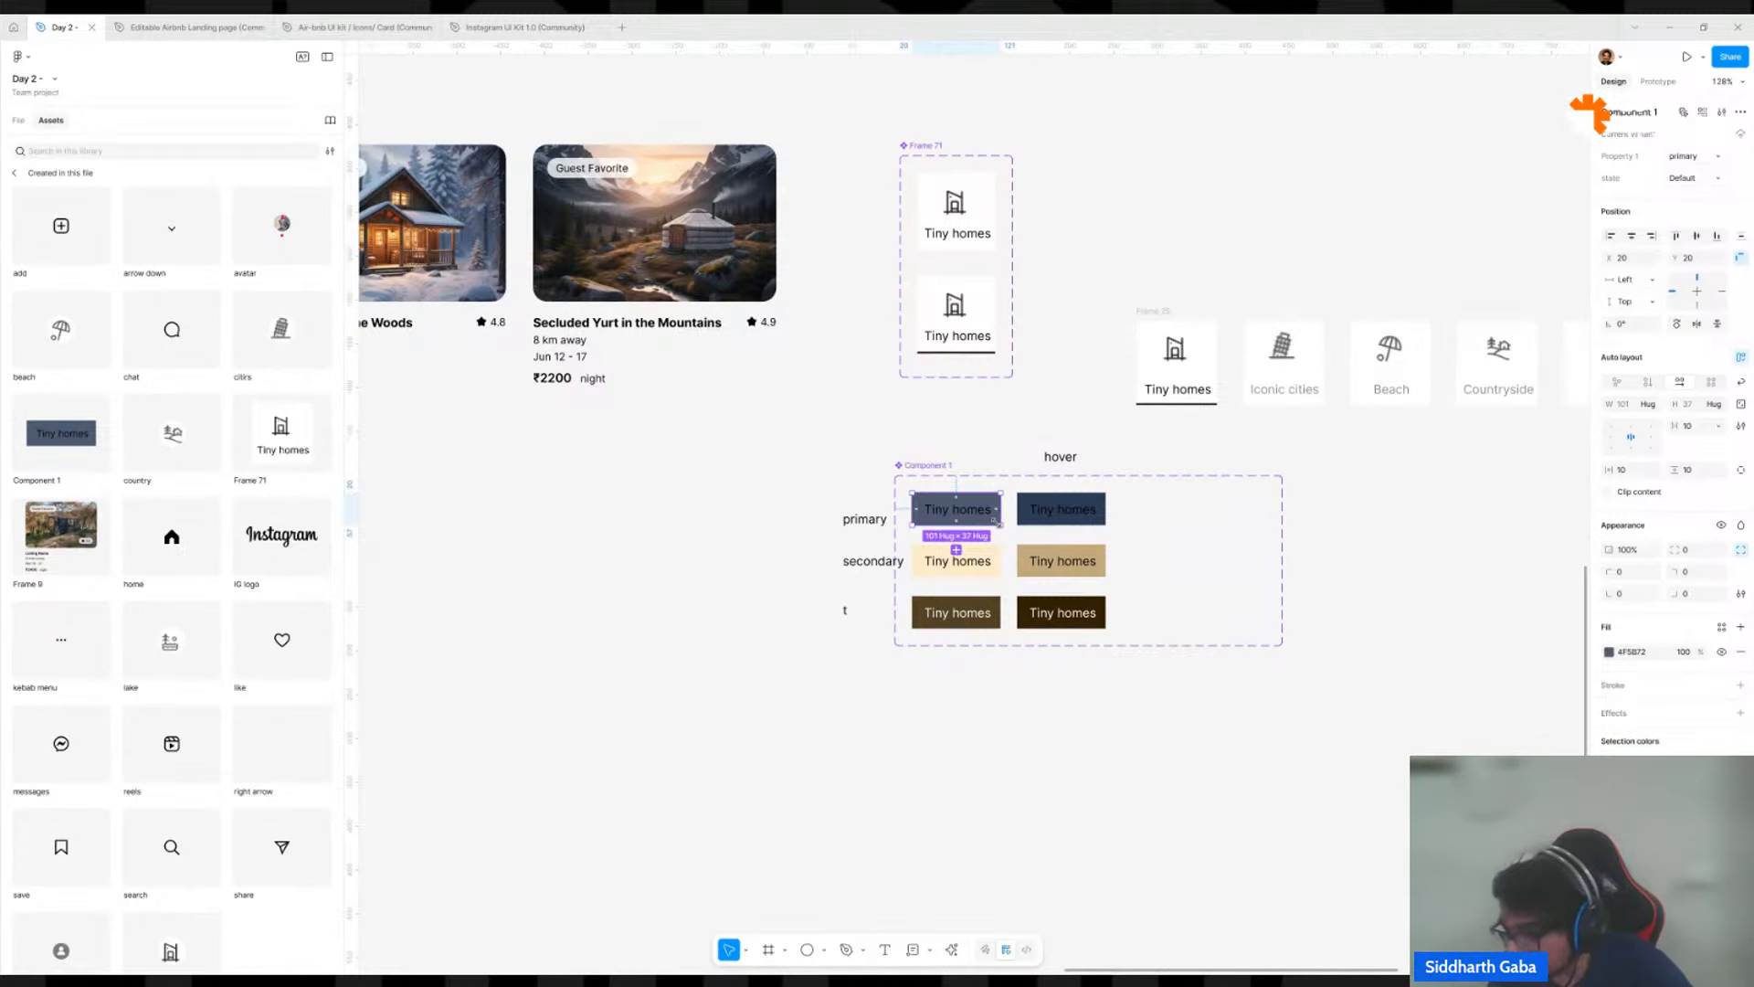
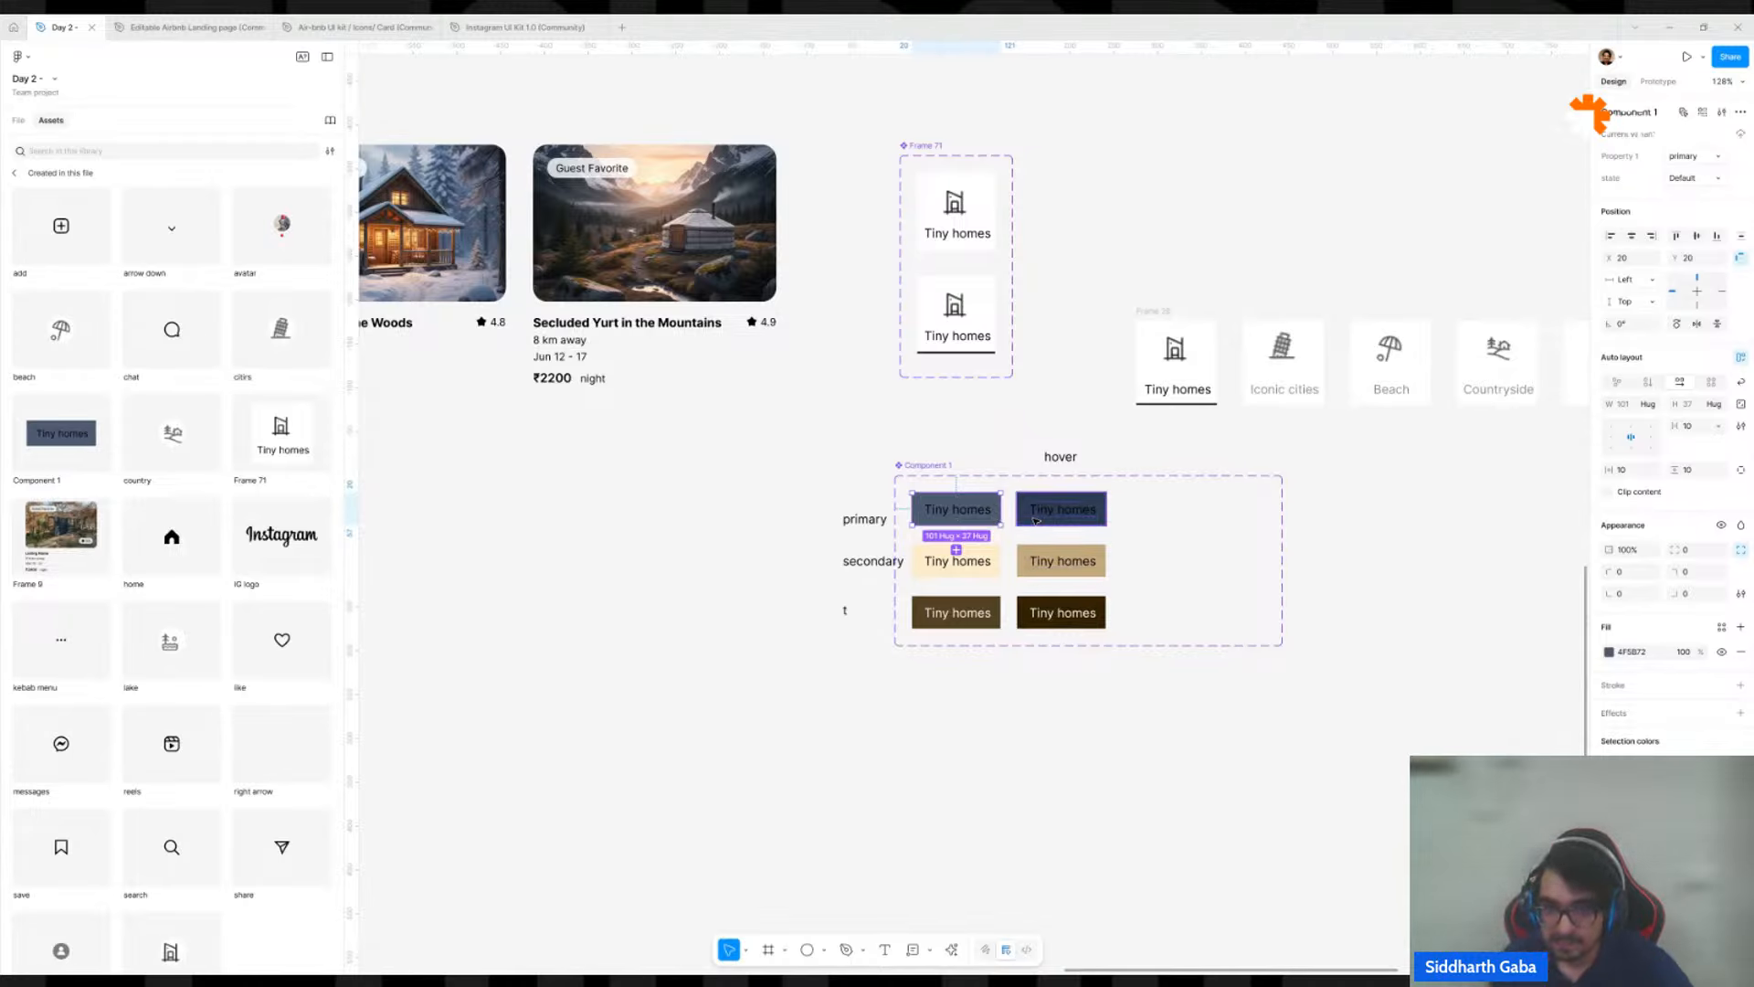
Place a copy of Component 1's primary default button on the empty canvas below and left of the set, and detach the instance.
left_click_drag(956, 509, 743, 594)
scroll(614, 653, "up", 5)
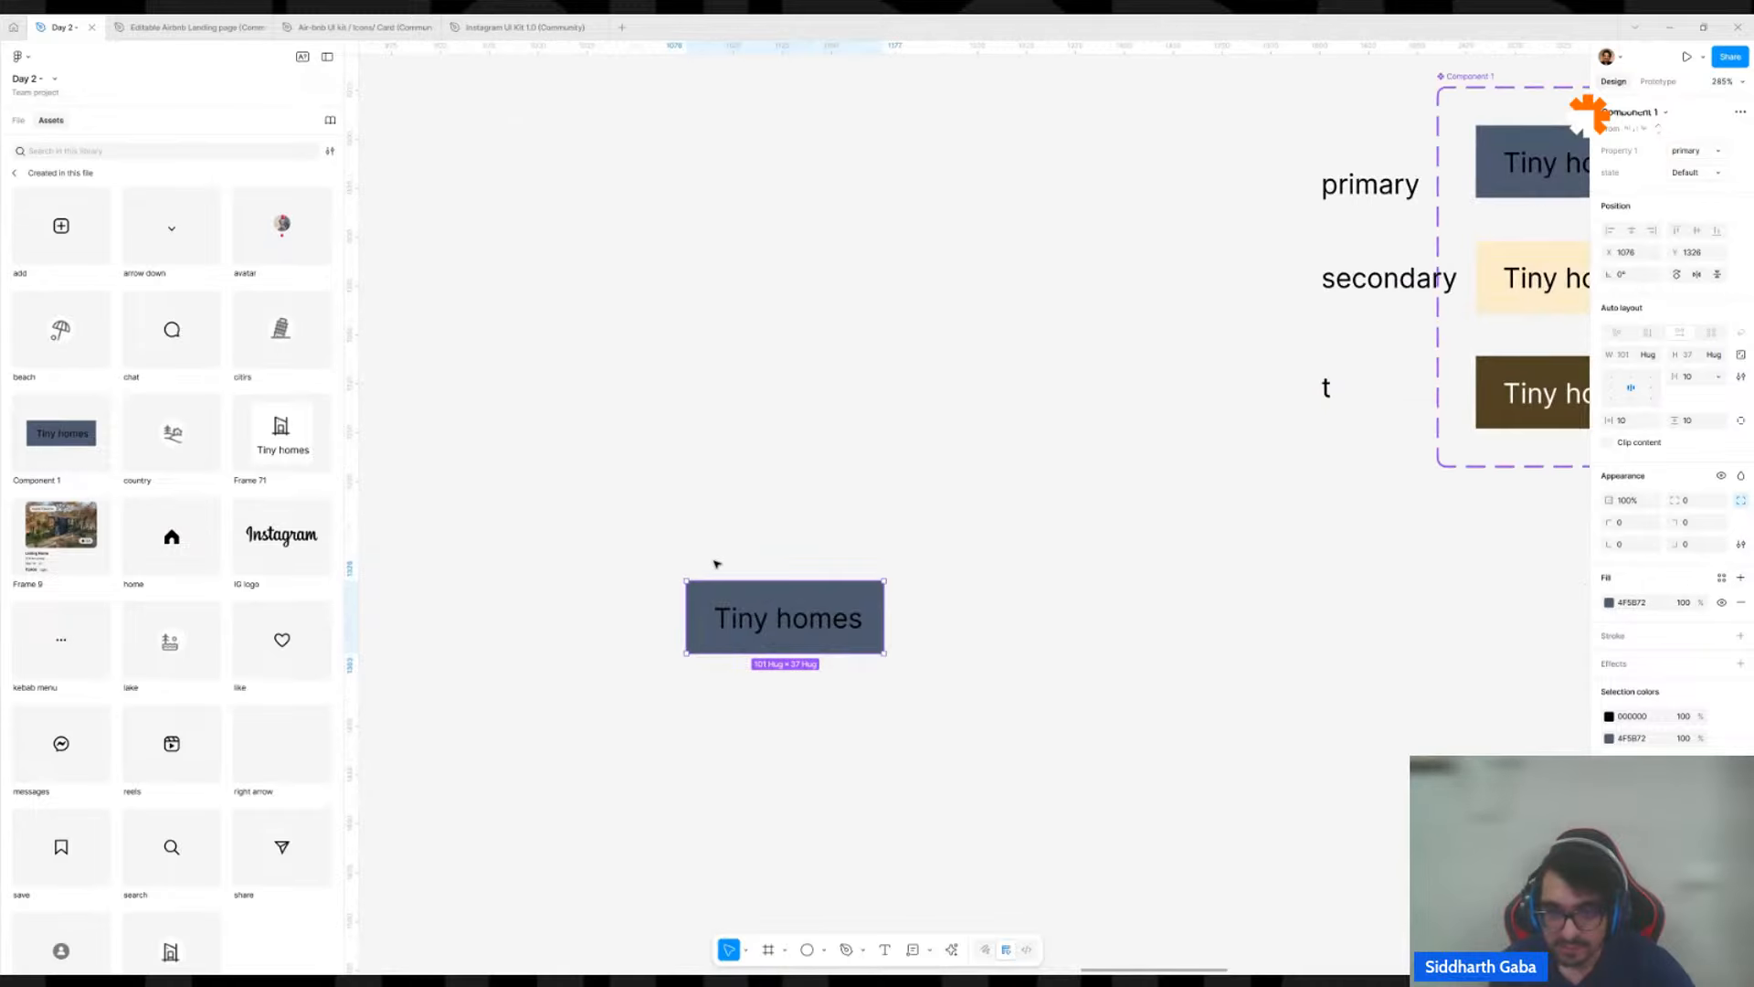
right_click(727, 598)
key("Escape")
right_click(802, 622)
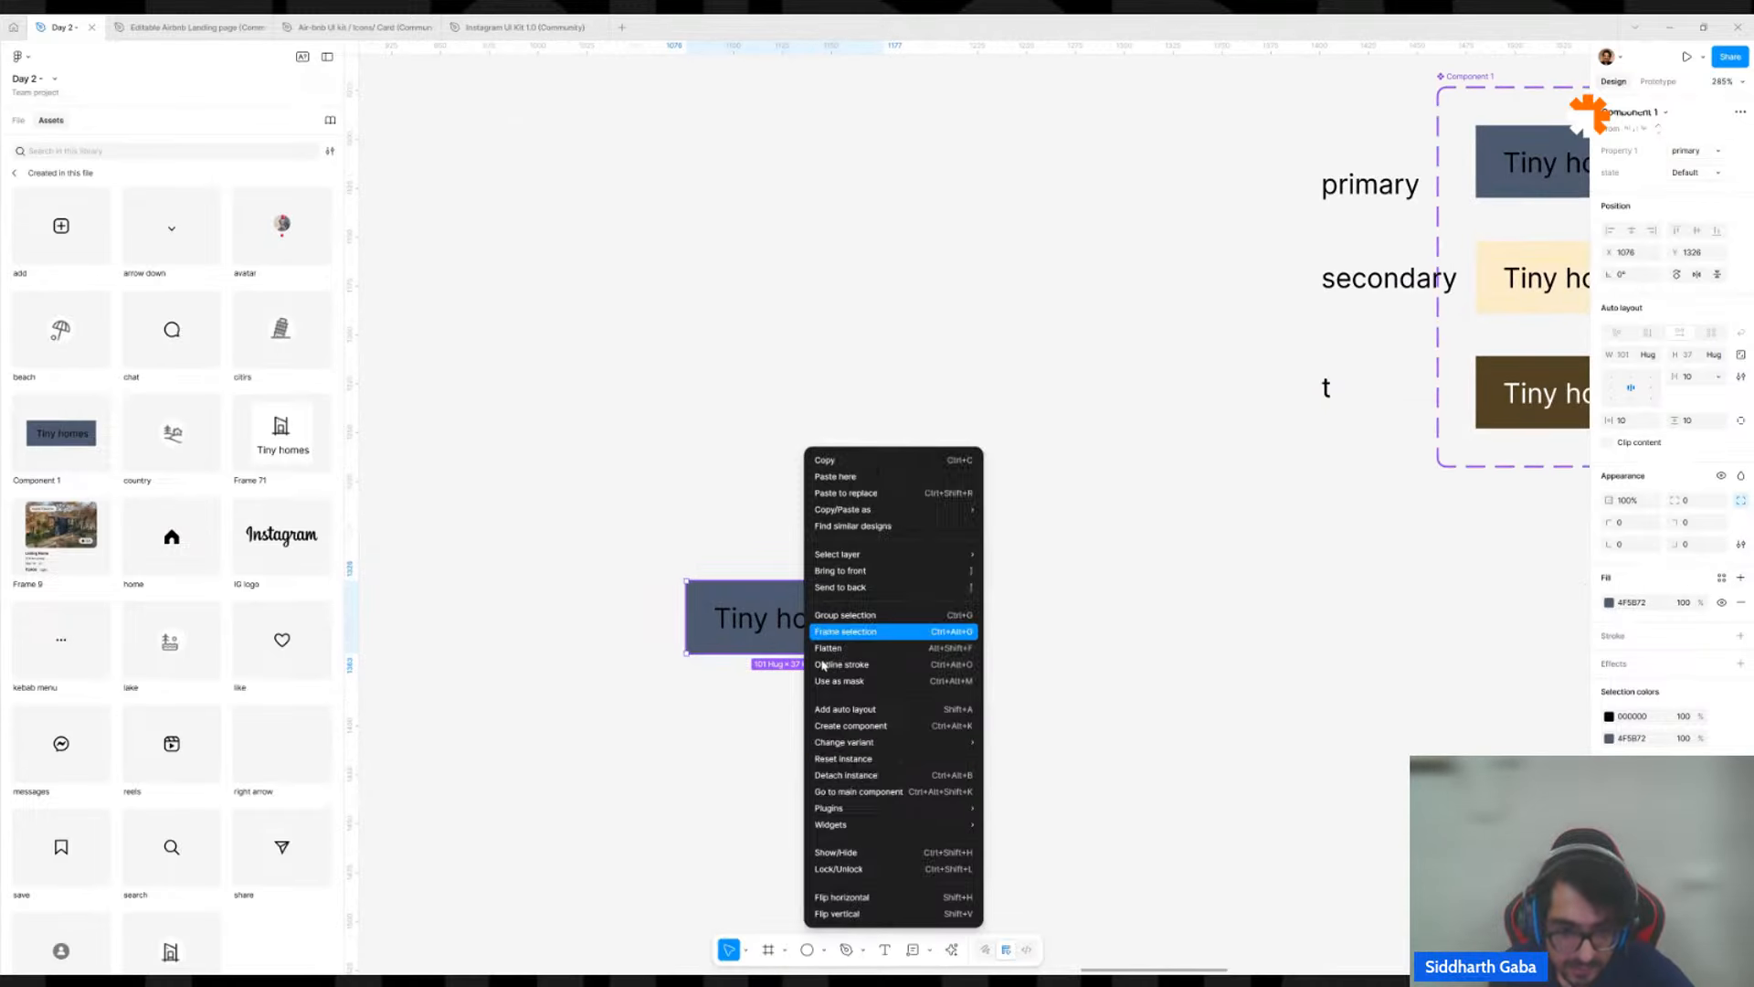
left_click(841, 773)
left_click(994, 536)
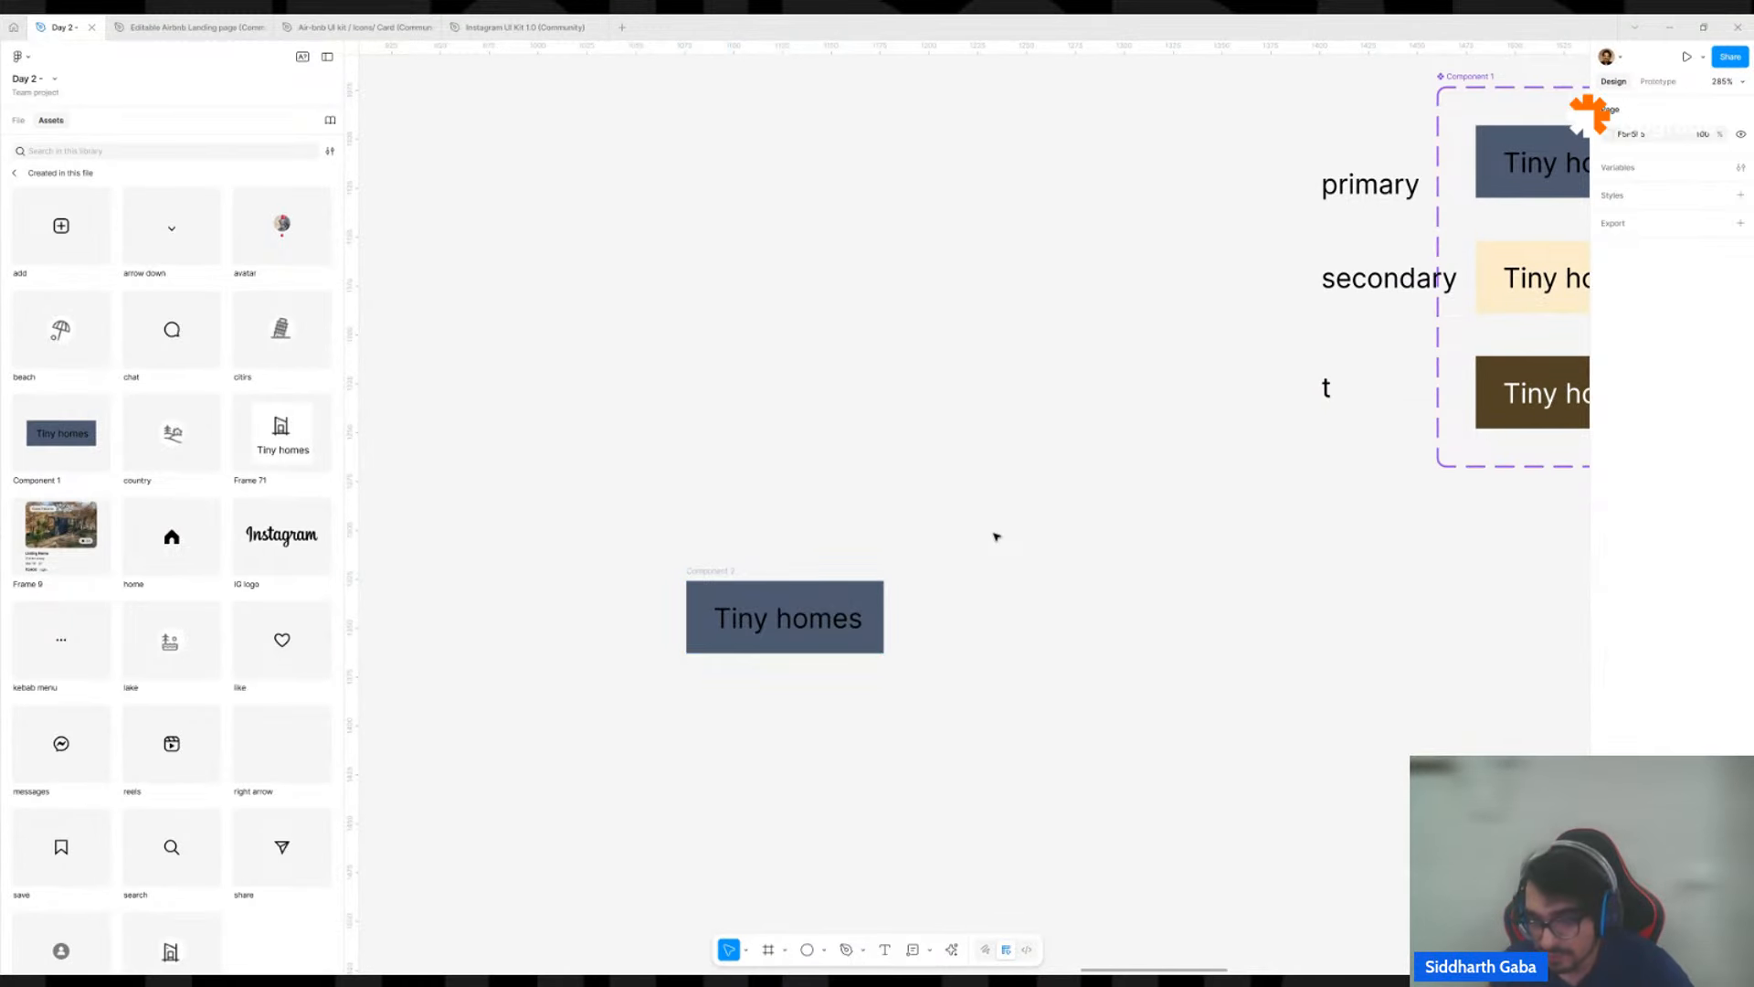
Duplicate the detached button directly below itself and fill the copy with cream FDECCD sampled from the secondary default button.
scroll(841, 582, "down", 2)
left_click(737, 587)
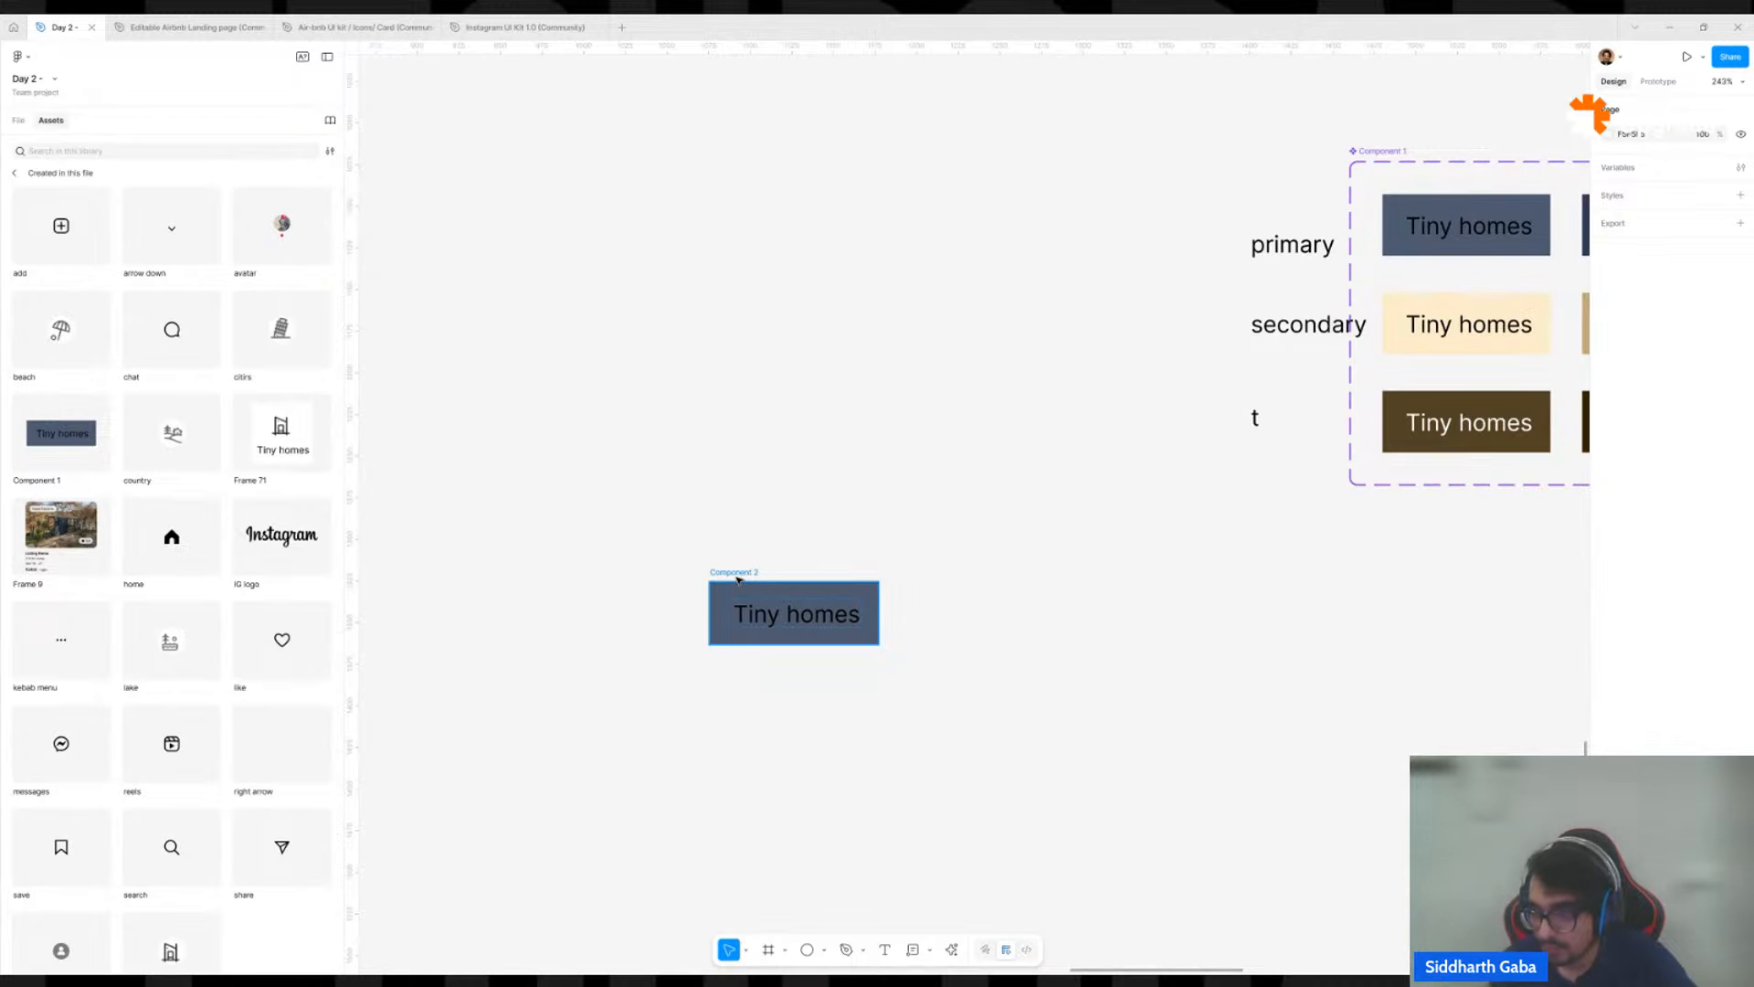
left_click_drag(740, 576, 740, 660)
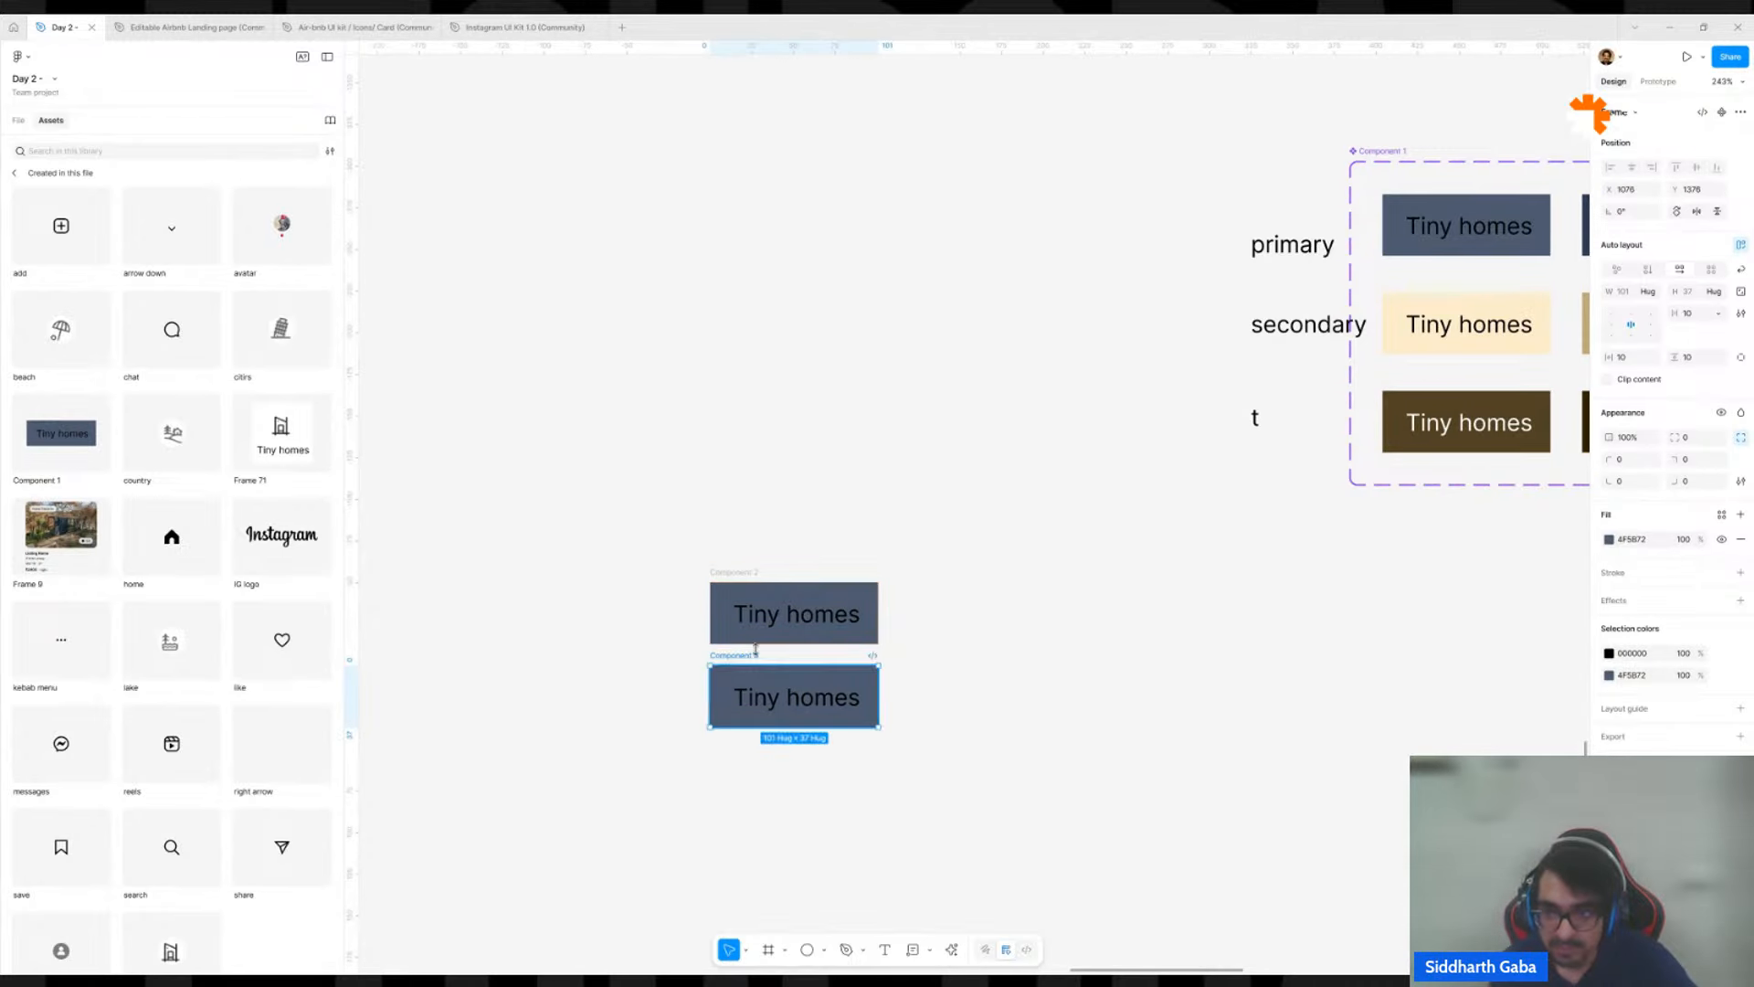
key("i")
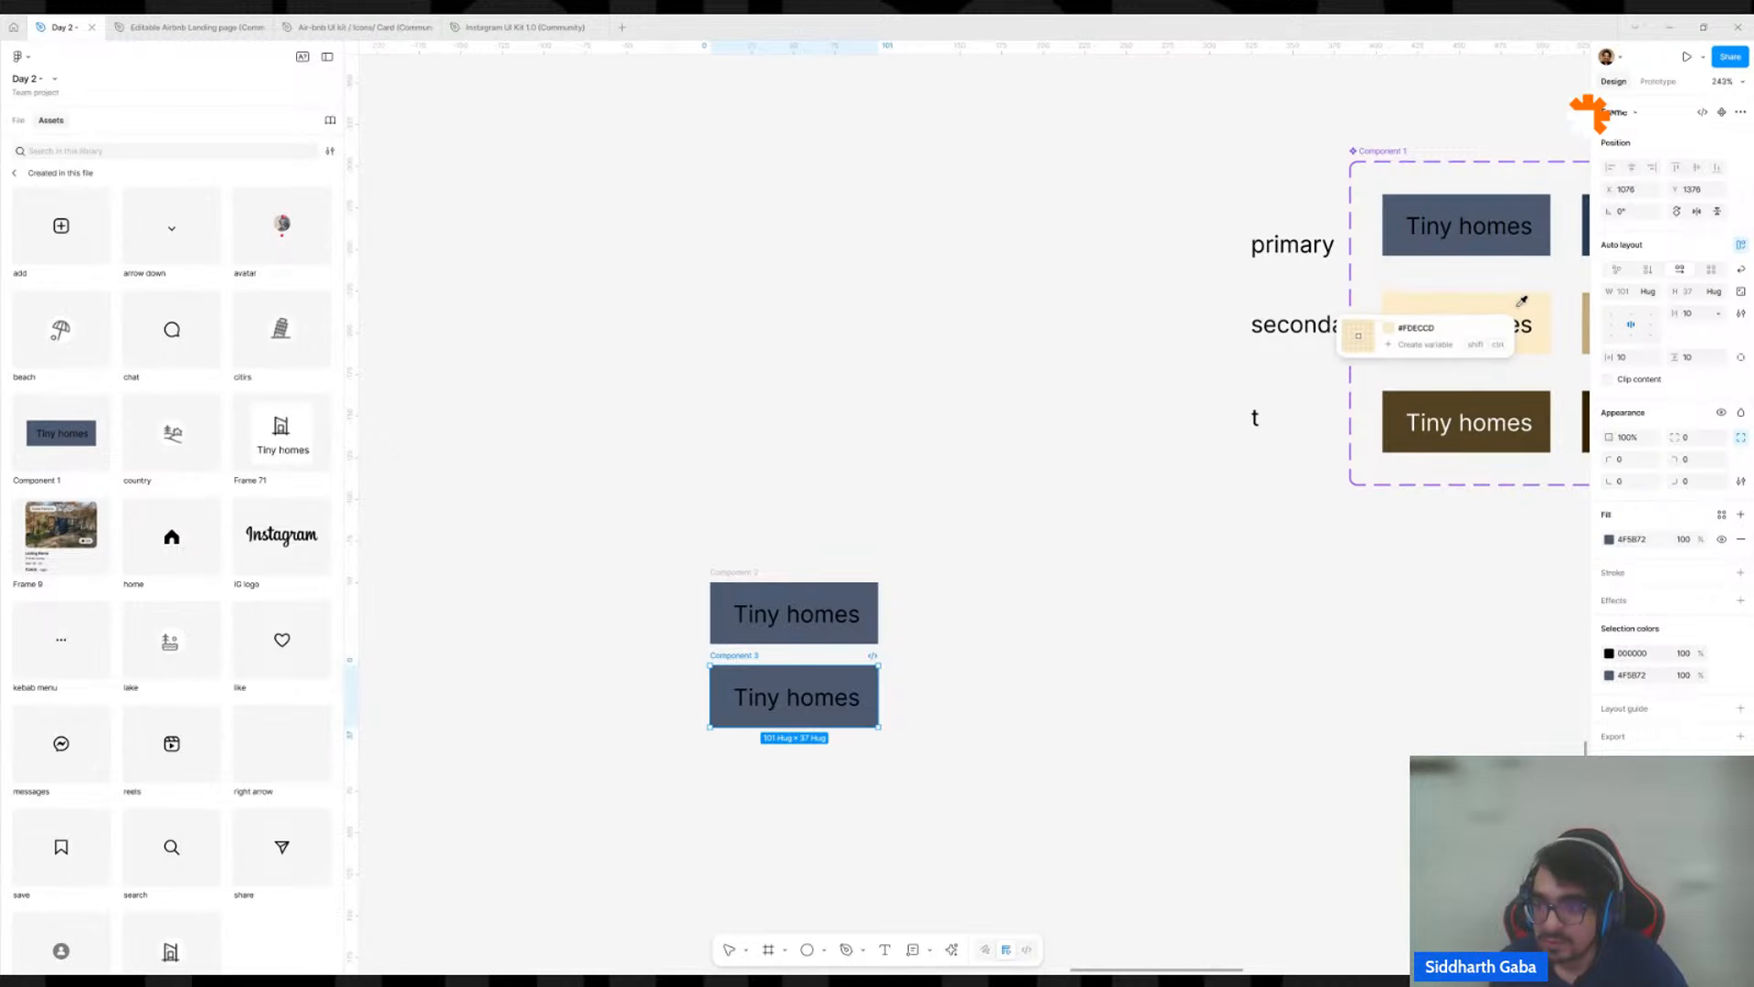
left_click(1446, 353)
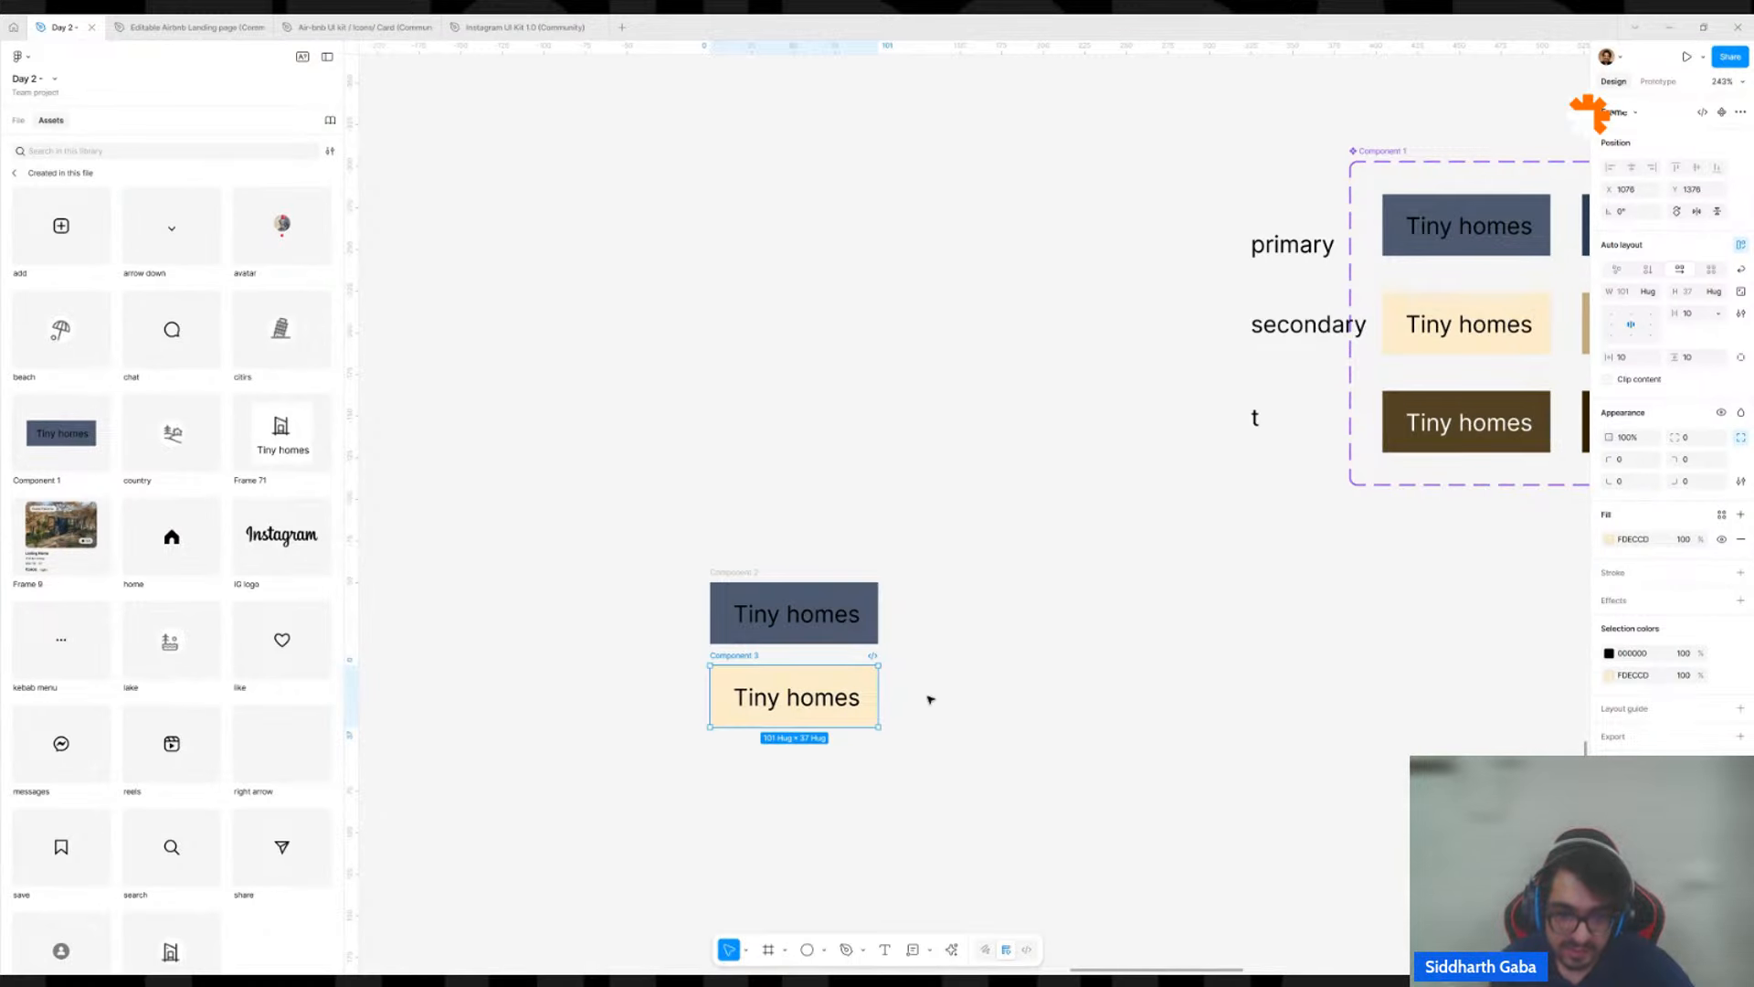
Duplicate the cream button below itself and fill the copy with dark brown 524224 sampled from Component 1's third default button.
left_click_drag(823, 690, 822, 772)
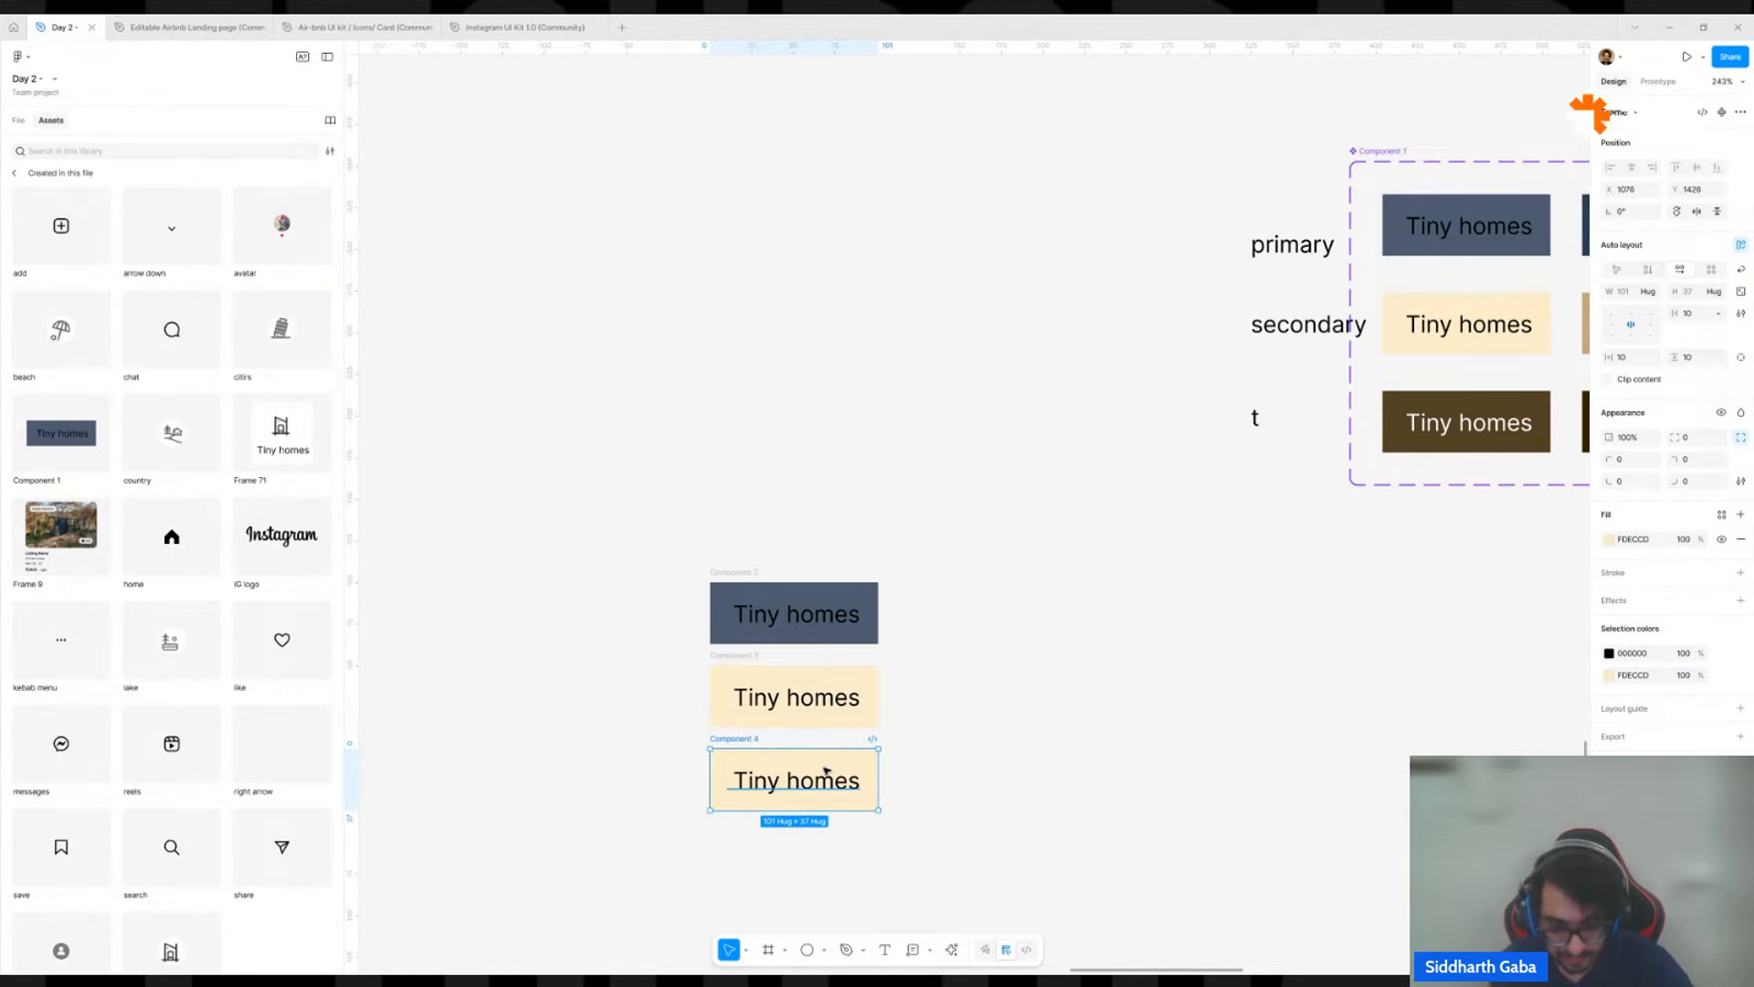
key("i")
left_click(1462, 422)
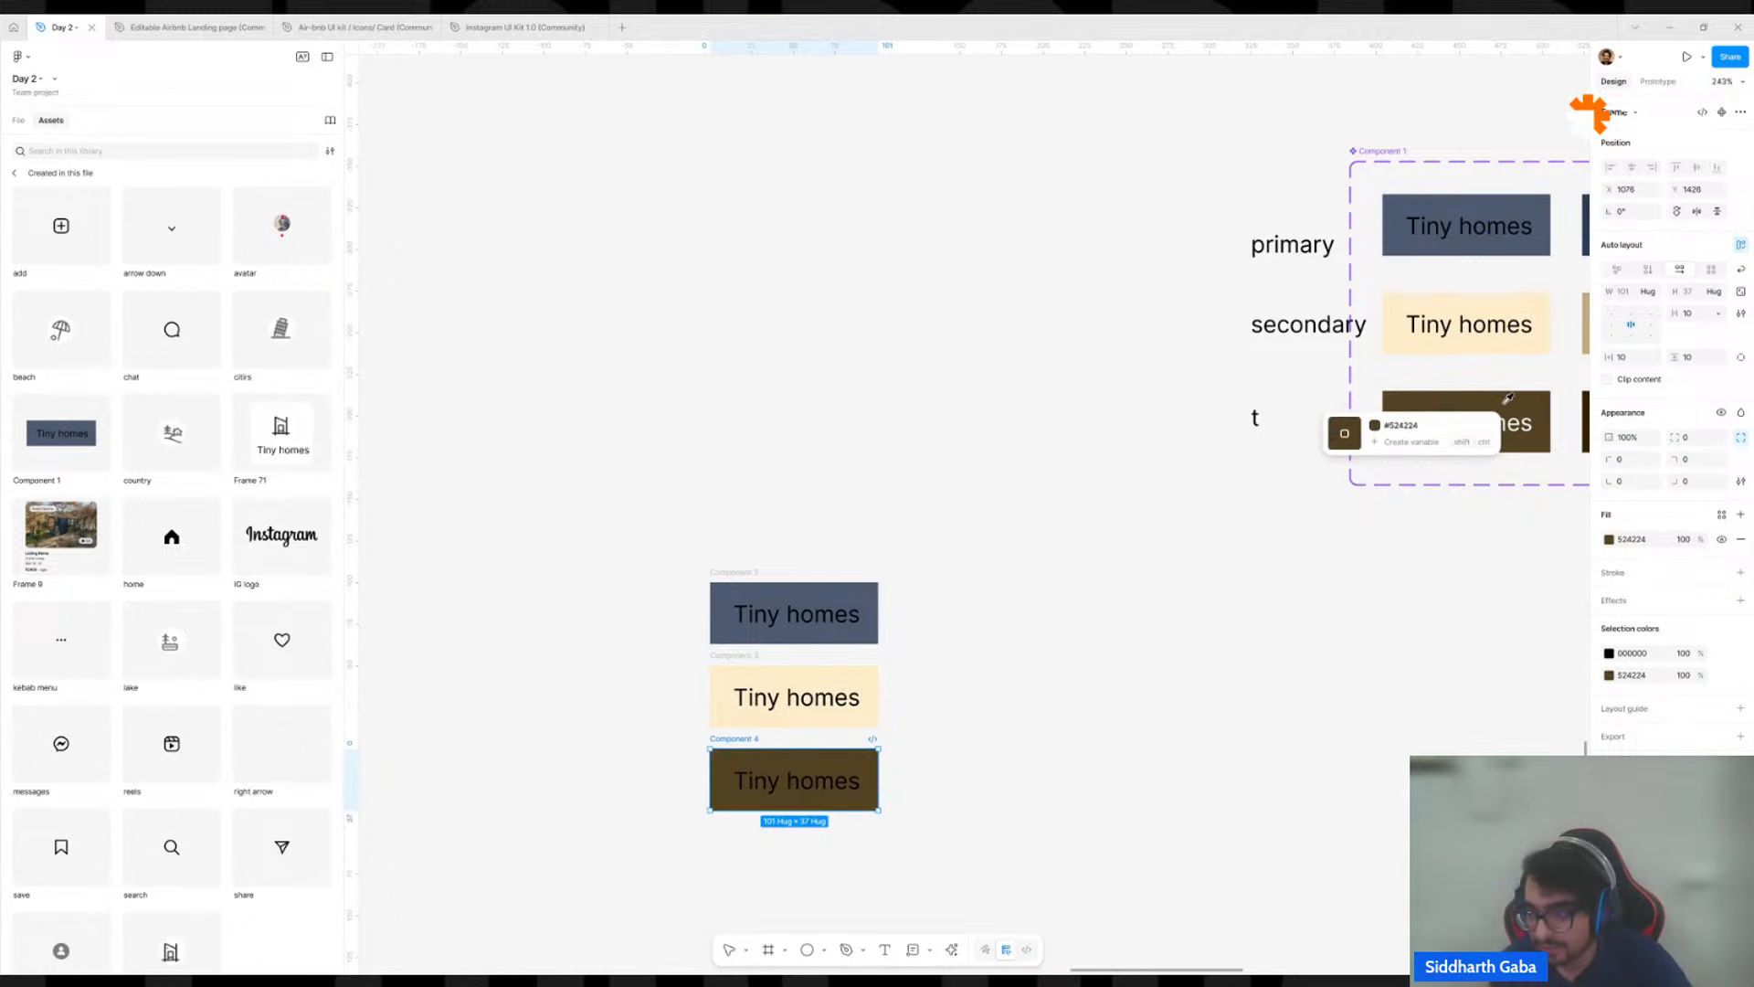
left_click(1019, 764)
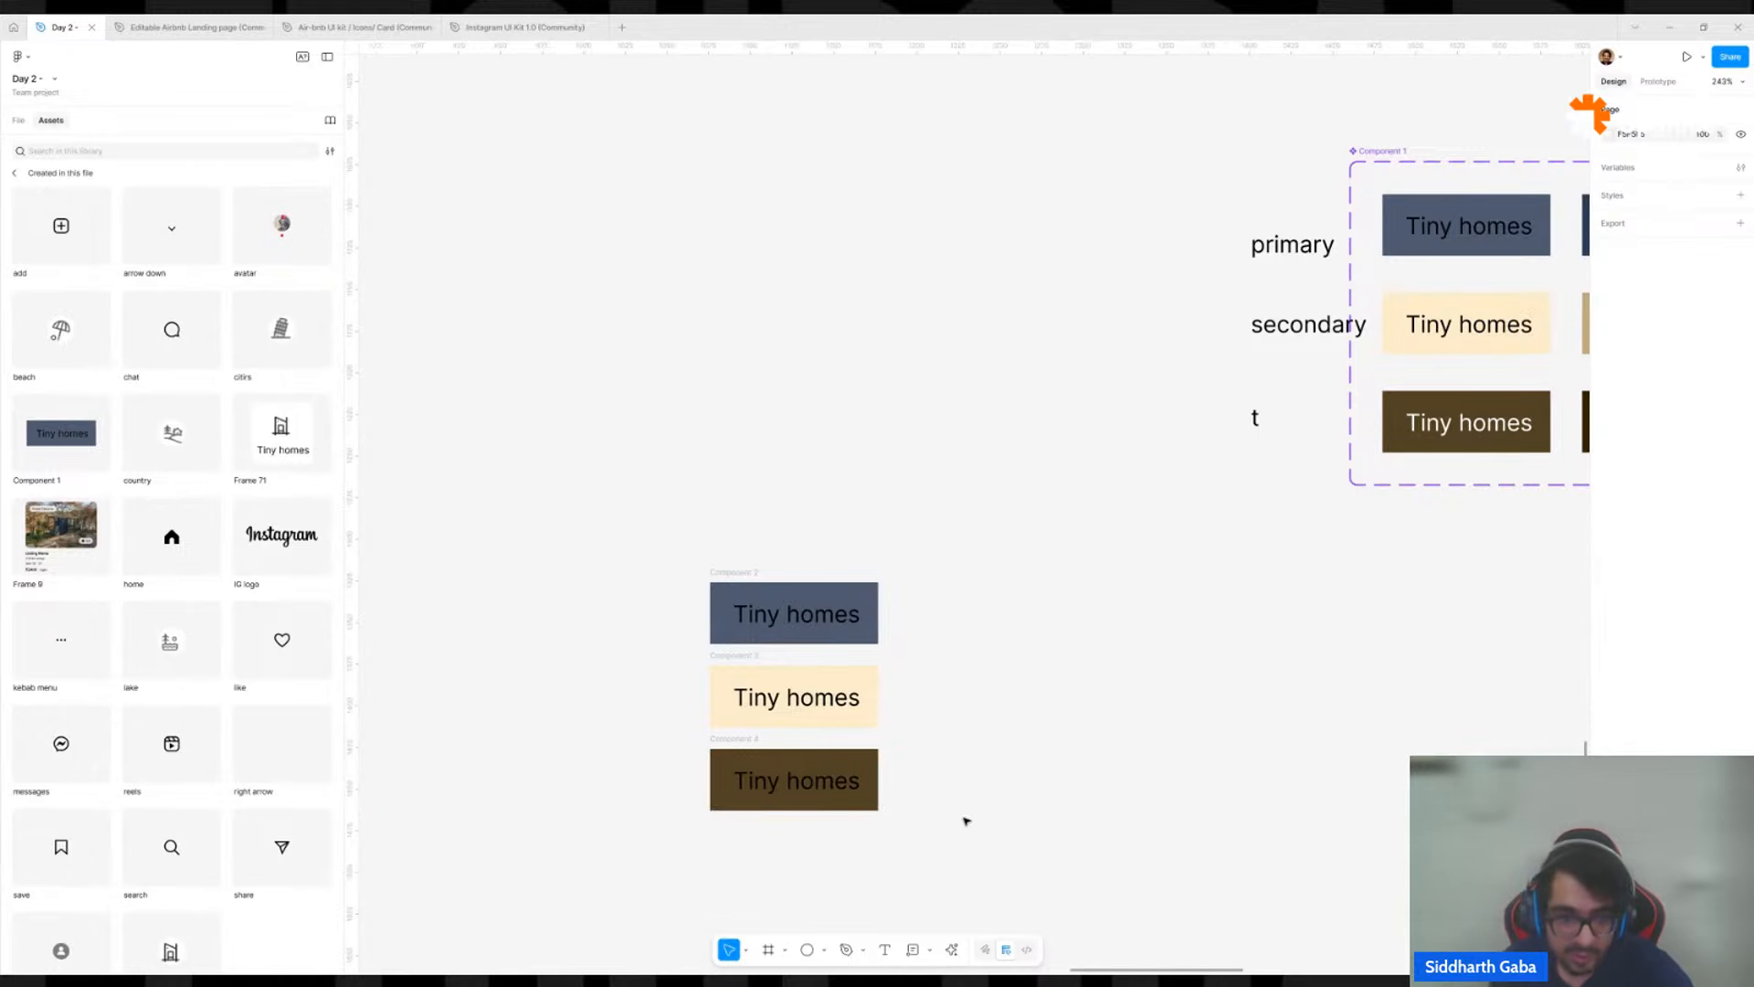
Combine the three stacked buttons into a component set and rename the set "button".
left_click_drag(951, 848, 699, 526)
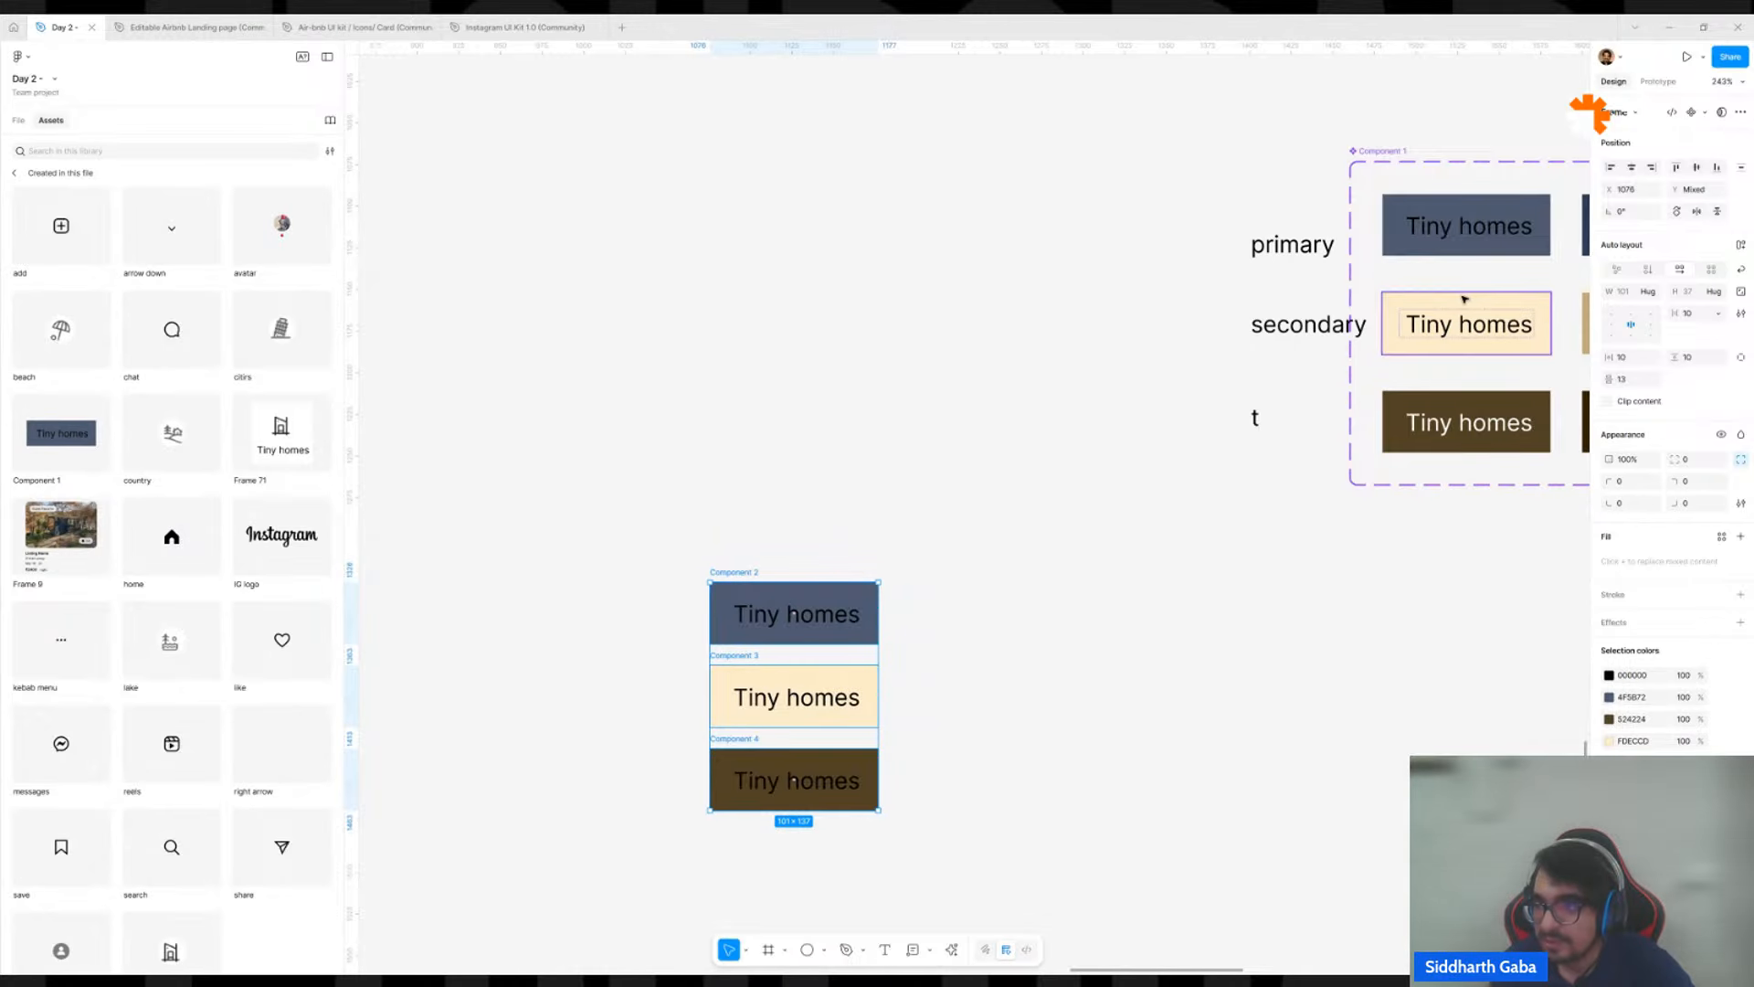
left_click(1705, 112)
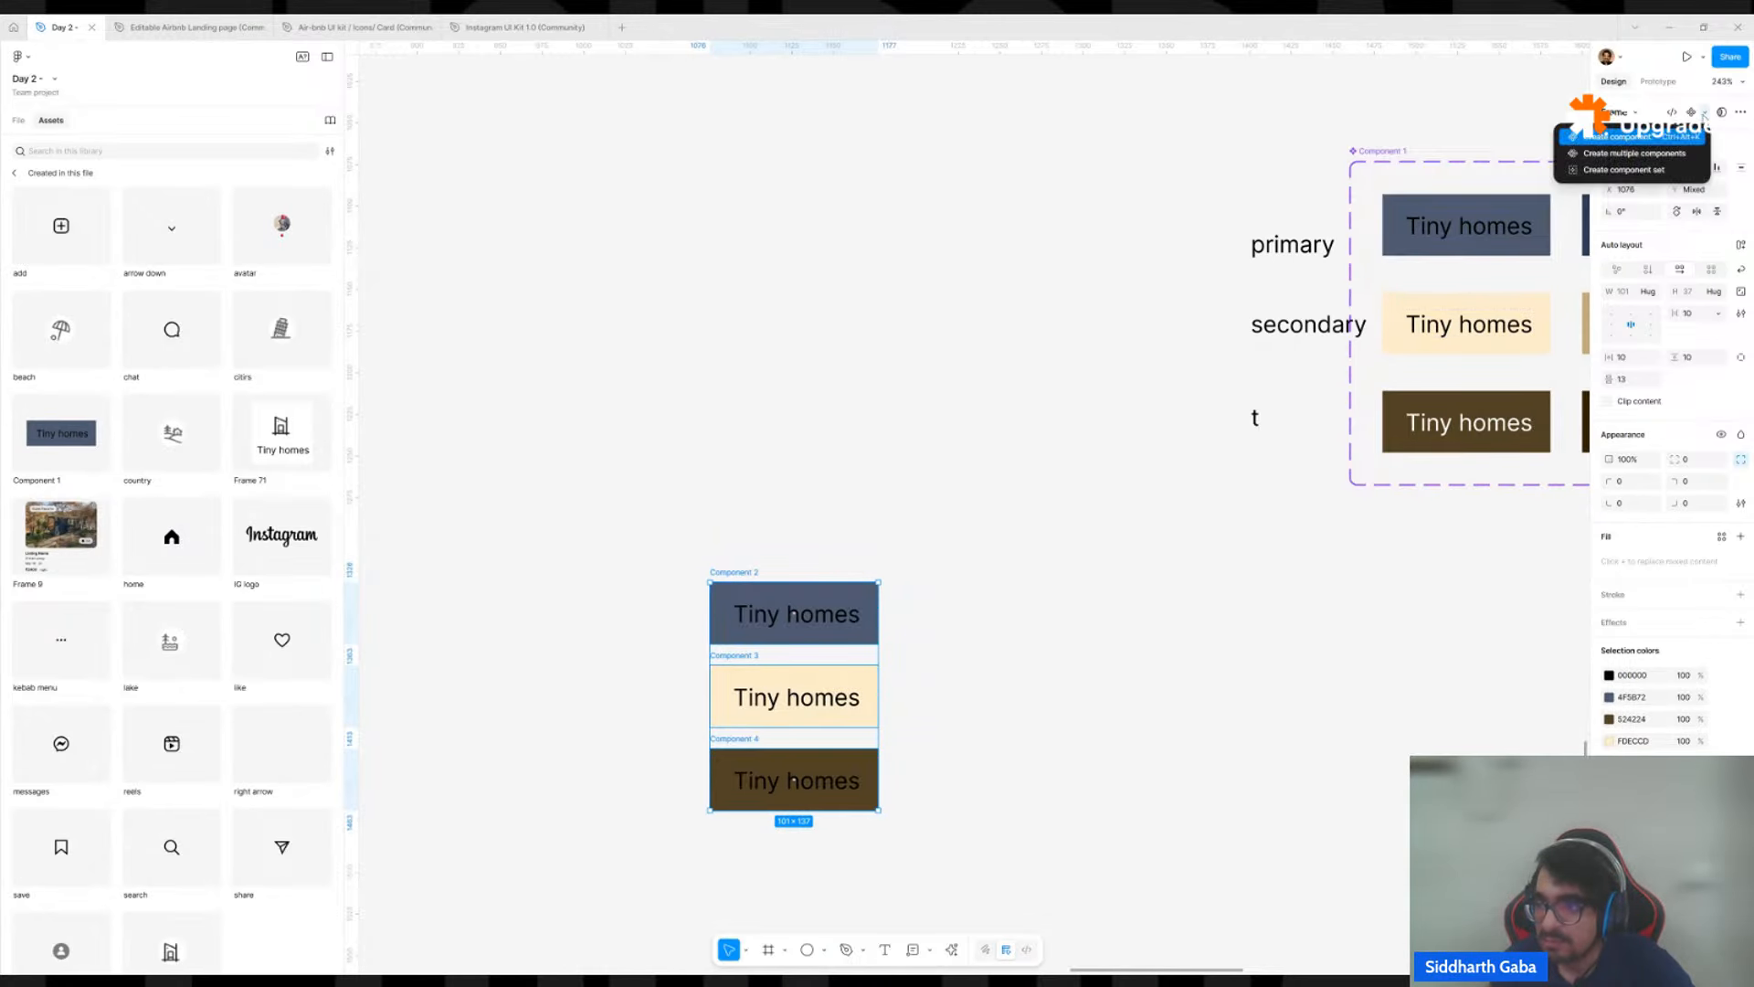
left_click(1644, 168)
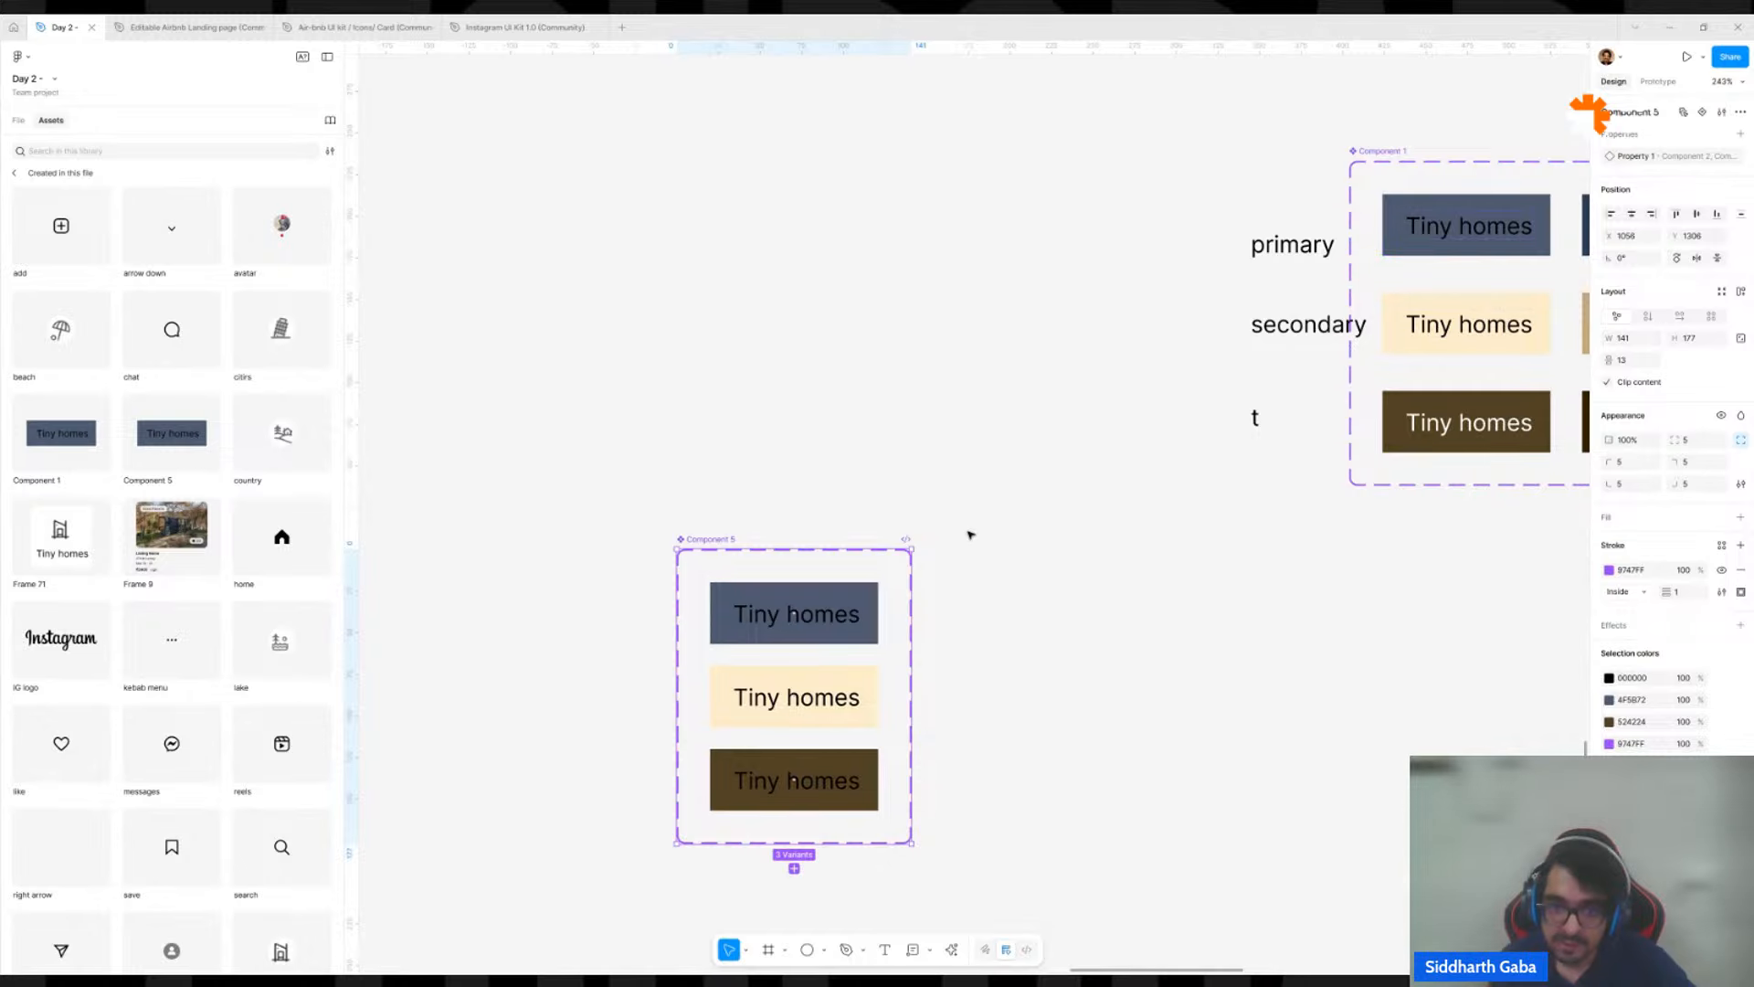
double_click(734, 539)
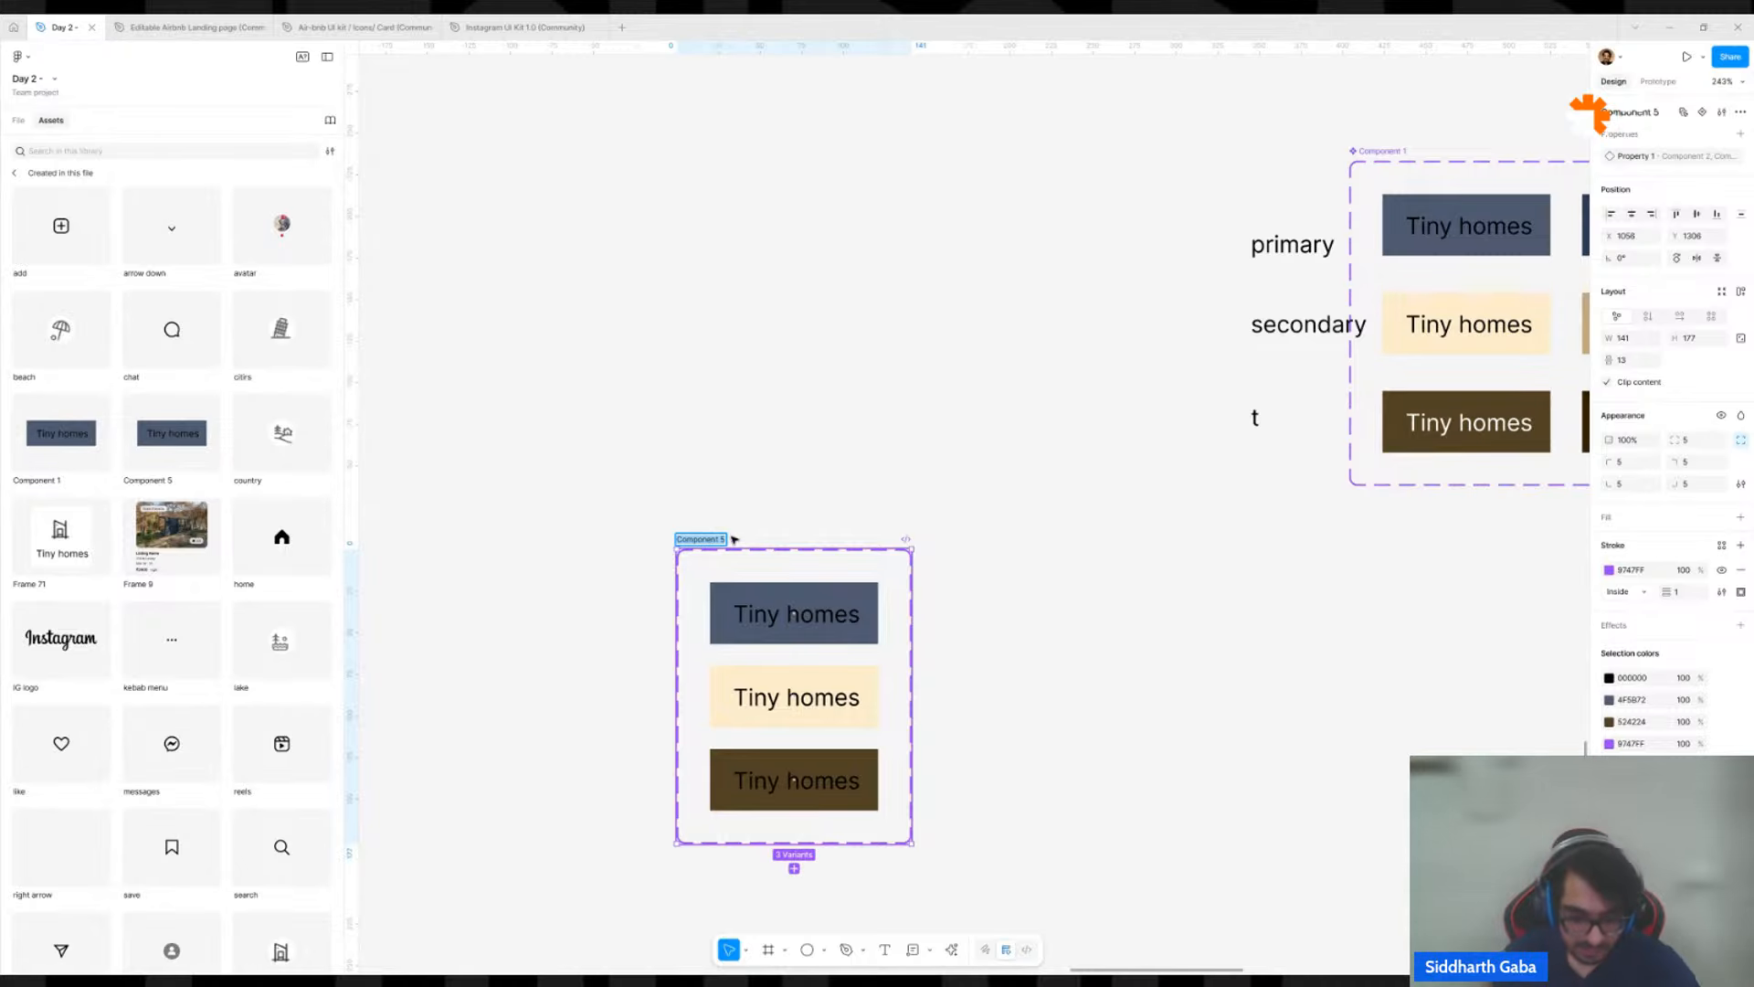
type("button")
key("Return")
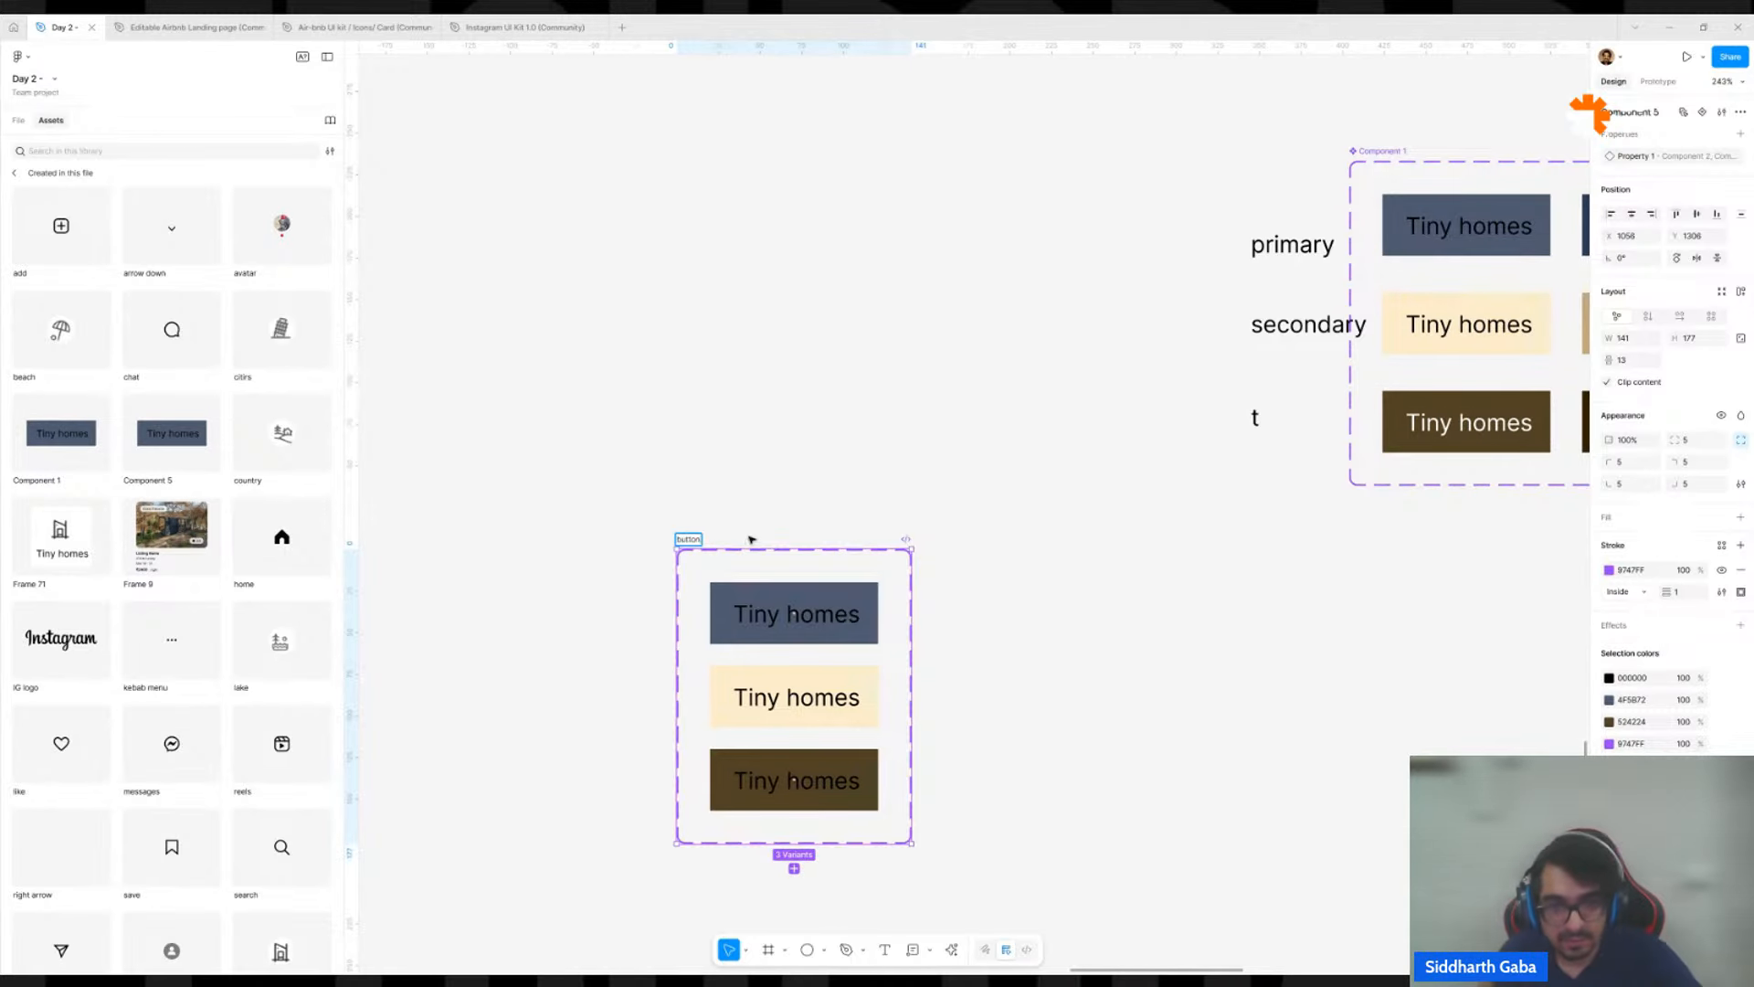
left_click(750, 539)
Widen the button component set to the right, to about 447 wide.
left_click(911, 591)
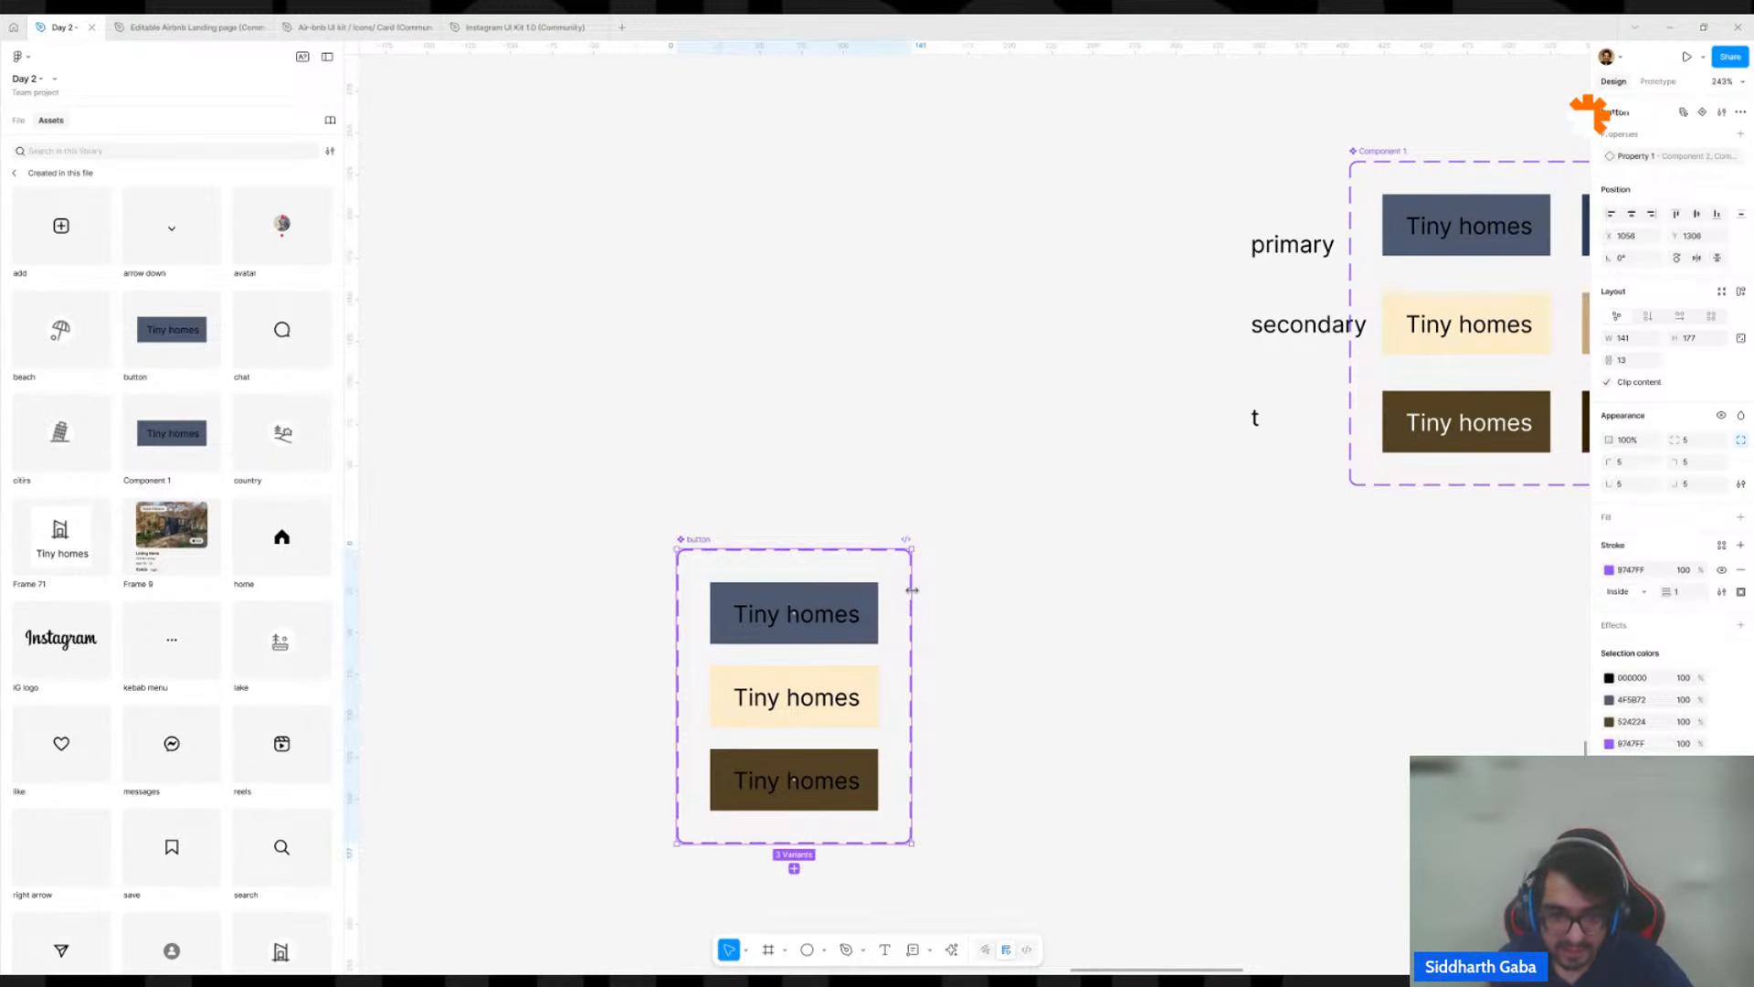
left_click_drag(911, 591, 1419, 585)
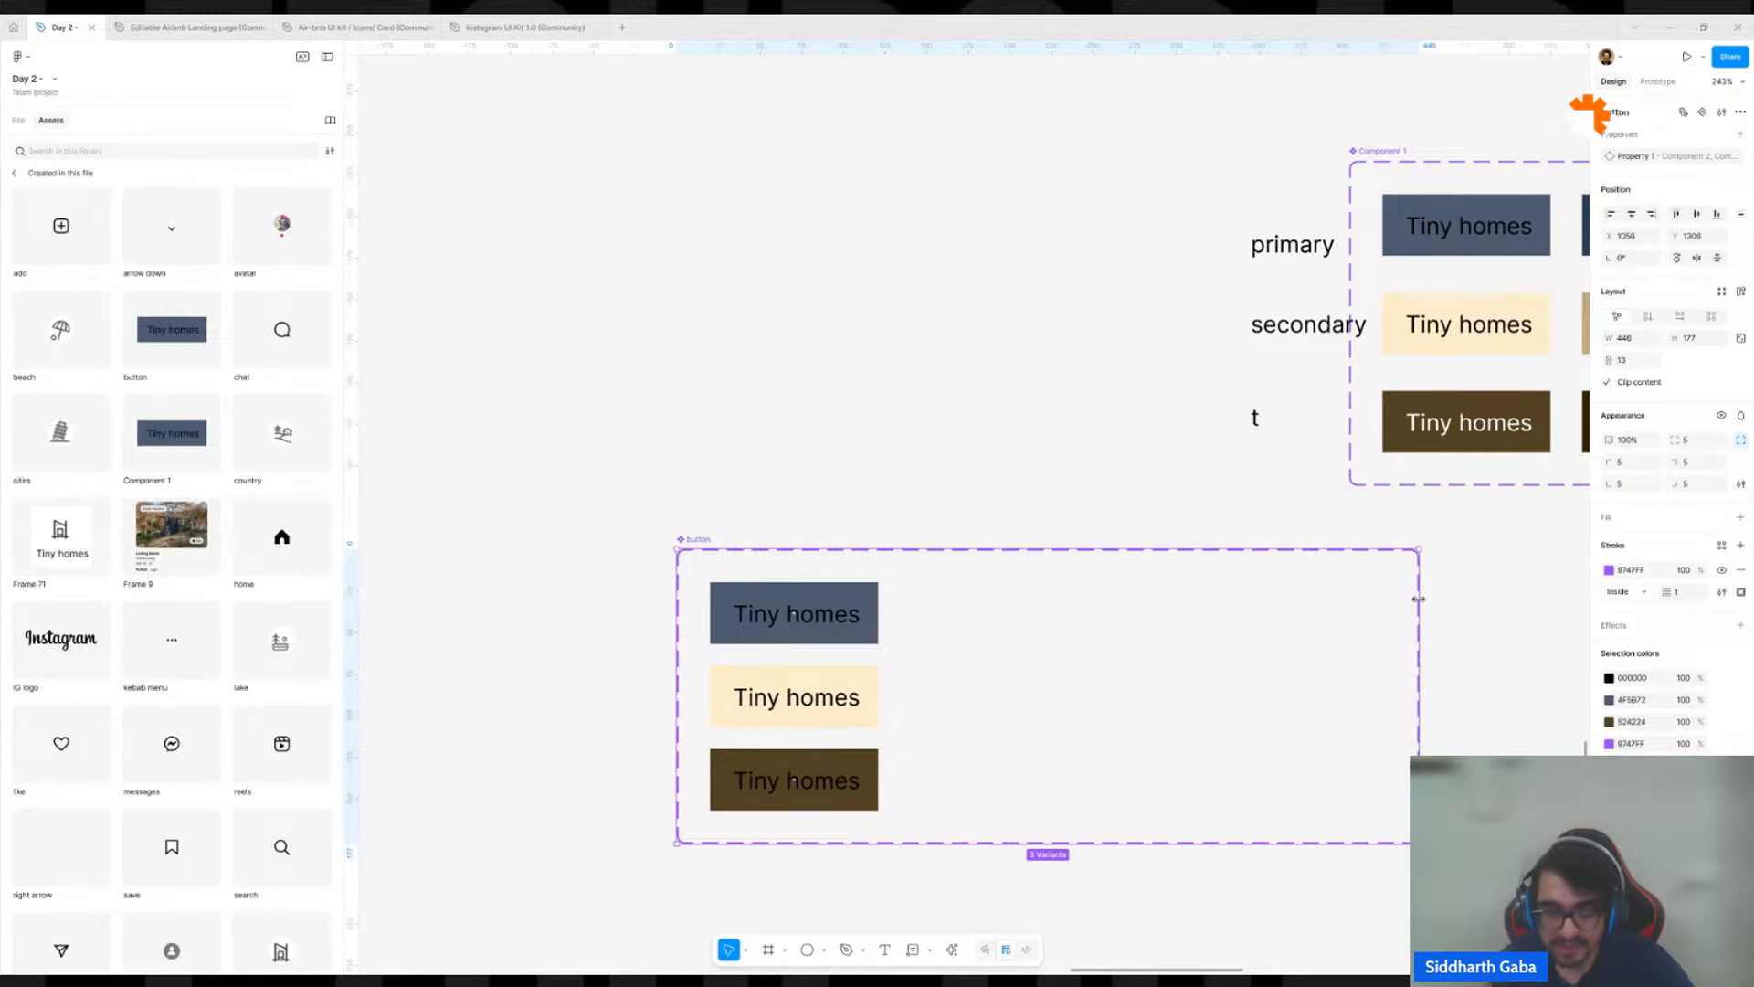
scroll(1192, 564, "down", 5)
scroll(1019, 574, "up", 2)
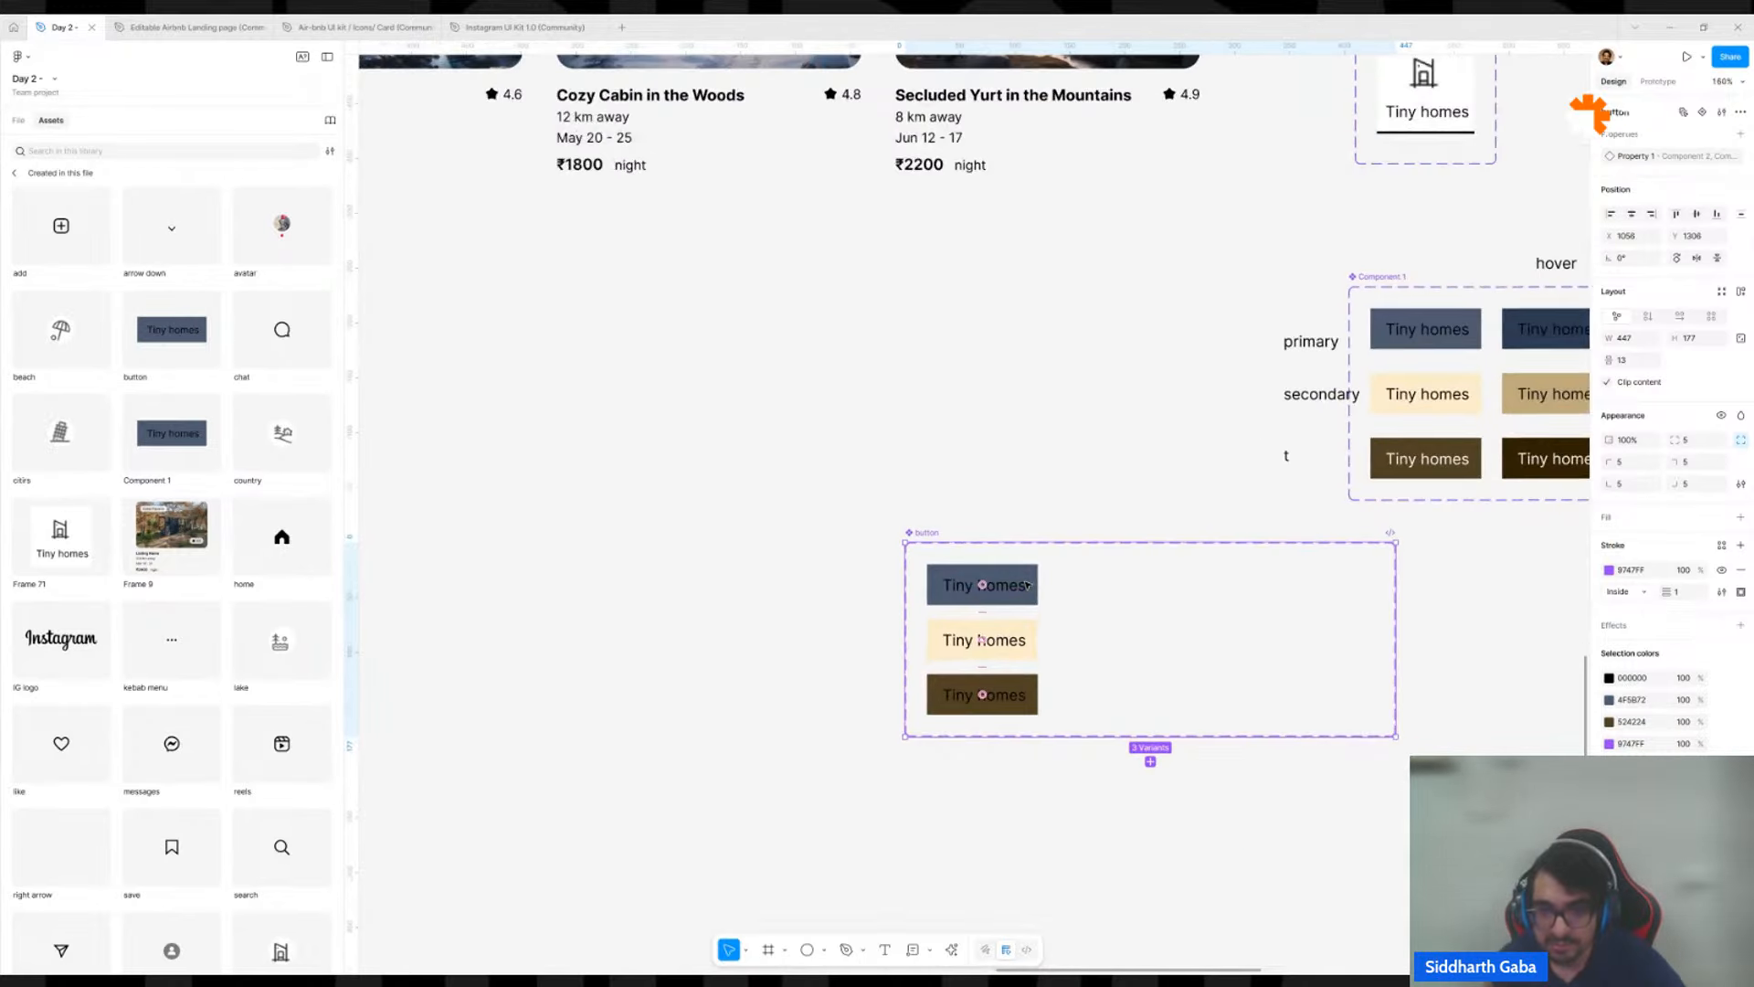
Set Property 1 to 1 for the blue variant and 2 for the cream variant in the button set.
left_click(982, 584)
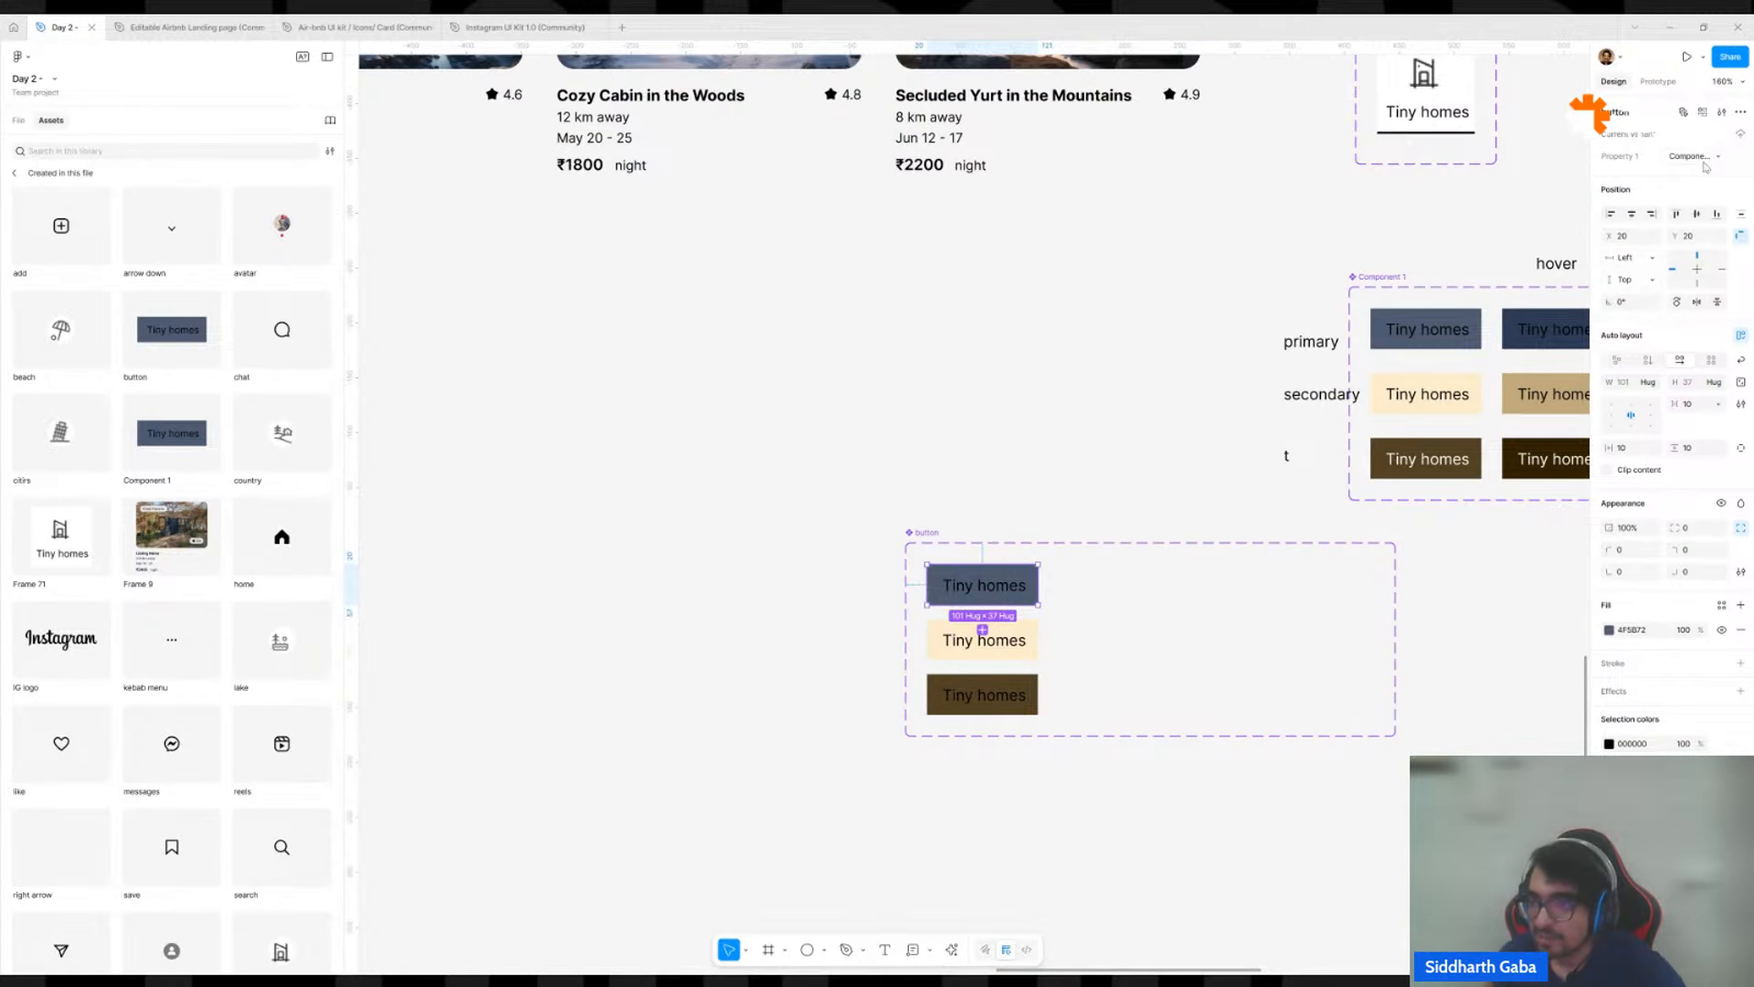
left_click(1688, 155)
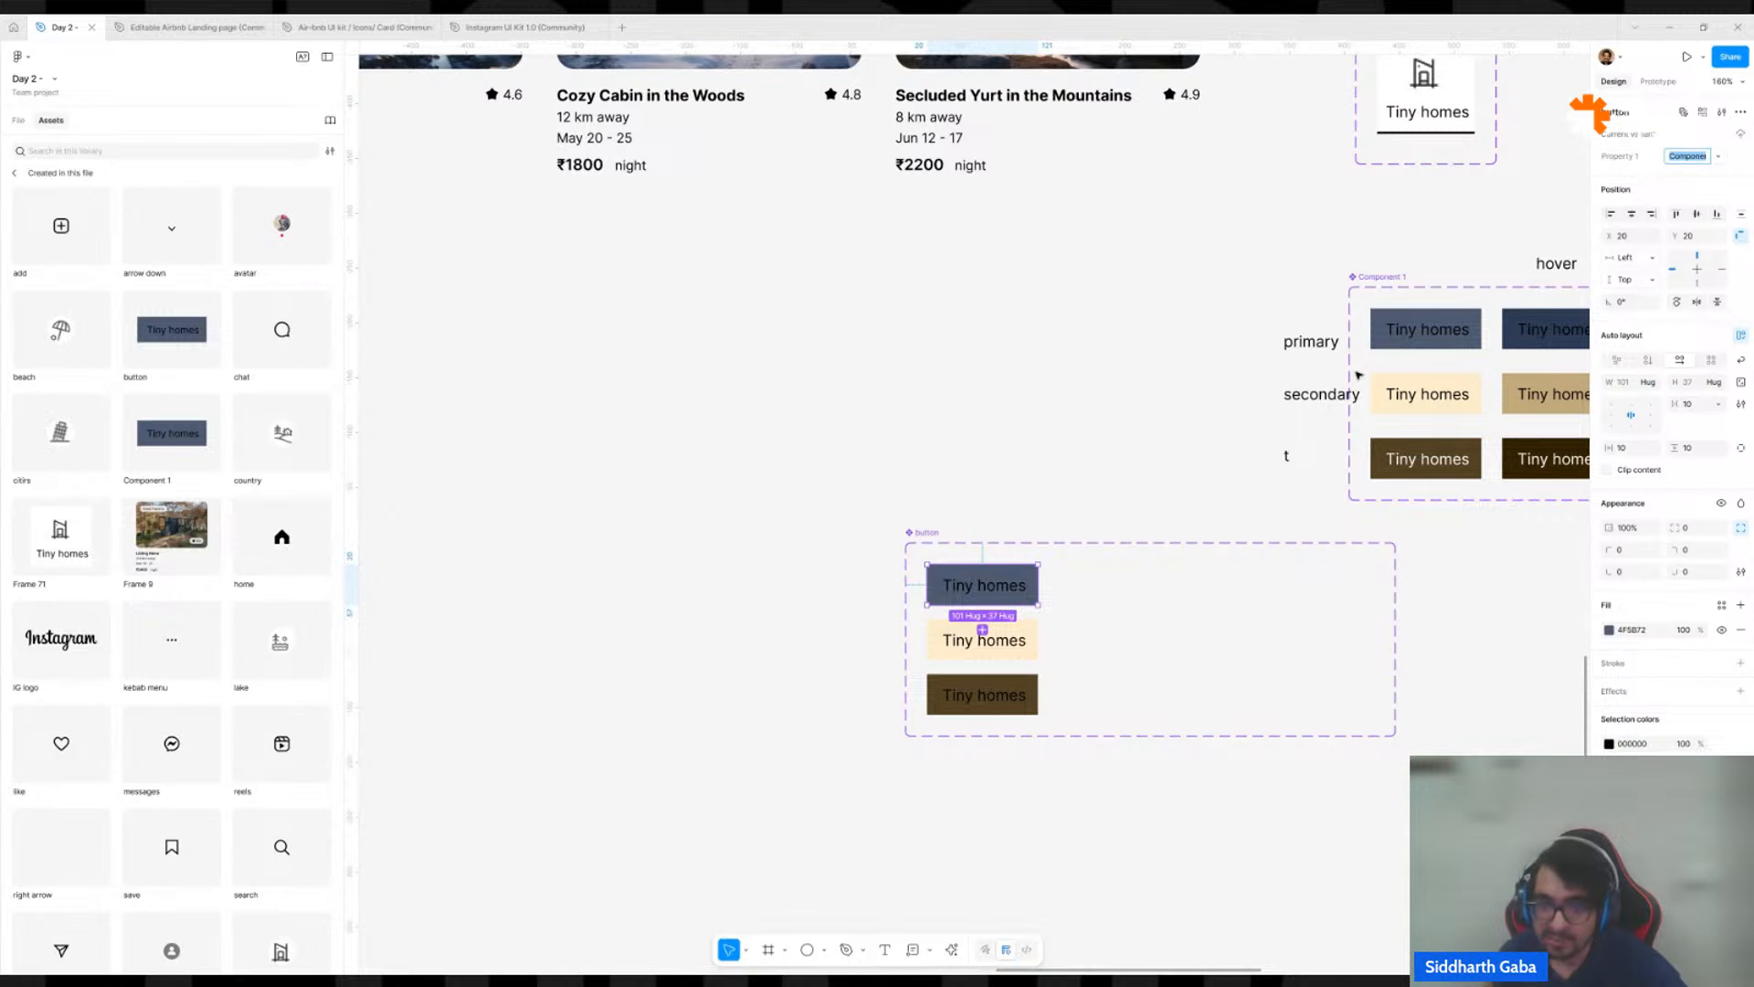
type("1")
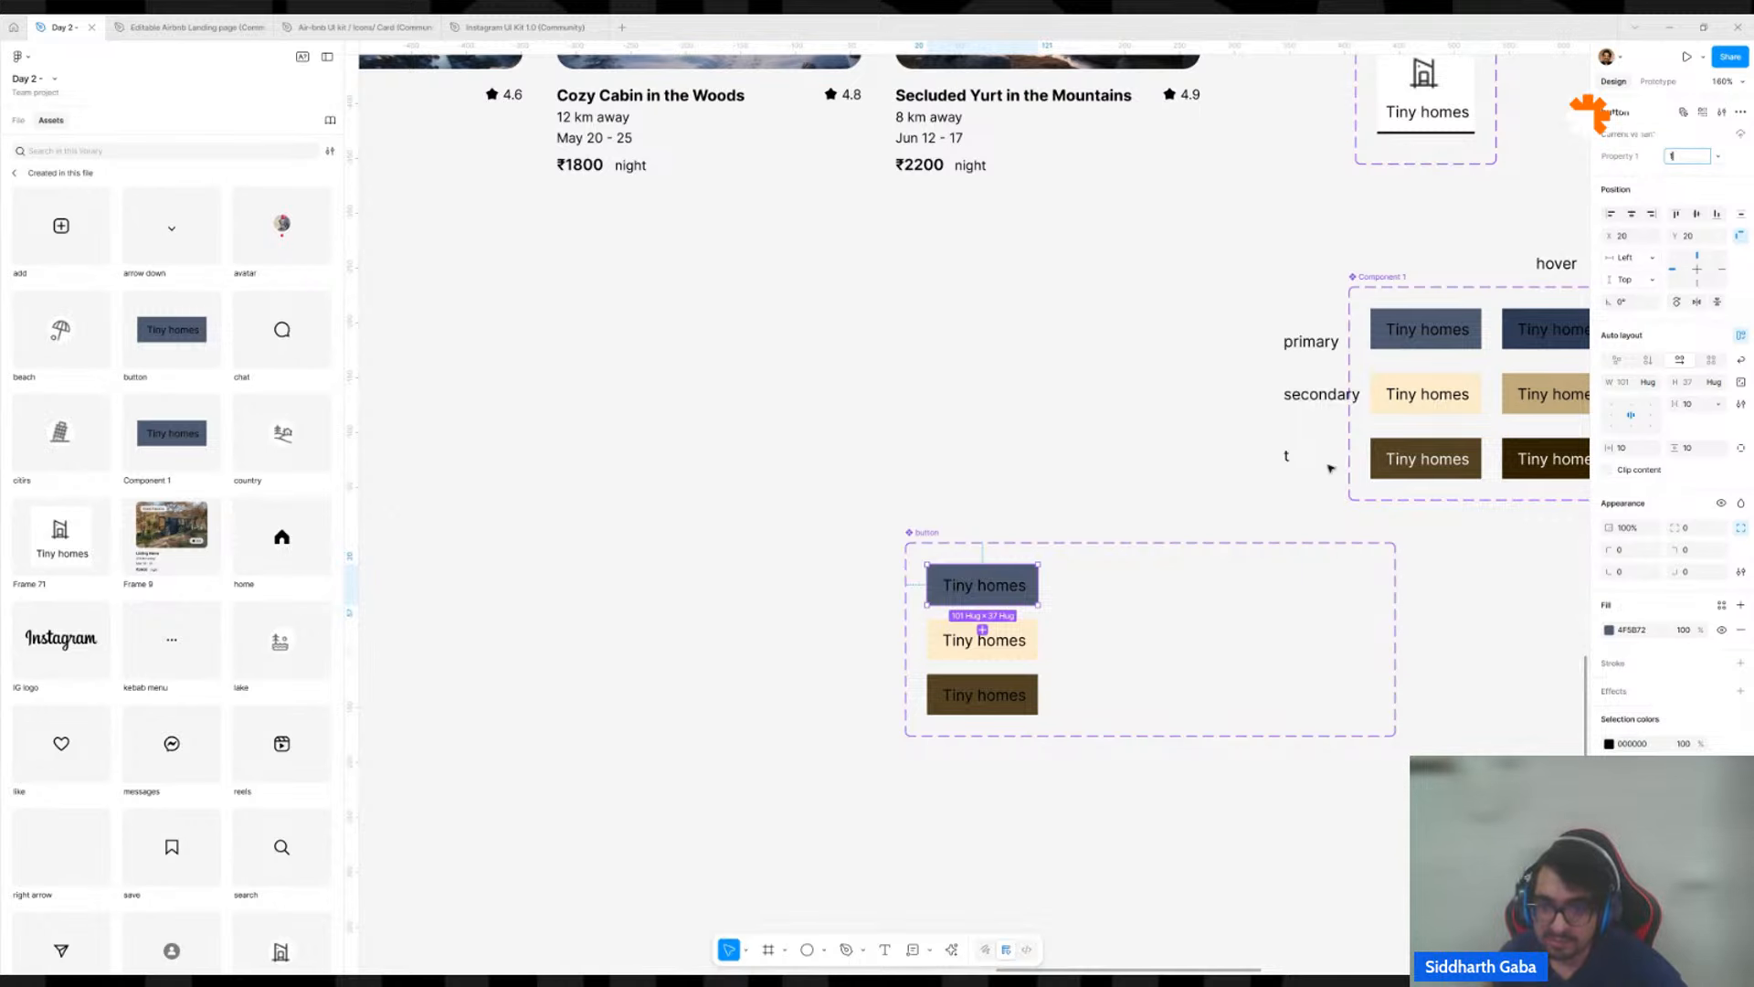
left_click(996, 644)
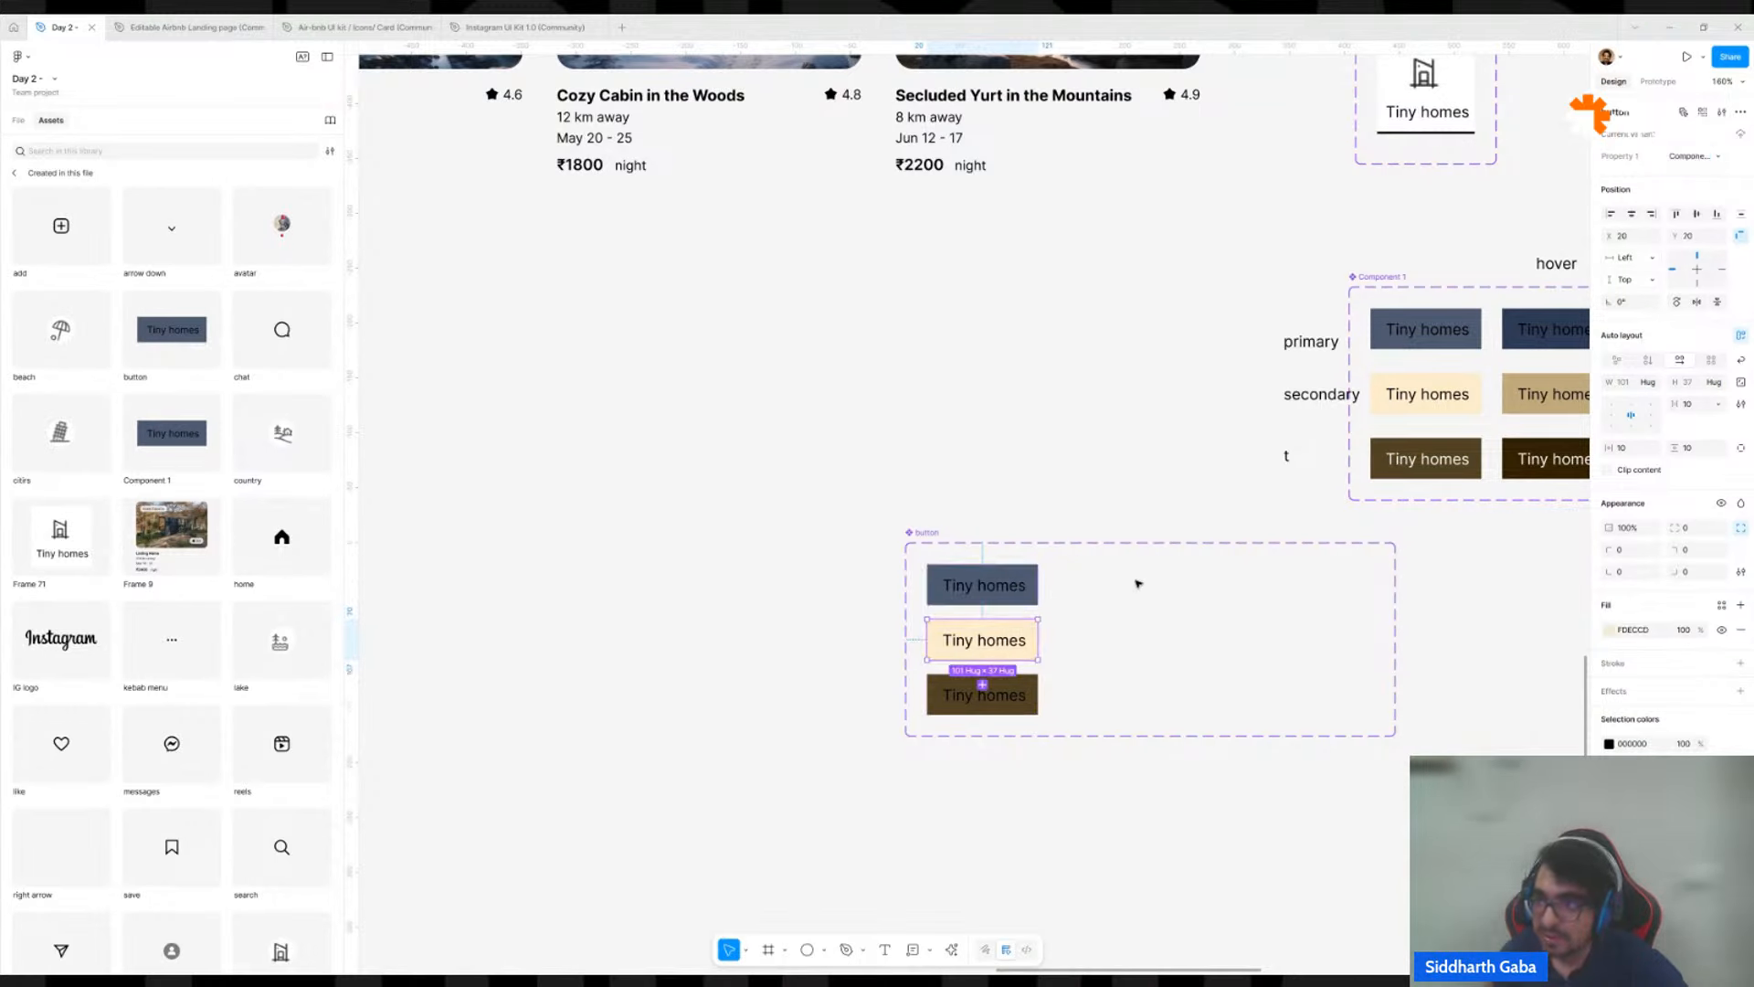
left_click(1689, 156)
type("2")
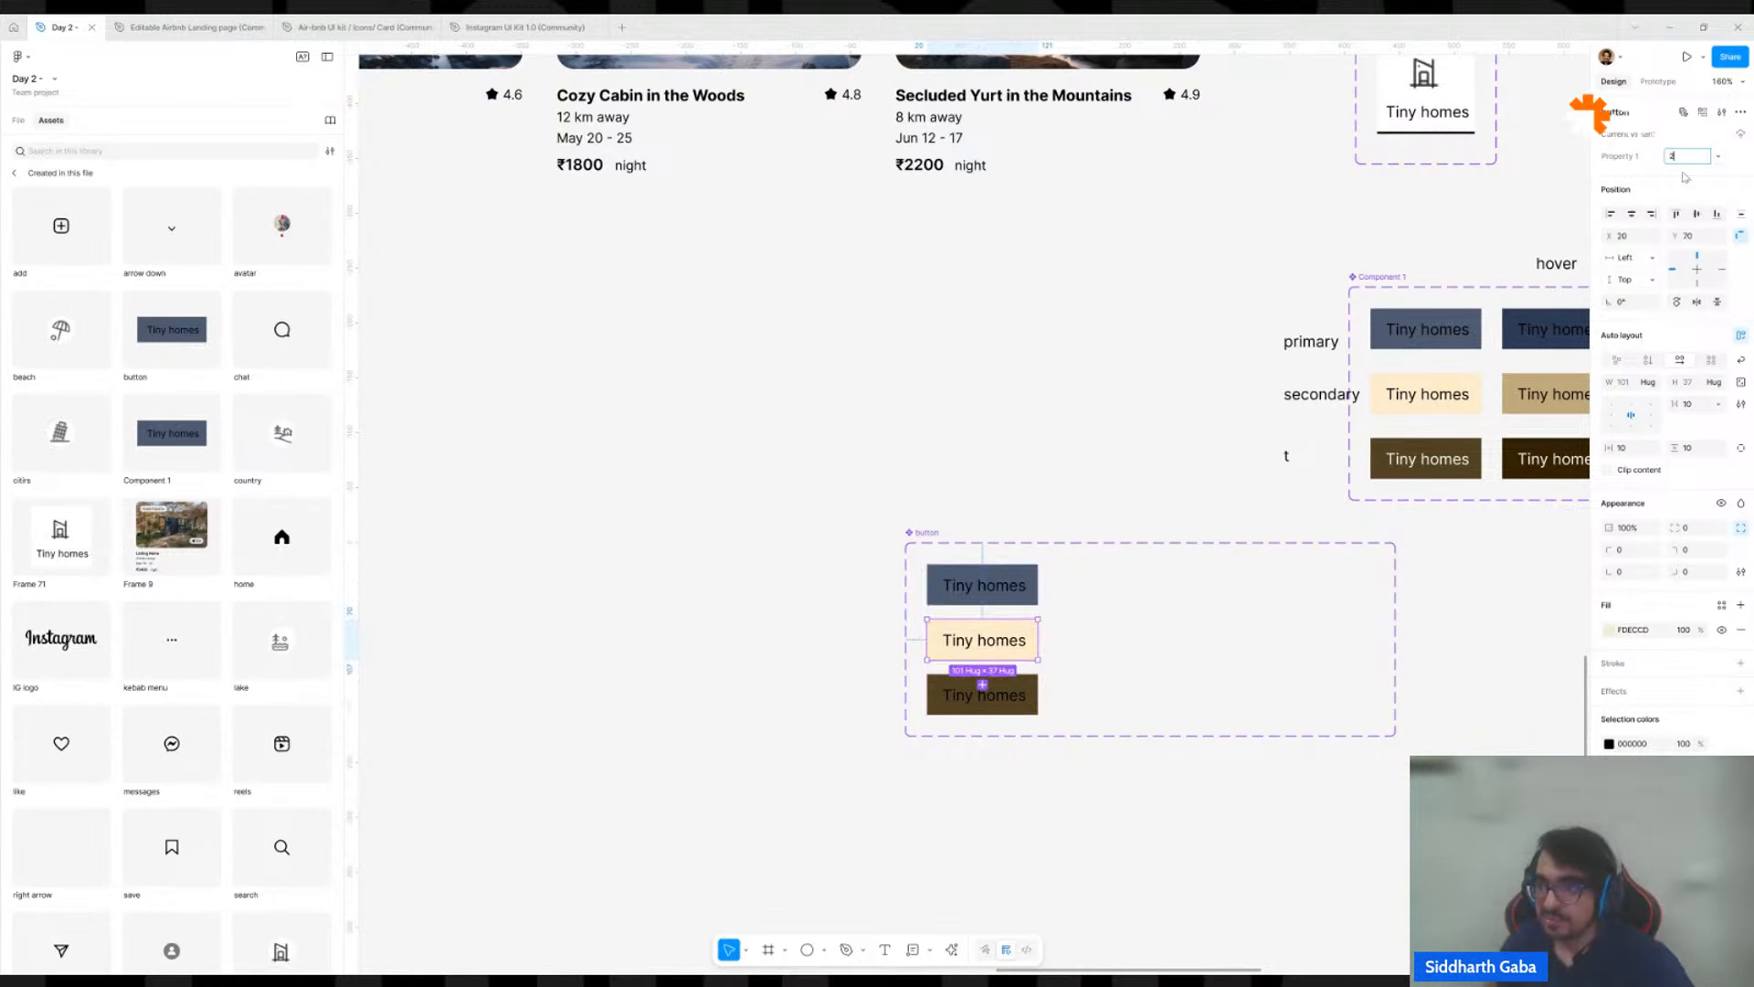
left_click(991, 694)
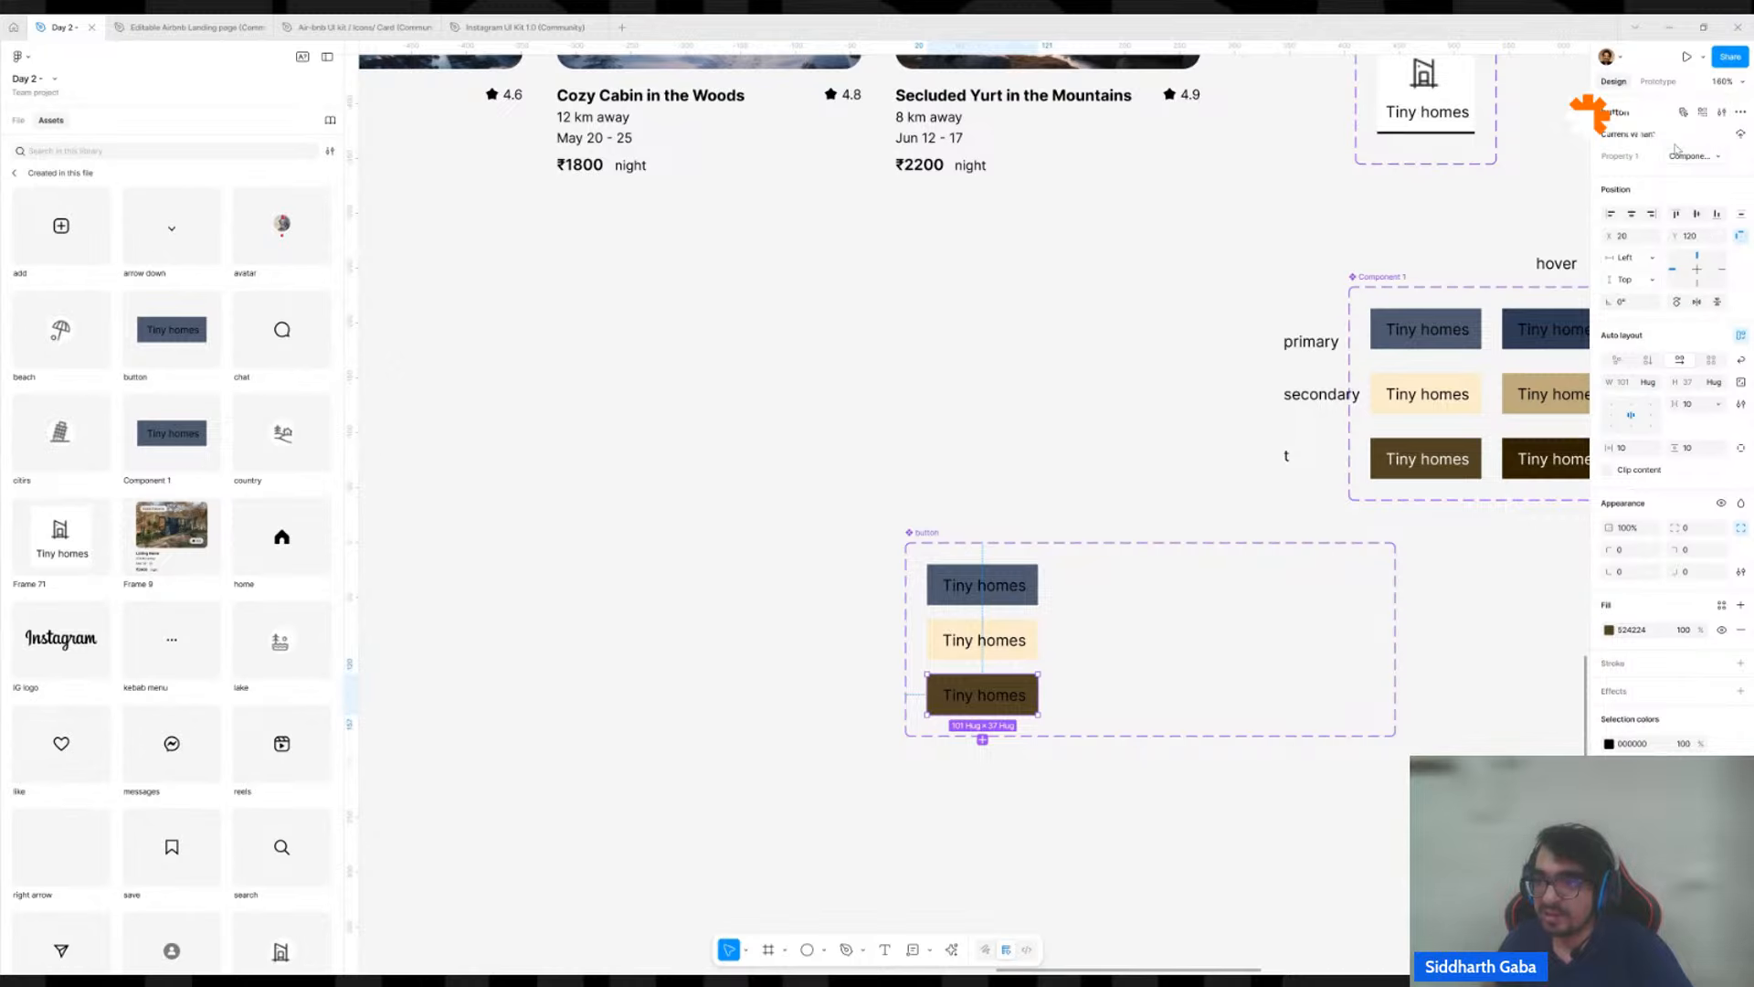
left_click(1057, 392)
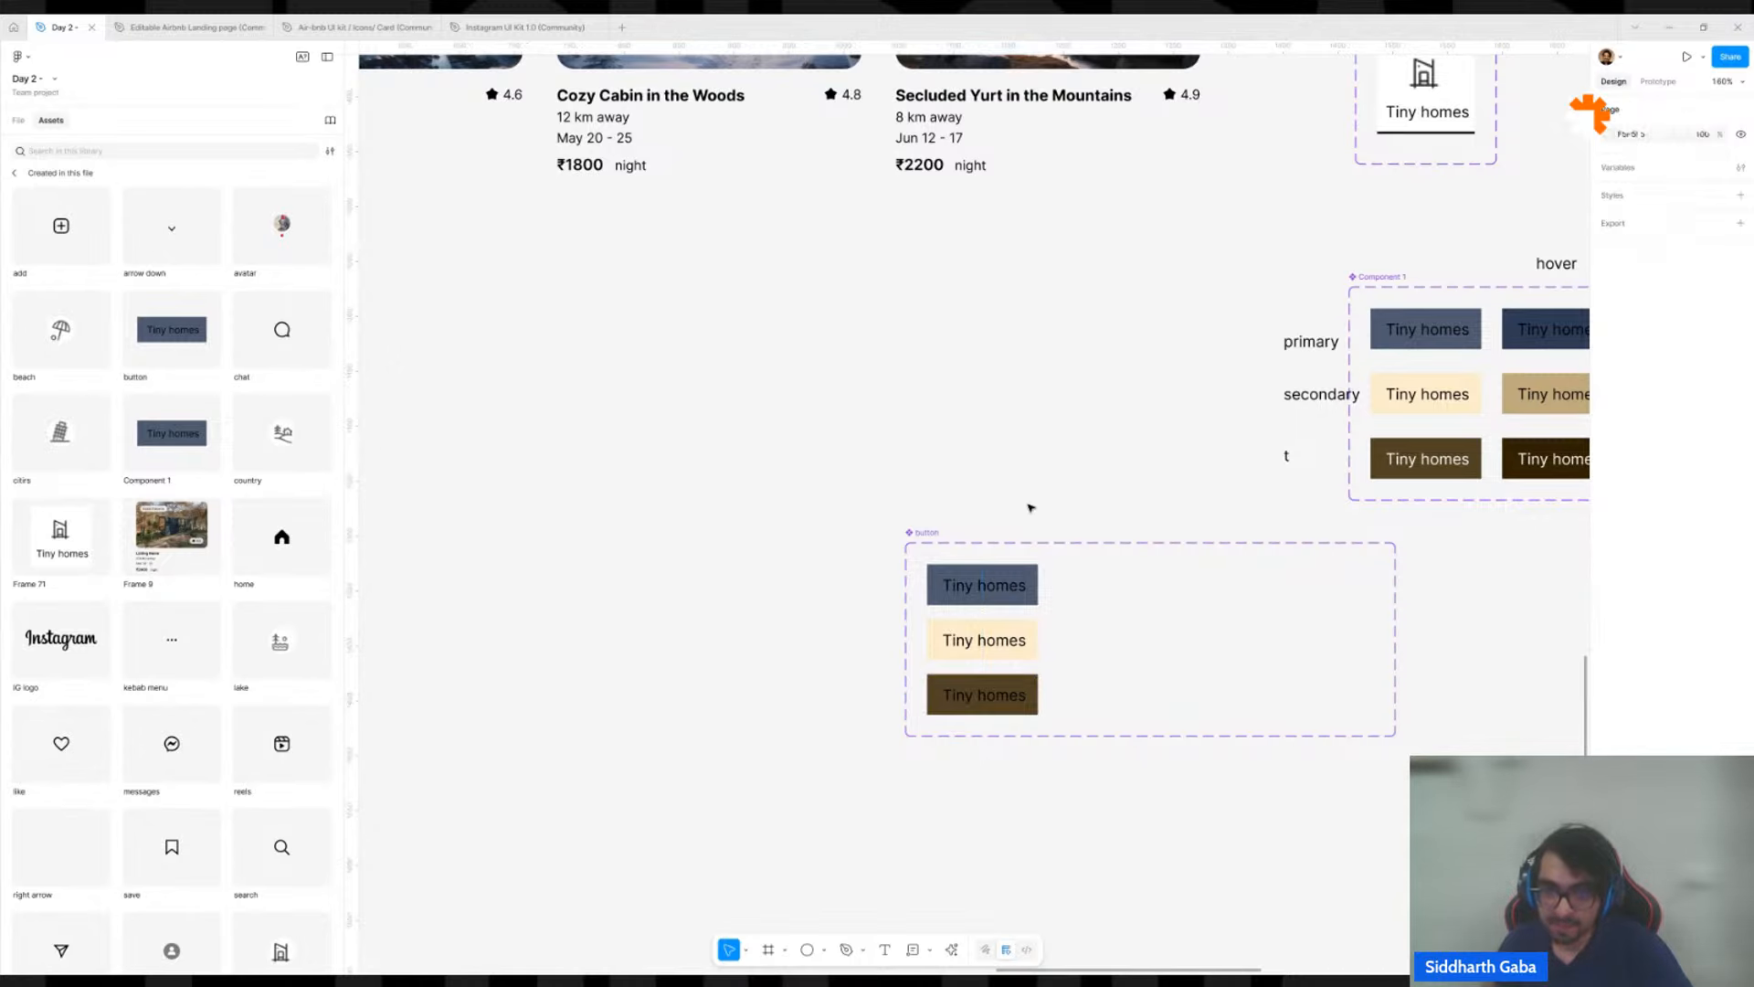
Duplicate all three button variants as a second column inside the set, at about X 151.
left_click(1027, 592)
left_click(996, 639, "shift")
left_click(996, 694, "shift")
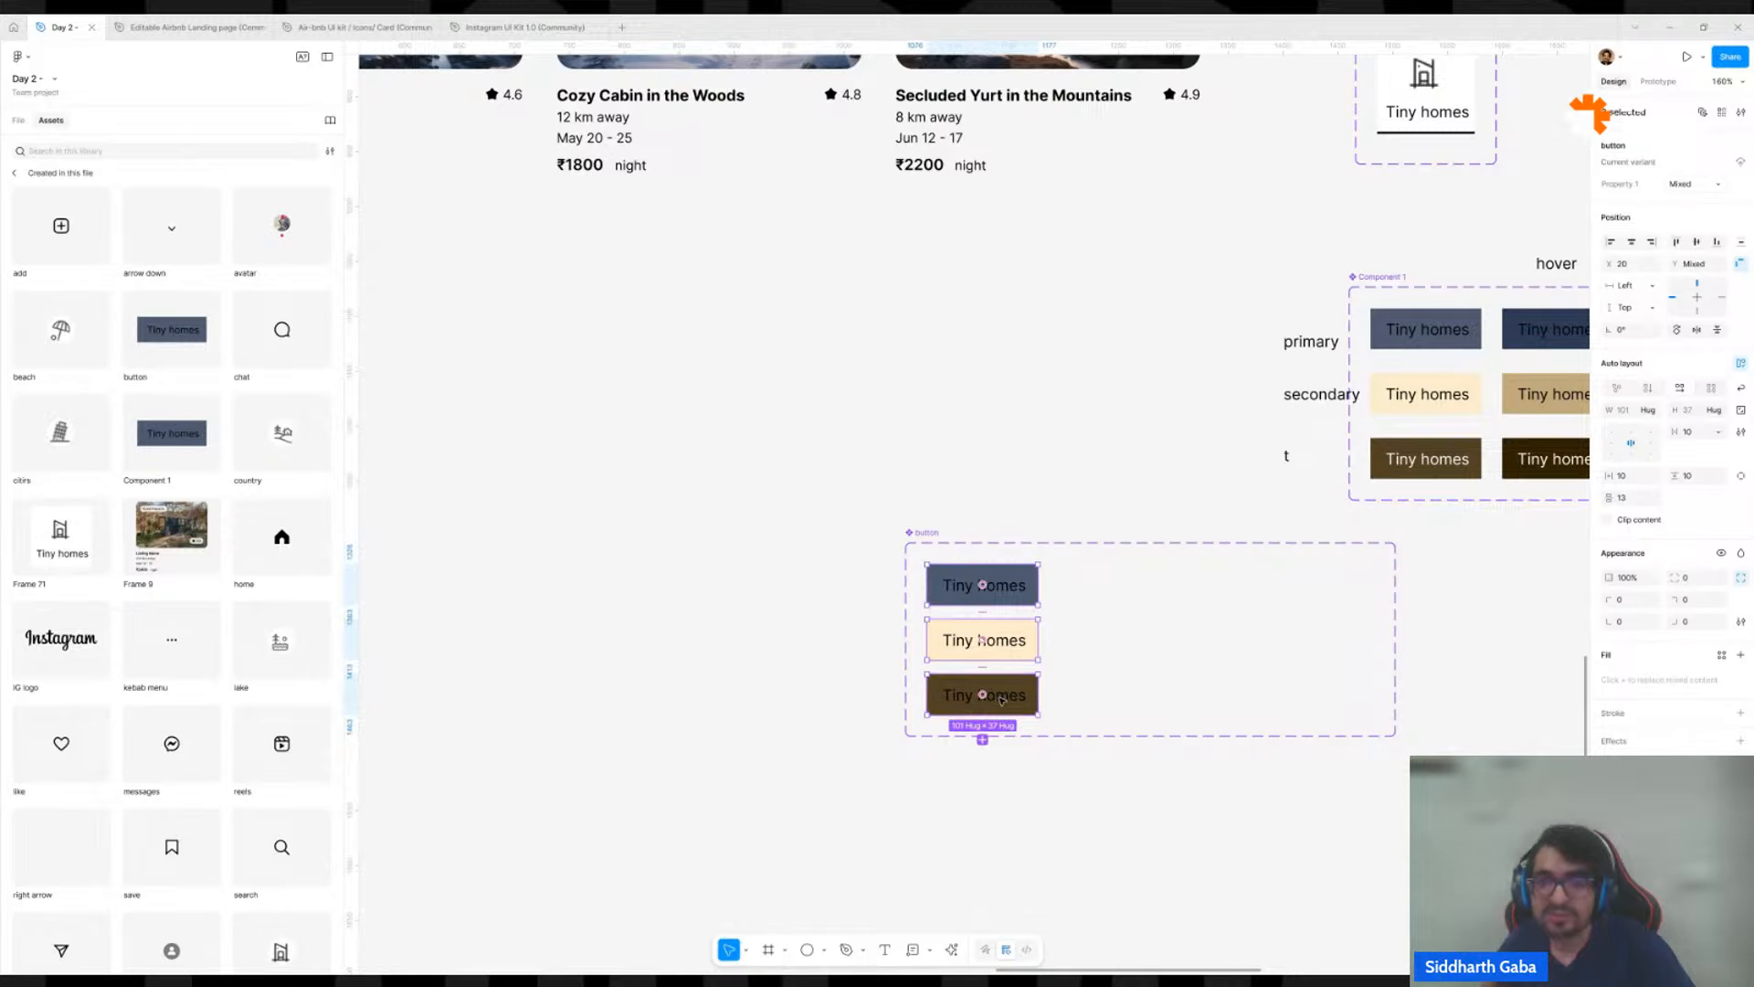
left_click_drag(1009, 655, 1156, 645)
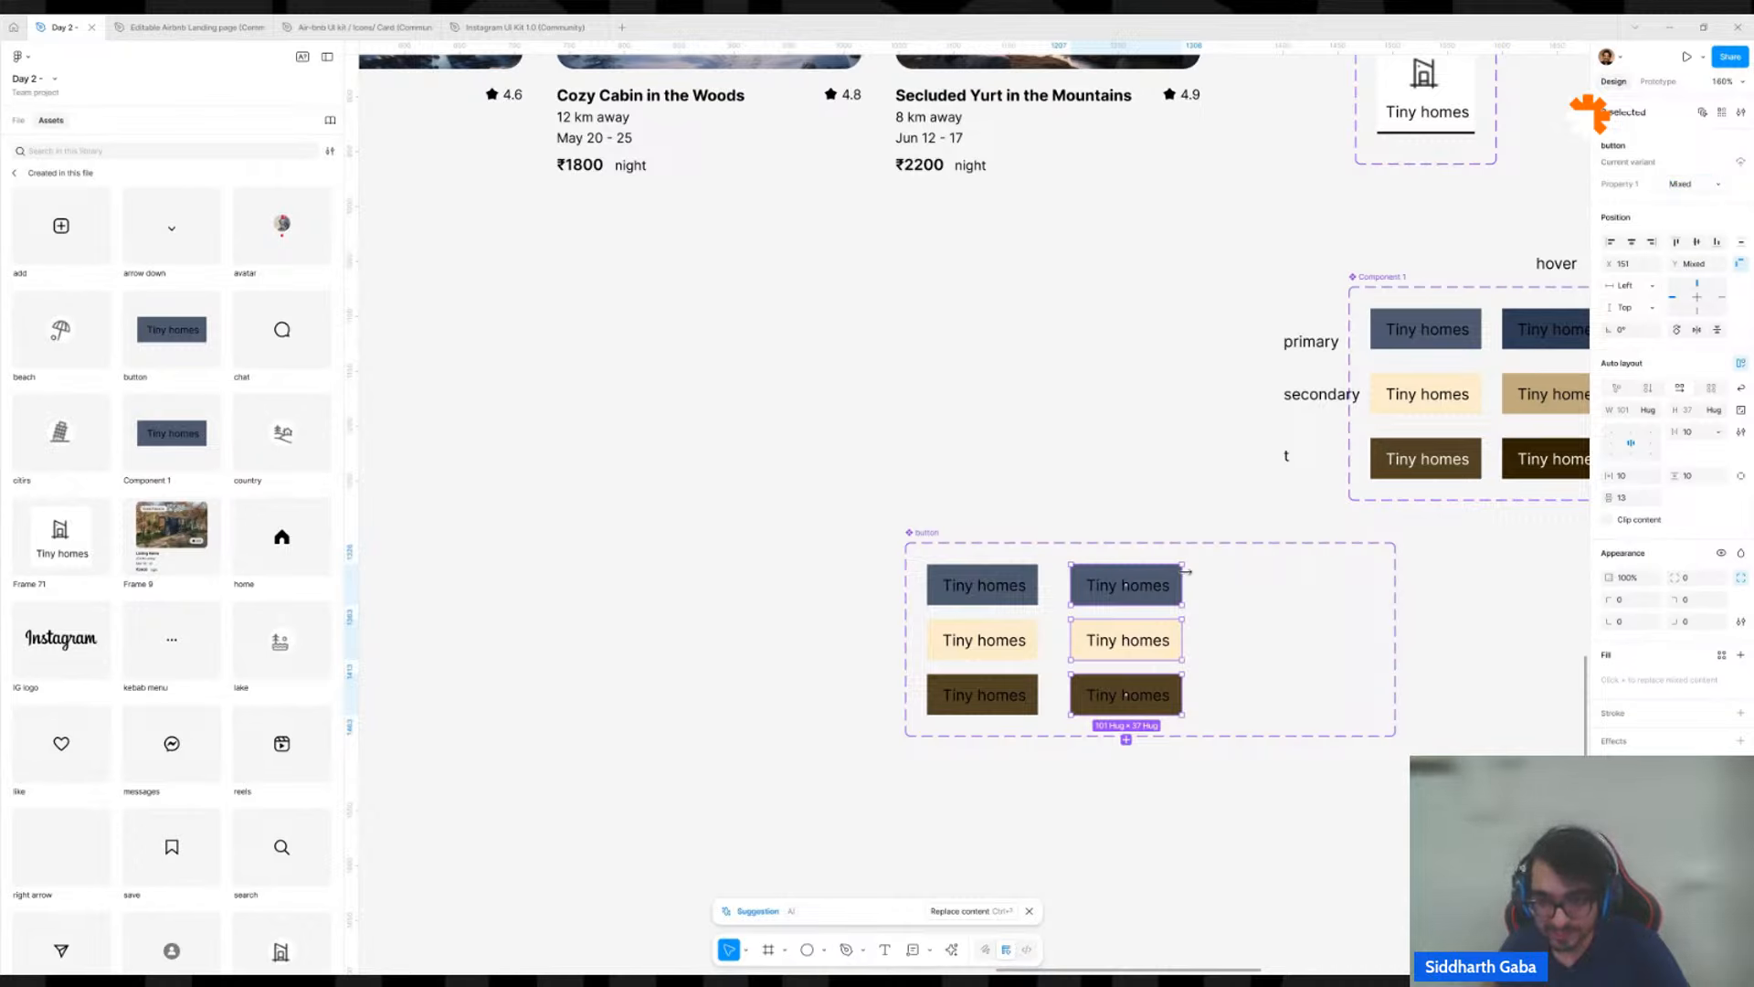
Fill the three second-column variants with the matching hover colours sampled from Component 1's primary, secondary and third buttons.
left_click(1168, 578)
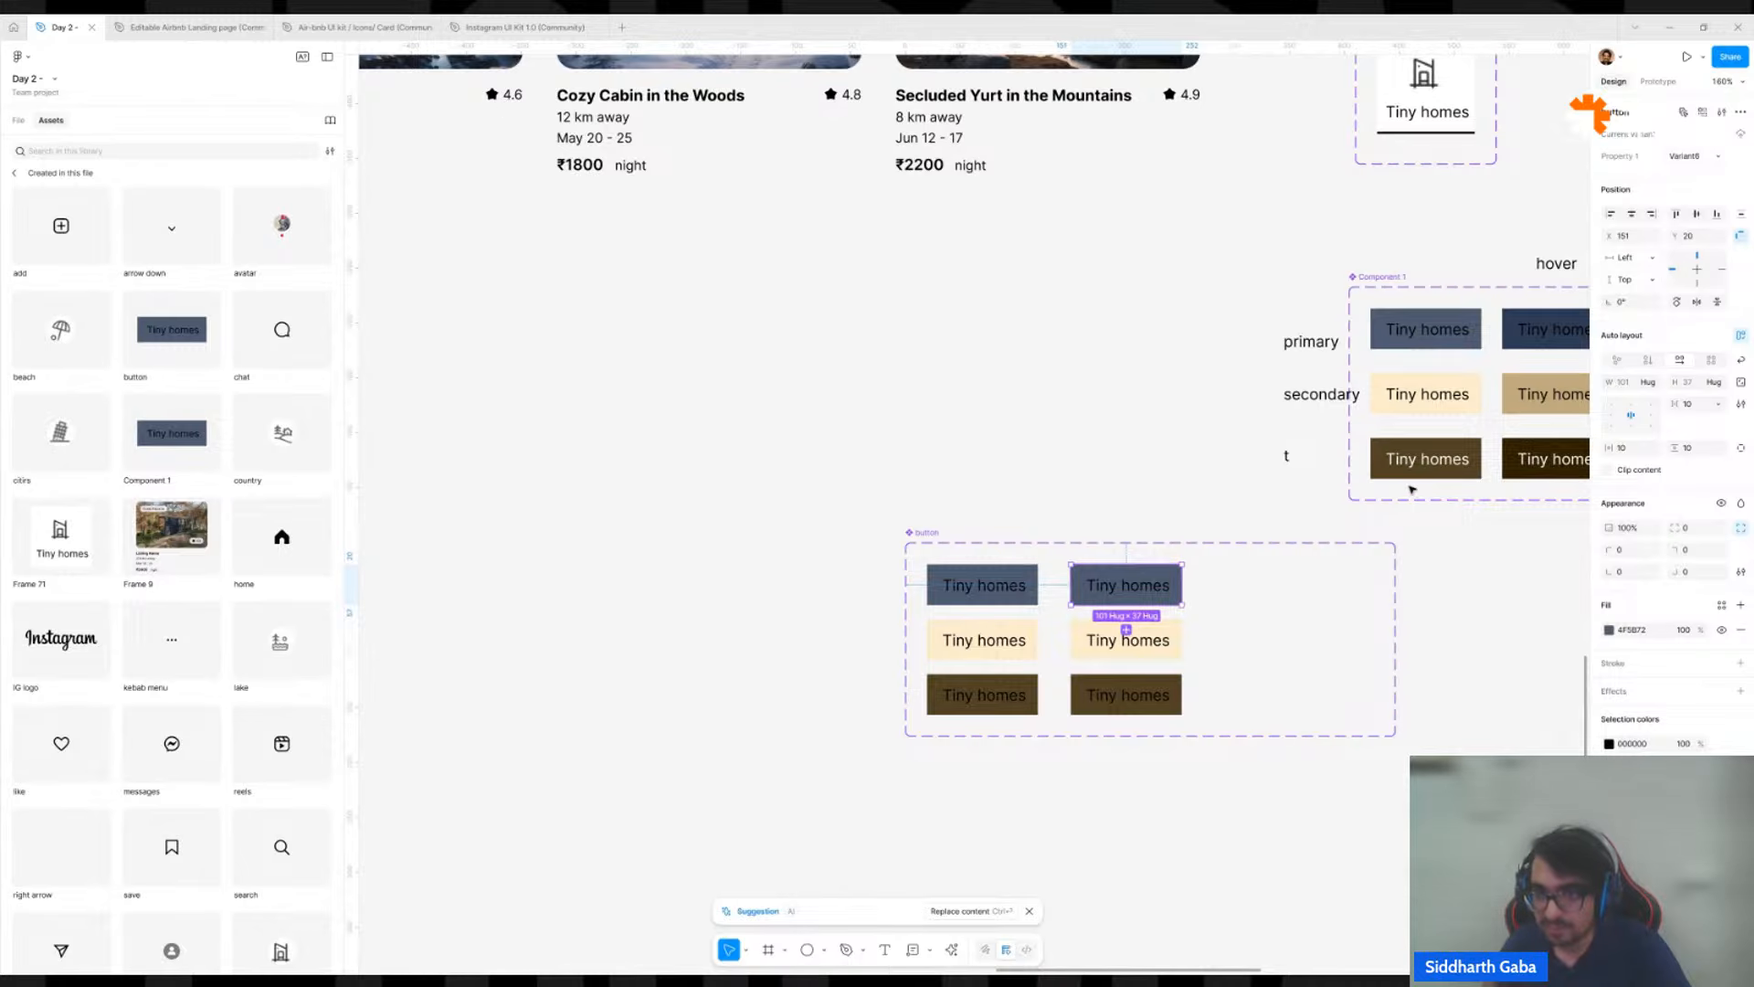
key("i")
left_click(1533, 329)
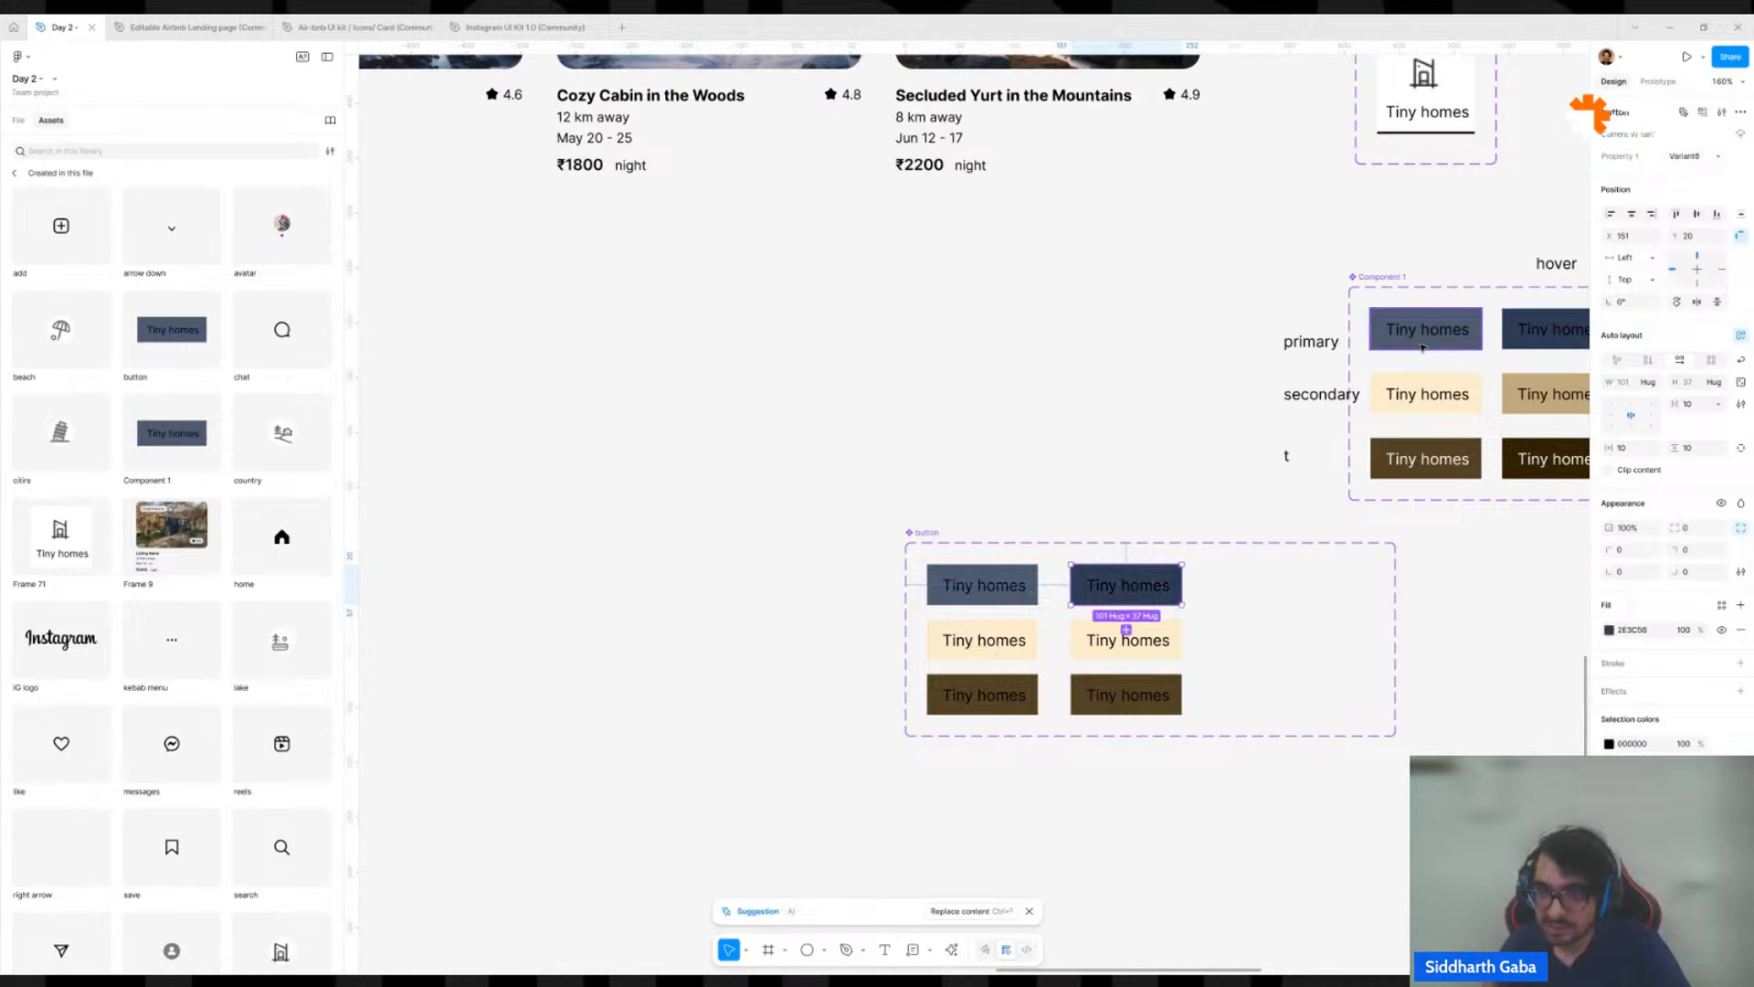
left_click(1161, 651)
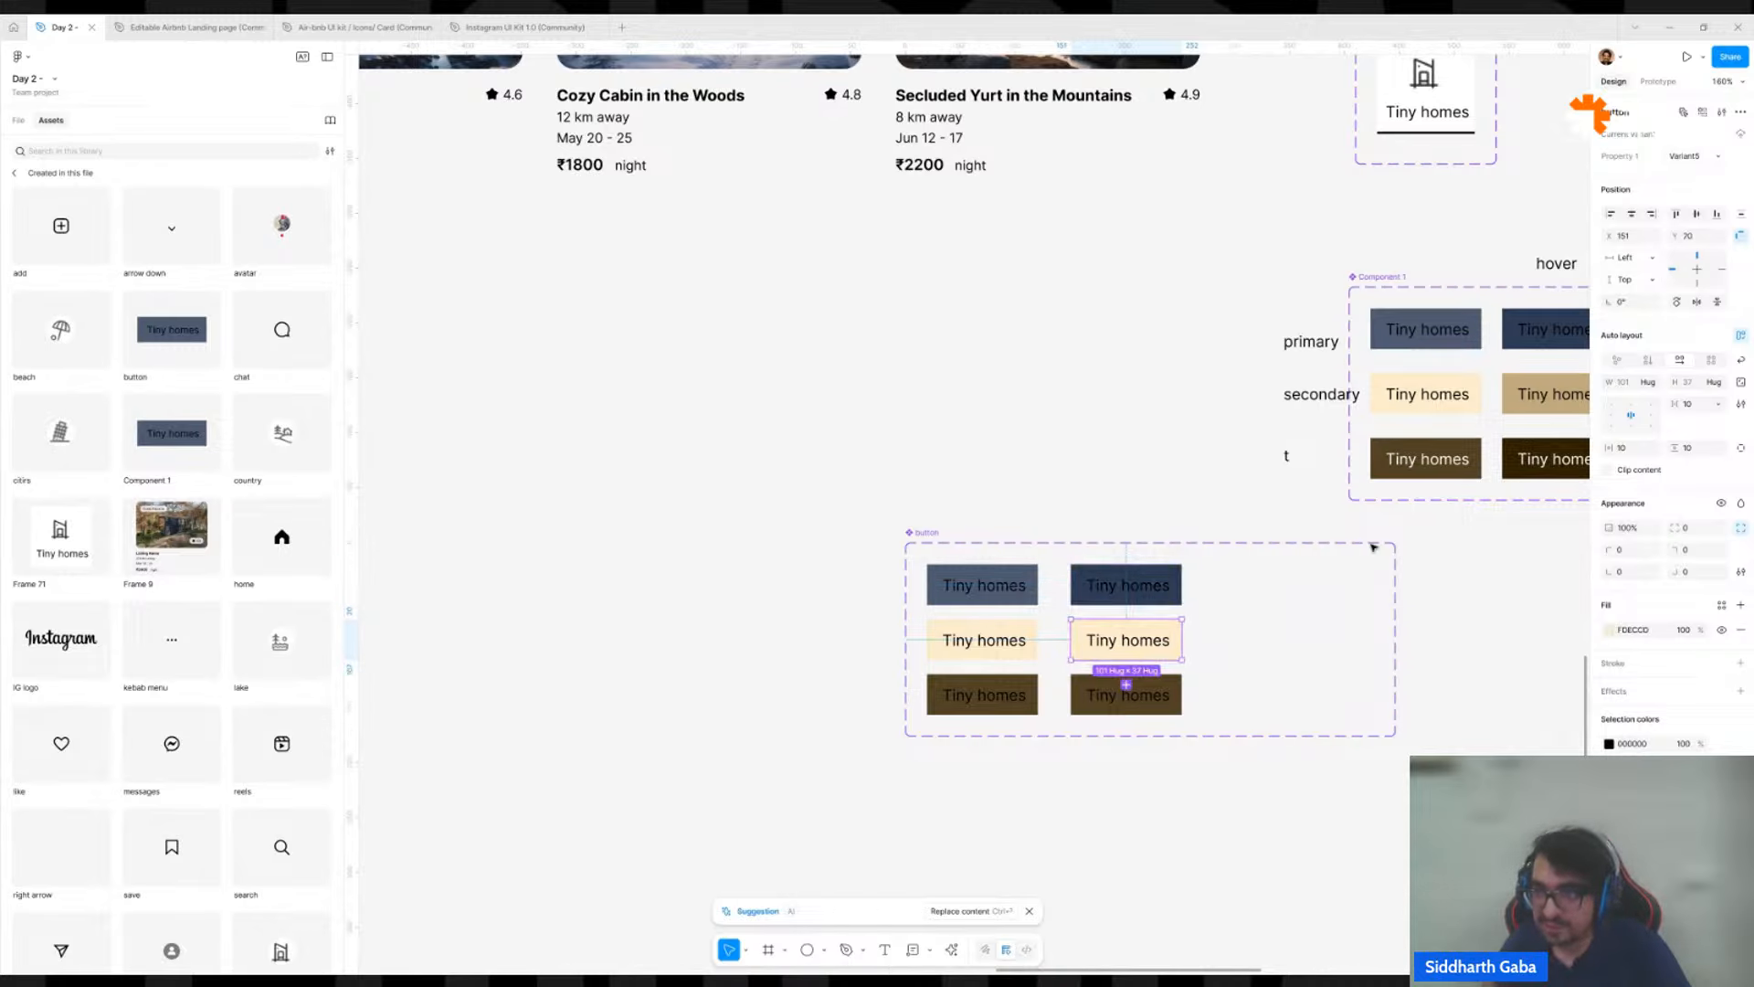
key("i")
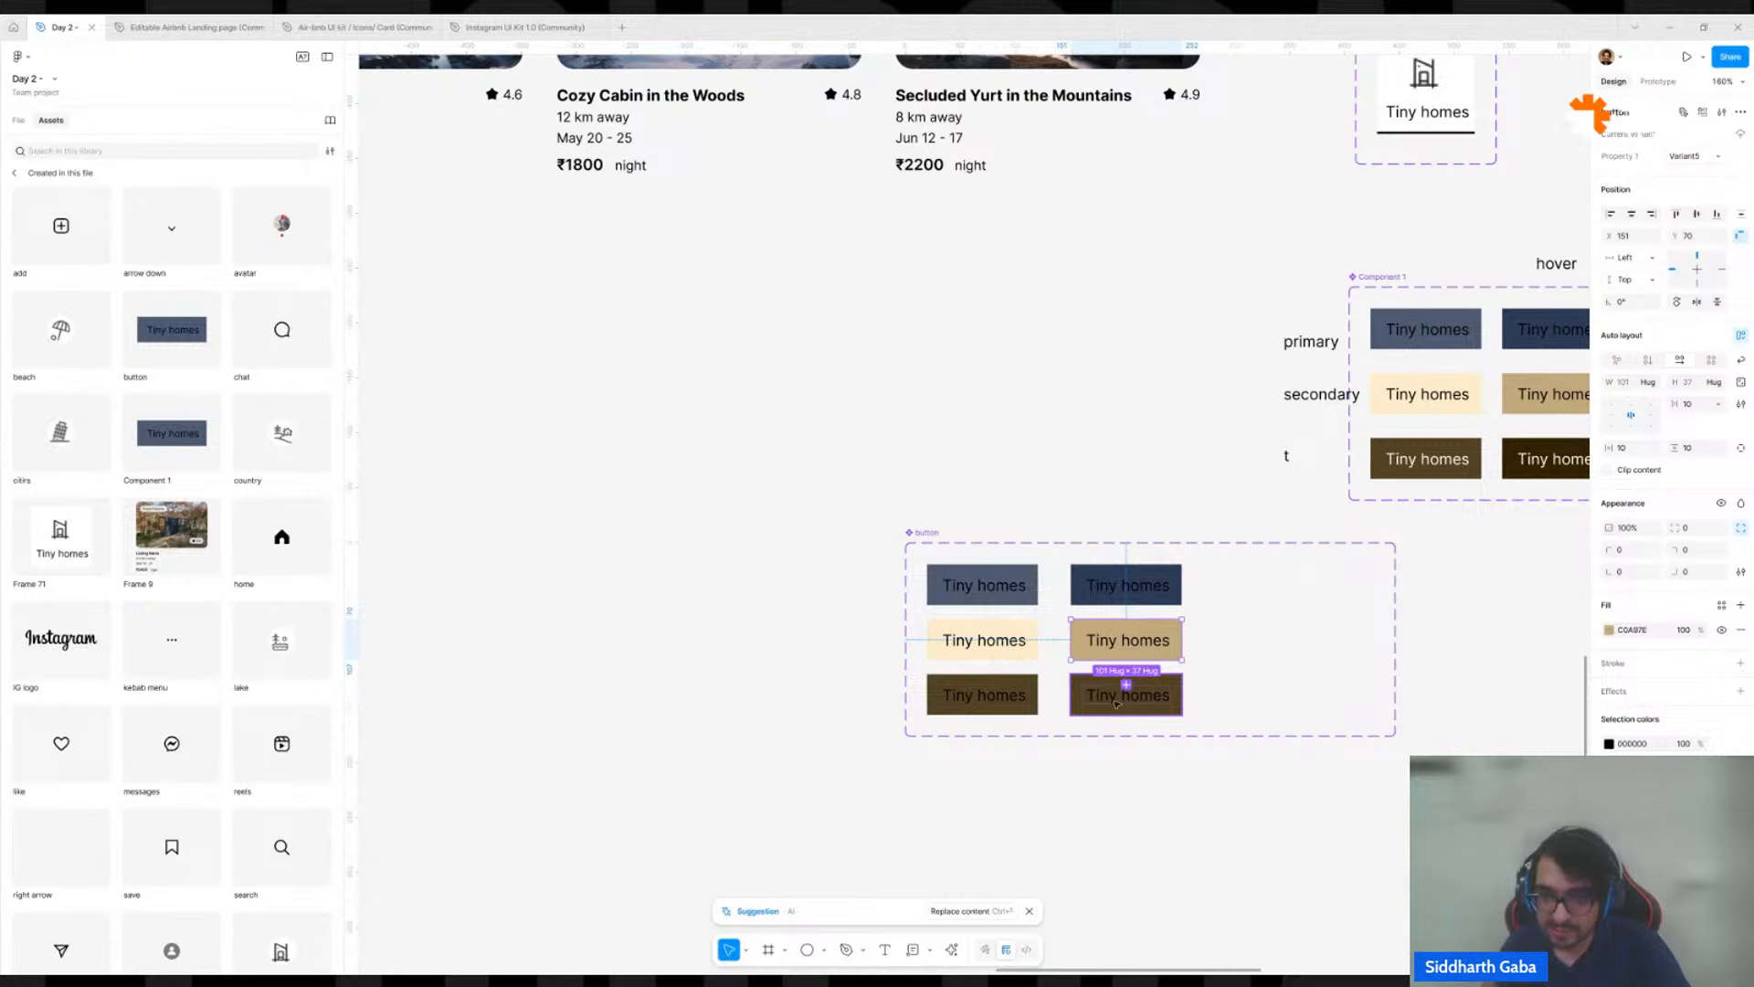
left_click(1117, 703)
key("i")
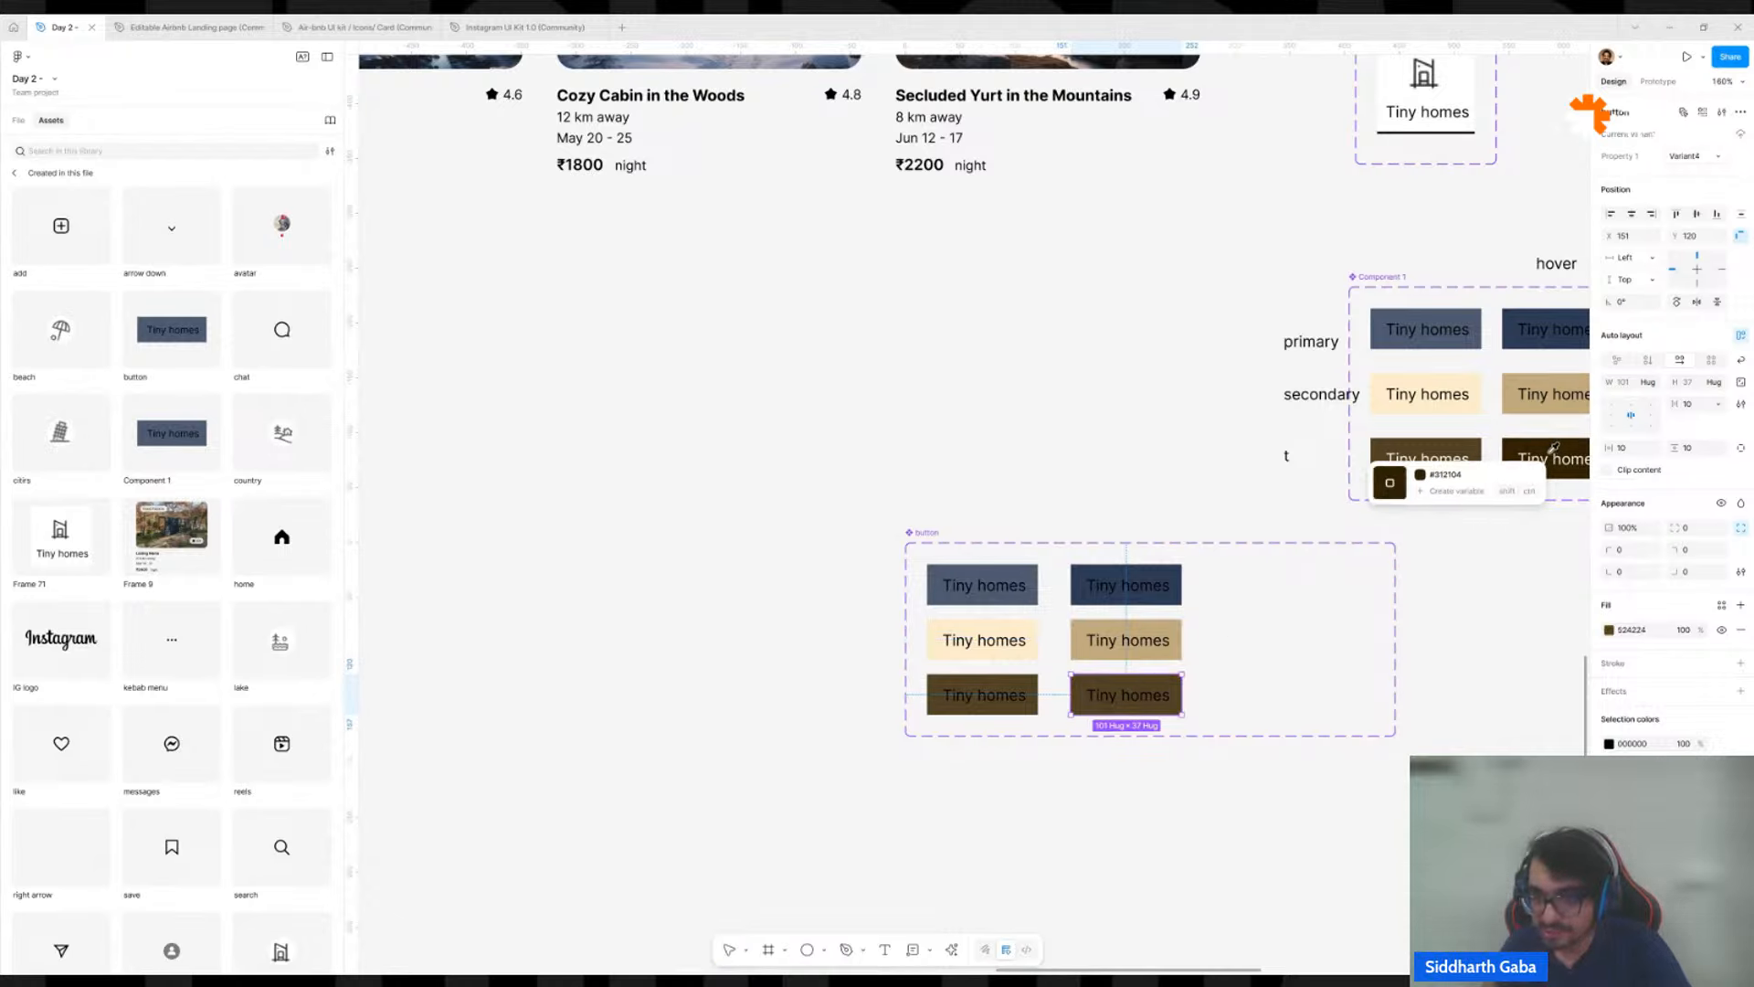
left_click(1551, 450)
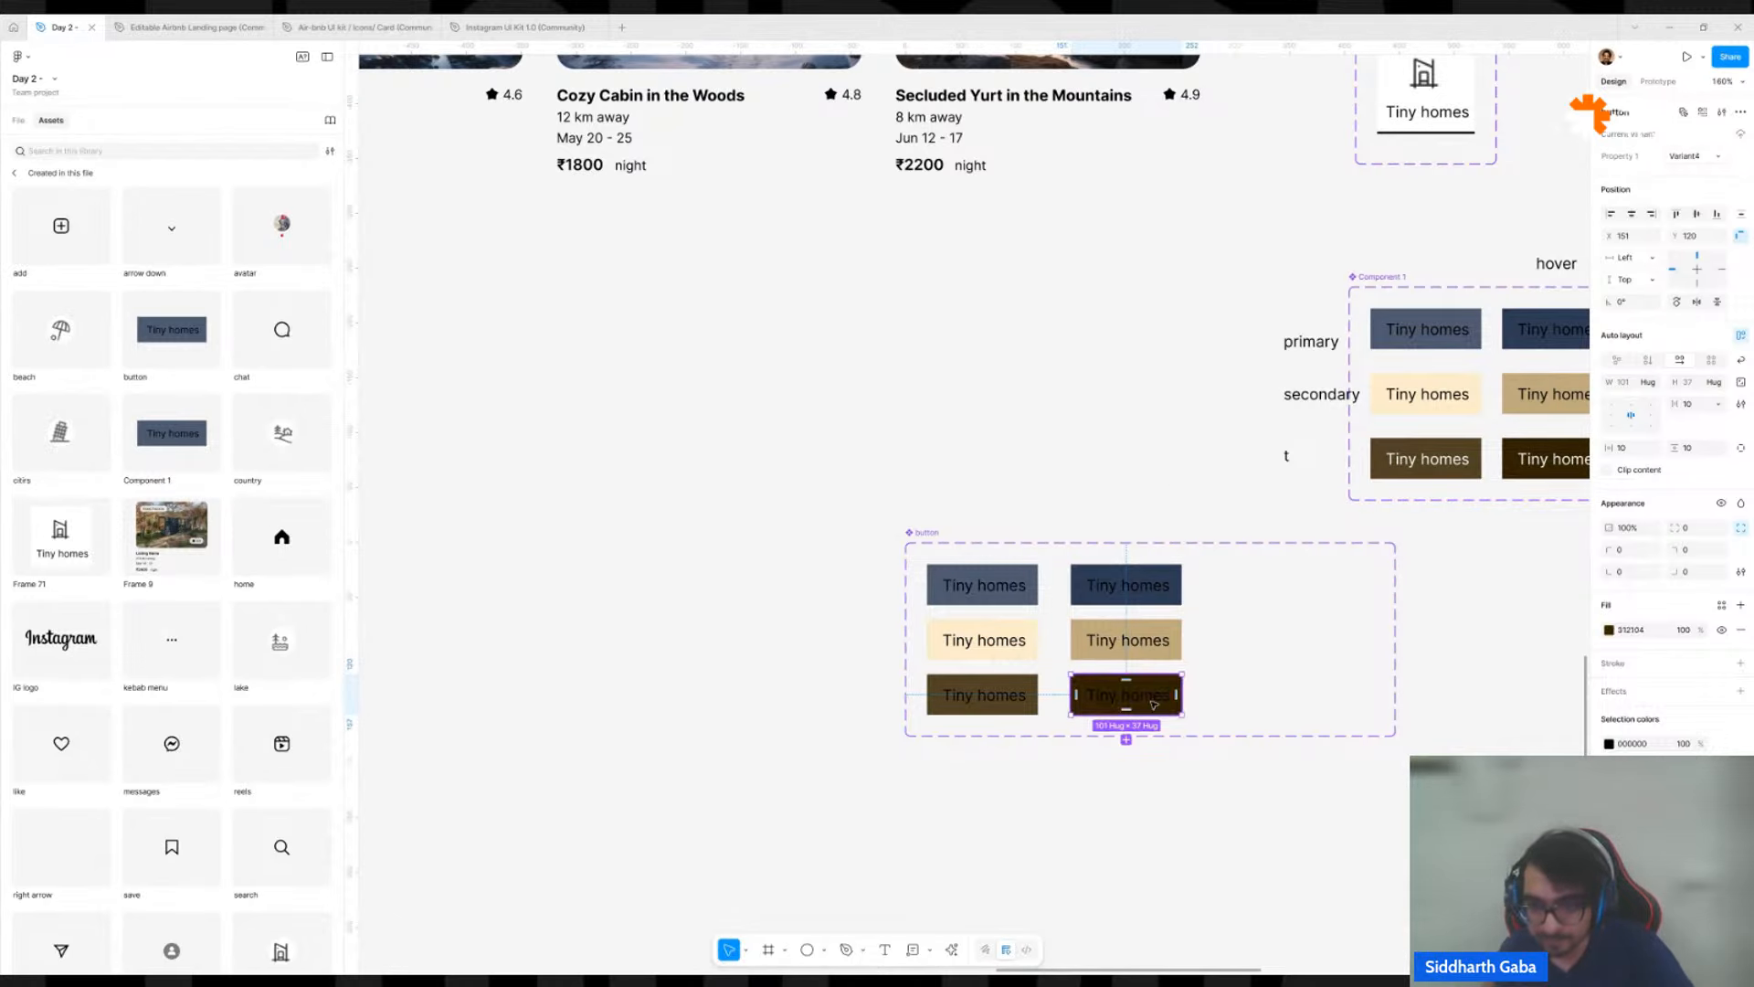
Set the label text of both dark brown variants in the button set to white.
double_click(1154, 705)
left_click(984, 696, "shift")
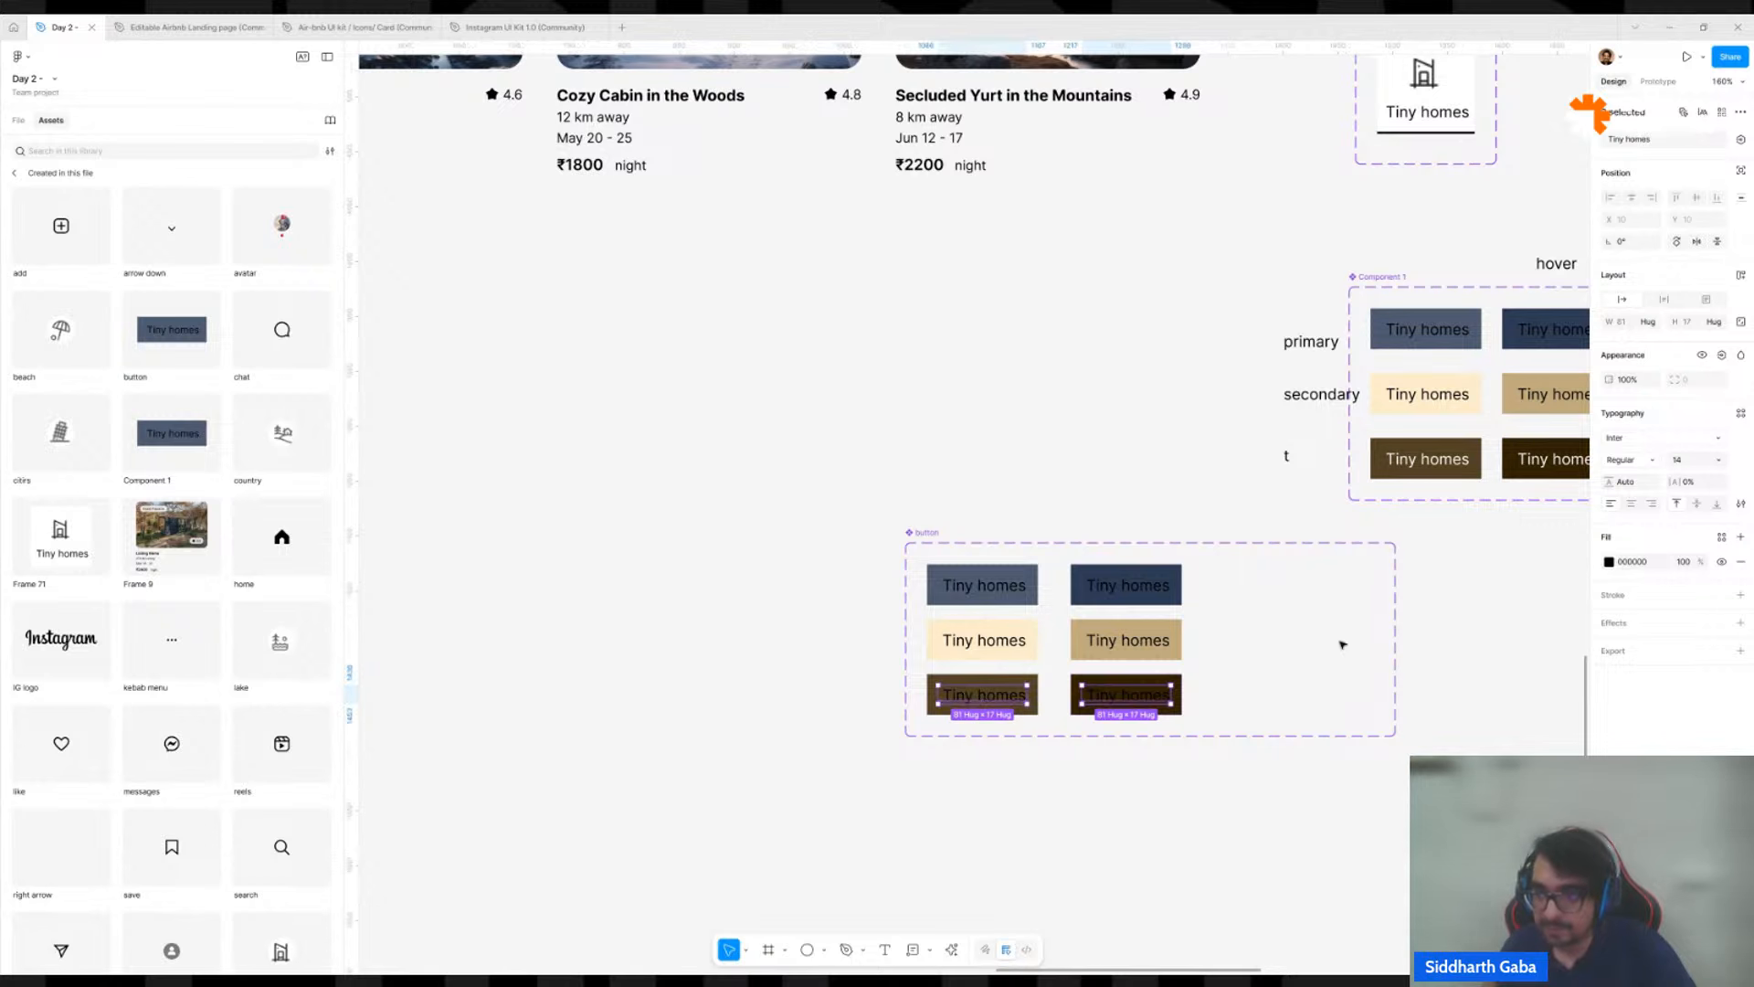
left_click(1633, 563)
type("f")
left_click(1448, 647)
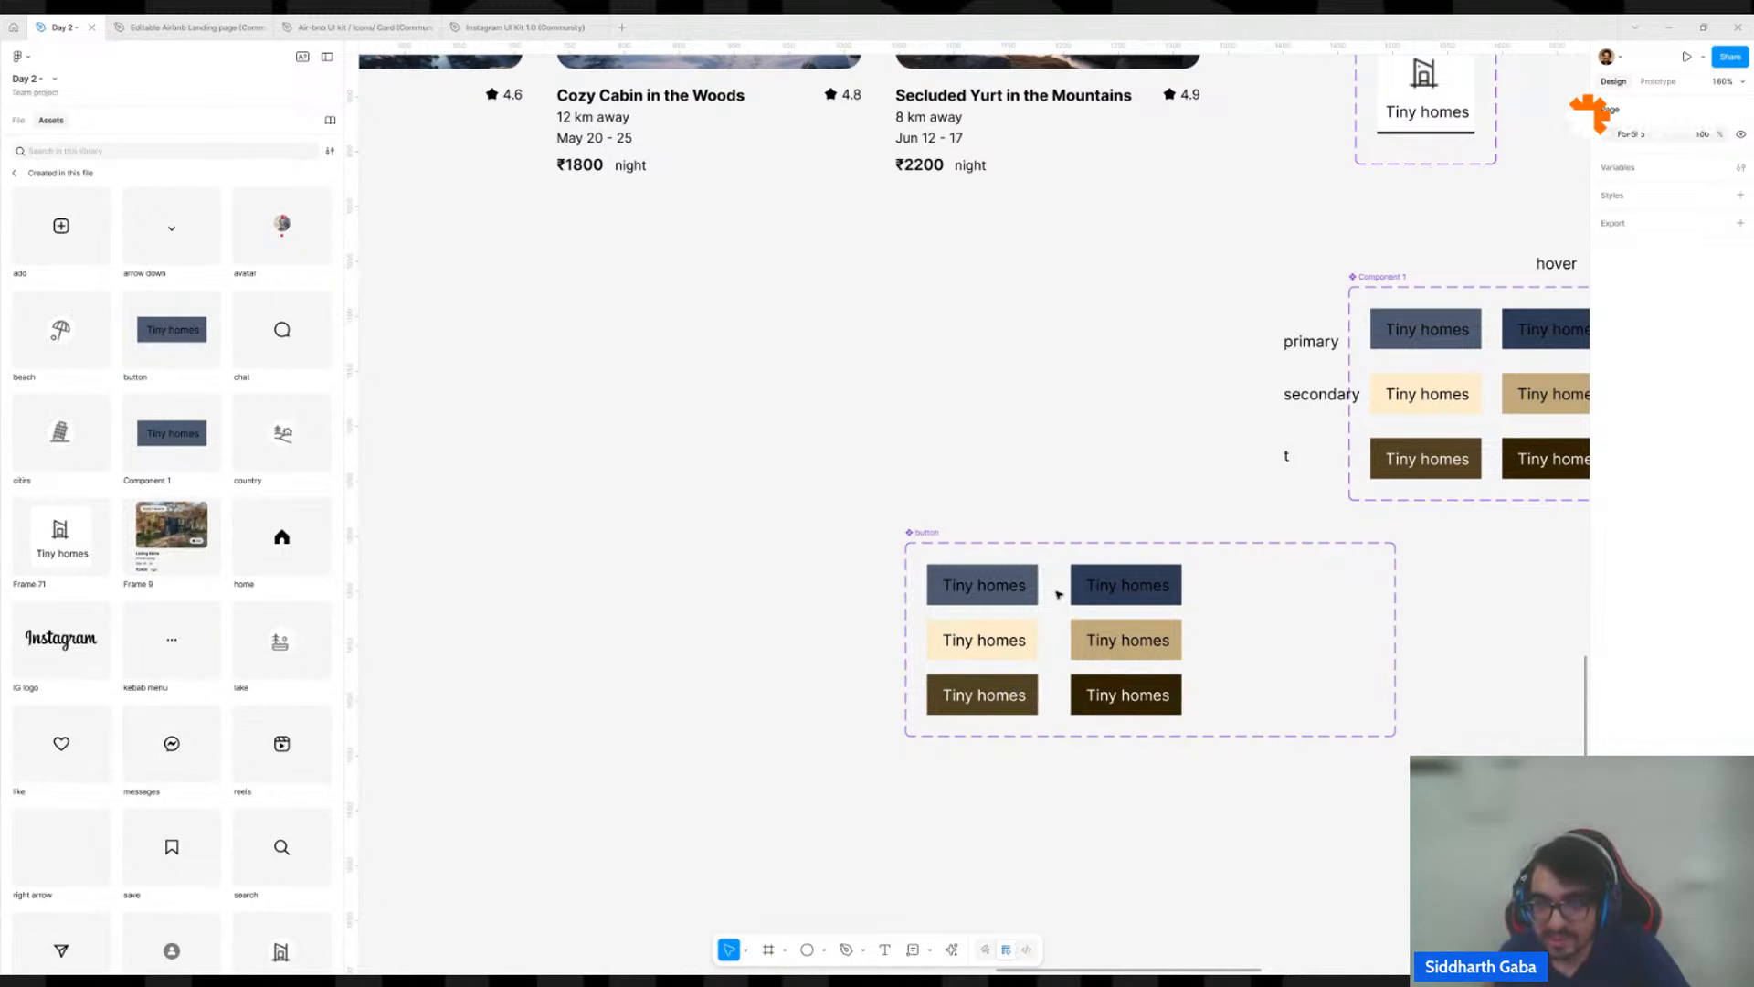
Set Property 1 to 1, 2 and 3 for the navy, tan and darkest brown variants in the button set's second column.
left_click(1000, 592)
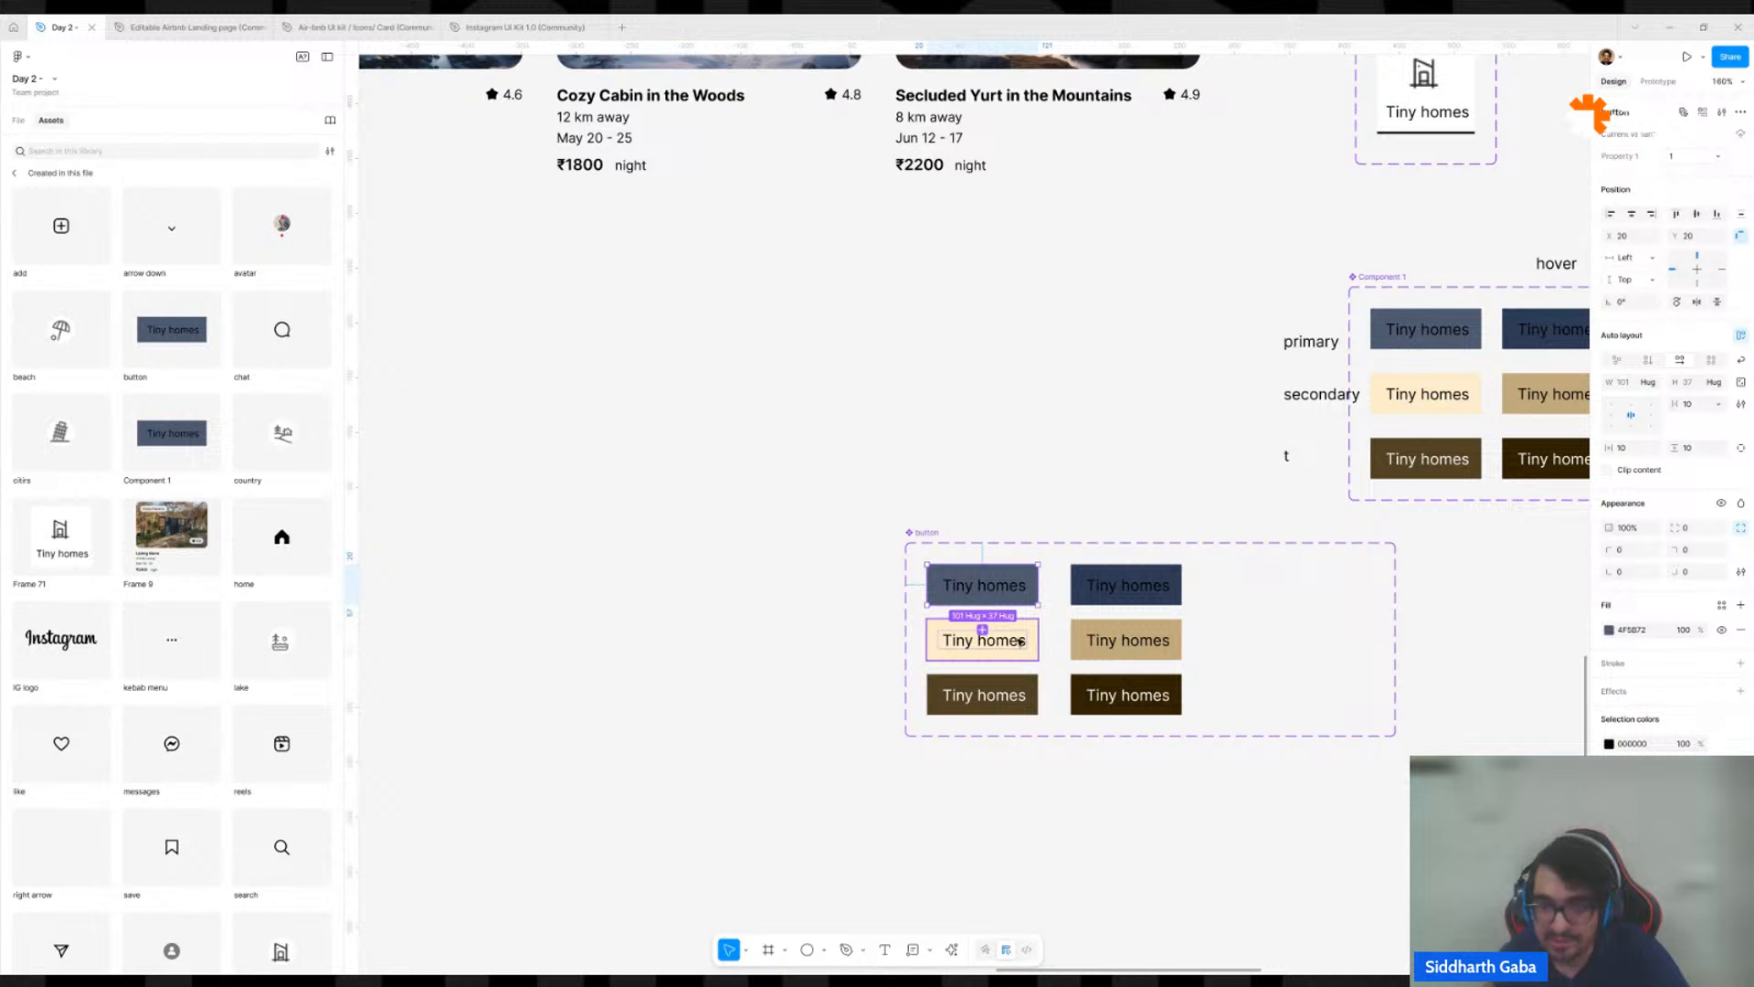
left_click(1094, 580)
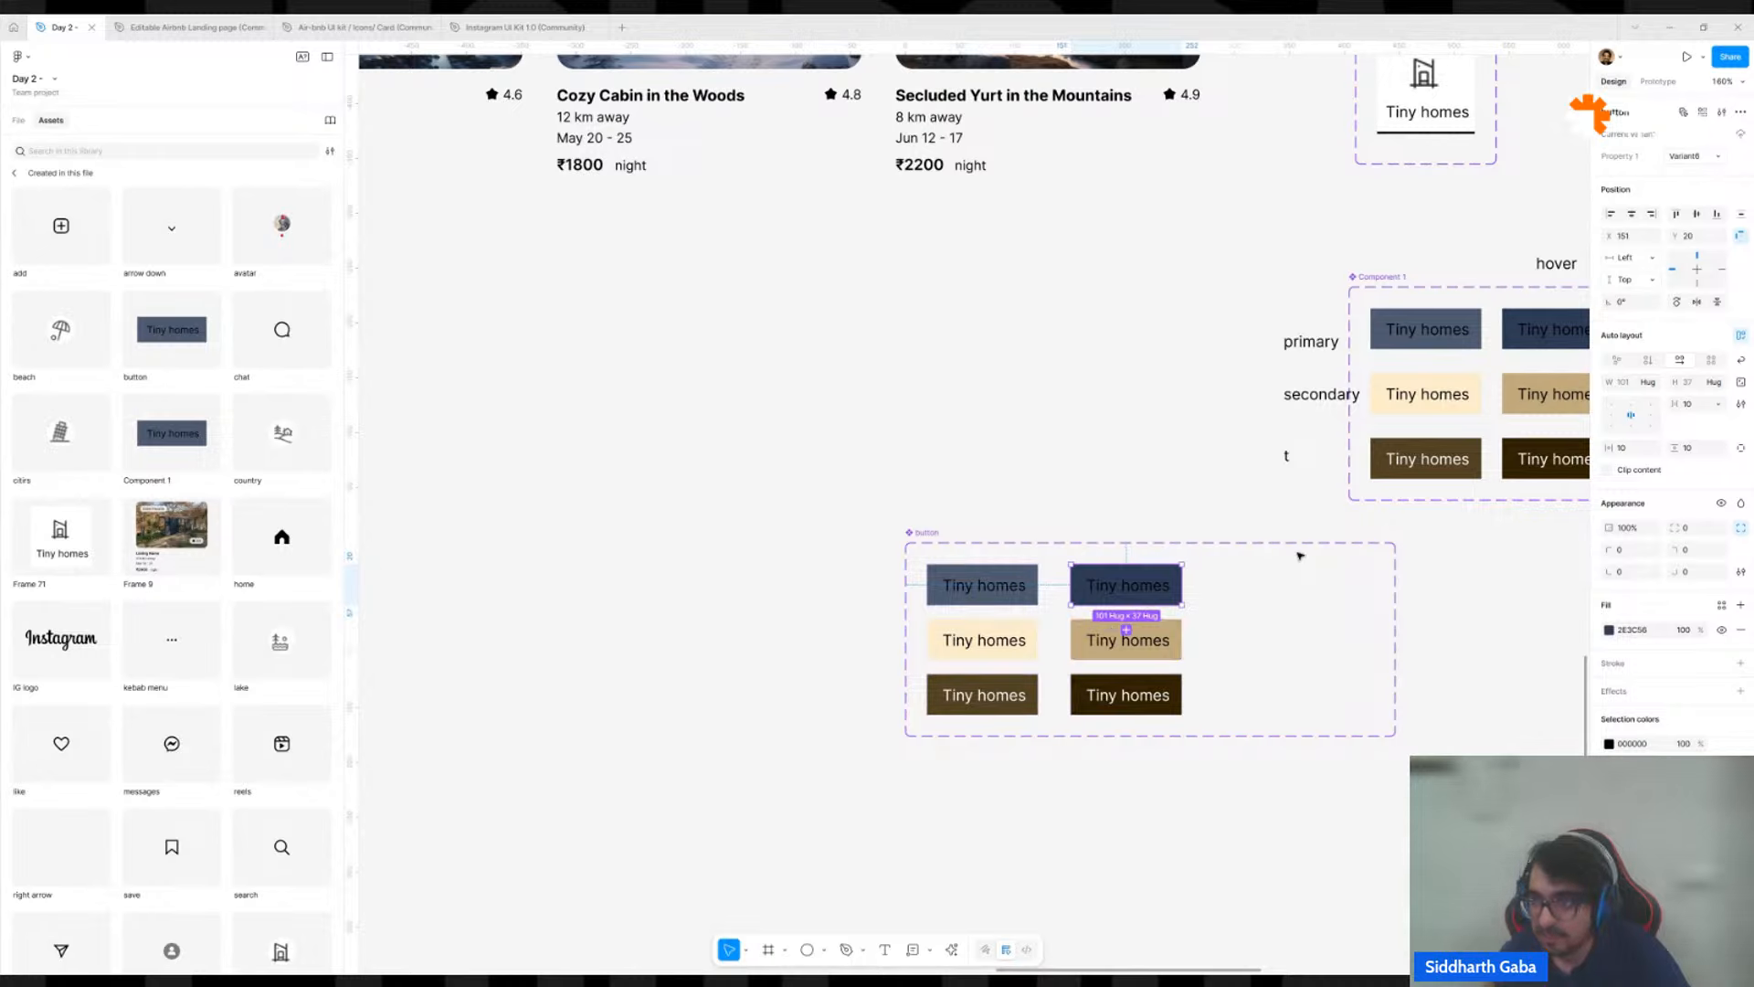
left_click(1695, 157)
type("1")
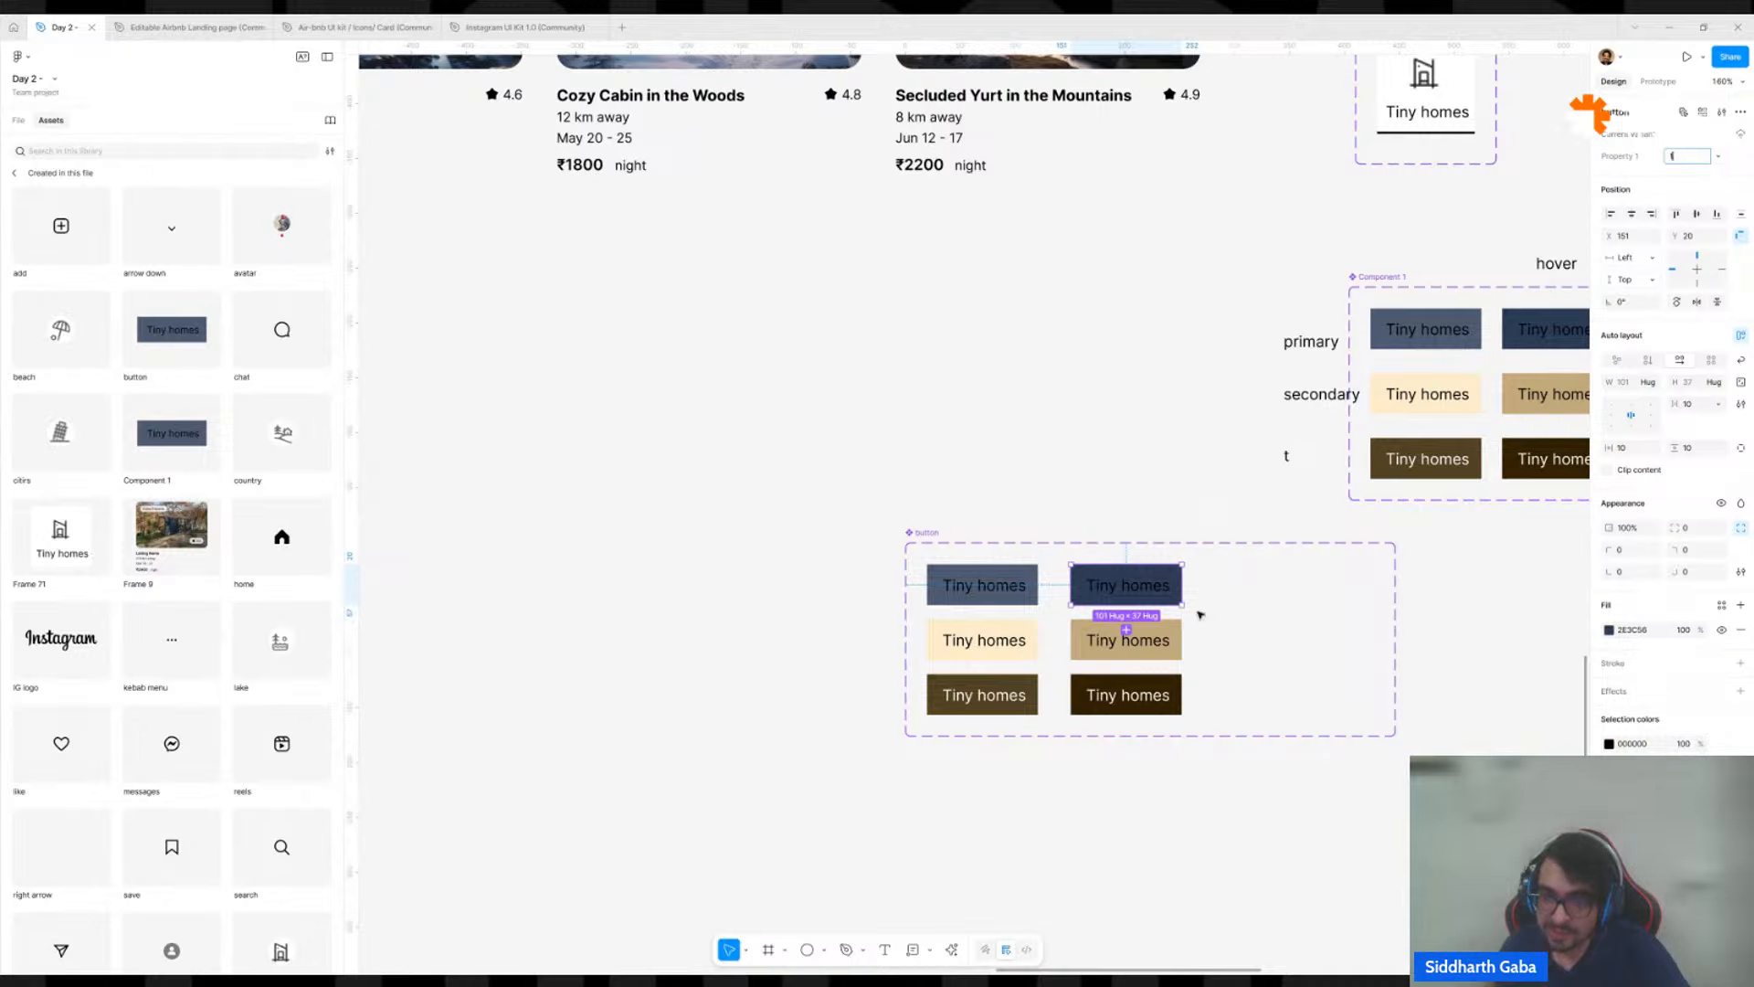
left_click(1164, 645)
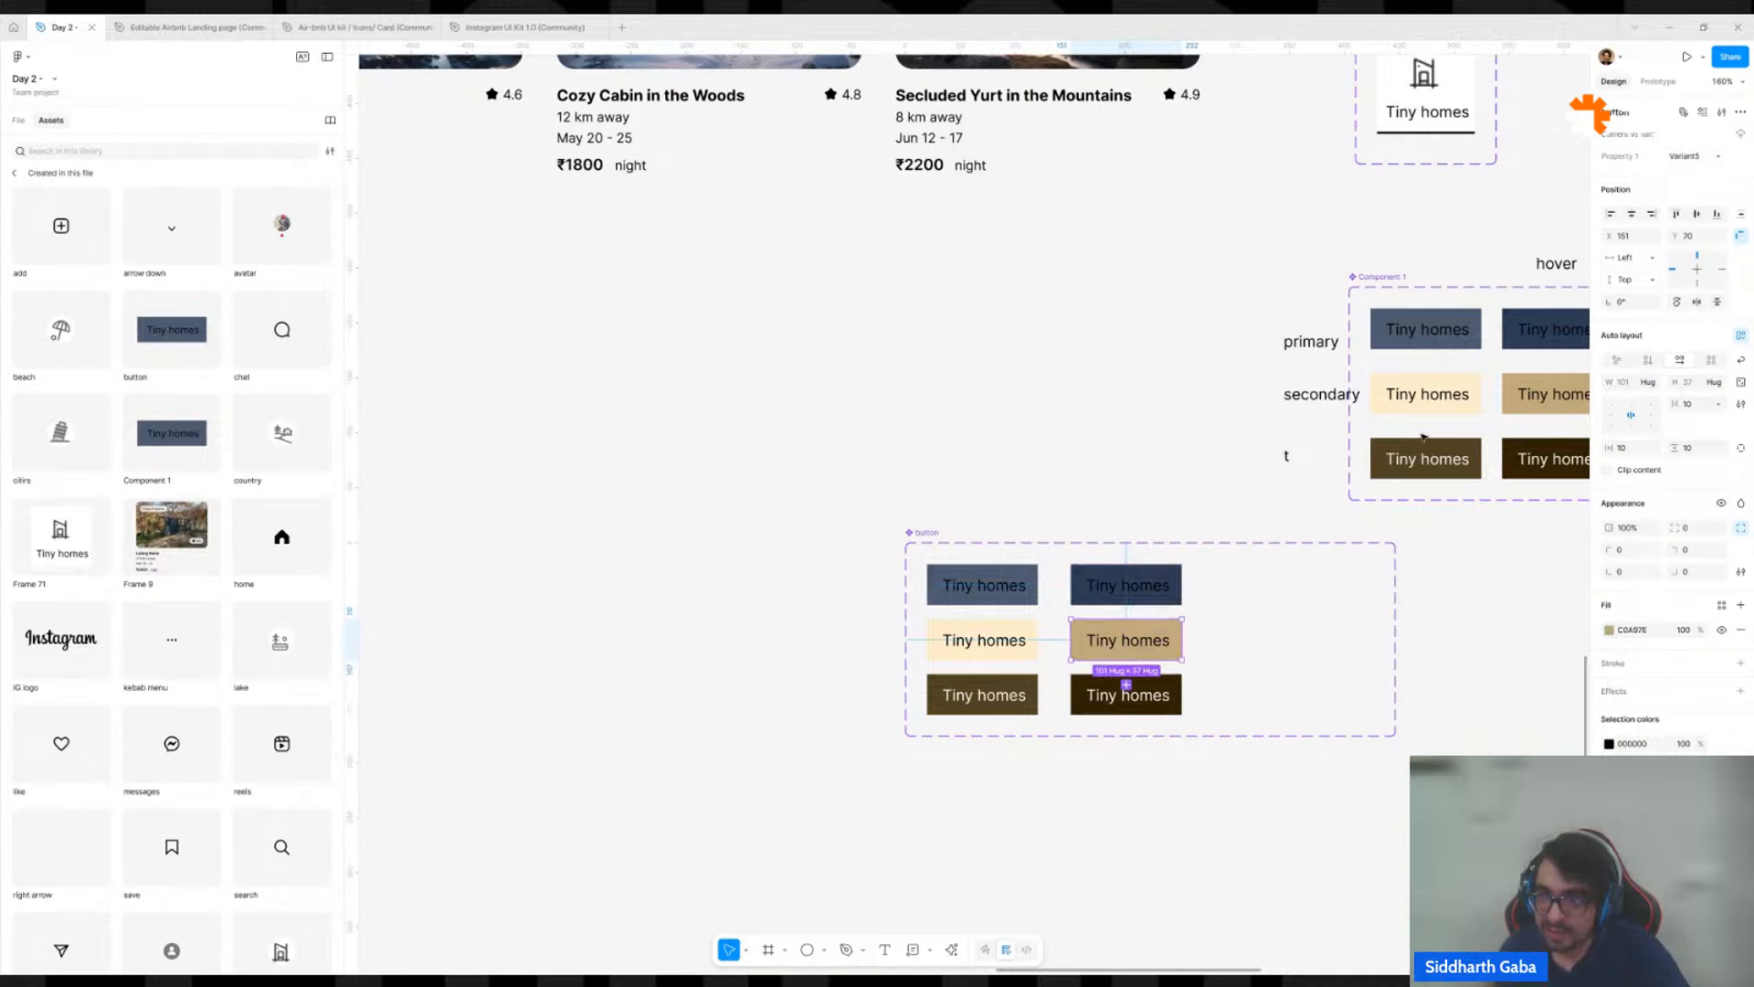
left_click(1682, 157)
type("2")
key("Return")
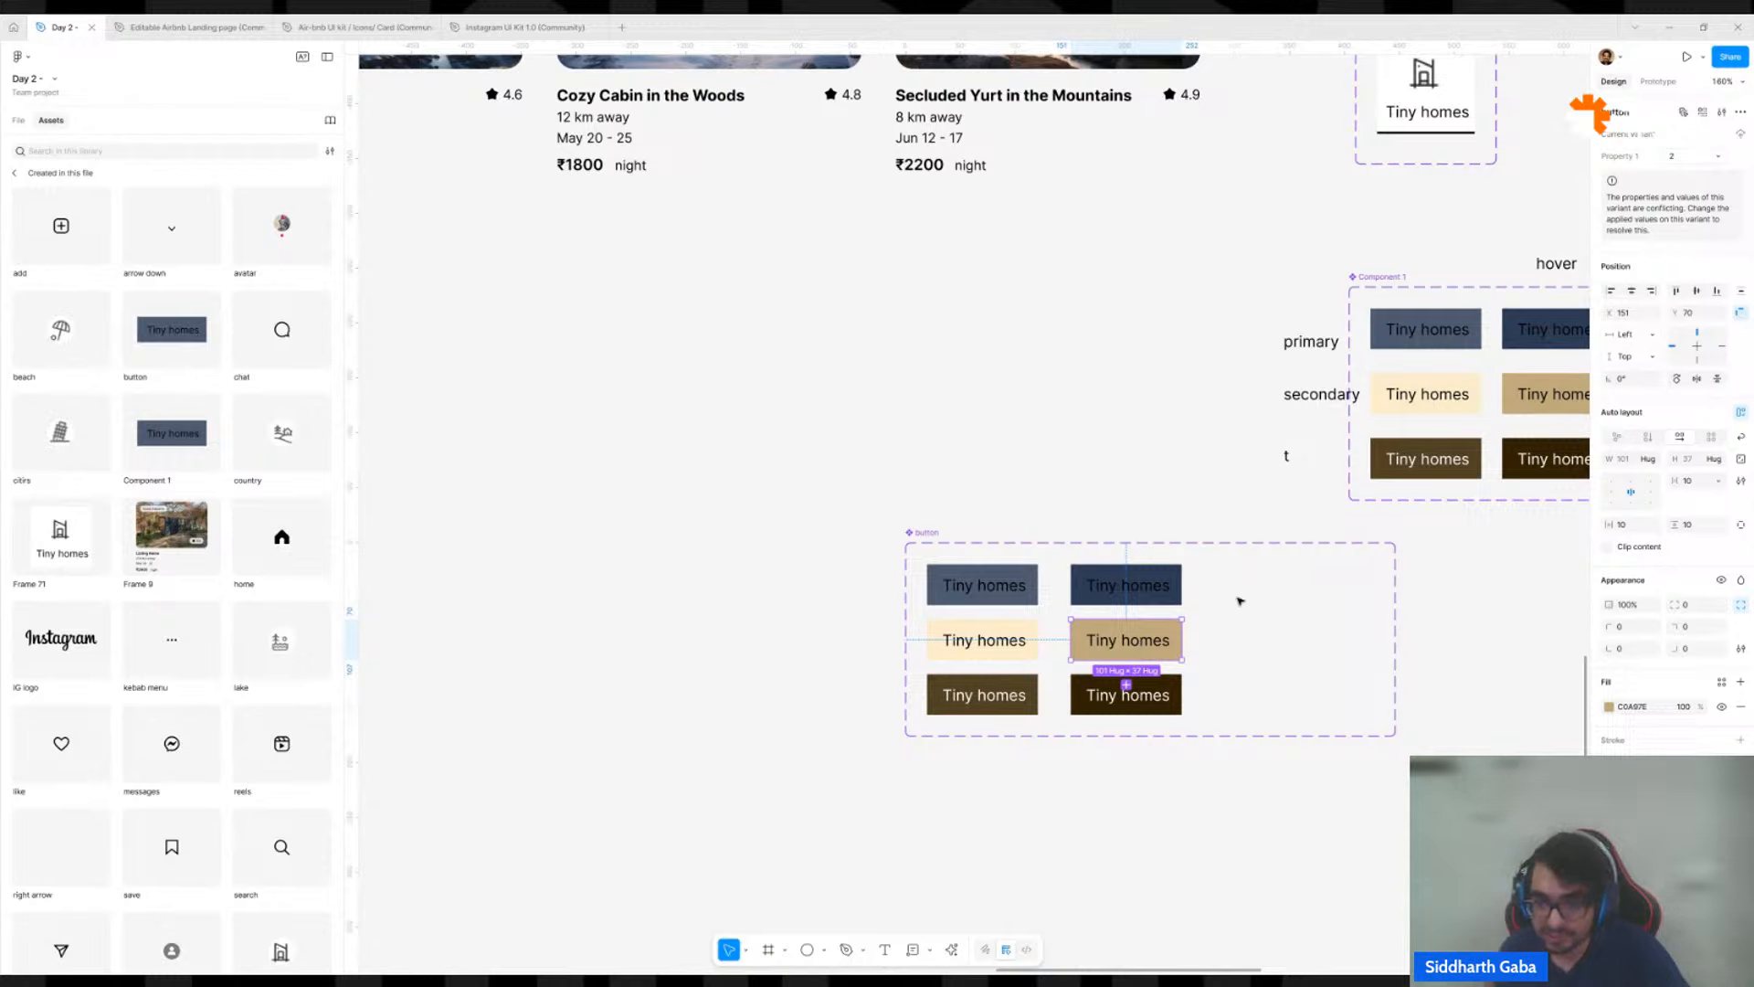
left_click(1137, 695)
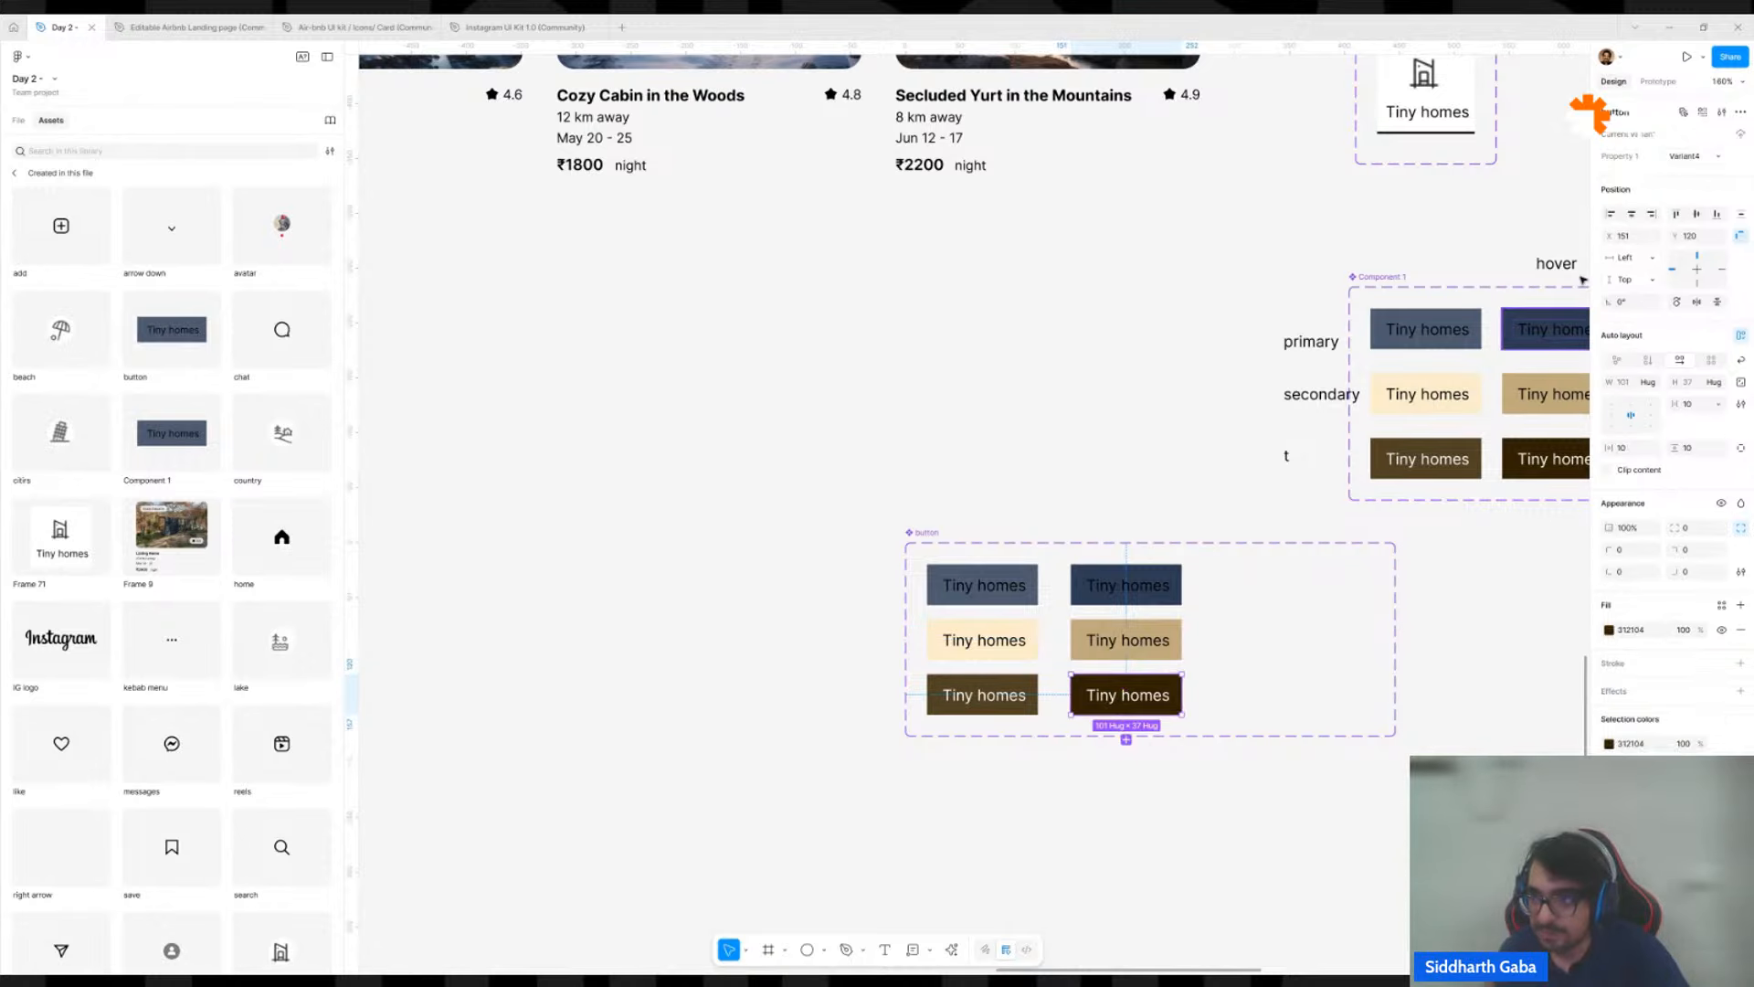
left_click(1684, 157)
type("3")
key("Return")
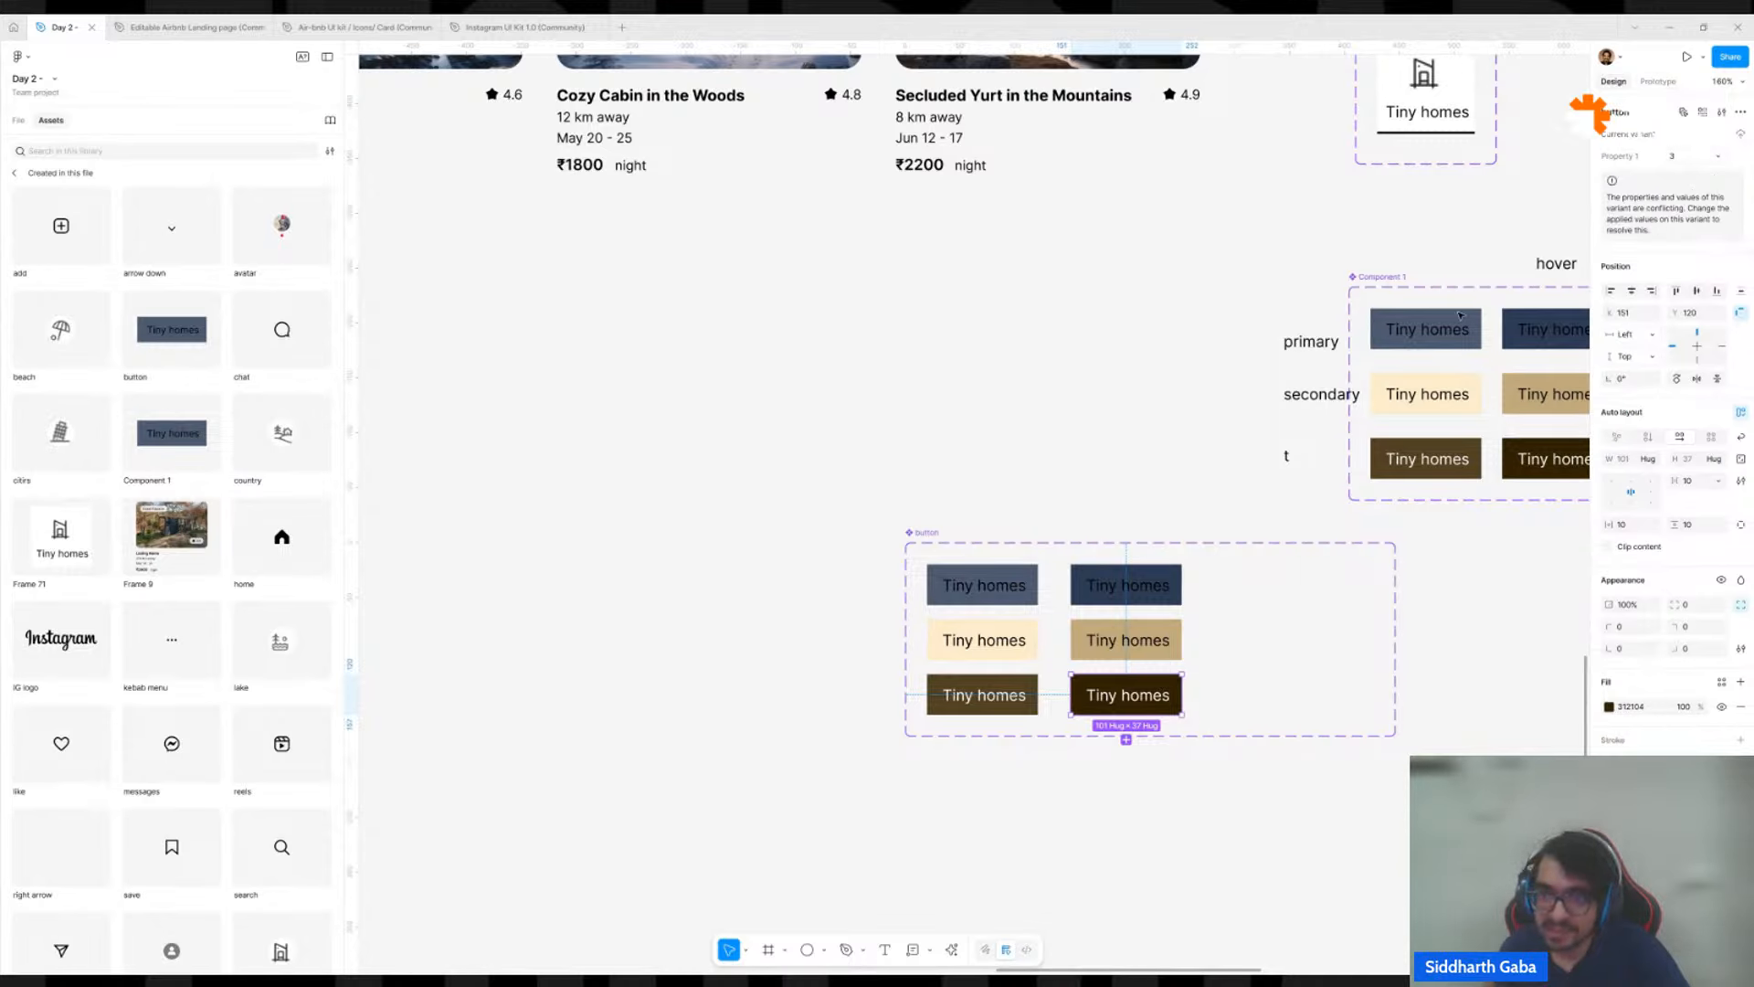
Check the Property 1 value of each of the six variants in the button set.
left_click(1020, 590)
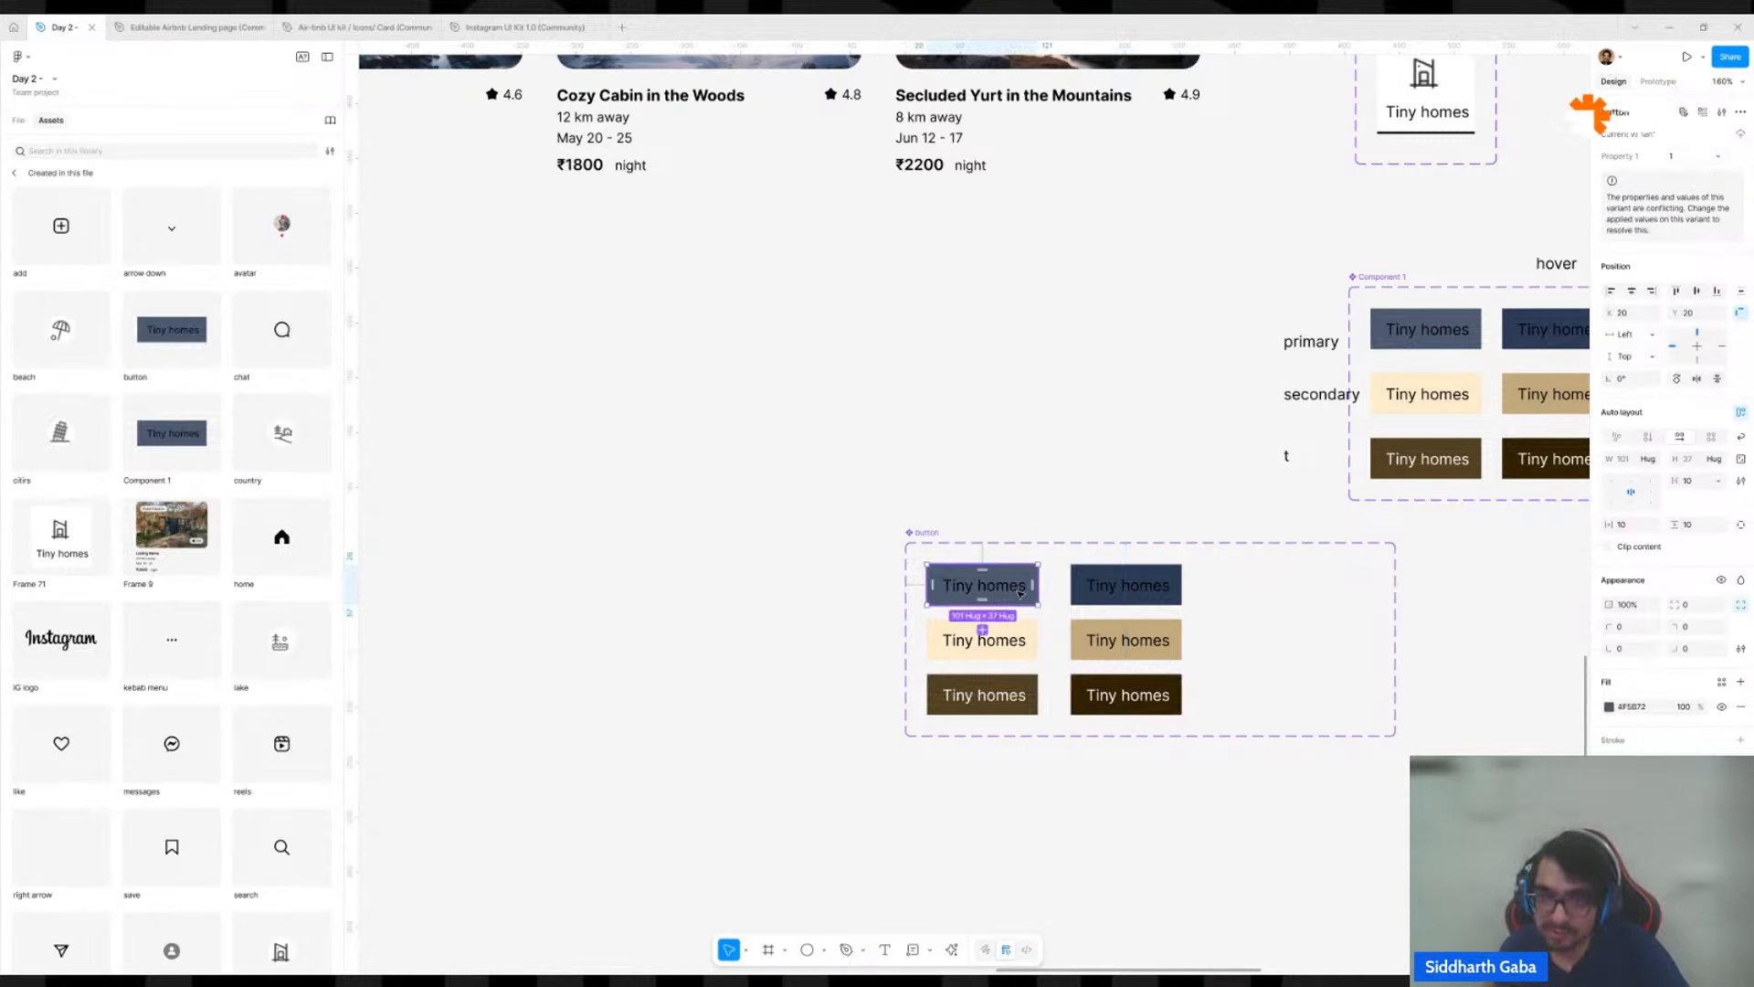
left_click(1024, 646)
left_click(1020, 709)
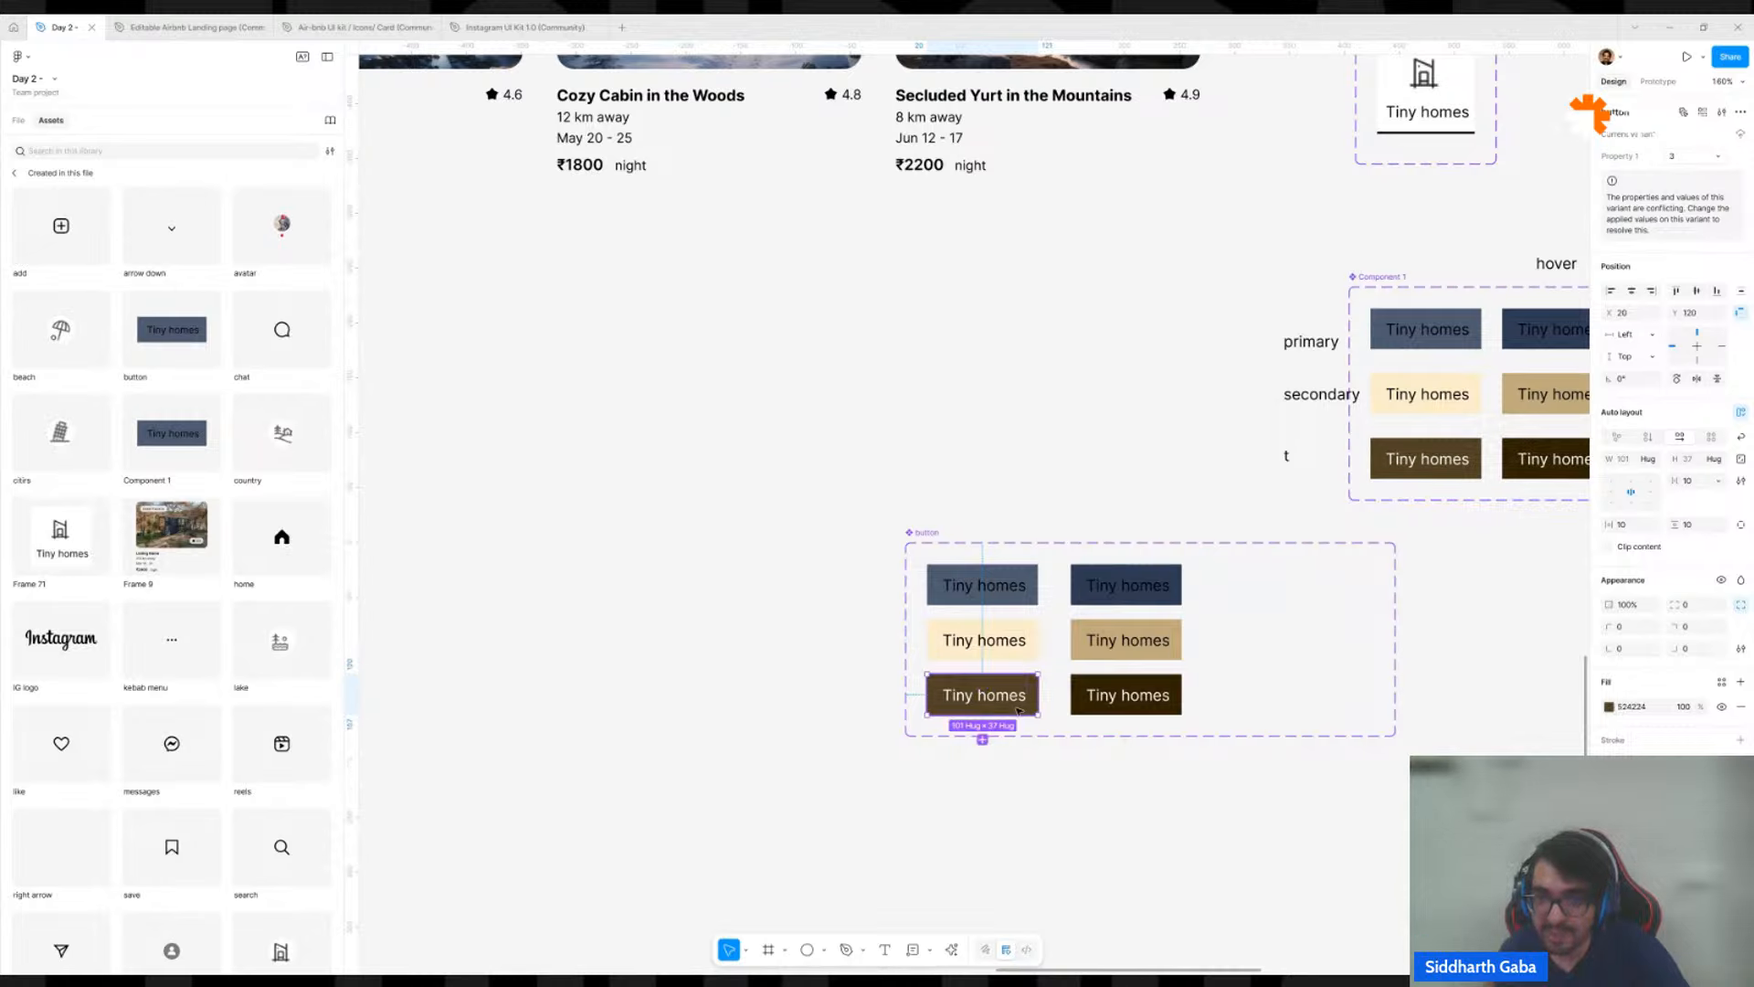
left_click(1128, 702)
left_click(1133, 644)
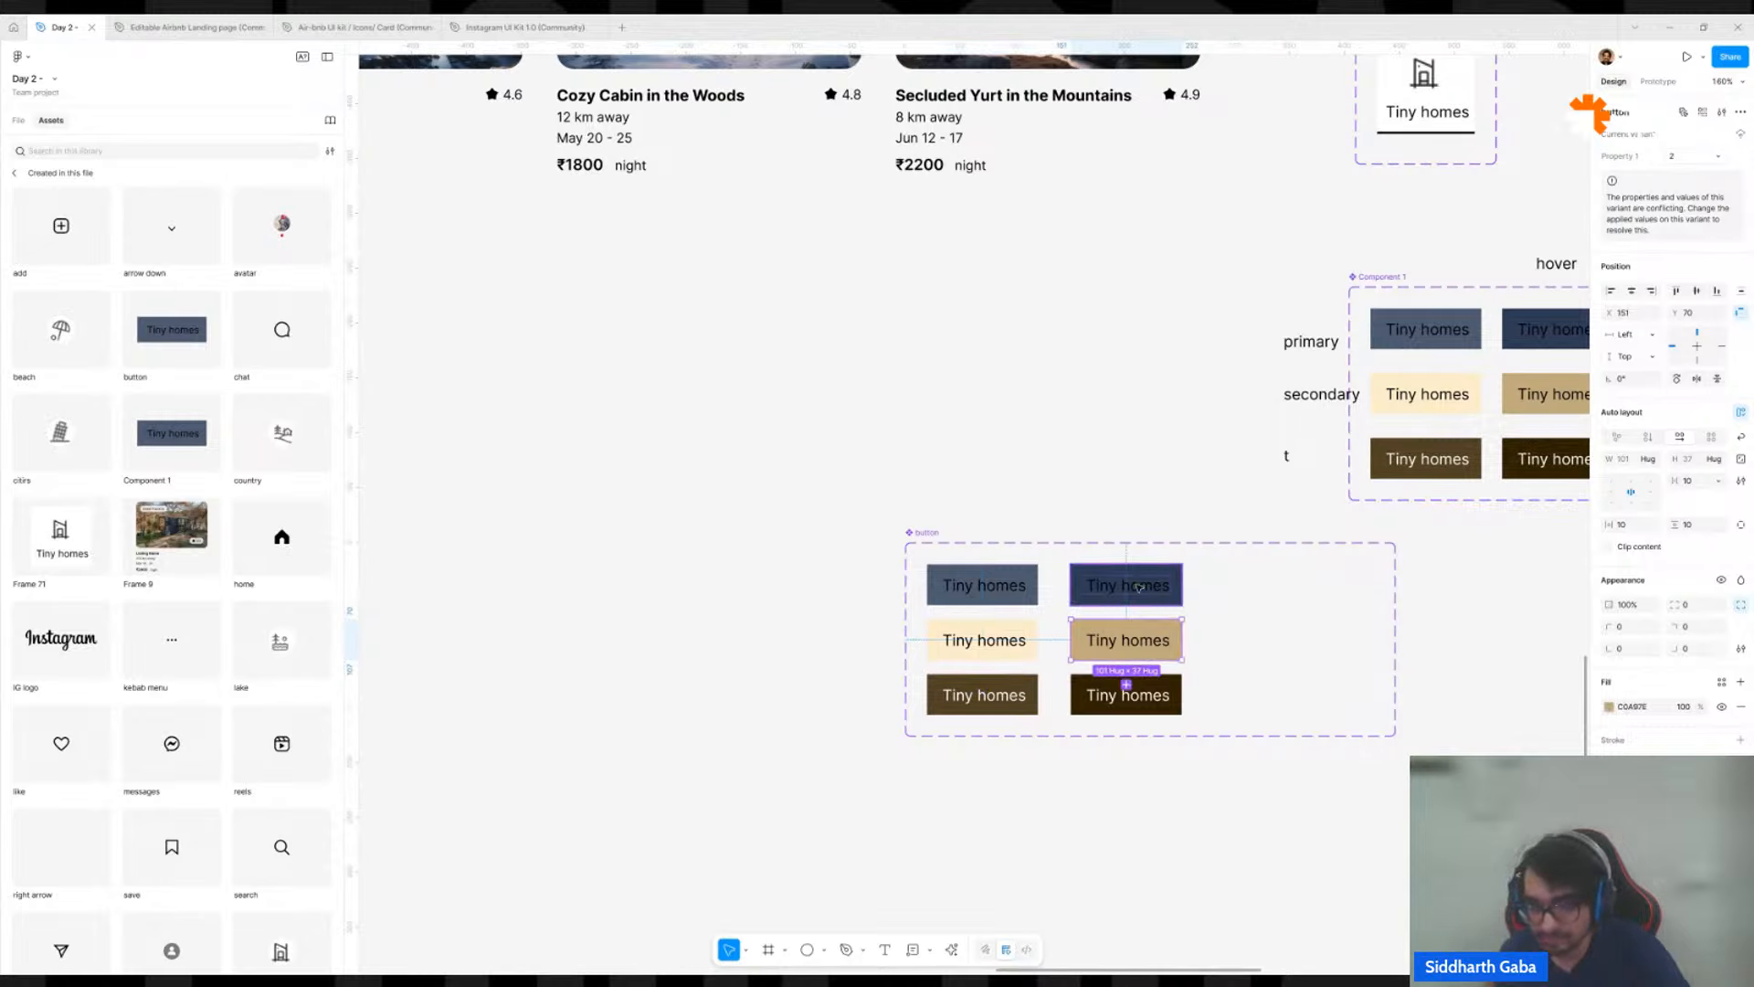
left_click(1139, 587)
left_click(1033, 531)
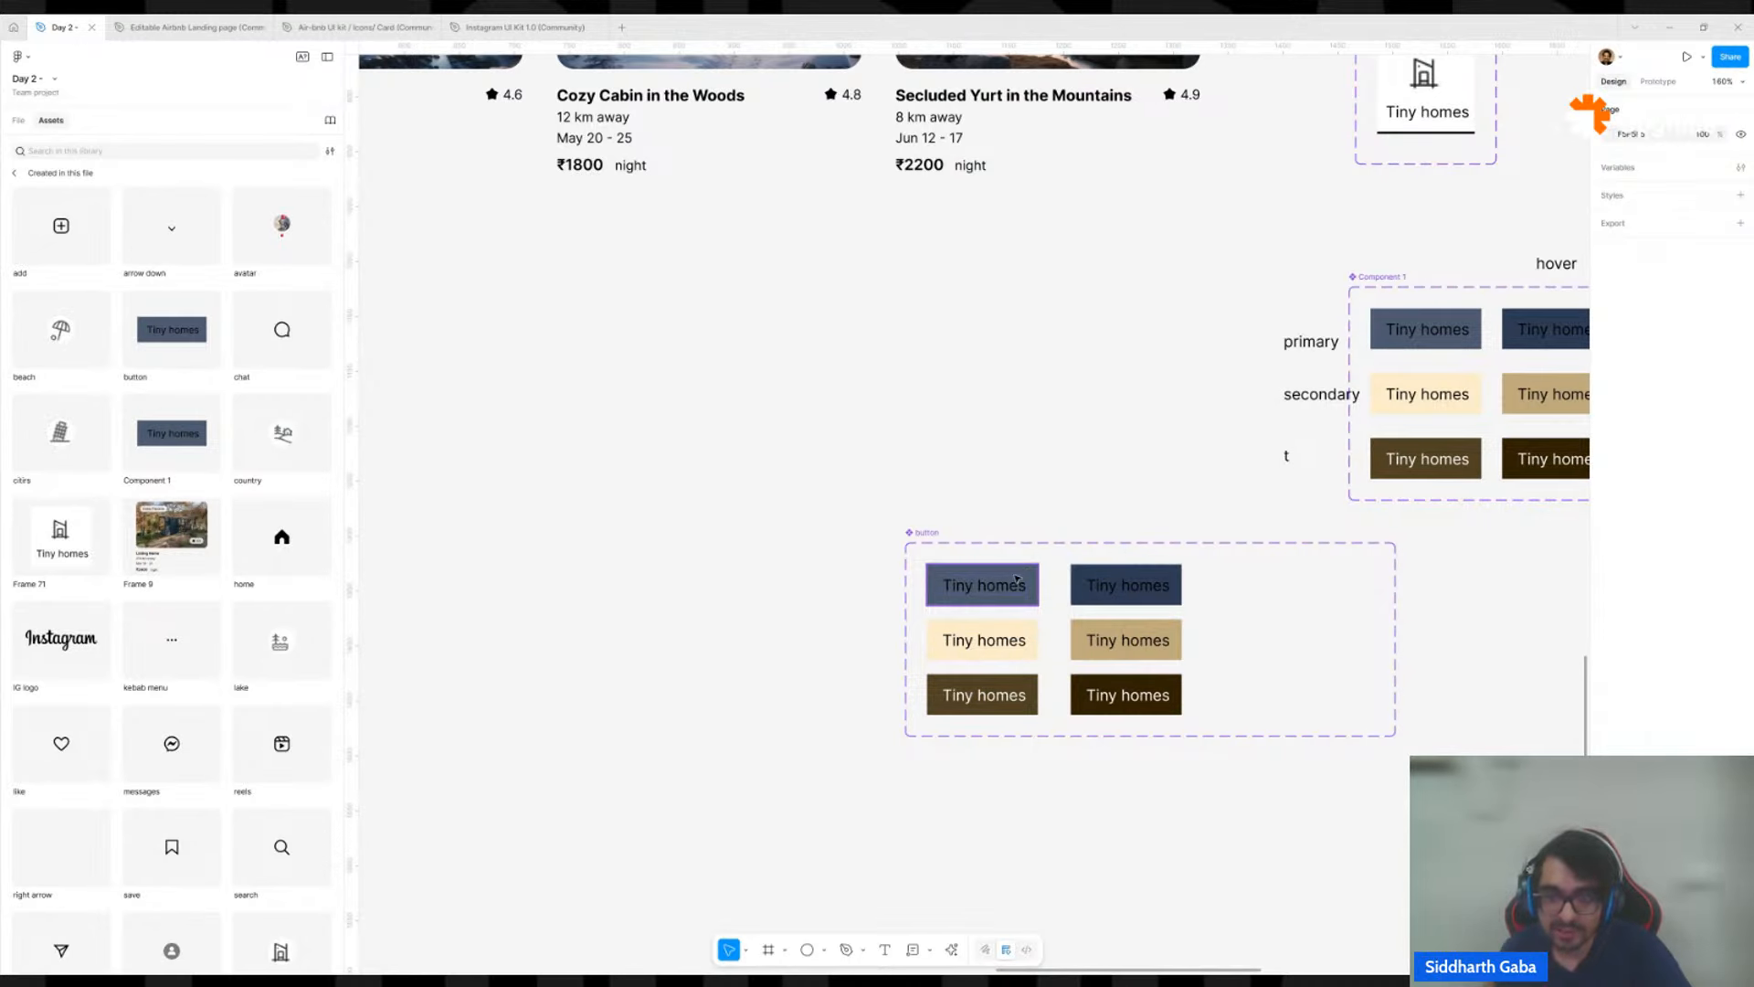
Add a variant property named states with the value Default to the button set.
left_click(923, 534)
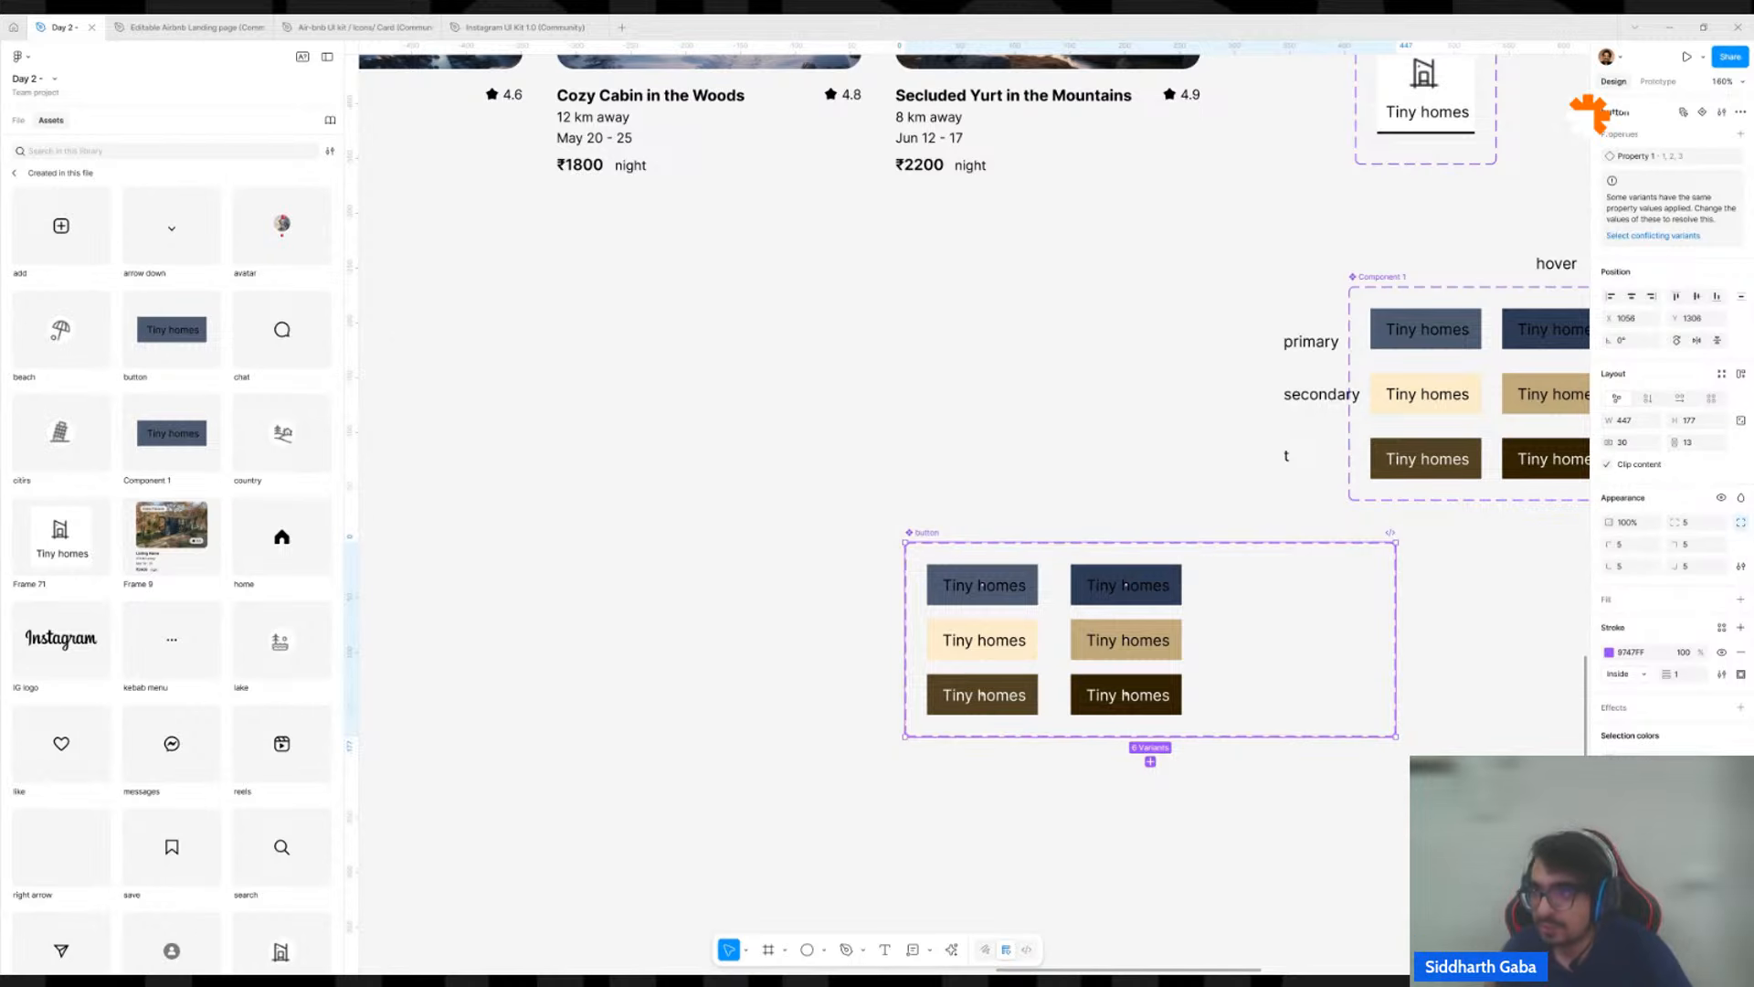
left_click(1741, 133)
left_click(1656, 183)
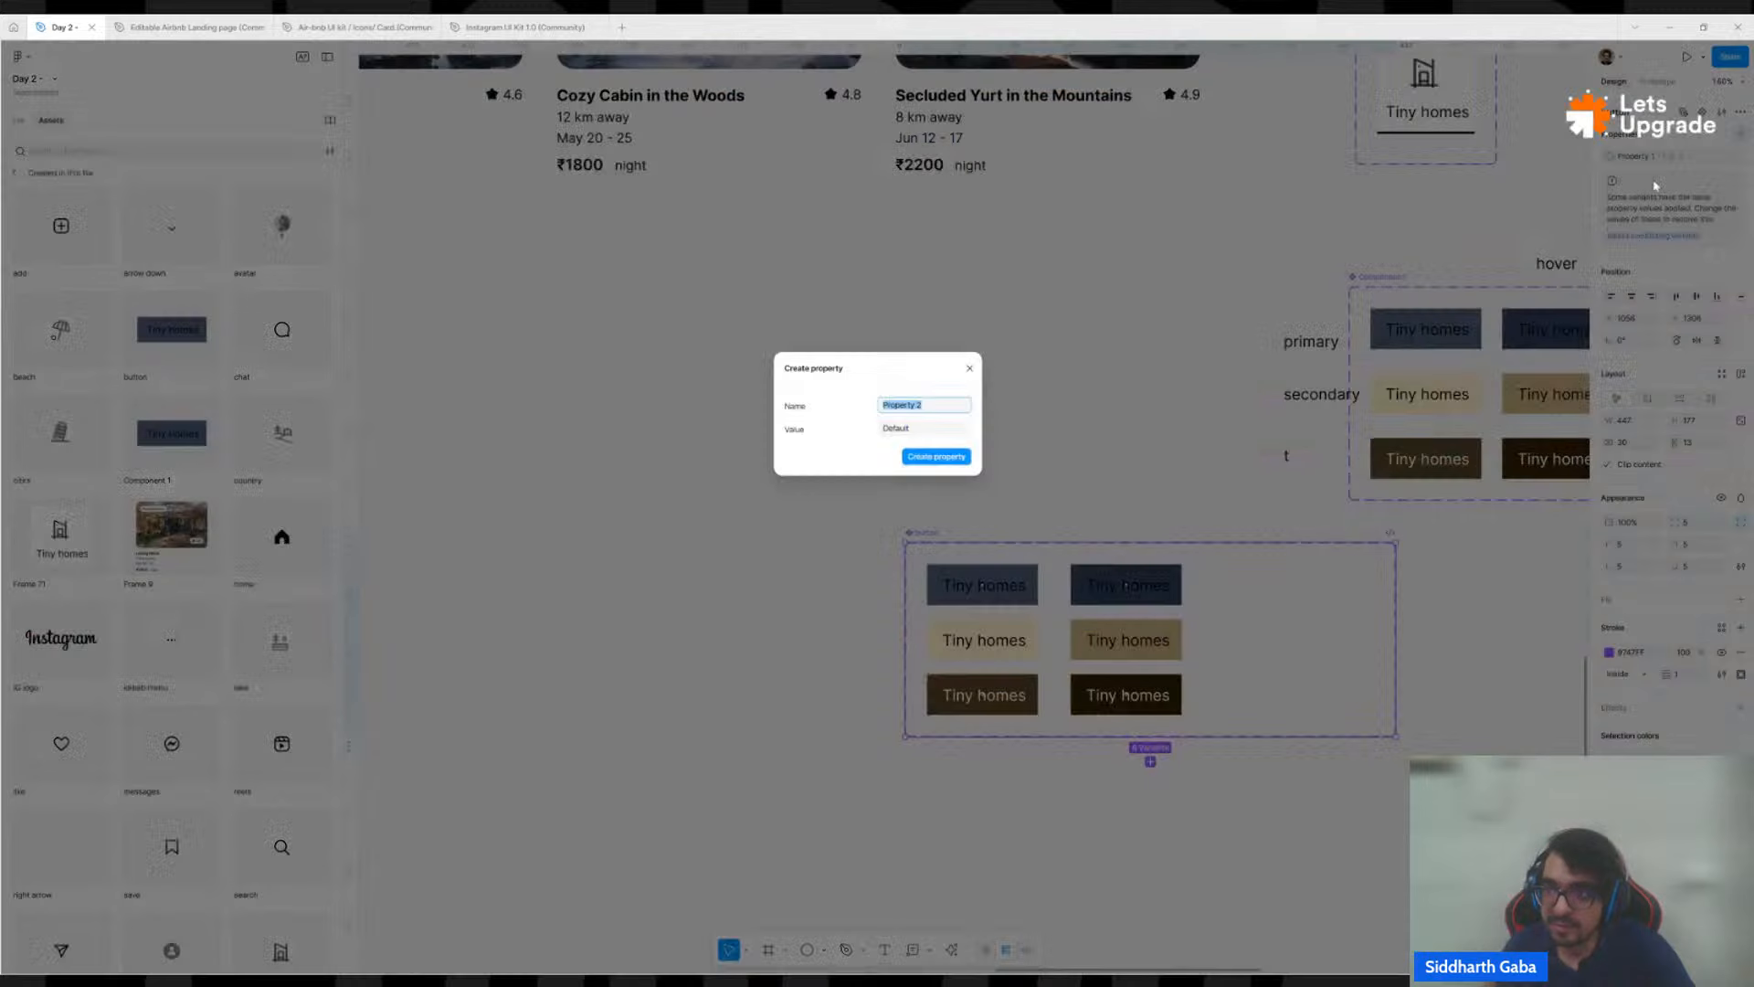
type("state")
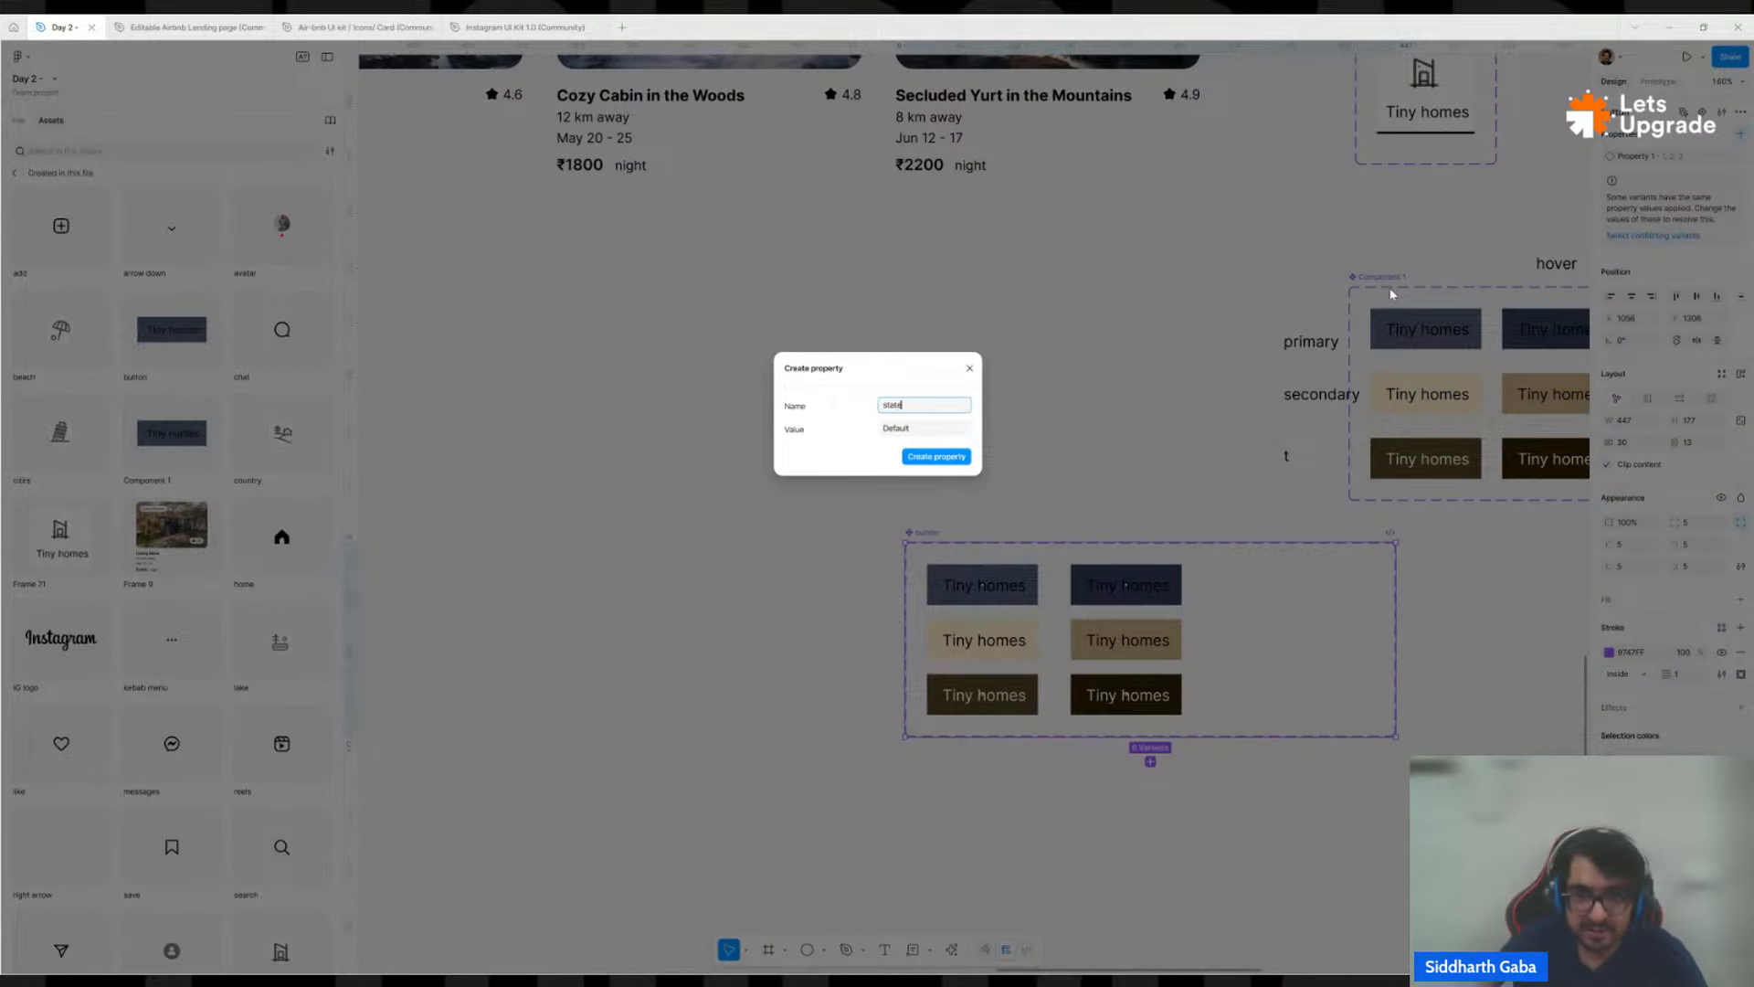
type("s")
left_click(936, 456)
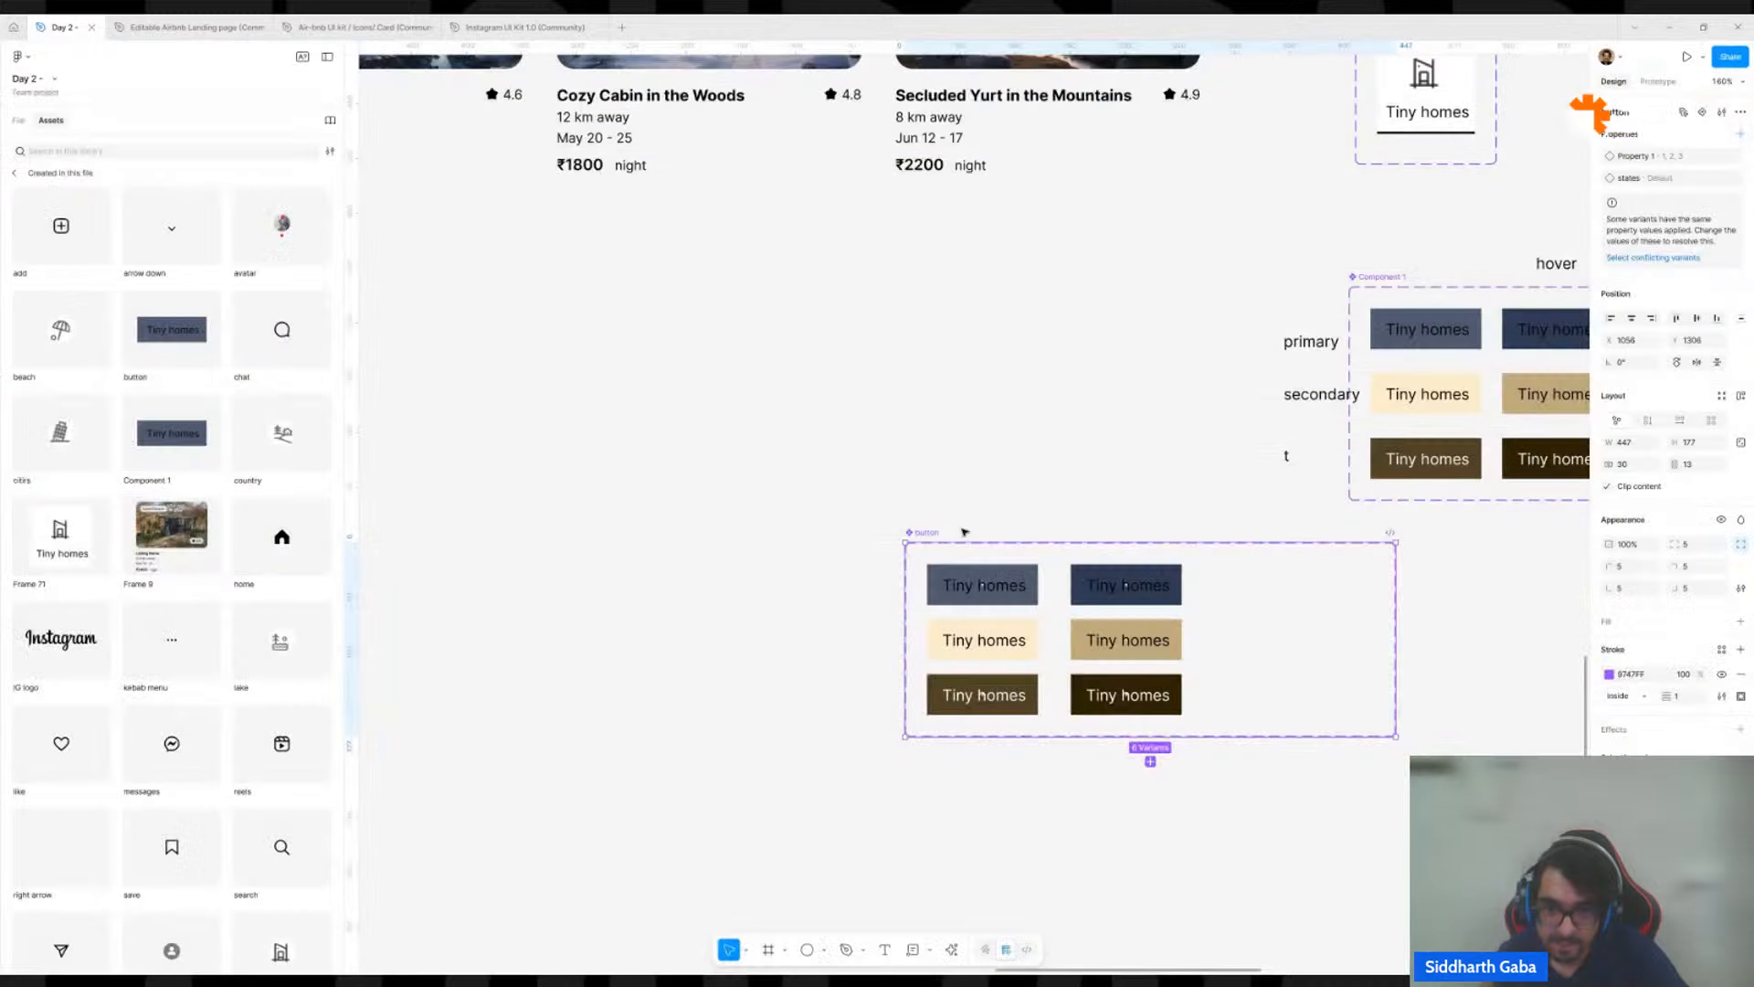
Check the states value of the first-column variants and set states to h for the navy variant in the second column.
left_click(982, 584)
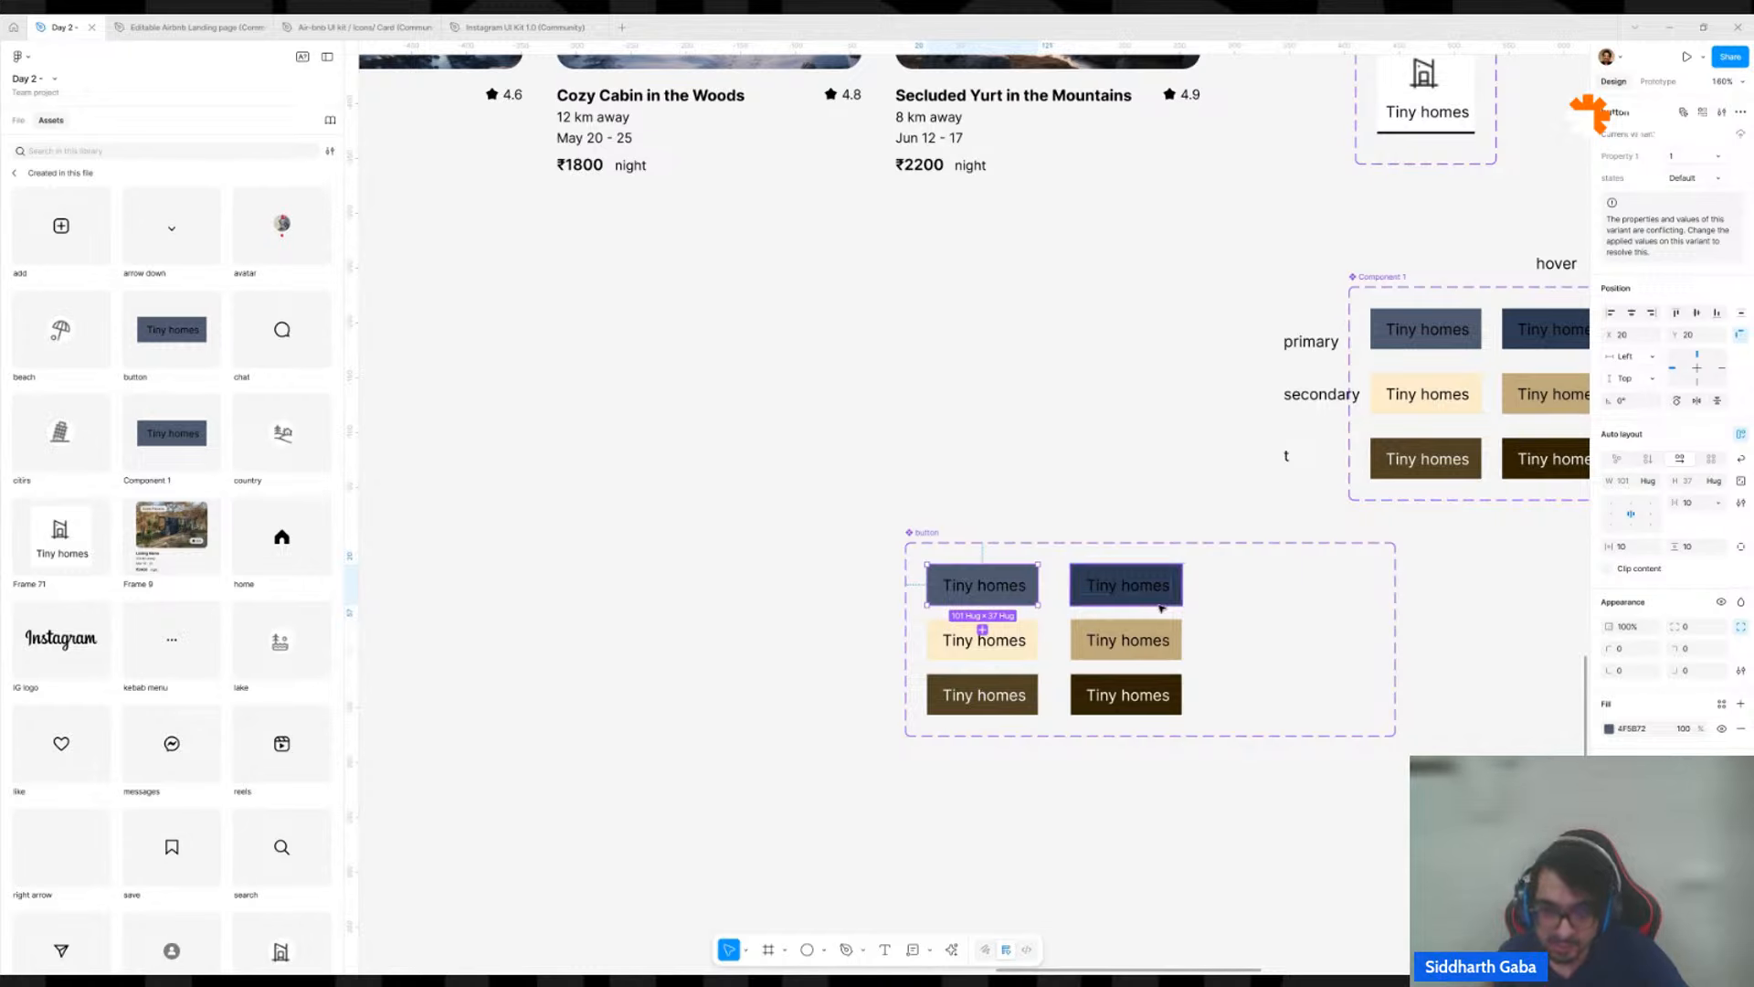
left_click(1023, 630)
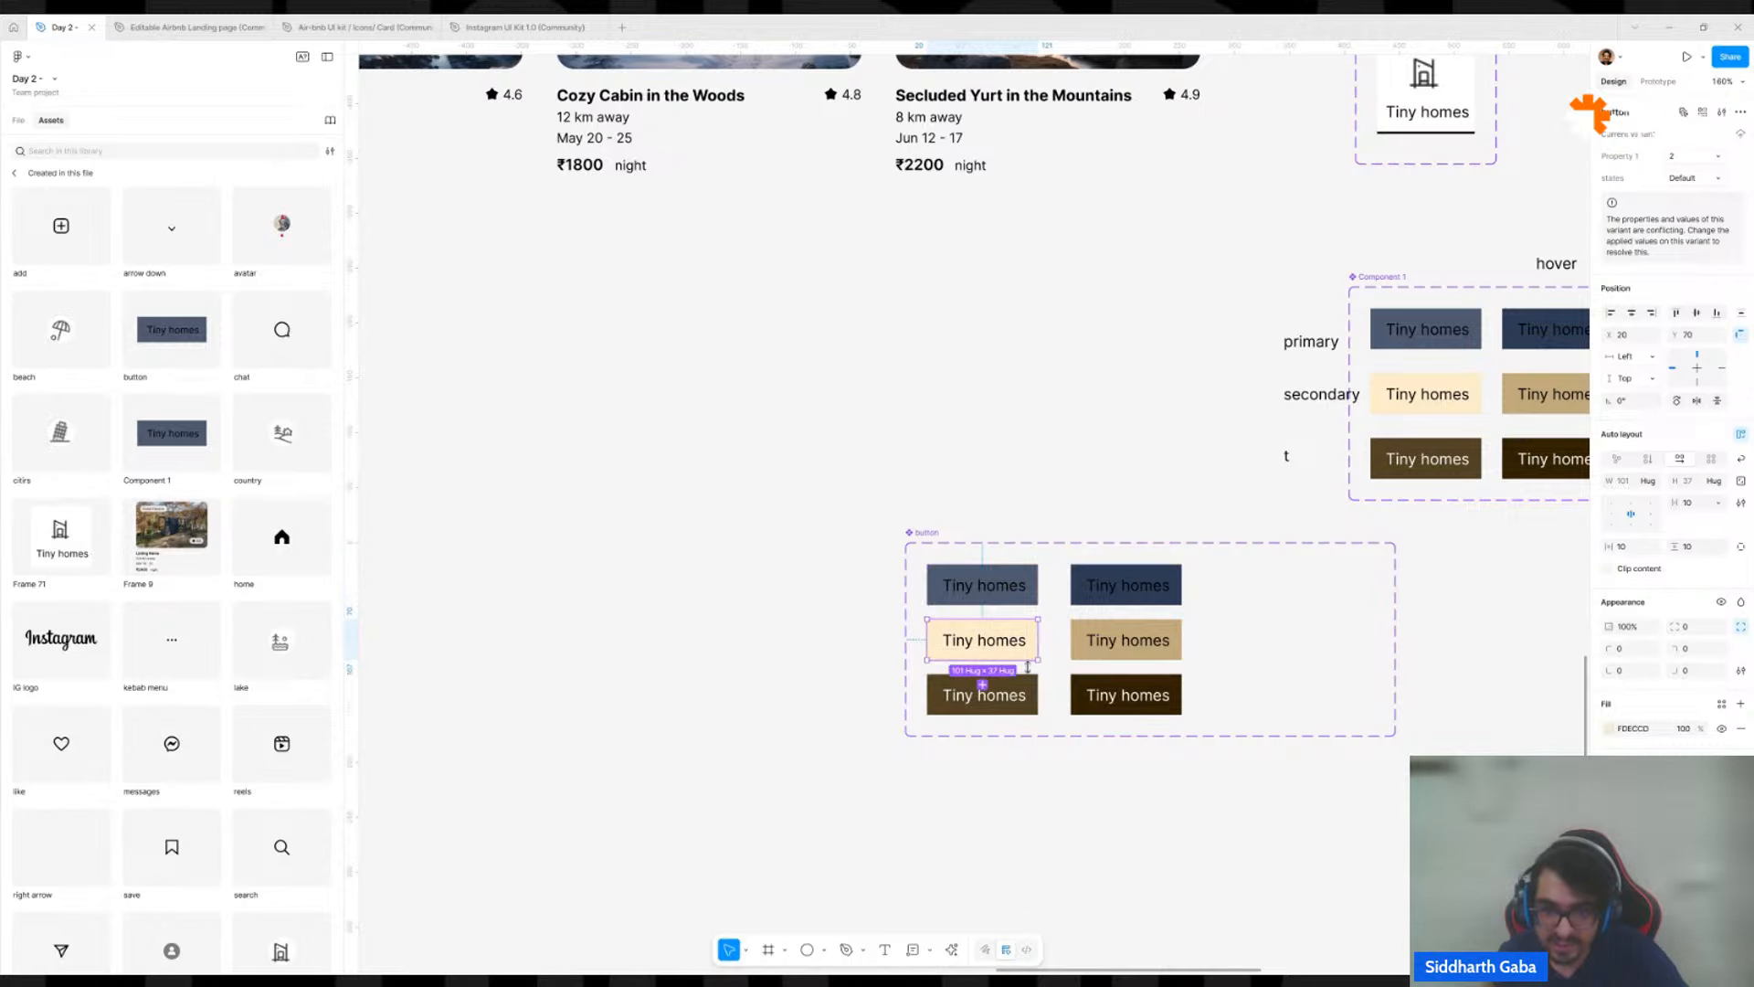
left_click(1026, 705)
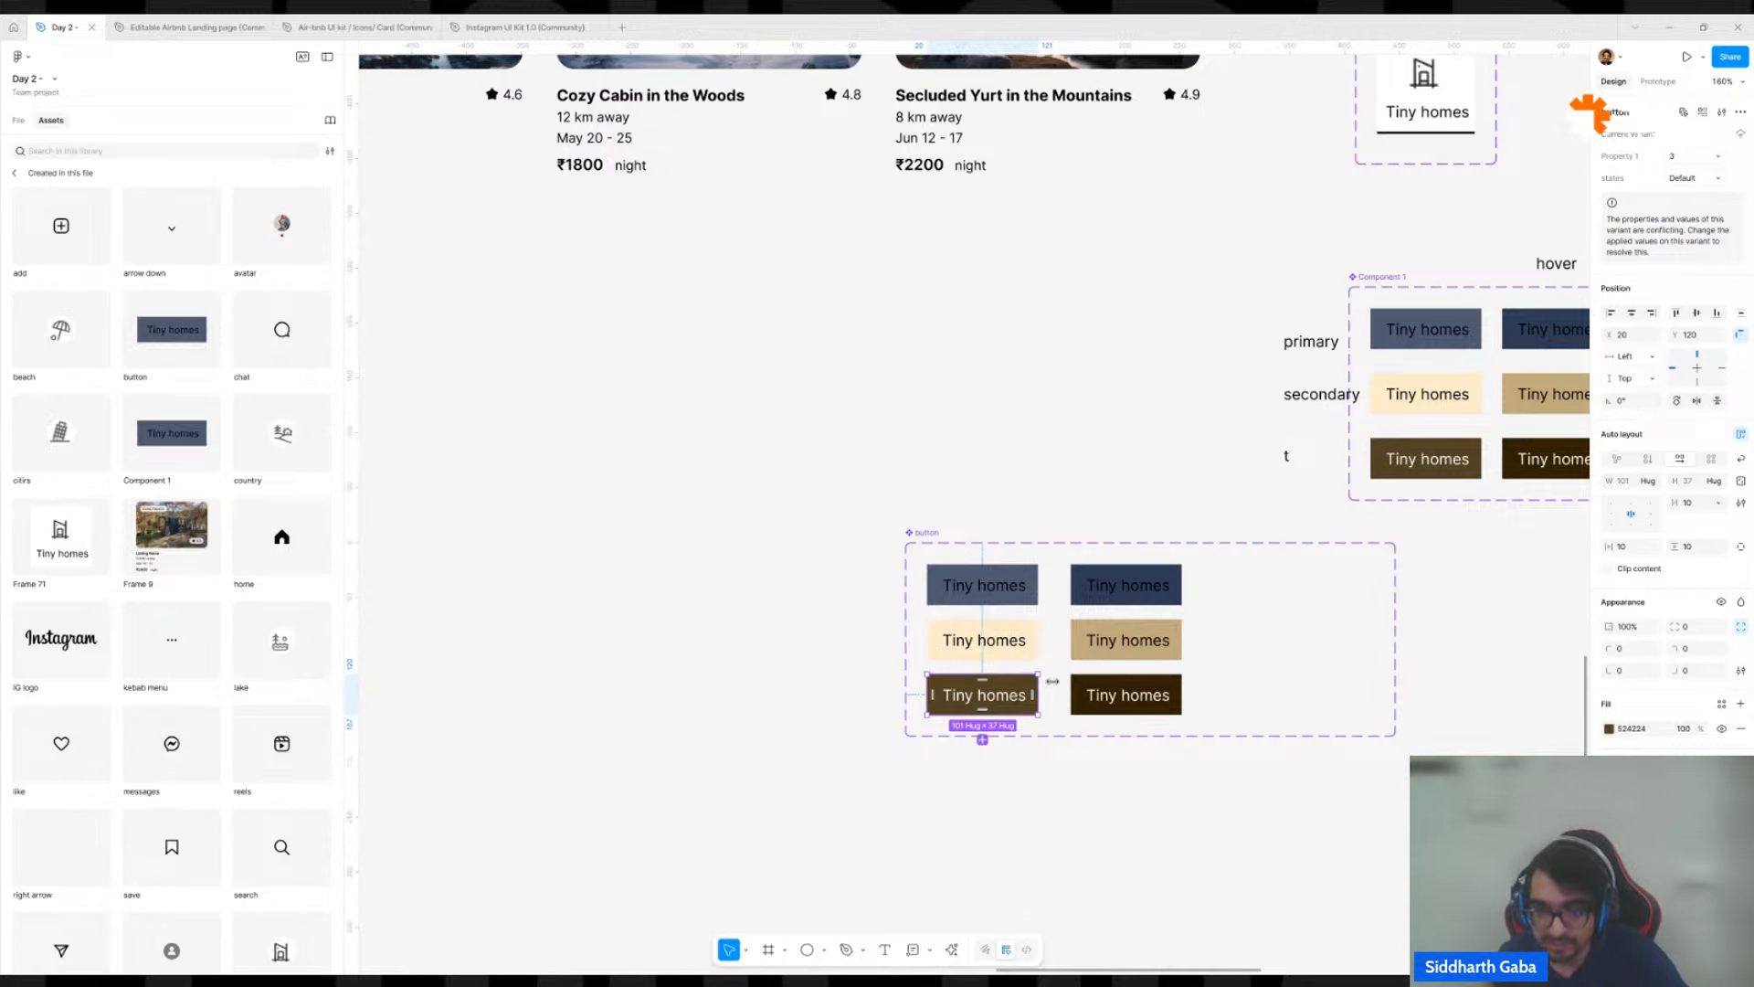
left_click(1137, 581)
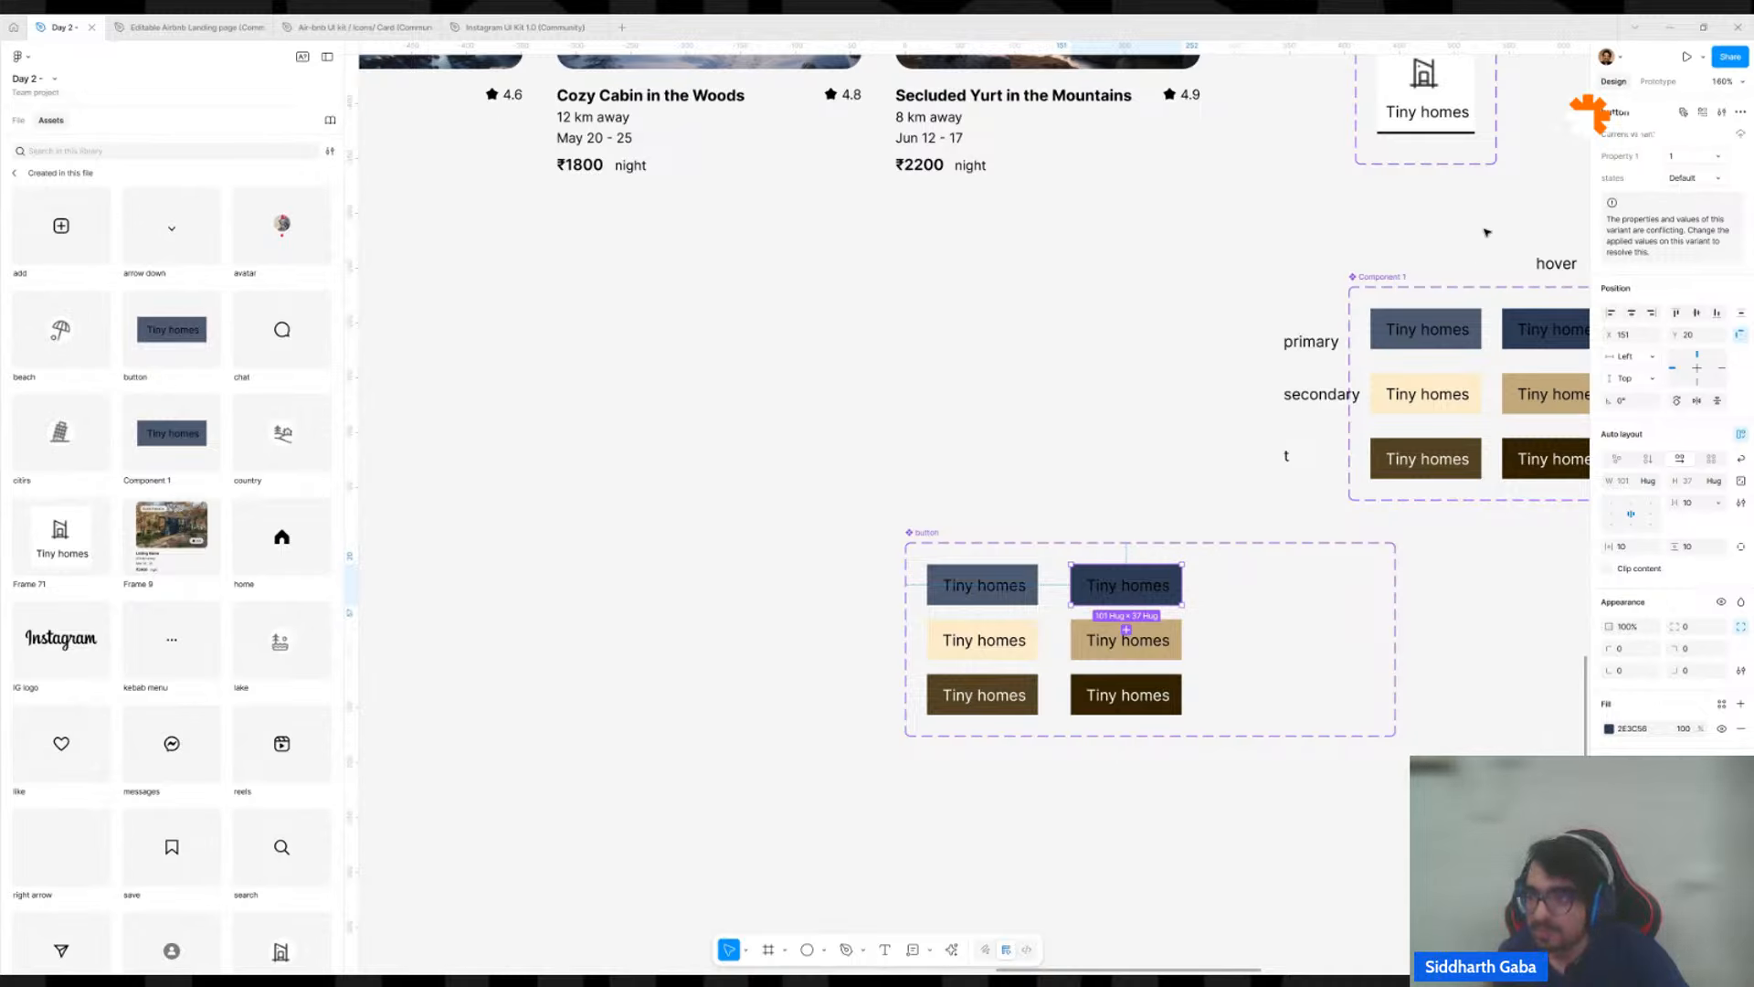
left_click(1681, 179)
type("1")
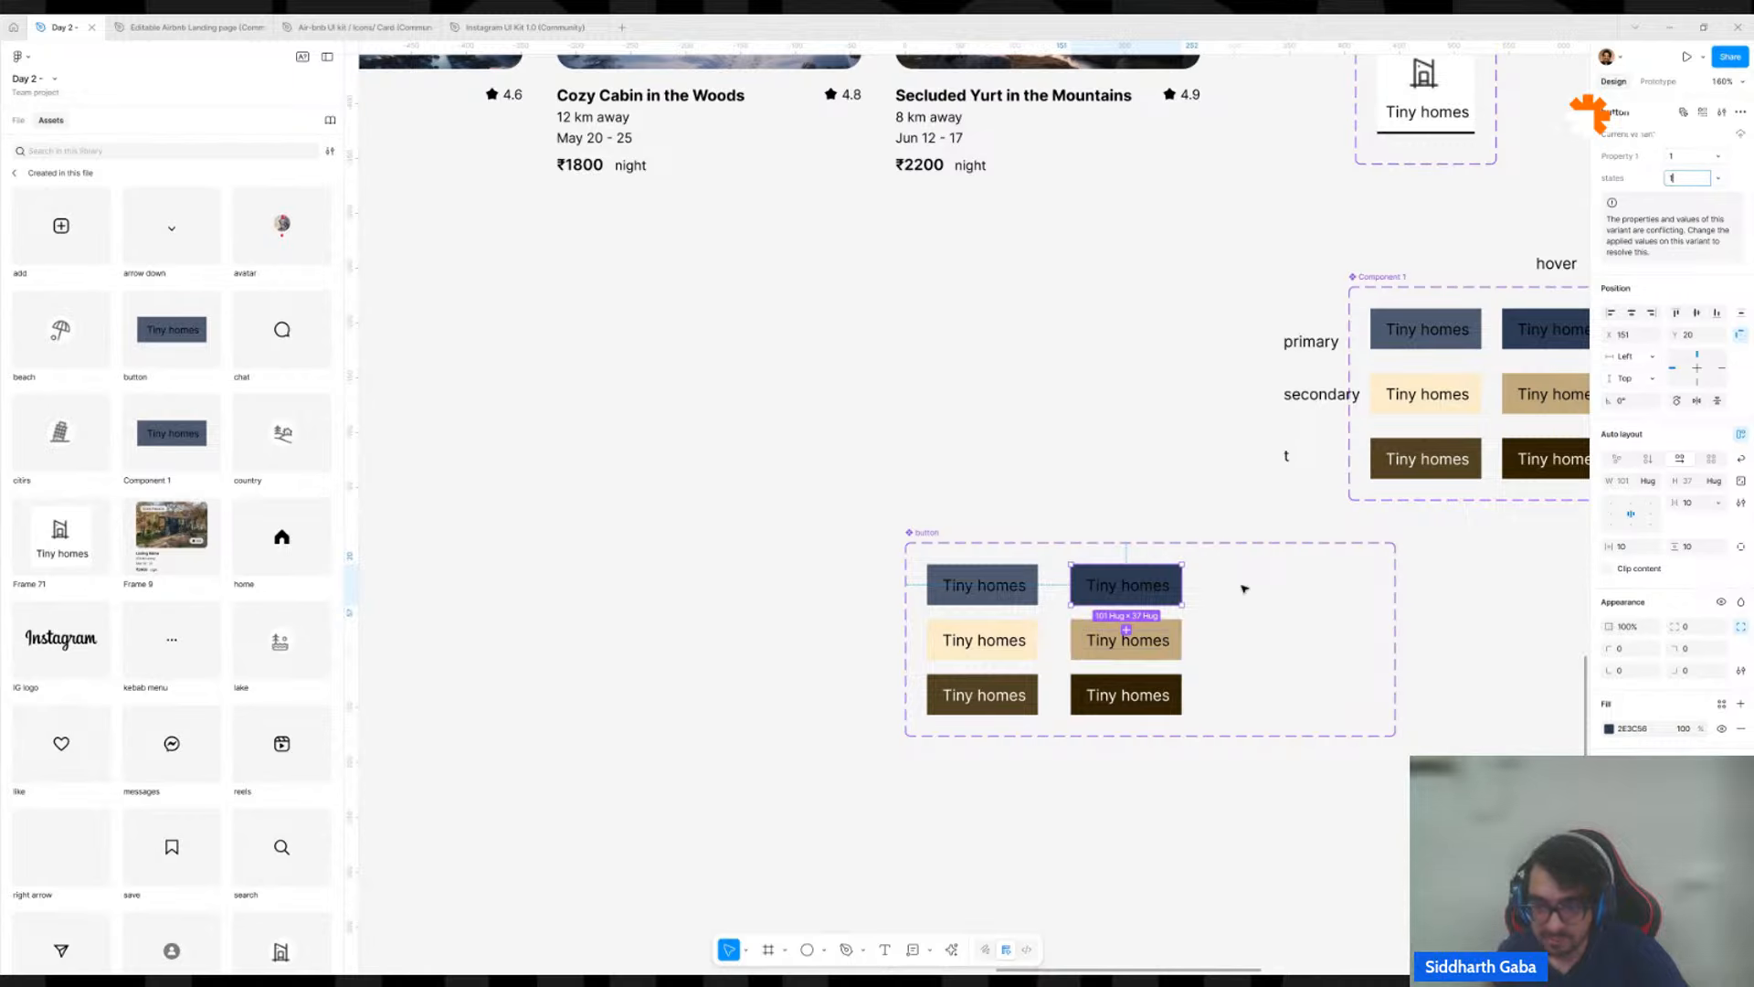
key("BackSpace")
type("h")
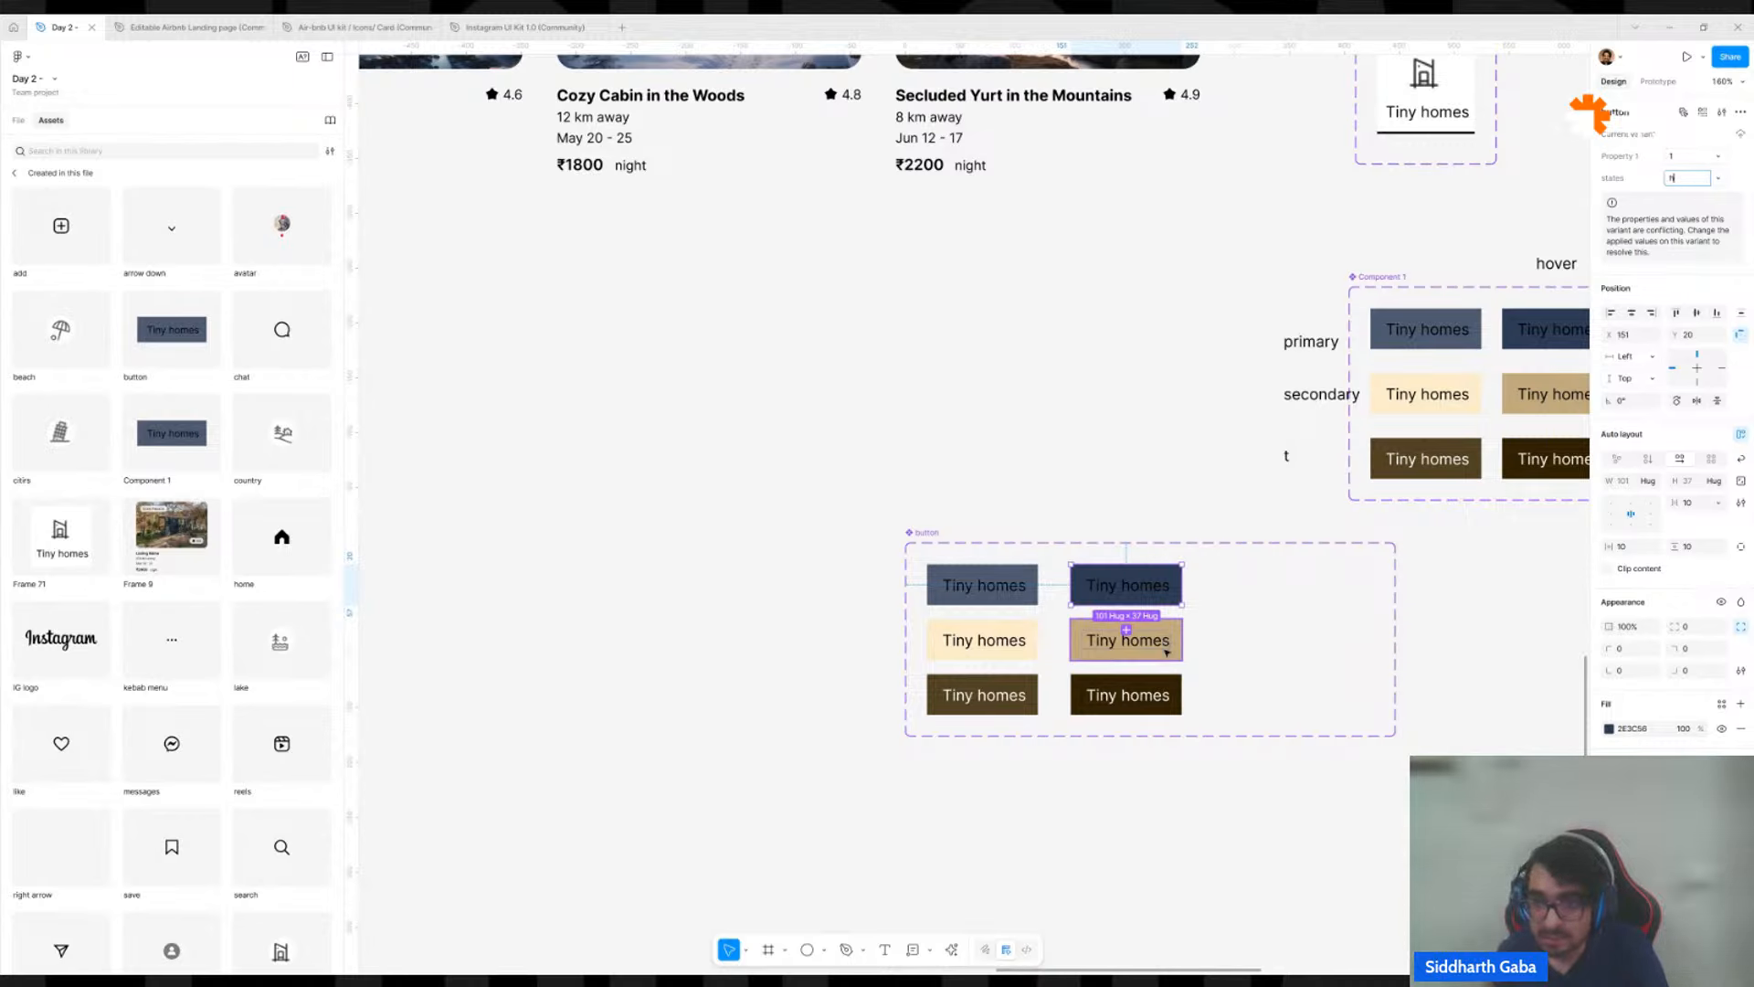
Set states to h for the tan and darkest brown variants in the button set's second column.
left_click(1126, 637)
left_click(1688, 177)
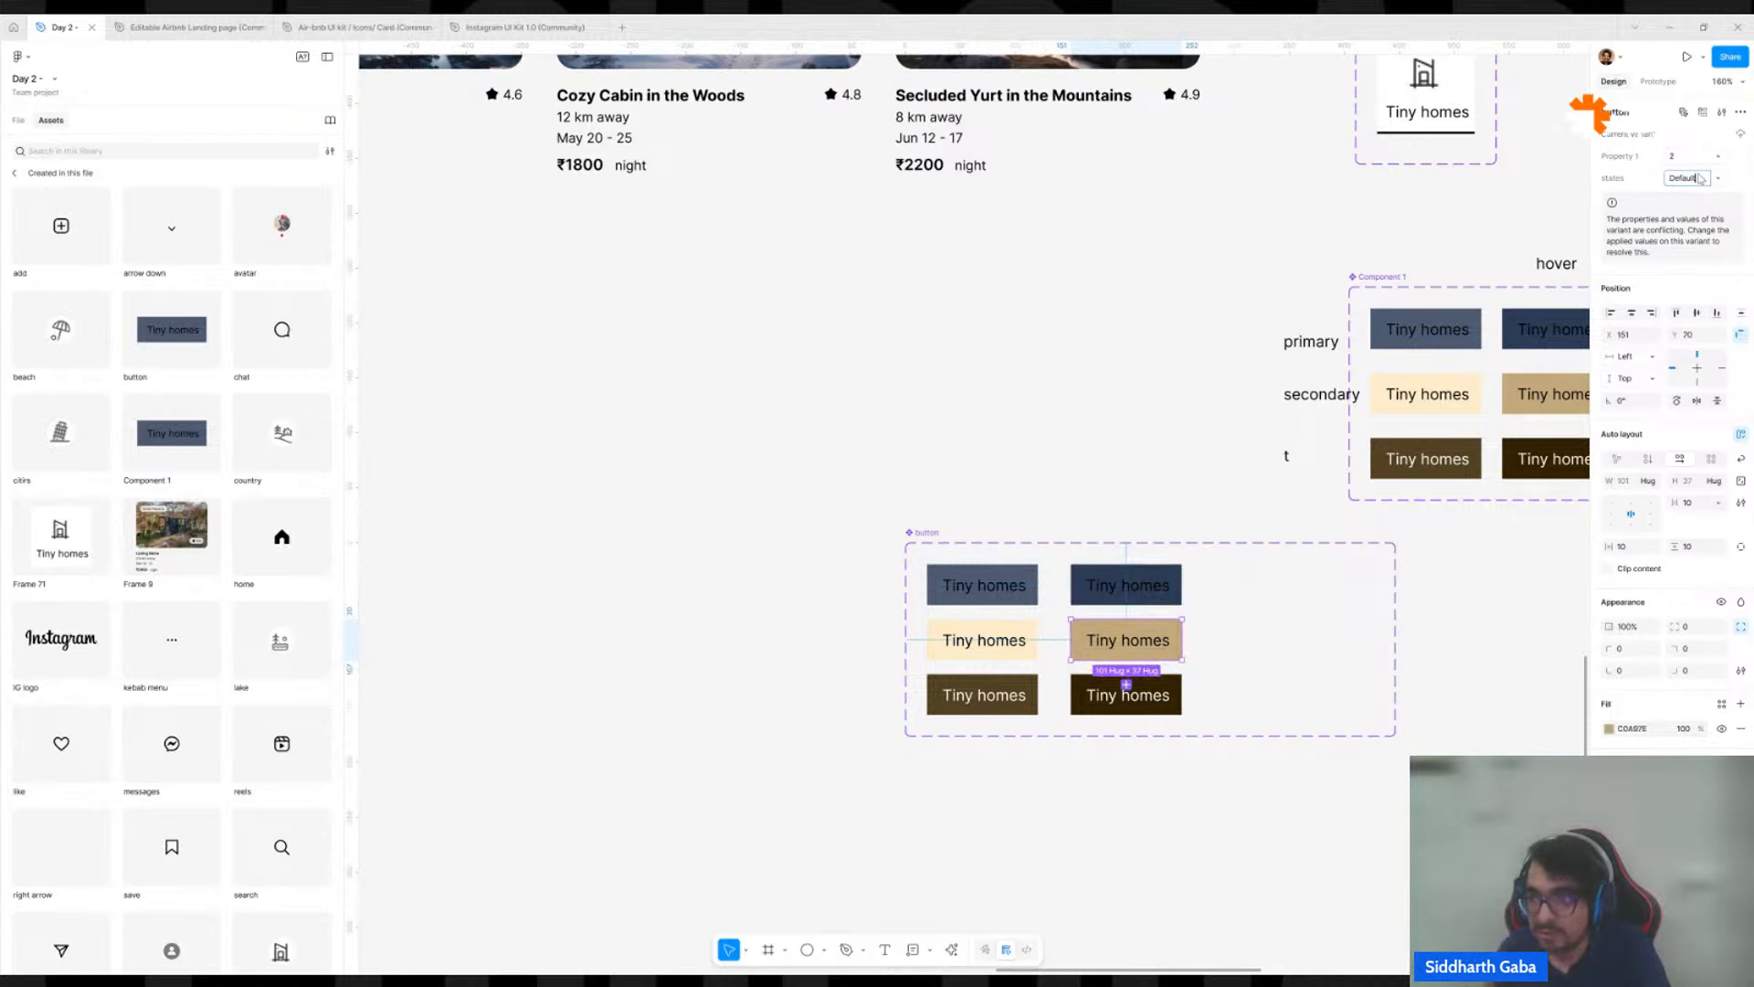
type("h")
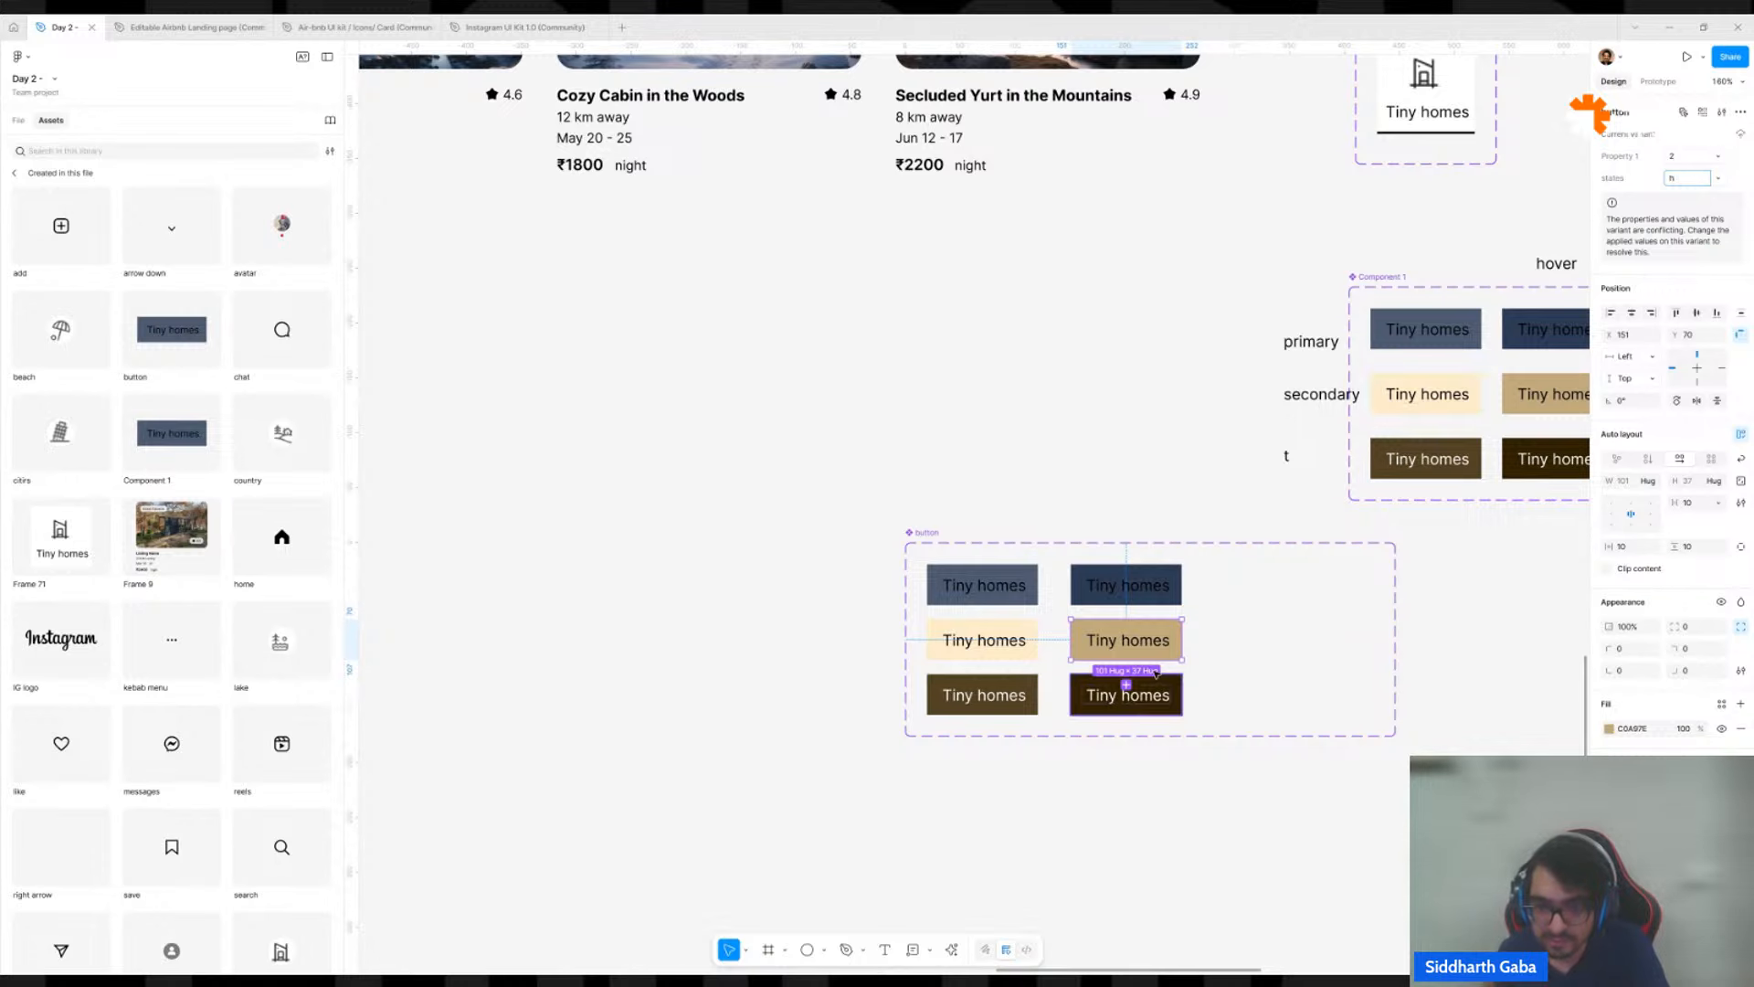
left_click(1142, 699)
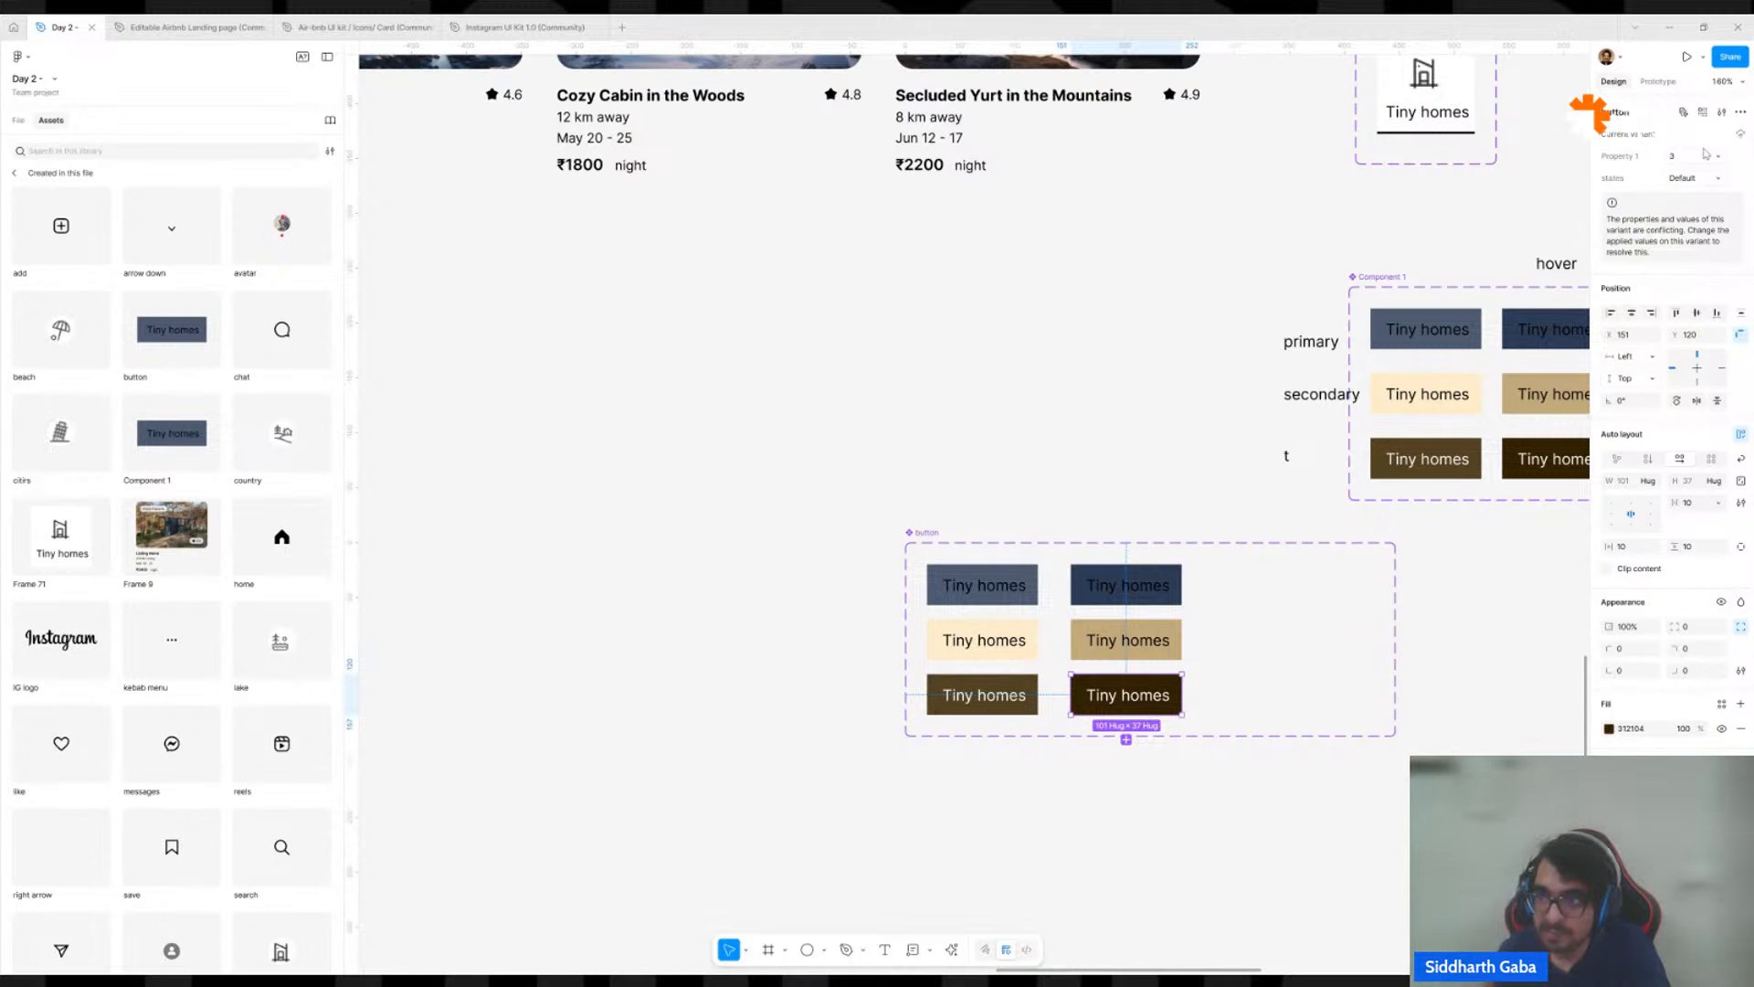
left_click(1689, 178)
type("h")
key("Return")
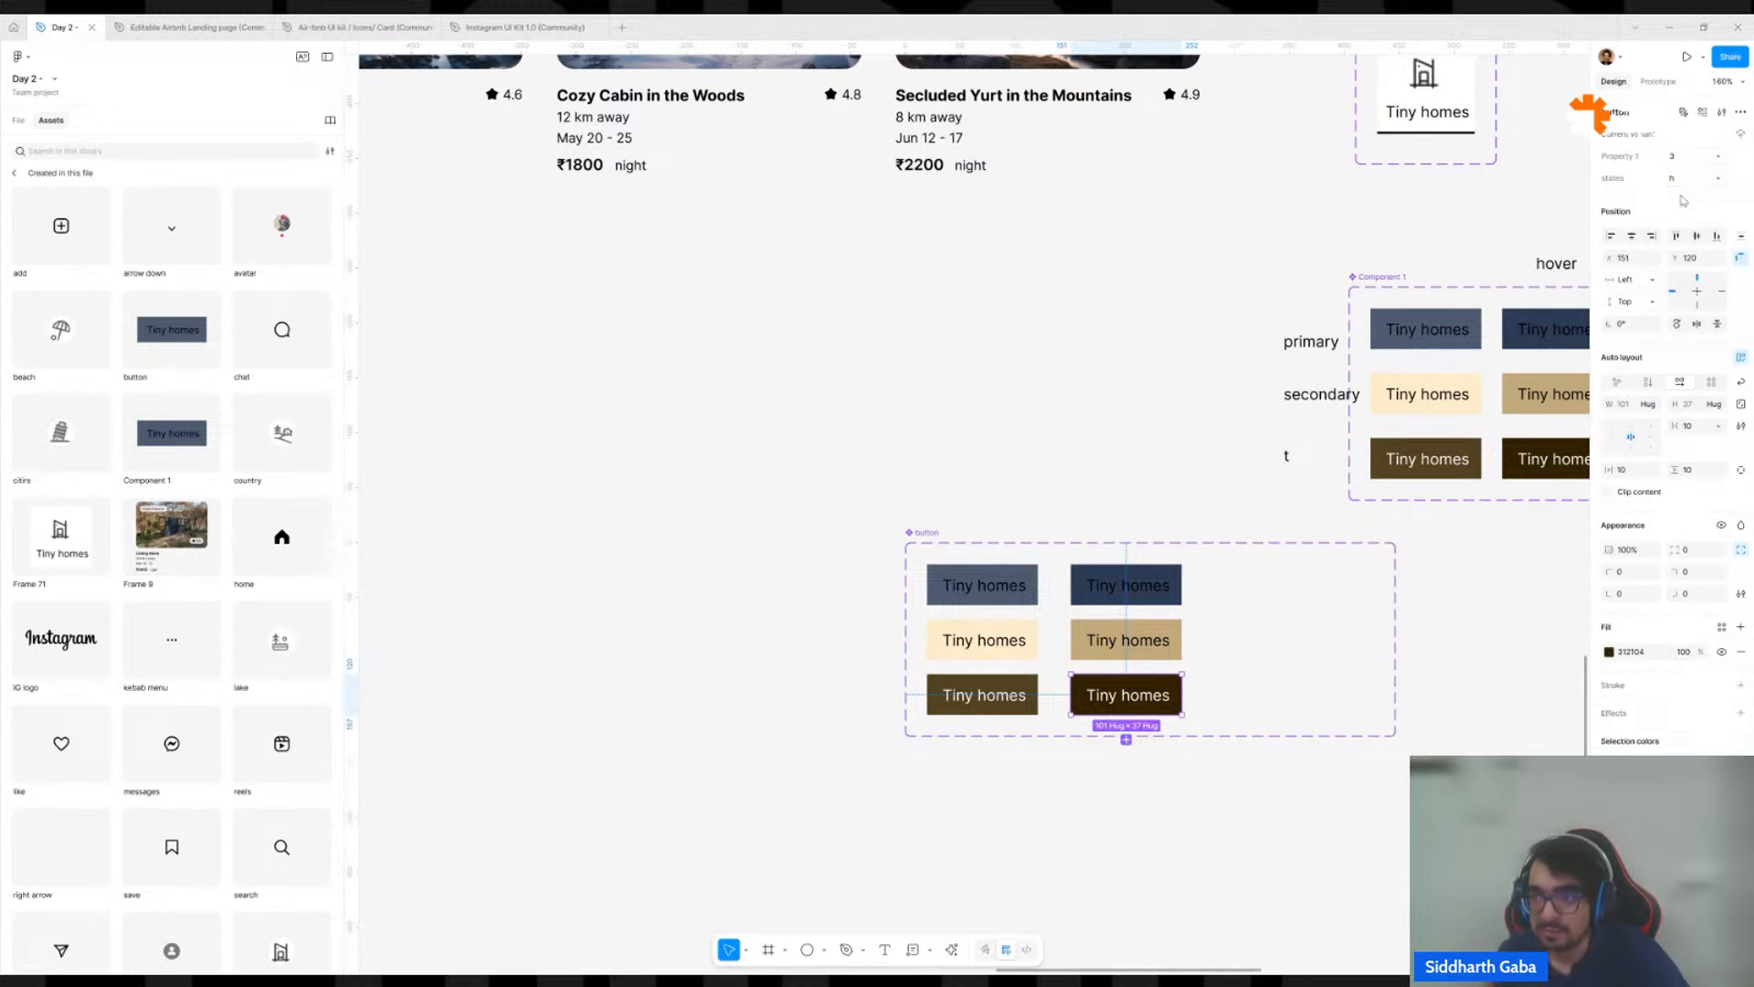
Place an instance of the blue default button on the empty canvas outside the set, at about X 881, Y 1152.
left_click(1062, 449)
left_click_drag(972, 577, 506, 411)
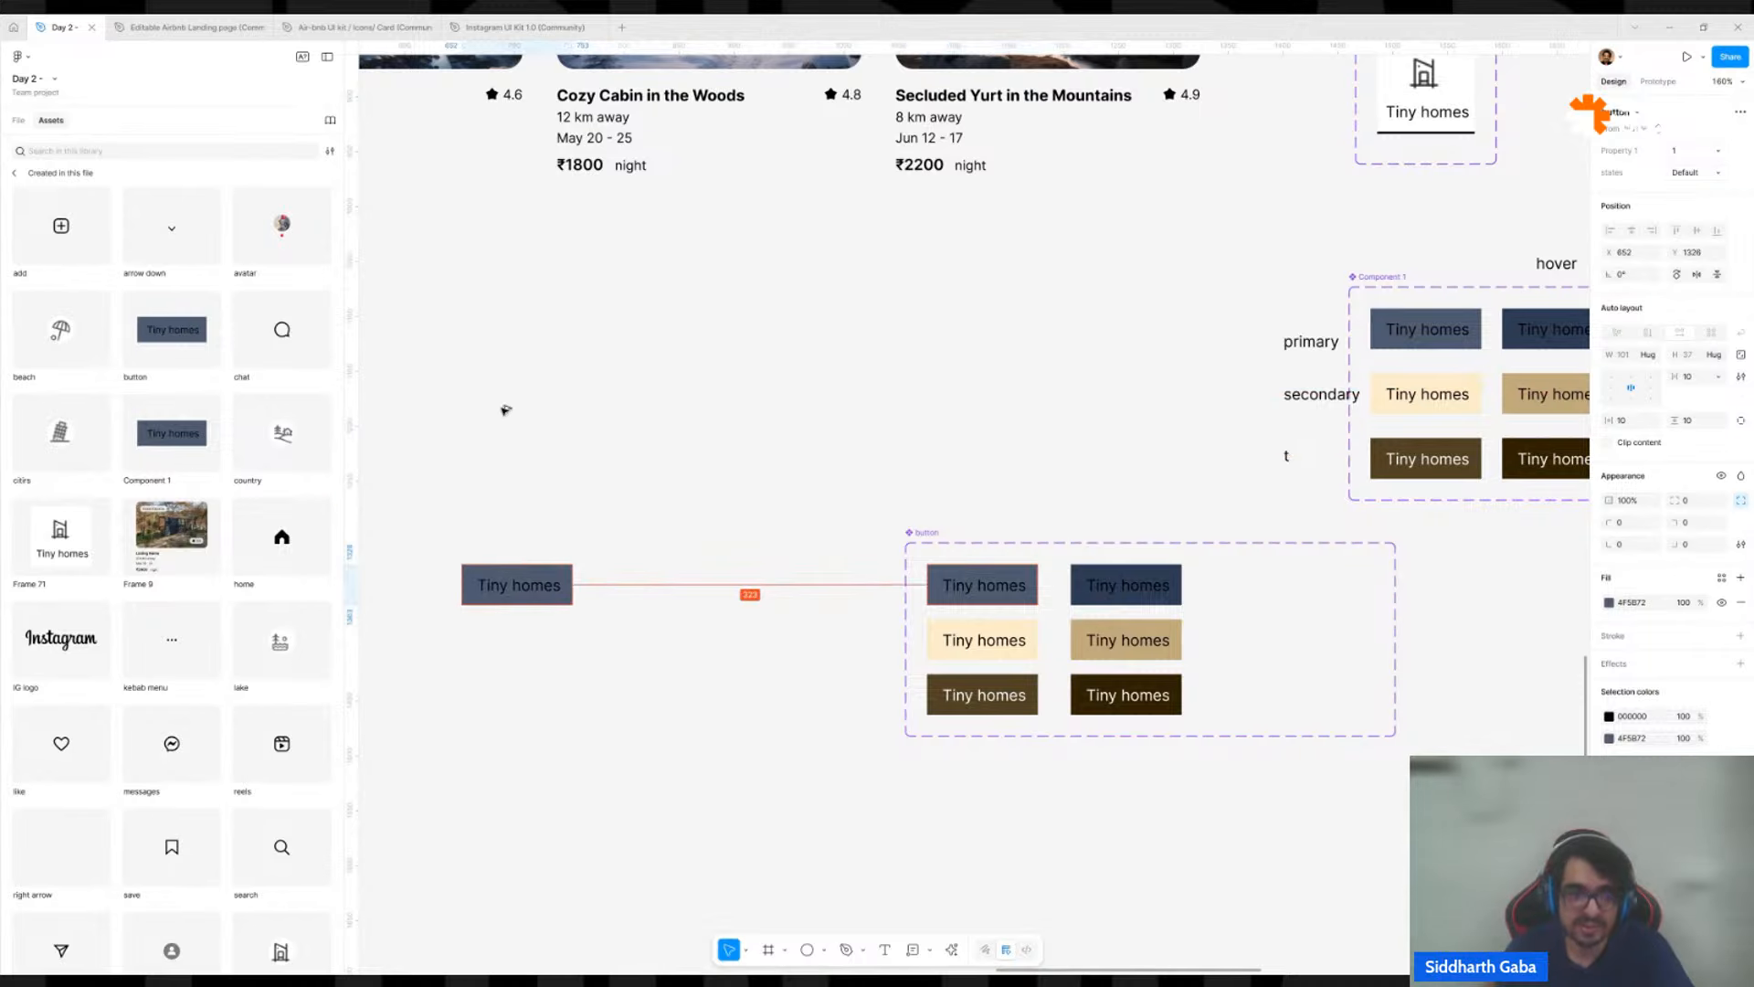
left_click_drag(527, 582, 750, 393)
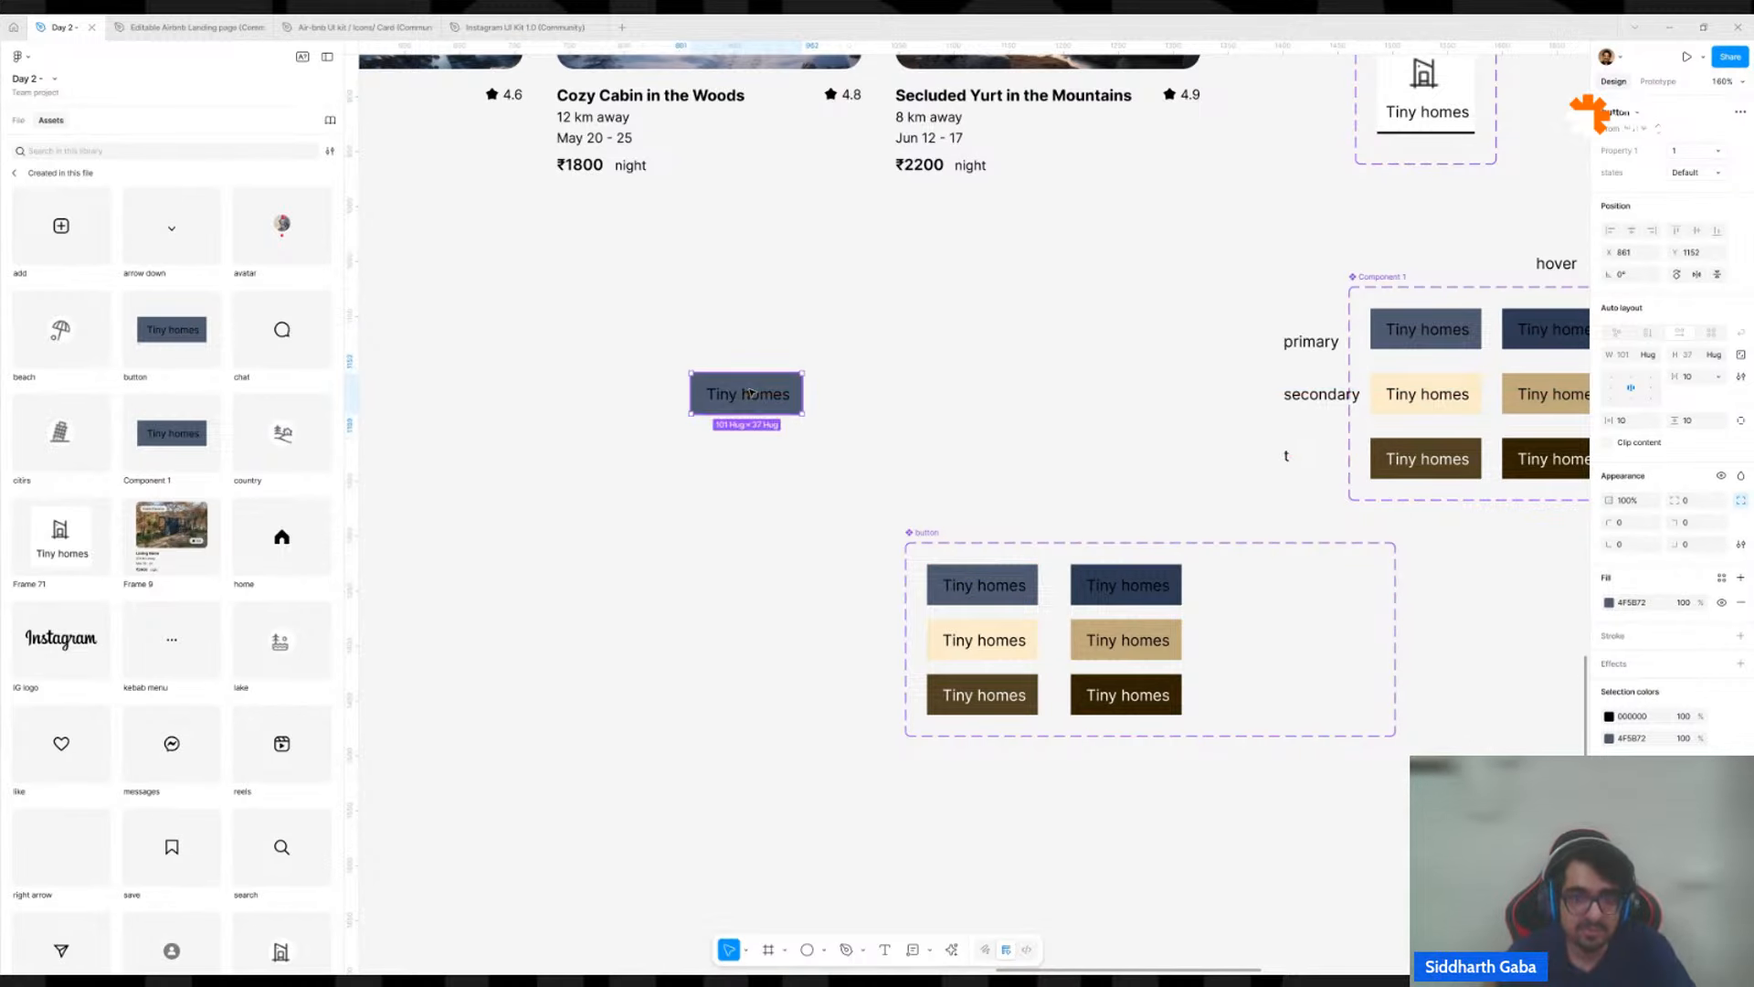
Test the button instance by switching its Property 1 to 3 and back to 1.
scroll(654, 380, "up", 5, "ctrl")
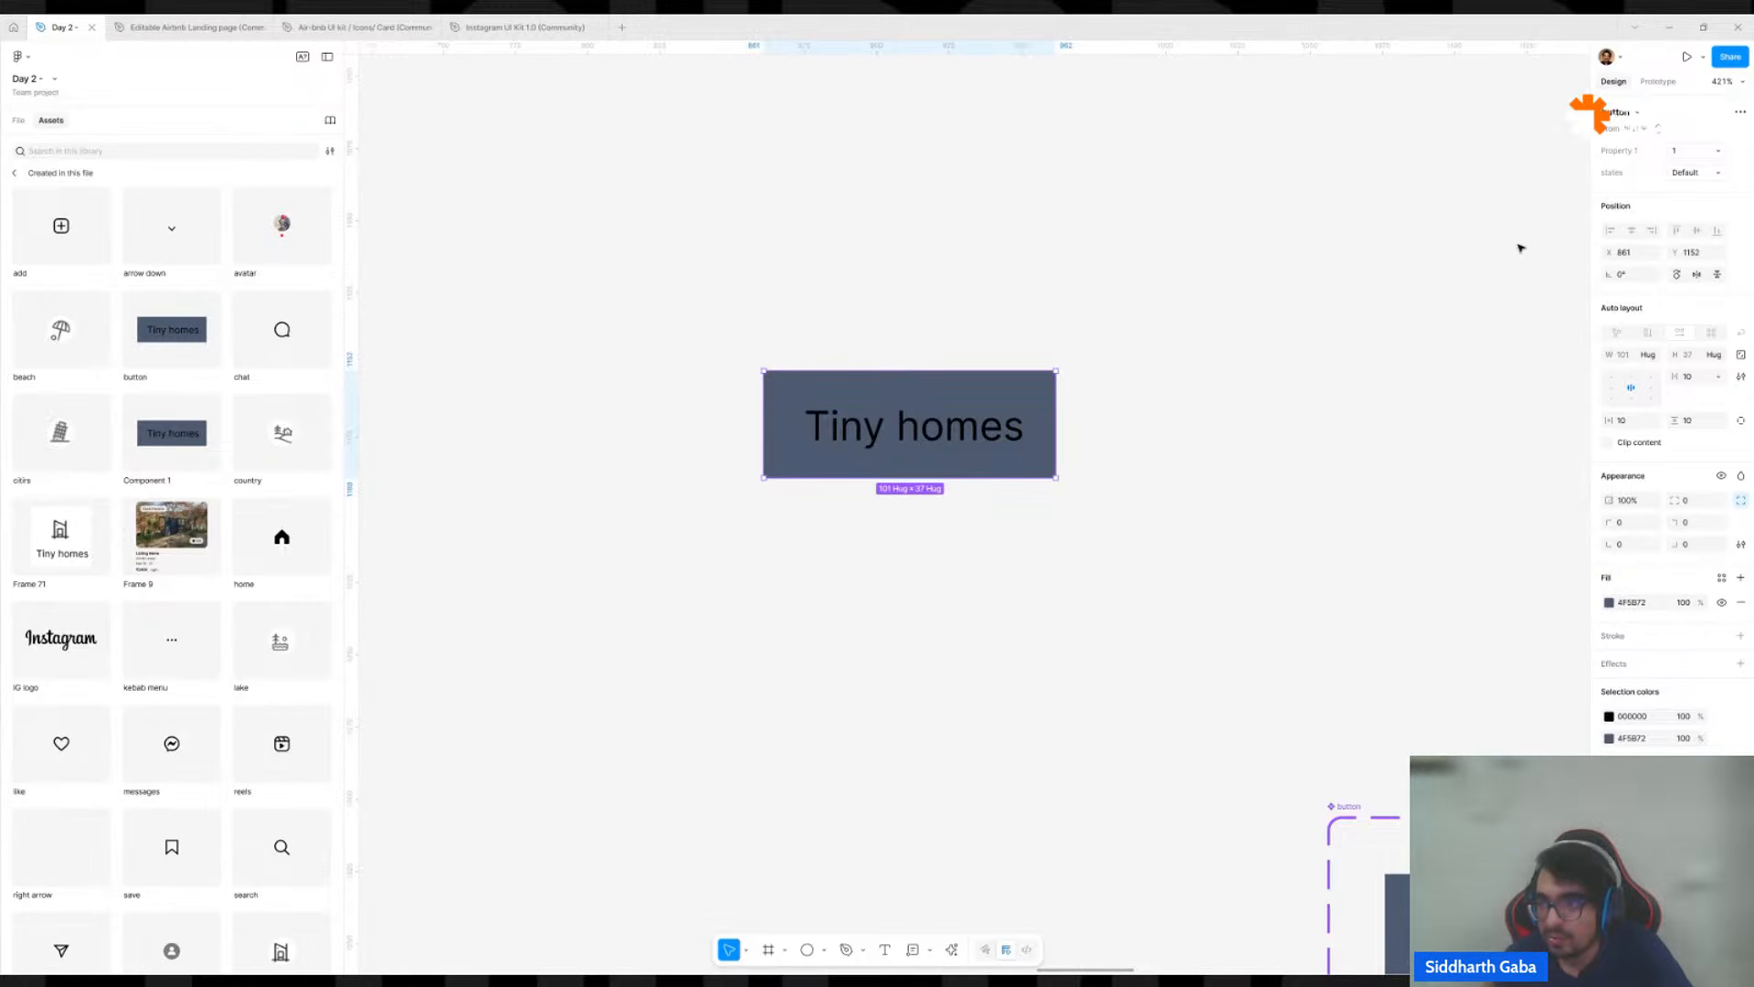
left_click(1684, 157)
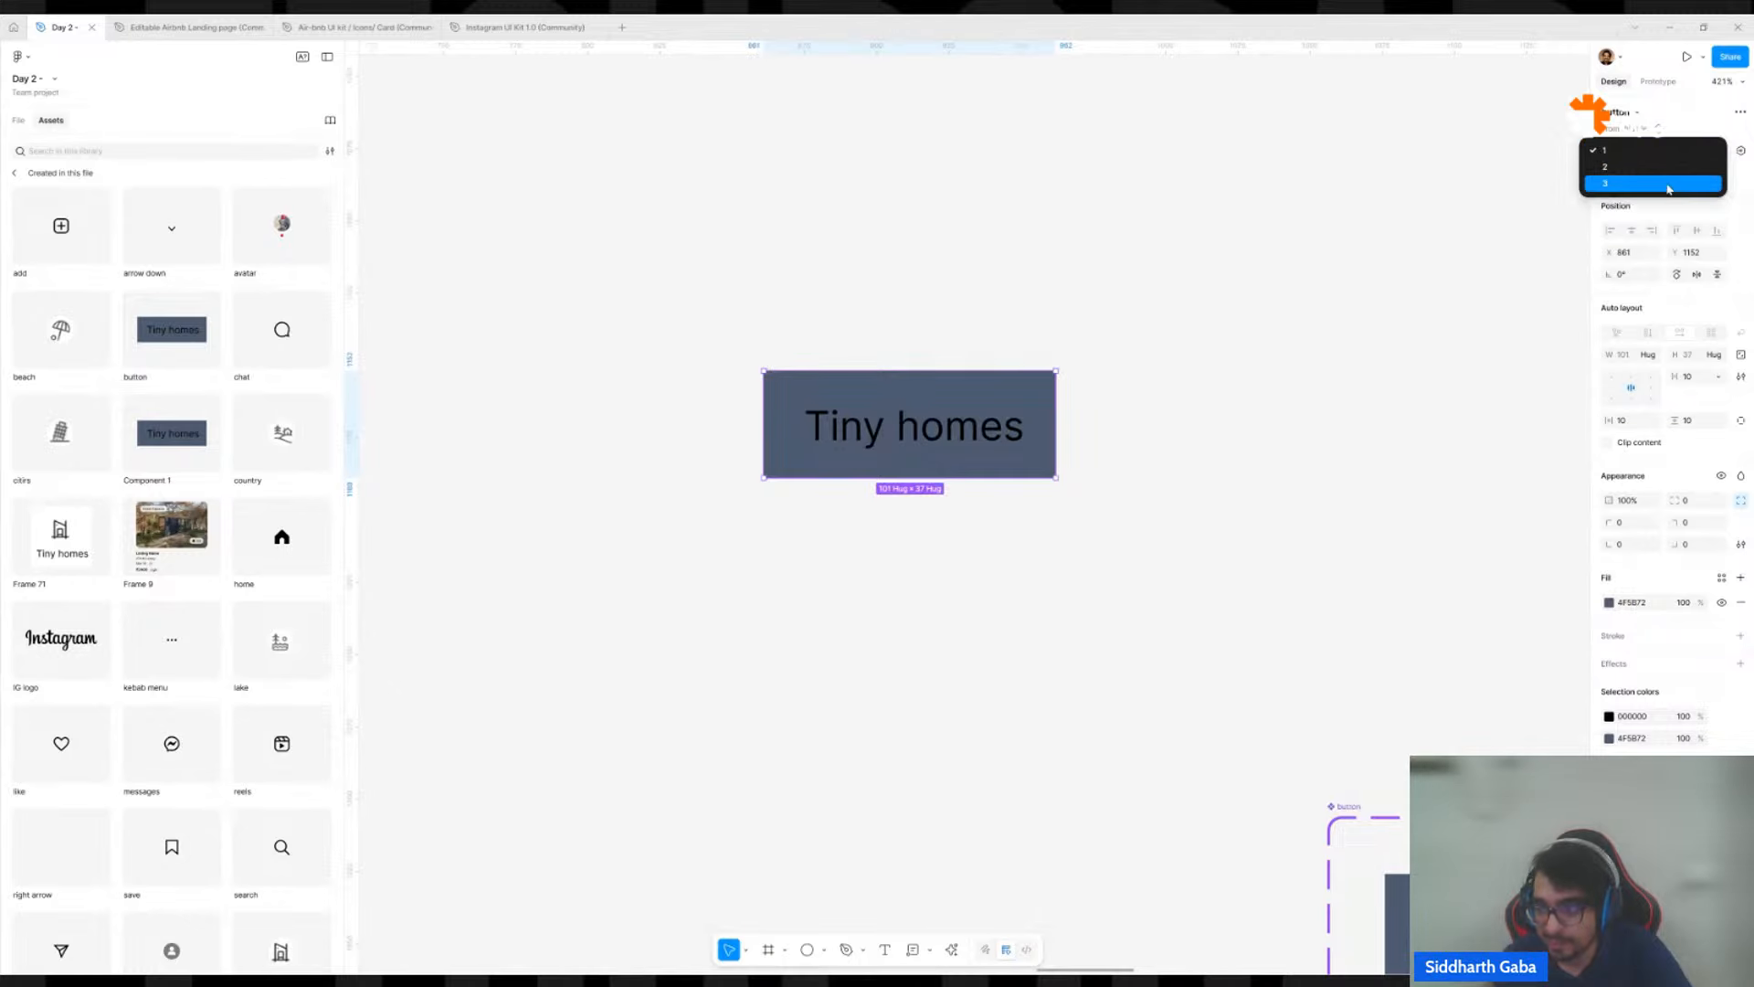
left_click(1669, 185)
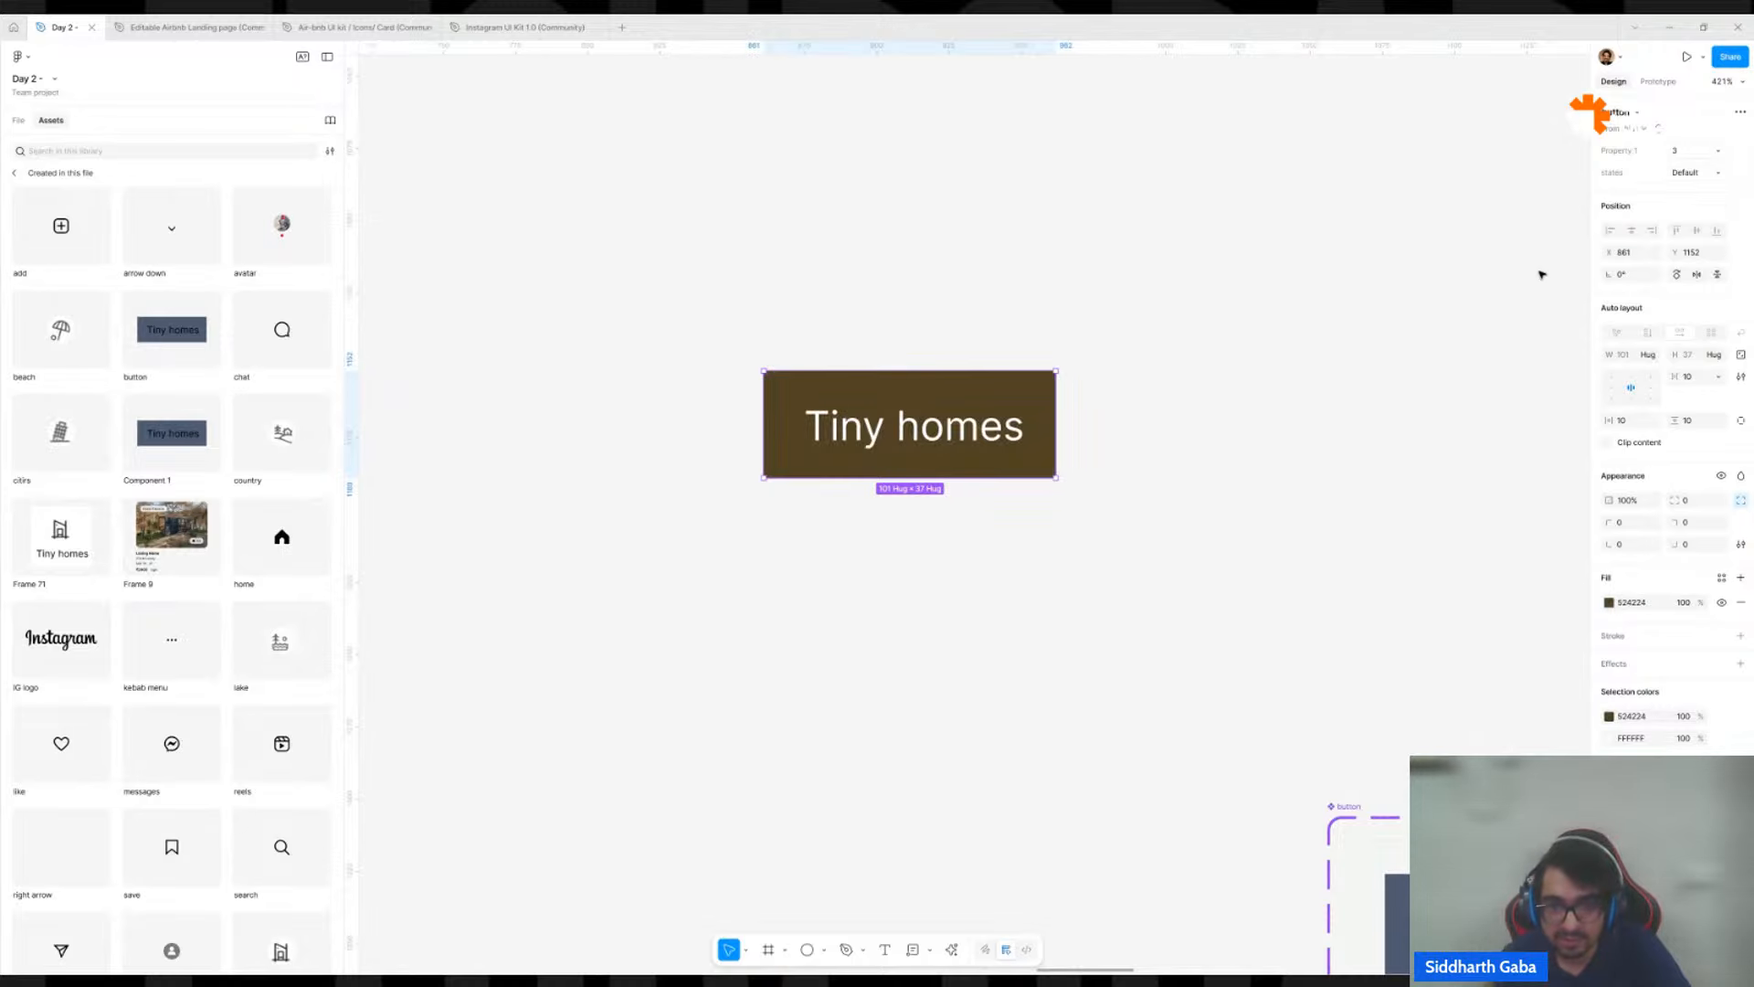
scroll(1116, 456, "down", 5)
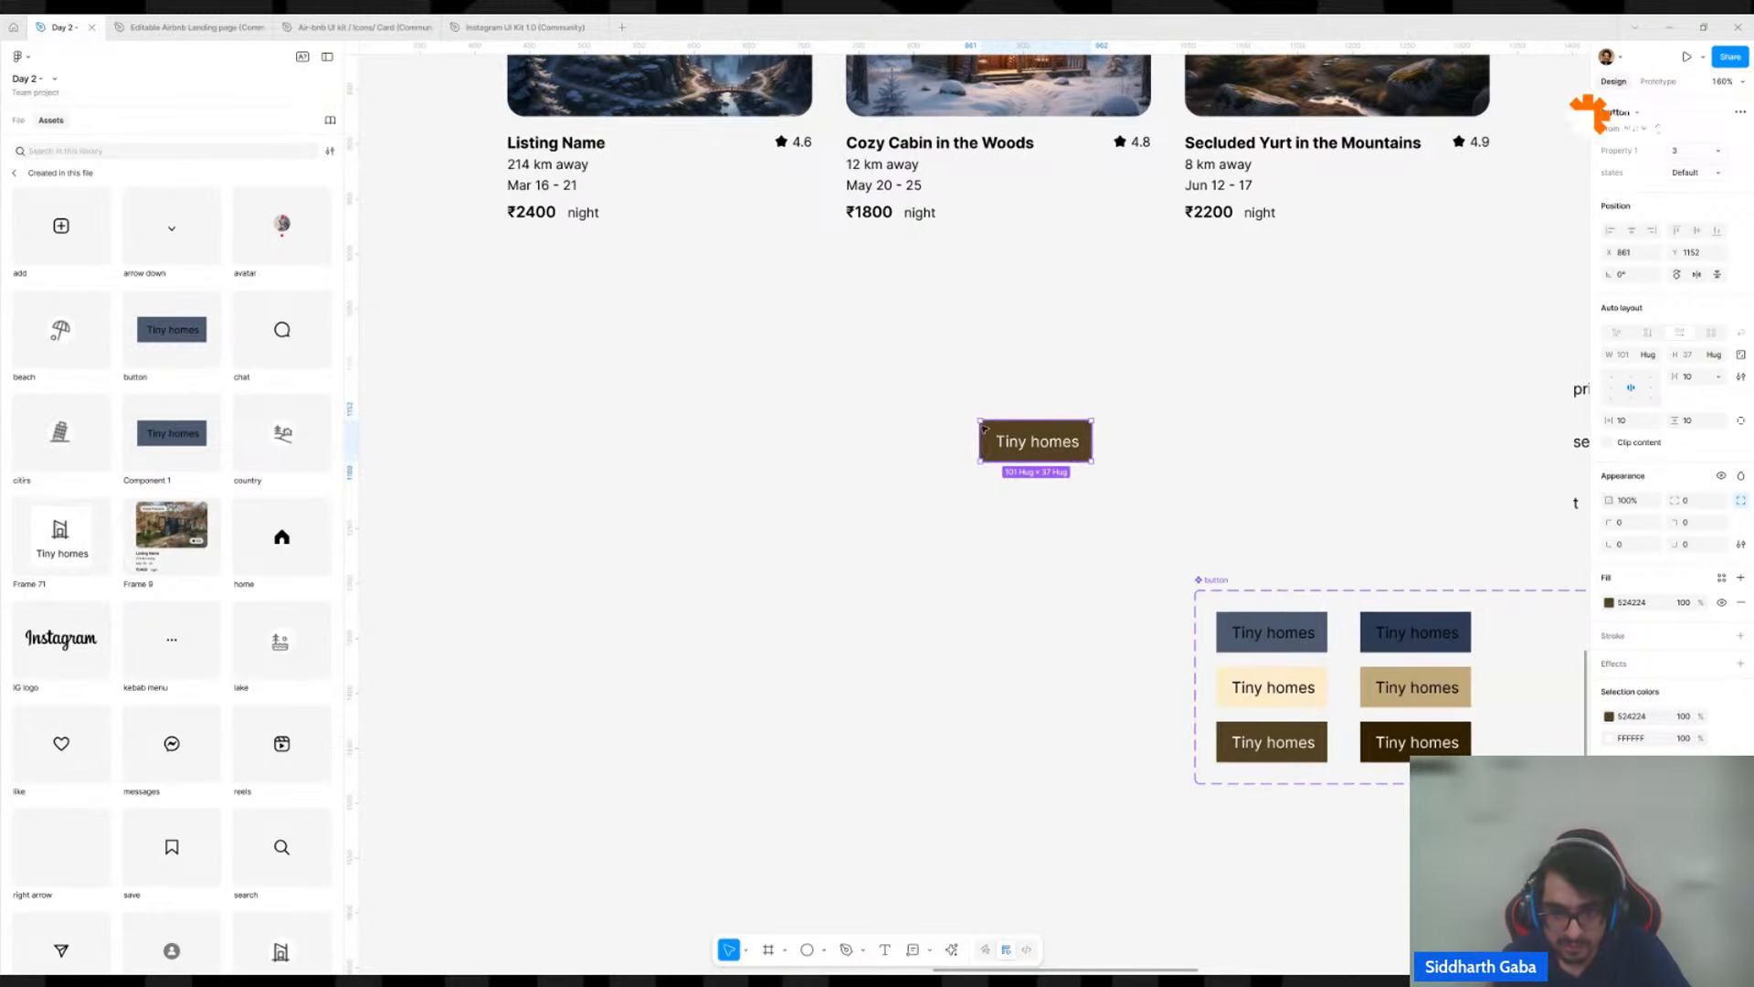
left_click(1684, 151)
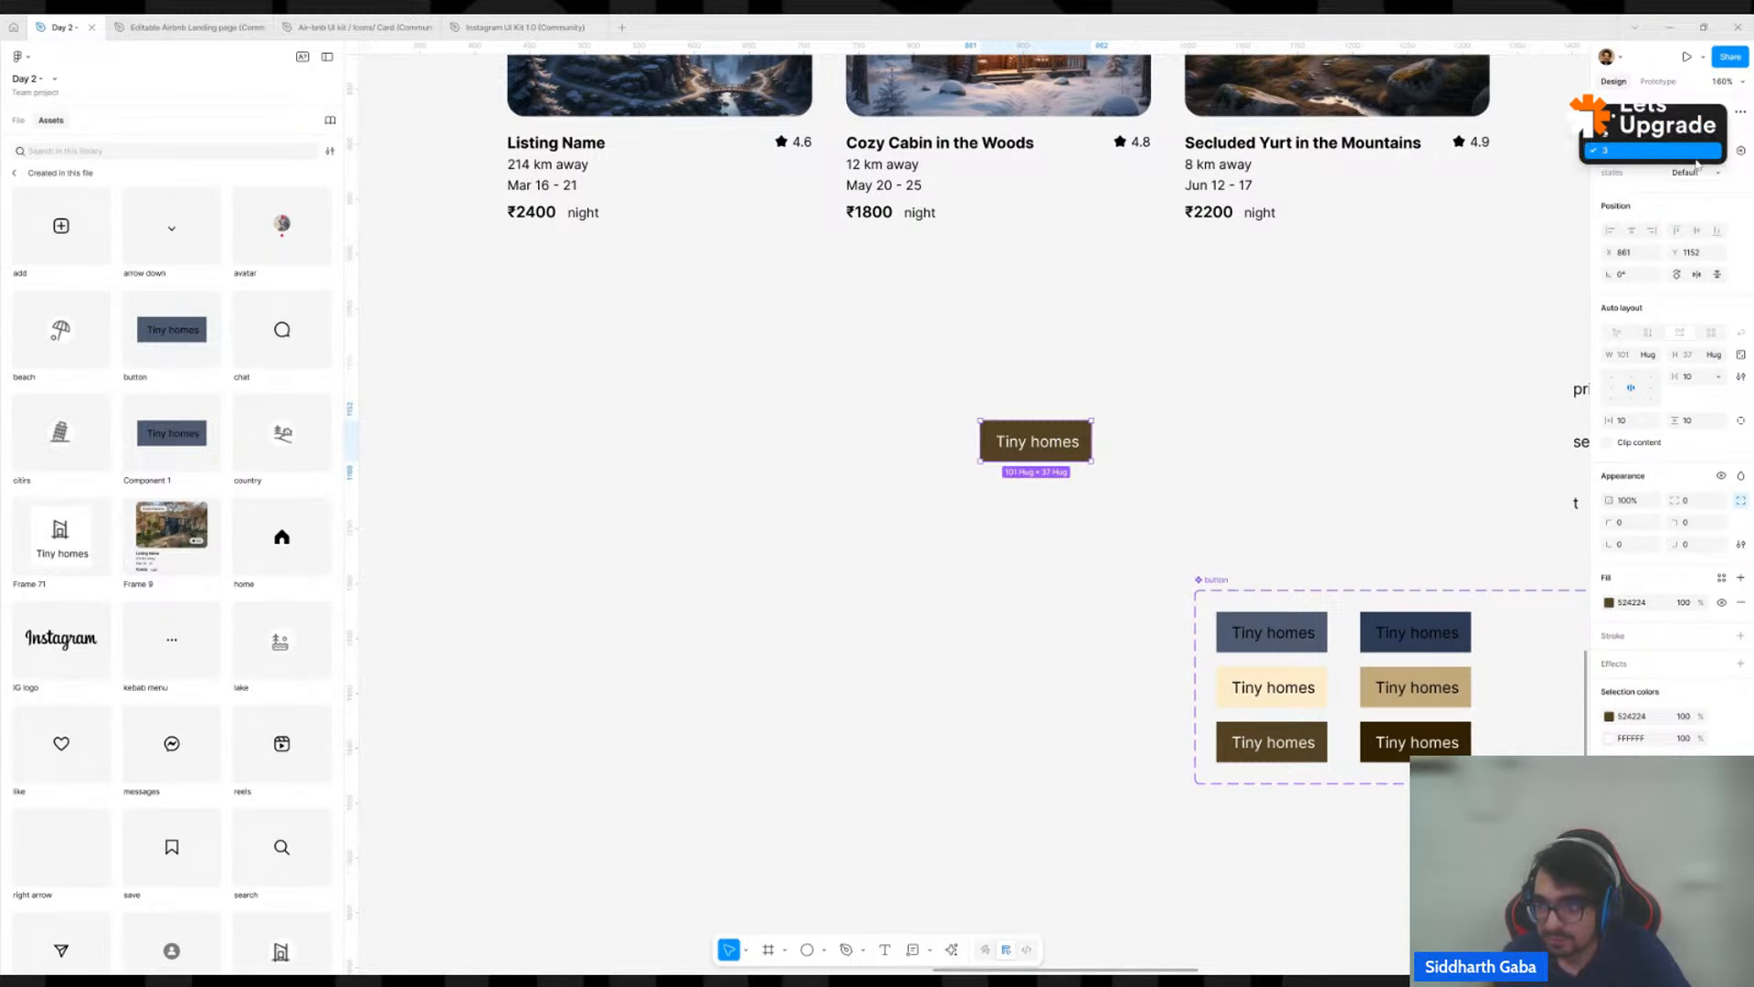
left_click(1686, 128)
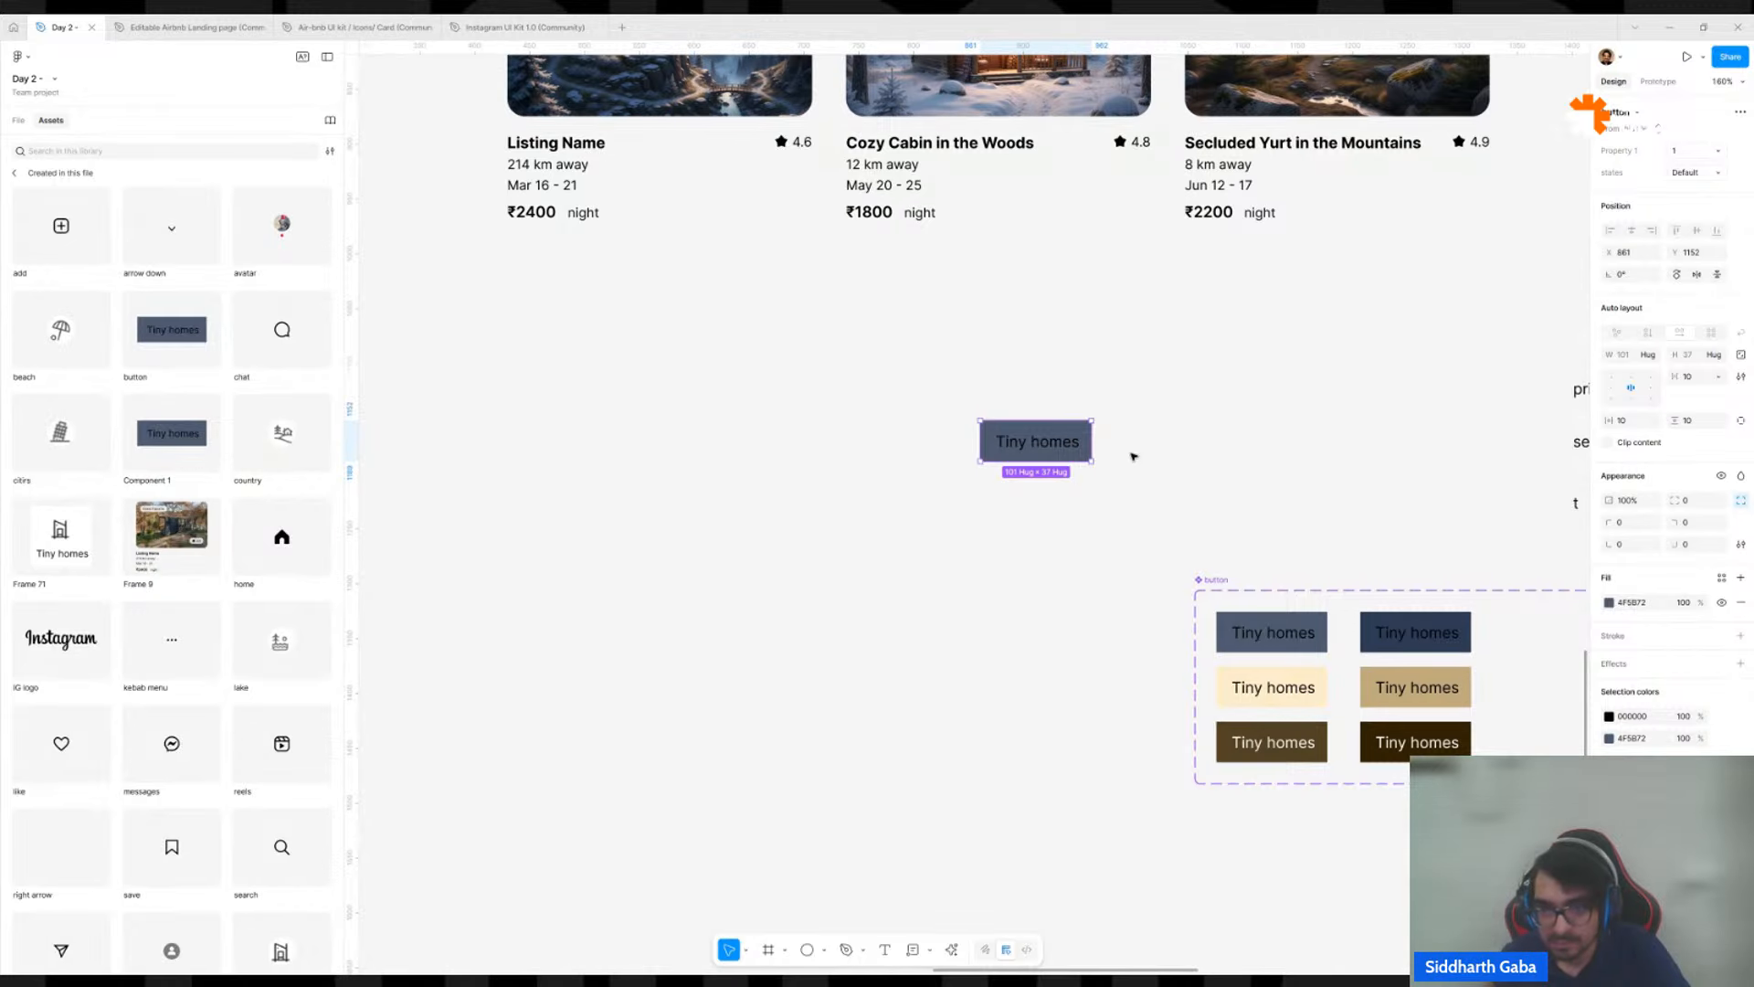
Move the button instance above the button set to about X 1141, Y 1182, and select the button set.
left_click_drag(1056, 450, 1362, 461)
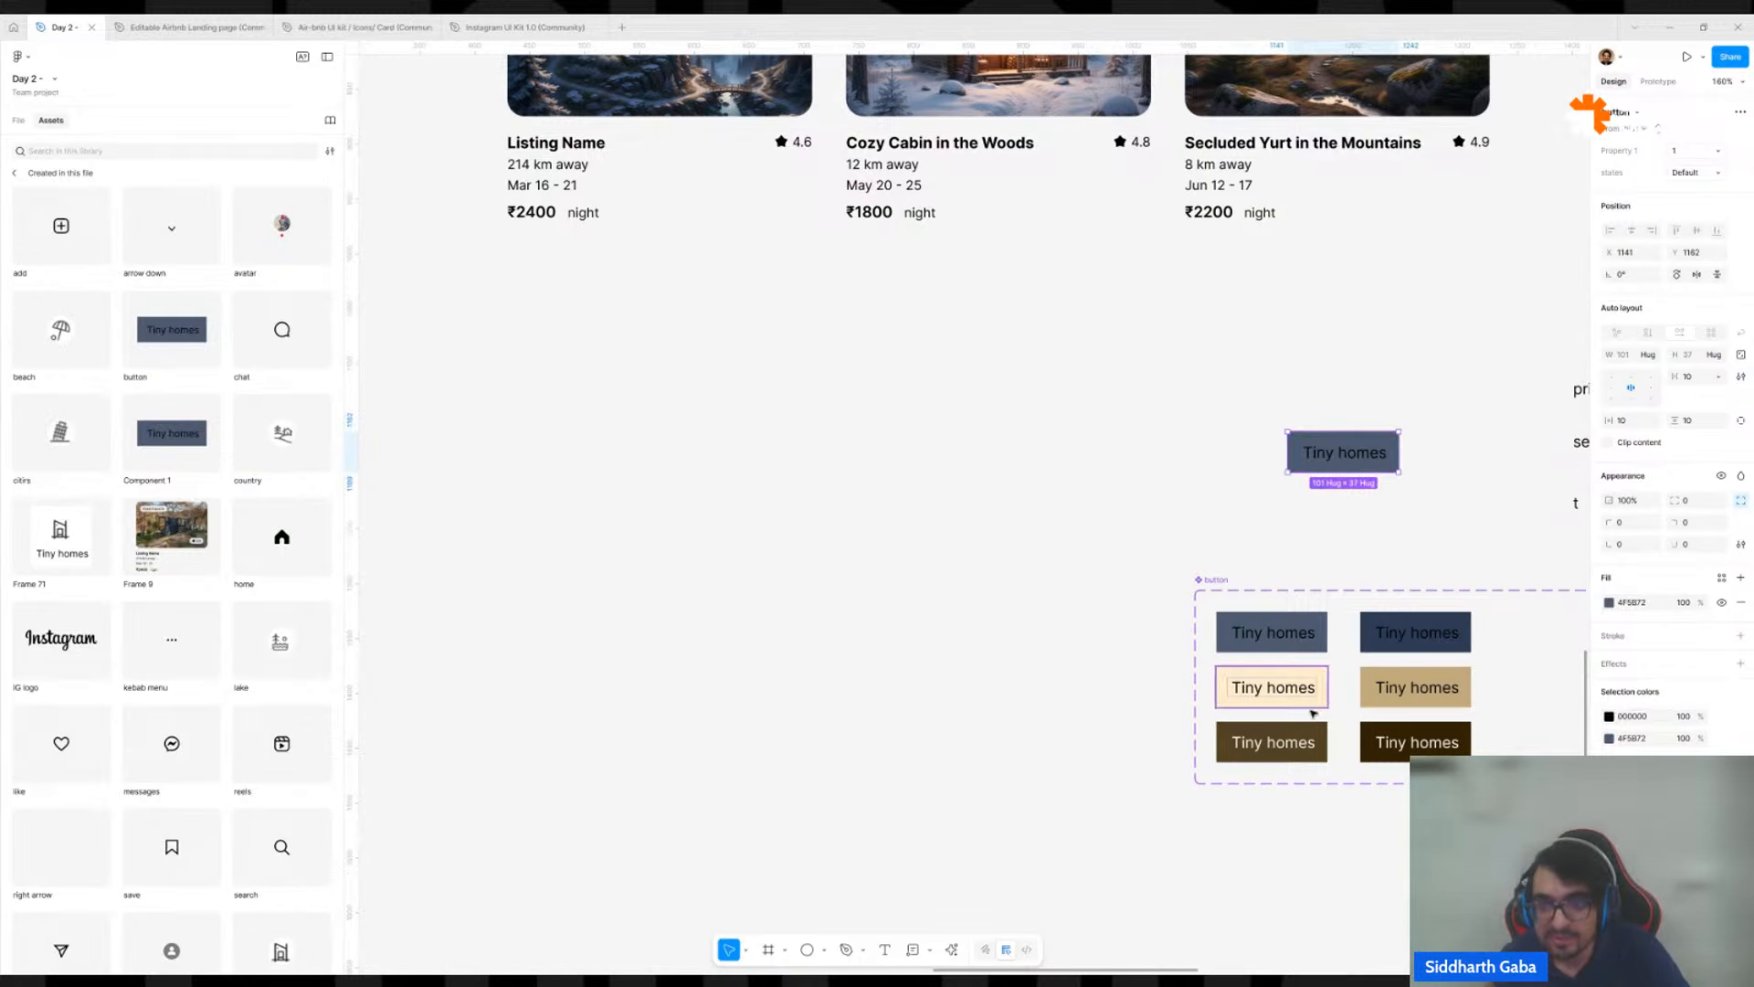
scroll(1338, 574, "right", 3)
left_click(983, 608)
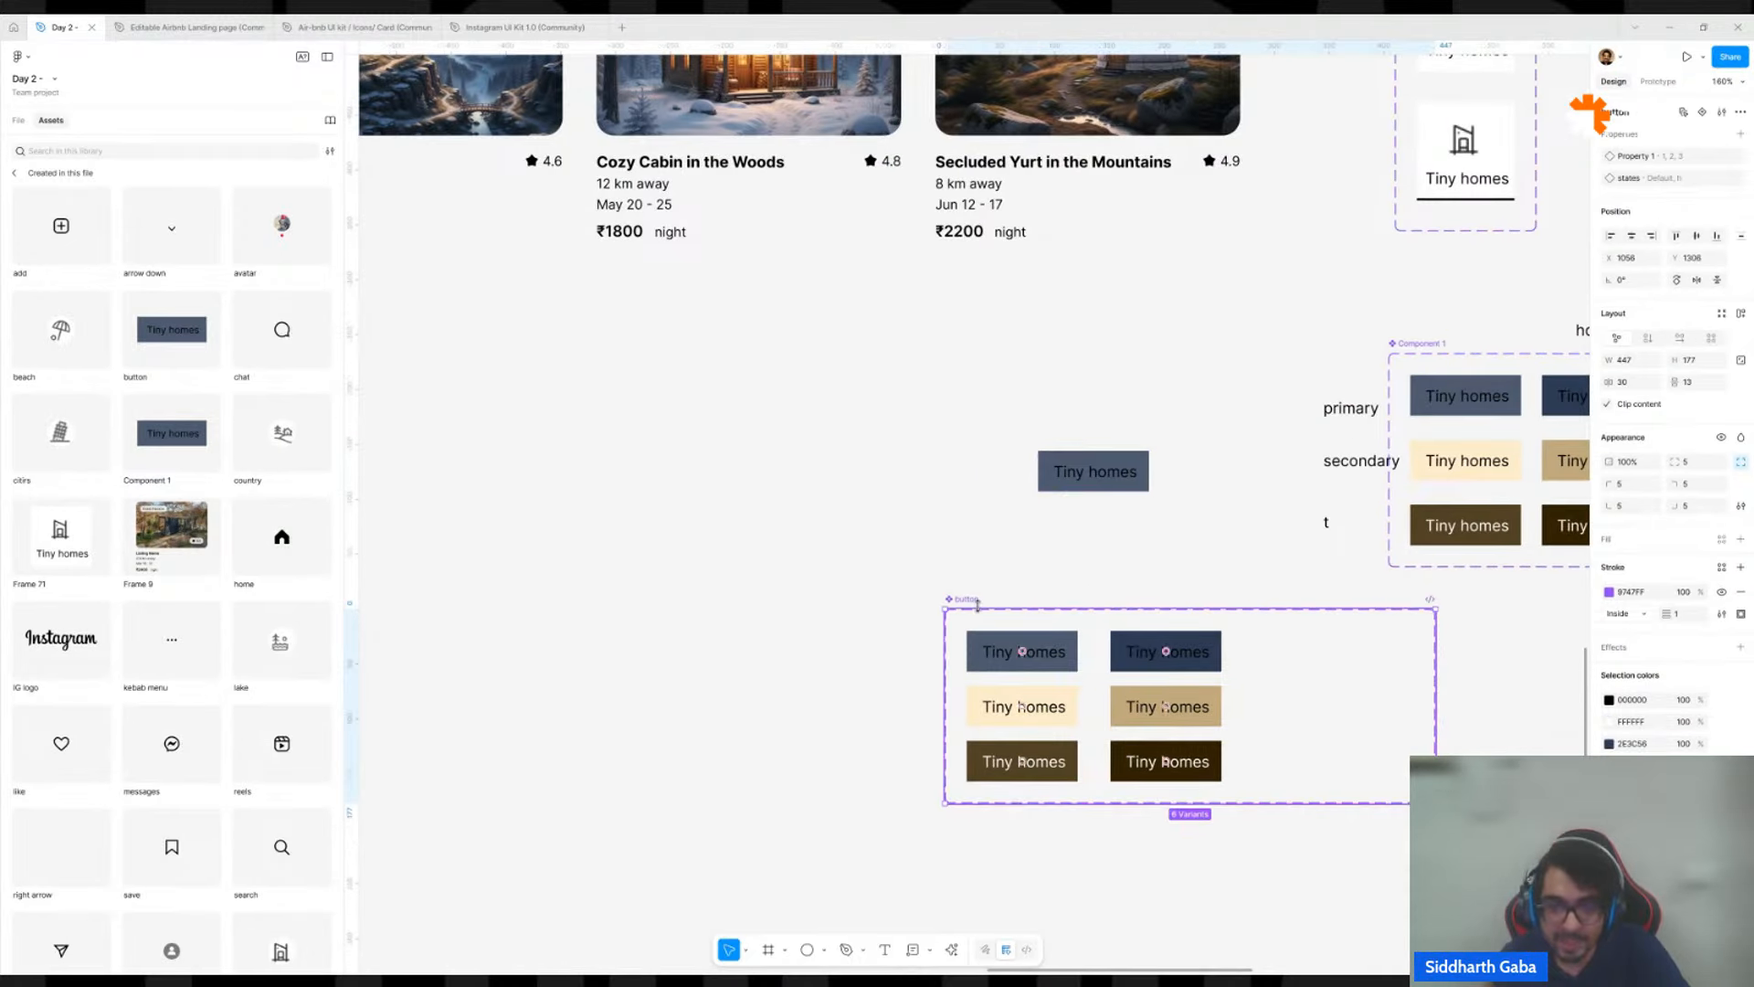
Delete the blue test button instance and place an instance of the dark blue h variant above the button set, at about X 1179, Y 1164.
left_click(1117, 482)
key("Delete")
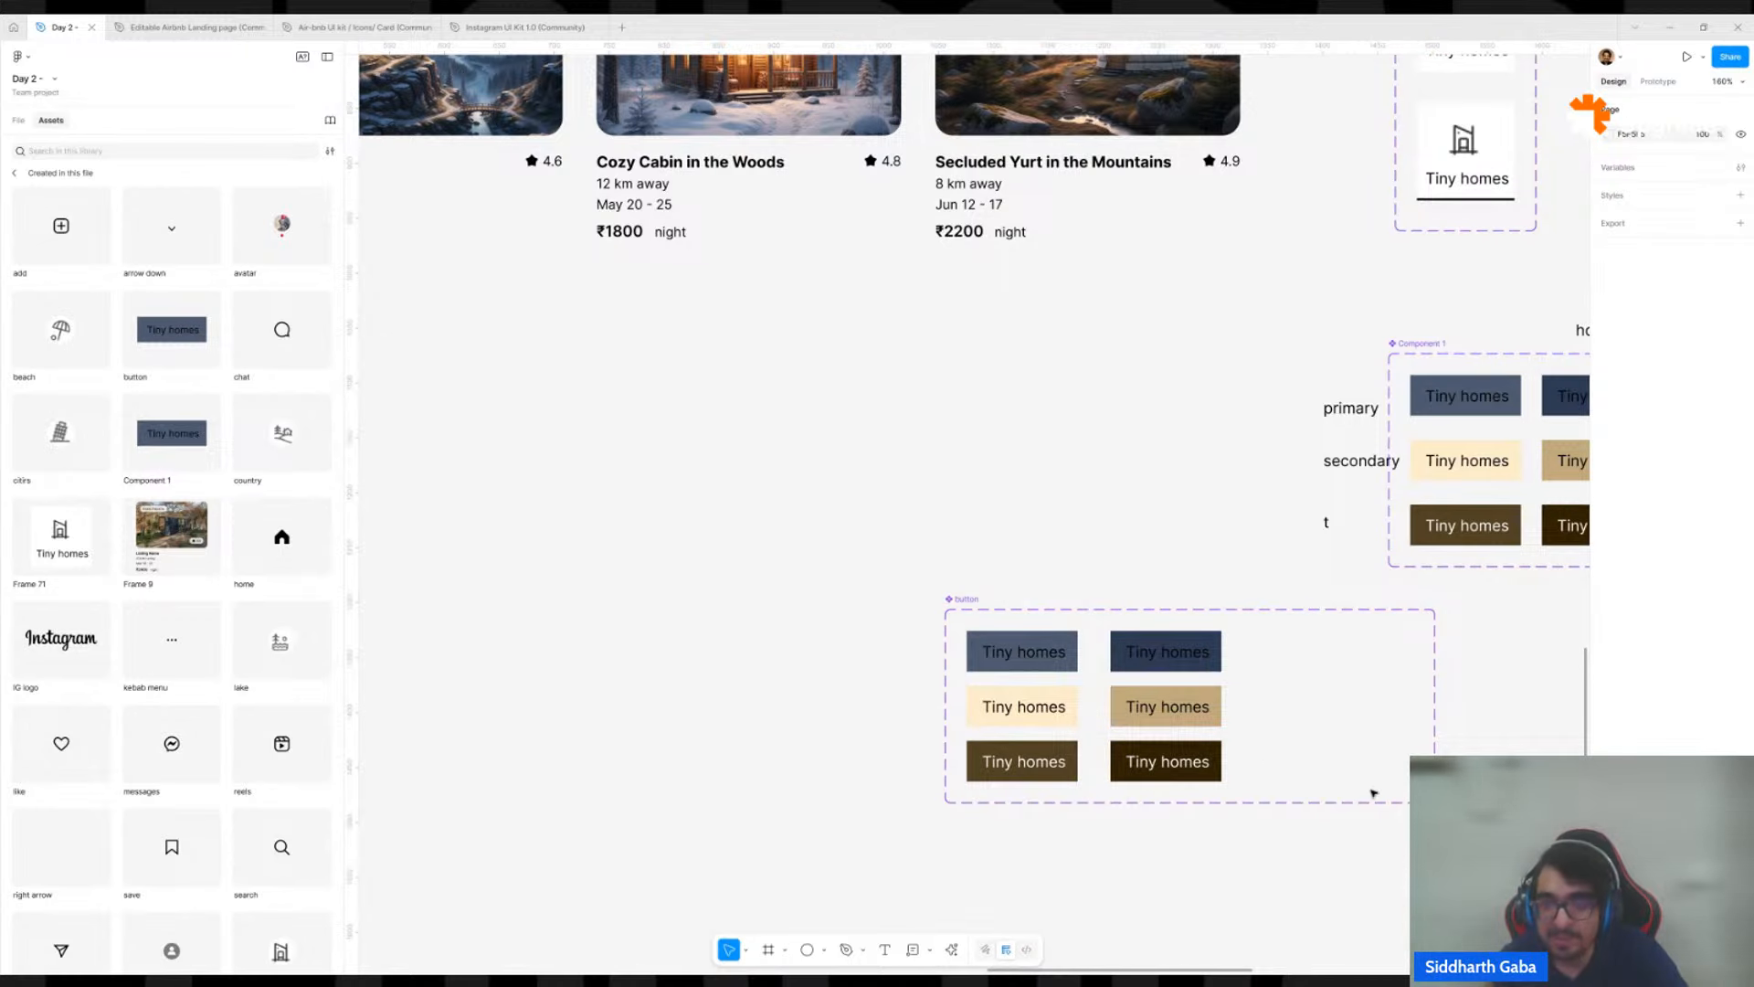
left_click(1227, 704)
scroll(1227, 704, "down", 3)
left_click(1149, 264)
left_click(1149, 263)
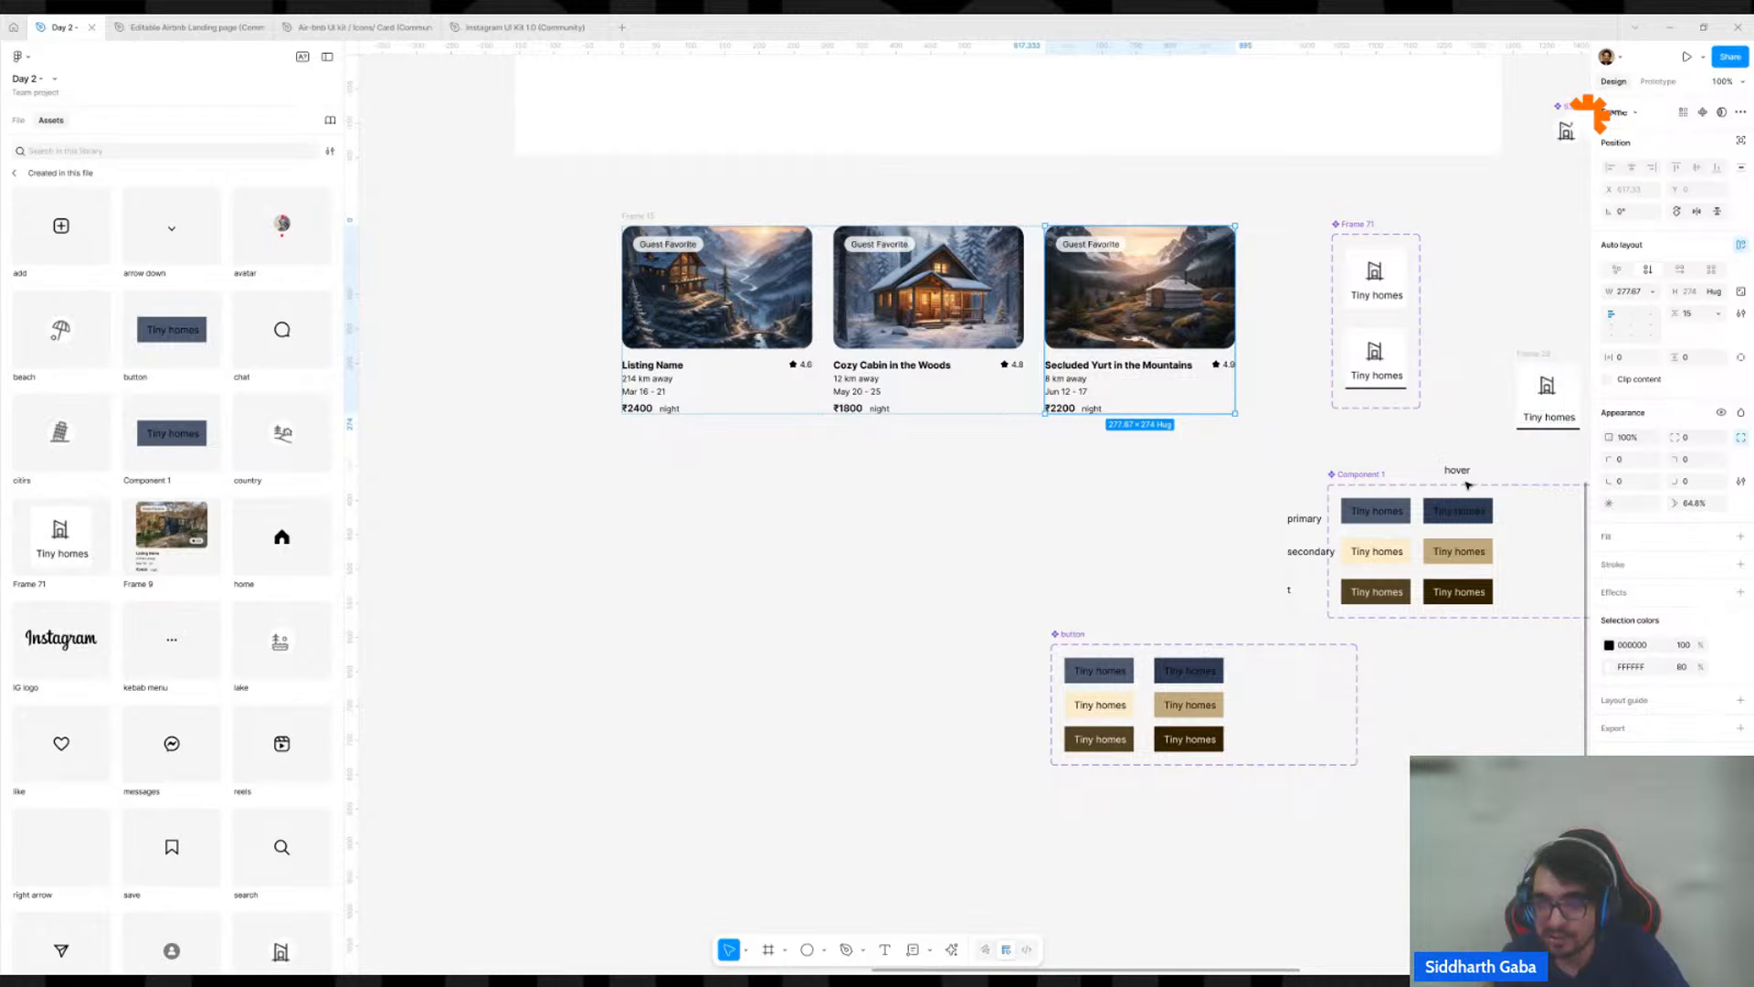
key("alt")
left_click_drag(1188, 657, 1169, 546)
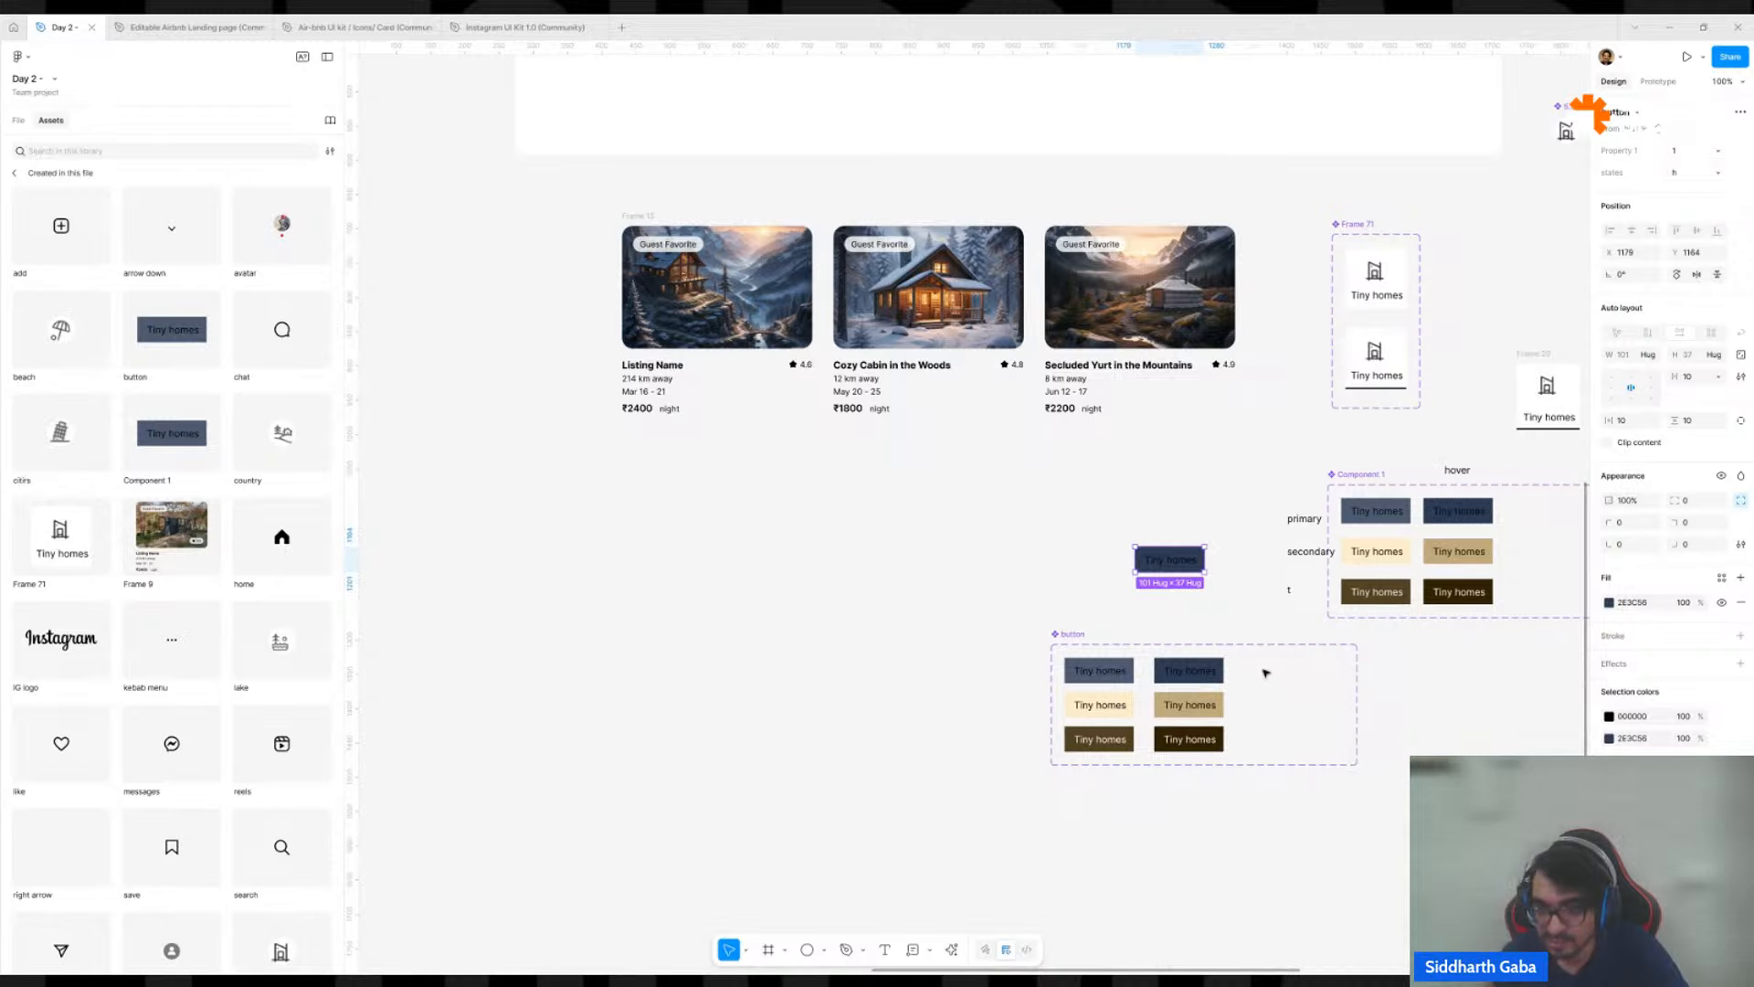
Move the tan h variant beside the darkest brown one at about X 268, Y 120, and stretch the dark blue variant to about 87 high.
left_click(1209, 668)
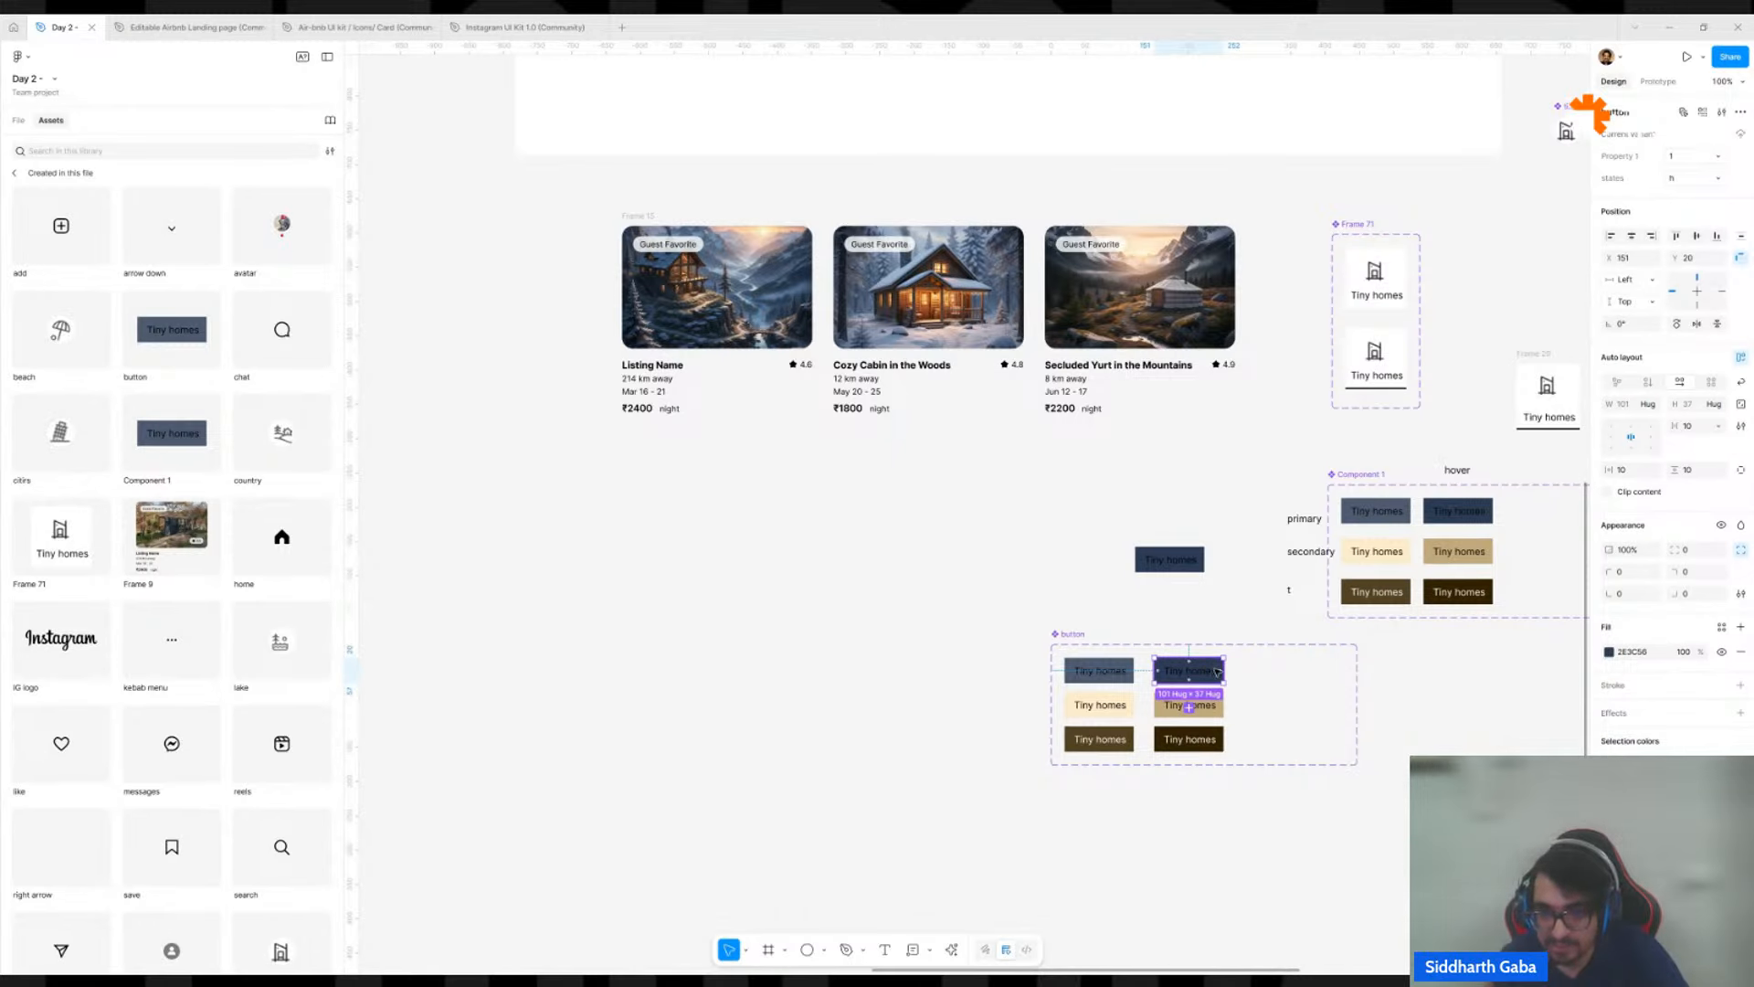
left_click_drag(1214, 712, 1293, 746)
left_click(1192, 672)
left_click_drag(1204, 682, 1204, 720)
Check the Property 1 and states options available on the dark blue button instance.
left_click(1169, 573)
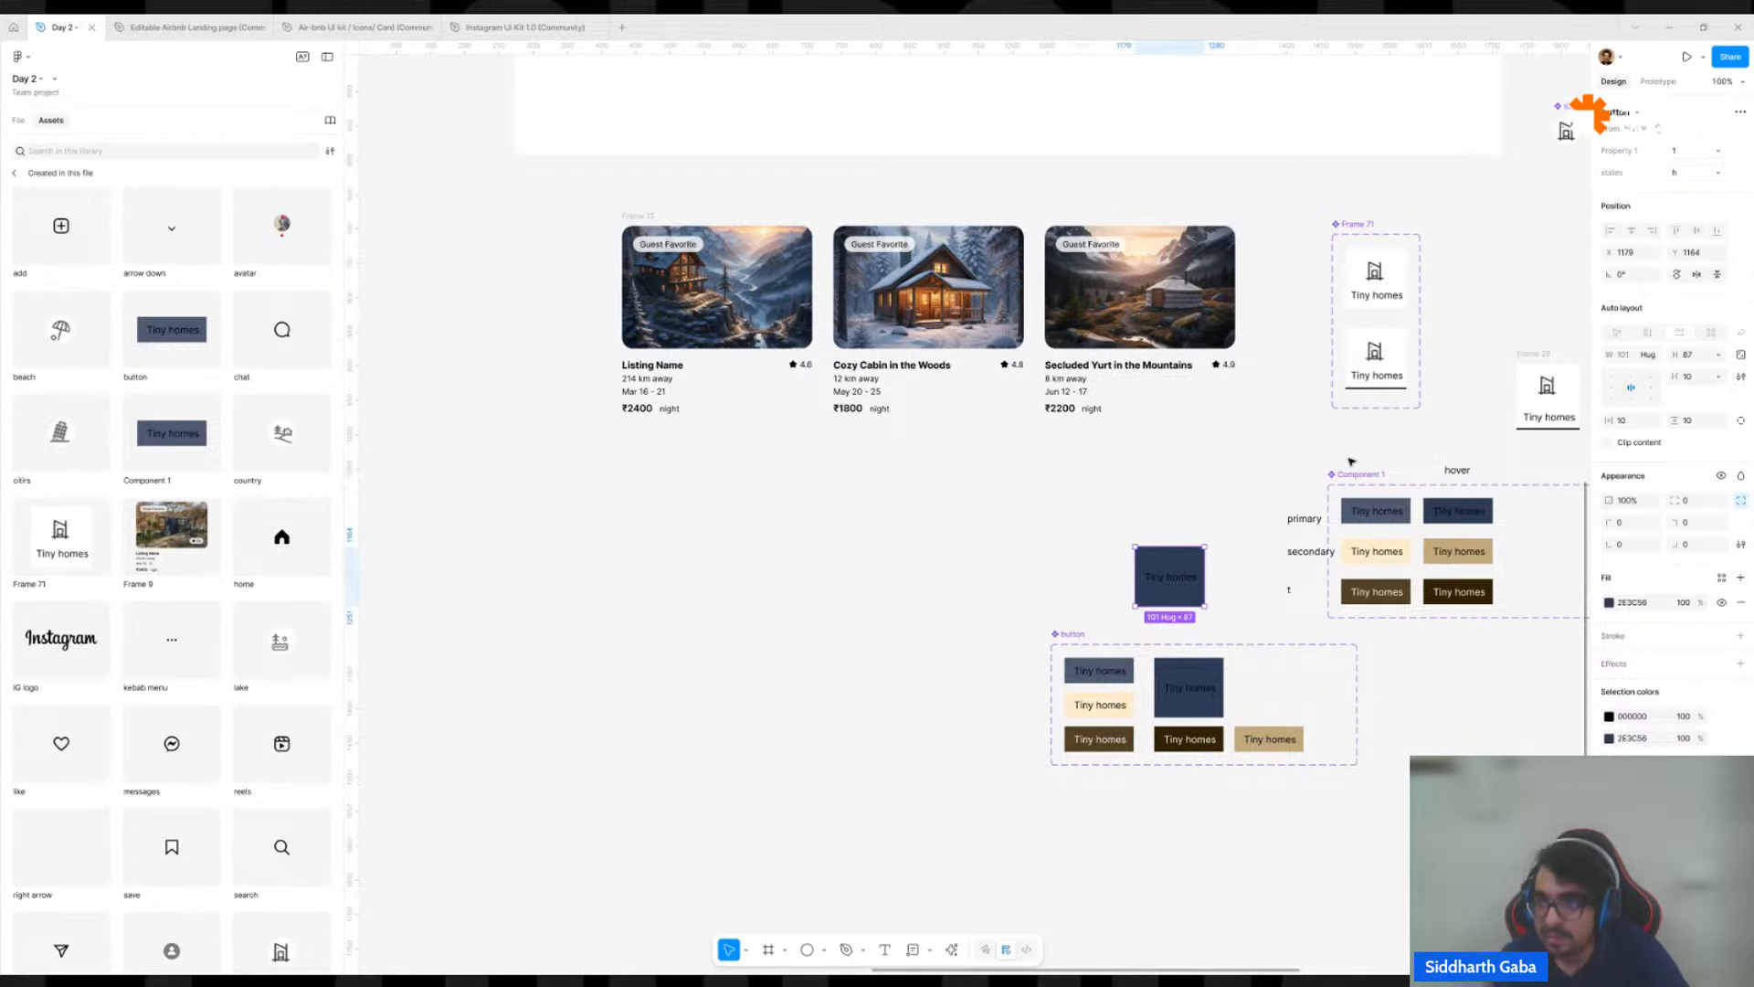
left_click(1712, 157)
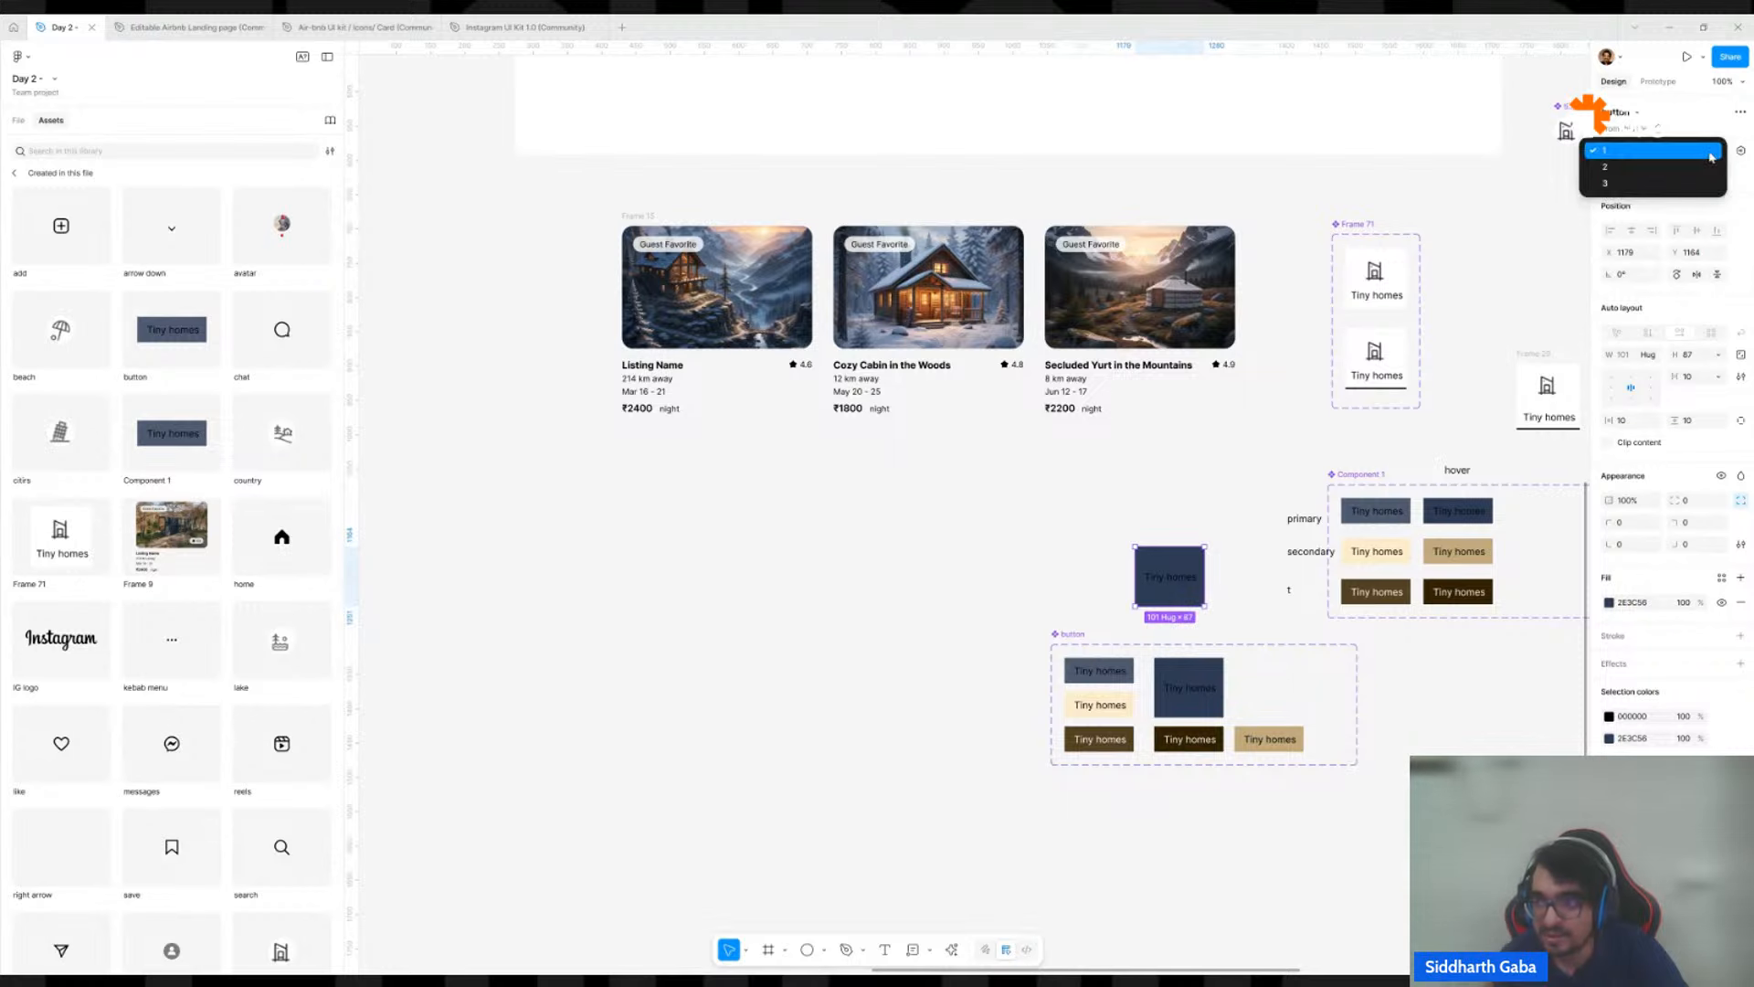
left_click(1697, 151)
left_click(1700, 157)
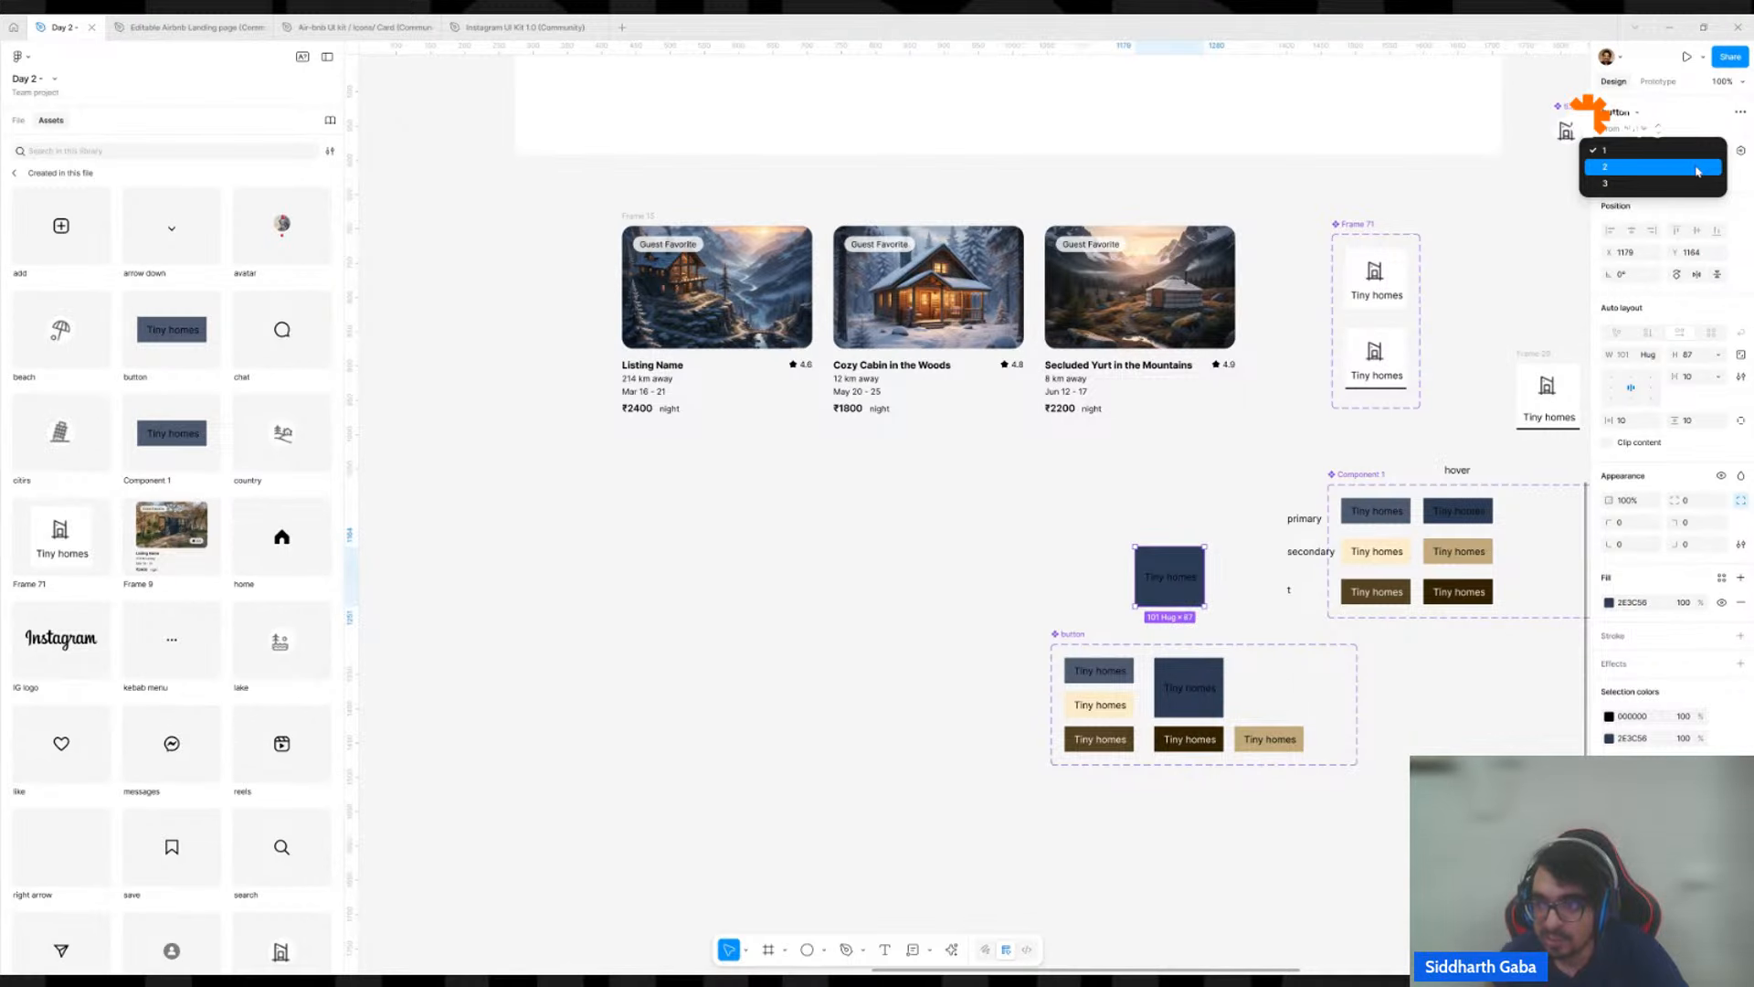
left_click(1697, 171)
left_click(1658, 172)
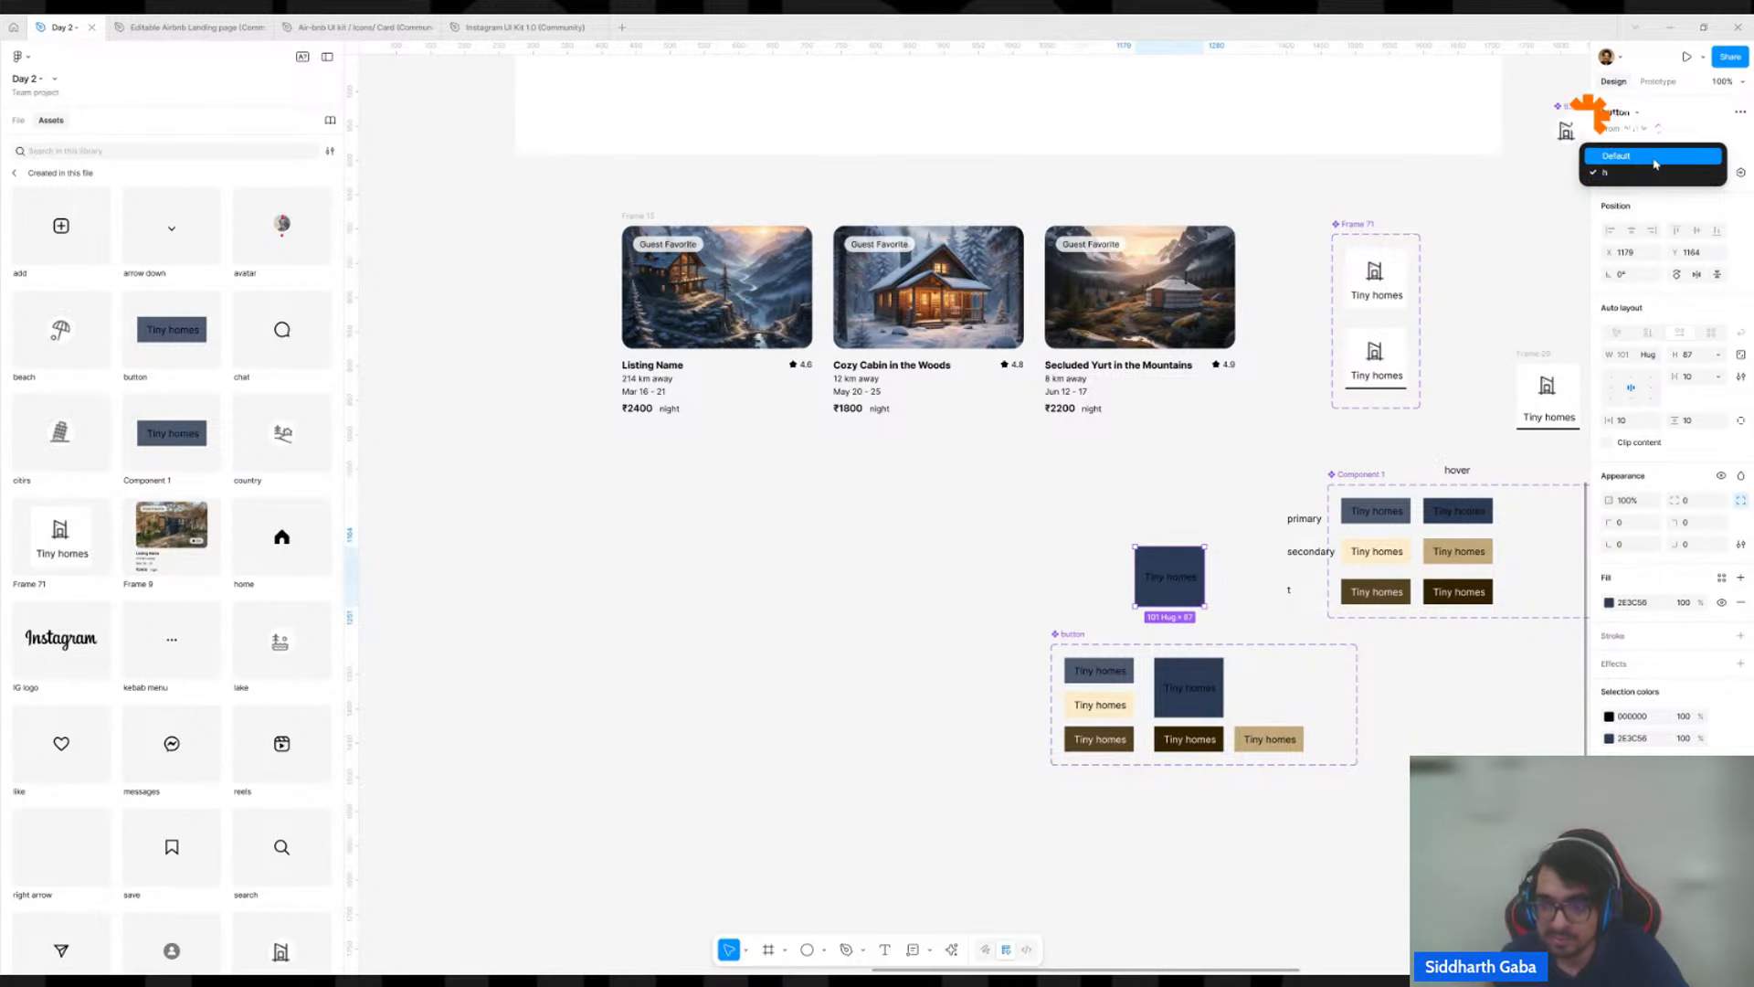
left_click(1656, 164)
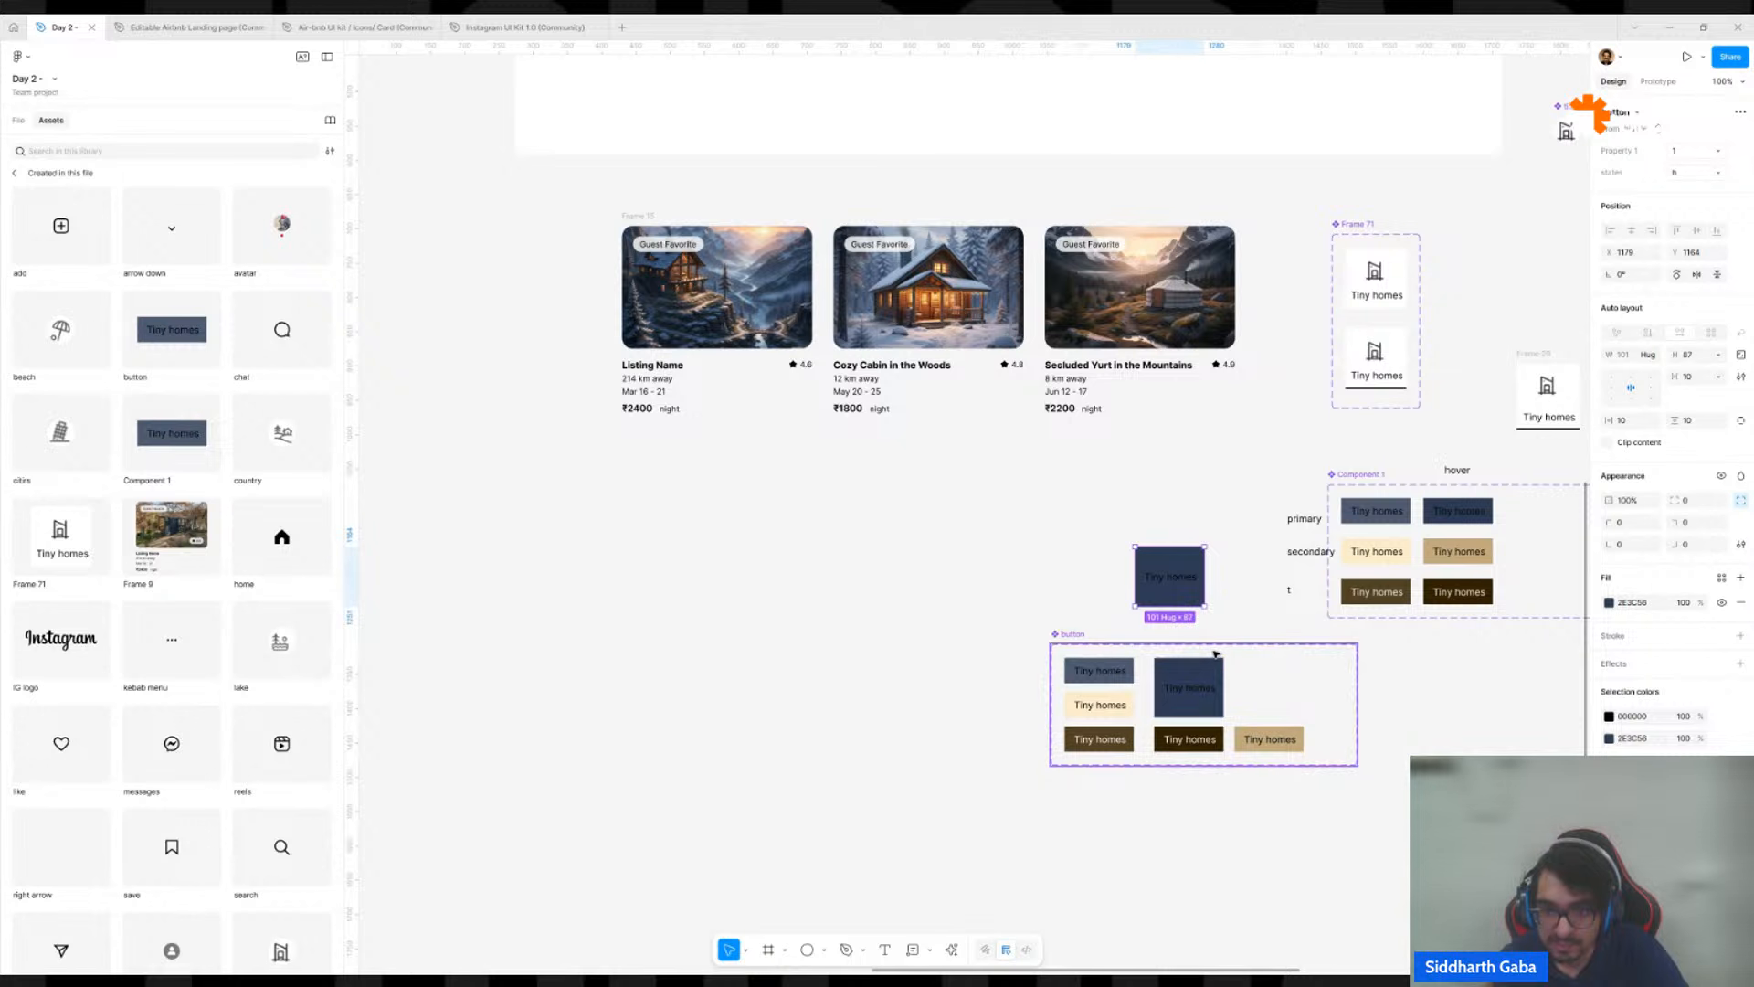
Undo the dark blue variant's height change and the tan variant's move in the button set.
key("ctrl+z")
left_click(1280, 748)
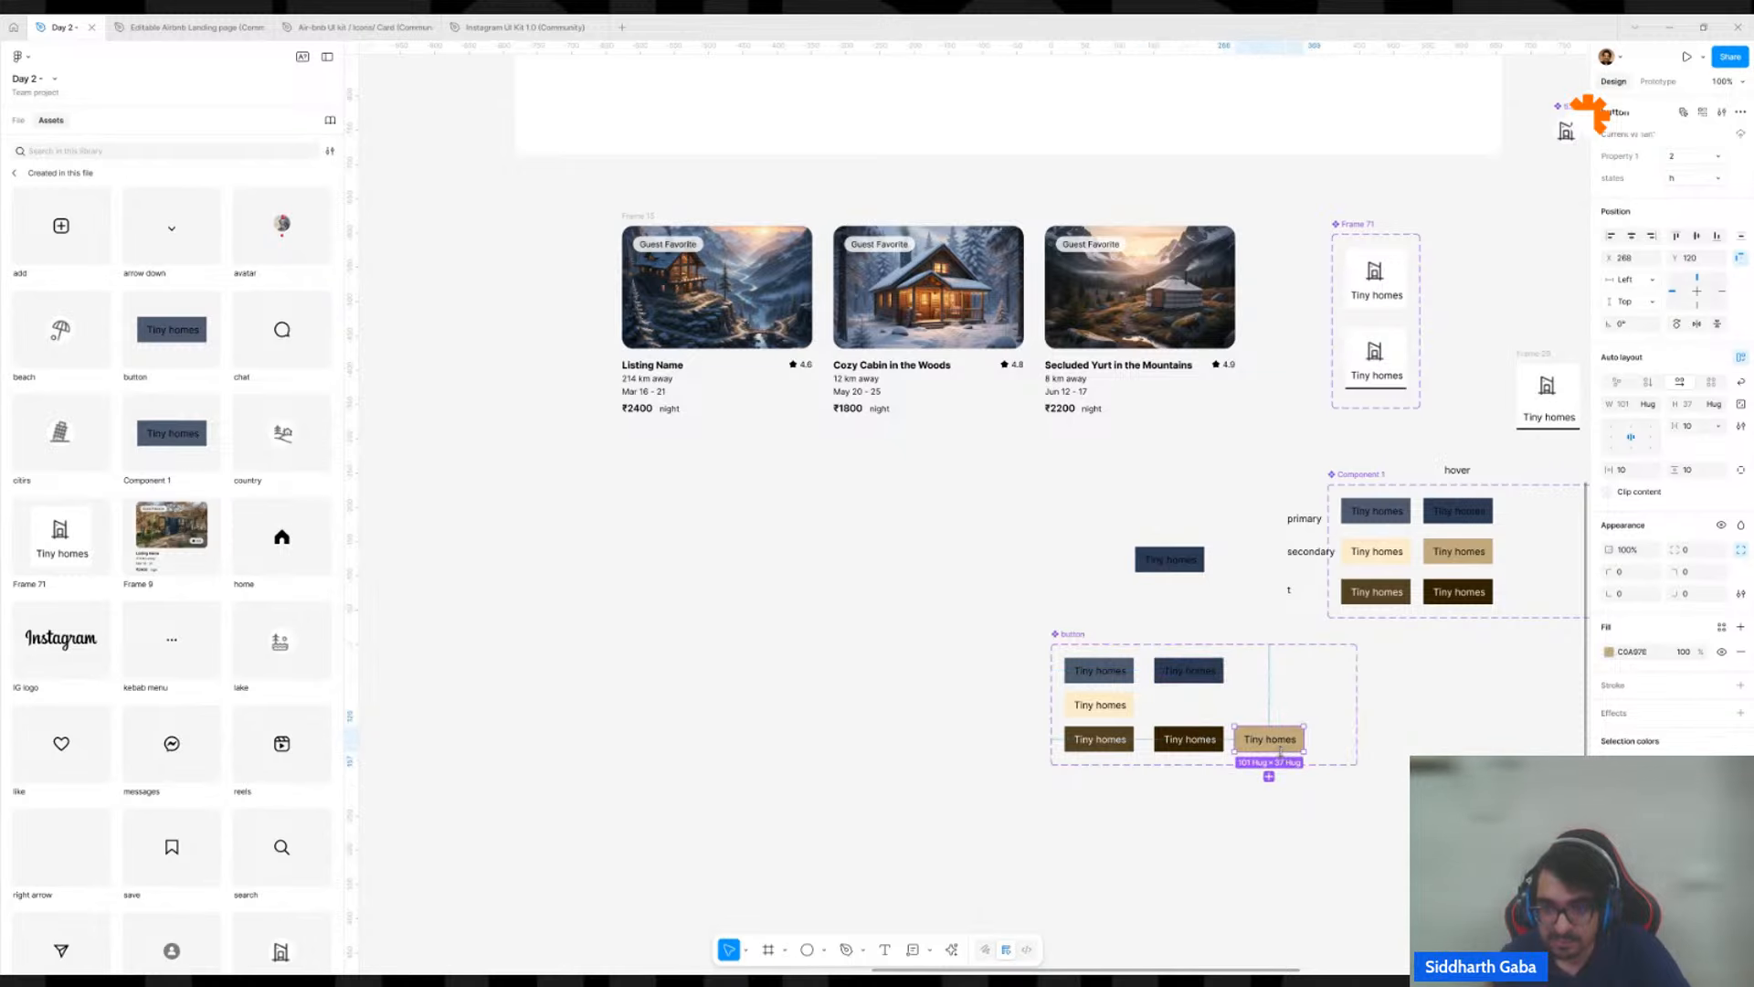
key("ctrl+z")
left_click(1188, 605)
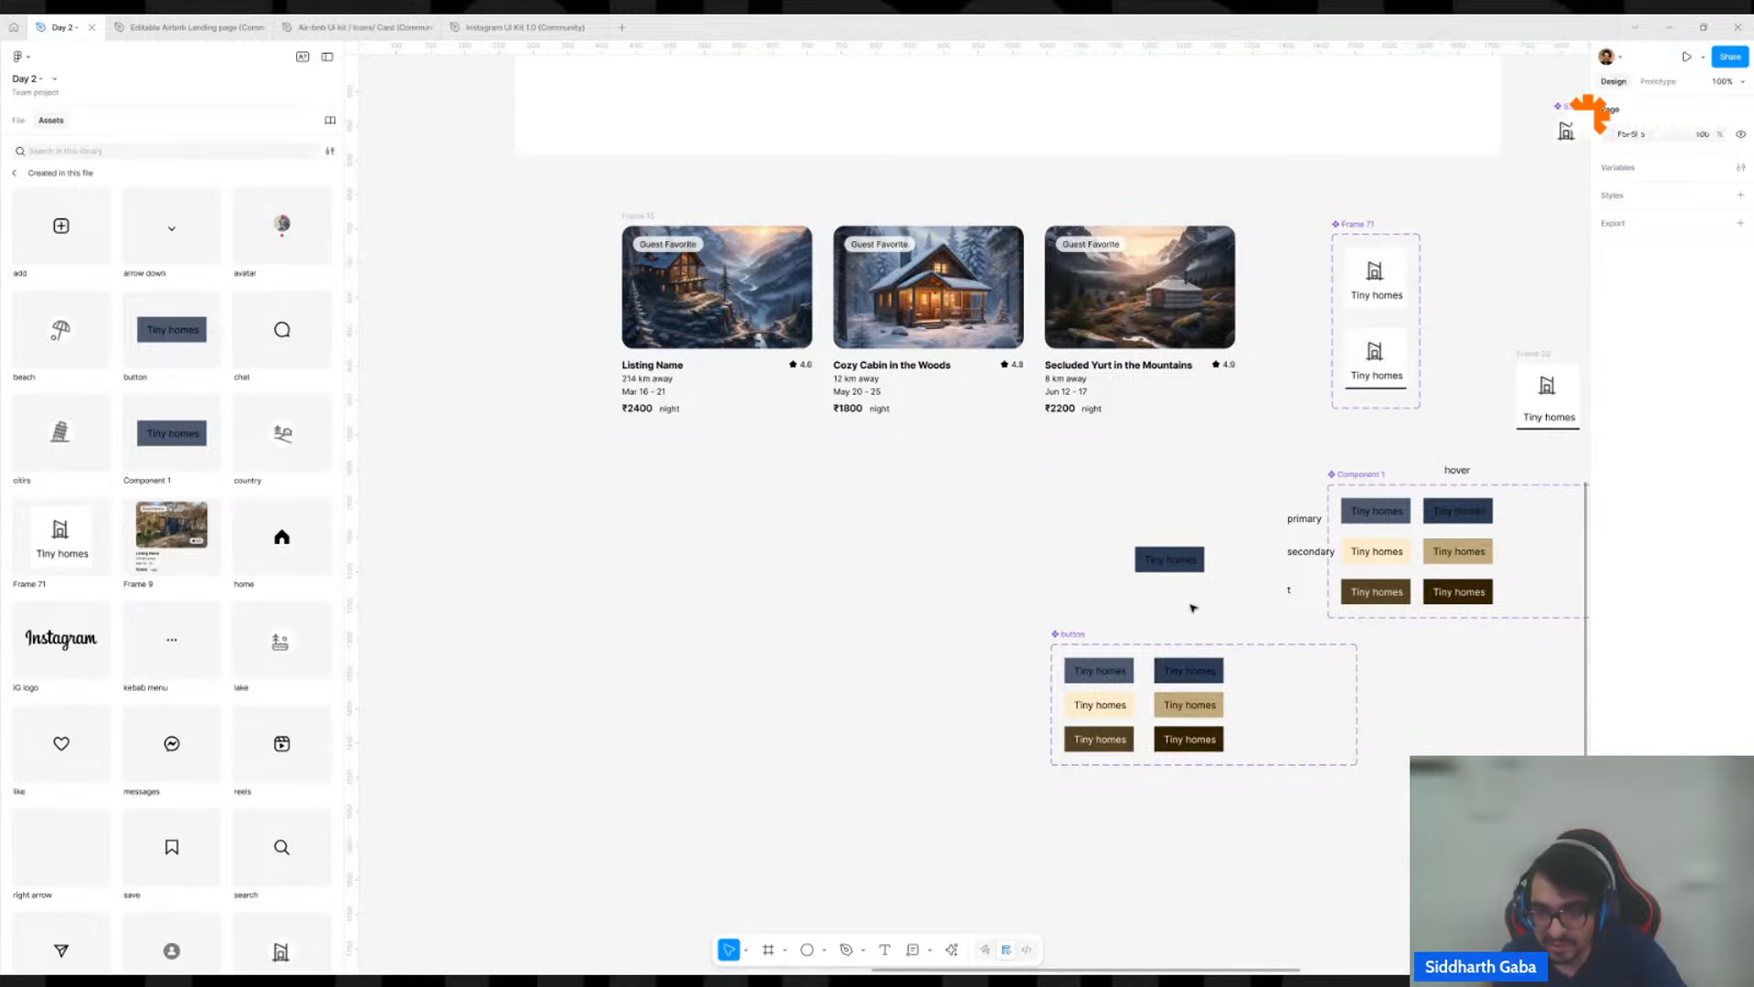
left_click(1187, 757)
scroll(1187, 756, "up", 10)
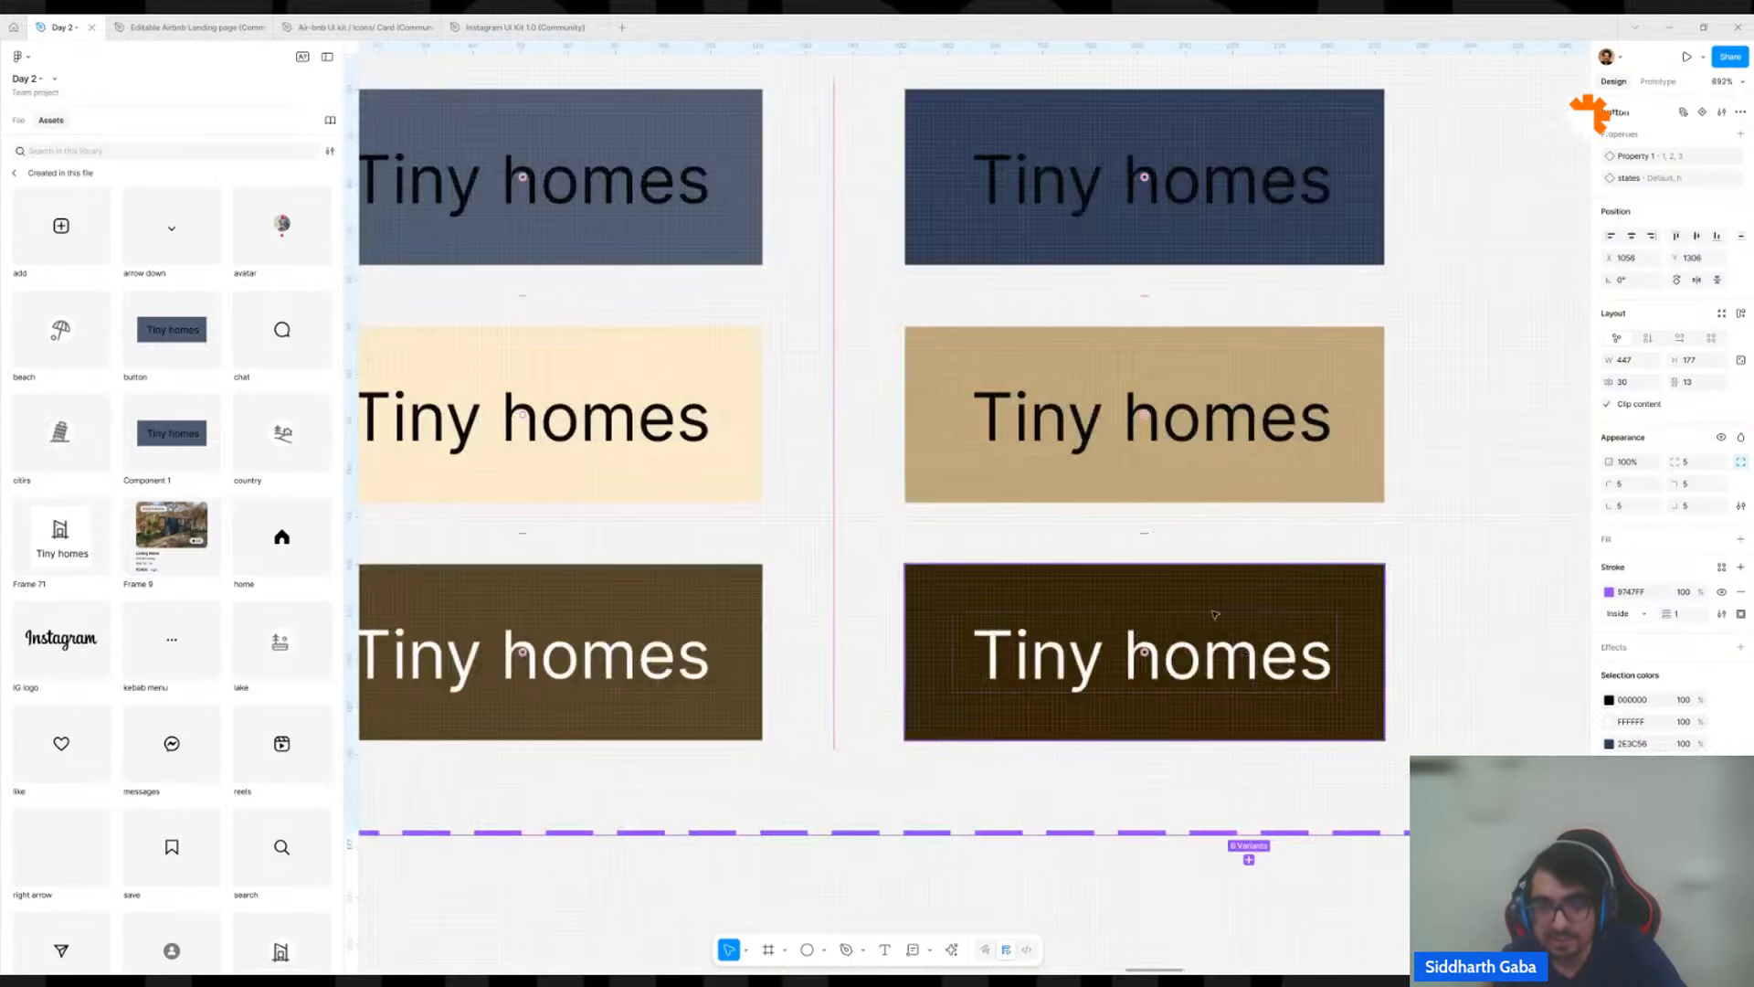
scroll(1215, 615, "down", 6)
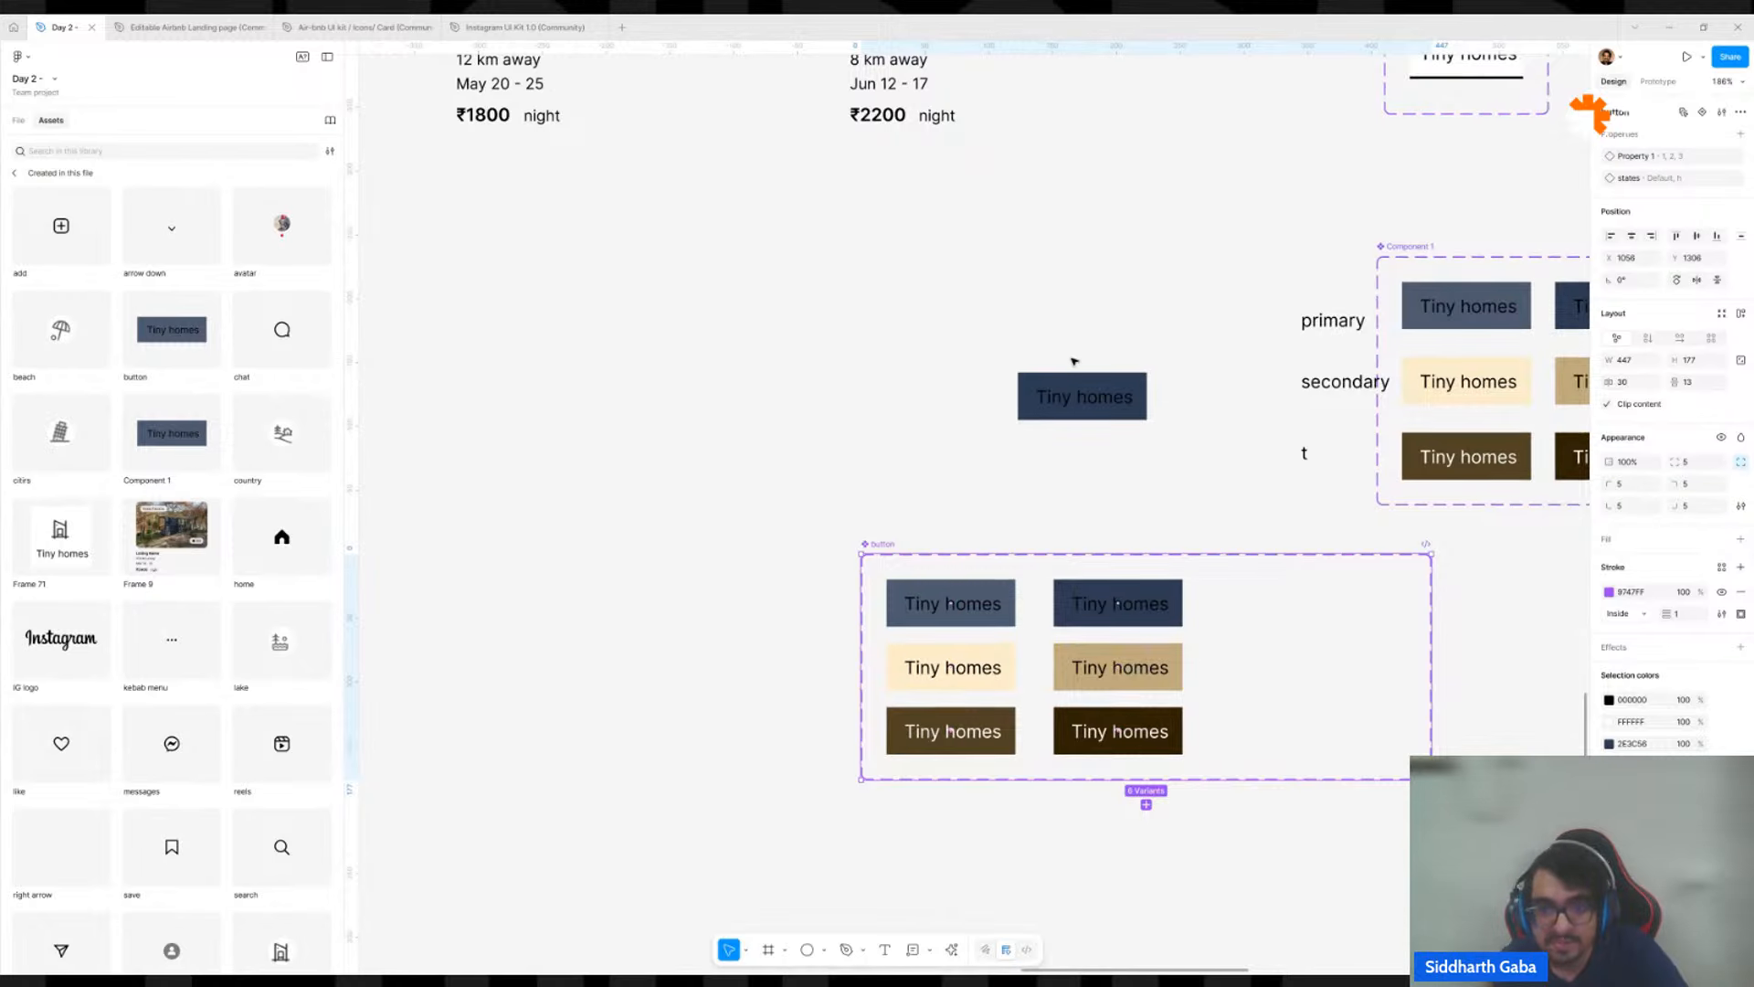
left_click(1080, 388)
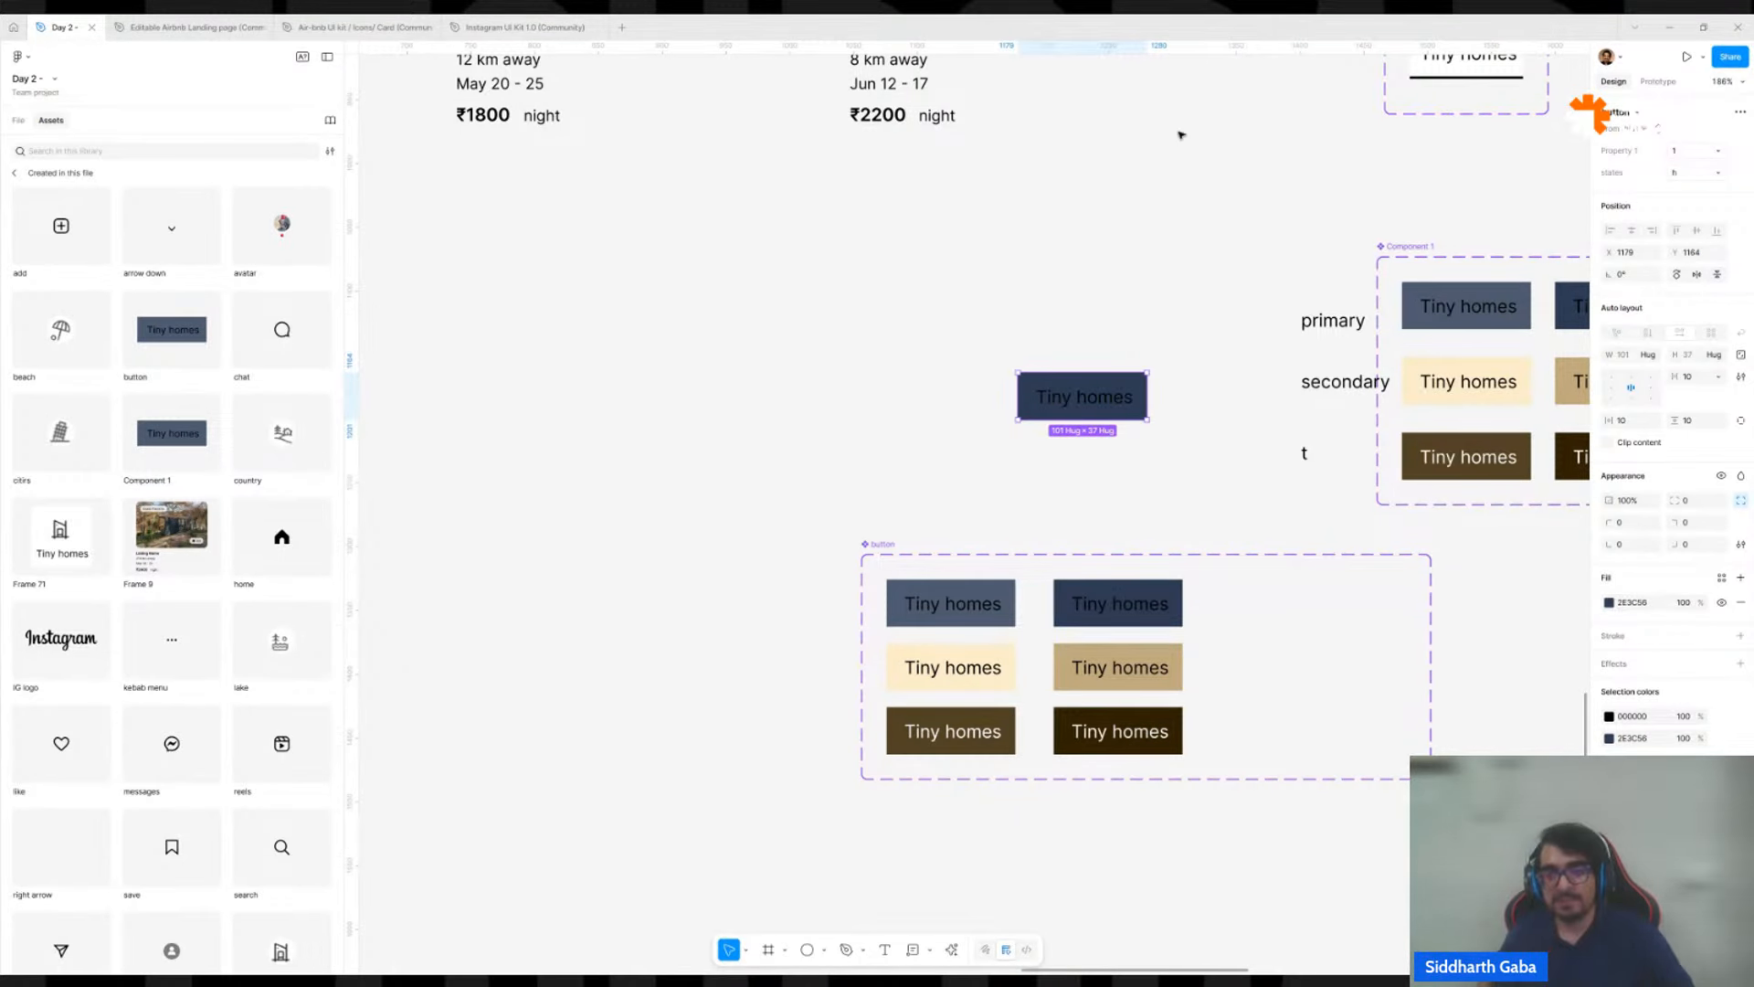
left_click(1196, 272)
Right-align the secondary and t row labels with the primary label beside Component 1, placing them at about X 1382 and X 1449.
scroll(1196, 271, "down", 3)
scroll(1236, 304, "up", 3)
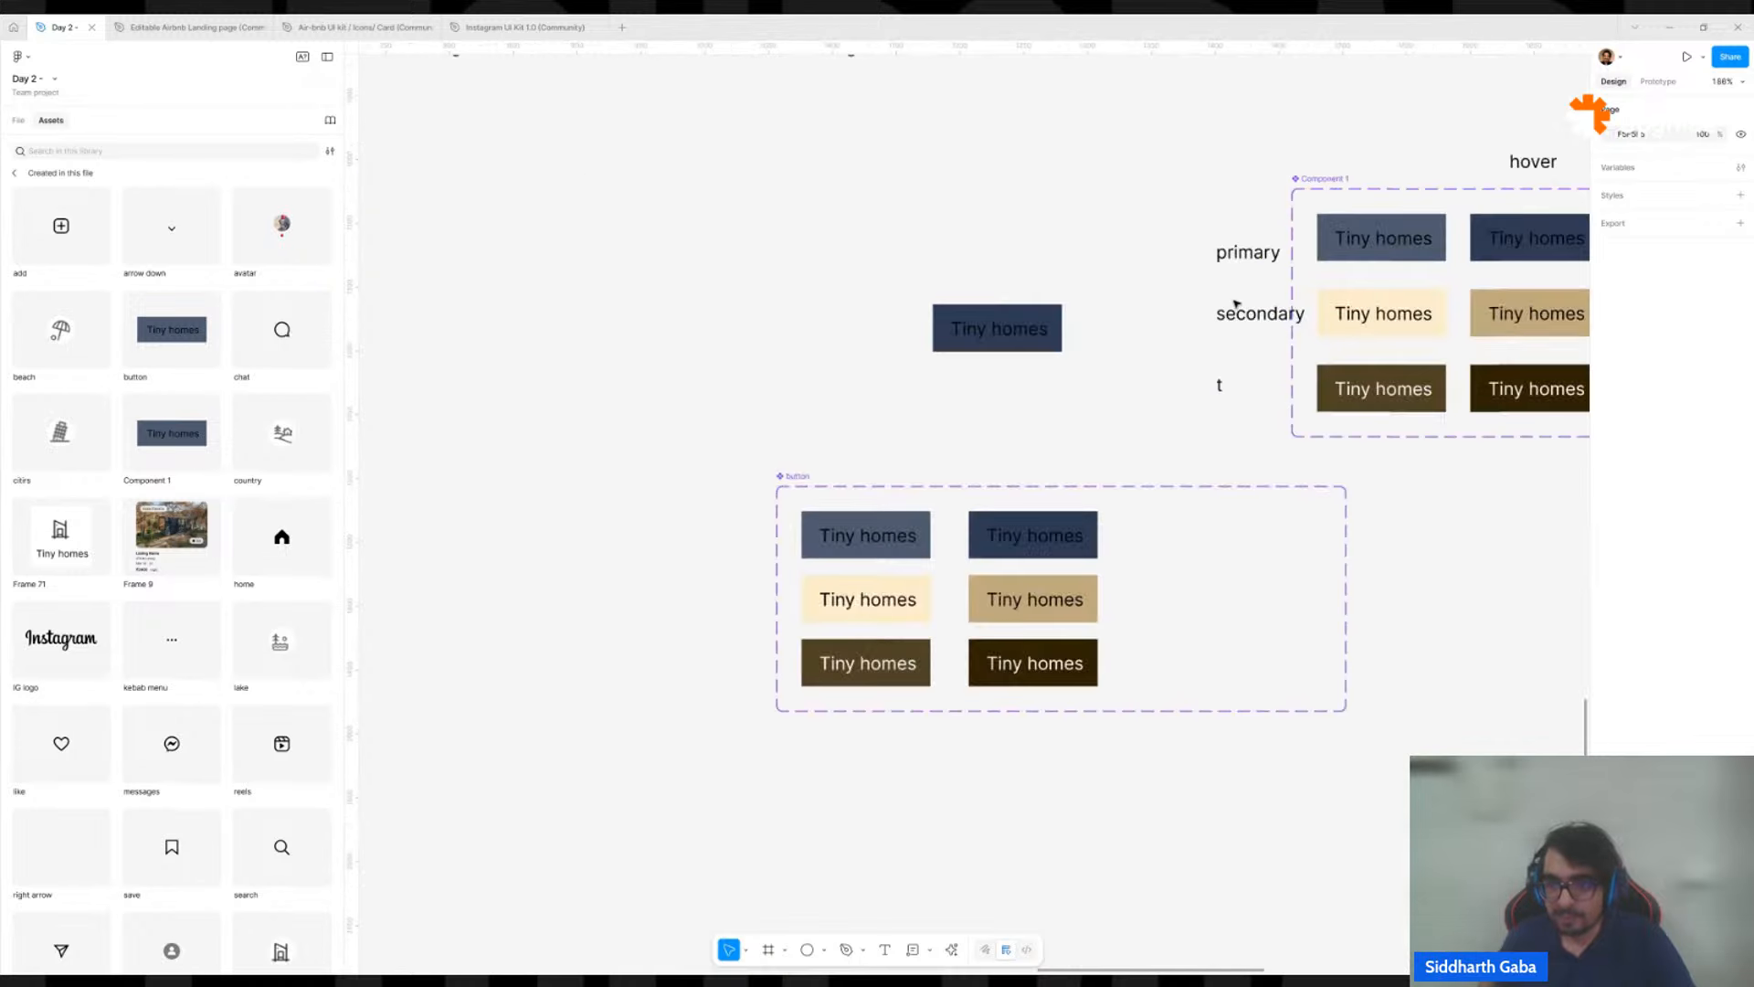
left_click_drag(1246, 314, 1221, 314)
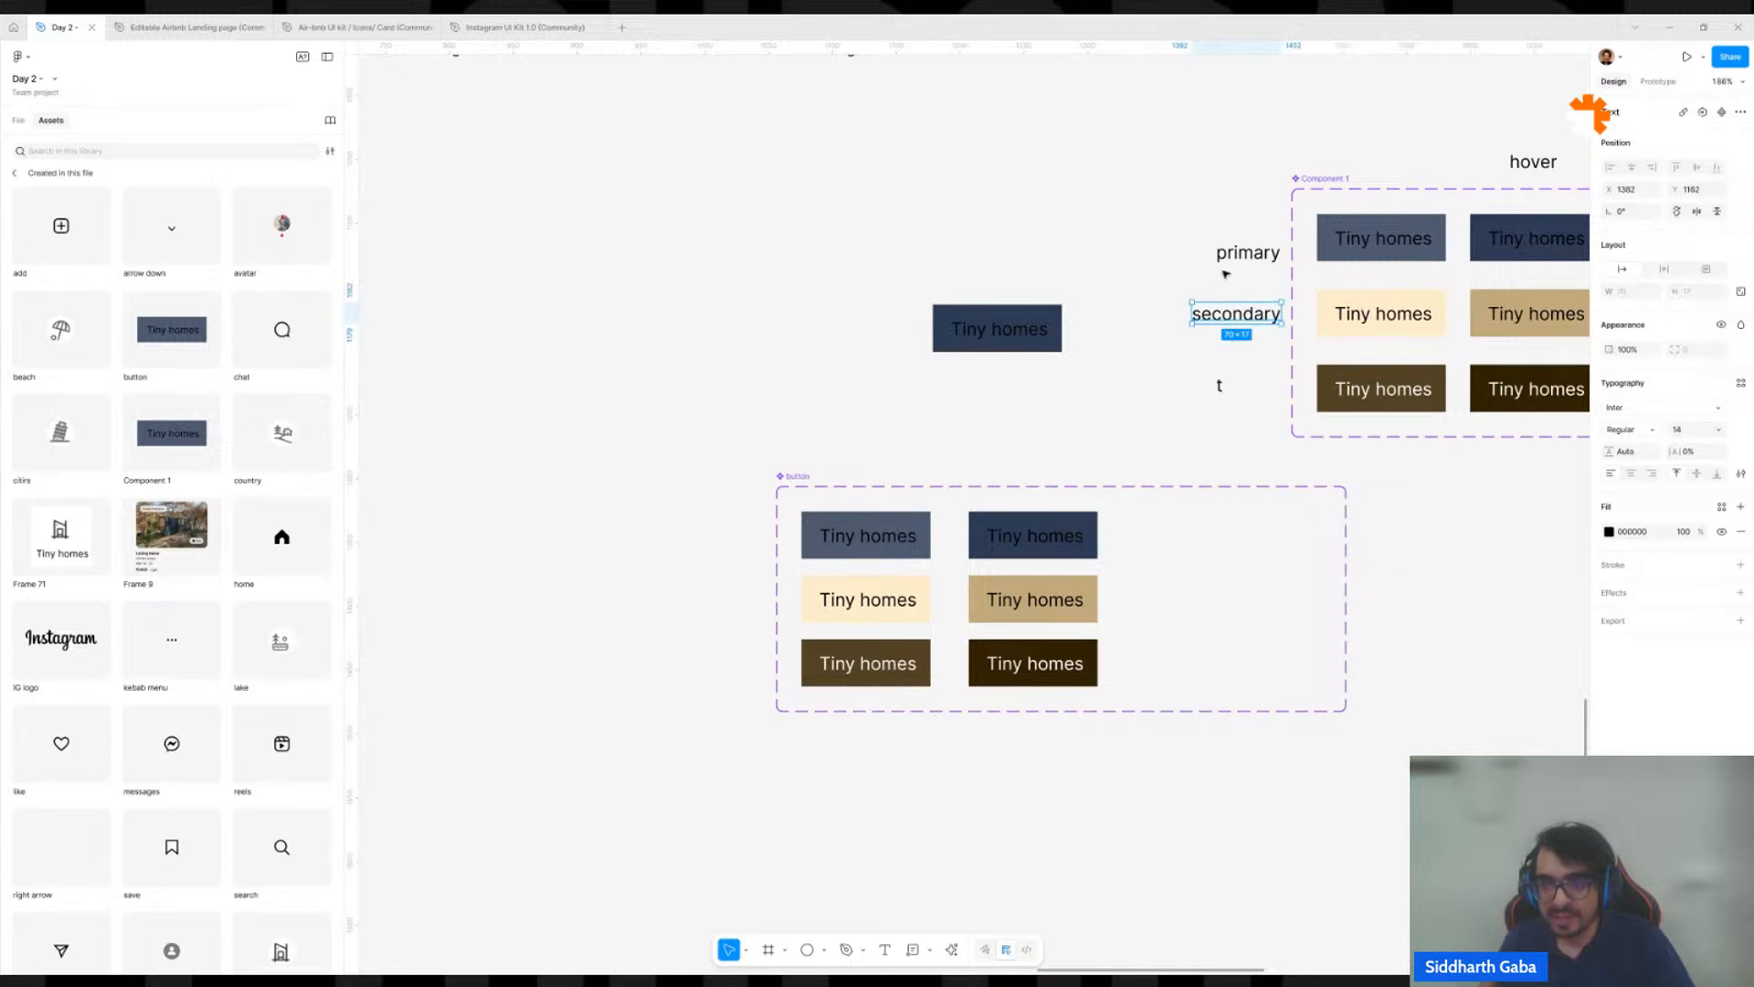
left_click_drag(1220, 386, 1280, 386)
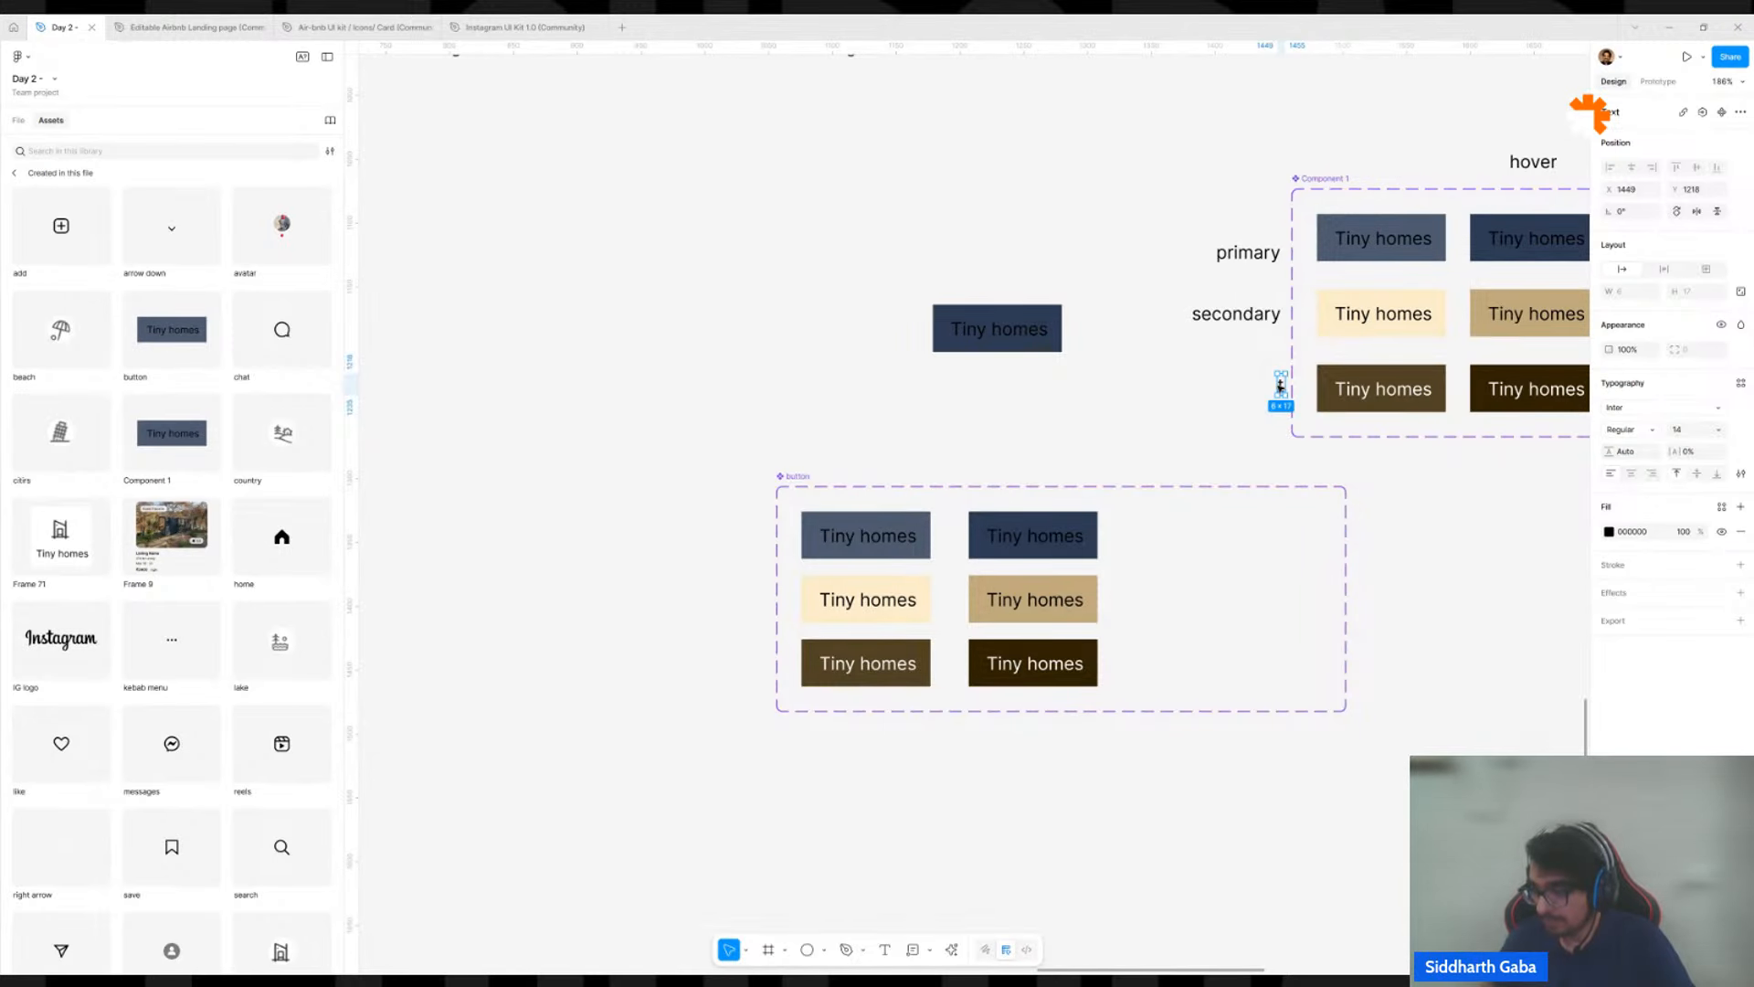
left_click(1211, 404)
scroll(1211, 404, "down", 5)
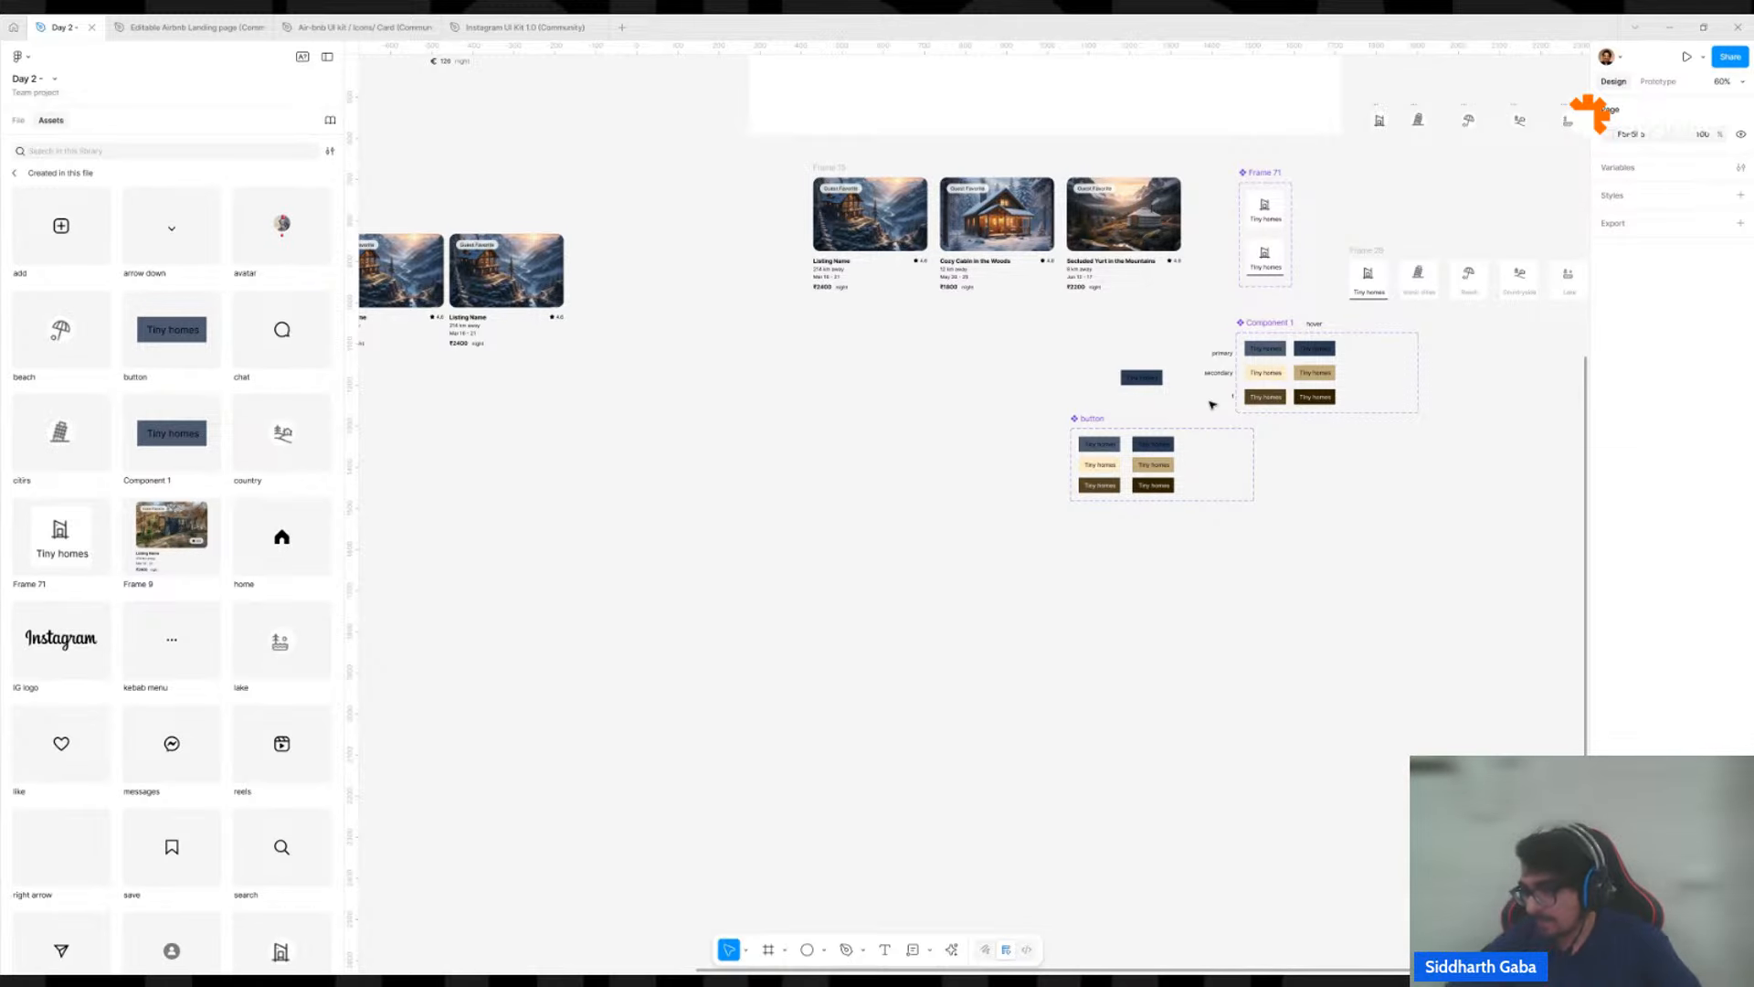
scroll(1211, 405, "up", 2)
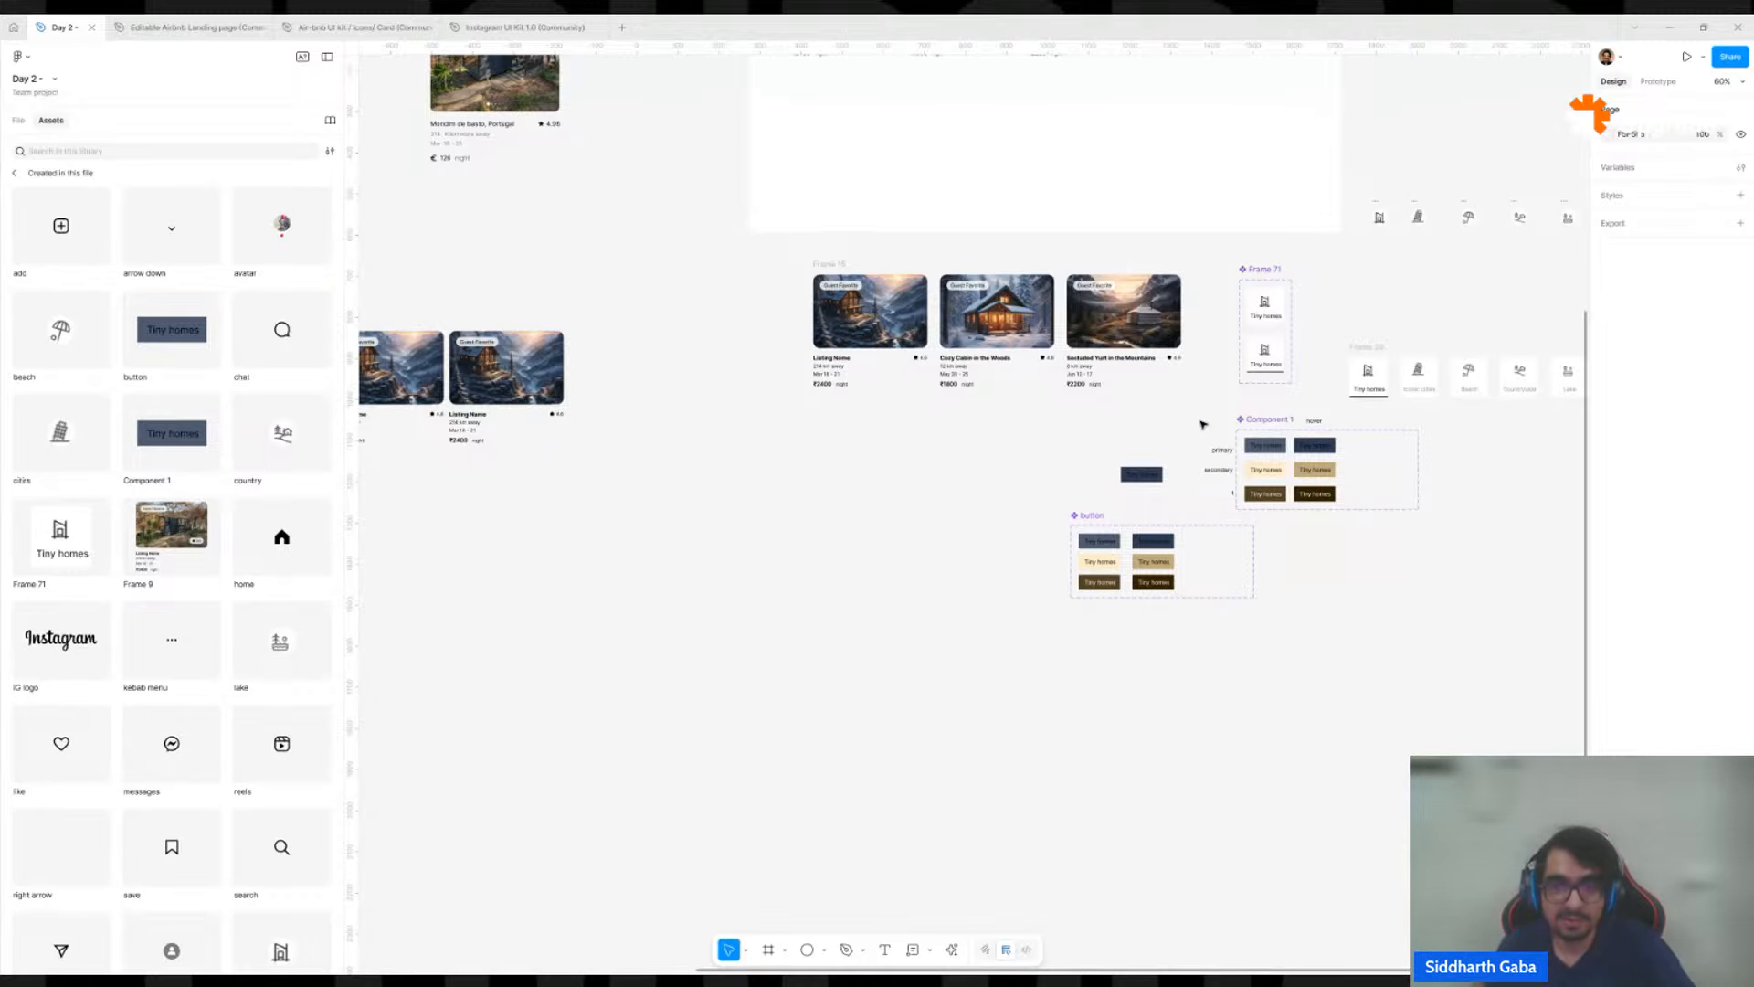
scroll(1179, 455, "up", 5)
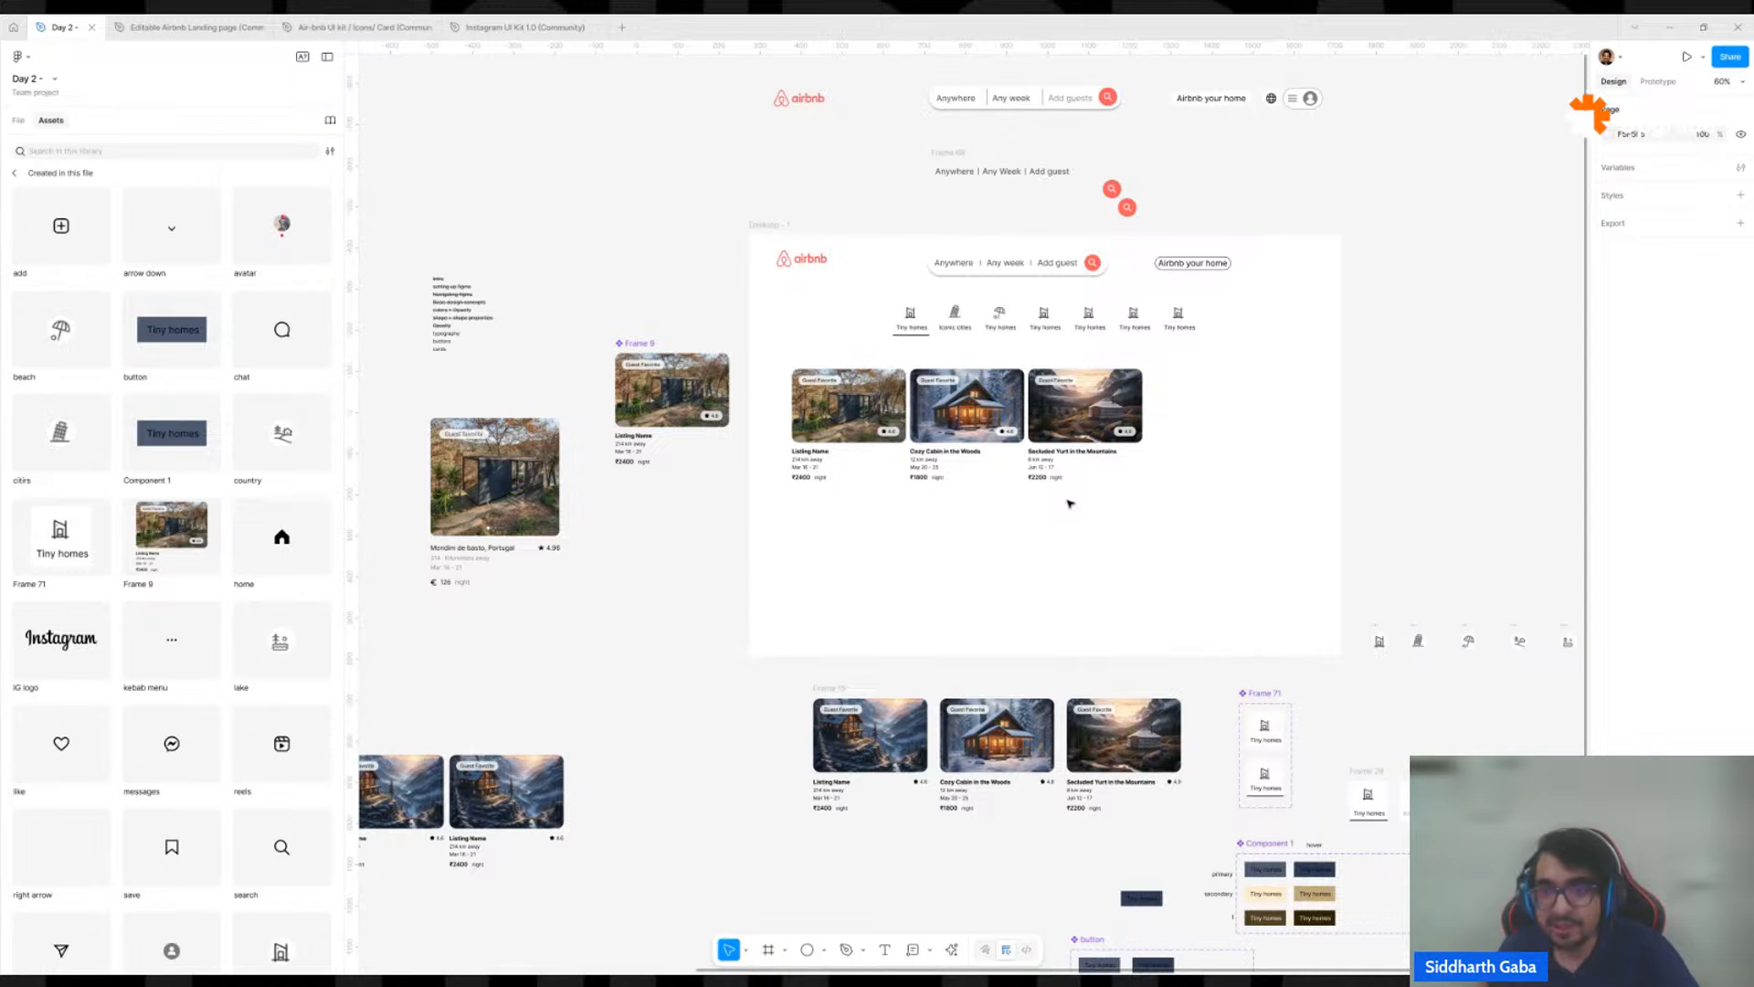
scroll(1087, 484, "down", 2)
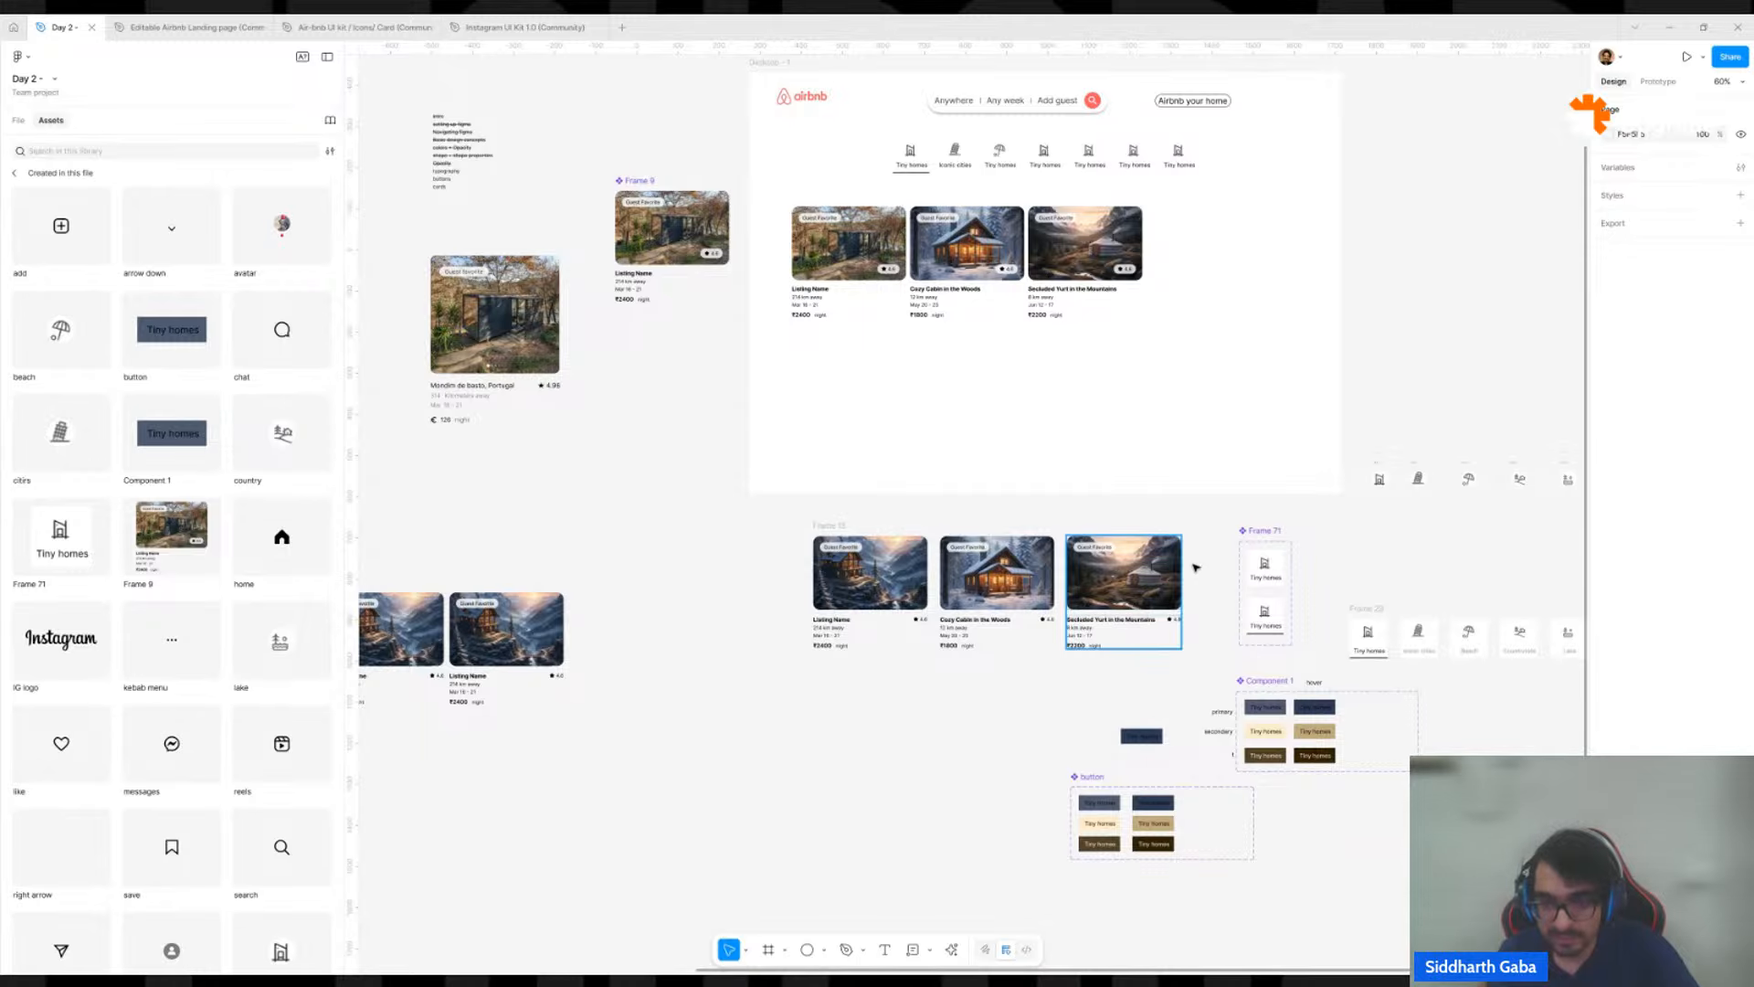